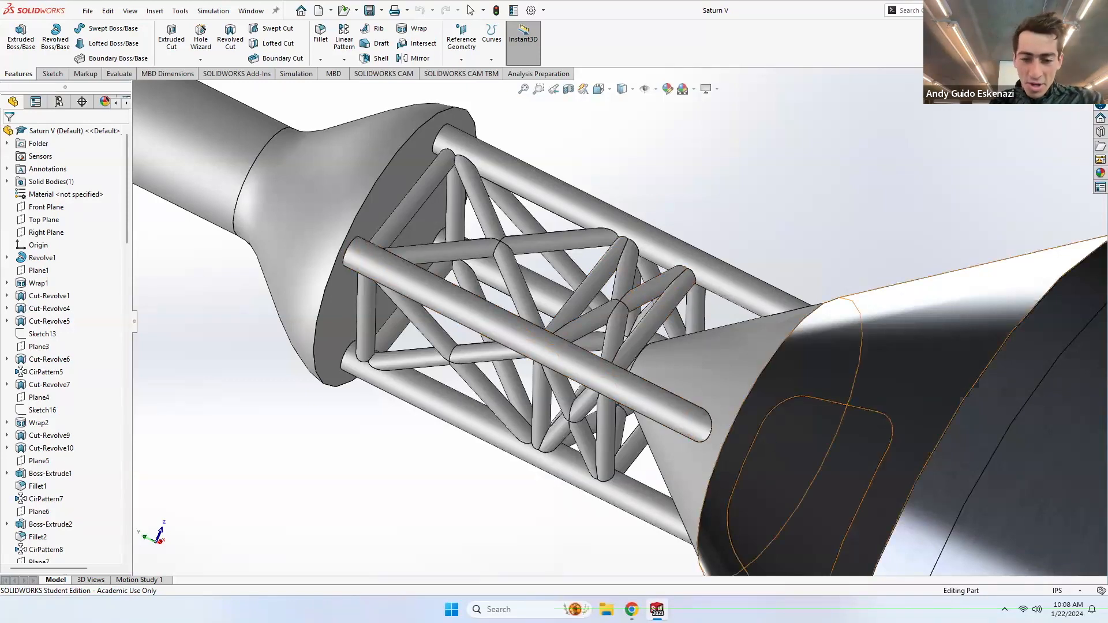
# Step: View the tower crane reference photo in Chrome, return to SOLIDWORKS and create a new part document
pyautogui.click(632, 610)
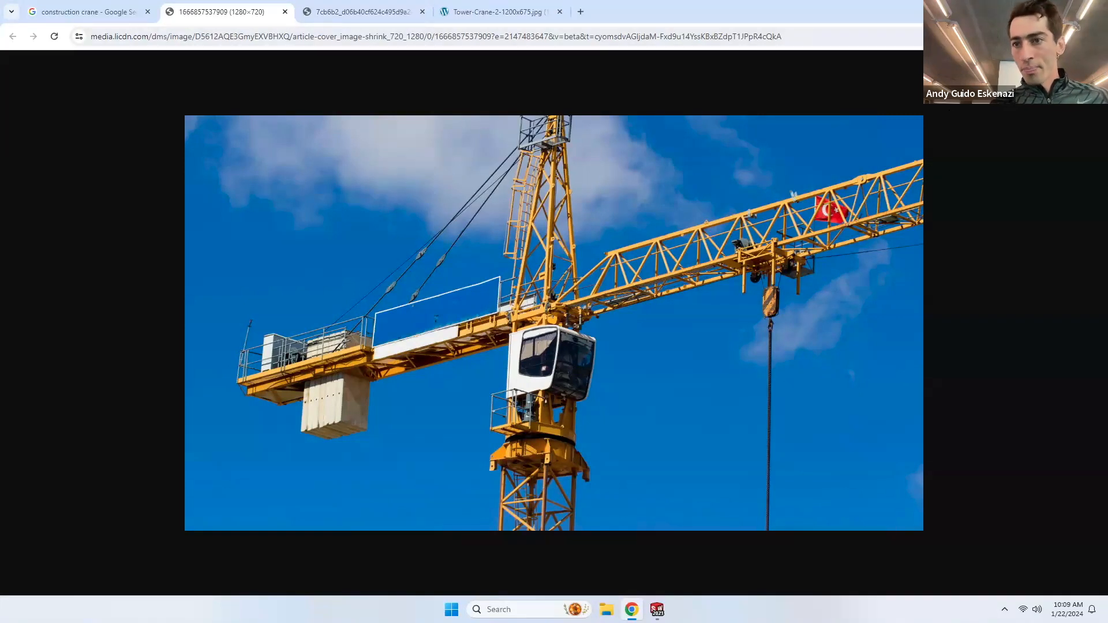
pyautogui.hotkey('alt', 'Tab')
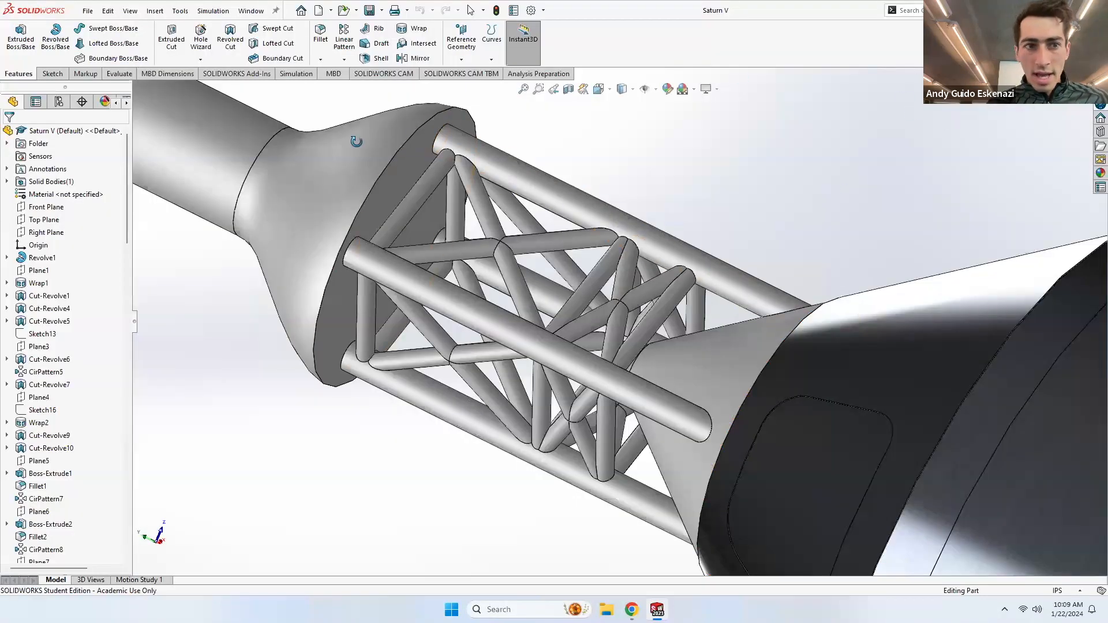
pyautogui.click(91, 12)
pyautogui.click(96, 32)
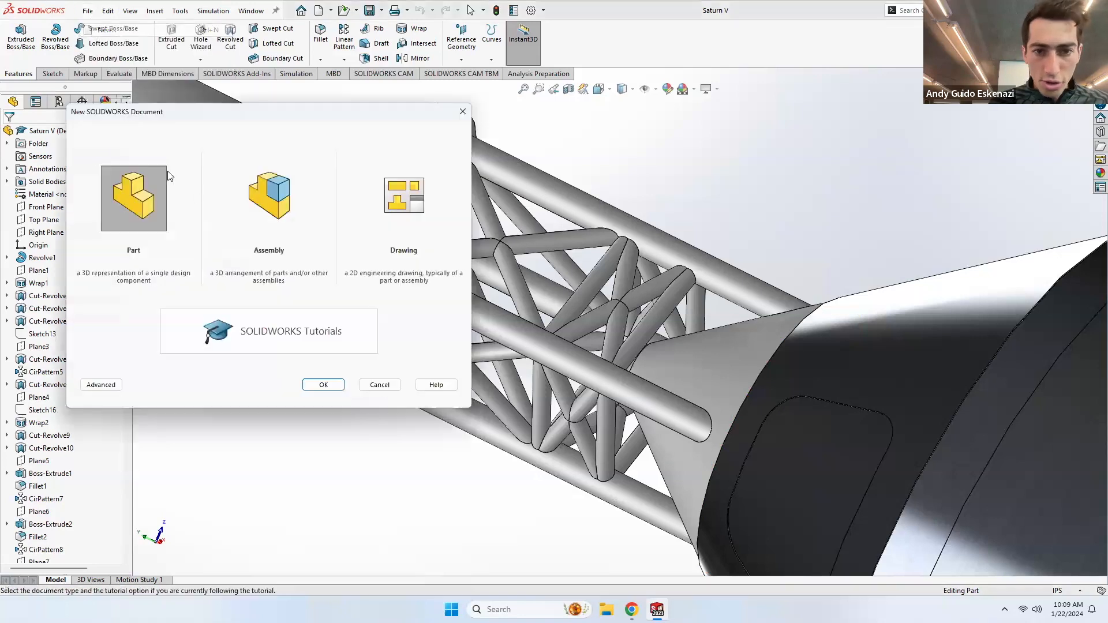
pyautogui.click(315, 386)
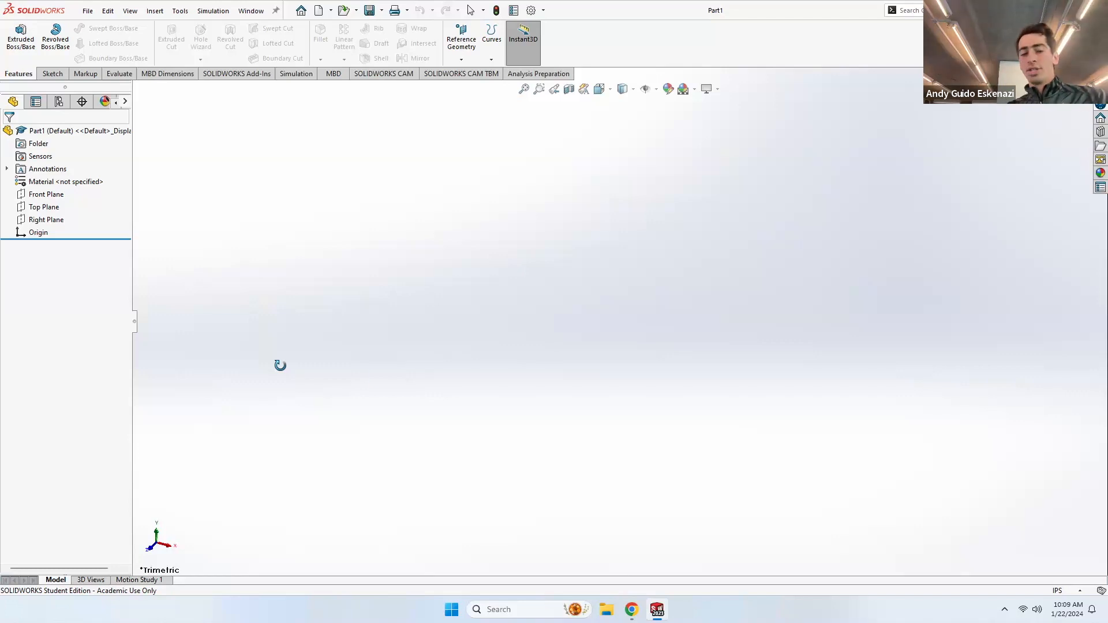
# Step: Recheck the crane photo in Chrome, and on the Top Plane sketch a circle of about 1.28 in radius centred on the origin
pyautogui.click(632, 609)
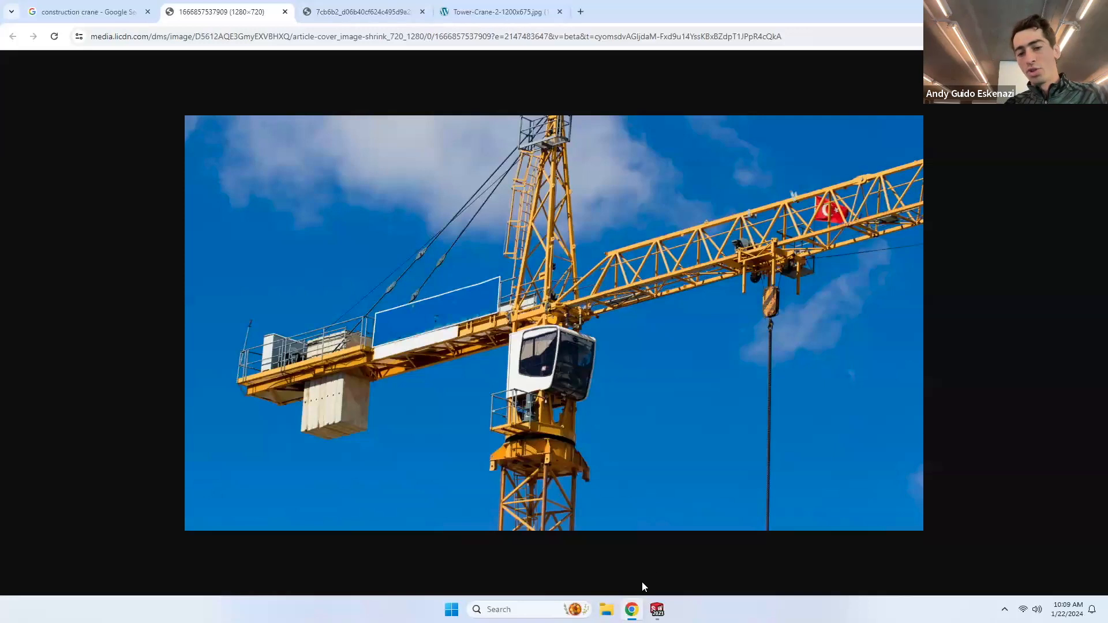
pyautogui.click(632, 609)
pyautogui.click(50, 74)
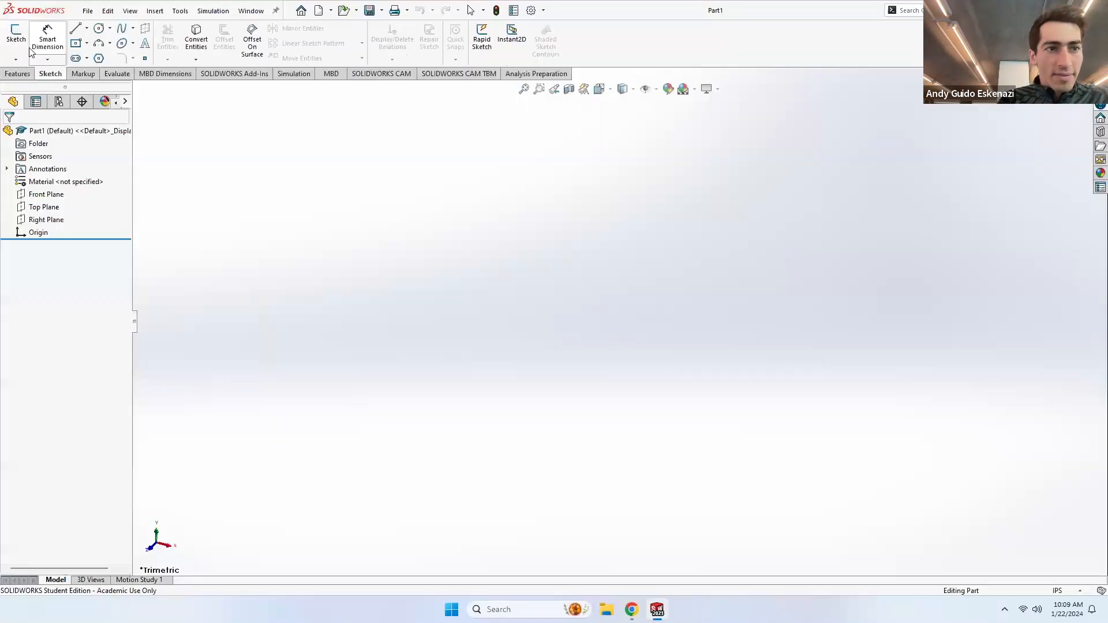
pyautogui.click(22, 49)
pyautogui.click(445, 341)
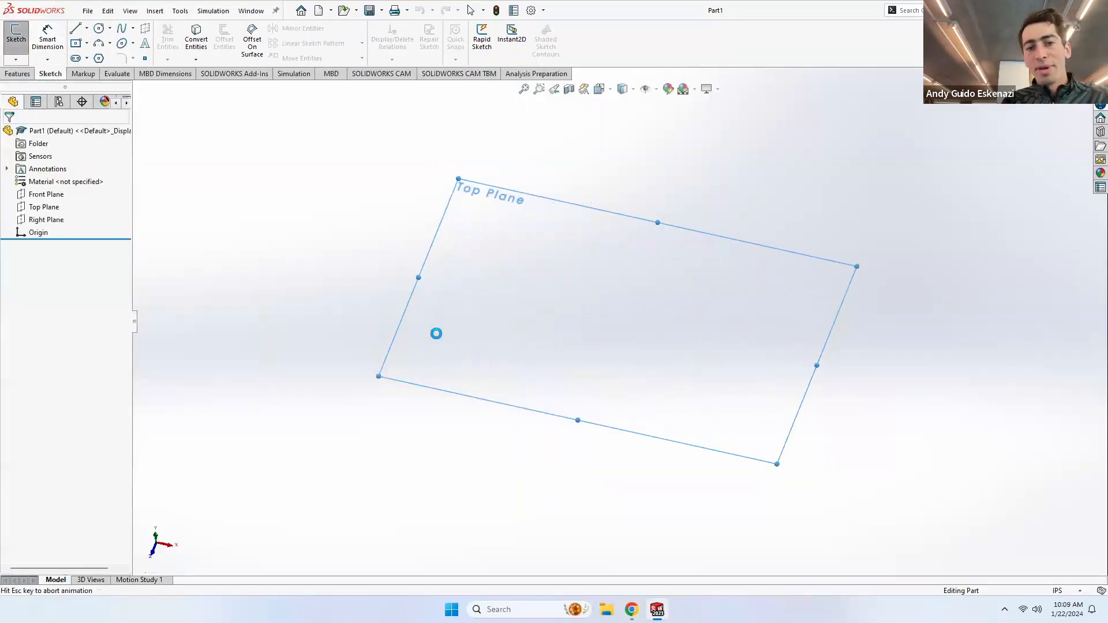
pyautogui.click(99, 28)
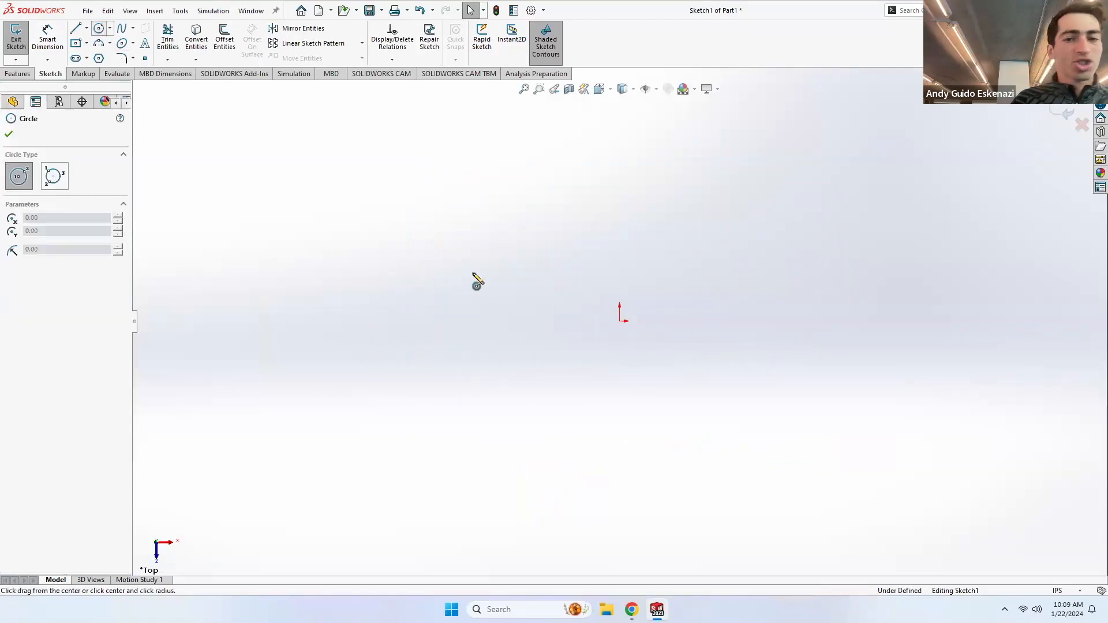
pyautogui.click(620, 321)
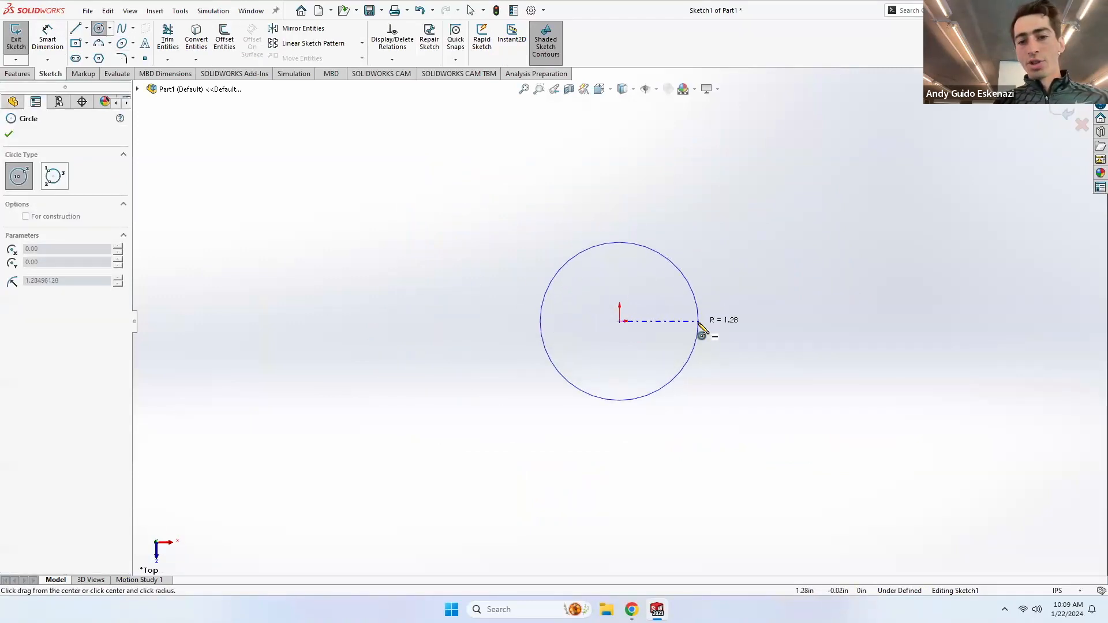
pyautogui.click(699, 327)
pyautogui.press('Escape')
# Step: Dimension the circle's diameter to 3 in
pyautogui.click(49, 39)
pyautogui.click(543, 303)
pyautogui.click(454, 338)
pyautogui.write('3')
pyautogui.press('Return')
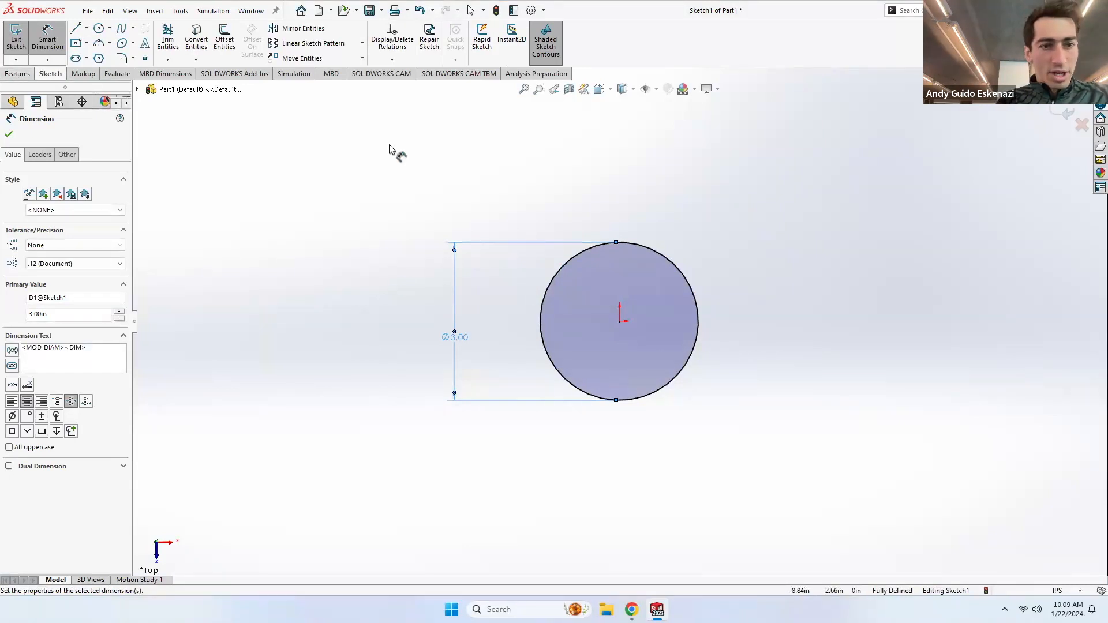
# Step: Extrude the circle into a thin base disc
pyautogui.click(18, 73)
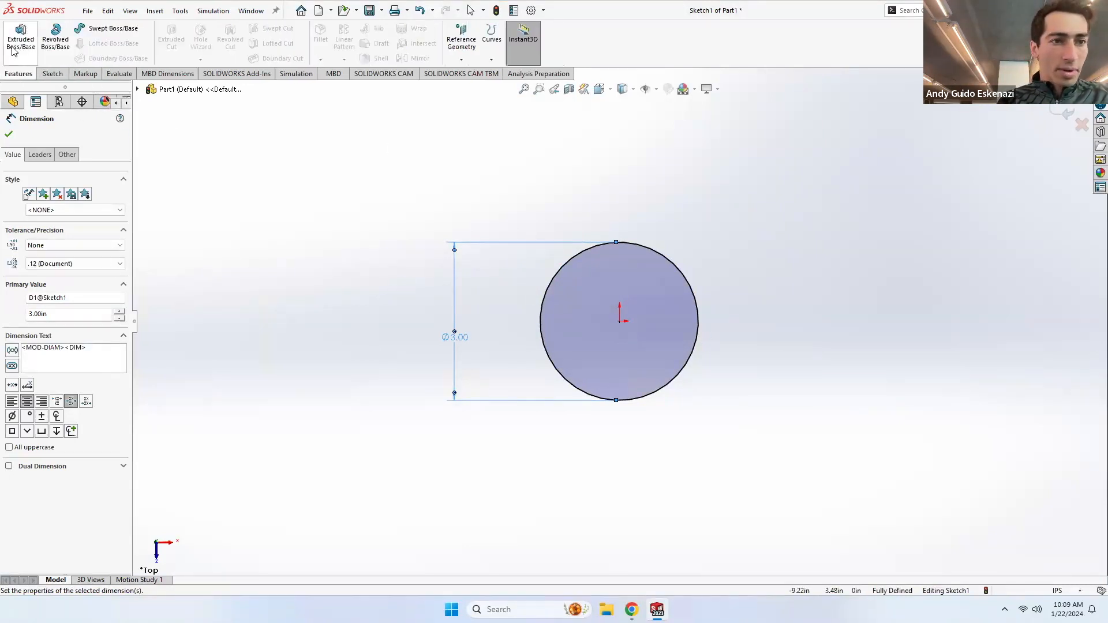
pyautogui.click(21, 39)
pyautogui.click(9, 134)
# Step: Start a sketch on the disc's top face and draw a vertical centerline about 0.91 in long from the origin
pyautogui.click(51, 73)
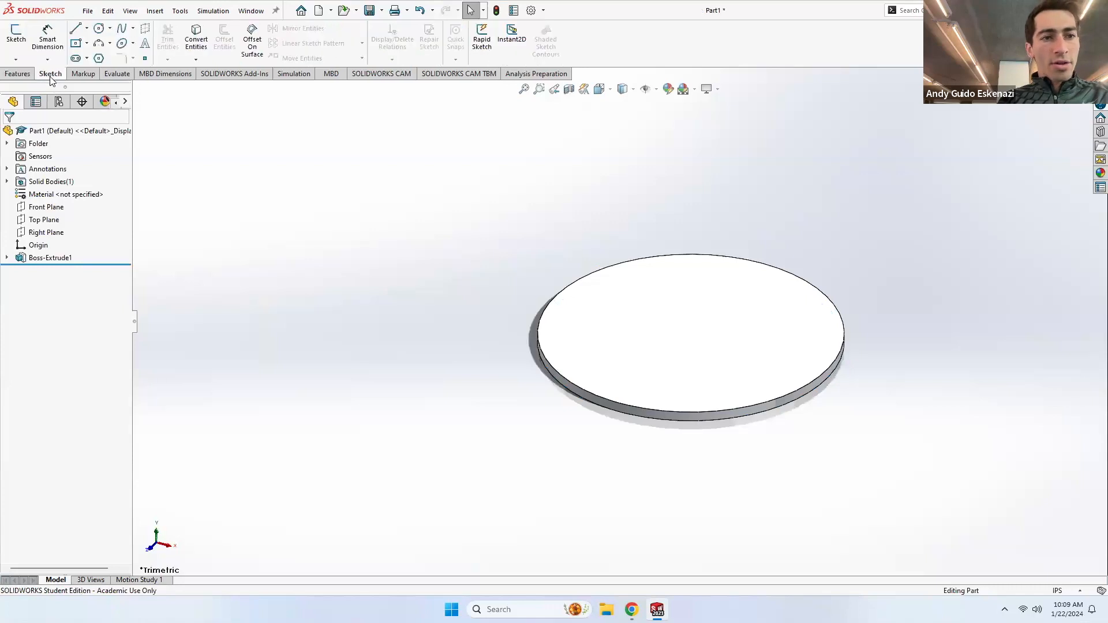
pyautogui.click(16, 39)
pyautogui.click(679, 318)
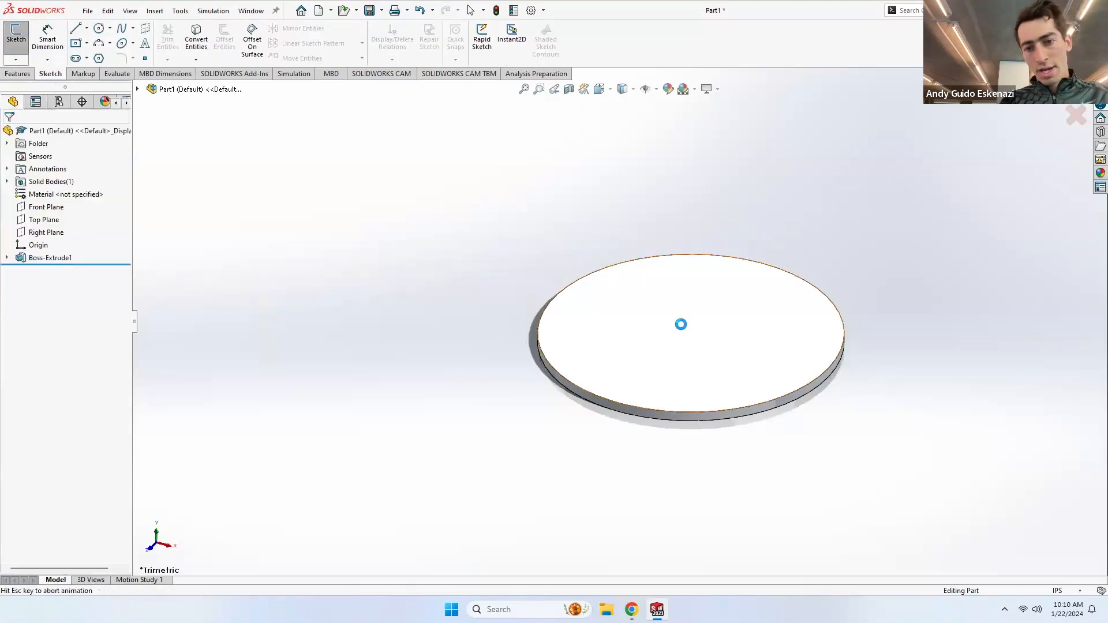
pyautogui.click(86, 28)
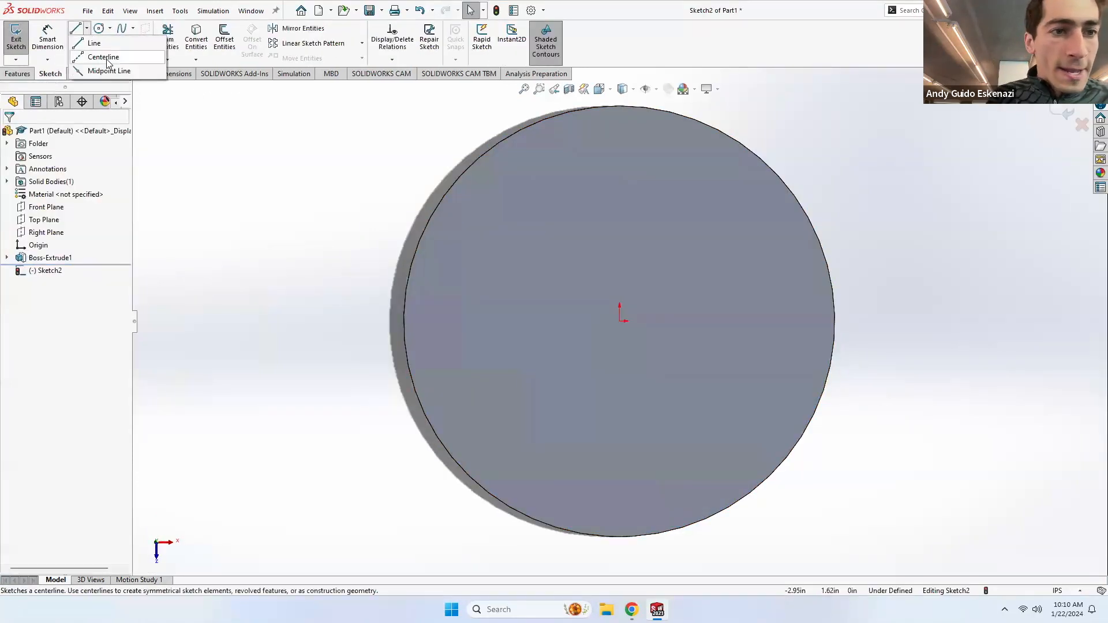
pyautogui.click(101, 56)
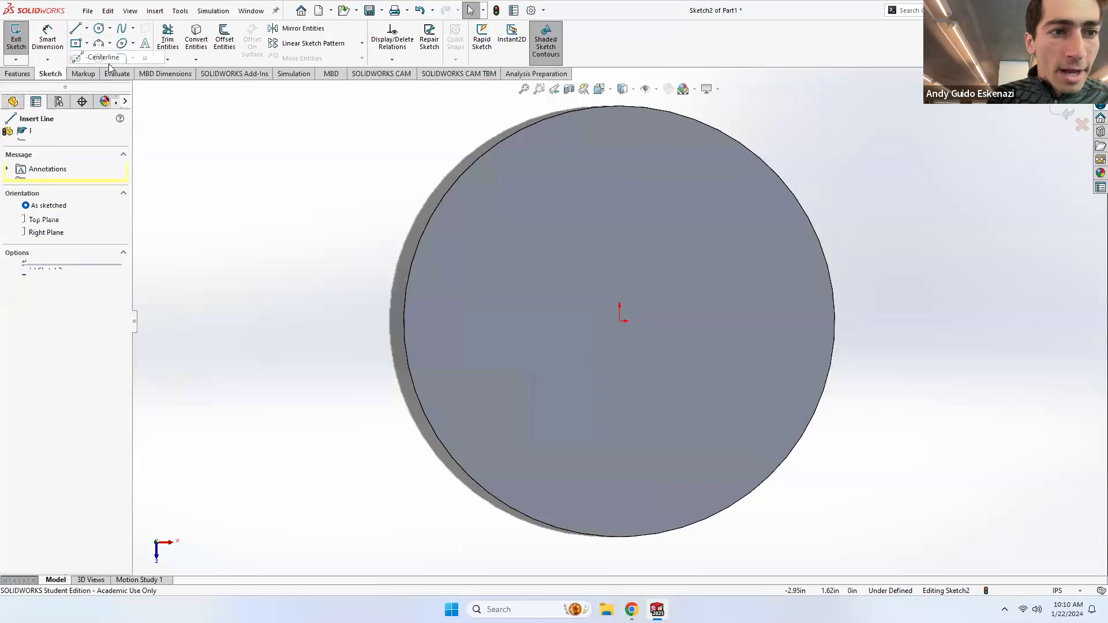
pyautogui.click(620, 320)
pyautogui.click(620, 191)
pyautogui.press('Escape')
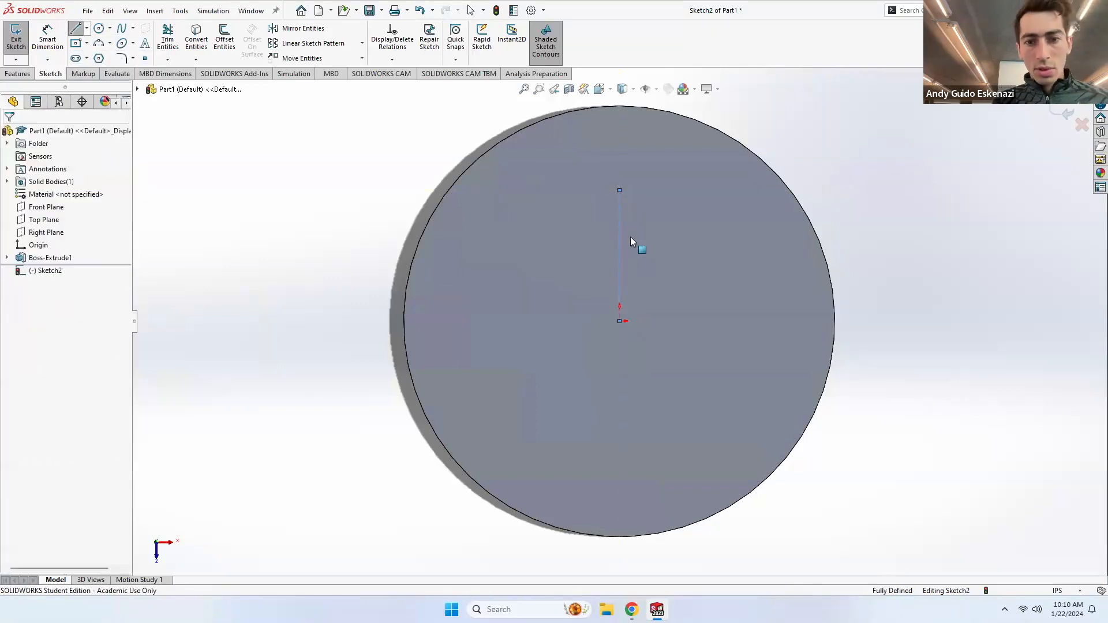
# Step: Sketch a circle about 0.2 in in diameter centred on the outer end of the centerline
pyautogui.click(98, 28)
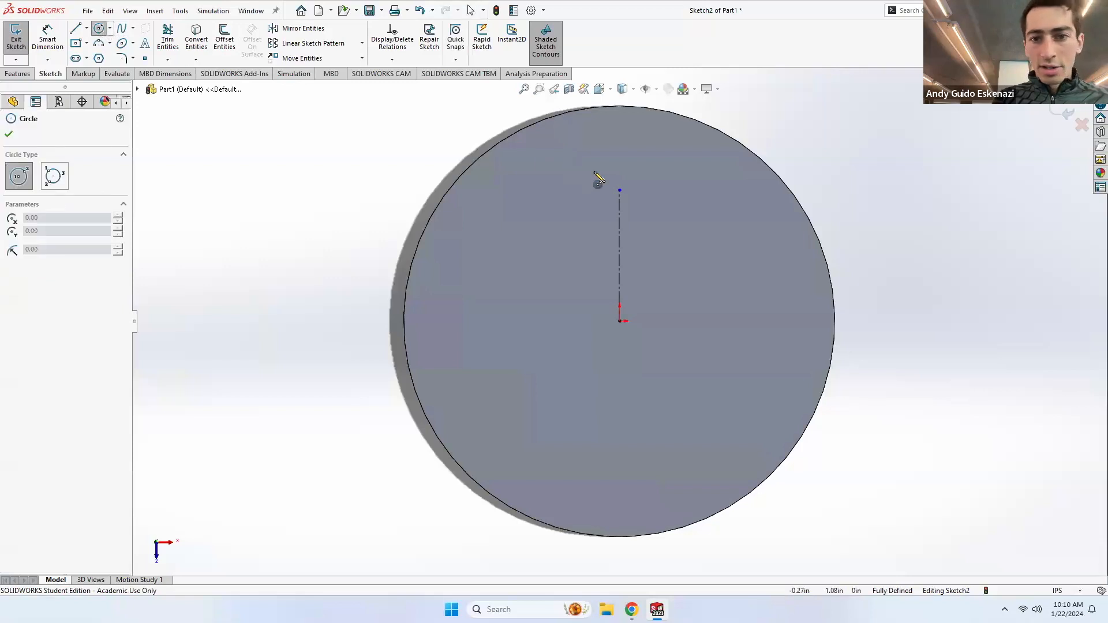
pyautogui.click(619, 191)
pyautogui.click(630, 202)
pyautogui.press('Escape')
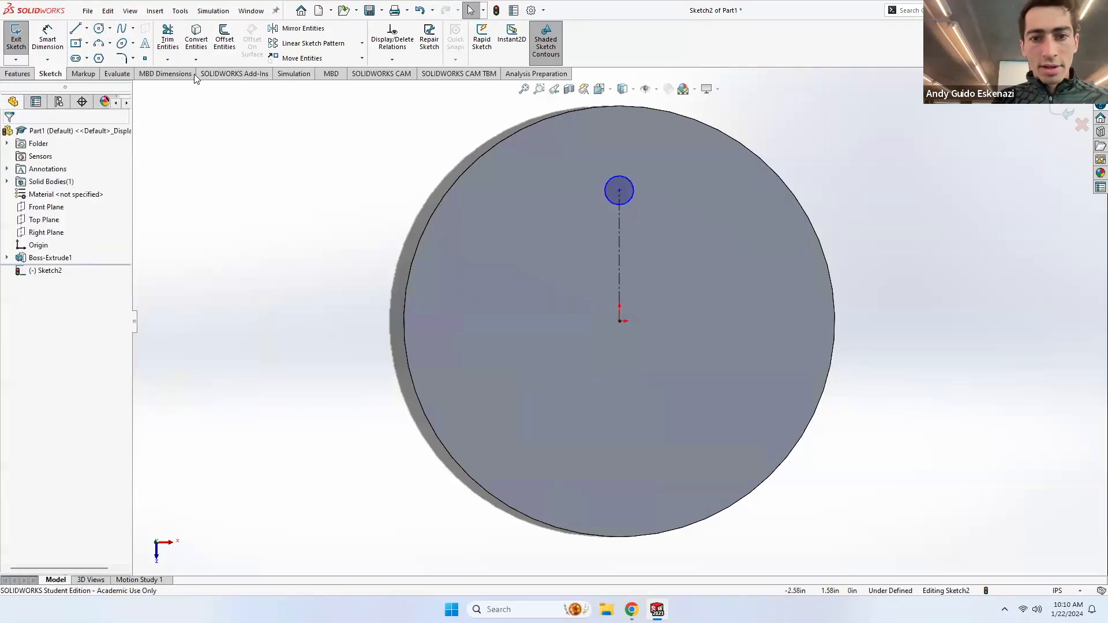
# Step: Dimension the centerline's length to 1 in and the small circle's diameter to 0.3 in
pyautogui.click(621, 257)
pyautogui.click(541, 267)
pyautogui.write('1')
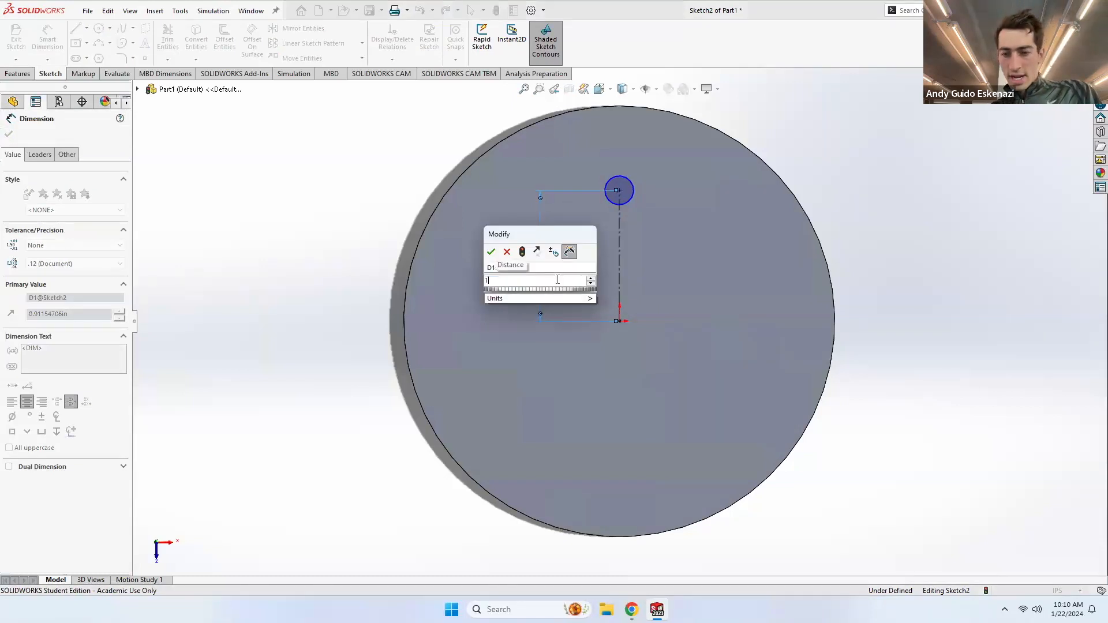
pyautogui.press('Return')
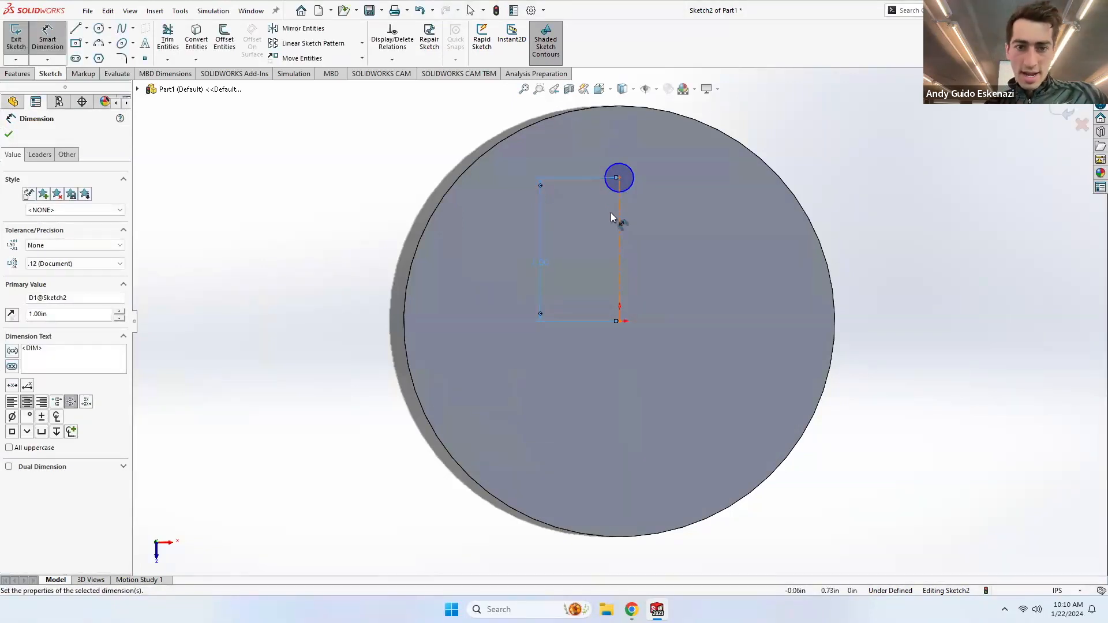
pyautogui.click(640, 190)
pyautogui.click(685, 238)
pyautogui.press('BackSpace')
pyautogui.write('.')
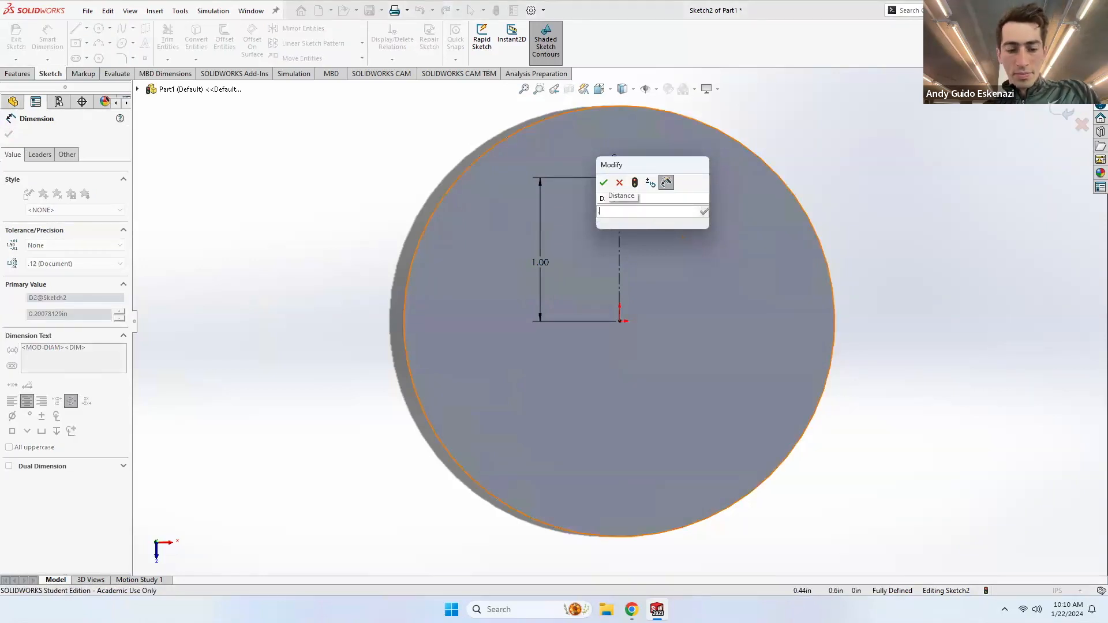
pyautogui.write('3')
pyautogui.press('Return')
# Step: Circular-pattern the small circle and its centerline about the origin, with 4 equally spaced instances over 360 degrees
pyautogui.moveTo(695, 243)
pyautogui.mouseDown(button='middle')
pyautogui.moveTo(693, 164)
pyautogui.moveTo(482, 116)
pyautogui.mouseUp(button='middle')
pyautogui.click(362, 43)
pyautogui.click(313, 72)
pyautogui.click(568, 223)
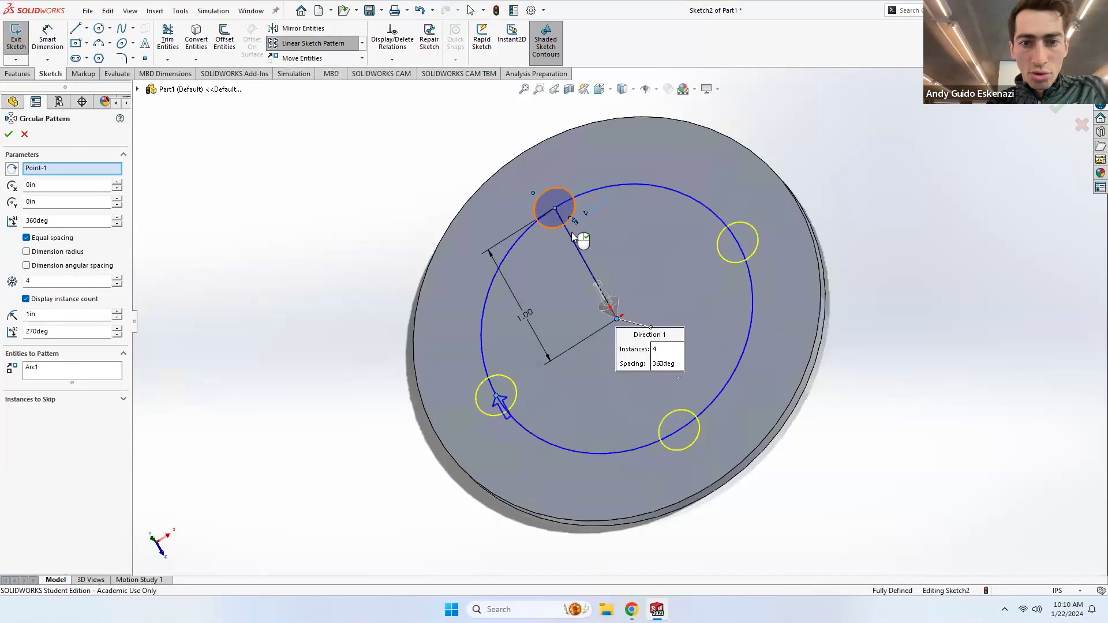
pyautogui.click(580, 252)
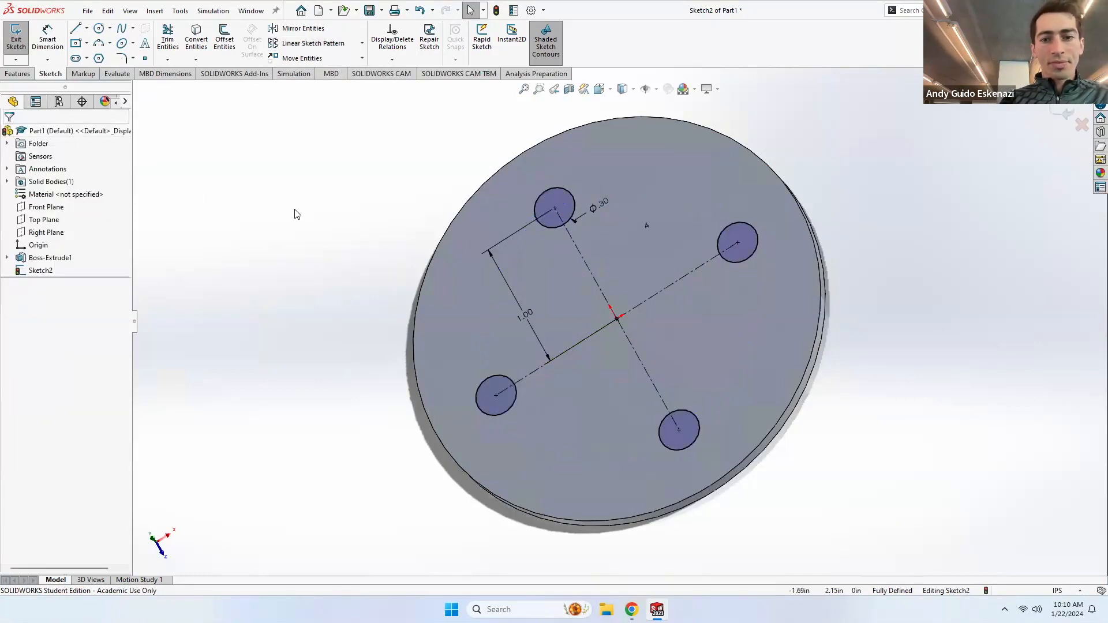
# Step: Begin a blind boss extrusion of the four small circles above the disc with a depth of 0.2 in
pyautogui.moveTo(504, 240); pyautogui.dragTo(522, 261, button='middle')
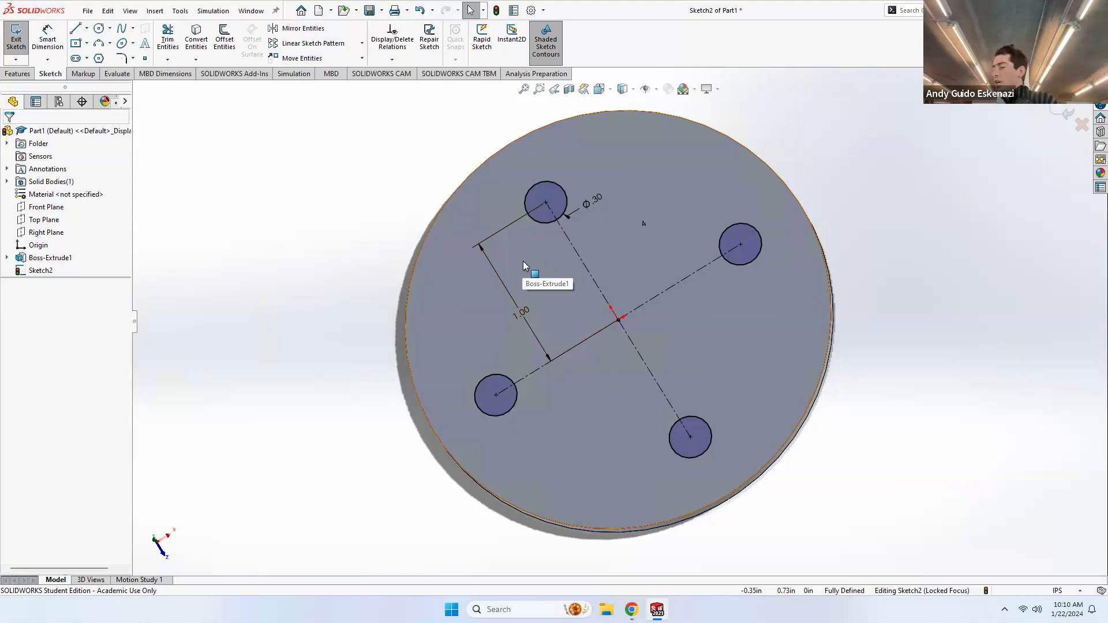
pyautogui.click(17, 74)
pyautogui.click(21, 40)
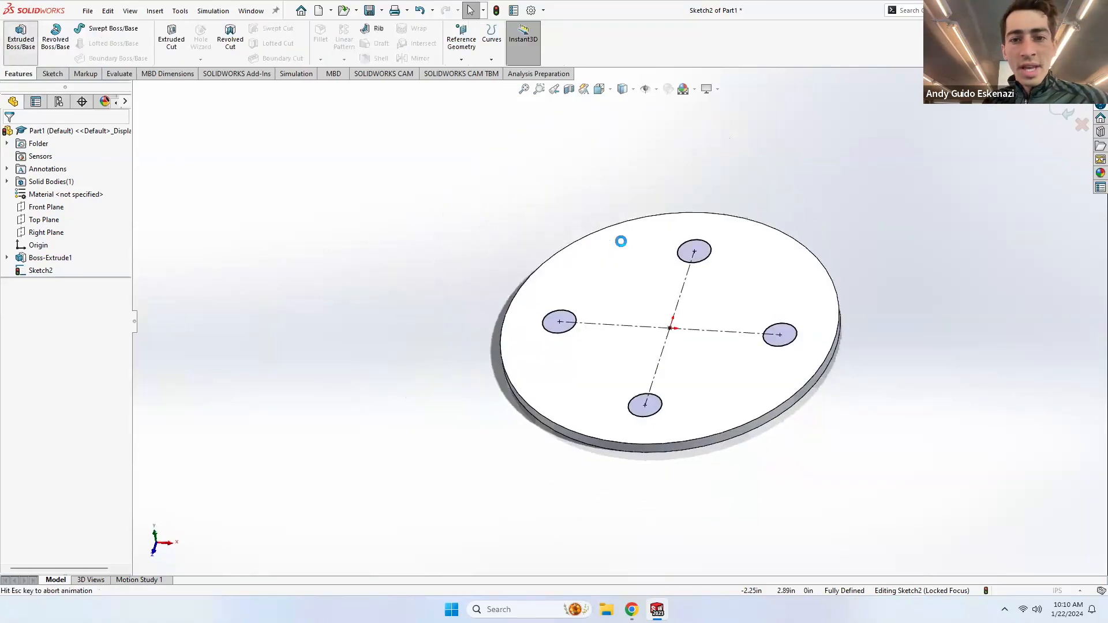
pyautogui.scroll(-5, 735, 287)
pyautogui.click(117, 241)
pyautogui.scroll(3, 587, 325)
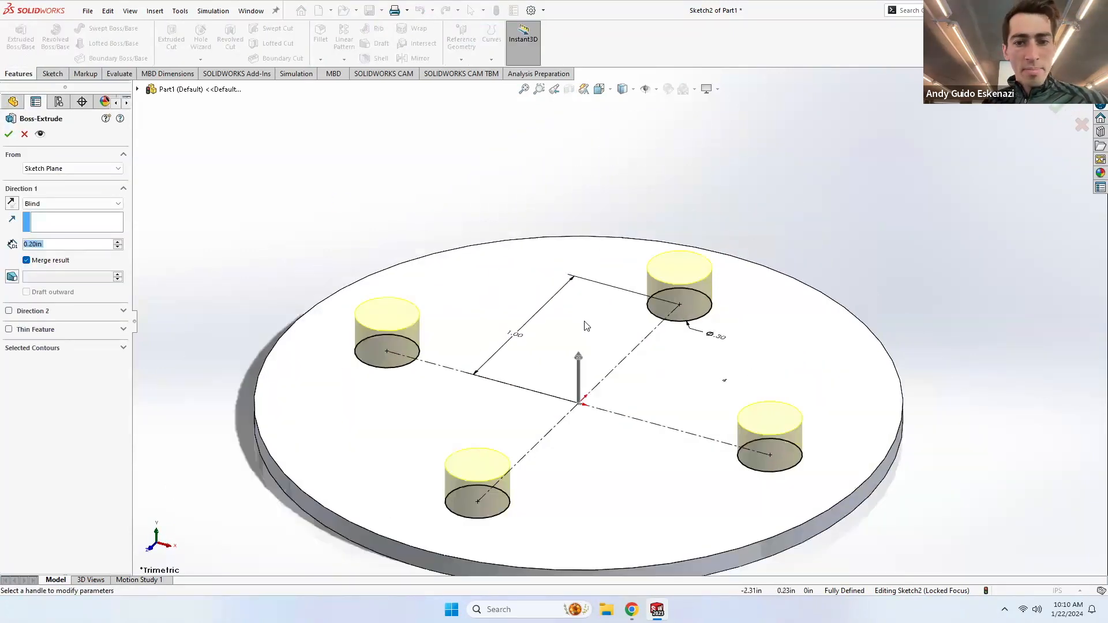
pyautogui.moveTo(621, 330); pyautogui.dragTo(624, 223, button='middle')
# Step: Try extrusion depths of 1 in and 2 in for the four posts
pyautogui.doubleClick(68, 244)
pyautogui.write('1')
pyautogui.press('Return')
pyautogui.scroll(3, 621, 321)
pyautogui.write('2')
pyautogui.press('Return')
# Step: Set the posts' extrusion depth to 1.5 in and complete the merged boss
pyautogui.moveTo(494, 310)
pyautogui.mouseDown(button='middle')
pyautogui.moveTo(492, 294)
pyautogui.moveTo(490, 315)
pyautogui.mouseUp(button='middle')
pyautogui.doubleClick(64, 244)
pyautogui.write('1.5')
pyautogui.press('Return')
pyautogui.moveTo(377, 311); pyautogui.dragTo(445, 321, button='middle')
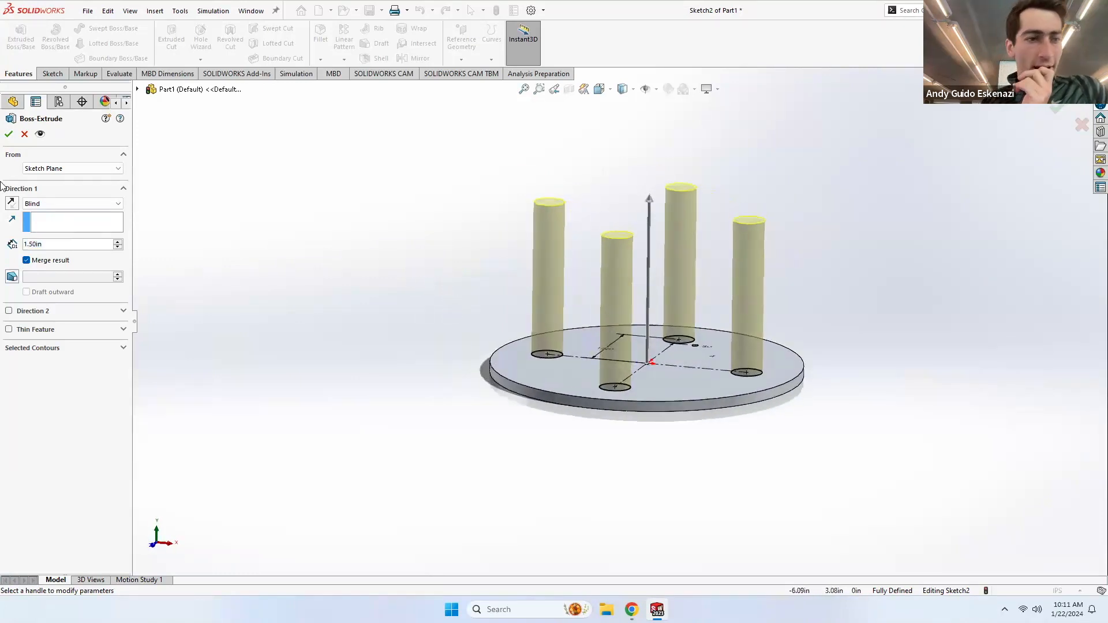
pyautogui.click(9, 134)
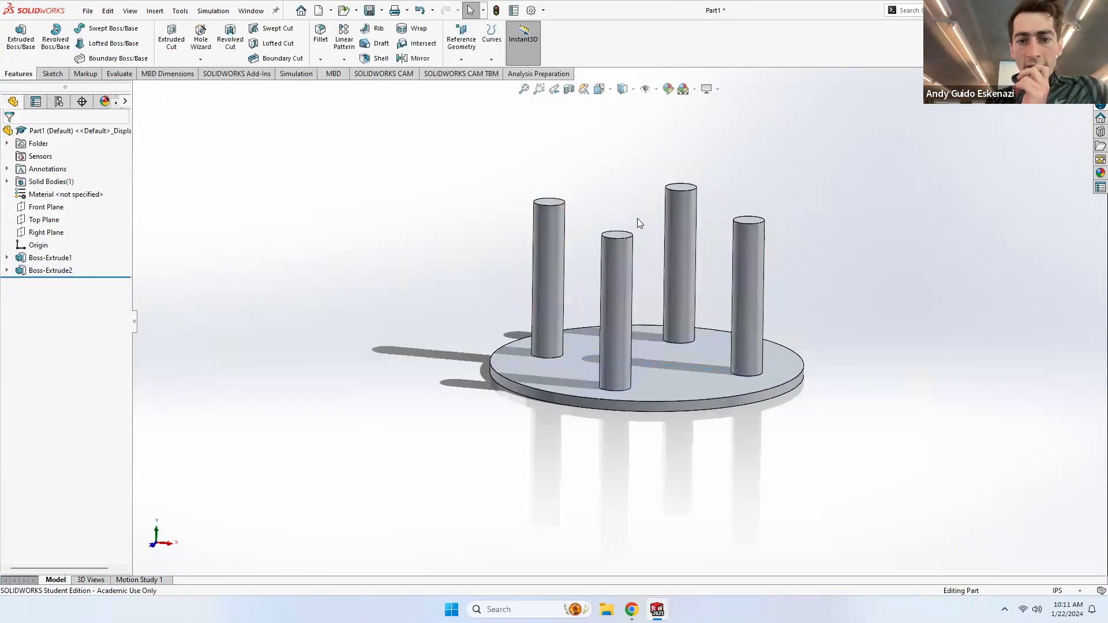
# Step: Start a sketch on a post's top face and offset the rear post's circular edge inward by 0.01 in
pyautogui.scroll(-8, 577, 220)
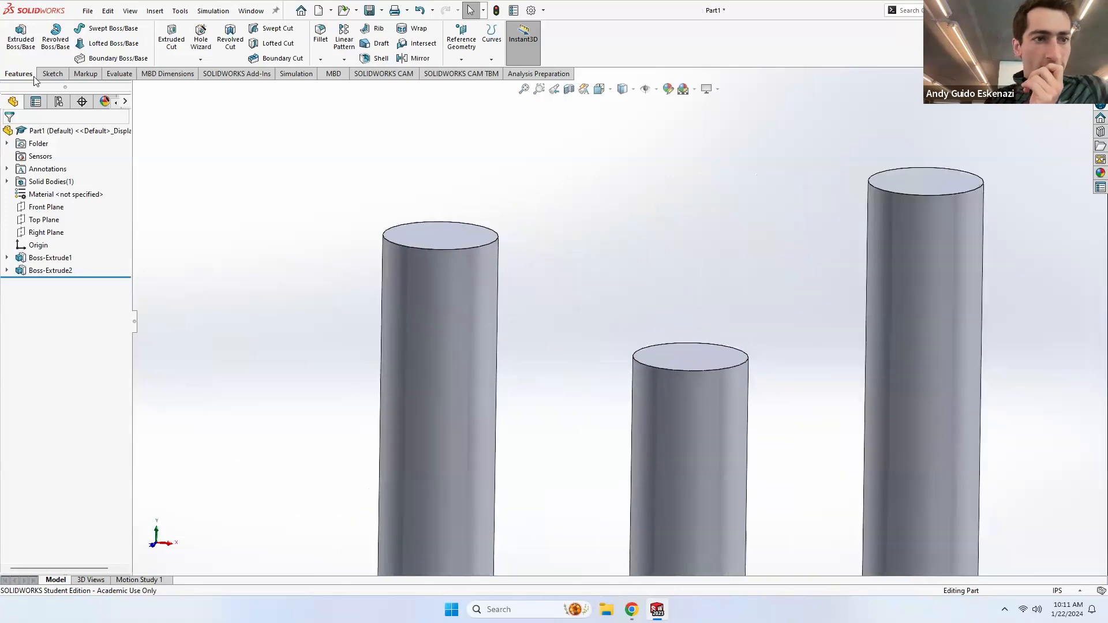
pyautogui.click(54, 73)
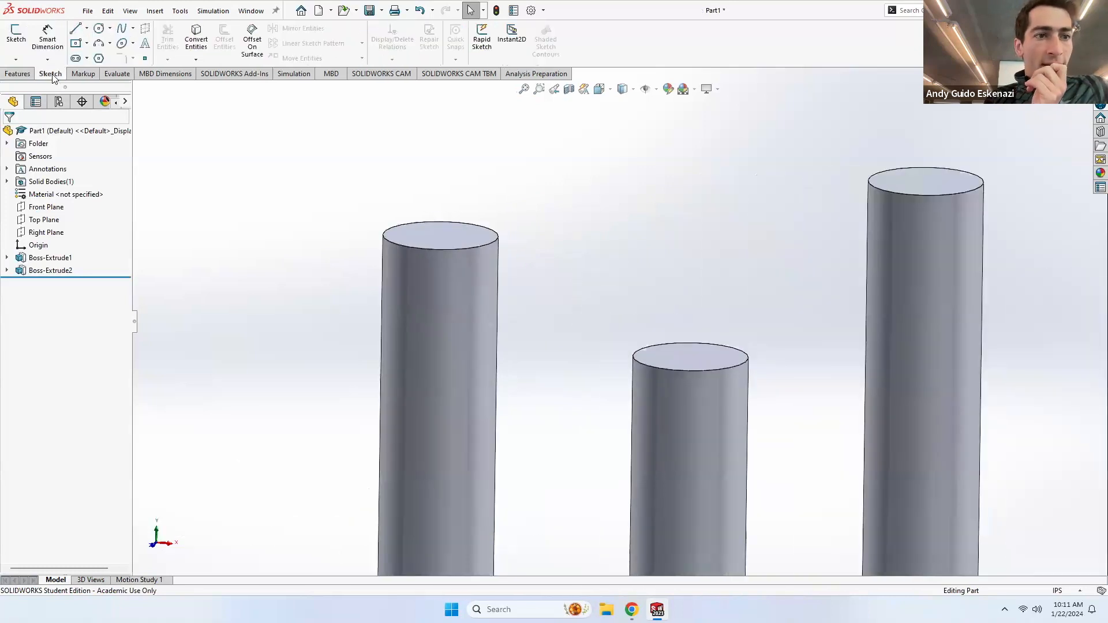
pyautogui.click(16, 42)
pyautogui.click(436, 236)
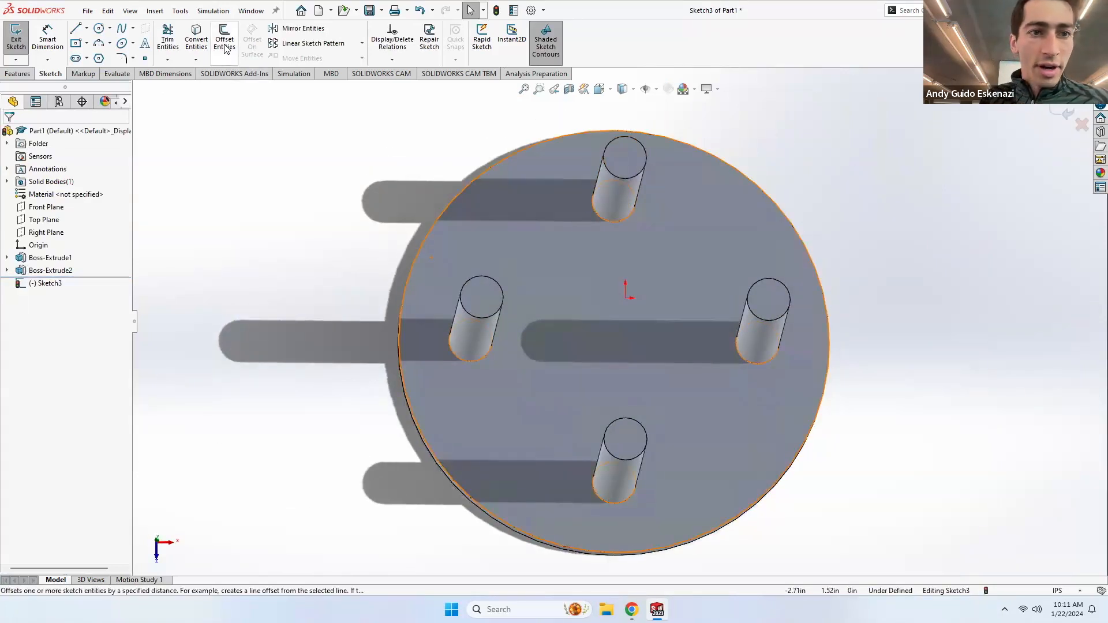
pyautogui.click(224, 43)
pyautogui.click(628, 177)
pyautogui.click(29, 193)
pyautogui.write('0.01')
pyautogui.press('Return')
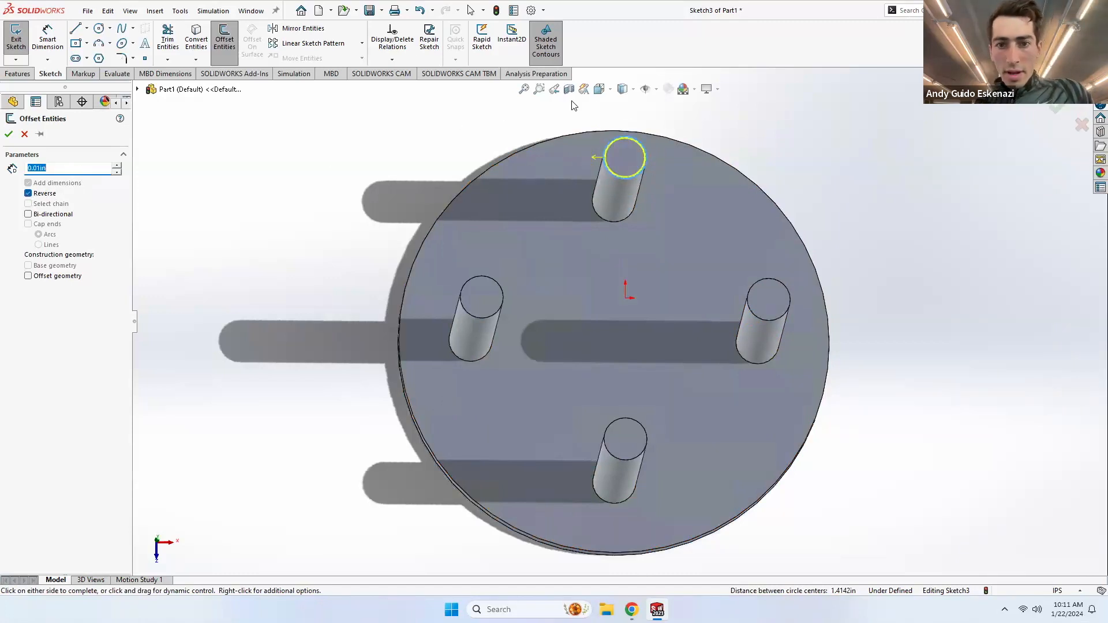
# Step: Draw a centerline from the centre of the offset circle to the origin
pyautogui.scroll(-5, 613, 164)
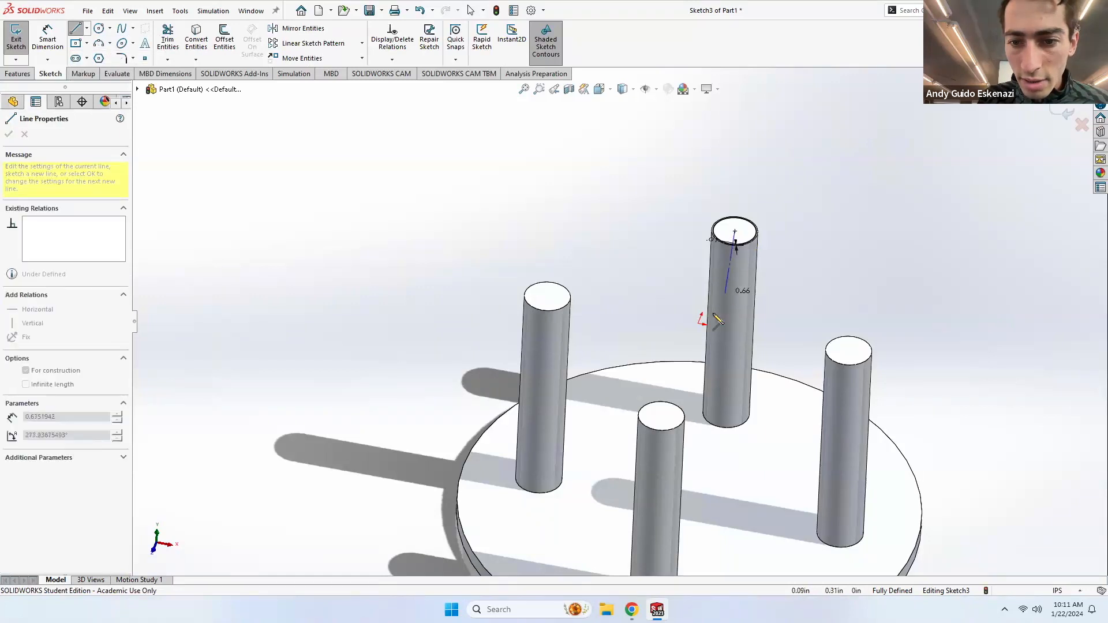
pyautogui.click(702, 322)
pyautogui.press('Escape')
pyautogui.scroll(3, 699, 285)
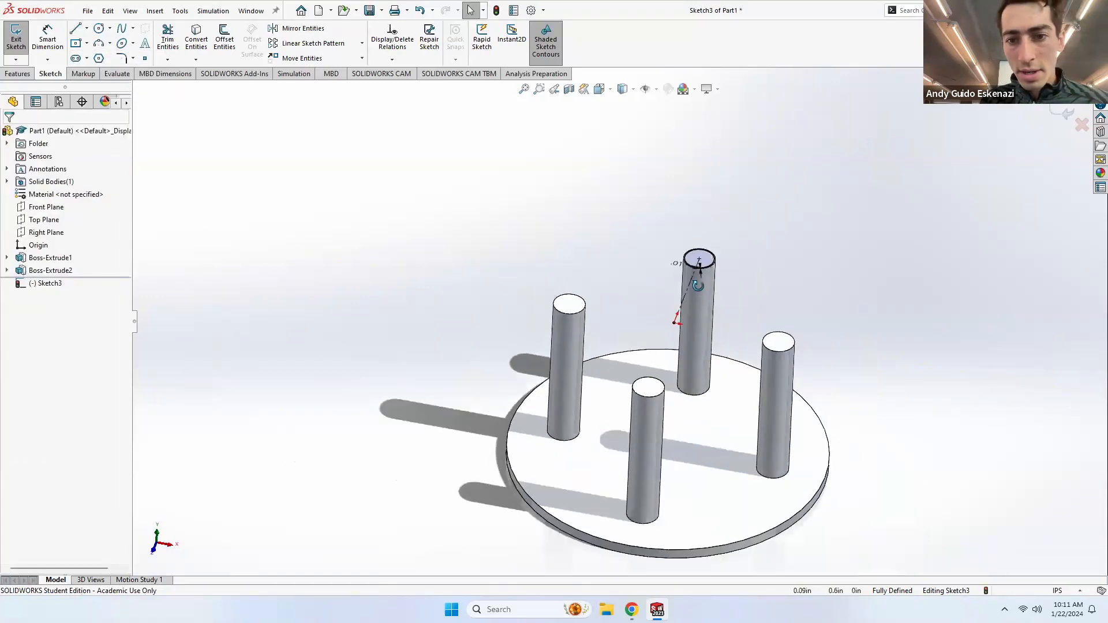
pyautogui.scroll(-3, 698, 286)
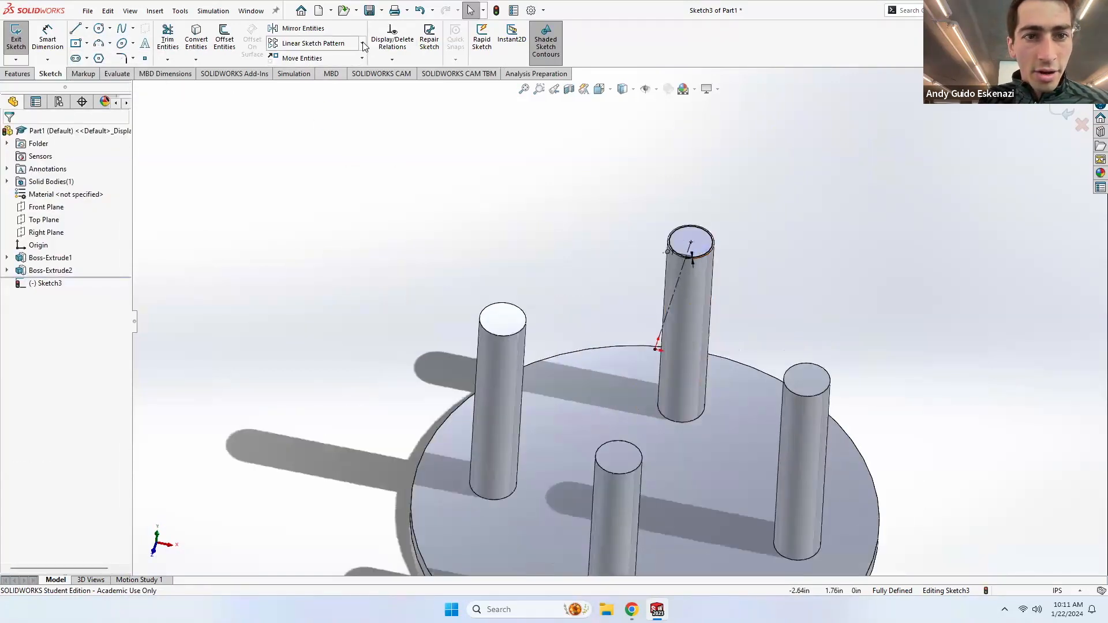
# Step: Create a circular sketch pattern of the offset circle and centerline about the origin, with 4 equally spaced instances over 360°
pyautogui.click(362, 44)
pyautogui.click(340, 69)
pyautogui.scroll(-3, 663, 279)
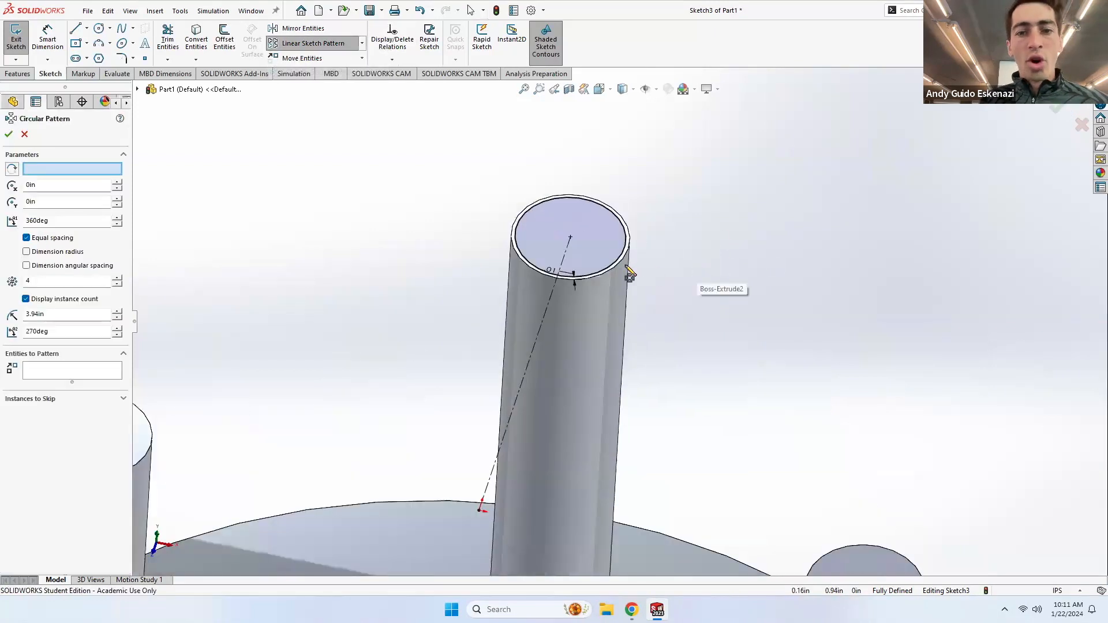
pyautogui.click(615, 262)
pyautogui.click(551, 303)
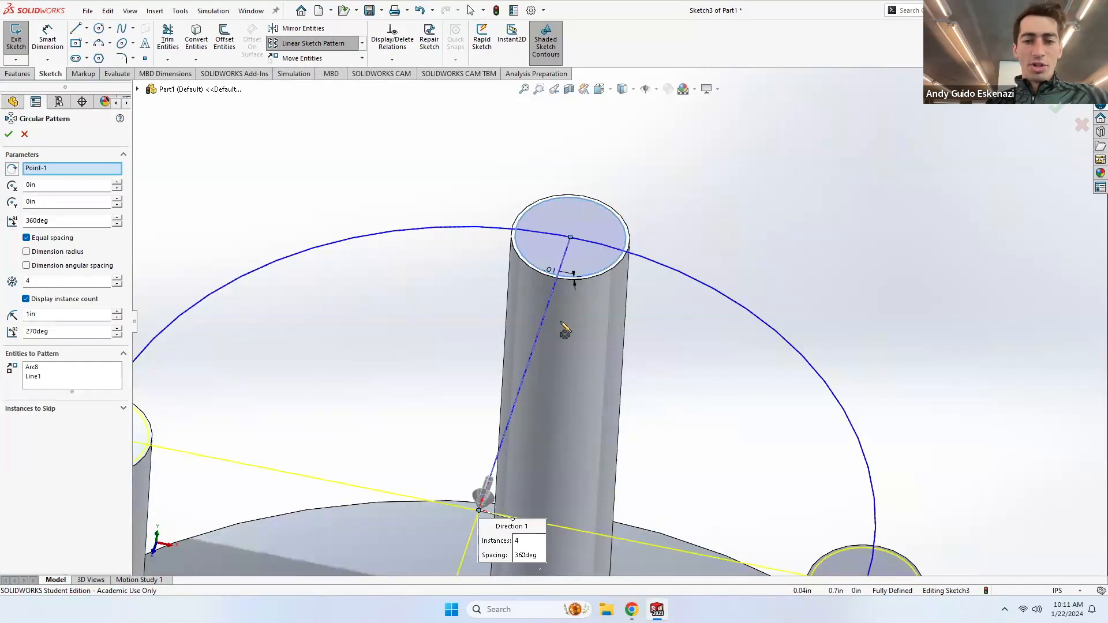
pyautogui.scroll(5, 548, 302)
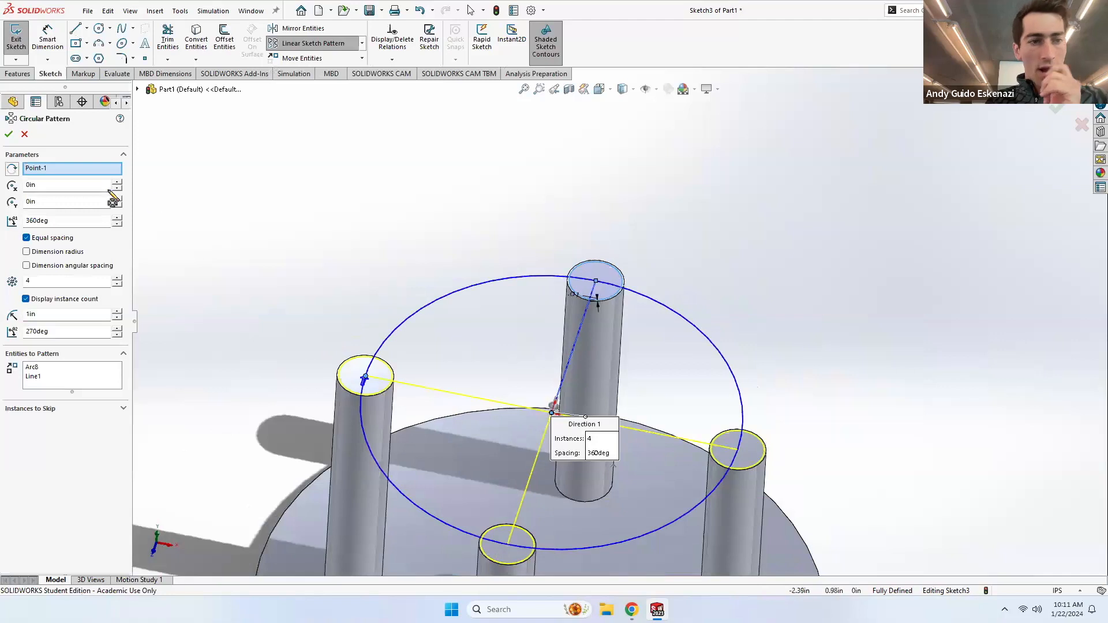
pyautogui.click(8, 134)
# Step: Extrude the four patterned circles 0.05 in above the posts as a blind, merged boss
pyautogui.click(17, 73)
pyautogui.click(12, 57)
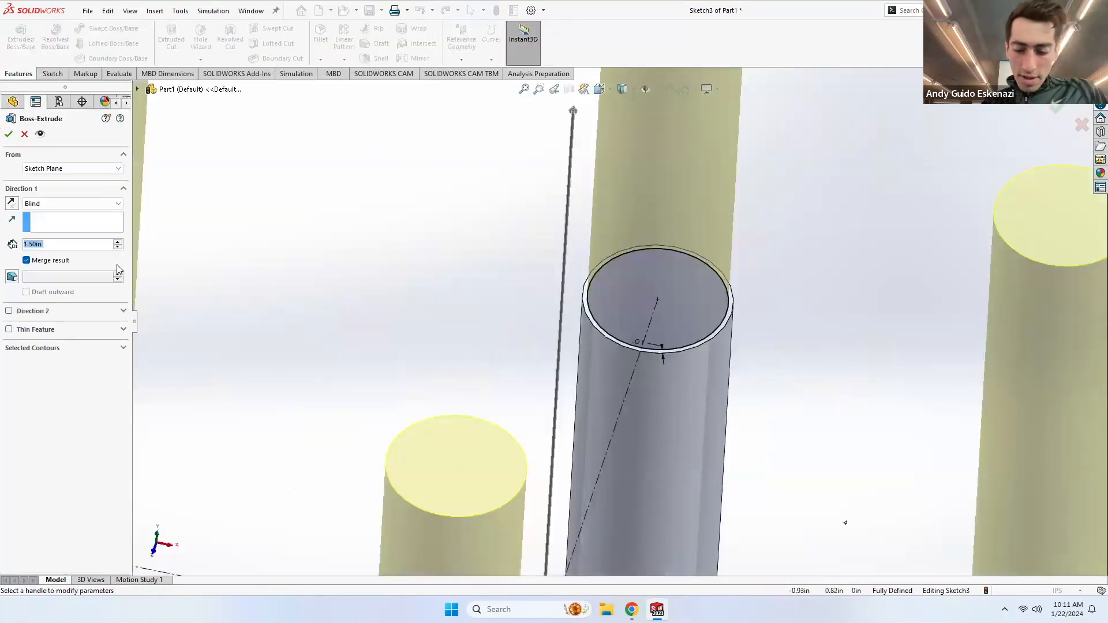
pyautogui.write('.05')
pyautogui.press('Return')
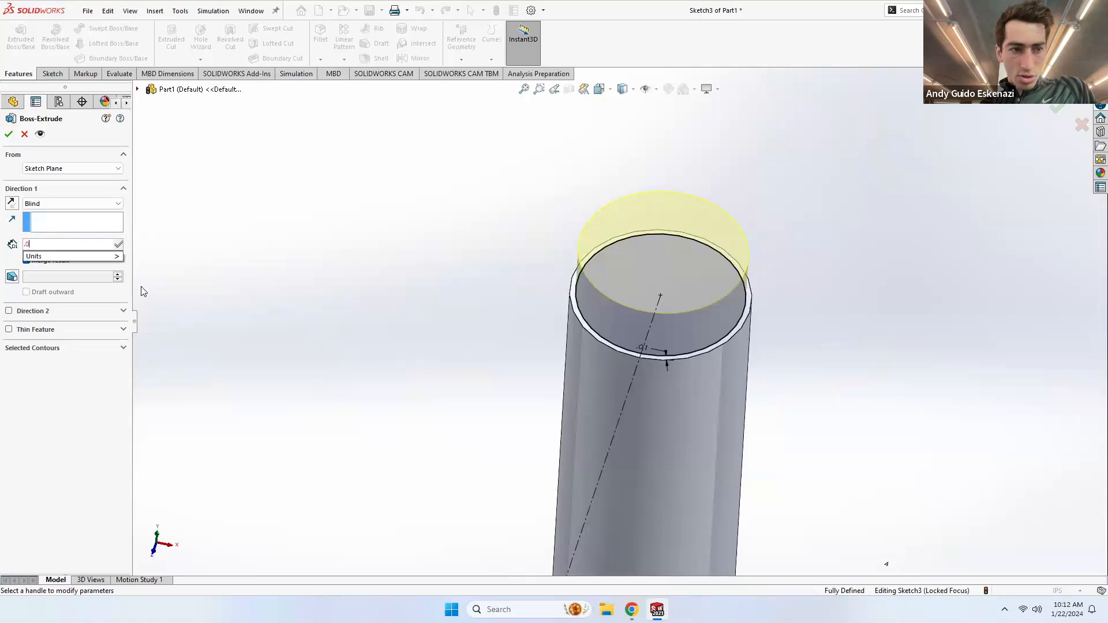
# Step: Start a sketch on the base disc's top face and convert the bottom circular edges of two adjacent front posts
pyautogui.moveTo(614, 324); pyautogui.dragTo(614, 218, button='middle')
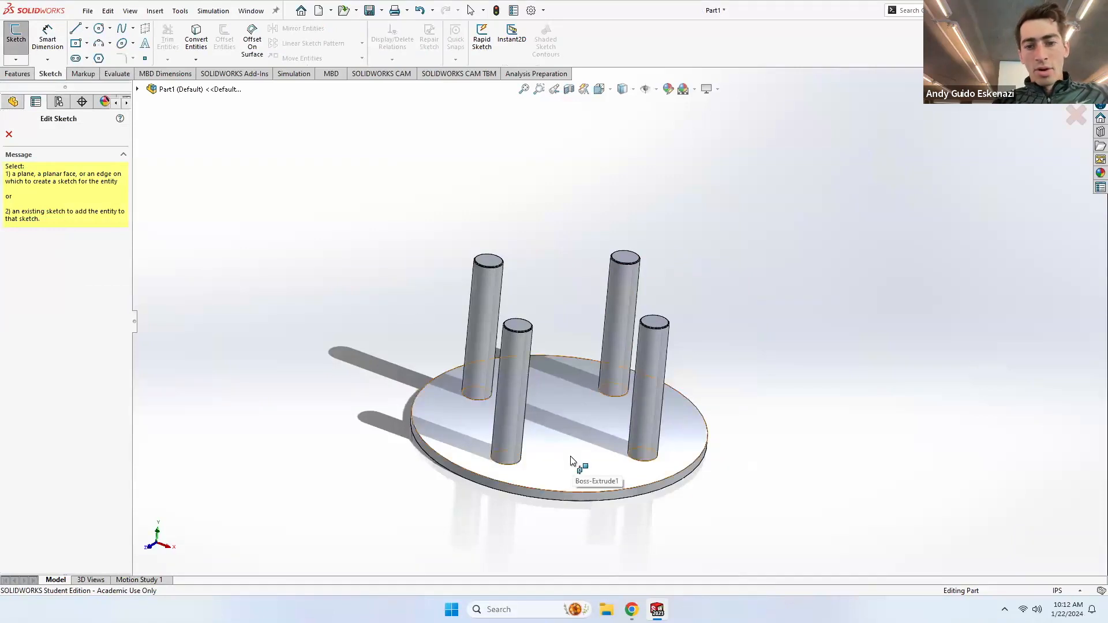
pyautogui.click(572, 458)
pyautogui.moveTo(696, 396); pyautogui.dragTo(748, 486, button='middle')
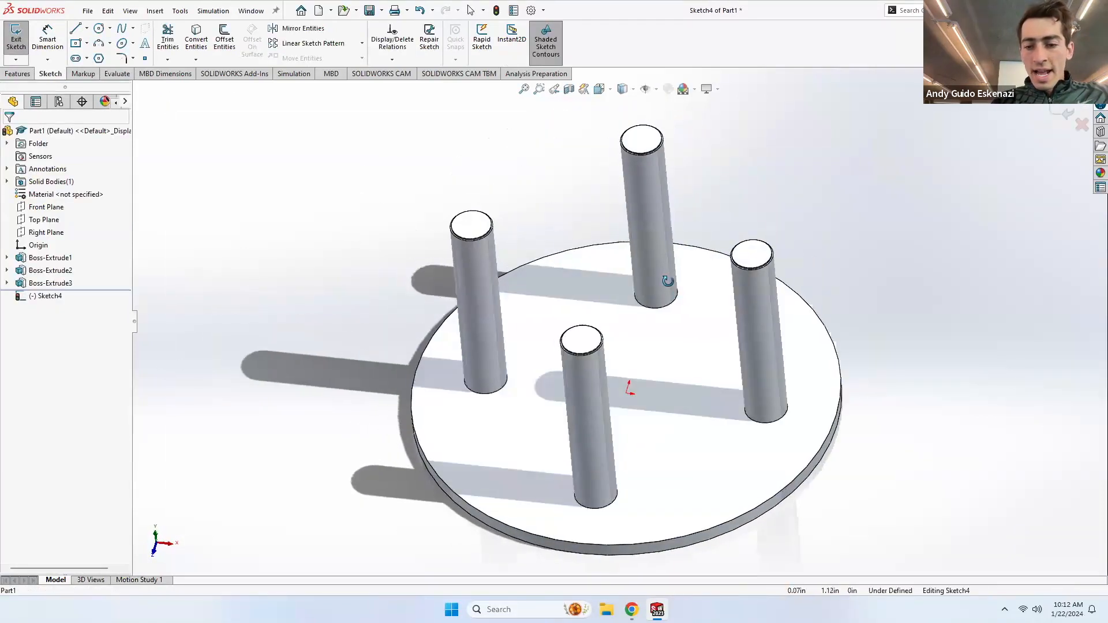
pyautogui.scroll(-3, 748, 486)
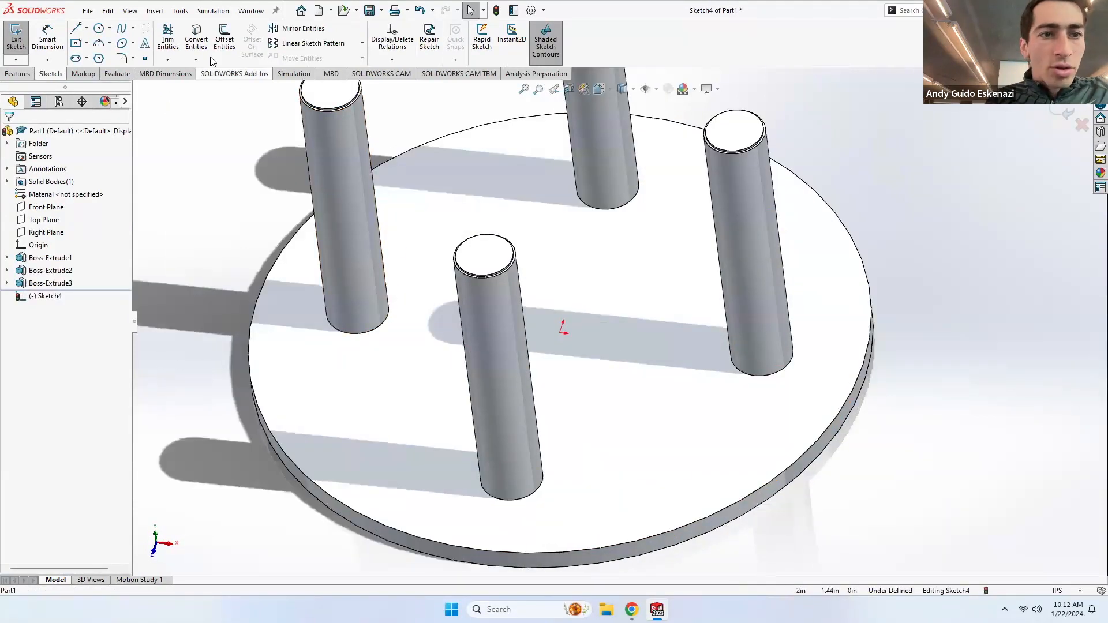
pyautogui.click(196, 40)
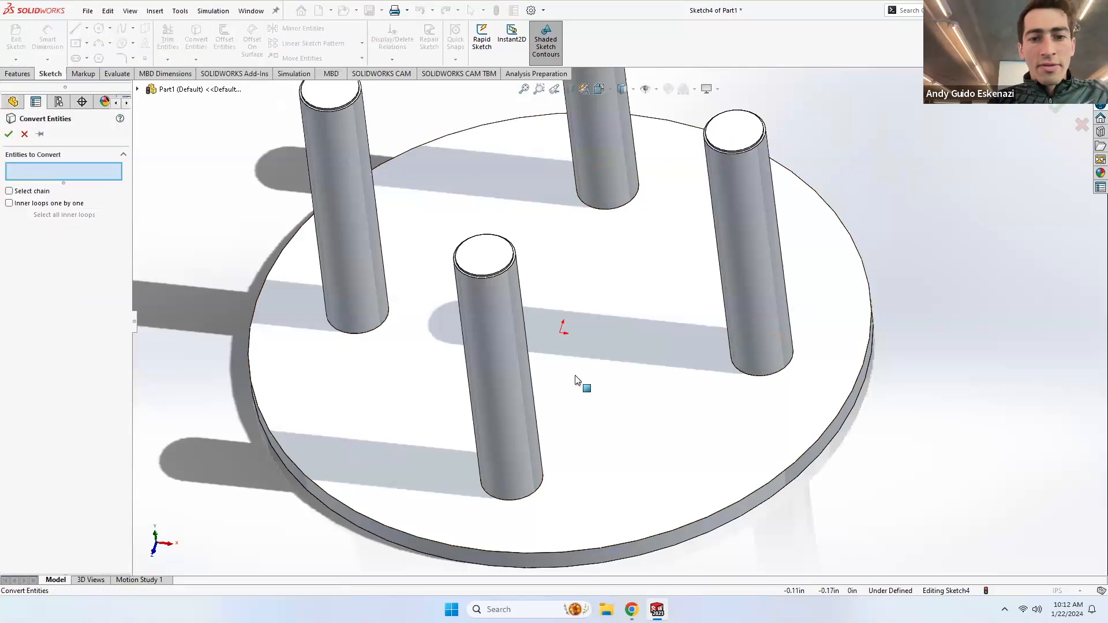
pyautogui.click(535, 493)
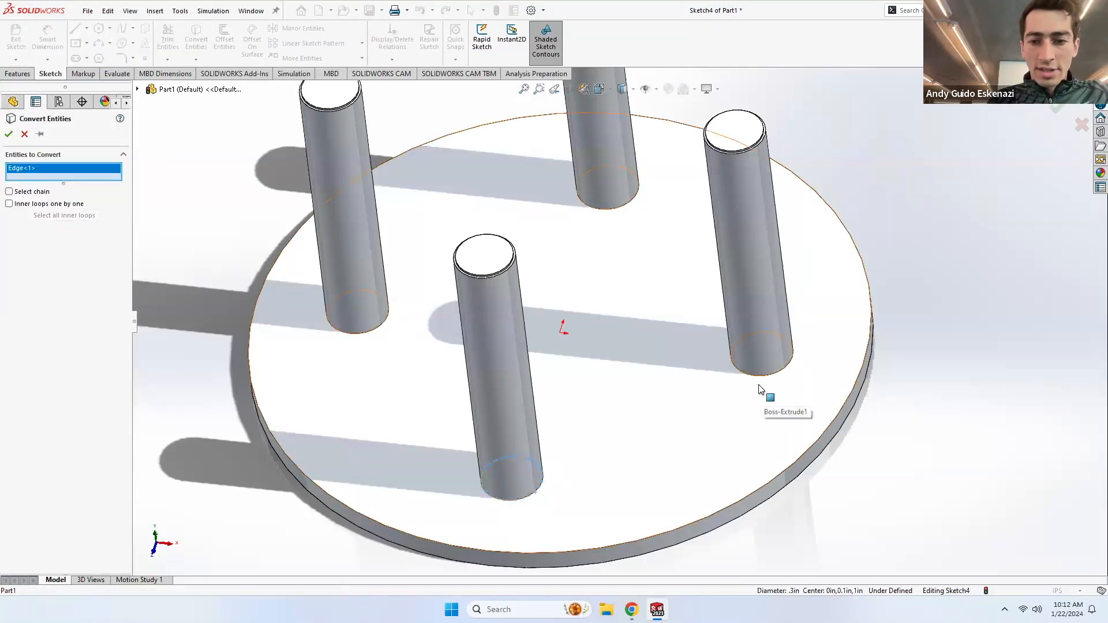
pyautogui.rightClick(772, 377)
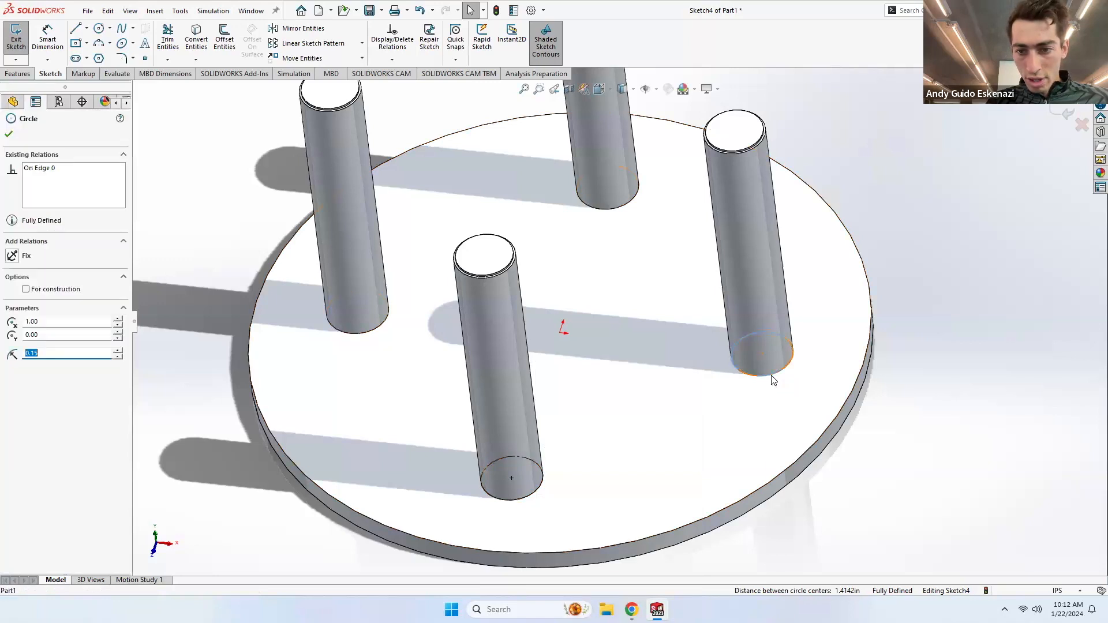
pyautogui.click(799, 363)
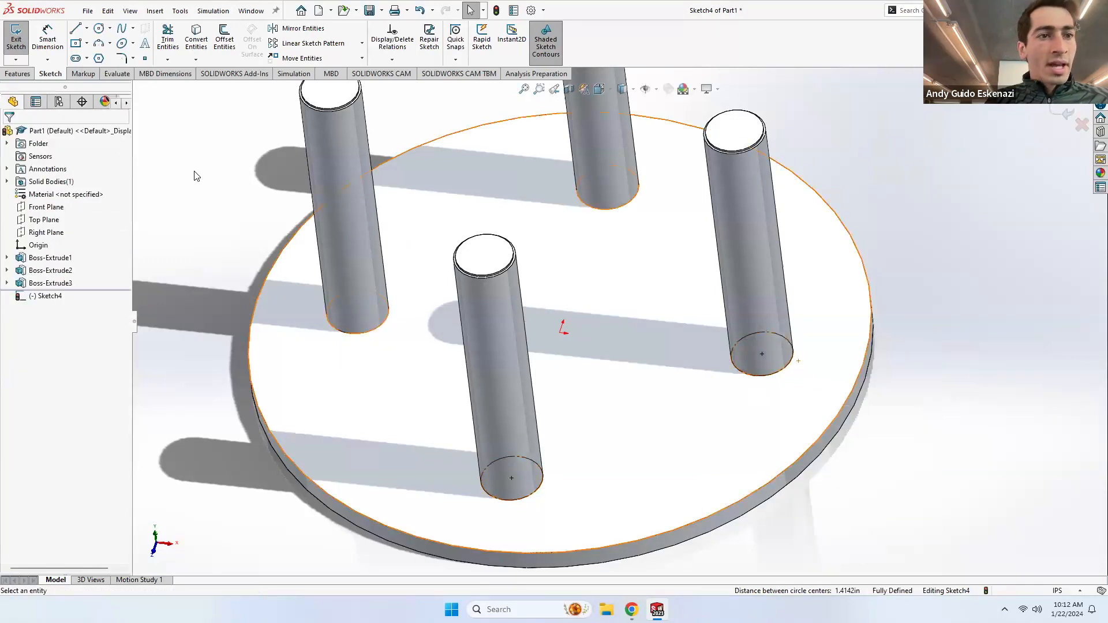
# Step: Draw a centerline between the centres of the two converted circles and another from its midpoint to the origin
pyautogui.click(86, 29)
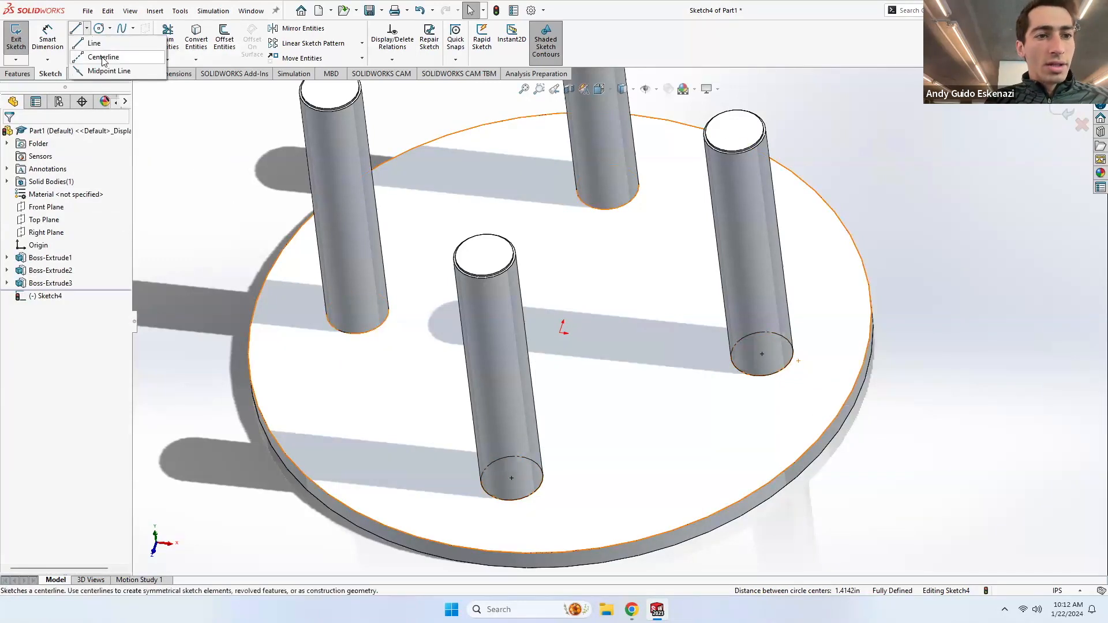
pyautogui.click(103, 56)
pyautogui.click(511, 478)
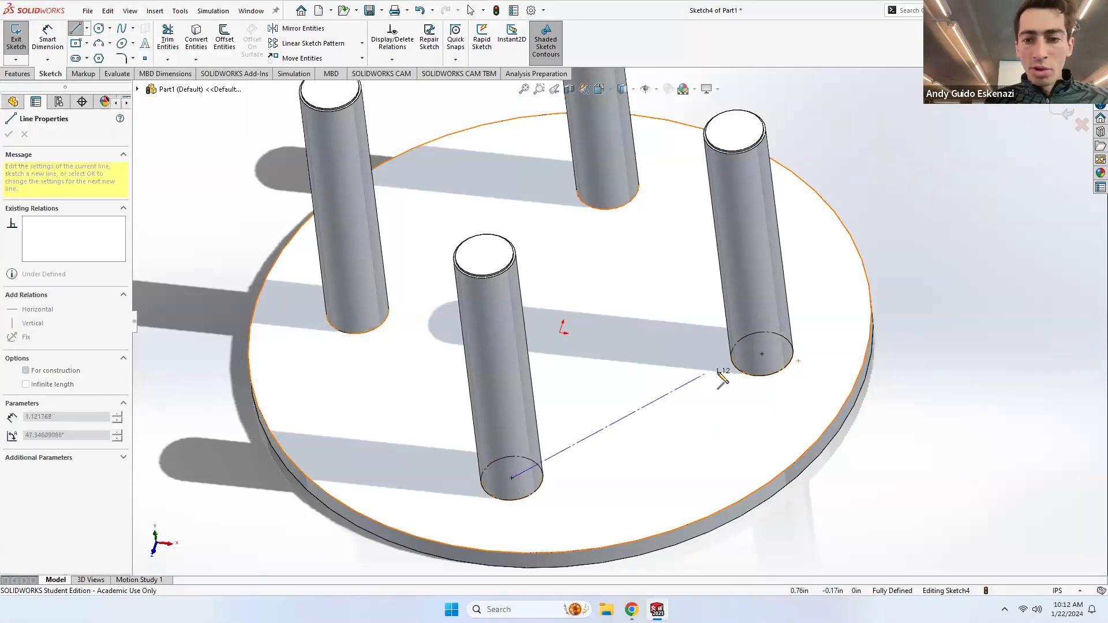
pyautogui.click(762, 354)
pyautogui.press('Escape')
pyautogui.moveTo(720, 356)
pyautogui.mouseDown(button='middle')
pyautogui.moveTo(745, 404)
pyautogui.moveTo(726, 377)
pyautogui.mouseUp(button='middle')
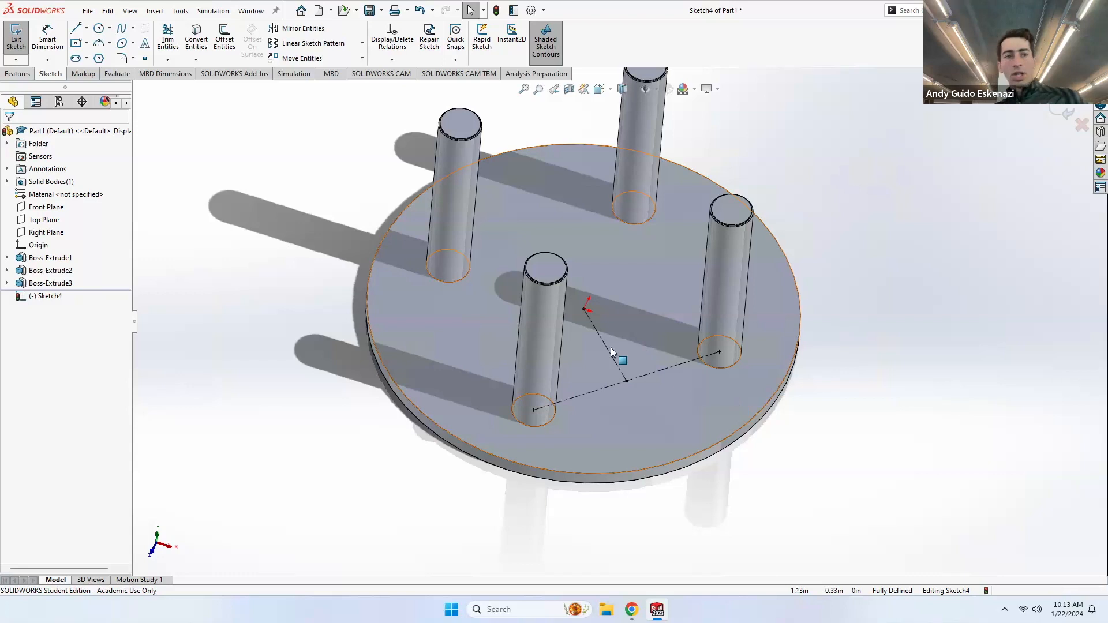
pyautogui.click(87, 29)
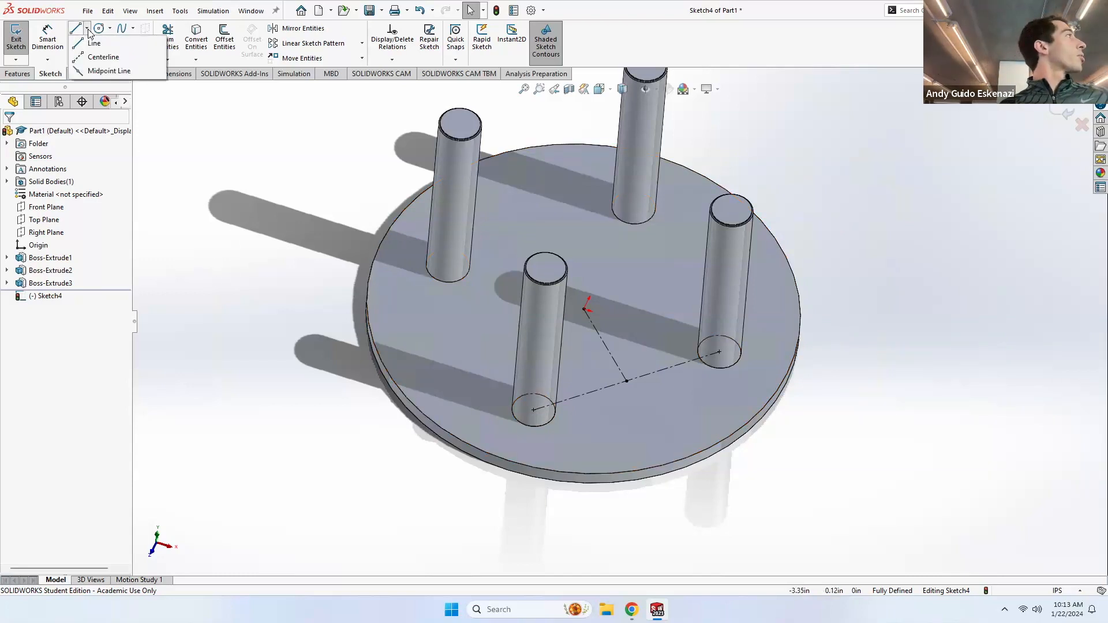
pyautogui.click(102, 57)
pyautogui.click(642, 375)
pyautogui.rightClick(642, 375)
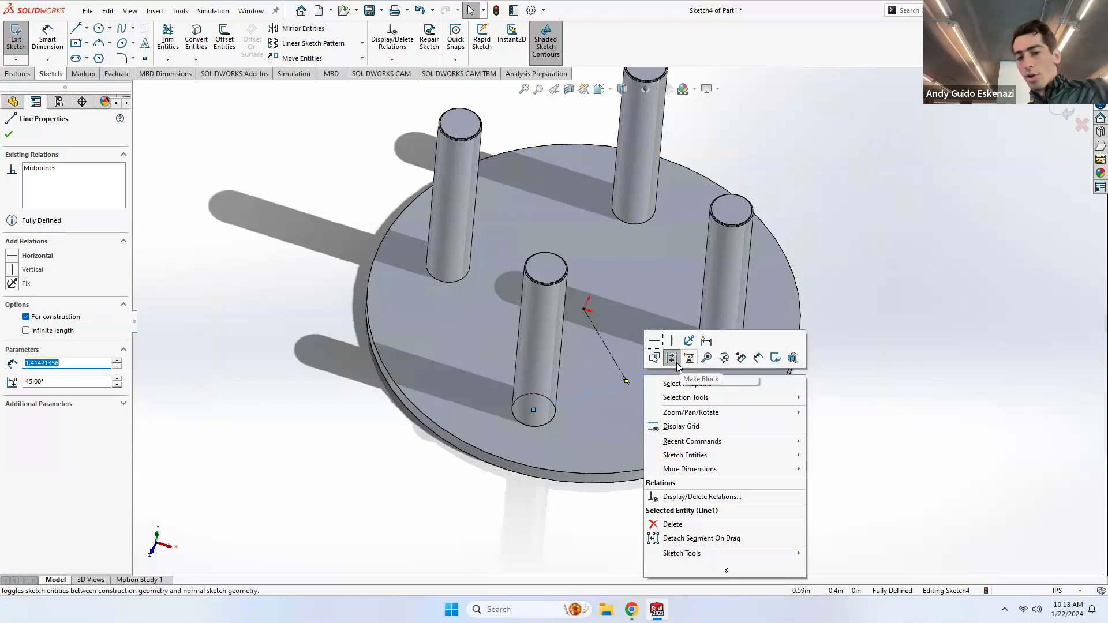
pyautogui.click(872, 348)
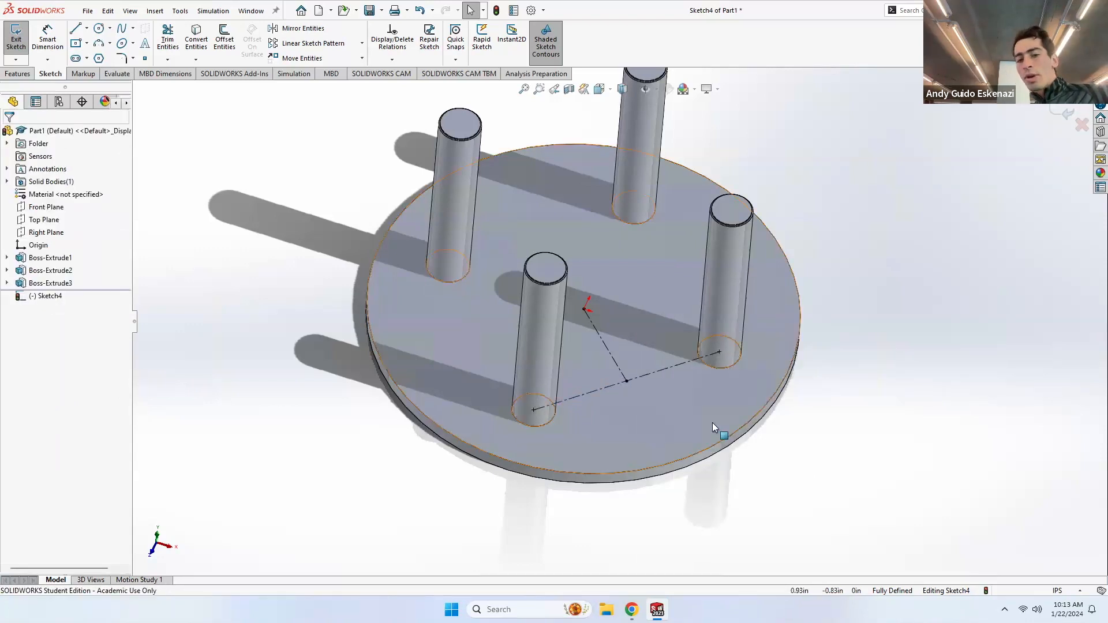
# Step: Exit the sketch and create a reference plane through the midpoint between the posts, perpendicular to the centerline running to the origin
pyautogui.click(16, 41)
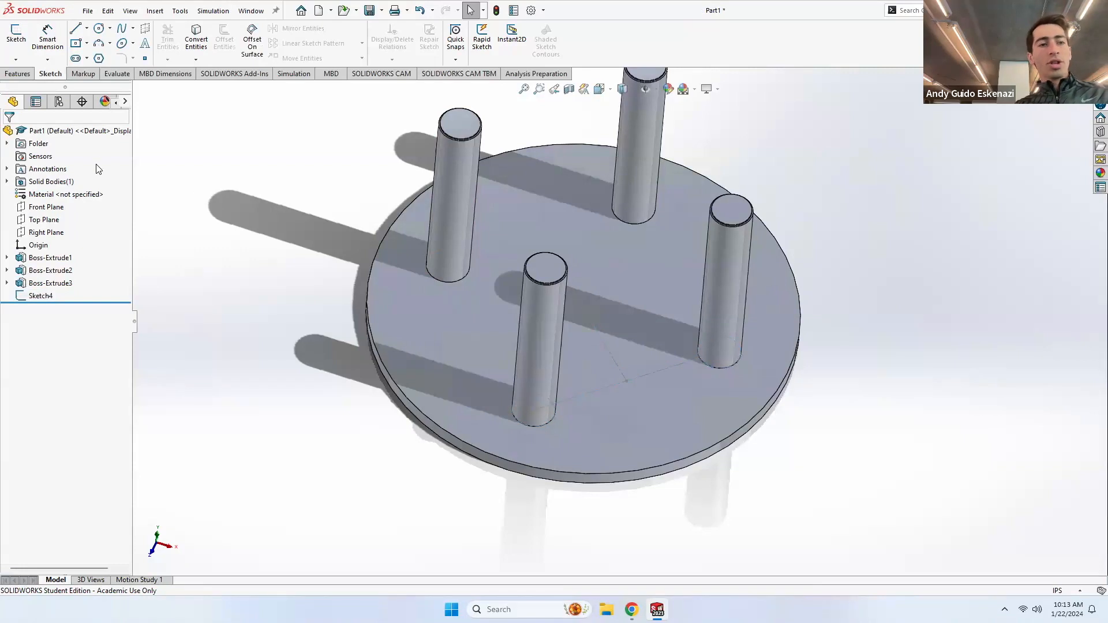
pyautogui.click(17, 74)
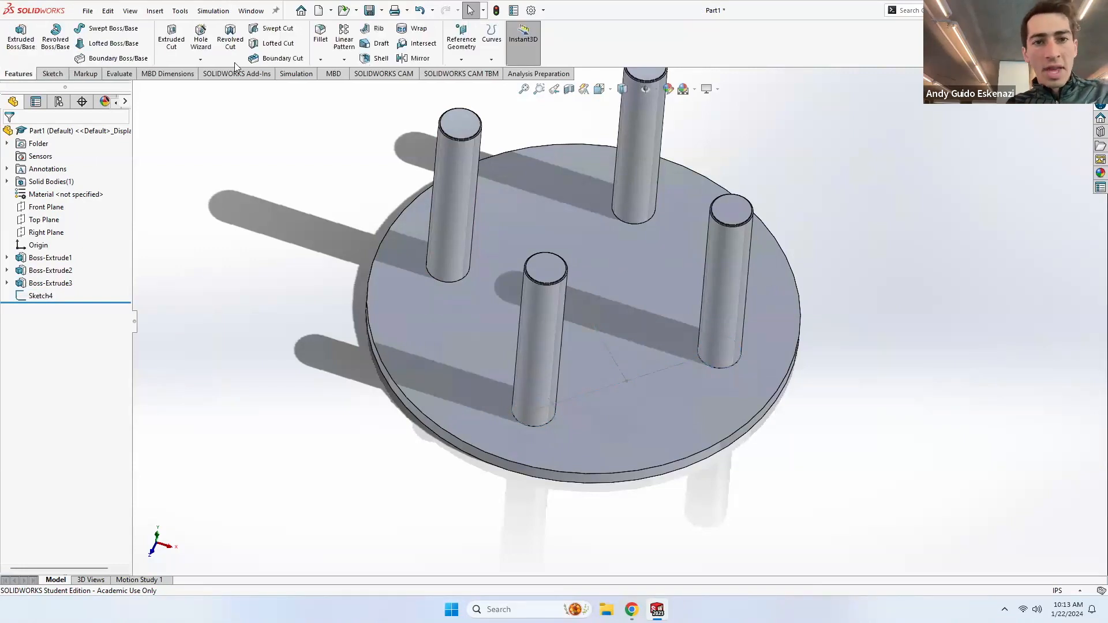
pyautogui.click(461, 43)
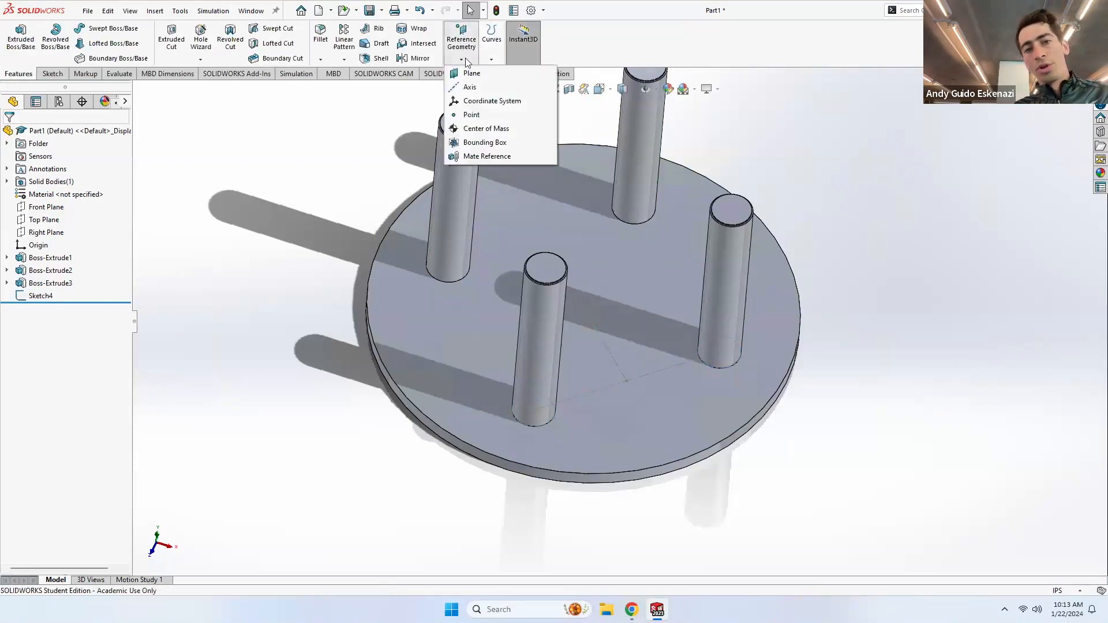
pyautogui.click(471, 74)
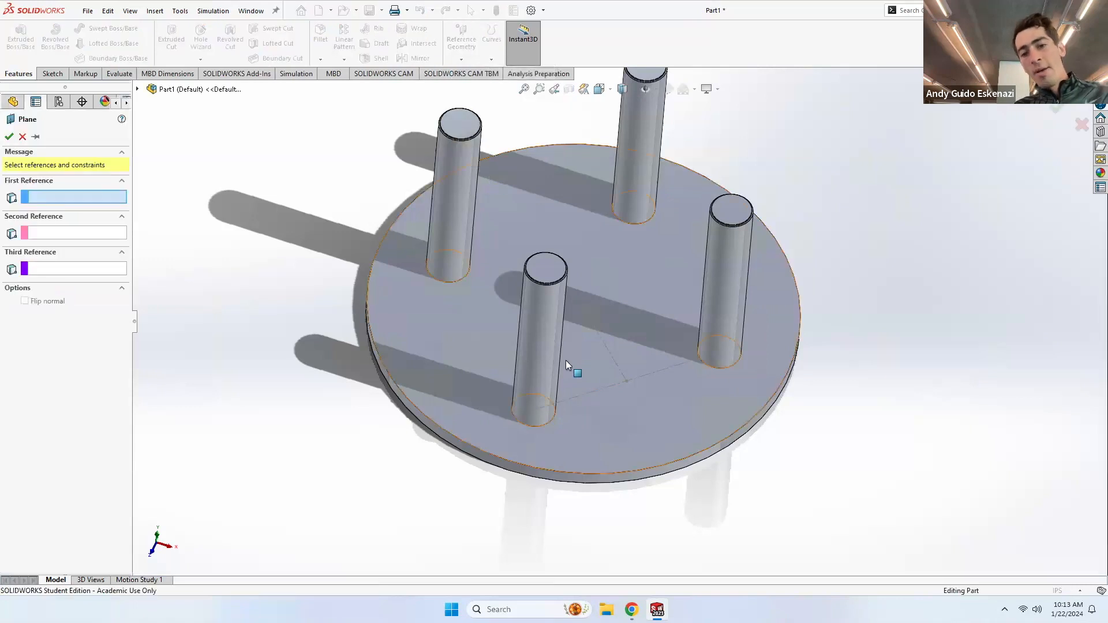
pyautogui.click(627, 381)
pyautogui.click(617, 365)
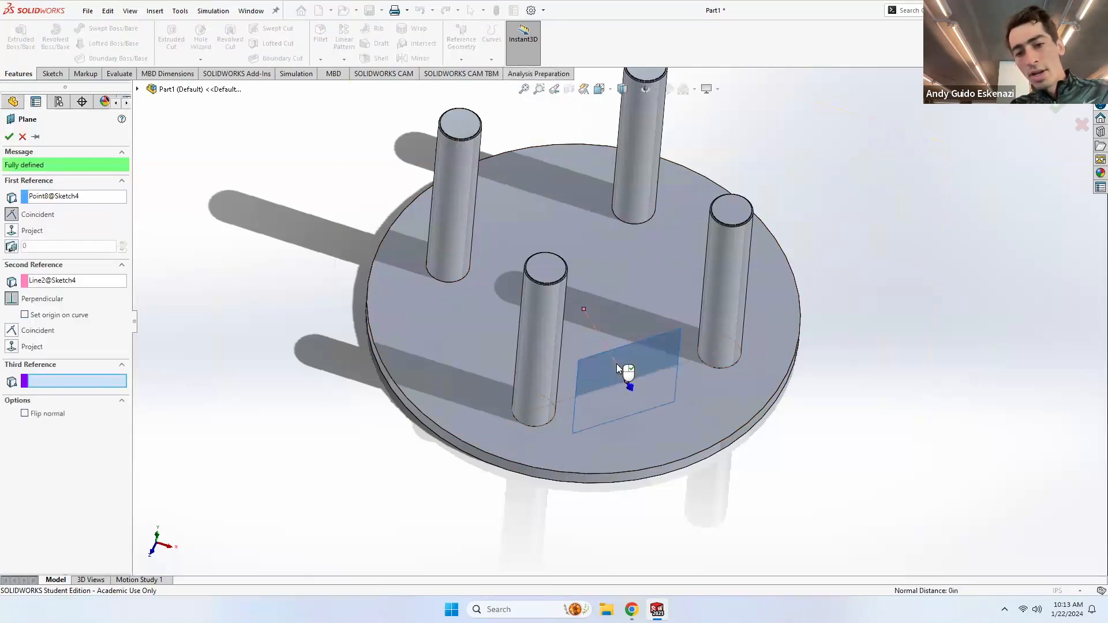
pyautogui.moveTo(634, 391)
pyautogui.mouseDown(button='middle')
pyautogui.moveTo(635, 342)
pyautogui.moveTo(626, 384)
pyautogui.mouseUp(button='middle')
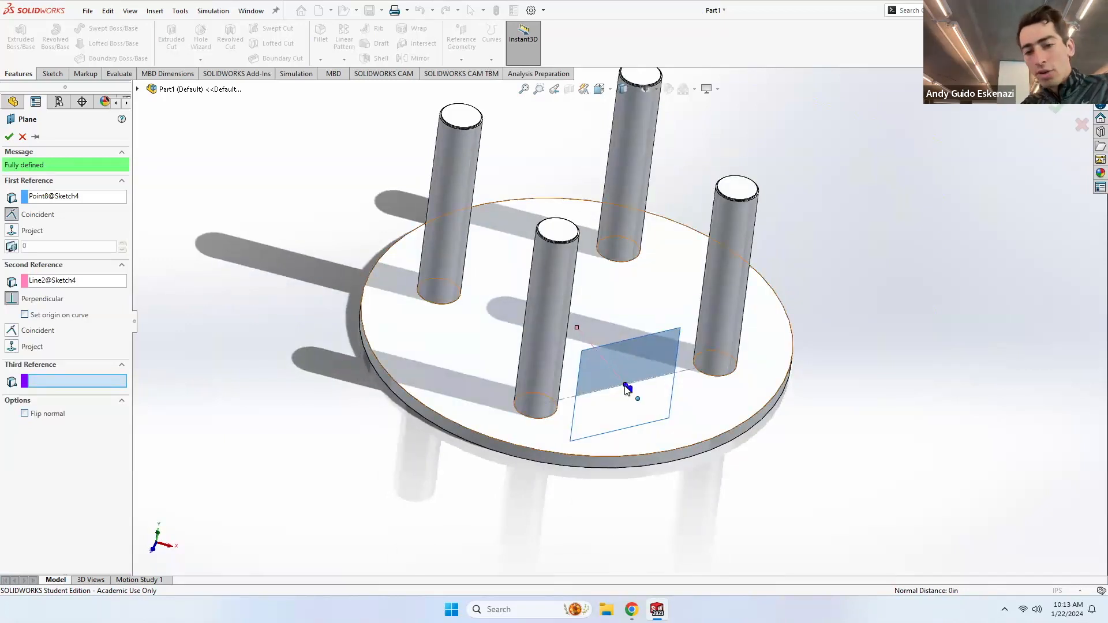
pyautogui.scroll(-3, 630, 389)
pyautogui.scroll(-2, 630, 390)
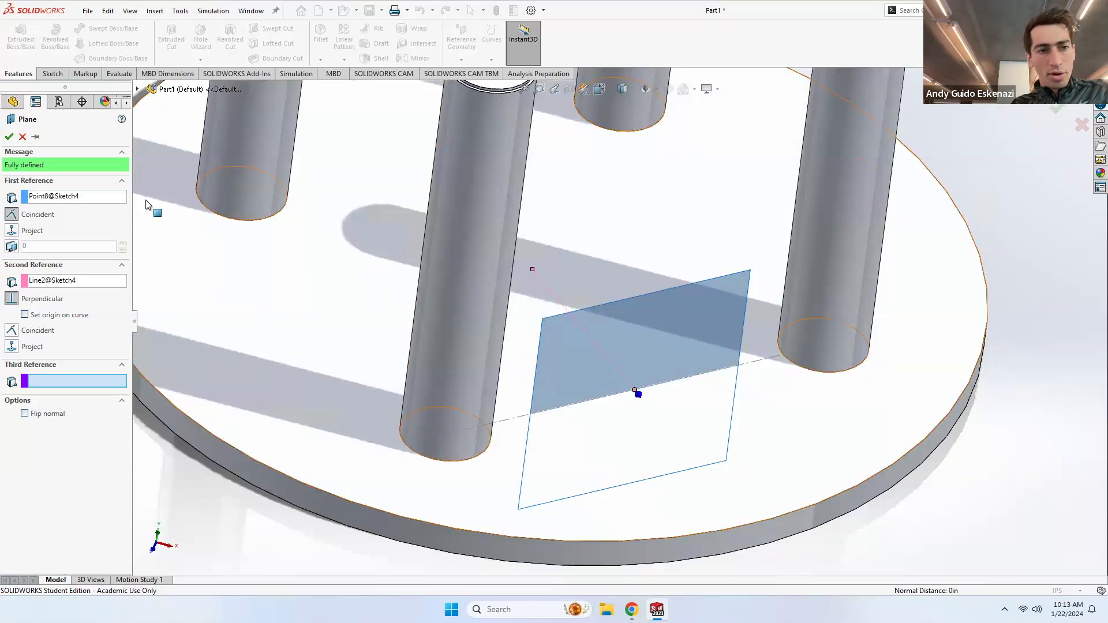
pyautogui.click(8, 137)
# Step: Start a sketch on the new reference plane between the two front posts
pyautogui.press('f')
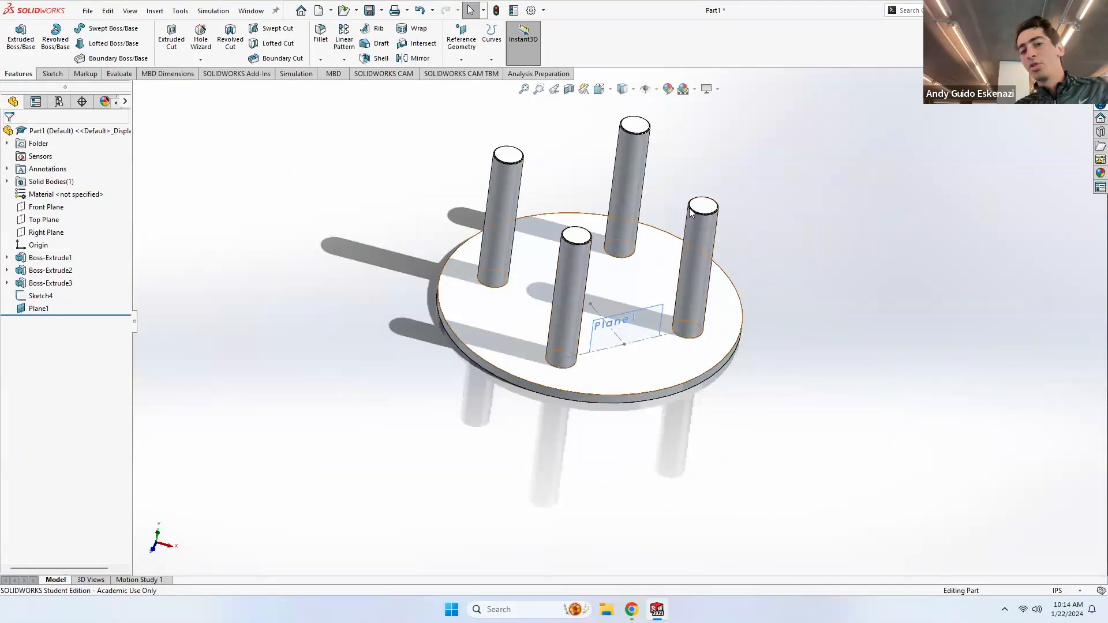
pyautogui.scroll(2, 632, 242)
pyautogui.moveTo(628, 235); pyautogui.dragTo(612, 219, button='middle')
pyautogui.scroll(-5, 665, 260)
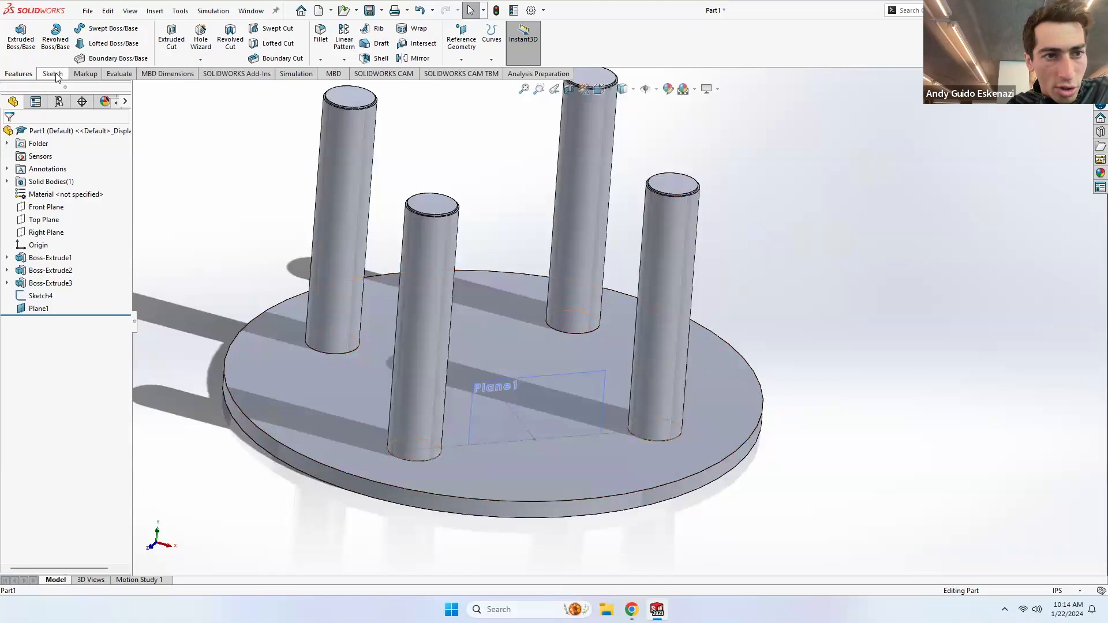
pyautogui.click(52, 73)
pyautogui.click(16, 39)
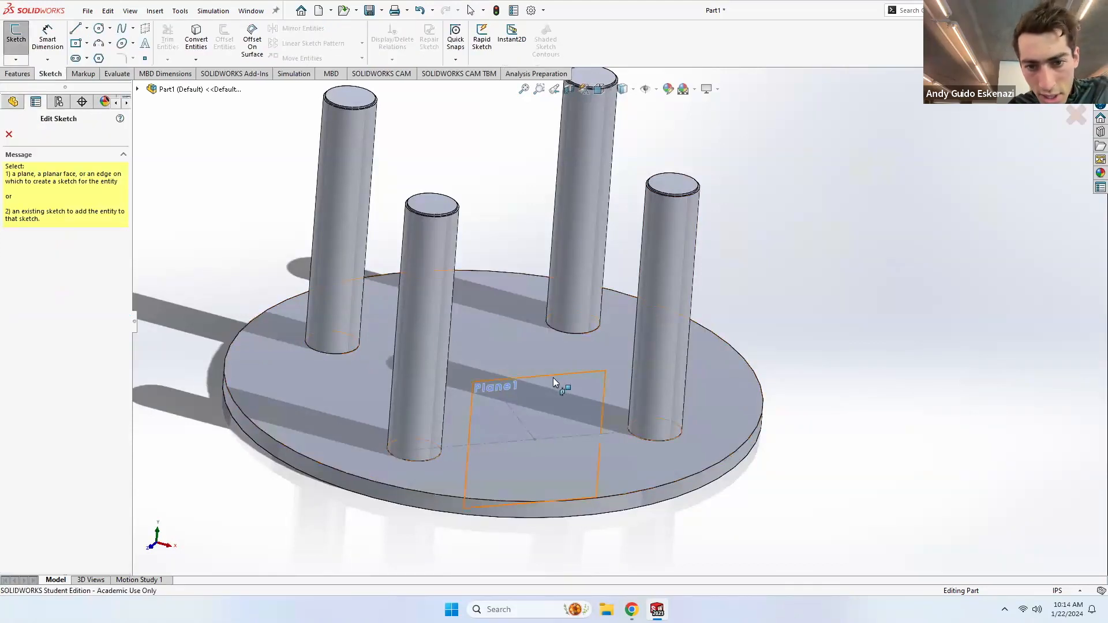
pyautogui.click(553, 378)
pyautogui.moveTo(610, 354); pyautogui.dragTo(622, 400, button='middle')
pyautogui.scroll(-5, 629, 392)
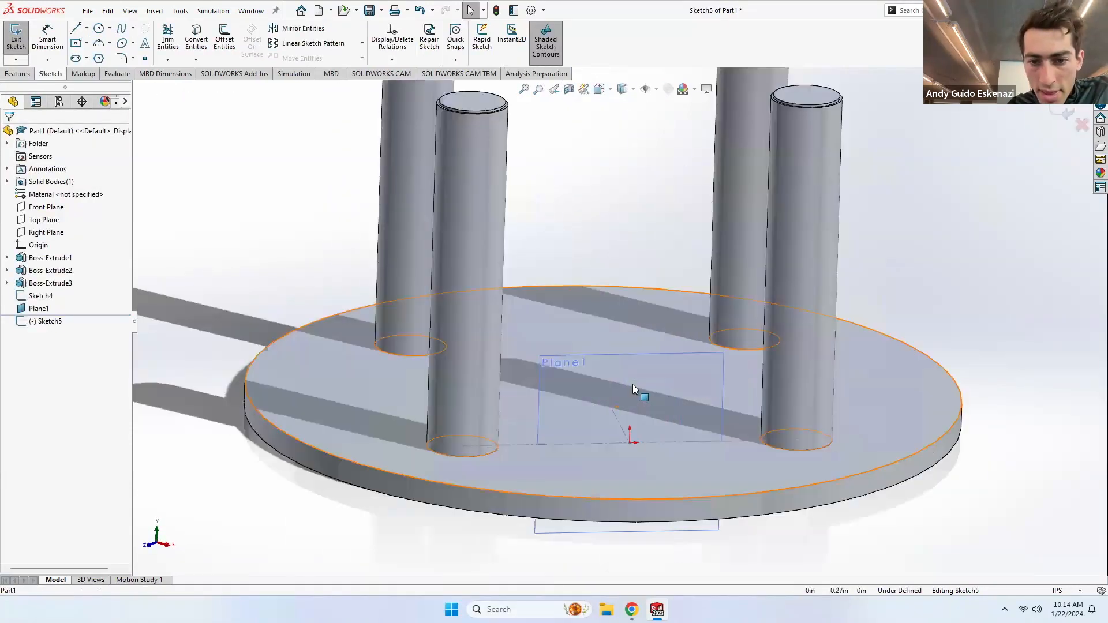
pyautogui.scroll(4, 629, 299)
pyautogui.scroll(-3, 692, 334)
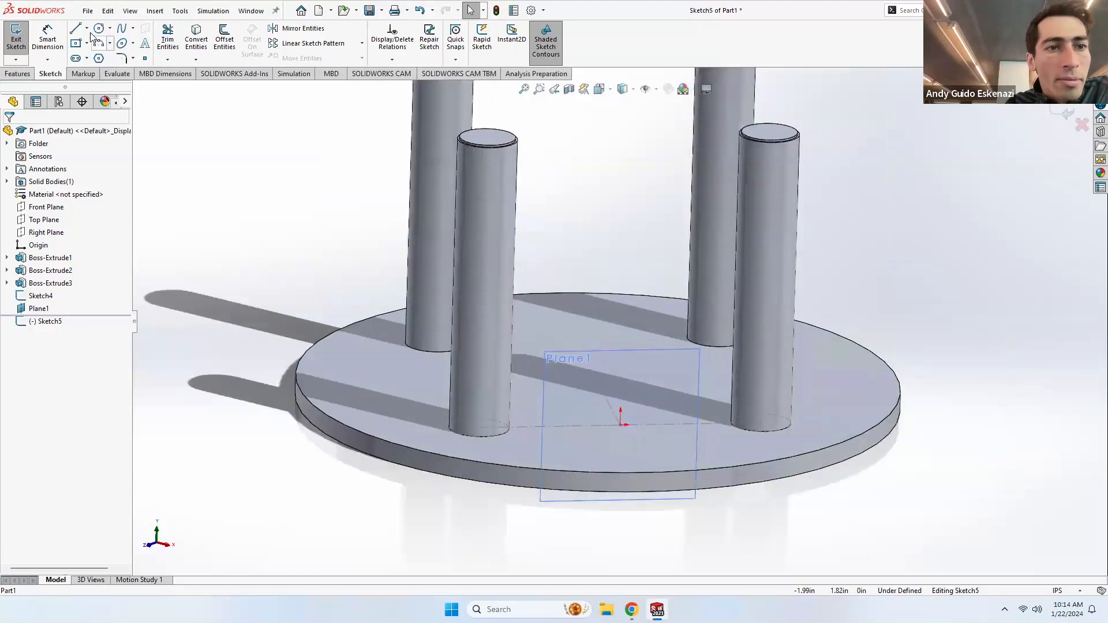
# Step: Convert the centerline joining the two front posts' bases into a line of the current sketch
pyautogui.click(197, 40)
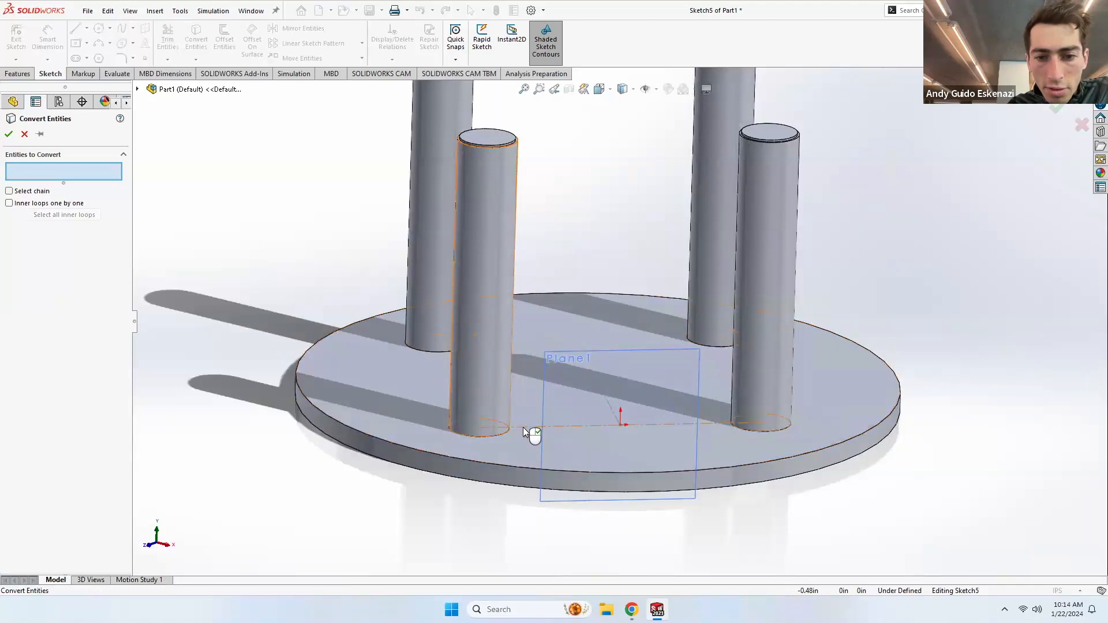
pyautogui.click(523, 427)
pyautogui.click(9, 134)
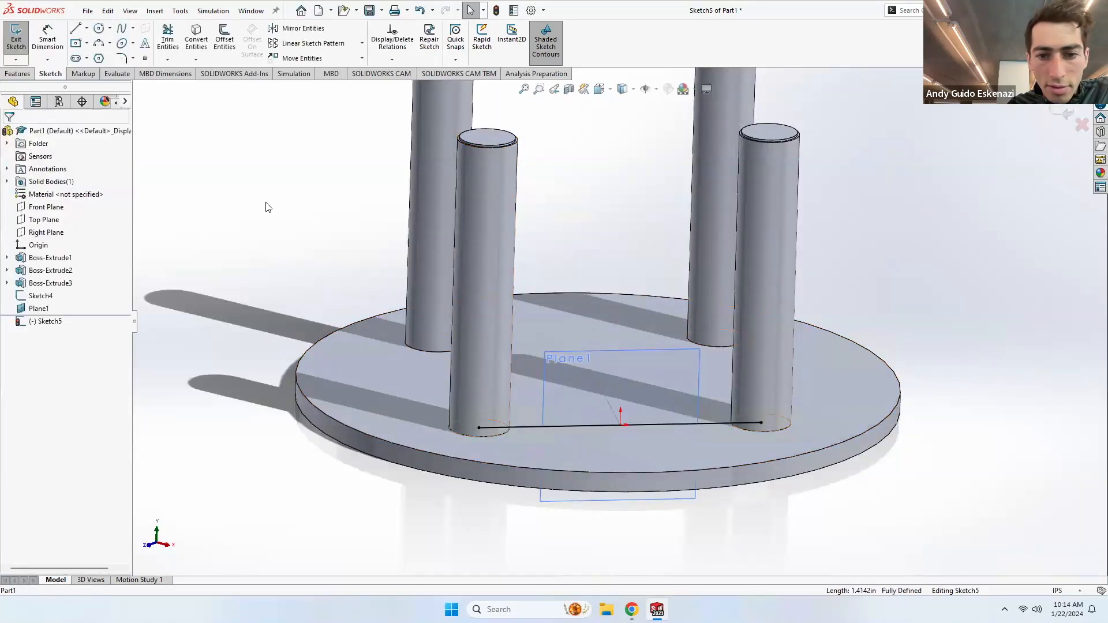
# Step: Convert the outer circular top edges of the two front posts into lines on the sketch plane
pyautogui.click(196, 35)
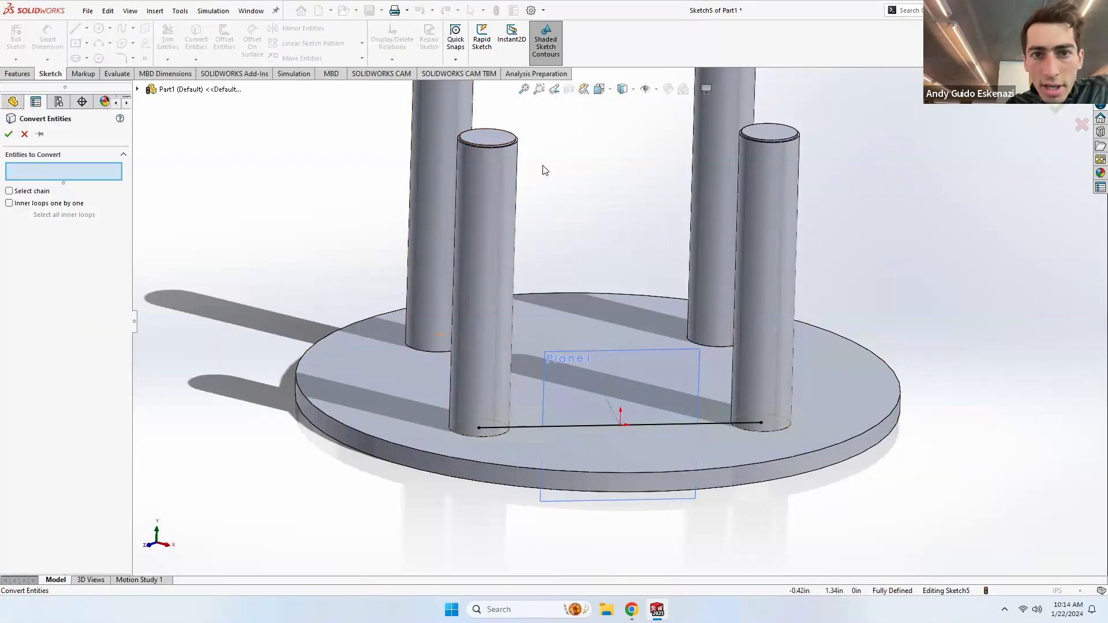
pyautogui.scroll(-5, 543, 169)
pyautogui.click(455, 156)
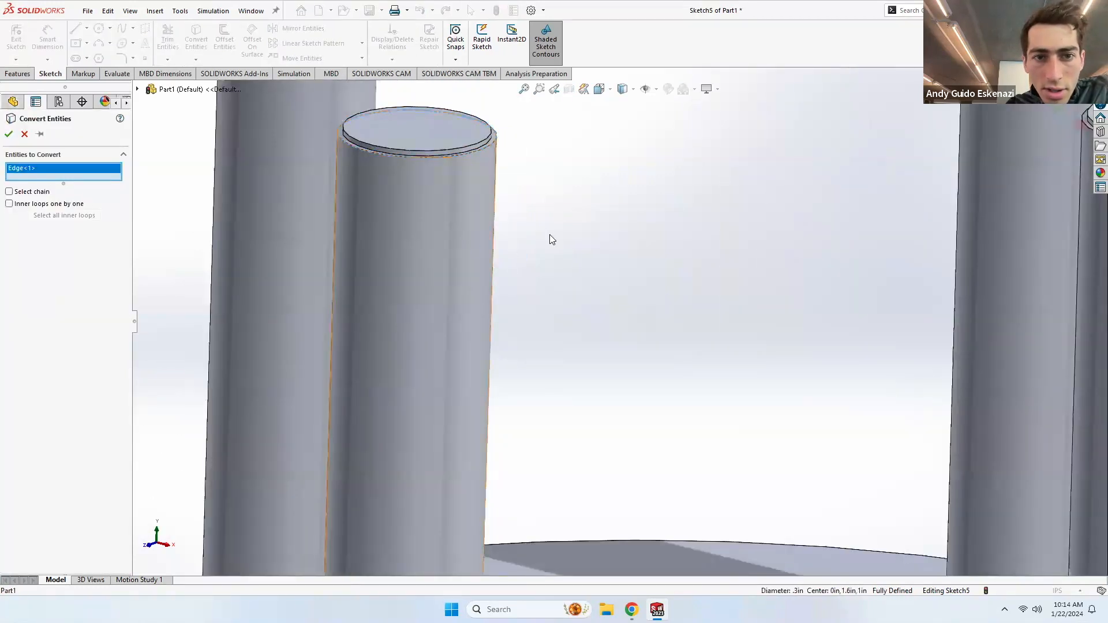
pyautogui.press('f')
pyautogui.scroll(-8, 733, 288)
pyautogui.click(705, 304)
pyautogui.press('Return')
pyautogui.moveTo(439, 323); pyautogui.dragTo(534, 308, button='middle')
pyautogui.scroll(-1, 534, 309)
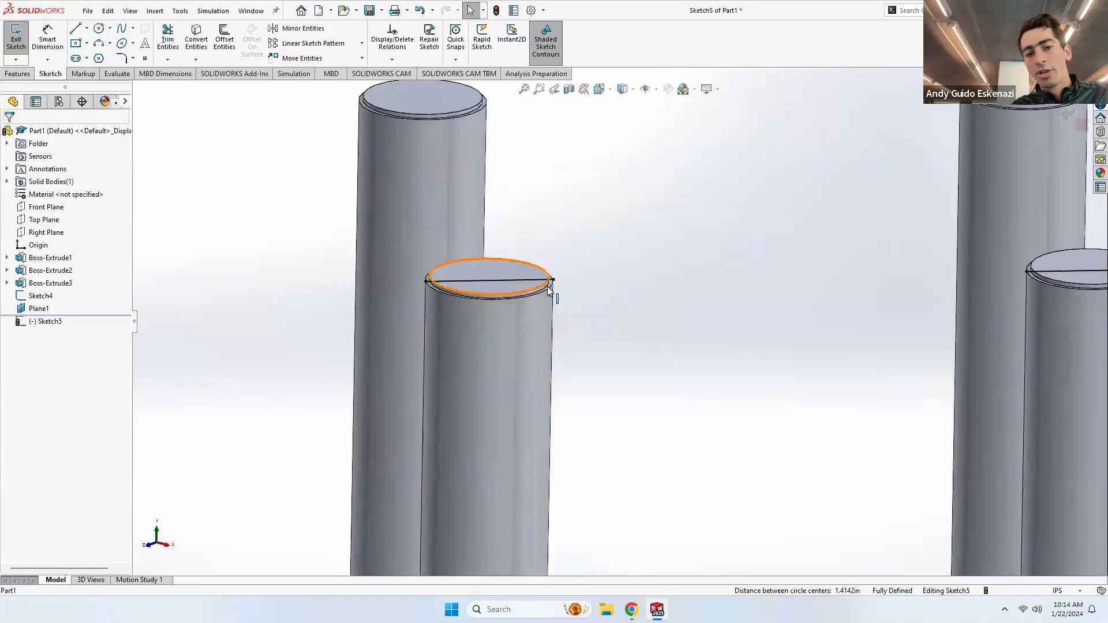
# Step: Turn the two converted post-top lines and the line joining the two front posts' bases into construction geometry
pyautogui.scroll(3, 549, 288)
pyautogui.rightClick(543, 292)
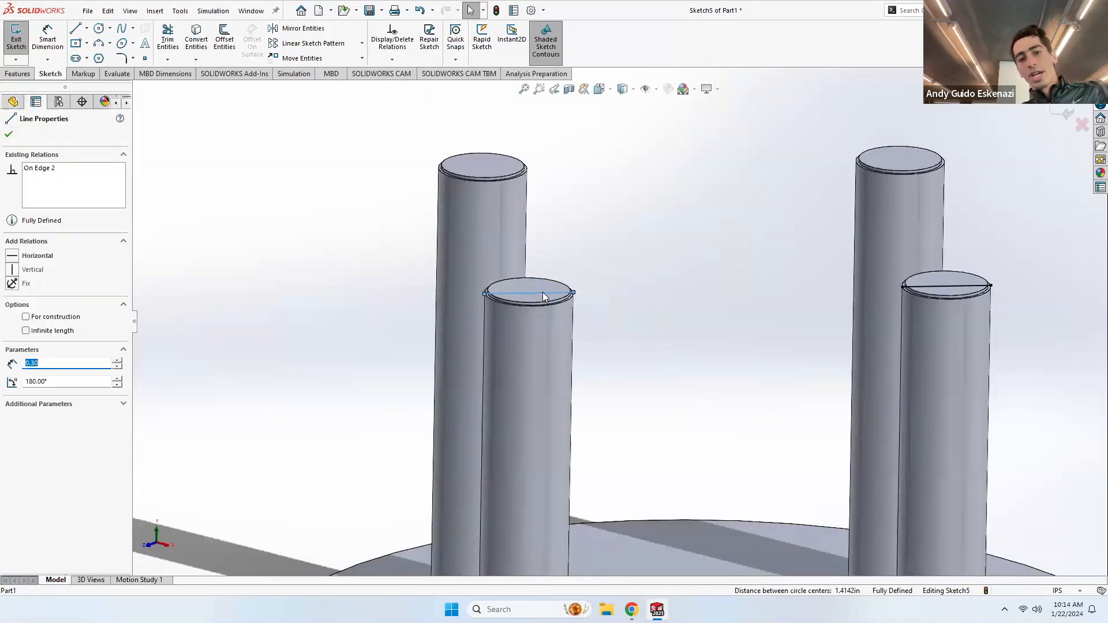
pyautogui.click(570, 276)
pyautogui.rightClick(938, 286)
pyautogui.click(964, 274)
pyautogui.scroll(5, 743, 243)
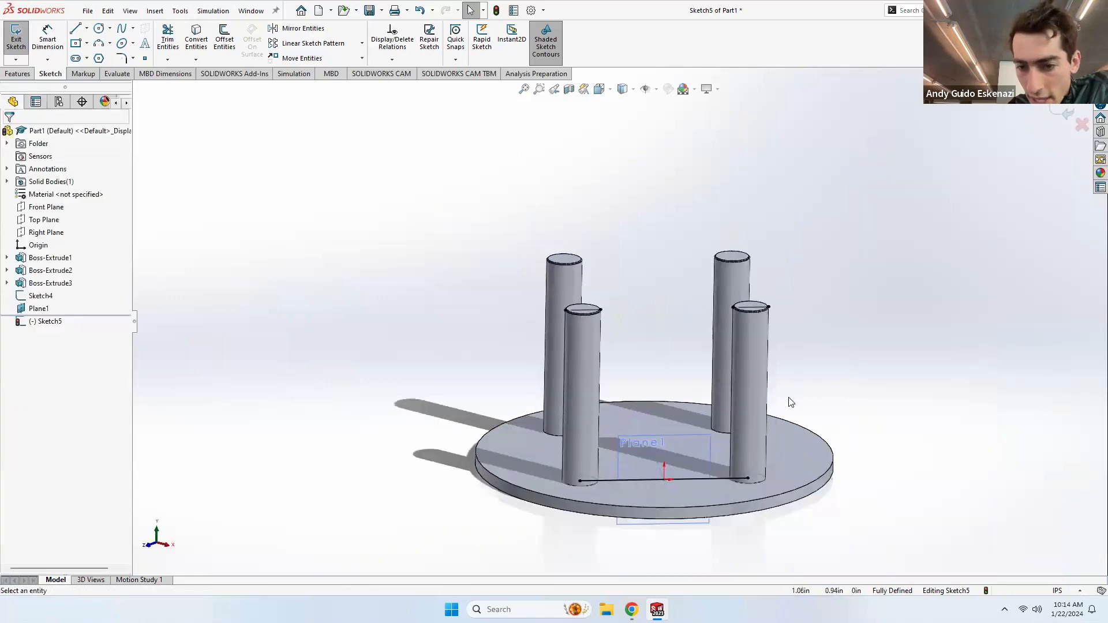
pyautogui.rightClick(702, 479)
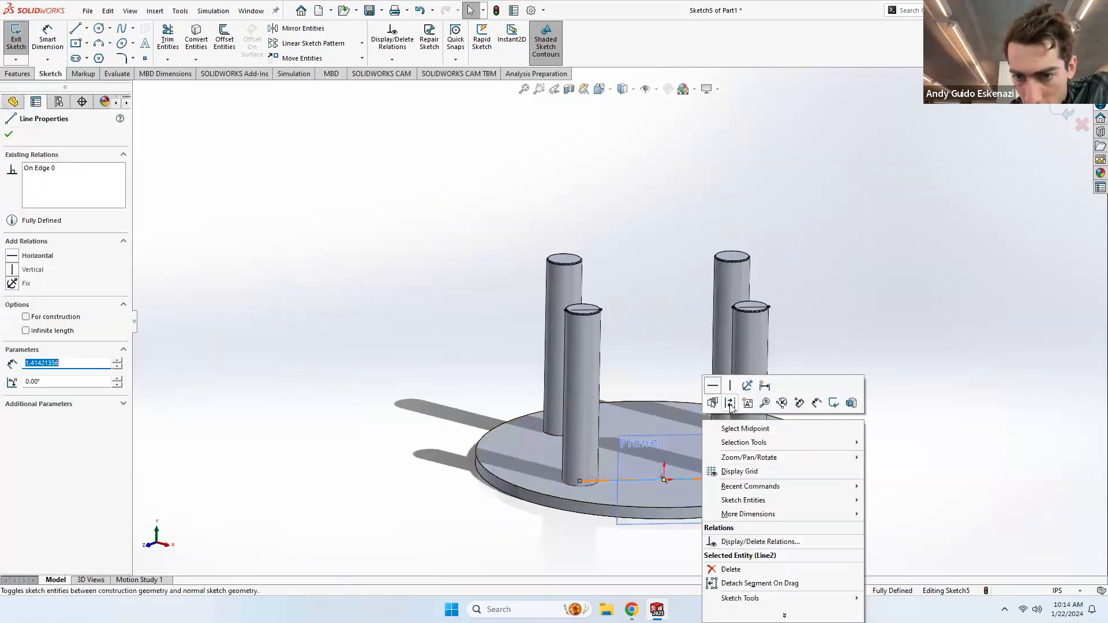
pyautogui.click(729, 385)
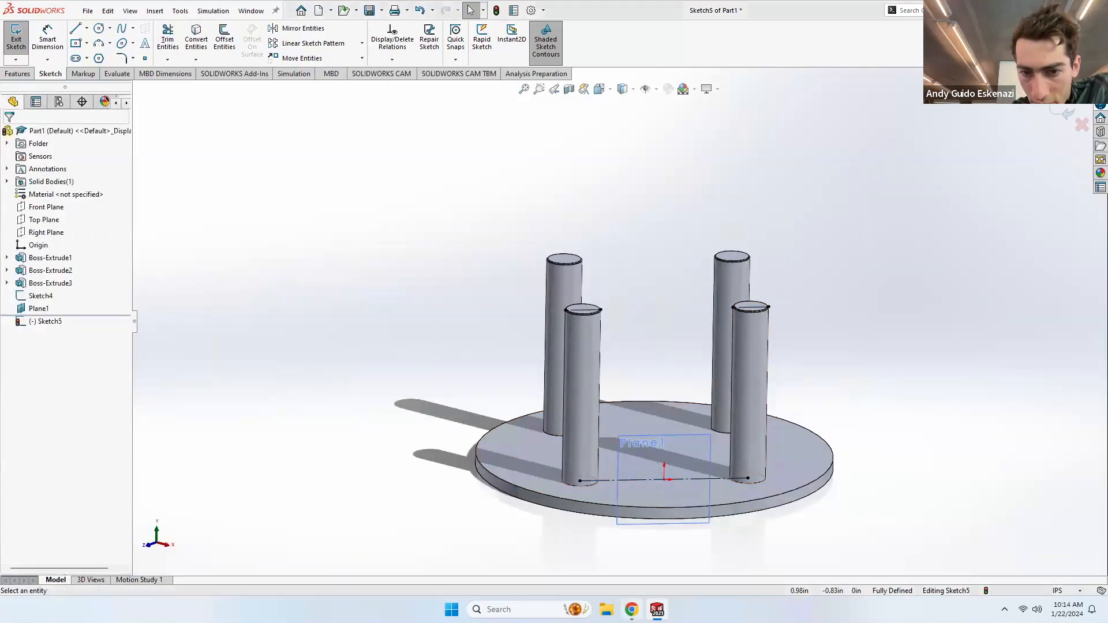
pyautogui.scroll(-3, 685, 414)
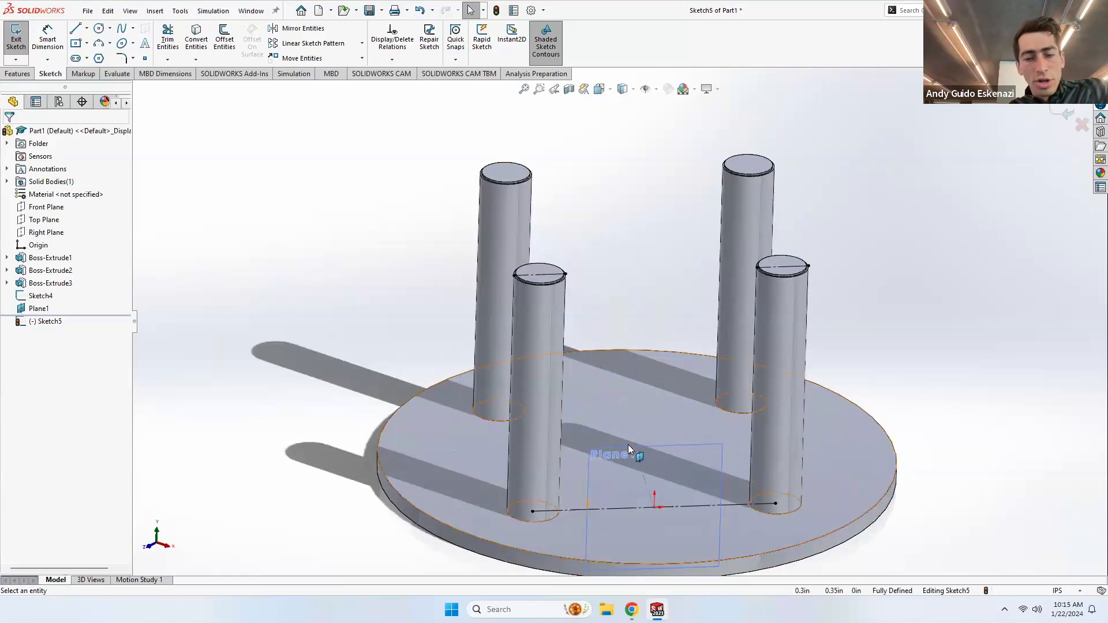
# Step: Draw centerlines from the right front post's base centre to the left front post's top centre and on to the right post's top centre, then exit the sketch
pyautogui.click(87, 28)
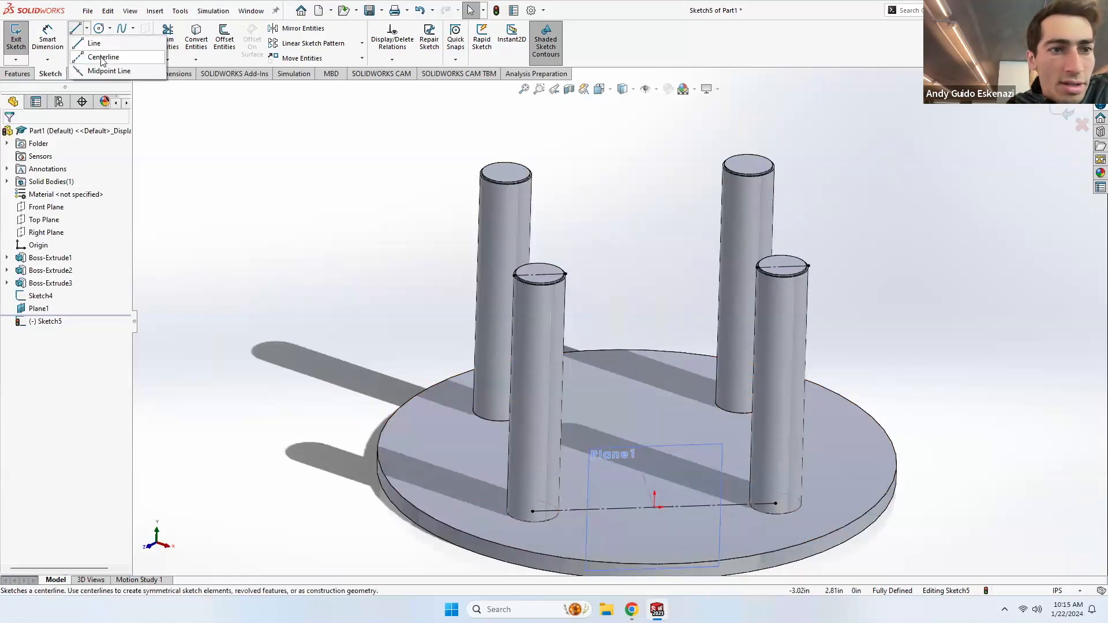
pyautogui.click(98, 47)
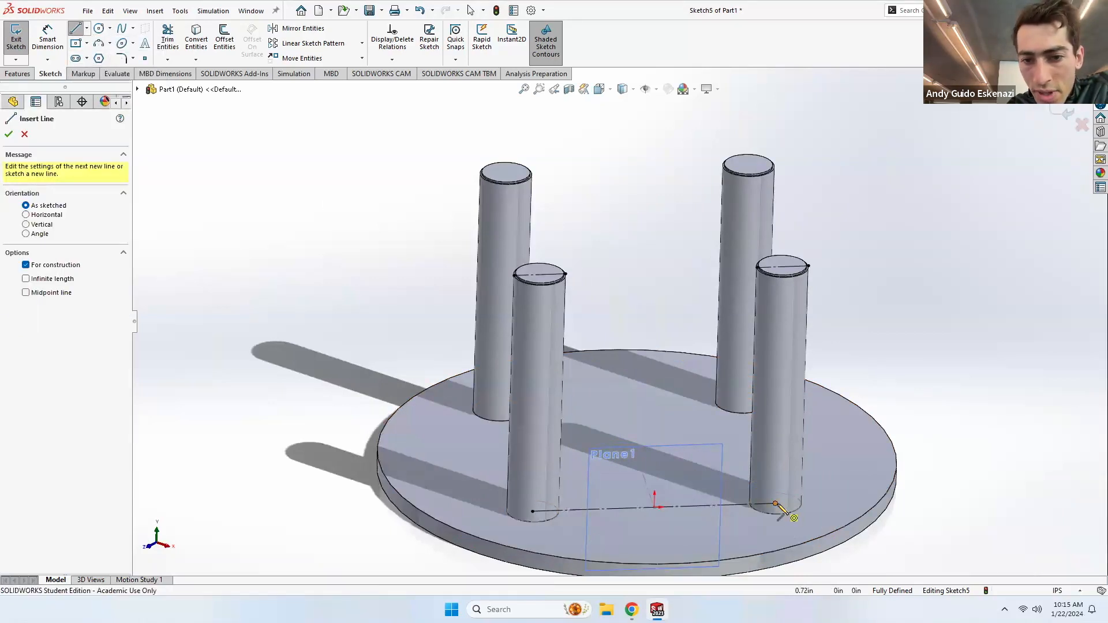
pyautogui.click(776, 503)
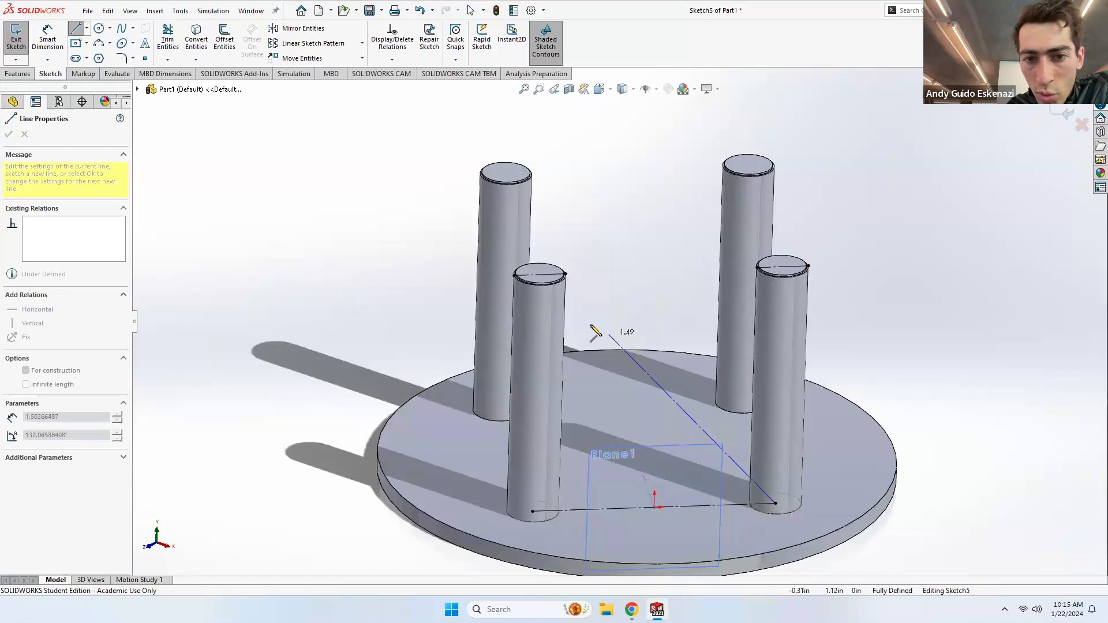
pyautogui.click(541, 276)
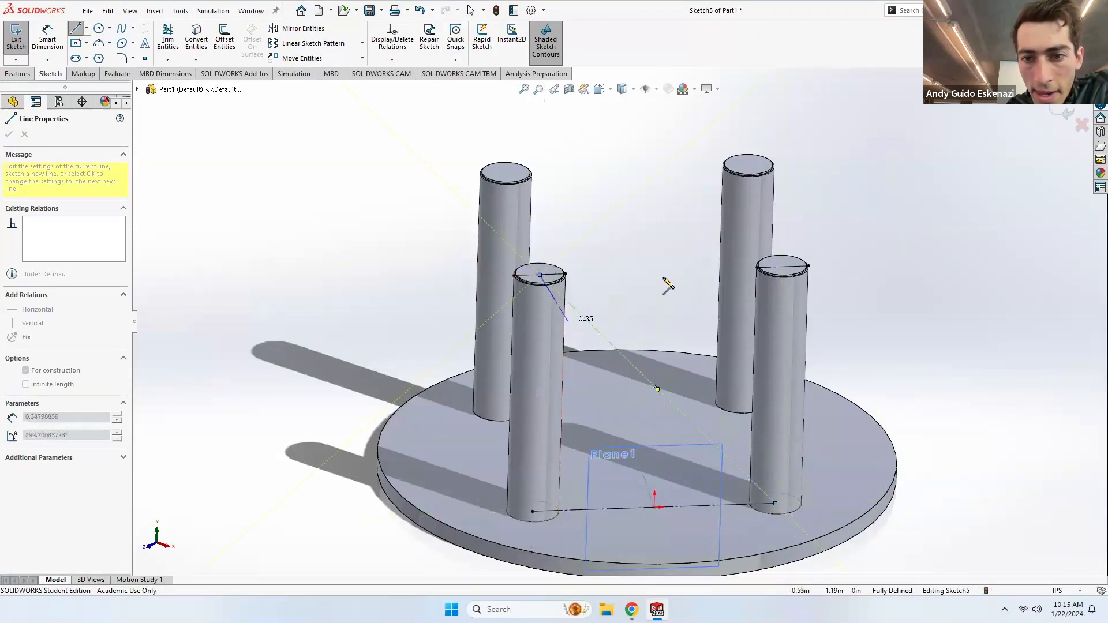
pyautogui.click(782, 267)
pyautogui.press('Escape')
pyautogui.moveTo(799, 489)
pyautogui.mouseDown(button='middle')
pyautogui.moveTo(799, 445)
pyautogui.moveTo(774, 426)
pyautogui.moveTo(787, 440)
pyautogui.moveTo(837, 430)
pyautogui.moveTo(819, 471)
pyautogui.mouseUp(button='middle')
pyautogui.scroll(-3, 823, 438)
pyautogui.click(15, 37)
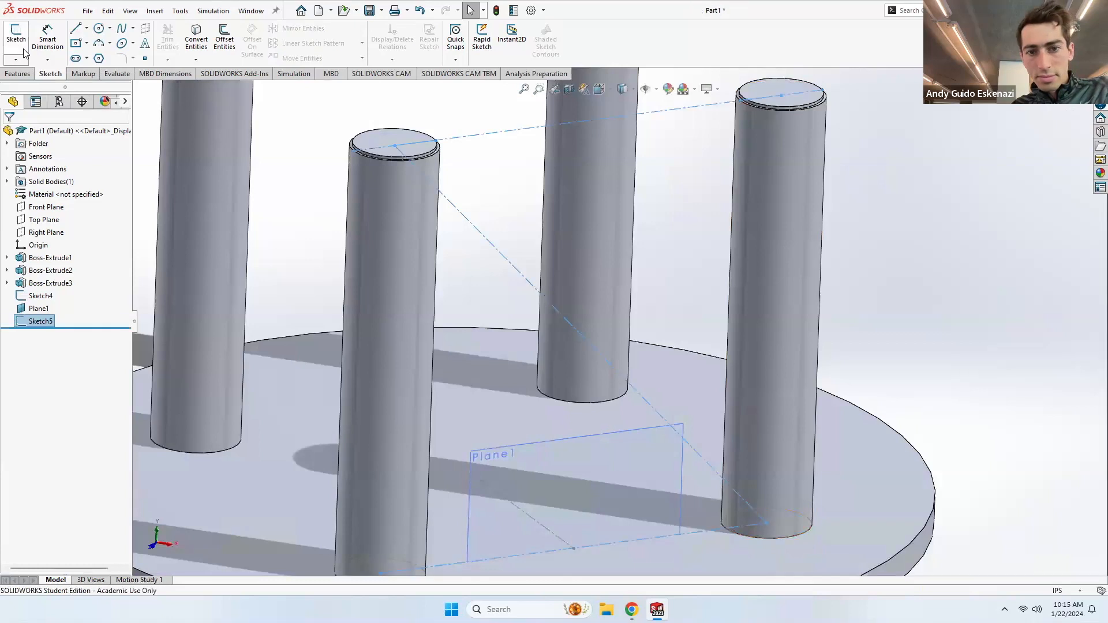
pyautogui.scroll(4, 722, 282)
pyautogui.click(840, 326)
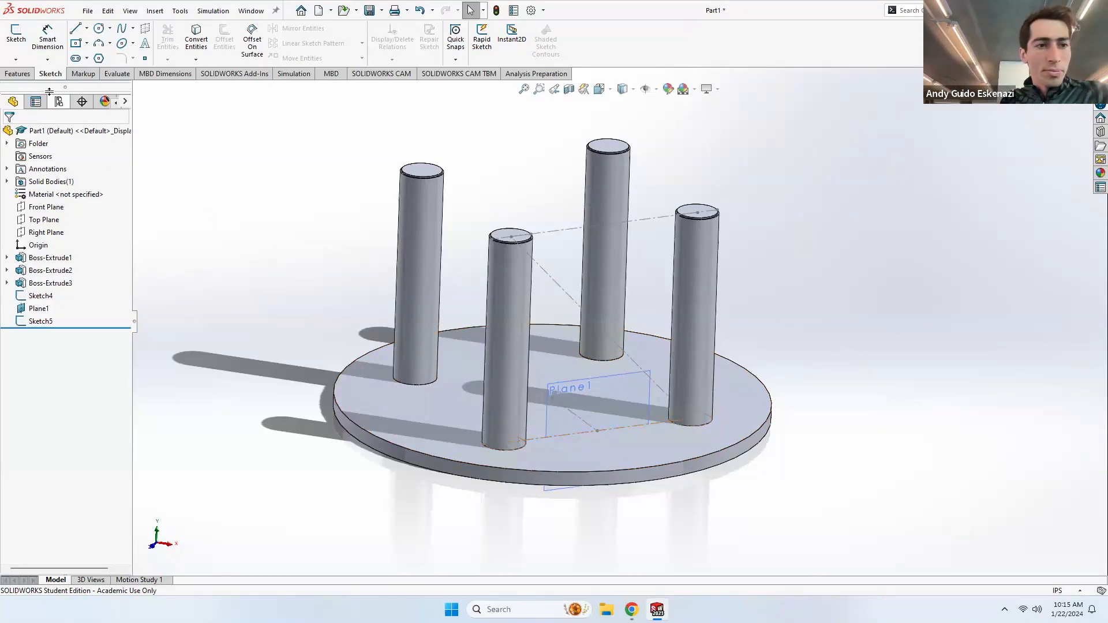
pyautogui.click(23, 75)
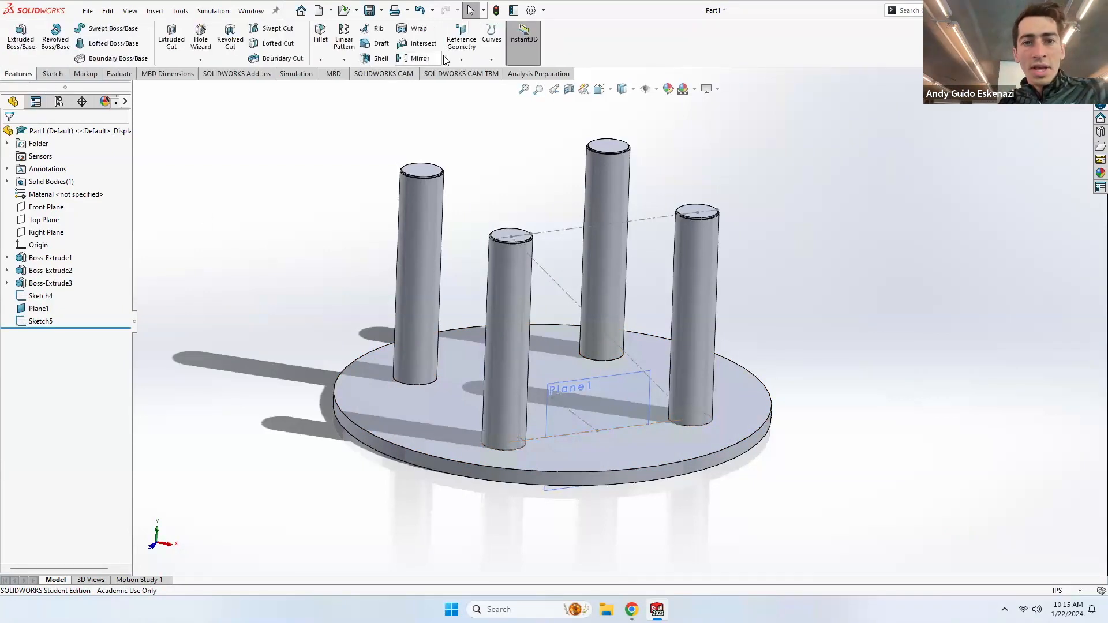
pyautogui.click(463, 42)
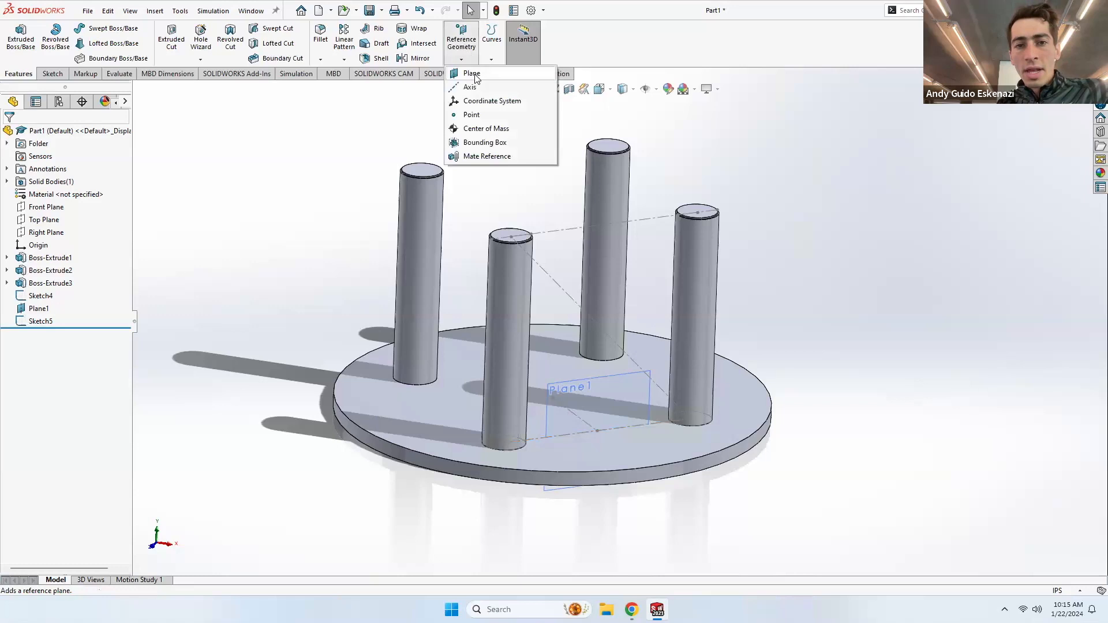
pyautogui.click(475, 79)
pyautogui.scroll(-5, 595, 434)
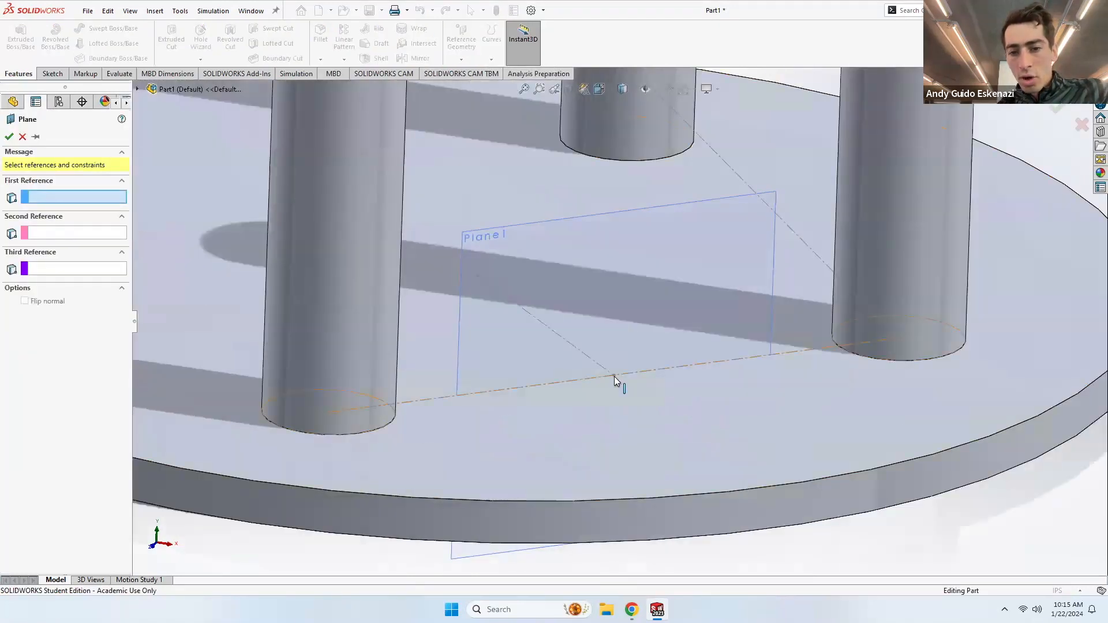
pyautogui.click(614, 377)
pyautogui.click(600, 368)
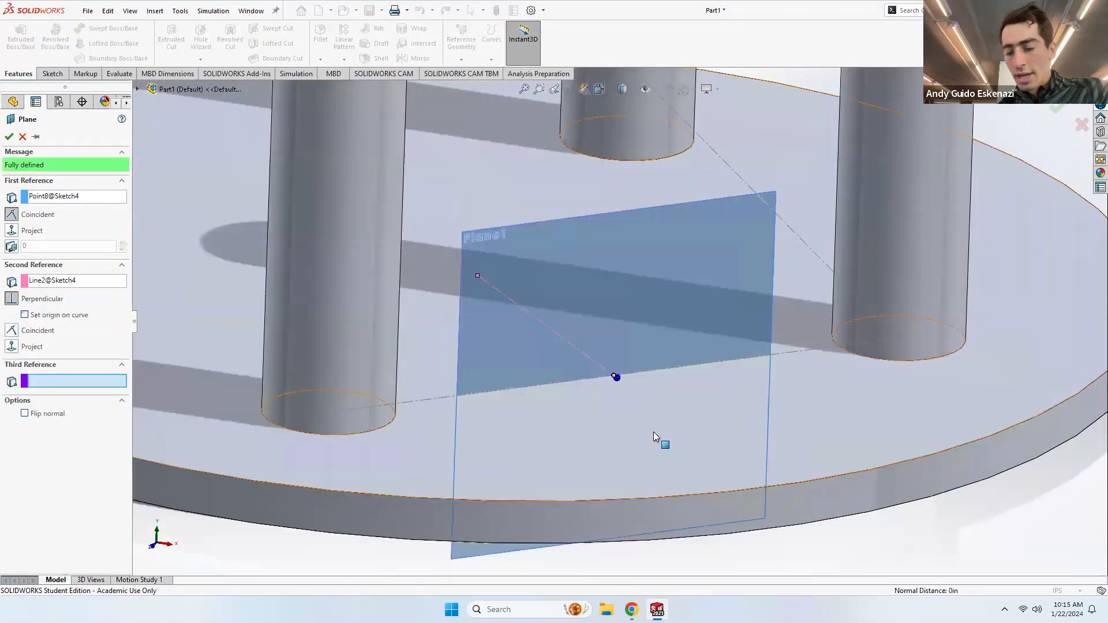
pyautogui.press('Return')
pyautogui.scroll(8, 513, 329)
pyautogui.moveTo(559, 280); pyautogui.dragTo(557, 276, button='middle')
pyautogui.click(51, 74)
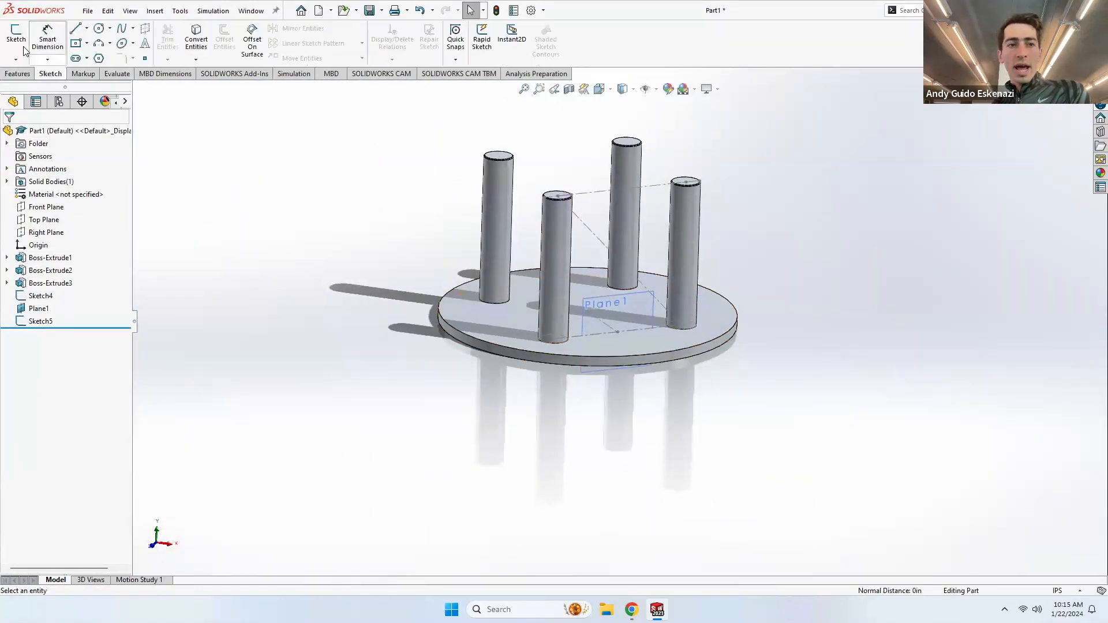
pyautogui.click(16, 40)
pyautogui.scroll(2, 731, 387)
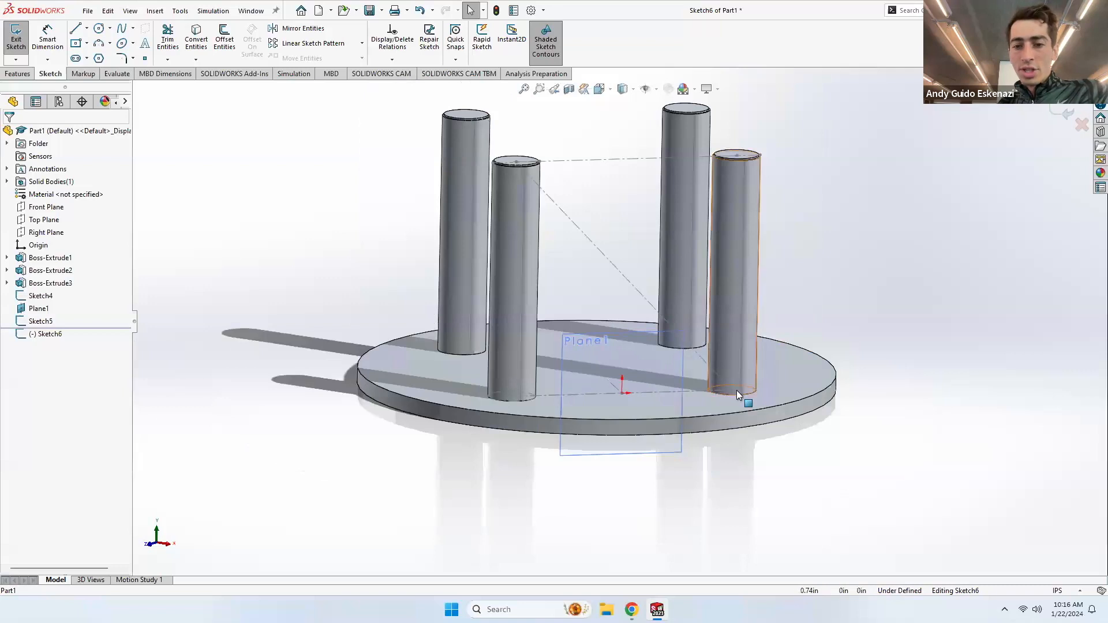
pyautogui.scroll(-3, 737, 390)
pyautogui.scroll(4, 615, 293)
pyautogui.scroll(-2, 606, 248)
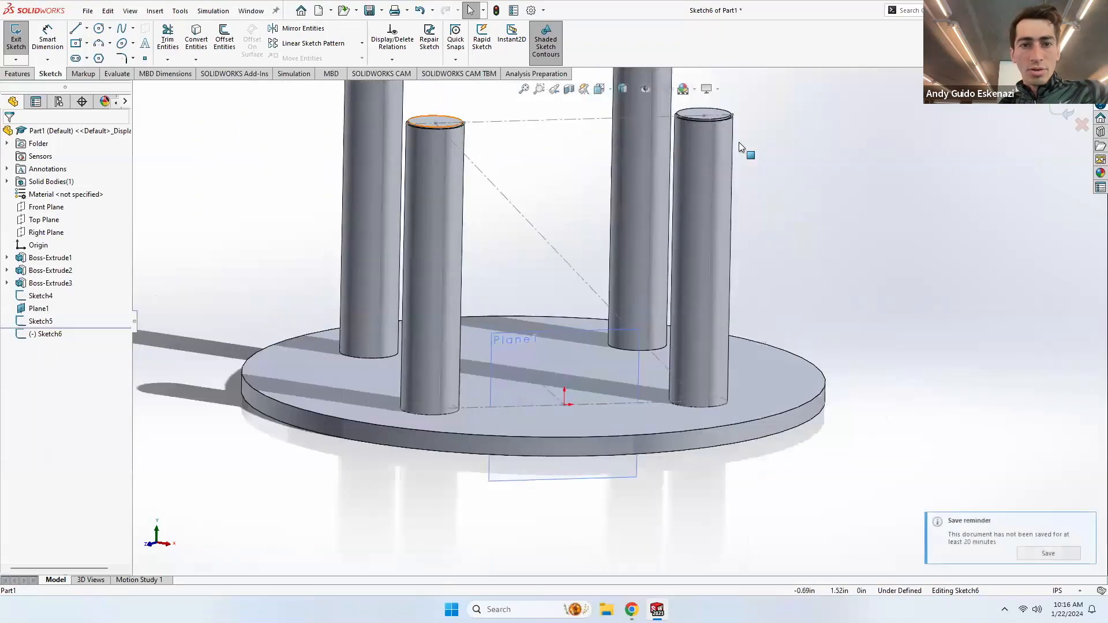
pyautogui.click(16, 40)
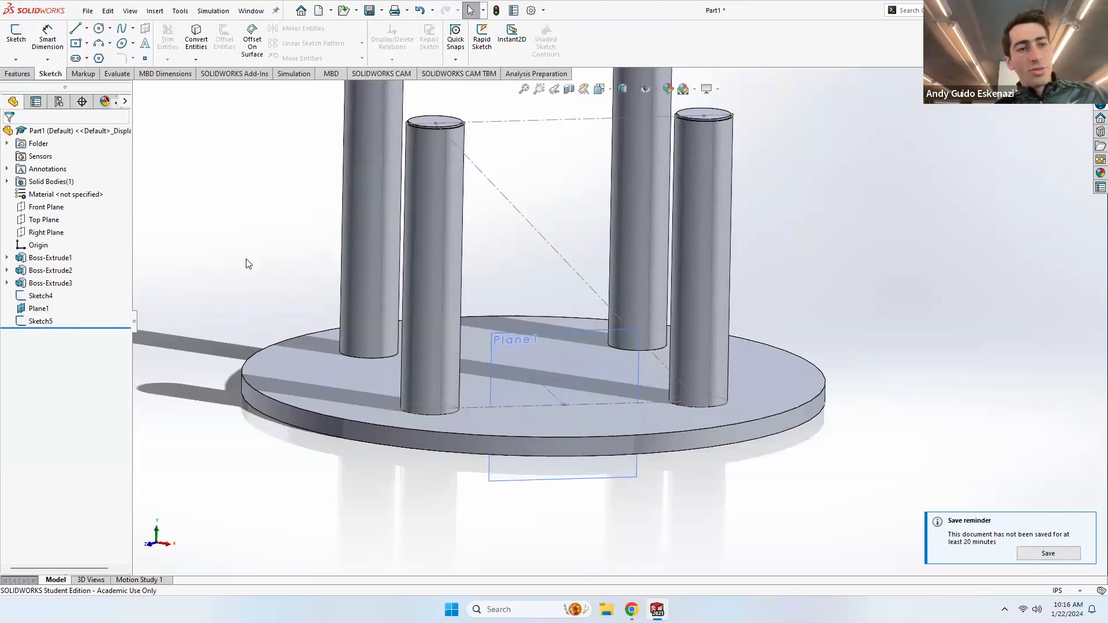
# Step: Create a reference plane through the right front post's base centre, perpendicular to the diagonal centerline
pyautogui.click(17, 75)
pyautogui.click(454, 49)
pyautogui.click(469, 74)
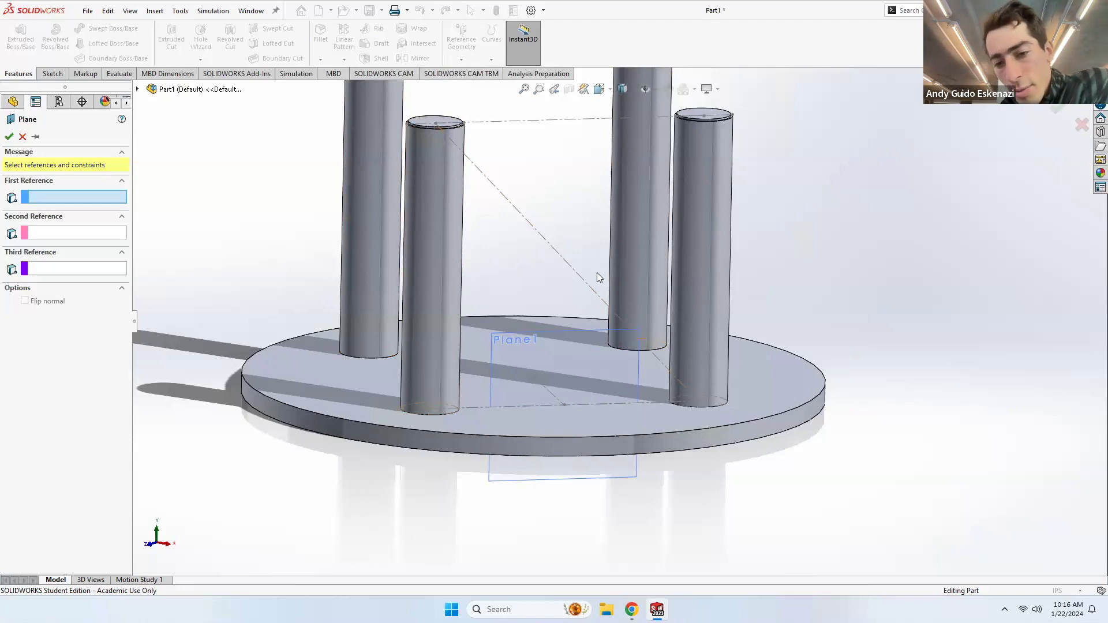
pyautogui.click(700, 402)
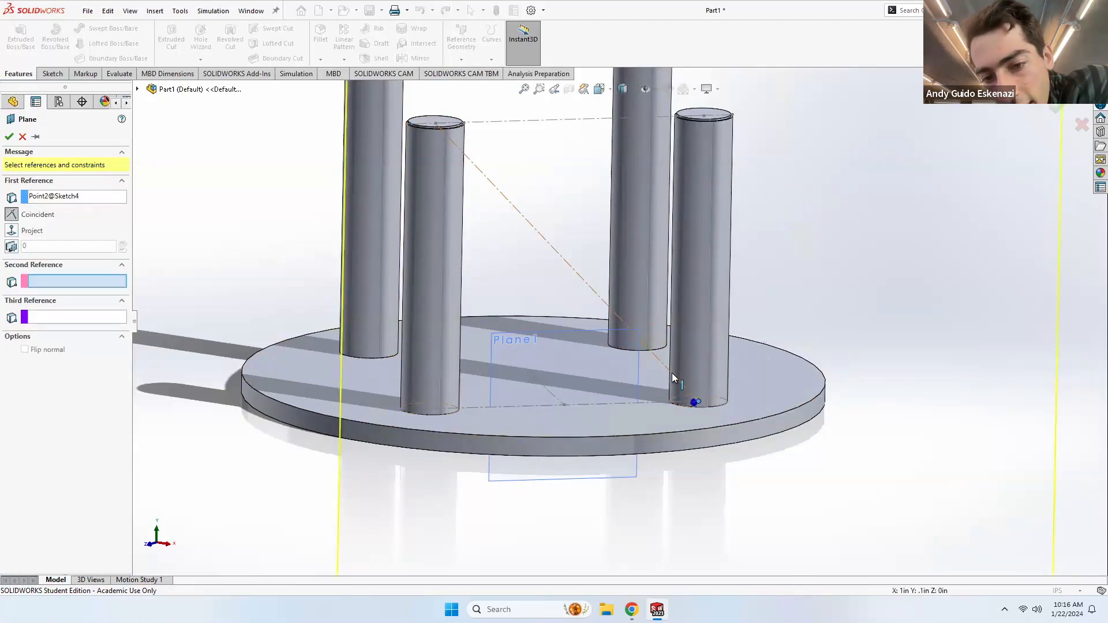
pyautogui.click(672, 372)
pyautogui.moveTo(743, 413); pyautogui.dragTo(765, 410, button='middle')
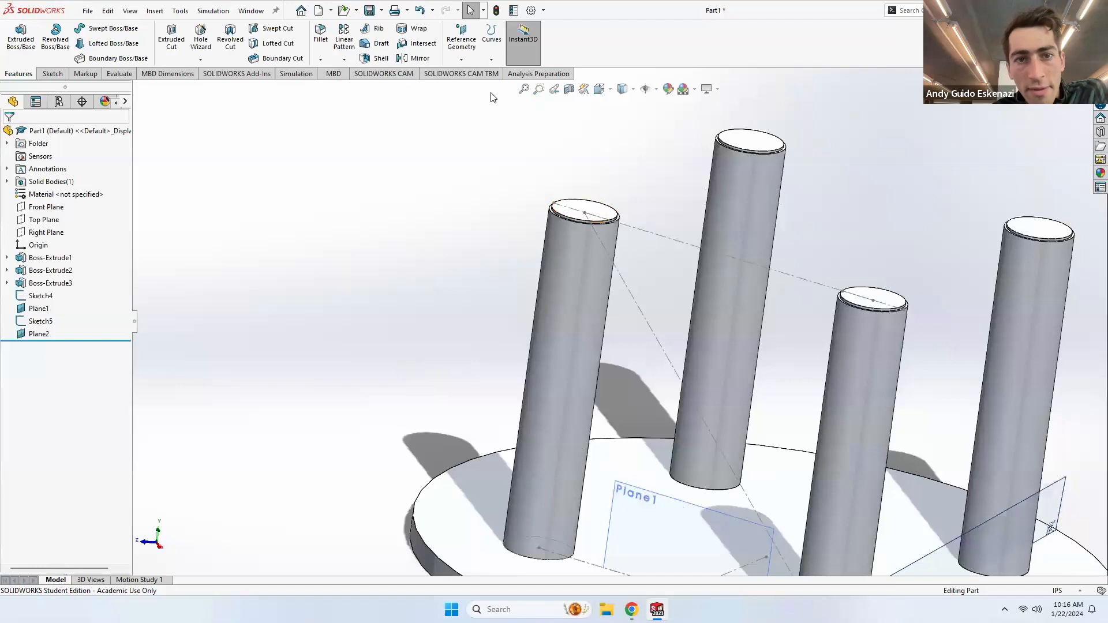
# Step: Create a reference plane through the left front post's top centre, perpendicular to the centerline joining the two front posts' tops
pyautogui.click(461, 59)
pyautogui.click(469, 76)
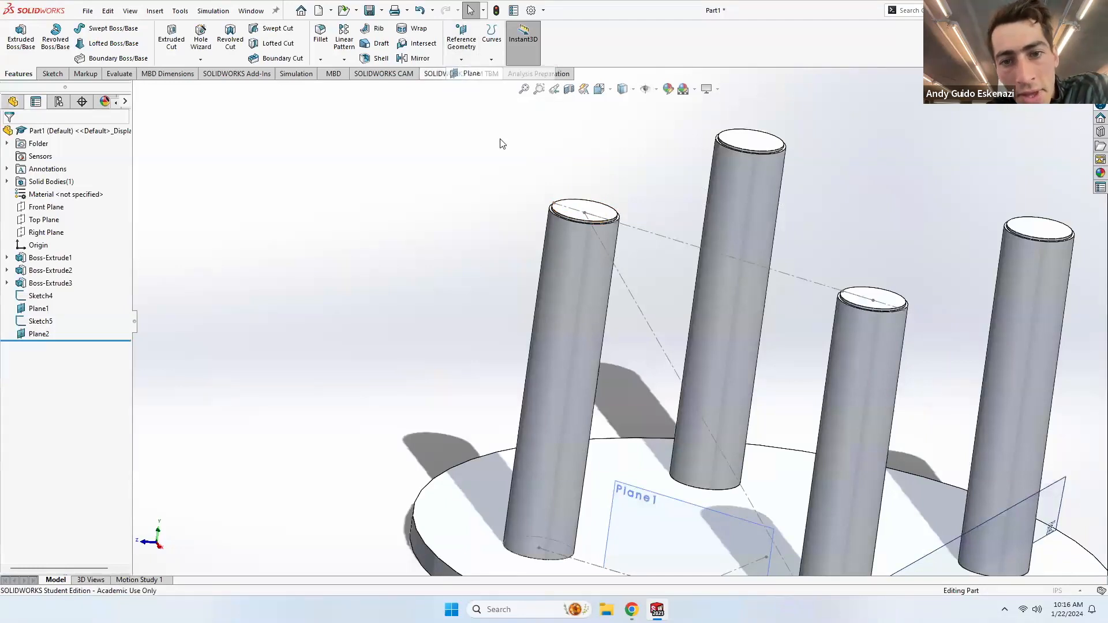
pyautogui.click(582, 211)
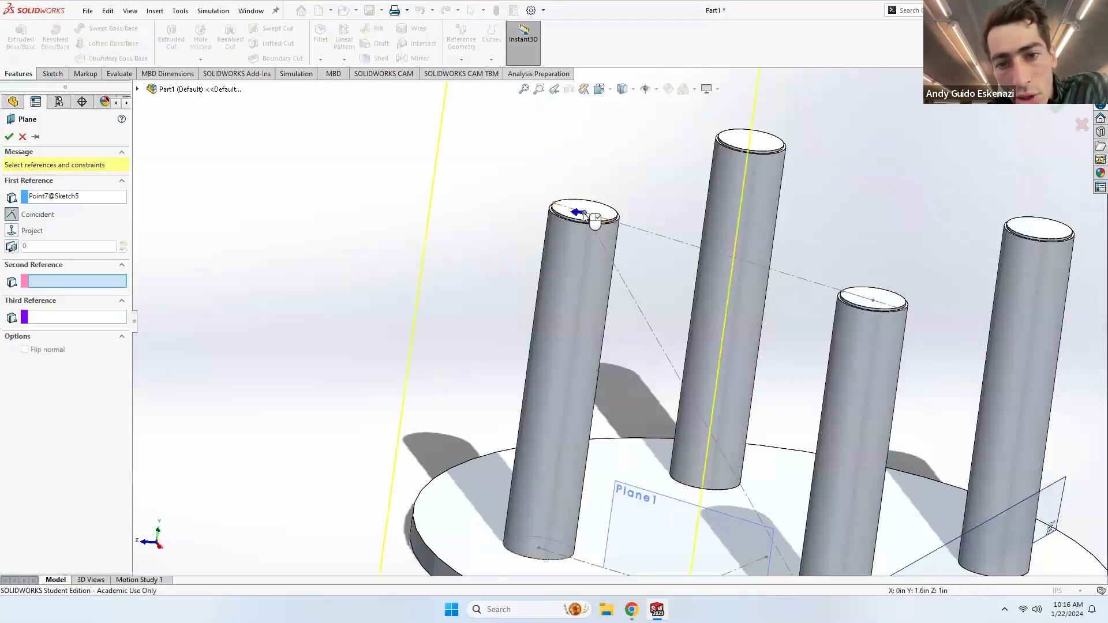
pyautogui.click(623, 226)
pyautogui.scroll(6, 548, 249)
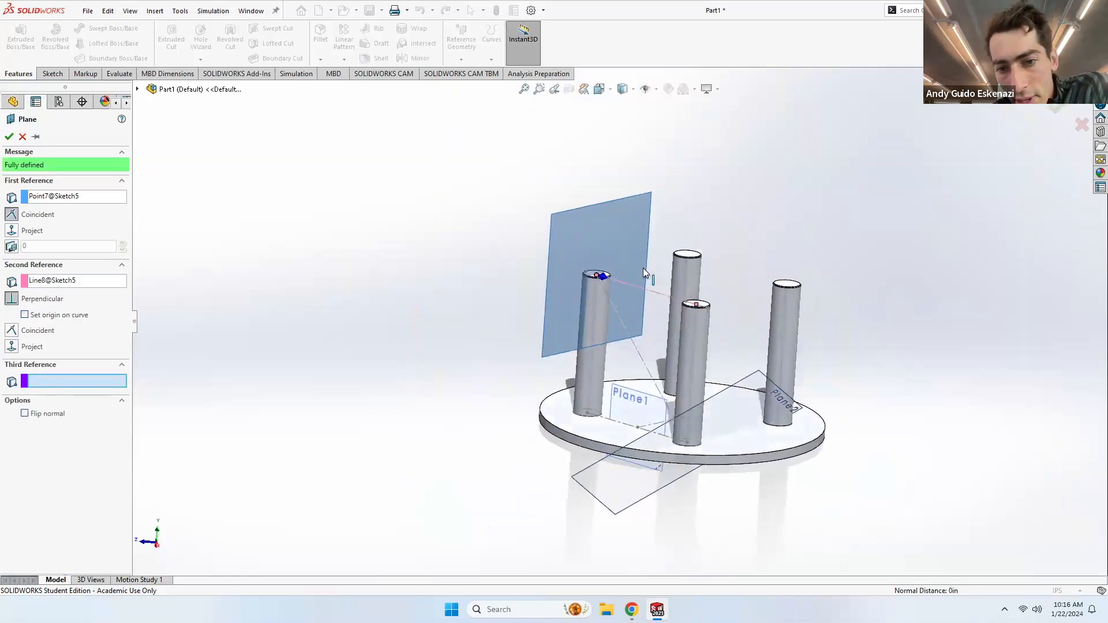
pyautogui.click(8, 136)
pyautogui.click(376, 304)
# Step: Start a sketch on the plane perpendicular to the diagonal and draw a small circle centred on the post's base centre
pyautogui.click(53, 74)
pyautogui.click(24, 55)
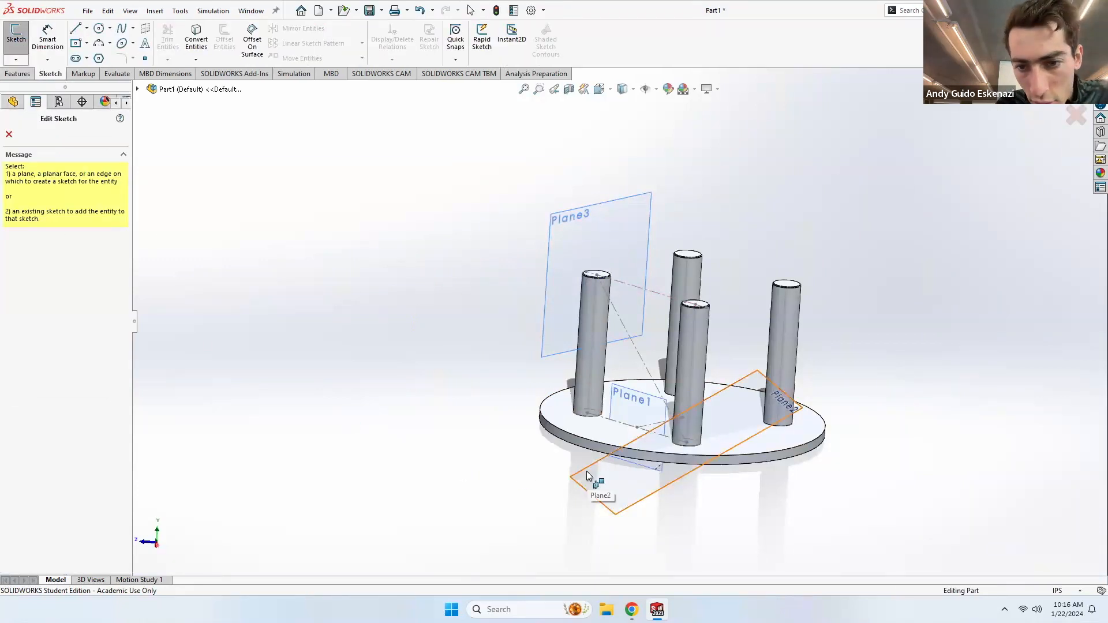
pyautogui.click(587, 471)
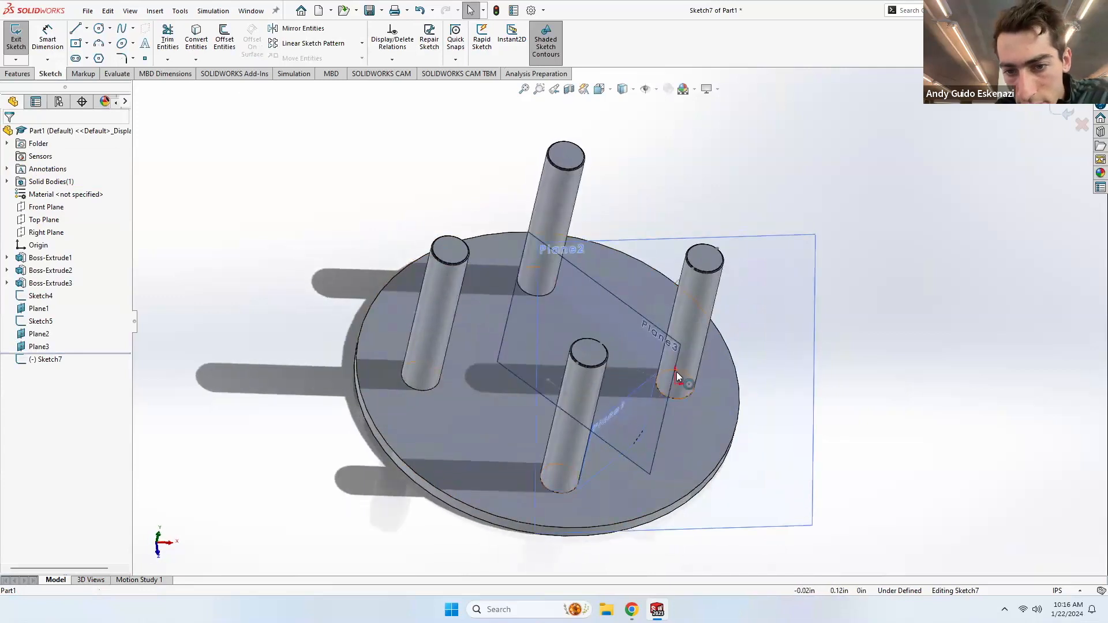
pyautogui.scroll(-5, 679, 377)
pyautogui.click(99, 28)
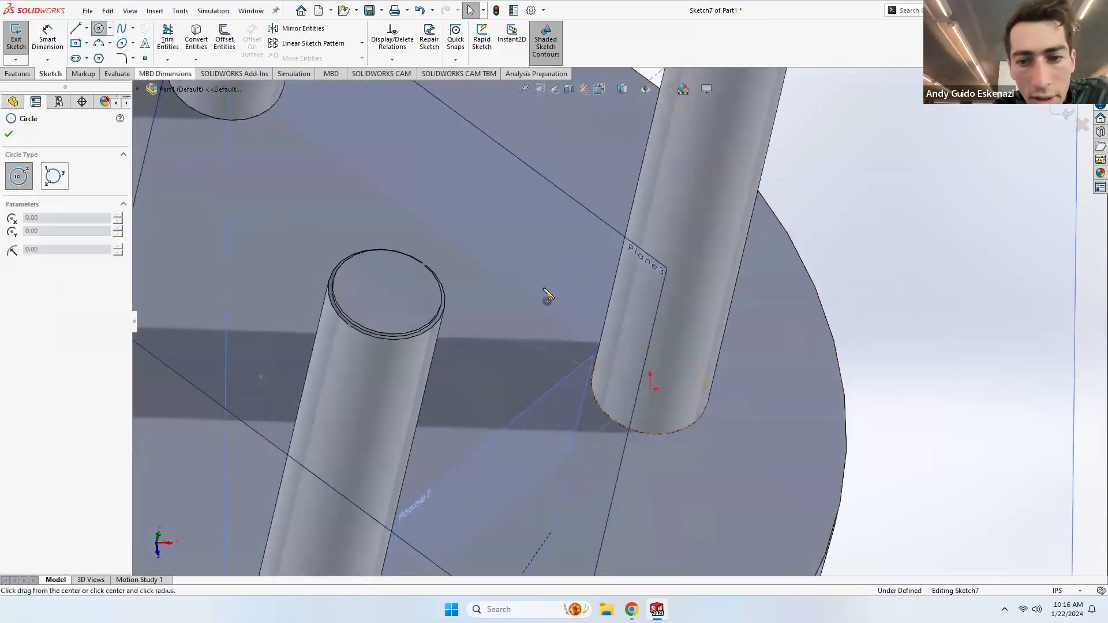
pyautogui.click(651, 387)
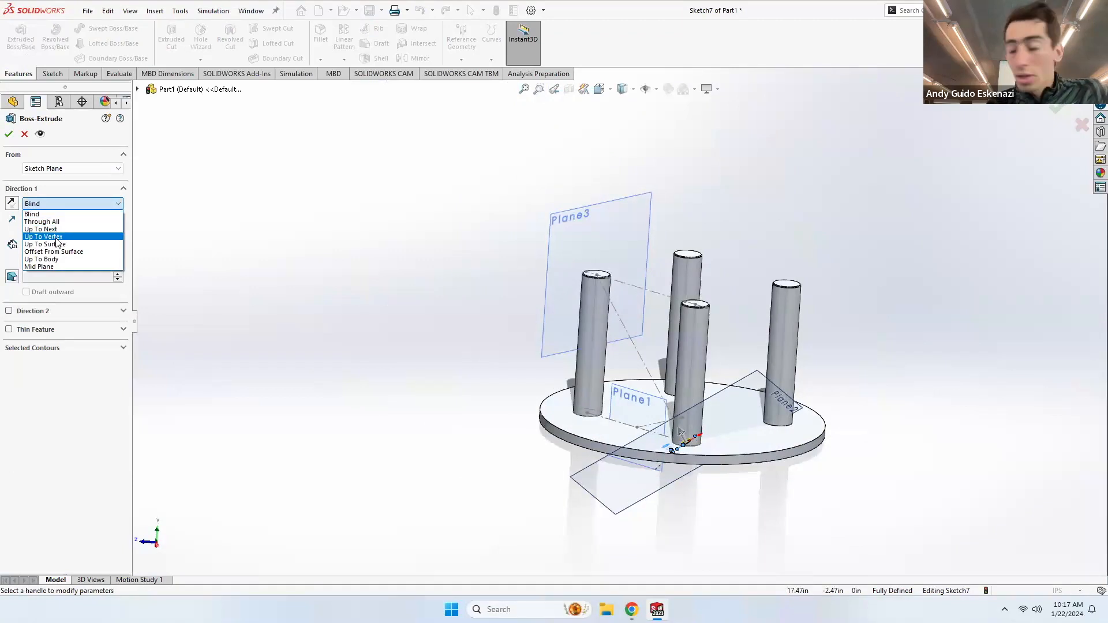
pyautogui.click(25, 133)
pyautogui.click(25, 134)
# Step: Examine the diagonal centerline's upper end at the post top and the small circle at the opposite post's base
pyautogui.scroll(-4, 634, 267)
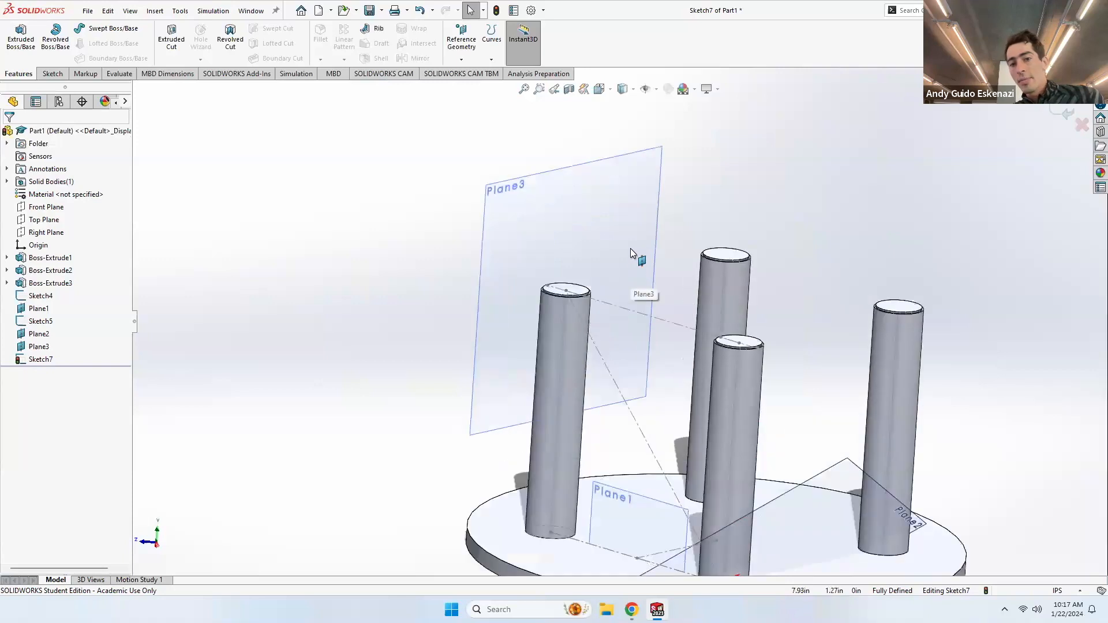
pyautogui.scroll(-3, 517, 271)
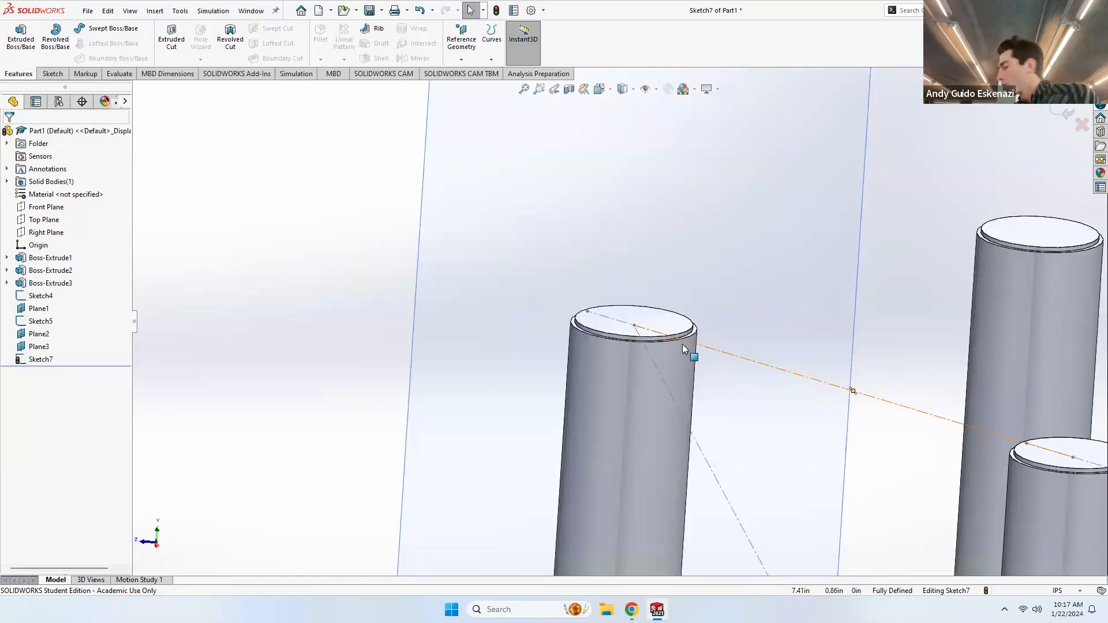
pyautogui.scroll(5, 658, 329)
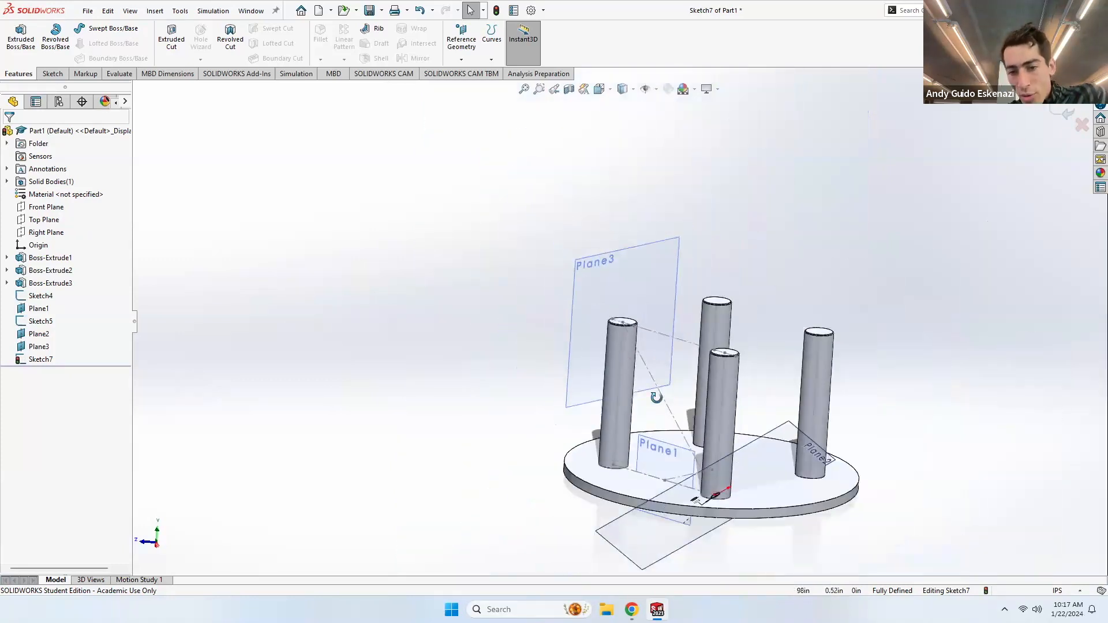
pyautogui.scroll(-5, 721, 508)
pyautogui.scroll(3, 684, 426)
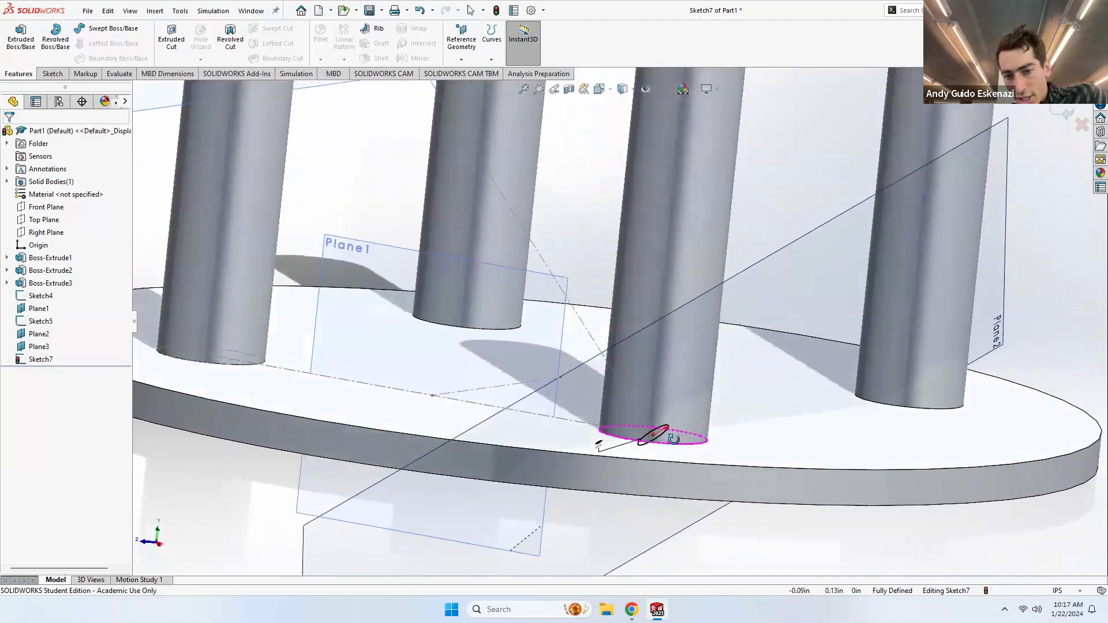
pyautogui.scroll(-2, 668, 433)
pyautogui.scroll(-3, 639, 393)
pyautogui.scroll(2, 638, 393)
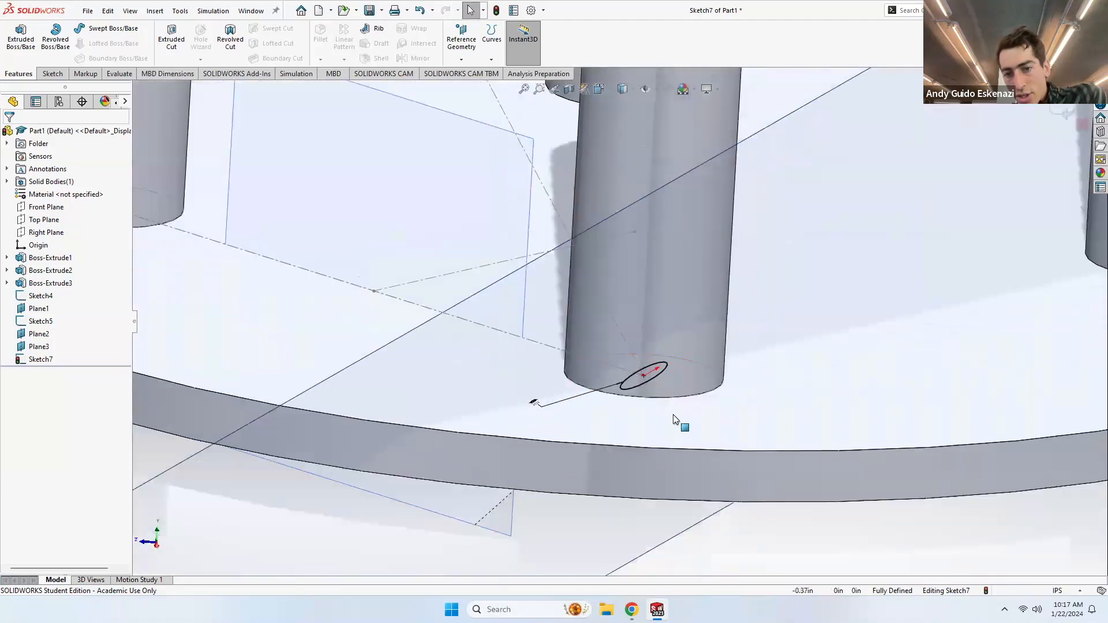
# Step: Extrude the small circle at the right front post's base up to the vertex at the left front post's top centre
pyautogui.click(21, 36)
pyautogui.click(54, 207)
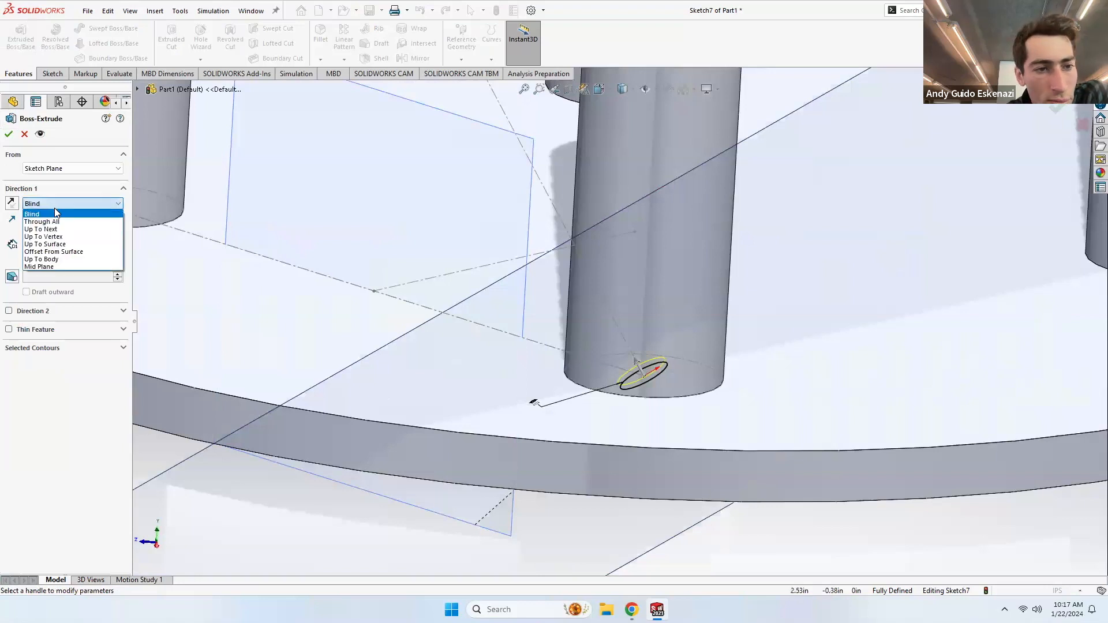
pyautogui.click(58, 239)
pyautogui.scroll(5, 354, 283)
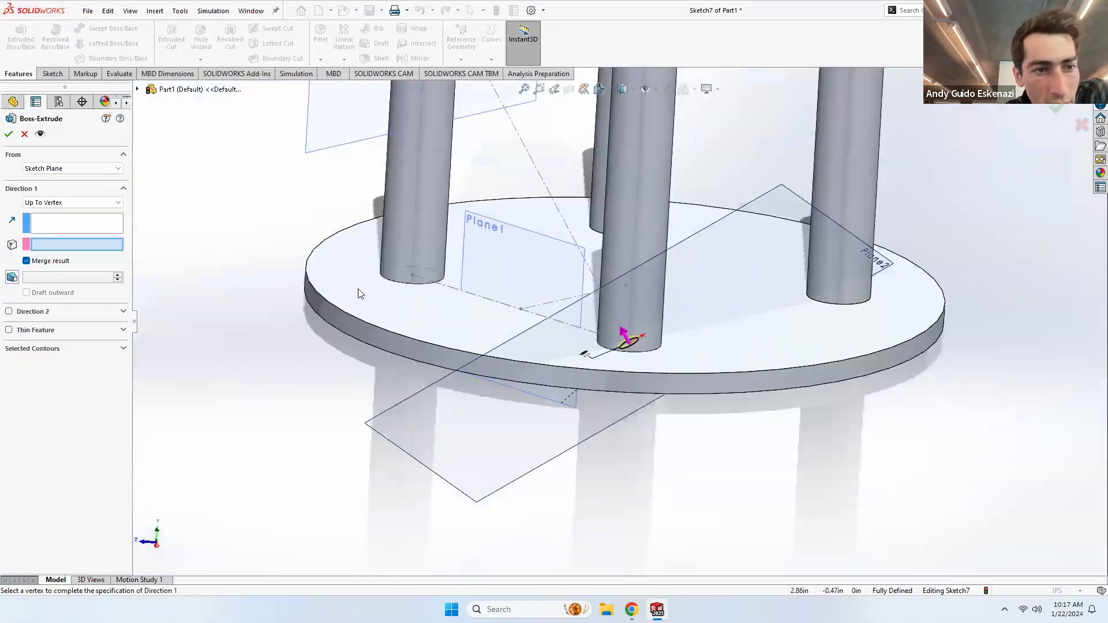
pyautogui.scroll(-6, 577, 167)
pyautogui.scroll(-3, 601, 154)
pyautogui.click(551, 188)
pyautogui.scroll(8, 635, 329)
pyautogui.moveTo(578, 288)
pyautogui.mouseDown(button='middle')
pyautogui.moveTo(635, 289)
pyautogui.moveTo(599, 292)
pyautogui.mouseUp(button='middle')
pyautogui.click(9, 134)
# Step: Sketch a 0.1 in diameter circle centred on the left front post's top, on Plane3
pyautogui.scroll(-6, 630, 291)
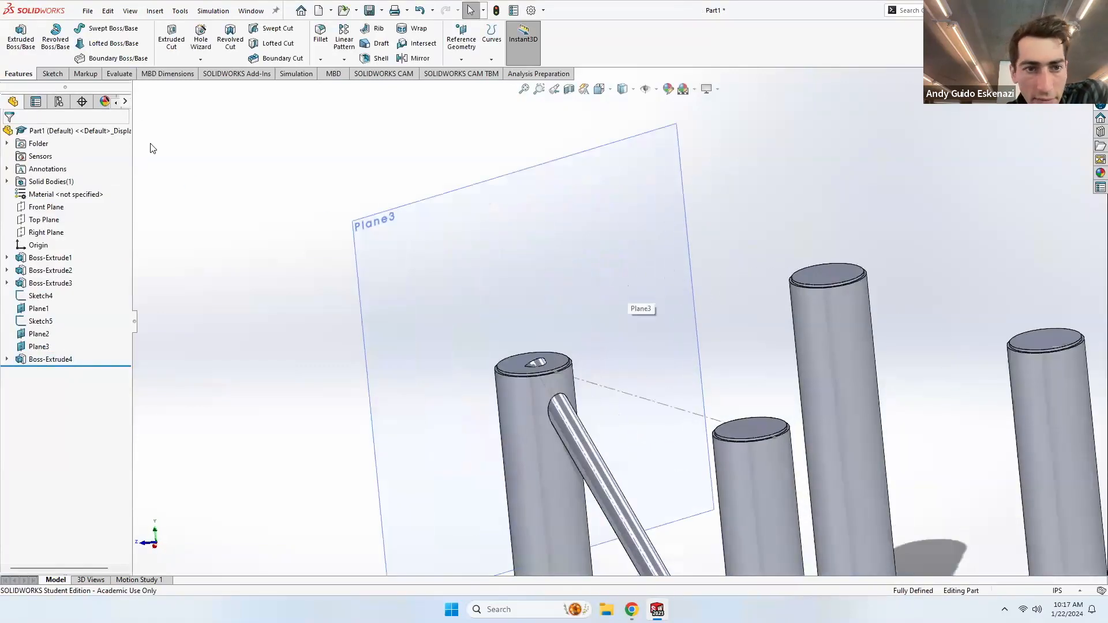
pyautogui.click(53, 73)
pyautogui.click(16, 37)
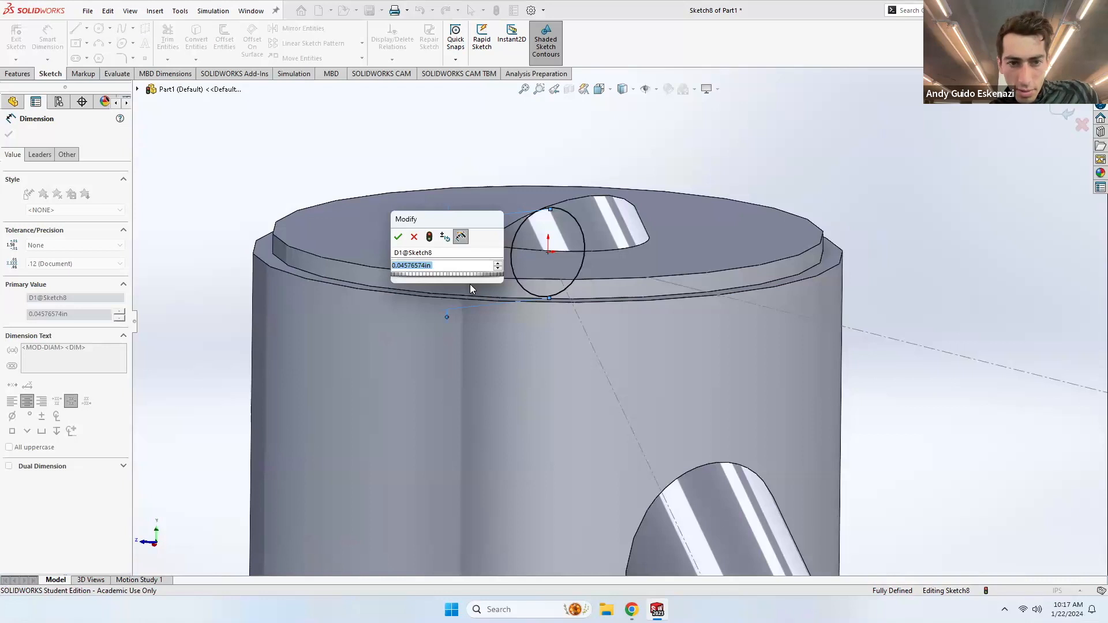
pyautogui.write('0.1')
pyautogui.press('Return')
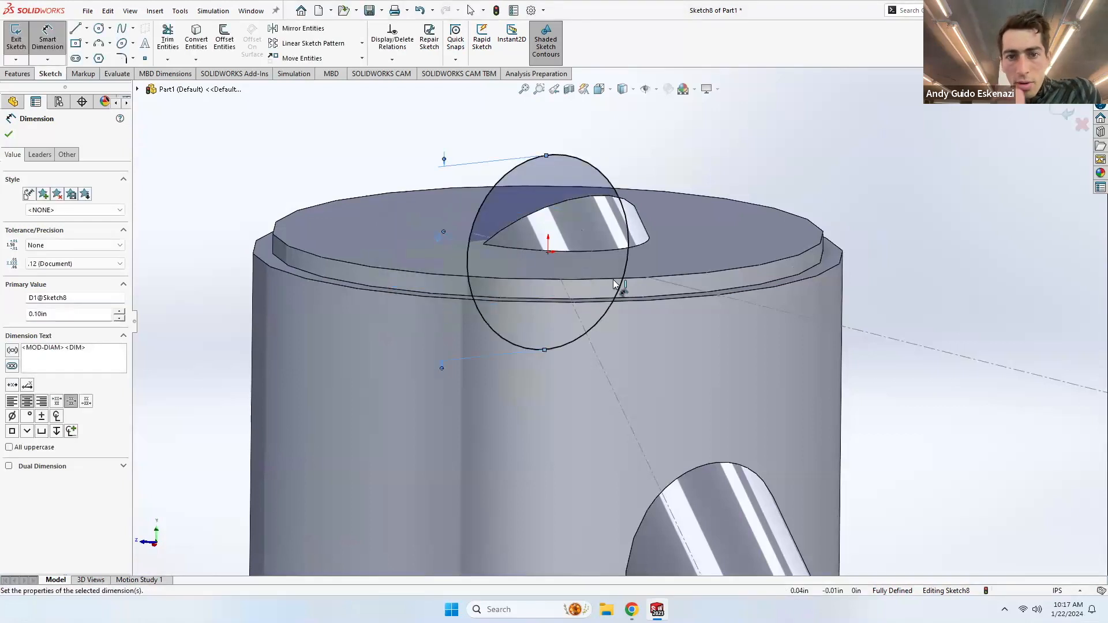
# Step: Extrude the top circle up to the vertex at the right front post's top centre as a horizontal brace
pyautogui.click(17, 73)
pyautogui.click(21, 39)
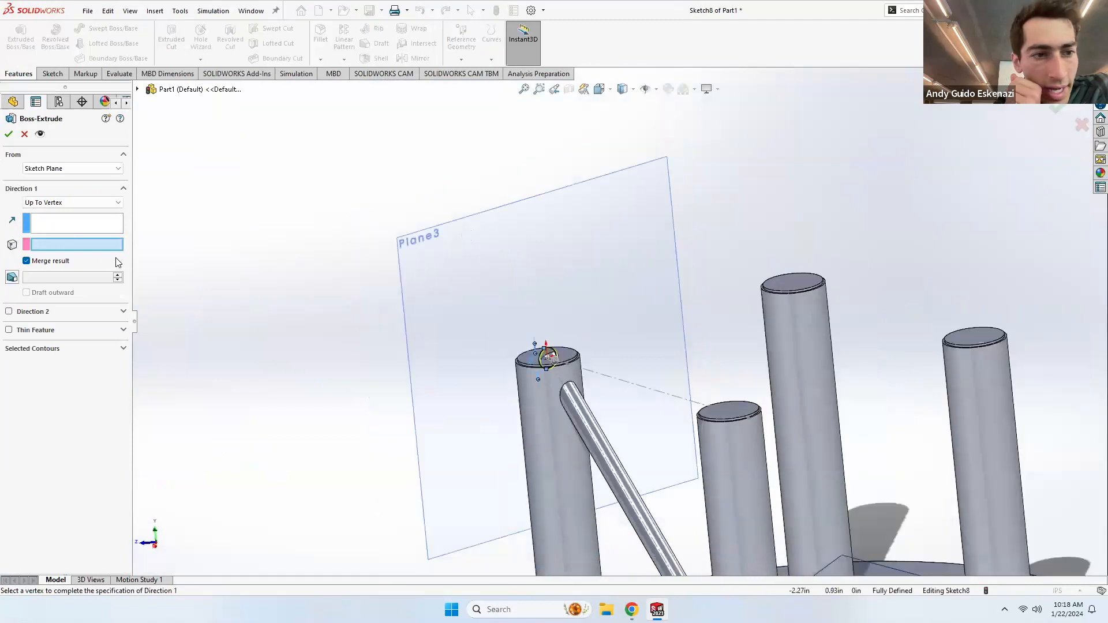
pyautogui.scroll(-3, 723, 416)
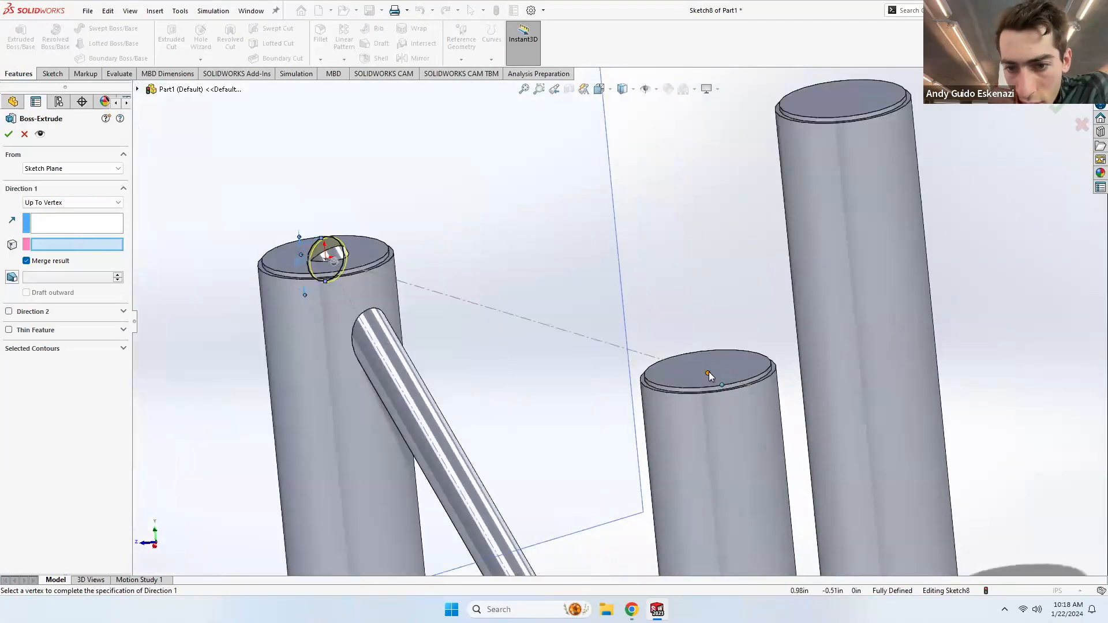
pyautogui.moveTo(715, 380)
pyautogui.mouseDown(button='middle')
pyautogui.moveTo(743, 388)
pyautogui.moveTo(683, 371)
pyautogui.mouseUp(button='middle')
pyautogui.click(684, 369)
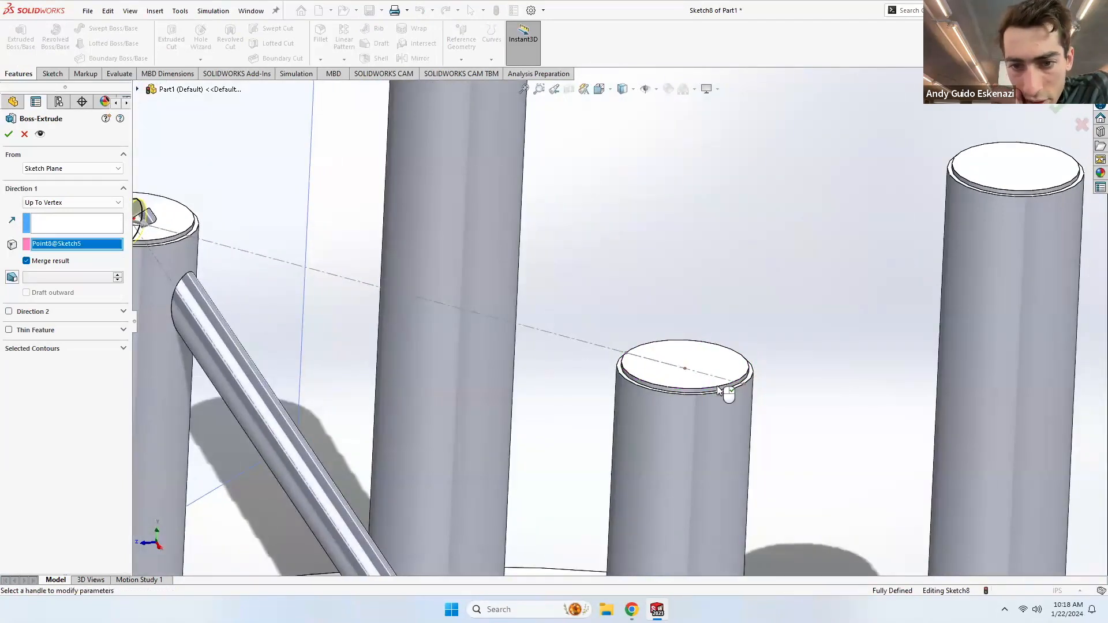
pyautogui.press('Return')
pyautogui.scroll(7, 643, 316)
pyautogui.moveTo(643, 315); pyautogui.dragTo(669, 317, button='middle')
# Step: Hide the reference planes and the two centerline sketches used for the braces
pyautogui.rightClick(455, 287)
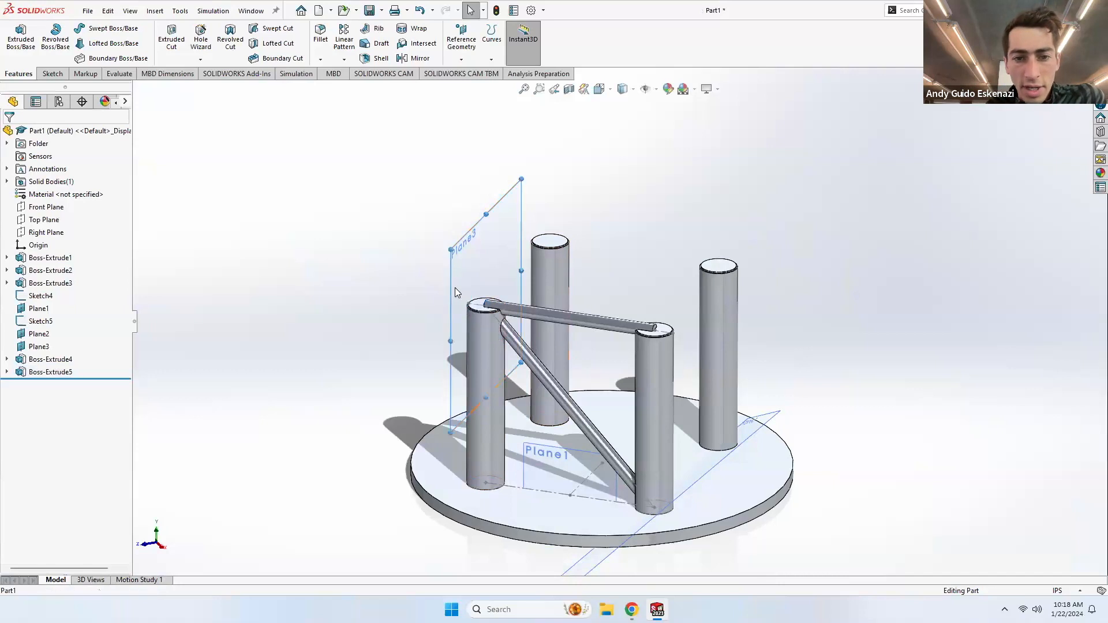
pyautogui.click(502, 271)
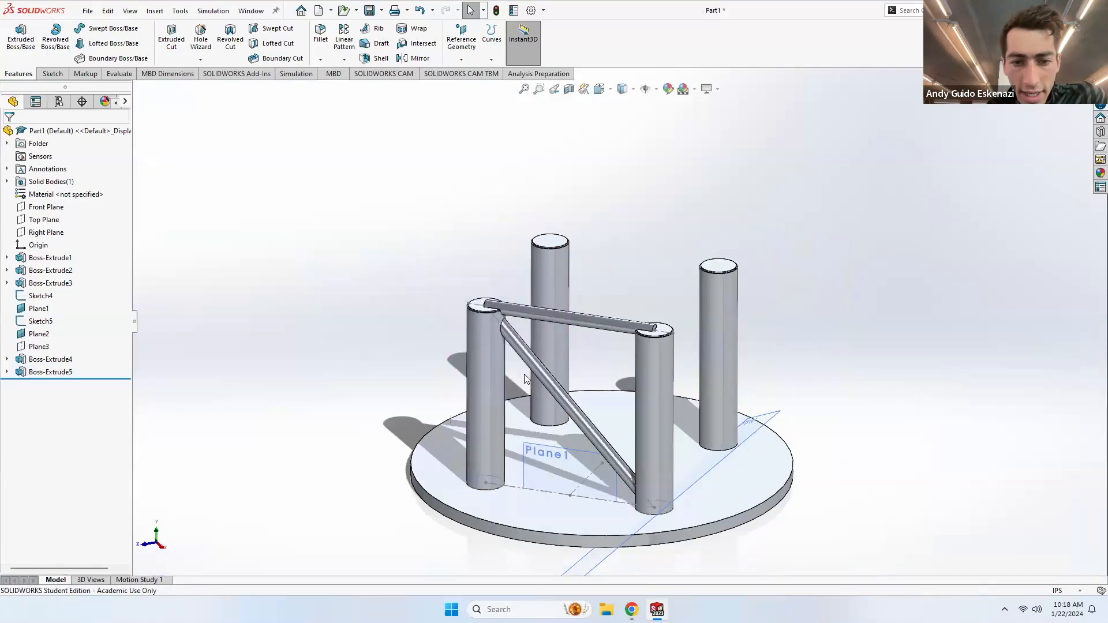
pyautogui.rightClick(520, 486)
pyautogui.click(545, 417)
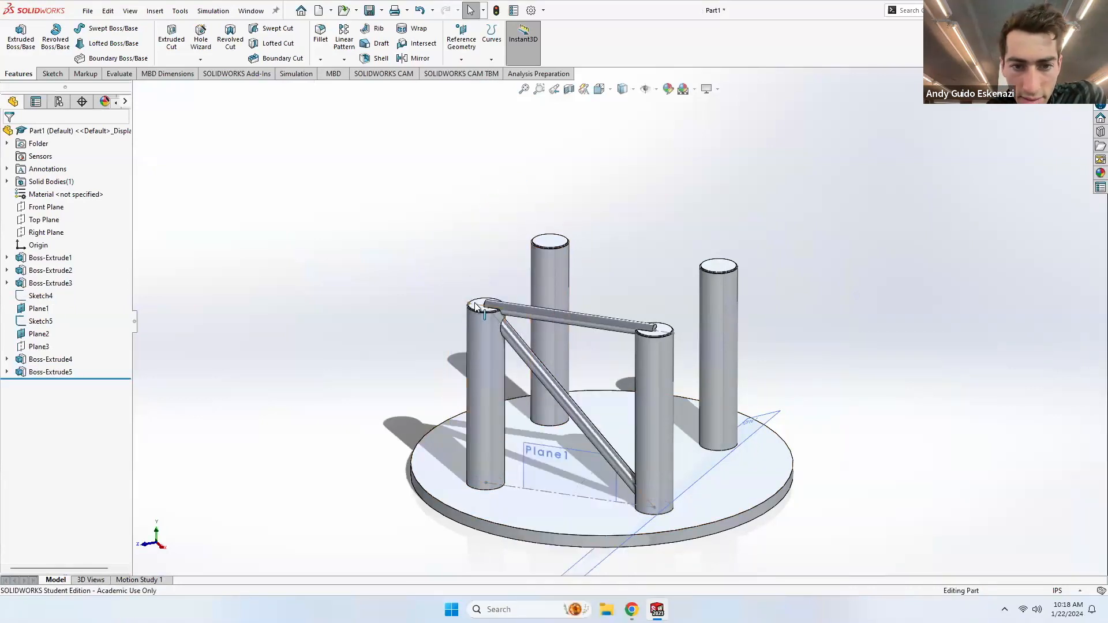
pyautogui.rightClick(477, 306)
pyautogui.click(503, 287)
pyautogui.rightClick(555, 453)
pyautogui.click(510, 448)
pyautogui.rightClick(531, 451)
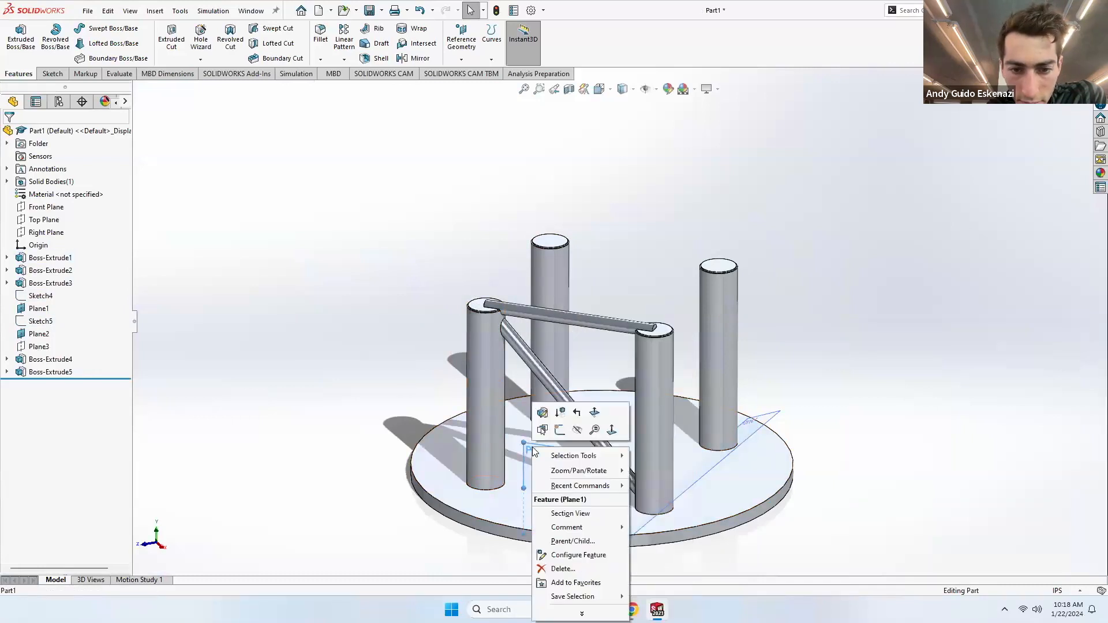
pyautogui.click(580, 432)
# Step: Roll the model back to before the brace extrusions and show Plane2, Plane3, Sketch5 and Sketch4
pyautogui.moveTo(116, 379); pyautogui.dragTo(116, 352)
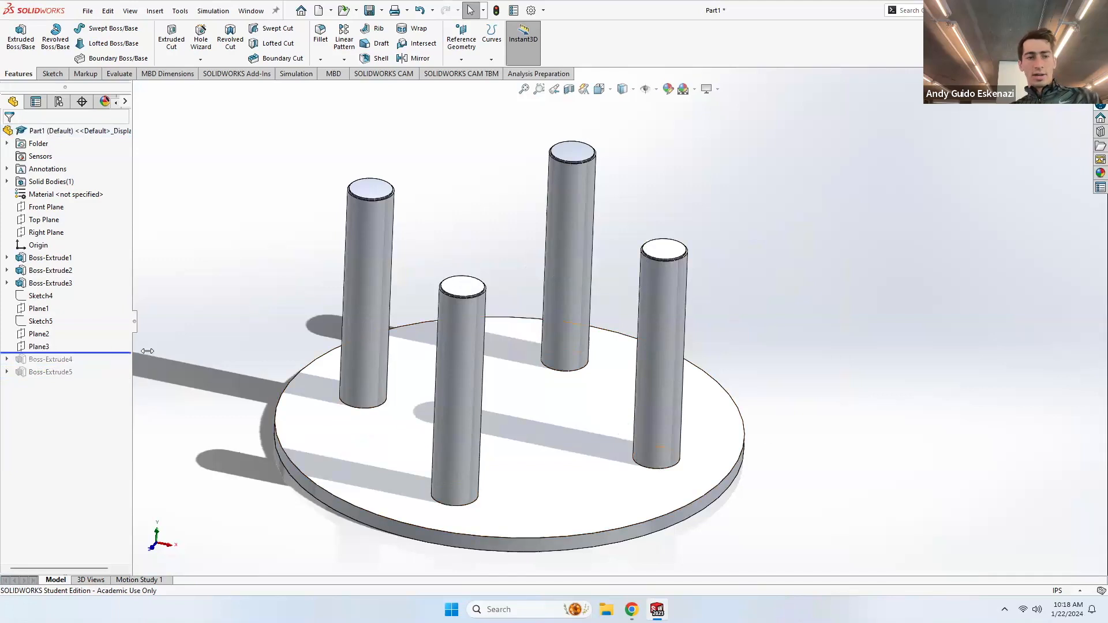
pyautogui.rightClick(36, 338)
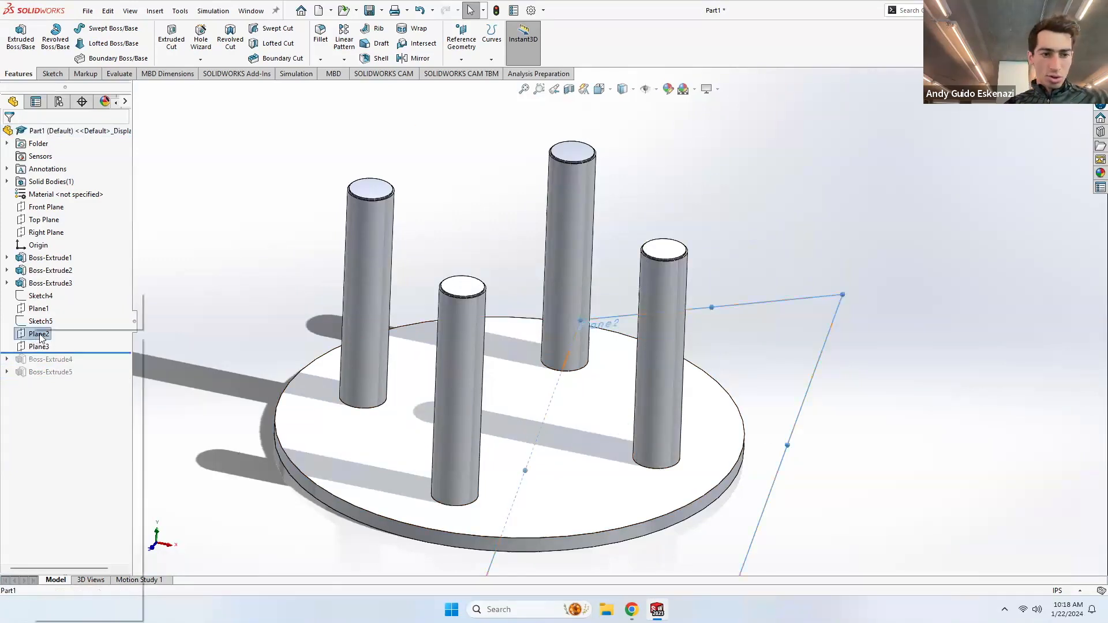
pyautogui.click(59, 320)
pyautogui.rightClick(36, 347)
pyautogui.click(62, 325)
pyautogui.rightClick(39, 321)
pyautogui.click(62, 301)
pyautogui.rightClick(39, 295)
pyautogui.click(62, 276)
pyautogui.moveTo(810, 433); pyautogui.dragTo(810, 402, button='middle')
pyautogui.click(809, 401)
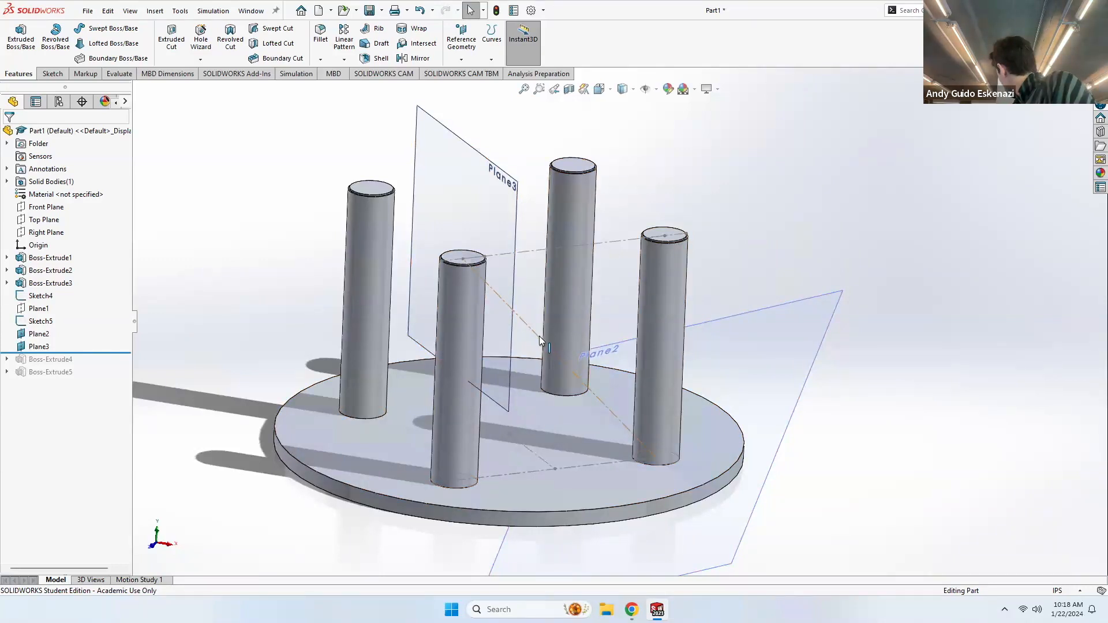
# Step: Sketch a 0.1 in diameter circle on Plane2, centred on the right front post's base
pyautogui.click(730, 390)
pyautogui.click(746, 355)
pyautogui.scroll(-6, 689, 387)
pyautogui.scroll(-2, 700, 408)
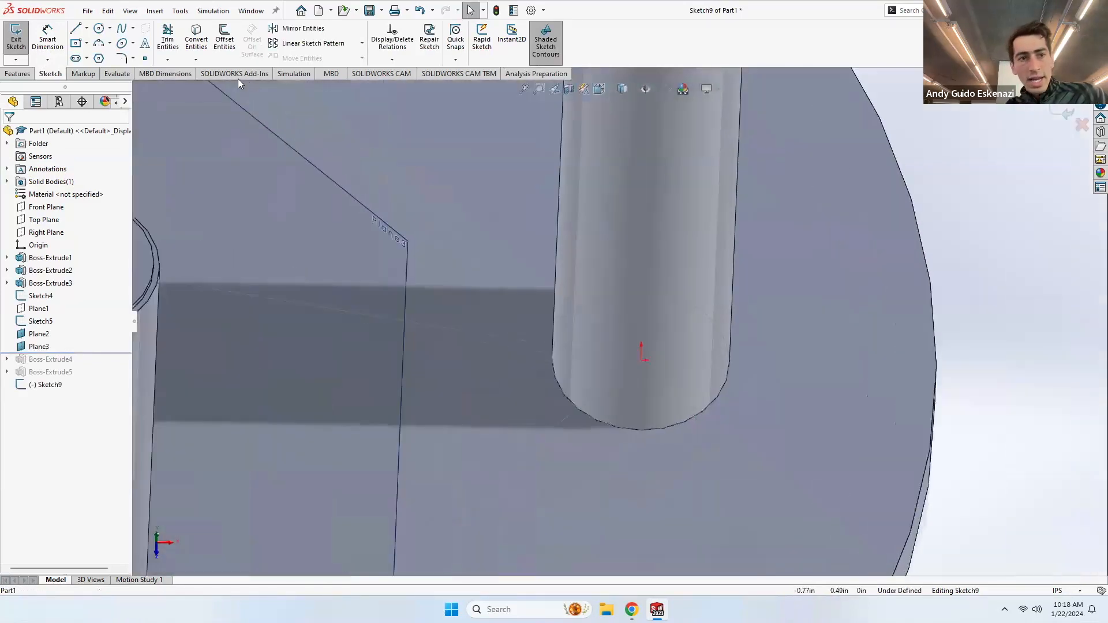
pyautogui.click(98, 28)
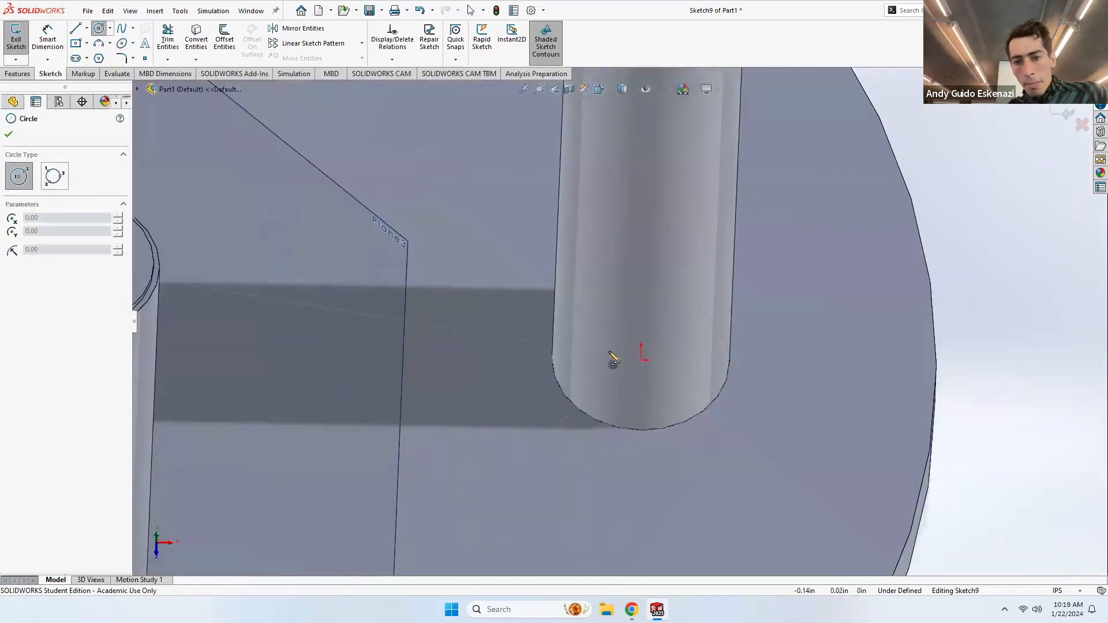
pyautogui.click(641, 360)
pyautogui.click(664, 383)
pyautogui.click(47, 40)
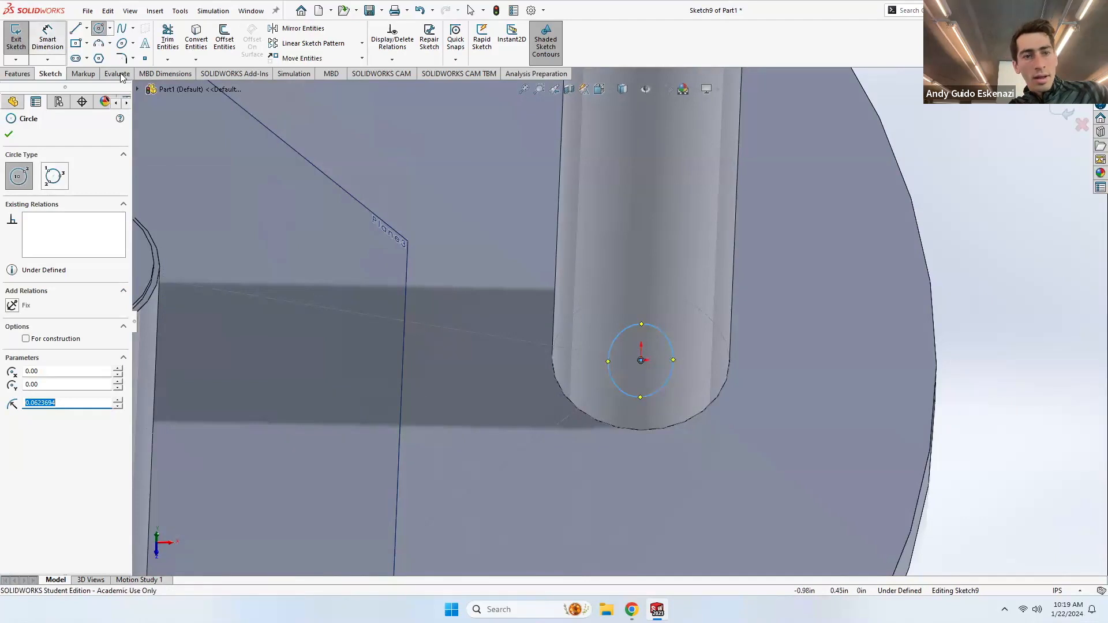
pyautogui.click(664, 386)
pyautogui.click(786, 446)
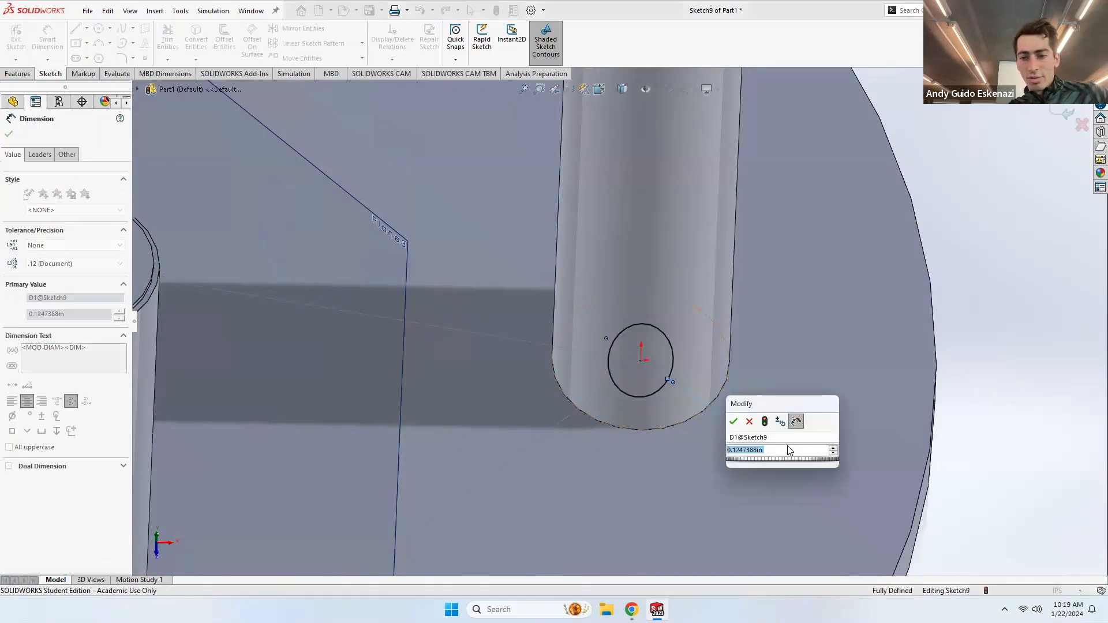
pyautogui.write('.1')
pyautogui.press('Return')
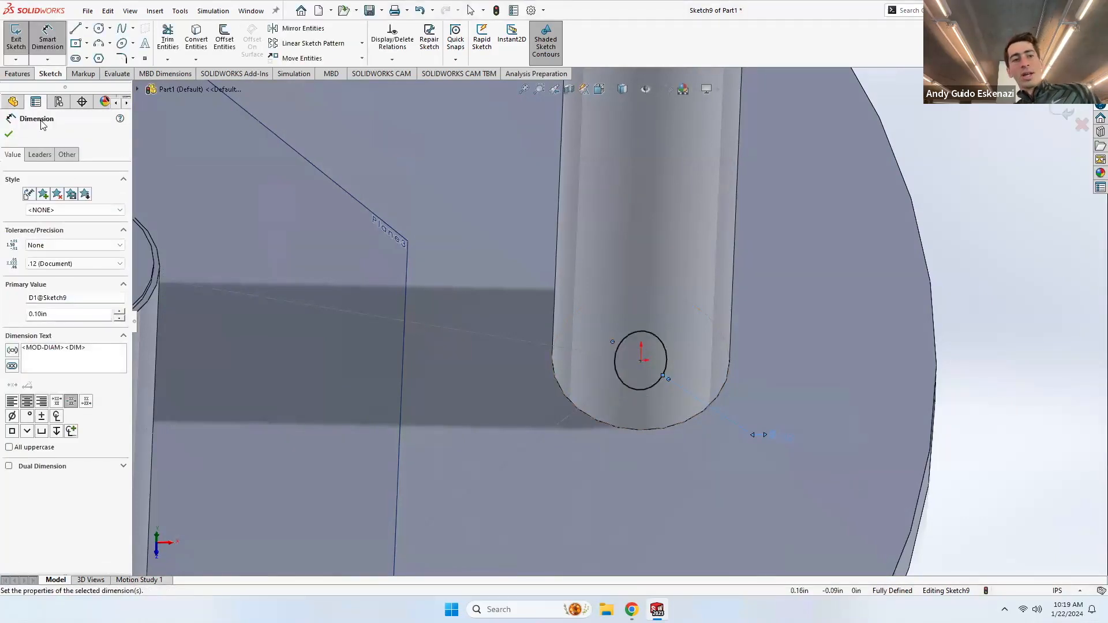
# Step: Try to extrude the new circle up to the vertex at the left front post's top centre
pyautogui.click(17, 74)
pyautogui.click(20, 38)
pyautogui.scroll(7, 635, 358)
pyautogui.moveTo(577, 347); pyautogui.dragTo(519, 277, button='middle')
pyautogui.click(50, 202)
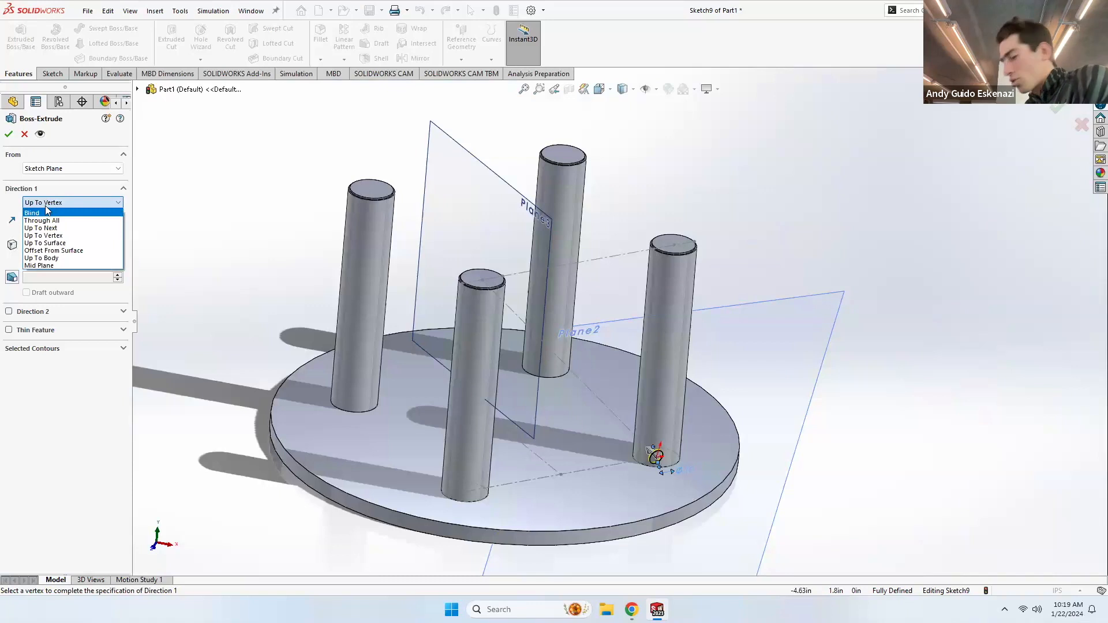
pyautogui.click(60, 235)
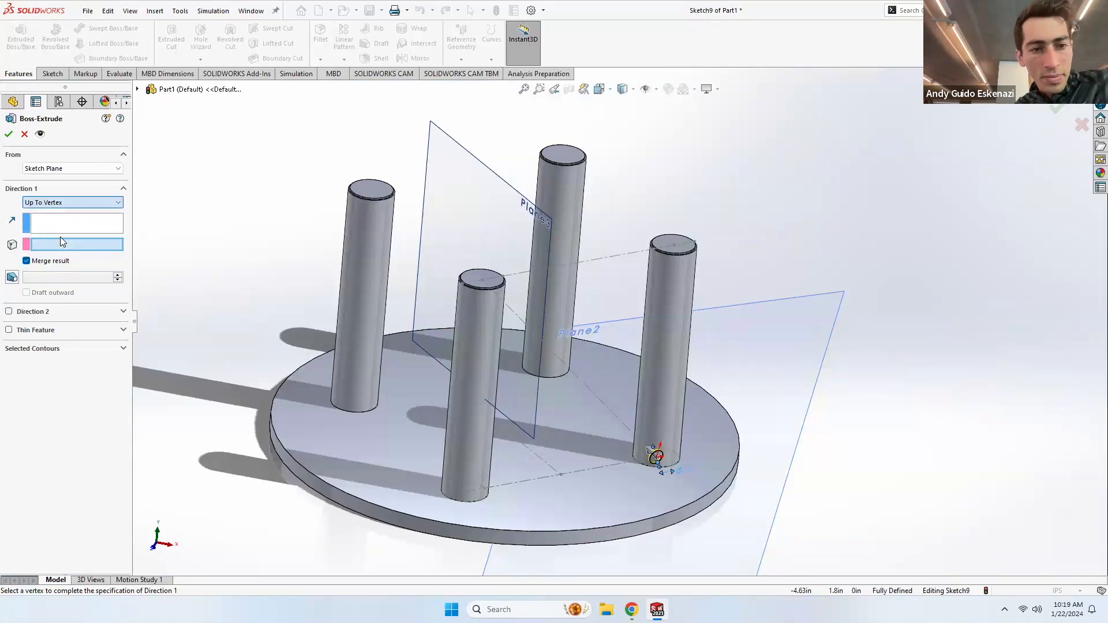
pyautogui.scroll(-5, 498, 299)
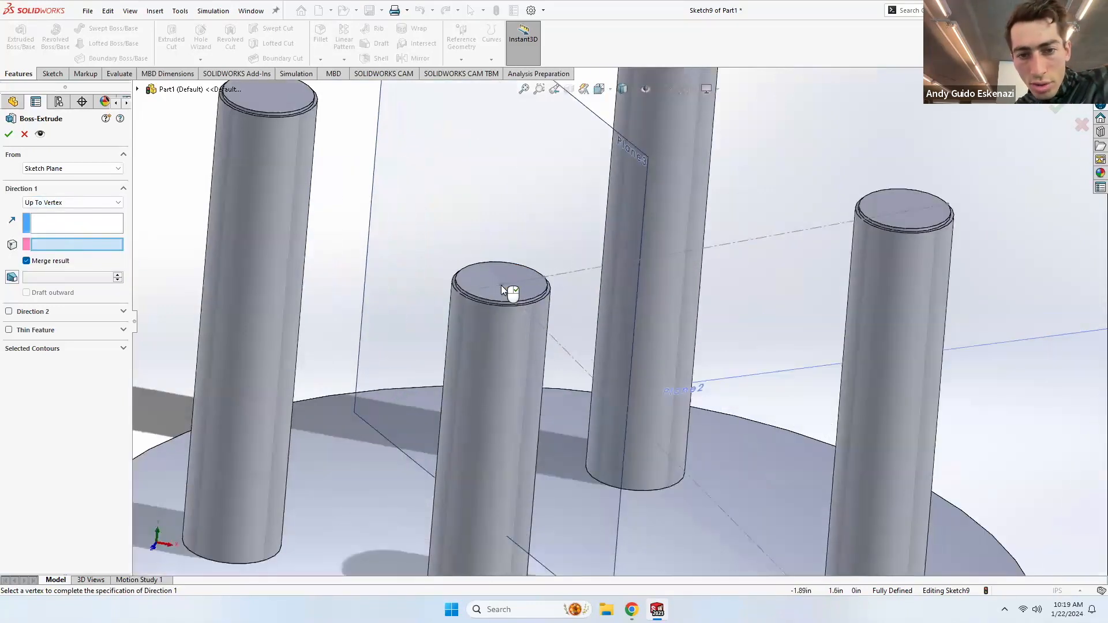
pyautogui.click(501, 284)
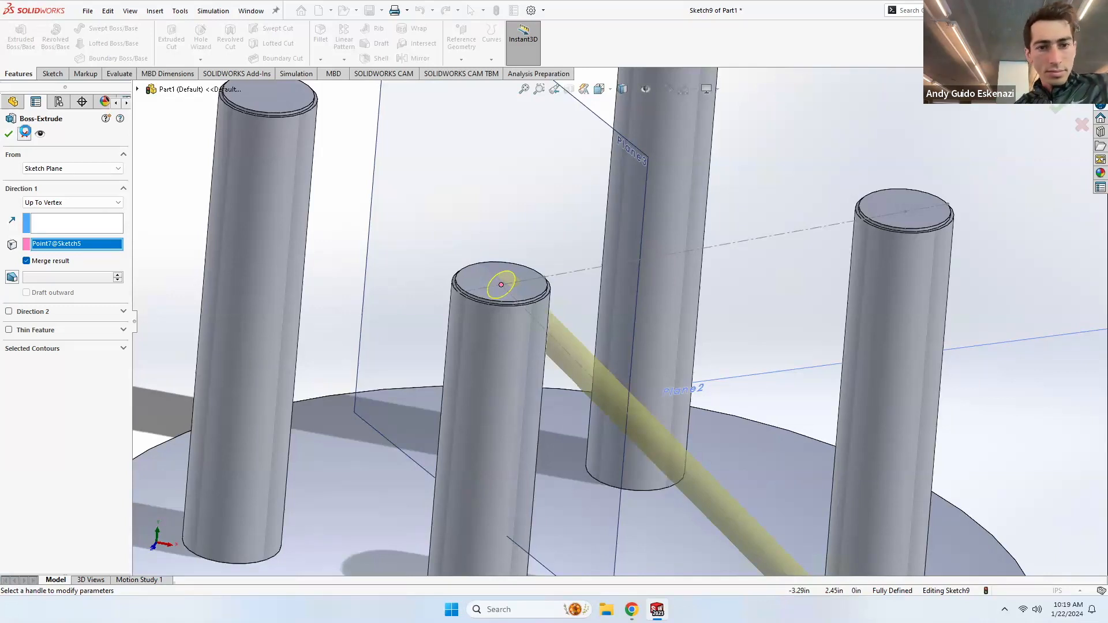
pyautogui.click(24, 134)
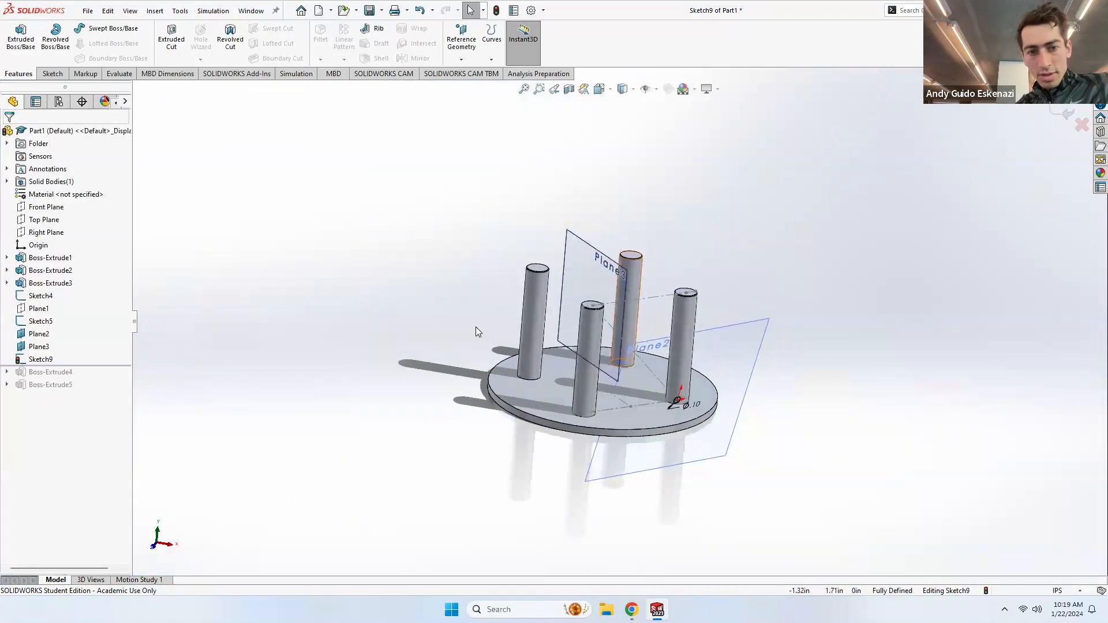
# Step: Delete the repeated circle sketch on Plane2 and roll the model forward past both brace extrusions
pyautogui.click(51, 74)
pyautogui.click(16, 40)
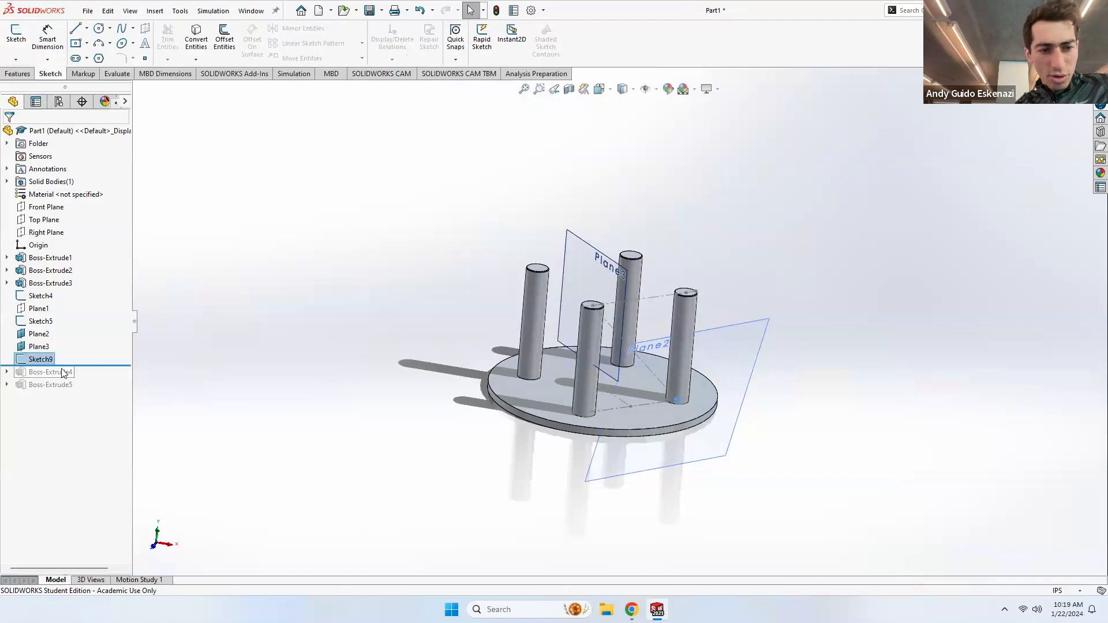
pyautogui.rightClick(81, 358)
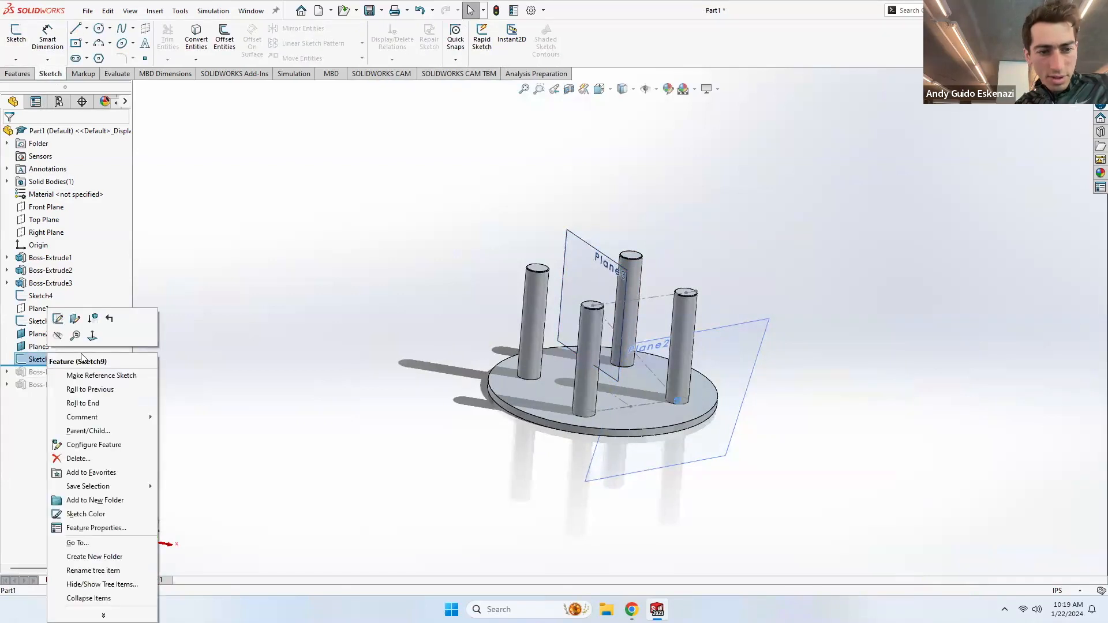
pyautogui.click(79, 458)
pyautogui.click(512, 210)
pyautogui.moveTo(66, 353); pyautogui.dragTo(66, 378)
pyautogui.scroll(-2, 813, 357)
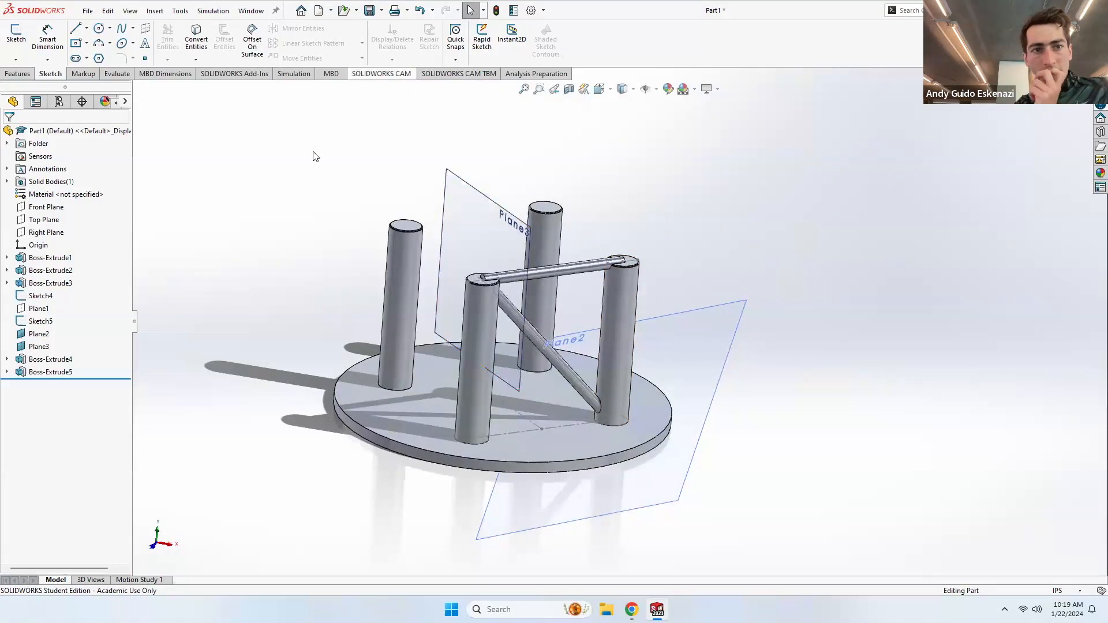
# Step: Start a circular pattern with the horizontal top brace and the diagonal brace as the features to repeat
pyautogui.click(19, 74)
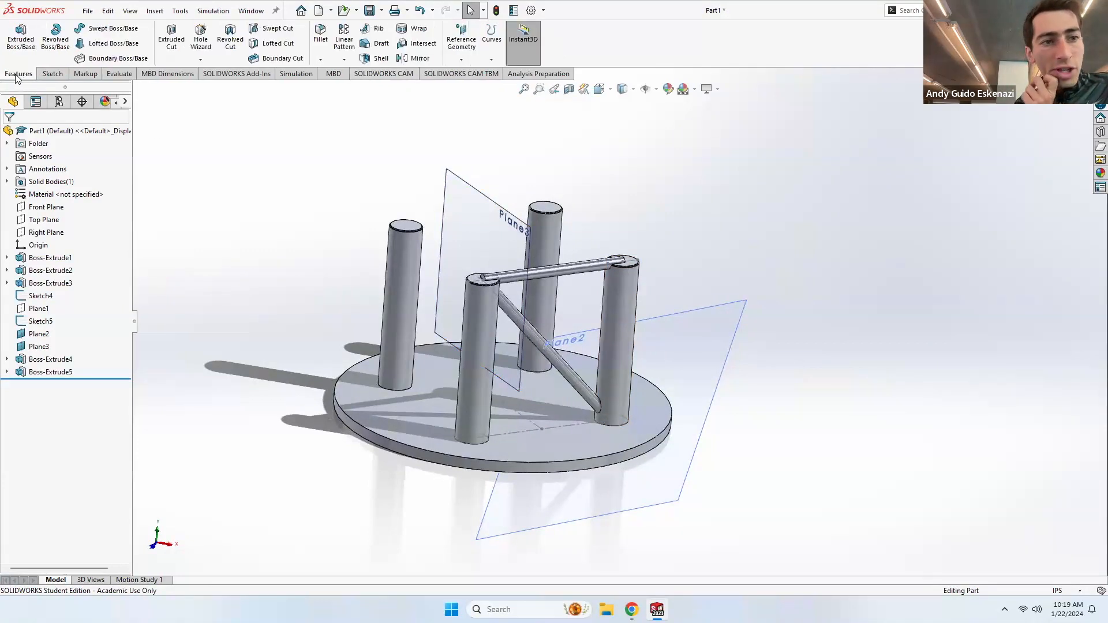
pyautogui.click(345, 60)
pyautogui.click(346, 59)
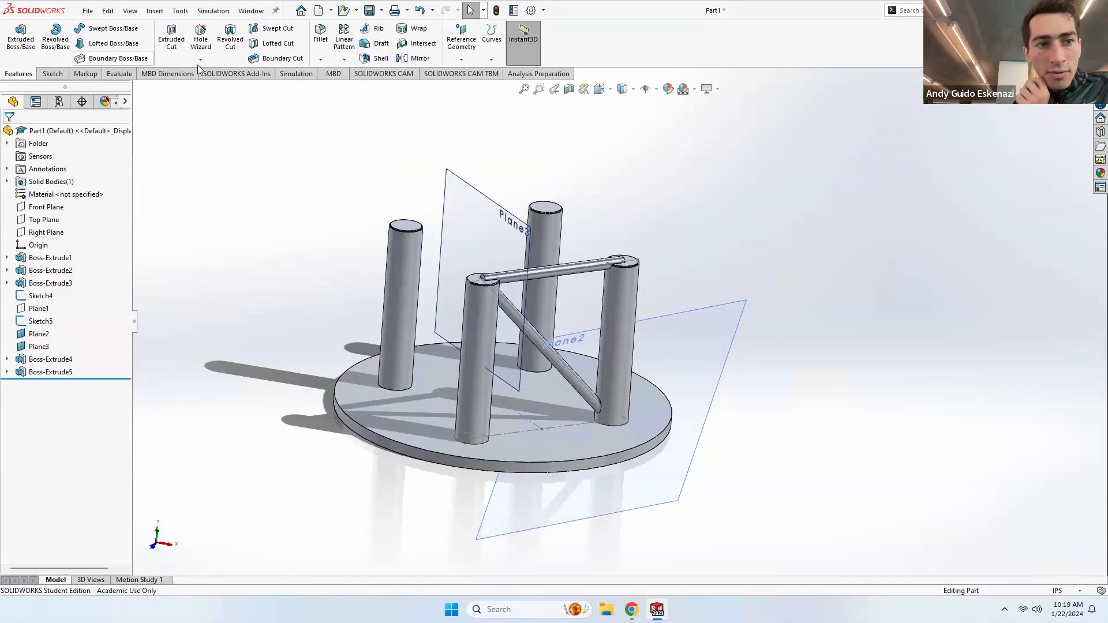
pyautogui.click(345, 59)
pyautogui.click(347, 60)
pyautogui.click(348, 61)
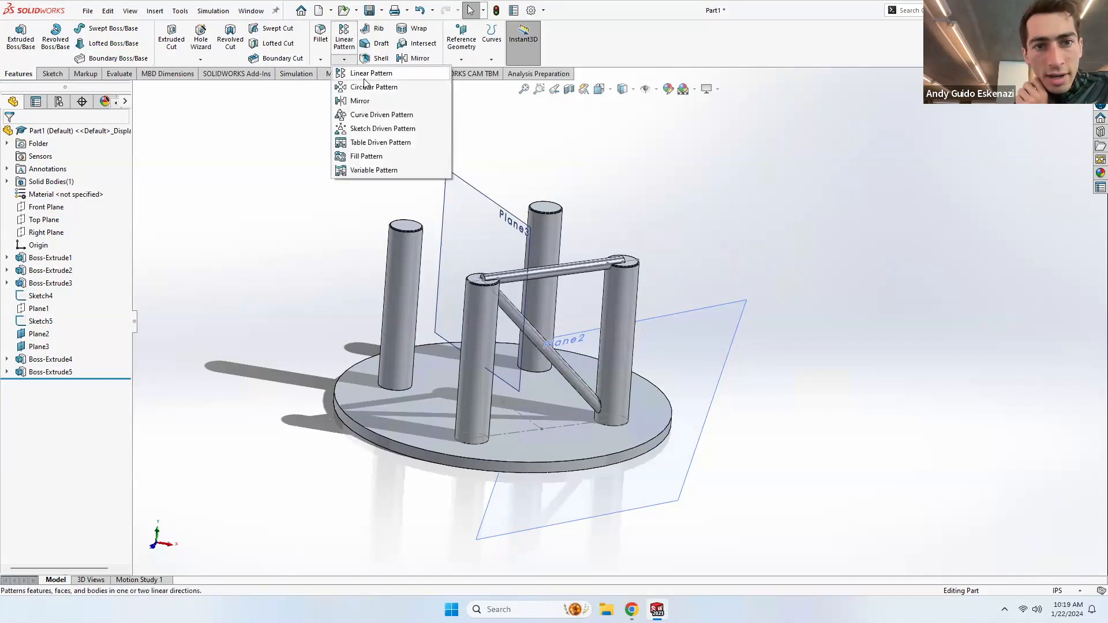
pyautogui.click(373, 88)
pyautogui.scroll(-2, 548, 283)
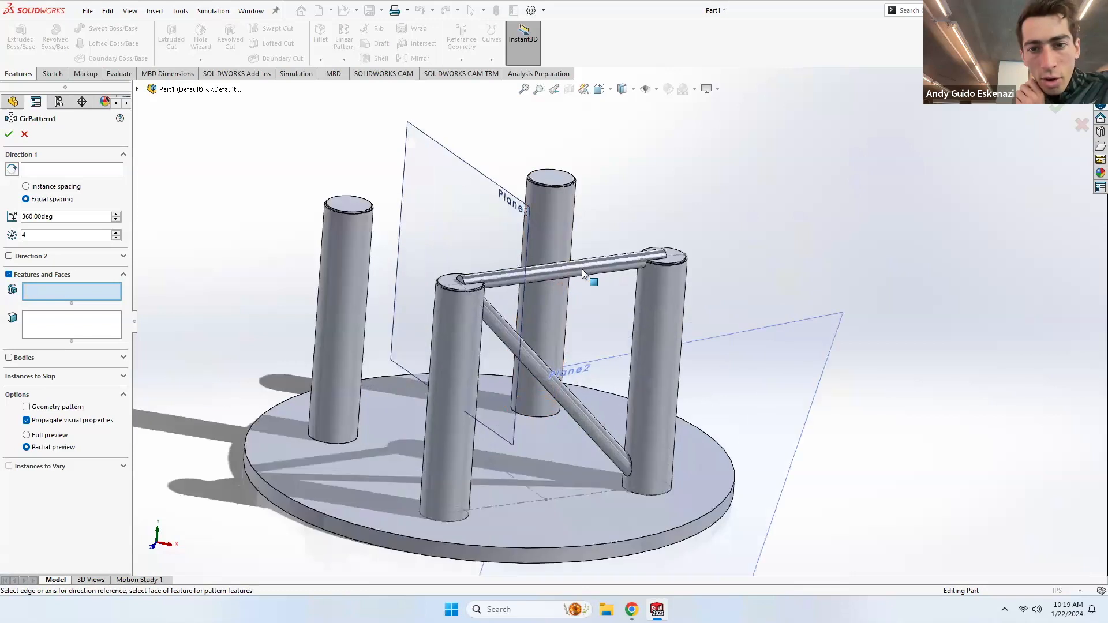
pyautogui.click(608, 269)
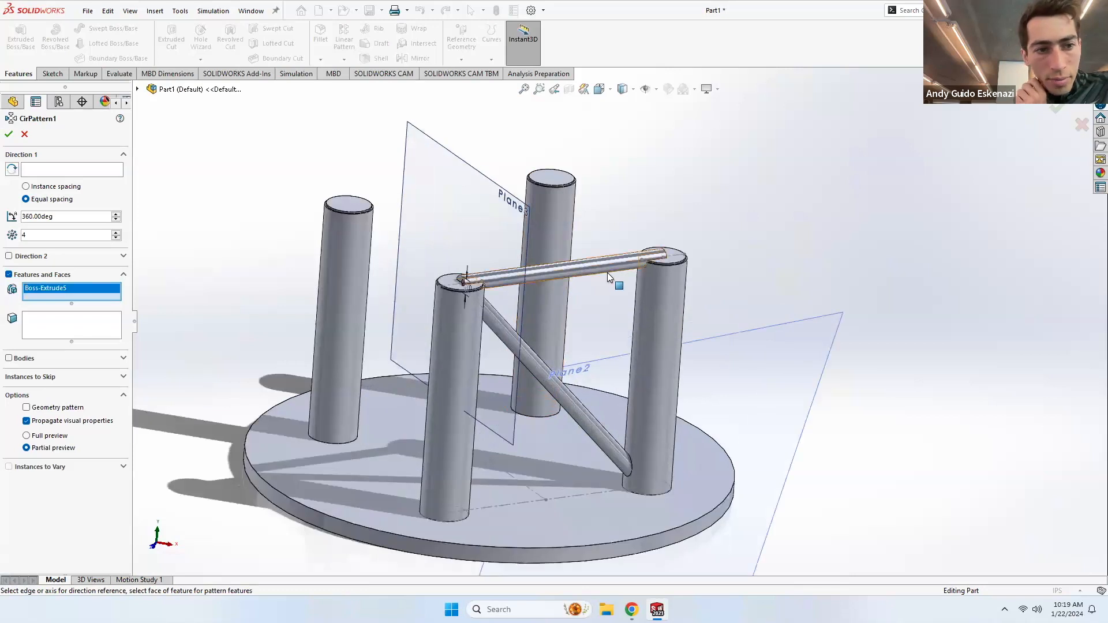
pyautogui.click(538, 378)
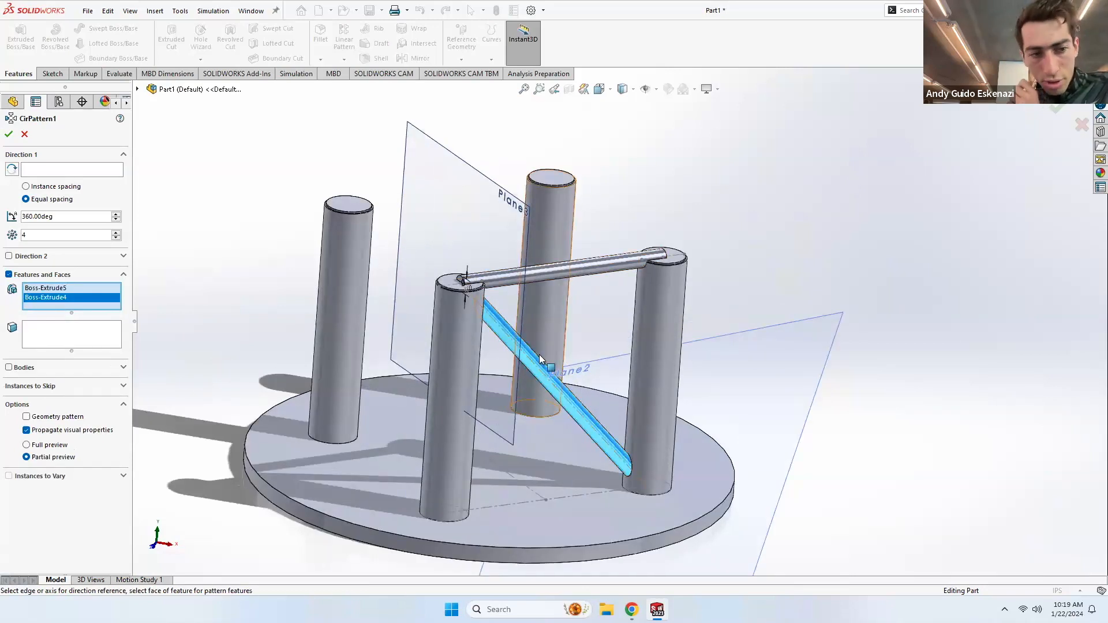
pyautogui.moveTo(540, 358); pyautogui.dragTo(556, 378, button='middle')
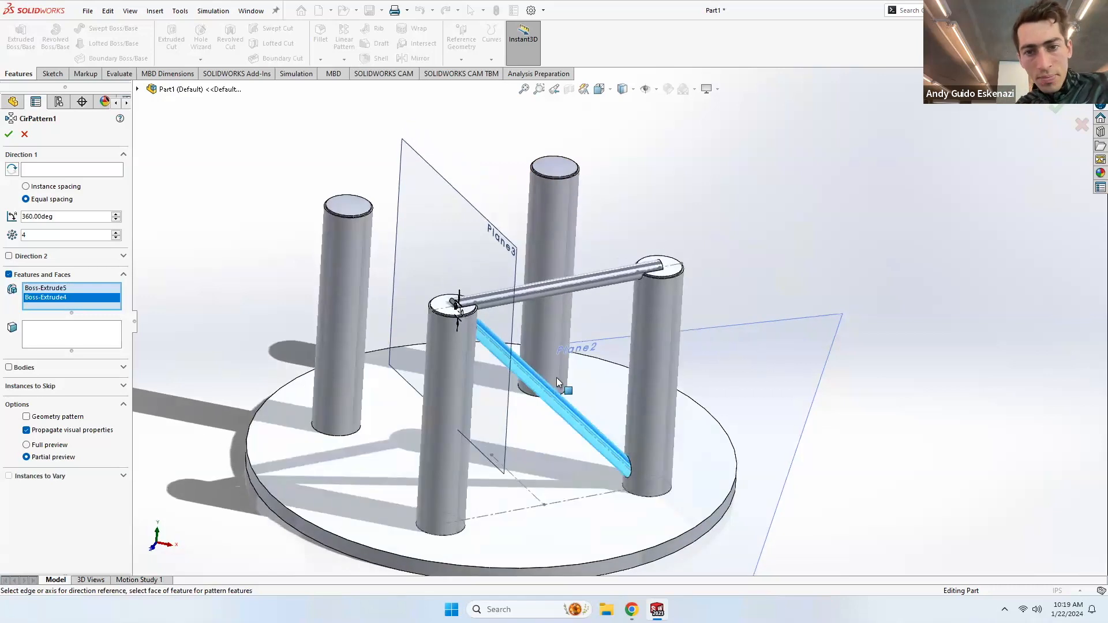
# Step: Pattern the braces around the base disc's outer cylindrical face, 4 instances equally spaced over 360 degrees
pyautogui.click(50, 173)
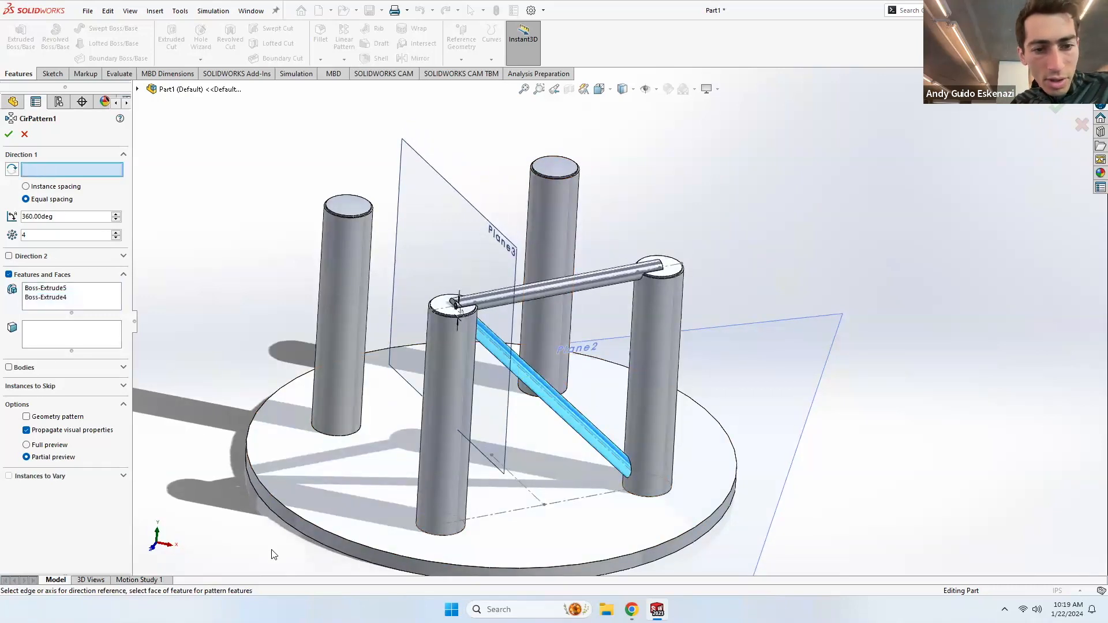
pyautogui.click(300, 526)
pyautogui.moveTo(301, 527); pyautogui.dragTo(250, 361, button='middle')
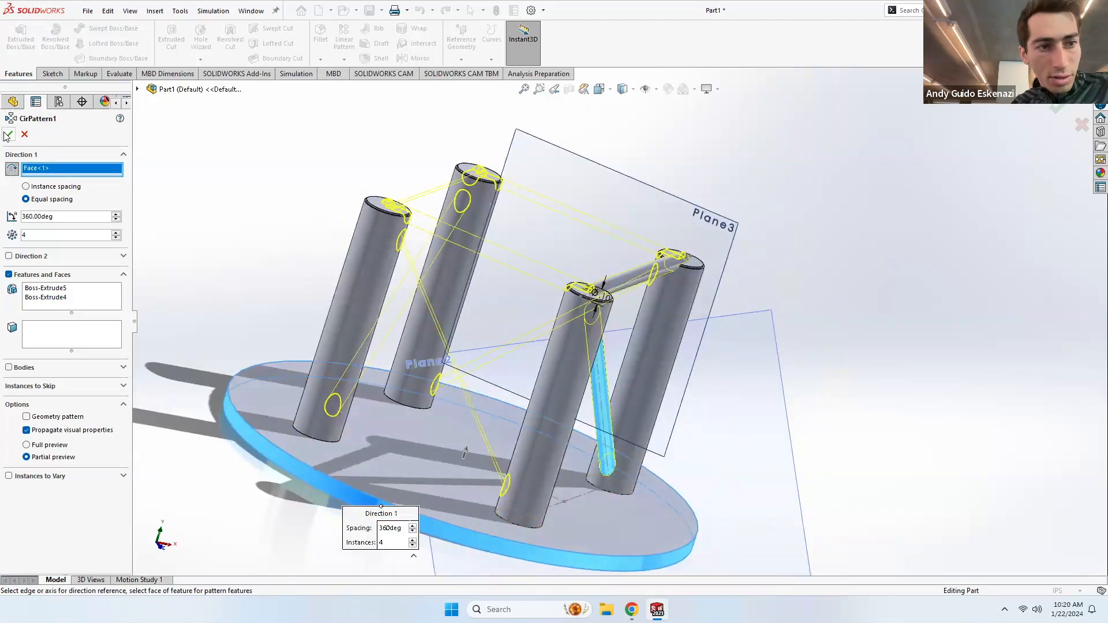
pyautogui.click(7, 135)
pyautogui.moveTo(536, 380); pyautogui.dragTo(405, 398, button='middle')
pyautogui.scroll(4, 530, 403)
pyautogui.moveTo(533, 402); pyautogui.dragTo(612, 358, button='middle')
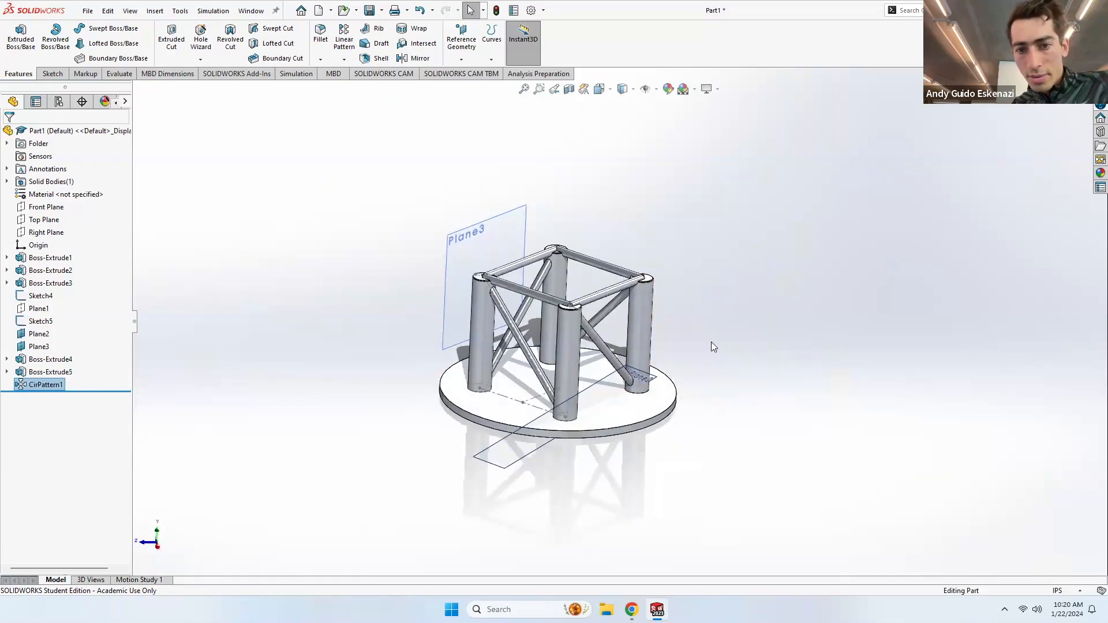
# Step: Create a reference axis through the centre of the base disc from its outer cylindrical face
pyautogui.scroll(-2, 708, 324)
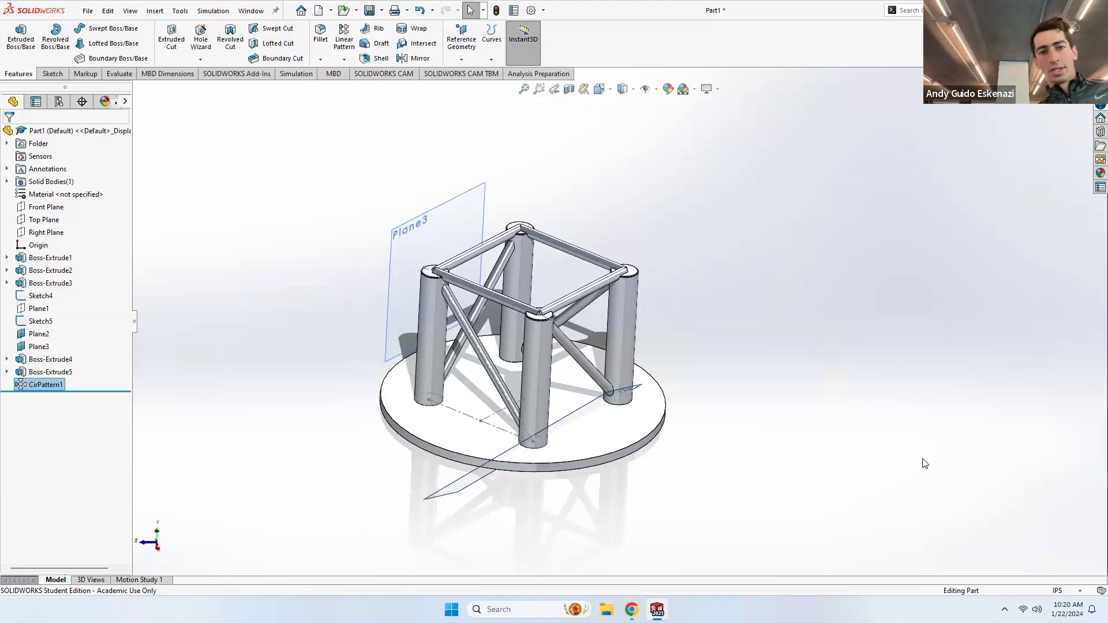
pyautogui.scroll(1, 519, 262)
pyautogui.moveTo(538, 271); pyautogui.dragTo(543, 282, button='middle')
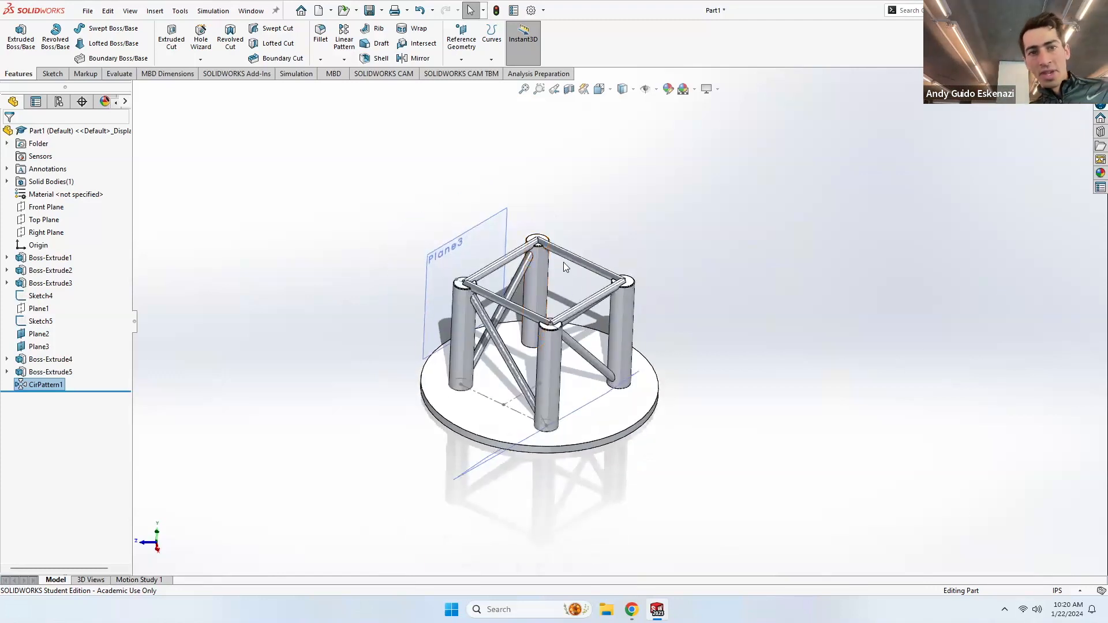
pyautogui.scroll(-2, 546, 369)
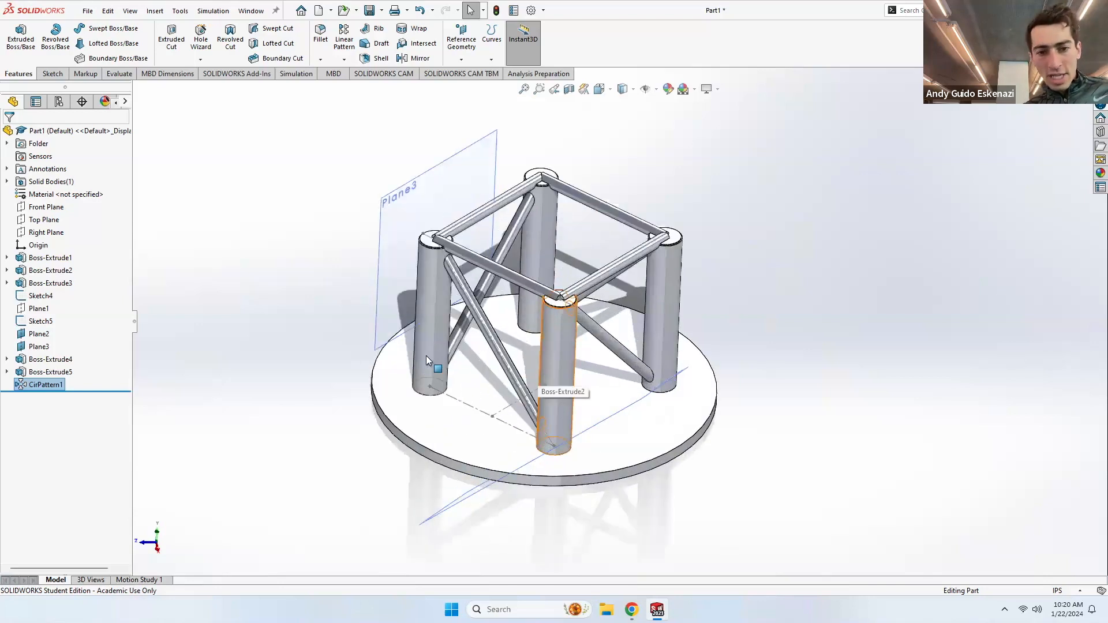
pyautogui.moveTo(508, 370); pyautogui.dragTo(536, 353, button='middle')
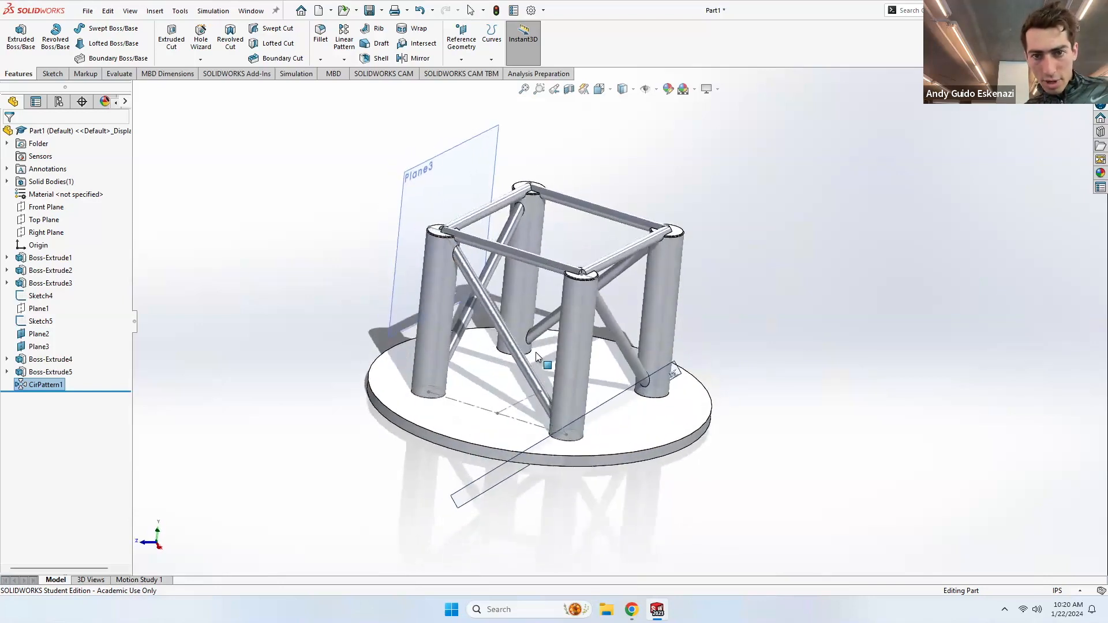
pyautogui.click(463, 55)
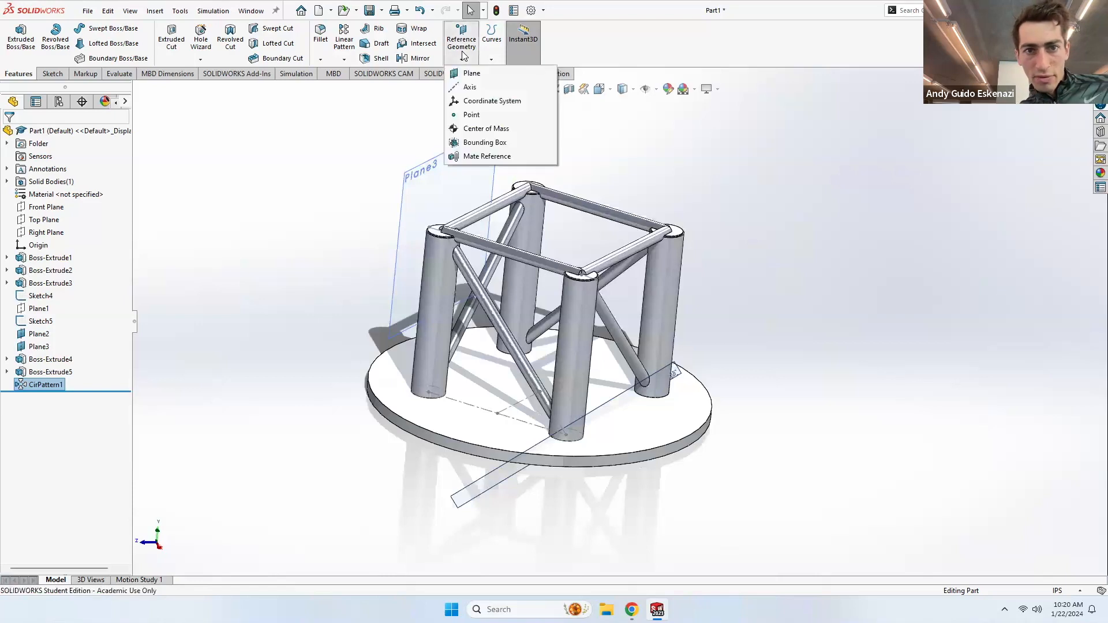
pyautogui.click(470, 87)
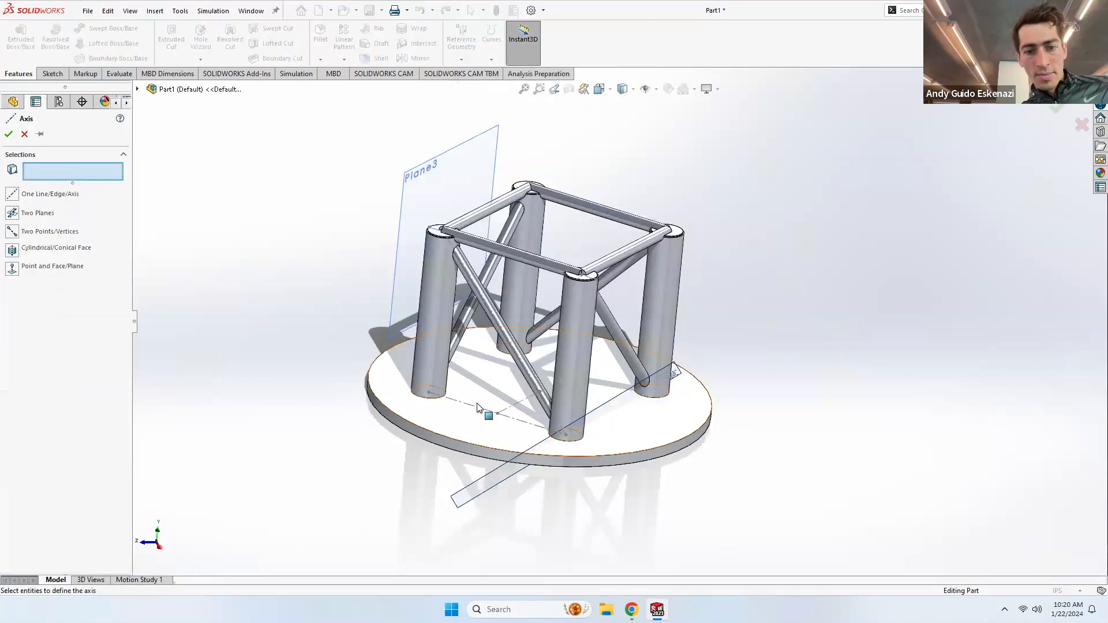
pyautogui.click(455, 447)
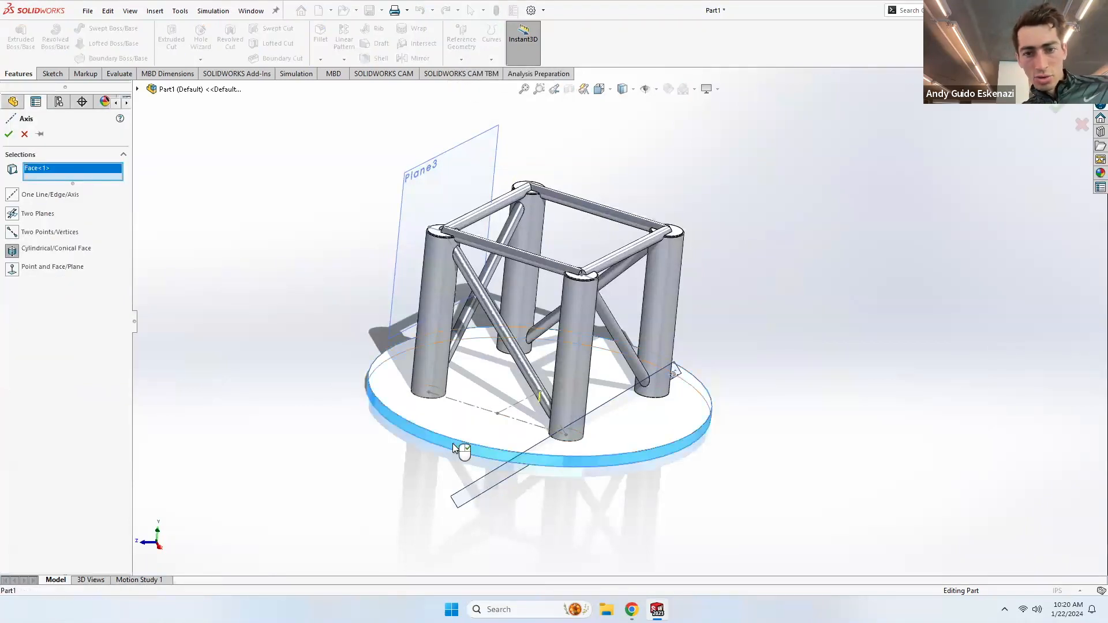
pyautogui.click(5, 135)
pyautogui.moveTo(460, 401); pyautogui.dragTo(504, 249, button='middle')
pyautogui.scroll(-1, 529, 407)
pyautogui.click(805, 465)
# Step: Measure the normal distance between a post's top face and the base disc's top face
pyautogui.scroll(-2, 504, 248)
pyautogui.scroll(-2, 504, 248)
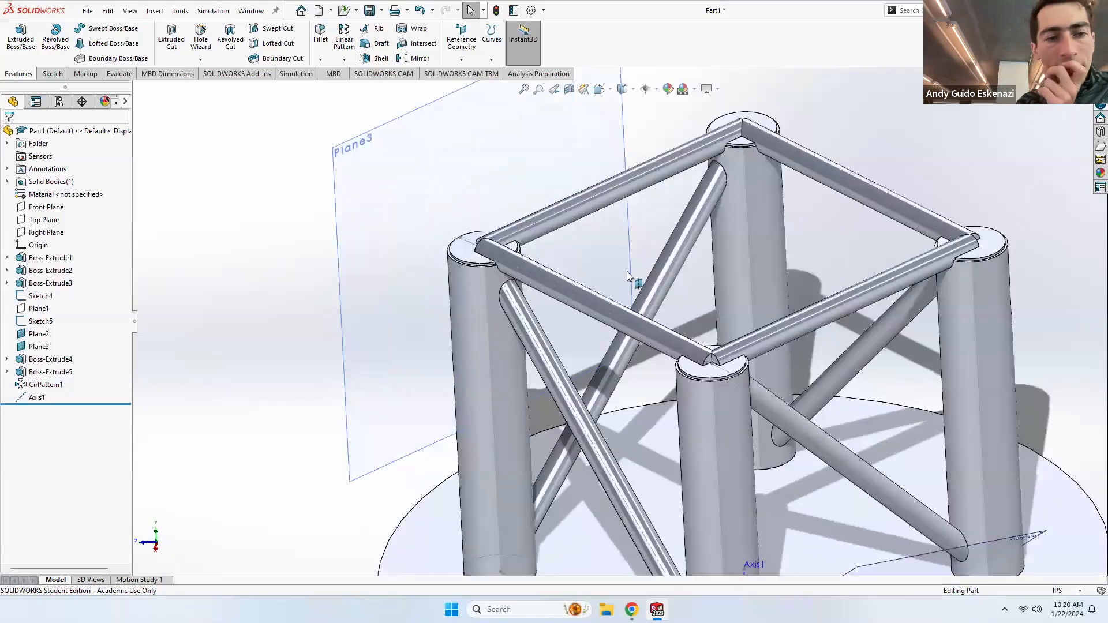
pyautogui.click(117, 74)
pyautogui.click(92, 39)
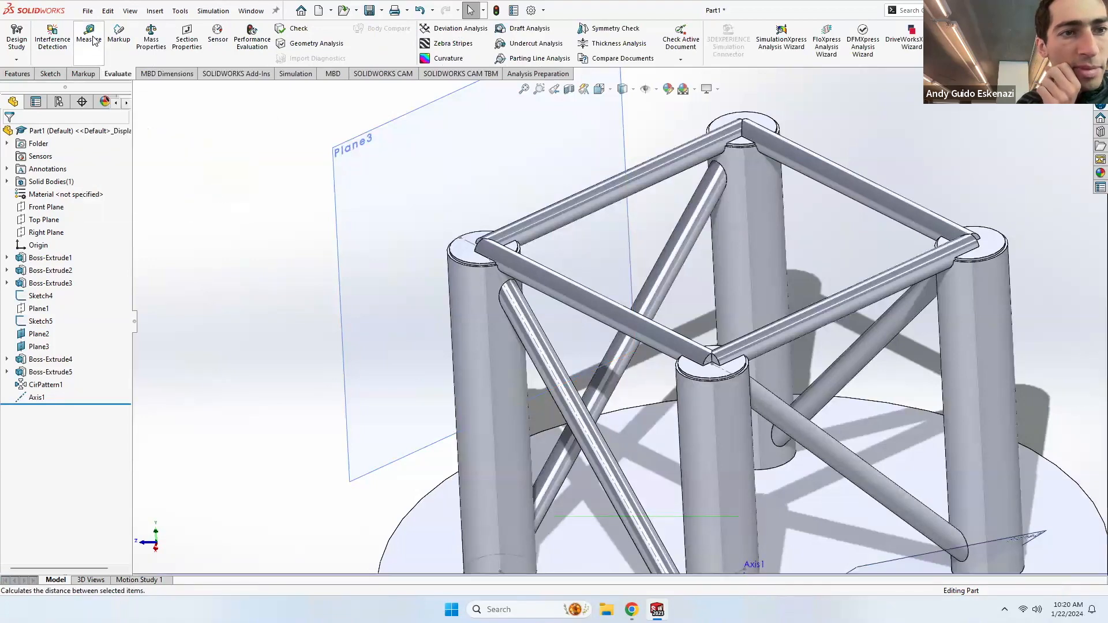
pyautogui.click(466, 258)
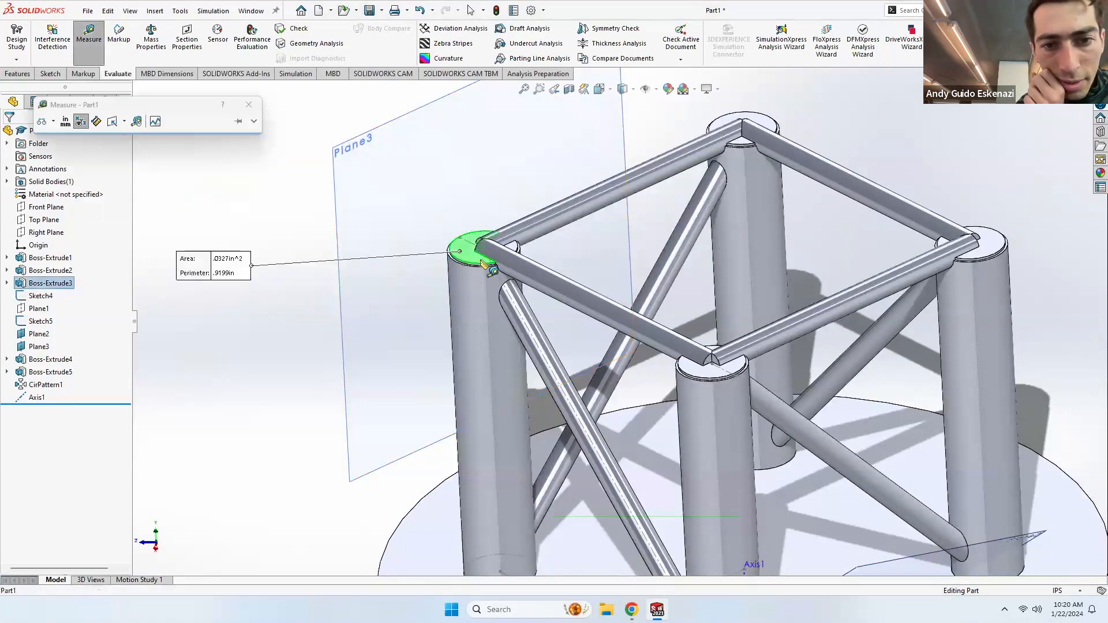
pyautogui.scroll(2, 619, 520)
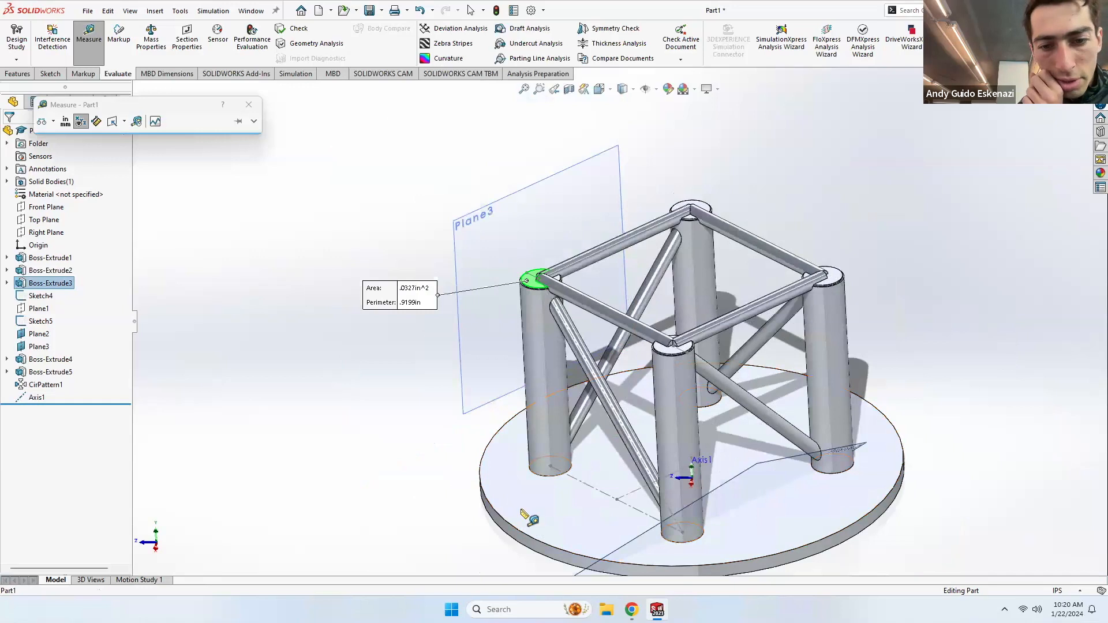
pyautogui.click(524, 511)
pyautogui.moveTo(529, 497); pyautogui.dragTo(552, 459, button='middle')
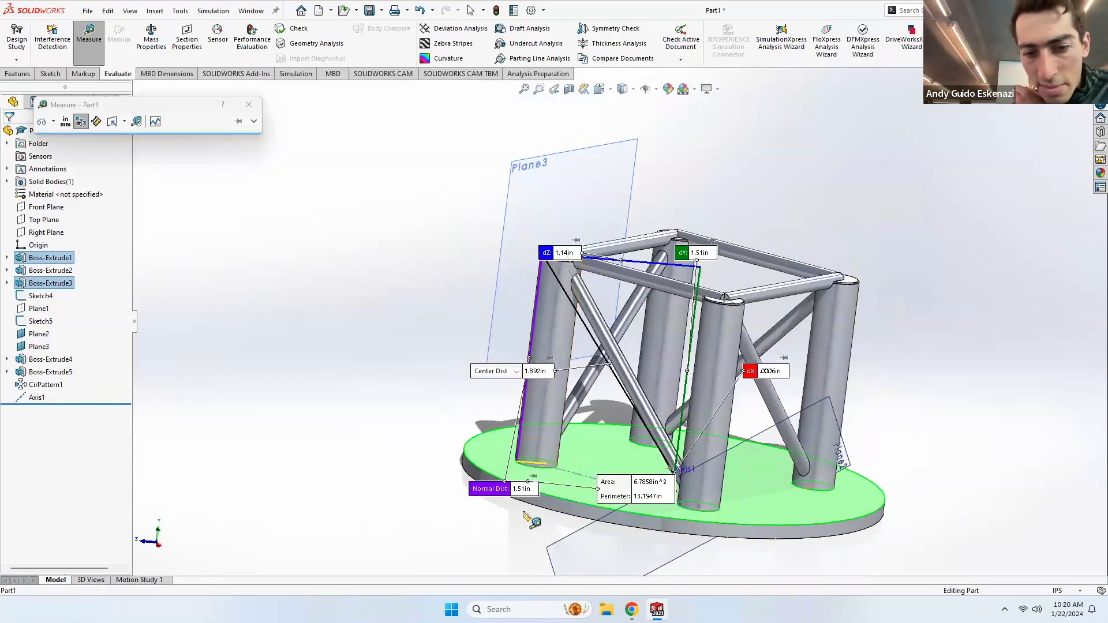
pyautogui.click(249, 105)
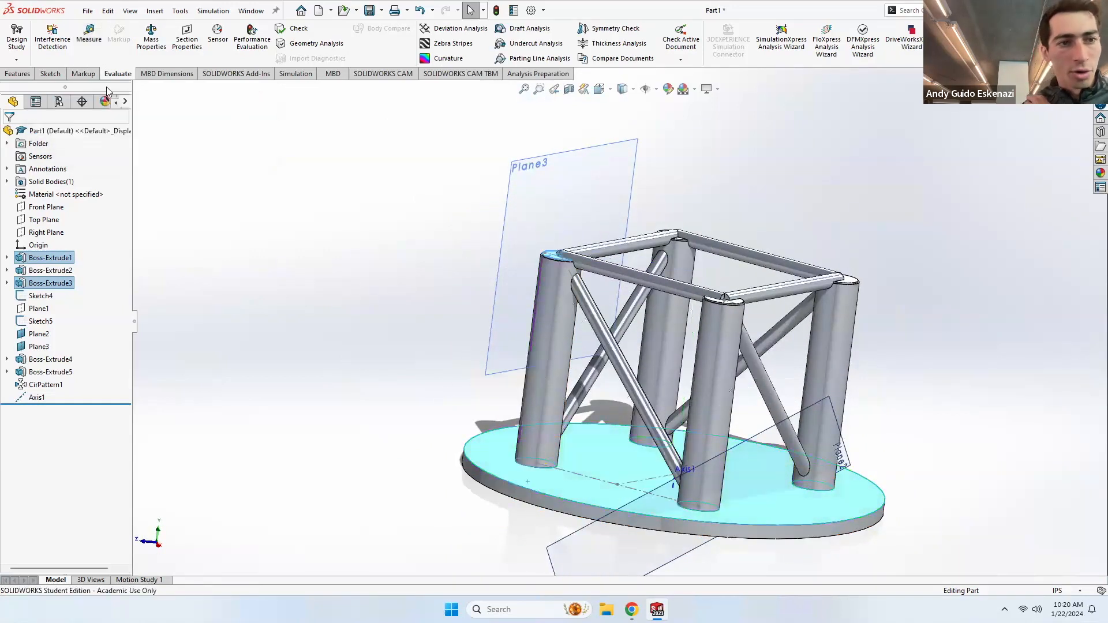
pyautogui.press('Escape')
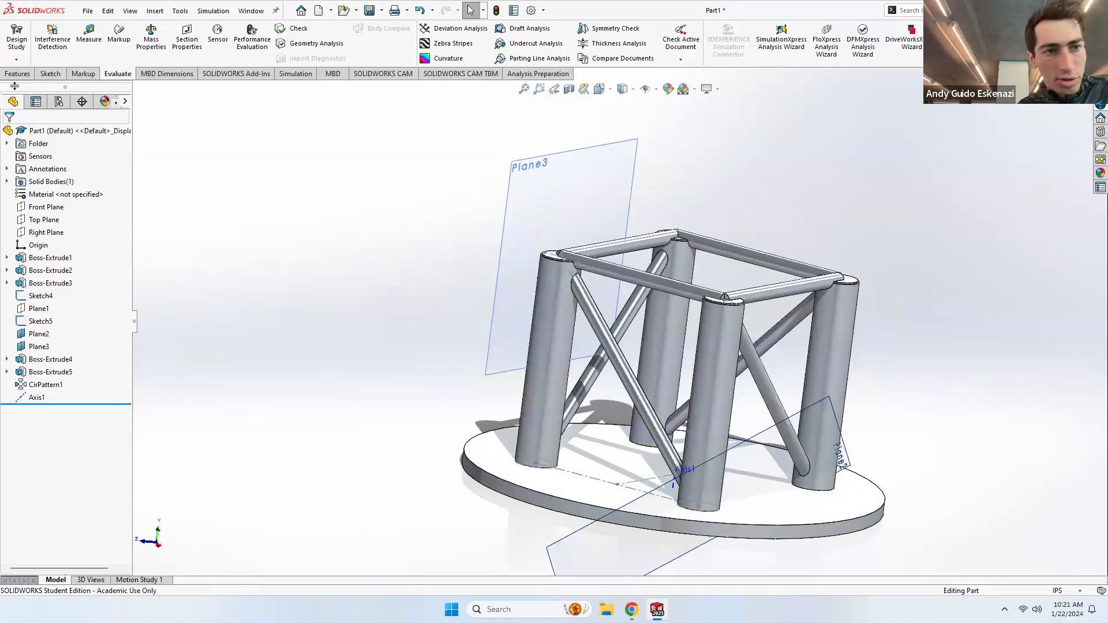
# Step: Start a linear pattern that uses Axis1 as its first direction
pyautogui.click(17, 74)
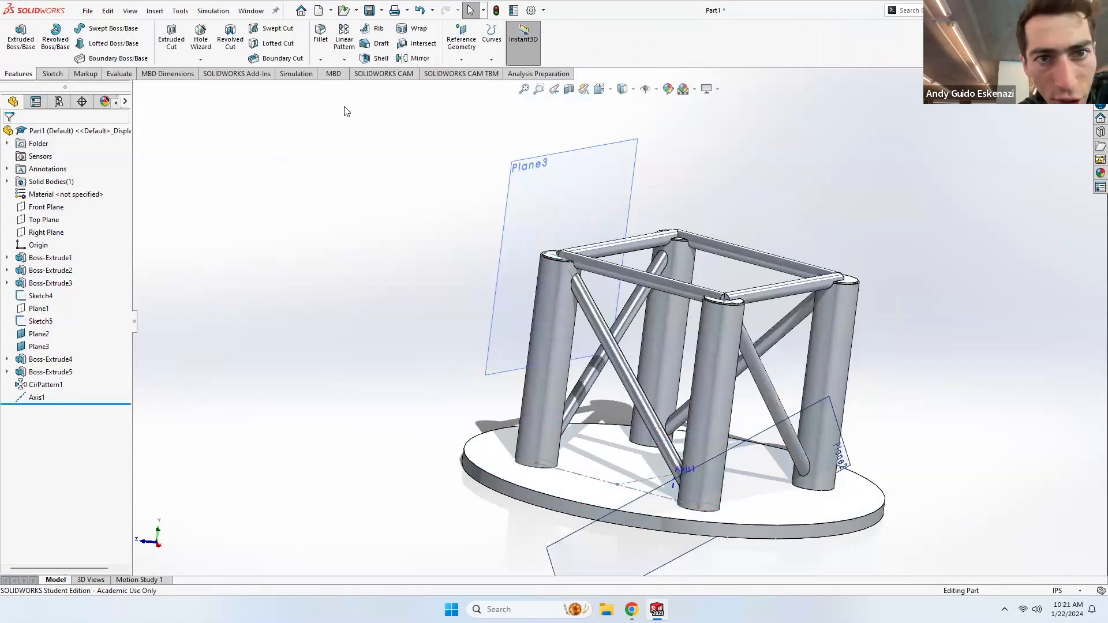
pyautogui.click(340, 45)
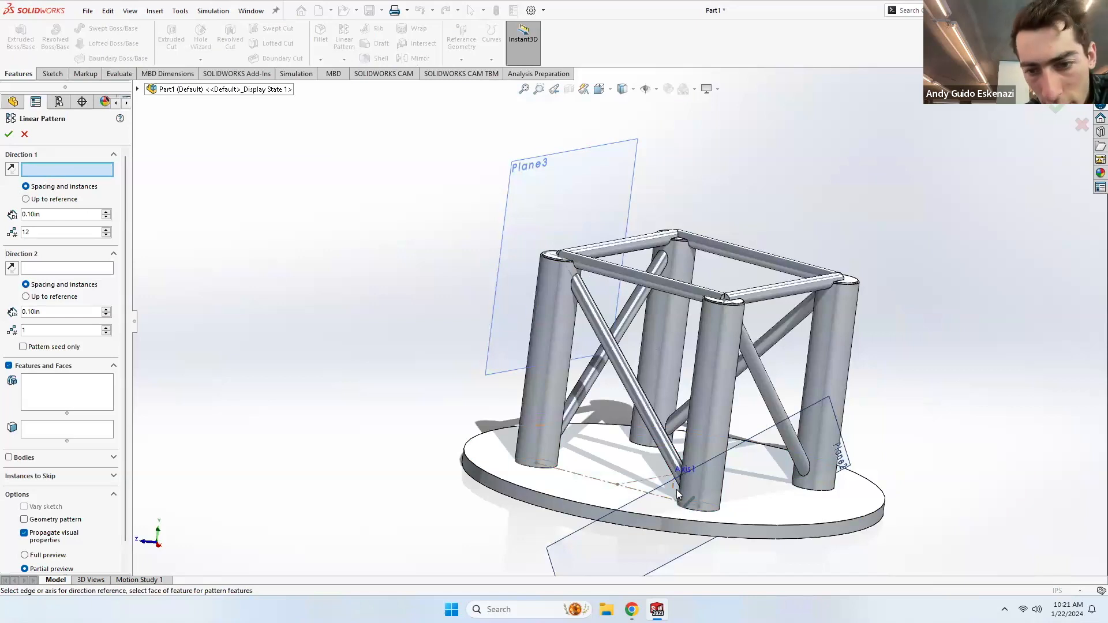
pyautogui.scroll(-3, 677, 490)
pyautogui.click(661, 454)
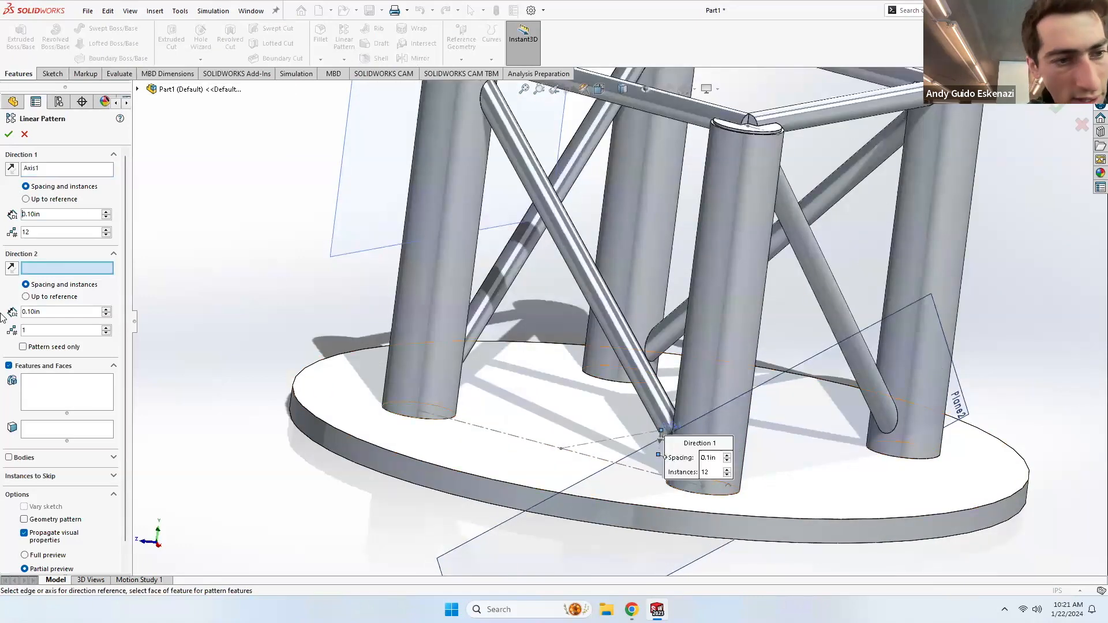
pyautogui.click(63, 395)
pyautogui.scroll(5, 277, 277)
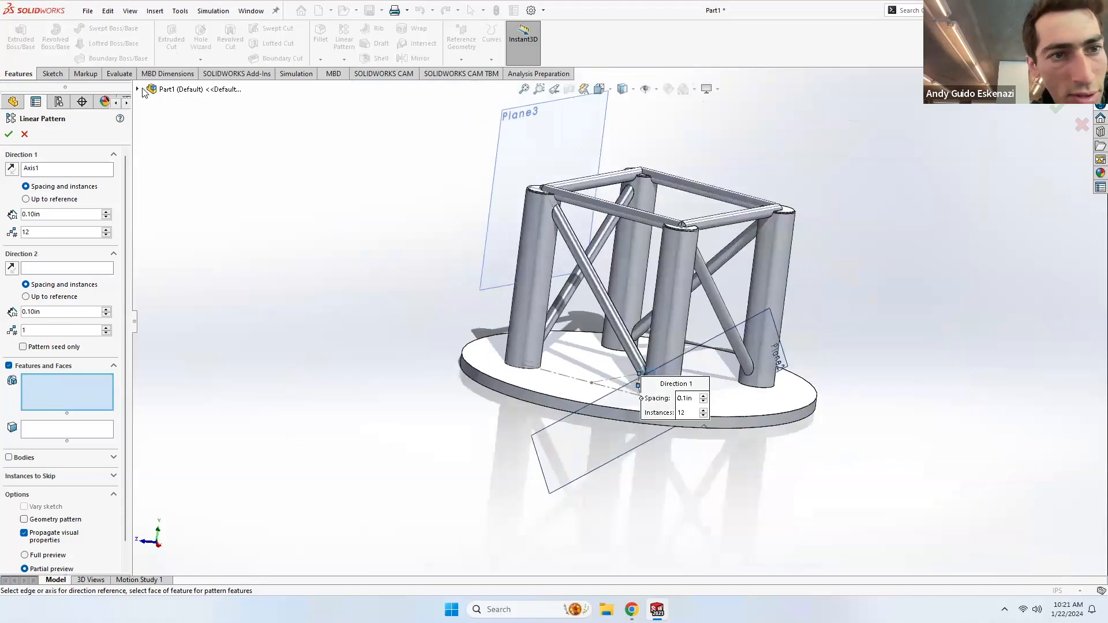
# Step: Add Boss-Extrude2, Boss-Extrude3, Boss-Extrude4, Boss-Extrude5 and CirPattern1 as the features to pattern
pyautogui.click(137, 89)
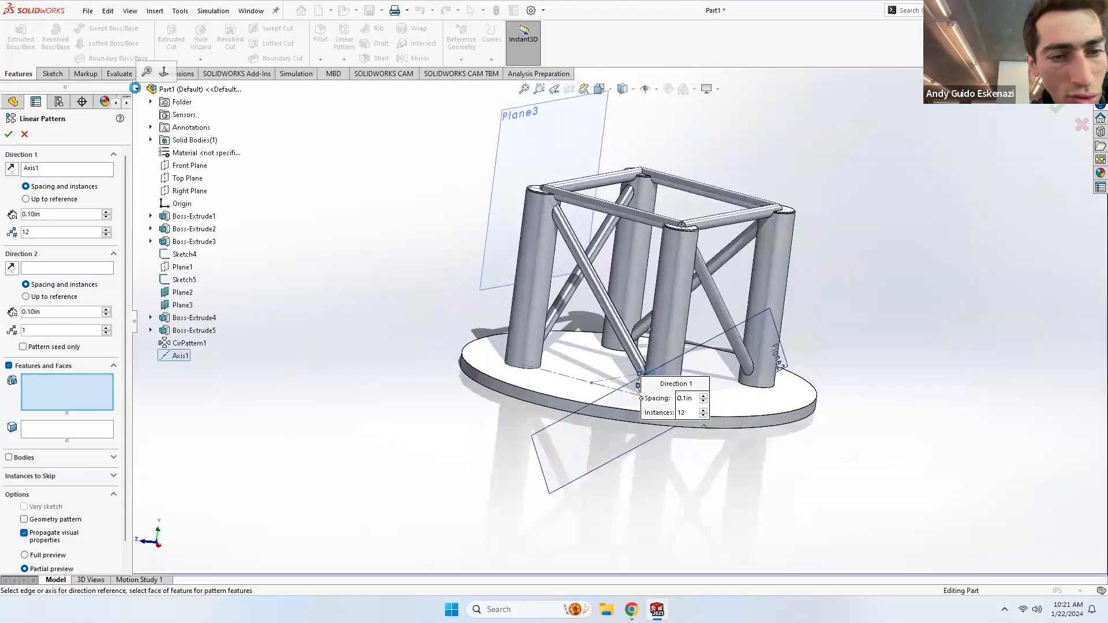
pyautogui.click(185, 230)
pyautogui.click(186, 242)
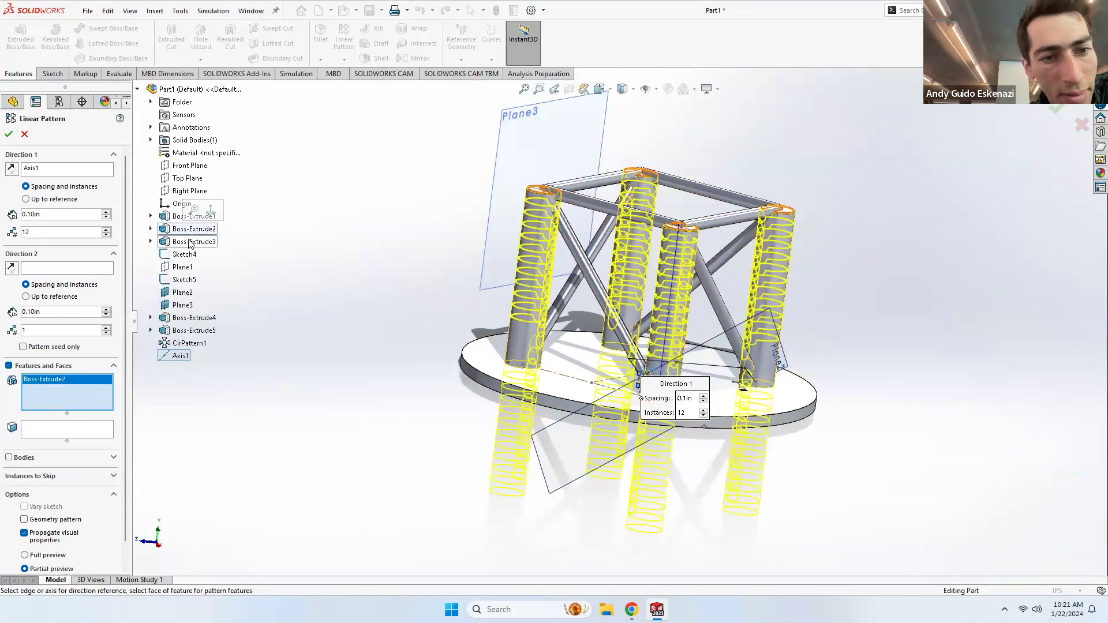
pyautogui.click(186, 318)
pyautogui.click(185, 331)
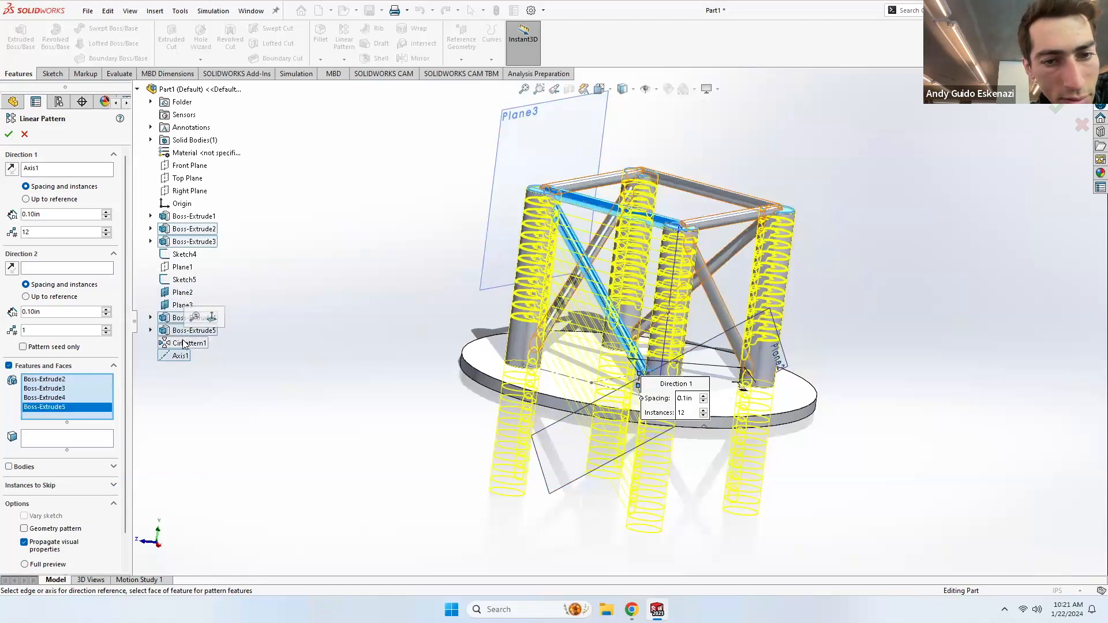
pyautogui.click(186, 343)
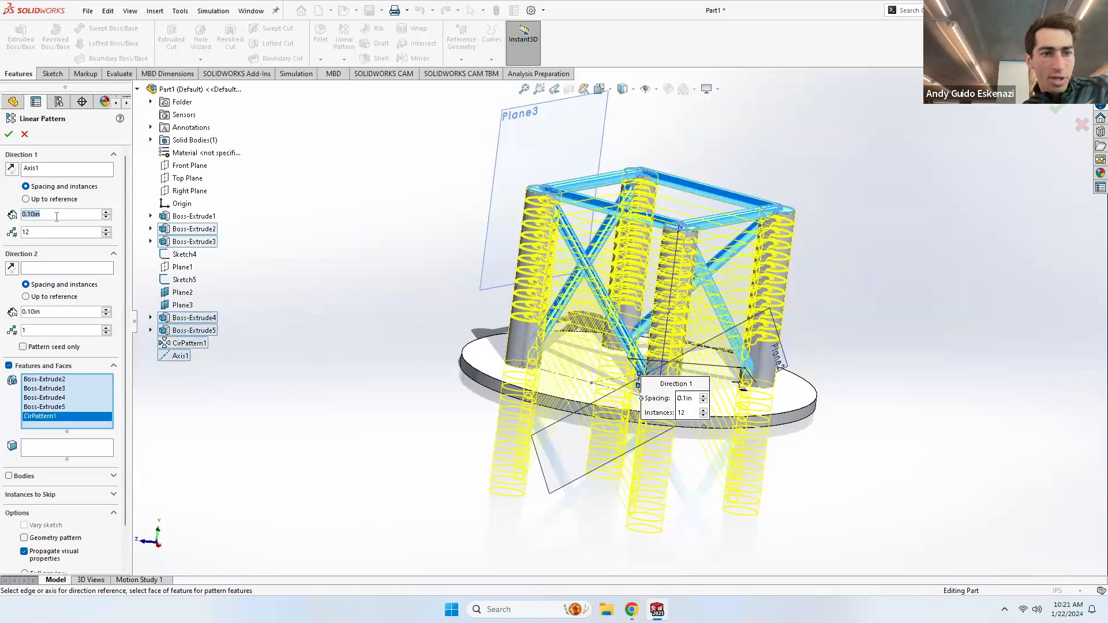
# Step: Complete the linear pattern upward along Axis1 with 1.51 in spacing and 15 instances
pyautogui.write('1.51')
pyautogui.press('Return')
pyautogui.scroll(6, 638, 223)
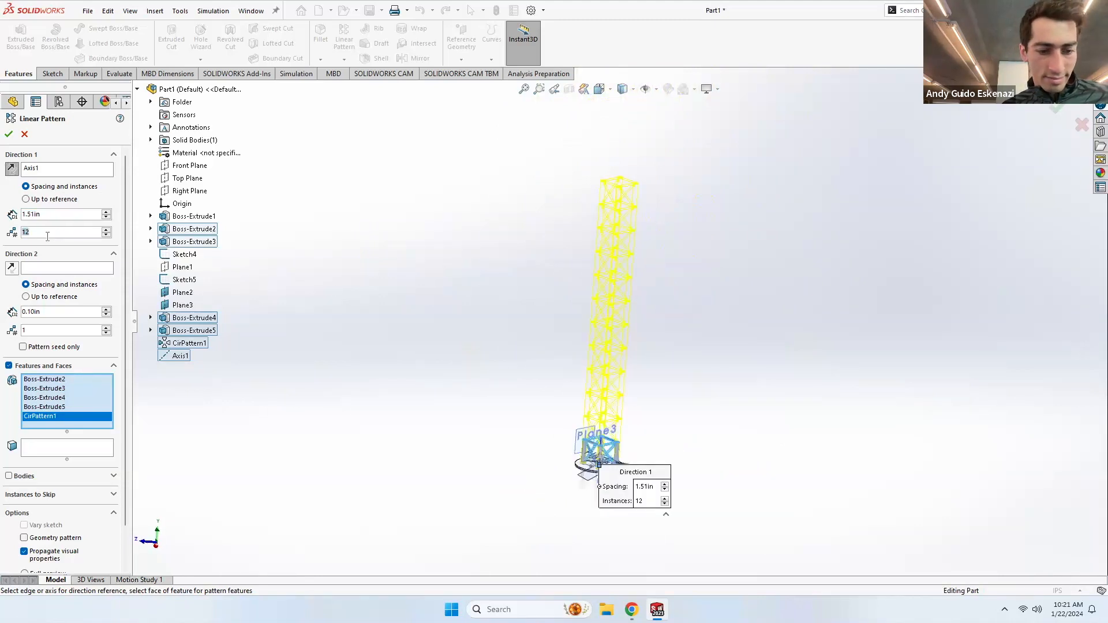
pyautogui.write('15')
pyautogui.press('Return')
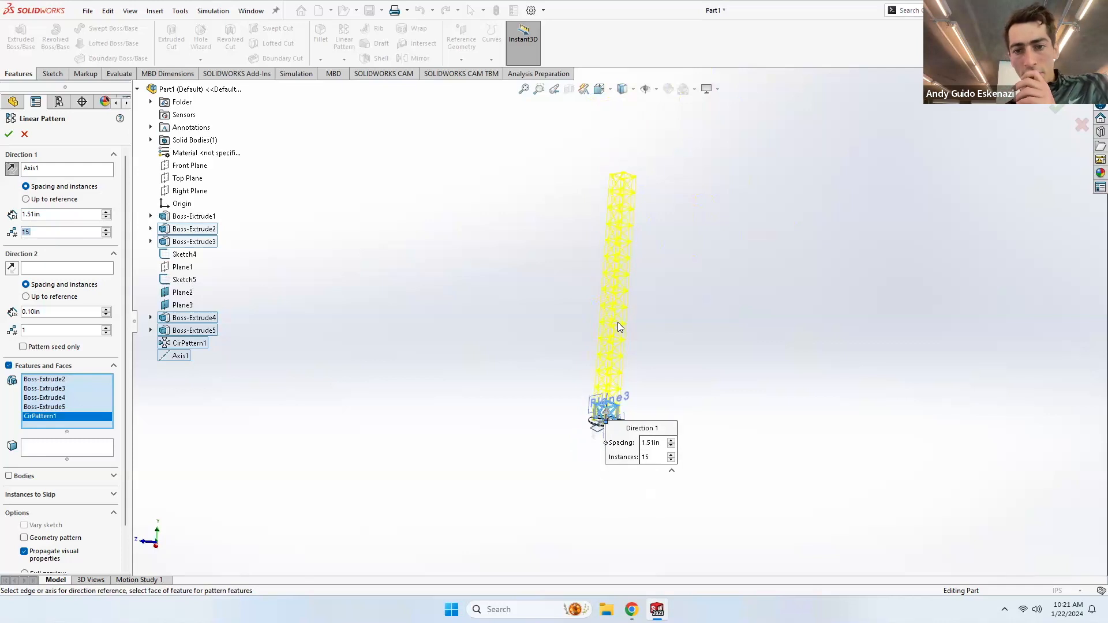
pyautogui.click(9, 133)
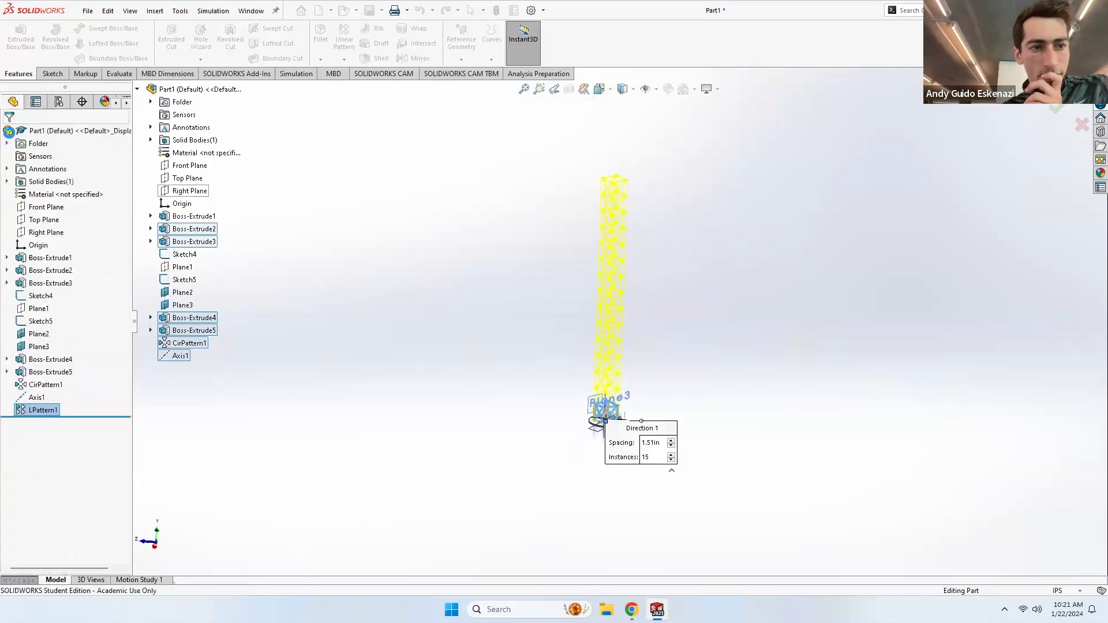
# Step: Reduce the truss section's linear pattern to 2 instances and accept the edit
pyautogui.scroll(-5, 546, 379)
pyautogui.scroll(-3, 546, 378)
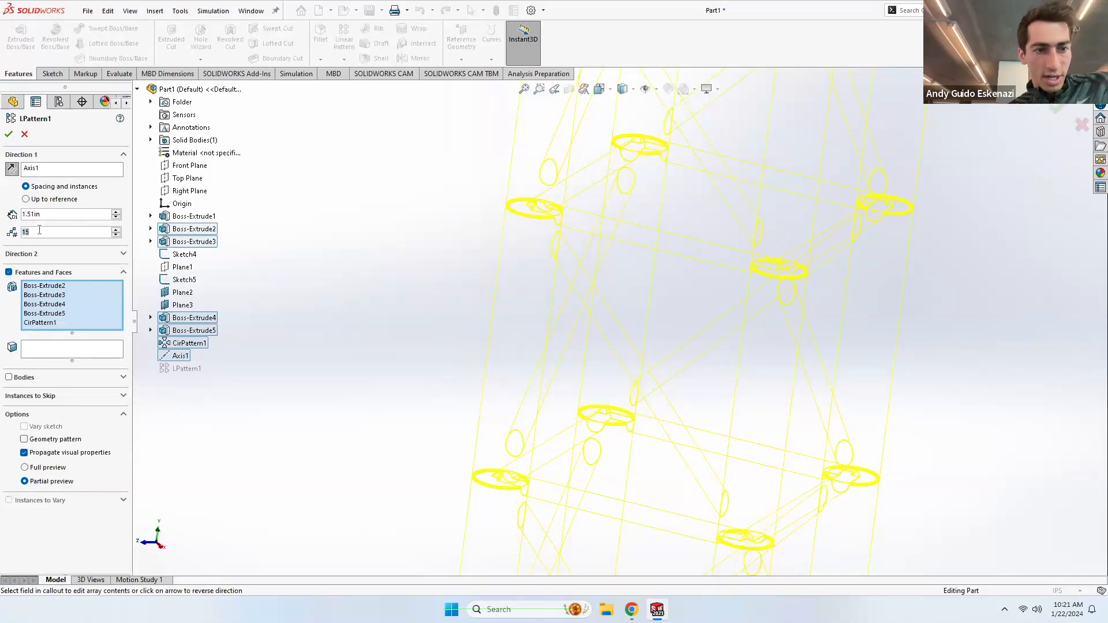
pyautogui.write('2')
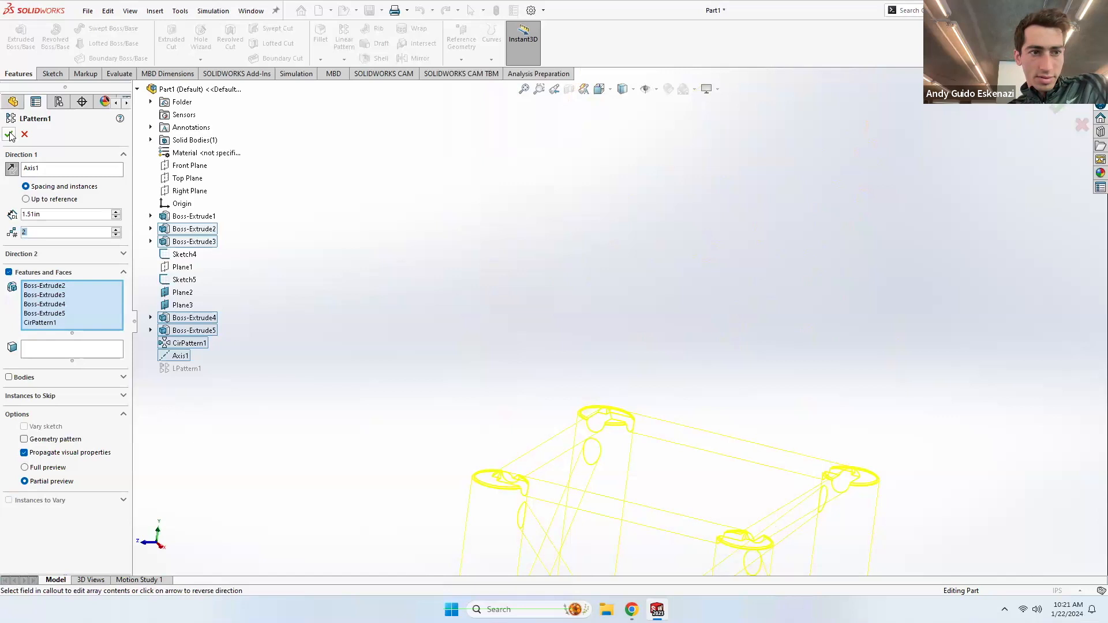
pyautogui.click(10, 134)
pyautogui.scroll(8, 491, 305)
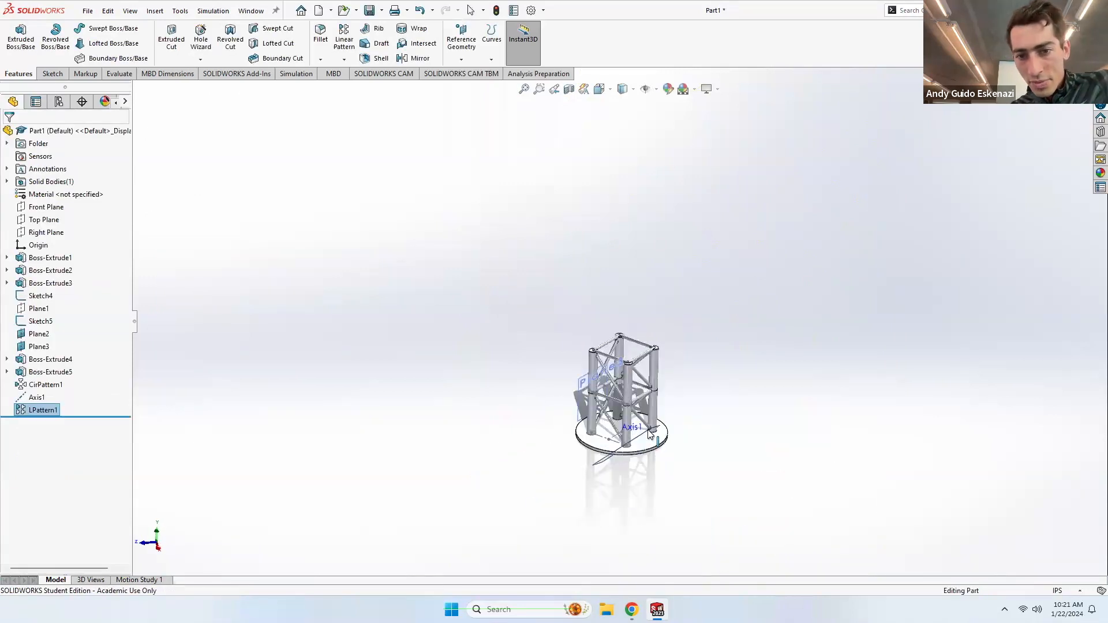
# Step: Examine the joints where the second truss section meets the first, checking posts and braces from several angles
pyautogui.scroll(-8, 647, 429)
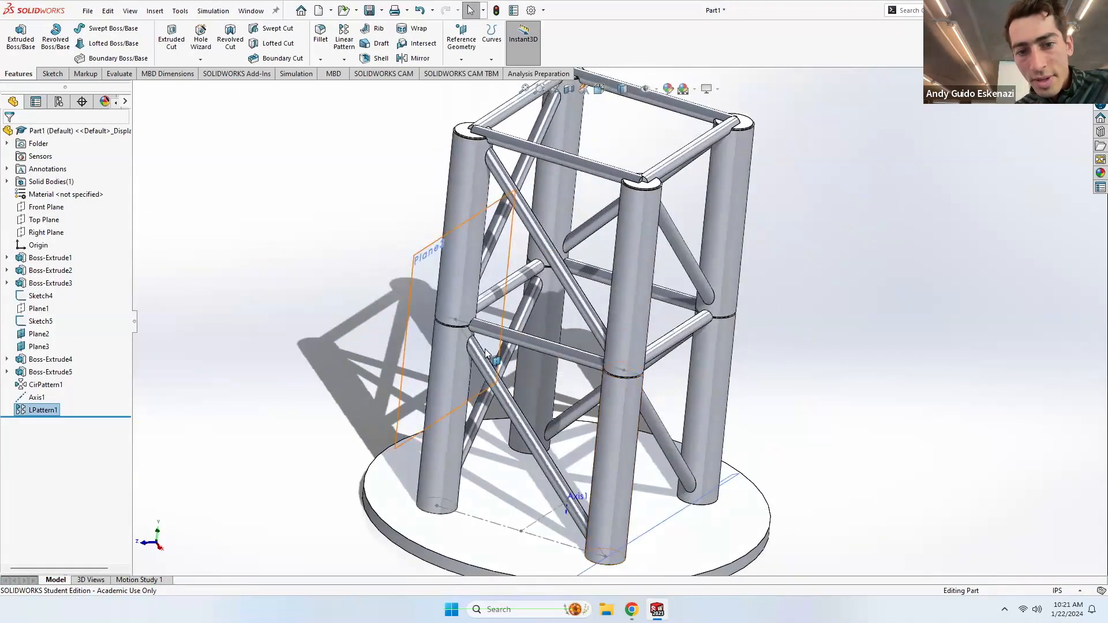
pyautogui.scroll(-10, 454, 317)
pyautogui.scroll(10, 620, 325)
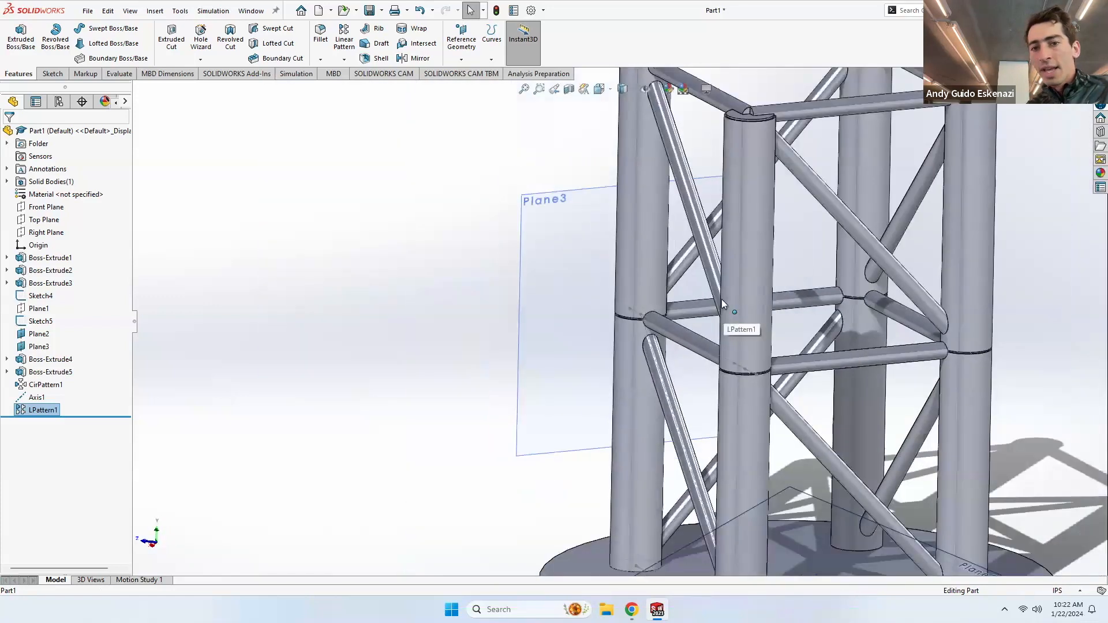
pyautogui.scroll(8, 722, 299)
pyautogui.scroll(-8, 647, 310)
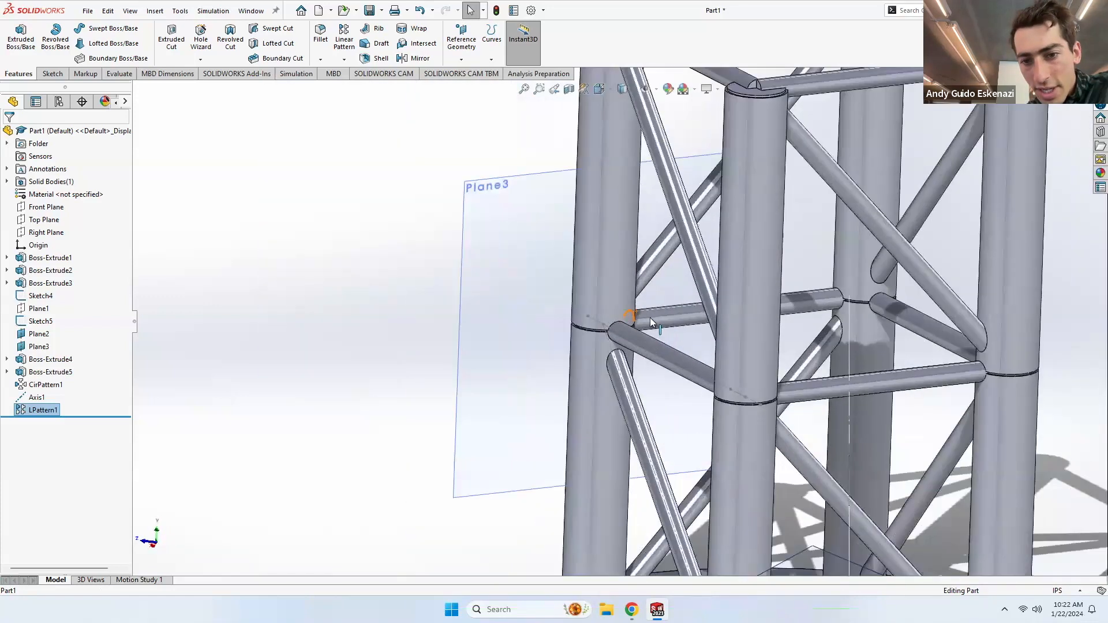
pyautogui.scroll(-2, 650, 317)
pyautogui.moveTo(612, 325); pyautogui.dragTo(649, 299, button='middle')
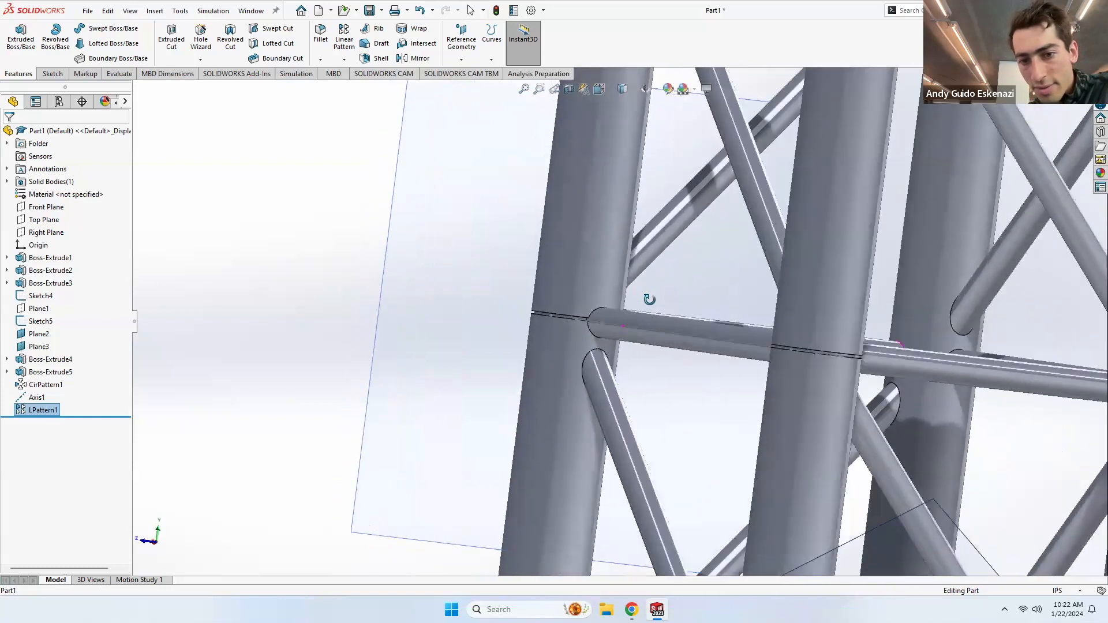
pyautogui.scroll(10, 611, 338)
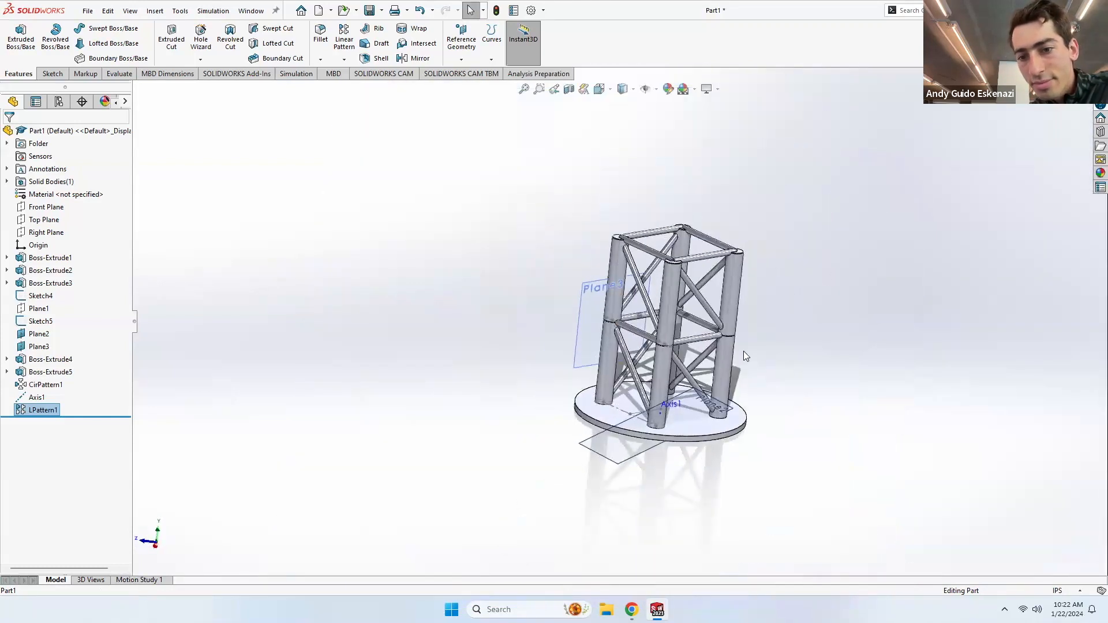
pyautogui.click(744, 358)
pyautogui.moveTo(748, 360); pyautogui.dragTo(739, 314, button='middle')
pyautogui.scroll(-5, 739, 314)
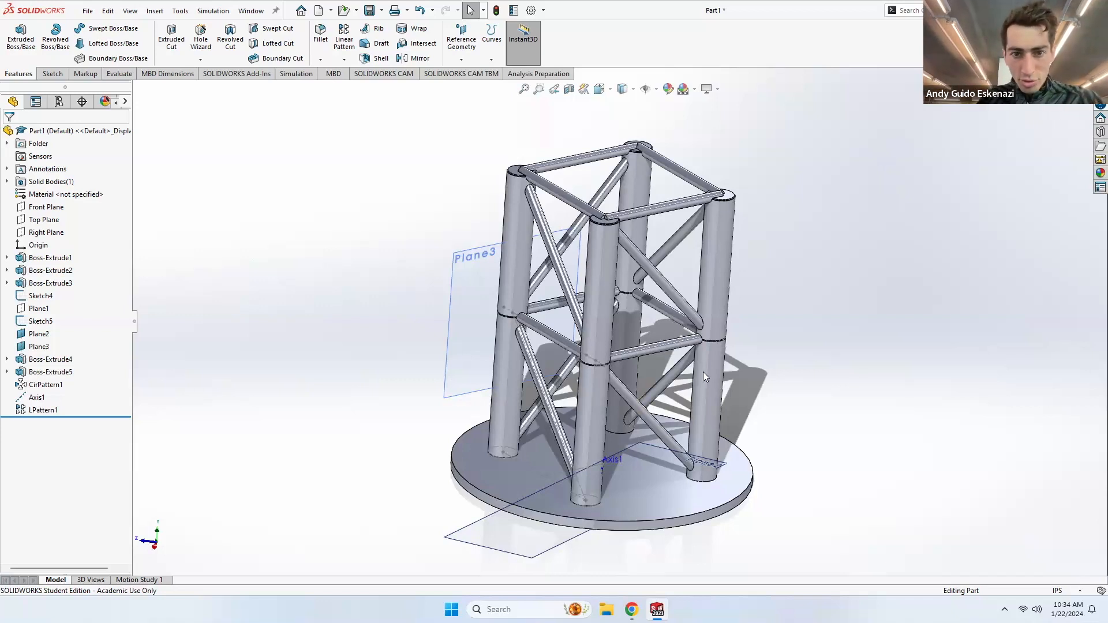
# Step: Create a linear pattern of LPattern1 along Axis1 with 1.51 in spacing and 15 instances
pyautogui.moveTo(679, 156); pyautogui.dragTo(669, 174, button='middle')
pyautogui.scroll(3, 623, 208)
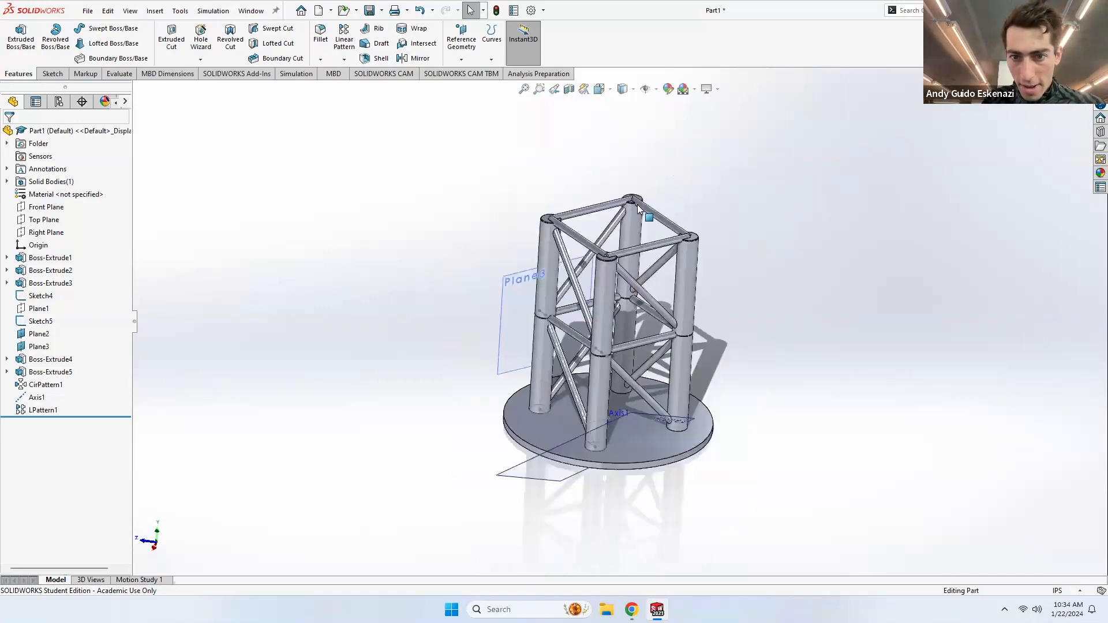
pyautogui.click(344, 37)
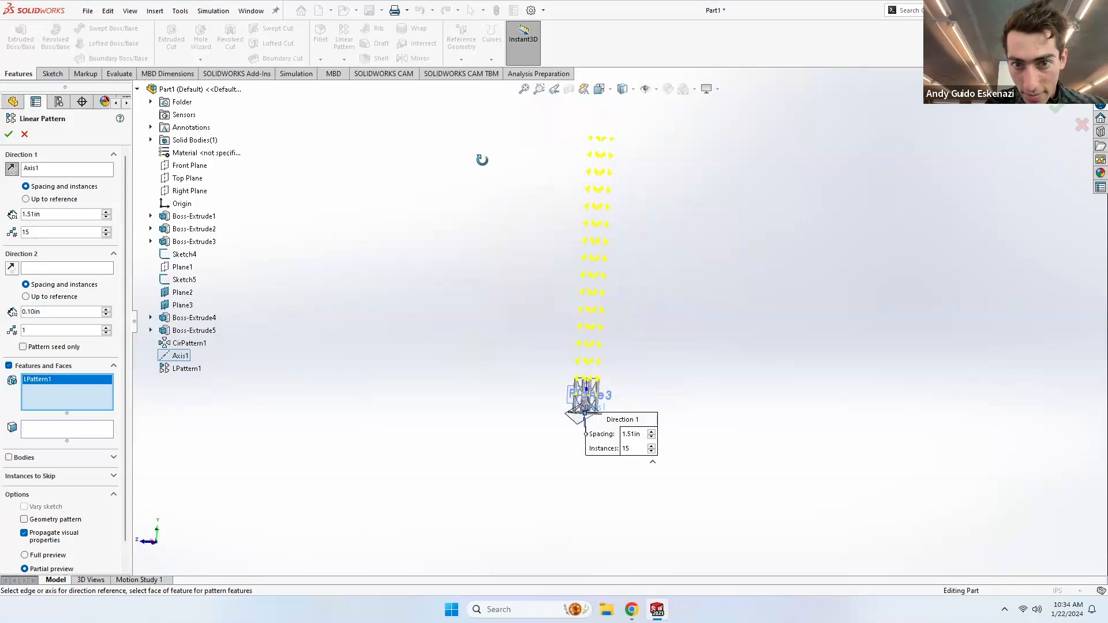
pyautogui.click(10, 134)
pyautogui.click(628, 332)
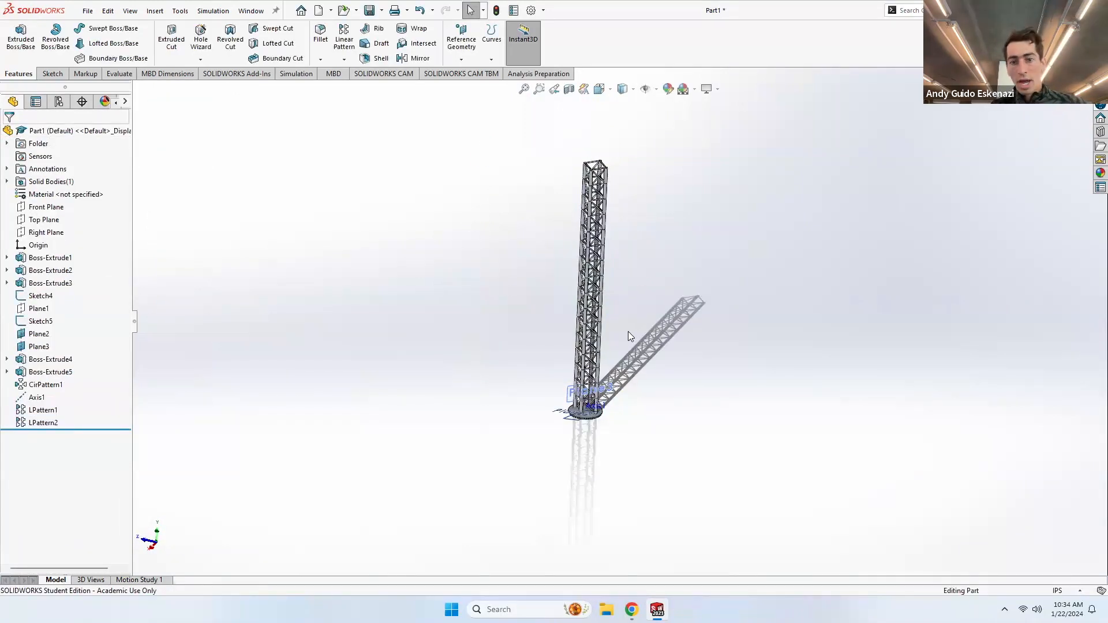
# Step: Hide Plane3, Plane2 and Sketch4 around the tower's base
pyautogui.scroll(-6, 617, 387)
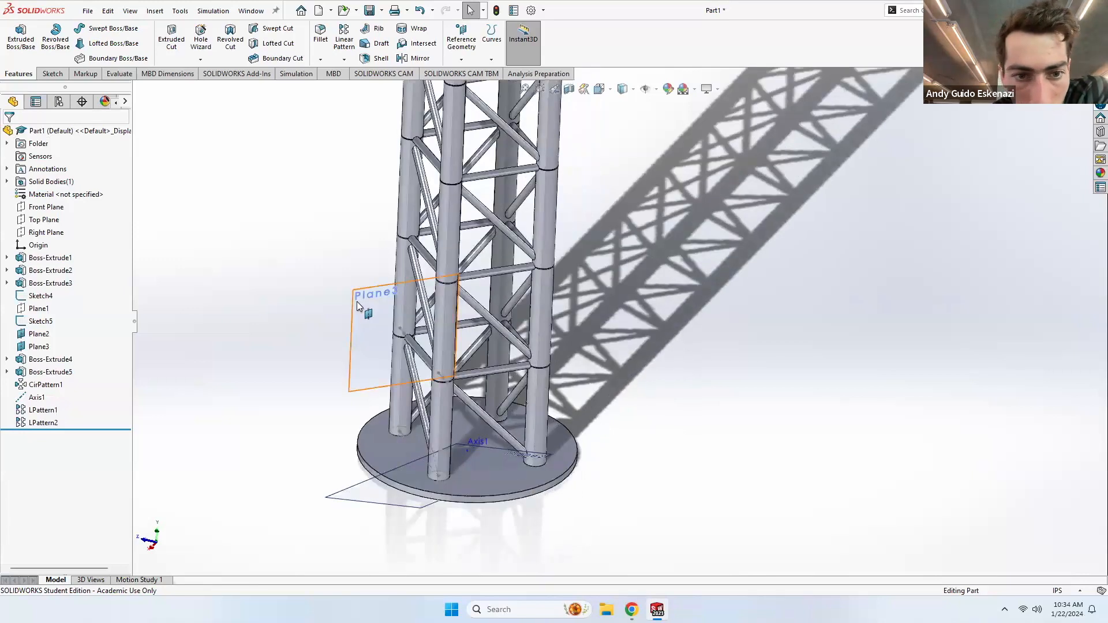
pyautogui.rightClick(356, 303)
pyautogui.click(407, 291)
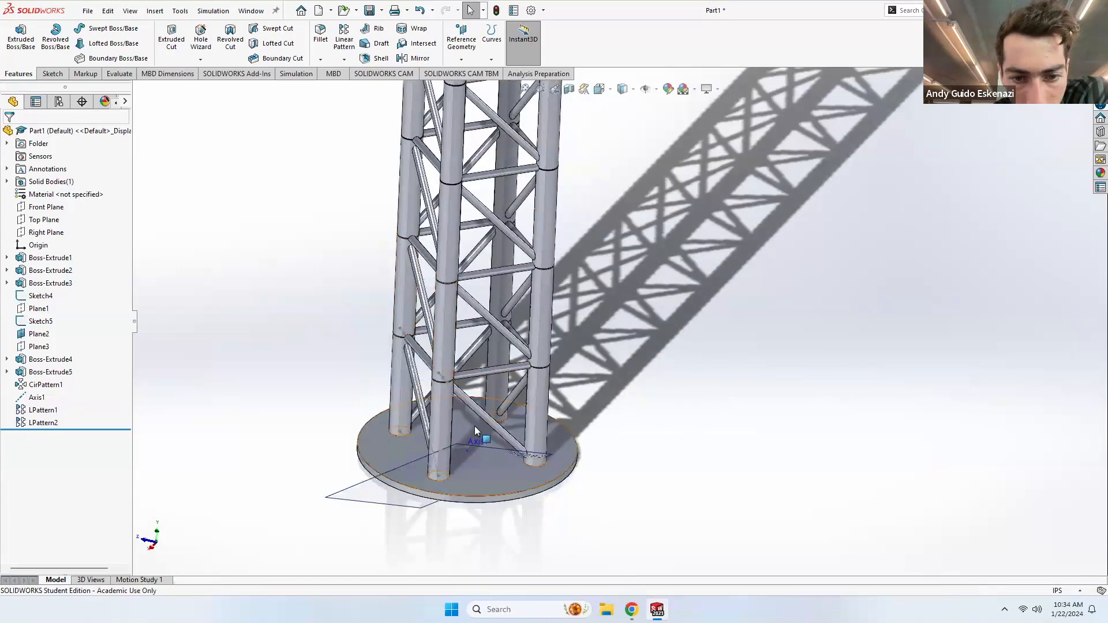
pyautogui.rightClick(479, 449)
pyautogui.click(525, 434)
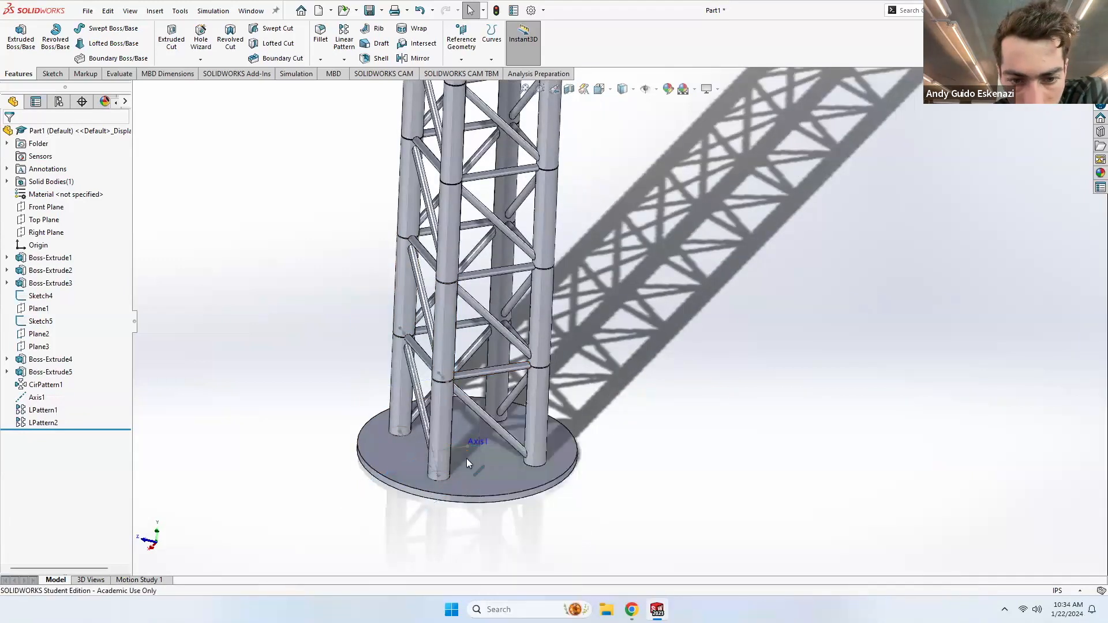
pyautogui.scroll(-3, 465, 450)
pyautogui.rightClick(479, 420)
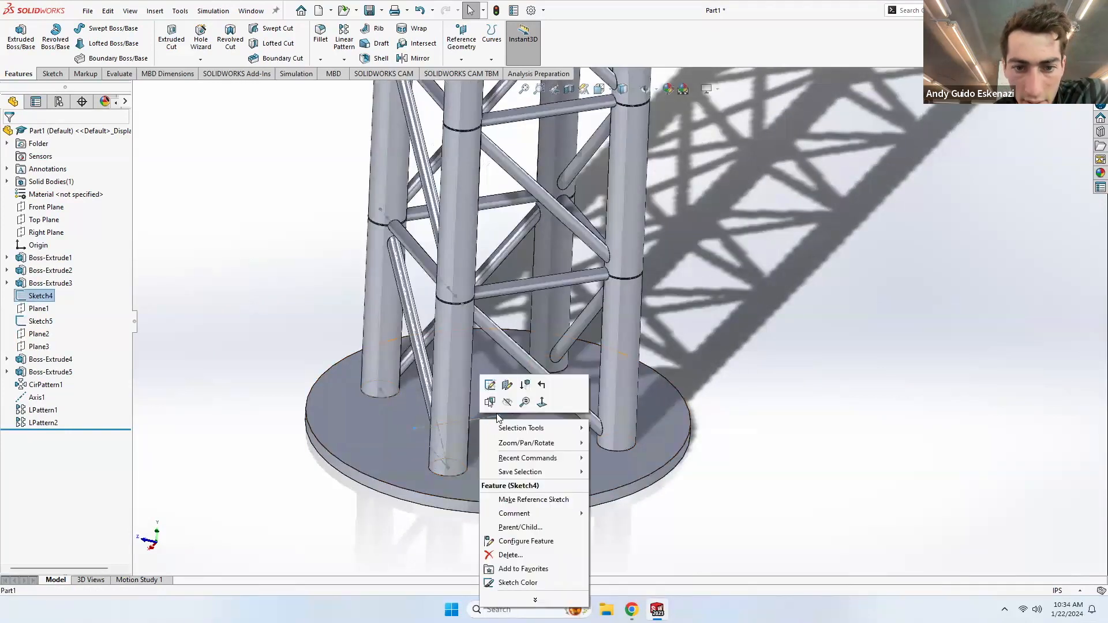
pyautogui.click(508, 402)
pyautogui.scroll(6, 508, 404)
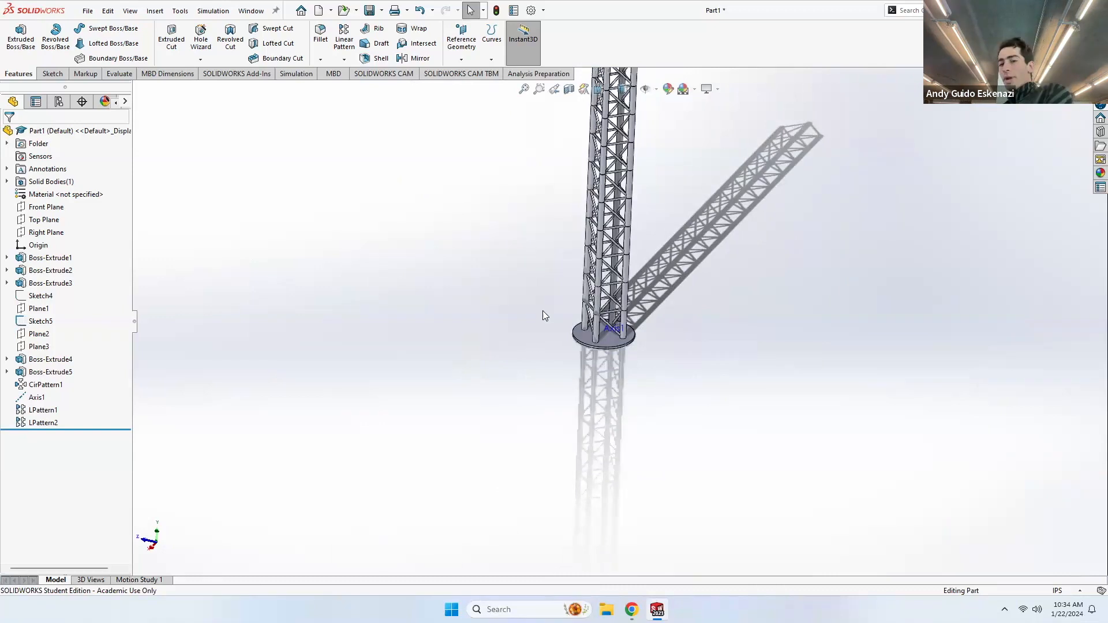
# Step: Inspect the top end of the tower and check the construction crane reference photo in the Chrome browser
pyautogui.scroll(2, 625, 327)
pyautogui.moveTo(645, 116); pyautogui.dragTo(639, 133, button='middle')
pyautogui.scroll(-4, 639, 134)
pyautogui.scroll(1, 599, 310)
pyautogui.moveTo(604, 314); pyautogui.dragTo(630, 192, button='middle')
pyautogui.scroll(-6, 612, 208)
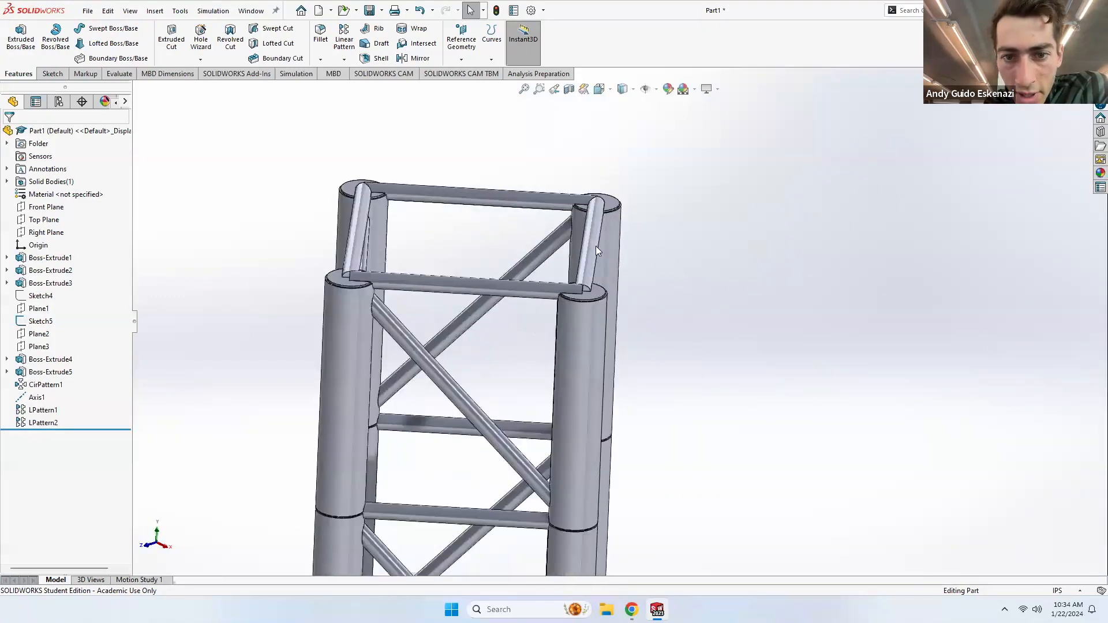
pyautogui.scroll(-4, 595, 246)
pyautogui.scroll(4, 598, 260)
pyautogui.click(631, 609)
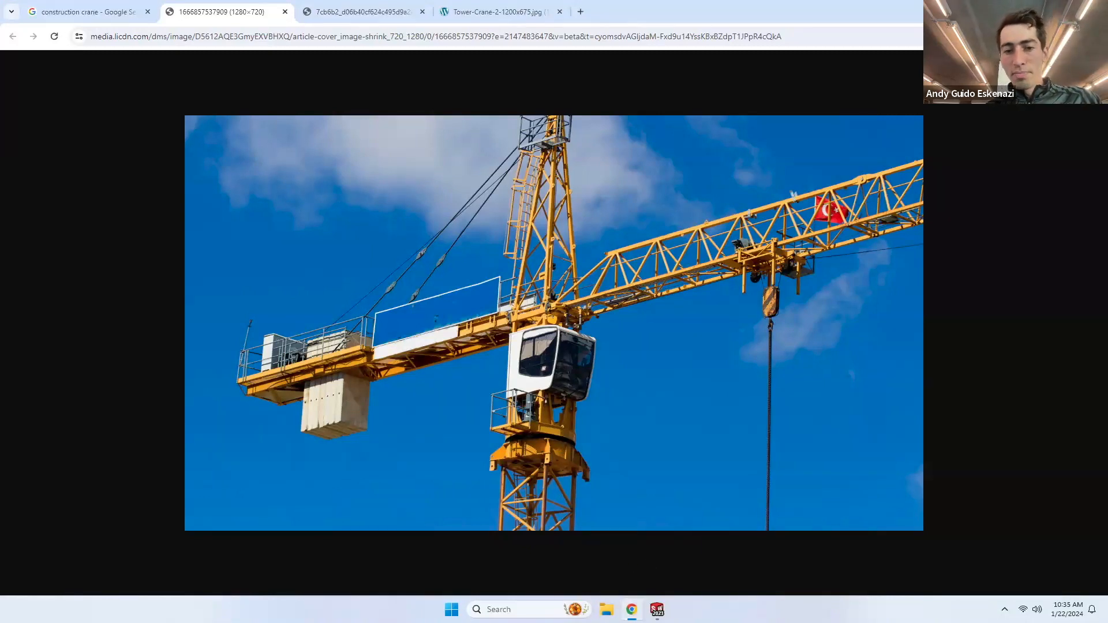
pyautogui.click(657, 609)
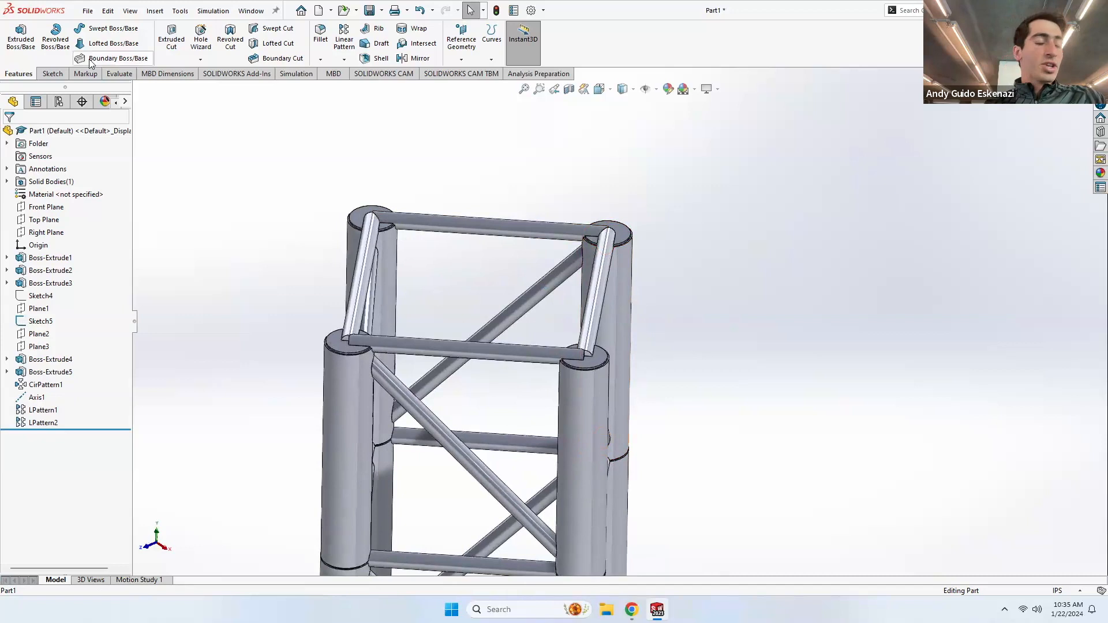
# Step: Start a sketch on a post's top face and draw a circle centred on the origin that encloses all four posts
pyautogui.click(53, 74)
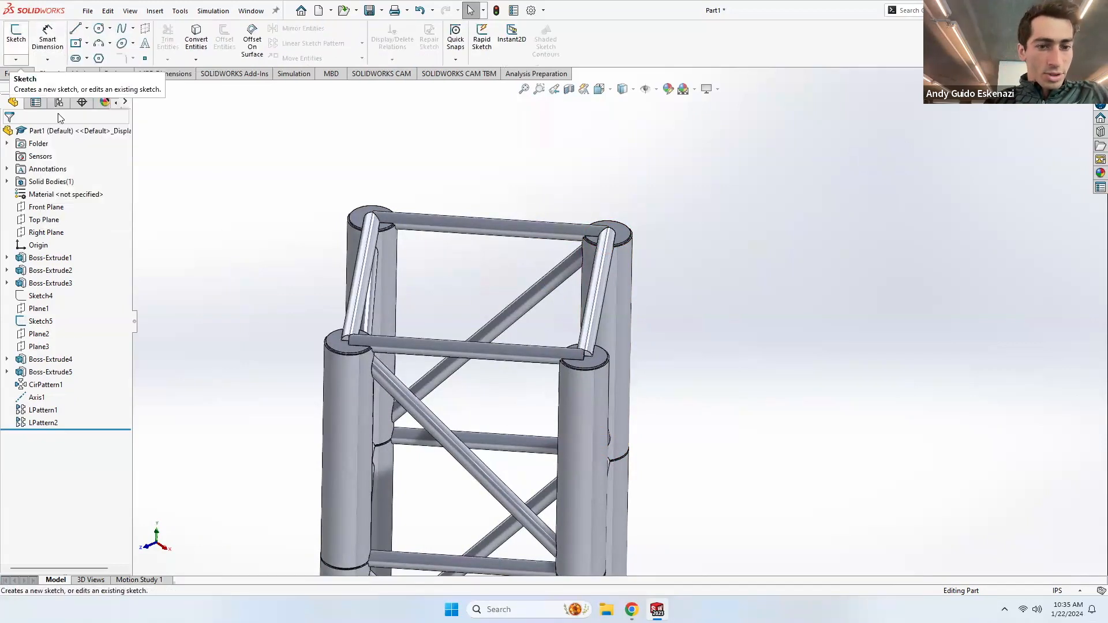
pyautogui.scroll(-5, 368, 345)
pyautogui.click(403, 351)
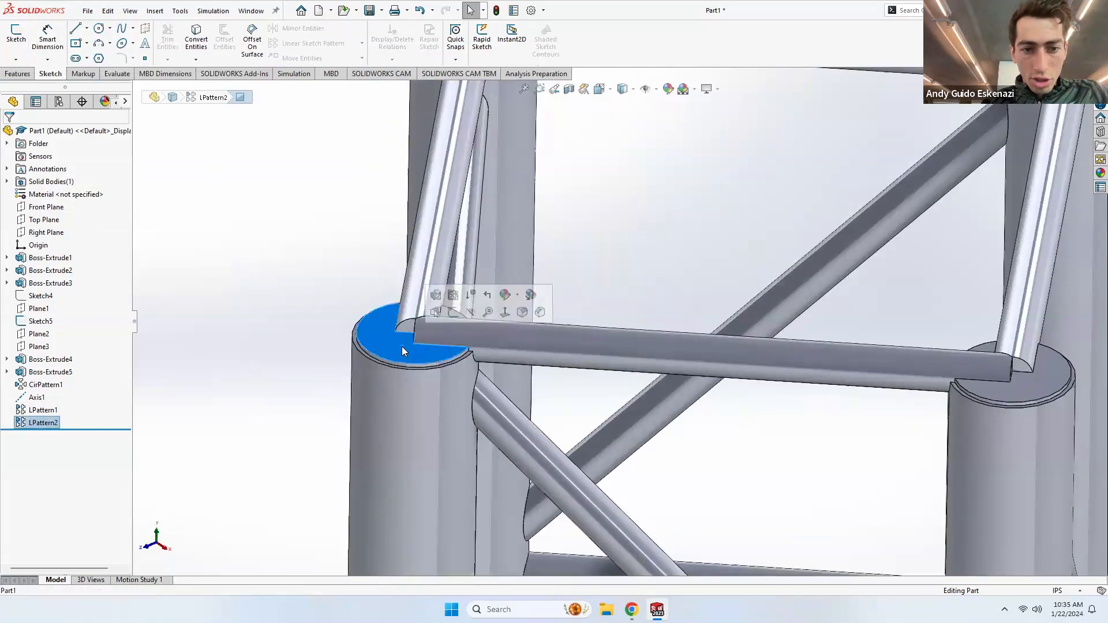
pyautogui.click(16, 33)
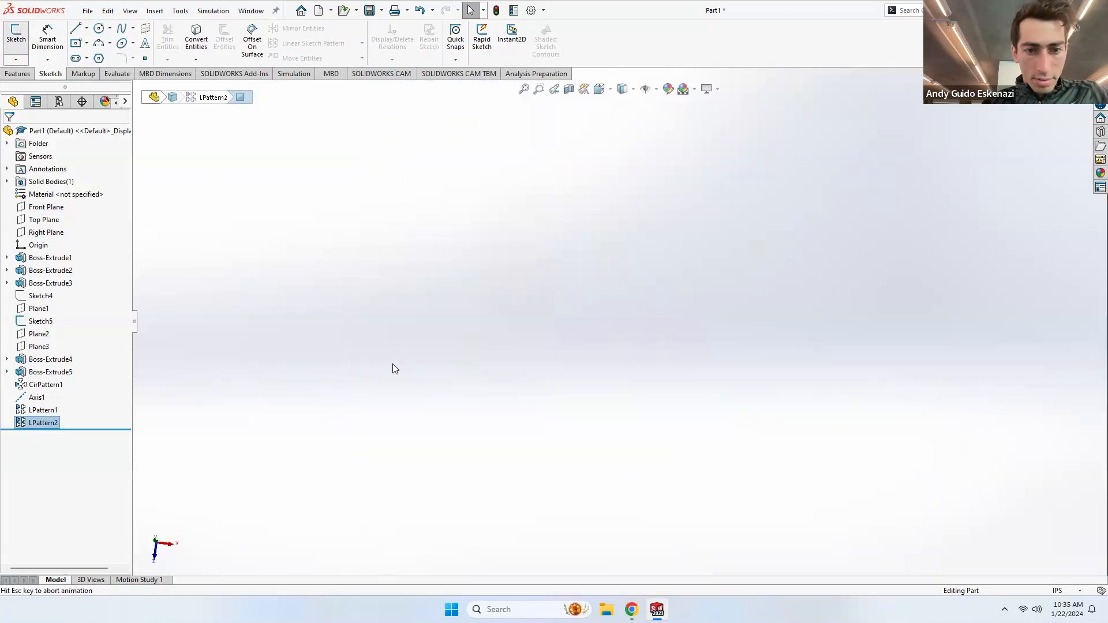
pyautogui.click(98, 29)
pyautogui.click(621, 321)
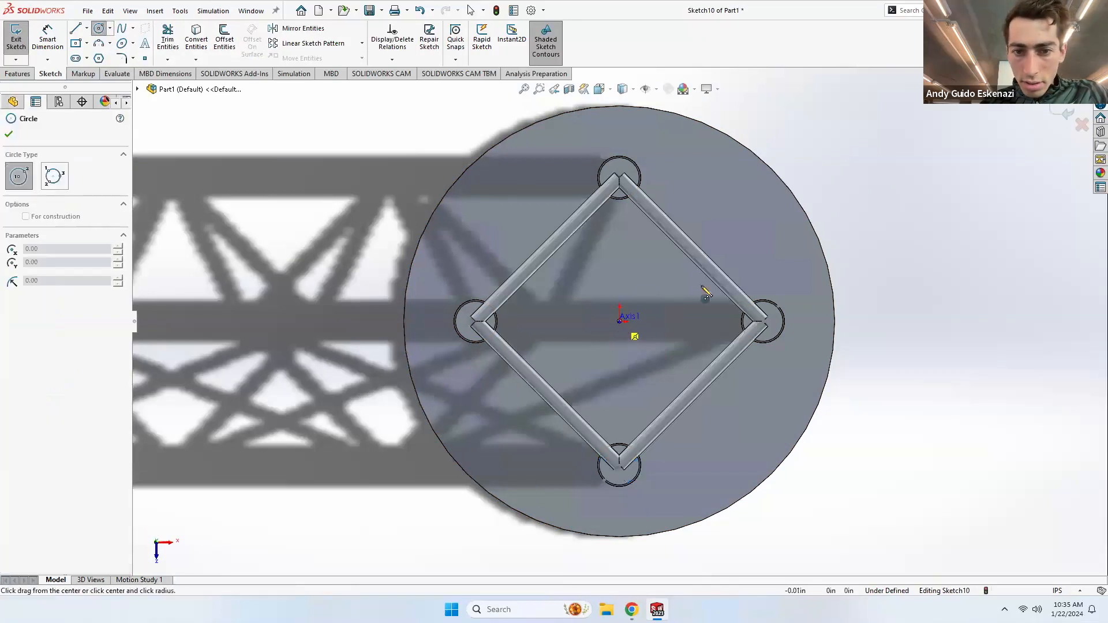
pyautogui.click(804, 322)
# Step: Dimension the circle's diameter to 2.5 in
pyautogui.click(47, 39)
pyautogui.click(439, 311)
pyautogui.click(352, 324)
pyautogui.write('2.5')
pyautogui.press('Return')
# Step: Extrude the 2.5 in circle 0.1 in upward as a disc on top of the tower
pyautogui.moveTo(602, 314); pyautogui.dragTo(556, 229, button='middle')
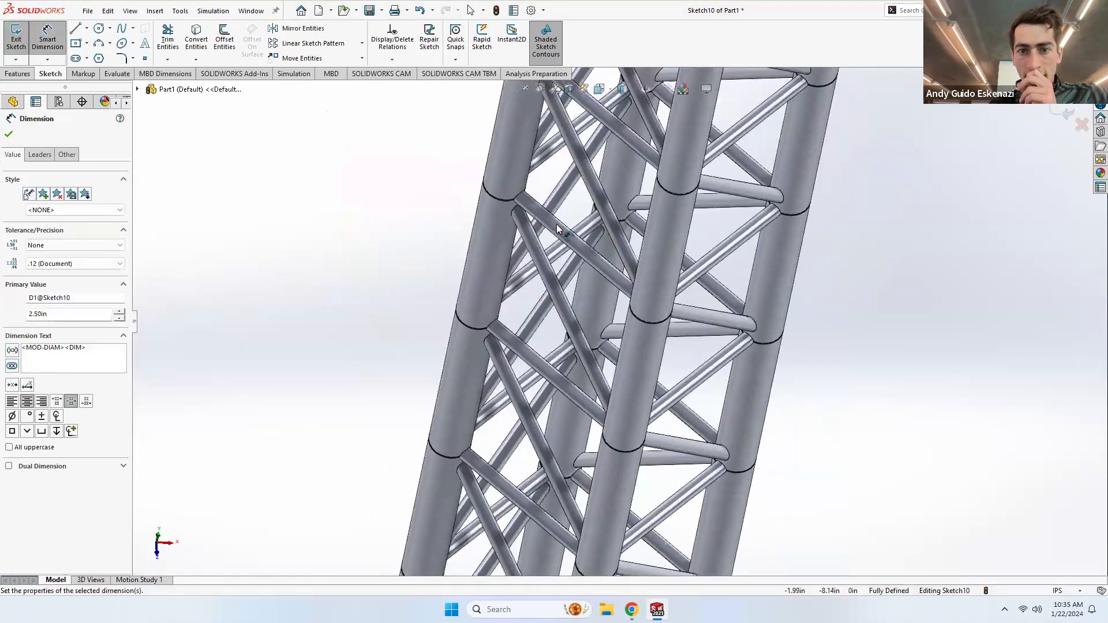
pyautogui.scroll(9, 556, 230)
pyautogui.scroll(-4, 685, 151)
pyautogui.moveTo(664, 196); pyautogui.dragTo(629, 165, button='middle')
pyautogui.scroll(-5, 611, 172)
pyautogui.click(17, 73)
pyautogui.click(21, 39)
pyautogui.write('.1')
pyautogui.press('Return')
pyautogui.moveTo(601, 310); pyautogui.dragTo(532, 237, button='middle')
pyautogui.click(8, 136)
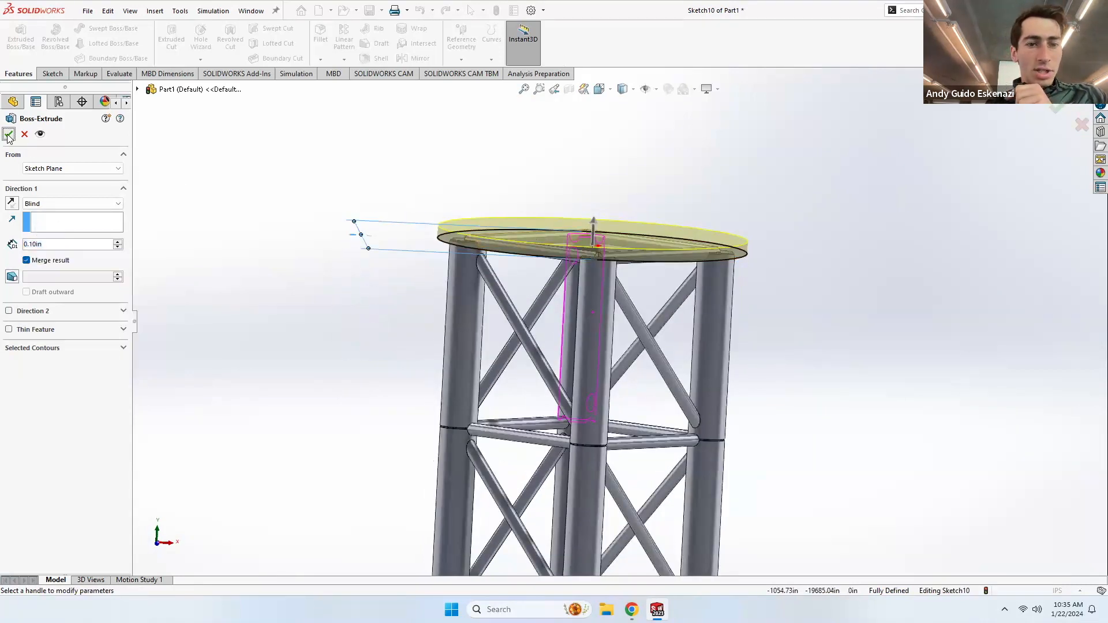
pyautogui.click(8, 135)
pyautogui.press('Escape')
# Step: Start a sketch on the upper face of the disc at the tower's top
pyautogui.scroll(2, 455, 304)
pyautogui.moveTo(603, 230); pyautogui.dragTo(593, 261, button='middle')
pyautogui.scroll(-2, 586, 255)
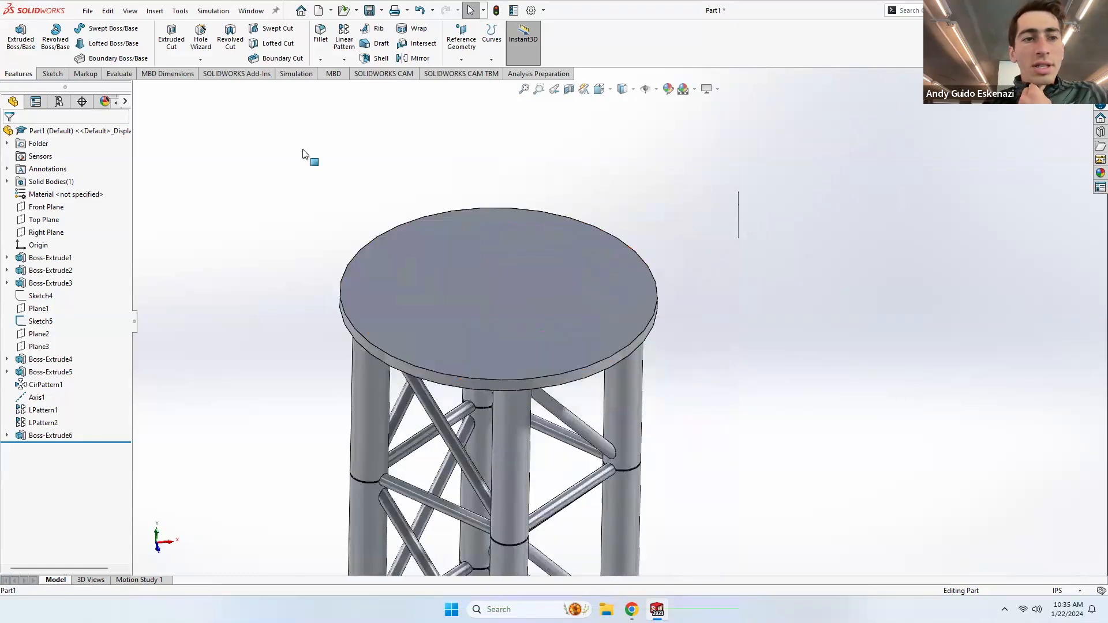
pyautogui.click(52, 73)
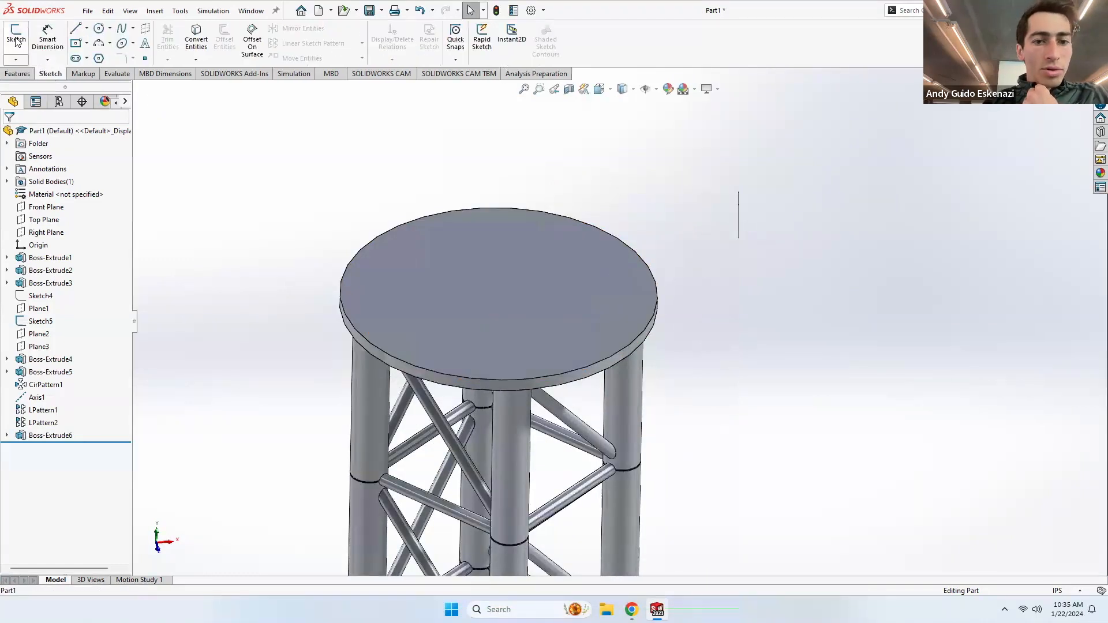
pyautogui.click(16, 40)
pyautogui.click(527, 227)
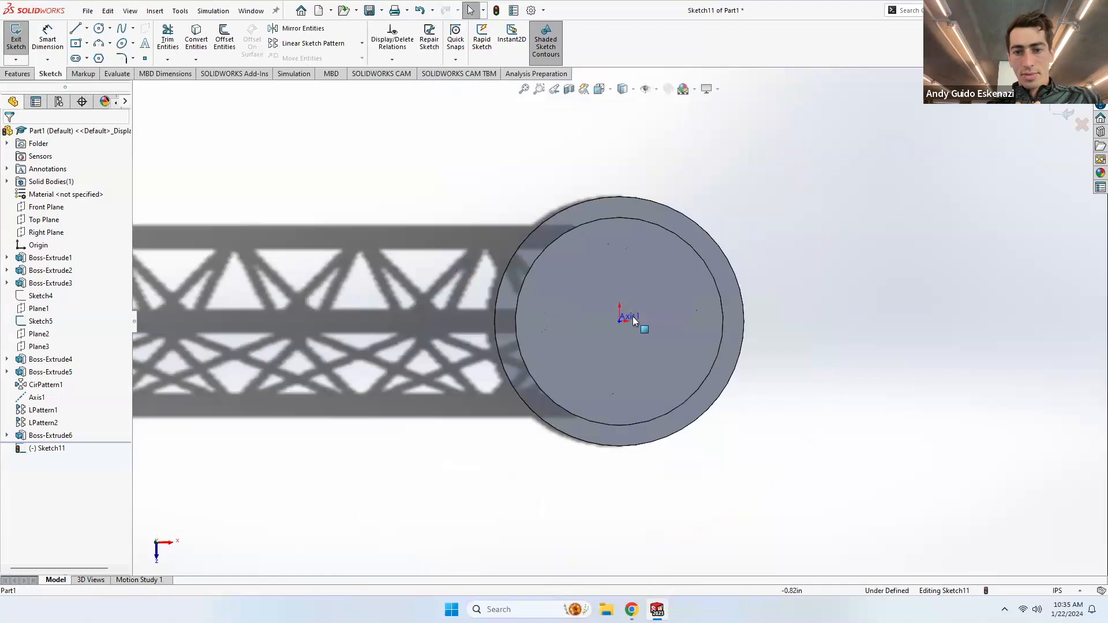
# Step: Draw a circle centred on the origin, inside the edge of the tower's top disc
pyautogui.moveTo(633, 321); pyautogui.dragTo(605, 274, button='middle')
pyautogui.scroll(4, 605, 273)
pyautogui.scroll(-4, 633, 197)
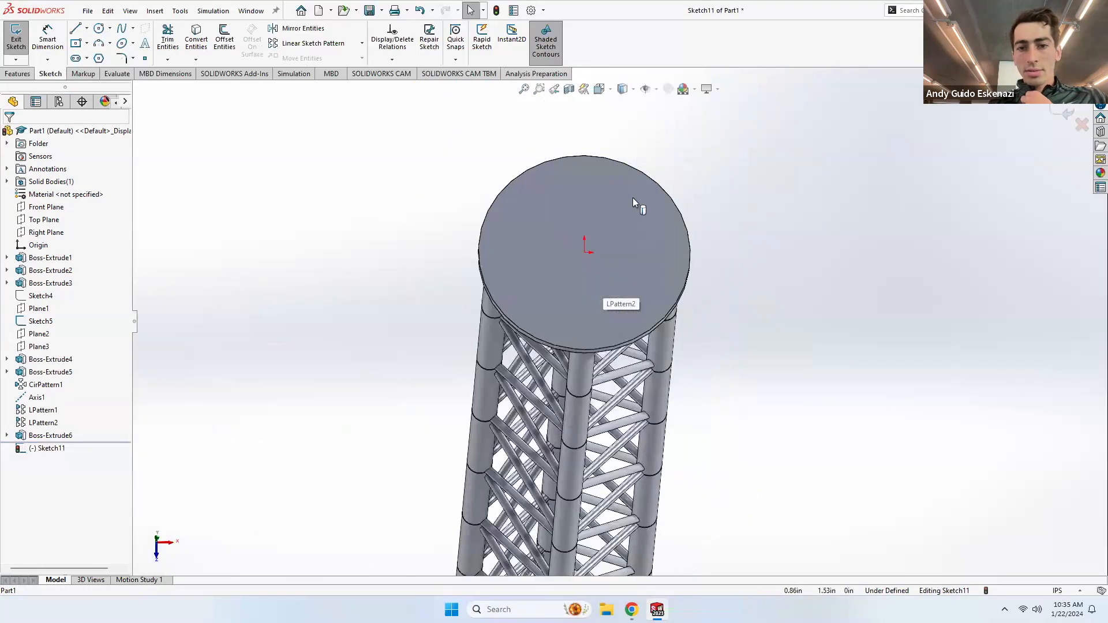
pyautogui.scroll(-3, 633, 198)
pyautogui.click(98, 29)
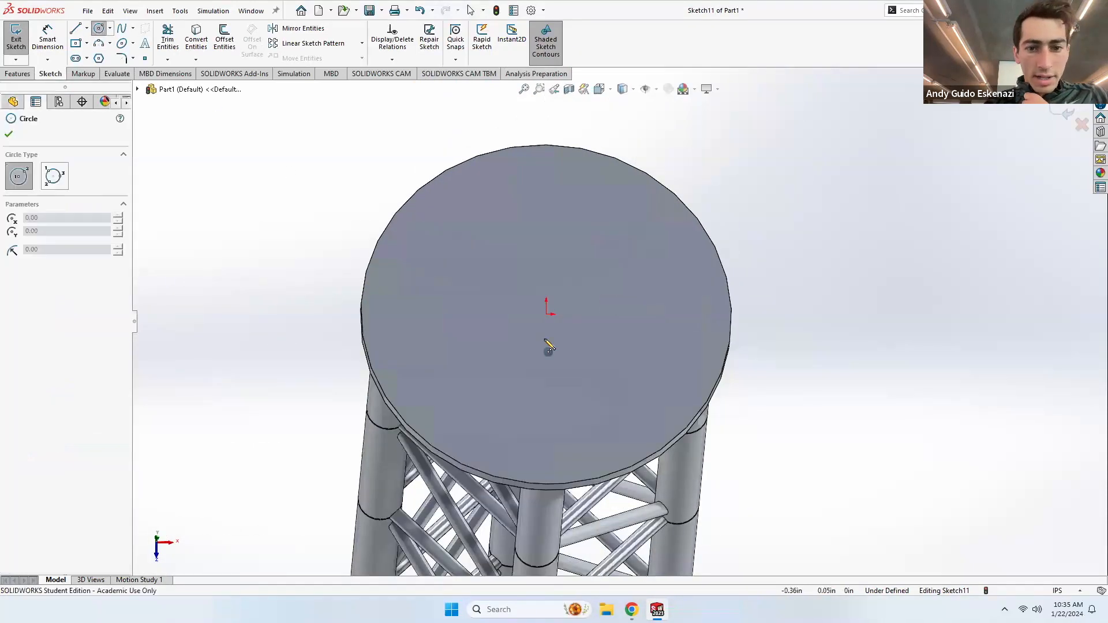
pyautogui.click(547, 314)
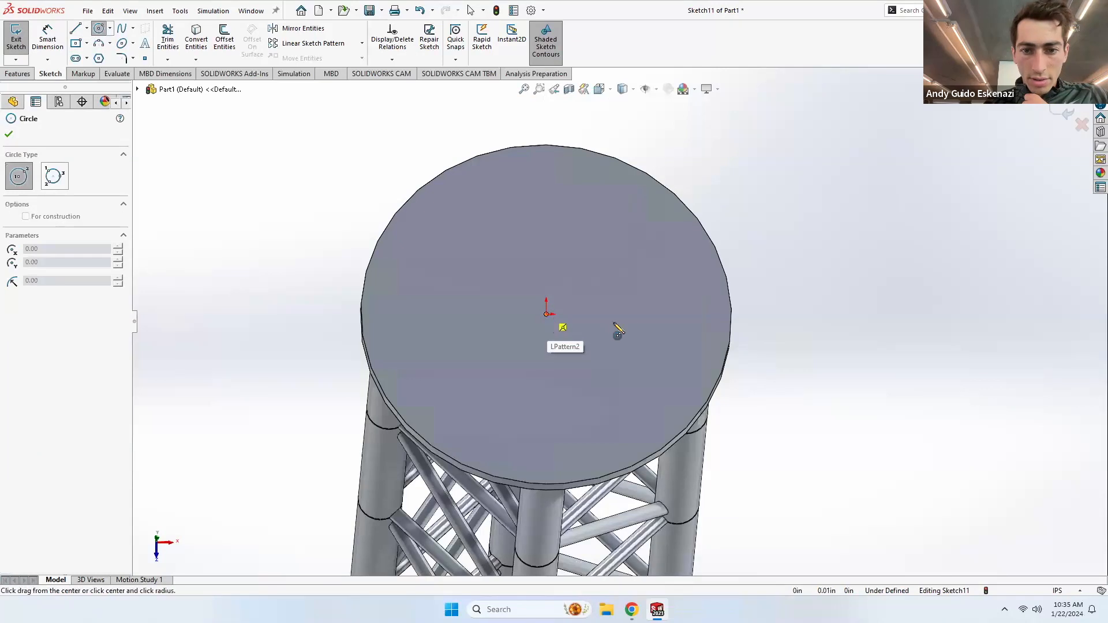
pyautogui.click(672, 312)
# Step: Dimension the diameter of the inner circle on the top disc
pyautogui.click(47, 39)
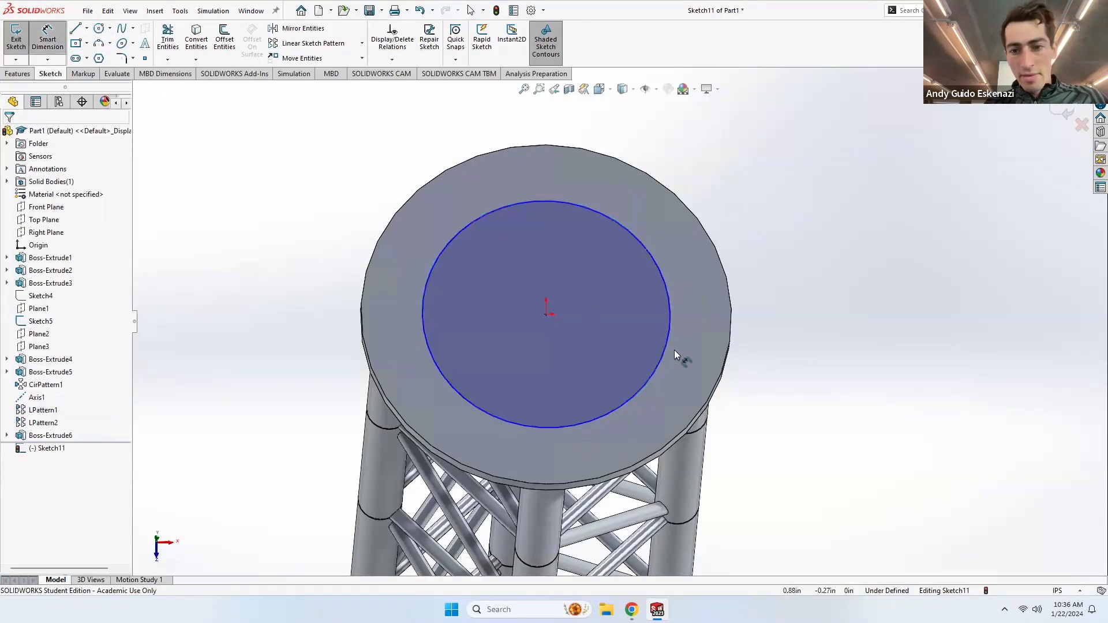
pyautogui.click(671, 347)
pyautogui.click(807, 347)
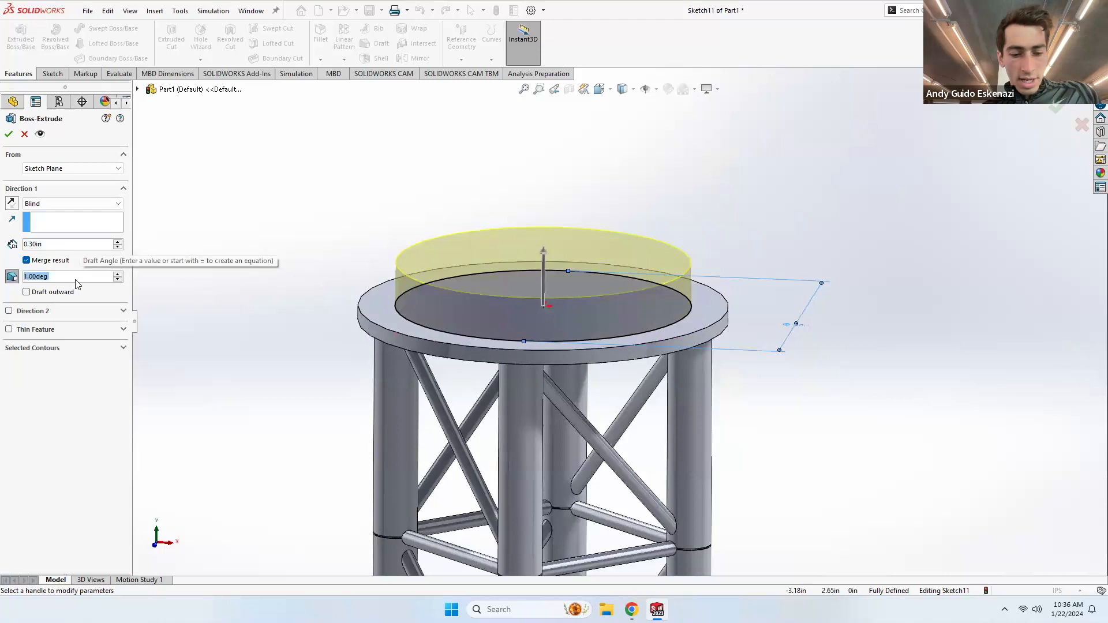
# Step: Extrude the inner circle 0.3 in upward from the top disc with a 20-degree inward draft
pyautogui.write('10')
pyautogui.press('Return')
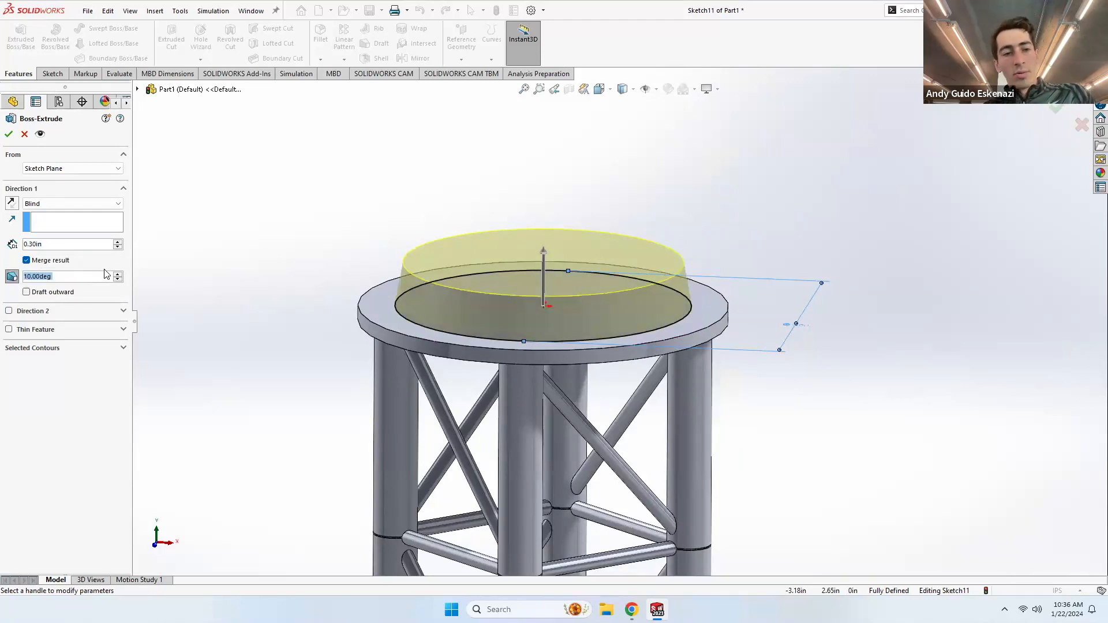
pyautogui.write('20')
pyautogui.press('Return')
pyautogui.moveTo(454, 284); pyautogui.dragTo(467, 222, button='middle')
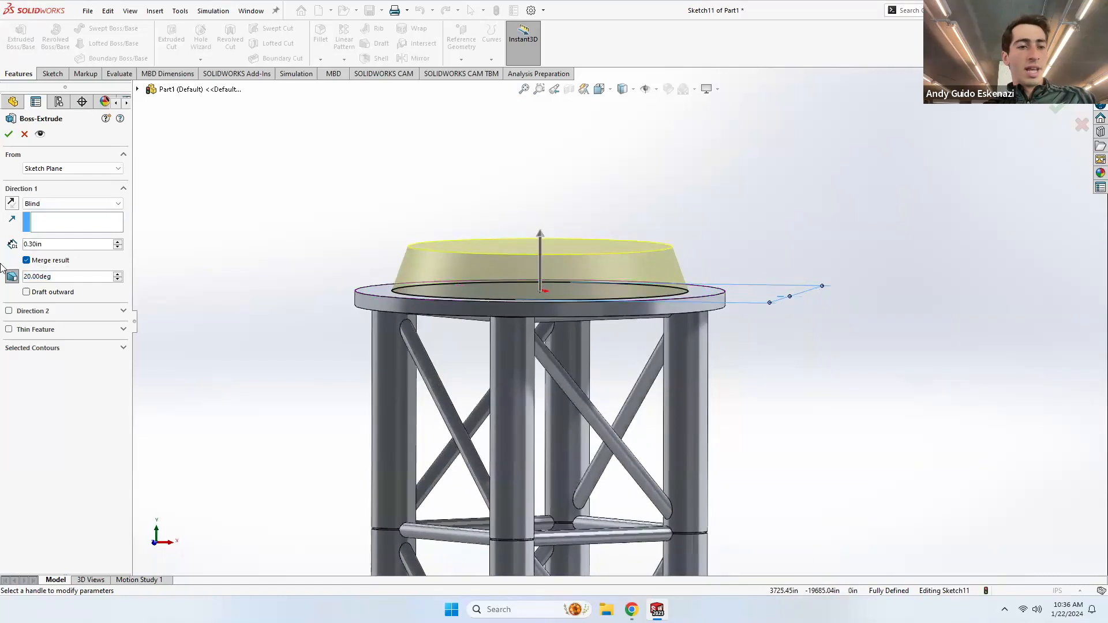
pyautogui.click(8, 134)
pyautogui.scroll(1, 335, 248)
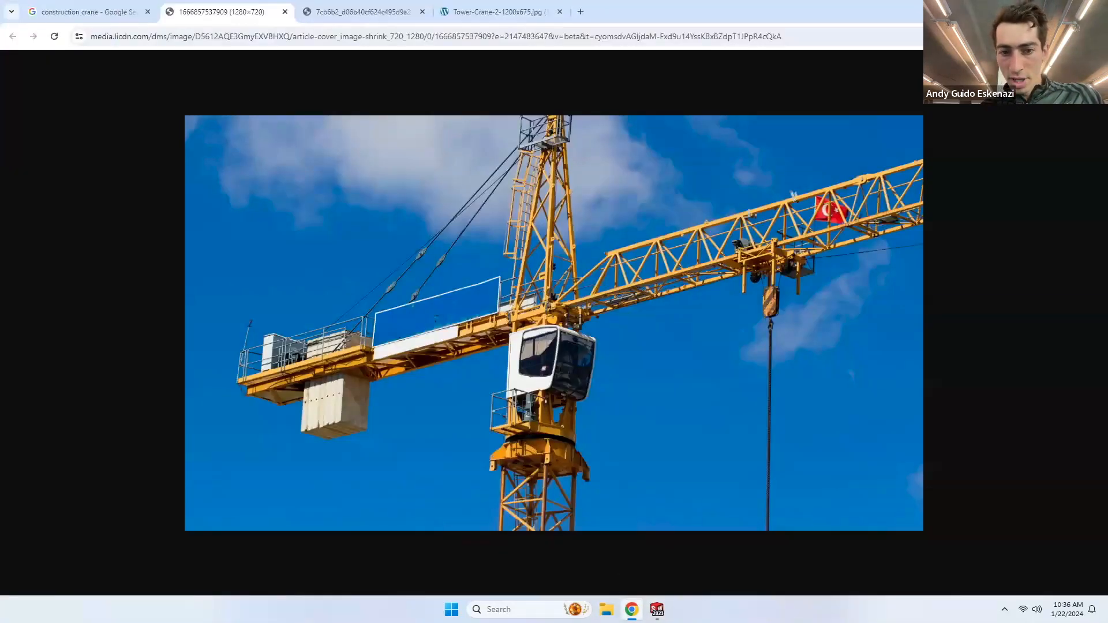
# Step: Switch from the crane reference photo back to SOLIDWORKS and start a sketch on the tapered boss's upper face
pyautogui.moveTo(632, 609)
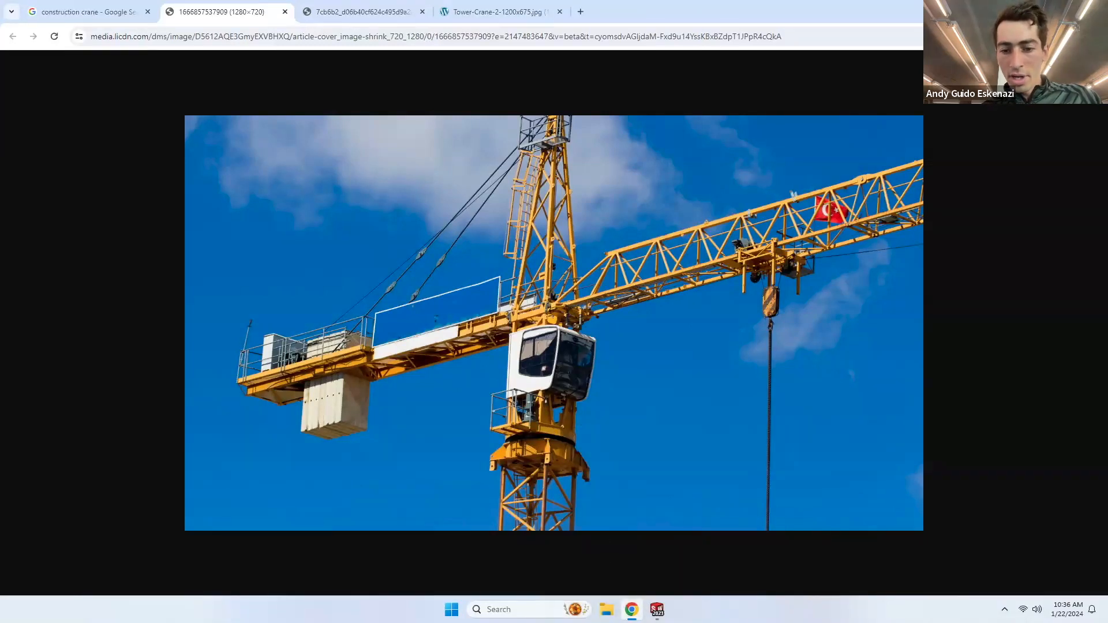
pyautogui.click(657, 610)
pyautogui.moveTo(595, 219); pyautogui.dragTo(608, 284, button='middle')
pyautogui.scroll(2, 630, 289)
pyautogui.scroll(-4, 631, 288)
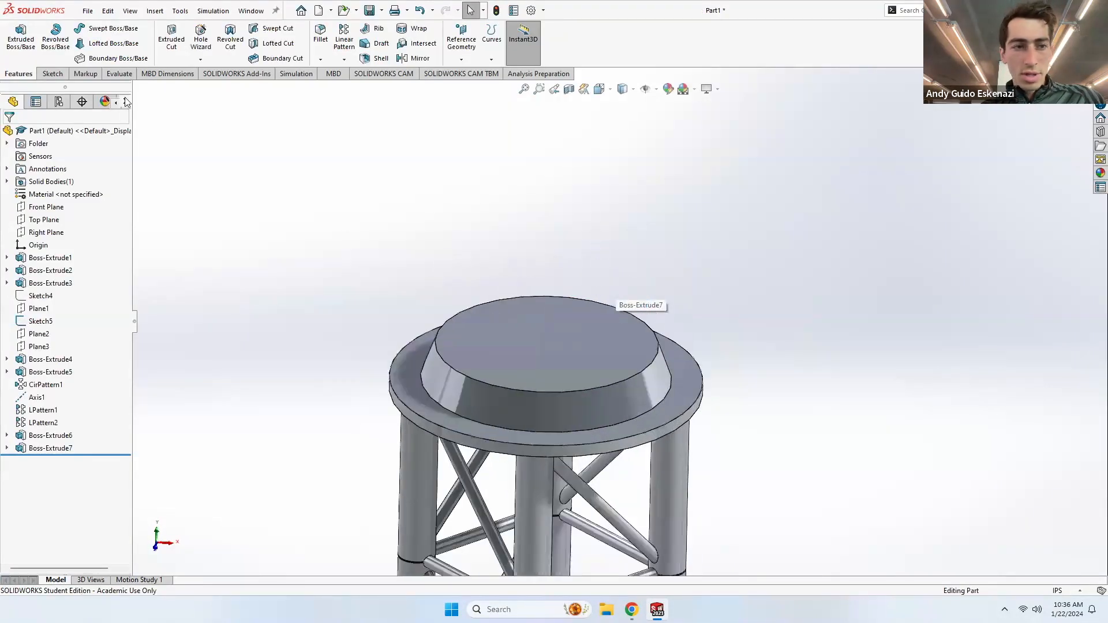
pyautogui.click(53, 73)
pyautogui.click(16, 34)
pyautogui.click(547, 364)
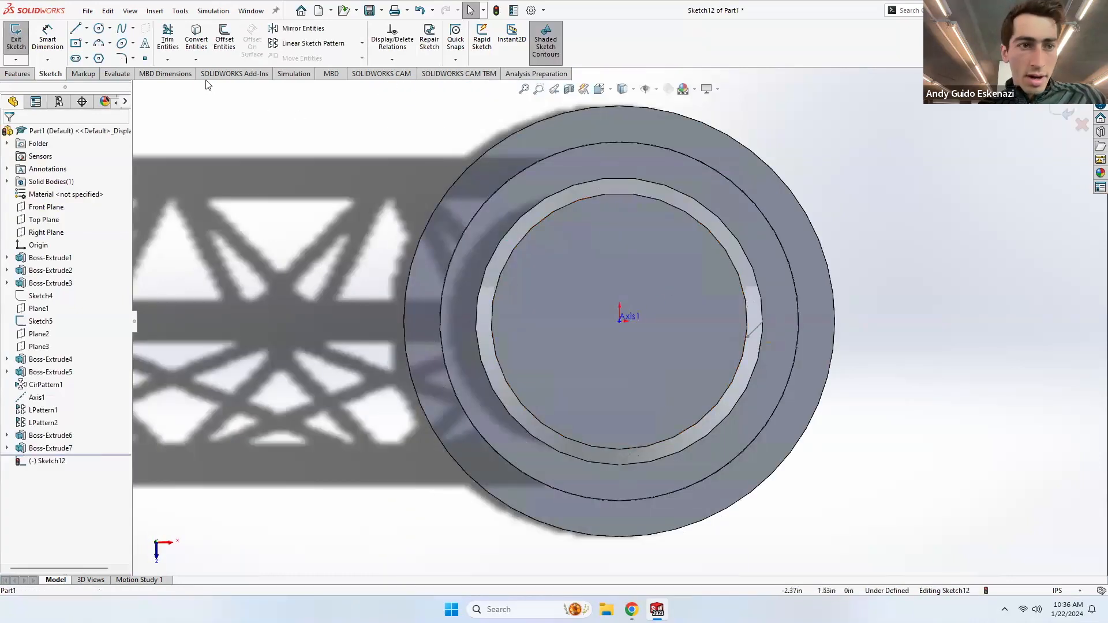
# Step: Draw a vertical centerline about 0.67 in long from the origin, ending inside the boss's upper face
pyautogui.click(87, 28)
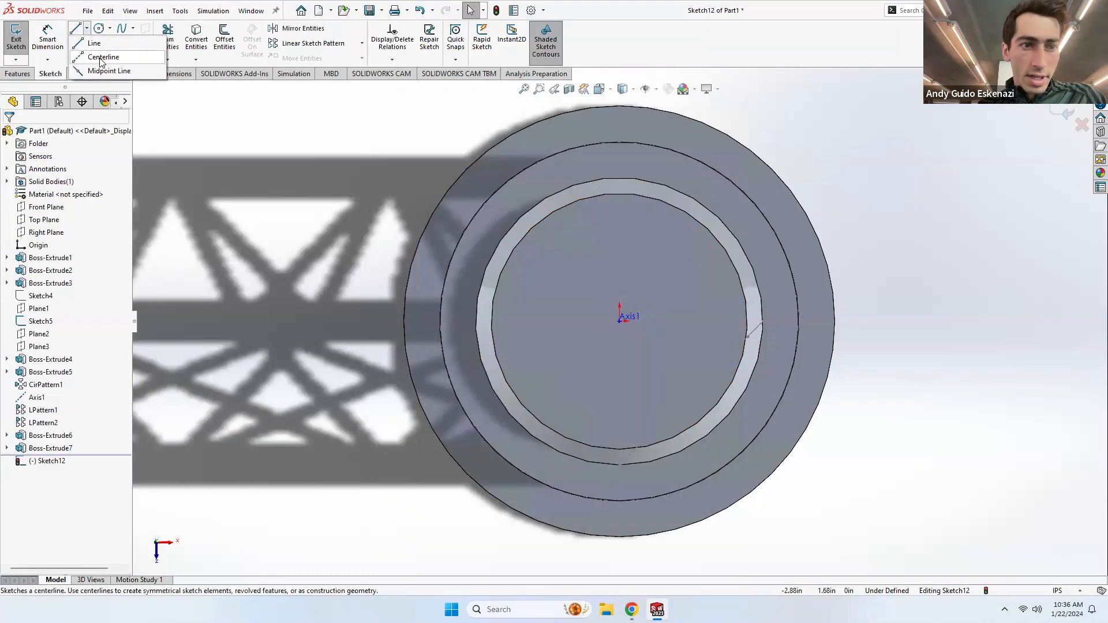
pyautogui.click(104, 49)
pyautogui.click(619, 321)
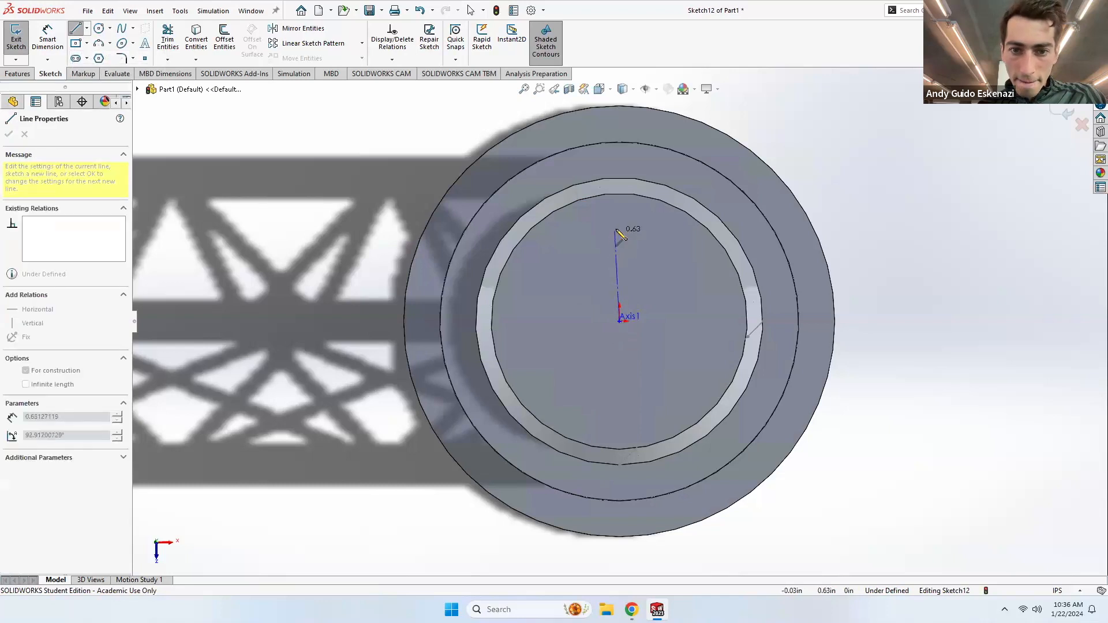
pyautogui.click(619, 224)
pyautogui.press('Escape')
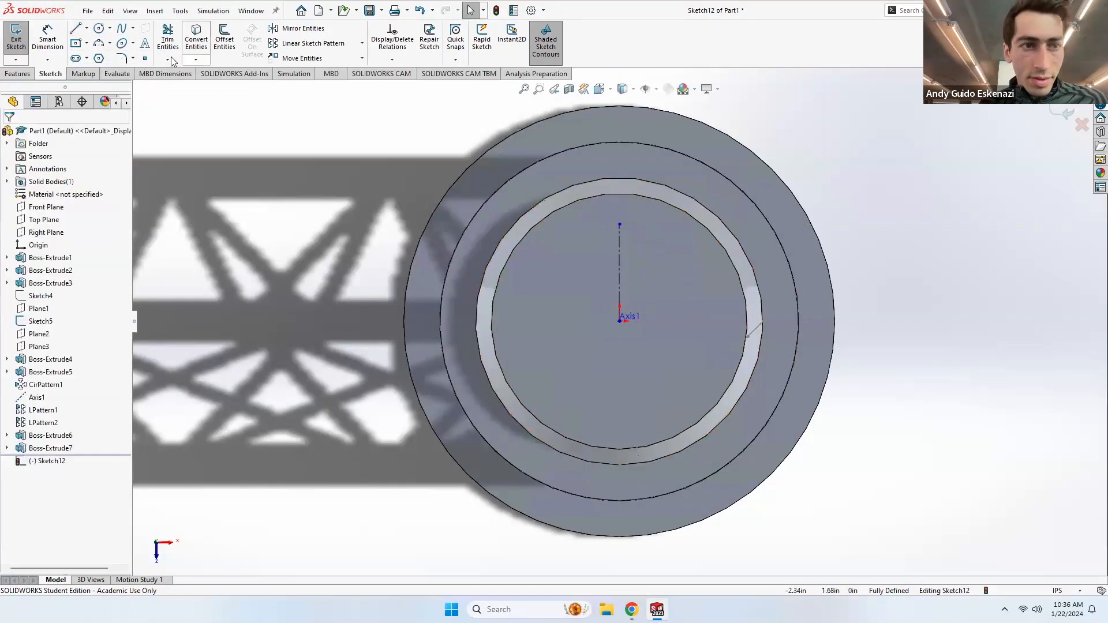
# Step: Draw a small circle centred on the free end of the centerline
pyautogui.click(100, 29)
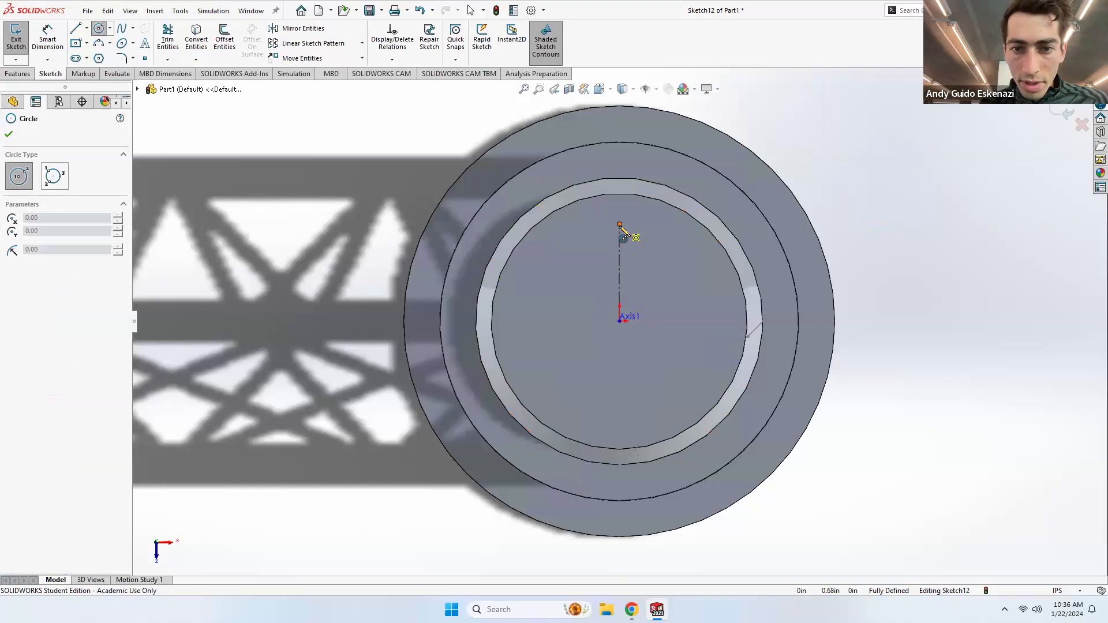
pyautogui.click(620, 224)
pyautogui.click(625, 253)
pyautogui.press('Escape')
# Step: Dimension the centerline to 0.6 in and the small circle's diameter to 0.25 in, and exit the sketch
pyautogui.click(48, 39)
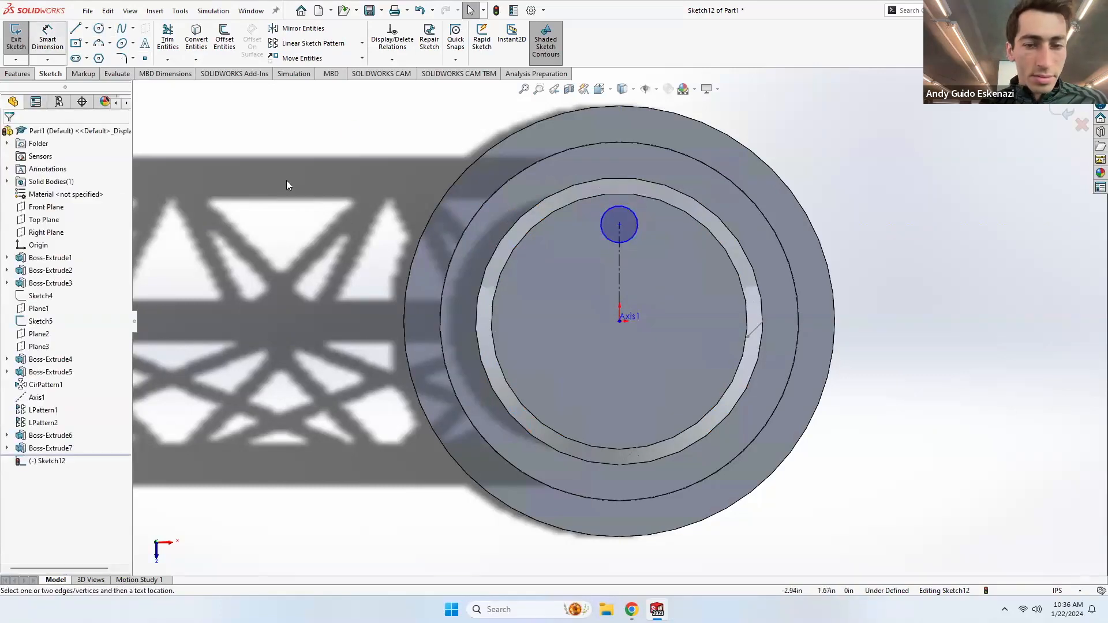
pyautogui.click(615, 281)
pyautogui.click(553, 271)
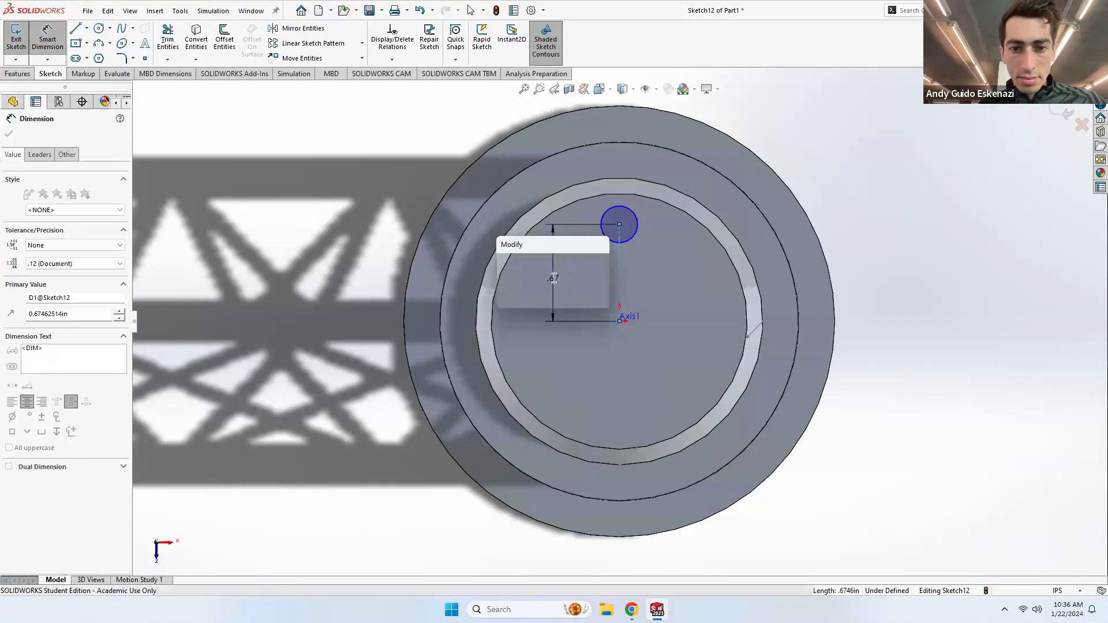
pyautogui.write('.6')
pyautogui.press('Return')
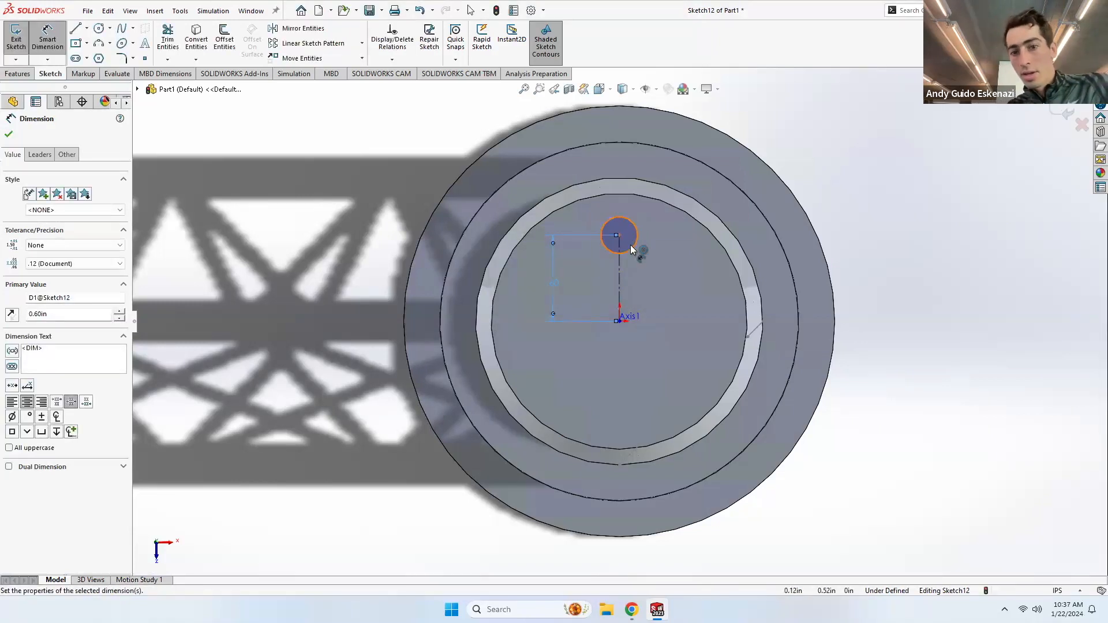
pyautogui.click(632, 248)
pyautogui.click(661, 254)
pyautogui.write('.25')
pyautogui.press('Return')
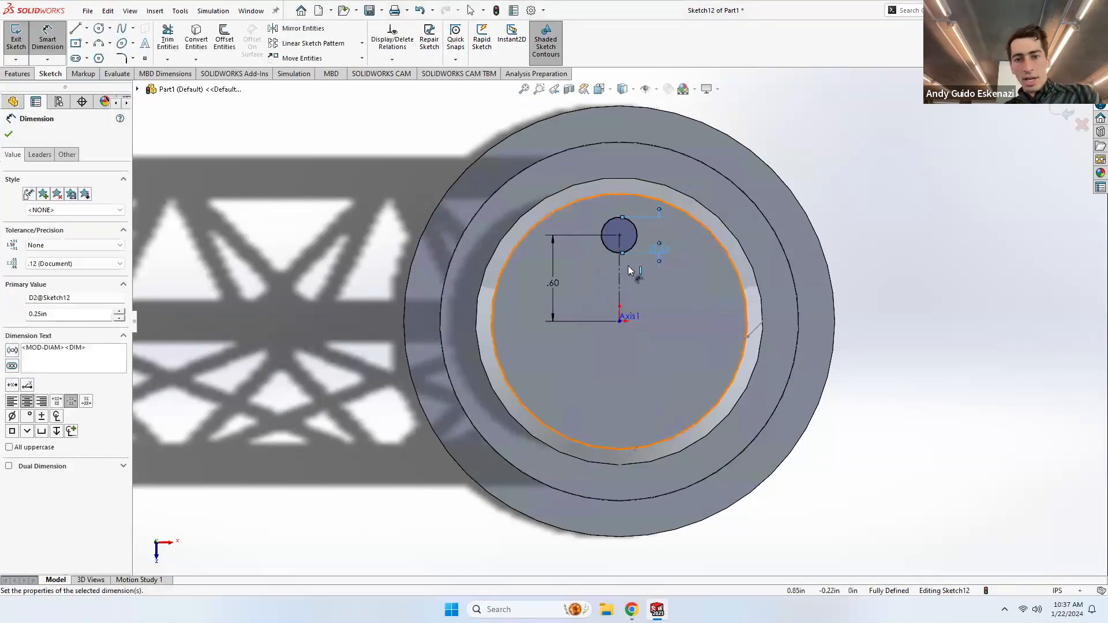
pyautogui.click(16, 39)
# Step: Reopen the tapered boss's extrusion and try it with the draft switched off
pyautogui.moveTo(532, 261); pyautogui.dragTo(526, 191, button='middle')
pyautogui.scroll(10, 572, 238)
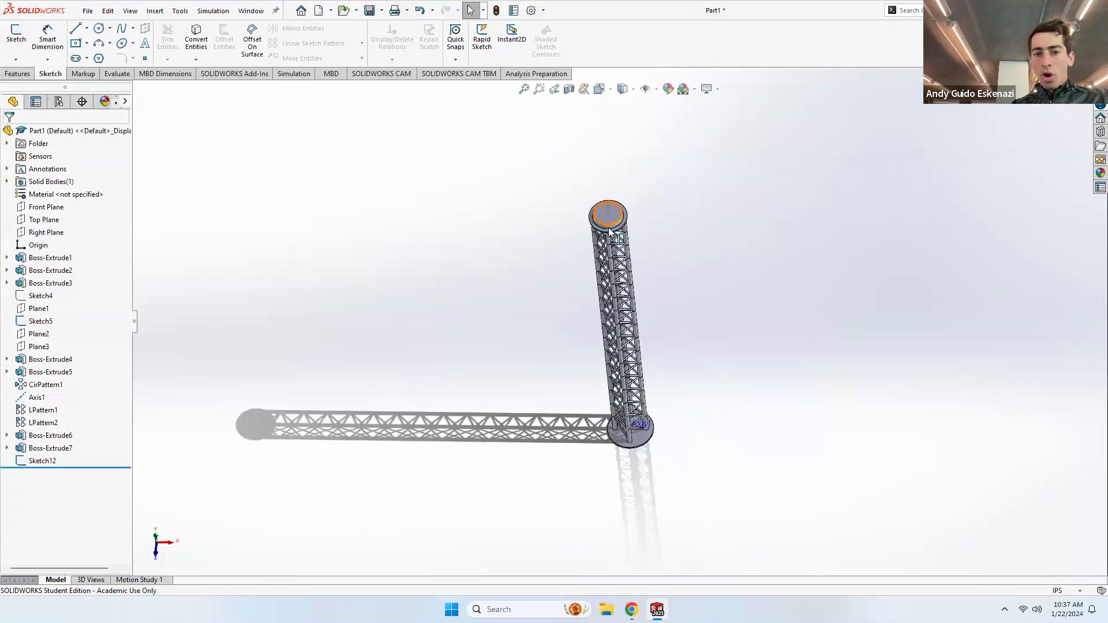
pyautogui.scroll(-5, 611, 231)
pyautogui.rightClick(51, 454)
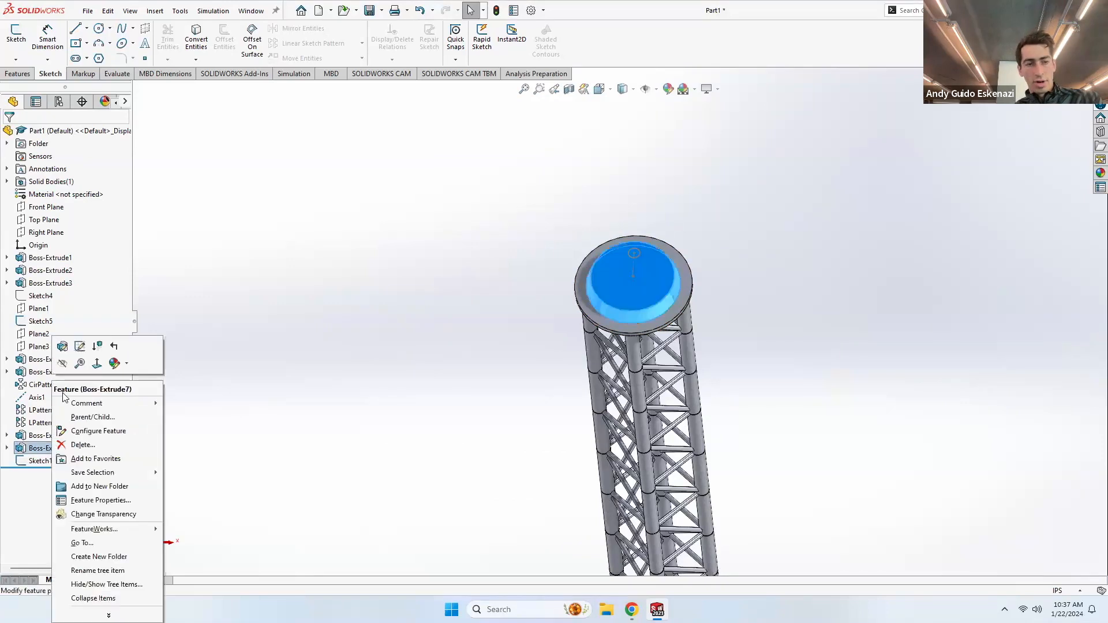
pyautogui.click(59, 347)
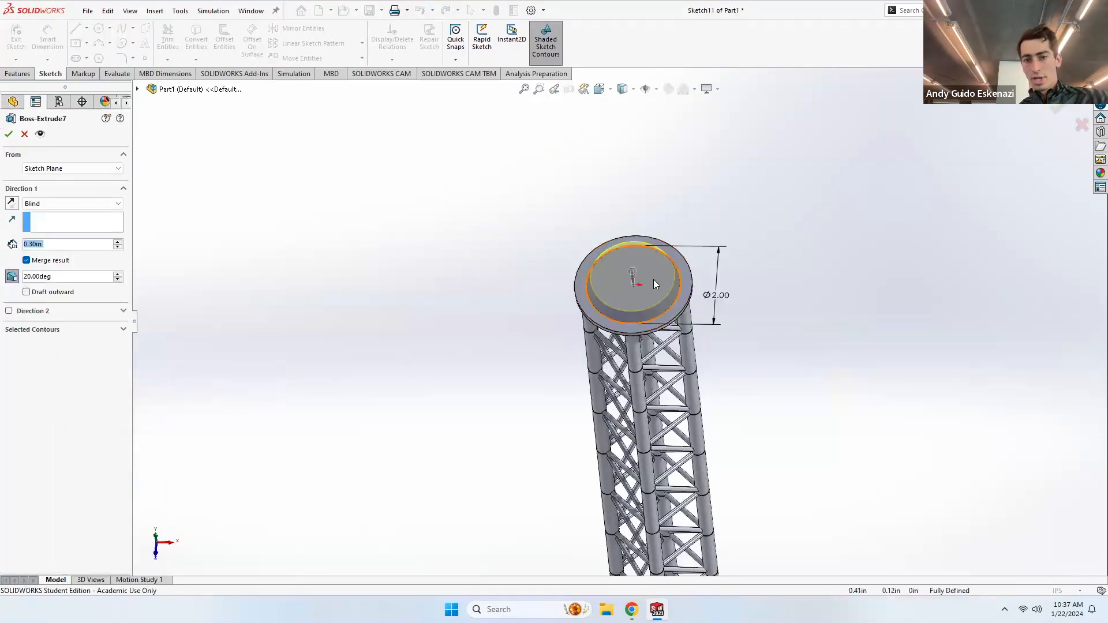
pyautogui.scroll(-5, 617, 312)
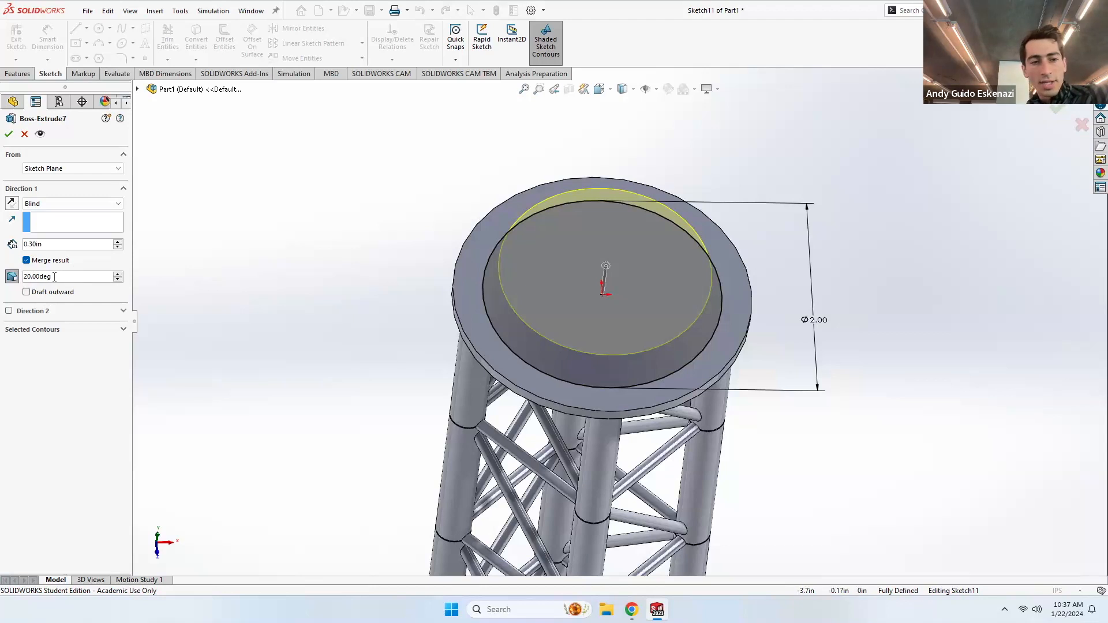
pyautogui.moveTo(544, 292); pyautogui.dragTo(542, 260, button='middle')
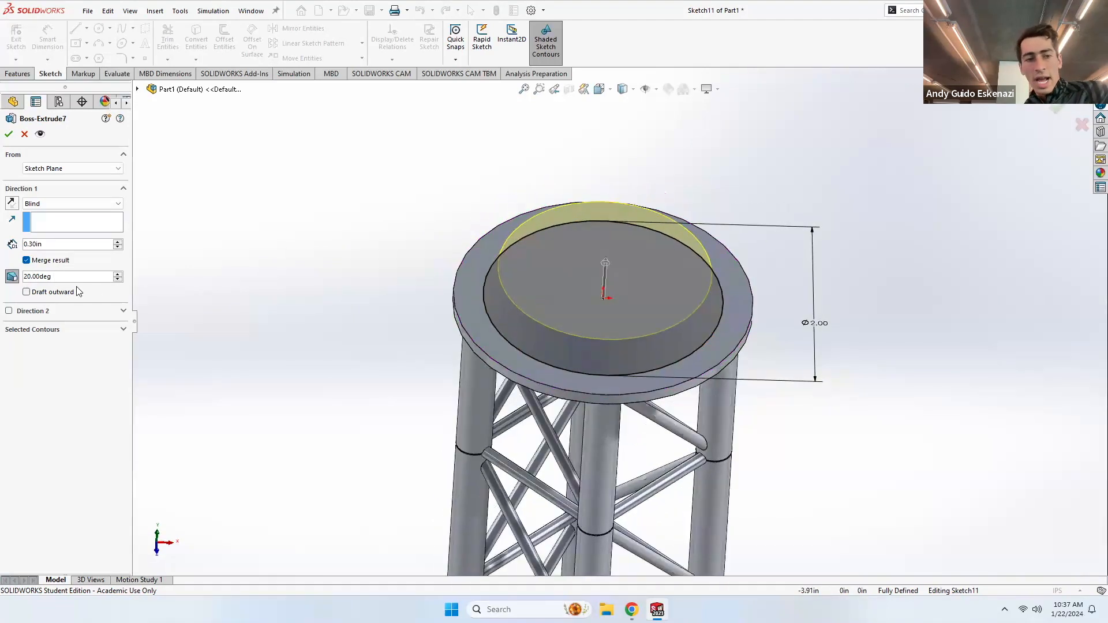
pyautogui.click(11, 277)
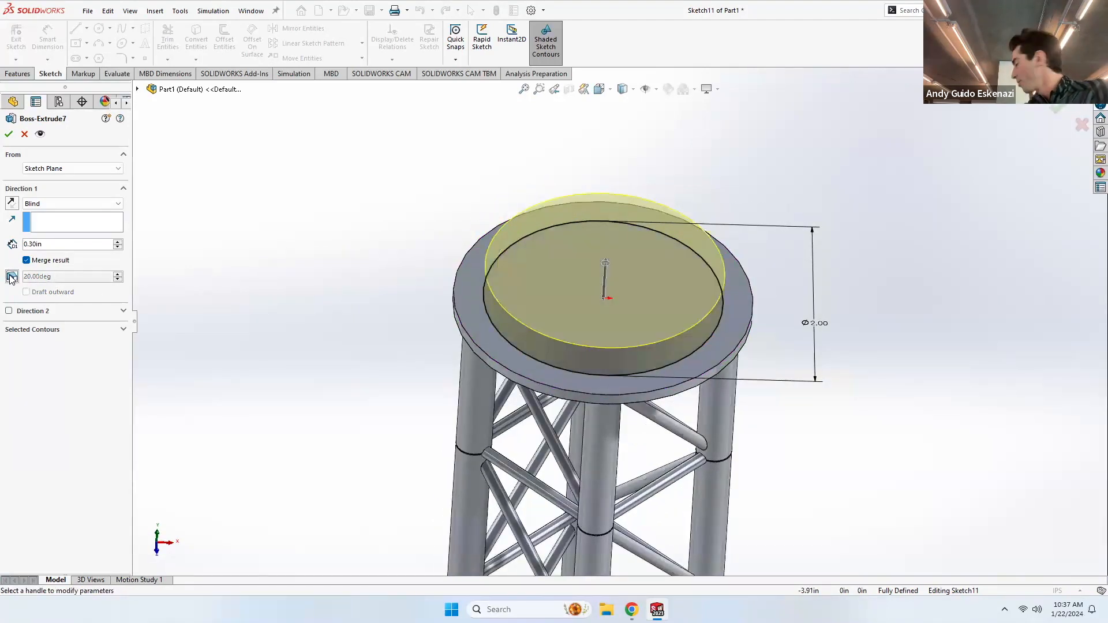
pyautogui.click(9, 133)
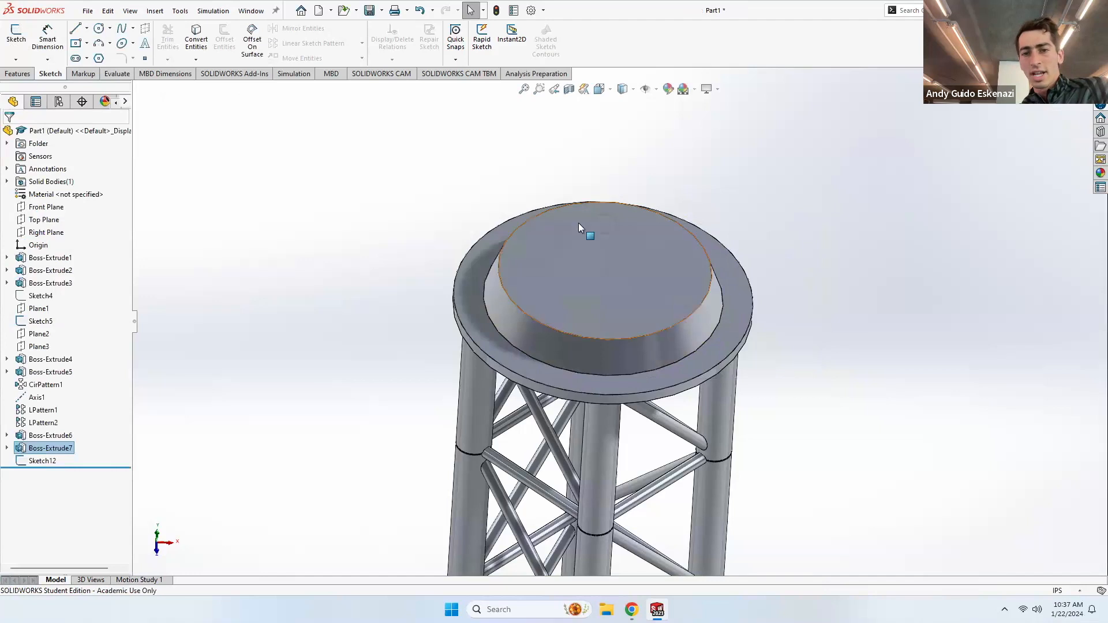
# Step: Edit the sketch on the boss's upper face and repeat the small circle with its centerline at four equal positions around the origin
pyautogui.rightClick(604, 245)
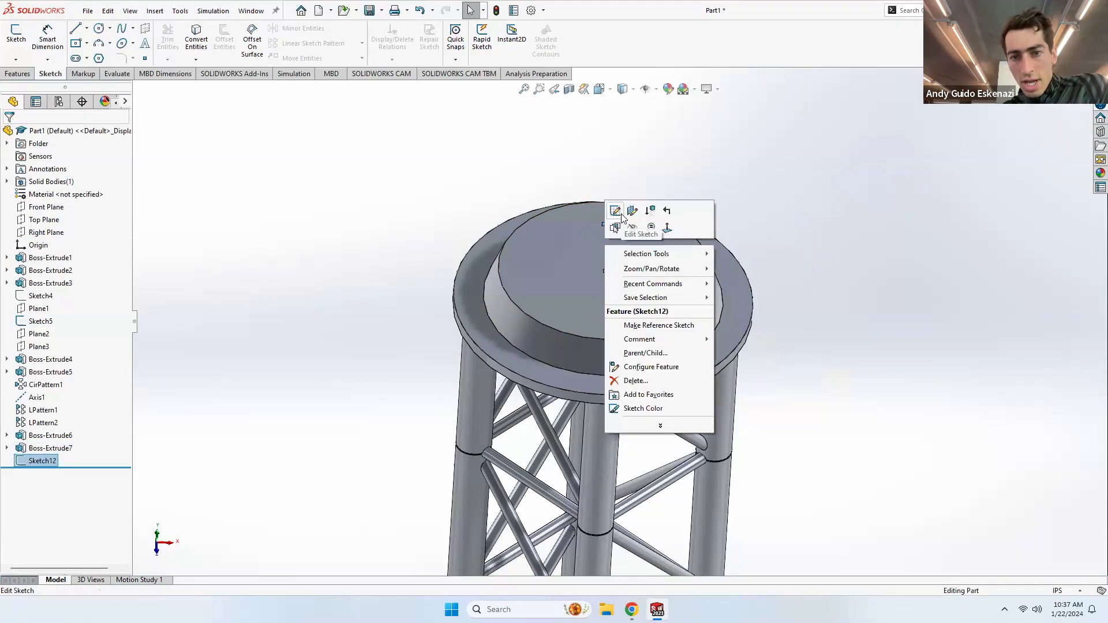
pyautogui.click(615, 227)
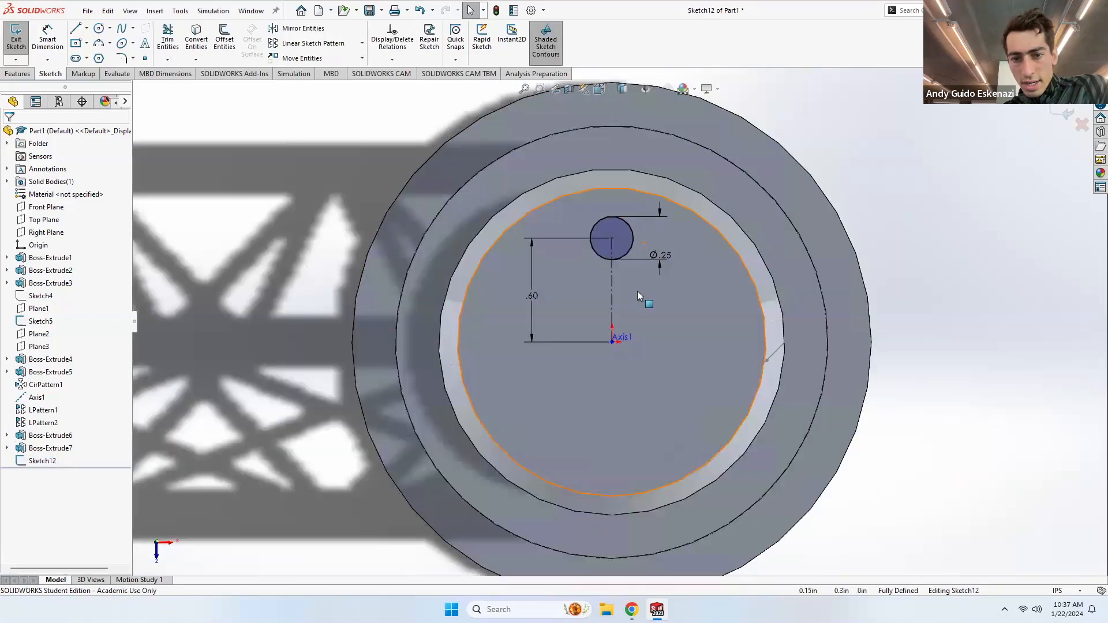
pyautogui.scroll(-2, 628, 334)
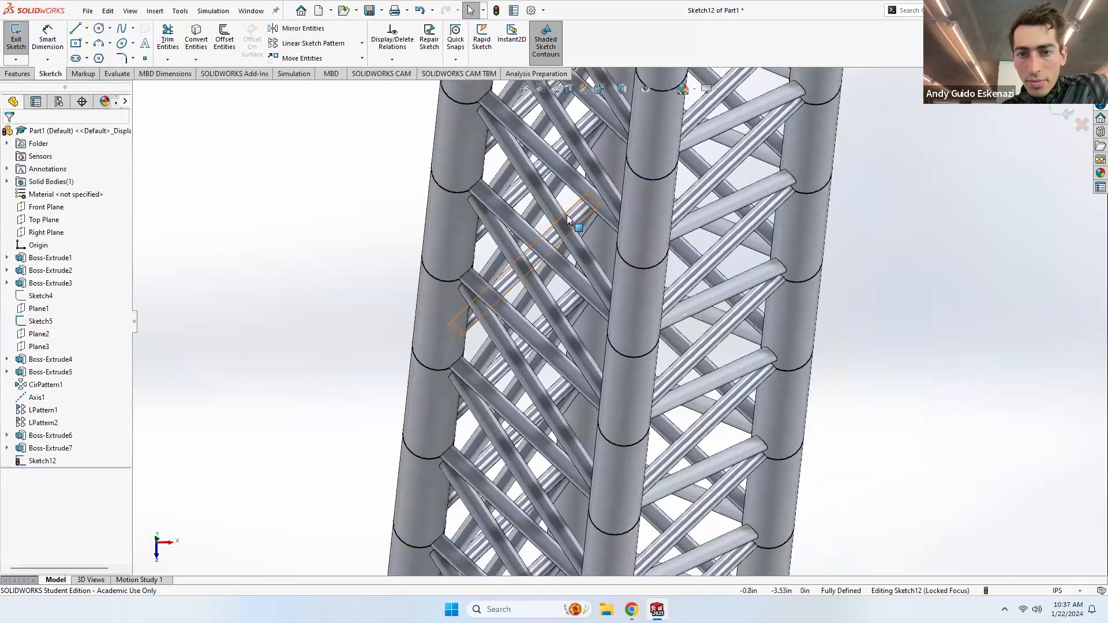
# Step: Set the small circles' distance from the origin to 0.5 in
pyautogui.scroll(5, 593, 193)
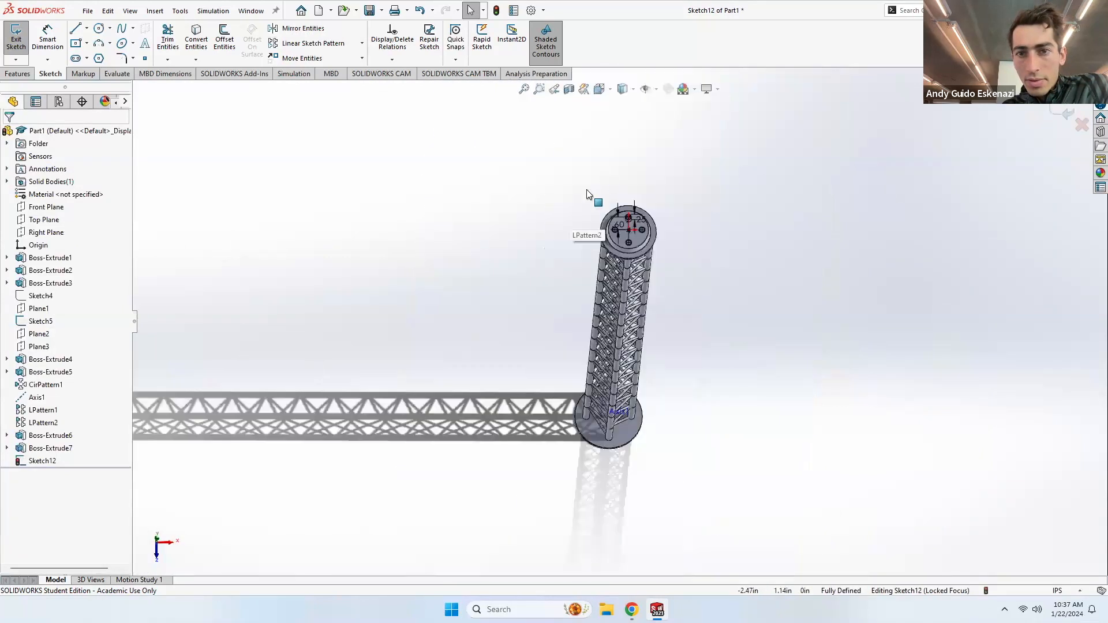
pyautogui.scroll(-5, 626, 257)
pyautogui.moveTo(626, 257)
pyautogui.mouseDown(button='middle')
pyautogui.moveTo(629, 188)
pyautogui.moveTo(625, 262)
pyautogui.mouseUp(button='middle')
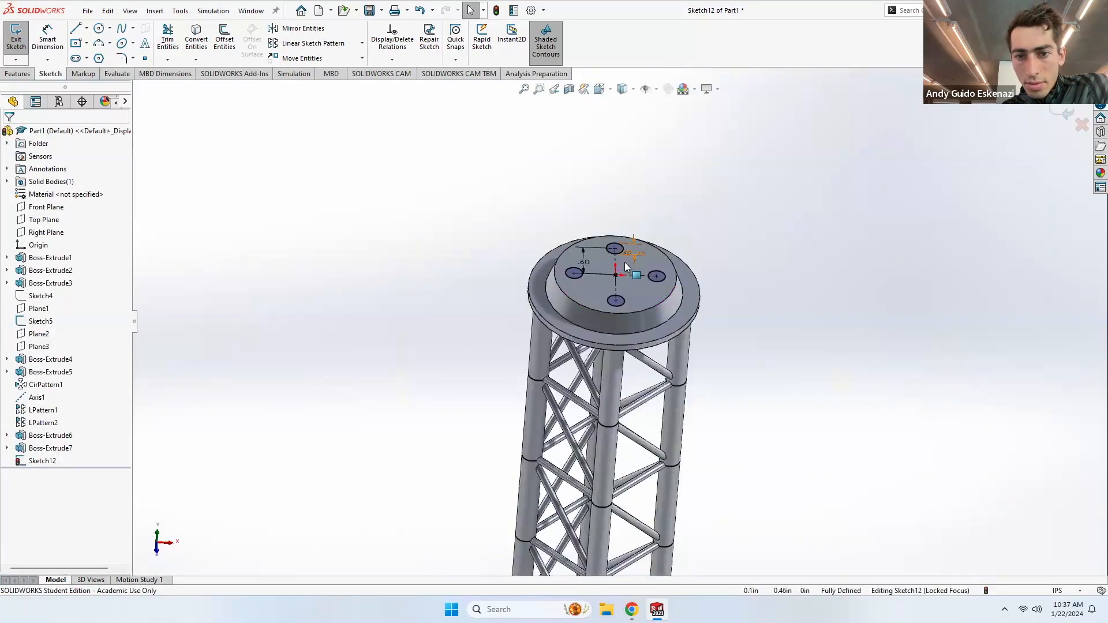
pyautogui.scroll(-4, 625, 289)
pyautogui.moveTo(628, 302); pyautogui.dragTo(624, 298, button='middle')
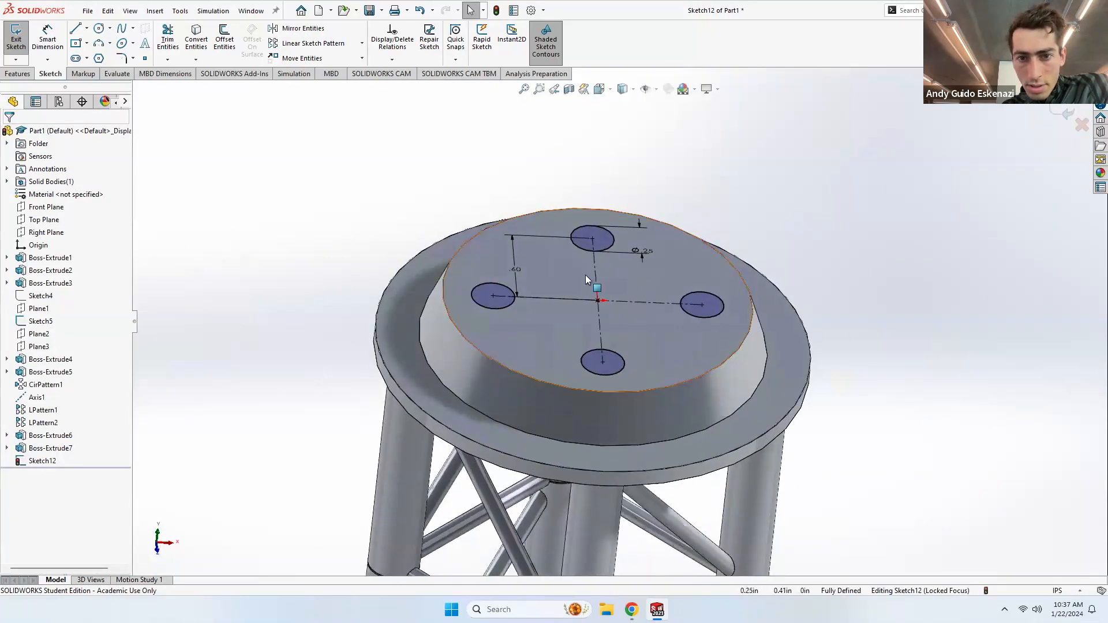
pyautogui.doubleClick(519, 273)
pyautogui.write('.5')
pyautogui.press('Return')
# Step: Extrude the four small circles 0.3 in upward as pegs on the tapered boss
pyautogui.click(18, 73)
pyautogui.click(20, 37)
pyautogui.click(9, 134)
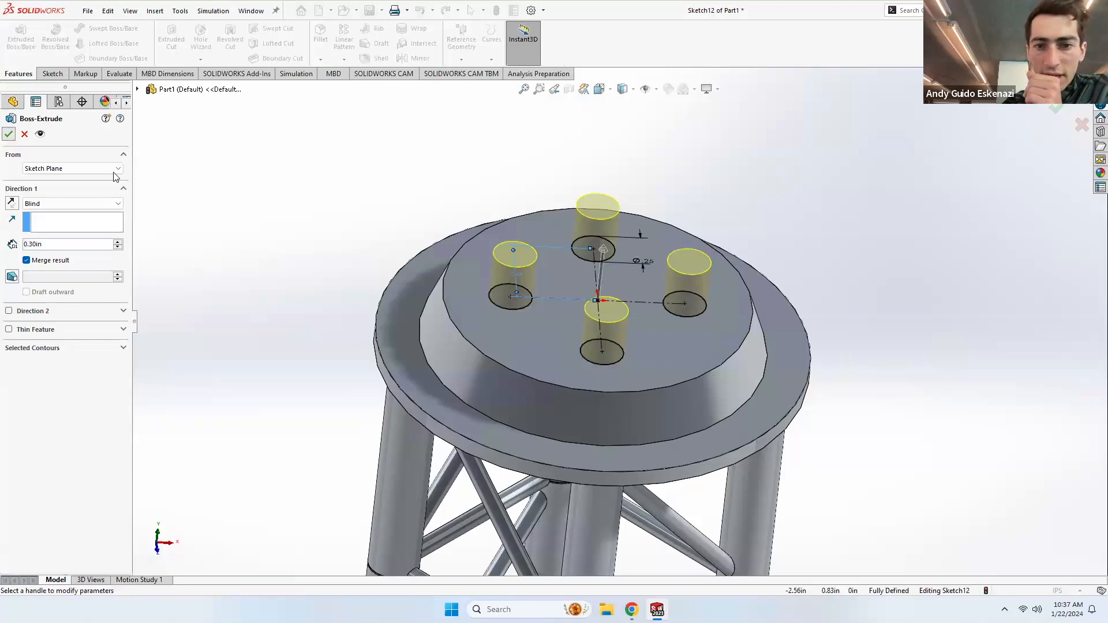
# Step: Start a sketch on the top face of one of the four pegs
pyautogui.scroll(1, 607, 242)
pyautogui.moveTo(638, 230)
pyautogui.mouseDown(button='middle')
pyautogui.moveTo(636, 209)
pyautogui.moveTo(647, 222)
pyautogui.mouseUp(button='middle')
pyautogui.click(52, 73)
pyautogui.click(16, 38)
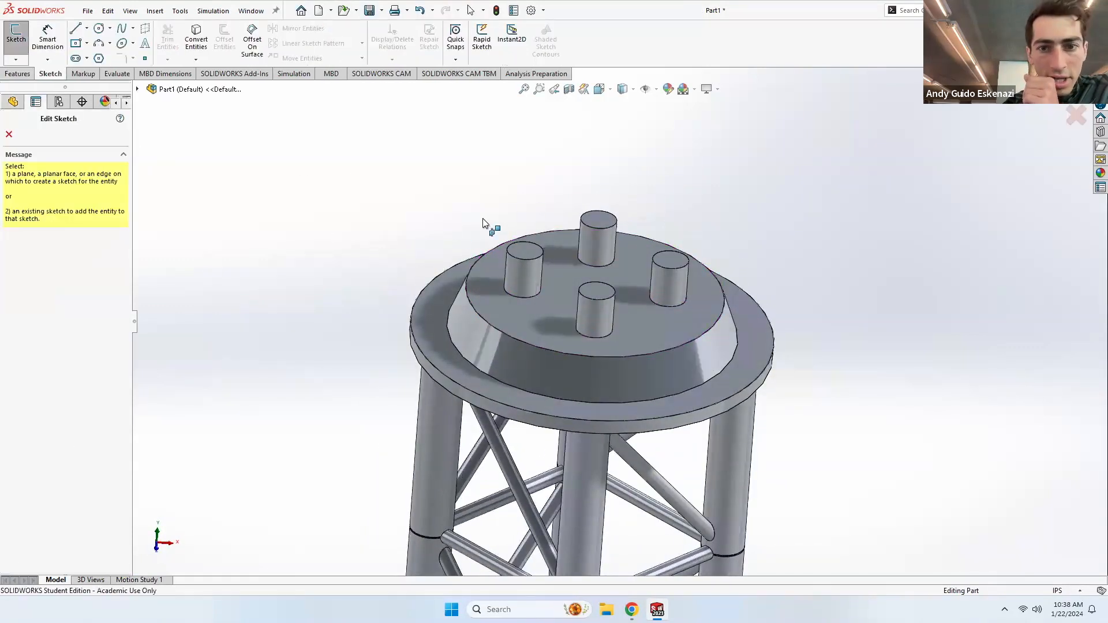
pyautogui.click(606, 225)
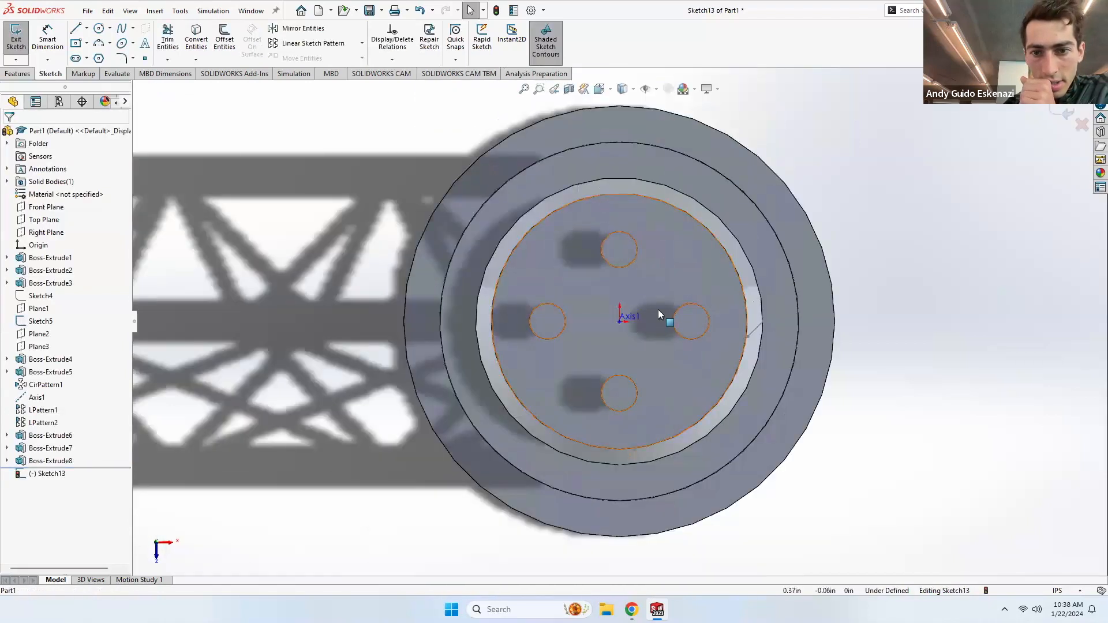
# Step: Draw a circle about 1.48 in in diameter, centred on the origin and enclosing the four pegs
pyautogui.click(99, 29)
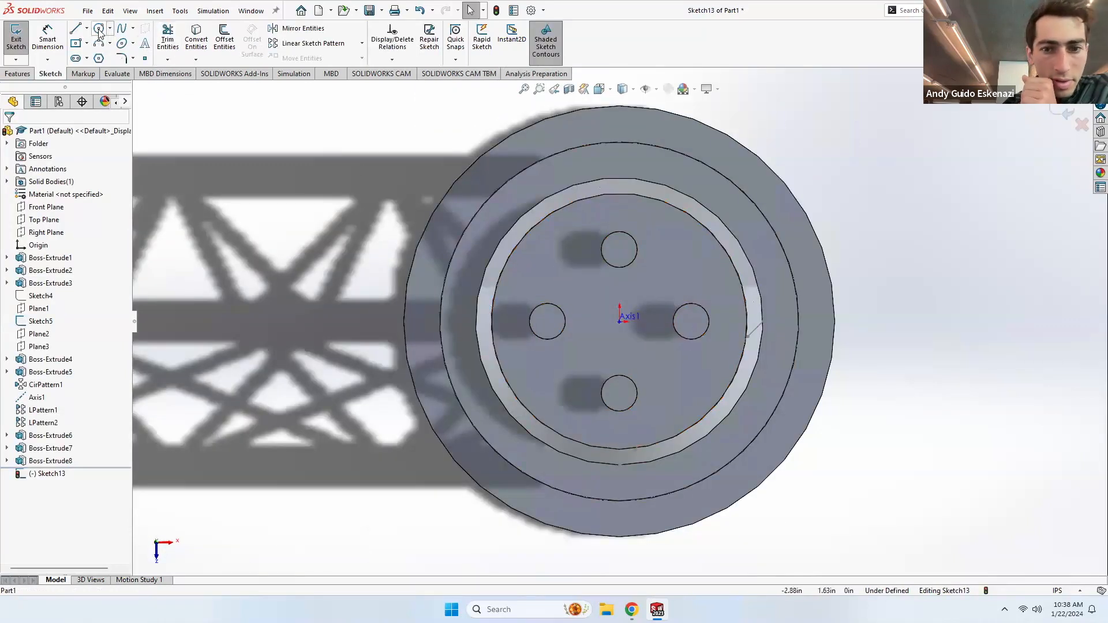
pyautogui.click(619, 321)
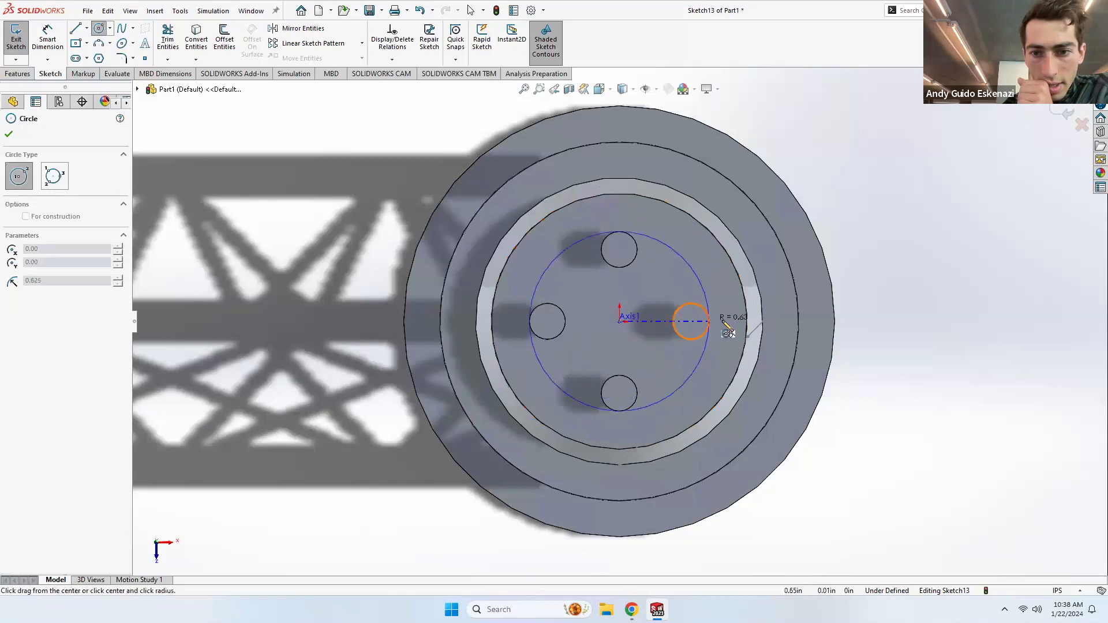
pyautogui.click(729, 327)
pyautogui.press('Escape')
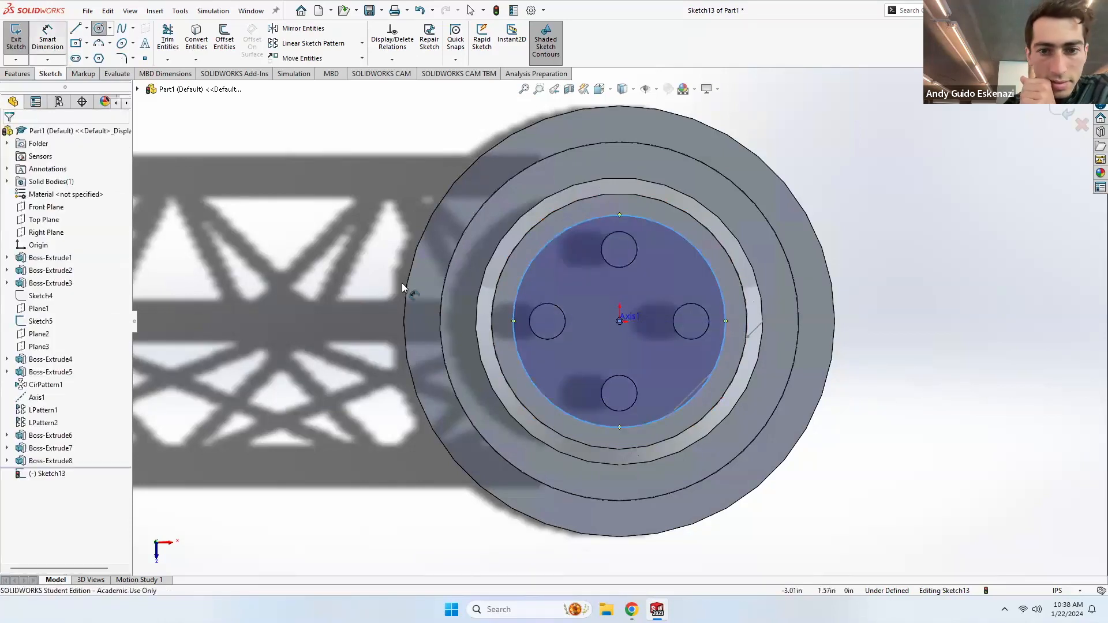
# Step: Set the diameter of the circle enclosing the four pegs to 1.5 in
pyautogui.click(509, 327)
pyautogui.click(353, 316)
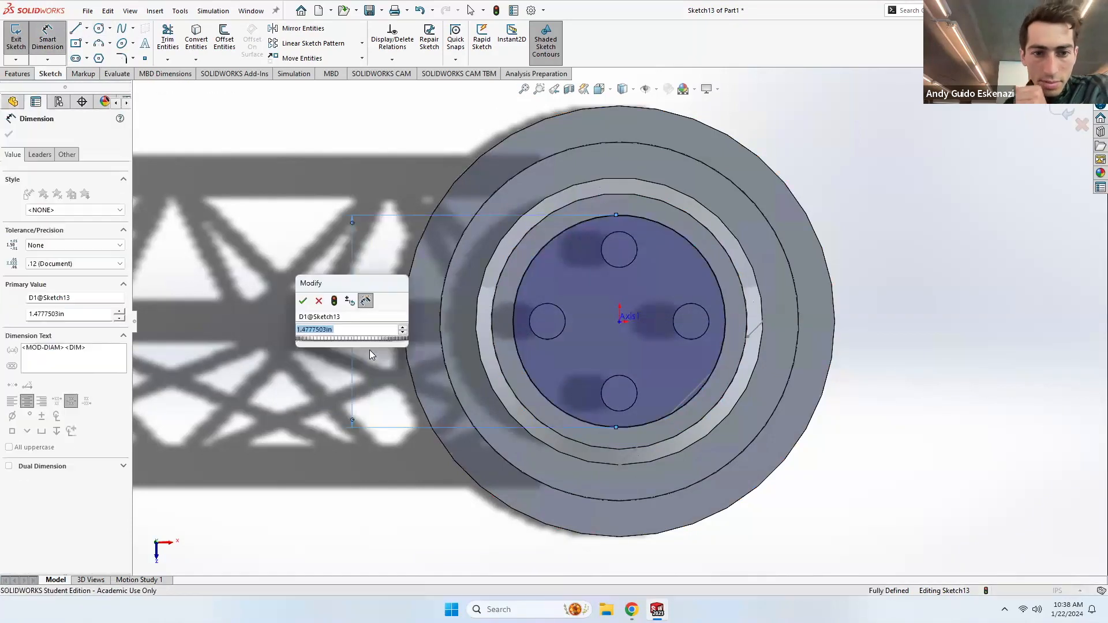
pyautogui.write('1.5')
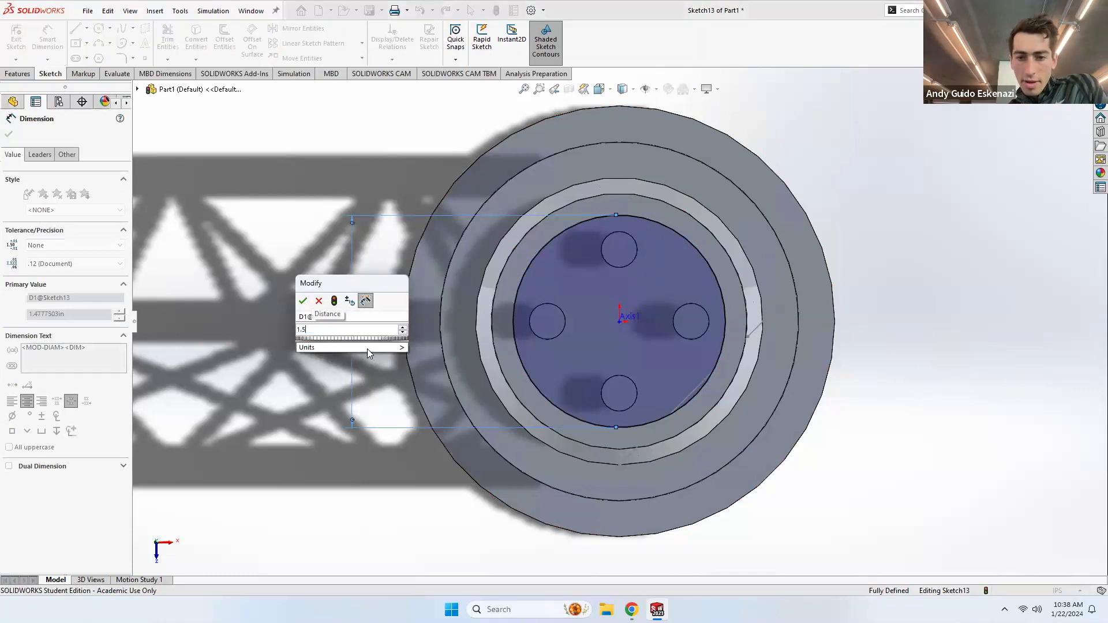
pyautogui.press('Return')
# Step: Extrude the circle 0.1 in upward as a thin disc resting on the four pegs
pyautogui.click(17, 73)
pyautogui.click(21, 39)
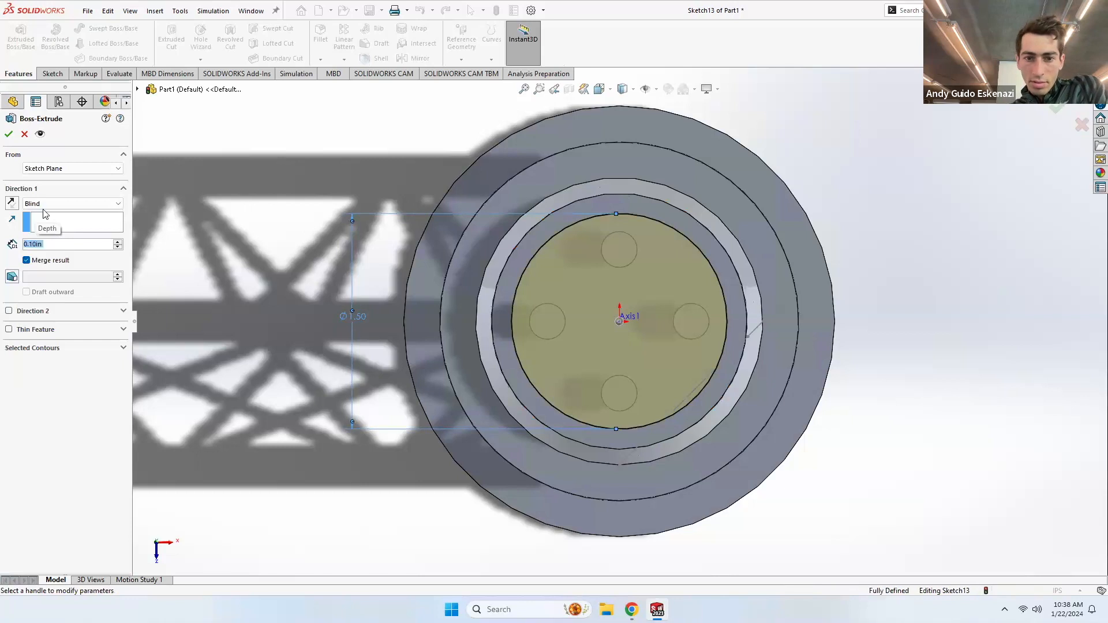
pyautogui.click(9, 133)
pyautogui.moveTo(516, 315); pyautogui.dragTo(525, 255, button='middle')
pyautogui.scroll(8, 525, 255)
pyautogui.moveTo(625, 289); pyautogui.dragTo(685, 166, button='middle')
pyautogui.scroll(-8, 670, 179)
pyautogui.moveTo(578, 254); pyautogui.dragTo(601, 161, button='middle')
# Step: Consult the tower crane photo in Chrome, return to SOLIDWORKS and start a sketch on the Right Plane
pyautogui.click(632, 610)
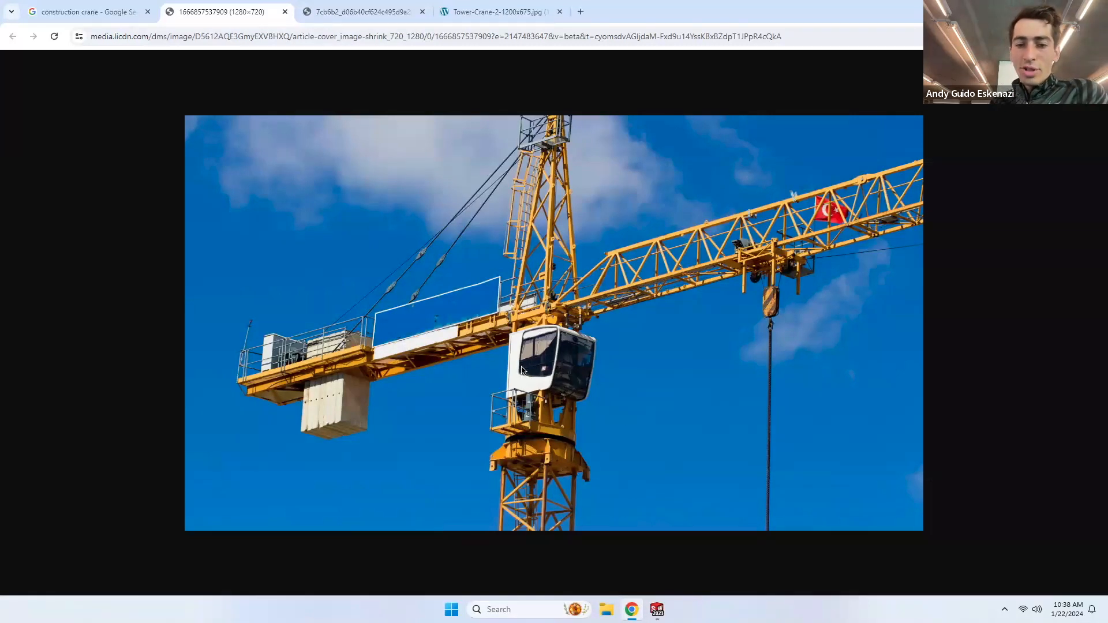
pyautogui.moveTo(634, 611)
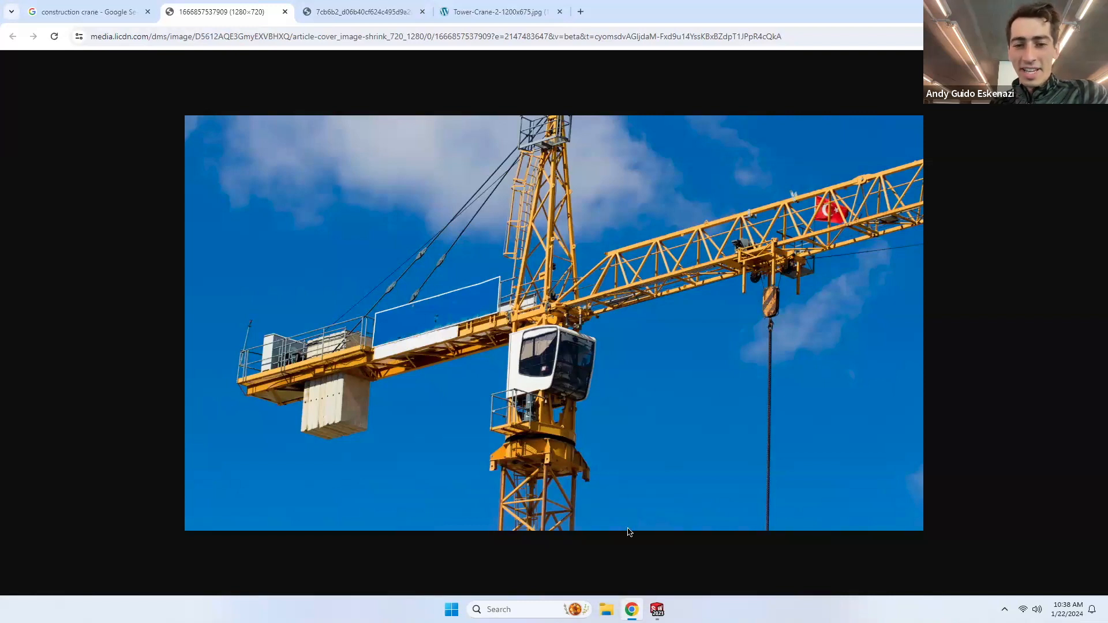
pyautogui.click(657, 610)
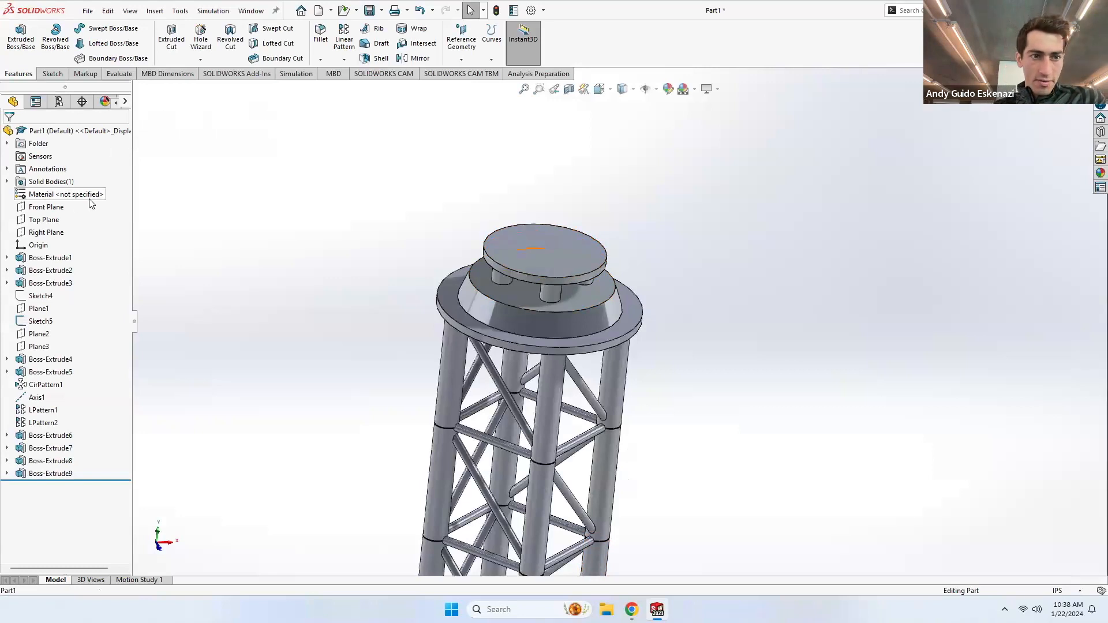
pyautogui.click(42, 232)
pyautogui.moveTo(436, 237)
pyautogui.mouseDown(button='middle')
pyautogui.moveTo(431, 198)
pyautogui.moveTo(549, 217)
pyautogui.moveTo(517, 211)
pyautogui.mouseUp(button='middle')
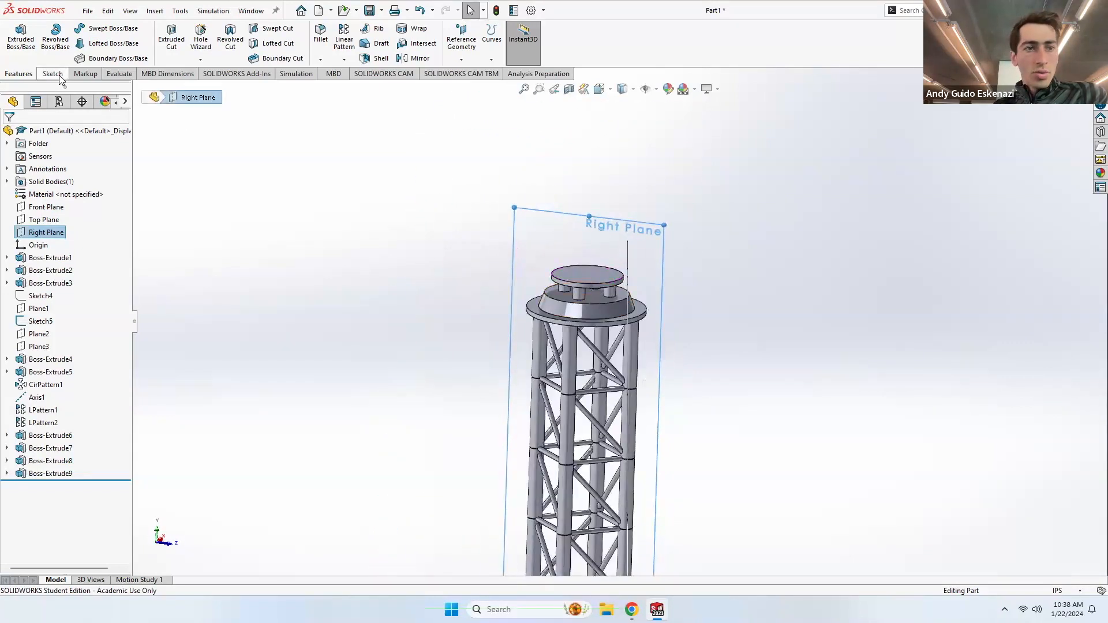
pyautogui.click(57, 75)
pyautogui.click(16, 35)
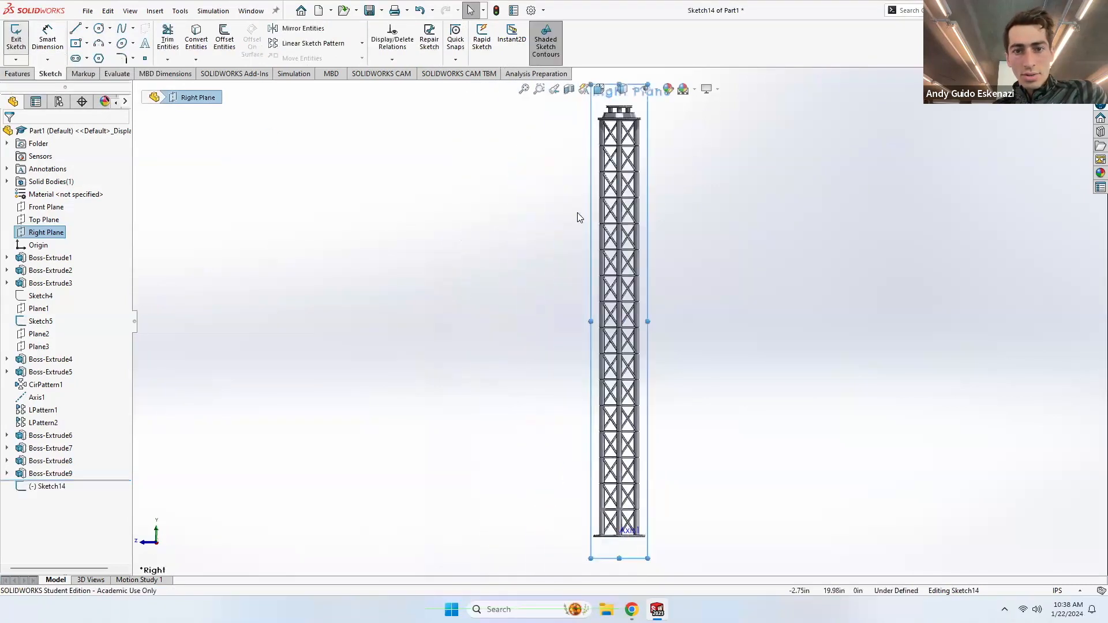
# Step: Convert the uppermost disc's top circular edge into the sketch and make the resulting line construction geometry
pyautogui.scroll(-10, 624, 150)
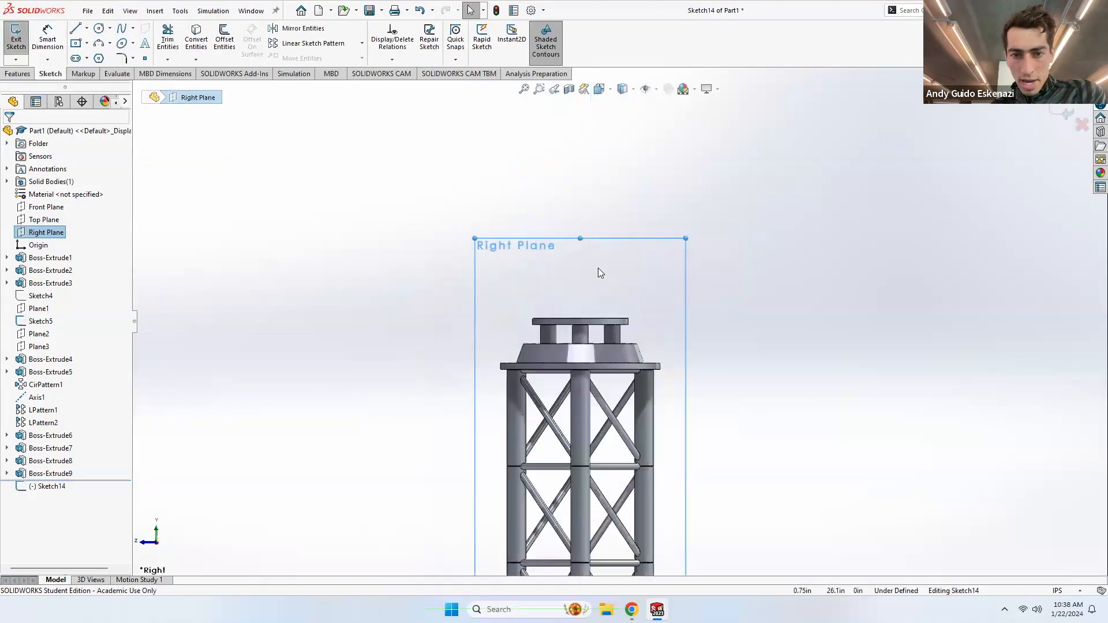
pyautogui.click(196, 39)
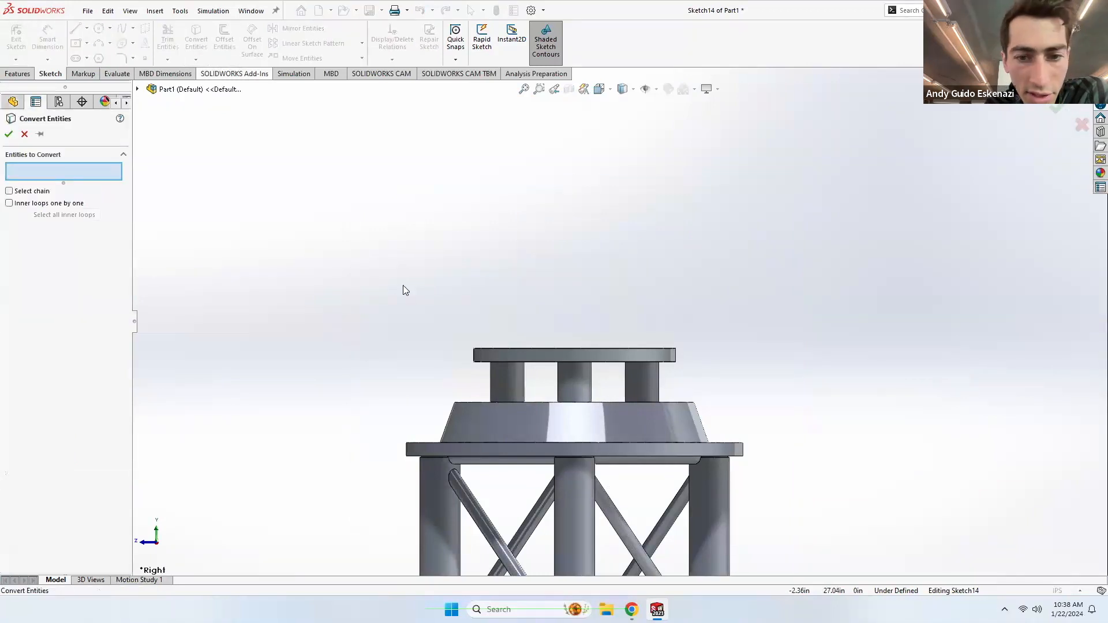
pyautogui.click(562, 347)
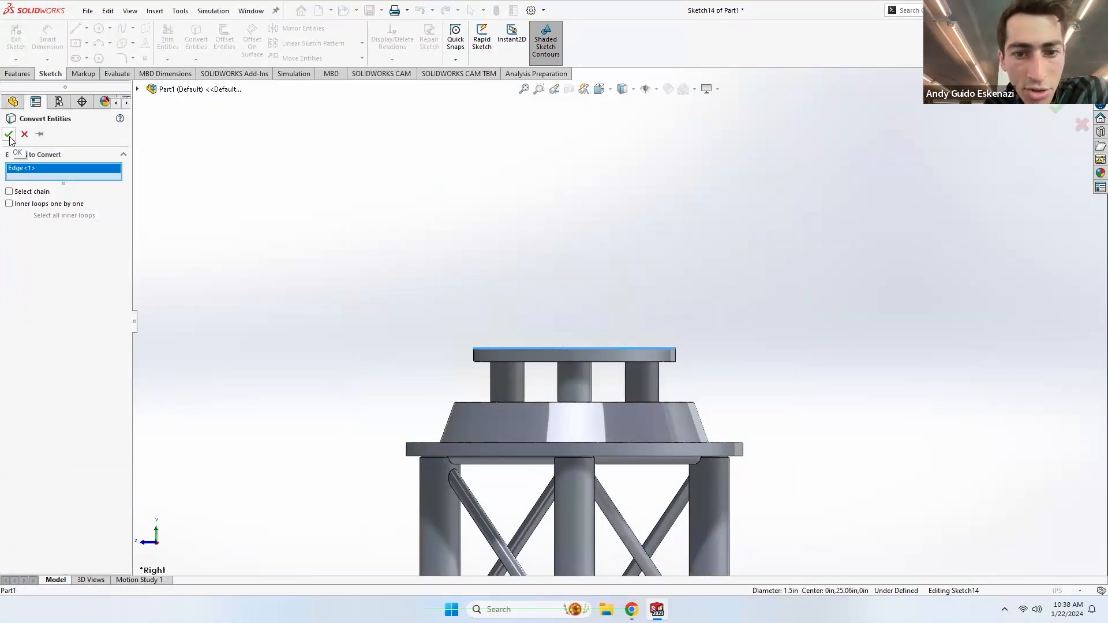
pyautogui.moveTo(526, 320); pyautogui.dragTo(527, 341, button='middle')
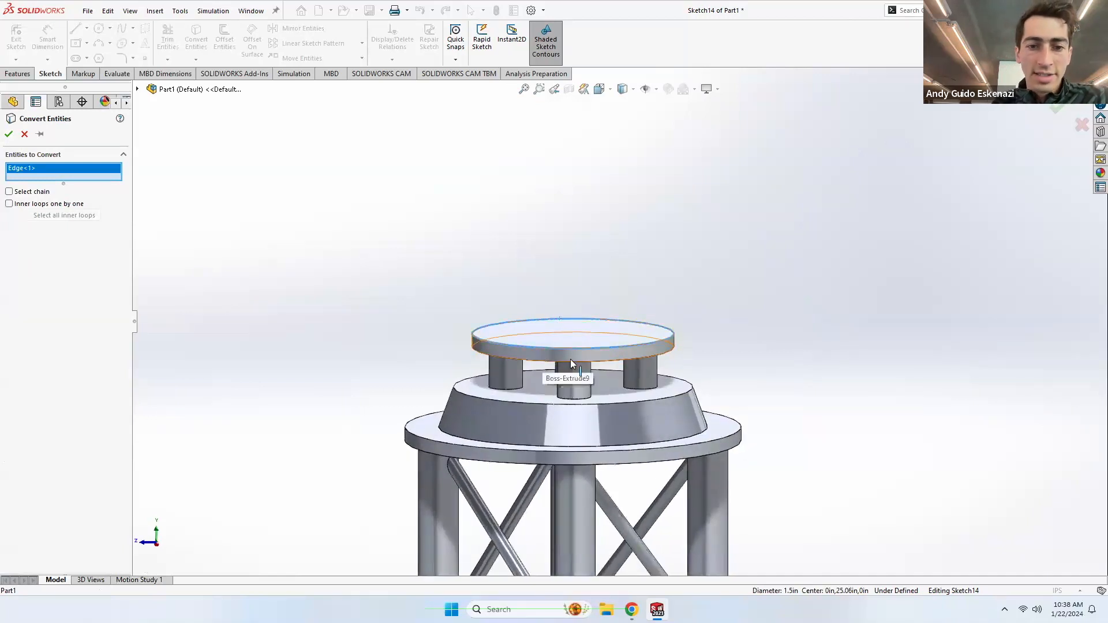
pyautogui.click(9, 136)
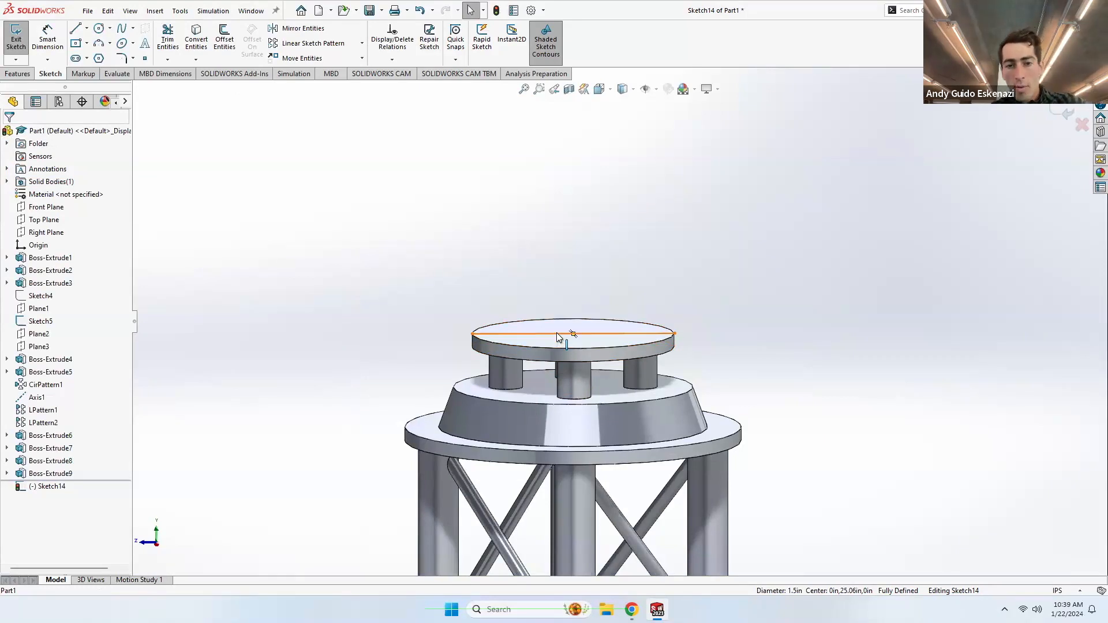
pyautogui.rightClick(557, 333)
pyautogui.click(586, 317)
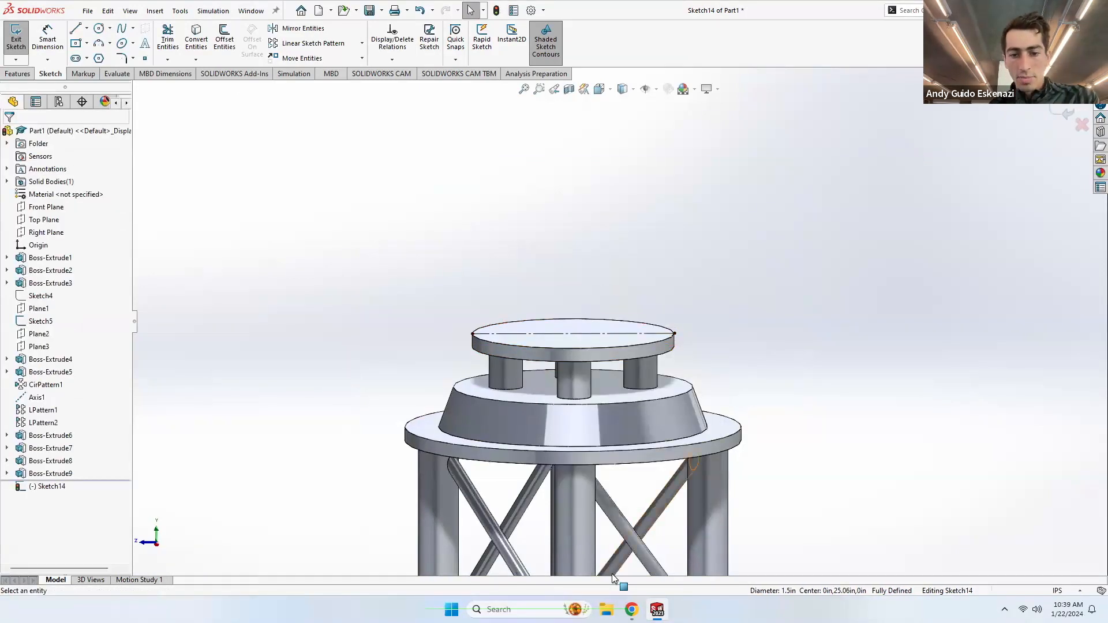
# Step: Check the crane photo in Chrome and, back in SOLIDWORKS, sketch an outward-slanting line about 0.9 in long, rising from just inside the top disc's edge
pyautogui.click(631, 609)
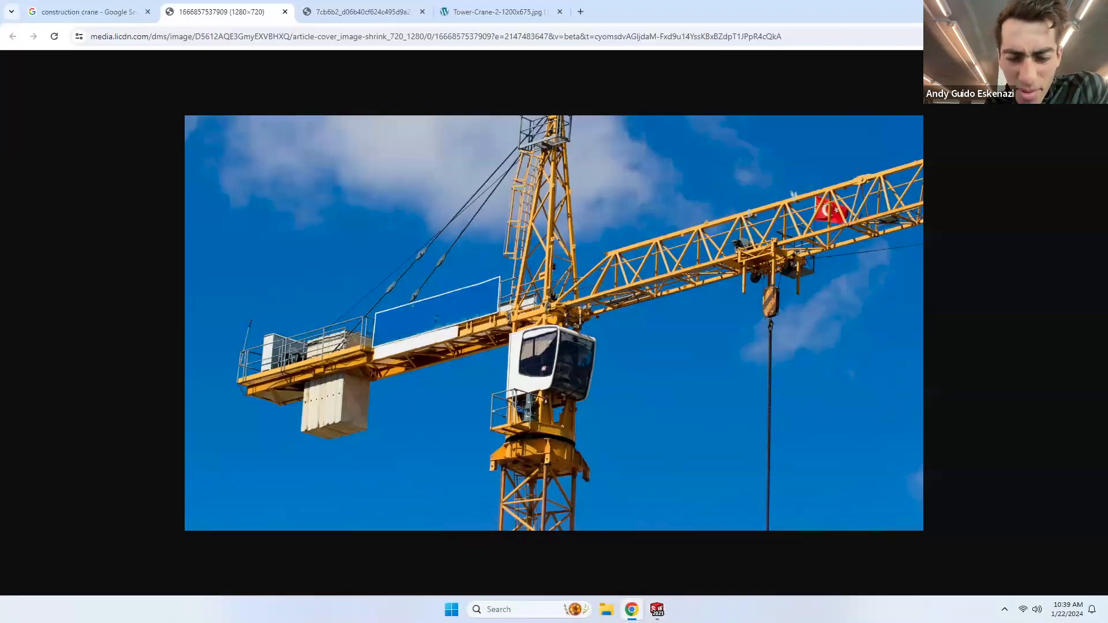
pyautogui.click(657, 610)
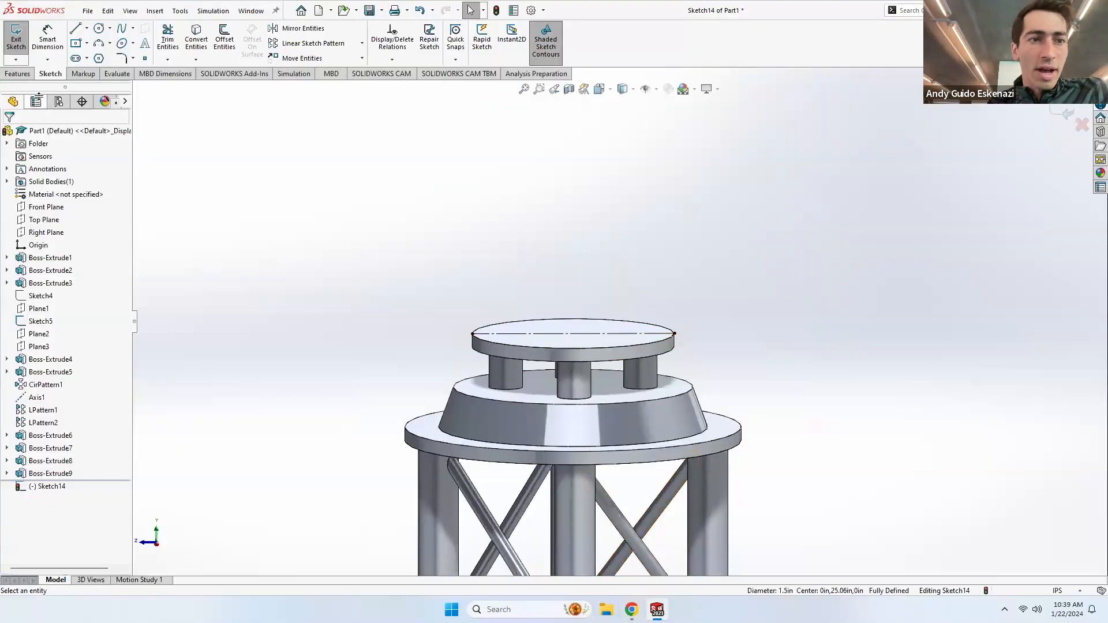
pyautogui.click(76, 28)
pyautogui.scroll(-3, 762, 346)
pyautogui.click(632, 327)
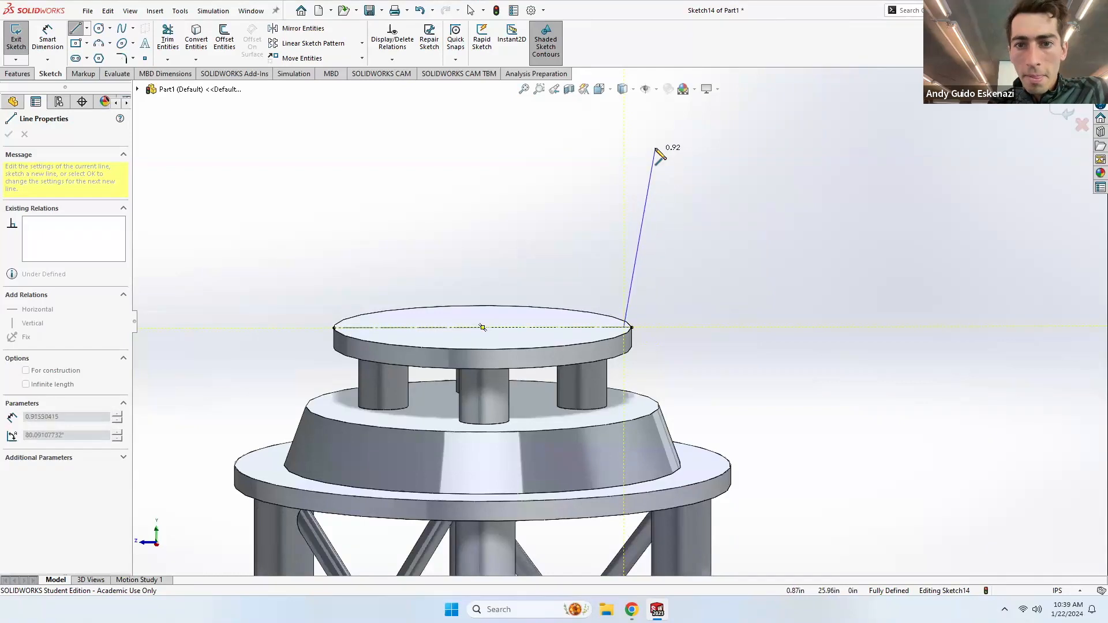
pyautogui.click(657, 145)
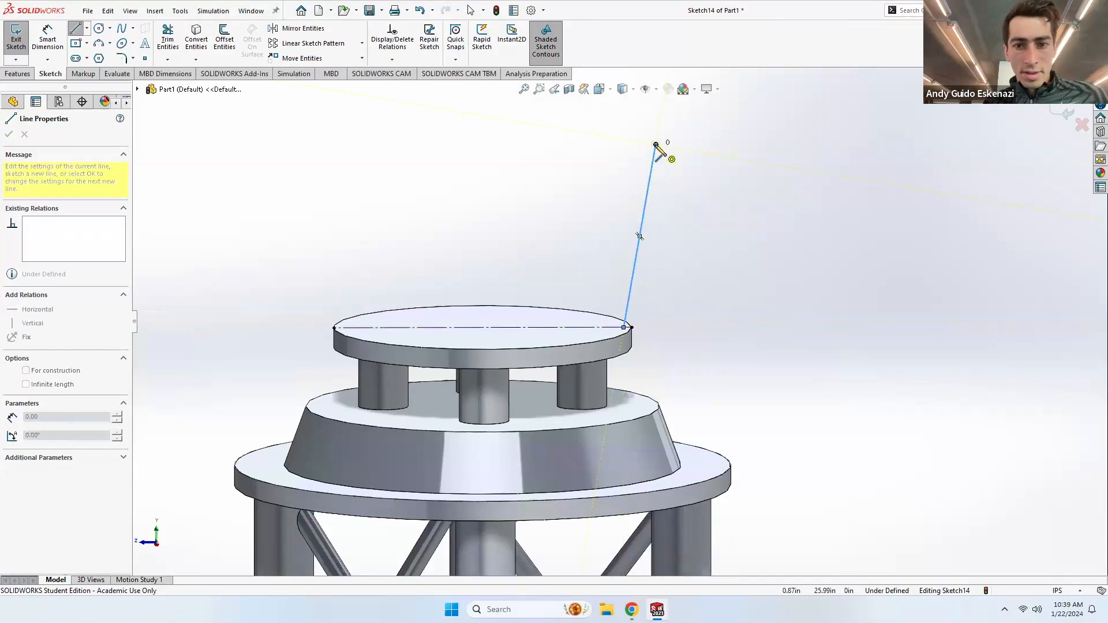
pyautogui.press('Escape')
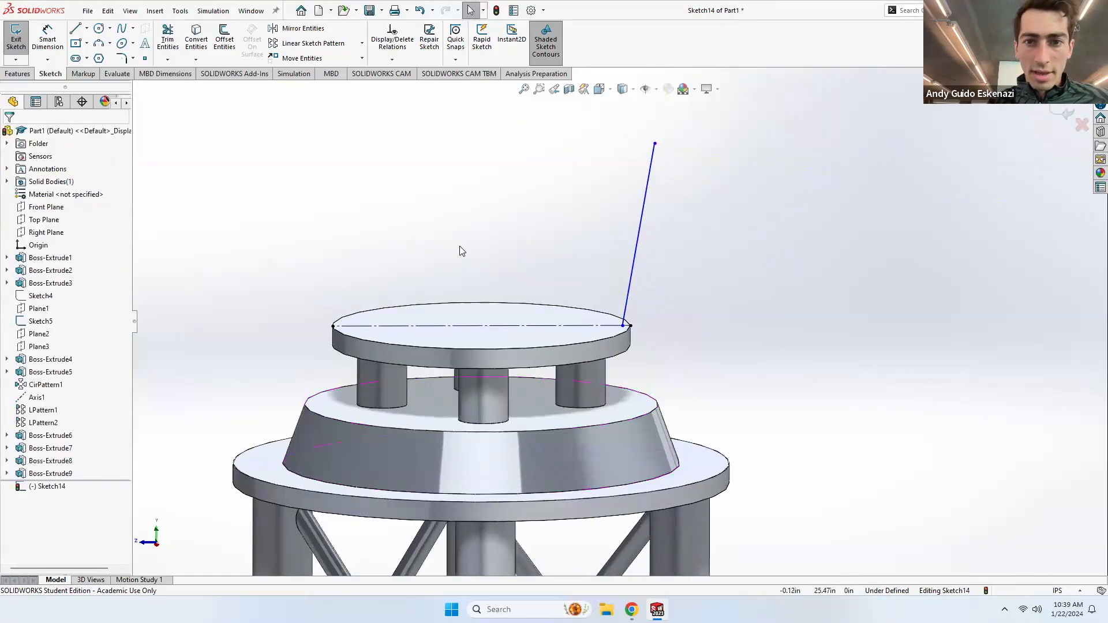
# Step: Try a three-point arc rising from the disc's edge opposite the slanted line, and undo it
pyautogui.scroll(2, 523, 164)
pyautogui.scroll(-2, 499, 122)
pyautogui.click(99, 44)
pyautogui.click(553, 322)
pyautogui.click(384, 416)
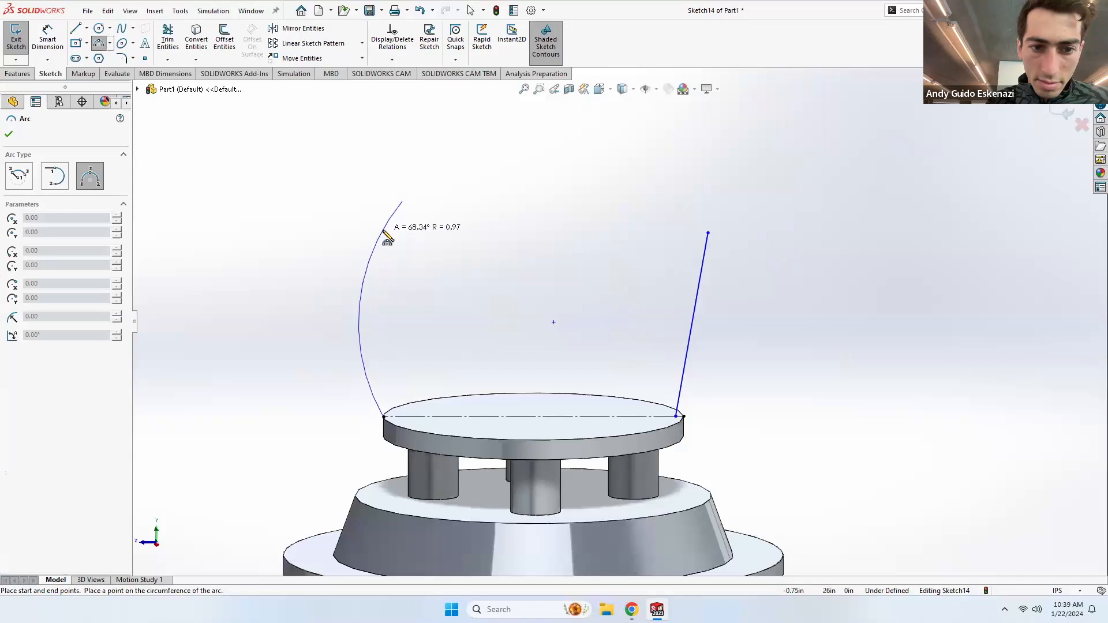
pyautogui.click(403, 201)
pyautogui.press('Escape')
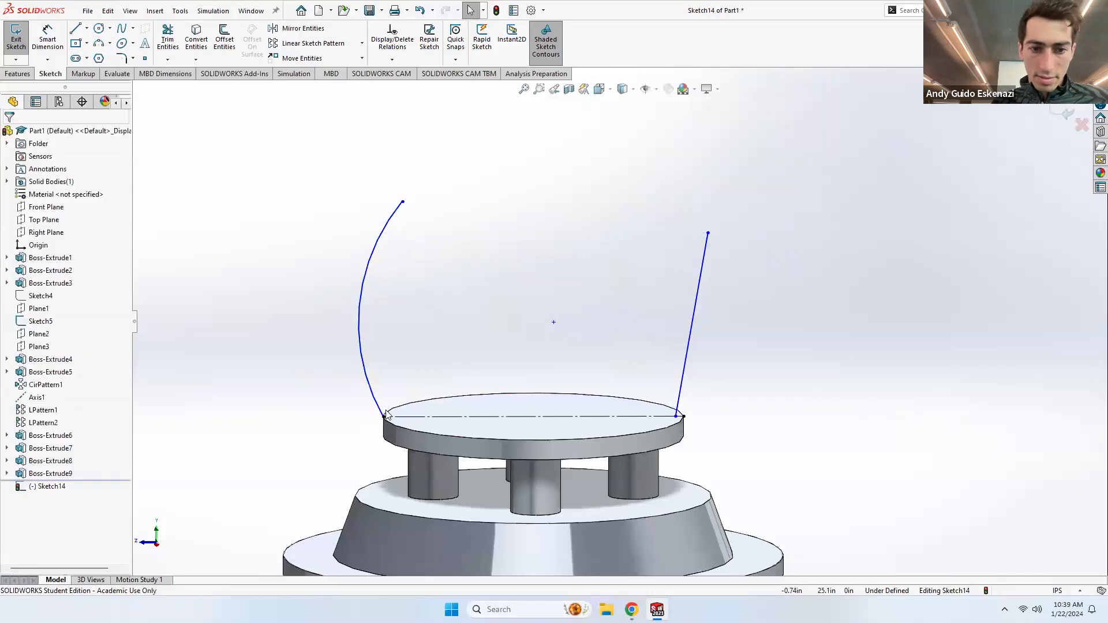
pyautogui.hotkey('ctrl', 'z')
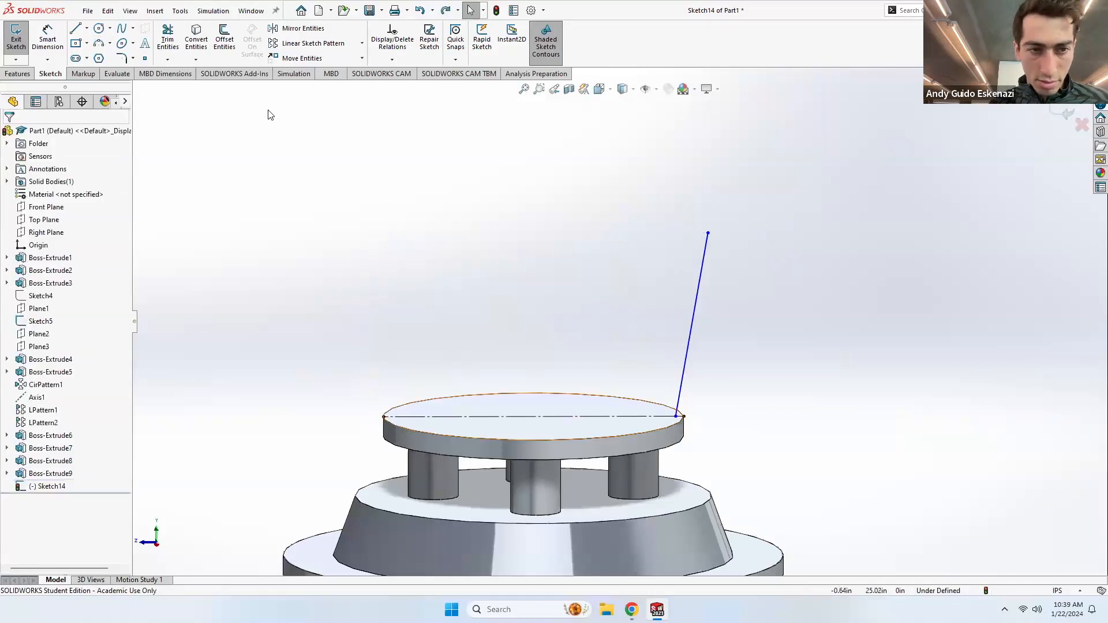
# Step: Draw a horizontal construction line from the slanted line's upper end to a point above the disc's opposite edge
pyautogui.click(87, 28)
pyautogui.click(101, 56)
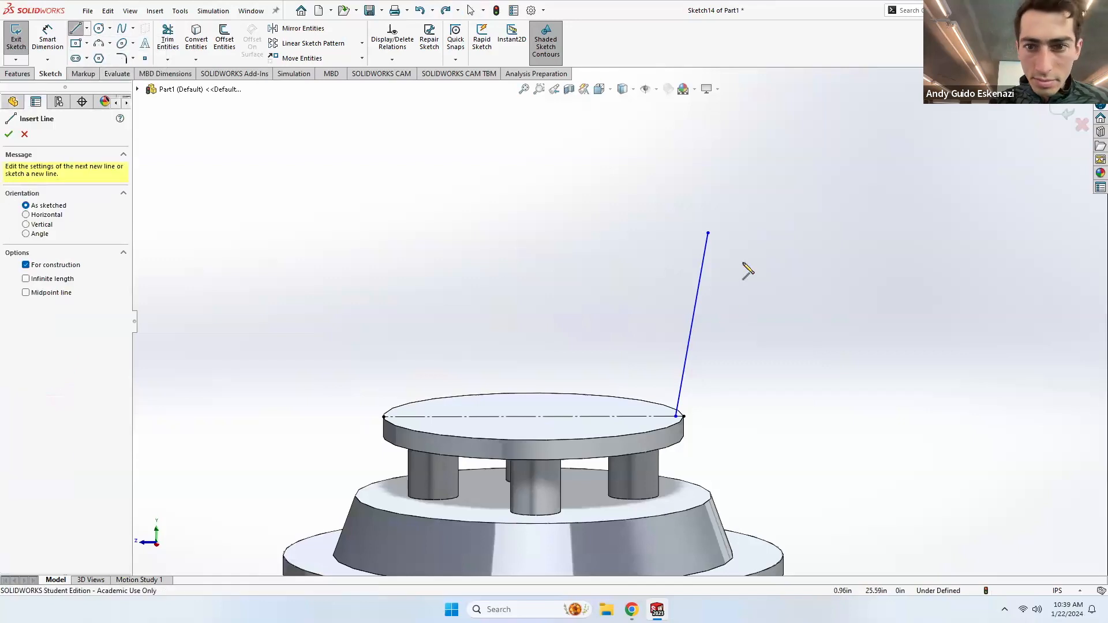
pyautogui.click(708, 233)
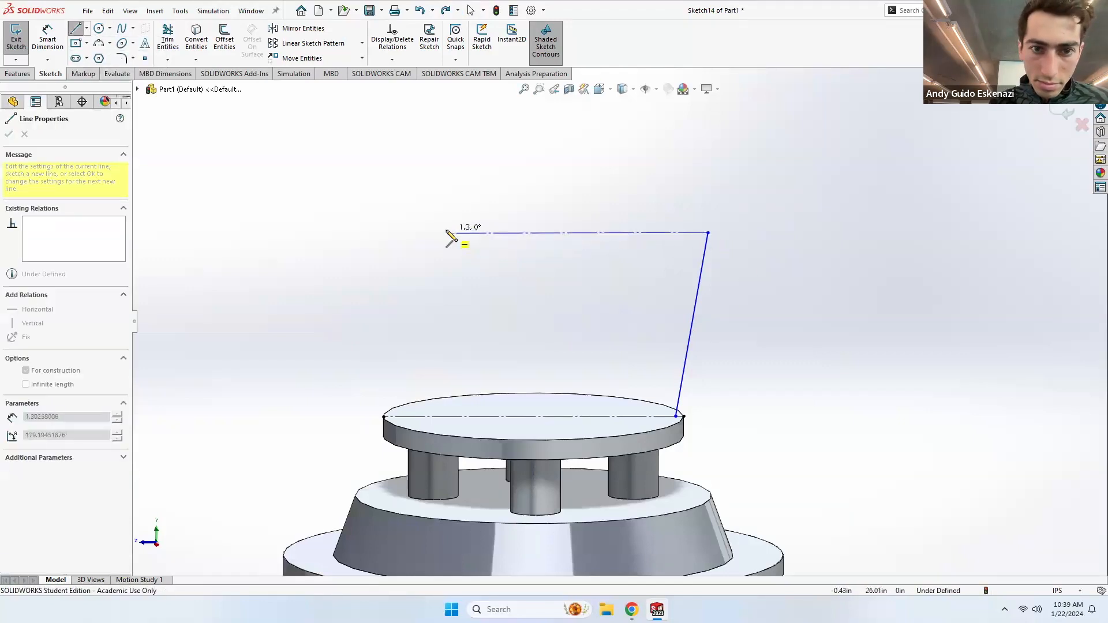
pyautogui.click(384, 233)
pyautogui.press('Escape')
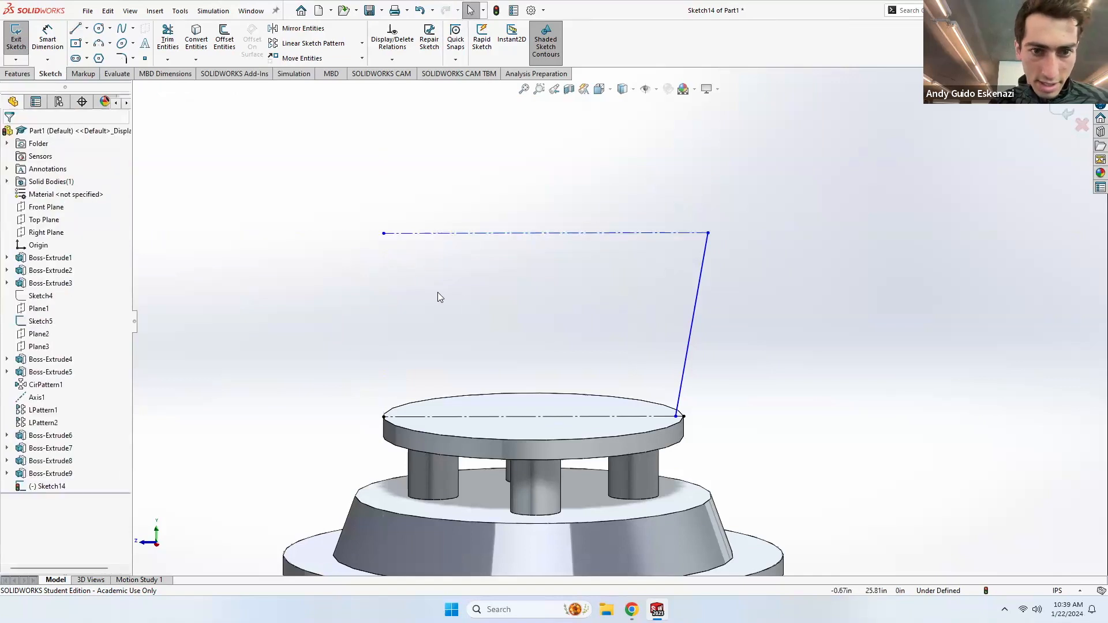
# Step: Draw an outward-bulging three-point arc from the upper construction line's free end to the disc's construction line near its edge
pyautogui.click(98, 43)
pyautogui.scroll(3, 406, 359)
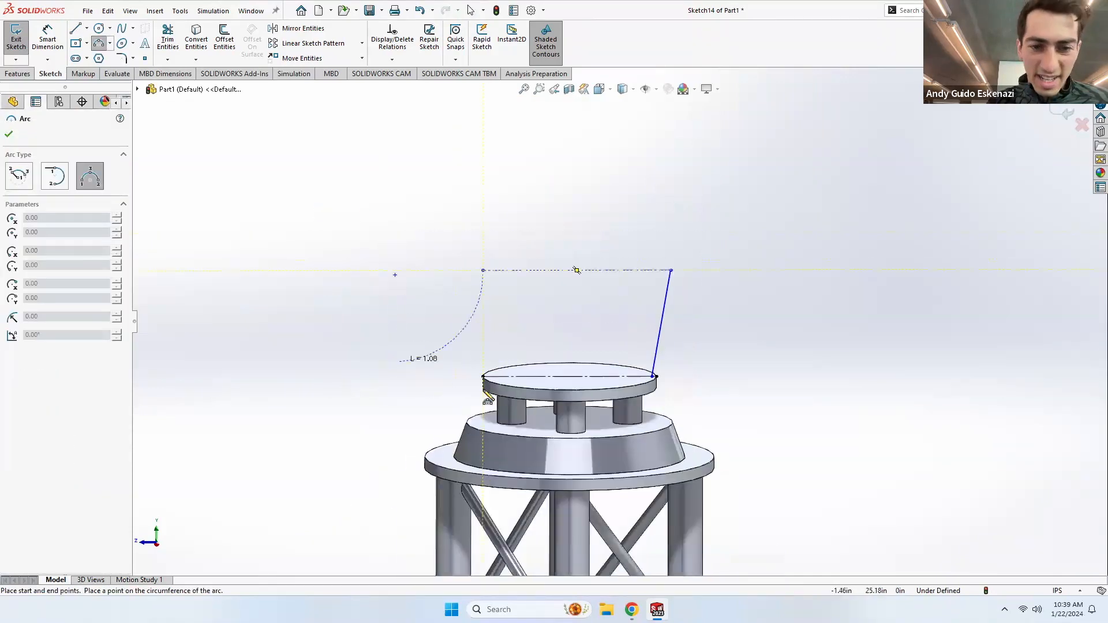
pyautogui.scroll(-5, 474, 378)
pyautogui.moveTo(556, 383); pyautogui.dragTo(557, 397, button='middle')
pyautogui.scroll(-1, 557, 397)
pyautogui.scroll(-3, 527, 388)
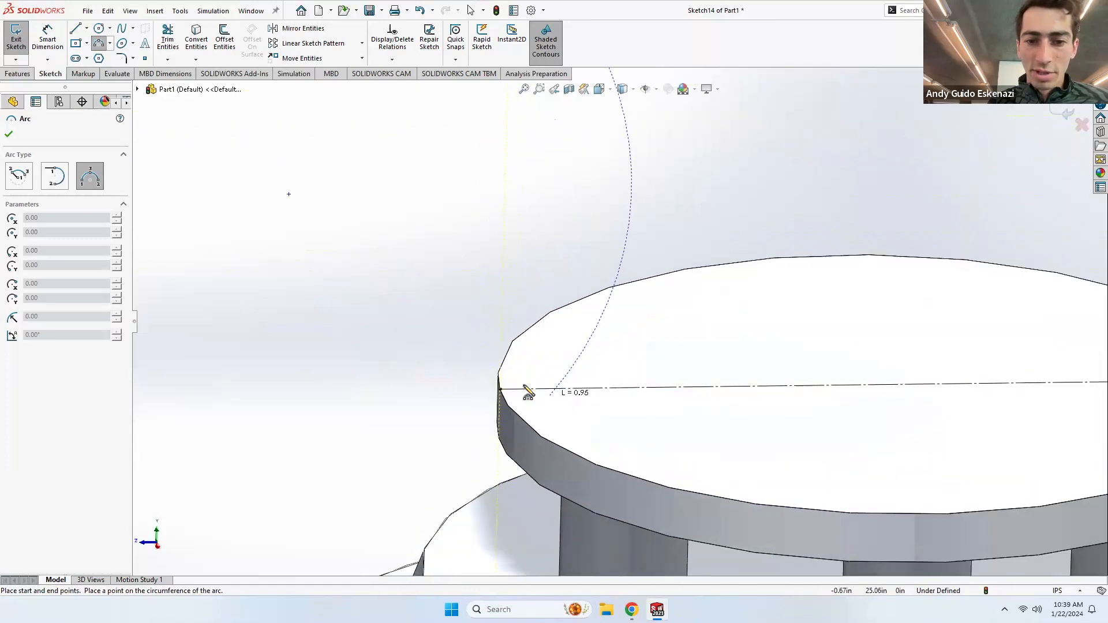
pyautogui.click(500, 388)
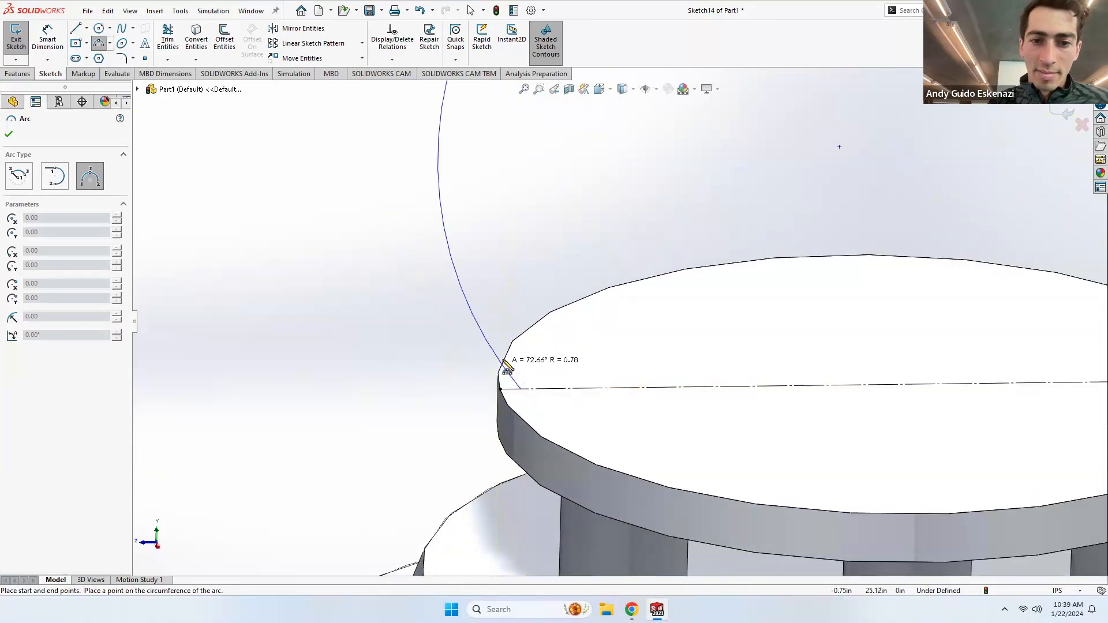
pyautogui.click(456, 355)
pyautogui.press('Escape')
pyautogui.scroll(8, 452, 357)
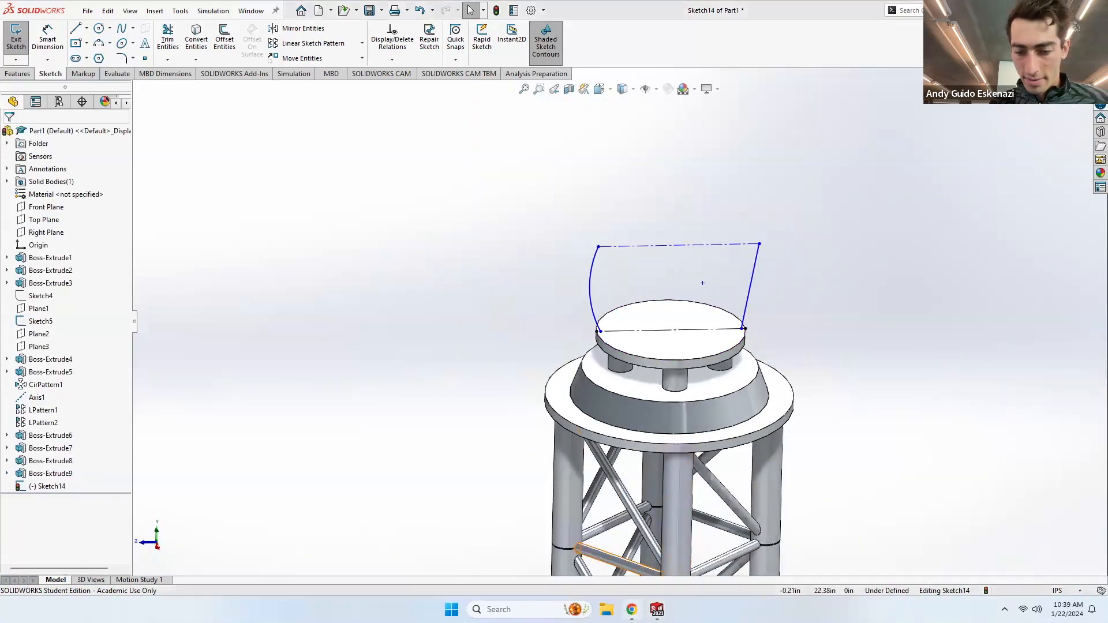
# Step: Compare with the crane photo in Chrome and, back in SOLIDWORKS, move the lower ends of the arc and slanted line inward along the disc's construction line
pyautogui.click(631, 610)
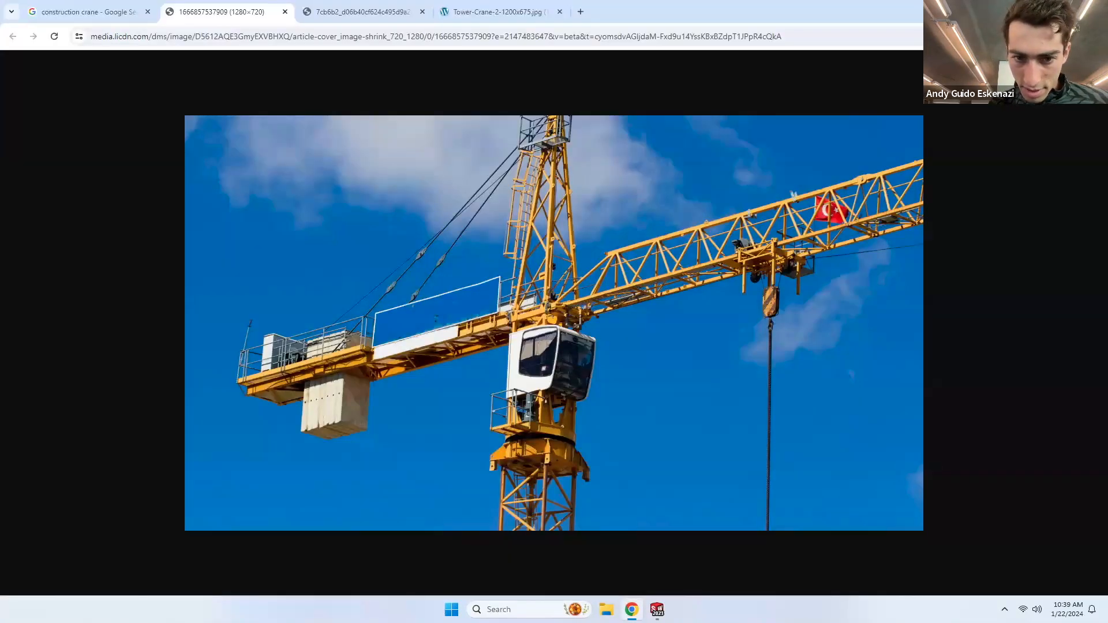
pyautogui.hotkey('alt', 'Tab')
pyautogui.moveTo(770, 343); pyautogui.dragTo(750, 340, button='middle')
pyautogui.scroll(-4, 722, 276)
pyautogui.moveTo(786, 306); pyautogui.dragTo(758, 306)
pyautogui.moveTo(455, 337)
pyautogui.mouseDown()
pyautogui.moveTo(471, 344)
pyautogui.moveTo(462, 352)
pyautogui.mouseUp()
pyautogui.click(477, 388)
pyautogui.moveTo(477, 391); pyautogui.dragTo(511, 388)
pyautogui.click(736, 396)
pyautogui.moveTo(727, 396); pyautogui.dragTo(720, 402)
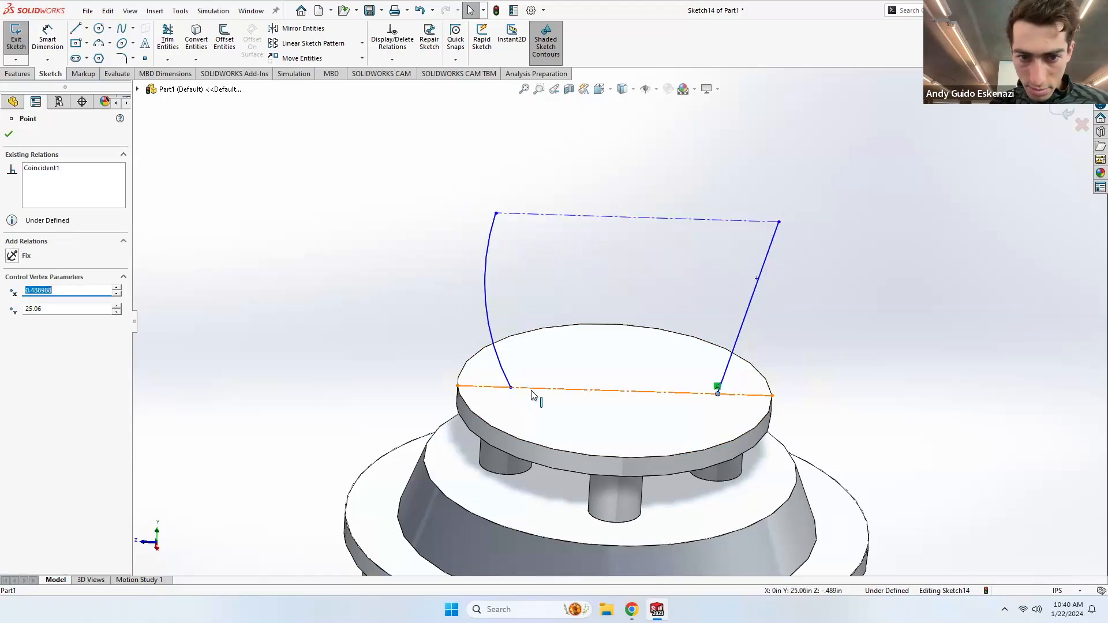
pyautogui.press('Escape')
pyautogui.click(76, 29)
pyautogui.click(718, 394)
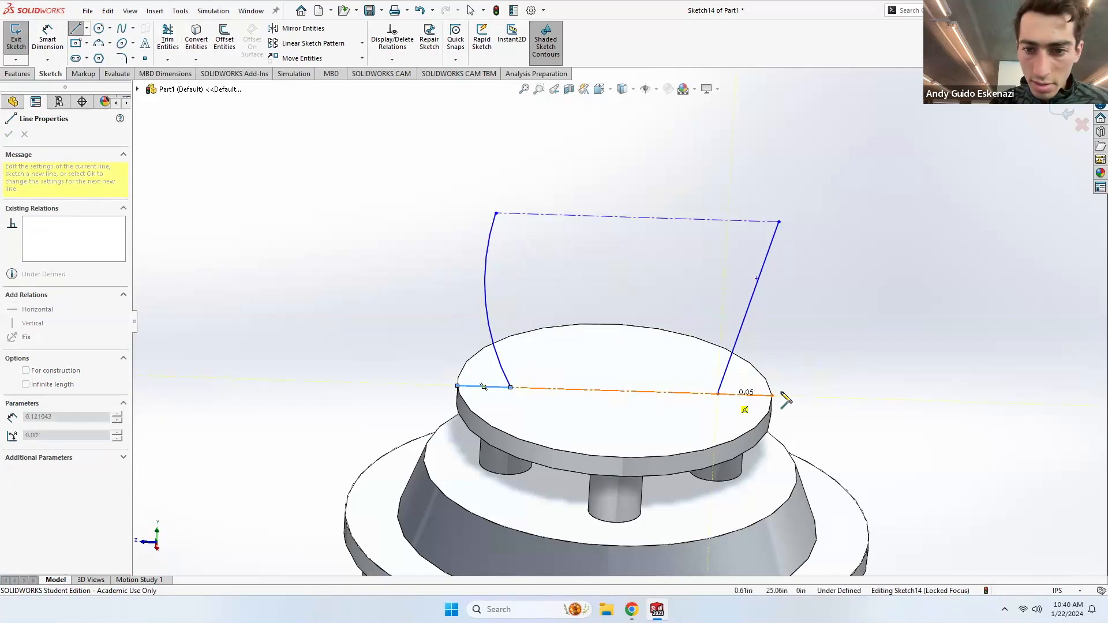
pyautogui.click(773, 396)
pyautogui.press('Escape')
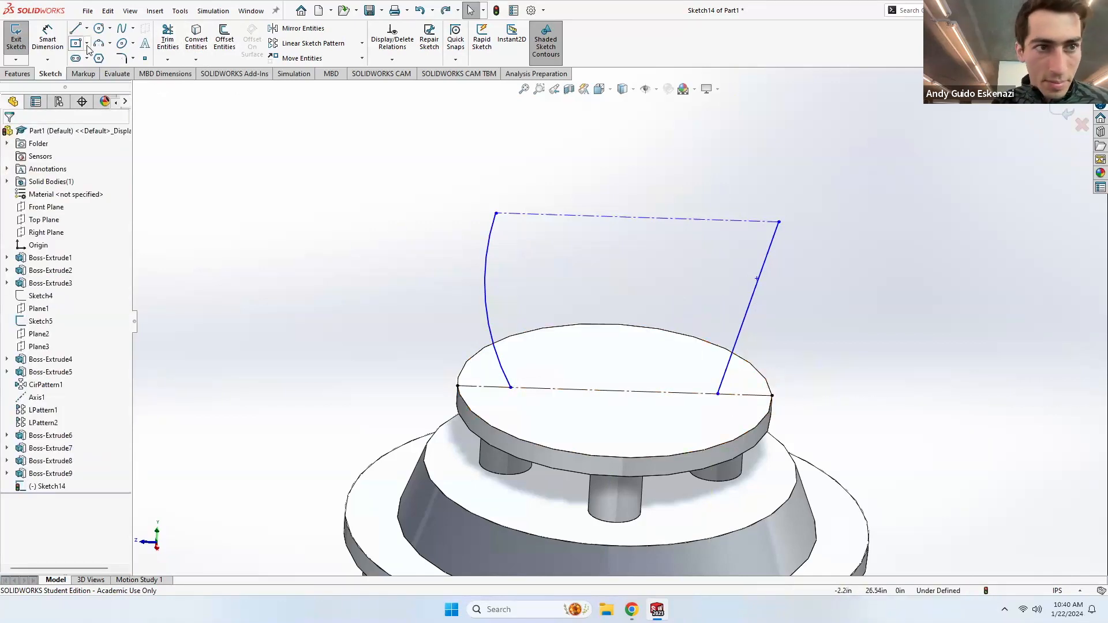
# Step: Dimension the lower ends of the arc and the slanted line each 0.3 in from the nearest end of the disc's construction line
pyautogui.click(458, 387)
pyautogui.click(510, 387)
pyautogui.click(507, 401)
pyautogui.write('.3')
pyautogui.press('Return')
pyautogui.click(718, 394)
pyautogui.click(772, 396)
pyautogui.click(747, 409)
pyautogui.write('.3')
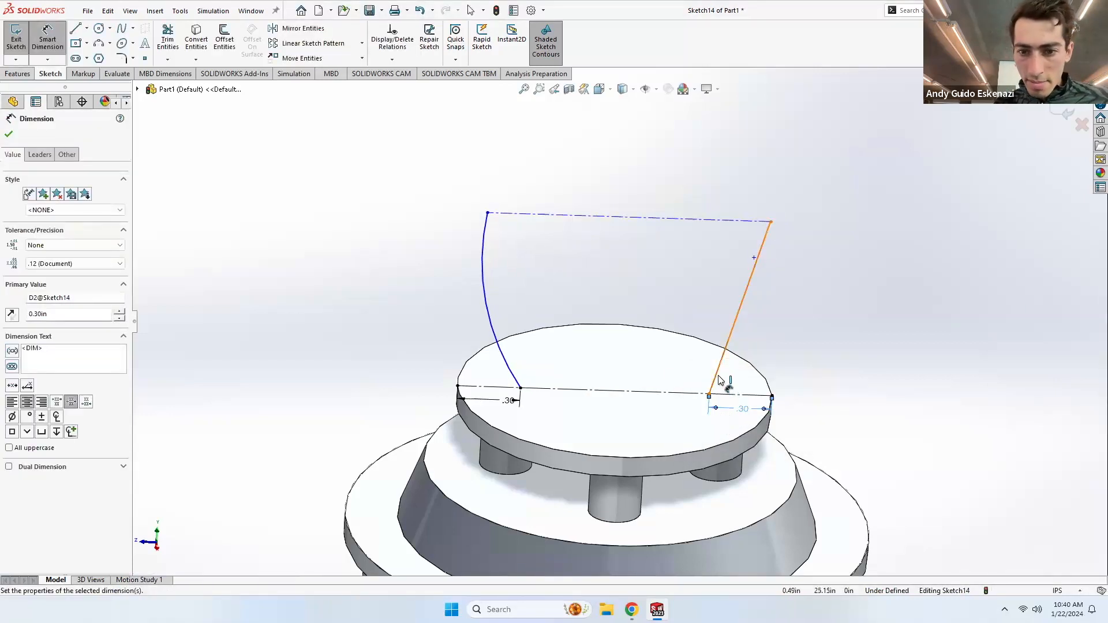
# Step: Dimension the angle between the slanted line and the disc's construction line as 75°
pyautogui.click(717, 383)
pyautogui.click(733, 394)
pyautogui.click(739, 382)
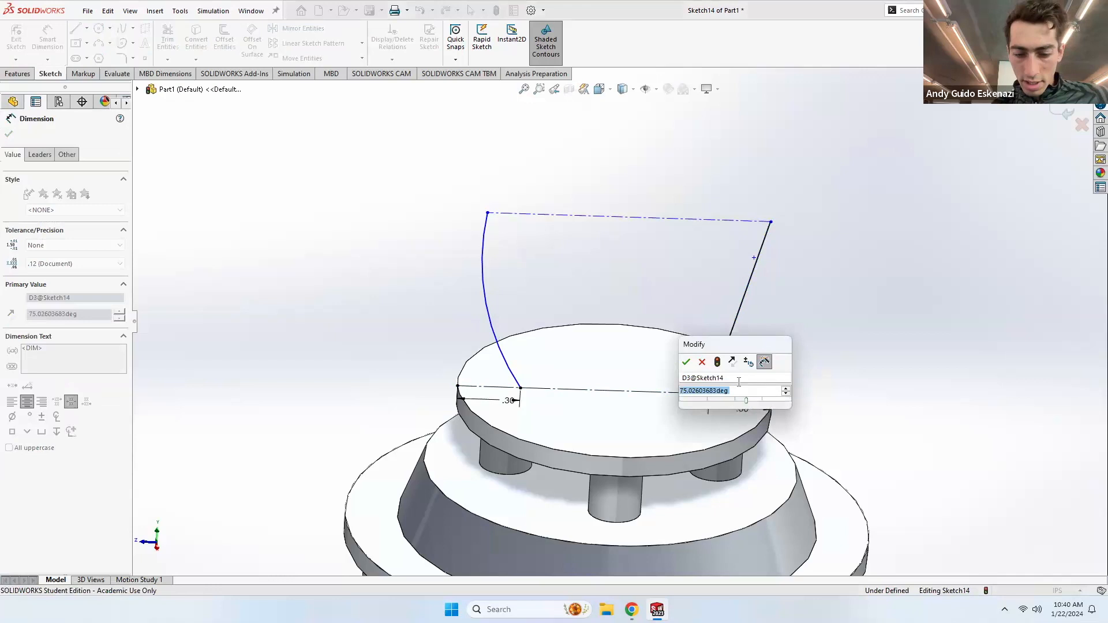
pyautogui.write('75')
pyautogui.press('Return')
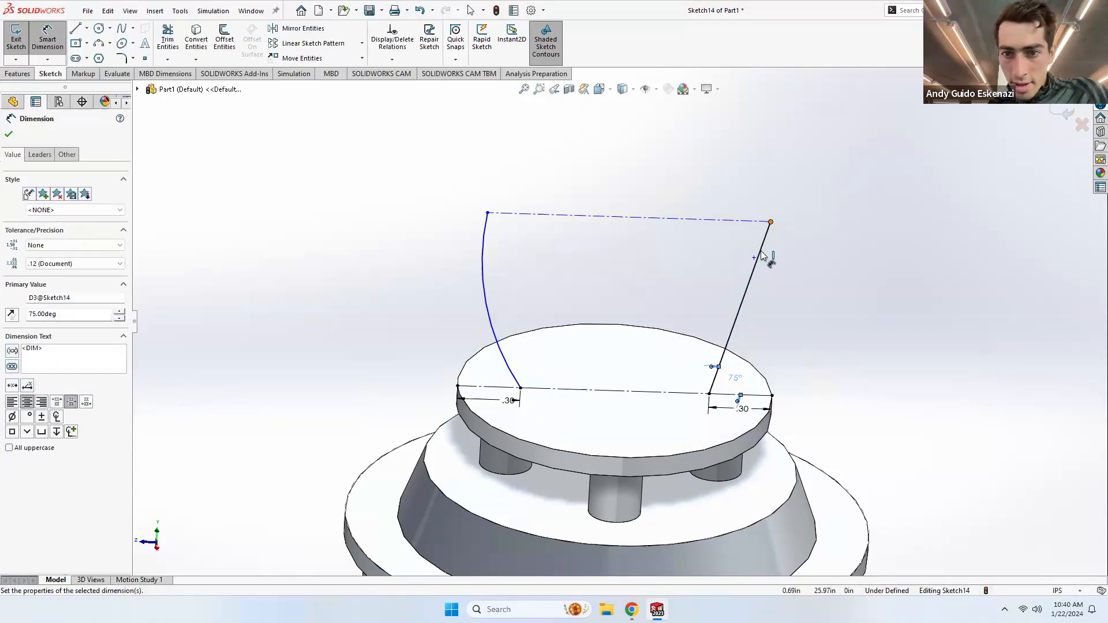
# Step: Dimension the height from the disc's construction line to the upper construction line as 0.9 in
pyautogui.click(583, 228)
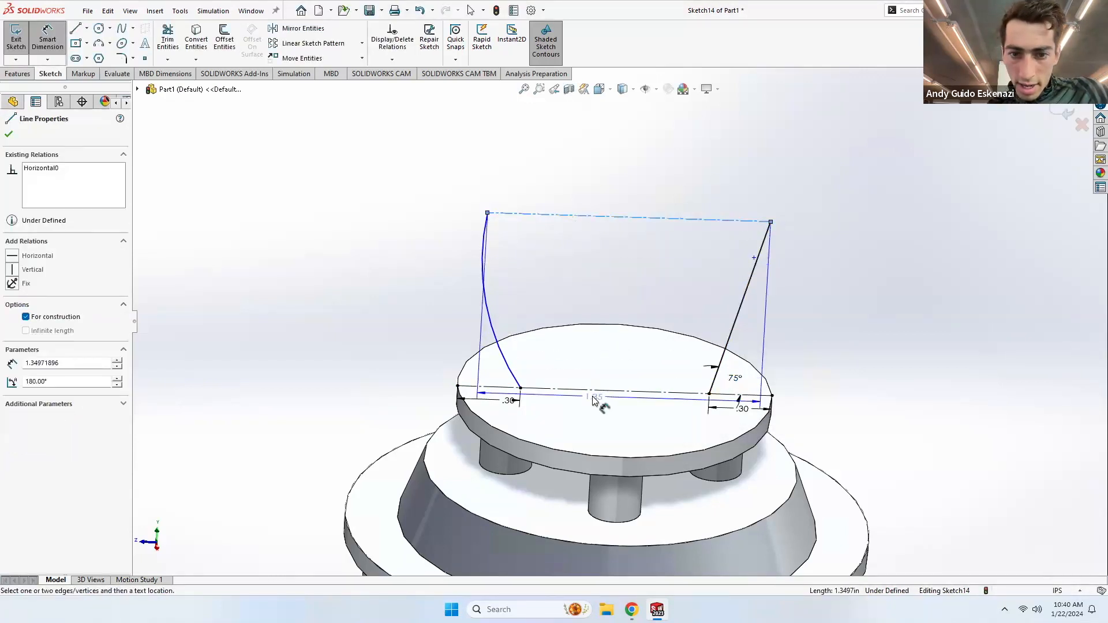
pyautogui.click(592, 393)
pyautogui.click(598, 300)
pyautogui.write('.9')
pyautogui.press('Return')
pyautogui.press('Escape')
# Step: Move the side arc's upper end slightly inward and draw a diagonal construction line from it to the slanted line's lower end
pyautogui.moveTo(598, 301); pyautogui.dragTo(598, 272, button='middle')
pyautogui.moveTo(471, 162); pyautogui.dragTo(496, 164)
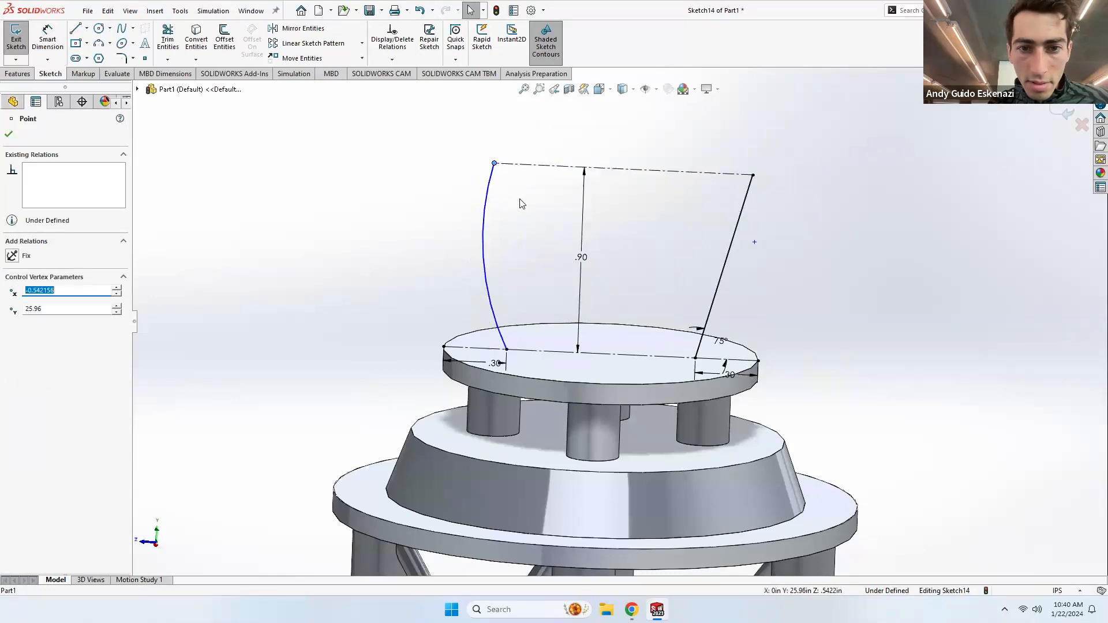
pyautogui.click(522, 203)
pyautogui.click(87, 28)
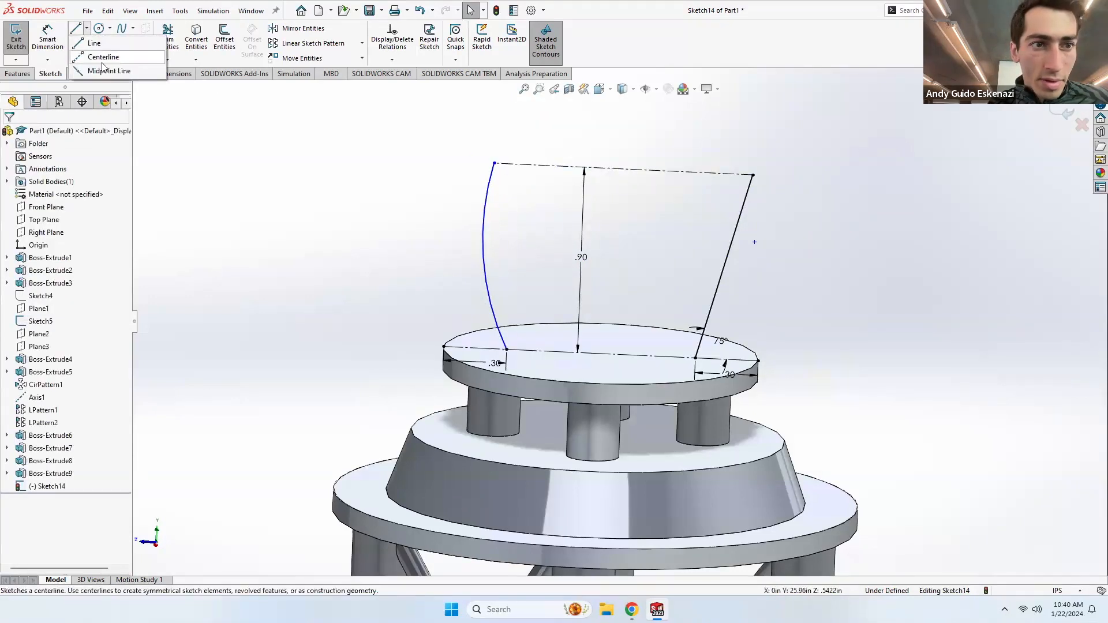
pyautogui.click(103, 63)
pyautogui.click(495, 163)
pyautogui.click(696, 358)
pyautogui.press('Escape')
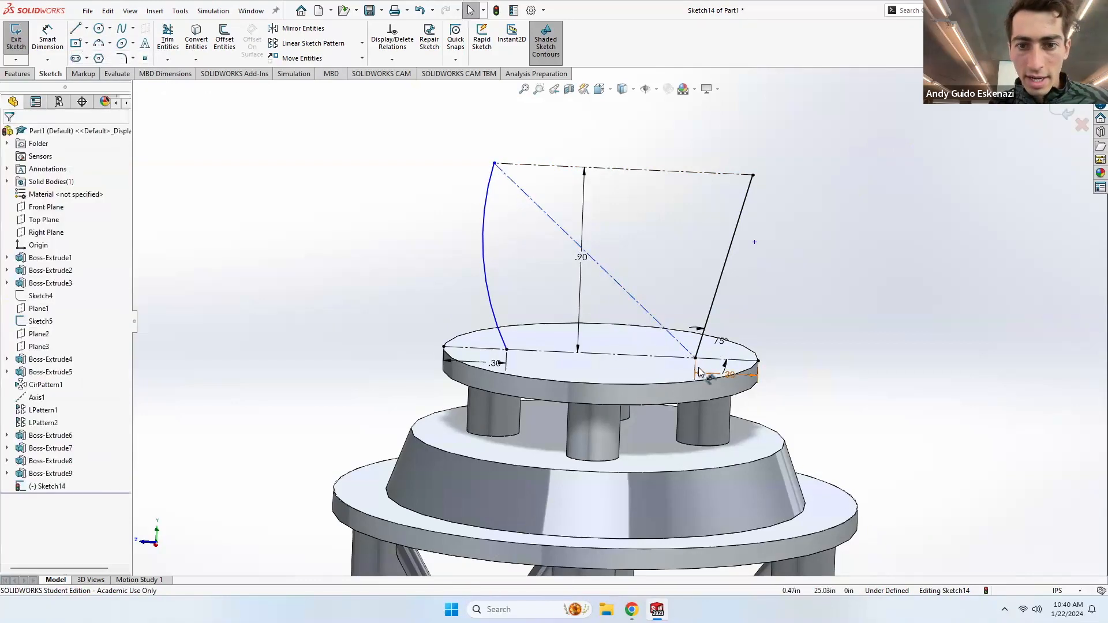
# Step: Dimension the angle between the diagonal construction line and the disc's construction line as 42°
pyautogui.click(56, 60)
pyautogui.click(626, 355)
pyautogui.click(626, 354)
pyautogui.click(625, 344)
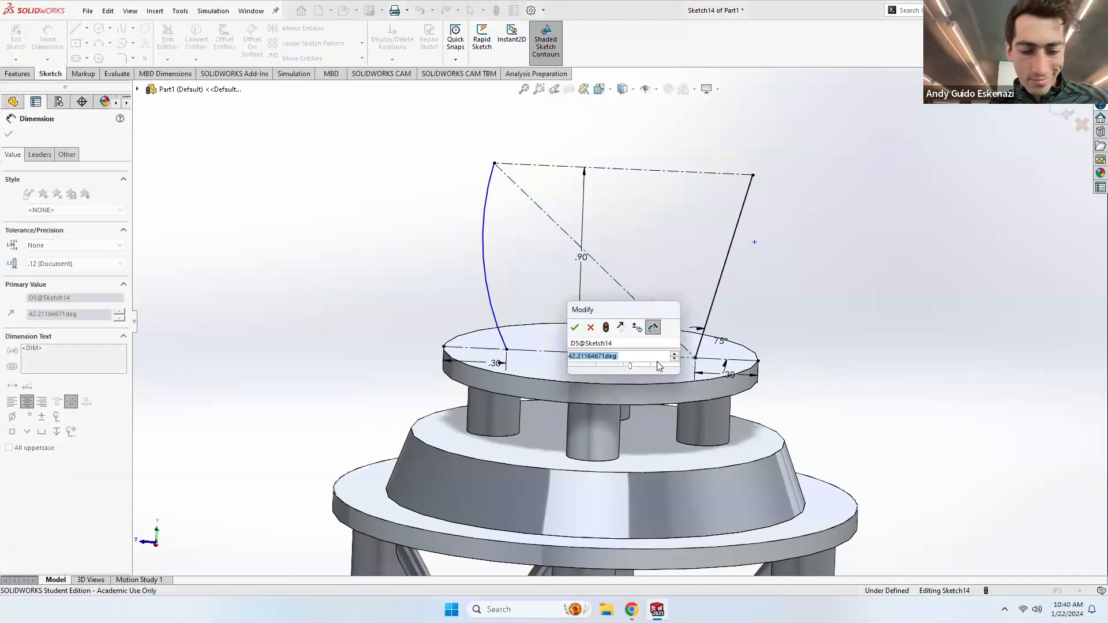
pyautogui.write('42')
pyautogui.press('Return')
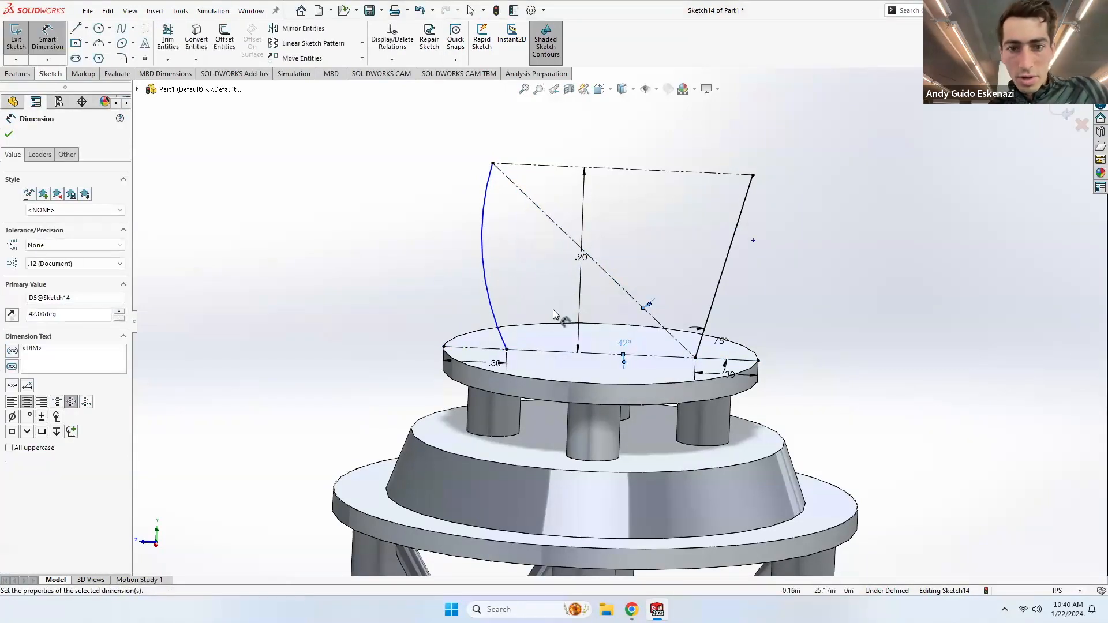
# Step: Add a radius dimension to the side arc, accepting its size as drawn
pyautogui.click(486, 272)
pyautogui.click(485, 258)
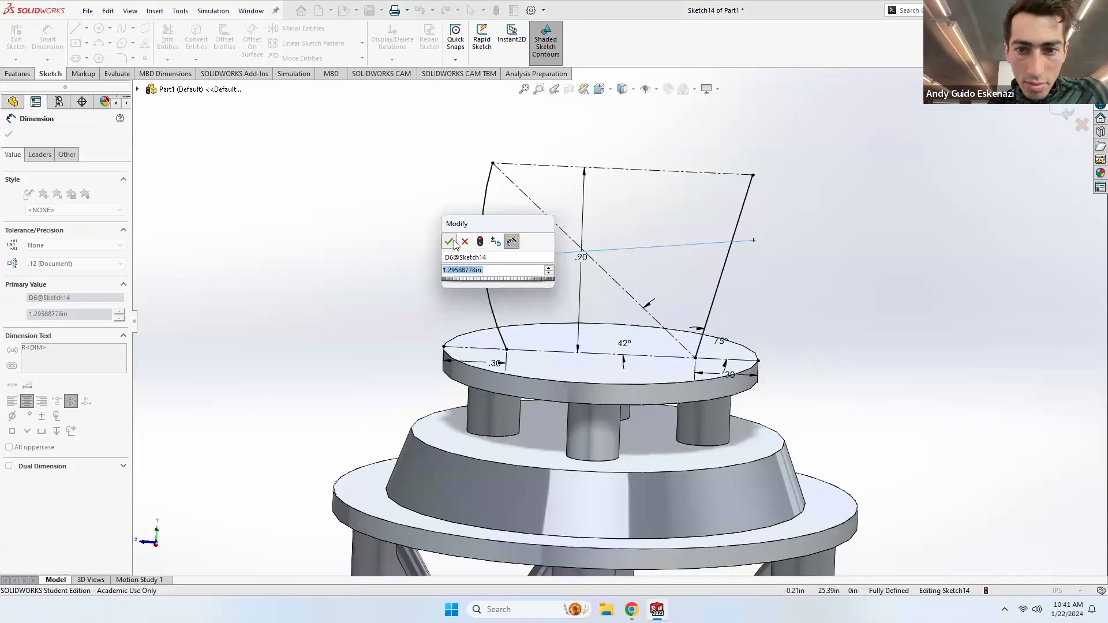
pyautogui.click(450, 242)
# Step: Draw an upward-bulging three-point arc of about 1.79 in radius between the two ends of the upper construction line
pyautogui.moveTo(687, 258); pyautogui.dragTo(649, 188, button='middle')
pyautogui.scroll(-1, 661, 216)
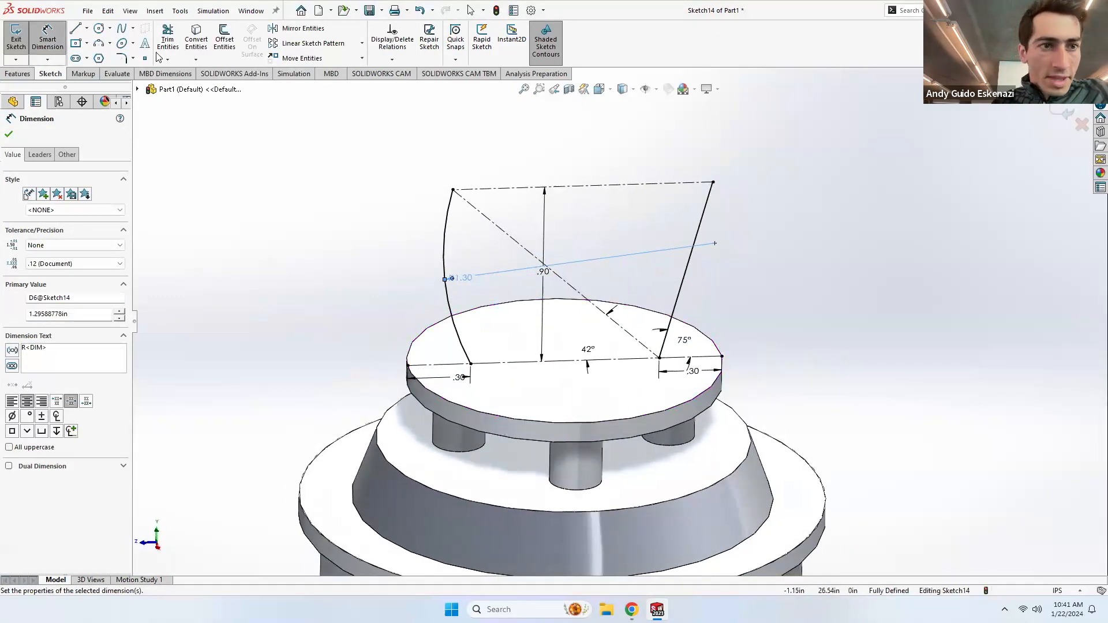
pyautogui.click(98, 44)
pyautogui.click(454, 190)
pyautogui.click(713, 182)
pyautogui.click(553, 169)
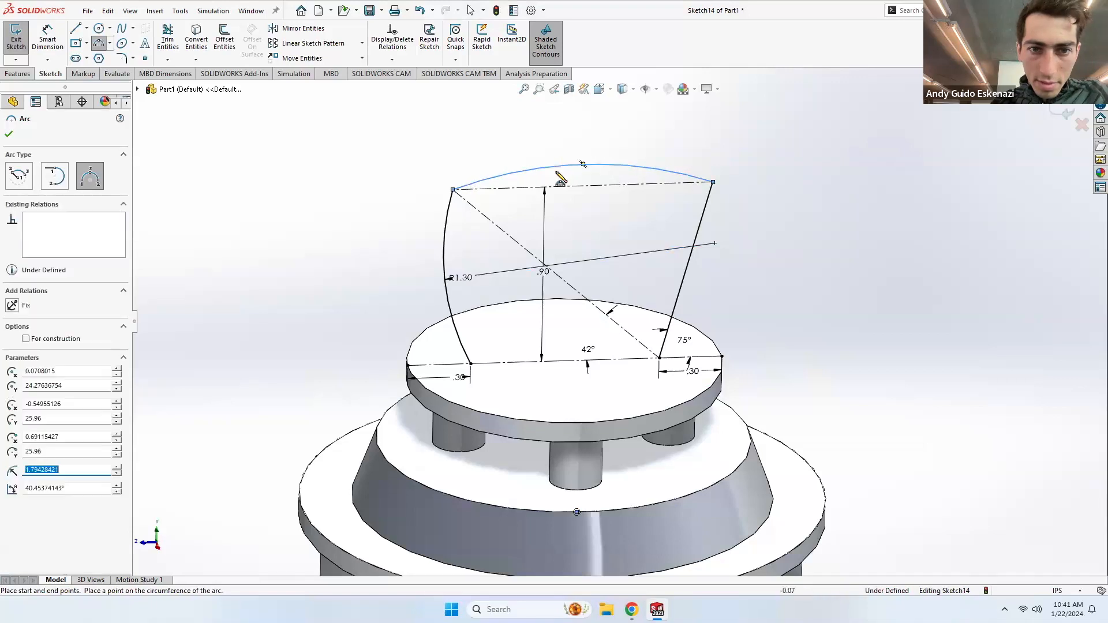
pyautogui.press('Escape')
# Step: Add a radius dimension to the upper arc, accepting its size as drawn
pyautogui.click(47, 39)
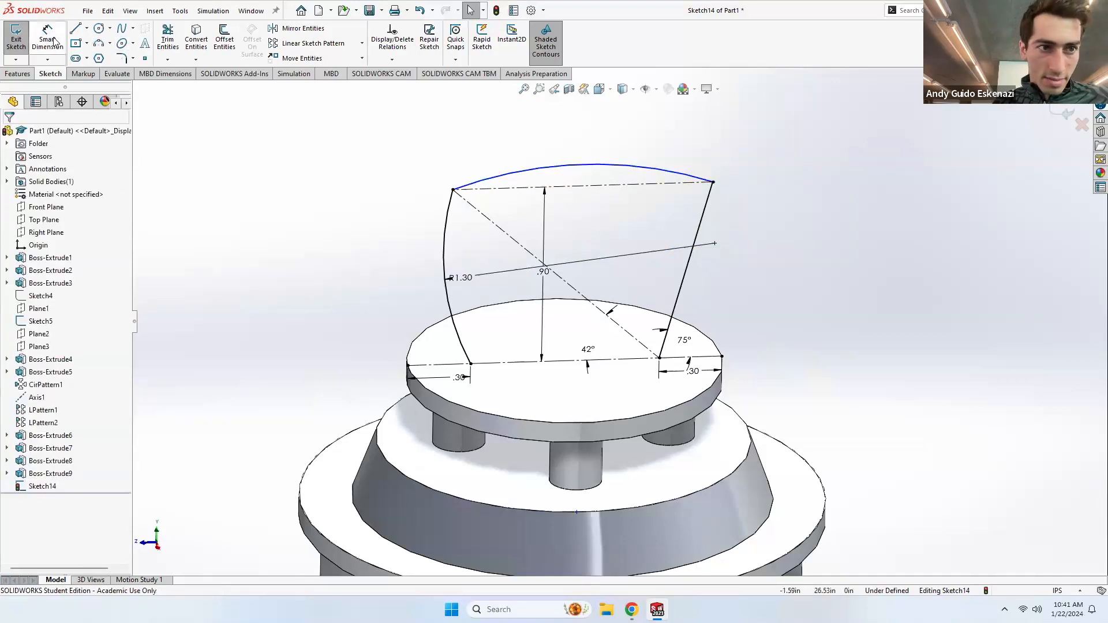
pyautogui.click(556, 167)
pyautogui.click(584, 195)
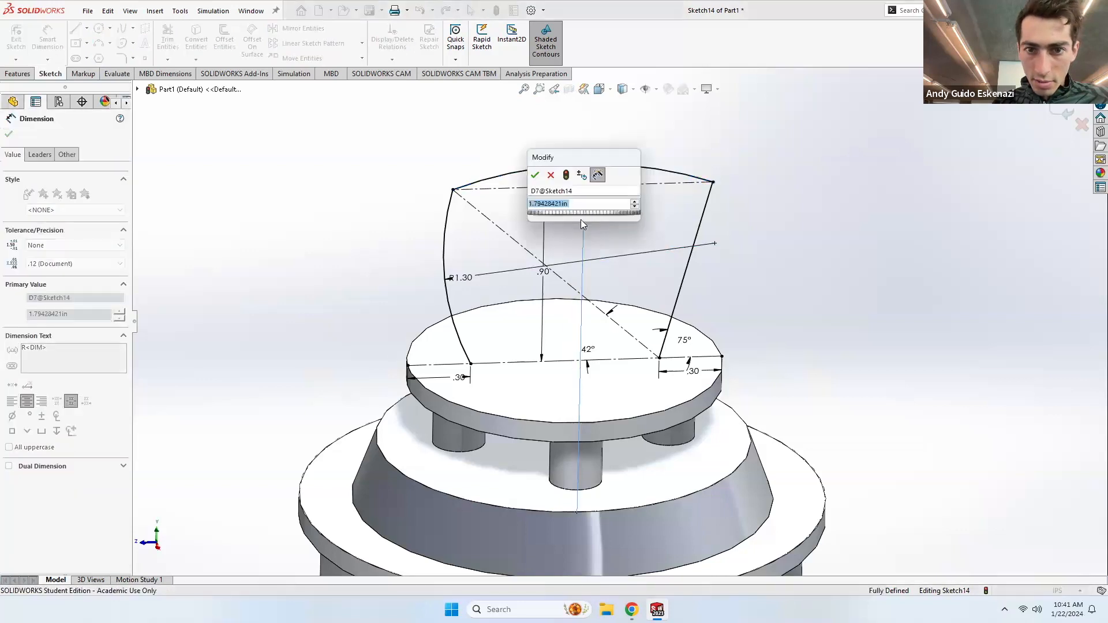
pyautogui.click(535, 173)
pyautogui.press('Escape')
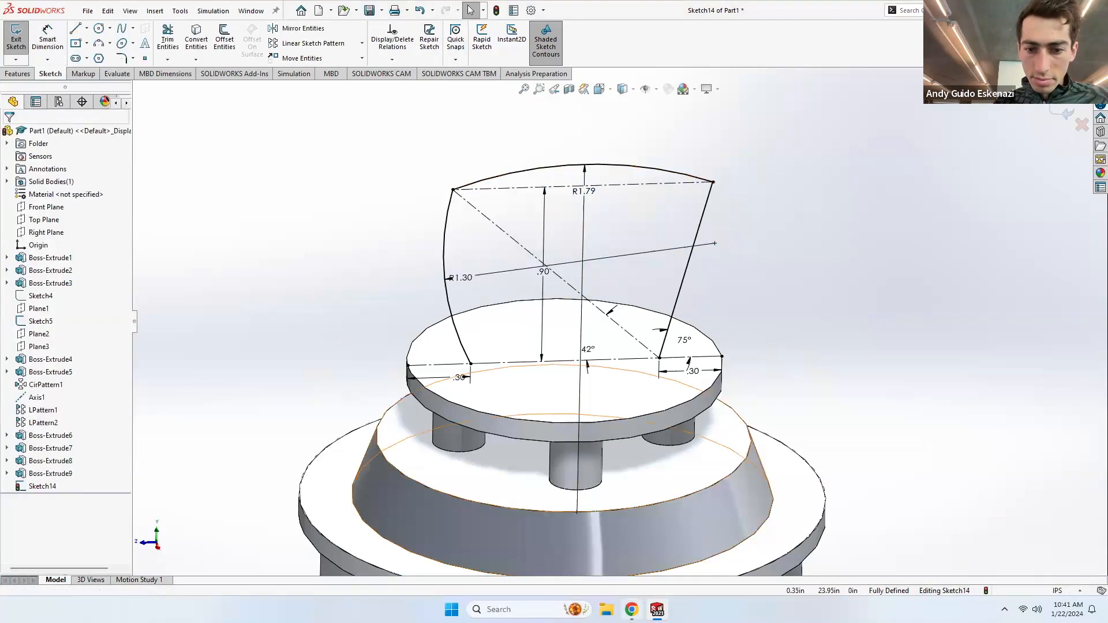
# Step: Compare with the crane photo in Chrome and, back in SOLIDWORKS, close the cab profile with a line between the lower ends of the arc and slanted line
pyautogui.click(631, 610)
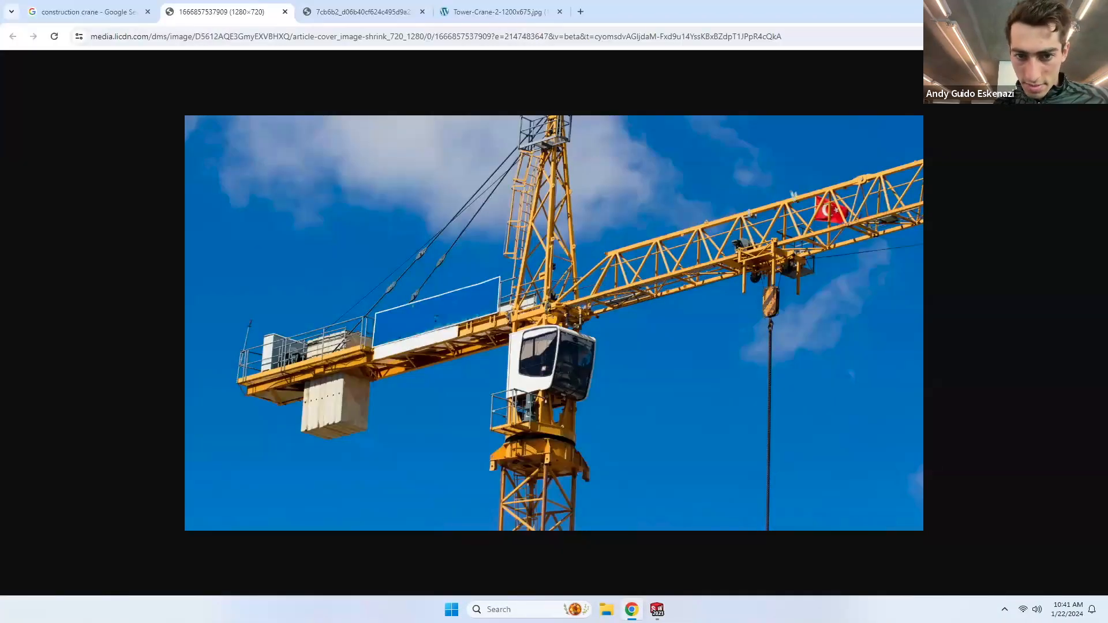
pyautogui.click(657, 610)
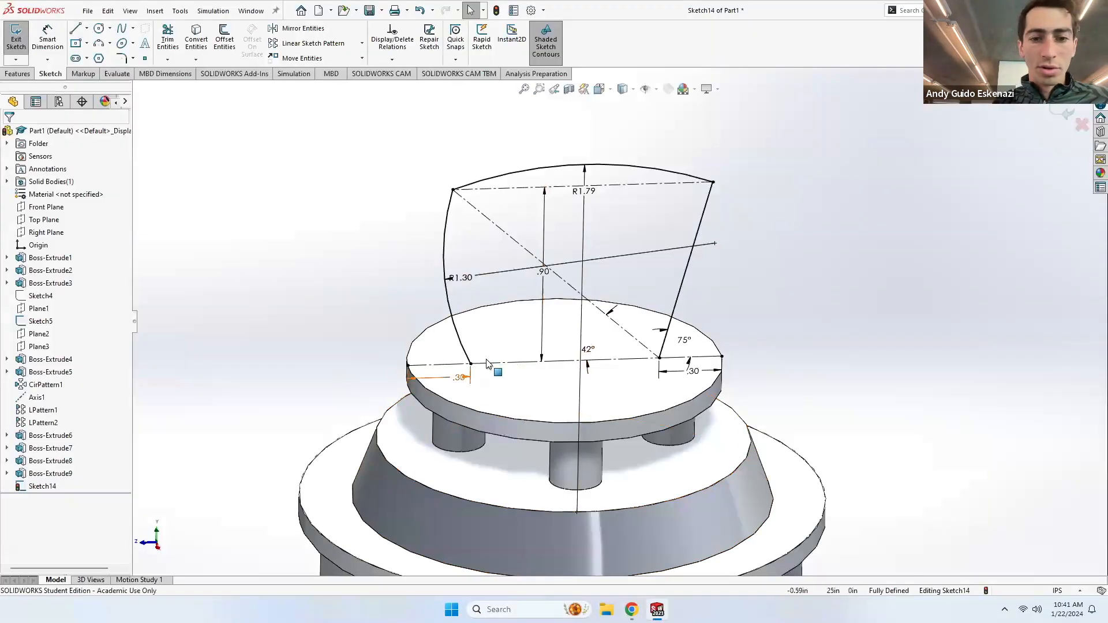
pyautogui.click(75, 29)
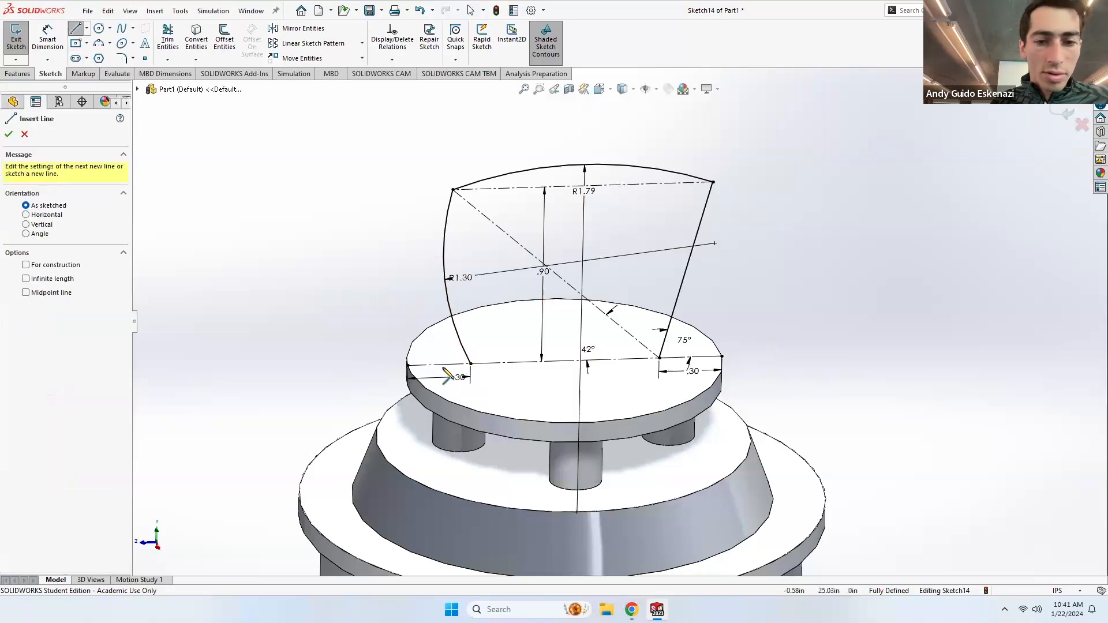
pyautogui.click(659, 358)
pyautogui.press('Escape')
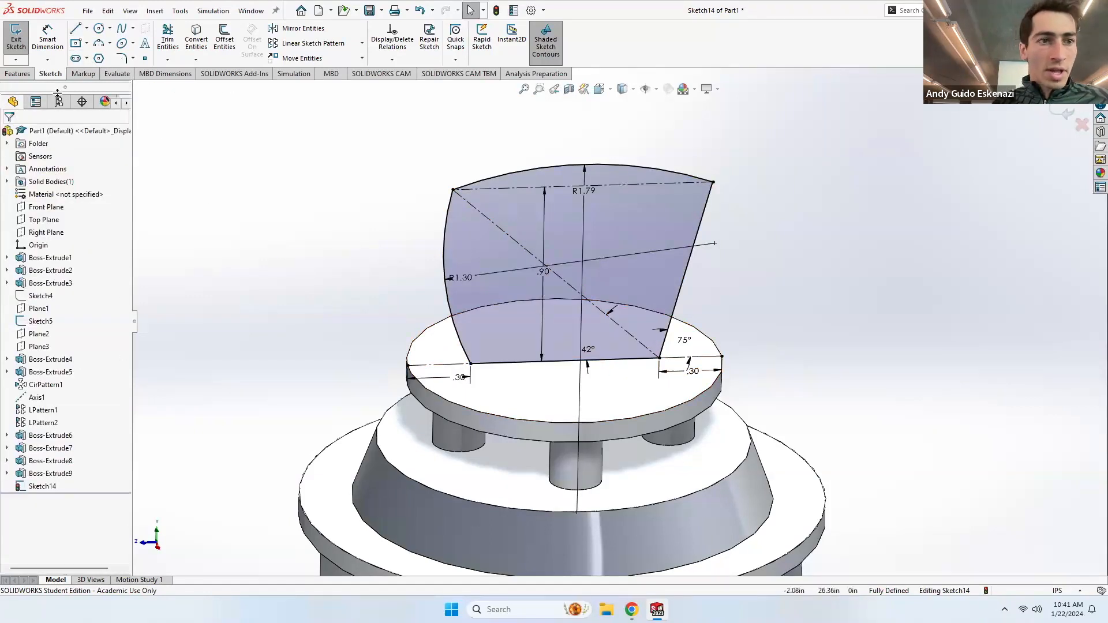
# Step: Extrude the closed cab profile 0.5 in to each side of its sketch plane
pyautogui.click(35, 74)
pyautogui.click(21, 36)
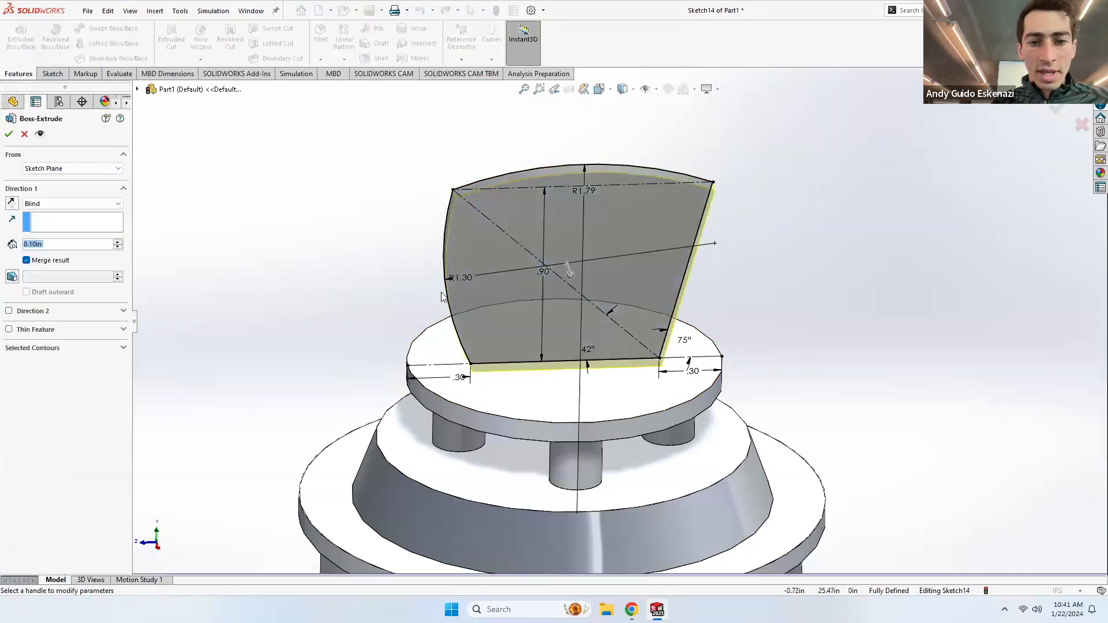
pyautogui.moveTo(498, 309); pyautogui.dragTo(515, 332, button='middle')
pyautogui.scroll(-1, 496, 314)
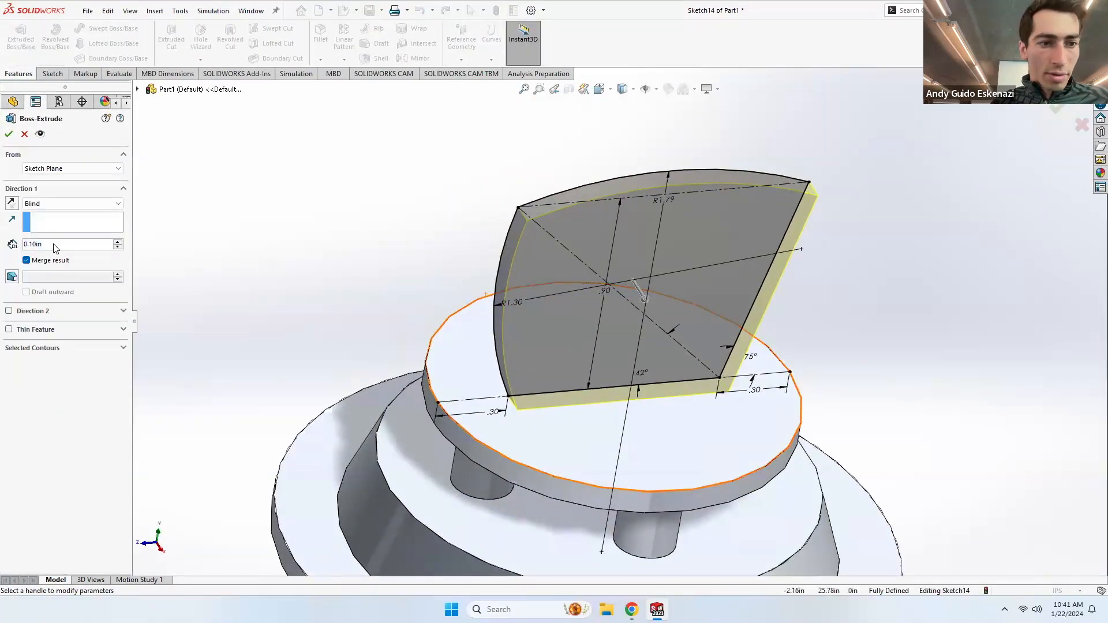
pyautogui.write('.5')
pyautogui.press('Return')
# Step: Inspect the extruded cab from several angles and check how the Front Plane and Right Plane are oriented relative to it
pyautogui.scroll(3, 561, 271)
pyautogui.moveTo(561, 271); pyautogui.dragTo(659, 306, button='middle')
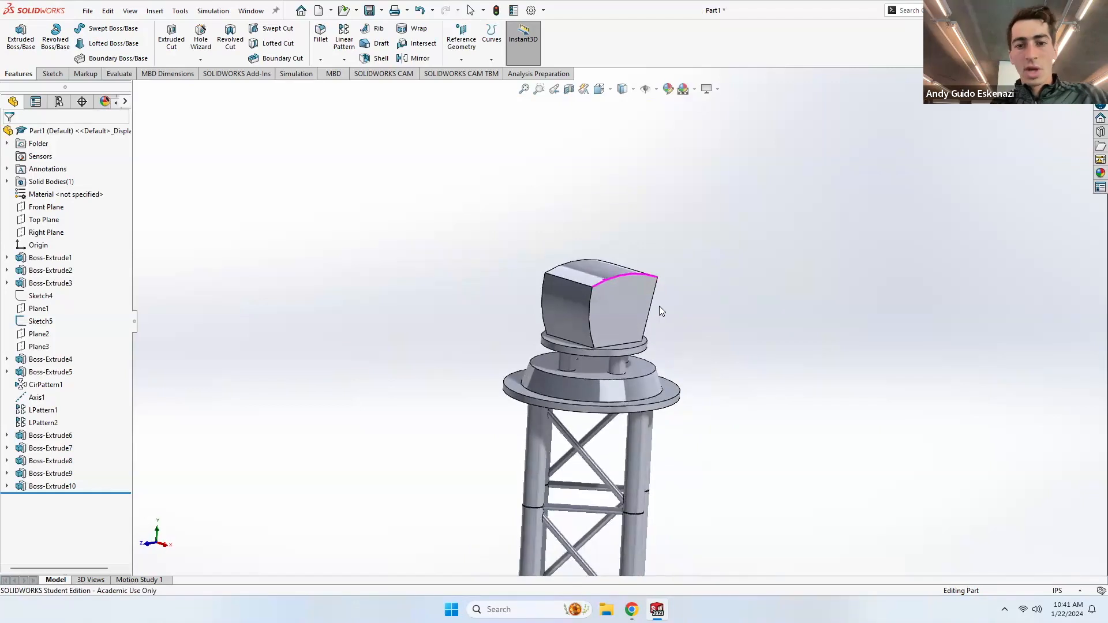
pyautogui.moveTo(687, 264); pyautogui.dragTo(709, 291, button='middle')
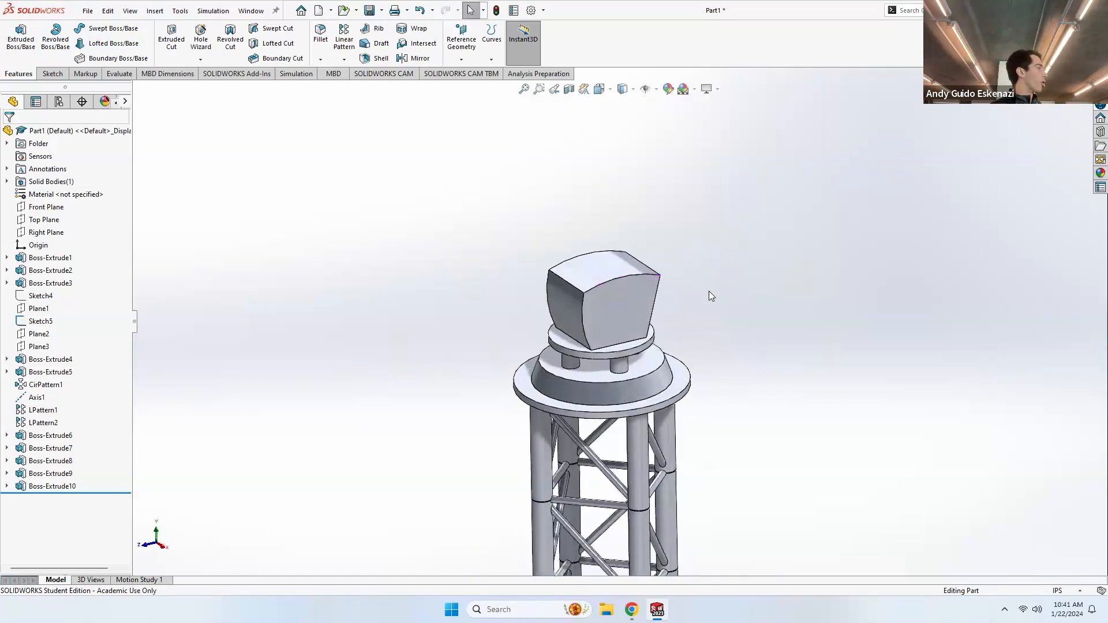
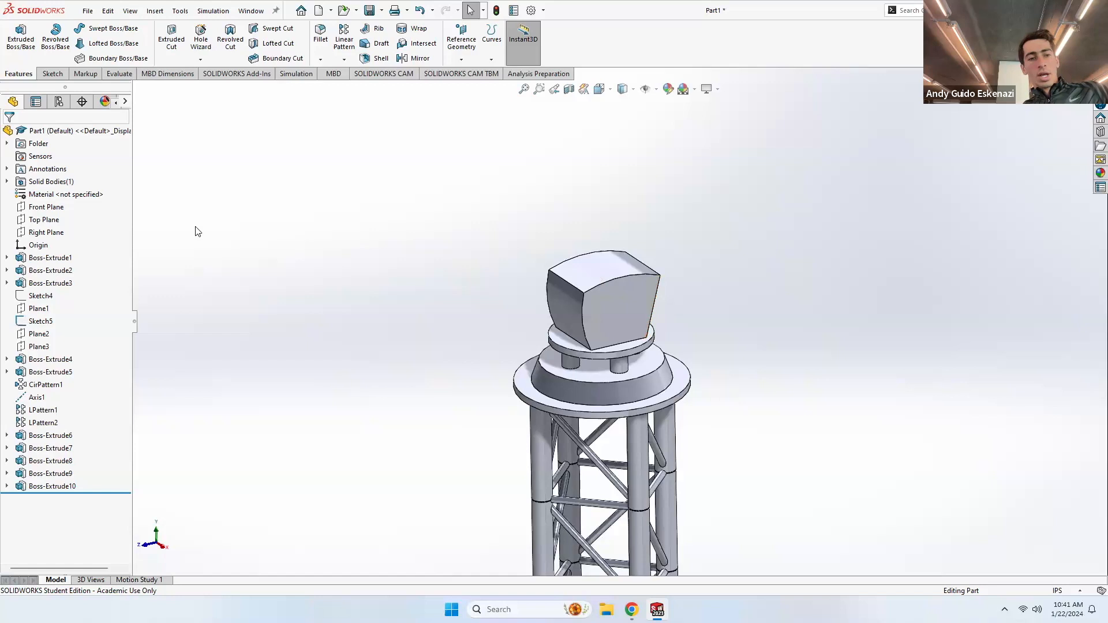
pyautogui.click(47, 207)
pyautogui.moveTo(460, 285); pyautogui.dragTo(404, 260, button='middle')
pyautogui.click(46, 232)
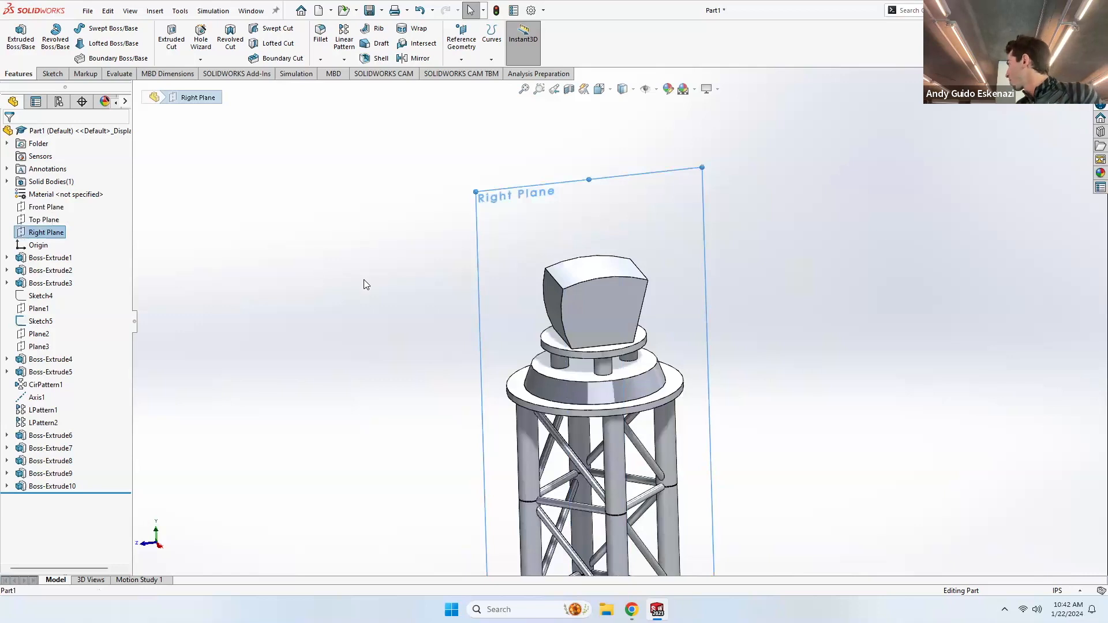
pyautogui.moveTo(638, 333); pyautogui.dragTo(693, 352, button='middle')
pyautogui.scroll(-2, 606, 281)
pyautogui.scroll(-1, 614, 290)
pyautogui.click(238, 187)
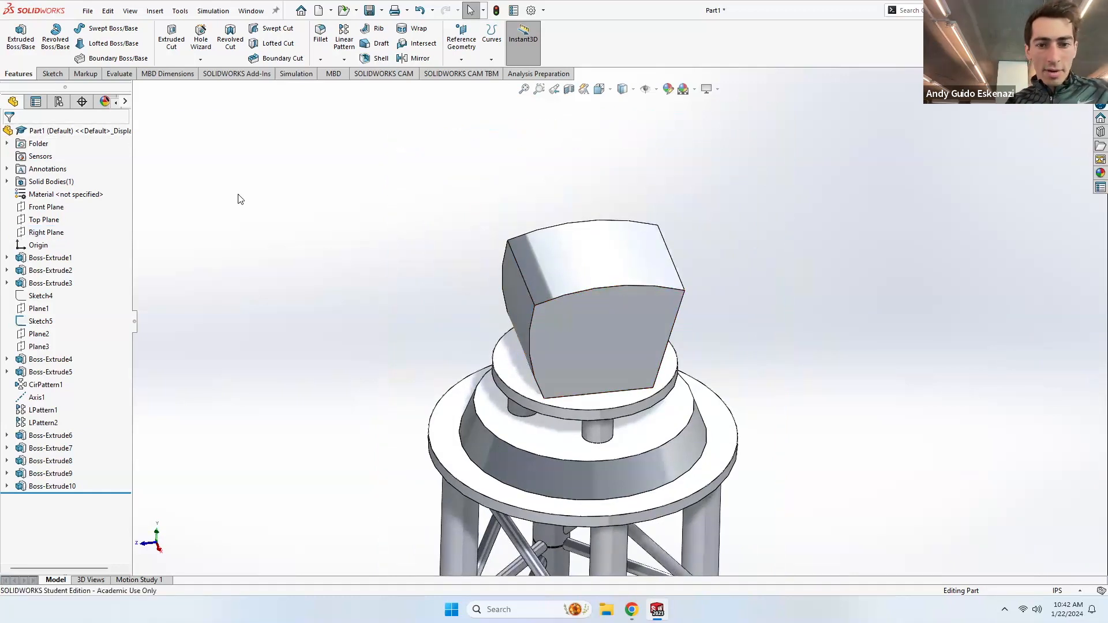
# Step: Start a sketch on the top face of the disc beneath the cab and draw an origin-centred circle of about 0.41 in radius
pyautogui.click(58, 74)
pyautogui.click(19, 46)
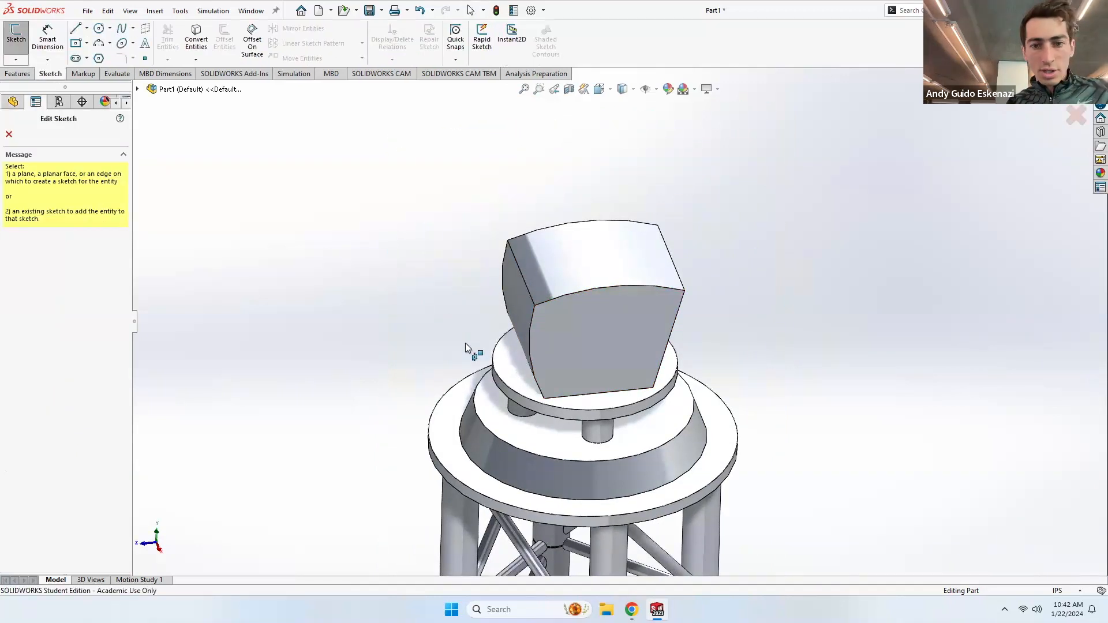
pyautogui.click(511, 374)
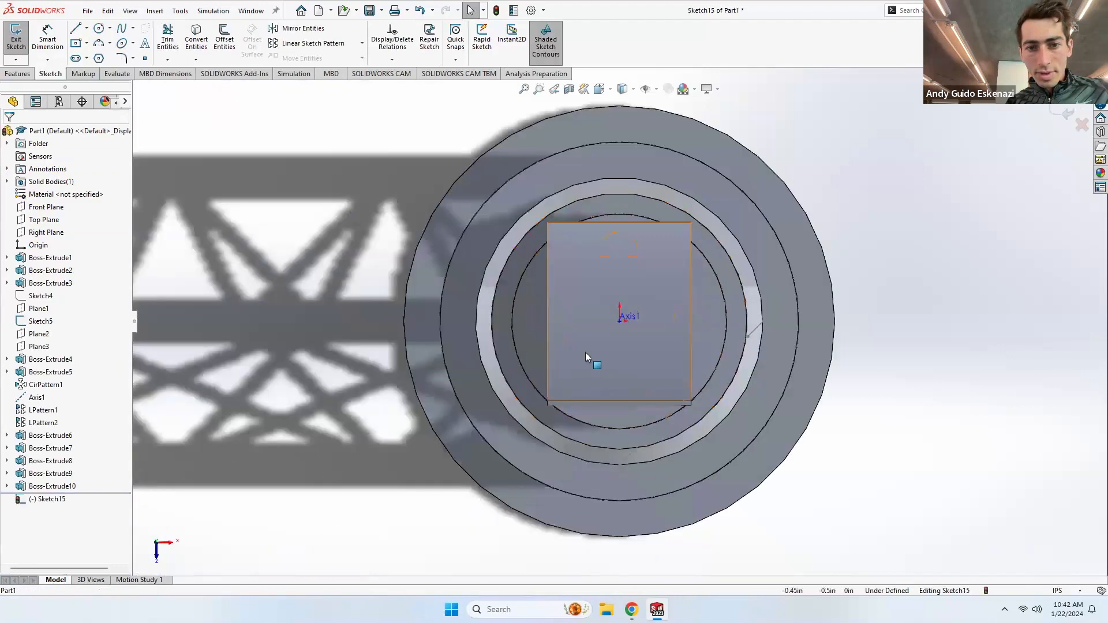
pyautogui.click(96, 27)
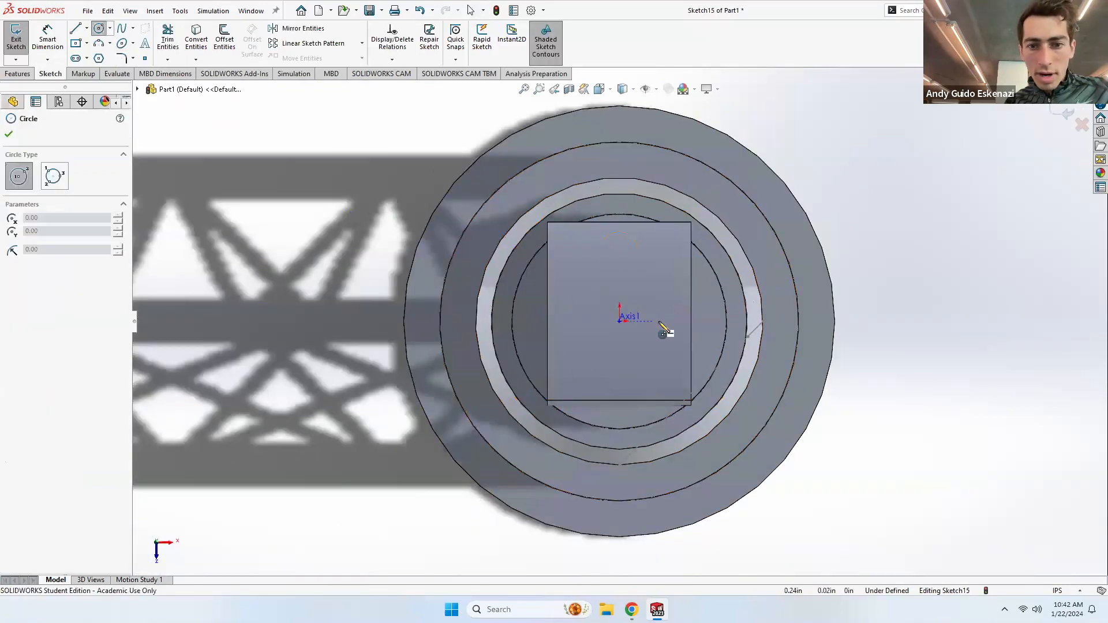
pyautogui.click(620, 321)
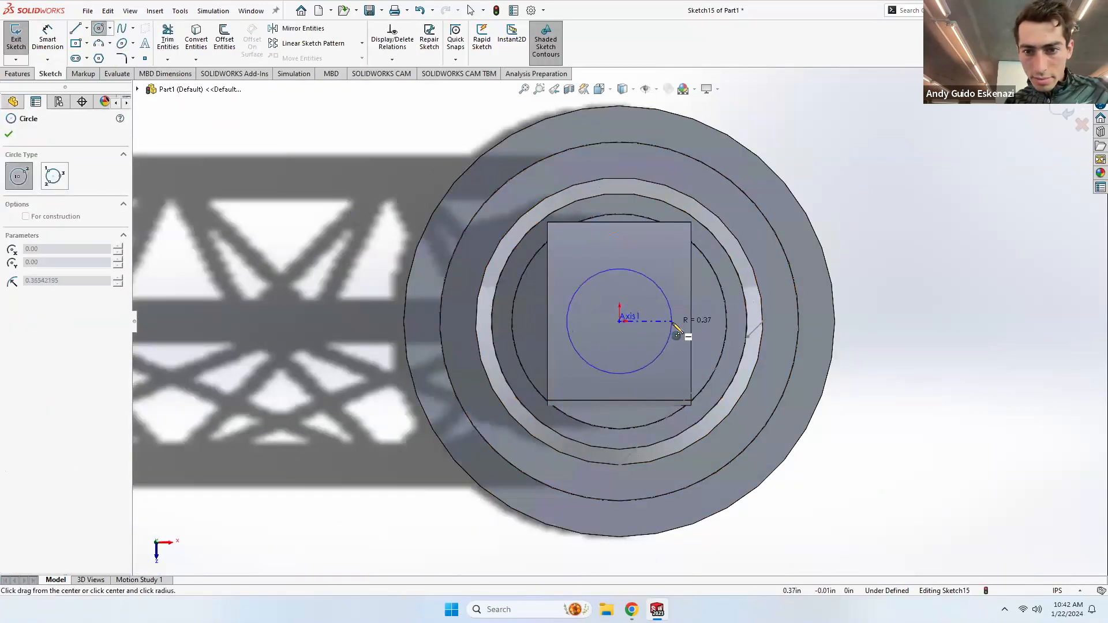
pyautogui.click(679, 332)
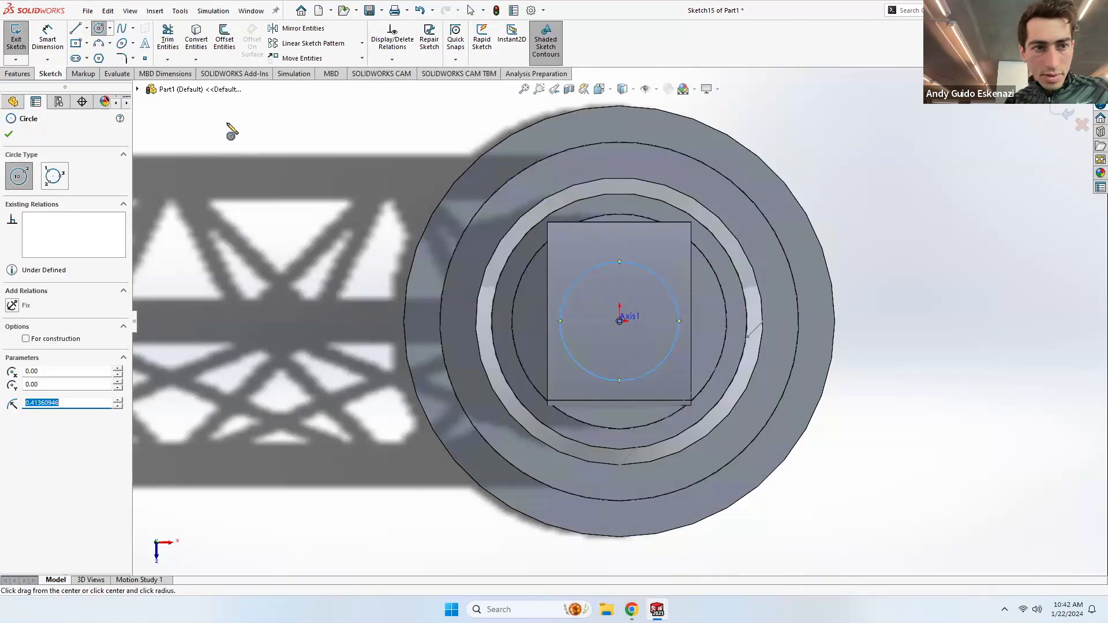
# Step: Dimension the circle's diameter as 0.8 in
pyautogui.click(48, 40)
pyautogui.moveTo(662, 335); pyautogui.dragTo(621, 341, button='middle')
pyautogui.scroll(-2, 738, 349)
pyautogui.scroll(4, 633, 352)
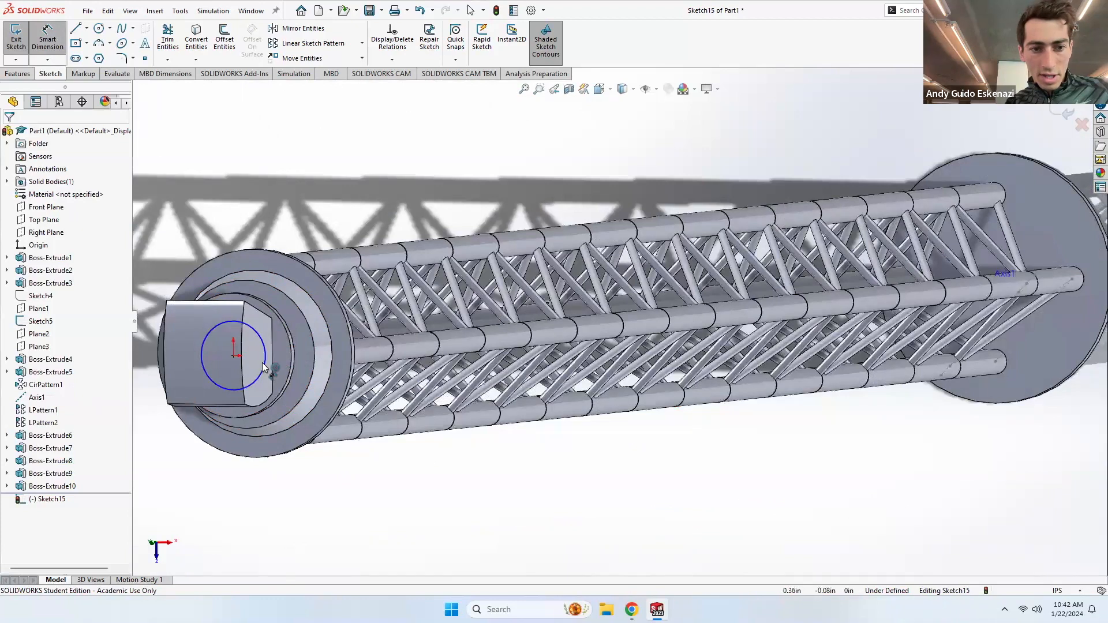
pyautogui.click(263, 368)
pyautogui.click(317, 352)
pyautogui.write('.')
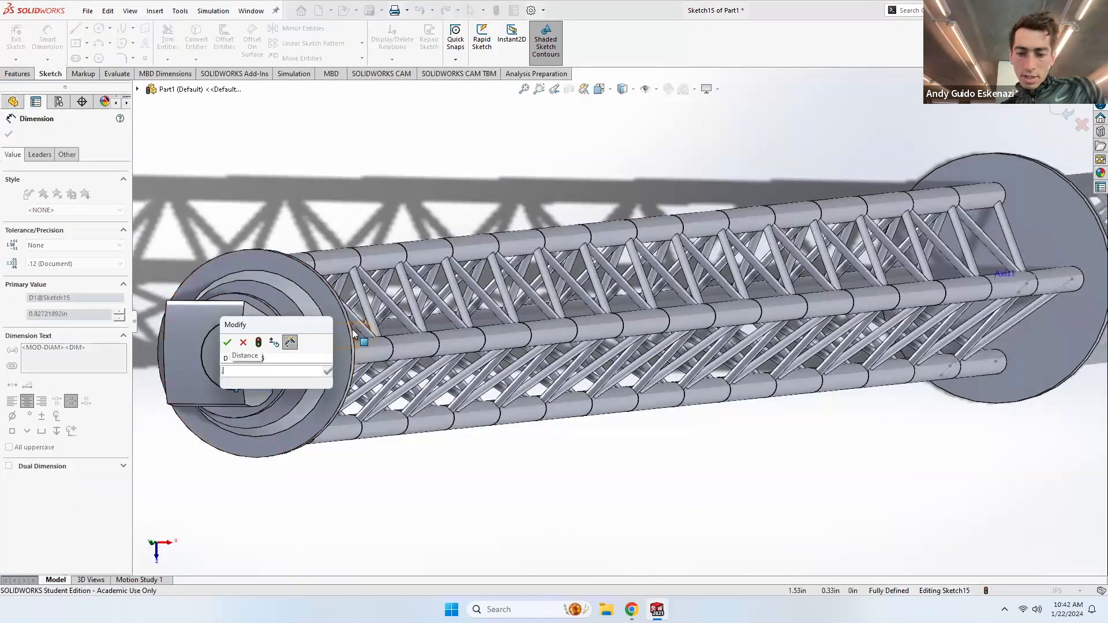
pyautogui.write('8')
pyautogui.press('Return')
# Step: Start a blind boss extrusion of the 0.8 in circle beneath the cab with a depth of 1 in
pyautogui.moveTo(390, 331)
pyautogui.mouseDown(button='middle')
pyautogui.moveTo(280, 293)
pyautogui.moveTo(269, 302)
pyautogui.moveTo(442, 192)
pyautogui.mouseUp(button='middle')
pyautogui.moveTo(592, 155); pyautogui.dragTo(526, 213, button='middle')
pyautogui.scroll(-3, 469, 212)
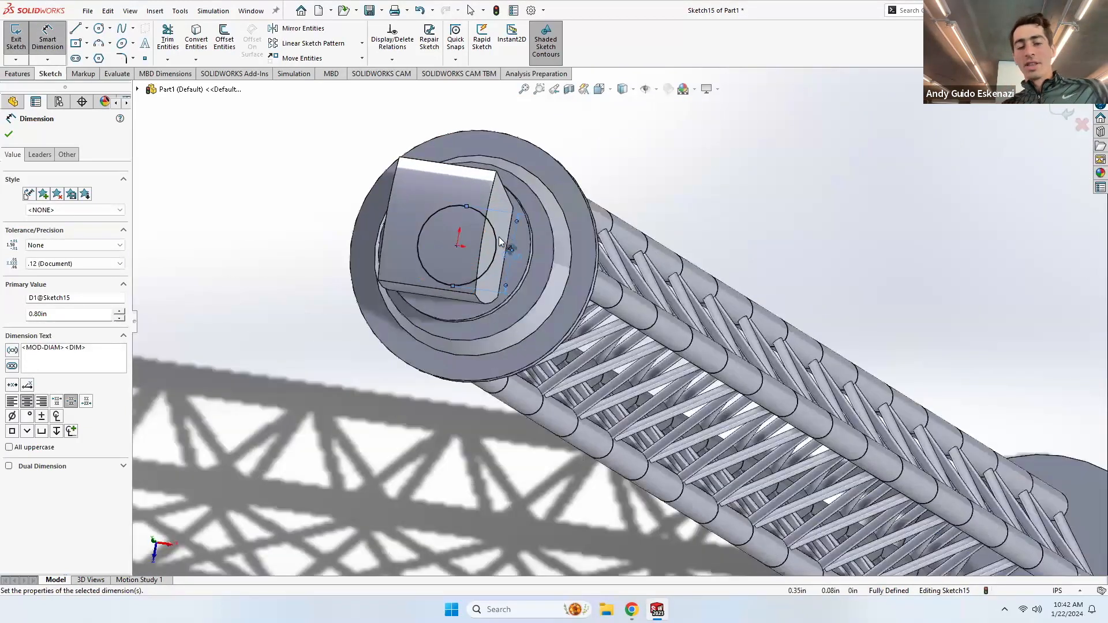
pyautogui.scroll(-3, 398, 225)
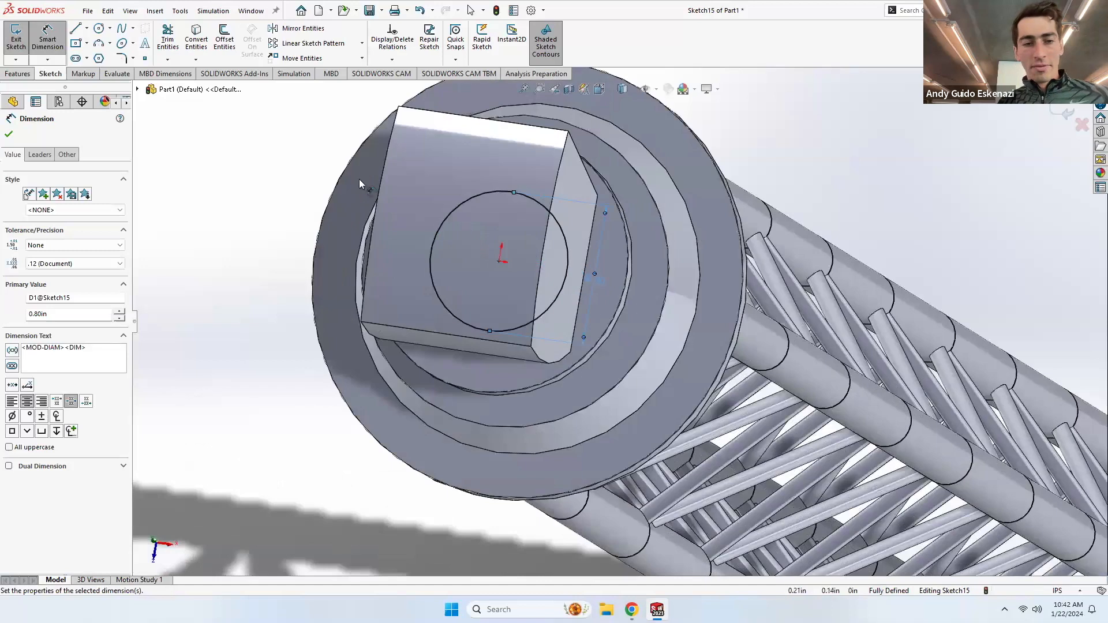
pyautogui.click(24, 74)
pyautogui.click(20, 38)
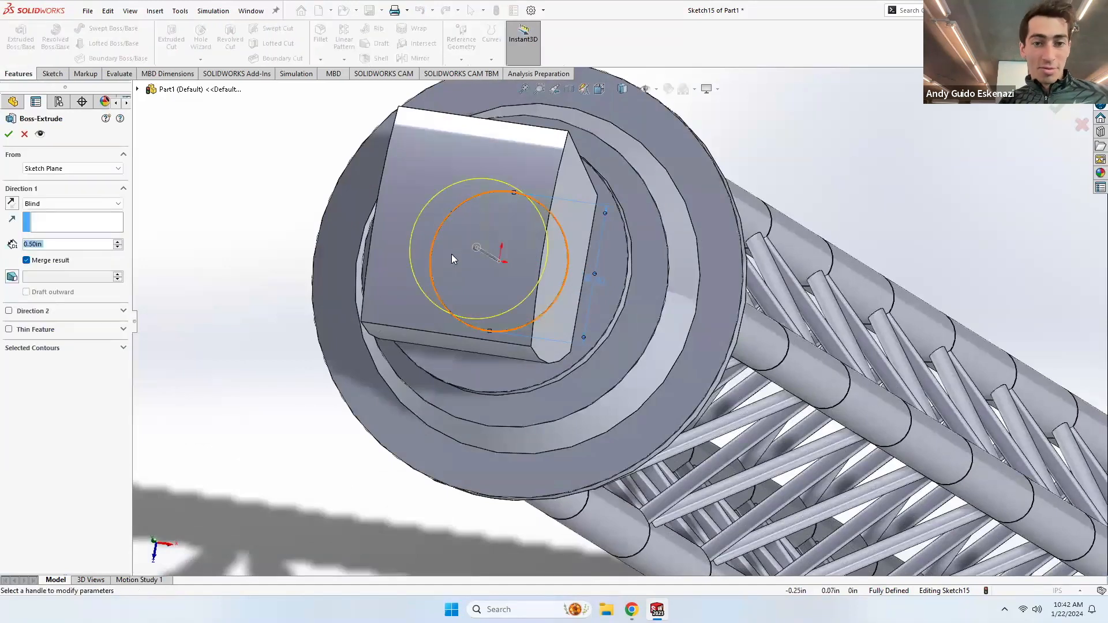
pyautogui.moveTo(424, 247); pyautogui.dragTo(398, 175, button='middle')
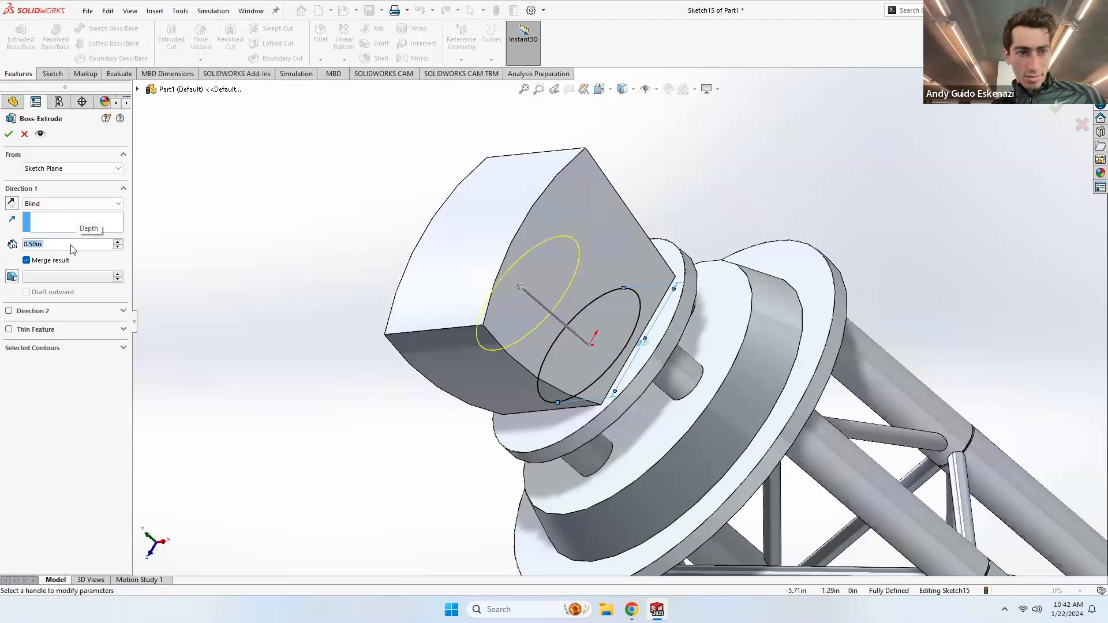
pyautogui.write('1.3in')
pyautogui.press('BackSpace')
pyautogui.press('BackSpace')
pyautogui.press('BackSpace')
pyautogui.press('BackSpace')
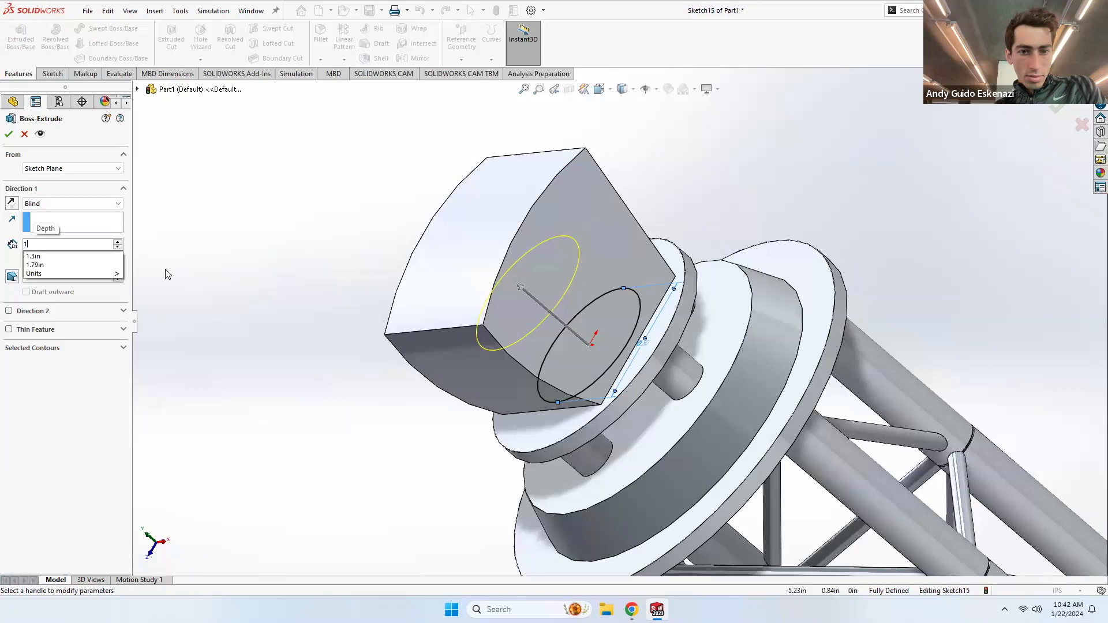
pyautogui.press('Return')
# Step: Set the circle's extrusion depth to 1.05 in and complete the cylinder through the cab roof
pyautogui.write('1.1')
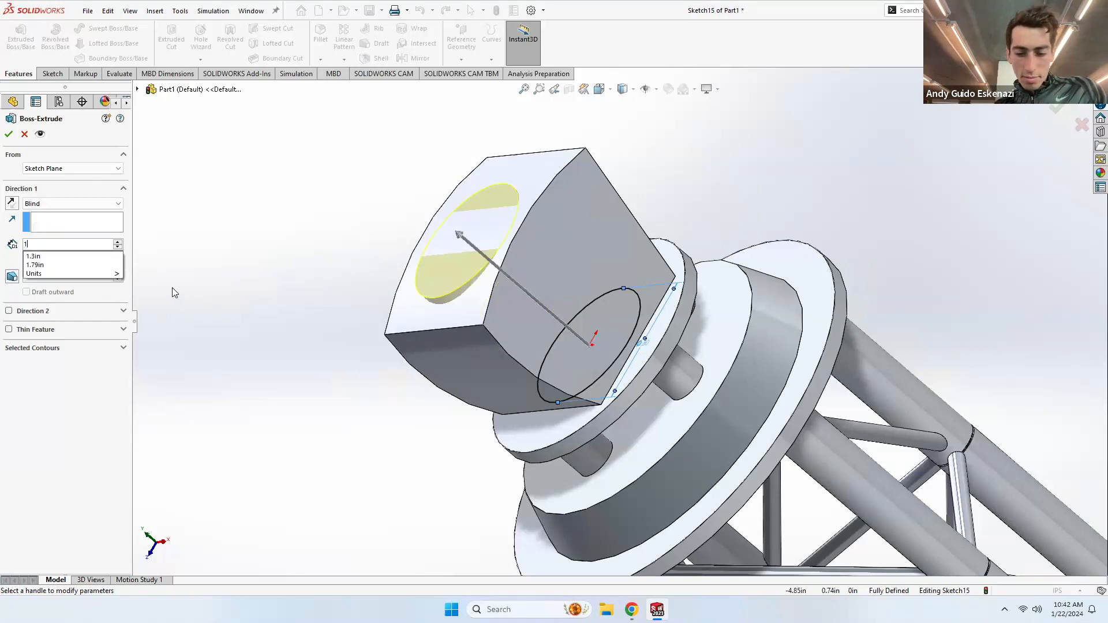
pyautogui.press('Return')
pyautogui.write('1.05')
pyautogui.press('Return')
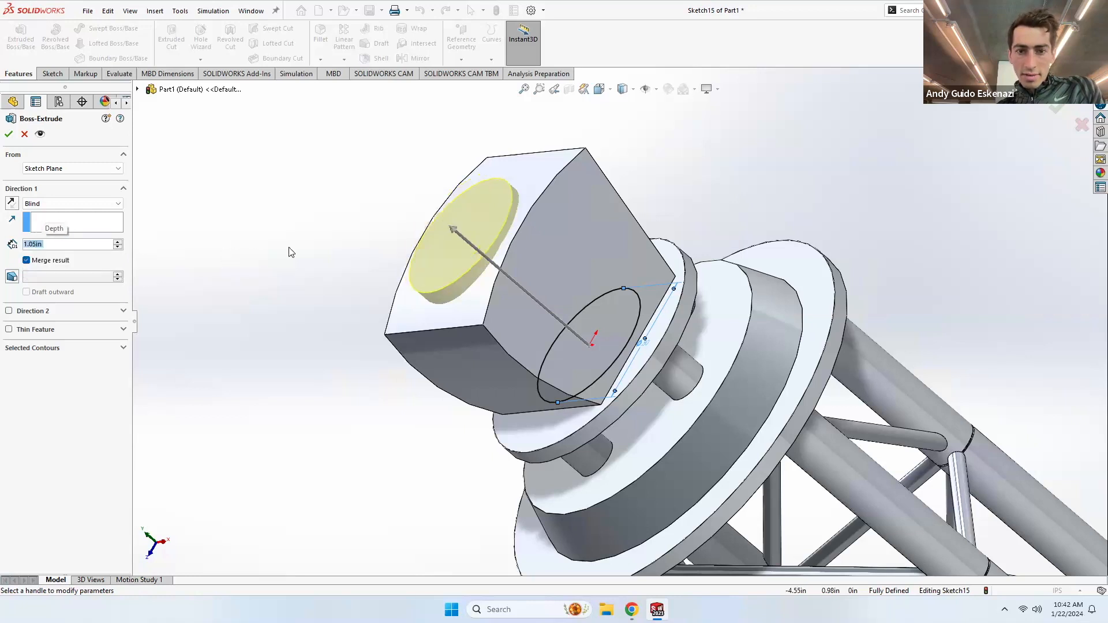
pyautogui.moveTo(431, 224)
pyautogui.mouseDown(button='middle')
pyautogui.moveTo(342, 168)
pyautogui.moveTo(359, 248)
pyautogui.moveTo(393, 272)
pyautogui.moveTo(423, 263)
pyautogui.mouseUp(button='middle')
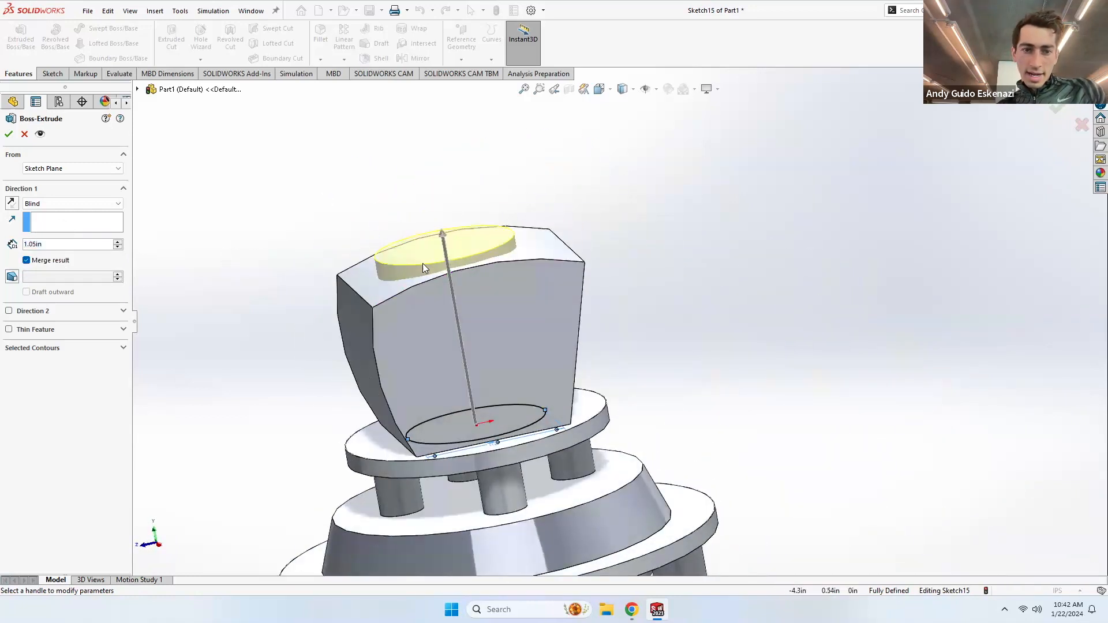
pyautogui.click(9, 133)
# Step: Examine the upper tower and compare it with the crane reference photo in Chrome, then return to SOLIDWORKS
pyautogui.click(746, 264)
pyautogui.scroll(6, 502, 317)
pyautogui.moveTo(535, 321); pyautogui.dragTo(599, 331, button='middle')
pyautogui.scroll(6, 600, 335)
pyautogui.scroll(4, 606, 335)
pyautogui.scroll(-4, 615, 346)
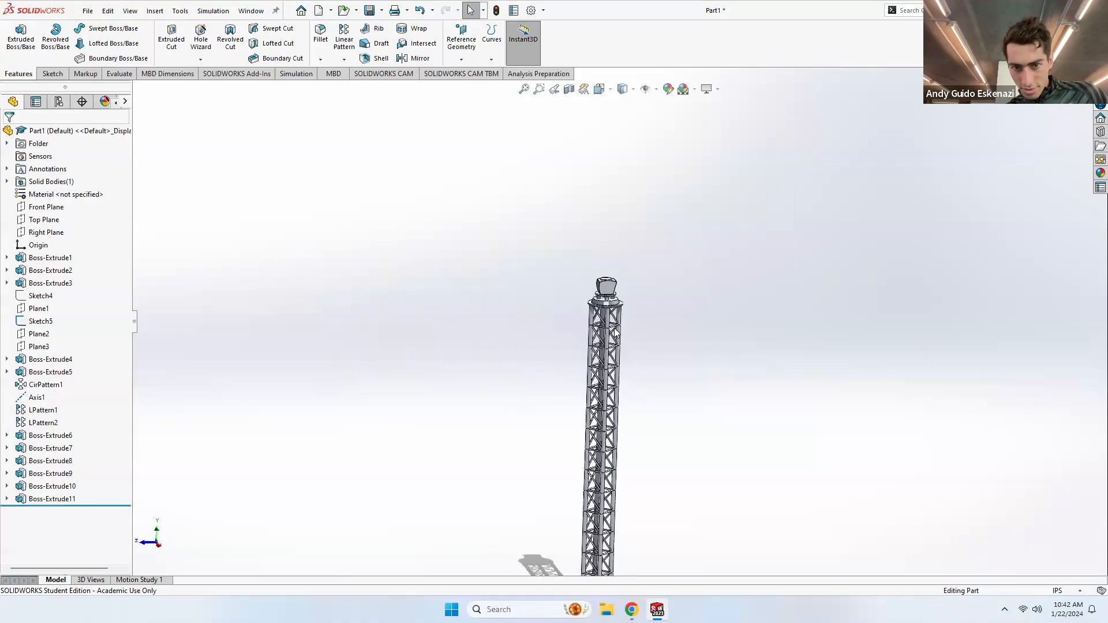
pyautogui.scroll(-5, 625, 309)
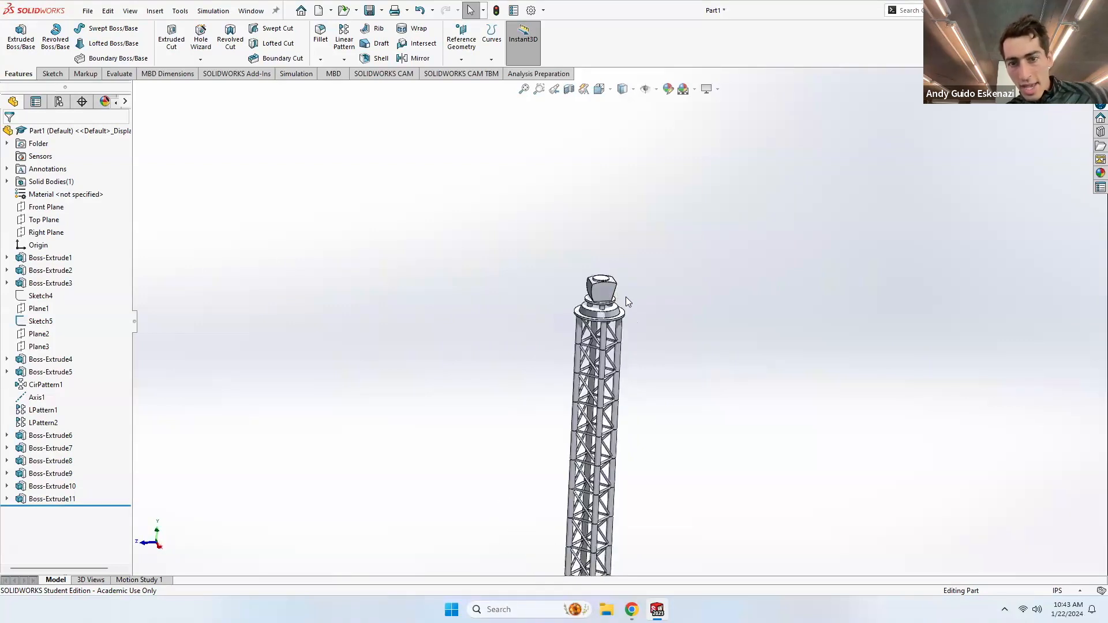
pyautogui.scroll(-2, 609, 293)
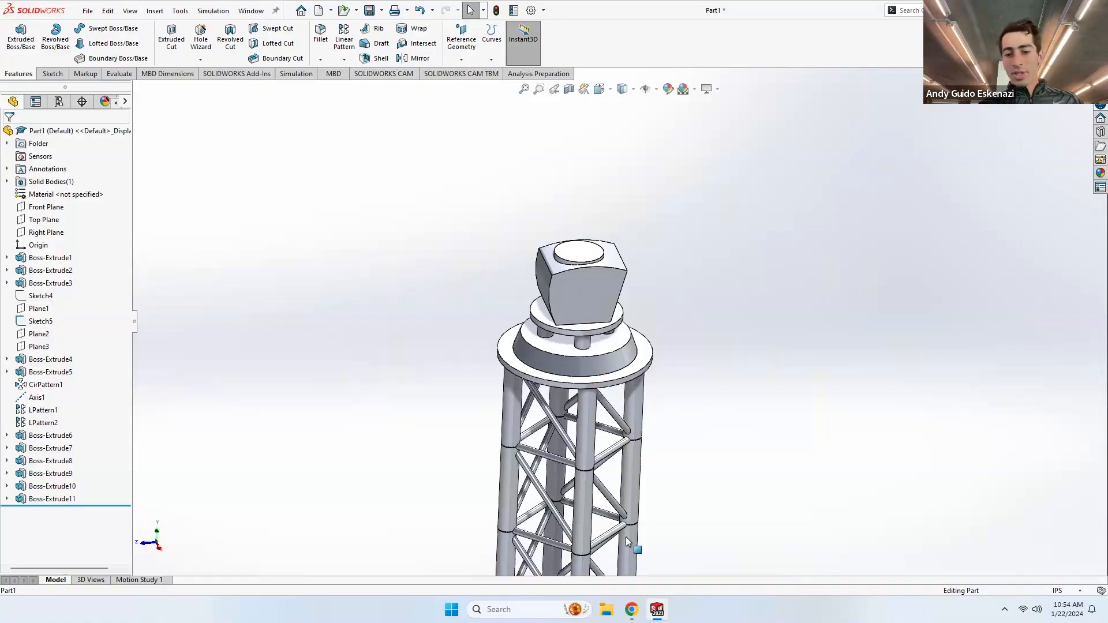
pyautogui.click(631, 610)
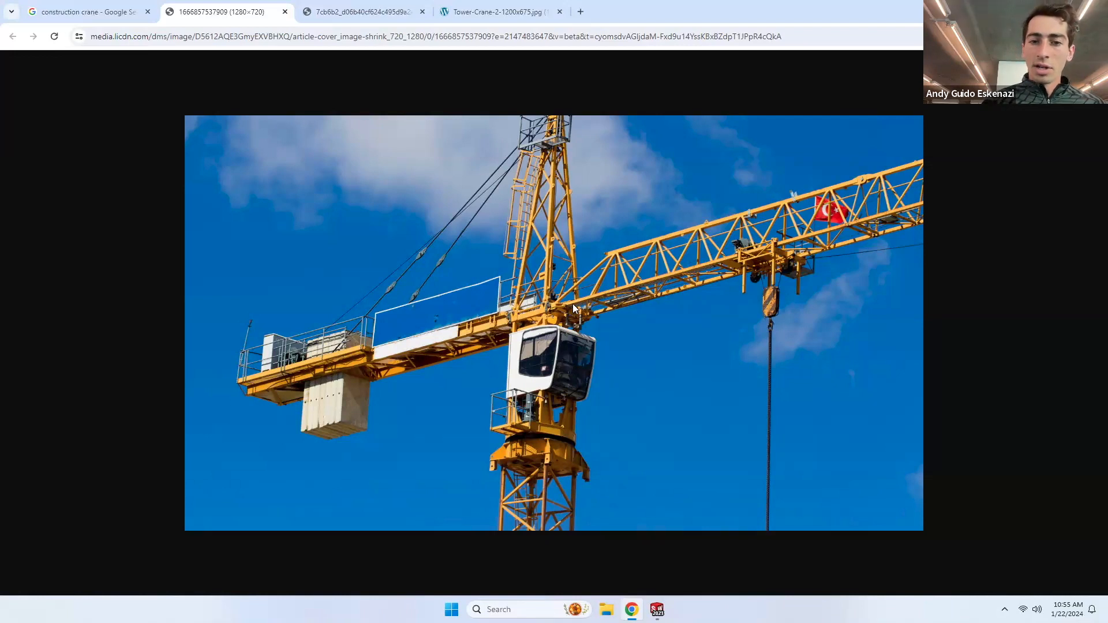
pyautogui.click(631, 603)
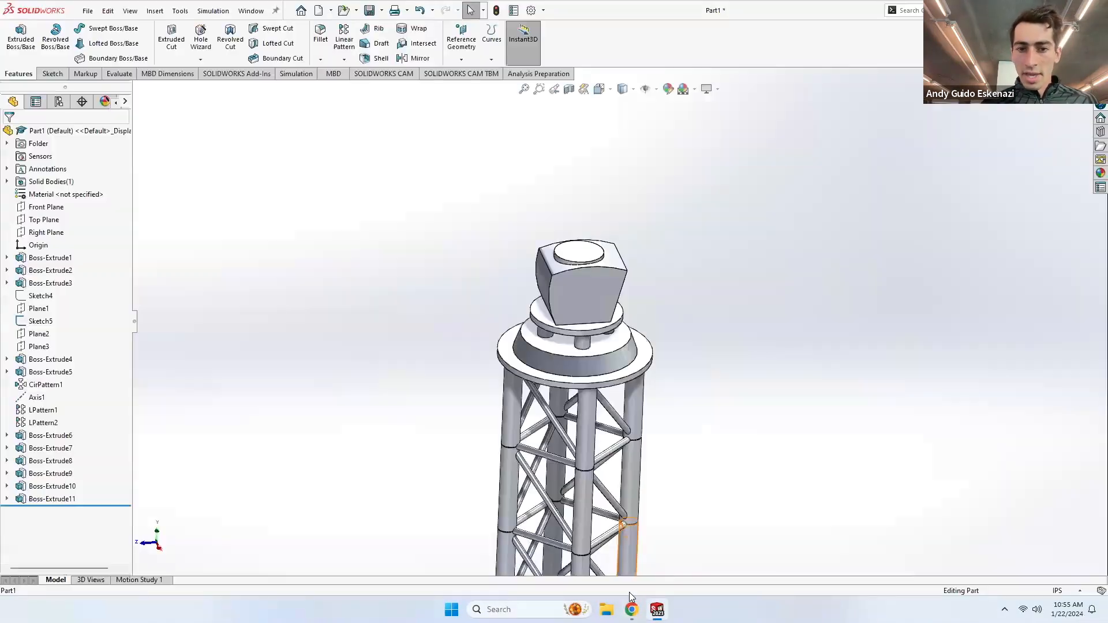
# Step: Check how the Front Plane is oriented relative to the cab and start a sketch on it
pyautogui.moveTo(580, 252); pyautogui.dragTo(606, 297, button='middle')
pyautogui.scroll(3, 607, 295)
pyautogui.scroll(-8, 608, 295)
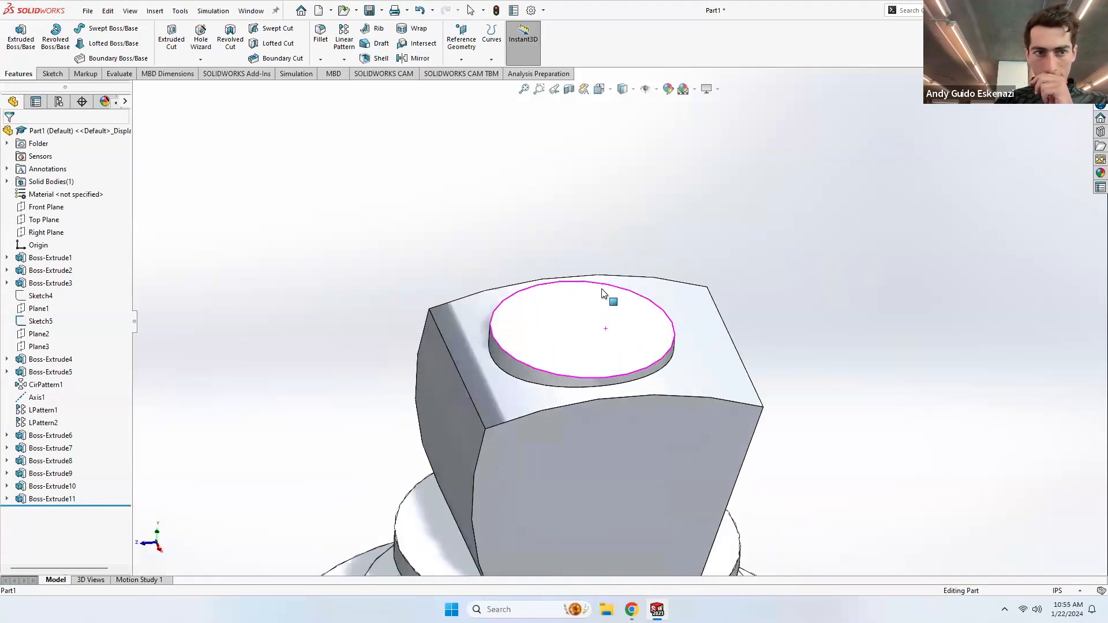
pyautogui.click(37, 209)
pyautogui.scroll(8, 398, 260)
pyautogui.moveTo(489, 300); pyautogui.dragTo(396, 232, button='middle')
pyautogui.scroll(3, 617, 318)
pyautogui.scroll(-6, 616, 312)
pyautogui.moveTo(603, 296); pyautogui.dragTo(563, 200, button='middle')
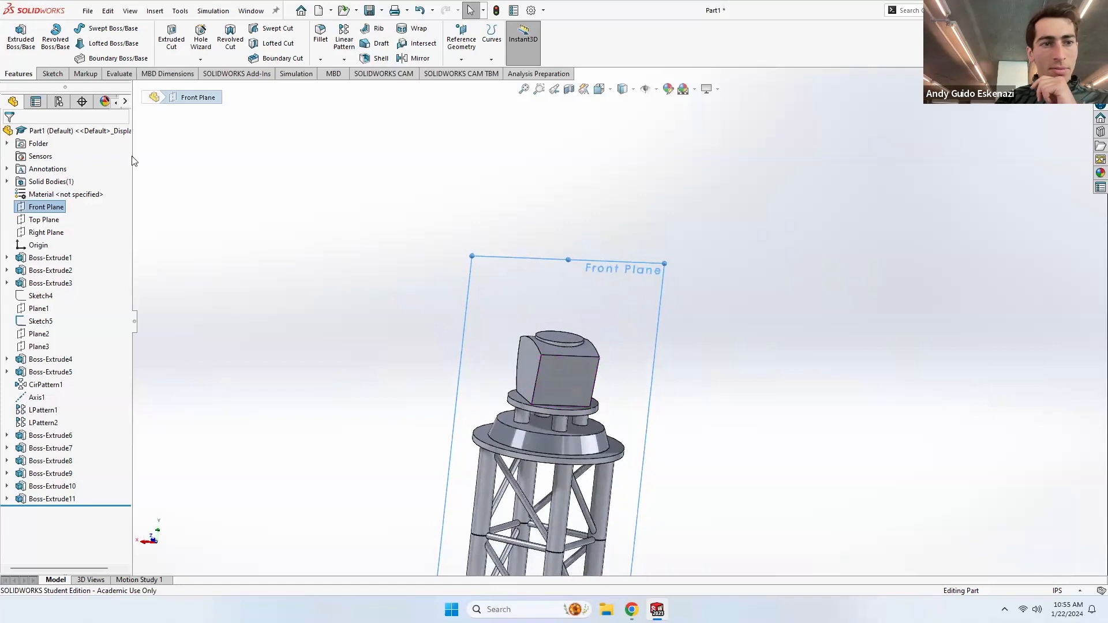
pyautogui.click(52, 74)
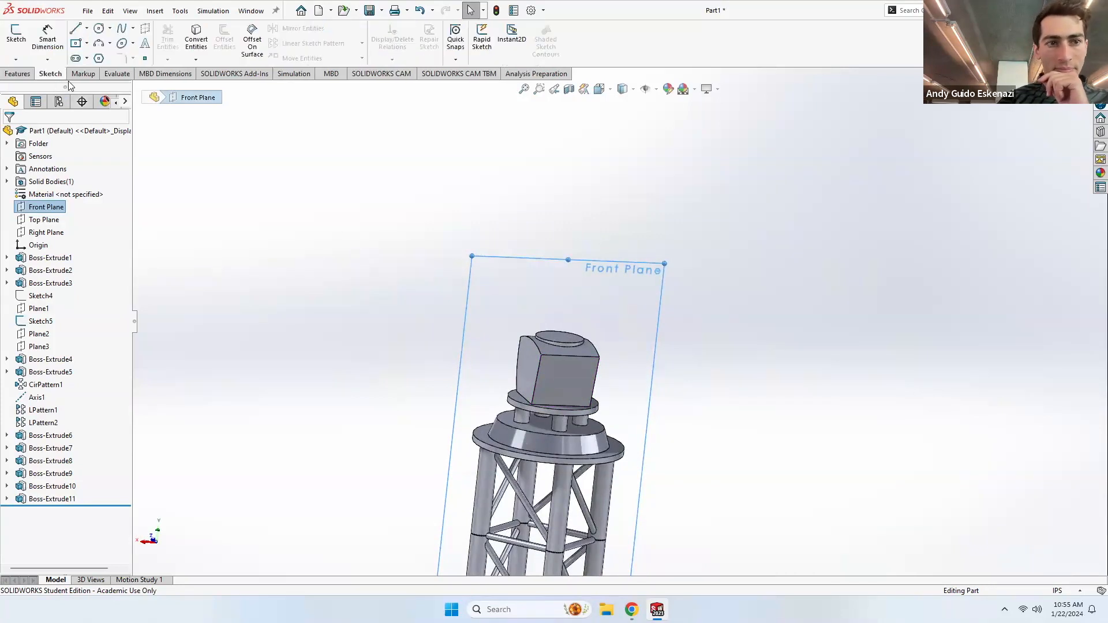
pyautogui.click(16, 37)
pyautogui.scroll(-5, 618, 201)
pyautogui.scroll(-3, 599, 329)
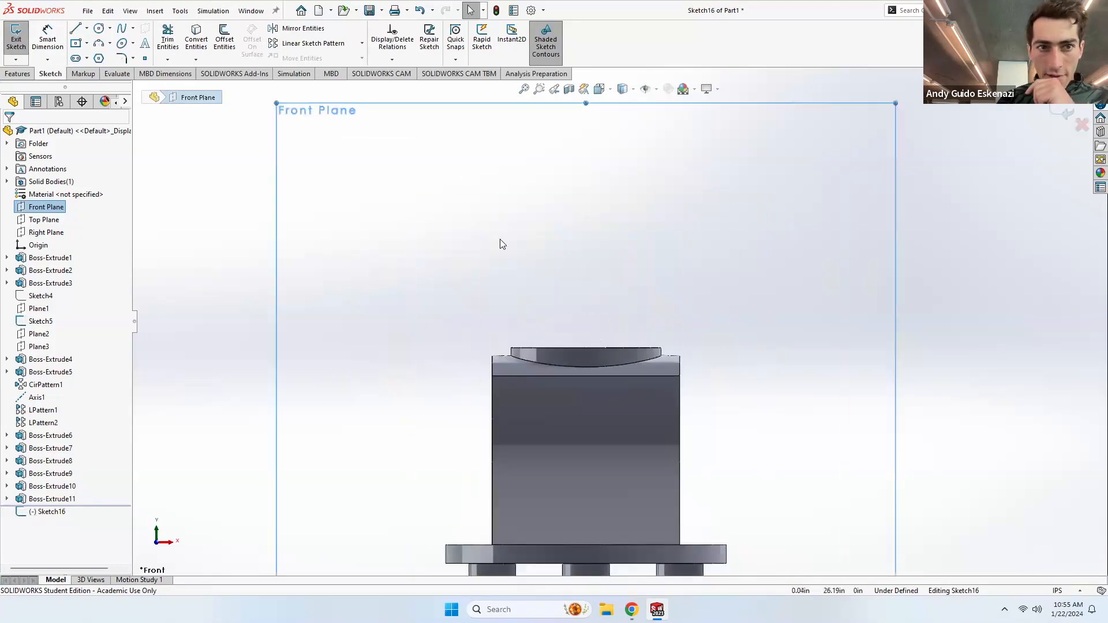
# Step: Convert the top circular edge of the cab-roof disc into the sketch and make the resulting line construction geometry
pyautogui.click(197, 38)
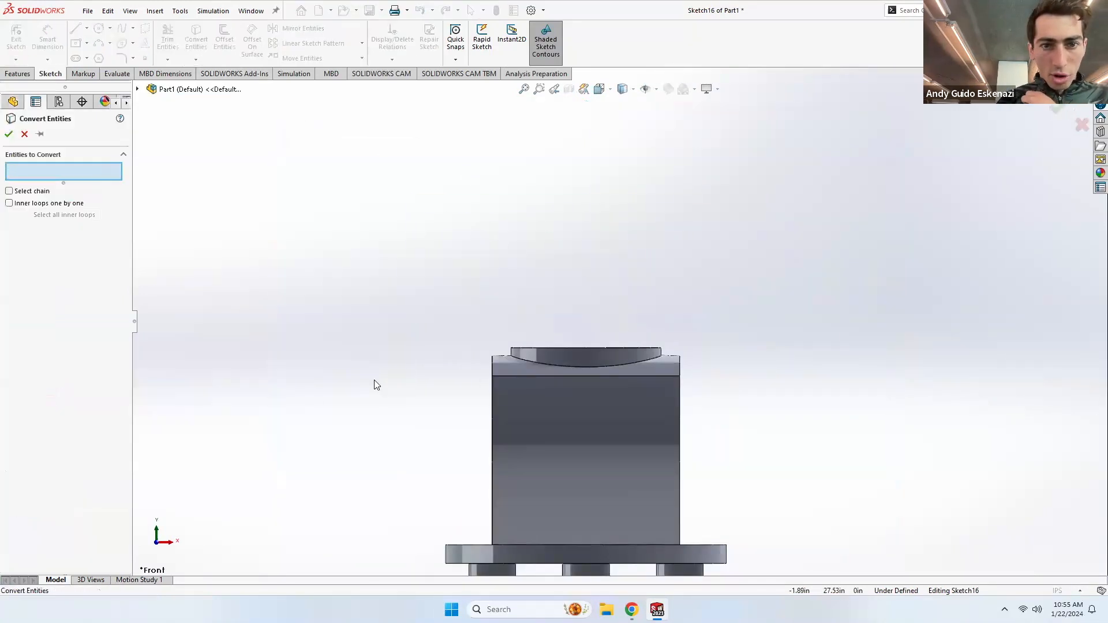
pyautogui.click(560, 348)
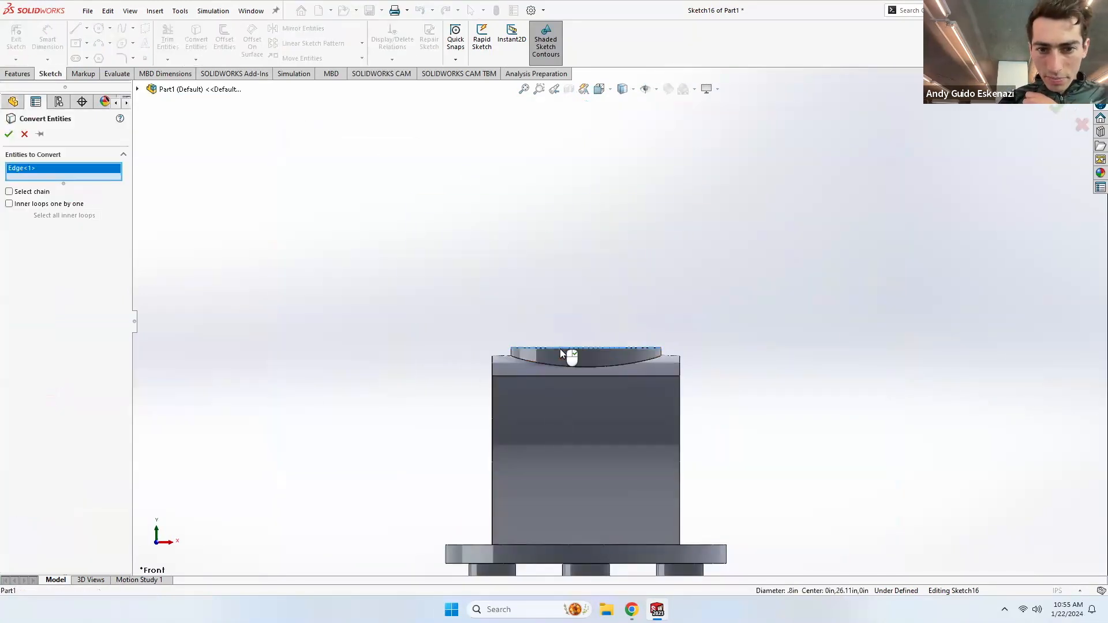
pyautogui.click(8, 134)
pyautogui.moveTo(513, 320)
pyautogui.mouseDown(button='middle')
pyautogui.moveTo(597, 334)
pyautogui.moveTo(579, 345)
pyautogui.mouseUp(button='middle')
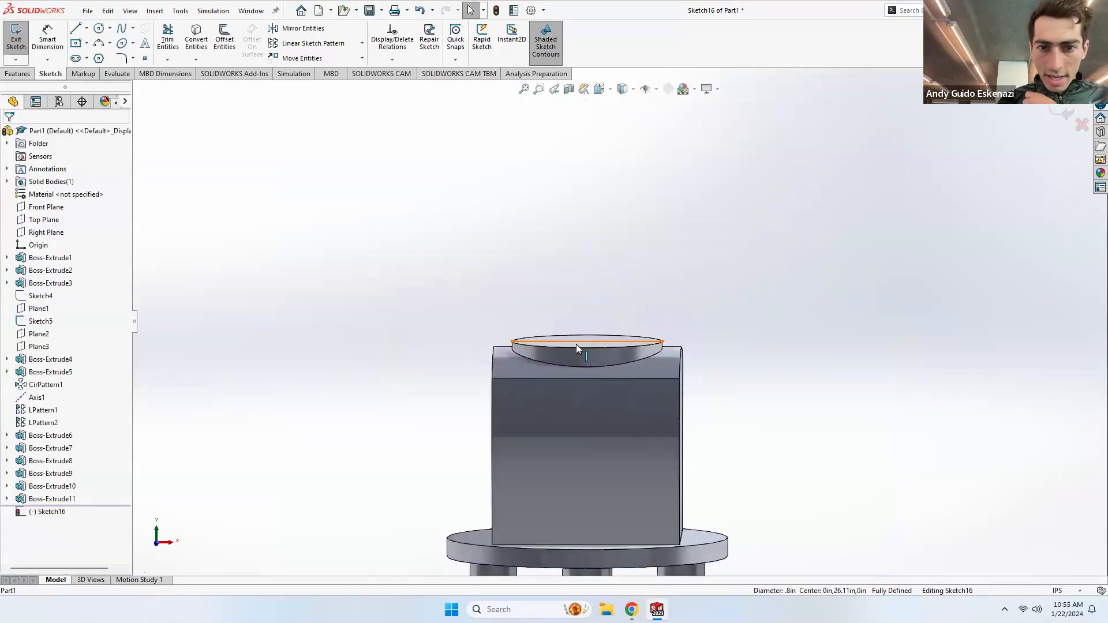
pyautogui.rightClick(576, 344)
pyautogui.click(598, 330)
pyautogui.scroll(-1, 600, 332)
pyautogui.moveTo(599, 333); pyautogui.dragTo(605, 348, button='middle')
pyautogui.scroll(-6, 615, 347)
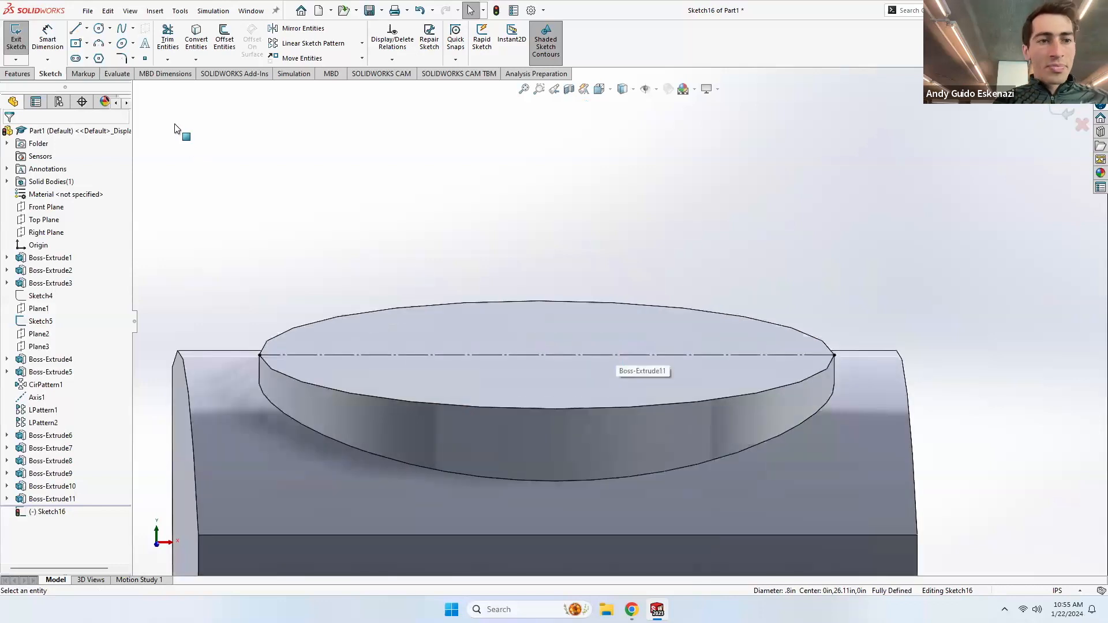
# Step: Draw two slanted centerlines joining the converted line to a shared apex above the cab, the second about 1.9 in long
pyautogui.click(88, 30)
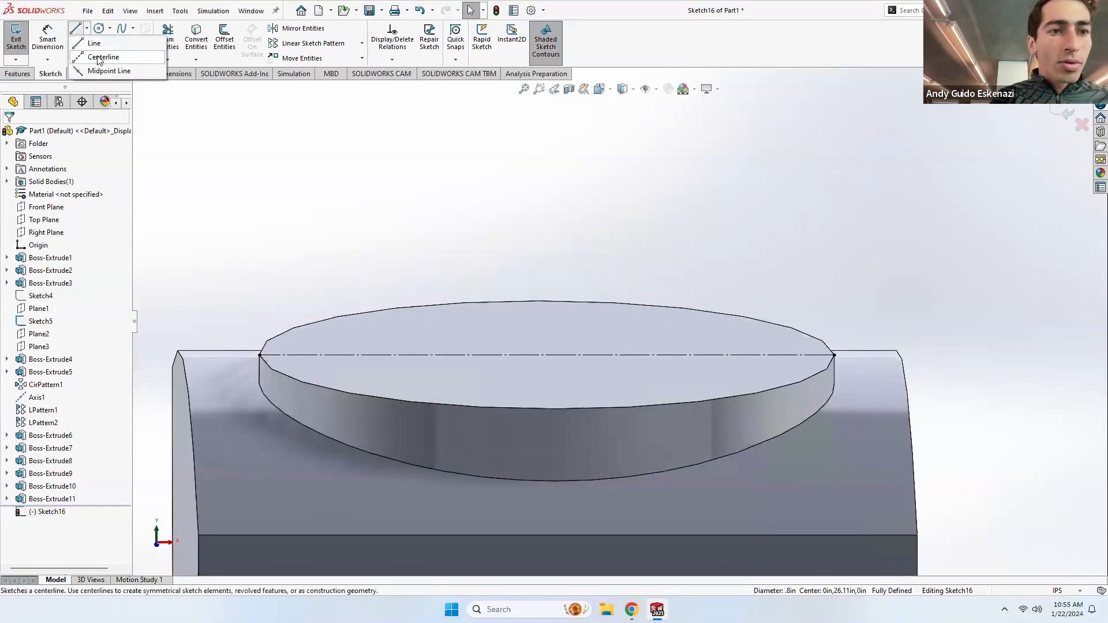
pyautogui.click(96, 58)
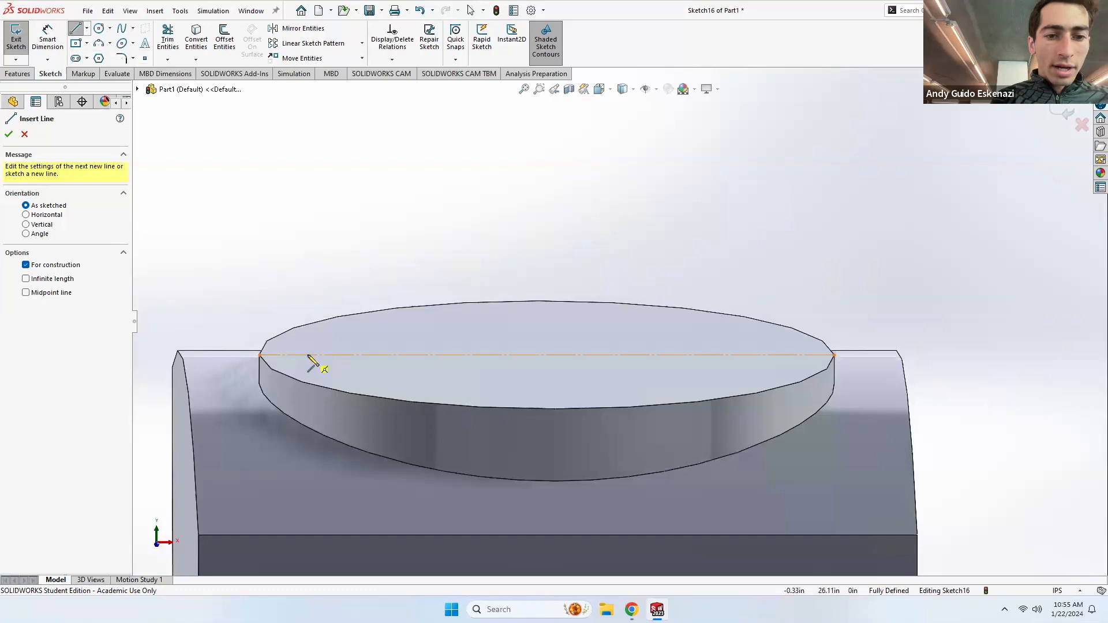
pyautogui.click(317, 364)
pyautogui.scroll(10, 359, 354)
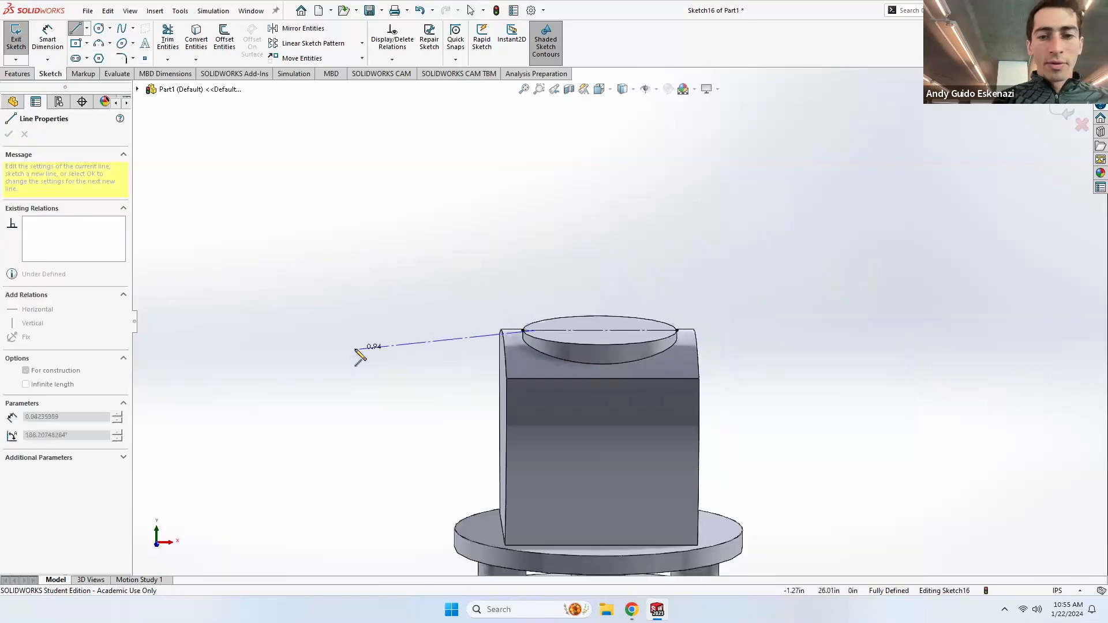
pyautogui.click(604, 191)
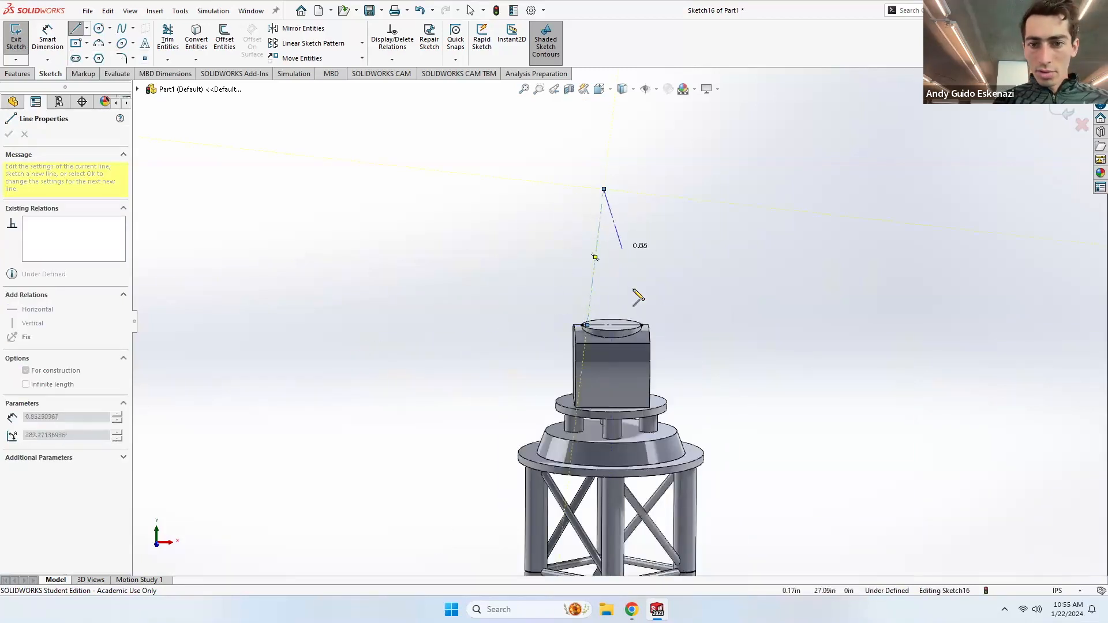
pyautogui.click(630, 325)
pyautogui.press('Escape')
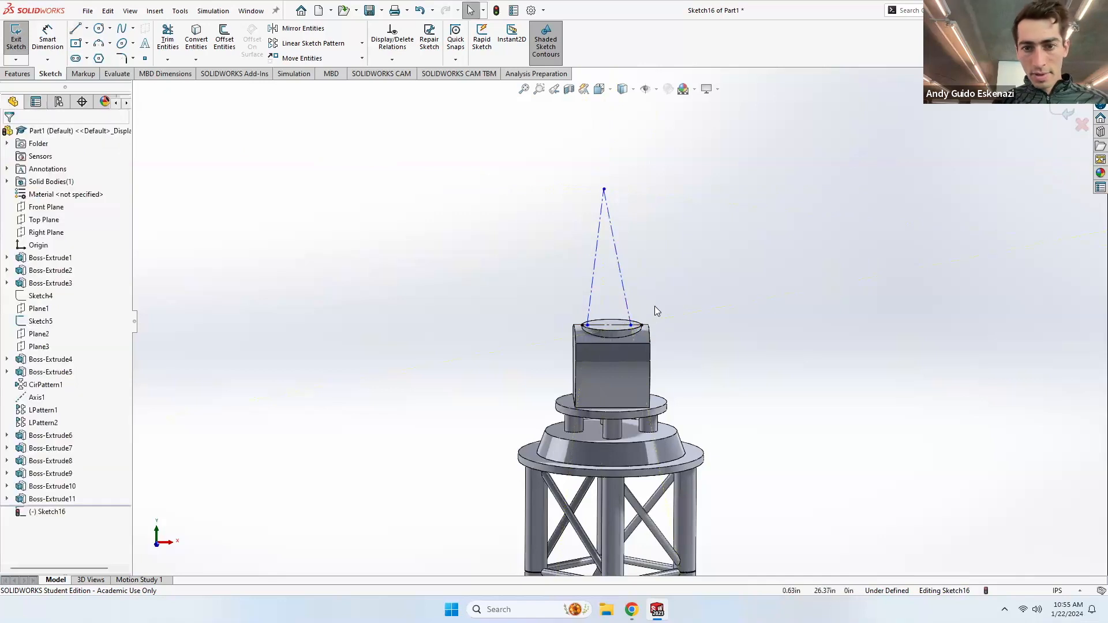
# Step: Make the two slanted centerlines equal in length
pyautogui.scroll(-5, 641, 316)
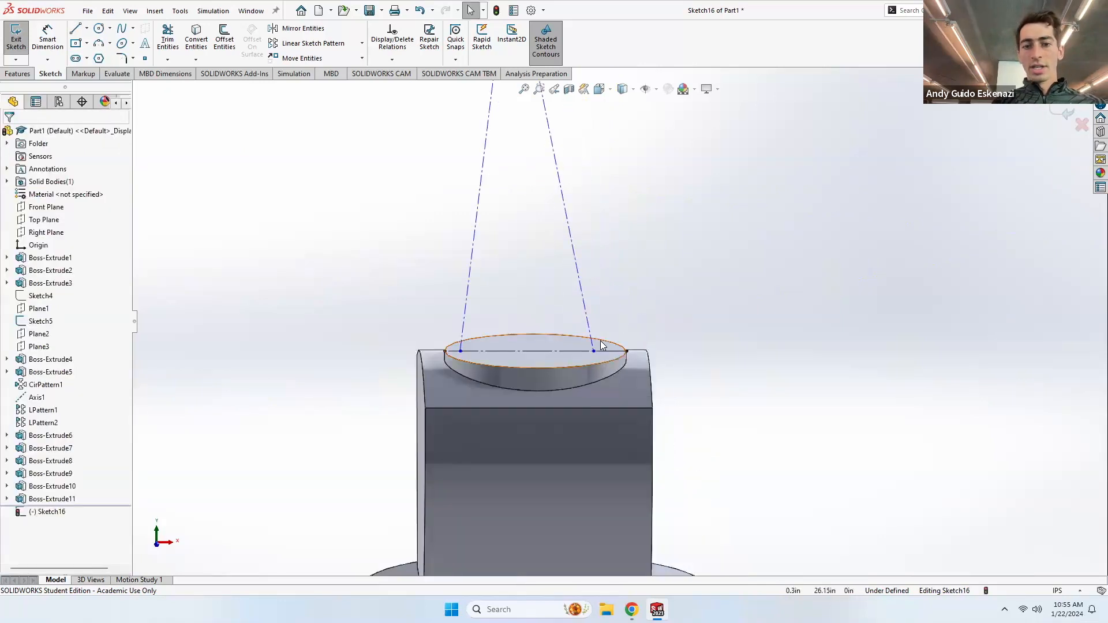
pyautogui.click(582, 297)
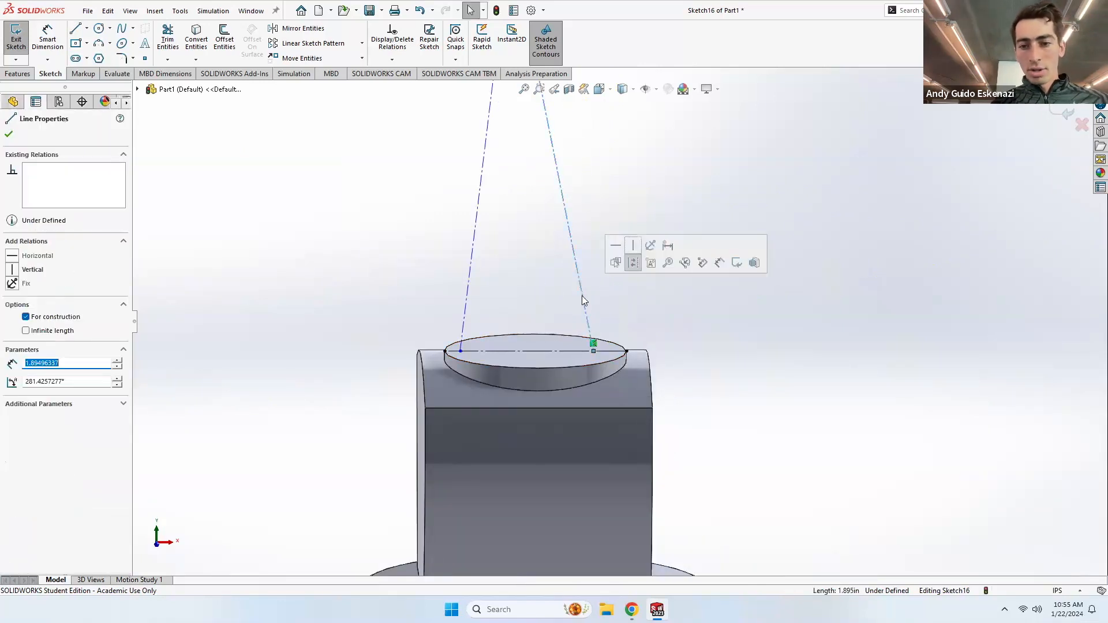
pyautogui.keyDown('ctrl'); pyautogui.click(473, 258); pyautogui.keyUp('ctrl')
pyautogui.click(13, 391)
pyautogui.click(663, 336)
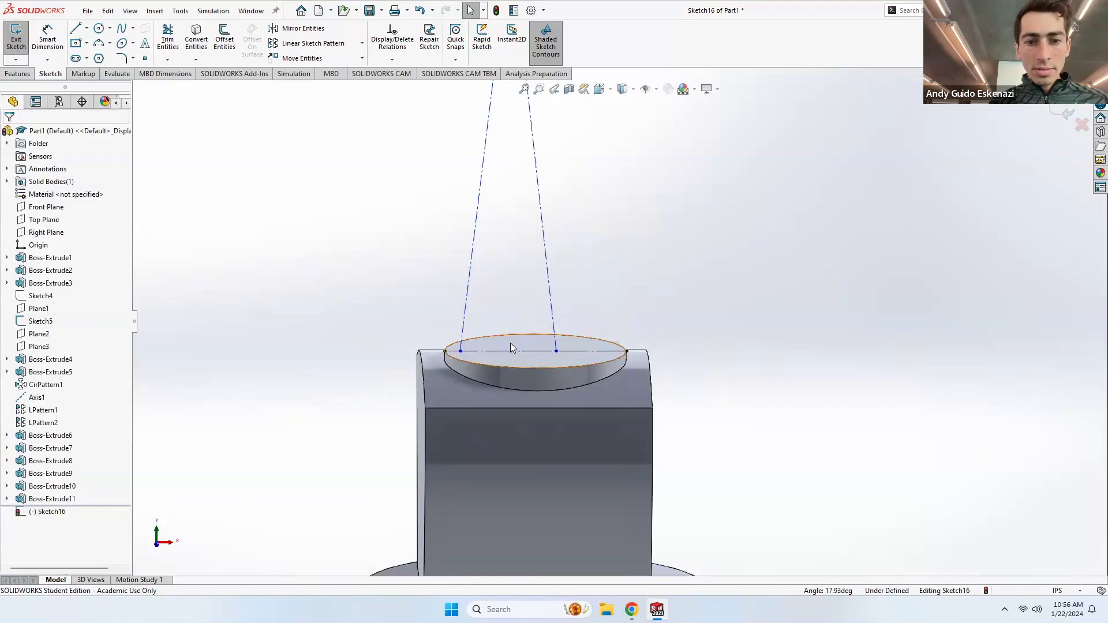
pyautogui.click(49, 50)
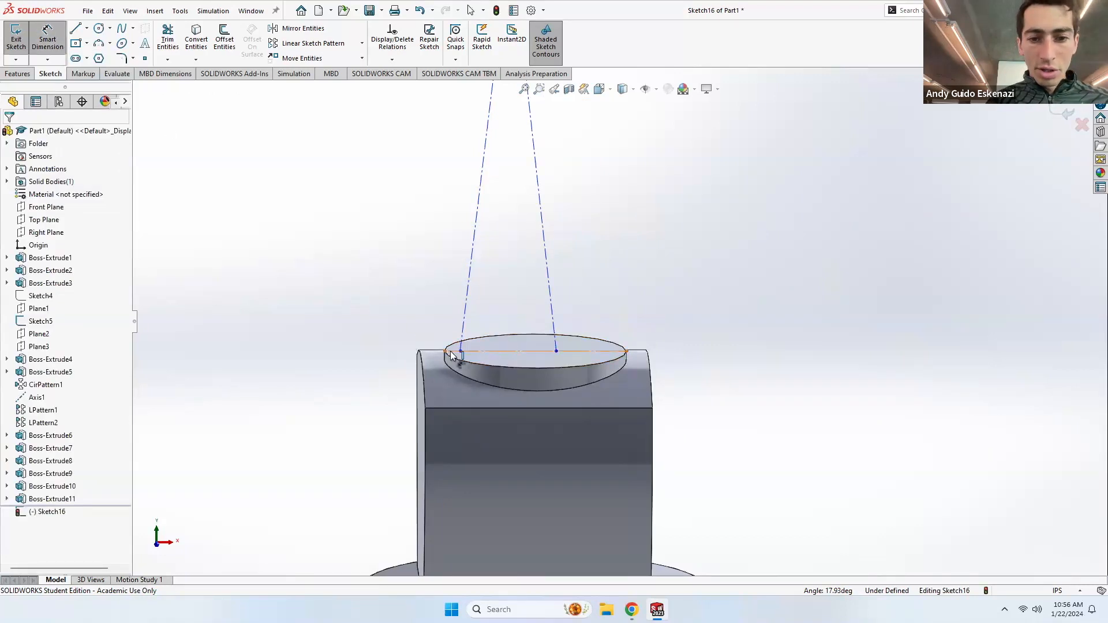
pyautogui.press('Escape')
# Step: Draw a centerline from the shared apex down to the midpoint of the converted line on the cab-roof disc
pyautogui.scroll(5, 416, 380)
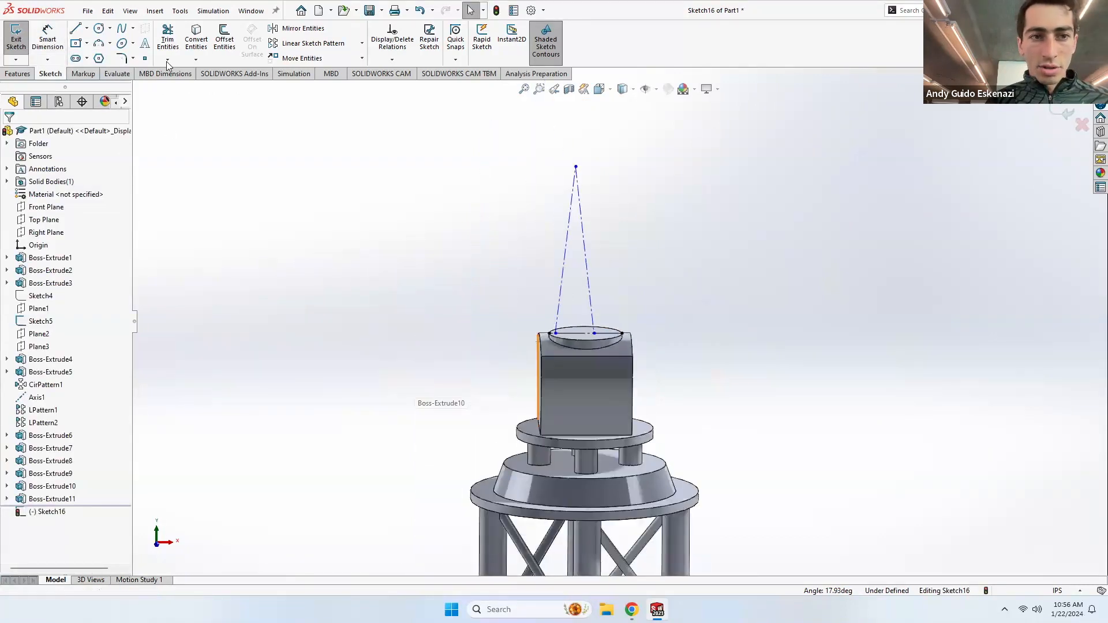
pyautogui.click(87, 30)
pyautogui.click(97, 59)
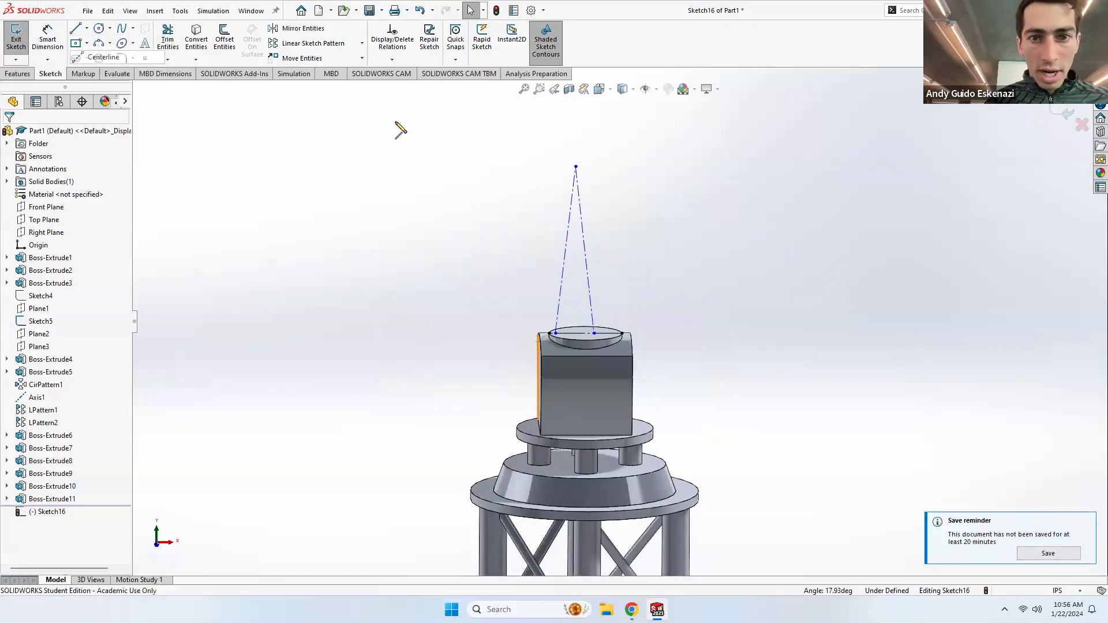
pyautogui.click(577, 167)
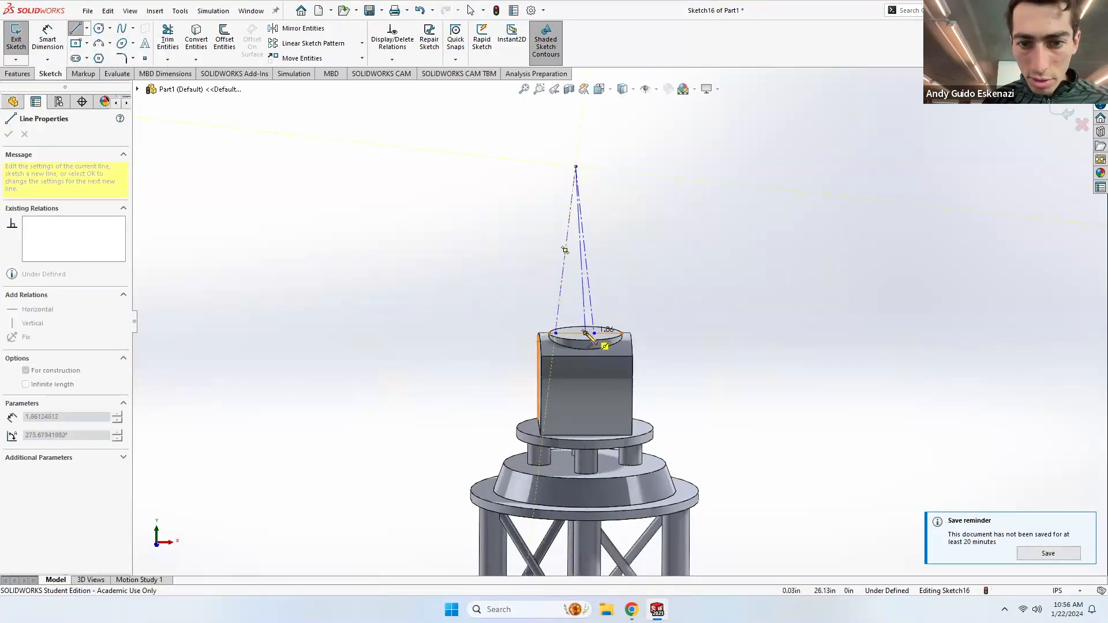
pyautogui.click(586, 333)
pyautogui.press('Escape')
# Step: Make the middle centerline perpendicular to the converted line across the cab-roof disc
pyautogui.scroll(-5, 589, 340)
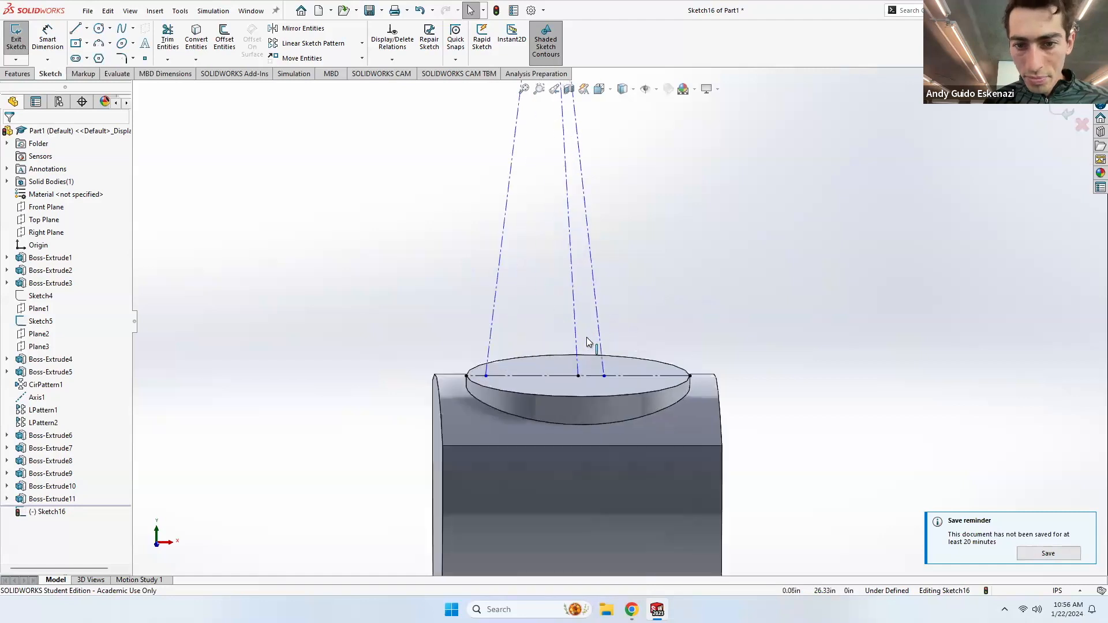
pyautogui.click(576, 349)
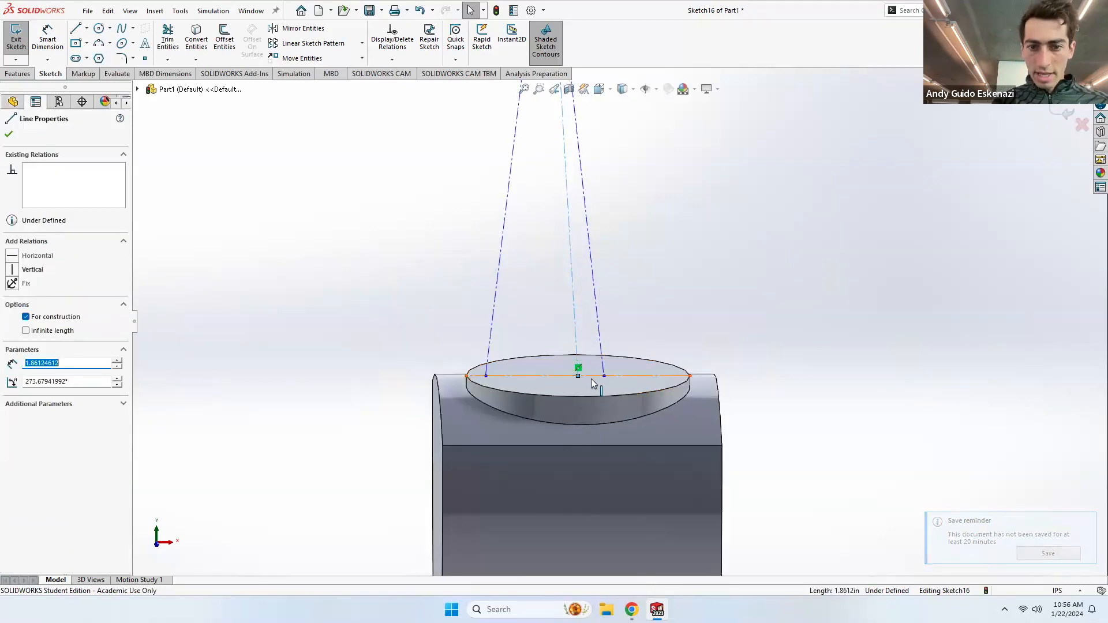
pyautogui.press('Escape')
pyautogui.click(576, 350)
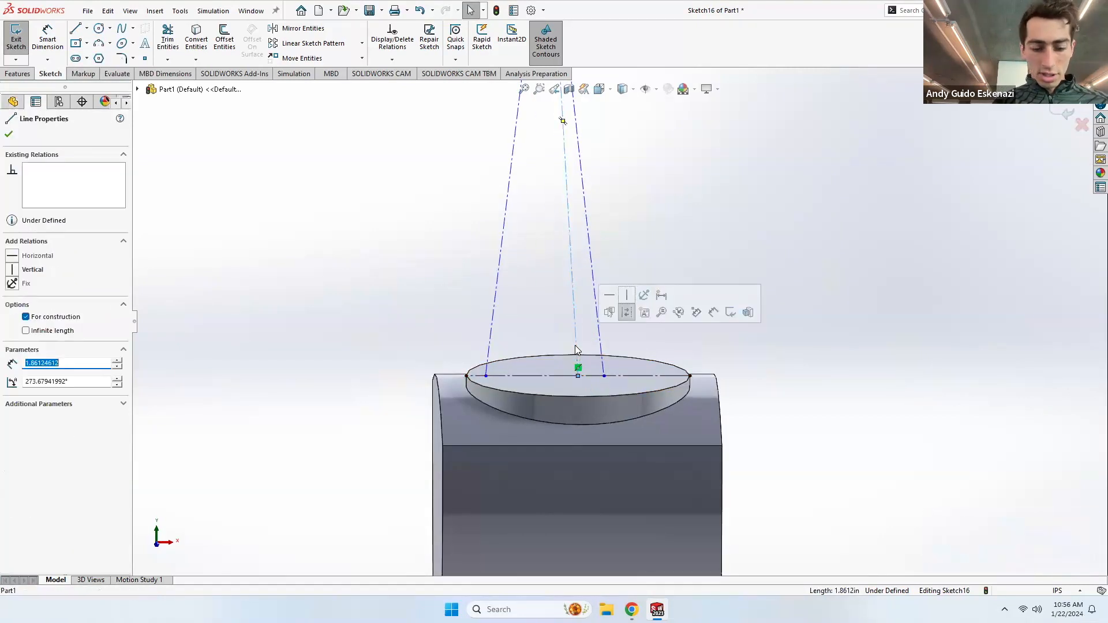
pyautogui.keyDown('ctrl'); pyautogui.click(554, 375); pyautogui.keyUp('ctrl')
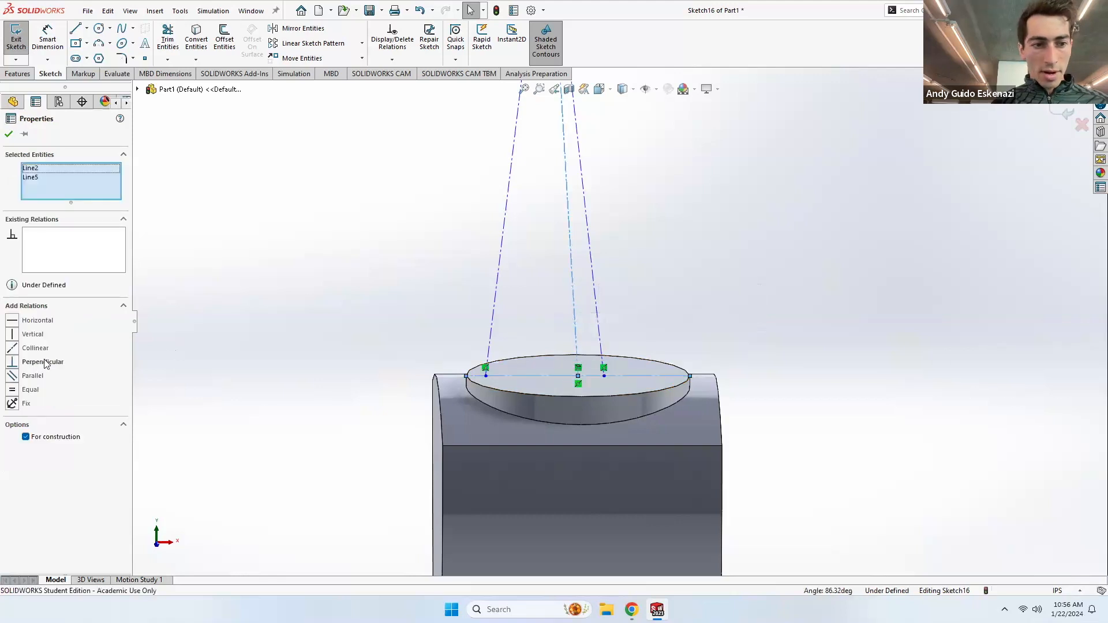
pyautogui.click(14, 364)
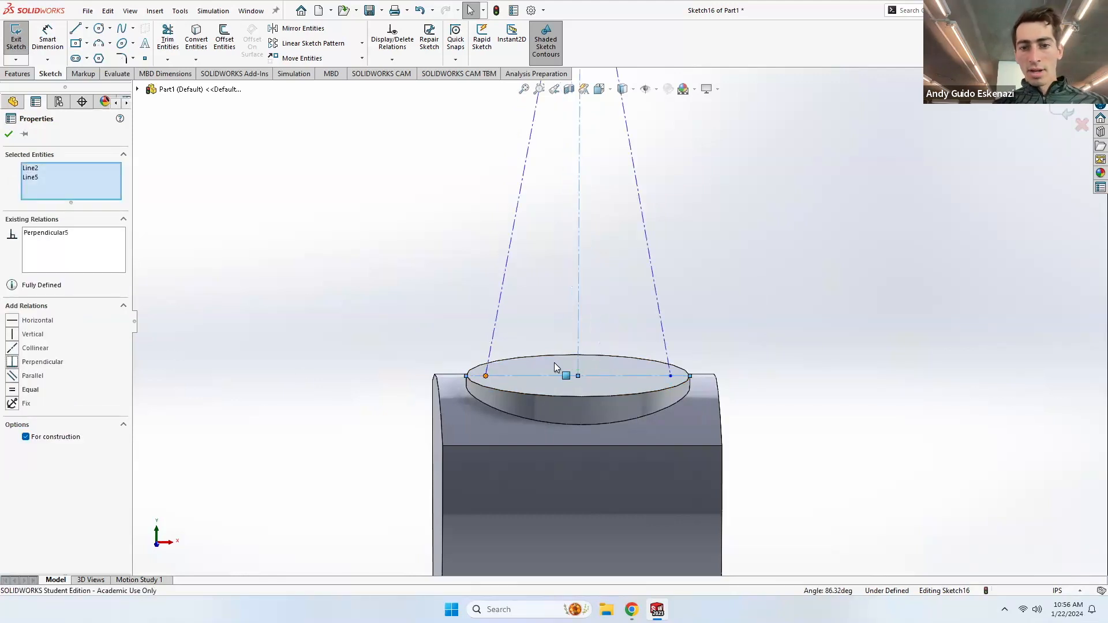
pyautogui.press('Escape')
# Step: Dimension the foot of one slanted centerline at 0.1 in from the adjacent end of the converted line
pyautogui.scroll(3, 604, 320)
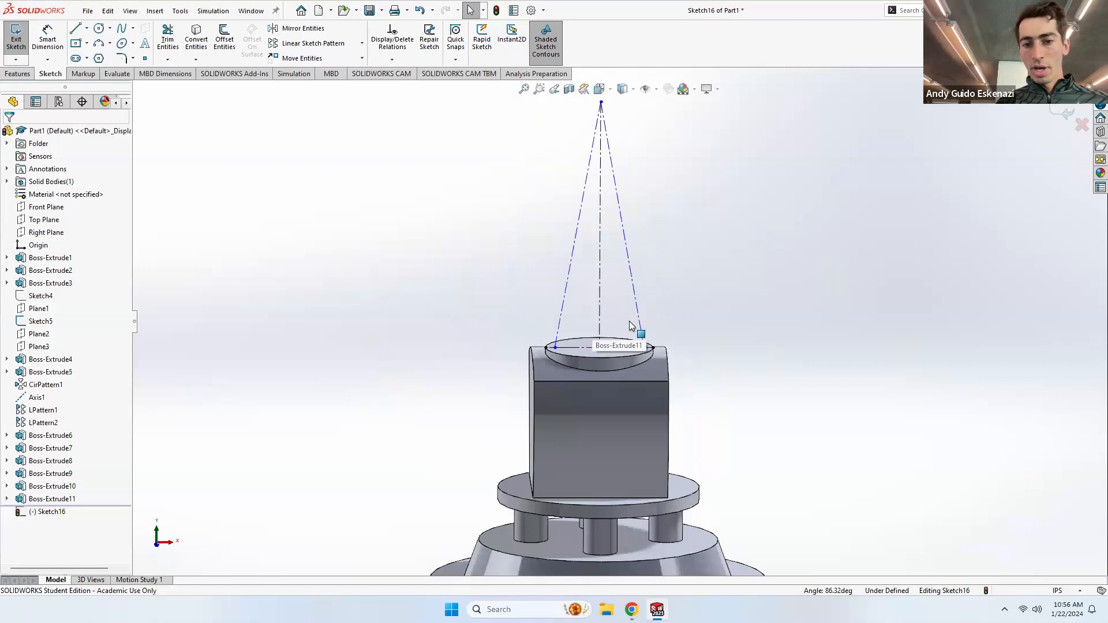
pyautogui.scroll(-3, 631, 326)
pyautogui.click(49, 41)
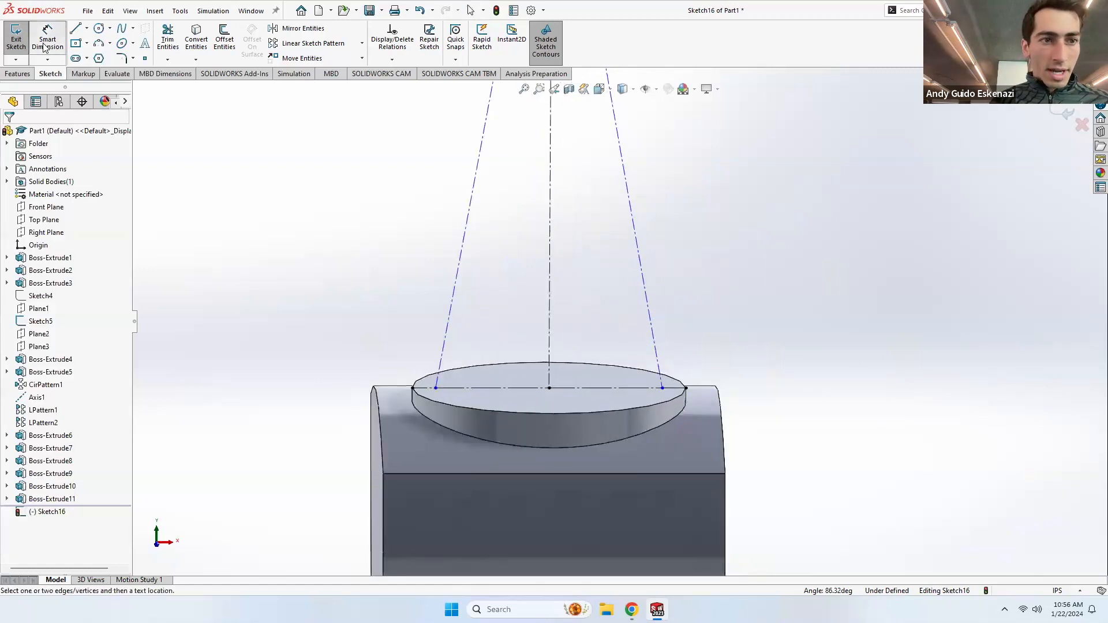
pyautogui.click(412, 388)
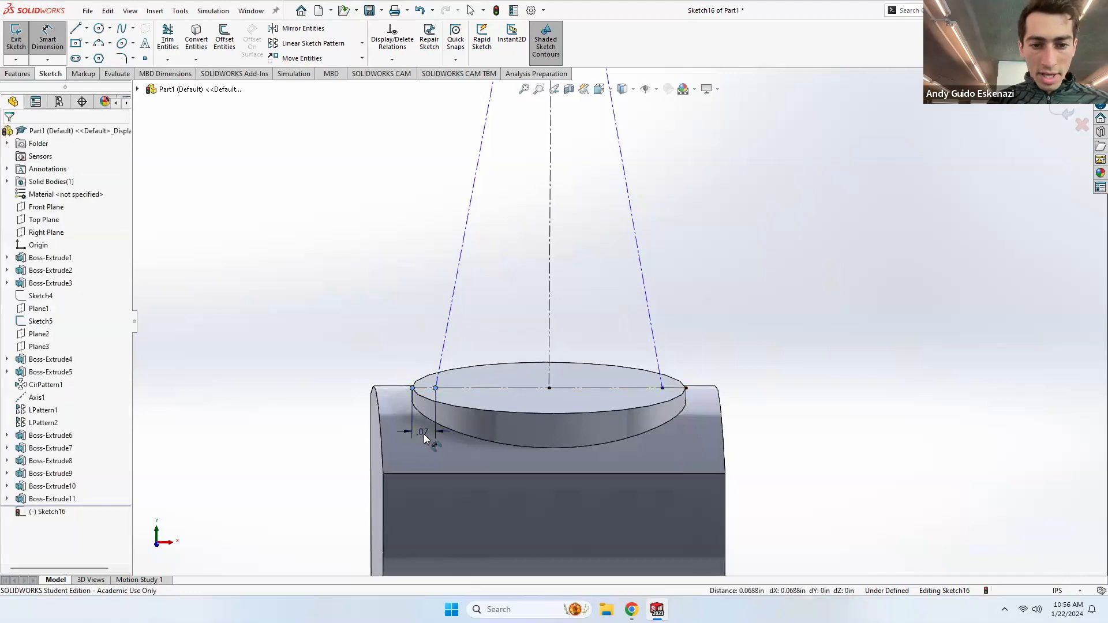
pyautogui.click(424, 434)
pyautogui.write('.1')
pyautogui.press('Return')
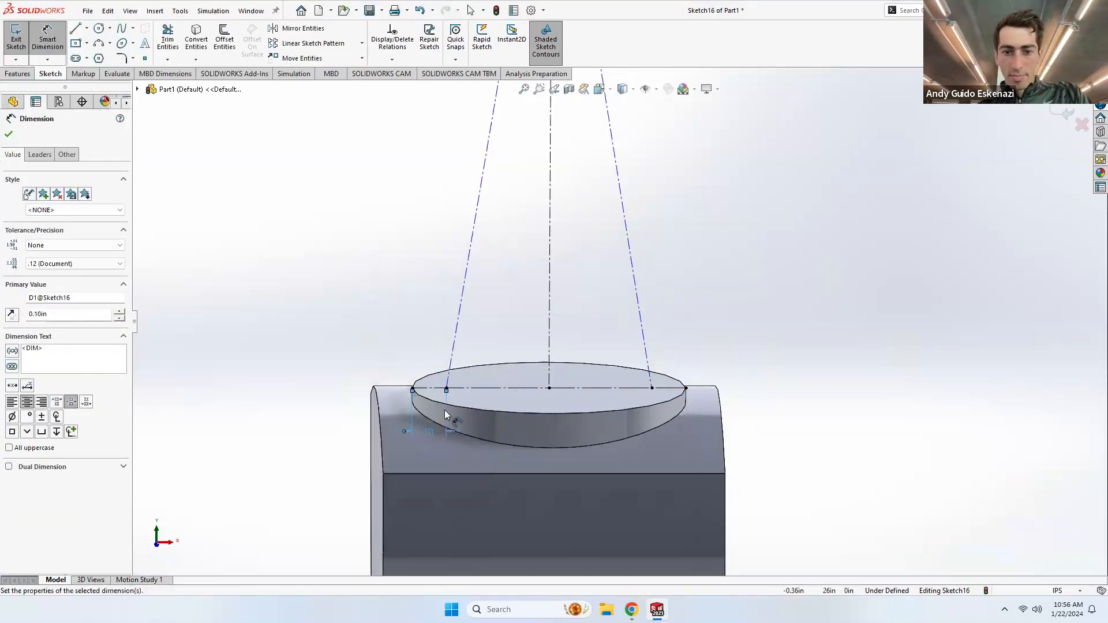
# Step: Dimension the height of the perpendicular centerline above the cab roof as 1.9 in
pyautogui.click(551, 323)
pyautogui.scroll(4, 571, 329)
pyautogui.click(671, 228)
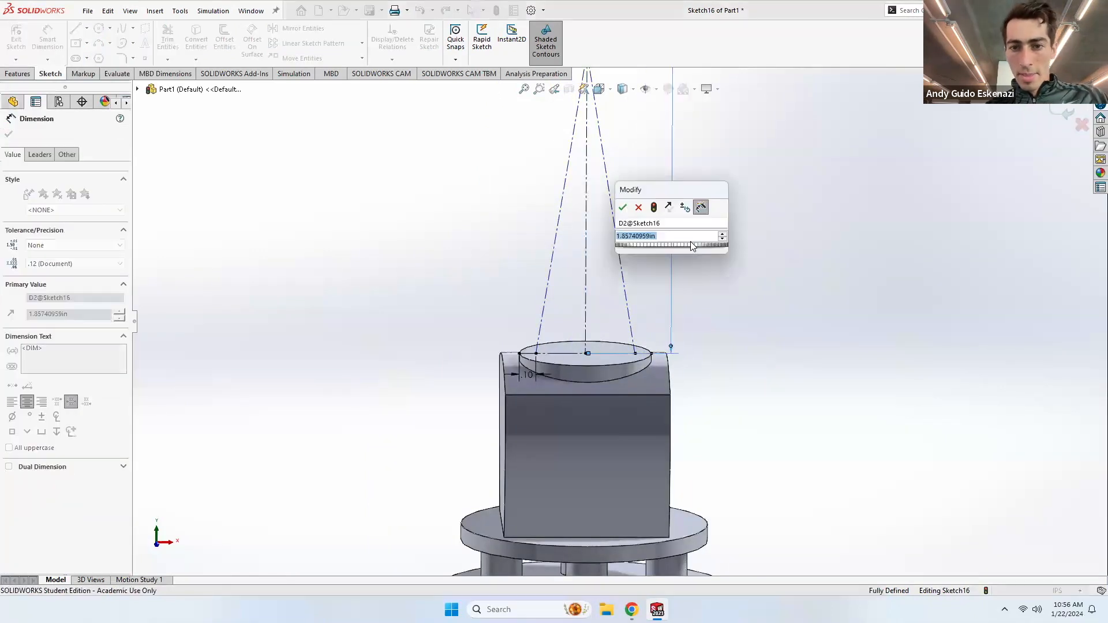
pyautogui.write('1.9')
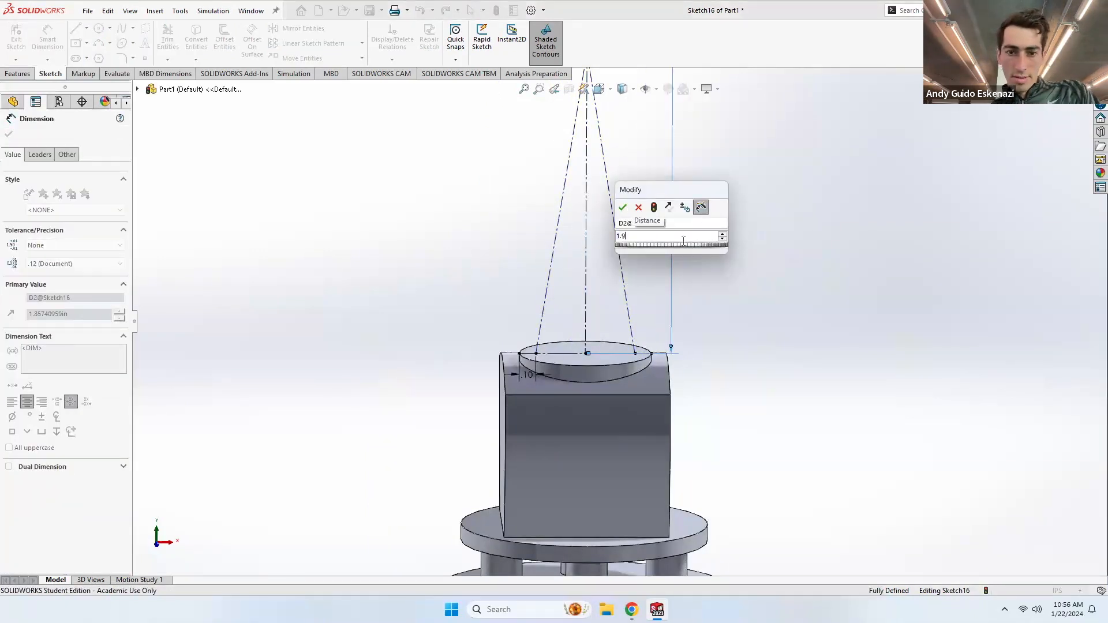
pyautogui.press('Return')
# Step: Set the perpendicular centerline's height to 2 in and exit the sketch
pyautogui.scroll(4, 610, 271)
pyautogui.moveTo(605, 228); pyautogui.dragTo(656, 309, button='middle')
pyautogui.doubleClick(656, 289)
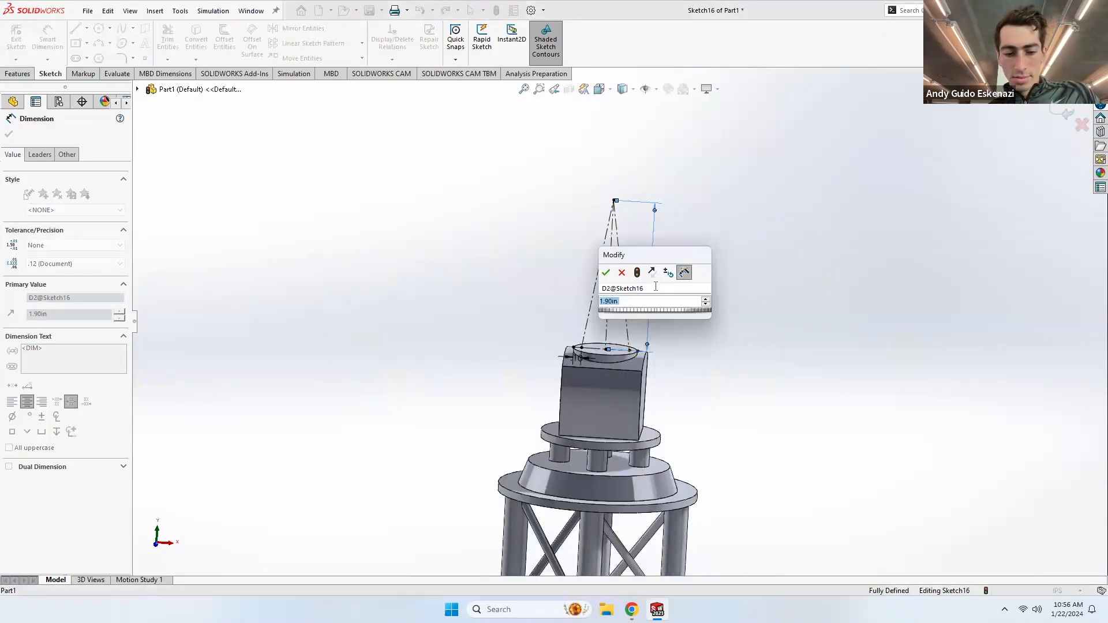
pyautogui.write('2')
pyautogui.press('Return')
pyautogui.moveTo(641, 248)
pyautogui.mouseDown(button='middle')
pyautogui.moveTo(647, 270)
pyautogui.moveTo(663, 272)
pyautogui.mouseUp(button='middle')
pyautogui.click(17, 40)
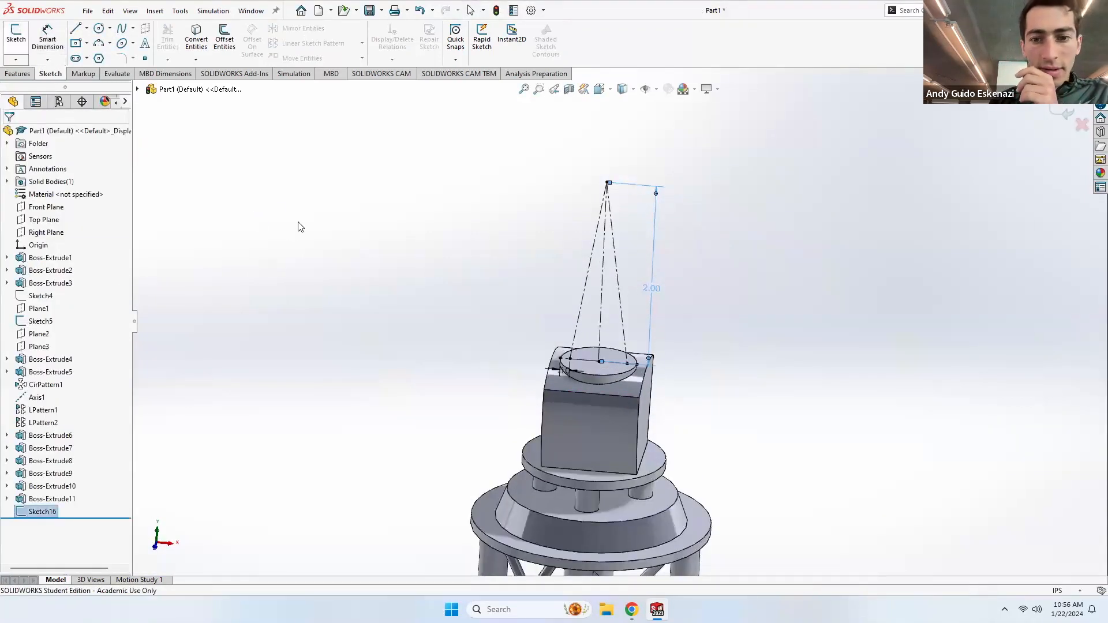
# Step: Start a sketch on the Right Plane for the second set of peak guide lines
pyautogui.moveTo(406, 252)
pyautogui.mouseDown(button='middle')
pyautogui.moveTo(531, 302)
pyautogui.moveTo(512, 277)
pyautogui.moveTo(646, 231)
pyautogui.moveTo(668, 285)
pyautogui.moveTo(626, 277)
pyautogui.moveTo(606, 317)
pyautogui.mouseUp(button='middle')
pyautogui.scroll(-3, 604, 315)
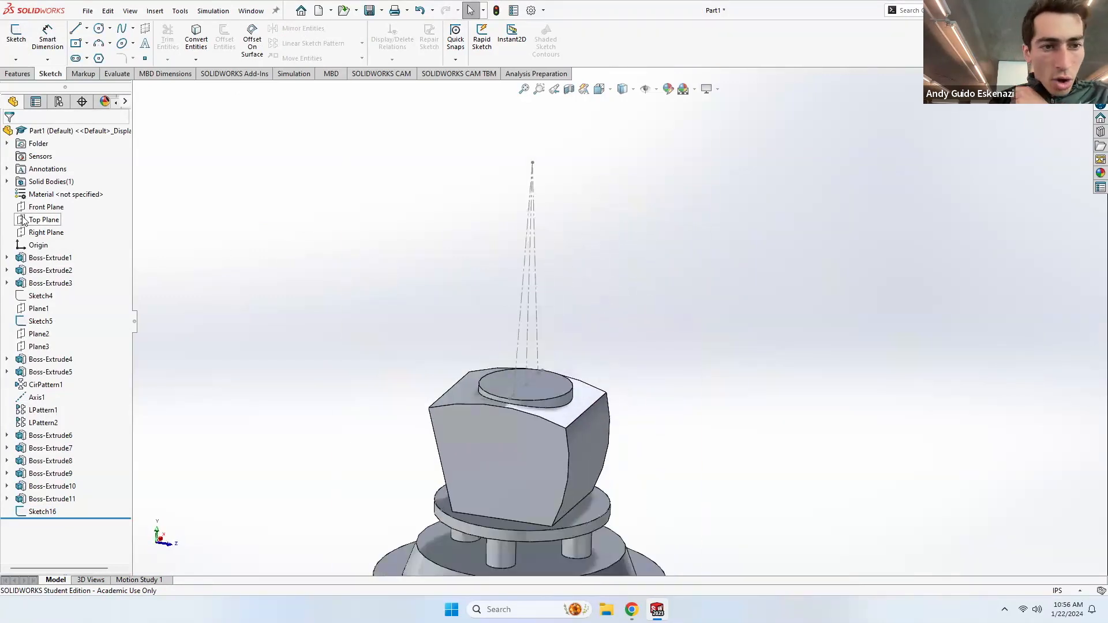
pyautogui.click(33, 234)
pyautogui.scroll(3, 448, 294)
pyautogui.moveTo(448, 295); pyautogui.dragTo(514, 299, button='middle')
pyautogui.click(16, 34)
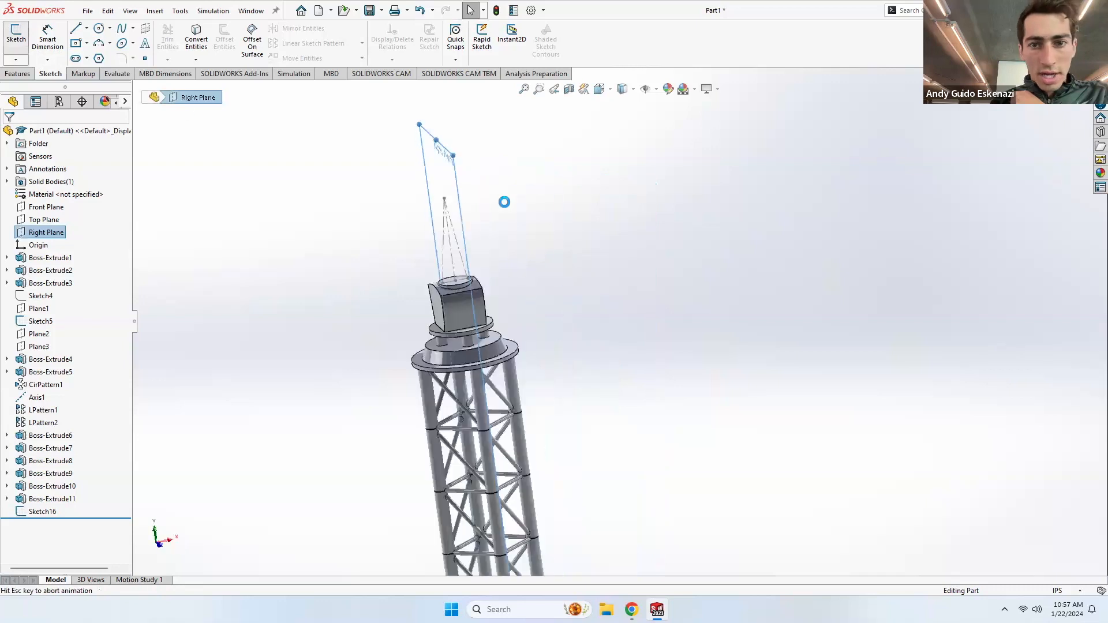
# Step: Convert the top circular edge of the cab-roof disc into the Right Plane sketch and make the resulting line construction geometry
pyautogui.scroll(-10, 583, 335)
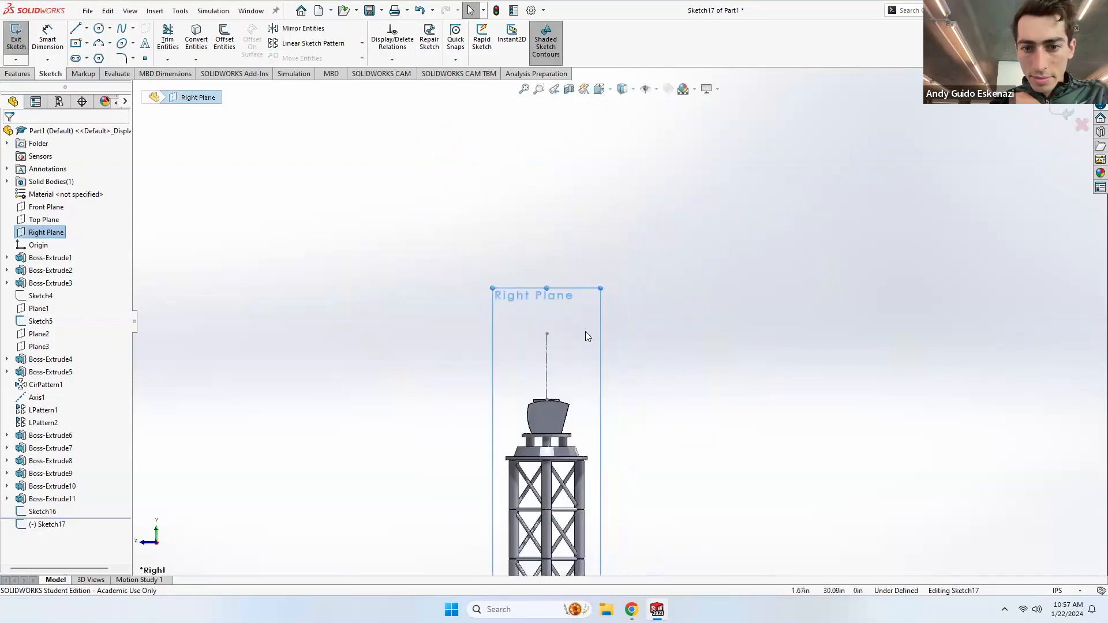
pyautogui.moveTo(534, 489); pyautogui.dragTo(532, 507, button='middle')
pyautogui.scroll(-8, 512, 466)
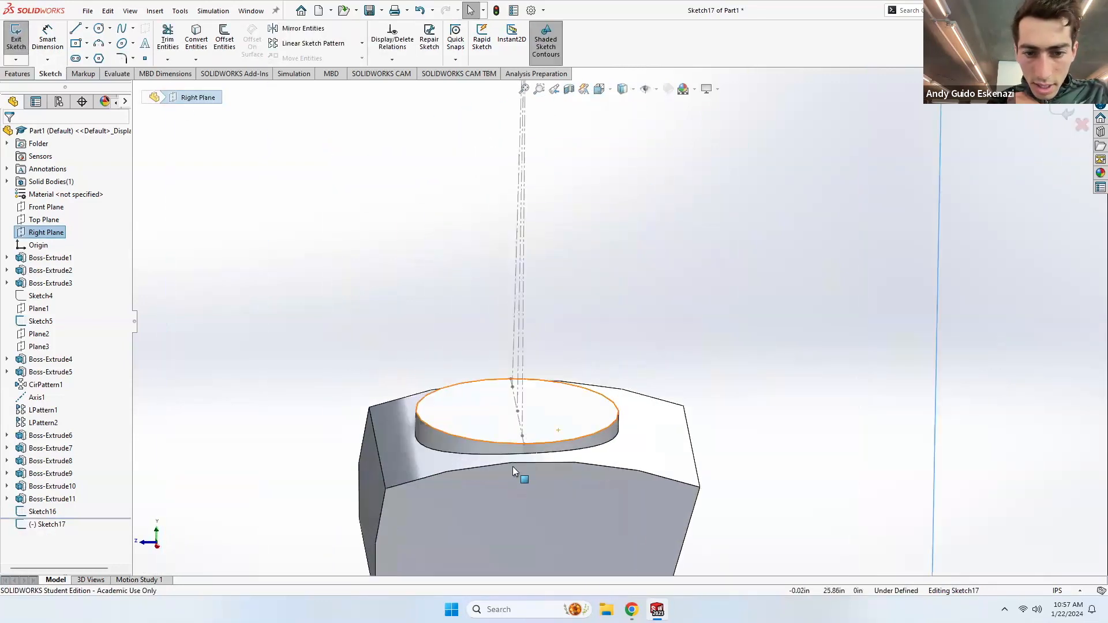
pyautogui.click(196, 38)
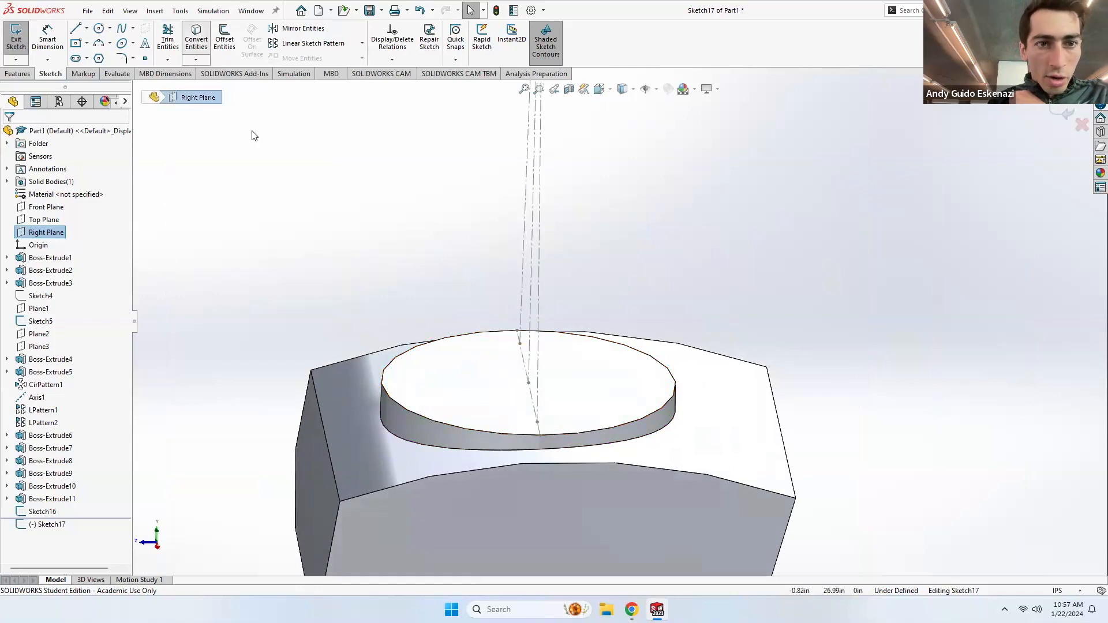
pyautogui.click(479, 431)
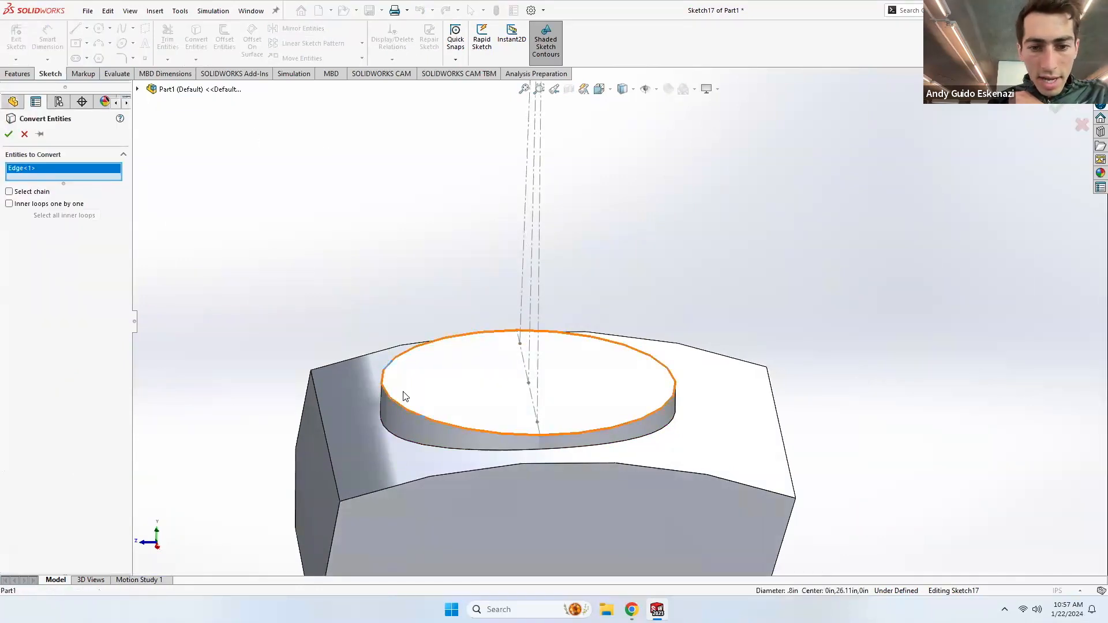
pyautogui.click(13, 135)
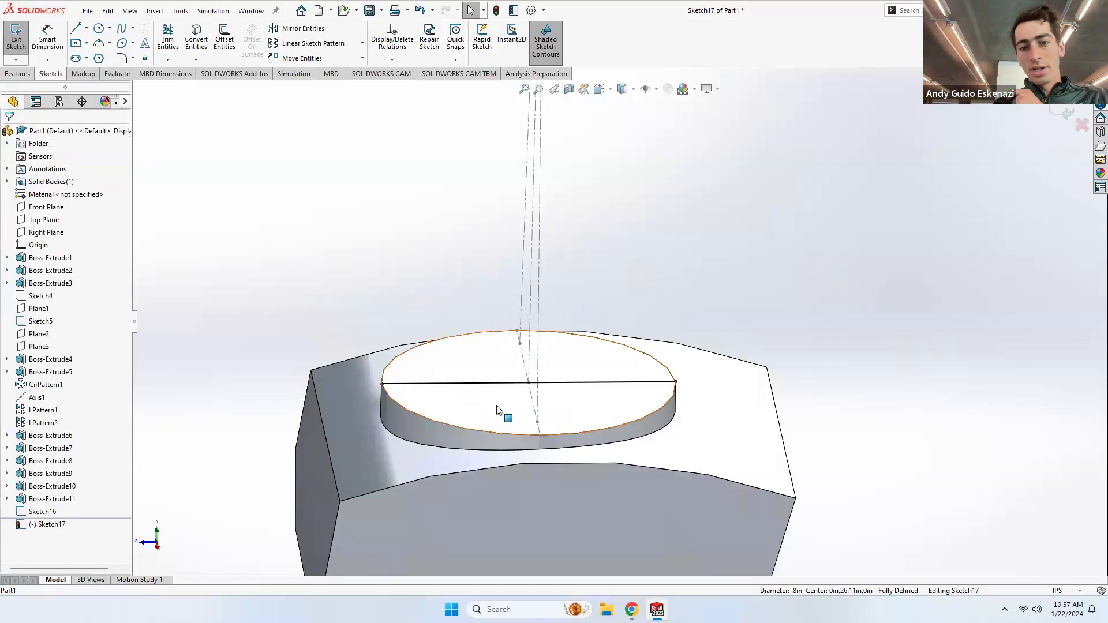
pyautogui.rightClick(483, 384)
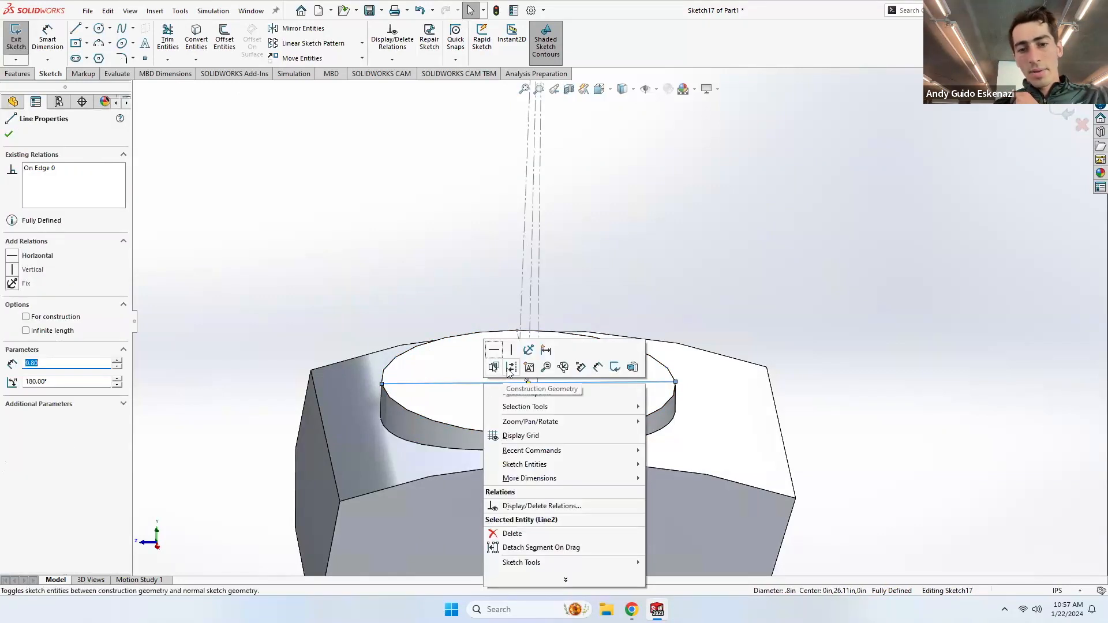
pyautogui.click(510, 369)
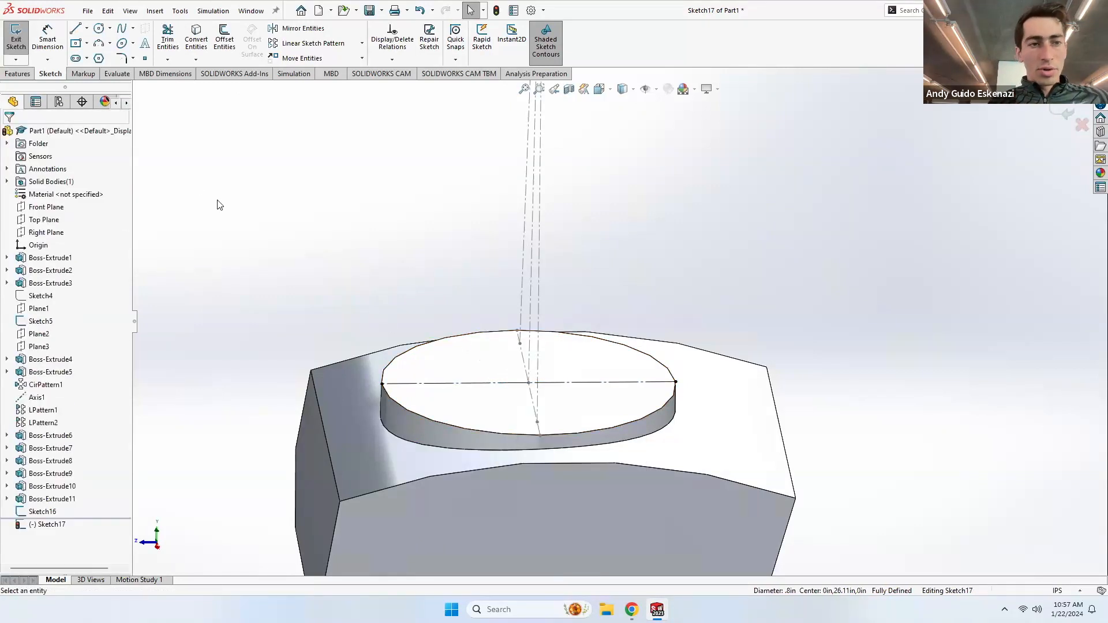
pyautogui.click(86, 30)
pyautogui.click(101, 51)
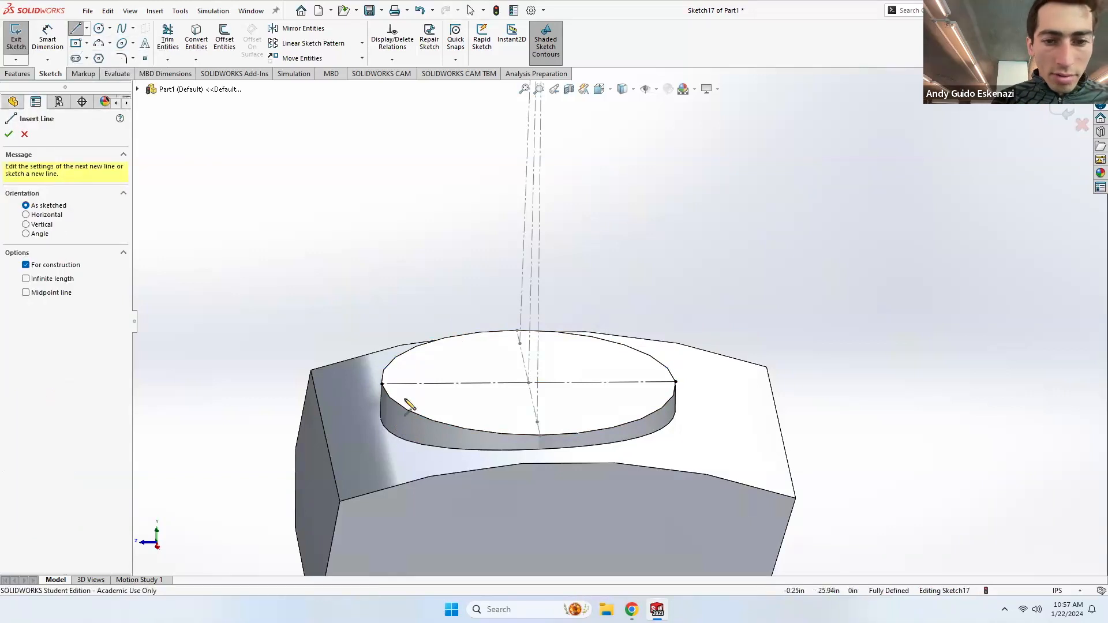
pyautogui.click(384, 384)
pyautogui.scroll(5, 404, 388)
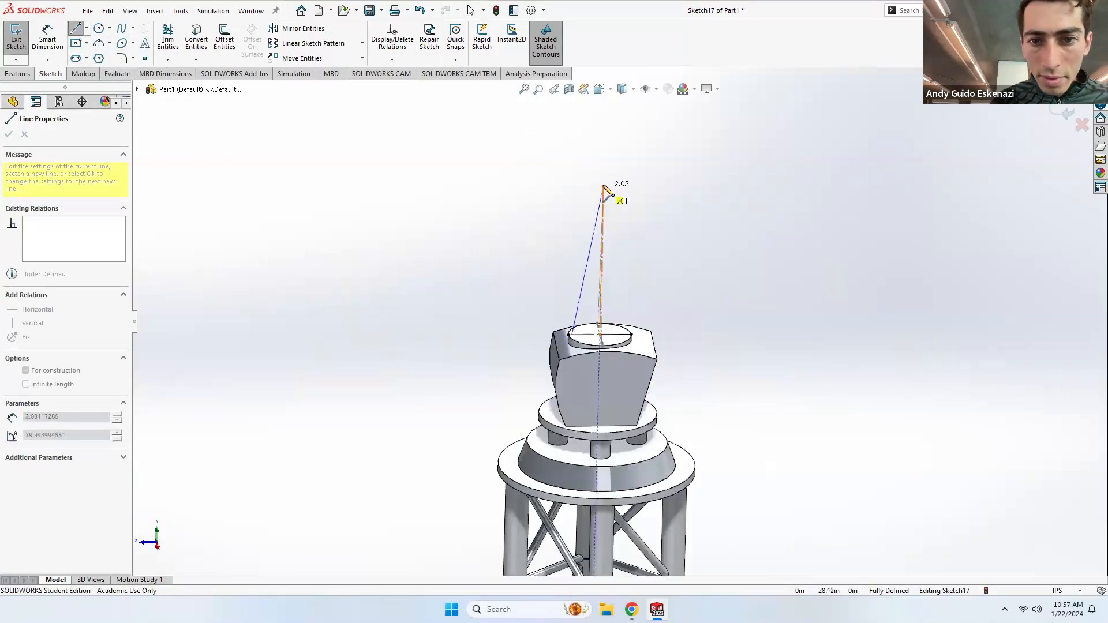
pyautogui.press('Escape')
# Step: Convert the earlier sketch's 2 in perpendicular centerline into the Right Plane sketch and make it construction geometry
pyautogui.click(196, 38)
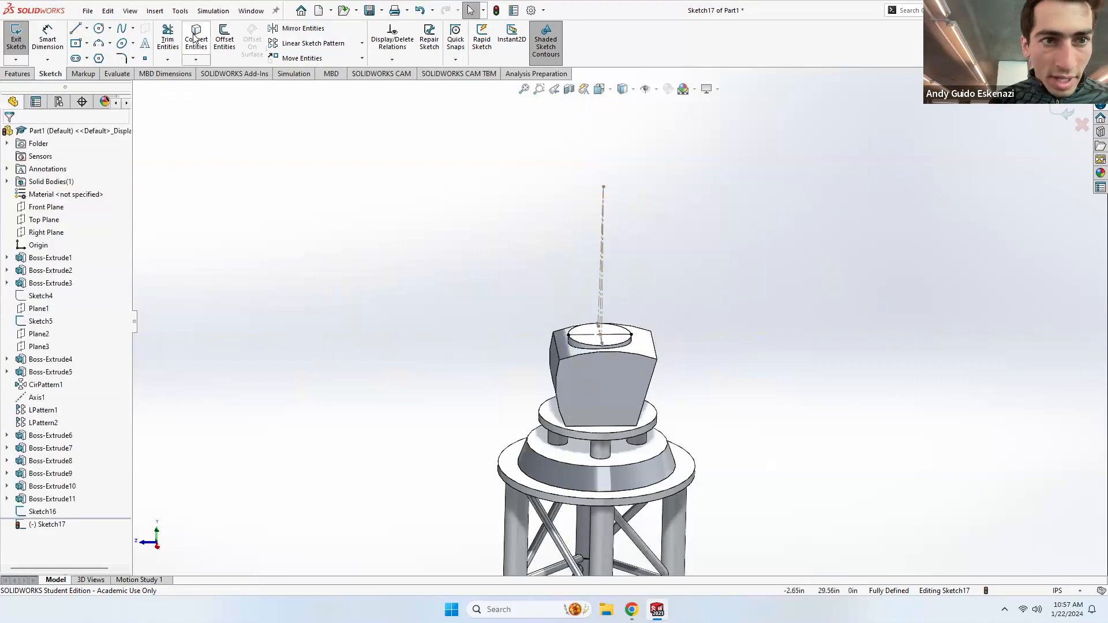
pyautogui.click(604, 320)
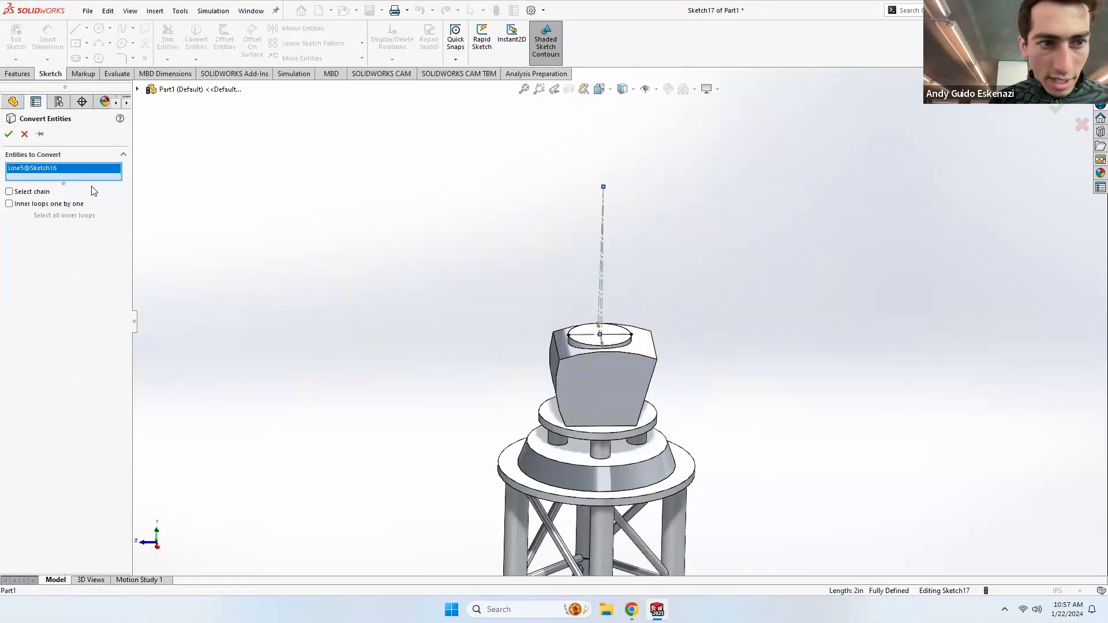
pyautogui.click(9, 134)
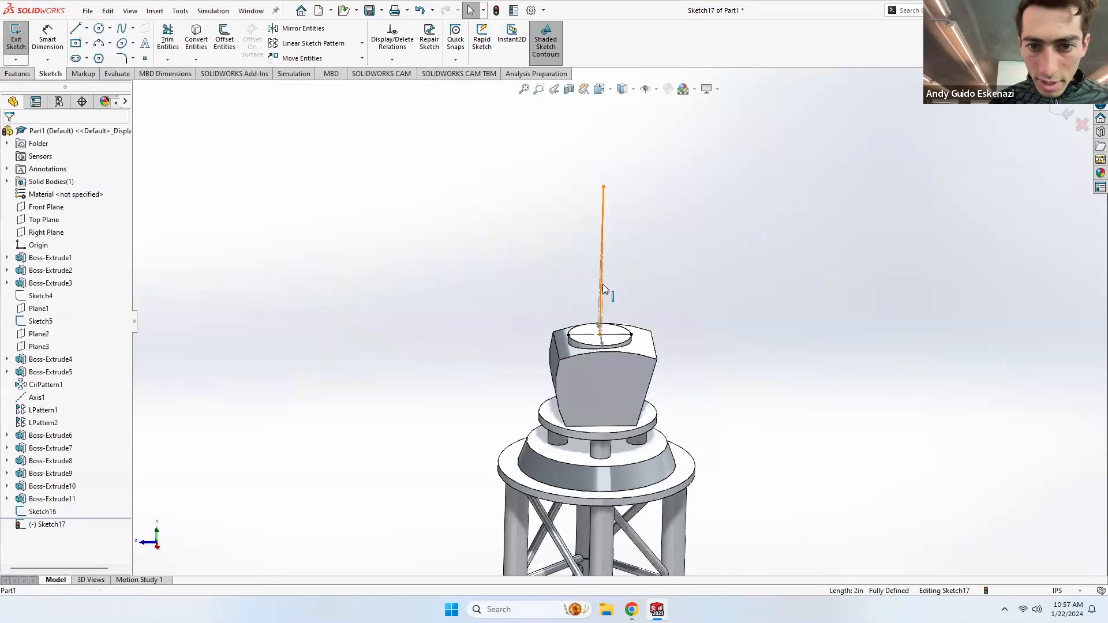
pyautogui.rightClick(602, 260)
pyautogui.click(631, 269)
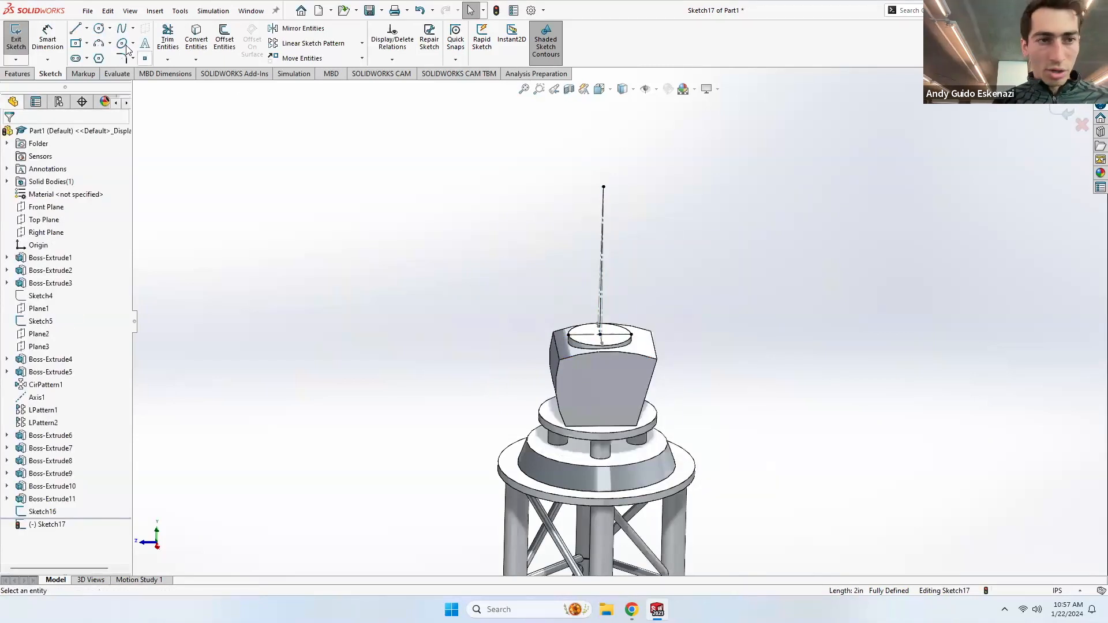
# Step: Draw two slanted centerlines, each about 2.02 in long, from the disc's converted line to the shared apex, one on each side
pyautogui.click(88, 28)
pyautogui.click(96, 51)
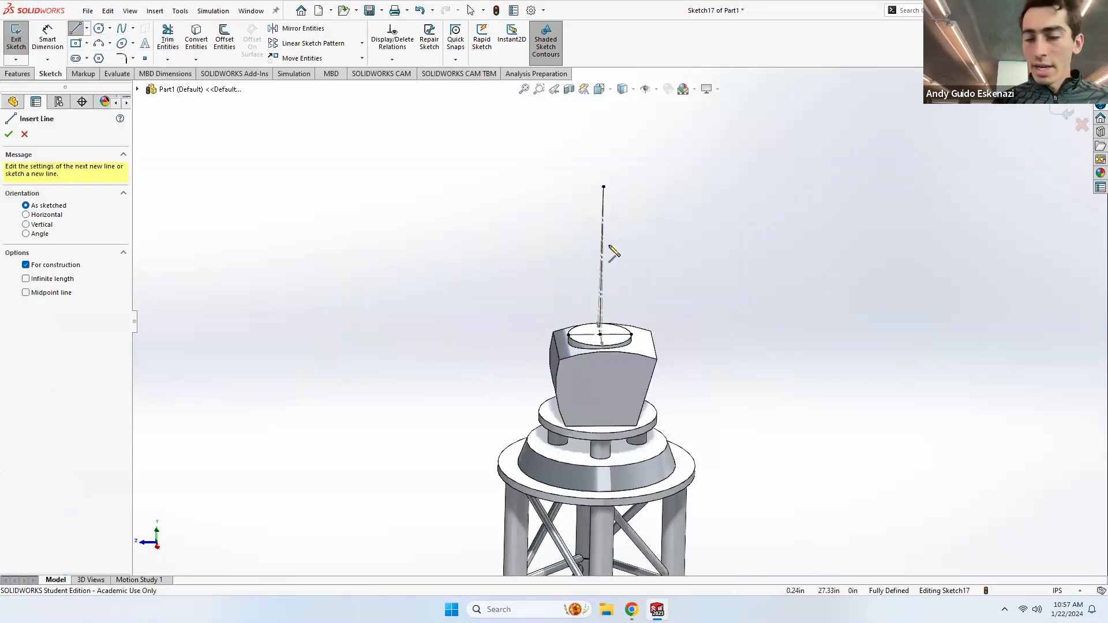
pyautogui.scroll(-5, 596, 242)
pyautogui.moveTo(555, 445); pyautogui.dragTo(611, 134)
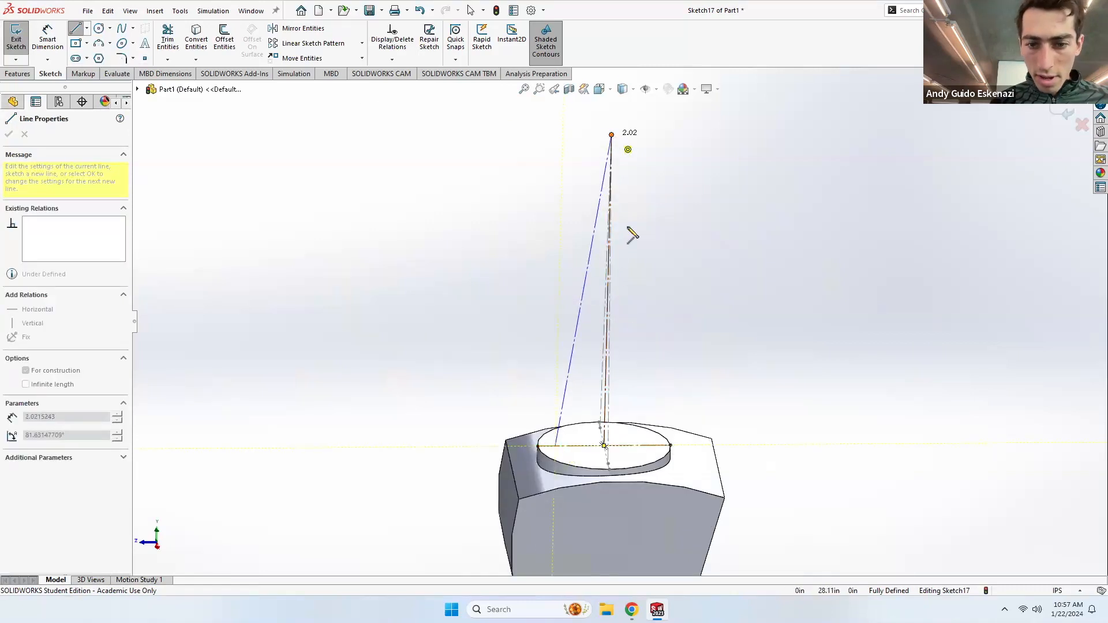
pyautogui.click(657, 445)
pyautogui.press('Escape')
# Step: Add an Equal relation between the two slanted centerlines in the Right Plane sketch
pyautogui.click(651, 408)
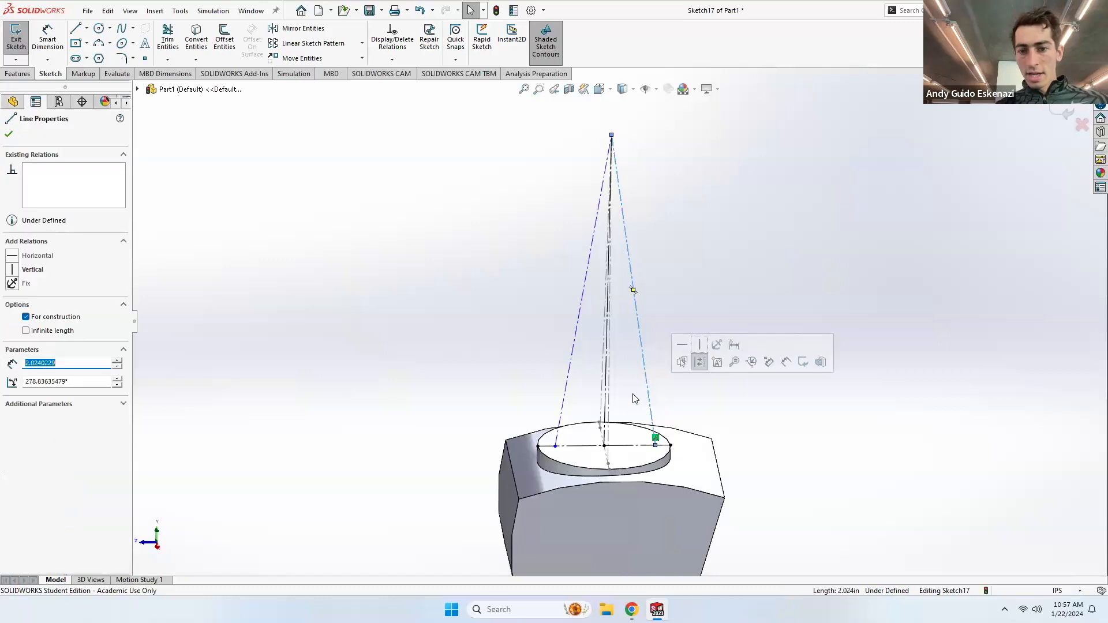
pyautogui.keyDown('ctrl'); pyautogui.click(569, 373); pyautogui.keyUp('ctrl')
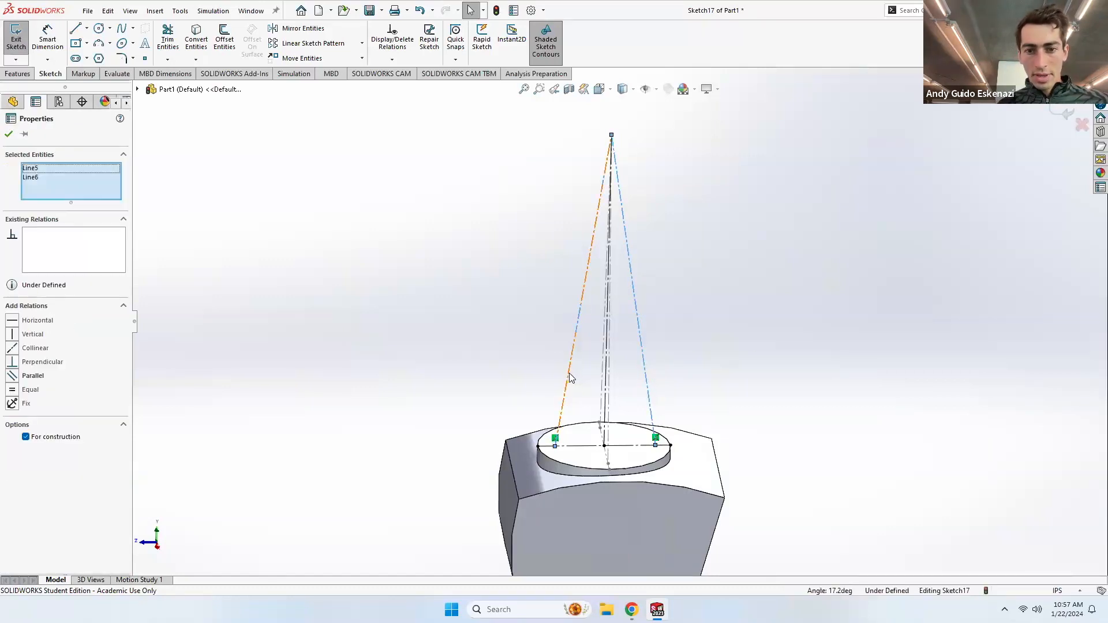
pyautogui.click(16, 394)
pyautogui.press('Escape')
# Step: Dimension the gap between one slanted centerline's base endpoint and the nearest end of the disc's converted line as 0.1 in, and exit the sketch
pyautogui.scroll(-2, 664, 431)
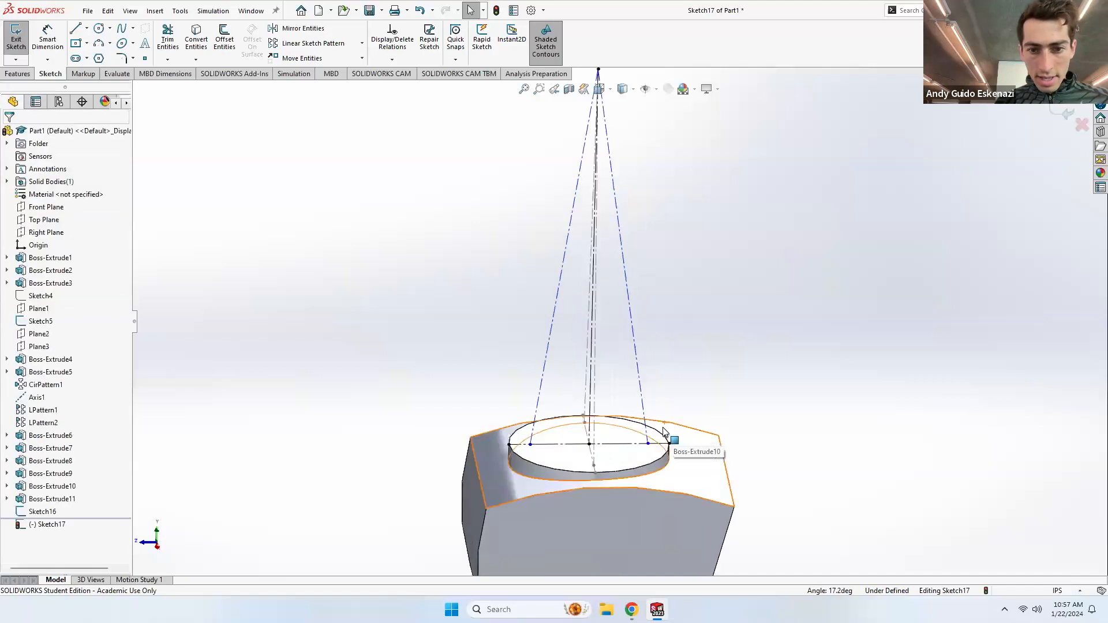
pyautogui.scroll(-3, 664, 432)
pyautogui.click(88, 29)
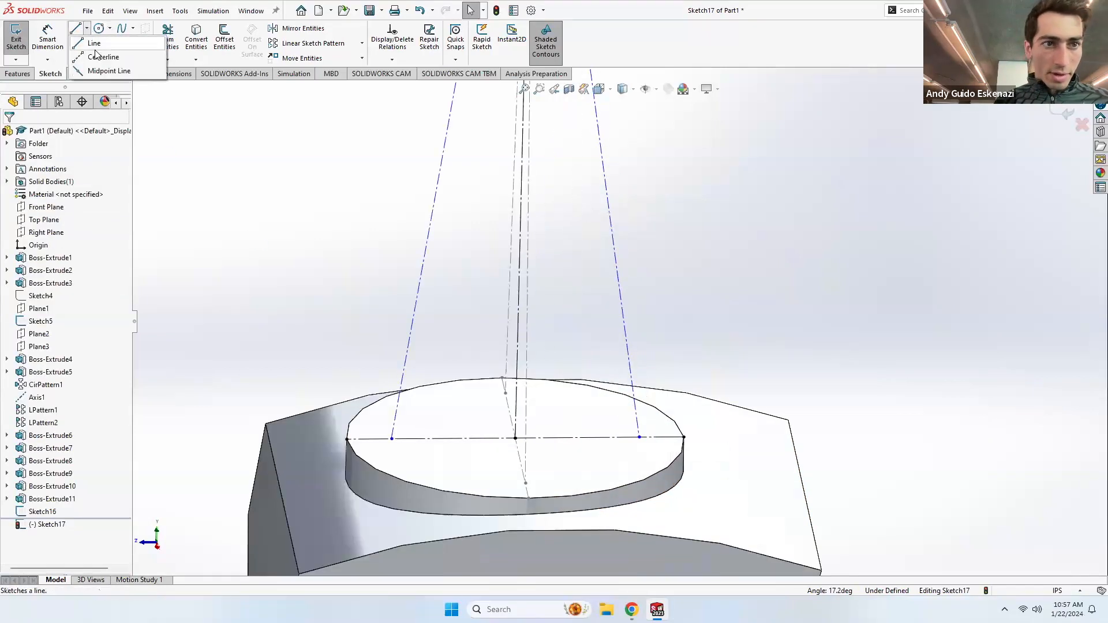
pyautogui.click(48, 37)
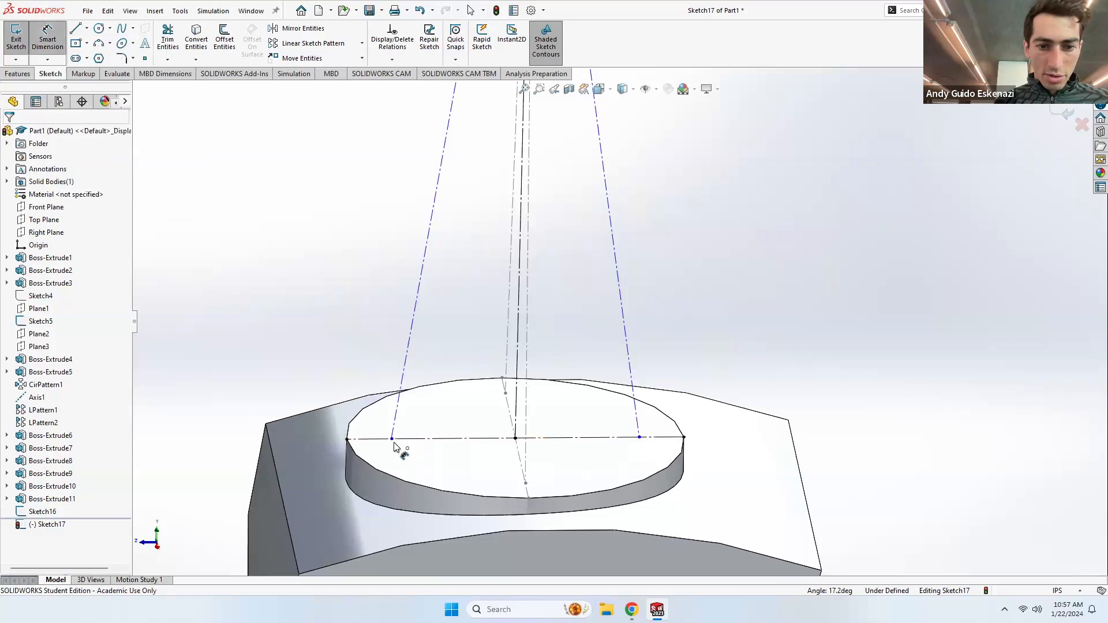
pyautogui.click(347, 440)
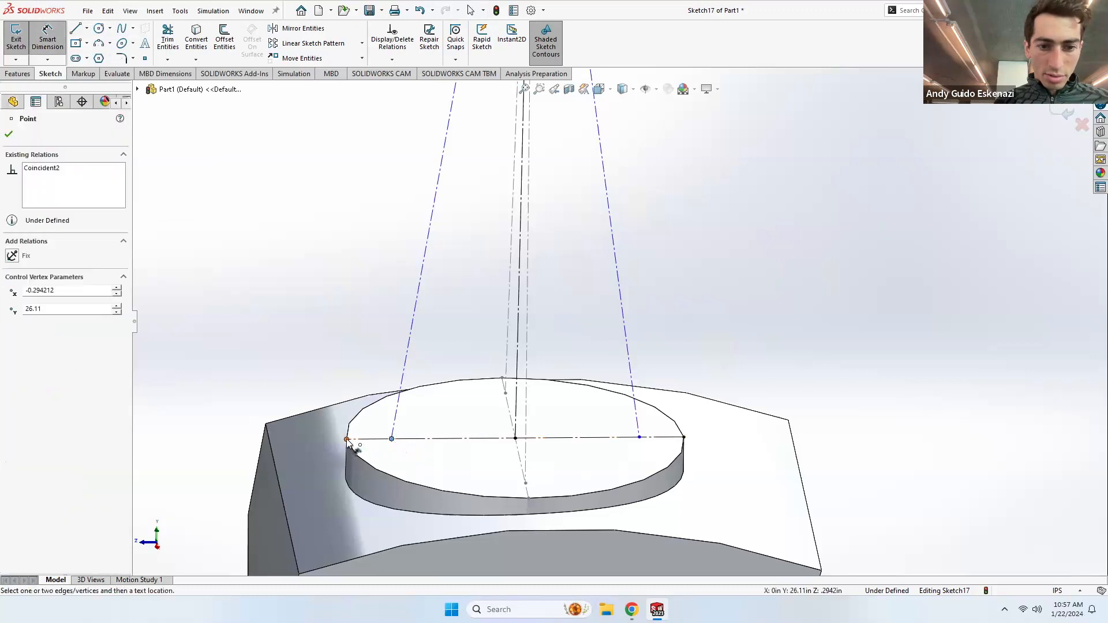
pyautogui.click(395, 522)
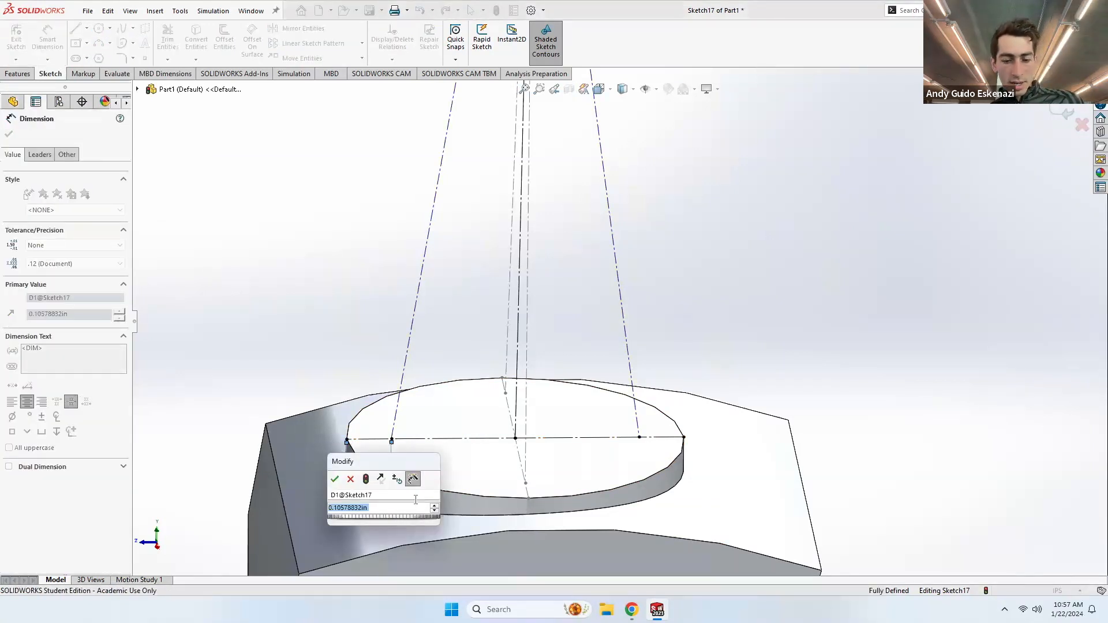
pyautogui.write('0.1')
pyautogui.press('Return')
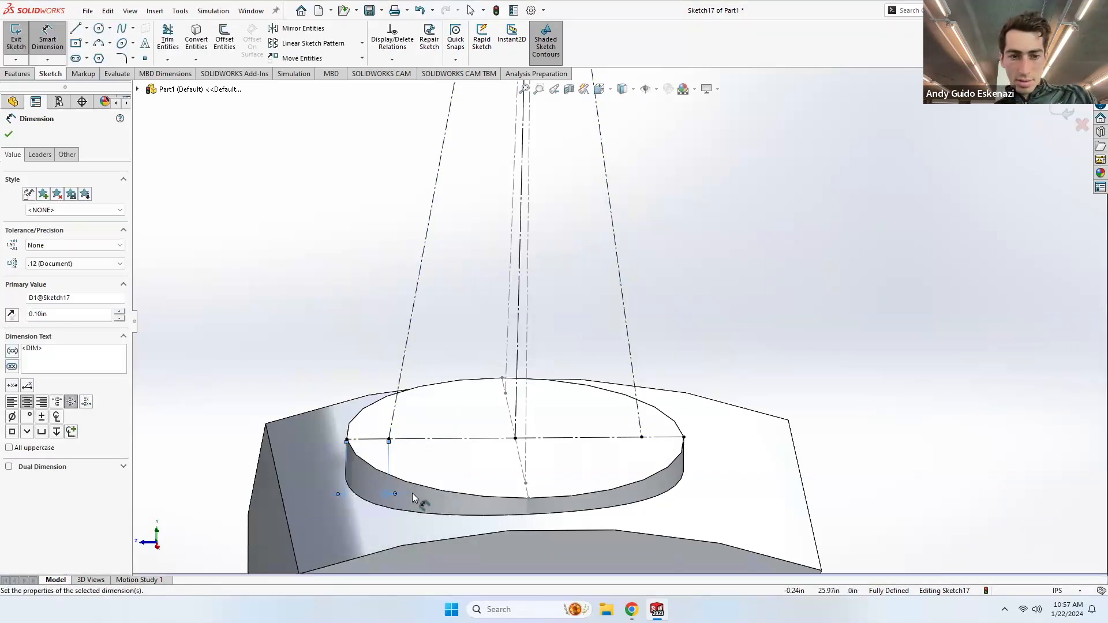
pyautogui.moveTo(463, 425); pyautogui.dragTo(166, 147, button='middle')
pyautogui.click(16, 56)
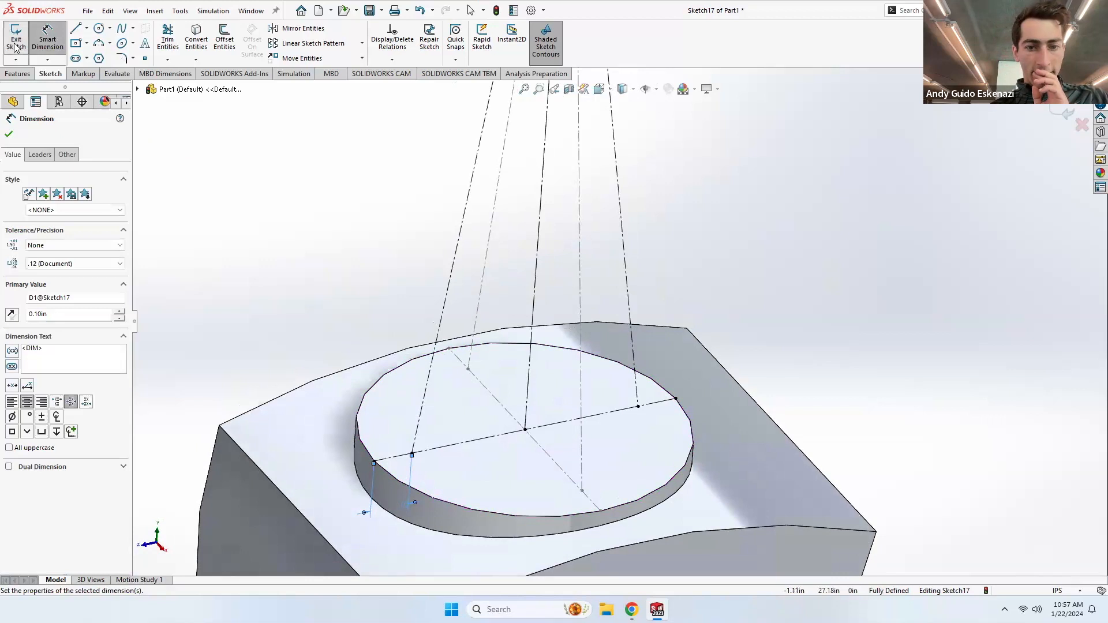
# Step: Create a reference plane coincident with two adjacent slanted centerlines, one from Sketch17 and one from Sketch16
pyautogui.scroll(4, 405, 254)
pyautogui.moveTo(405, 254); pyautogui.dragTo(639, 358, button='middle')
pyautogui.scroll(-6, 638, 346)
pyautogui.moveTo(624, 311); pyautogui.dragTo(638, 279, button='middle')
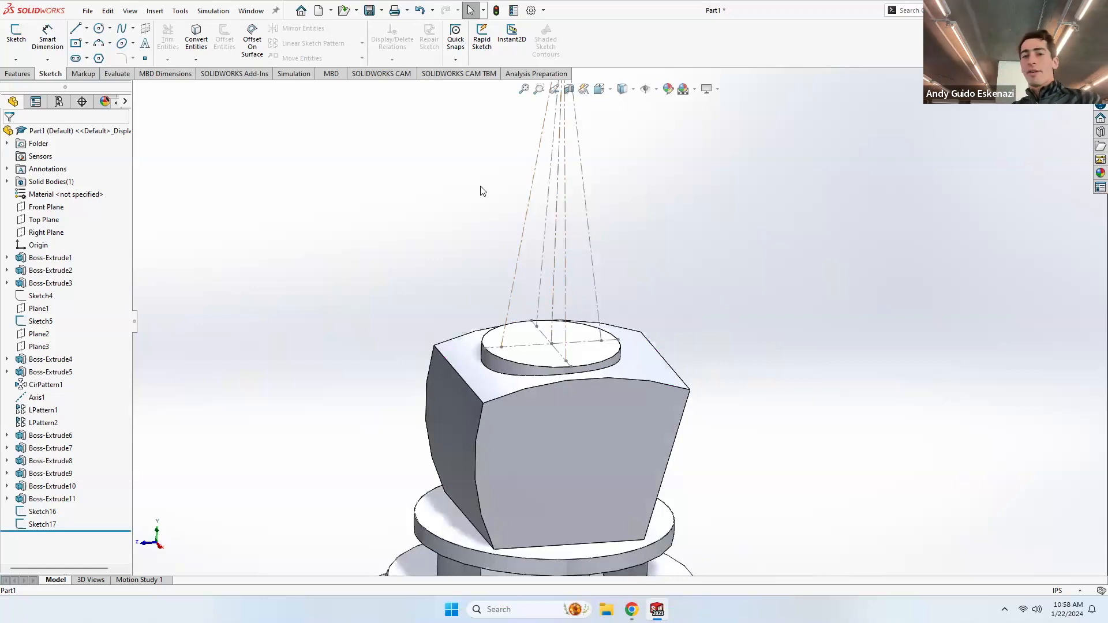
pyautogui.click(18, 74)
pyautogui.click(462, 41)
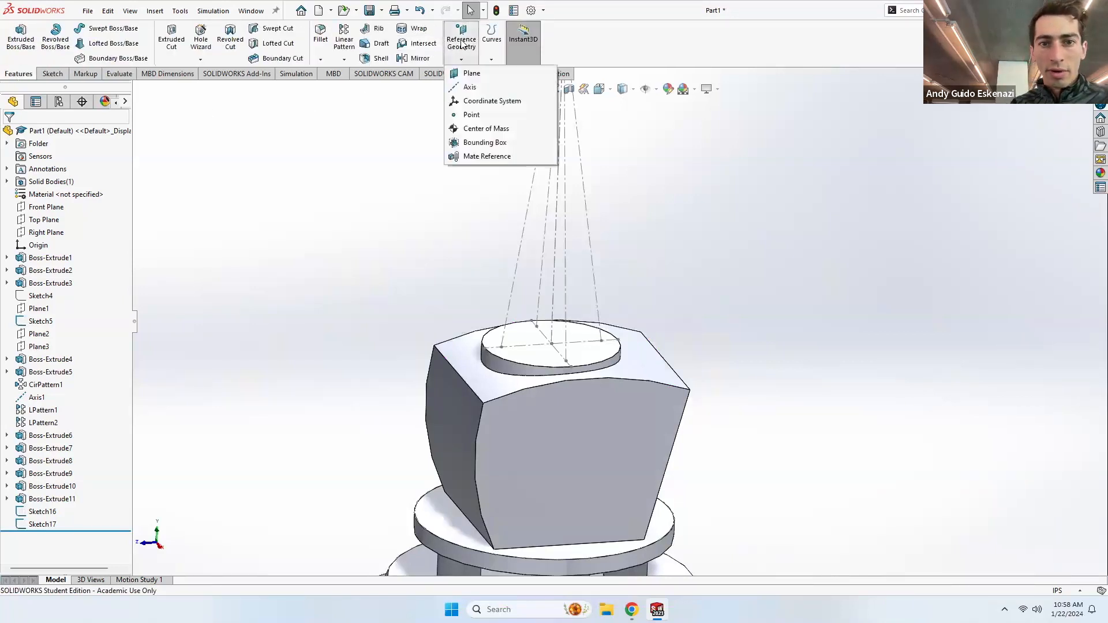
pyautogui.click(470, 73)
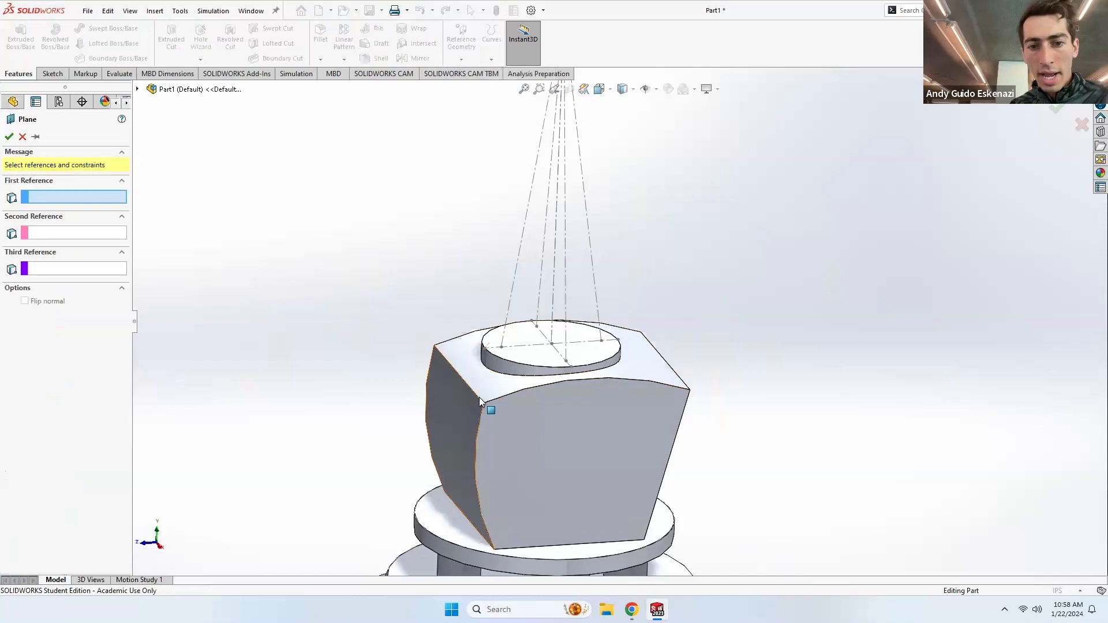
pyautogui.click(506, 324)
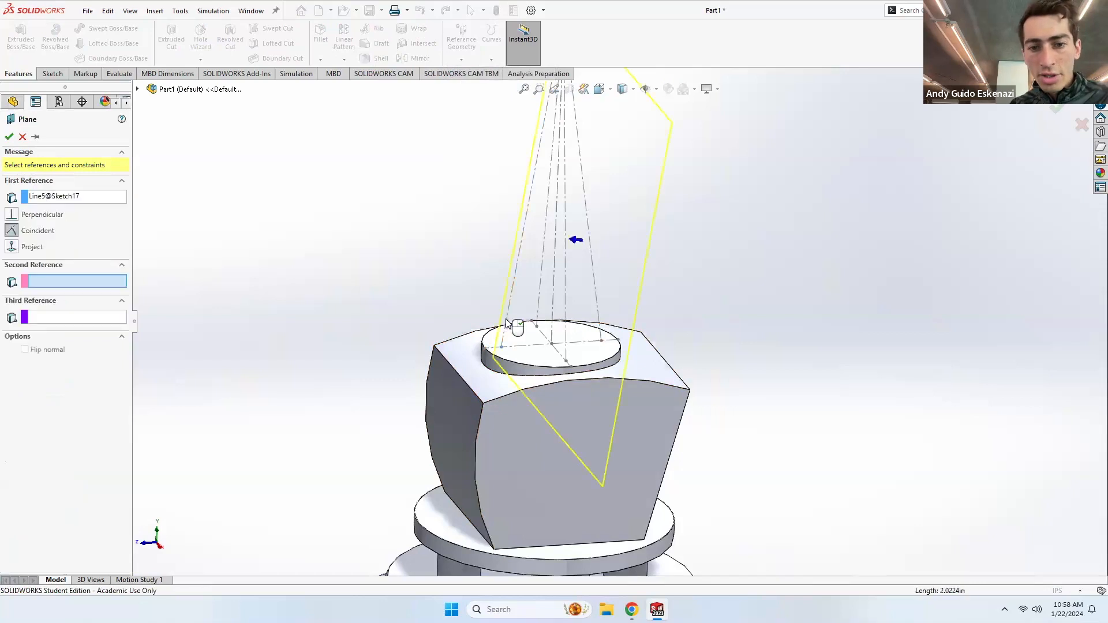
pyautogui.click(567, 337)
pyautogui.moveTo(577, 352); pyautogui.dragTo(638, 284, button='middle')
pyautogui.scroll(-4, 533, 304)
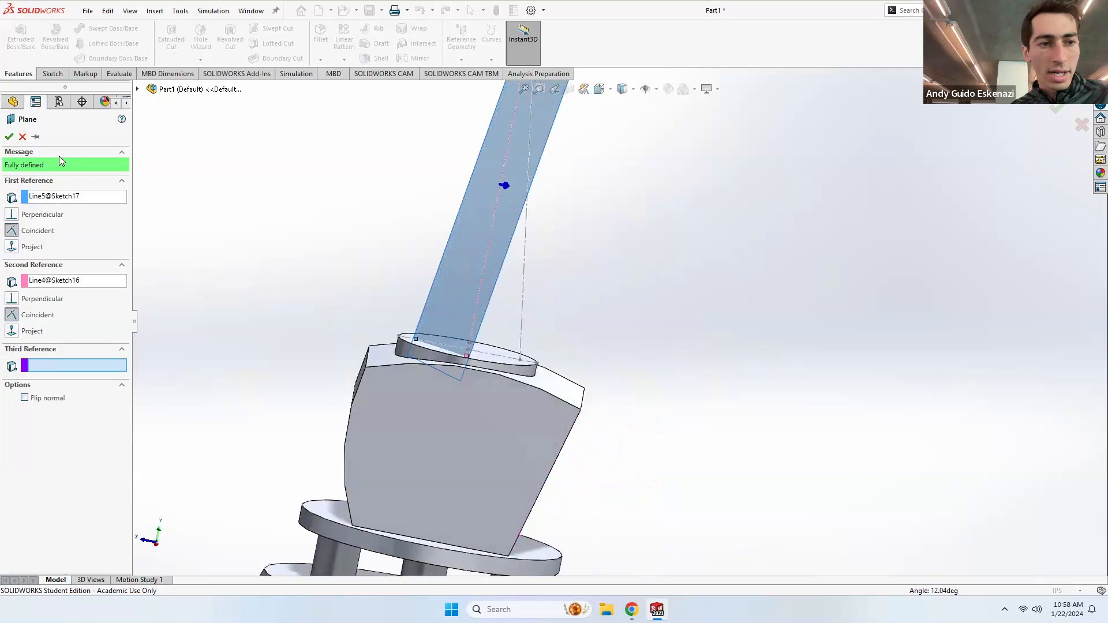
pyautogui.click(9, 138)
# Step: Start a sketch on the new slanted reference plane above the cab roof
pyautogui.scroll(-3, 504, 235)
pyautogui.moveTo(504, 234); pyautogui.dragTo(502, 296, button='middle')
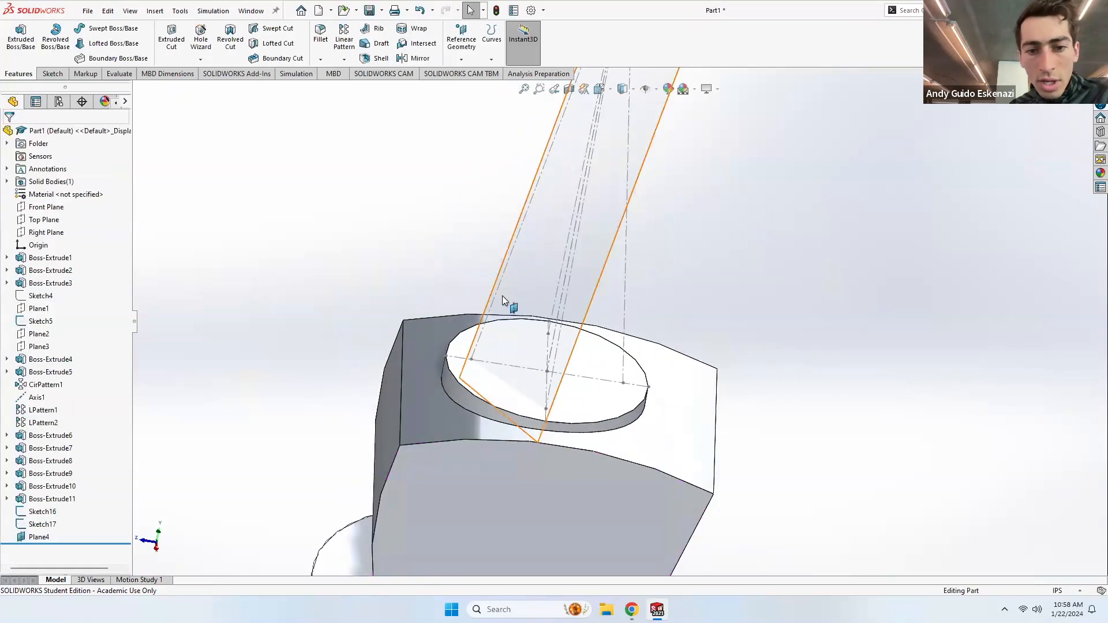
pyautogui.click(52, 74)
pyautogui.click(16, 36)
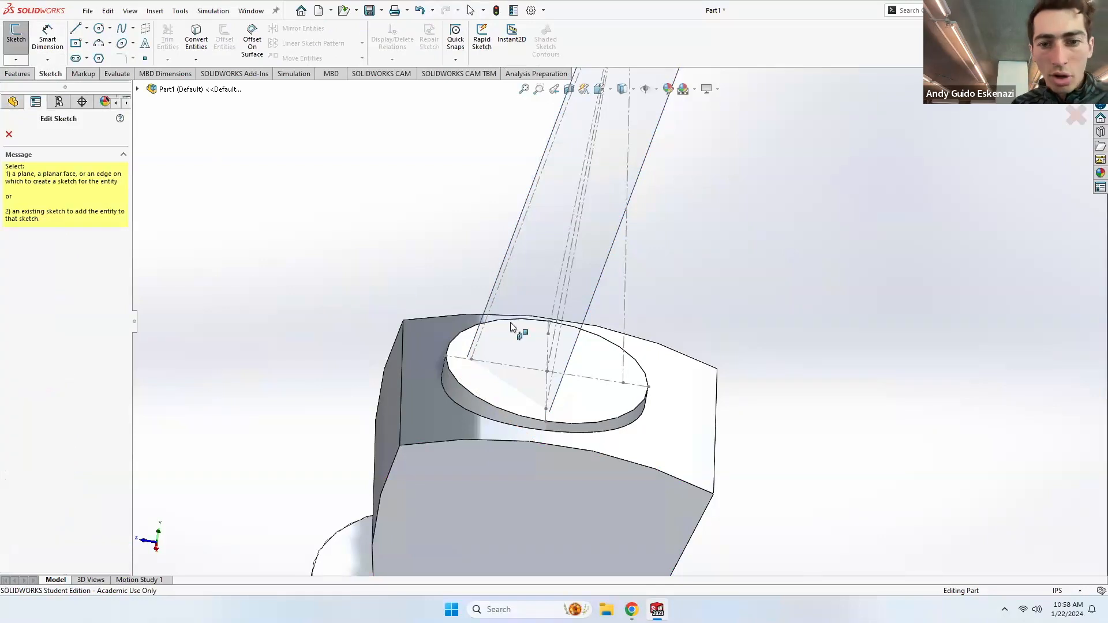
pyautogui.click(577, 344)
# Step: Convert the two adjacent slanted centerlines lying on the slanted plane into solid lines of the new sketch
pyautogui.scroll(-8, 649, 138)
pyautogui.moveTo(620, 205)
pyautogui.mouseDown(button='middle')
pyautogui.moveTo(573, 254)
pyautogui.moveTo(593, 283)
pyautogui.moveTo(577, 255)
pyautogui.moveTo(511, 257)
pyautogui.moveTo(494, 287)
pyautogui.moveTo(614, 330)
pyautogui.mouseUp(button='middle')
pyautogui.click(197, 40)
pyautogui.click(571, 257)
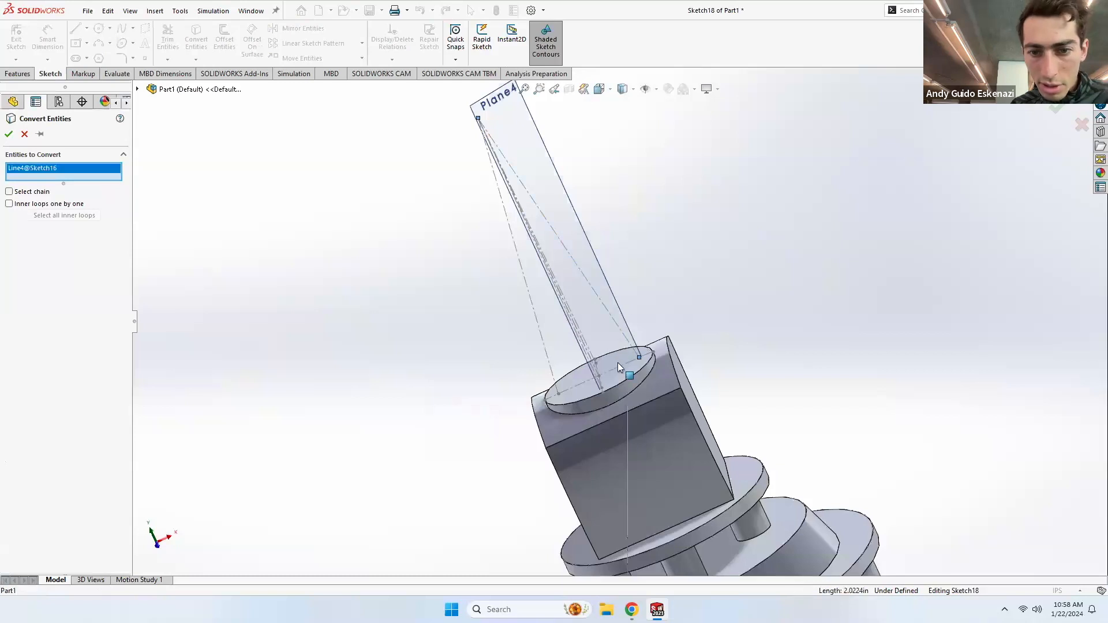
pyautogui.scroll(-5, 605, 381)
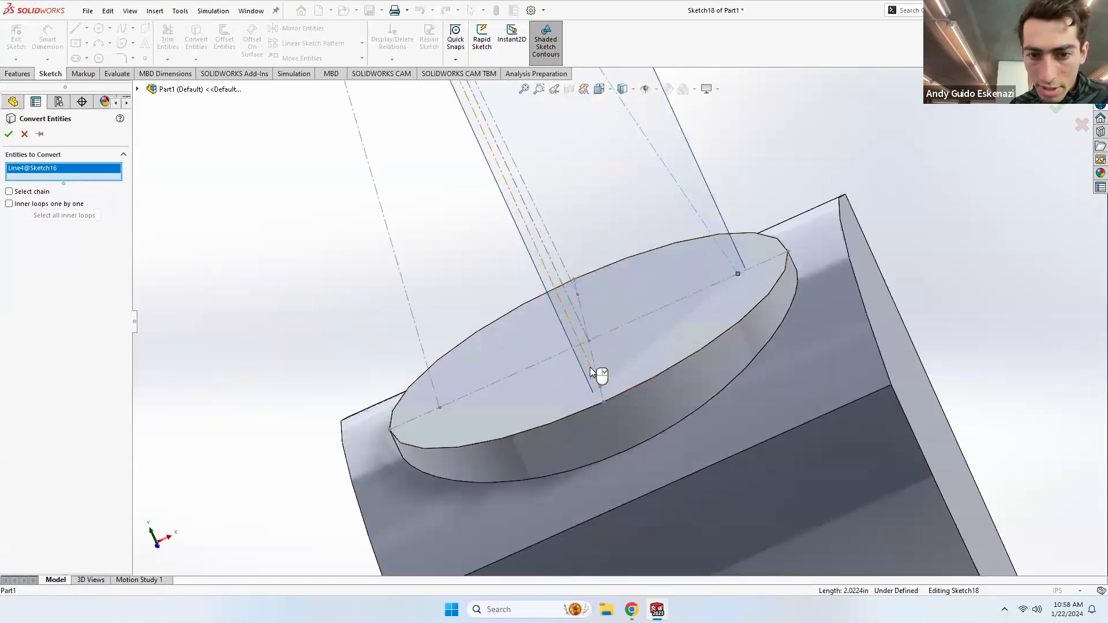
pyautogui.click(596, 377)
pyautogui.press('Return')
pyautogui.scroll(5, 532, 254)
pyautogui.moveTo(532, 254)
pyautogui.mouseDown(button='middle')
pyautogui.moveTo(553, 258)
pyautogui.moveTo(520, 173)
pyautogui.moveTo(426, 249)
pyautogui.moveTo(568, 318)
pyautogui.mouseUp(button='middle')
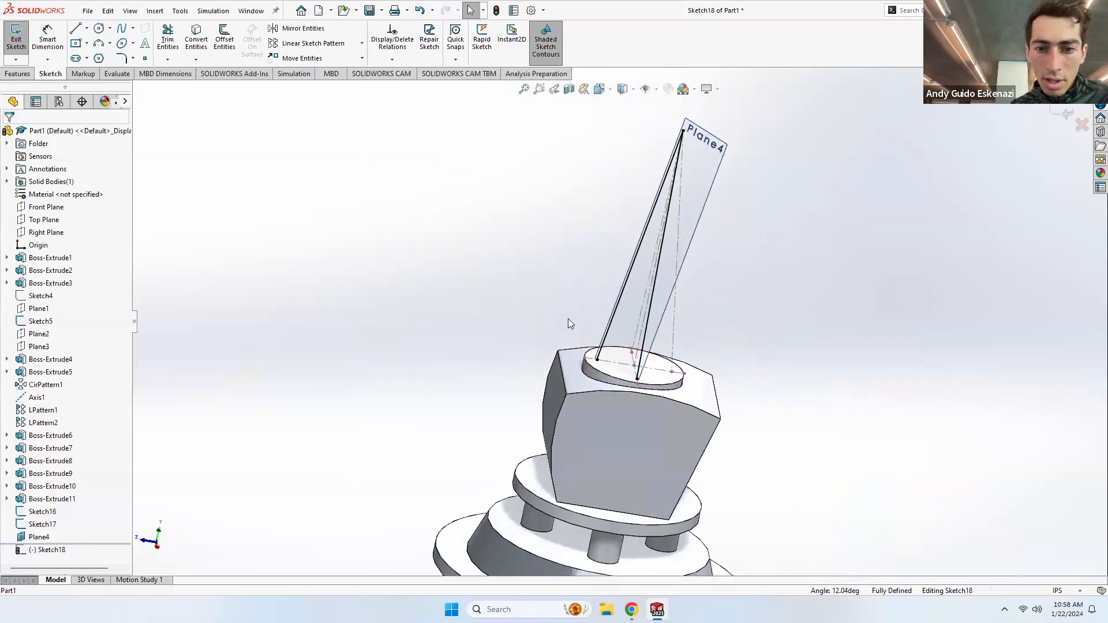
# Step: Convert the two slanted solid side lines of the sketch on the tilted plane to construction geometry
pyautogui.scroll(-5, 633, 354)
pyautogui.rightClick(631, 356)
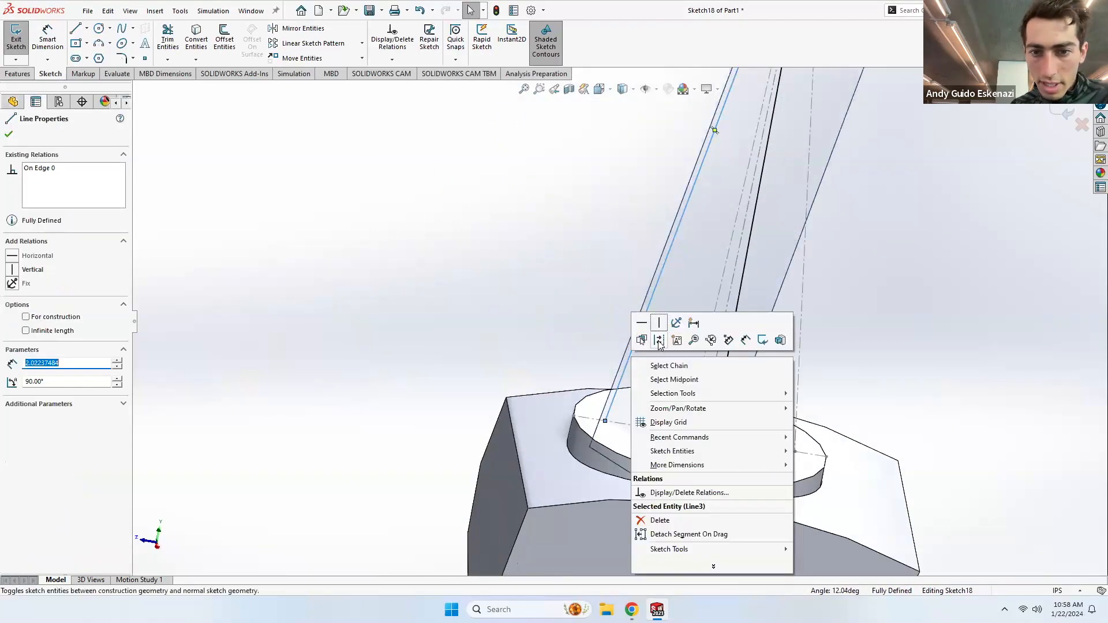
pyautogui.press('Escape')
pyautogui.rightClick(727, 374)
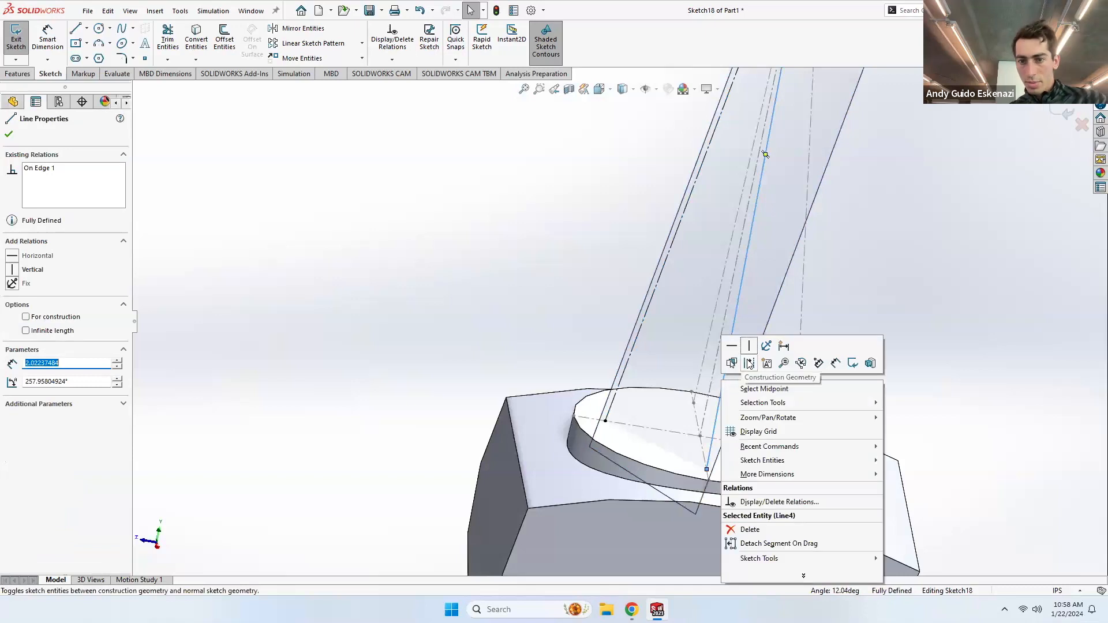
pyautogui.press('Escape')
# Step: Switch to Chrome to examine the tower crane reference photo, and return to the SOLIDWORKS sketch
pyautogui.click(632, 610)
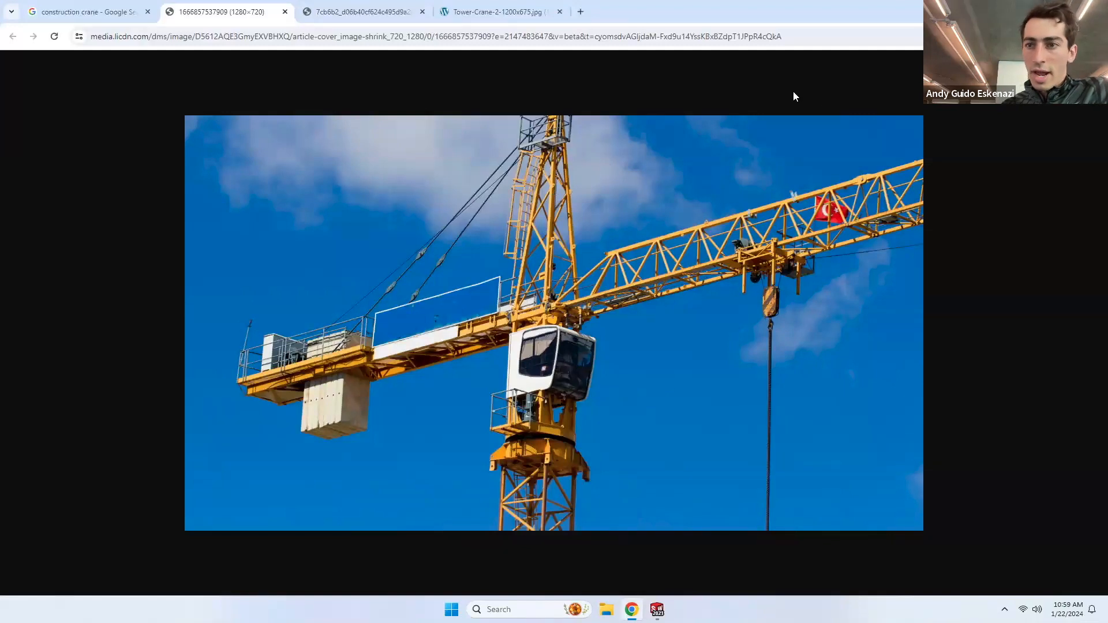
pyautogui.hotkey('alt', 'Tab')
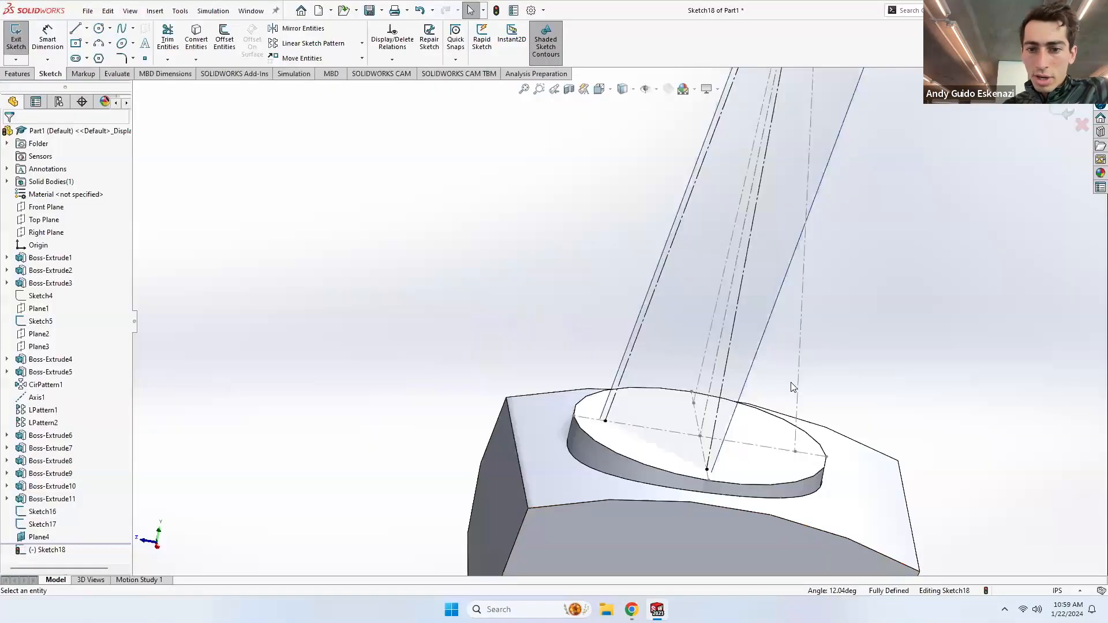
pyautogui.click(86, 29)
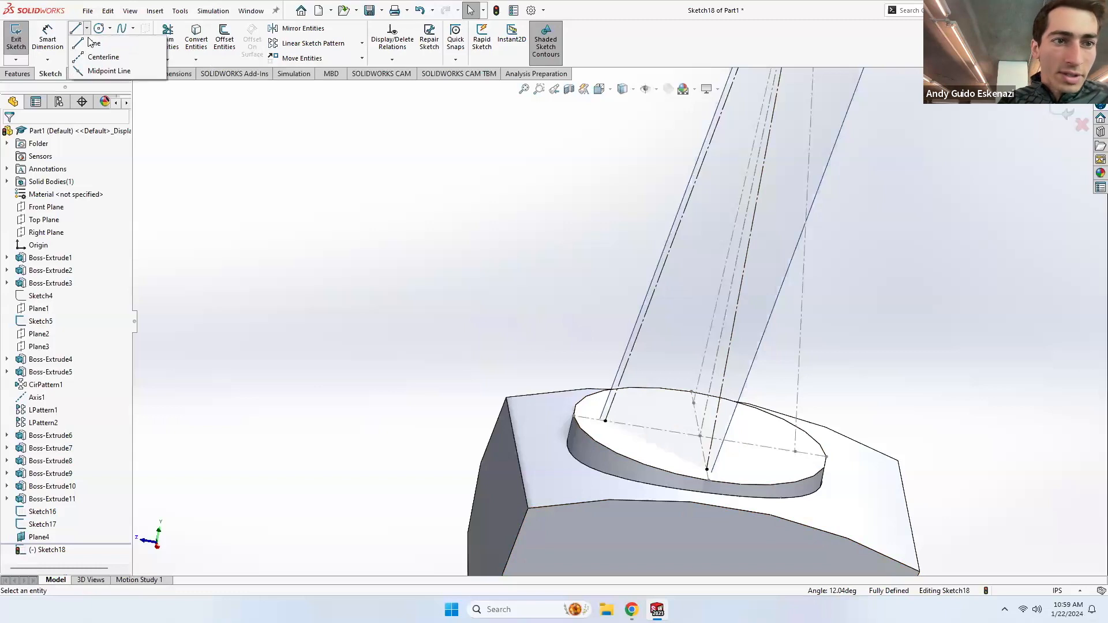
pyautogui.click(98, 54)
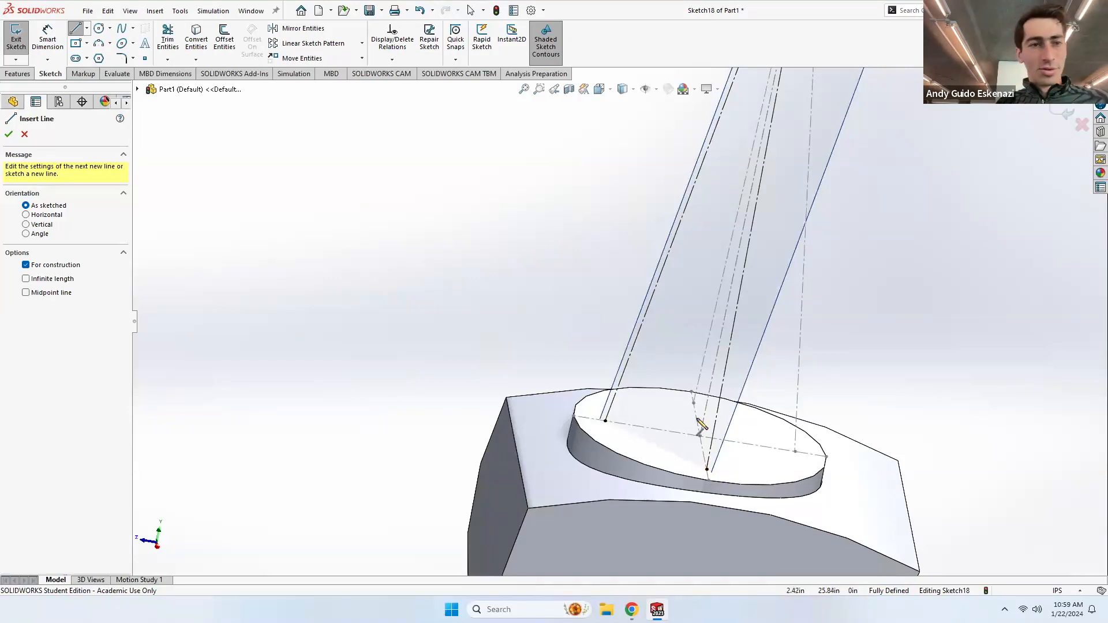
pyautogui.click(74, 29)
pyautogui.click(75, 30)
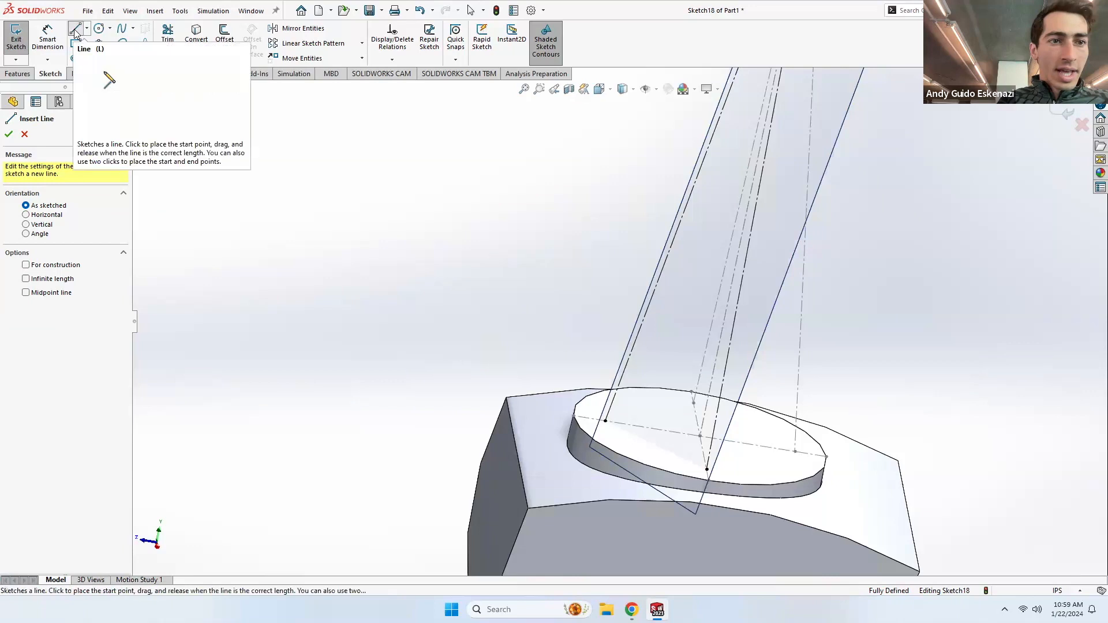
pyautogui.click(75, 34)
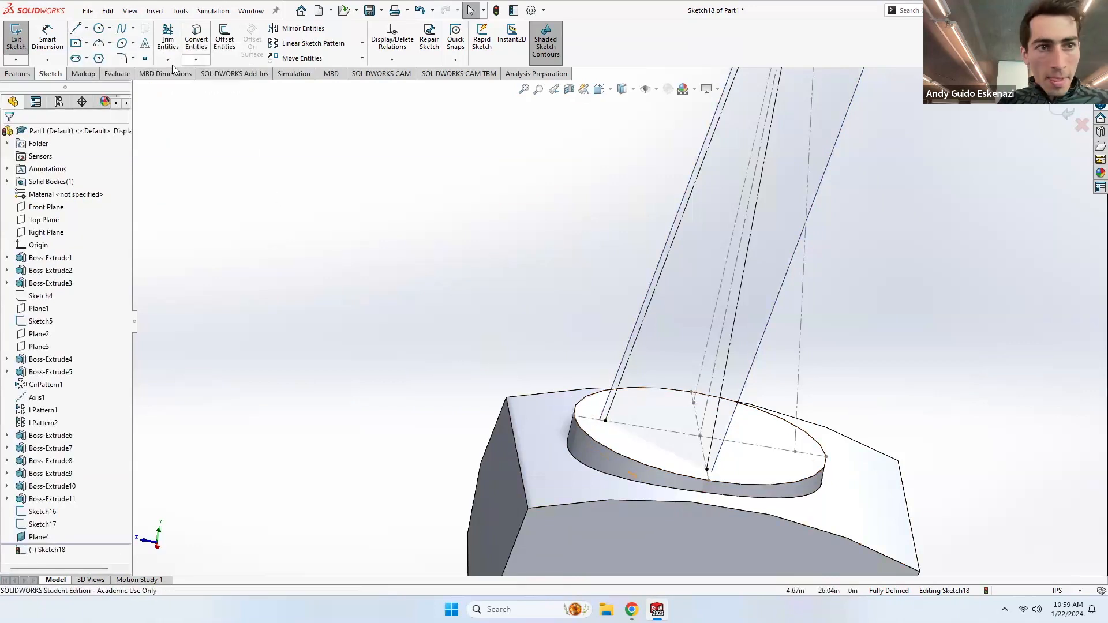
# Step: Sketch a five-segment zigzag line chain between the two slanted construction lines, from a base corner upward, ending in a short cross line
pyautogui.click(74, 32)
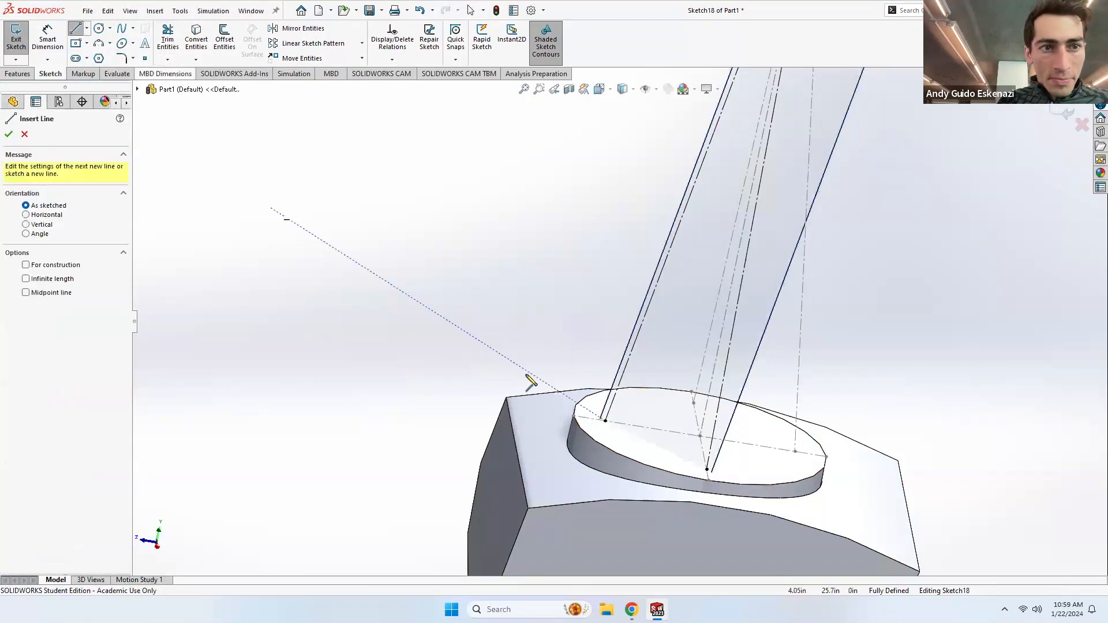
pyautogui.click(707, 471)
pyautogui.click(646, 310)
pyautogui.click(751, 231)
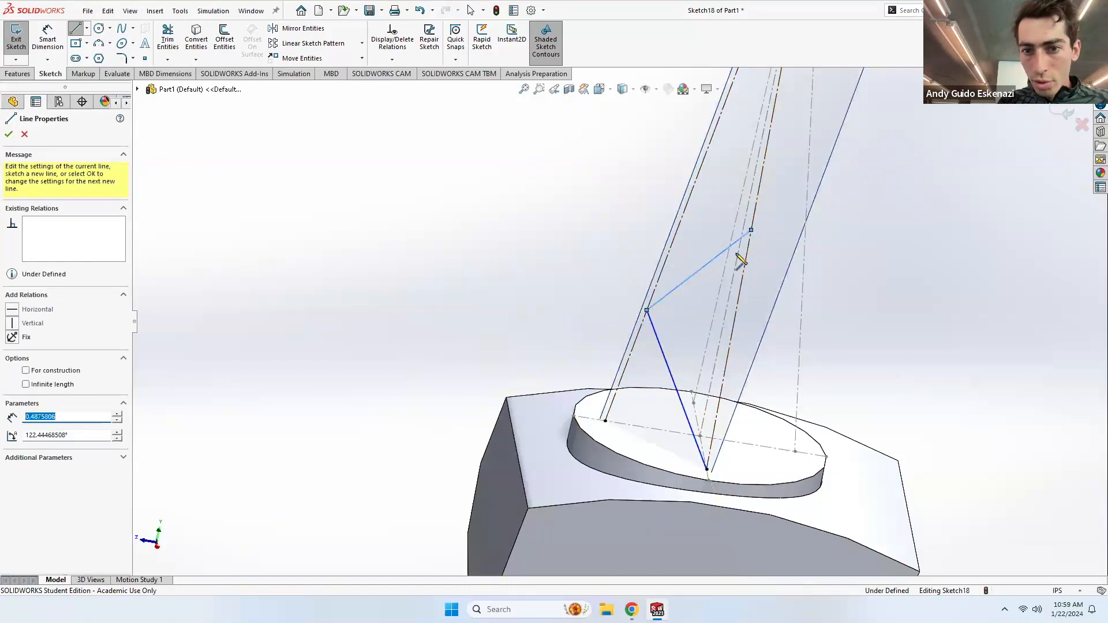
pyautogui.scroll(4, 736, 257)
pyautogui.click(683, 277)
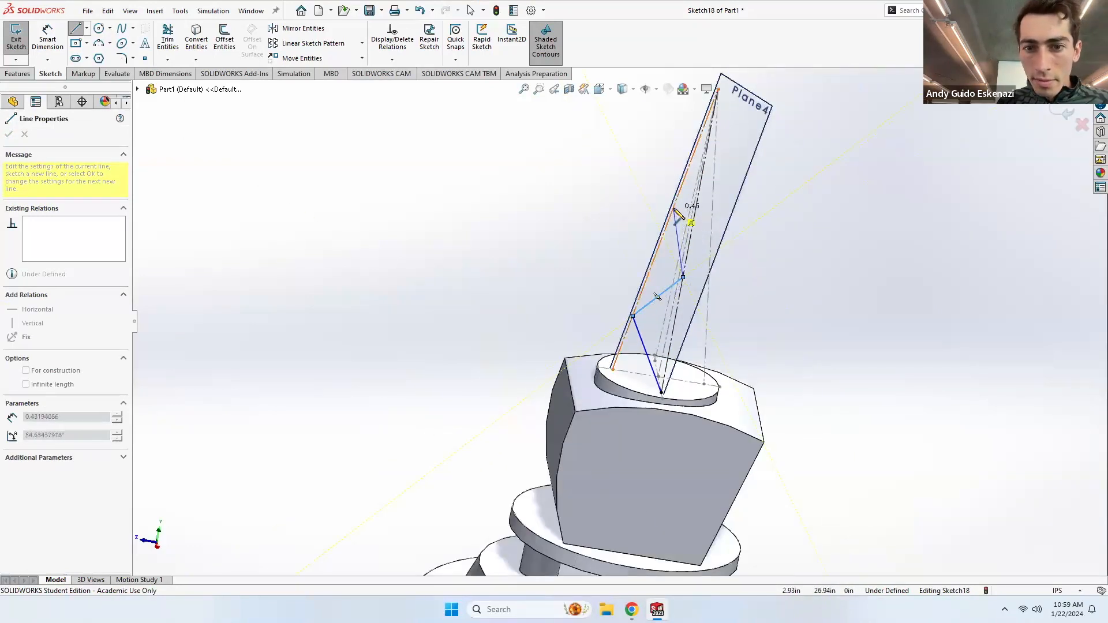
pyautogui.scroll(-5, 707, 188)
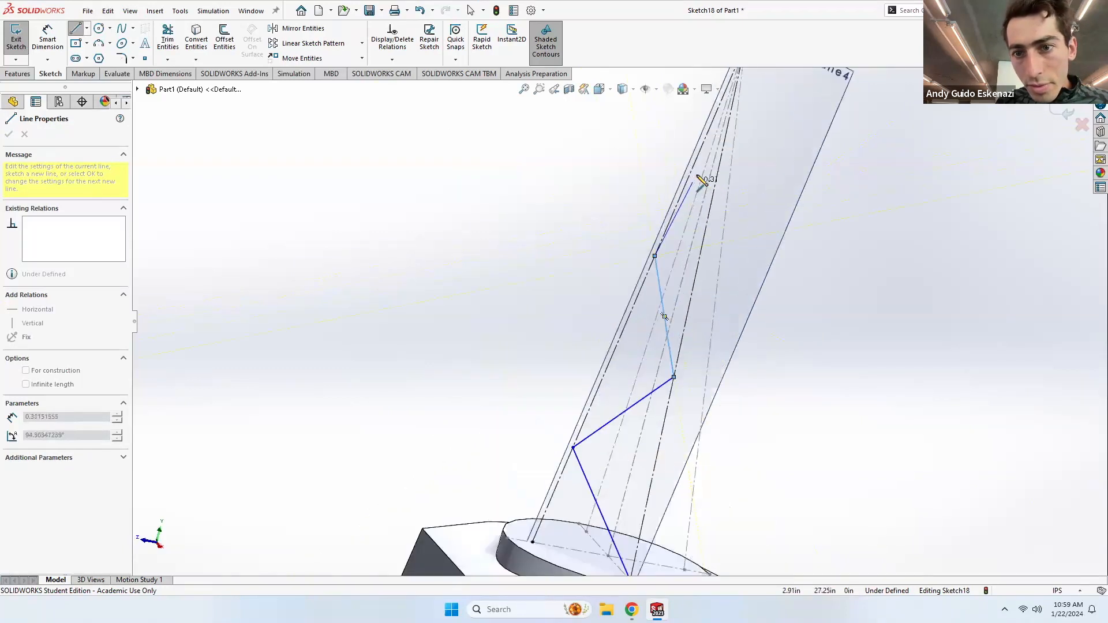
pyautogui.click(718, 178)
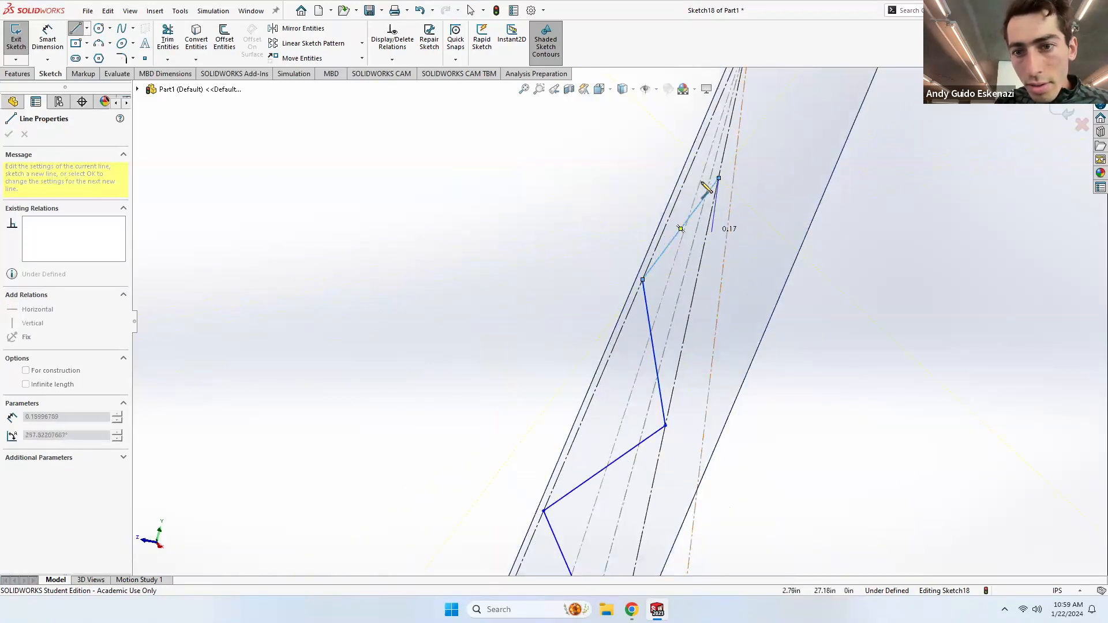
pyautogui.click(693, 164)
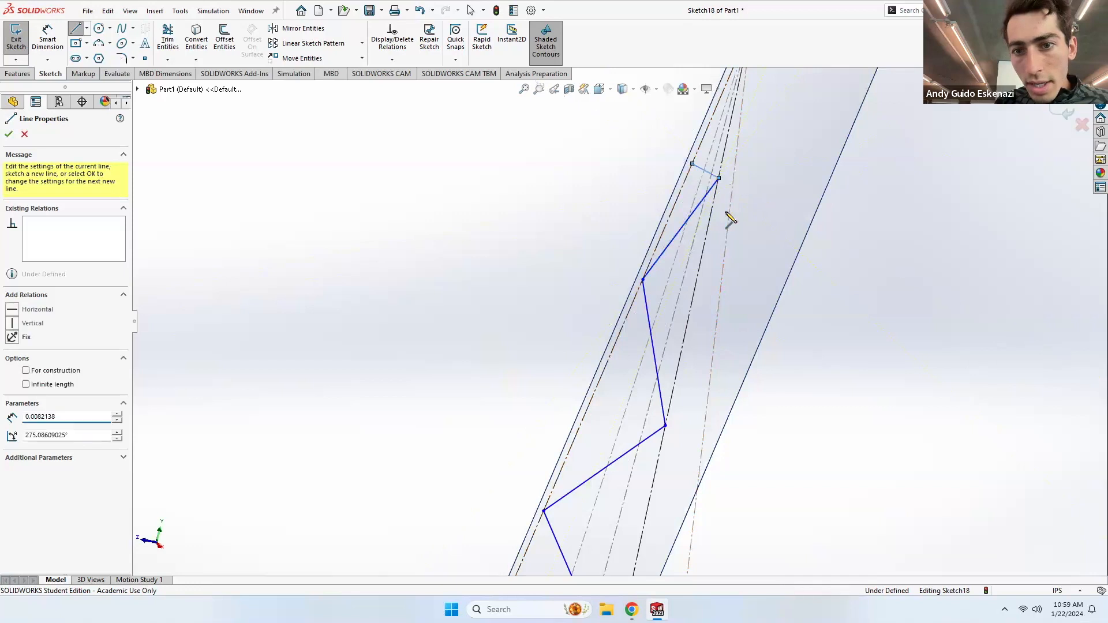
pyautogui.press('Escape')
# Step: Draw a centerline from the lowest zigzag corner above the base across to the opposite slanted construction line
pyautogui.moveTo(713, 189)
pyautogui.mouseDown(button='middle')
pyautogui.moveTo(737, 177)
pyautogui.moveTo(724, 176)
pyautogui.mouseUp(button='middle')
pyautogui.scroll(3, 724, 176)
pyautogui.moveTo(722, 312)
pyautogui.mouseDown(button='middle')
pyautogui.moveTo(738, 340)
pyautogui.moveTo(681, 394)
pyautogui.mouseUp(button='middle')
pyautogui.scroll(-5, 683, 388)
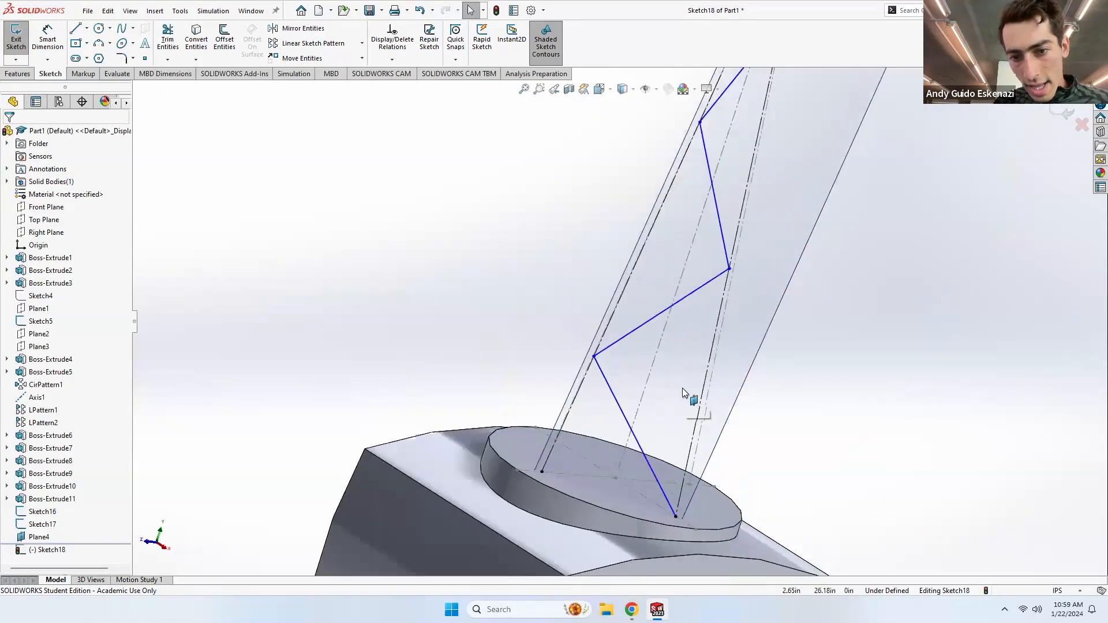
pyautogui.click(88, 29)
pyautogui.click(104, 58)
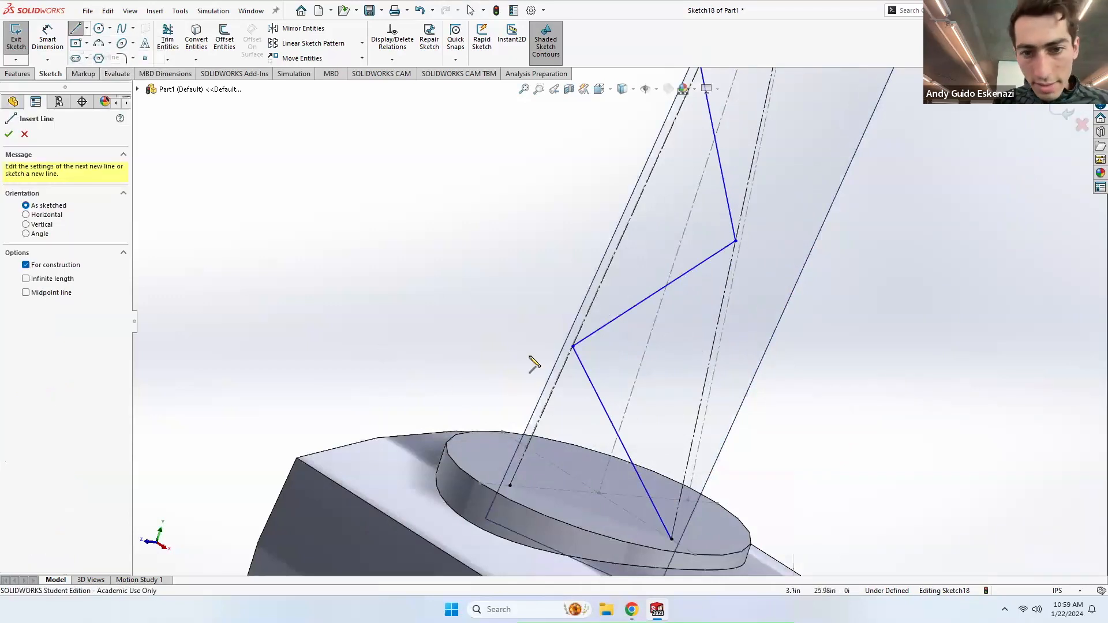
pyautogui.click(574, 347)
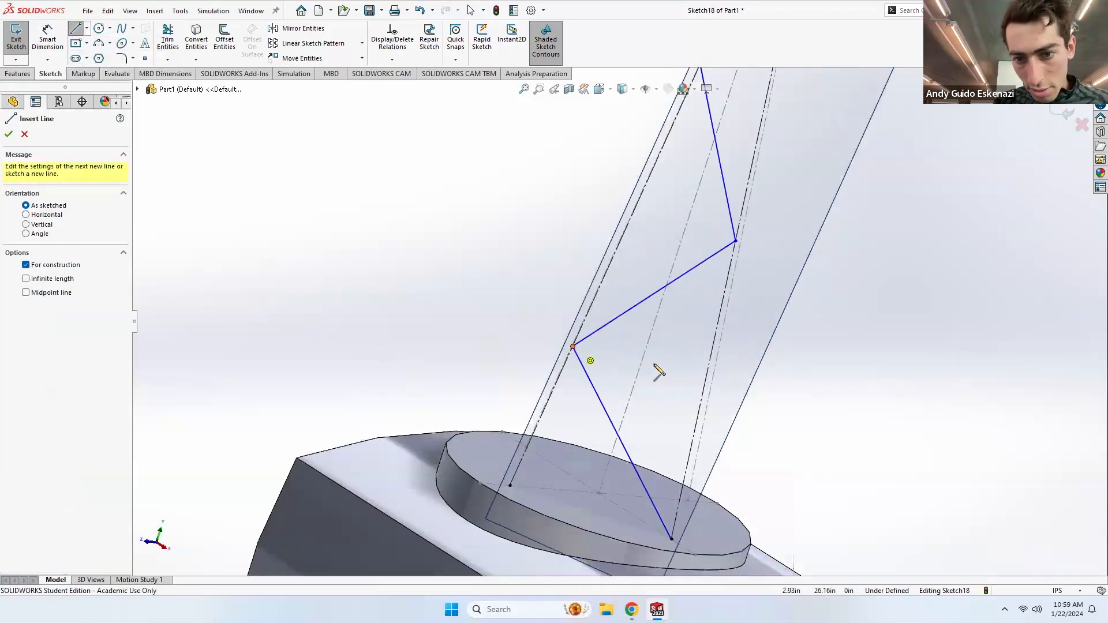
pyautogui.click(705, 386)
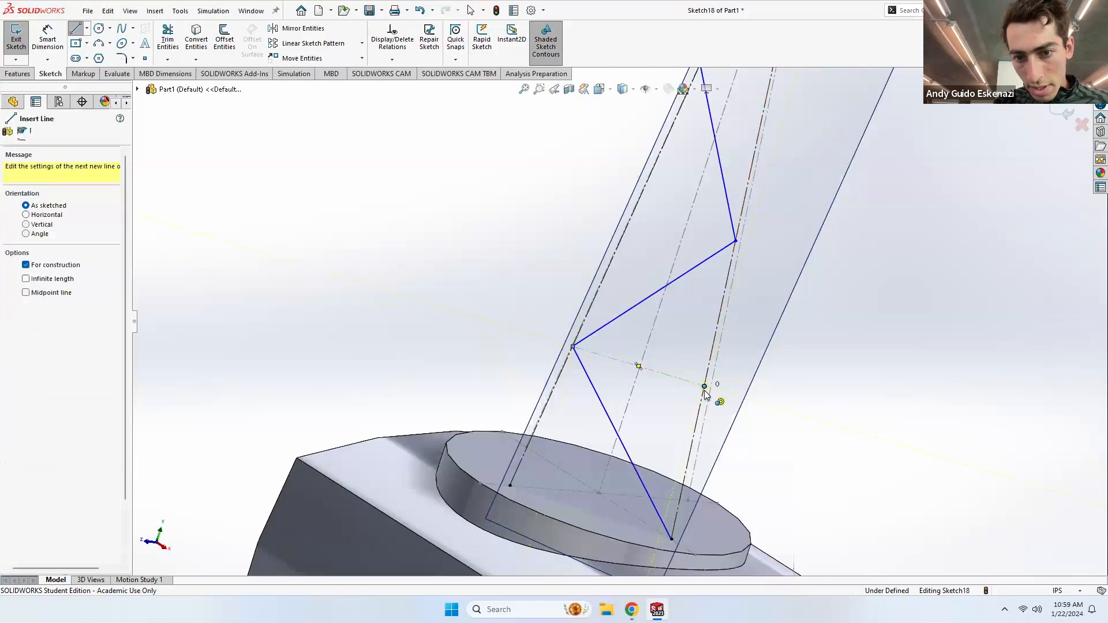
pyautogui.press('Escape')
# Step: Draw a centerline across the base, joining the lower endpoints of the two slanted construction lines
pyautogui.click(88, 29)
pyautogui.click(104, 58)
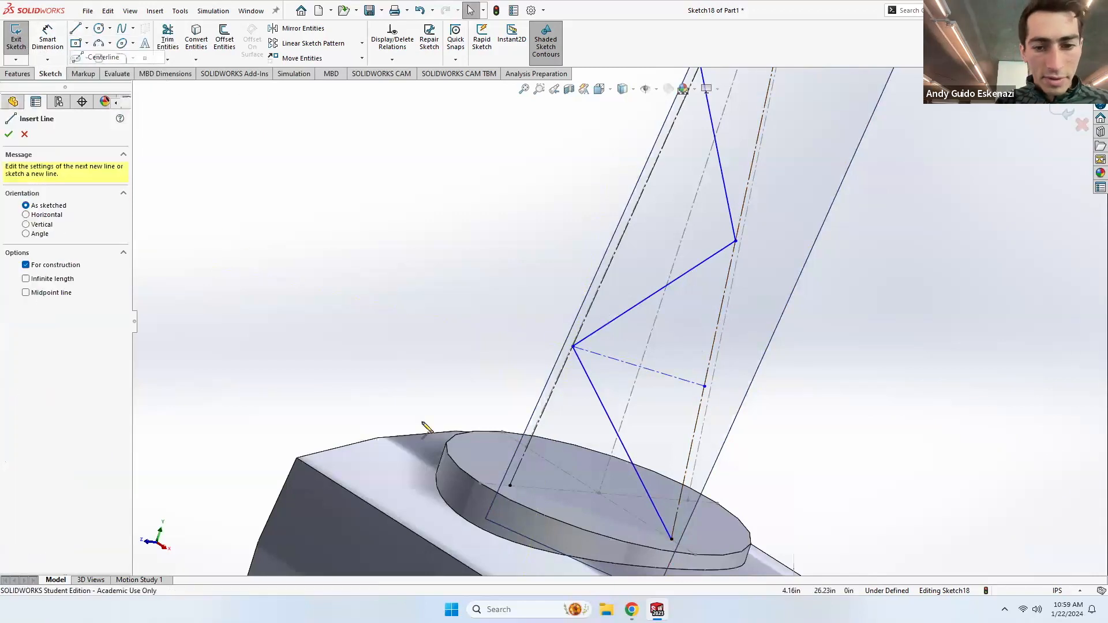
pyautogui.click(510, 486)
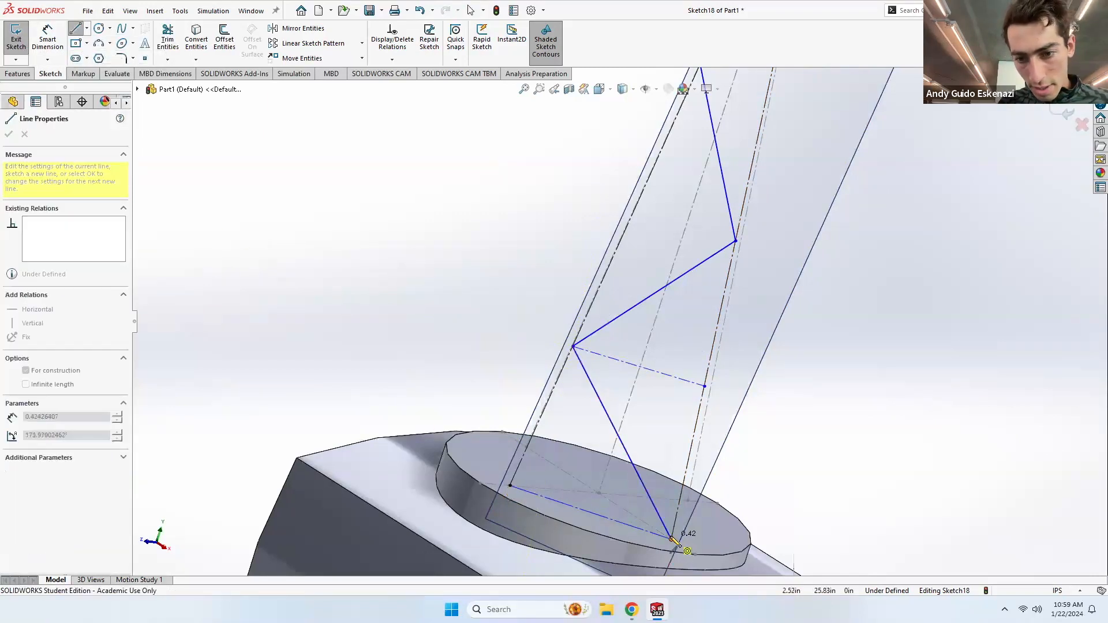
pyautogui.click(671, 539)
pyautogui.press('Escape')
# Step: Draw a centerline from the second zigzag corner above the base across to the opposite slanted construction line
pyautogui.click(87, 29)
pyautogui.click(104, 58)
pyautogui.click(736, 240)
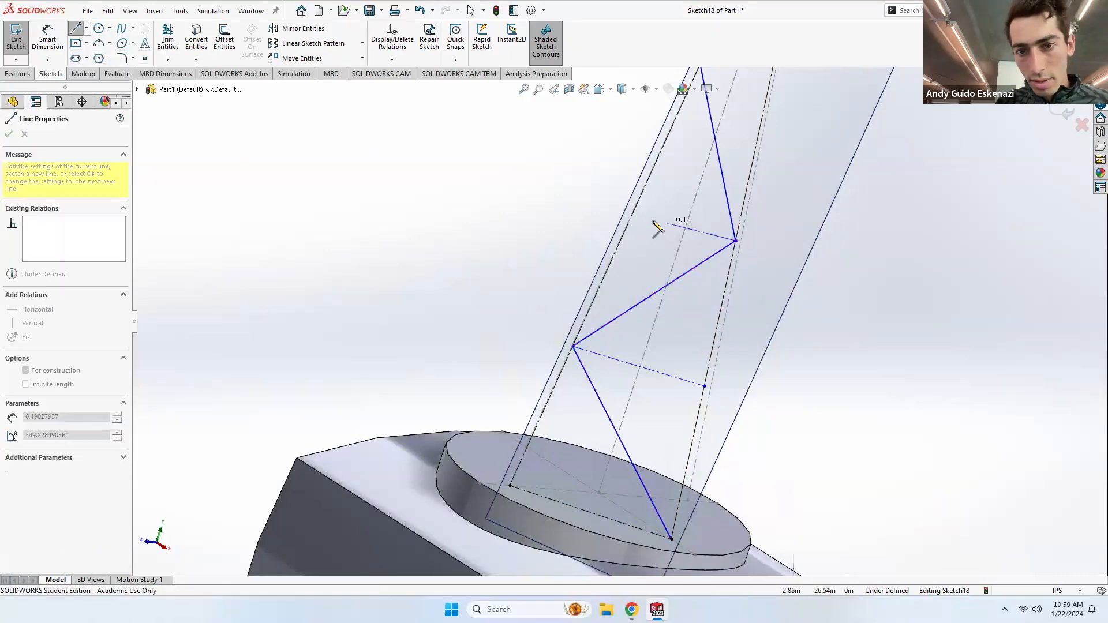
pyautogui.click(635, 212)
pyautogui.press('Escape')
# Step: Draw a centerline from the third zigzag corner above the base across to the opposite slanted line
pyautogui.scroll(3, 618, 272)
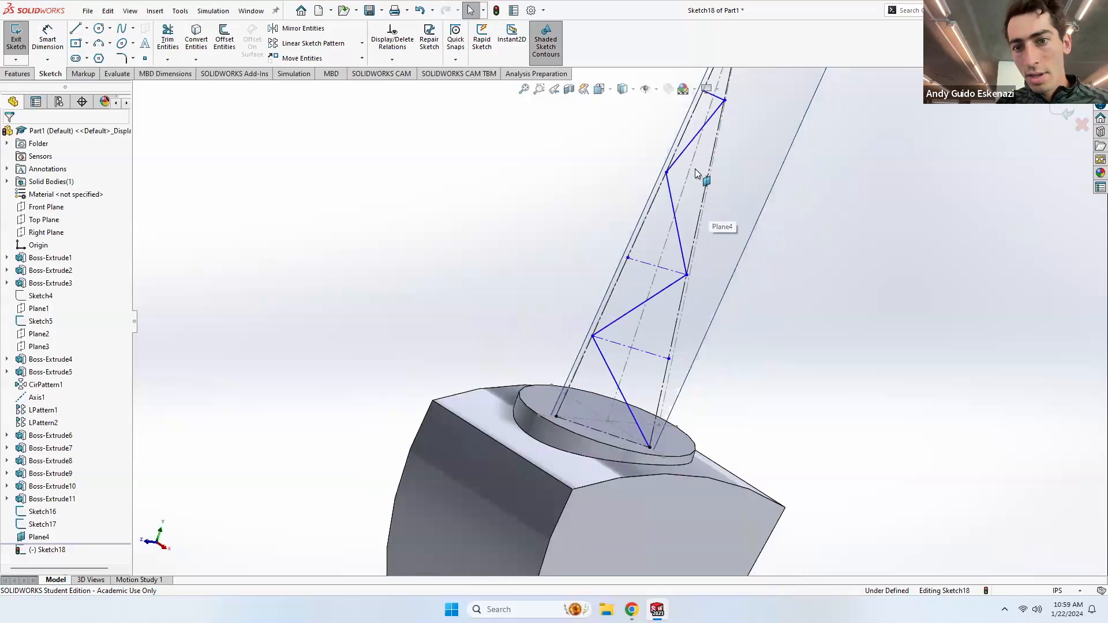
pyautogui.scroll(-3, 701, 169)
pyautogui.click(87, 29)
pyautogui.click(104, 58)
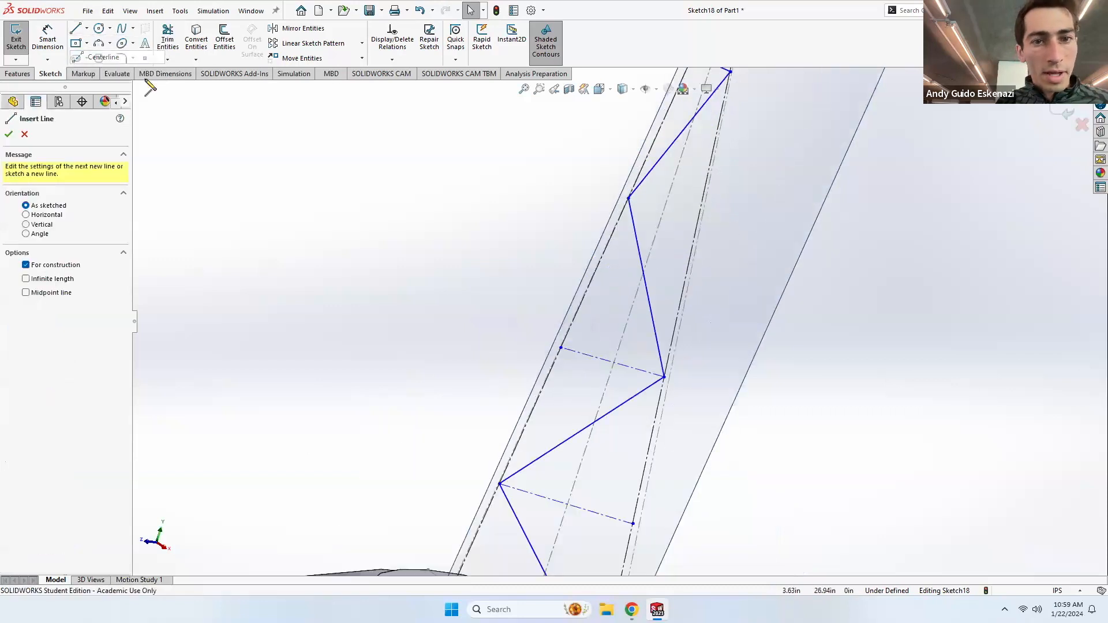
pyautogui.click(631, 199)
pyautogui.click(699, 214)
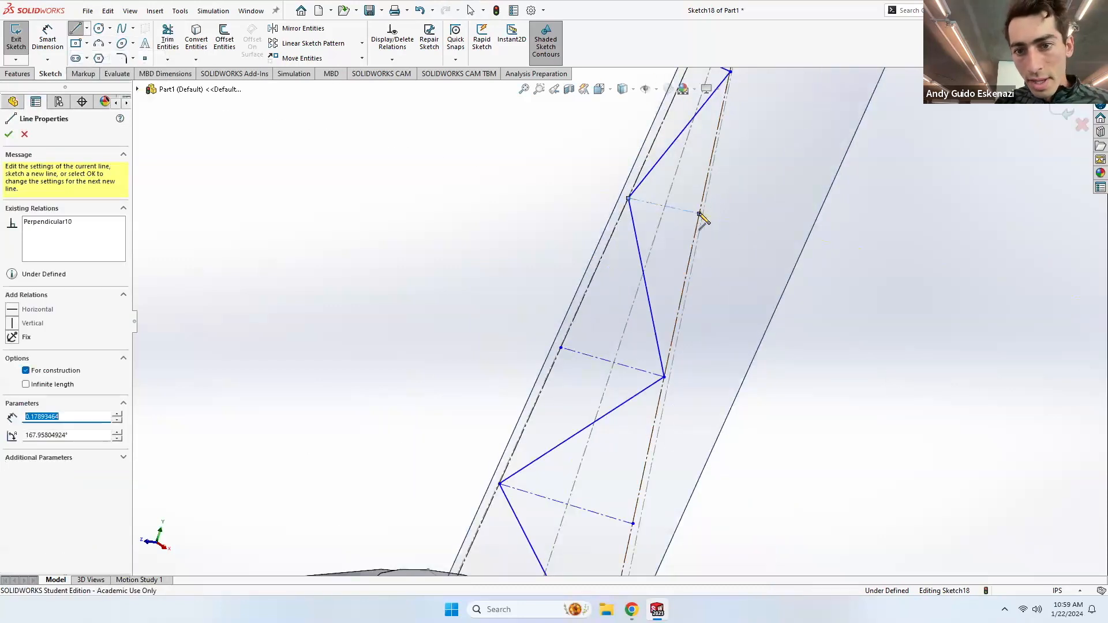
pyautogui.press('Escape')
# Step: Try to make the base centerline, the three centerlines above it and the uppermost short line parallel, and undo the relation
pyautogui.click(677, 211)
pyautogui.scroll(2, 677, 225)
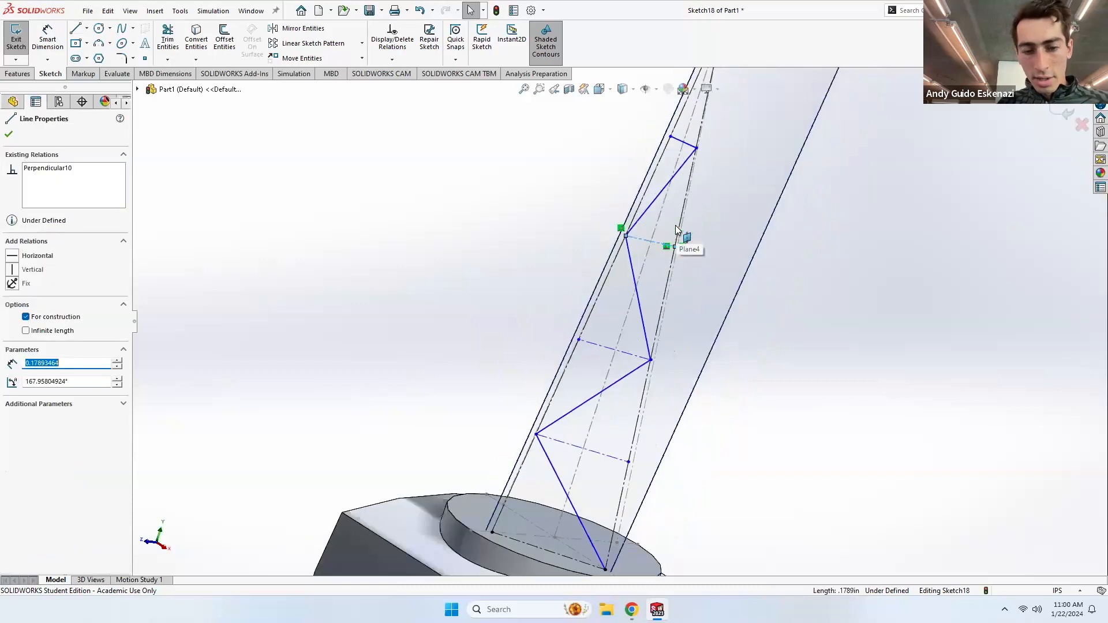
pyautogui.keyDown('ctrl'); pyautogui.click(683, 142); pyautogui.keyUp('ctrl')
pyautogui.keyDown('ctrl'); pyautogui.click(616, 351); pyautogui.keyUp('ctrl')
pyautogui.keyDown('ctrl'); pyautogui.click(593, 451); pyautogui.keyUp('ctrl')
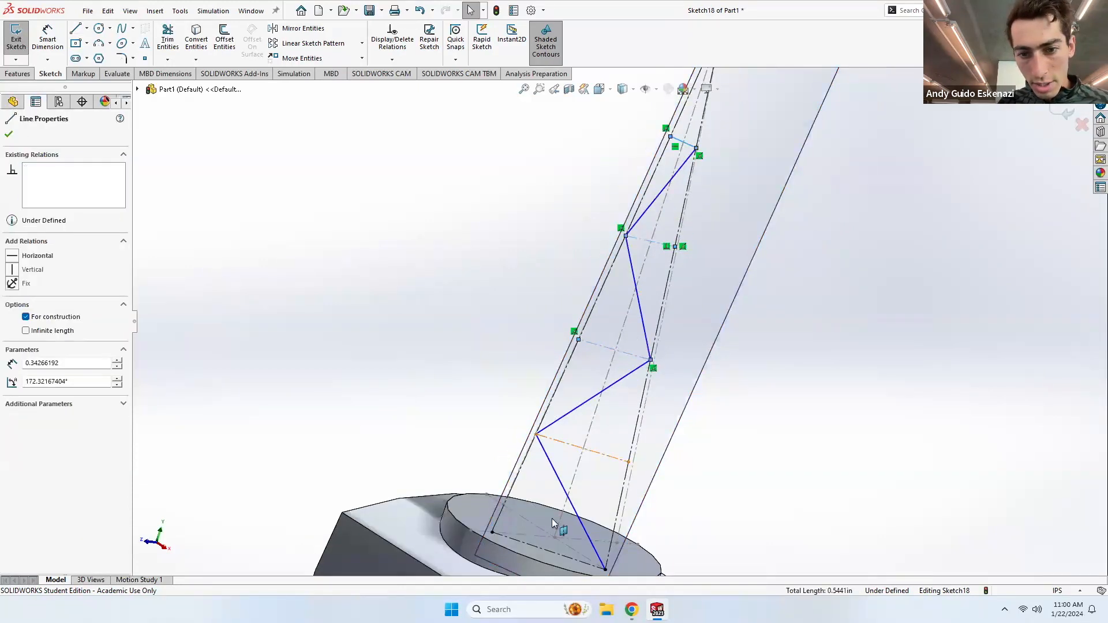
pyautogui.keyDown('ctrl'); pyautogui.click(537, 544); pyautogui.keyUp('ctrl')
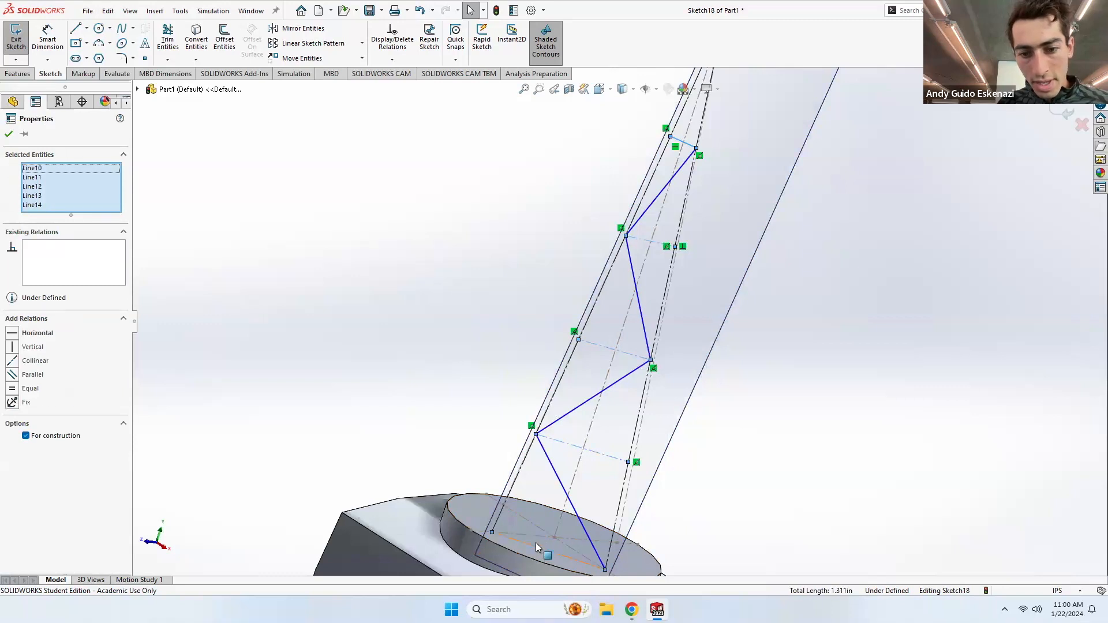
pyautogui.click(20, 377)
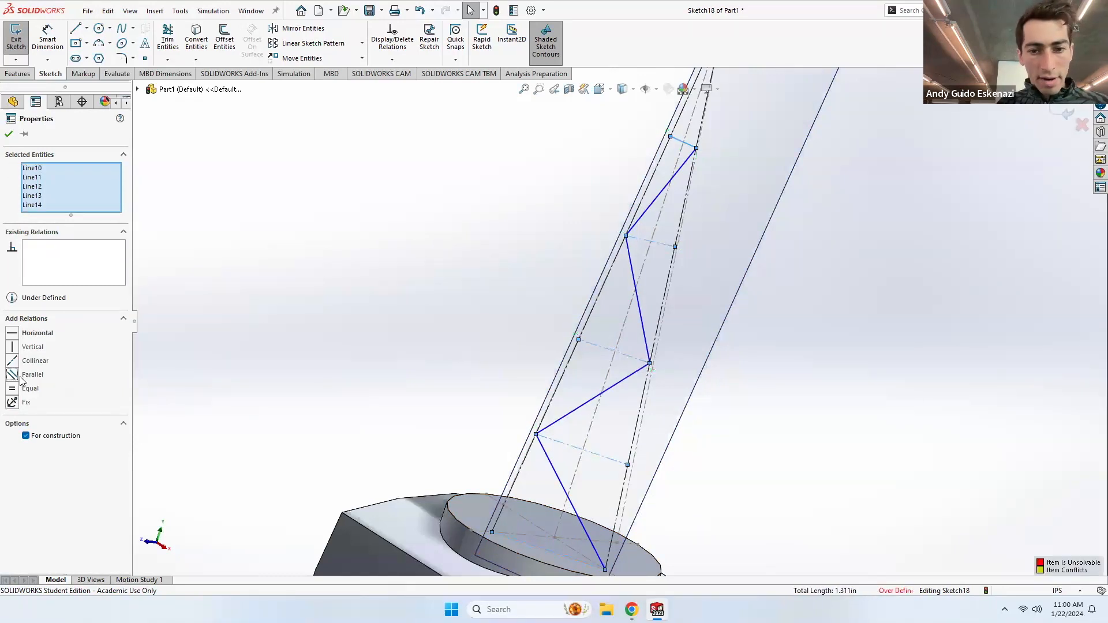
pyautogui.click(526, 388)
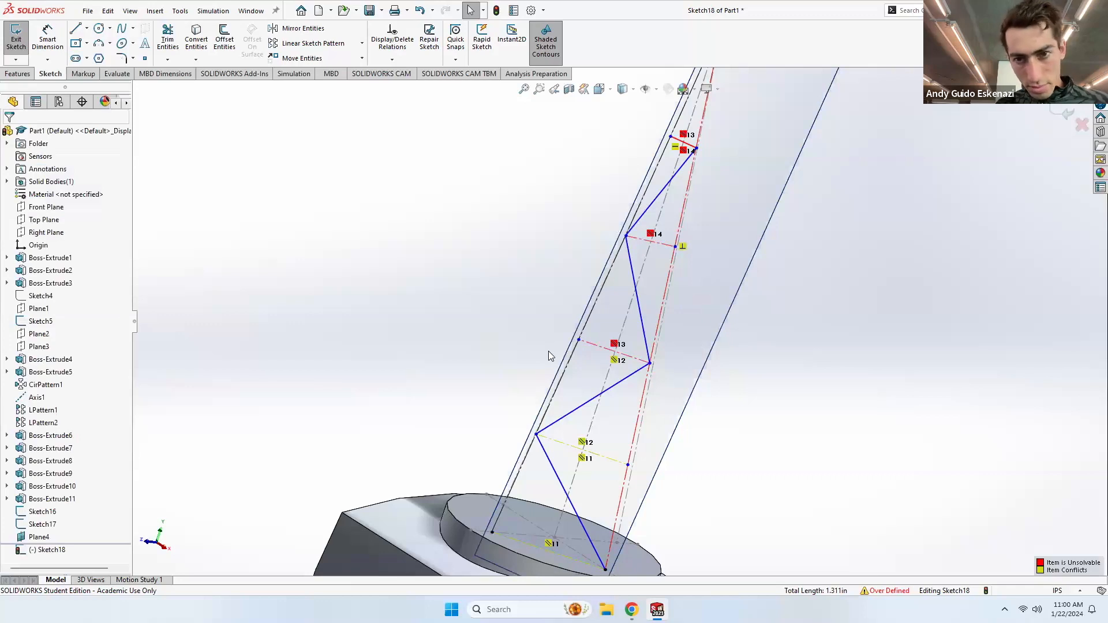
pyautogui.hotkey('ctrl', 'z')
# Step: Add a parallel relation between the first and second centerlines above the base
pyautogui.click(737, 286)
pyautogui.moveTo(836, 343); pyautogui.dragTo(788, 305, button='middle')
pyautogui.scroll(4, 711, 318)
pyautogui.click(583, 377)
pyautogui.scroll(-4, 584, 380)
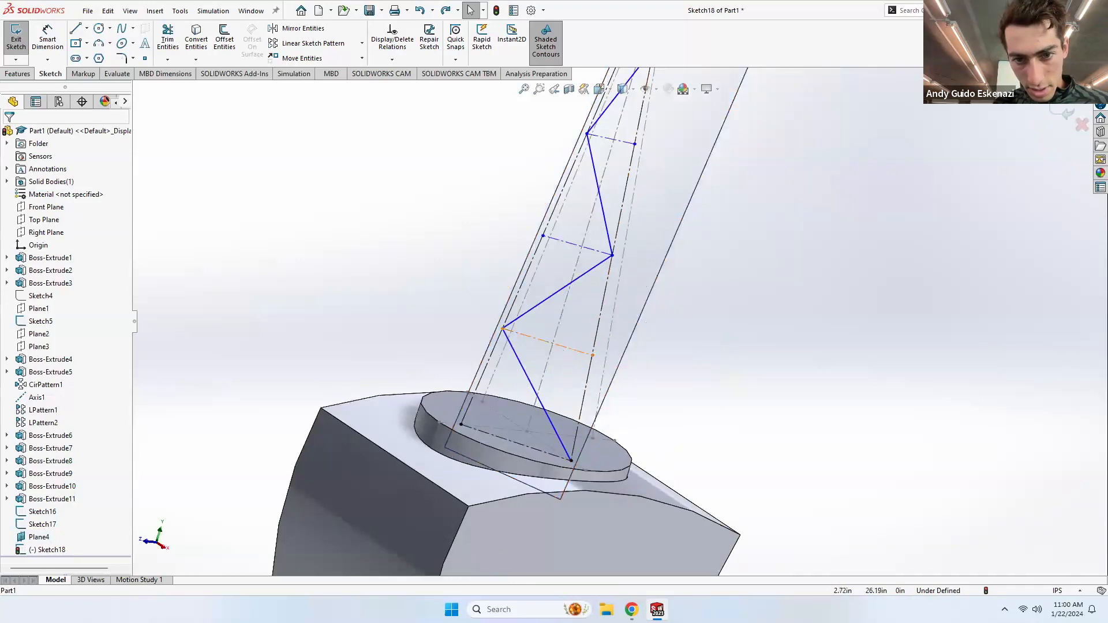
pyautogui.click(558, 346)
pyautogui.keyDown('ctrl'); pyautogui.click(560, 241); pyautogui.keyUp('ctrl')
pyautogui.click(17, 379)
pyautogui.press('Escape')
# Step: Try to make the third centerline above the base parallel to the second one
pyautogui.click(618, 141)
pyautogui.keyDown('ctrl'); pyautogui.click(564, 241); pyautogui.keyUp('ctrl')
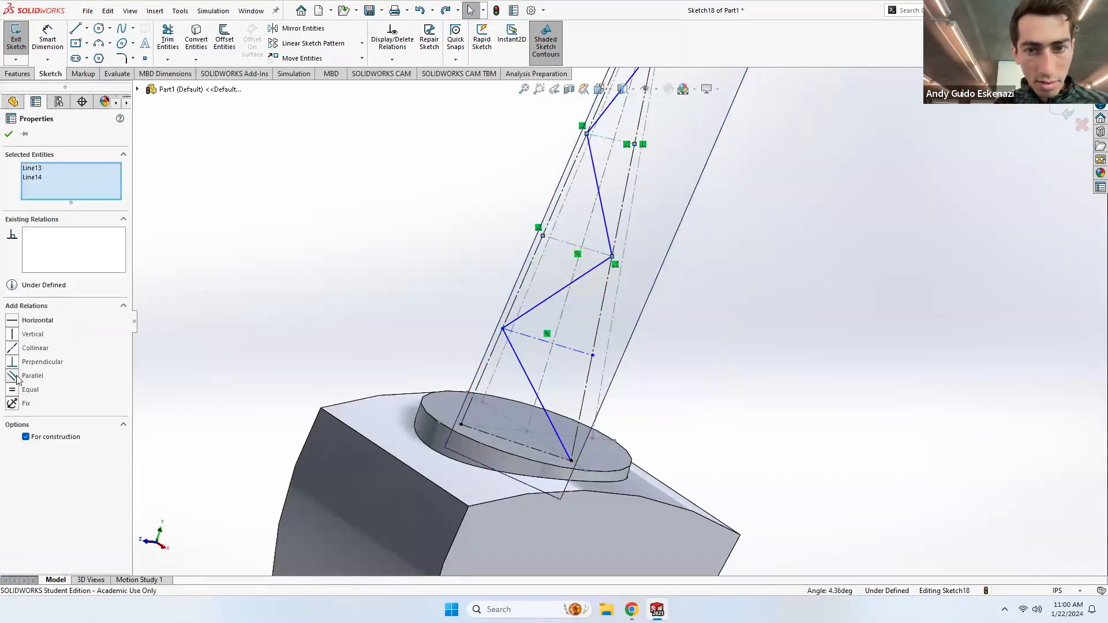
pyautogui.click(17, 378)
pyautogui.press('Escape')
# Step: Slide the third centerline's endpoint down the slanted construction line, and undo both that move and the last parallel relation
pyautogui.moveTo(634, 144); pyautogui.dragTo(631, 166)
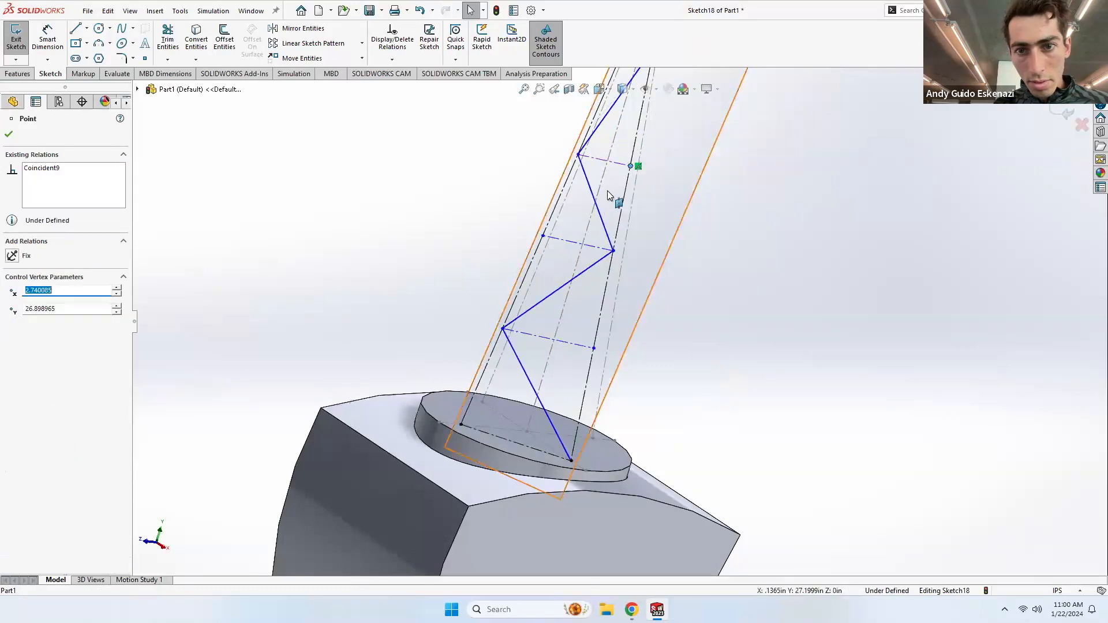
pyautogui.click(634, 191)
pyautogui.rightClick(636, 191)
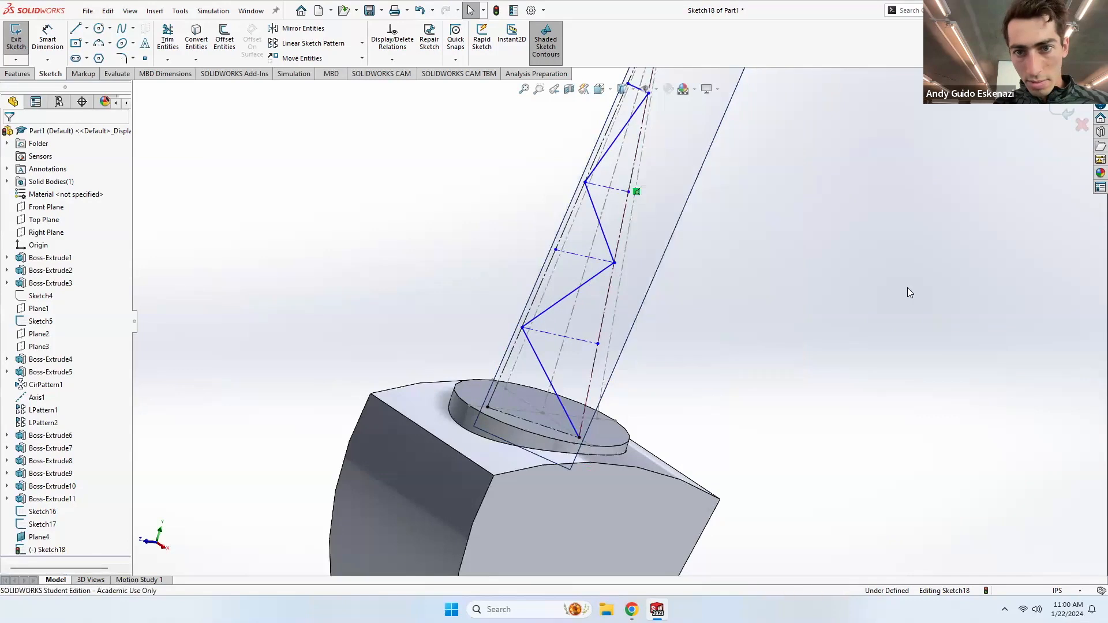
pyautogui.hotkey('ctrl', 'z')
pyautogui.hotkey('ctrl', 'z')
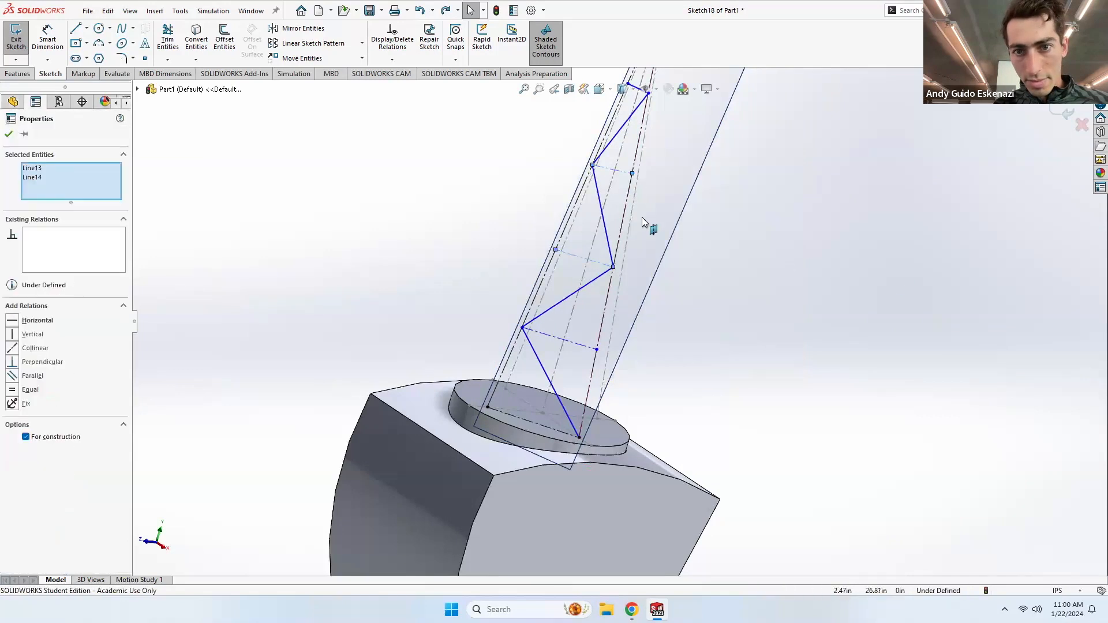
pyautogui.click(757, 327)
pyautogui.moveTo(671, 269); pyautogui.dragTo(651, 269, button='middle')
pyautogui.scroll(-5, 611, 129)
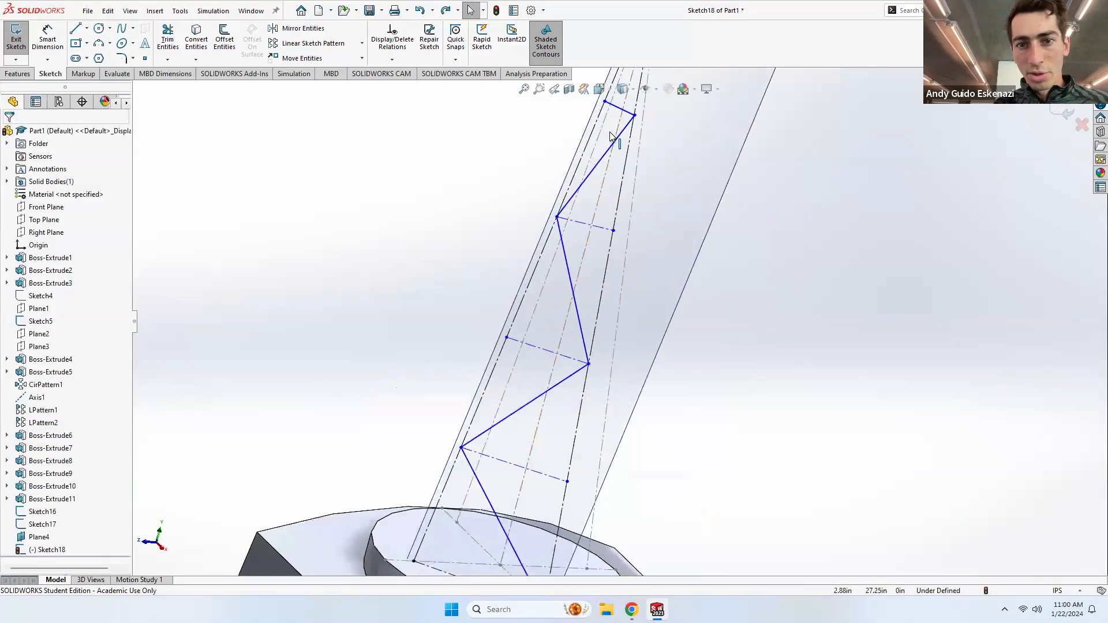
# Step: Try to make the uppermost short line parallel to the base centerline, and undo the attempt
pyautogui.click(622, 112)
pyautogui.scroll(3, 624, 252)
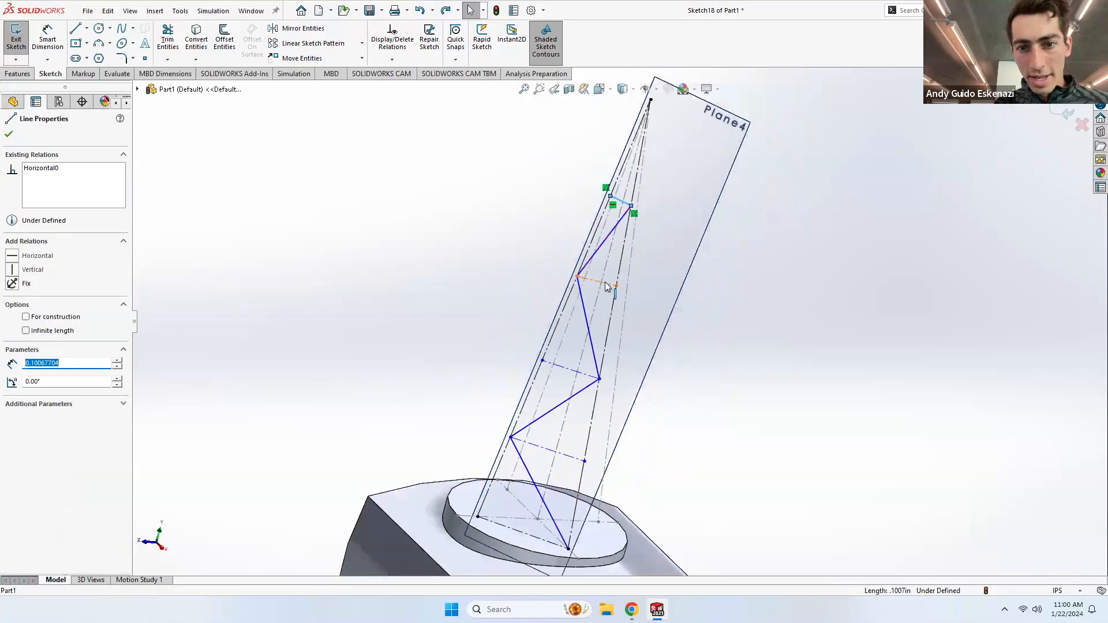
pyautogui.keyDown('ctrl'); pyautogui.click(511, 532); pyautogui.keyUp('ctrl')
pyautogui.click(14, 378)
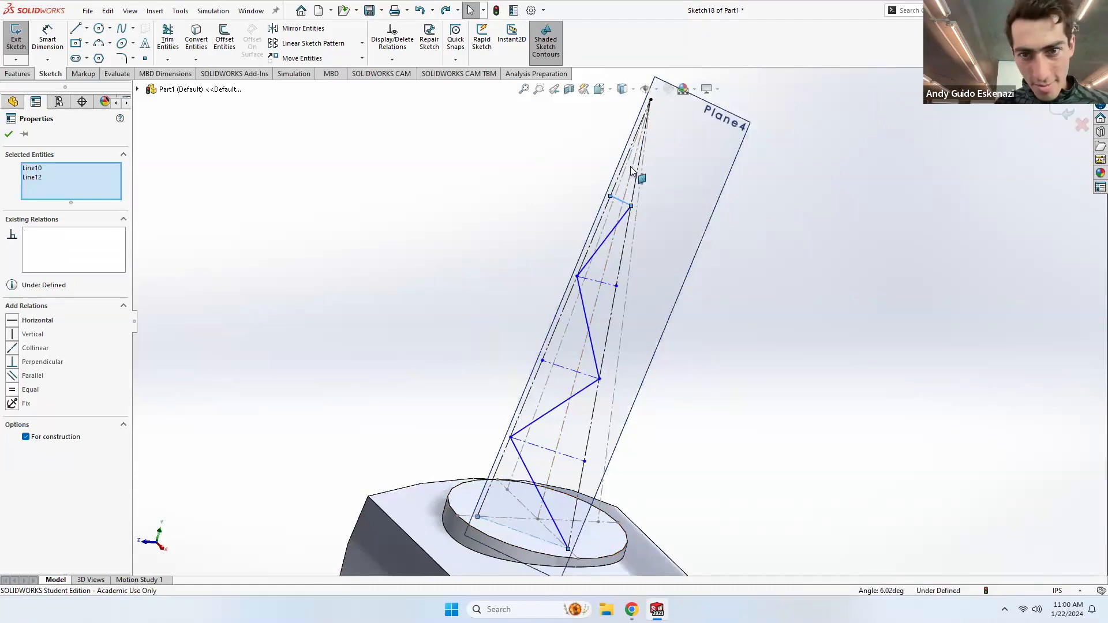
pyautogui.scroll(-5, 630, 166)
pyautogui.hotkey('ctrl', 'z')
# Step: Lower the uppermost short line's free endpoint slightly, delete its coincident relation, and undo a further move of that endpoint
pyautogui.moveTo(570, 231)
pyautogui.mouseDown()
pyautogui.moveTo(565, 251)
pyautogui.moveTo(567, 240)
pyautogui.mouseUp()
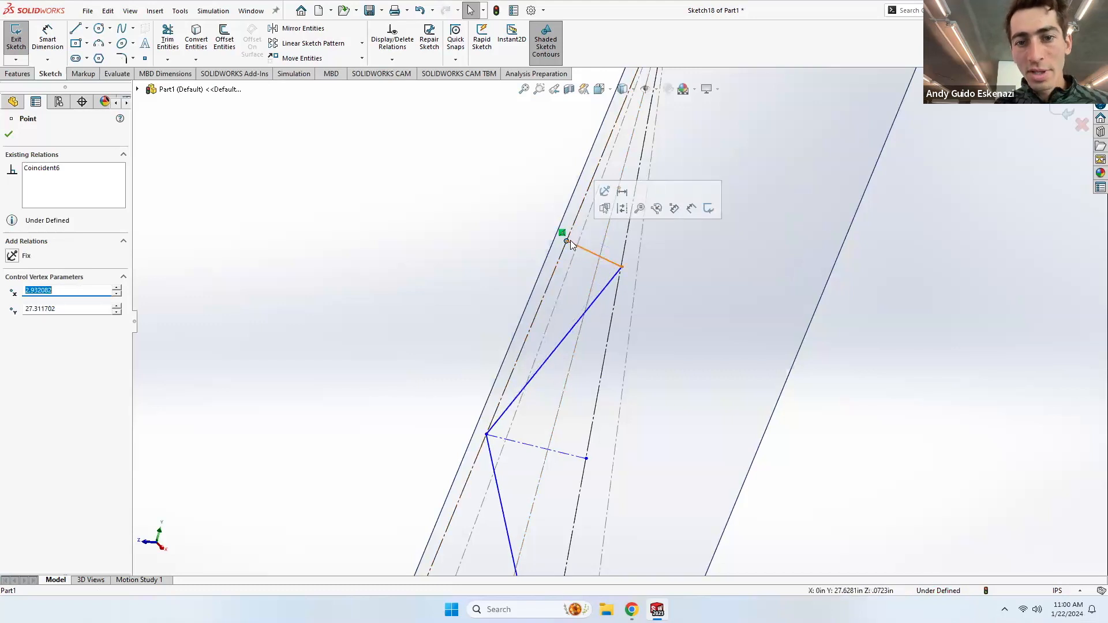
pyautogui.rightClick(564, 237)
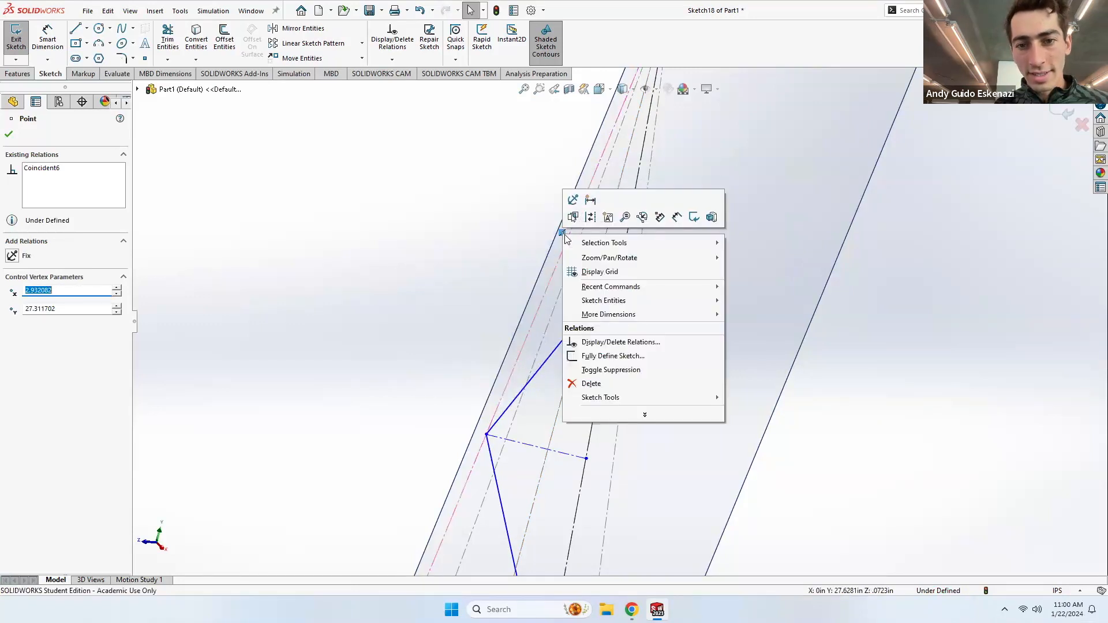
pyautogui.click(594, 384)
pyautogui.moveTo(567, 242); pyautogui.dragTo(567, 266)
pyautogui.click(578, 268)
pyautogui.hotkey('ctrl', 'z')
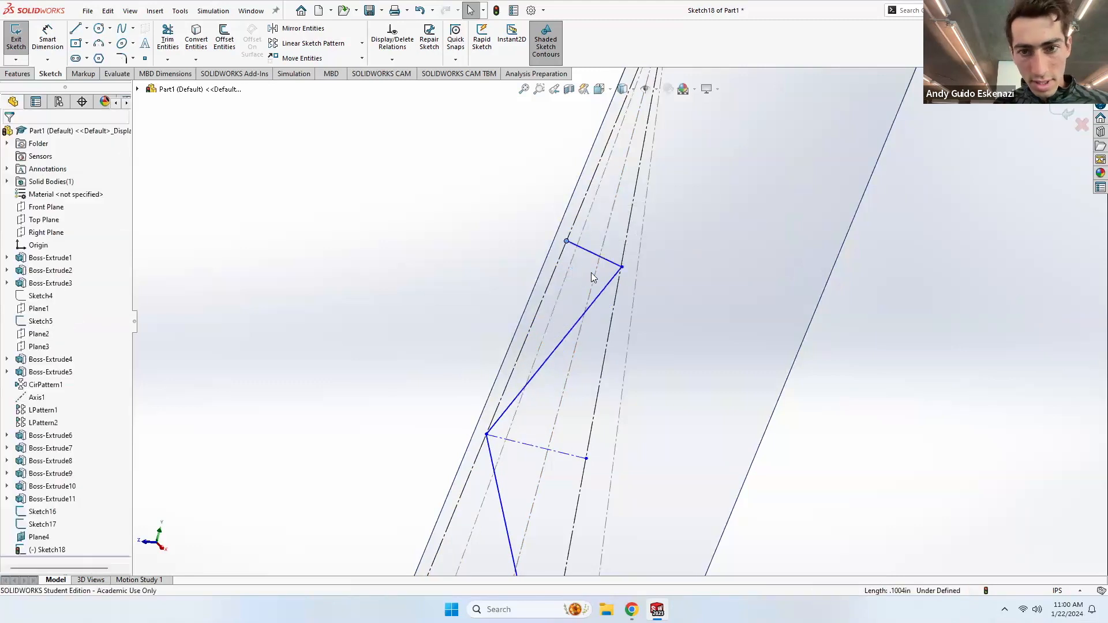
# Step: Close the bracing sketch and start a new sketch on the top face of the circular disc
pyautogui.scroll(5, 647, 306)
pyautogui.press('Escape')
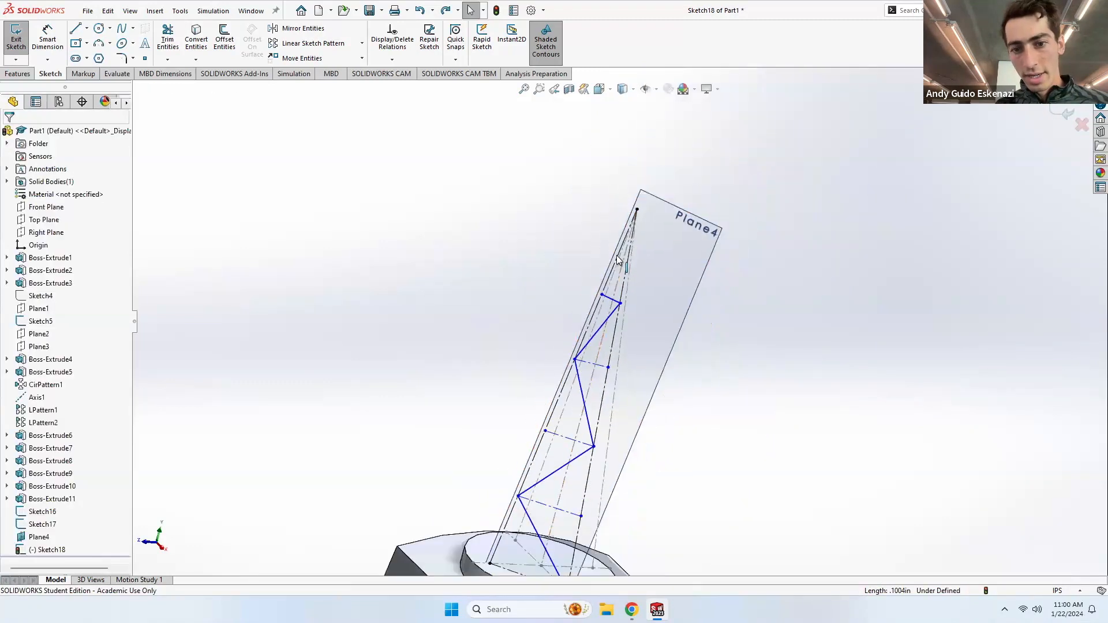
pyautogui.moveTo(620, 332); pyautogui.dragTo(611, 354, button='middle')
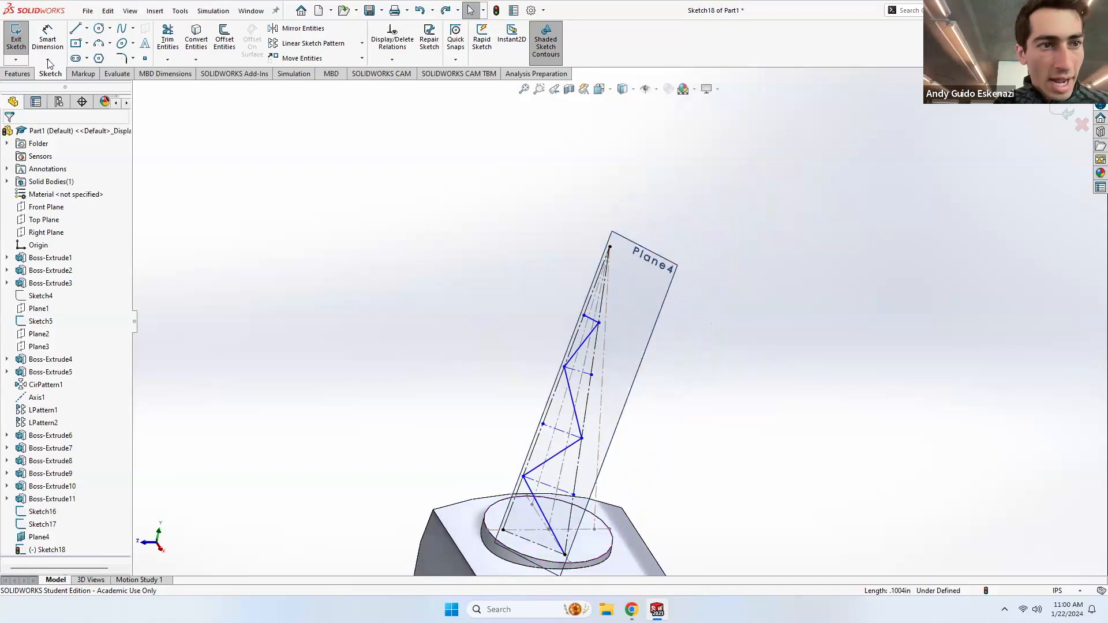
pyautogui.click(16, 41)
pyautogui.moveTo(393, 248); pyautogui.dragTo(806, 393, button='middle')
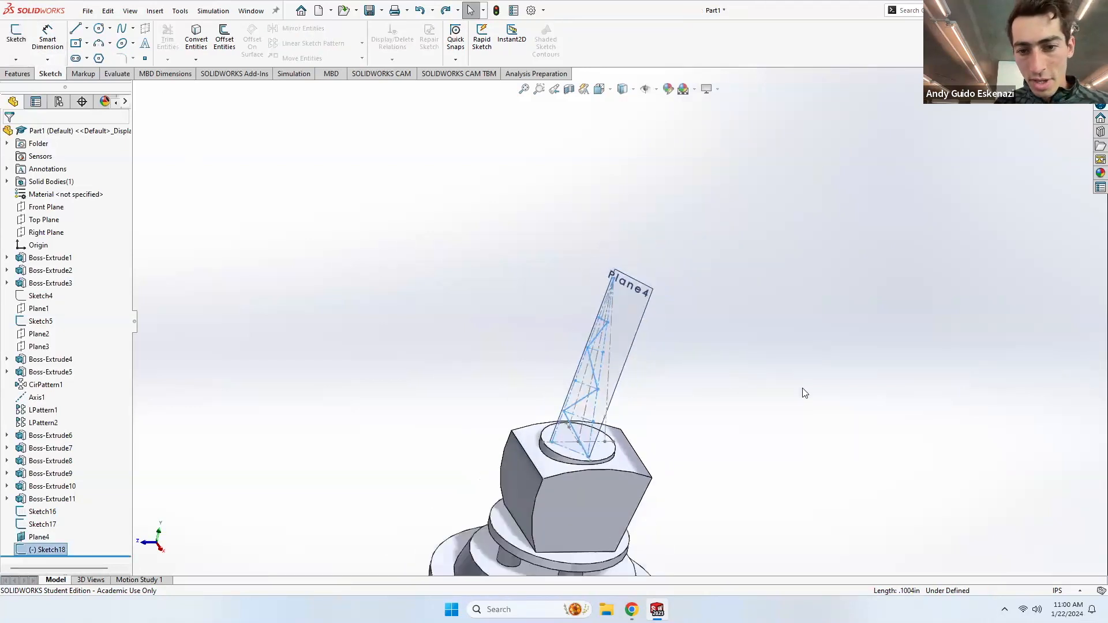
pyautogui.scroll(-8, 590, 386)
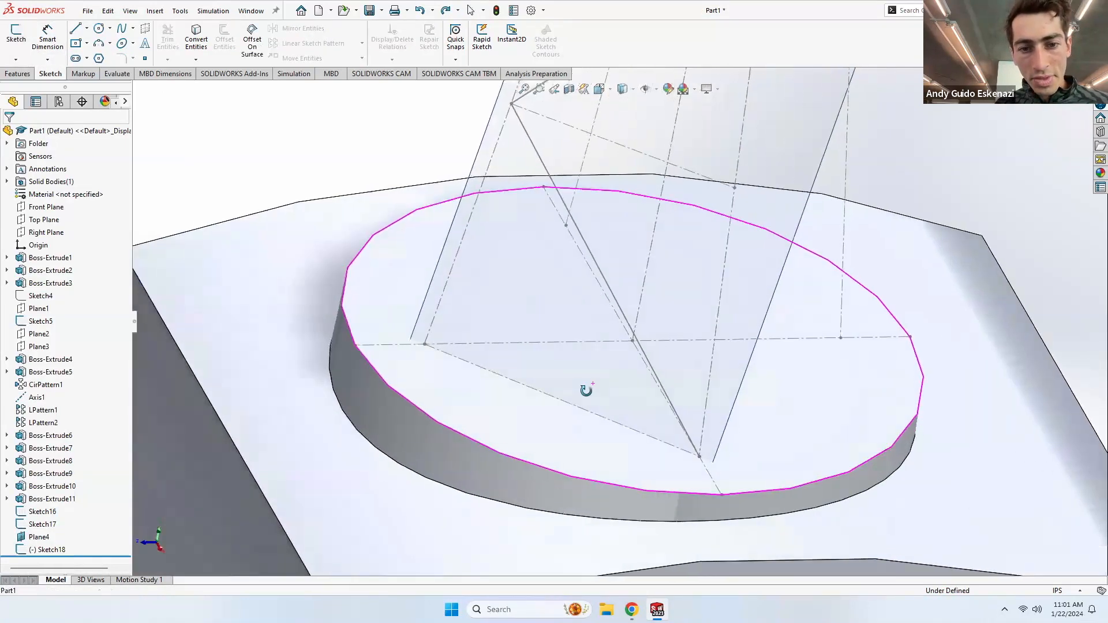
pyautogui.moveTo(586, 390); pyautogui.dragTo(645, 410, button='middle')
pyautogui.click(16, 35)
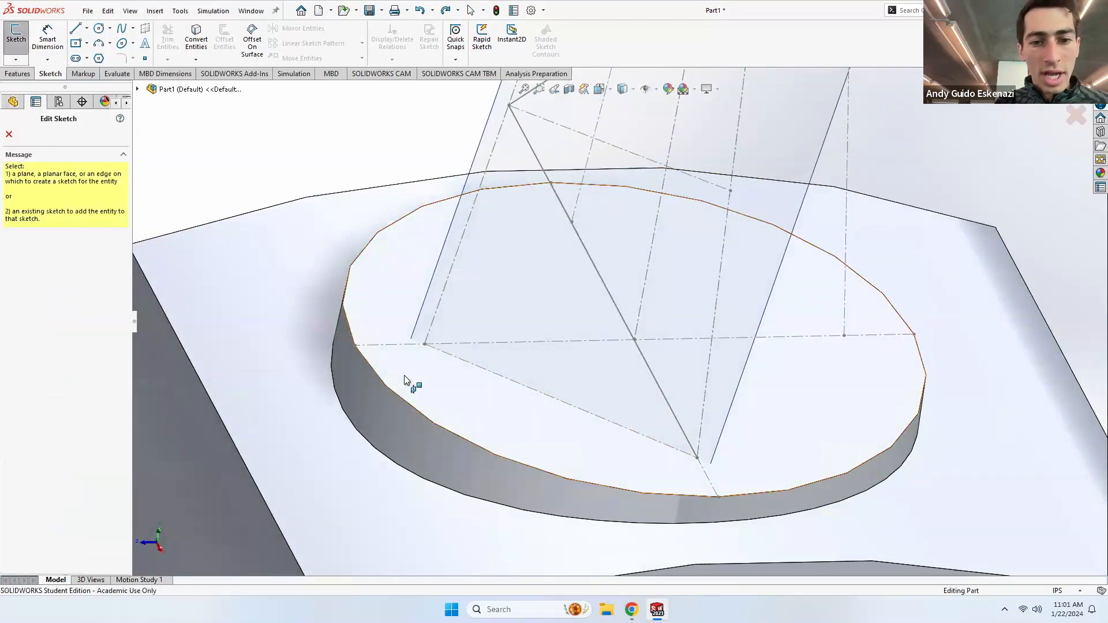
pyautogui.click(404, 381)
# Step: Sketch a circle with a radius of about 0.05 in near the disc's edge, centered at the foot of a slanted construction line
pyautogui.moveTo(604, 331)
pyautogui.mouseDown(button='middle')
pyautogui.moveTo(609, 262)
pyautogui.moveTo(599, 295)
pyautogui.mouseUp(button='middle')
pyautogui.scroll(8, 598, 294)
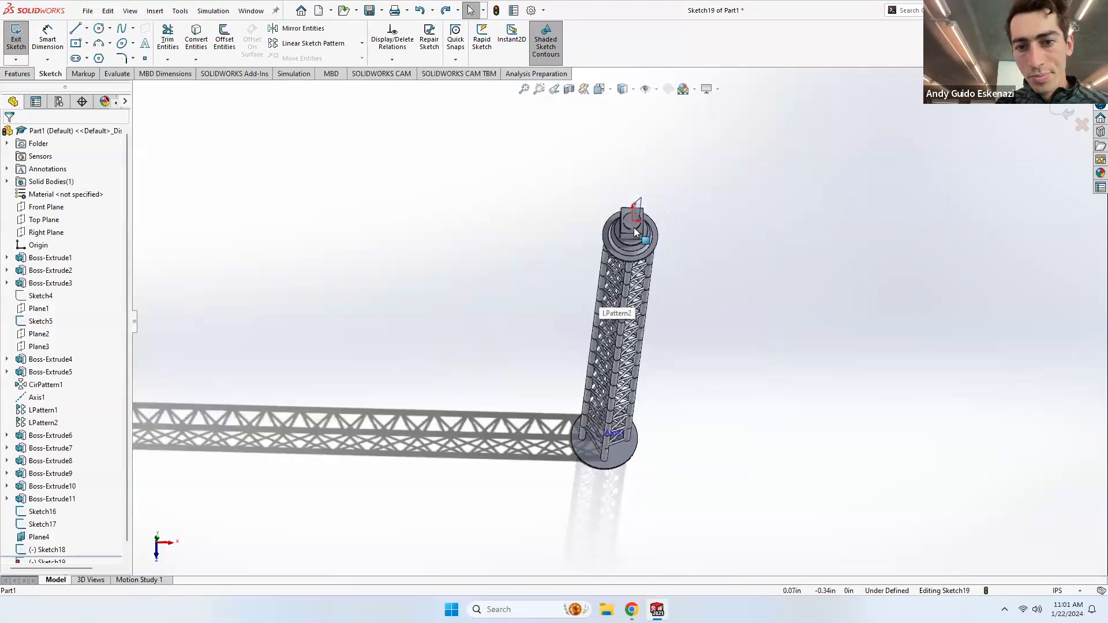
pyautogui.scroll(-6, 634, 227)
pyautogui.scroll(-2, 628, 312)
pyautogui.moveTo(620, 254); pyautogui.dragTo(626, 241, button='middle')
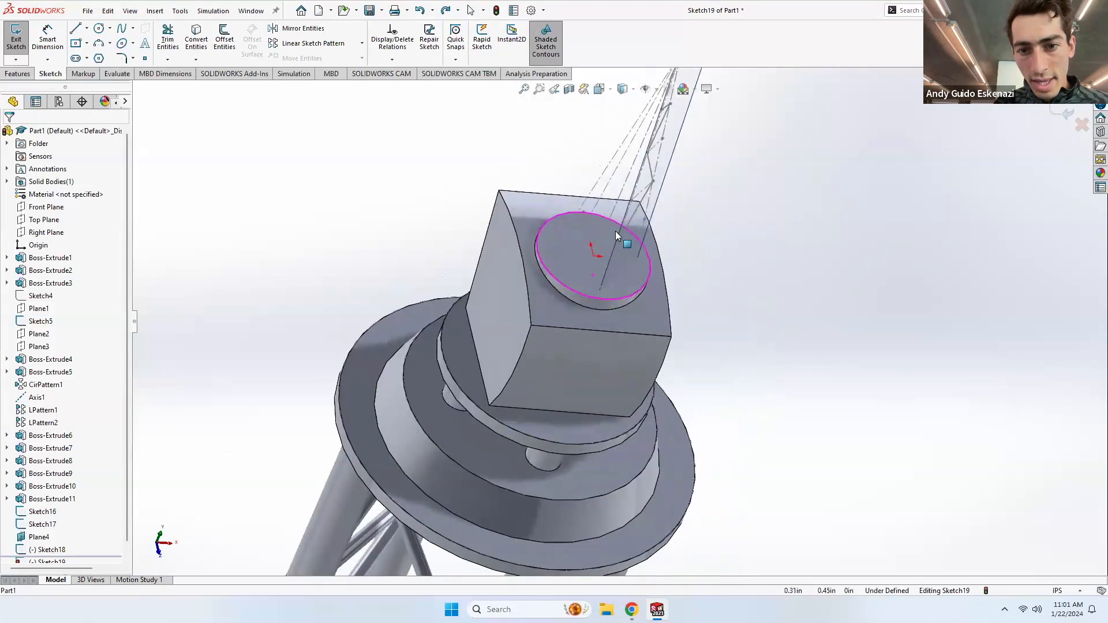
pyautogui.scroll(-4, 613, 283)
pyautogui.scroll(-3, 613, 283)
pyautogui.press('c')
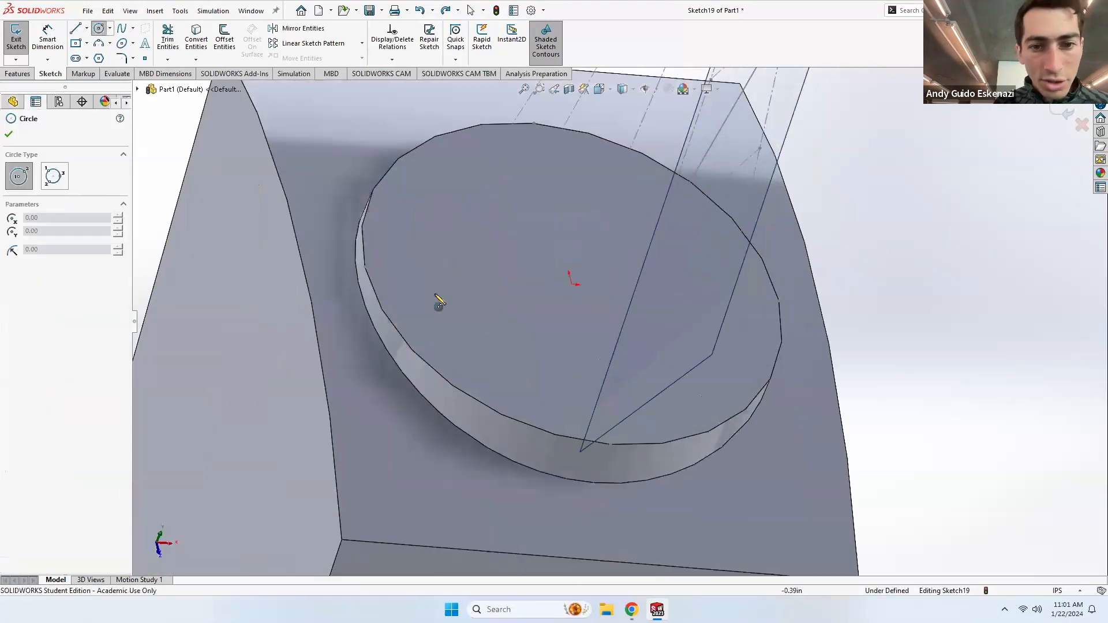
pyautogui.click(416, 272)
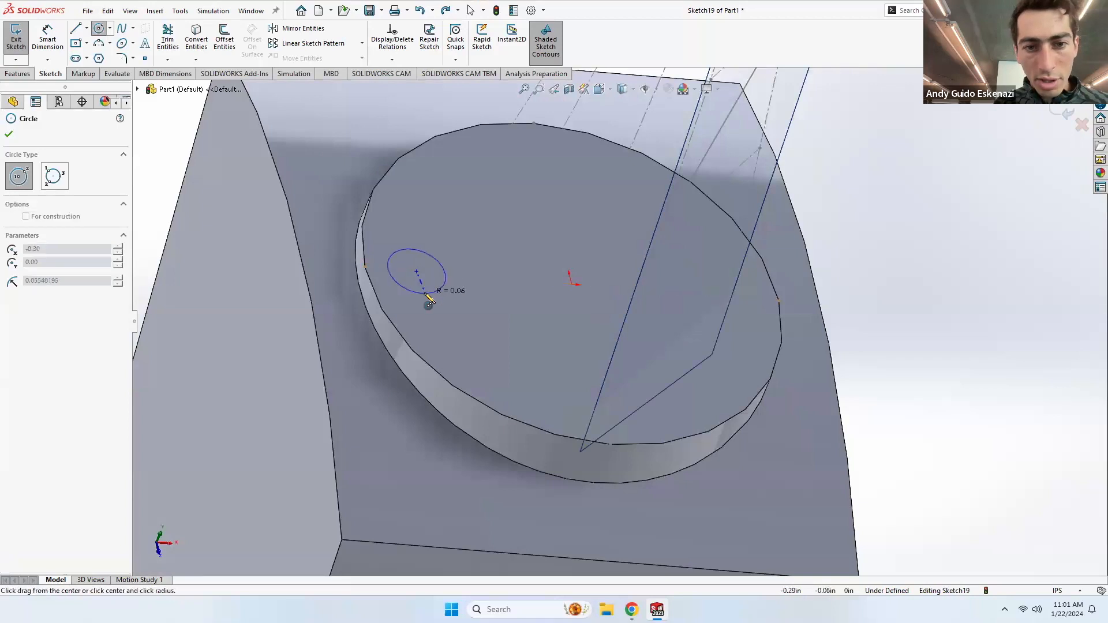
pyautogui.click(428, 297)
# Step: Dimension the small circle's diameter as 0.1 in
pyautogui.click(52, 49)
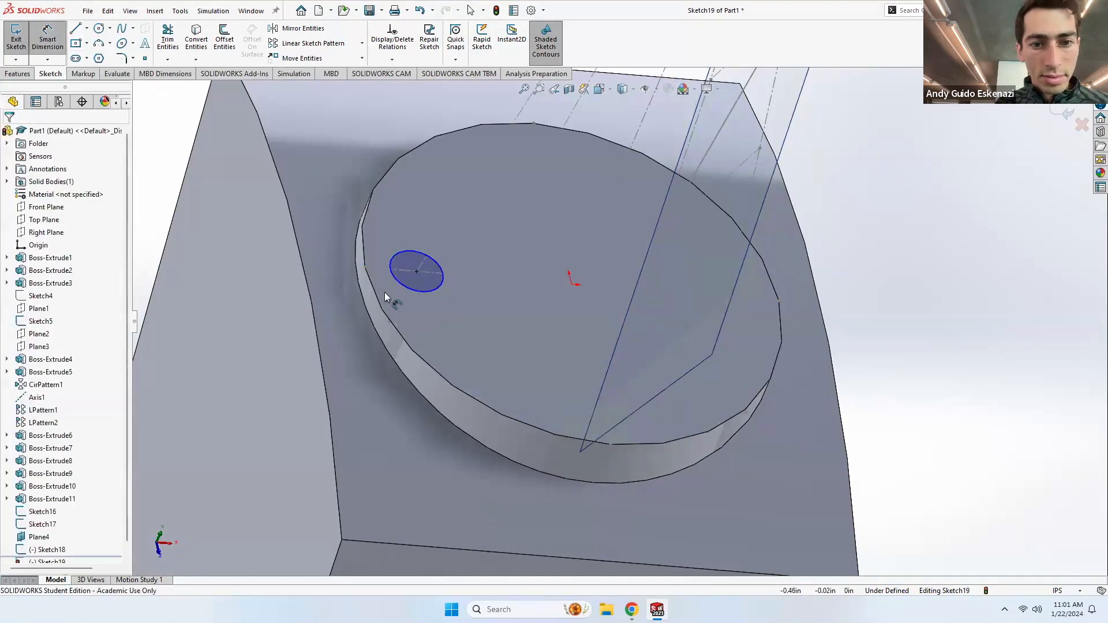
pyautogui.click(400, 289)
pyautogui.click(433, 321)
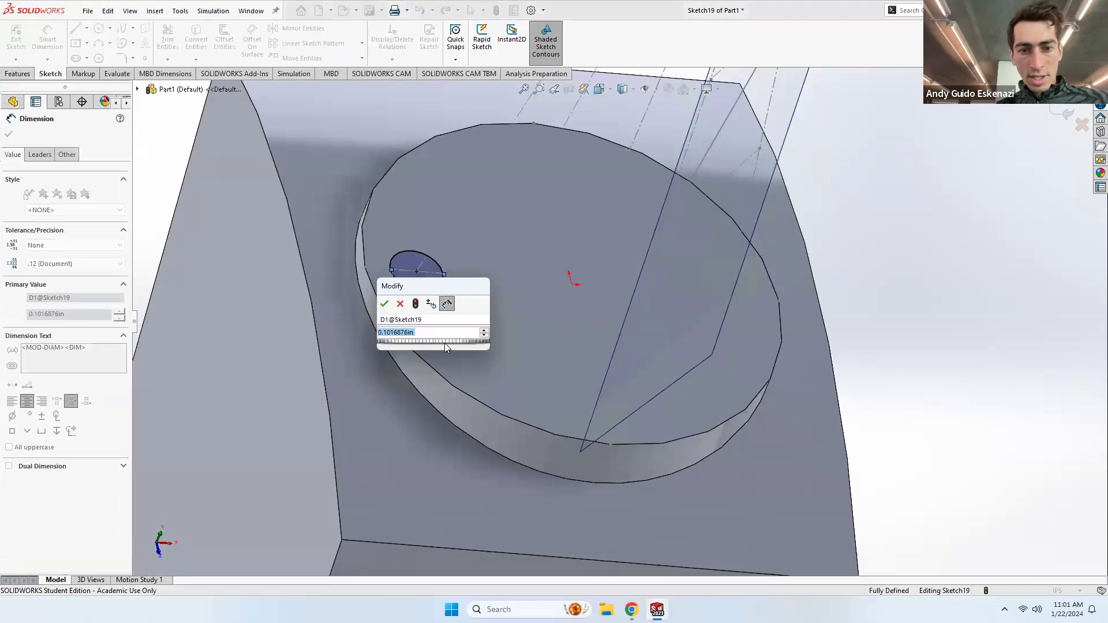
pyautogui.write('.1')
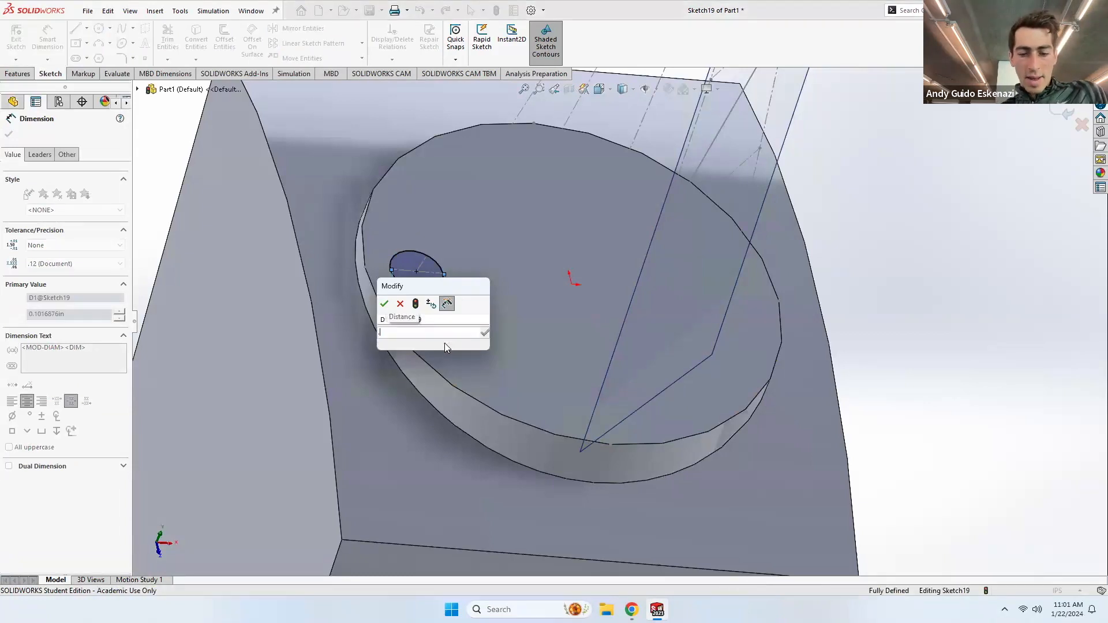
pyautogui.press('Return')
# Step: Set up a boss extrusion of the circle with an Up To Vertex end at the apex of the slanted construction lines
pyautogui.click(18, 74)
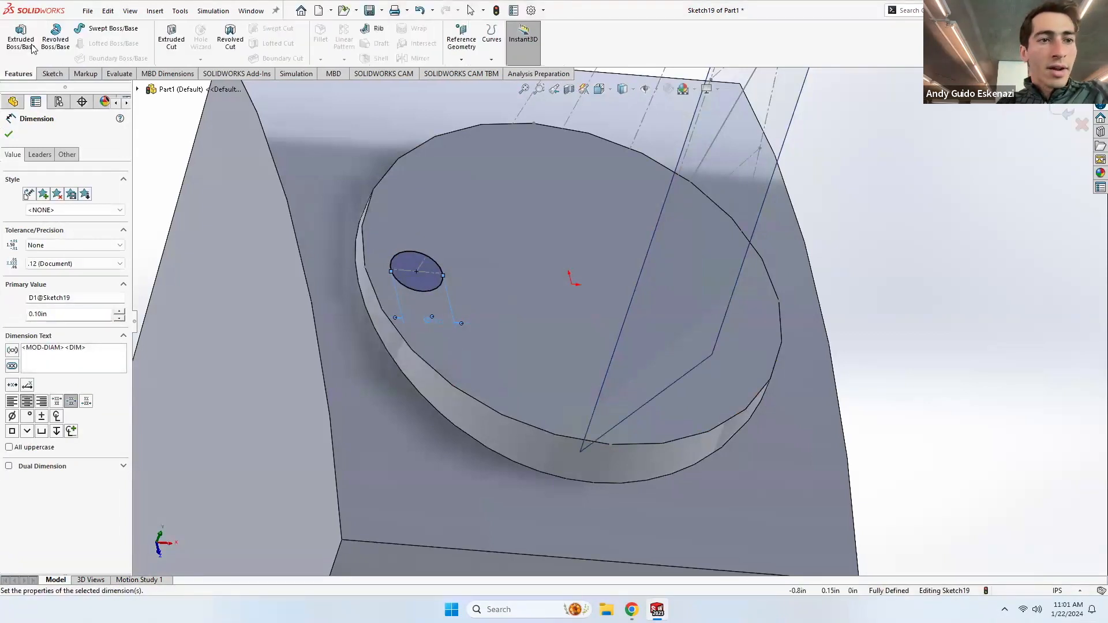
pyautogui.click(22, 37)
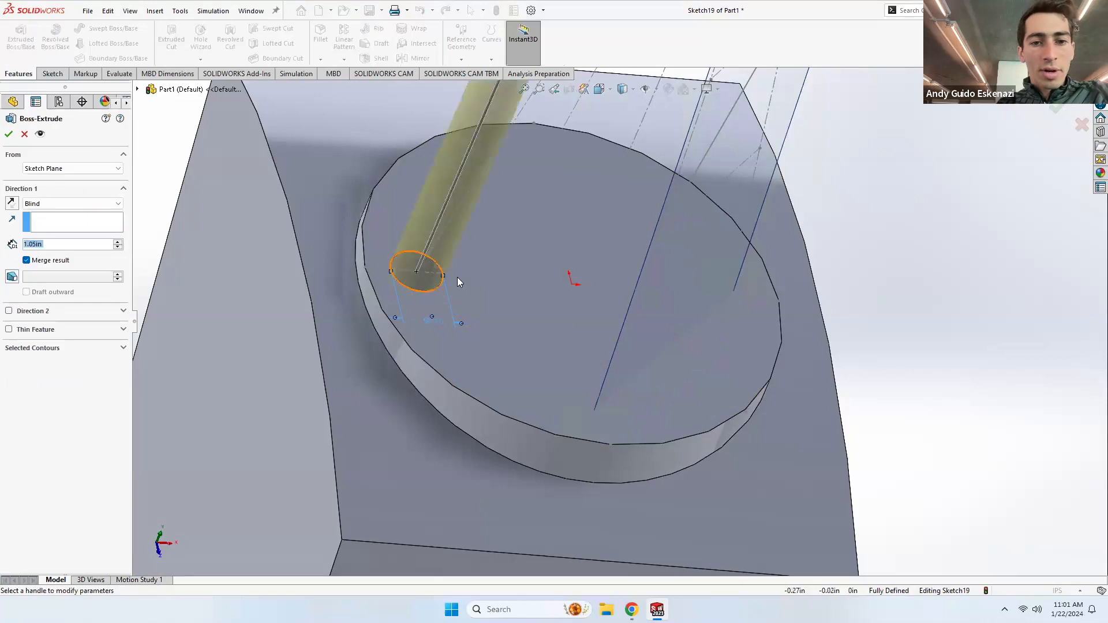
pyautogui.click(60, 204)
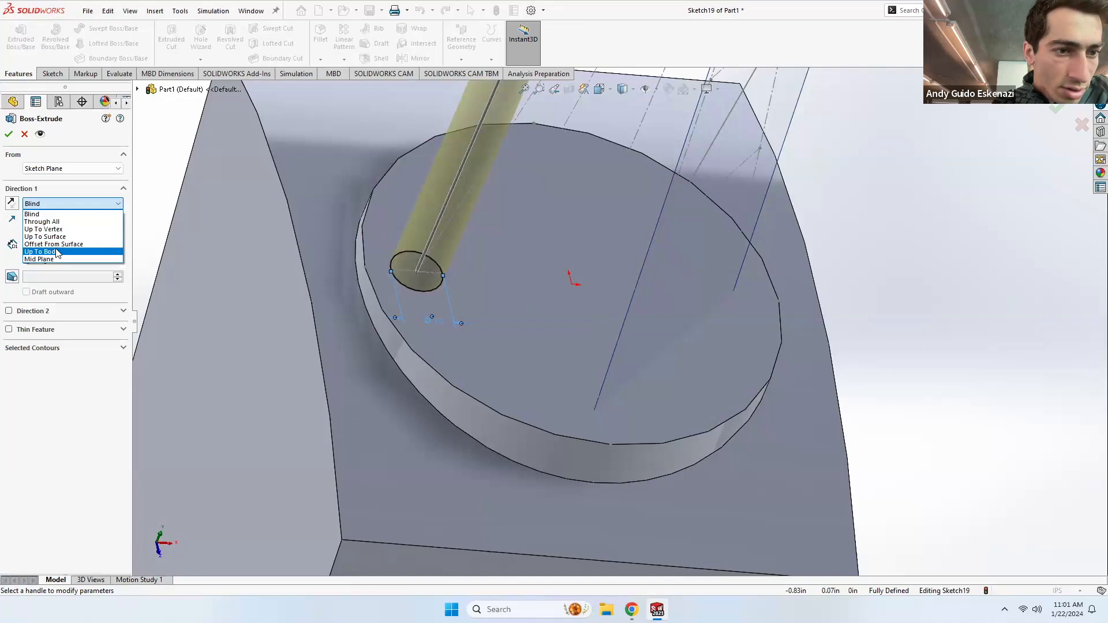
pyautogui.click(43, 229)
pyautogui.scroll(5, 233, 287)
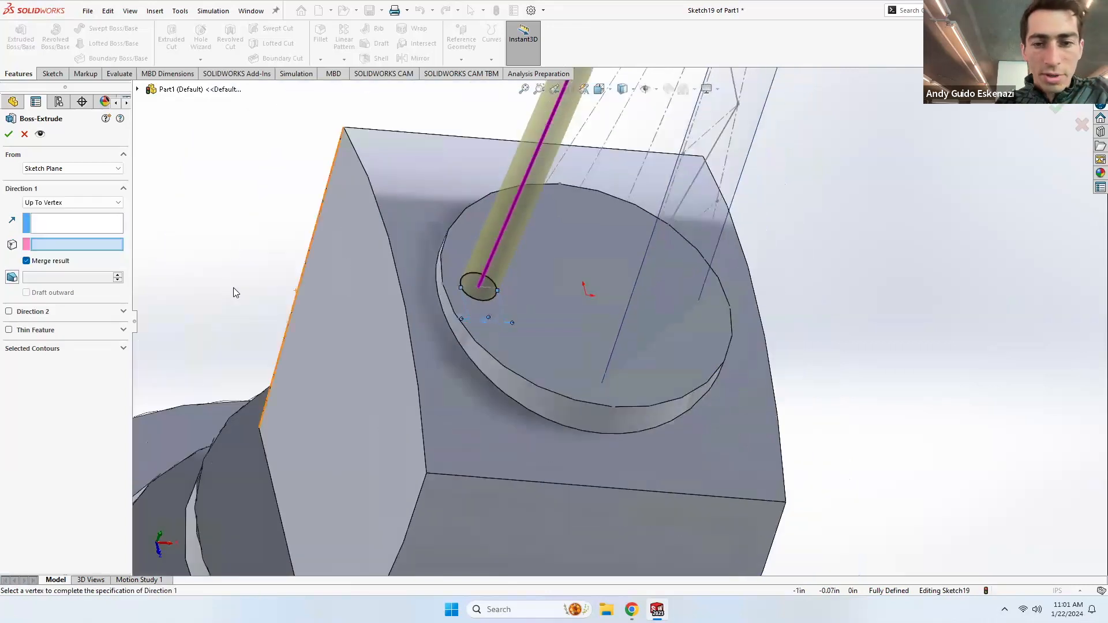
pyautogui.scroll(-3, 695, 190)
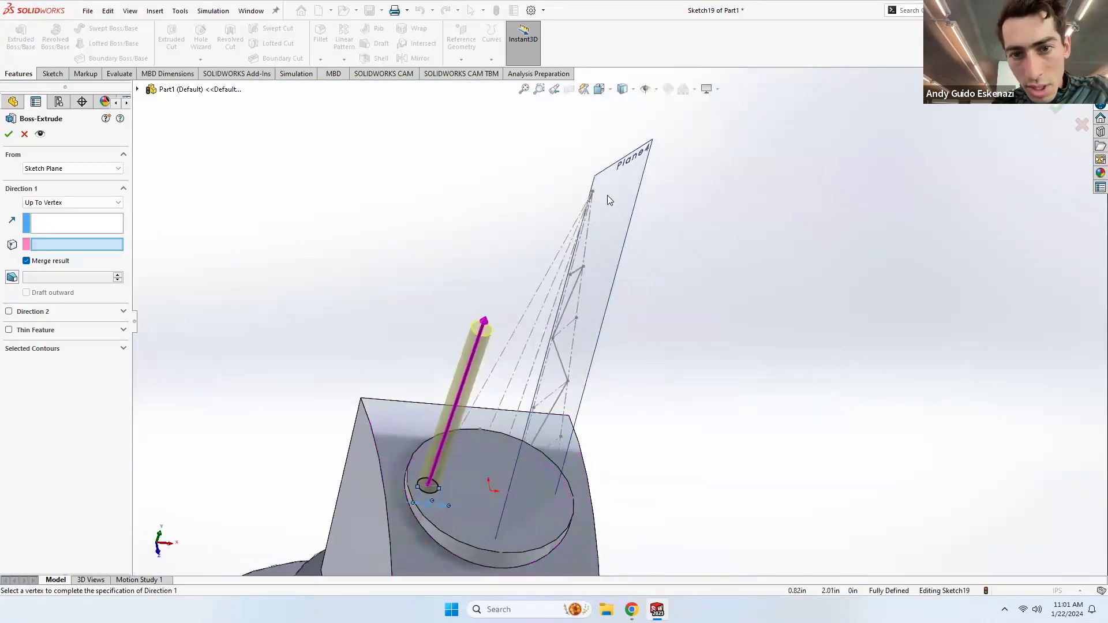
pyautogui.click(592, 193)
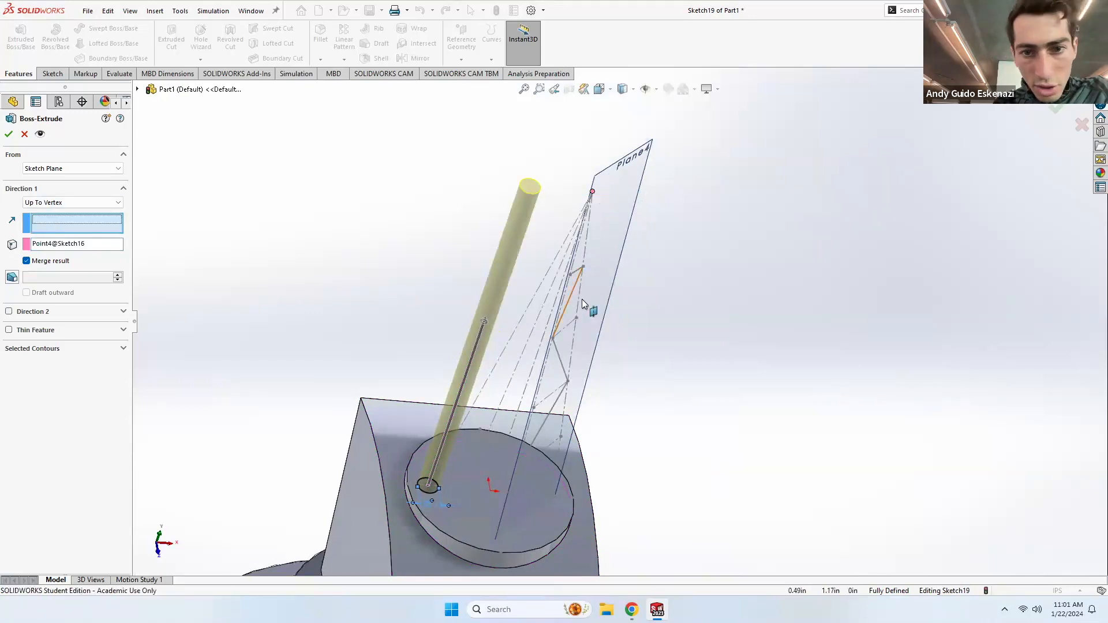
# Step: Direct the extrusion along the slanted construction line and create the tower leg
pyautogui.click(533, 294)
pyautogui.moveTo(532, 294); pyautogui.dragTo(531, 287, button='middle')
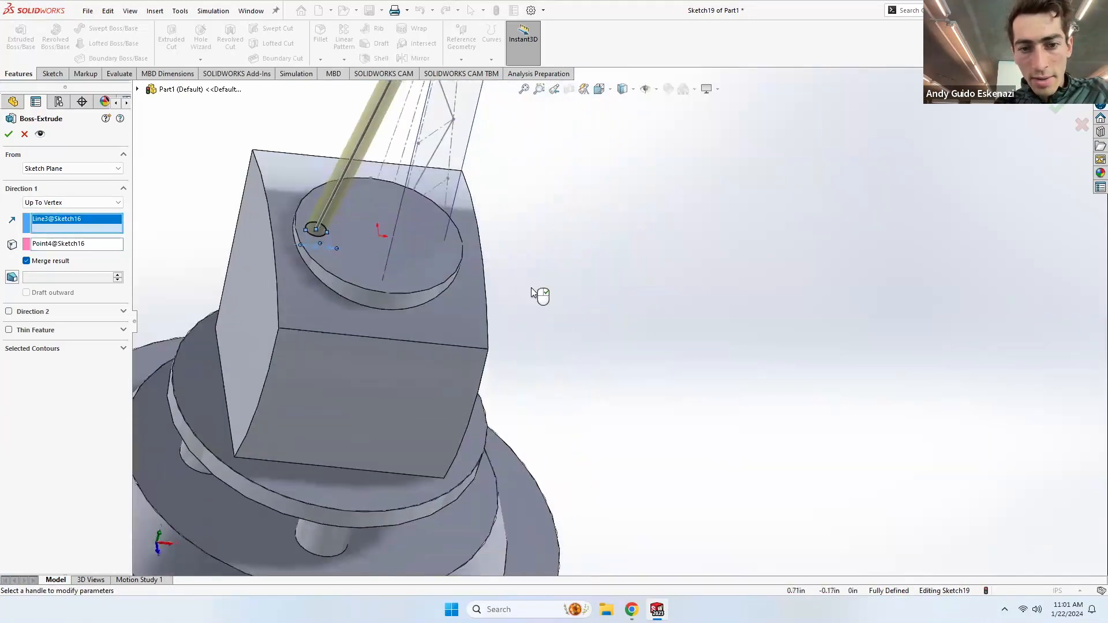
pyautogui.scroll(3, 532, 292)
pyautogui.scroll(-3, 551, 164)
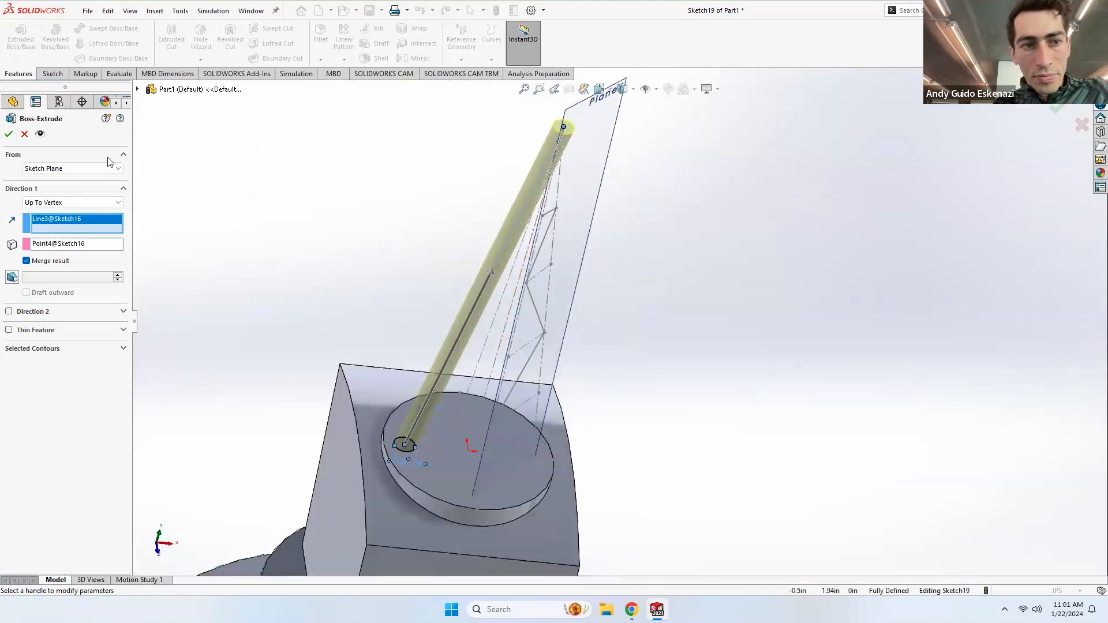
pyautogui.click(8, 134)
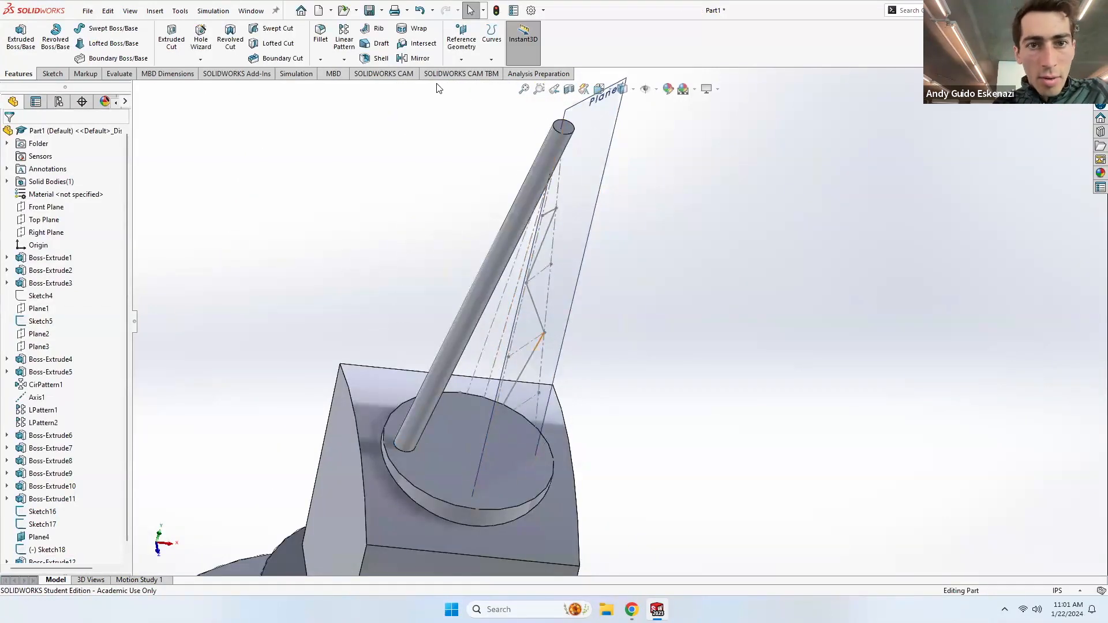
# Step: Circular-pattern the leg around the disc's cylindrical face with 4 equally spaced instances over 360 degrees
pyautogui.click(345, 59)
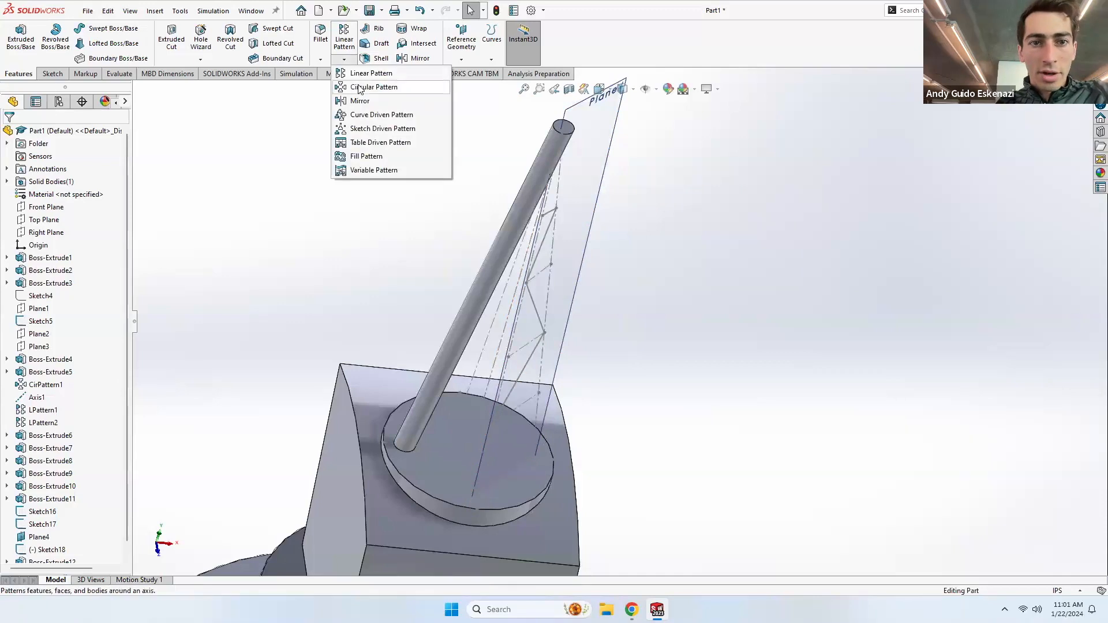
pyautogui.click(370, 88)
pyautogui.click(484, 282)
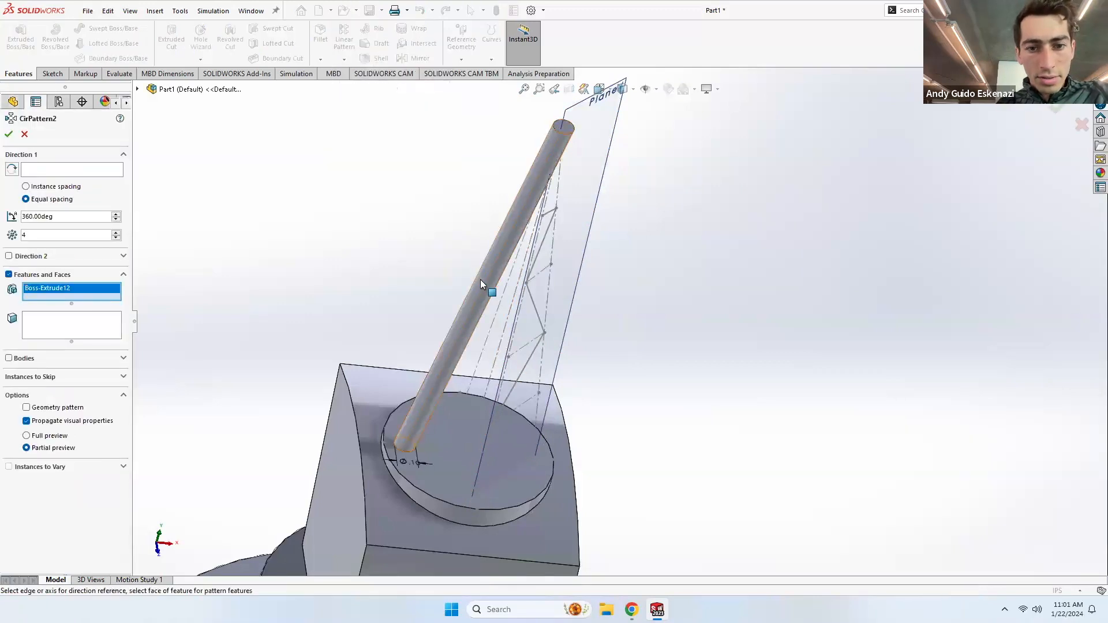
pyautogui.click(51, 173)
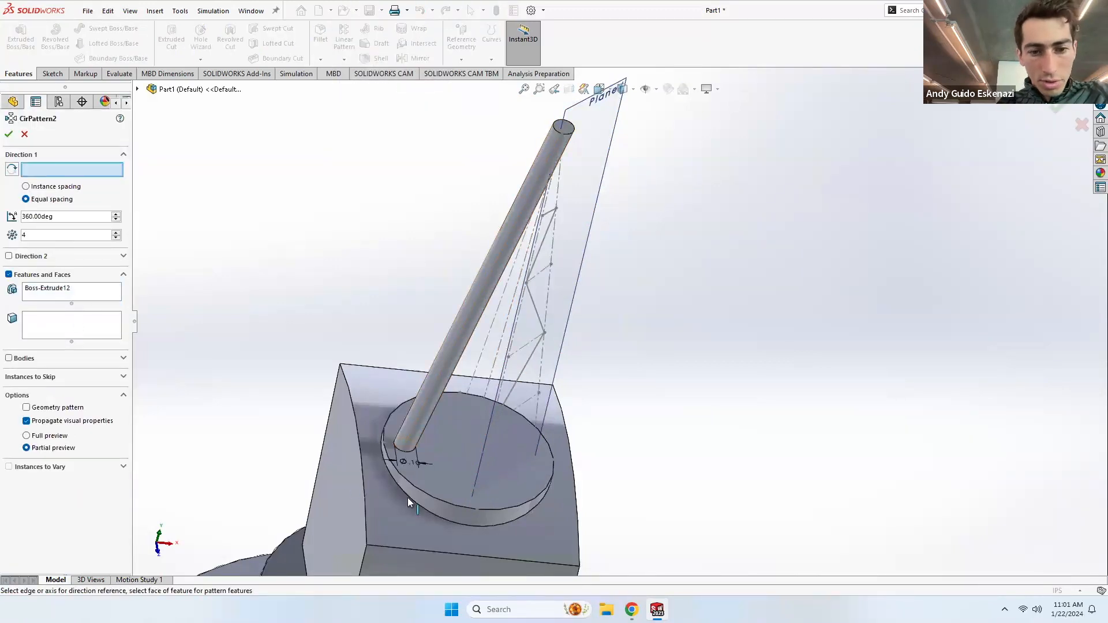
pyautogui.click(420, 498)
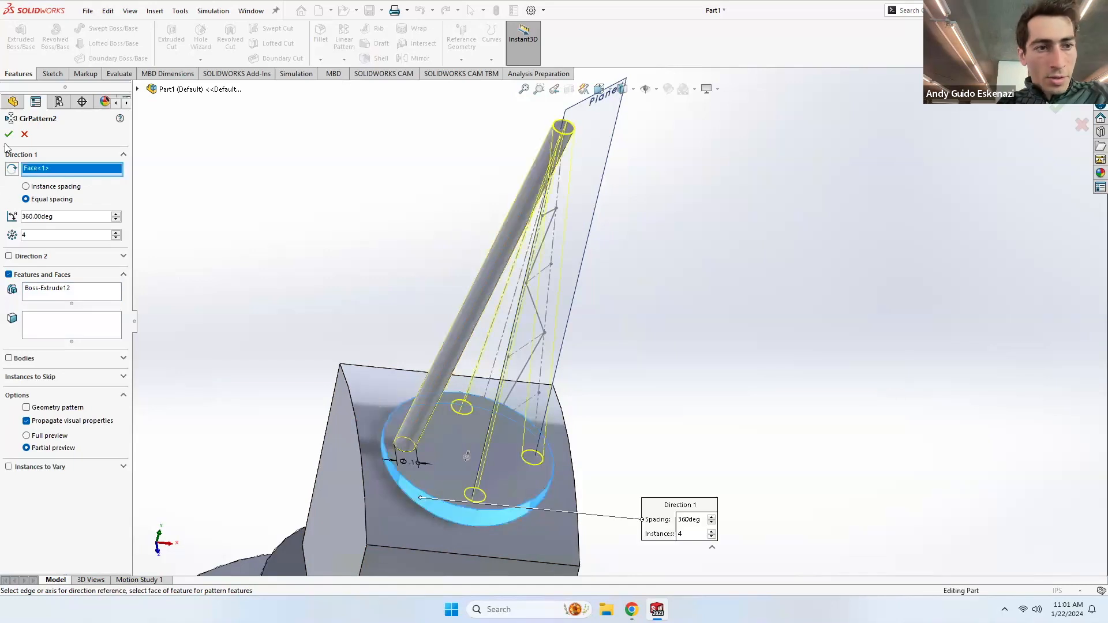
pyautogui.press('Return')
# Step: Create a reference plane through the leg's base centre point, perpendicular to the lowest diagonal of the zigzag sketch
pyautogui.moveTo(467, 250); pyautogui.dragTo(556, 448, button='middle')
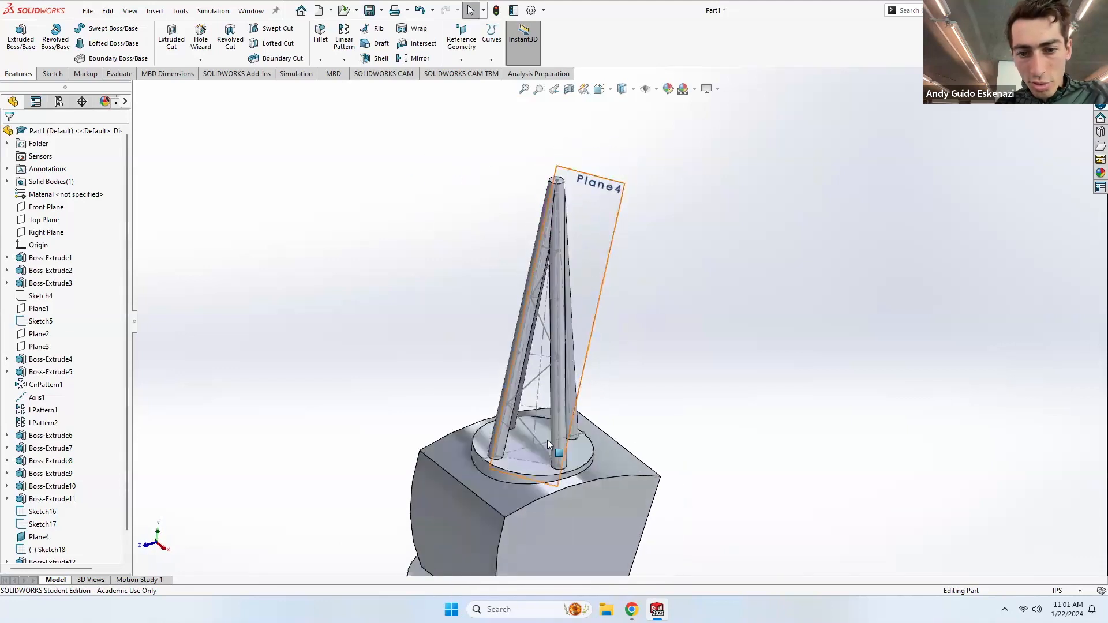
pyautogui.scroll(-3, 556, 448)
pyautogui.scroll(-3, 555, 448)
pyautogui.click(563, 479)
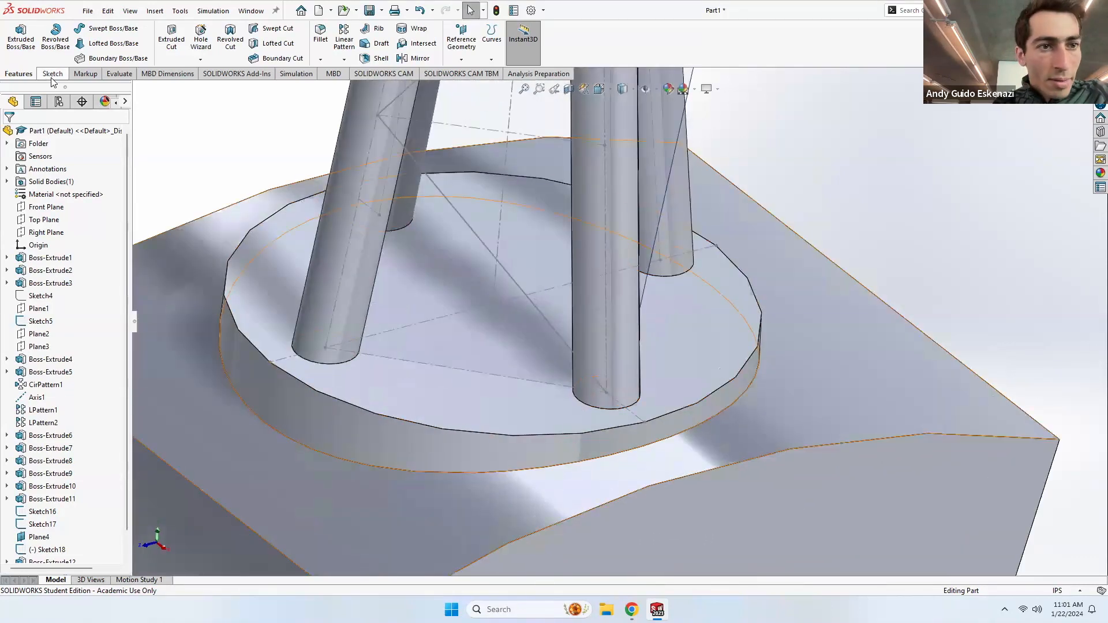
pyautogui.click(51, 76)
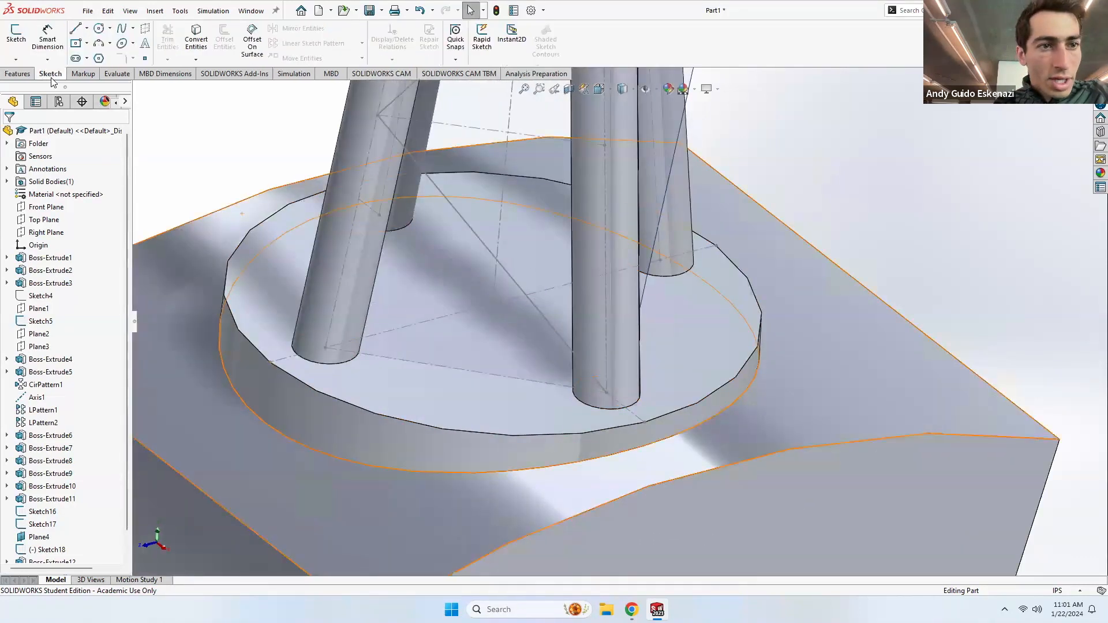
pyautogui.click(18, 76)
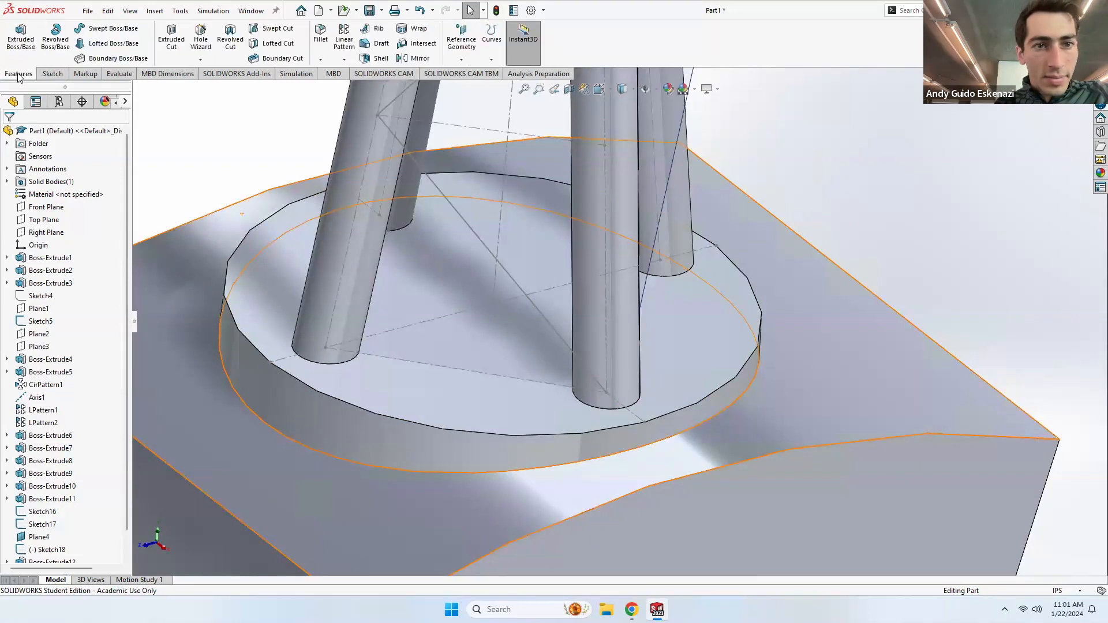
pyautogui.click(465, 52)
pyautogui.click(471, 73)
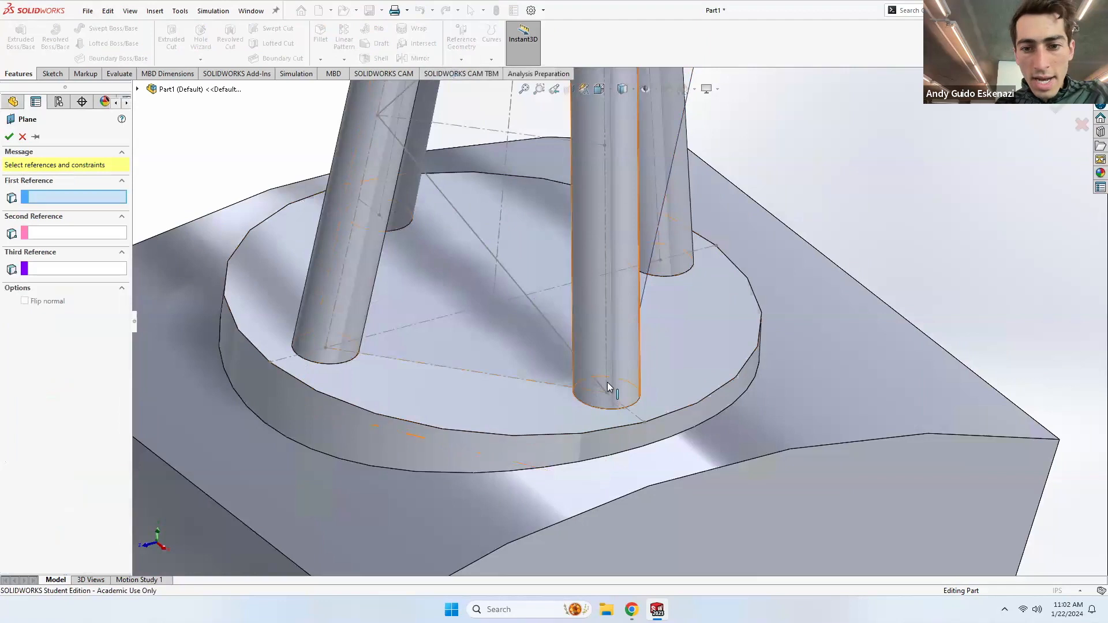
pyautogui.click(607, 394)
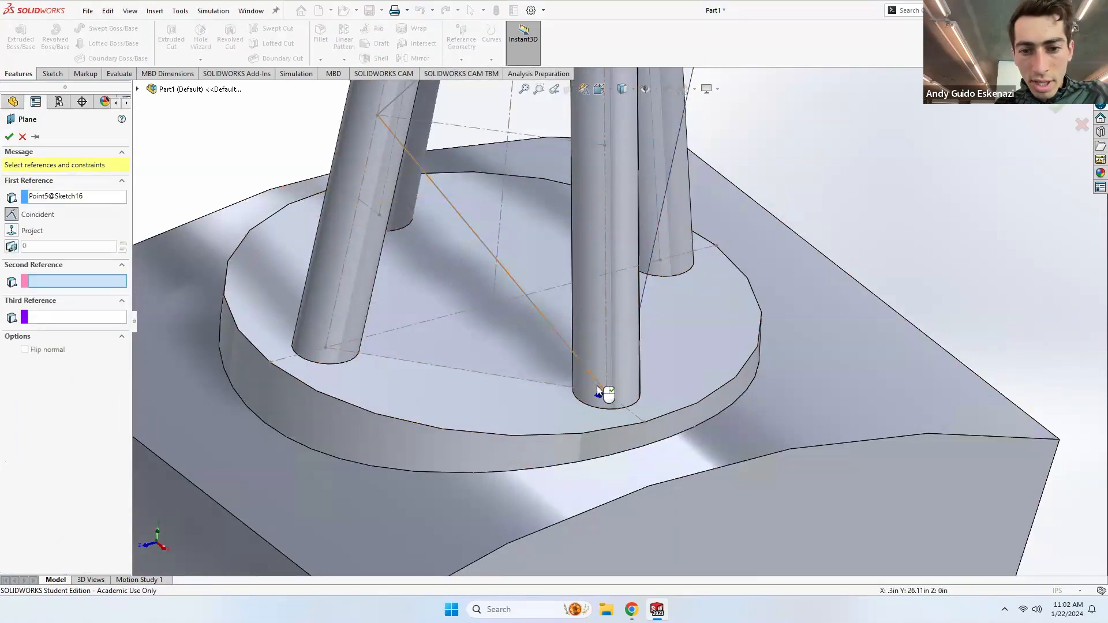
pyautogui.click(600, 386)
pyautogui.click(10, 137)
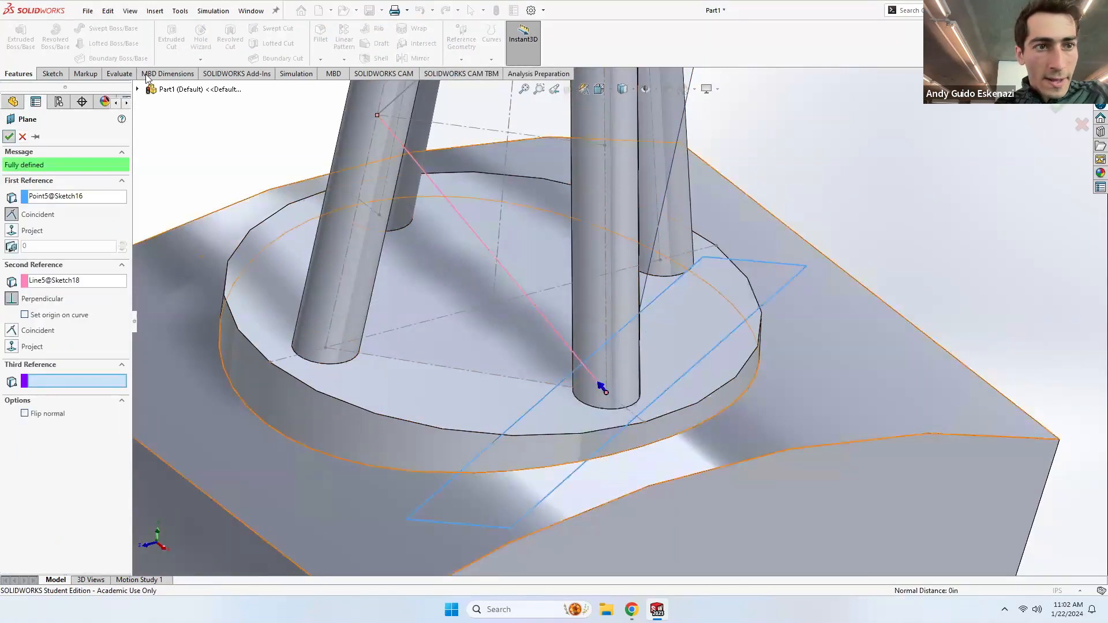
# Step: Start a sketch on the new plane and draw a small circle centred on the start of the lowest diagonal
pyautogui.click(51, 73)
pyautogui.click(16, 33)
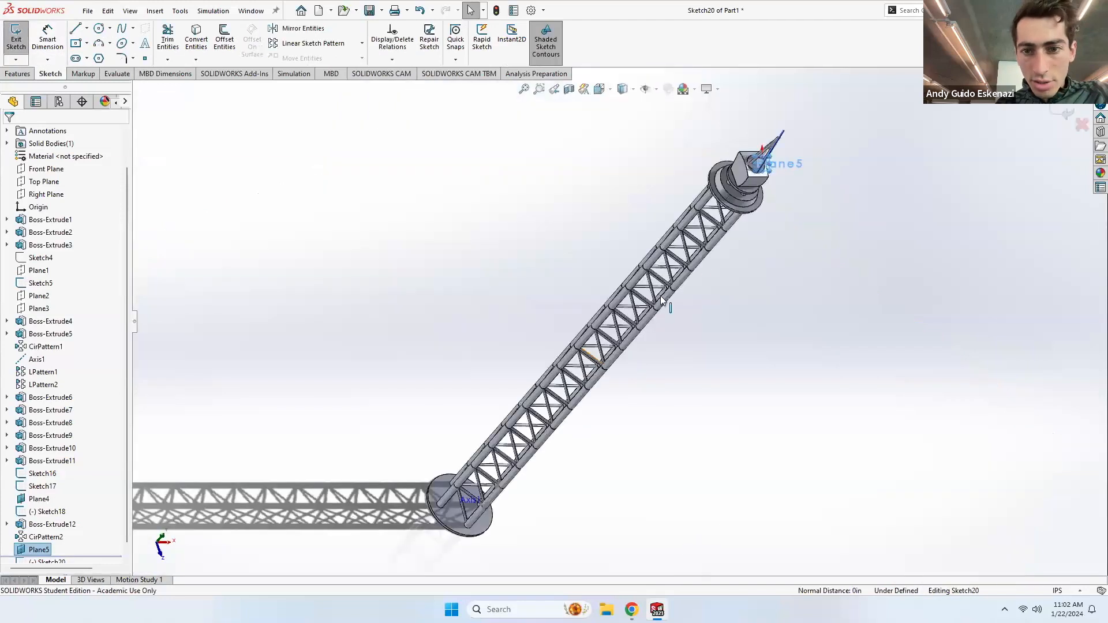
pyautogui.scroll(-10, 747, 177)
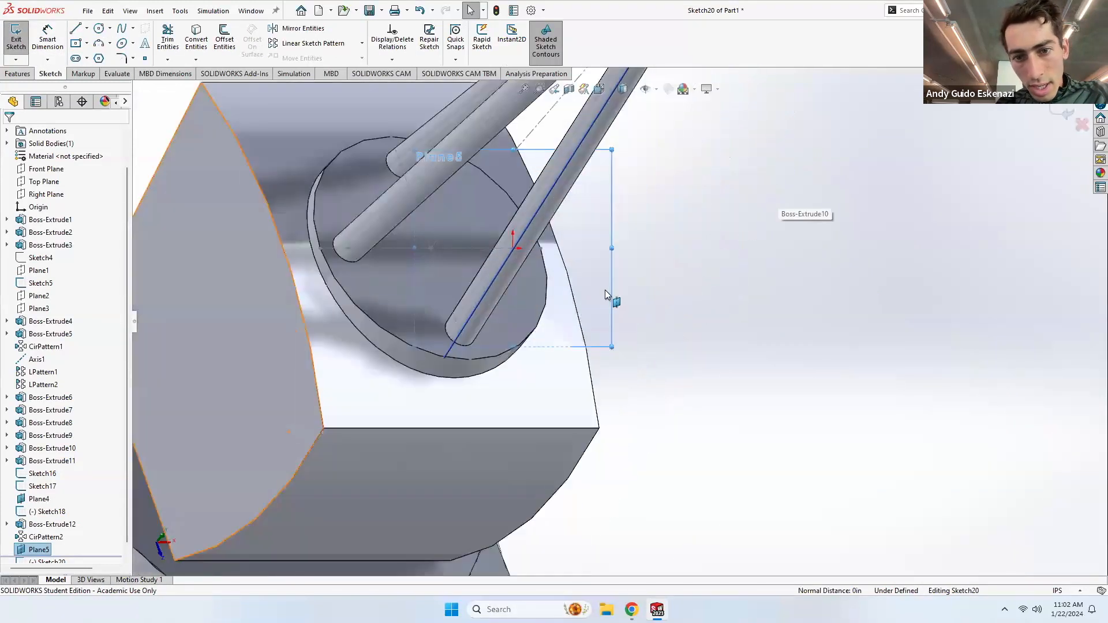
pyautogui.click(98, 28)
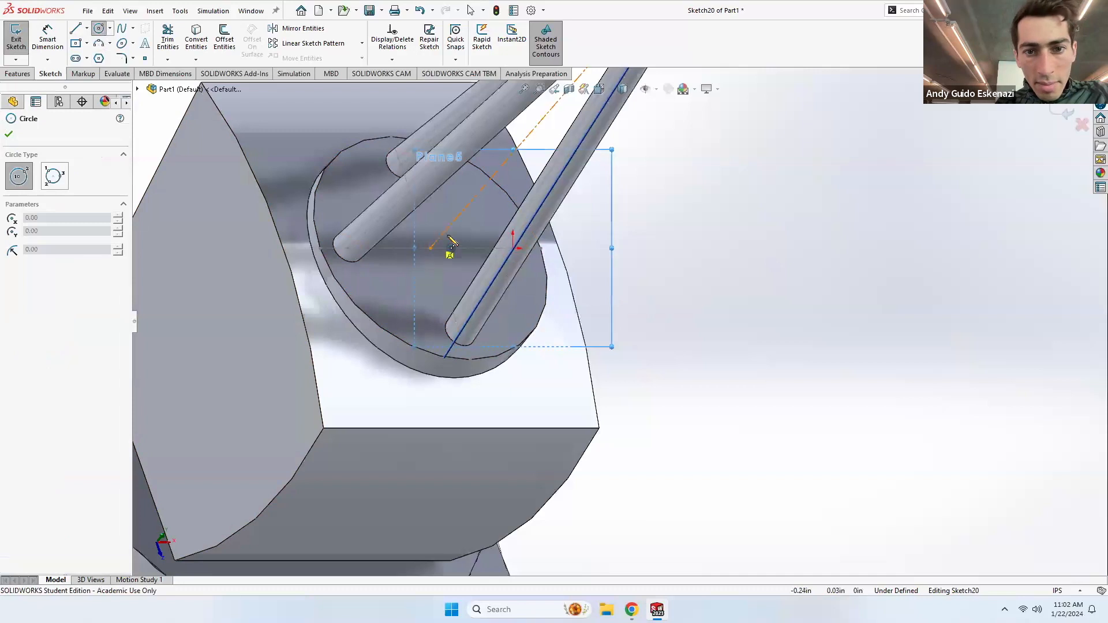
pyautogui.click(513, 249)
pyautogui.click(515, 248)
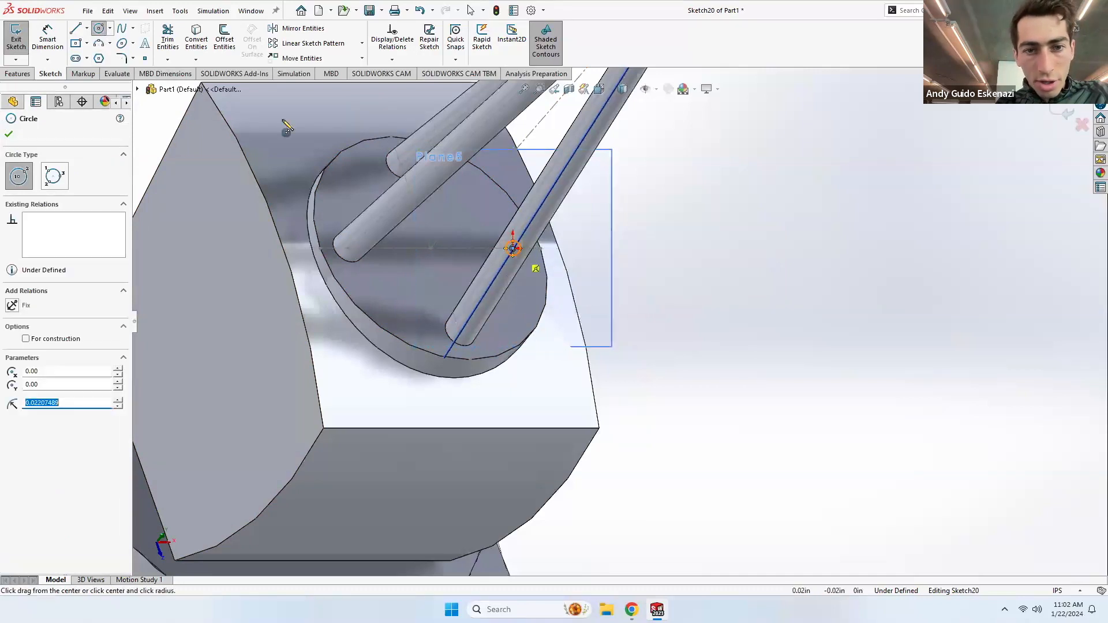
# Step: Dimension the brace circle's diameter as 0.05 in and exit the sketch
pyautogui.click(47, 40)
pyautogui.click(514, 247)
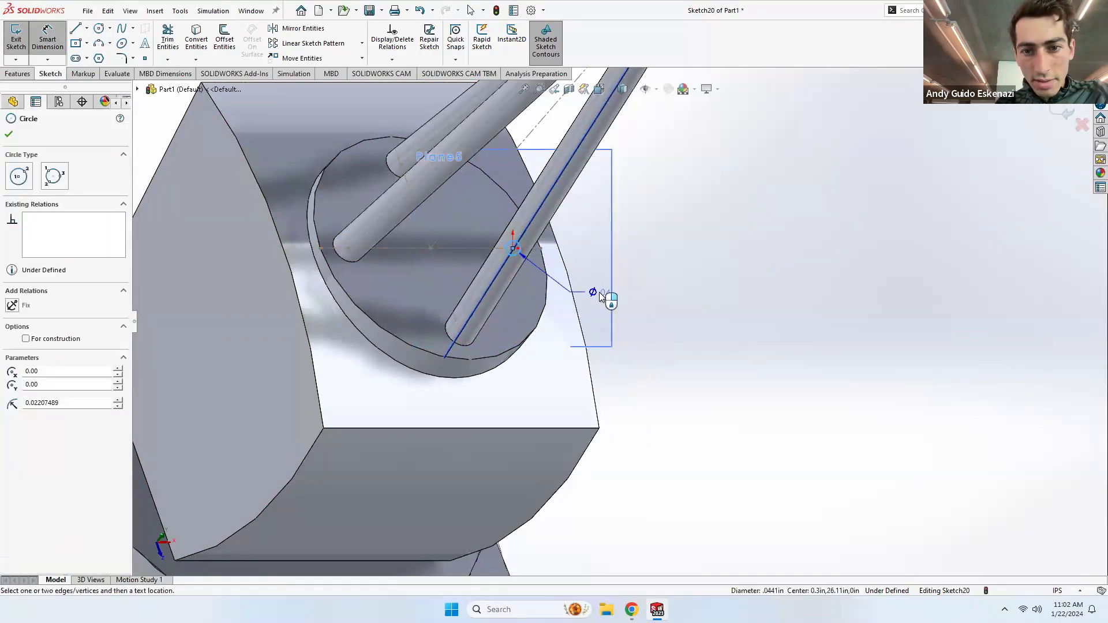
pyautogui.click(599, 292)
pyautogui.write('0.05')
pyautogui.press('Return')
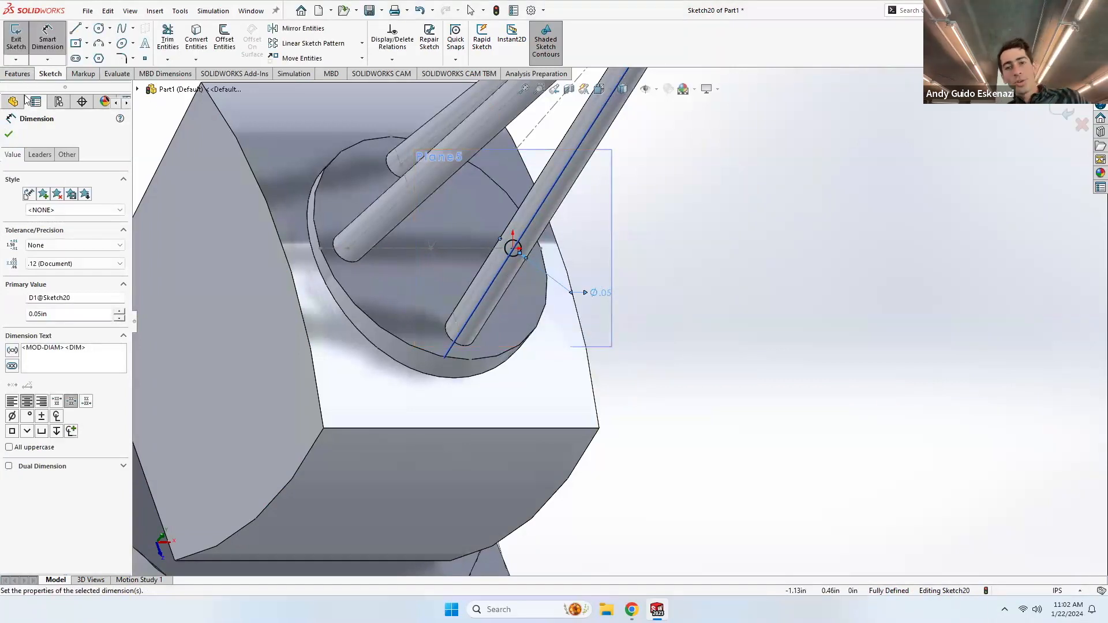
pyautogui.click(25, 54)
pyautogui.moveTo(539, 225)
pyautogui.mouseDown(button='middle')
pyautogui.moveTo(452, 150)
pyautogui.moveTo(506, 235)
pyautogui.moveTo(549, 272)
pyautogui.moveTo(628, 277)
pyautogui.mouseUp(button='middle')
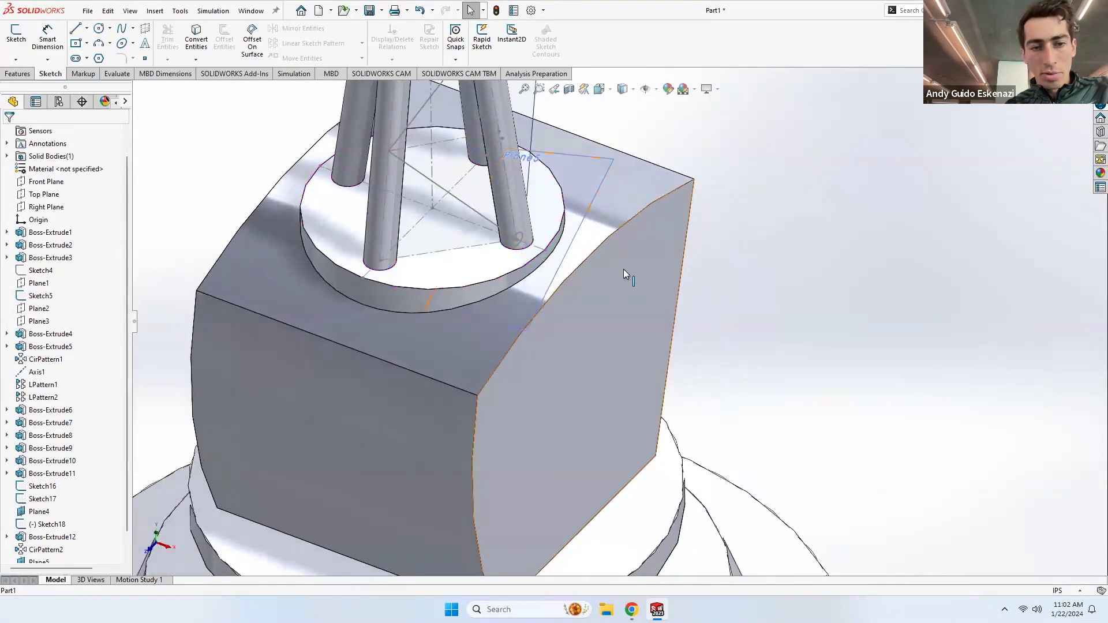
# Step: Sweep the small circle profile along the zigzag sketch path to create the truss bracing on one tower side
pyautogui.click(23, 73)
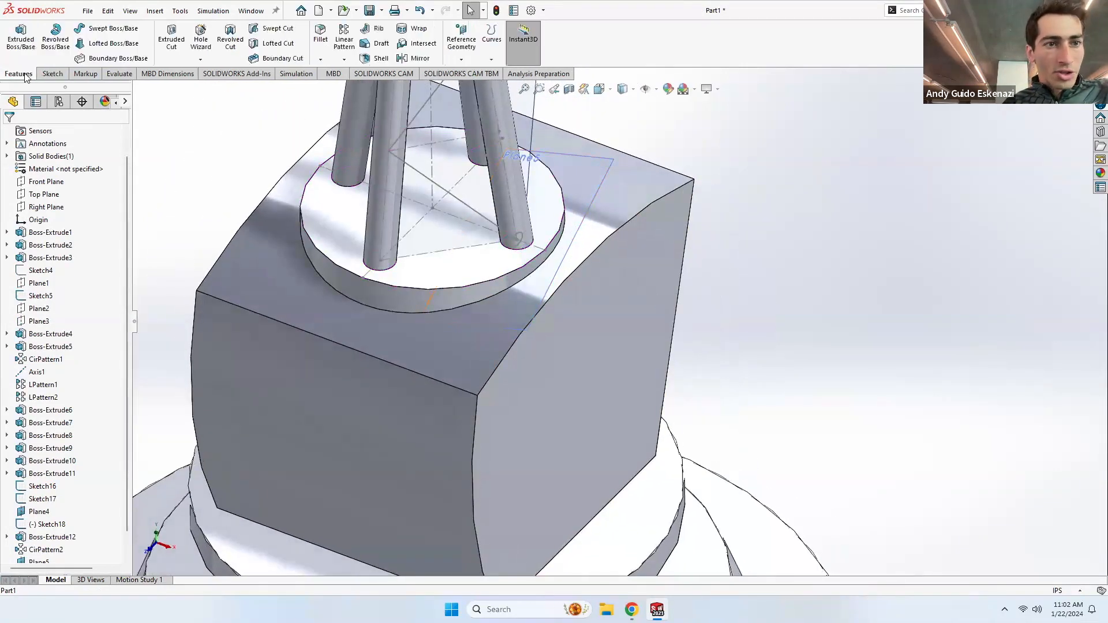
pyautogui.click(104, 30)
pyautogui.scroll(-5, 532, 248)
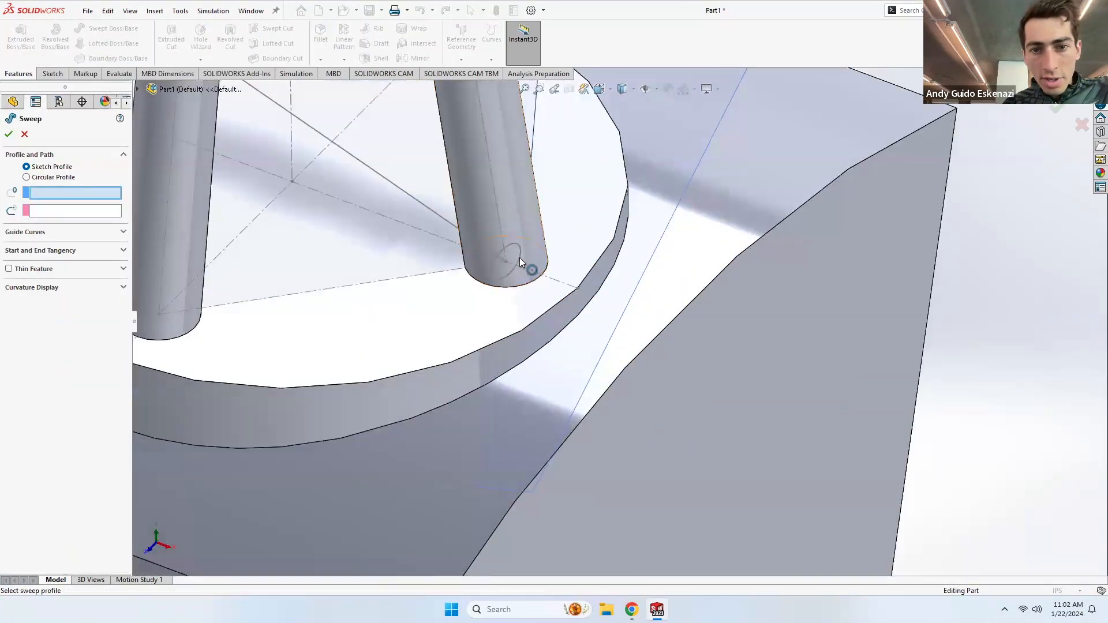
pyautogui.click(516, 261)
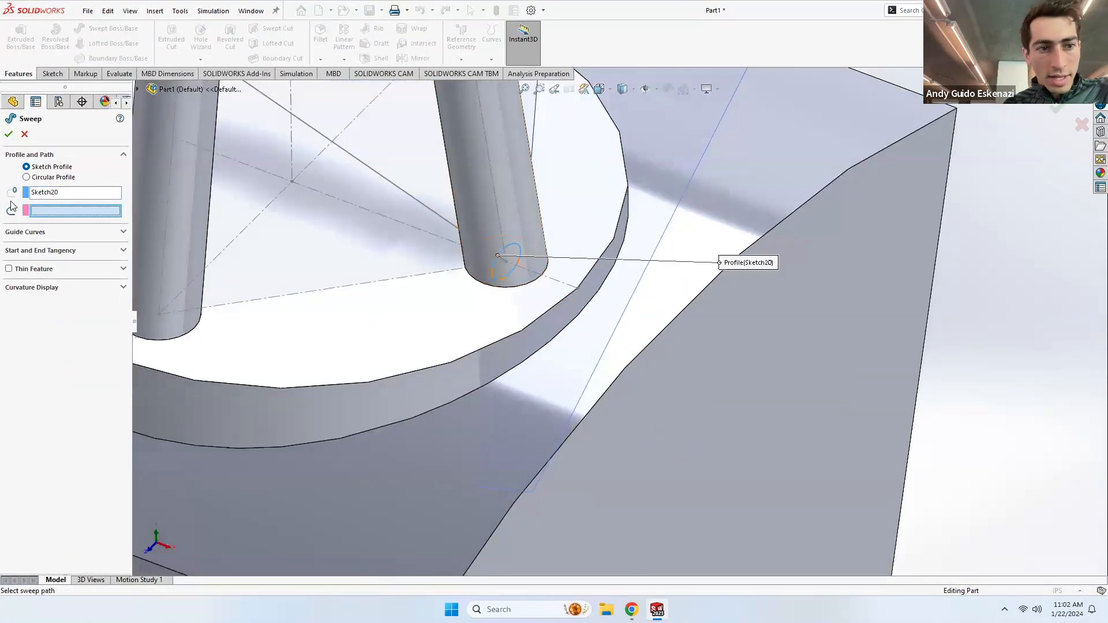
pyautogui.click(383, 179)
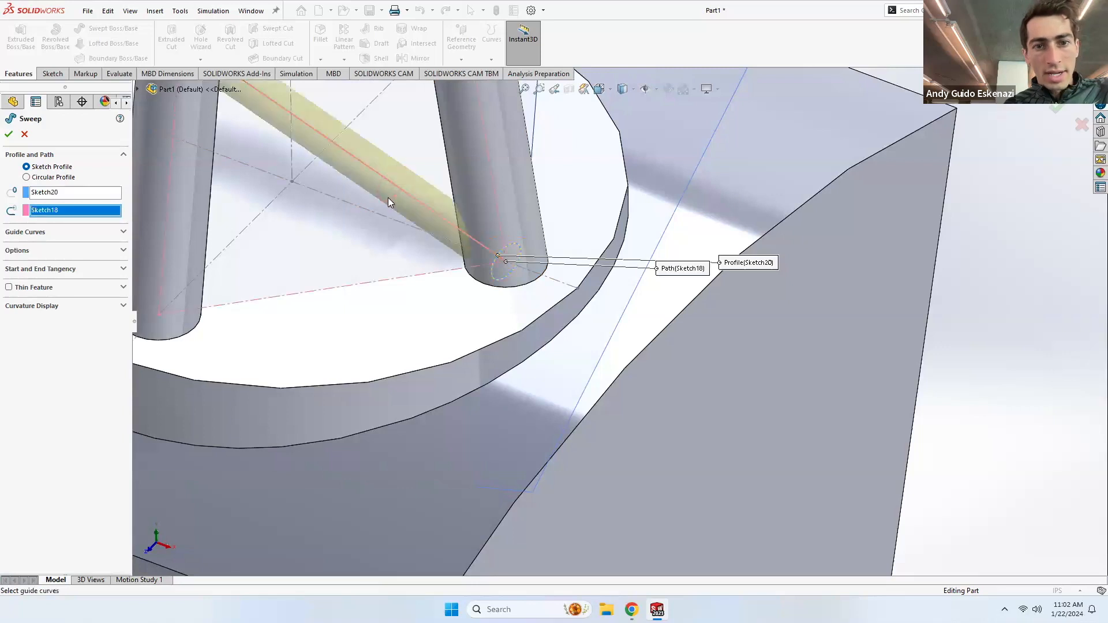
pyautogui.scroll(3, 388, 198)
pyautogui.scroll(8, 462, 213)
pyautogui.scroll(-5, 623, 315)
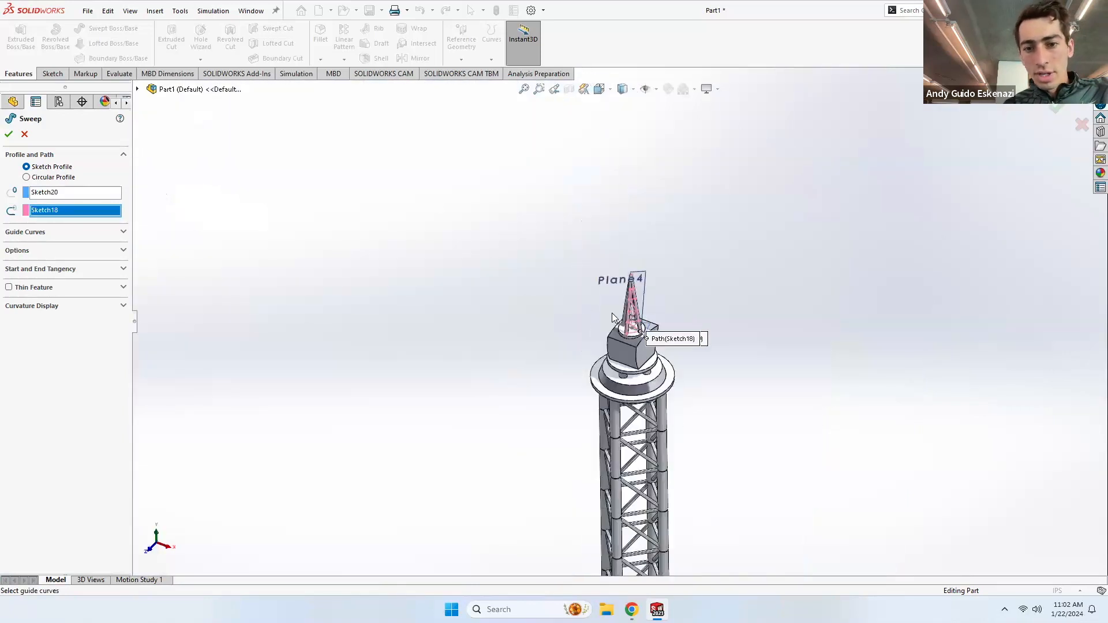
pyautogui.scroll(-8, 642, 318)
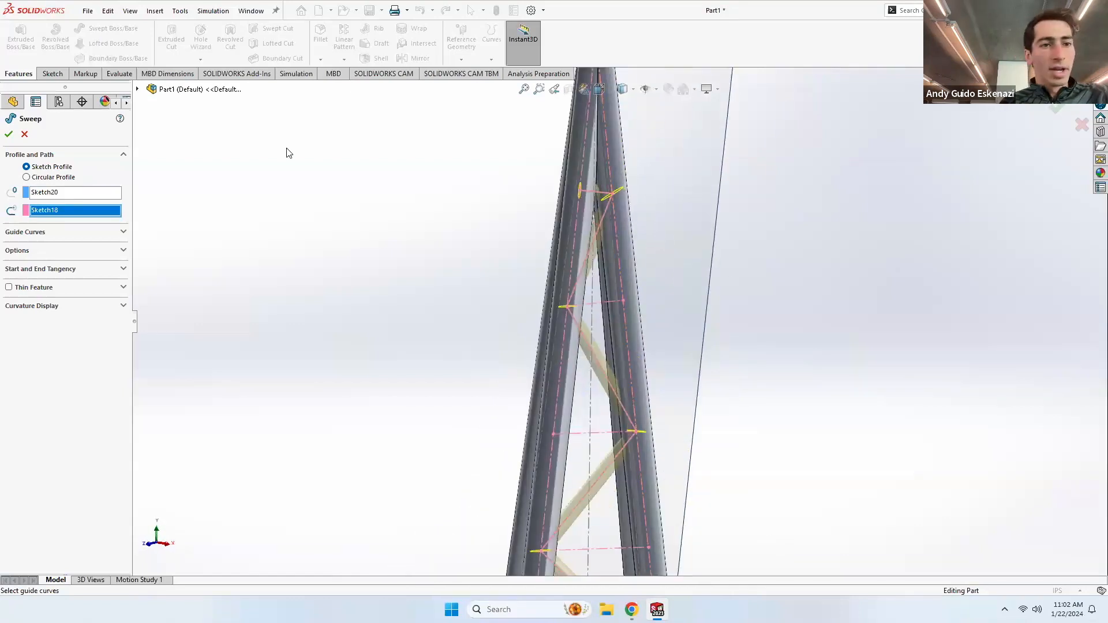
pyautogui.click(9, 134)
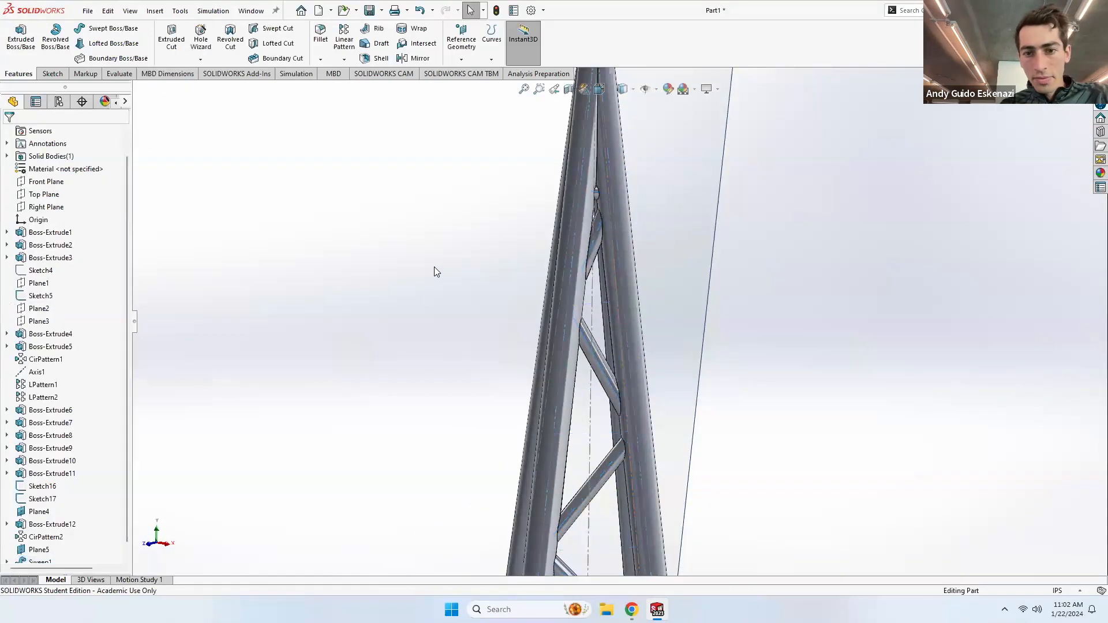
# Step: Hide Sketch16, Sketch17 and reference planes Plane4 and Plane5 around the tapered tower
pyautogui.scroll(5, 434, 267)
pyautogui.moveTo(519, 320); pyautogui.dragTo(479, 326, button='middle')
pyautogui.scroll(-3, 629, 384)
pyautogui.scroll(-3, 629, 385)
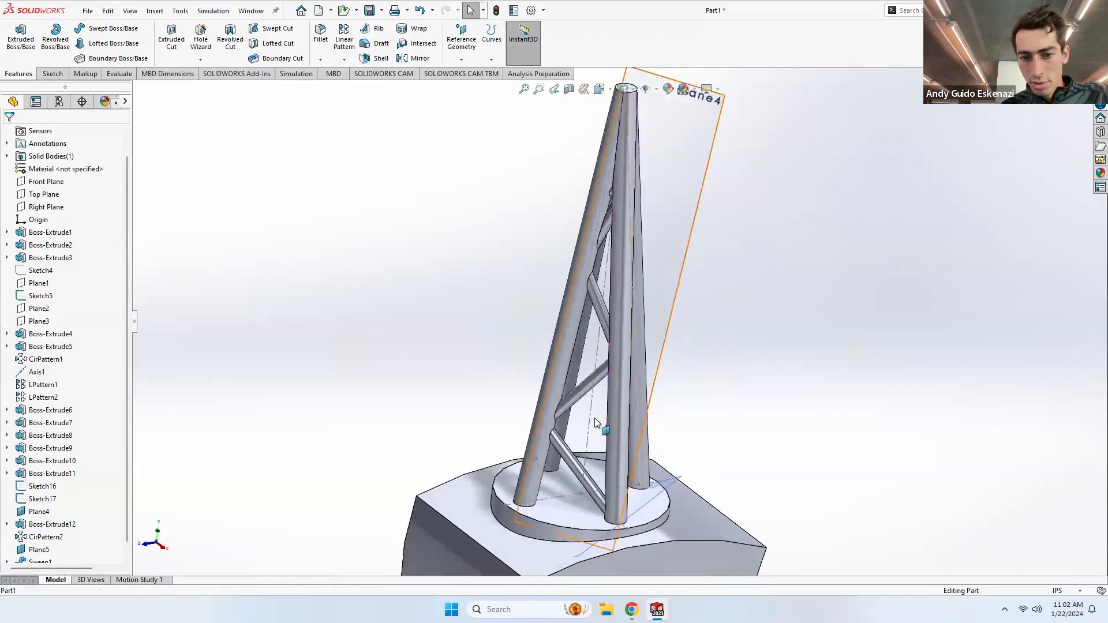
pyautogui.rightClick(603, 422)
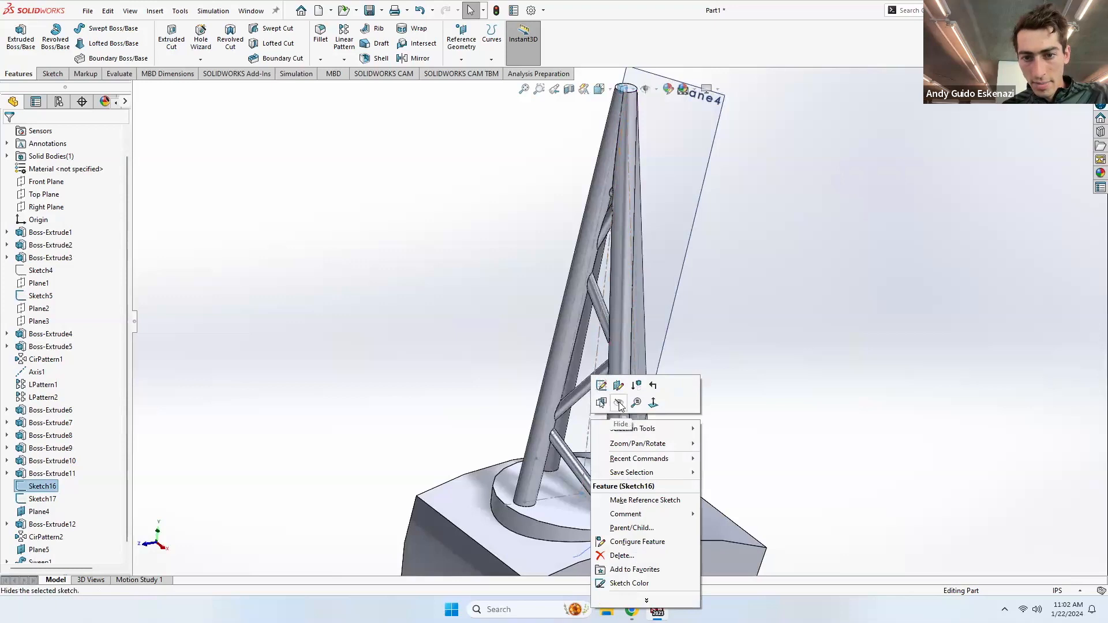
pyautogui.press('Escape')
pyautogui.rightClick(667, 373)
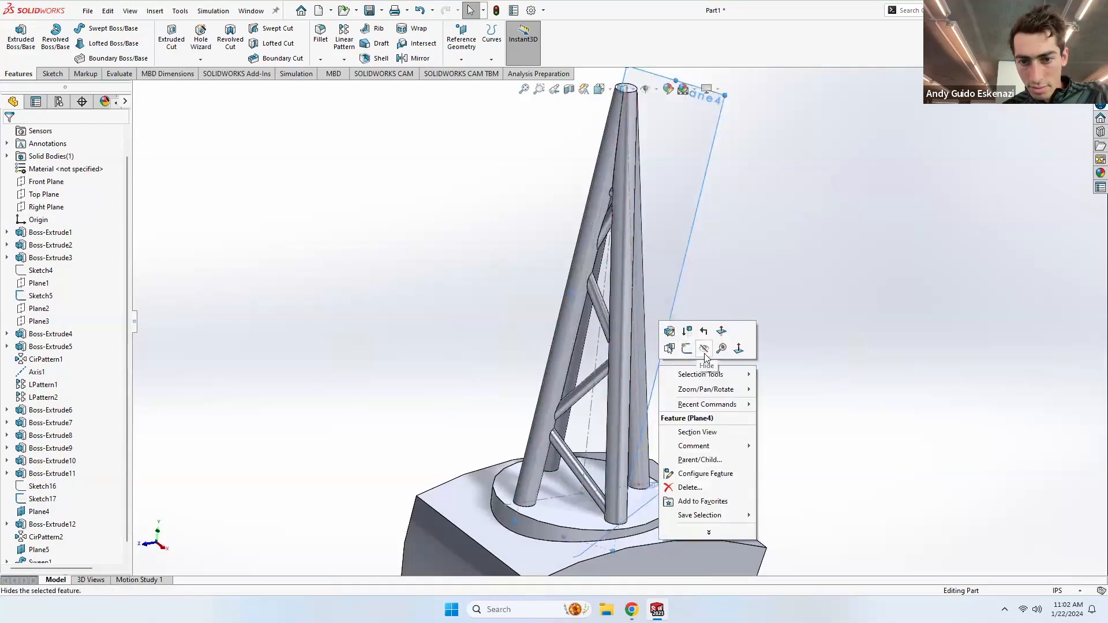
pyautogui.press('Escape')
pyautogui.rightClick(668, 482)
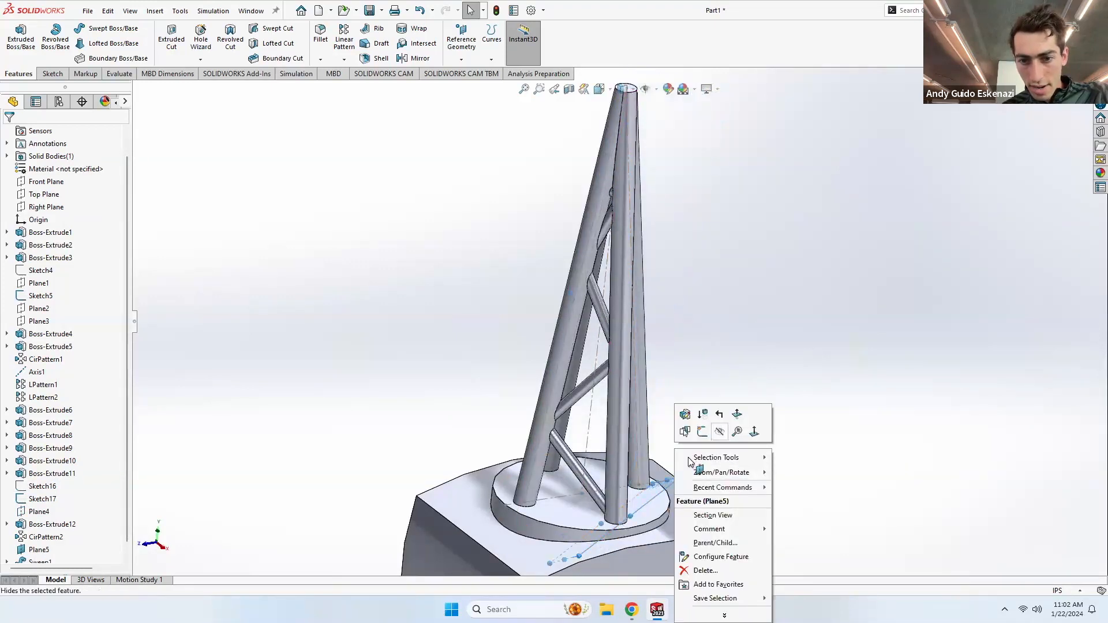
pyautogui.press('Escape')
pyautogui.rightClick(560, 468)
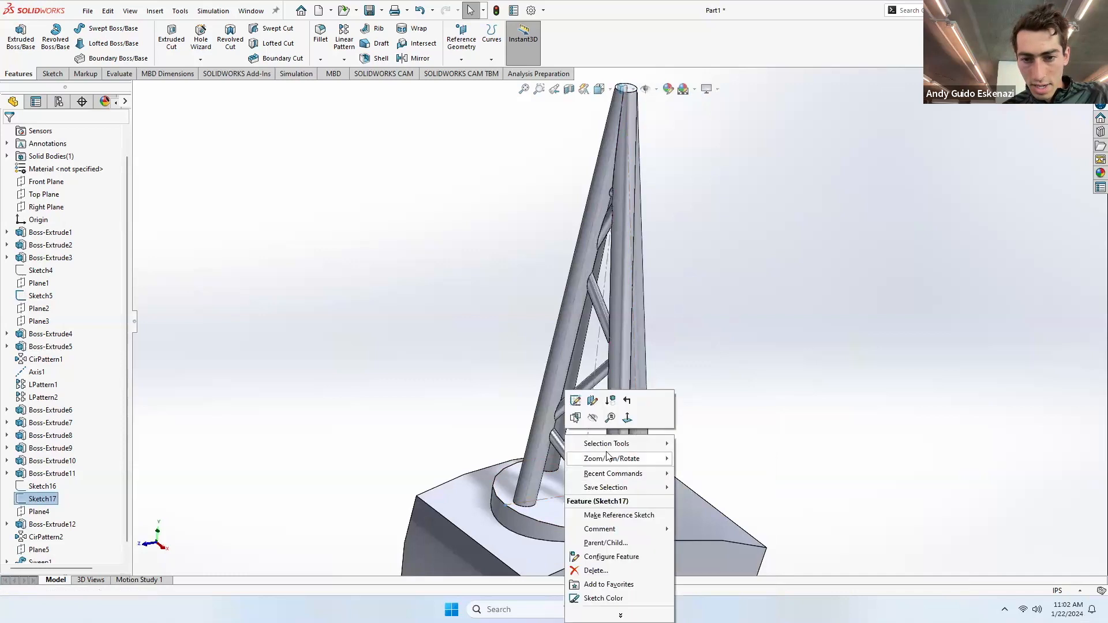
pyautogui.click(596, 419)
pyautogui.moveTo(614, 439)
pyautogui.mouseDown(button='middle')
pyautogui.moveTo(588, 374)
pyautogui.moveTo(409, 182)
pyautogui.mouseUp(button='middle')
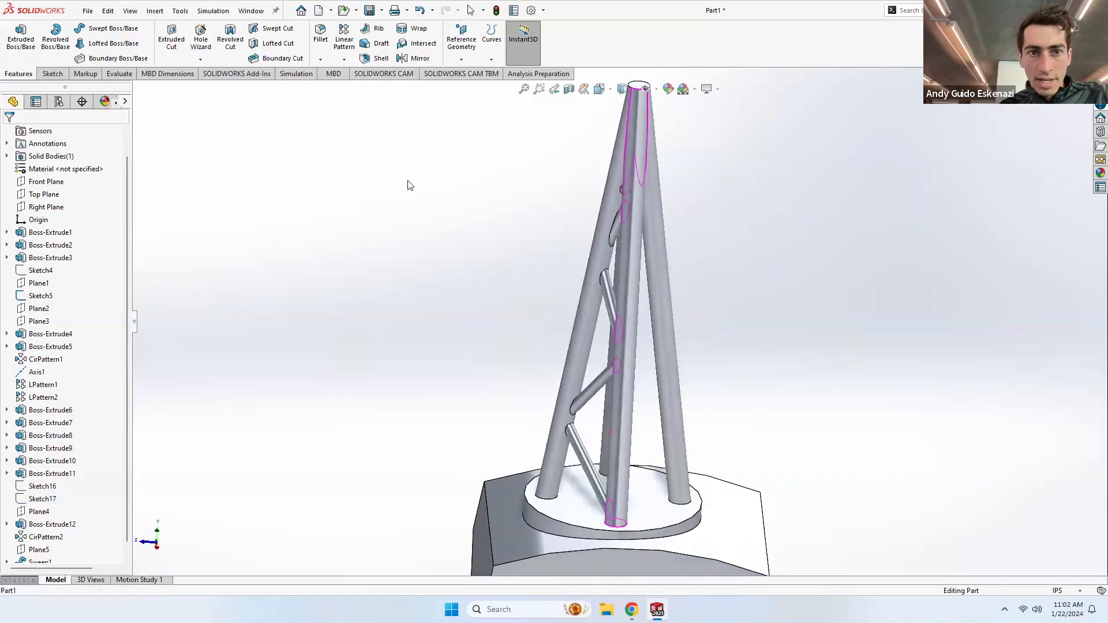
# Step: Circular-pattern the swept bracing around the disc's cylindrical face with 4 equally spaced instances over 360 degrees
pyautogui.click(344, 60)
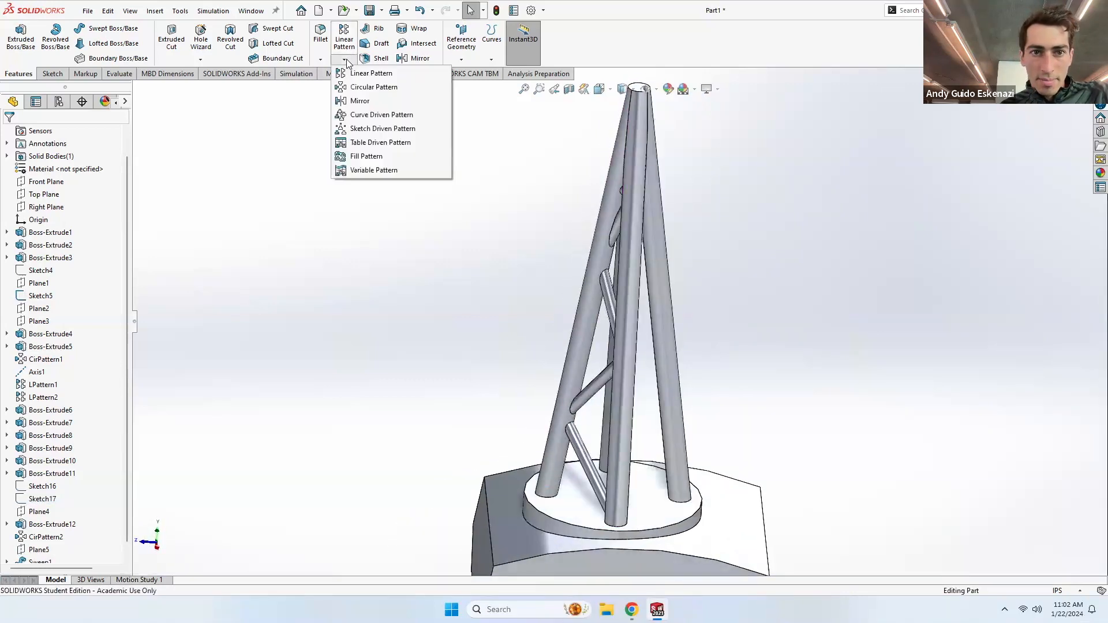
pyautogui.click(367, 88)
pyautogui.click(587, 399)
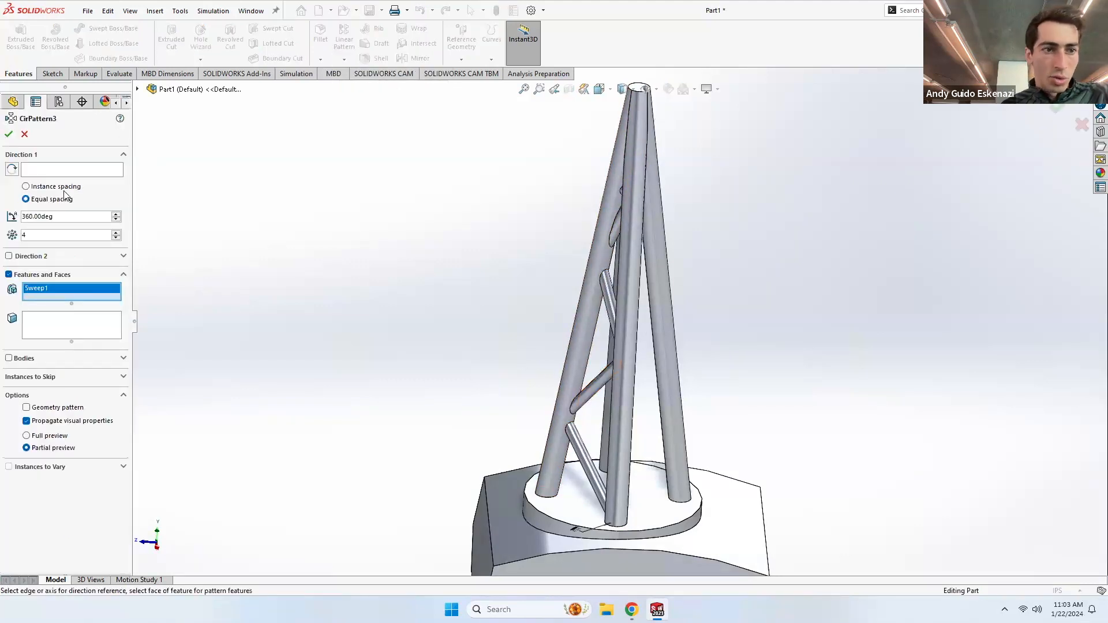
pyautogui.click(545, 522)
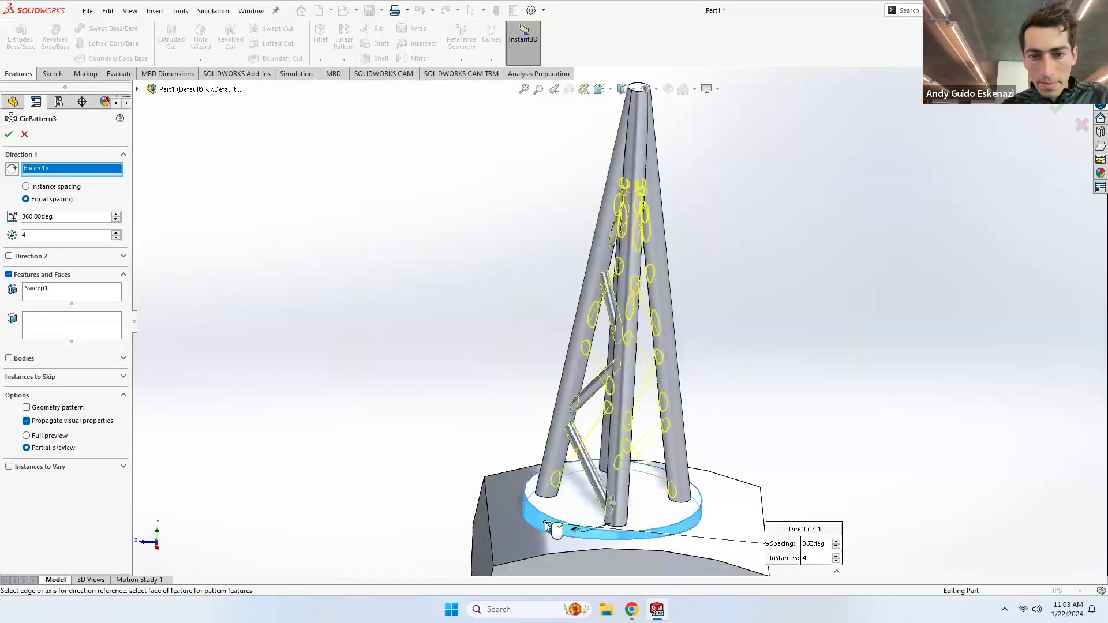
pyautogui.click(8, 134)
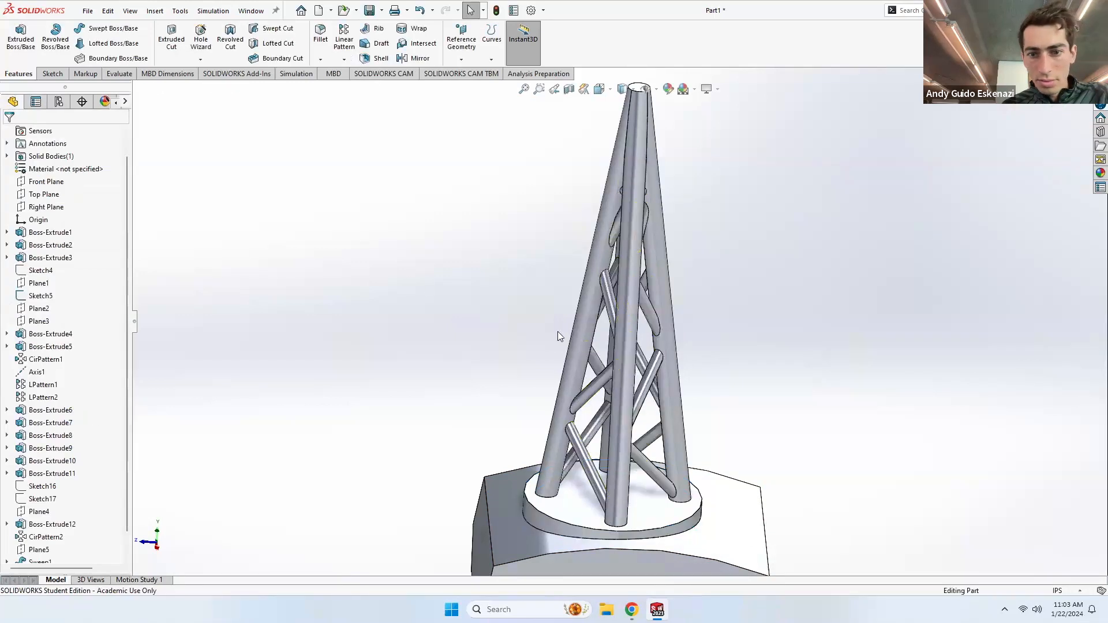
# Step: Roll the feature history back to just after Boss-Extrude12, the first slanted leg's extrusion
pyautogui.scroll(4, 558, 331)
pyautogui.moveTo(620, 352)
pyautogui.mouseDown(button='middle')
pyautogui.moveTo(693, 318)
pyautogui.moveTo(584, 321)
pyautogui.moveTo(635, 329)
pyautogui.moveTo(633, 345)
pyautogui.mouseUp(button='middle')
pyautogui.scroll(4, 621, 318)
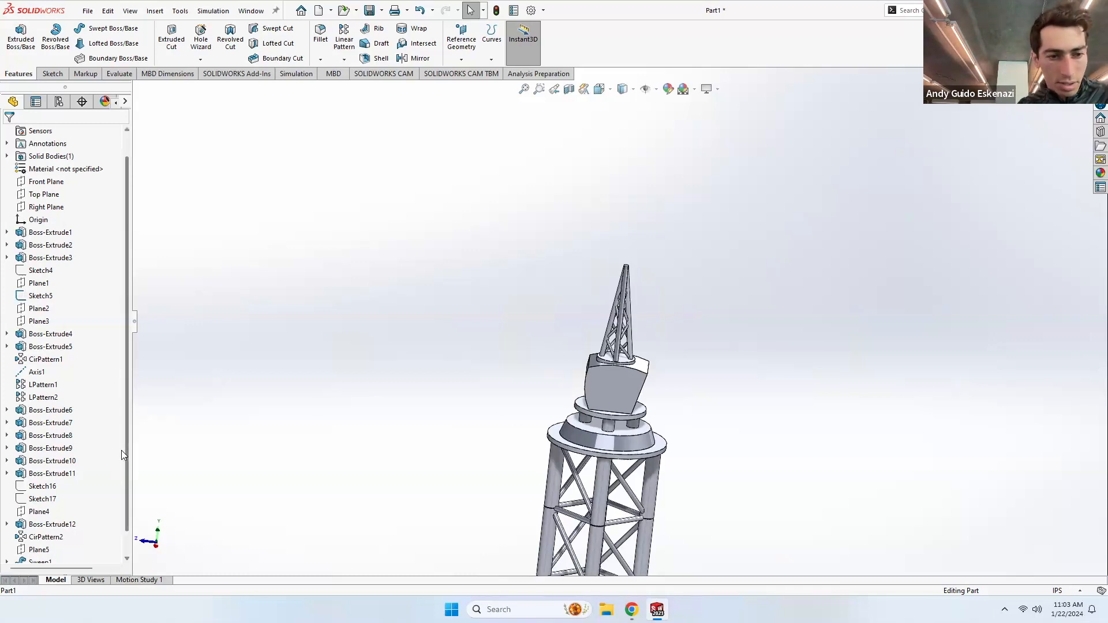
pyautogui.scroll(-2, 122, 453)
pyautogui.moveTo(100, 557); pyautogui.dragTo(98, 491)
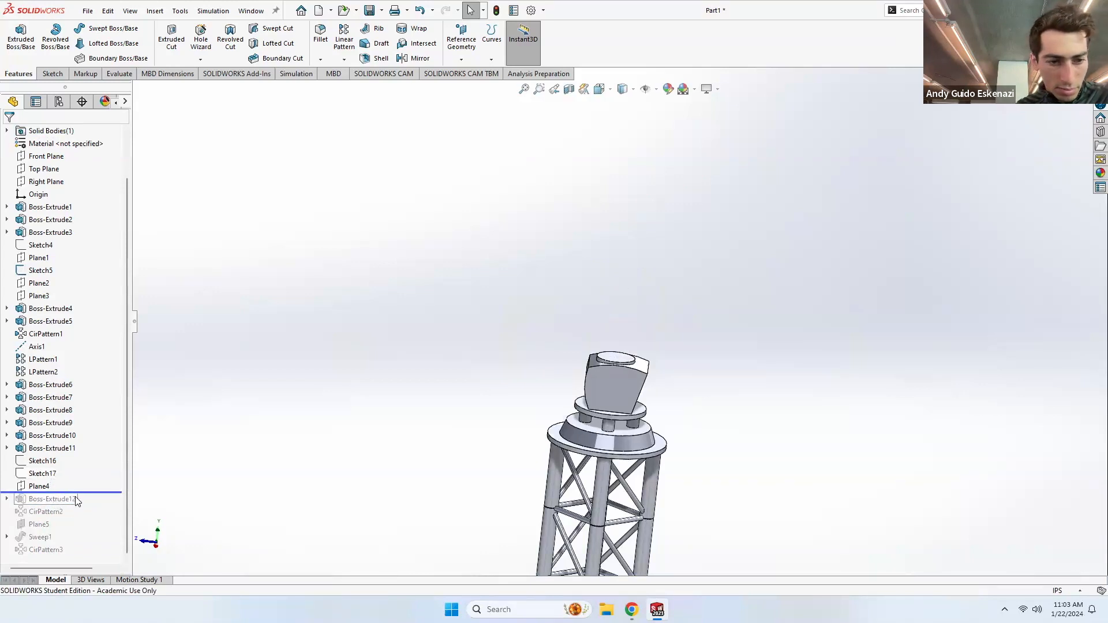
pyautogui.moveTo(81, 492); pyautogui.dragTo(81, 493)
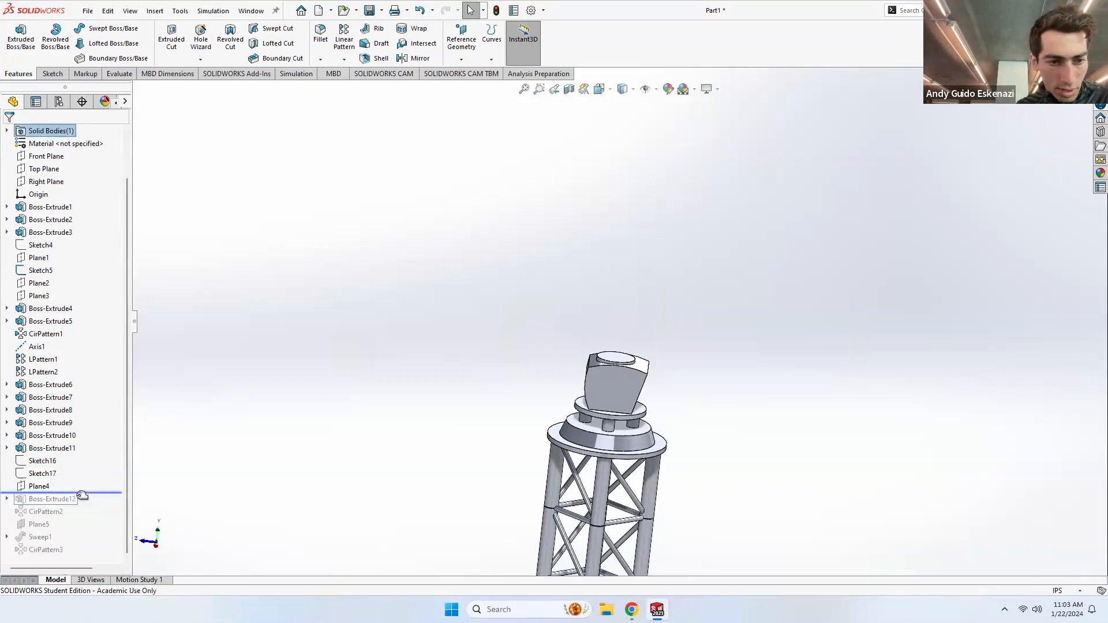
pyautogui.moveTo(30, 492); pyautogui.dragTo(28, 504)
# Step: Roll the feature history forward past Boss-Extrude12 and show its Sketch19 to examine the first slanted leg's profile
pyautogui.click(6, 500)
pyautogui.rightClick(43, 513)
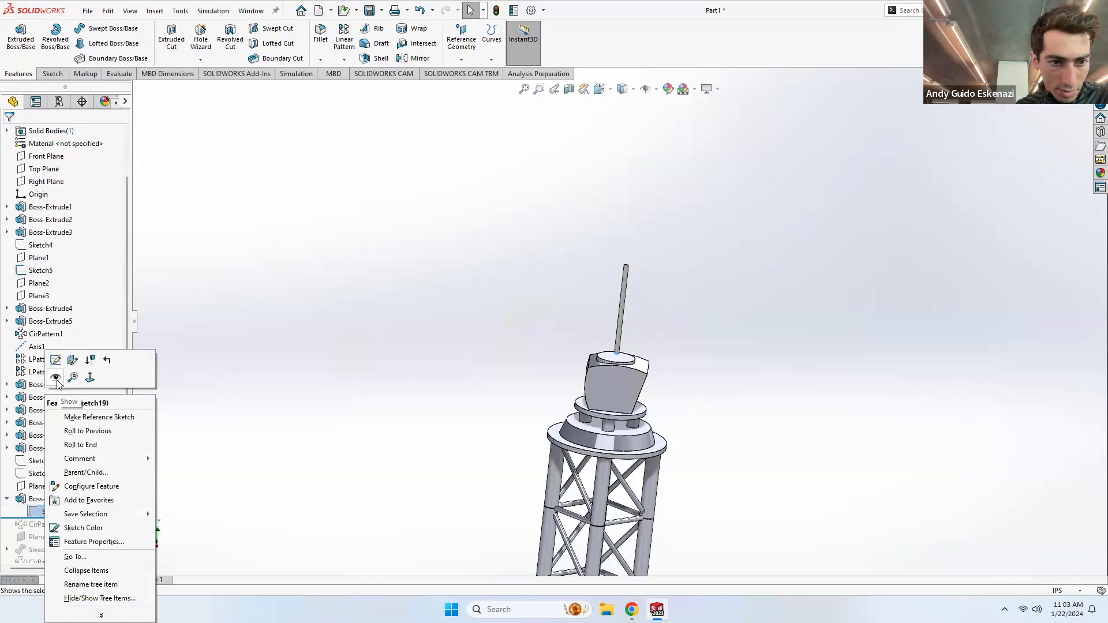
pyautogui.click(57, 380)
pyautogui.moveTo(107, 516)
pyautogui.mouseDown()
pyautogui.moveTo(102, 490)
pyautogui.moveTo(104, 515)
pyautogui.mouseUp()
pyautogui.scroll(-6, 639, 347)
pyautogui.moveTo(611, 366); pyautogui.dragTo(616, 409, button='middle')
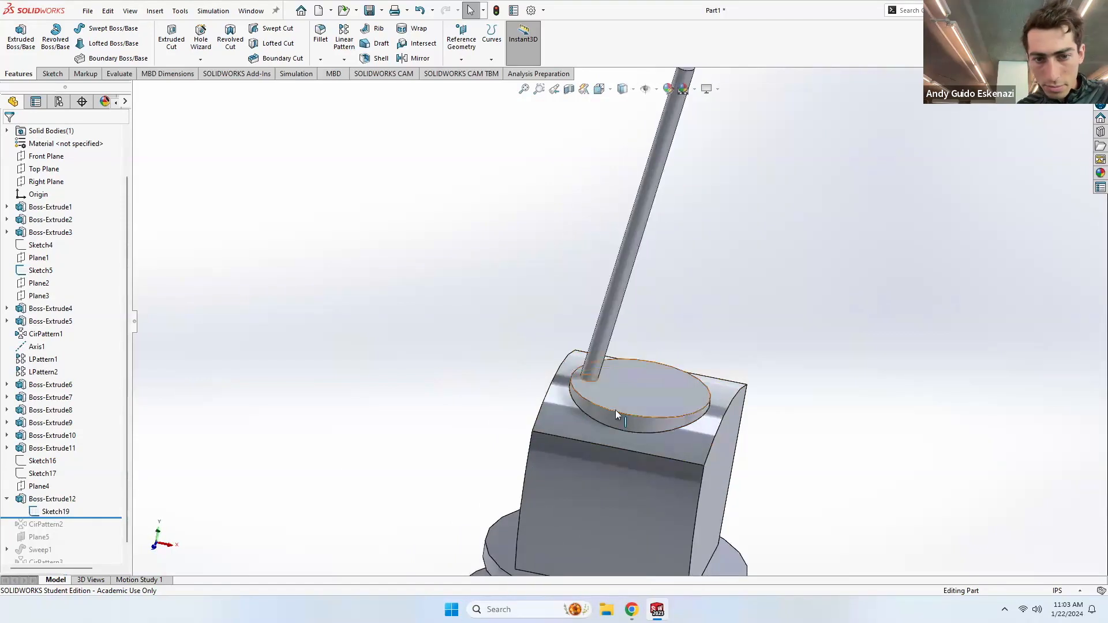
pyautogui.rightClick(72, 500)
pyautogui.click(404, 326)
pyautogui.scroll(4, 624, 306)
pyautogui.moveTo(646, 277); pyautogui.dragTo(687, 288, button='middle')
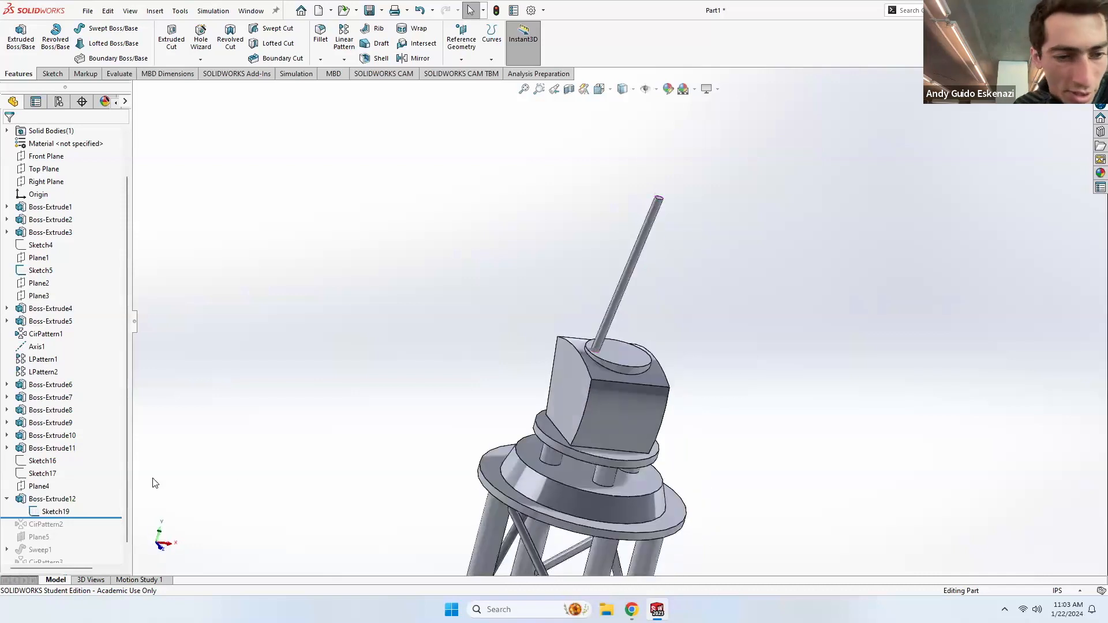
# Step: Roll the feature history back to just after Plane4, ahead of the first leg's extrusion
pyautogui.click(40, 487)
pyautogui.moveTo(412, 331)
pyautogui.mouseDown(button='middle')
pyautogui.moveTo(444, 325)
pyautogui.moveTo(220, 448)
pyautogui.mouseUp(button='middle')
pyautogui.moveTo(101, 518); pyautogui.dragTo(95, 492)
pyautogui.moveTo(658, 320); pyautogui.dragTo(647, 329, button='middle')
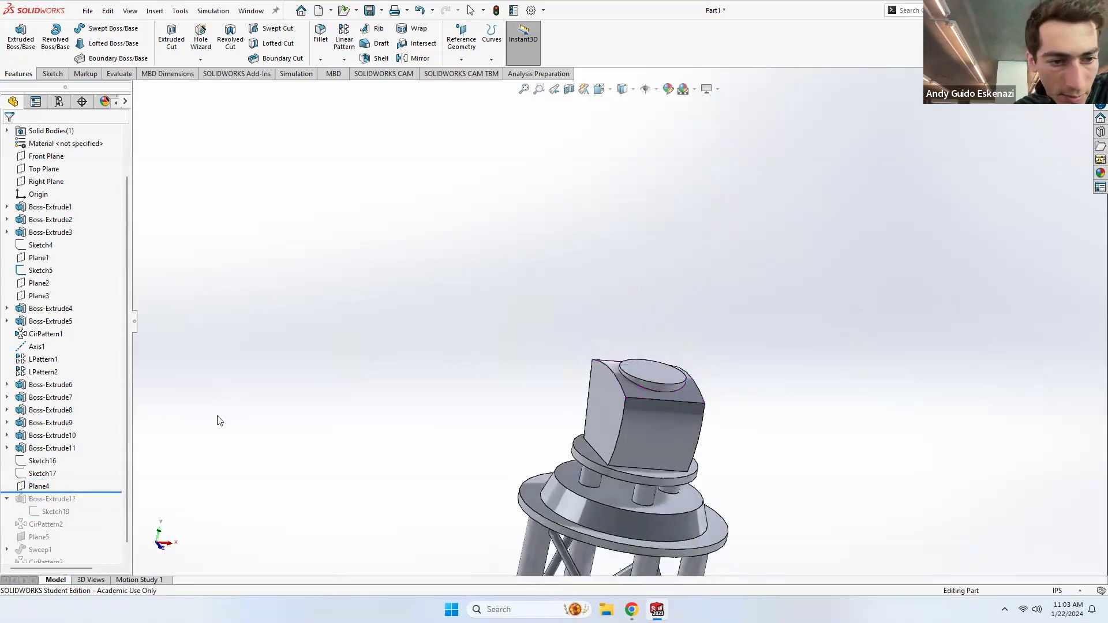
# Step: Show Sketch16 and Sketch17, the slanted construction lines rising from the disc on top of the cab
pyautogui.click(51, 447)
pyautogui.click(41, 461)
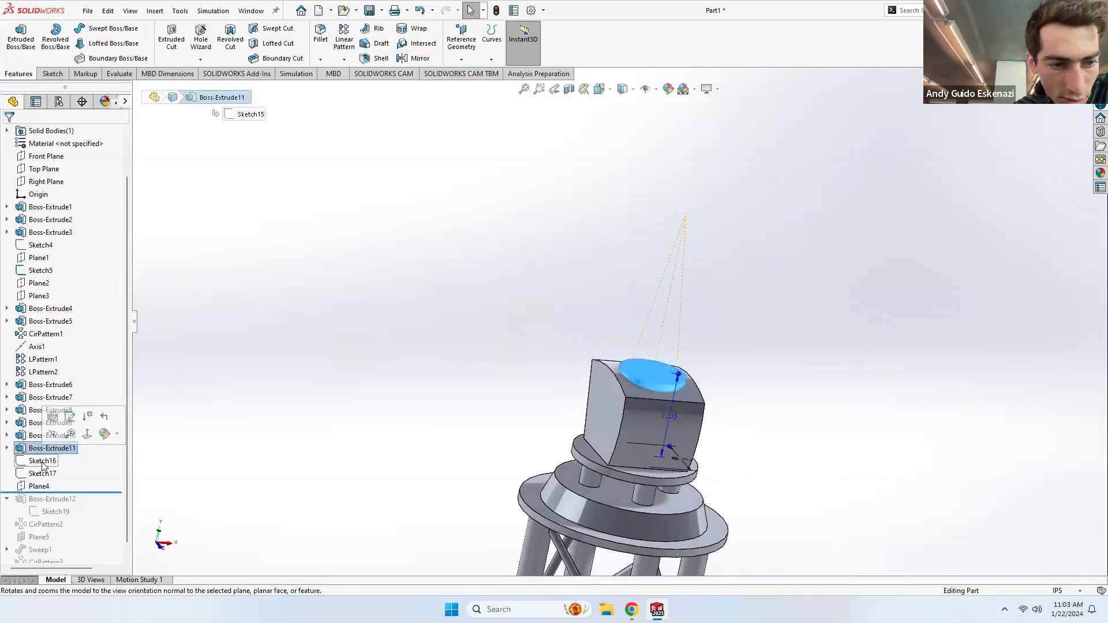
pyautogui.rightClick(42, 461)
pyautogui.press('Escape')
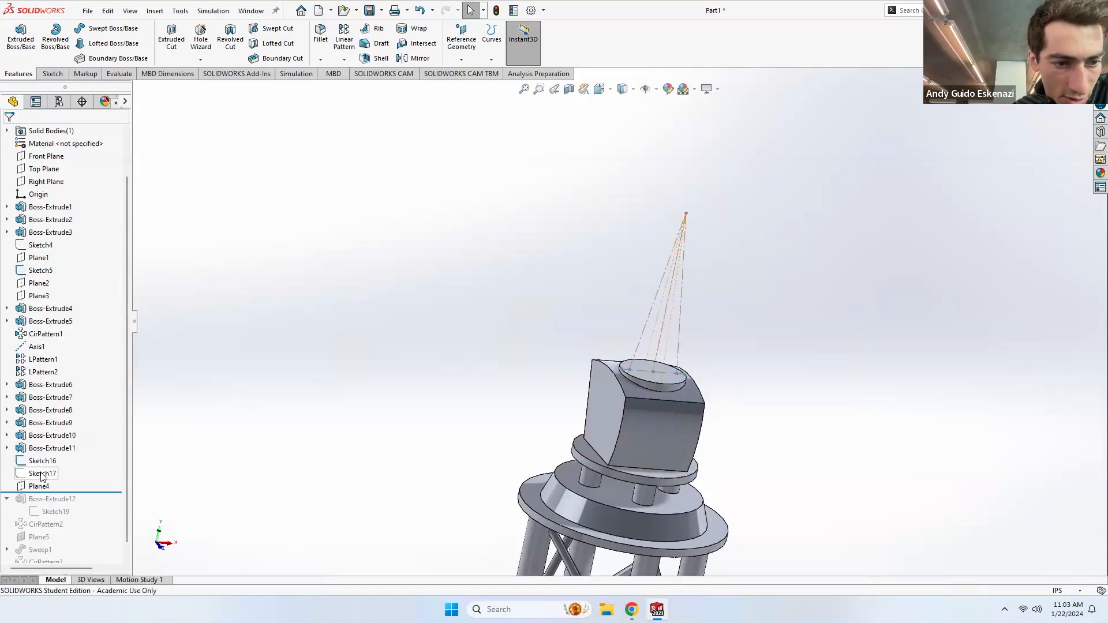
pyautogui.rightClick(41, 474)
pyautogui.click(53, 337)
pyautogui.moveTo(726, 345)
pyautogui.mouseDown(button='middle')
pyautogui.moveTo(725, 302)
pyautogui.moveTo(787, 344)
pyautogui.moveTo(698, 384)
pyautogui.moveTo(670, 367)
pyautogui.moveTo(691, 366)
pyautogui.mouseUp(button='middle')
pyautogui.scroll(-3, 644, 368)
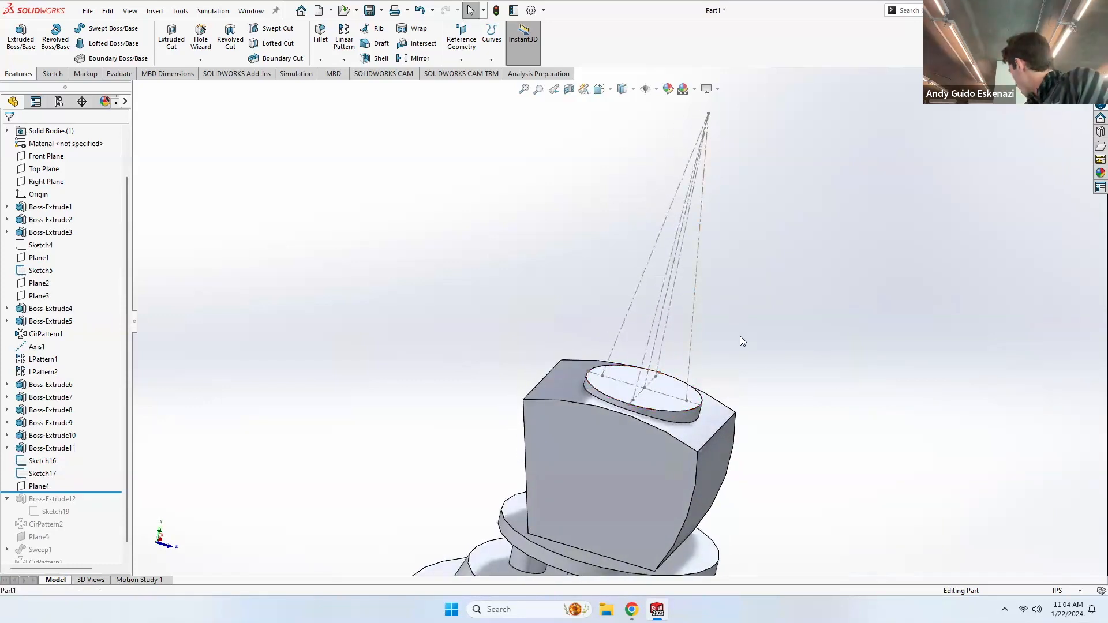
pyautogui.click(469, 55)
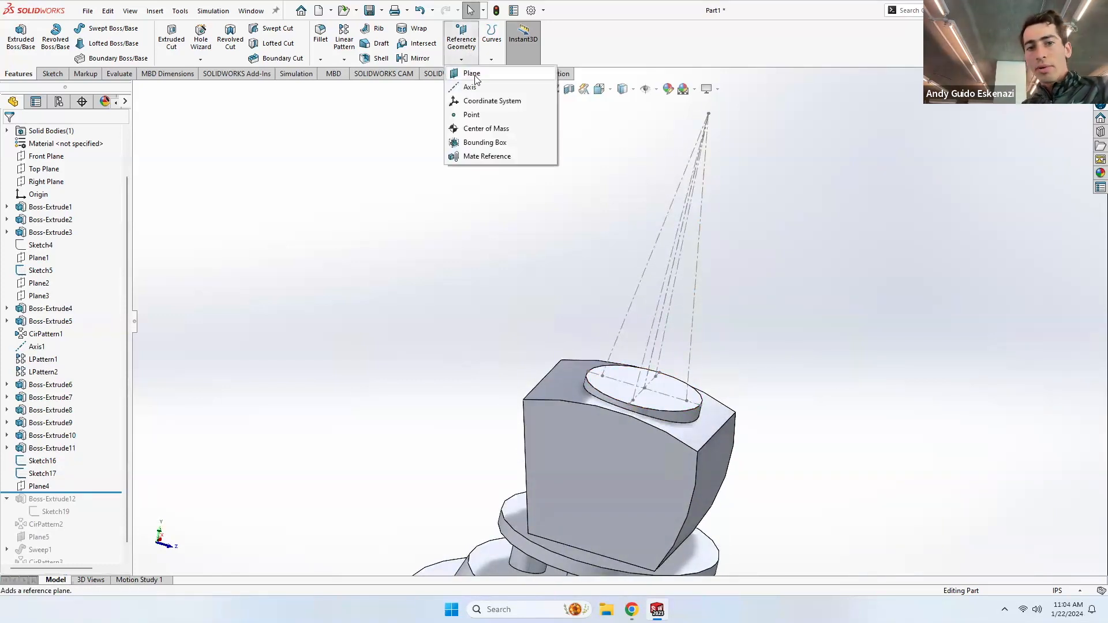
pyautogui.click(459, 72)
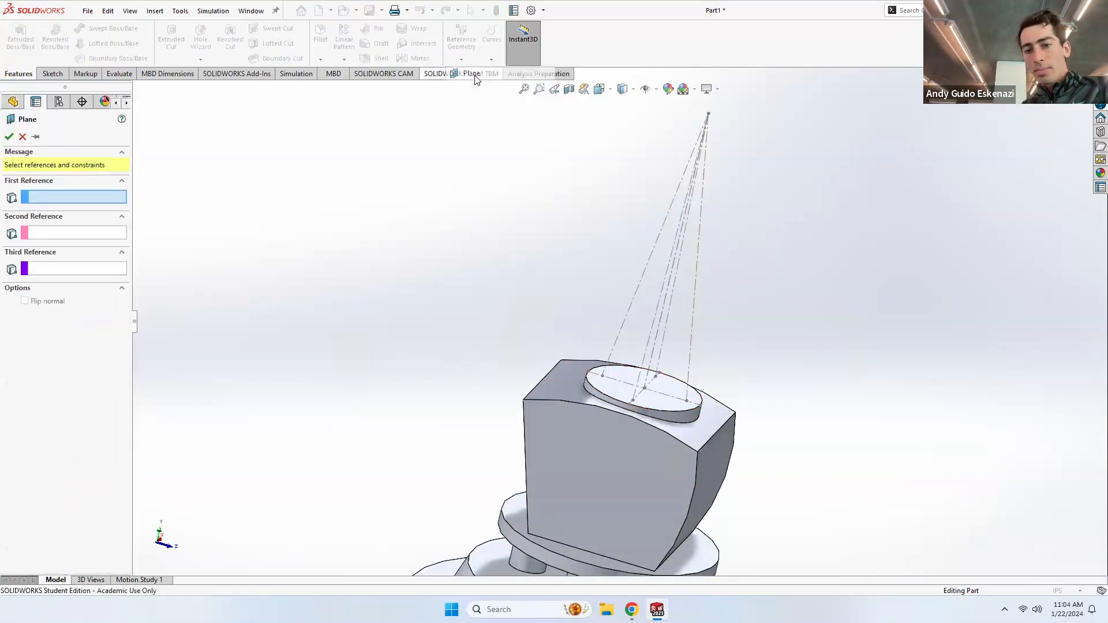
pyautogui.click(625, 319)
pyautogui.click(647, 349)
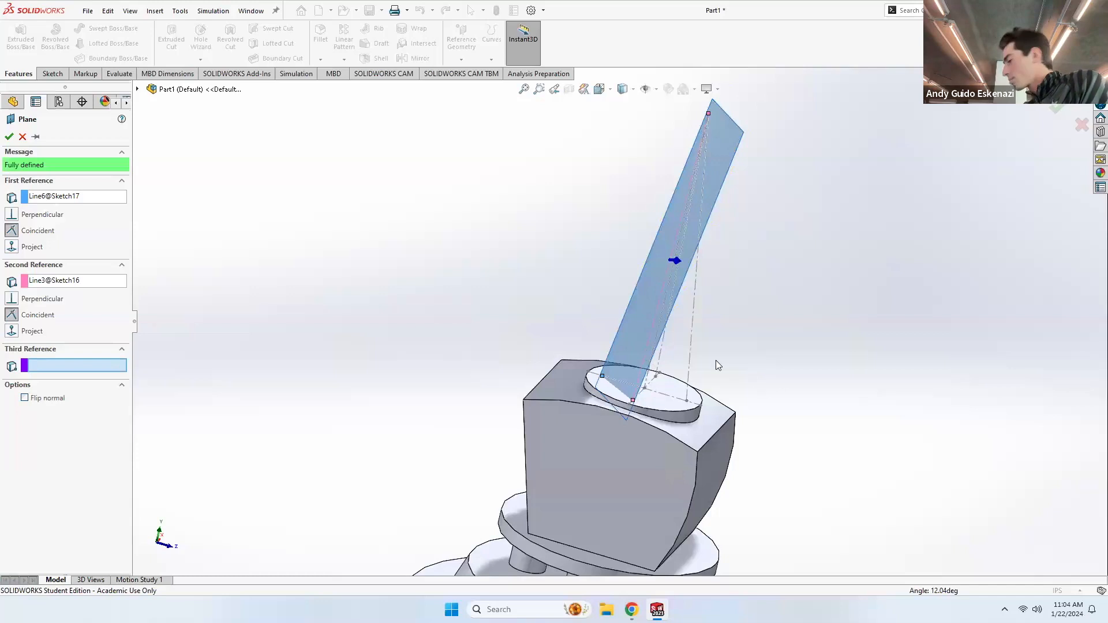
pyautogui.scroll(-2, 662, 341)
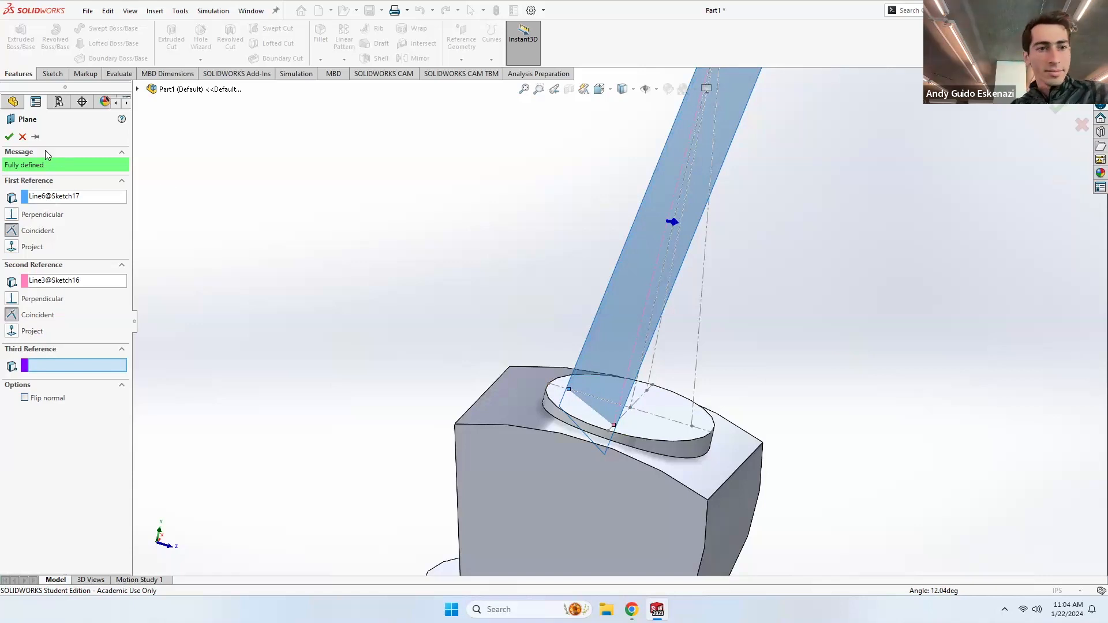
pyautogui.click(22, 138)
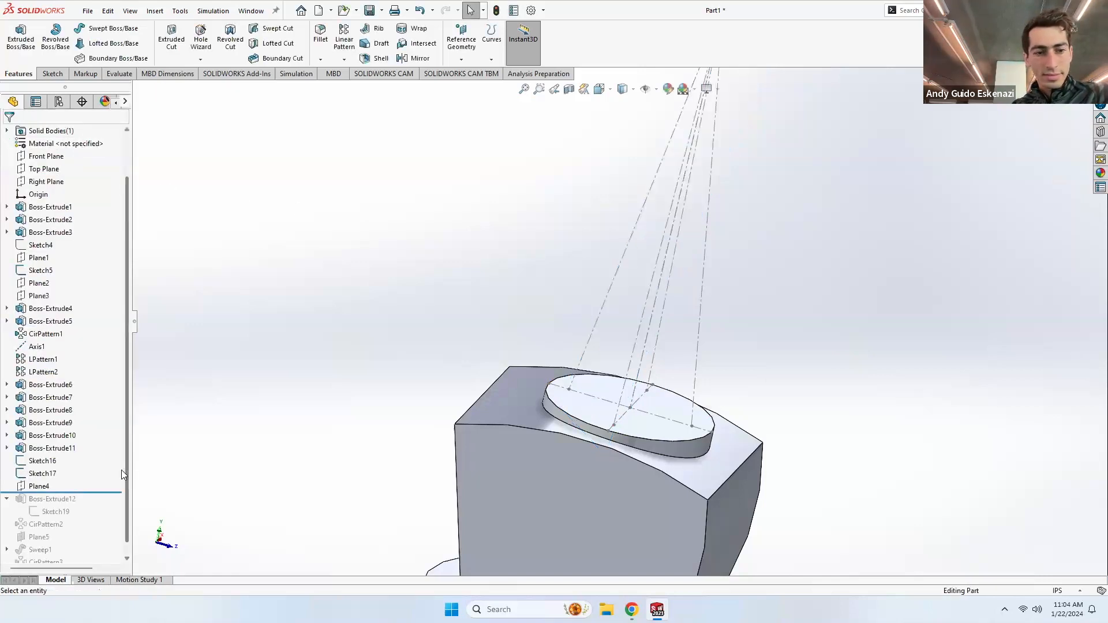
# Step: Roll the feature history forward to the end, past CirPattern3, and hide Sketch16 and Sketch17
pyautogui.moveTo(88, 495); pyautogui.dragTo(85, 563)
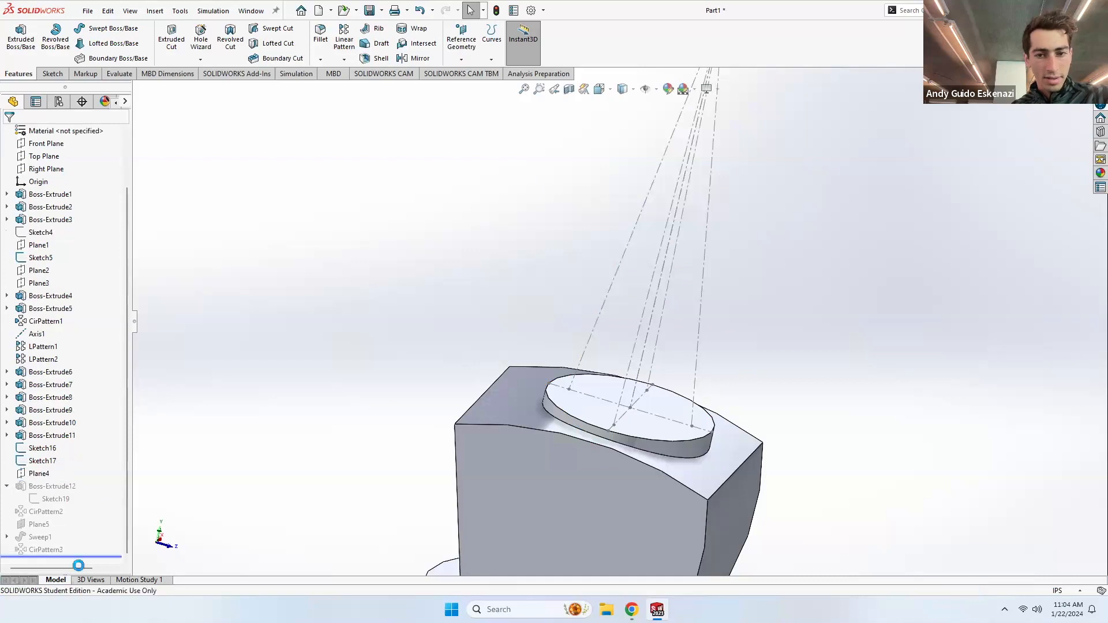
pyautogui.rightClick(38, 454)
pyautogui.press('Escape')
pyautogui.rightClick(45, 461)
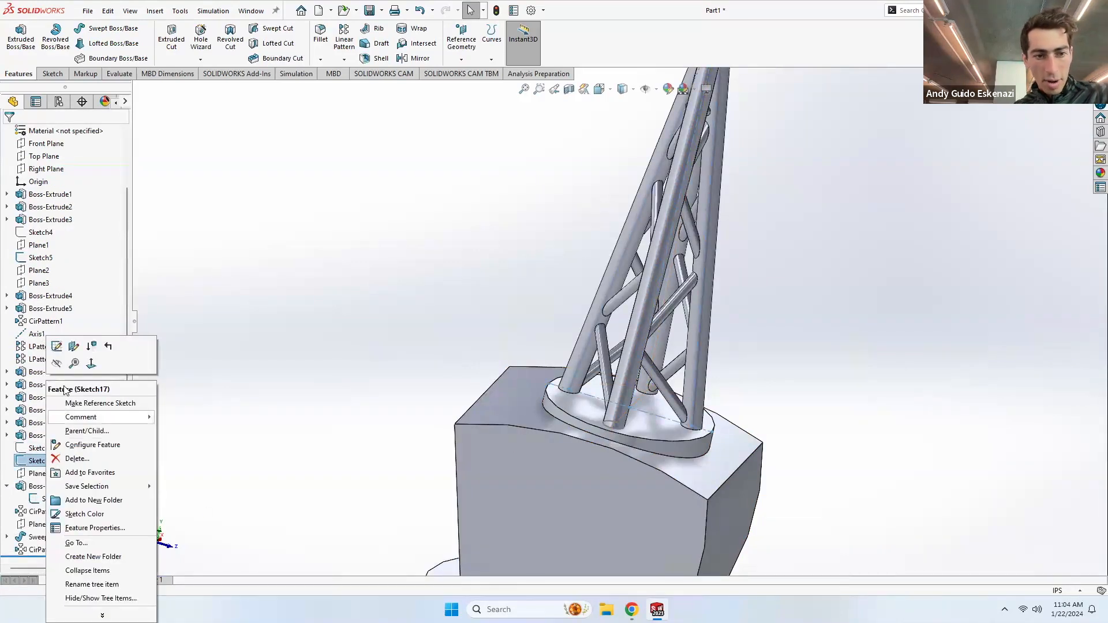
pyautogui.click(209, 356)
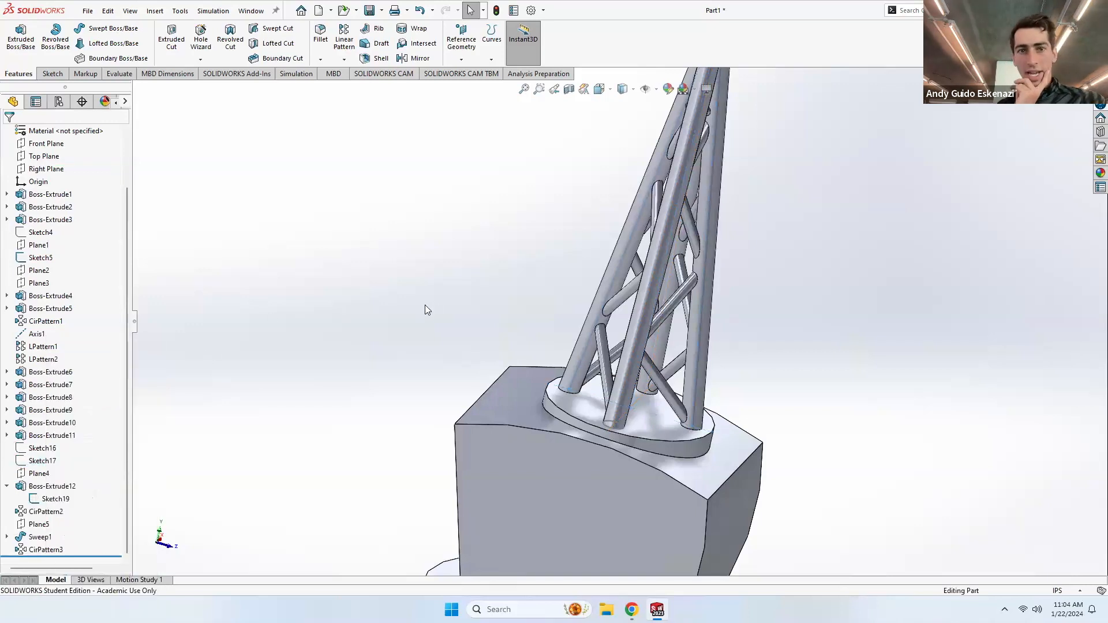
# Step: Compare the modelled tower with the tower crane reference photo in Chrome and return to SOLIDWORKS
pyautogui.scroll(-6, 426, 305)
pyautogui.scroll(12, 479, 306)
pyautogui.moveTo(619, 342); pyautogui.dragTo(638, 573, button='middle')
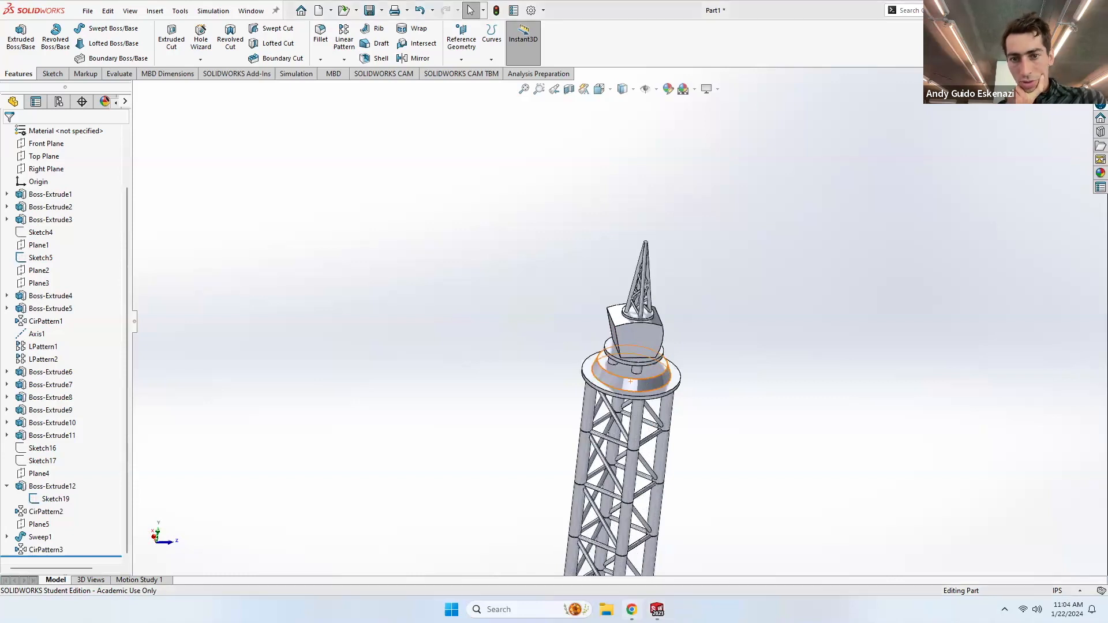
pyautogui.hotkey('alt', 'Tab')
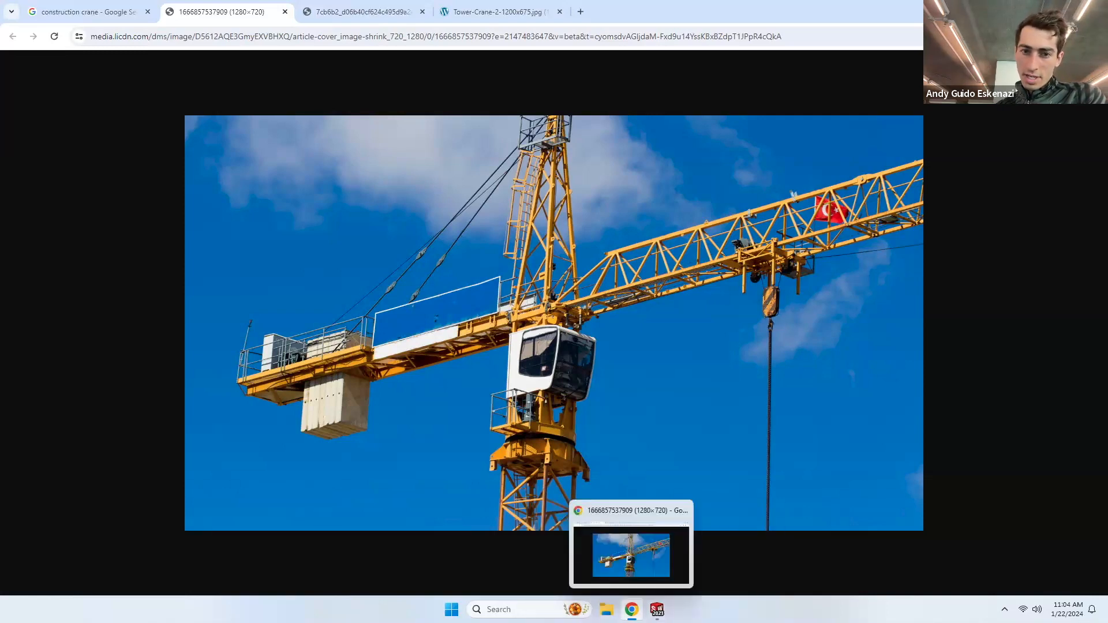
pyautogui.click(657, 609)
# Step: Start a new sketch on the top face of the disc above the cab
pyautogui.moveTo(669, 382)
pyautogui.mouseDown(button='middle')
pyautogui.moveTo(681, 332)
pyautogui.moveTo(670, 404)
pyautogui.mouseUp(button='middle')
pyautogui.scroll(-5, 625, 327)
pyautogui.moveTo(681, 276); pyautogui.dragTo(619, 341, button='middle')
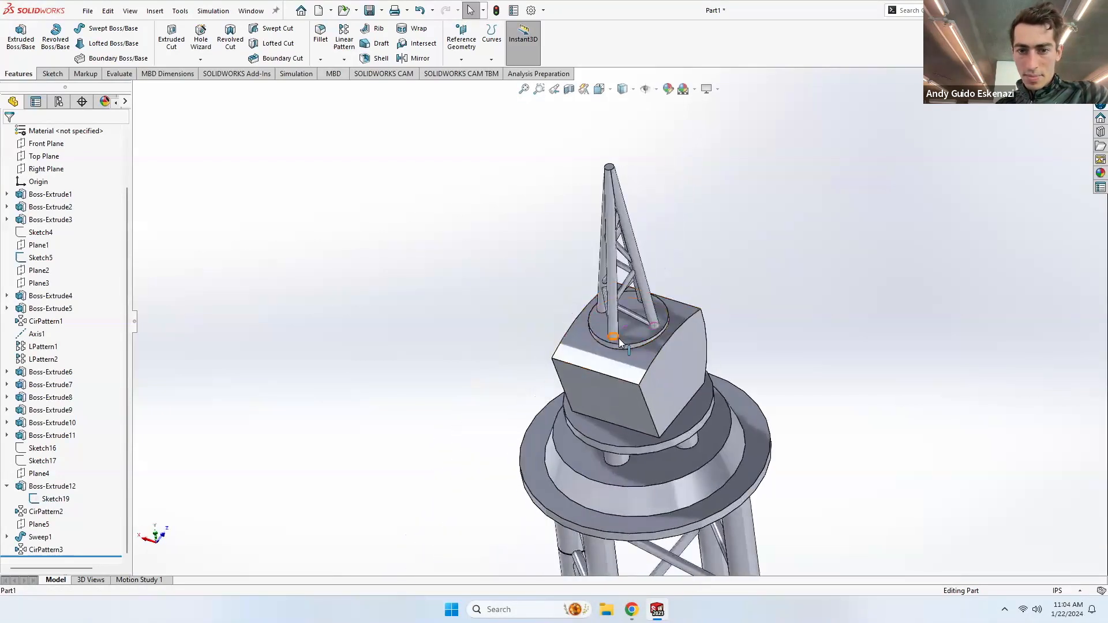
pyautogui.click(52, 74)
pyautogui.click(21, 38)
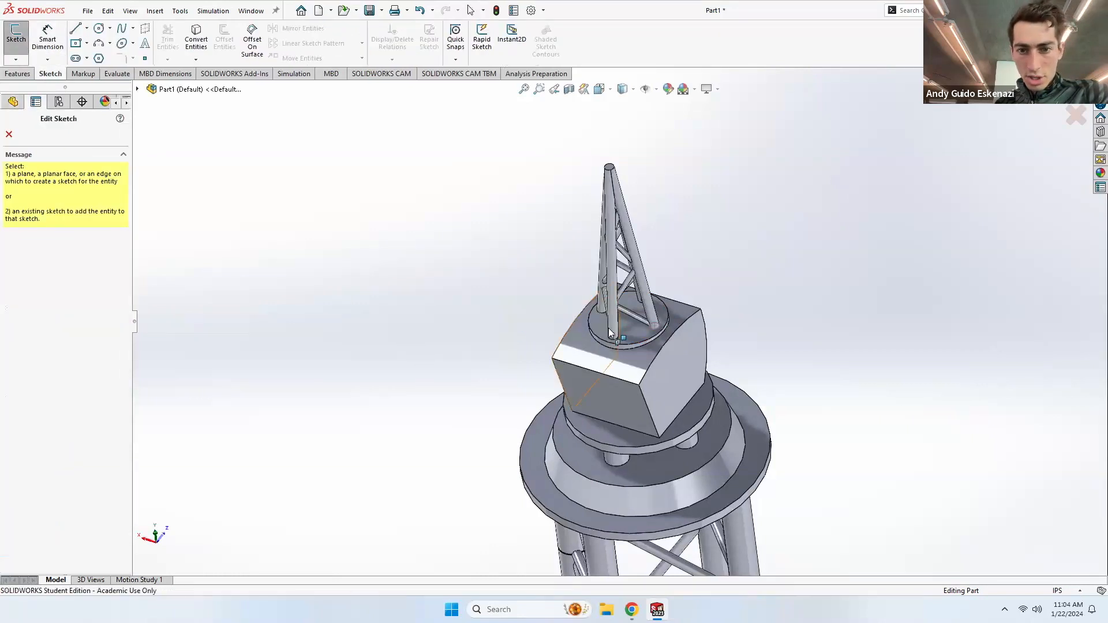
pyautogui.click(633, 334)
# Step: Sketch a construction centerline about 26 in long from the disc's centre outward past one side of the tower
pyautogui.moveTo(609, 348); pyautogui.dragTo(627, 268, button='middle')
pyautogui.scroll(6, 641, 263)
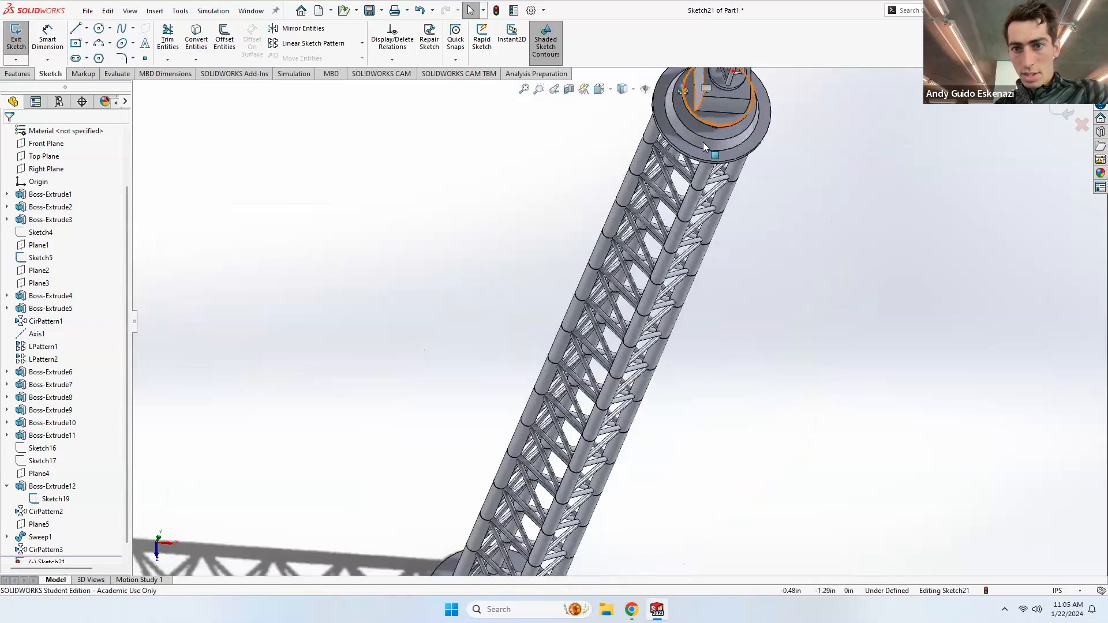
pyautogui.scroll(4, 703, 142)
pyautogui.scroll(-3, 679, 204)
pyautogui.scroll(-3, 676, 209)
pyautogui.moveTo(677, 209)
pyautogui.mouseDown(button='middle')
pyautogui.moveTo(745, 302)
pyautogui.moveTo(673, 243)
pyautogui.moveTo(491, 272)
pyautogui.mouseUp(button='middle')
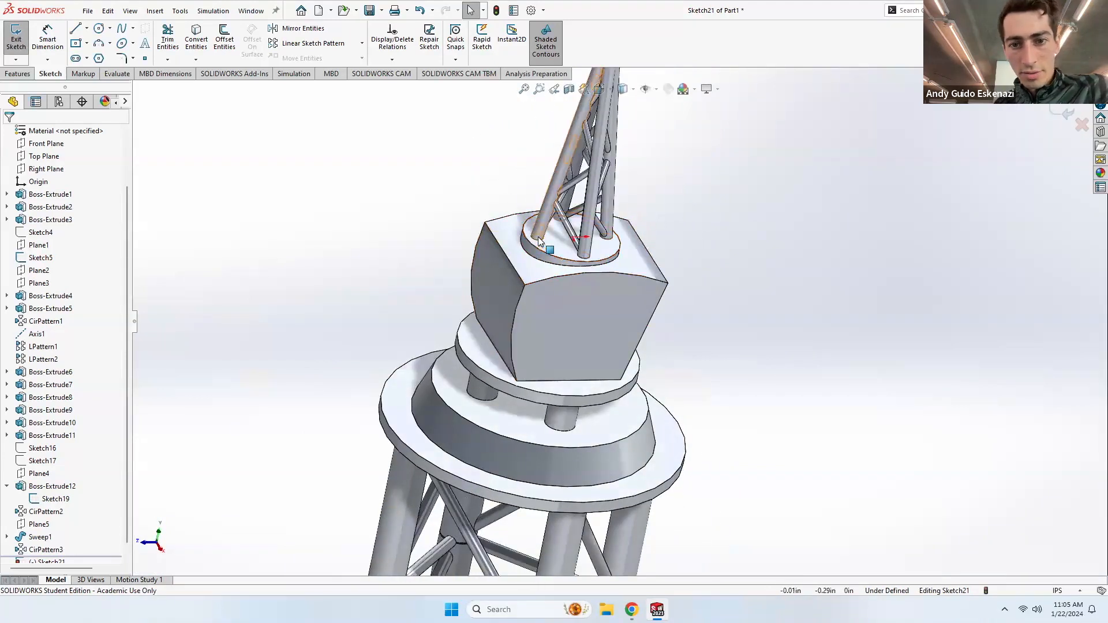
pyautogui.scroll(-2, 508, 260)
pyautogui.click(87, 28)
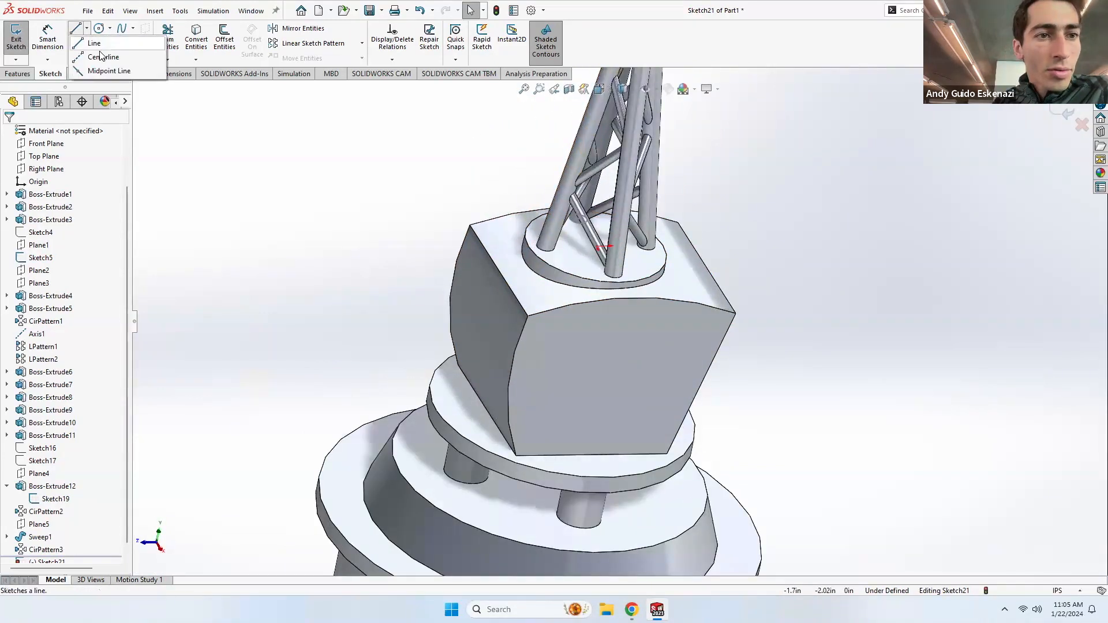
pyautogui.click(104, 53)
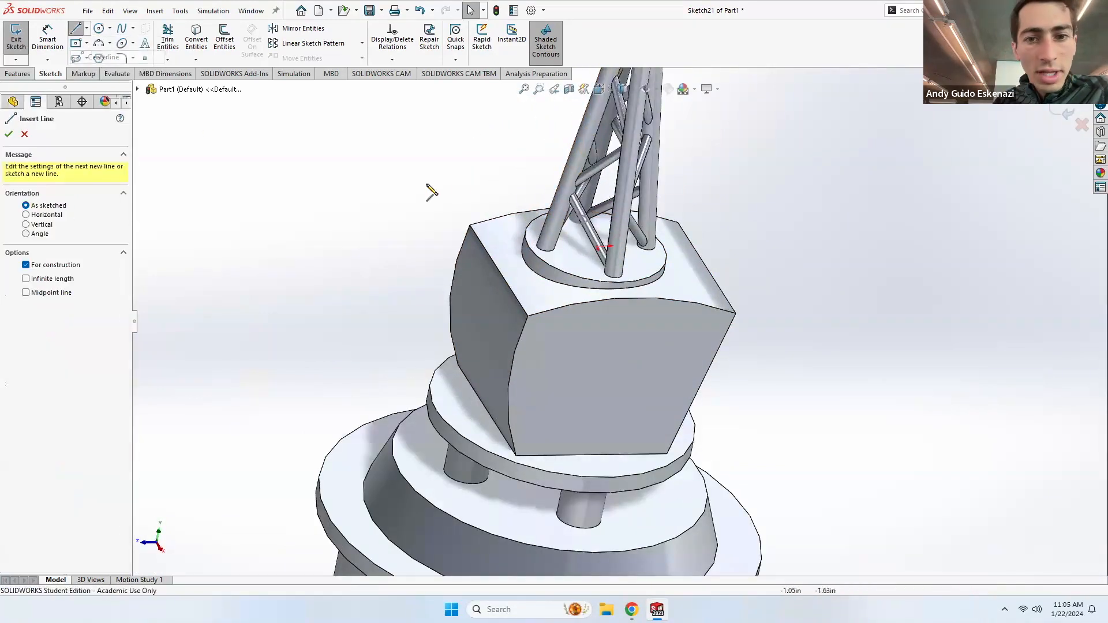
pyautogui.click(601, 249)
pyautogui.scroll(5, 572, 283)
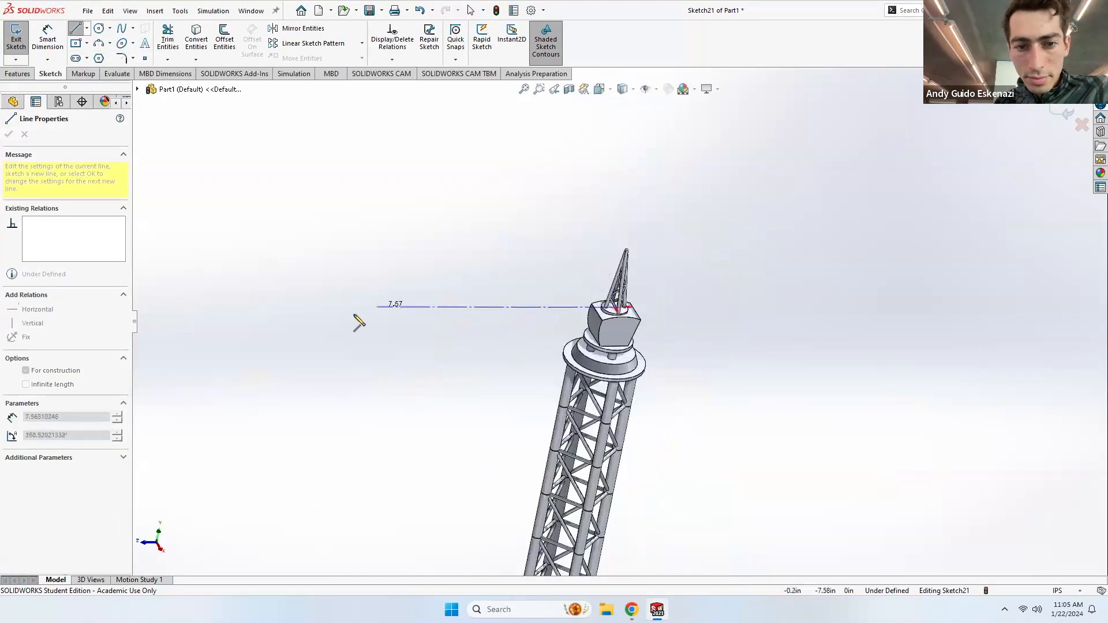
pyautogui.scroll(5, 491, 271)
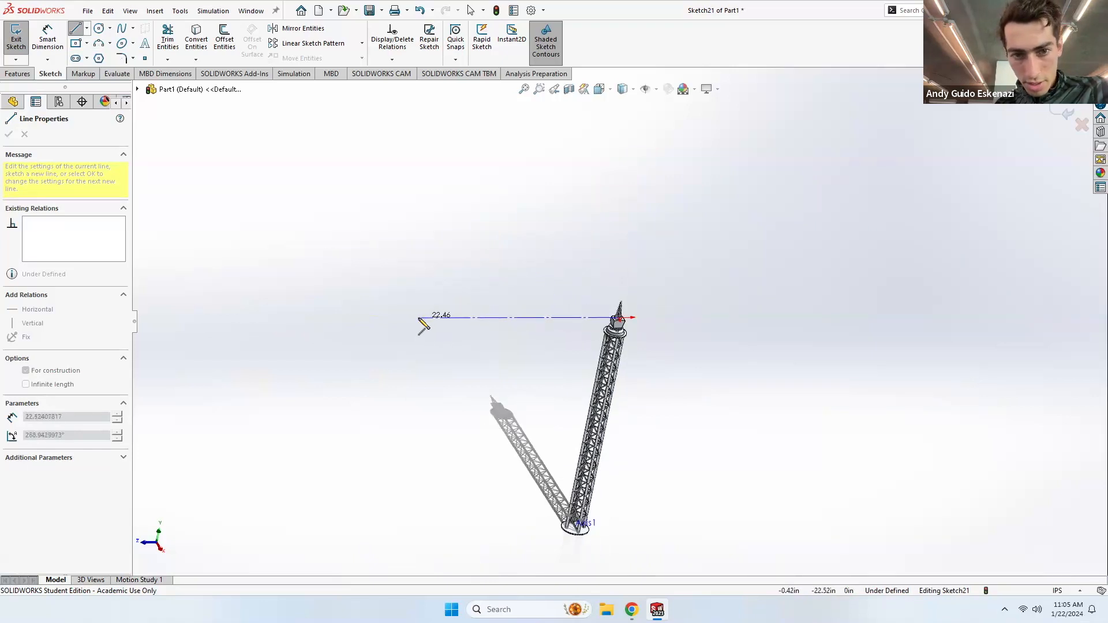
pyautogui.click(392, 320)
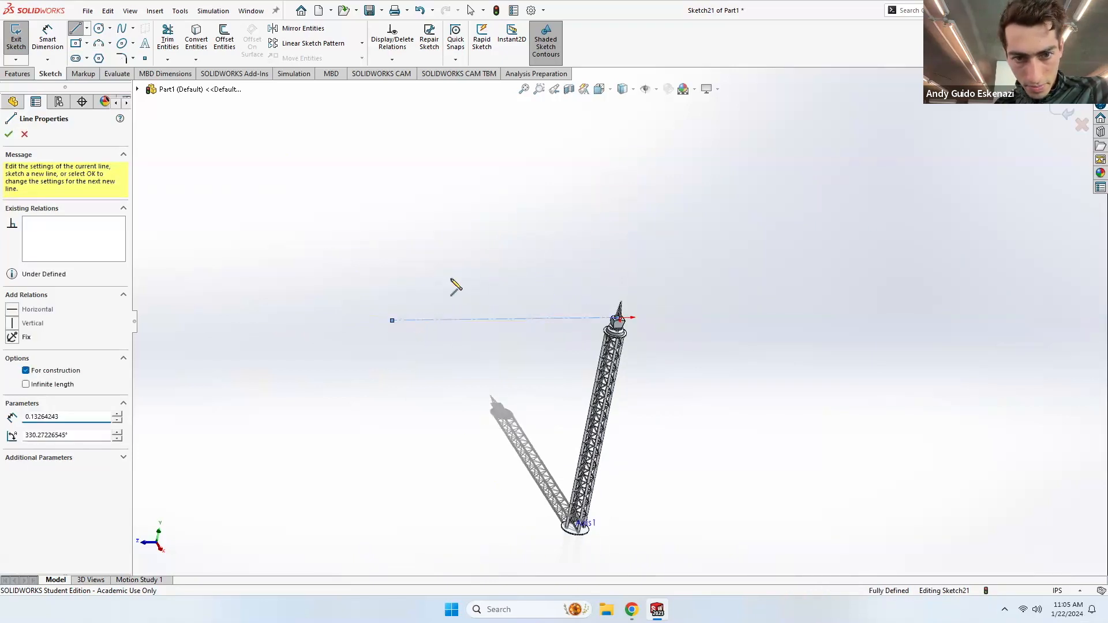
pyautogui.press('Escape')
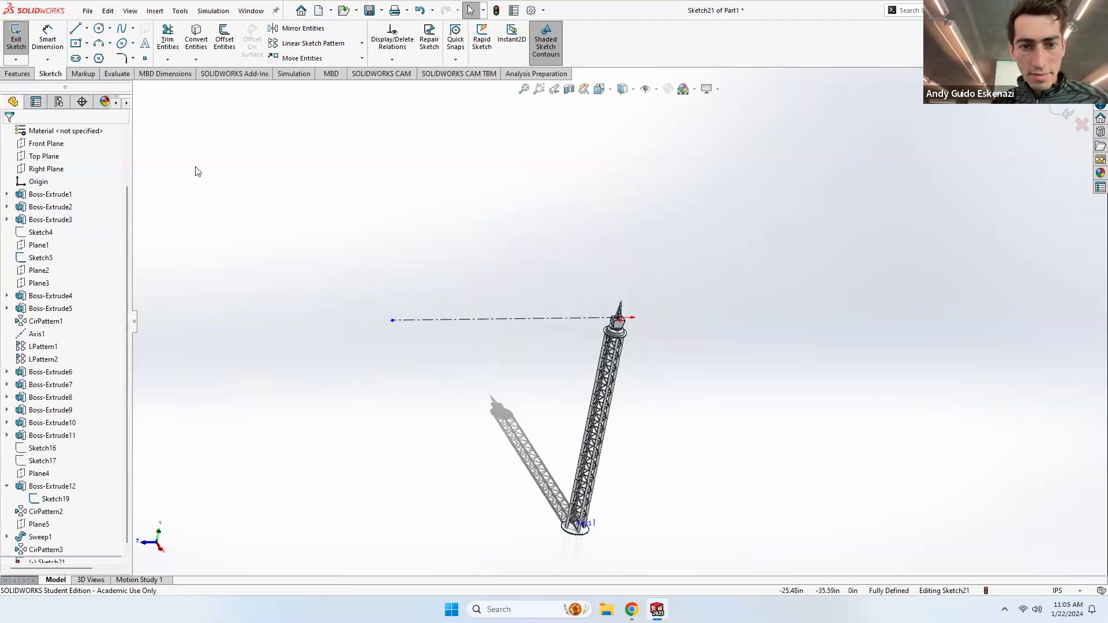
# Step: Dimension the centerline's length and set it to 25 in
pyautogui.click(50, 44)
pyautogui.click(430, 321)
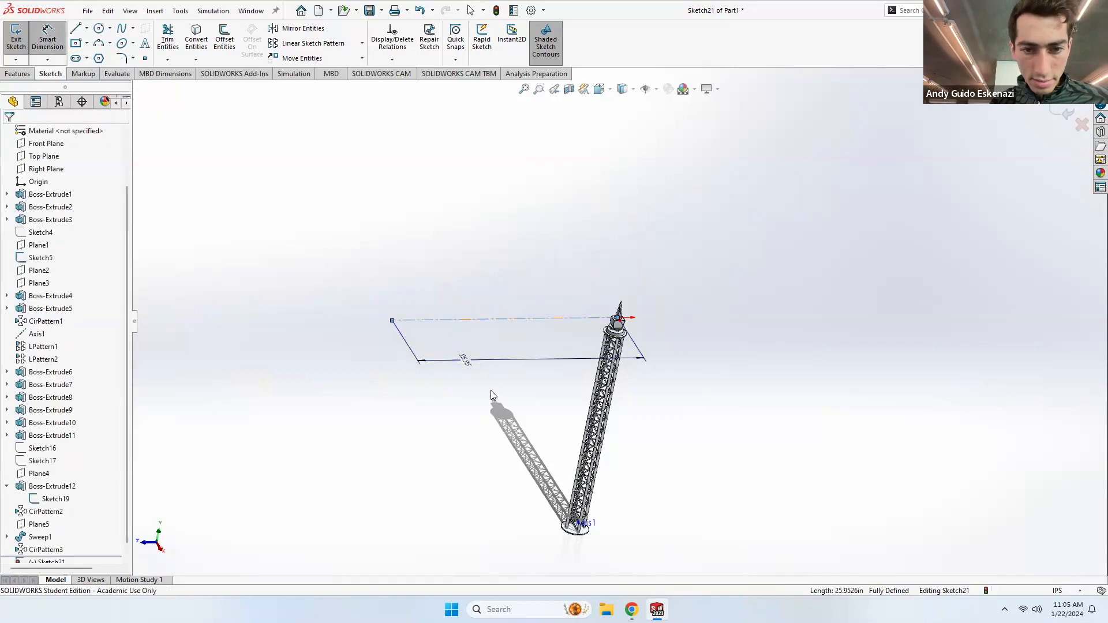
pyautogui.click(491, 390)
pyautogui.write('25')
pyautogui.press('Return')
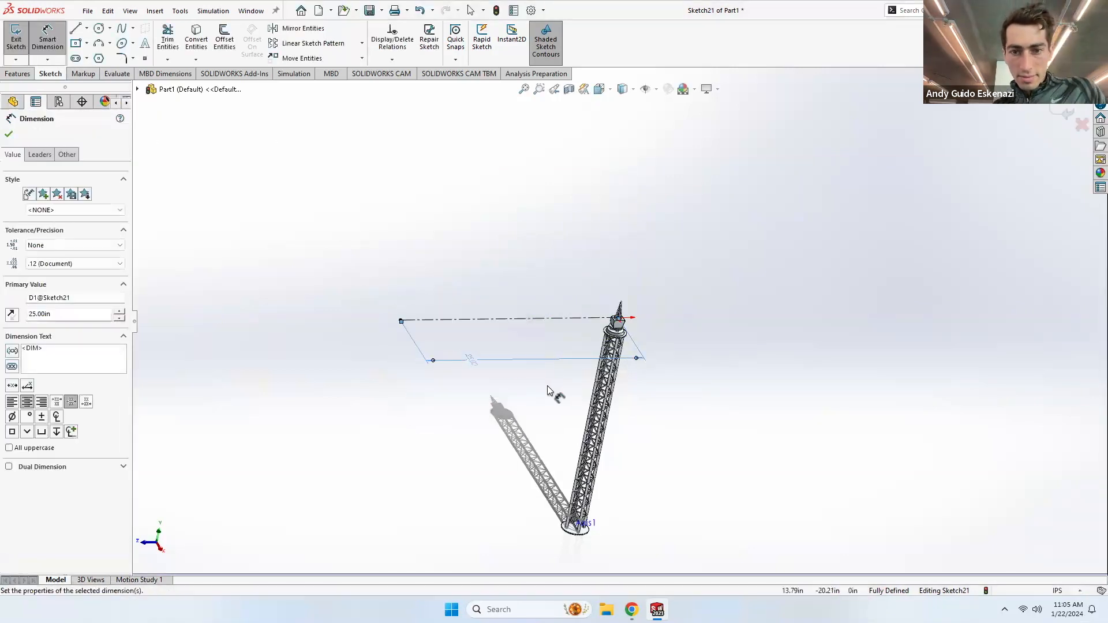
pyautogui.press('Escape')
pyautogui.scroll(-10, 613, 327)
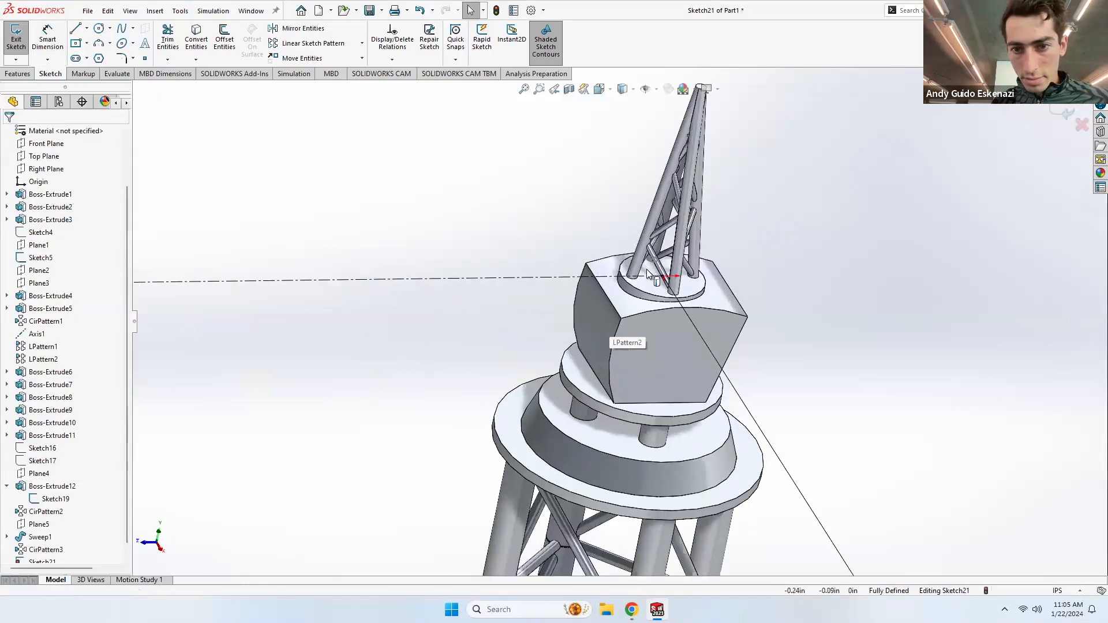
pyautogui.moveTo(656, 313)
pyautogui.mouseDown(button='middle')
pyautogui.moveTo(663, 295)
pyautogui.moveTo(646, 290)
pyautogui.moveTo(656, 307)
pyautogui.moveTo(718, 331)
pyautogui.mouseUp(button='middle')
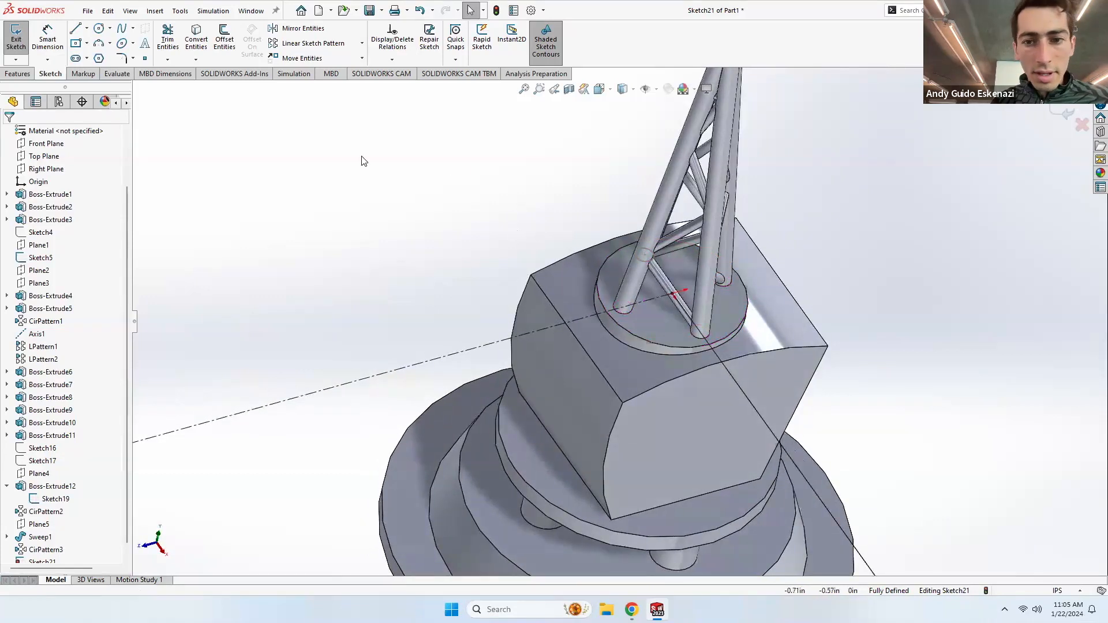
pyautogui.click(87, 28)
pyautogui.click(104, 55)
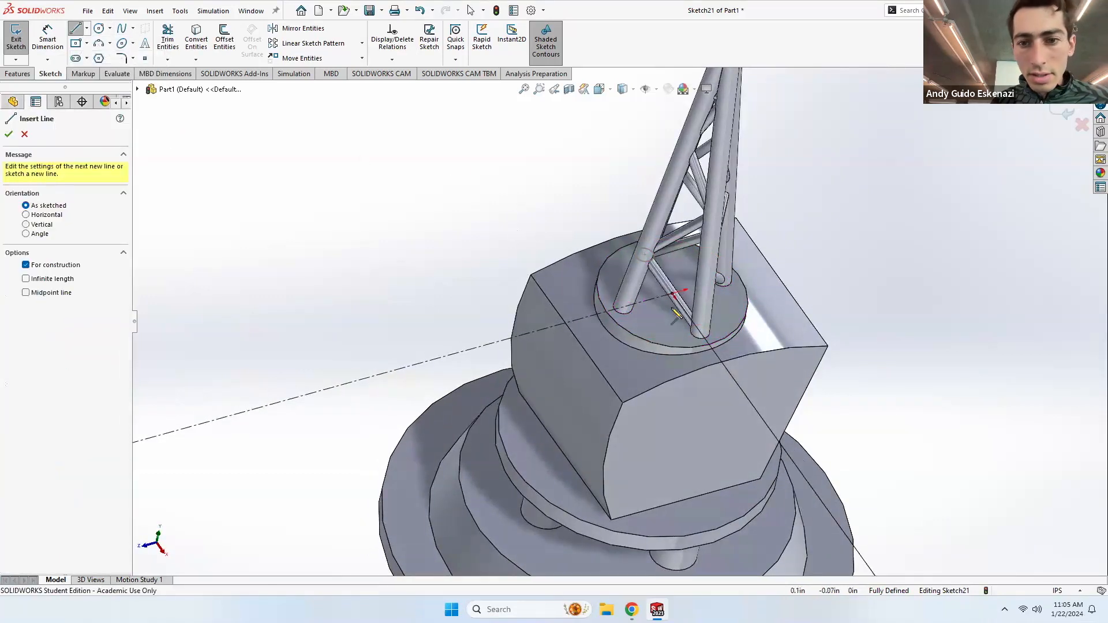
pyautogui.click(672, 294)
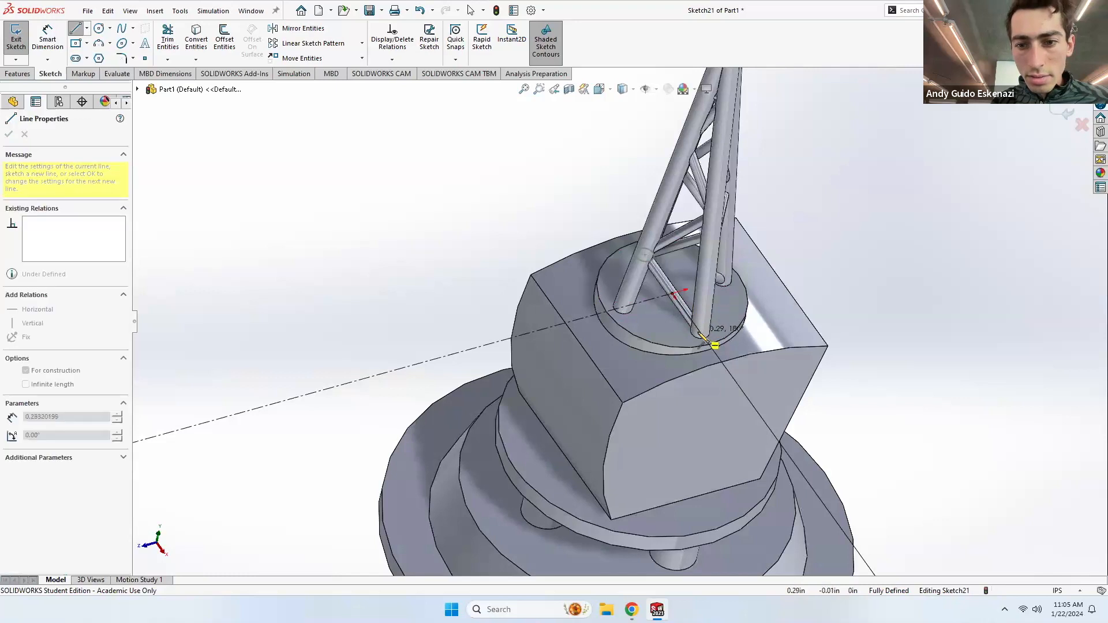
pyautogui.press('Escape')
# Step: Convert the base circles of two opposite tower legs into sketch geometry on the disc
pyautogui.click(198, 40)
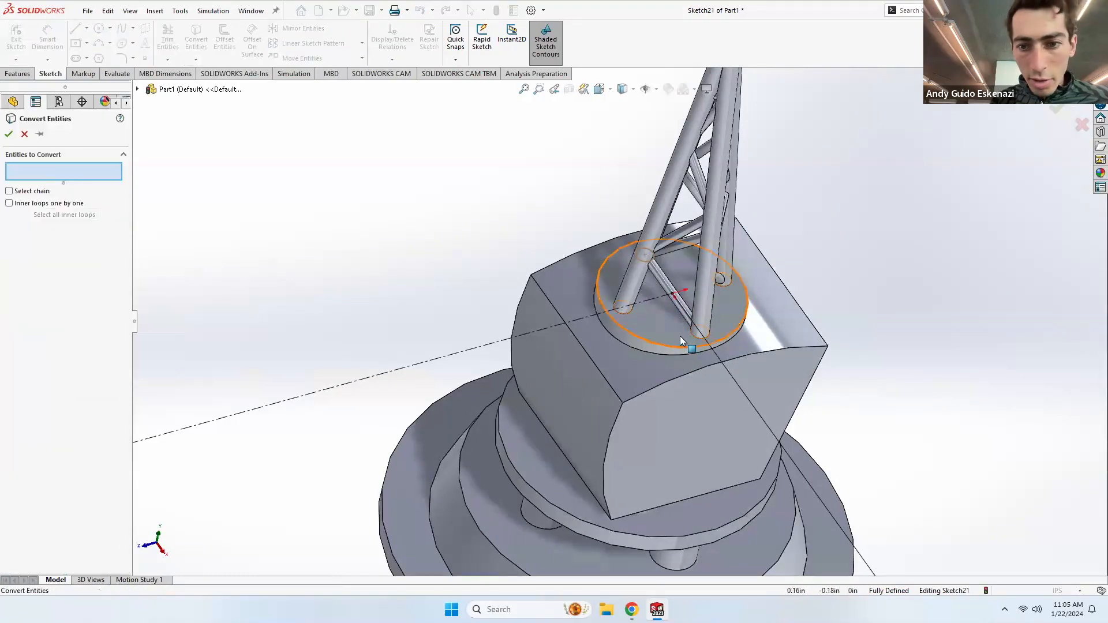
pyautogui.click(695, 335)
pyautogui.moveTo(639, 308); pyautogui.dragTo(621, 264, button='middle')
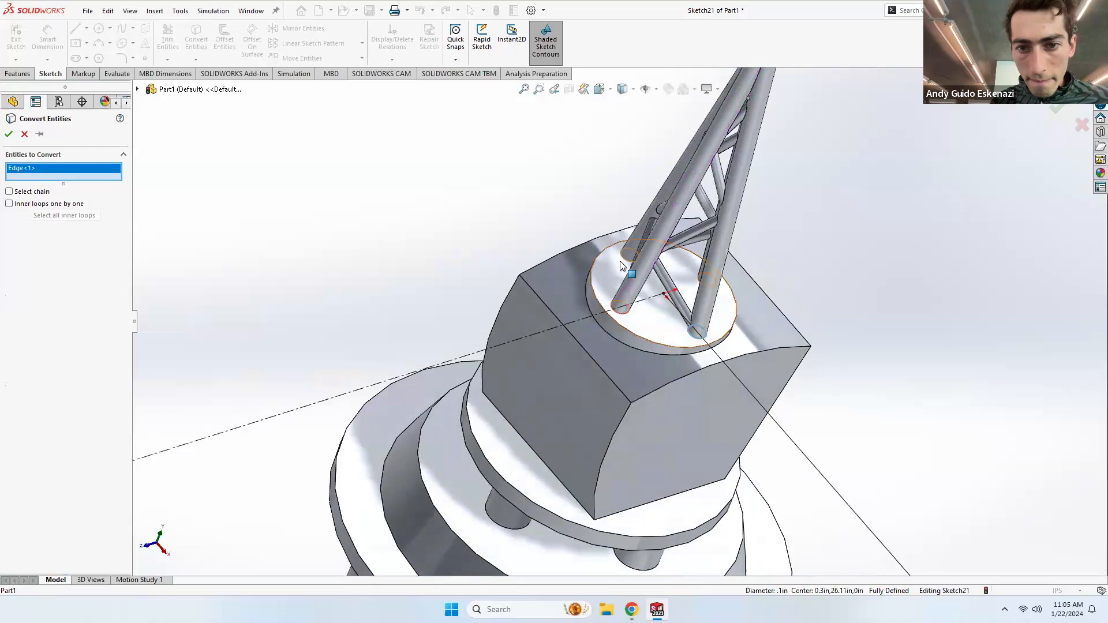
pyautogui.click(624, 263)
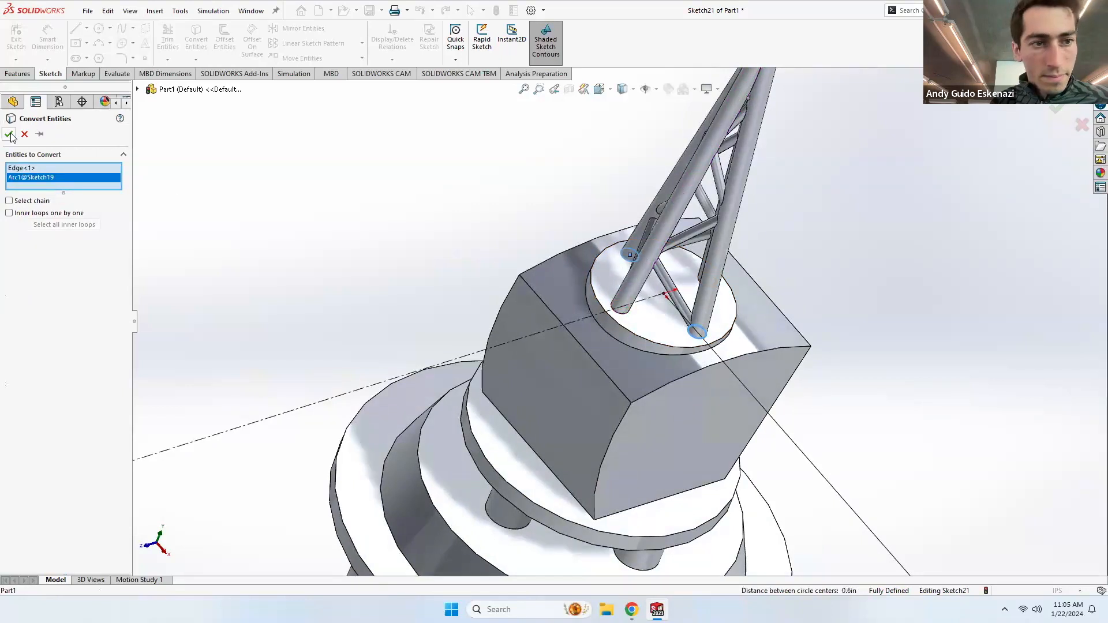
pyautogui.click(9, 135)
# Step: Sketch a centerline from one converted circle's centre alongside the 25 in centerline and join its outer end to that centerline's end
pyautogui.click(87, 29)
pyautogui.click(102, 55)
pyautogui.click(631, 255)
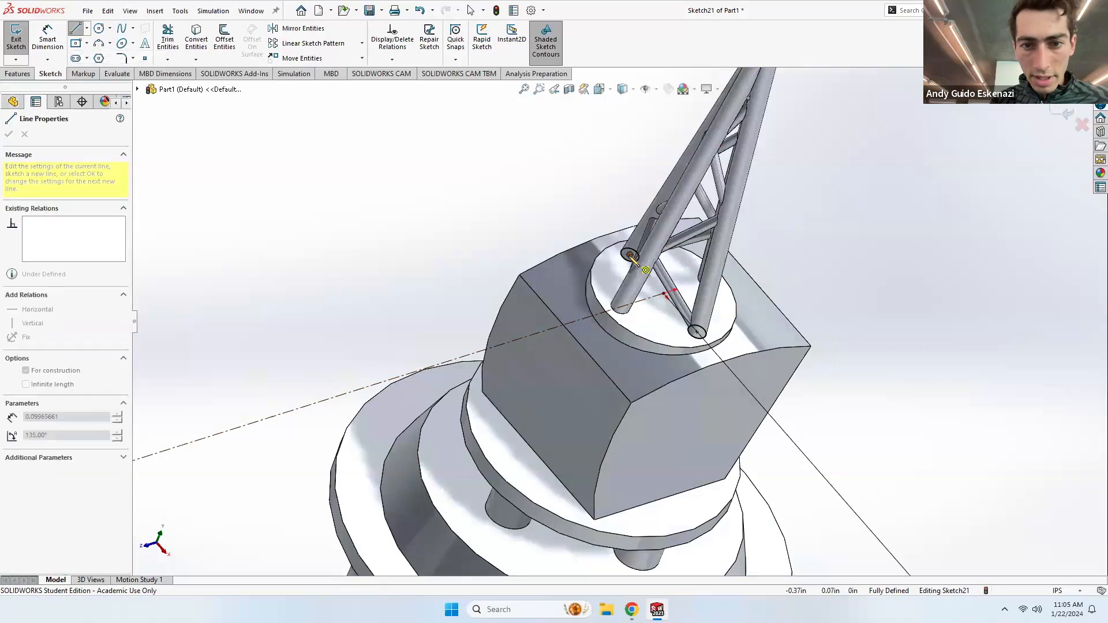
pyautogui.scroll(-6, 631, 289)
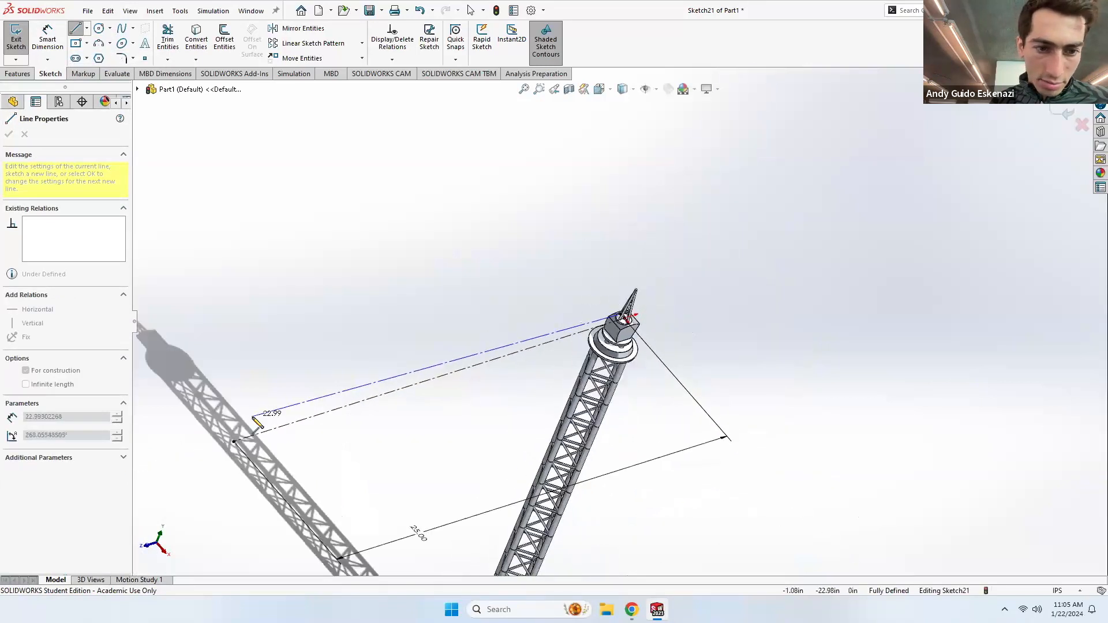
pyautogui.moveTo(282, 430); pyautogui.dragTo(332, 427, button='middle')
pyautogui.scroll(-5, 404, 381)
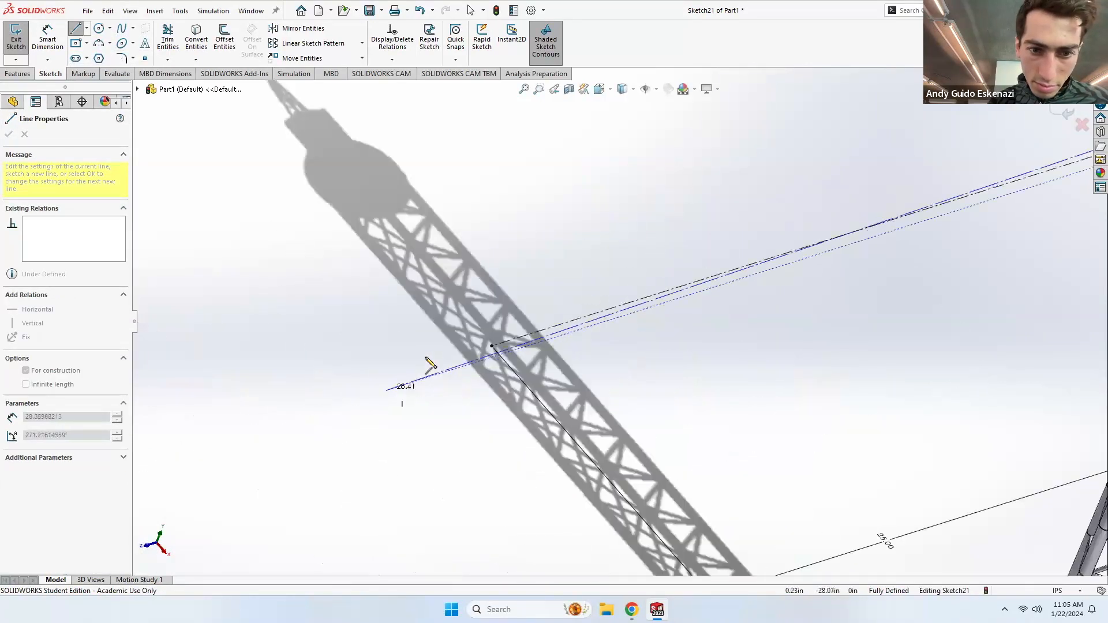
pyautogui.click(495, 337)
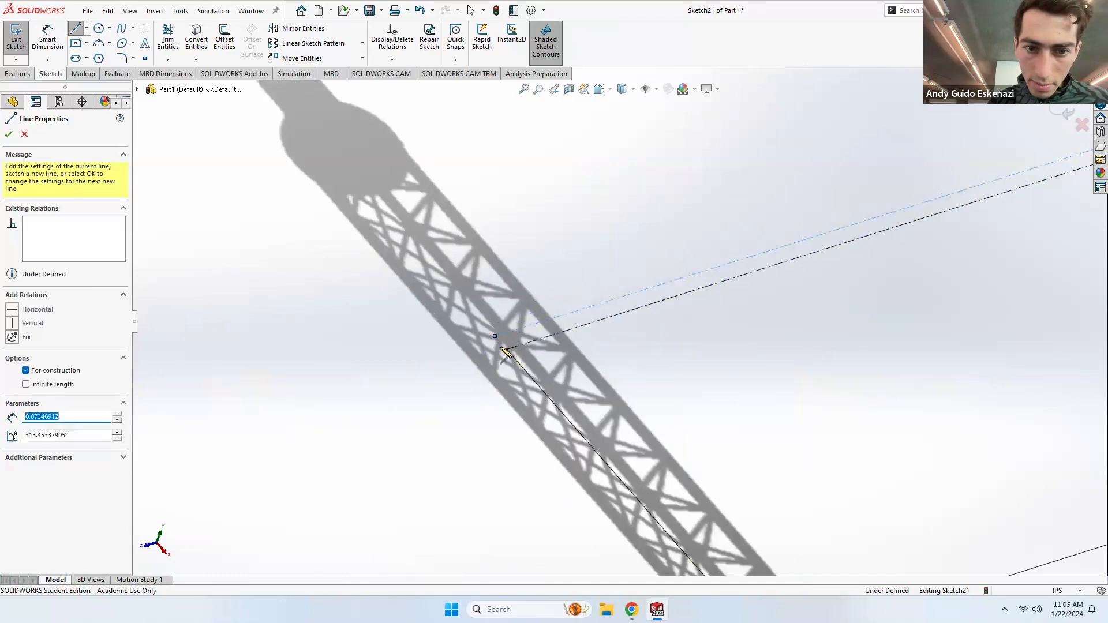
pyautogui.press('Escape')
pyautogui.press('Escape')
# Step: Make the short connecting line perpendicular to both the middle 25 in centerline and the new outer centerline
pyautogui.scroll(-3, 517, 341)
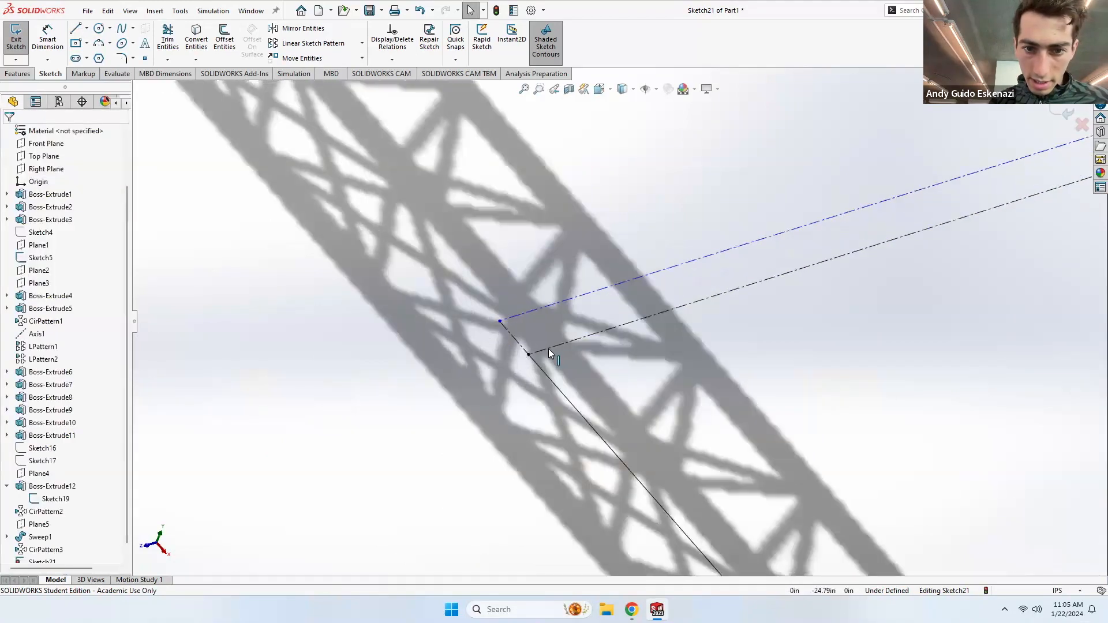
pyautogui.click(549, 349)
pyautogui.keyDown('ctrl'); pyautogui.click(515, 339); pyautogui.keyUp('ctrl')
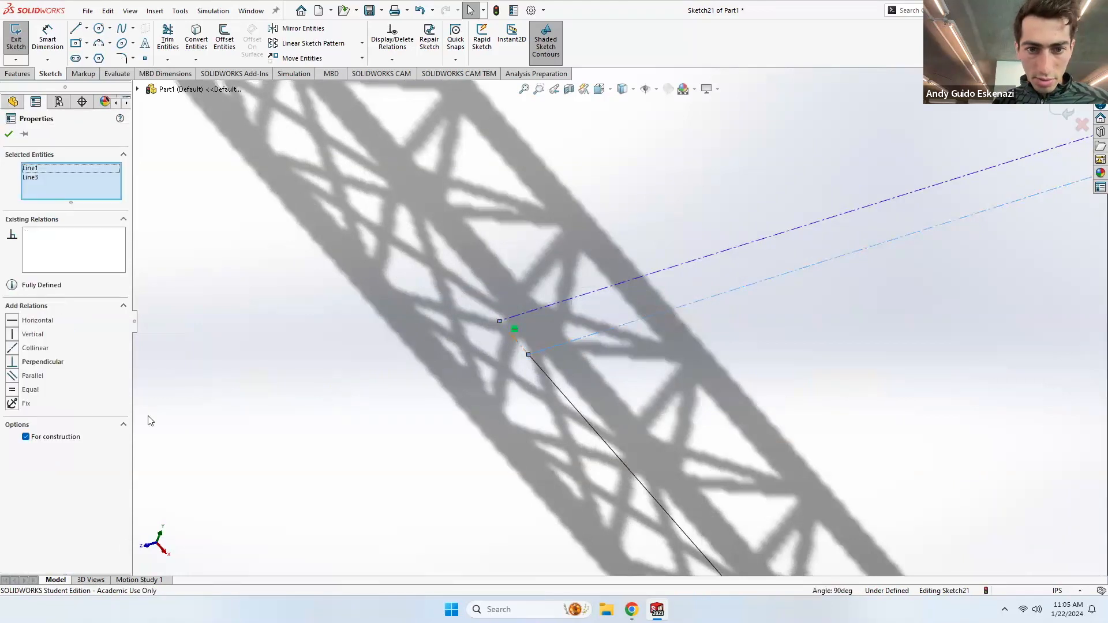
pyautogui.click(13, 366)
pyautogui.click(424, 332)
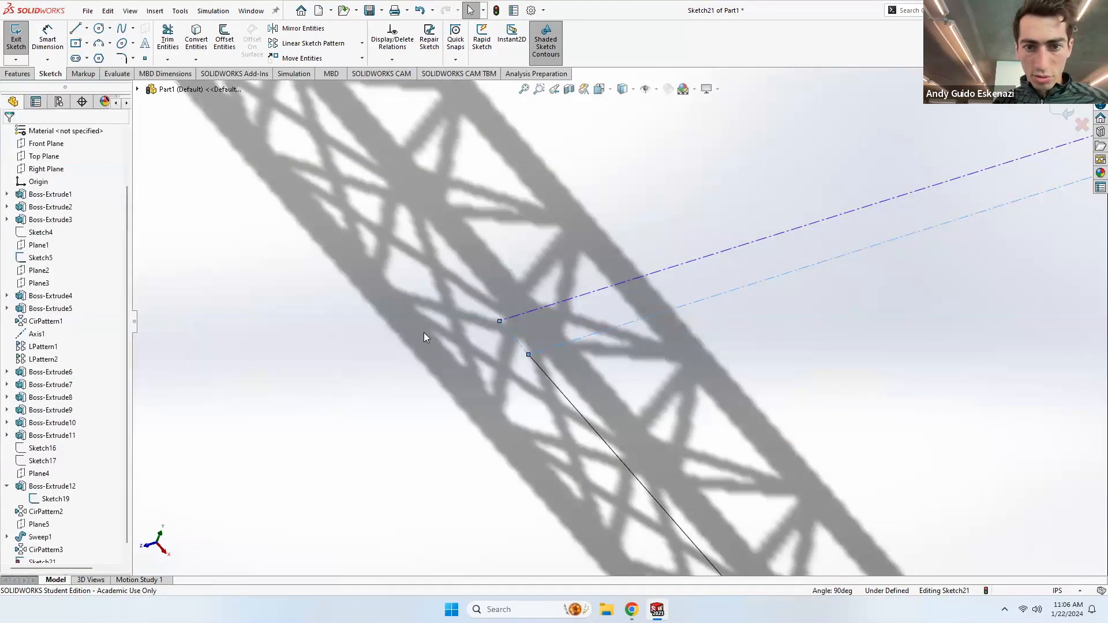
pyautogui.click(514, 317)
pyautogui.keyDown('ctrl'); pyautogui.click(509, 330); pyautogui.keyUp('ctrl')
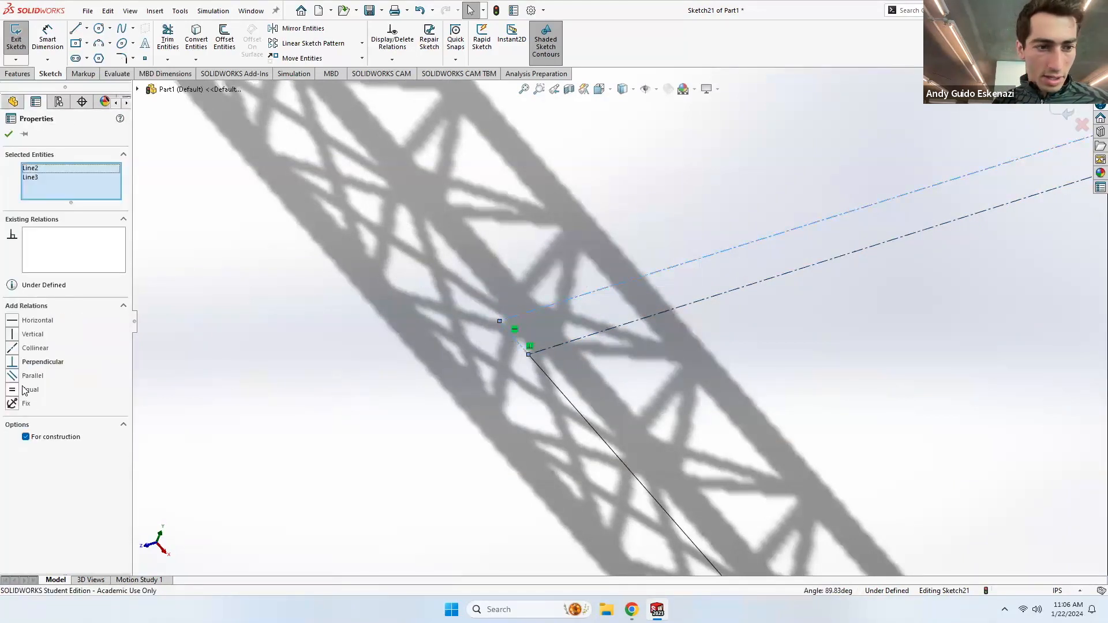
pyautogui.click(11, 365)
pyautogui.click(472, 381)
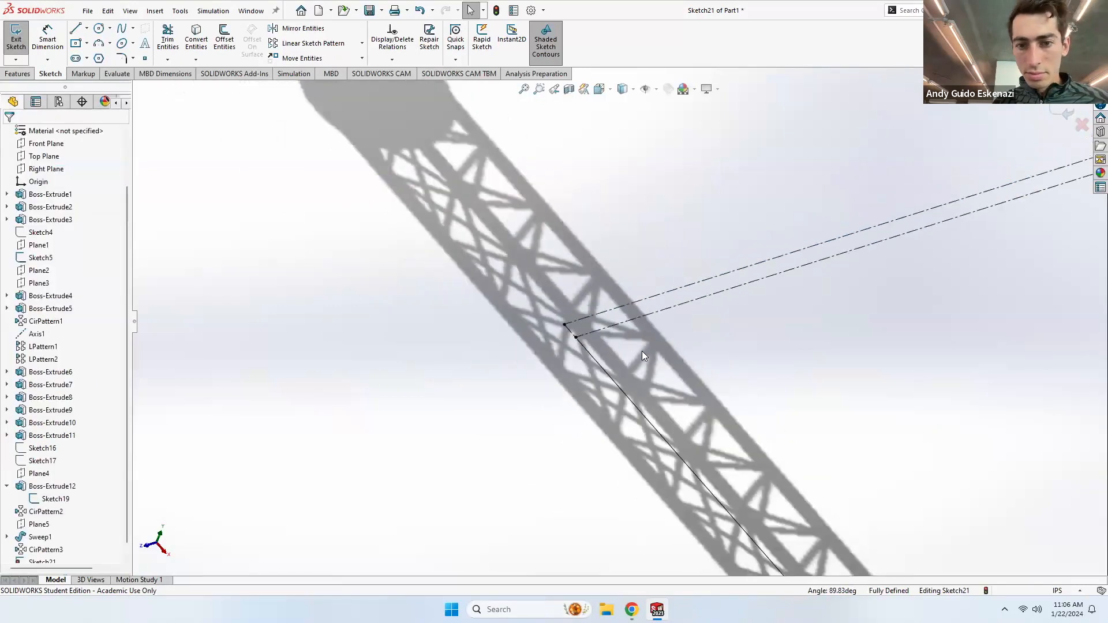
# Step: Sketch another centerline from the other converted circle's centre and connect its outer end to the end of the middle centerline
pyautogui.click(85, 30)
pyautogui.click(106, 56)
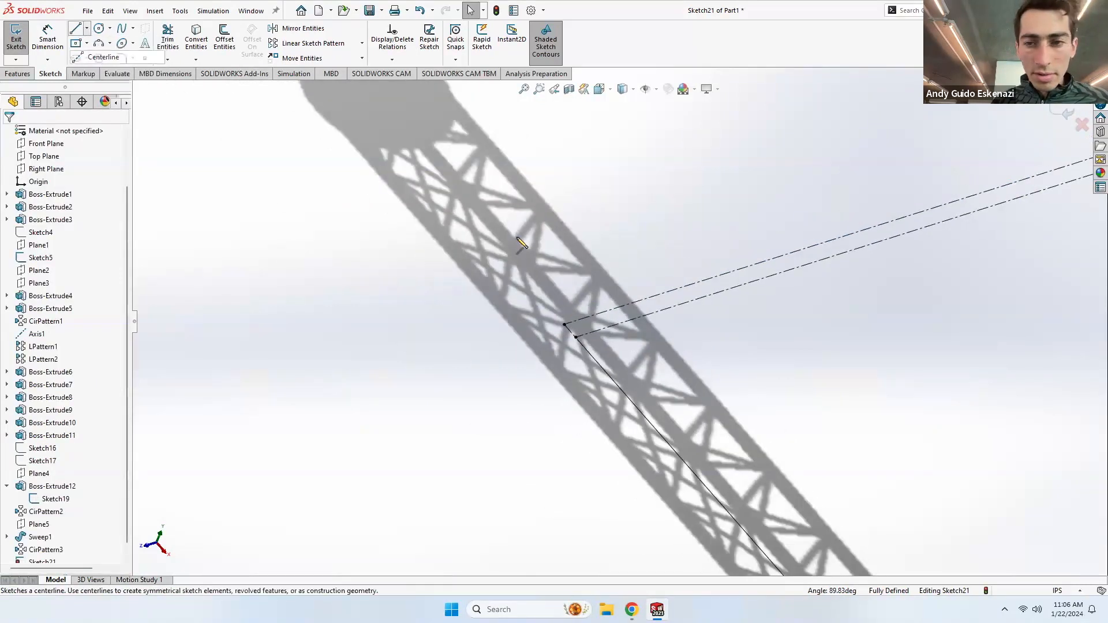
pyautogui.scroll(5, 635, 300)
pyautogui.scroll(-10, 823, 262)
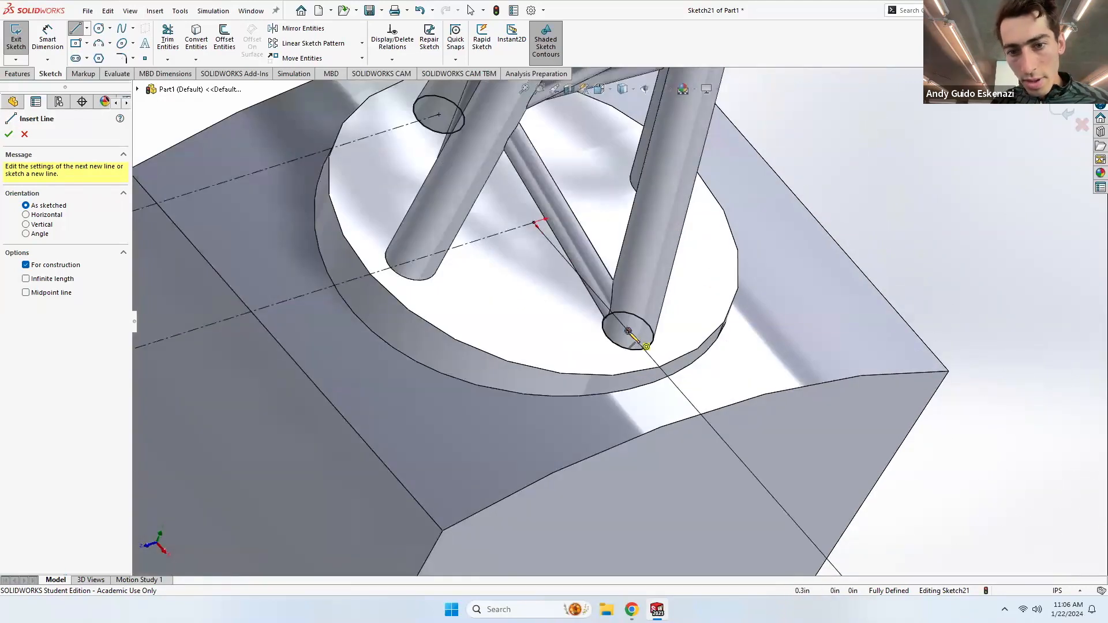
pyautogui.click(629, 331)
pyautogui.scroll(8, 718, 248)
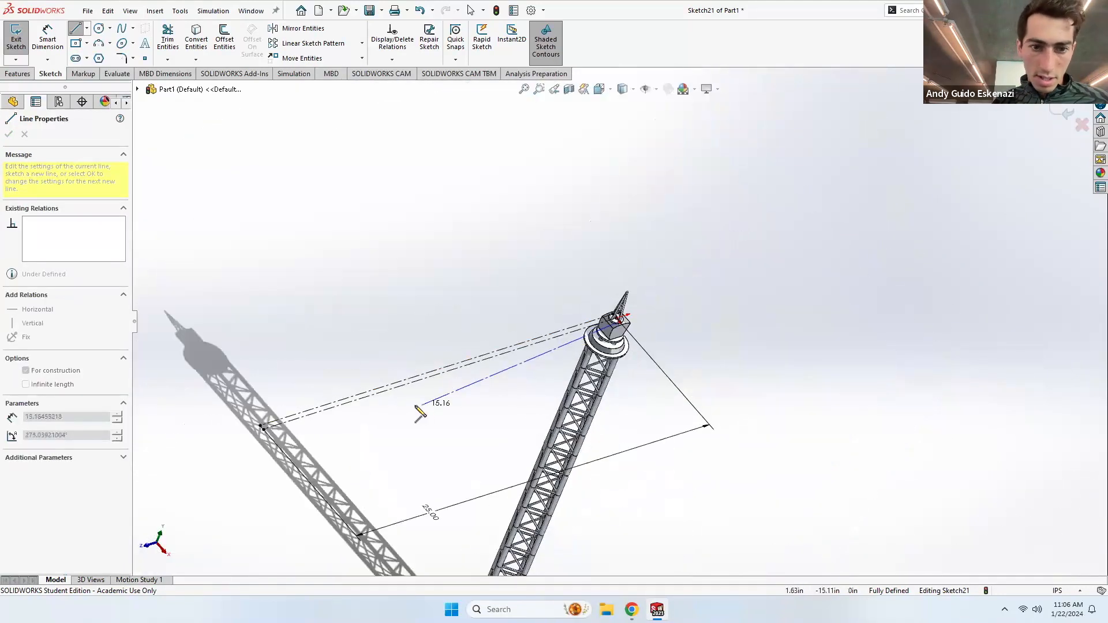
pyautogui.scroll(-8, 272, 437)
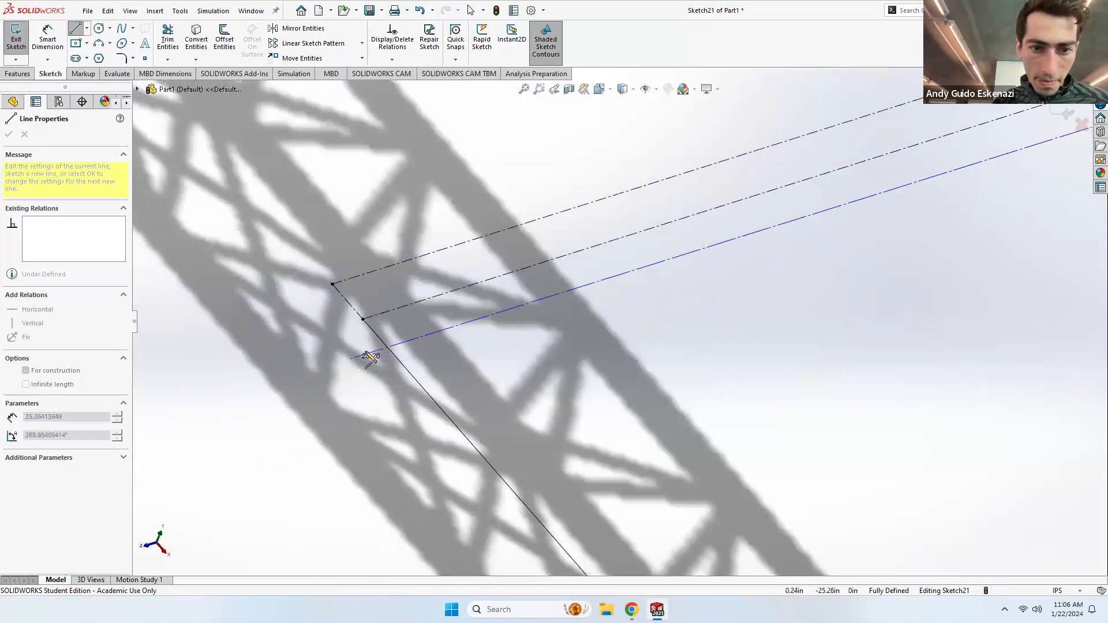
pyautogui.click(389, 352)
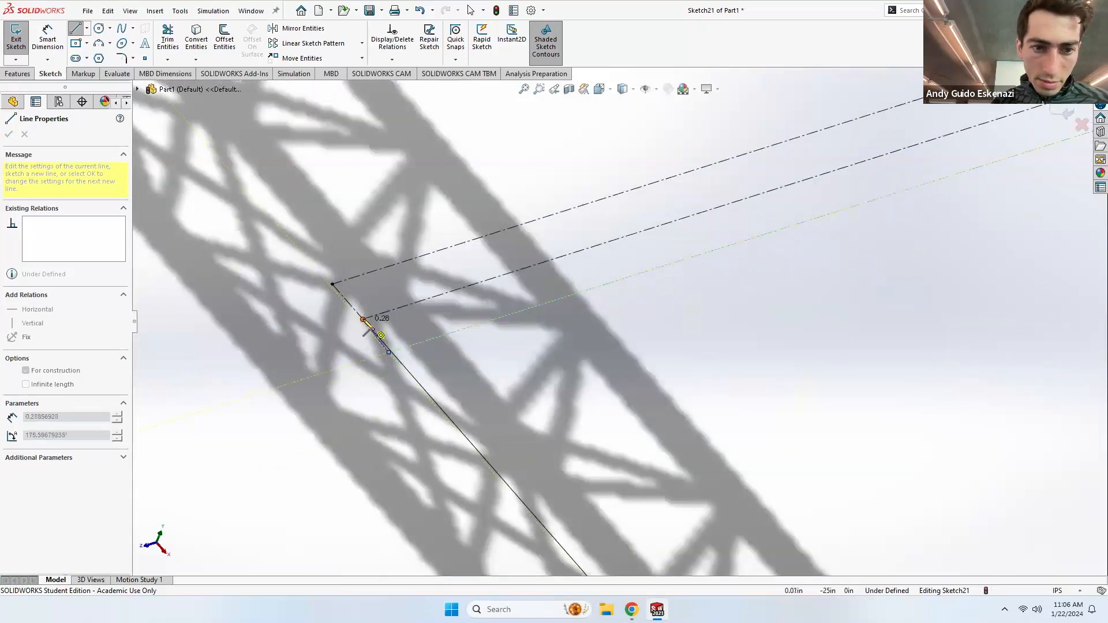
pyautogui.press('Escape')
# Step: Try a perpendicular relation between the second short connecting line and its outer centerline, and undo it
pyautogui.click(381, 340)
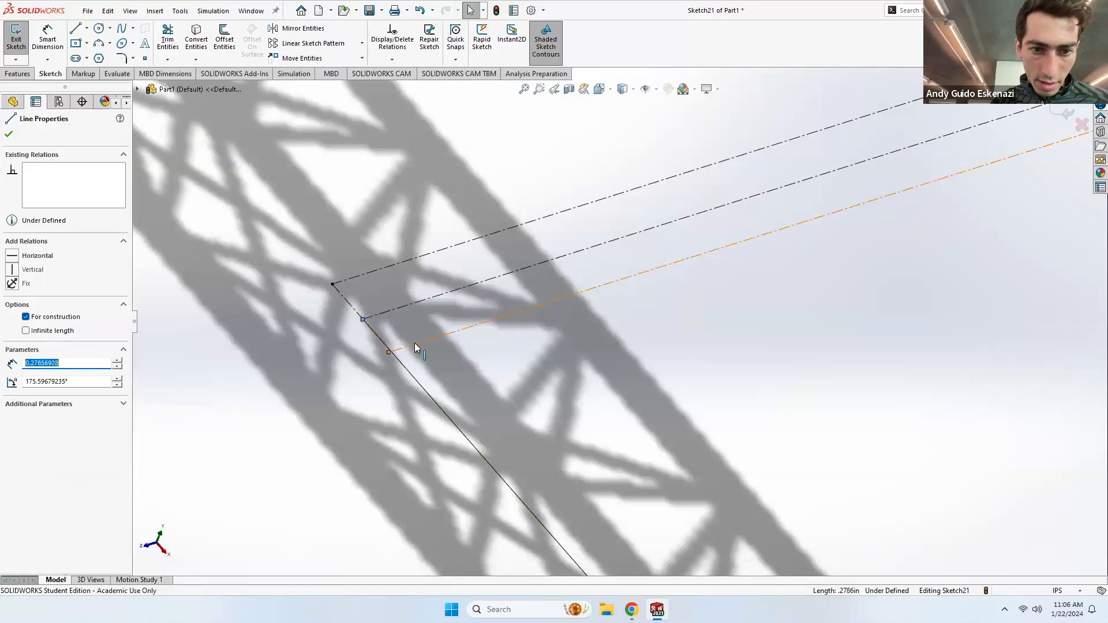
pyautogui.keyDown('ctrl'); pyautogui.click(414, 343); pyautogui.keyUp('ctrl')
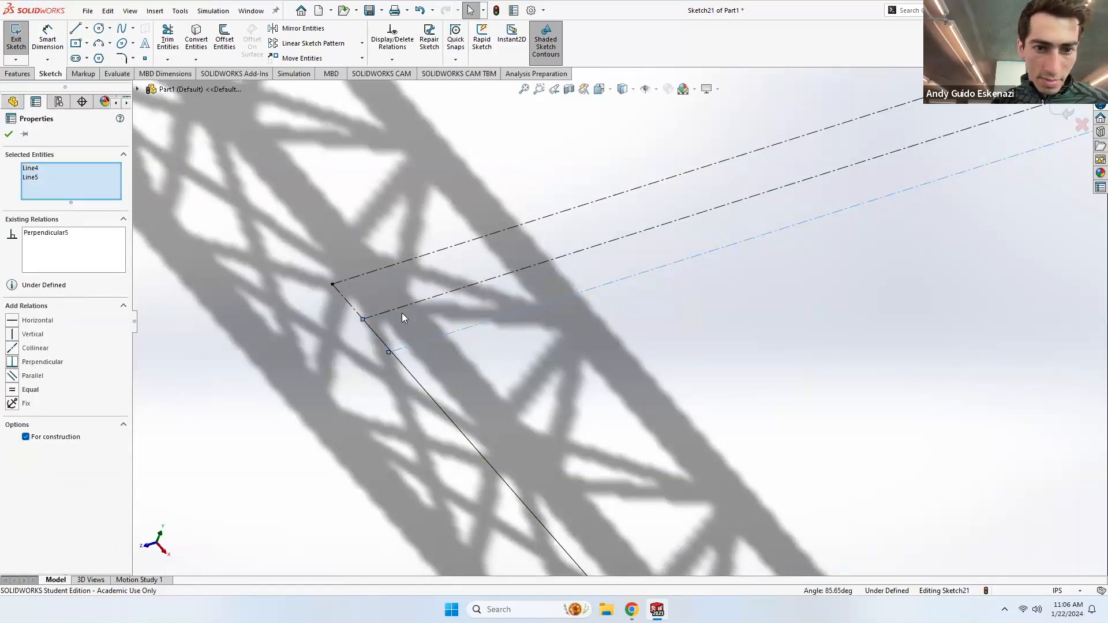
pyautogui.hotkey('ctrl', 'z')
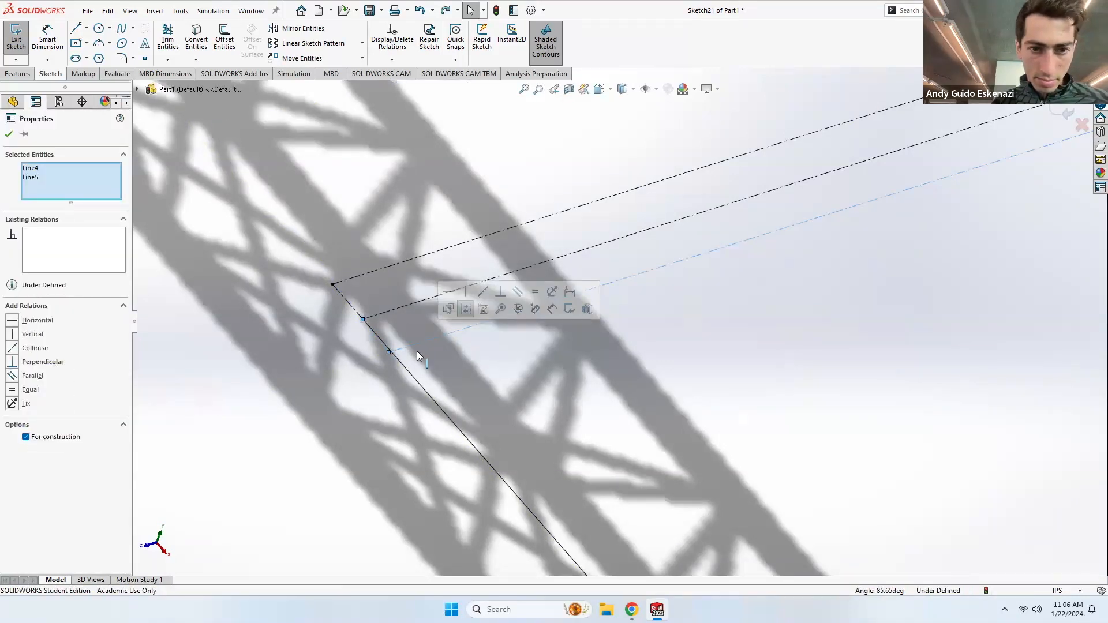
pyautogui.press('Escape')
# Step: Move the second outer corner slightly, then make its connecting line parallel to the first one and perpendicular to its outer centerline
pyautogui.moveTo(389, 353); pyautogui.dragTo(401, 351)
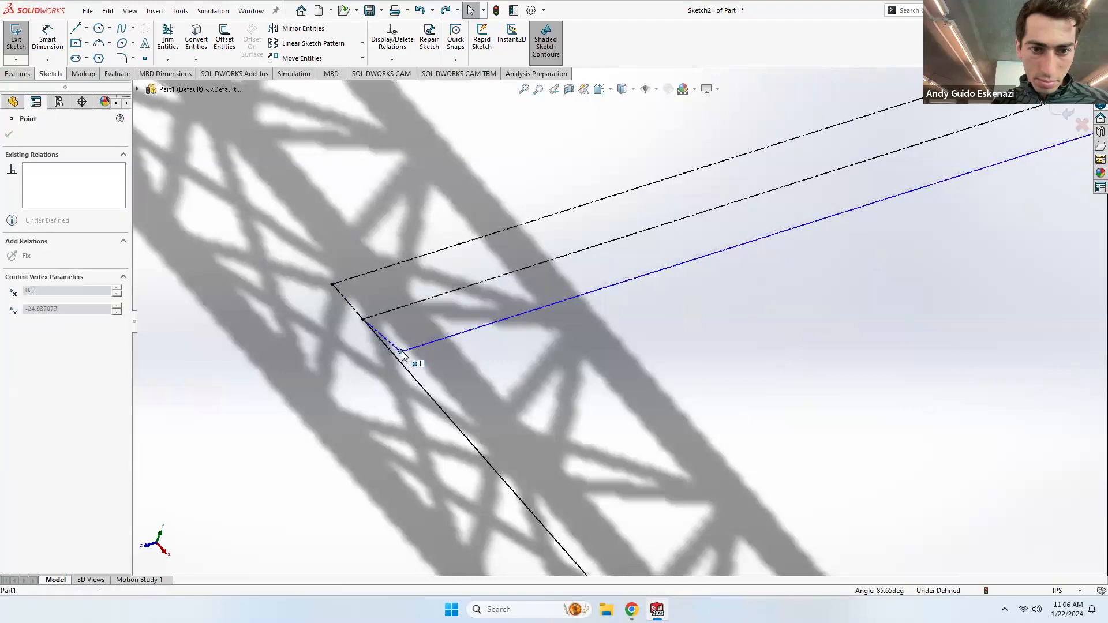
pyautogui.press('Escape')
pyautogui.click(385, 341)
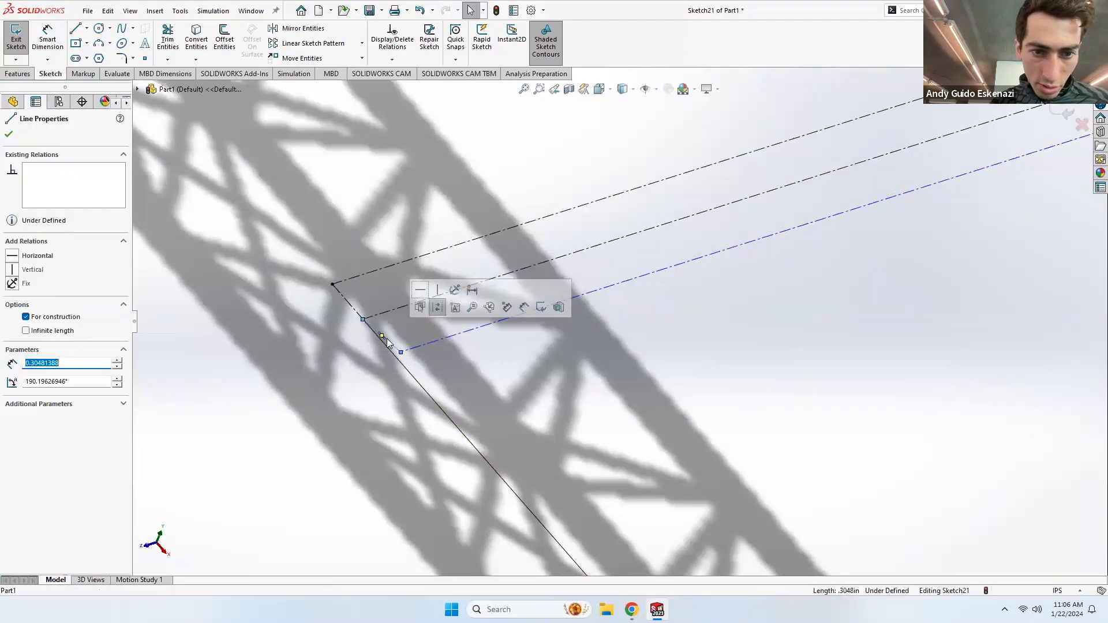
pyautogui.keyDown('ctrl'); pyautogui.click(348, 305); pyautogui.keyUp('ctrl')
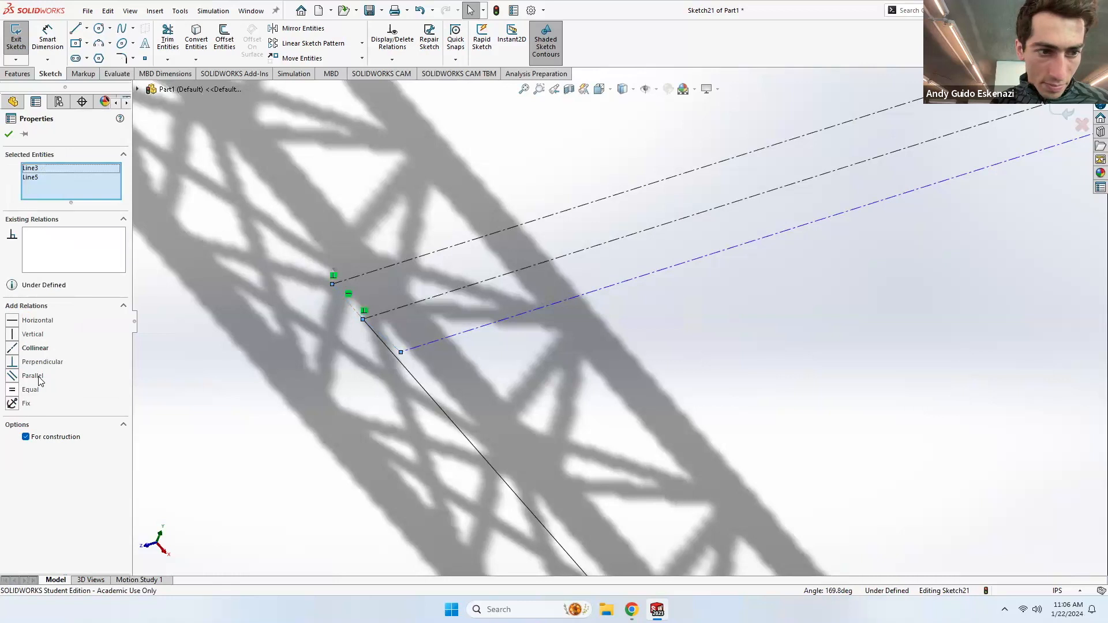
pyautogui.click(14, 376)
pyautogui.press('Escape')
pyautogui.click(422, 343)
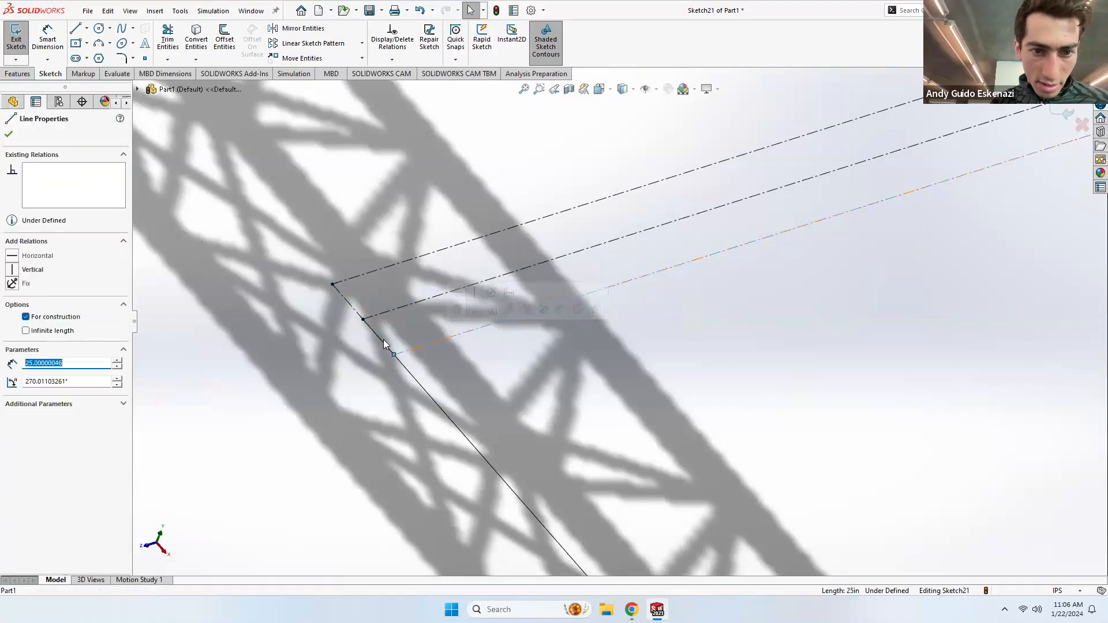
pyautogui.click(21, 365)
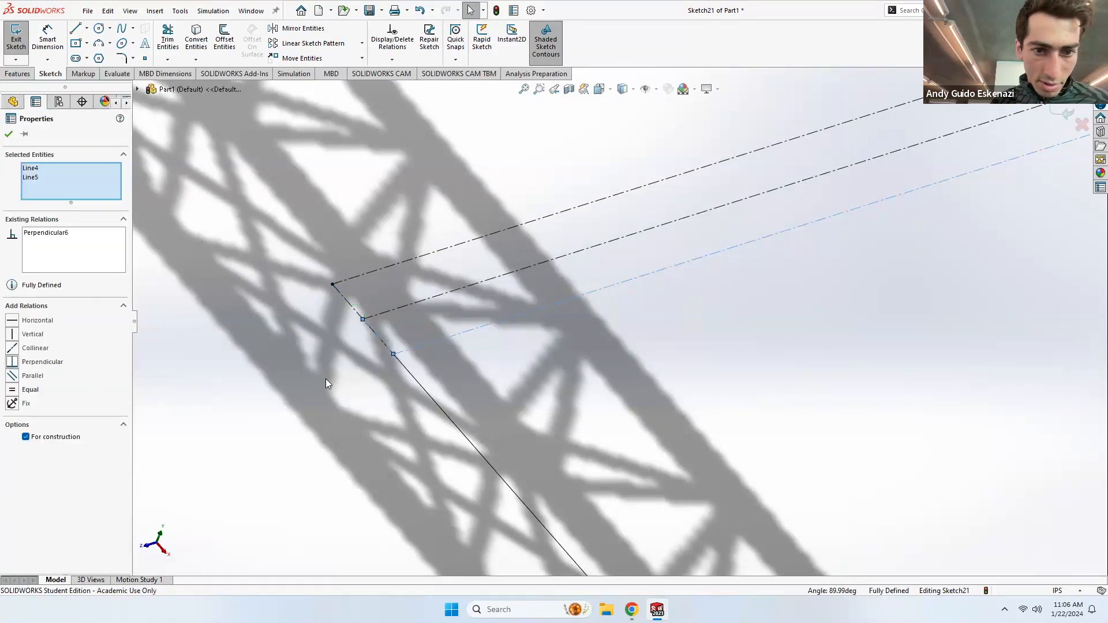
pyautogui.press('Escape')
# Step: Check the three jib centerlines against the tower and exit the sketch
pyautogui.scroll(6, 469, 336)
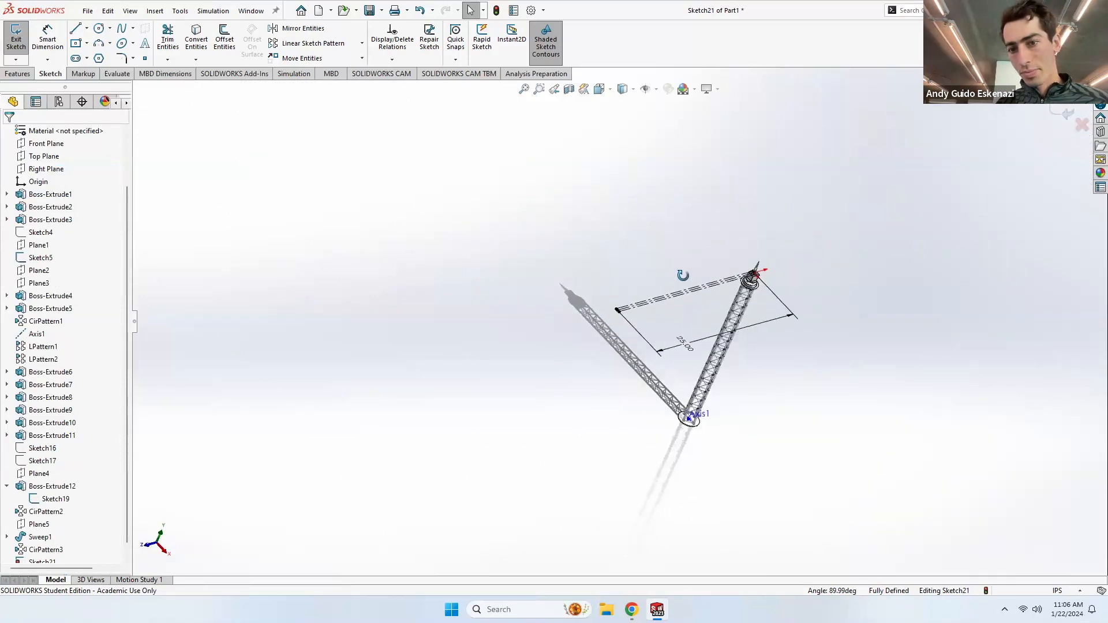
pyautogui.scroll(-6, 695, 291)
pyautogui.moveTo(695, 291); pyautogui.dragTo(720, 265, button='middle')
pyautogui.scroll(5, 720, 265)
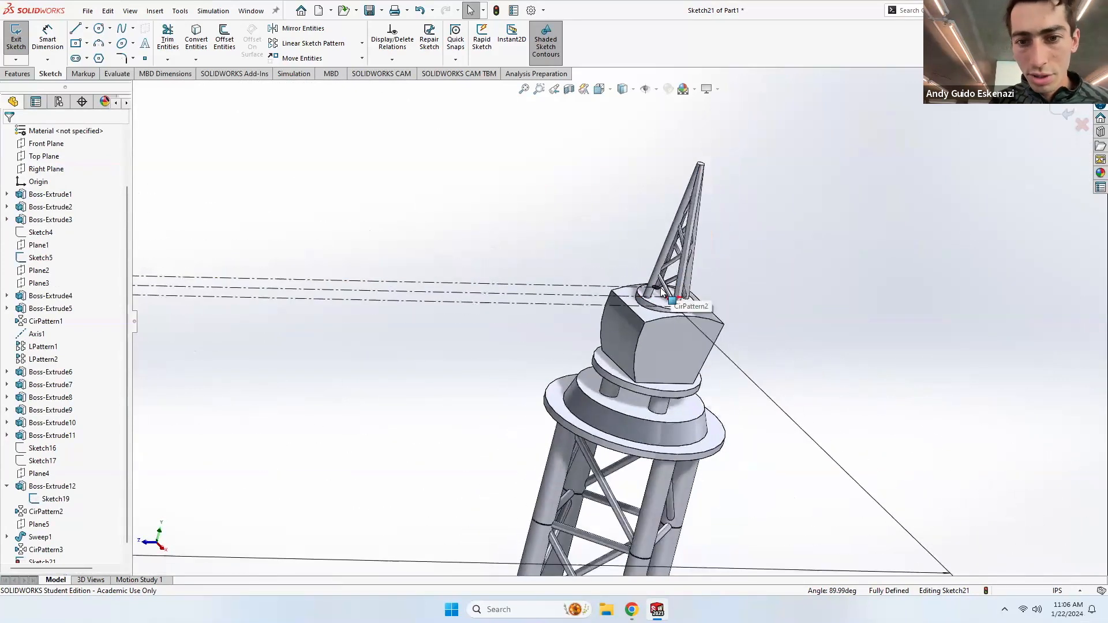
pyautogui.moveTo(649, 293)
pyautogui.mouseDown(button='middle')
pyautogui.moveTo(635, 282)
pyautogui.moveTo(646, 247)
pyautogui.moveTo(649, 301)
pyautogui.mouseUp(button='middle')
pyautogui.scroll(-1, 648, 301)
pyautogui.click(16, 42)
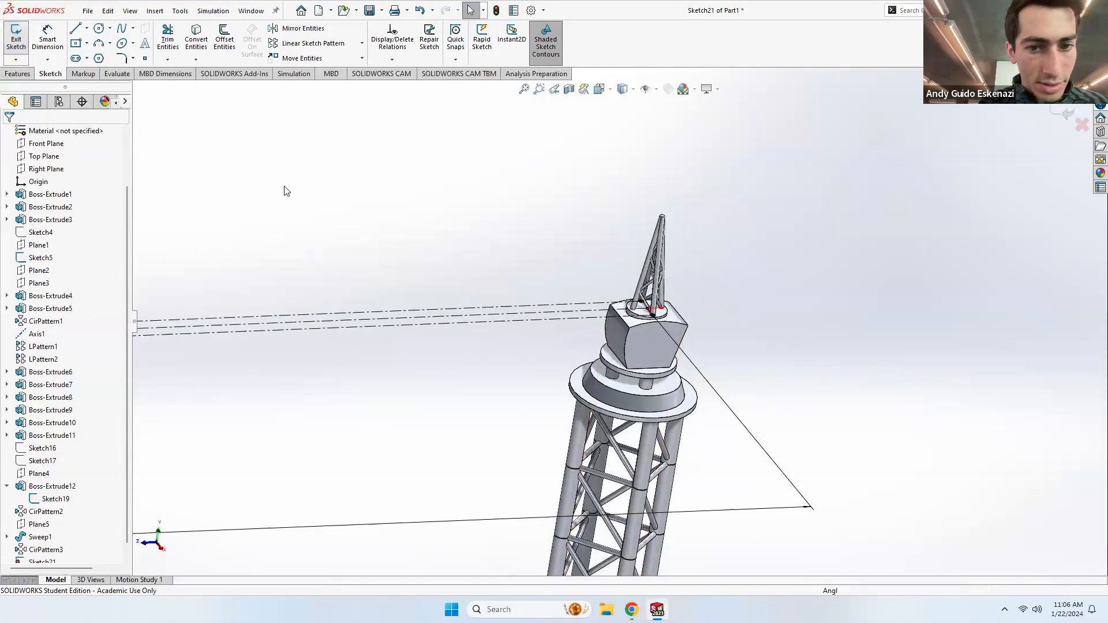
# Step: Create a reference plane through the centre of one leg's base circle, perpendicular to the outer centerline starting there
pyautogui.scroll(-3, 683, 318)
pyautogui.scroll(-4, 683, 318)
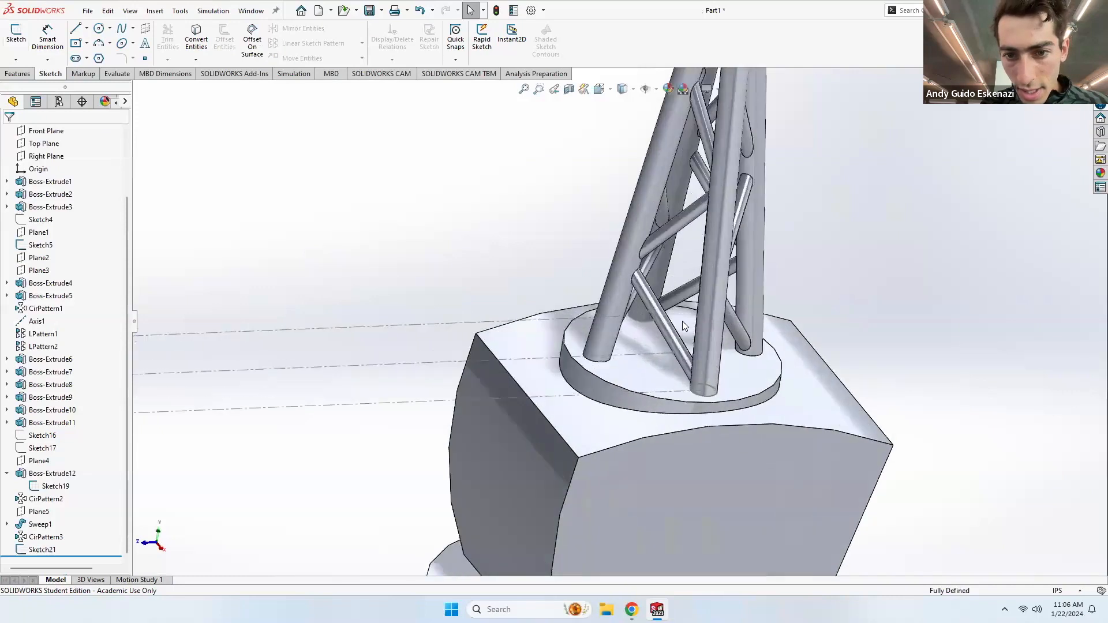
pyautogui.click(18, 74)
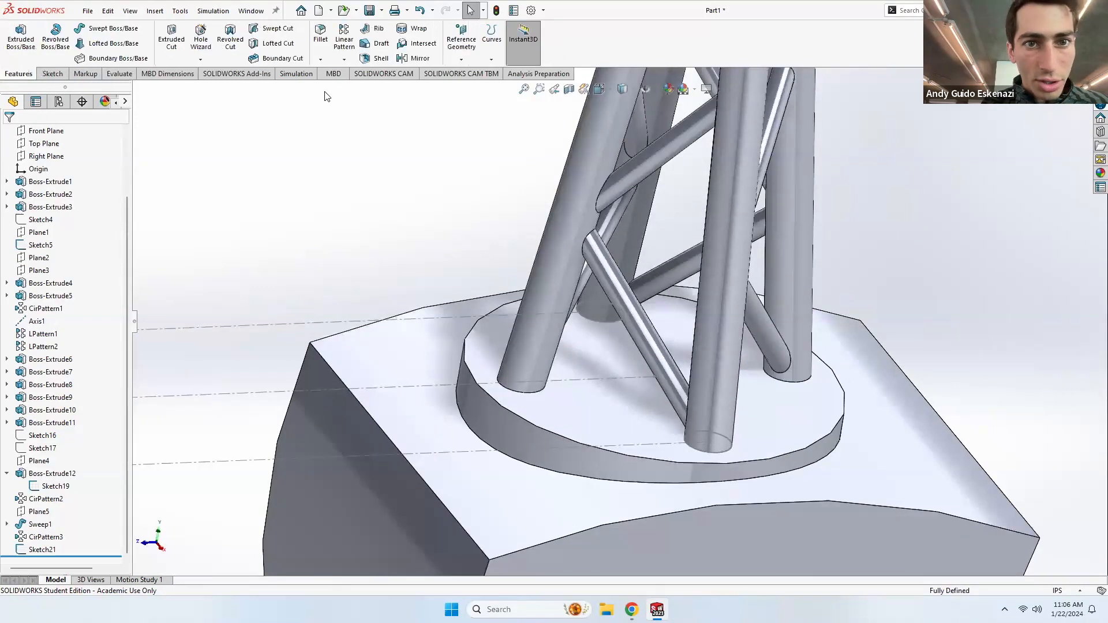
pyautogui.click(458, 48)
pyautogui.click(471, 74)
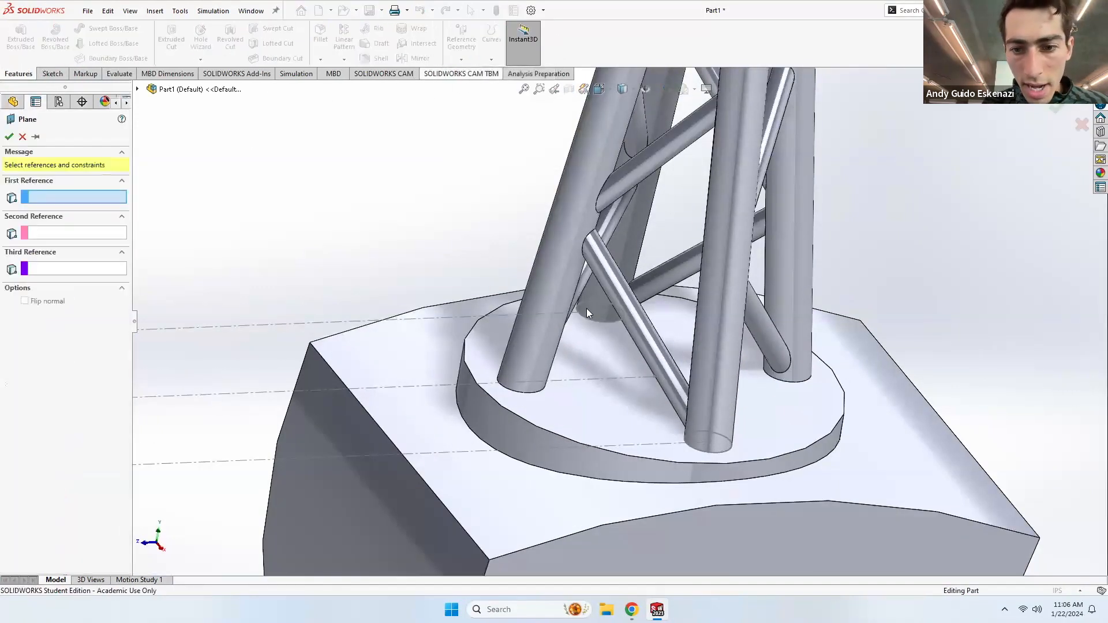
pyautogui.click(706, 443)
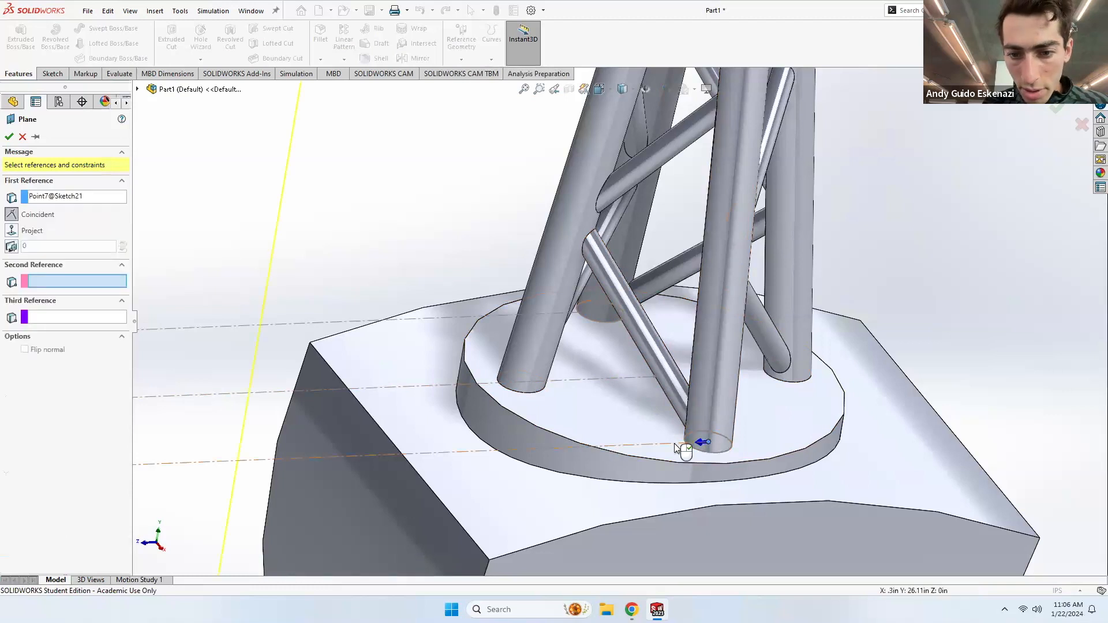
pyautogui.click(690, 445)
pyautogui.moveTo(700, 446); pyautogui.dragTo(466, 351, button='middle')
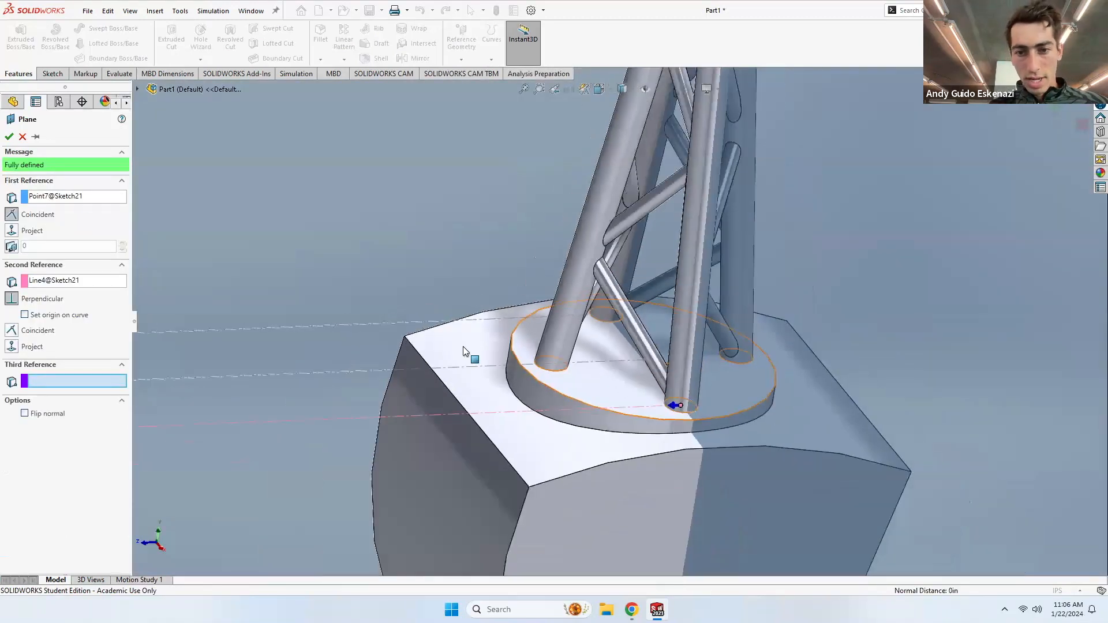
pyautogui.click(9, 135)
# Step: Accept the reference plane, open a sketch on it, and draw a circle of about 0.05 in radius centred on the leg's base circle
pyautogui.scroll(5, 680, 354)
pyautogui.moveTo(666, 348); pyautogui.dragTo(622, 330, button='middle')
pyautogui.scroll(-5, 622, 330)
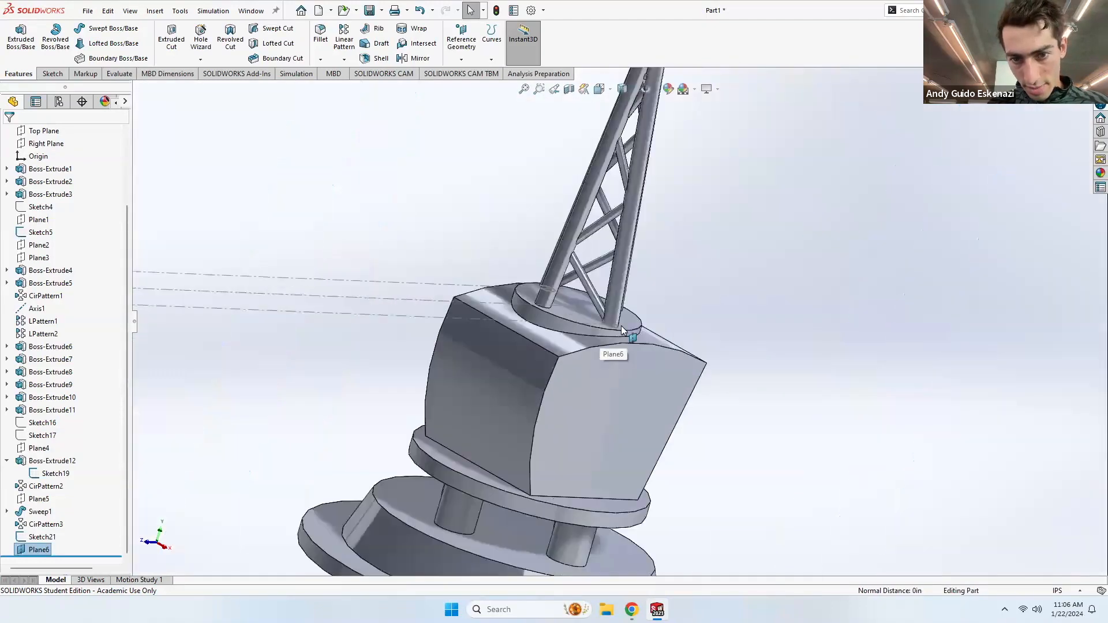
pyautogui.scroll(-6, 622, 330)
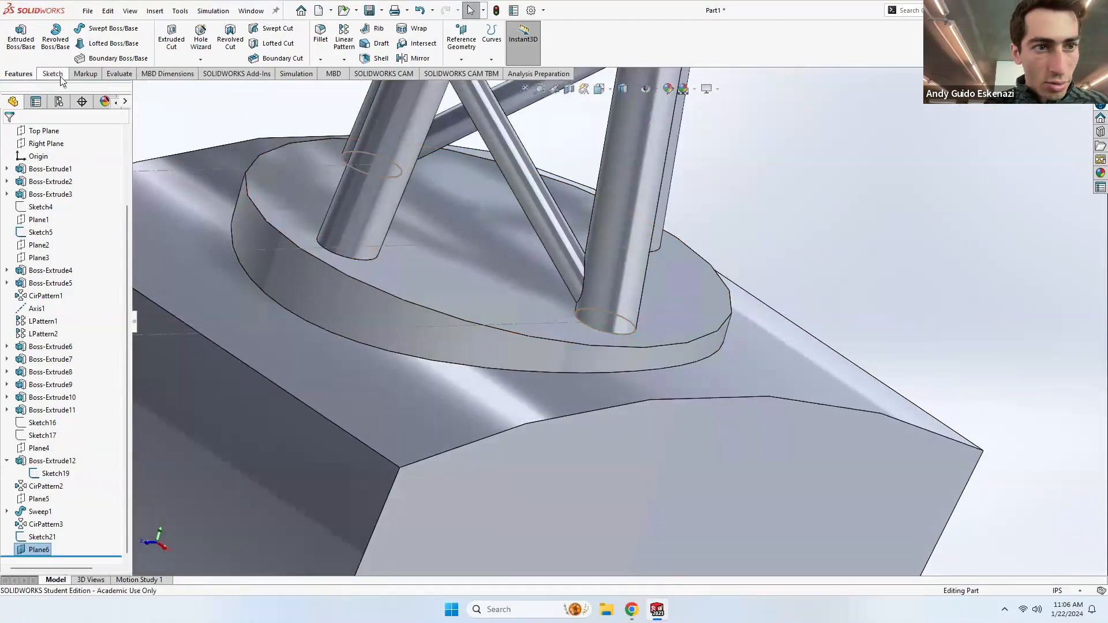
pyautogui.click(53, 74)
pyautogui.click(100, 33)
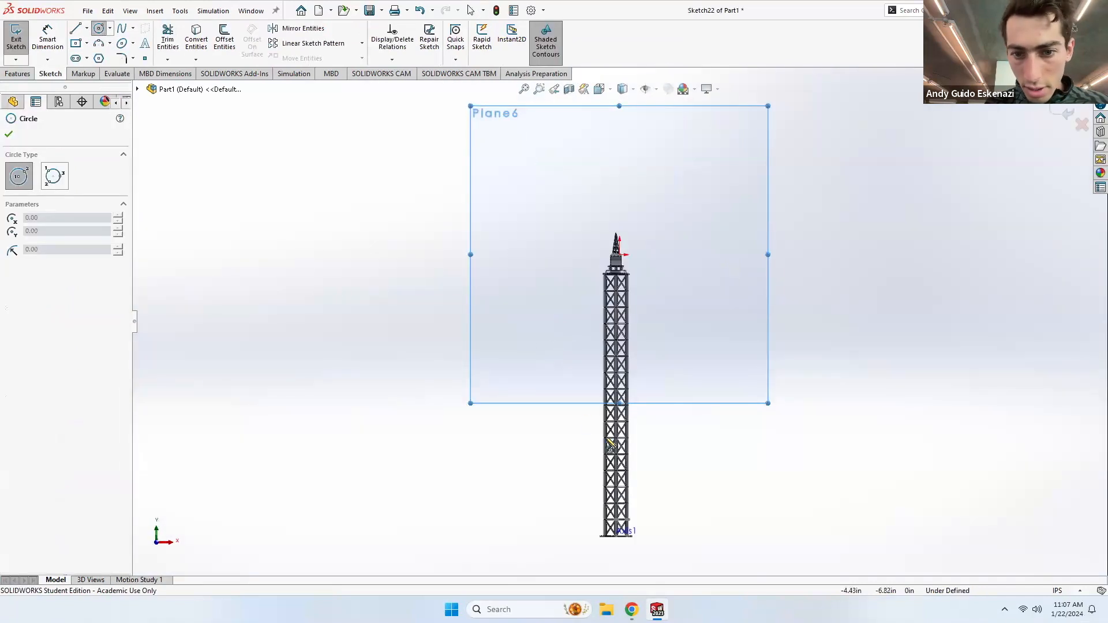
pyautogui.moveTo(626, 308); pyautogui.dragTo(645, 271, button='middle')
pyautogui.scroll(-8, 644, 277)
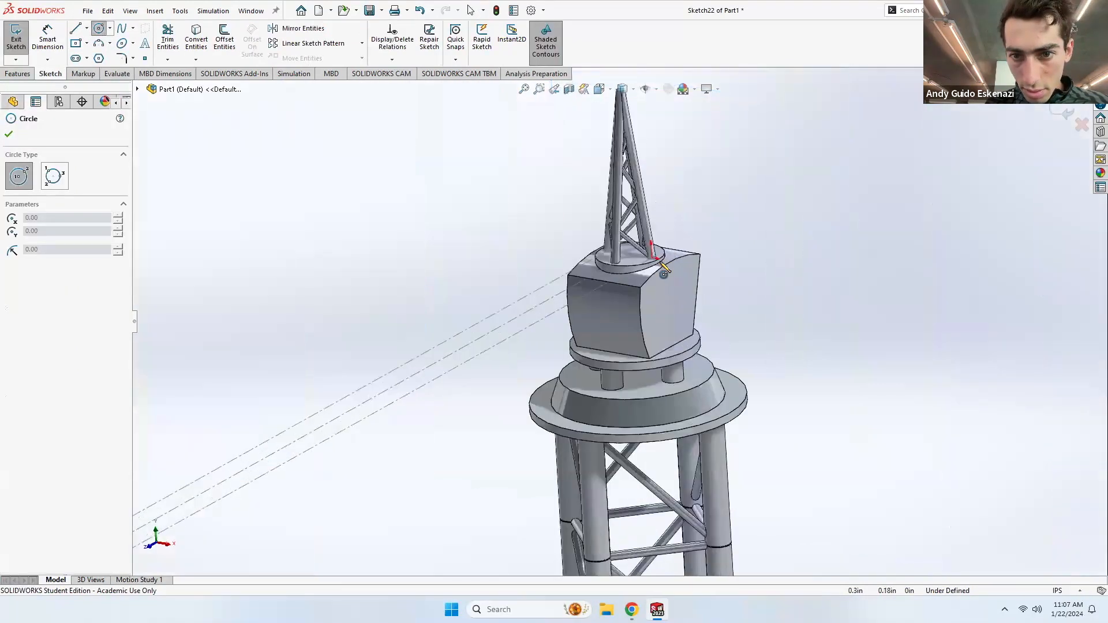
pyautogui.click(627, 287)
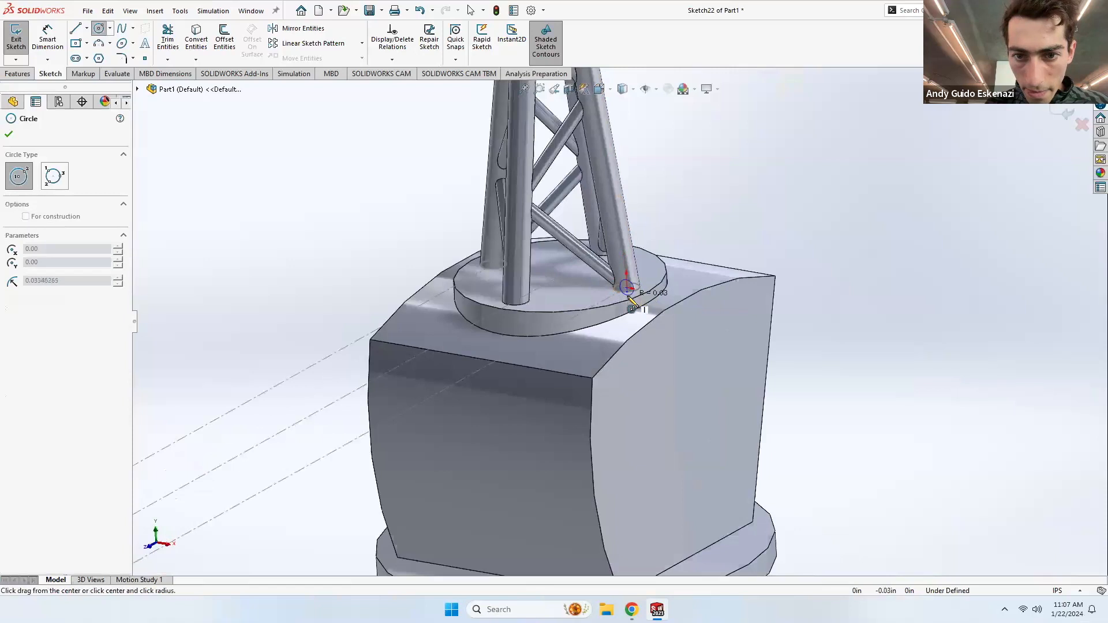
pyautogui.click(633, 313)
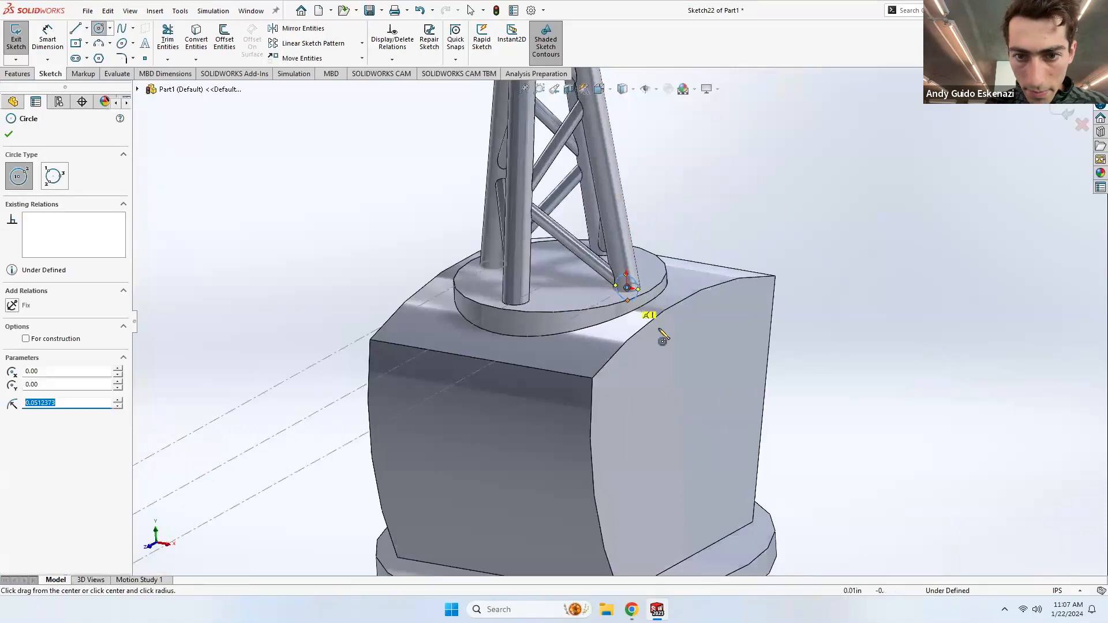
pyautogui.click(62, 57)
pyautogui.click(635, 301)
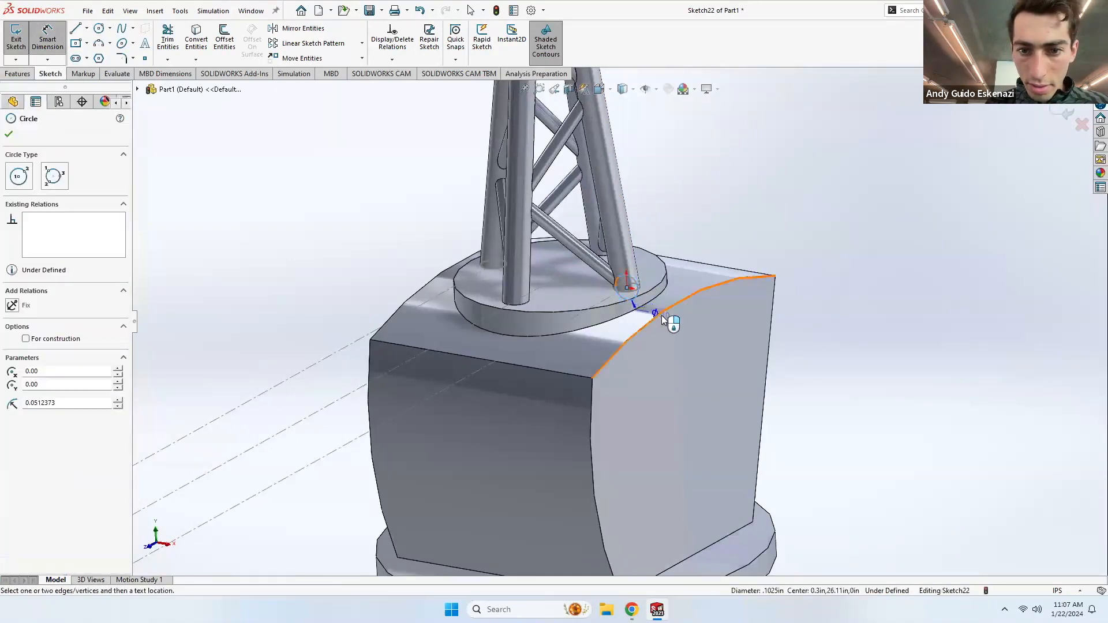
pyautogui.click(662, 315)
pyautogui.click(689, 363)
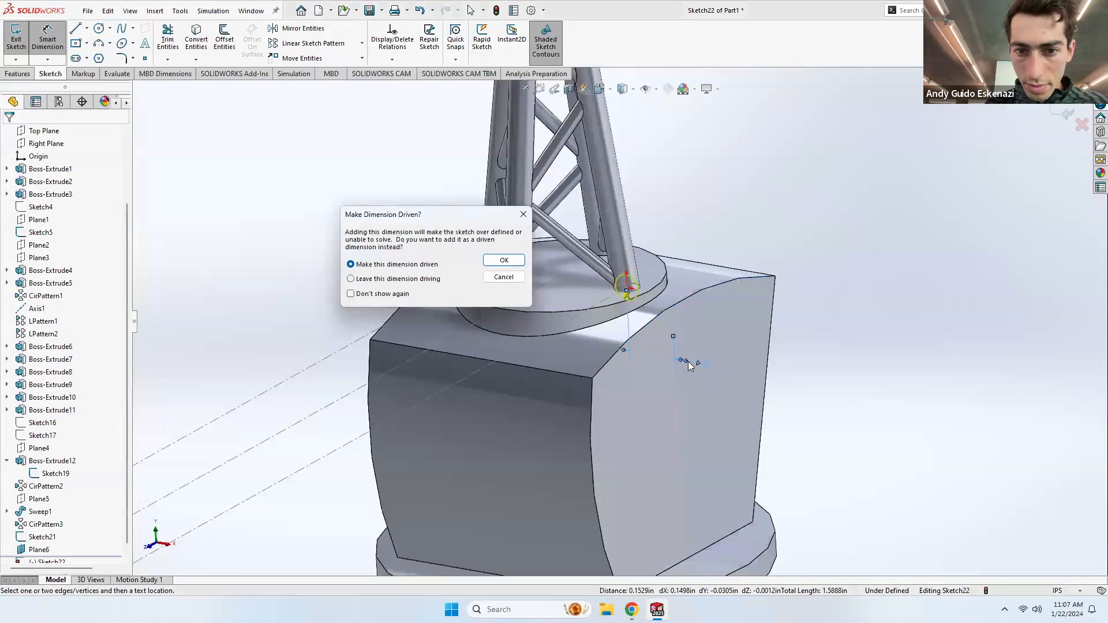
pyautogui.click(503, 277)
# Step: Dimension the circle's diameter at 0.09 in
pyautogui.click(637, 297)
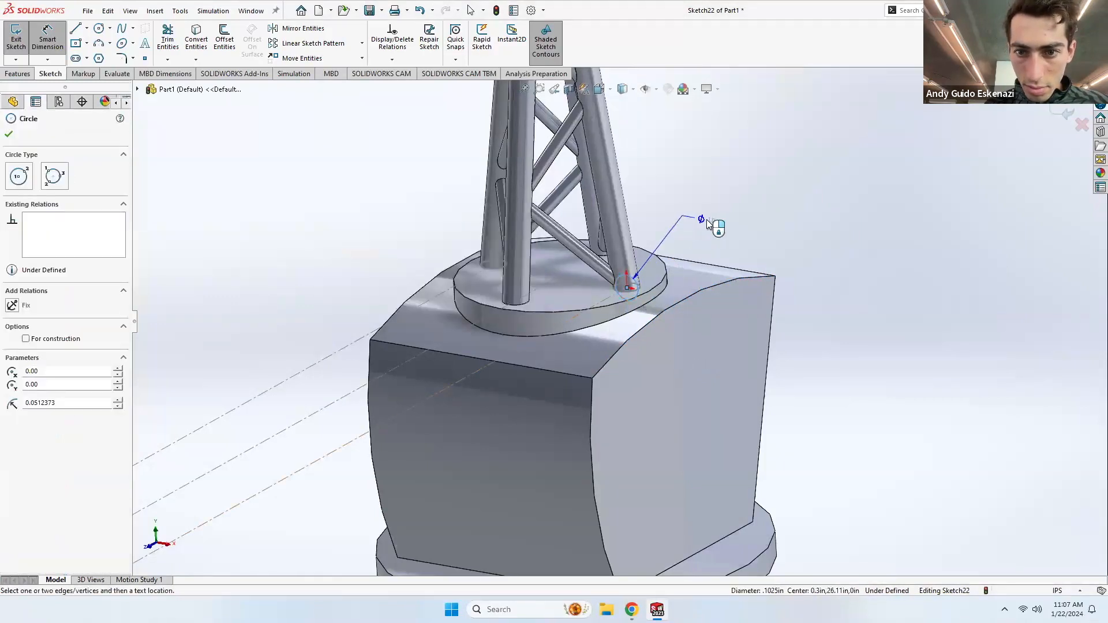
pyautogui.click(708, 222)
pyautogui.write('.09')
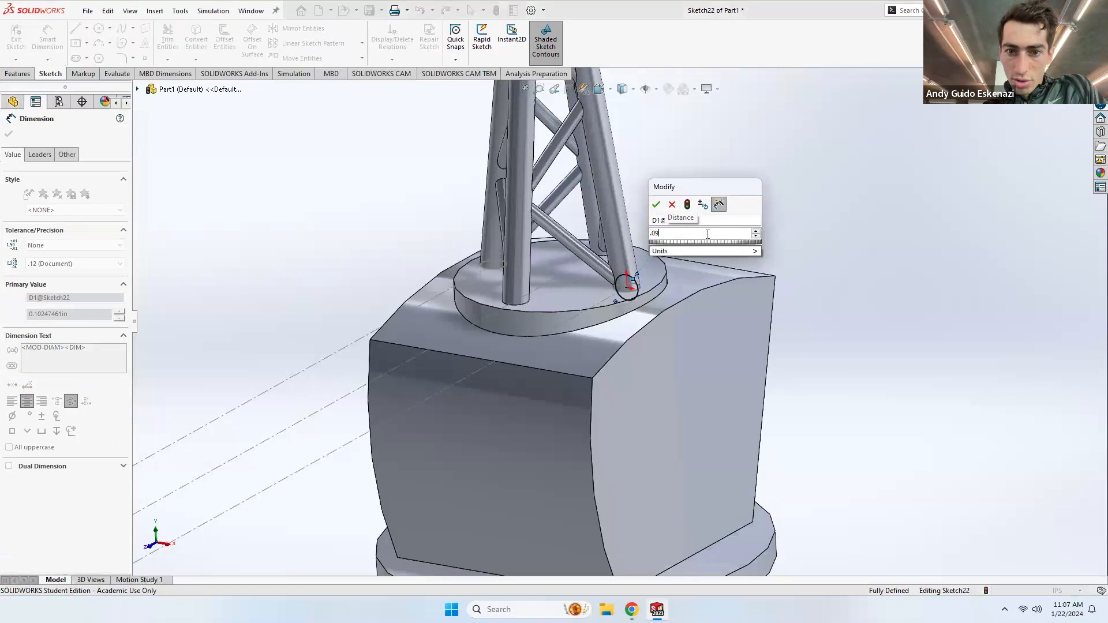
pyautogui.press('Return')
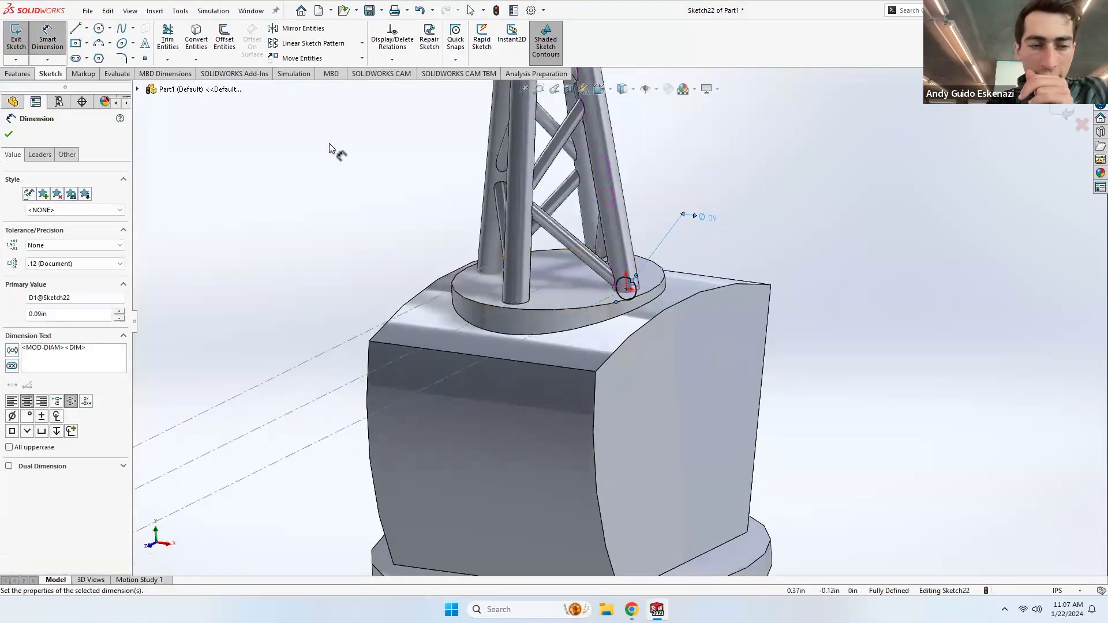
# Step: Draw a second circle at the start of the other outer jib centerline and set its diameter to 0.09 in
pyautogui.click(99, 29)
pyautogui.click(491, 271)
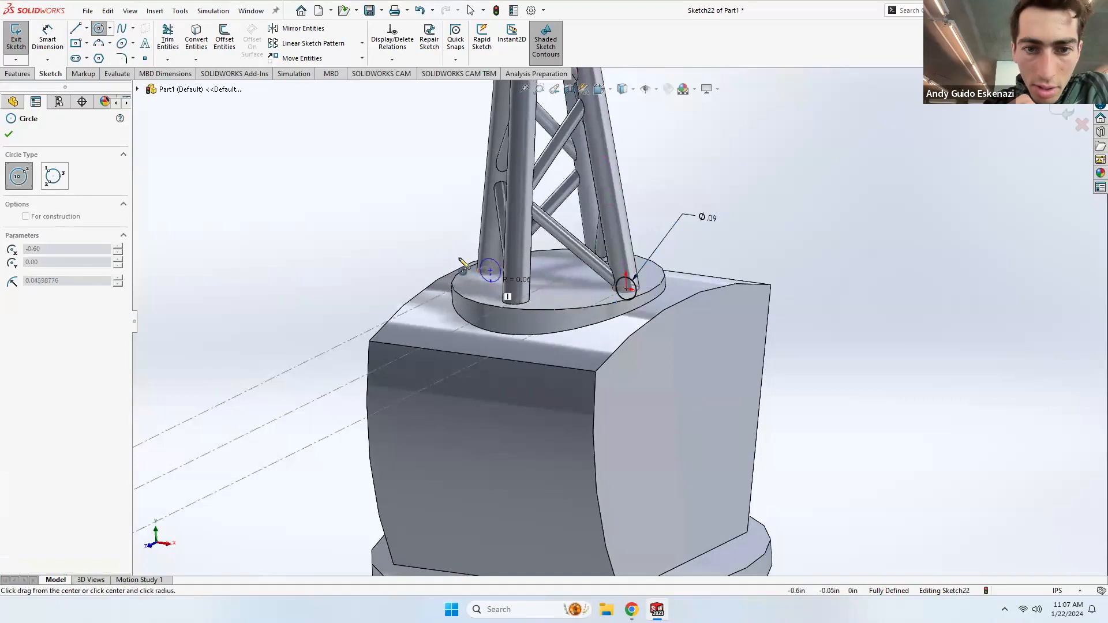
pyautogui.click(491, 281)
pyautogui.click(42, 36)
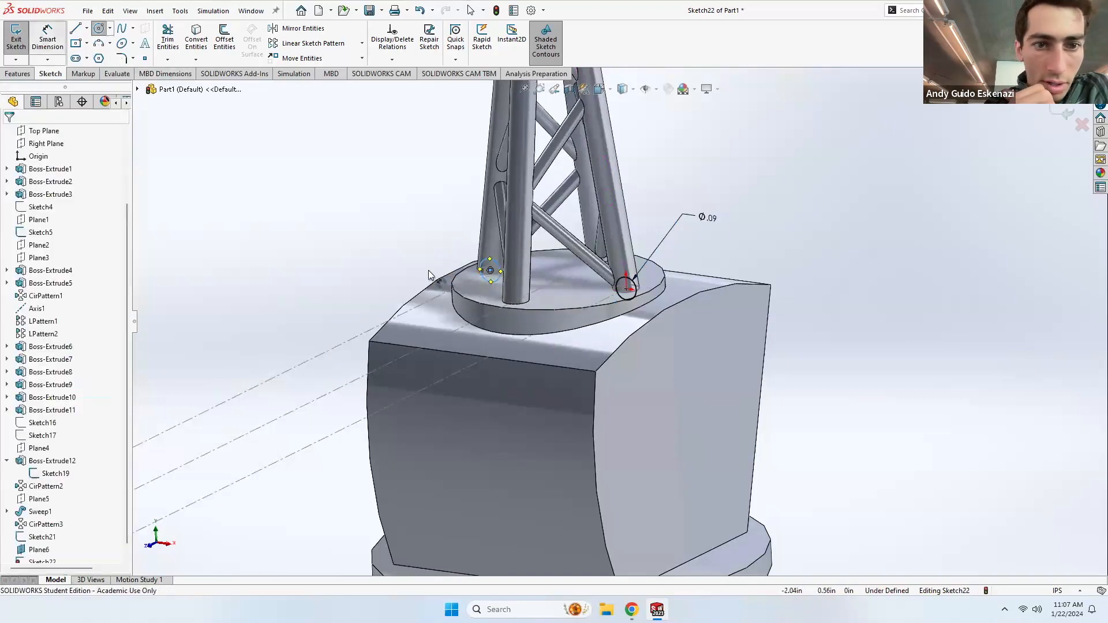
pyautogui.click(482, 276)
pyautogui.click(395, 226)
pyautogui.press('BackSpace')
pyautogui.write('.09')
pyautogui.press('Return')
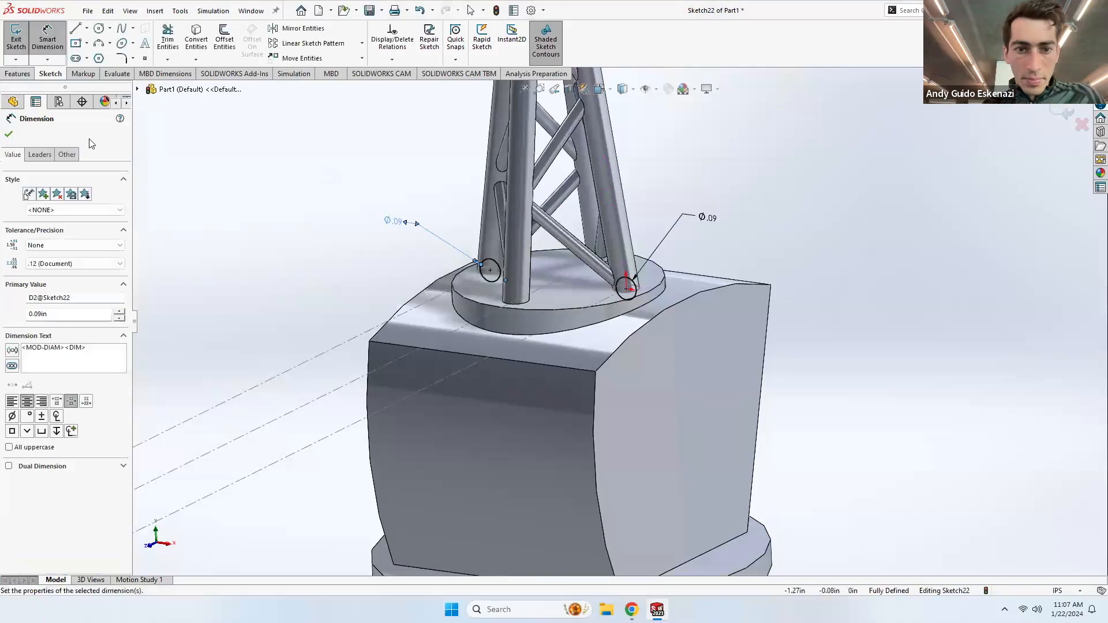
# Step: Extrude both circles with Up To Vertex, ending at the far endpoint of an outer jib centerline, with Merge result on
pyautogui.click(18, 74)
pyautogui.click(20, 37)
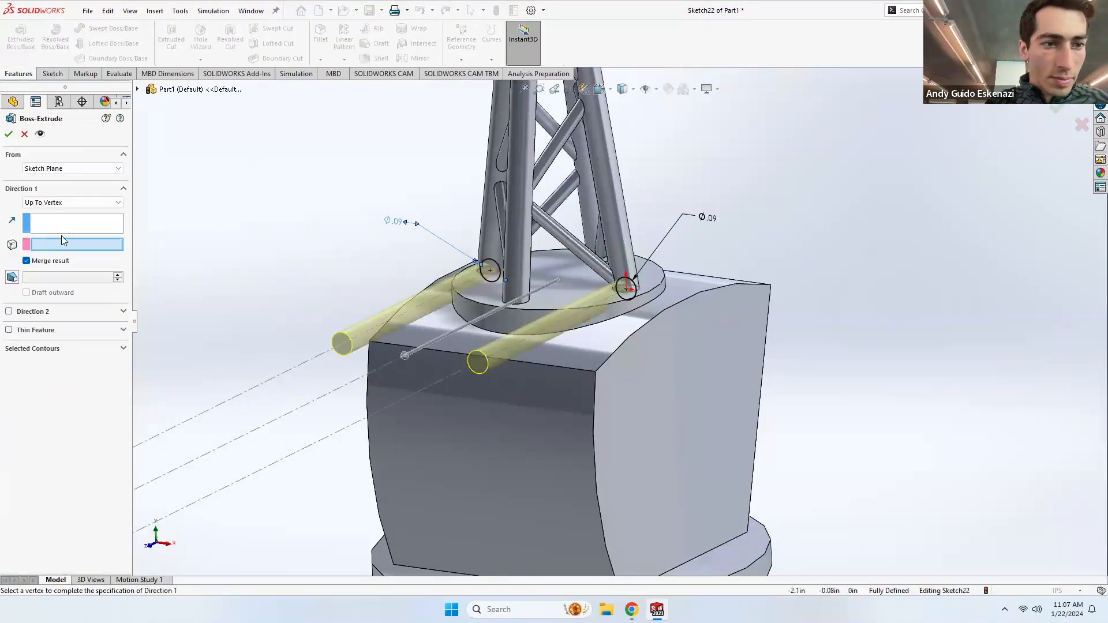
pyautogui.scroll(10, 217, 283)
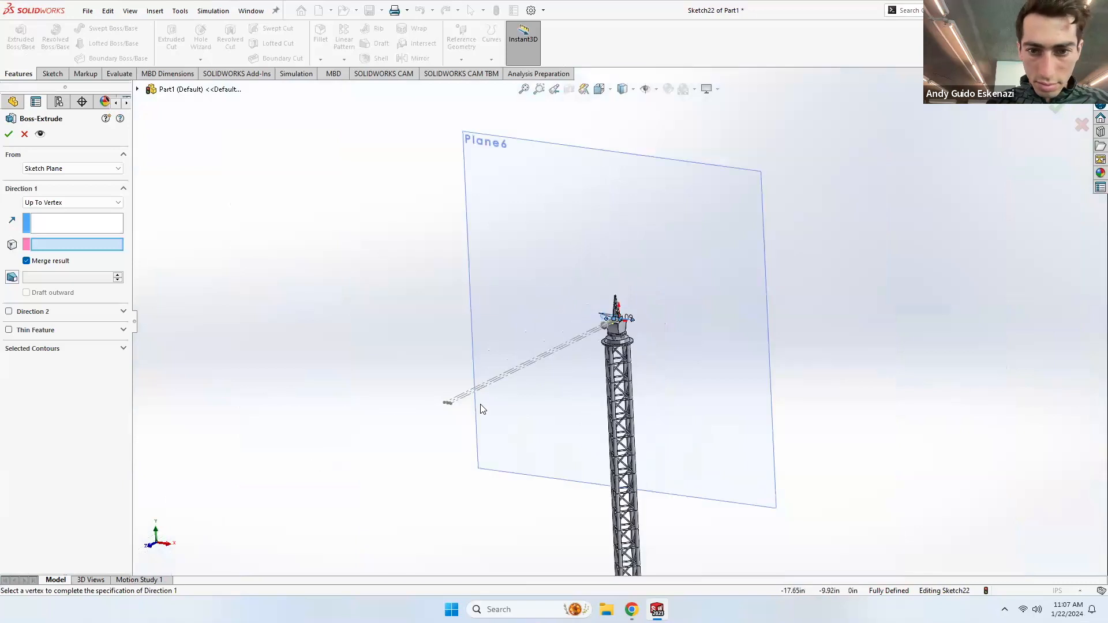
pyautogui.scroll(-5, 483, 409)
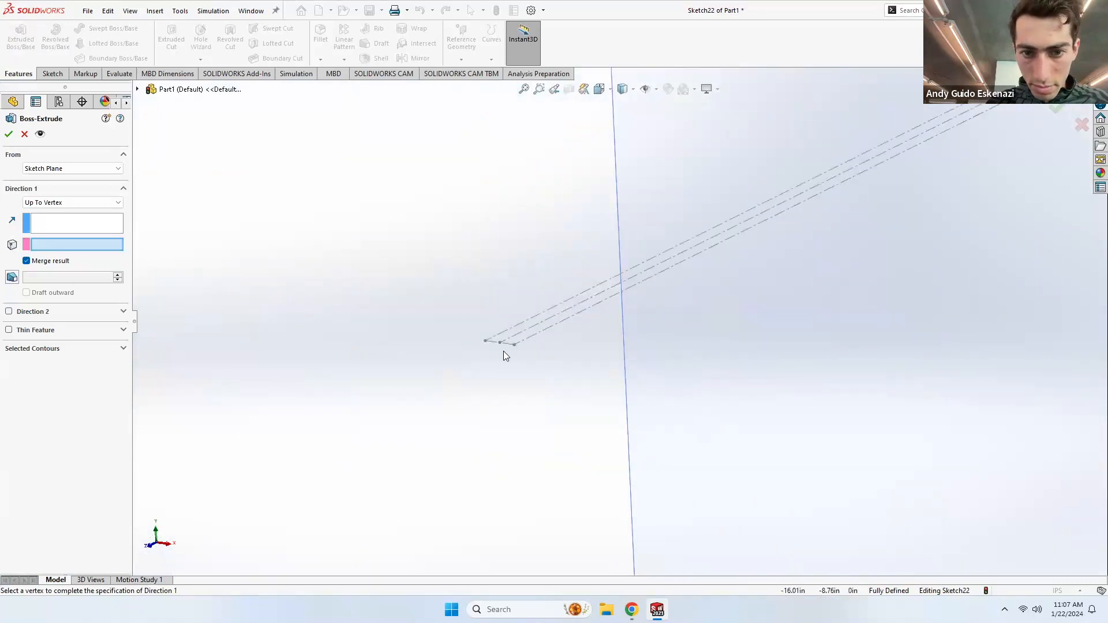
pyautogui.click(514, 345)
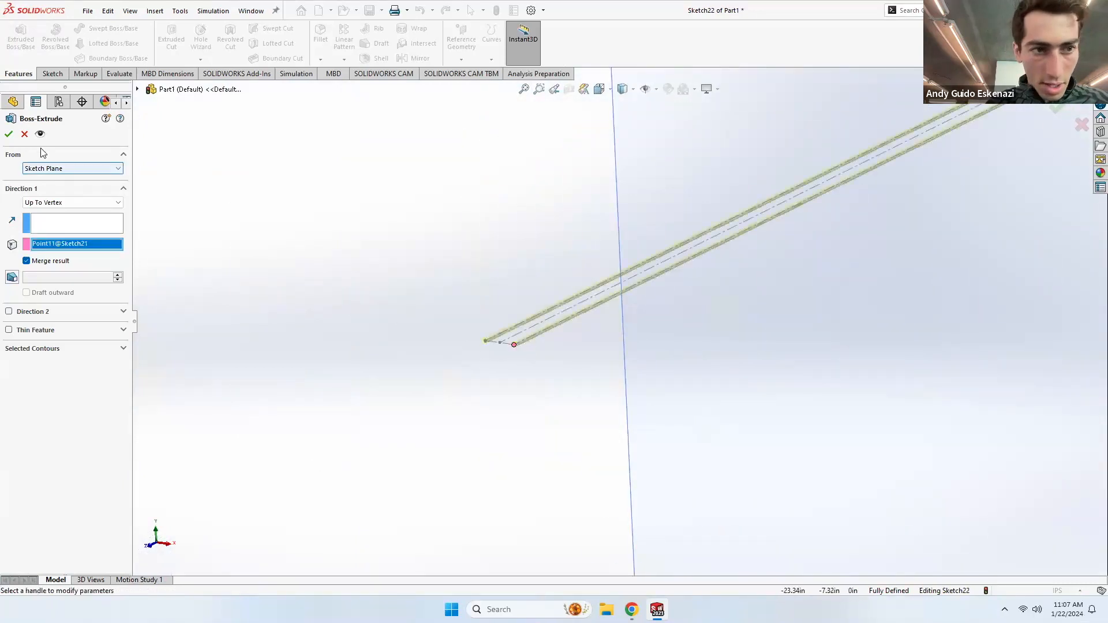
pyautogui.click(8, 134)
# Step: Examine the two extruded jib tubes along their length and where they meet the tower
pyautogui.moveTo(437, 302)
pyautogui.mouseDown(button='middle')
pyautogui.moveTo(317, 285)
pyautogui.moveTo(637, 332)
pyautogui.moveTo(766, 278)
pyautogui.moveTo(717, 289)
pyautogui.moveTo(771, 245)
pyautogui.mouseUp(button='middle')
pyautogui.scroll(-5, 771, 245)
pyautogui.scroll(-4, 704, 257)
pyautogui.moveTo(704, 257); pyautogui.dragTo(505, 307, button='middle')
pyautogui.scroll(4, 614, 315)
pyautogui.scroll(6, 577, 300)
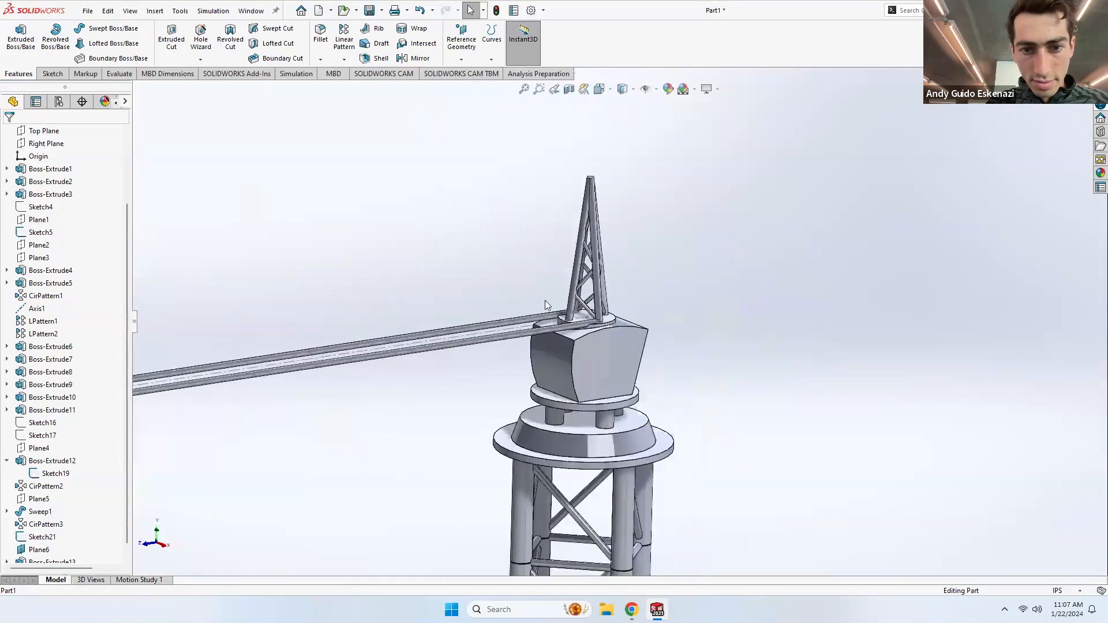
pyautogui.scroll(5, 590, 330)
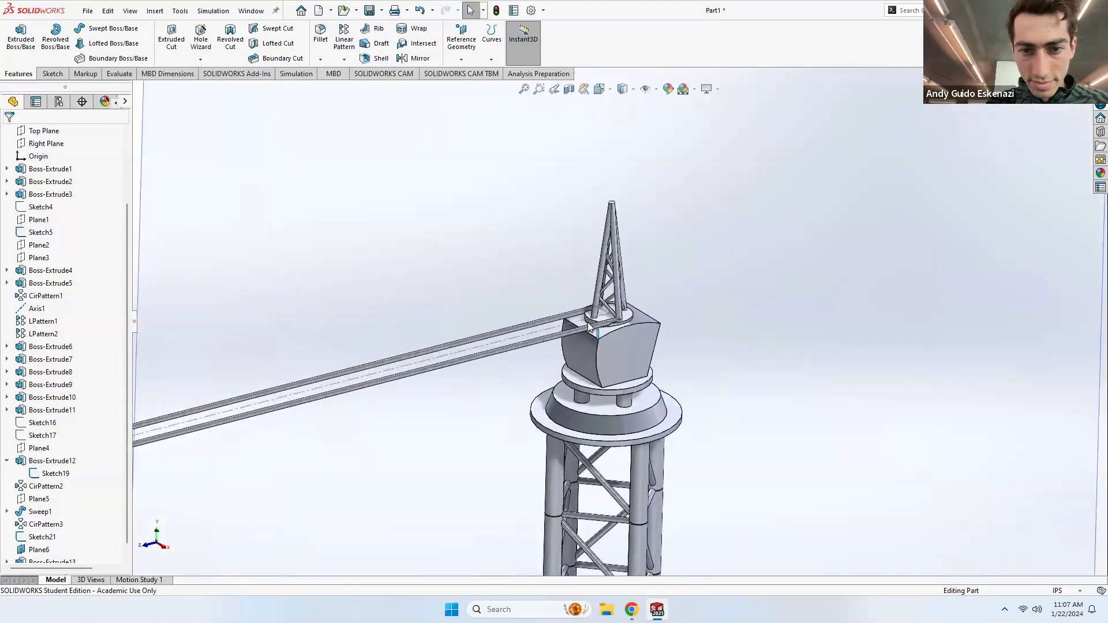
# Step: Hide the reference plane used for the jib tube profiles
pyautogui.rightClick(468, 228)
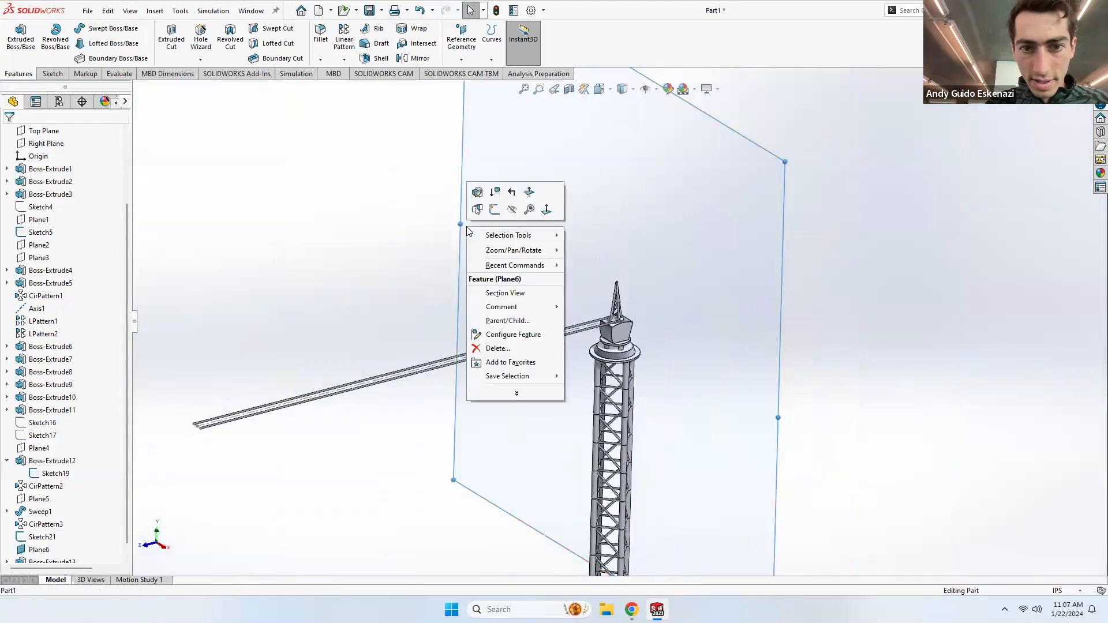
pyautogui.click(512, 212)
pyautogui.scroll(2, 602, 330)
pyautogui.scroll(-6, 601, 330)
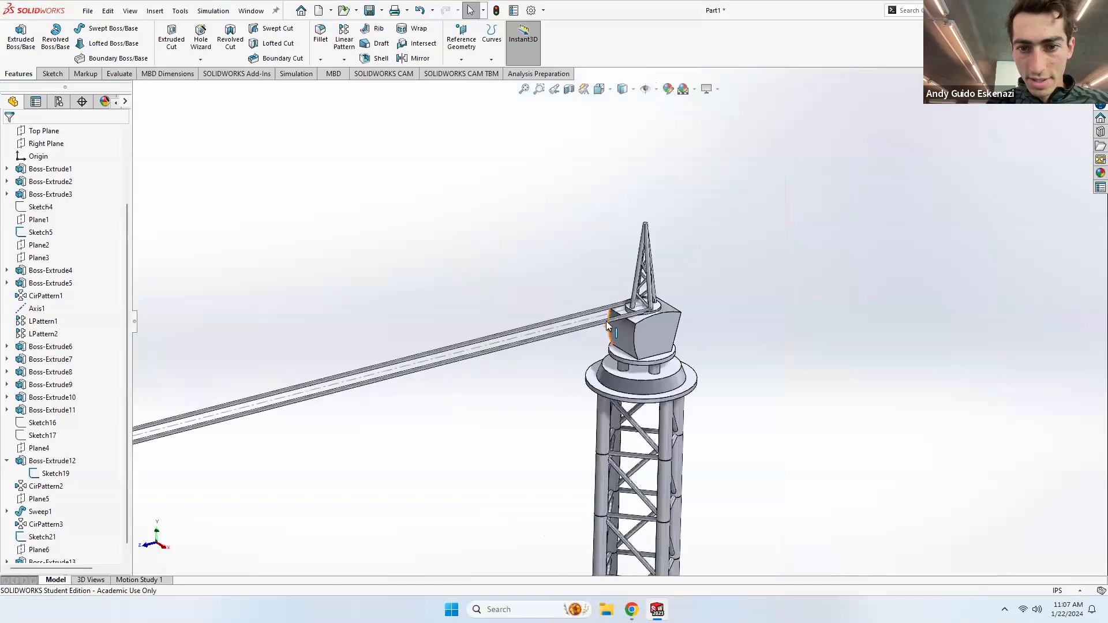
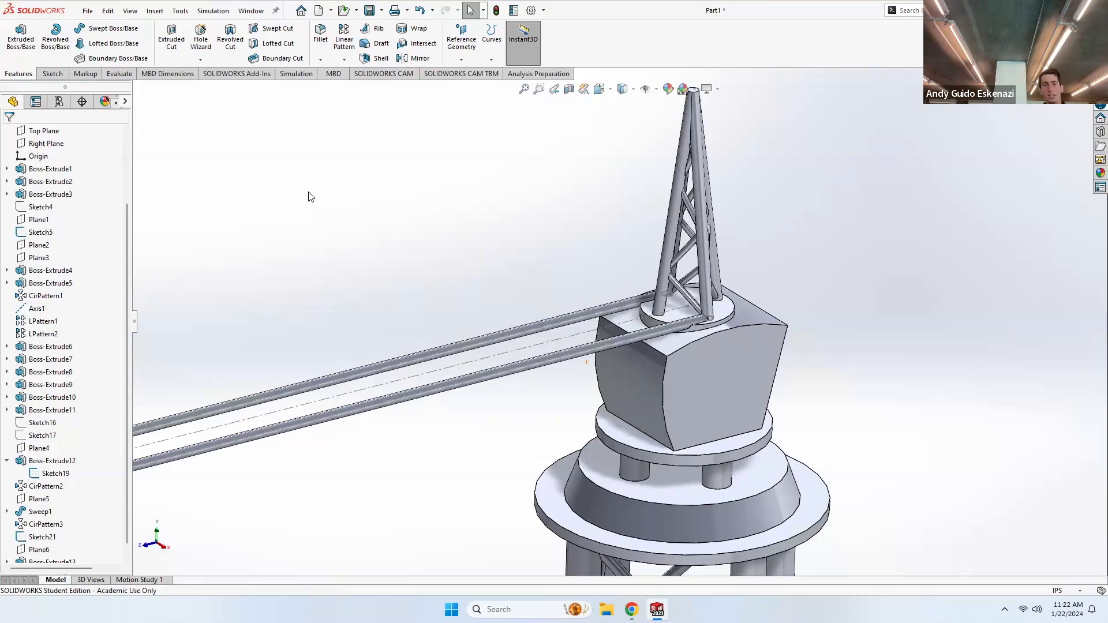
# Step: Save the part under the file name Crane
pyautogui.click(91, 12)
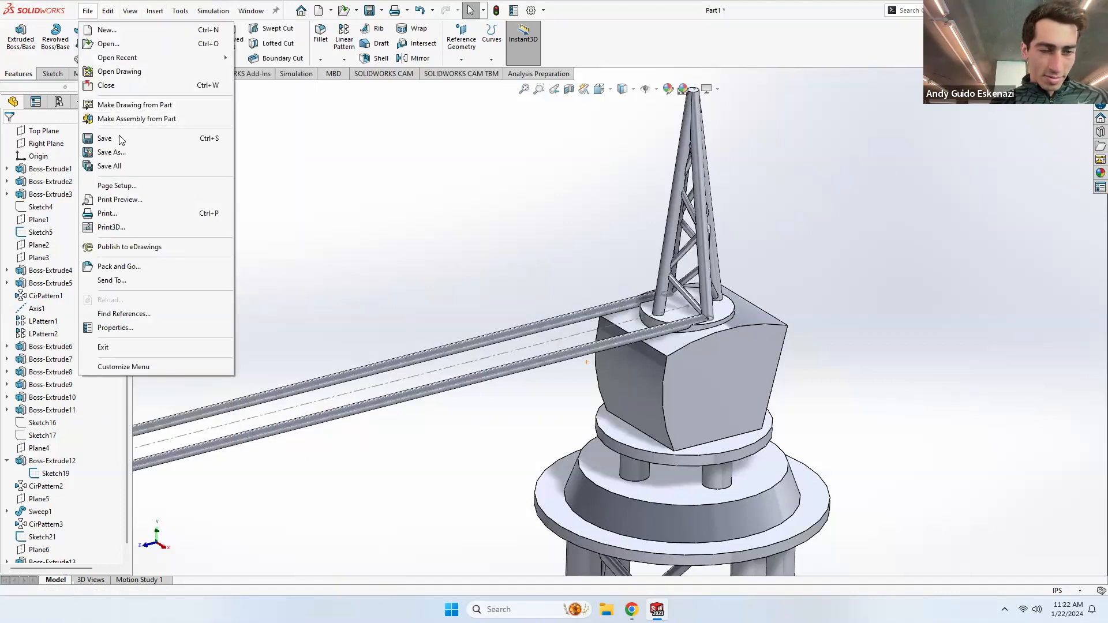
pyautogui.click(121, 140)
pyautogui.write('Crane')
pyautogui.click(579, 368)
# Step: Examine the jib tubes at the tower, compare them with the construction crane photo in the Chrome browser, and return to SOLIDWORKS
pyautogui.moveTo(703, 323); pyautogui.dragTo(620, 331, button='middle')
pyautogui.scroll(3, 655, 319)
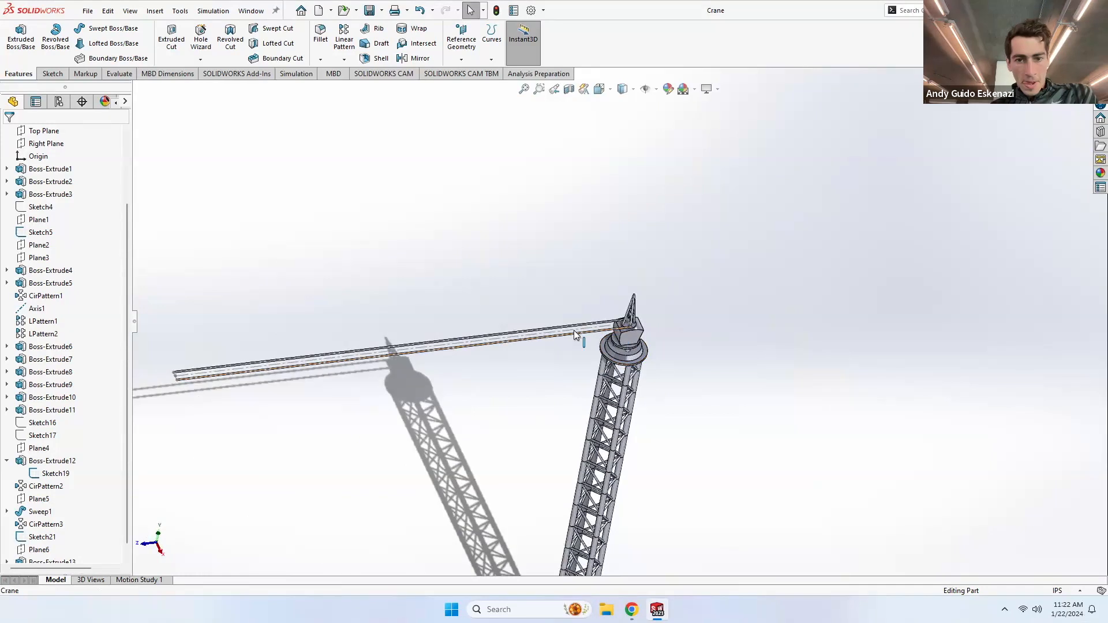
pyautogui.scroll(-6, 599, 327)
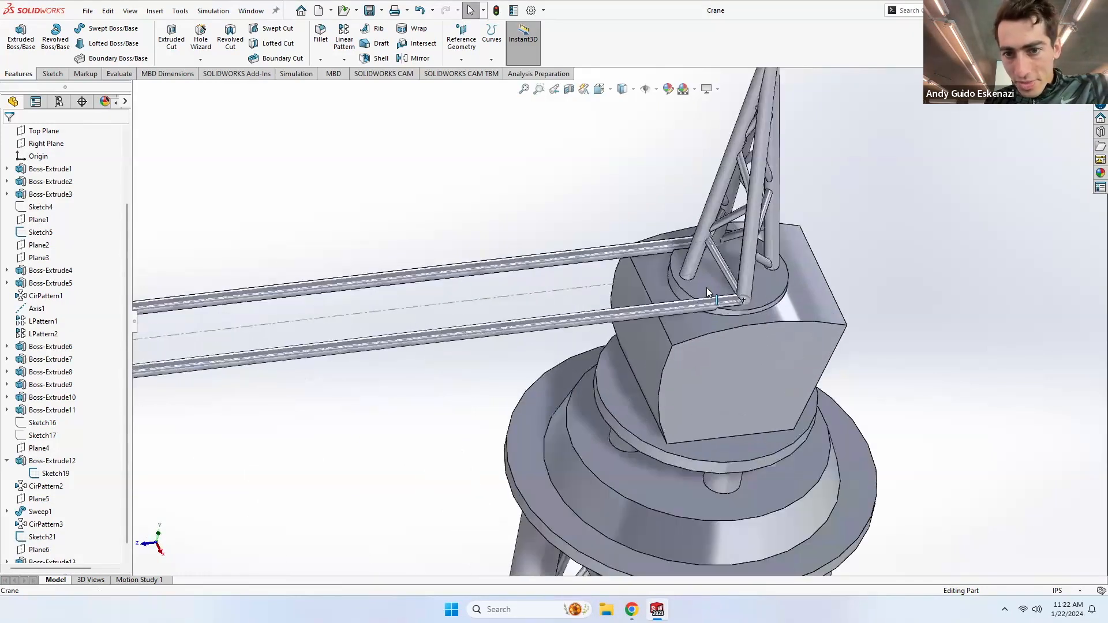
pyautogui.moveTo(686, 247)
pyautogui.mouseDown(button='middle')
pyautogui.moveTo(686, 283)
pyautogui.moveTo(658, 292)
pyautogui.moveTo(662, 306)
pyautogui.moveTo(603, 268)
pyautogui.mouseUp(button='middle')
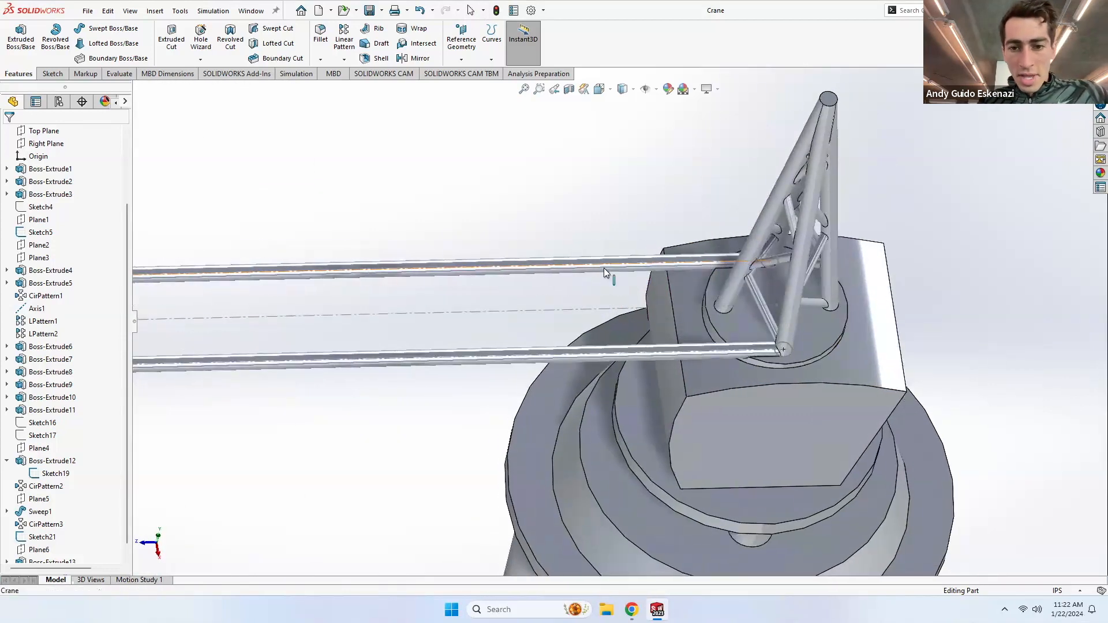
pyautogui.click(631, 609)
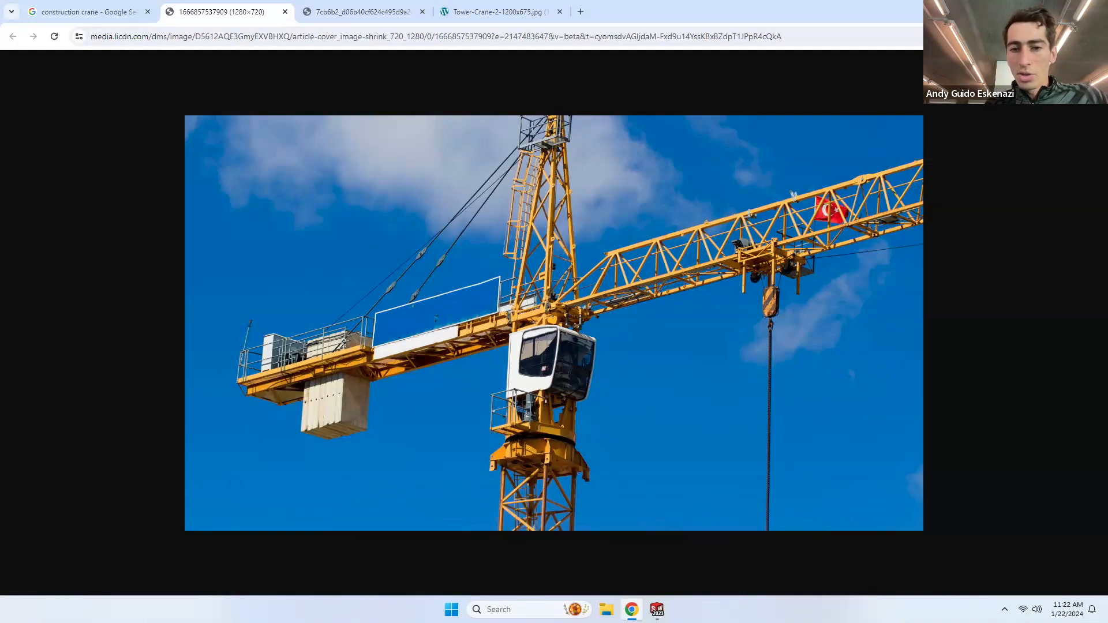
pyautogui.click(657, 610)
# Step: Start a sketch on the top face of the disc under the upper tower, where the jib tubes begin
pyautogui.moveTo(652, 374)
pyautogui.mouseDown(button='middle')
pyautogui.moveTo(643, 301)
pyautogui.moveTo(641, 320)
pyautogui.mouseUp(button='middle')
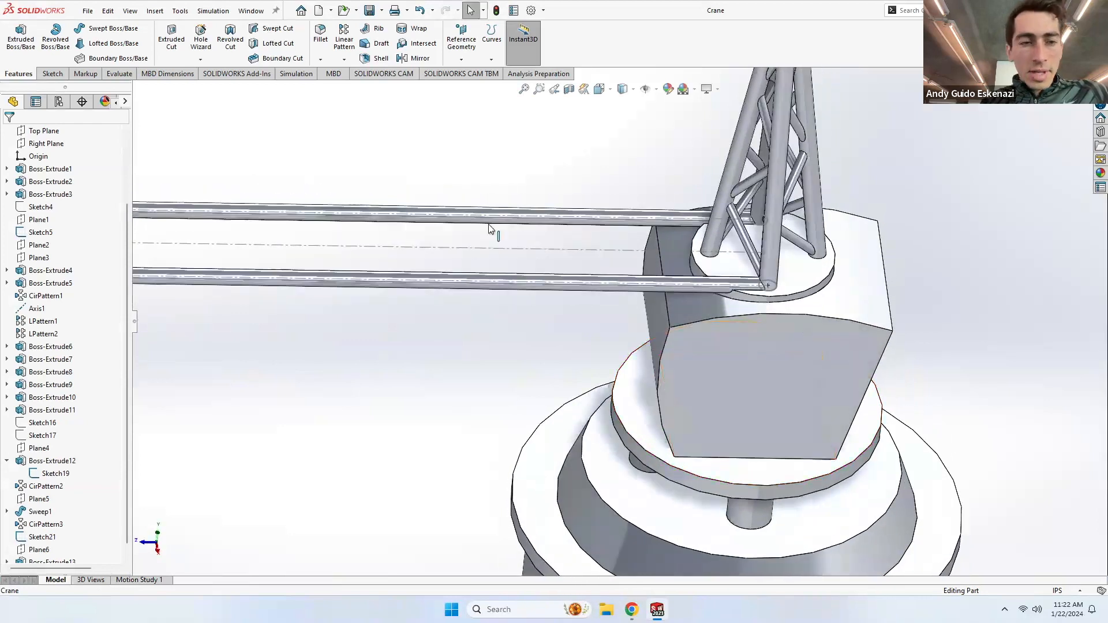
pyautogui.click(52, 73)
pyautogui.click(16, 34)
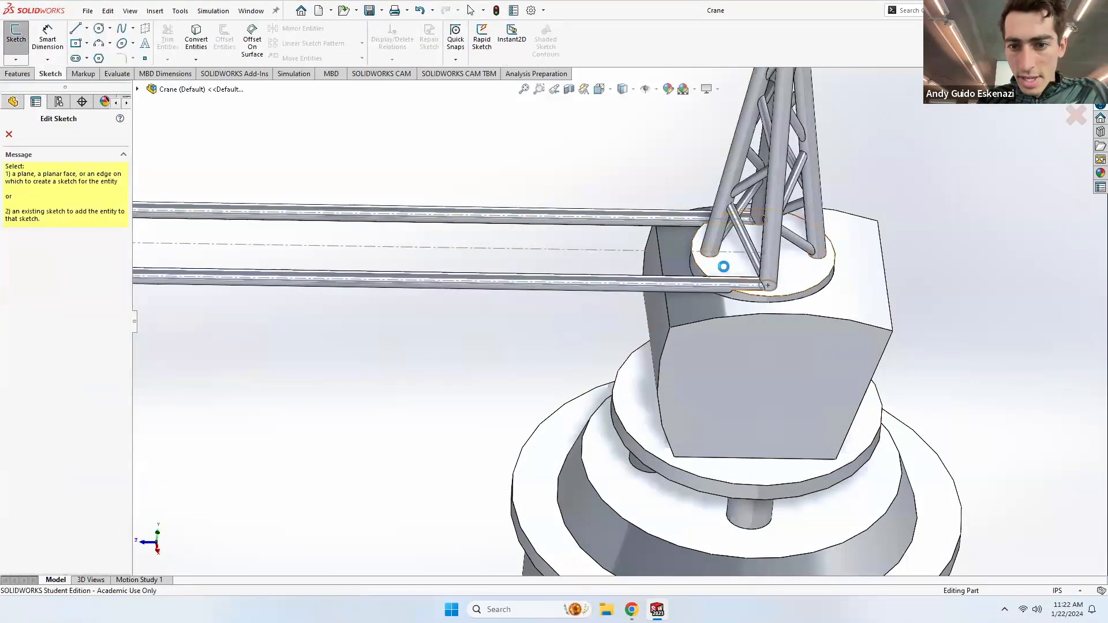
pyautogui.click(723, 267)
pyautogui.moveTo(620, 205)
pyautogui.mouseDown(button='middle')
pyautogui.moveTo(541, 181)
pyautogui.moveTo(658, 161)
pyautogui.moveTo(579, 198)
pyautogui.moveTo(808, 300)
pyautogui.moveTo(843, 332)
pyautogui.mouseUp(button='middle')
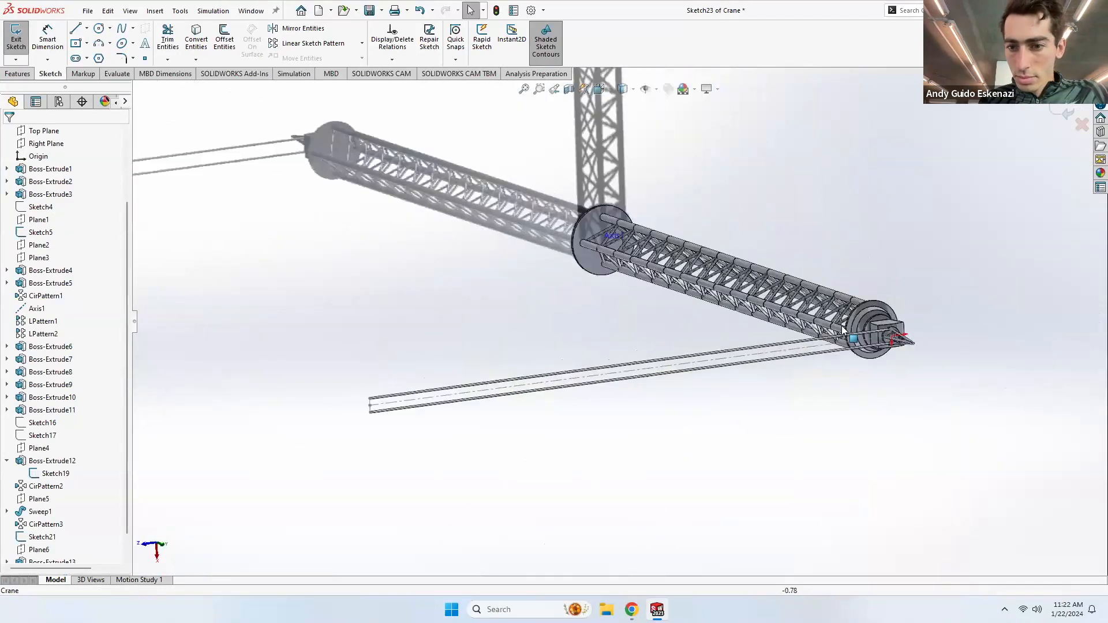
pyautogui.scroll(-10, 843, 332)
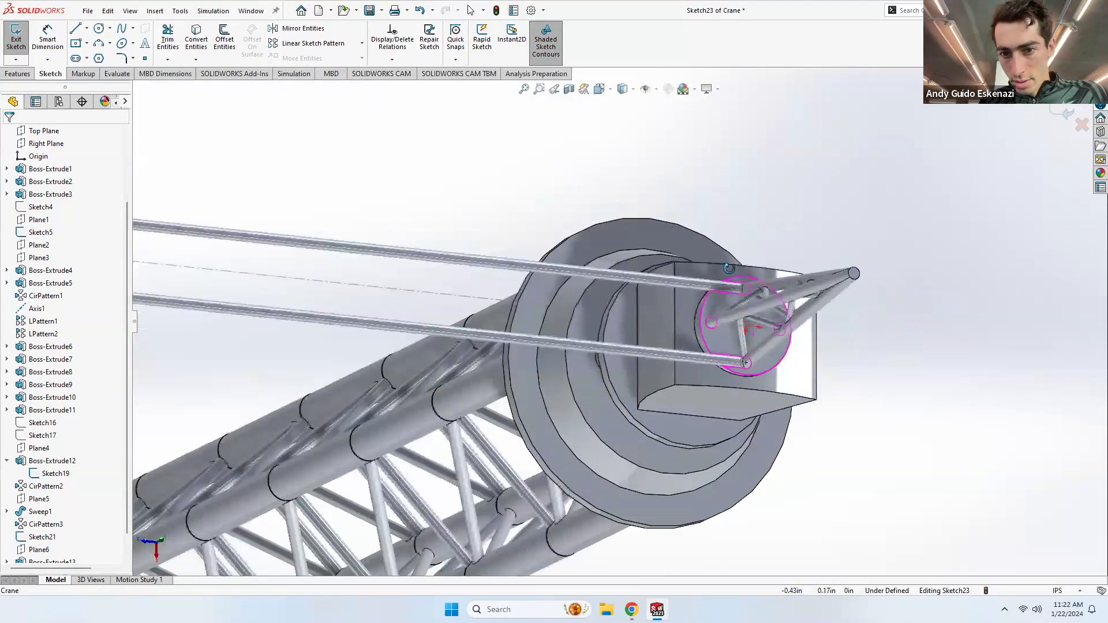
pyautogui.moveTo(729, 269); pyautogui.dragTo(732, 291, button='middle')
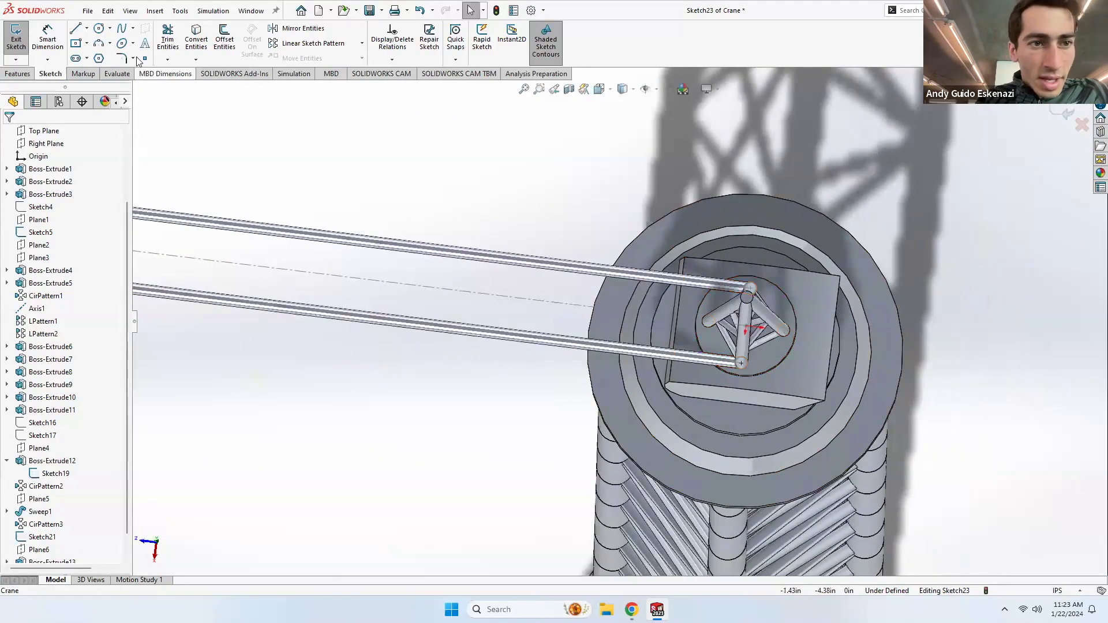
pyautogui.click(86, 46)
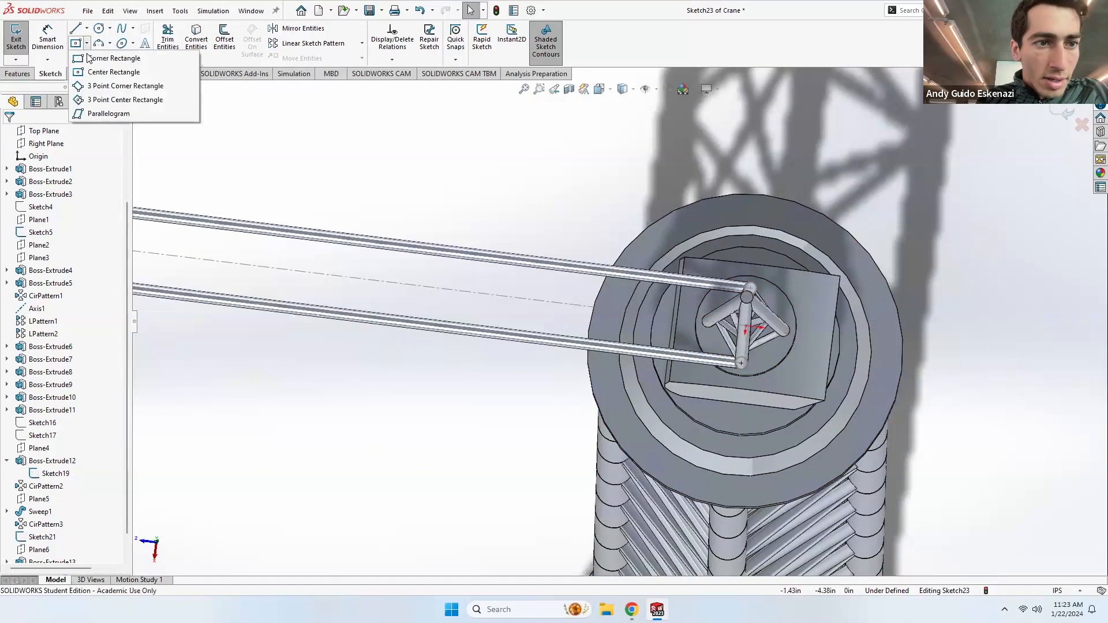
pyautogui.click(104, 55)
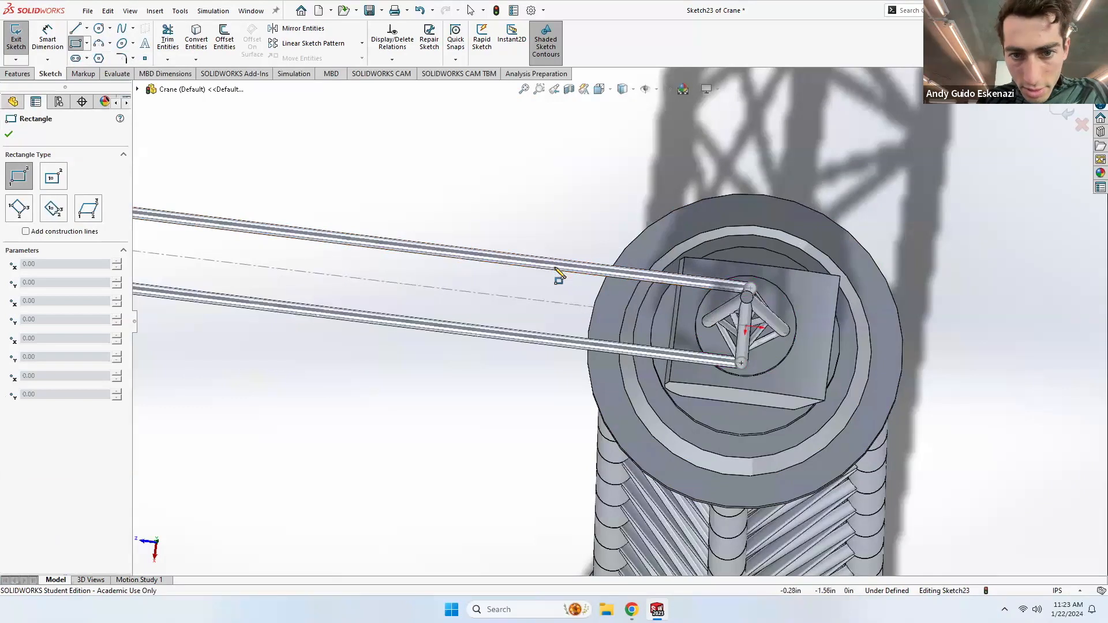
pyautogui.moveTo(612, 295); pyautogui.dragTo(713, 325, button='middle')
pyautogui.scroll(-6, 712, 324)
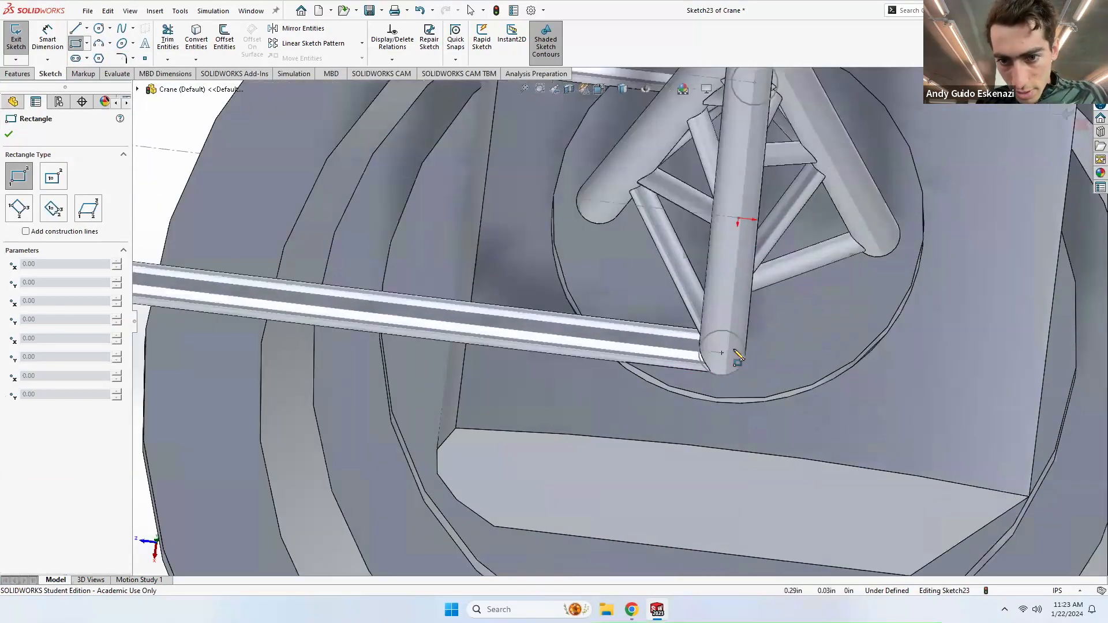
pyautogui.press('Escape')
# Step: Convert the centre lines of both jib tubes into entities of the current sketch
pyautogui.click(196, 40)
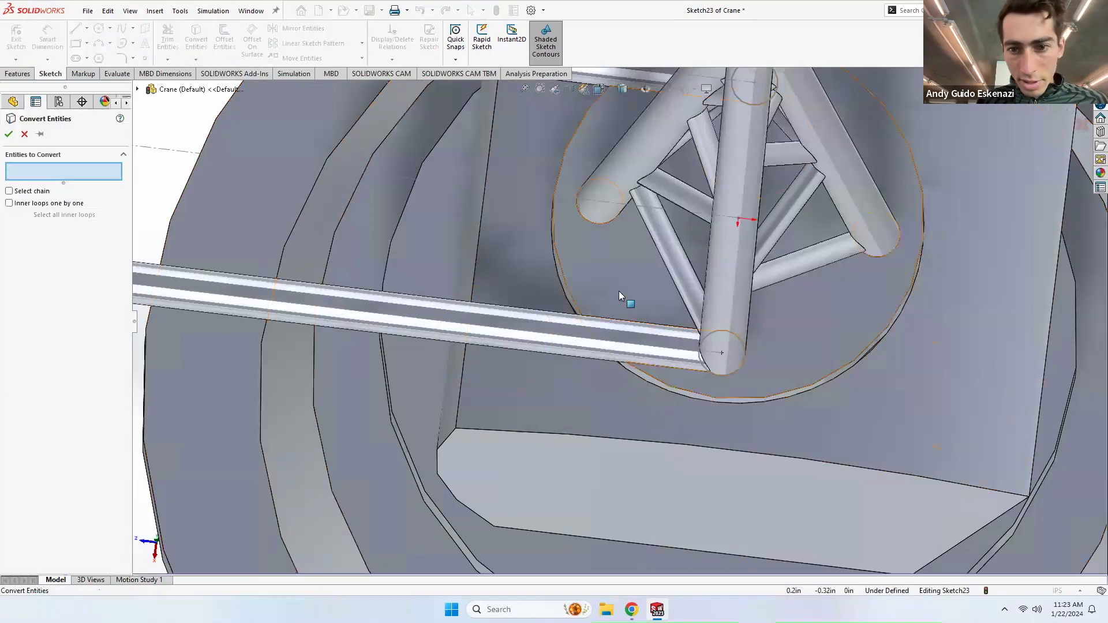
pyautogui.click(705, 354)
pyautogui.scroll(6, 710, 346)
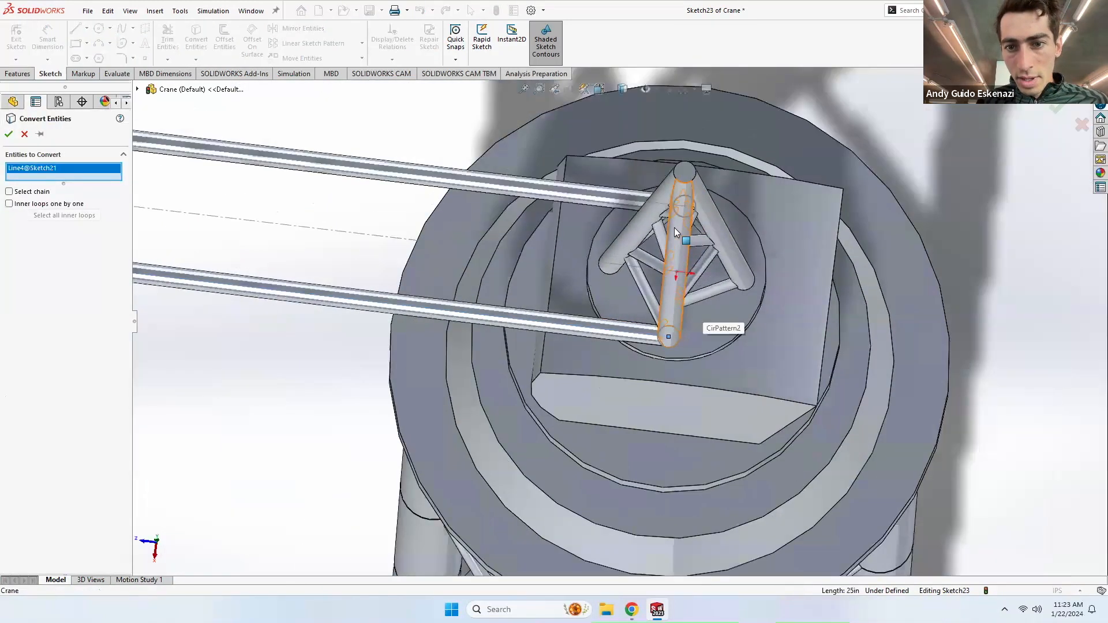
pyautogui.scroll(-3, 674, 228)
pyautogui.scroll(-3, 673, 217)
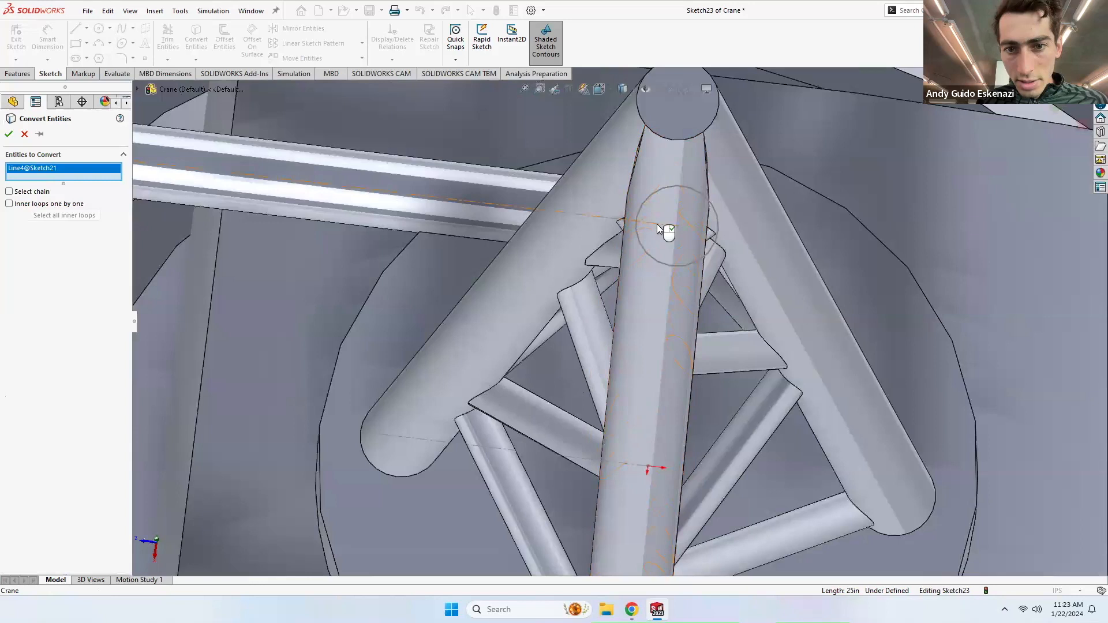
pyautogui.click(668, 229)
pyautogui.press('Return')
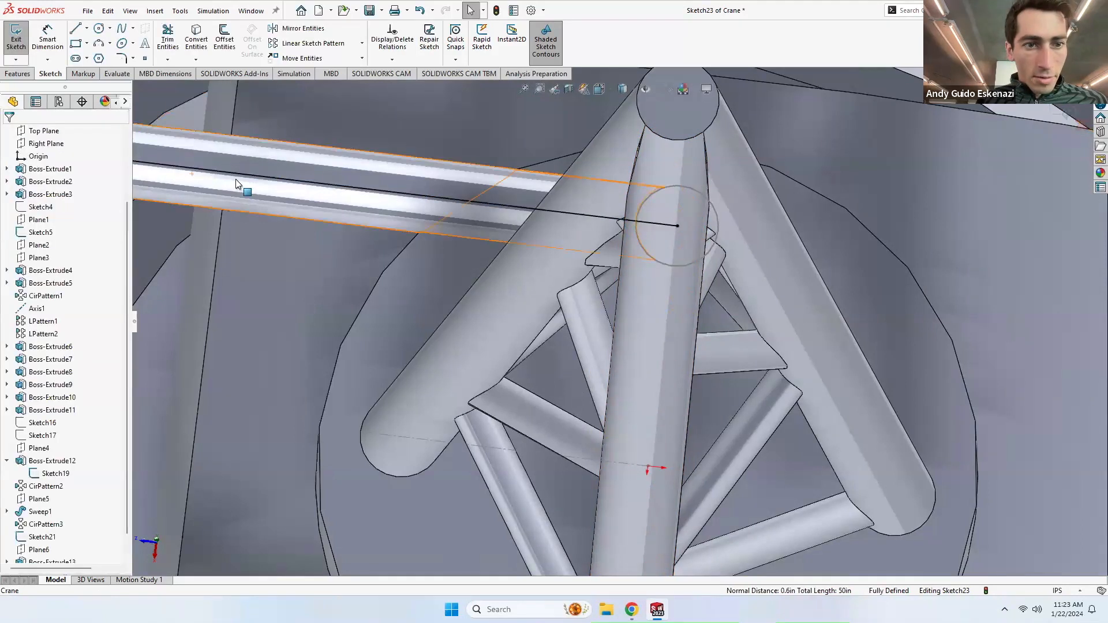
# Step: Change both converted jib tube centre lines to construction geometry
pyautogui.rightClick(245, 178)
pyautogui.click(261, 161)
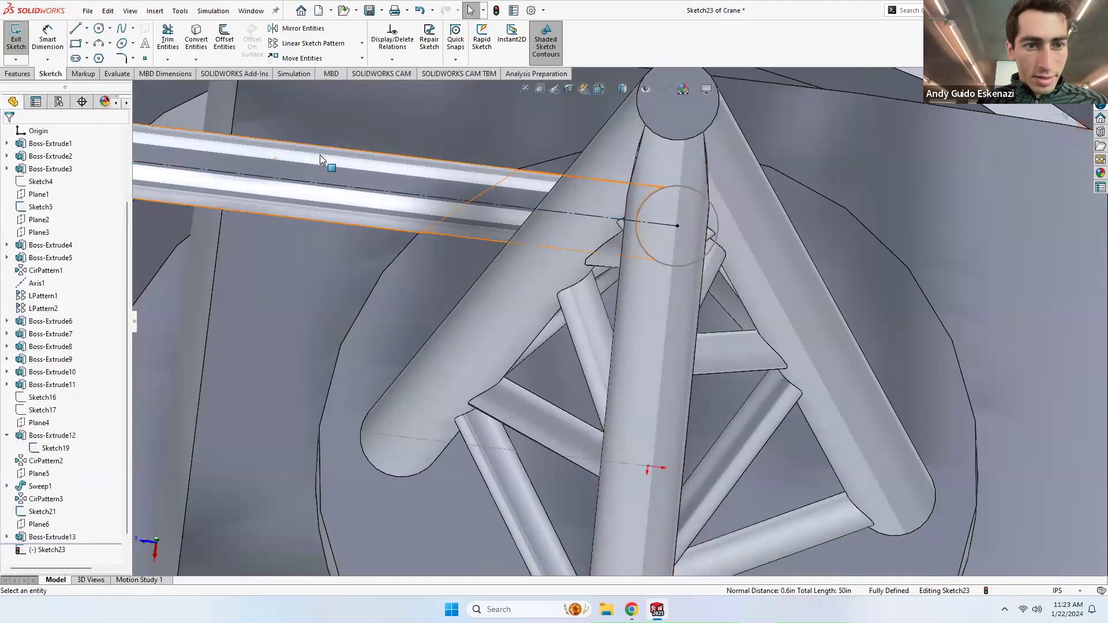
pyautogui.scroll(6, 323, 156)
pyautogui.rightClick(429, 424)
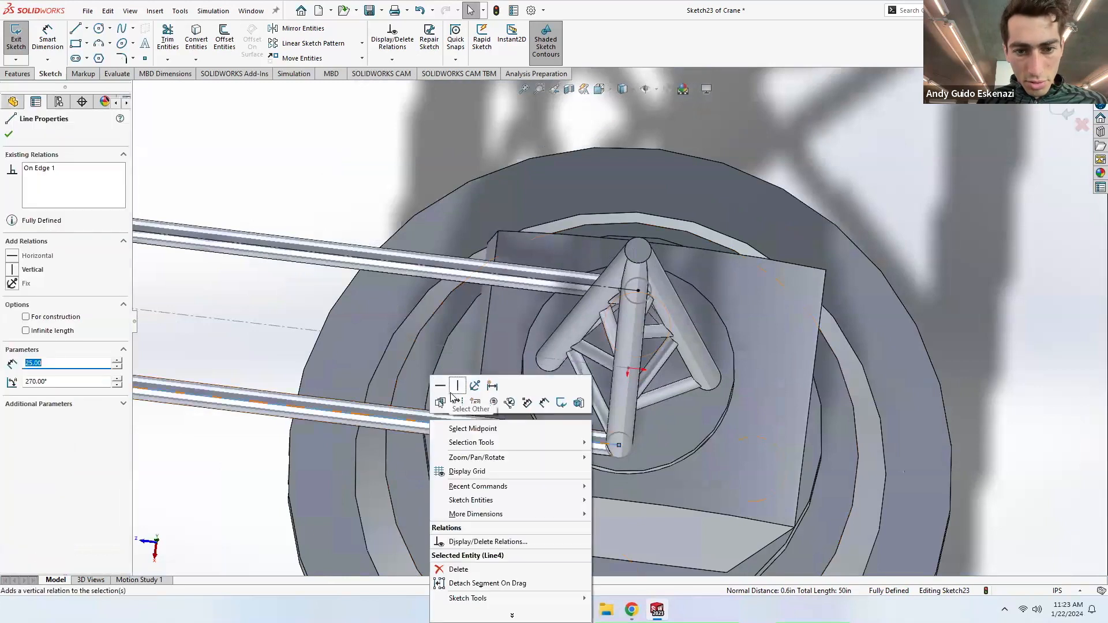
pyautogui.click(451, 400)
pyautogui.moveTo(483, 330); pyautogui.dragTo(502, 352, button='middle')
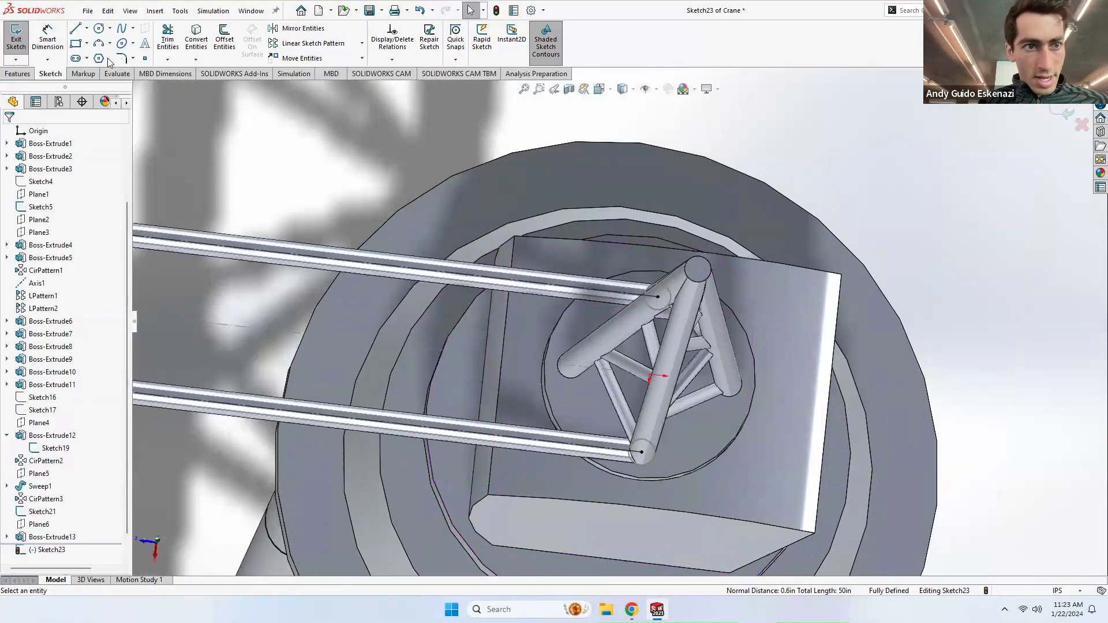
# Step: Sketch a corner rectangle between the two tube centre lines near the tower and shorten it to about 0.6 in along the jib
pyautogui.click(76, 44)
pyautogui.click(249, 255)
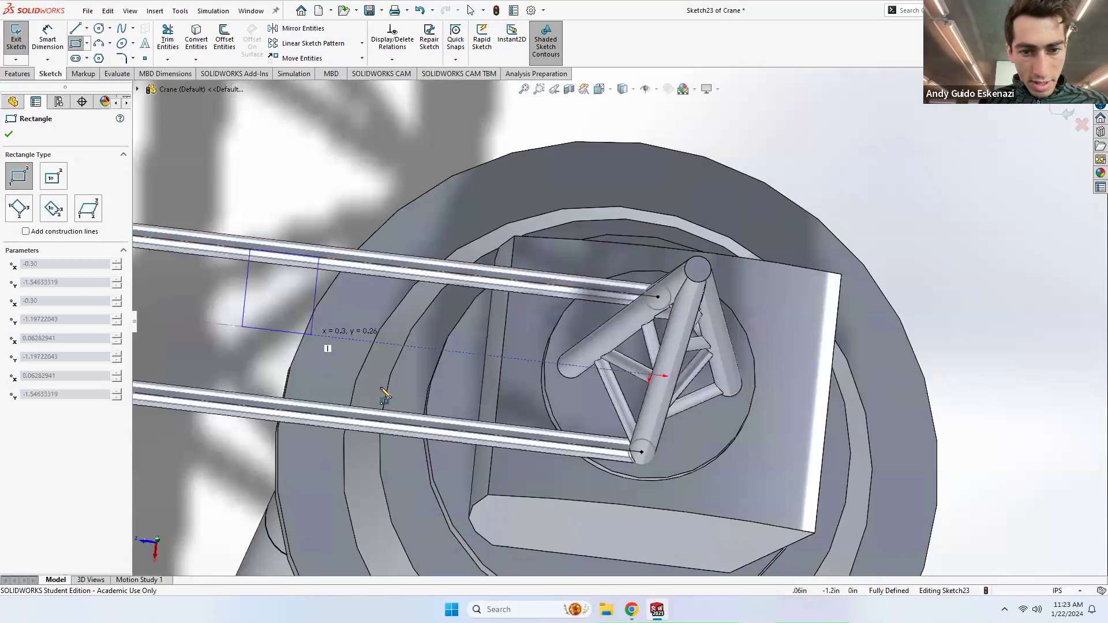
pyautogui.click(477, 433)
pyautogui.press('Escape')
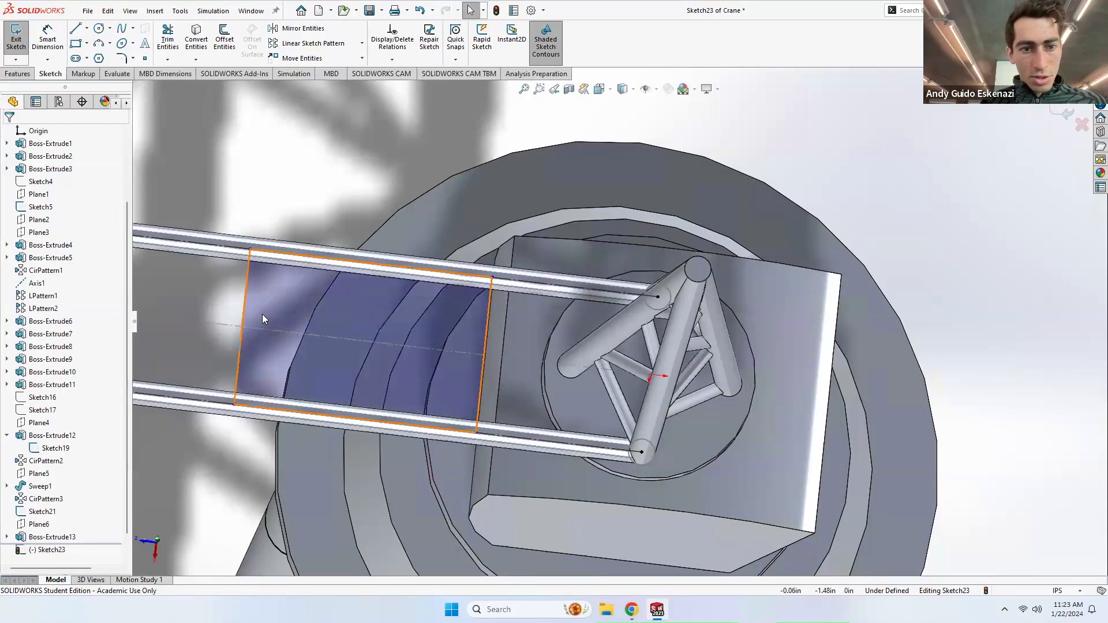
pyautogui.moveTo(248, 321); pyautogui.dragTo(328, 335)
# Step: Make two adjacent sides of the rectangle equal in length so that it becomes a square
pyautogui.click(351, 261)
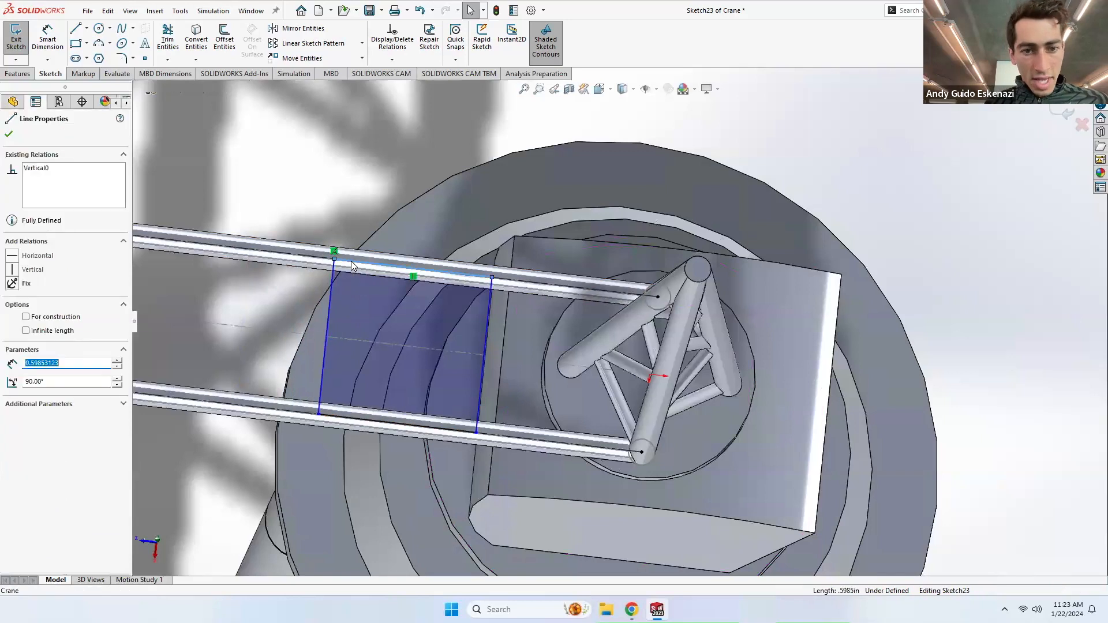
pyautogui.keyDown('ctrl'); pyautogui.click(331, 301); pyautogui.keyUp('ctrl')
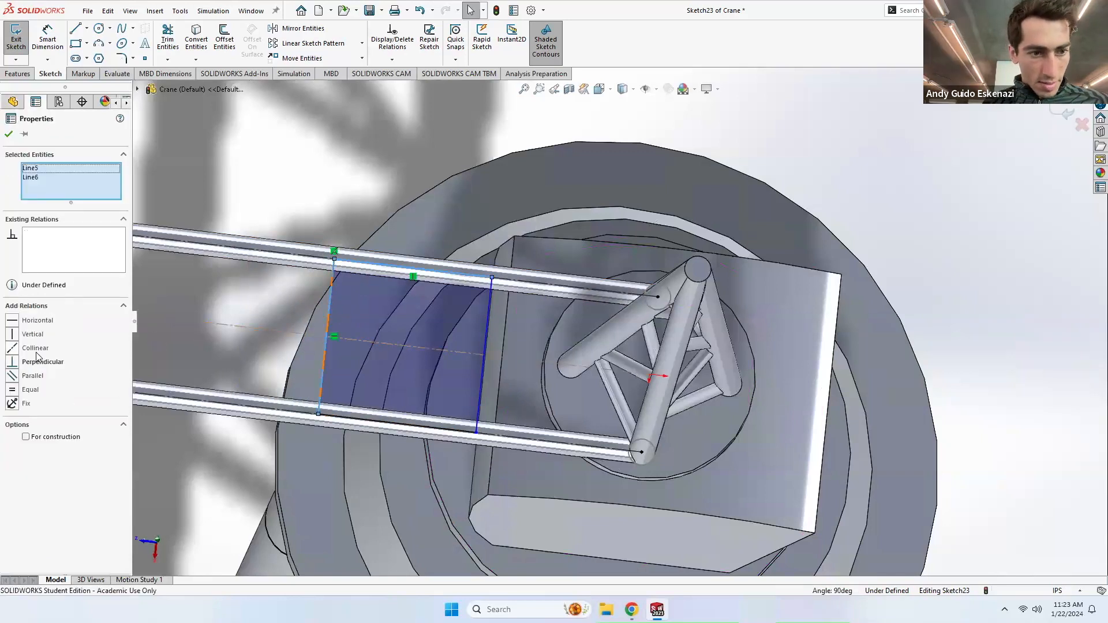
pyautogui.click(12, 392)
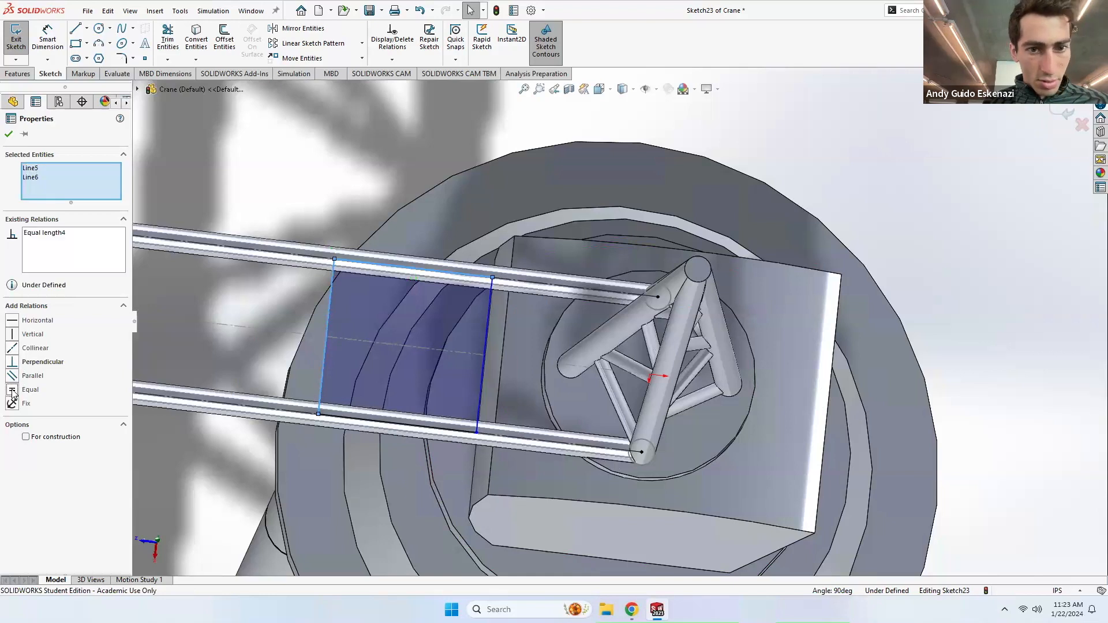
pyautogui.press('Escape')
pyautogui.hotkey('alt', 'Tab')
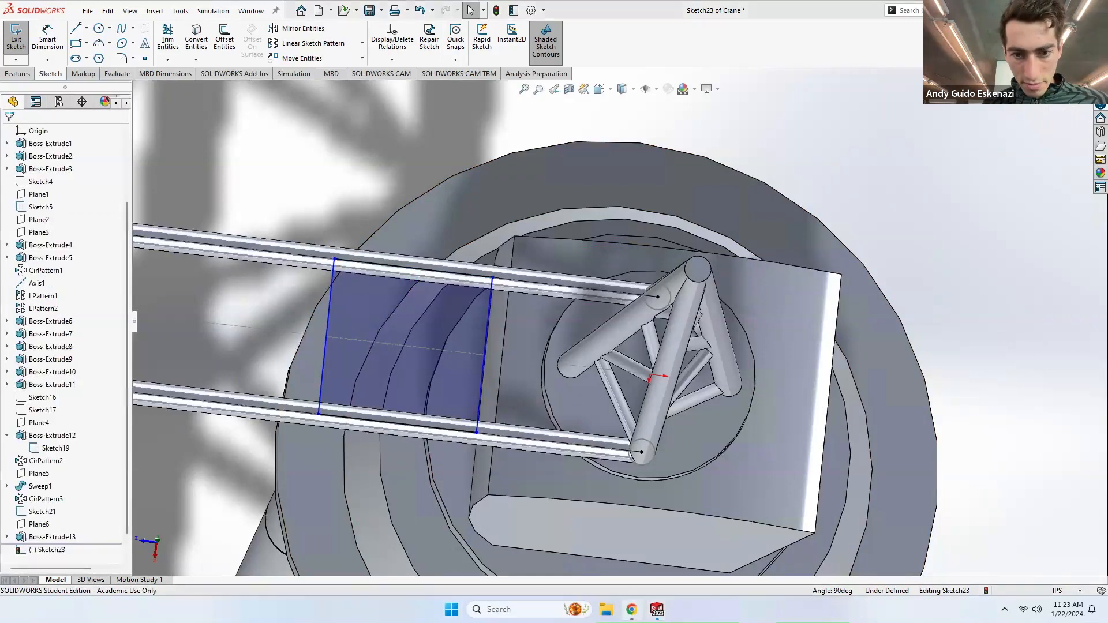
pyautogui.hotkey('alt', 'Tab')
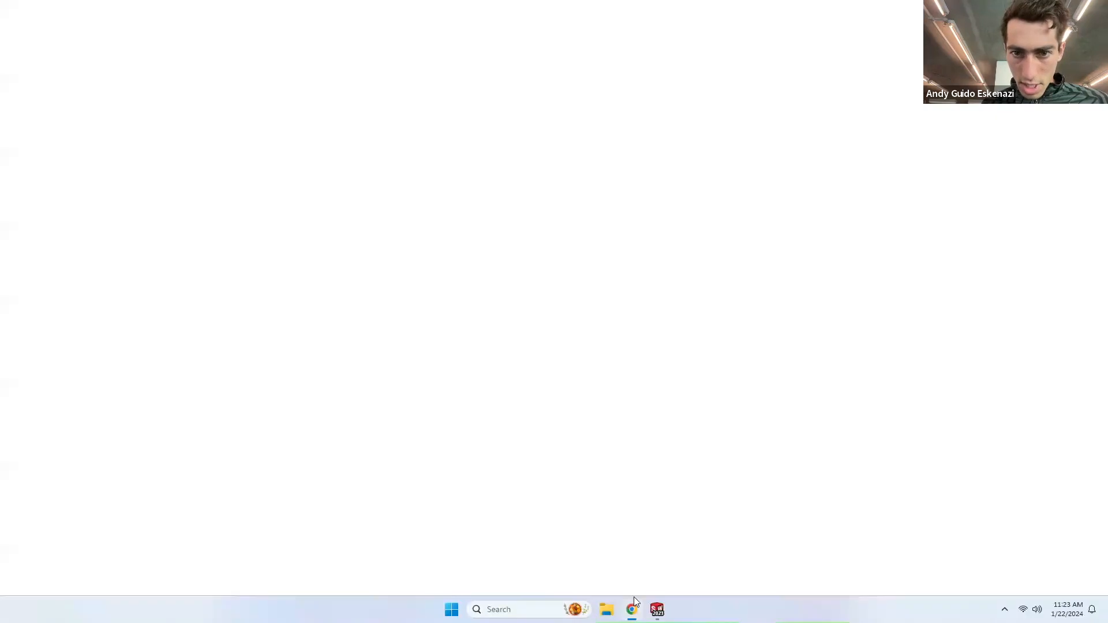
# Step: Dimension the distance from the square's tower-side edge to the jib centreline's endpoint at the tower centre as 0.6 in
pyautogui.moveTo(562, 330)
pyautogui.mouseDown(button='middle')
pyautogui.moveTo(582, 298)
pyautogui.moveTo(497, 314)
pyautogui.moveTo(522, 332)
pyautogui.moveTo(346, 235)
pyautogui.moveTo(74, 49)
pyautogui.mouseUp(button='middle')
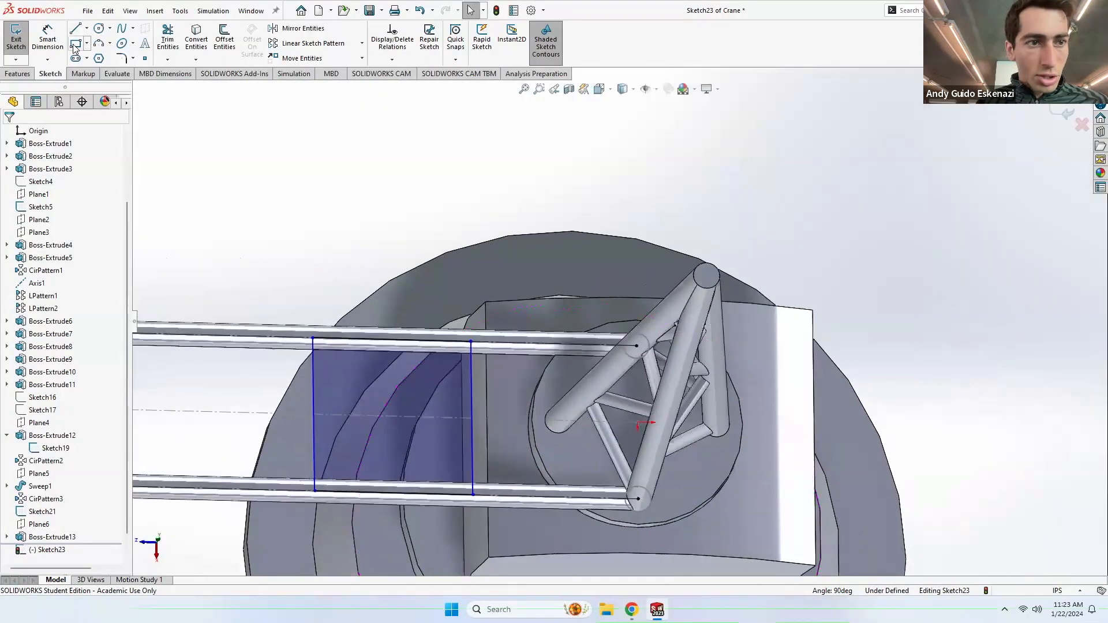
pyautogui.click(48, 39)
pyautogui.click(472, 412)
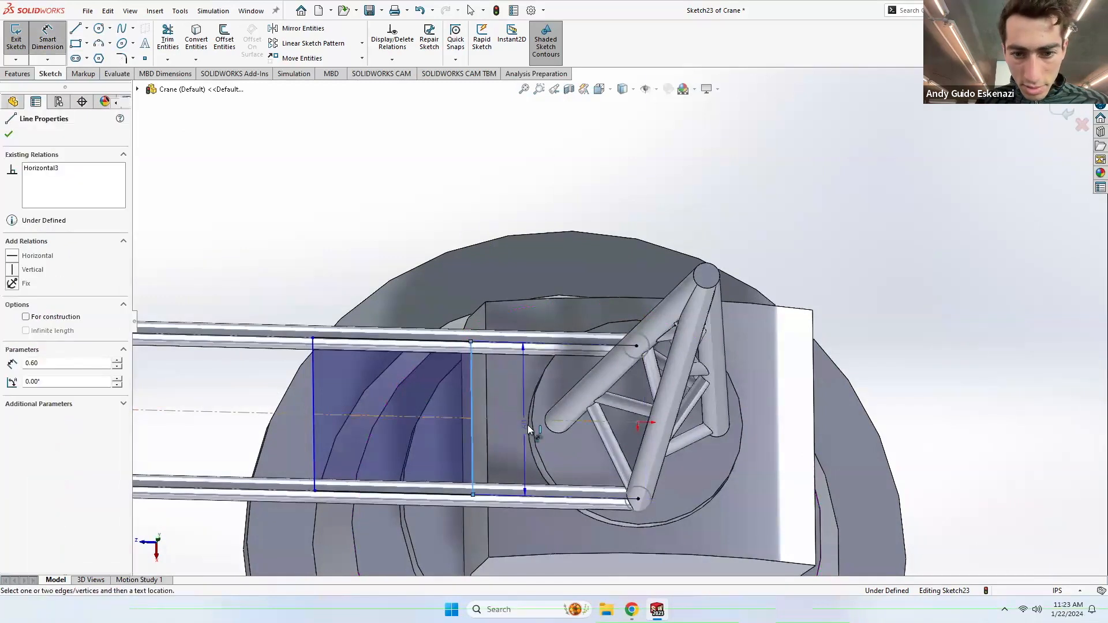
pyautogui.scroll(-3, 532, 432)
pyautogui.scroll(-4, 575, 397)
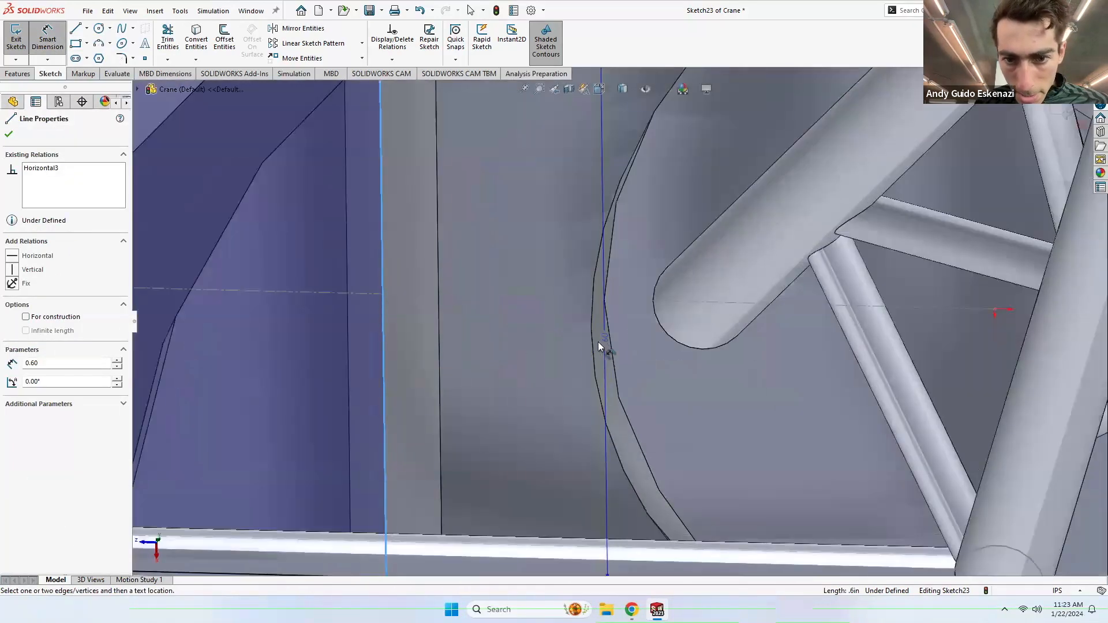
pyautogui.click(605, 300)
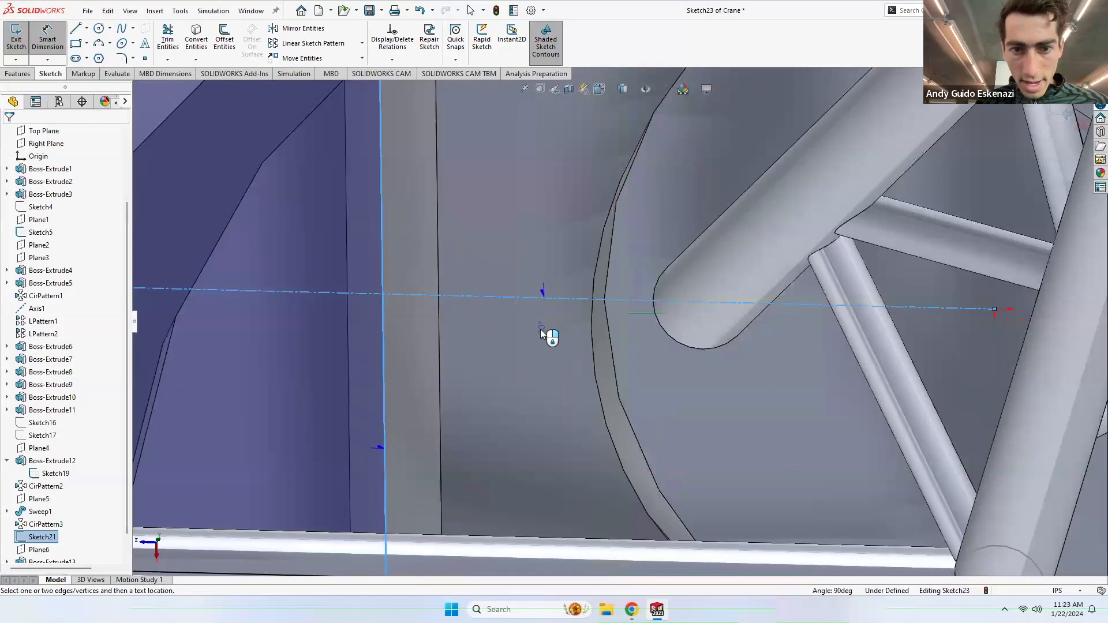
pyautogui.press('Escape')
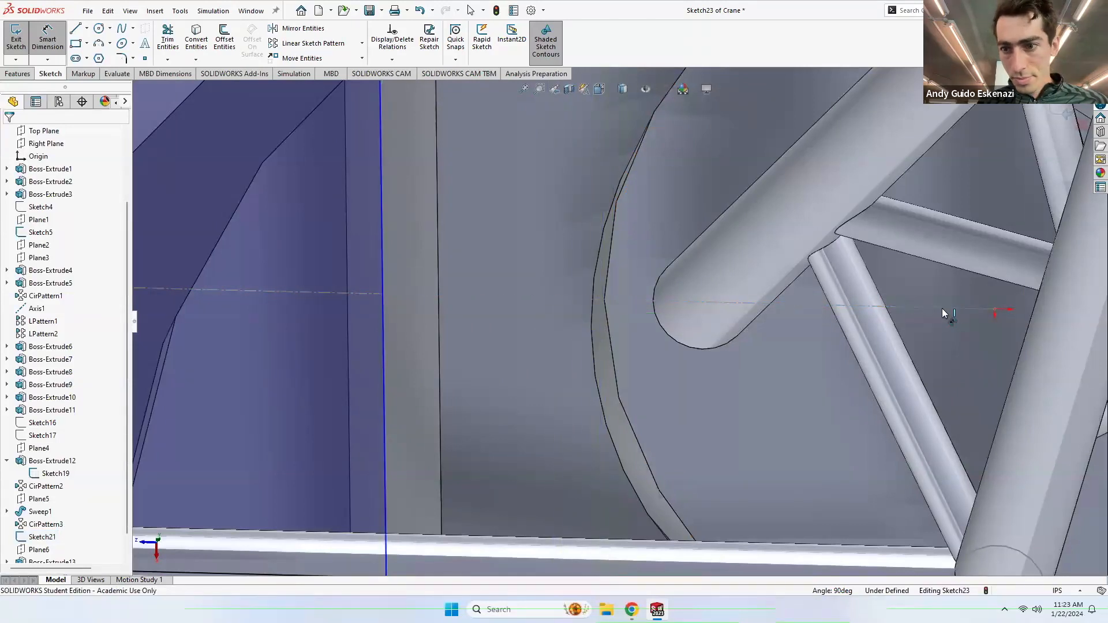
pyautogui.click(997, 313)
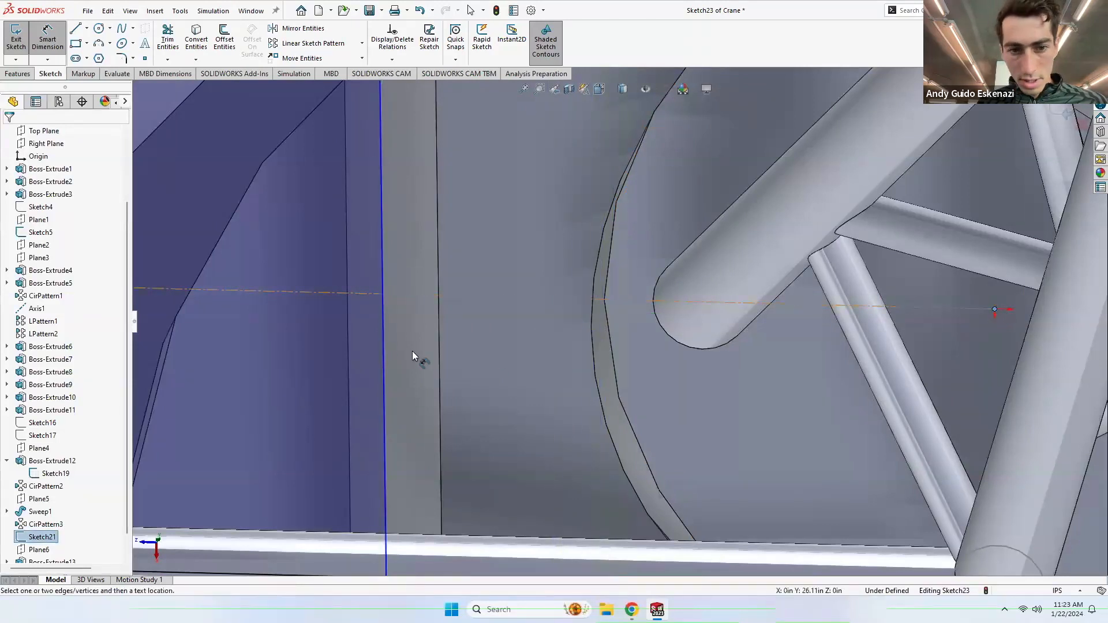
pyautogui.click(382, 340)
pyautogui.click(487, 351)
pyautogui.write('0.6')
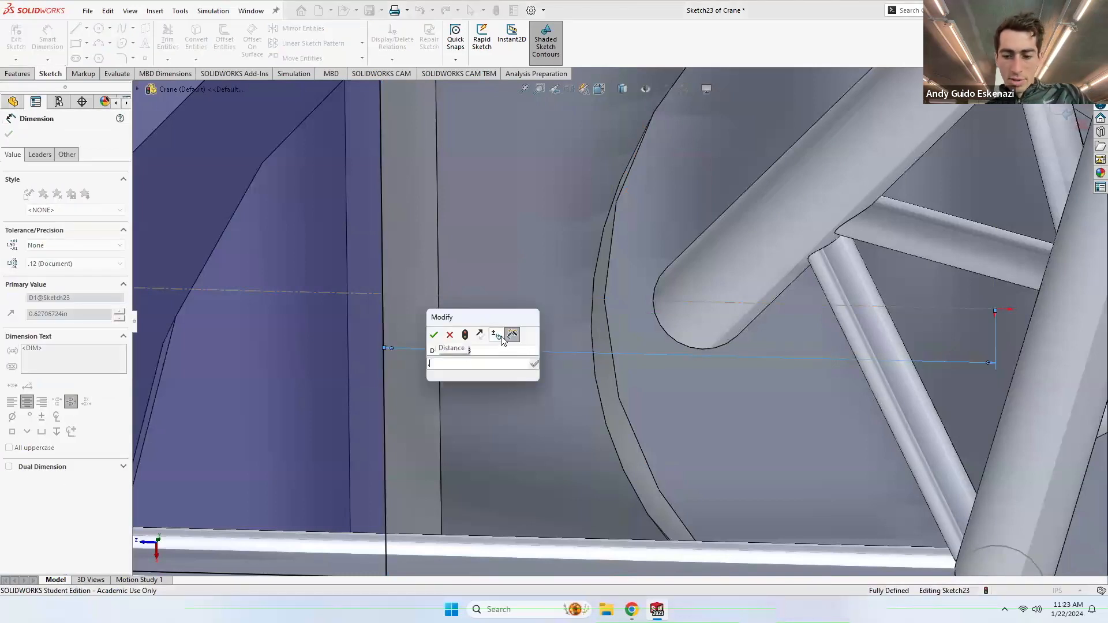
pyautogui.press('Return')
# Step: Change all four sides of the square between the jib tubes to construction geometry
pyautogui.scroll(8, 535, 320)
pyautogui.moveTo(593, 315)
pyautogui.mouseDown(button='middle')
pyautogui.moveTo(586, 184)
pyautogui.moveTo(609, 266)
pyautogui.moveTo(523, 288)
pyautogui.mouseUp(button='middle')
pyautogui.press('Escape')
pyautogui.rightClick(523, 288)
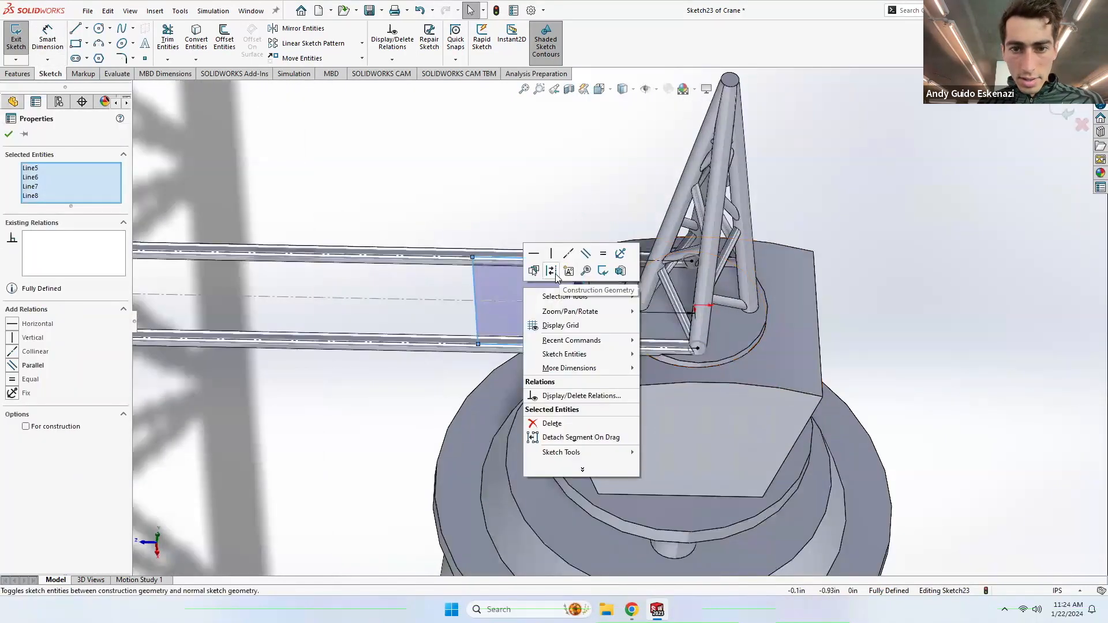
pyautogui.click(554, 273)
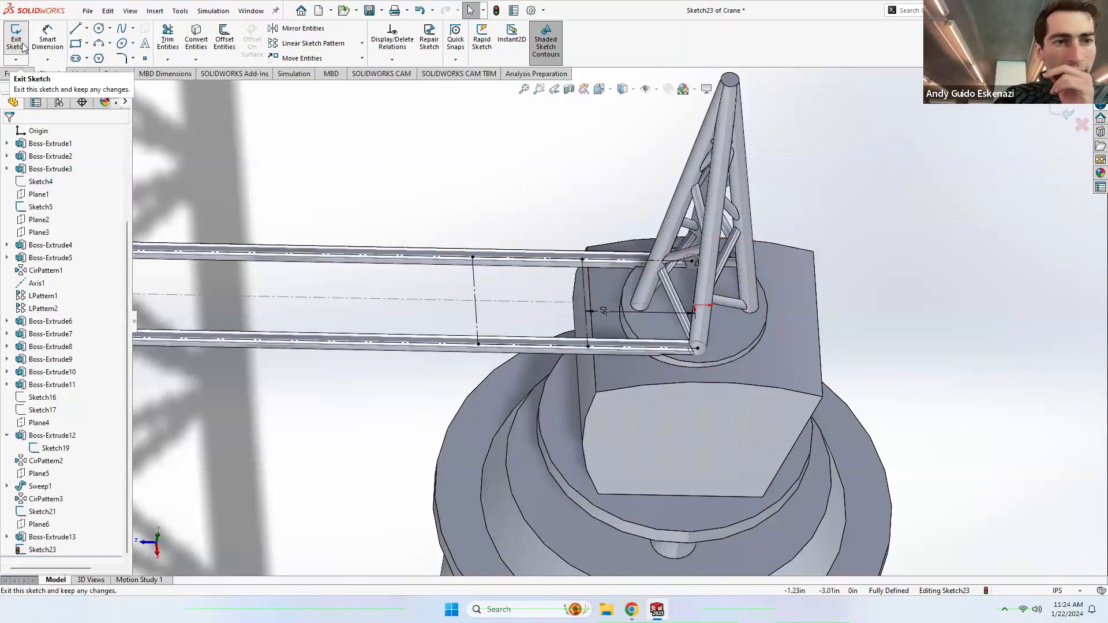
# Step: Draw two crossing diagonal centerlines between the square's opposite corners and exit the sketch
pyautogui.click(87, 29)
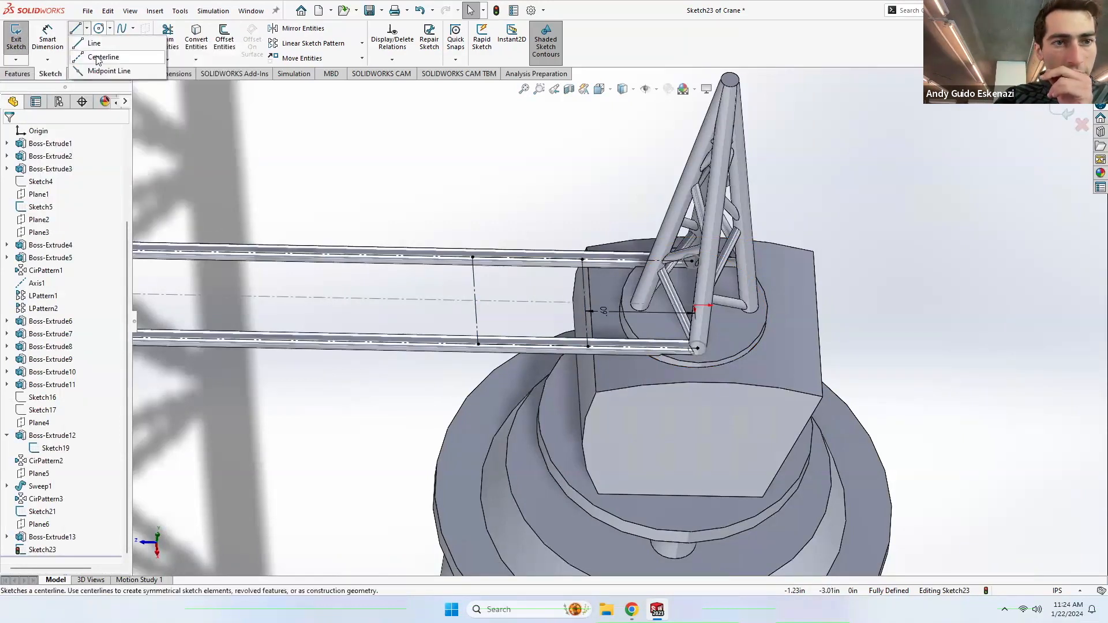
pyautogui.click(97, 58)
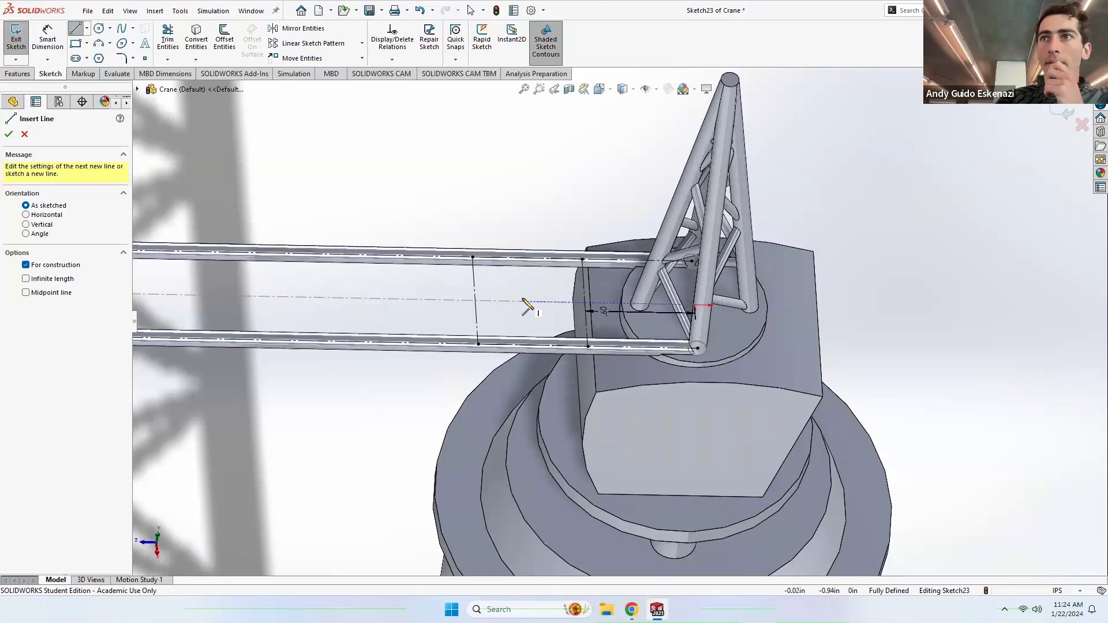
pyautogui.click(472, 257)
pyautogui.click(588, 347)
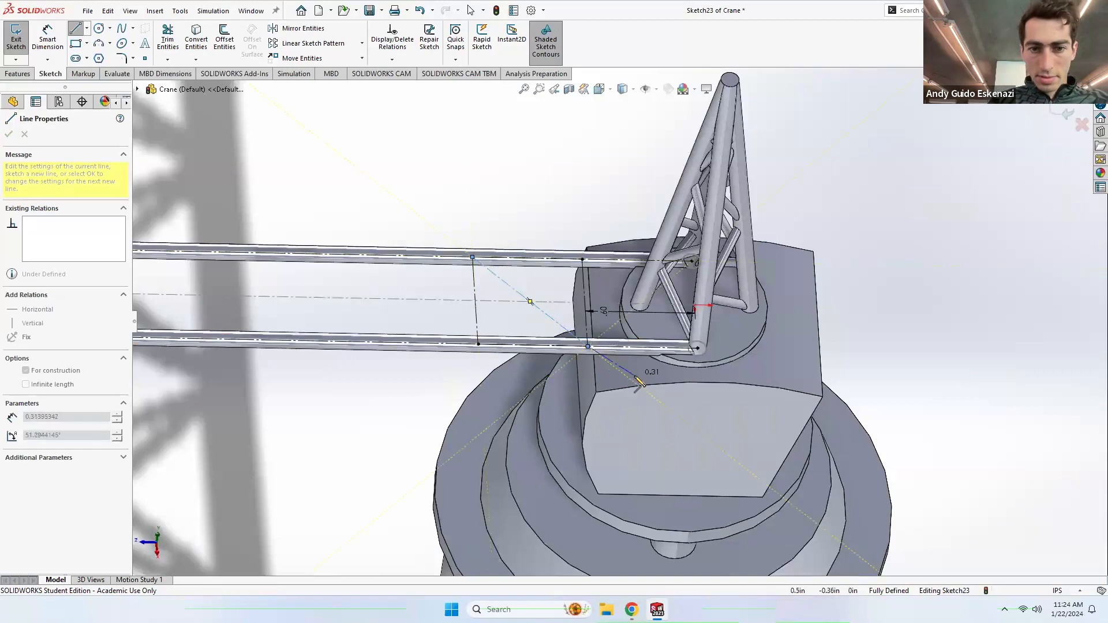
pyautogui.press('Escape')
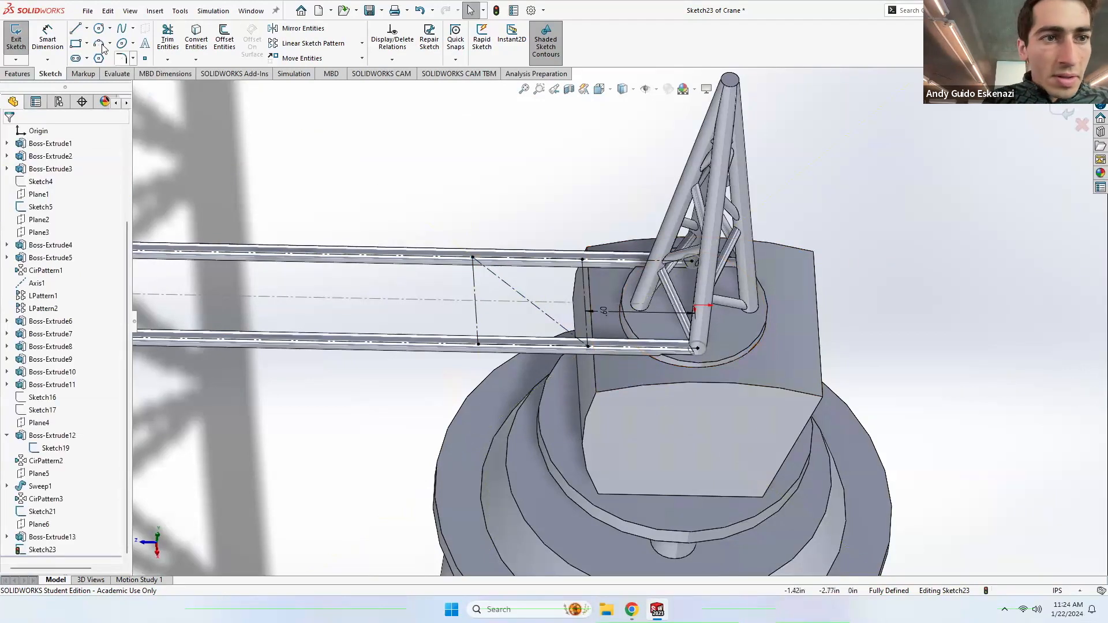
pyautogui.click(87, 29)
pyautogui.click(95, 53)
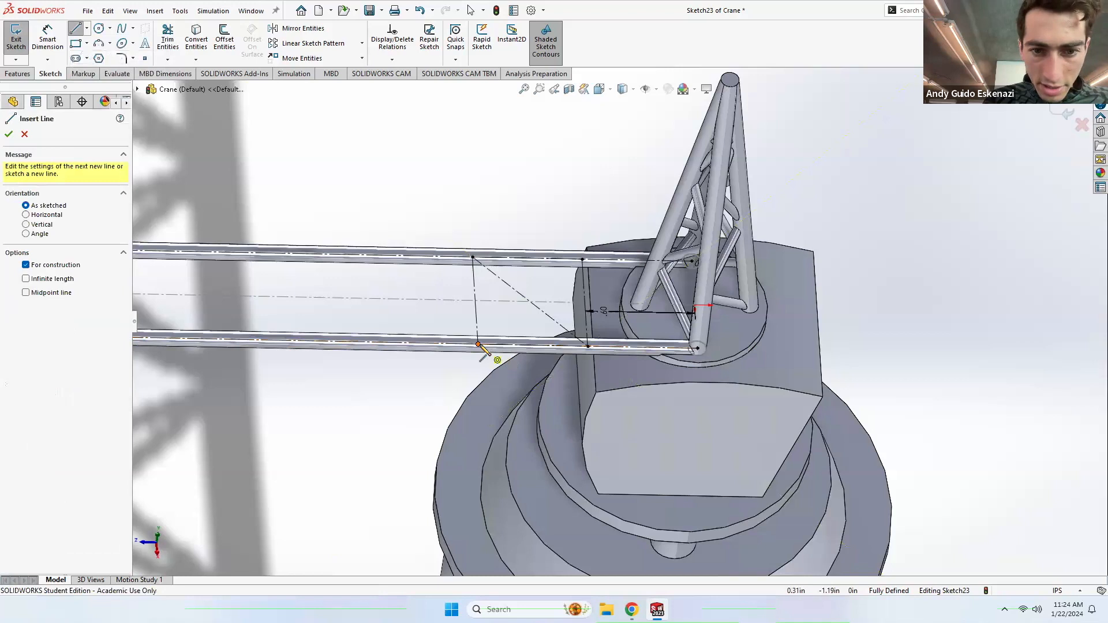
pyautogui.click(583, 259)
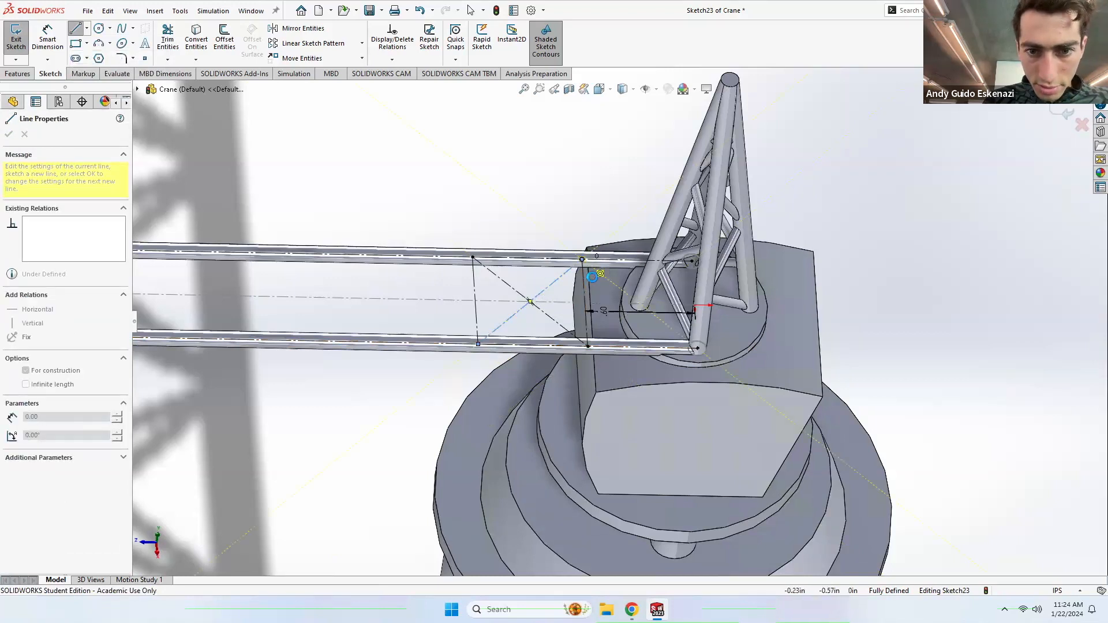
pyautogui.press('Escape')
pyautogui.click(16, 34)
pyautogui.moveTo(533, 245)
pyautogui.mouseDown(button='middle')
pyautogui.moveTo(532, 196)
pyautogui.moveTo(566, 235)
pyautogui.mouseUp(button='middle')
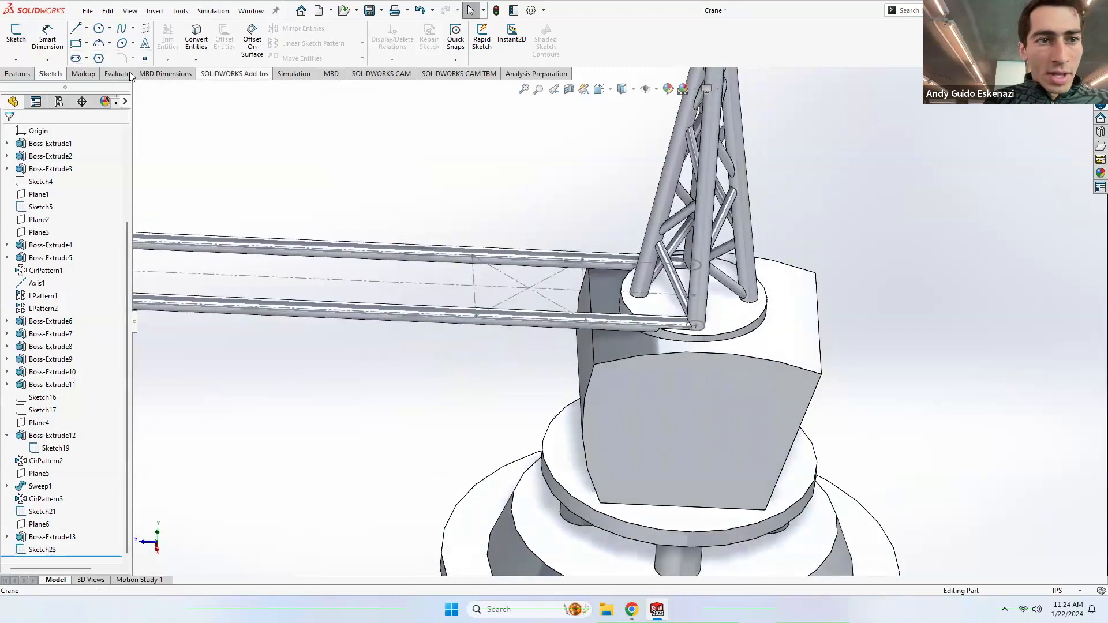
pyautogui.click(17, 74)
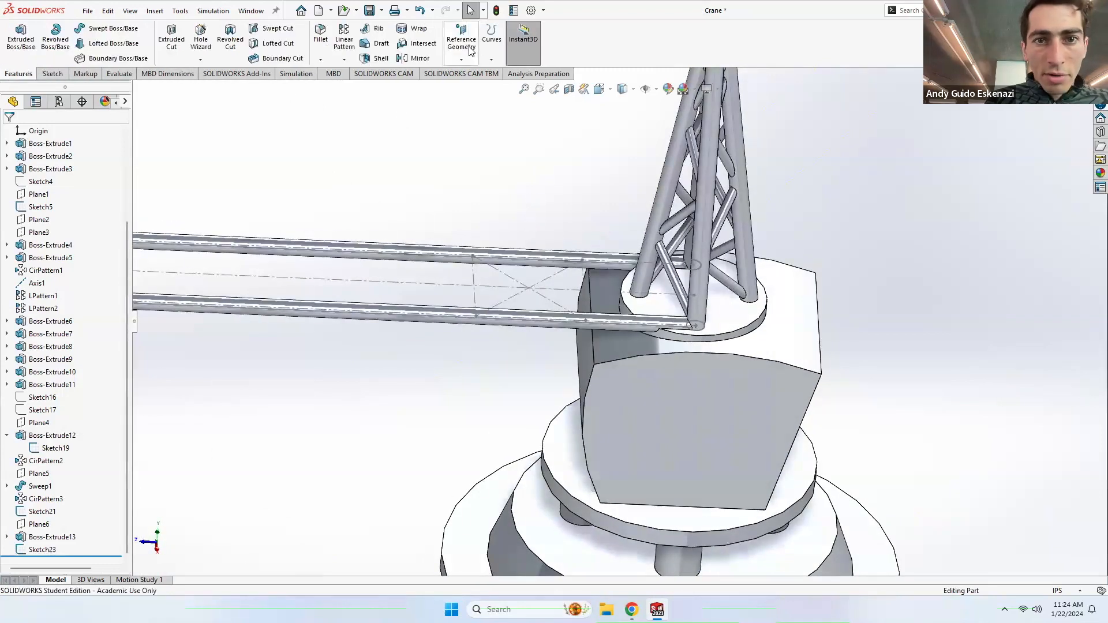
pyautogui.click(470, 51)
pyautogui.click(472, 71)
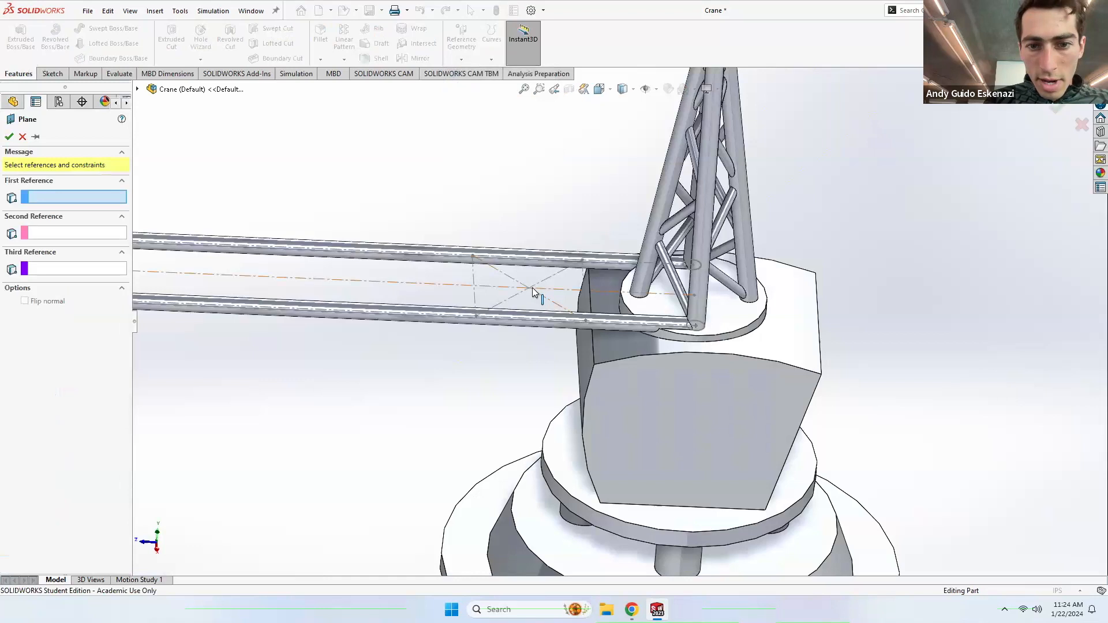
pyautogui.scroll(-5, 531, 288)
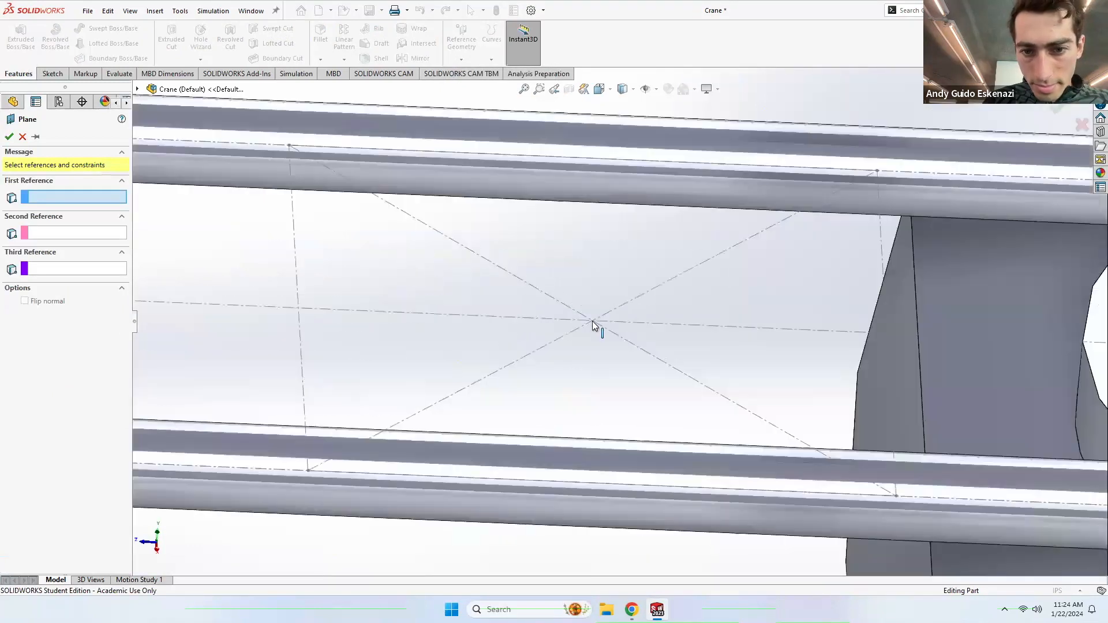
pyautogui.press('Escape')
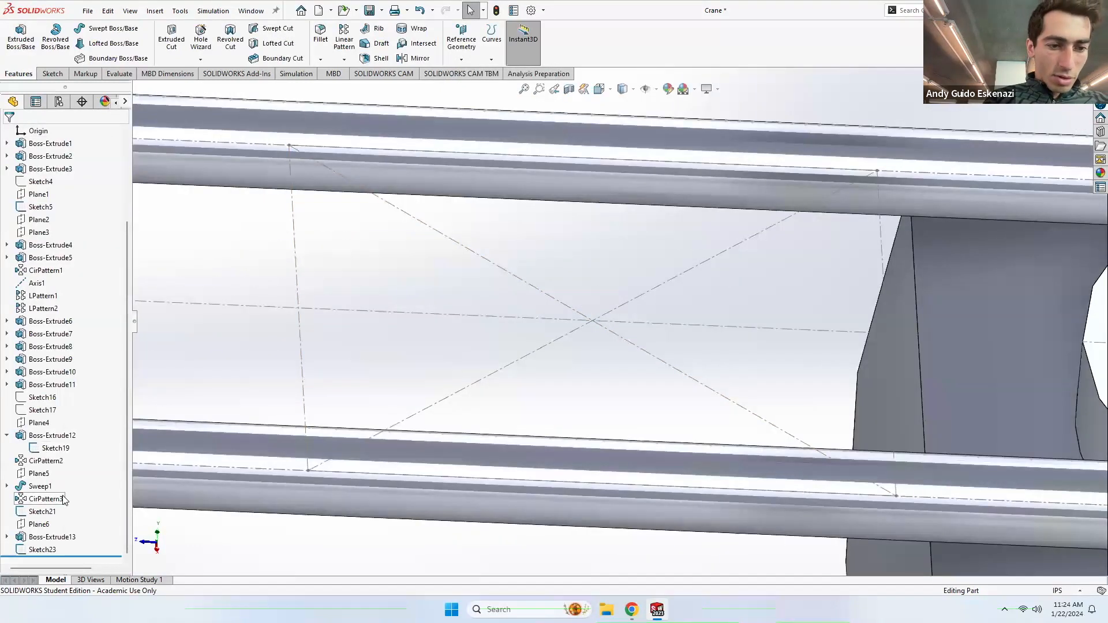
# Step: Reopen the square's sketch, add a horizontal centerline from the diagonals' crossing point to the midpoint of one tube-side edge, and exit
pyautogui.rightClick(51, 549)
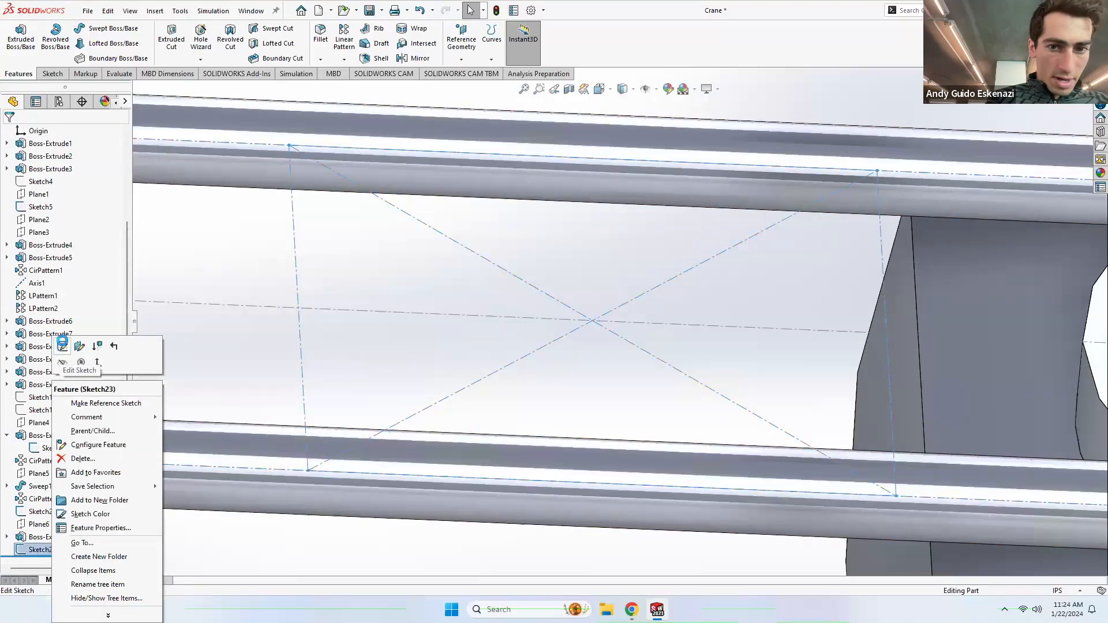
pyautogui.click(62, 347)
pyautogui.scroll(-5, 613, 166)
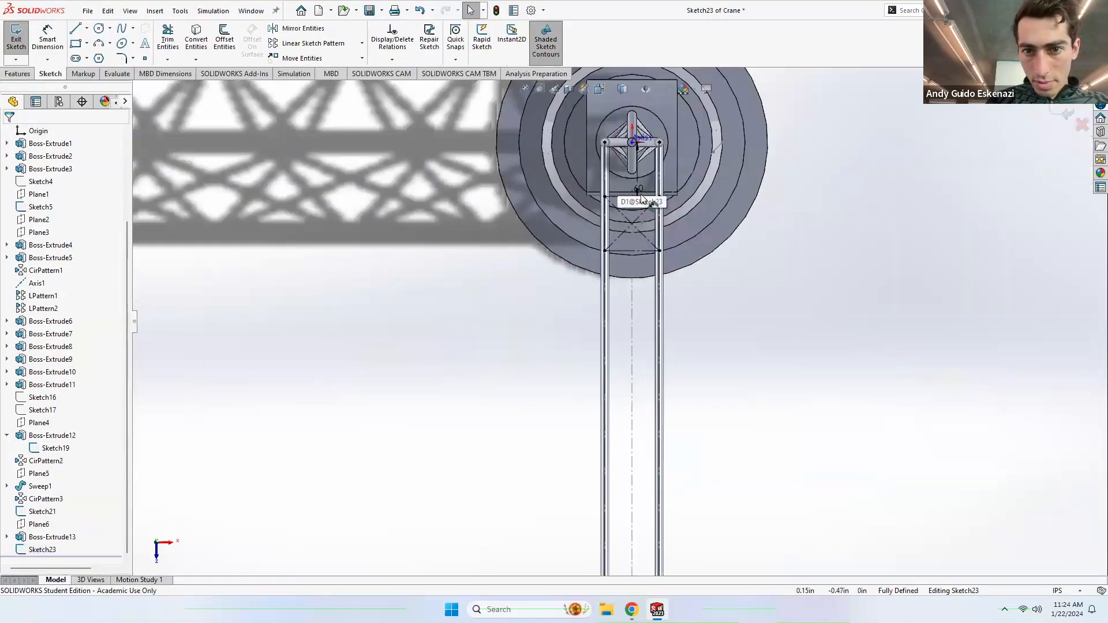
pyautogui.scroll(-5, 642, 208)
pyautogui.click(87, 28)
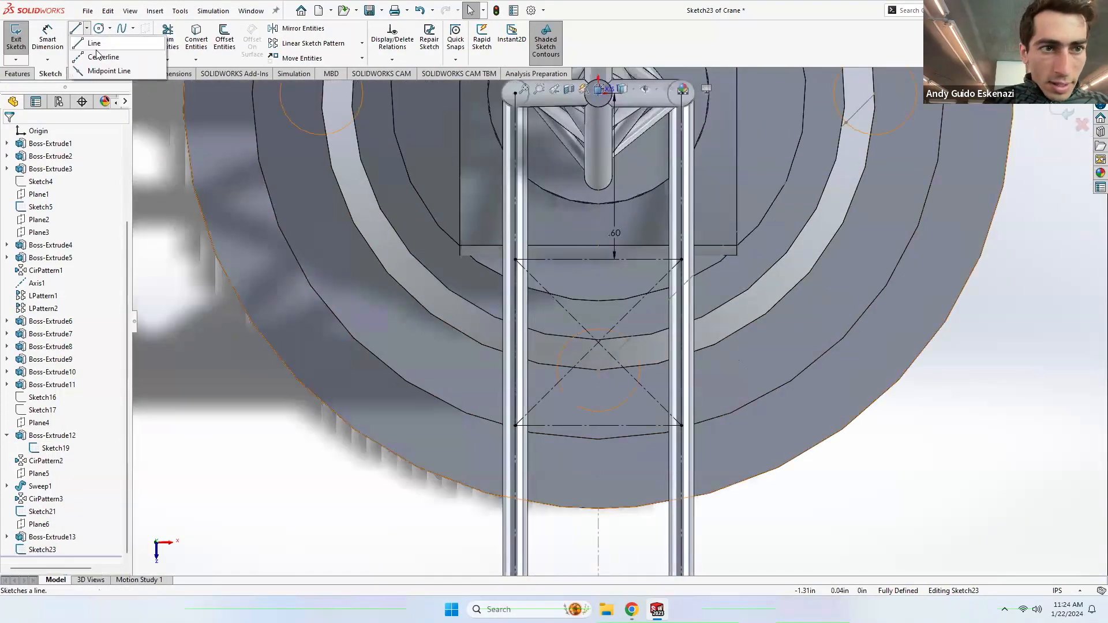
pyautogui.click(99, 56)
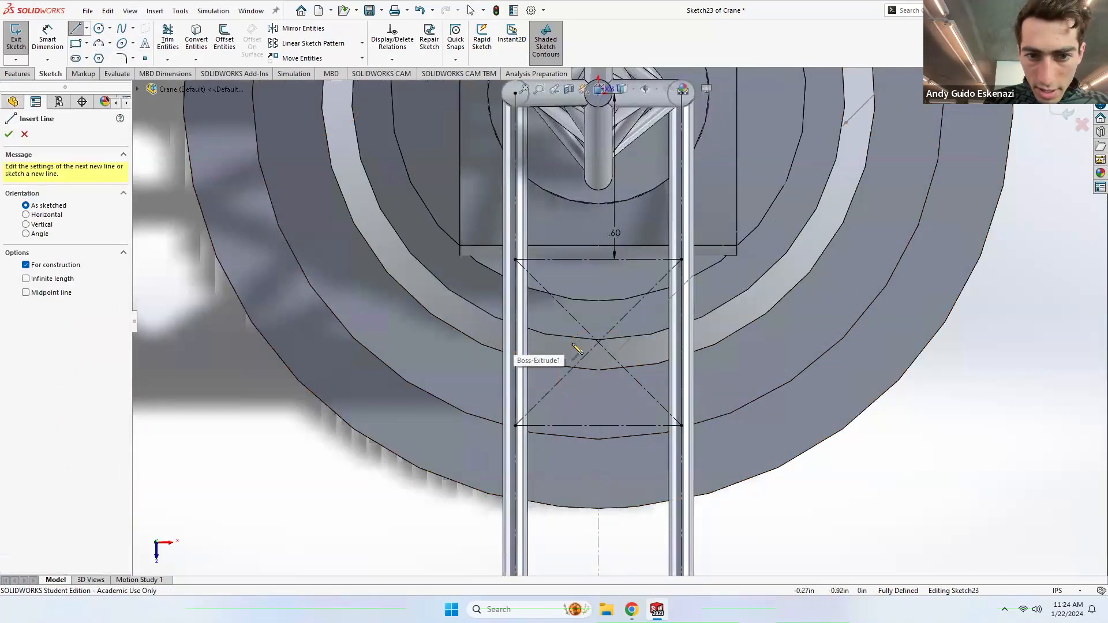
pyautogui.click(599, 342)
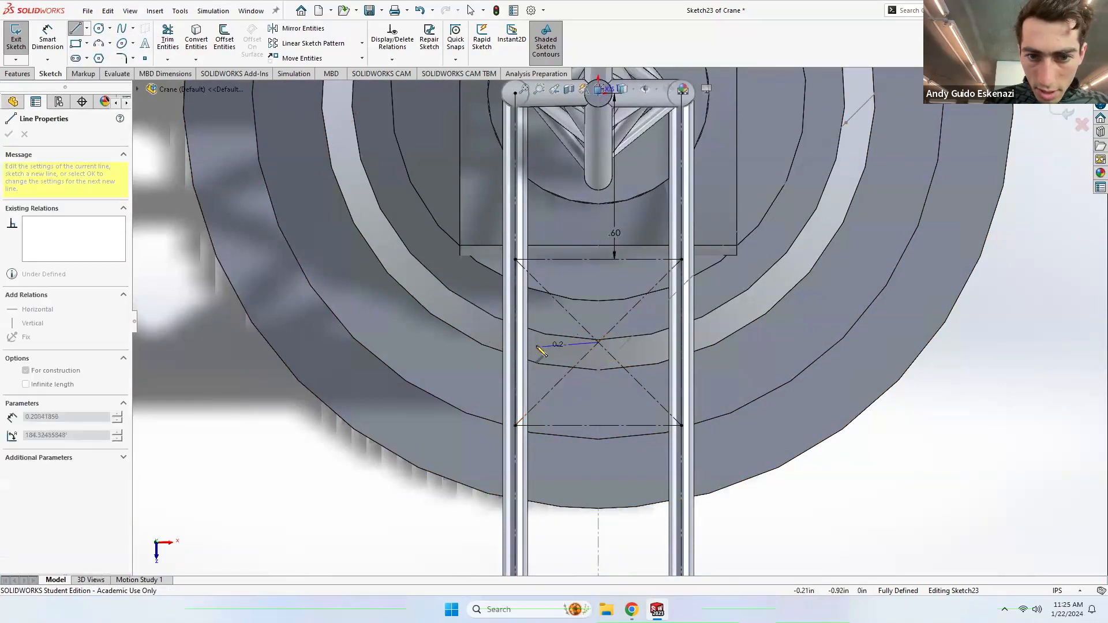
pyautogui.click(517, 343)
pyautogui.press('Escape')
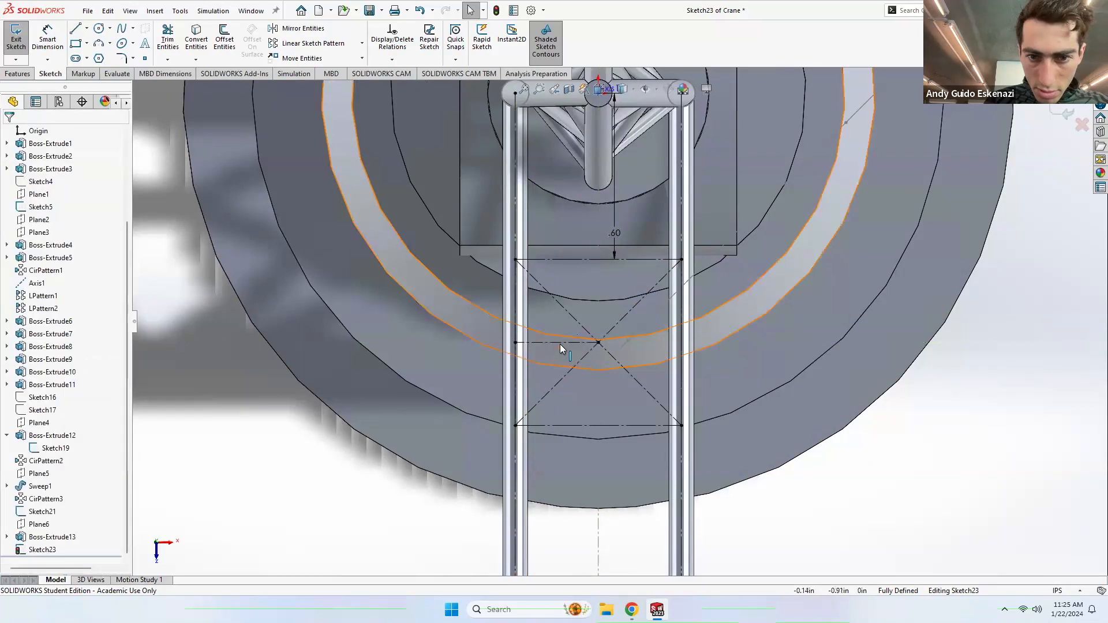
pyautogui.click(559, 343)
pyautogui.moveTo(635, 365); pyautogui.dragTo(563, 263, button='middle')
pyautogui.scroll(5, 667, 195)
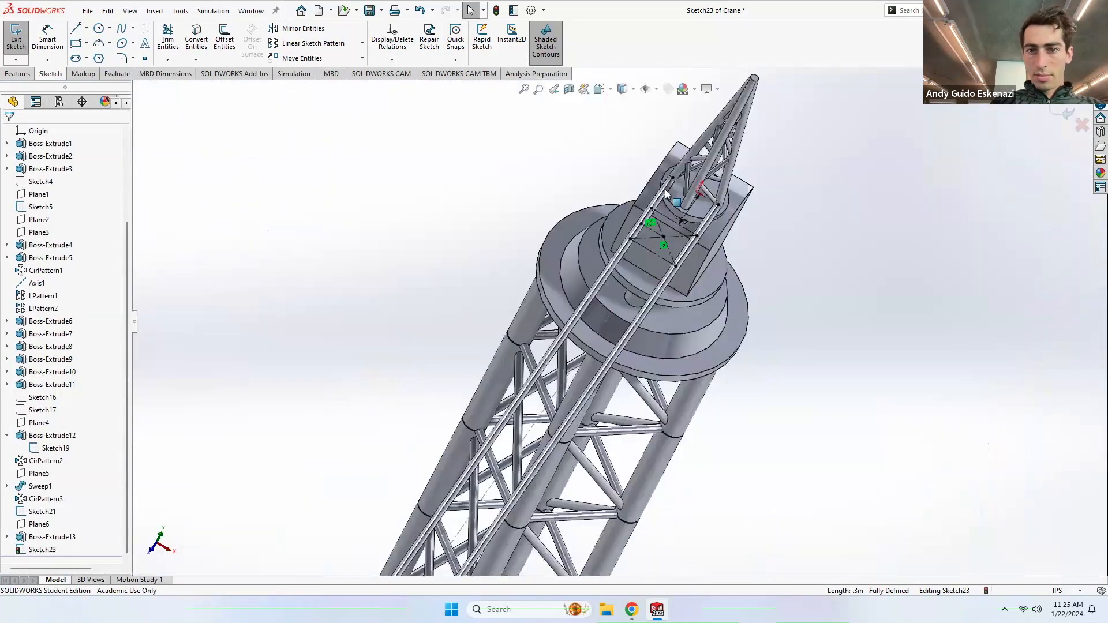
pyautogui.hotkey('ctrl', '8')
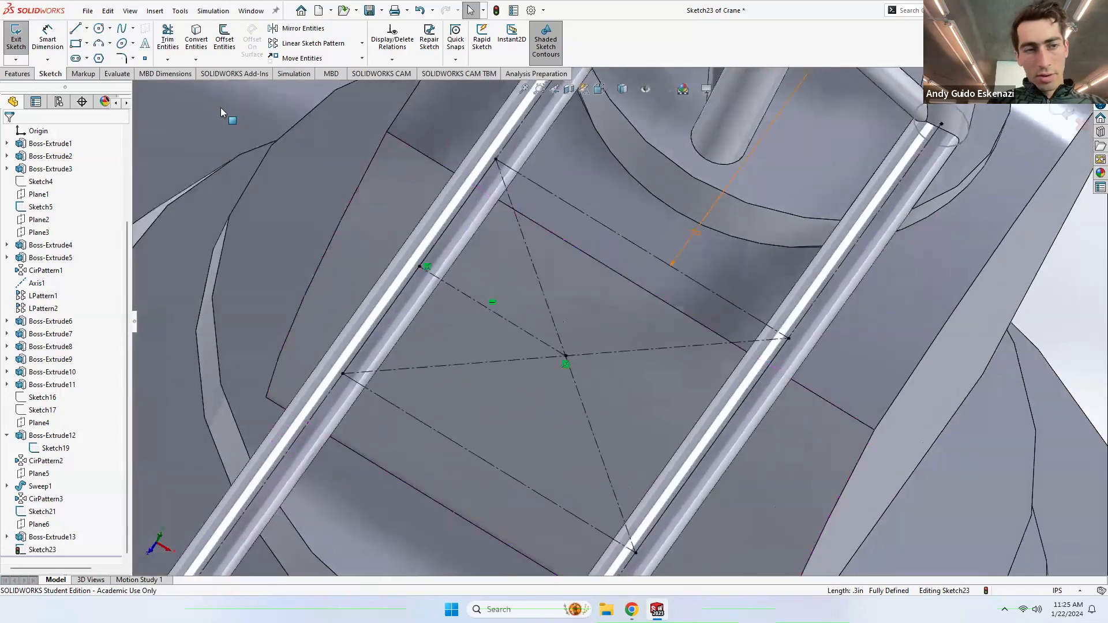
pyautogui.click(16, 42)
# Step: Create a vertical reference plane through the square's centre point, perpendicular to one of its diagonals
pyautogui.moveTo(420, 188)
pyautogui.mouseDown(button='middle')
pyautogui.moveTo(576, 294)
pyautogui.moveTo(544, 210)
pyautogui.moveTo(495, 203)
pyautogui.moveTo(495, 227)
pyautogui.moveTo(609, 302)
pyautogui.mouseUp(button='middle')
pyautogui.scroll(-3, 658, 334)
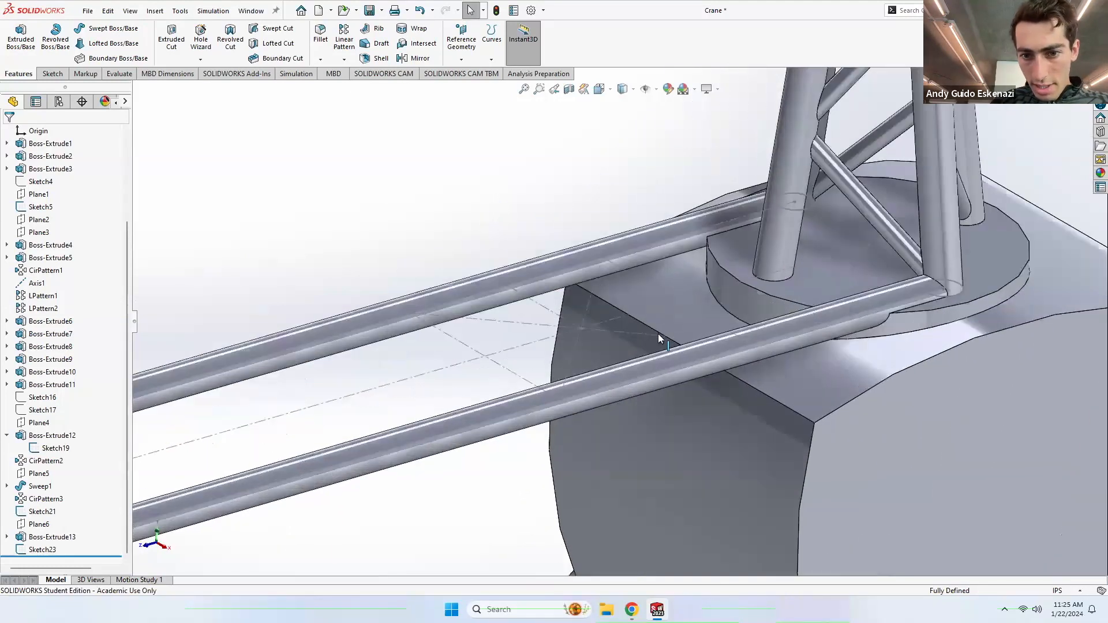
pyautogui.click(468, 53)
pyautogui.click(470, 76)
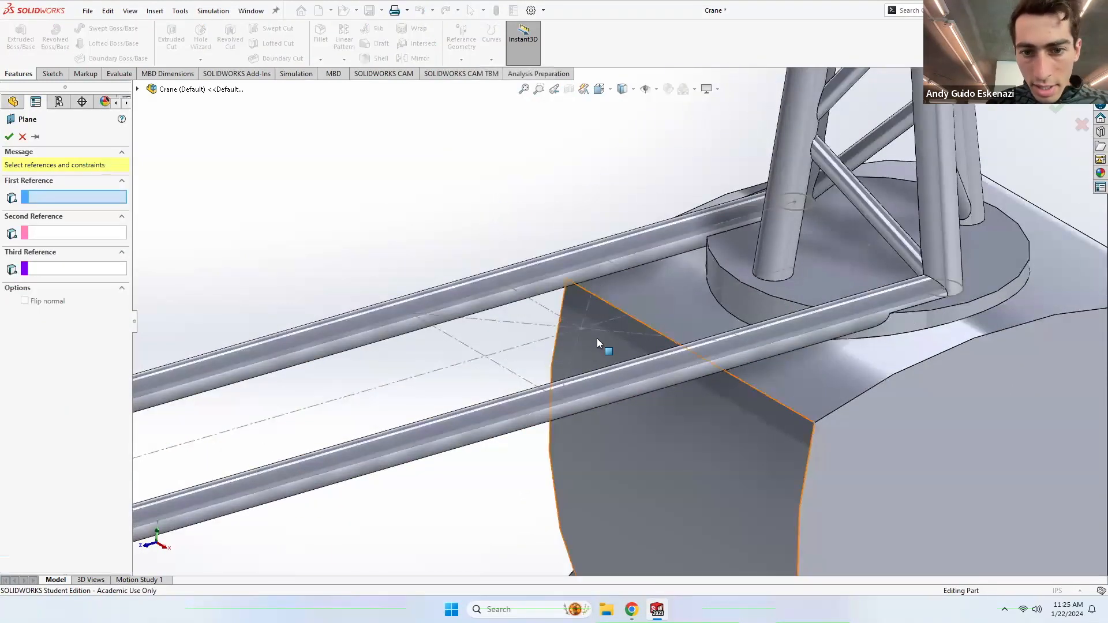
pyautogui.click(582, 332)
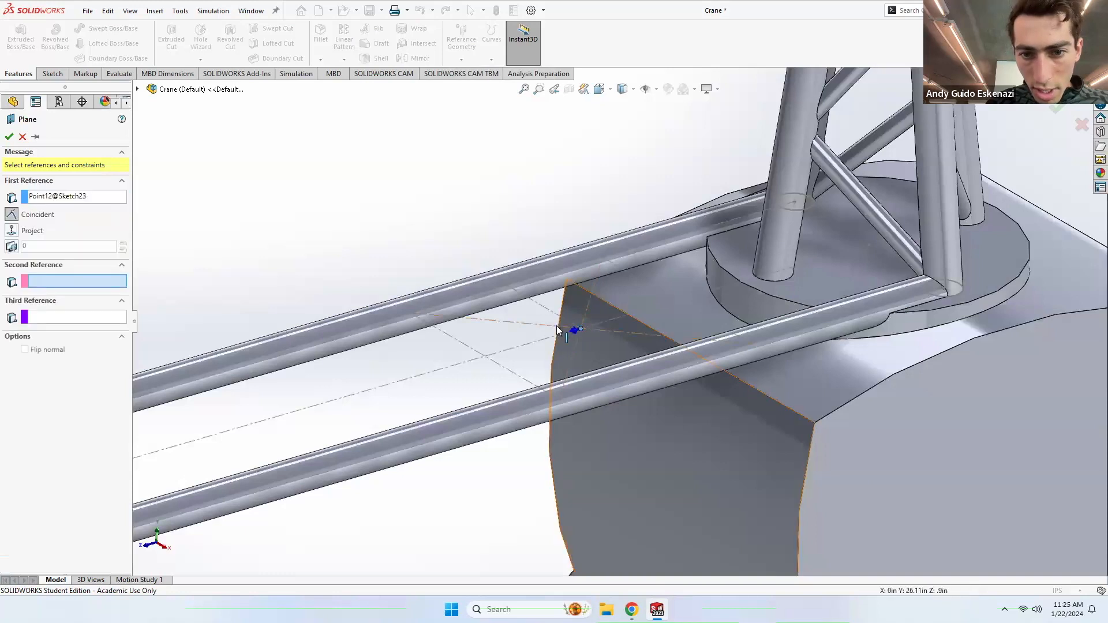
pyautogui.click(551, 329)
pyautogui.moveTo(551, 316); pyautogui.dragTo(568, 316, button='middle')
pyautogui.click(9, 138)
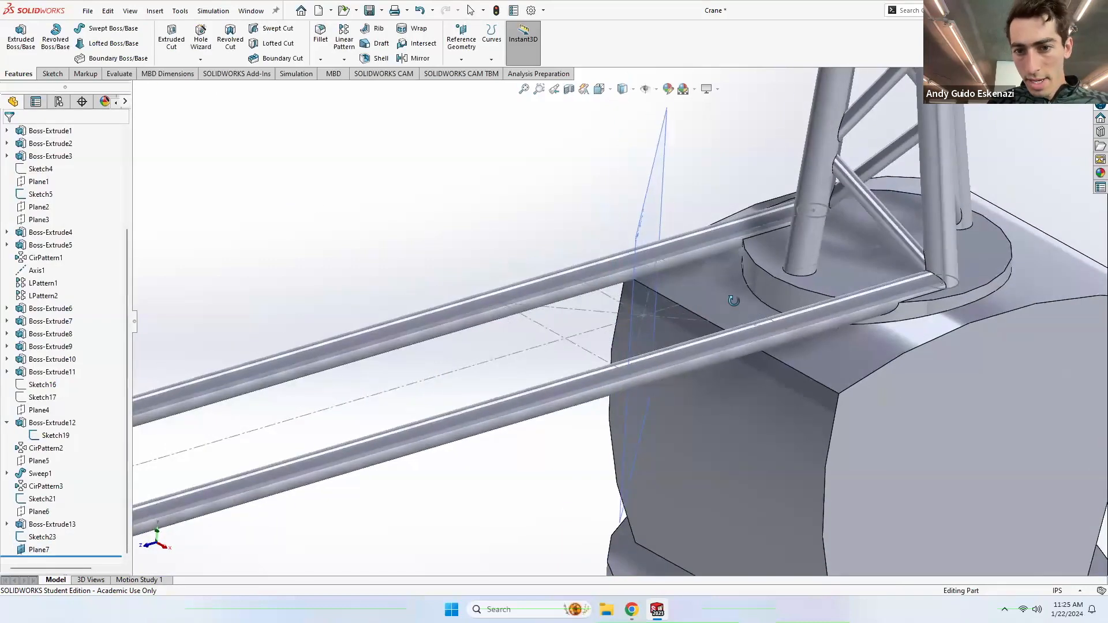
# Step: Create a second reference plane through the square's centre point, perpendicular to the other diagonal
pyautogui.scroll(2, 733, 301)
pyautogui.click(461, 40)
pyautogui.click(476, 75)
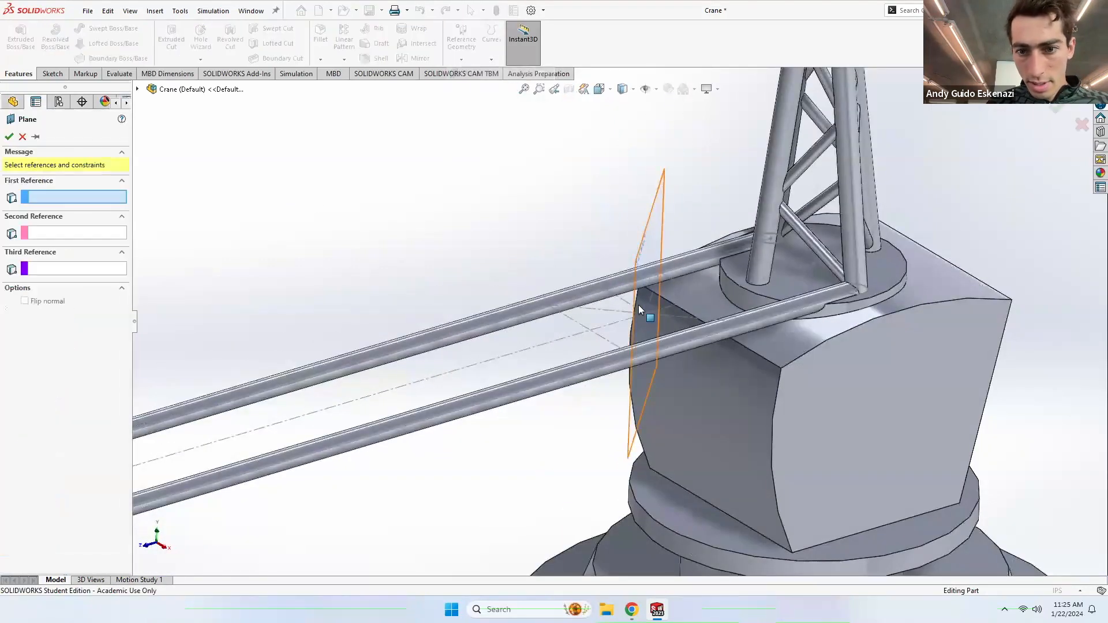
pyautogui.click(647, 316)
pyautogui.click(643, 323)
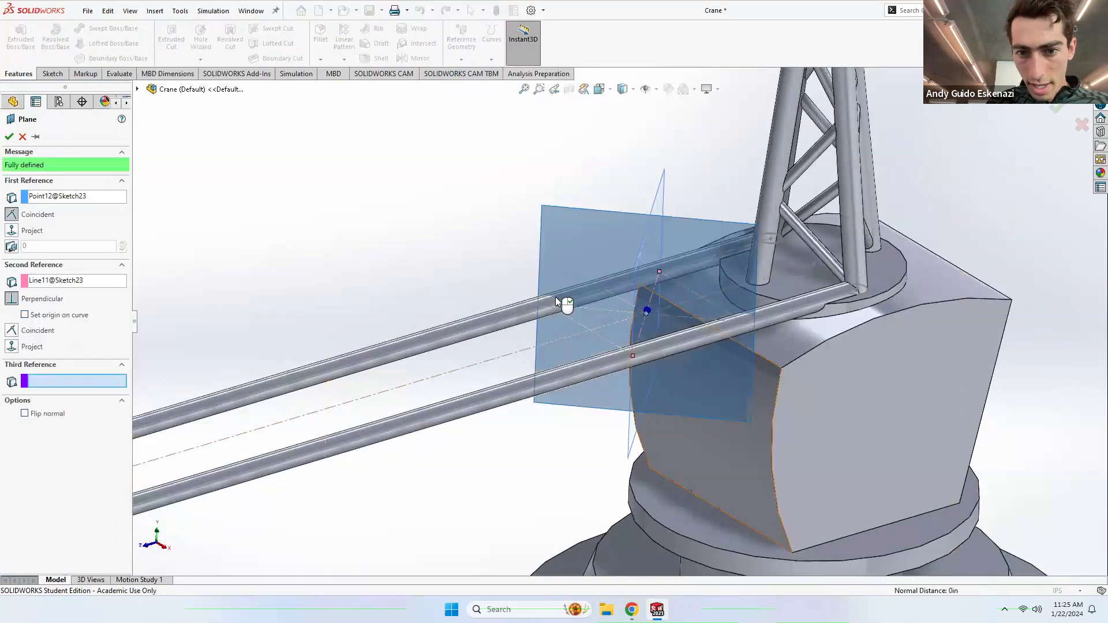
pyautogui.click(9, 137)
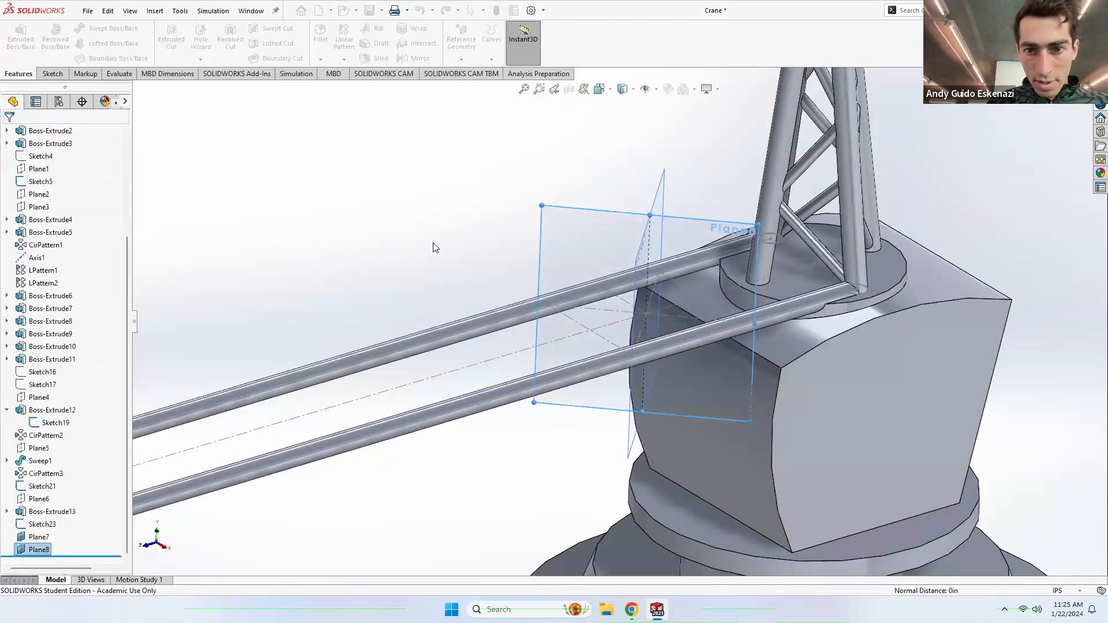
# Step: Start a sketch on Plane8 and draw a vertical centerline about 0.47 in long upward from the square's centre point
pyautogui.scroll(3, 520, 240)
pyautogui.scroll(-5, 603, 249)
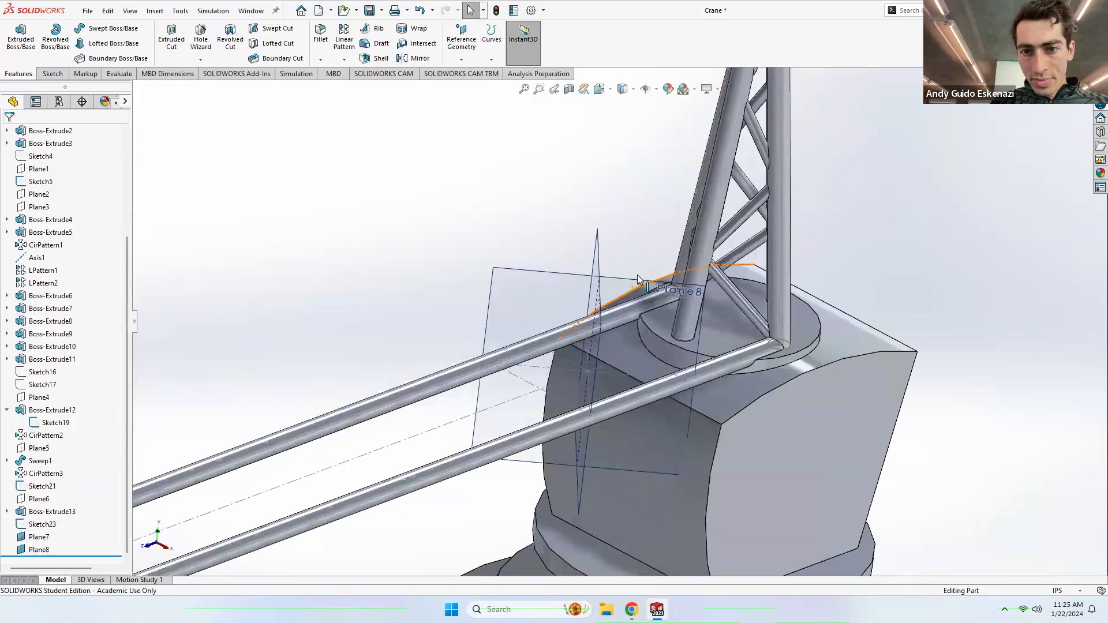
pyautogui.click(53, 74)
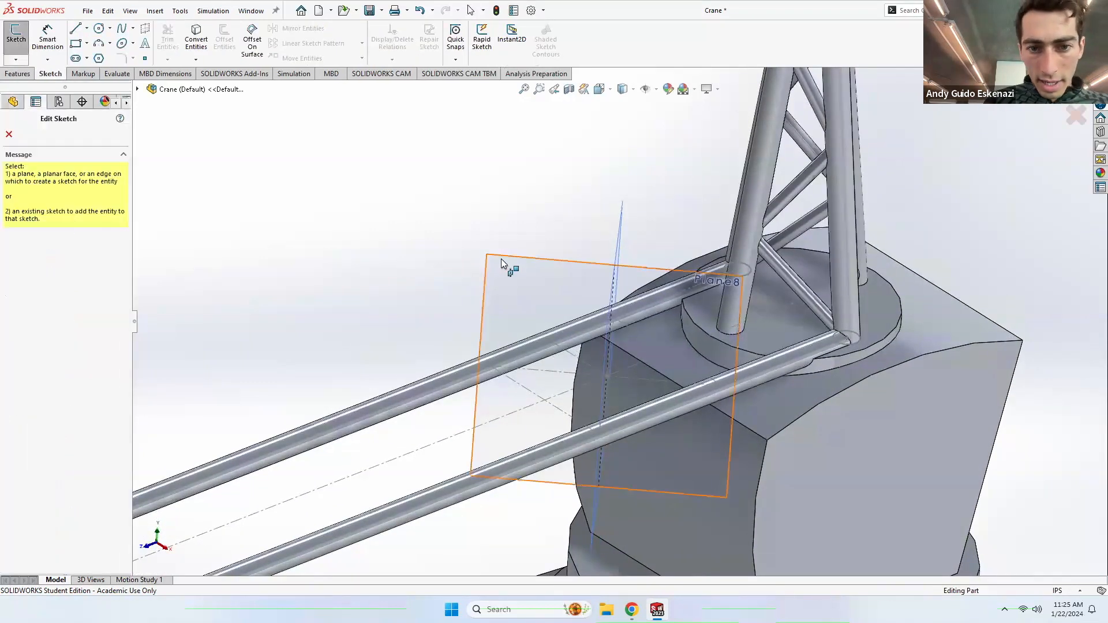
pyautogui.click(501, 258)
pyautogui.moveTo(470, 173); pyautogui.dragTo(460, 167, button='middle')
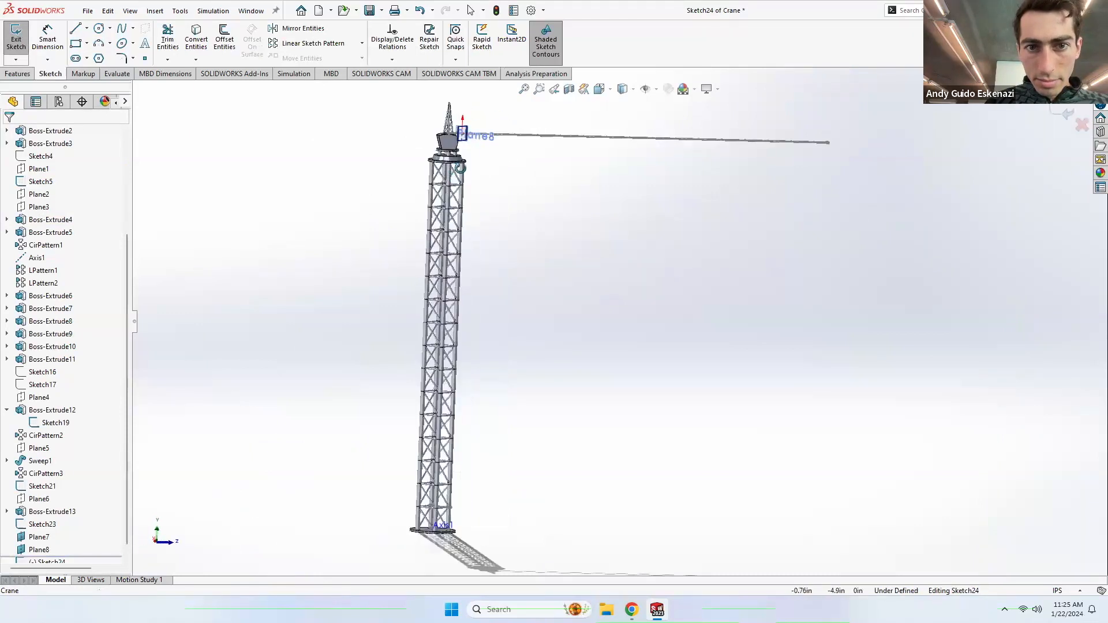
pyautogui.scroll(-10, 502, 163)
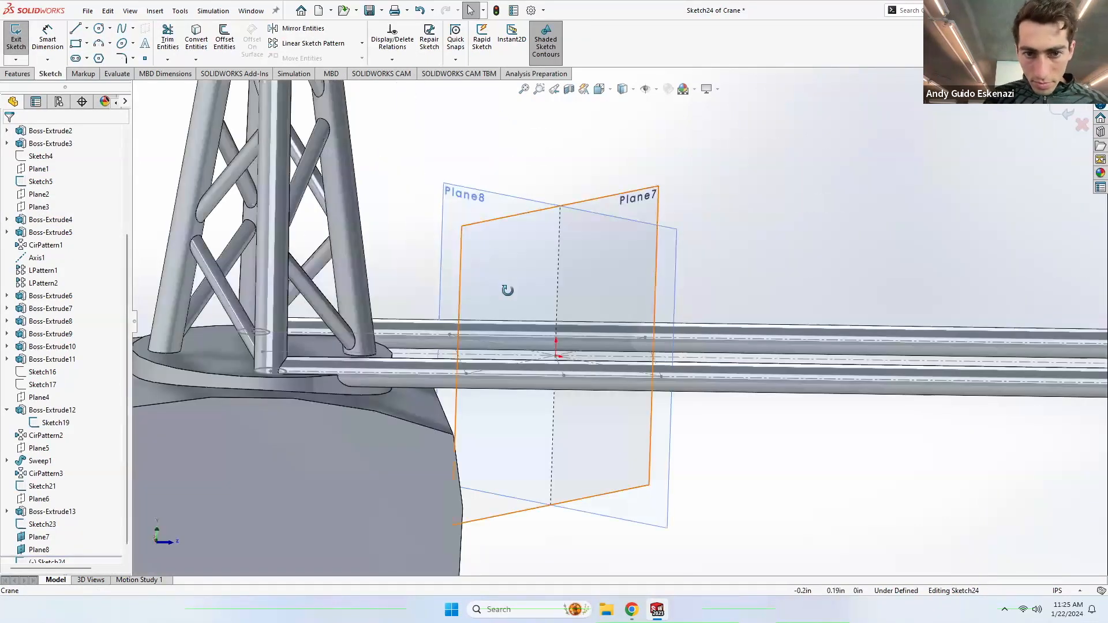
pyautogui.moveTo(507, 290); pyautogui.dragTo(507, 292, button='middle')
pyautogui.scroll(-1, 507, 290)
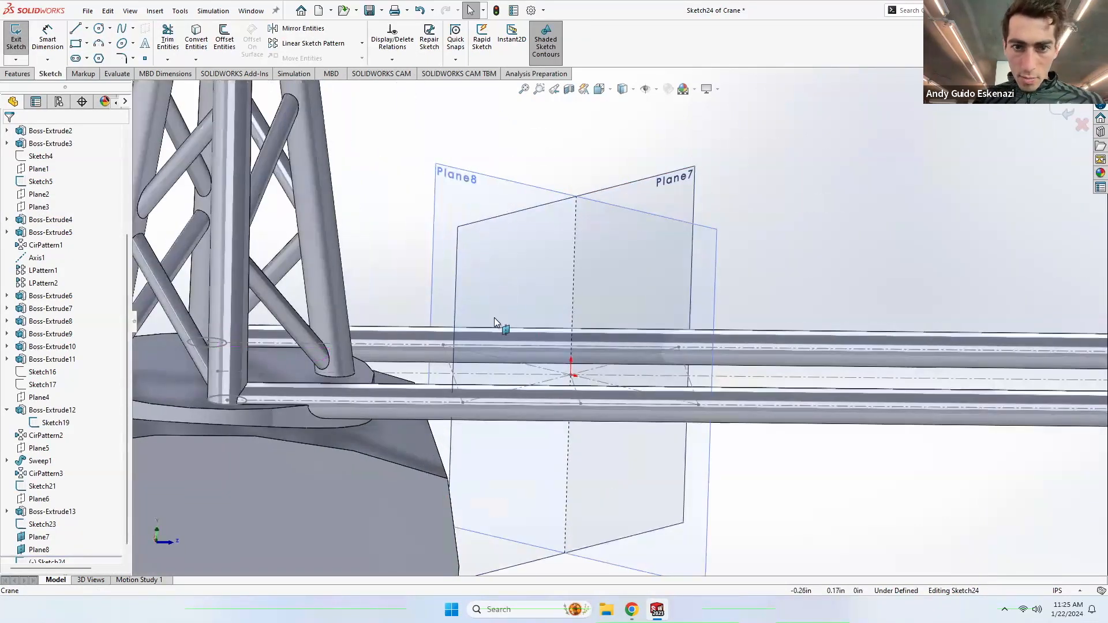
pyautogui.click(87, 28)
pyautogui.click(100, 53)
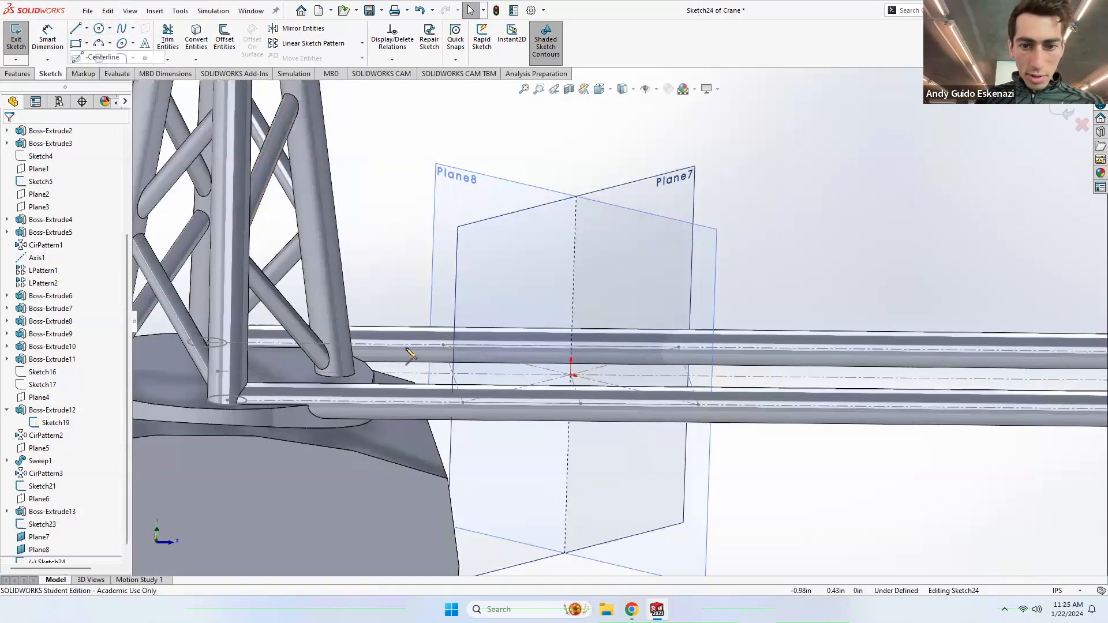
pyautogui.click(572, 376)
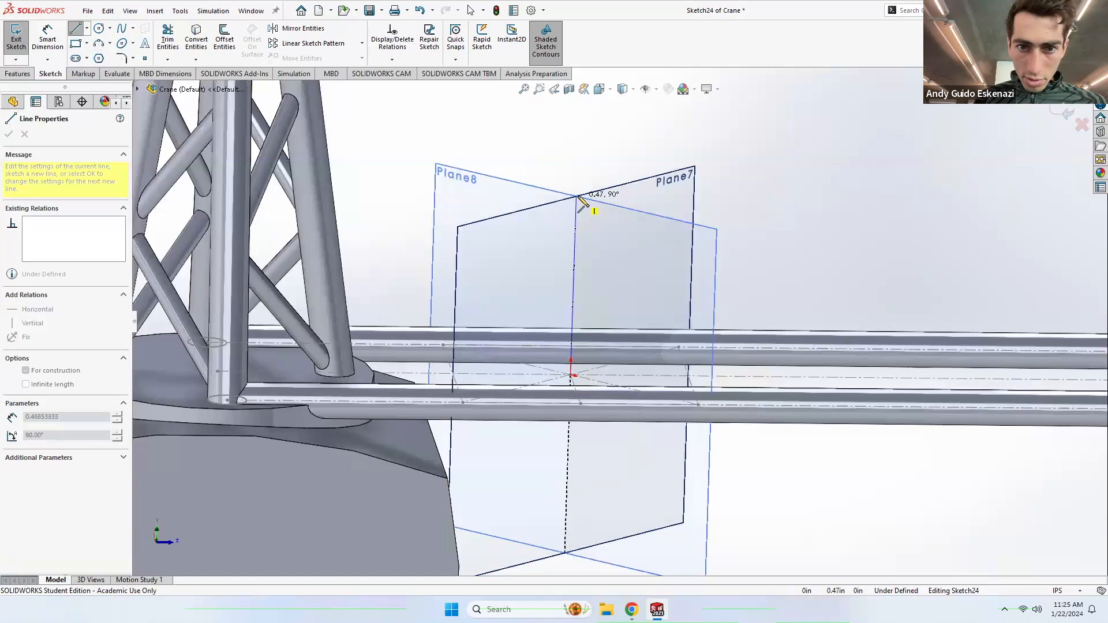
pyautogui.click(576, 195)
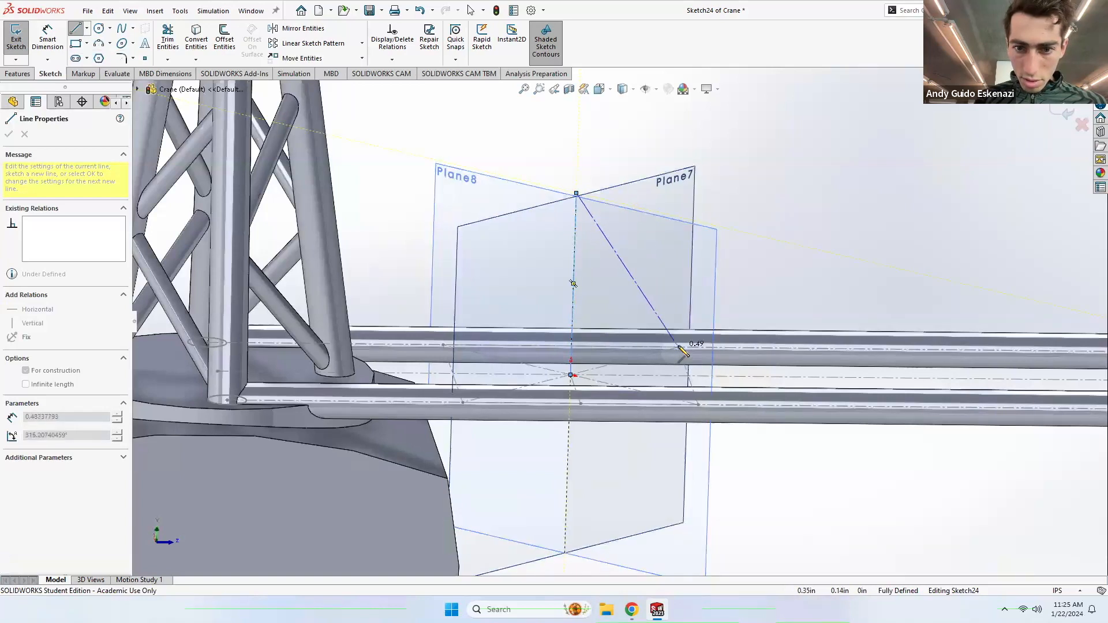
pyautogui.moveTo(673, 348); pyautogui.dragTo(675, 364, button='middle')
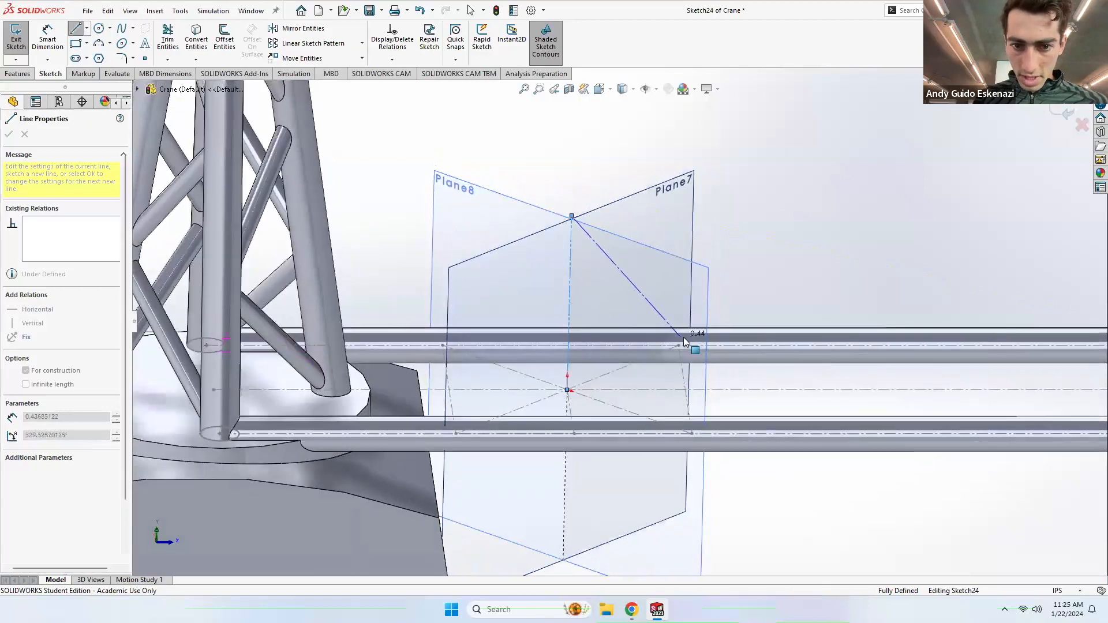
pyautogui.press('Escape')
# Step: Try to convert the square's diagonal perpendicular to Plane8 into the current sketch
pyautogui.click(199, 41)
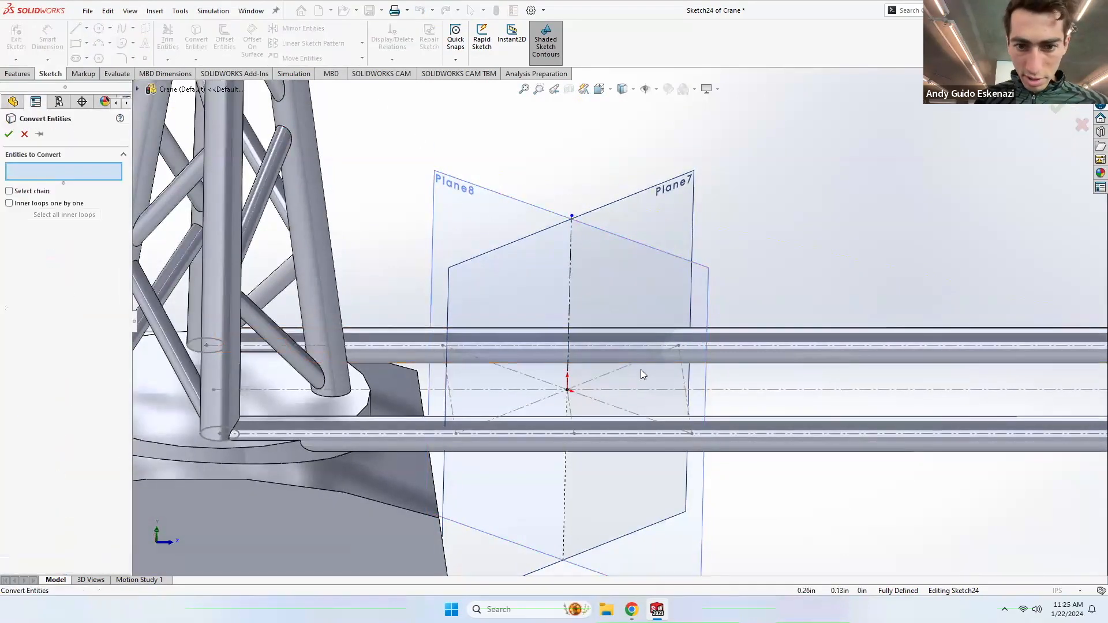
pyautogui.click(628, 370)
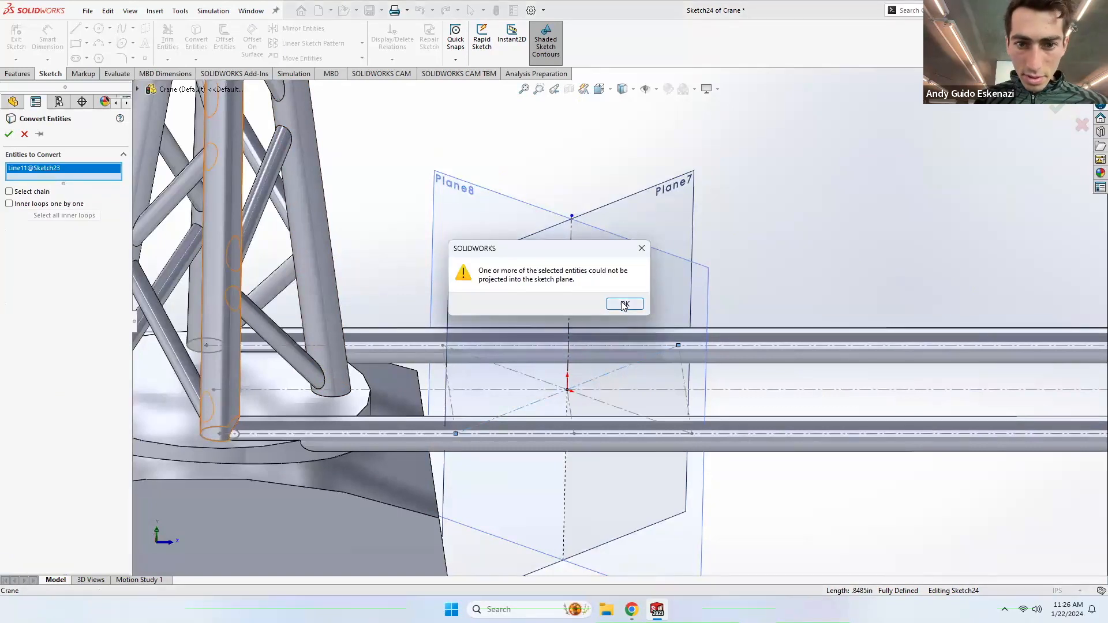
pyautogui.click(624, 304)
# Step: Convert the square's diagonal lying in Plane8 into a line of the current sketch
pyautogui.moveTo(607, 365); pyautogui.dragTo(507, 336, button='middle')
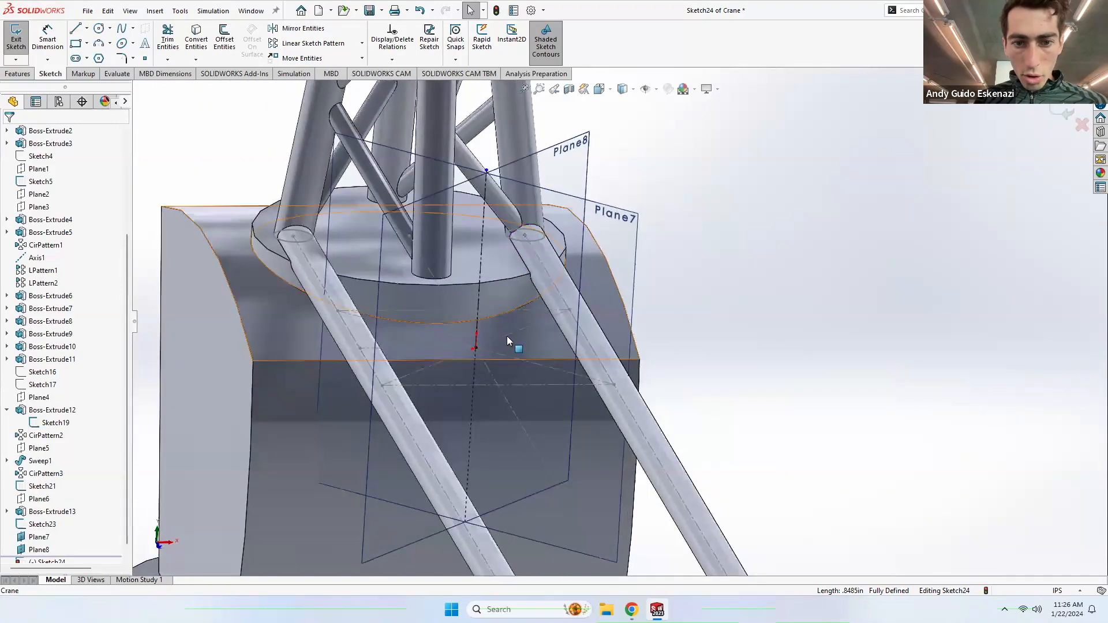
pyautogui.click(197, 39)
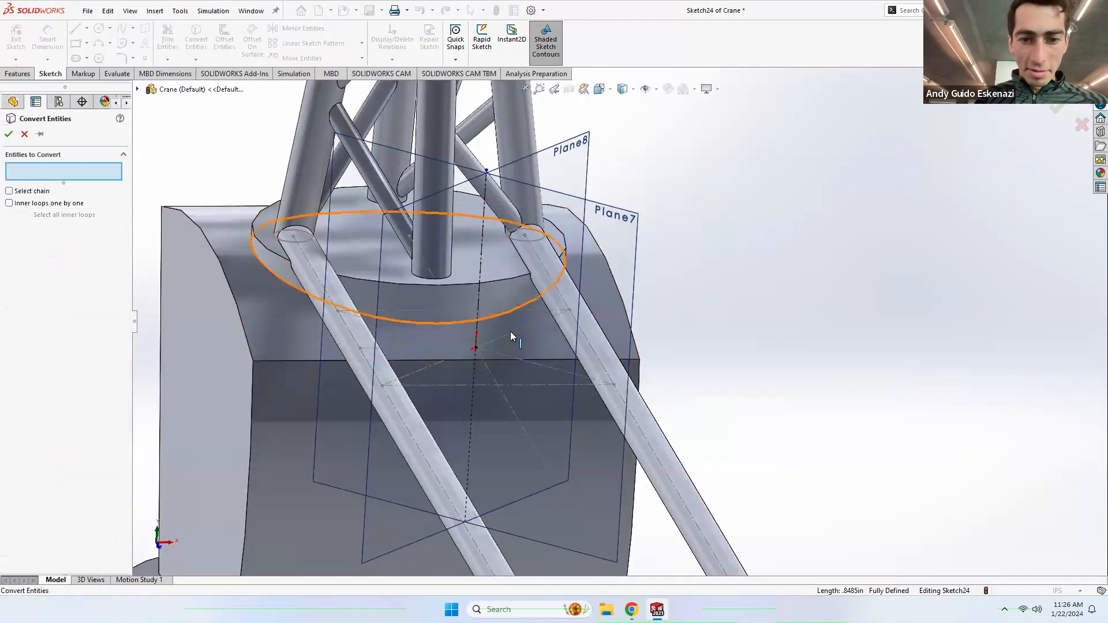
pyautogui.click(510, 335)
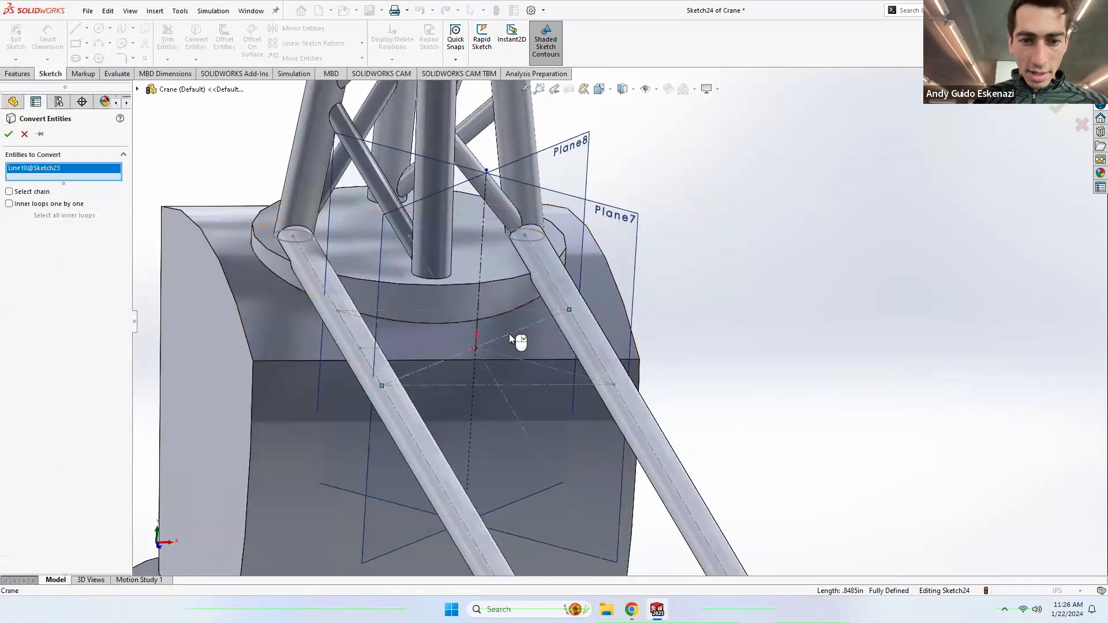
pyautogui.click(9, 134)
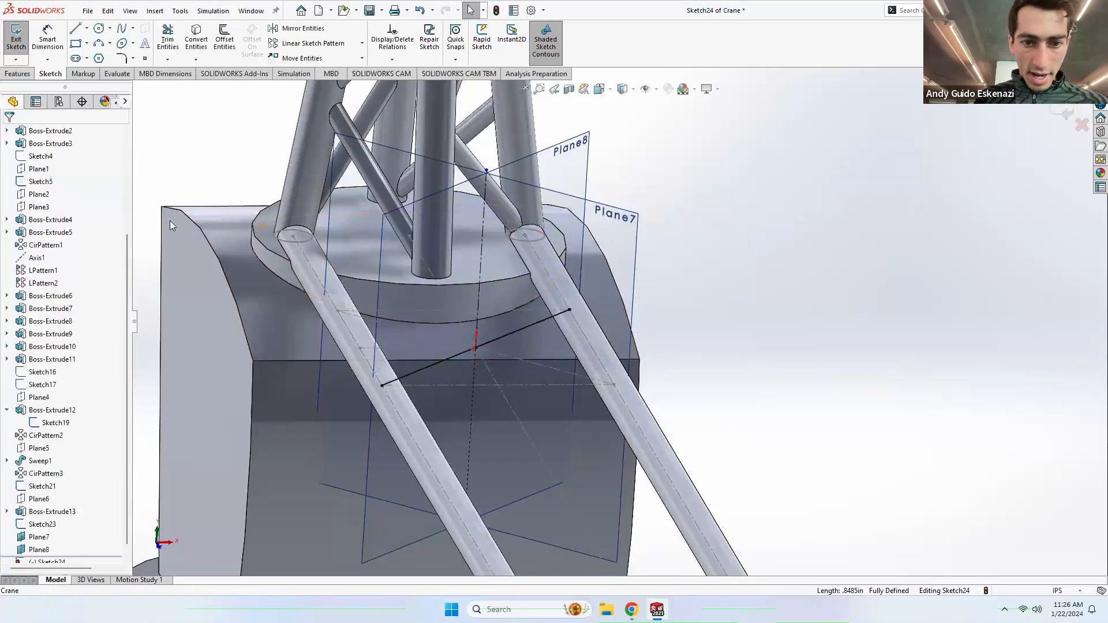
# Step: Make the converted diagonal construction geometry and draw two centerlines from its ends to the top of the vertical centerline
pyautogui.rightClick(430, 367)
pyautogui.click(461, 356)
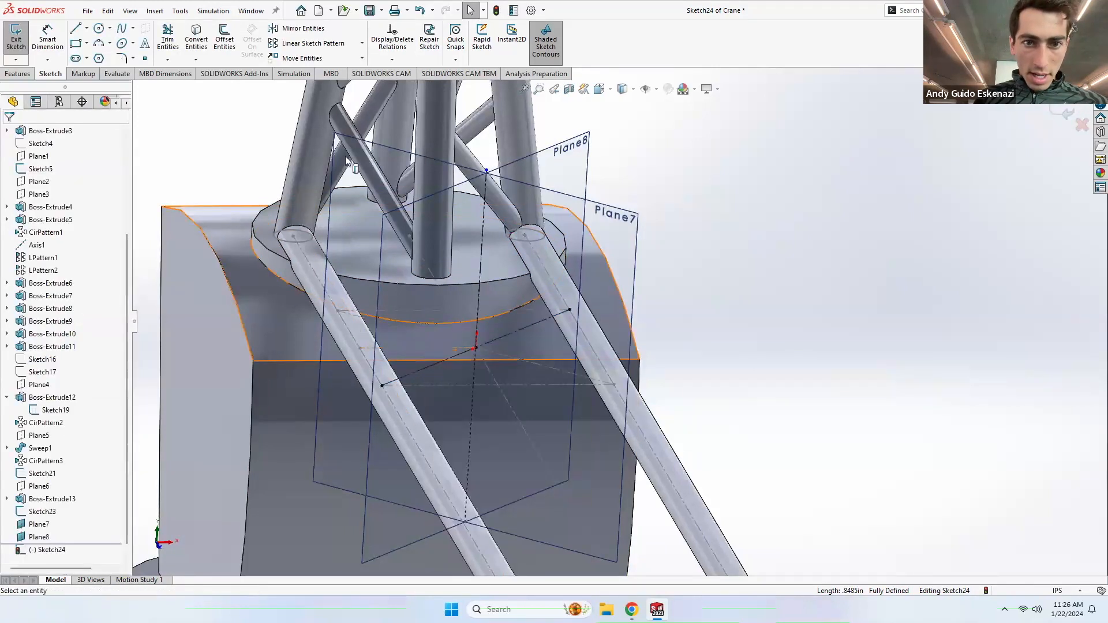
pyautogui.click(87, 28)
pyautogui.click(104, 57)
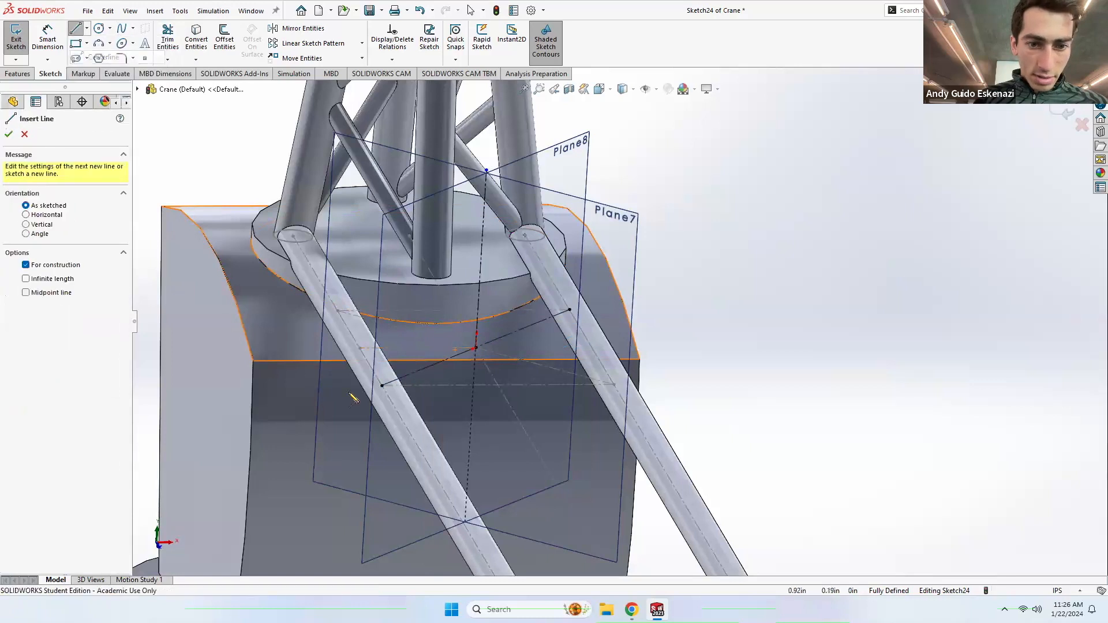
pyautogui.click(382, 387)
pyautogui.click(486, 172)
pyautogui.click(569, 310)
pyautogui.press('Escape')
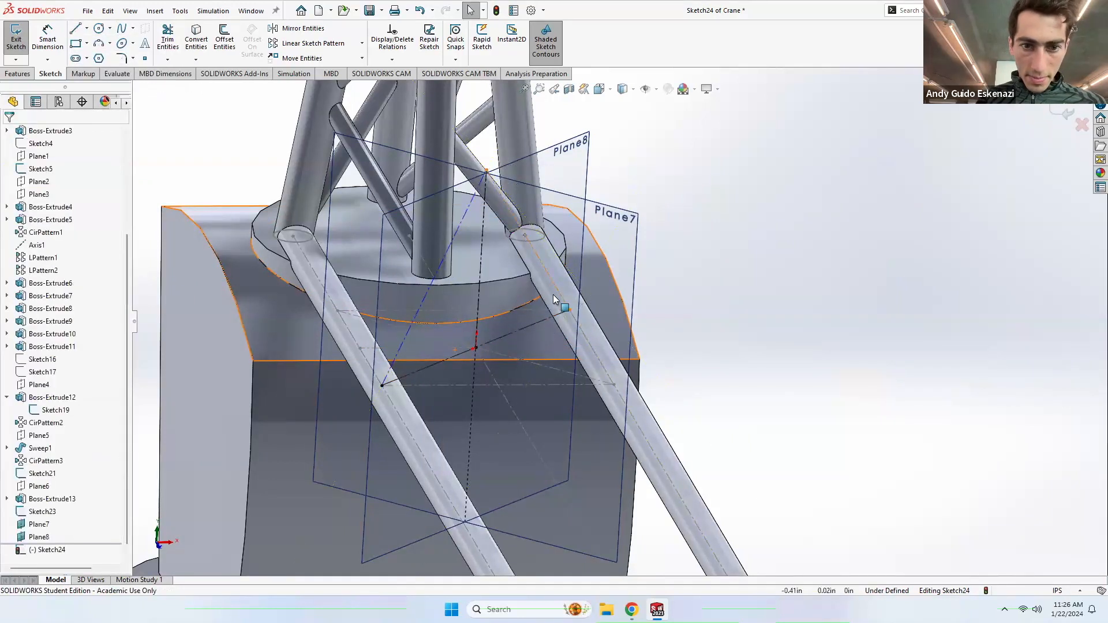
# Step: Set the vertical centerline's length to 0.4 in and close the sketch
pyautogui.click(50, 44)
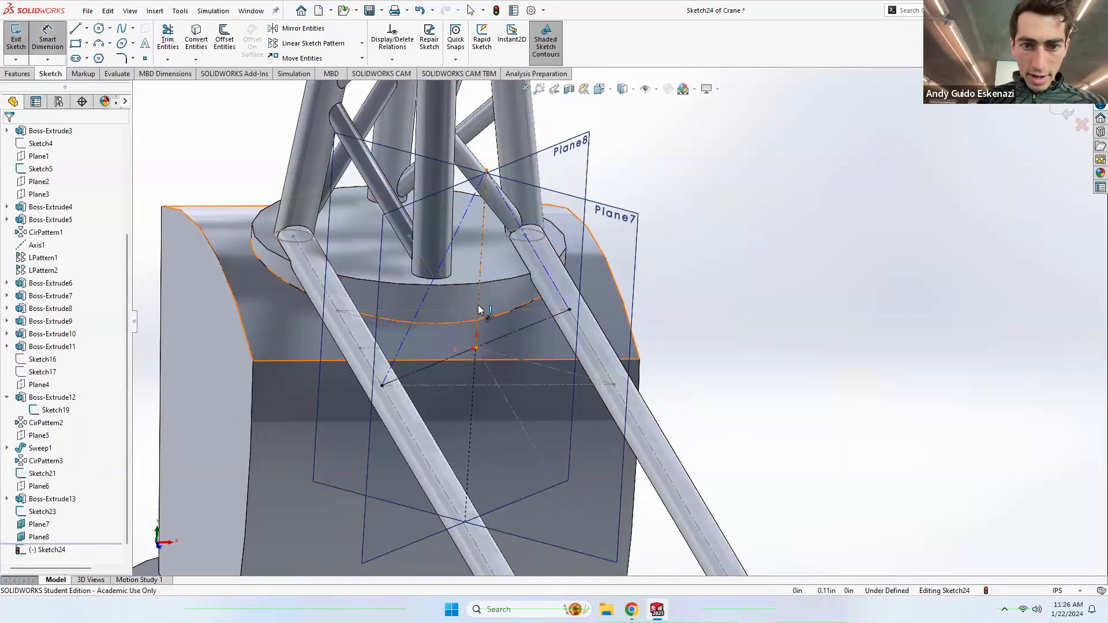
pyautogui.click(479, 310)
pyautogui.click(537, 302)
pyautogui.write('0.4')
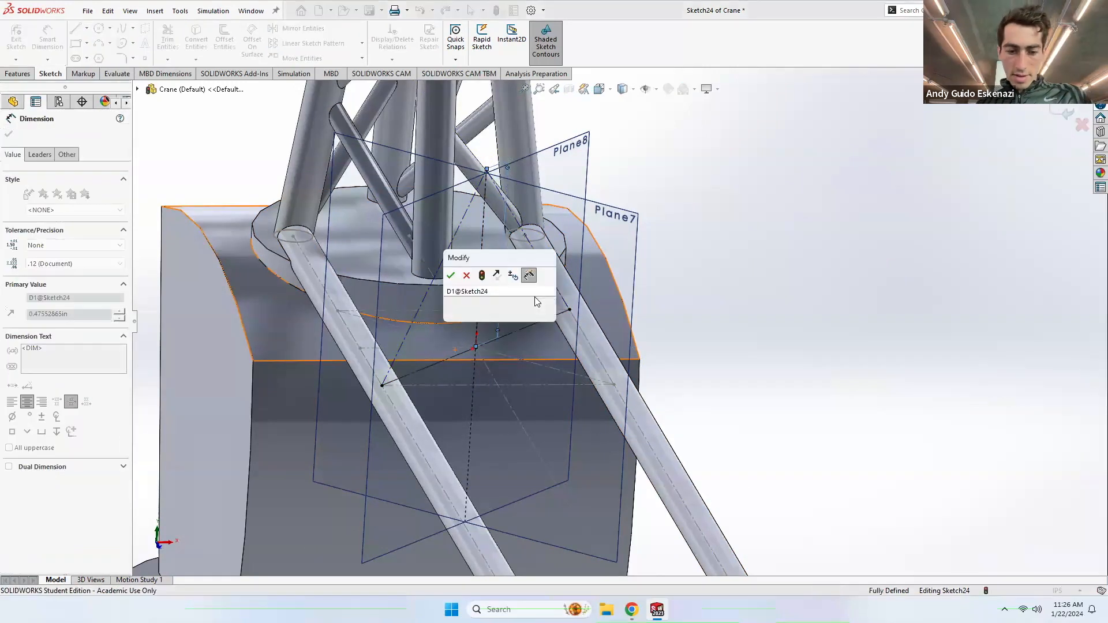
pyautogui.press('Return')
pyautogui.moveTo(528, 312)
pyautogui.mouseDown(button='middle')
pyautogui.moveTo(536, 261)
pyautogui.moveTo(594, 275)
pyautogui.moveTo(592, 291)
pyautogui.moveTo(615, 260)
pyautogui.moveTo(656, 328)
pyautogui.mouseUp(button='middle')
pyautogui.scroll(3, 592, 290)
pyautogui.moveTo(635, 285)
pyautogui.mouseDown(button='middle')
pyautogui.moveTo(653, 238)
pyautogui.moveTo(643, 243)
pyautogui.mouseUp(button='middle')
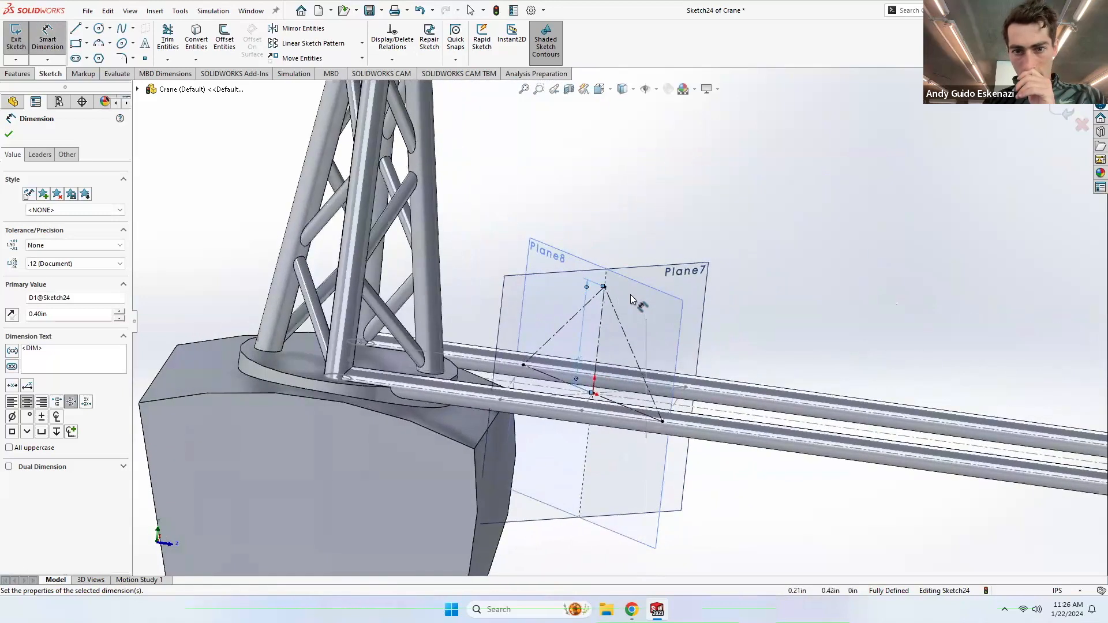
pyautogui.scroll(3, 628, 295)
pyautogui.scroll(-5, 615, 324)
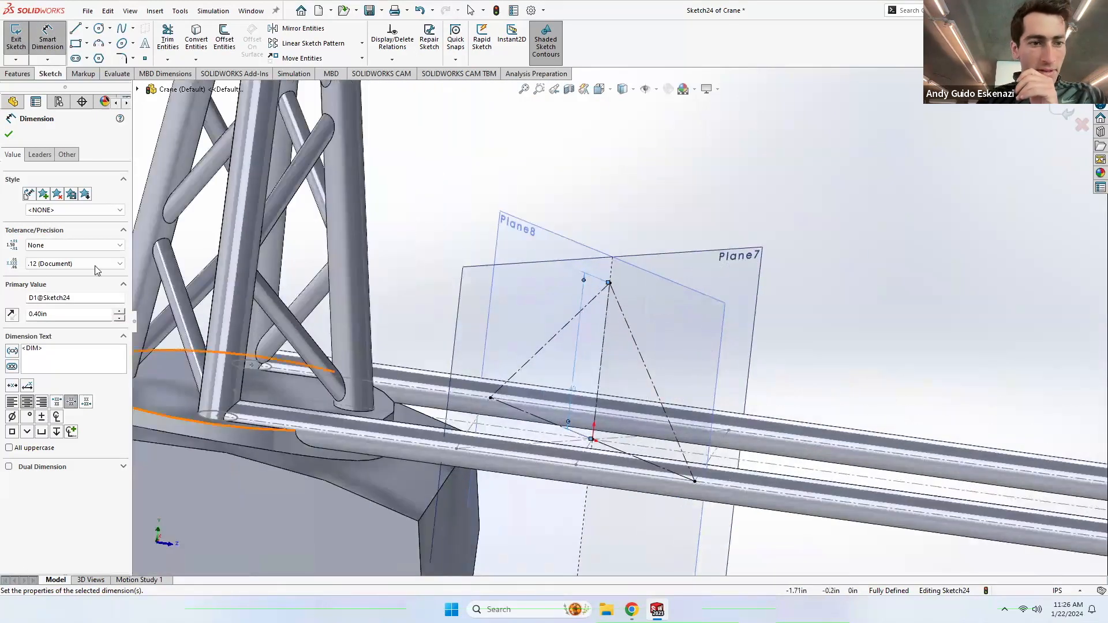
pyautogui.click(16, 36)
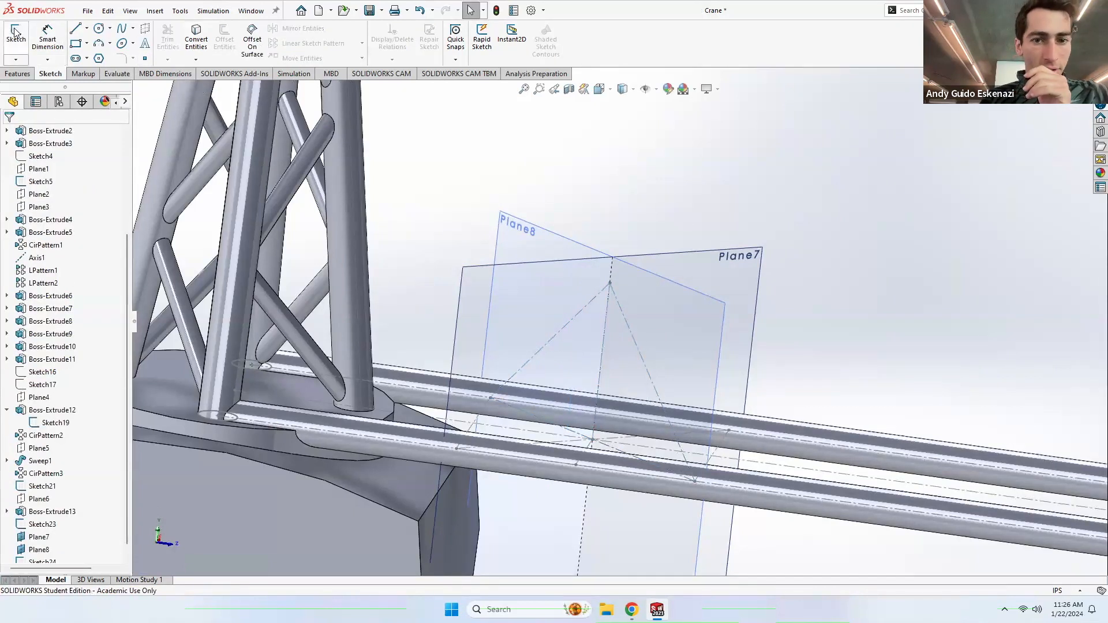
# Step: Sketch two centerlines on Plane7 from the square's corners in that plane up to the apex point, and close the sketch
pyautogui.click(16, 33)
pyautogui.click(726, 255)
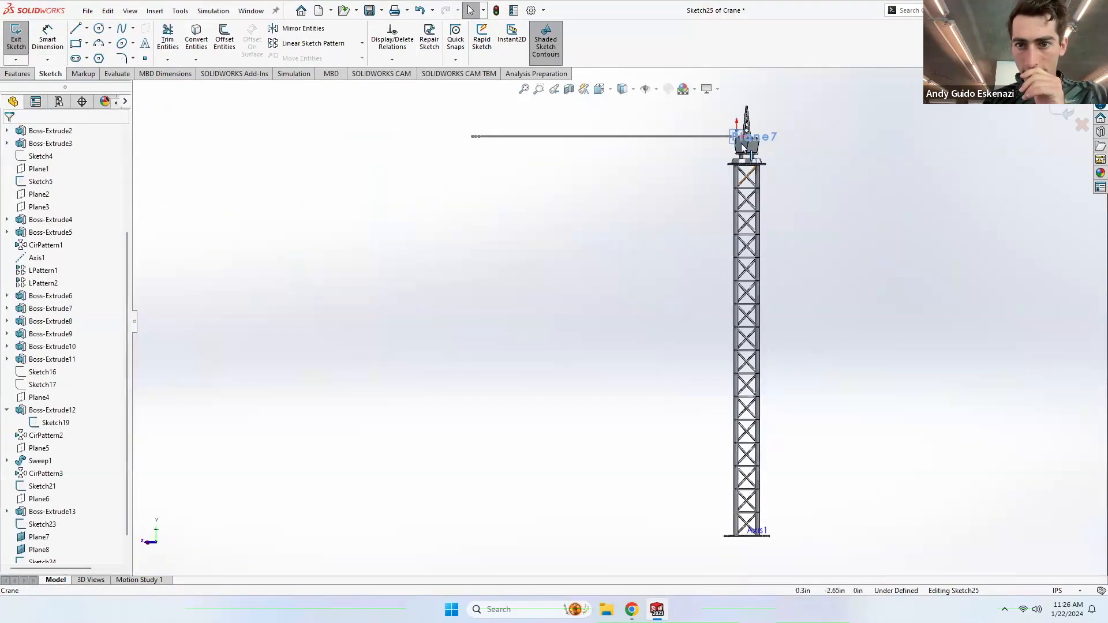
pyautogui.scroll(-5, 744, 145)
pyautogui.moveTo(745, 150)
pyautogui.mouseDown(button='middle')
pyautogui.moveTo(572, 223)
pyautogui.moveTo(656, 292)
pyautogui.moveTo(685, 336)
pyautogui.moveTo(641, 294)
pyautogui.moveTo(570, 316)
pyautogui.moveTo(493, 307)
pyautogui.mouseUp(button='middle')
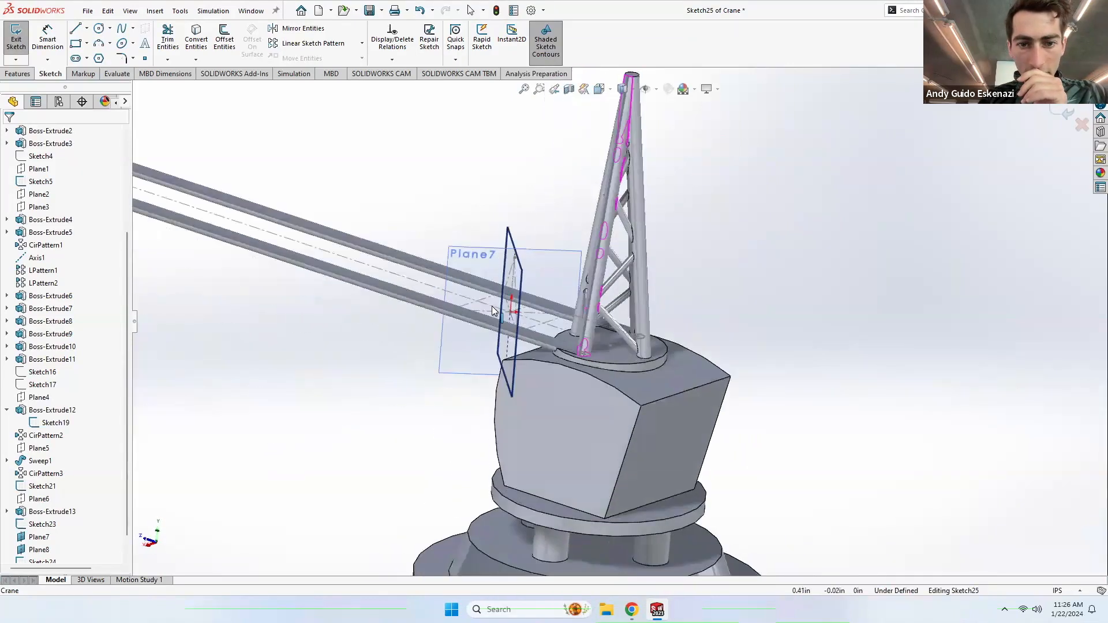
pyautogui.scroll(1, 520, 275)
pyautogui.scroll(-5, 524, 277)
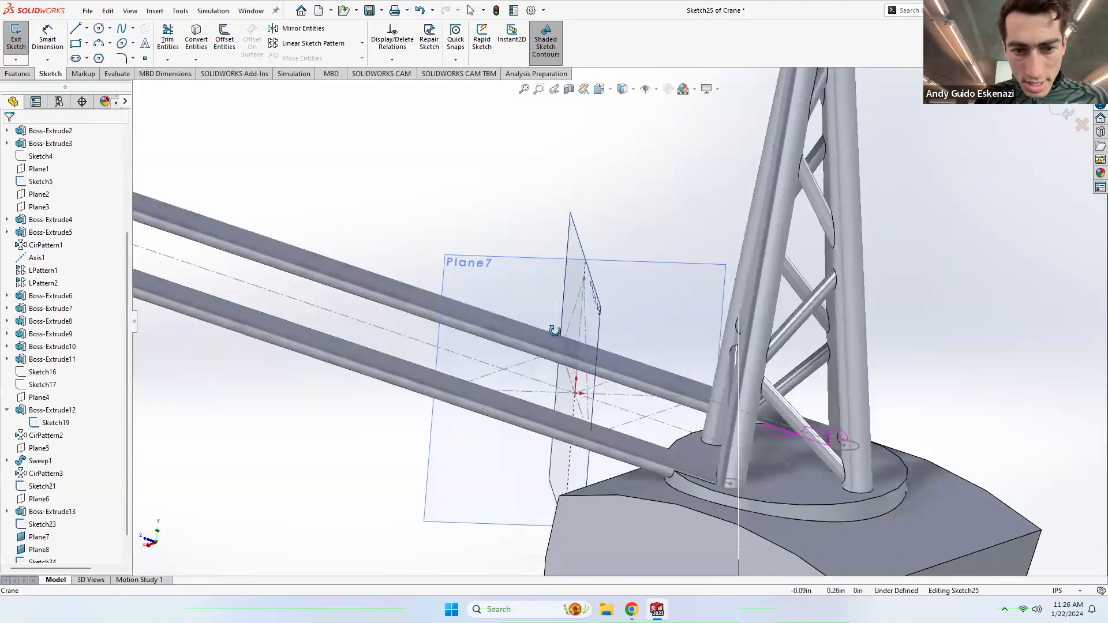
pyautogui.moveTo(554, 331); pyautogui.dragTo(550, 356, button='middle')
pyautogui.click(87, 28)
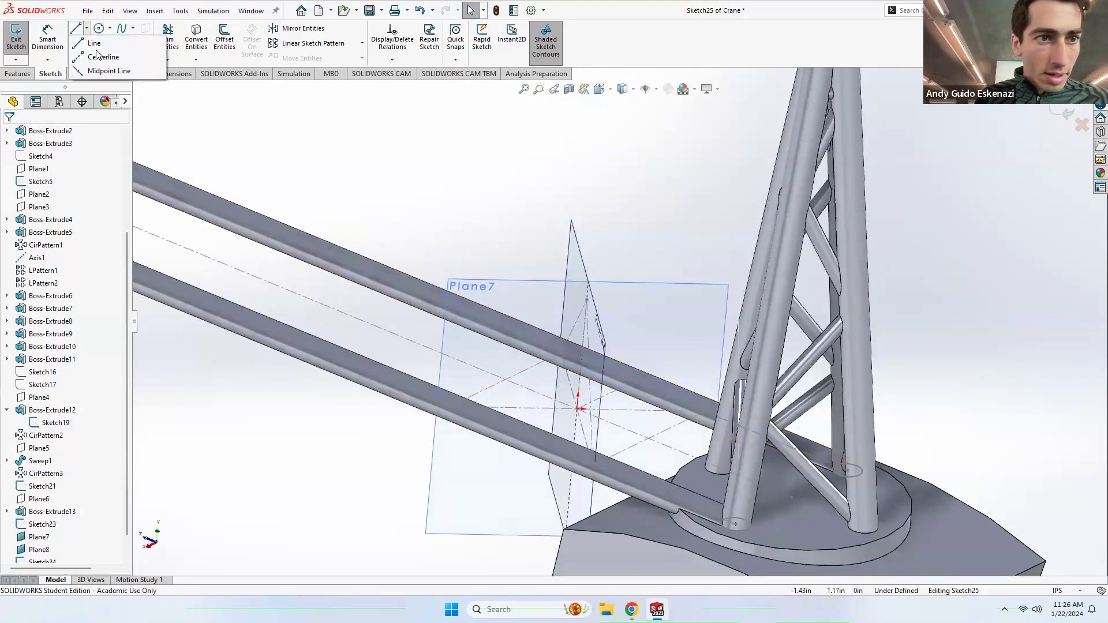
pyautogui.click(102, 56)
pyautogui.moveTo(456, 414)
pyautogui.mouseDown(button='middle')
pyautogui.moveTo(490, 457)
pyautogui.moveTo(455, 403)
pyautogui.mouseUp(button='middle')
pyautogui.click(451, 397)
pyautogui.moveTo(531, 361); pyautogui.dragTo(589, 309, button='middle')
pyautogui.click(599, 299)
pyautogui.click(690, 405)
pyautogui.press('Escape')
pyautogui.moveTo(558, 226); pyautogui.dragTo(589, 280, button='middle')
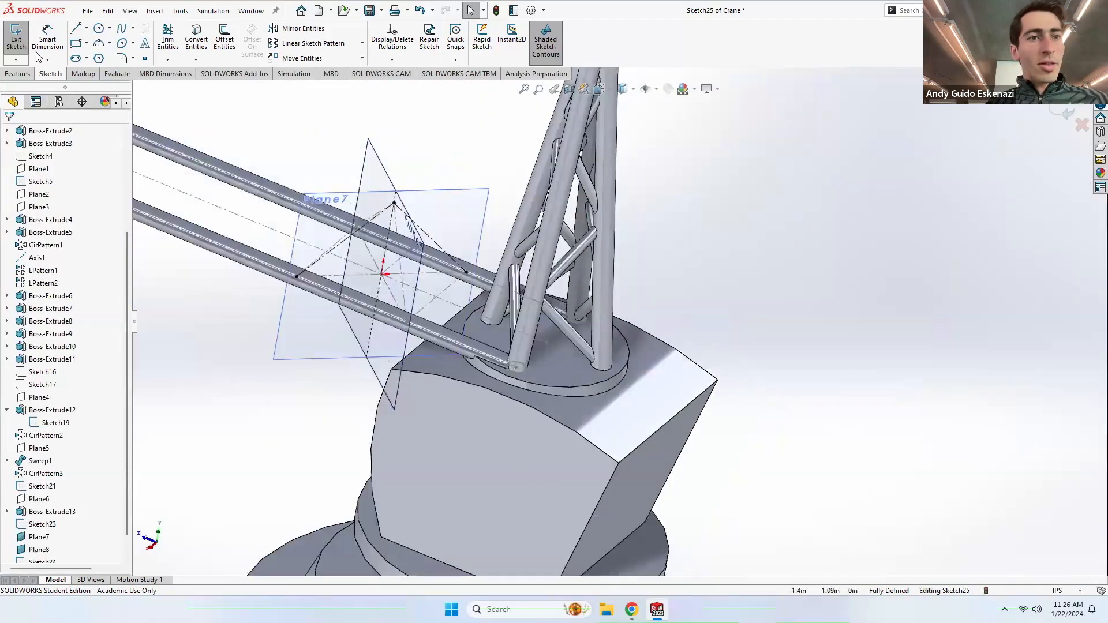
pyautogui.click(16, 42)
# Step: Hide Plane8 and Plane7 in the model view
pyautogui.moveTo(372, 198)
pyautogui.mouseDown(button='middle')
pyautogui.moveTo(408, 161)
pyautogui.moveTo(504, 233)
pyautogui.moveTo(458, 202)
pyautogui.moveTo(476, 191)
pyautogui.moveTo(567, 235)
pyautogui.mouseUp(button='middle')
pyautogui.scroll(-3, 487, 231)
pyautogui.scroll(-3, 449, 199)
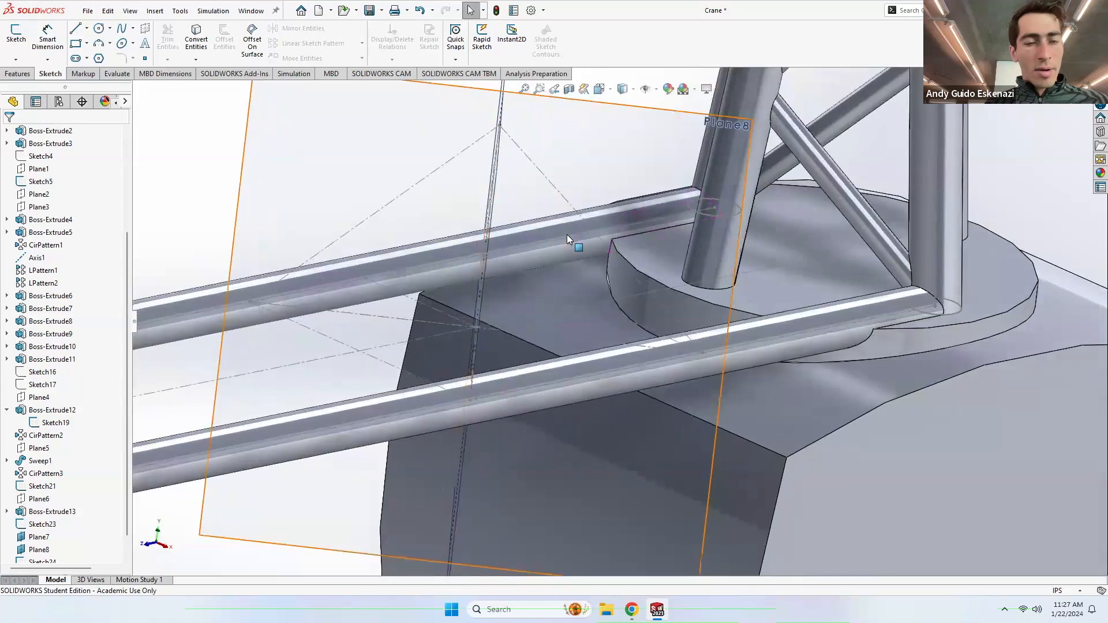
pyautogui.rightClick(255, 194)
pyautogui.click(300, 176)
pyautogui.moveTo(404, 188)
pyautogui.mouseDown(button='middle')
pyautogui.moveTo(500, 134)
pyautogui.moveTo(485, 148)
pyautogui.moveTo(492, 163)
pyautogui.moveTo(576, 205)
pyautogui.mouseUp(button='middle')
pyautogui.rightClick(523, 131)
pyautogui.click(567, 111)
pyautogui.scroll(5, 575, 205)
pyautogui.moveTo(606, 243); pyautogui.dragTo(592, 264, button='middle')
pyautogui.scroll(-4, 593, 264)
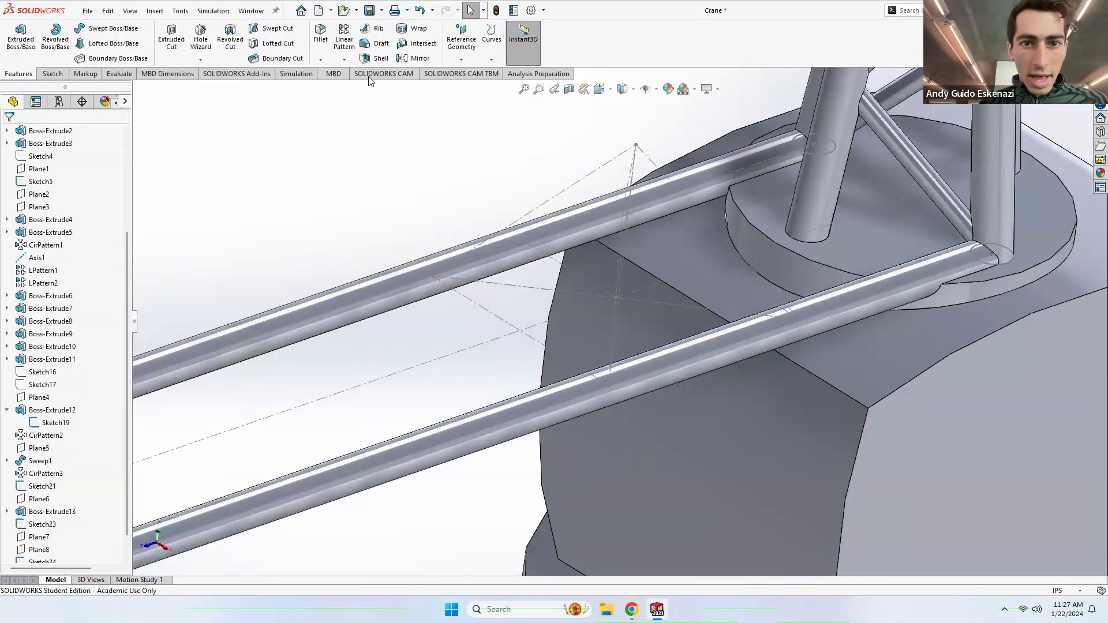
# Step: Create a reference plane through the square's outer corner point, perpendicular to the sloping centerline that rises from it to the apex
pyautogui.click(453, 49)
pyautogui.click(471, 69)
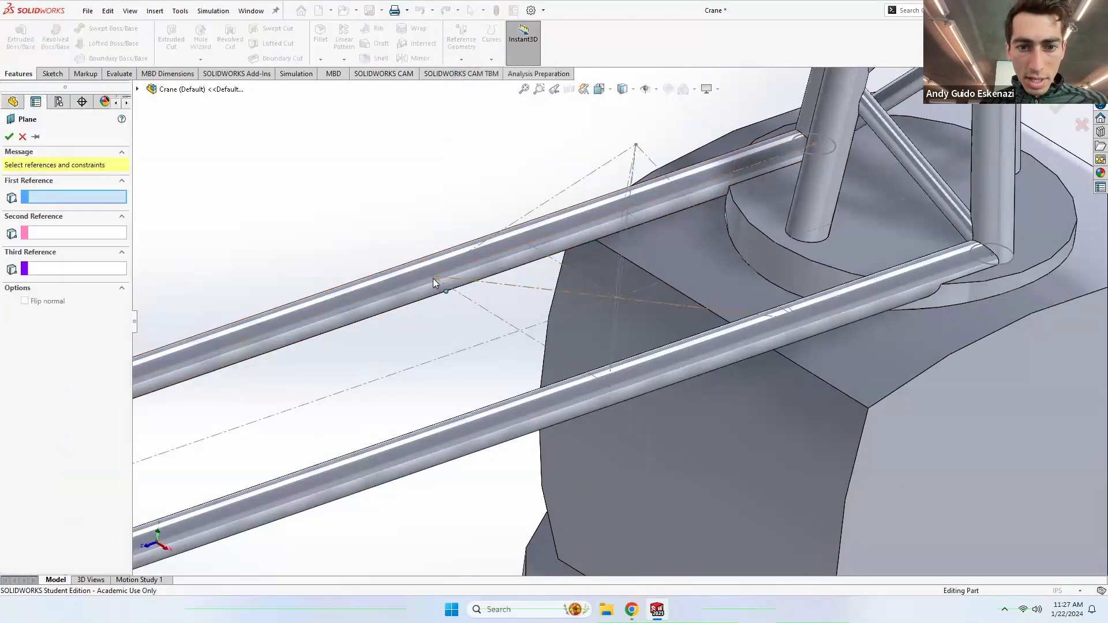
pyautogui.click(430, 276)
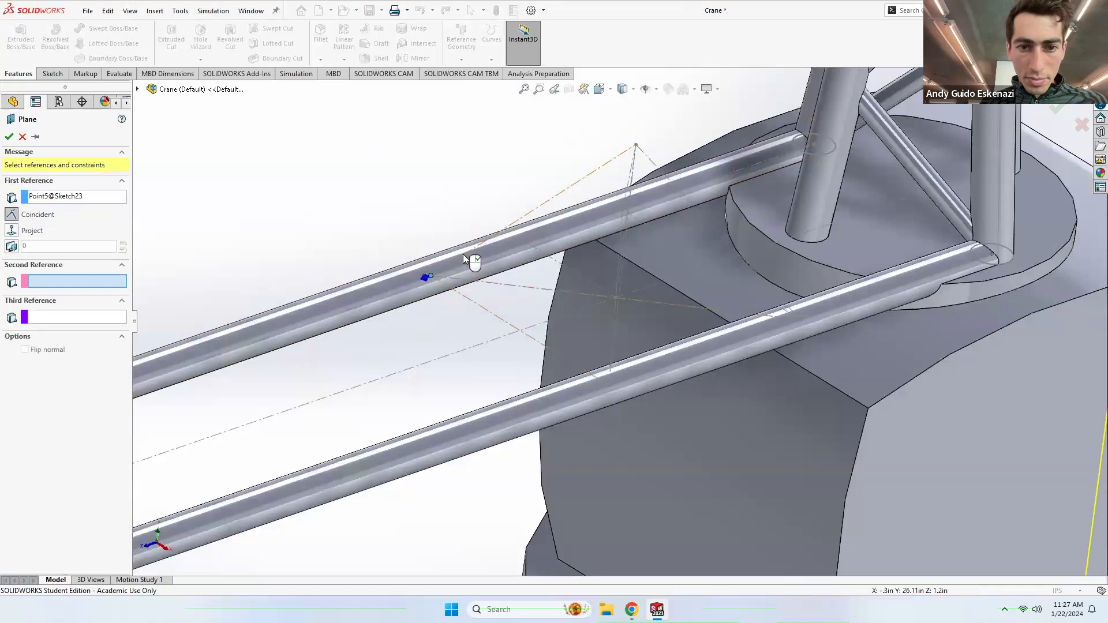
pyautogui.click(464, 254)
pyautogui.click(9, 137)
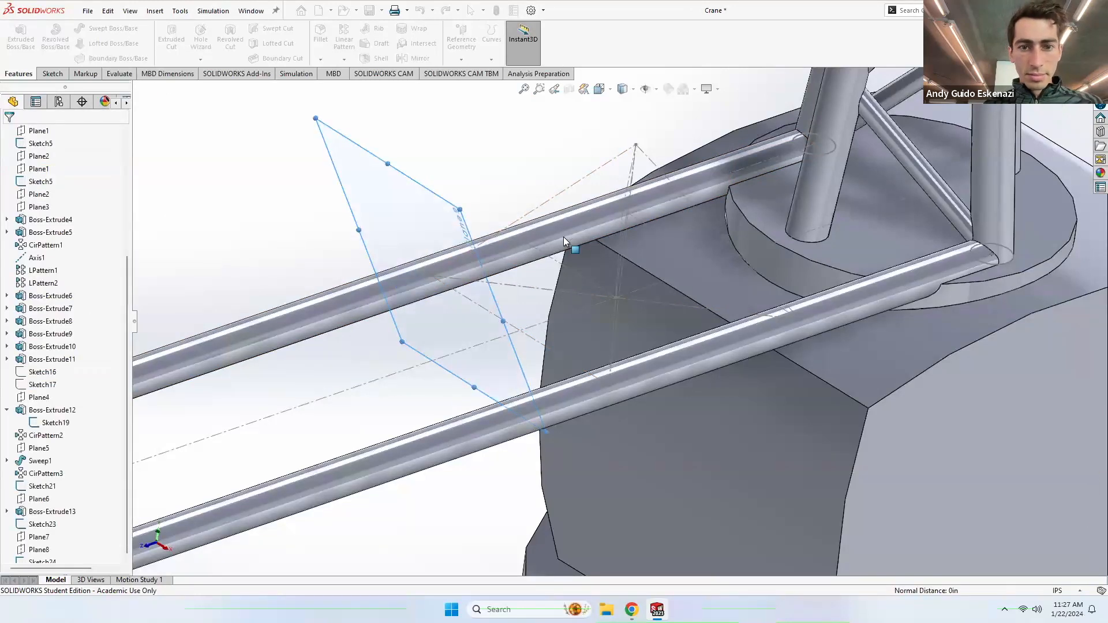
pyautogui.scroll(3, 564, 236)
pyautogui.moveTo(553, 242); pyautogui.dragTo(594, 254, button='middle')
pyautogui.scroll(-2, 594, 254)
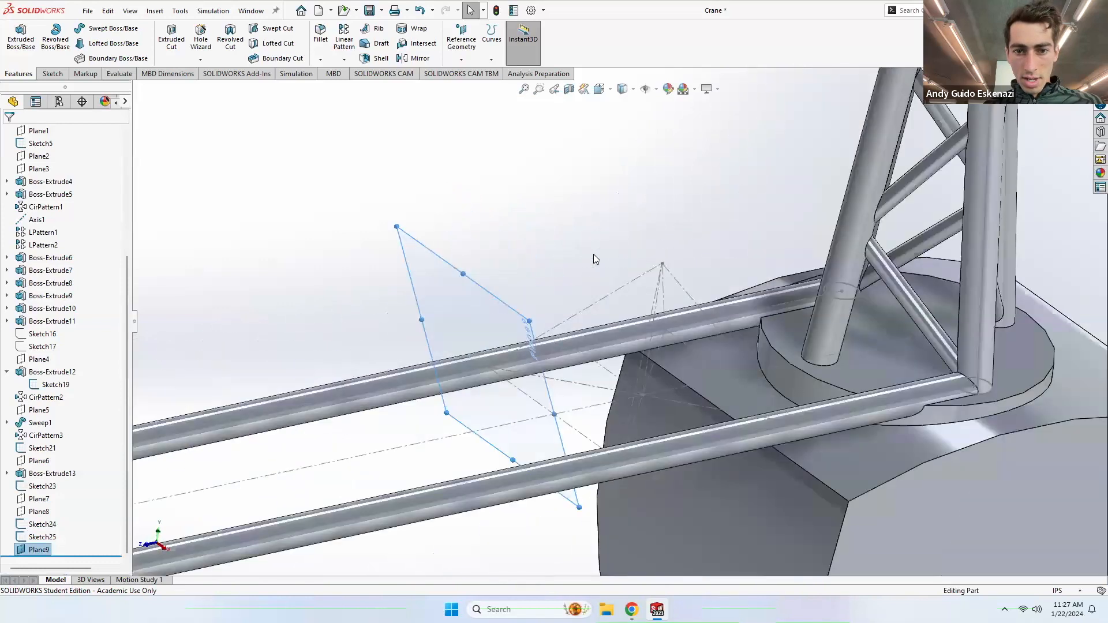
# Step: Start a sketch on Plane9 and draw a circle of about 0.03 in radius centred on the corner point
pyautogui.click(57, 75)
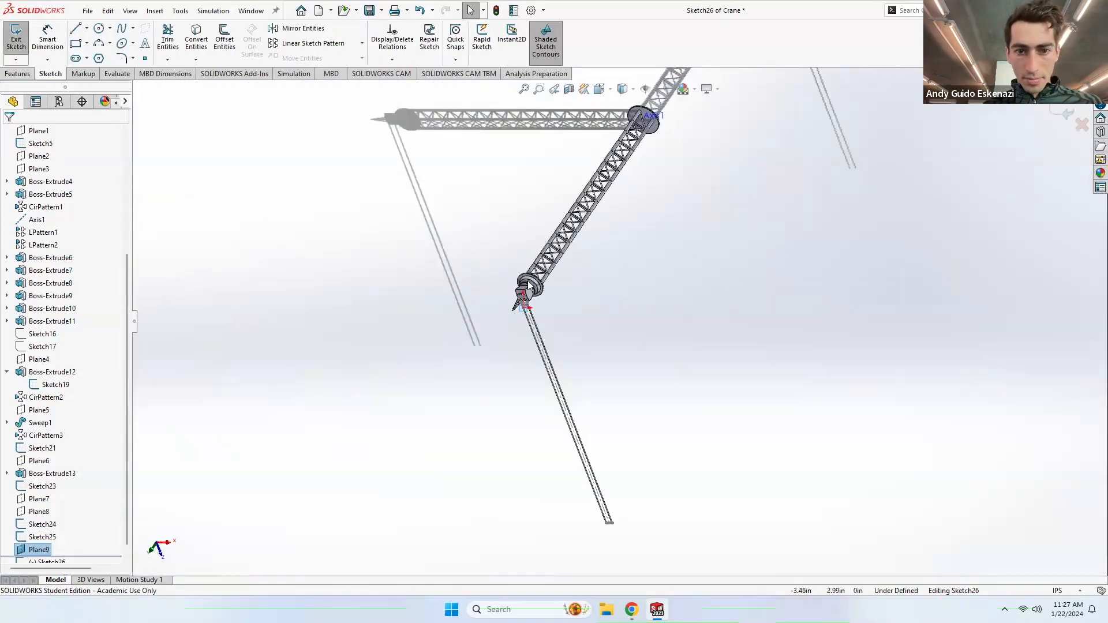
pyautogui.scroll(-10, 529, 284)
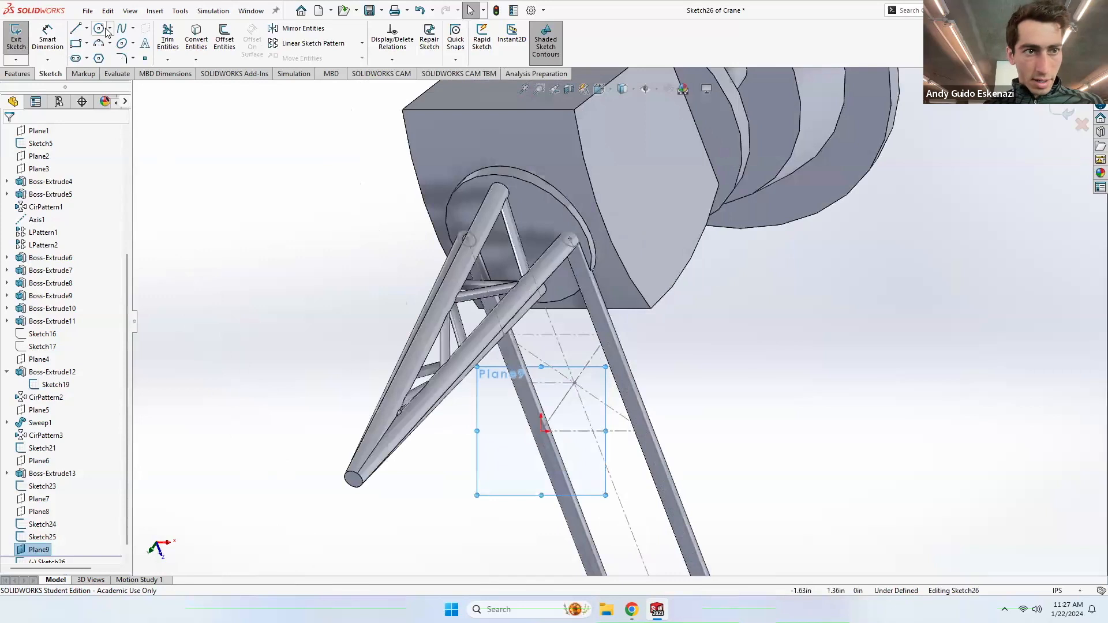
pyautogui.click(100, 28)
pyautogui.click(542, 431)
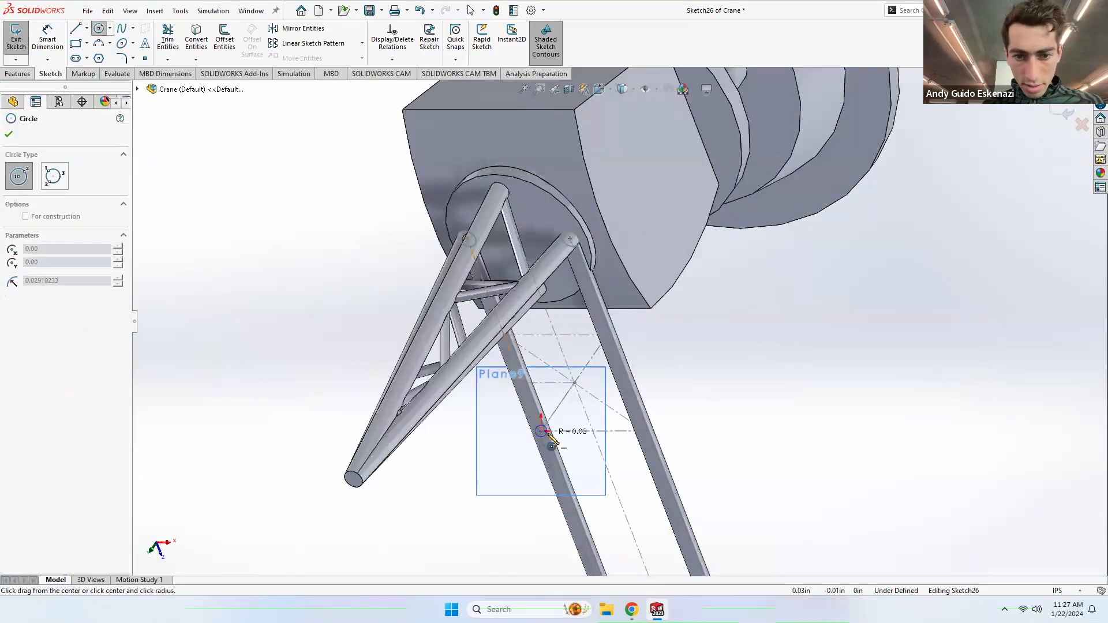
pyautogui.click(553, 445)
pyautogui.scroll(-8, 566, 445)
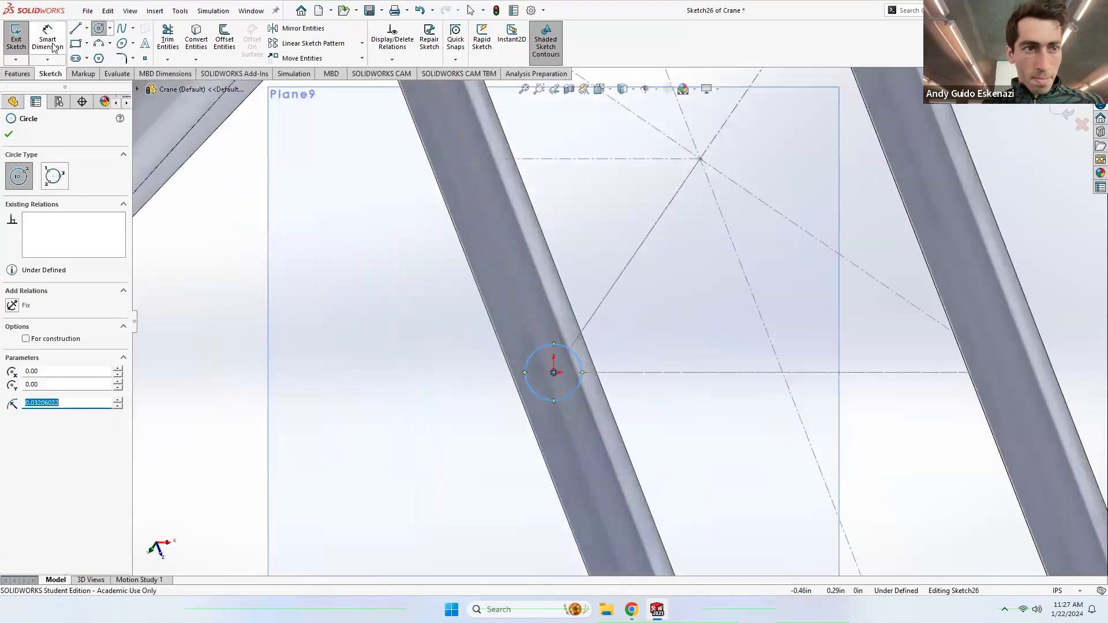
# Step: Set the circle's diameter to 0.05 in and start a boss extrusion from it
pyautogui.click(49, 41)
pyautogui.click(529, 390)
pyautogui.click(429, 389)
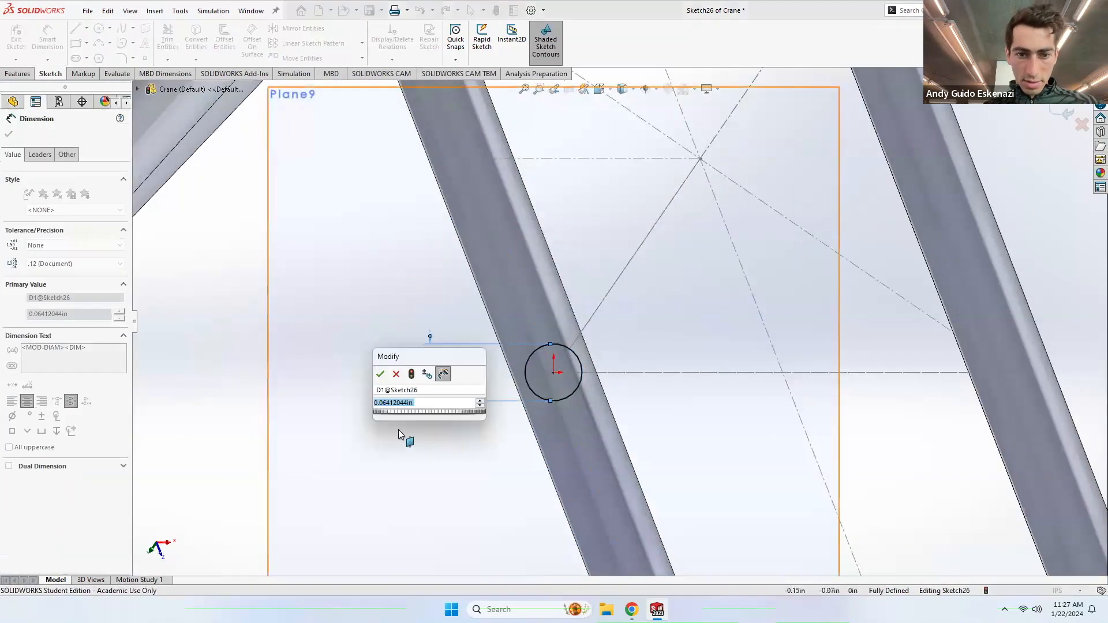
pyautogui.press('BackSpace')
pyautogui.write('.05')
pyautogui.press('Return')
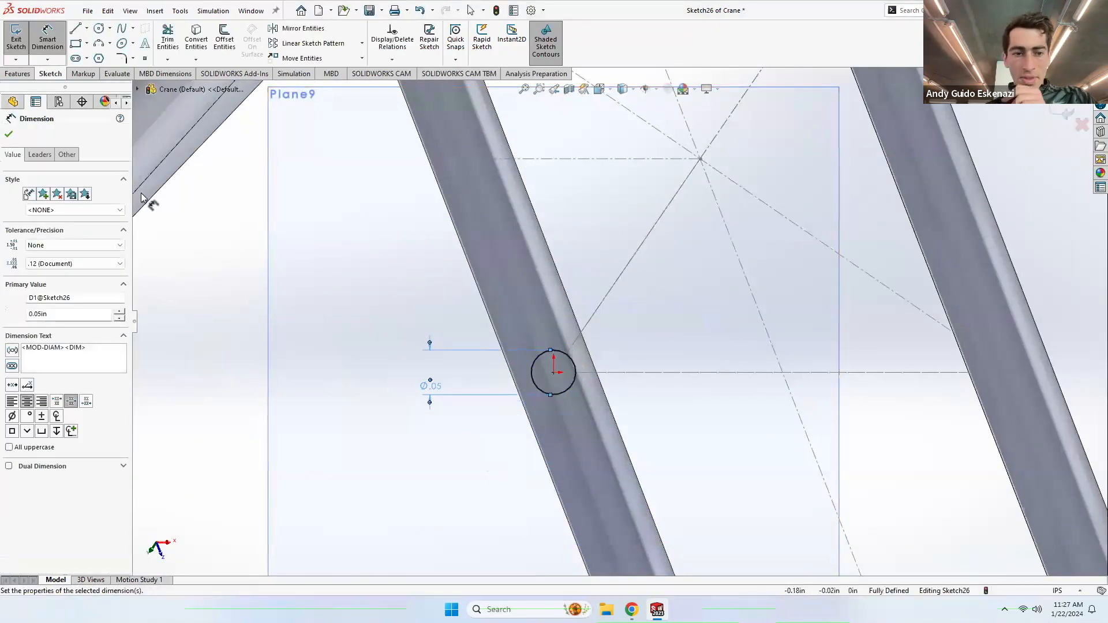
pyautogui.click(18, 75)
pyautogui.click(20, 39)
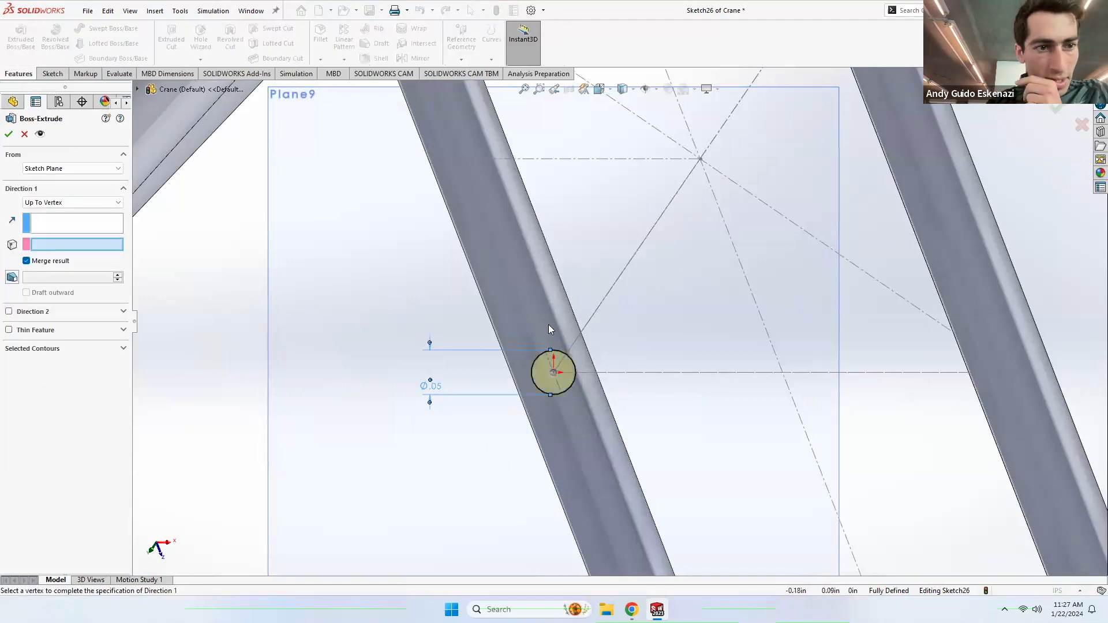
pyautogui.click(79, 227)
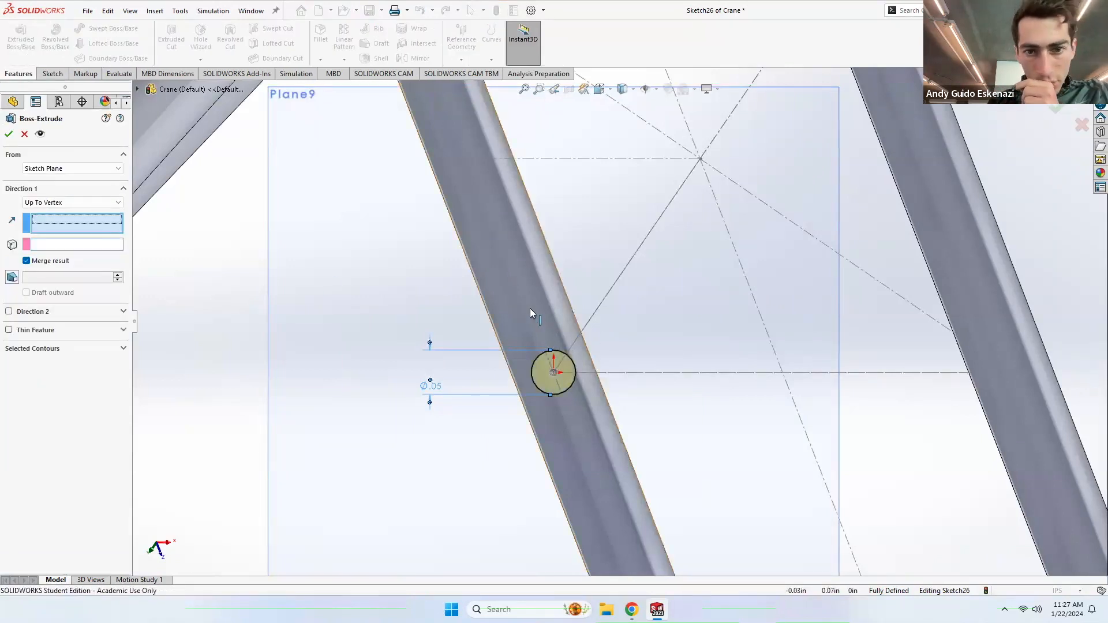
pyautogui.click(600, 316)
pyautogui.scroll(5, 576, 299)
pyautogui.moveTo(635, 269)
pyautogui.mouseDown(button='middle')
pyautogui.moveTo(619, 254)
pyautogui.moveTo(639, 246)
pyautogui.moveTo(612, 337)
pyautogui.moveTo(601, 227)
pyautogui.moveTo(595, 243)
pyautogui.moveTo(685, 369)
pyautogui.moveTo(578, 194)
pyautogui.mouseUp(button='middle')
pyautogui.rightClick(82, 222)
pyautogui.click(110, 228)
# Step: Extrude the circle up to the apex point where the sloping centerlines meet
pyautogui.scroll(-3, 584, 215)
pyautogui.scroll(-3, 573, 210)
pyautogui.scroll(-1, 578, 194)
pyautogui.click(64, 245)
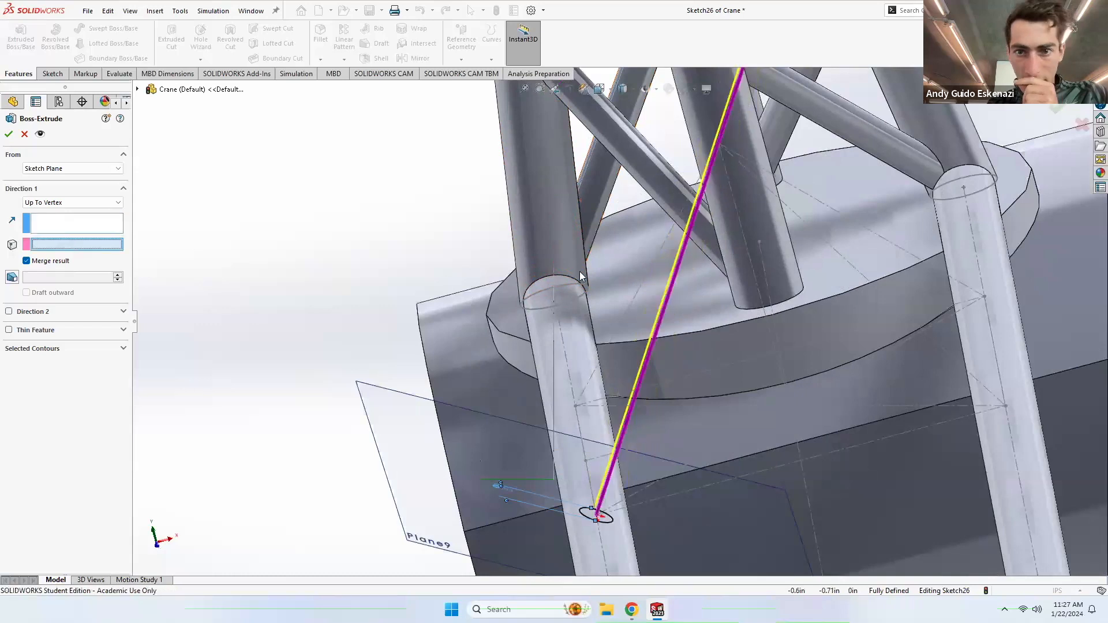
pyautogui.click(718, 141)
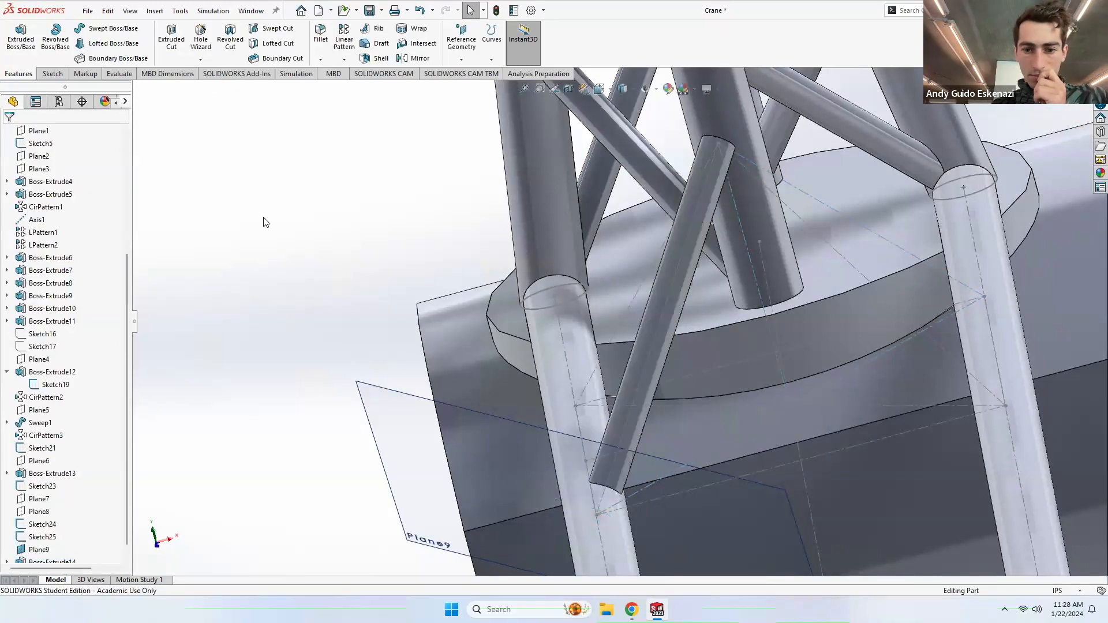
# Step: Create a reference axis along the vertical centerline between the square's centre and the apex
pyautogui.scroll(5, 591, 295)
pyautogui.moveTo(591, 296); pyautogui.dragTo(531, 330, button='middle')
pyautogui.scroll(-3, 523, 297)
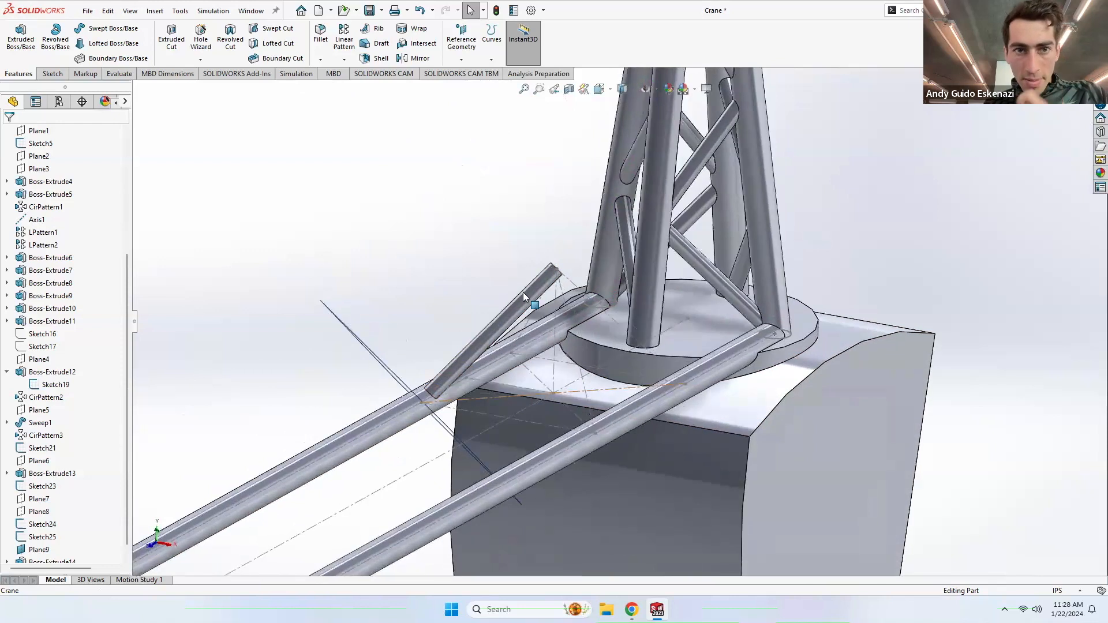
pyautogui.click(462, 44)
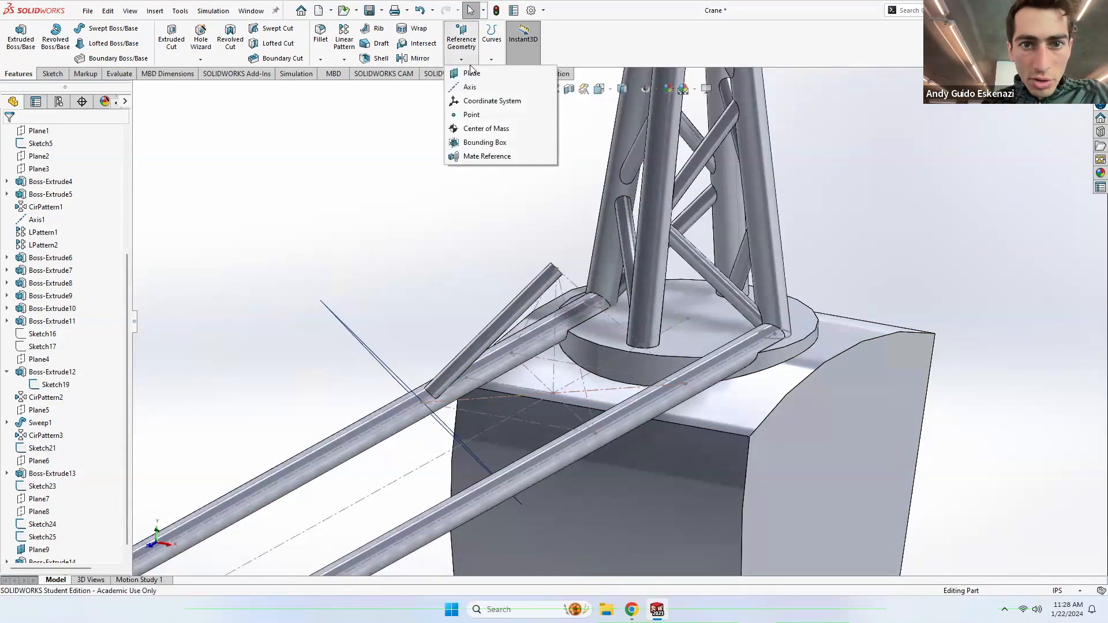
pyautogui.click(488, 116)
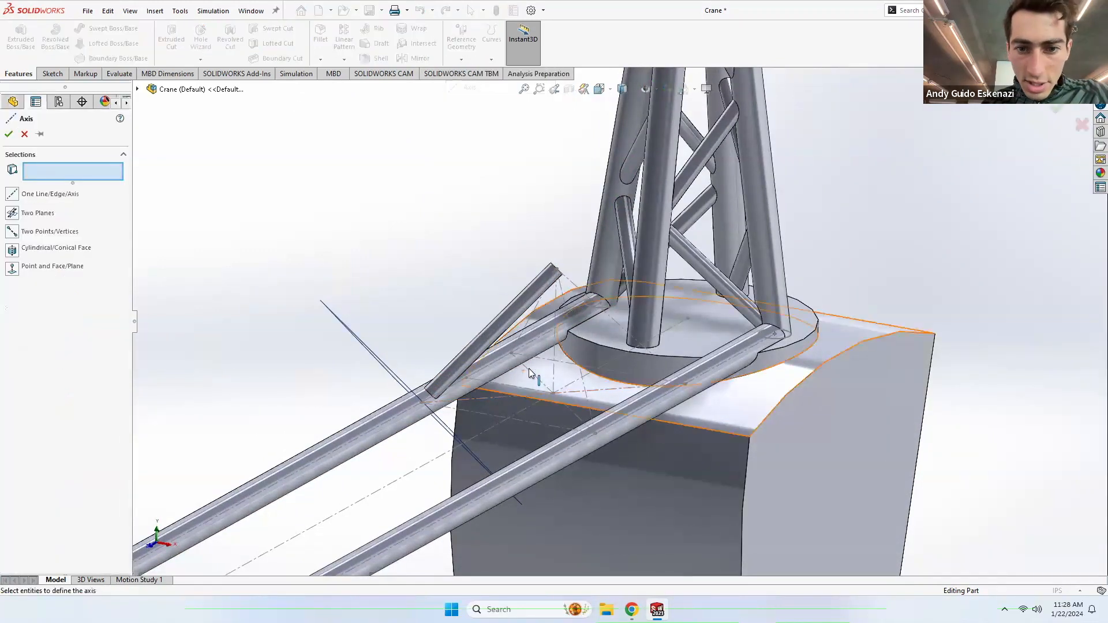
pyautogui.click(554, 340)
pyautogui.click(9, 135)
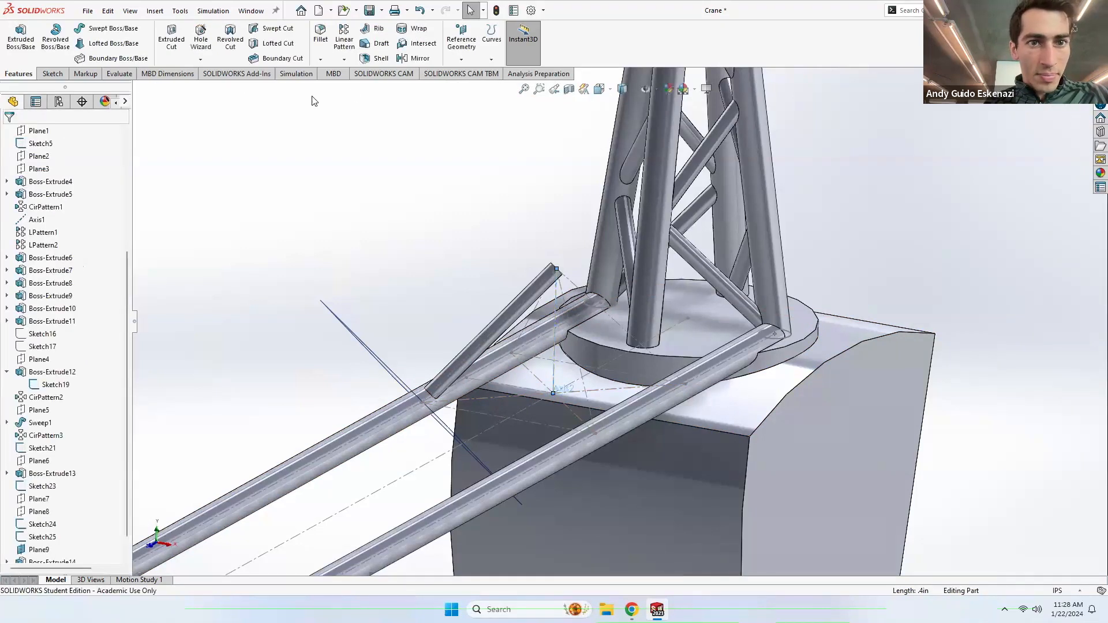
# Step: Circular-pattern the sloping strut about the vertical axis with 4 equally spaced instances over 360 degrees
pyautogui.click(344, 60)
pyautogui.click(361, 87)
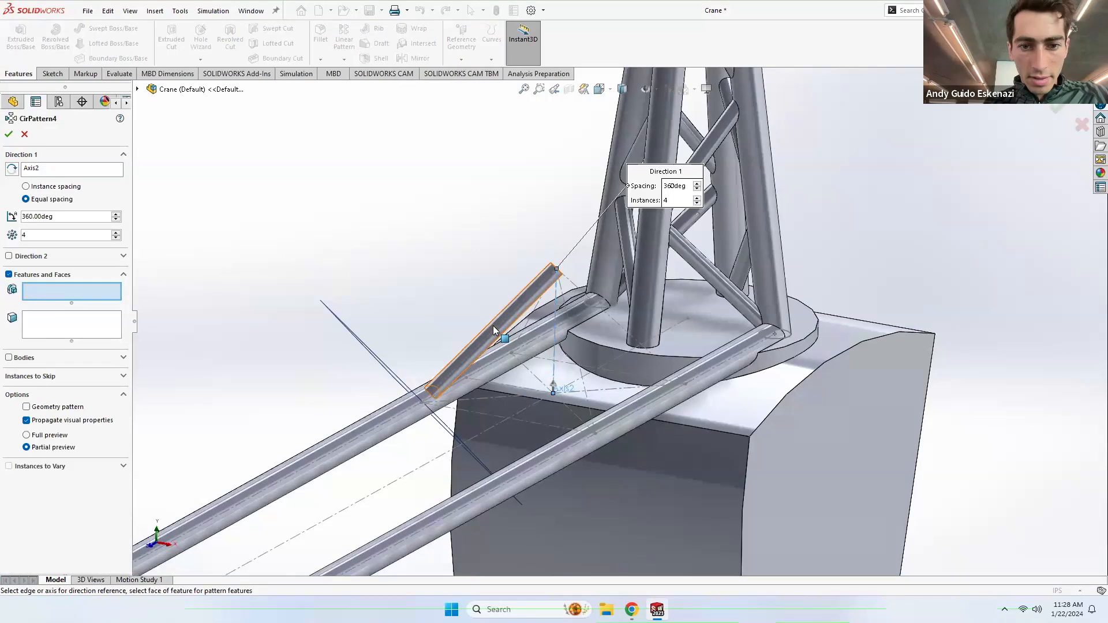
pyautogui.click(493, 325)
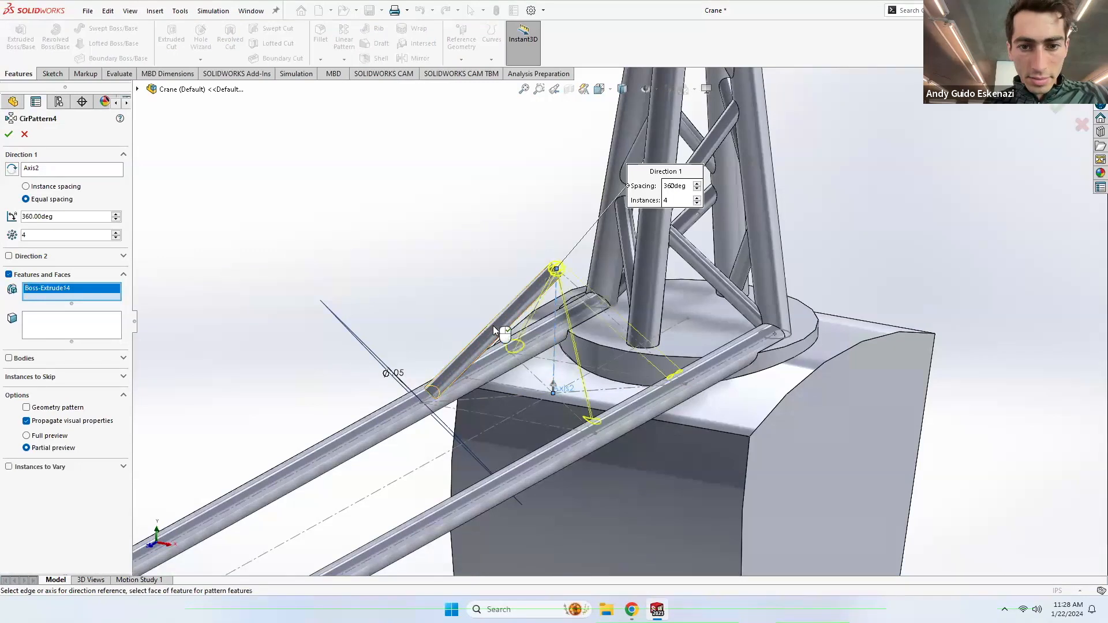
pyautogui.click(9, 135)
pyautogui.scroll(3, 564, 277)
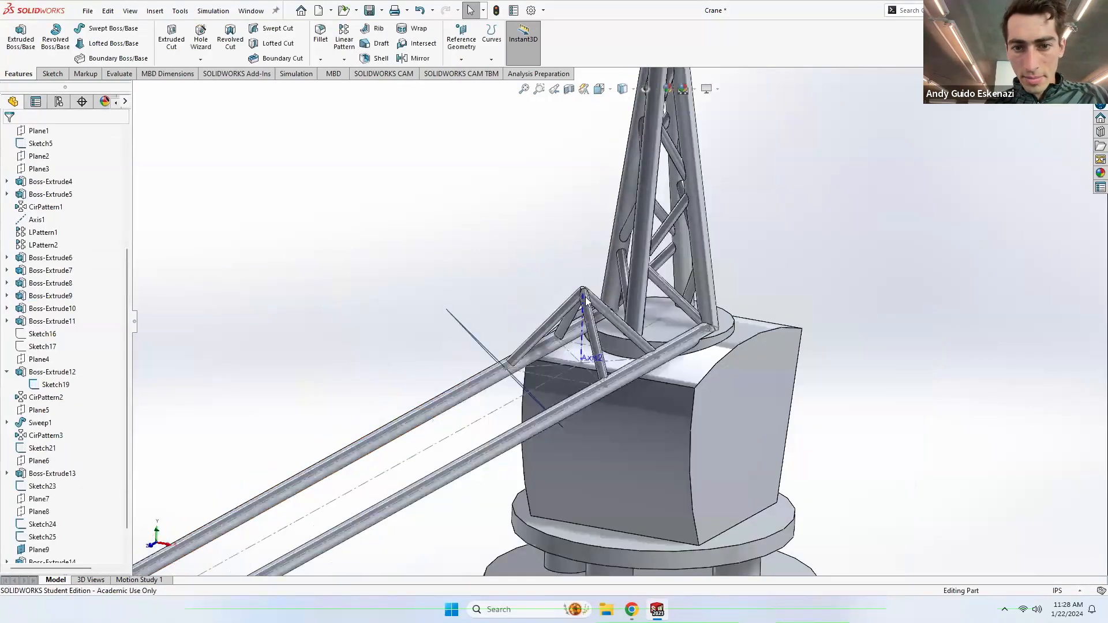
# Step: Sketch a corner rectangle of 0.6 by 0.6 in on the mast base disc's top face, spanning the four strut feet, and exit the sketch
pyautogui.scroll(-10, 567, 280)
pyautogui.moveTo(619, 313); pyautogui.dragTo(571, 367, button='middle')
pyautogui.scroll(8, 624, 320)
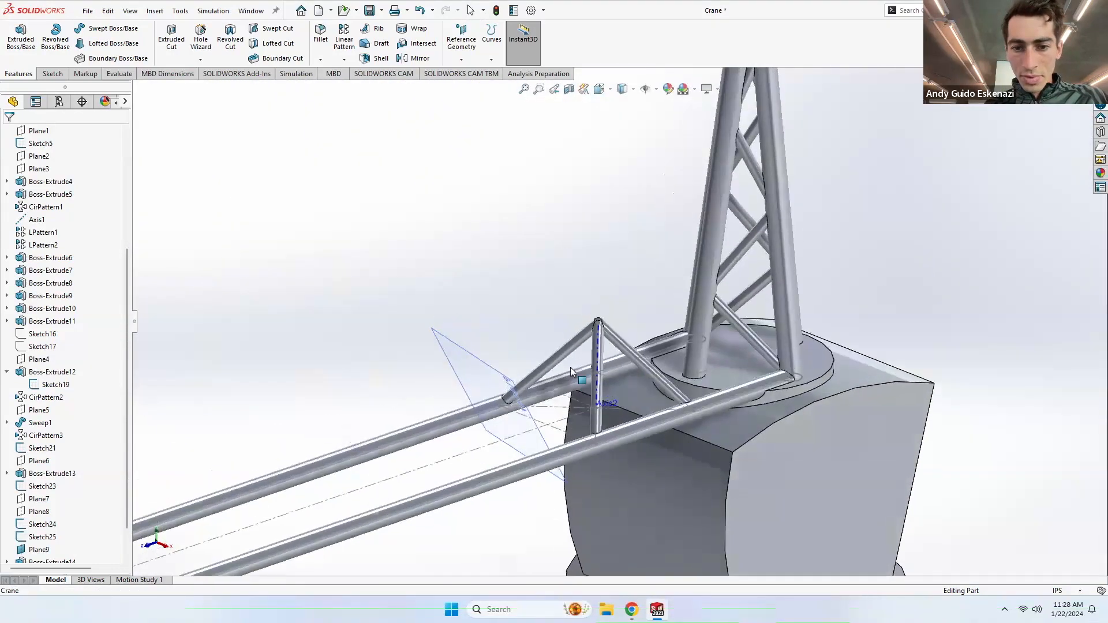
pyautogui.scroll(-6, 531, 411)
pyautogui.scroll(-1, 500, 378)
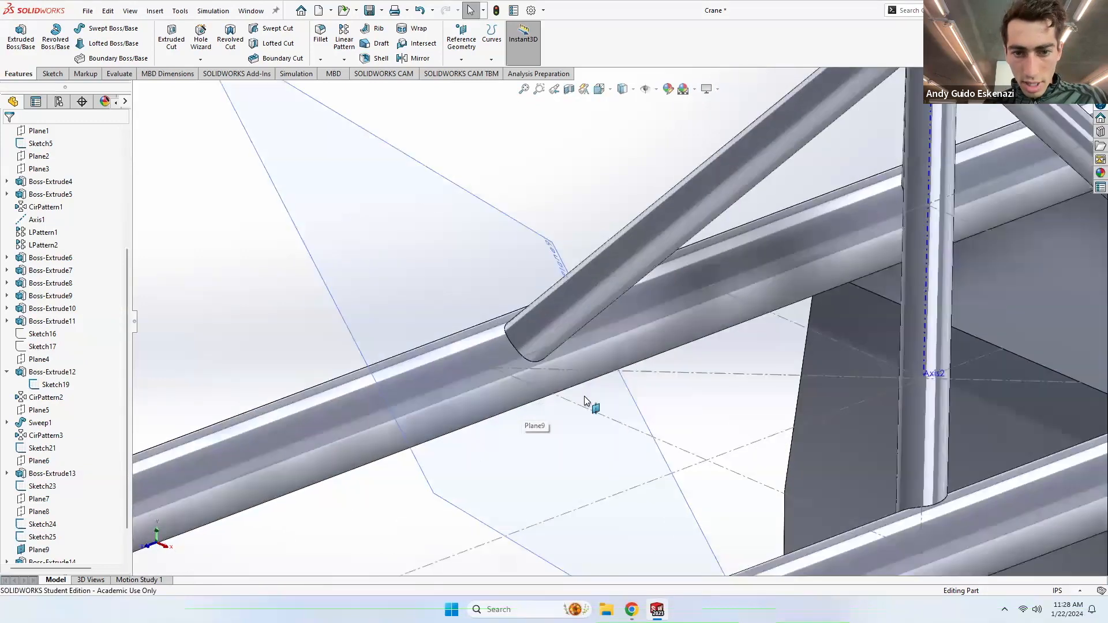
pyautogui.scroll(4, 540, 356)
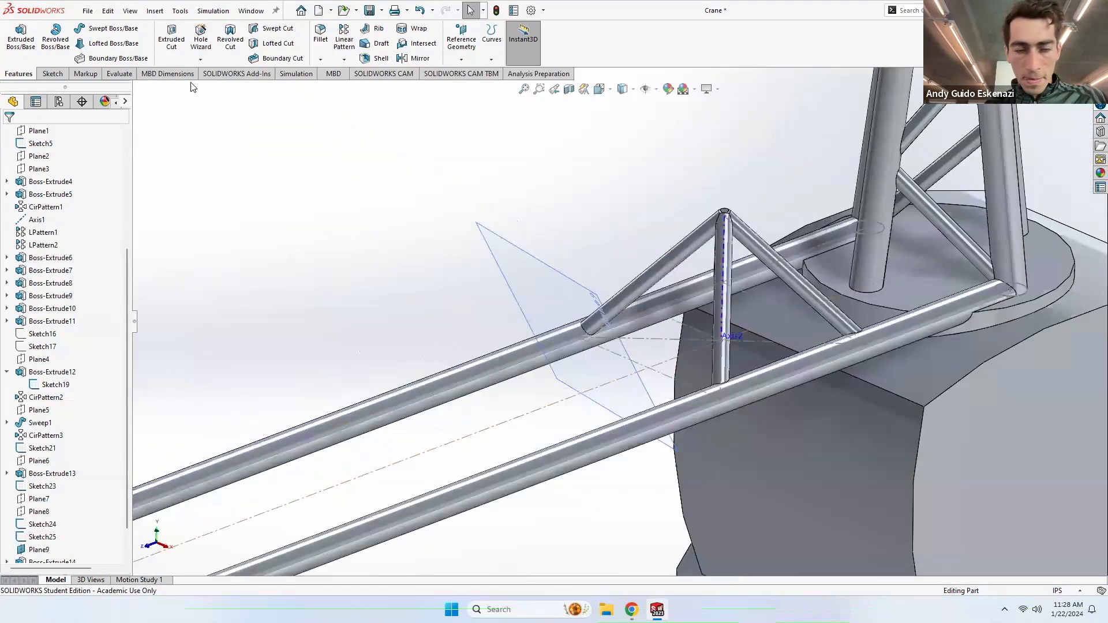
pyautogui.click(51, 73)
pyautogui.click(43, 51)
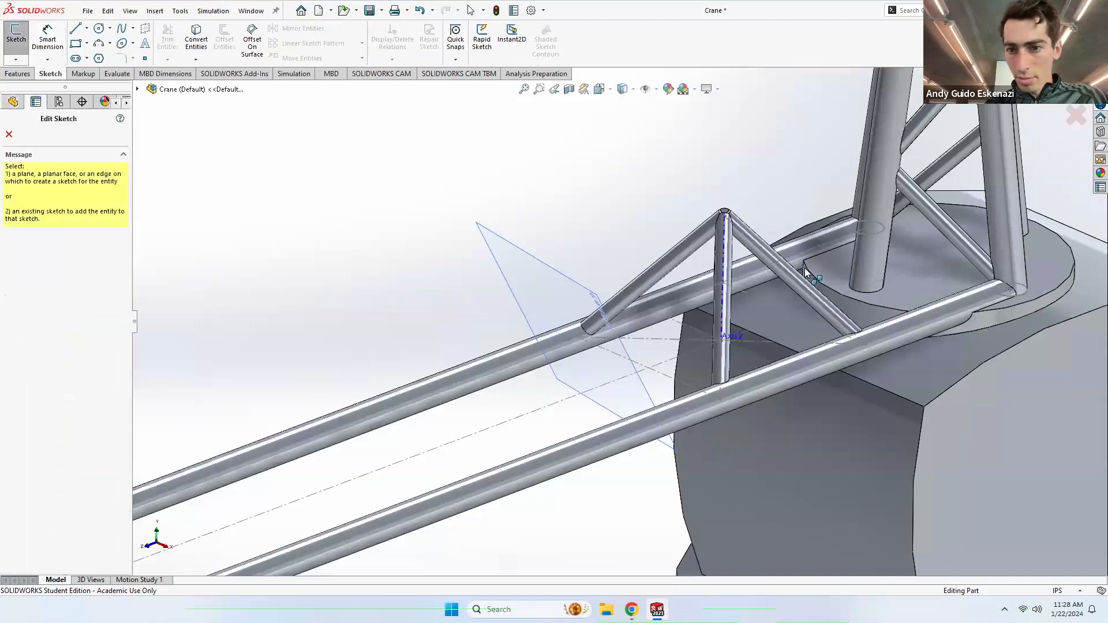
pyautogui.click(838, 266)
pyautogui.scroll(-15, 627, 144)
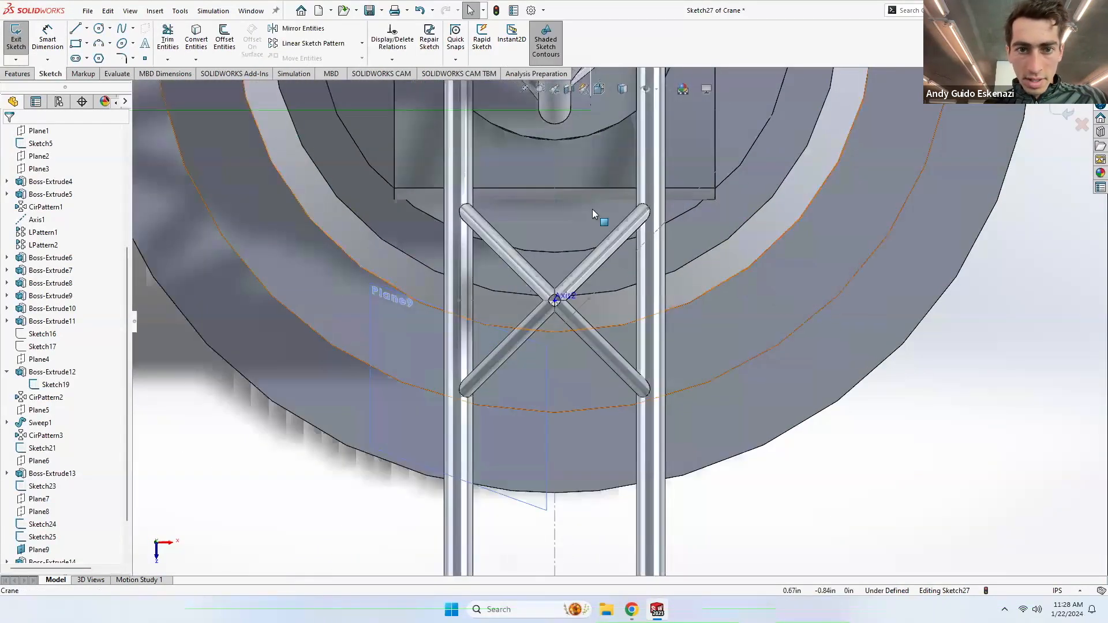
pyautogui.click(76, 44)
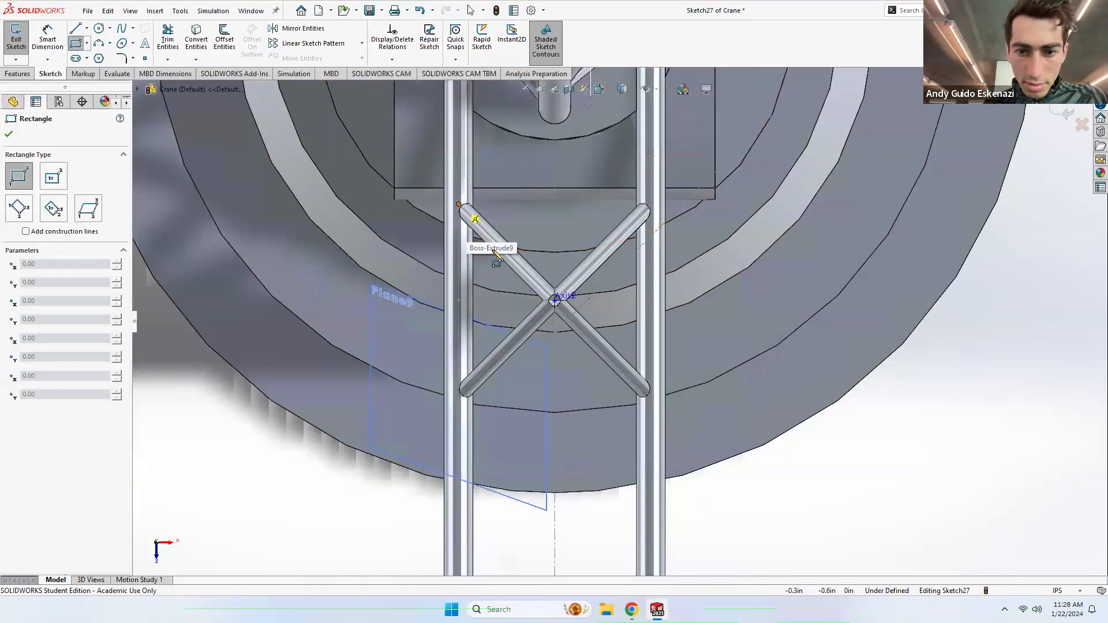
pyautogui.click(459, 205)
pyautogui.click(650, 397)
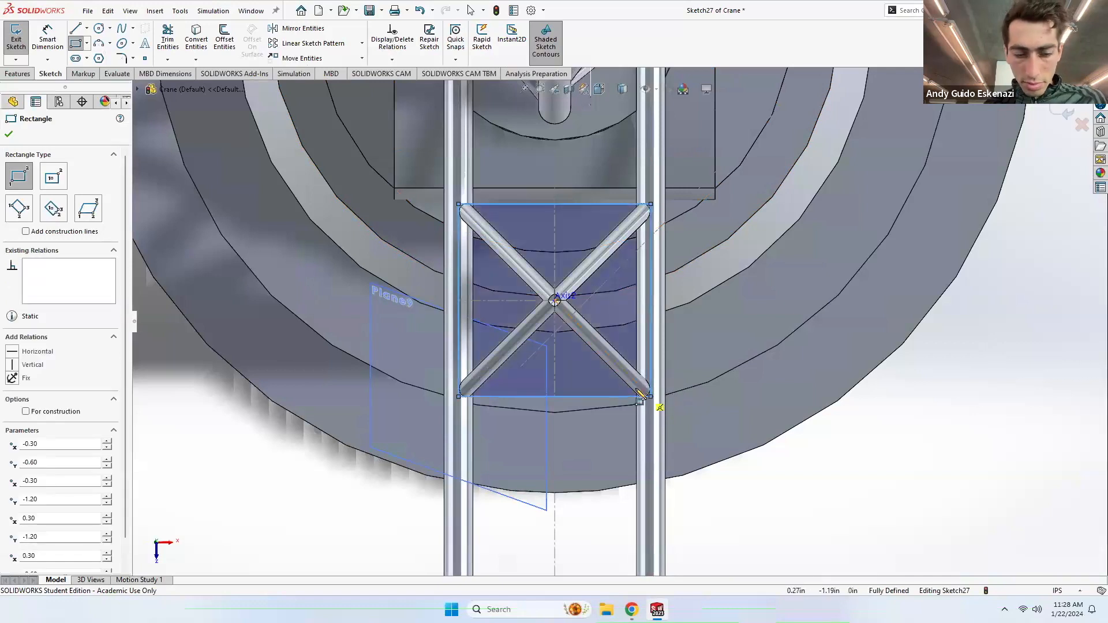
pyautogui.press('Escape')
pyautogui.moveTo(512, 368); pyautogui.dragTo(147, 126, button='middle')
pyautogui.click(11, 44)
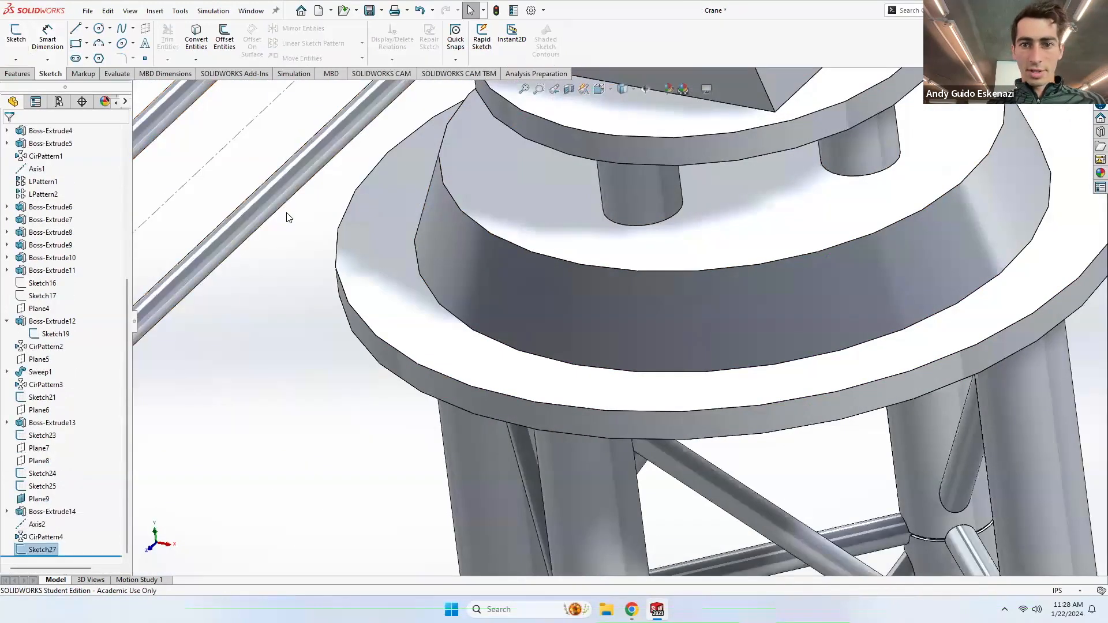
# Step: Create a reference plane through the square's corner at a strut foot, perpendicular to the side running across the two jib tubes
pyautogui.scroll(8, 600, 246)
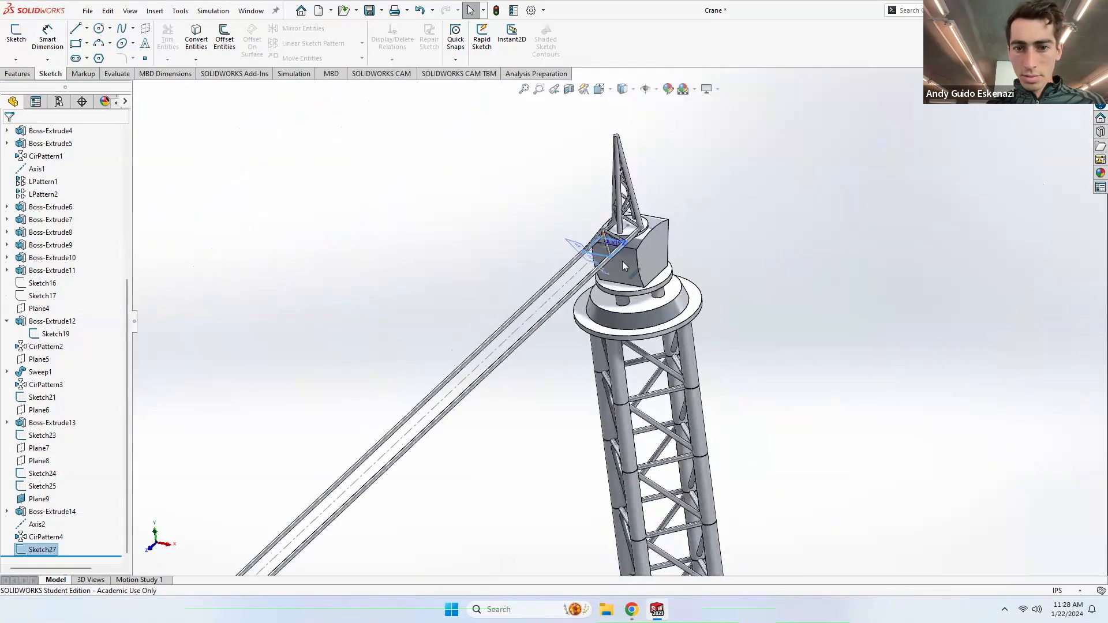
pyautogui.scroll(-10, 623, 261)
pyautogui.click(473, 278)
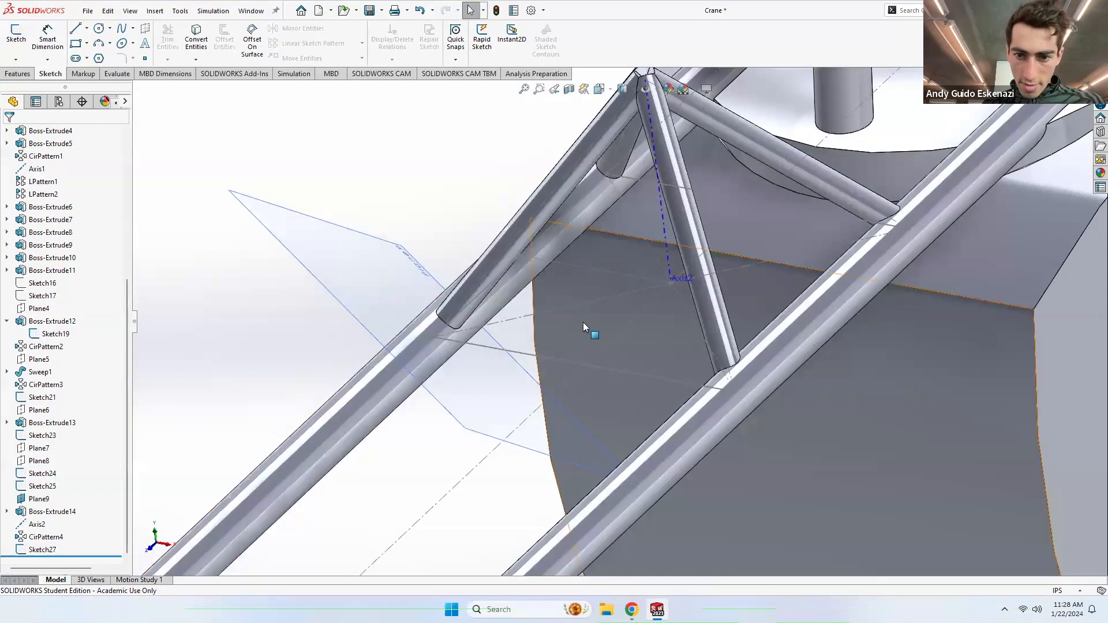
pyautogui.click(18, 73)
pyautogui.click(462, 59)
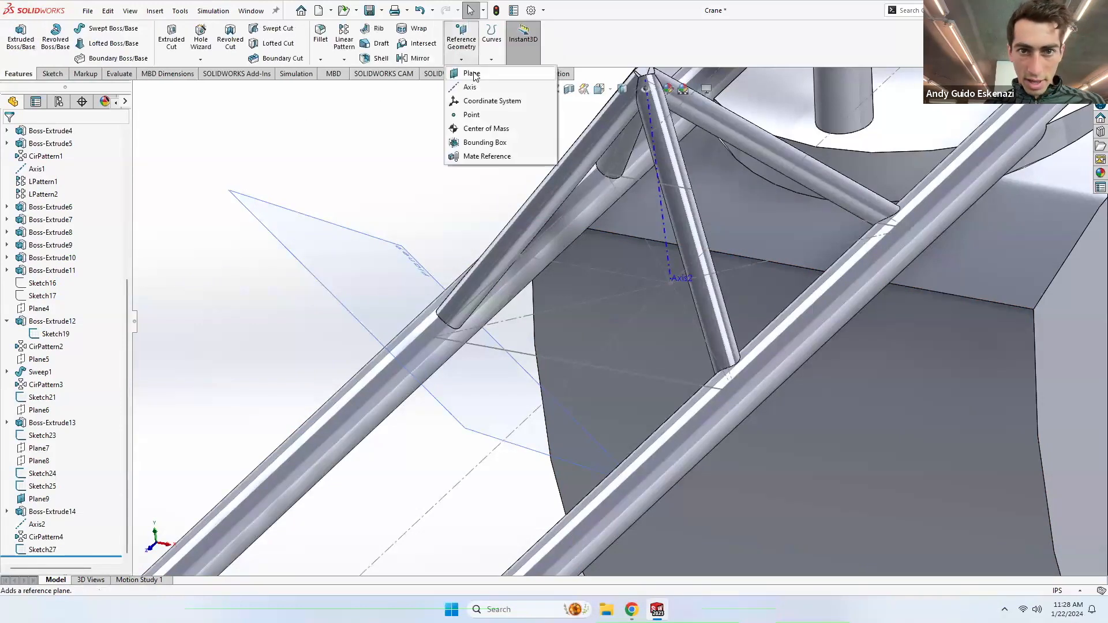
pyautogui.click(485, 73)
pyautogui.click(735, 393)
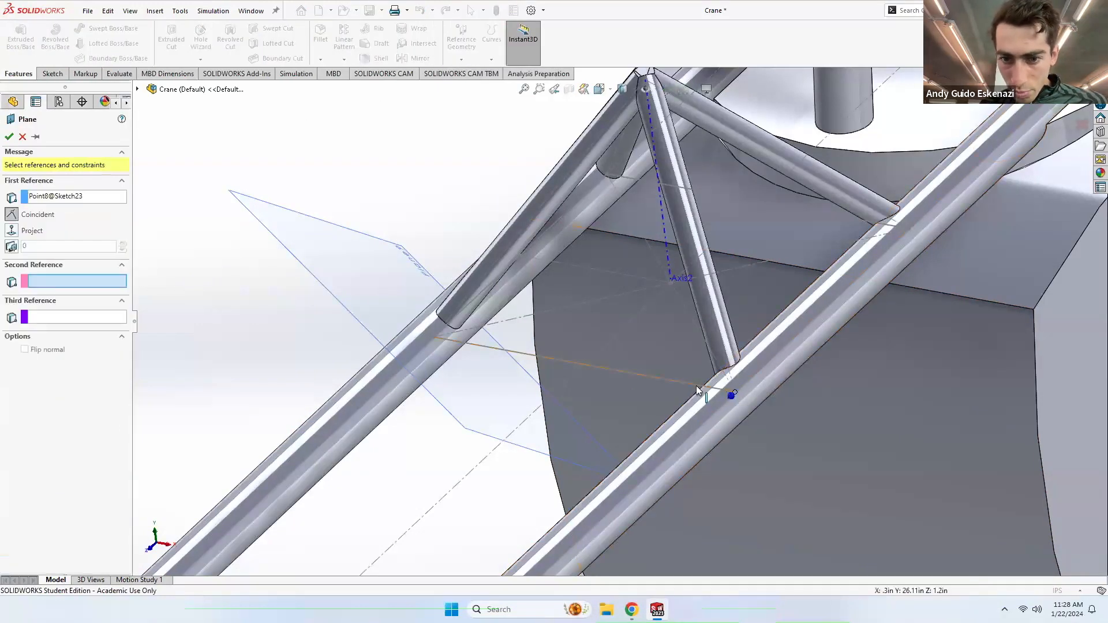
pyautogui.click(698, 389)
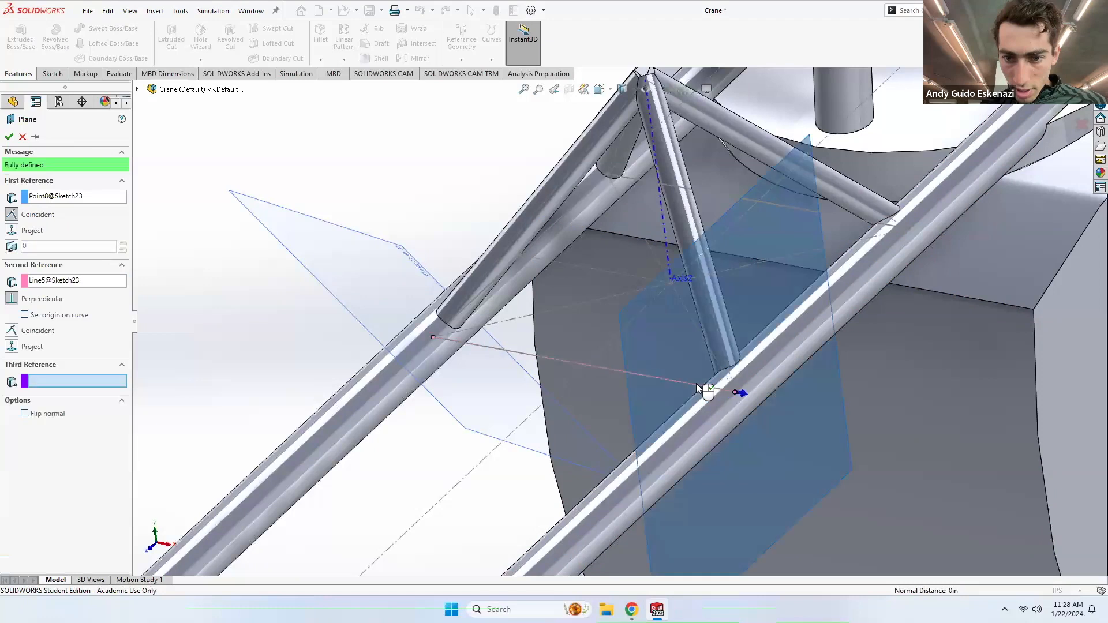
pyautogui.click(9, 137)
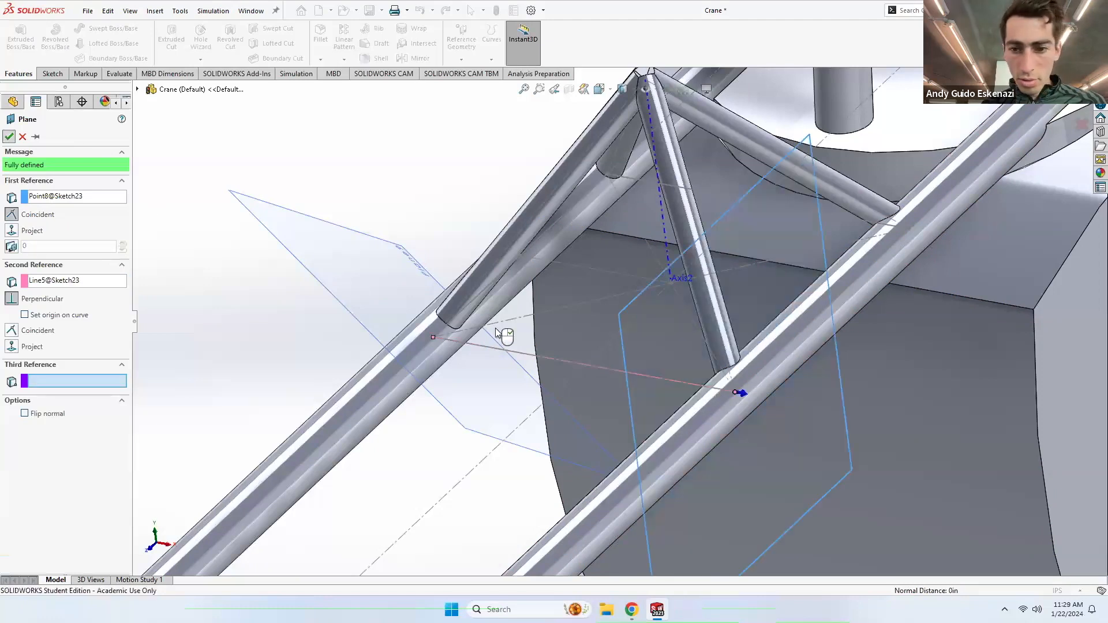
# Step: Start a sketch on the new plane and draw a circle centred on the square's corner point
pyautogui.click(51, 74)
pyautogui.click(16, 34)
pyautogui.click(621, 320)
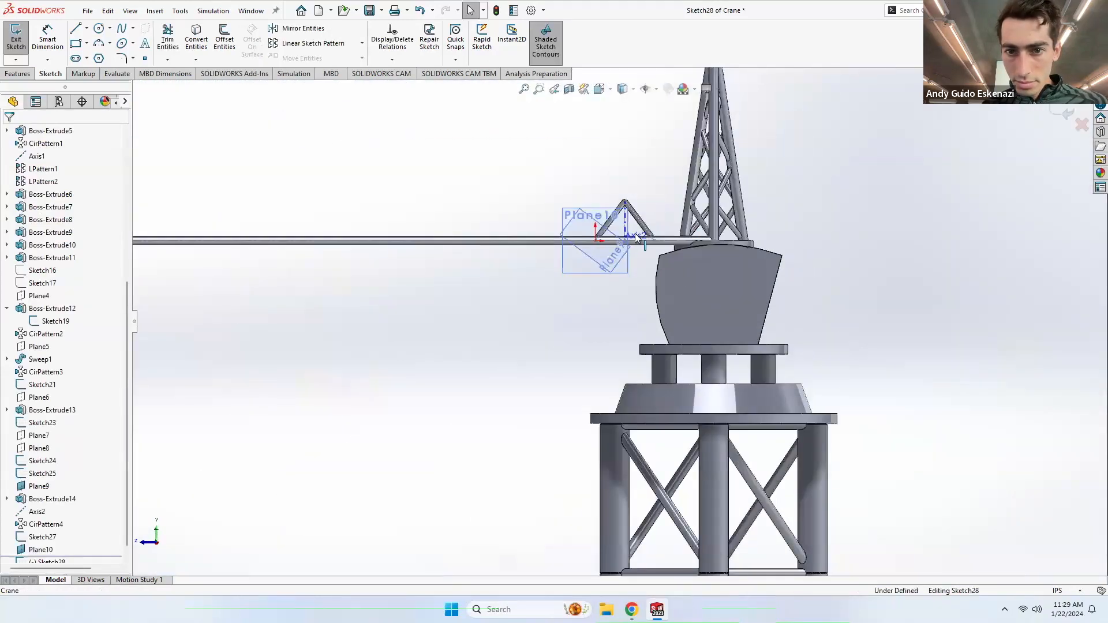
pyautogui.scroll(-6, 658, 215)
pyautogui.moveTo(526, 272); pyautogui.dragTo(551, 321, button='middle')
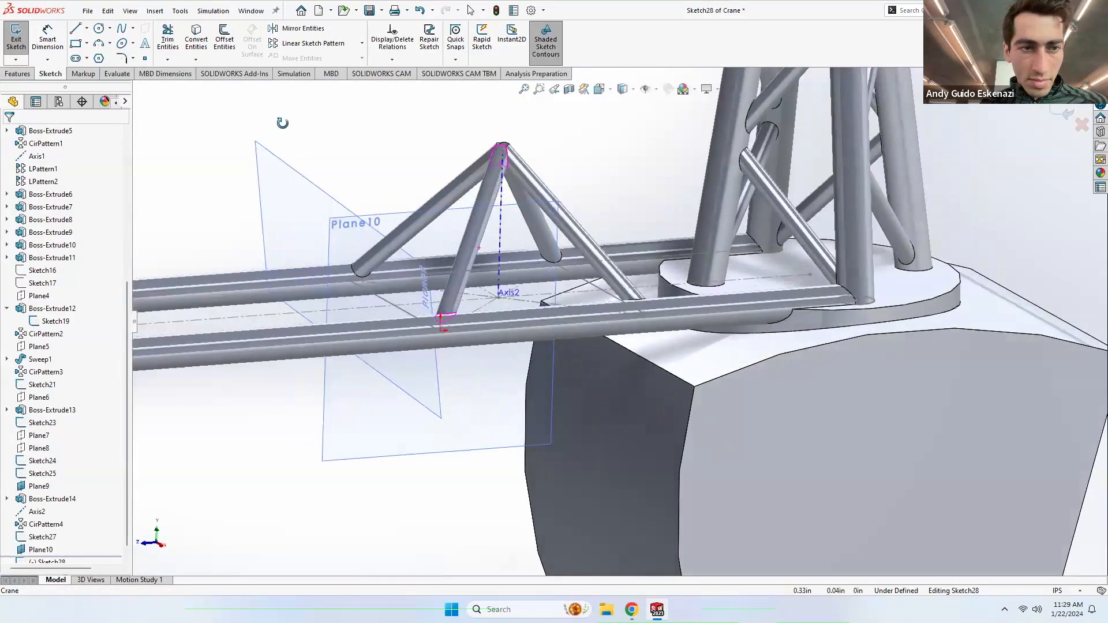
pyautogui.moveTo(282, 123); pyautogui.dragTo(271, 132, button='middle')
pyautogui.click(100, 29)
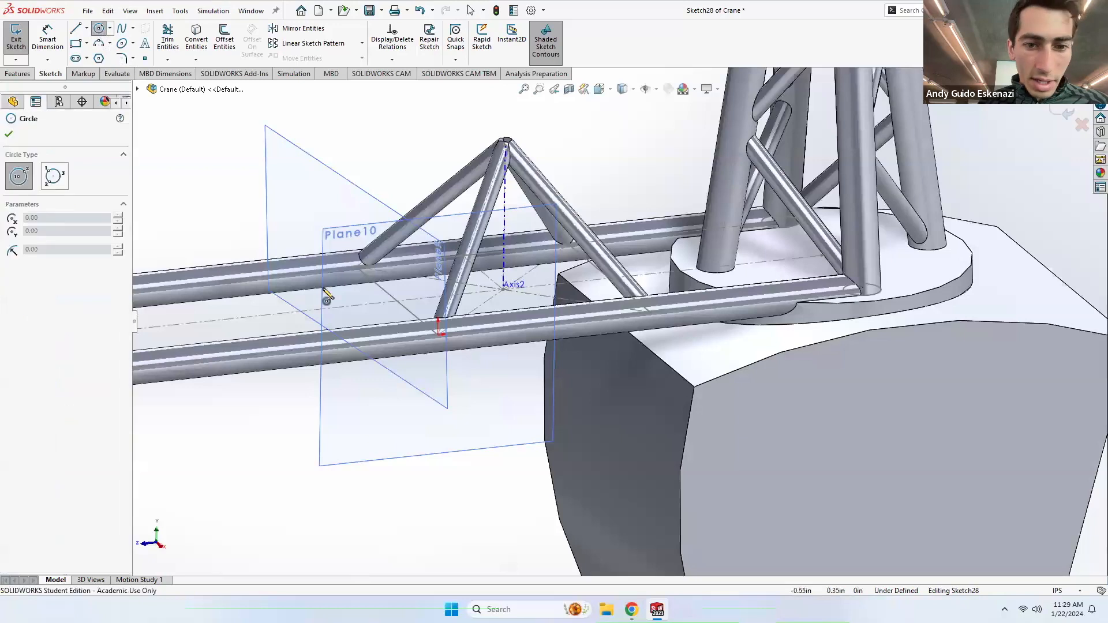
pyautogui.click(444, 349)
# Step: Set the circle's diameter to 0.05 in and exit the sketch
pyautogui.press('d')
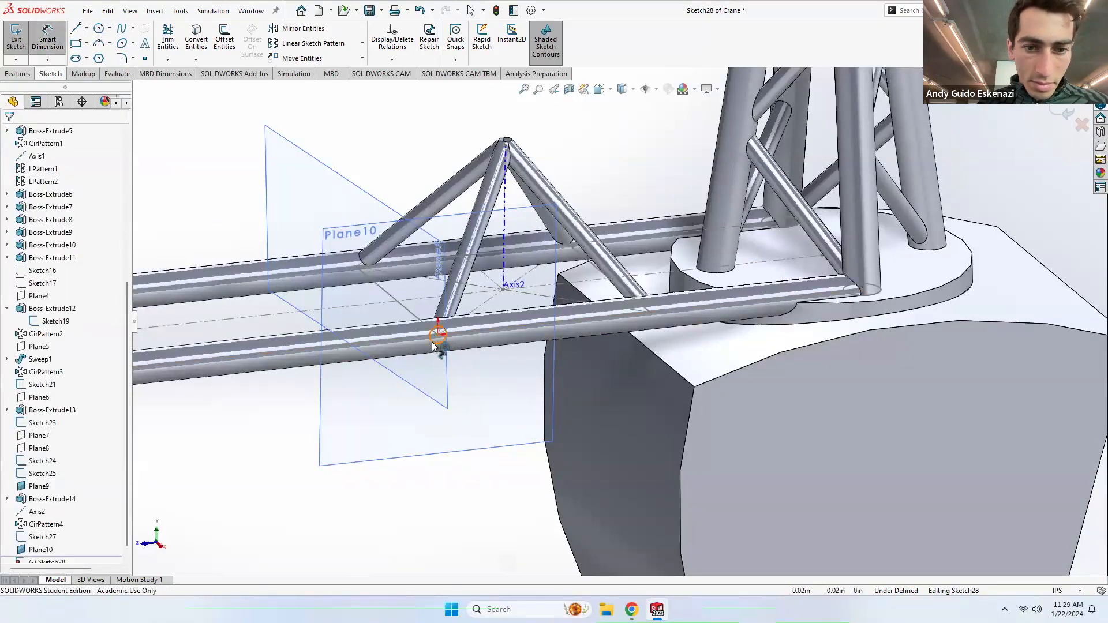
pyautogui.click(434, 343)
pyautogui.click(382, 484)
pyautogui.write('.05')
pyautogui.press('Return')
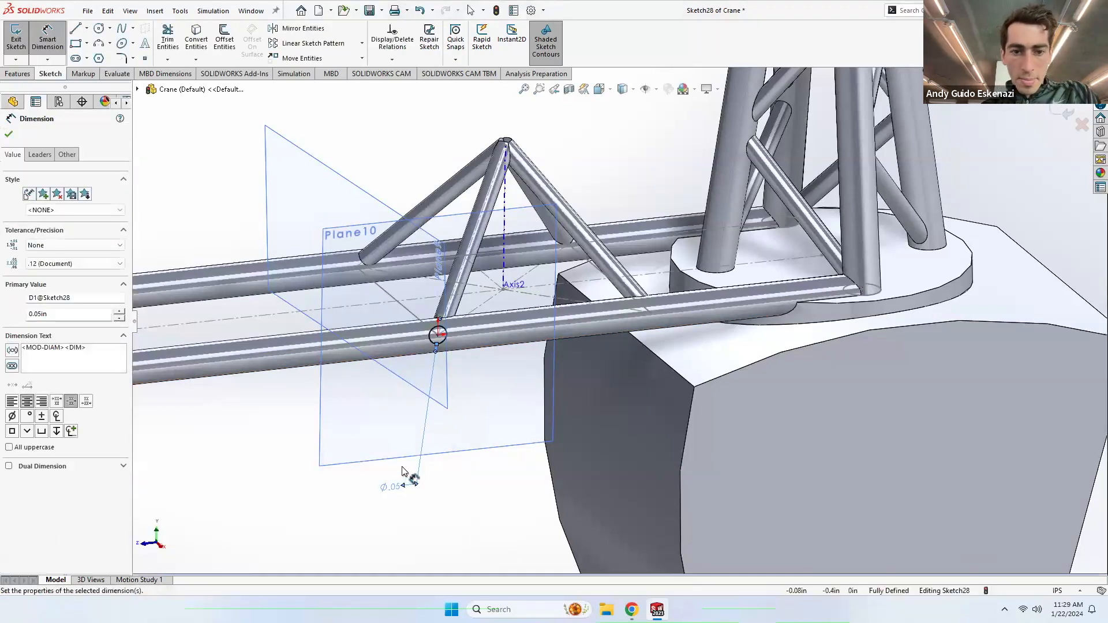
pyautogui.click(16, 49)
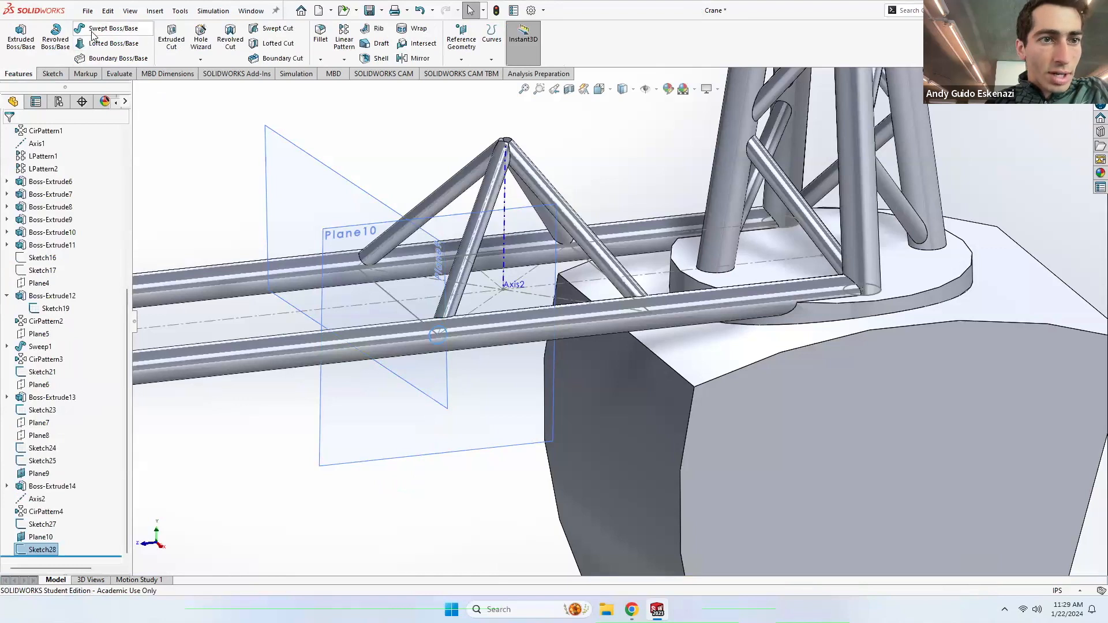
# Step: Sweep the small circle along the rectangle sketch to form the tubular frame around the pyramid's base
pyautogui.click(92, 30)
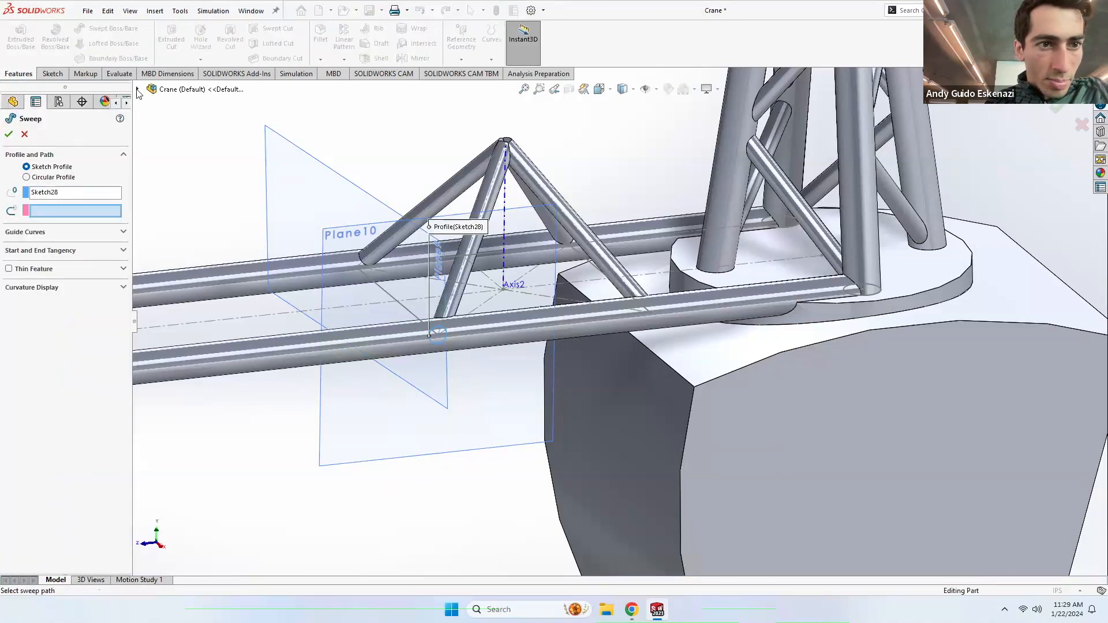
pyautogui.click(137, 90)
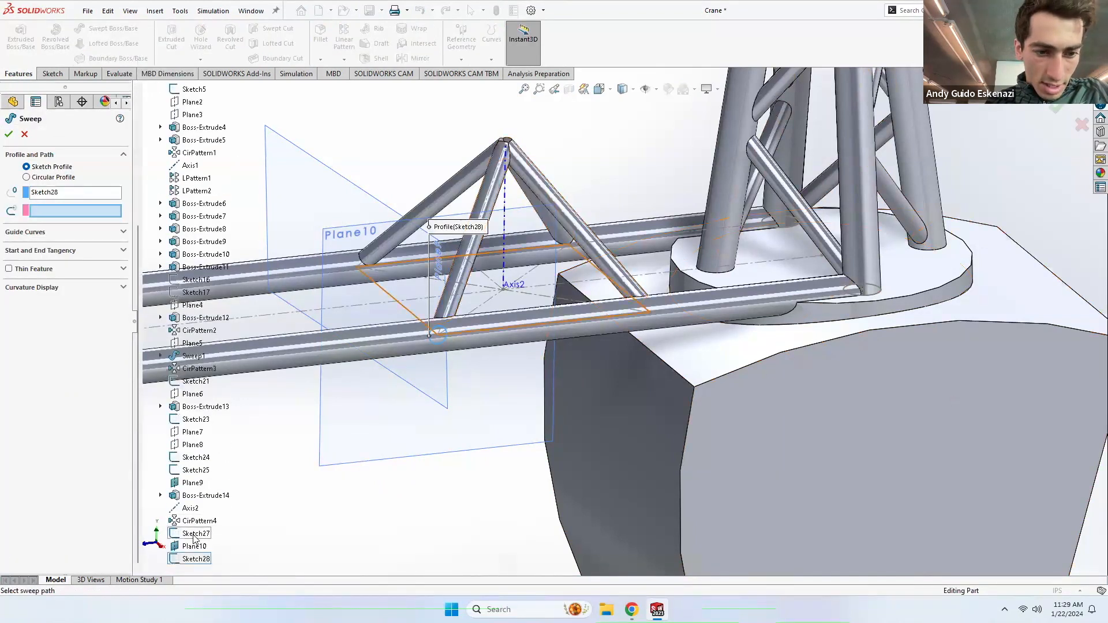
pyautogui.click(195, 534)
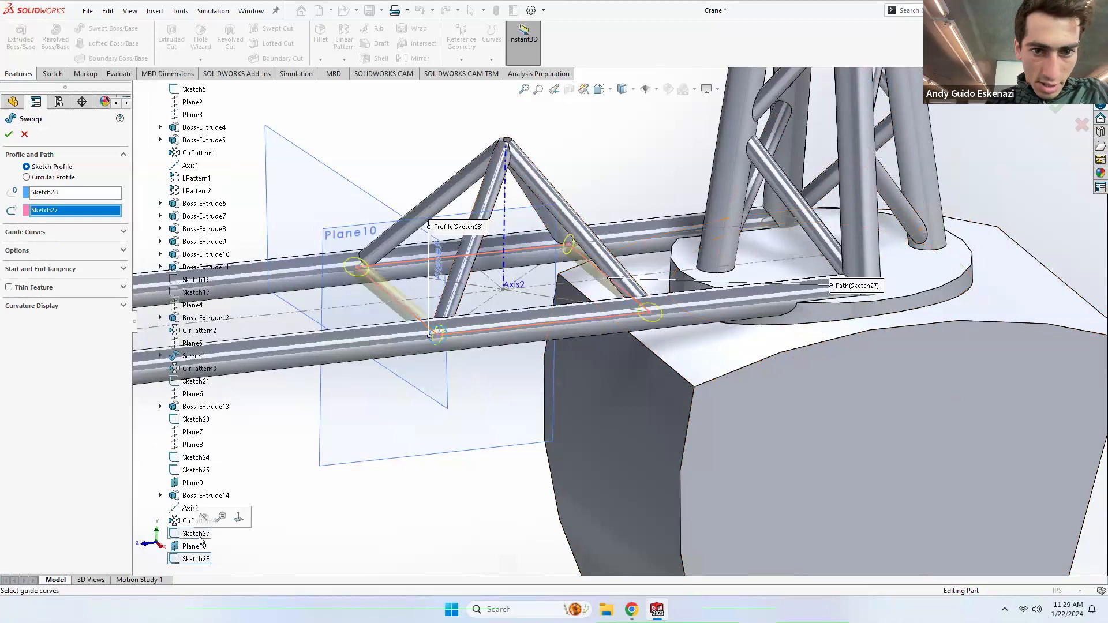
pyautogui.click(9, 134)
pyautogui.scroll(3, 349, 317)
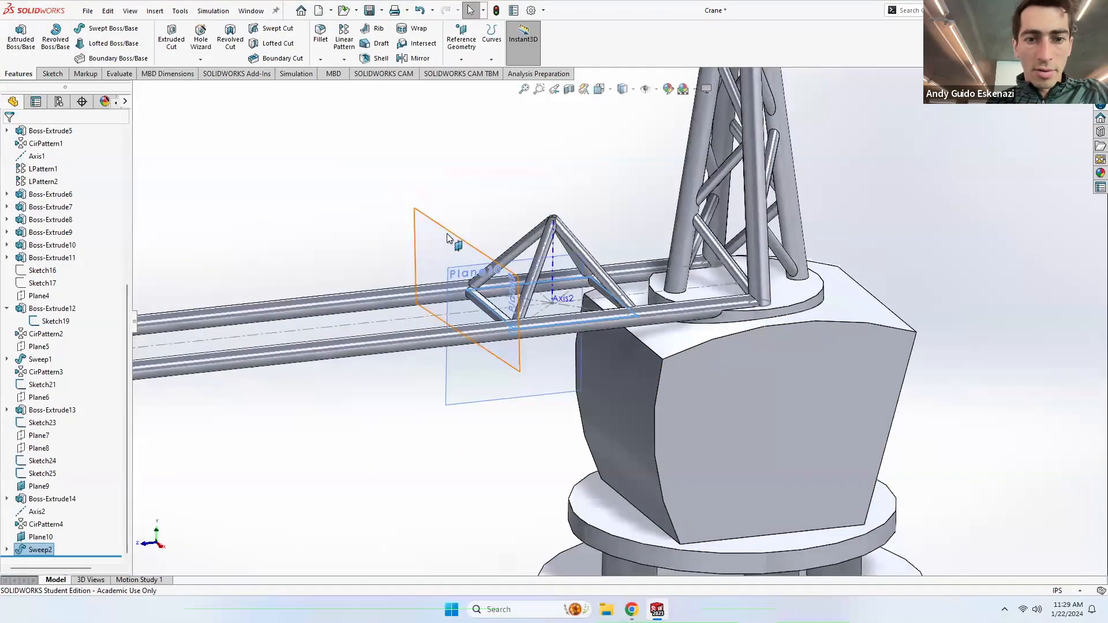
# Step: Hide the two reference planes, Plane9 and Plane10, at the pyramid's base corners
pyautogui.rightClick(447, 233)
pyautogui.click(490, 218)
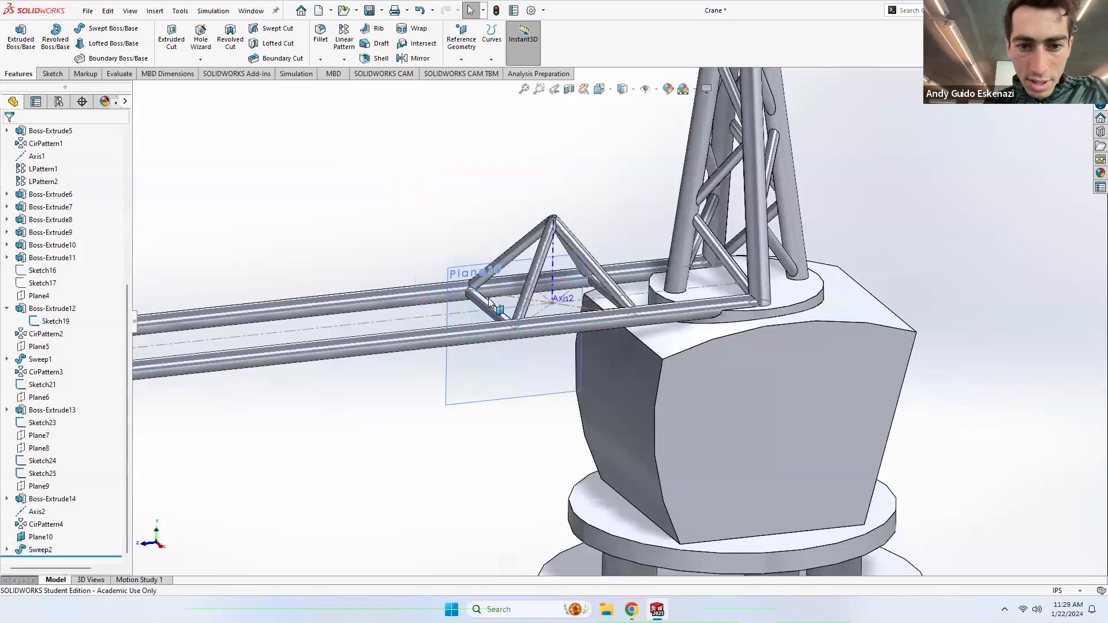
pyautogui.rightClick(455, 281)
pyautogui.click(499, 262)
# Step: Create a reference plane through the base square's front corner point, perpendicular to the square's diagonal
pyautogui.moveTo(519, 269); pyautogui.dragTo(580, 298, button='middle')
pyautogui.scroll(-3, 580, 306)
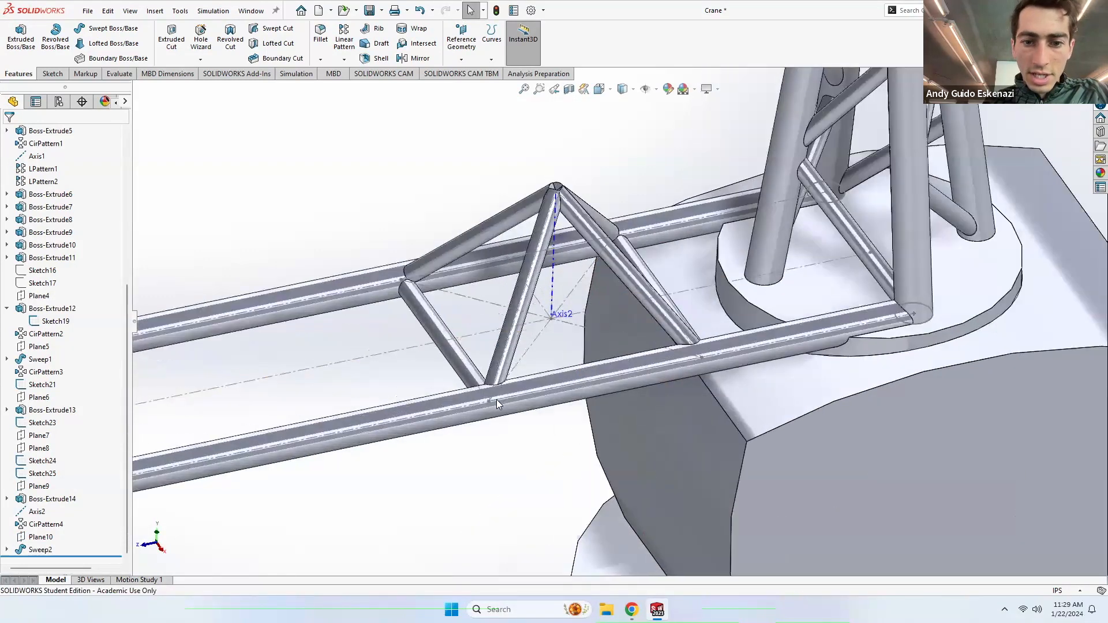
pyautogui.click(460, 59)
pyautogui.click(472, 73)
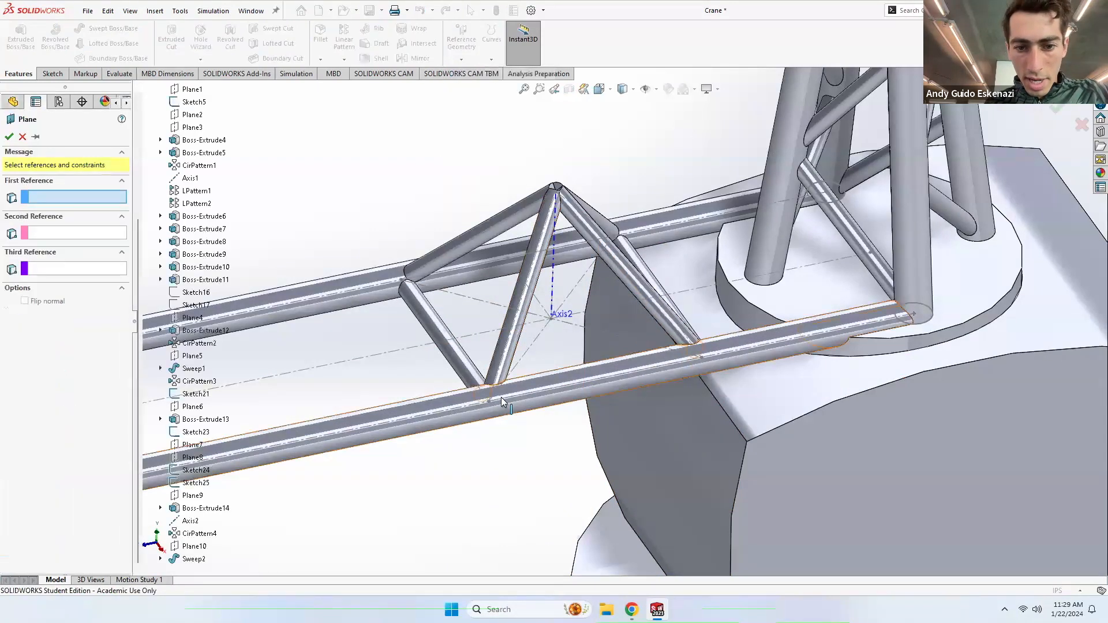
pyautogui.click(489, 403)
pyautogui.click(516, 384)
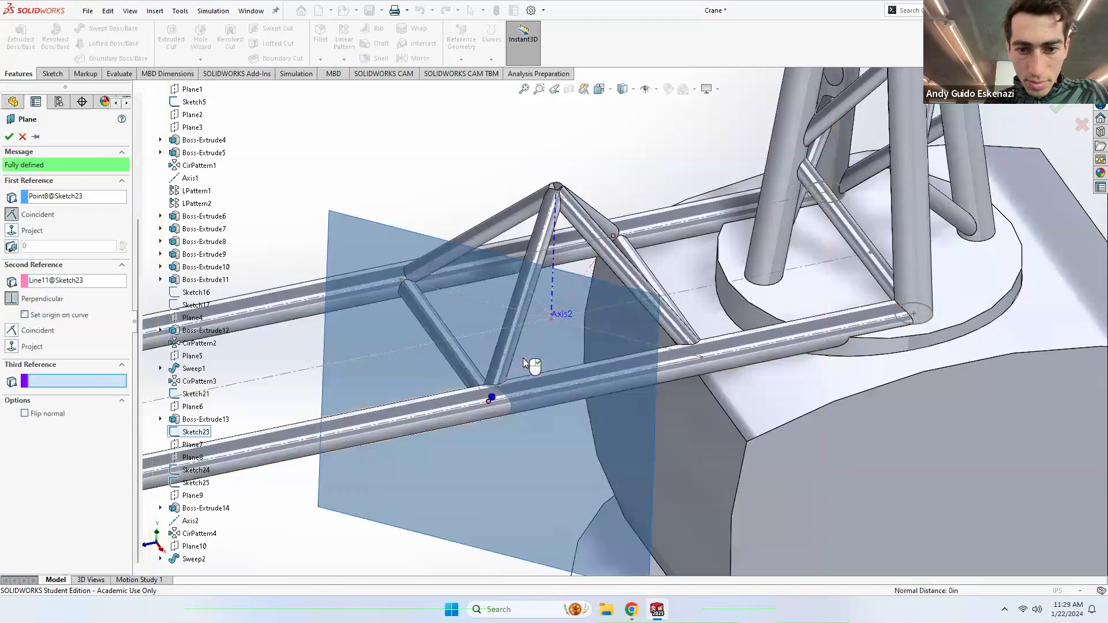
pyautogui.click(9, 136)
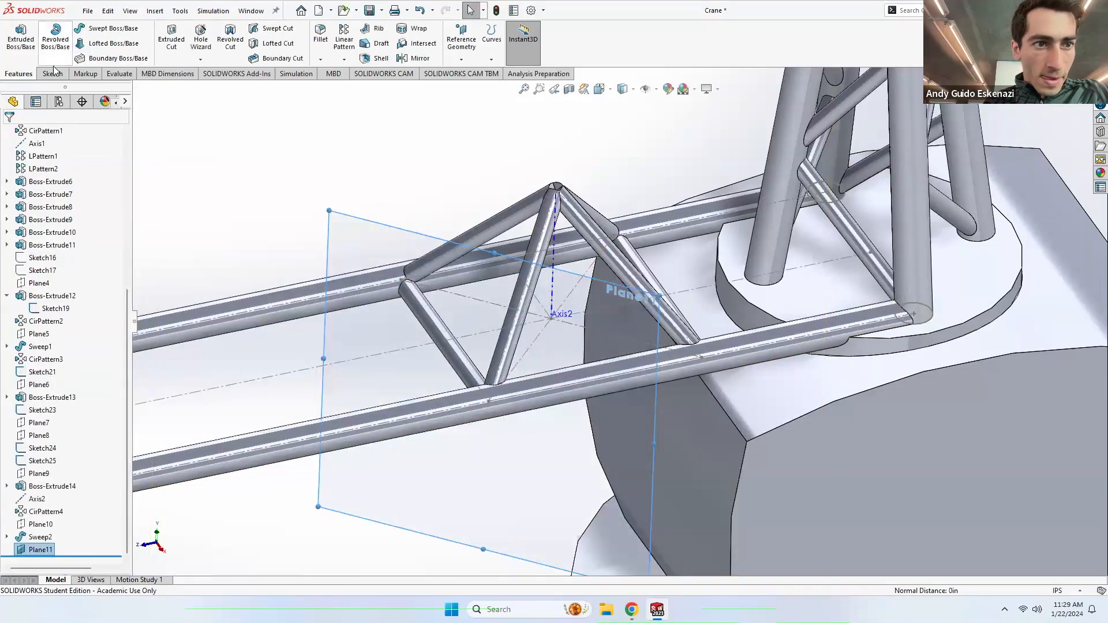
# Step: Start a sketch on the new corner plane and draw a circle with a radius of about 0.02 in centred on the corner point
pyautogui.click(52, 73)
pyautogui.click(17, 34)
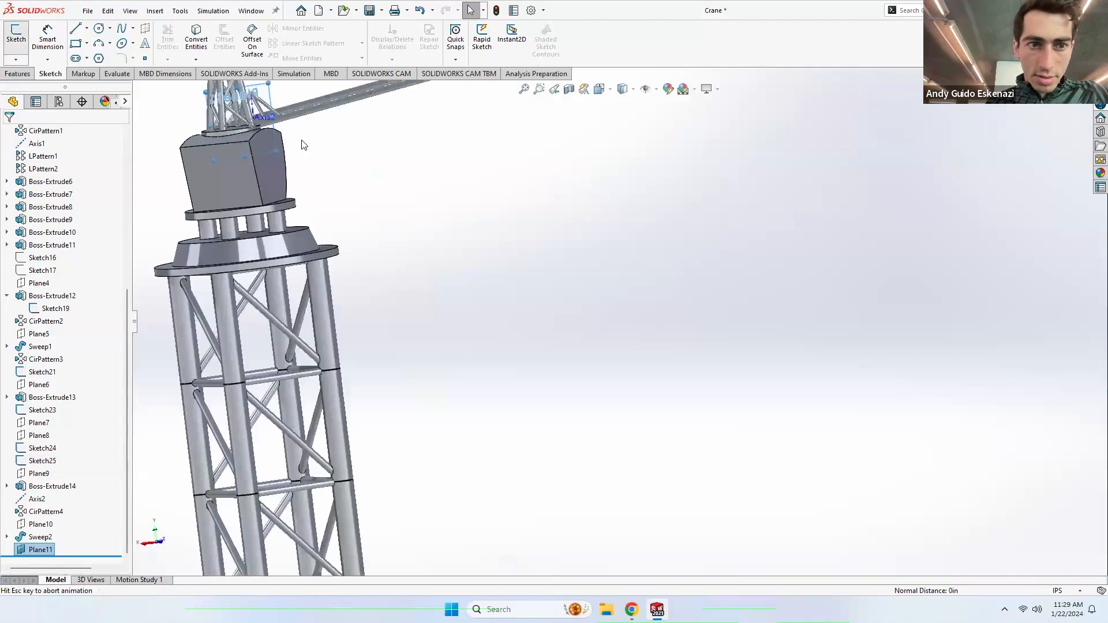
pyautogui.scroll(-5, 546, 264)
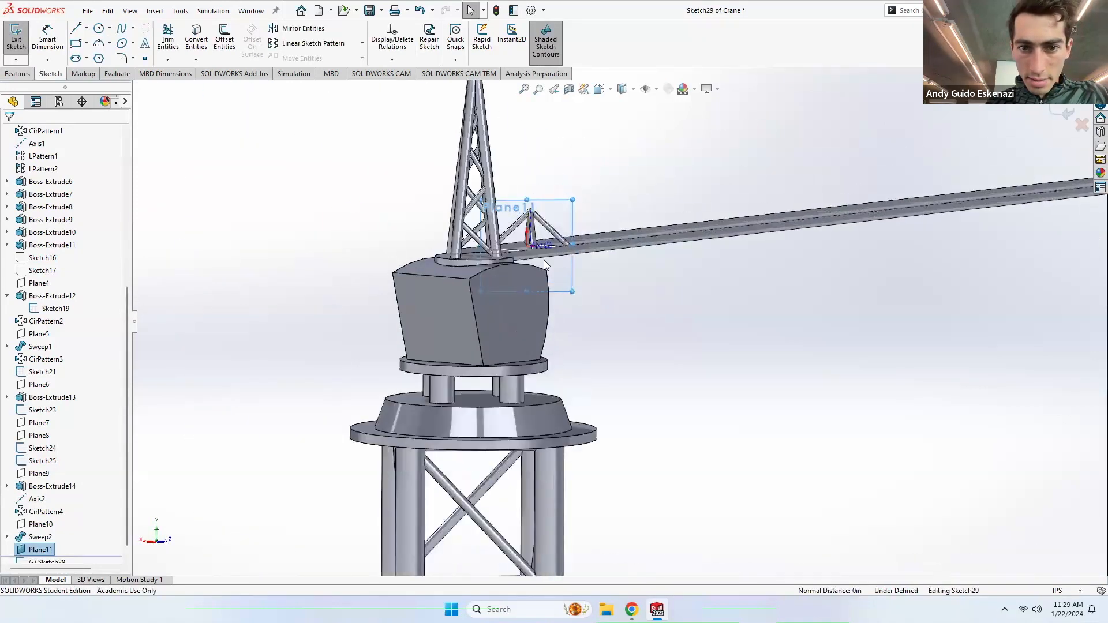
pyautogui.scroll(-4, 546, 264)
pyautogui.moveTo(488, 218); pyautogui.dragTo(288, 248, button='middle')
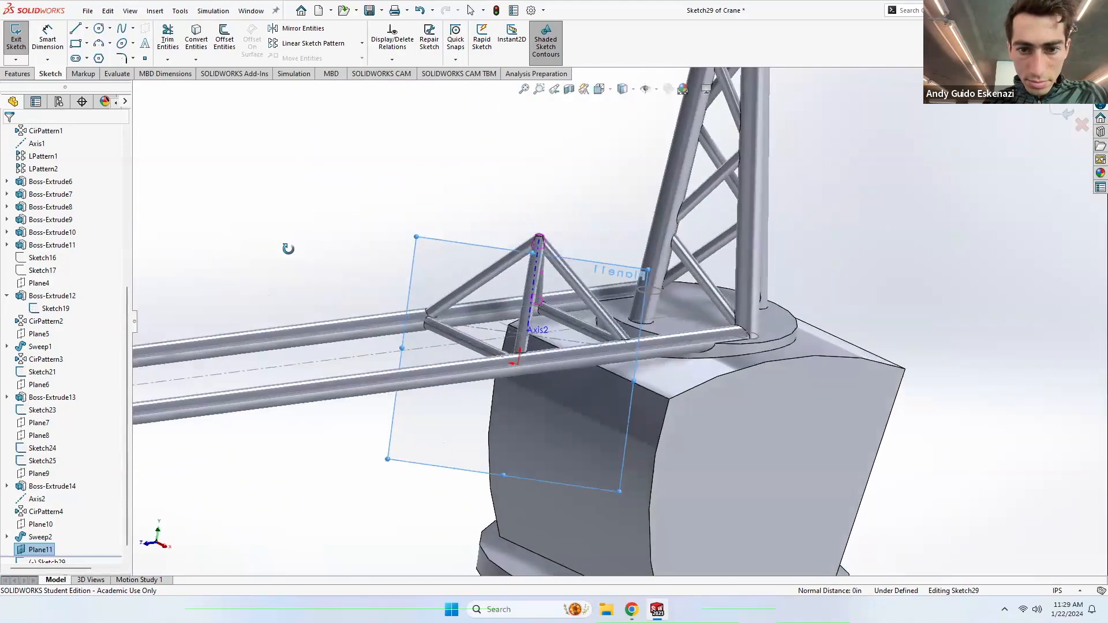
pyautogui.scroll(-4, 538, 350)
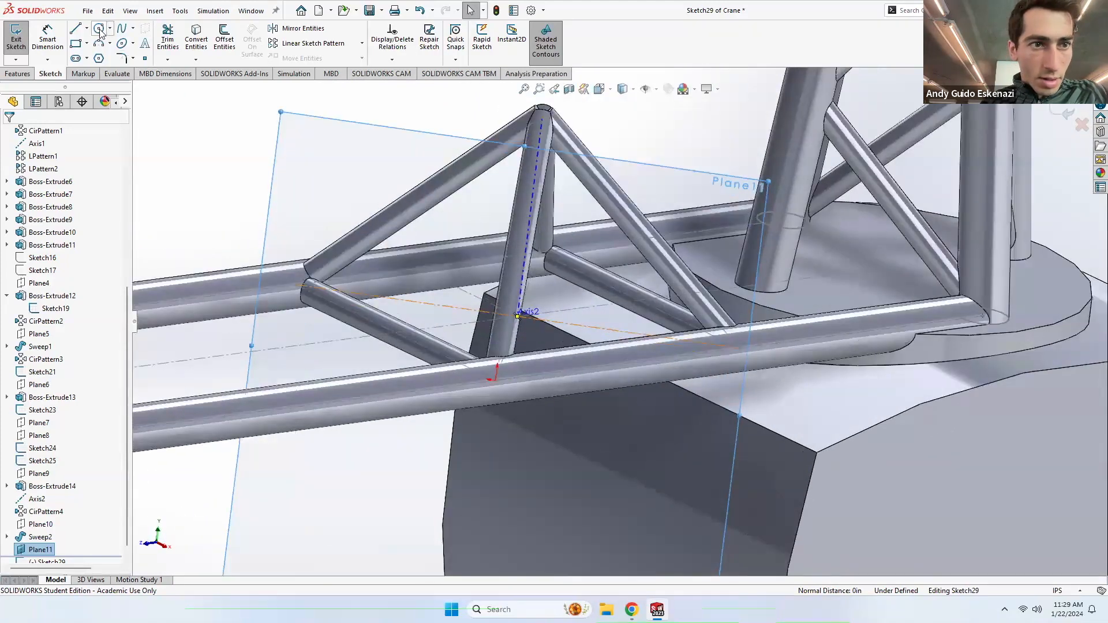
pyautogui.click(99, 29)
pyautogui.click(496, 380)
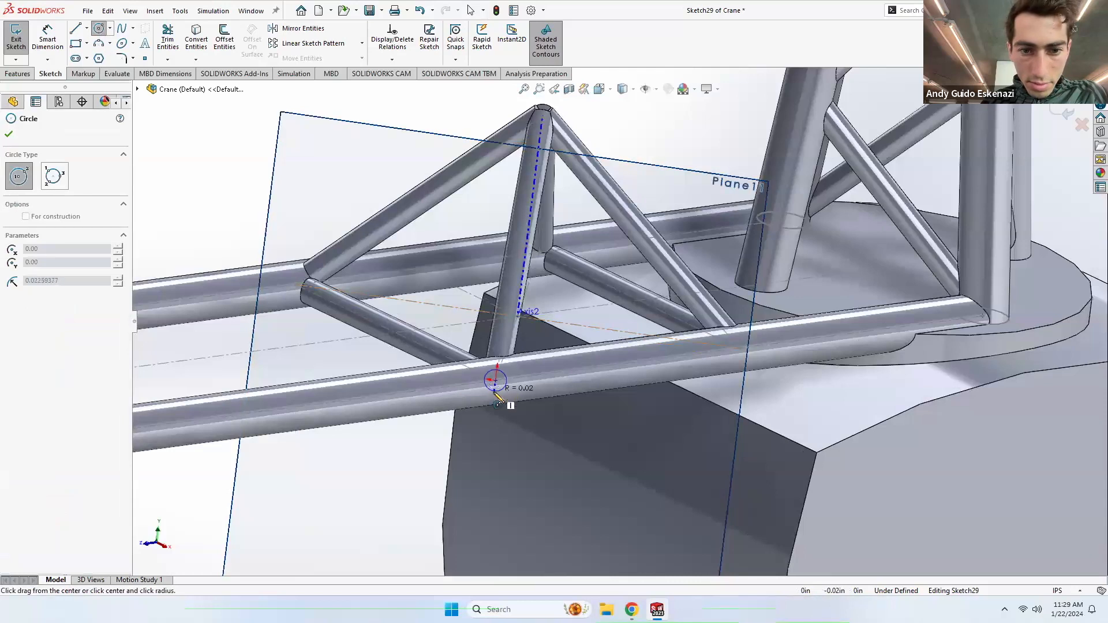
pyautogui.click(495, 393)
# Step: Set the corner circle's diameter to 0.05 in
pyautogui.click(47, 39)
pyautogui.click(508, 390)
pyautogui.click(523, 459)
pyautogui.write('.05')
pyautogui.press('Return')
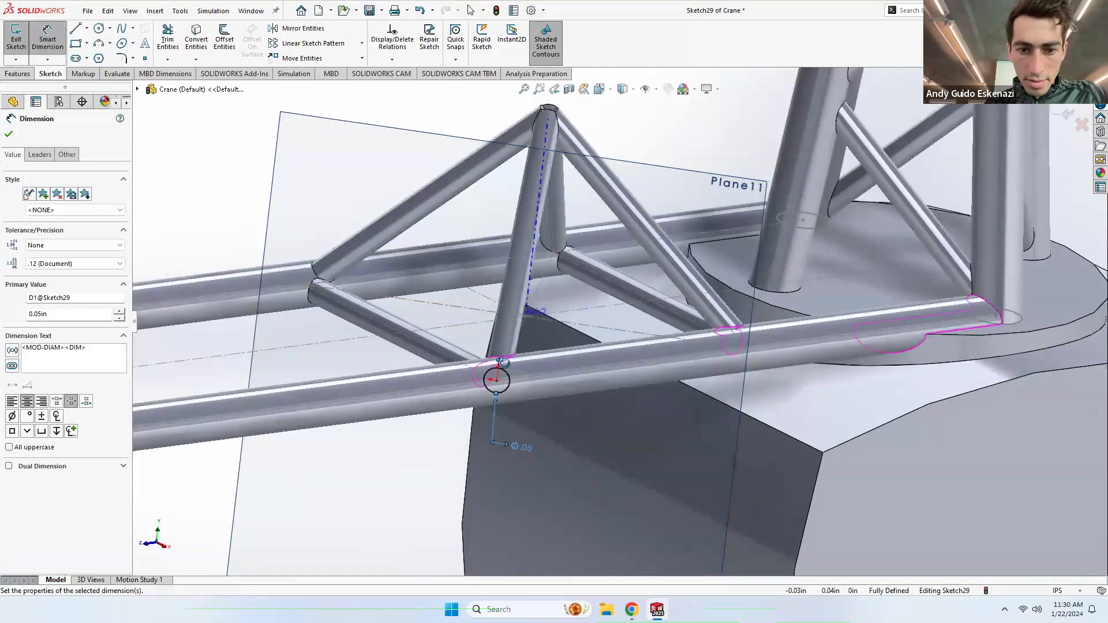
# Step: Extrude the circle up to the diagonally opposite corner vertex of the pyramid's base to form a diagonal brace
pyautogui.moveTo(536, 408); pyautogui.dragTo(601, 433, button='middle')
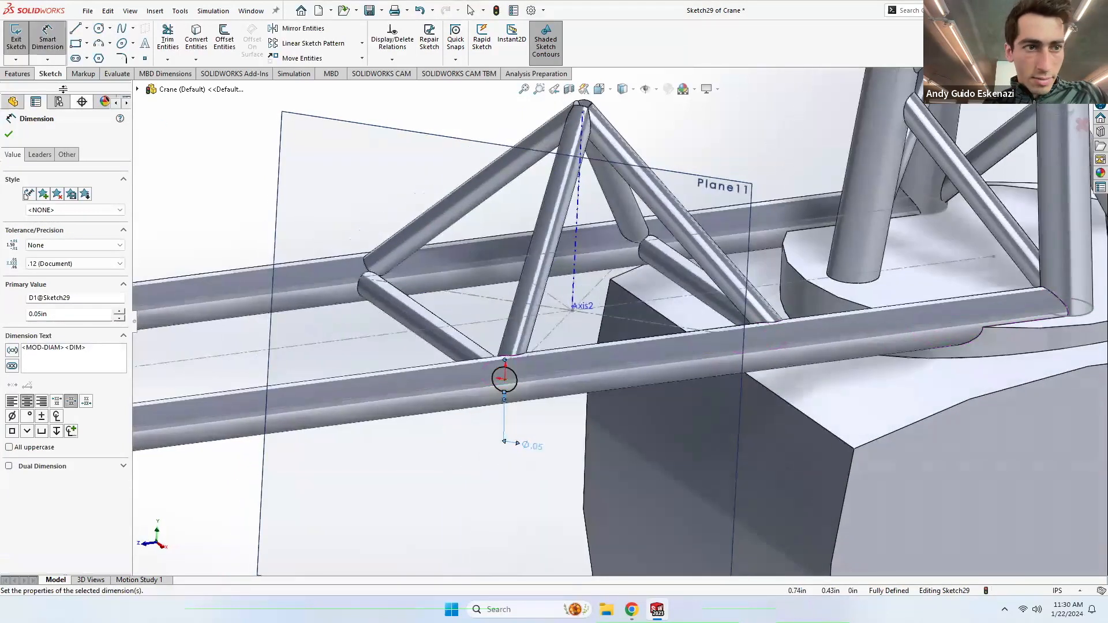
pyautogui.click(18, 73)
pyautogui.click(20, 37)
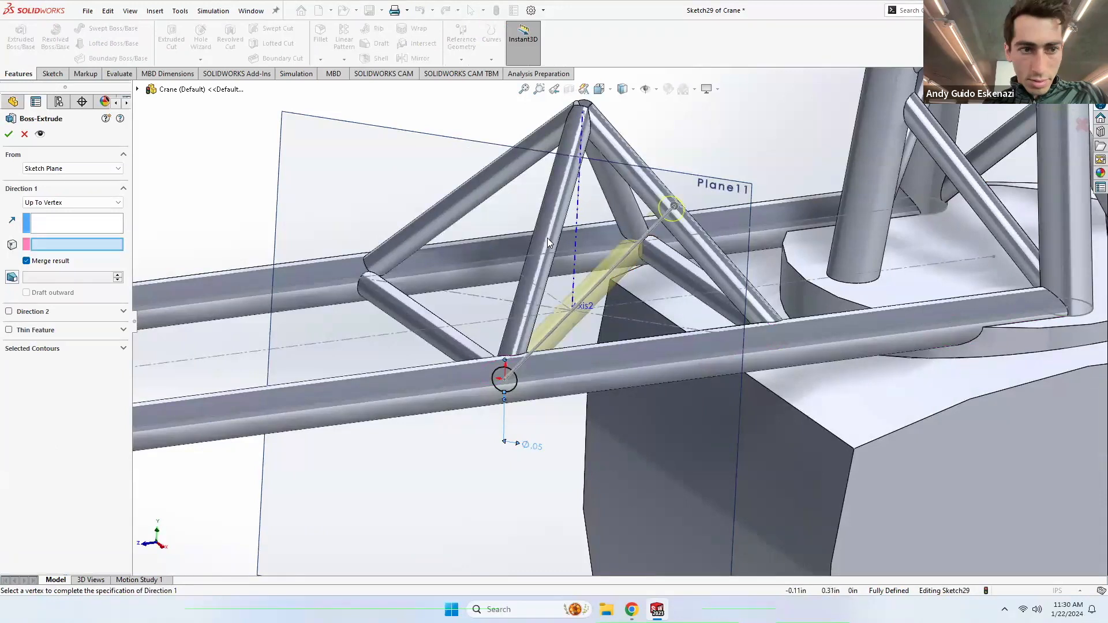
pyautogui.scroll(-4, 635, 249)
pyautogui.moveTo(612, 264); pyautogui.dragTo(640, 255, button='middle')
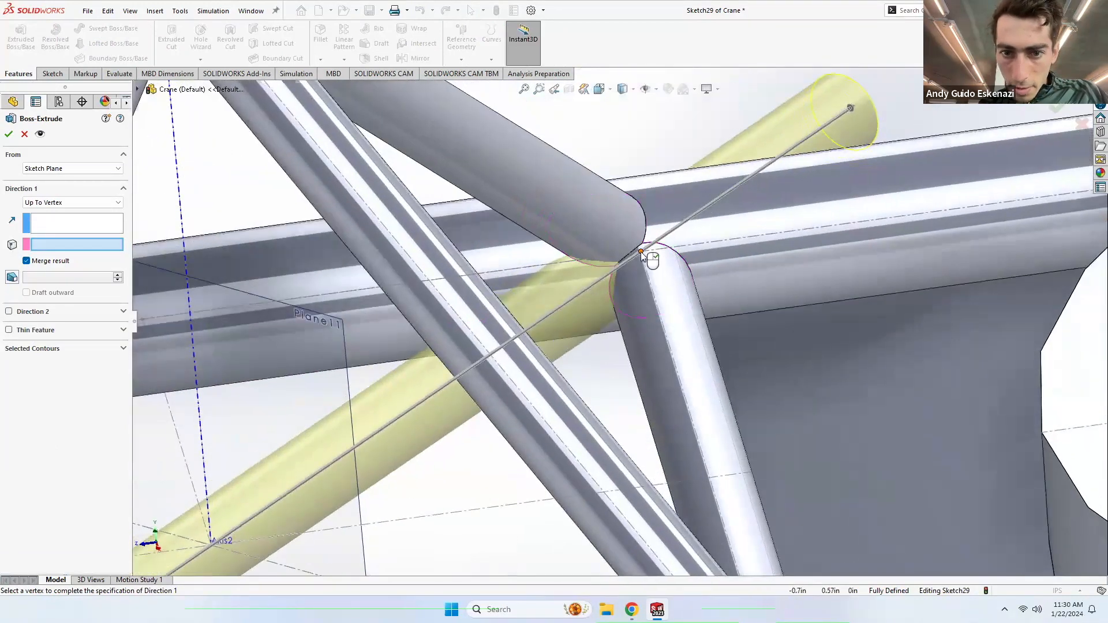
pyautogui.click(642, 252)
pyautogui.click(9, 136)
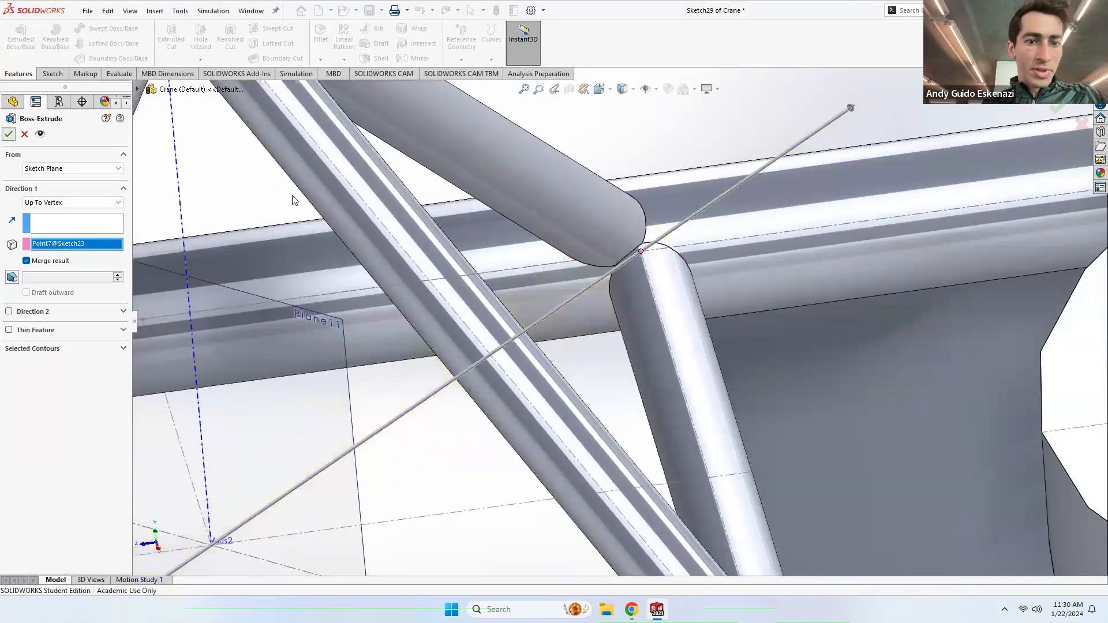
# Step: Hide the reference plane Plane11 at the base corner
pyautogui.scroll(5, 354, 227)
pyautogui.moveTo(354, 228); pyautogui.dragTo(441, 233, button='middle')
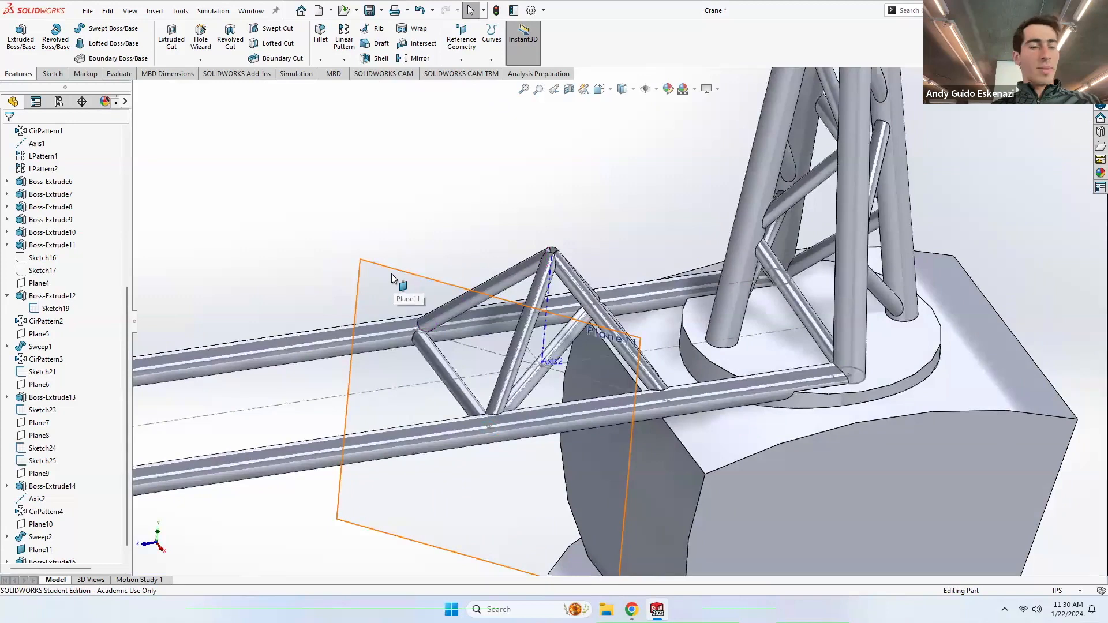
pyautogui.rightClick(409, 272)
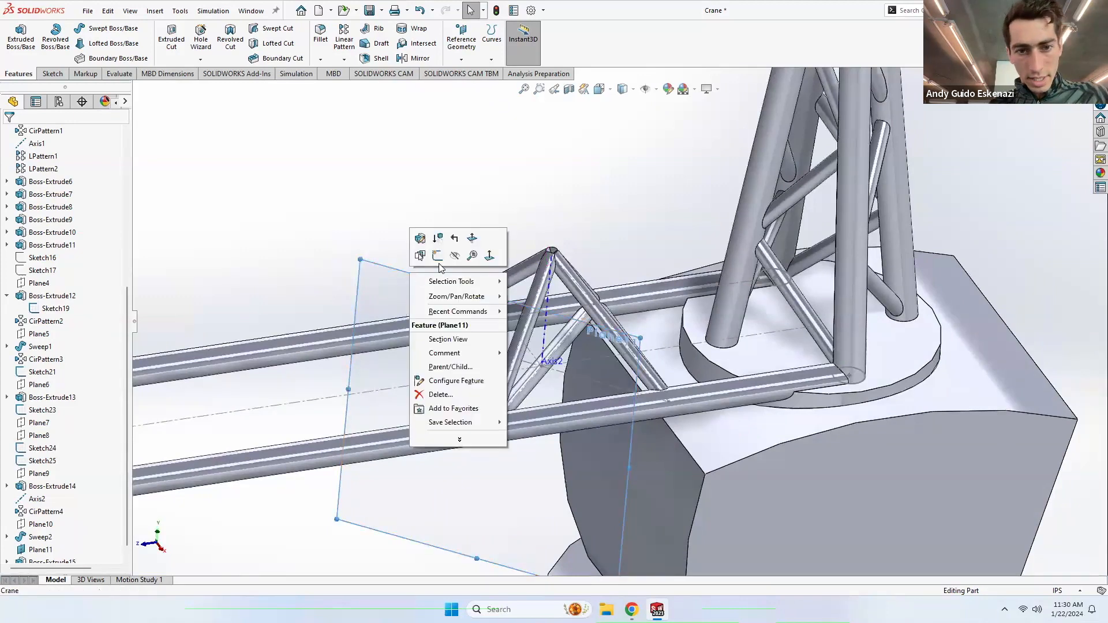
pyautogui.click(456, 256)
pyautogui.moveTo(531, 267); pyautogui.dragTo(501, 366, button='middle')
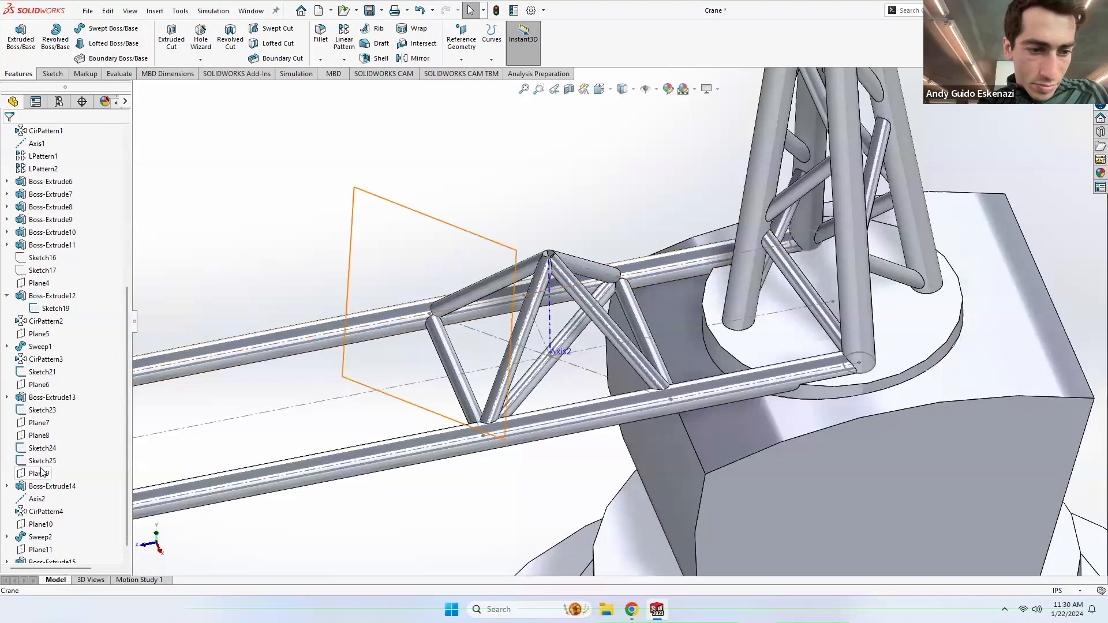
# Step: Open the base frame's sweep path sketch, check the length of the square's side along the jib, and exit the sketch
pyautogui.scroll(-1, 126, 444)
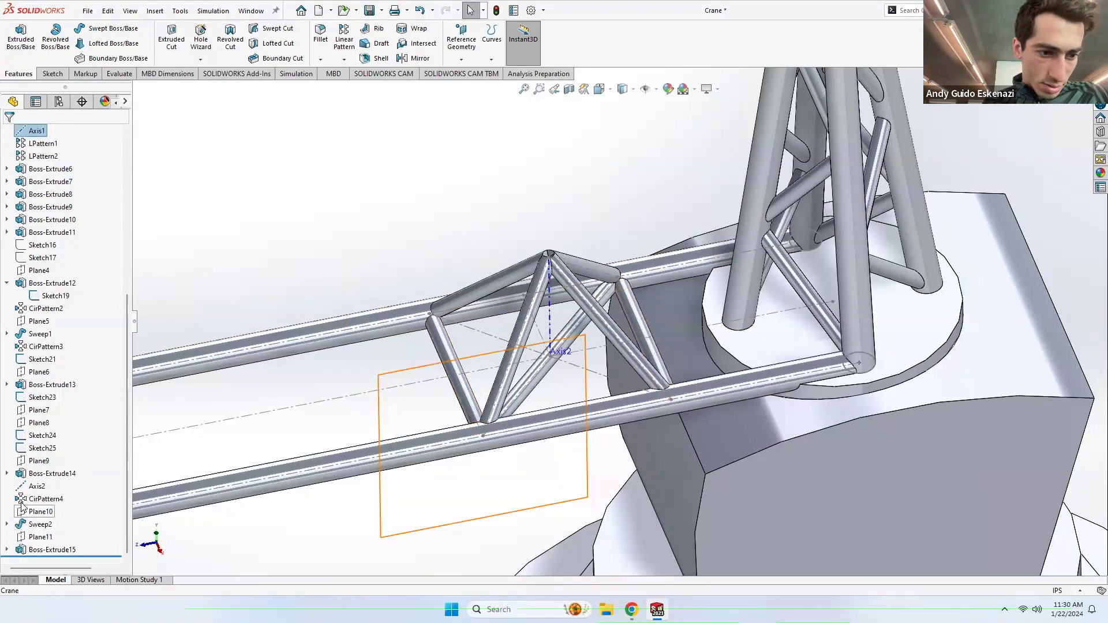
pyautogui.click(7, 524)
pyautogui.click(46, 537)
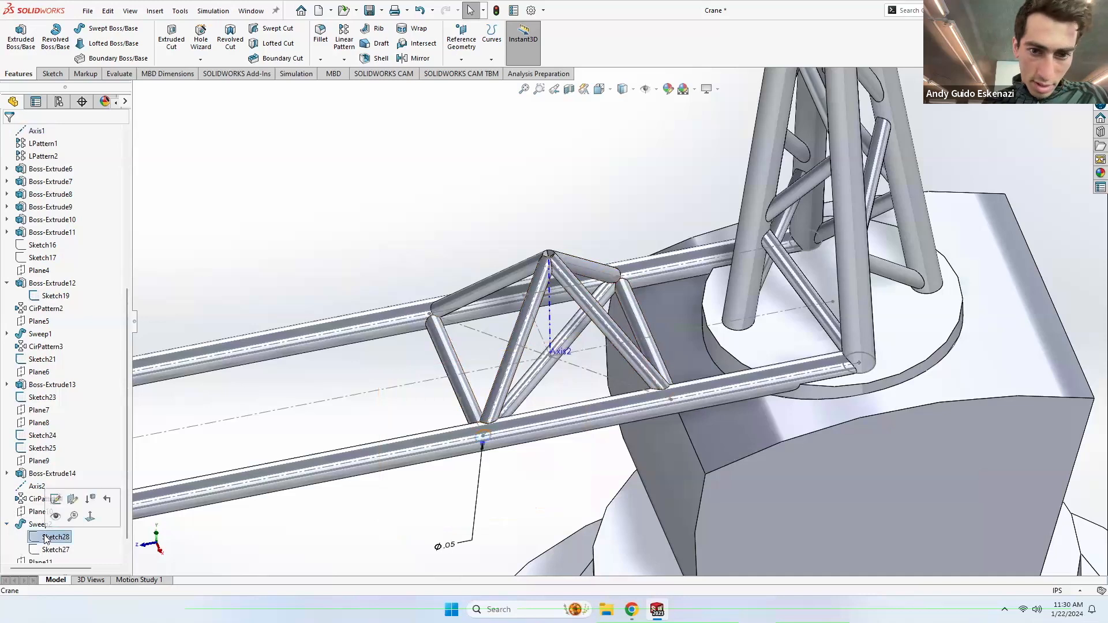
pyautogui.rightClick(52, 551)
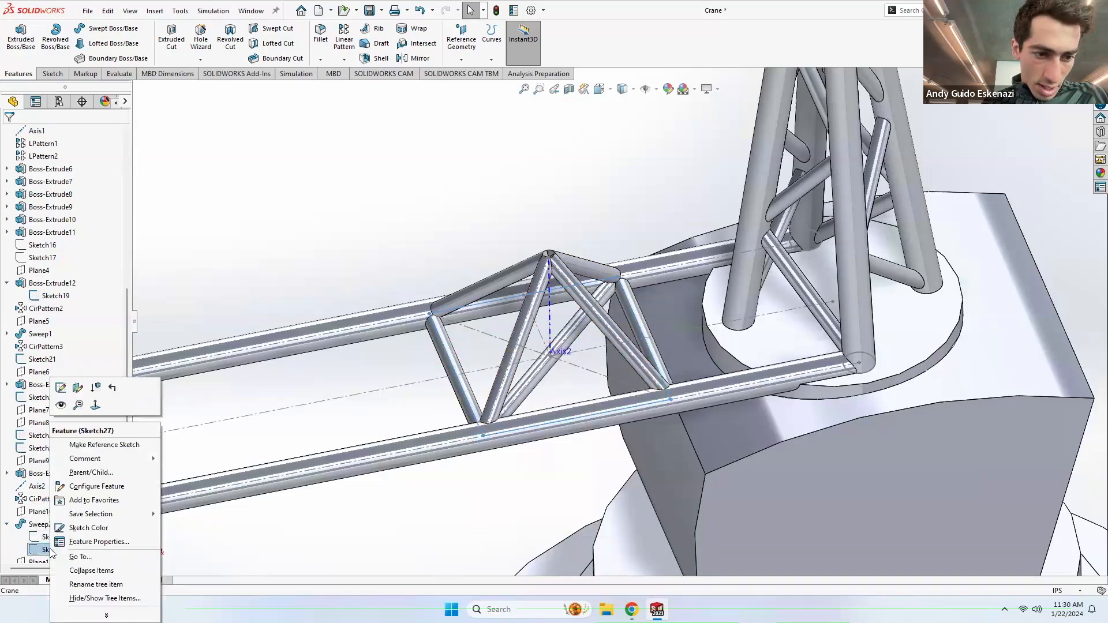
pyautogui.click(60, 405)
pyautogui.scroll(-10, 637, 164)
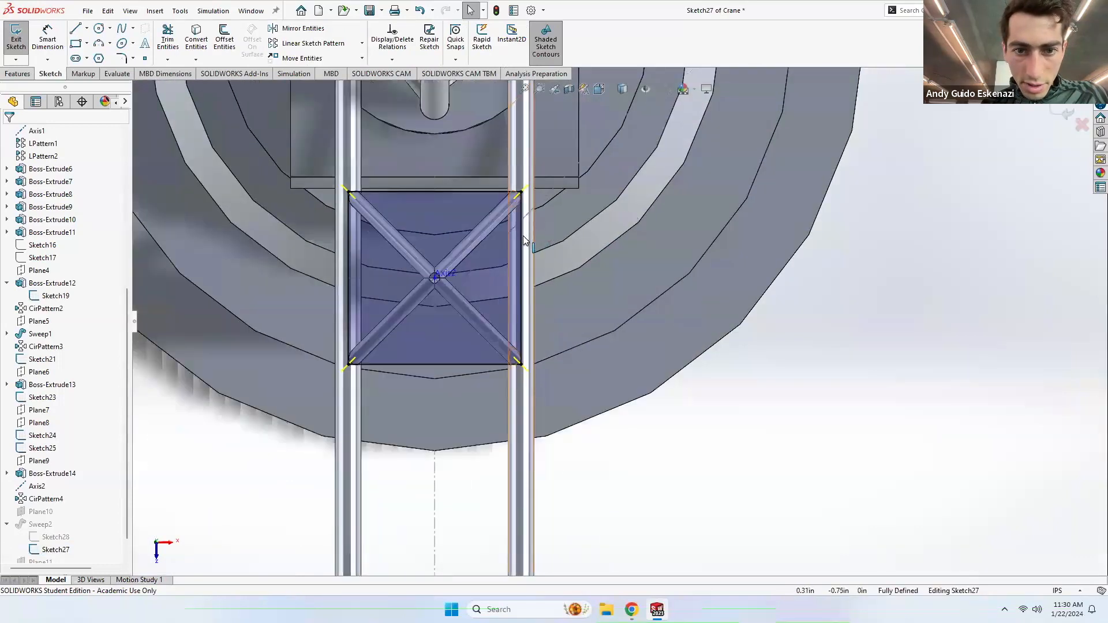
pyautogui.click(523, 238)
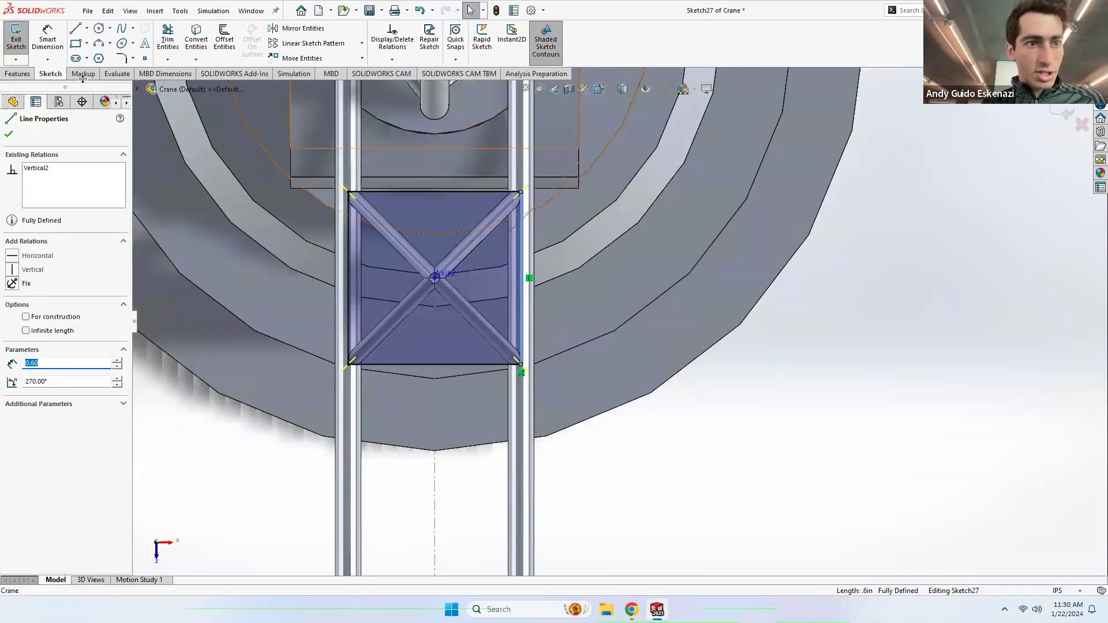
pyautogui.click(16, 40)
# Step: Save the crane part
pyautogui.scroll(2, 452, 317)
pyautogui.moveTo(450, 309)
pyautogui.mouseDown(button='middle')
pyautogui.moveTo(486, 224)
pyautogui.moveTo(416, 148)
pyautogui.moveTo(430, 201)
pyautogui.mouseUp(button='middle')
pyautogui.scroll(4, 430, 200)
pyautogui.scroll(1, 484, 248)
pyautogui.moveTo(516, 196); pyautogui.dragTo(588, 247, button='middle')
pyautogui.scroll(-4, 585, 244)
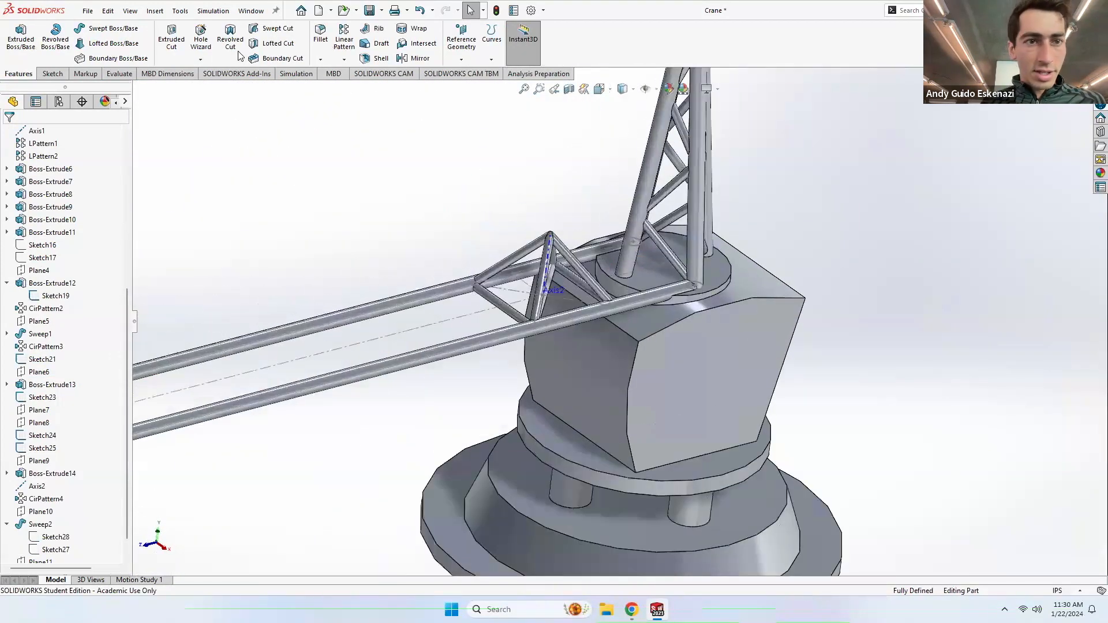
pyautogui.click(87, 11)
pyautogui.click(122, 138)
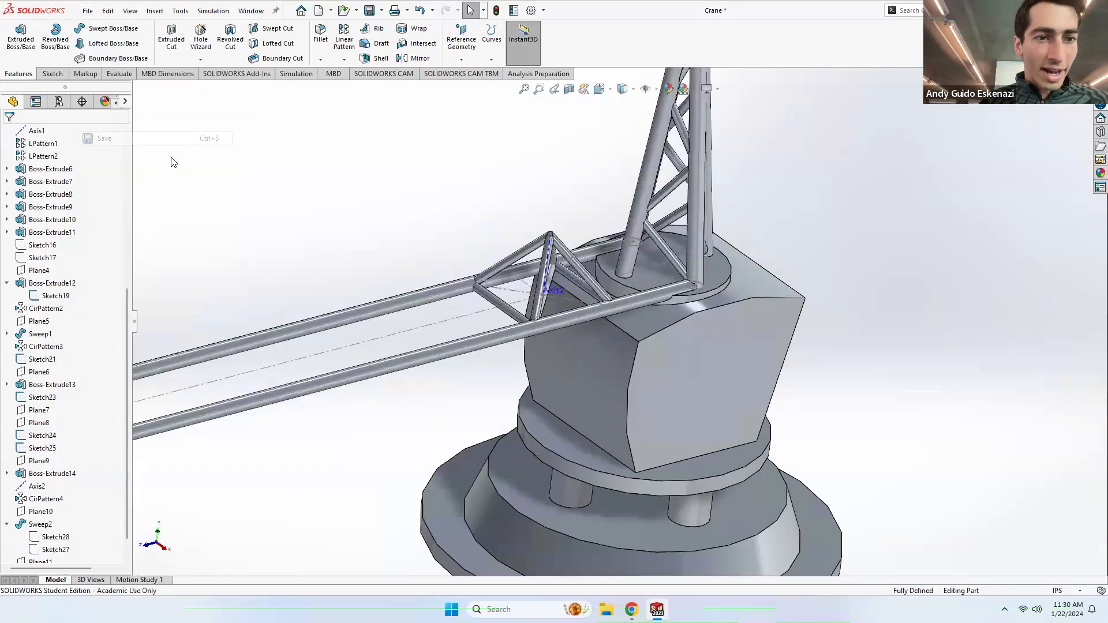
# Step: Start a linear pattern along the jib's centreline with a spacing of 0.6 in
pyautogui.scroll(-2, 568, 269)
pyautogui.click(348, 50)
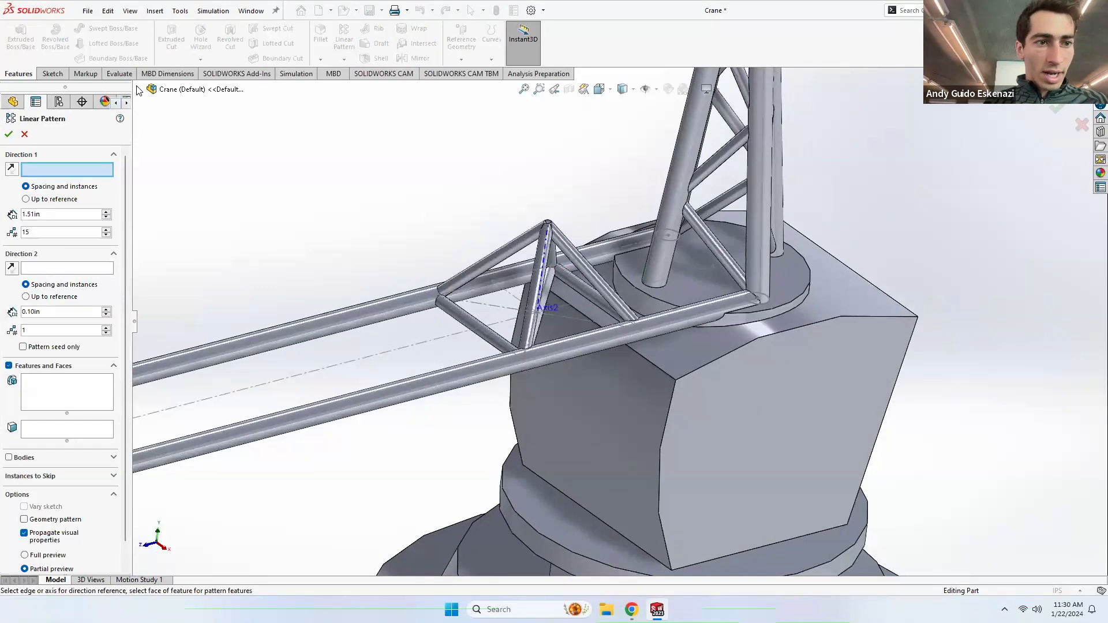
pyautogui.click(139, 91)
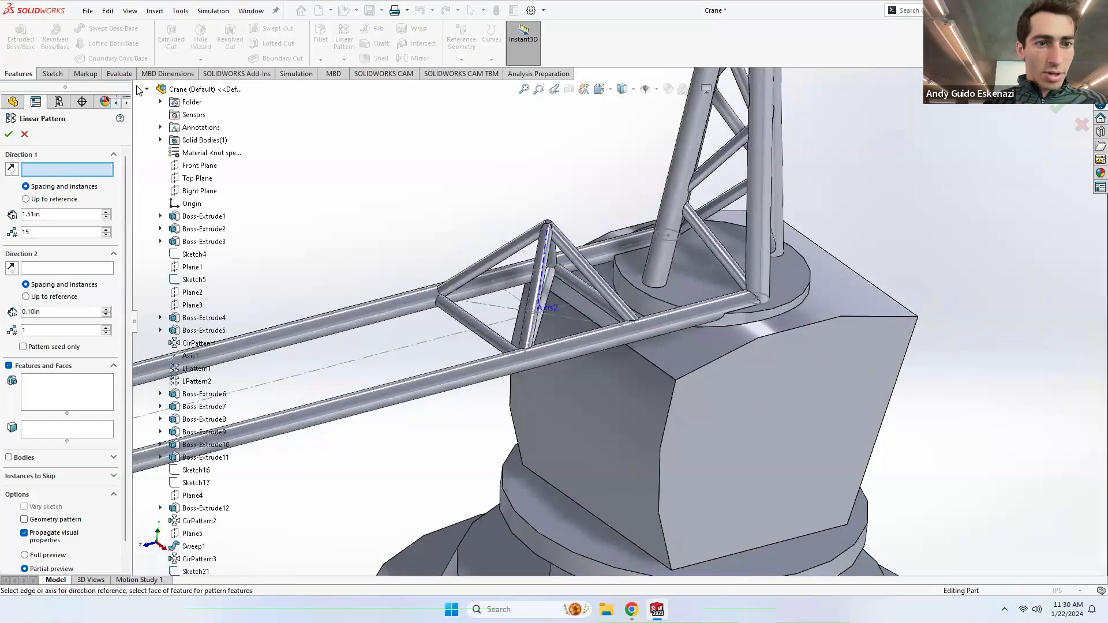
pyautogui.click(380, 355)
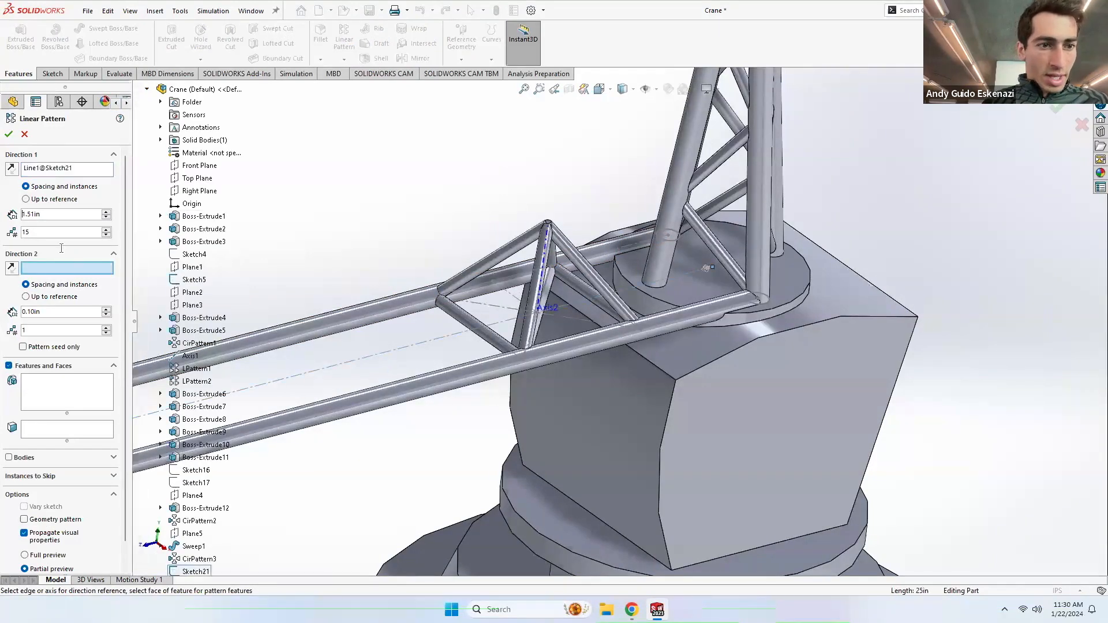
pyautogui.write('0.6')
pyautogui.press('Return')
pyautogui.click(61, 401)
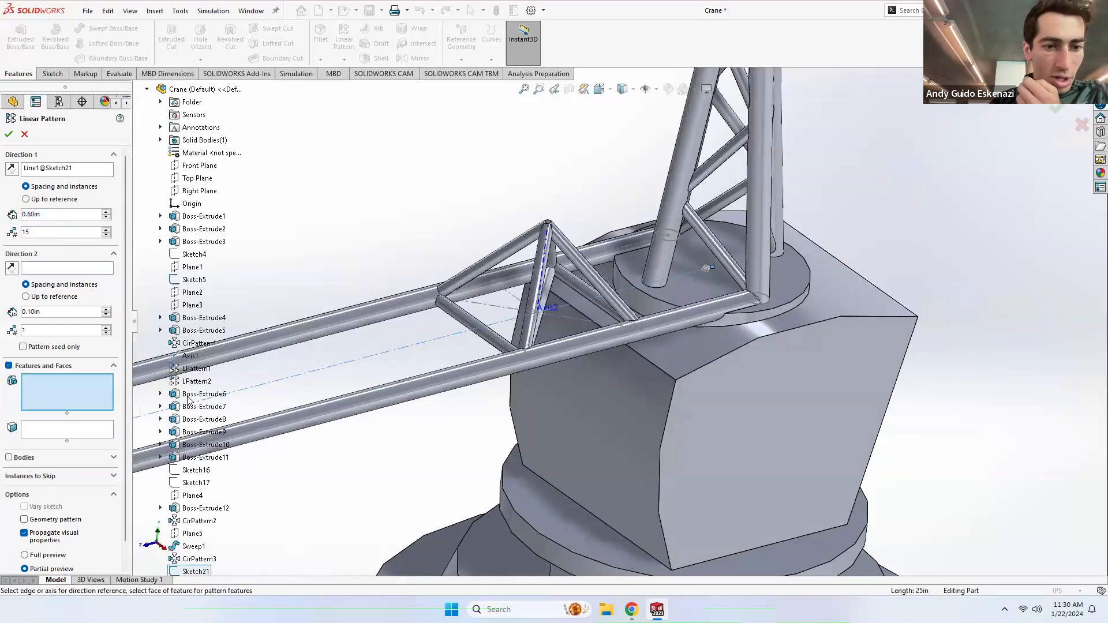
# Step: Pattern CirPattern4, Boss-Extrude14, Sweep2 and Boss-Extrude15 as 15 instances along the jib and accept the linear pattern
pyautogui.scroll(-5, 191, 404)
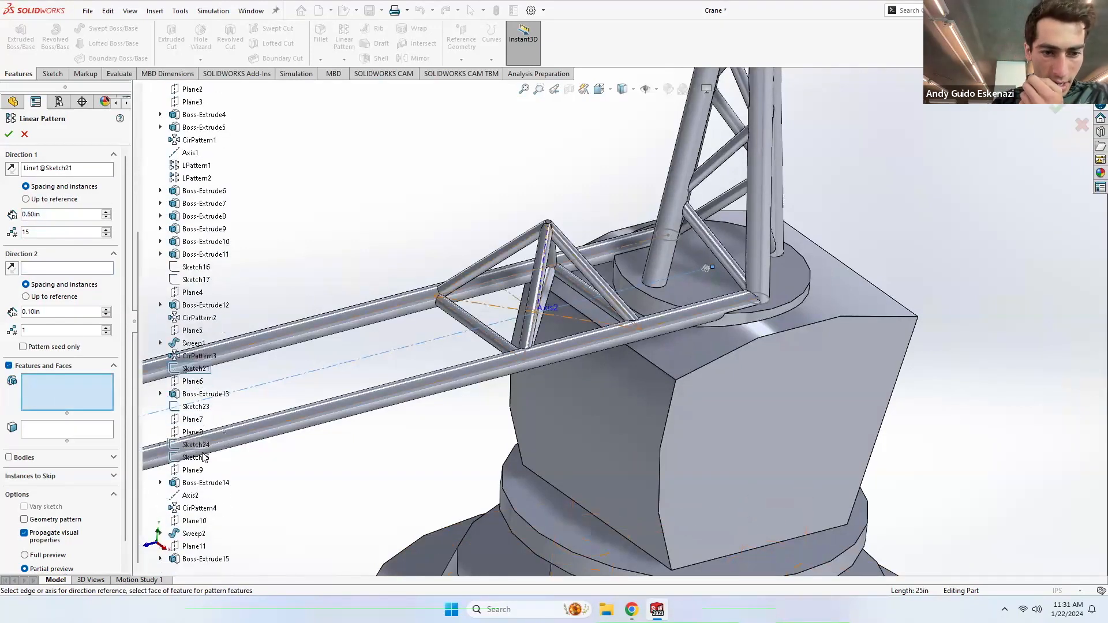
pyautogui.click(190, 508)
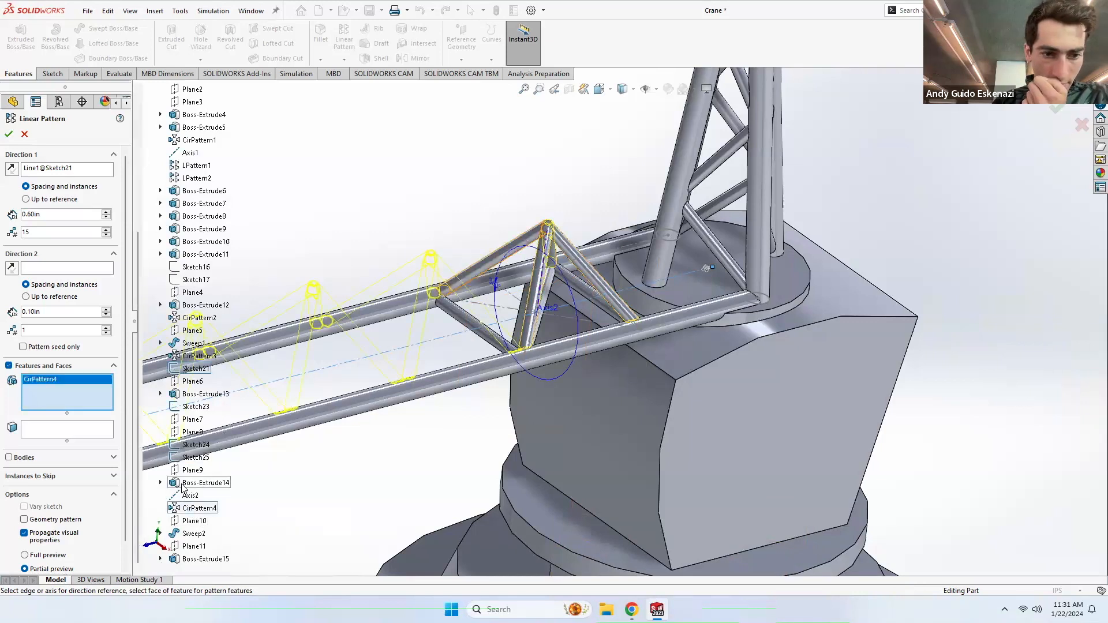
pyautogui.click(193, 484)
pyautogui.click(187, 534)
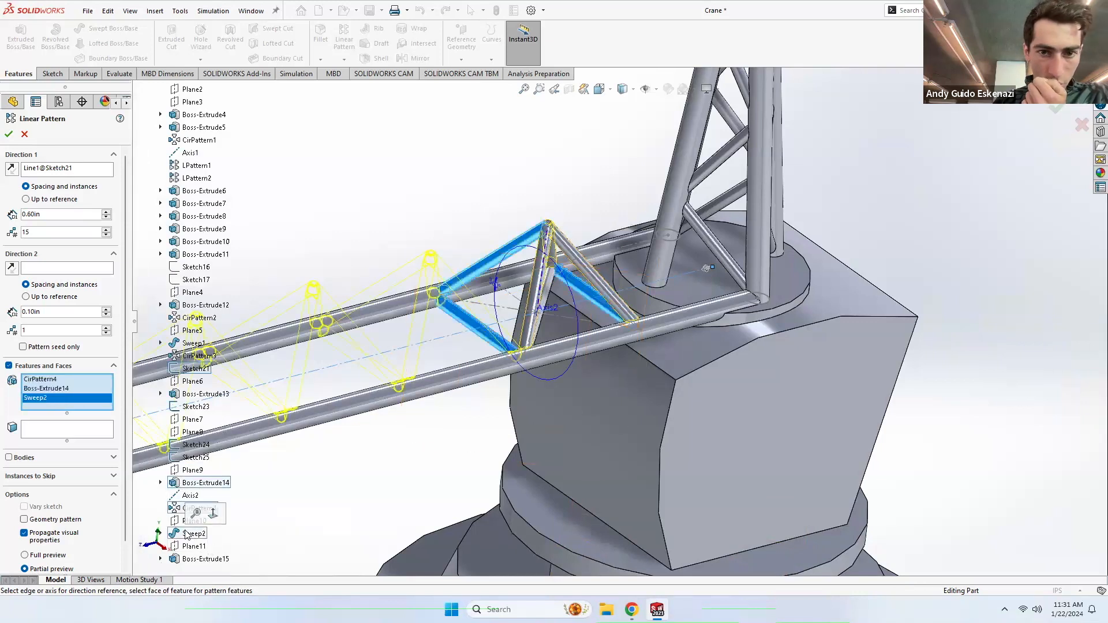
pyautogui.click(205, 559)
pyautogui.scroll(1, 410, 376)
pyautogui.scroll(5, 403, 363)
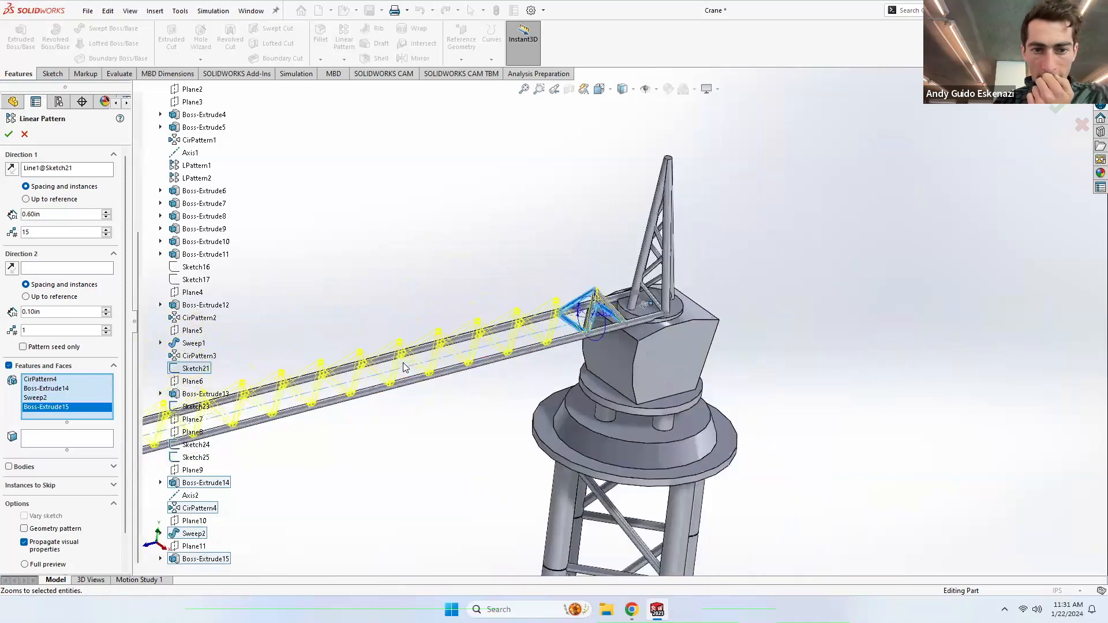
pyautogui.scroll(-5, 491, 380)
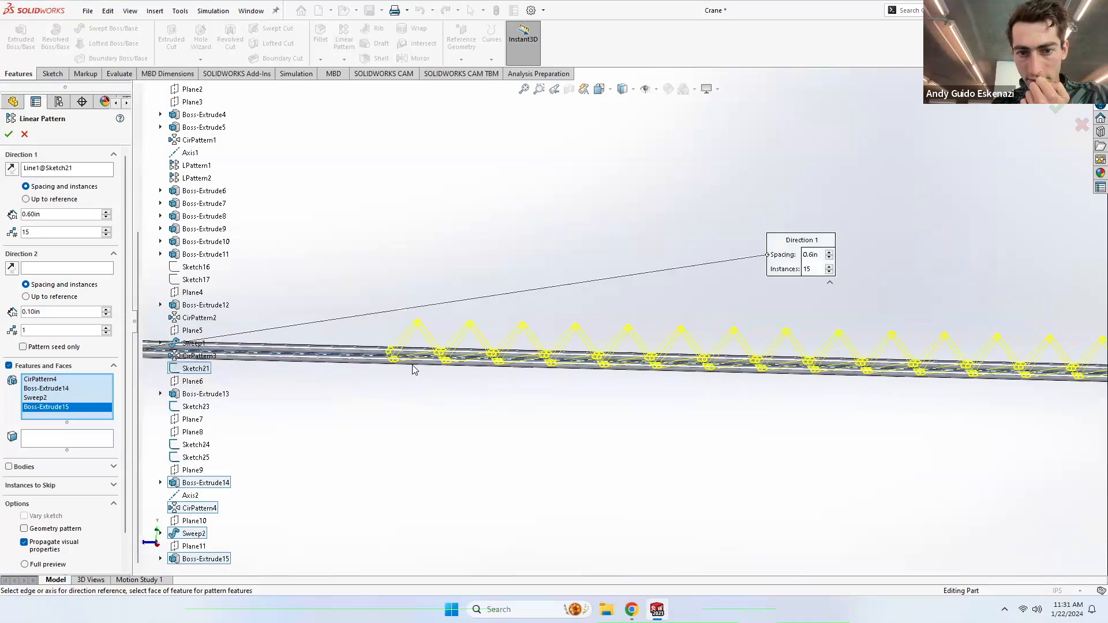
pyautogui.scroll(3, 404, 361)
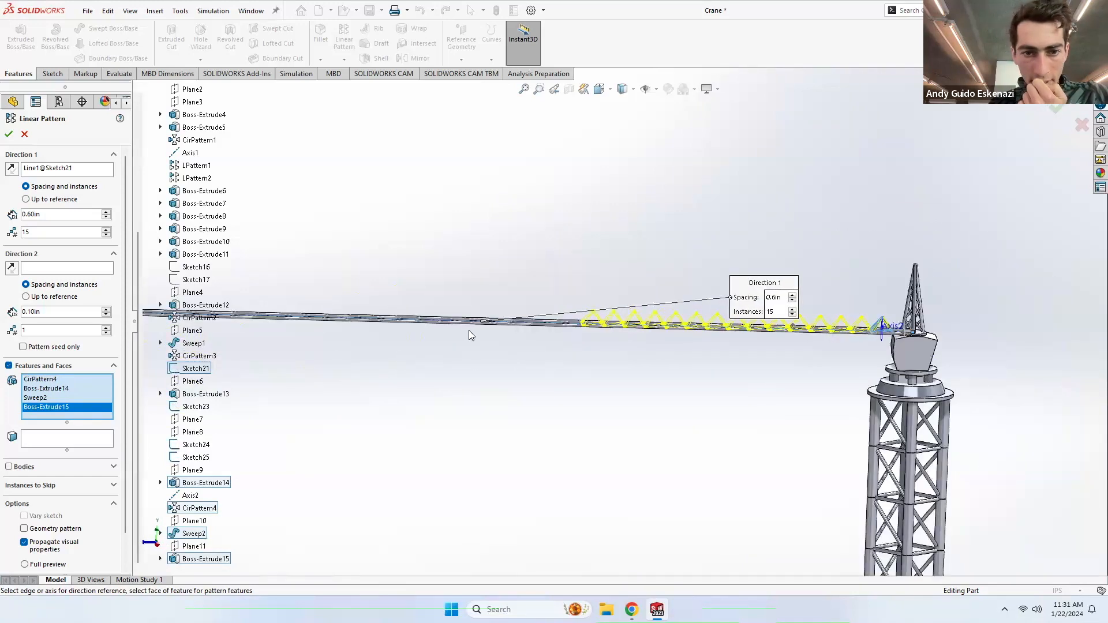
pyautogui.scroll(3, 496, 331)
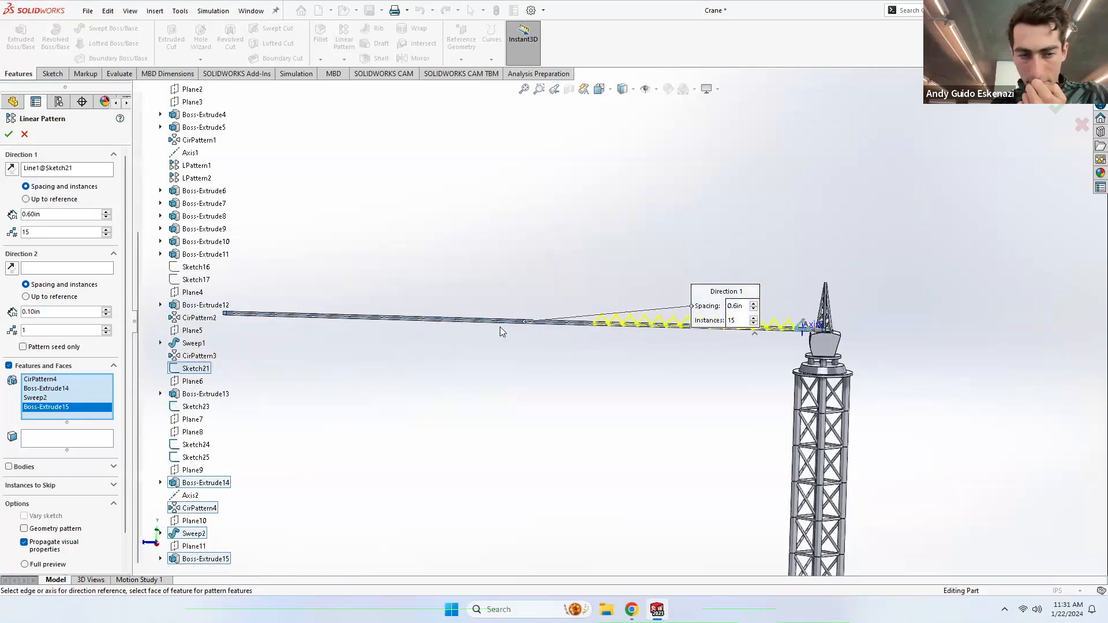
pyautogui.click(8, 135)
# Step: Inspect the patterned lattice modules near the mast and check the profile sketch of Boss-Extrude14
pyautogui.scroll(-8, 595, 326)
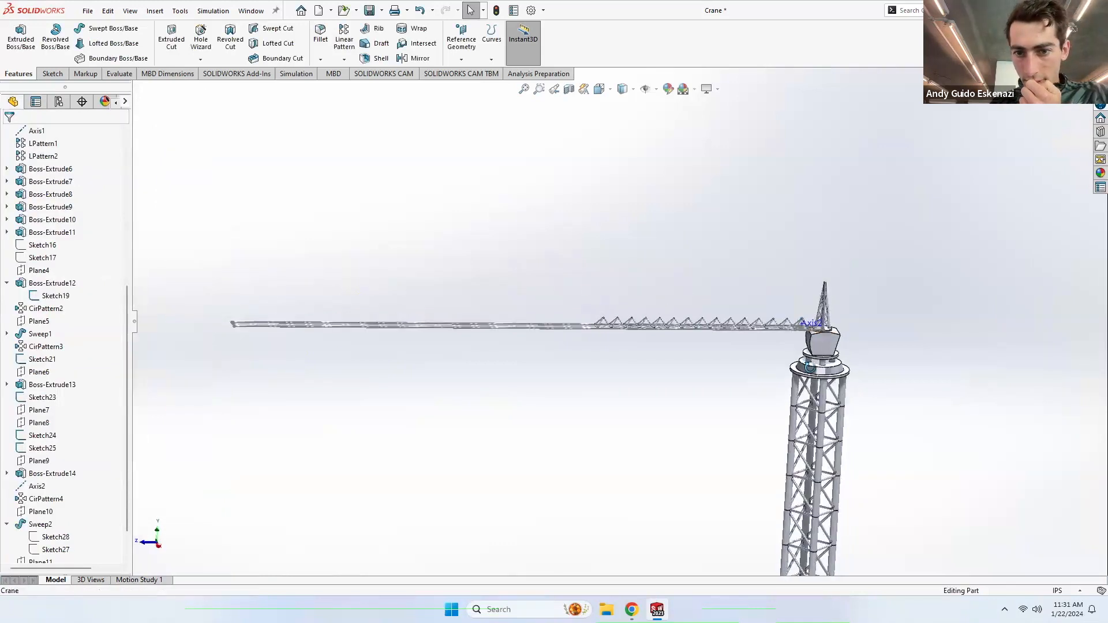
pyautogui.moveTo(505, 299); pyautogui.dragTo(443, 307, button='middle')
pyautogui.scroll(4, 670, 320)
pyautogui.scroll(-2, 837, 312)
pyautogui.scroll(-6, 804, 309)
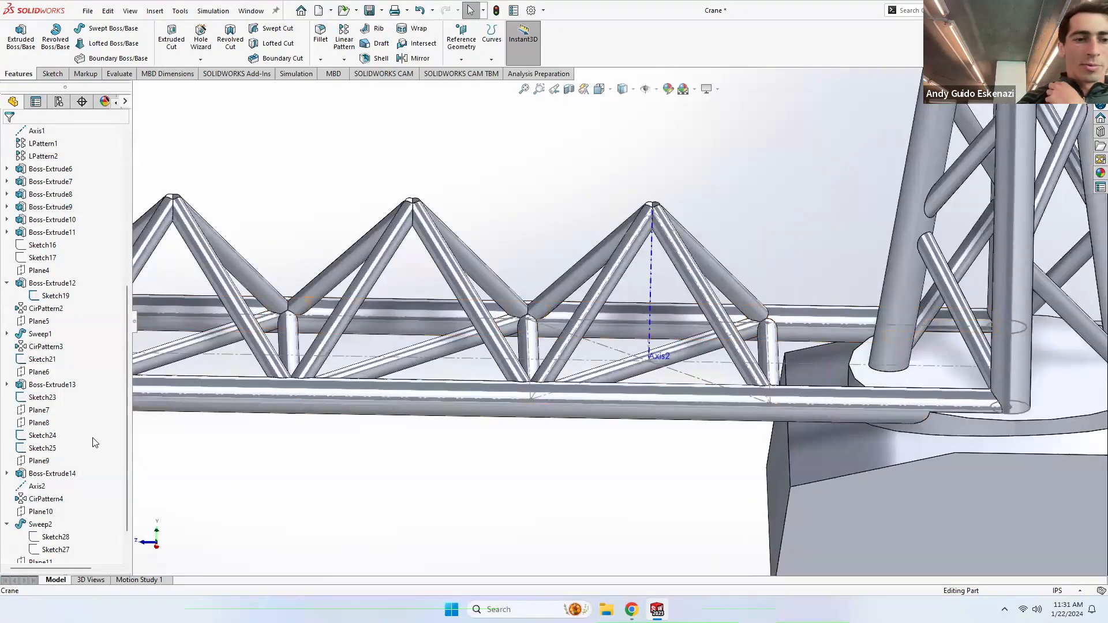
pyautogui.scroll(-1, 70, 442)
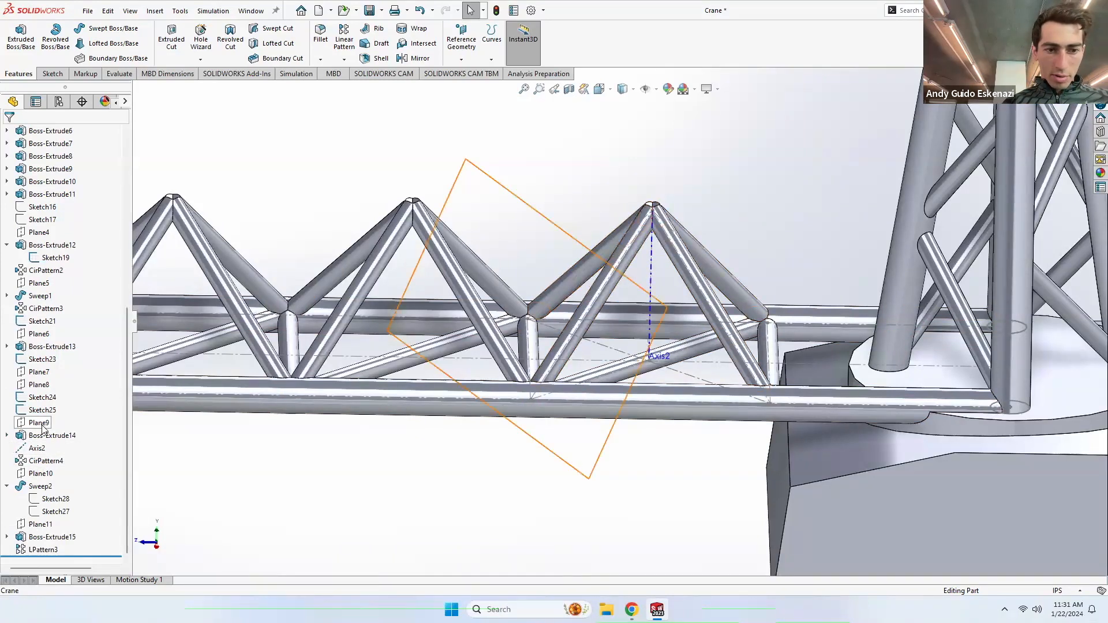
pyautogui.click(6, 436)
pyautogui.click(56, 449)
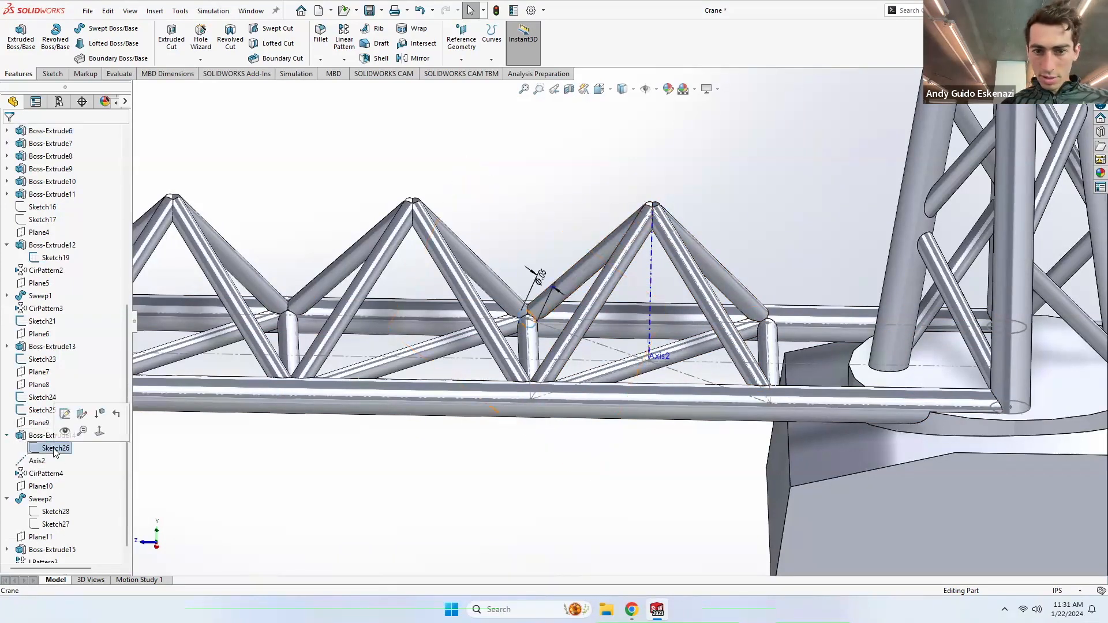
pyautogui.click(7, 436)
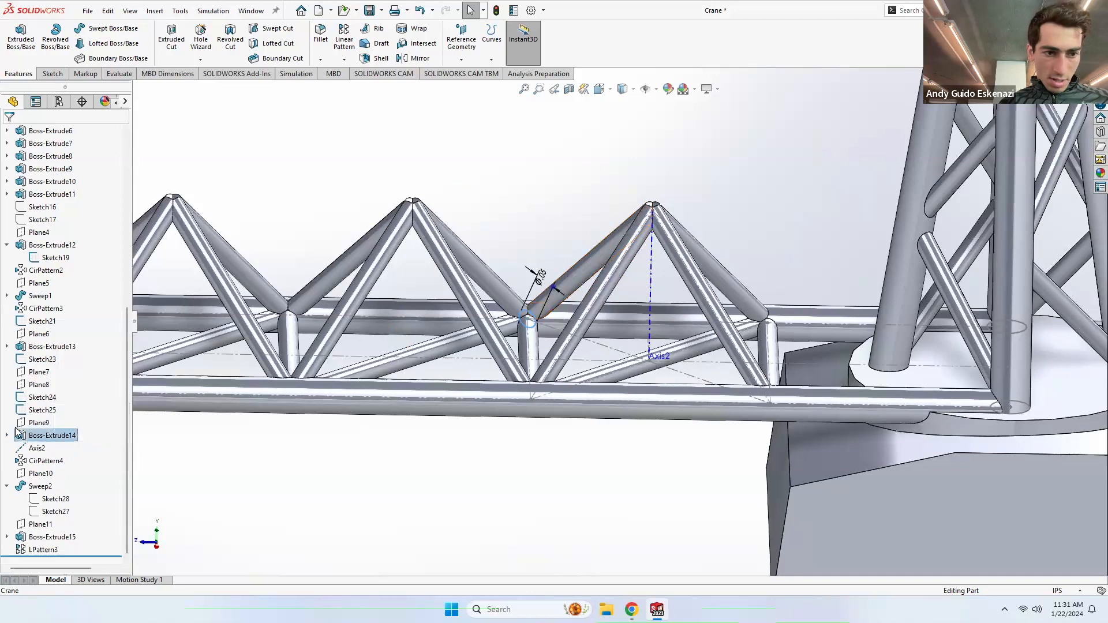
# Step: Open Sketch23, the square layout of the lattice module's base, examine its geometry between the jib tubes, and exit the sketch
pyautogui.click(35, 361)
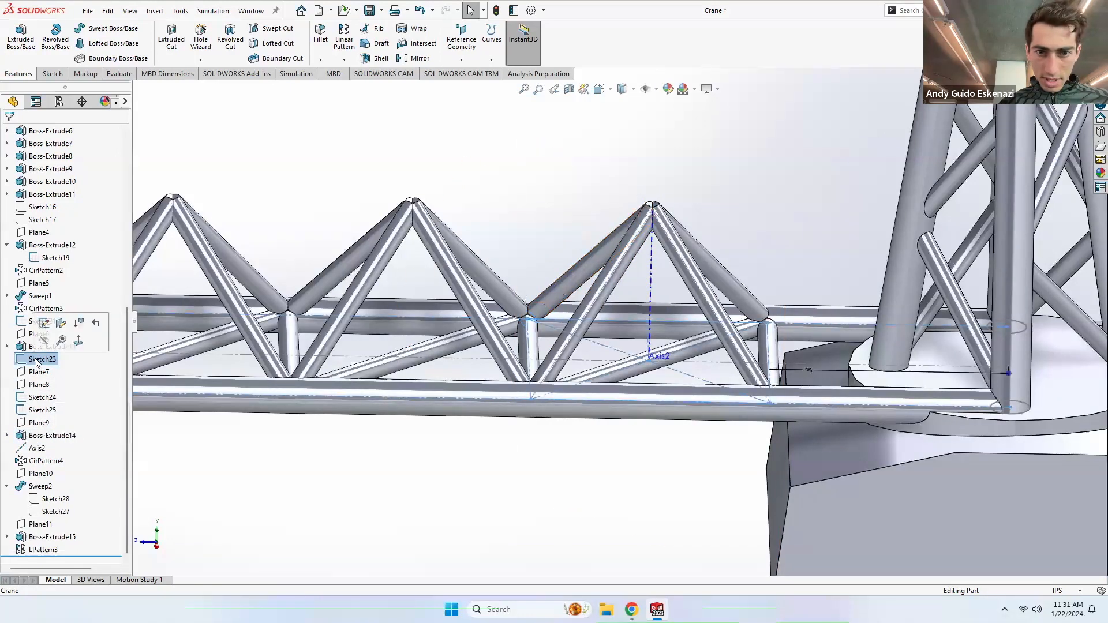
pyautogui.click(43, 324)
pyautogui.scroll(-8, 618, 153)
pyautogui.moveTo(598, 294); pyautogui.dragTo(610, 240, button='middle')
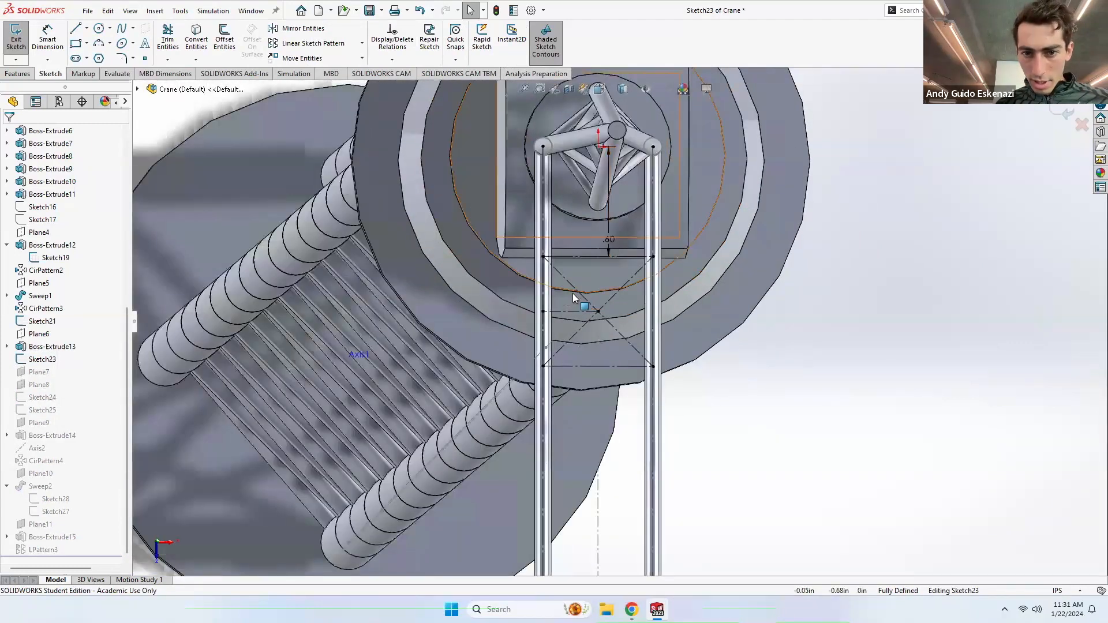
pyautogui.moveTo(566, 329); pyautogui.dragTo(553, 316, button='middle')
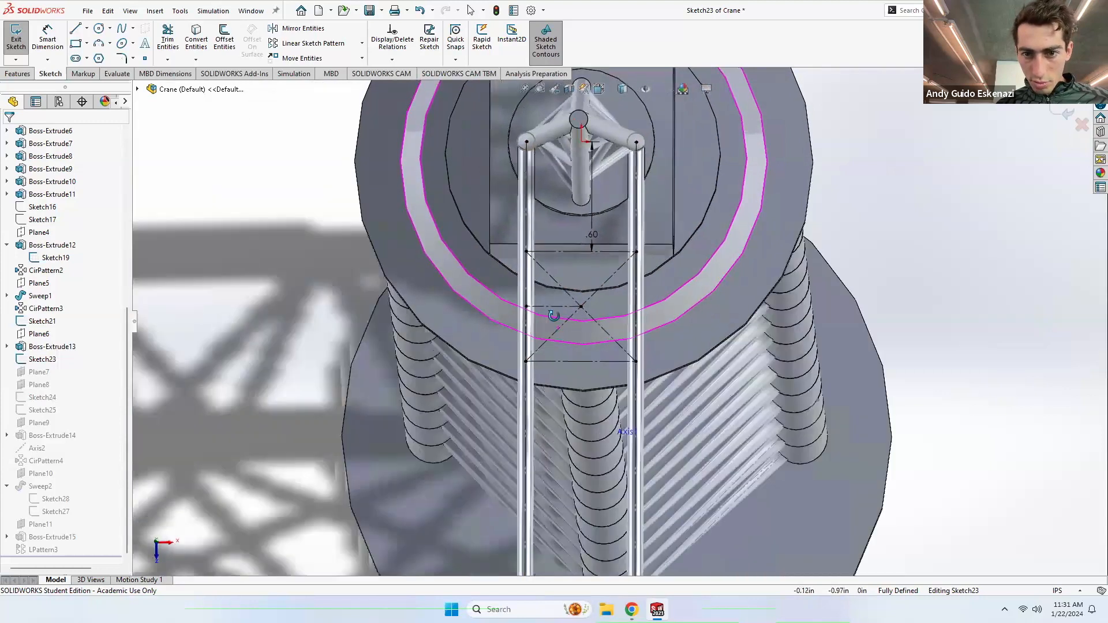
pyautogui.moveTo(636, 328); pyautogui.dragTo(474, 277, button='middle')
pyautogui.scroll(3, 473, 275)
pyautogui.moveTo(485, 236)
pyautogui.mouseDown(button='middle')
pyautogui.moveTo(521, 227)
pyautogui.moveTo(512, 227)
pyautogui.mouseUp(button='middle')
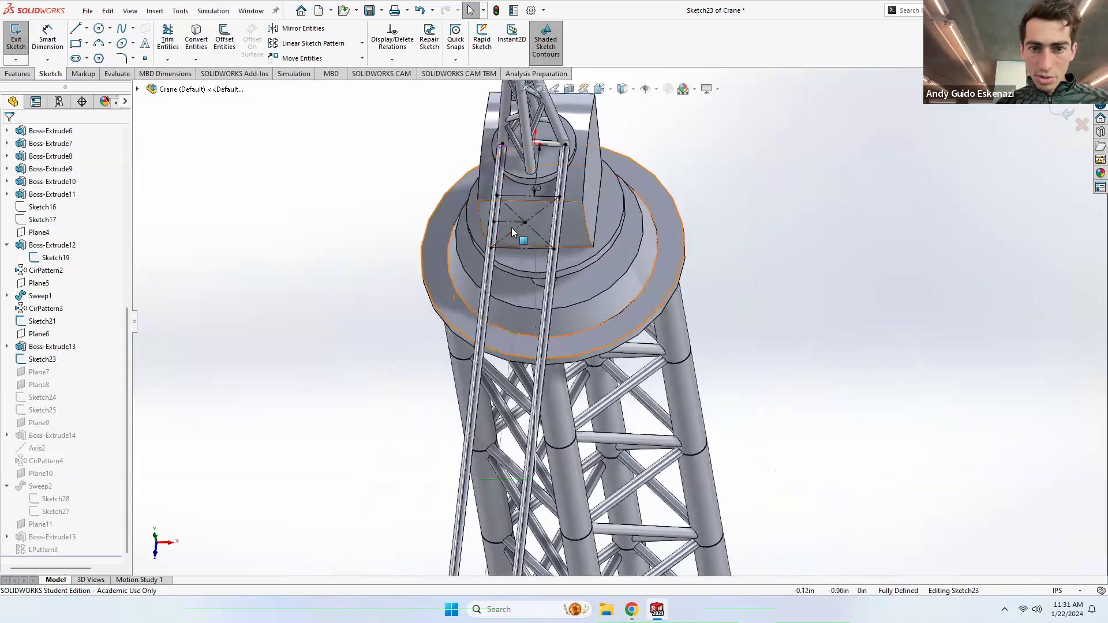
pyautogui.scroll(-5, 494, 248)
pyautogui.scroll(-1, 497, 260)
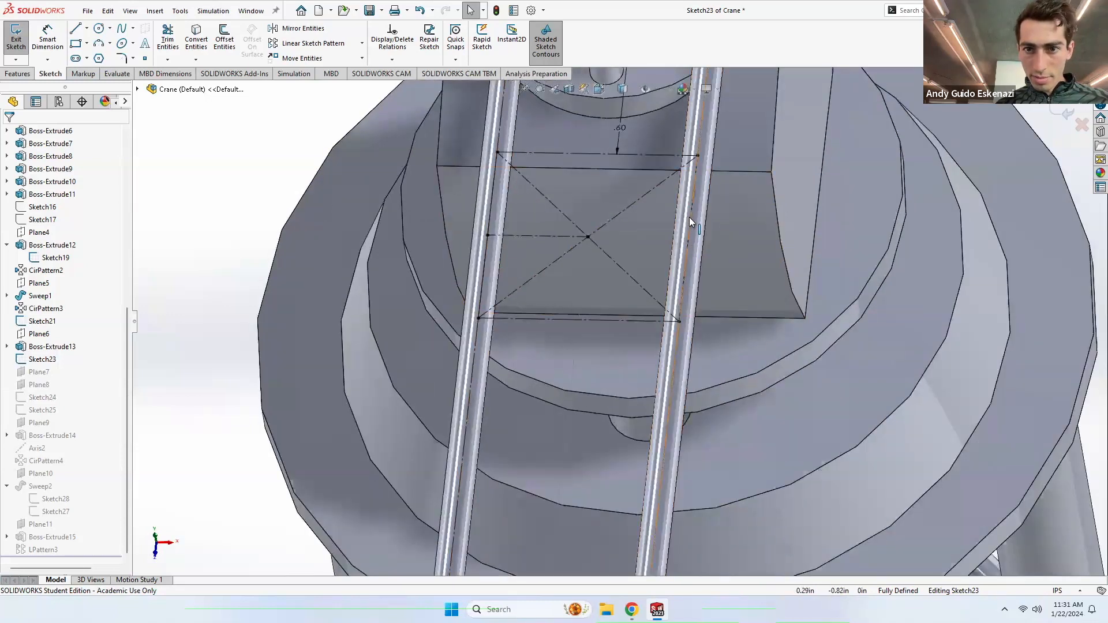
pyautogui.click(16, 44)
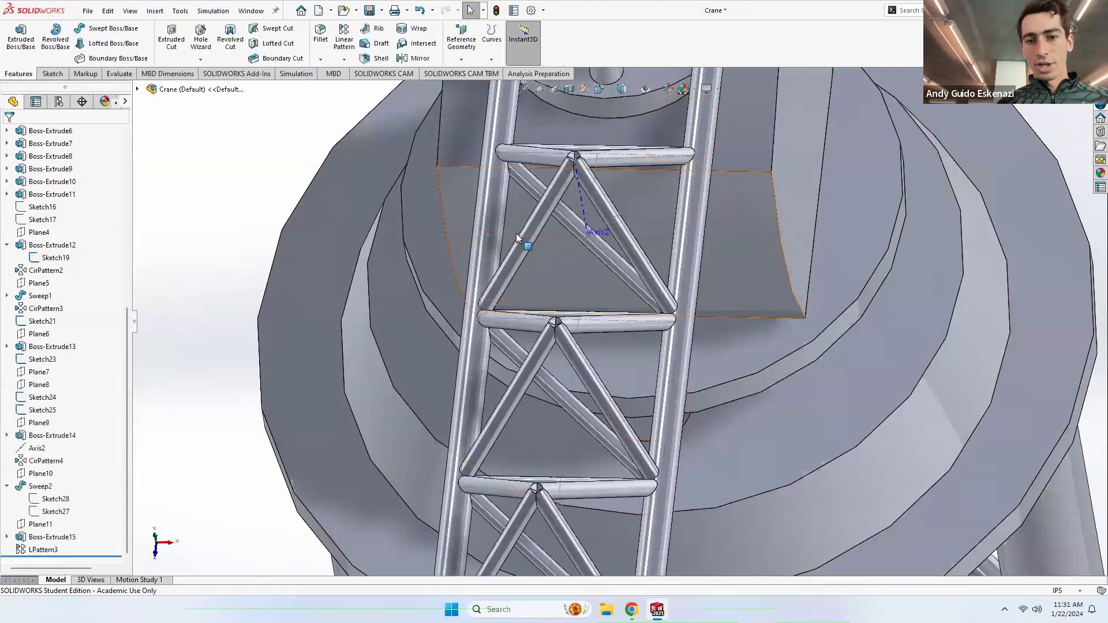
# Step: Edit the jib's linear pattern LPattern3 to 40 instances so the lattice extends along the full jib, and accept it
pyautogui.scroll(5, 546, 295)
pyautogui.moveTo(591, 341); pyautogui.dragTo(461, 336, button='middle')
pyautogui.scroll(8, 470, 324)
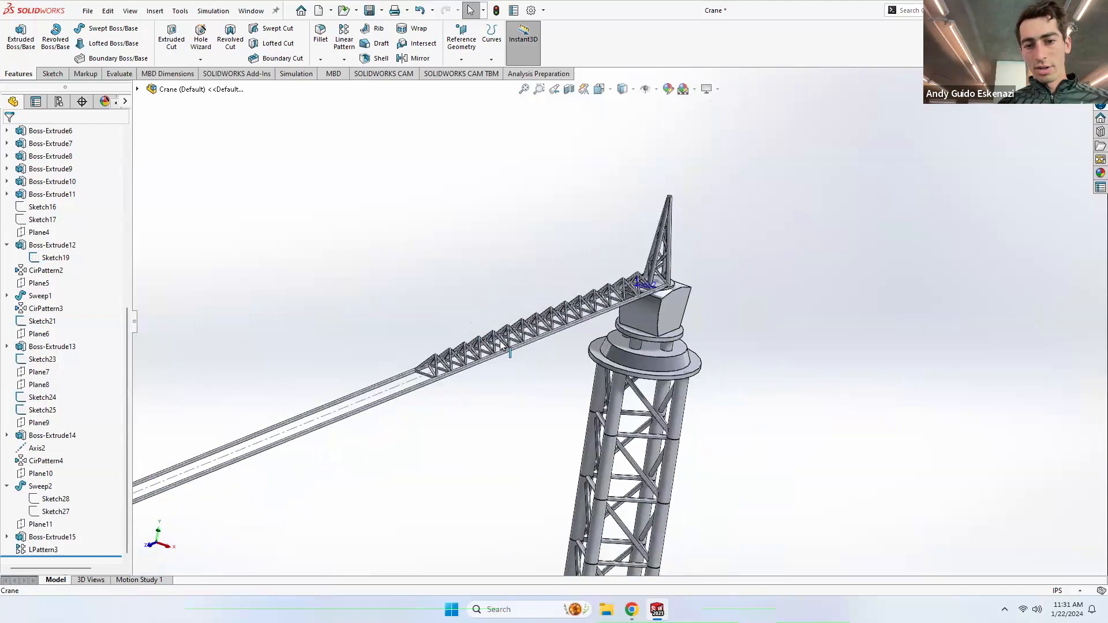
pyautogui.scroll(-3, 577, 350)
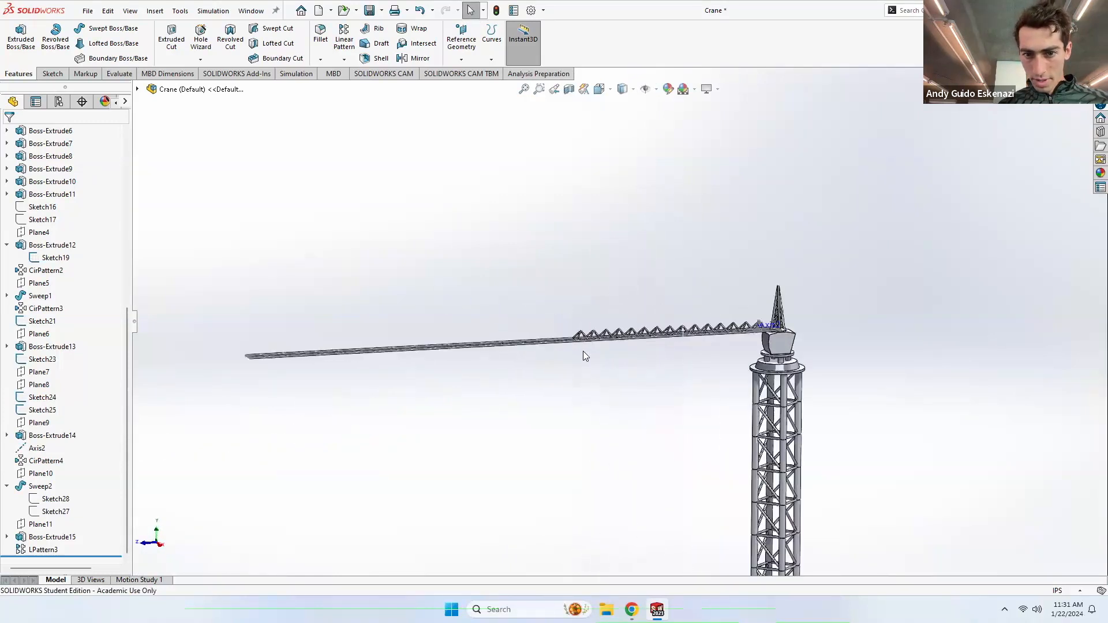
pyautogui.rightClick(54, 549)
pyautogui.click(60, 347)
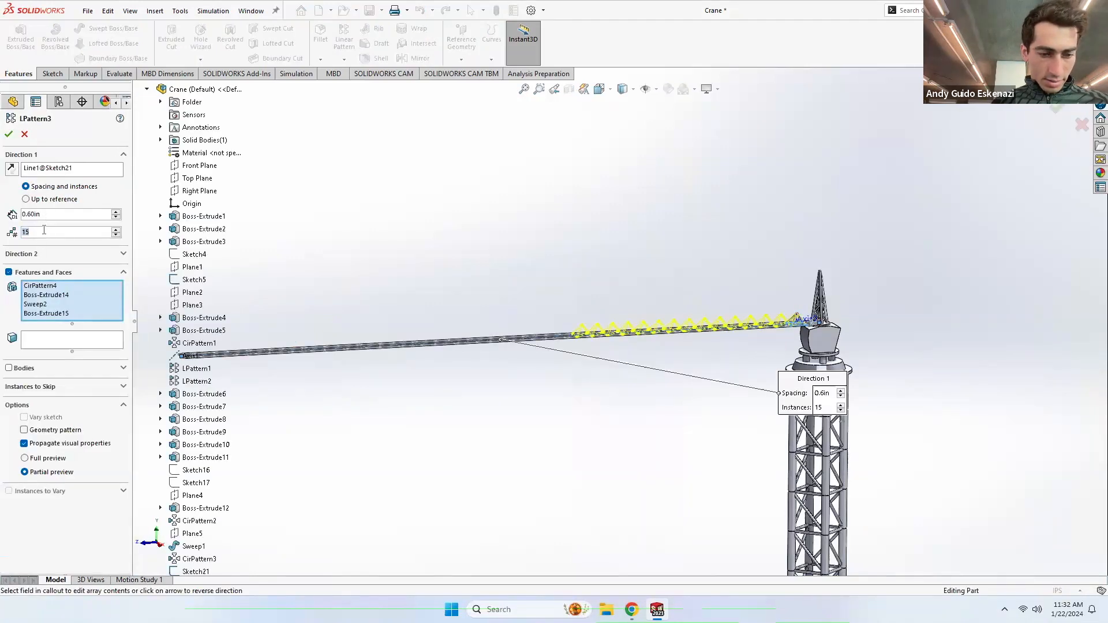
pyautogui.write('2')
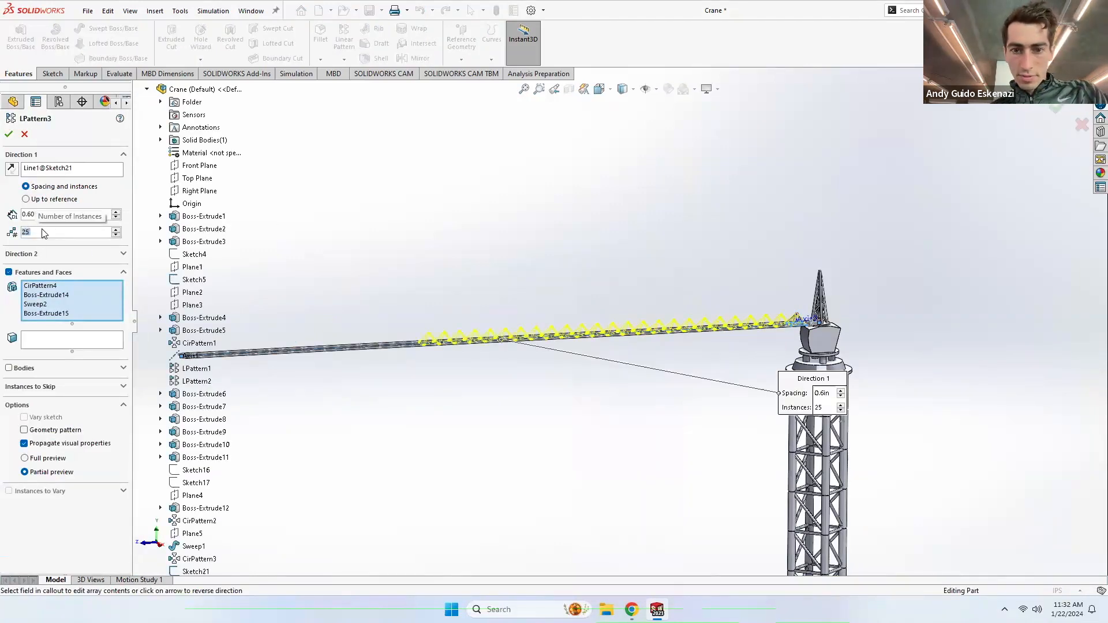
pyautogui.write('0')
pyautogui.press('Return')
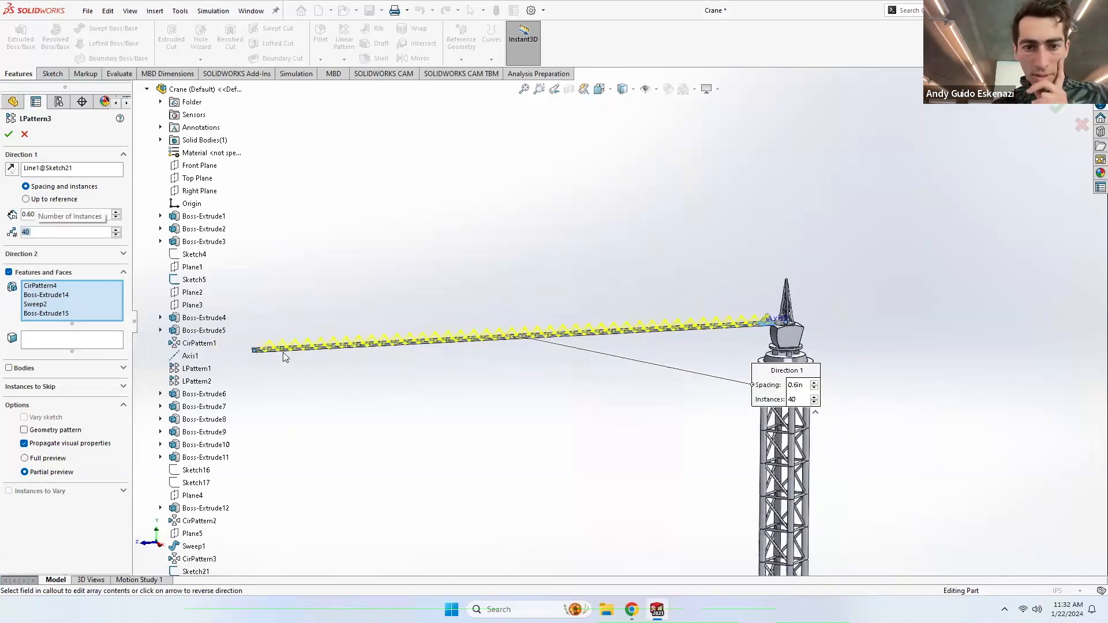
pyautogui.scroll(-5, 283, 353)
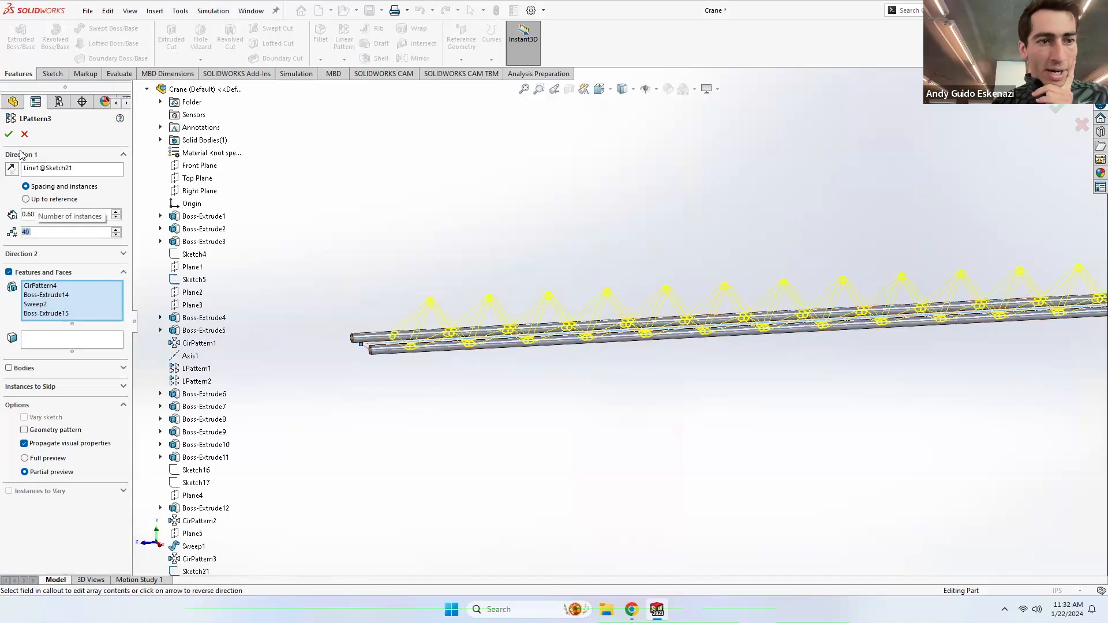
pyautogui.press('Return')
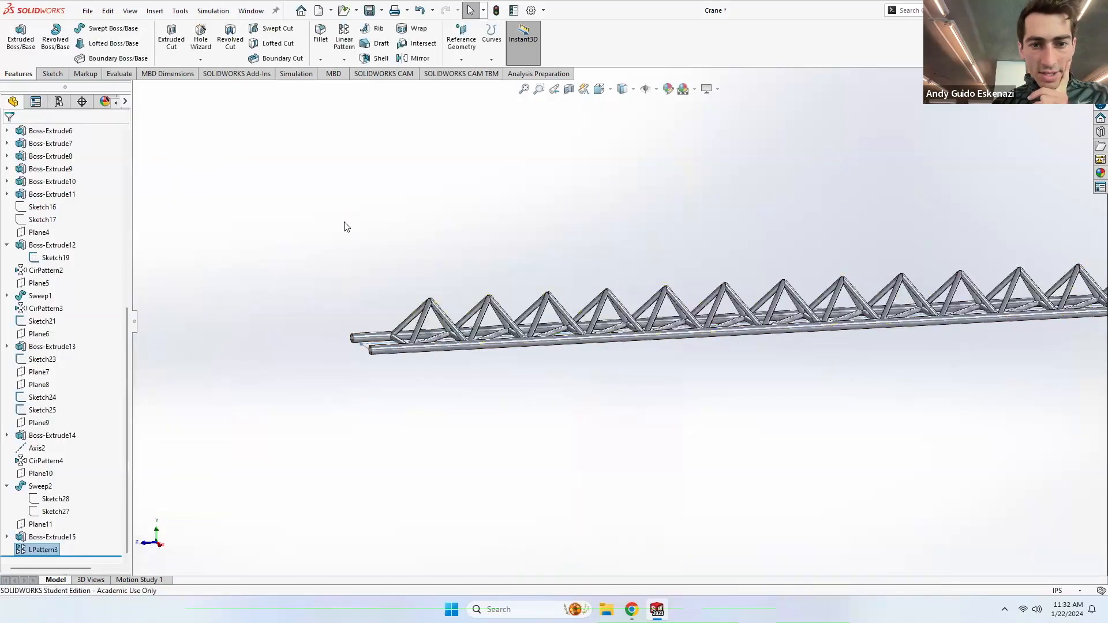
# Step: Start a 3D sketch for a line at the apex of a lattice pyramid near the jib's free end
pyautogui.scroll(3, 352, 242)
pyautogui.moveTo(868, 307)
pyautogui.mouseDown(button='middle')
pyautogui.moveTo(878, 327)
pyautogui.moveTo(865, 322)
pyautogui.mouseUp(button='middle')
pyautogui.scroll(-5, 646, 318)
pyautogui.scroll(-15, 561, 312)
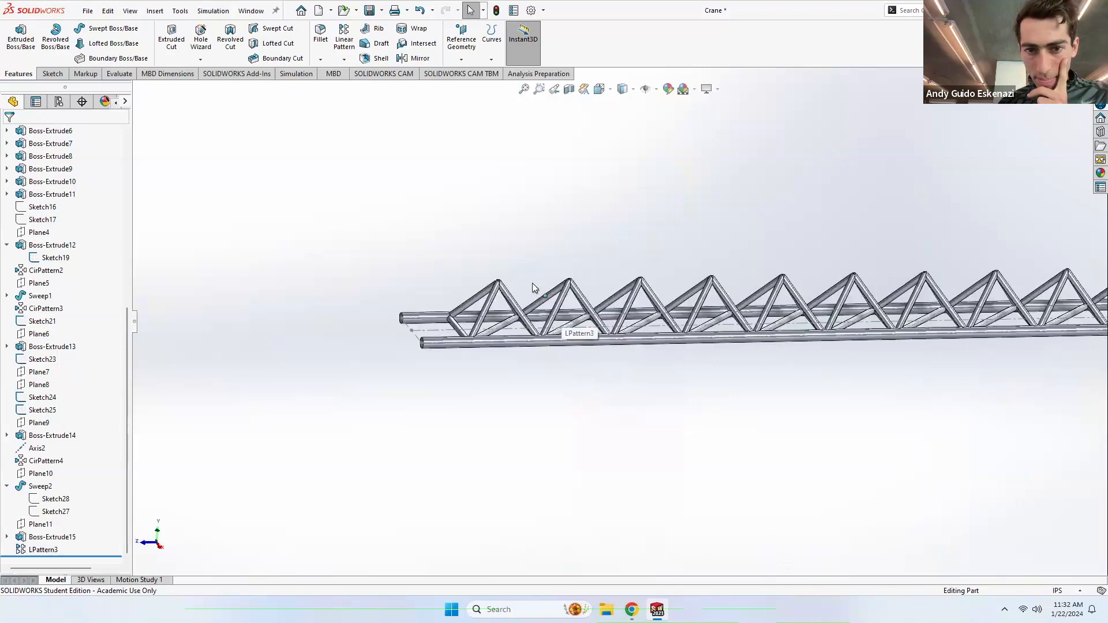
pyautogui.moveTo(543, 344)
pyautogui.mouseDown(button='middle')
pyautogui.moveTo(547, 413)
pyautogui.moveTo(546, 300)
pyautogui.mouseUp(button='middle')
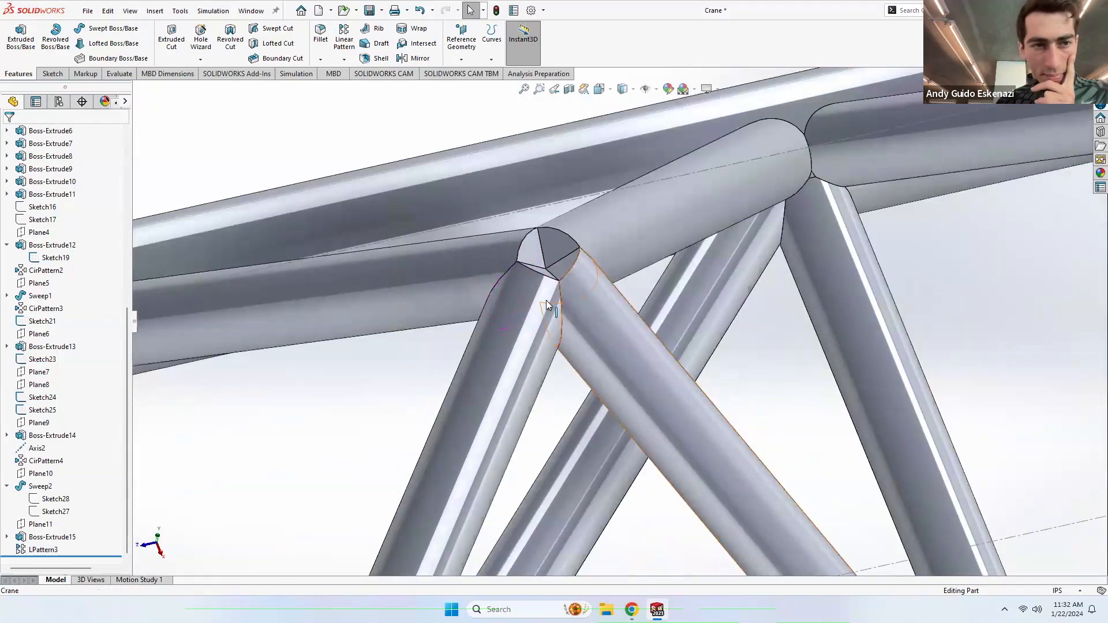
pyautogui.click(54, 76)
pyautogui.click(15, 59)
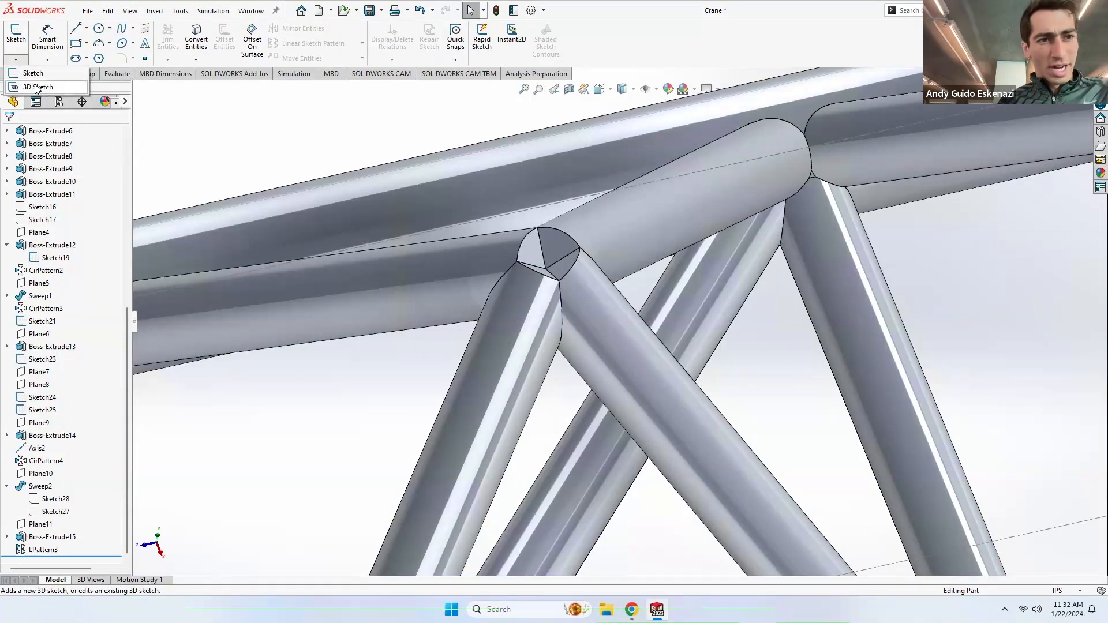
pyautogui.click(36, 87)
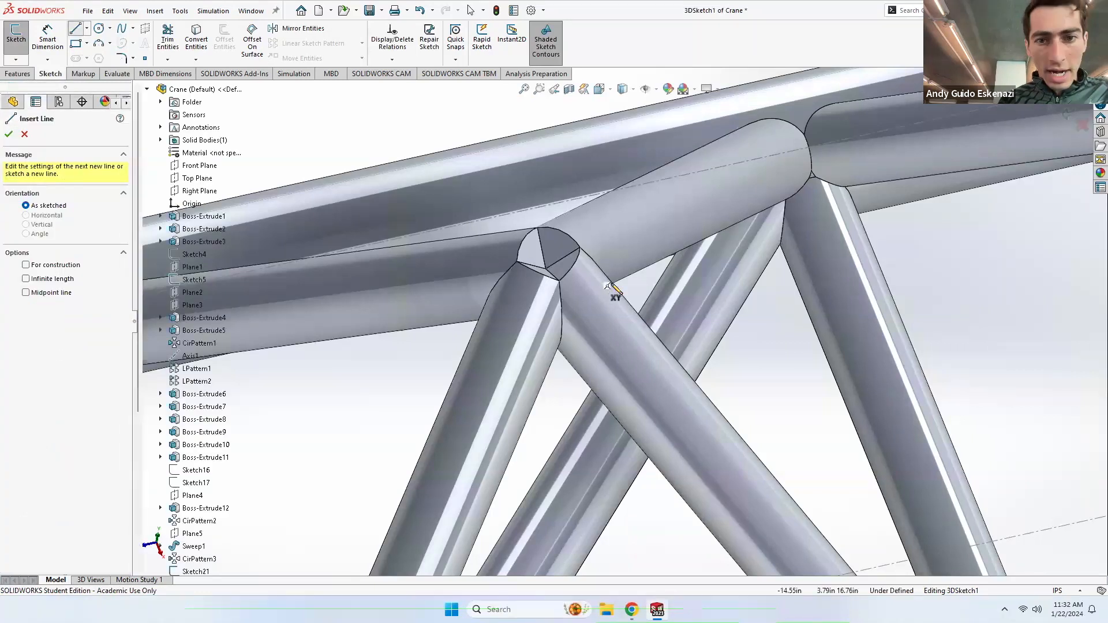
# Step: Draw a 3D sketch line from the jib's outermost truss apex to the apex nearest the mast, and exit the sketch
pyautogui.click(547, 269)
pyautogui.moveTo(594, 292); pyautogui.dragTo(490, 281, button='middle')
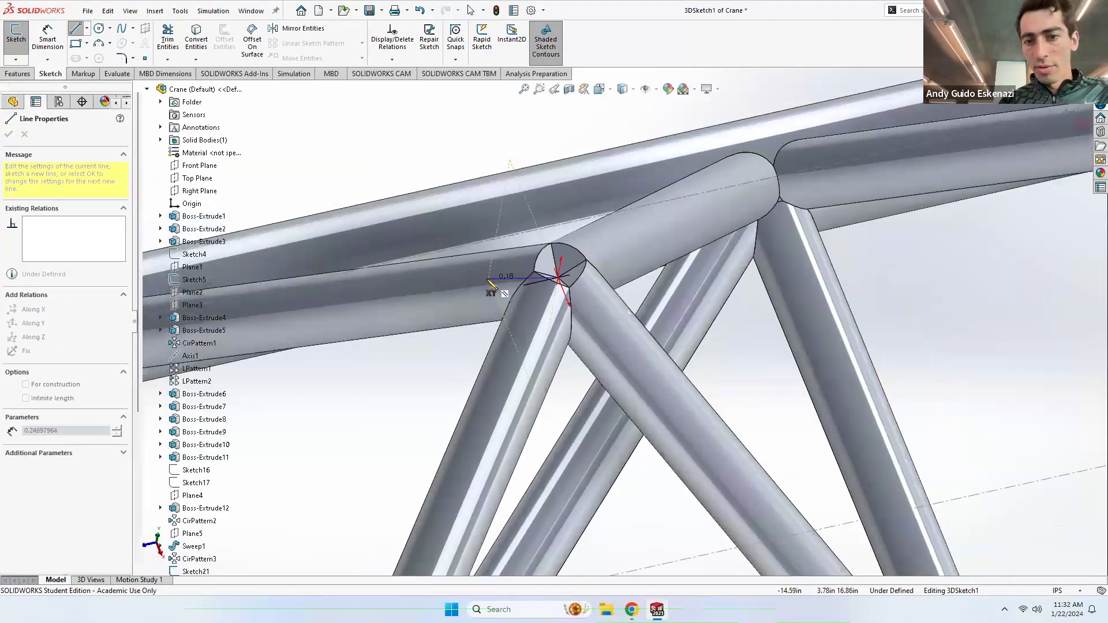
pyautogui.scroll(10, 490, 283)
pyautogui.scroll(4, 903, 267)
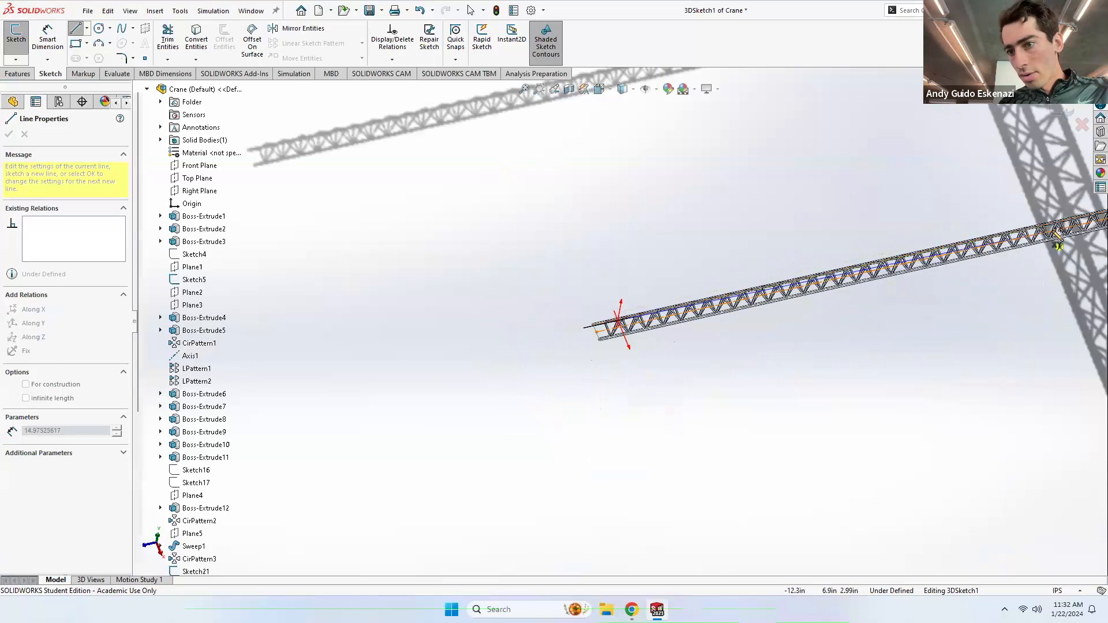
pyautogui.scroll(4, 1058, 236)
pyautogui.scroll(-5, 976, 246)
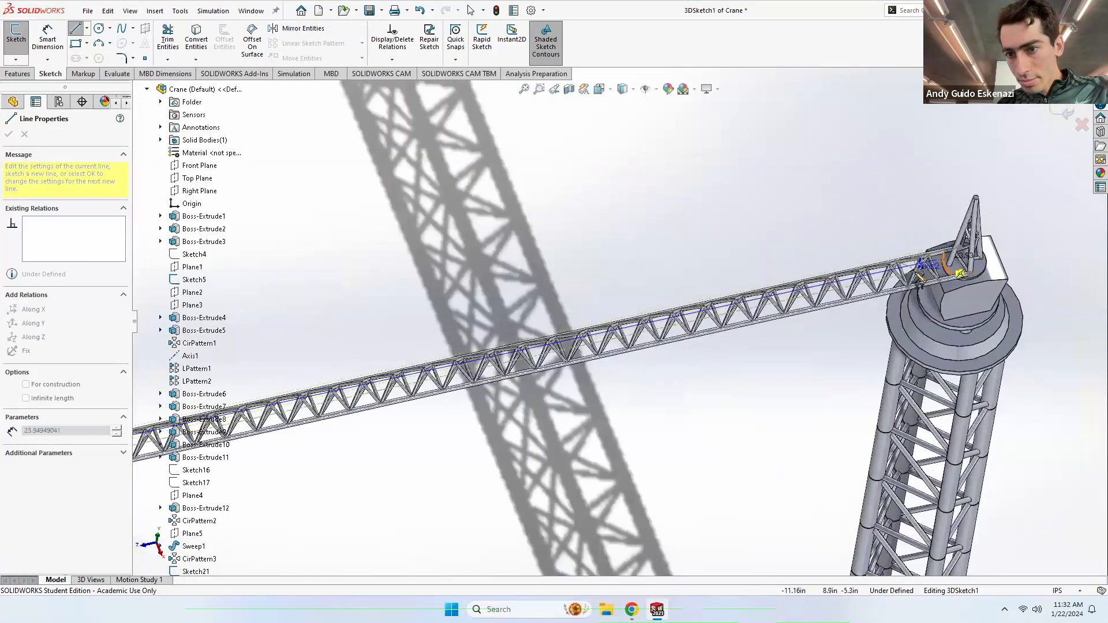
pyautogui.scroll(-8, 920, 278)
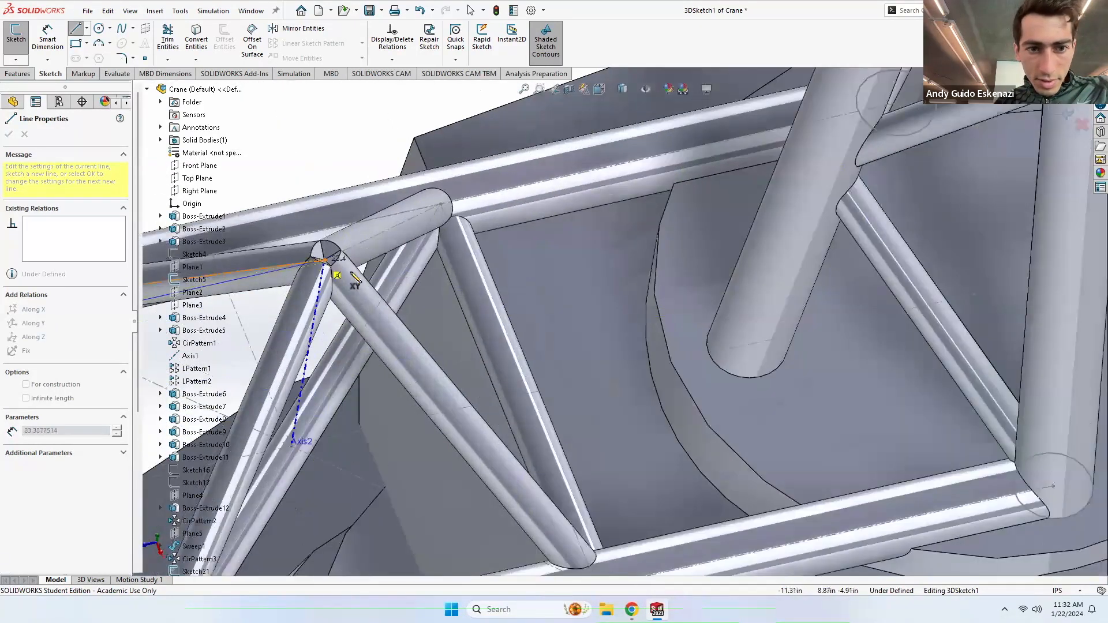
pyautogui.scroll(-2, 351, 274)
pyautogui.click(388, 269)
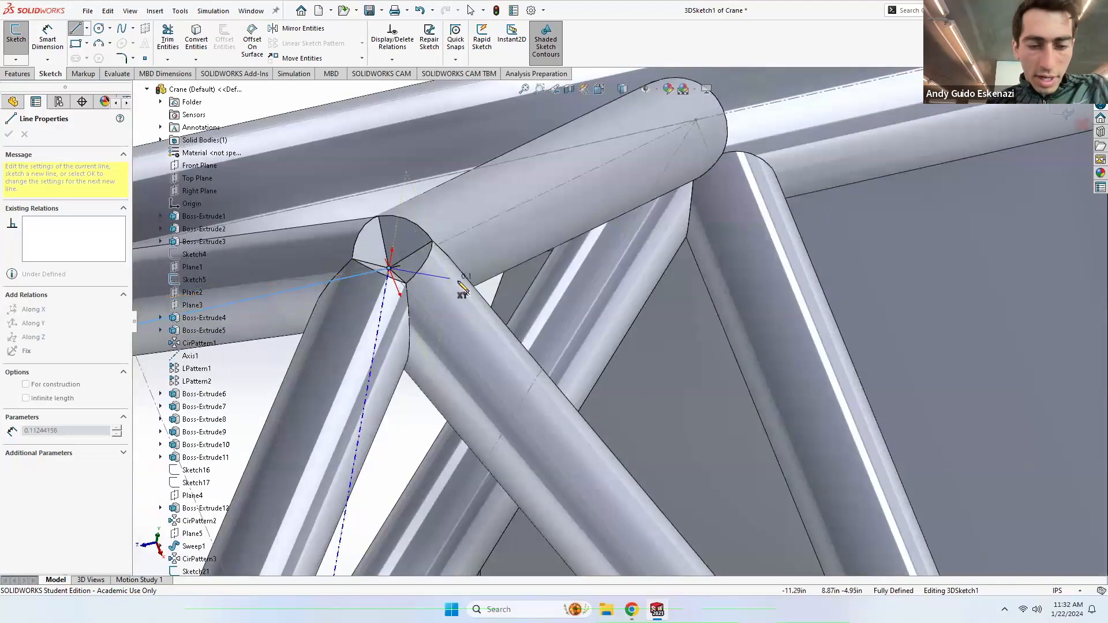
pyautogui.press('Escape')
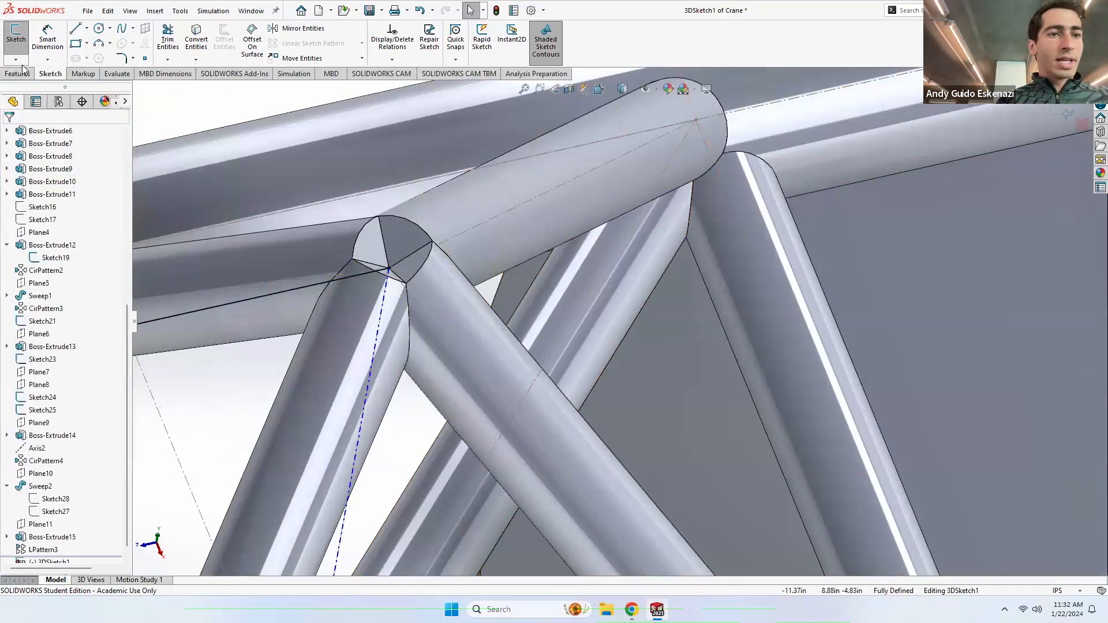
pyautogui.click(18, 61)
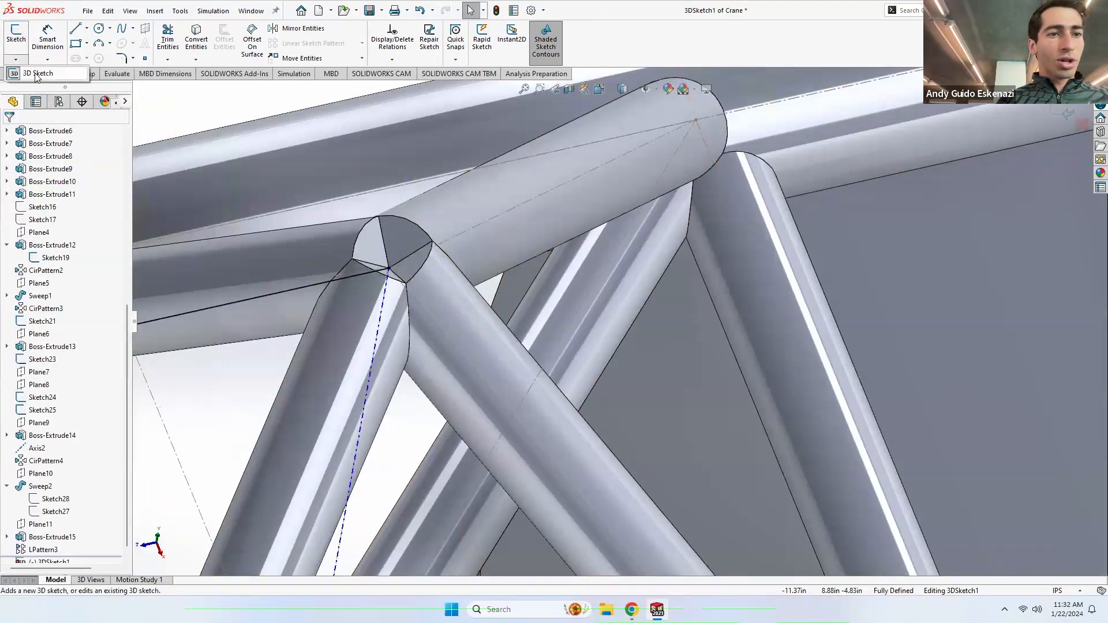
pyautogui.click(34, 74)
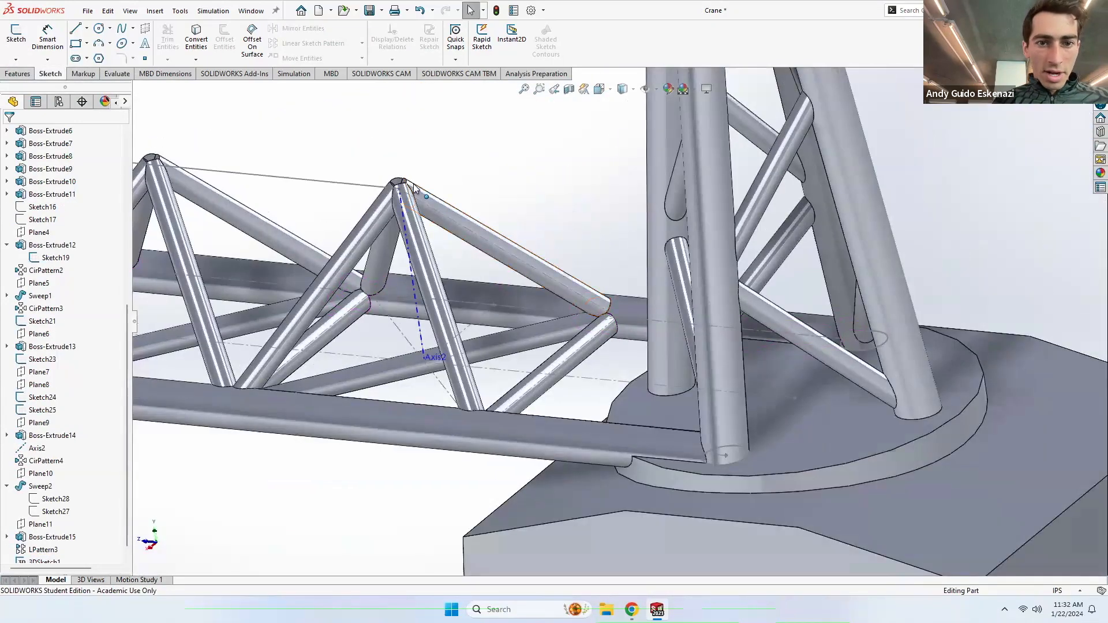
# Step: Create a reference plane through the truss apex point nearest the mast, perpendicular to the 3D sketch line
pyautogui.scroll(-5, 487, 242)
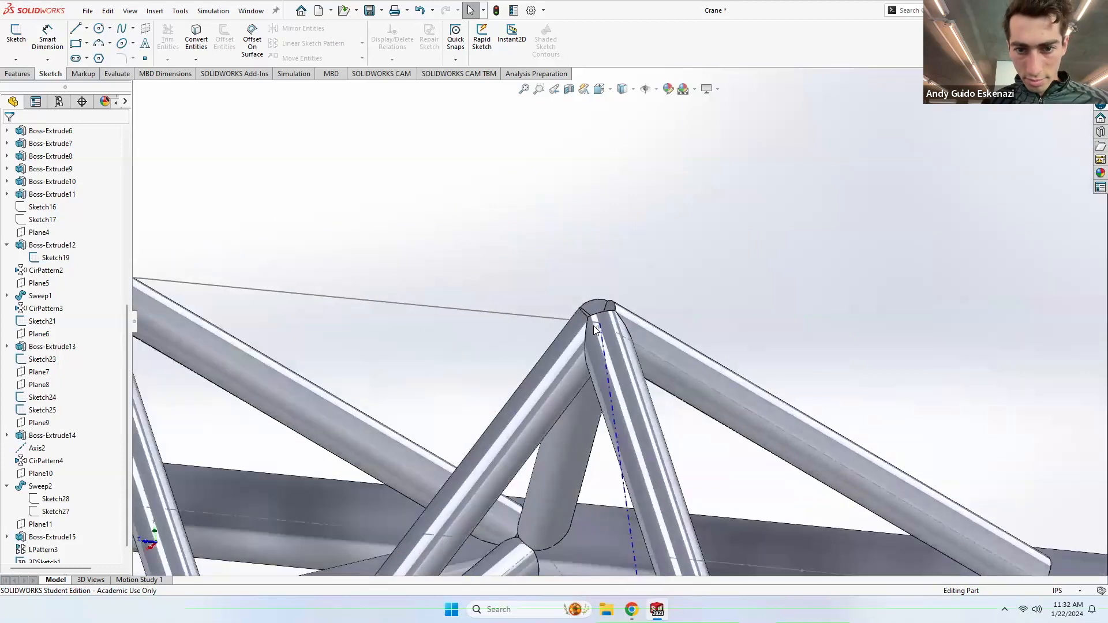
pyautogui.scroll(-3, 600, 345)
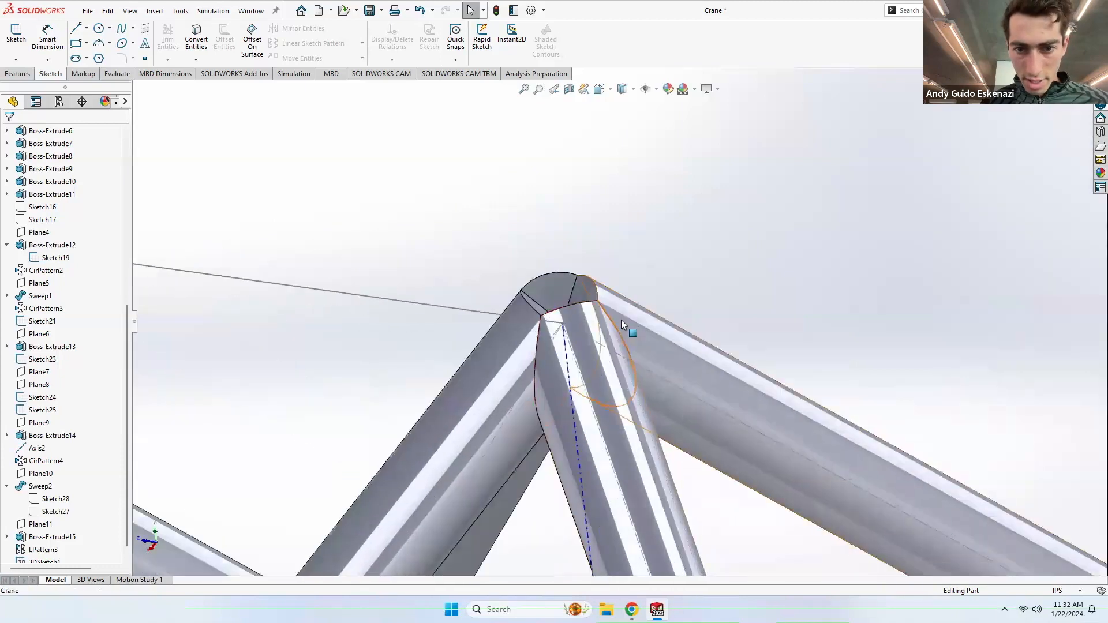
pyautogui.click(17, 73)
pyautogui.click(462, 58)
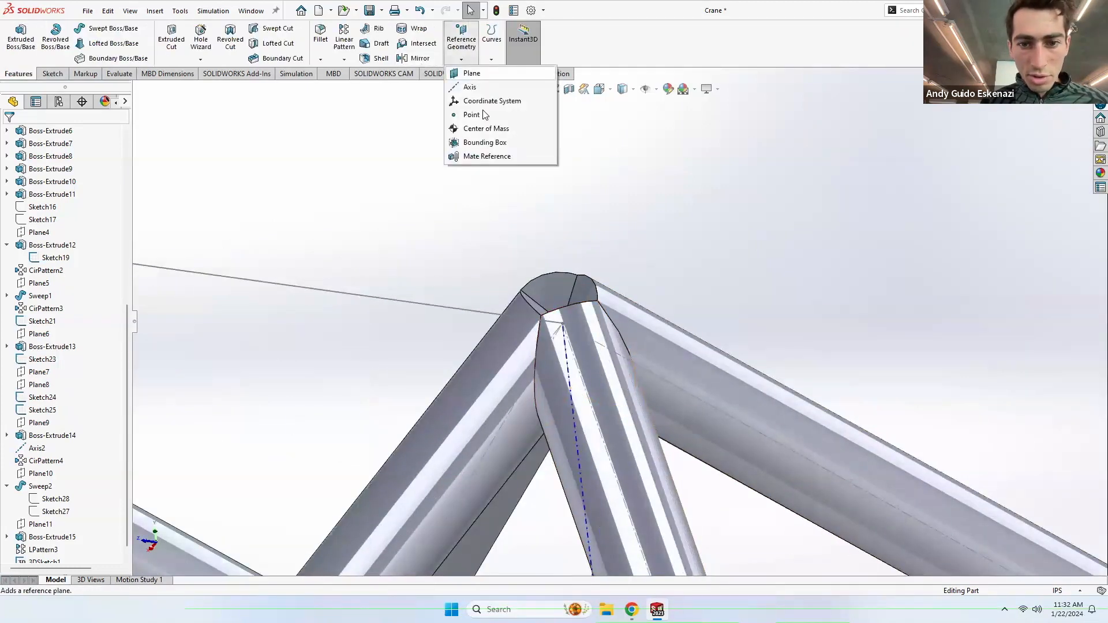
pyautogui.click(473, 73)
pyautogui.click(562, 324)
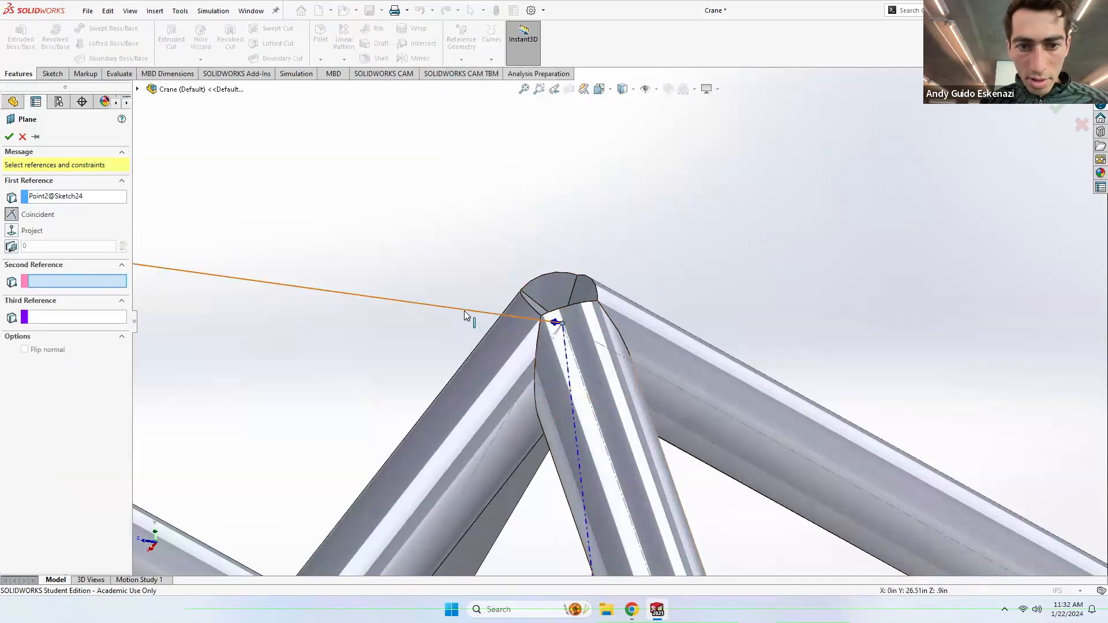
pyautogui.click(465, 315)
pyautogui.click(10, 137)
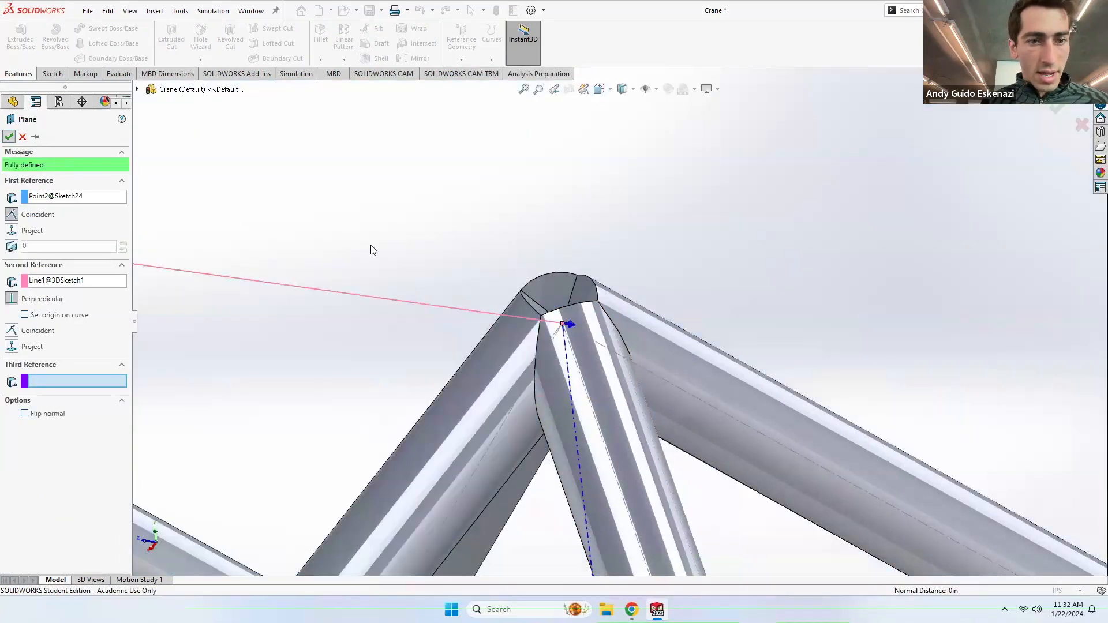
# Step: Start a sketch on the new plane and draw a circle about 0.03 in in radius, centred on the 3D line's endpoint
pyautogui.scroll(5, 459, 253)
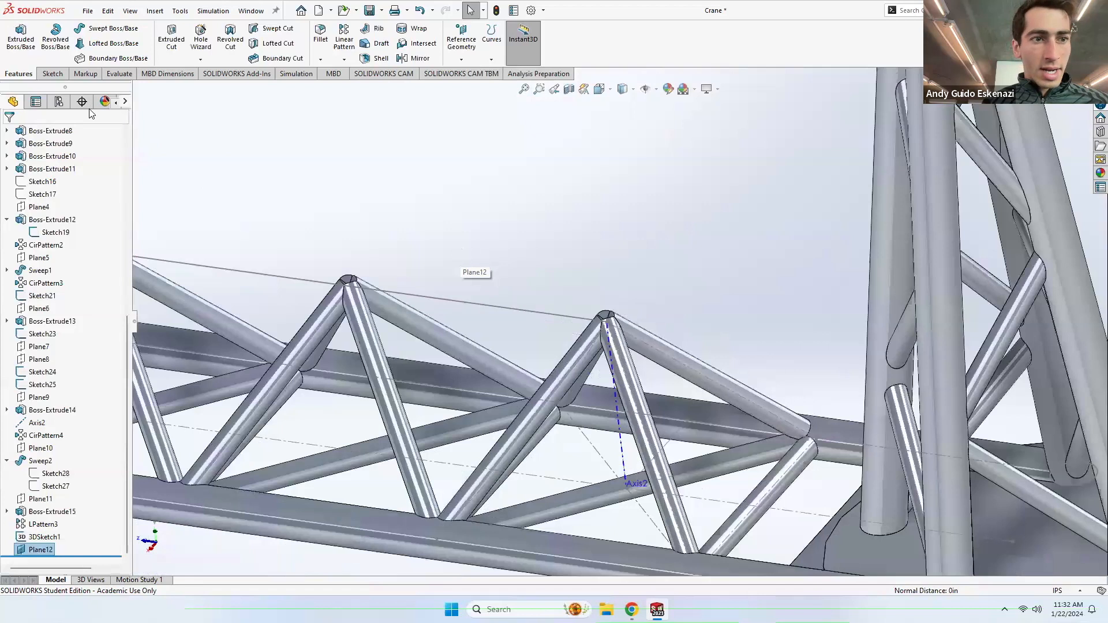
pyautogui.click(53, 73)
pyautogui.click(16, 40)
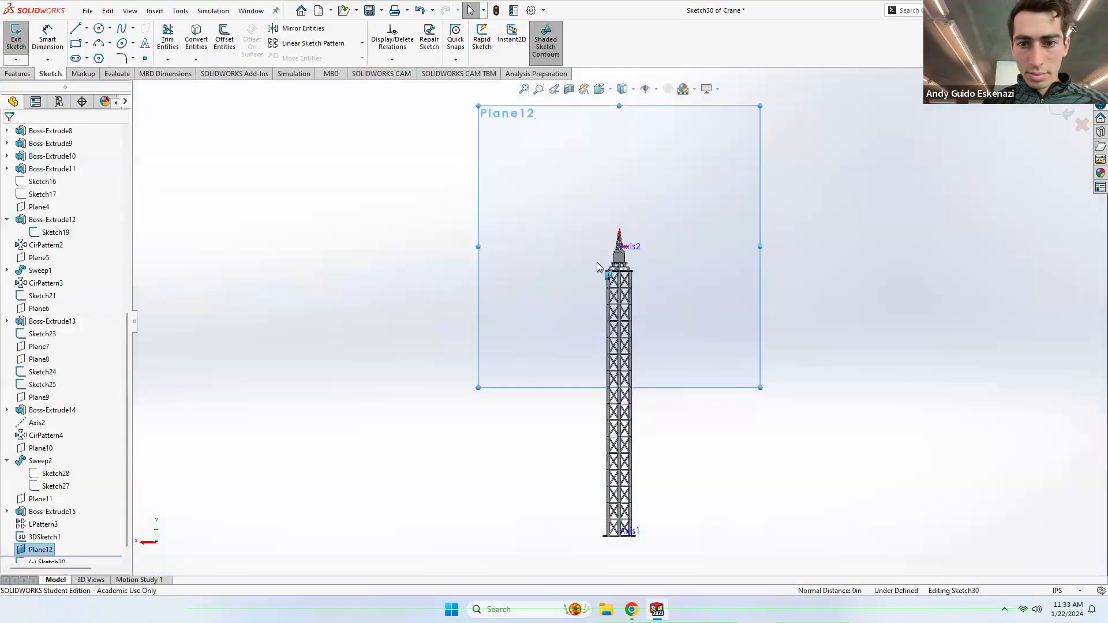
pyautogui.scroll(-4, 596, 262)
pyautogui.moveTo(619, 244); pyautogui.dragTo(600, 284, button='middle')
pyautogui.scroll(-1, 679, 247)
pyautogui.scroll(-10, 678, 248)
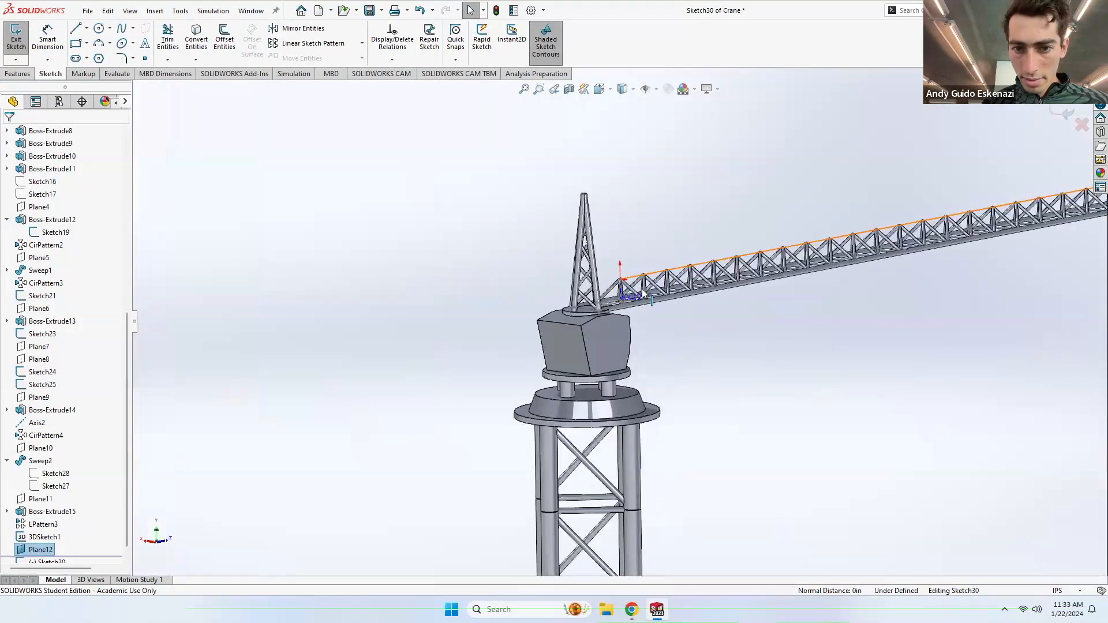
pyautogui.scroll(-2, 601, 292)
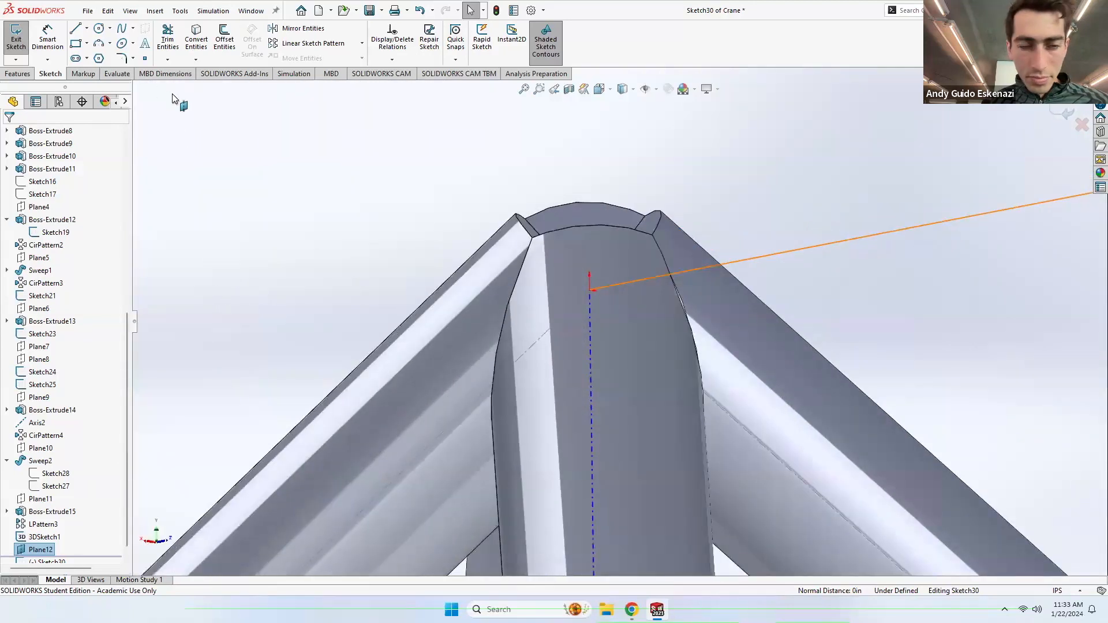
pyautogui.click(99, 28)
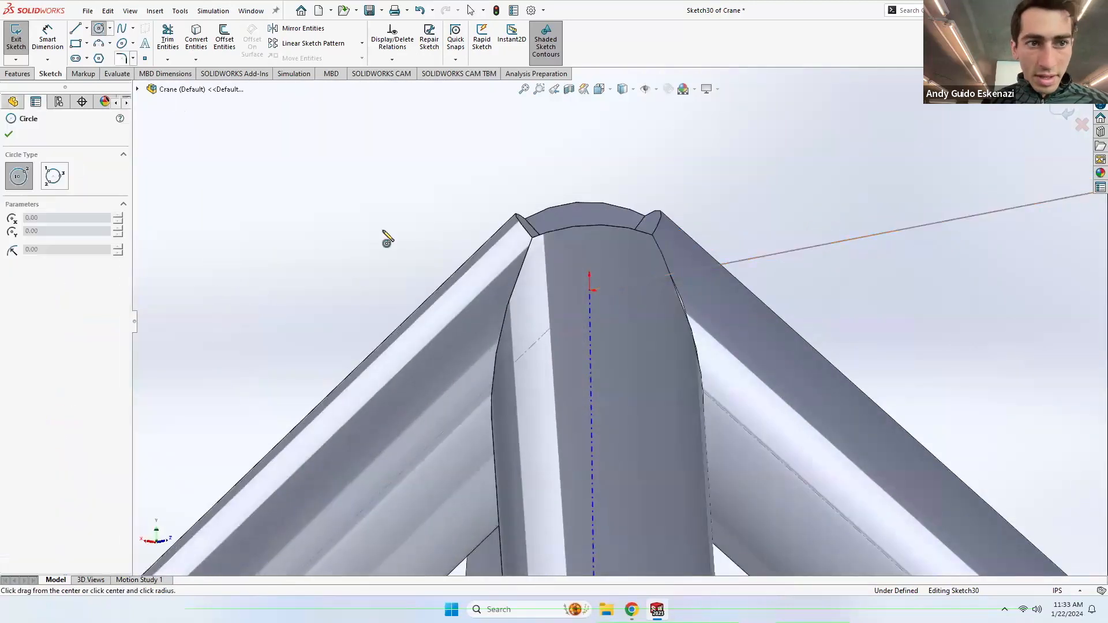
pyautogui.click(590, 290)
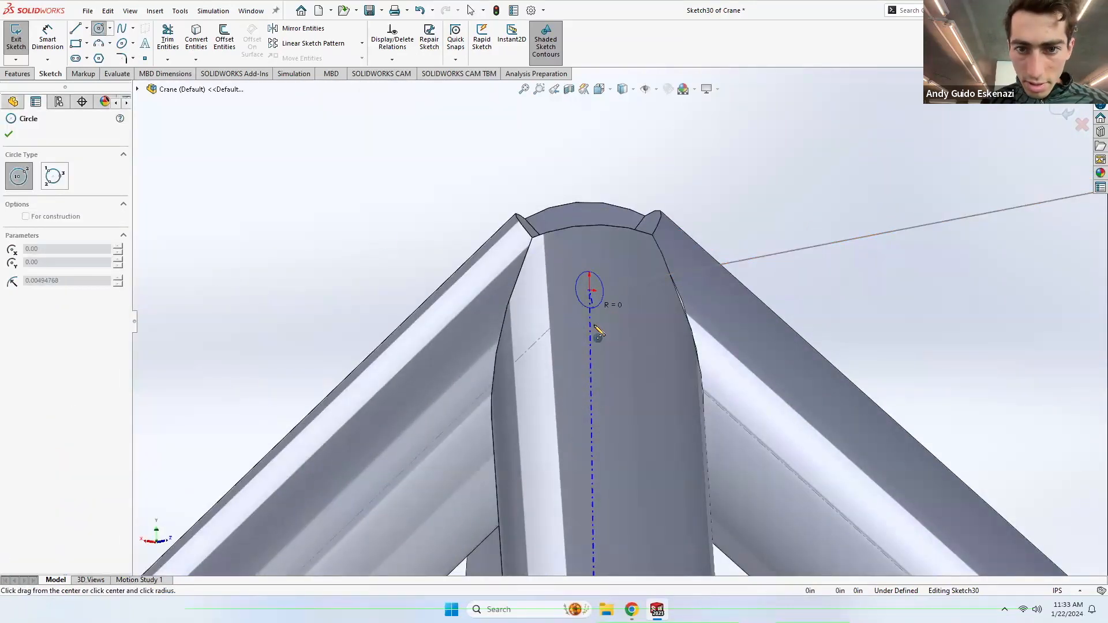
pyautogui.click(606, 419)
pyautogui.moveTo(621, 339)
pyautogui.mouseDown(button='middle')
pyautogui.moveTo(653, 346)
pyautogui.moveTo(625, 347)
pyautogui.mouseUp(button='middle')
# Step: Dimension the circle's diameter to 0.07 in
pyautogui.click(47, 41)
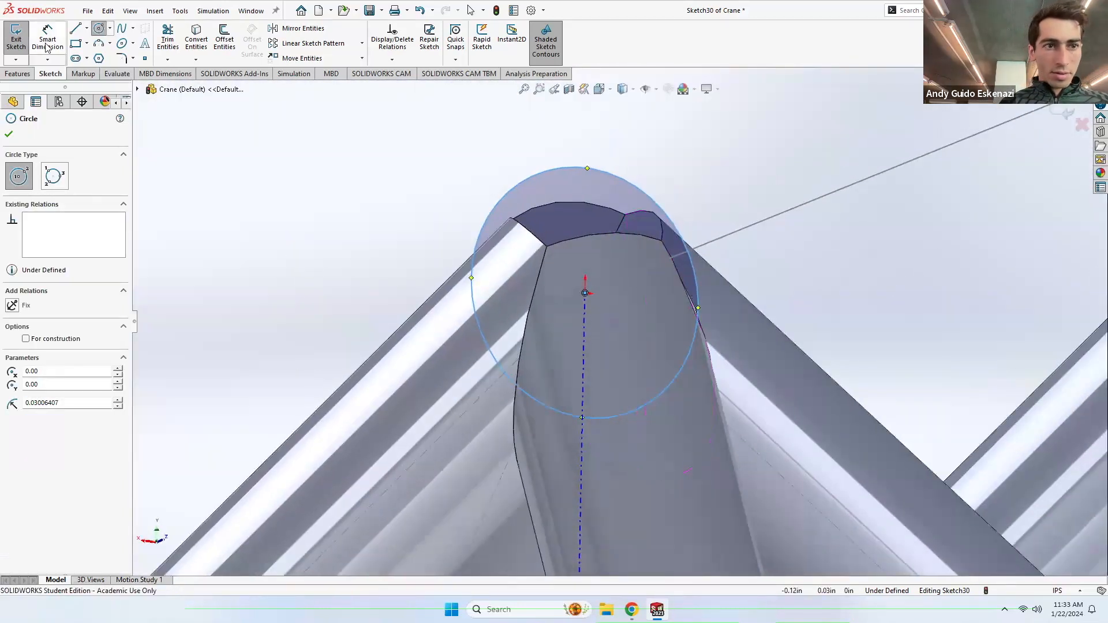
pyautogui.click(478, 248)
pyautogui.click(432, 275)
pyautogui.press('BackSpace')
pyautogui.write('.07')
pyautogui.press('Return')
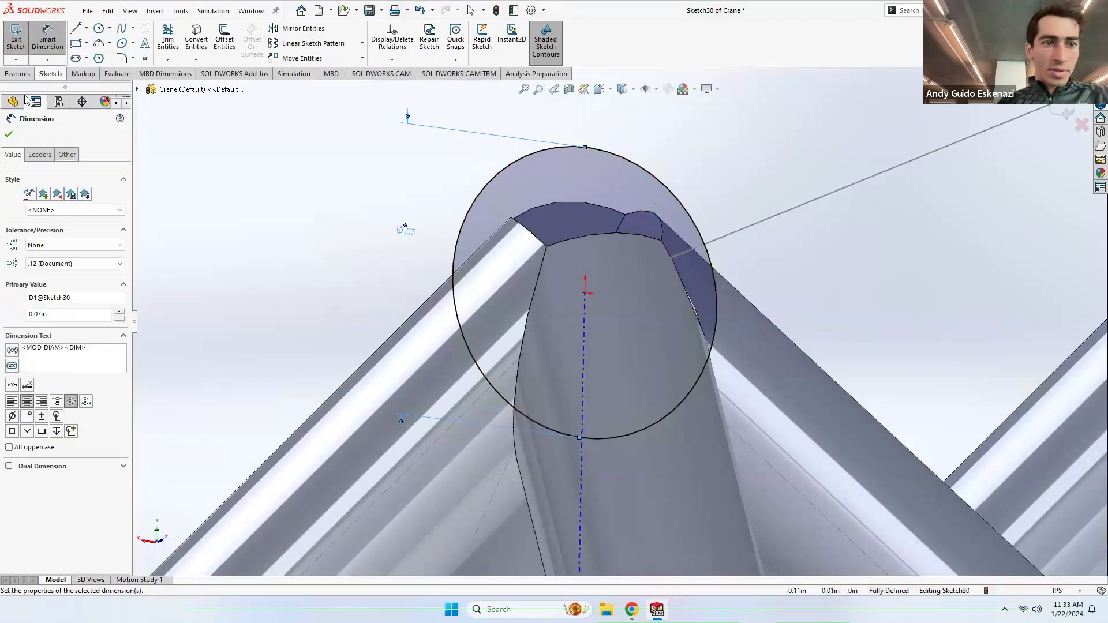
# Step: Extrude the circle Up To Vertex, ending at the 3D line's endpoint on the jib's outermost apex, with merged result
pyautogui.moveTo(399, 242)
pyautogui.mouseDown(button='middle')
pyautogui.moveTo(317, 237)
pyautogui.moveTo(354, 263)
pyautogui.moveTo(476, 172)
pyautogui.mouseUp(button='middle')
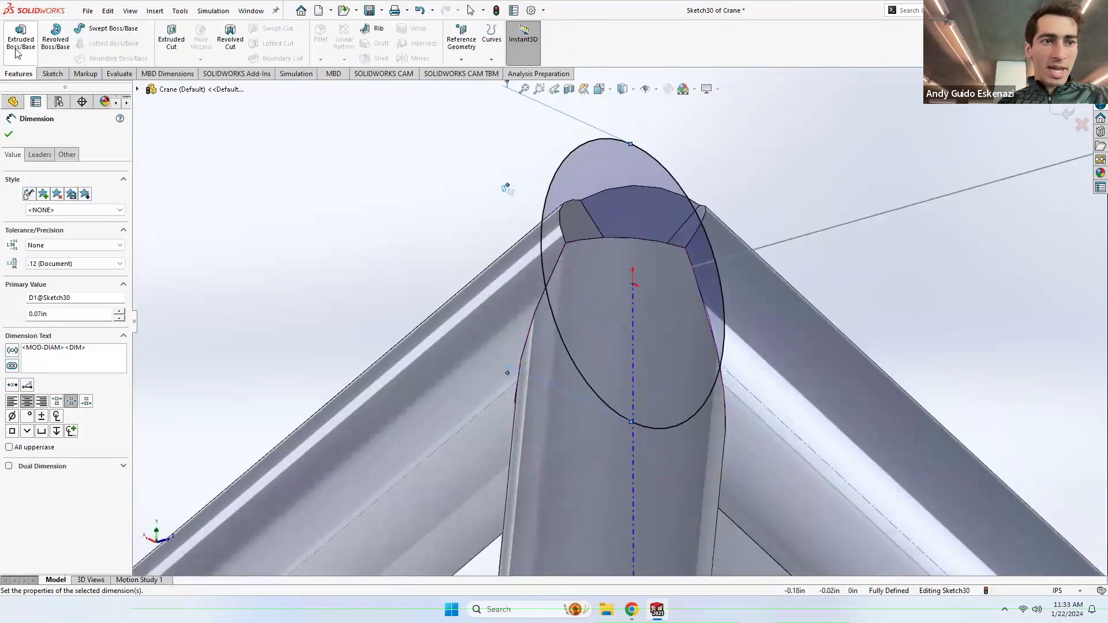
pyautogui.scroll(1, 444, 226)
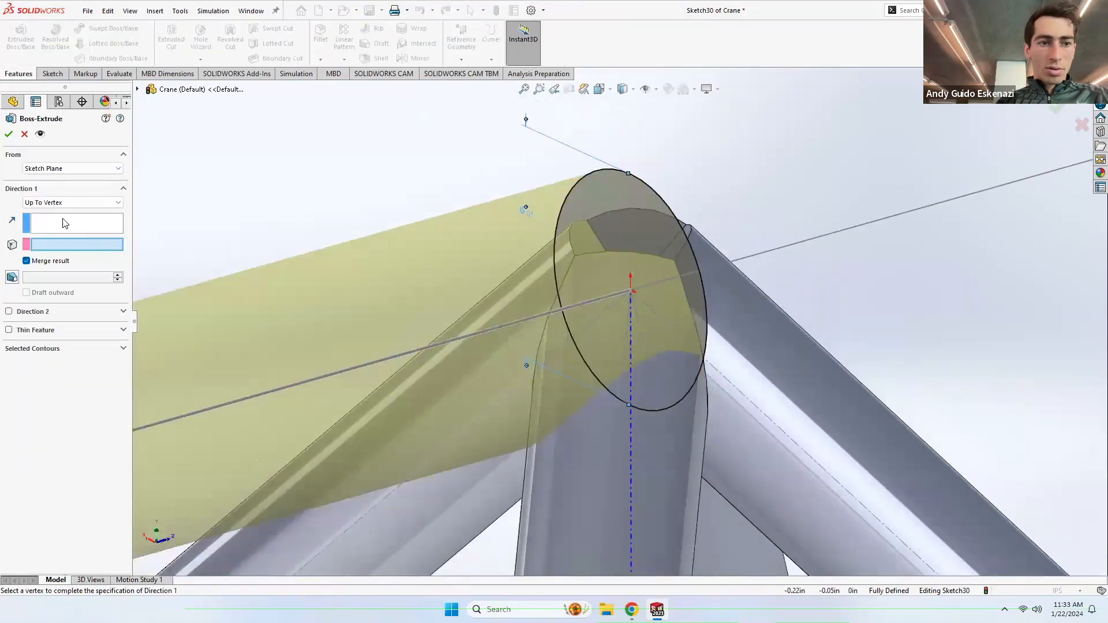
pyautogui.scroll(3, 384, 250)
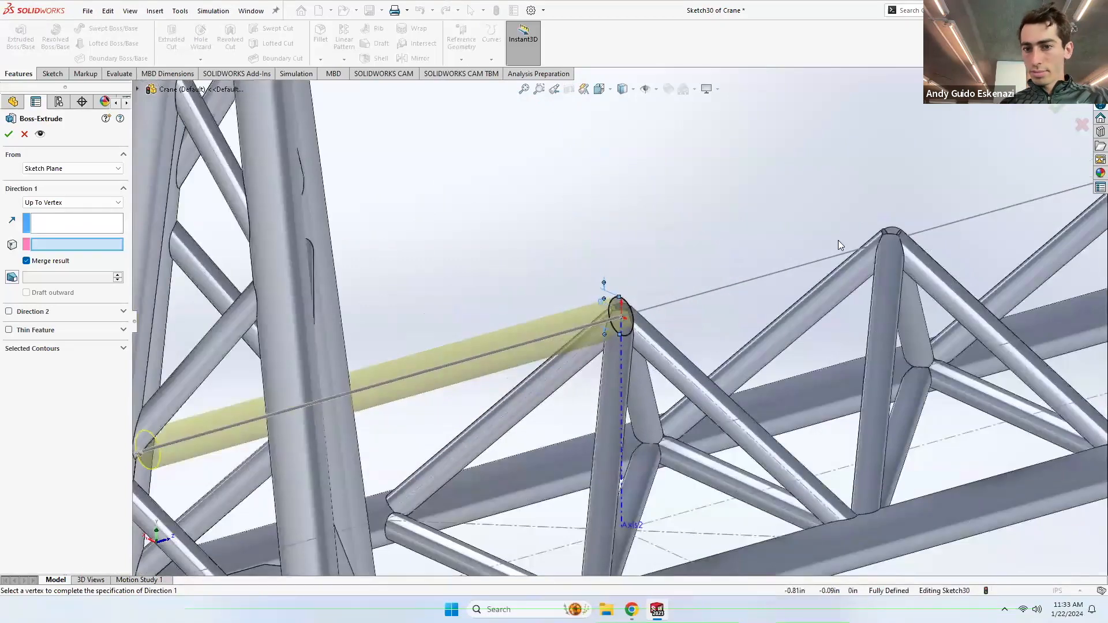
pyautogui.scroll(4, 838, 241)
pyautogui.scroll(5, 835, 246)
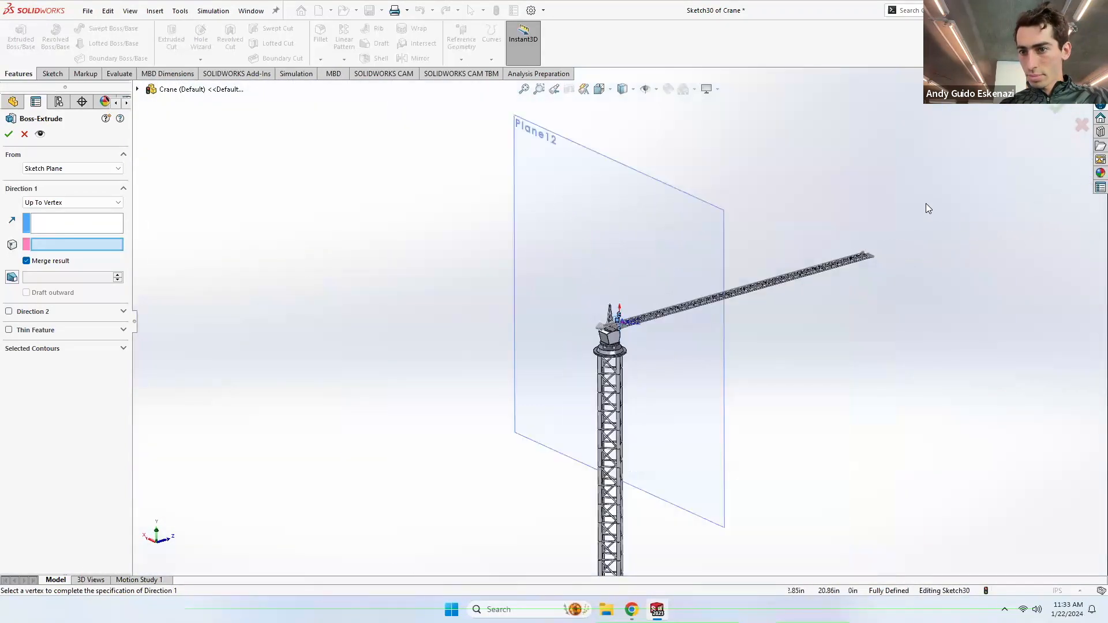
pyautogui.scroll(-10, 809, 277)
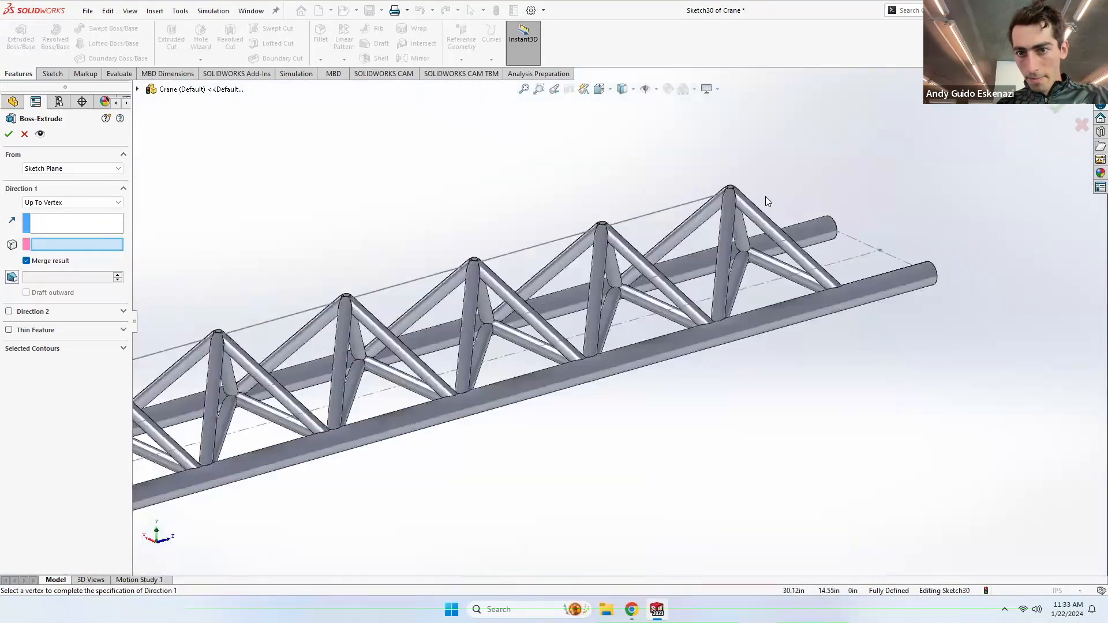
pyautogui.scroll(-8, 685, 213)
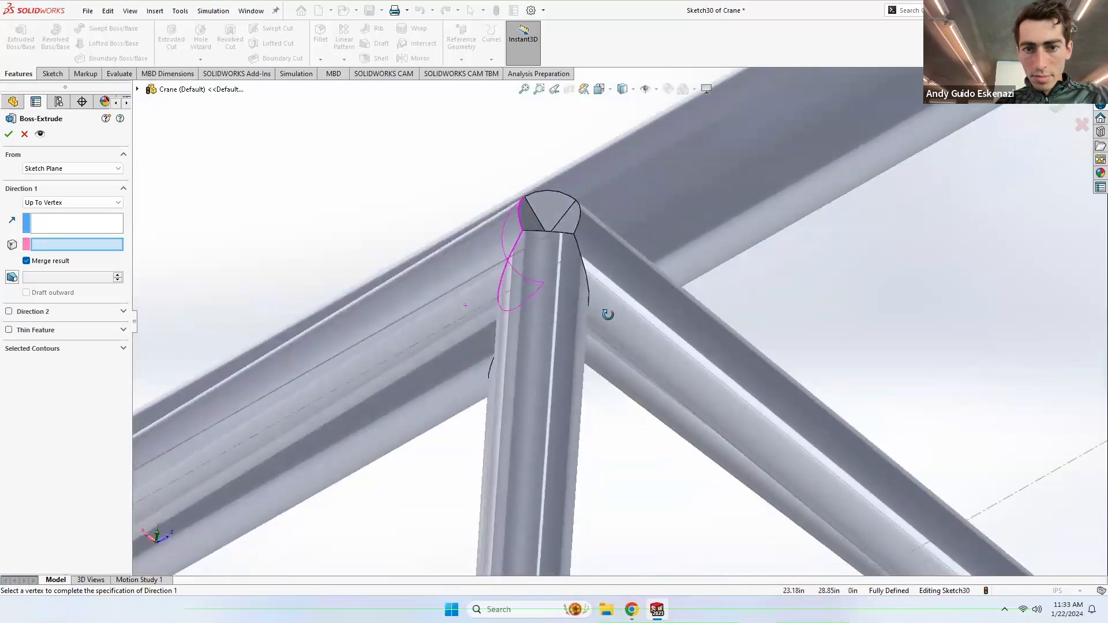
pyautogui.scroll(-2, 562, 234)
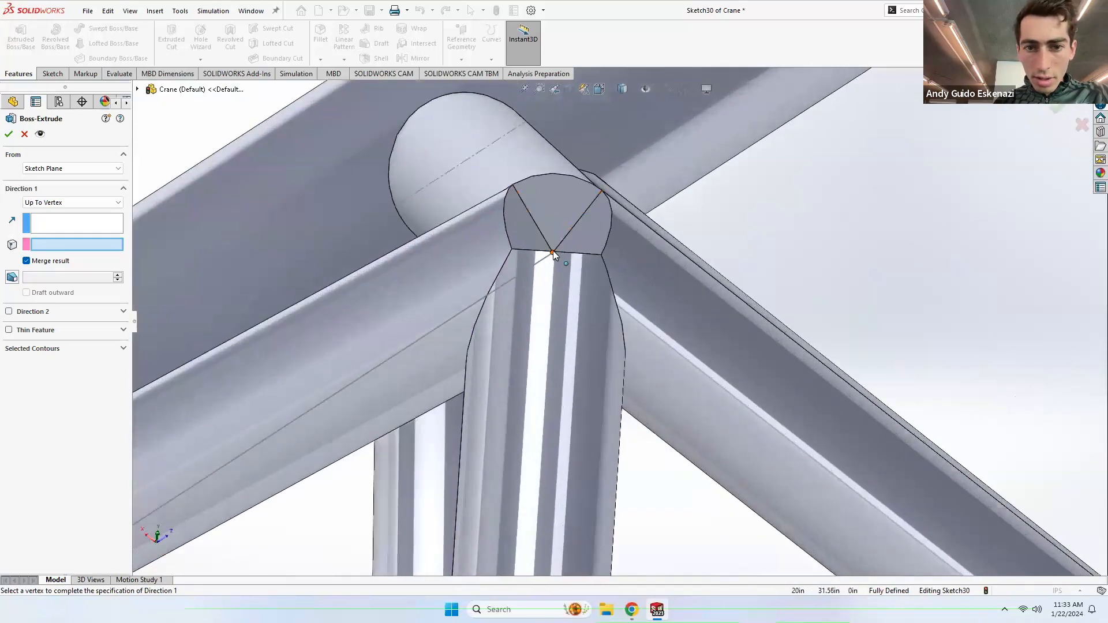
pyautogui.click(553, 252)
pyautogui.click(9, 134)
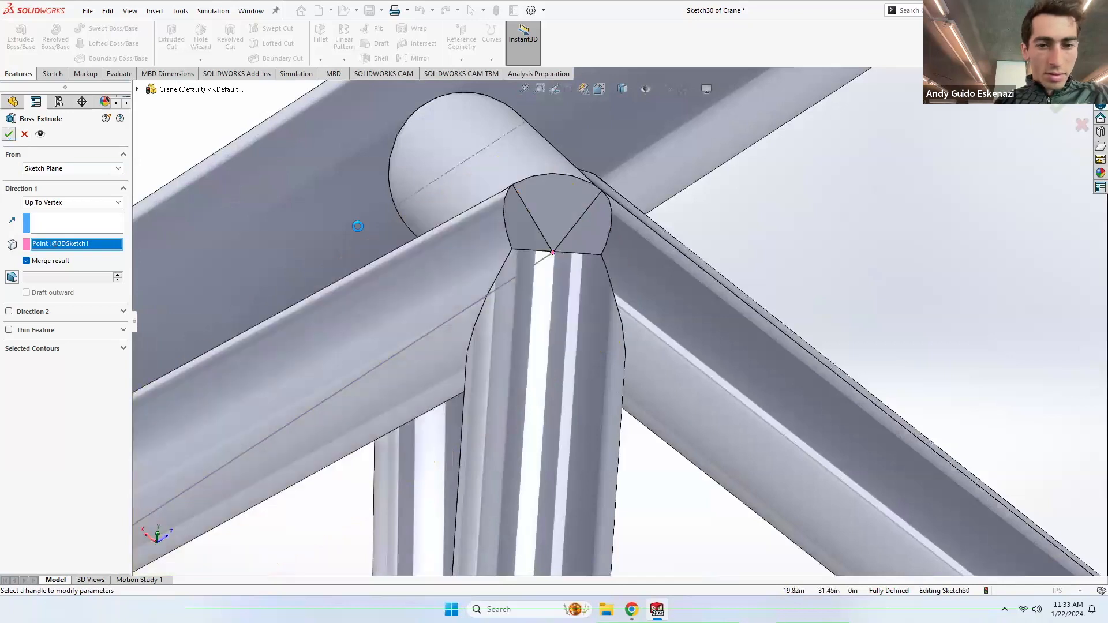
# Step: Examine the extruded top chord along the jib truss and the area where the jib meets the tower
pyautogui.moveTo(463, 193); pyautogui.dragTo(484, 192, button='middle')
pyautogui.scroll(10, 486, 191)
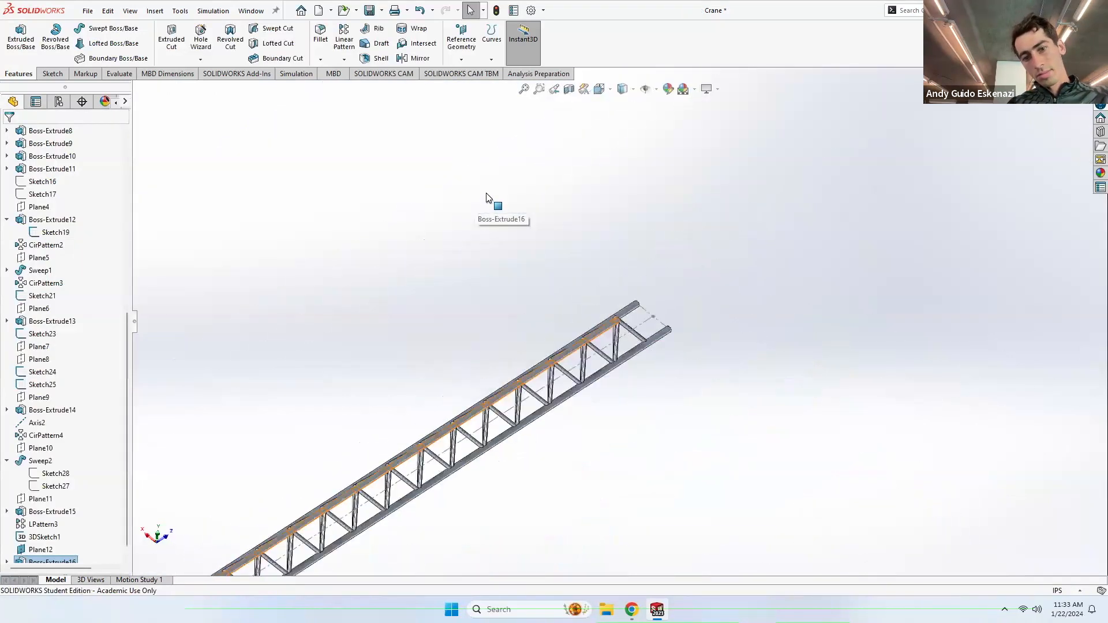
pyautogui.moveTo(463, 306); pyautogui.dragTo(739, 382, button='middle')
pyautogui.moveTo(701, 443); pyautogui.dragTo(614, 453, button='middle')
pyautogui.scroll(-5, 616, 375)
pyautogui.moveTo(657, 351); pyautogui.dragTo(529, 285, button='middle')
pyautogui.scroll(-1, 548, 321)
pyautogui.scroll(-4, 553, 324)
pyautogui.scroll(5, 478, 309)
pyautogui.scroll(-2, 799, 344)
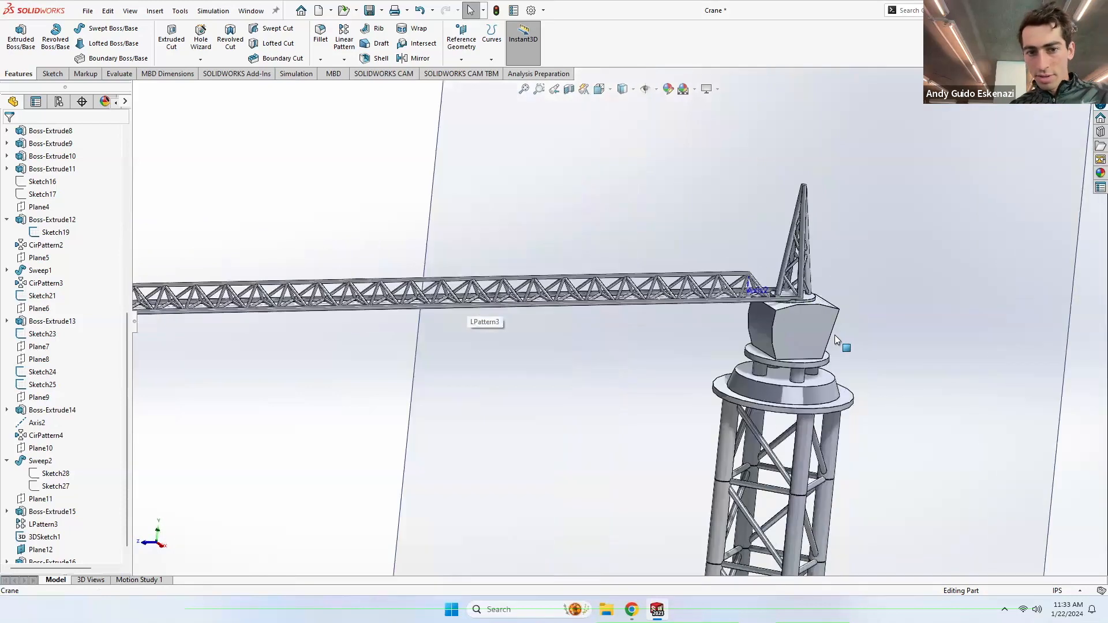
# Step: Save the Crane part
pyautogui.click(51, 73)
pyautogui.click(88, 11)
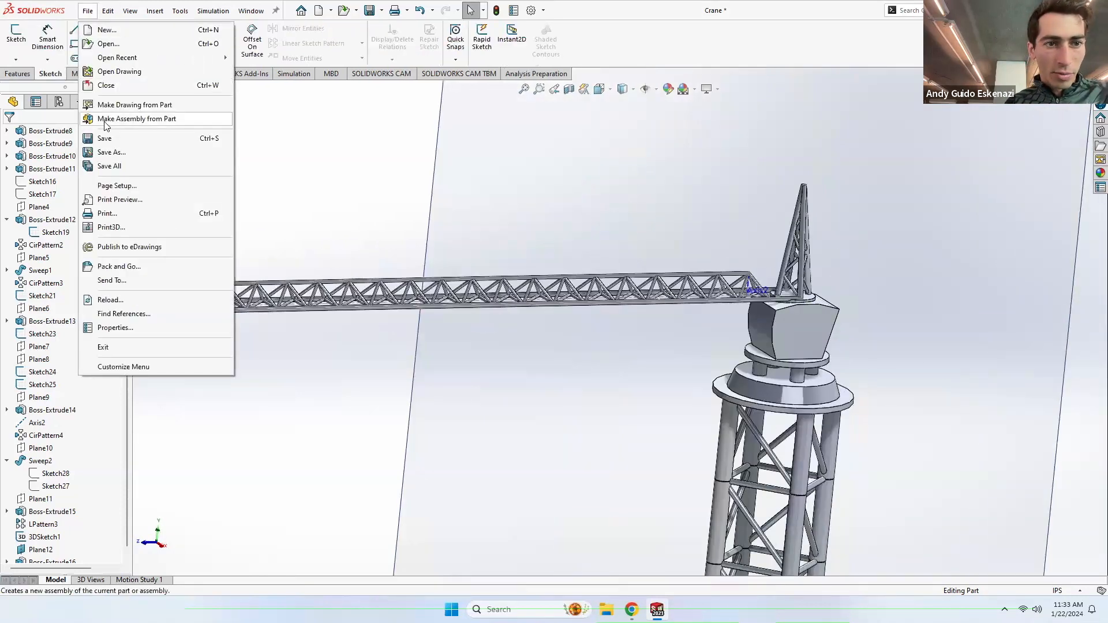
pyautogui.click(104, 138)
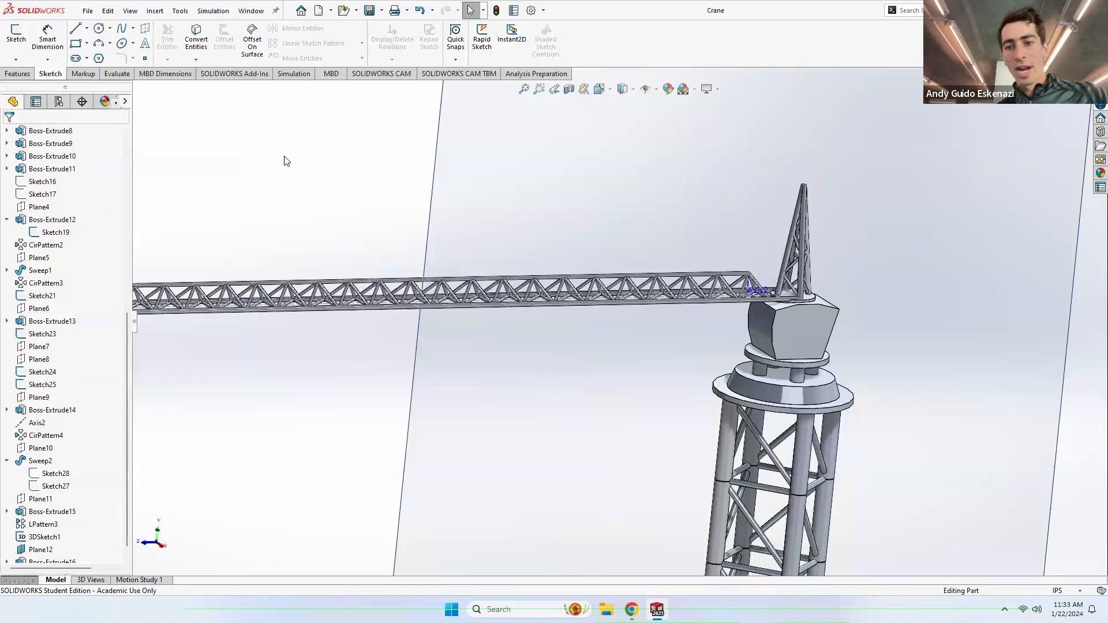
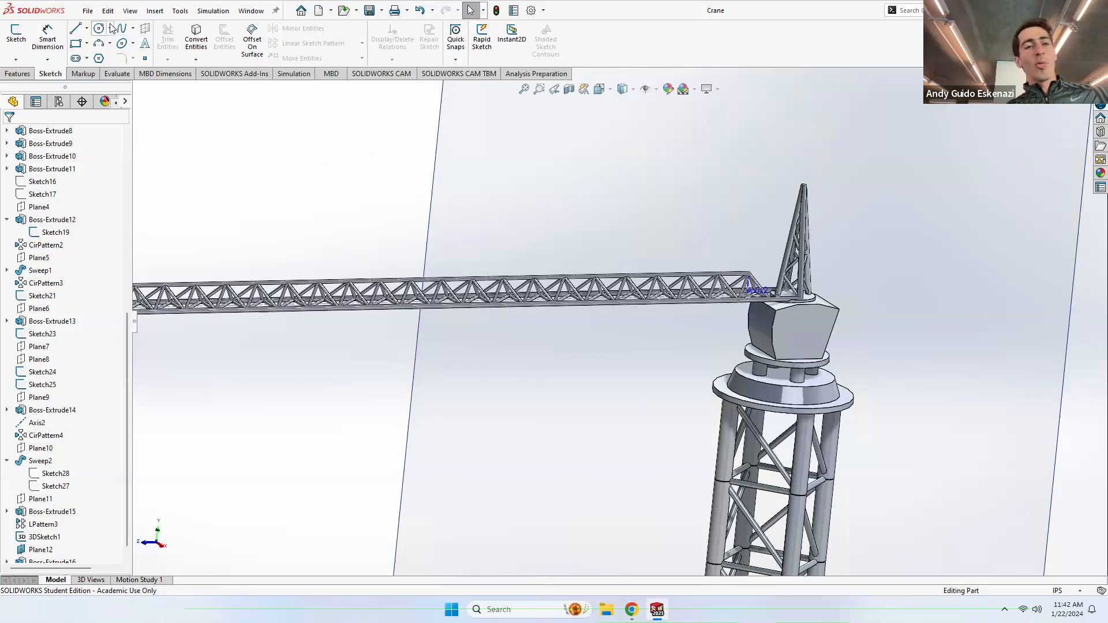
# Step: Create a new part document
pyautogui.click(88, 10)
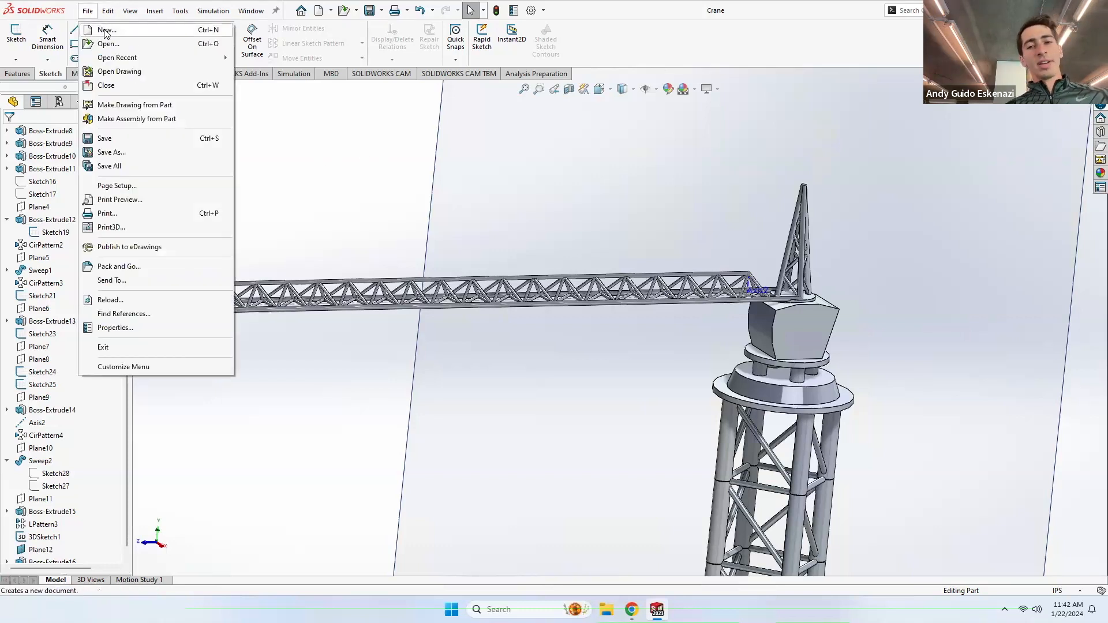
pyautogui.click(105, 31)
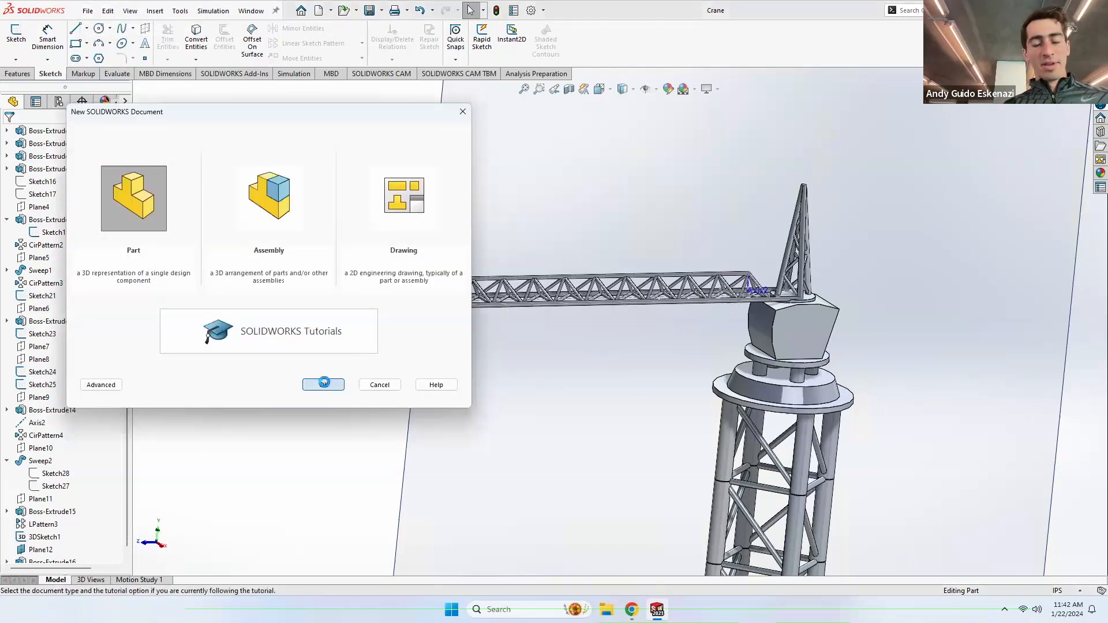
pyautogui.click(324, 384)
# Step: Switch to Chrome and run a Google image search for "apple" in a new tab
pyautogui.click(632, 609)
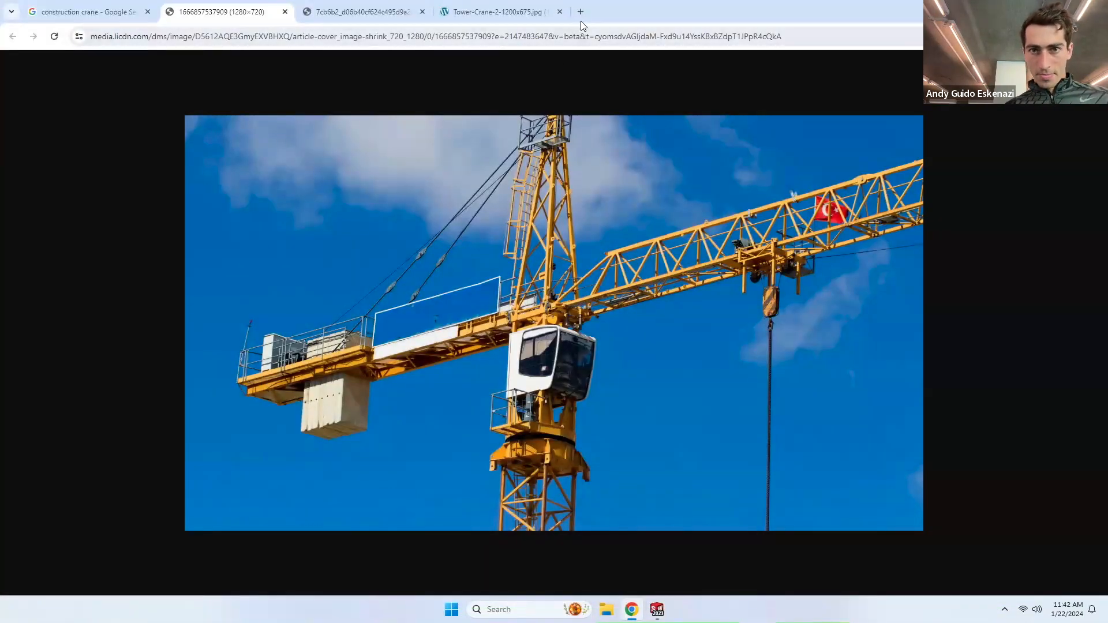
pyautogui.click(581, 12)
pyautogui.write('apple')
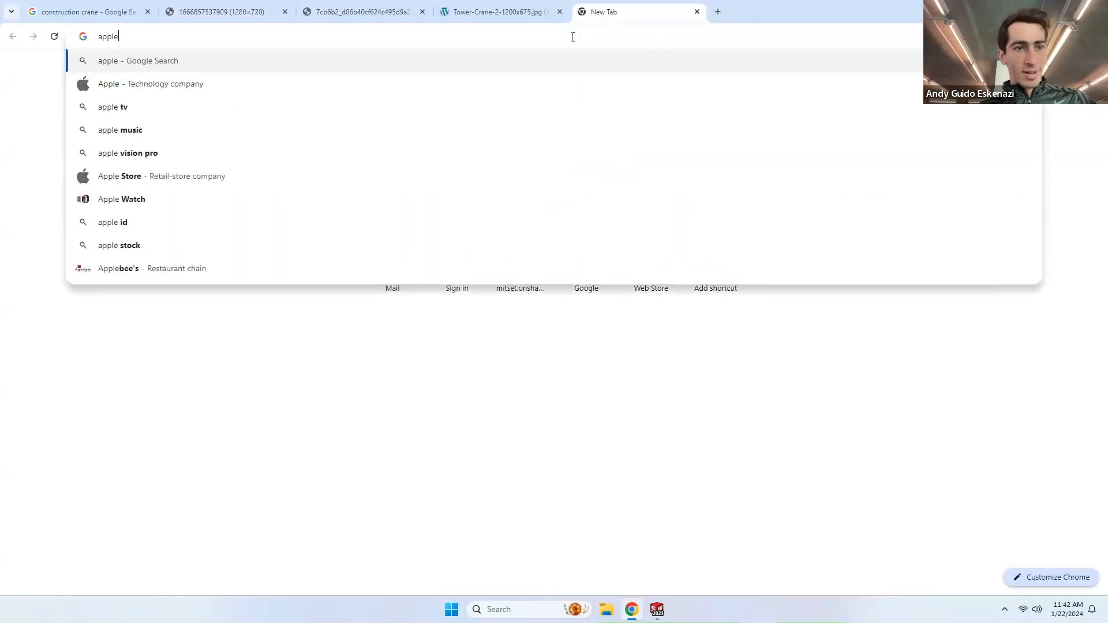
pyautogui.press('Return')
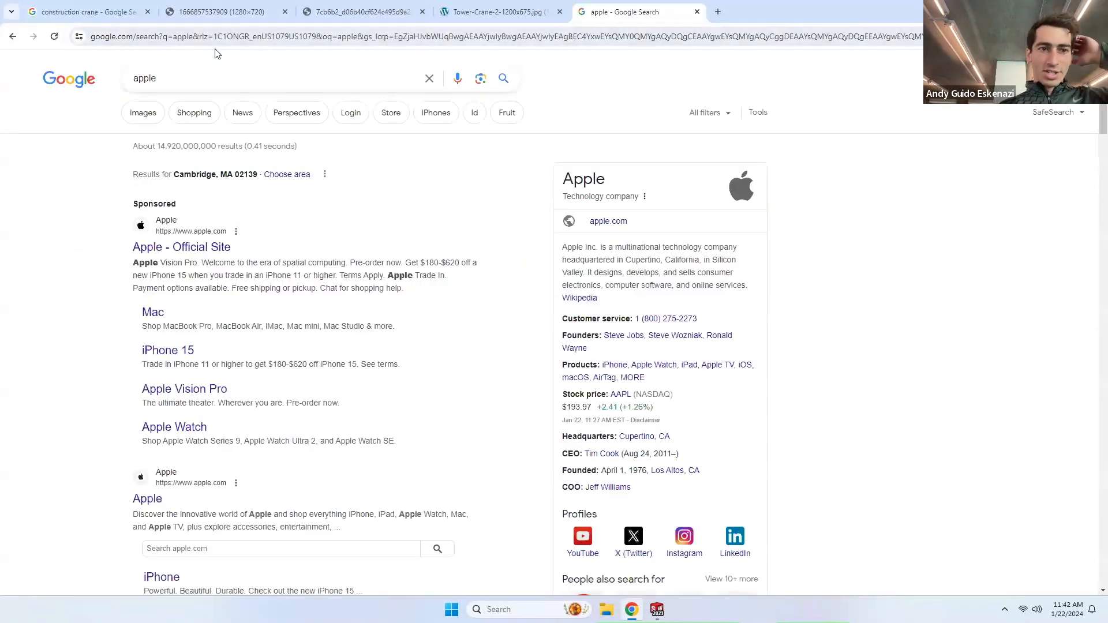
pyautogui.click(143, 113)
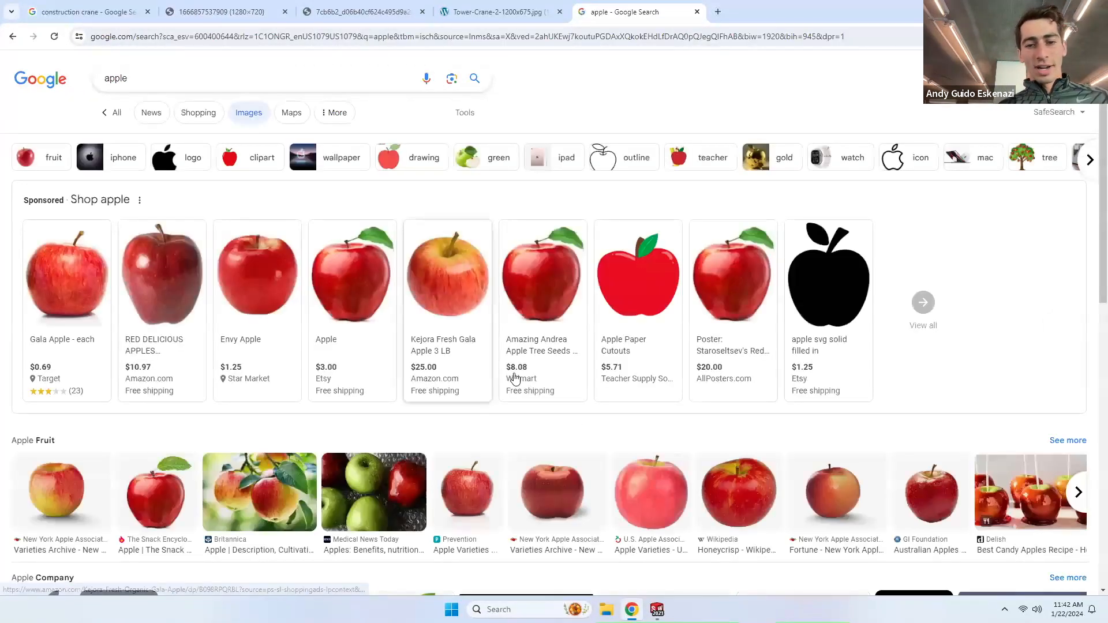
pyautogui.scroll(-5, 790, 470)
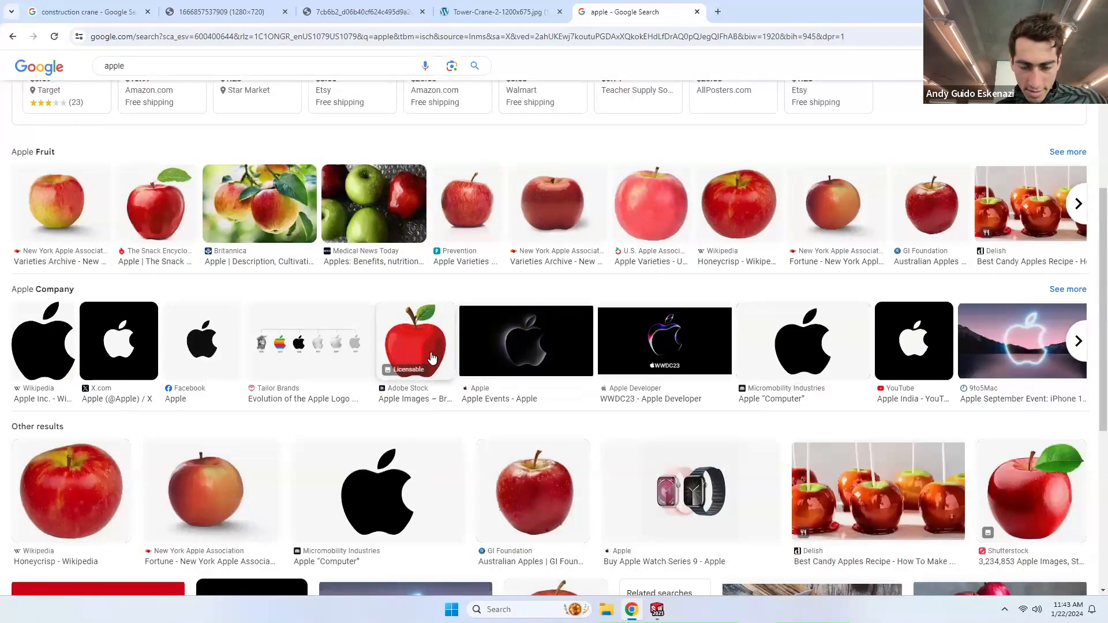
# Step: Save the Adobe Stock red apple illustration with leaf and stem as a JPEG named Apple
pyautogui.click(432, 358)
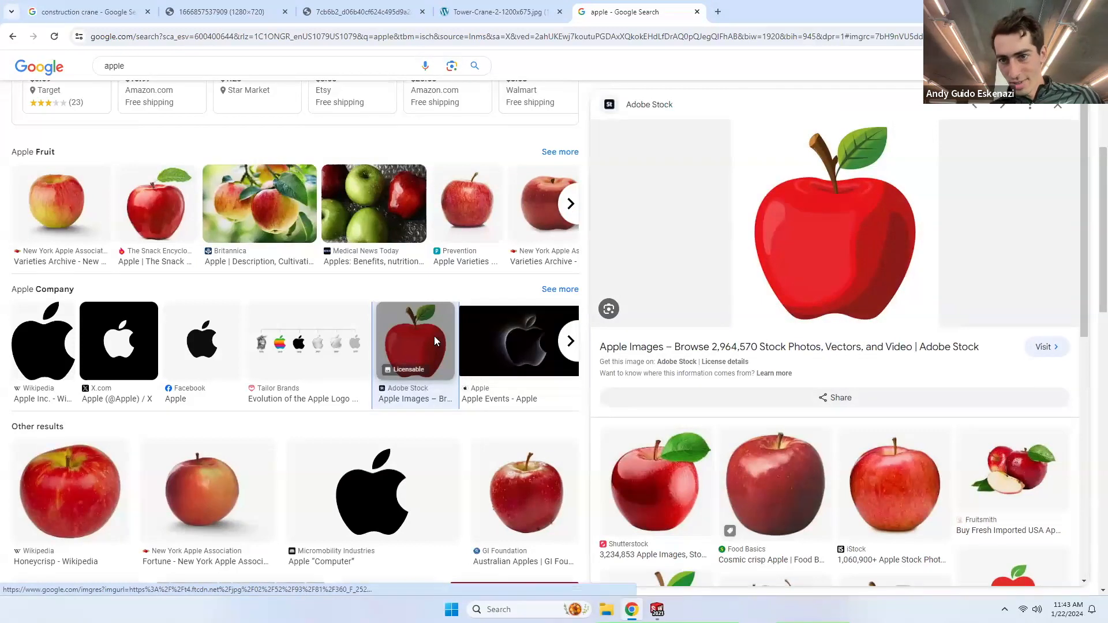
pyautogui.rightClick(848, 217)
pyautogui.click(909, 370)
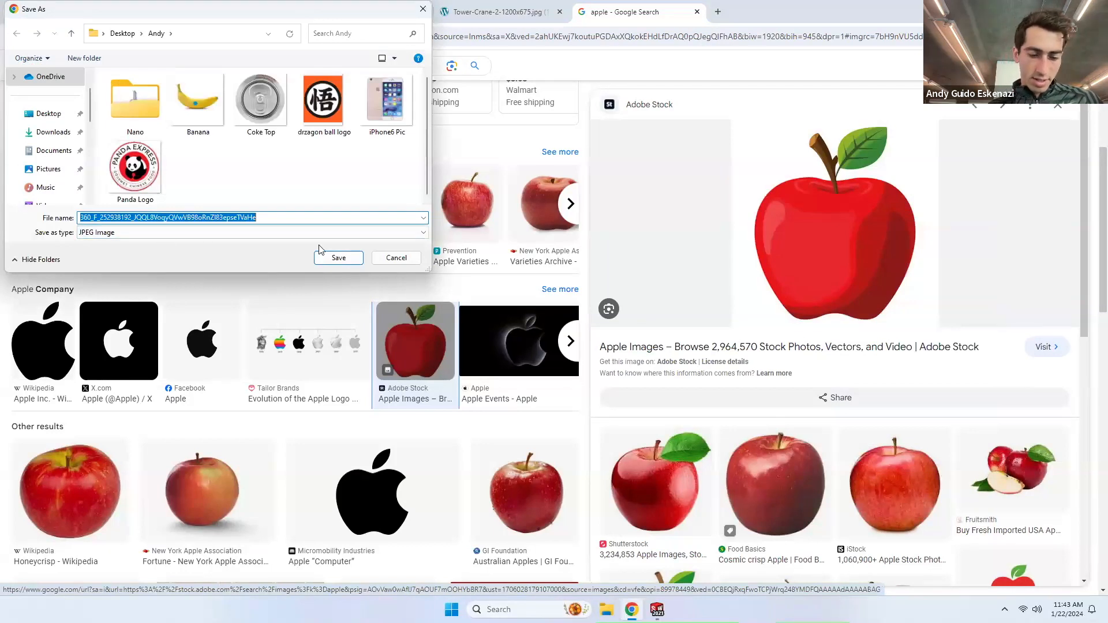
pyautogui.write('Apple')
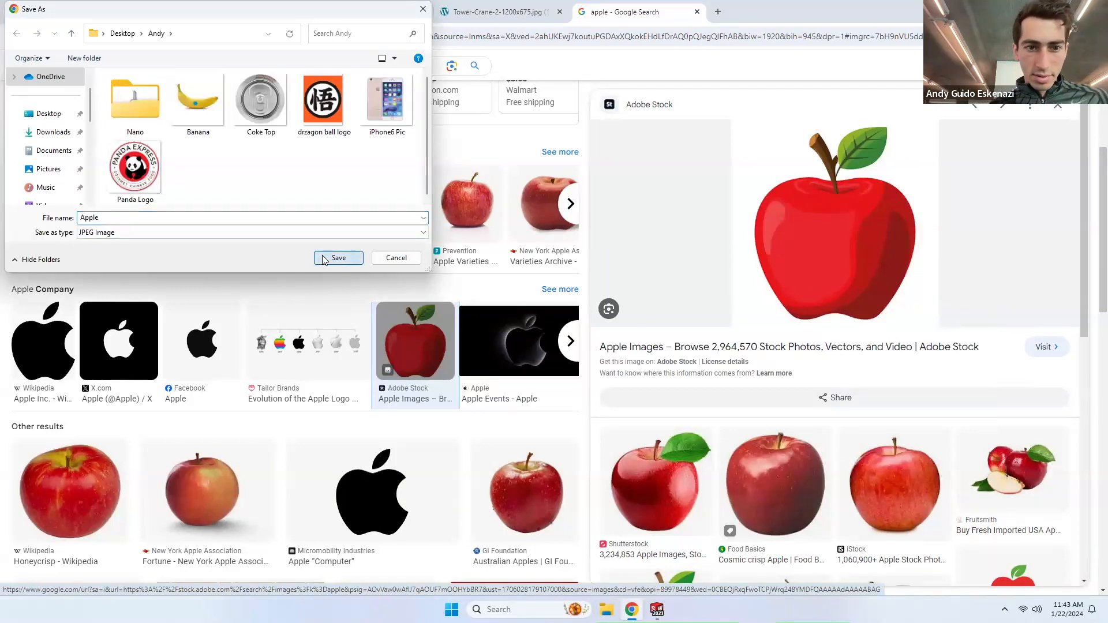
pyautogui.click(338, 258)
# Step: Switch back to SOLIDWORKS and start a sketch on the Front Plane of the new part
pyautogui.hotkey('alt', 'Tab')
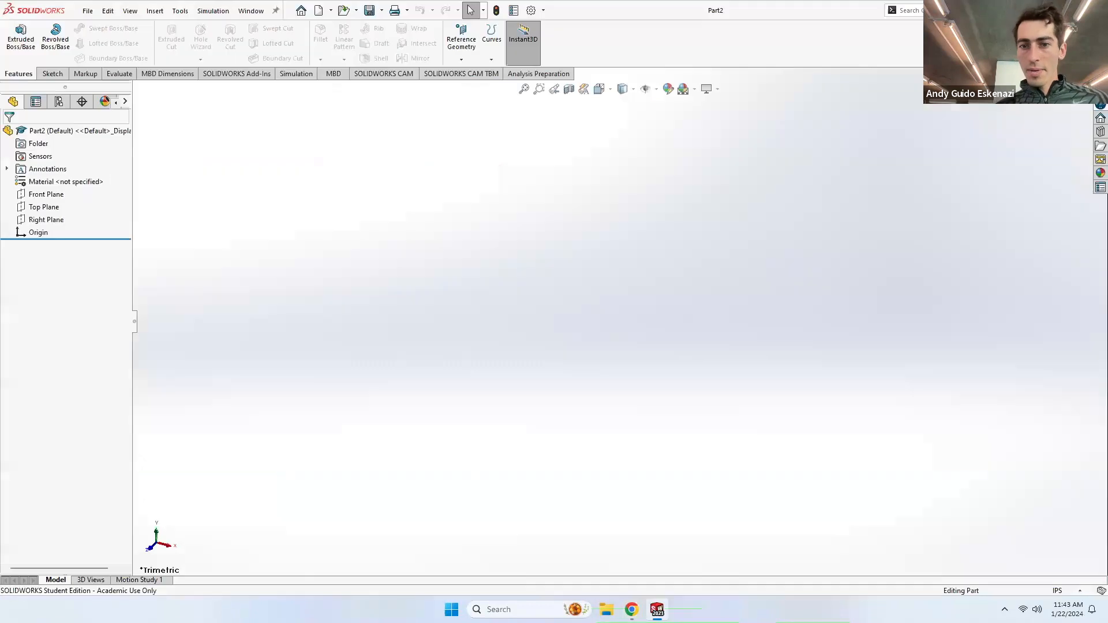
pyautogui.click(51, 74)
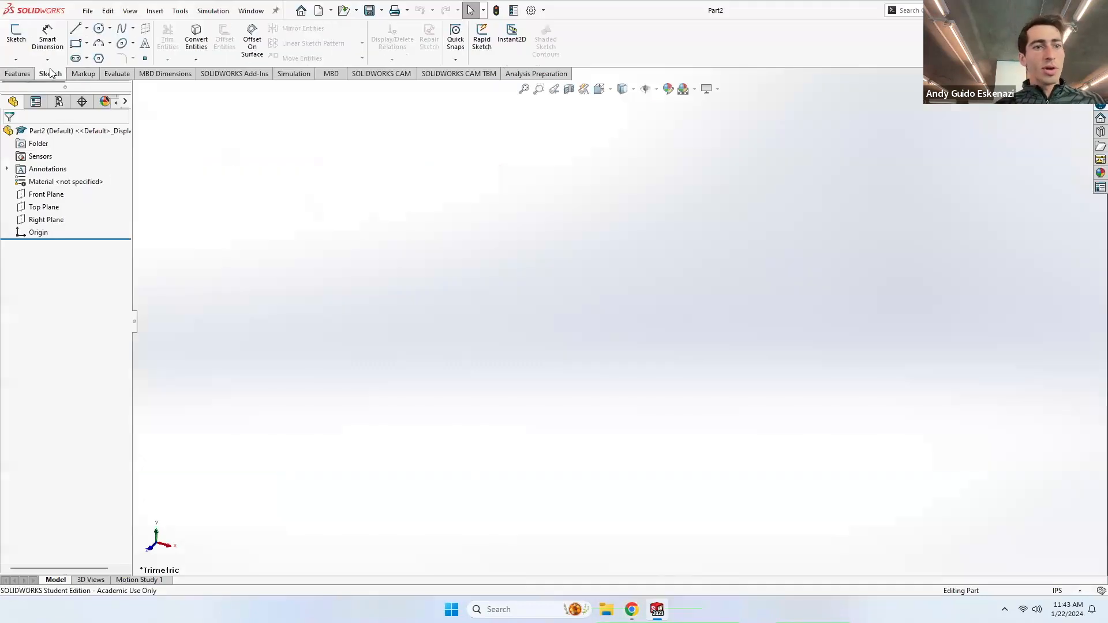
pyautogui.click(17, 35)
pyautogui.click(450, 184)
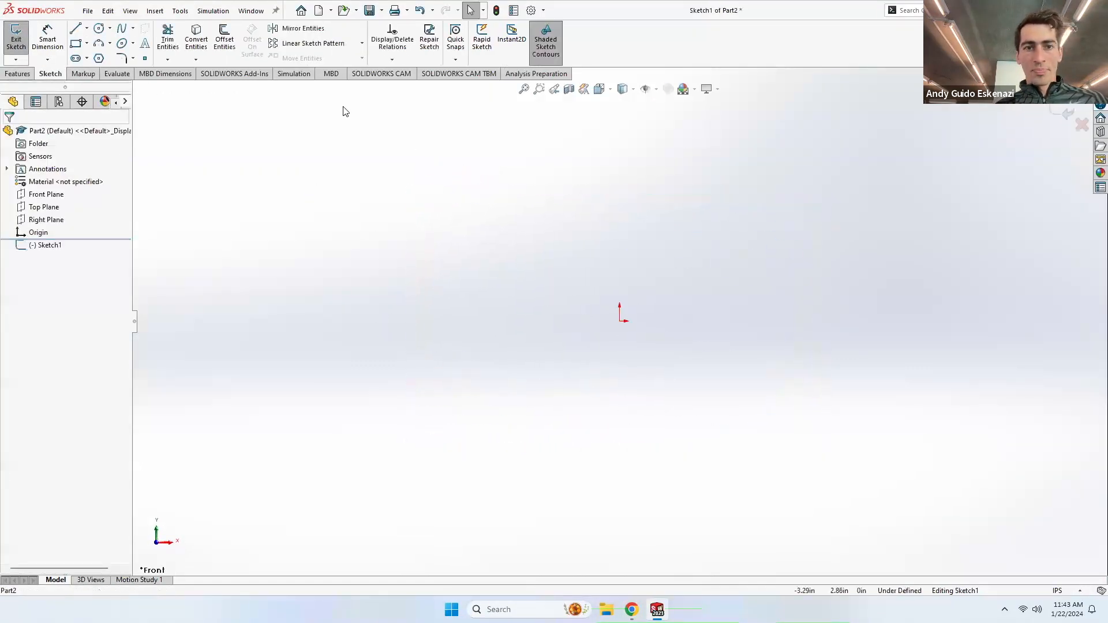
# Step: Insert the Apple image into the sketch as a sketch picture
pyautogui.click(180, 10)
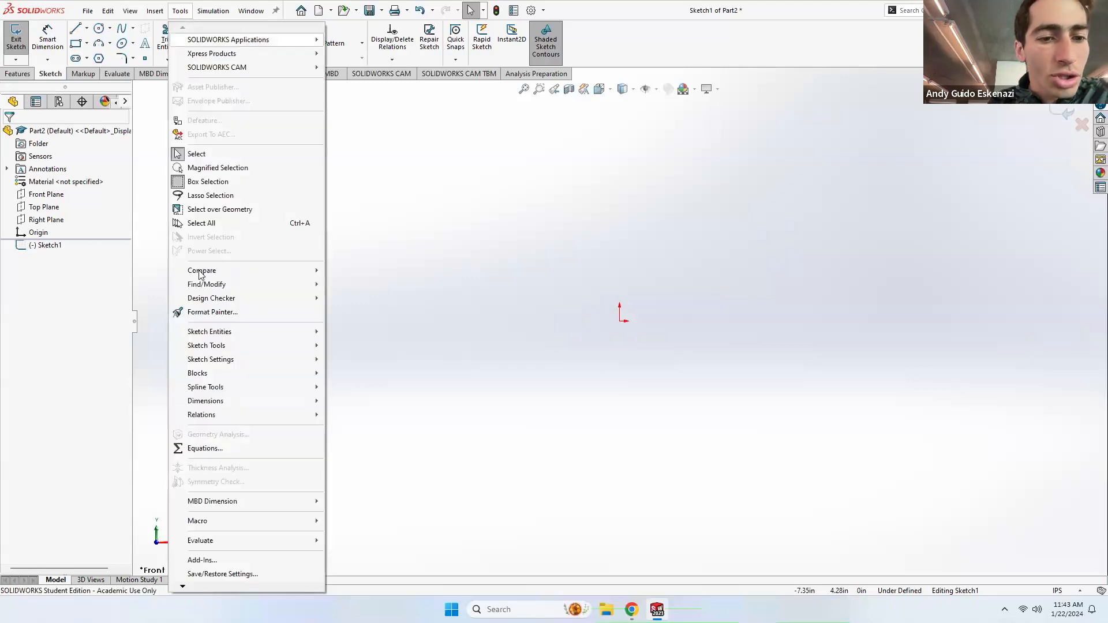
pyautogui.moveTo(258, 345)
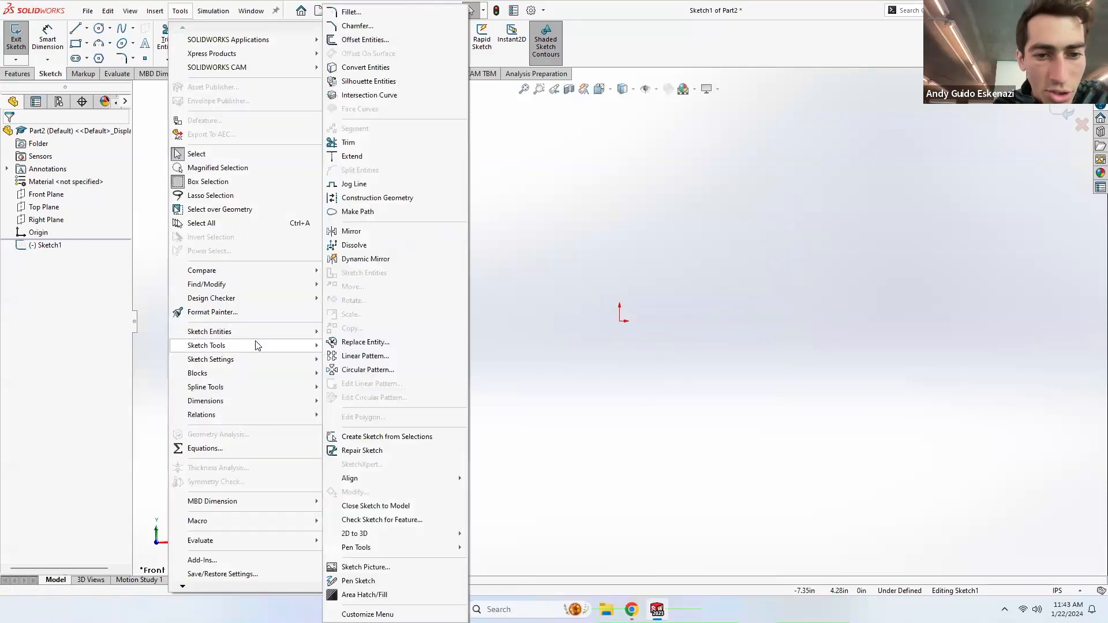
pyautogui.click(387, 569)
pyautogui.click(508, 219)
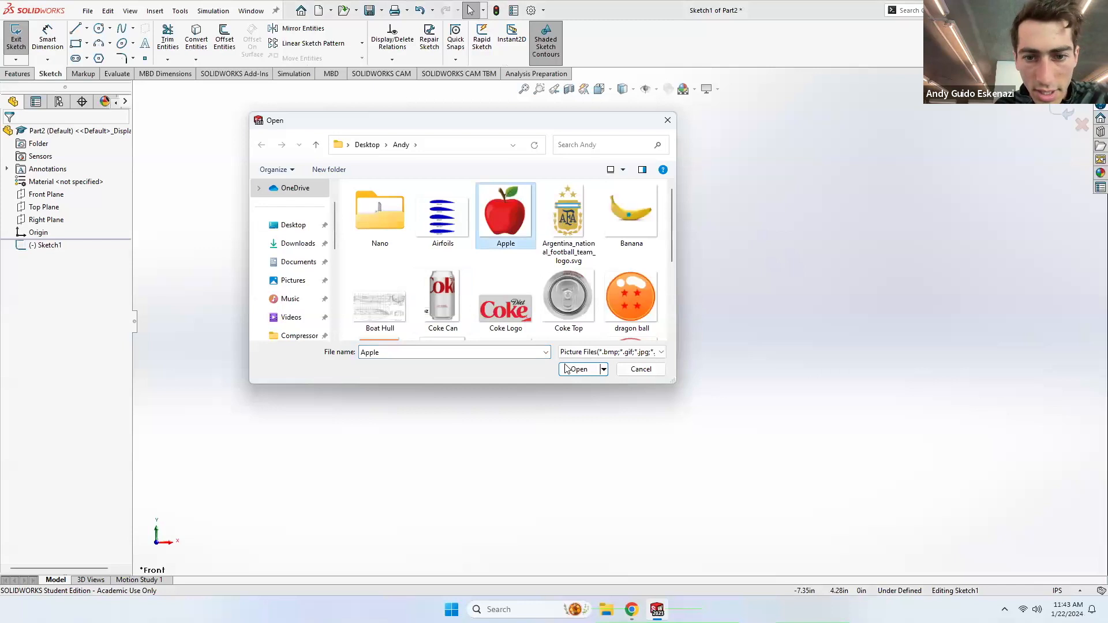
pyautogui.click(578, 369)
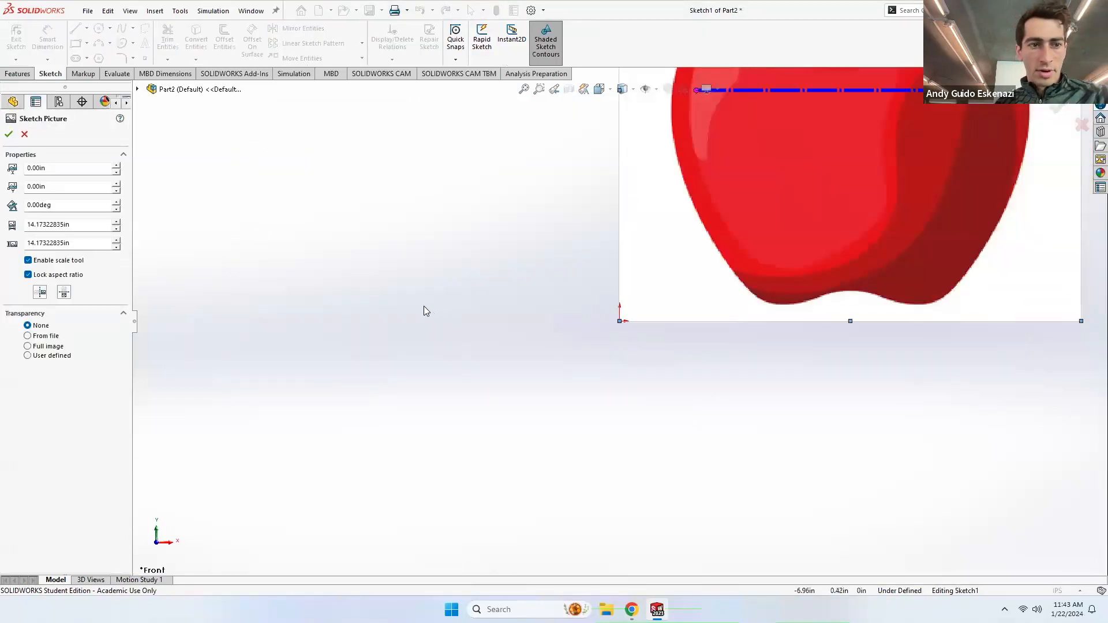
# Step: Set the sketch picture's size to 2 in with the aspect ratio locked, and accept it
pyautogui.scroll(5, 743, 246)
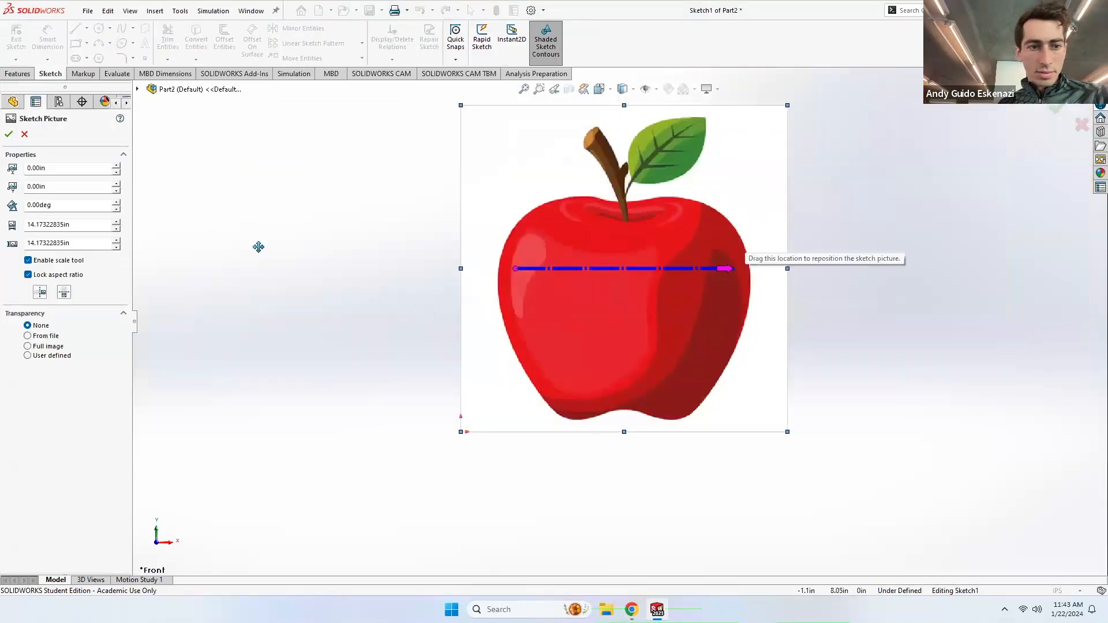
pyautogui.click(84, 224)
pyautogui.write('2')
pyautogui.press('Return')
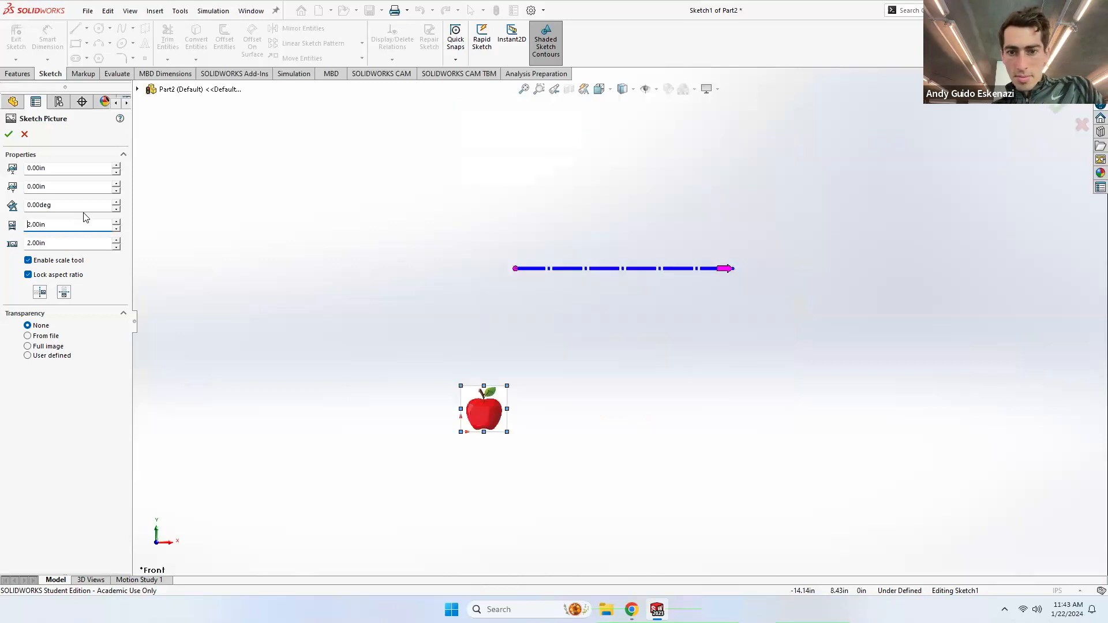
pyautogui.scroll(8, 507, 349)
pyautogui.scroll(3, 510, 340)
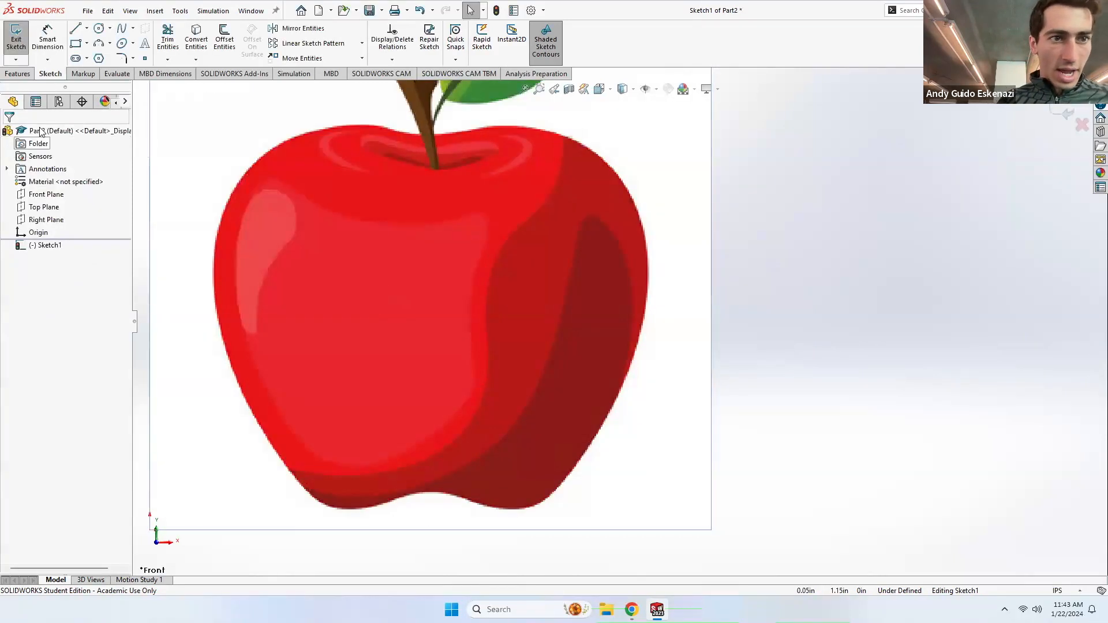
# Step: Draw a vertical centerline through the apple from the bottom dimple up to the base of the stem
pyautogui.click(87, 28)
pyautogui.click(101, 56)
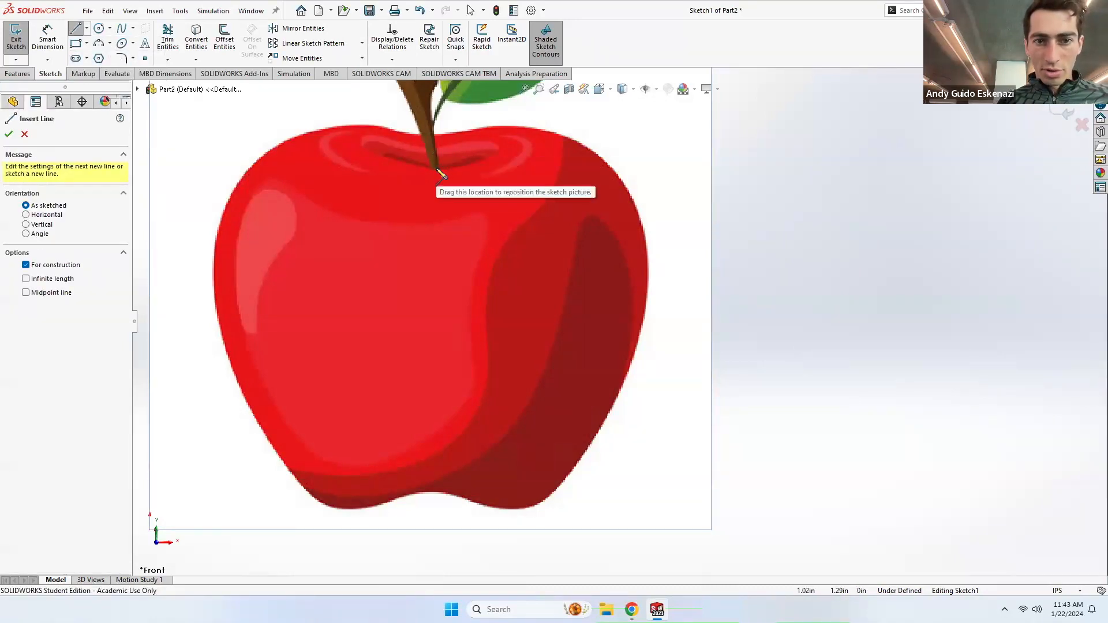
pyautogui.click(434, 494)
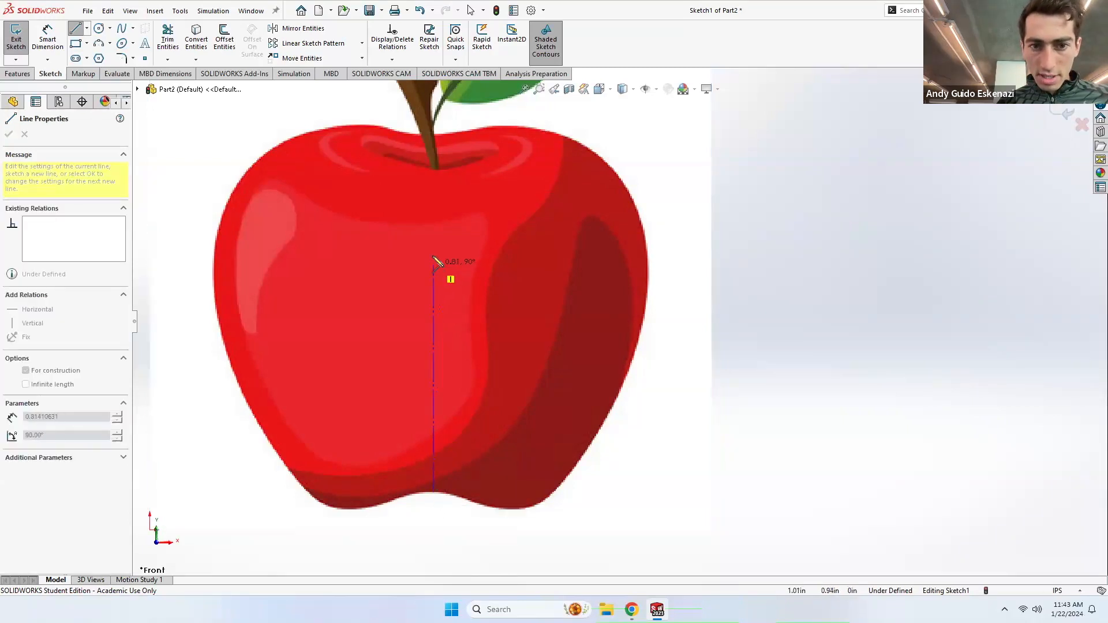
pyautogui.click(433, 169)
pyautogui.press('Escape')
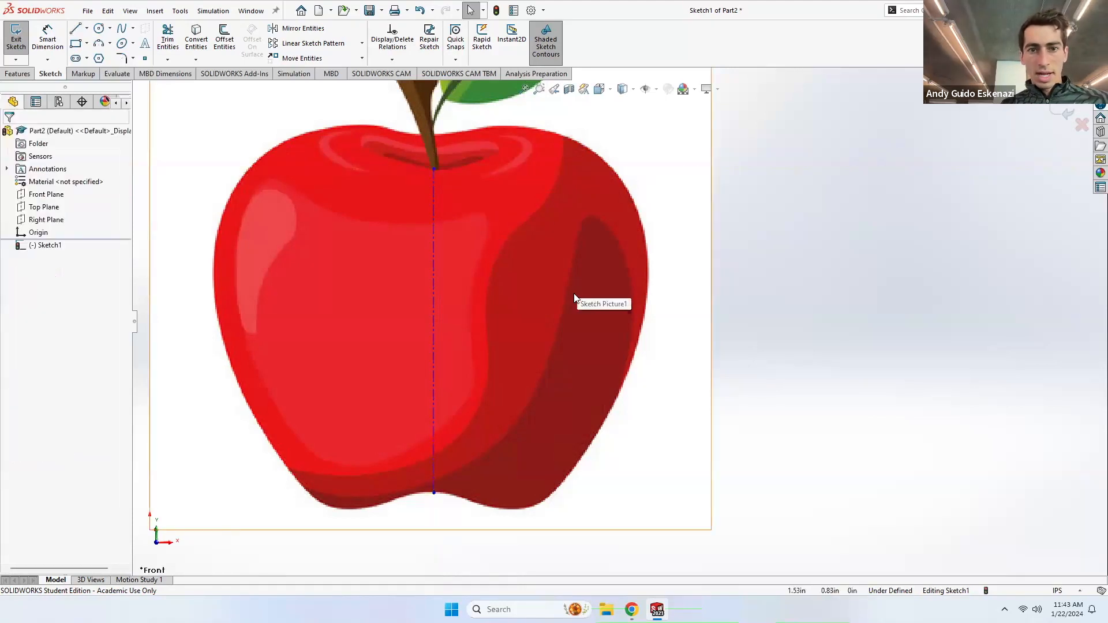
# Step: Trace the right half of the apple's outline with a spline from the centerline's upper endpoint around to its lower endpoint
pyautogui.click(120, 30)
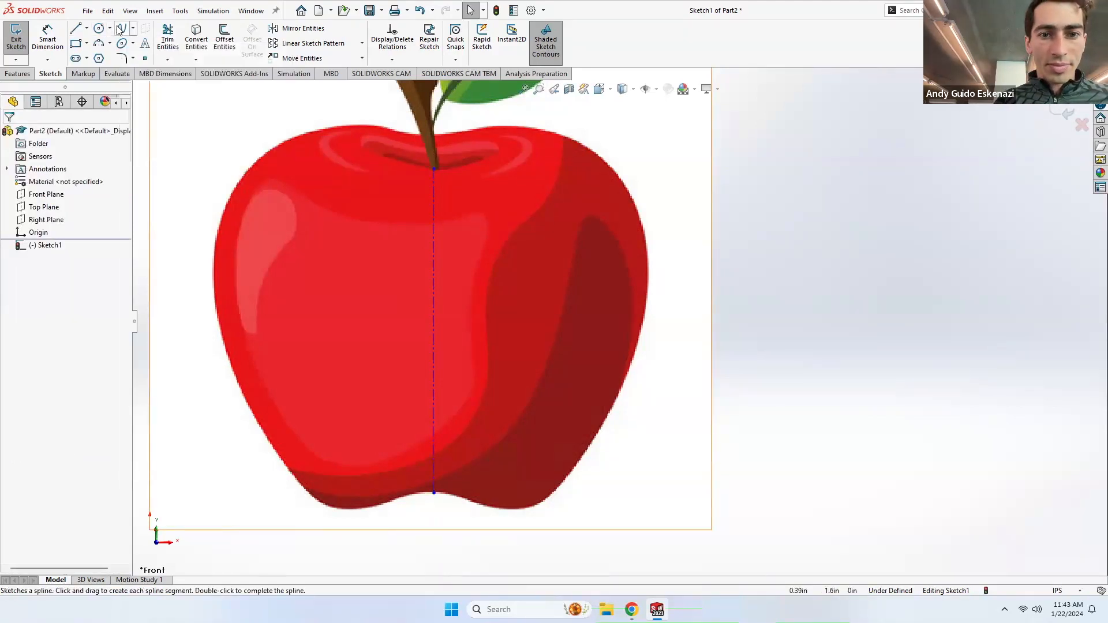
pyautogui.click(435, 168)
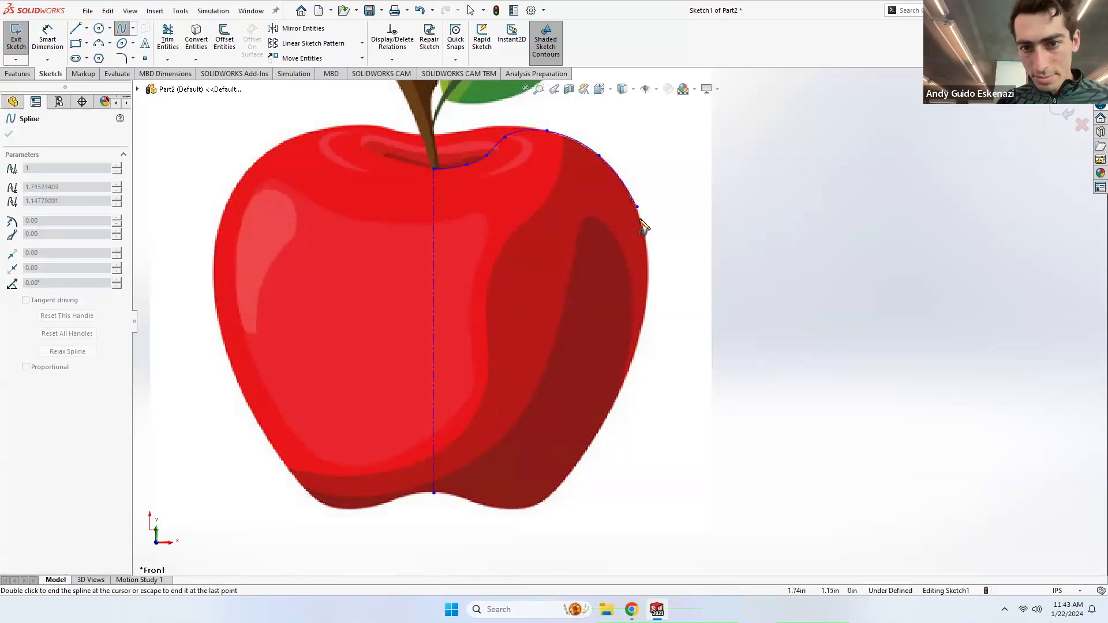
pyautogui.click(649, 276)
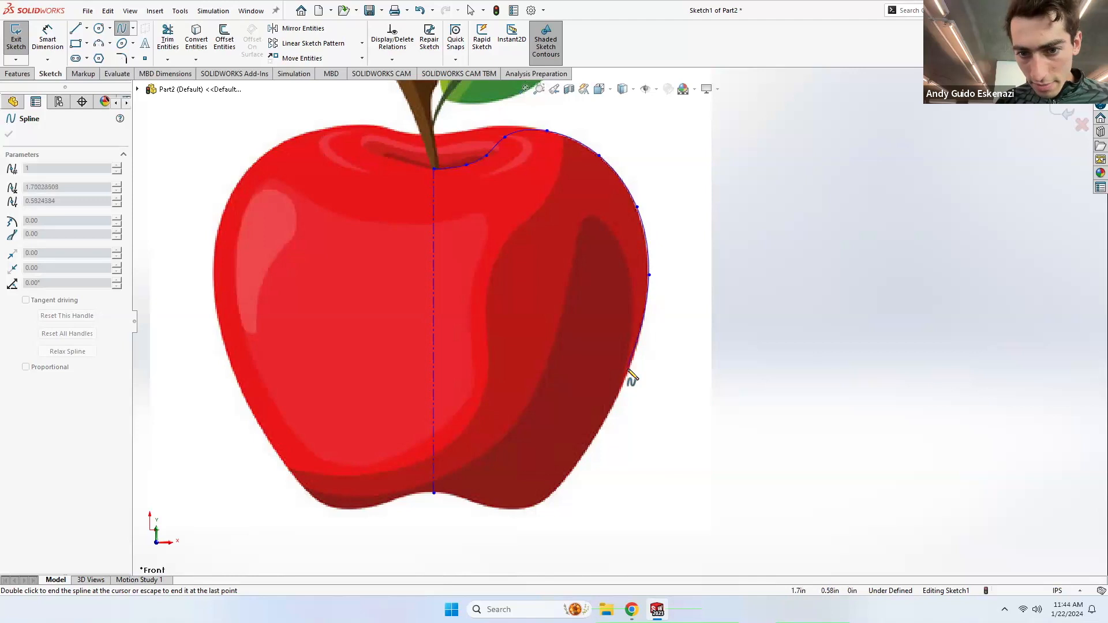
pyautogui.click(629, 371)
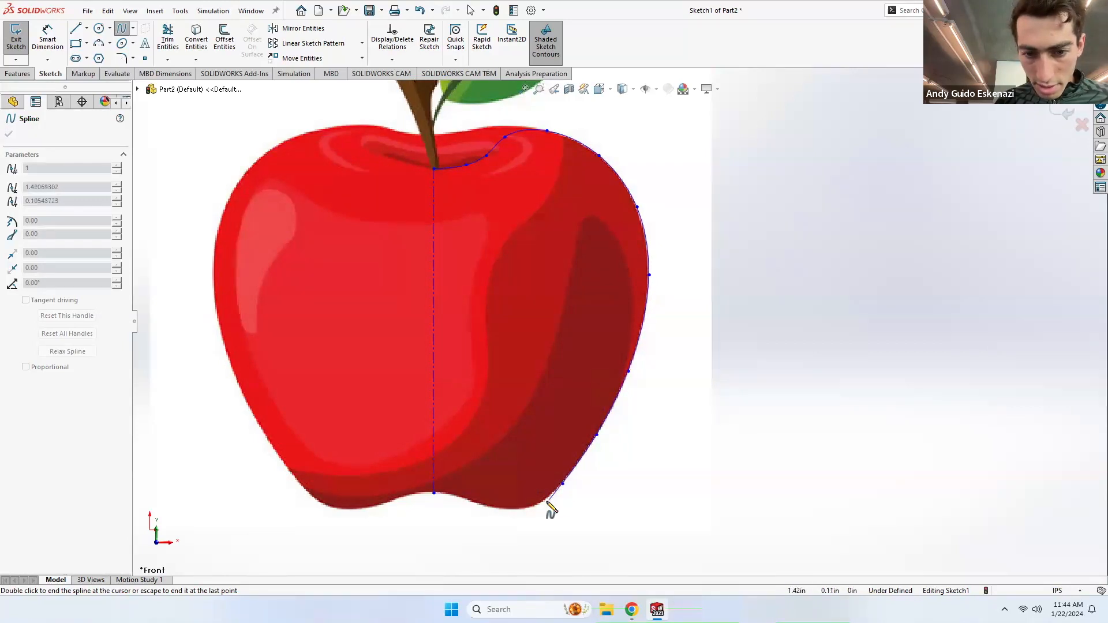
pyautogui.scroll(2, 568, 451)
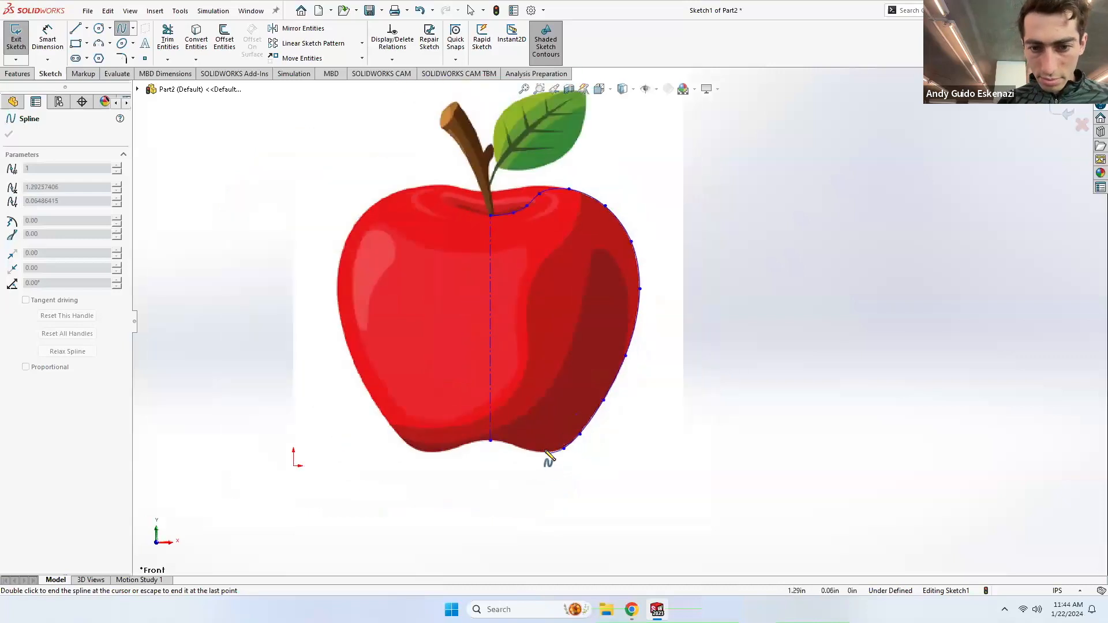
pyautogui.scroll(-4, 546, 454)
pyautogui.click(550, 384)
pyautogui.click(498, 369)
pyautogui.click(444, 349)
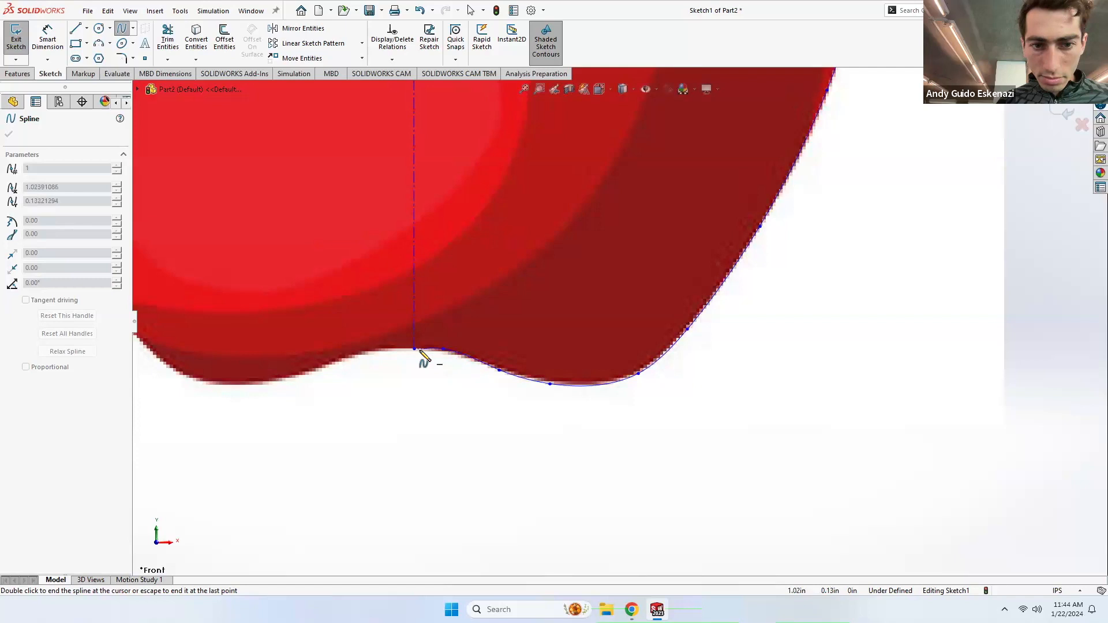
pyautogui.doubleClick(414, 349)
pyautogui.press('f')
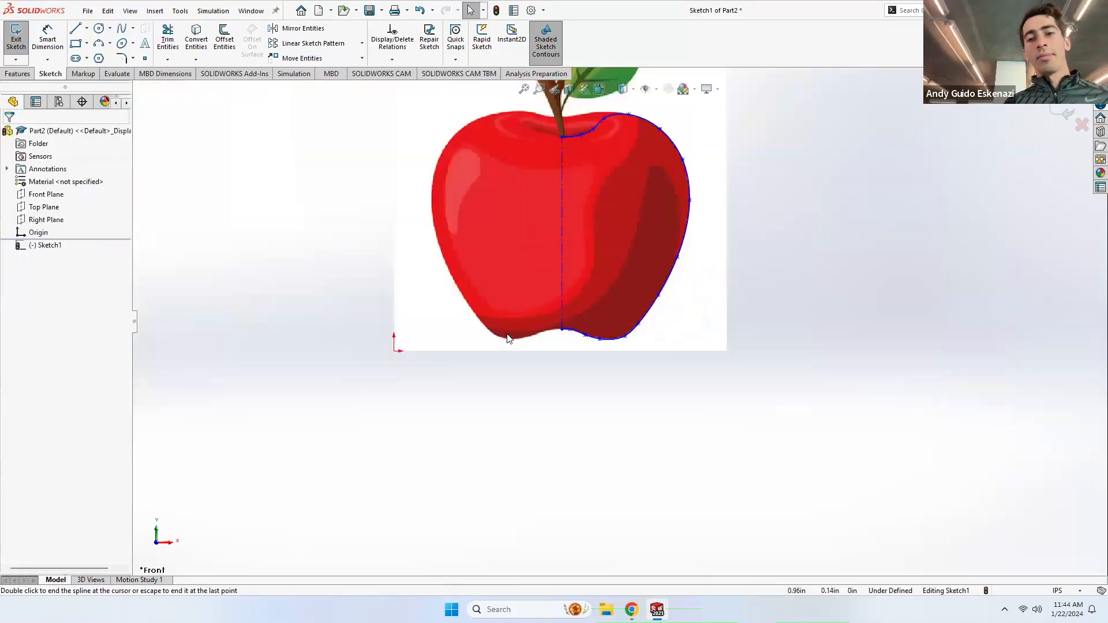
# Step: Close the half-apple profile with a solid vertical line between the spline's two ends, over the centerline
pyautogui.scroll(-5, 637, 231)
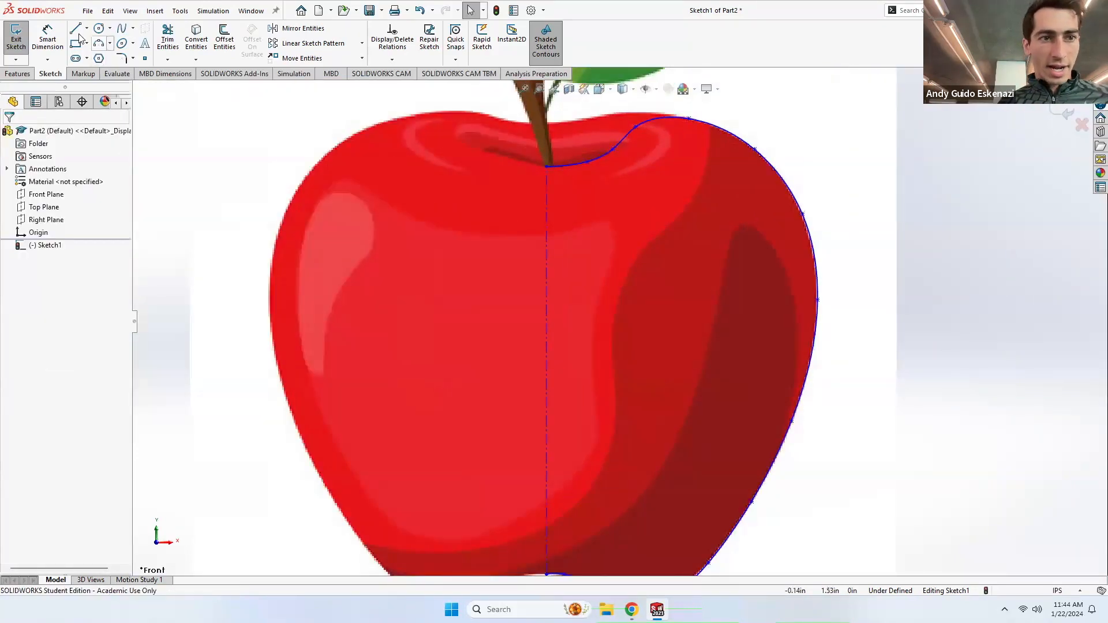
pyautogui.click(75, 32)
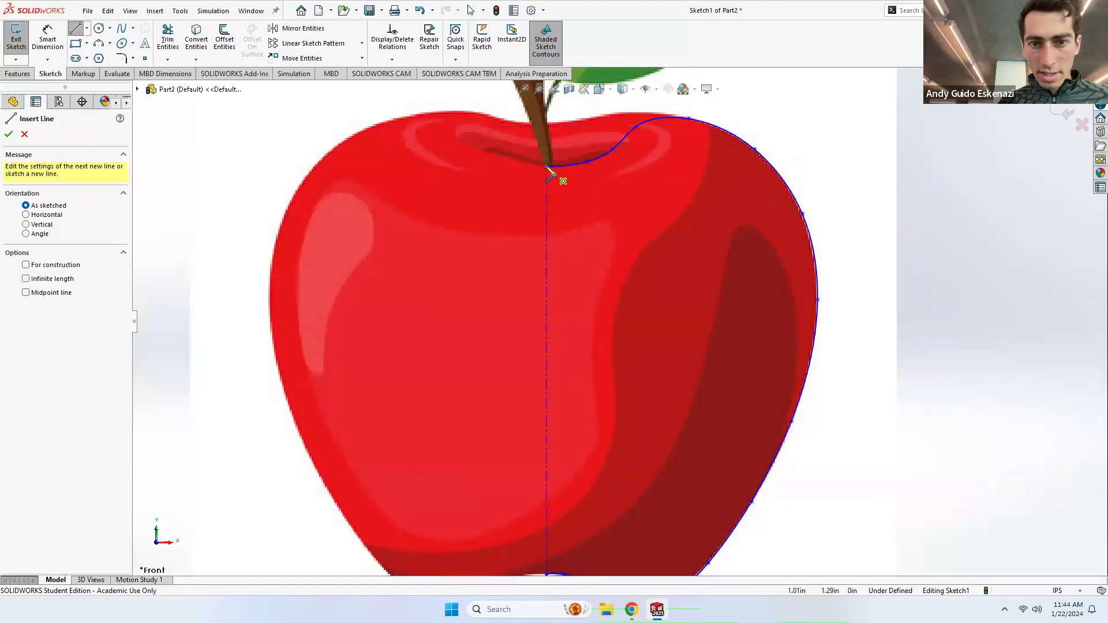
pyautogui.click(547, 168)
pyautogui.scroll(3, 606, 288)
pyautogui.click(578, 469)
pyautogui.press('Escape')
# Step: Exit the apple sketch and expand it in the feature tree to reveal its sketch picture
pyautogui.moveTo(572, 320); pyautogui.dragTo(638, 357, button='middle')
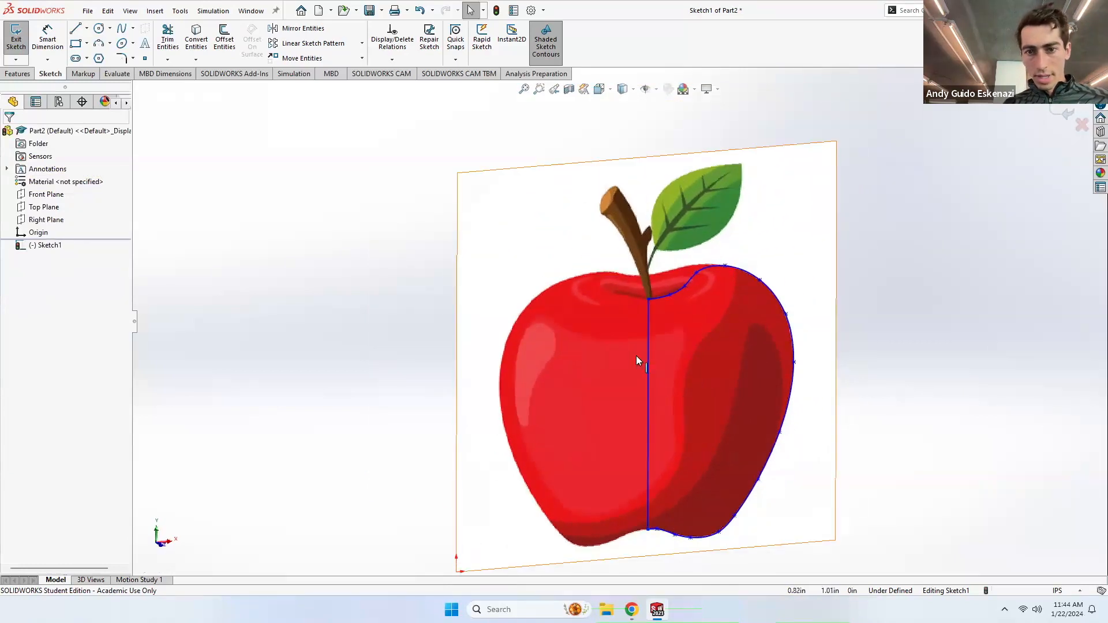
pyautogui.click(16, 44)
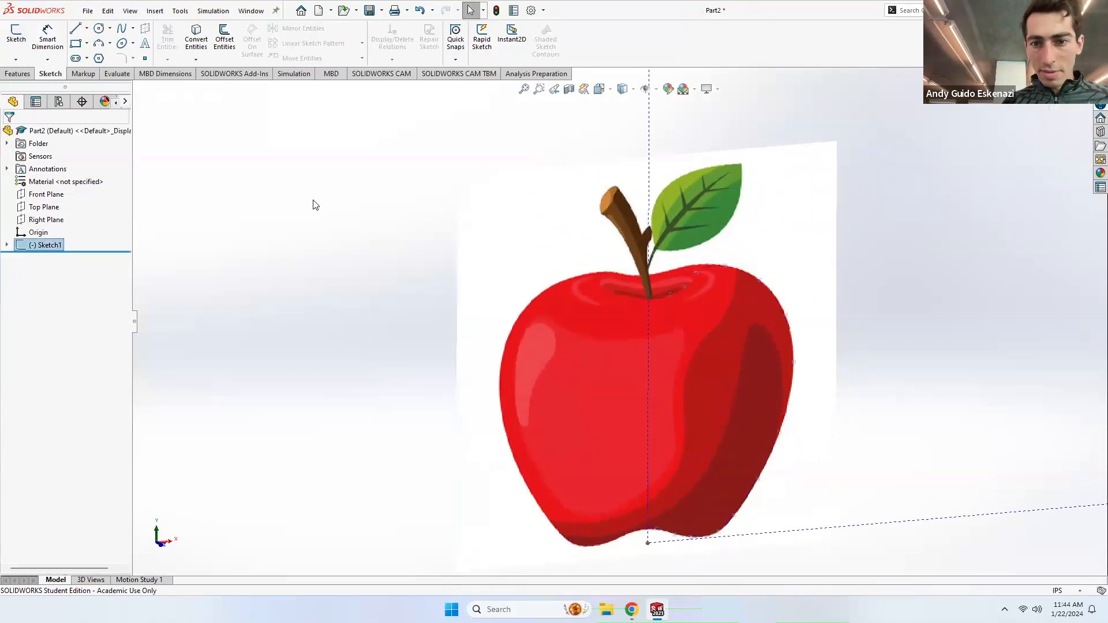
pyautogui.click(6, 245)
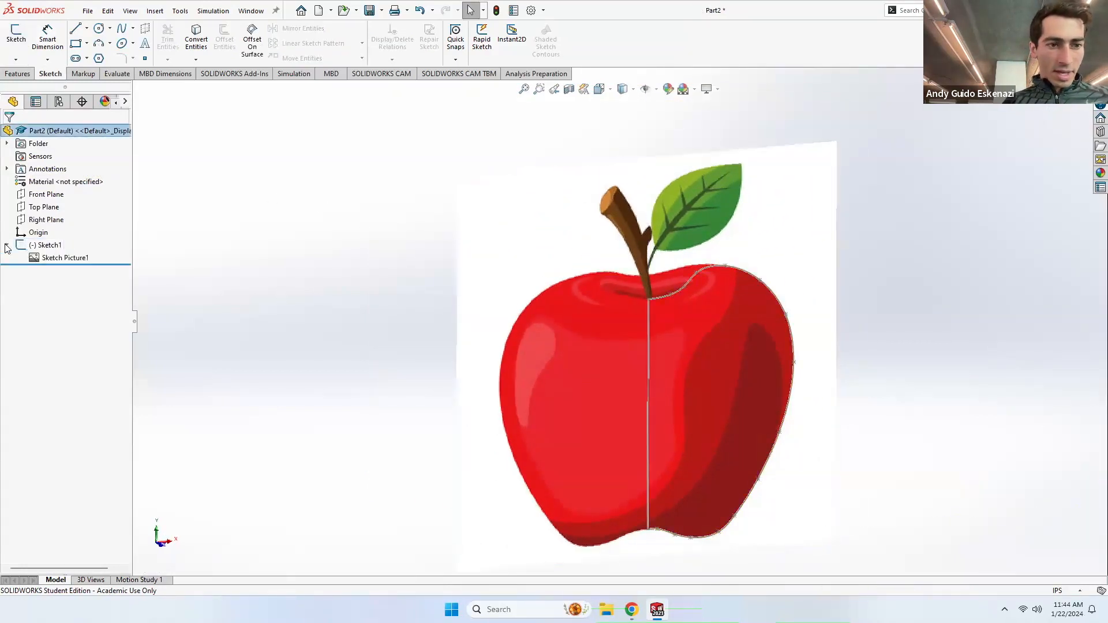
# Step: Suppress the apple picture inside the first sketch so only the half-apple profile shows
pyautogui.rightClick(56, 261)
pyautogui.click(87, 292)
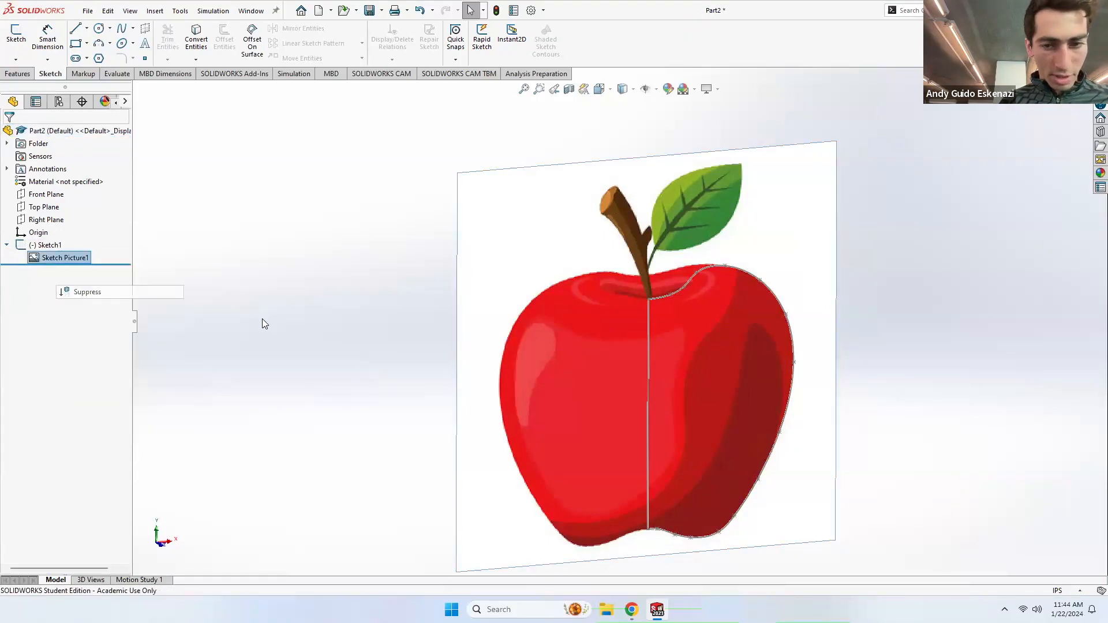
pyautogui.scroll(-2, 642, 312)
pyautogui.scroll(8, 616, 305)
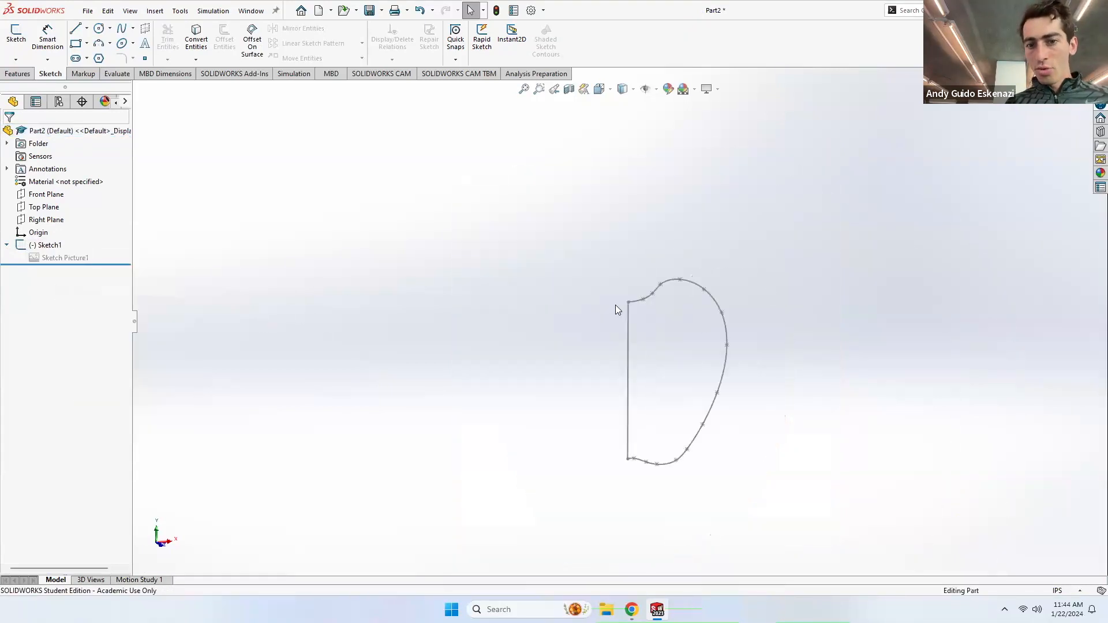
pyautogui.scroll(-1, 656, 361)
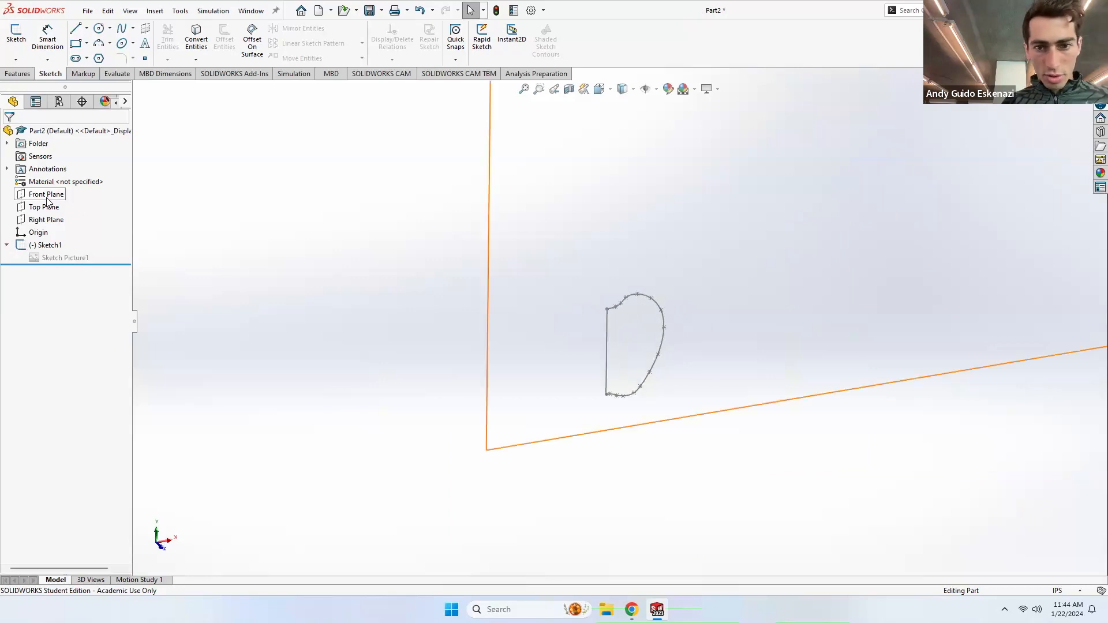
# Step: Start a new sketch on the Right Plane and turn the view so the half-apple profile is in sight
pyautogui.click(16, 34)
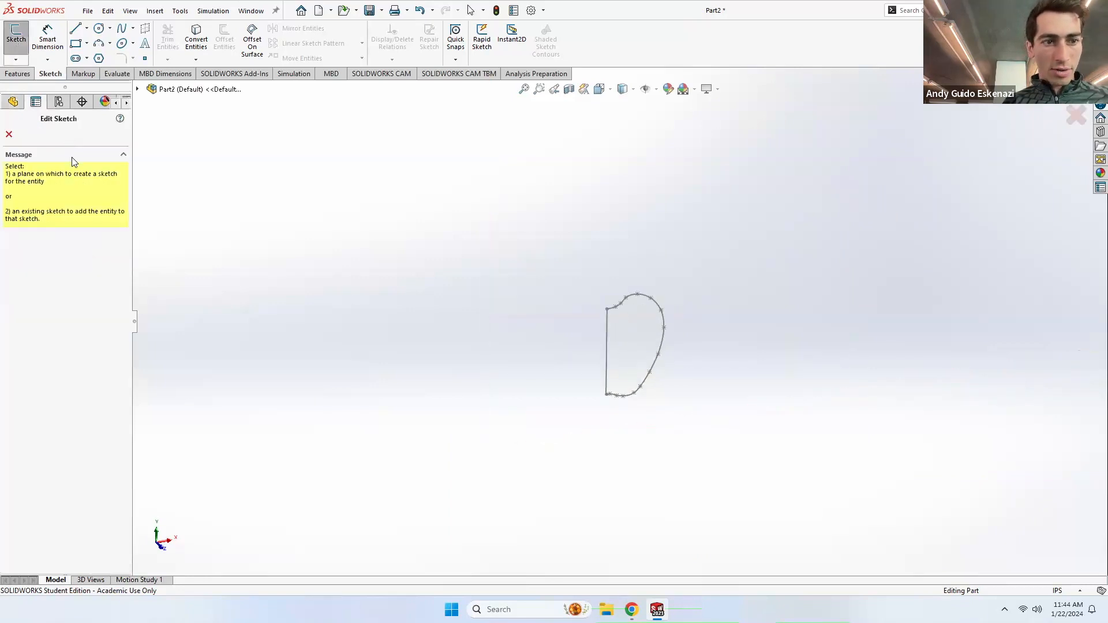
pyautogui.click(137, 90)
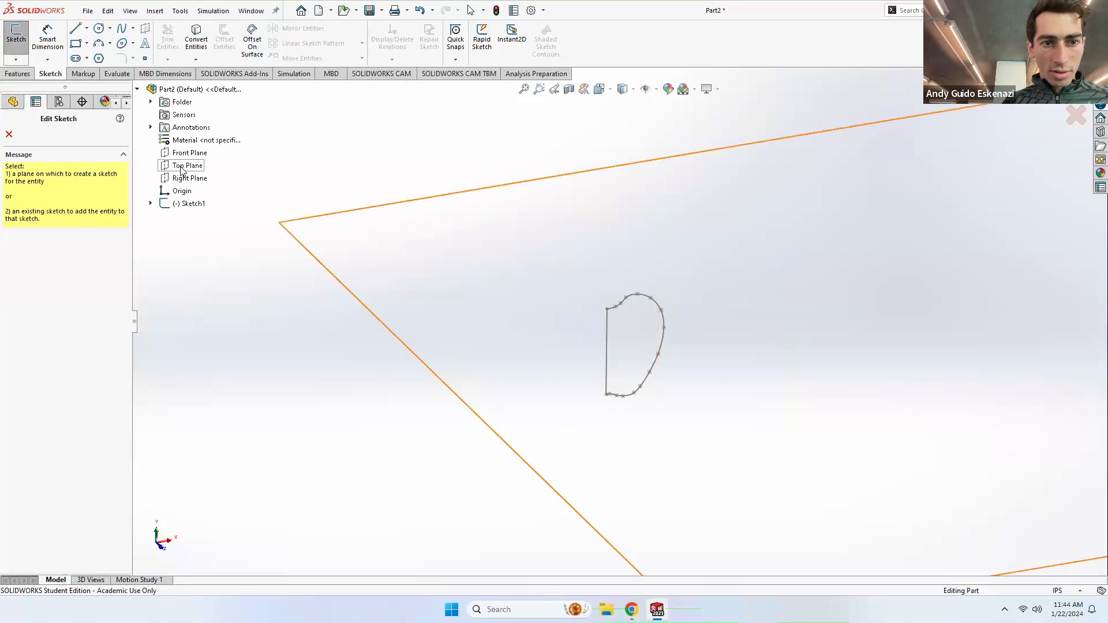
pyautogui.click(184, 178)
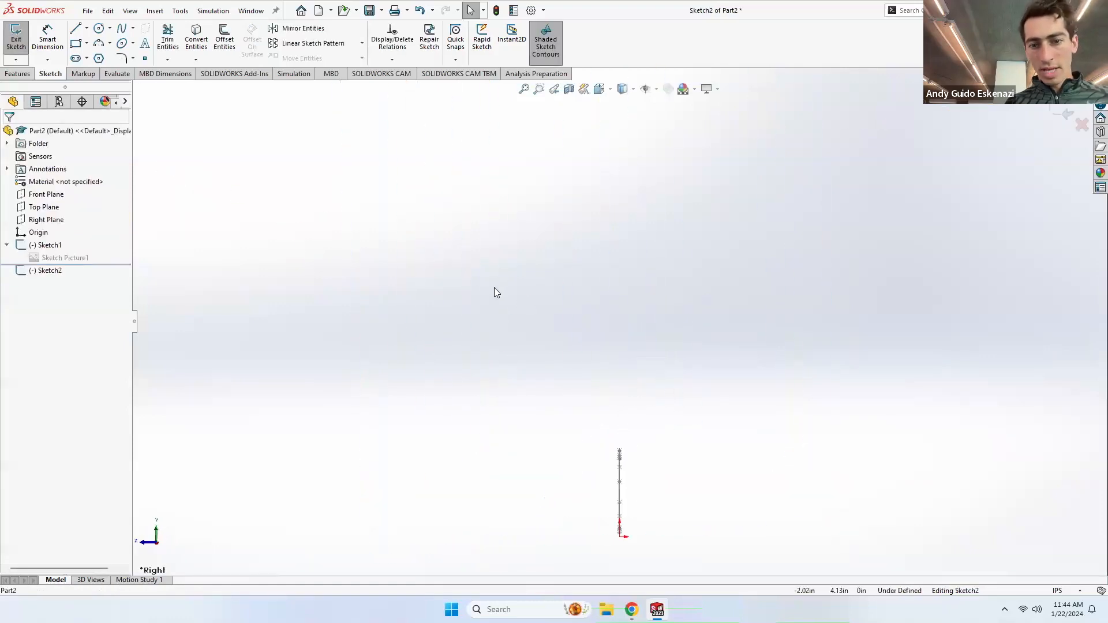
pyautogui.moveTo(618, 396)
pyautogui.mouseDown(button='middle')
pyautogui.moveTo(653, 400)
pyautogui.moveTo(566, 408)
pyautogui.moveTo(726, 384)
pyautogui.moveTo(725, 411)
pyautogui.moveTo(703, 371)
pyautogui.moveTo(701, 398)
pyautogui.moveTo(663, 330)
pyautogui.mouseUp(button='middle')
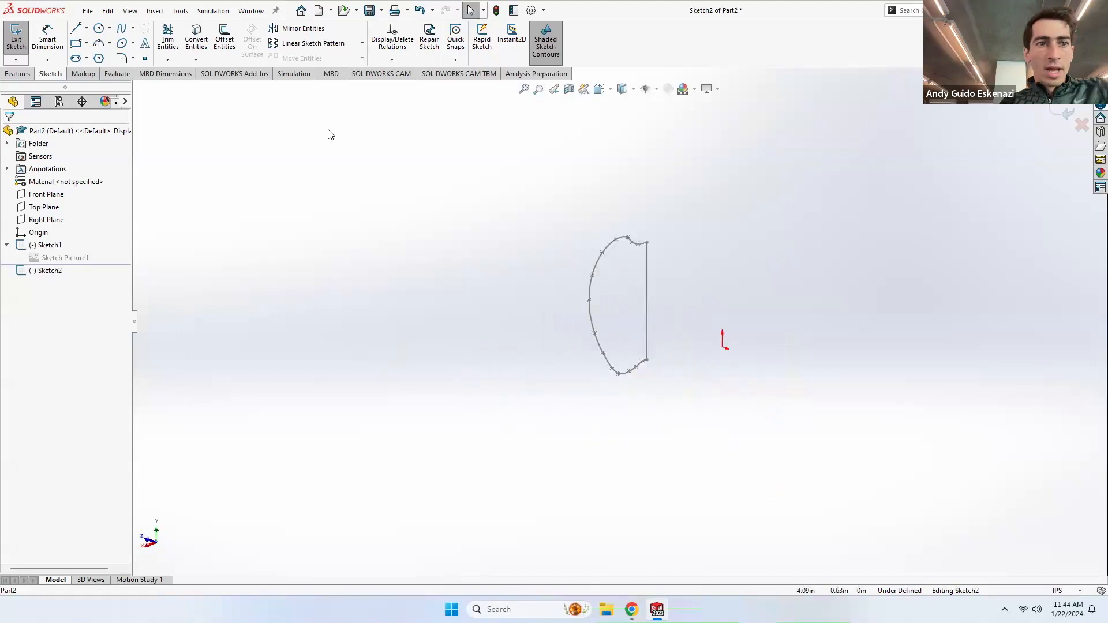
# Step: Insert the Apple picture into the Right Plane sketch and size it to 2.00 in by 2.00 in
pyautogui.click(188, 14)
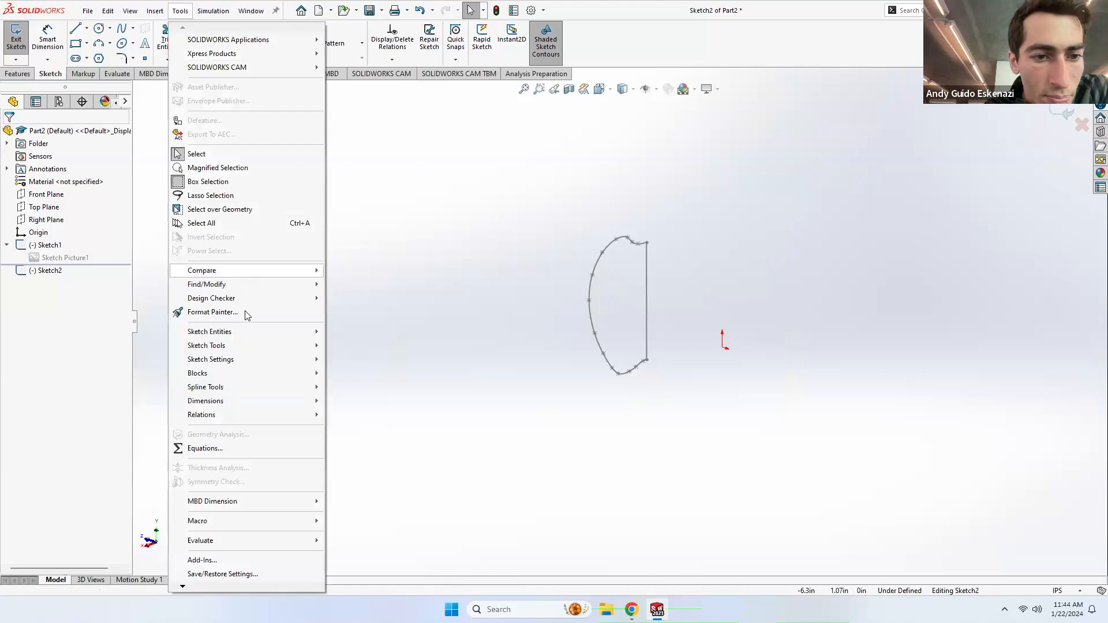
pyautogui.moveTo(257, 347)
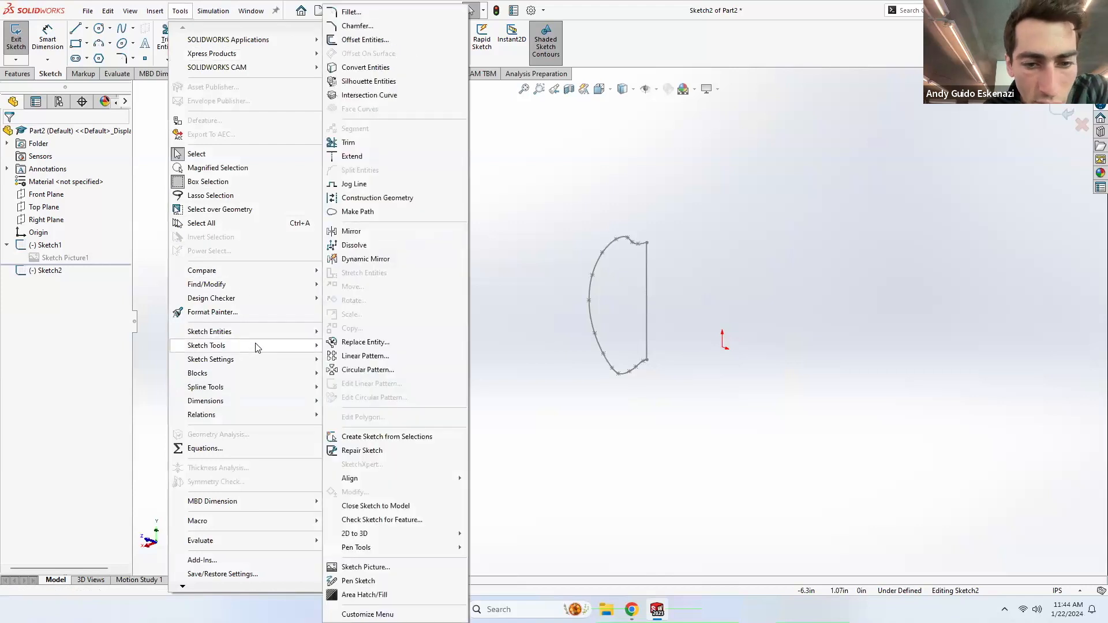
pyautogui.click(349, 567)
pyautogui.click(494, 231)
pyautogui.click(579, 369)
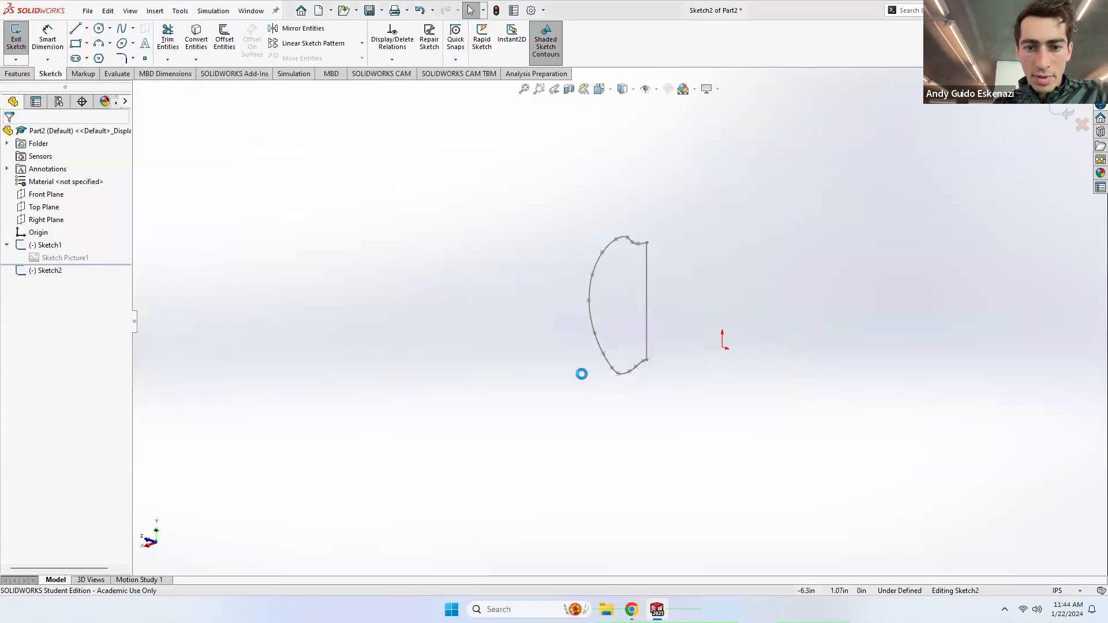
pyautogui.moveTo(68, 231); pyautogui.dragTo(6, 223)
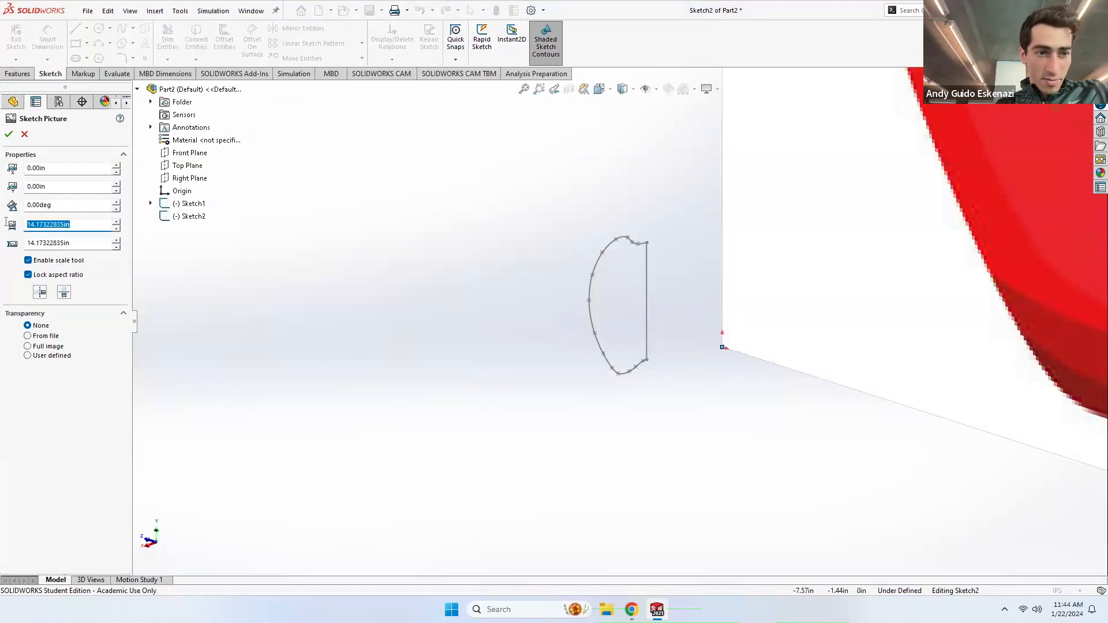
pyautogui.press('Return')
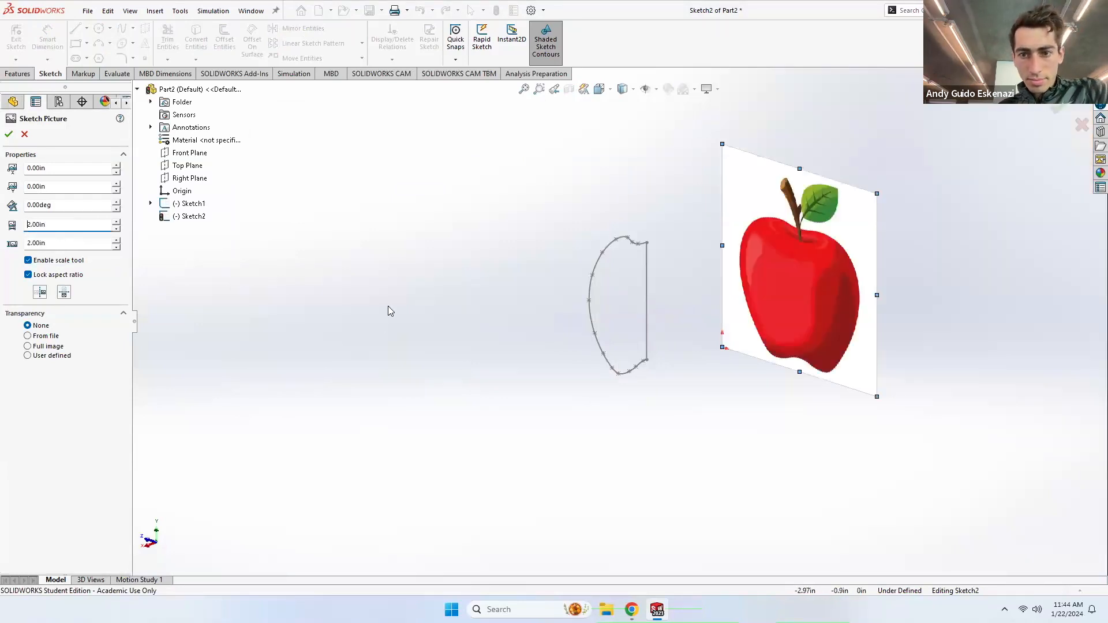
pyautogui.click(9, 136)
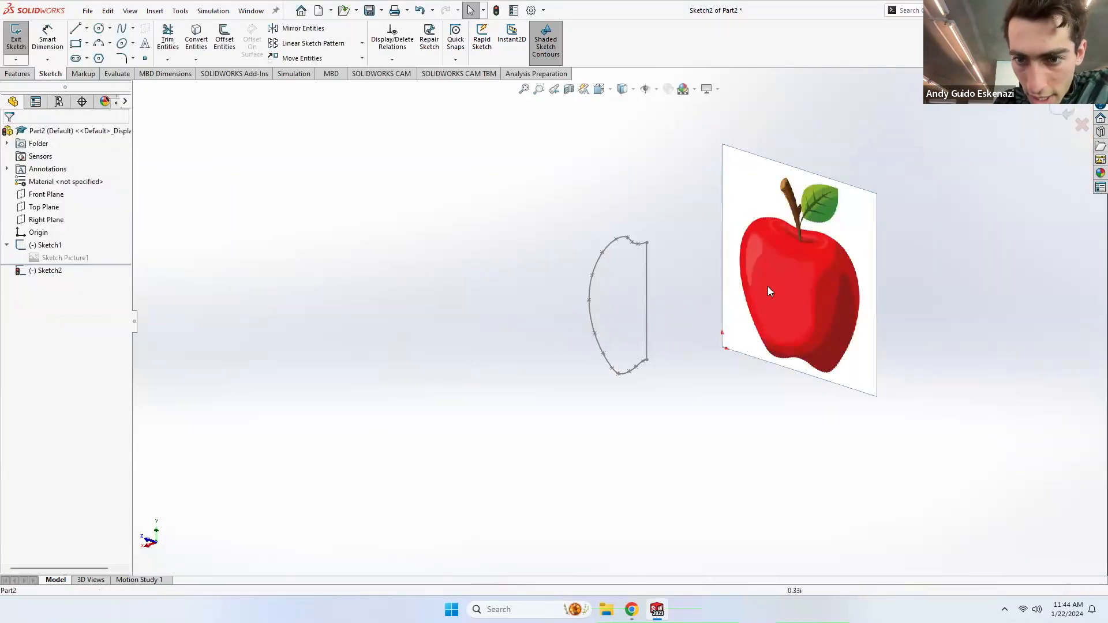
# Step: Try to position the Right Plane apple picture against the half-apple profile
pyautogui.click(787, 292)
pyautogui.moveTo(788, 292)
pyautogui.mouseDown()
pyautogui.moveTo(711, 311)
pyautogui.moveTo(622, 301)
pyautogui.mouseUp()
pyautogui.scroll(-5, 635, 300)
pyautogui.moveTo(626, 315)
pyautogui.mouseDown(button='middle')
pyautogui.moveTo(594, 310)
pyautogui.moveTo(721, 365)
pyautogui.moveTo(772, 338)
pyautogui.moveTo(744, 356)
pyautogui.moveTo(708, 347)
pyautogui.moveTo(763, 363)
pyautogui.mouseUp(button='middle')
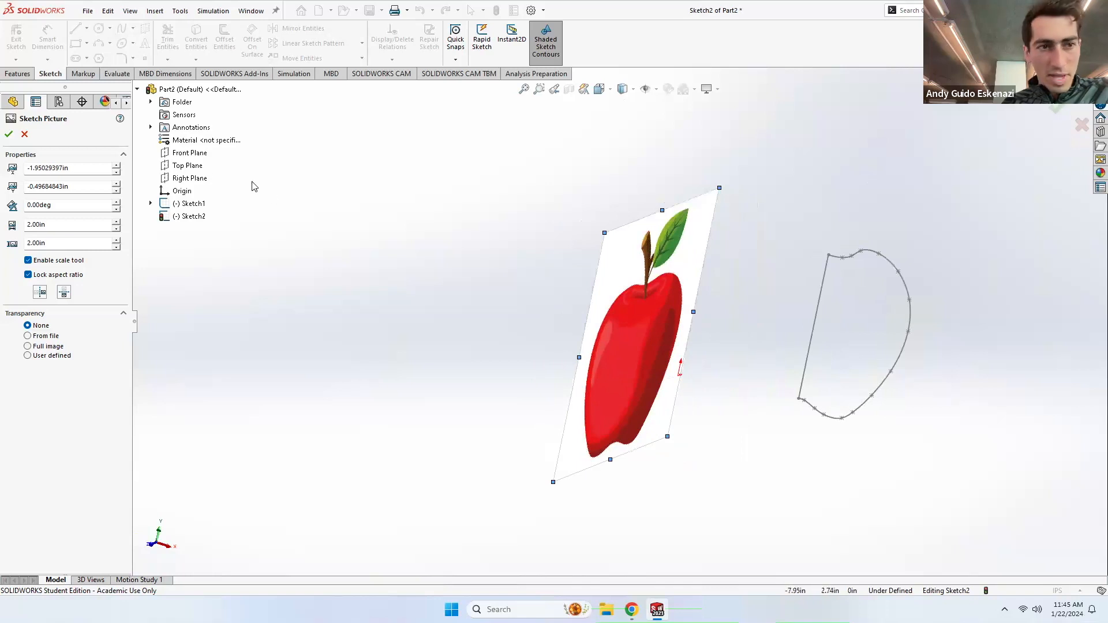
pyautogui.click(24, 135)
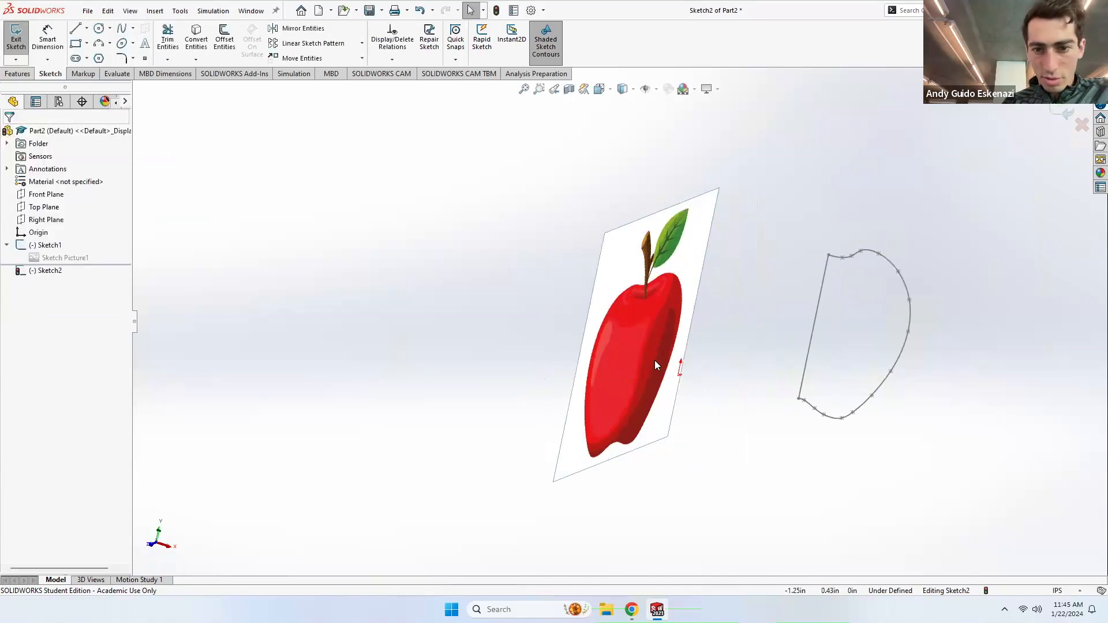
# Step: Delete the apple picture from the Right Plane sketch and exit the sketch
pyautogui.rightClick(628, 379)
pyautogui.click(660, 524)
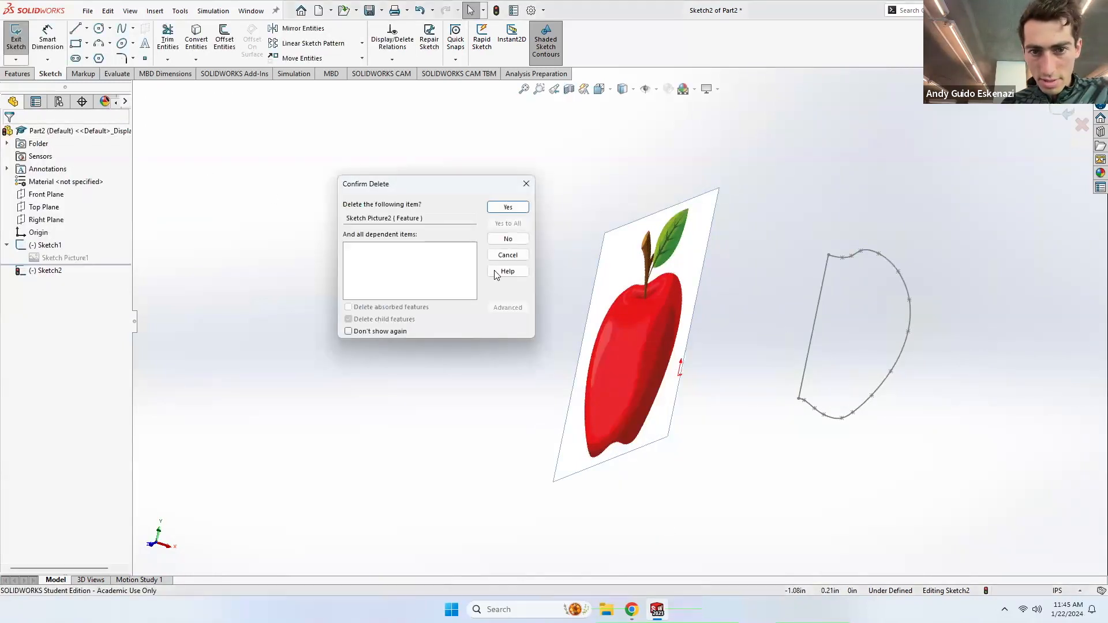
pyautogui.click(508, 206)
pyautogui.moveTo(786, 328); pyautogui.dragTo(695, 284, button='middle')
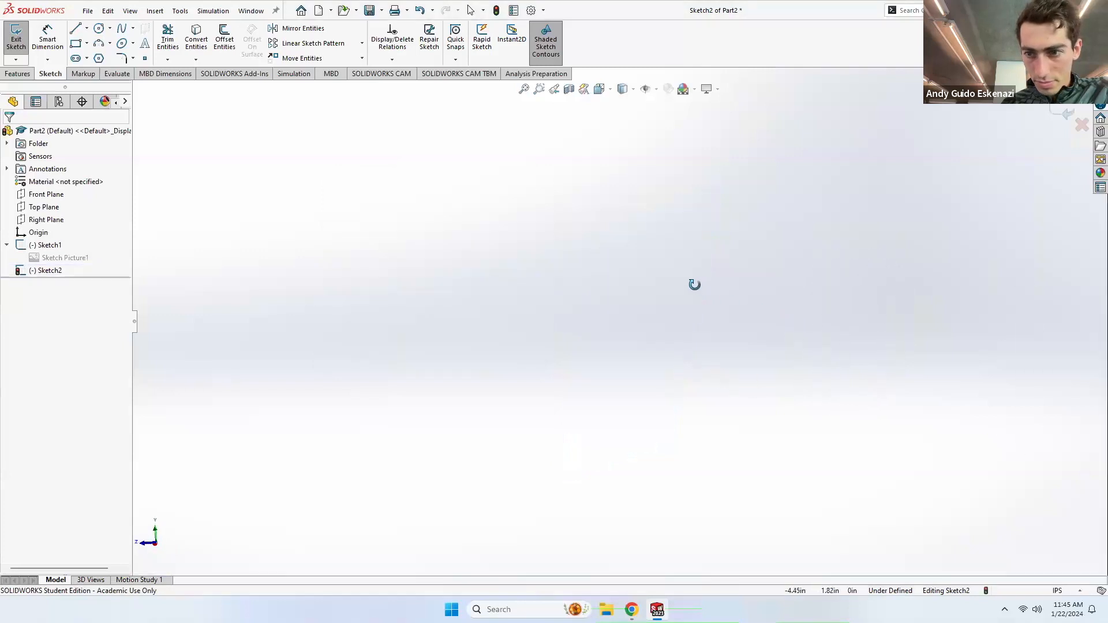
pyautogui.click(16, 35)
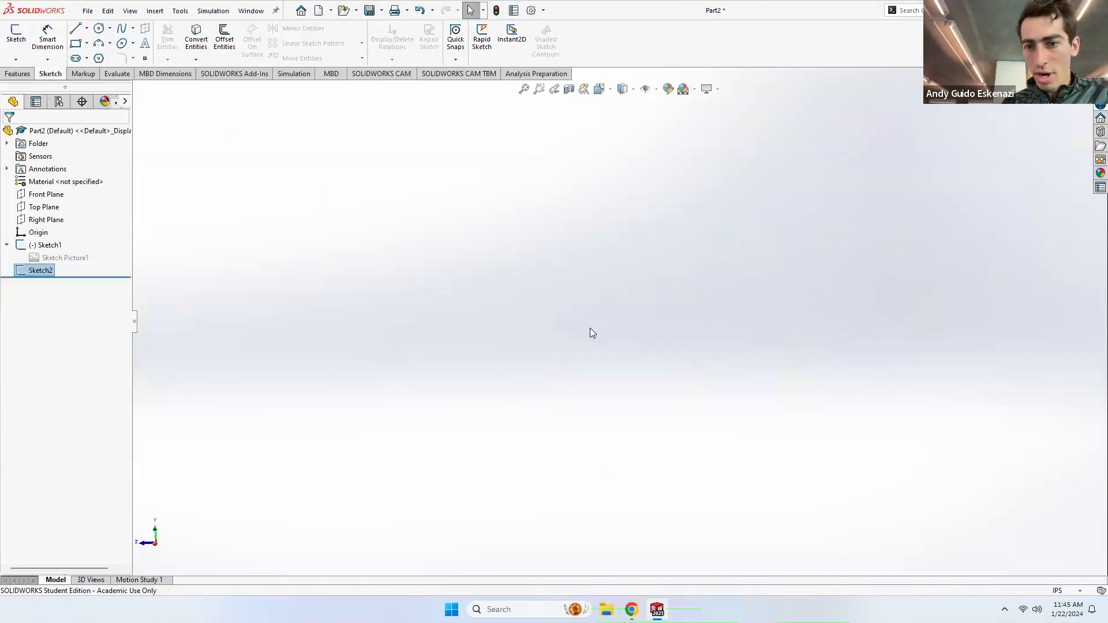
# Step: Edit the half-apple sketch to add a horizontal centerline from the vertical line's midpoint to the outer spline, and exit the sketch
pyautogui.moveTo(753, 349)
pyautogui.mouseDown(button='middle')
pyautogui.moveTo(698, 359)
pyautogui.moveTo(853, 314)
pyautogui.mouseUp(button='middle')
pyautogui.scroll(-5, 976, 247)
pyautogui.rightClick(736, 267)
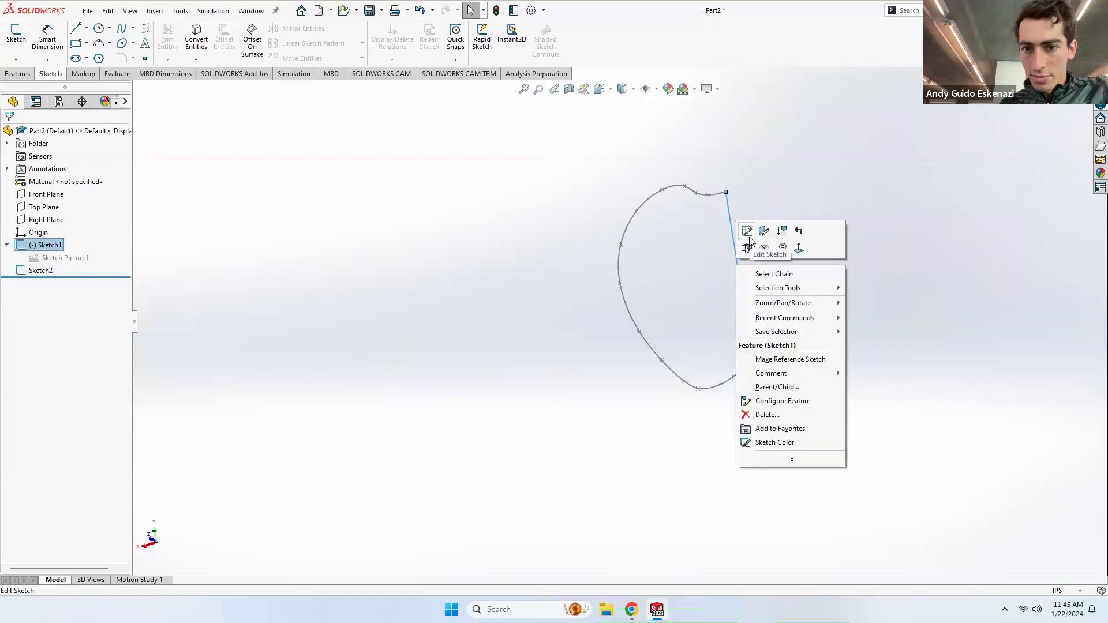
pyautogui.click(745, 248)
pyautogui.scroll(-5, 440, 403)
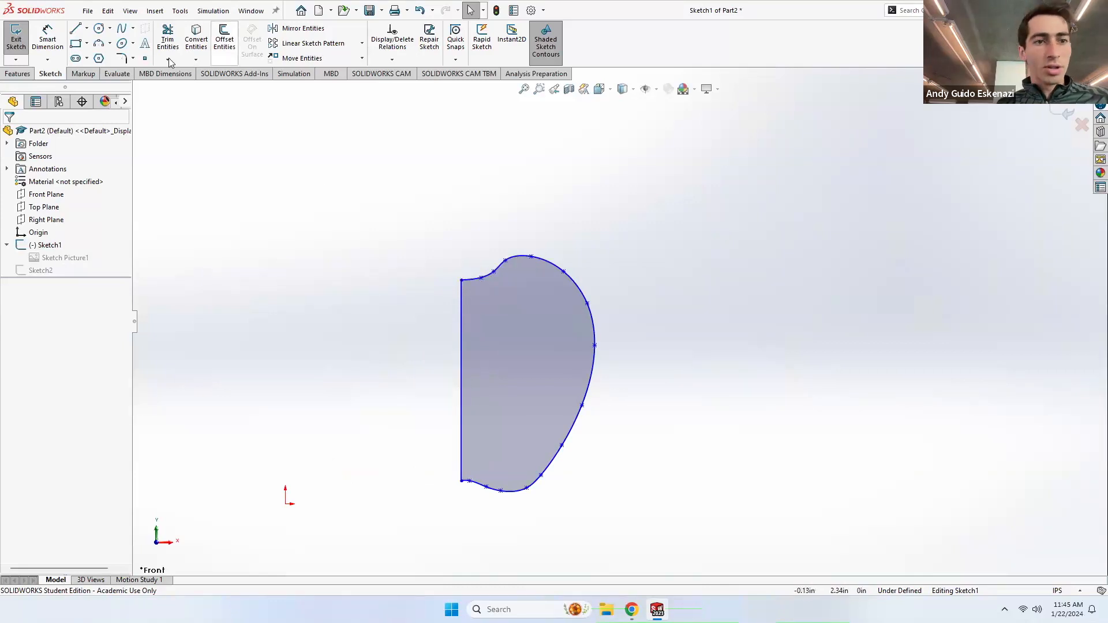
pyautogui.click(87, 28)
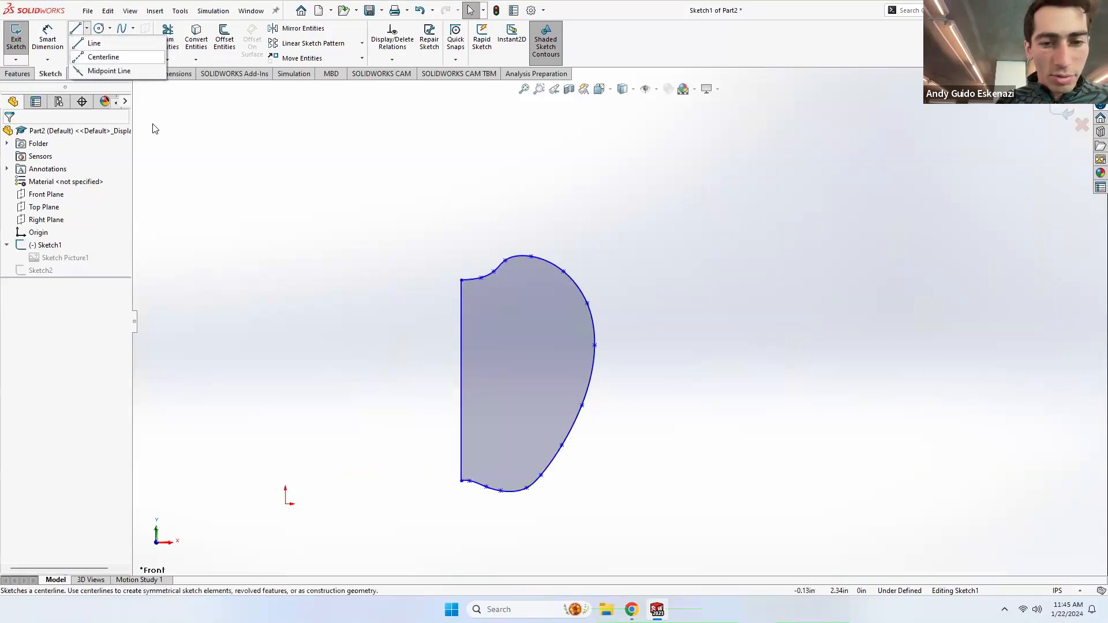
pyautogui.click(461, 380)
pyautogui.click(590, 380)
pyautogui.press('Escape')
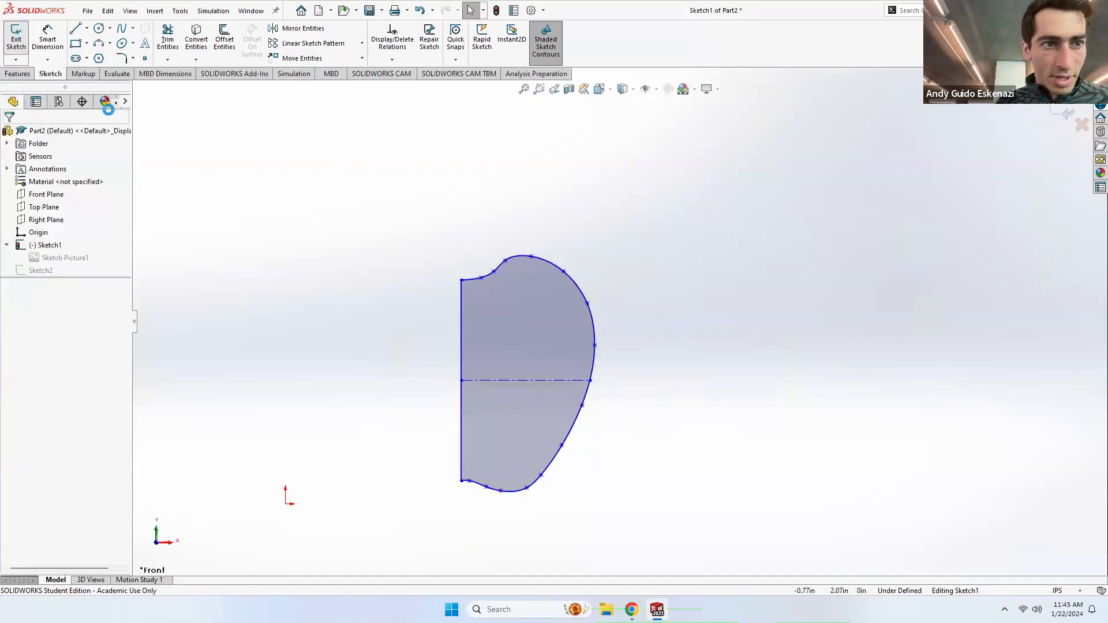
pyautogui.click(19, 35)
# Step: Create a reference plane through the midpoint of the profile's vertical line, perpendicular to the horizontal centerline
pyautogui.click(28, 74)
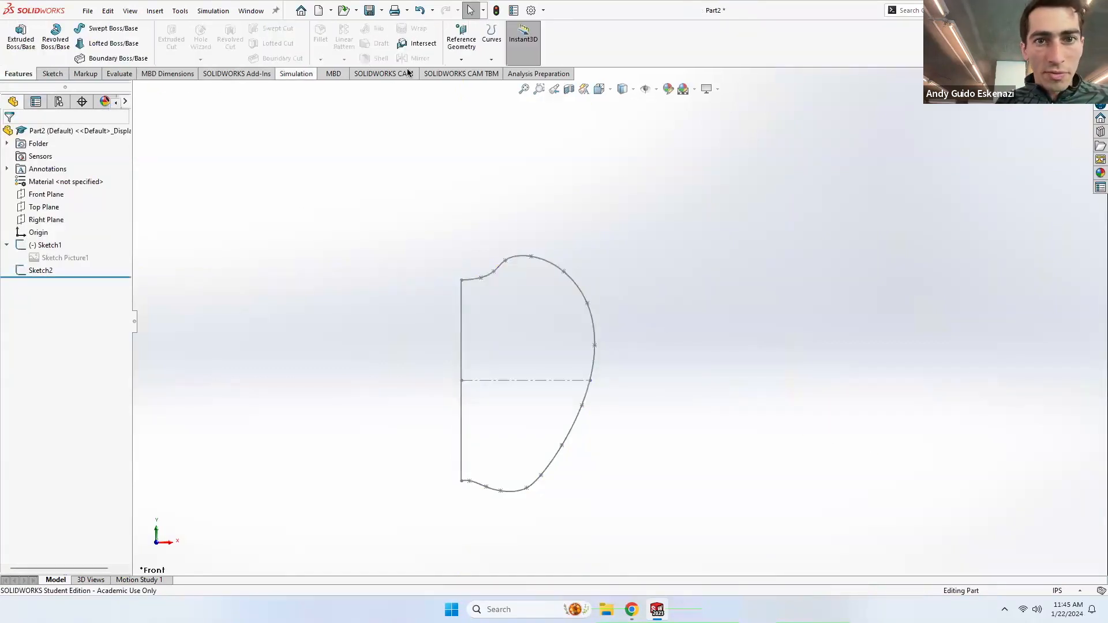
pyautogui.click(462, 60)
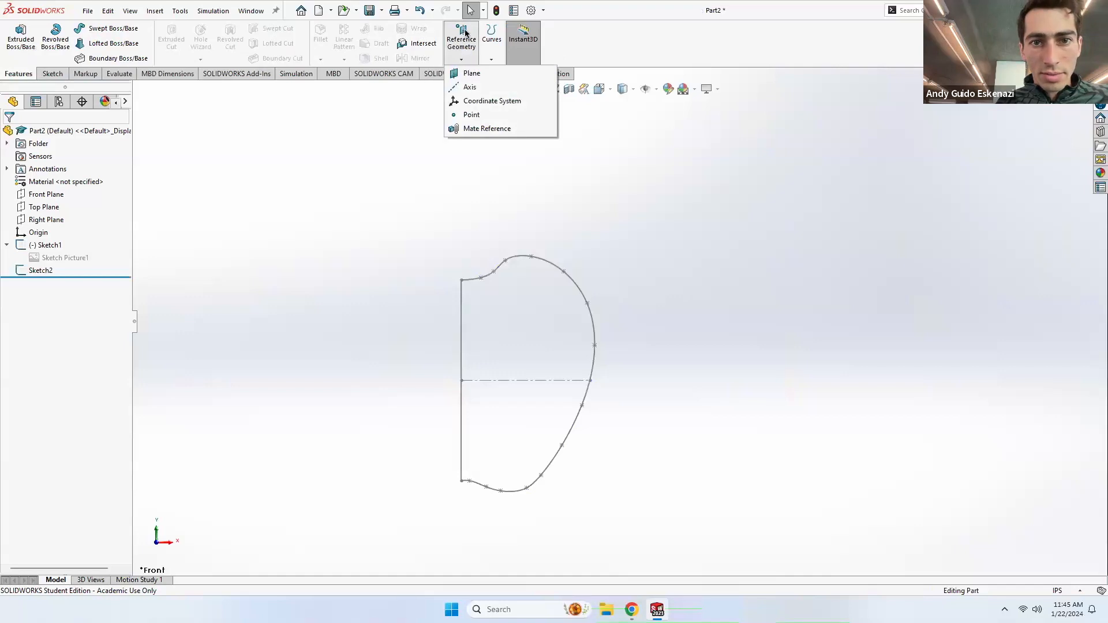
pyautogui.click(471, 73)
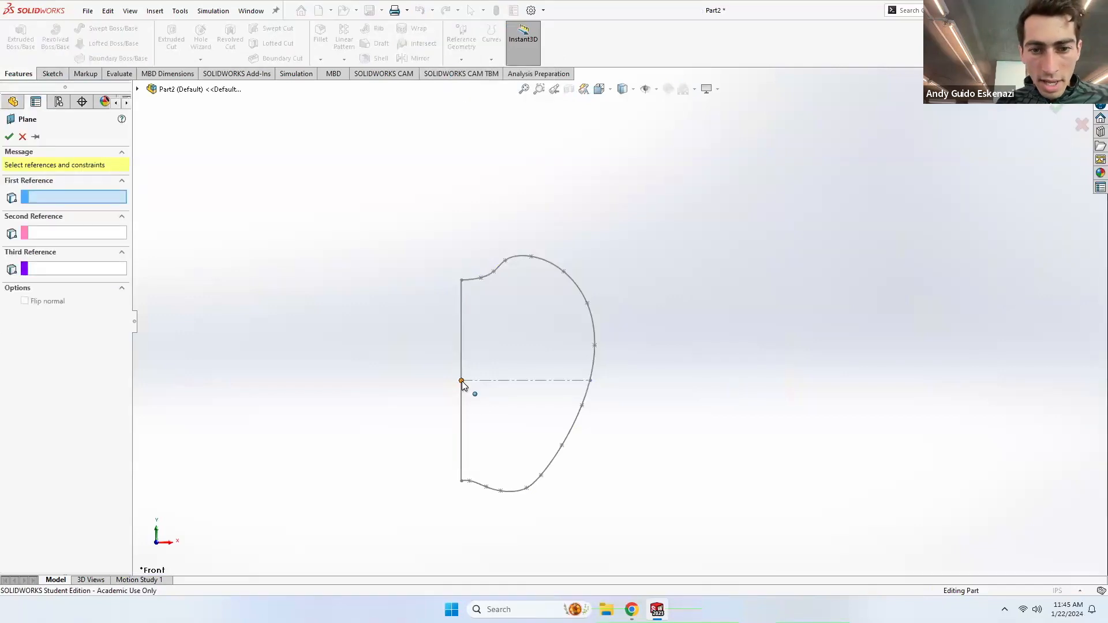
pyautogui.click(462, 381)
pyautogui.click(474, 381)
pyautogui.click(9, 136)
# Step: Start a new sketch on the reference plane that passes through the profile's vertical line
pyautogui.moveTo(471, 347)
pyautogui.mouseDown(button='middle')
pyautogui.moveTo(379, 327)
pyautogui.moveTo(334, 344)
pyautogui.moveTo(709, 315)
pyautogui.mouseUp(button='middle')
pyautogui.scroll(4, 447, 328)
pyautogui.scroll(3, 729, 299)
pyautogui.scroll(-8, 729, 299)
pyautogui.moveTo(576, 300); pyautogui.dragTo(584, 295, button='middle')
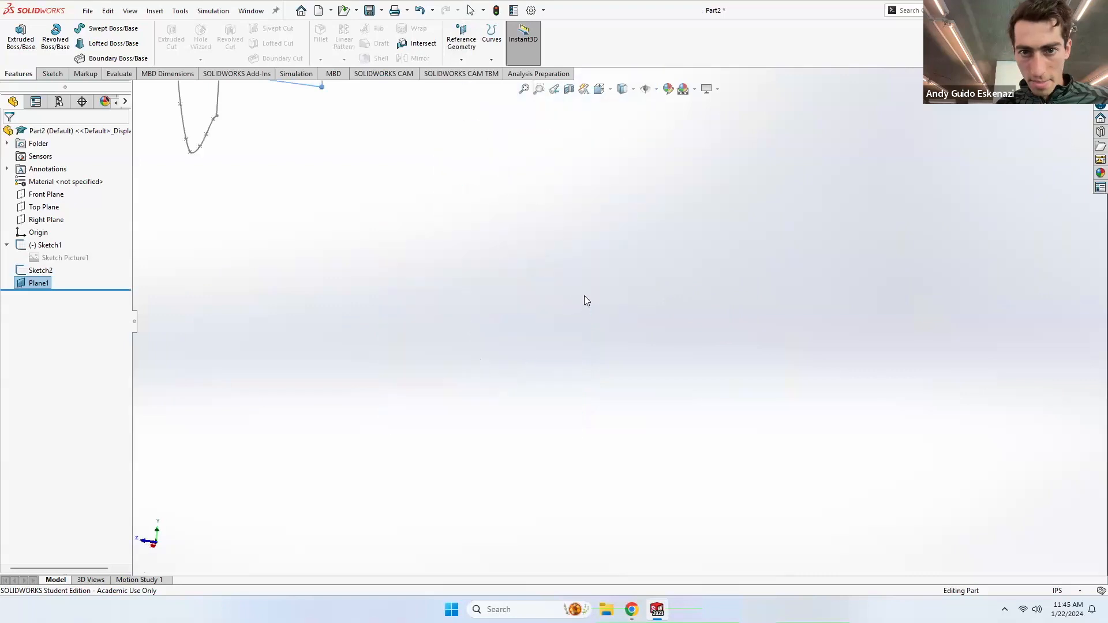
pyautogui.scroll(5, 572, 283)
pyautogui.scroll(-3, 470, 171)
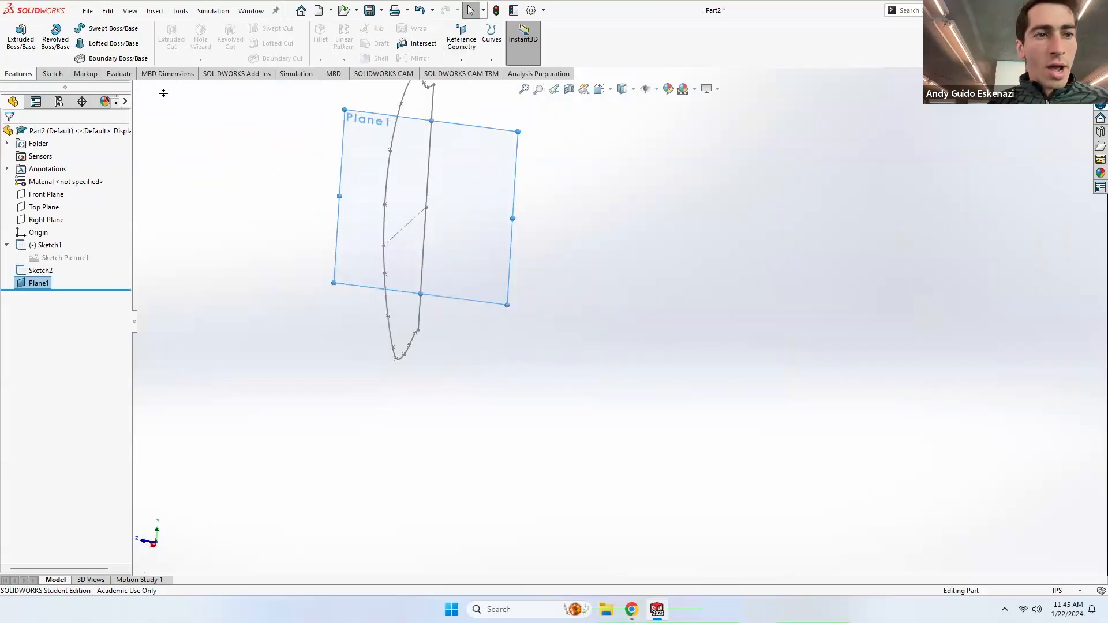
pyautogui.click(52, 74)
pyautogui.click(17, 36)
pyautogui.moveTo(409, 452); pyautogui.dragTo(384, 478, button='middle')
pyautogui.scroll(-8, 462, 421)
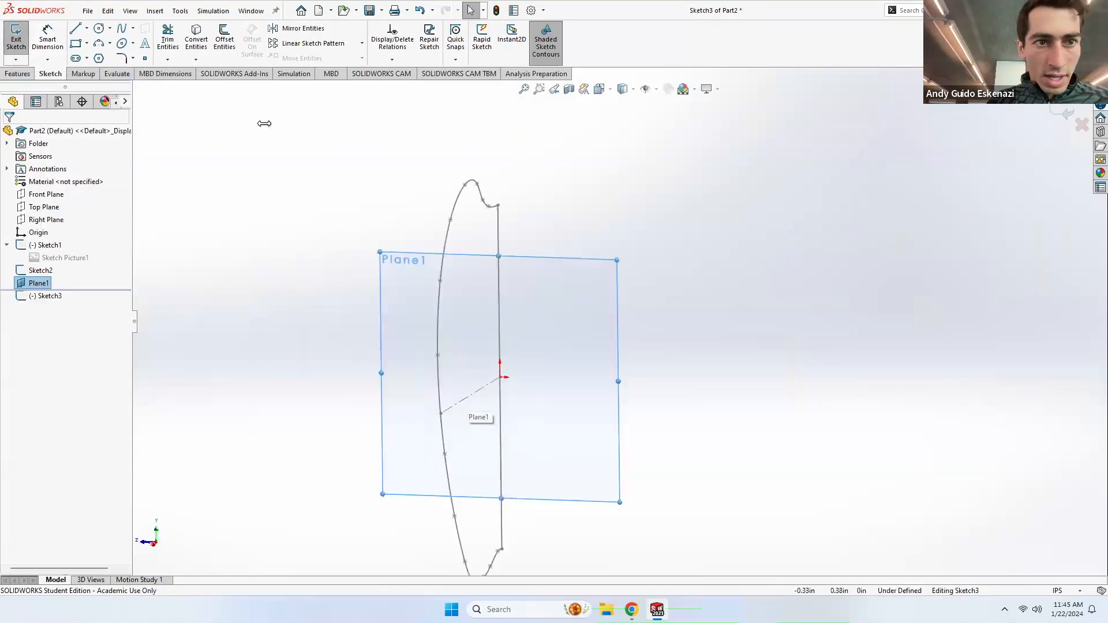
# Step: Insert the Apple picture into the reference plane sketch and size it to 2.00 in by 2.00 in
pyautogui.click(187, 14)
pyautogui.moveTo(272, 346)
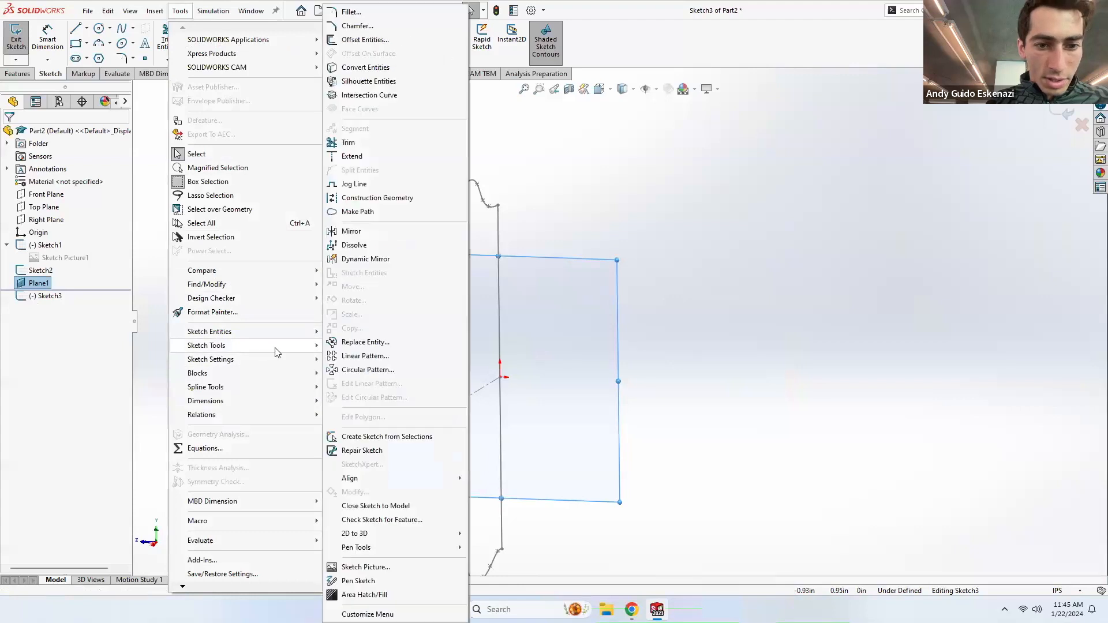
pyautogui.click(386, 568)
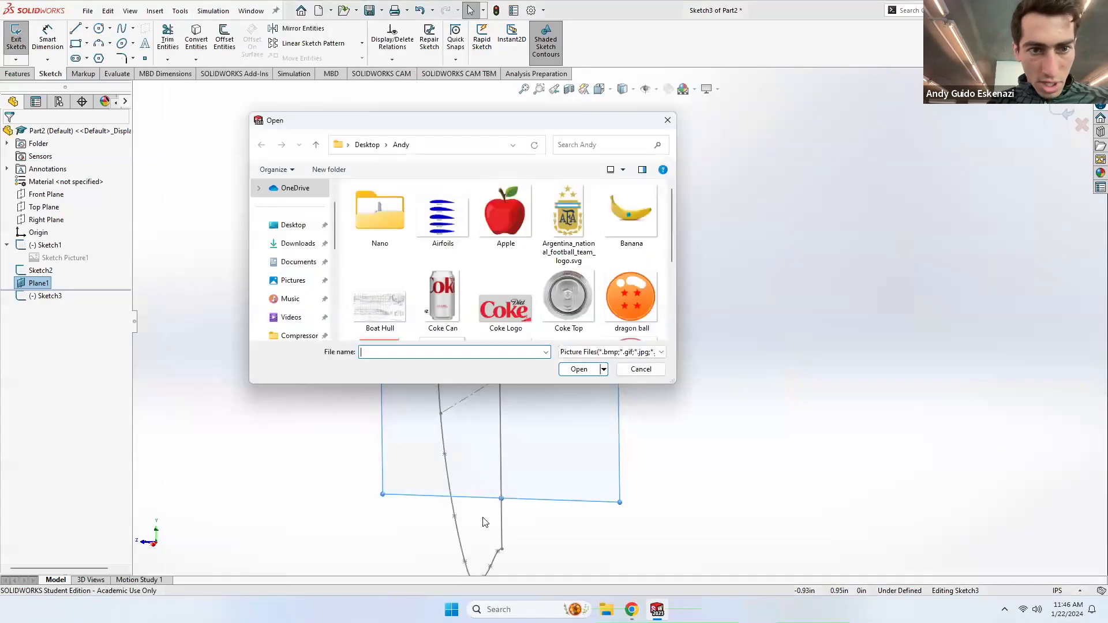
pyautogui.click(506, 212)
pyautogui.click(580, 369)
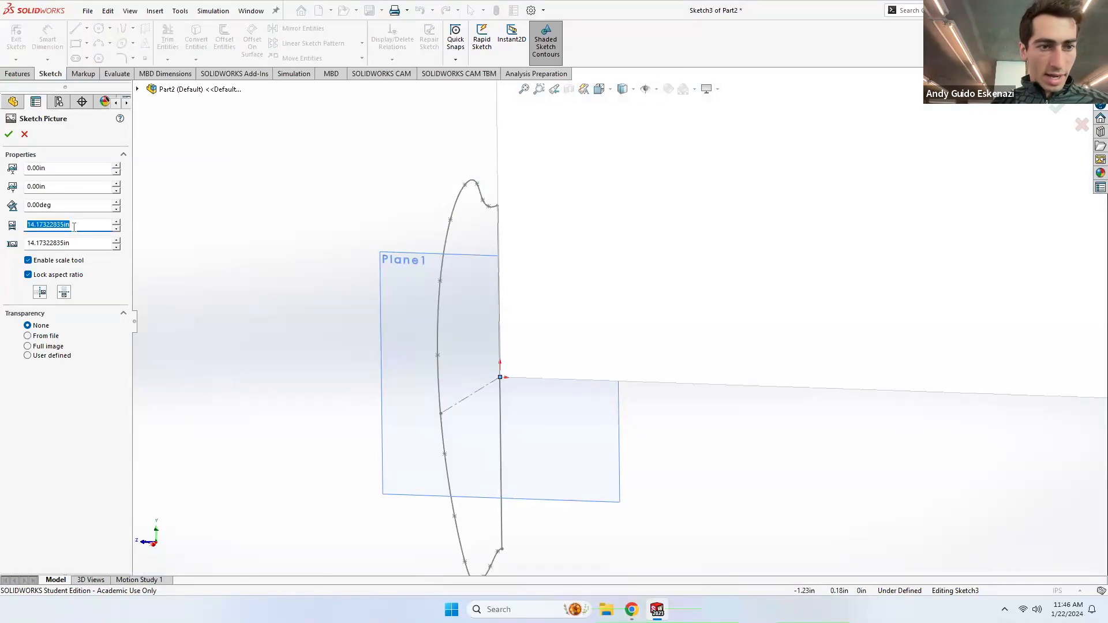
pyautogui.press('Return')
# Step: Move the apple picture so its stem base and bottom dimple line up with the half-apple profile's vertical line, and accept the placement
pyautogui.moveTo(608, 282)
pyautogui.mouseDown()
pyautogui.moveTo(450, 424)
pyautogui.moveTo(383, 465)
pyautogui.mouseUp()
pyautogui.moveTo(643, 369); pyautogui.dragTo(581, 405)
pyautogui.scroll(3, 574, 327)
pyautogui.moveTo(536, 312)
pyautogui.mouseDown(button='middle')
pyautogui.moveTo(569, 297)
pyautogui.moveTo(549, 272)
pyautogui.moveTo(520, 267)
pyautogui.moveTo(508, 287)
pyautogui.moveTo(564, 366)
pyautogui.mouseUp(button='middle')
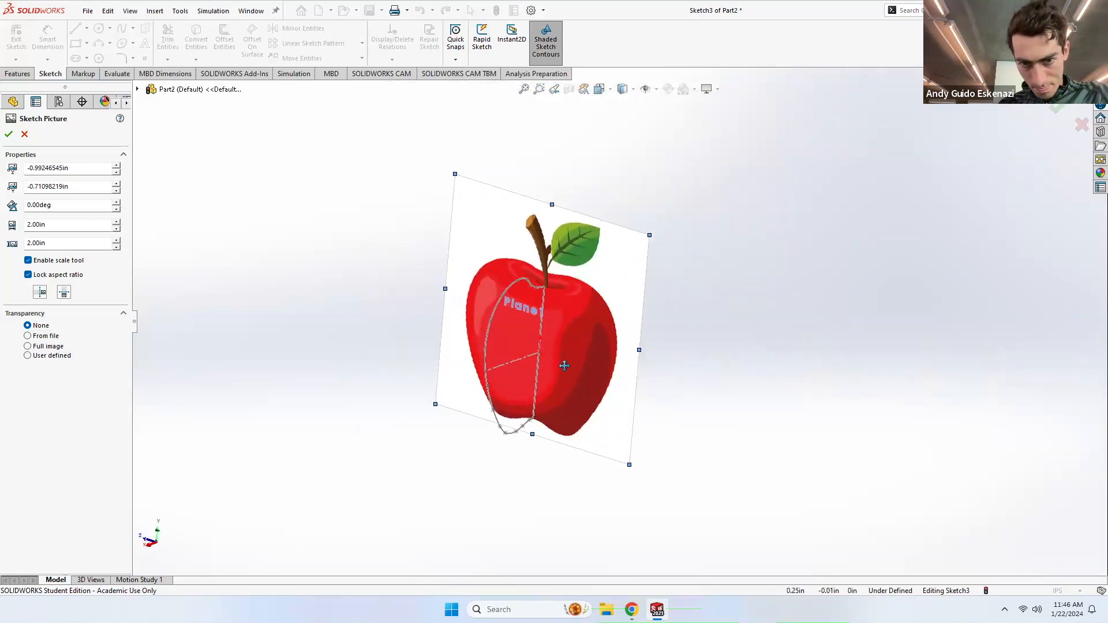
pyautogui.scroll(-4, 570, 369)
pyautogui.click(5, 136)
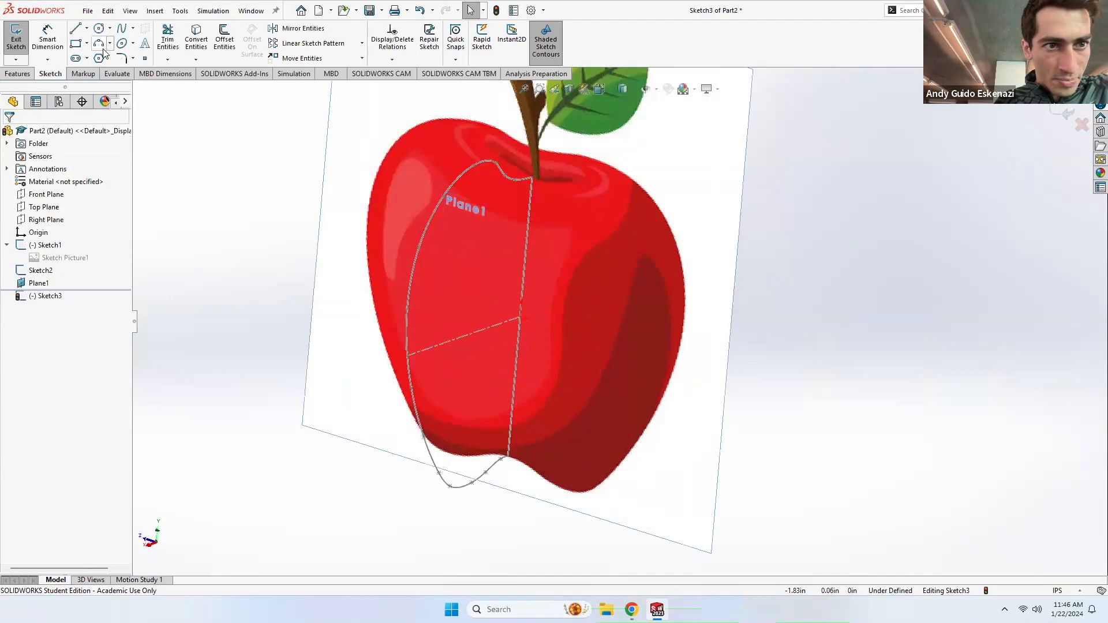
# Step: Trace the second half of the apple outline with one spline from the stem base around the side to the bottom dimple
pyautogui.click(121, 29)
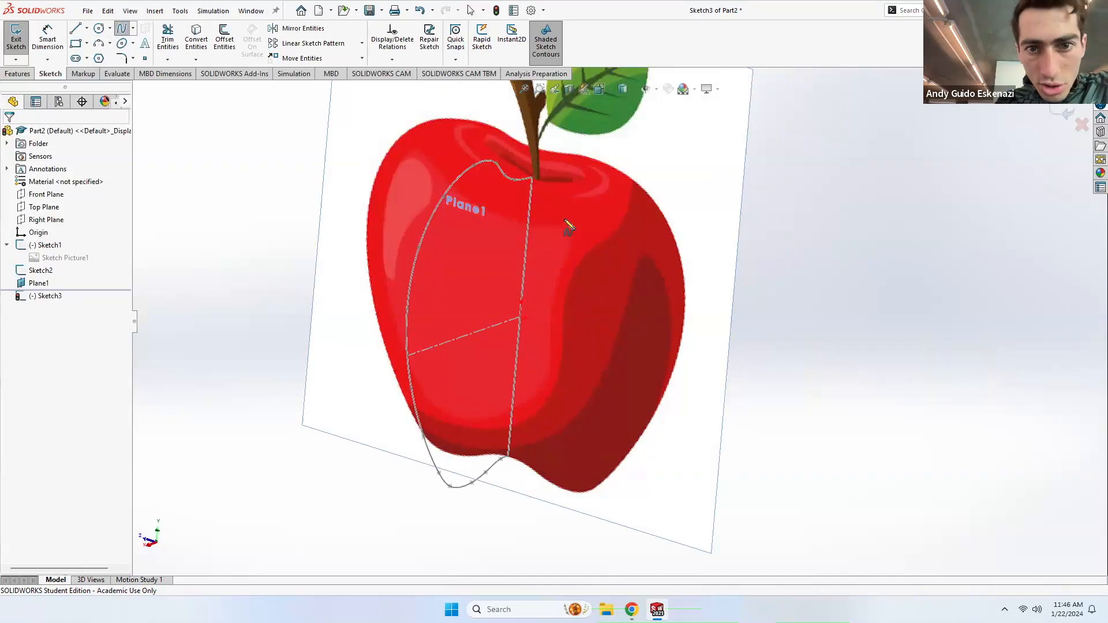
pyautogui.click(532, 180)
pyautogui.scroll(-3, 568, 205)
pyautogui.scroll(6, 491, 277)
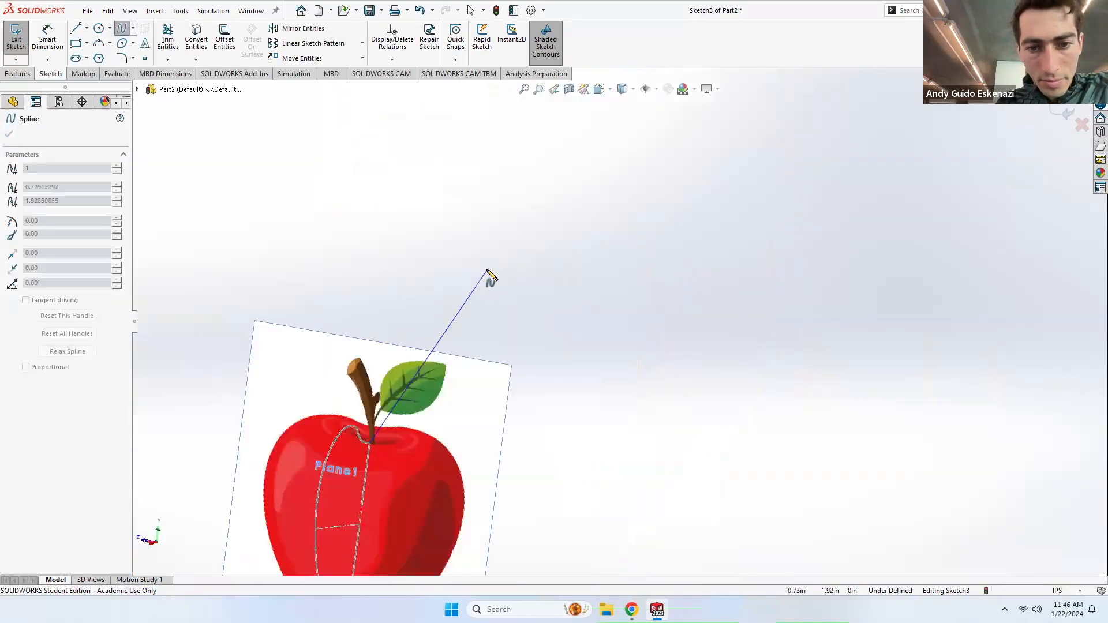
pyautogui.scroll(-4, 451, 417)
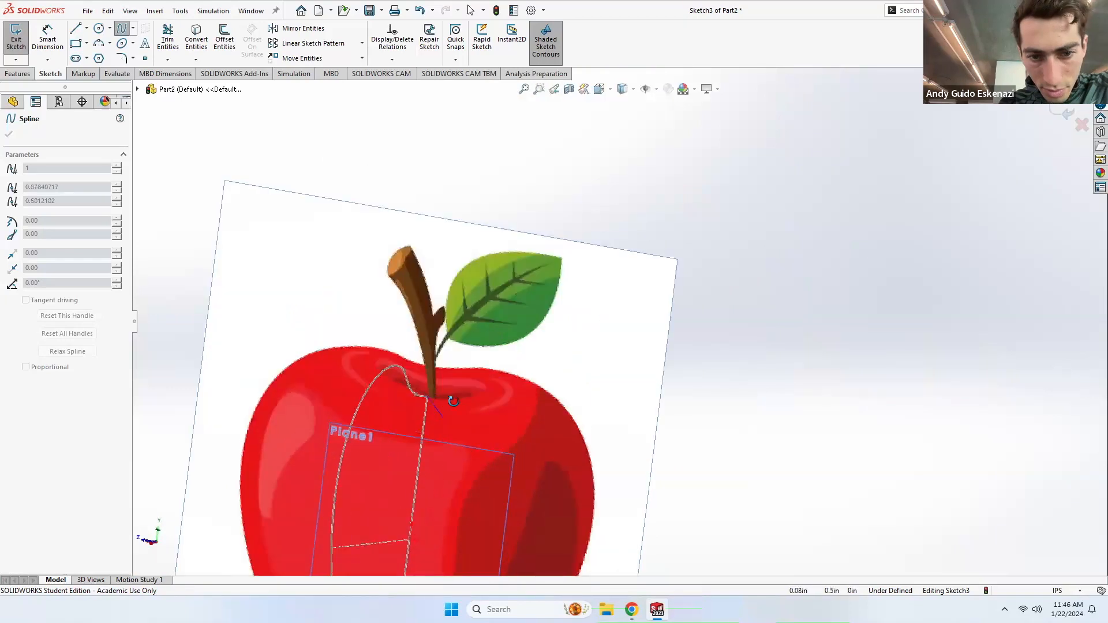
pyautogui.moveTo(482, 417); pyautogui.dragTo(493, 420, button='middle')
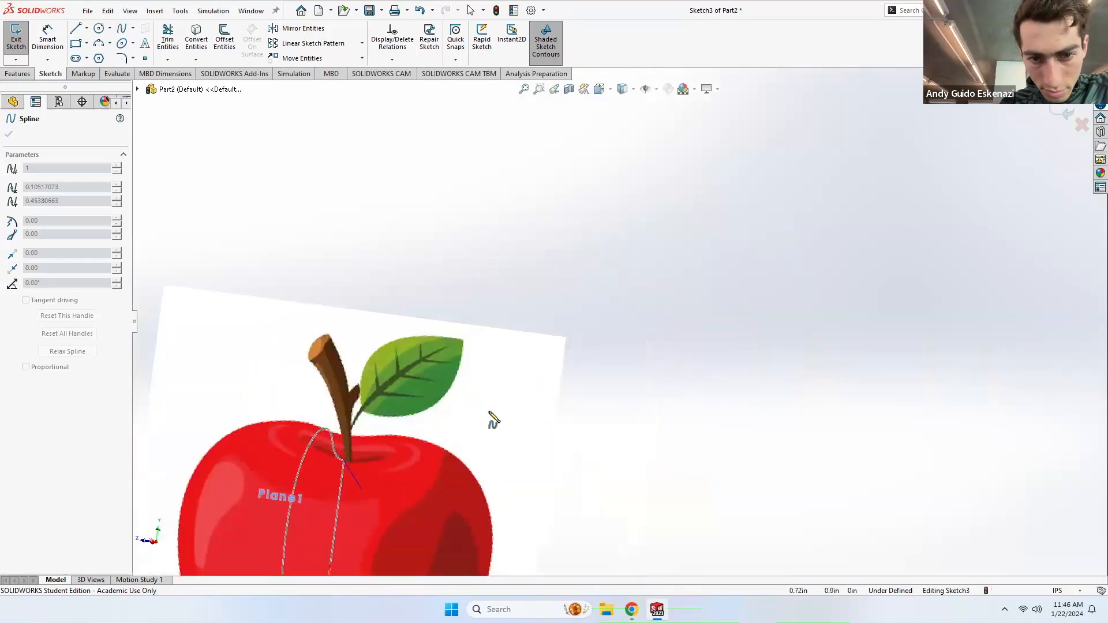
pyautogui.scroll(-3, 406, 464)
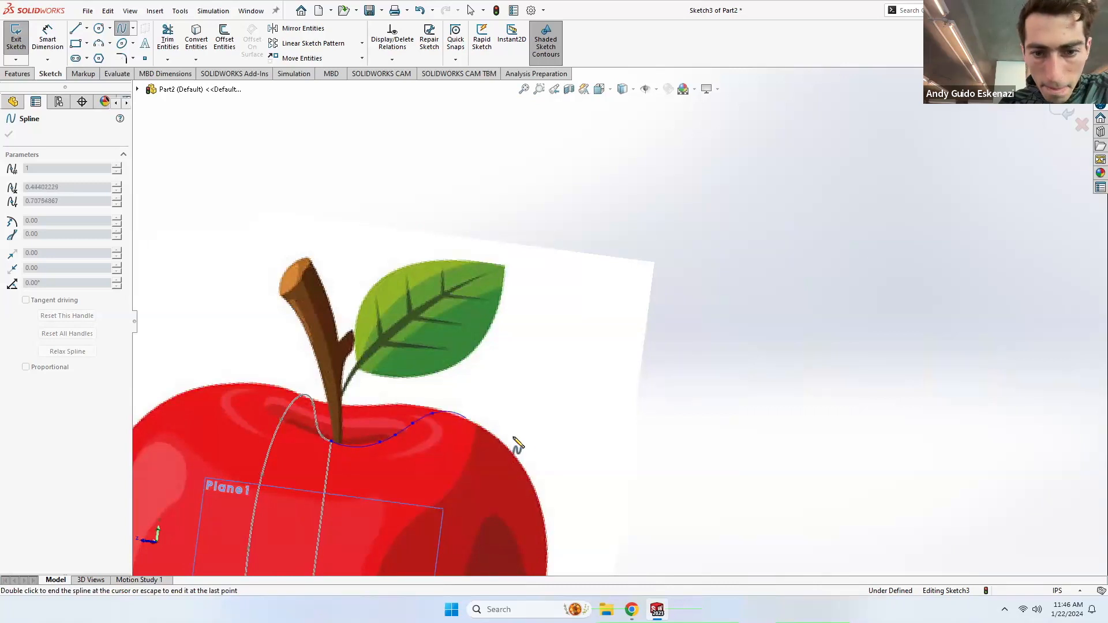
pyautogui.scroll(-4, 503, 416)
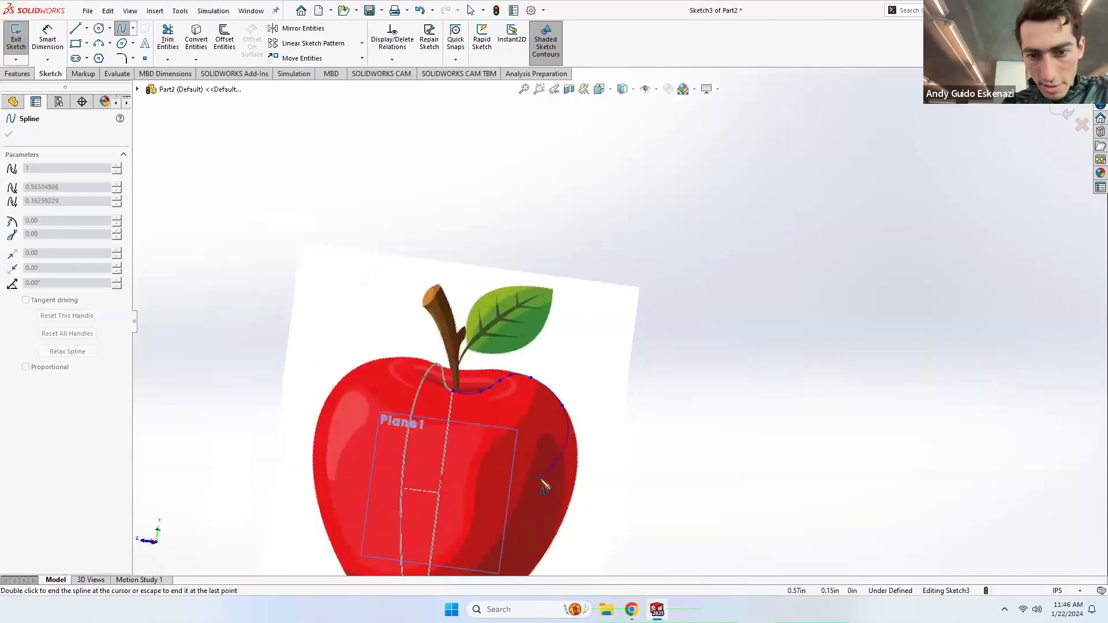
pyautogui.scroll(3, 583, 460)
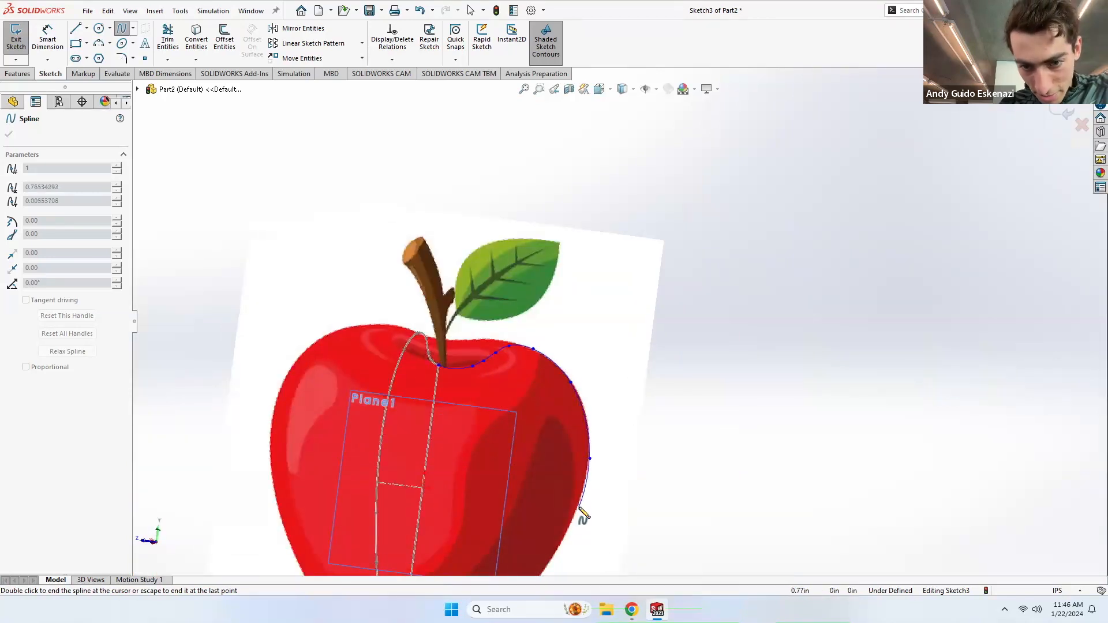
pyautogui.scroll(-2, 577, 450)
pyautogui.scroll(4, 569, 492)
pyautogui.click(565, 489)
pyautogui.click(521, 537)
pyautogui.click(495, 553)
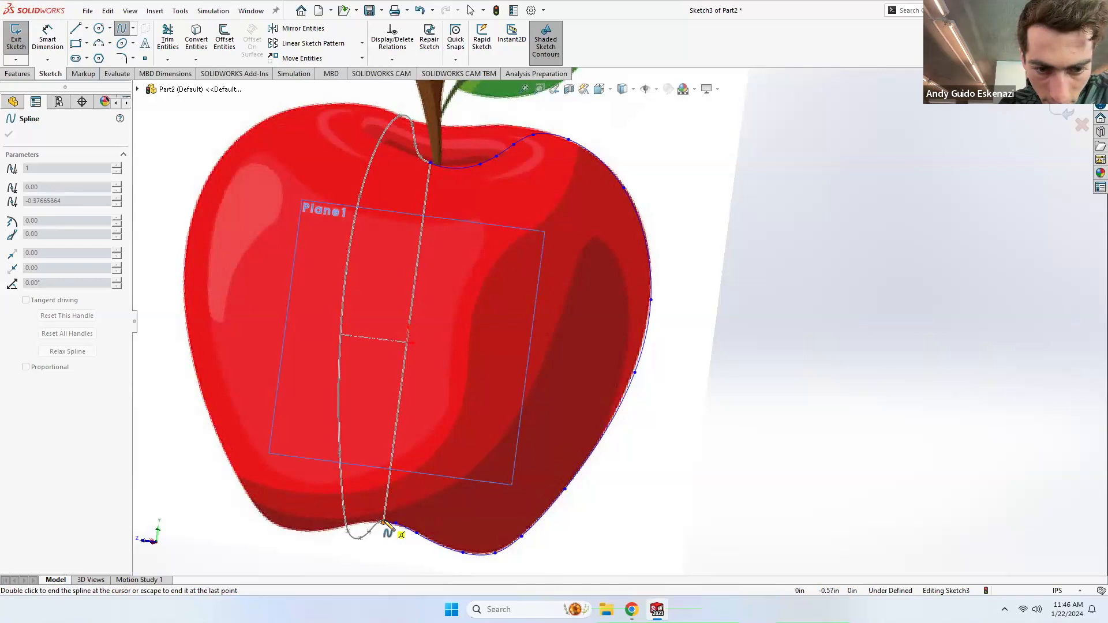
pyautogui.press('Escape')
# Step: Close the traced half-apple profile with a vertical line from the stem base to the bottom dimple, and exit the sketch
pyautogui.scroll(3, 515, 540)
pyautogui.moveTo(485, 346); pyautogui.dragTo(465, 351, button='middle')
pyautogui.scroll(-3, 781, 252)
pyautogui.scroll(3, 774, 253)
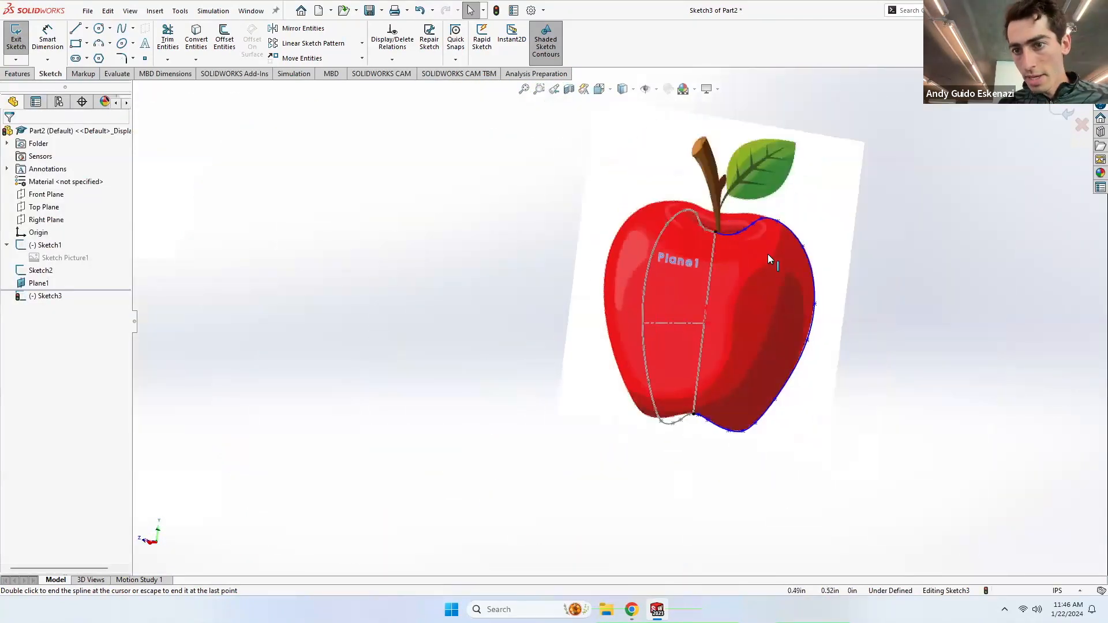
pyautogui.scroll(-4, 788, 287)
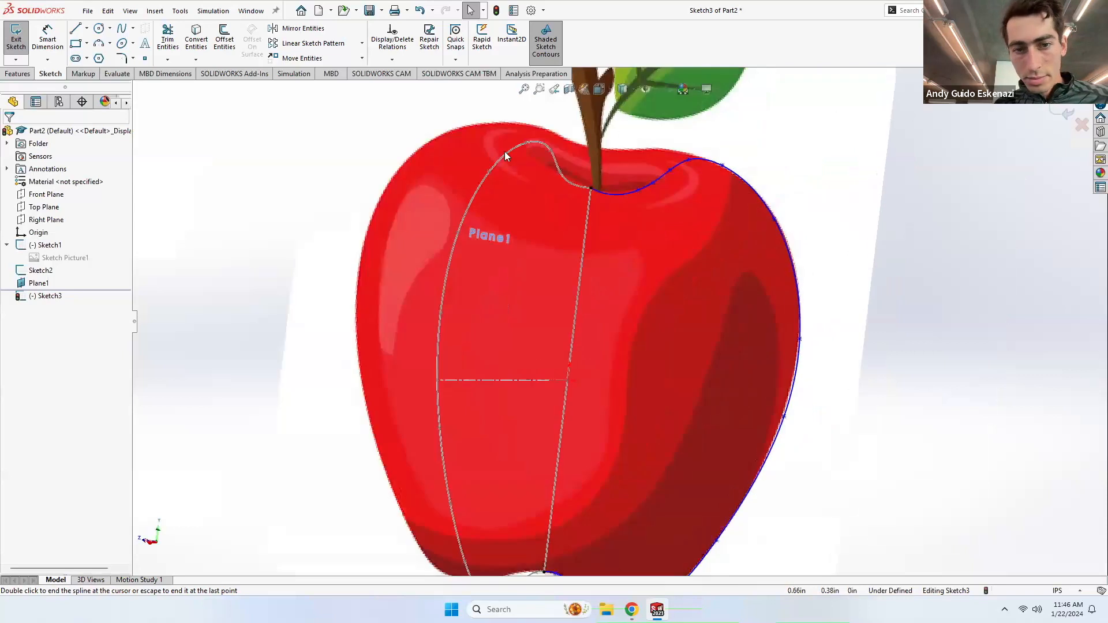
pyautogui.click(74, 30)
pyautogui.click(591, 190)
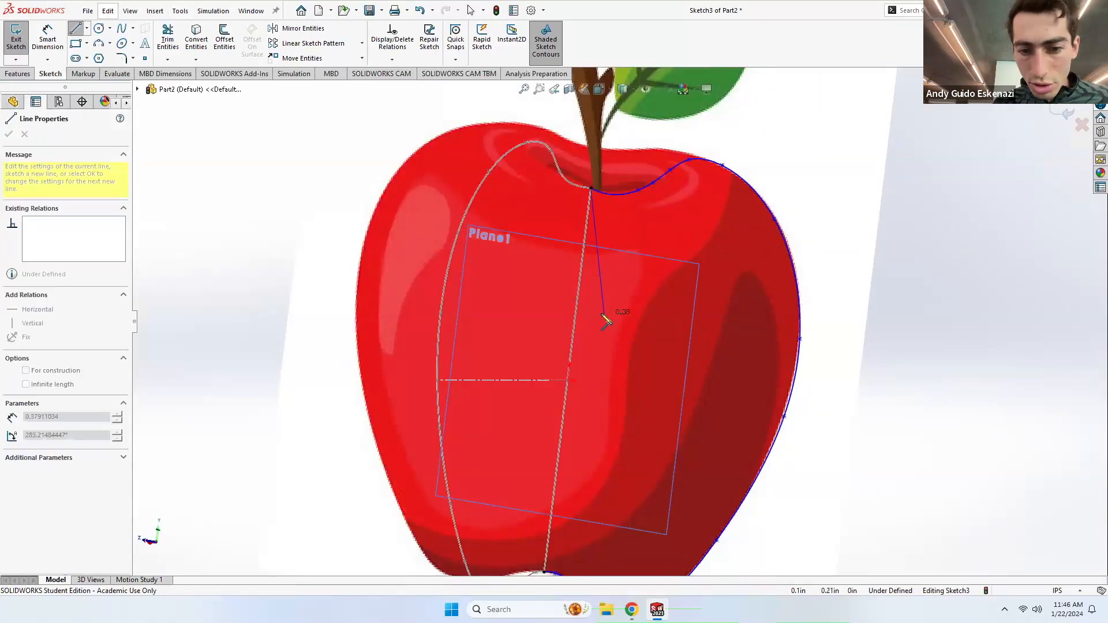
pyautogui.scroll(2, 606, 317)
pyautogui.click(558, 530)
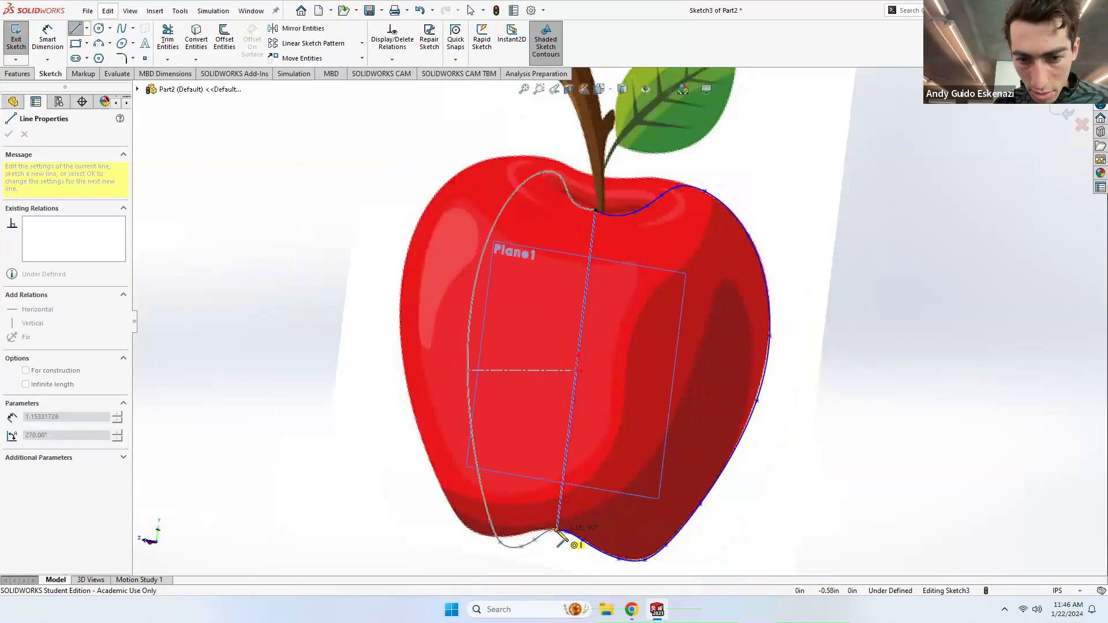
pyautogui.press('Escape')
pyautogui.scroll(3, 623, 308)
pyautogui.moveTo(626, 304); pyautogui.dragTo(634, 249, button='middle')
pyautogui.rightClick(614, 182)
pyautogui.press('Escape')
pyautogui.click(23, 46)
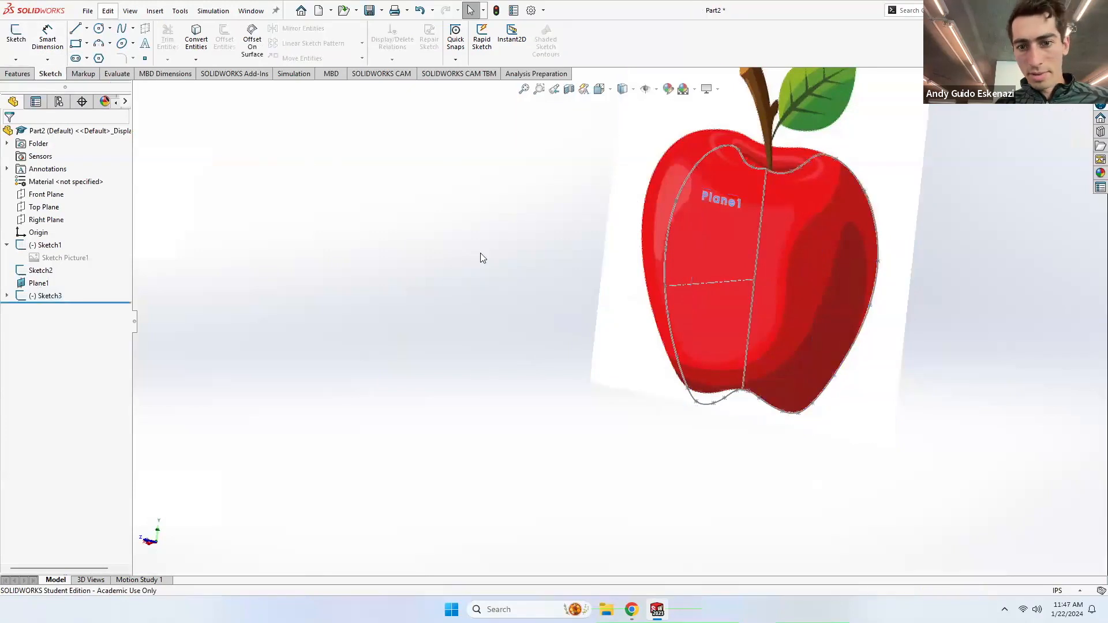
# Step: Suppress the sketch picture of the second profile sketch
pyautogui.rightClick(600, 283)
pyautogui.press('Escape')
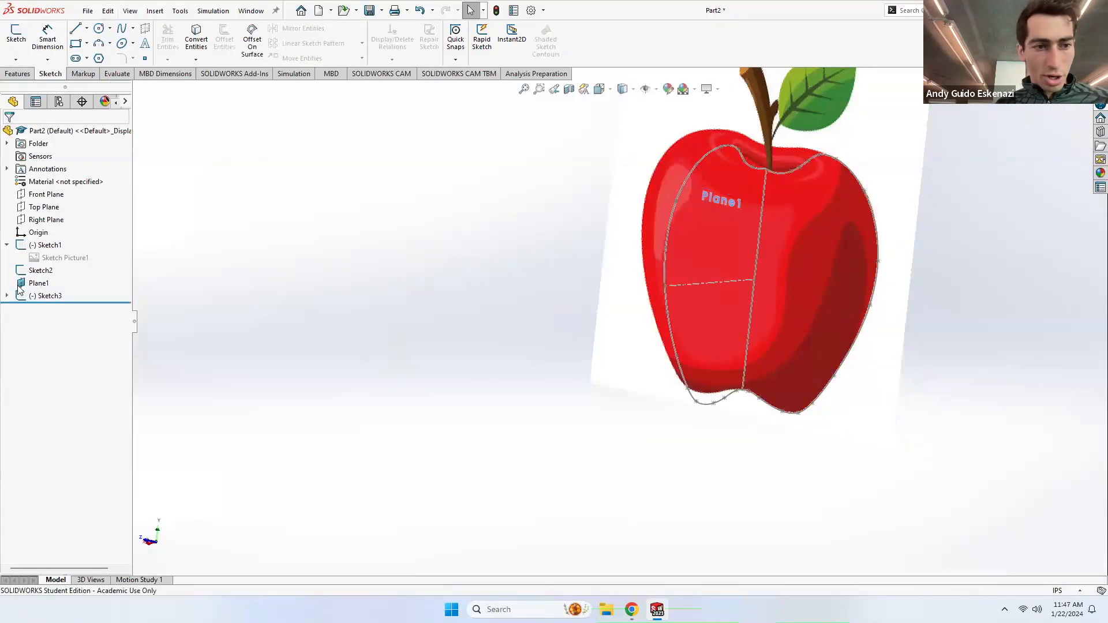
pyautogui.click(7, 295)
pyautogui.click(57, 309)
pyautogui.rightClick(58, 309)
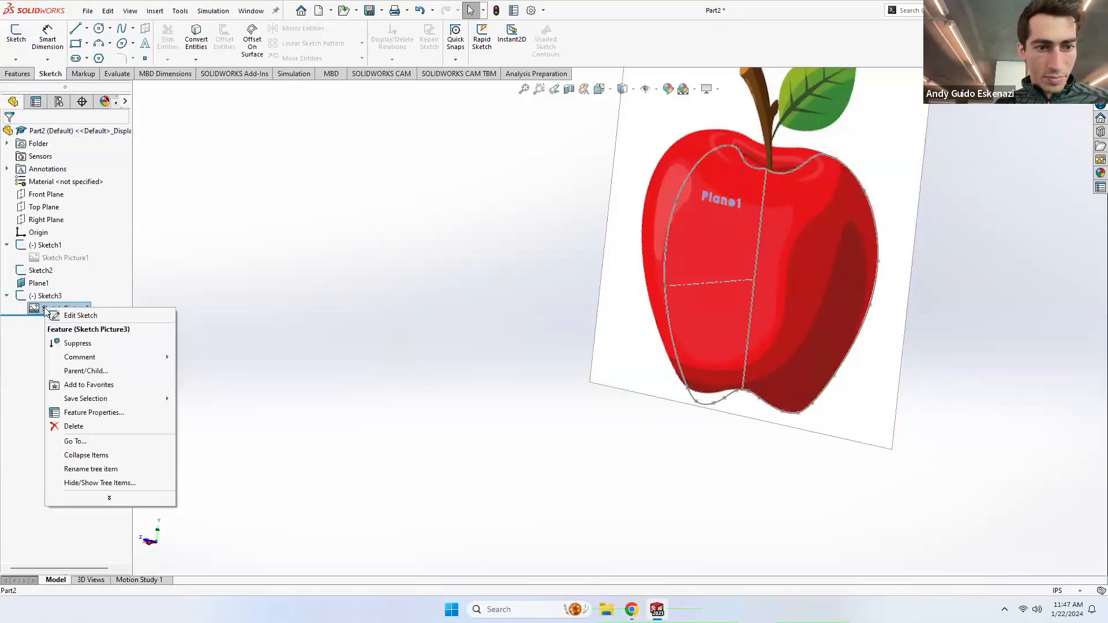
pyautogui.click(77, 343)
# Step: Examine how the two perpendicular half-apple profiles meet along their shared vertical line
pyautogui.scroll(2, 444, 265)
pyautogui.moveTo(703, 289)
pyautogui.mouseDown(button='middle')
pyautogui.moveTo(701, 332)
pyautogui.moveTo(668, 255)
pyautogui.moveTo(634, 256)
pyautogui.mouseUp(button='middle')
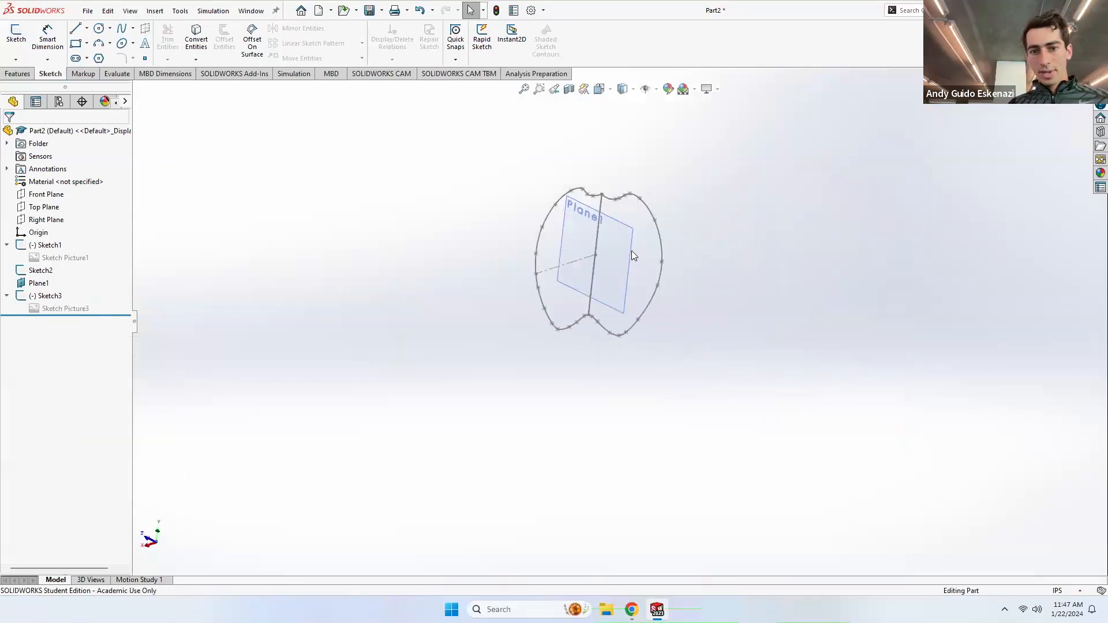
pyautogui.rightClick(633, 254)
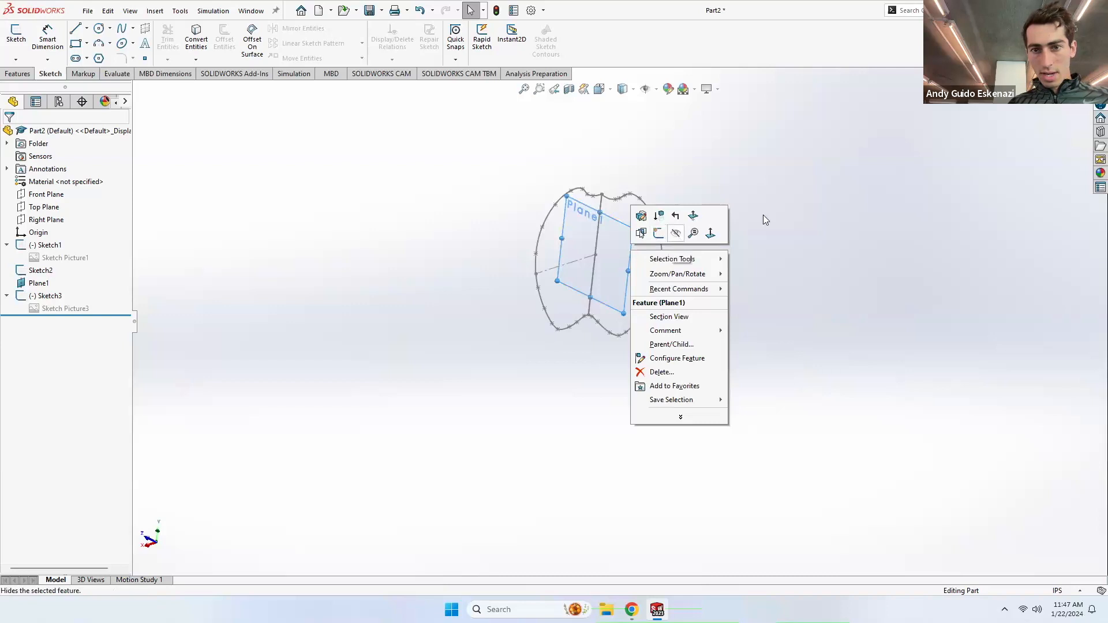
pyautogui.click(732, 202)
pyautogui.moveTo(664, 205); pyautogui.dragTo(635, 275, button='middle')
pyautogui.scroll(-3, 692, 302)
pyautogui.moveTo(672, 315); pyautogui.dragTo(669, 302, button='middle')
pyautogui.scroll(-5, 677, 356)
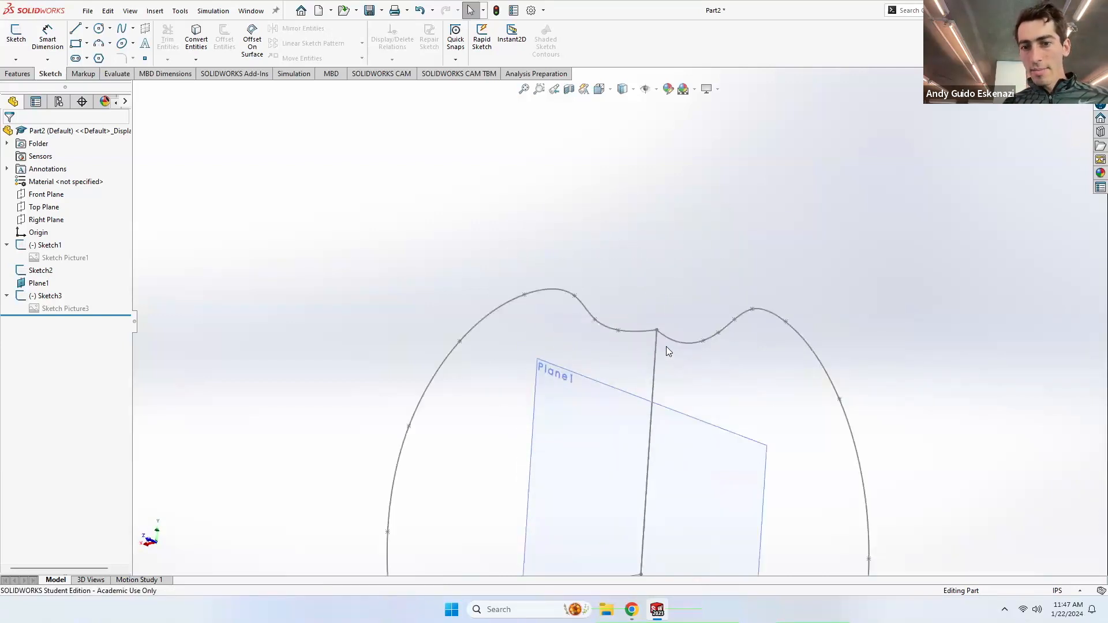
pyautogui.scroll(8, 666, 349)
pyautogui.moveTo(659, 360)
pyautogui.mouseDown(button='middle')
pyautogui.moveTo(664, 347)
pyautogui.moveTo(625, 421)
pyautogui.moveTo(631, 365)
pyautogui.mouseUp(button='middle')
pyautogui.scroll(2, 625, 336)
pyautogui.scroll(-5, 625, 335)
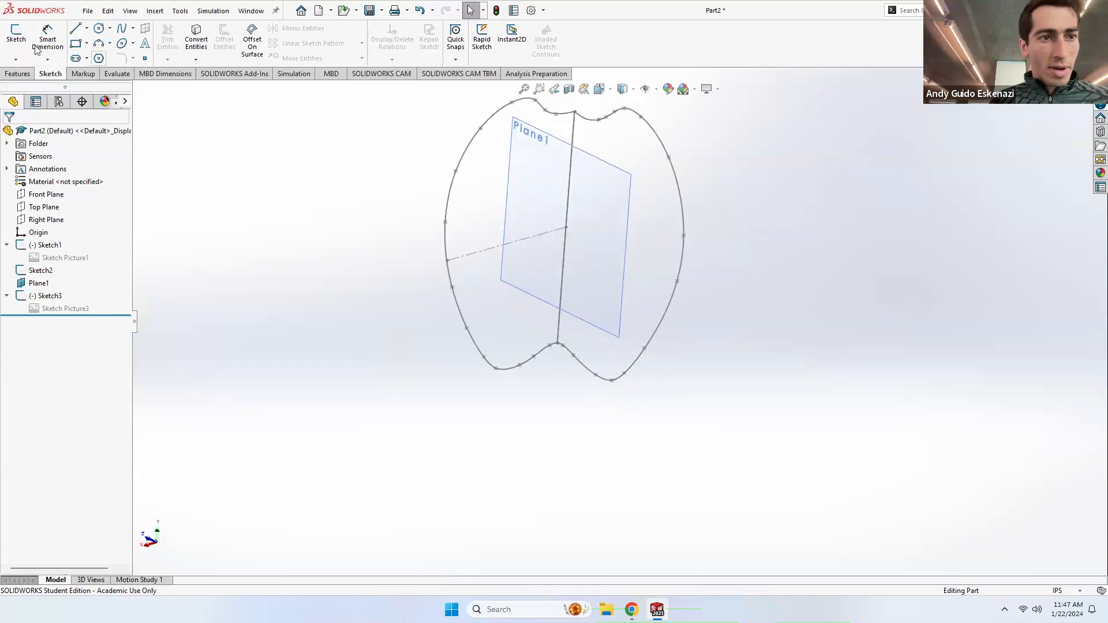
# Step: Start a sketch on Plane1 and draw a vertical centerline upward from the midpoint of the profiles' vertical line
pyautogui.click(16, 35)
pyautogui.click(632, 195)
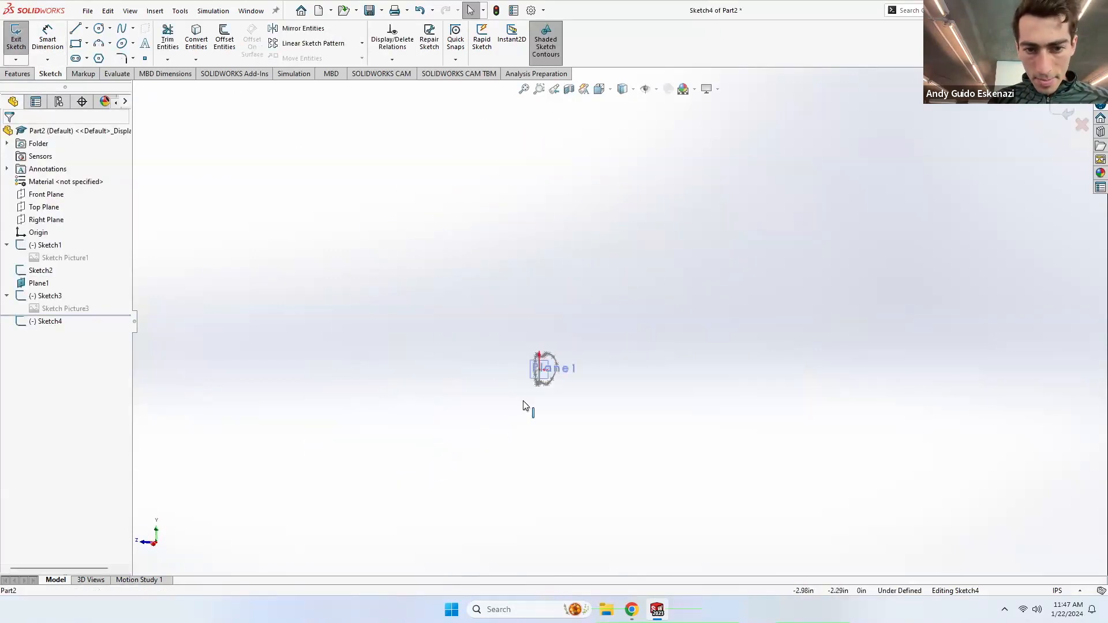
pyautogui.scroll(-7, 560, 362)
pyautogui.click(86, 27)
pyautogui.click(97, 59)
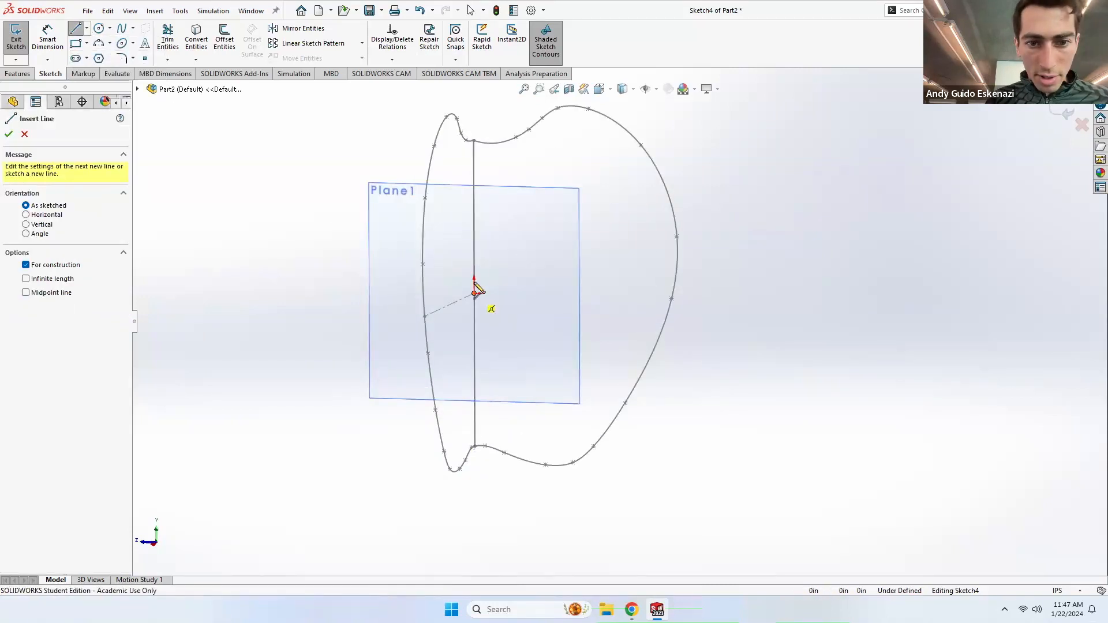
pyautogui.moveTo(474, 293); pyautogui.dragTo(475, 228)
pyautogui.press('Escape')
# Step: Draw a second vertical centerline about 0.26 in long downward from the same midpoint, and make both centerlines equal
pyautogui.click(87, 28)
pyautogui.click(97, 59)
pyautogui.moveTo(474, 292); pyautogui.dragTo(487, 371)
pyautogui.press('Escape')
pyautogui.click(475, 339)
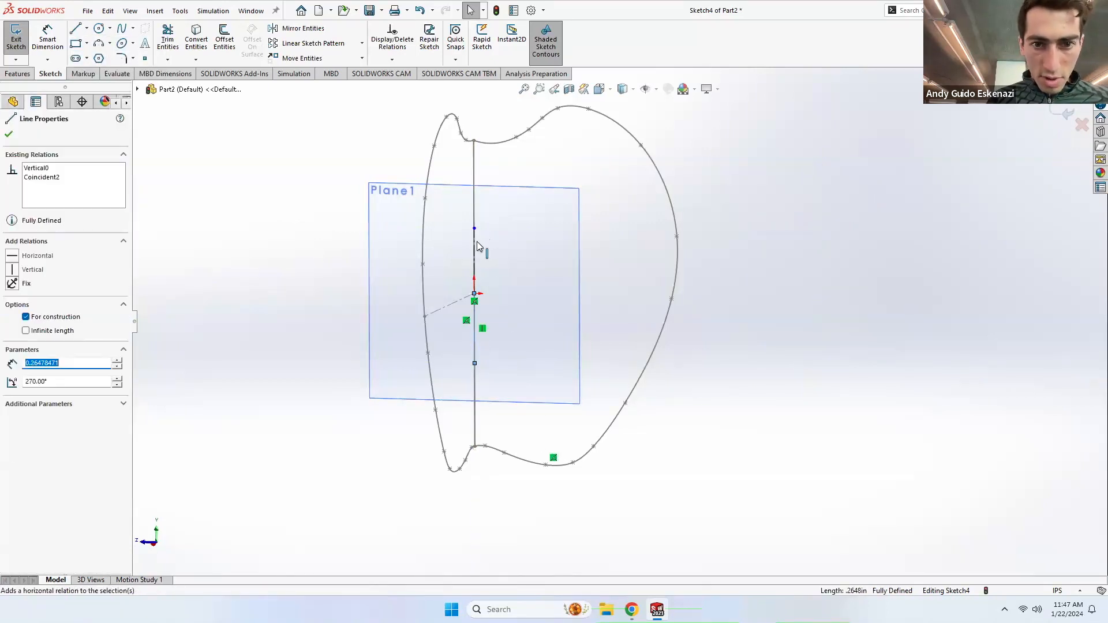
pyautogui.keyDown('ctrl'); pyautogui.click(476, 252); pyautogui.keyUp('ctrl')
pyautogui.click(12, 391)
pyautogui.click(248, 186)
# Step: Dimension the lower centerline to 0.25 in and exit the sketch
pyautogui.click(48, 39)
pyautogui.click(473, 333)
pyautogui.click(520, 332)
pyautogui.write('.25')
pyautogui.press('Return')
pyautogui.click(15, 36)
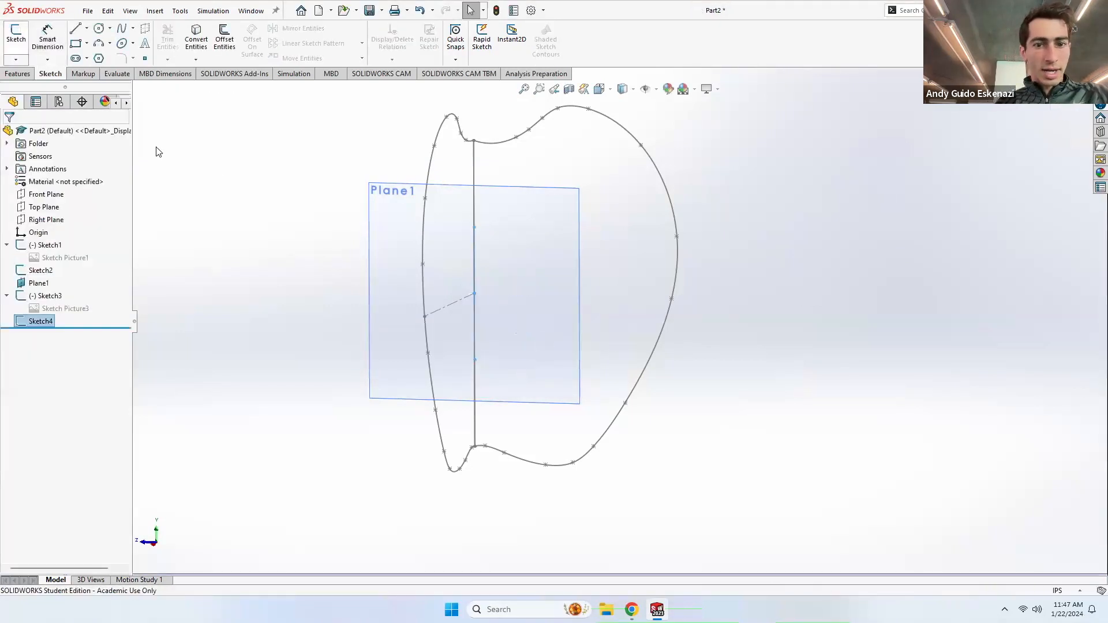
# Step: Hide Plane1 and create a reference plane through the upper centerline's free end, perpendicular to the profiles' vertical line
pyautogui.rightClick(580, 242)
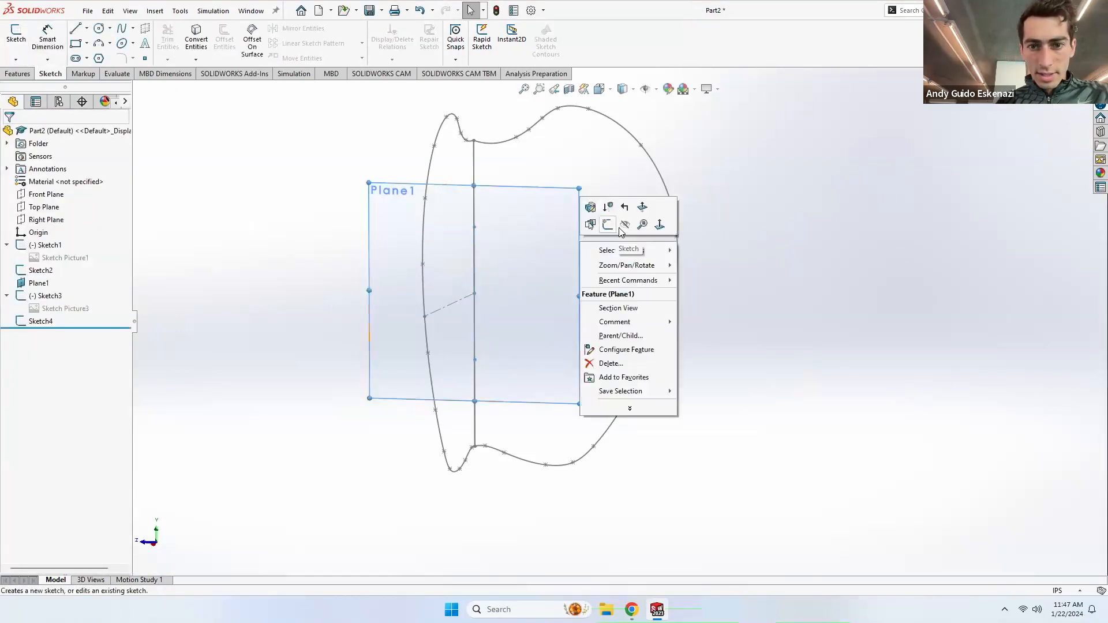
pyautogui.click(625, 225)
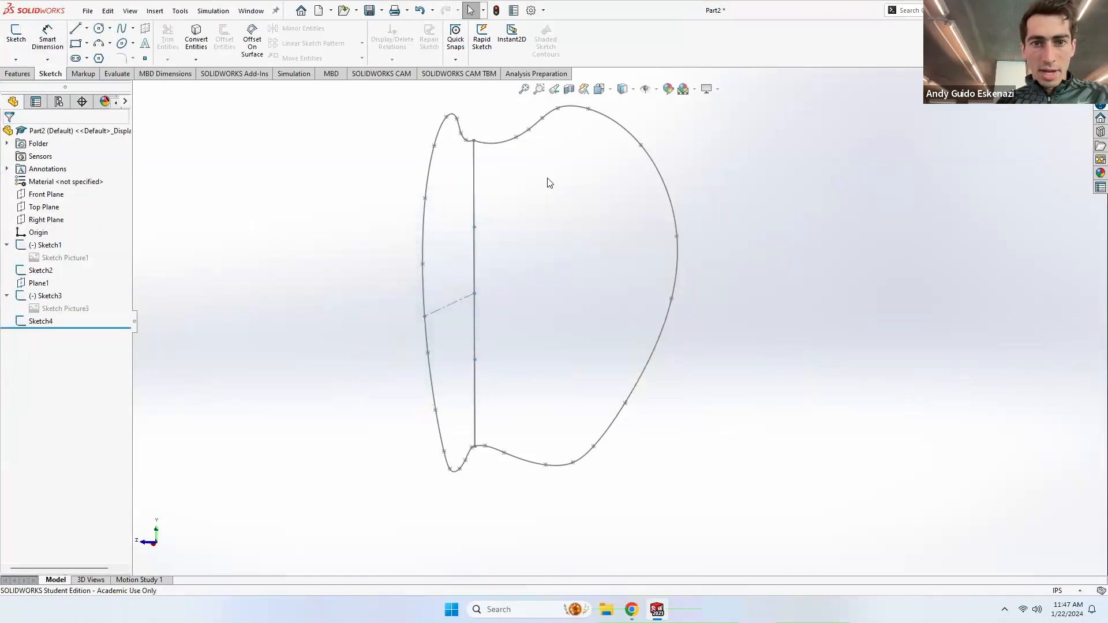
pyautogui.click(19, 74)
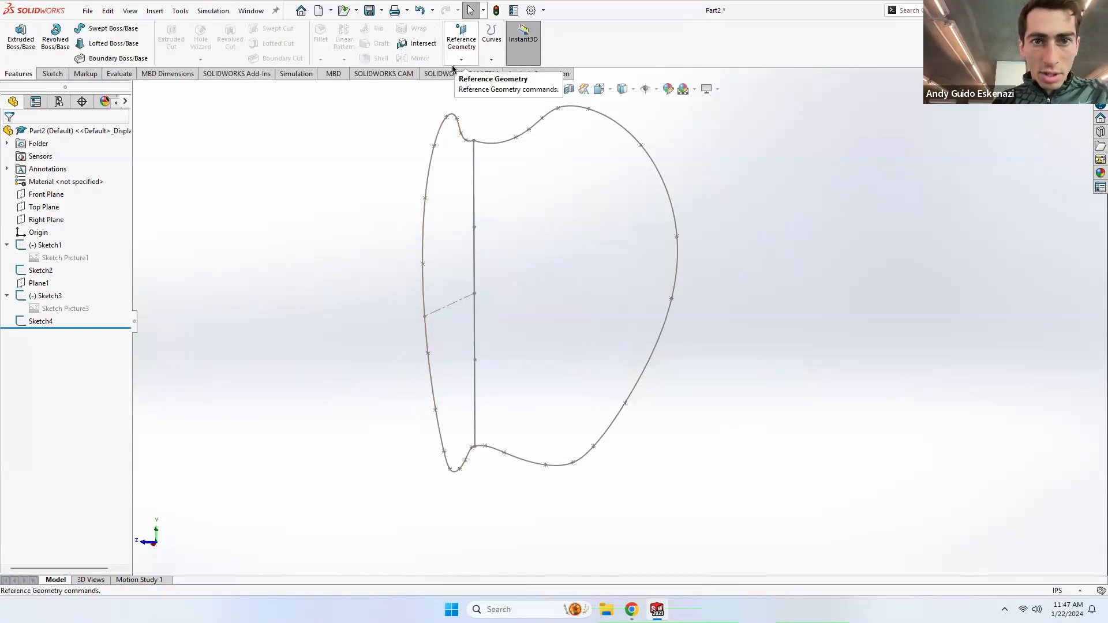
pyautogui.click(464, 41)
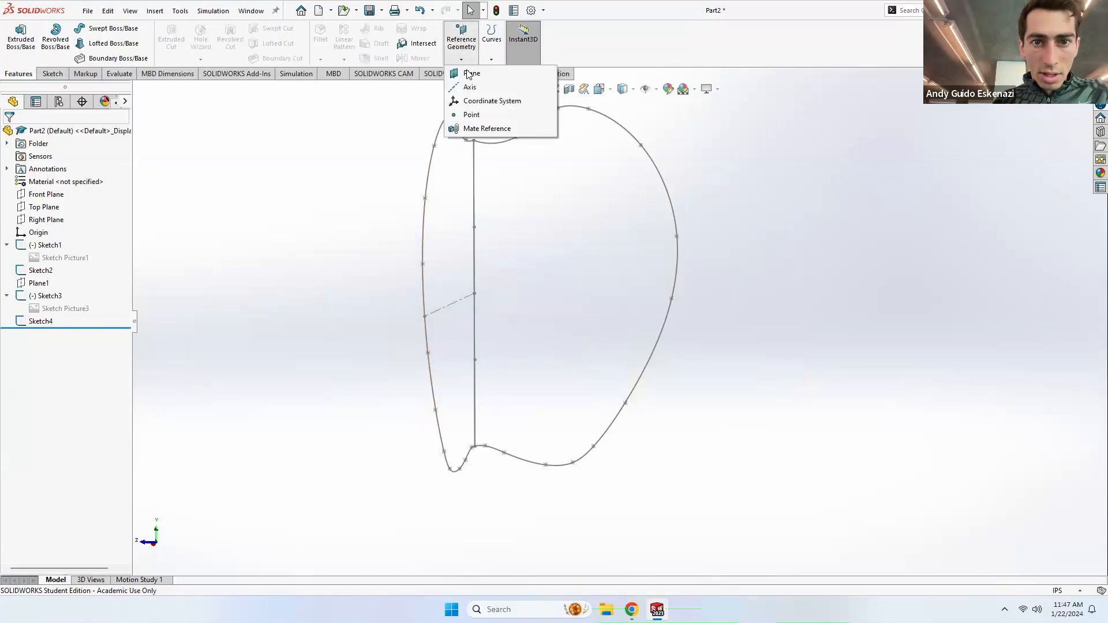
pyautogui.click(471, 73)
pyautogui.click(475, 228)
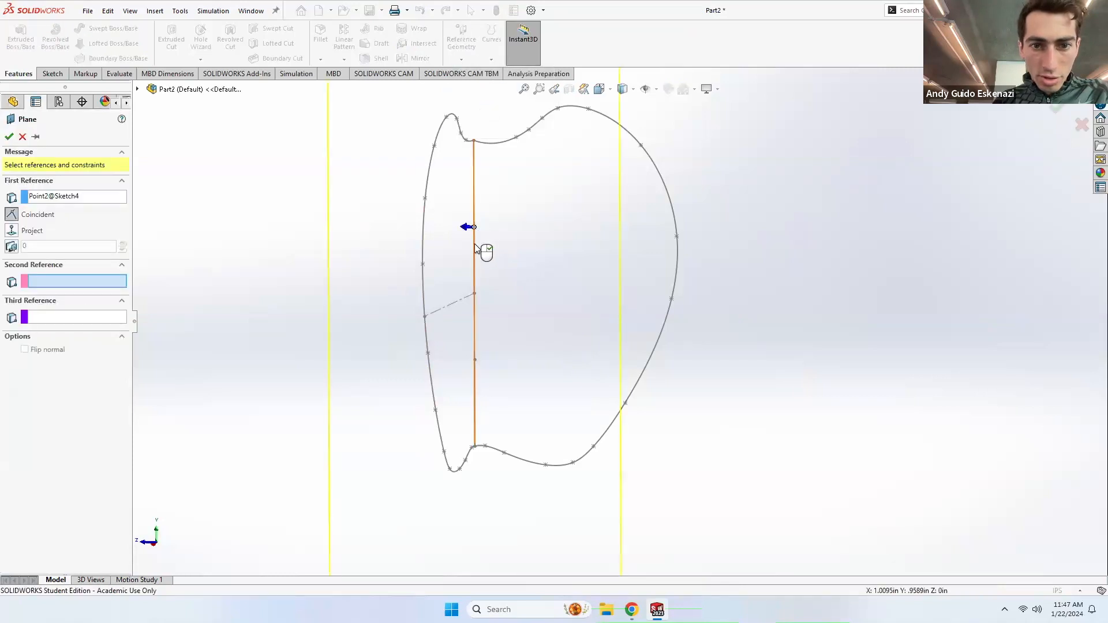
pyautogui.click(475, 248)
pyautogui.click(9, 138)
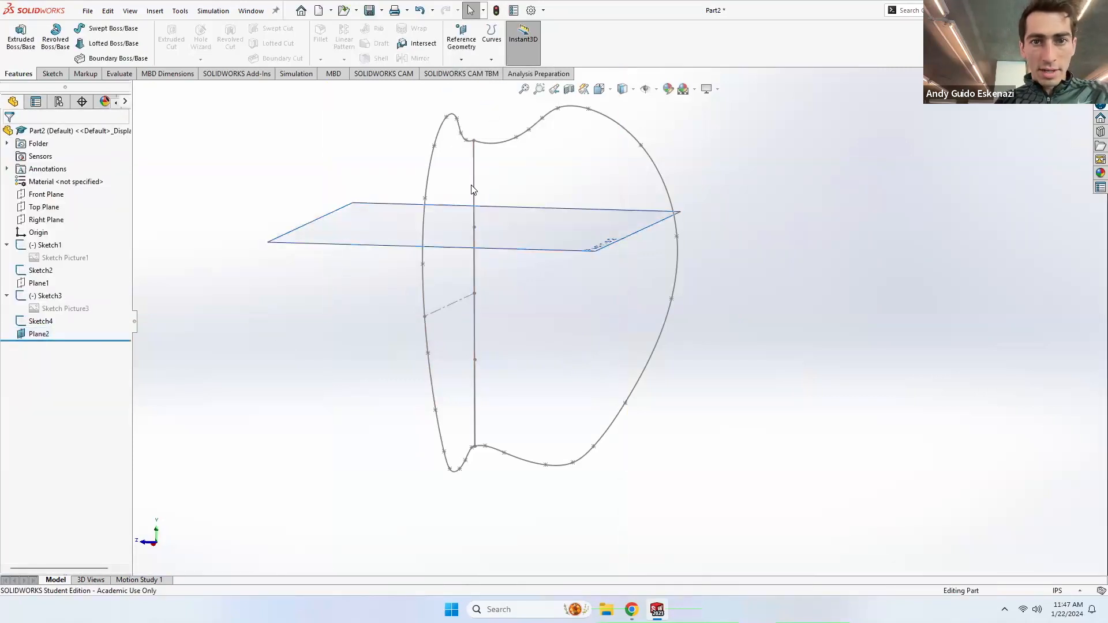
# Step: Create another reference plane through the lower centerline's free end, perpendicular to the profiles' vertical line
pyautogui.click(467, 56)
pyautogui.click(471, 73)
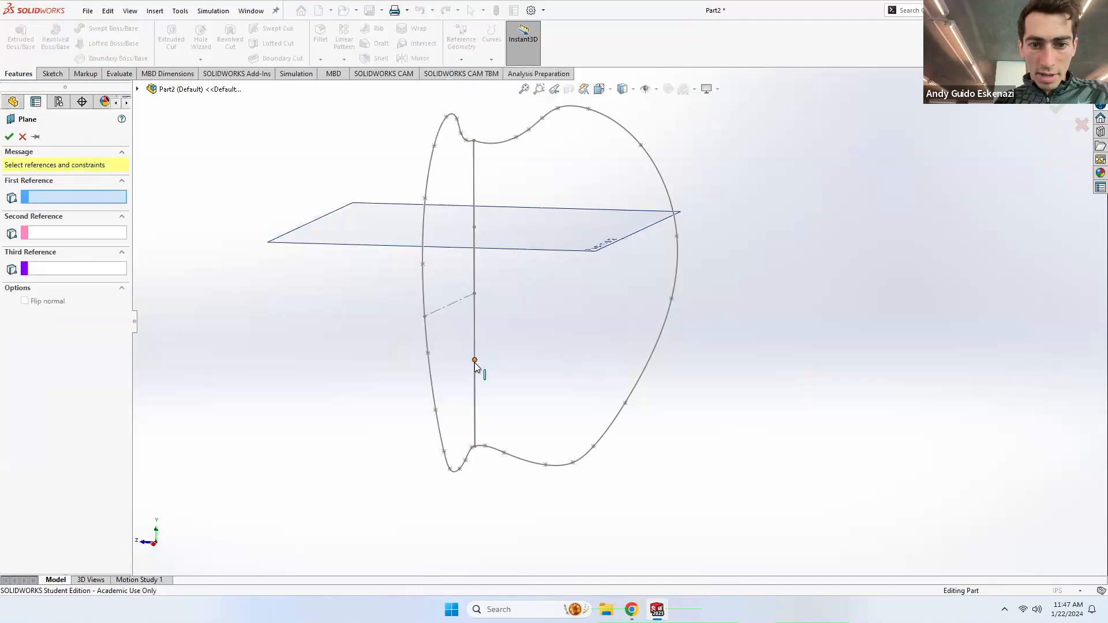
pyautogui.click(475, 361)
pyautogui.click(476, 352)
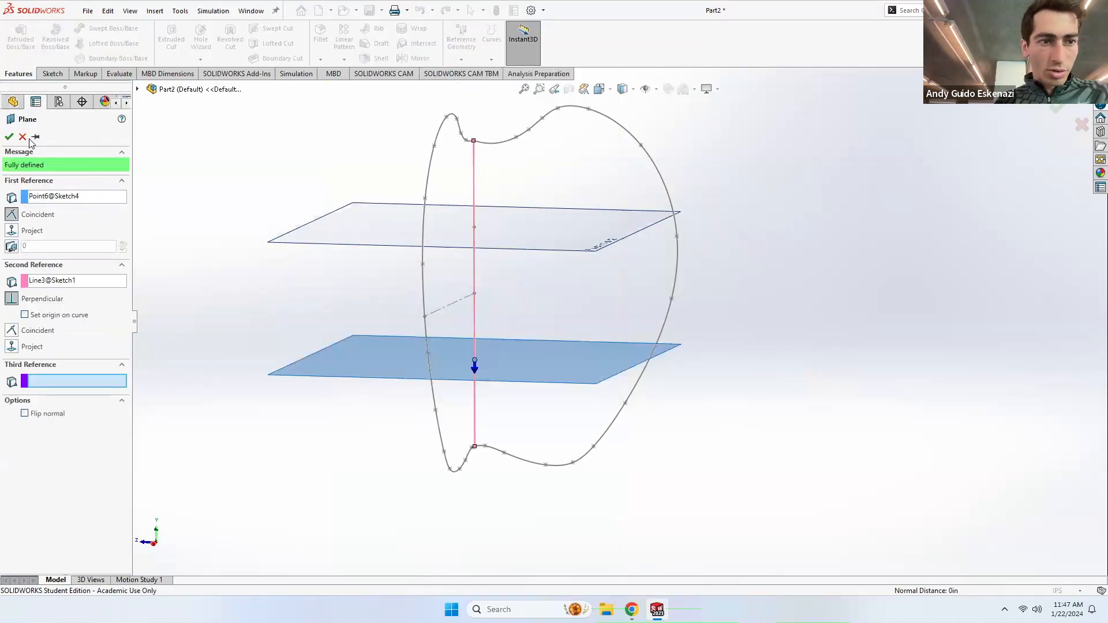
pyautogui.click(9, 137)
# Step: Start a new sketch on the upper horizontal reference plane, Plane2
pyautogui.scroll(3, 534, 287)
pyautogui.scroll(-1, 533, 288)
pyautogui.moveTo(533, 288); pyautogui.dragTo(548, 315, button='middle')
pyautogui.scroll(5, 547, 315)
pyautogui.moveTo(702, 212); pyautogui.dragTo(702, 232, button='middle')
pyautogui.press('f')
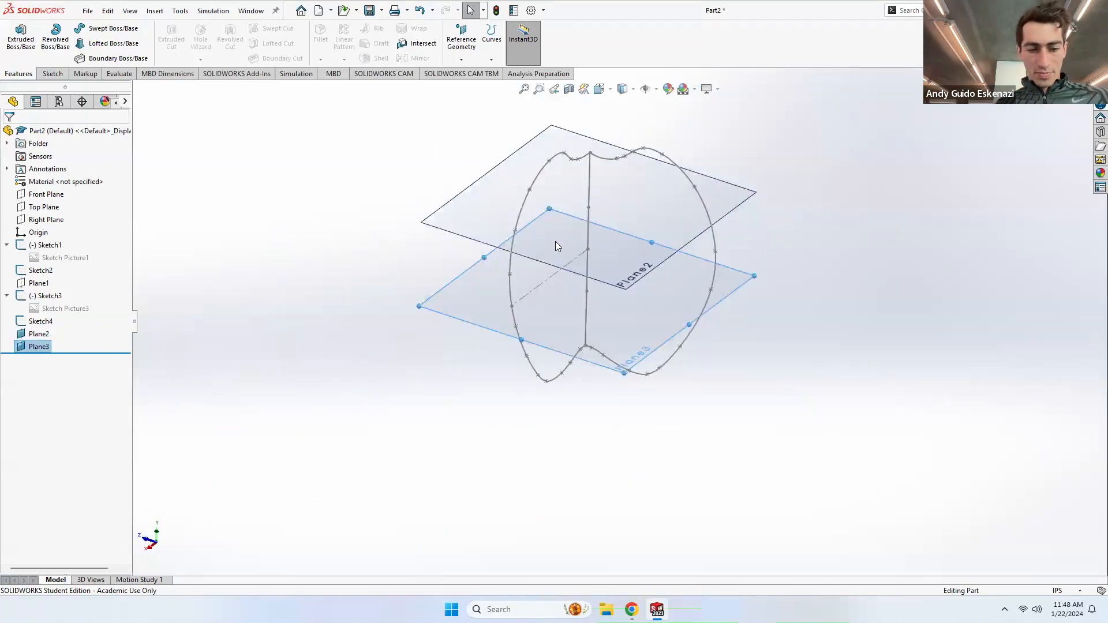
pyautogui.click(791, 247)
pyautogui.scroll(-2, 793, 237)
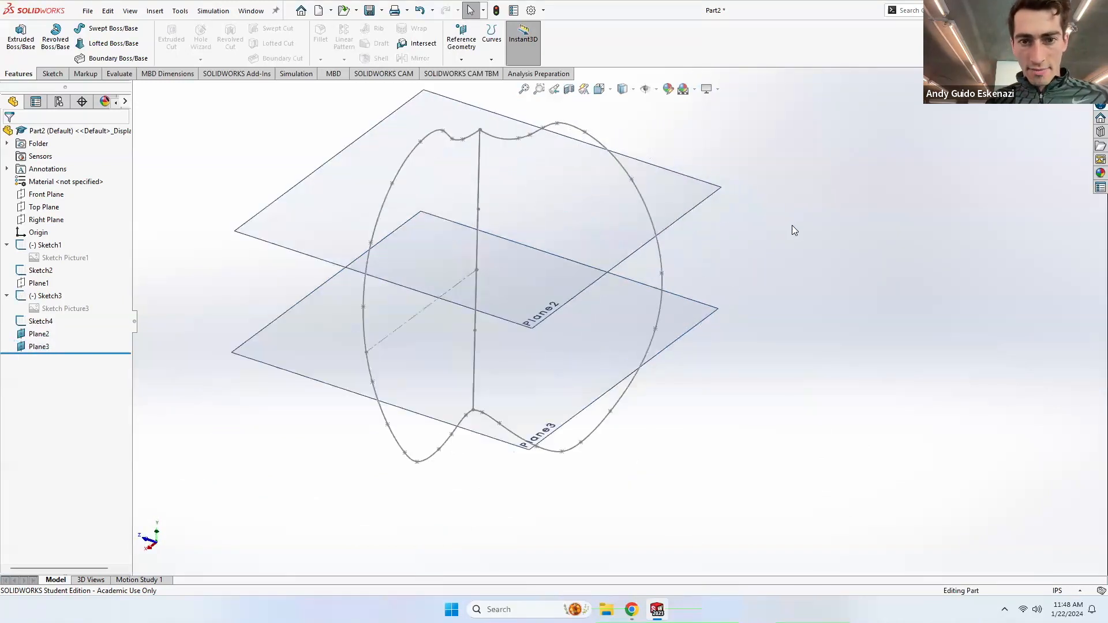
pyautogui.click(52, 73)
pyautogui.click(16, 35)
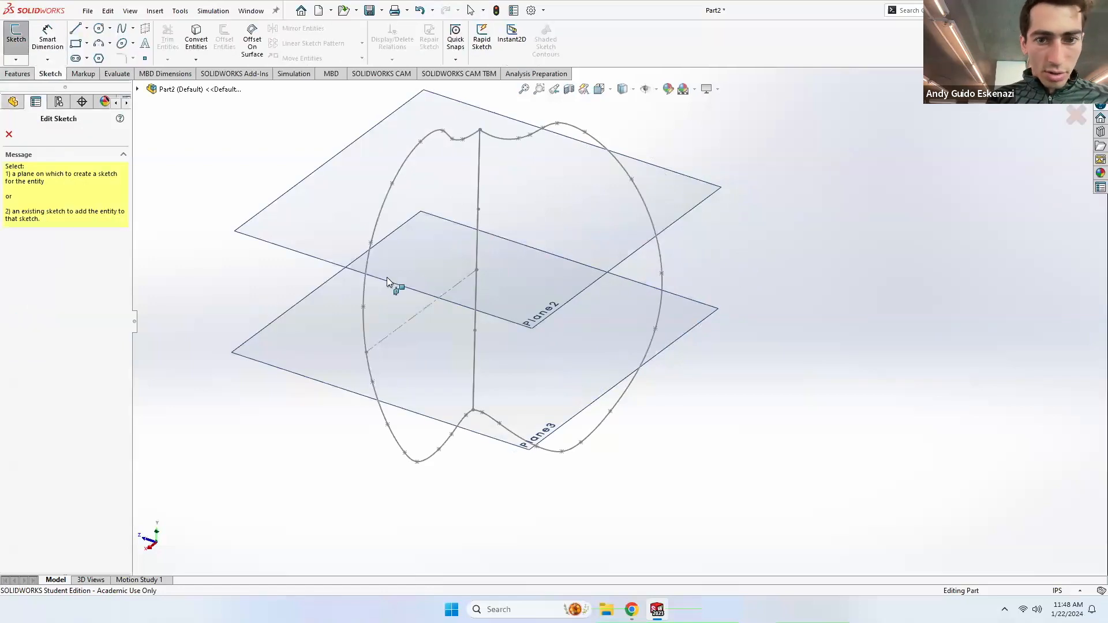
pyautogui.click(533, 327)
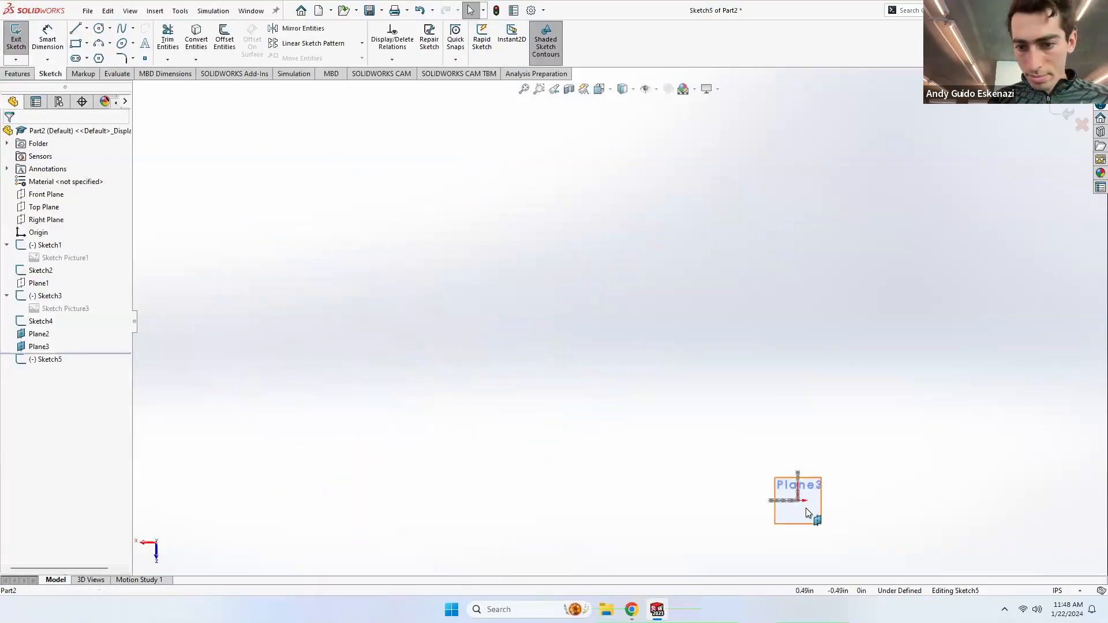
# Step: Draw a four-point spline on Plane2 bulging outward between the two half-apple profiles
pyautogui.scroll(-5, 754, 449)
pyautogui.moveTo(715, 408)
pyautogui.mouseDown(button='middle')
pyautogui.moveTo(814, 440)
pyautogui.moveTo(324, 255)
pyautogui.moveTo(438, 274)
pyautogui.moveTo(414, 284)
pyautogui.moveTo(468, 305)
pyautogui.mouseUp(button='middle')
pyautogui.scroll(-3, 354, 289)
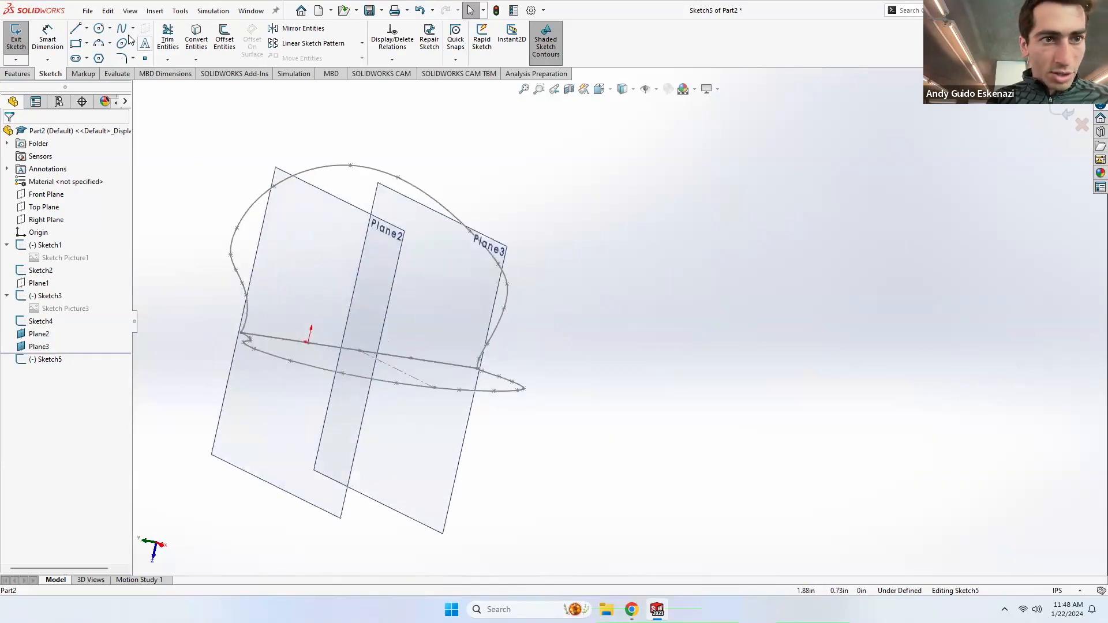
pyautogui.click(303, 191)
pyautogui.click(350, 226)
pyautogui.click(365, 298)
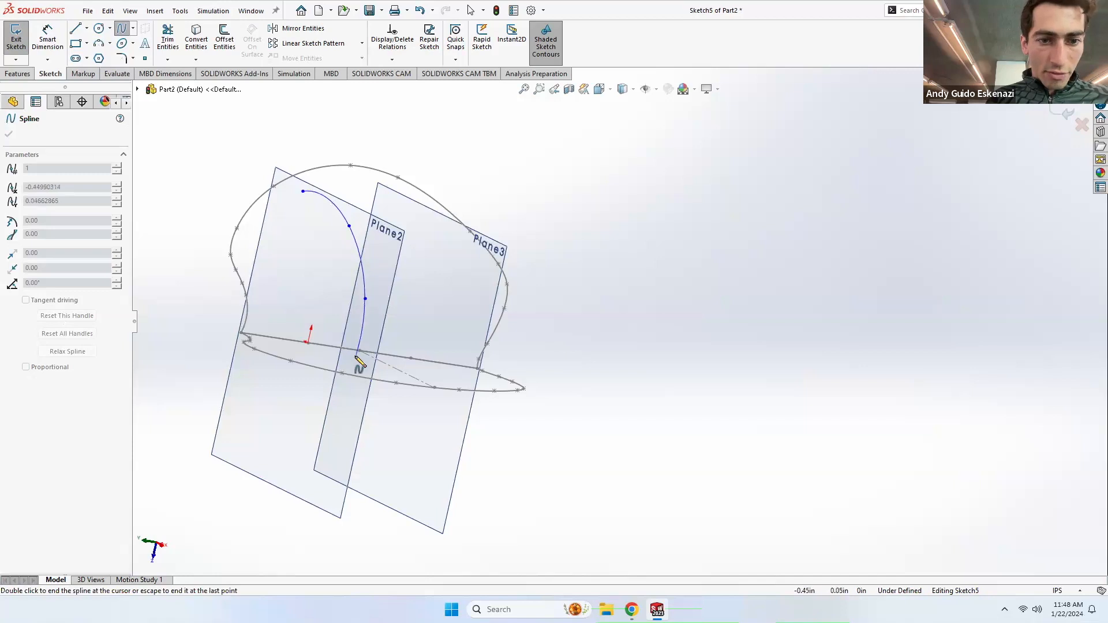
pyautogui.doubleClick(355, 361)
pyautogui.press('Escape')
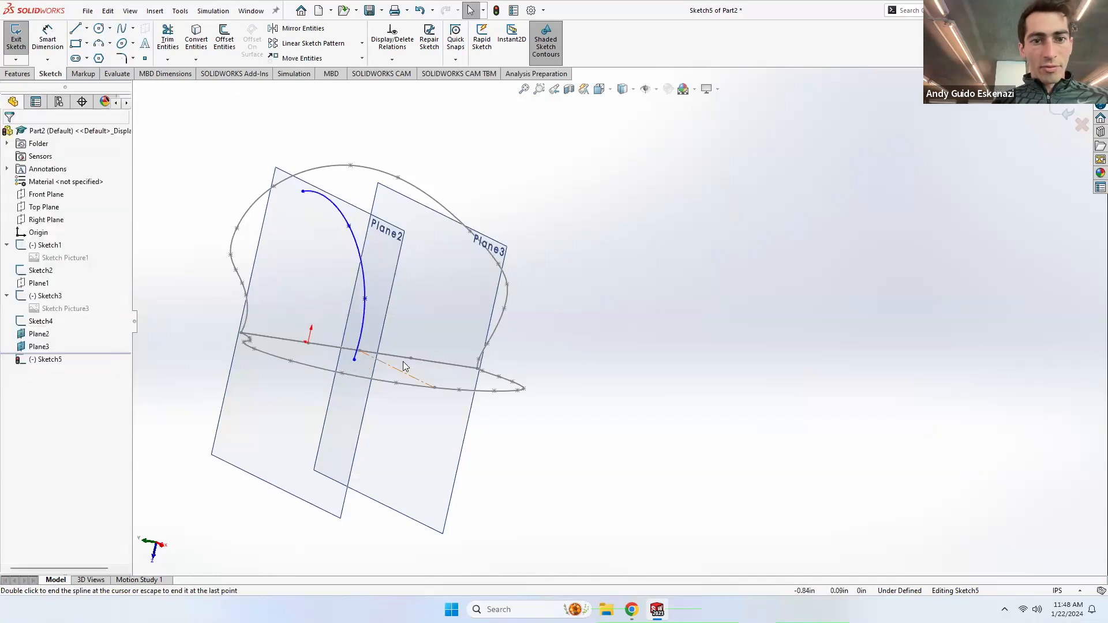
# Step: Add a Pierce relation between the spline's lower endpoint and the Sketch1 profile curve
pyautogui.click(354, 360)
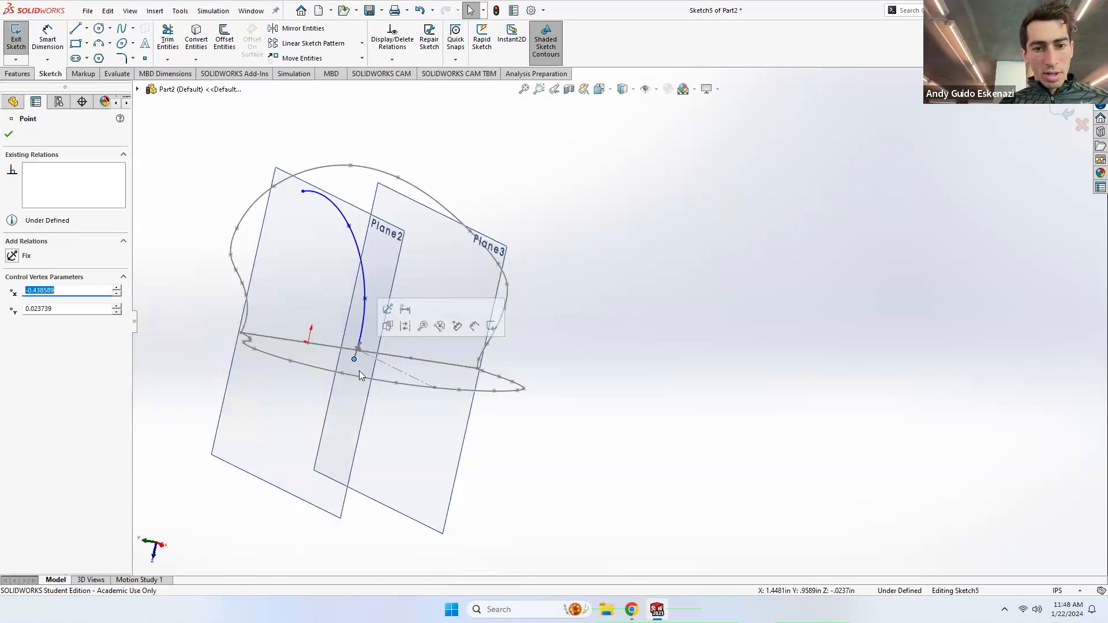
pyautogui.keyDown('ctrl'); pyautogui.click(359, 377); pyautogui.keyUp('ctrl')
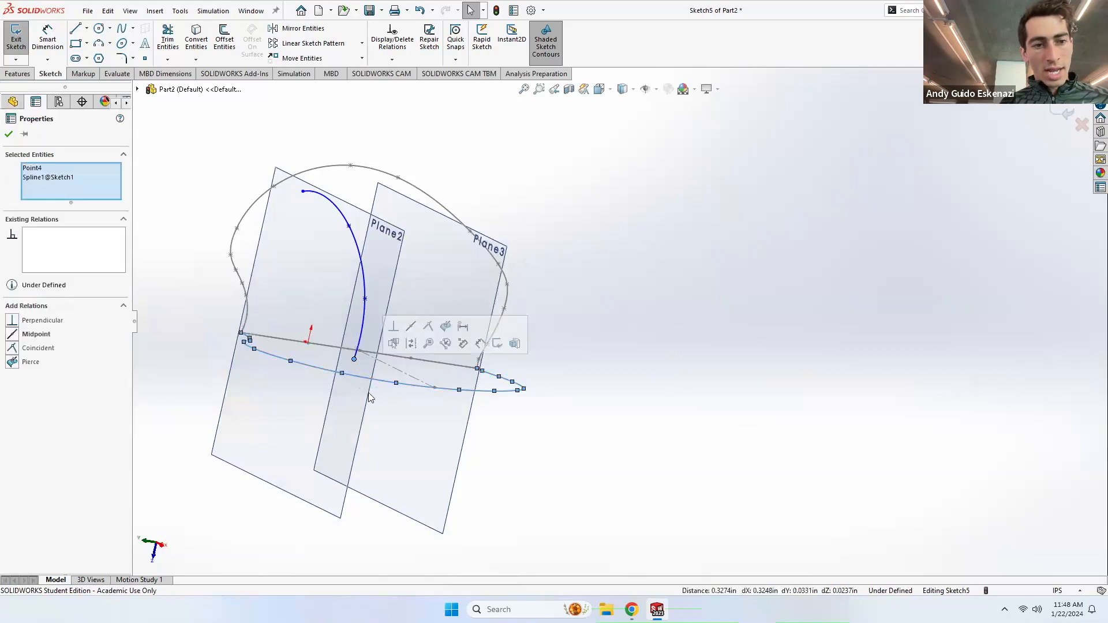
pyautogui.click(12, 363)
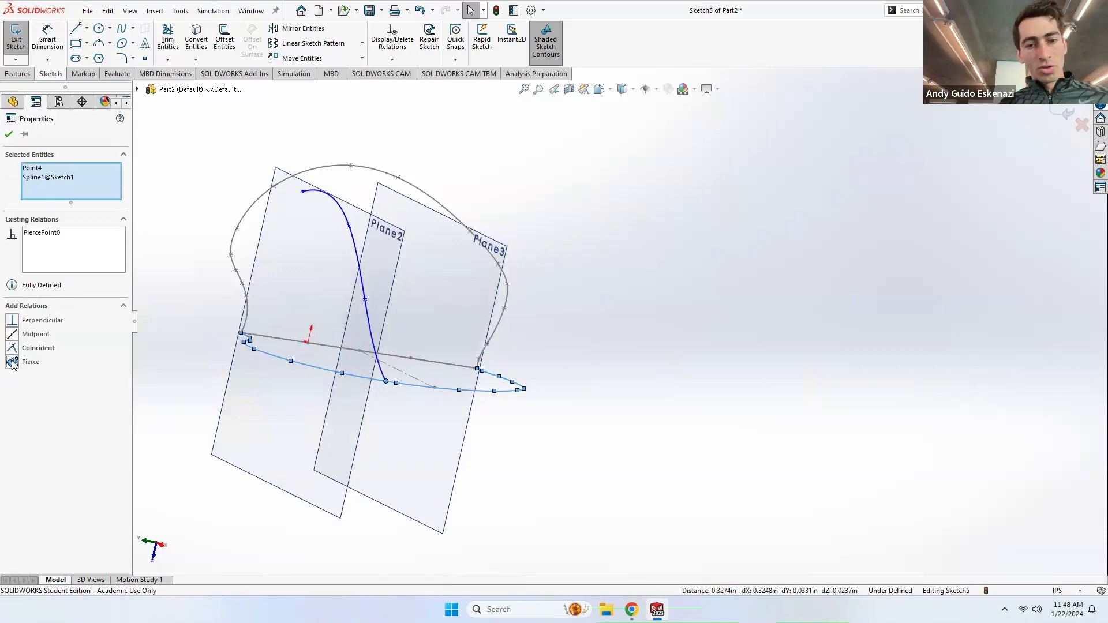
pyautogui.click(483, 403)
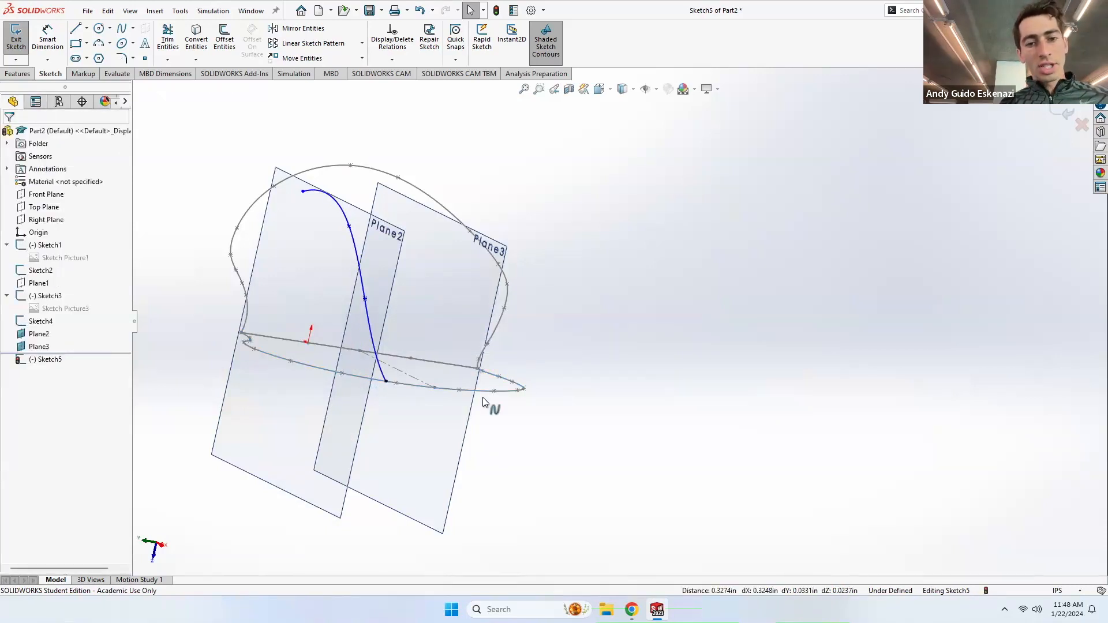
# Step: Pierce the spline's other endpoint onto the Sketch3 profile curve
pyautogui.click(302, 191)
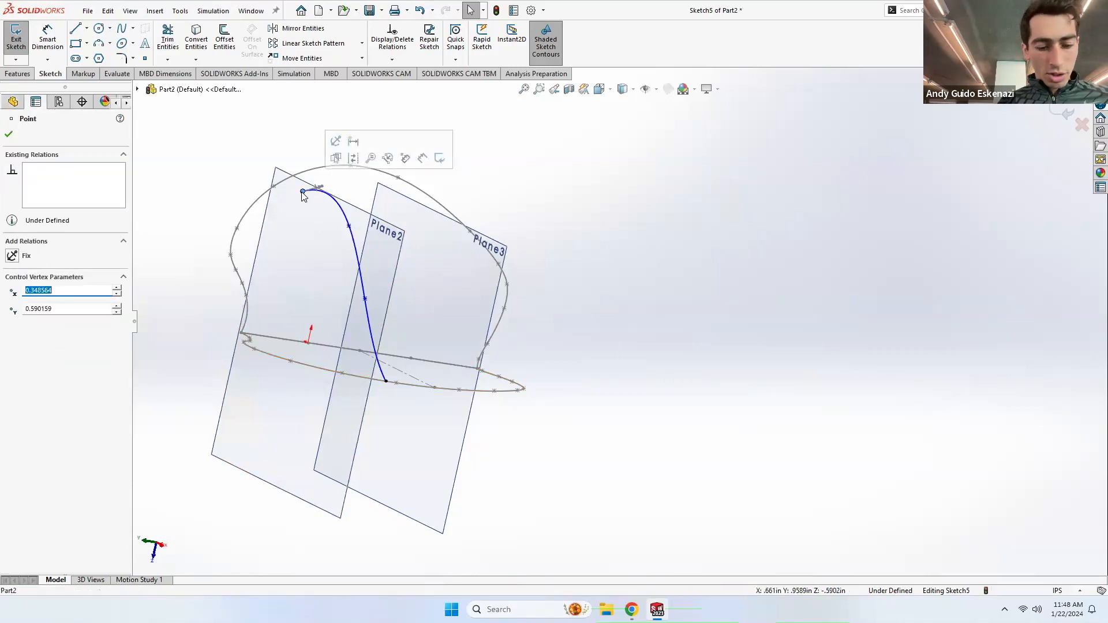
pyautogui.keyDown('ctrl'); pyautogui.click(258, 207); pyautogui.keyUp('ctrl')
pyautogui.click(13, 363)
pyautogui.press('Escape')
# Step: Move the spline's two interior points outward to bow it into a convex arc between the profiles
pyautogui.scroll(2, 385, 278)
pyautogui.moveTo(386, 279); pyautogui.dragTo(469, 271, button='middle')
pyautogui.scroll(5, 469, 271)
pyautogui.scroll(-5, 306, 326)
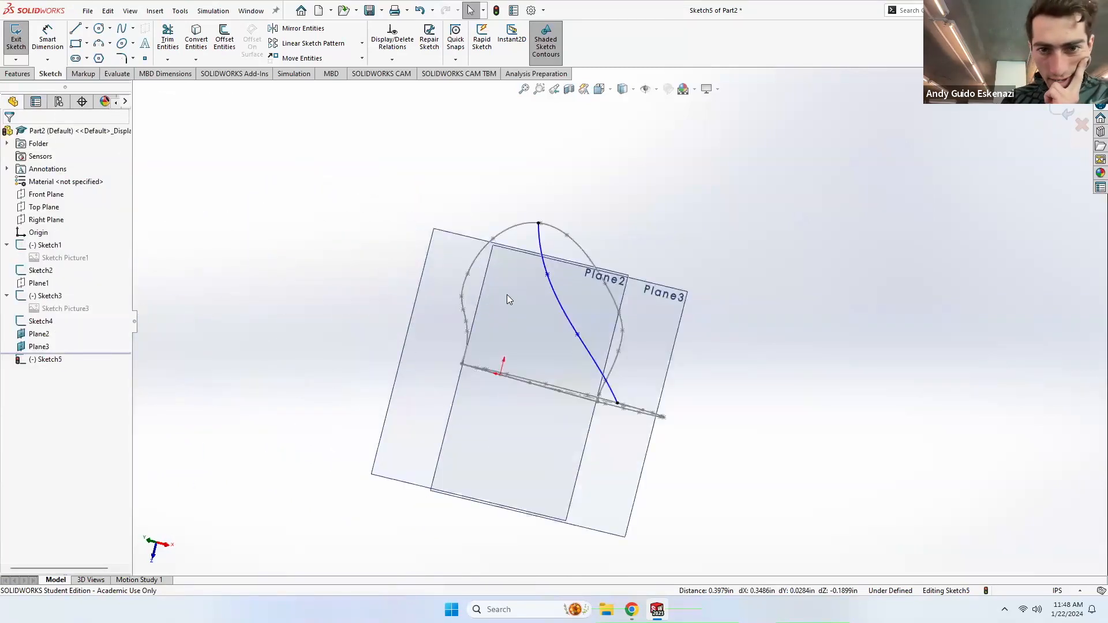
pyautogui.moveTo(548, 275); pyautogui.dragTo(587, 271)
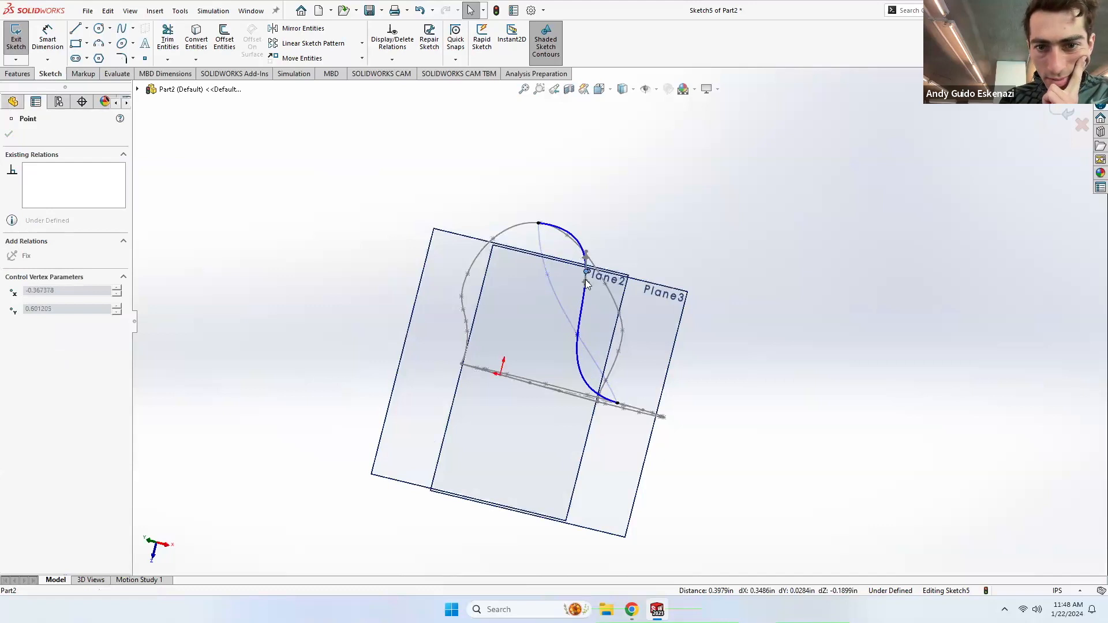
pyautogui.moveTo(577, 334); pyautogui.dragTo(621, 324)
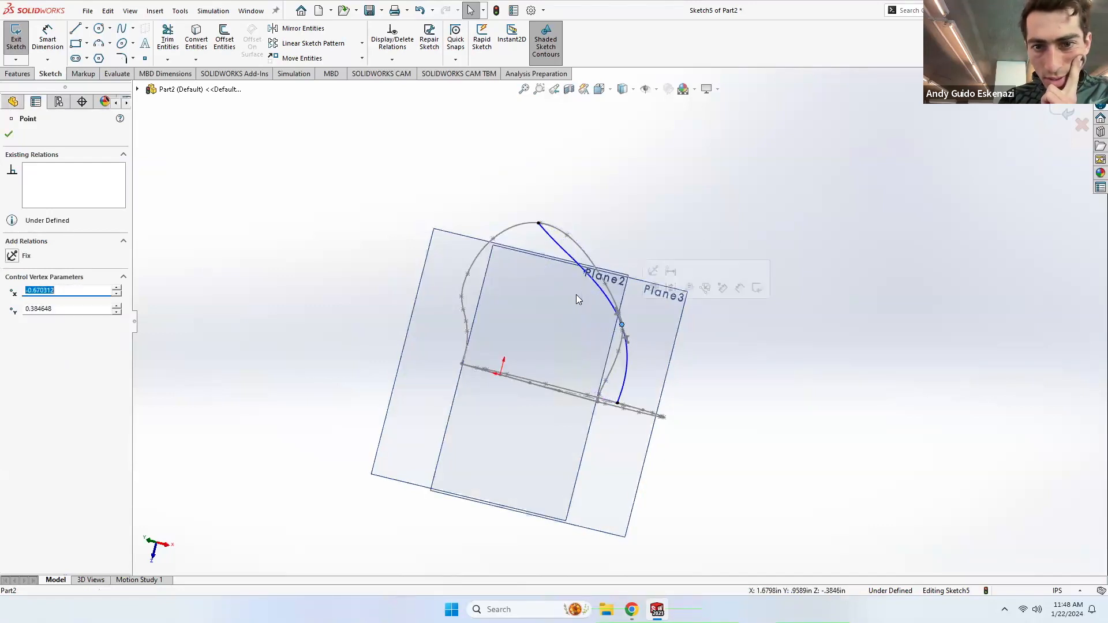
pyautogui.moveTo(593, 269); pyautogui.dragTo(602, 265)
pyautogui.click(622, 331)
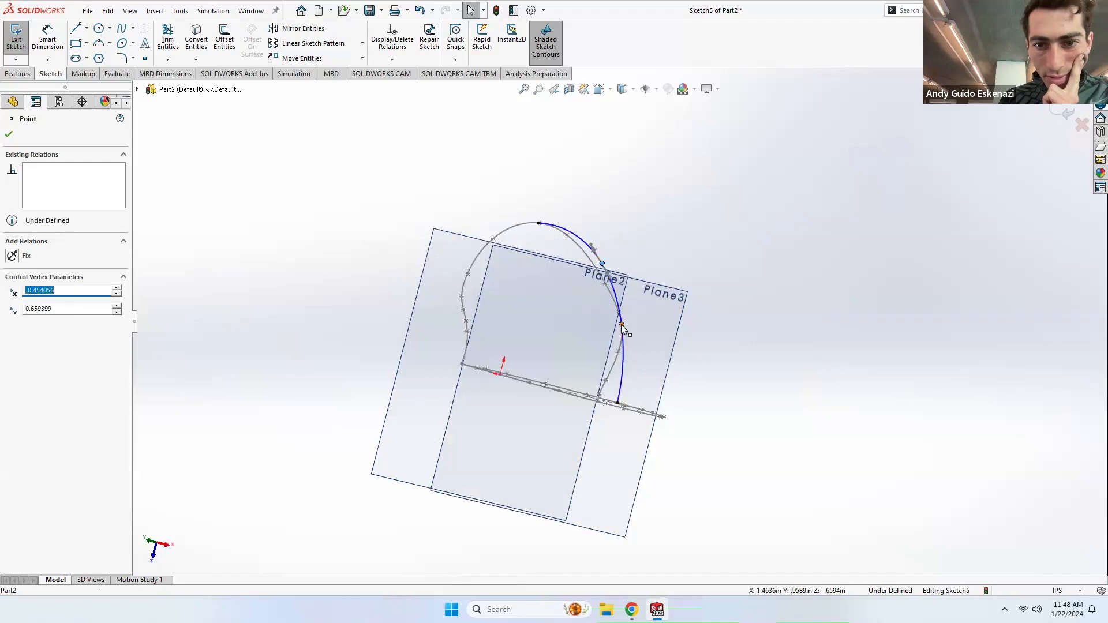
pyautogui.moveTo(623, 324); pyautogui.dragTo(636, 323)
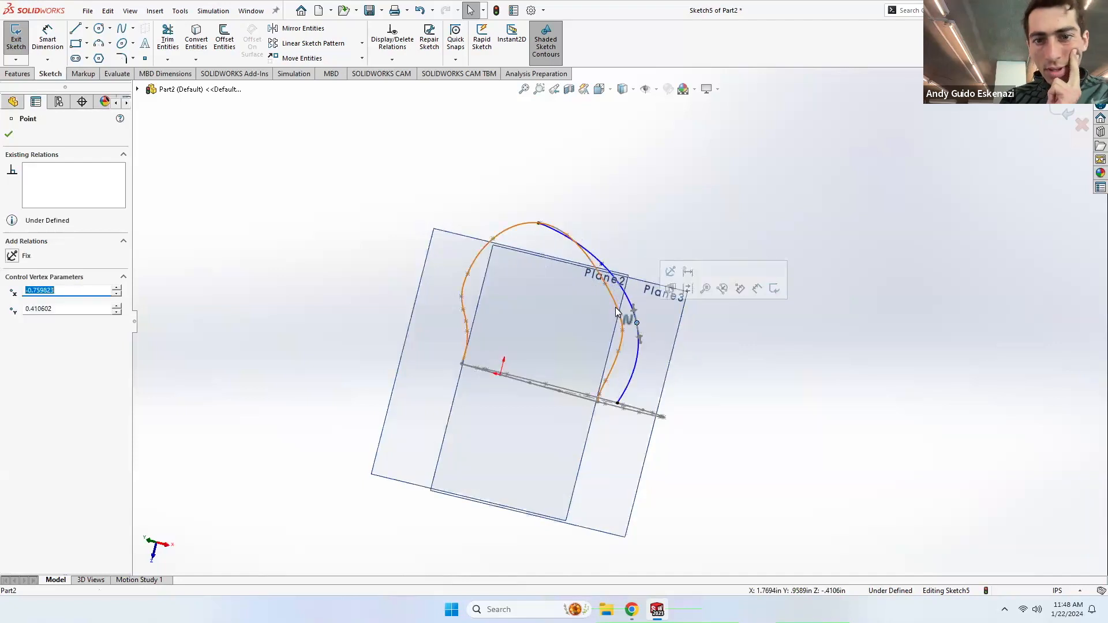
# Step: Pull the spline's interior point nearest the Sketch1 profile inward to round out that end of the arc
pyautogui.scroll(2, 620, 322)
pyautogui.moveTo(504, 296)
pyautogui.mouseDown(button='middle')
pyautogui.moveTo(546, 290)
pyautogui.moveTo(547, 241)
pyautogui.mouseUp(button='middle')
pyautogui.scroll(2, 480, 415)
pyautogui.moveTo(536, 414)
pyautogui.mouseDown(button='middle')
pyautogui.moveTo(543, 369)
pyautogui.moveTo(473, 287)
pyautogui.moveTo(473, 423)
pyautogui.moveTo(497, 366)
pyautogui.moveTo(536, 446)
pyautogui.mouseUp(button='middle')
pyautogui.scroll(3, 535, 445)
pyautogui.scroll(-8, 542, 435)
pyautogui.moveTo(635, 345)
pyautogui.mouseDown(button='middle')
pyautogui.moveTo(698, 336)
pyautogui.moveTo(691, 344)
pyautogui.mouseUp(button='middle')
pyautogui.scroll(3, 772, 364)
pyautogui.scroll(-5, 802, 366)
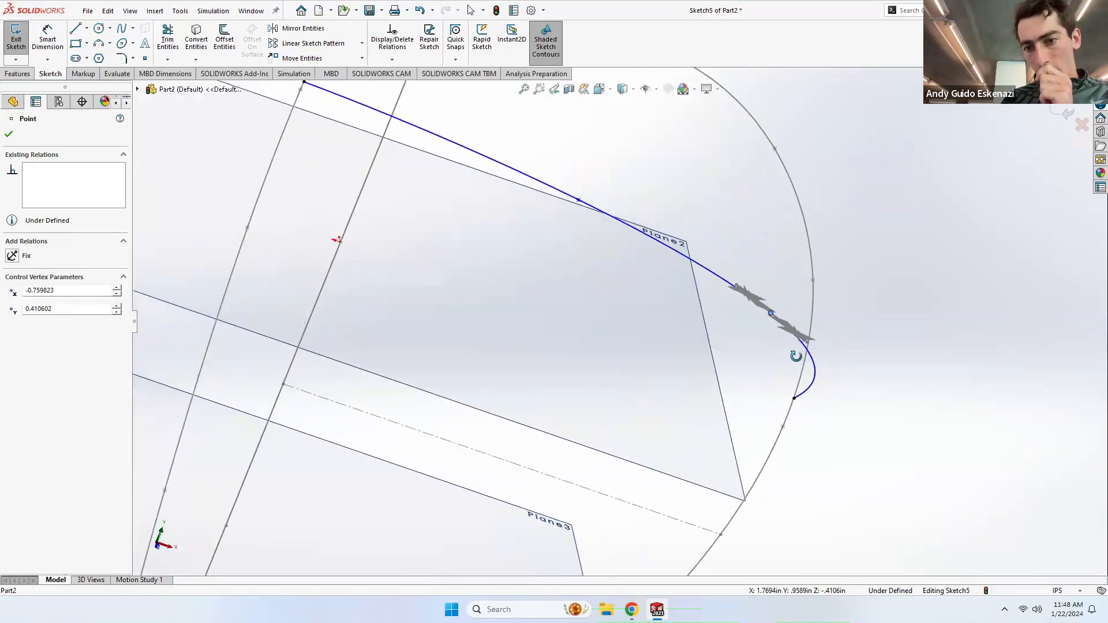
pyautogui.moveTo(792, 333); pyautogui.dragTo(784, 333, button='middle')
pyautogui.scroll(-2, 780, 332)
pyautogui.moveTo(762, 318); pyautogui.dragTo(715, 301)
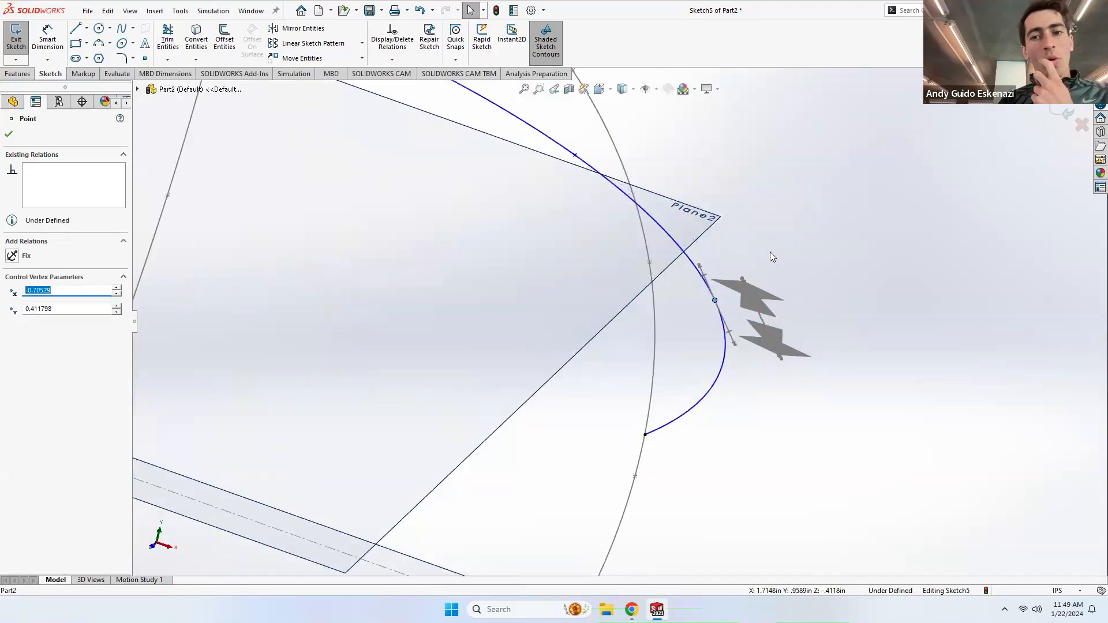
pyautogui.click(748, 257)
# Step: Fine-tune both interior spline points into a smooth, even arc and exit the sketch
pyautogui.scroll(3, 748, 256)
pyautogui.moveTo(749, 256)
pyautogui.mouseDown(button='middle')
pyautogui.moveTo(694, 329)
pyautogui.moveTo(705, 317)
pyautogui.moveTo(656, 310)
pyautogui.moveTo(644, 263)
pyautogui.mouseUp(button='middle')
pyautogui.moveTo(481, 167)
pyautogui.mouseDown(button='middle')
pyautogui.moveTo(493, 161)
pyautogui.moveTo(579, 221)
pyautogui.mouseUp(button='middle')
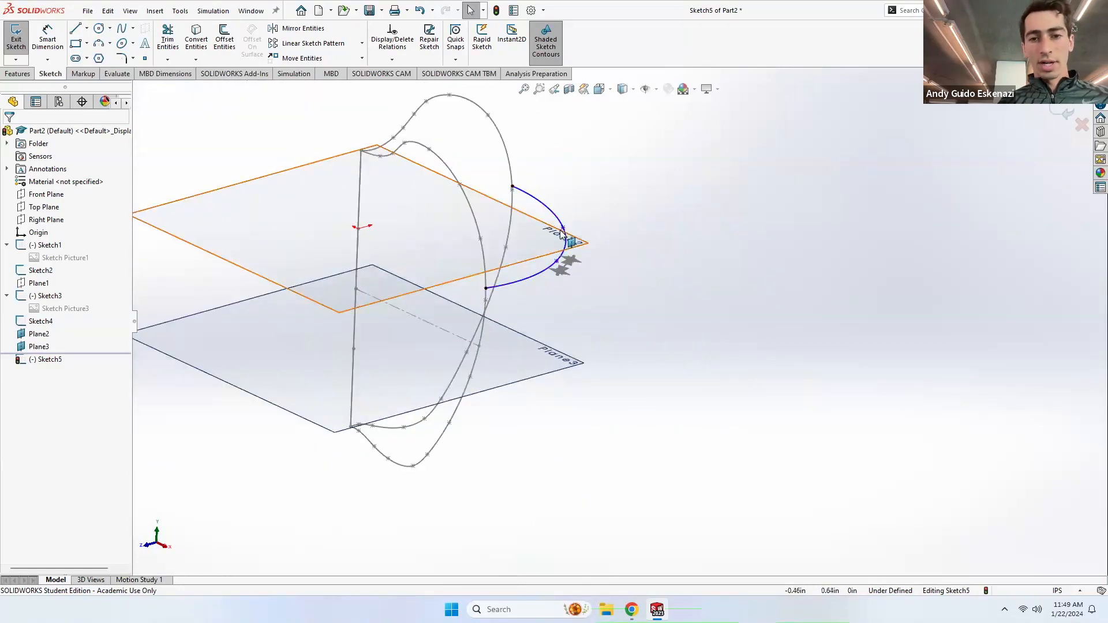
pyautogui.moveTo(563, 228); pyautogui.dragTo(547, 217)
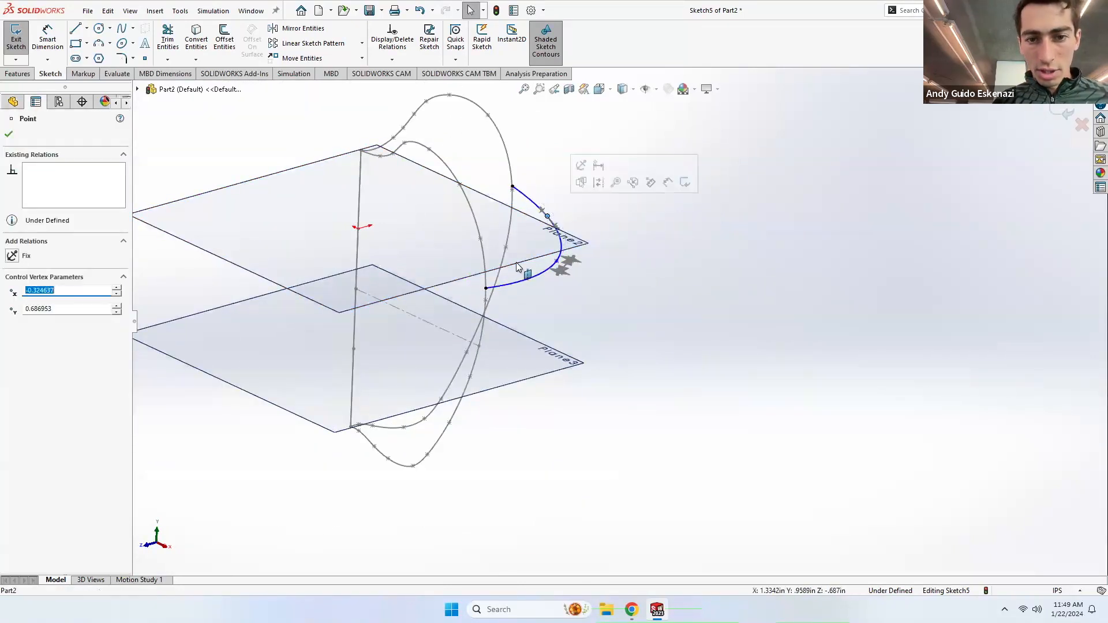
pyautogui.moveTo(549, 258); pyautogui.dragTo(566, 258)
pyautogui.press('Escape')
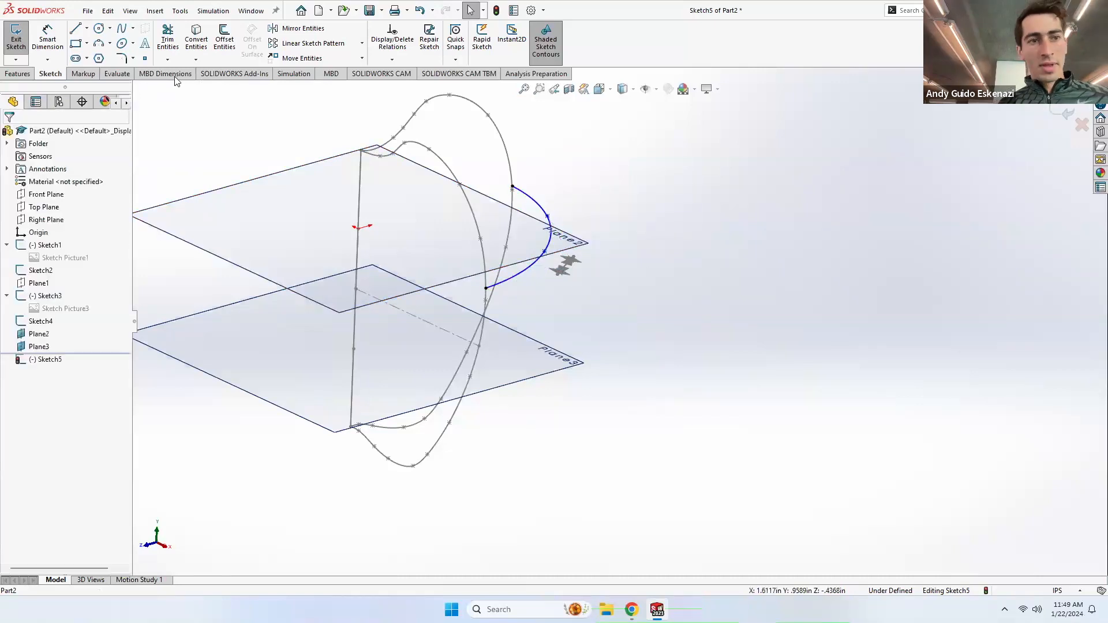
pyautogui.click(14, 41)
# Step: Start a new sketch on the lower horizontal reference plane, Plane3
pyautogui.moveTo(508, 311)
pyautogui.mouseDown(button='middle')
pyautogui.moveTo(511, 296)
pyautogui.moveTo(544, 404)
pyautogui.moveTo(571, 386)
pyautogui.mouseUp(button='middle')
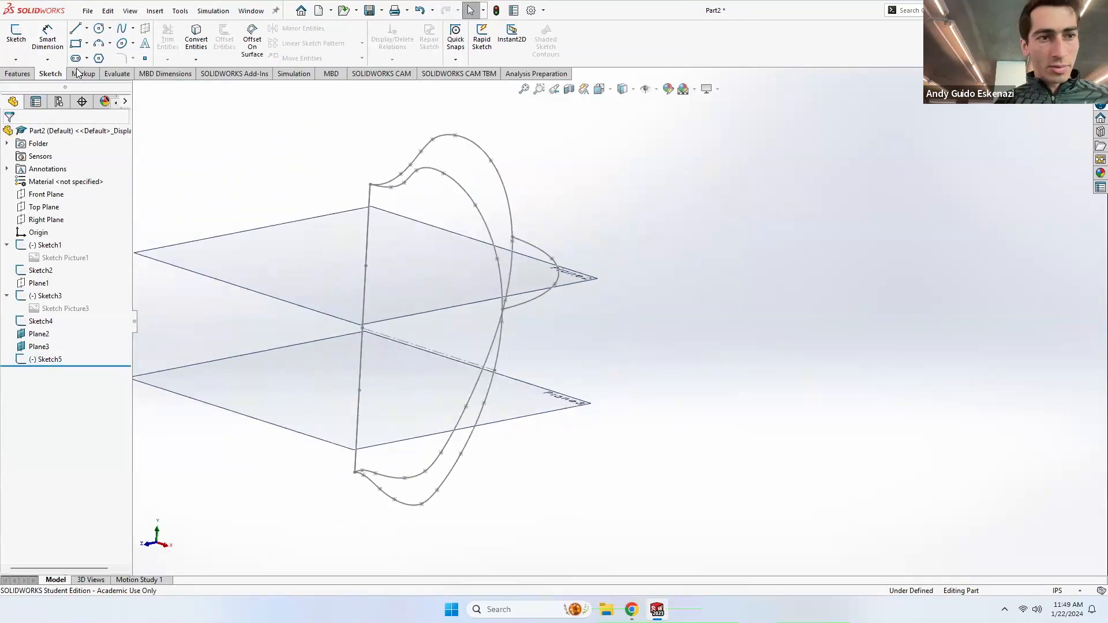
pyautogui.click(16, 36)
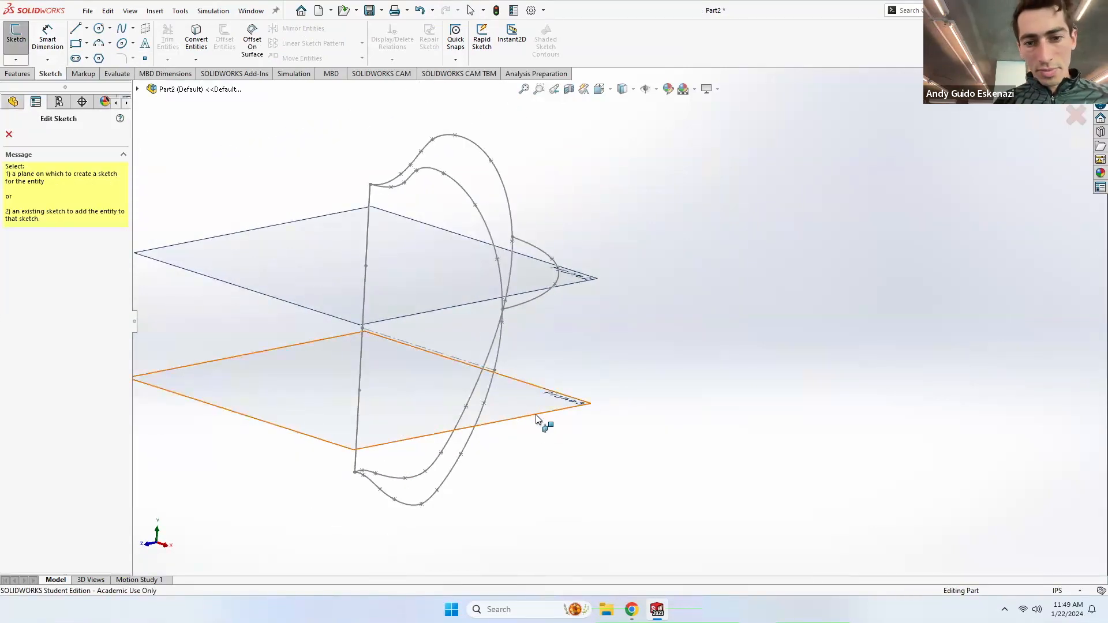
pyautogui.click(536, 418)
# Step: Draw a four-point spline on Plane3 curving between the two half-apple profiles
pyautogui.scroll(-1, 779, 489)
pyautogui.moveTo(780, 490); pyautogui.dragTo(823, 503, button='middle')
pyautogui.scroll(4, 752, 404)
pyautogui.moveTo(854, 465); pyautogui.dragTo(514, 357, button='middle')
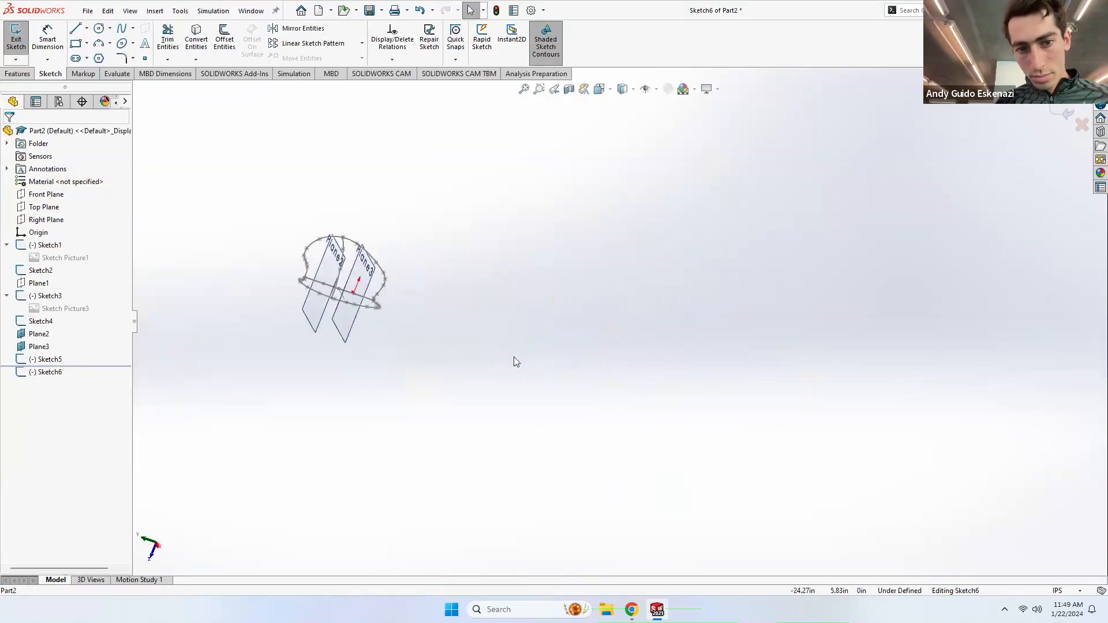
pyautogui.scroll(-3, 320, 294)
pyautogui.scroll(-2, 294, 266)
pyautogui.moveTo(404, 277)
pyautogui.mouseDown(button='middle')
pyautogui.moveTo(435, 282)
pyautogui.moveTo(473, 325)
pyautogui.mouseUp(button='middle')
pyautogui.scroll(-1, 466, 325)
pyautogui.scroll(5, 466, 327)
pyautogui.scroll(-4, 482, 266)
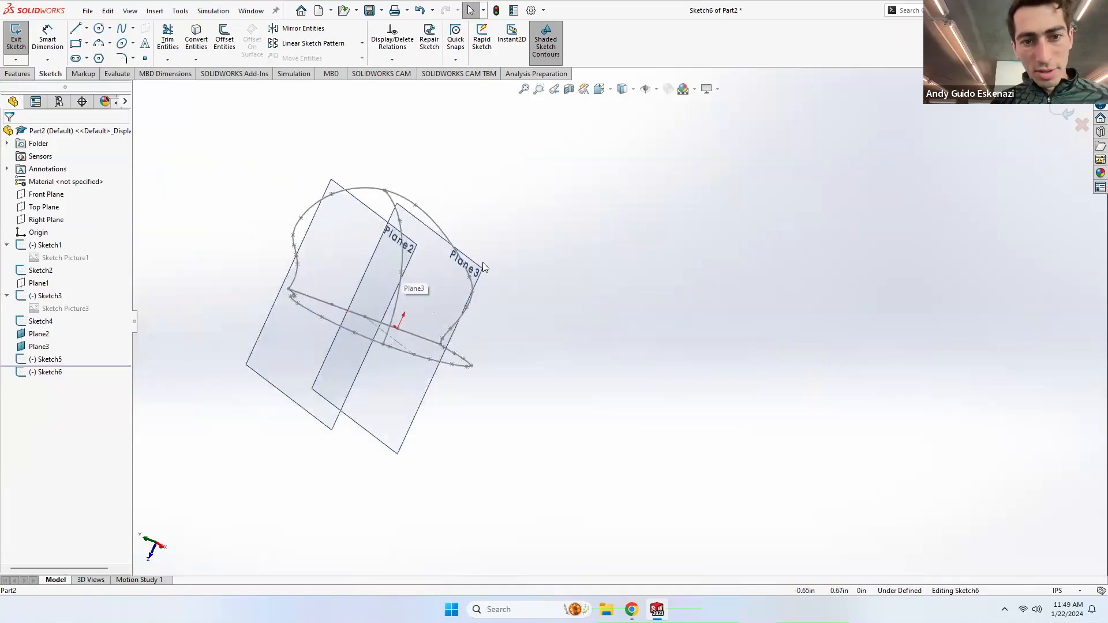
pyautogui.click(123, 30)
pyautogui.click(406, 221)
pyautogui.click(444, 266)
pyautogui.click(446, 321)
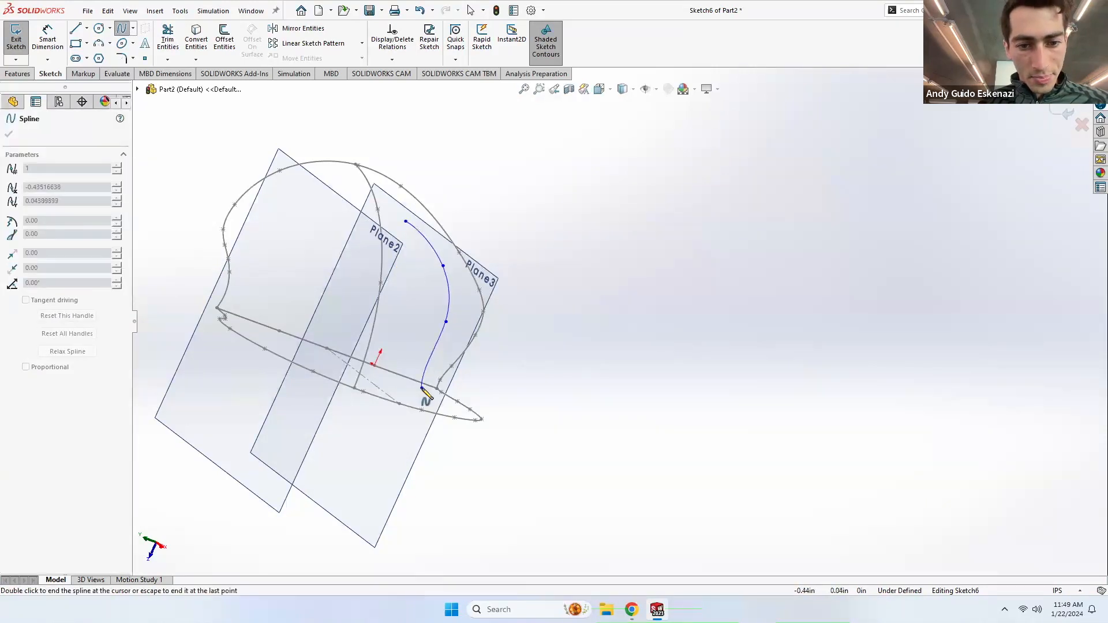
pyautogui.doubleClick(422, 388)
# Step: Pierce the Plane3 spline's lower endpoint onto the Sketch1 profile curve
pyautogui.click(422, 388)
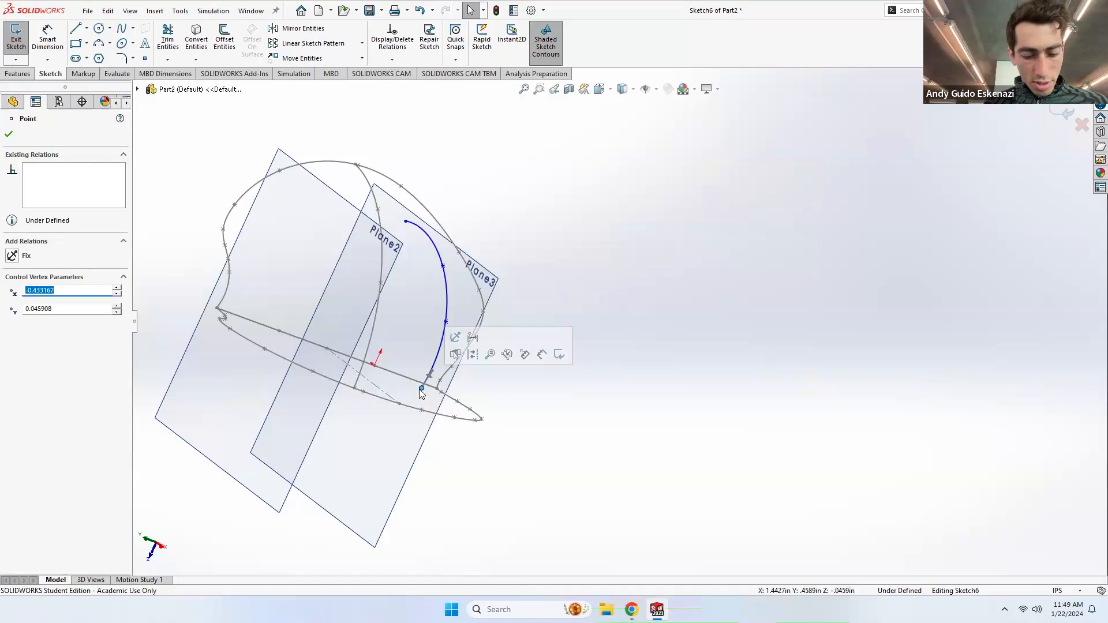
pyautogui.keyDown('ctrl'); pyautogui.click(434, 420); pyautogui.keyUp('ctrl')
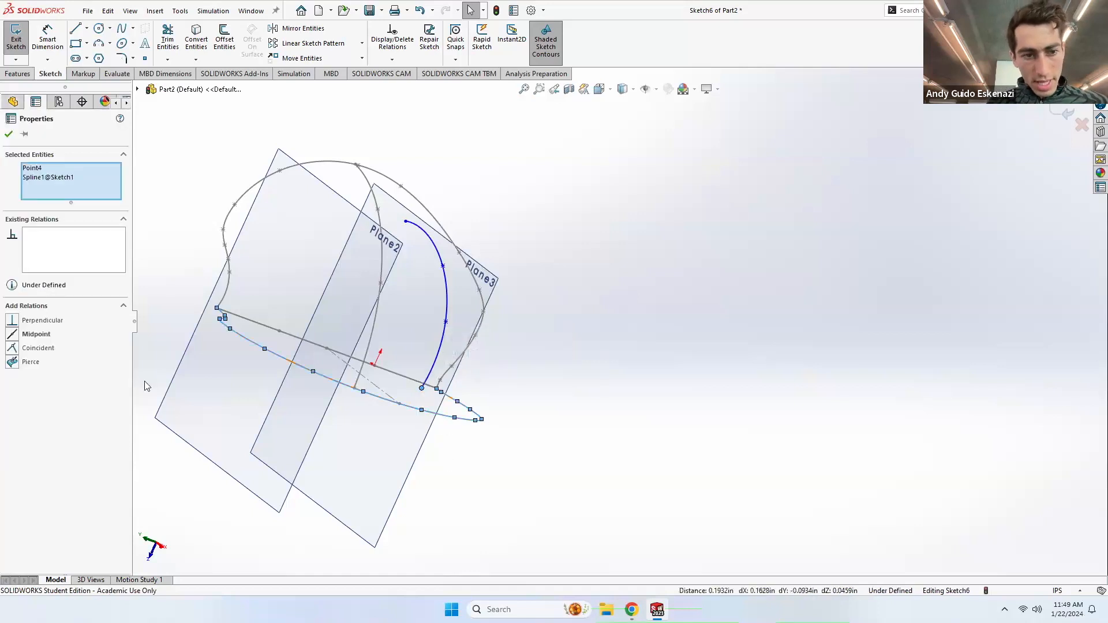
pyautogui.click(17, 362)
pyautogui.press('Escape')
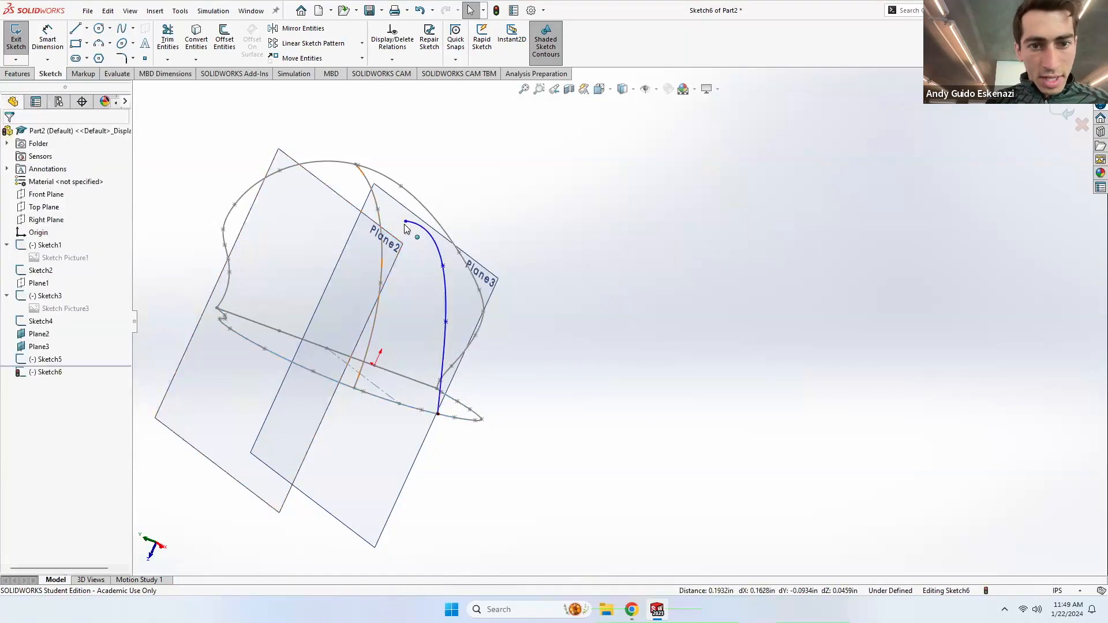
# Step: Add a Pierce relation between the Plane3 spline's upper endpoint and the Sketch3 profile curve
pyautogui.click(406, 221)
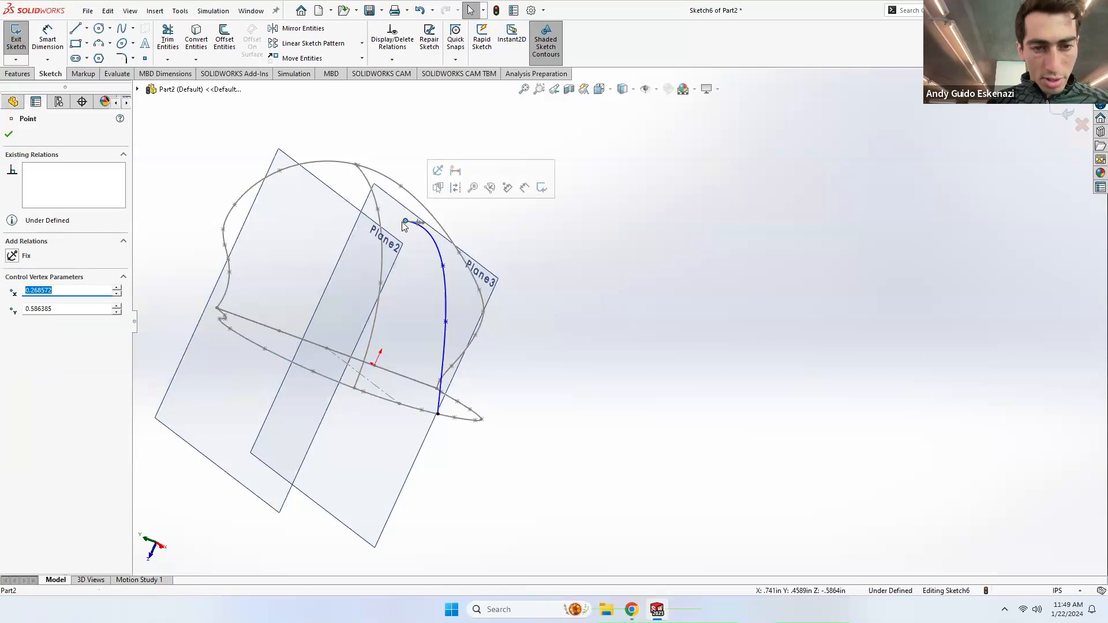
pyautogui.keyDown('ctrl'); pyautogui.click(393, 184); pyautogui.keyUp('ctrl')
pyautogui.click(12, 362)
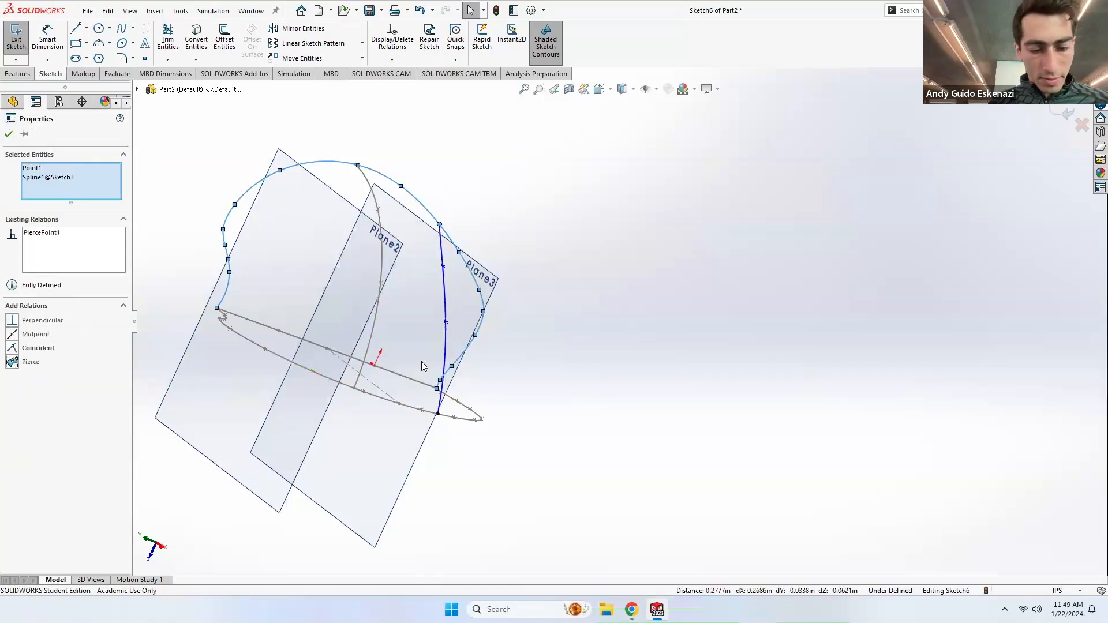
pyautogui.press('Escape')
# Step: Move the Plane3 spline's two interior points outward into a smooth convex arc and exit the sketch
pyautogui.moveTo(411, 304); pyautogui.dragTo(283, 318, button='middle')
pyautogui.scroll(-3, 283, 319)
pyautogui.moveTo(339, 287); pyautogui.dragTo(356, 287)
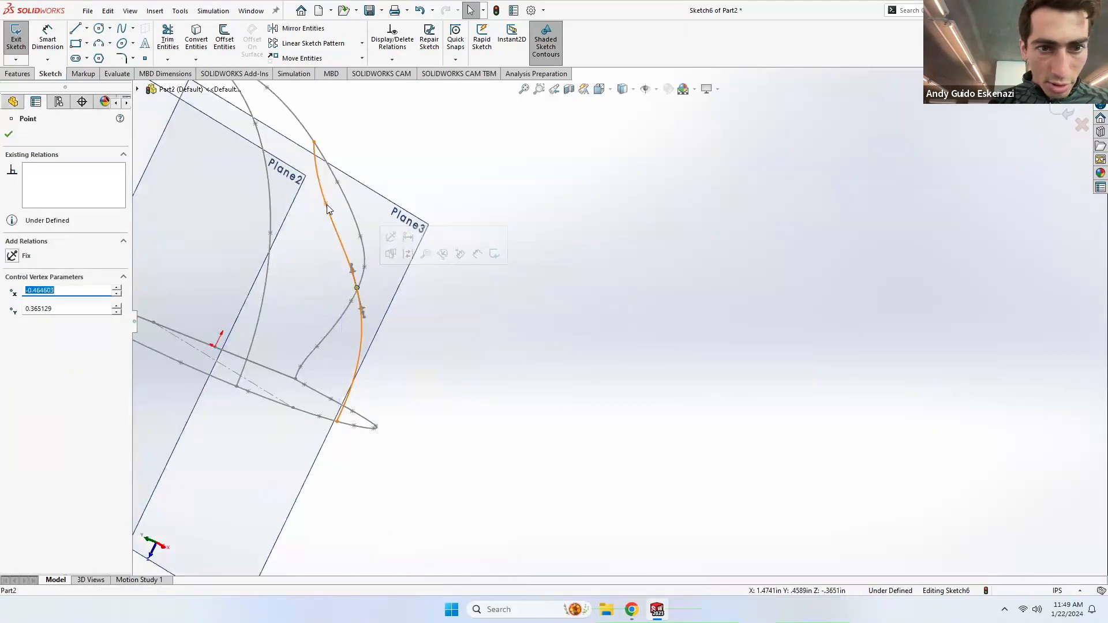
pyautogui.moveTo(327, 204); pyautogui.dragTo(397, 229)
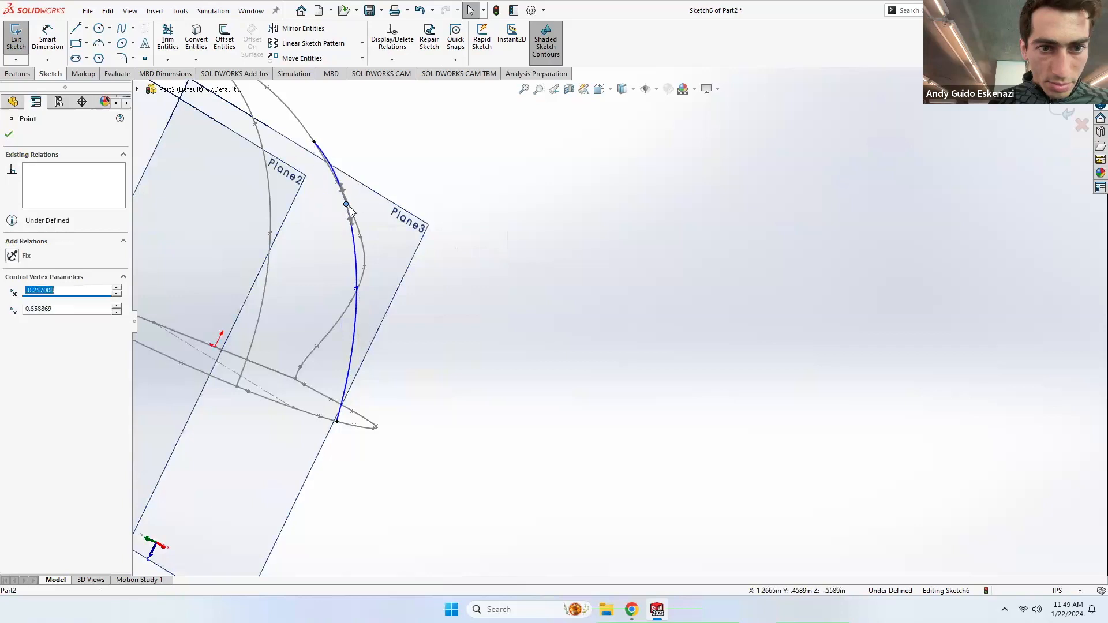
pyautogui.click(436, 234)
pyautogui.scroll(3, 382, 273)
pyautogui.moveTo(442, 293); pyautogui.dragTo(458, 282, button='middle')
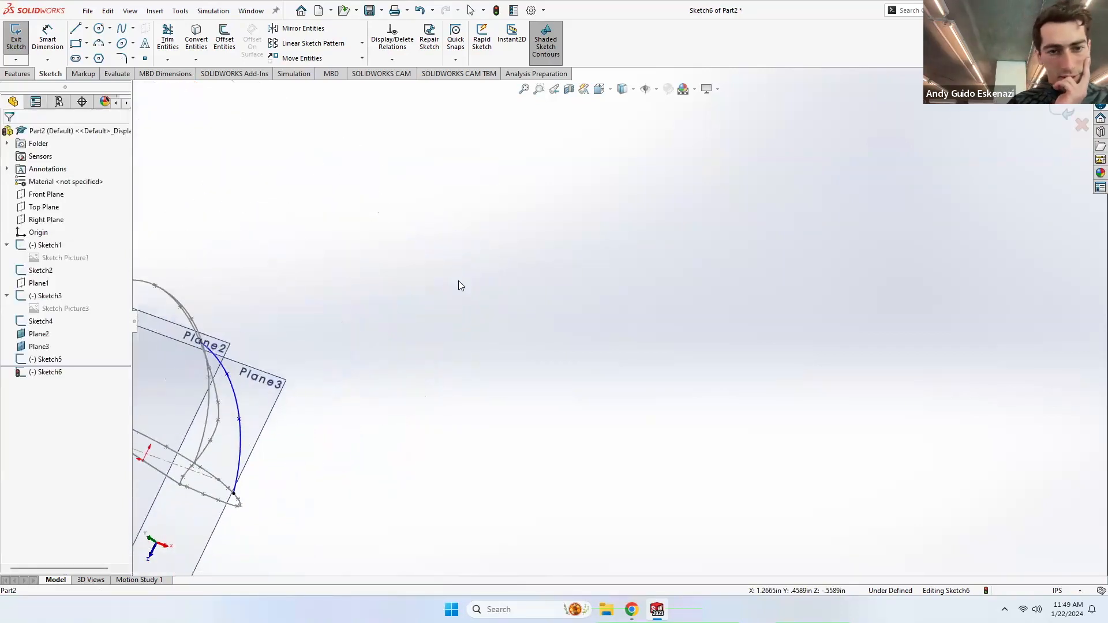
pyautogui.scroll(3, 403, 335)
pyautogui.moveTo(403, 336)
pyautogui.mouseDown(button='middle')
pyautogui.moveTo(425, 332)
pyautogui.moveTo(427, 369)
pyautogui.mouseUp(button='middle')
pyautogui.click(16, 36)
# Step: Hide the reference planes Plane2 and Plane3 and show the model from the front
pyautogui.moveTo(316, 299)
pyautogui.mouseDown(button='middle')
pyautogui.moveTo(312, 323)
pyautogui.moveTo(323, 204)
pyautogui.moveTo(243, 183)
pyautogui.moveTo(311, 227)
pyautogui.moveTo(312, 196)
pyautogui.moveTo(266, 141)
pyautogui.mouseUp(button='middle')
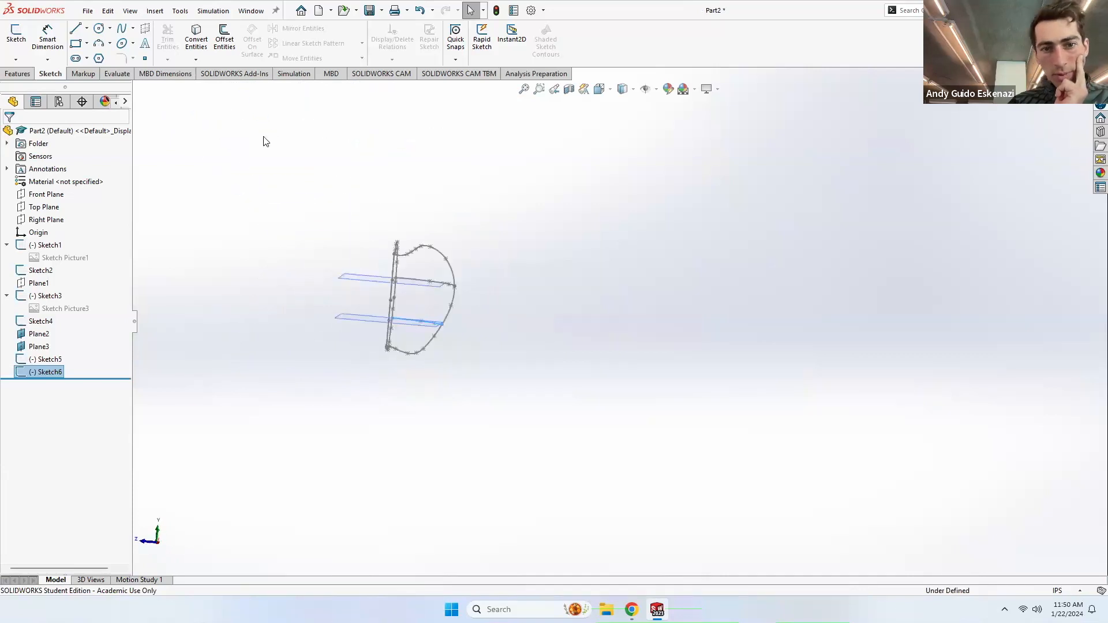
pyautogui.scroll(-2, 435, 272)
pyautogui.moveTo(437, 300); pyautogui.dragTo(426, 326, button='middle')
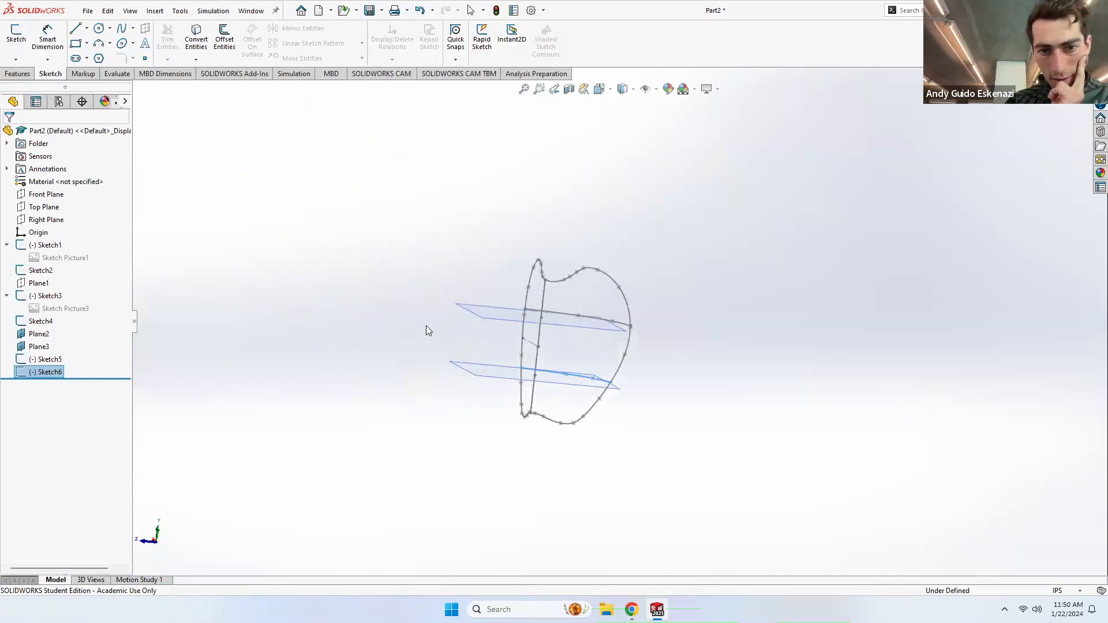
pyautogui.rightClick(478, 309)
pyautogui.click(492, 355)
pyautogui.rightClick(490, 367)
pyautogui.click(444, 356)
pyautogui.rightClick(470, 370)
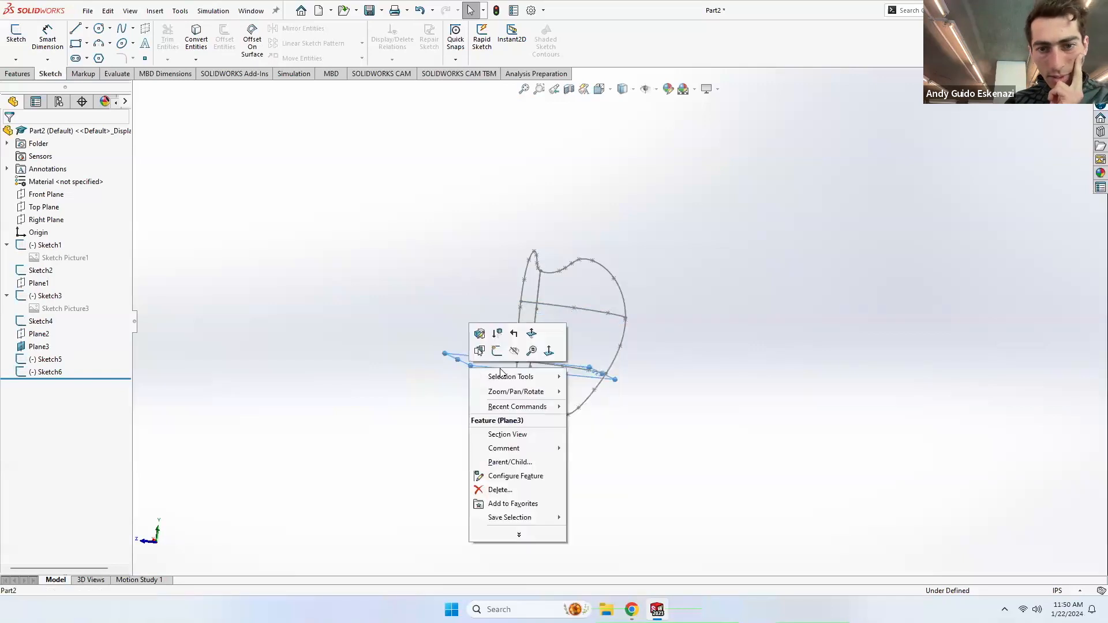
pyautogui.click(513, 356)
pyautogui.hotkey('ctrl', '1')
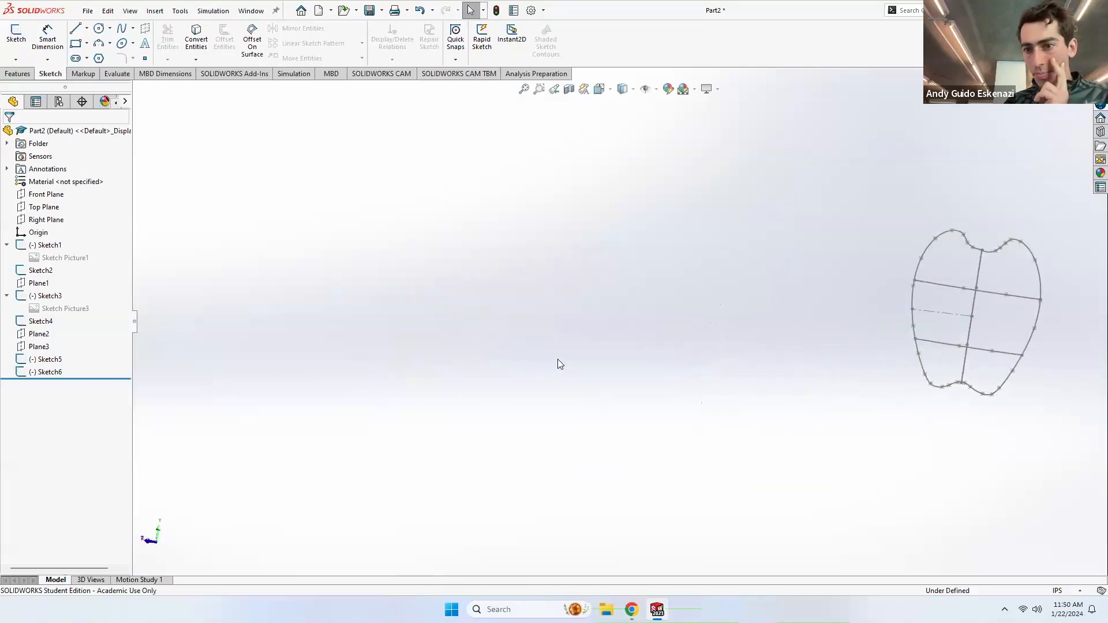
# Step: Start a lofted boss with the two half-apple outlines, Sketch1 and Sketch3, as its profiles
pyautogui.scroll(1, 942, 238)
pyautogui.moveTo(788, 326)
pyautogui.mouseDown(button='middle')
pyautogui.moveTo(768, 329)
pyautogui.moveTo(722, 231)
pyautogui.moveTo(668, 211)
pyautogui.moveTo(636, 257)
pyautogui.moveTo(784, 235)
pyautogui.moveTo(905, 133)
pyautogui.mouseUp(button='middle')
pyautogui.scroll(-4, 903, 127)
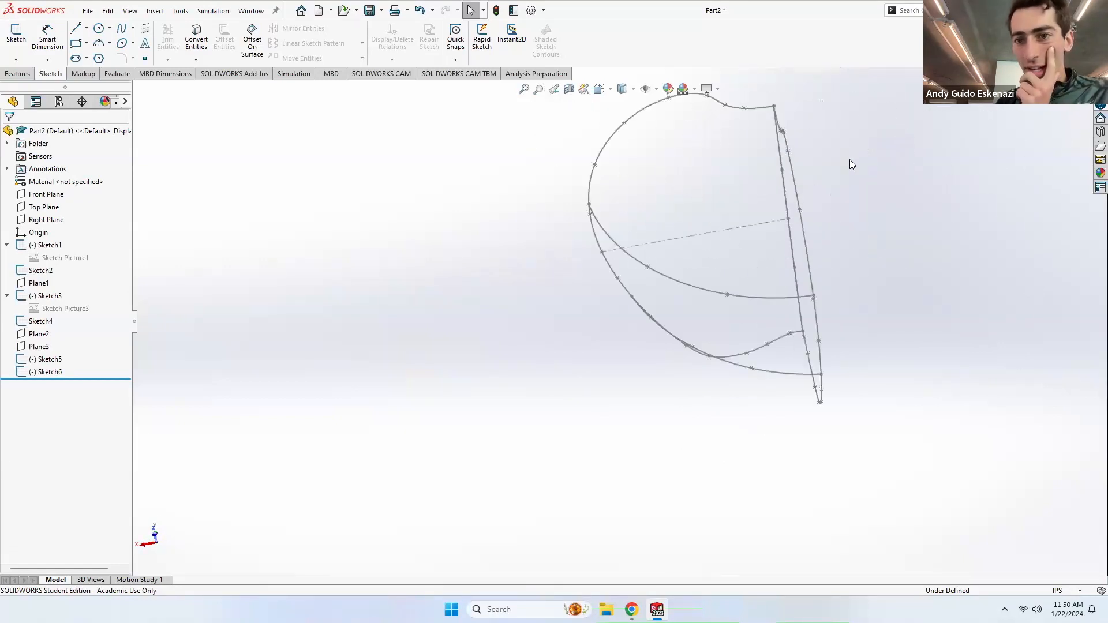
pyautogui.moveTo(850, 160); pyautogui.dragTo(812, 181, button='middle')
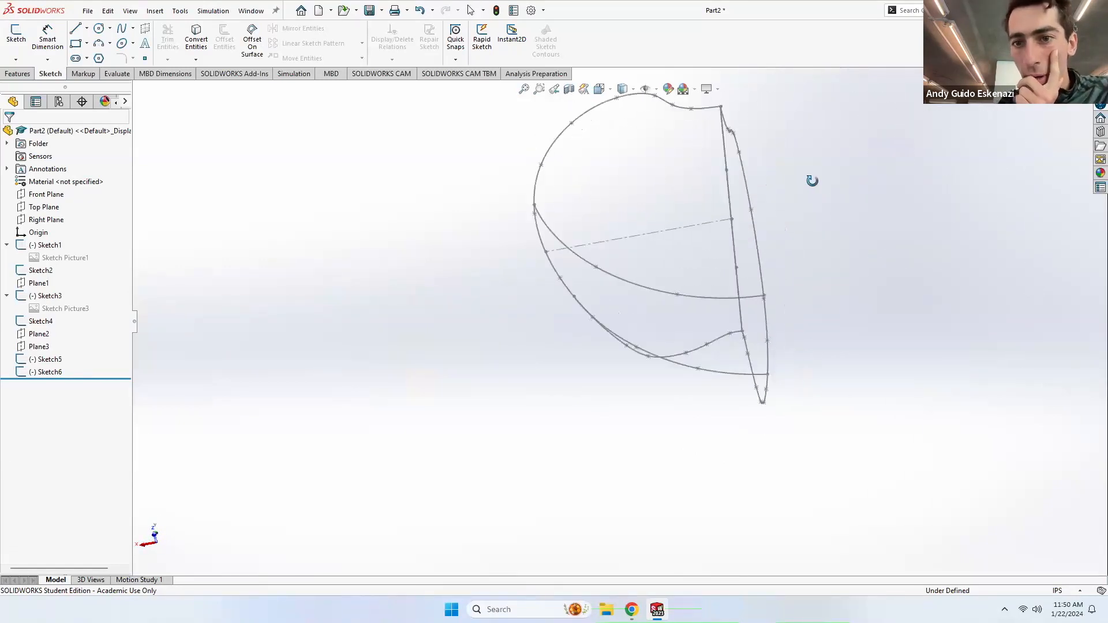
pyautogui.click(19, 74)
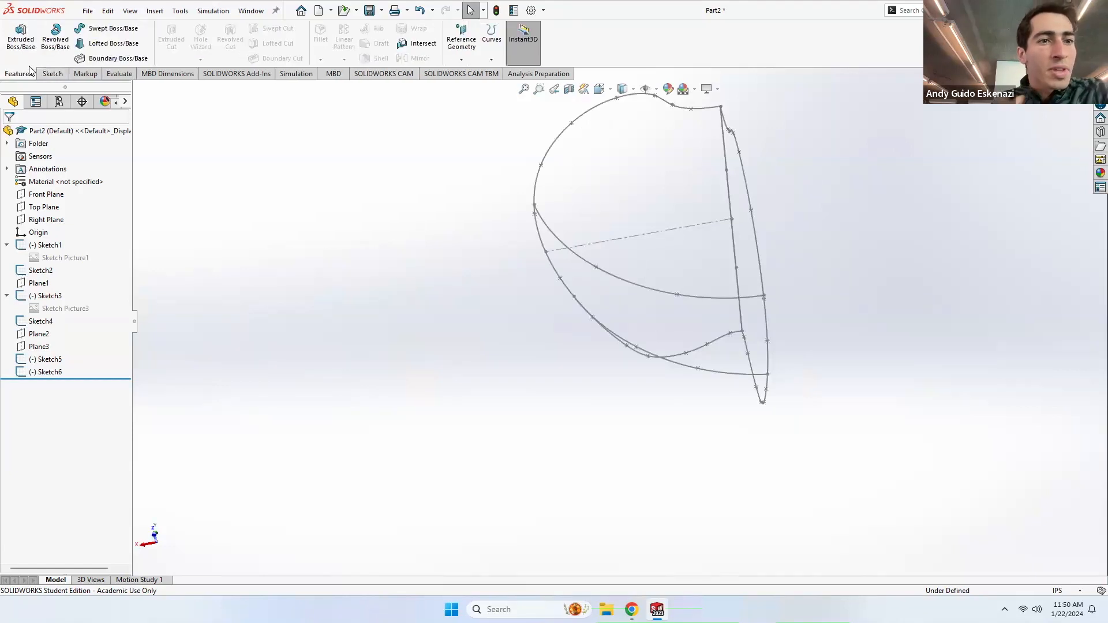
pyautogui.click(105, 47)
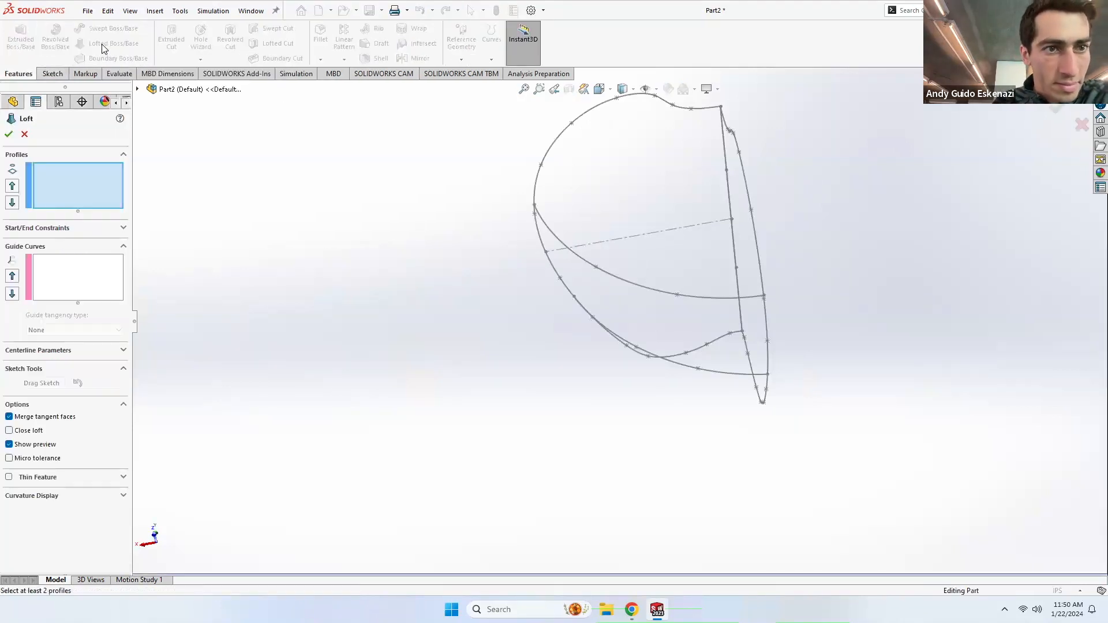
pyautogui.click(534, 190)
pyautogui.keyDown('ctrl'); pyautogui.moveTo(712, 235); pyautogui.dragTo(702, 235, button='middle'); pyautogui.keyUp('ctrl')
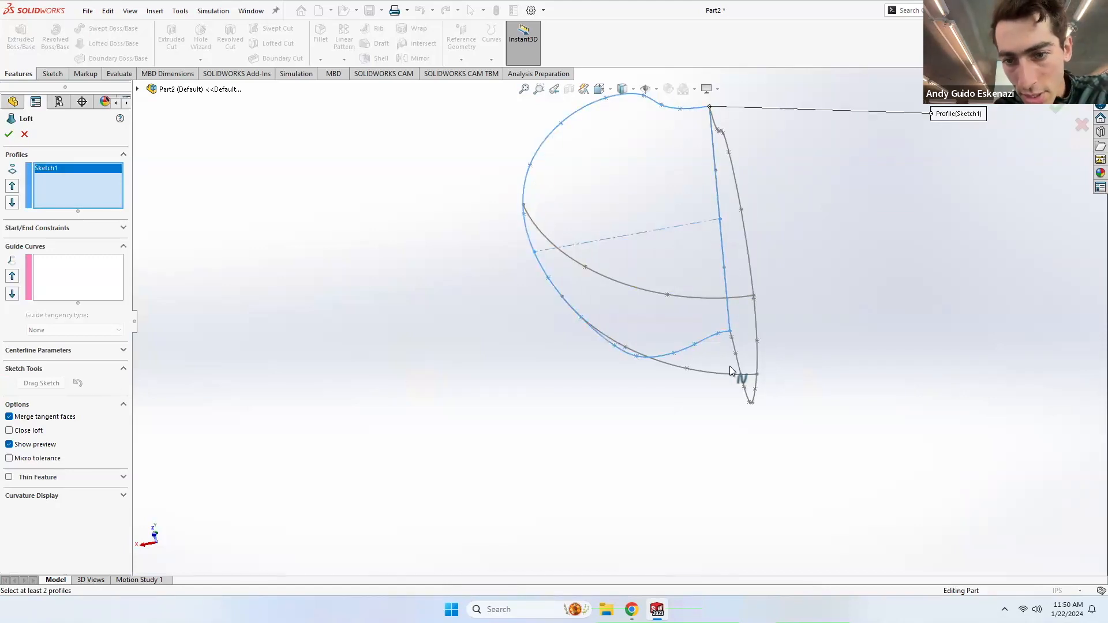
pyautogui.click(739, 370)
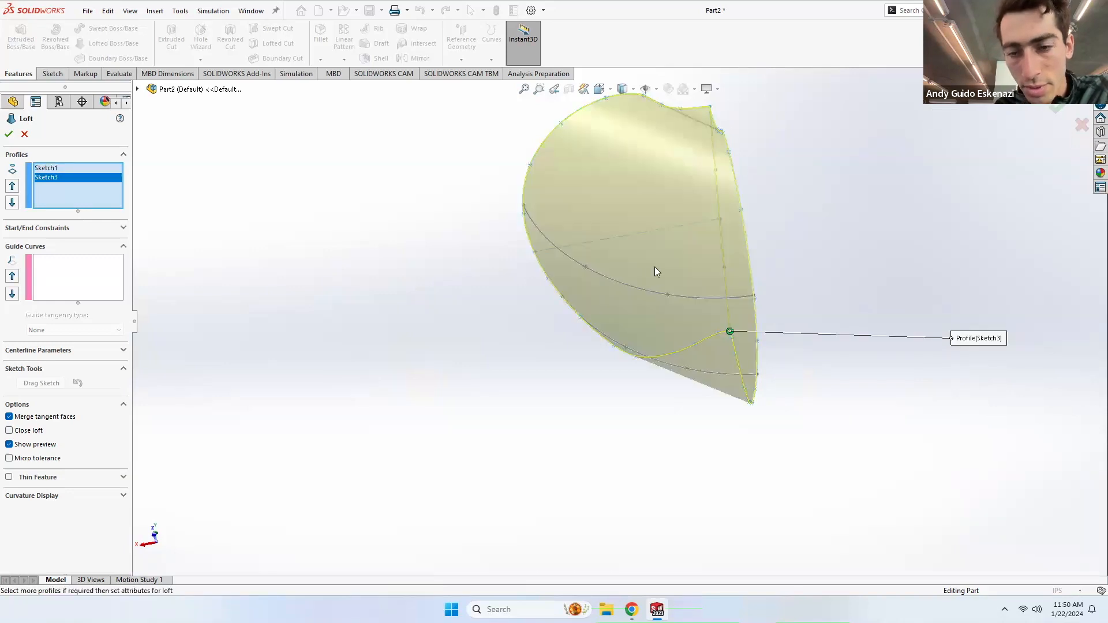
pyautogui.moveTo(658, 299); pyautogui.dragTo(632, 411, button='middle')
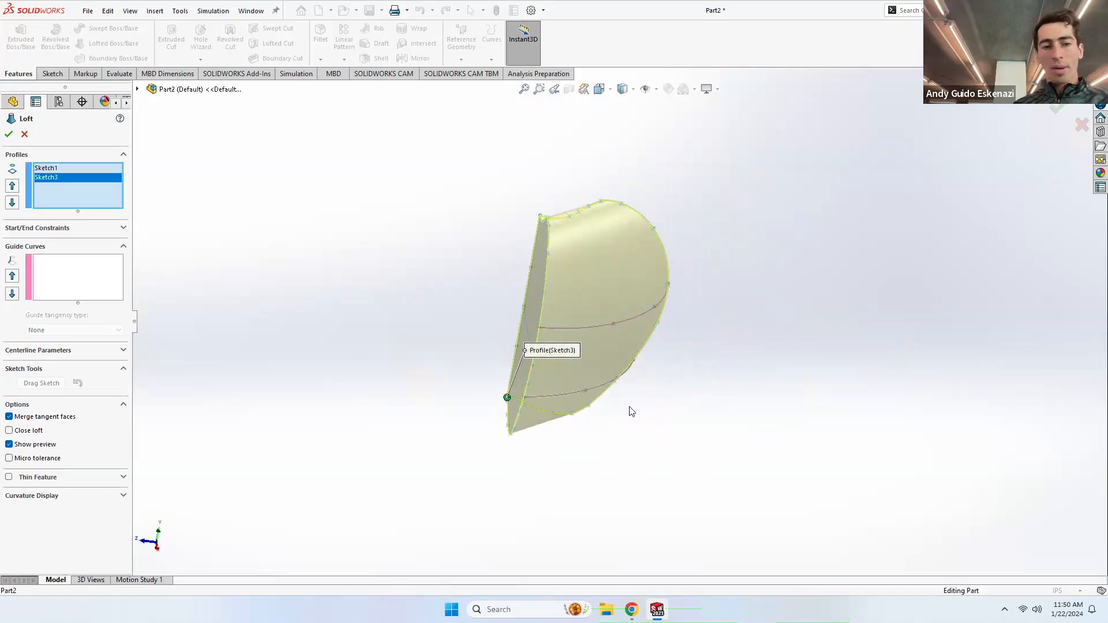
# Step: Add the cross-section splines Sketch5 and Sketch6 as guide curves and create the loft
pyautogui.click(66, 278)
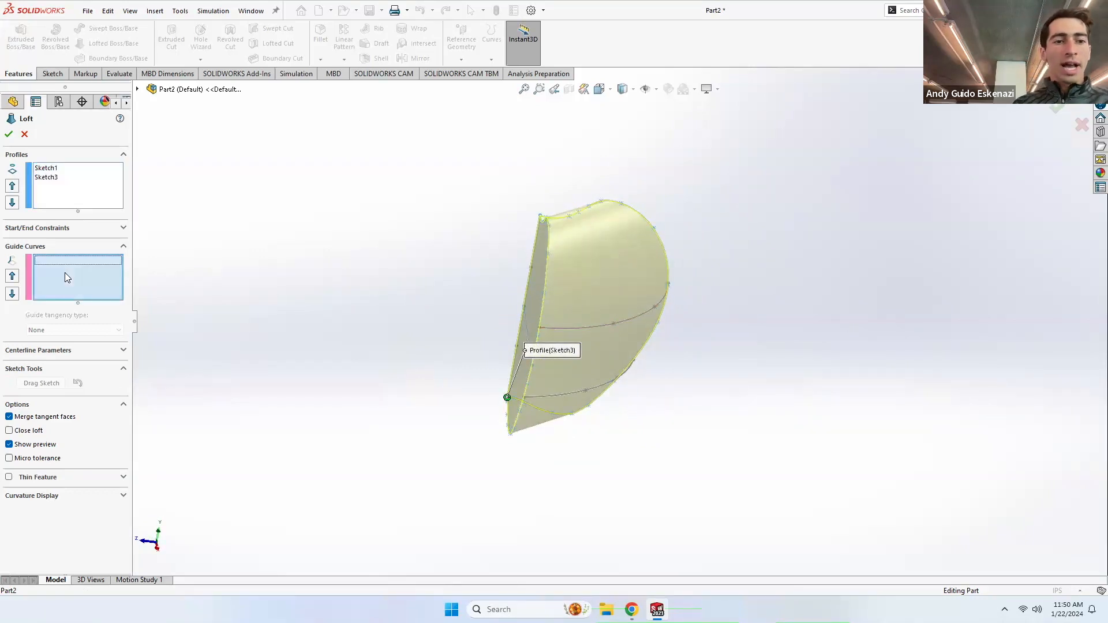
pyautogui.click(576, 328)
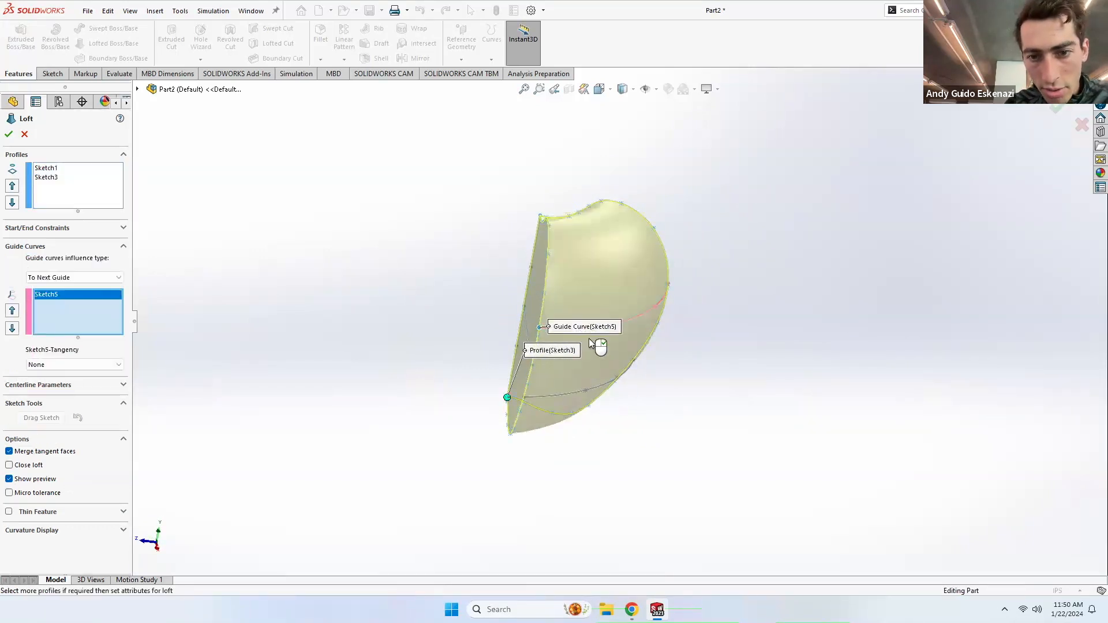
pyautogui.click(562, 396)
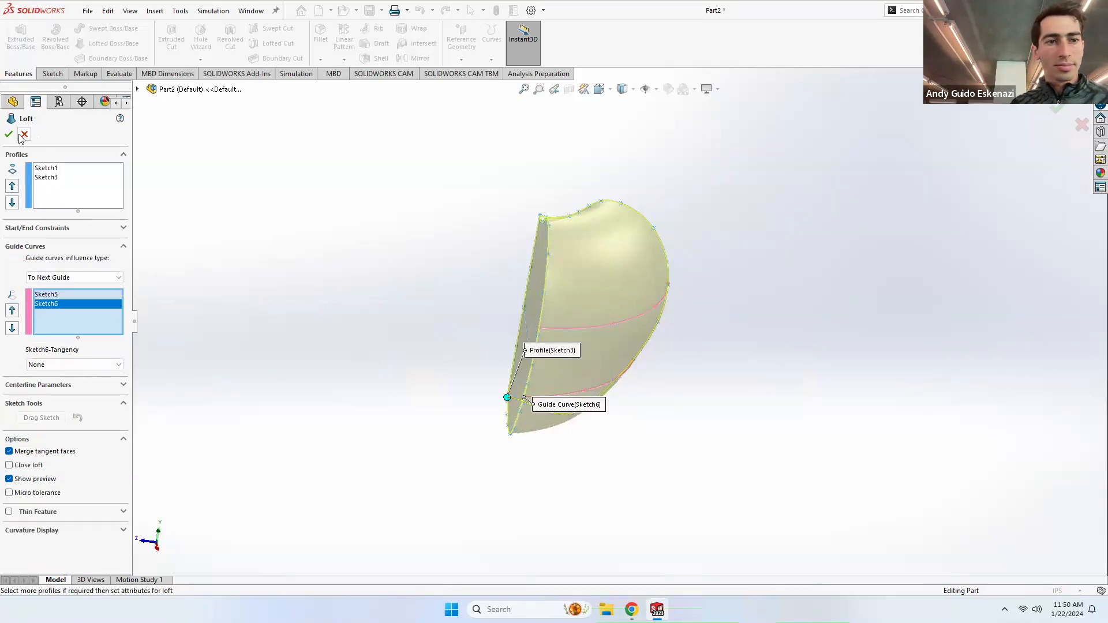
pyautogui.press('Return')
# Step: Mirror the Loft1 quarter about its flat front-facing half-apple face
pyautogui.moveTo(651, 332); pyautogui.dragTo(743, 307, button='middle')
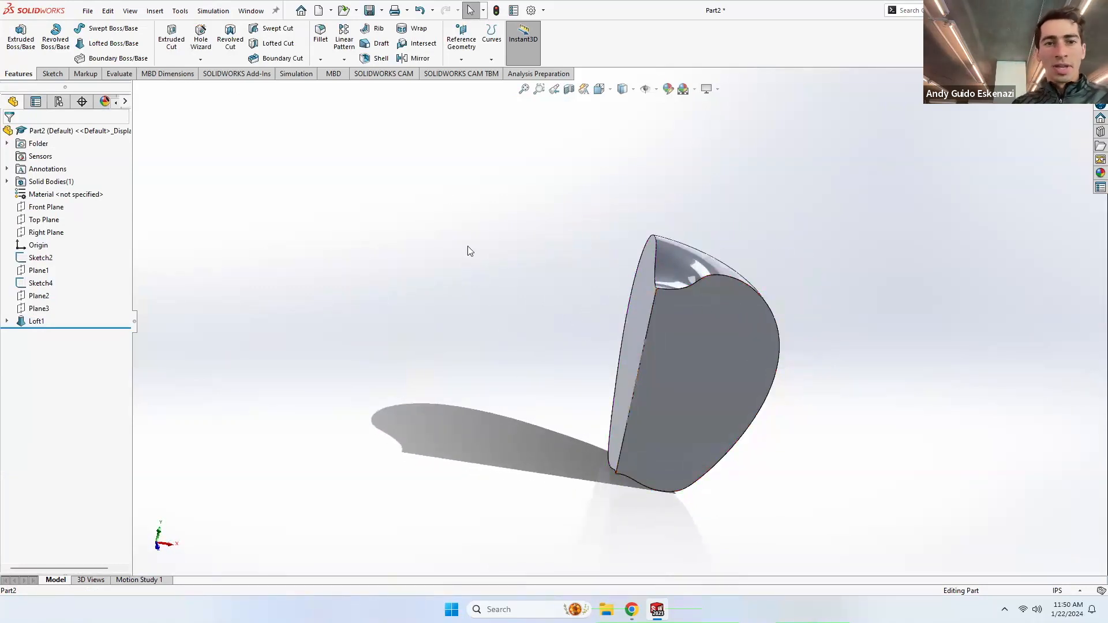
pyautogui.click(417, 59)
pyautogui.click(714, 331)
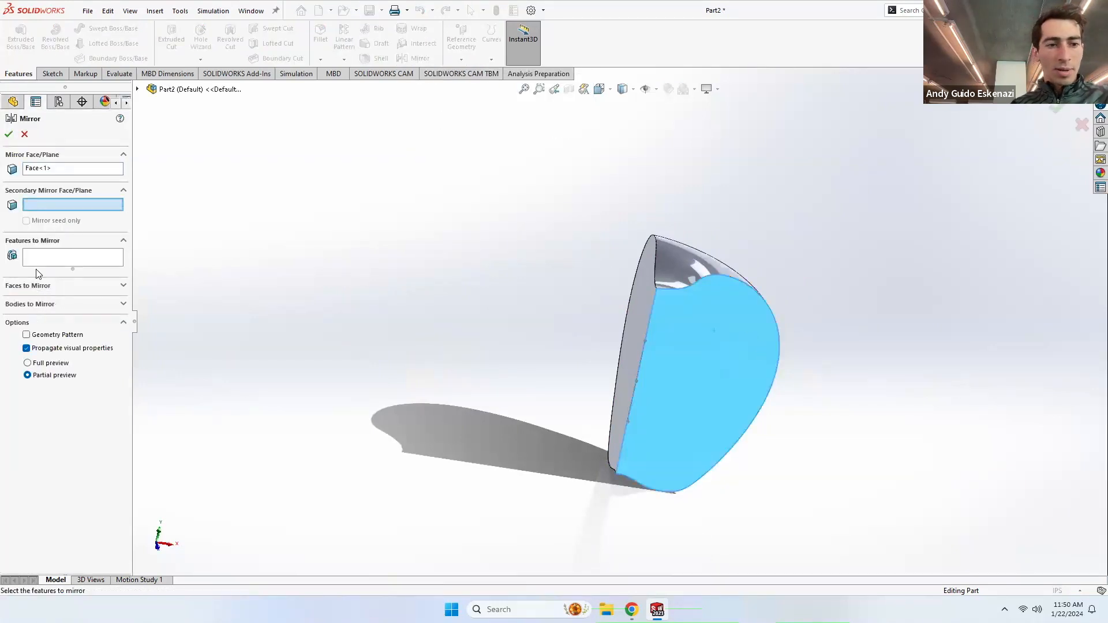
pyautogui.click(66, 267)
pyautogui.click(697, 330)
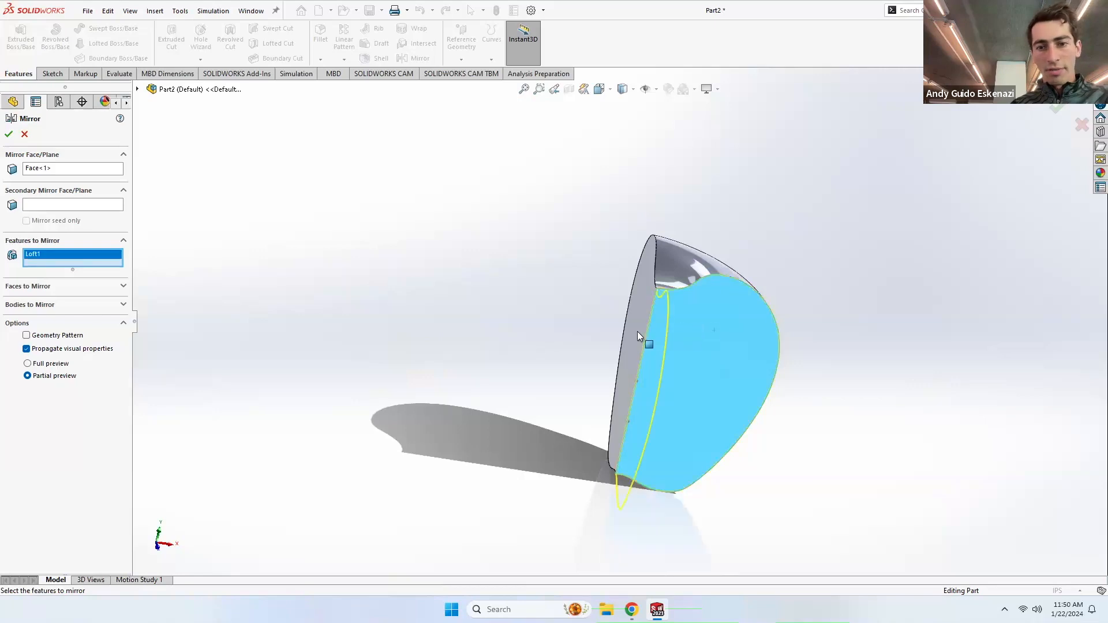
pyautogui.click(9, 135)
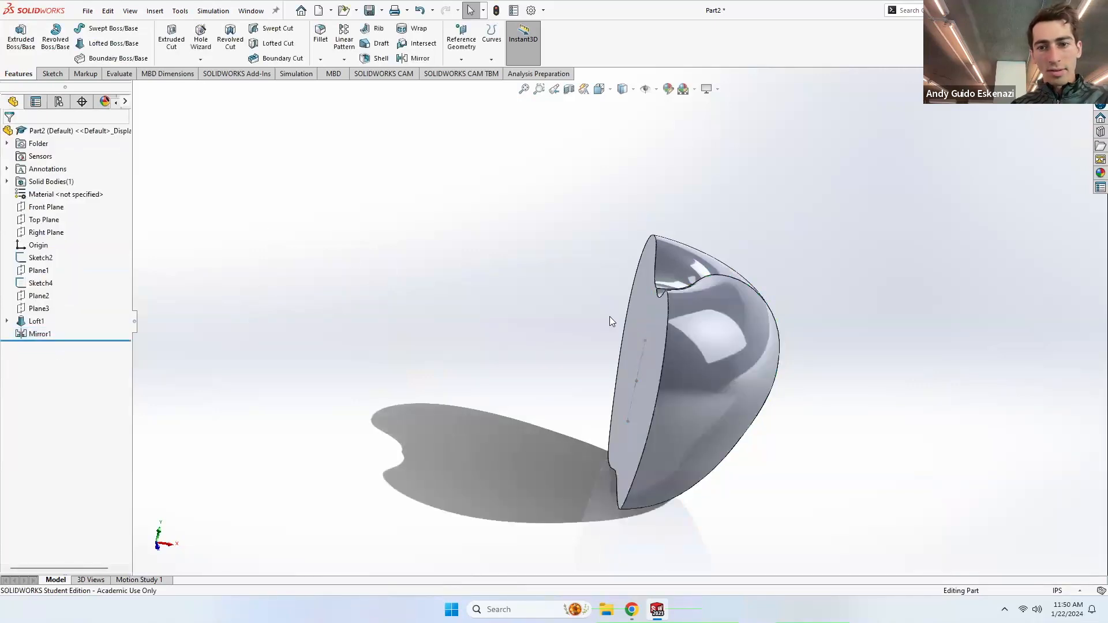
# Step: Mirror Loft1 about the full flat cut face of the half apple
pyautogui.click(416, 58)
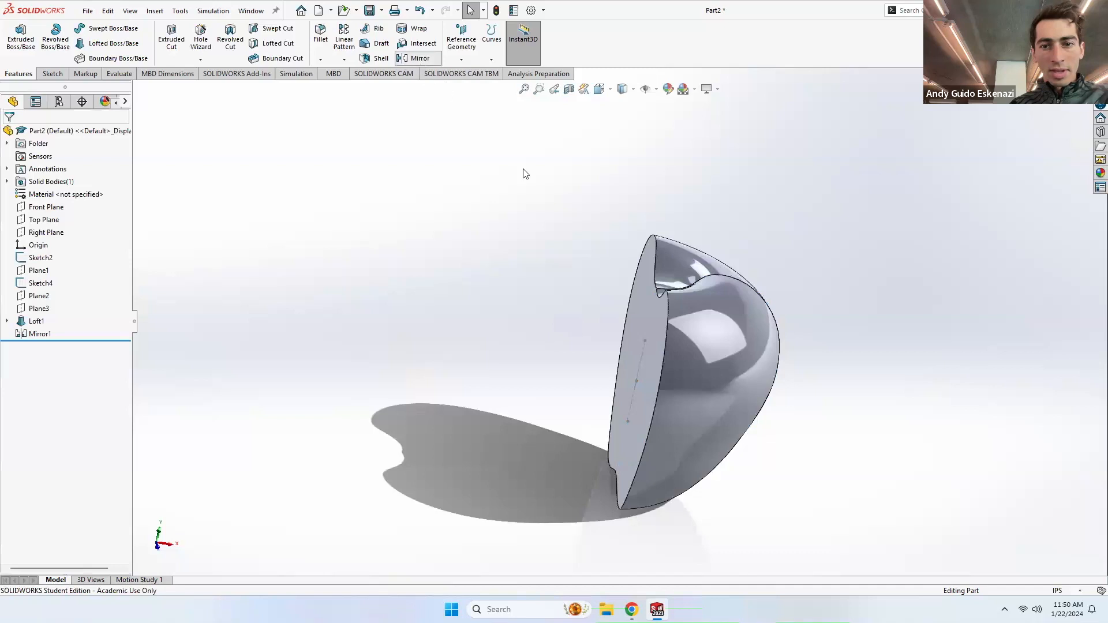
pyautogui.click(655, 314)
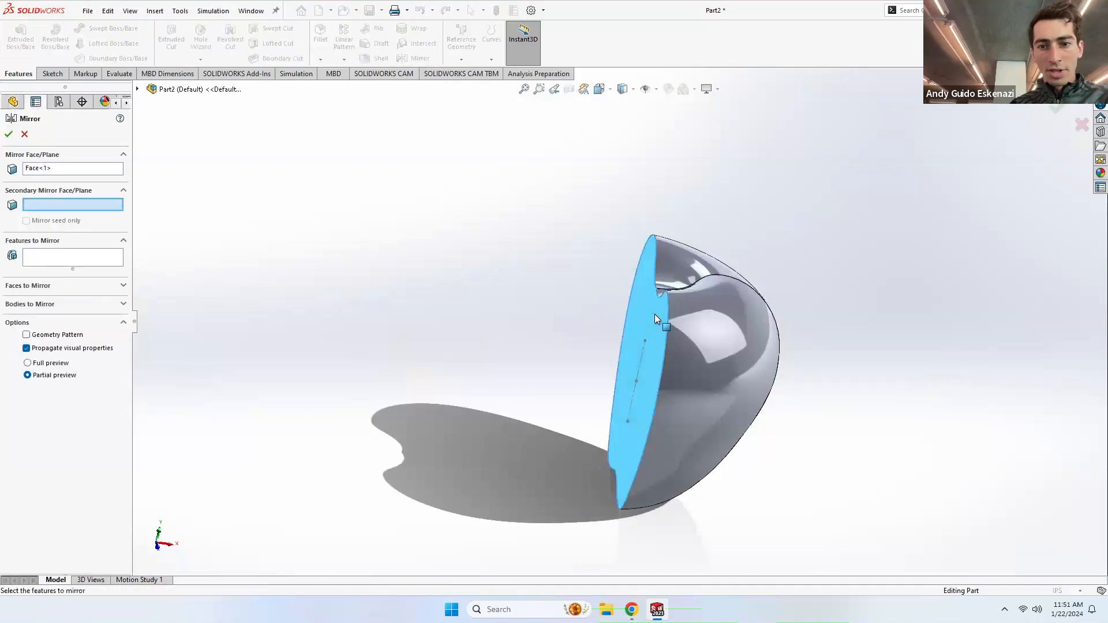
pyautogui.click(36, 258)
pyautogui.click(661, 345)
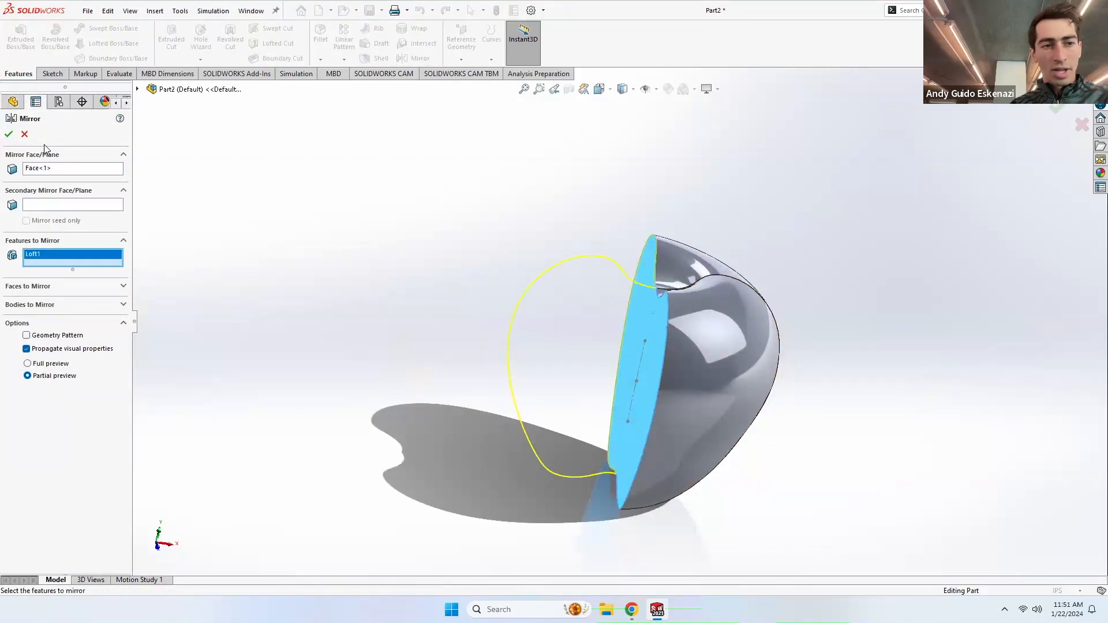
pyautogui.click(8, 135)
pyautogui.moveTo(521, 326); pyautogui.dragTo(600, 375, button='middle')
# Step: Try to add Mirror1 to the features mirrored by Mirror2, and discard the edit
pyautogui.rightClick(34, 346)
pyautogui.click(48, 312)
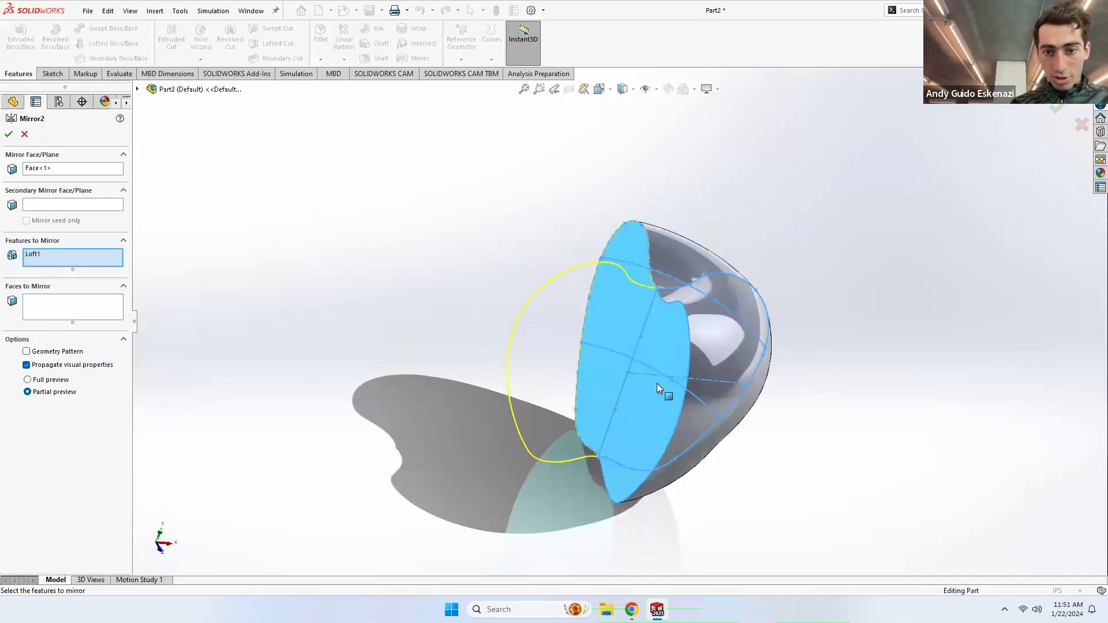
pyautogui.click(702, 347)
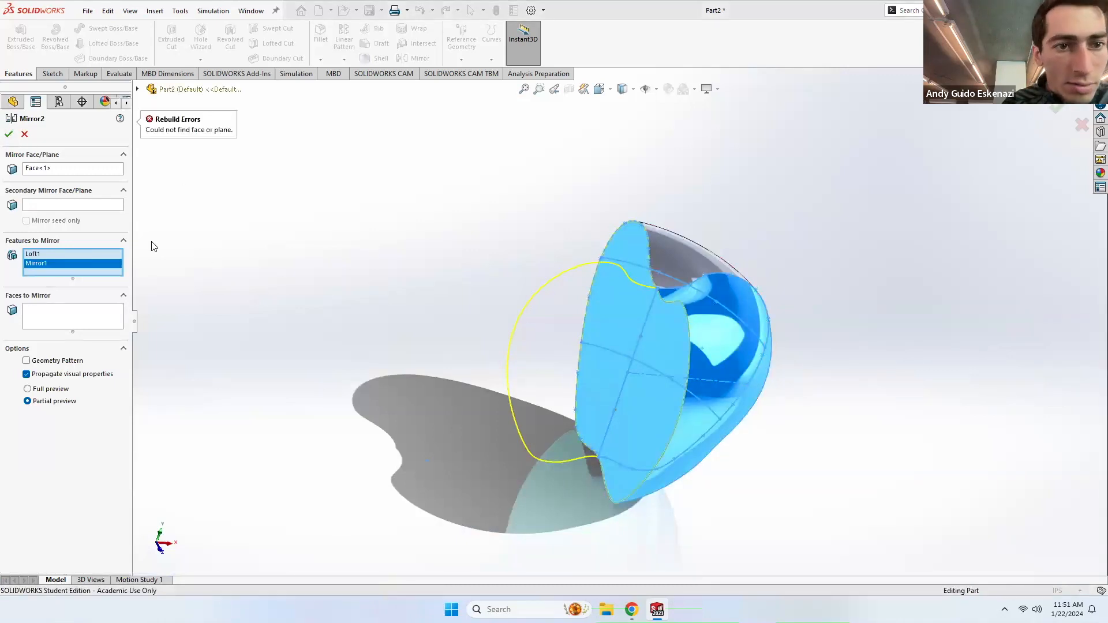
pyautogui.click(25, 136)
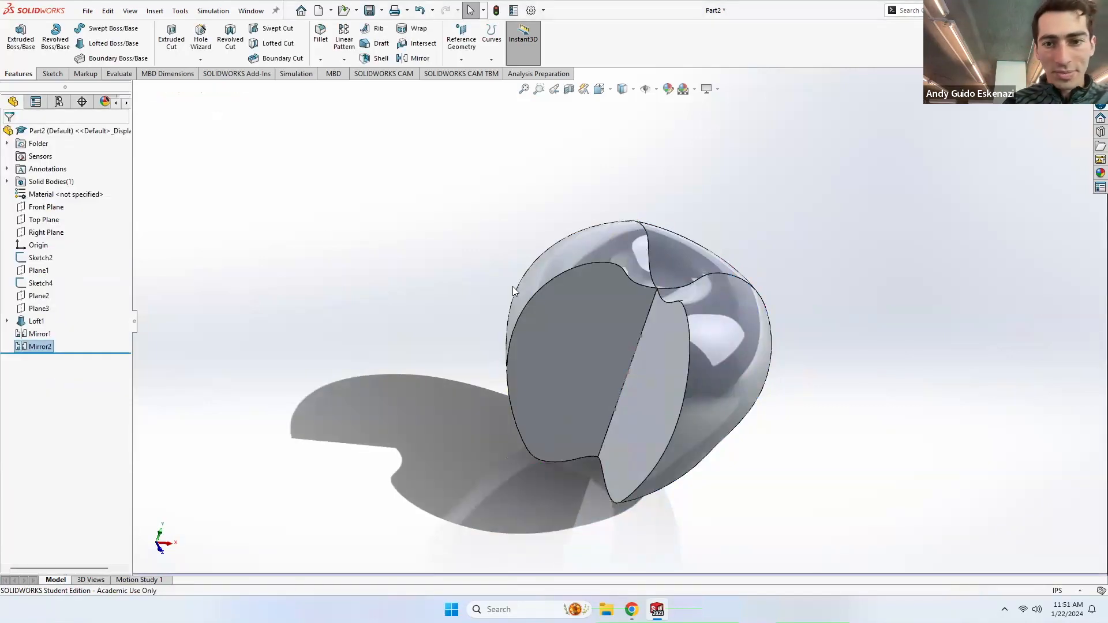
# Step: Delete the Mirror2 feature from the part
pyautogui.rightClick(41, 350)
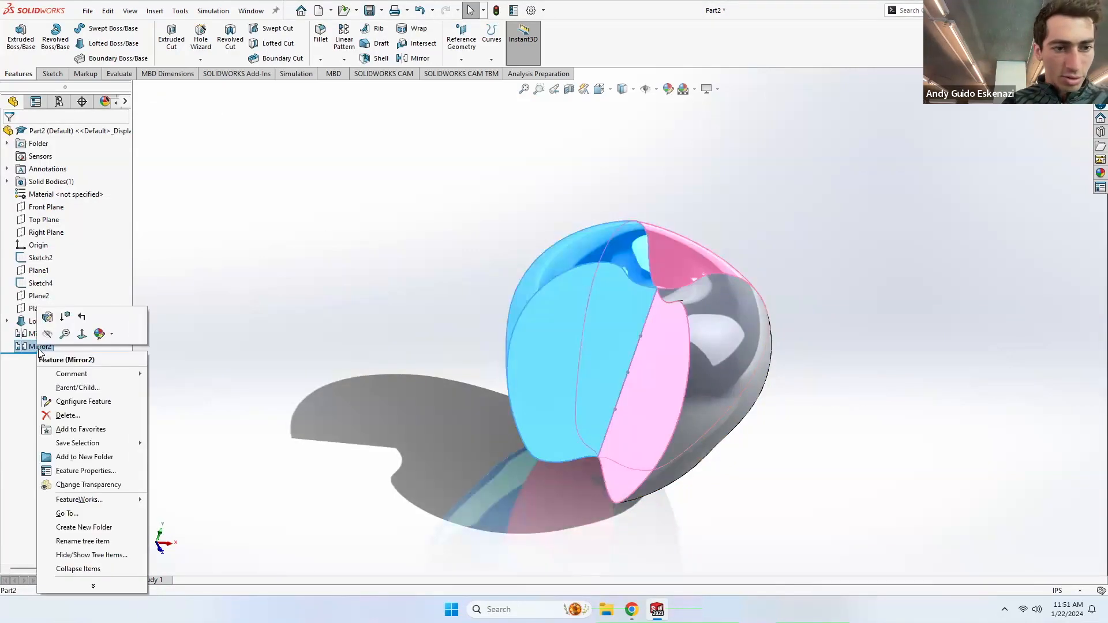
pyautogui.click(58, 413)
pyautogui.click(508, 208)
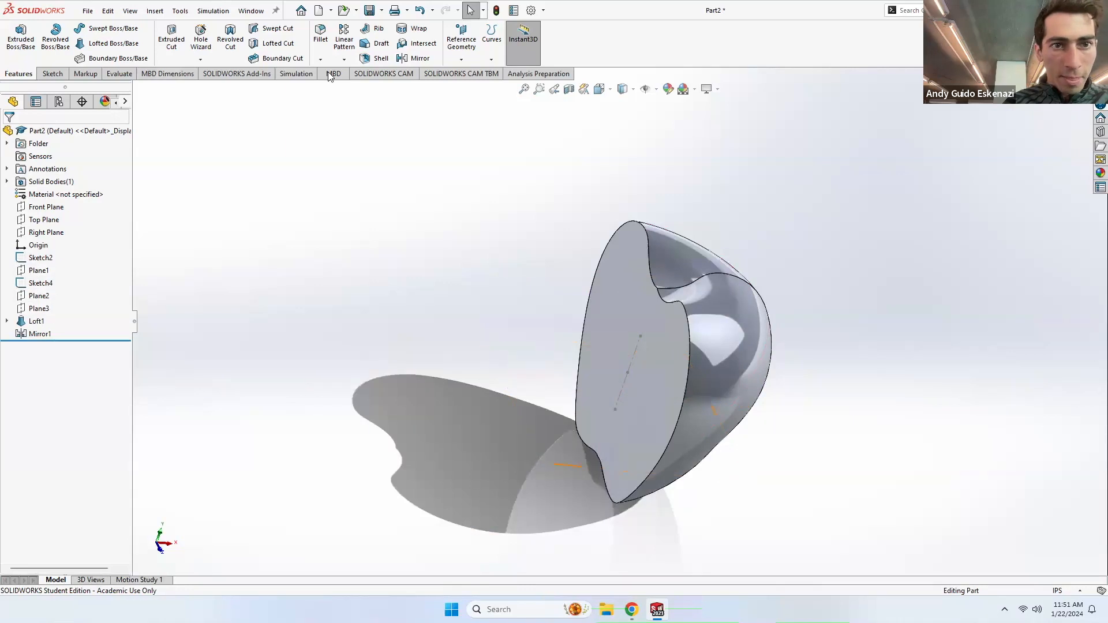
# Step: Try to mirror both Loft1 and Mirror1 about Plane1
pyautogui.click(419, 59)
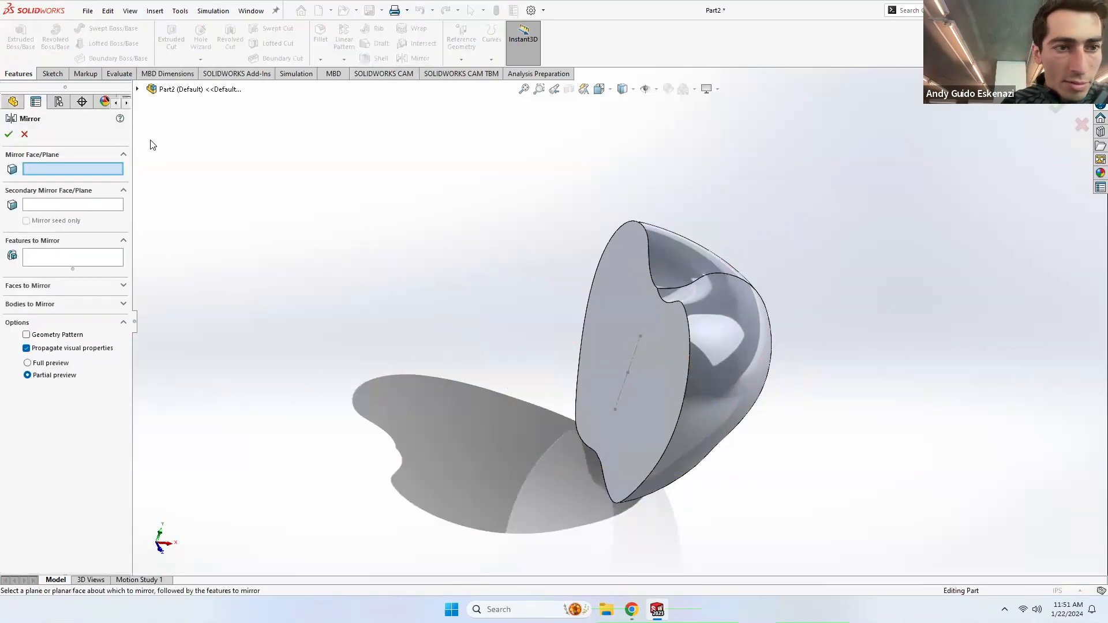
pyautogui.click(138, 89)
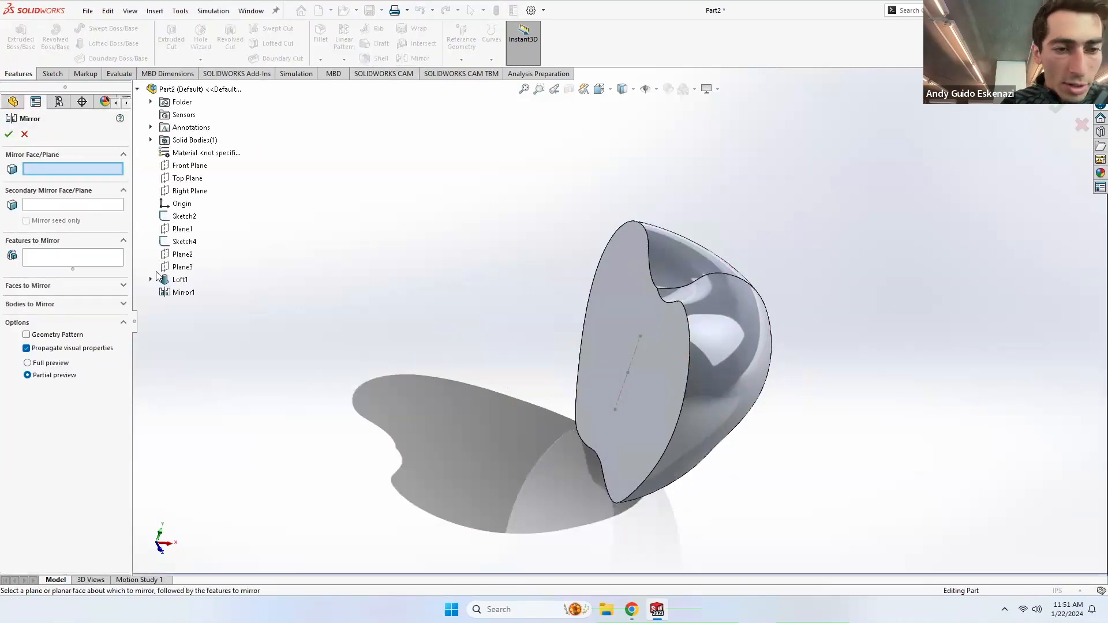
pyautogui.click(182, 229)
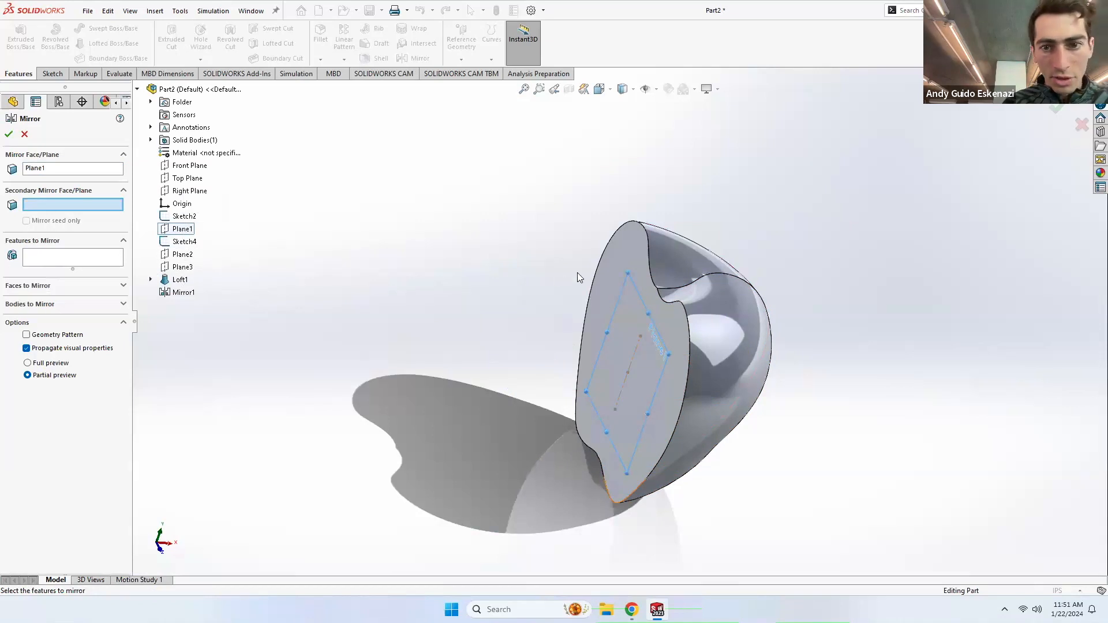
pyautogui.click(79, 264)
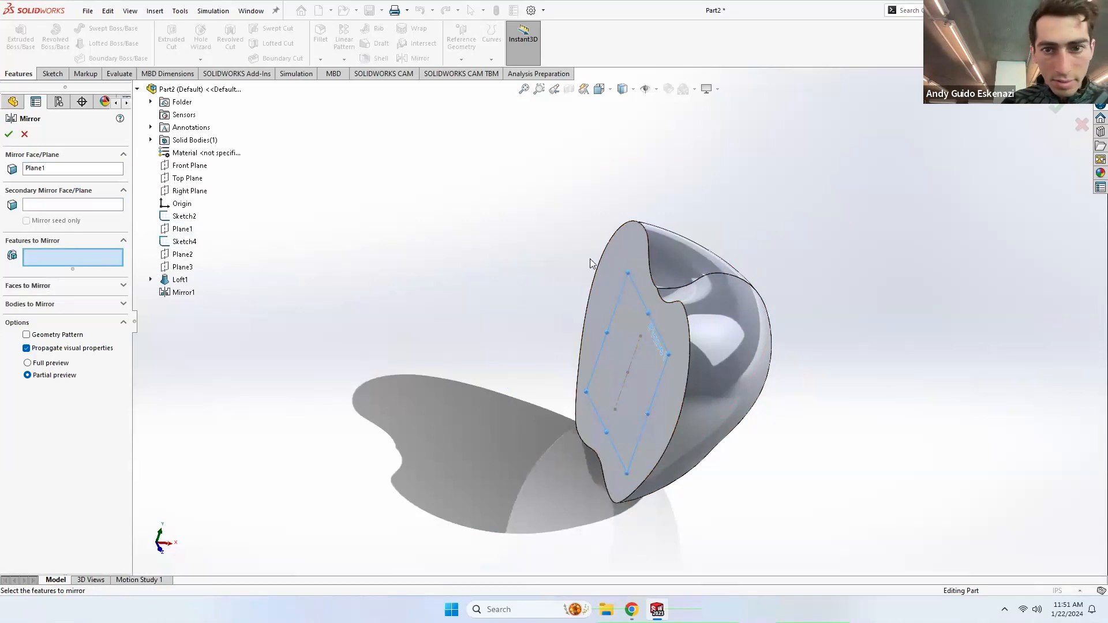
pyautogui.click(640, 246)
pyautogui.click(716, 334)
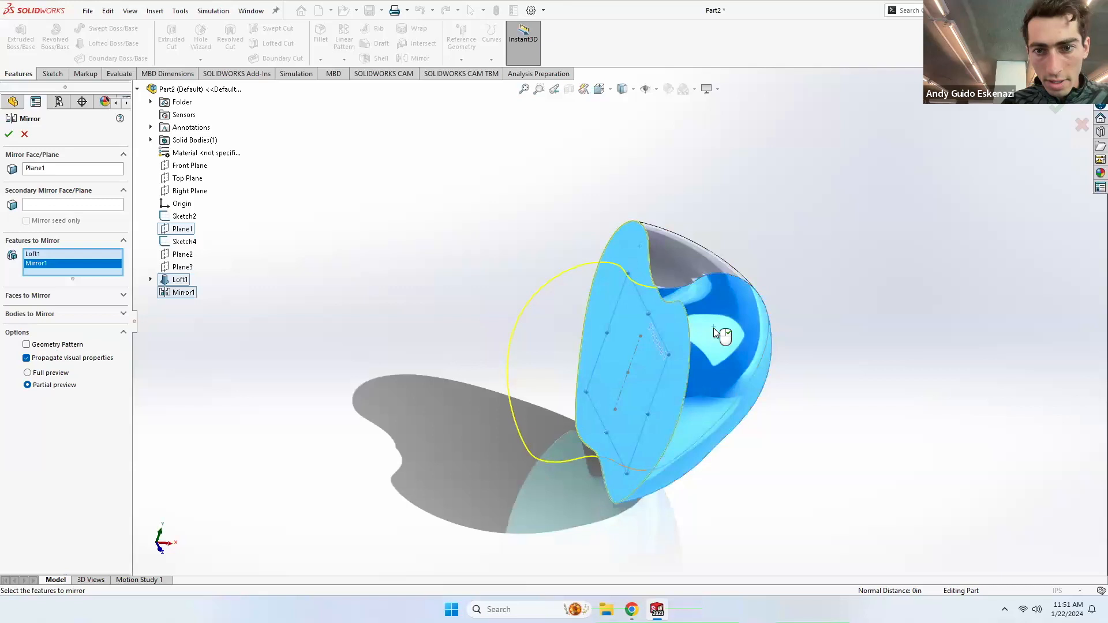
pyautogui.click(7, 137)
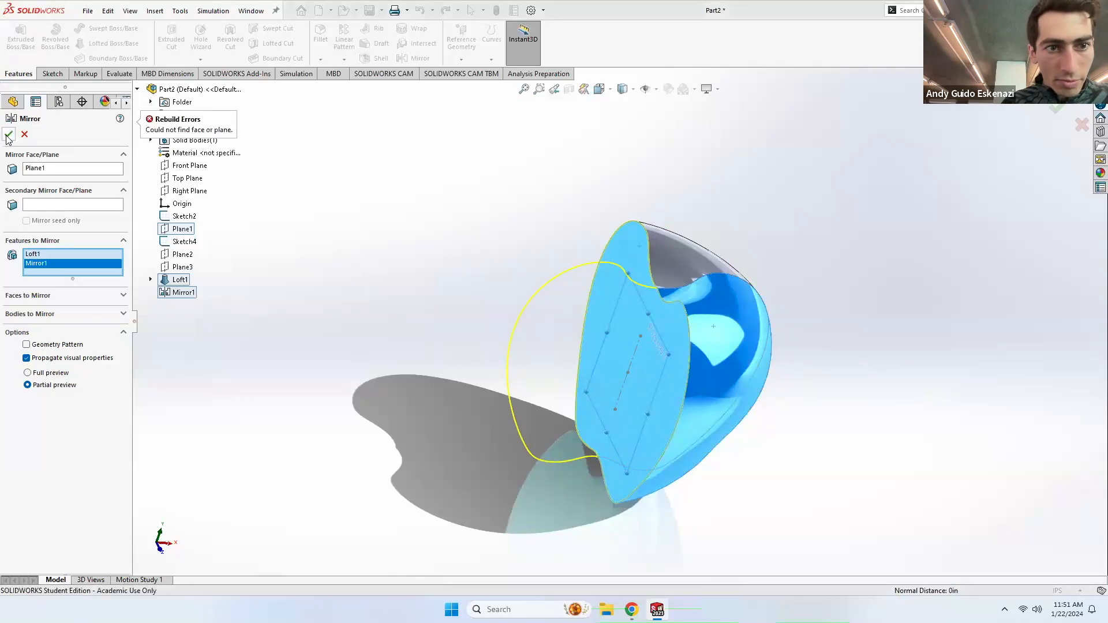
# Step: Remove Mirror1 from the features to mirror and mirror only Loft1 about Plane1
pyautogui.rightClick(33, 265)
pyautogui.click(58, 282)
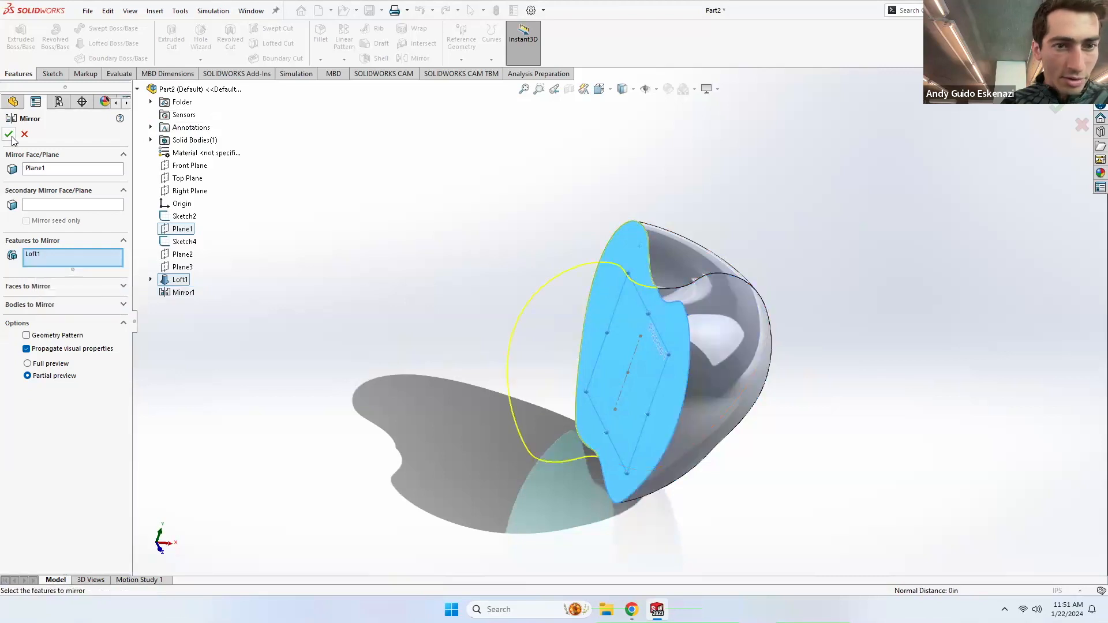
pyautogui.click(9, 136)
# Step: Examine the mirrored apple body from several angles, including its top hollow and open quarter
pyautogui.moveTo(444, 295); pyautogui.dragTo(644, 393, button='middle')
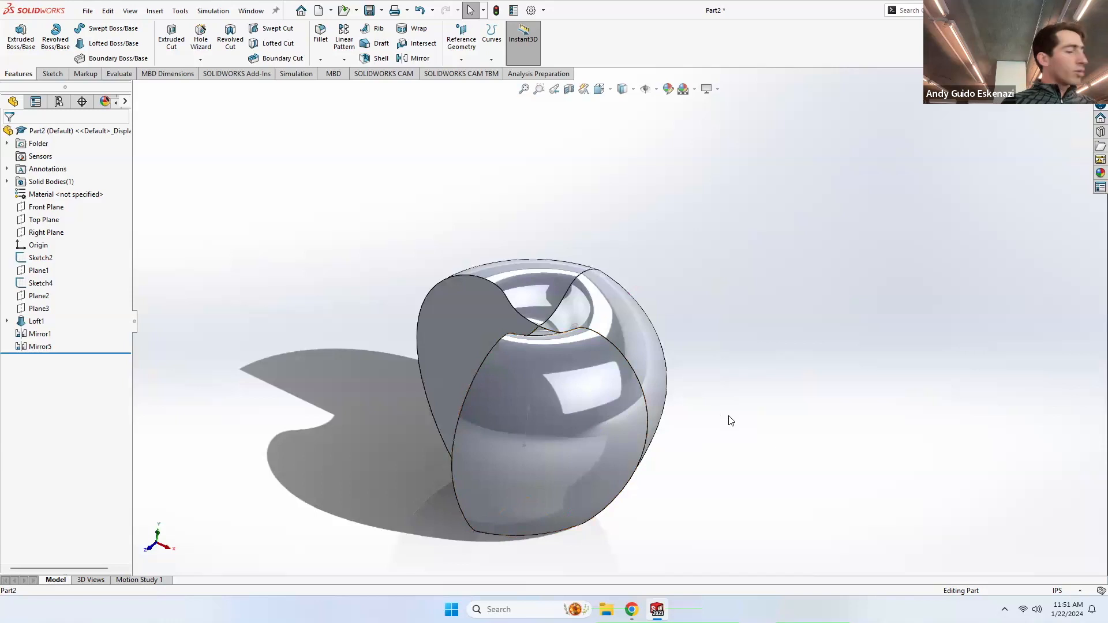
pyautogui.moveTo(599, 423); pyautogui.dragTo(572, 413, button='middle')
pyautogui.scroll(-4, 497, 465)
pyautogui.moveTo(506, 459); pyautogui.dragTo(687, 248, button='middle')
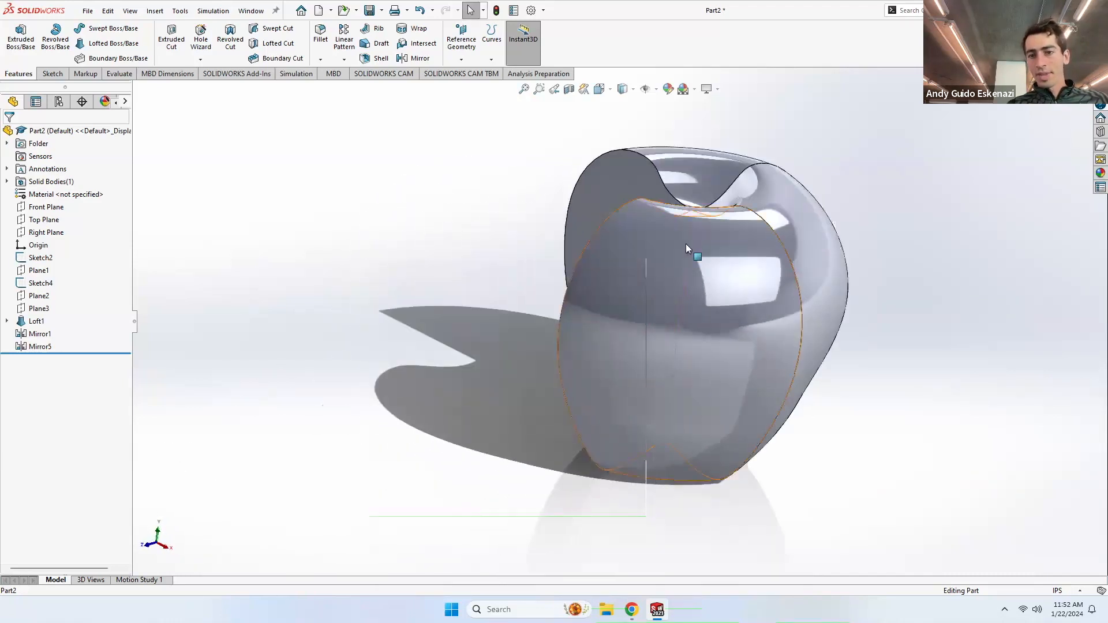
pyautogui.scroll(2, 663, 318)
pyautogui.moveTo(707, 304); pyautogui.dragTo(697, 220, button='middle')
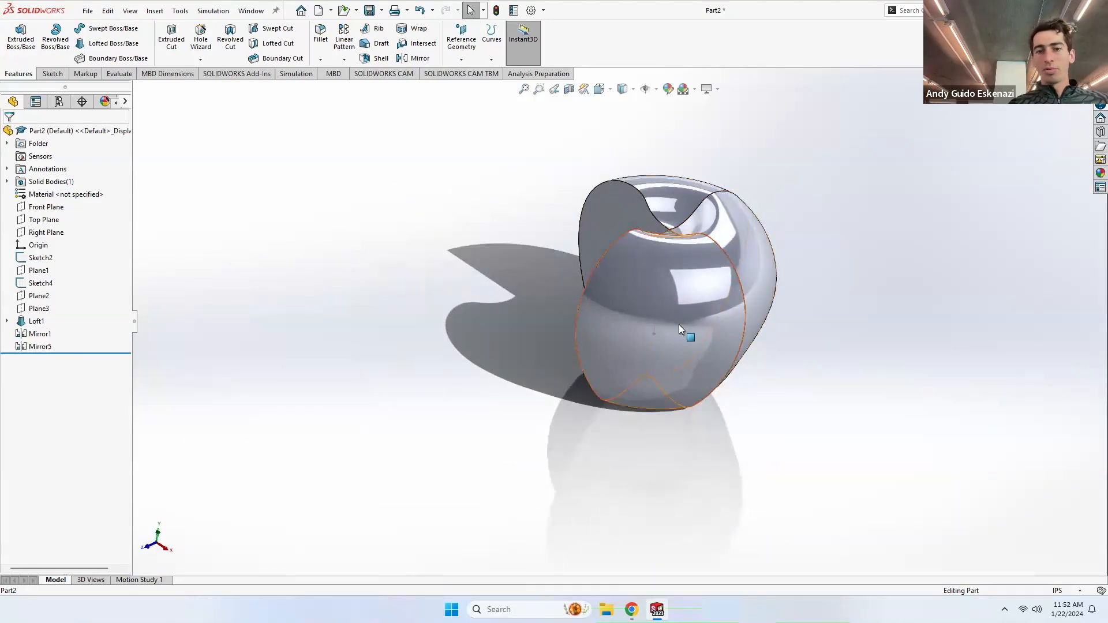
pyautogui.scroll(2, 696, 217)
pyautogui.scroll(-5, 696, 212)
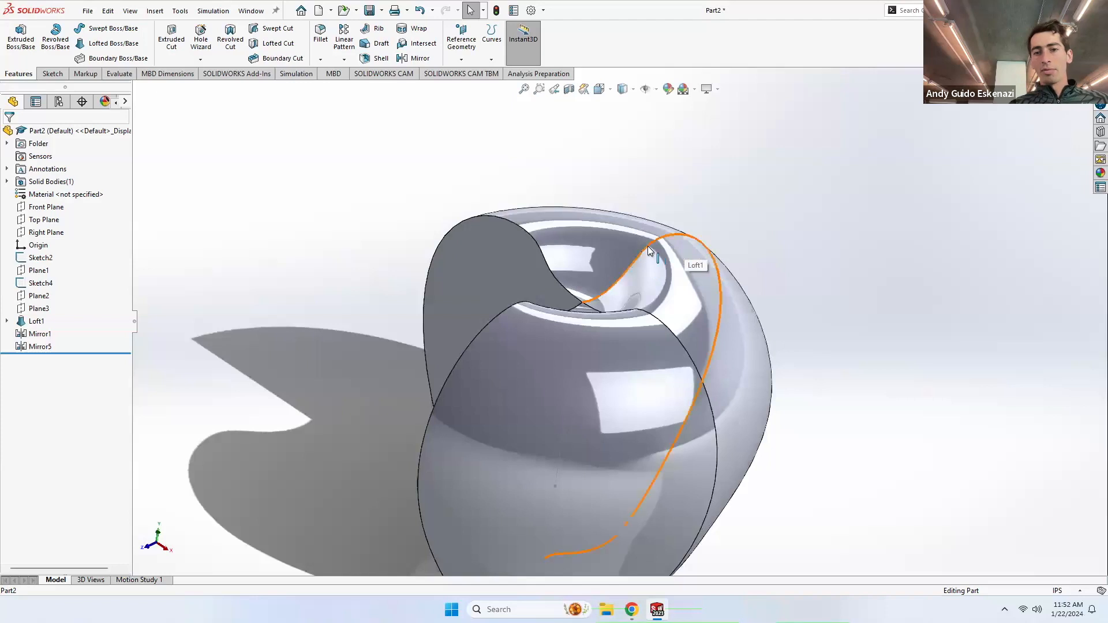
pyautogui.scroll(3, 536, 245)
pyautogui.moveTo(653, 283); pyautogui.dragTo(597, 288, button='middle')
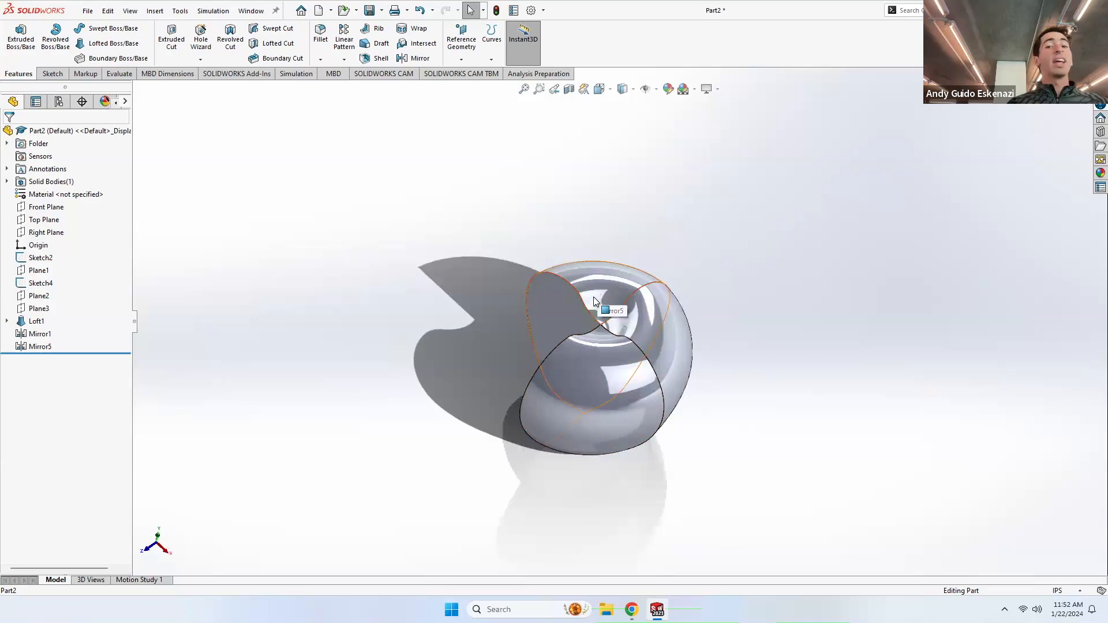
pyautogui.moveTo(620, 298); pyautogui.dragTo(582, 200, button='middle')
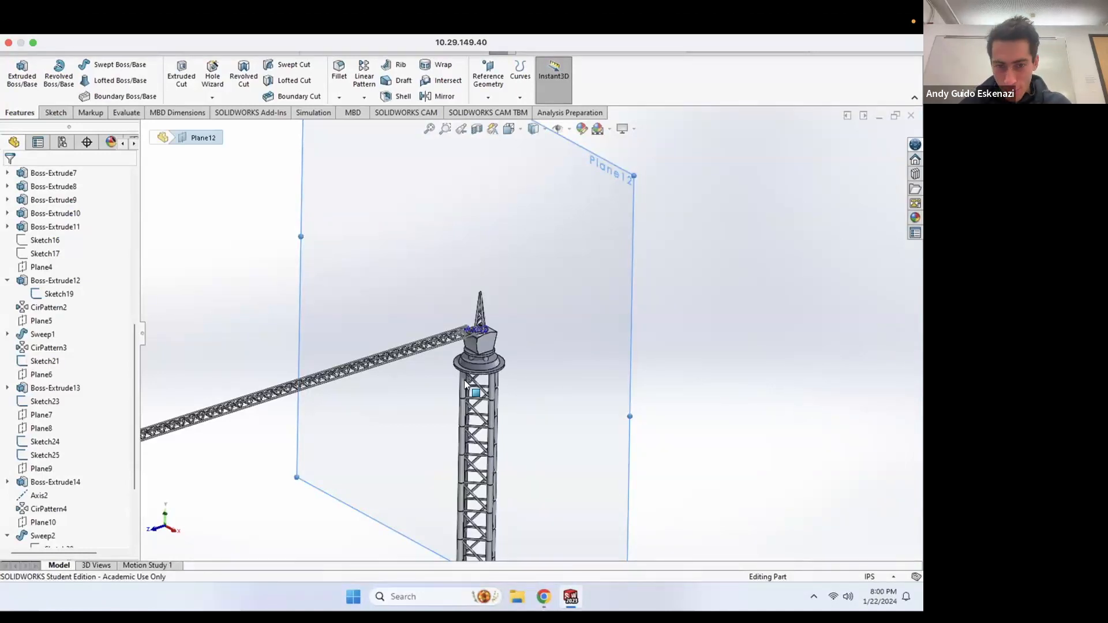
# Step: Examine the crane's lattice tower from the cab and slewing platform down to the circular base plate
pyautogui.scroll(-4, 478, 365)
pyautogui.scroll(7, 484, 364)
pyautogui.moveTo(505, 382); pyautogui.dragTo(510, 353, button='middle')
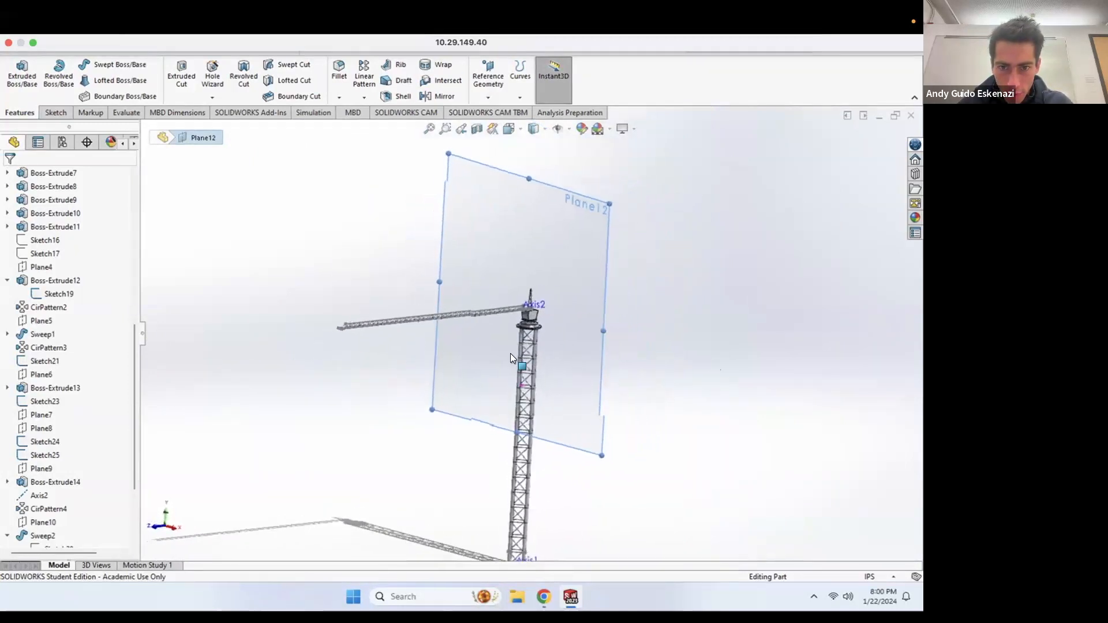
pyautogui.scroll(2, 517, 345)
pyautogui.scroll(-10, 530, 352)
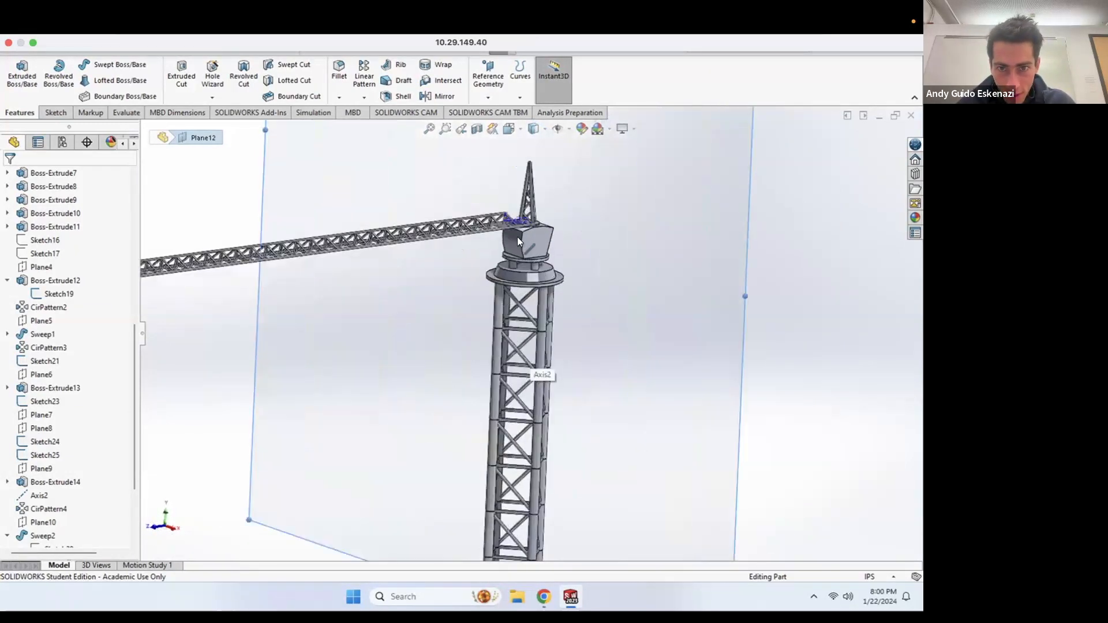
pyautogui.scroll(5, 583, 277)
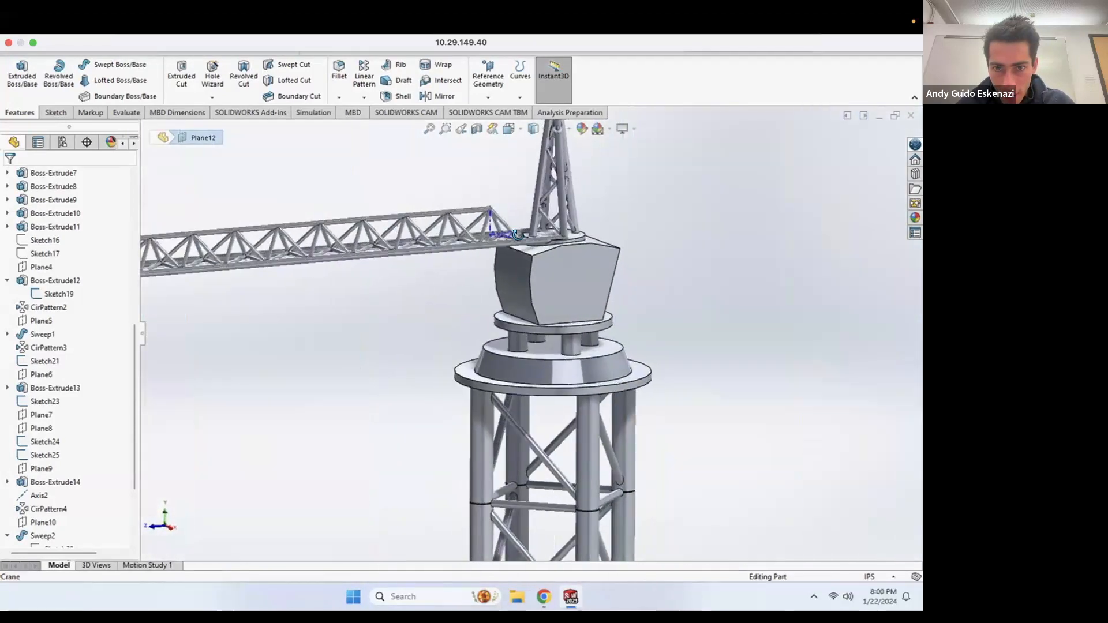
pyautogui.scroll(5, 572, 303)
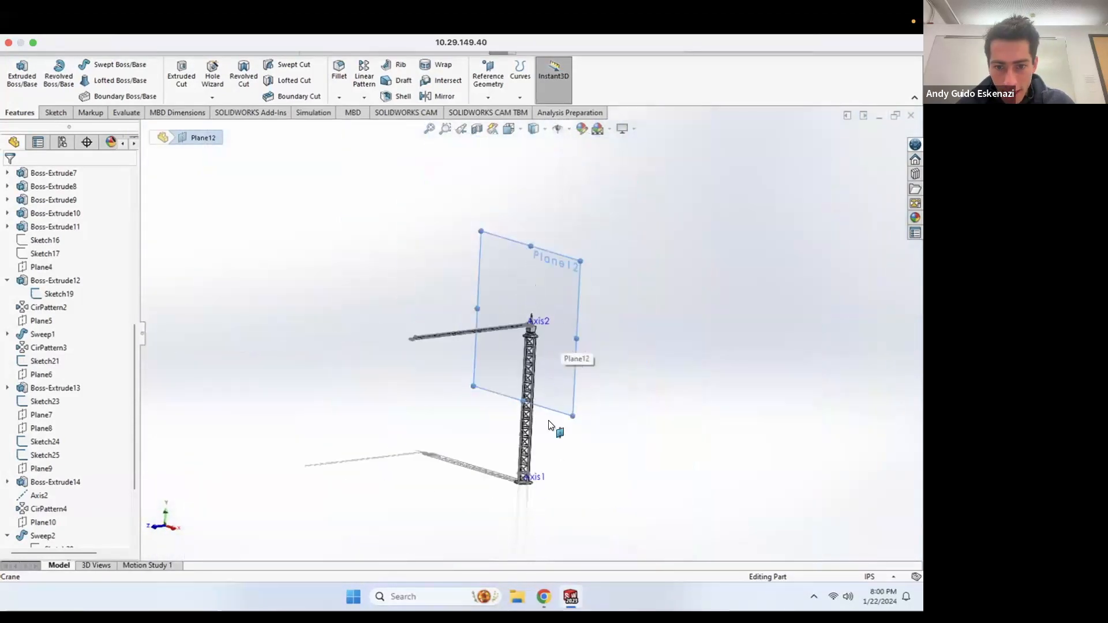
pyautogui.scroll(-5, 525, 450)
pyautogui.scroll(-5, 527, 398)
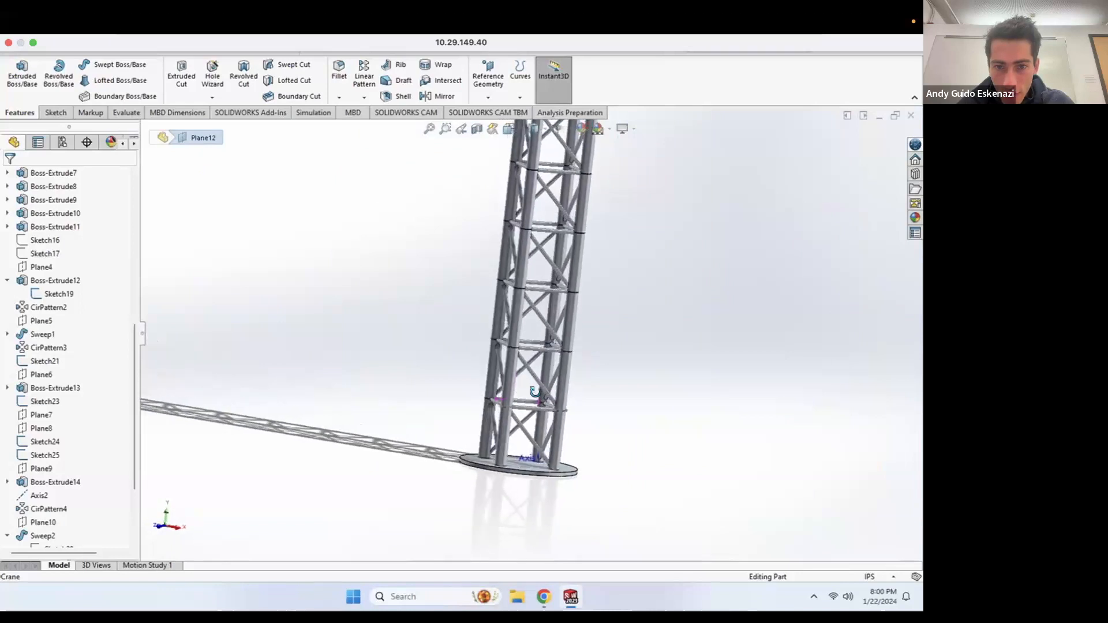
pyautogui.scroll(10, 513, 377)
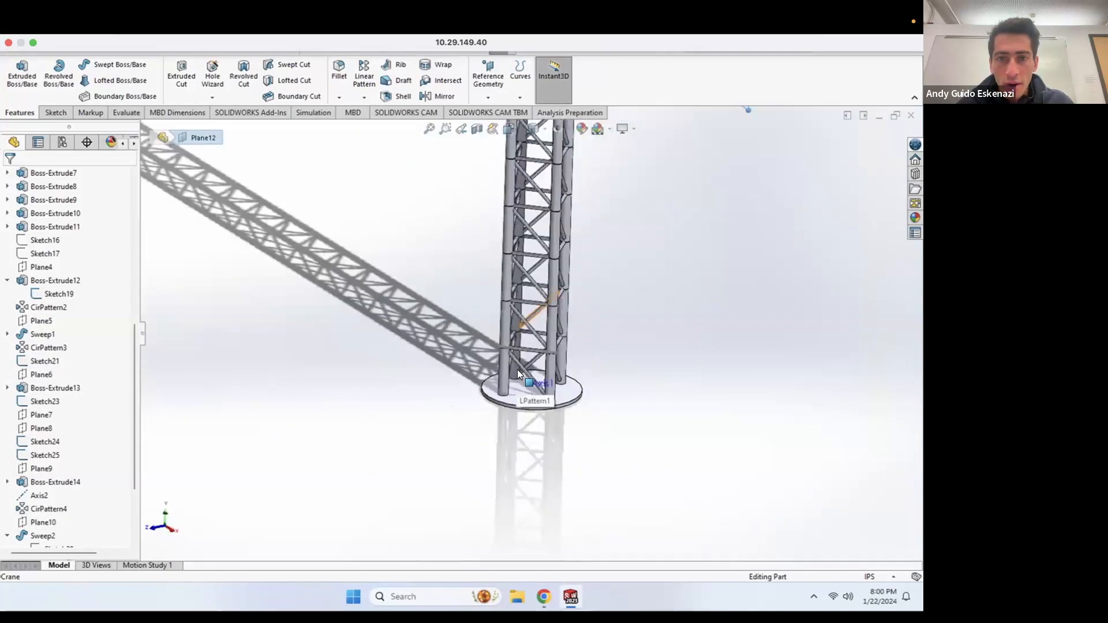
# Step: Examine the crane's truss boom from its tip to where it joins the cab and mast
pyautogui.scroll(-10, 401, 323)
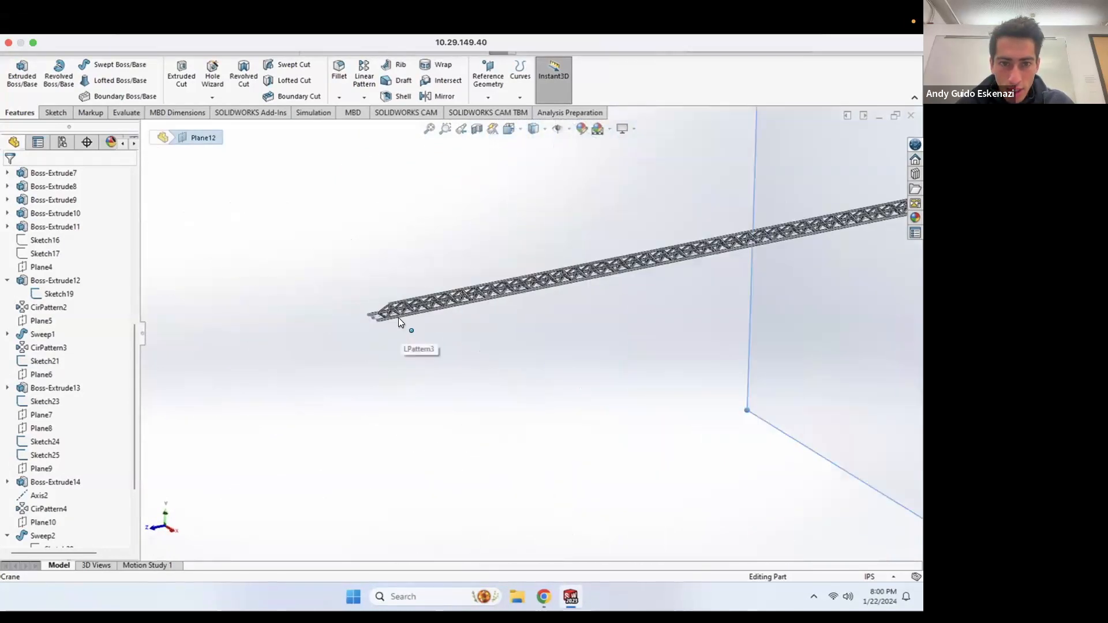
pyautogui.scroll(5, 554, 291)
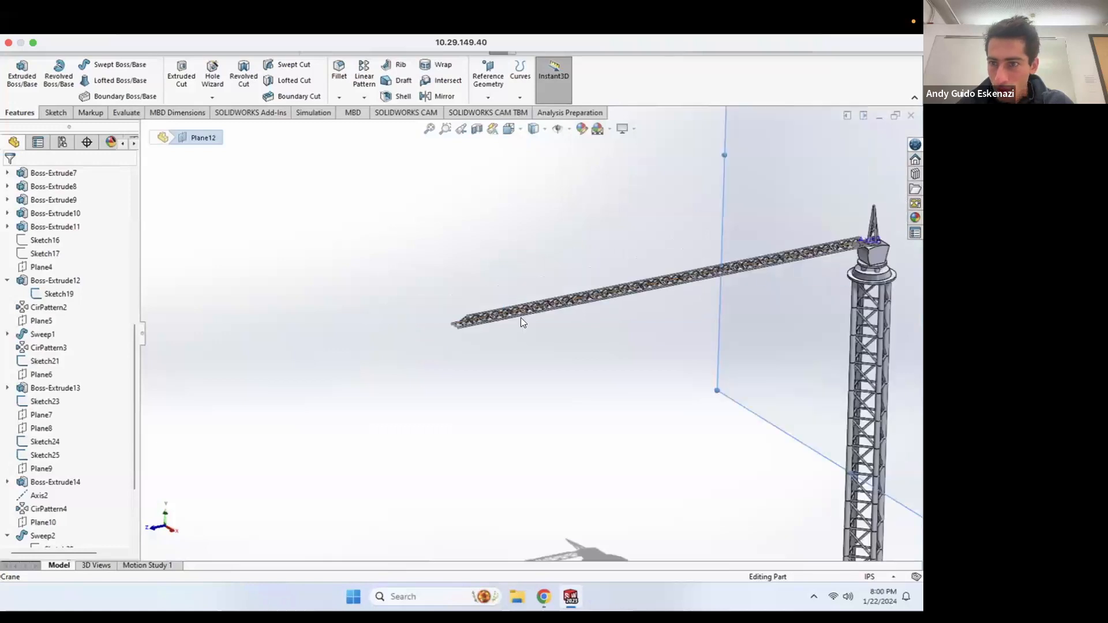
pyautogui.moveTo(695, 278); pyautogui.dragTo(708, 274, button='middle')
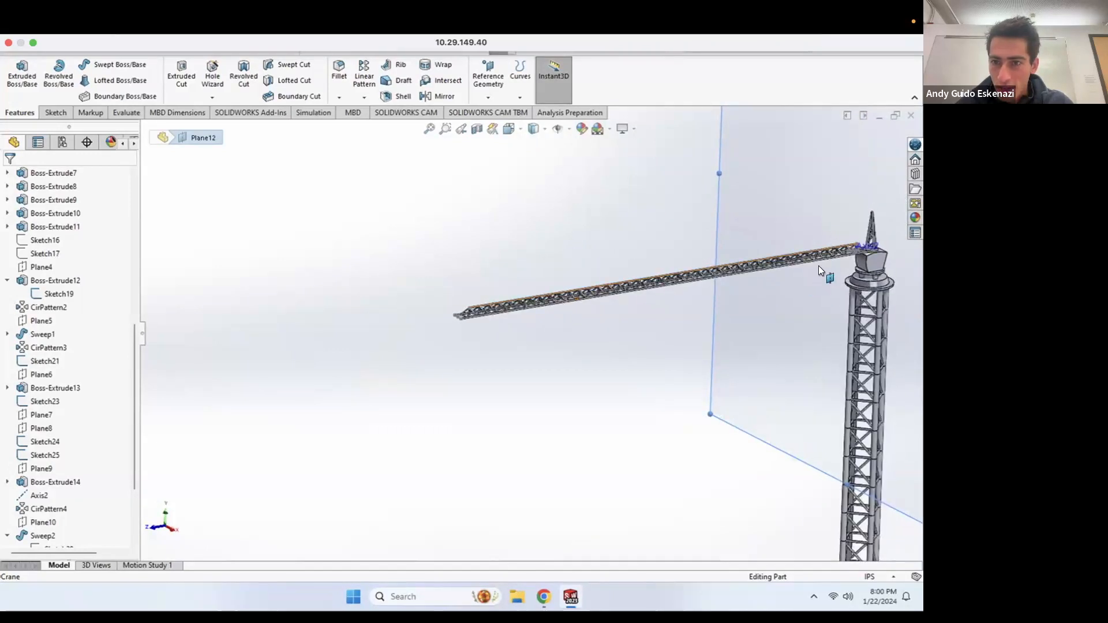
pyautogui.moveTo(513, 304); pyautogui.dragTo(593, 317, button='middle')
pyautogui.scroll(-5, 735, 280)
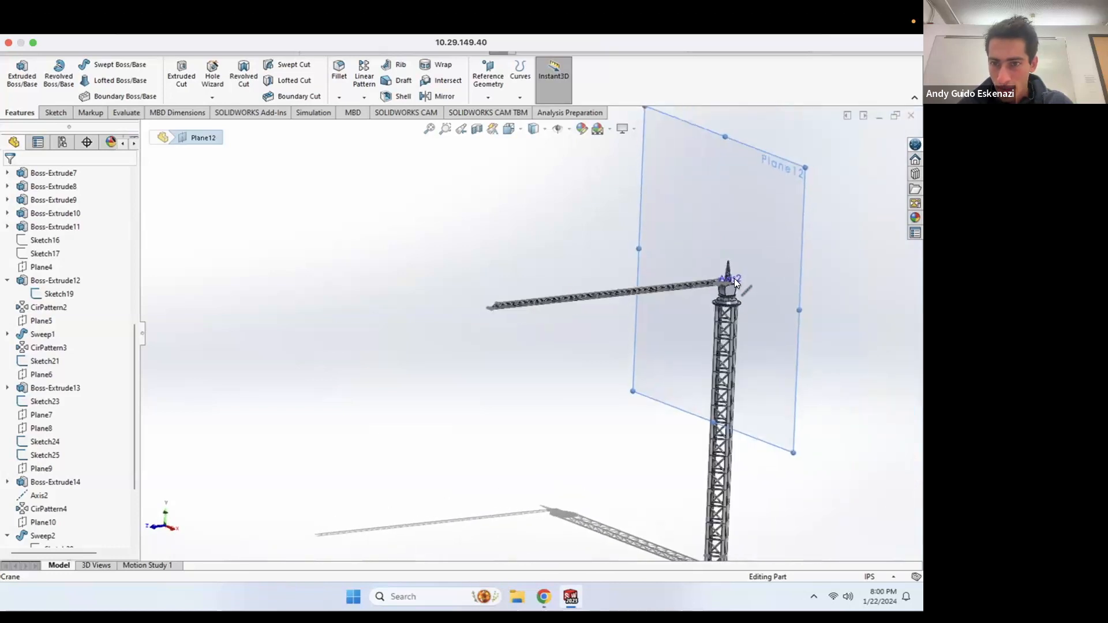
pyautogui.scroll(-3, 683, 311)
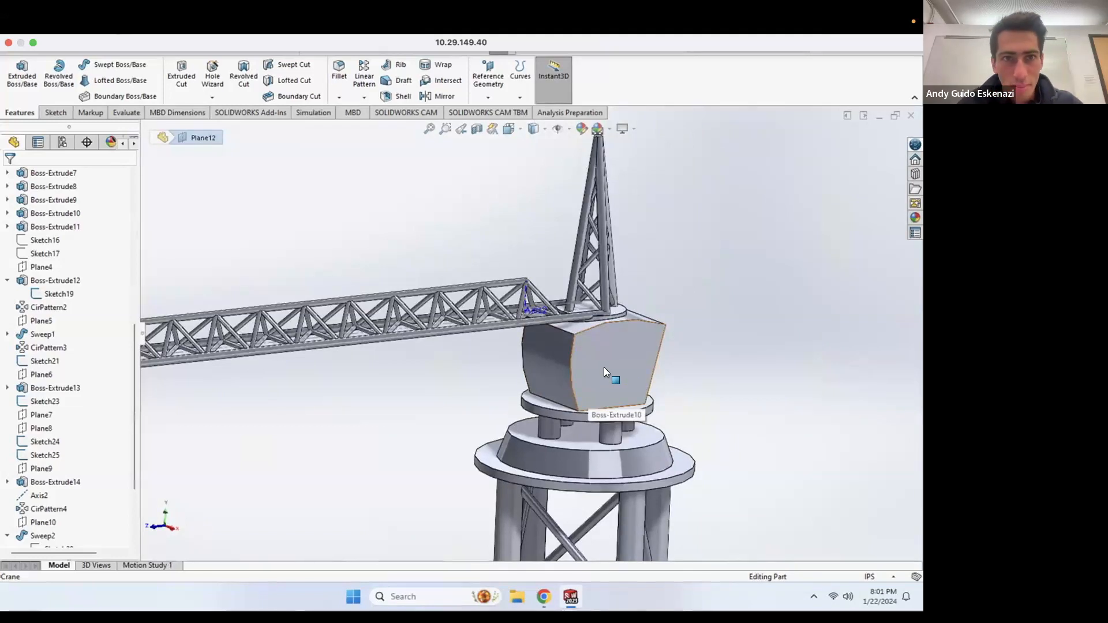
pyautogui.scroll(-3, 130, 452)
pyautogui.scroll(-5, 373, 367)
pyautogui.moveTo(373, 367); pyautogui.dragTo(497, 361, button='middle')
pyautogui.scroll(-3, 498, 359)
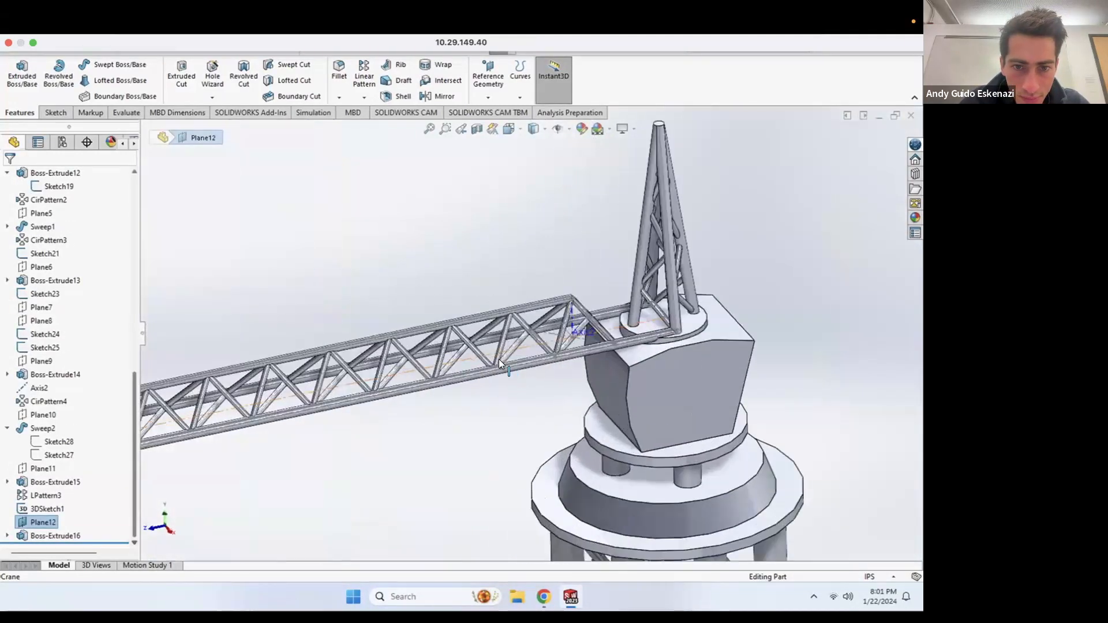
pyautogui.scroll(-2, 388, 430)
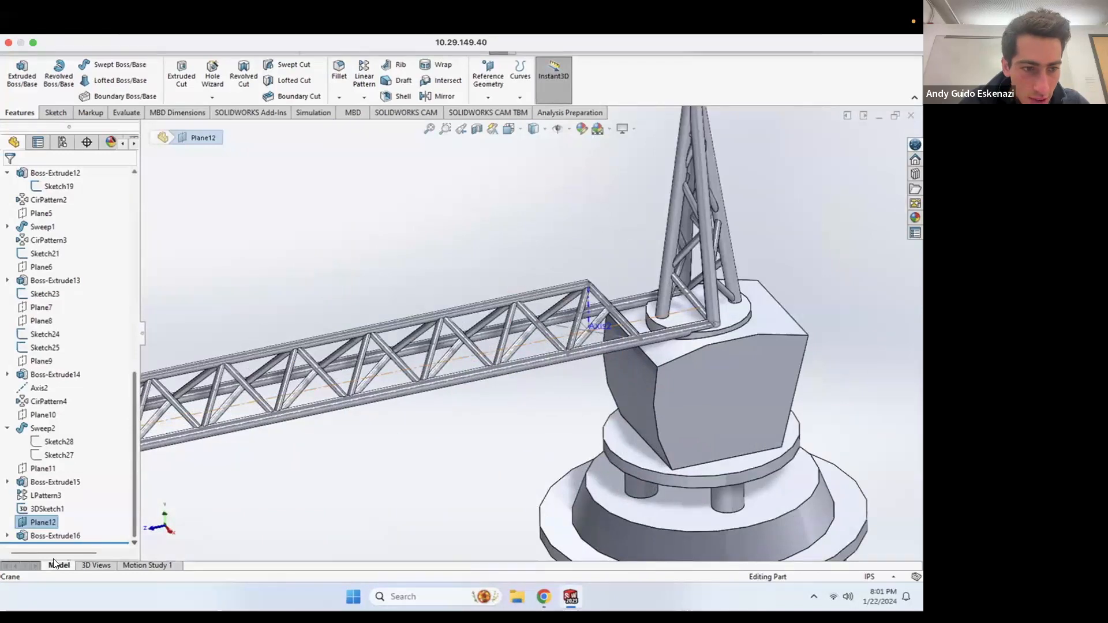
# Step: Roll the part history back to just after Boss-Extrude15 and open Sketch23 for editing
pyautogui.moveTo(69, 541); pyautogui.dragTo(64, 488)
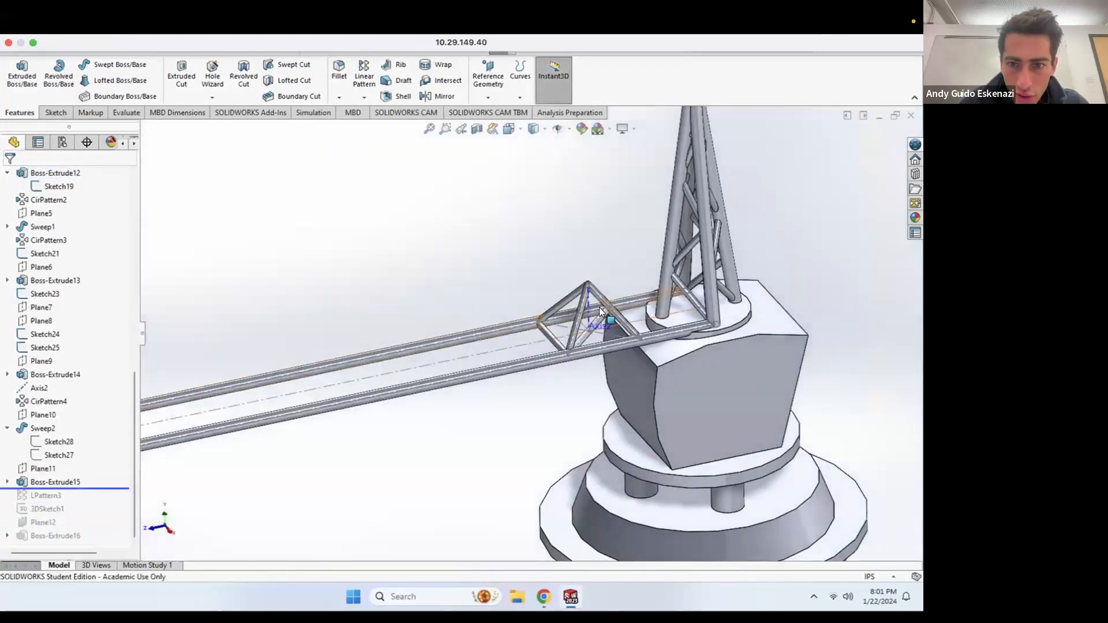
pyautogui.scroll(-5, 598, 307)
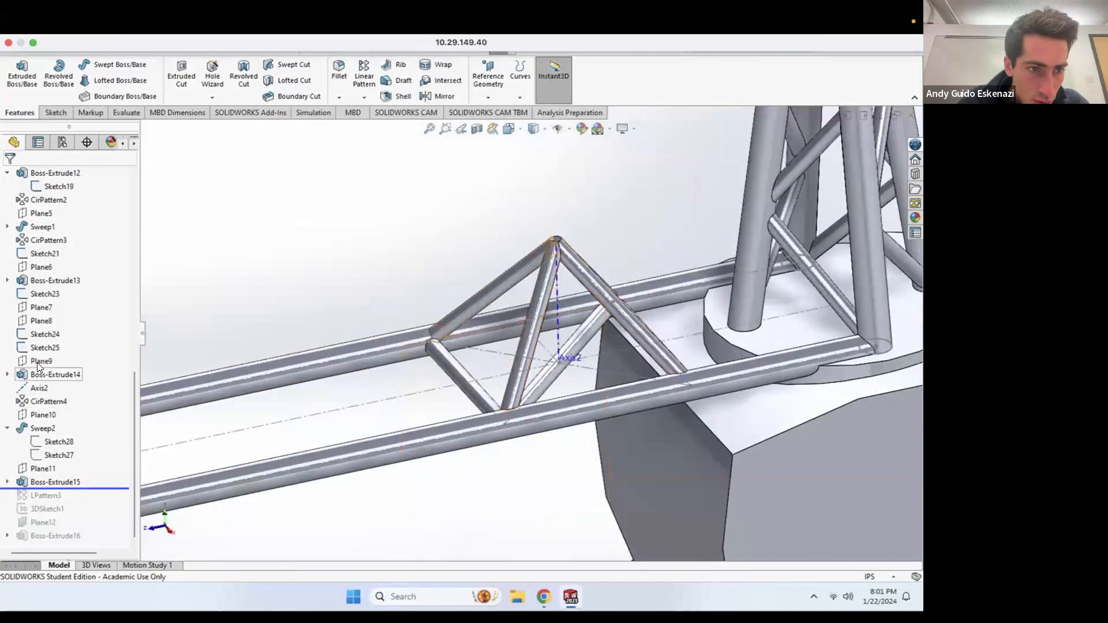
pyautogui.click(36, 345)
pyautogui.click(38, 332)
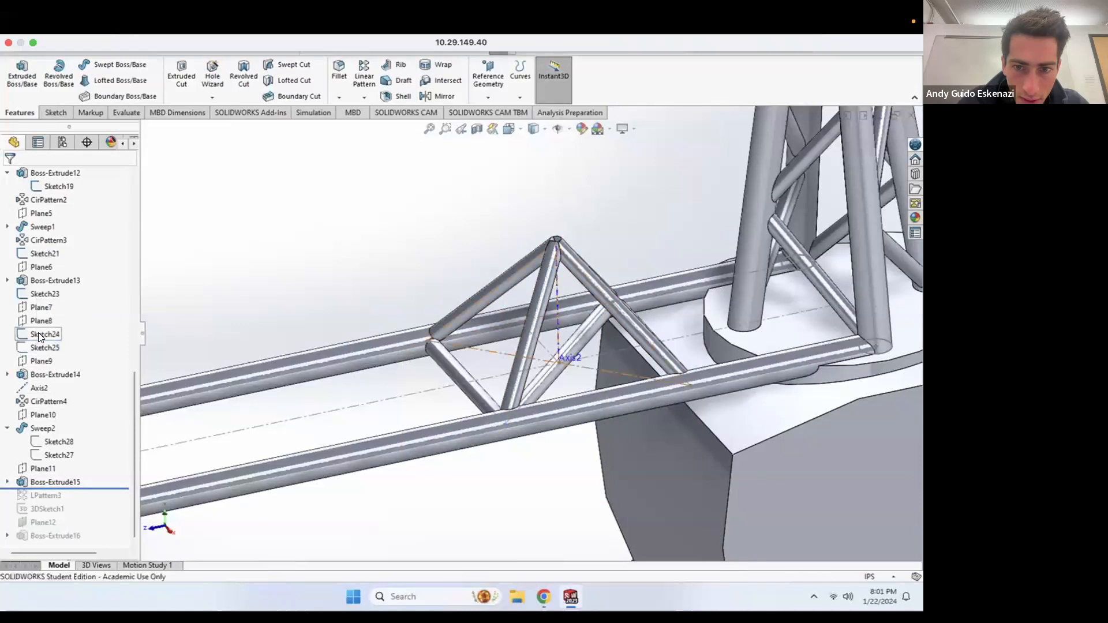
pyautogui.click(39, 295)
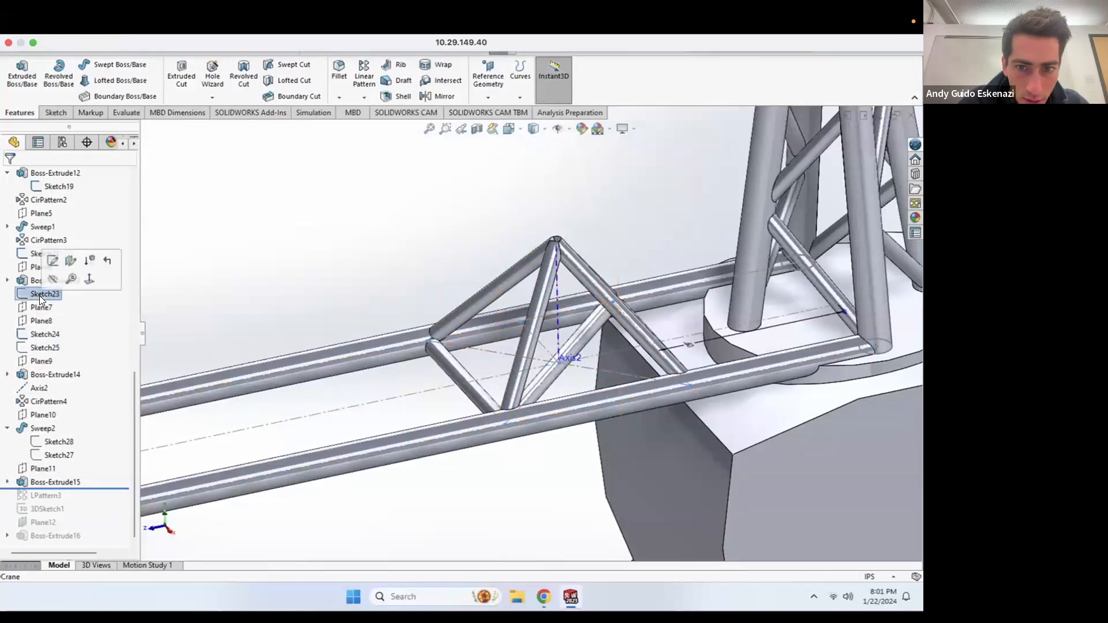
pyautogui.click(54, 262)
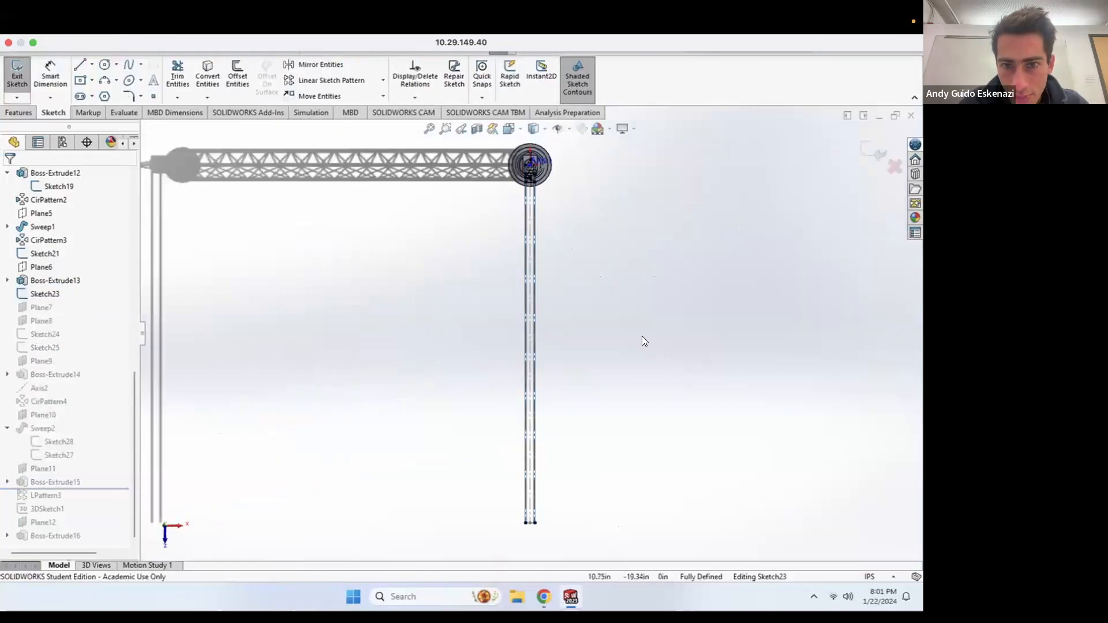
# Step: Delete the equal-length relation between two sides of the construction square in Sketch23
pyautogui.scroll(-8, 528, 268)
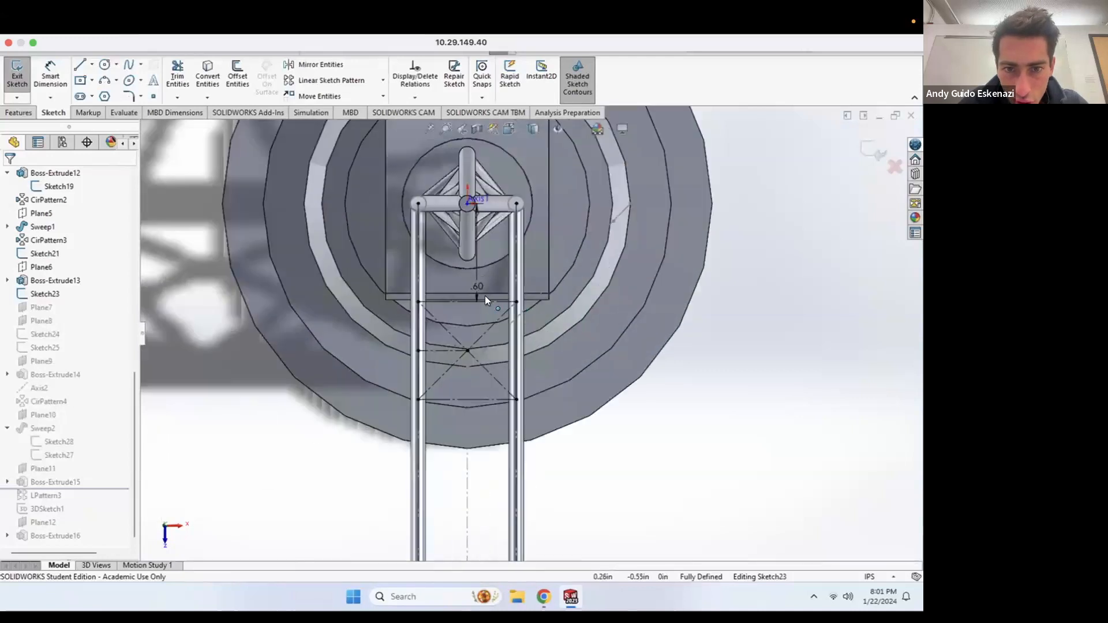
pyautogui.click(443, 308)
pyautogui.click(401, 336)
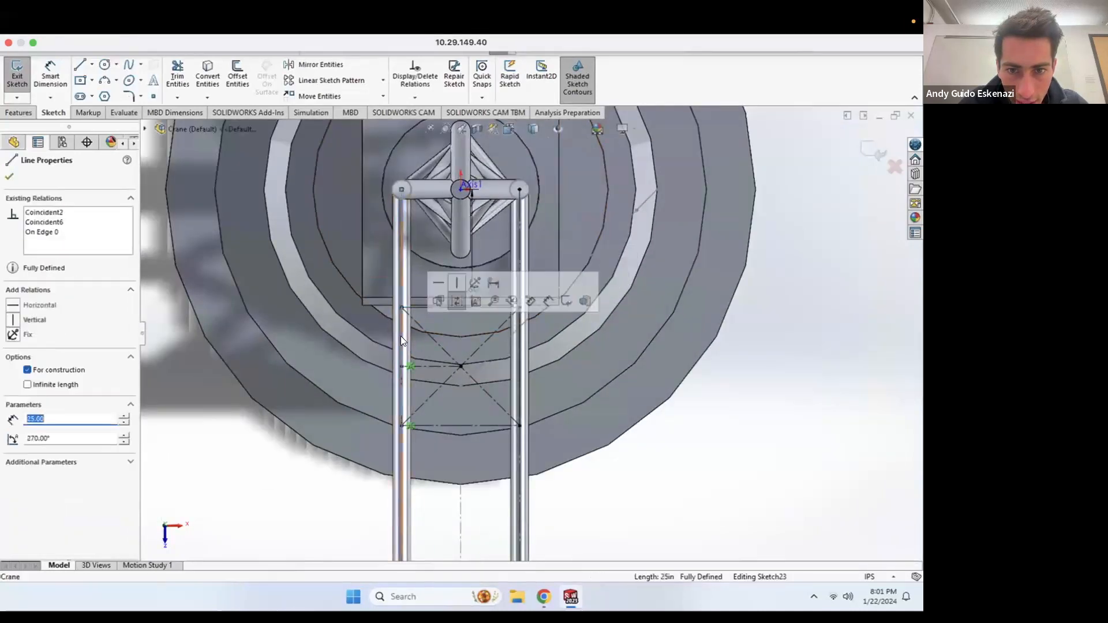
pyautogui.scroll(-2, 433, 408)
pyautogui.click(499, 422)
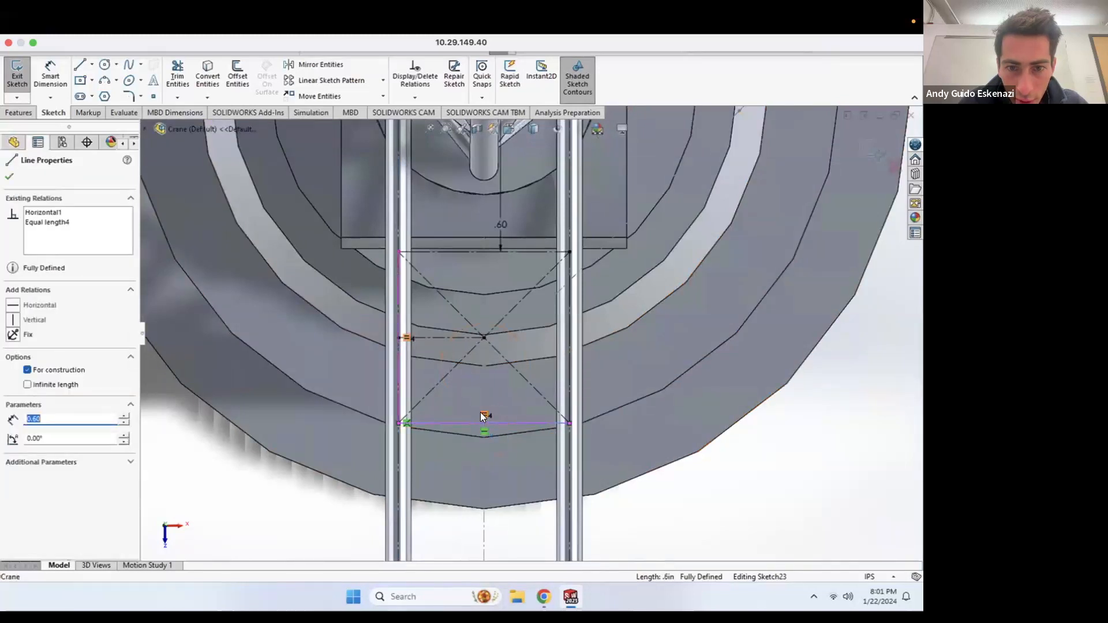
pyautogui.rightClick(404, 336)
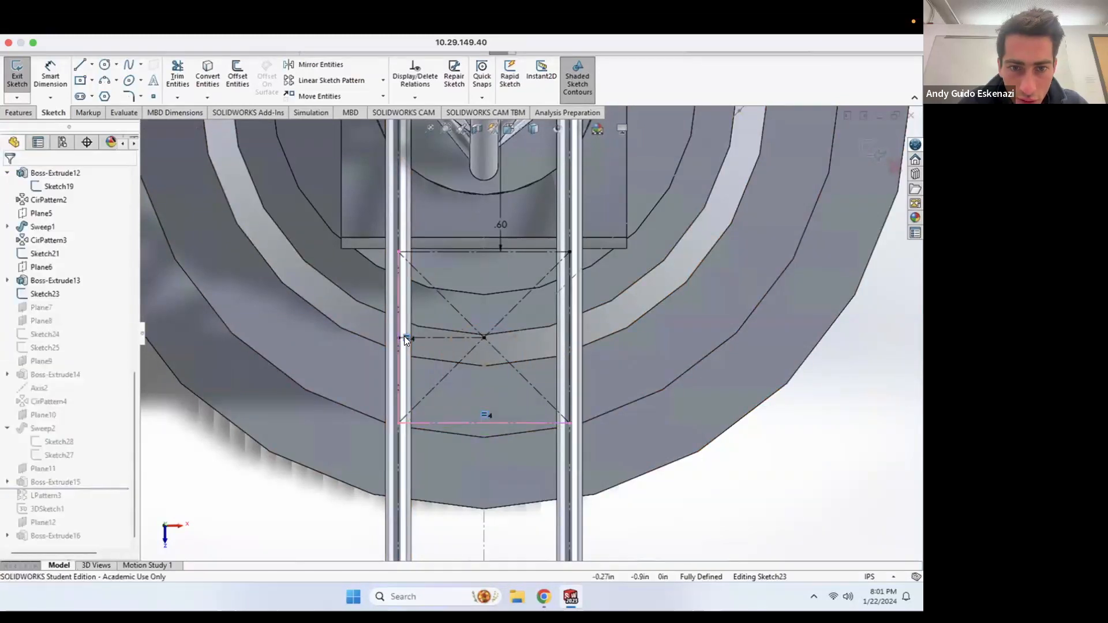
pyautogui.click(444, 482)
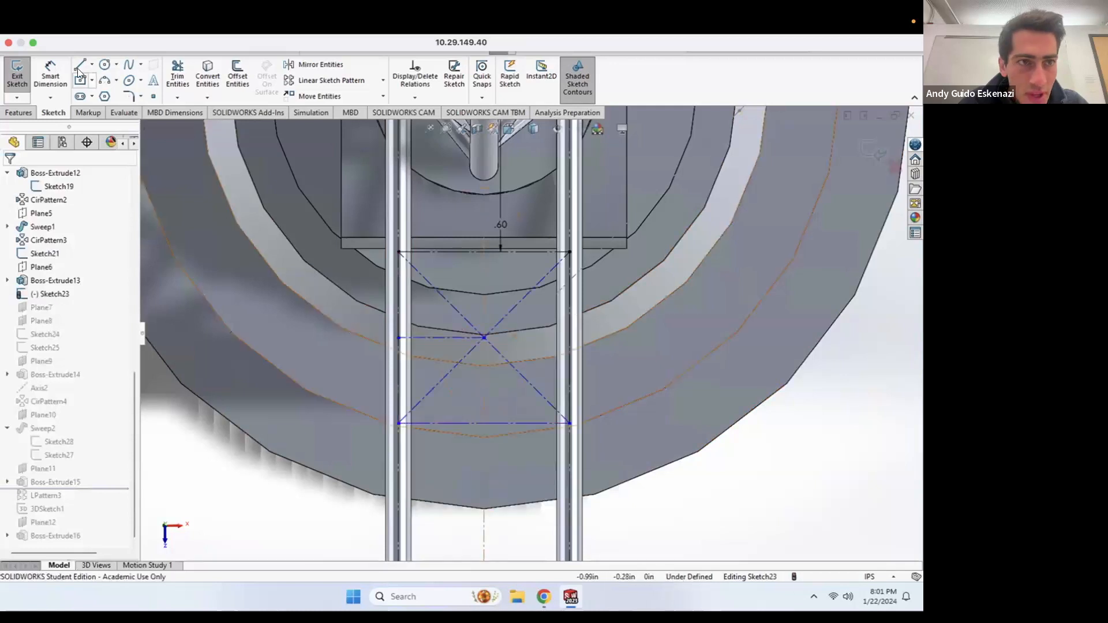
# Step: Dimension the construction rectangle's side along the boom rail to 1 in
pyautogui.click(398, 388)
pyautogui.press('Escape')
pyautogui.click(399, 253)
pyautogui.click(397, 423)
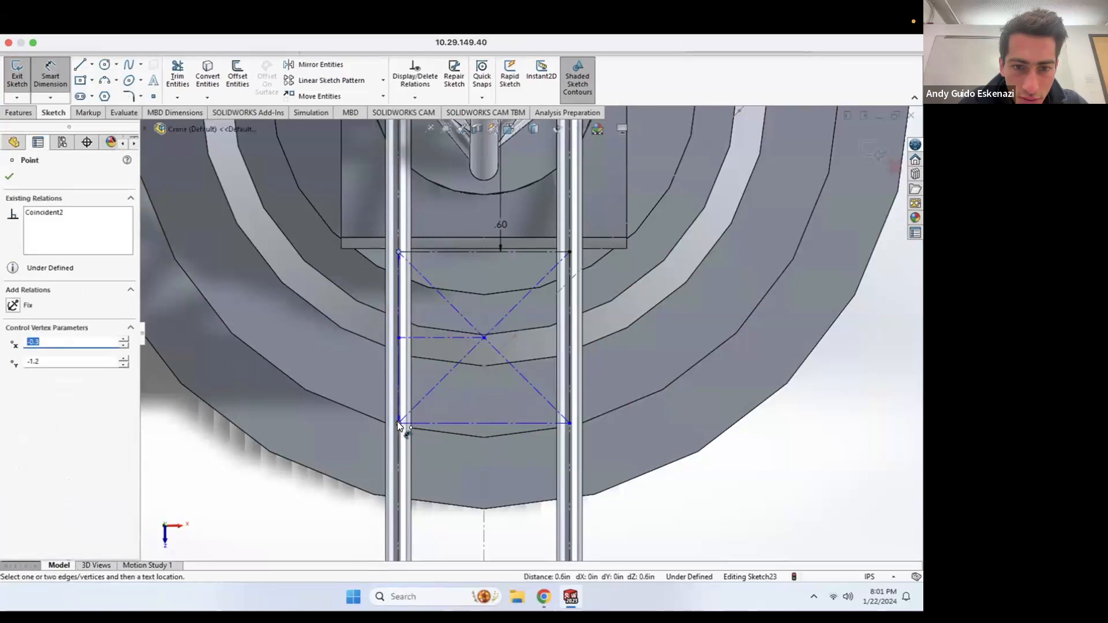
pyautogui.click(317, 354)
pyautogui.write('1')
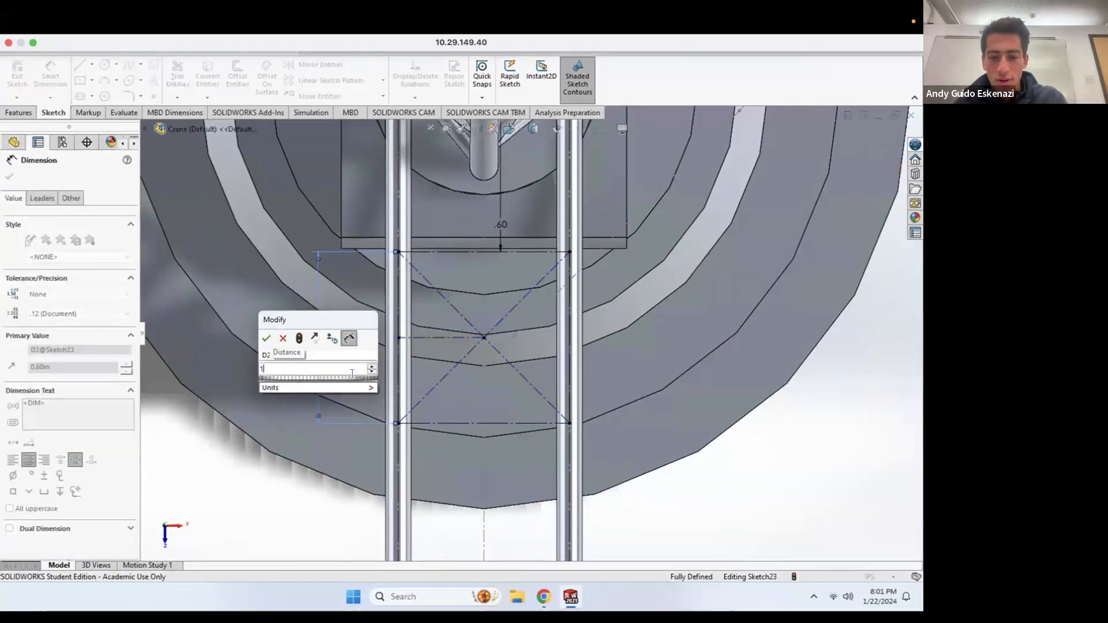
pyautogui.press('Return')
# Step: Set the construction rectangle's length along the boom to 1.5 in and rebuild the part, ignoring the CirPattern4 warning
pyautogui.scroll(5, 505, 298)
pyautogui.moveTo(533, 388)
pyautogui.mouseDown(button='middle')
pyautogui.moveTo(418, 235)
pyautogui.moveTo(485, 355)
pyautogui.mouseUp(button='middle')
pyautogui.scroll(-3, 573, 354)
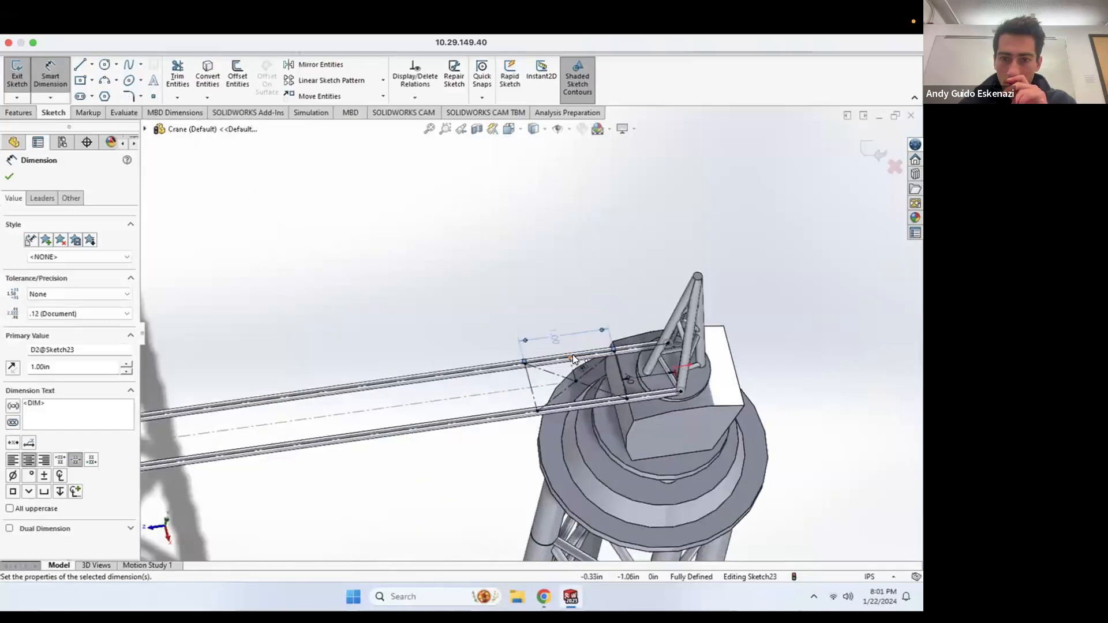
pyautogui.doubleClick(550, 335)
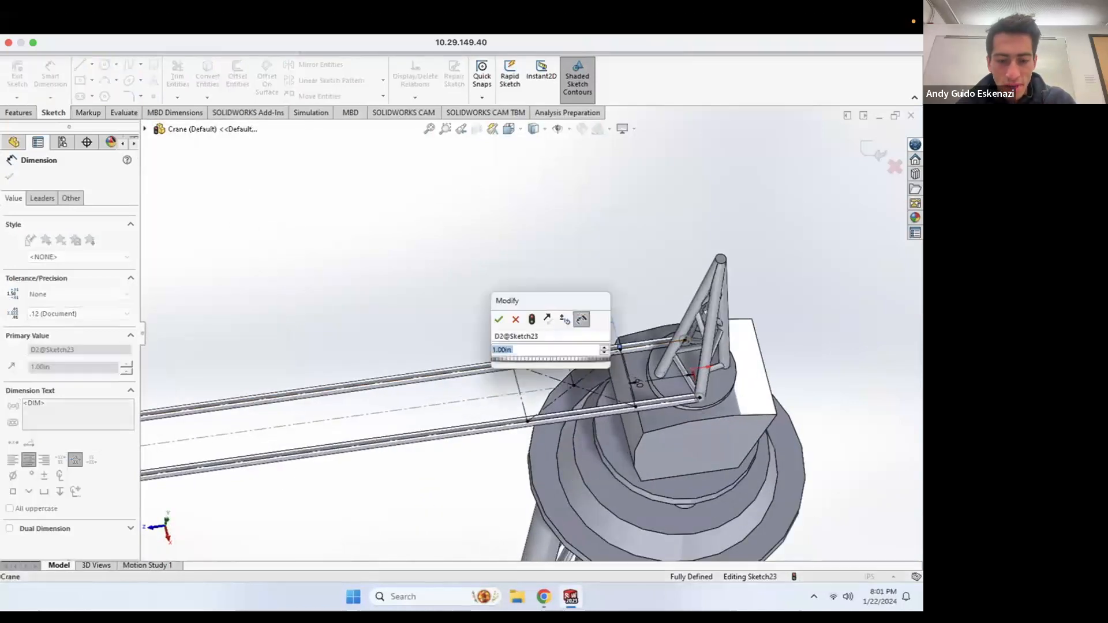
pyautogui.write('1.5')
pyautogui.press('Return')
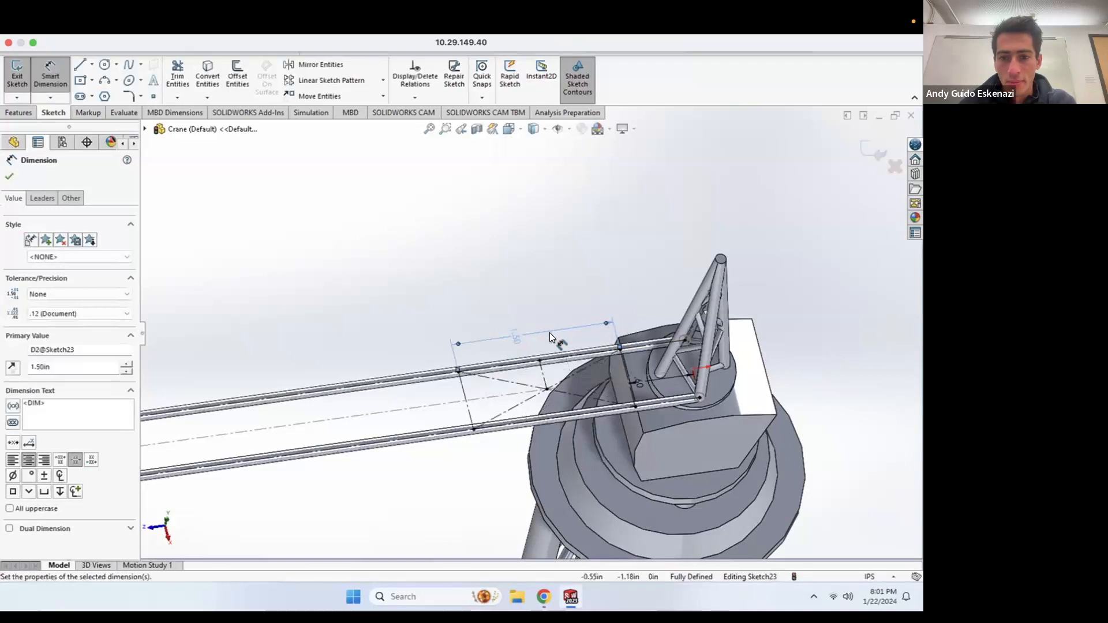
pyautogui.click(10, 79)
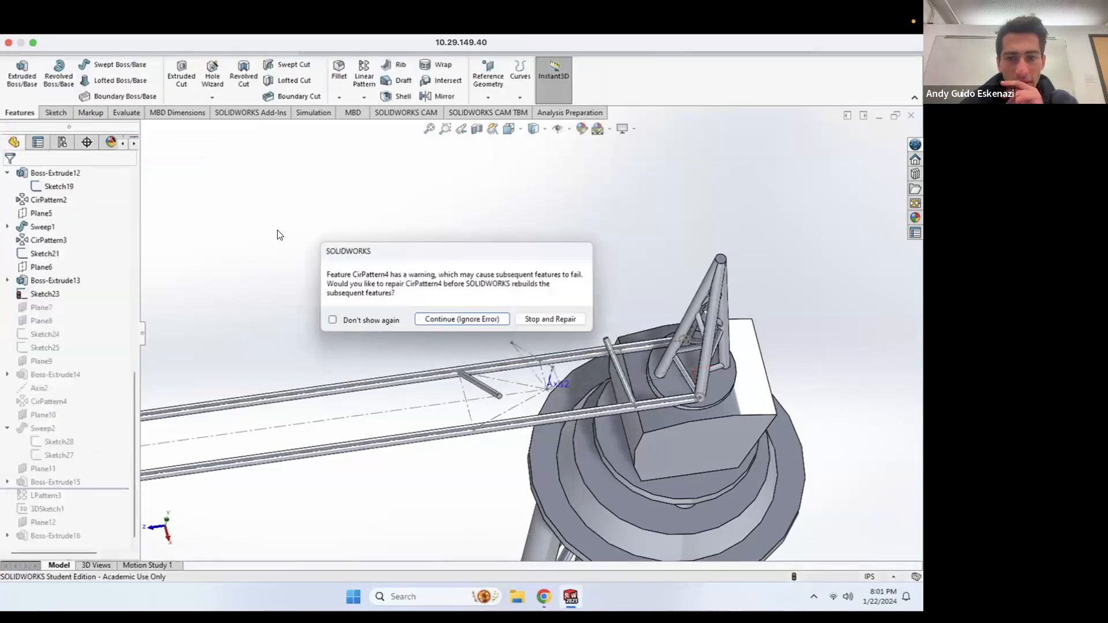
pyautogui.click(494, 320)
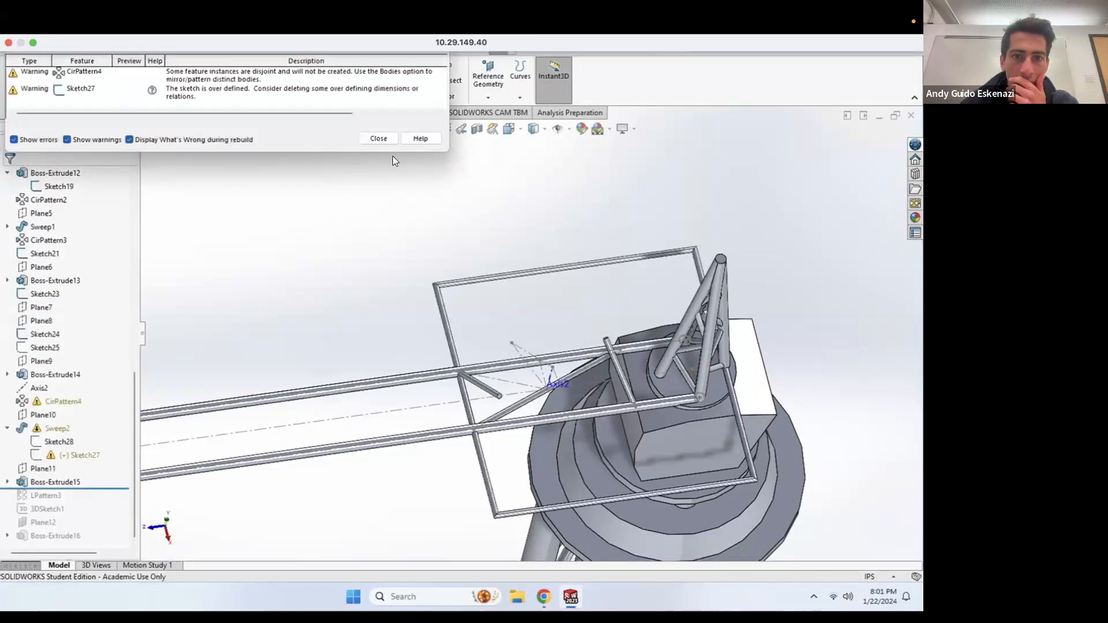
pyautogui.click(379, 139)
# Step: Open Sketch24, examine its construction triangle relative to the boom rails and cab, and exit the sketch
pyautogui.moveTo(524, 332); pyautogui.dragTo(527, 320, button='middle')
pyautogui.moveTo(497, 364); pyautogui.dragTo(554, 393, button='middle')
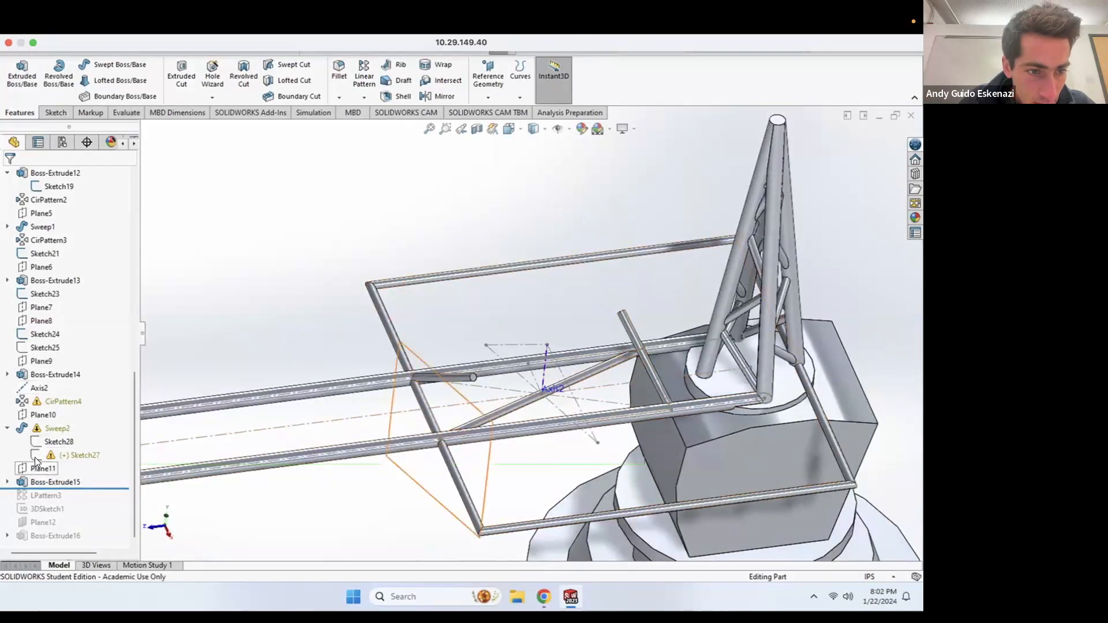
pyautogui.click(41, 375)
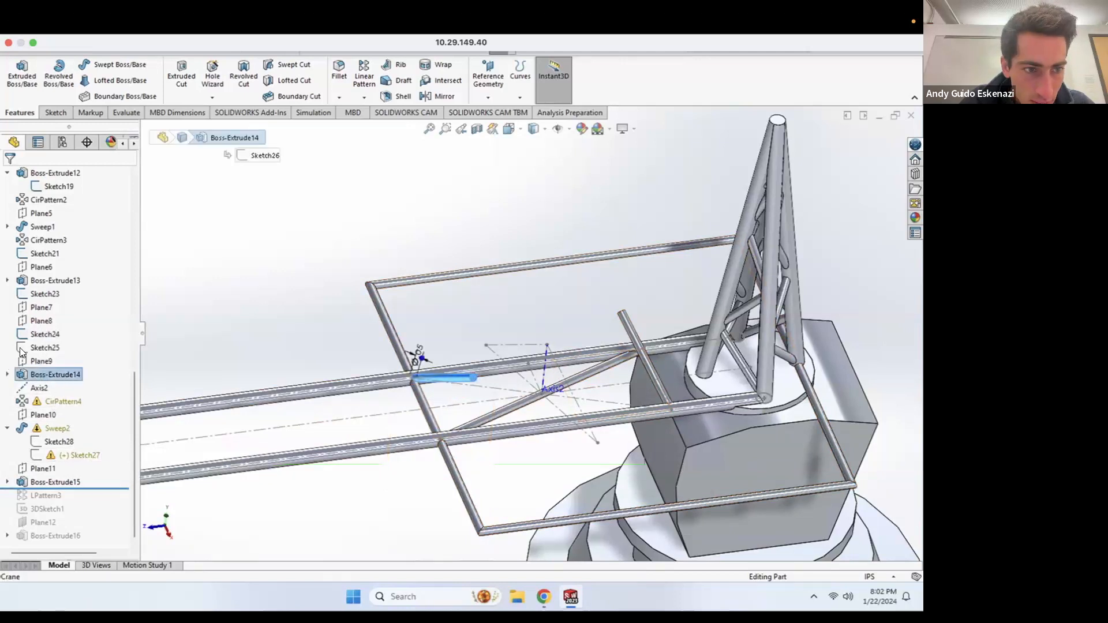
pyautogui.click(32, 337)
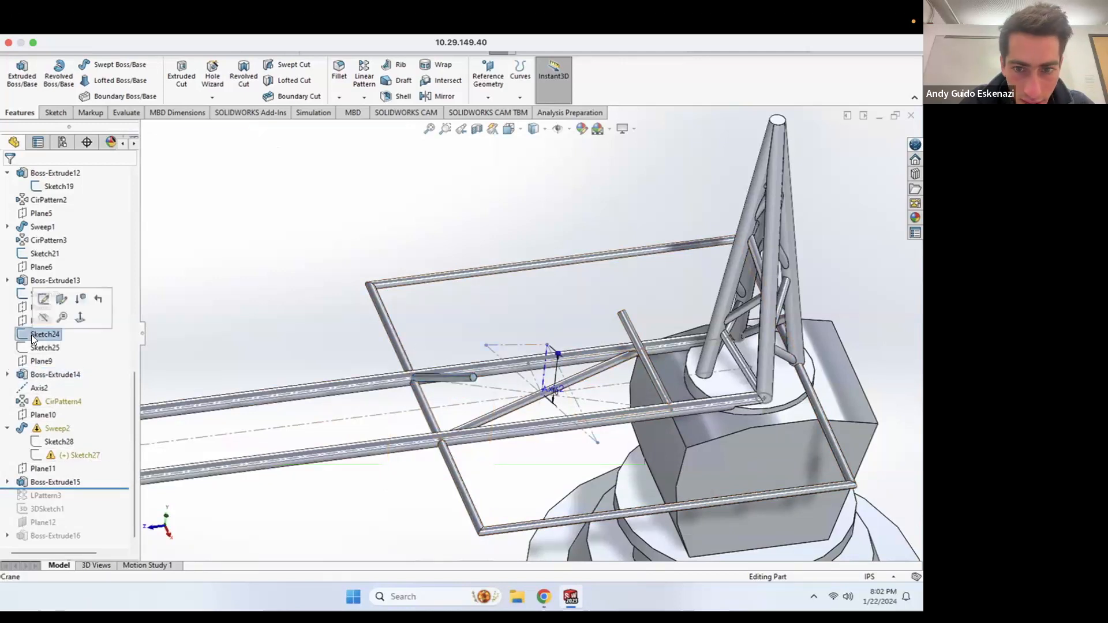
pyautogui.click(43, 300)
pyautogui.moveTo(472, 357)
pyautogui.mouseDown(button='middle')
pyautogui.moveTo(480, 218)
pyautogui.moveTo(375, 278)
pyautogui.mouseUp(button='middle')
pyautogui.scroll(-3, 435, 173)
pyautogui.scroll(-5, 485, 230)
pyautogui.moveTo(386, 155); pyautogui.dragTo(335, 230, button='middle')
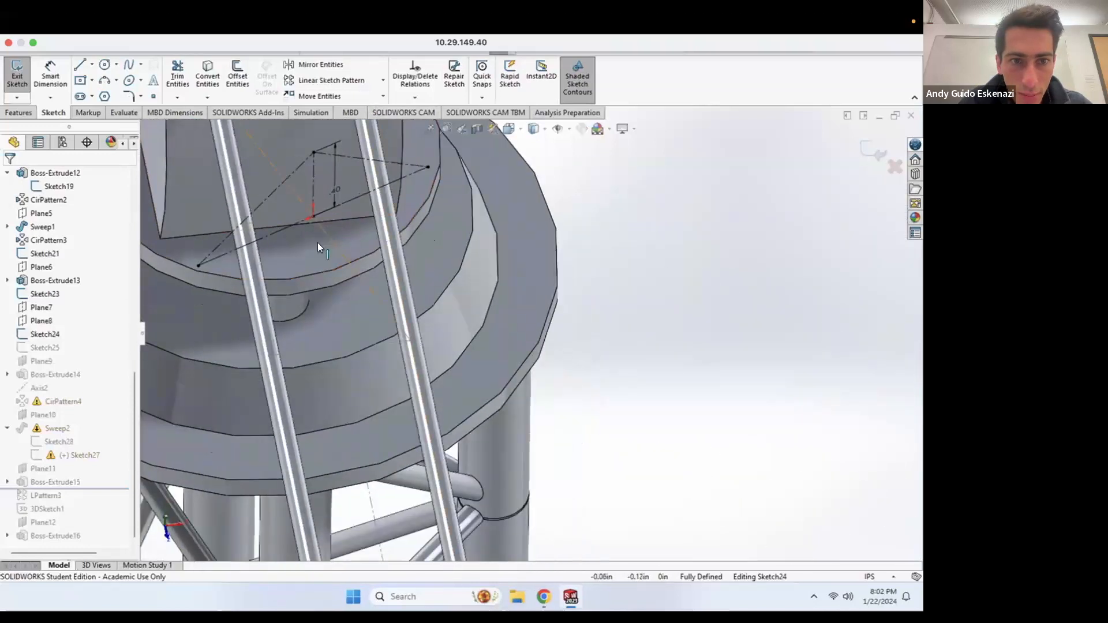
pyautogui.scroll(1, 318, 248)
pyautogui.scroll(2, 366, 165)
pyautogui.moveTo(366, 165)
pyautogui.mouseDown(button='middle')
pyautogui.moveTo(424, 274)
pyautogui.moveTo(377, 243)
pyautogui.moveTo(375, 289)
pyautogui.mouseUp(button='middle')
pyautogui.click(19, 79)
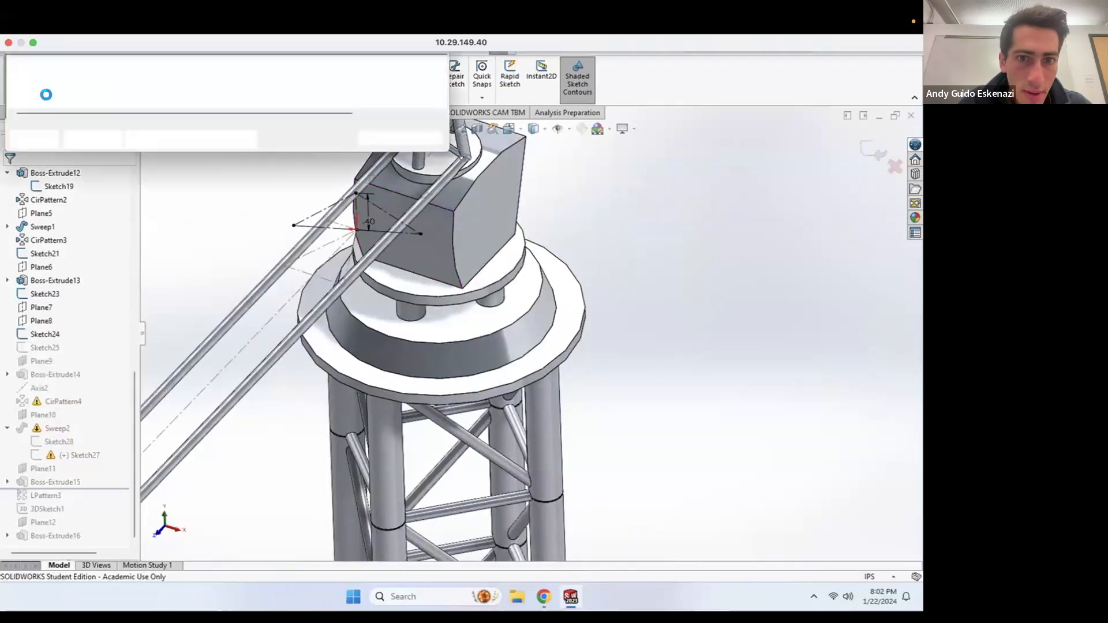
# Step: Dismiss the rebuild warnings and open the definition of Plane7 for editing
pyautogui.click(378, 139)
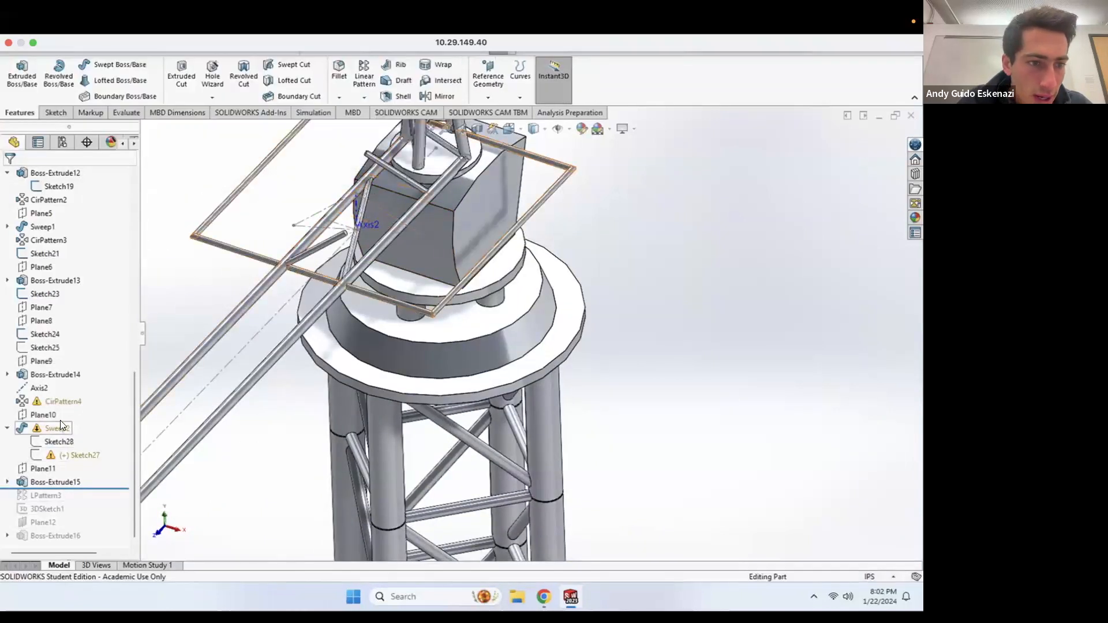
pyautogui.click(41, 360)
pyautogui.moveTo(392, 251); pyautogui.dragTo(403, 222, button='middle')
pyautogui.click(44, 307)
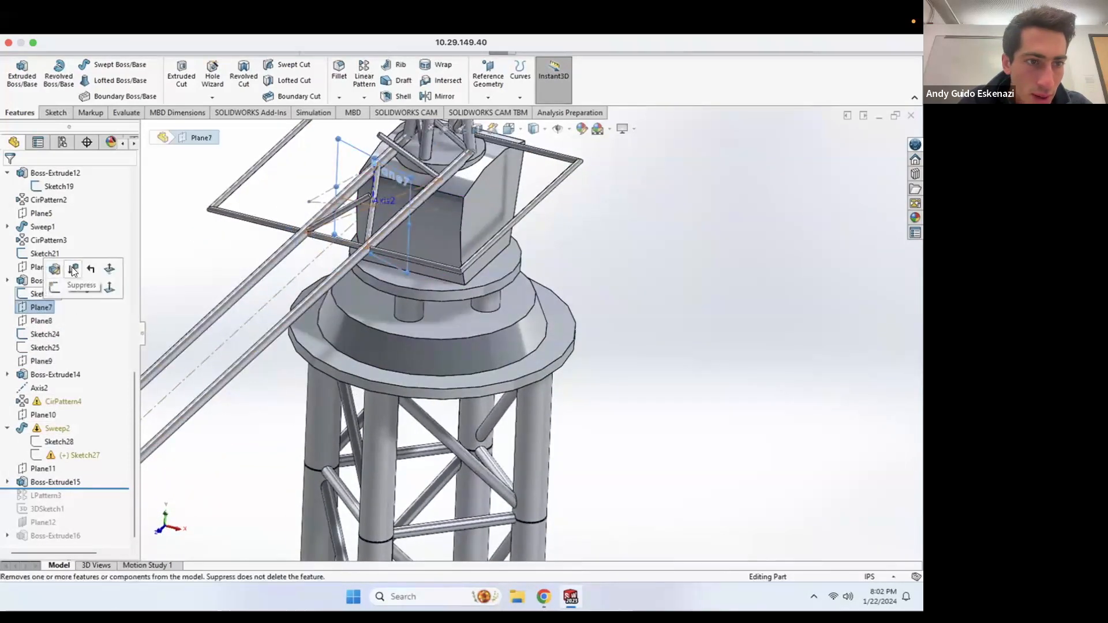
pyautogui.rightClick(34, 307)
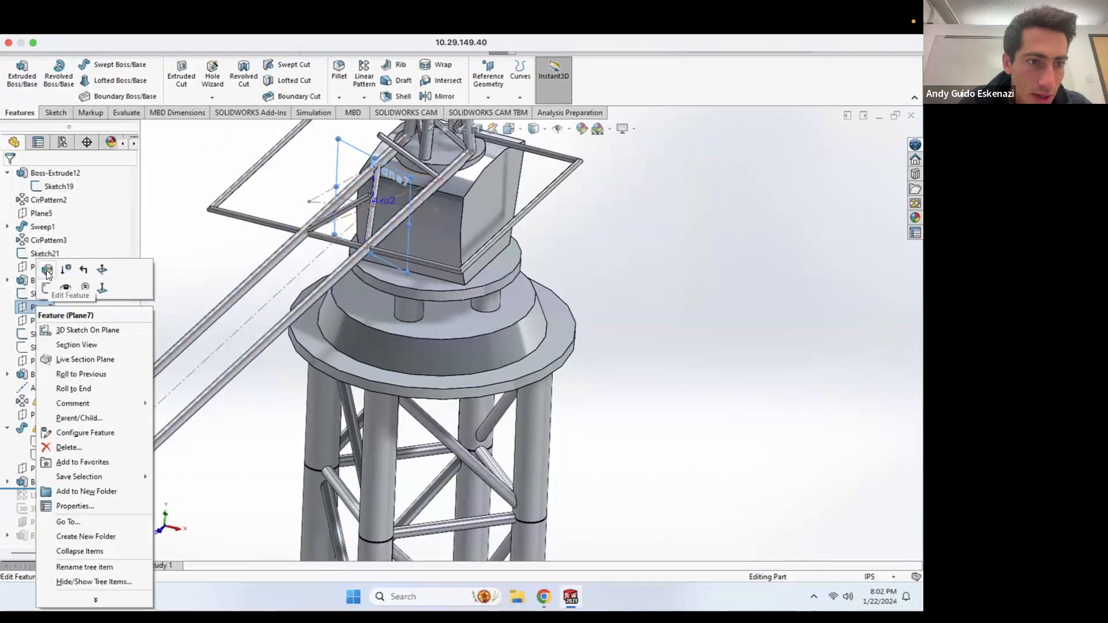
pyautogui.click(47, 270)
# Step: Examine Plane7's orientation and its point and line references against the boom rails and Sketch23's diagonals, and cancel the edit
pyautogui.moveTo(397, 182); pyautogui.dragTo(376, 329, button='middle')
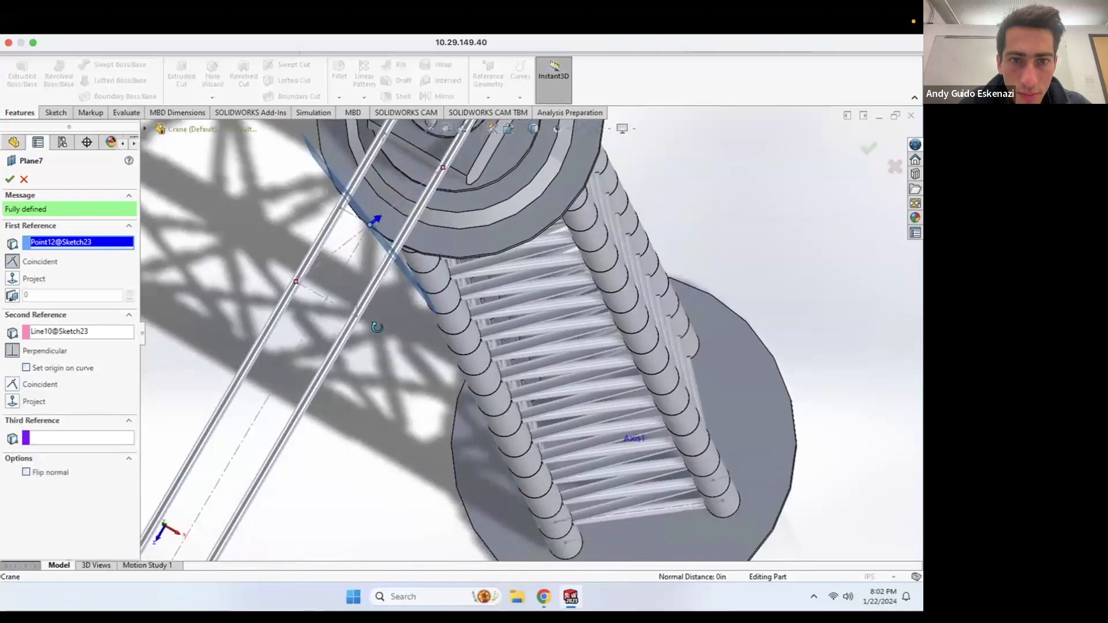
pyautogui.scroll(2, 370, 219)
pyautogui.scroll(-3, 378, 226)
pyautogui.moveTo(475, 308); pyautogui.dragTo(483, 285, button='middle')
pyautogui.scroll(2, 514, 260)
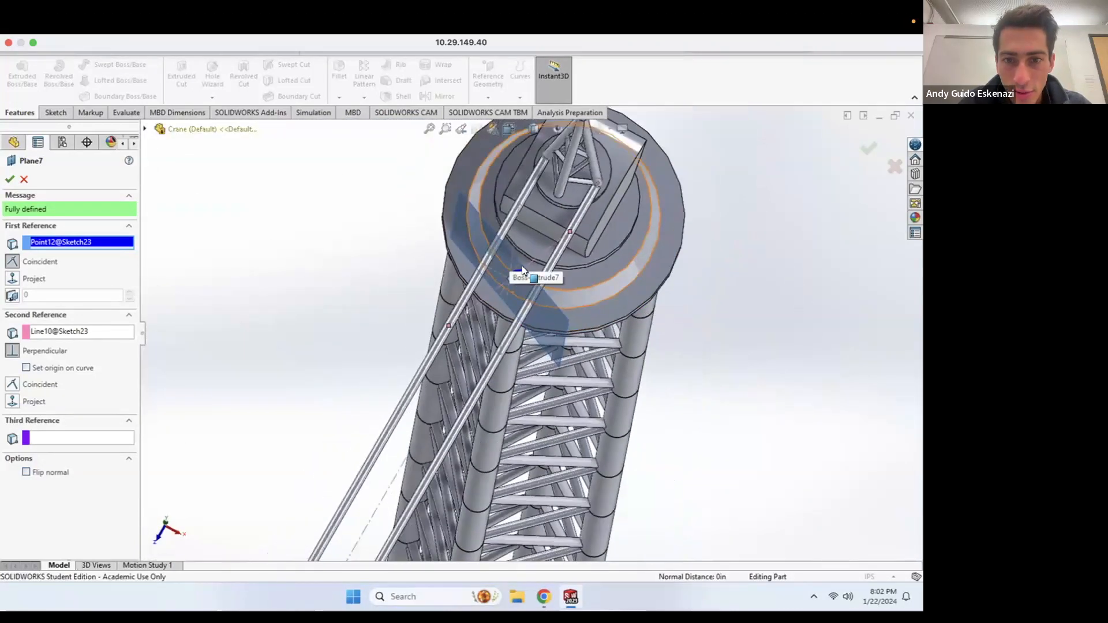
pyautogui.scroll(-5, 506, 283)
pyautogui.scroll(3, 491, 298)
pyautogui.moveTo(478, 305); pyautogui.dragTo(583, 290, button='middle')
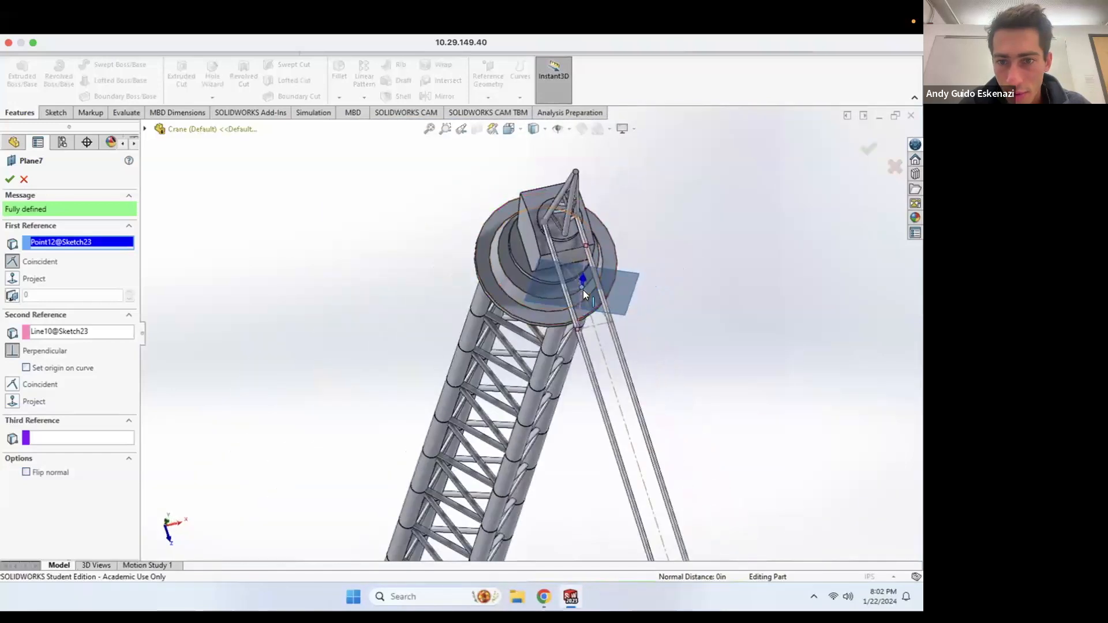
pyautogui.scroll(2, 584, 291)
pyautogui.scroll(-4, 489, 306)
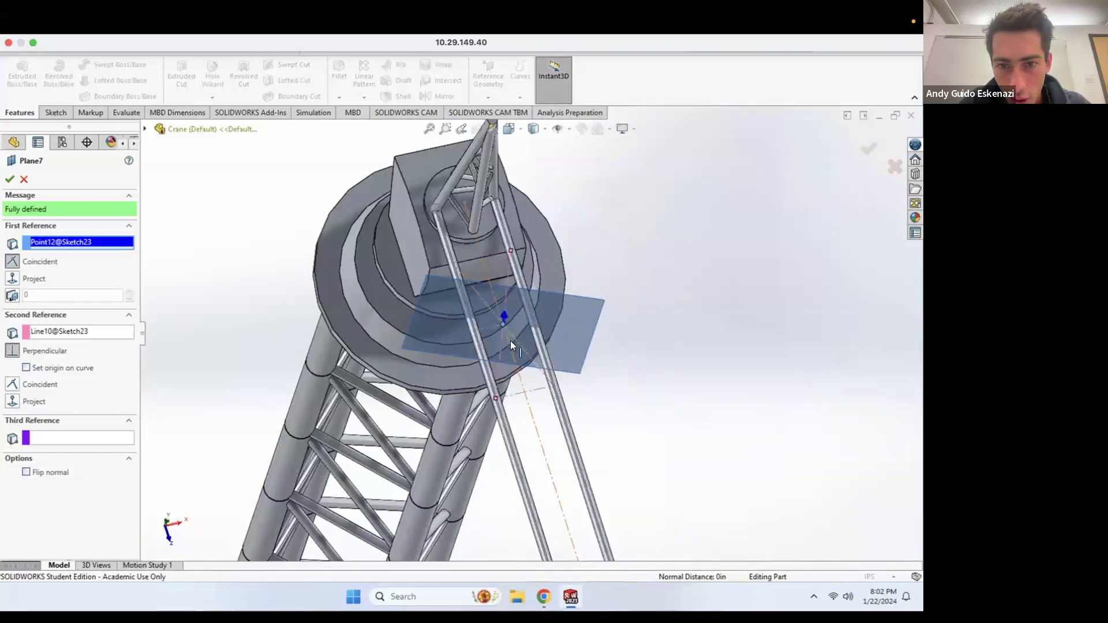
pyautogui.scroll(-4, 523, 336)
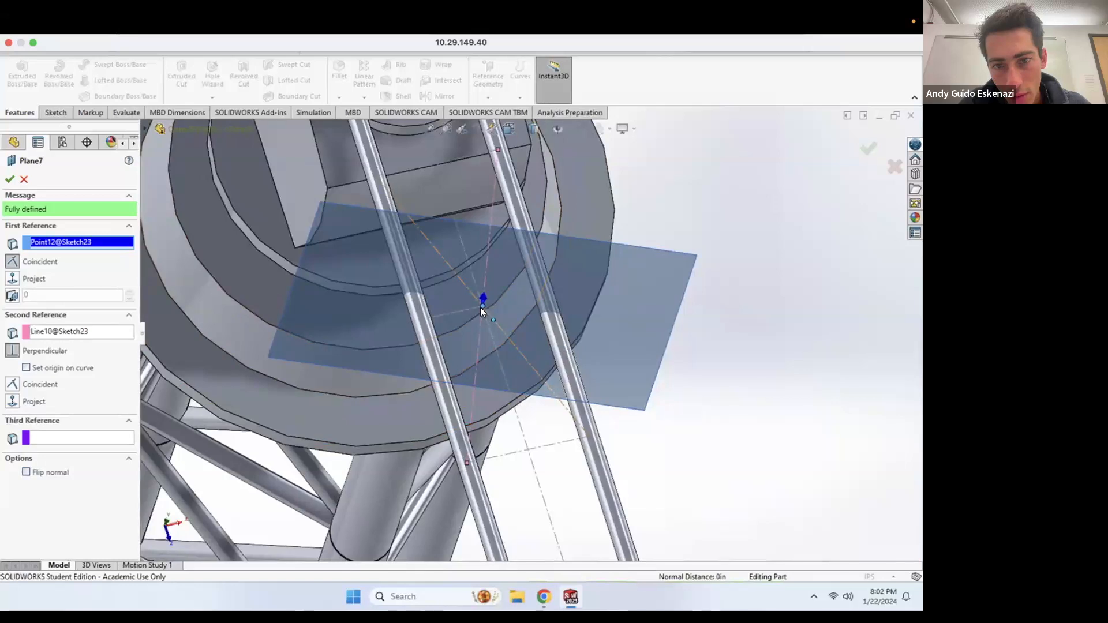
pyautogui.click(23, 179)
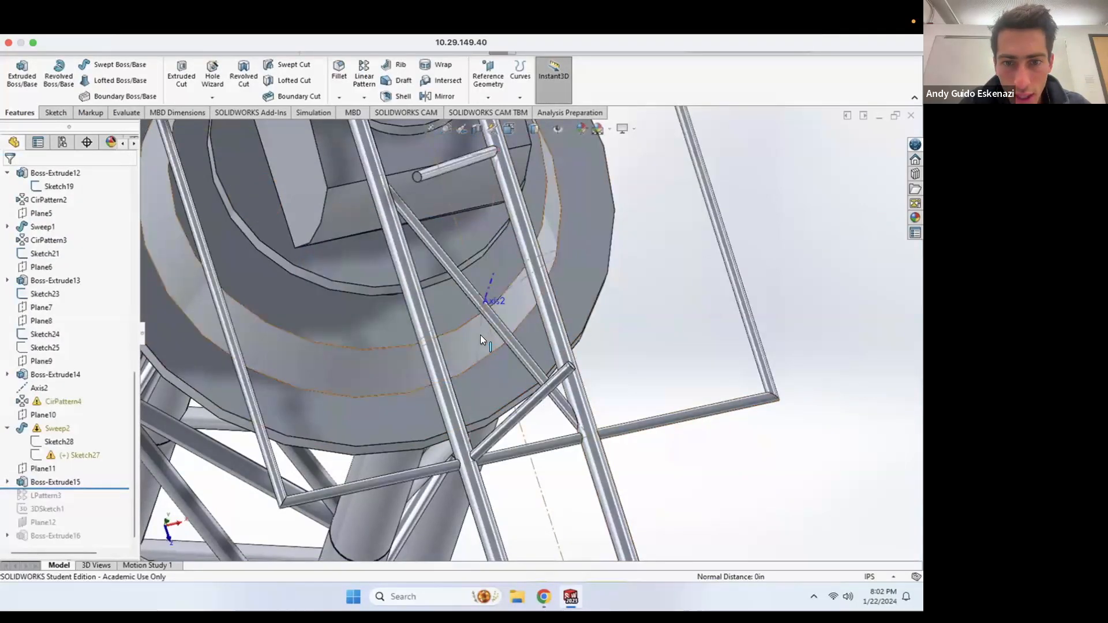
# Step: Reopen Sketch23 and draw a construction line about 0.15 in long from the rectangle's centre diagonally toward the cab and right-hand rail
pyautogui.rightClick(482, 339)
pyautogui.click(492, 300)
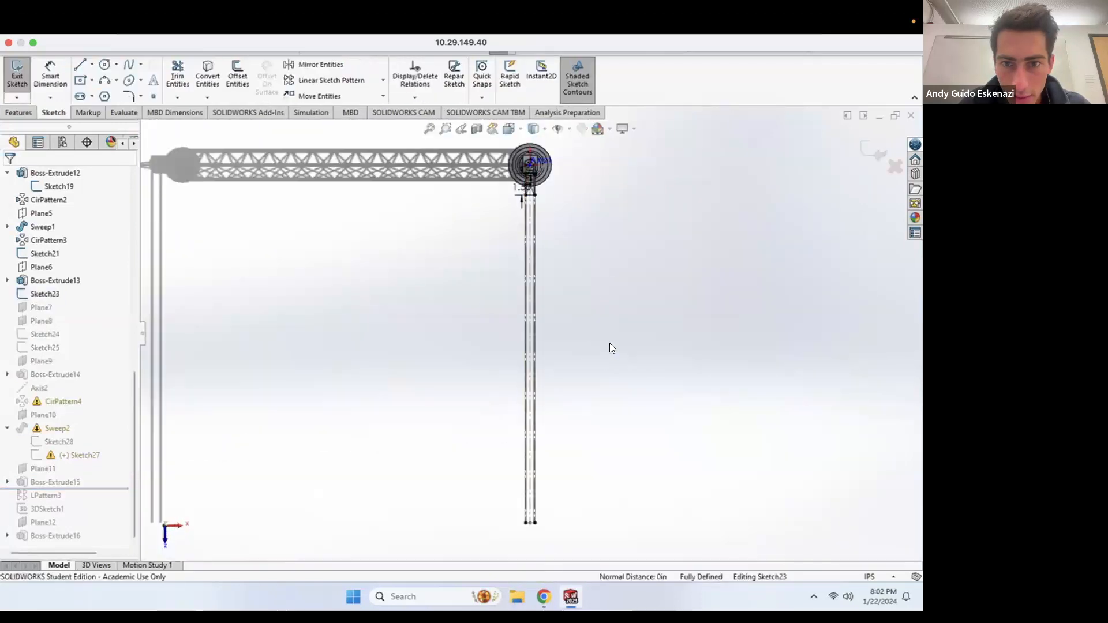
pyautogui.scroll(-10, 530, 196)
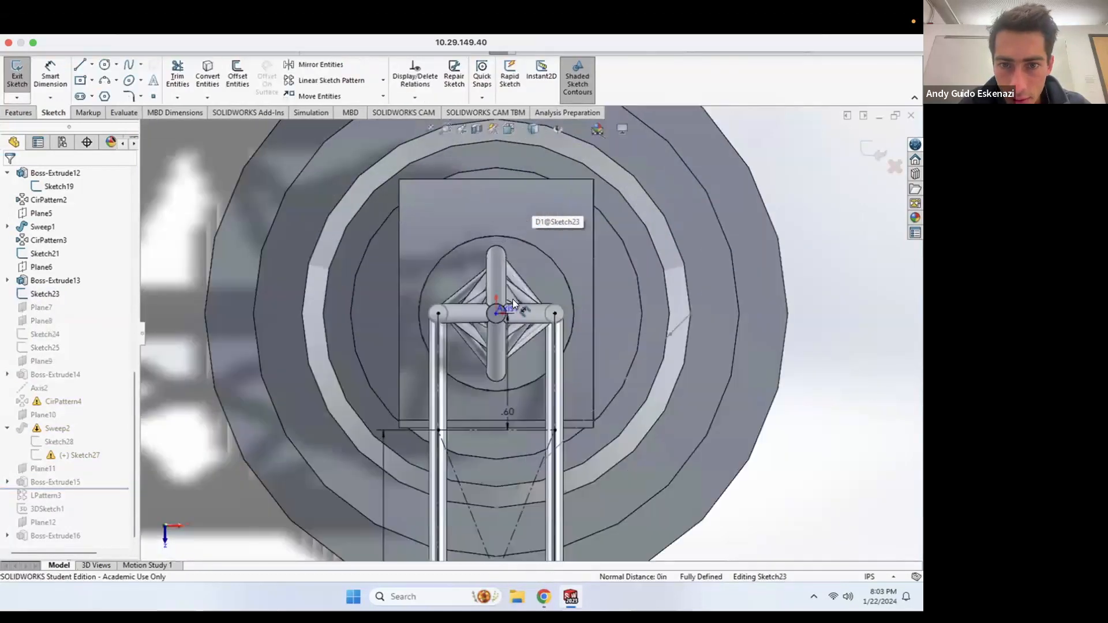
pyautogui.scroll(8, 501, 309)
pyautogui.scroll(-12, 539, 385)
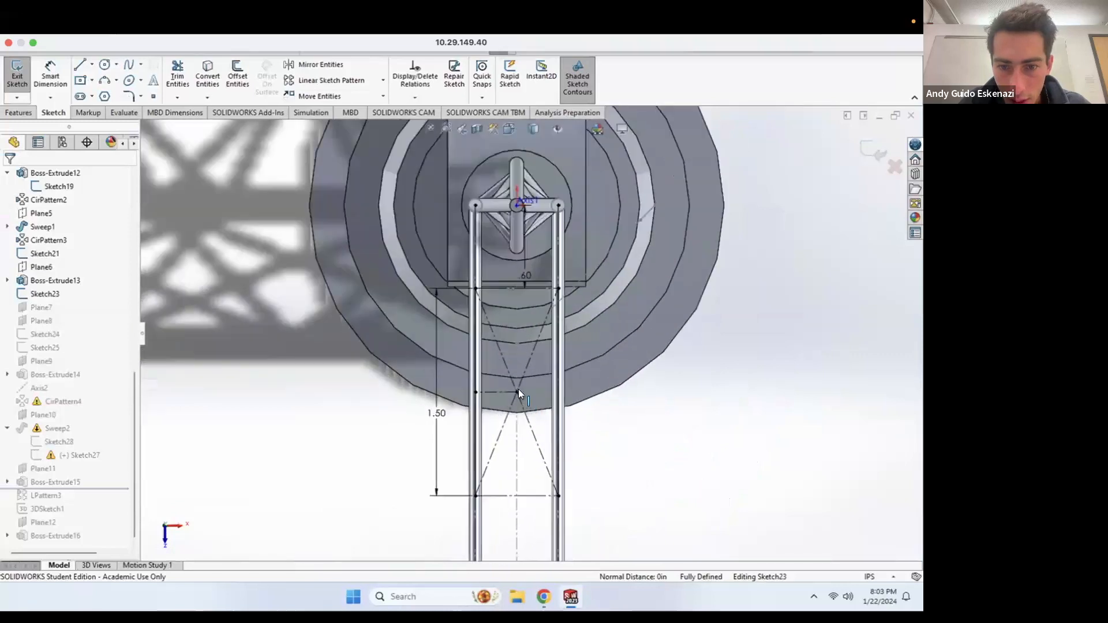
pyautogui.scroll(-3, 522, 387)
pyautogui.click(93, 66)
pyautogui.click(103, 94)
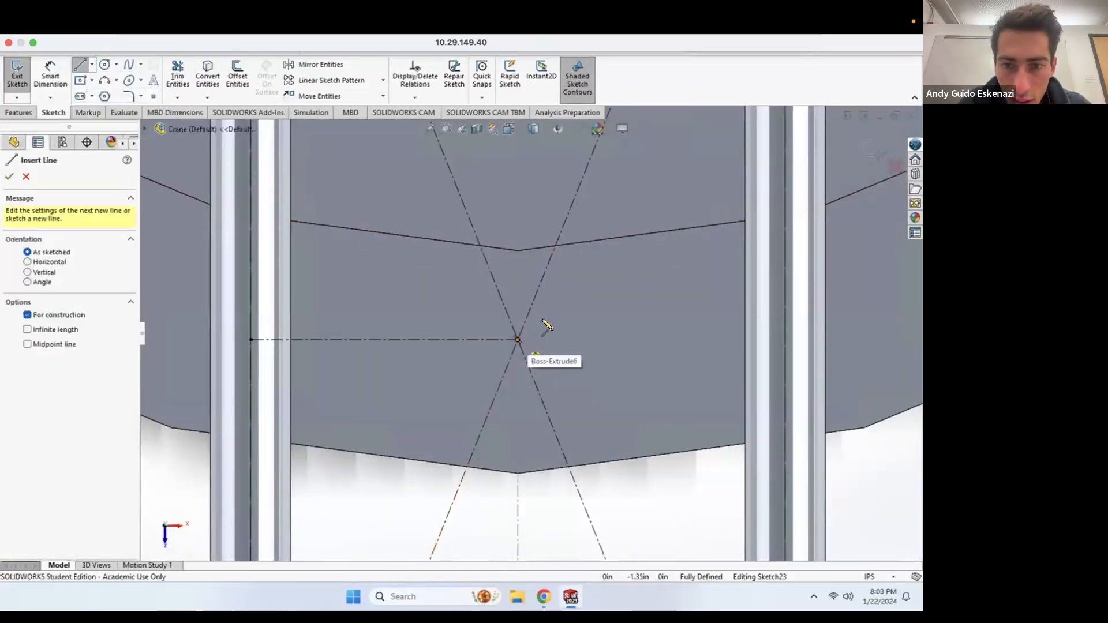
pyautogui.click(518, 339)
pyautogui.click(640, 284)
pyautogui.press('Escape')
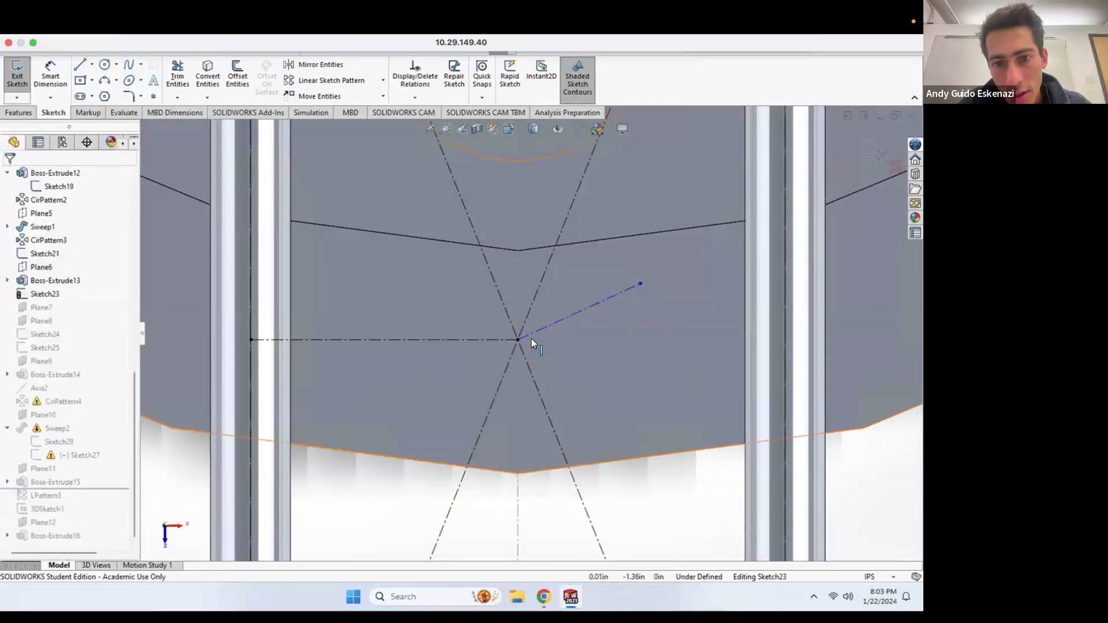
# Step: Make the new construction line perpendicular to the rectangle diagonal running from upper left to lower right
pyautogui.click(538, 331)
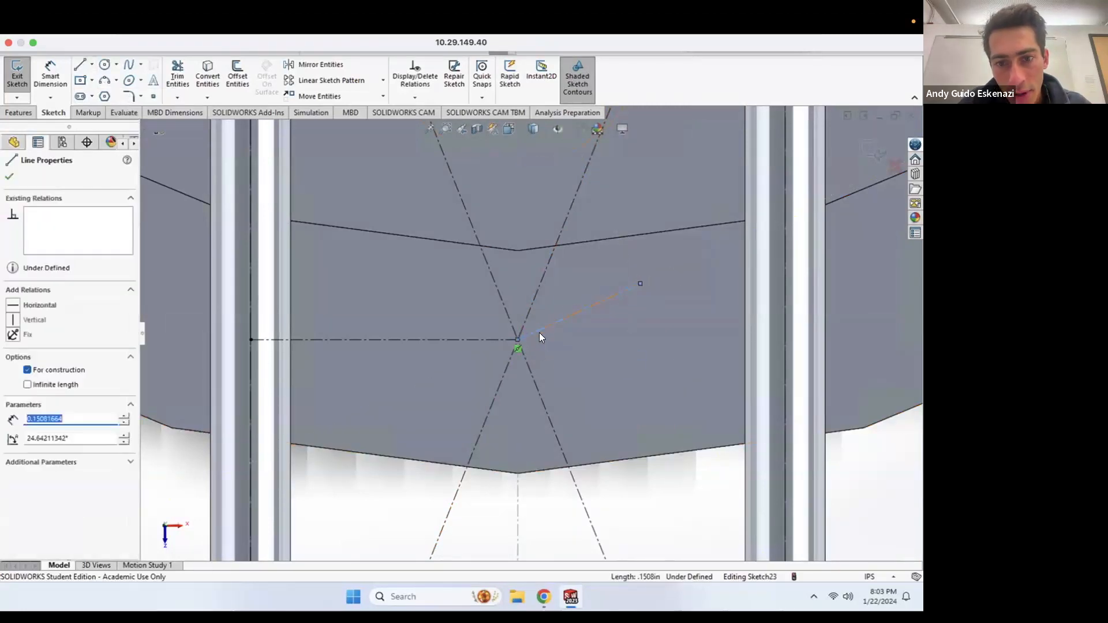
pyautogui.keyDown('ctrl'); pyautogui.click(531, 377); pyautogui.keyUp('ctrl')
pyautogui.click(17, 418)
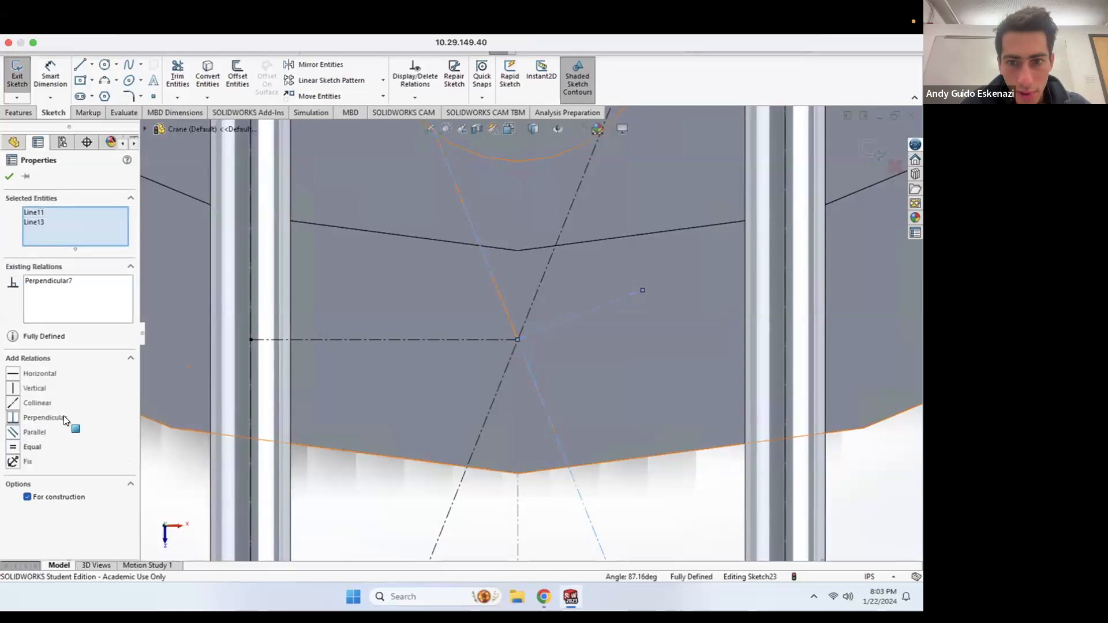
pyautogui.click(269, 165)
# Step: Dimension the length of the construction line on the right side of the rectangle's centre
pyautogui.click(52, 84)
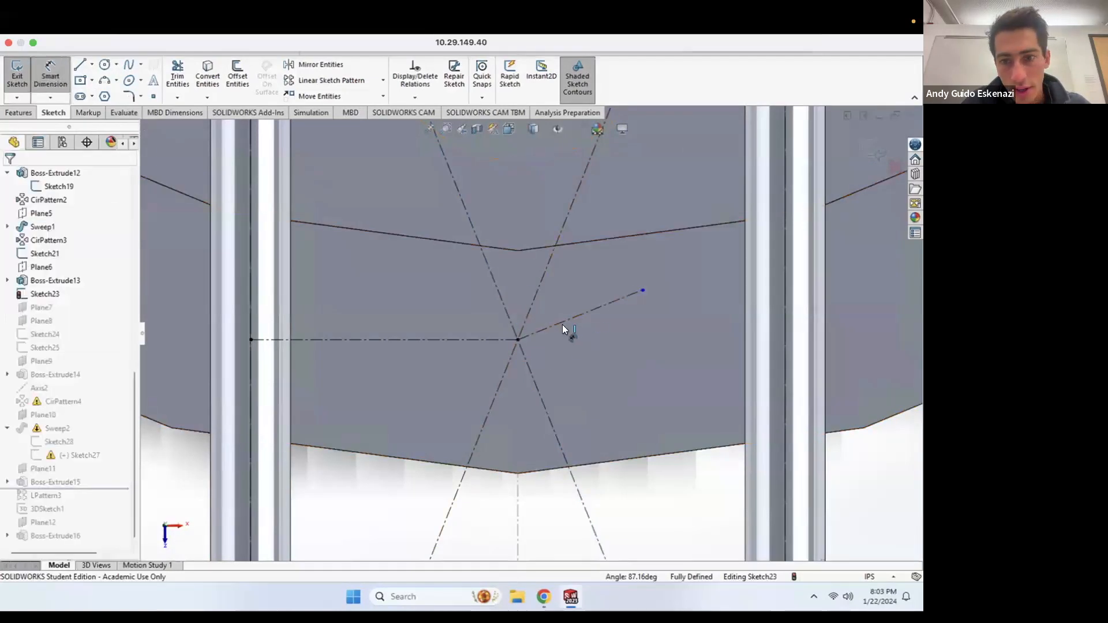
pyautogui.click(564, 326)
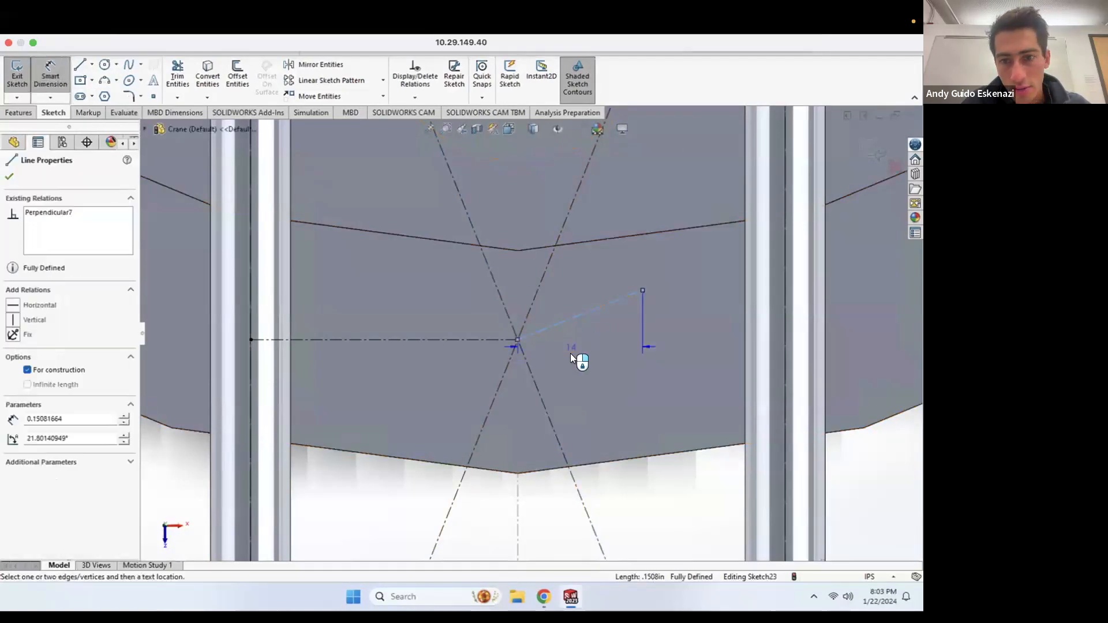
pyautogui.click(662, 342)
pyautogui.click(607, 326)
pyautogui.press('Escape')
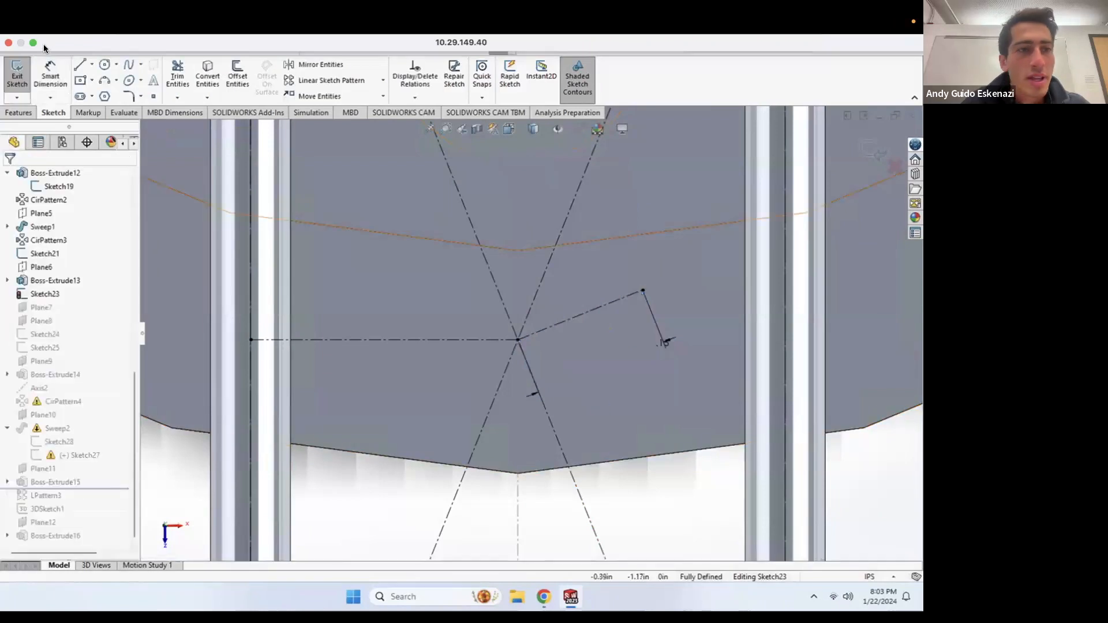
# Step: Draw a second construction line about 0.14 in long from the rectangle's centre toward the left-hand rail, perpendicular to the other diagonal
pyautogui.click(91, 64)
pyautogui.click(109, 96)
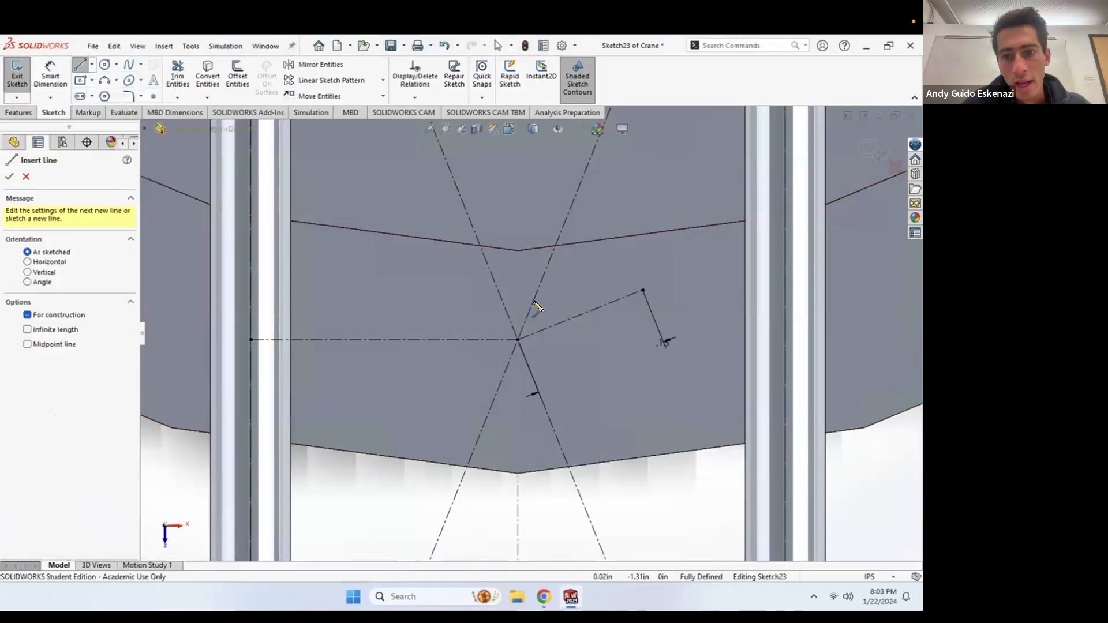
pyautogui.click(518, 340)
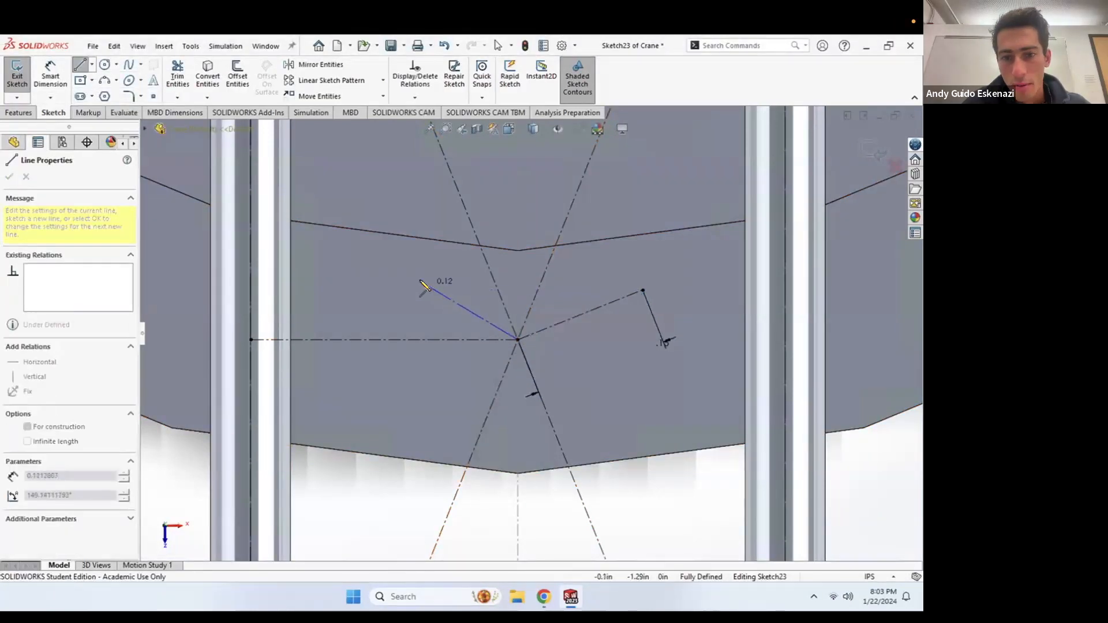
pyautogui.click(413, 276)
pyautogui.press('Escape')
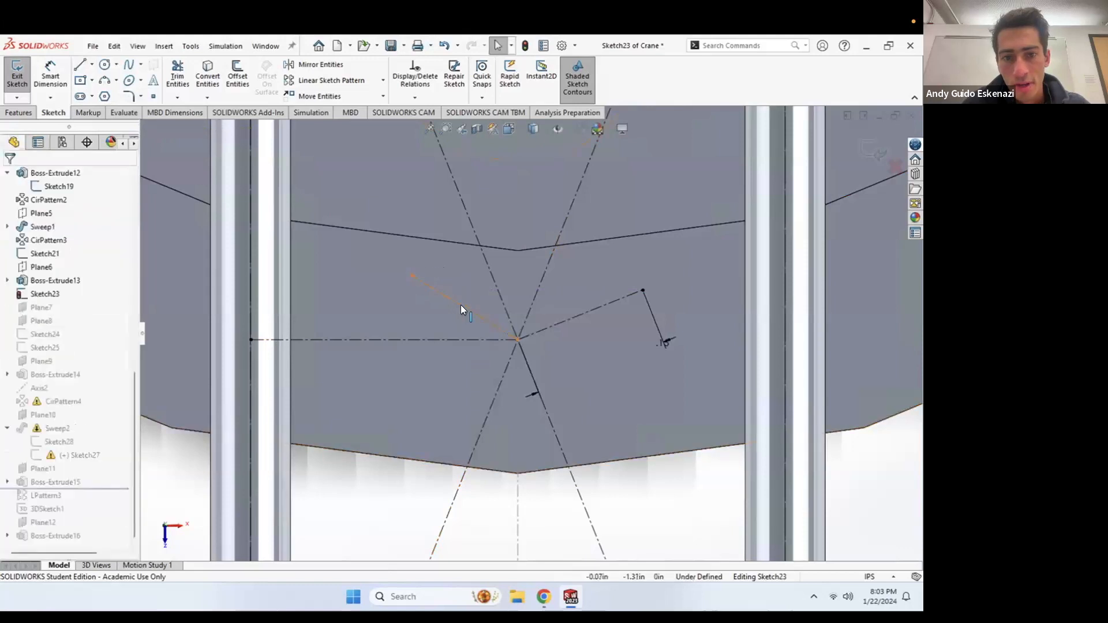
pyautogui.click(461, 305)
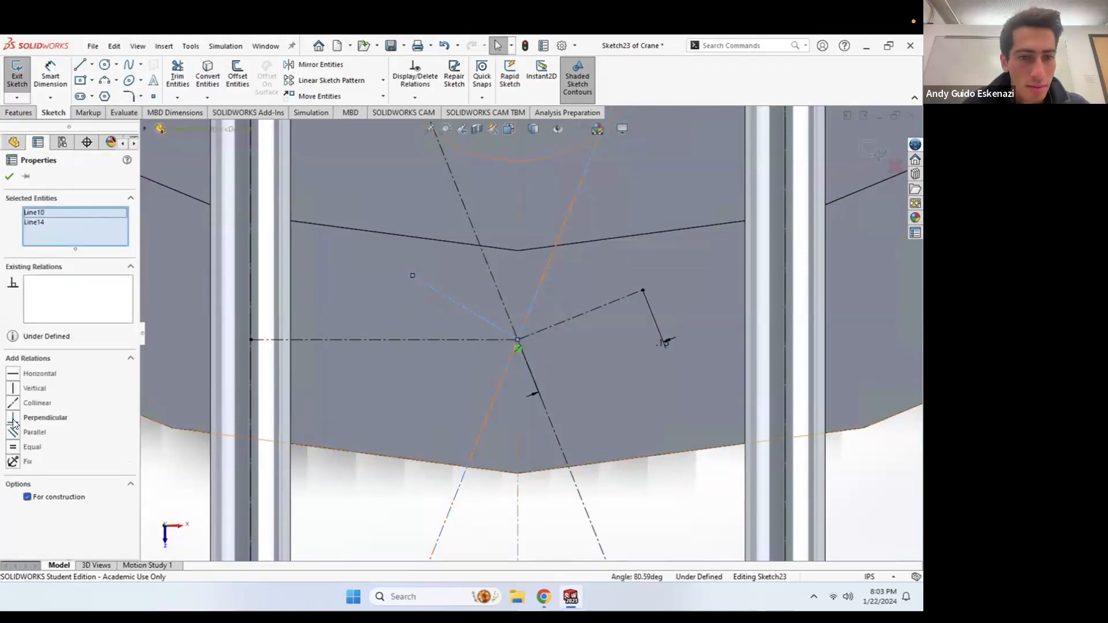
pyautogui.click(13, 423)
pyautogui.click(172, 170)
# Step: Dimension the length of the construction line on the left side of the rectangle's centre
pyautogui.click(40, 71)
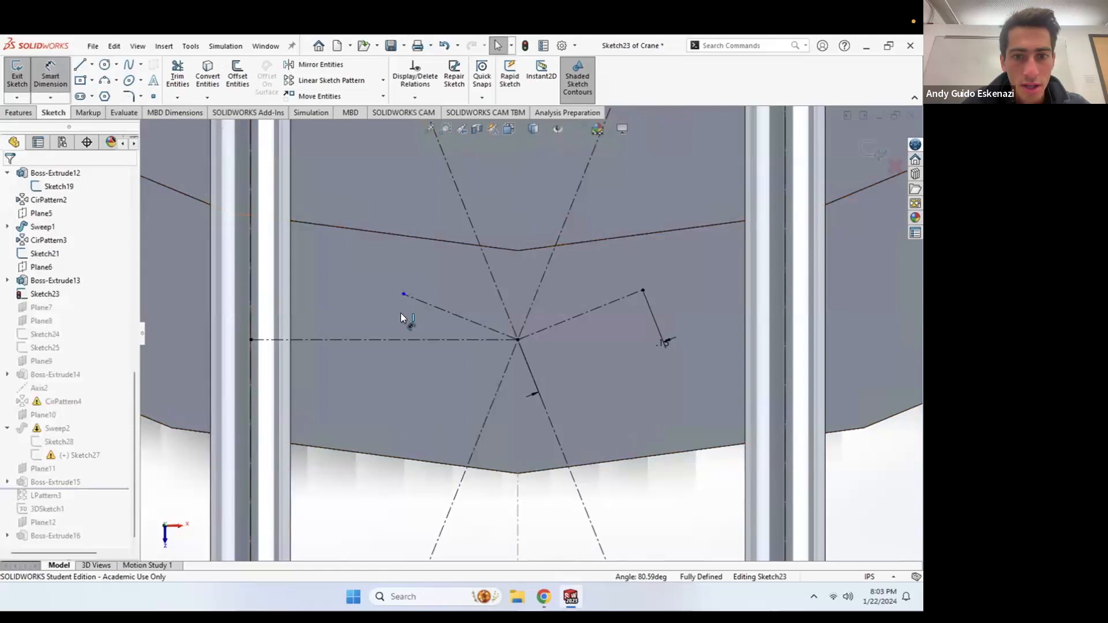
pyautogui.click(451, 314)
pyautogui.click(394, 380)
pyautogui.click(341, 364)
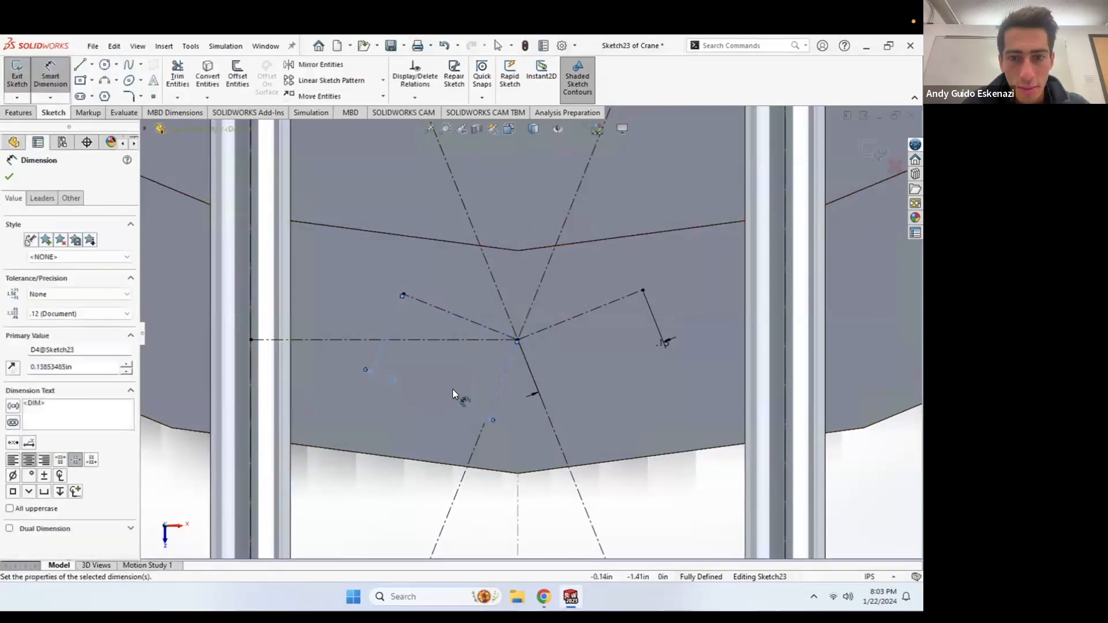
pyautogui.press('Escape')
# Step: Exit Sketch23 and rebuild the part, ignoring the CirPattern4 warning
pyautogui.click(16, 75)
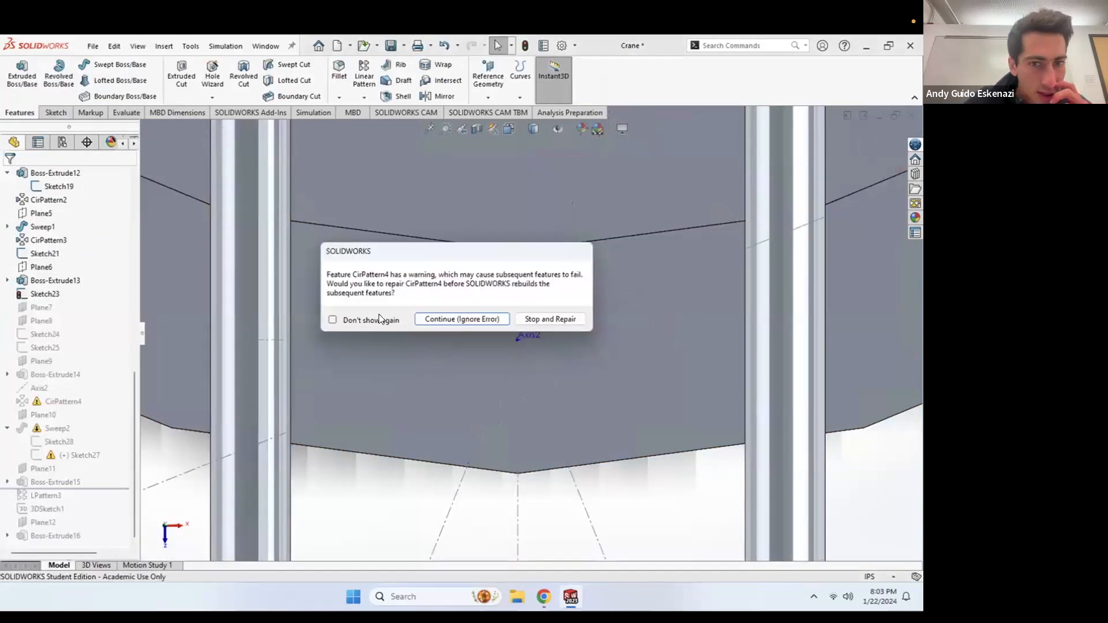
pyautogui.click(439, 318)
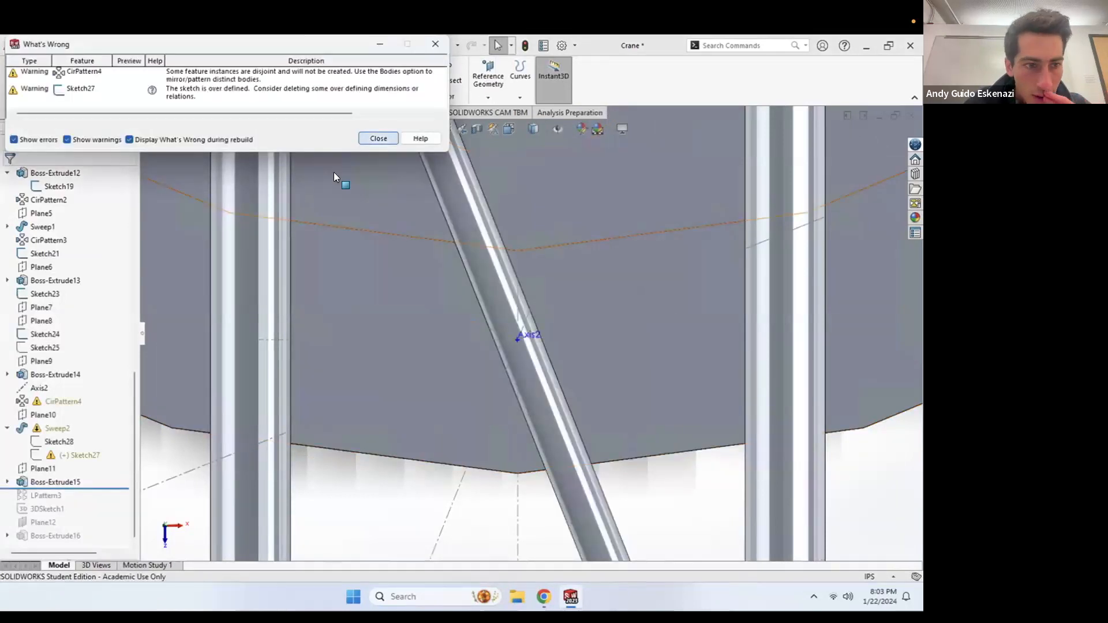
pyautogui.press('Escape')
# Step: Redefine Plane7 by replacing its second reference, Line10, with the perpendicular construction line Line13 of Sketch23, and dismiss the rebuild warnings
pyautogui.click(41, 307)
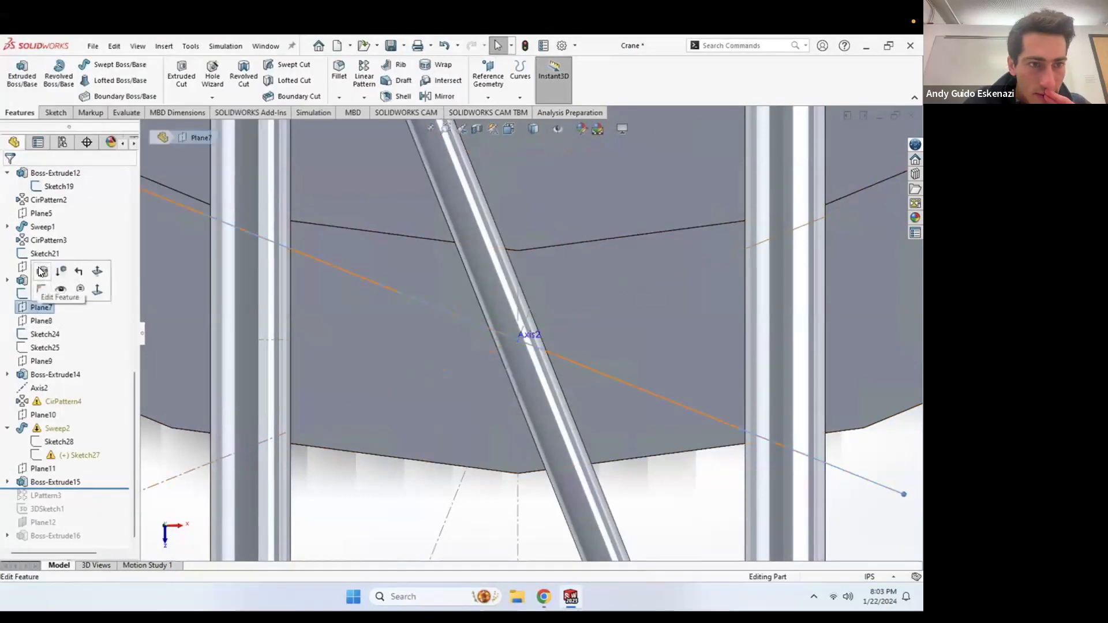
pyautogui.click(42, 271)
pyautogui.scroll(-2, 525, 354)
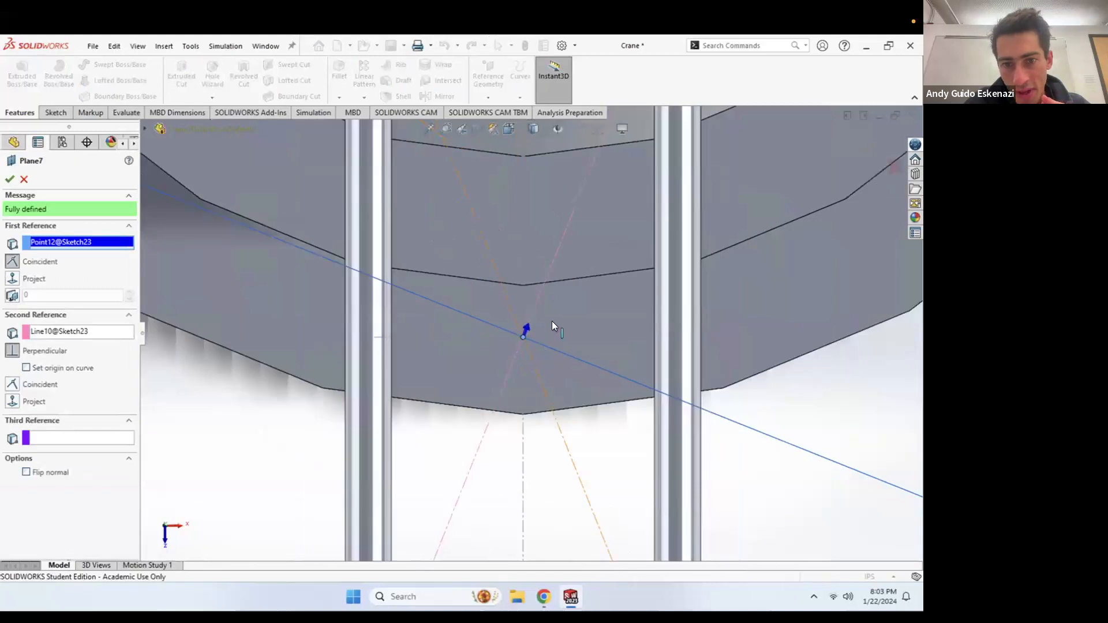
pyautogui.scroll(-2, 552, 321)
pyautogui.moveTo(534, 323); pyautogui.dragTo(532, 331, button='middle')
pyautogui.scroll(4, 532, 332)
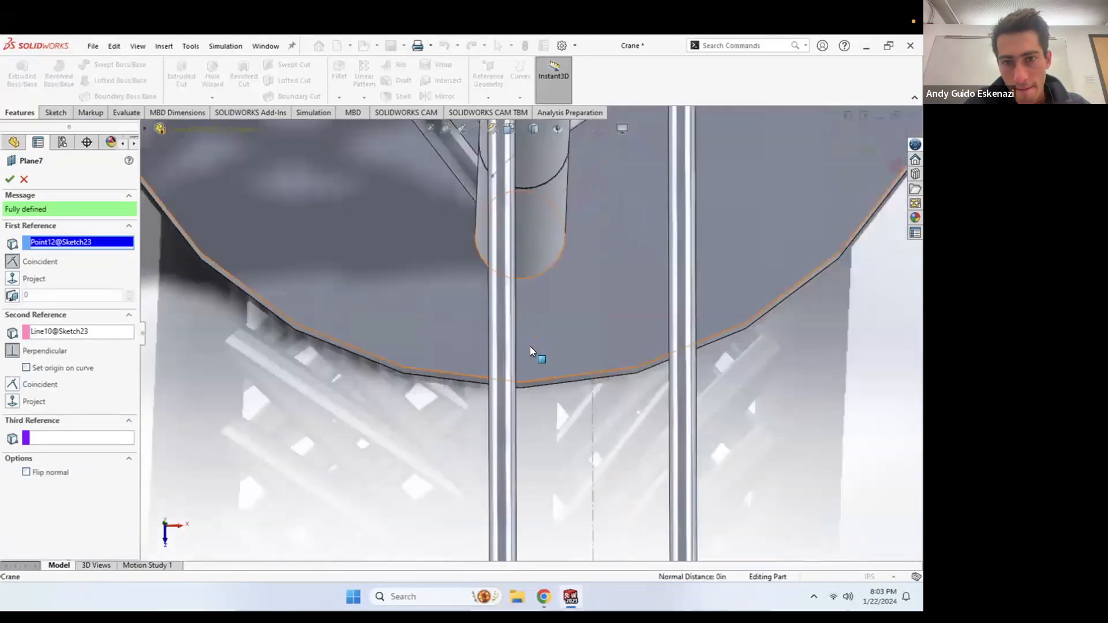
pyautogui.scroll(8, 531, 350)
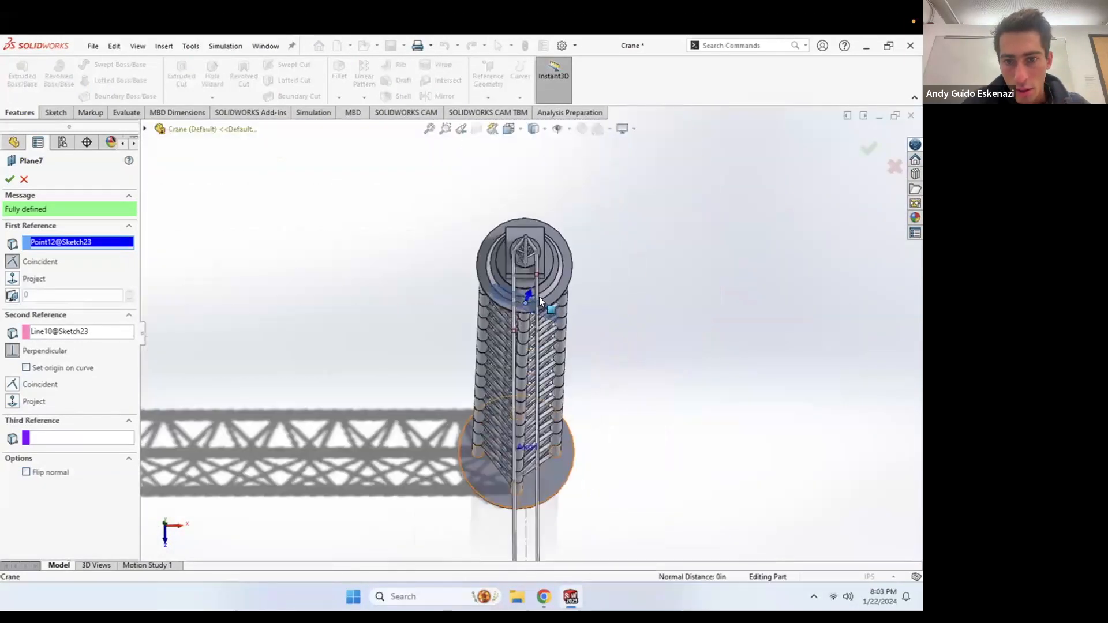
pyautogui.scroll(-6, 539, 297)
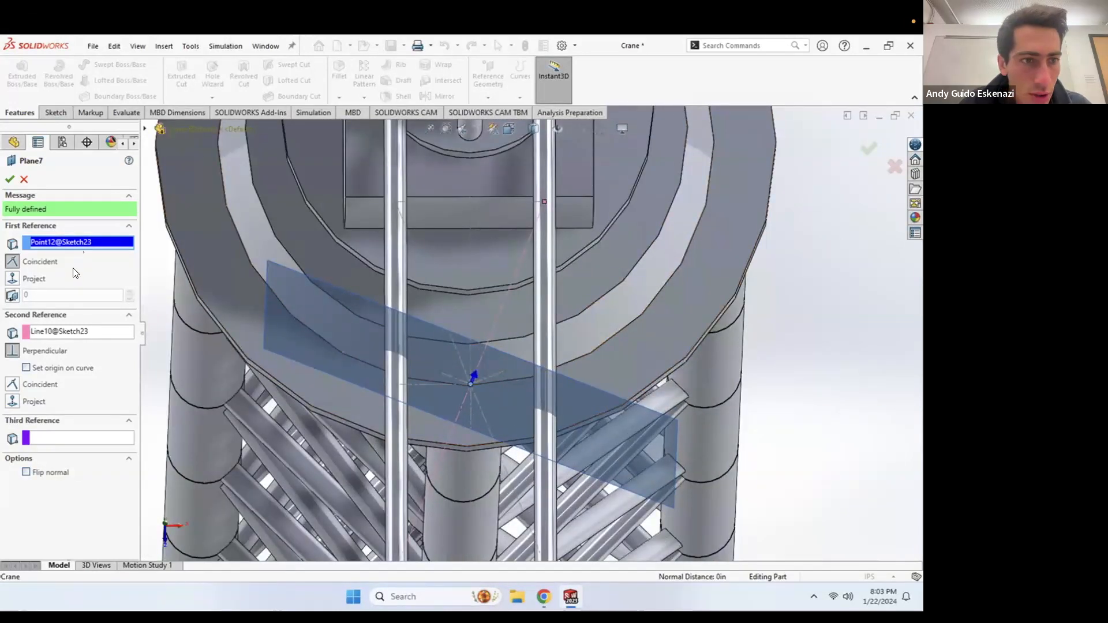
pyautogui.rightClick(74, 331)
pyautogui.click(93, 341)
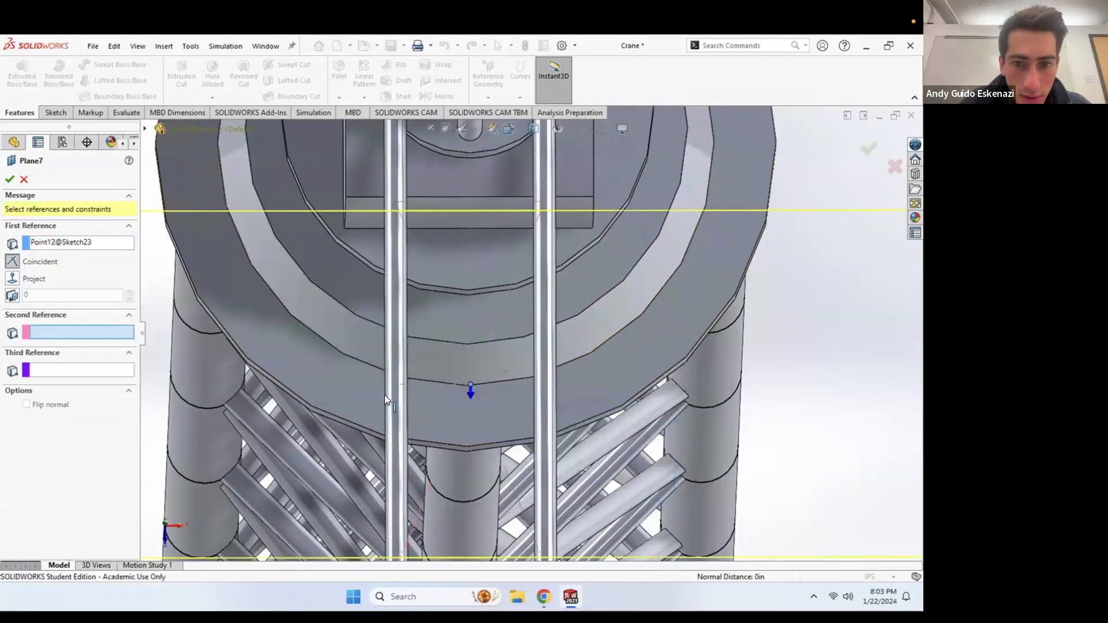
pyautogui.click(496, 378)
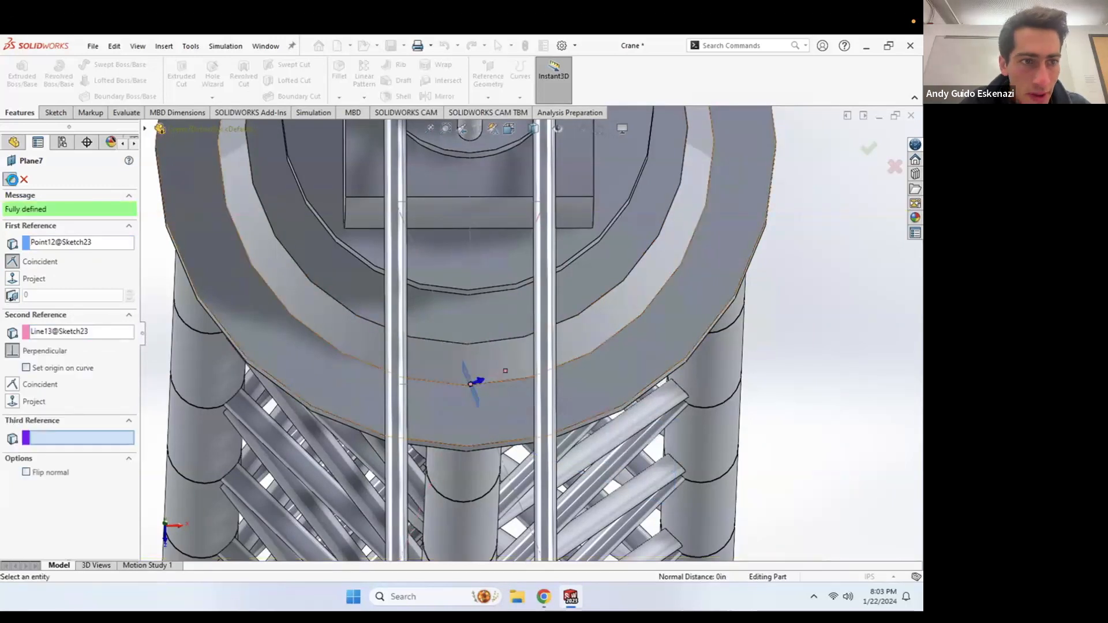
pyautogui.press('Return')
pyautogui.click(377, 134)
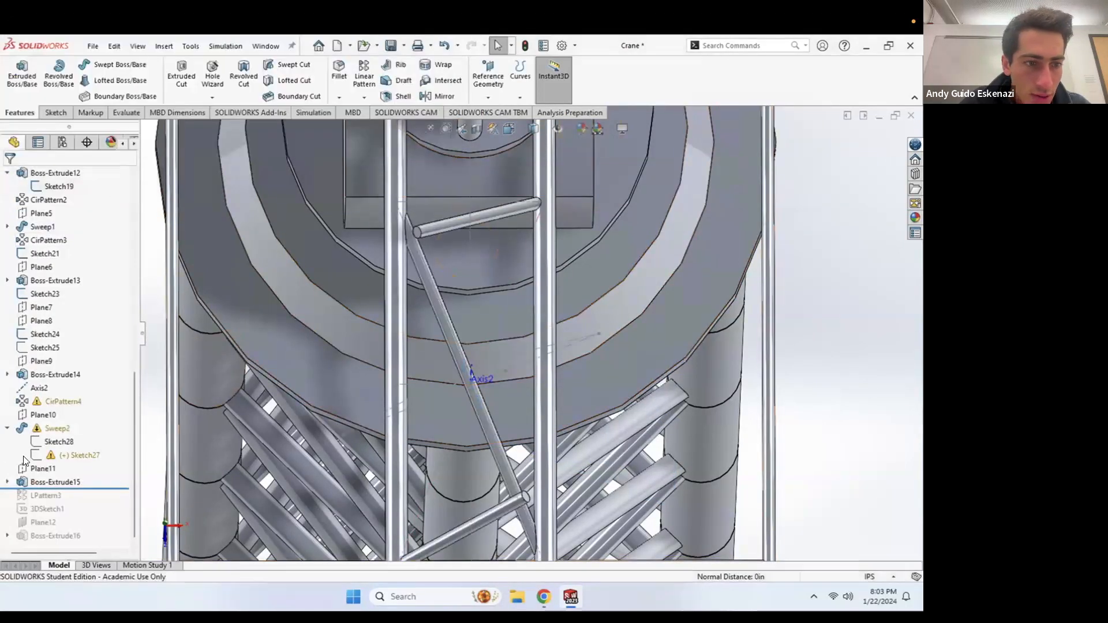
# Step: Redefine Plane8 by replacing its second reference, Line11, with the perpendicular construction line Line14 of Sketch23, and dismiss the rebuild warnings
pyautogui.click(48, 321)
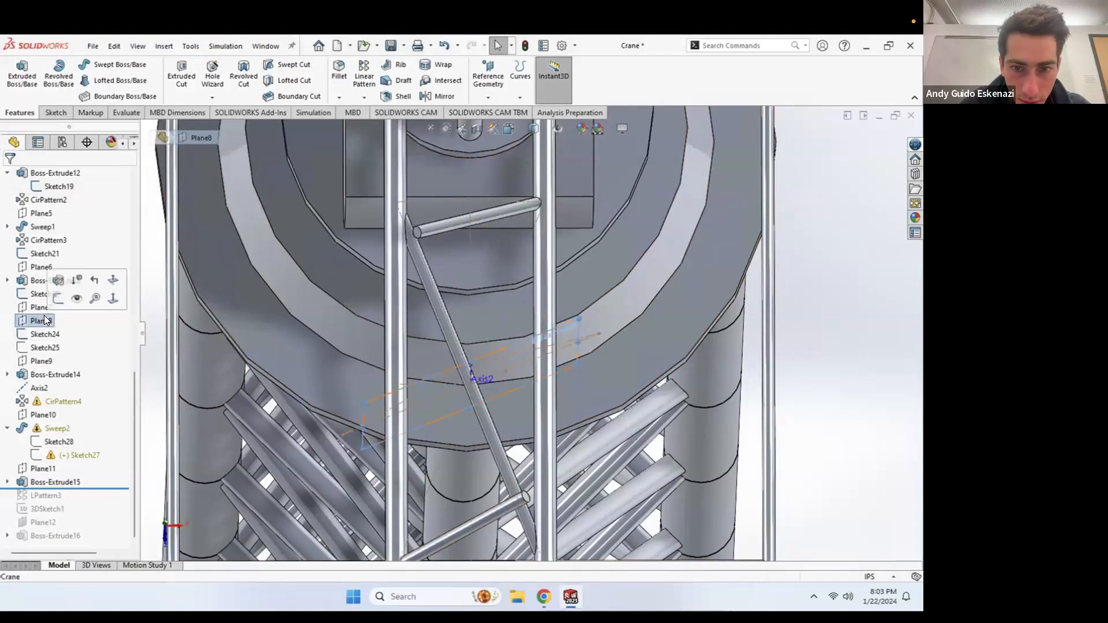
pyautogui.scroll(3, 505, 363)
pyautogui.moveTo(505, 363); pyautogui.dragTo(385, 357, button='middle')
pyautogui.rightClick(36, 320)
pyautogui.click(47, 275)
pyautogui.scroll(2, 494, 357)
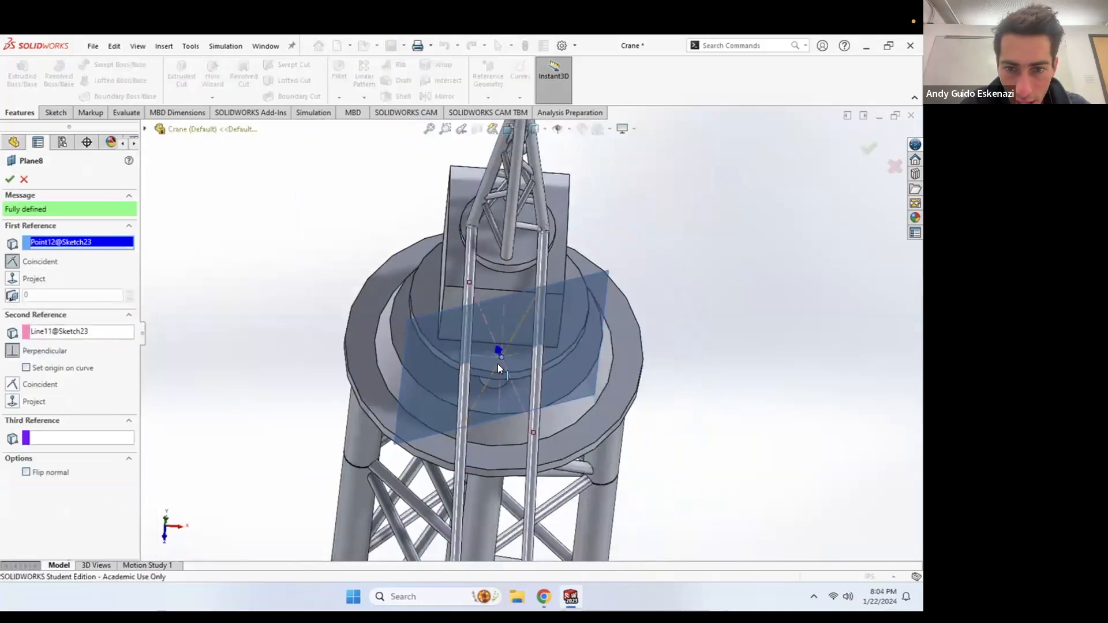
pyautogui.scroll(-4, 498, 364)
pyautogui.click(51, 337)
pyautogui.press('Delete')
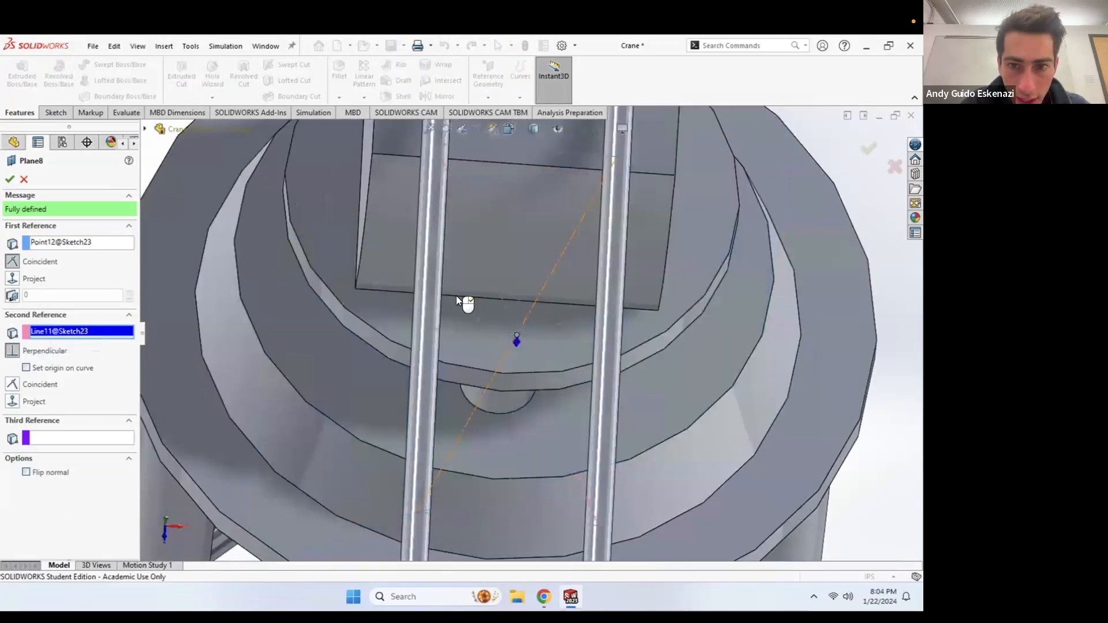
pyautogui.click(500, 326)
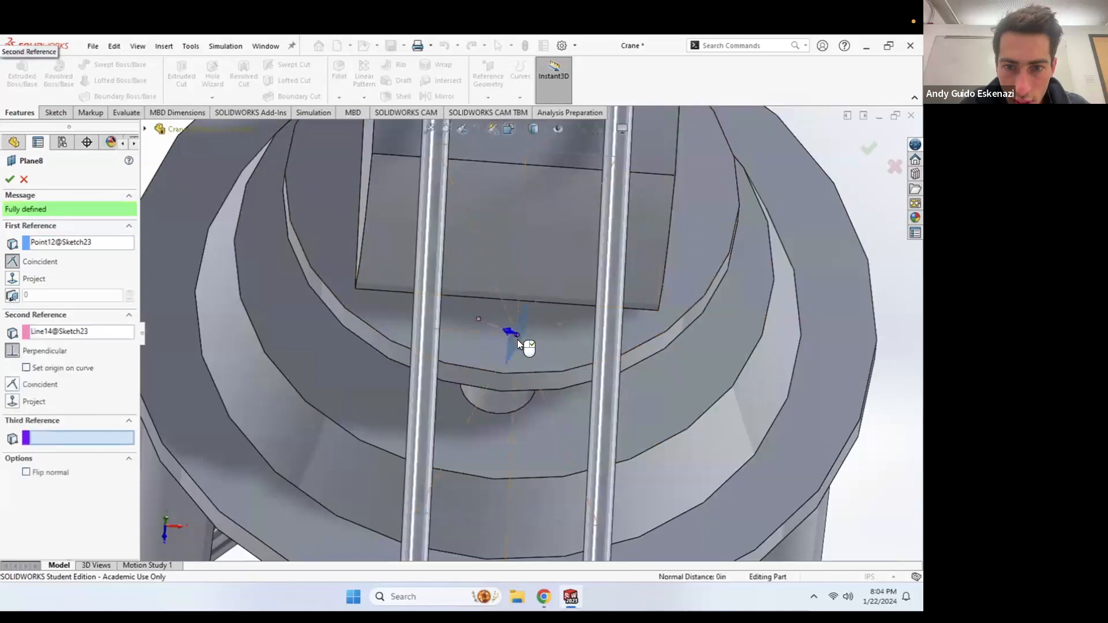
pyautogui.click(9, 179)
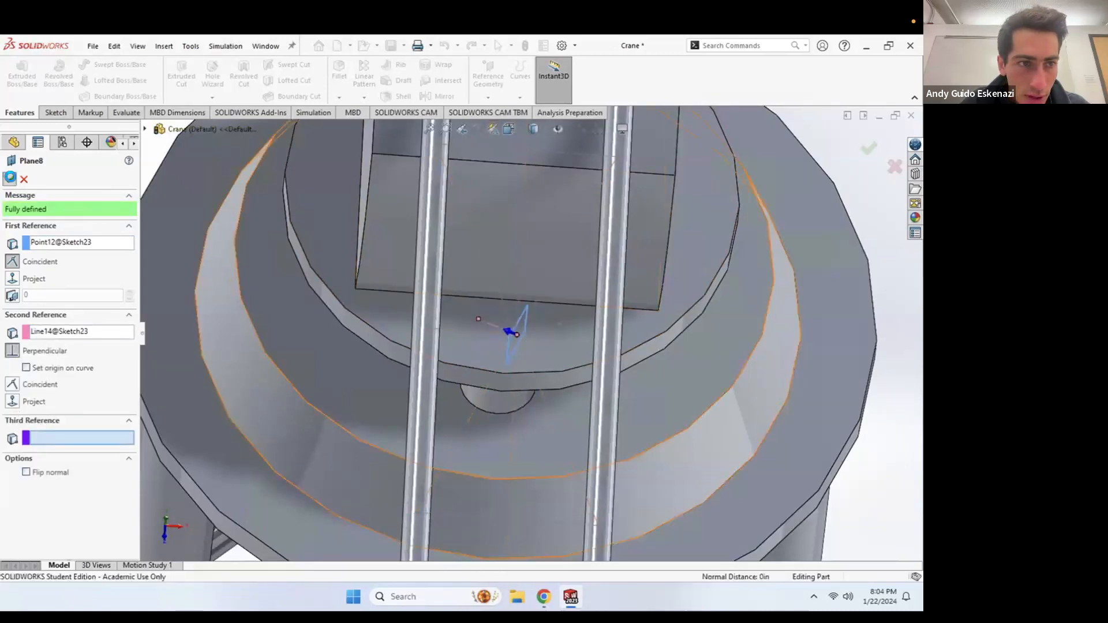
pyautogui.click(376, 139)
# Step: Delete the circular pattern CirPattern4 of the Boss-Extrude14 strut and dismiss the Sketch27 rebuild warning
pyautogui.moveTo(446, 239); pyautogui.dragTo(523, 233, button='middle')
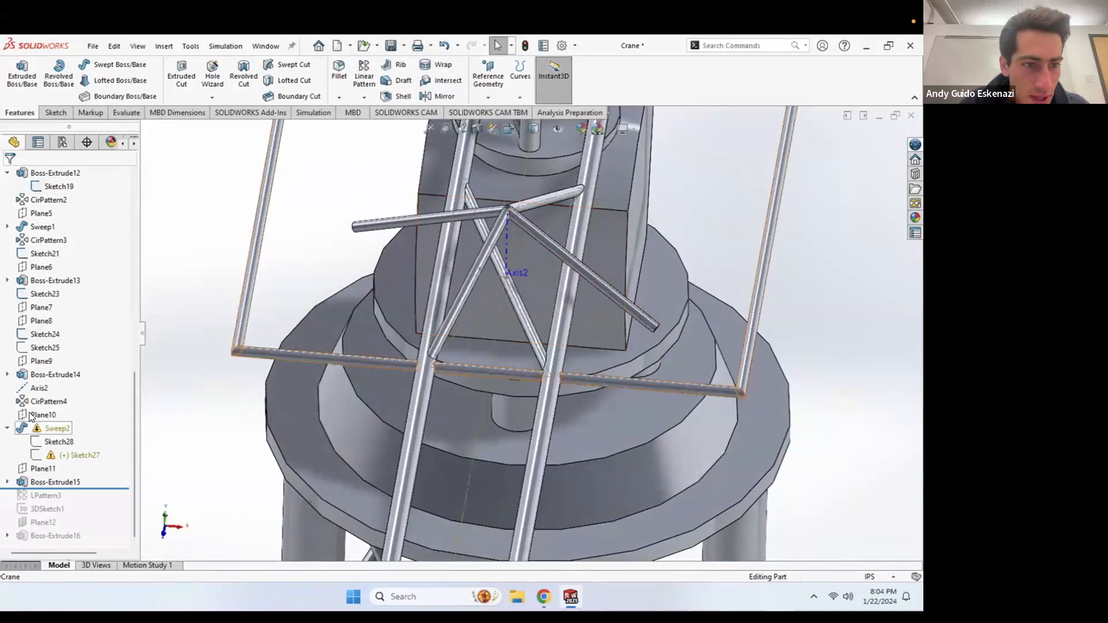
pyautogui.click(35, 378)
pyautogui.moveTo(489, 240); pyautogui.dragTo(532, 267, button='middle')
pyautogui.scroll(-3, 524, 287)
pyautogui.scroll(-1, 526, 280)
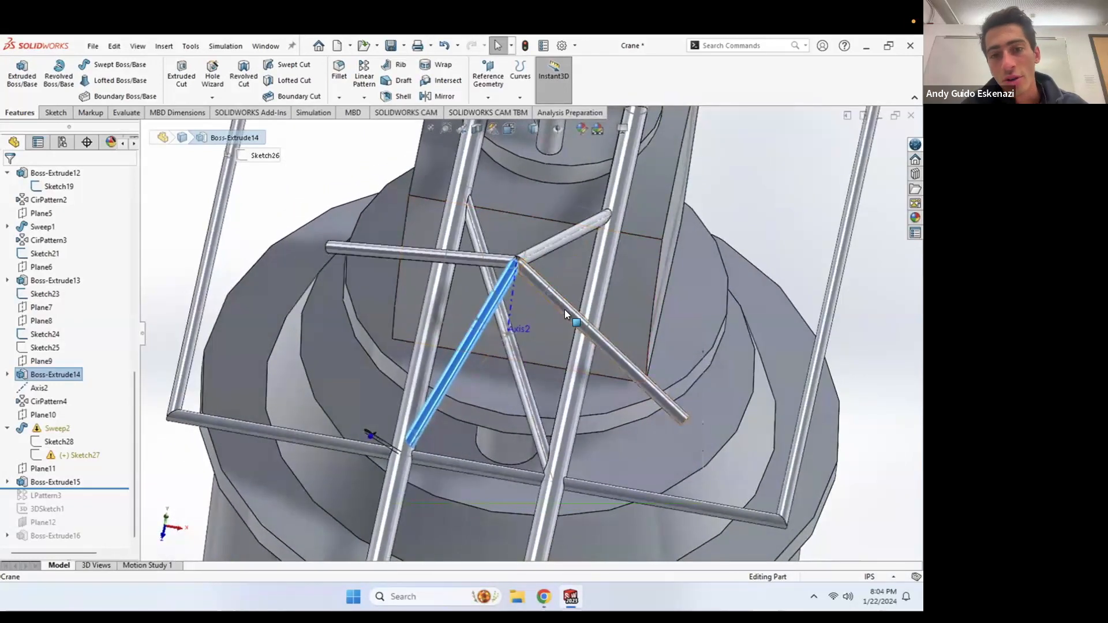
pyautogui.rightClick(42, 401)
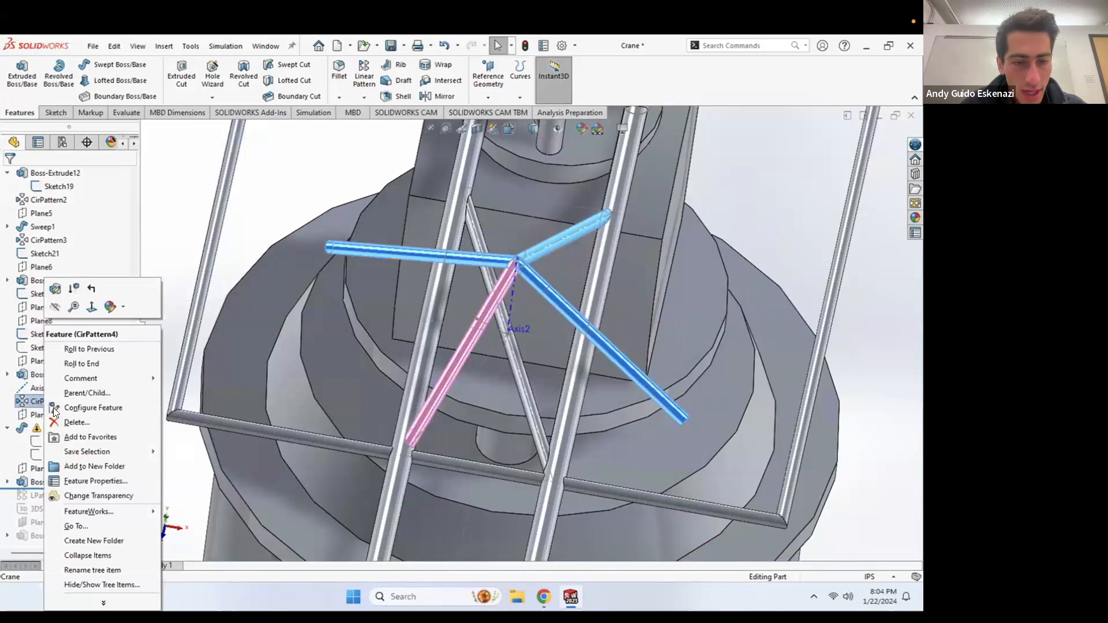
pyautogui.click(85, 424)
pyautogui.click(537, 254)
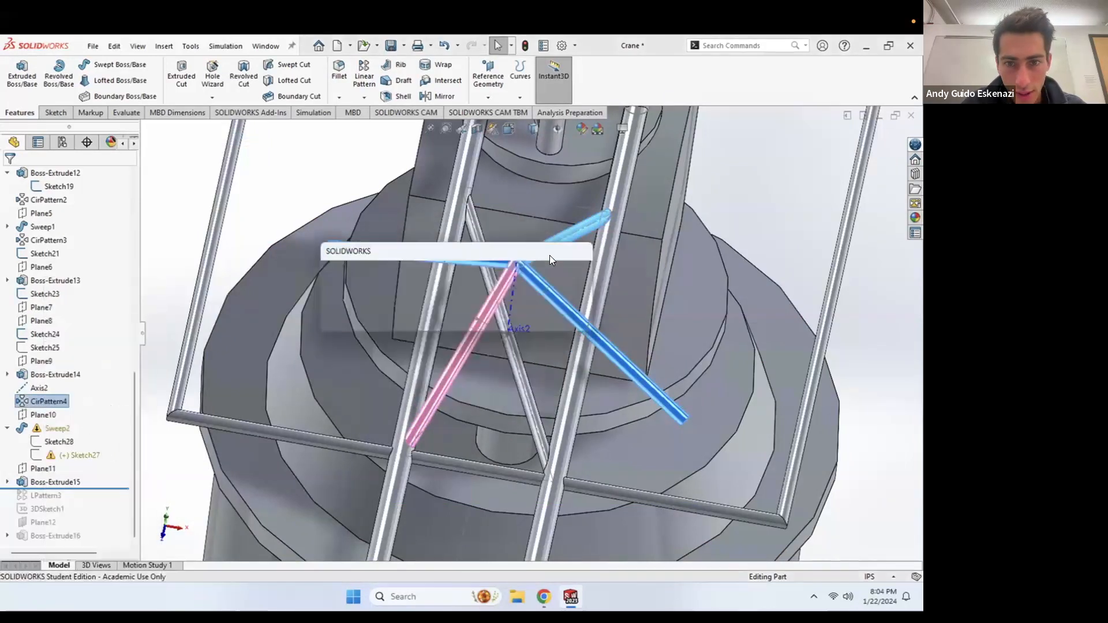
pyautogui.click(493, 318)
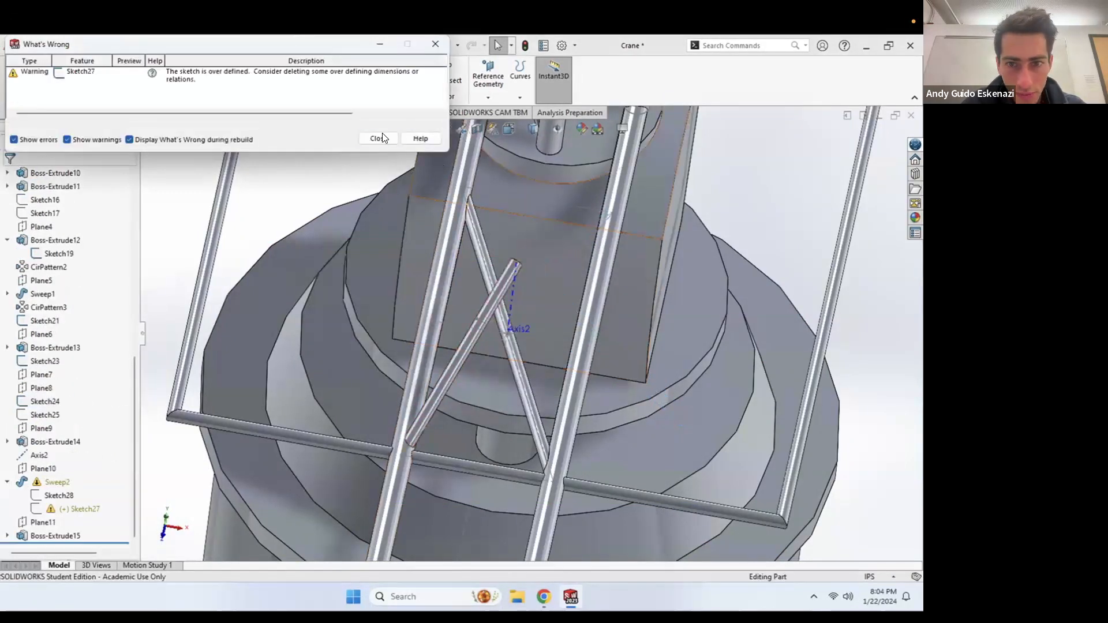
pyautogui.click(369, 142)
# Step: Show Sketch25 so that its construction lines can serve as references in the boom's truss
pyautogui.moveTo(435, 260); pyautogui.dragTo(456, 234, button='middle')
pyautogui.moveTo(517, 283); pyautogui.dragTo(609, 423, button='middle')
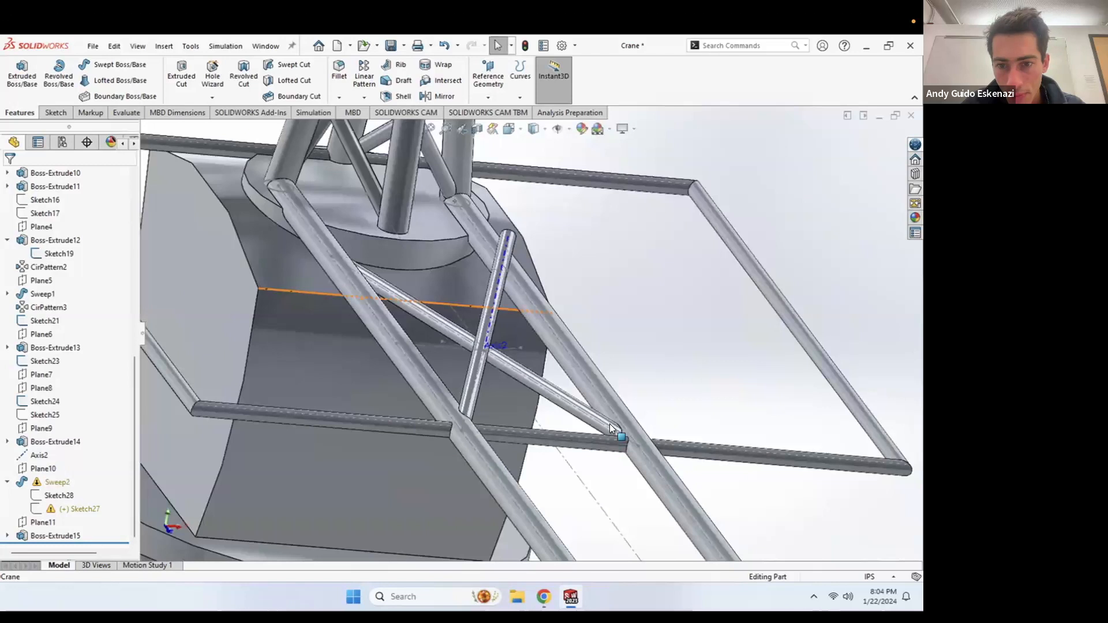
pyautogui.moveTo(509, 294); pyautogui.dragTo(497, 283, button='middle')
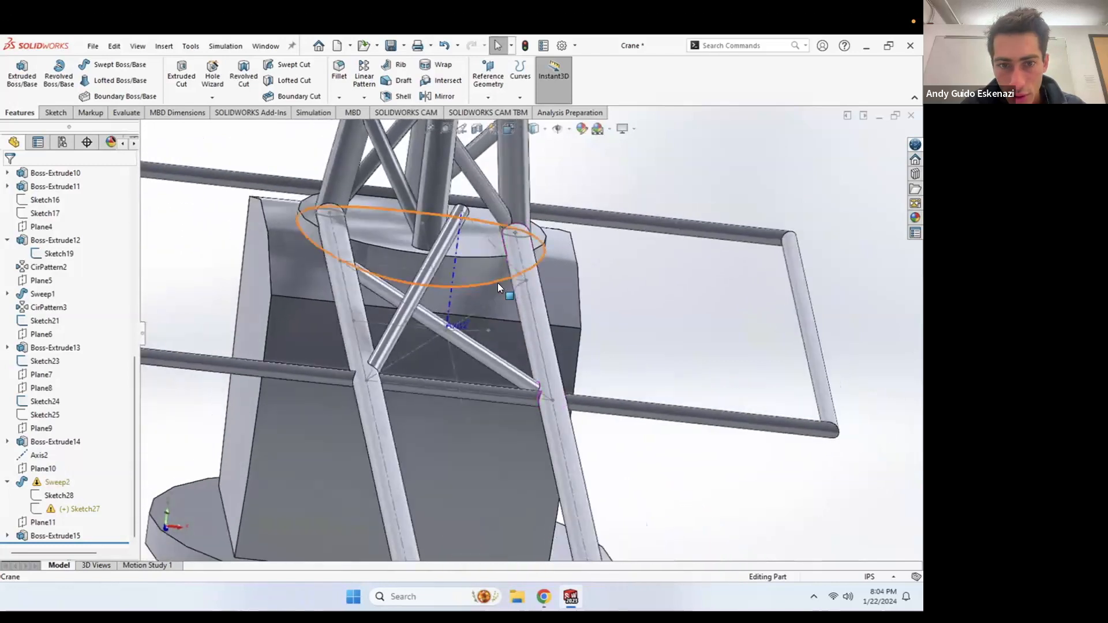
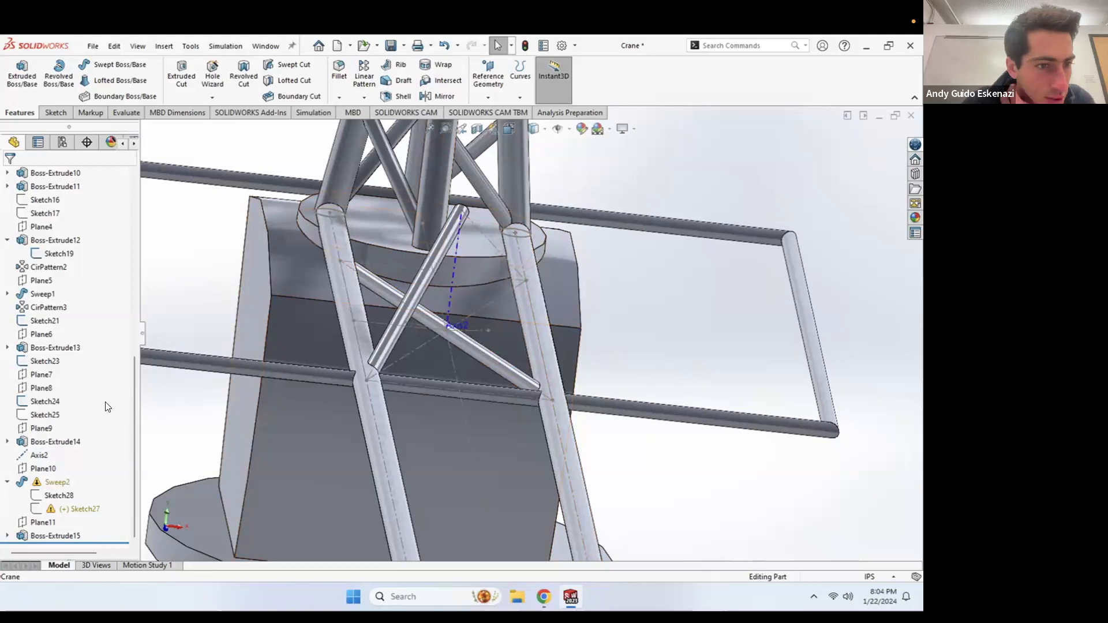
pyautogui.rightClick(39, 408)
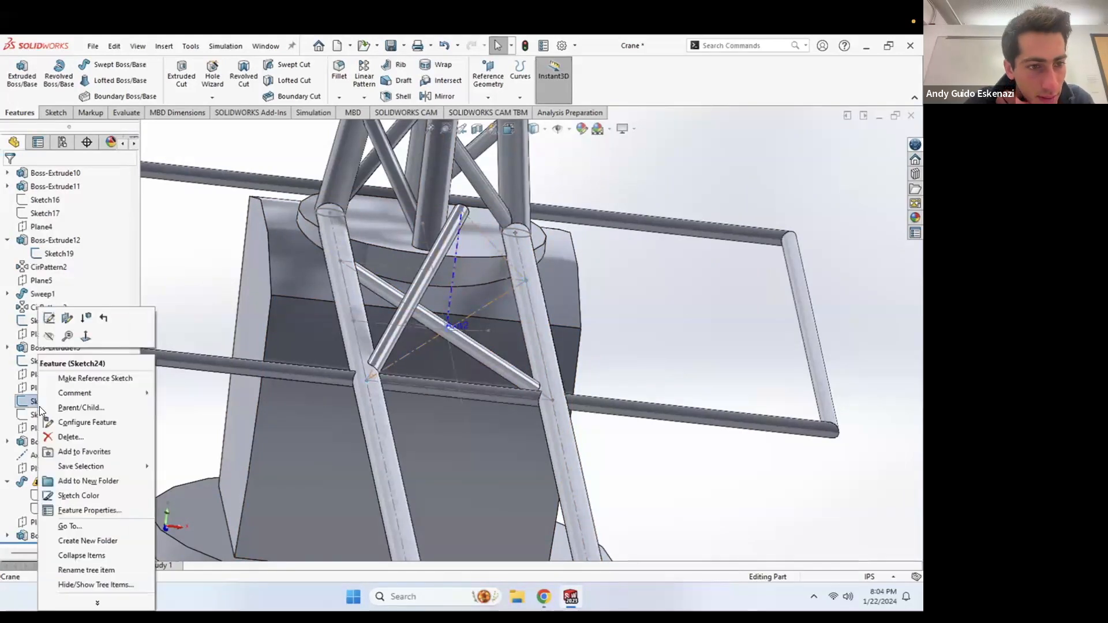
pyautogui.click(43, 339)
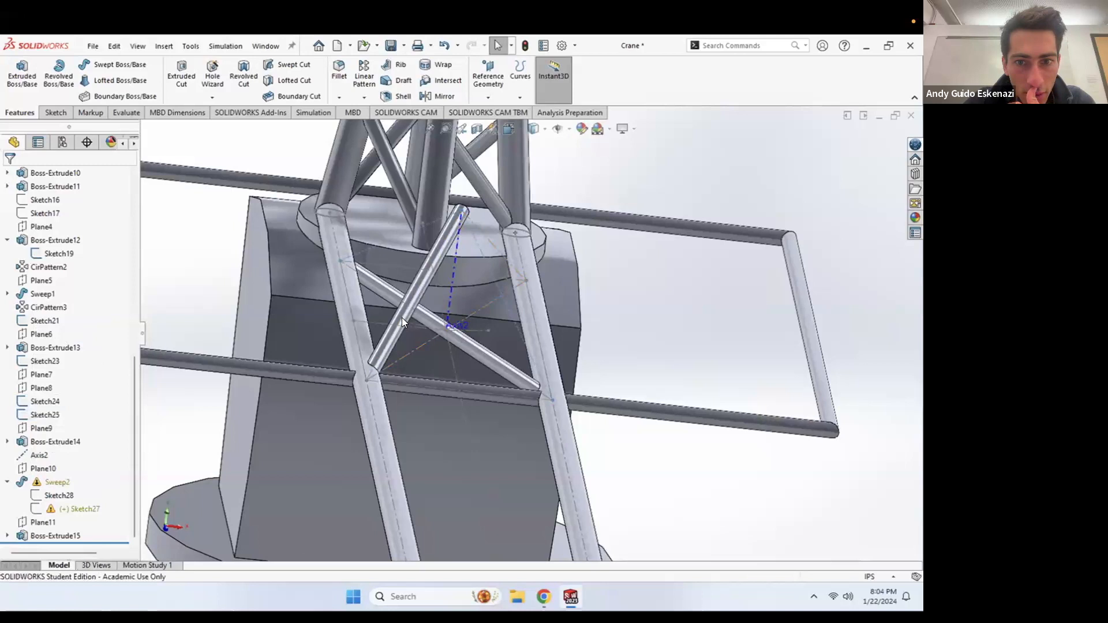
# Step: Create a reference plane through Point8 of Sketch23 on the boom rail and perpendicular to Line1 of Sketch25
pyautogui.moveTo(402, 318)
pyautogui.mouseDown(button='middle')
pyautogui.moveTo(503, 299)
pyautogui.moveTo(620, 408)
pyautogui.mouseUp(button='middle')
pyautogui.scroll(-3, 620, 408)
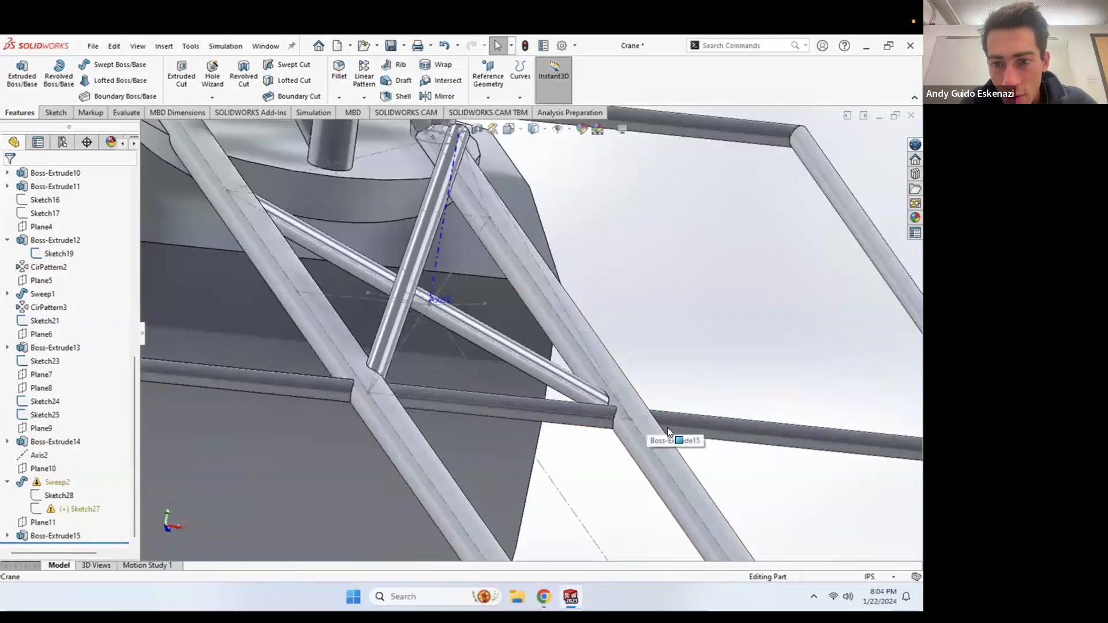
pyautogui.click(56, 112)
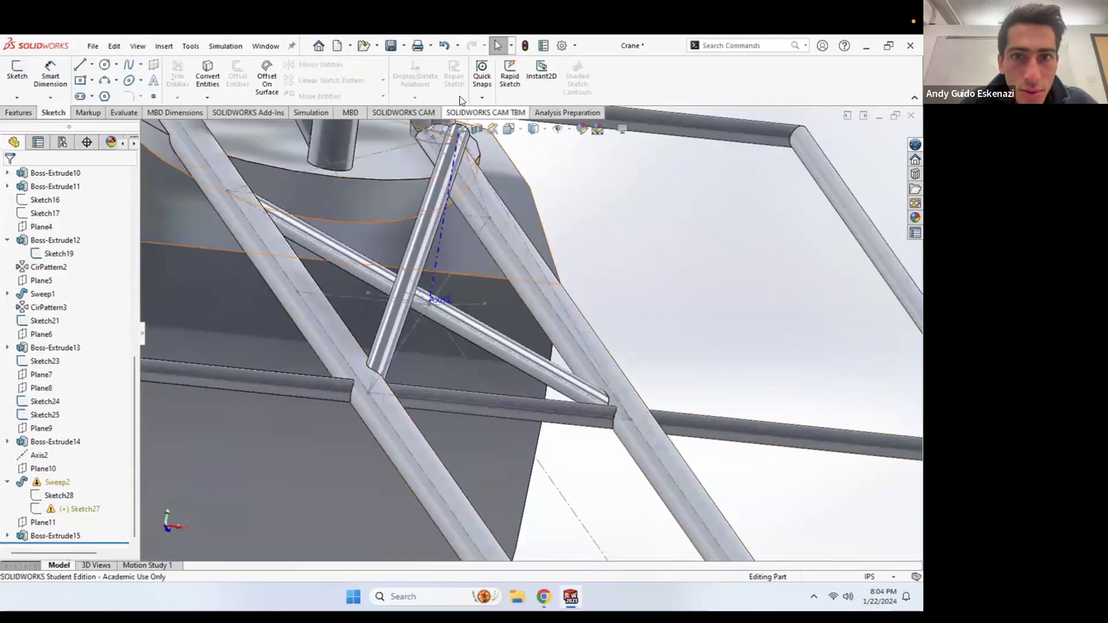
pyautogui.click(24, 115)
pyautogui.click(485, 97)
pyautogui.click(497, 111)
pyautogui.click(632, 422)
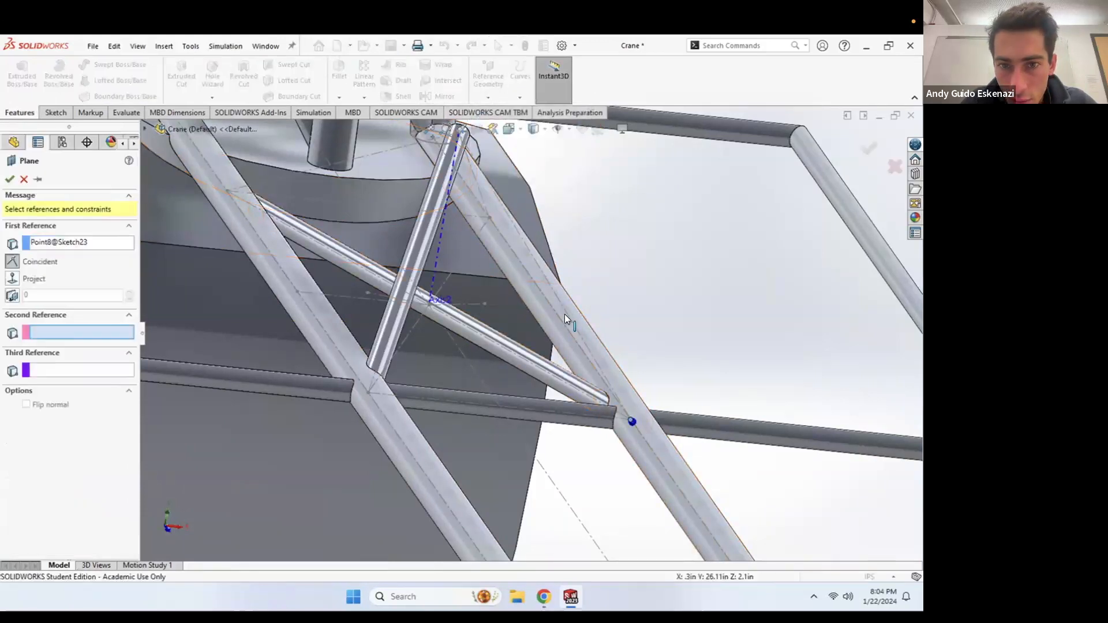
pyautogui.moveTo(507, 242); pyautogui.dragTo(498, 217, button='middle')
pyautogui.click(500, 219)
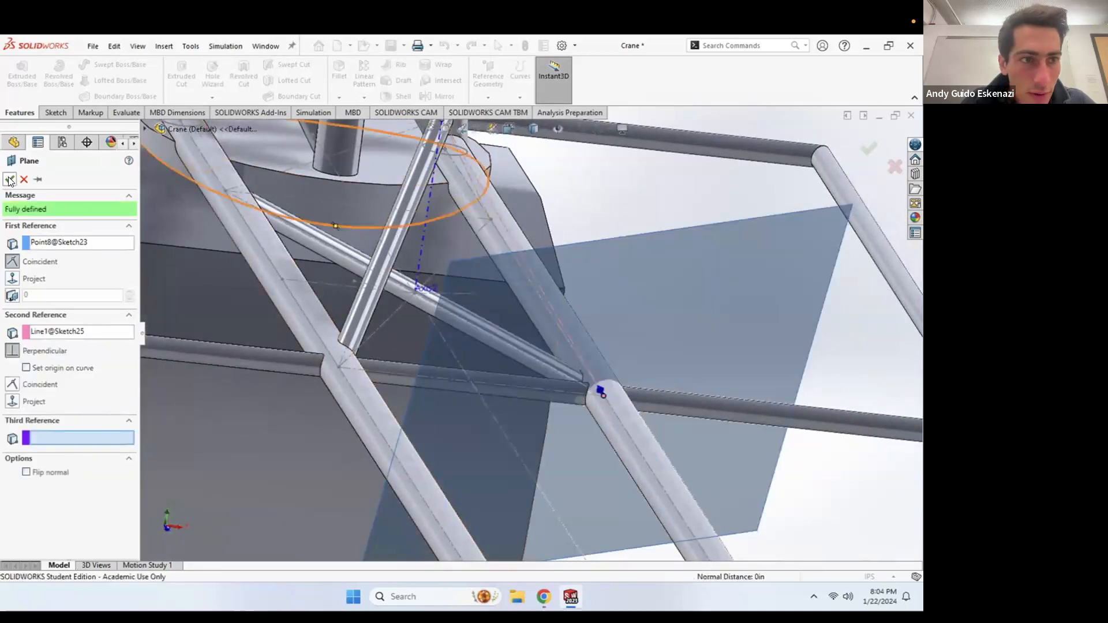
pyautogui.click(9, 181)
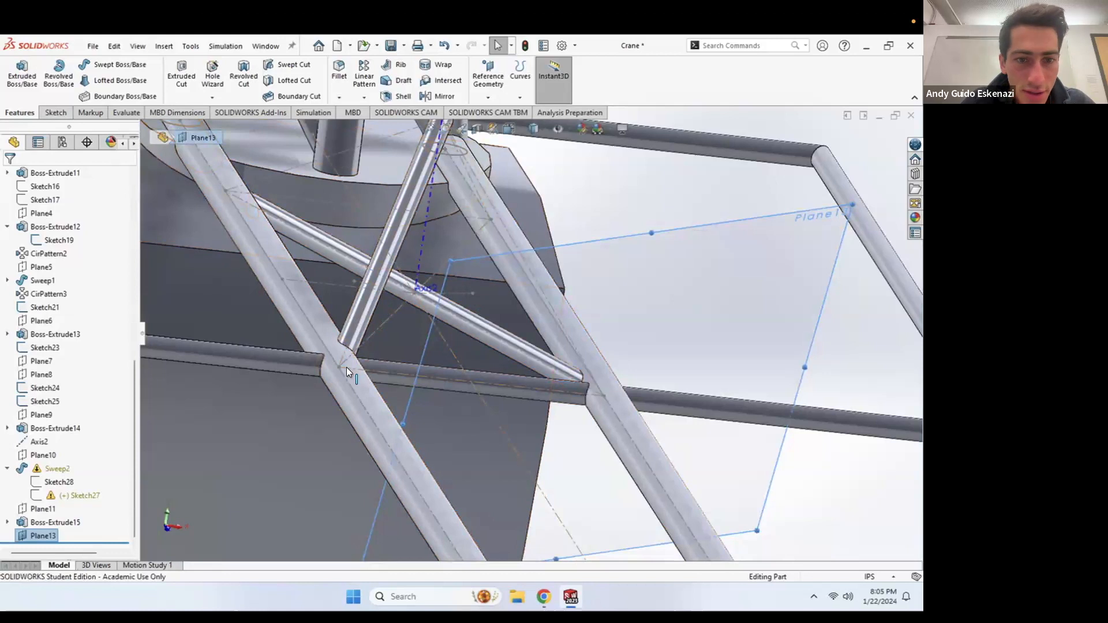
# Step: Open Sketch26 of Boss-Extrude14 to check the strut's circle, exit it and dismiss the rebuild warning
pyautogui.click(351, 324)
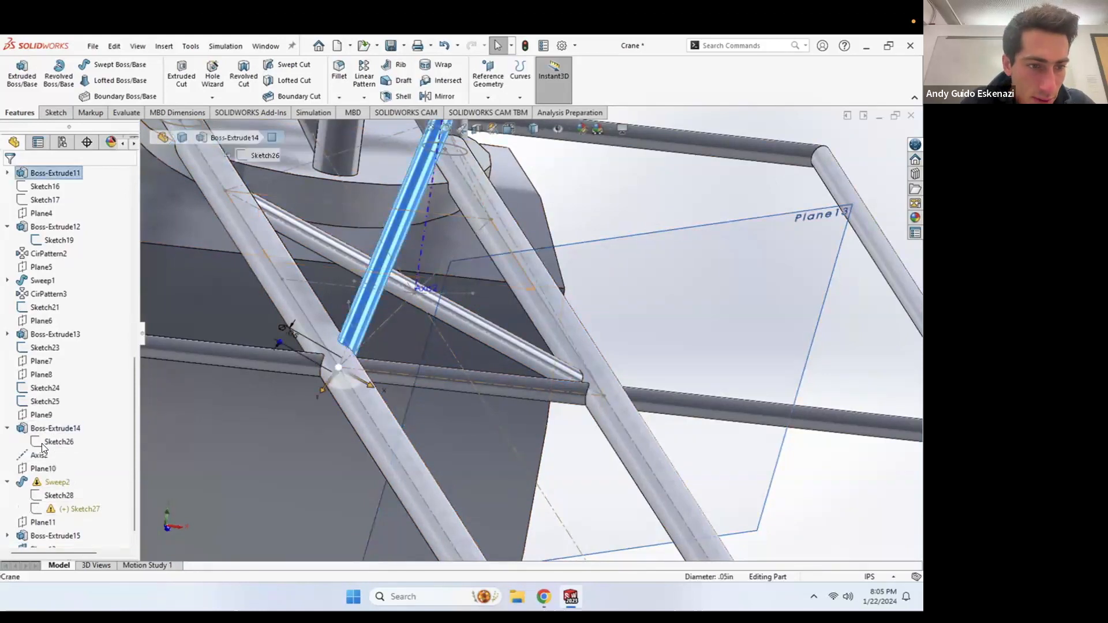
pyautogui.click(50, 444)
pyautogui.click(57, 411)
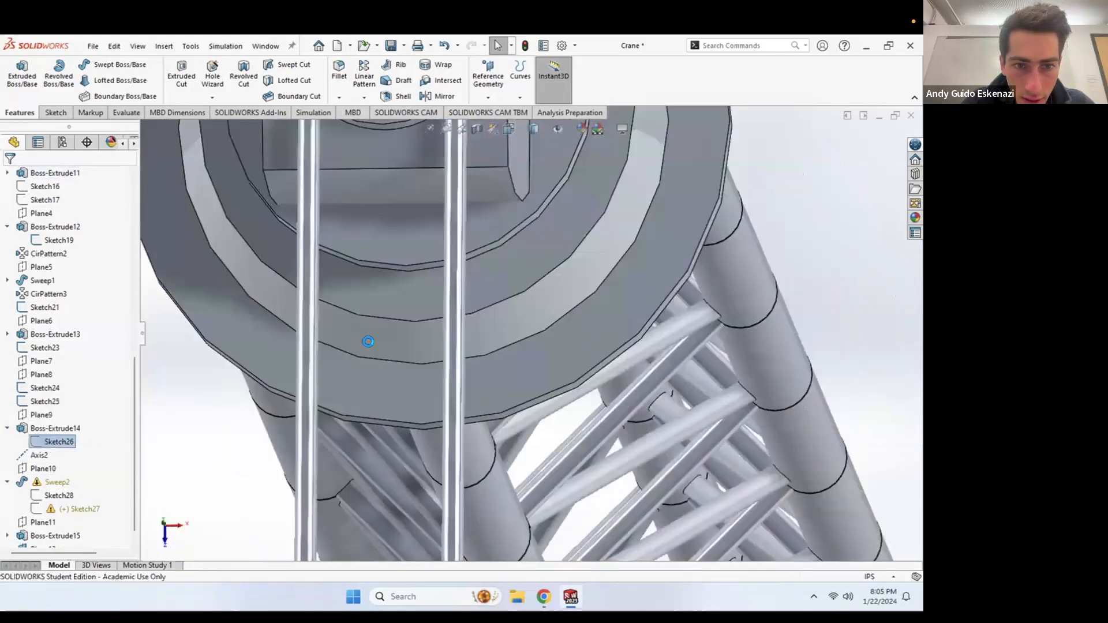
pyautogui.click(16, 76)
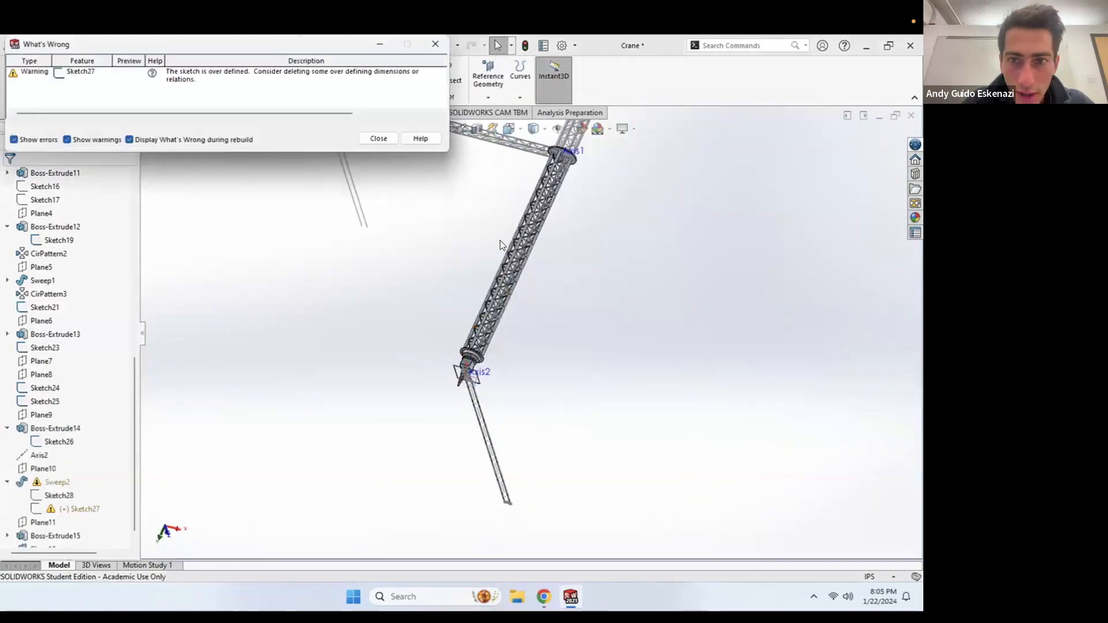
pyautogui.scroll(4, 500, 239)
pyautogui.click(378, 138)
# Step: Start a new sketch on Plane13 at the end of the boom's rail
pyautogui.moveTo(490, 202); pyautogui.dragTo(504, 253, button='middle')
pyautogui.moveTo(539, 176); pyautogui.dragTo(534, 261, button='middle')
pyautogui.scroll(-2, 535, 261)
pyautogui.scroll(-8, 534, 261)
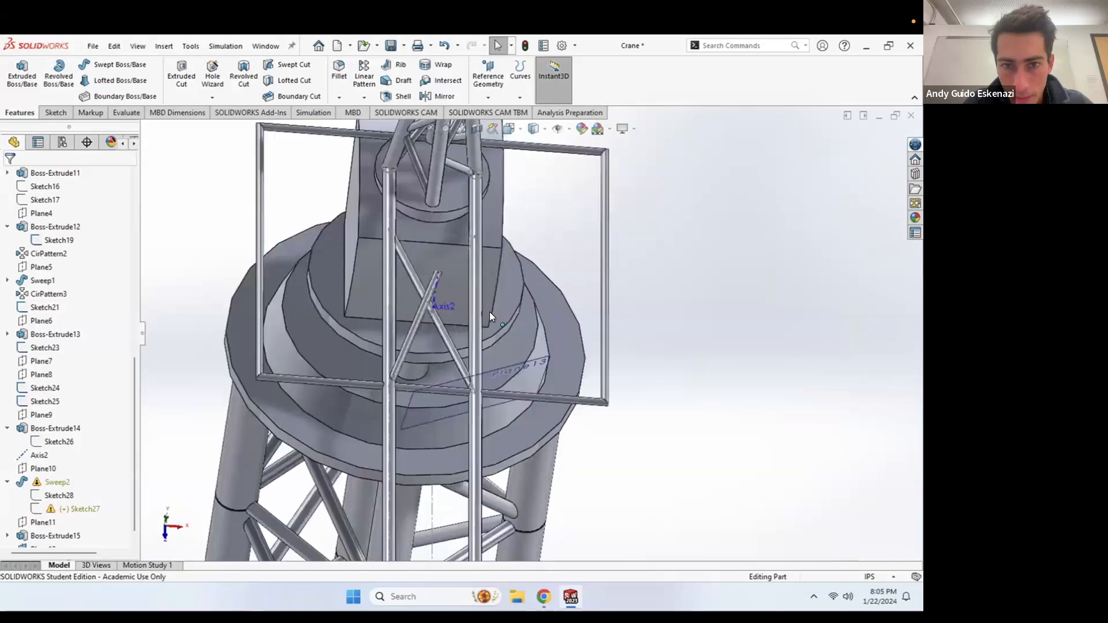
pyautogui.scroll(-3, 474, 347)
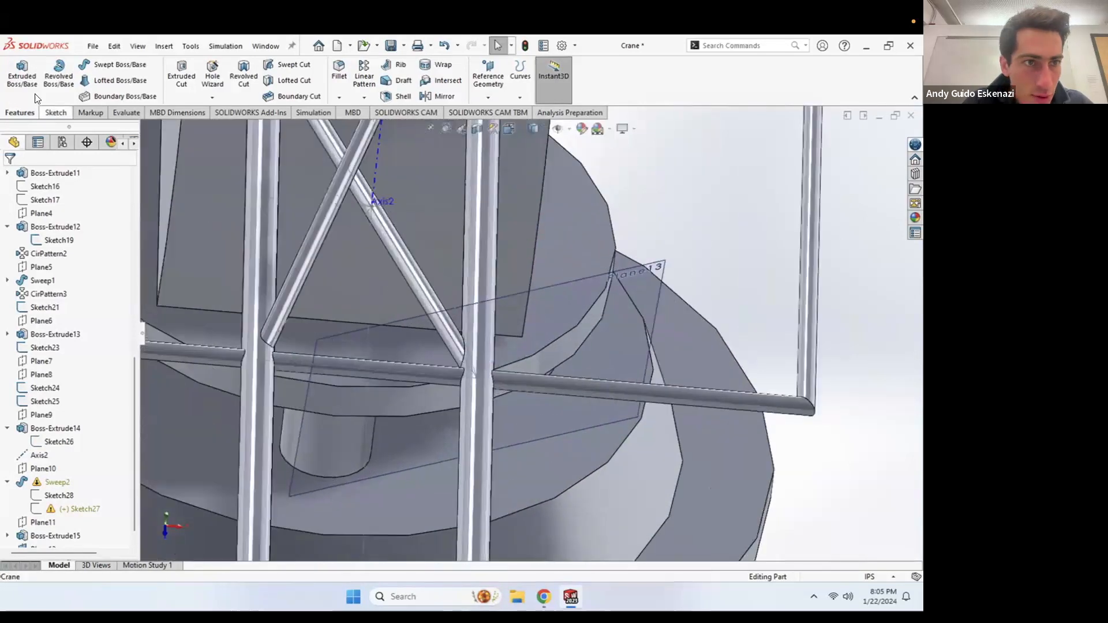
pyautogui.click(56, 113)
pyautogui.click(17, 74)
pyautogui.click(657, 297)
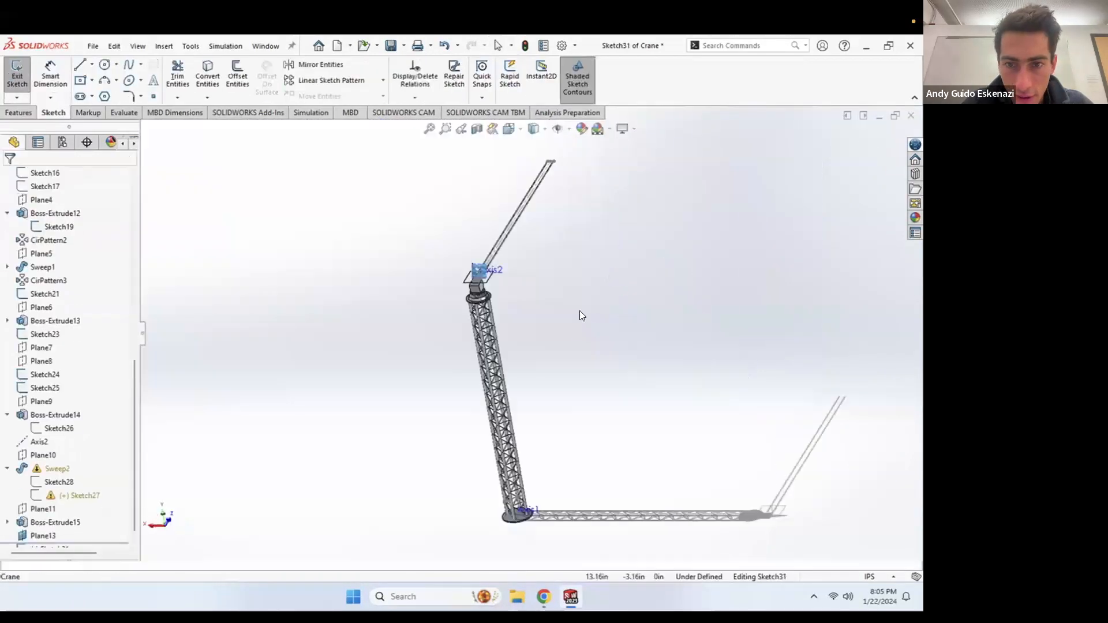
pyautogui.scroll(-12, 492, 280)
pyautogui.moveTo(484, 359); pyautogui.dragTo(276, 313, button='middle')
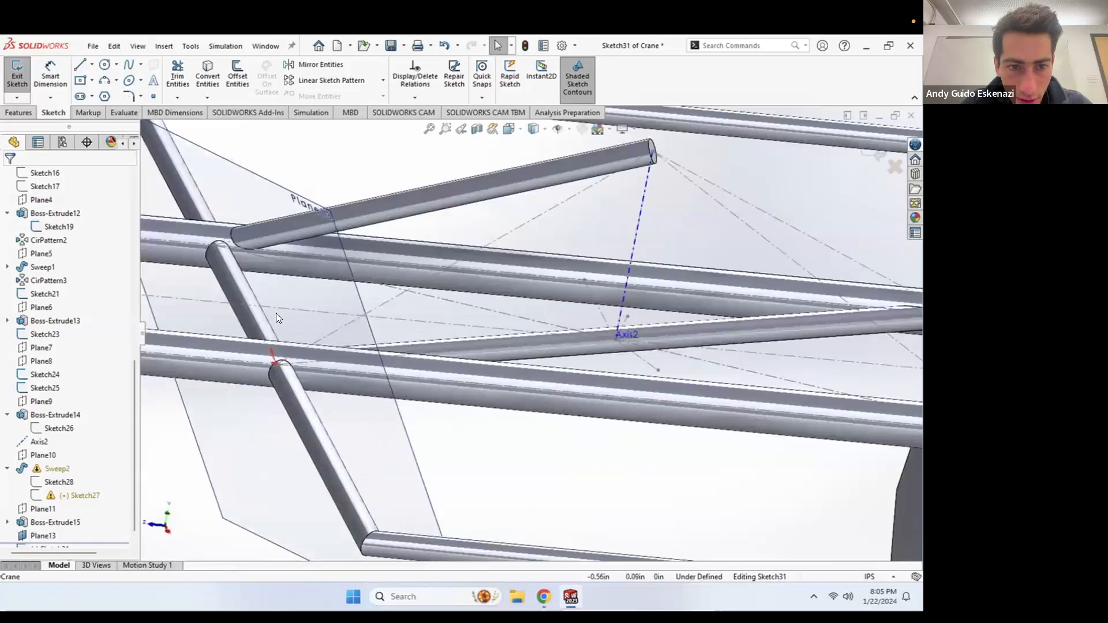
# Step: Draw a circle centred on the sketch origin at the rail's corner point and set its diameter to 0.05 in
pyautogui.click(106, 64)
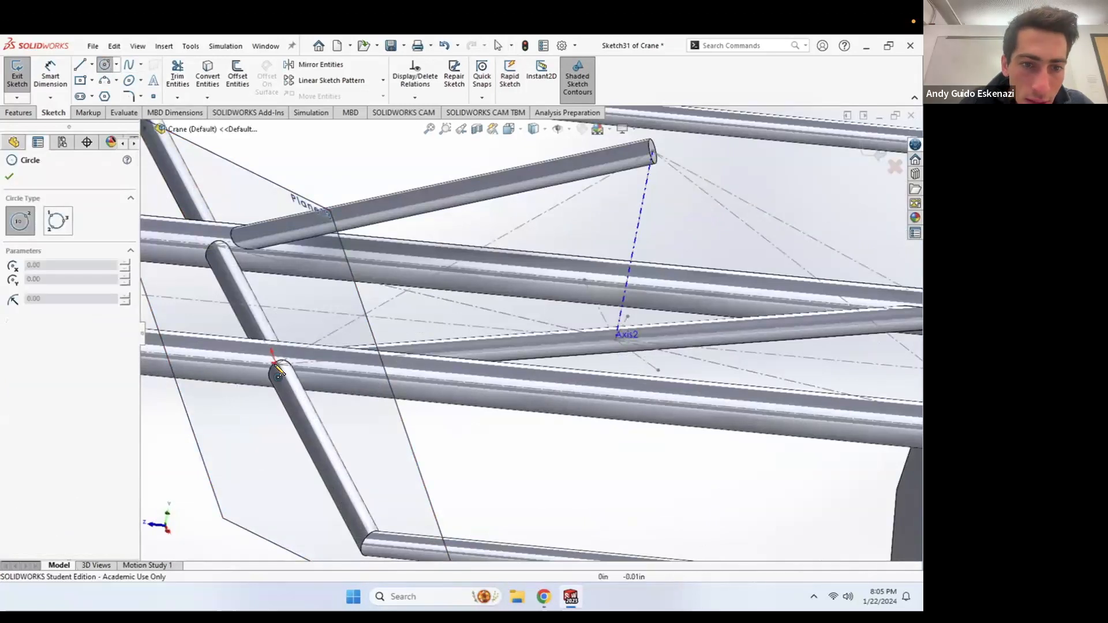
pyautogui.click(282, 375)
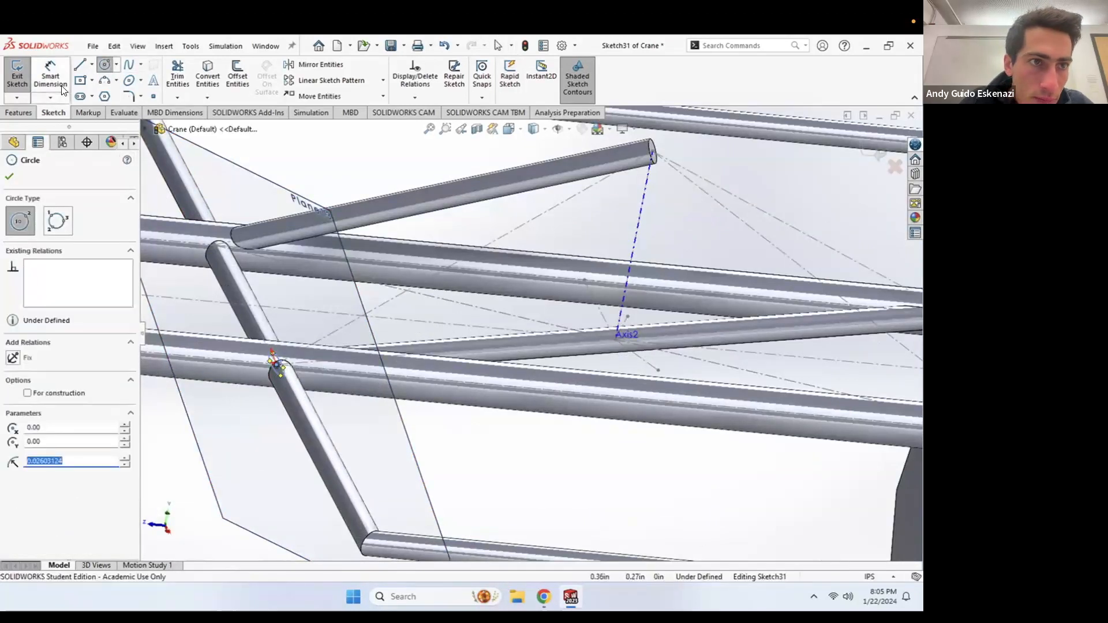
pyautogui.press('Escape')
pyautogui.click(284, 368)
pyautogui.click(263, 437)
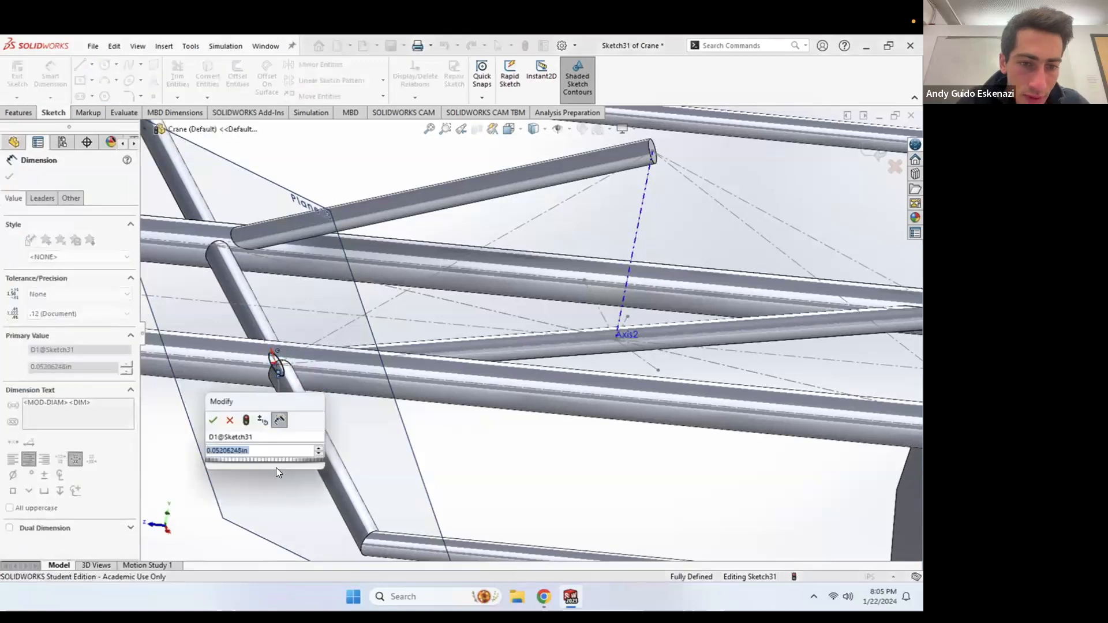
pyautogui.write('.05')
pyautogui.press('Return')
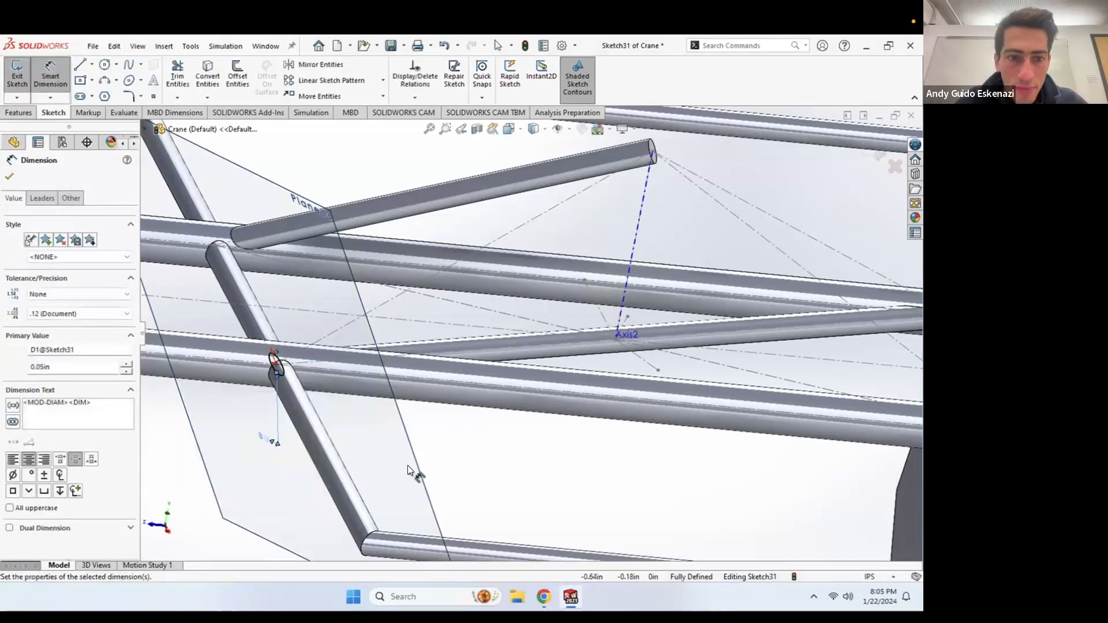
# Step: Extrude the strut circle along Line1 of Sketch25 up to the vertex Point2 of Sketch24 at the truss apex, with merged result
pyautogui.click(22, 81)
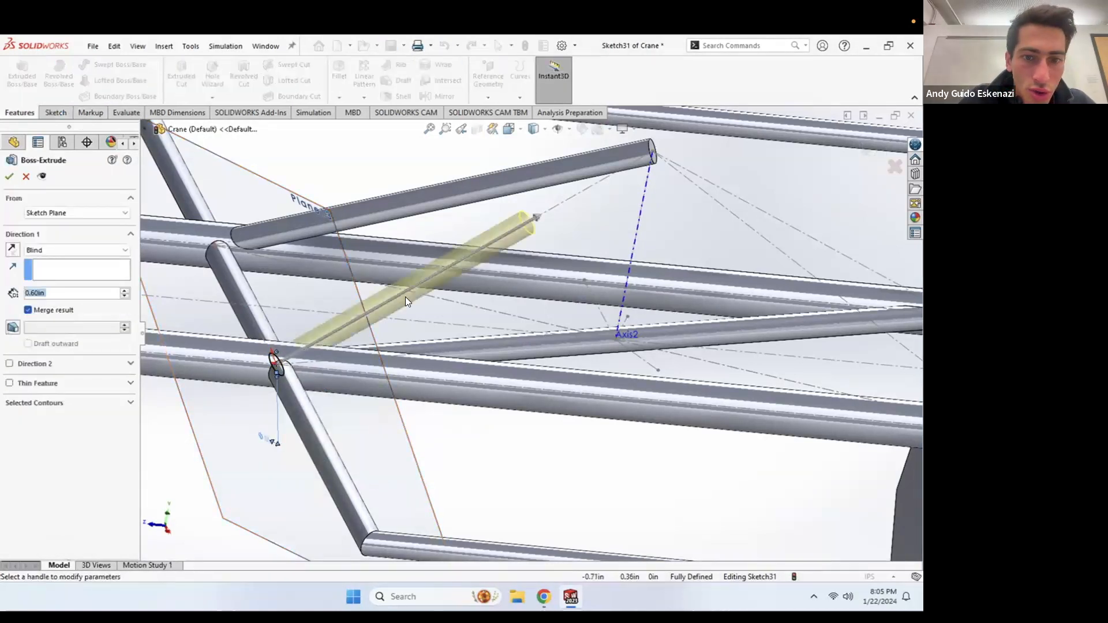
pyautogui.click(51, 250)
pyautogui.click(59, 285)
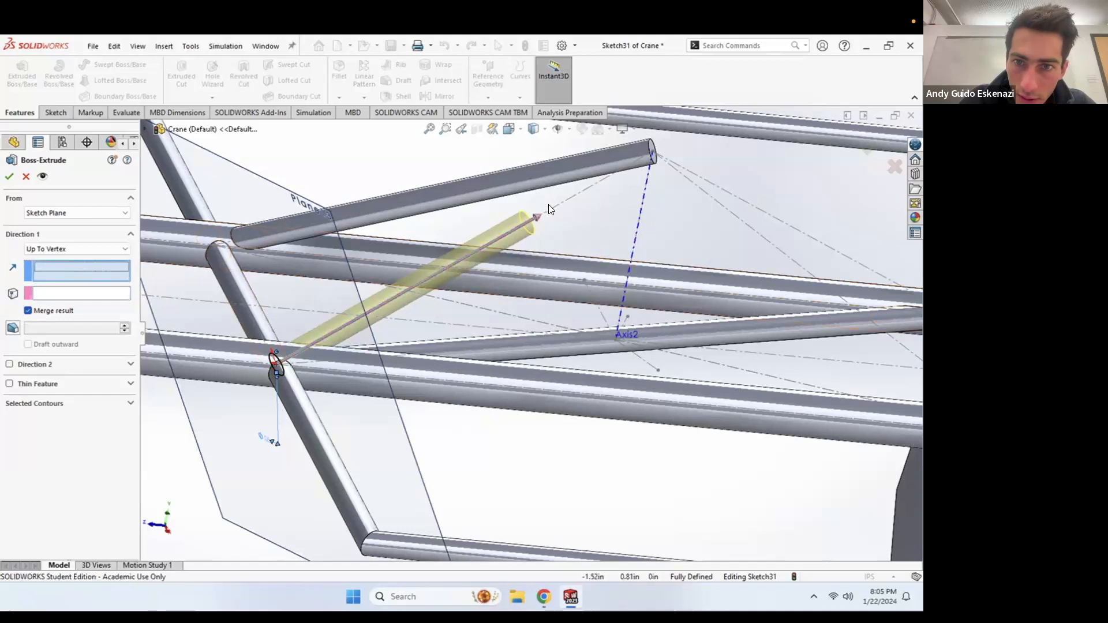
pyautogui.click(549, 209)
pyautogui.click(56, 292)
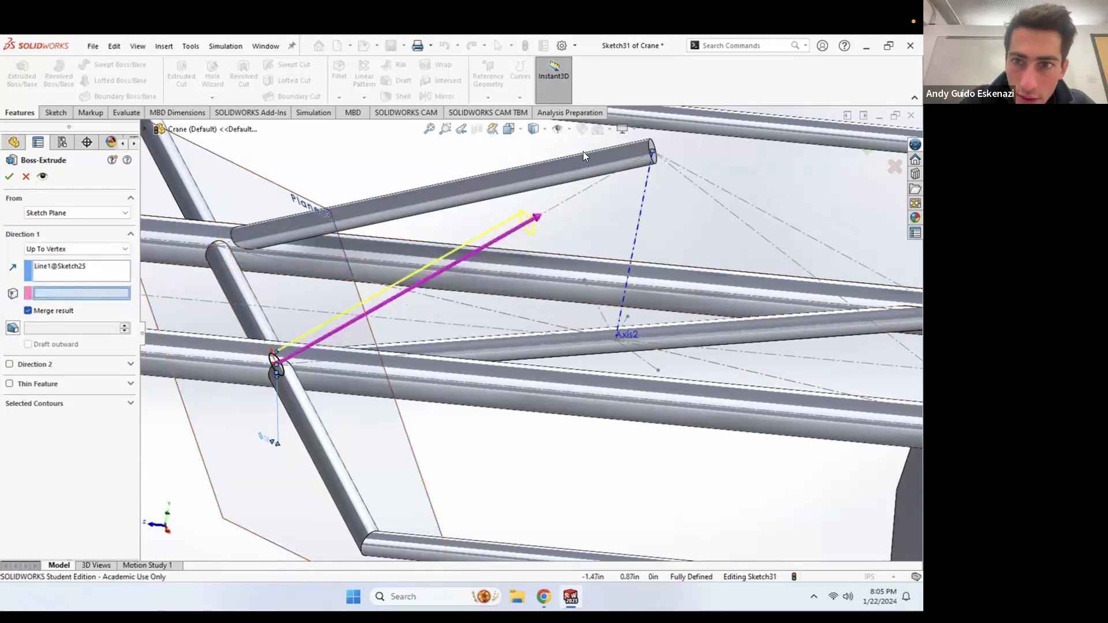
pyautogui.click(653, 152)
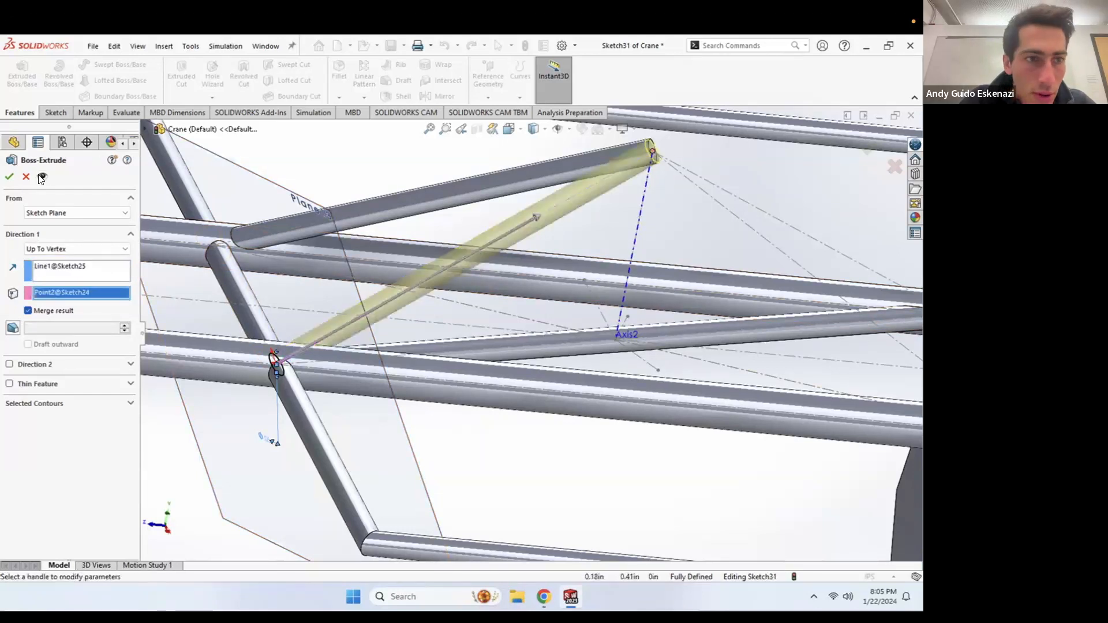
pyautogui.click(9, 177)
# Step: Create a reference plane through Point12 of Sketch23 and perpendicular to the boom's centreline, and hide Plane13
pyautogui.moveTo(552, 269); pyautogui.dragTo(510, 109, button='middle')
pyautogui.click(488, 97)
pyautogui.click(507, 111)
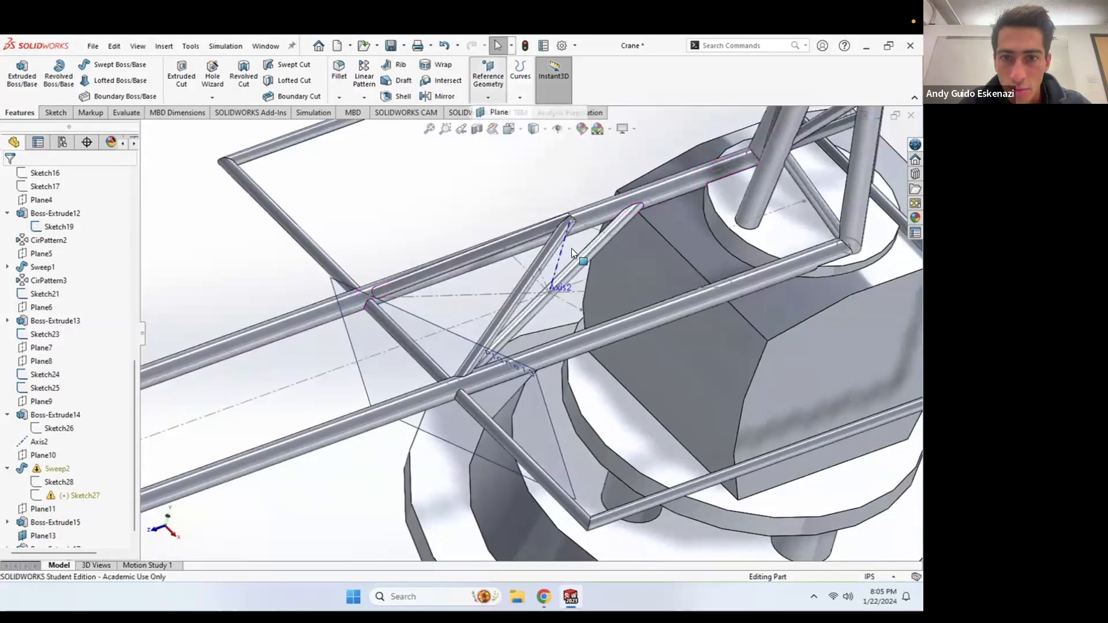
pyautogui.click(544, 293)
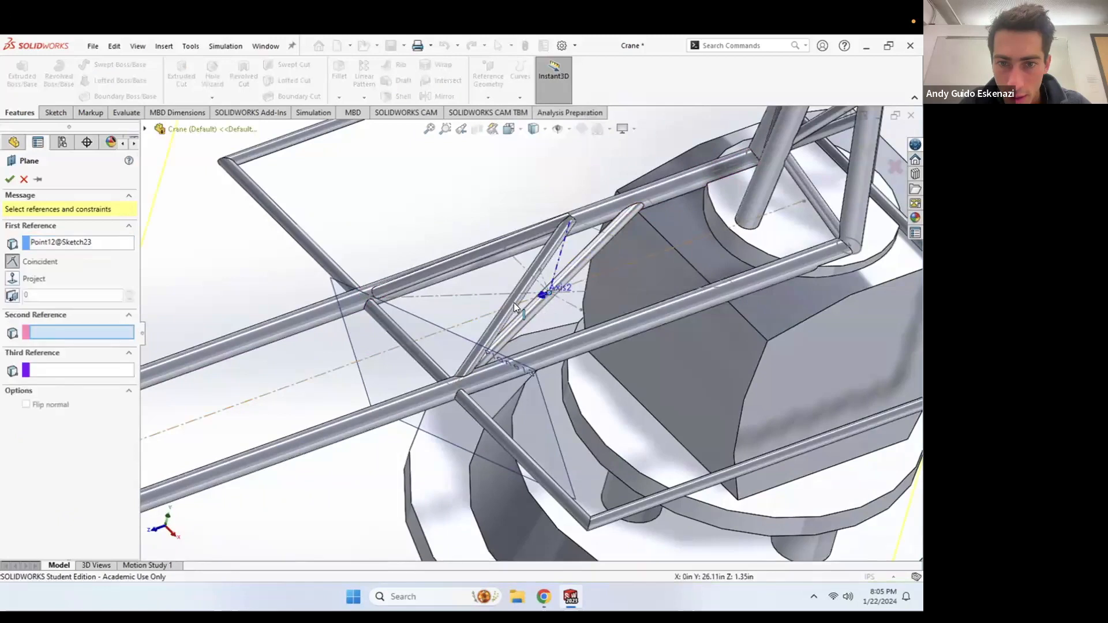
pyautogui.click(514, 302)
pyautogui.click(9, 179)
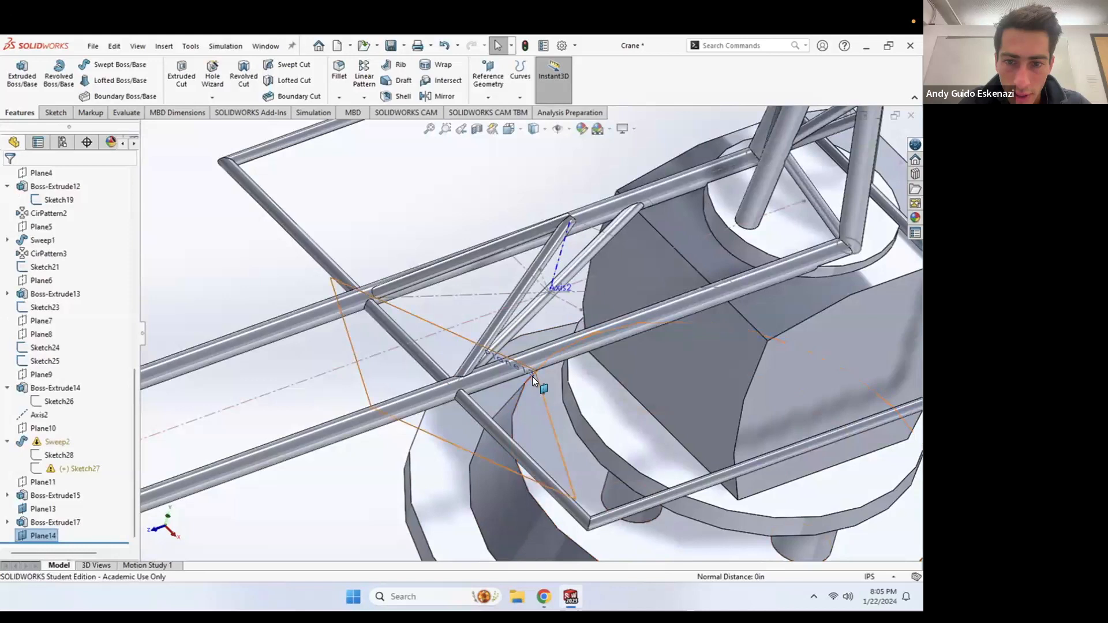
pyautogui.rightClick(532, 376)
pyautogui.click(576, 359)
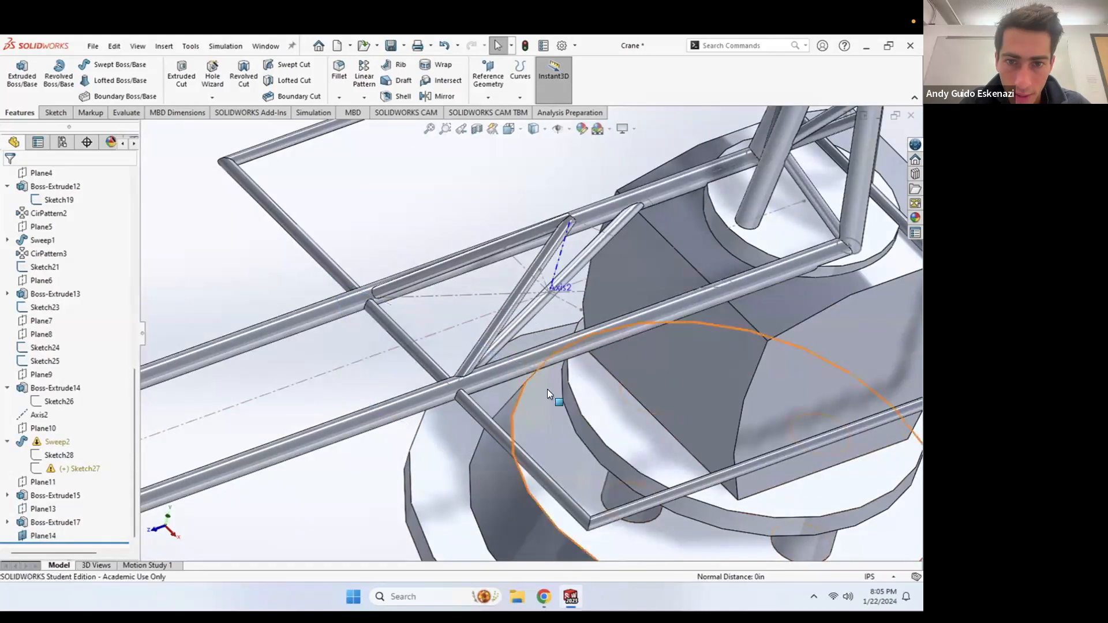
# Step: Mirror the two inclined struts, Boss-Extrude14 and Boss-Extrude17, about Plane14
pyautogui.scroll(10, 524, 311)
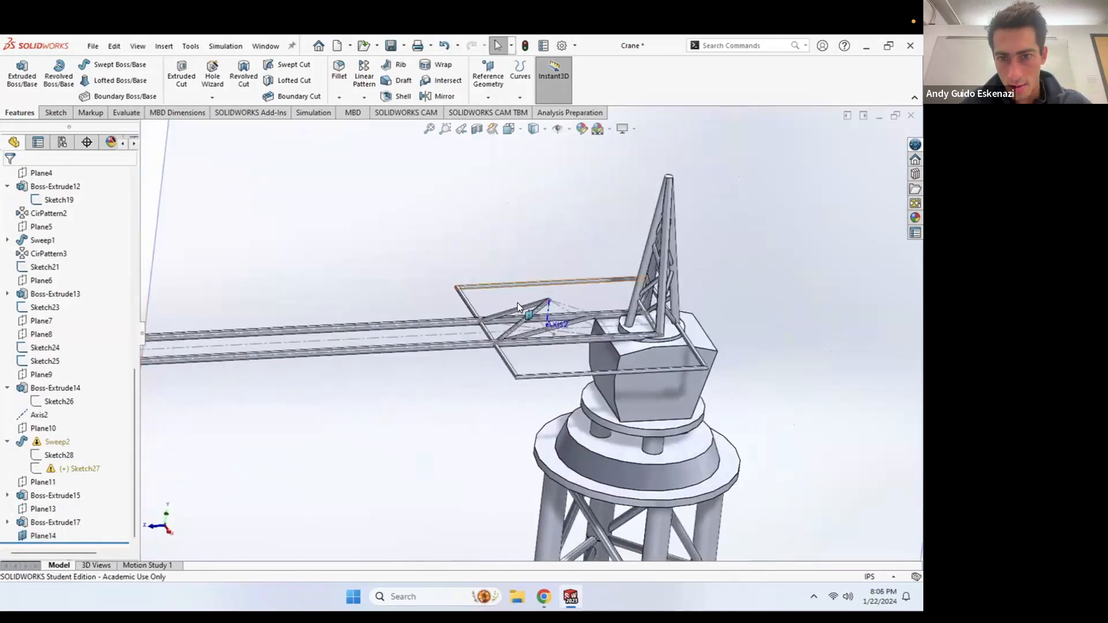
pyautogui.scroll(5, 517, 302)
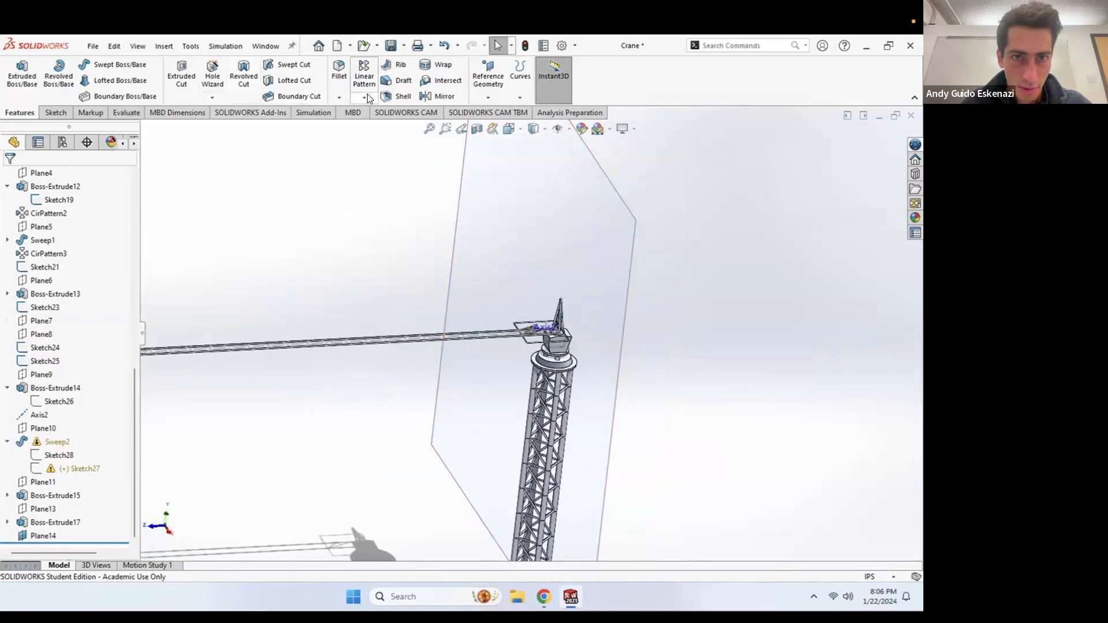
pyautogui.click(437, 96)
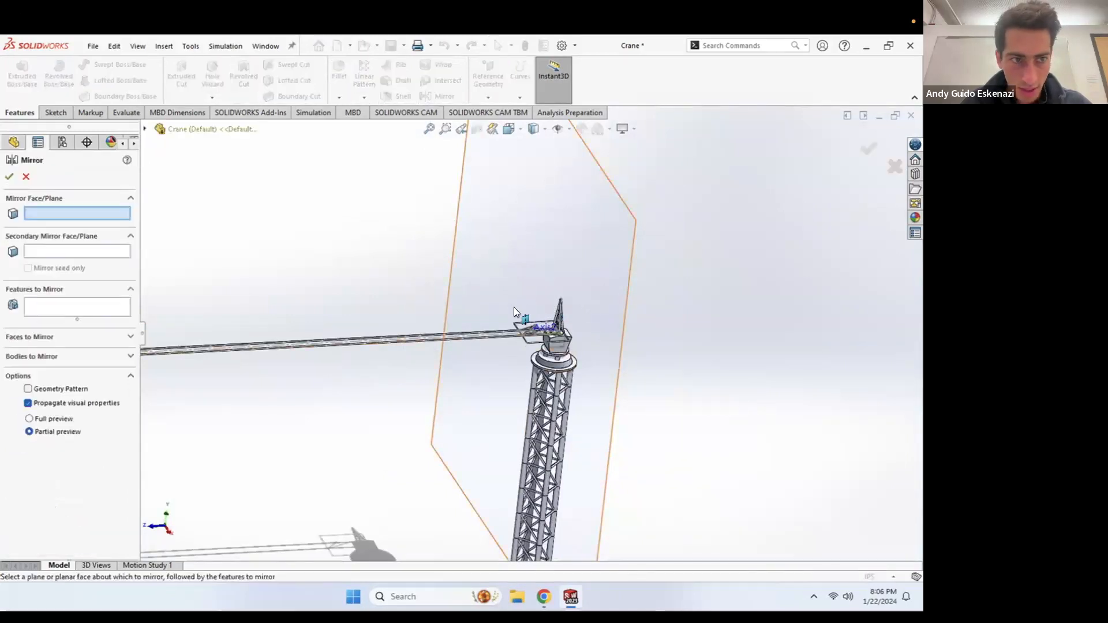
pyautogui.click(530, 282)
pyautogui.scroll(-3, 530, 283)
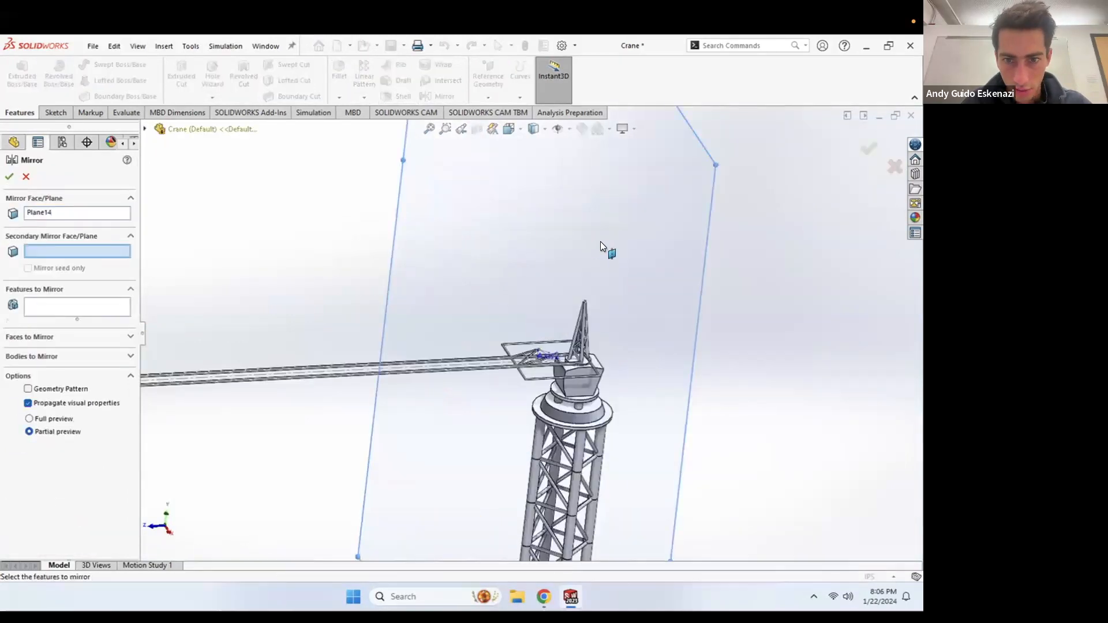
pyautogui.click(80, 306)
pyautogui.scroll(-5, 563, 366)
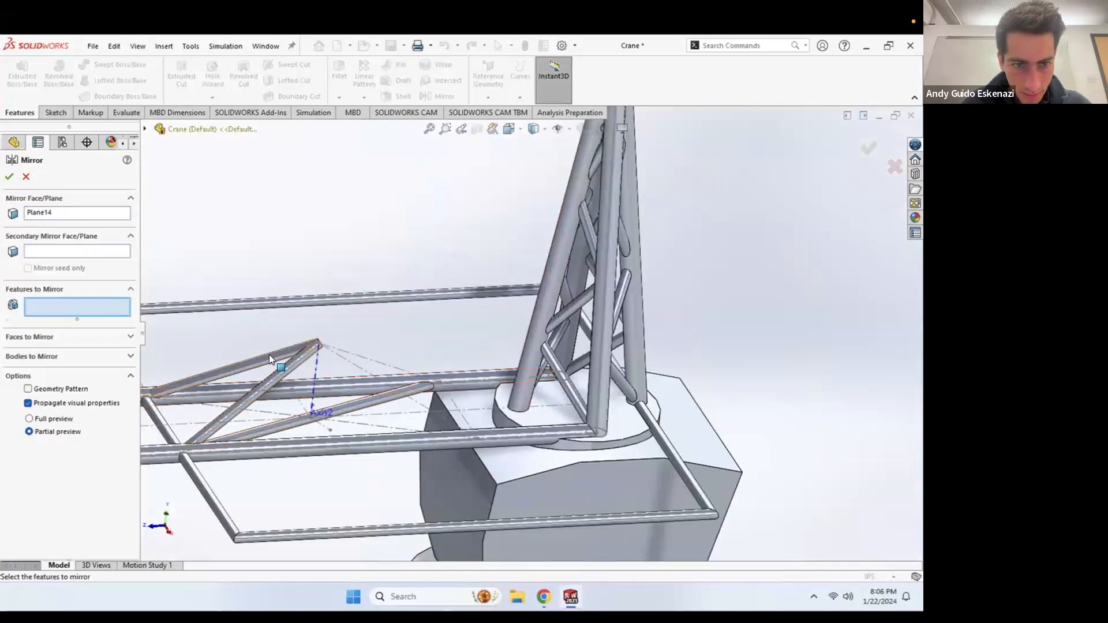
pyautogui.click(269, 355)
pyautogui.click(279, 367)
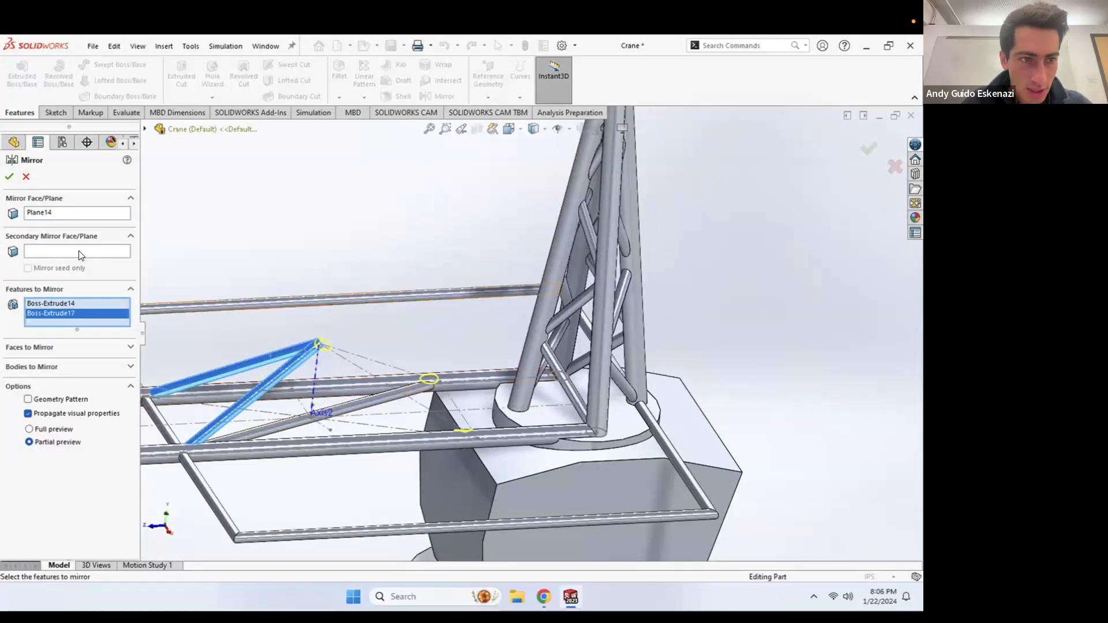
pyautogui.click(9, 177)
# Step: Examine how the mirrored struts meet the original ones at the truss apex
pyautogui.moveTo(319, 347); pyautogui.dragTo(343, 370, button='middle')
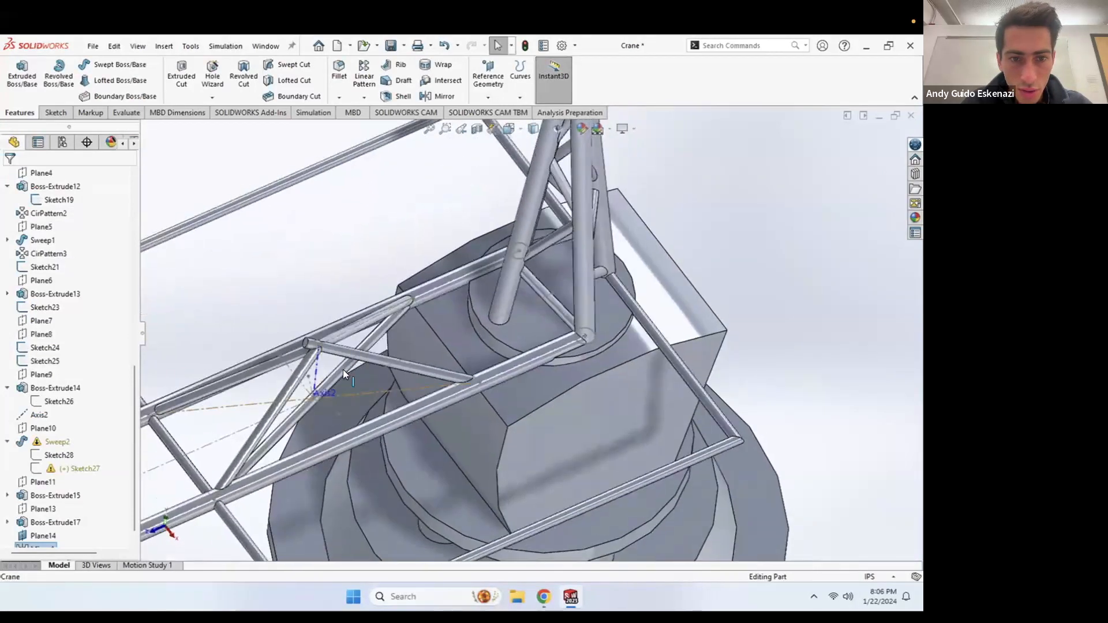
pyautogui.scroll(3, 316, 348)
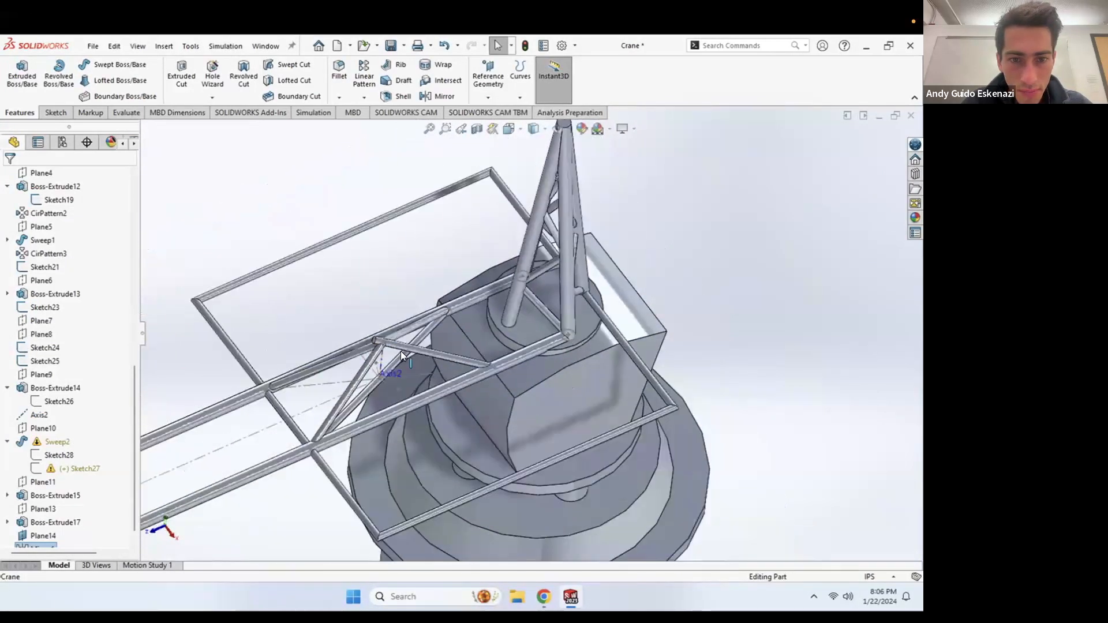
pyautogui.scroll(-5, 388, 350)
pyautogui.moveTo(390, 318); pyautogui.dragTo(420, 317, button='middle')
pyautogui.scroll(-4, 402, 311)
pyautogui.middleClick(404, 312)
pyautogui.click(416, 302)
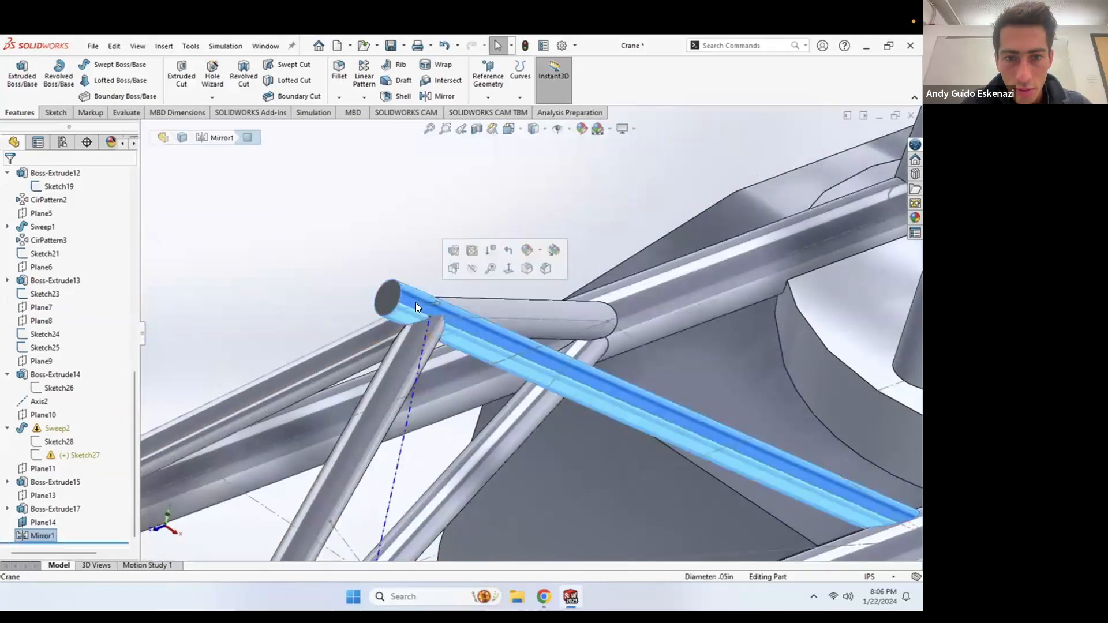
# Step: Edit Mirror1 to remove Boss-Extrude14 from the mirrored features, keeping Boss-Extrude17
pyautogui.rightClick(36, 534)
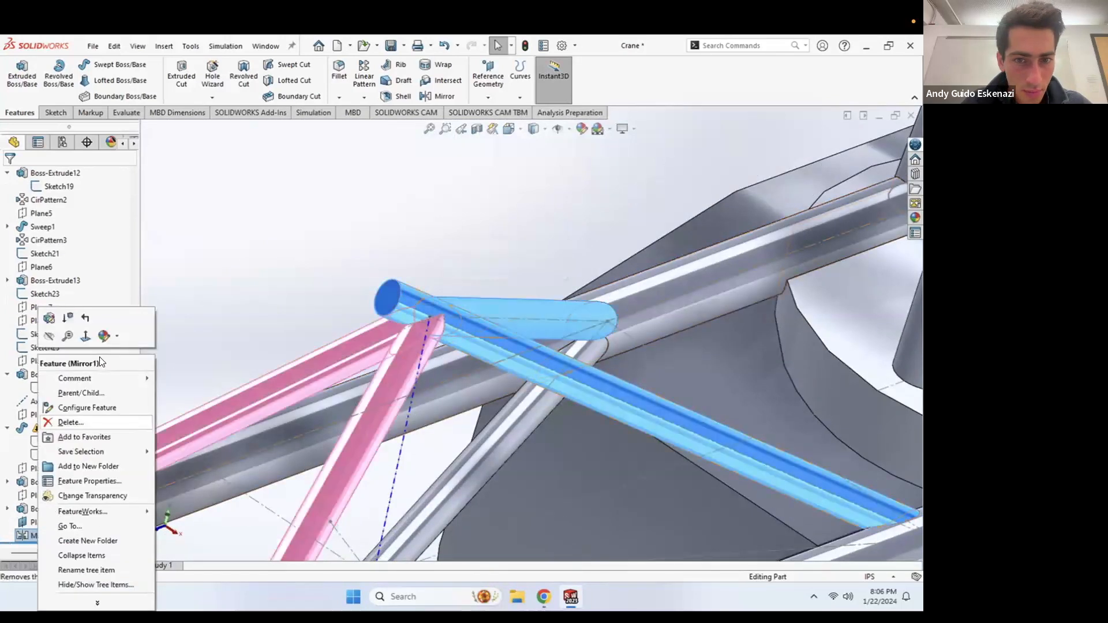
pyautogui.click(45, 319)
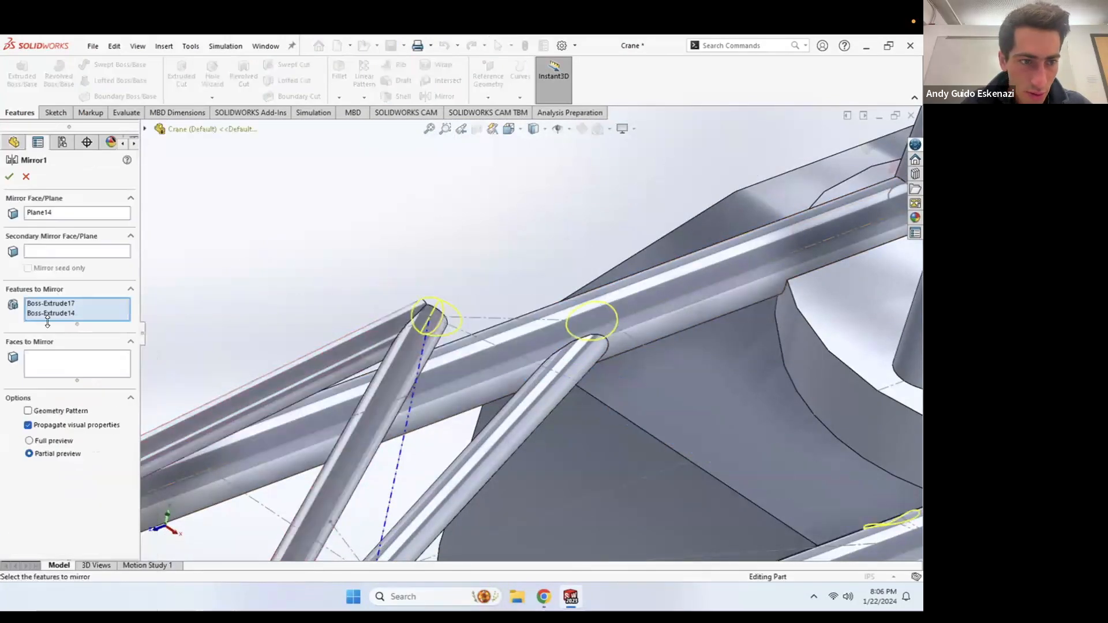
pyautogui.click(46, 313)
pyautogui.rightClick(46, 313)
pyautogui.click(116, 336)
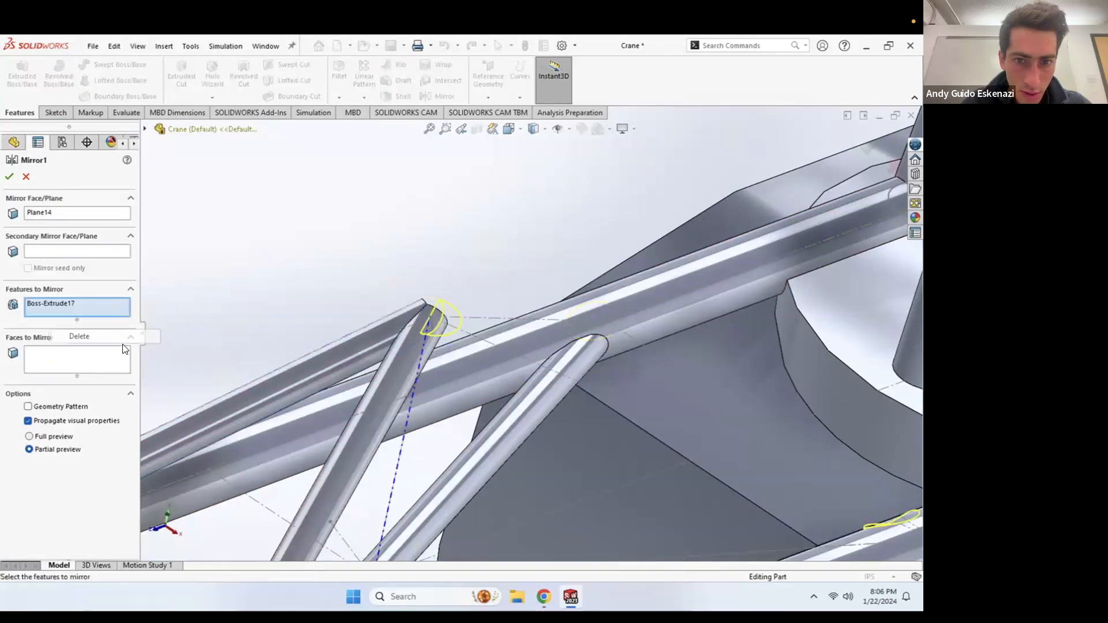
pyautogui.moveTo(227, 419); pyautogui.dragTo(383, 358, button='middle')
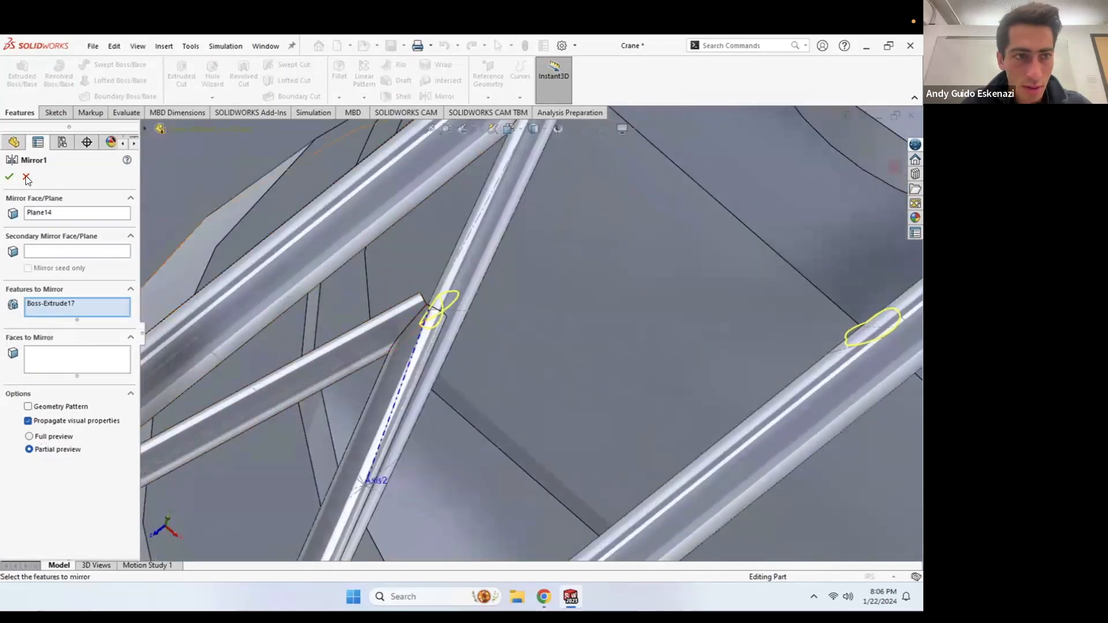
pyautogui.rightClick(75, 301)
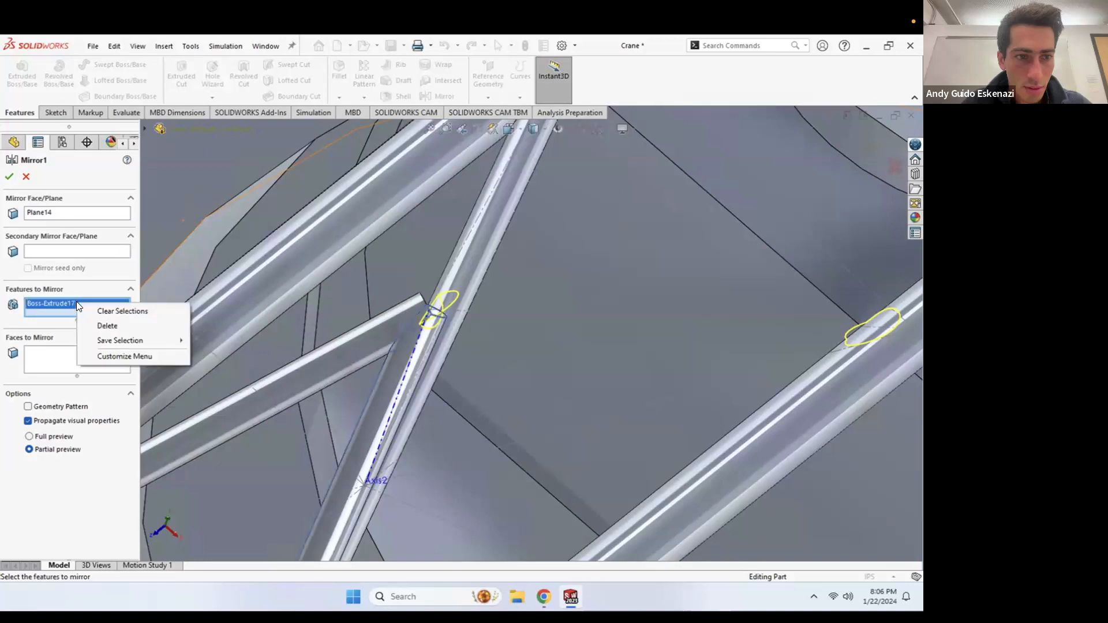
pyautogui.click(405, 383)
pyautogui.scroll(4, 404, 382)
pyautogui.moveTo(405, 378); pyautogui.dragTo(383, 335, button='middle')
pyautogui.scroll(2, 401, 319)
pyautogui.scroll(1, 384, 335)
pyautogui.click(9, 177)
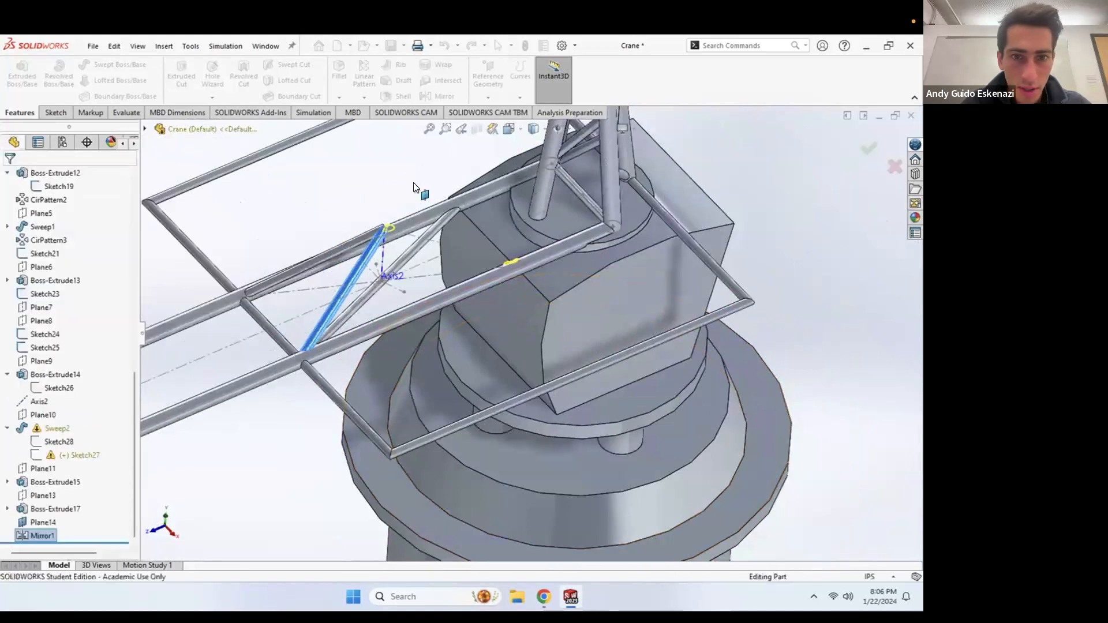
# Step: Edit Mirror1 again and add the other inclined strut, Boss-Extrude14, back to the mirrored features
pyautogui.scroll(-6, 412, 231)
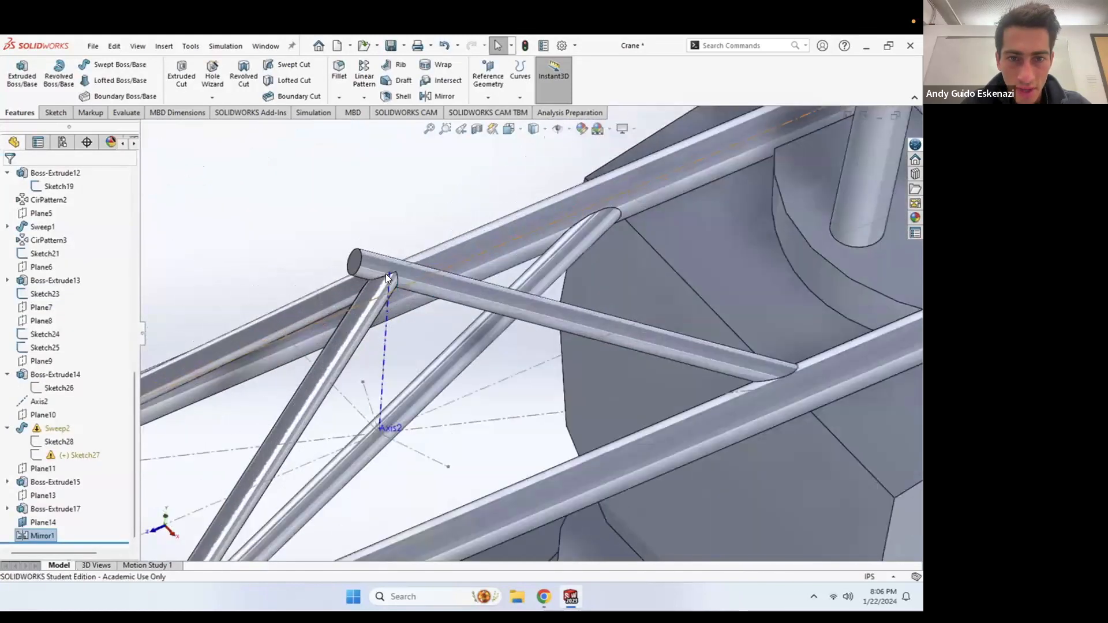
pyautogui.moveTo(385, 274); pyautogui.dragTo(388, 313, button='middle')
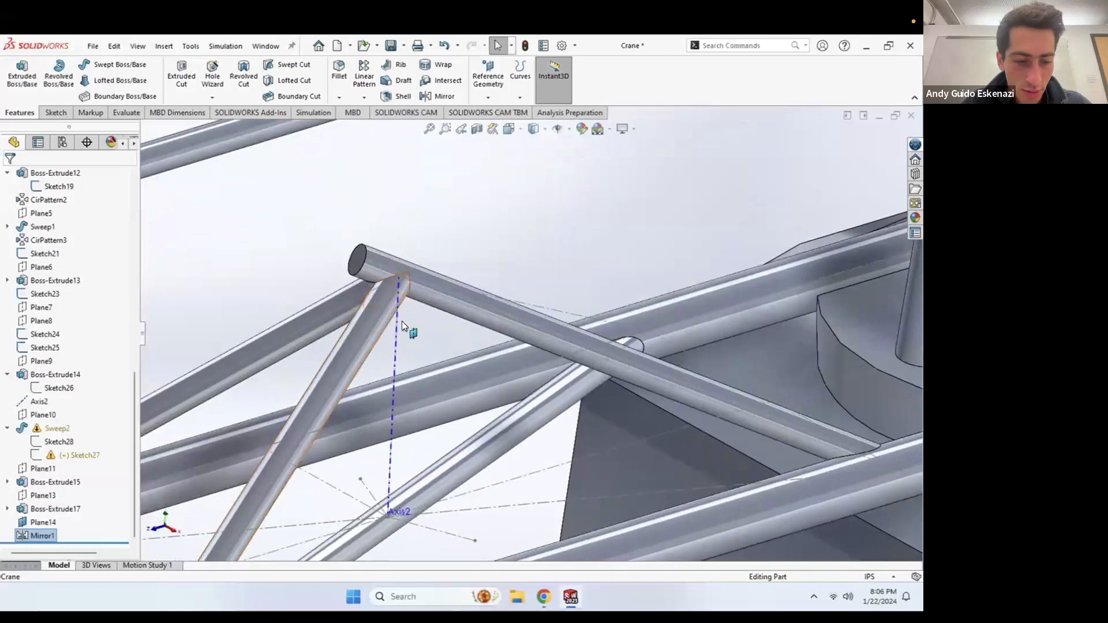
pyautogui.rightClick(57, 534)
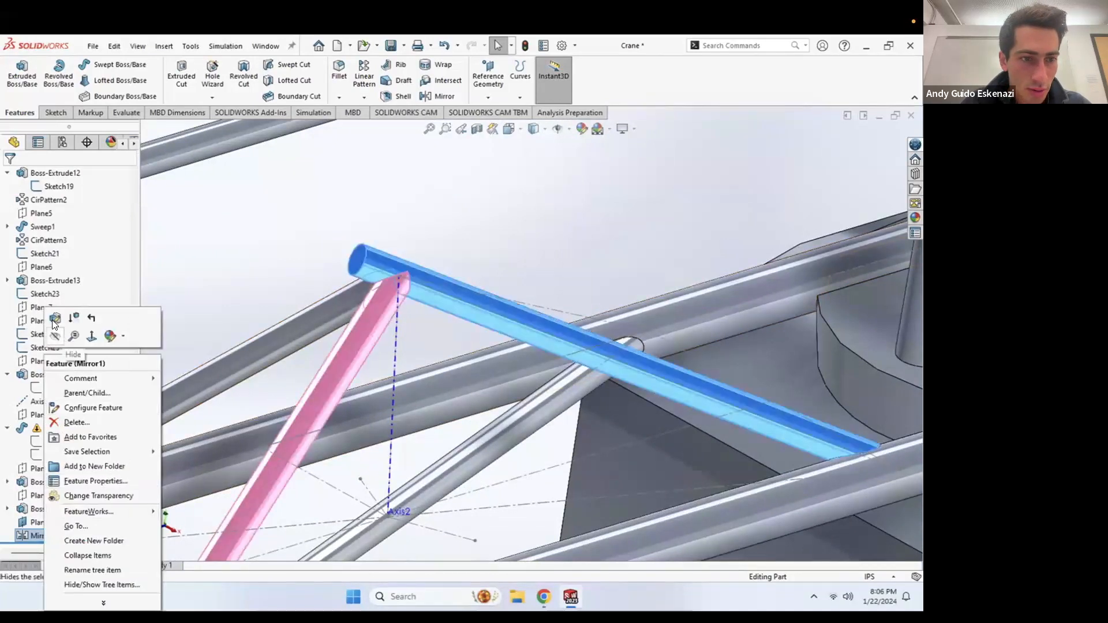
pyautogui.click(66, 353)
pyautogui.click(343, 305)
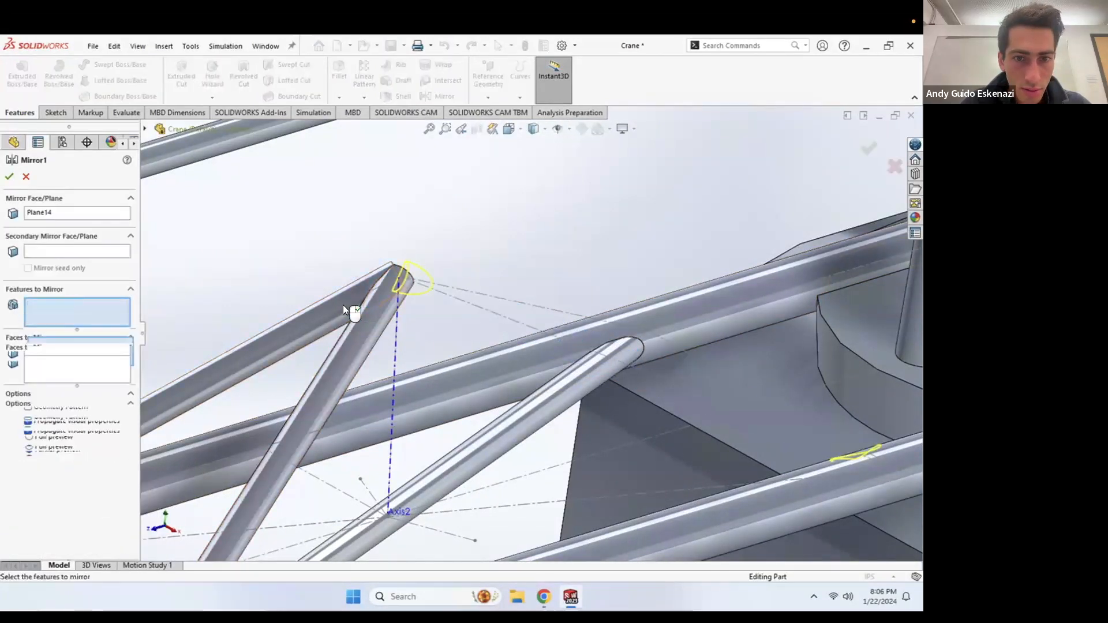
pyautogui.click(9, 177)
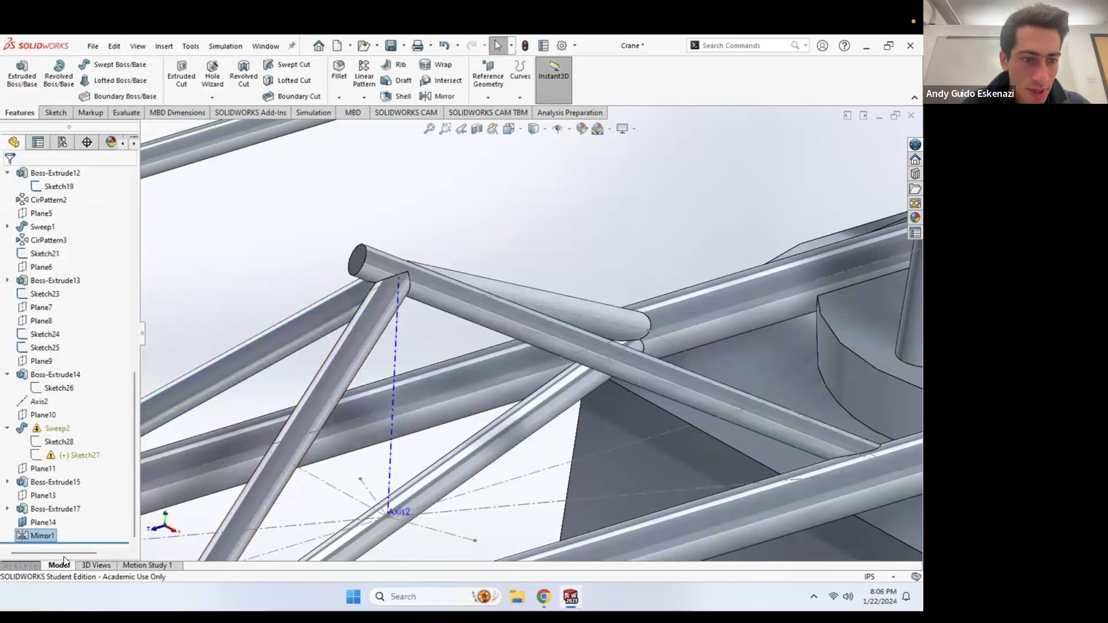
# Step: Try to reorder Mirror1 to an earlier place in the feature tree, ahead of Sweep2 or Plane14
pyautogui.moveTo(30, 534); pyautogui.dragTo(42, 434)
pyautogui.moveTo(20, 534); pyautogui.dragTo(36, 516)
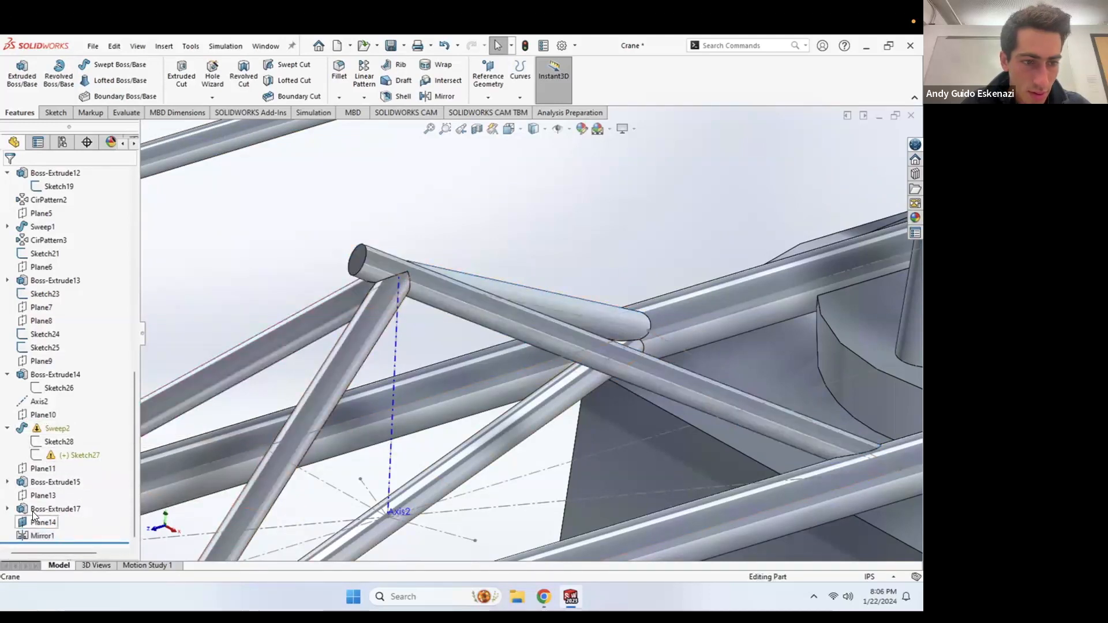
pyautogui.click(33, 510)
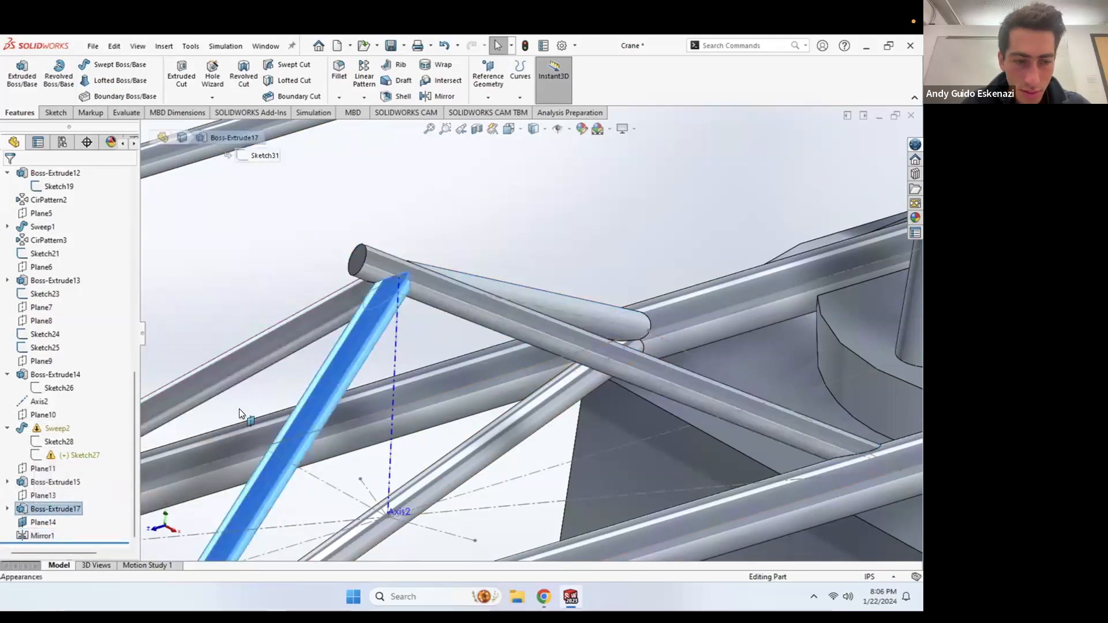
# Step: Open Sketch27 of Sweep2 for editing and delete the four lines of its over-defined rectangle
pyautogui.rightClick(54, 453)
pyautogui.click(67, 289)
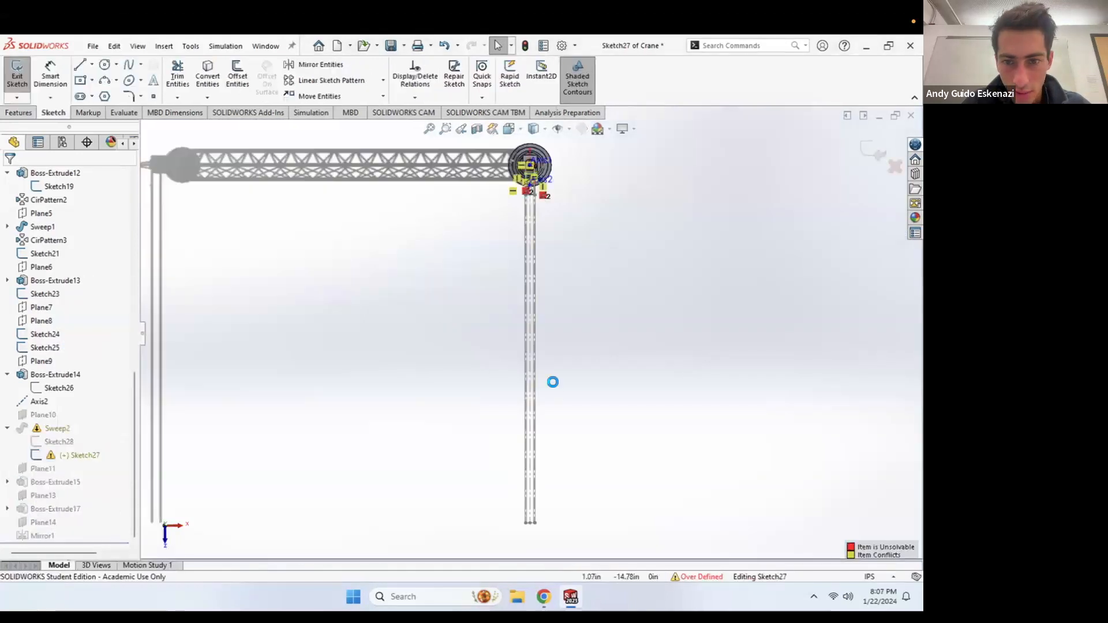
pyautogui.scroll(3, 546, 220)
pyautogui.scroll(-10, 546, 222)
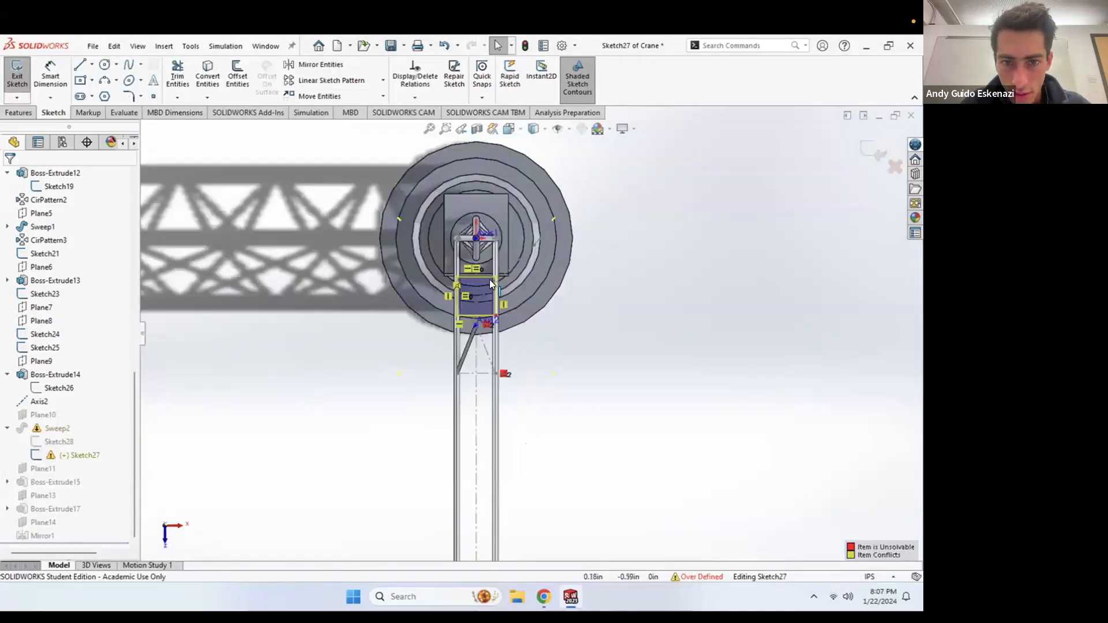
pyautogui.scroll(-8, 491, 283)
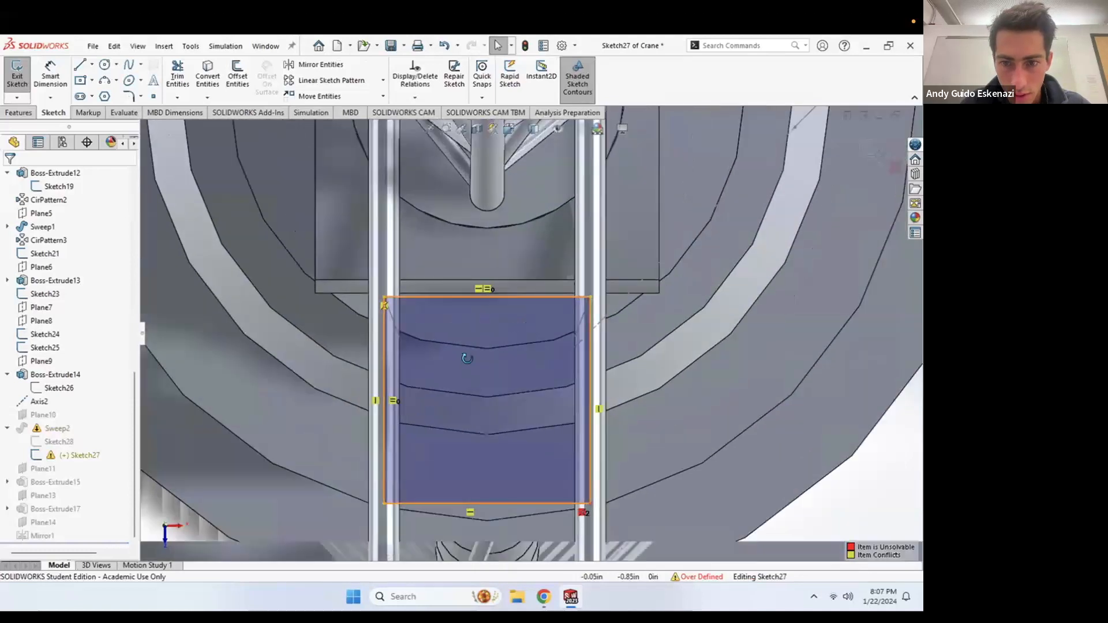
pyautogui.scroll(5, 475, 327)
pyautogui.moveTo(493, 331); pyautogui.dragTo(500, 289, button='middle')
pyautogui.rightClick(498, 287)
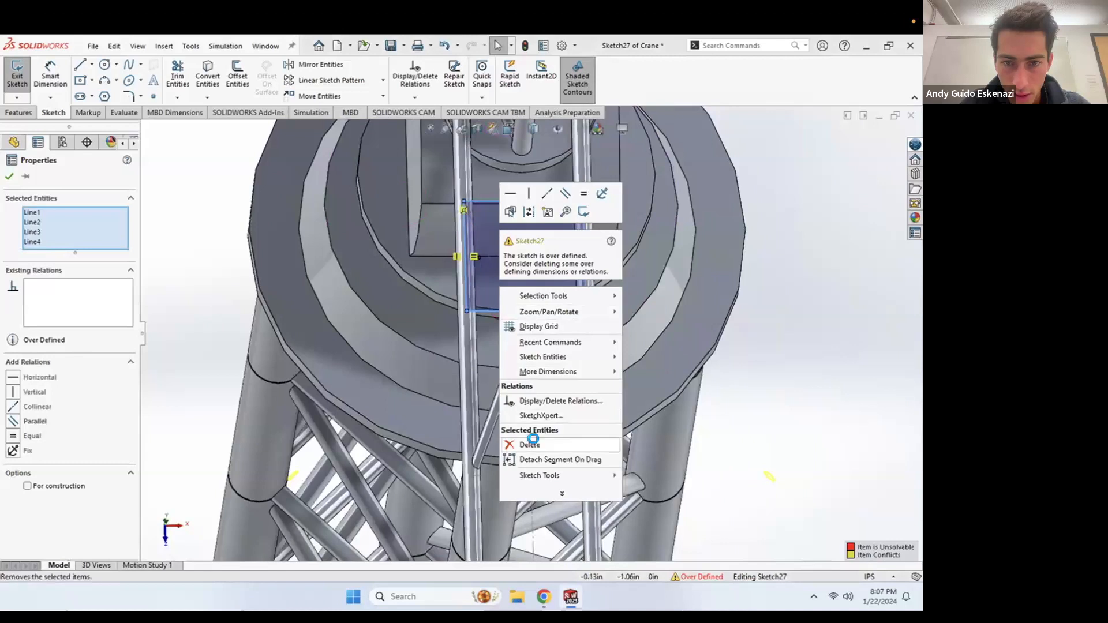
pyautogui.click(537, 445)
# Step: Draw a corner rectangle between the boom's two rails, joining diagonally opposite base corners of the truss bay
pyautogui.click(92, 81)
pyautogui.click(127, 97)
pyautogui.moveTo(464, 202)
pyautogui.mouseDown()
pyautogui.moveTo(600, 485)
pyautogui.moveTo(591, 476)
pyautogui.mouseUp()
pyautogui.press('Escape')
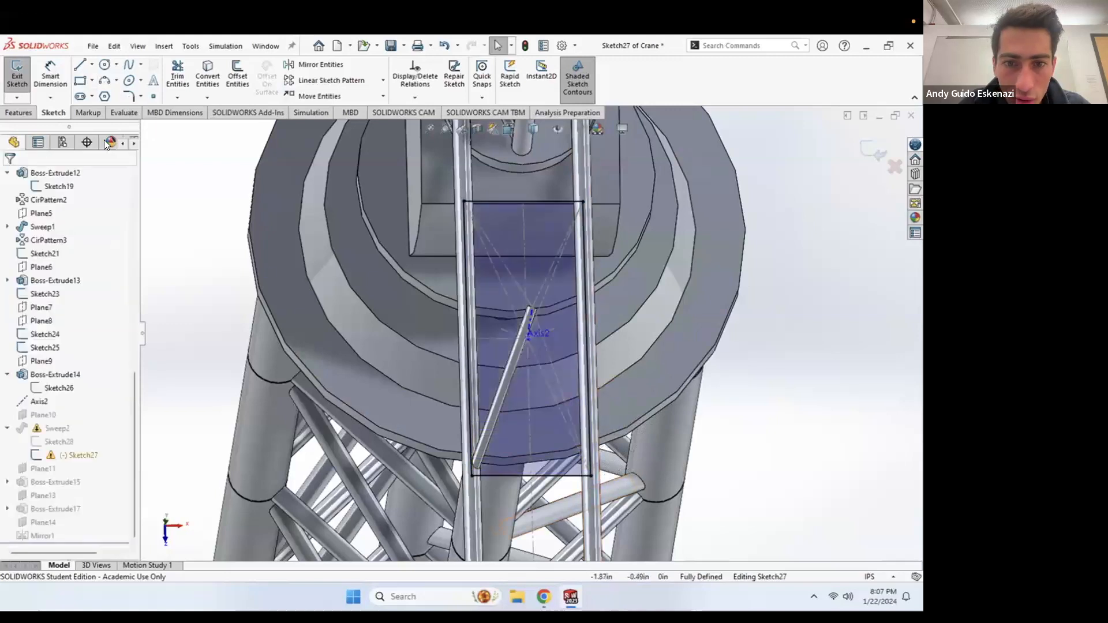
# Step: Finish editing Sketch27 and open the inclined strut extrusion Boss-Extrude17 for editing
pyautogui.click(16, 75)
pyautogui.moveTo(423, 293); pyautogui.dragTo(501, 289, button='middle')
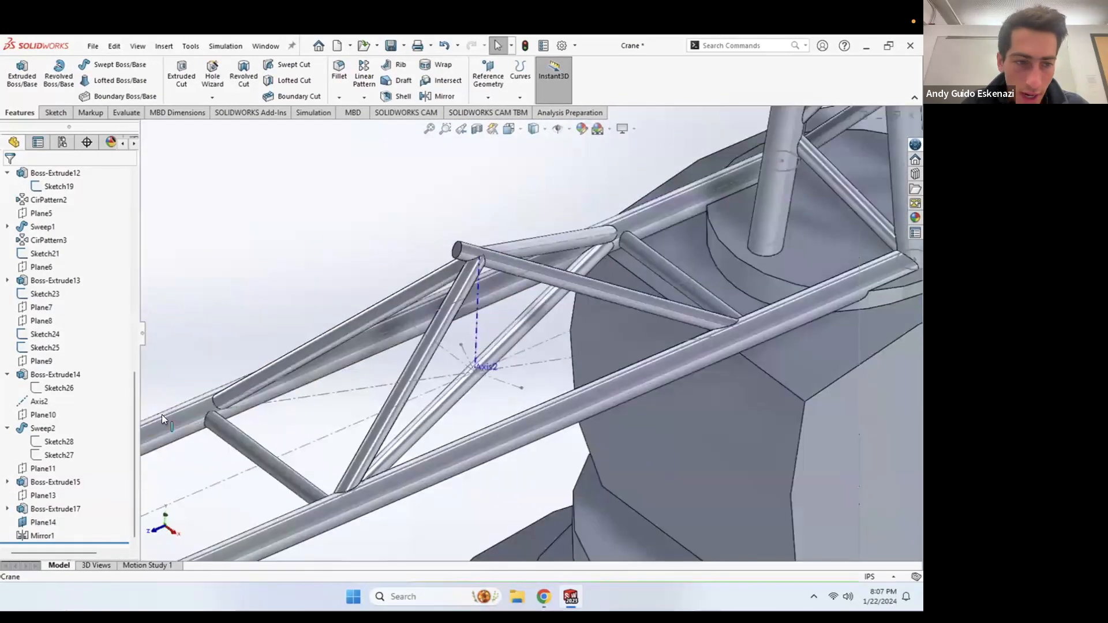
pyautogui.click(41, 511)
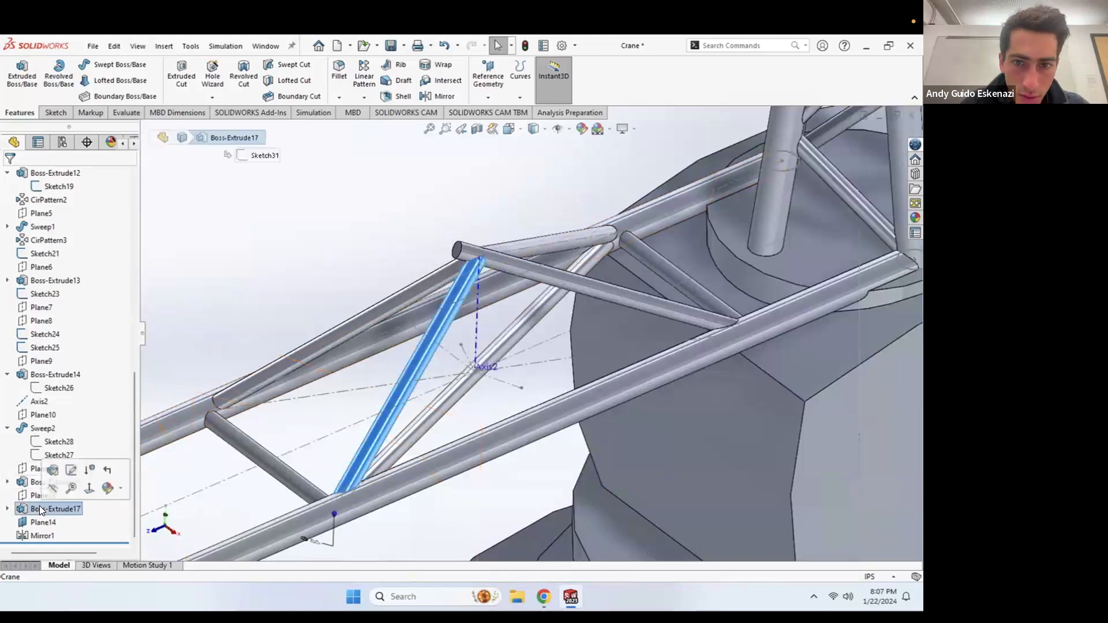
pyautogui.click(8, 509)
pyautogui.rightClick(33, 508)
pyautogui.click(52, 327)
# Step: Examine the strut extrusion's preview at its apex end and its base on the rail
pyautogui.scroll(-8, 483, 262)
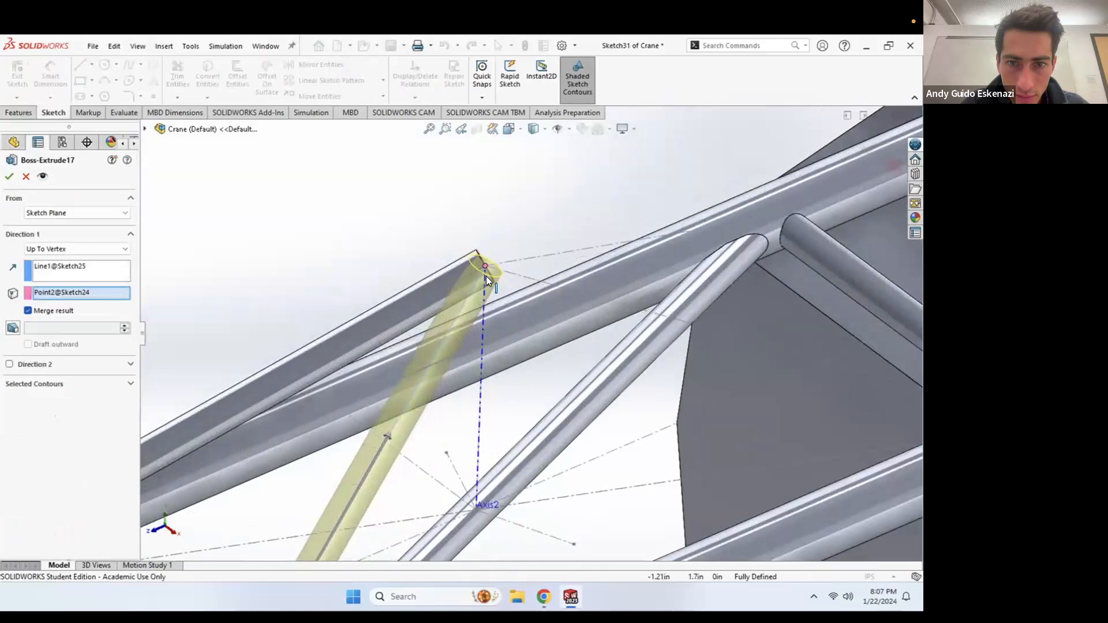
pyautogui.moveTo(479, 255); pyautogui.dragTo(485, 263, button='middle')
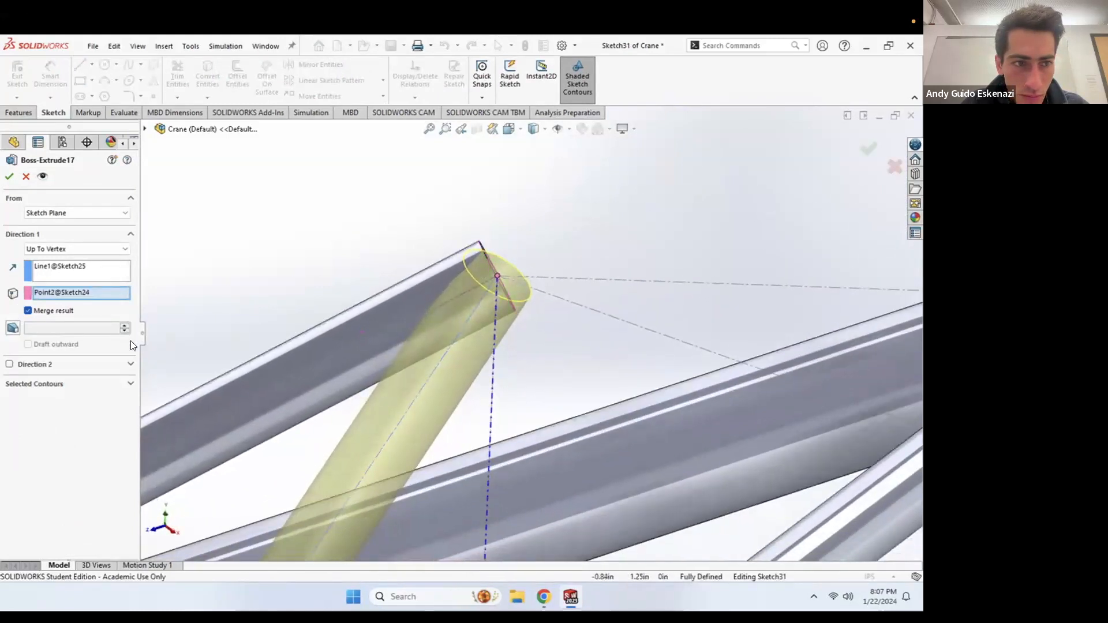
pyautogui.scroll(3, 533, 261)
pyautogui.moveTo(523, 311)
pyautogui.mouseDown(button='middle')
pyautogui.moveTo(552, 287)
pyautogui.moveTo(520, 316)
pyautogui.mouseUp(button='middle')
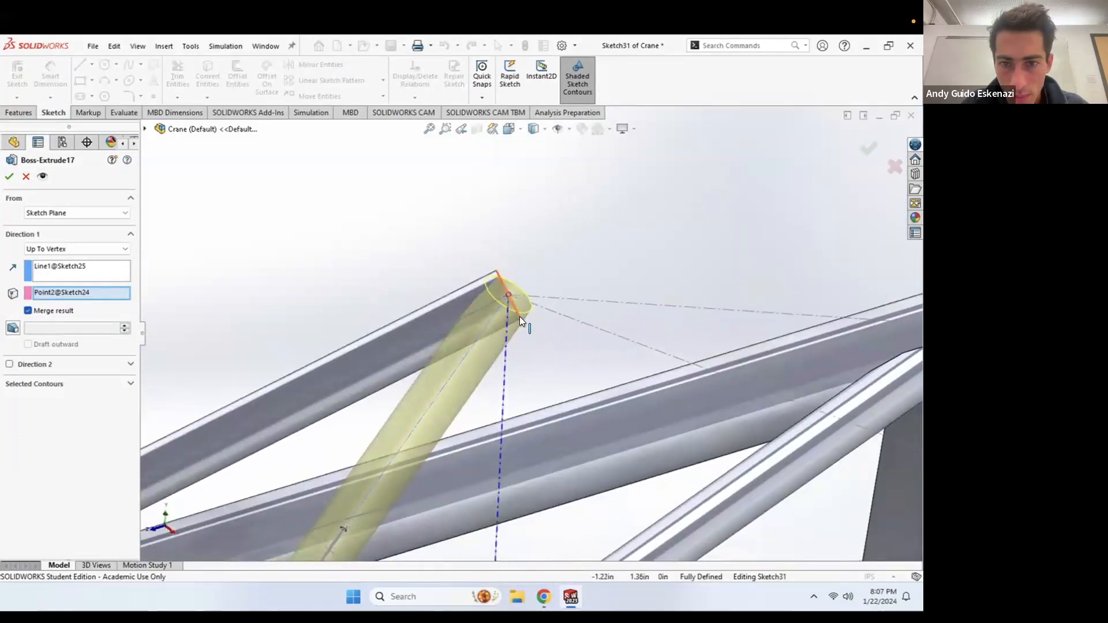
pyautogui.scroll(3, 506, 307)
pyautogui.scroll(5, 506, 307)
pyautogui.scroll(-5, 456, 433)
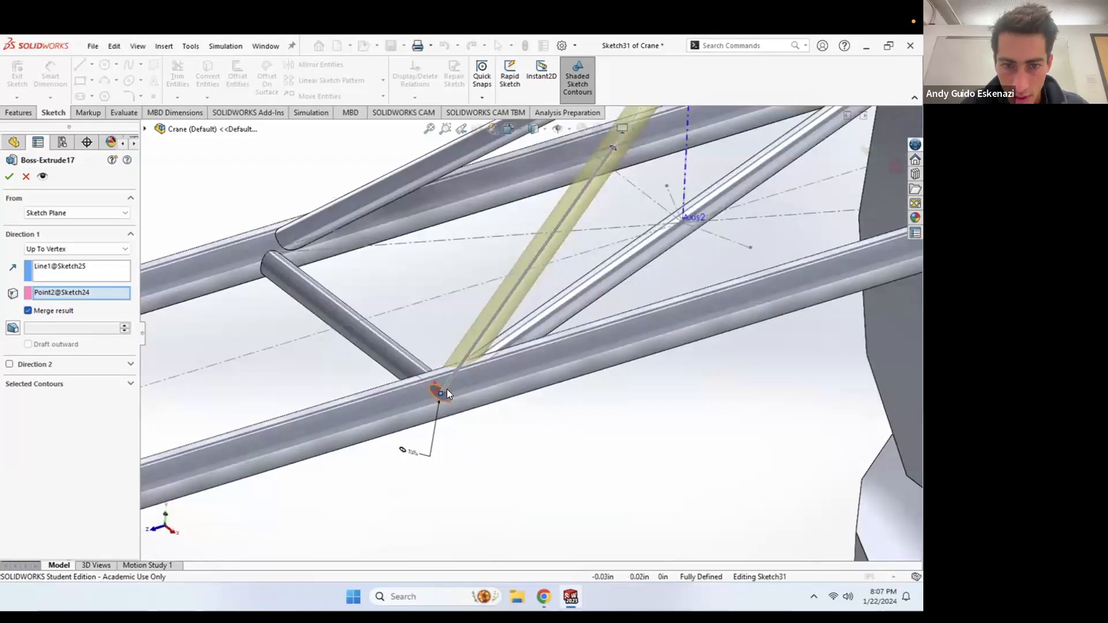
pyautogui.scroll(2, 558, 315)
pyautogui.scroll(5, 620, 239)
pyautogui.scroll(-6, 616, 251)
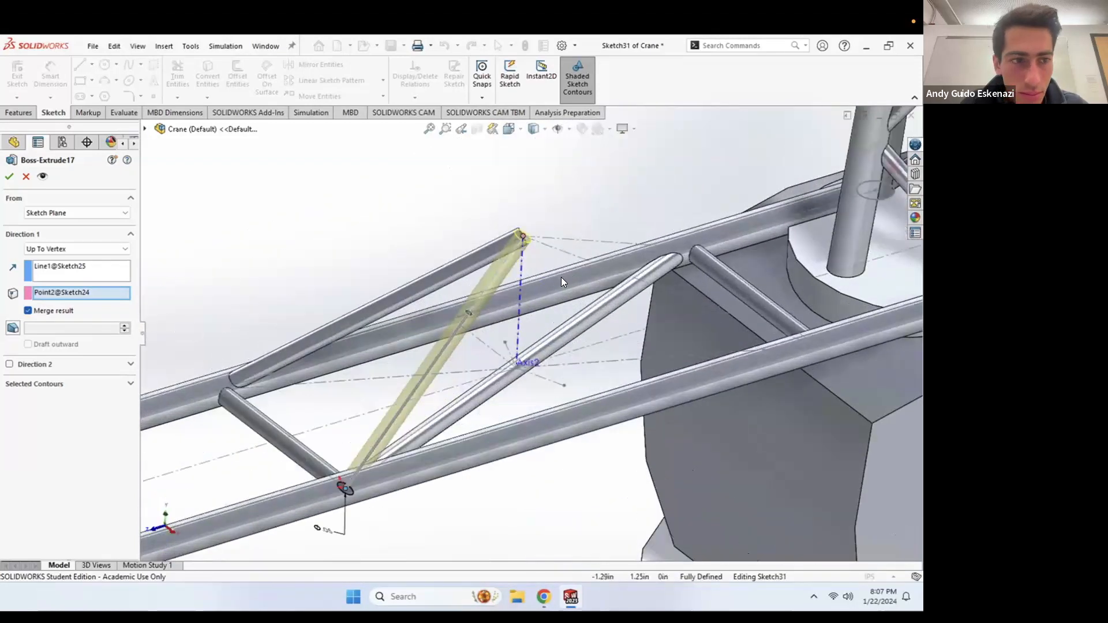
pyautogui.scroll(-2, 554, 250)
# Step: Remove the direction reference Line1@Sketch25 from Boss-Extrude17 and accept the extrusion up to the apex vertex
pyautogui.click(79, 267)
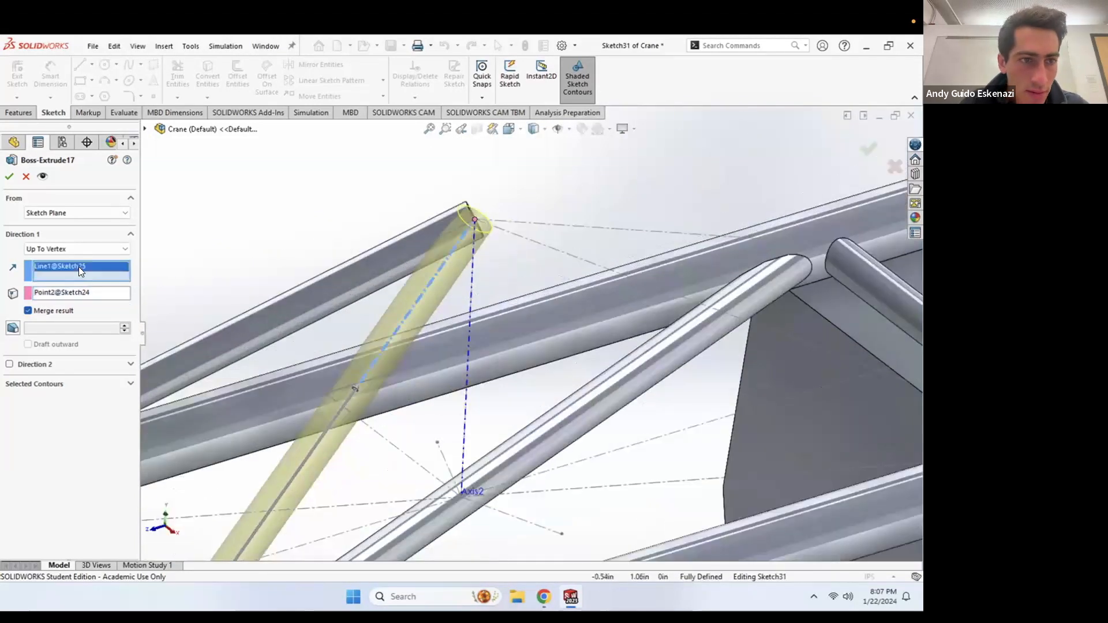
pyautogui.rightClick(79, 267)
pyautogui.click(106, 277)
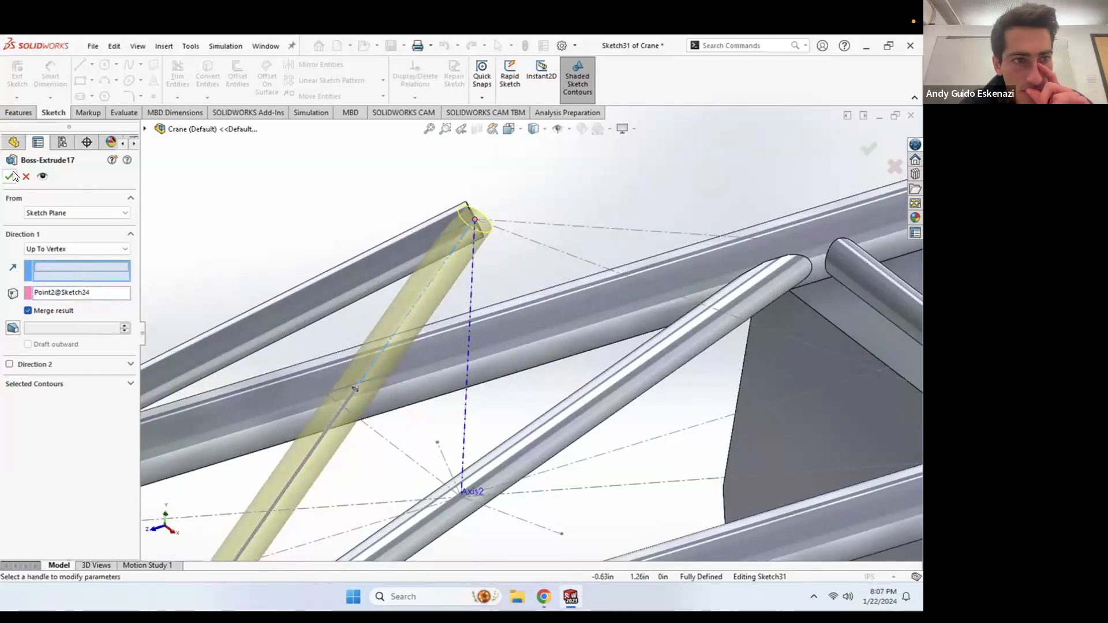
pyautogui.press('Return')
pyautogui.moveTo(505, 238); pyautogui.dragTo(500, 282, button='middle')
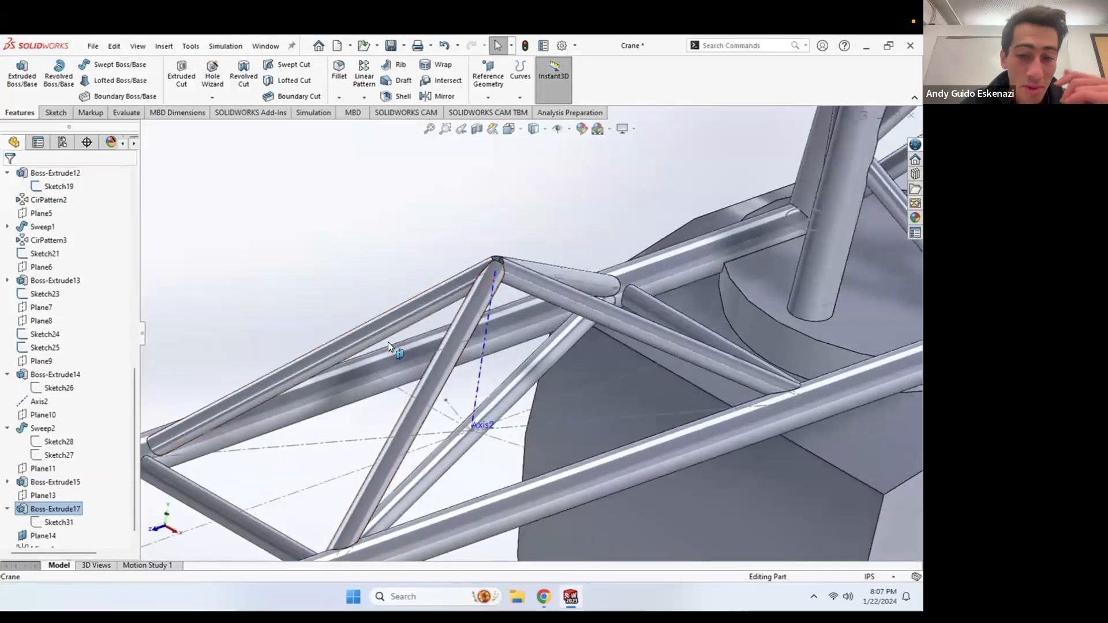
pyautogui.moveTo(462, 357); pyautogui.dragTo(444, 375, button='middle')
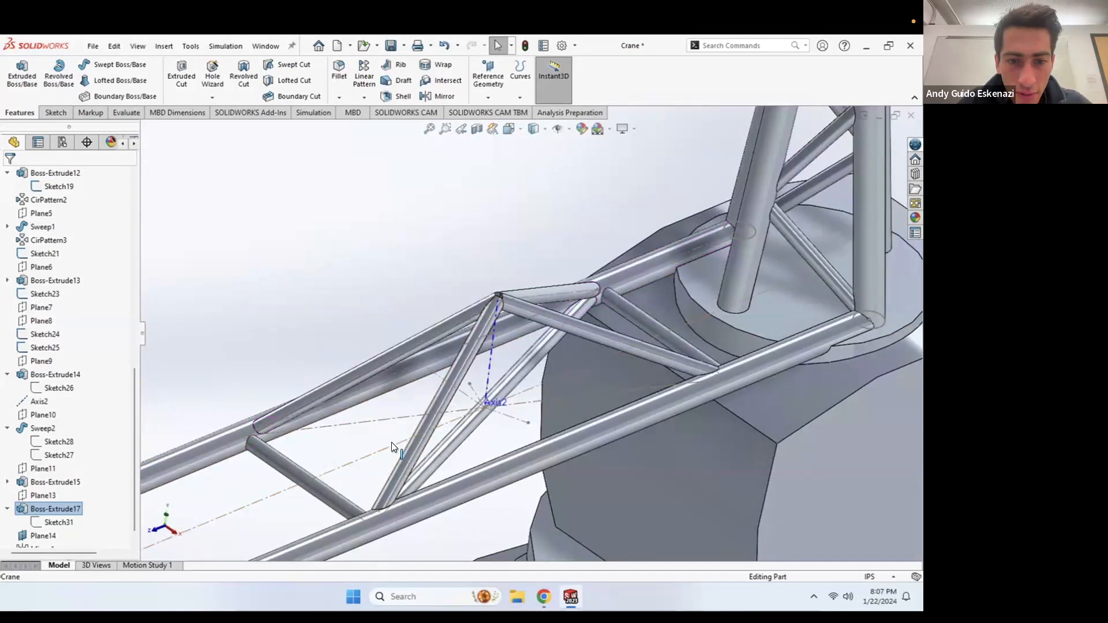
# Step: Hide the construction sketches in the boom's first truss bay and the vertical Axis2
pyautogui.rightClick(390, 445)
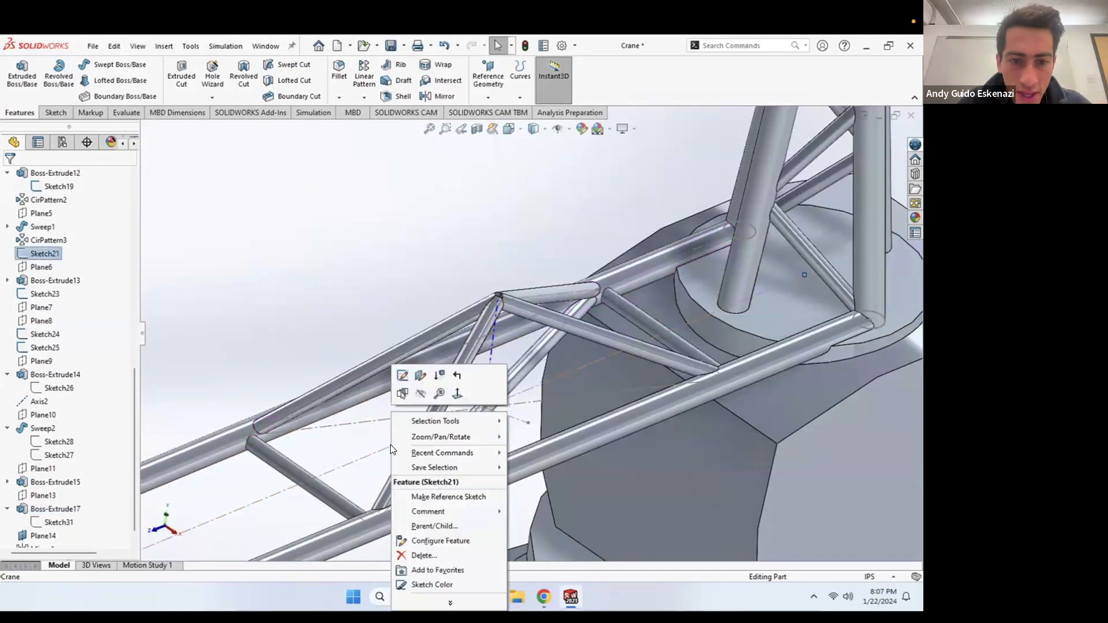
pyautogui.click(420, 394)
pyautogui.click(475, 366)
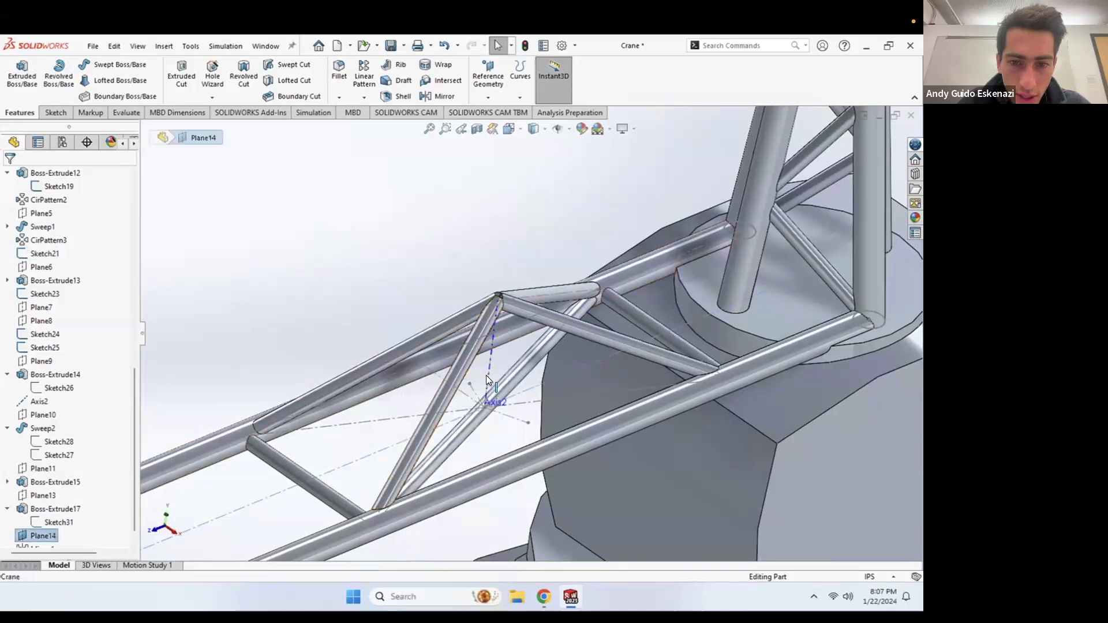
pyautogui.scroll(4, 534, 353)
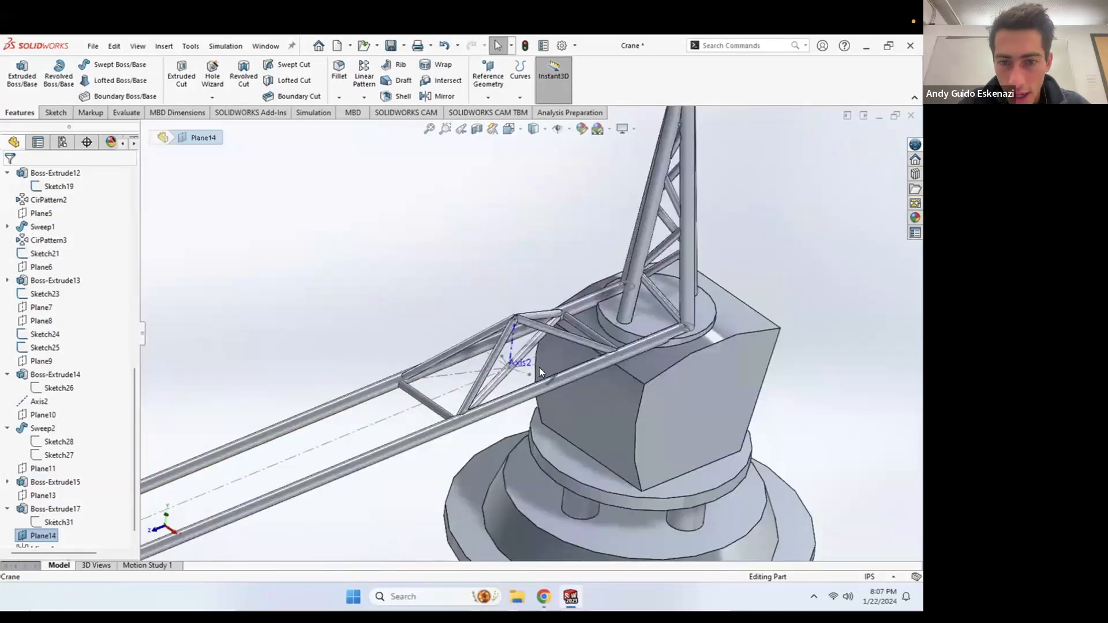
pyautogui.rightClick(458, 375)
pyautogui.click(489, 362)
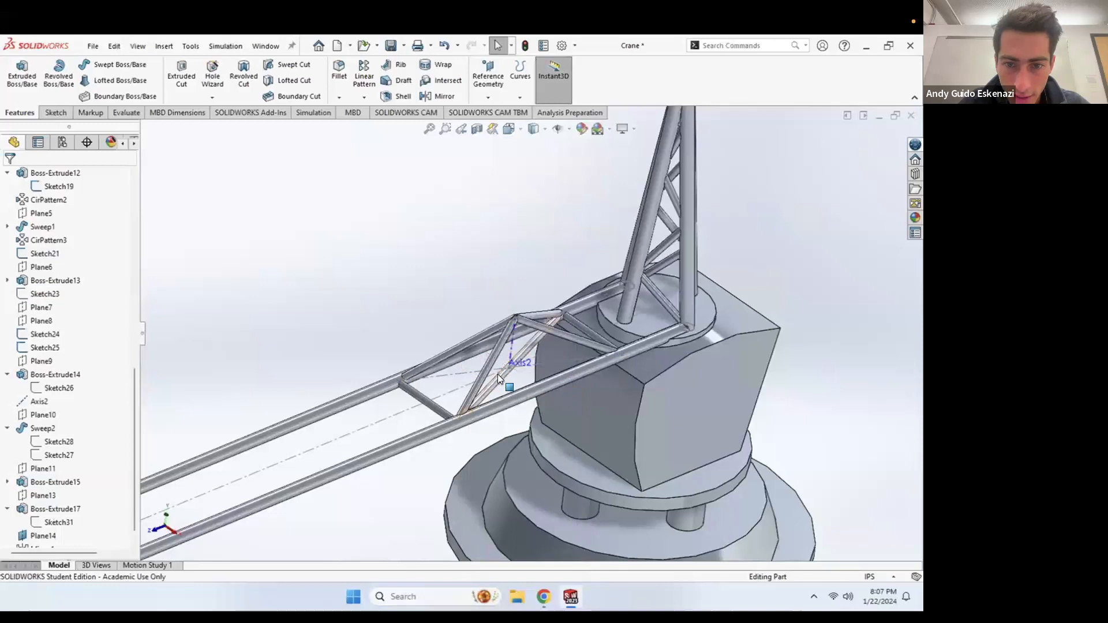
pyautogui.rightClick(490, 367)
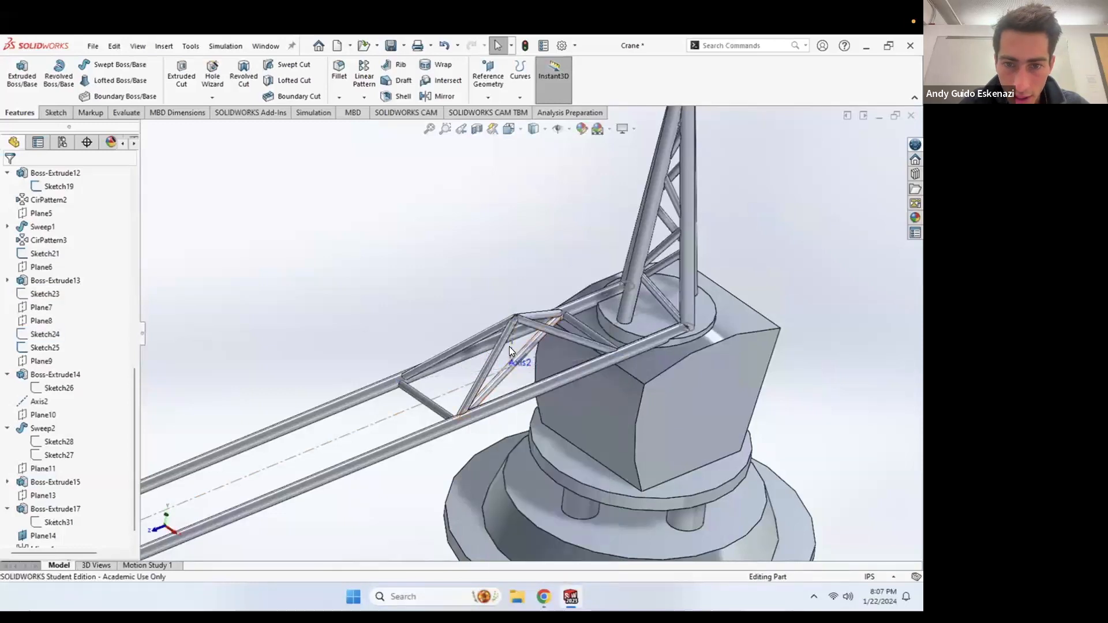
pyautogui.rightClick(512, 345)
pyautogui.click(540, 329)
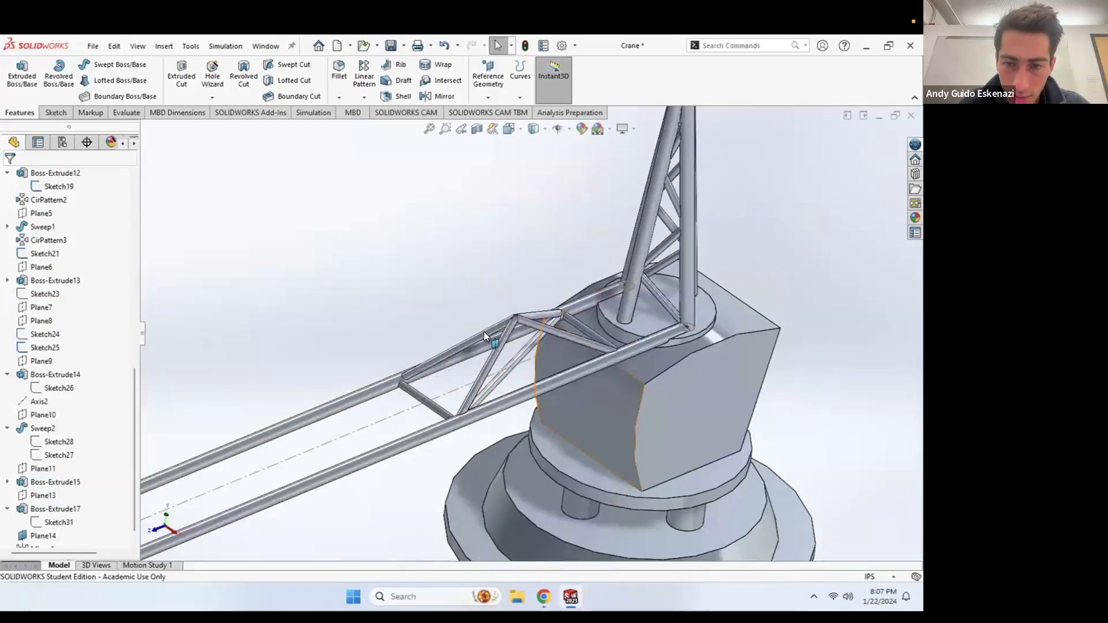
# Step: Start a linear pattern with the boom's centreline, Line1@Sketch21, as its first direction
pyautogui.scroll(4, 485, 333)
pyautogui.moveTo(504, 346); pyautogui.dragTo(483, 261, button='middle')
pyautogui.scroll(-3, 523, 333)
pyautogui.moveTo(523, 334)
pyautogui.mouseDown(button='middle')
pyautogui.moveTo(485, 314)
pyautogui.moveTo(508, 322)
pyautogui.moveTo(525, 364)
pyautogui.moveTo(532, 344)
pyautogui.mouseUp(button='middle')
pyautogui.scroll(-3, 532, 341)
pyautogui.scroll(-3, 542, 314)
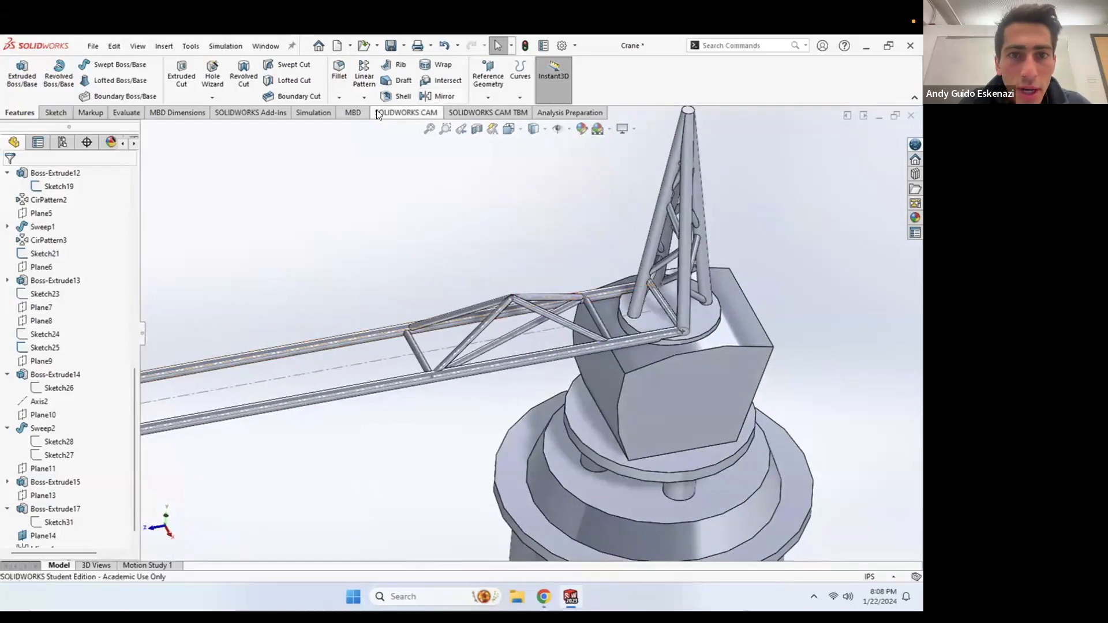
pyautogui.click(365, 78)
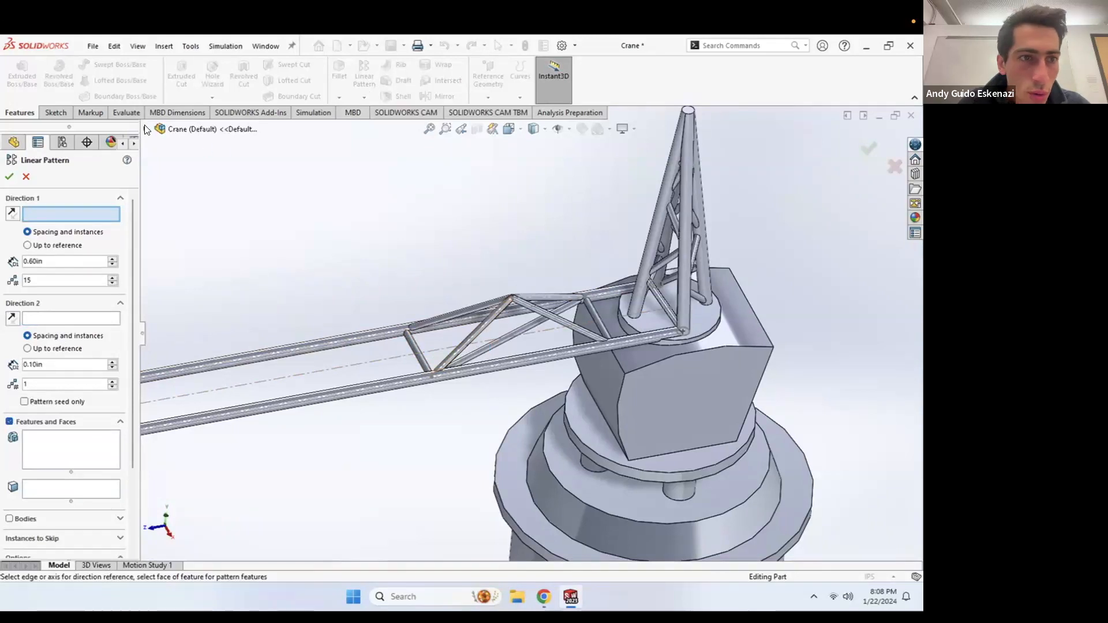
pyautogui.click(300, 375)
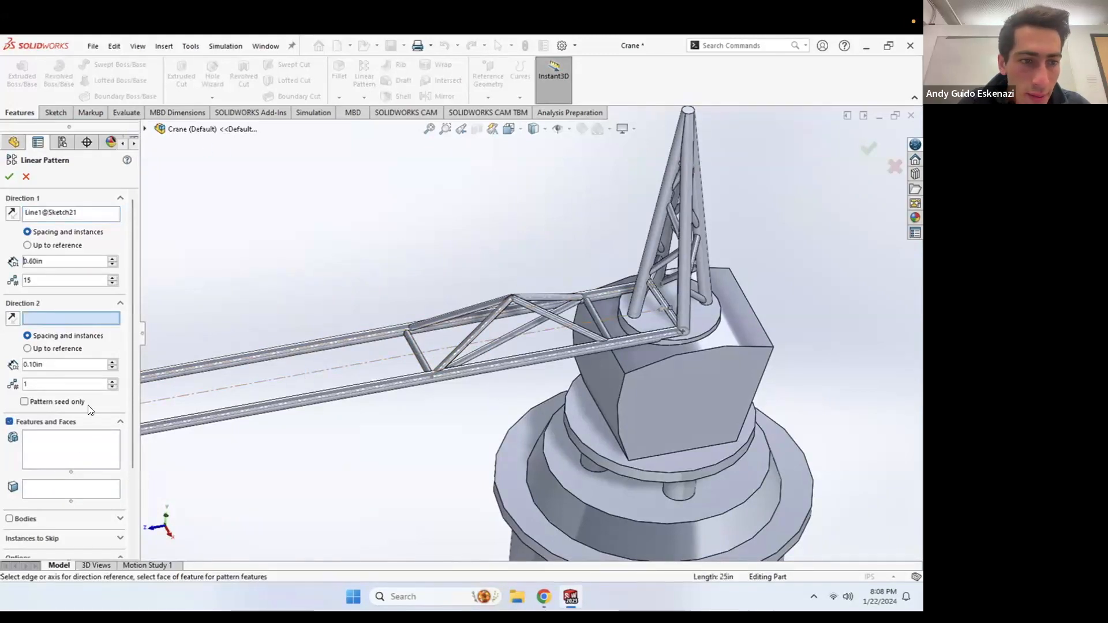
# Step: Add Sweep2, Boss-Extrude15, Boss-Extrude17, Mirror1 and Boss-Extrude14 as the features to pattern
pyautogui.click(145, 128)
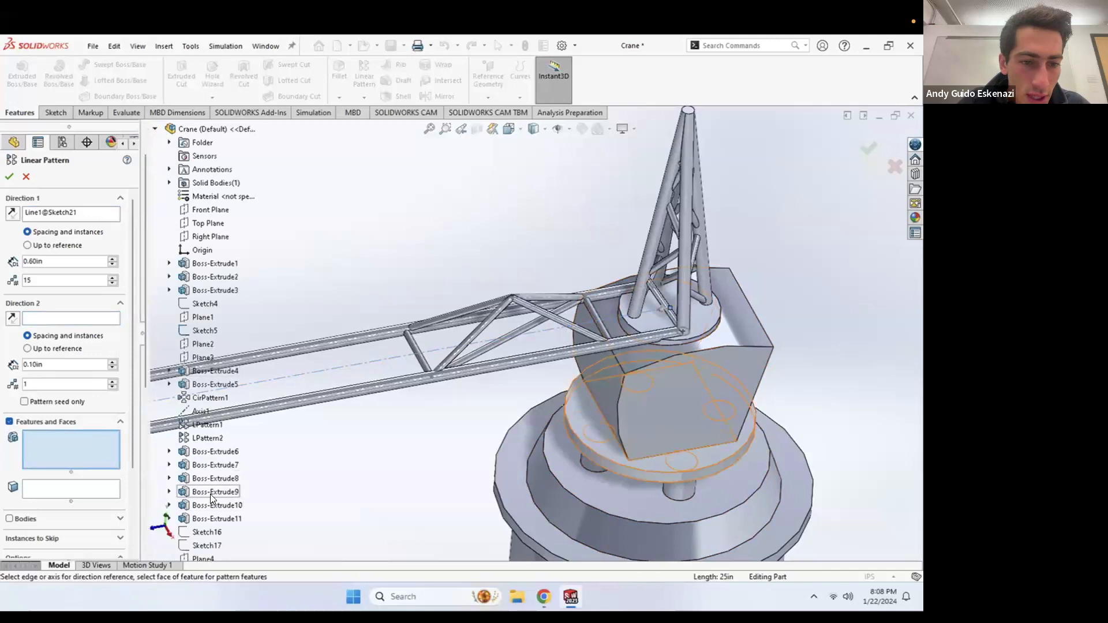
pyautogui.scroll(-5, 210, 494)
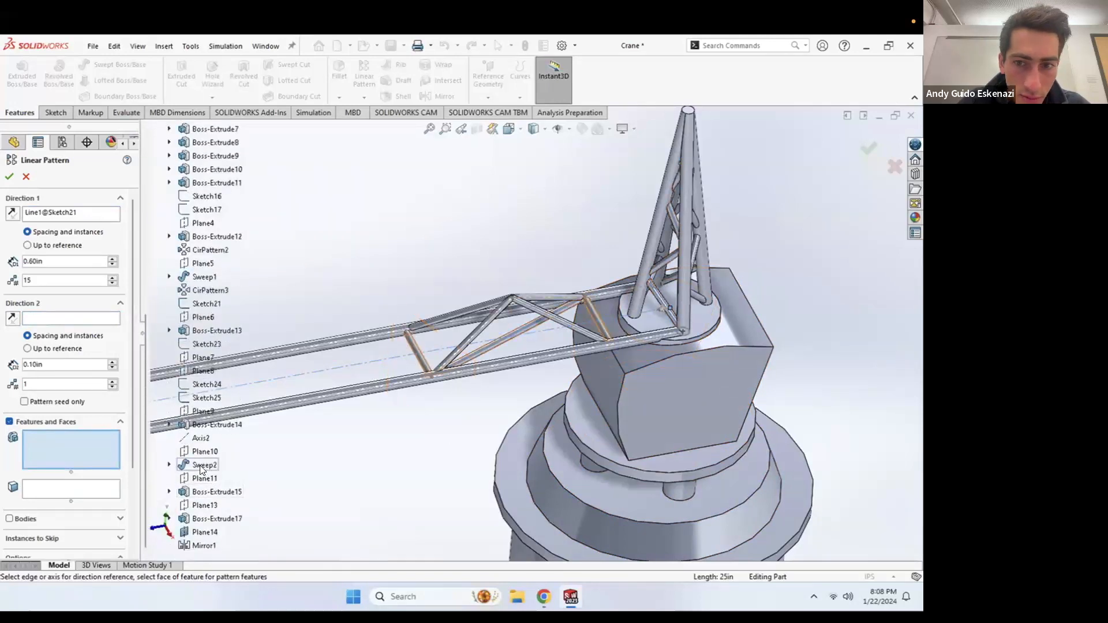
pyautogui.click(202, 469)
pyautogui.click(207, 492)
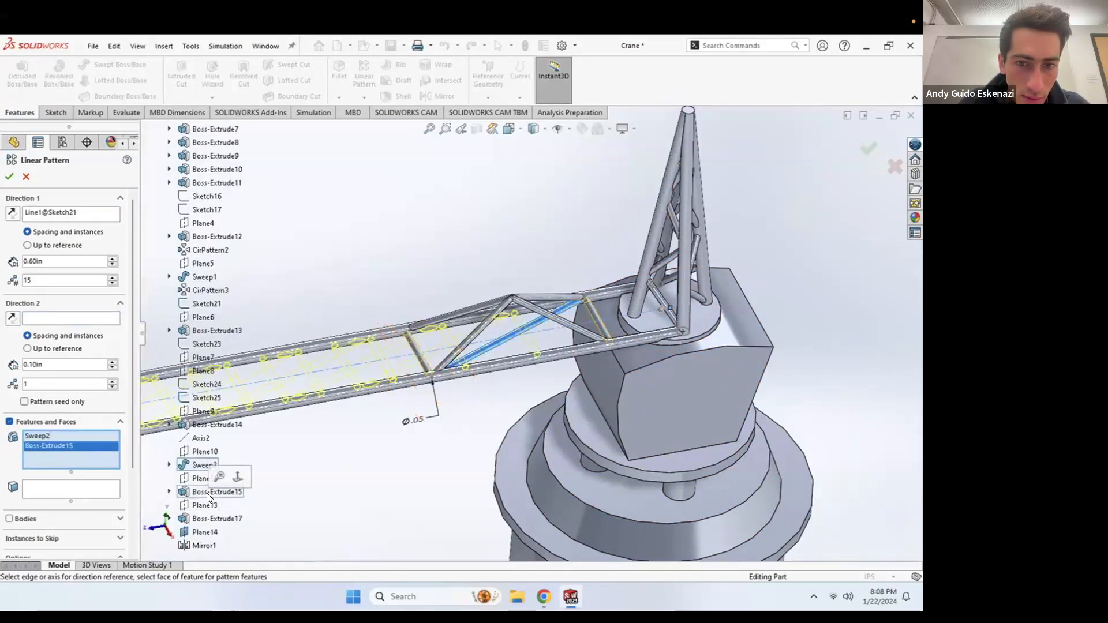
pyautogui.click(203, 518)
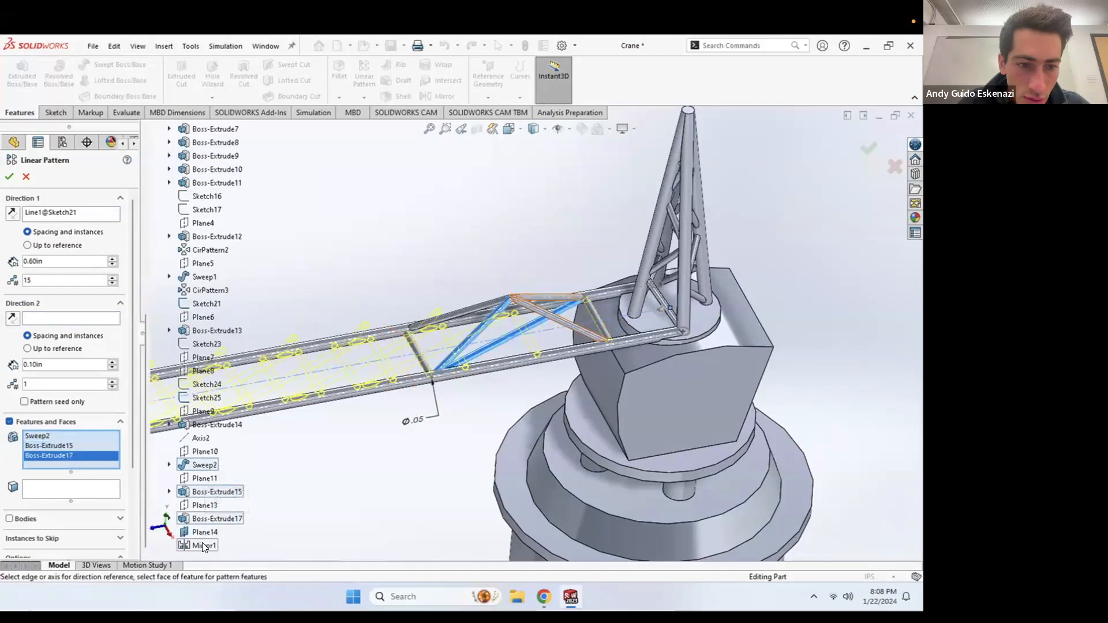
pyautogui.click(204, 545)
pyautogui.click(202, 426)
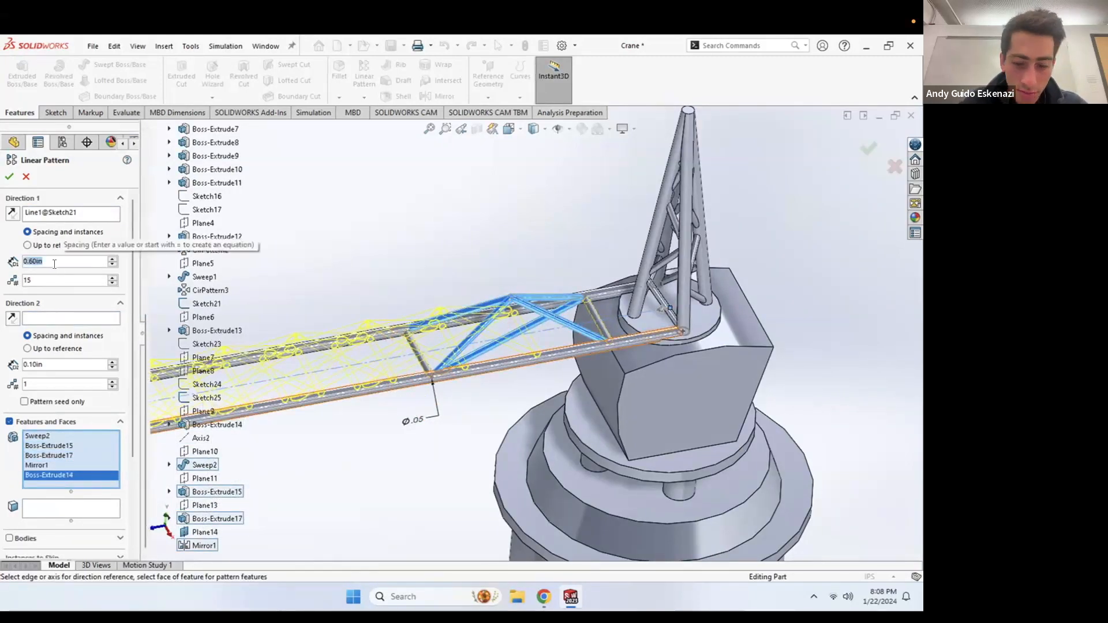
# Step: Set the pattern spacing to 1.5 in, adjust the instance count to the boom's length and accept the linear pattern
pyautogui.write('1.5')
pyautogui.press('Return')
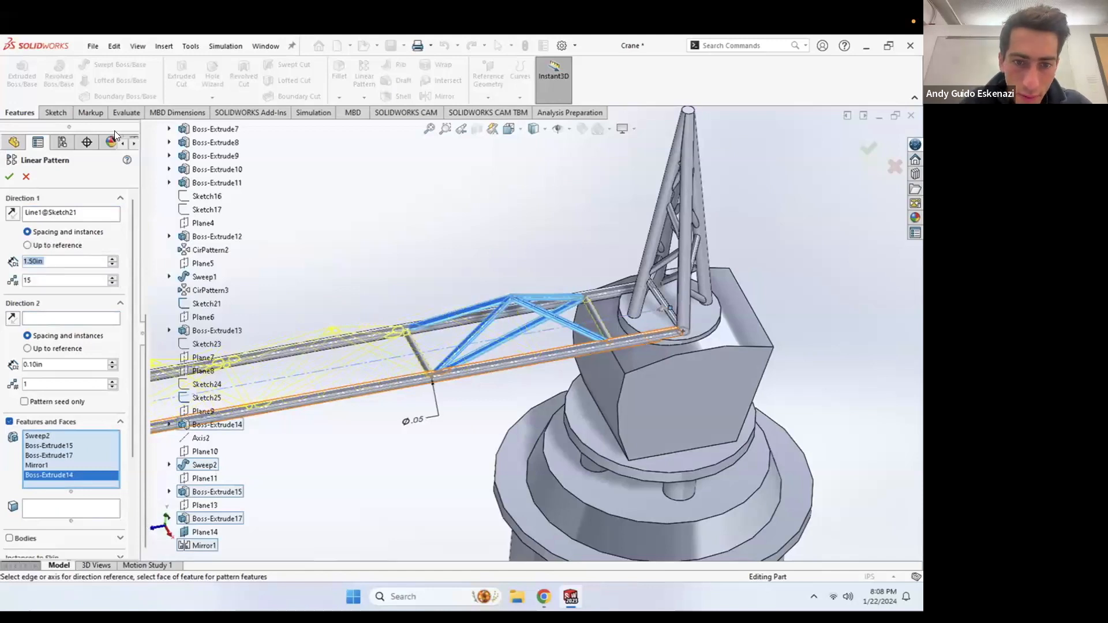
pyautogui.scroll(8, 346, 269)
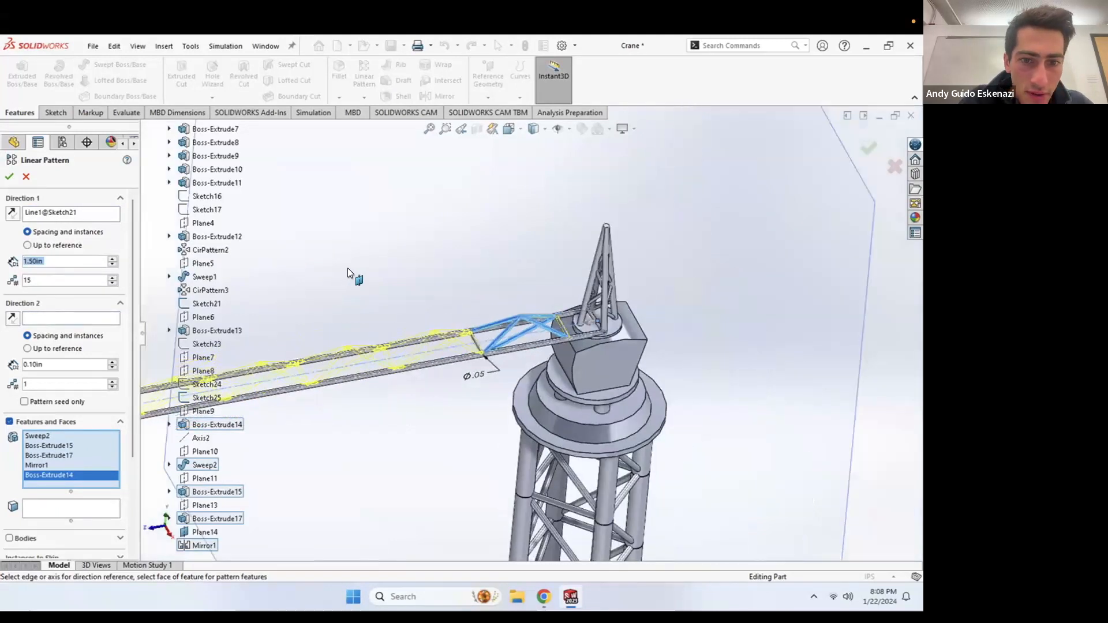
pyautogui.scroll(-10, 425, 357)
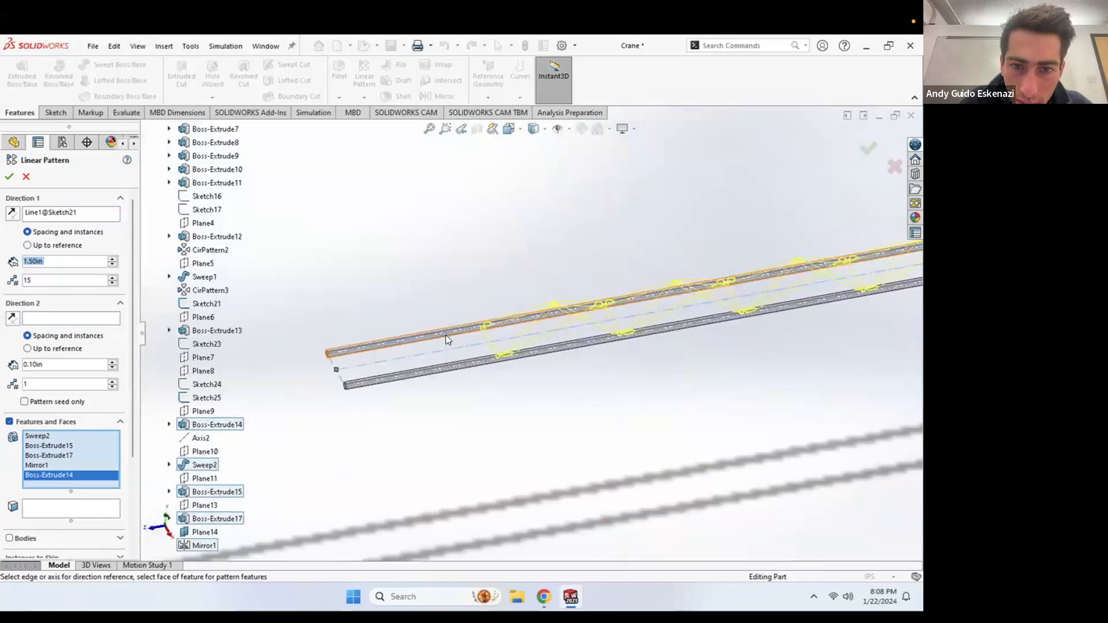
pyautogui.click(39, 281)
pyautogui.scroll(1, 38, 283)
pyautogui.click(10, 177)
# Step: Inspect the patterned truss bays along the boom and their joints near the tower
pyautogui.moveTo(469, 326); pyautogui.dragTo(398, 345, button='middle')
pyautogui.moveTo(491, 342); pyautogui.dragTo(474, 286, button='middle')
pyautogui.scroll(7, 475, 287)
pyautogui.moveTo(697, 345); pyautogui.dragTo(841, 314, button='middle')
pyautogui.scroll(-3, 771, 310)
pyautogui.scroll(-3, 771, 311)
pyautogui.moveTo(685, 291)
pyautogui.mouseDown(button='middle')
pyautogui.moveTo(695, 288)
pyautogui.moveTo(681, 279)
pyautogui.moveTo(695, 283)
pyautogui.moveTo(670, 280)
pyautogui.moveTo(695, 292)
pyautogui.moveTo(688, 310)
pyautogui.mouseUp(button='middle')
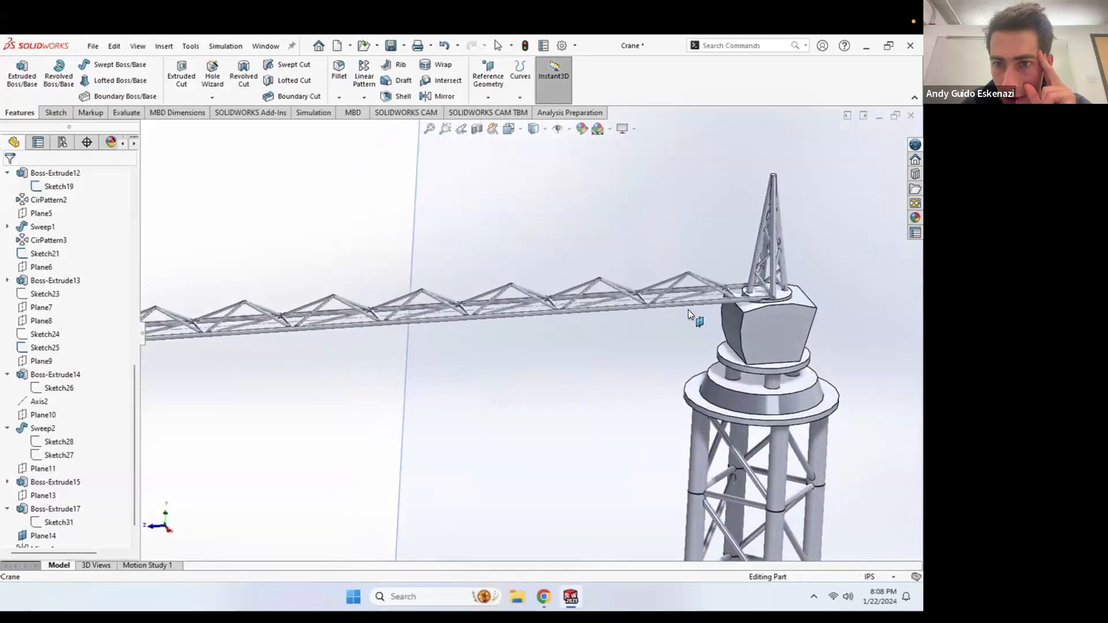
pyautogui.scroll(-5, 688, 309)
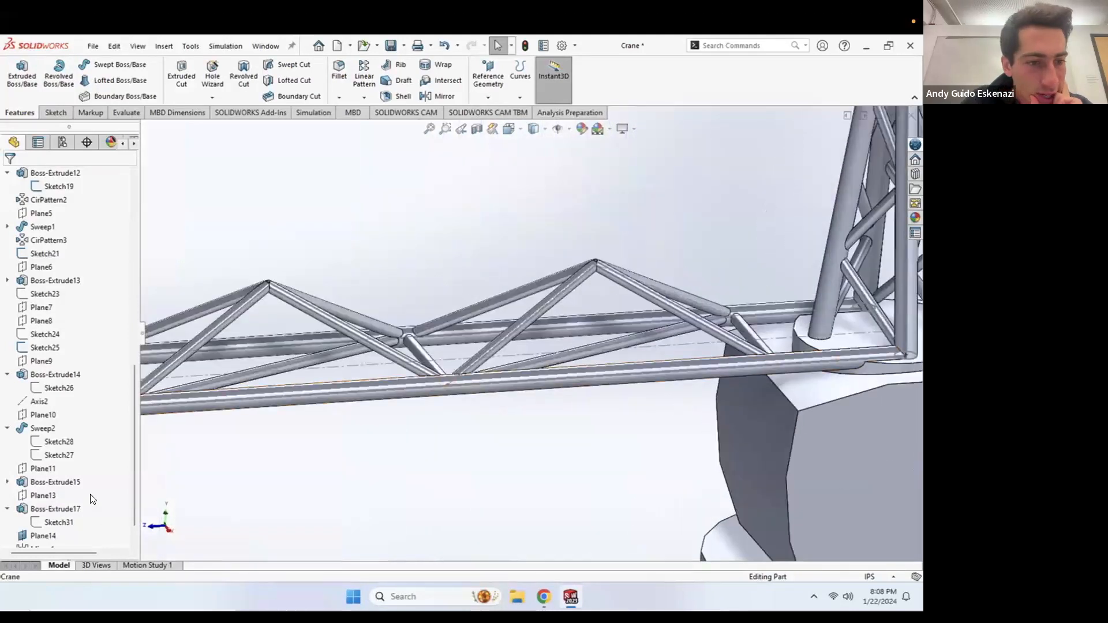
# Step: Open Sketch25 to check the first bay's inclined construction lines, close it without changes and hide the sketch
pyautogui.click(602, 267)
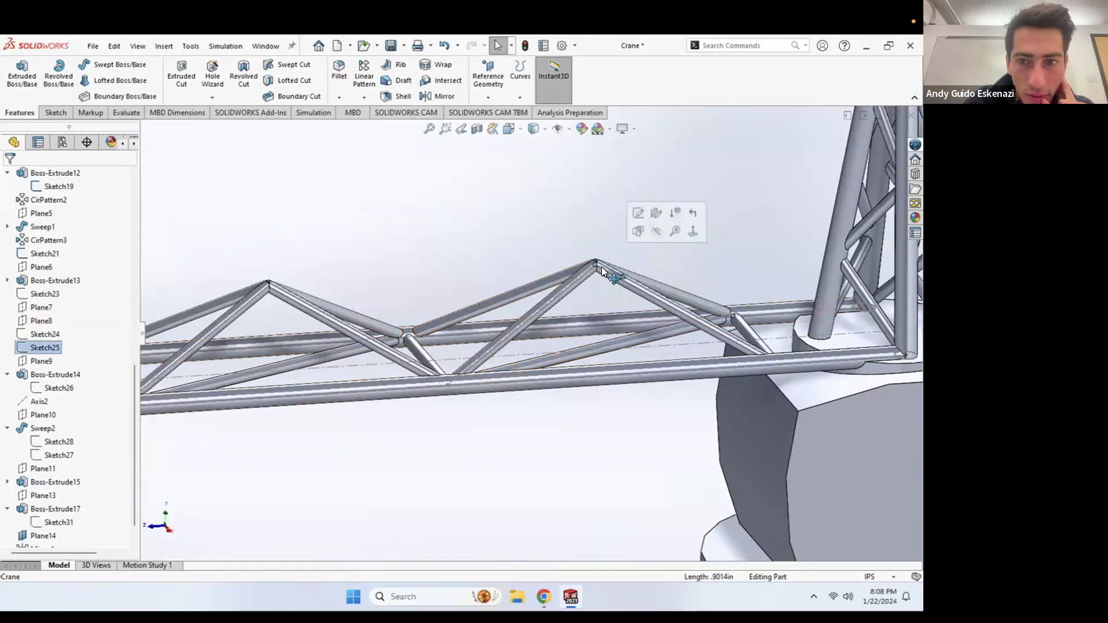
pyautogui.rightClick(41, 346)
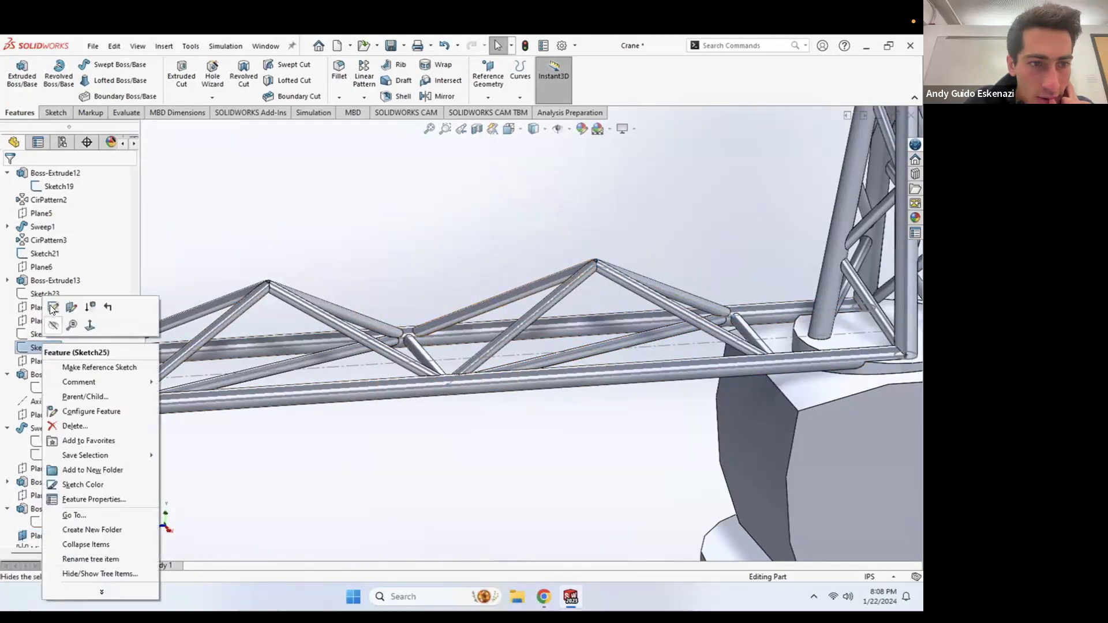
pyautogui.click(55, 331)
pyautogui.scroll(-8, 645, 200)
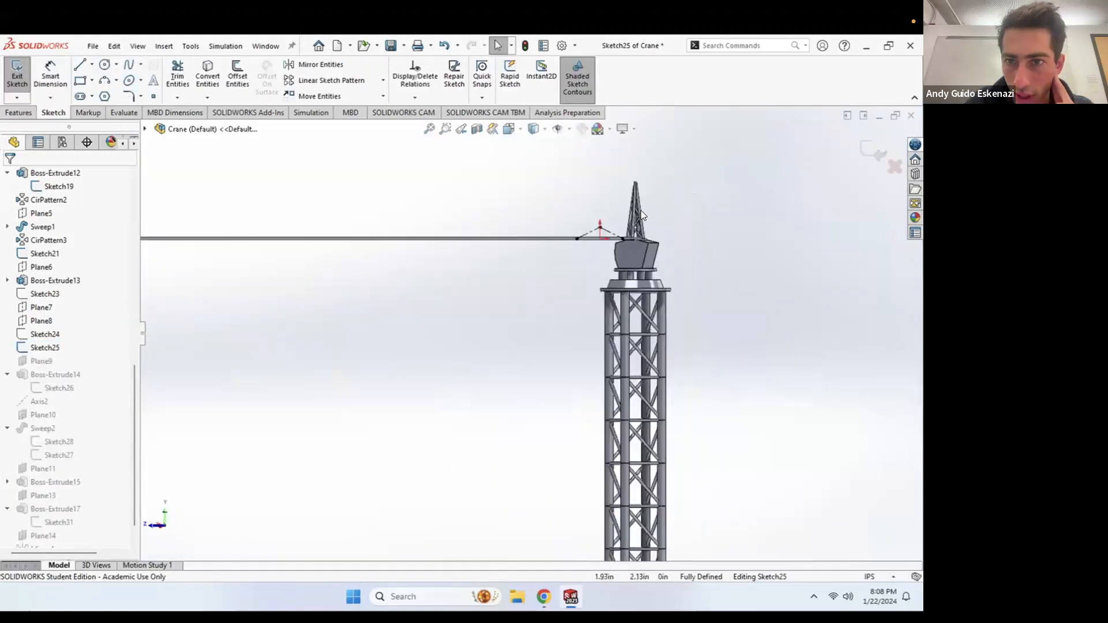
pyautogui.moveTo(472, 317); pyautogui.dragTo(573, 362, button='middle')
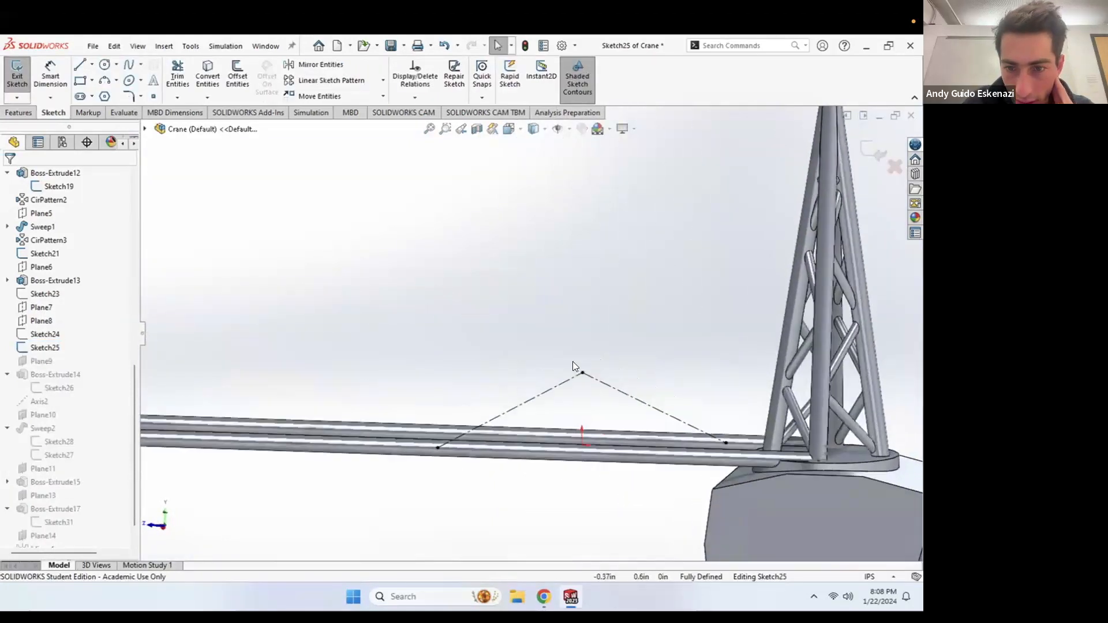
pyautogui.click(18, 75)
pyautogui.rightClick(51, 348)
pyautogui.click(58, 333)
# Step: Set the truss apex height in Sketch24 to 0.5 in and rebuild the boom
pyautogui.rightClick(44, 334)
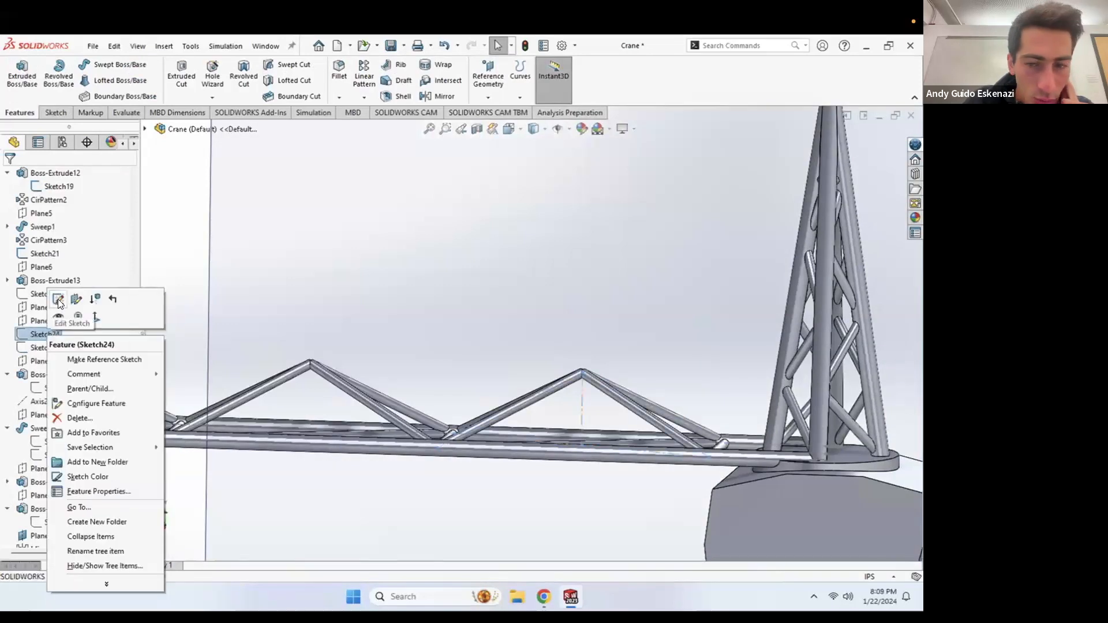
pyautogui.click(59, 300)
pyautogui.scroll(-8, 426, 184)
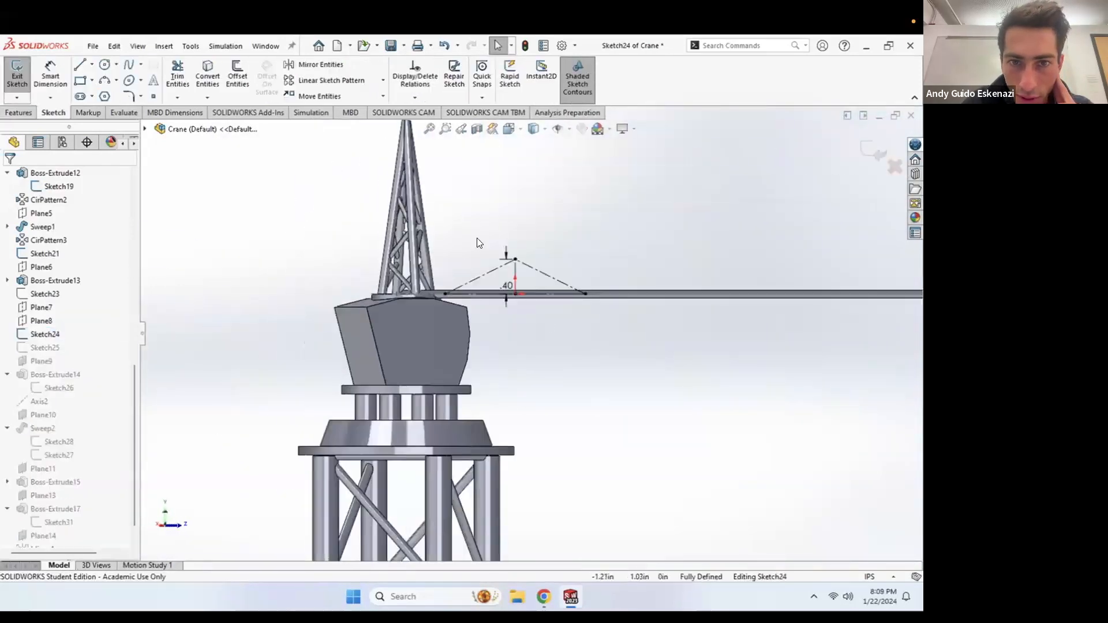
pyautogui.scroll(-4, 524, 309)
pyautogui.doubleClick(479, 310)
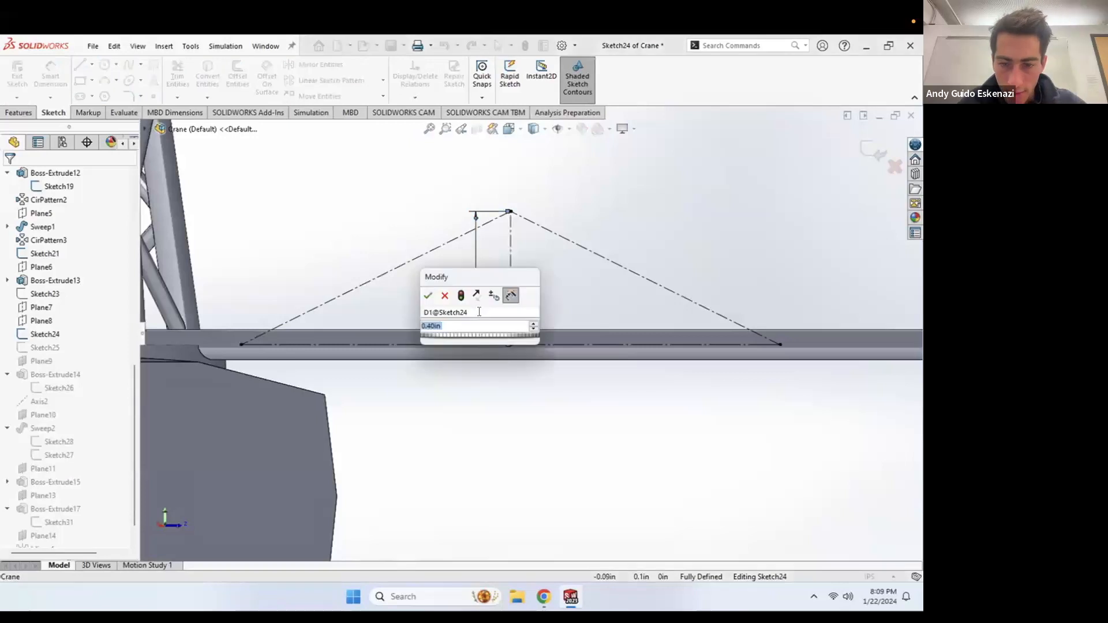
pyautogui.write('.5')
pyautogui.press('Return')
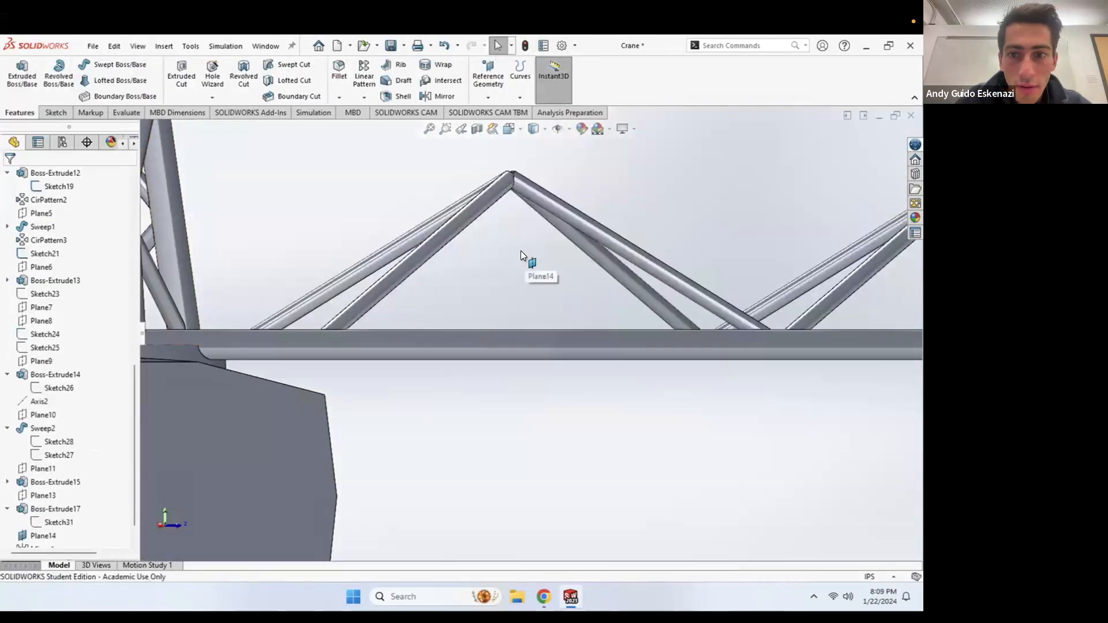
pyautogui.scroll(8, 521, 250)
pyautogui.moveTo(635, 314)
pyautogui.mouseDown(button='middle')
pyautogui.moveTo(462, 300)
pyautogui.moveTo(482, 321)
pyautogui.moveTo(453, 329)
pyautogui.mouseUp(button='middle')
pyautogui.scroll(-10, 635, 311)
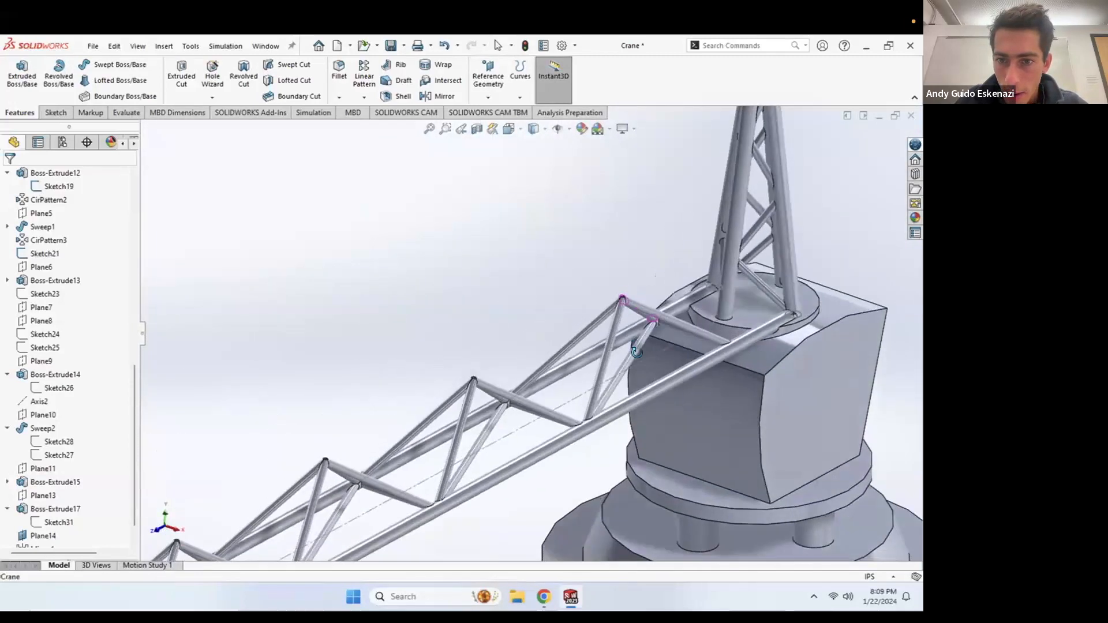
# Step: Start a 3D sketch and begin a line at the jib's top truss joint nearest the tower
pyautogui.scroll(-7, 628, 309)
pyautogui.moveTo(564, 300); pyautogui.dragTo(577, 384, button='middle')
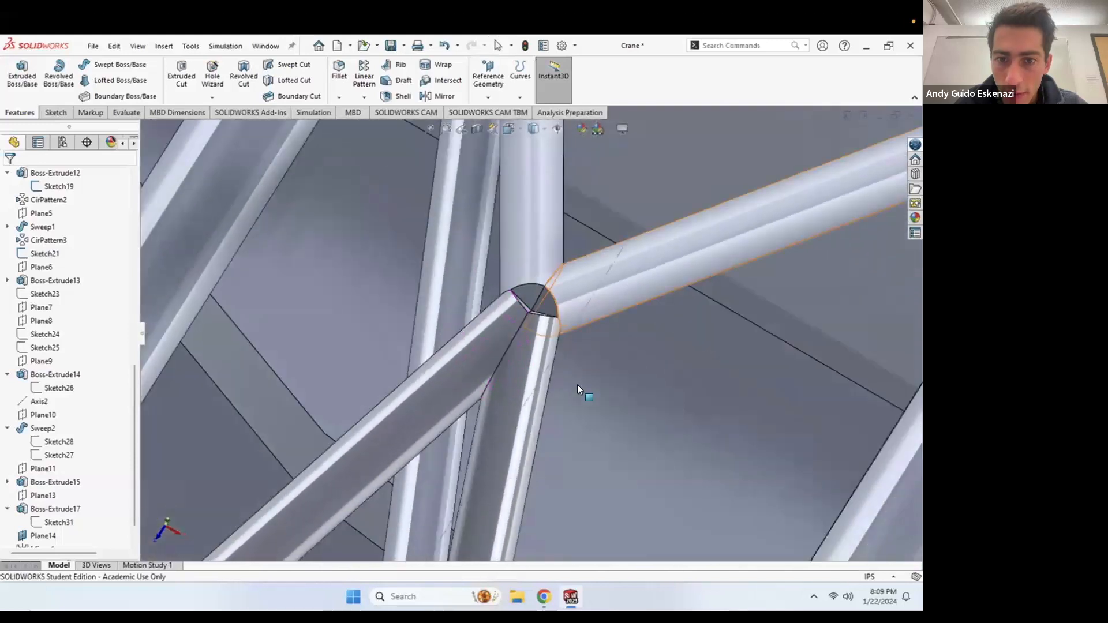
pyautogui.click(56, 113)
pyautogui.click(22, 96)
pyautogui.click(61, 111)
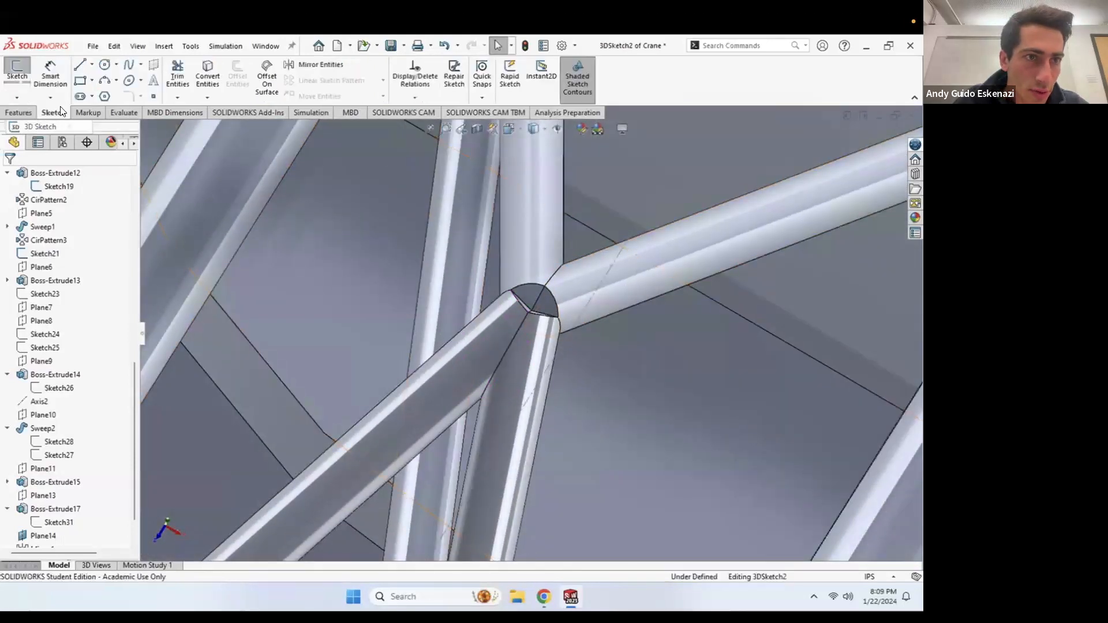
pyautogui.click(79, 65)
pyautogui.scroll(-3, 520, 329)
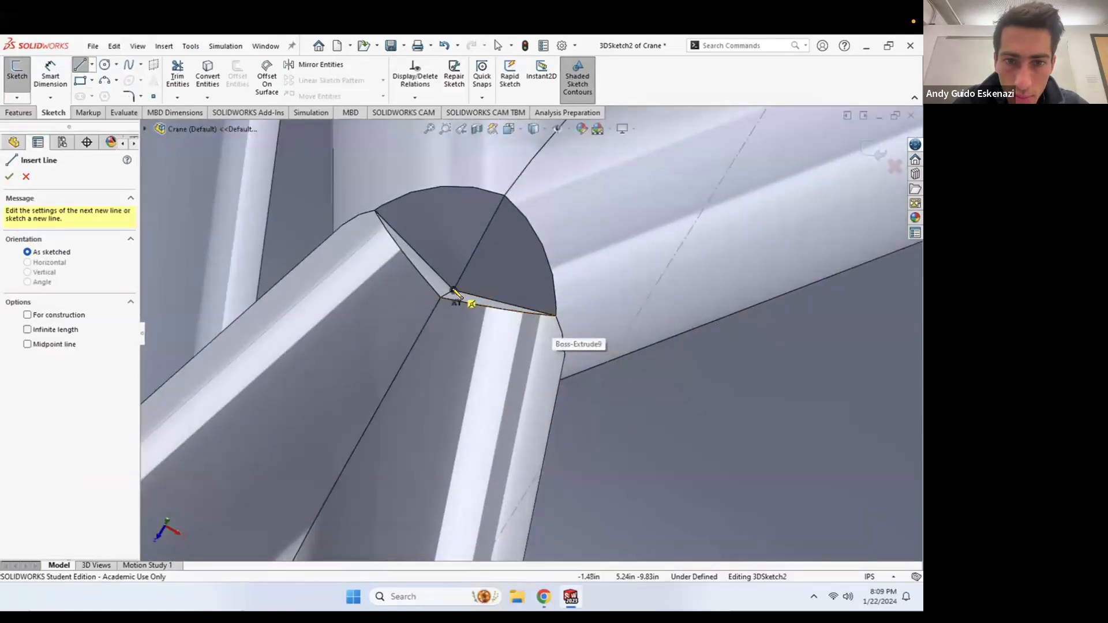
pyautogui.click(456, 293)
# Step: End the line at the outermost top joint of the jib and close the 3D sketch
pyautogui.scroll(10, 577, 288)
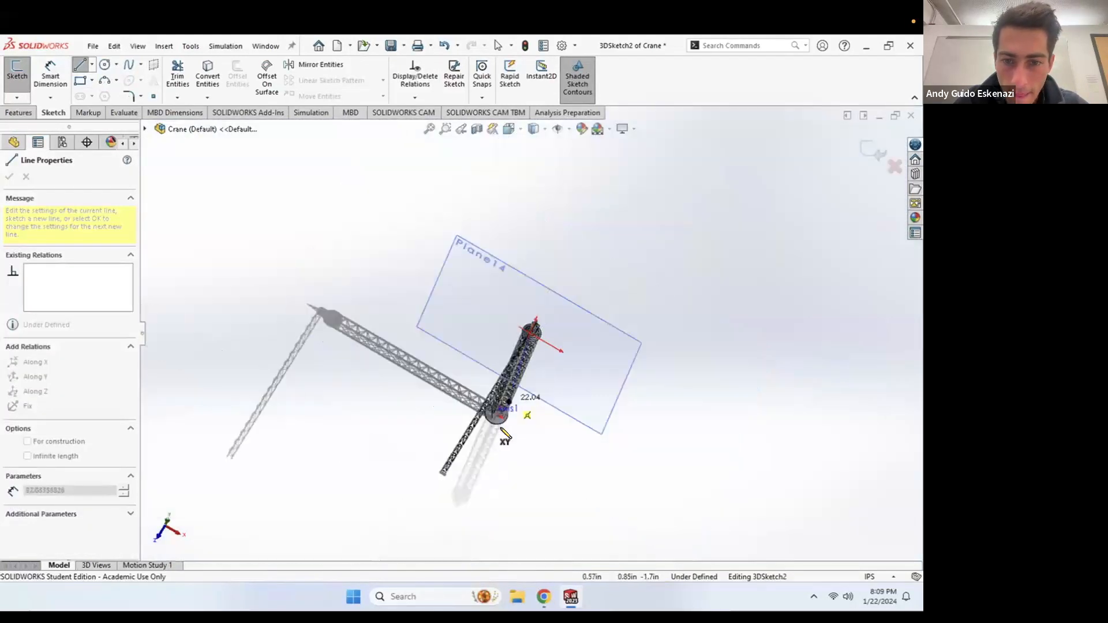
pyautogui.scroll(-5, 517, 368)
pyautogui.scroll(4, 463, 391)
pyautogui.moveTo(460, 398); pyautogui.dragTo(445, 361, button='middle')
pyautogui.scroll(-8, 409, 359)
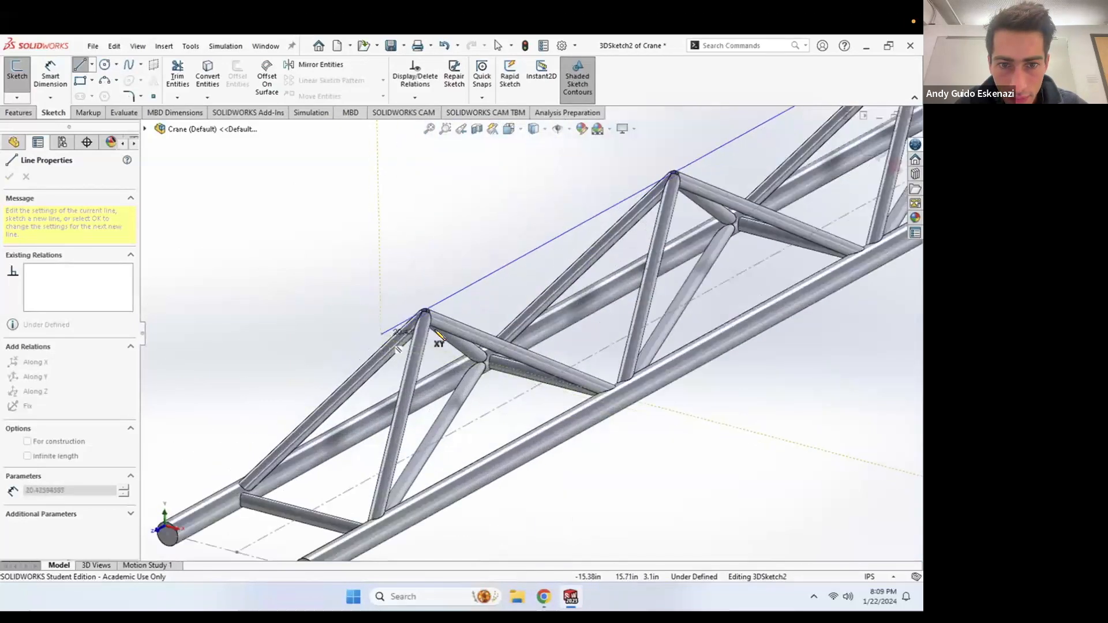
pyautogui.scroll(-10, 437, 334)
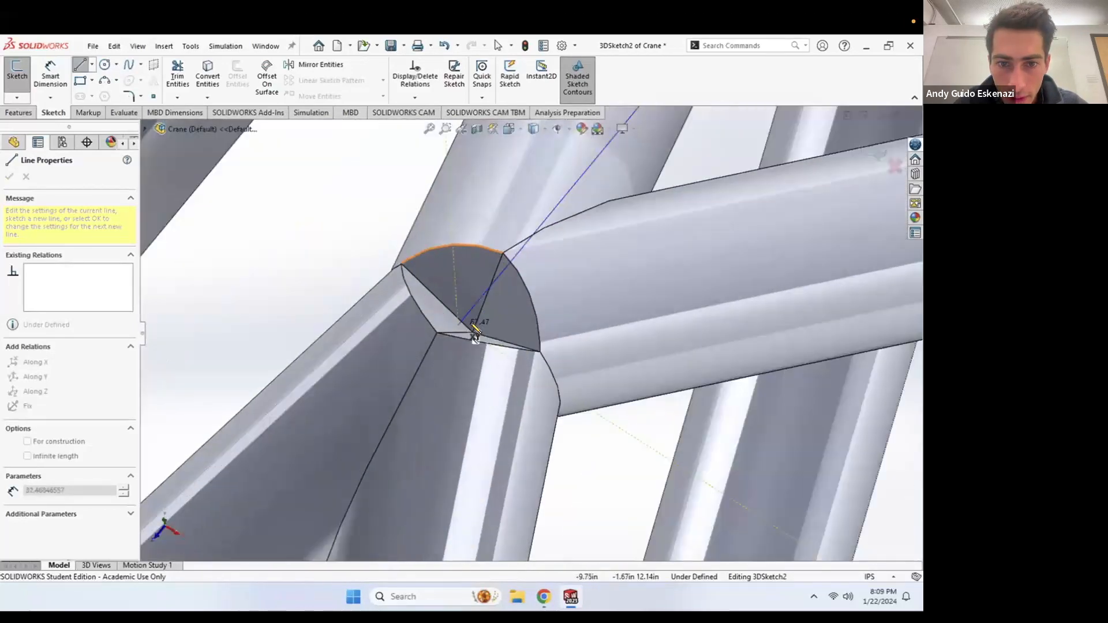
pyautogui.click(472, 334)
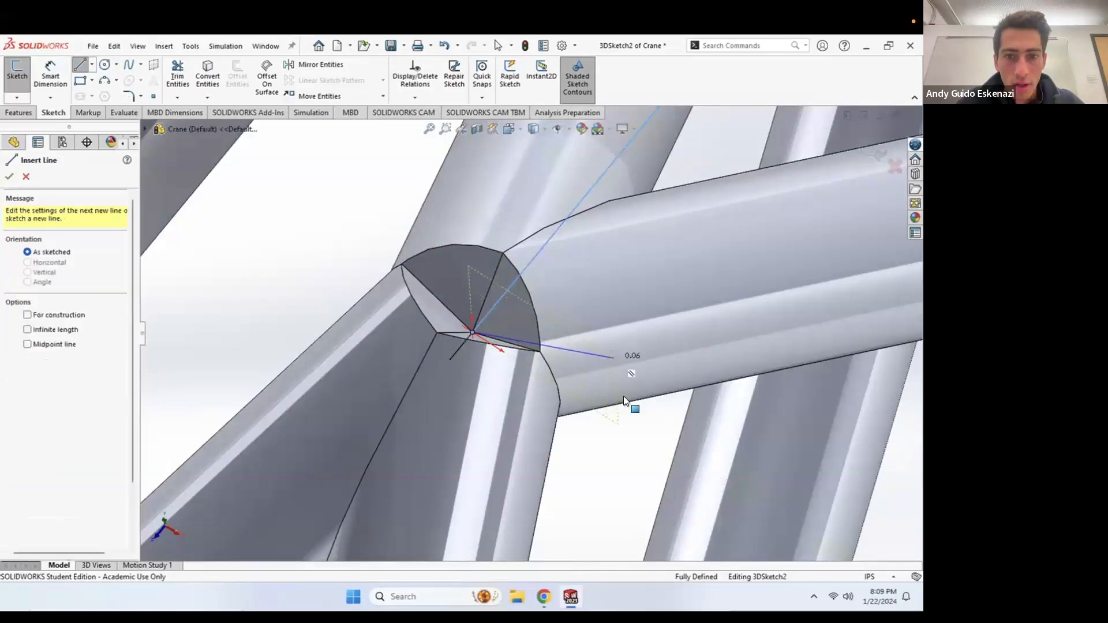
pyautogui.press('Escape')
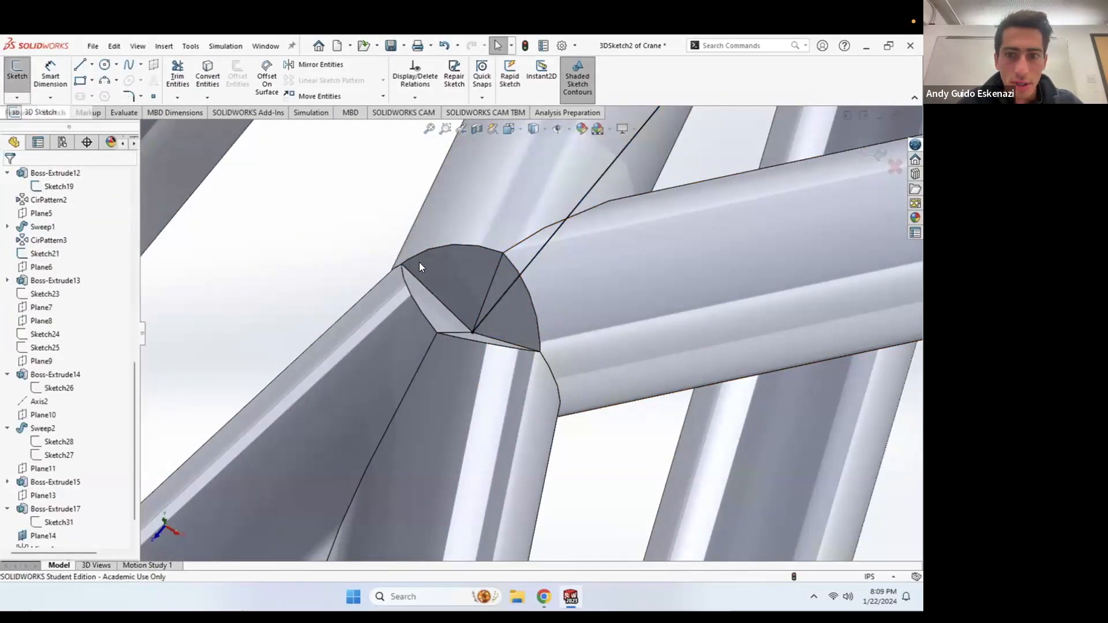
# Step: Create a reference plane through the line's tower-side endpoint, perpendicular to the line
pyautogui.scroll(15, 422, 278)
pyautogui.moveTo(484, 283); pyautogui.dragTo(701, 205, button='middle')
pyautogui.scroll(-15, 658, 224)
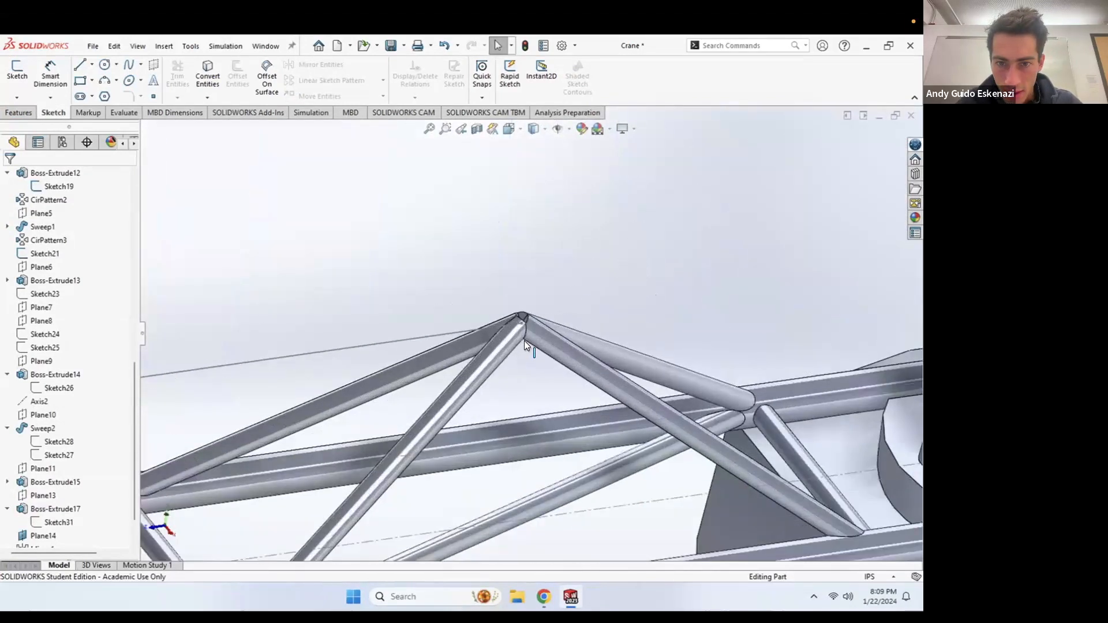
pyautogui.scroll(-4, 525, 342)
pyautogui.click(19, 112)
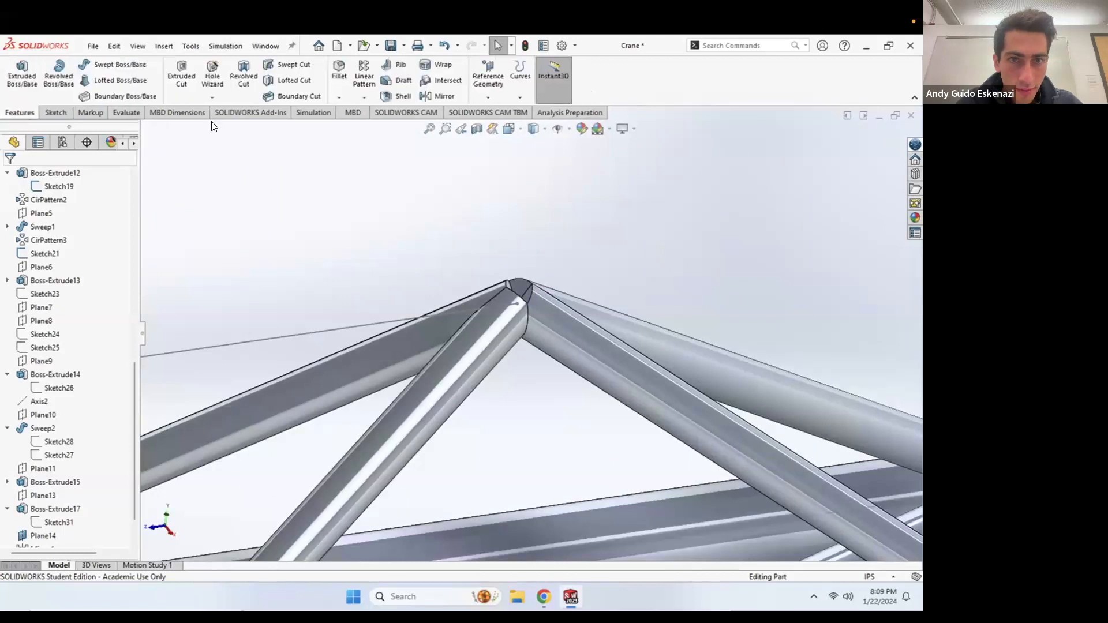
pyautogui.click(488, 97)
pyautogui.click(489, 115)
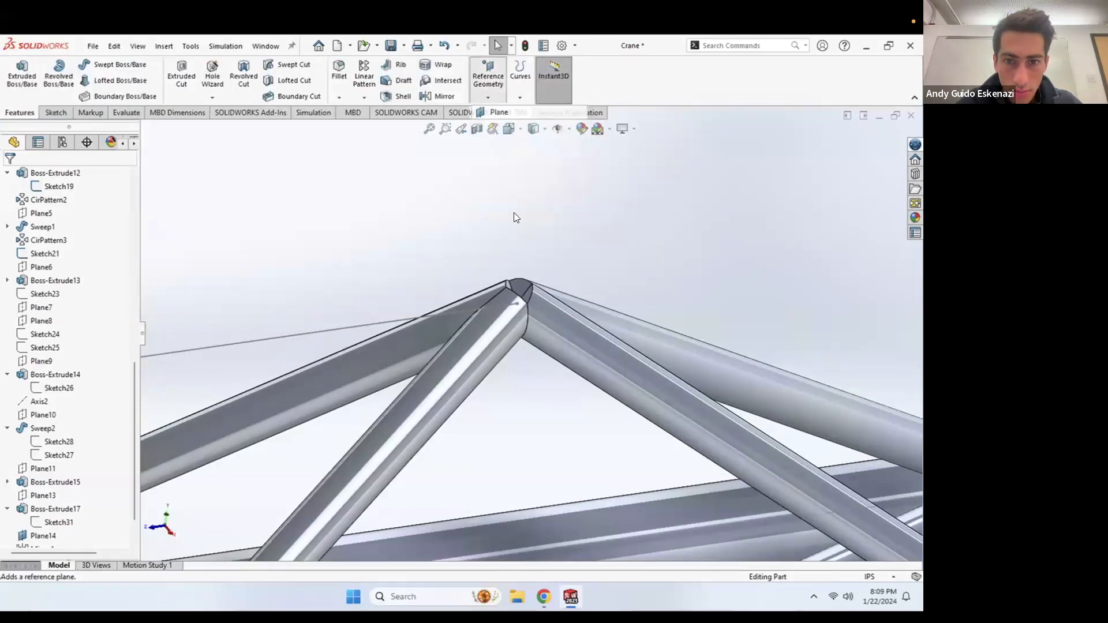
pyautogui.click(515, 302)
pyautogui.click(474, 310)
pyautogui.click(9, 178)
# Step: Open a sketch on the new plane and draw a circle about 0.12 in in diameter, centred on the line's endpoint
pyautogui.click(53, 113)
pyautogui.click(17, 73)
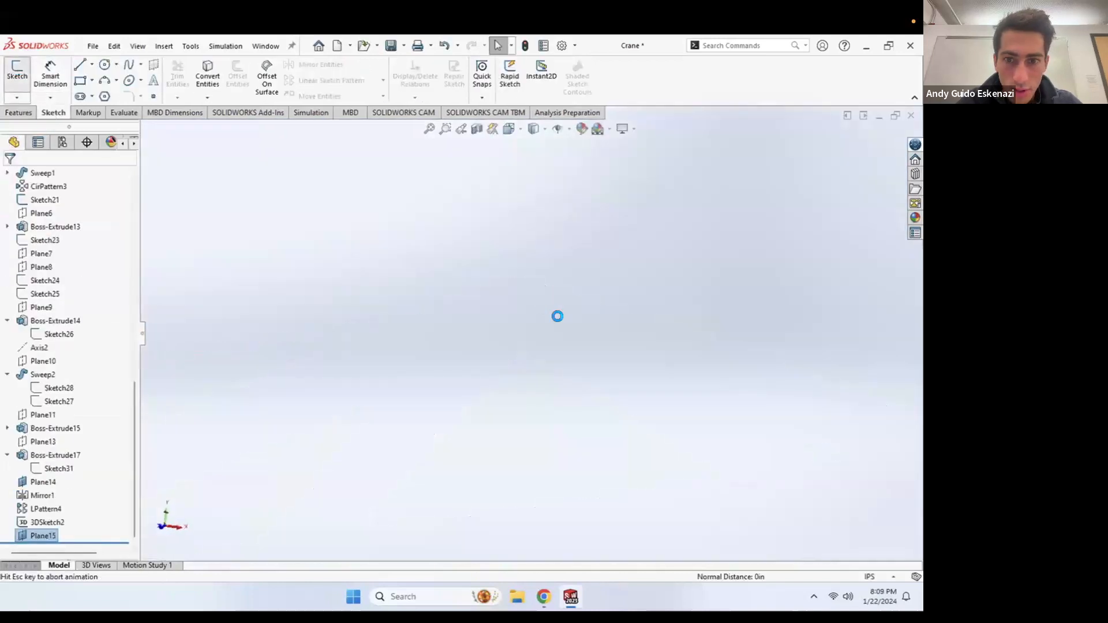
pyautogui.scroll(-10, 497, 259)
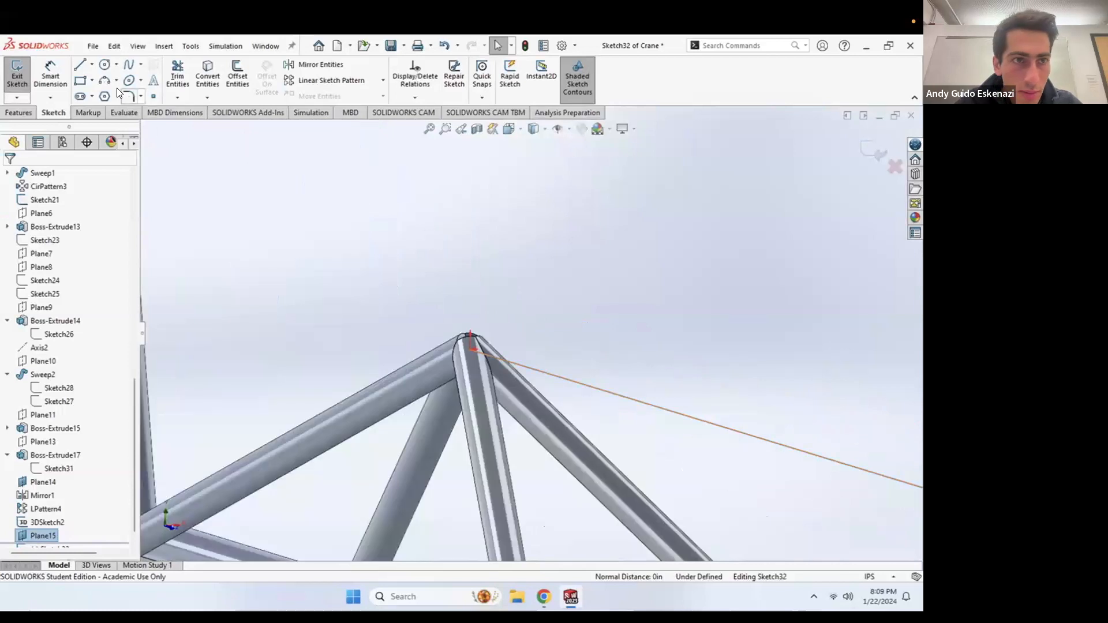
pyautogui.click(104, 65)
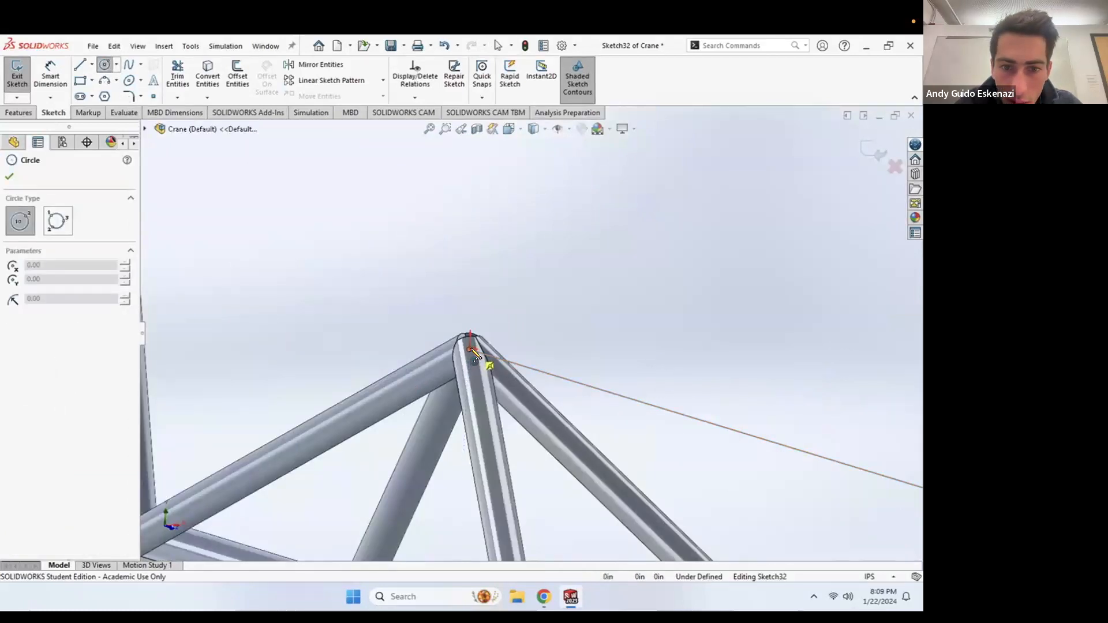
pyautogui.click(471, 350)
pyautogui.click(466, 390)
pyautogui.moveTo(466, 391)
pyautogui.mouseDown(button='middle')
pyautogui.moveTo(454, 375)
pyautogui.moveTo(472, 369)
pyautogui.moveTo(451, 359)
pyautogui.mouseUp(button='middle')
# Step: Dimension the circle's diameter as 0.1 in
pyautogui.click(58, 81)
pyautogui.click(431, 326)
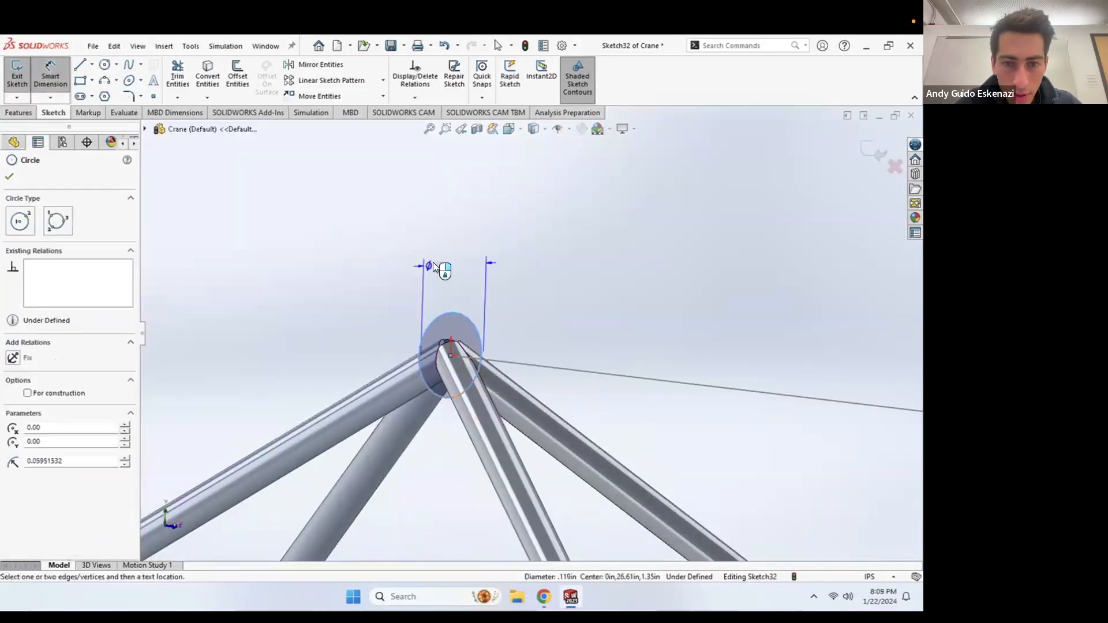
pyautogui.click(433, 267)
pyautogui.write('0.1')
pyautogui.press('Return')
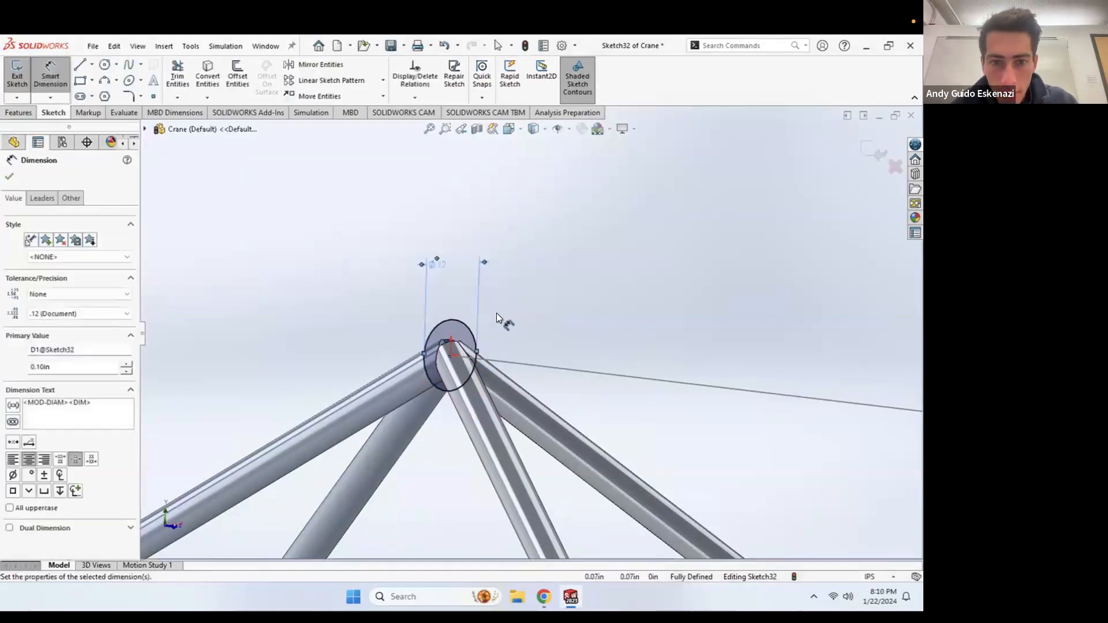
# Step: Extrude the circle with Up To Vertex to the line's far endpoint at the jib tip, merging the result
pyautogui.click(17, 113)
pyautogui.click(22, 74)
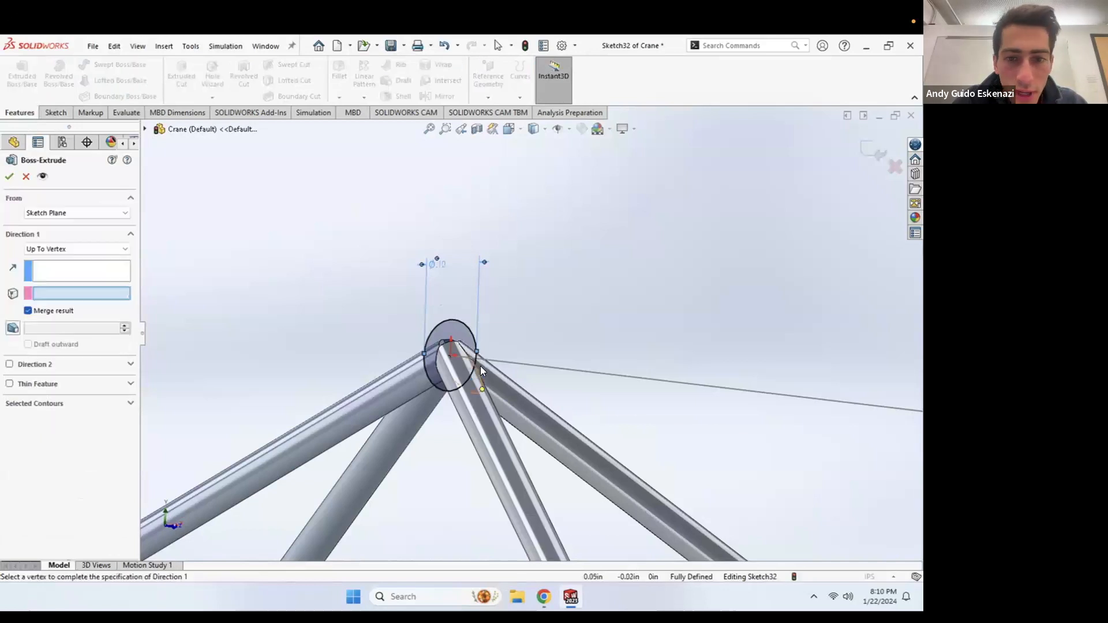
pyautogui.scroll(5, 447, 337)
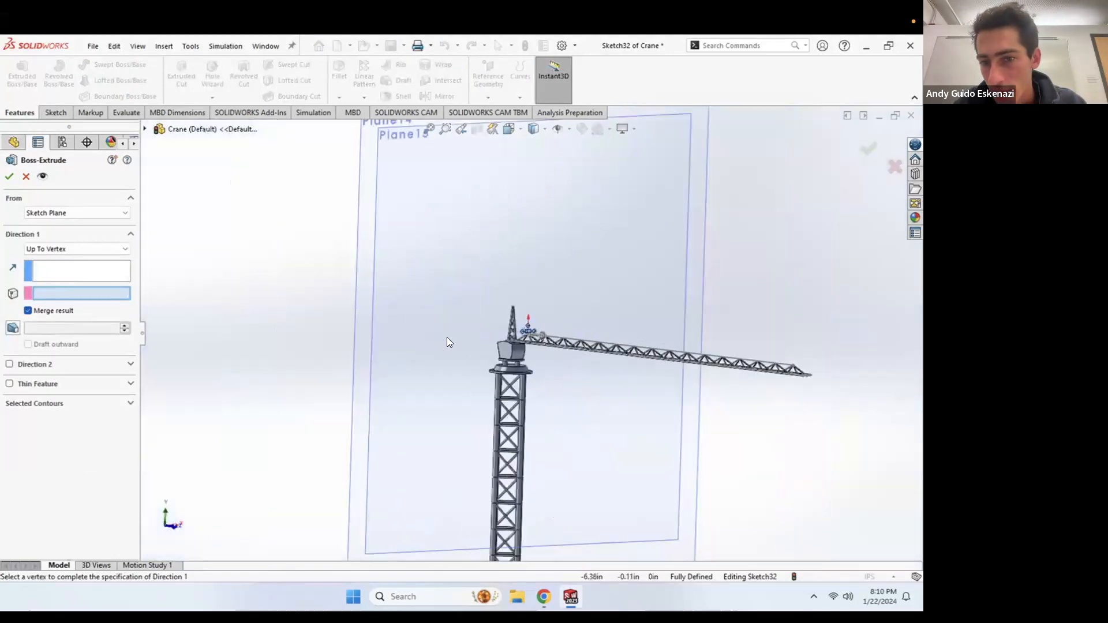
pyautogui.scroll(-5, 695, 361)
pyautogui.scroll(-6, 695, 362)
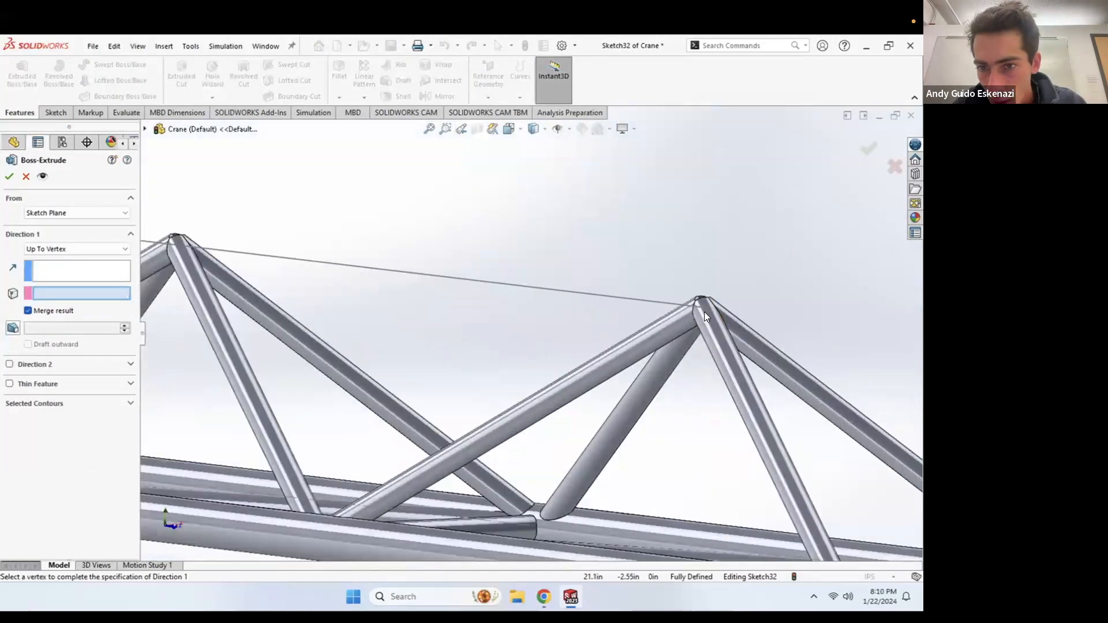
pyautogui.click(700, 307)
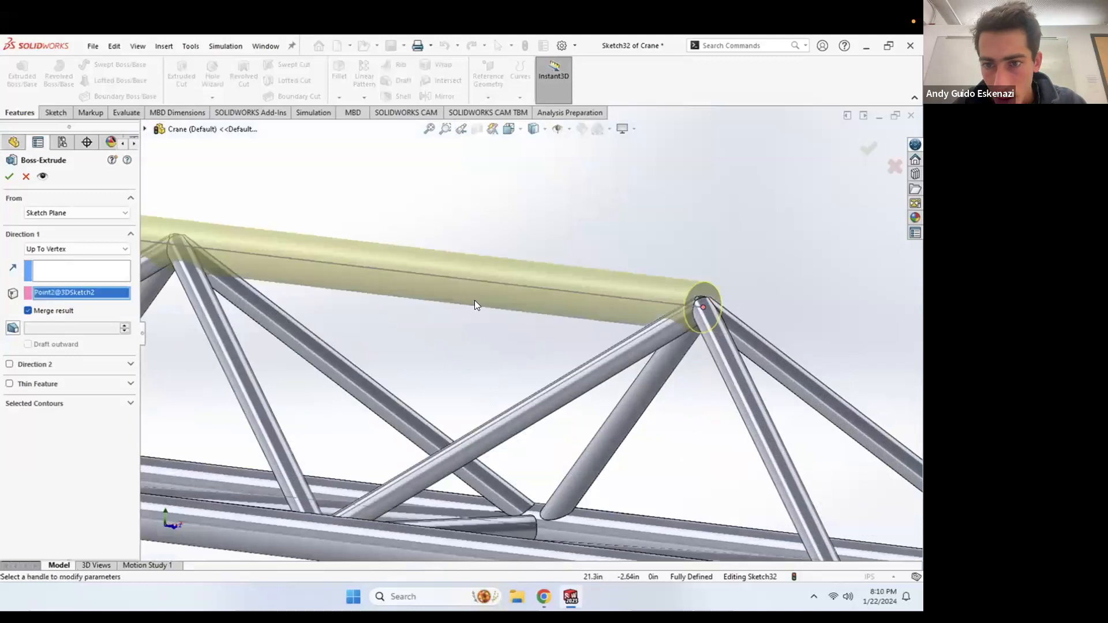
pyautogui.click(10, 176)
# Step: Measure the diameter of the lower chord's round end at the jib tip
pyautogui.scroll(5, 674, 273)
pyautogui.moveTo(605, 359); pyautogui.dragTo(579, 358, button='middle')
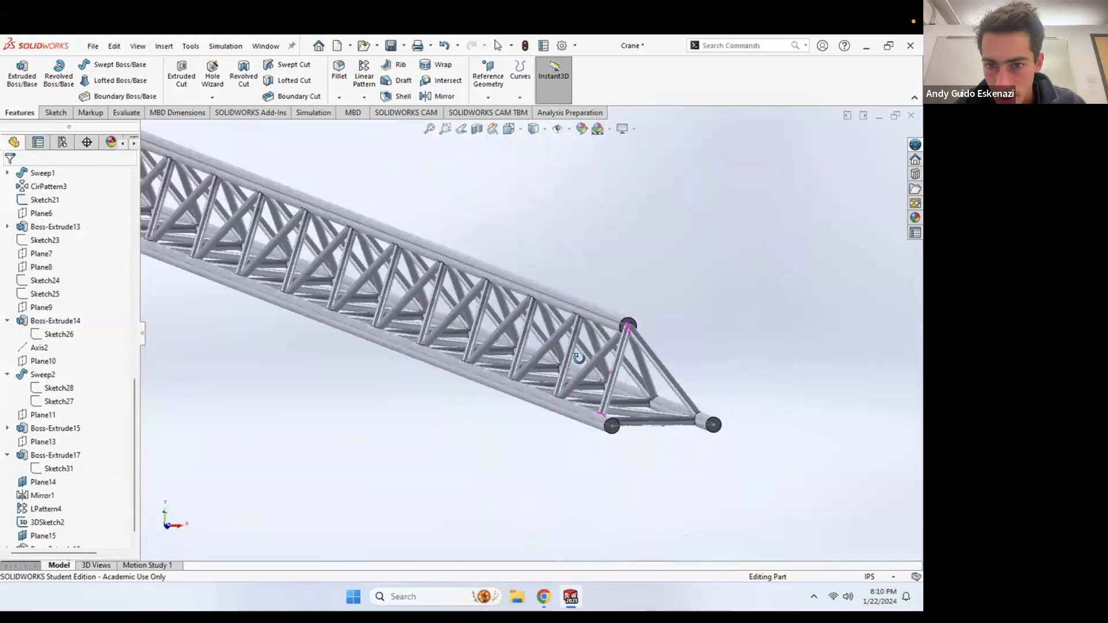
pyautogui.scroll(-8, 612, 426)
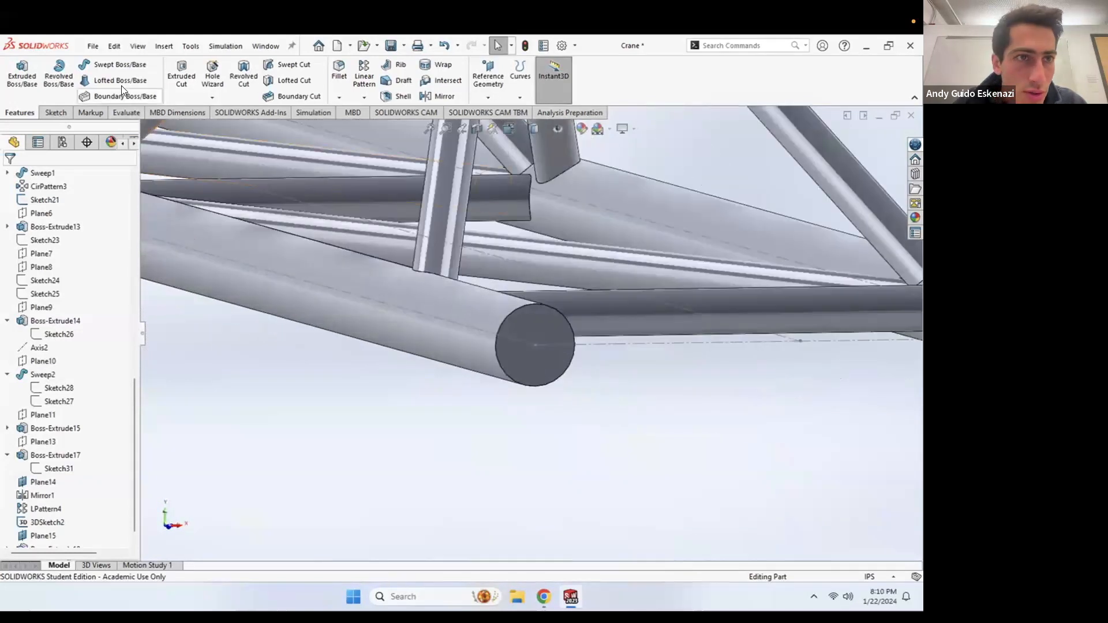
pyautogui.click(126, 113)
pyautogui.click(94, 72)
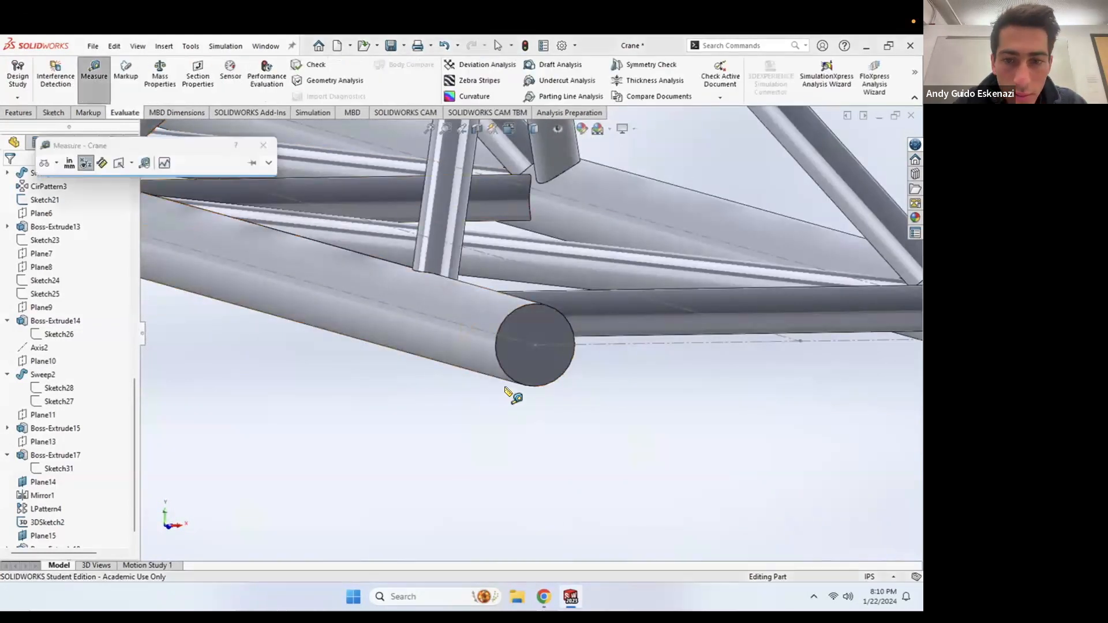
pyautogui.click(512, 383)
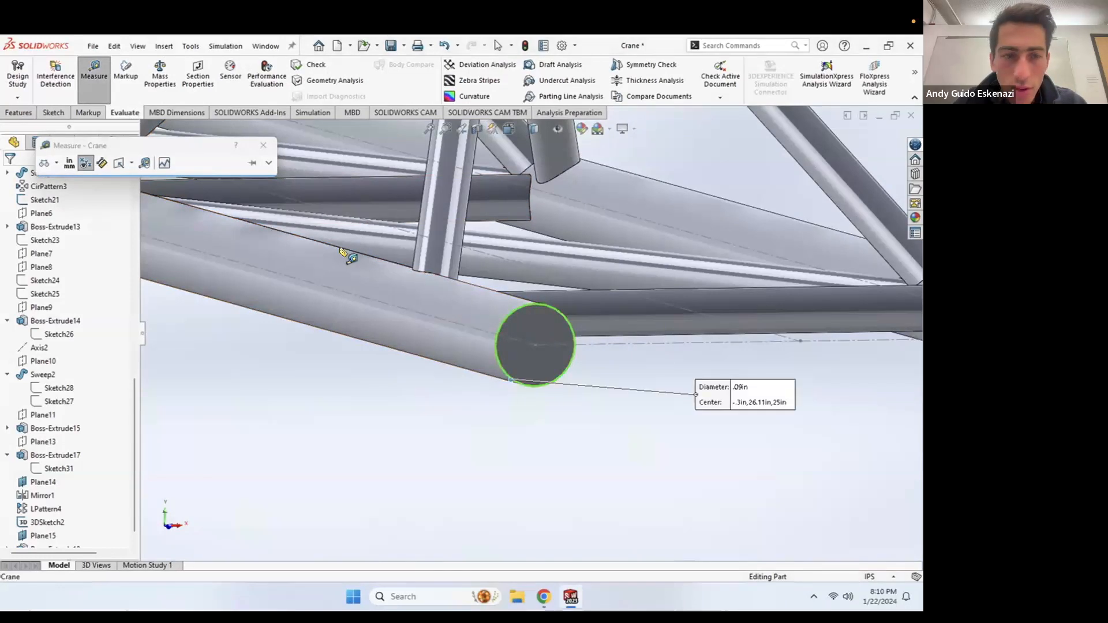
pyautogui.click(259, 150)
# Step: Edit the top chord's profile sketch, set the circle's diameter to 0.09 in and exit the sketch
pyautogui.scroll(-1, 87, 510)
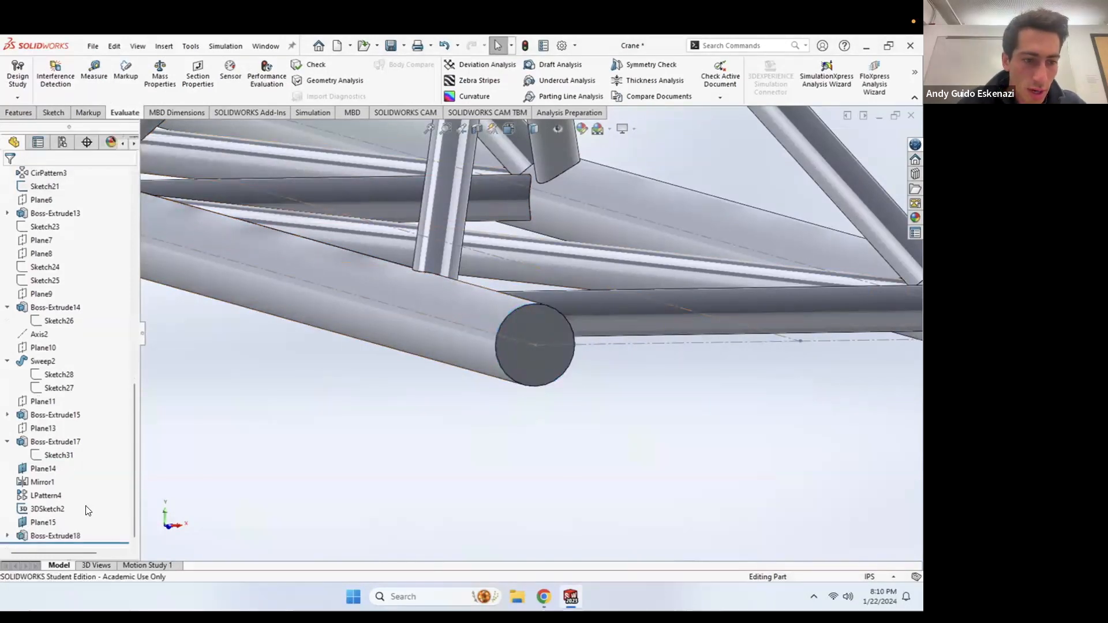
pyautogui.click(8, 535)
pyautogui.rightClick(57, 536)
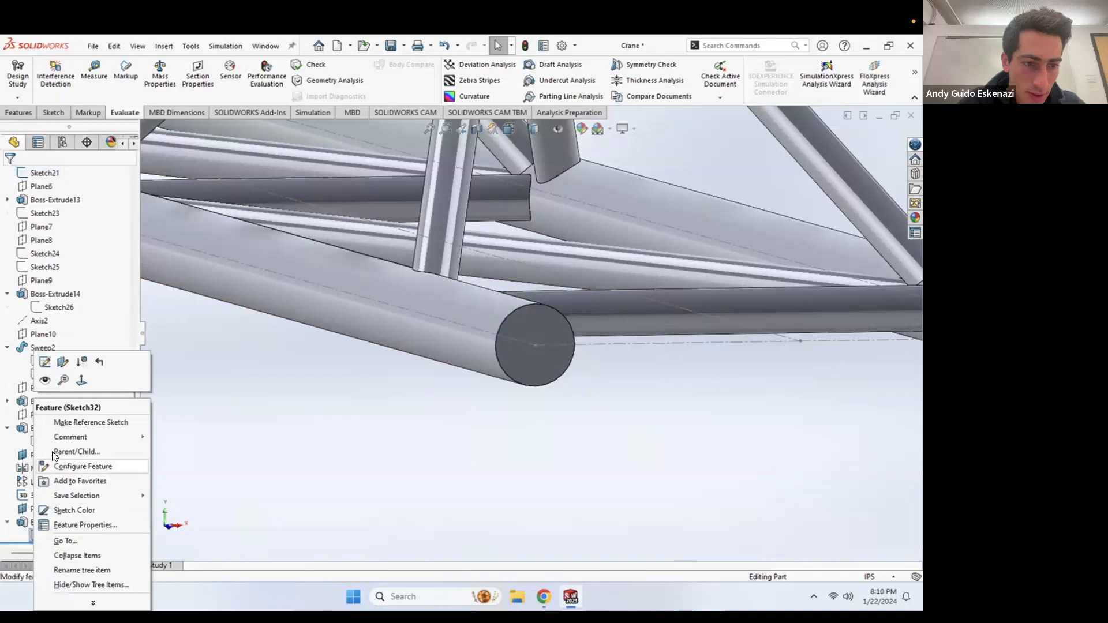
pyautogui.click(47, 365)
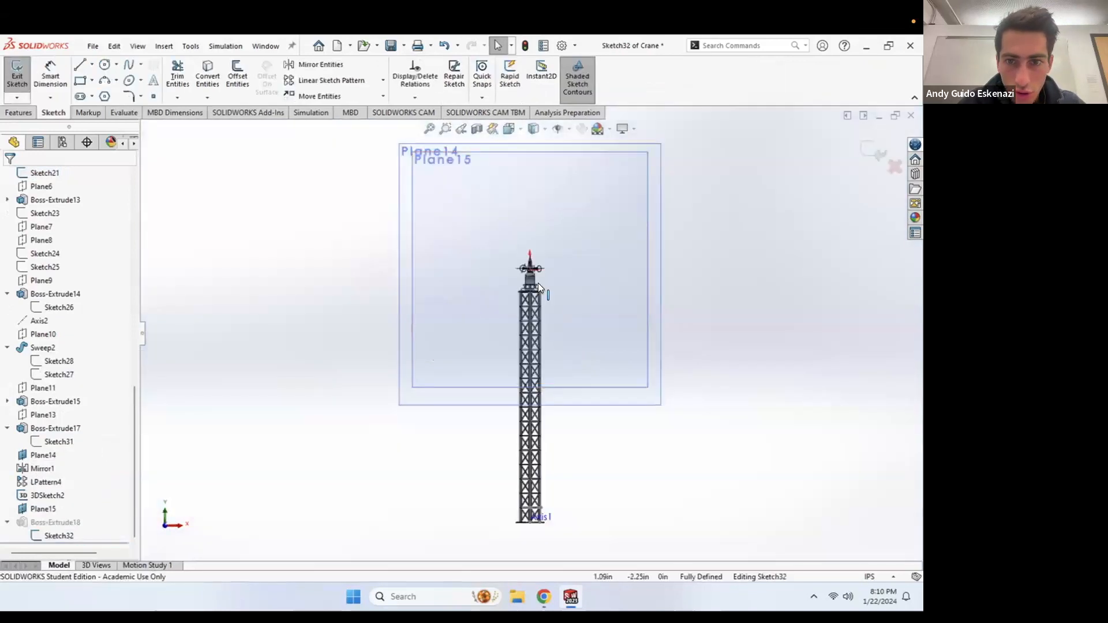
pyautogui.scroll(-10, 538, 283)
pyautogui.doubleClick(559, 236)
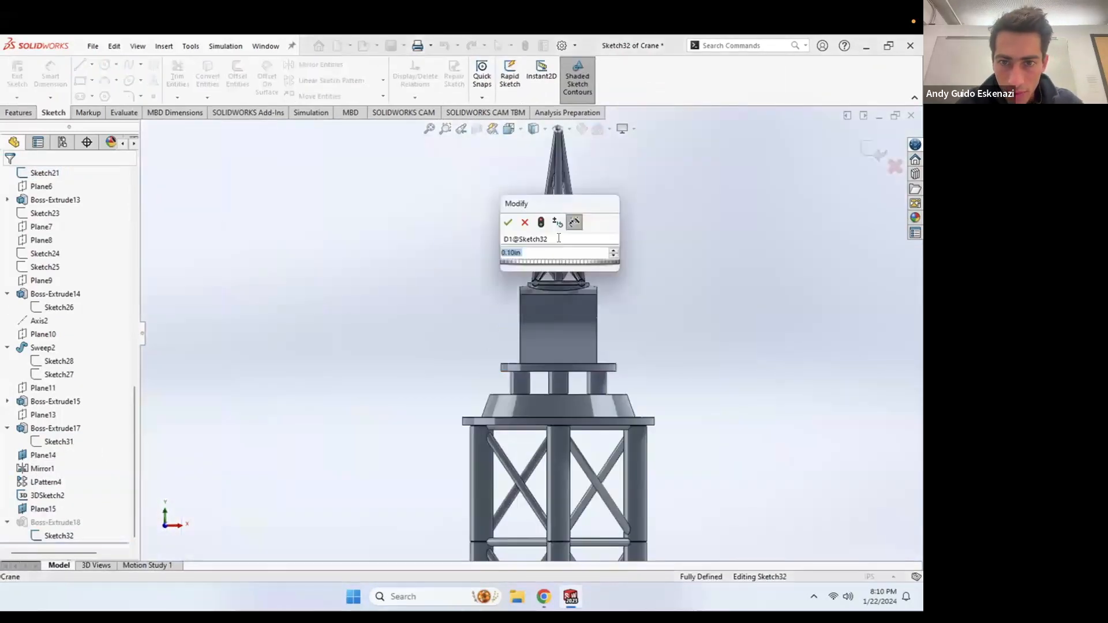
pyautogui.write('0.09')
pyautogui.press('Return')
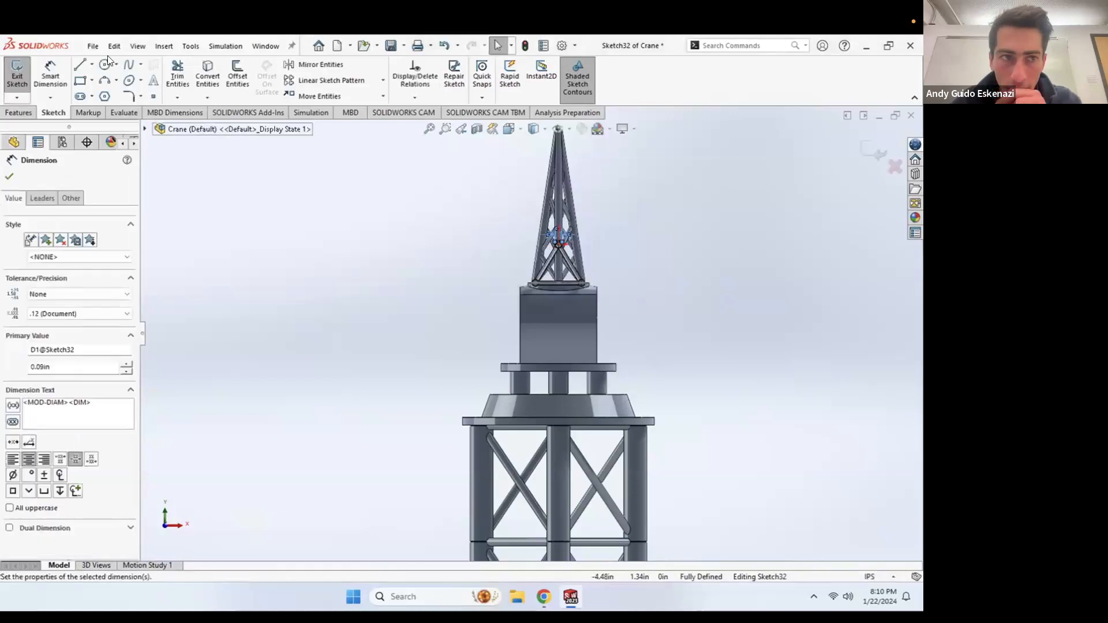
pyautogui.click(17, 75)
# Step: Save the crane part
pyautogui.moveTo(465, 228)
pyautogui.mouseDown(button='middle')
pyautogui.moveTo(488, 235)
pyautogui.moveTo(503, 272)
pyautogui.mouseUp(button='middle')
pyautogui.scroll(8, 503, 274)
pyautogui.moveTo(620, 379)
pyautogui.mouseDown(button='middle')
pyautogui.moveTo(631, 370)
pyautogui.moveTo(621, 392)
pyautogui.mouseUp(button='middle')
pyautogui.click(92, 46)
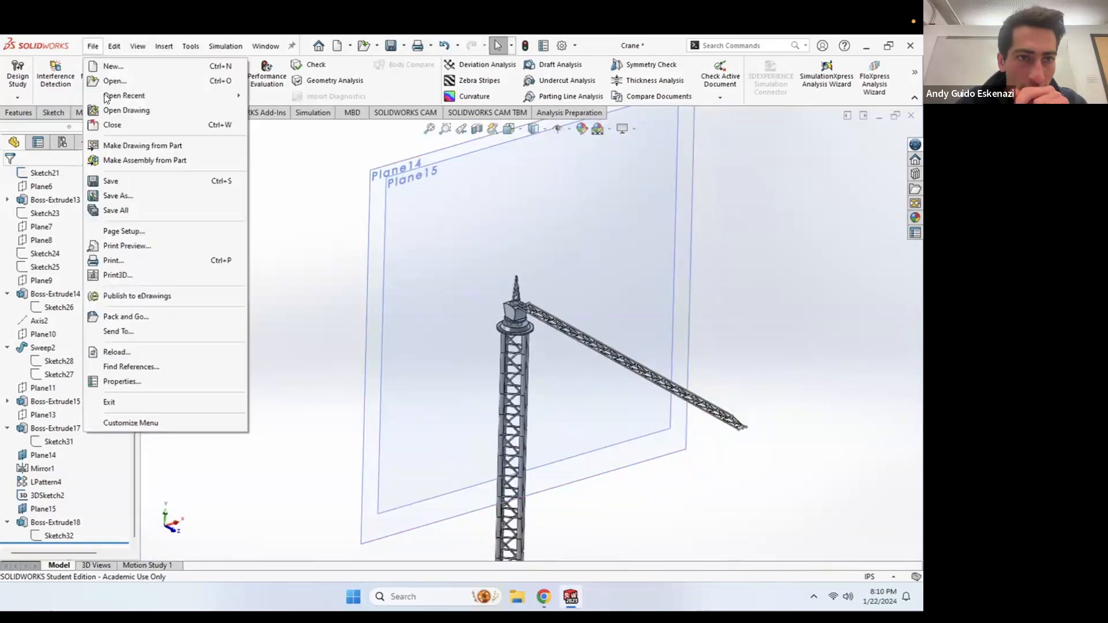
pyautogui.click(117, 181)
# Step: Hide the reference planes Plane14 and Plane15
pyautogui.rightClick(387, 272)
pyautogui.click(419, 256)
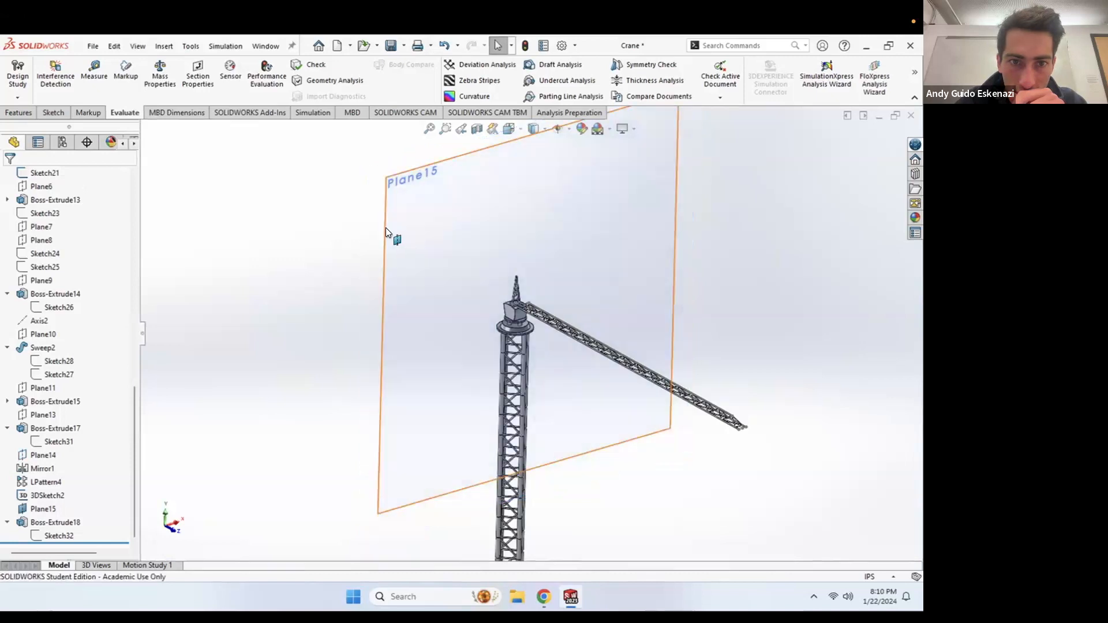
pyautogui.rightClick(386, 227)
pyautogui.click(438, 214)
# Step: Look over the tower and jib, and switch to Chrome for the reference images
pyautogui.scroll(-3, 602, 347)
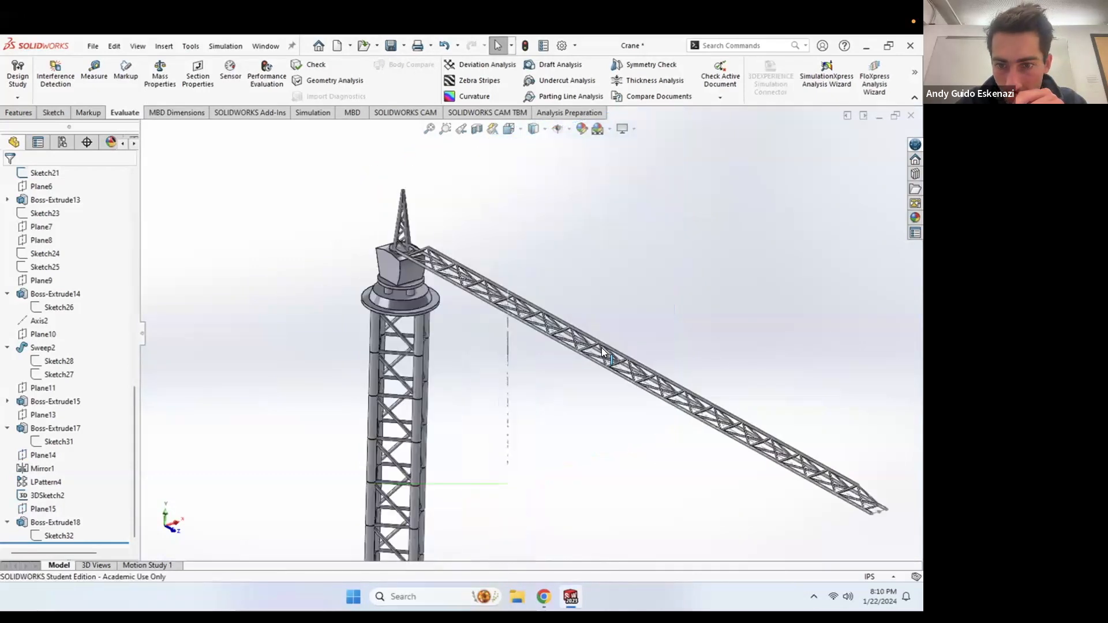
pyautogui.scroll(-3, 440, 259)
pyautogui.scroll(3, 490, 330)
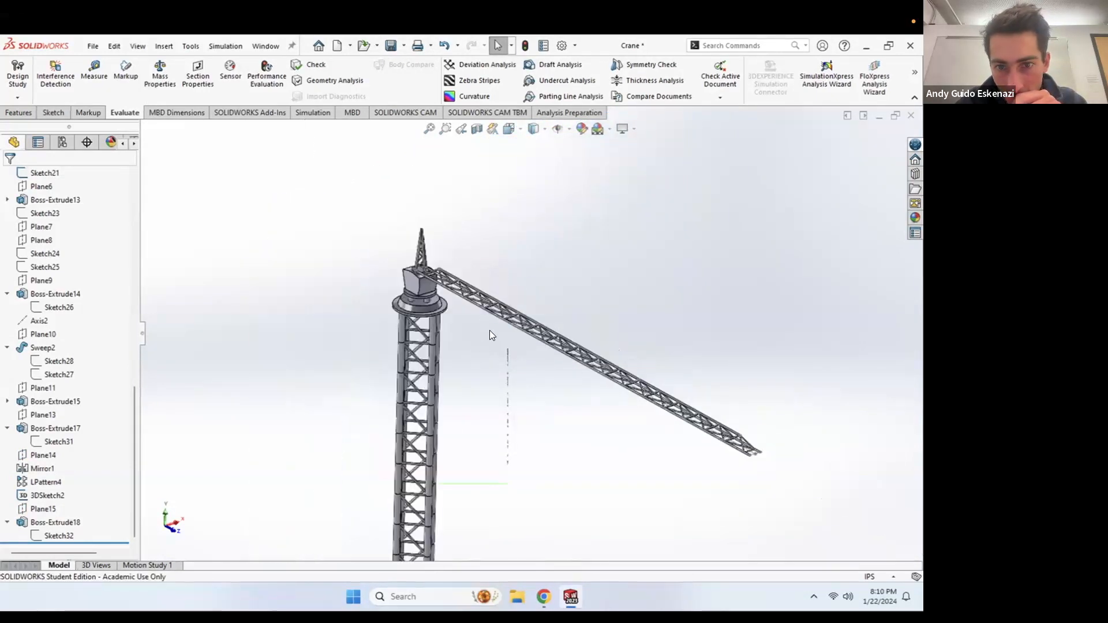
pyautogui.moveTo(648, 418); pyautogui.dragTo(647, 445, button='middle')
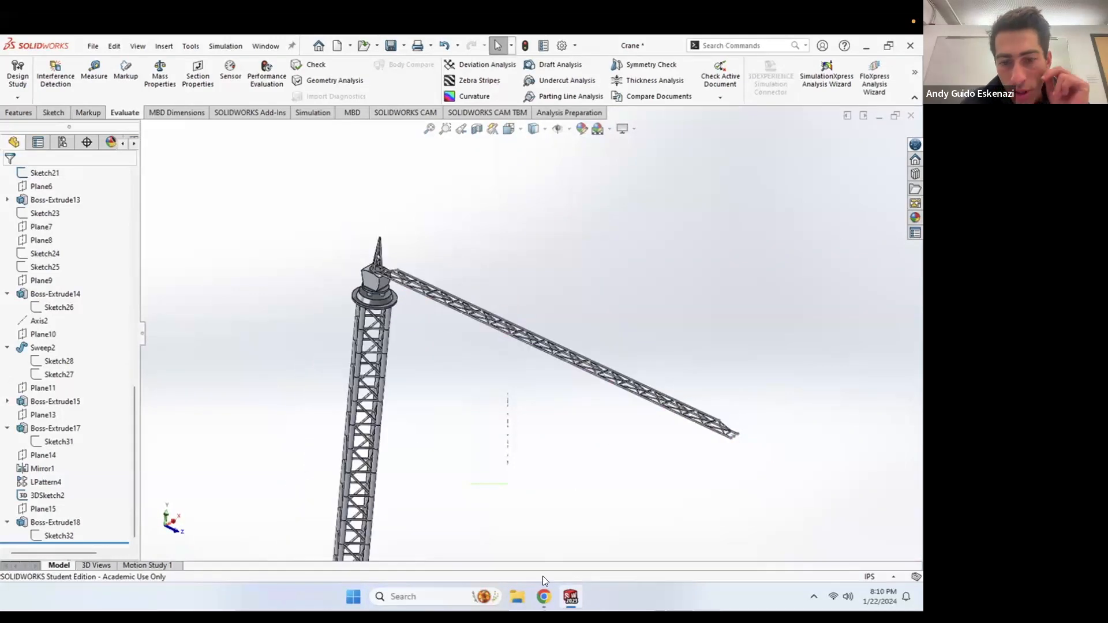
pyautogui.click(548, 593)
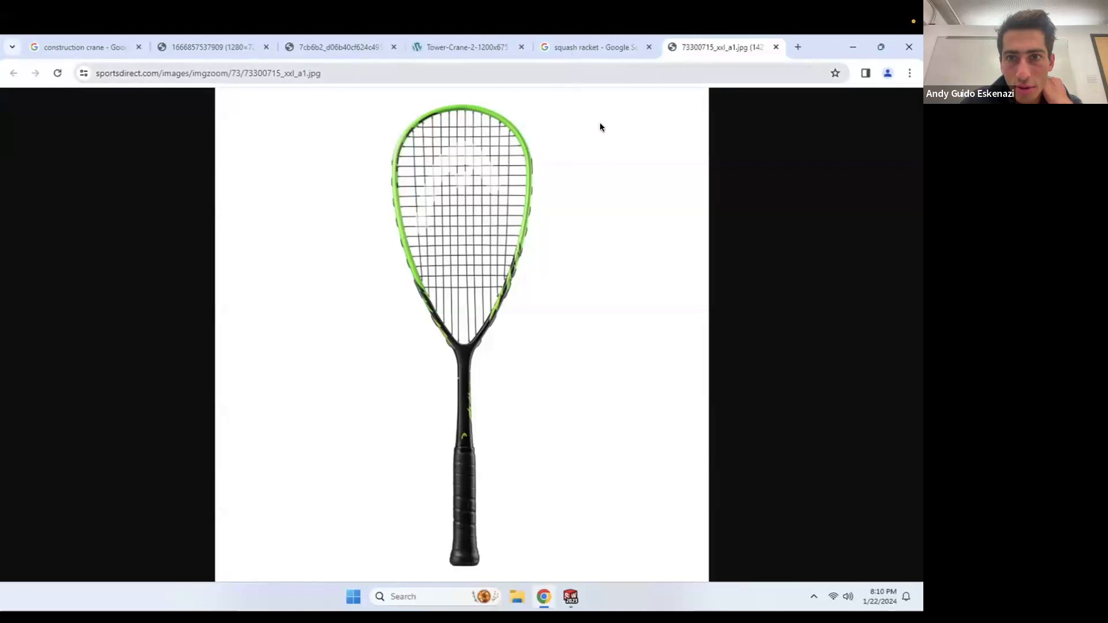
# Step: Look through the tower crane reference photos for the jib's end and switch back to SOLIDWORKS
pyautogui.click(588, 54)
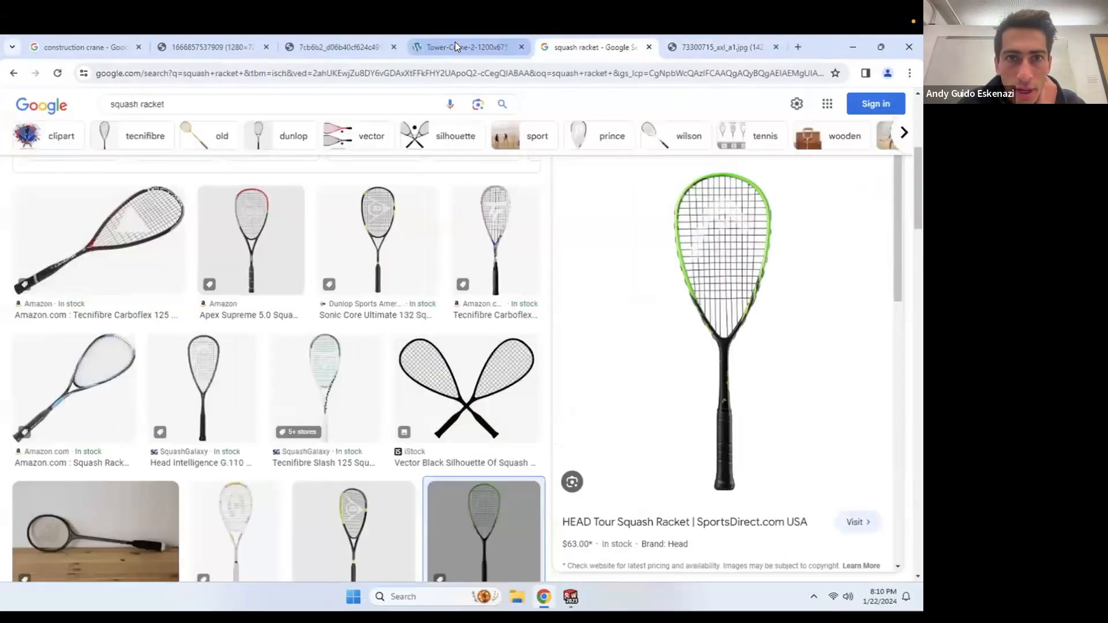
pyautogui.click(456, 44)
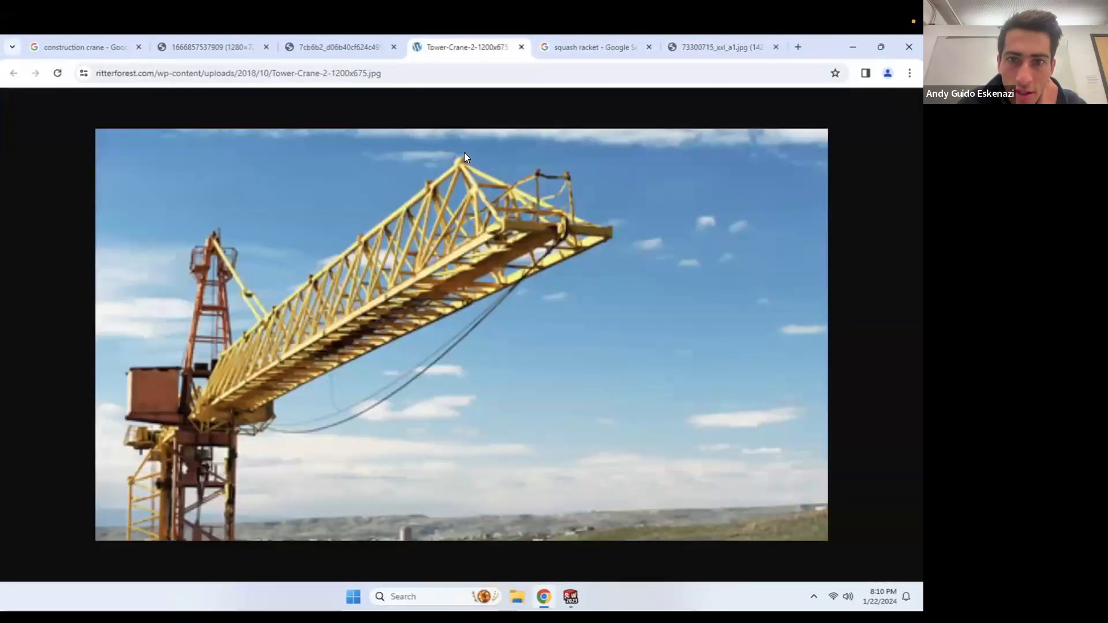
pyautogui.click(358, 47)
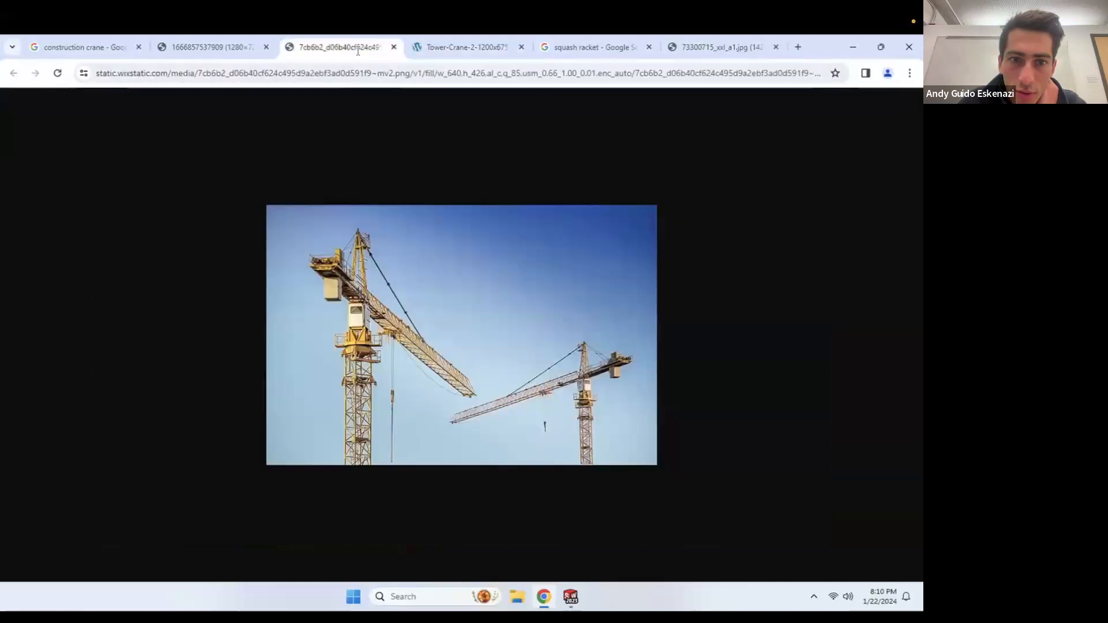
pyautogui.click(224, 48)
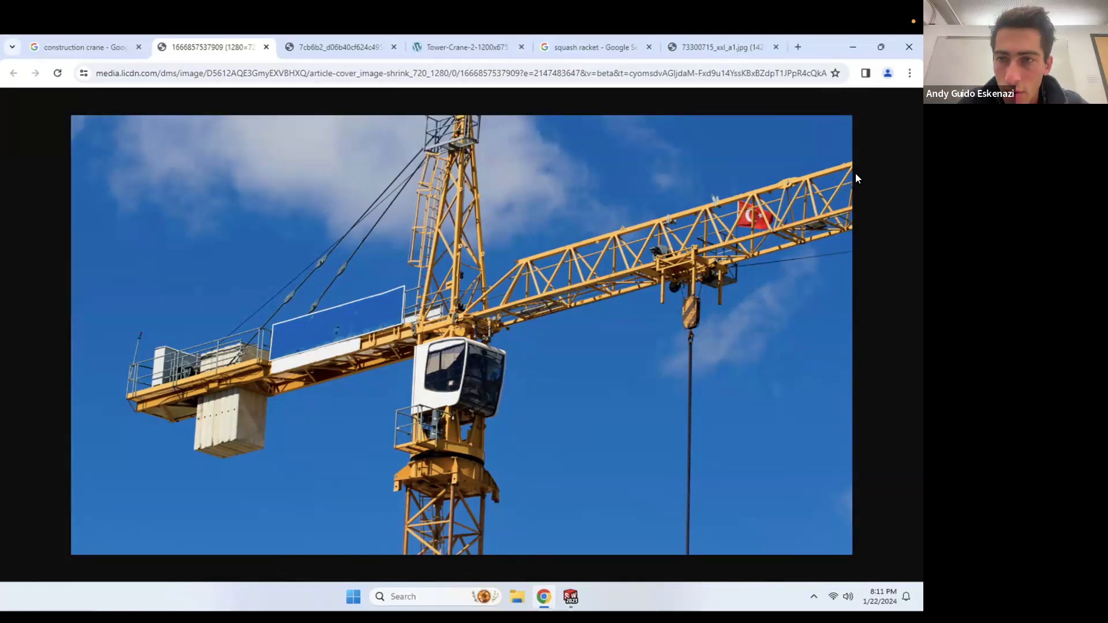
pyautogui.click(713, 50)
pyautogui.click(851, 48)
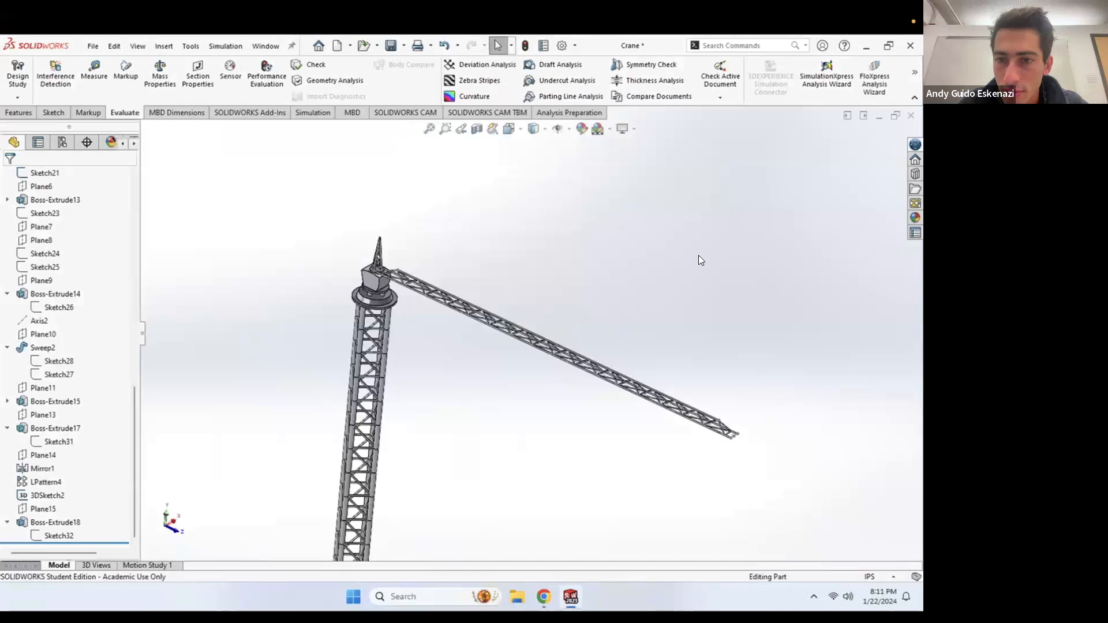
# Step: Create a 3D sketch with a line from the top chord's end centre to the near lower chord's end centre, and exit it
pyautogui.scroll(-10, 697, 447)
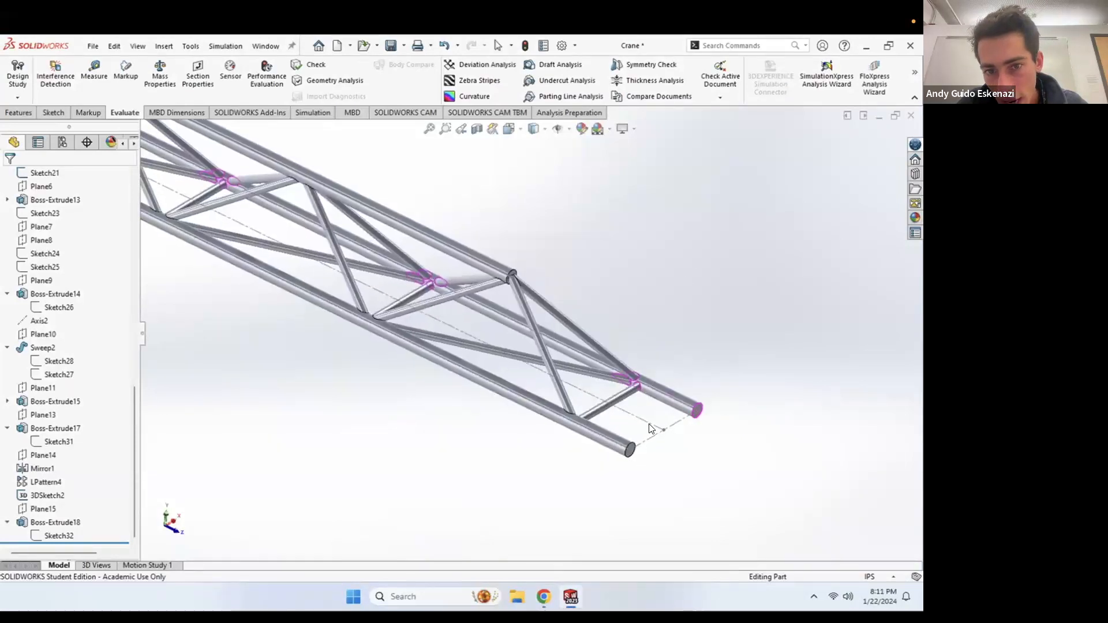
pyautogui.scroll(-2, 641, 440)
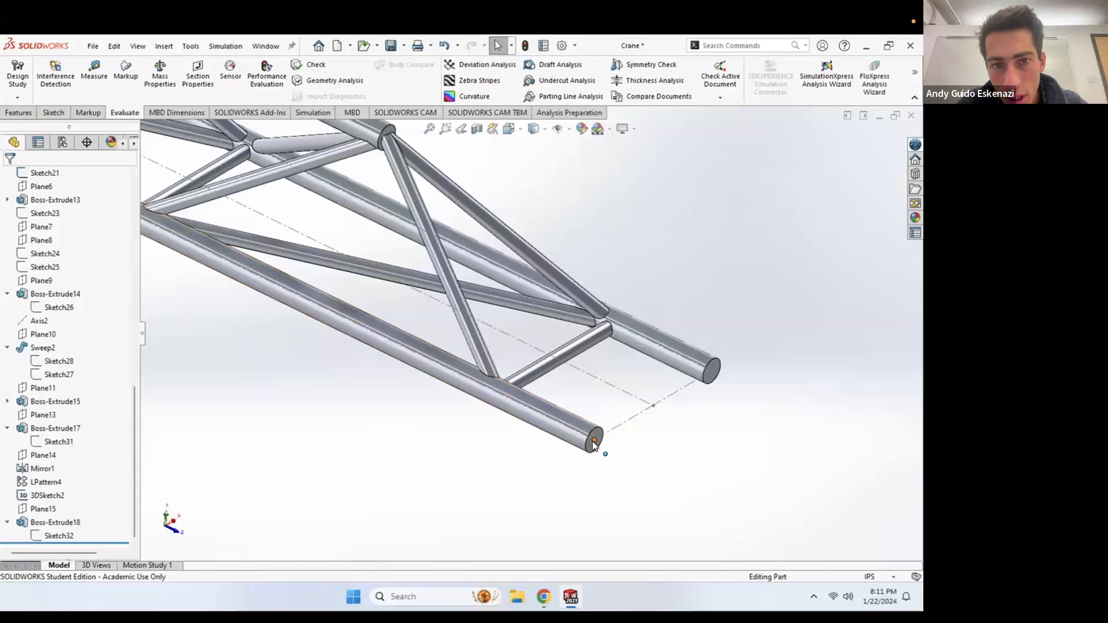
pyautogui.scroll(1, 593, 441)
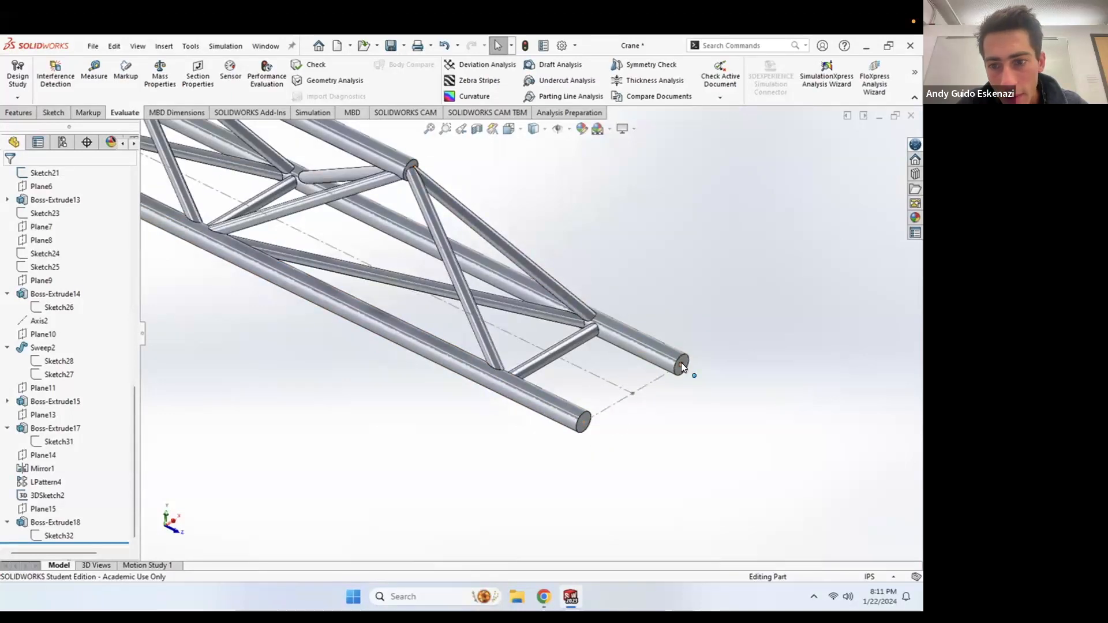
pyautogui.scroll(3, 517, 288)
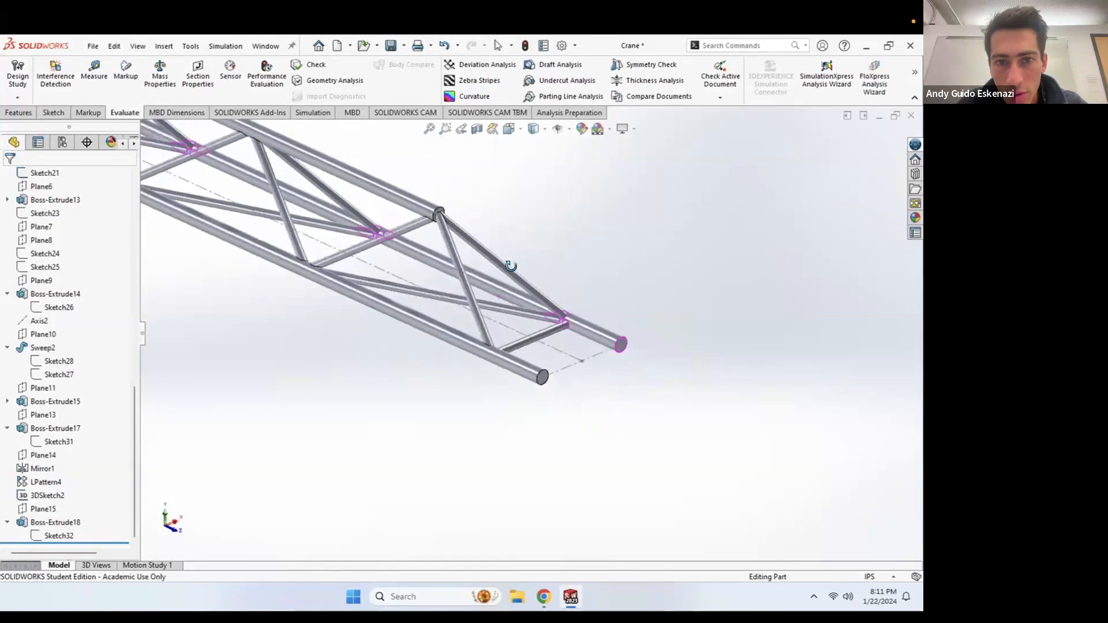
pyautogui.scroll(-3, 545, 293)
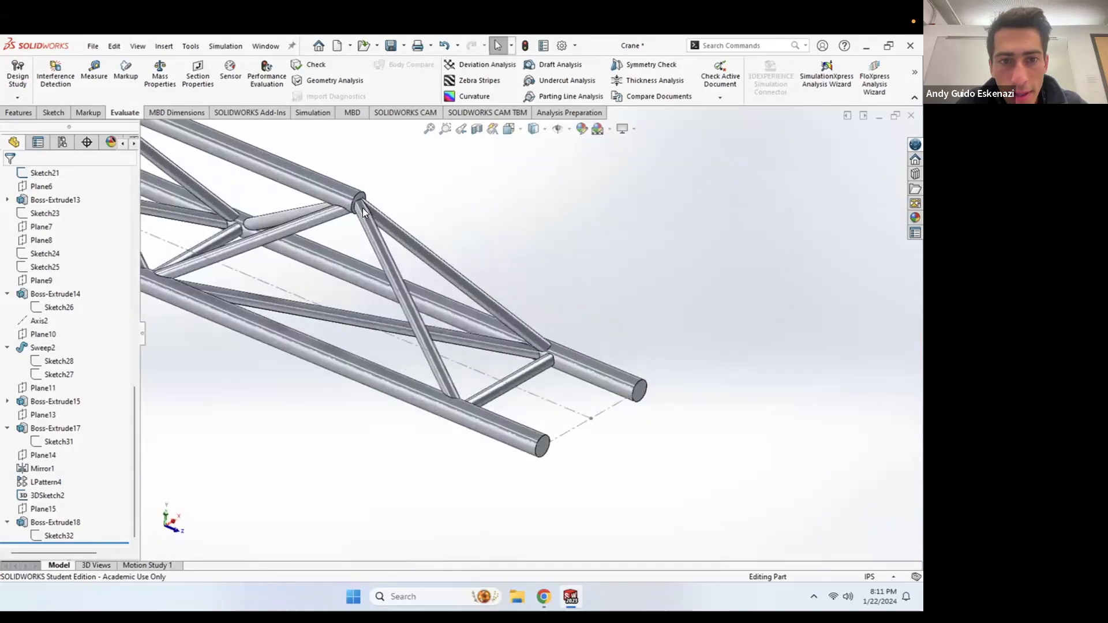
pyautogui.click(54, 113)
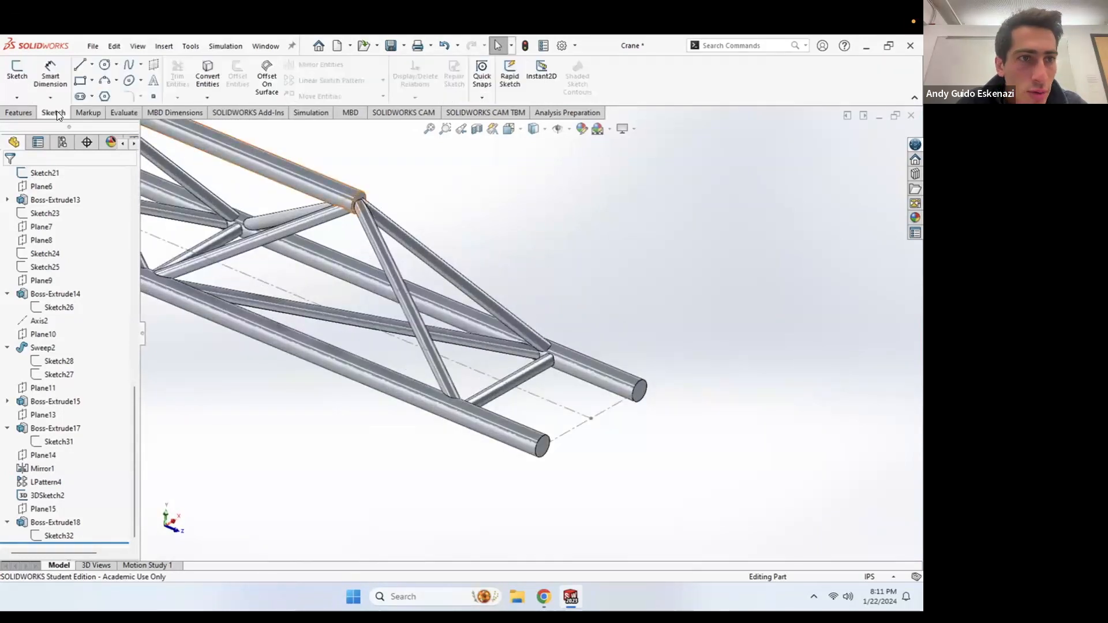
pyautogui.scroll(-1, 361, 205)
pyautogui.scroll(-5, 361, 205)
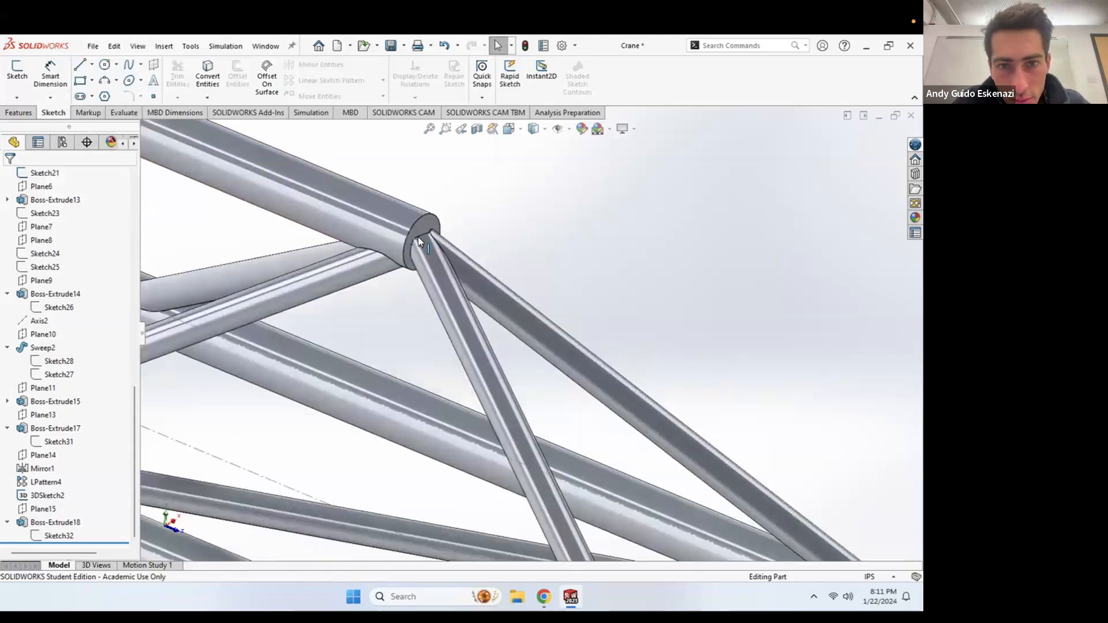
pyautogui.click(29, 101)
pyautogui.click(38, 126)
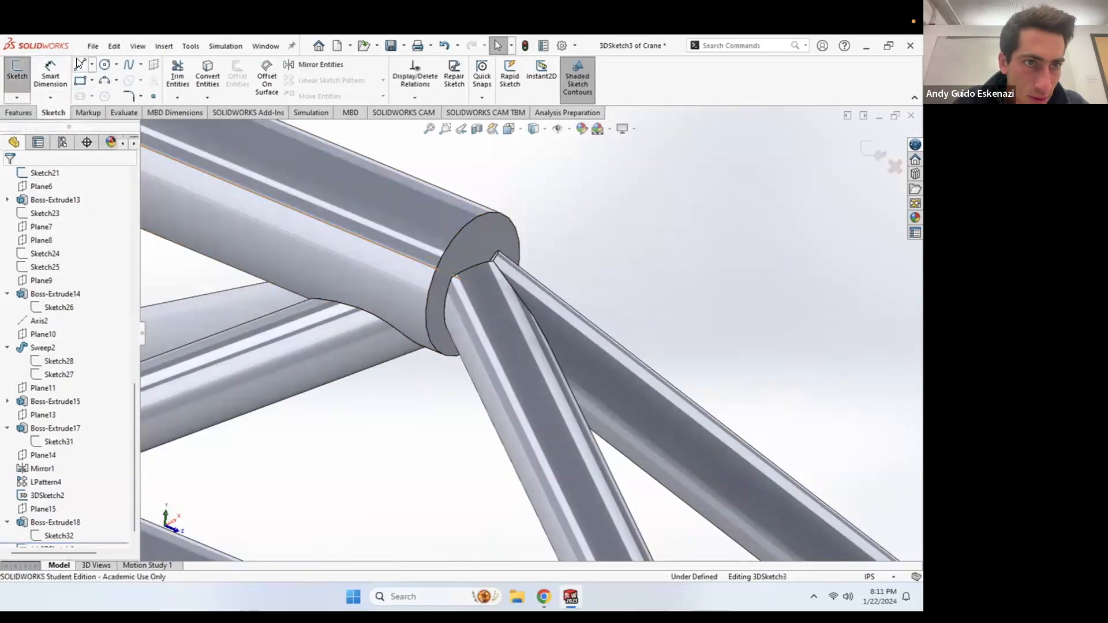
pyautogui.click(80, 64)
pyautogui.click(523, 275)
pyautogui.scroll(6, 522, 314)
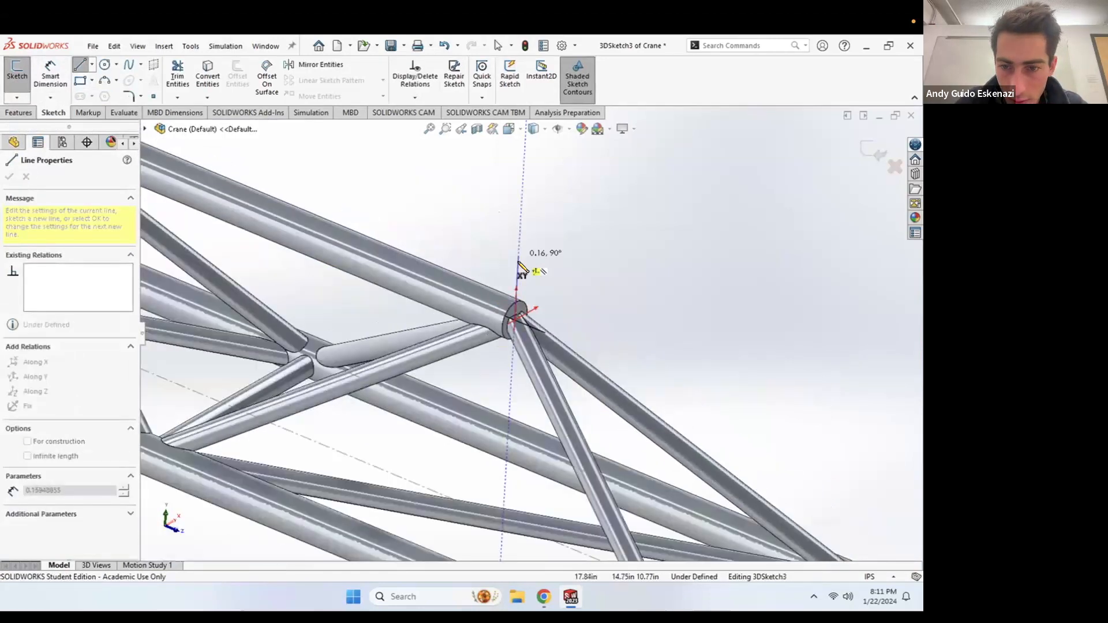
pyautogui.scroll(-5, 612, 433)
pyautogui.scroll(-2, 574, 421)
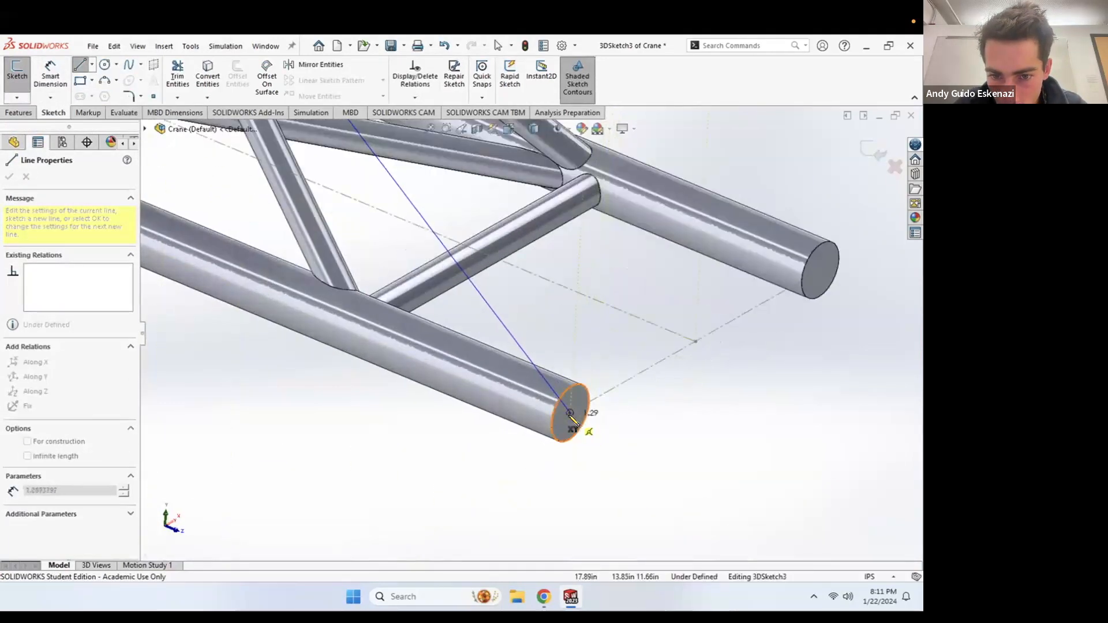
pyautogui.click(585, 428)
pyautogui.press('Escape')
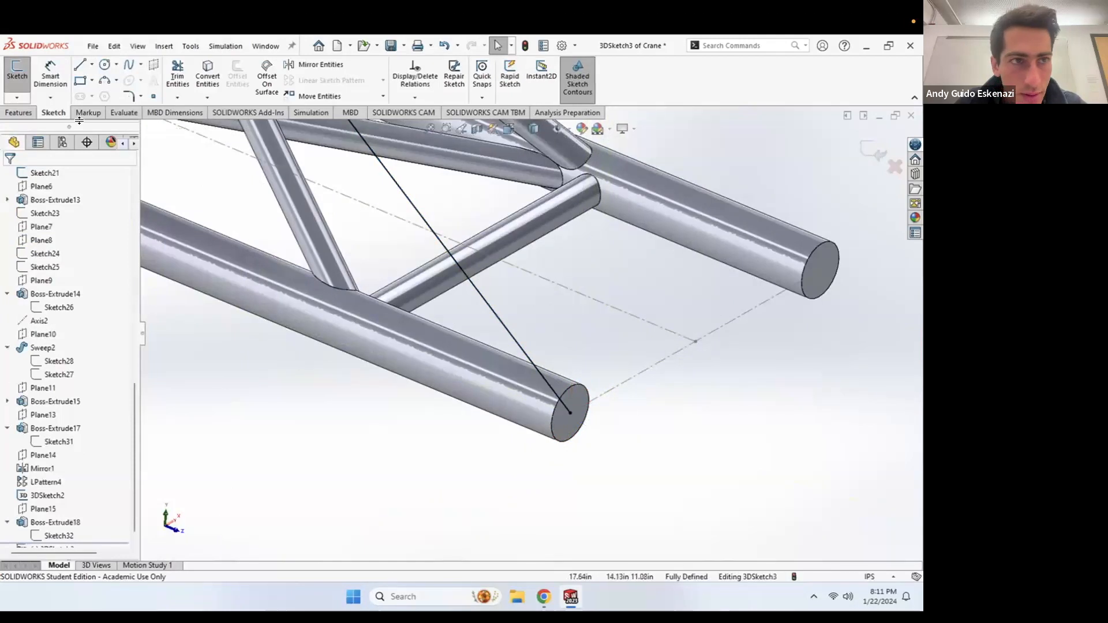
pyautogui.click(29, 111)
# Step: Create another 3D sketch with a line from the top chord's end centre to the far lower chord's end centre, and exit it
pyautogui.scroll(5, 372, 426)
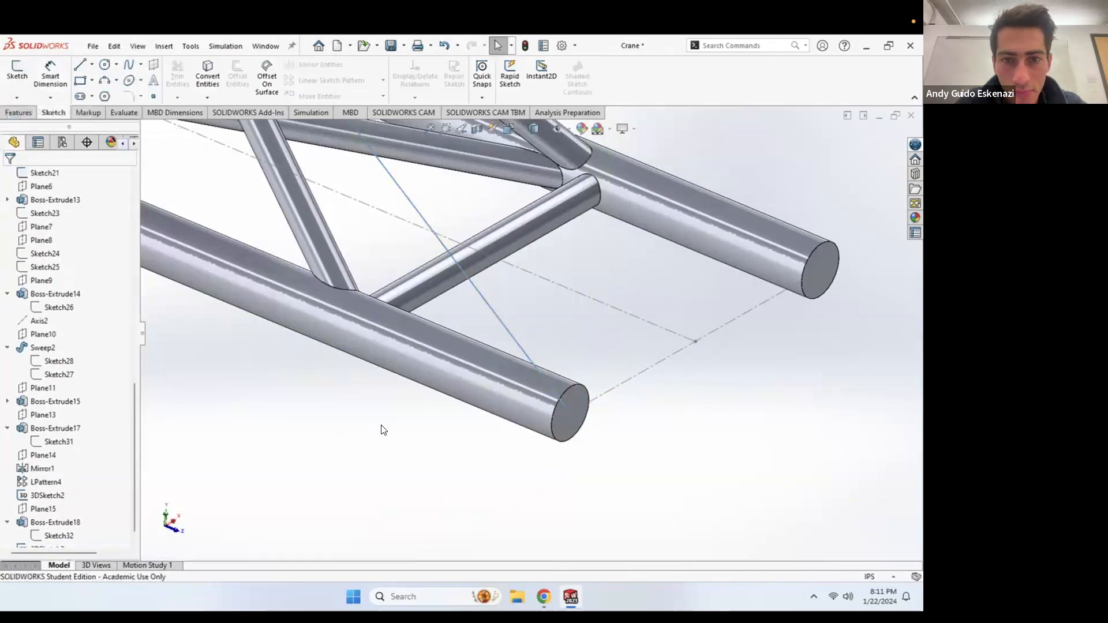
pyautogui.scroll(-5, 383, 431)
pyautogui.scroll(3, 384, 407)
pyautogui.scroll(3, 531, 246)
pyautogui.scroll(-3, 519, 299)
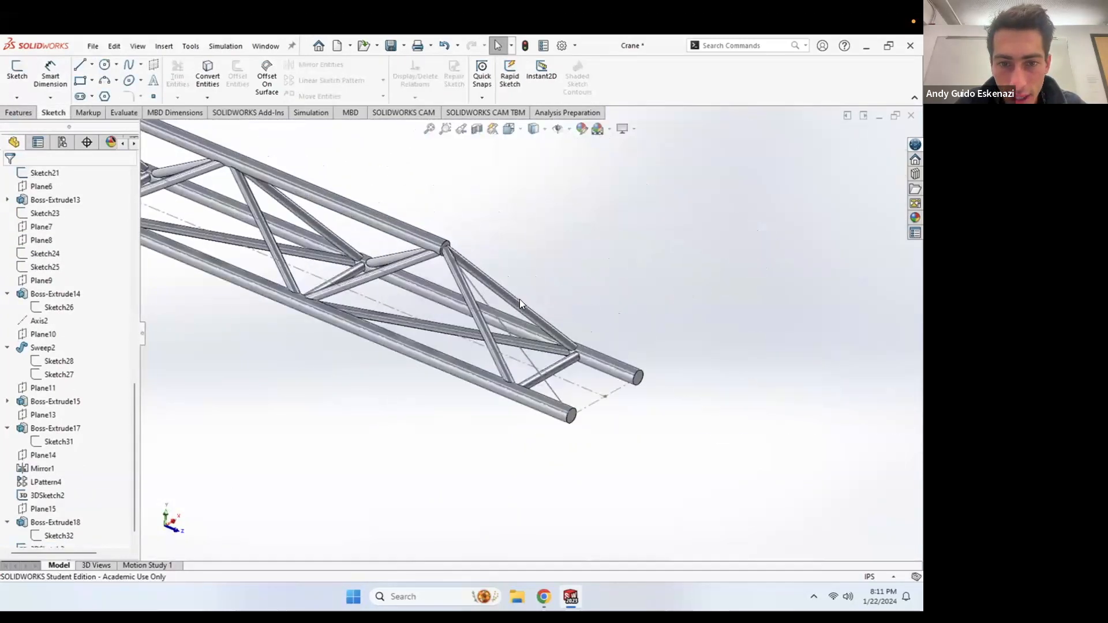
pyautogui.click(18, 94)
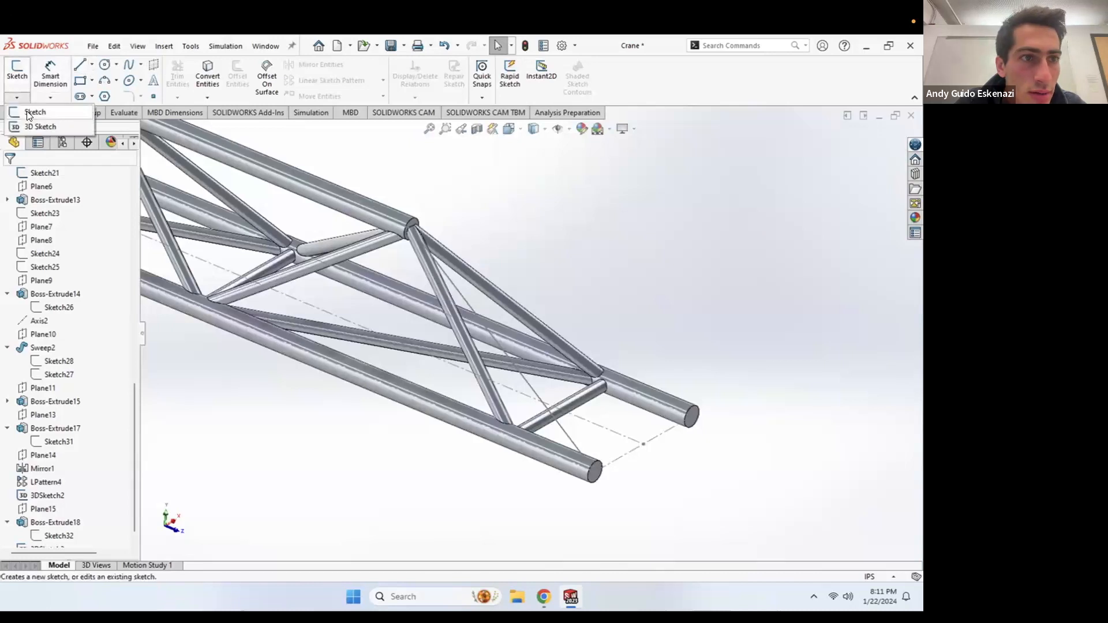
pyautogui.click(30, 121)
pyautogui.scroll(-3, 428, 245)
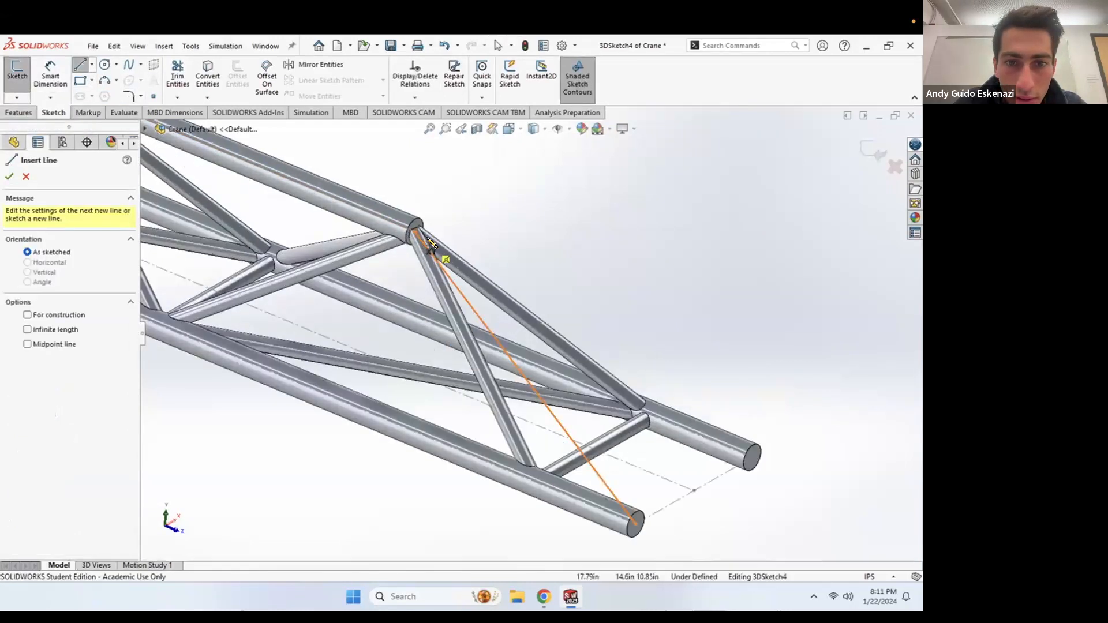
pyautogui.click(425, 242)
pyautogui.scroll(4, 427, 245)
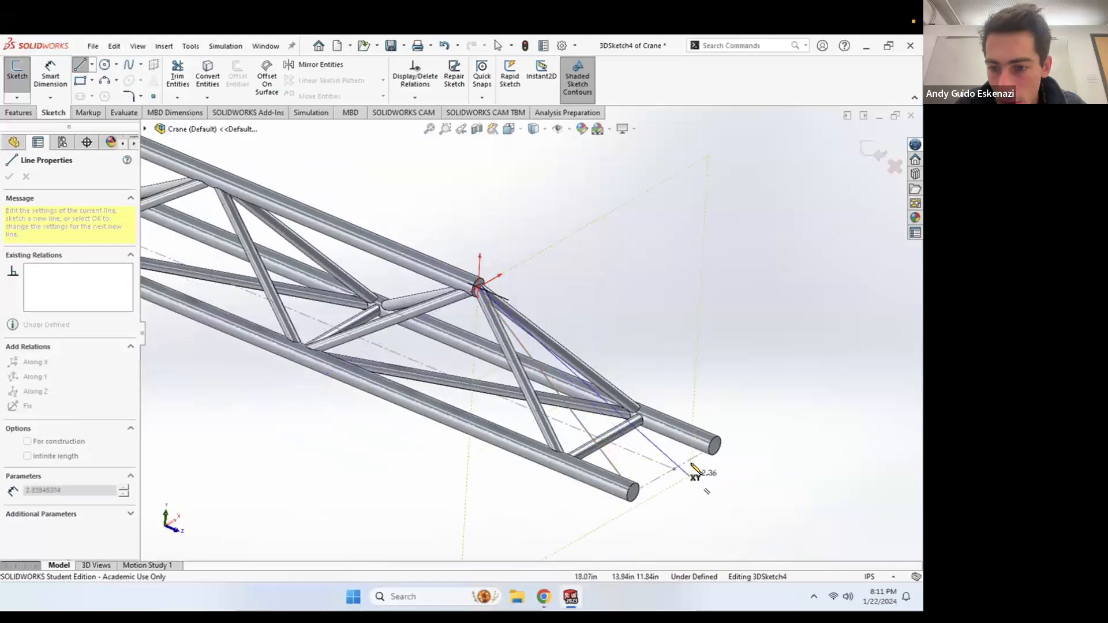
pyautogui.click(716, 449)
pyautogui.press('Escape')
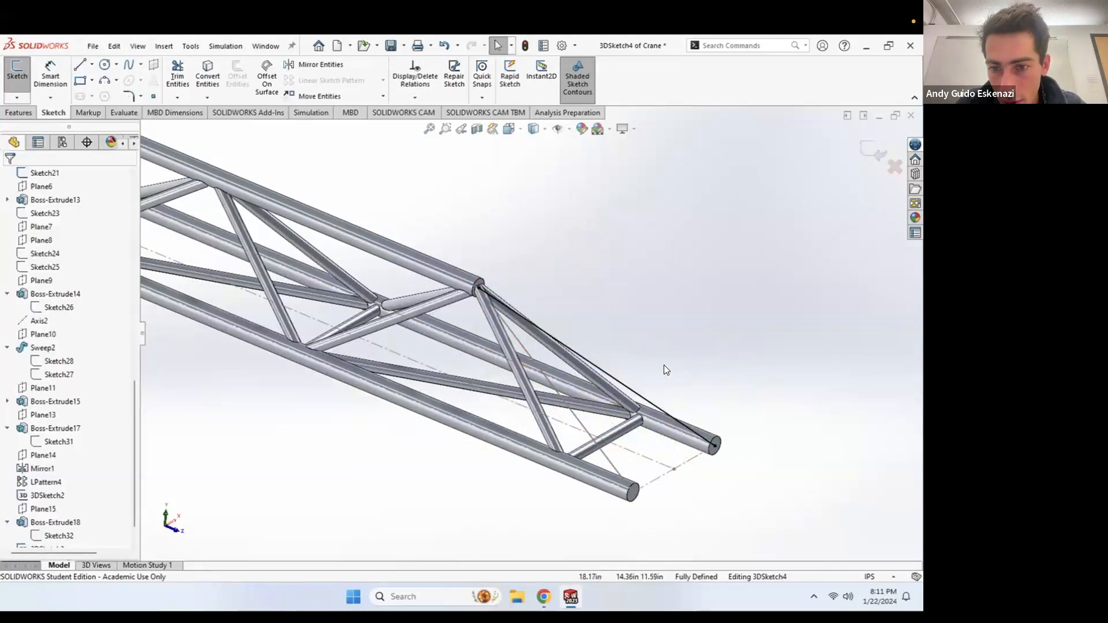
pyautogui.scroll(3, 528, 329)
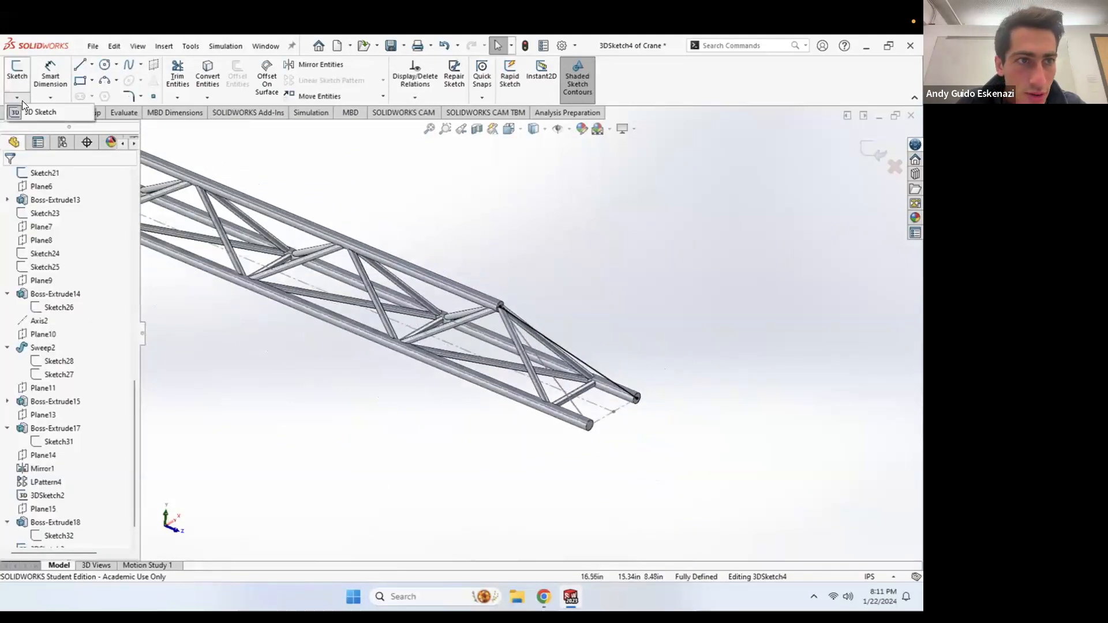
pyautogui.click(36, 111)
# Step: Create a reference plane through the near lower chord's end centre, perpendicular to the 3D sketch line ending there
pyautogui.scroll(-2, 646, 369)
pyautogui.scroll(-5, 572, 415)
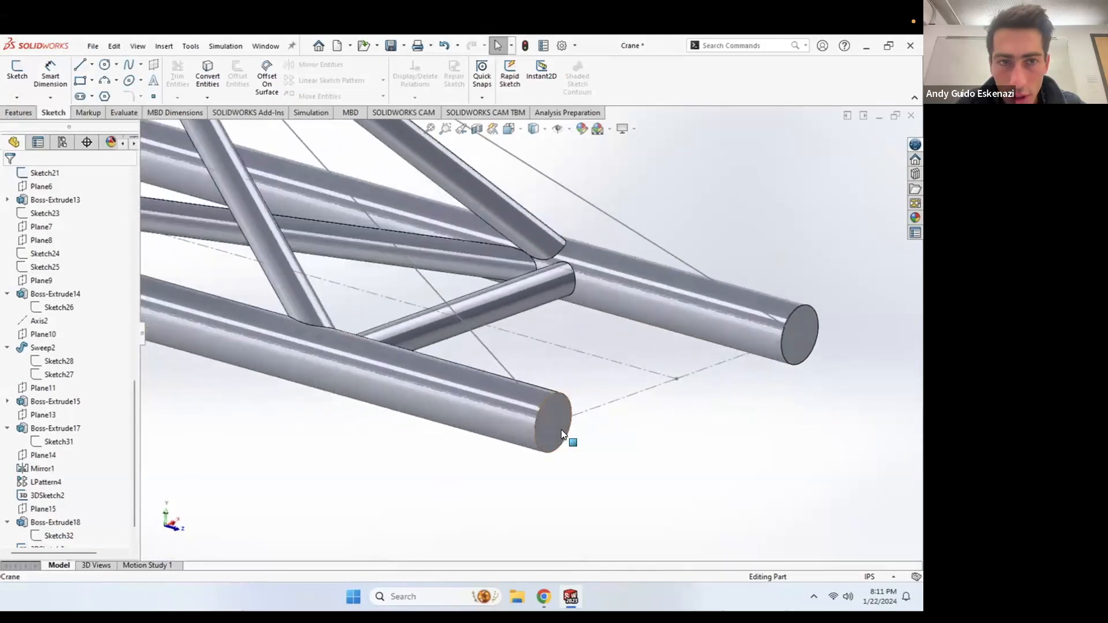
pyautogui.click(18, 112)
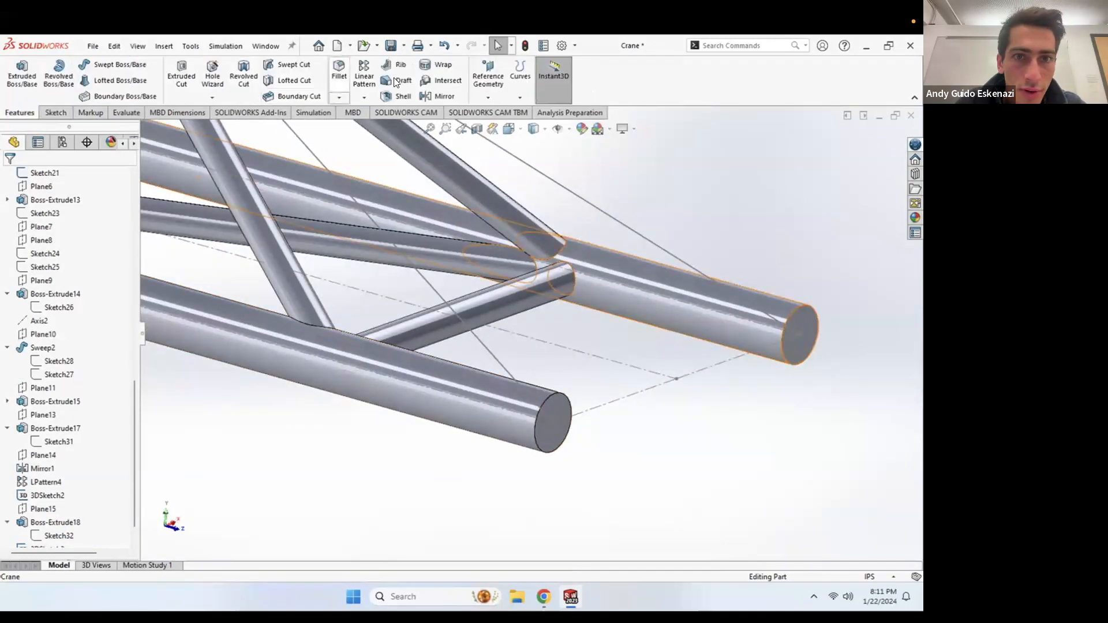
pyautogui.click(488, 97)
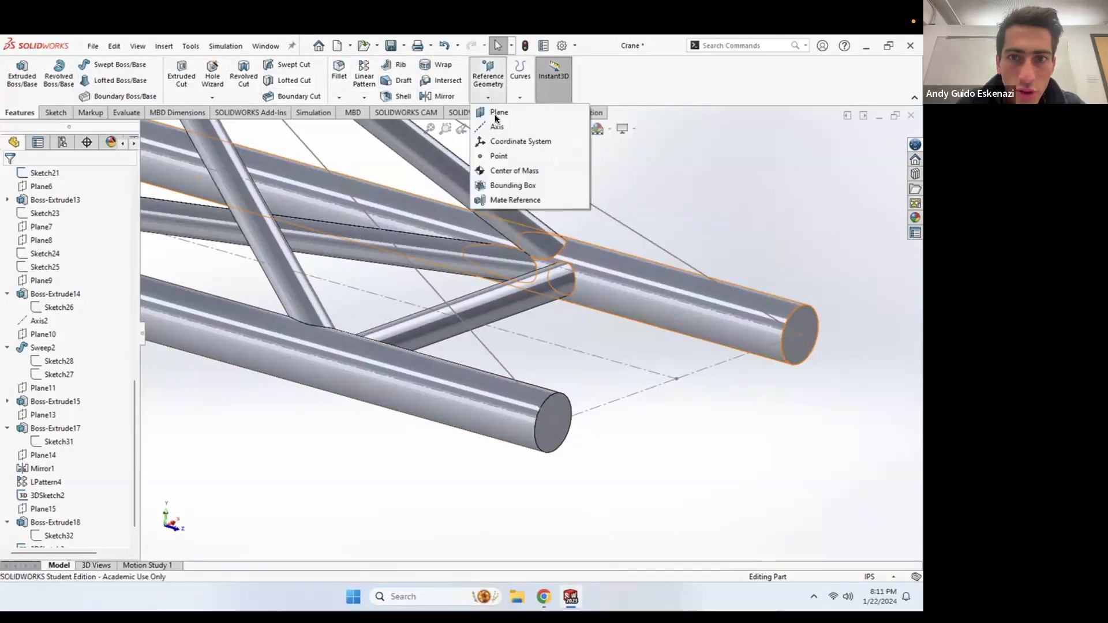
pyautogui.click(497, 112)
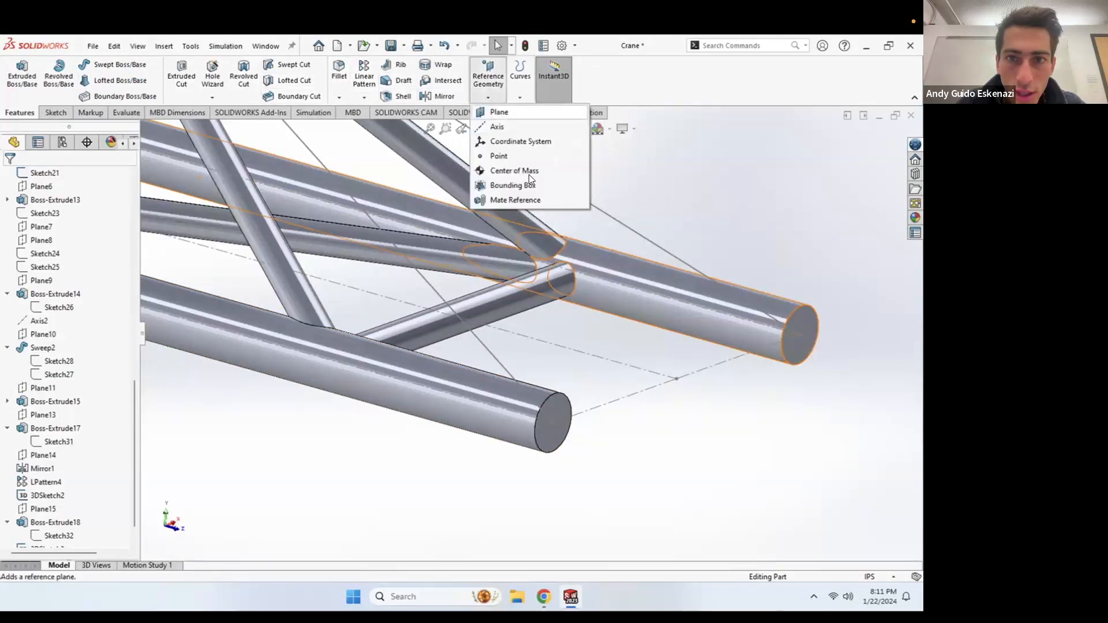
pyautogui.click(552, 423)
pyautogui.click(512, 378)
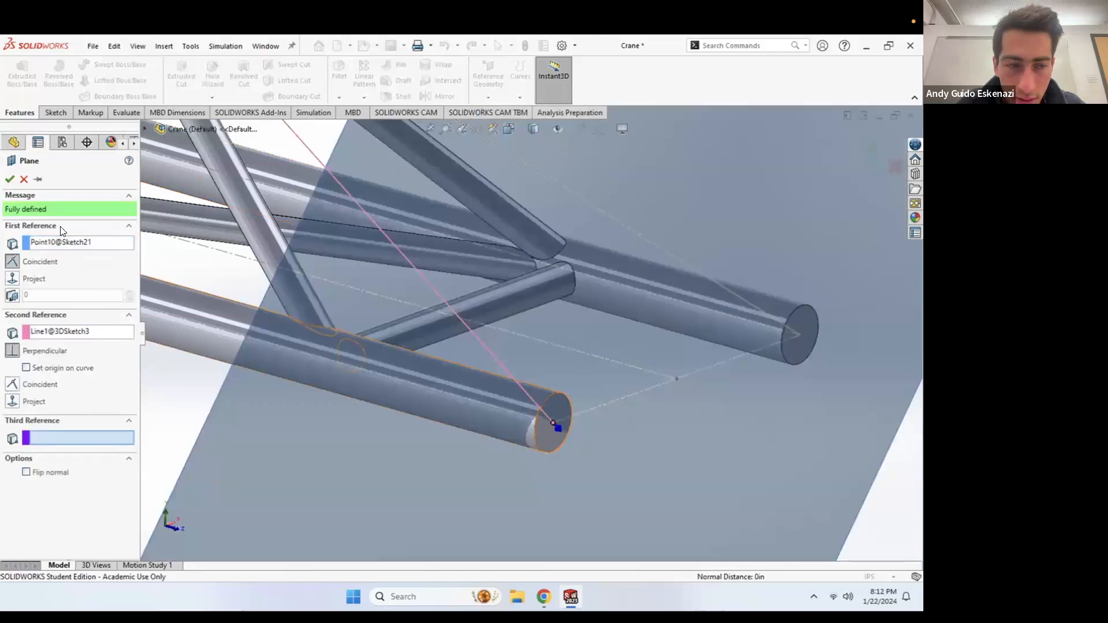
pyautogui.press('Return')
# Step: Start a sketch on the new plane and draw a circle about 0.06 in in diameter, centred on the near lower chord's end
pyautogui.click(55, 113)
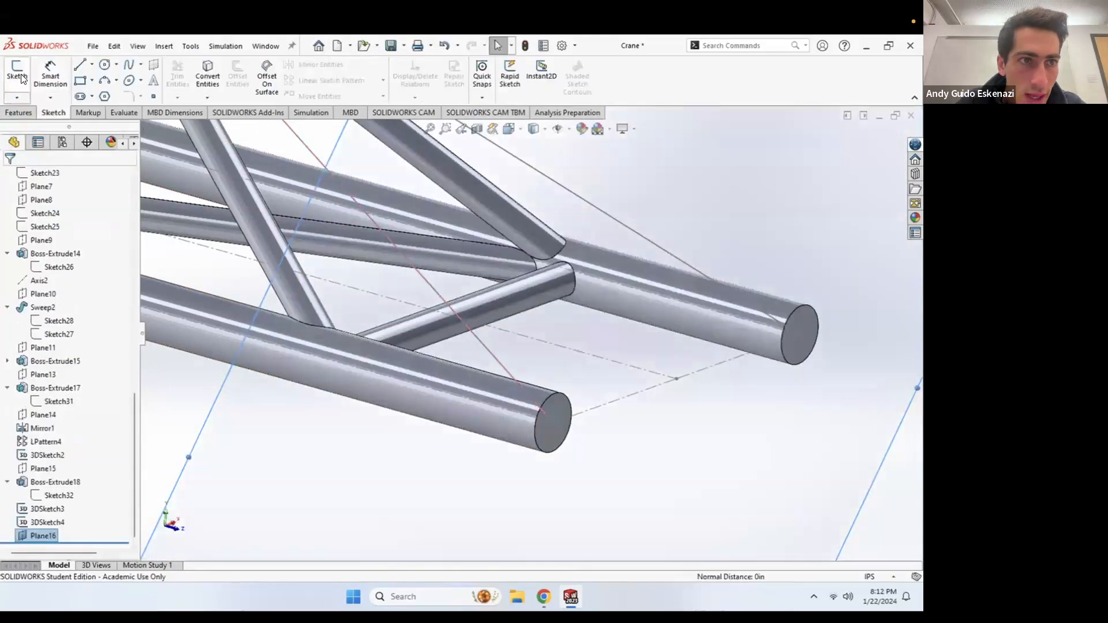
pyautogui.click(17, 75)
pyautogui.scroll(-12, 535, 176)
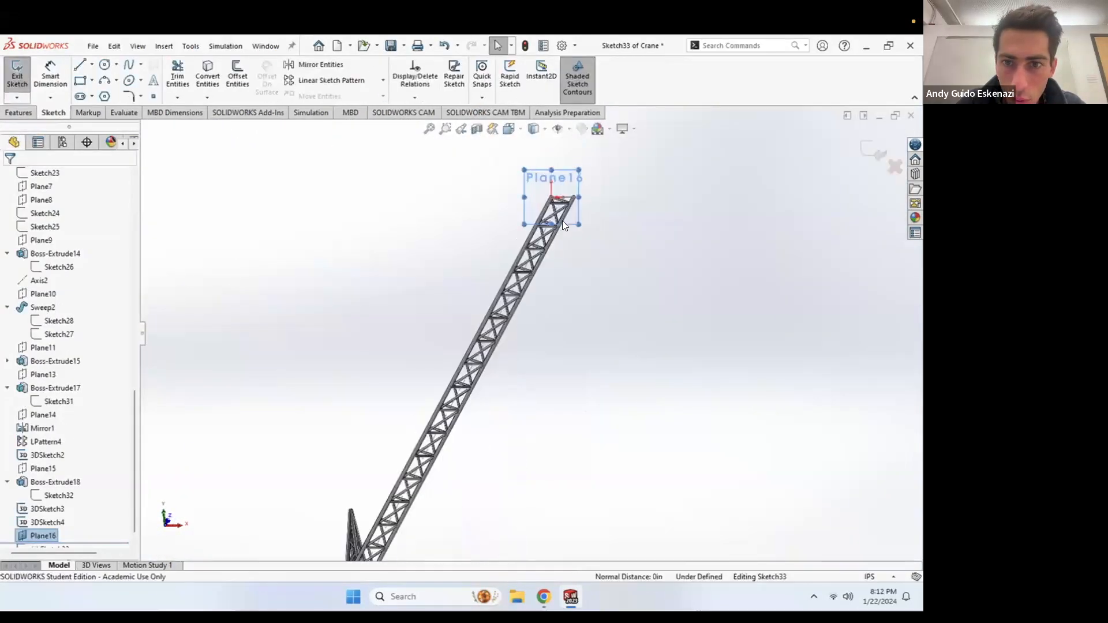
pyautogui.scroll(-4, 488, 237)
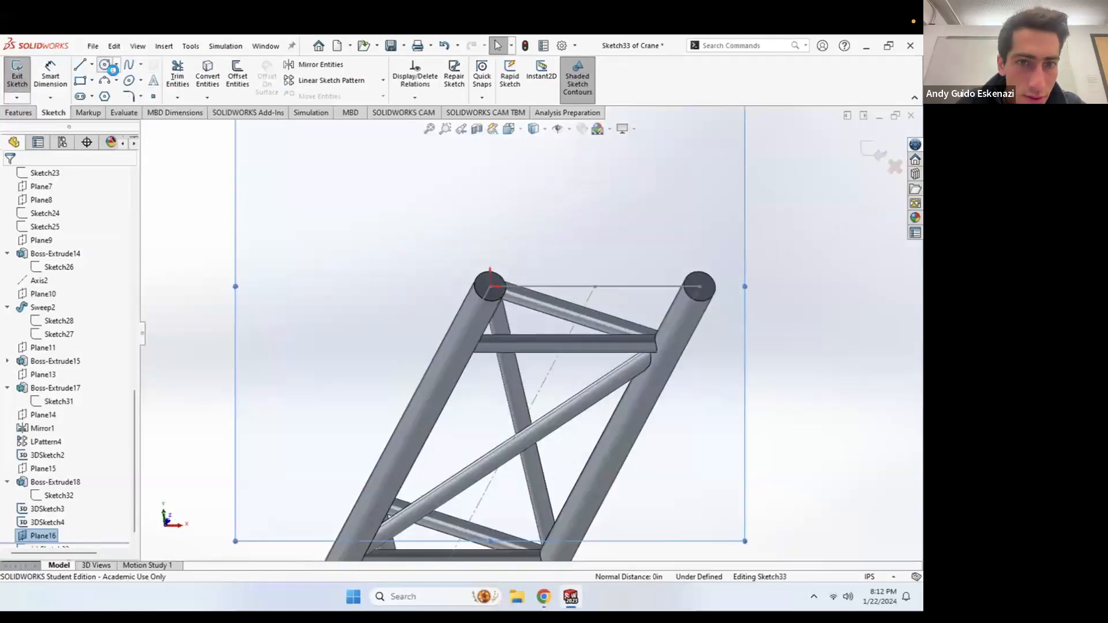
pyautogui.click(112, 69)
pyautogui.click(490, 287)
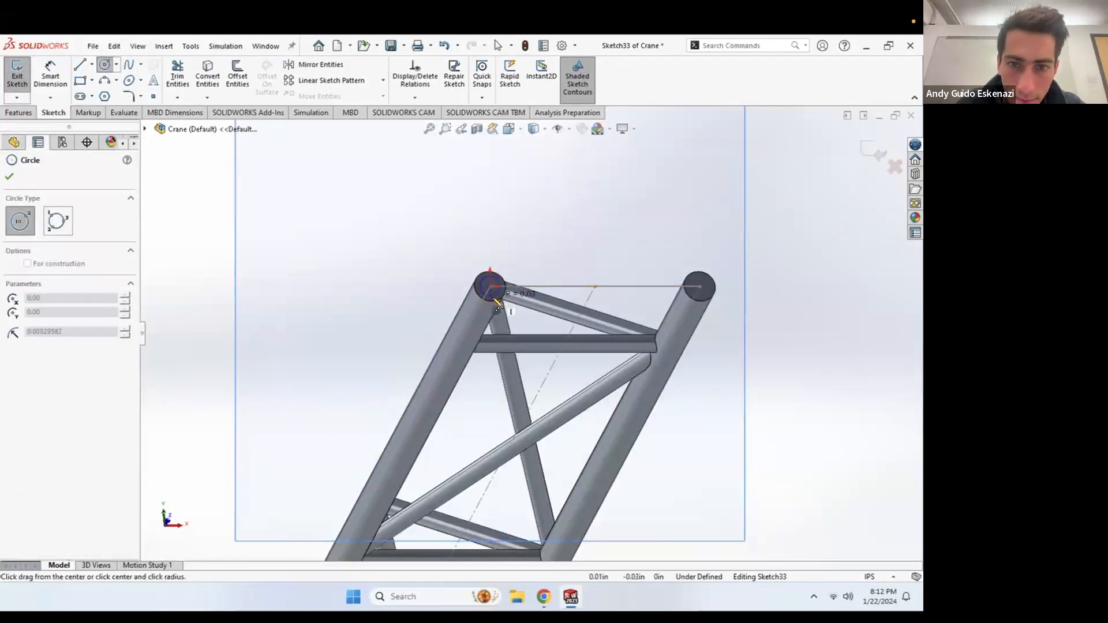
pyautogui.click(495, 297)
# Step: Set the sketched circle's diameter to 0.05 in
pyautogui.click(49, 75)
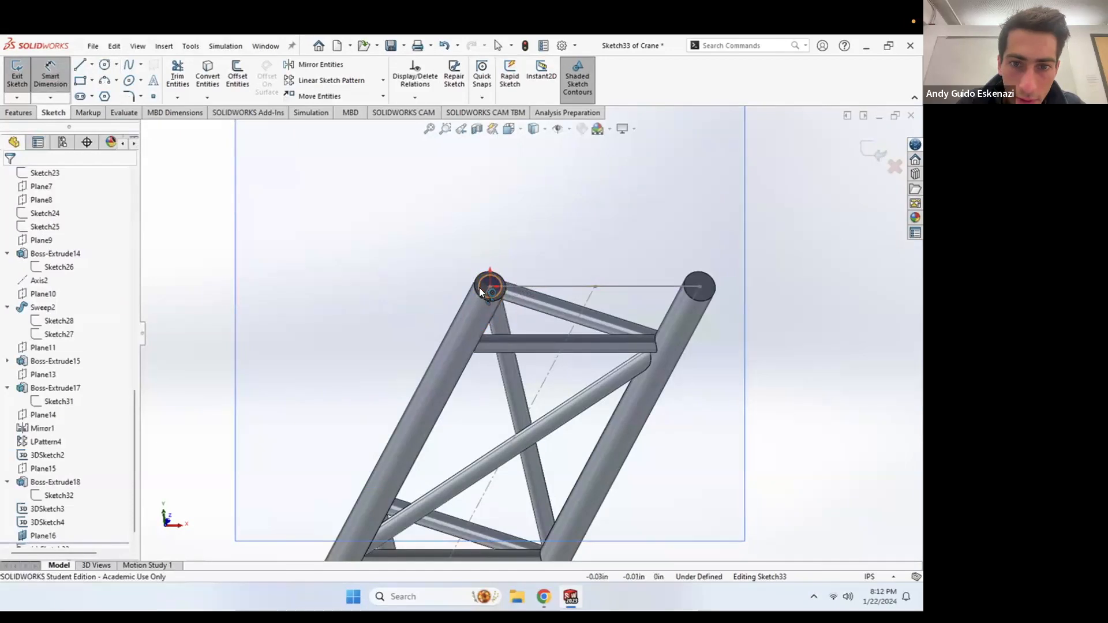
pyautogui.click(479, 287)
pyautogui.click(408, 305)
pyautogui.press('BackSpace')
pyautogui.write('0.05')
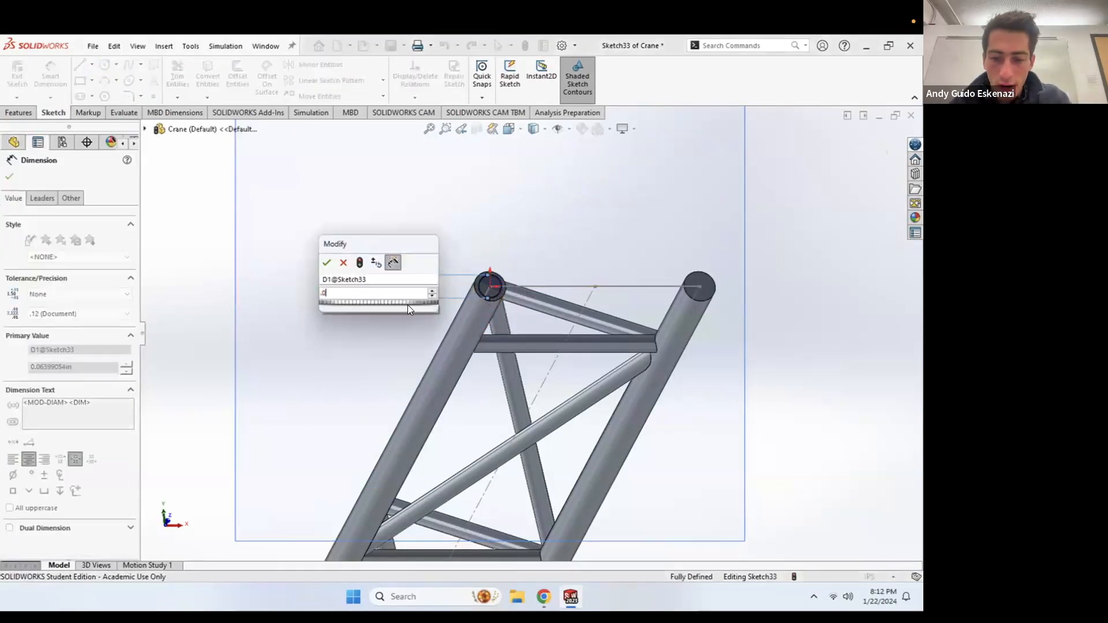
pyautogui.press('Return')
pyautogui.moveTo(408, 305); pyautogui.dragTo(513, 343, button='middle')
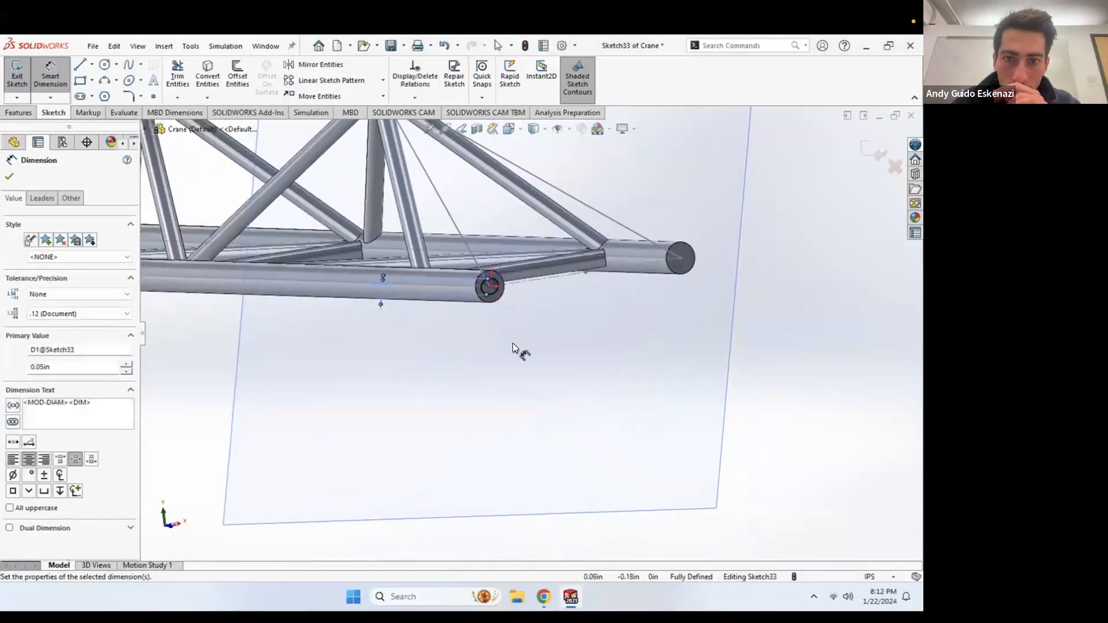
# Step: Extrude the circle from the near lower chord's end up to the top chord's end centre, merging the result
pyautogui.scroll(3, 513, 343)
pyautogui.scroll(-6, 452, 263)
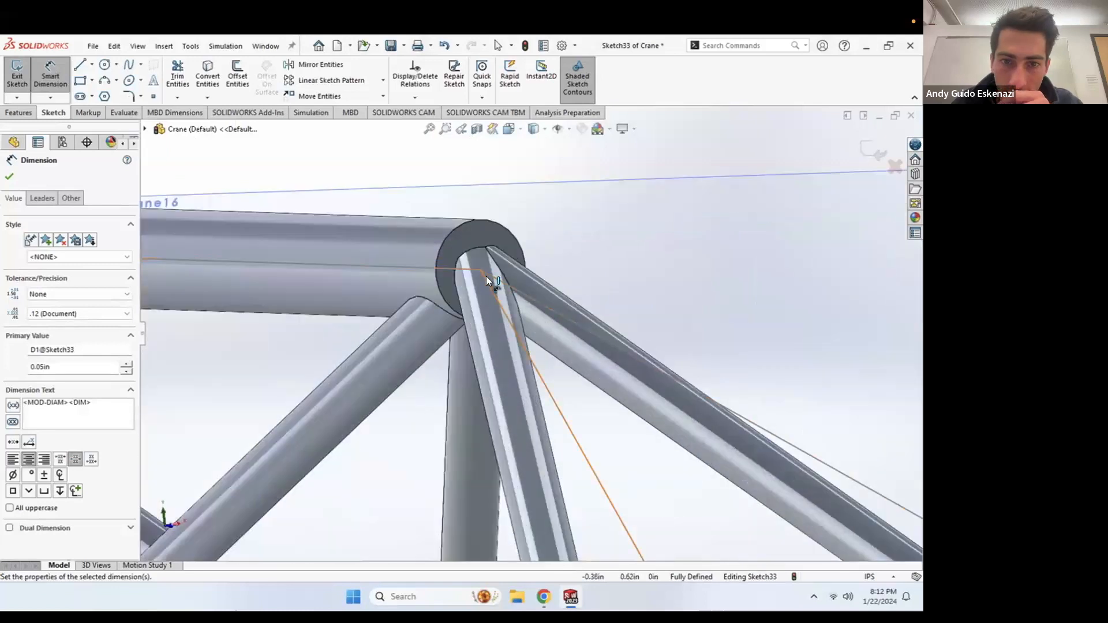
pyautogui.click(23, 112)
pyautogui.click(22, 75)
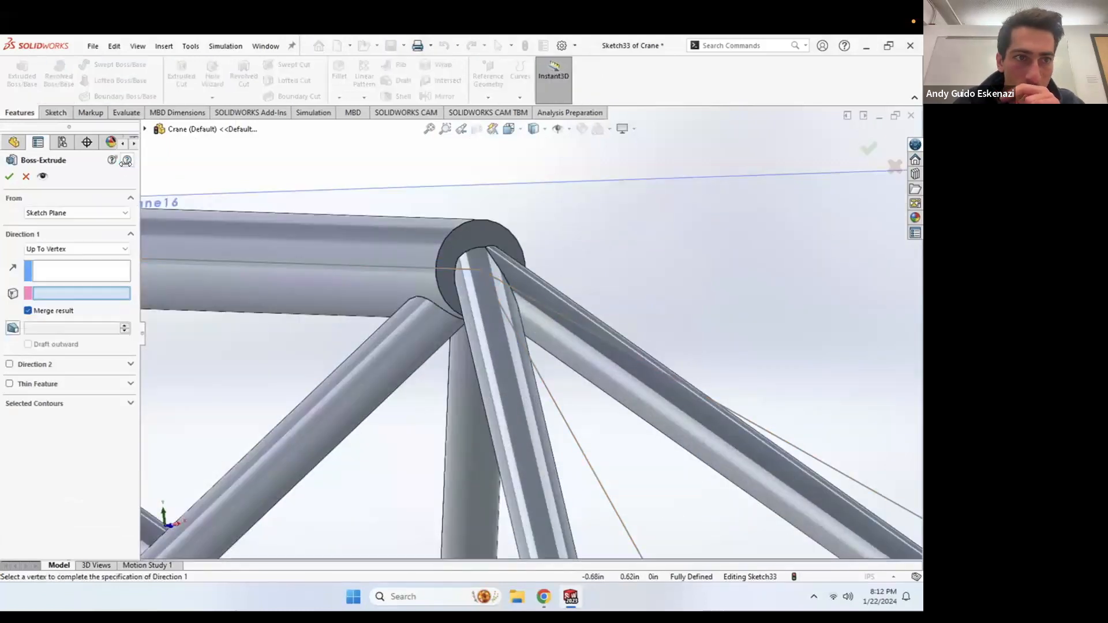
pyautogui.click(479, 270)
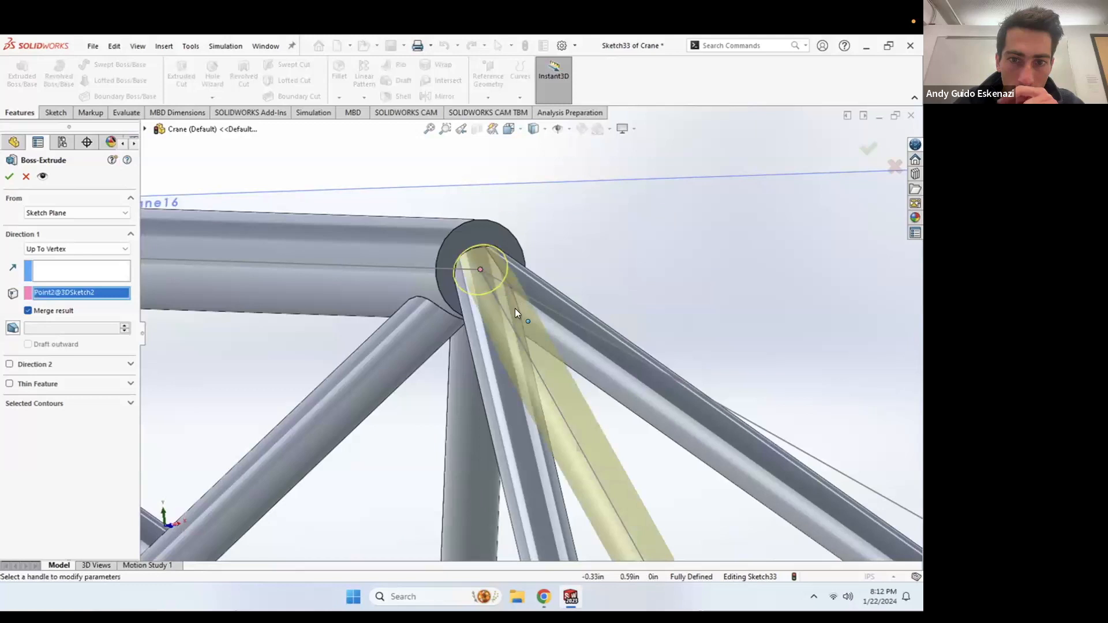
pyautogui.click(9, 178)
# Step: Hide the reference plane at the near lower chord's end and the 3D sketch line to the far lower chord
pyautogui.scroll(5, 550, 271)
pyautogui.moveTo(549, 293); pyautogui.dragTo(597, 385, button='middle')
pyautogui.scroll(-4, 676, 429)
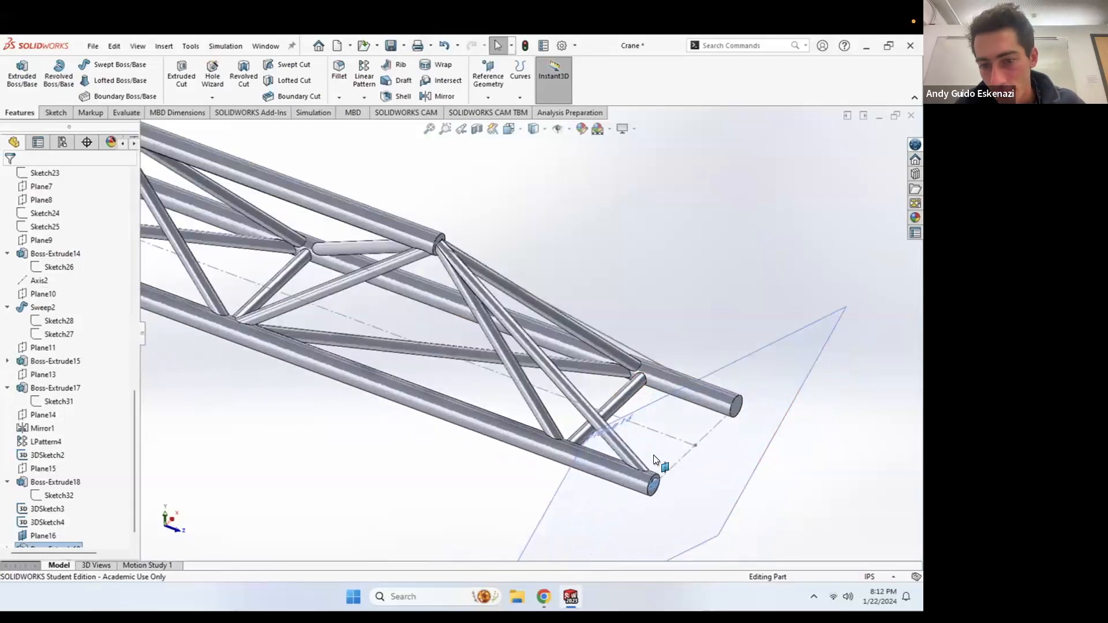
pyautogui.scroll(-6, 687, 475)
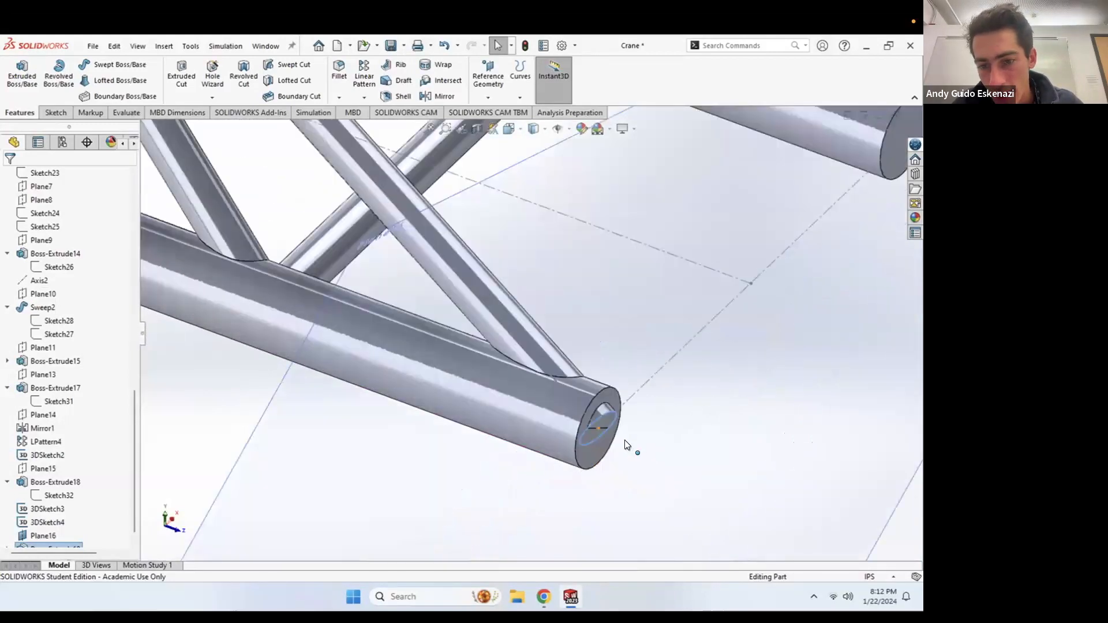
pyautogui.press('Escape')
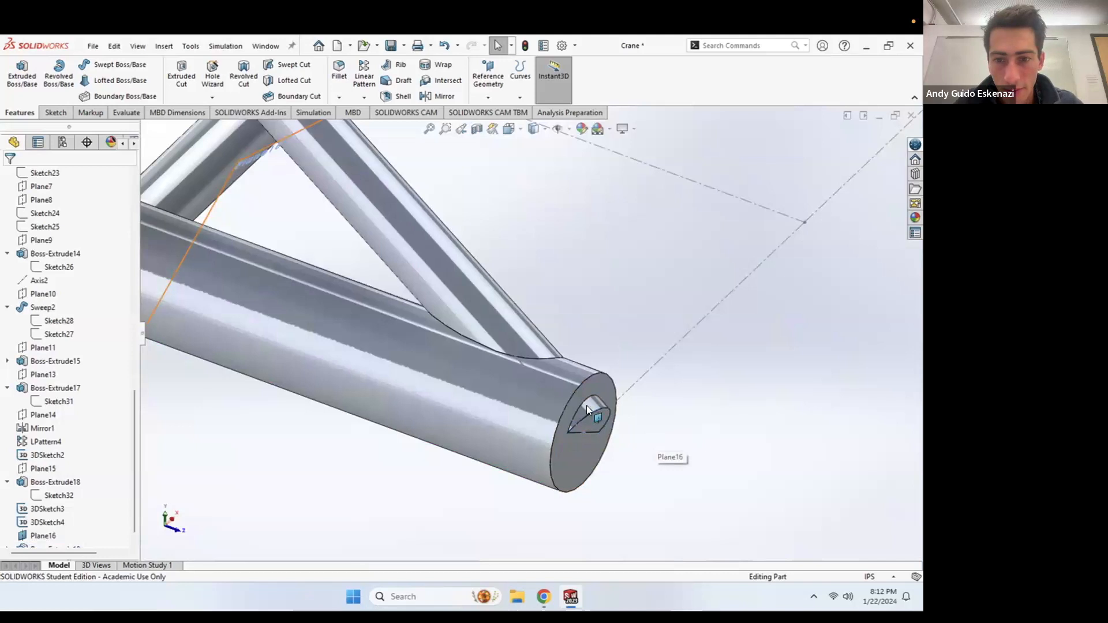
pyautogui.scroll(3, 629, 381)
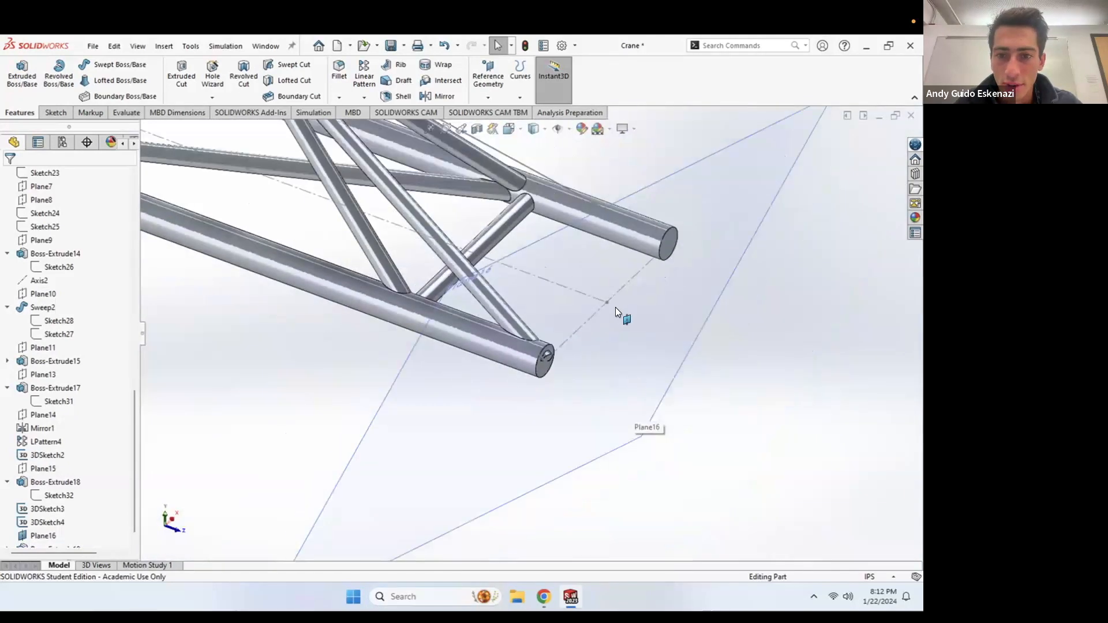
pyautogui.rightClick(531, 248)
pyautogui.click(571, 232)
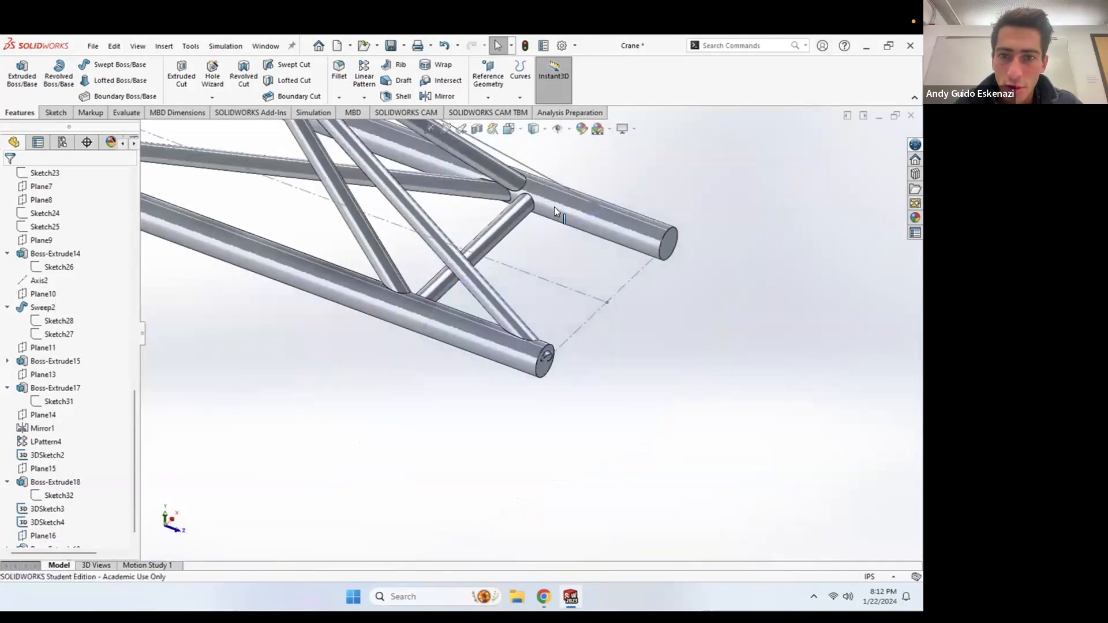
pyautogui.rightClick(550, 180)
pyautogui.click(580, 166)
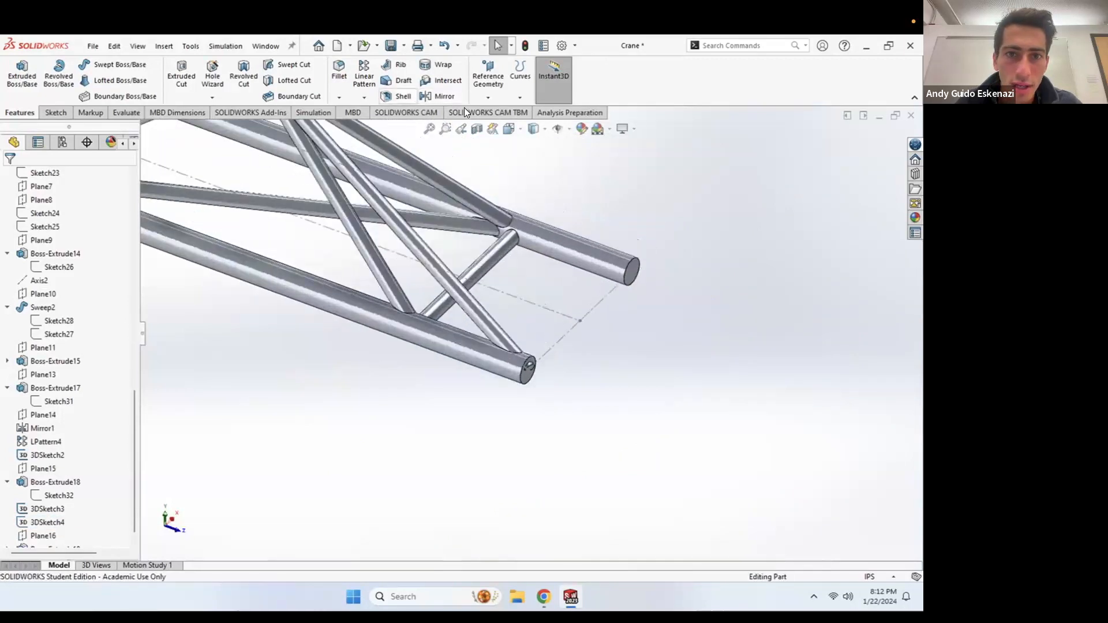
# Step: Create a reference plane through the midpoint between the lower chord ends, perpendicular to the line joining them
pyautogui.click(488, 97)
pyautogui.click(496, 112)
pyautogui.click(580, 321)
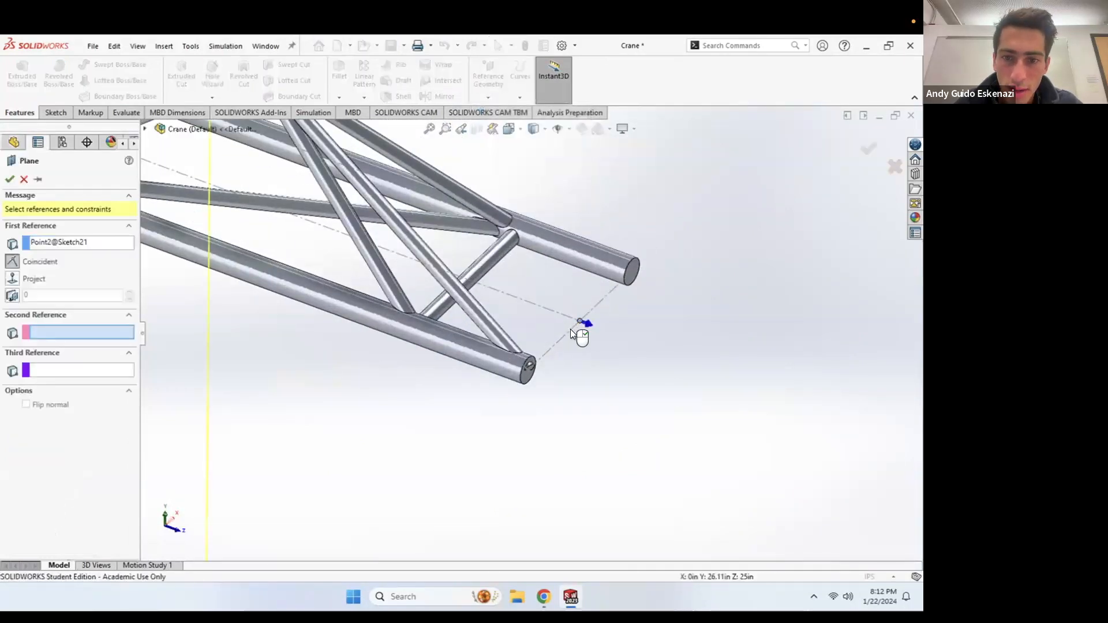
pyautogui.click(569, 330)
pyautogui.click(10, 180)
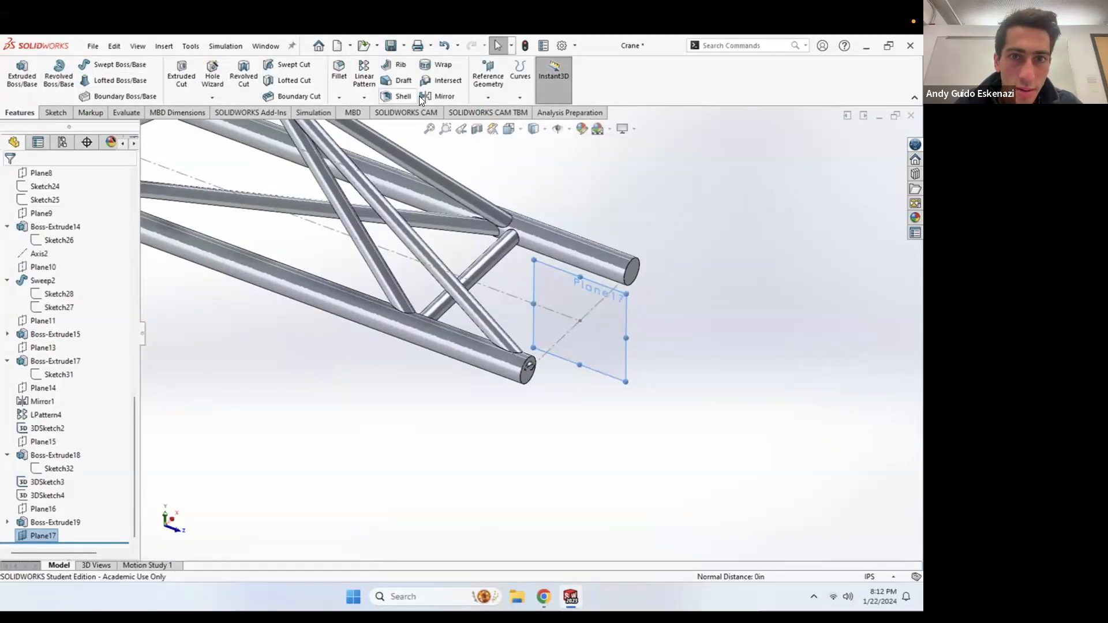
# Step: Mirror the new near-side diagonal member about the midpoint plane to the far lower chord
pyautogui.click(424, 96)
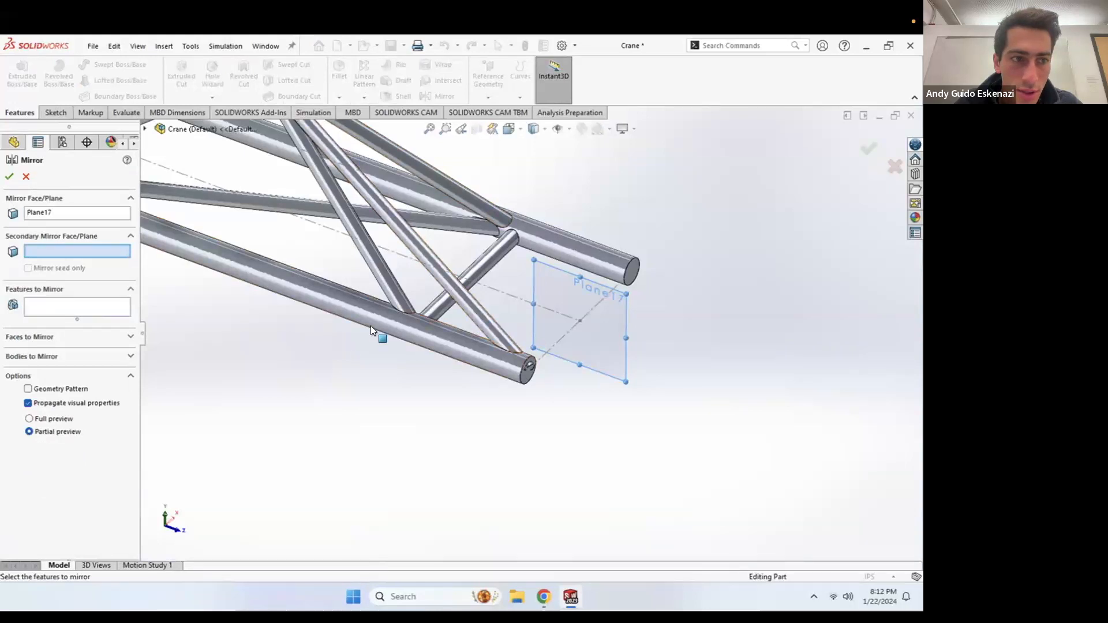
pyautogui.click(105, 311)
pyautogui.click(471, 311)
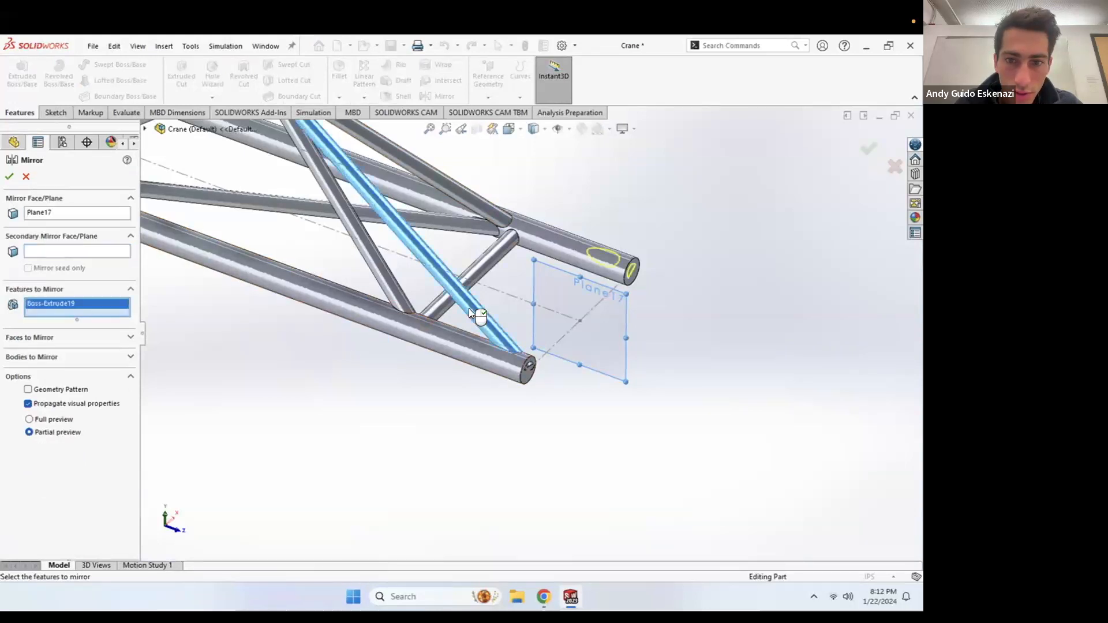
pyautogui.click(10, 176)
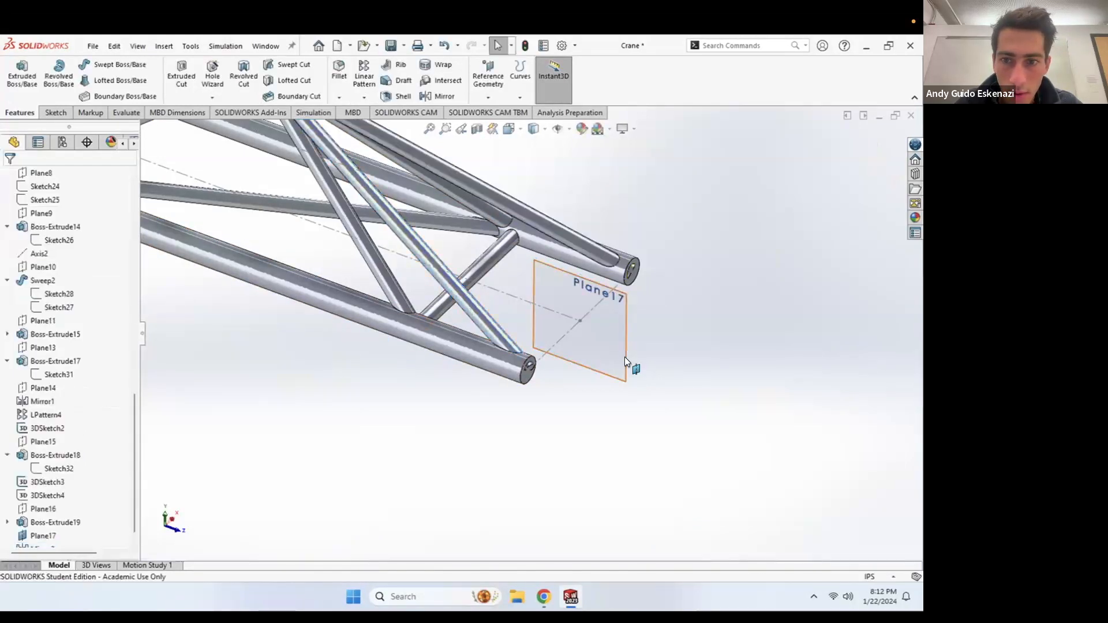
# Step: Hide the mirror plane and the centreline sketch between the lower chords
pyautogui.rightClick(625, 357)
pyautogui.click(665, 336)
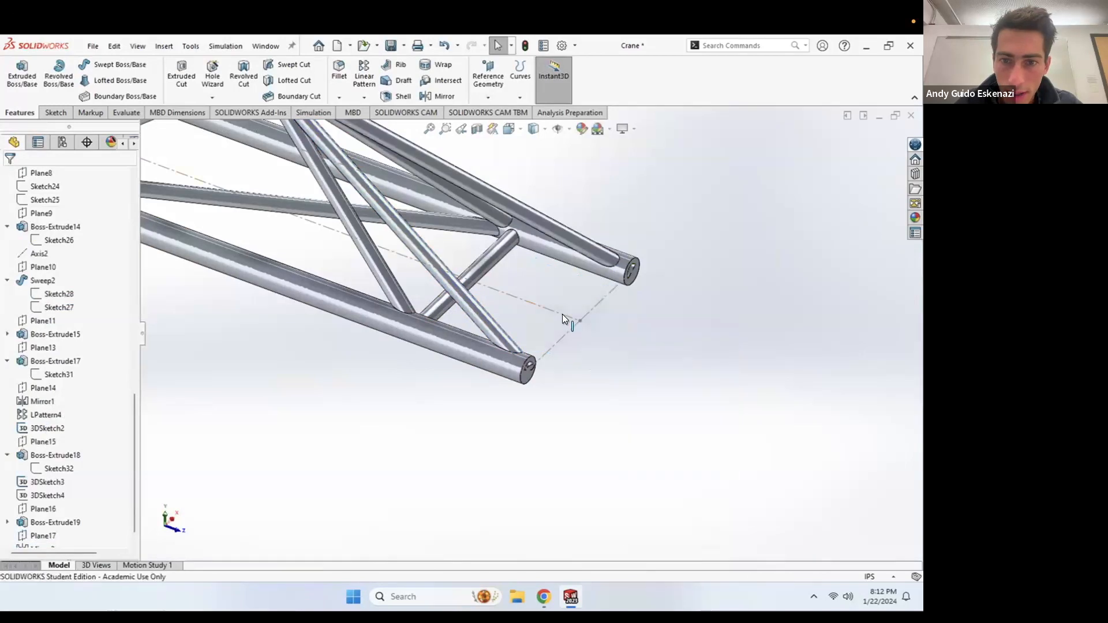
pyautogui.rightClick(562, 314)
pyautogui.click(600, 293)
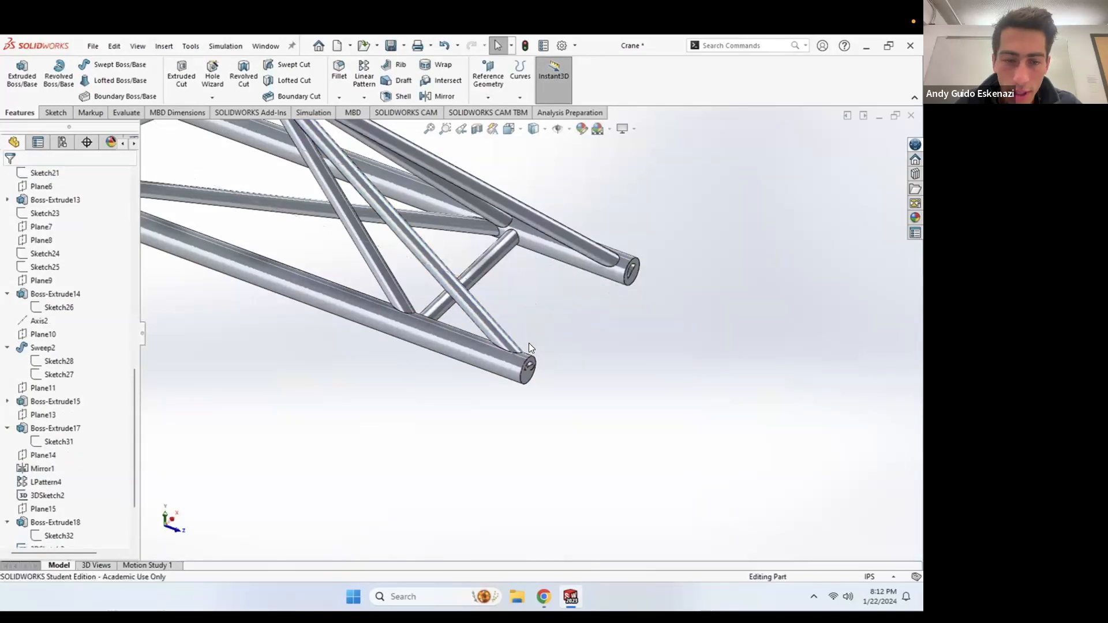
# Step: Start a sketch on the near lower chord's end face
pyautogui.scroll(-2, 528, 346)
pyautogui.click(48, 114)
pyautogui.click(17, 72)
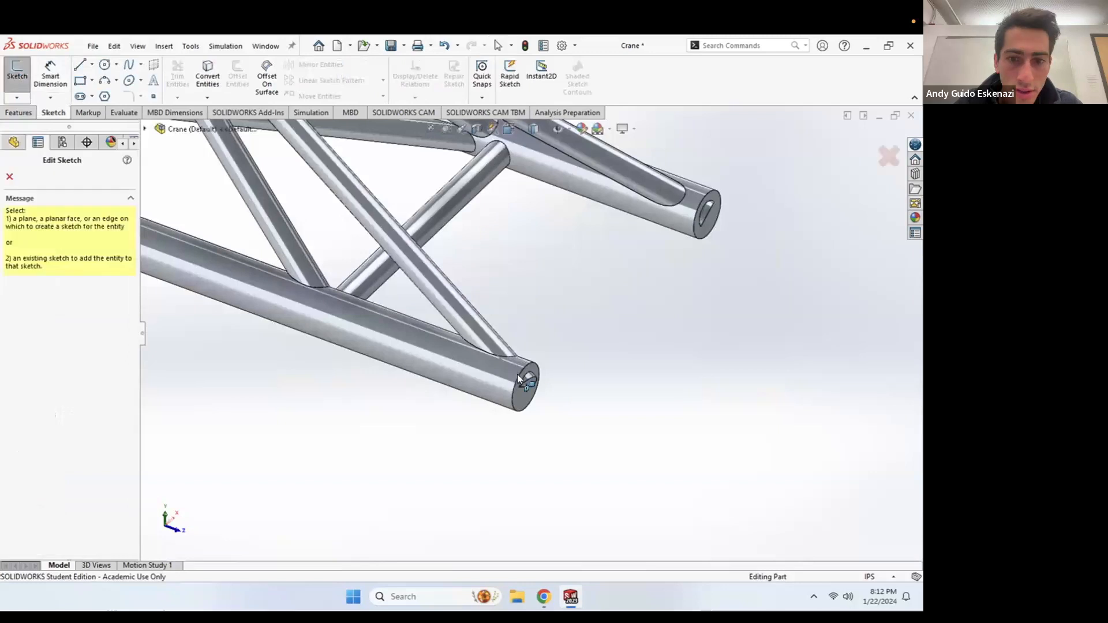
pyautogui.click(524, 394)
# Step: Convert the end faces of both lower chords into sketch entities
pyautogui.scroll(-3, 547, 192)
pyautogui.moveTo(547, 202); pyautogui.dragTo(576, 230, button='middle')
pyautogui.scroll(3, 577, 230)
pyautogui.scroll(-12, 727, 345)
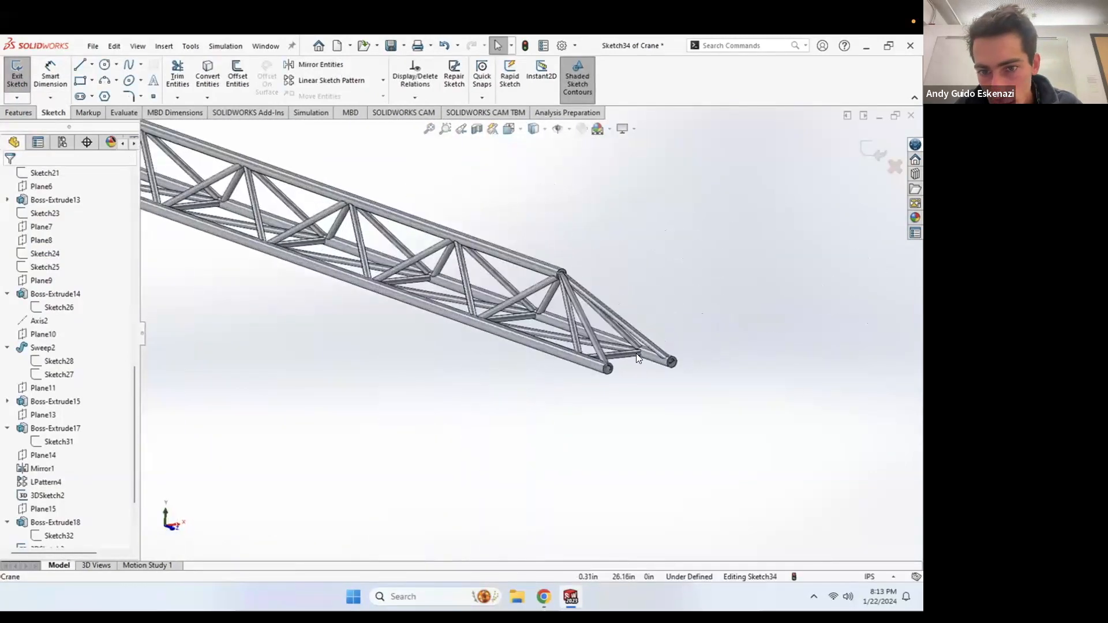
pyautogui.scroll(-10, 603, 355)
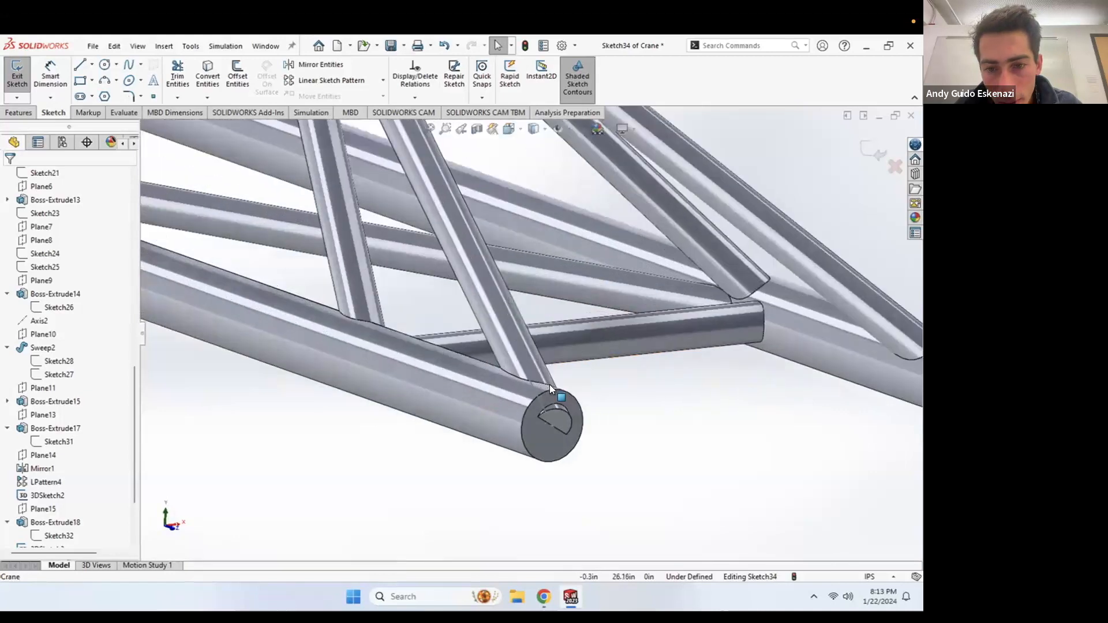
pyautogui.click(207, 75)
pyautogui.click(520, 486)
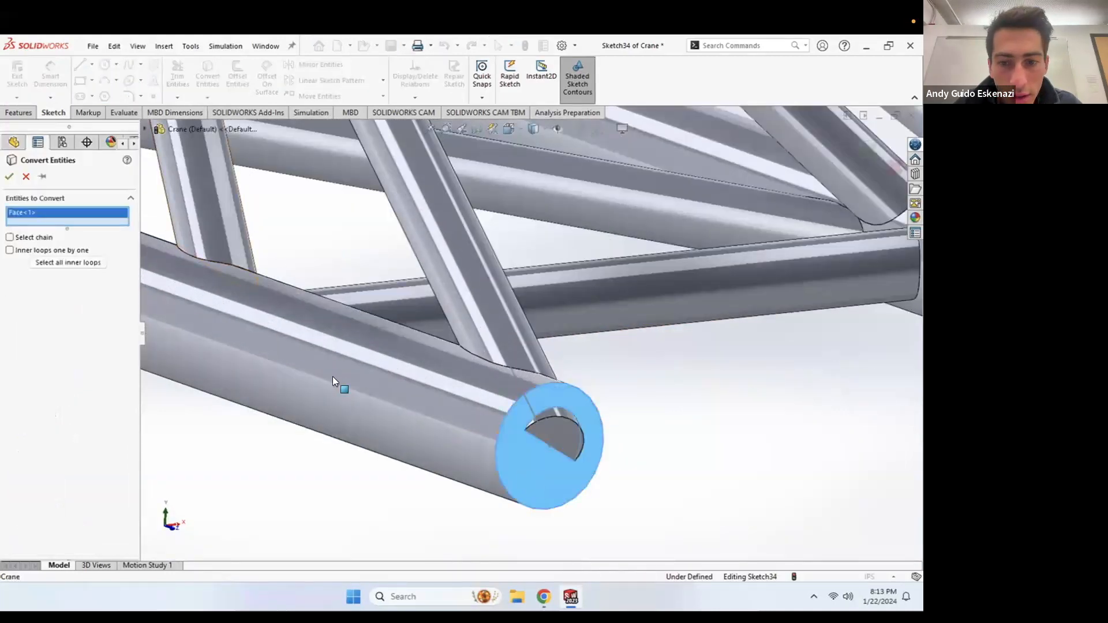
pyautogui.scroll(5, 616, 347)
pyautogui.scroll(2, 753, 368)
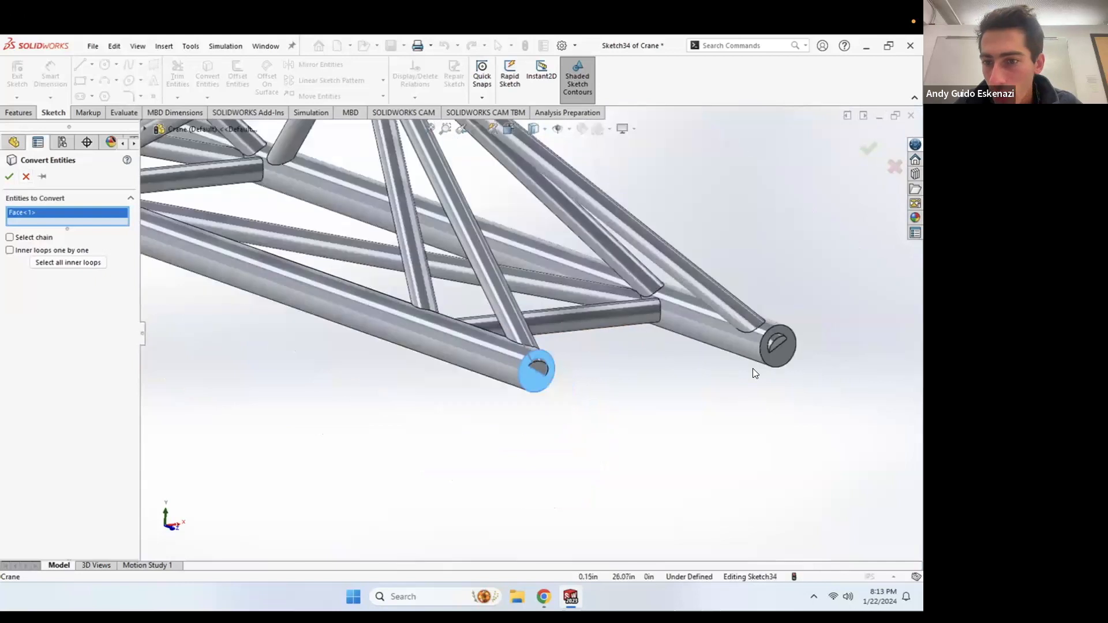
pyautogui.click(771, 358)
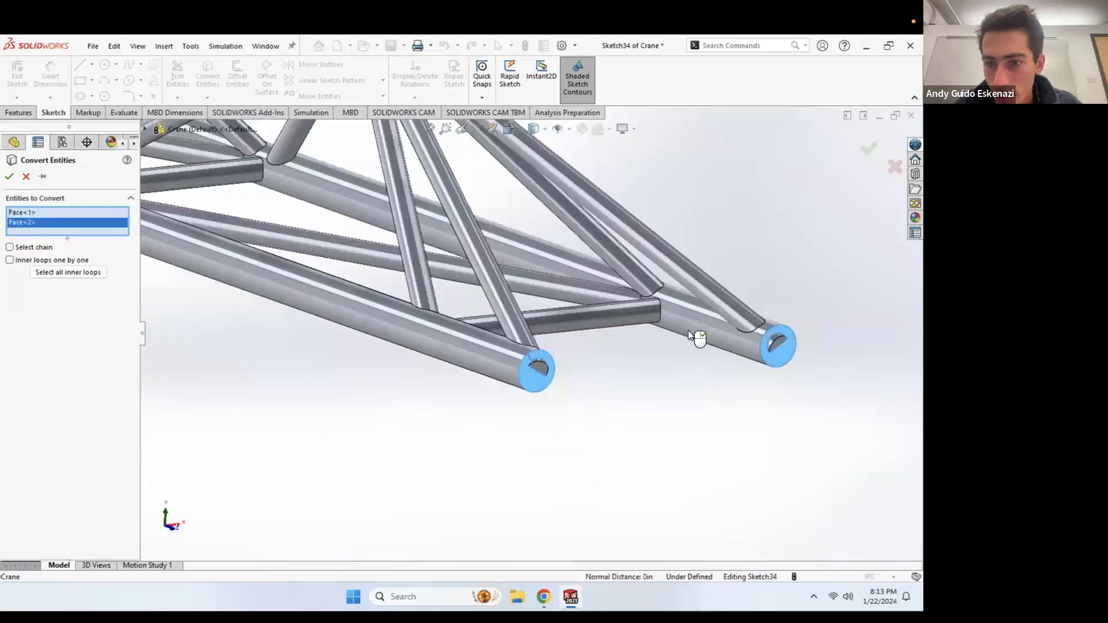
pyautogui.click(11, 176)
# Step: Cut-extrude the converted outlines outward from the lower chord ends to trim the protruding tips of the diagonals
pyautogui.scroll(-5, 544, 367)
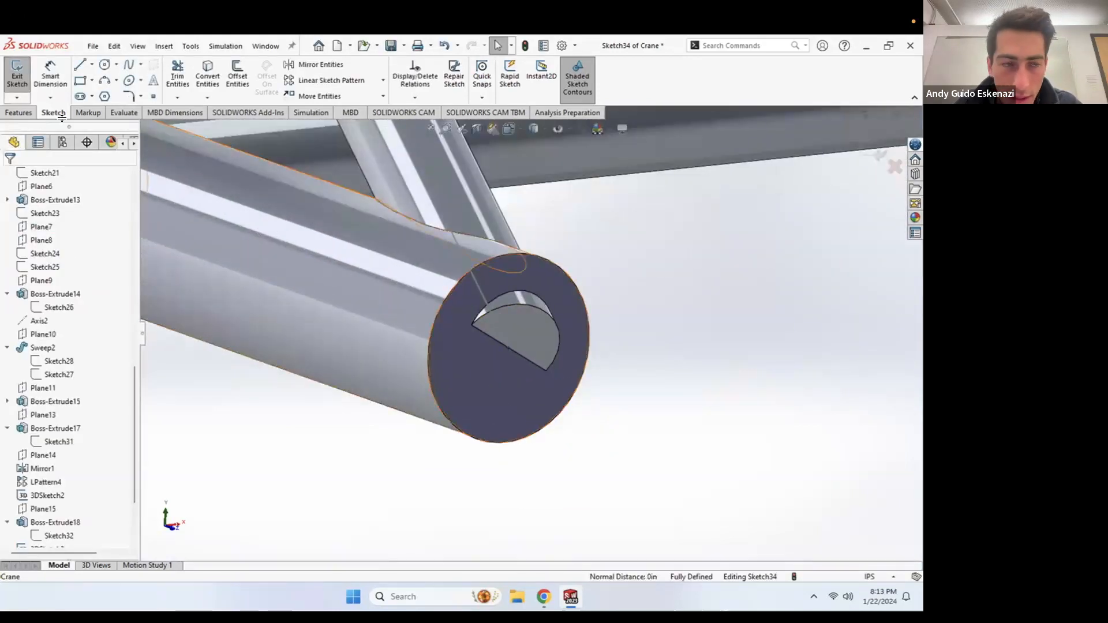
pyautogui.click(19, 113)
pyautogui.click(182, 75)
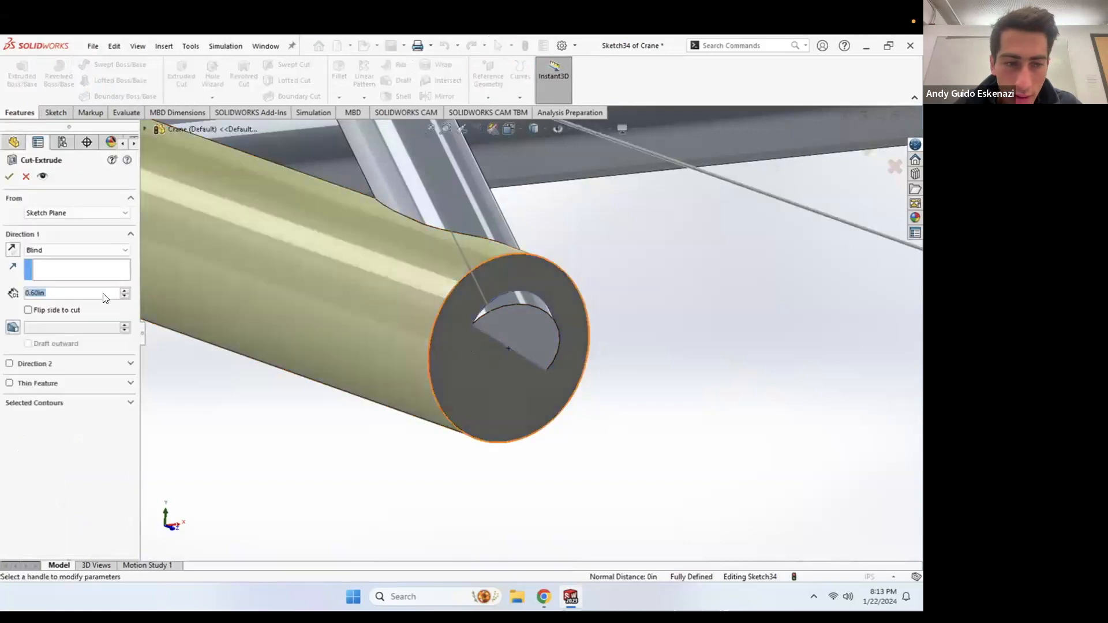
pyautogui.click(12, 250)
pyautogui.click(75, 250)
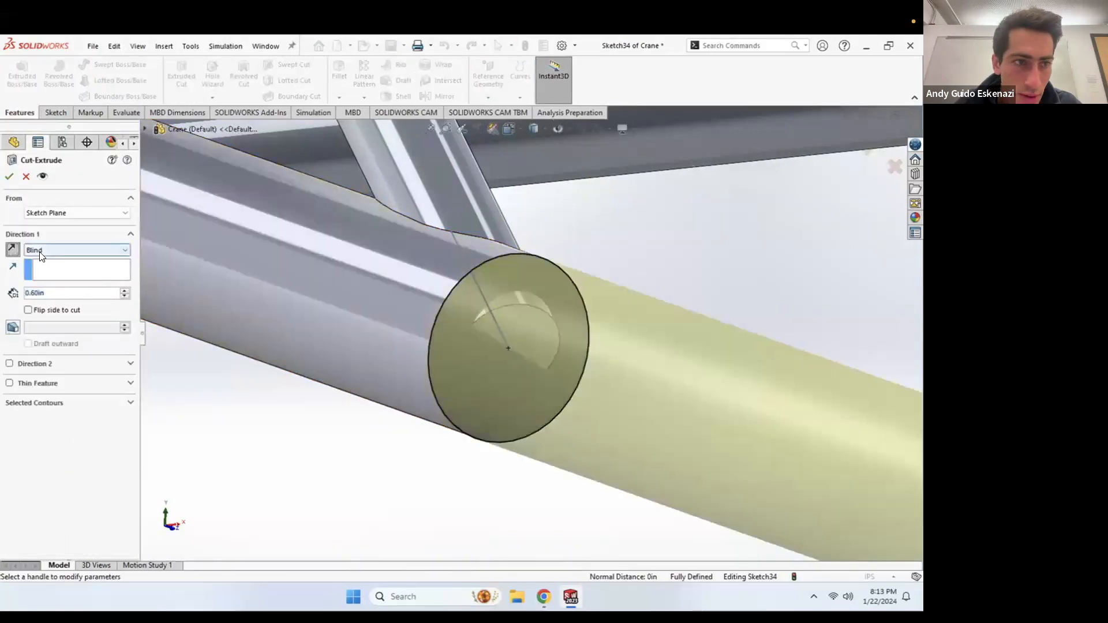
pyautogui.click(45, 266)
pyautogui.click(9, 177)
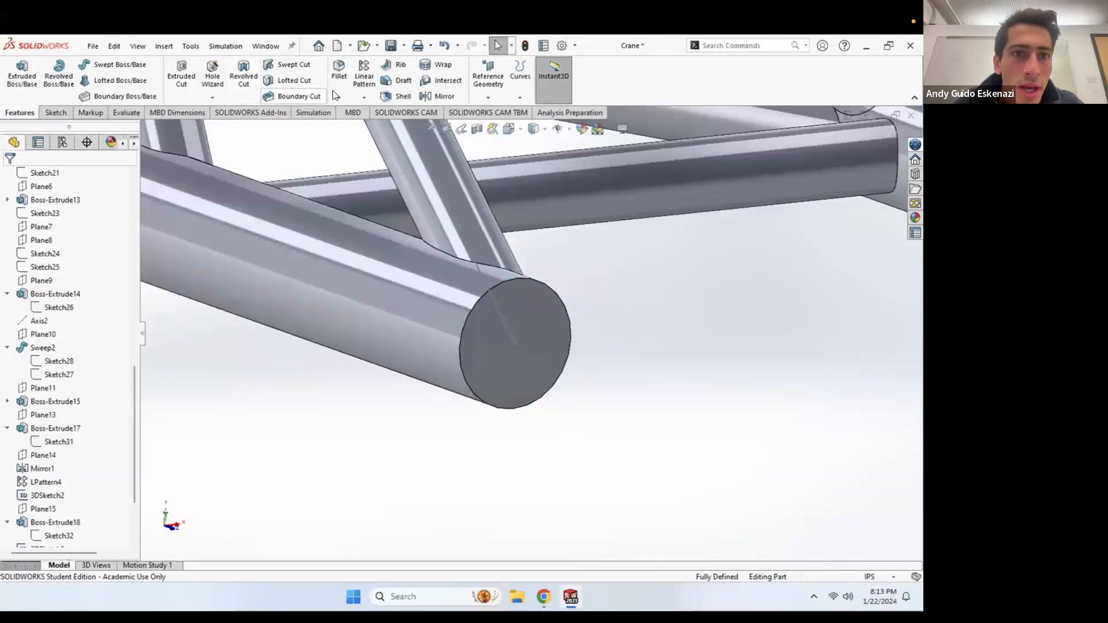
# Step: Fillet the circular end edges of both lower chords with a 0.01 in radius
pyautogui.click(526, 277)
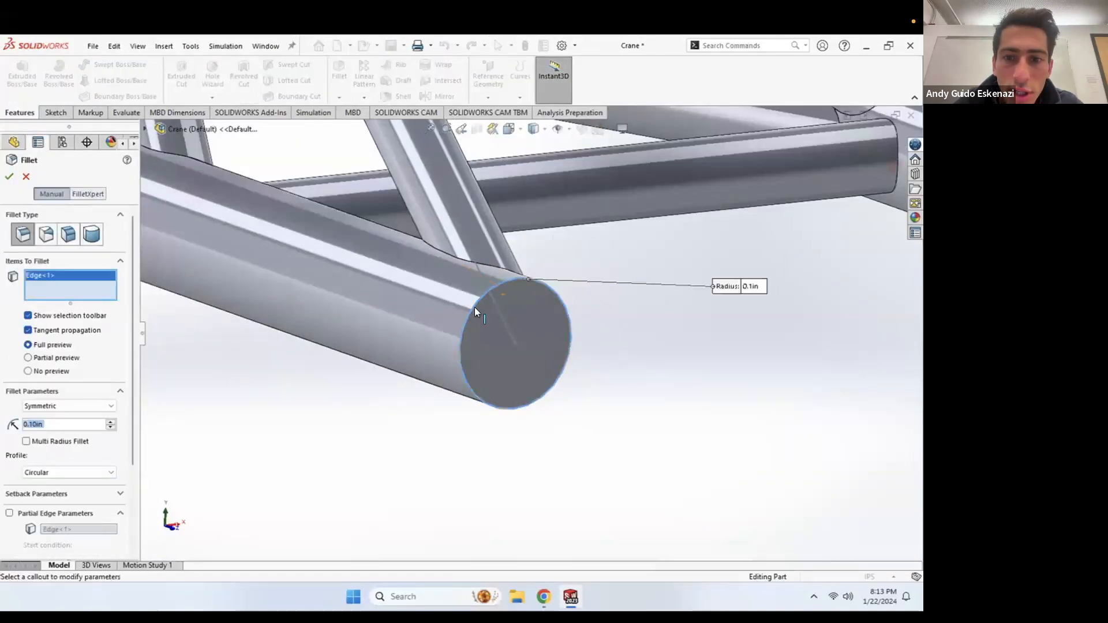
pyautogui.scroll(-4, 466, 309)
pyautogui.scroll(5, 480, 312)
pyautogui.scroll(3, 753, 295)
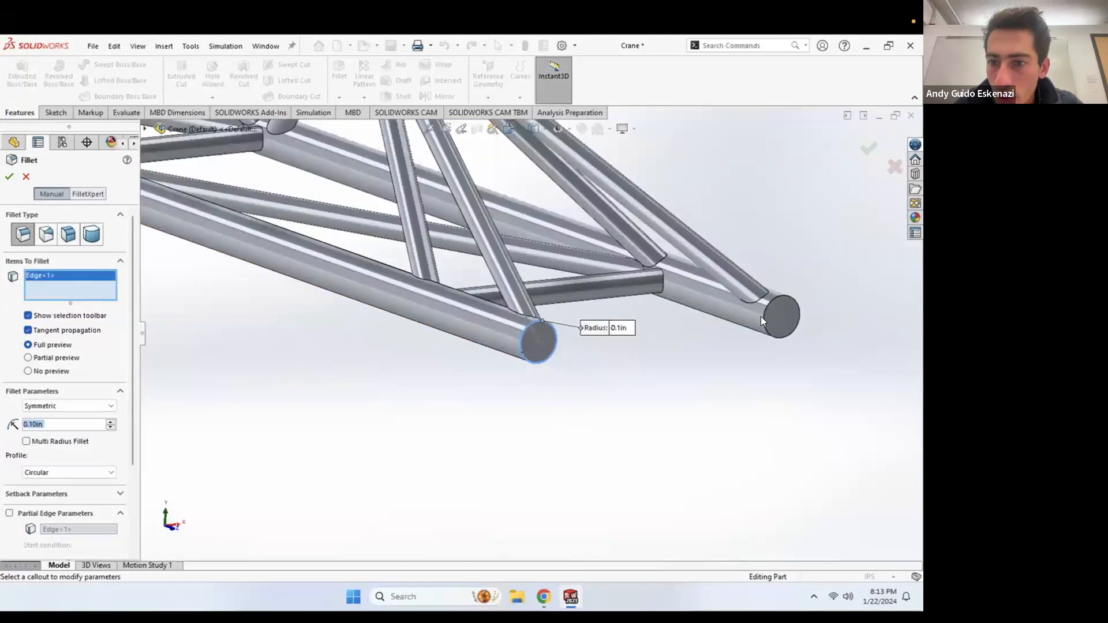
pyautogui.click(761, 317)
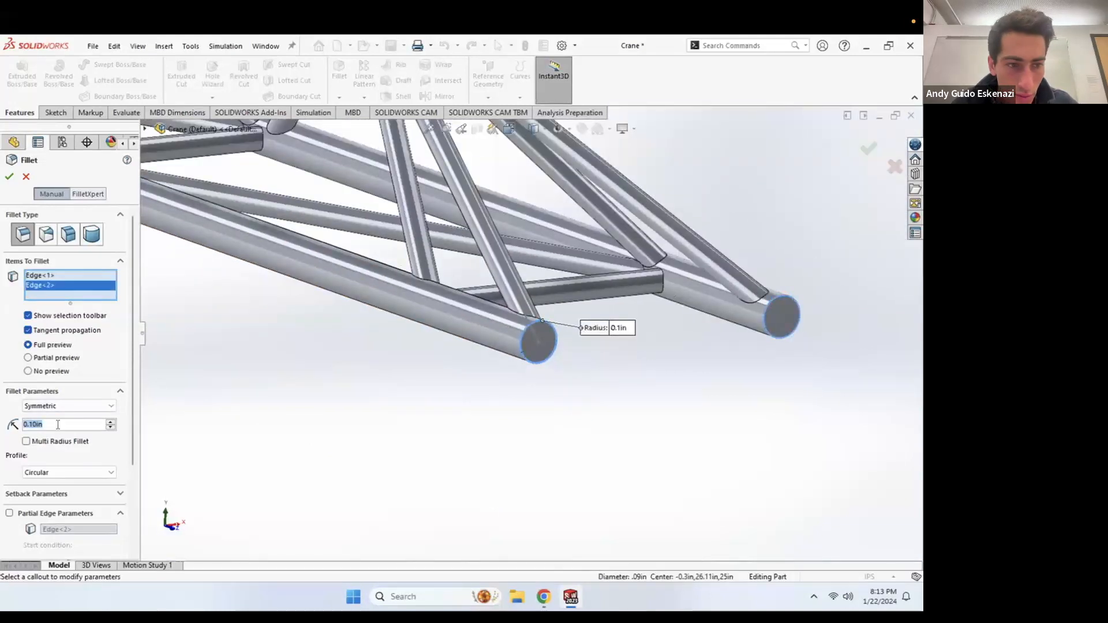
pyautogui.write('.05')
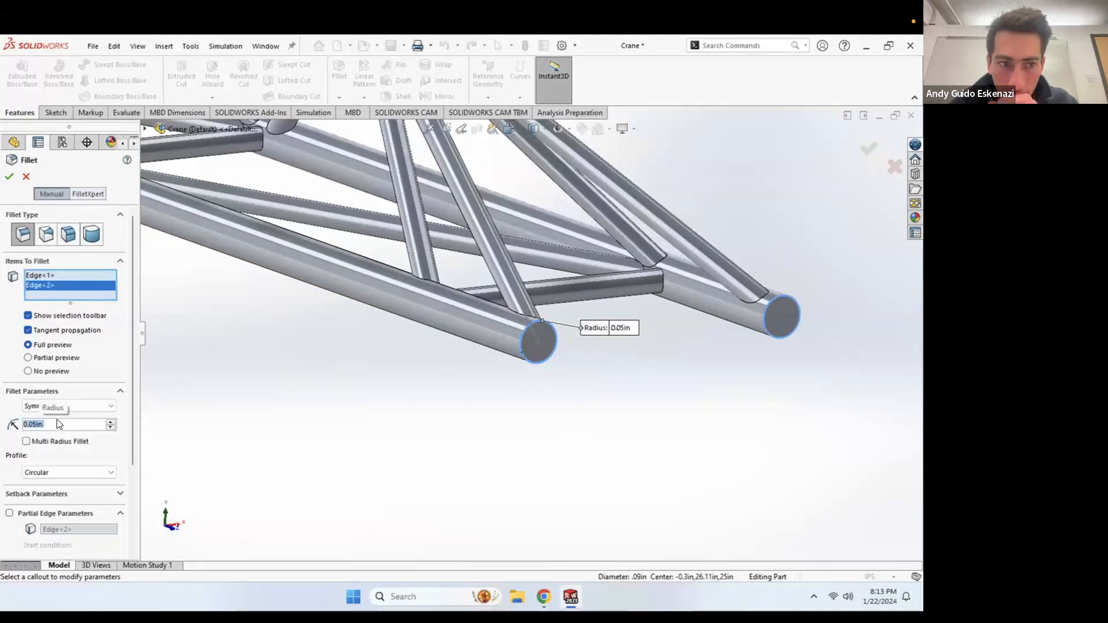
pyautogui.press('Return')
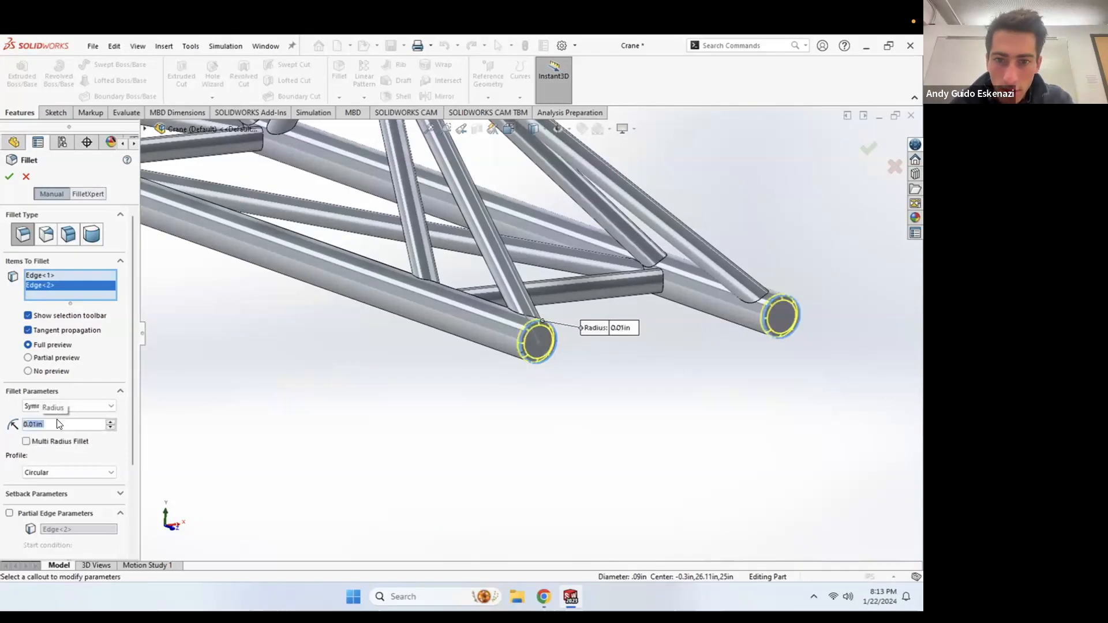
pyautogui.click(14, 178)
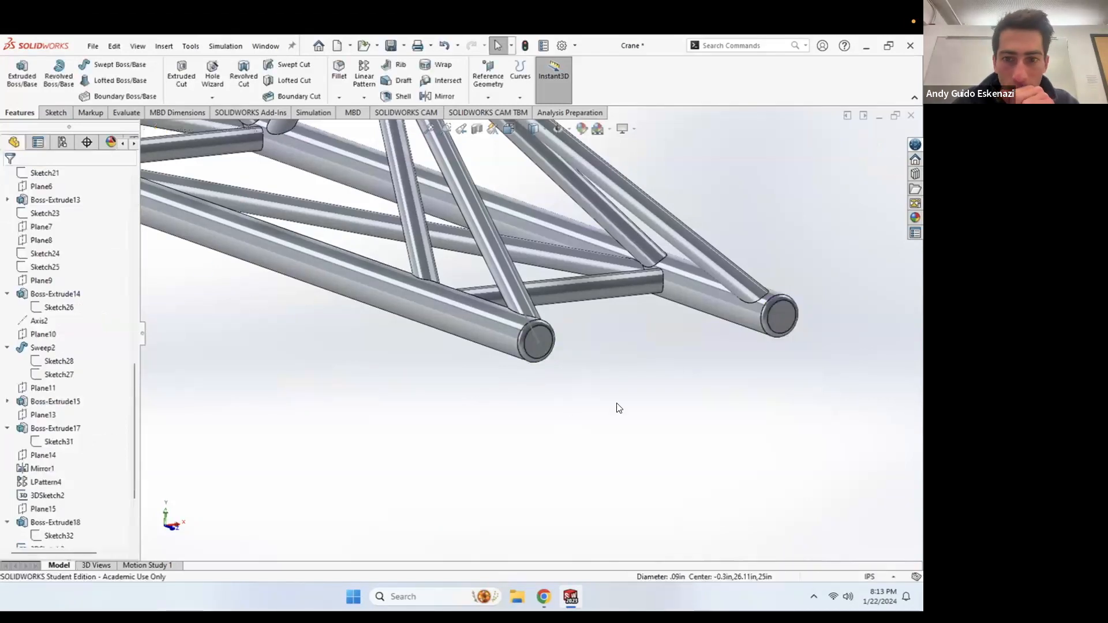
# Step: Fillet the outer end edge of the top chord where the tip diagonals meet it
pyautogui.rightClick(531, 326)
pyautogui.press('Escape')
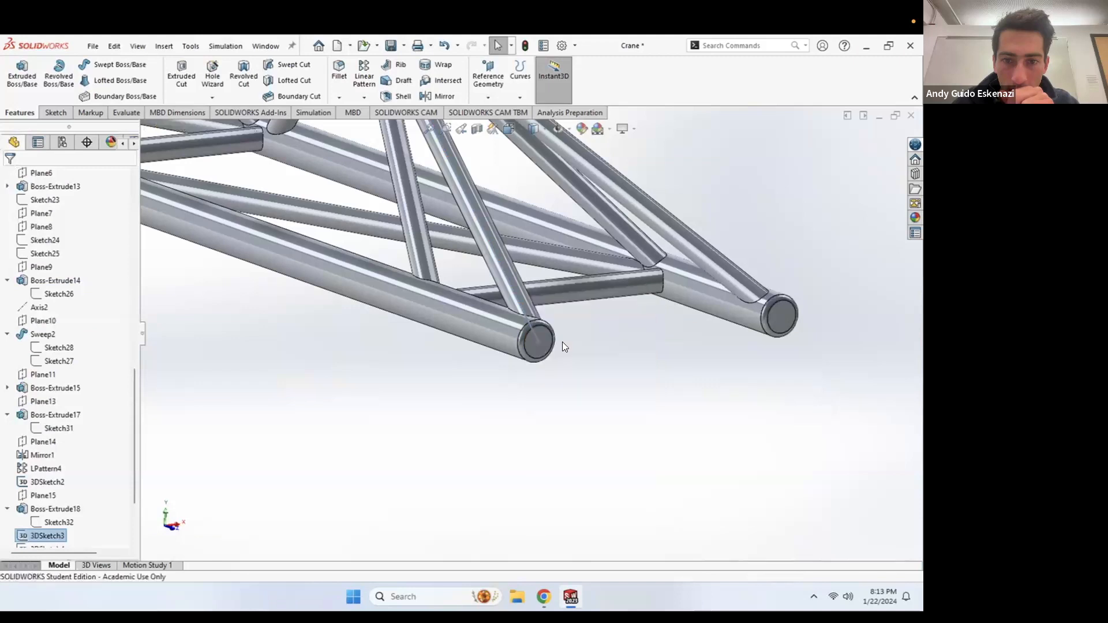
pyautogui.scroll(5, 563, 342)
pyautogui.scroll(-6, 486, 253)
pyautogui.scroll(-5, 436, 214)
pyautogui.moveTo(450, 281); pyautogui.dragTo(309, 135, button='middle')
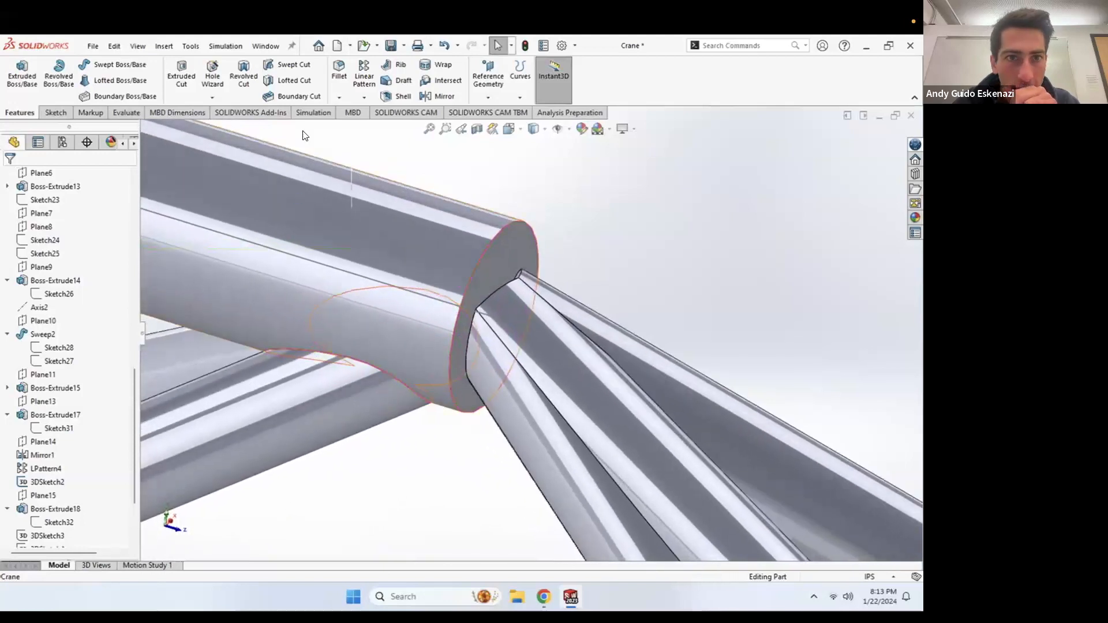
pyautogui.click(483, 253)
pyautogui.click(11, 179)
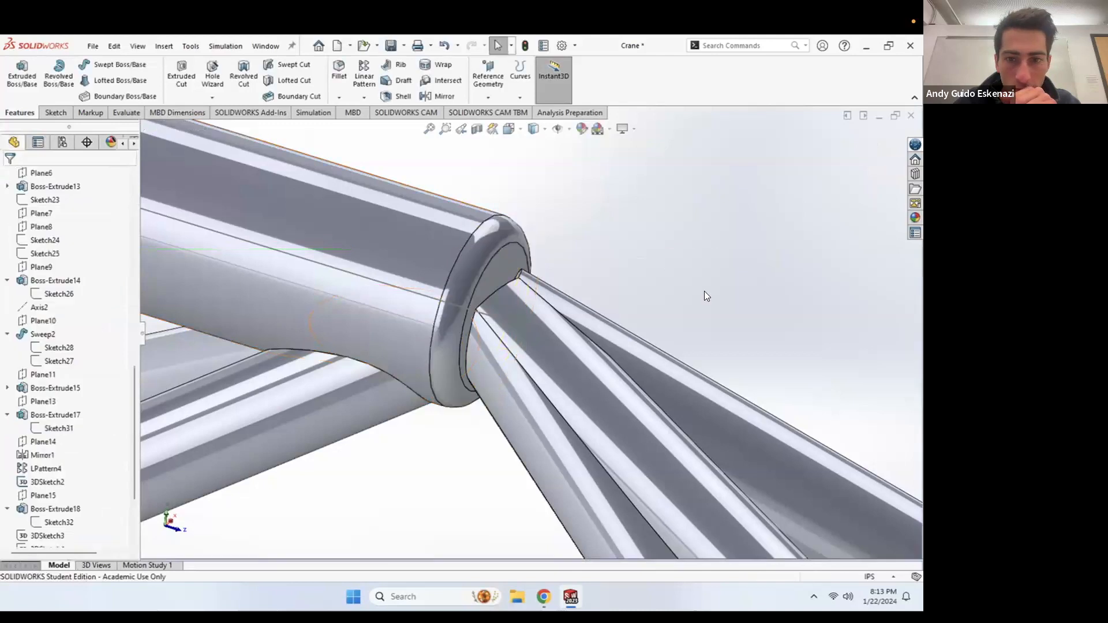
# Step: Hide the 3D sketch line running along the jib's top chord
pyautogui.rightClick(436, 300)
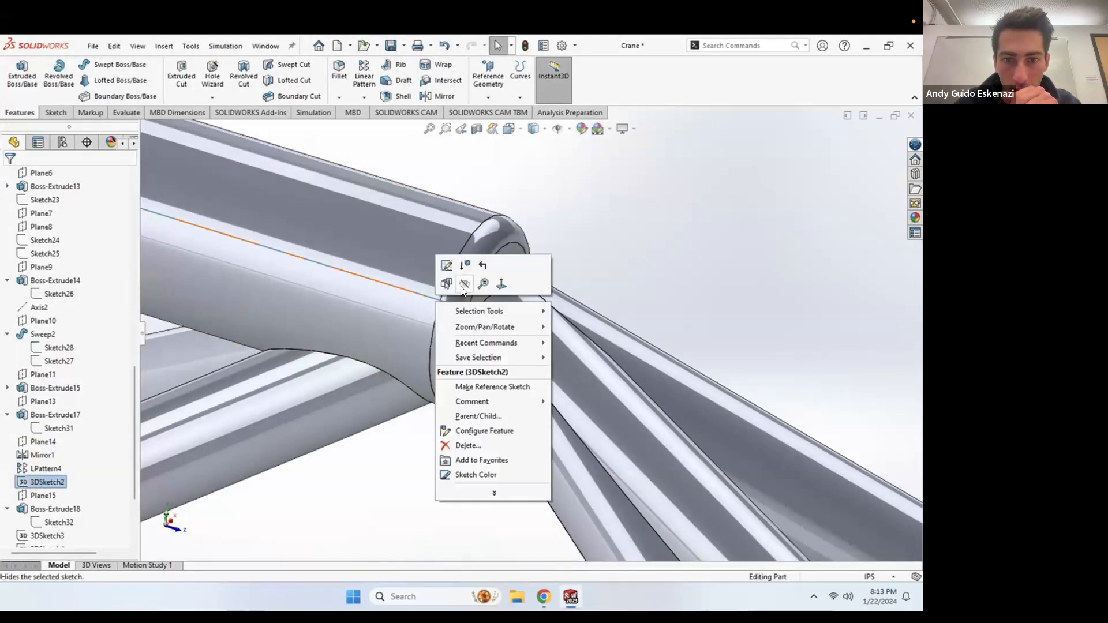
pyautogui.moveTo(472, 301); pyautogui.dragTo(489, 347, button='middle')
pyautogui.moveTo(520, 247)
pyautogui.mouseDown(button='middle')
pyautogui.moveTo(508, 231)
pyautogui.moveTo(541, 269)
pyautogui.moveTo(513, 259)
pyautogui.moveTo(508, 272)
pyautogui.mouseUp(button='middle')
pyautogui.scroll(3, 509, 277)
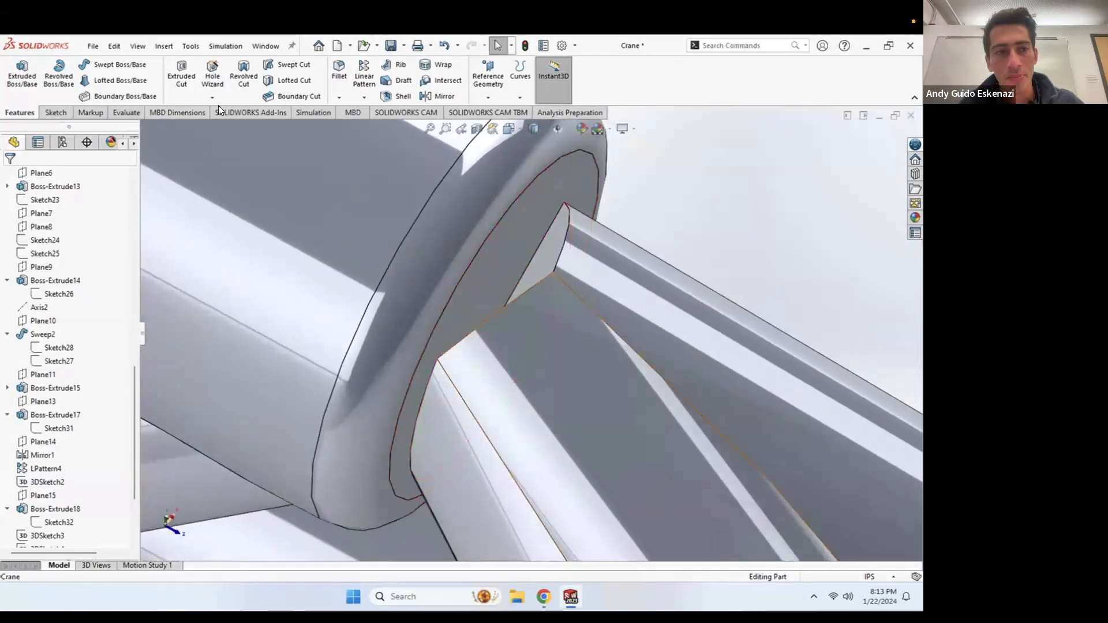
pyautogui.click(56, 113)
pyautogui.click(17, 72)
pyautogui.click(487, 244)
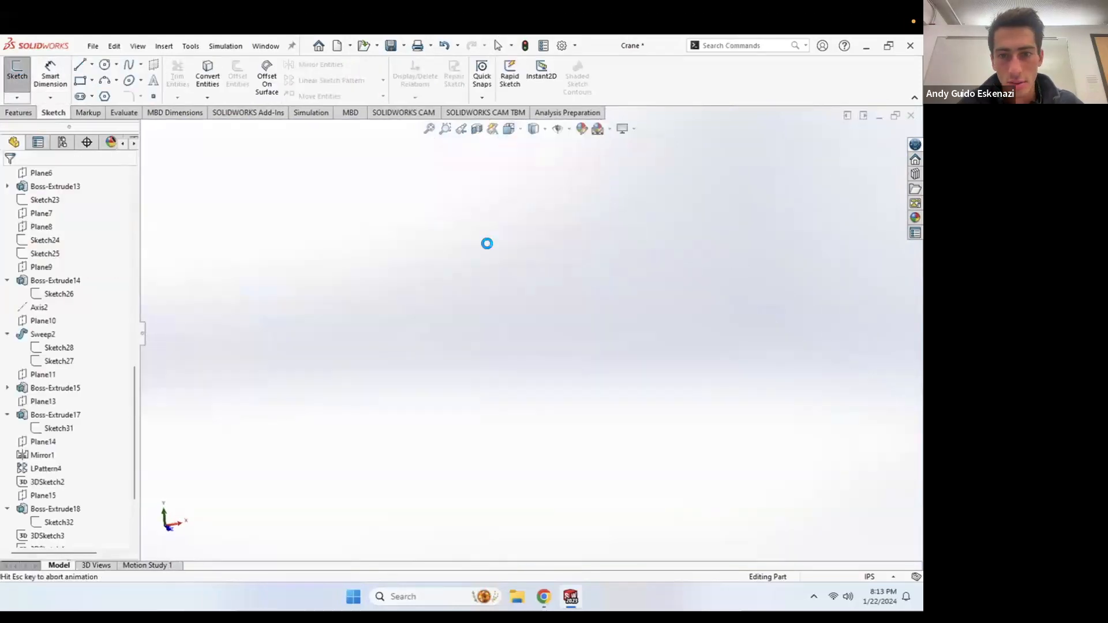
pyautogui.scroll(10, 614, 237)
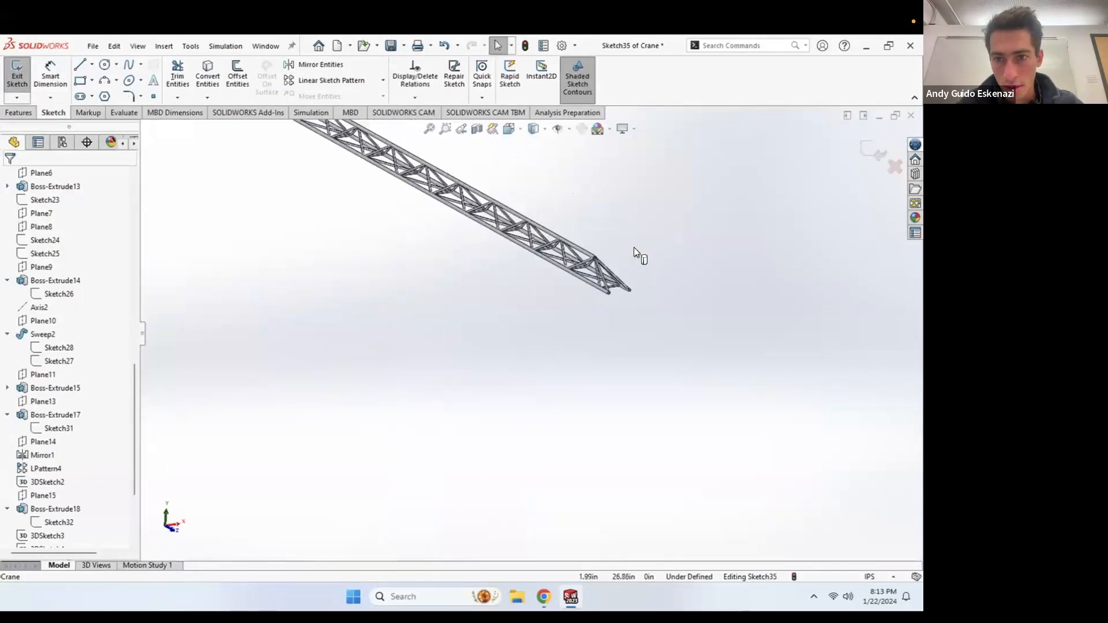
pyautogui.scroll(6, 488, 322)
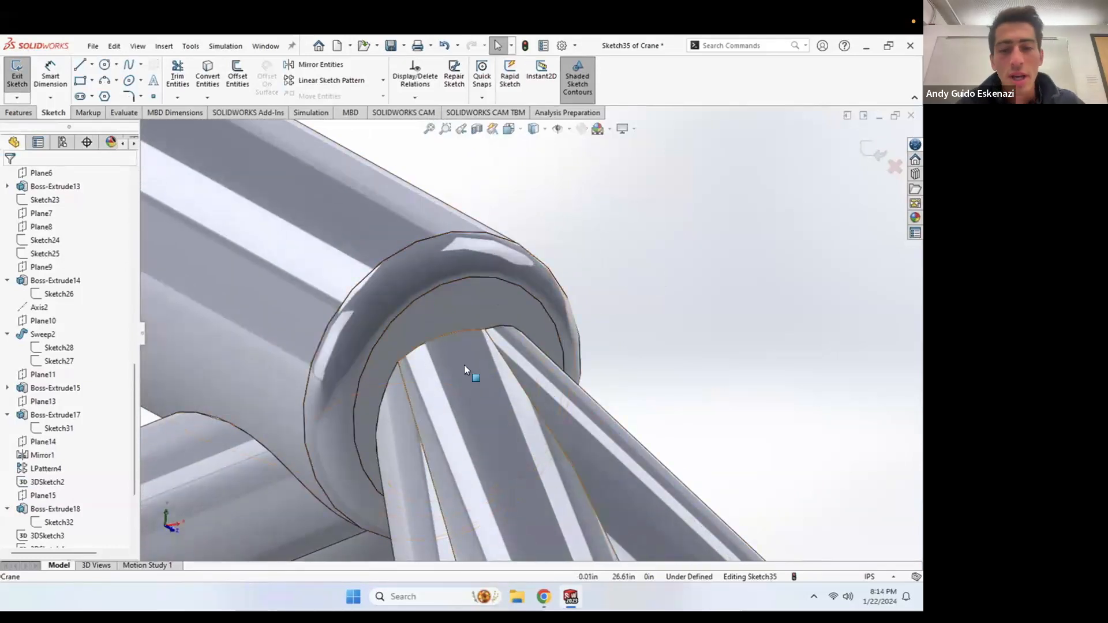
pyautogui.scroll(-2, 525, 315)
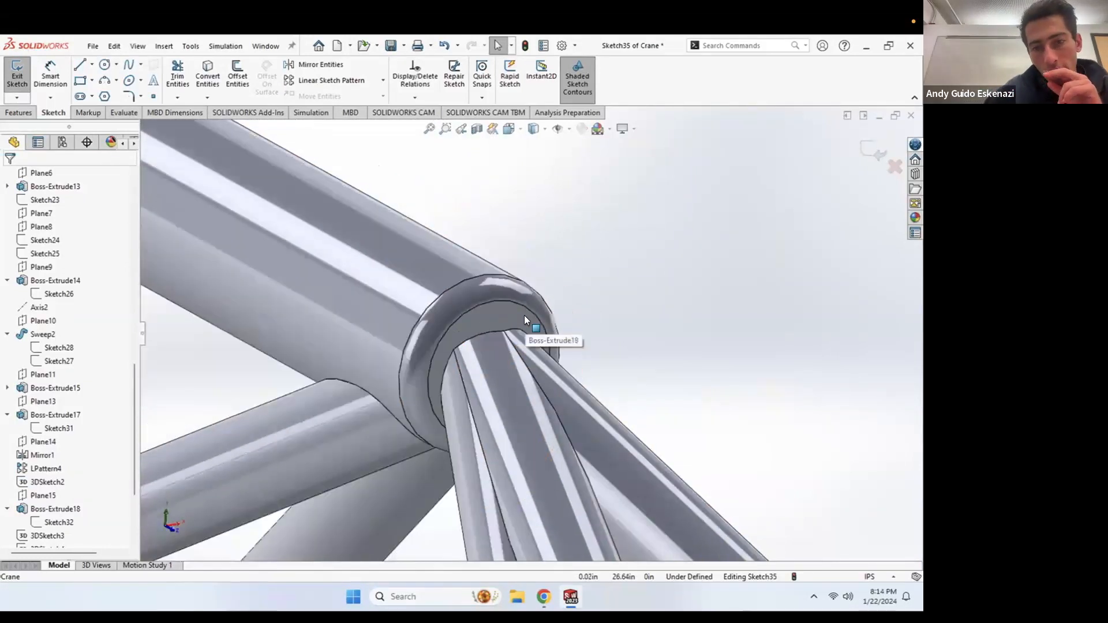
pyautogui.scroll(-1, 538, 281)
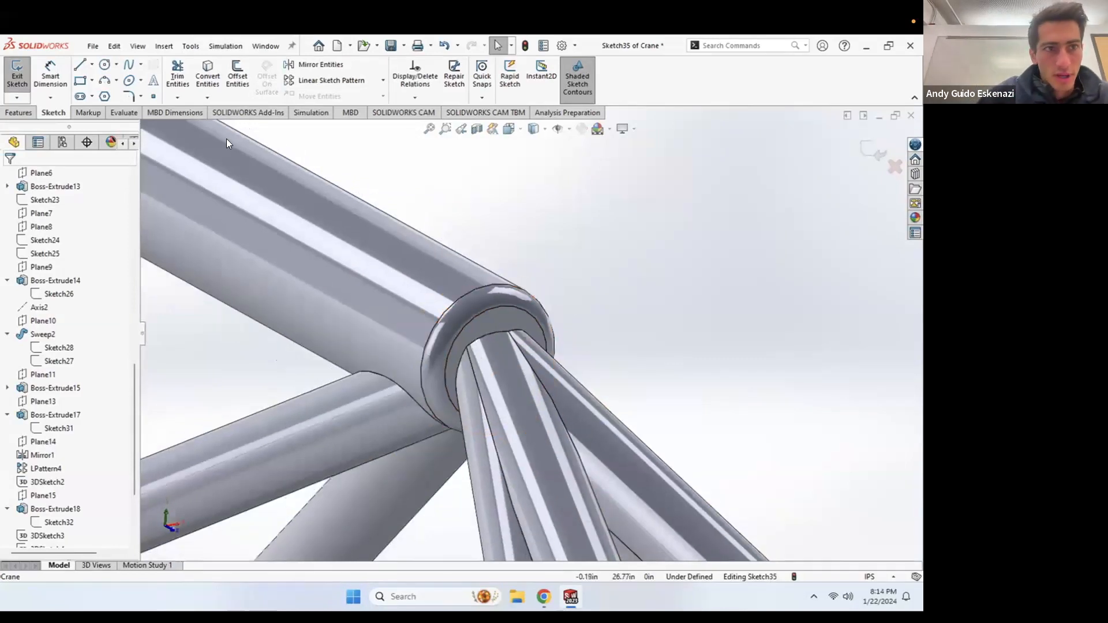
pyautogui.click(18, 77)
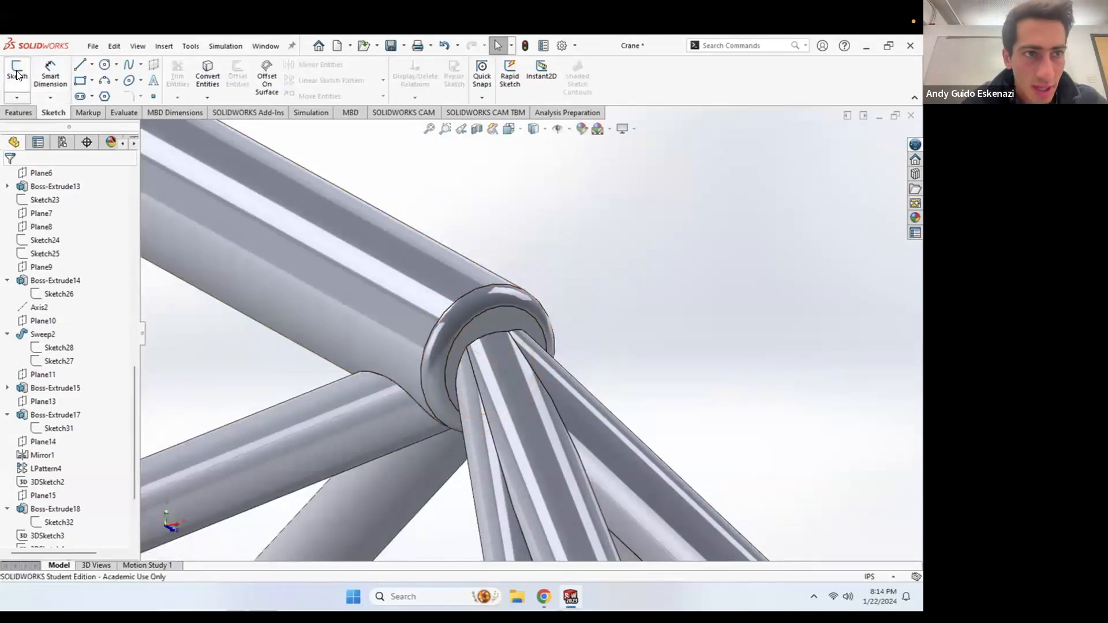
# Step: Start a sketch on the top chord's outer end face and convert its circular outline into a construction circle
pyautogui.click(18, 74)
pyautogui.click(498, 313)
pyautogui.moveTo(530, 198); pyautogui.dragTo(590, 219, button='middle')
pyautogui.scroll(-12, 578, 231)
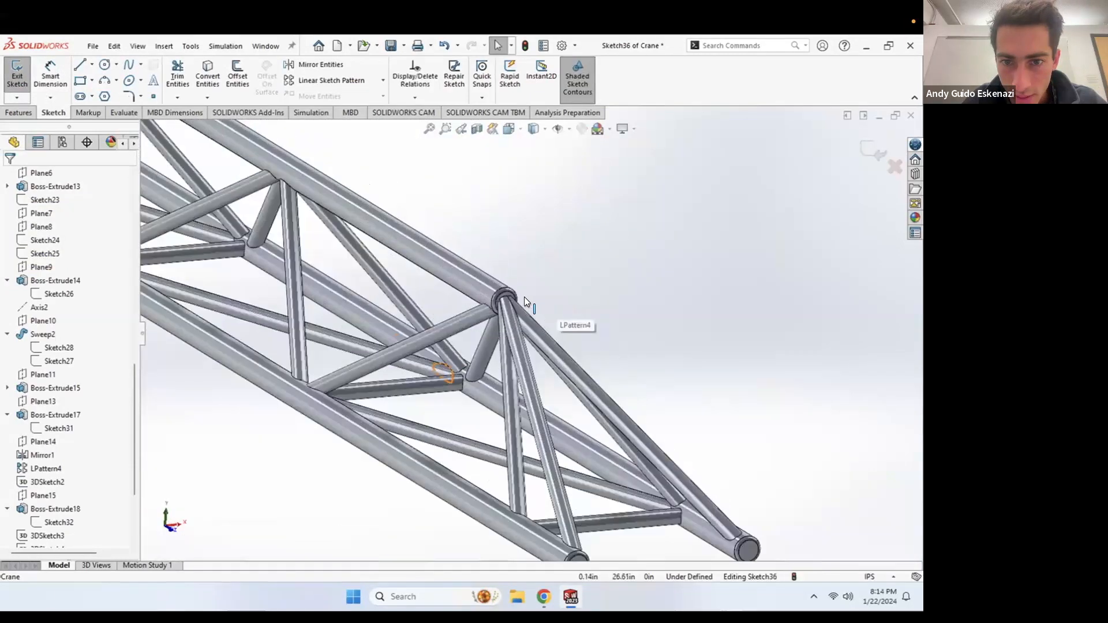
pyautogui.scroll(-10, 524, 297)
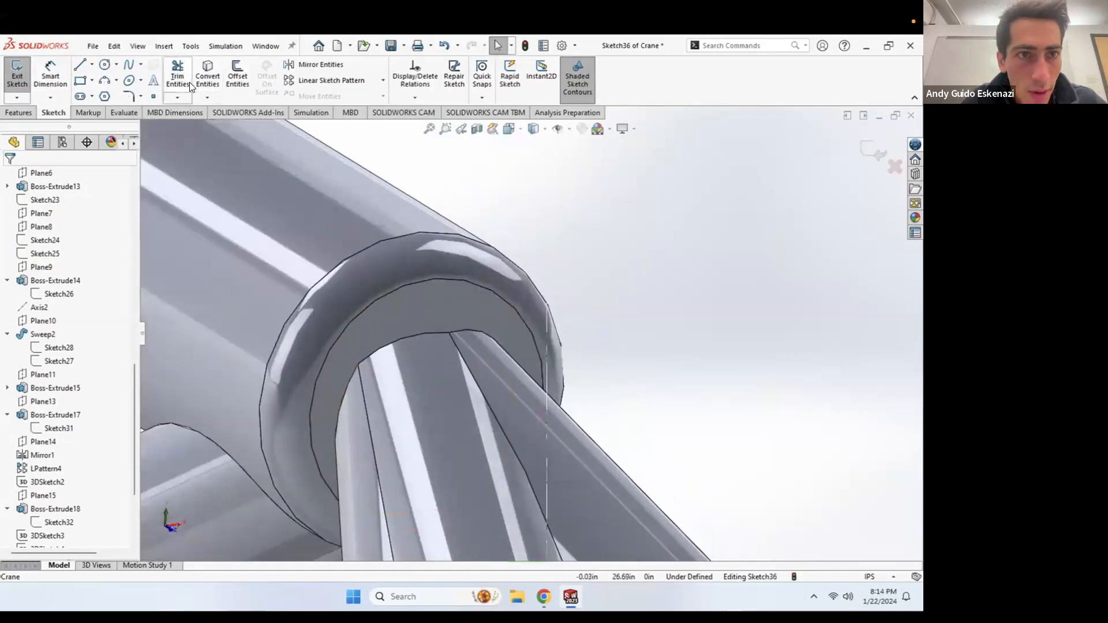
pyautogui.click(208, 76)
pyautogui.click(398, 306)
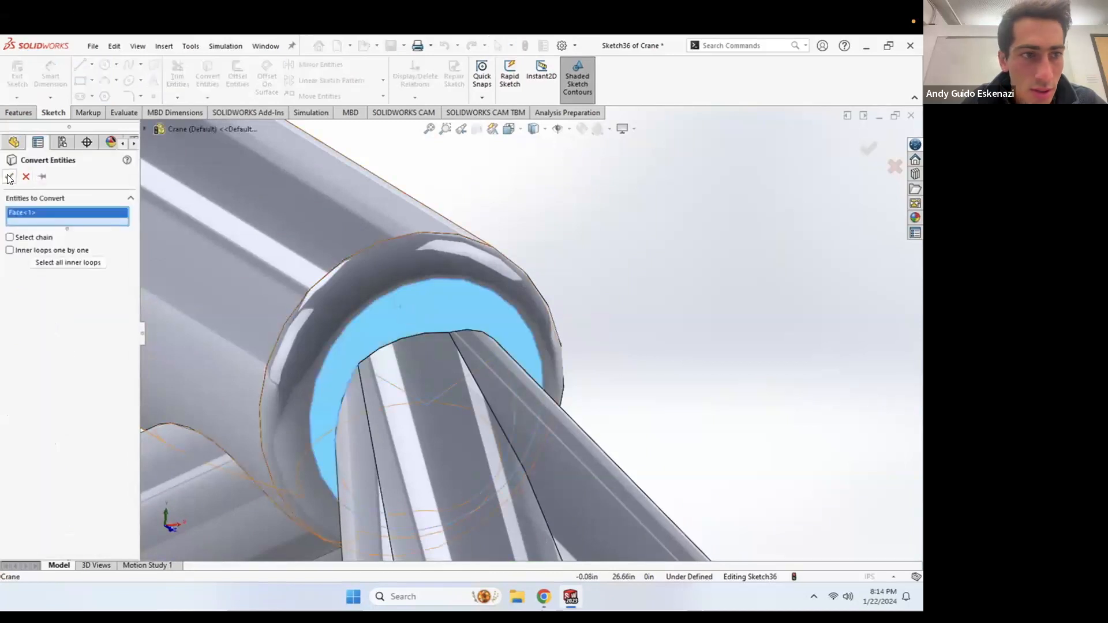
pyautogui.click(9, 173)
pyautogui.rightClick(410, 306)
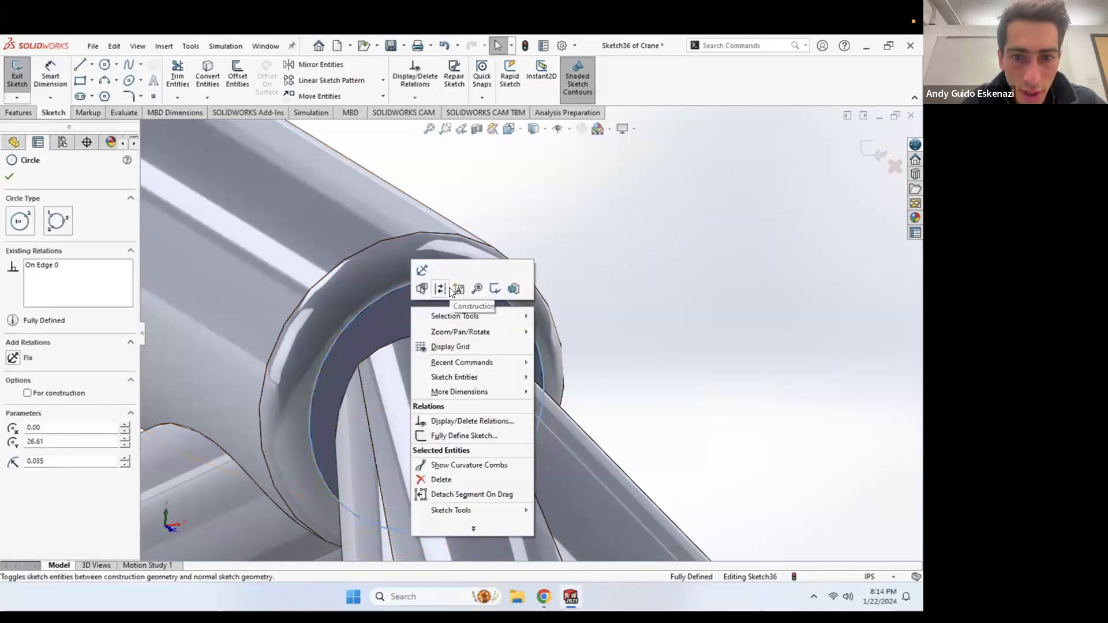
pyautogui.click(444, 293)
# Step: Draw a vertical diameter line across the construction circle and close it with a 180° arc along one side
pyautogui.click(87, 68)
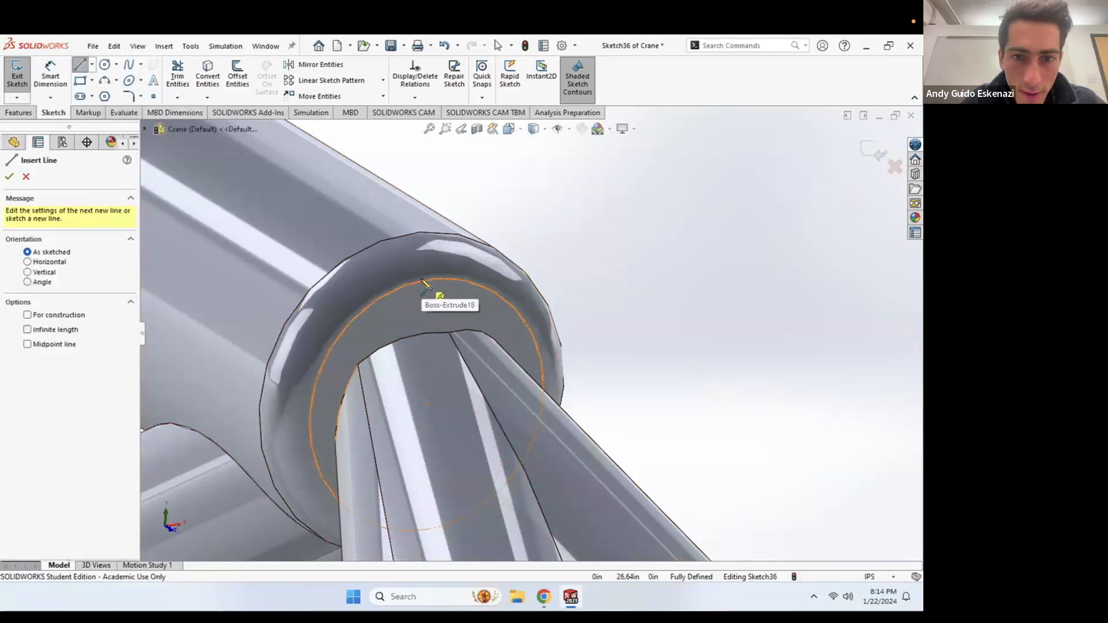
pyautogui.click(436, 280)
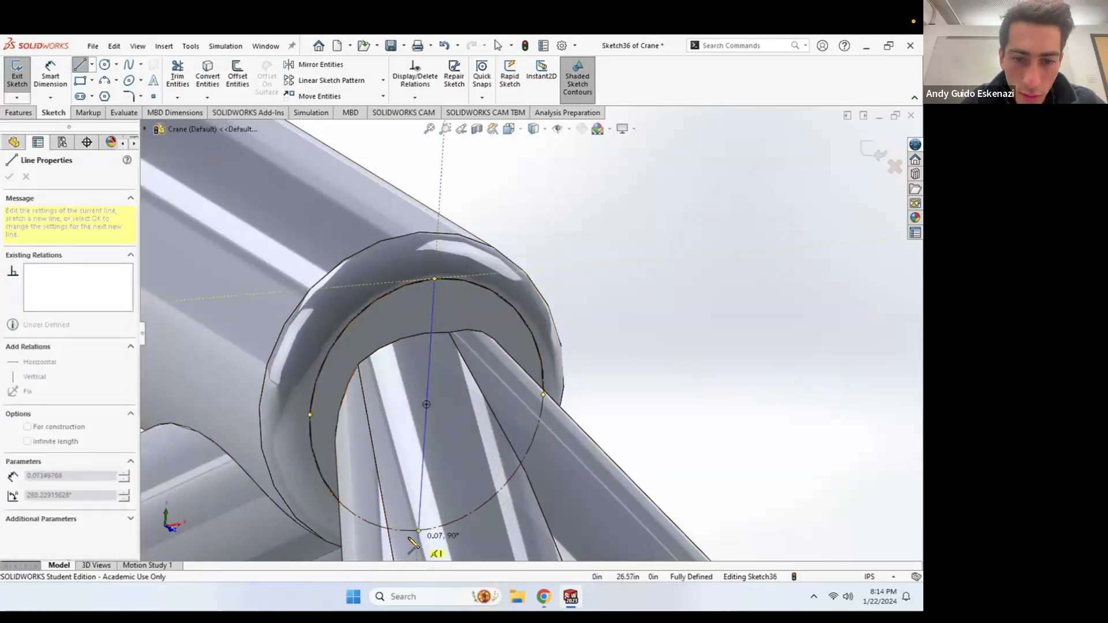
pyautogui.click(420, 530)
pyautogui.press('Escape')
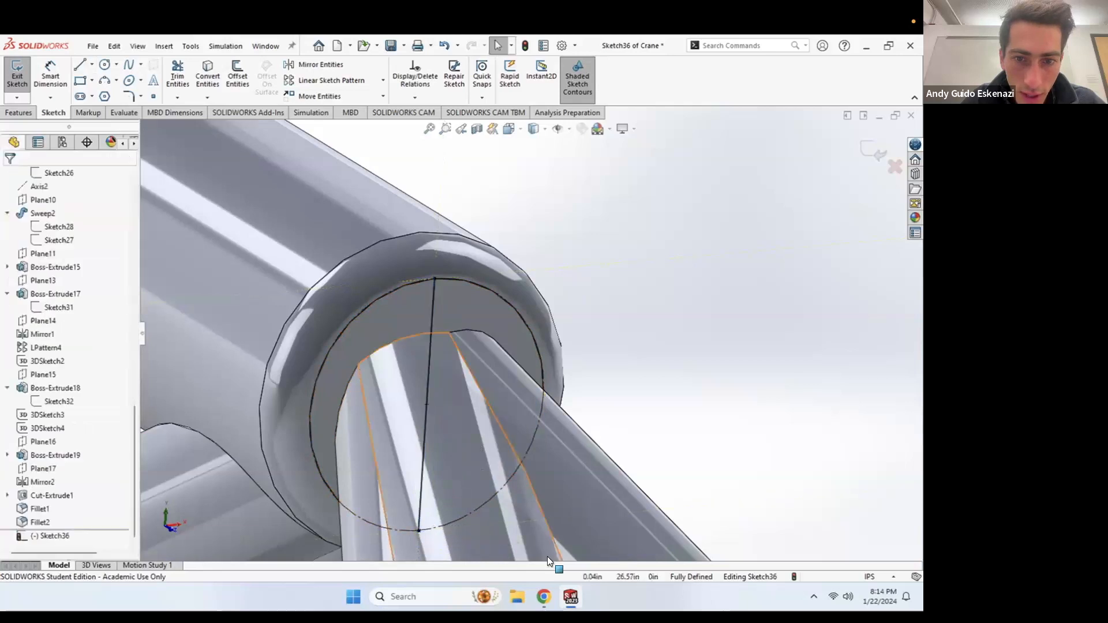
pyautogui.click(106, 81)
pyautogui.click(436, 279)
pyautogui.click(419, 530)
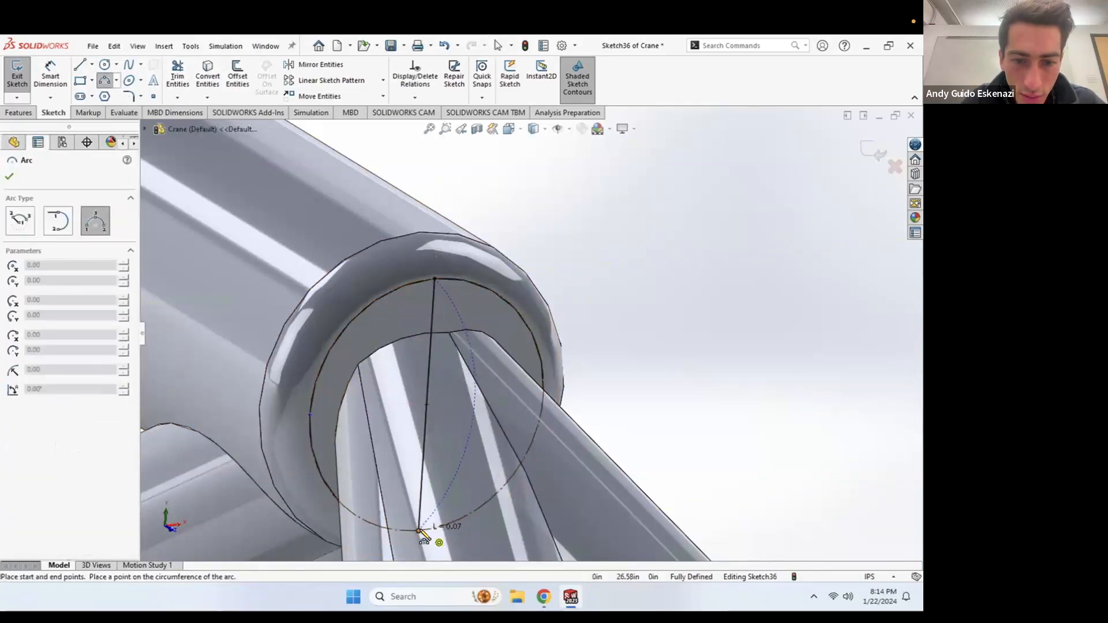
pyautogui.click(545, 392)
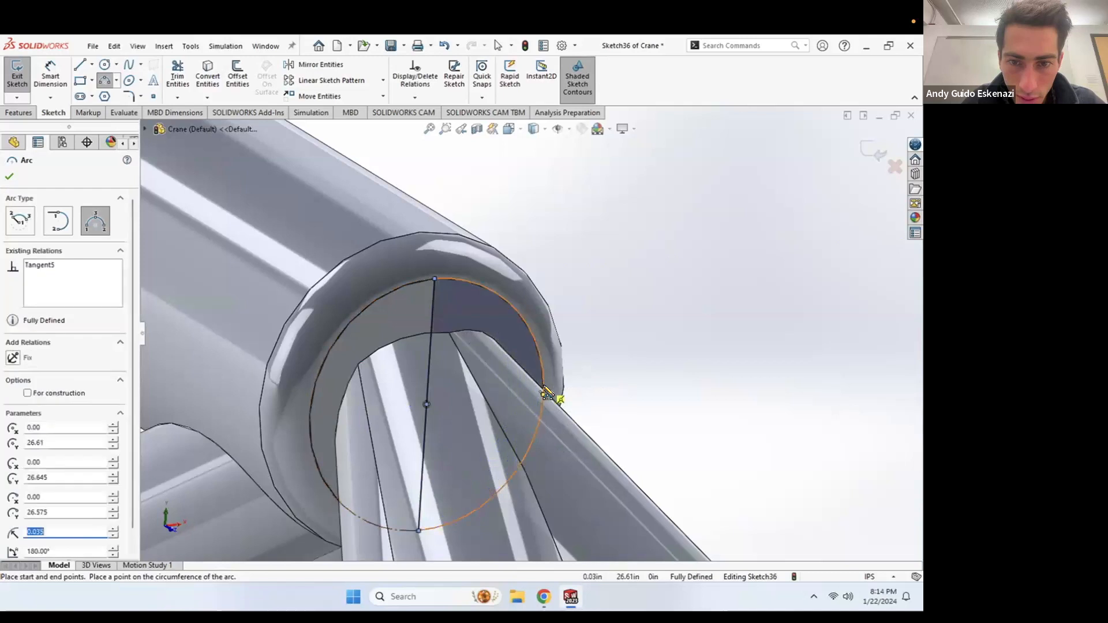
pyautogui.press('Escape')
# Step: Revolve the half-circle profile 360° about its diameter line to add a merged spherical cap on the top chord's end
pyautogui.click(19, 113)
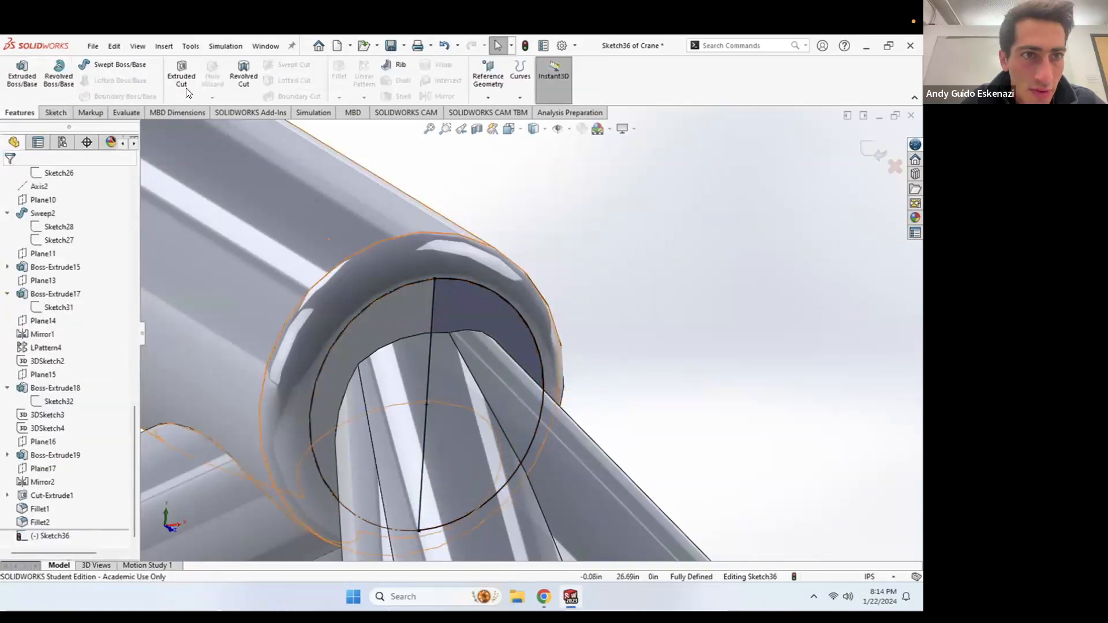
pyautogui.click(59, 75)
pyautogui.click(430, 302)
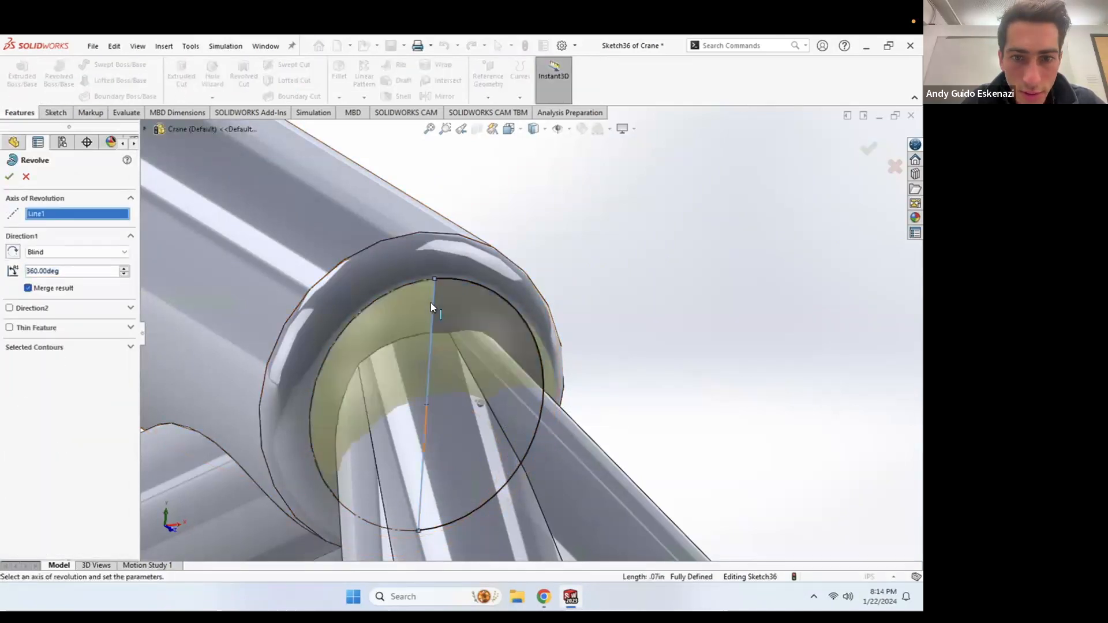
pyautogui.click(9, 177)
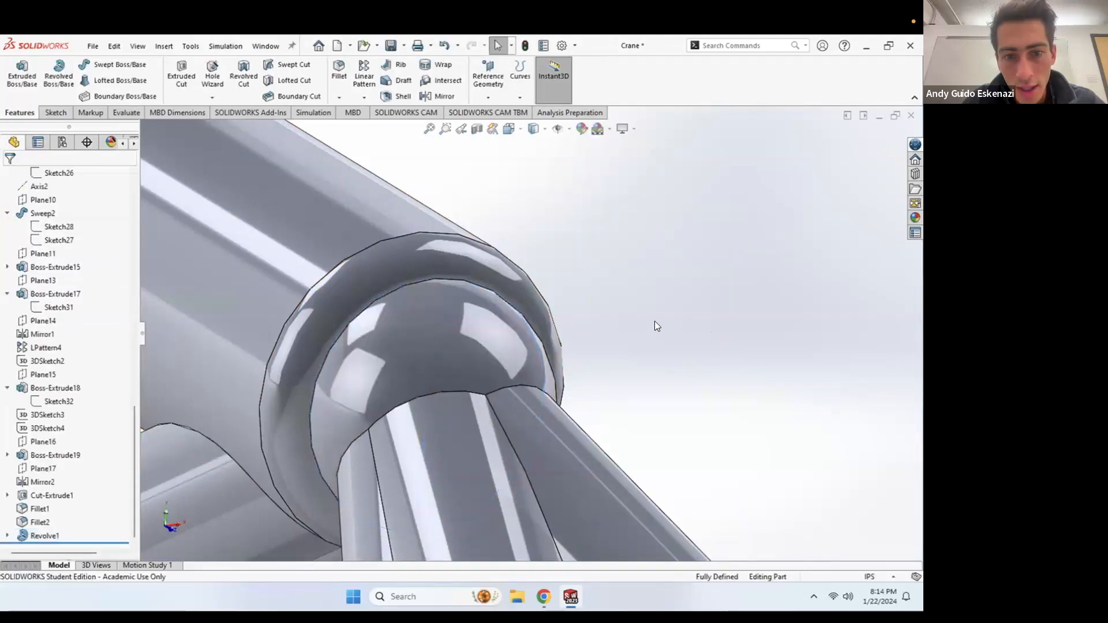
# Step: Examine the capped top chord end, the lower chord ends and the jib's connection to the tower
pyautogui.scroll(5, 655, 321)
pyautogui.scroll(10, 574, 329)
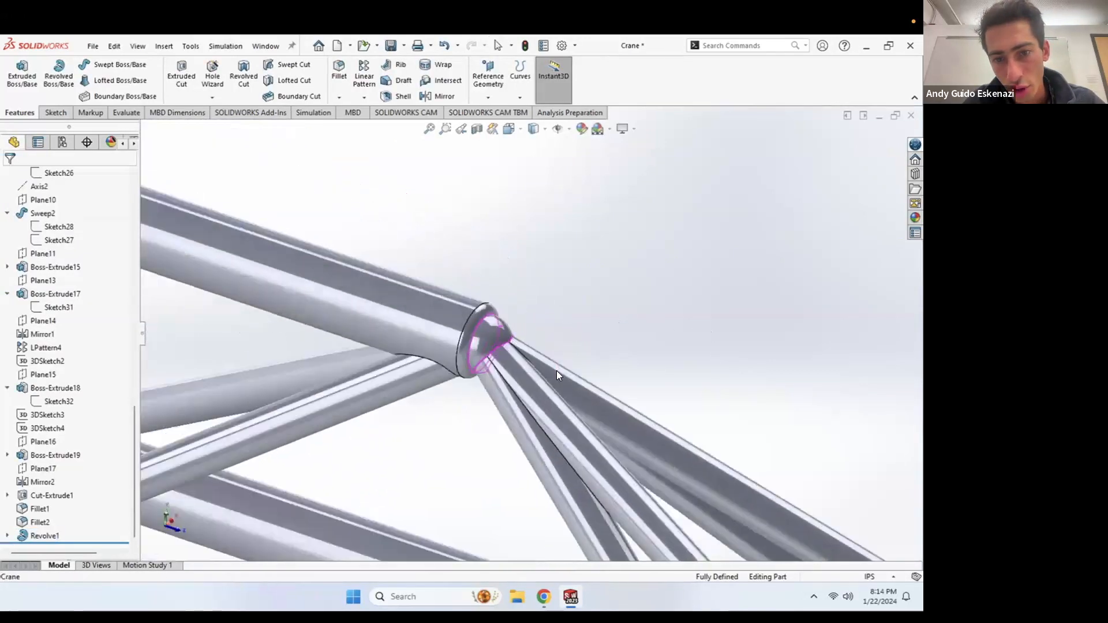
pyautogui.scroll(-8, 574, 329)
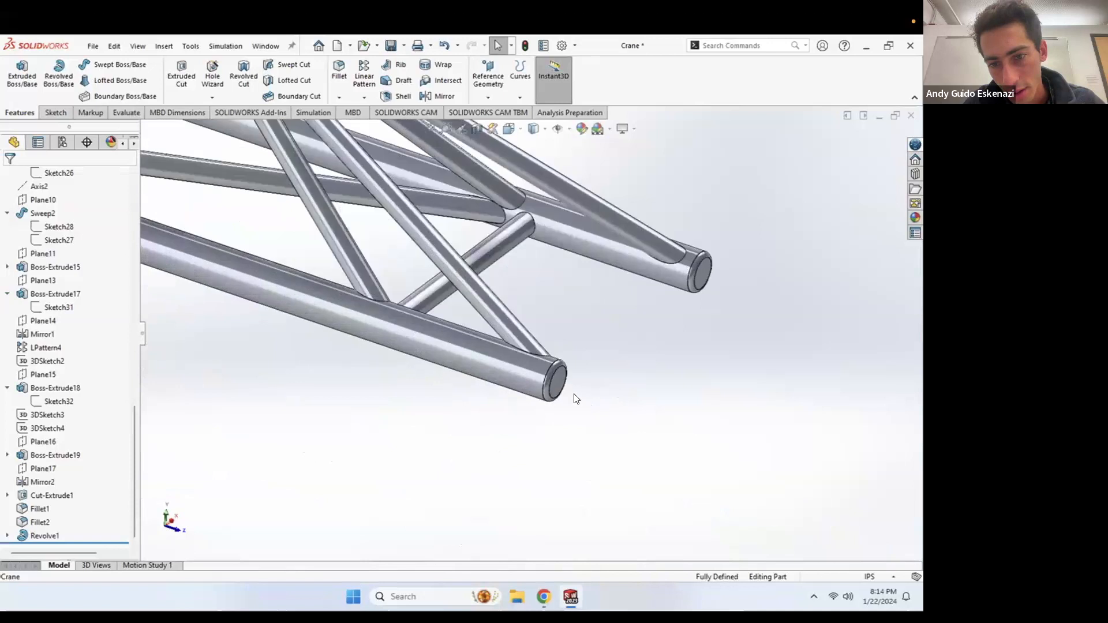
pyautogui.scroll(3, 593, 322)
pyautogui.moveTo(583, 308); pyautogui.dragTo(623, 333, button='middle')
pyautogui.scroll(-2, 625, 333)
pyautogui.scroll(5, 625, 333)
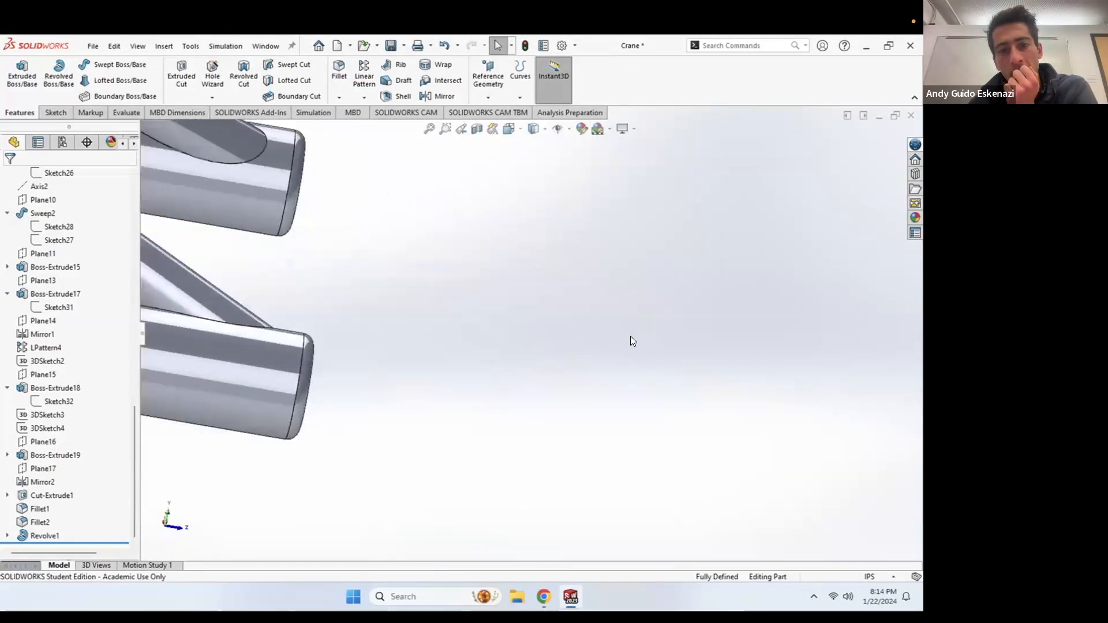
pyautogui.scroll(-4, 457, 320)
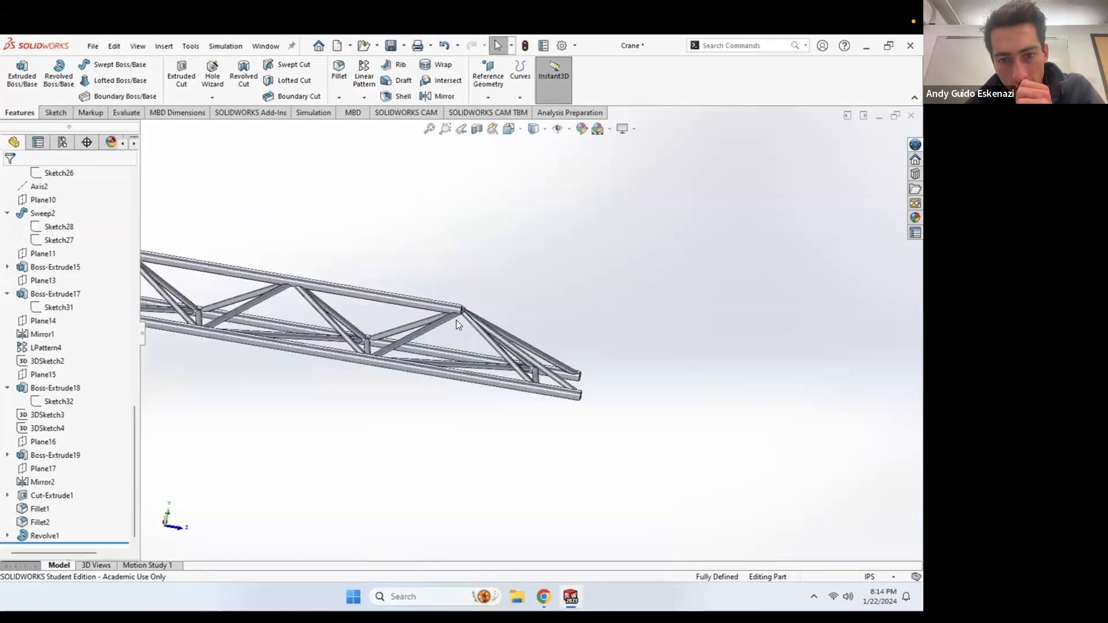
pyautogui.scroll(4, 508, 310)
pyautogui.moveTo(528, 309); pyautogui.dragTo(326, 301, button='middle')
pyautogui.scroll(-5, 380, 301)
pyautogui.scroll(-6, 376, 314)
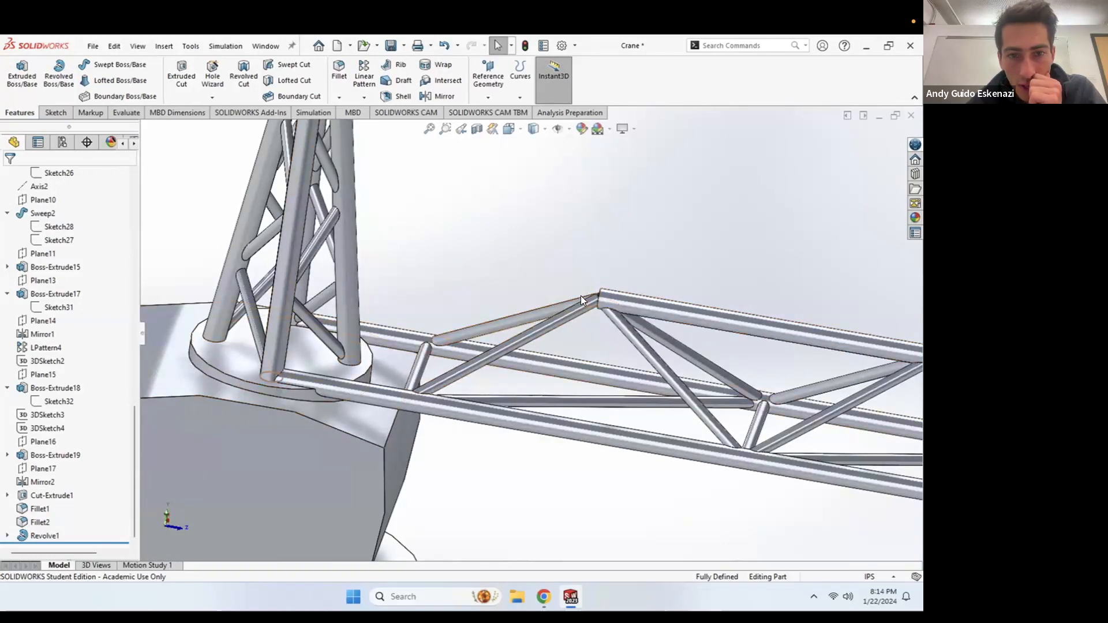
pyautogui.moveTo(442, 278); pyautogui.dragTo(427, 261, button='middle')
pyautogui.moveTo(439, 214); pyautogui.dragTo(463, 240, button='middle')
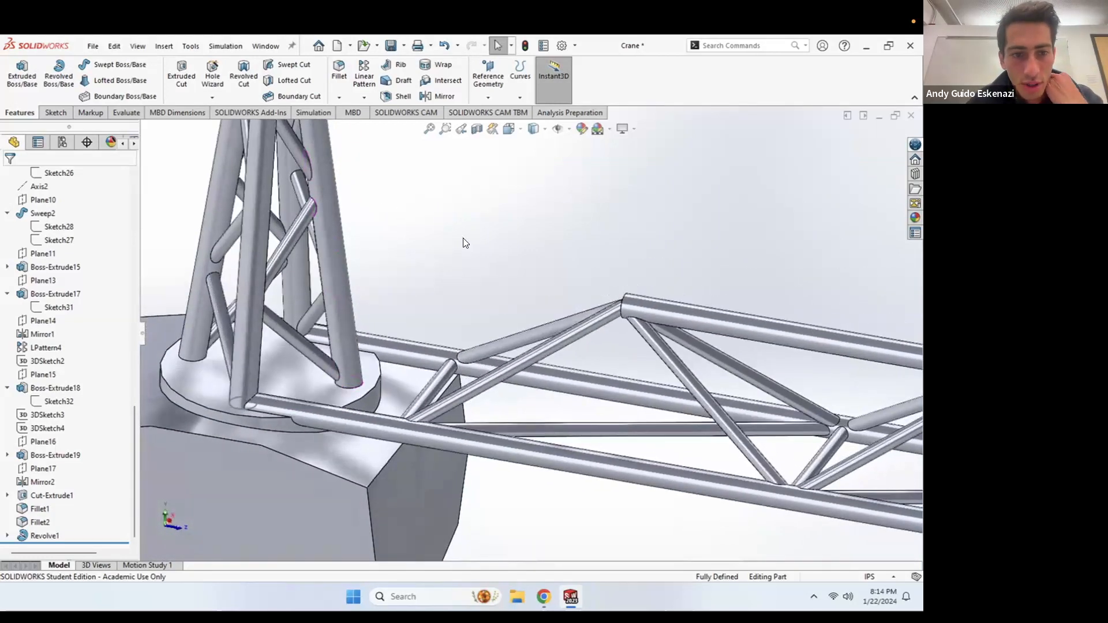
# Step: Start a 3D sketch and draw a line from a tower leg's base at the lower chord to the top chord's inner end
pyautogui.click(56, 113)
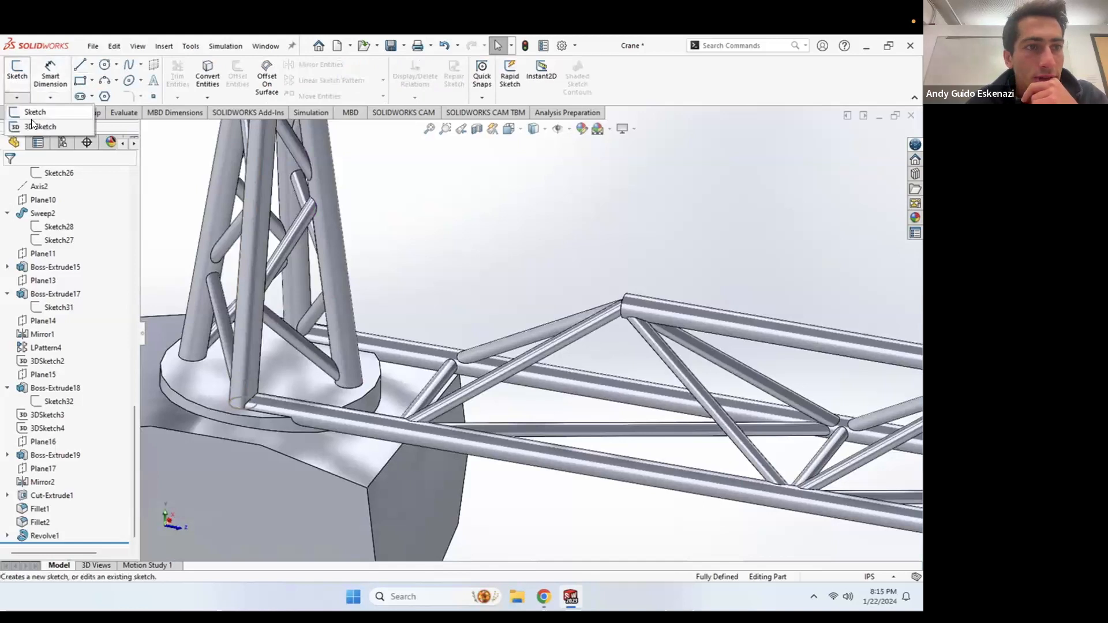
pyautogui.click(35, 127)
pyautogui.click(80, 66)
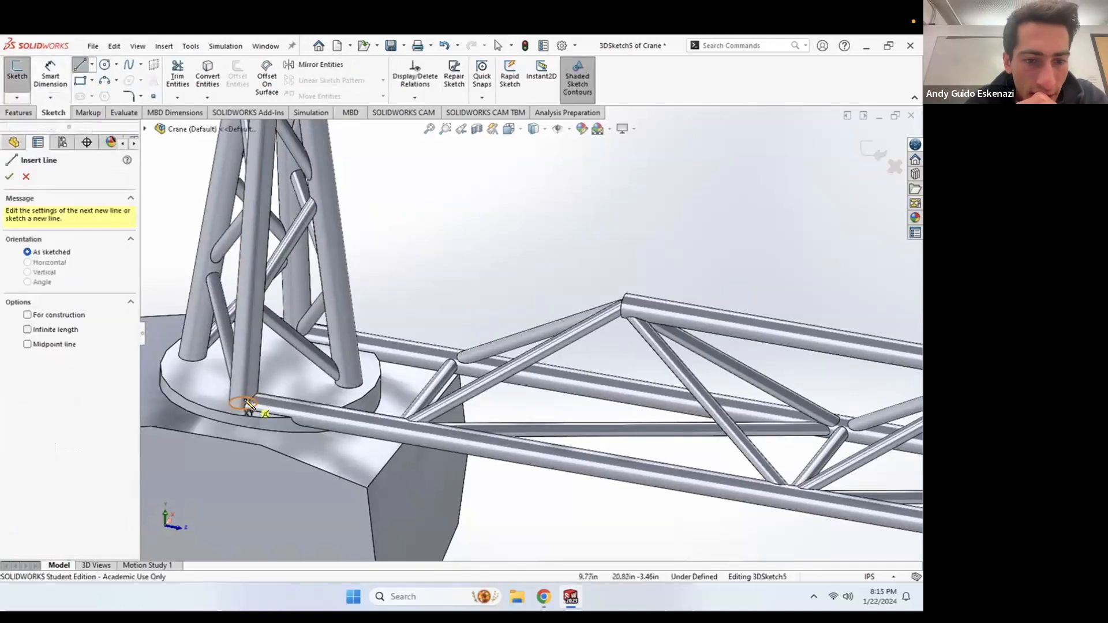
pyautogui.click(245, 404)
pyautogui.scroll(-6, 586, 300)
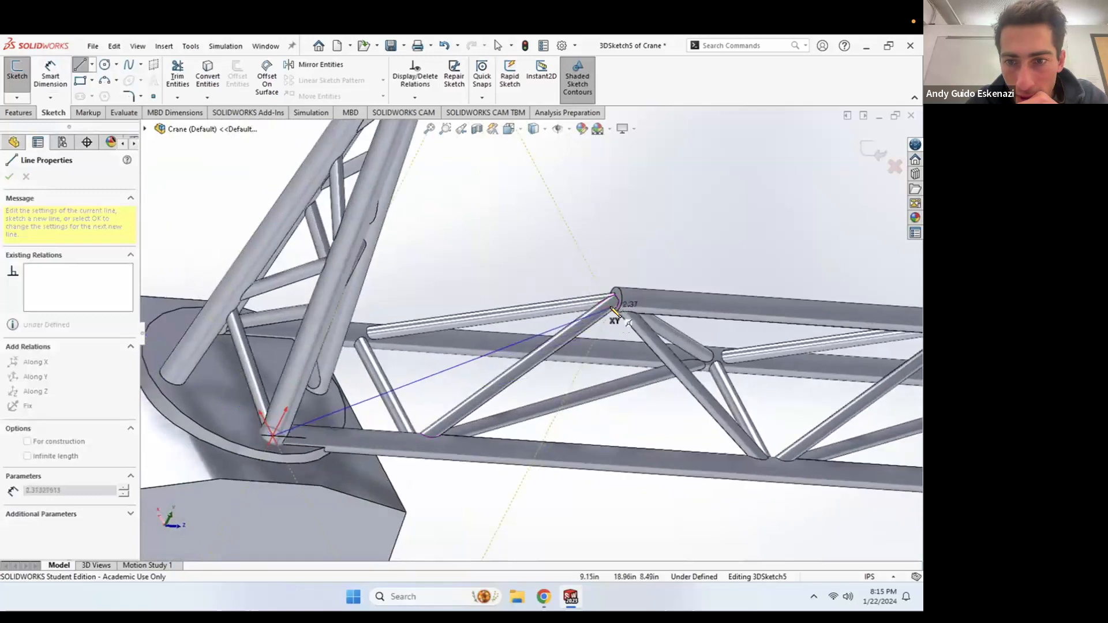
pyautogui.moveTo(582, 288); pyautogui.dragTo(590, 345, button='middle')
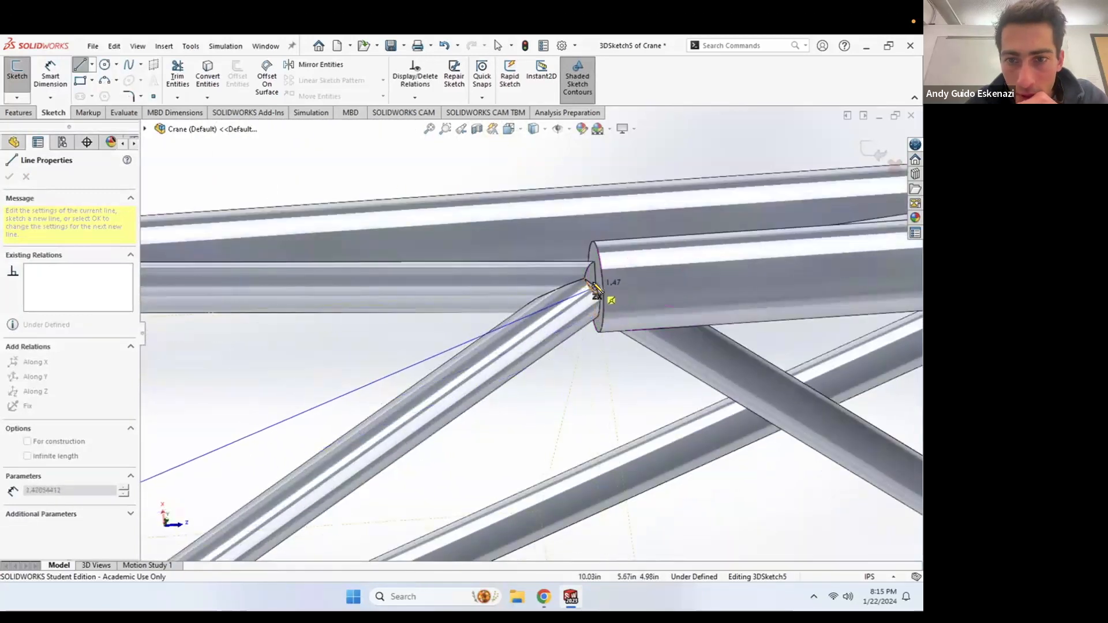
pyautogui.click(597, 289)
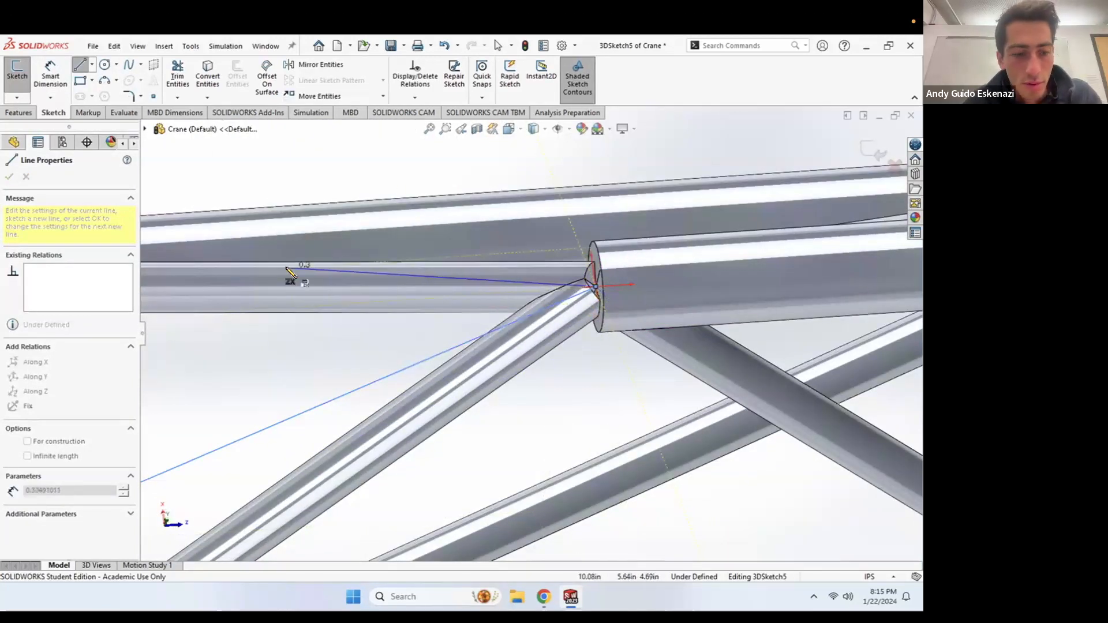
pyautogui.press('Escape')
# Step: Pull the 3D line's upper end free and make it coincident with the vertex at the top chord's inner end
pyautogui.scroll(5, 393, 288)
pyautogui.scroll(-6, 521, 325)
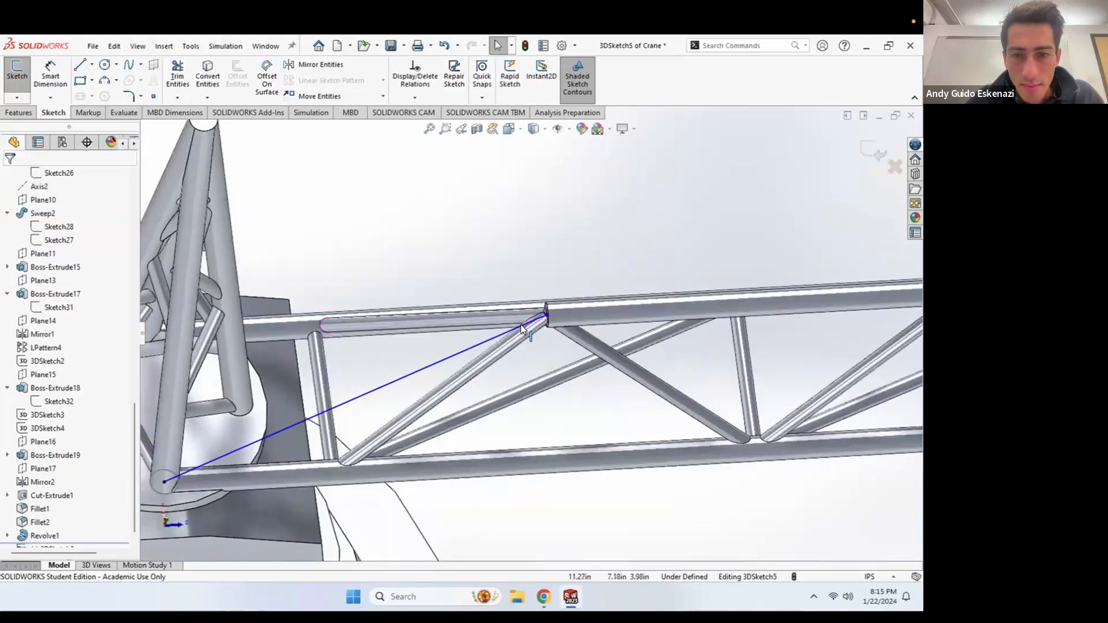
pyautogui.scroll(-2, 540, 317)
pyautogui.moveTo(561, 318); pyautogui.dragTo(410, 317)
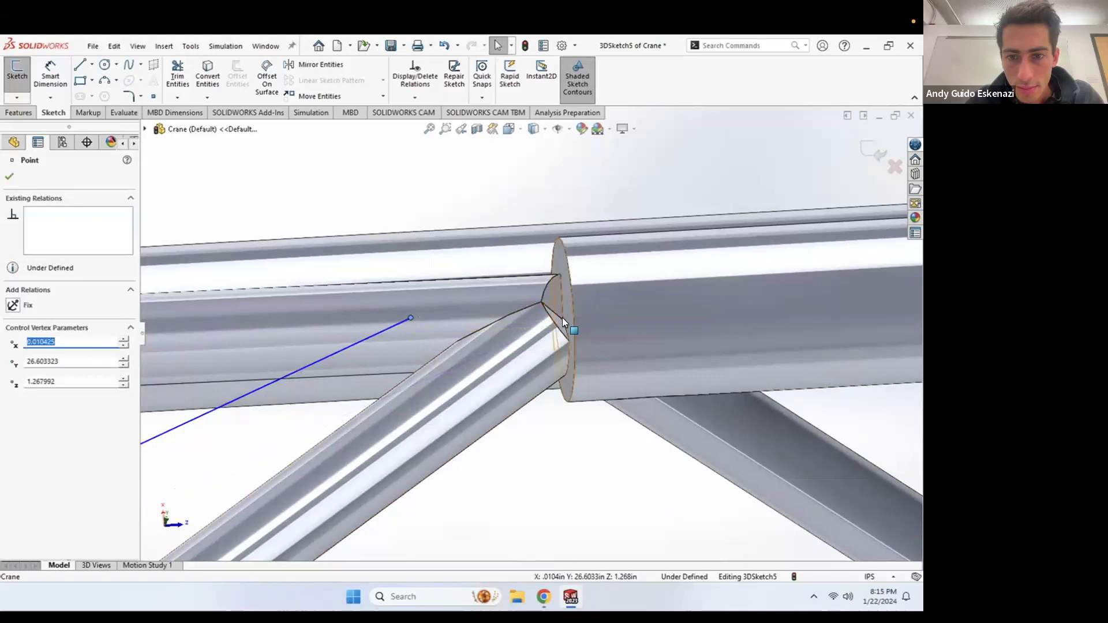
pyautogui.click(562, 319)
pyautogui.press('Escape')
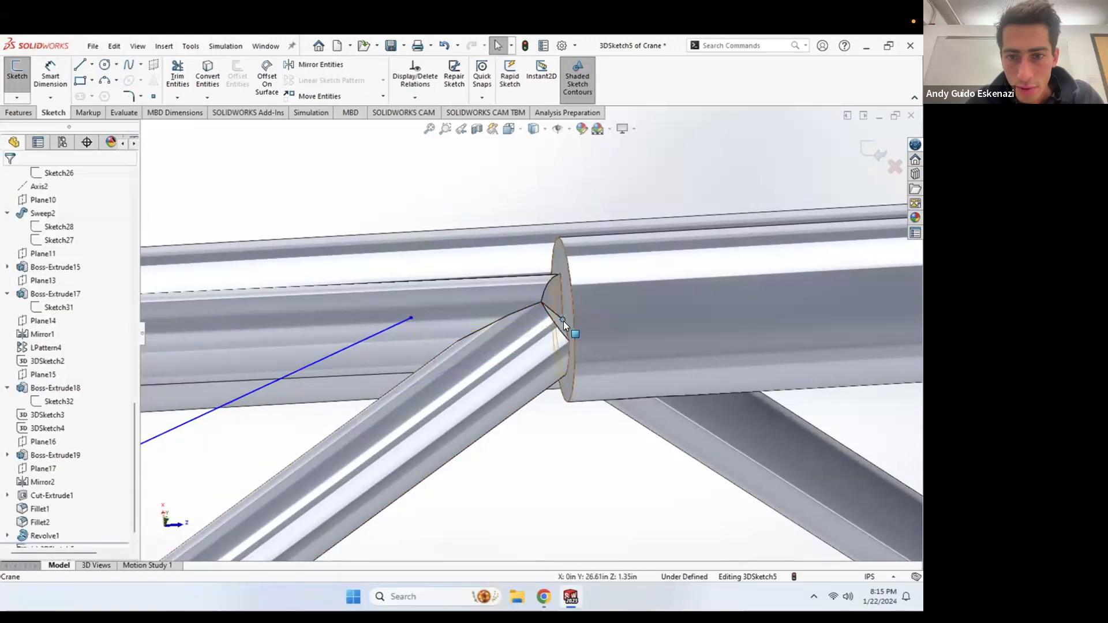
pyautogui.click(563, 321)
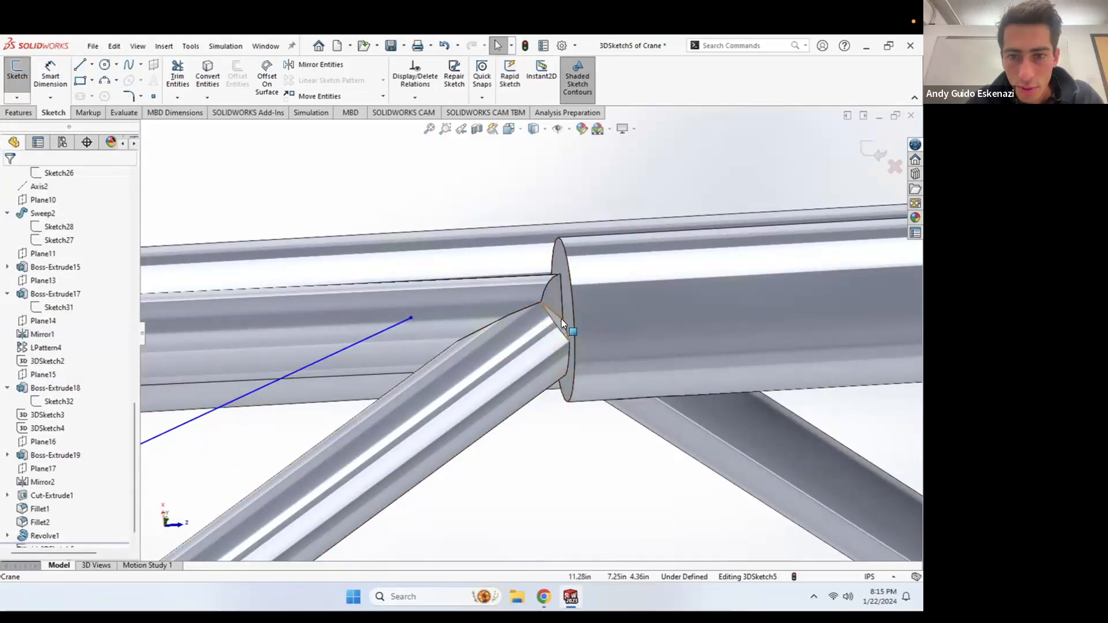
pyautogui.click(562, 319)
pyautogui.keyDown('ctrl'); pyautogui.click(410, 317); pyautogui.keyUp('ctrl')
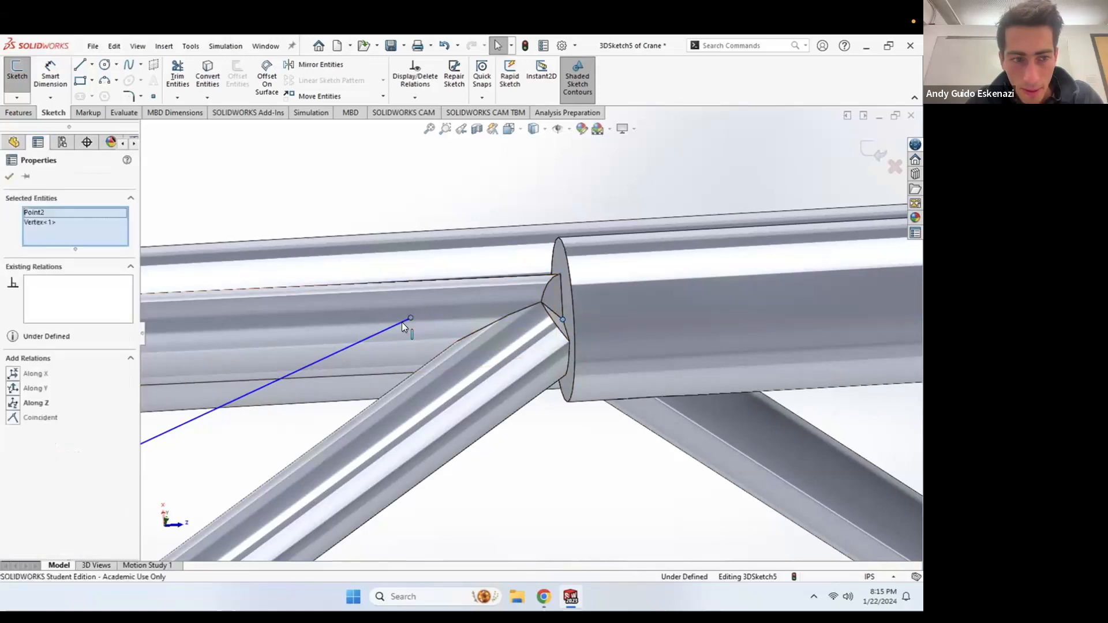
pyautogui.click(18, 418)
pyautogui.press('Escape')
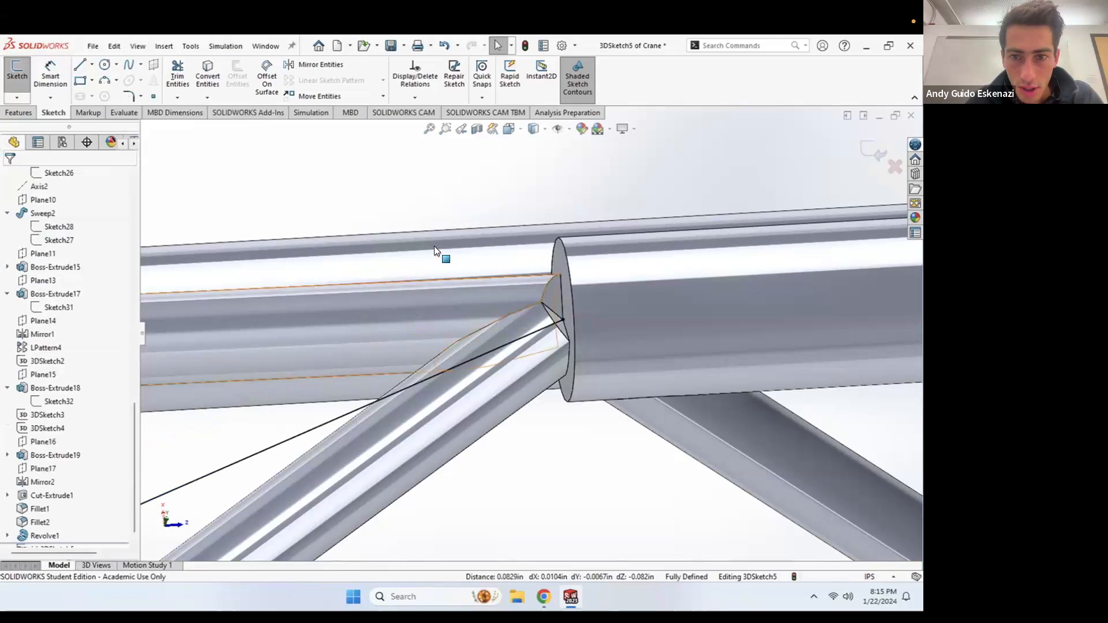
# Step: Close the 3D sketch and create a reference plane through the line's lower endpoint, perpendicular to the line
pyautogui.scroll(5, 433, 245)
pyautogui.moveTo(285, 420); pyautogui.dragTo(289, 329, button='middle')
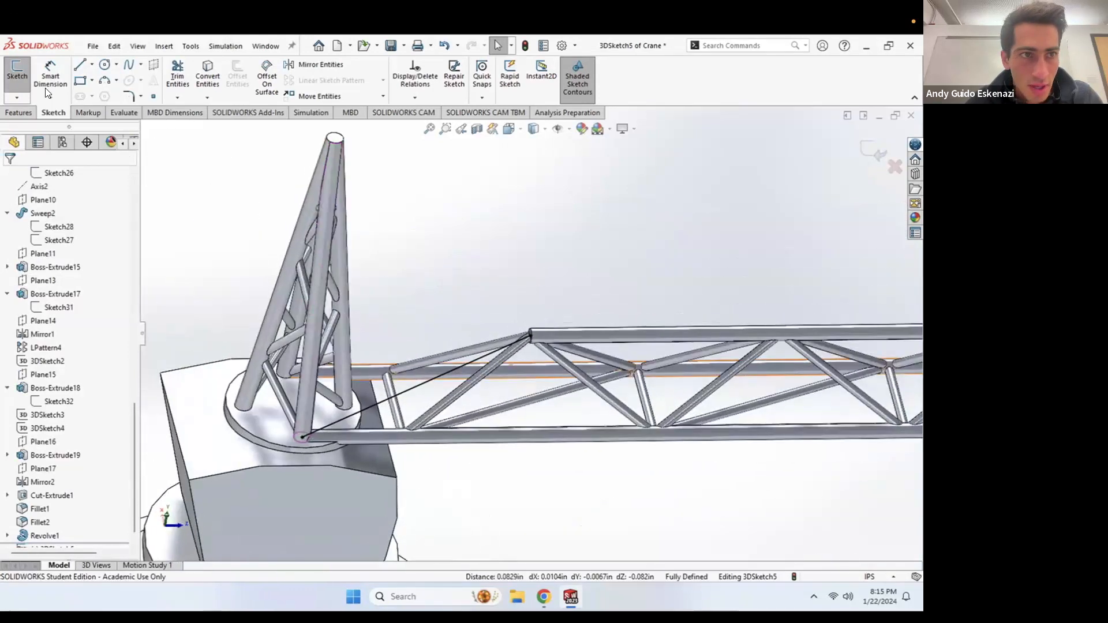
pyautogui.click(27, 112)
pyautogui.moveTo(414, 398)
pyautogui.mouseDown(button='middle')
pyautogui.moveTo(421, 375)
pyautogui.moveTo(388, 394)
pyautogui.mouseUp(button='middle')
pyautogui.scroll(-1, 388, 395)
pyautogui.scroll(-5, 351, 419)
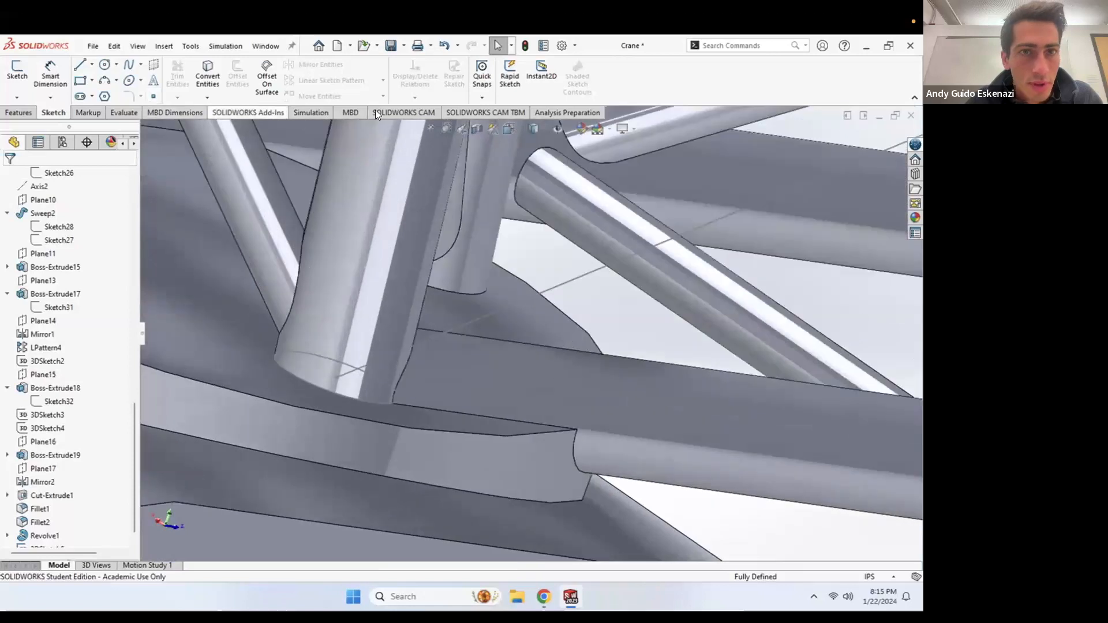
pyautogui.click(19, 113)
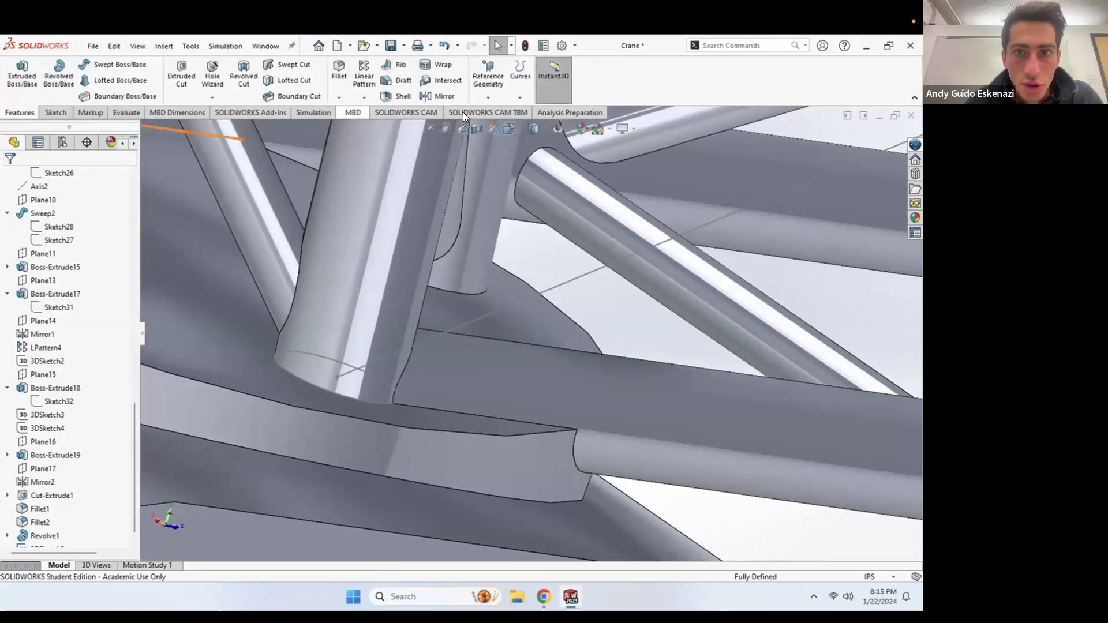
pyautogui.click(484, 95)
pyautogui.click(499, 112)
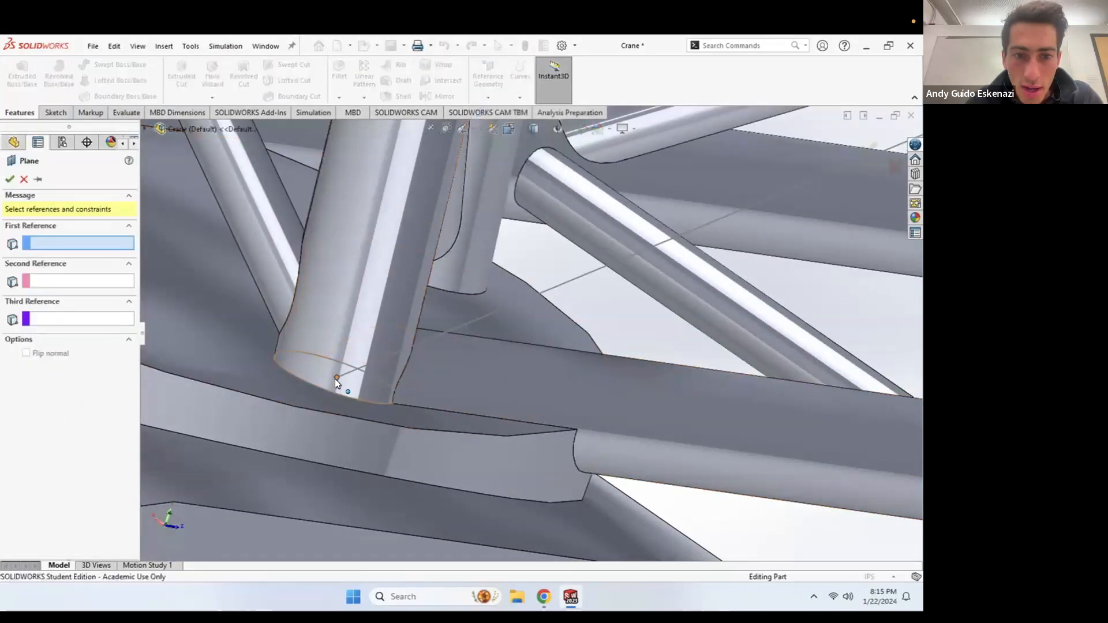
pyautogui.click(336, 378)
pyautogui.click(359, 366)
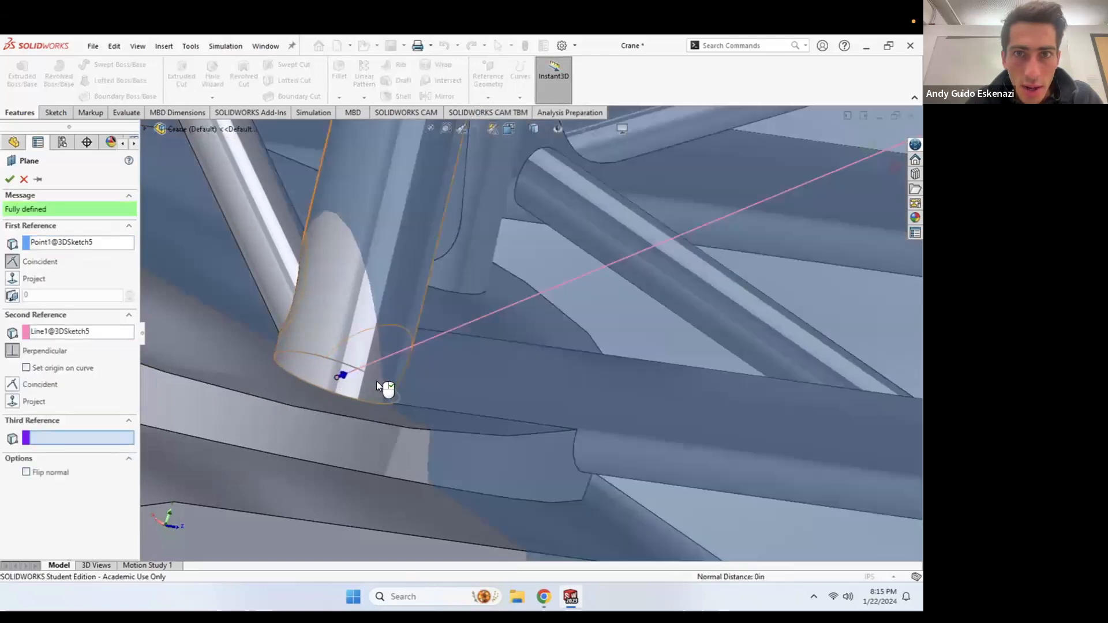
pyautogui.click(8, 180)
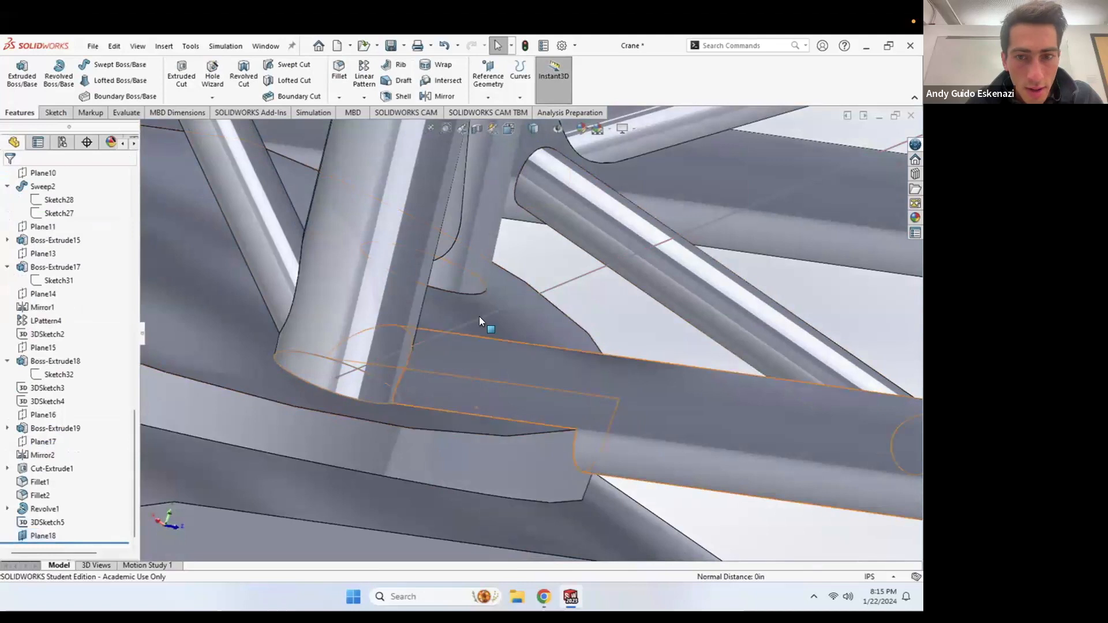
# Step: Start a sketch on the new perpendicular plane and draw a circle centred on the line's lower endpoint
pyautogui.scroll(3, 490, 325)
pyautogui.scroll(5, 490, 324)
pyautogui.click(56, 112)
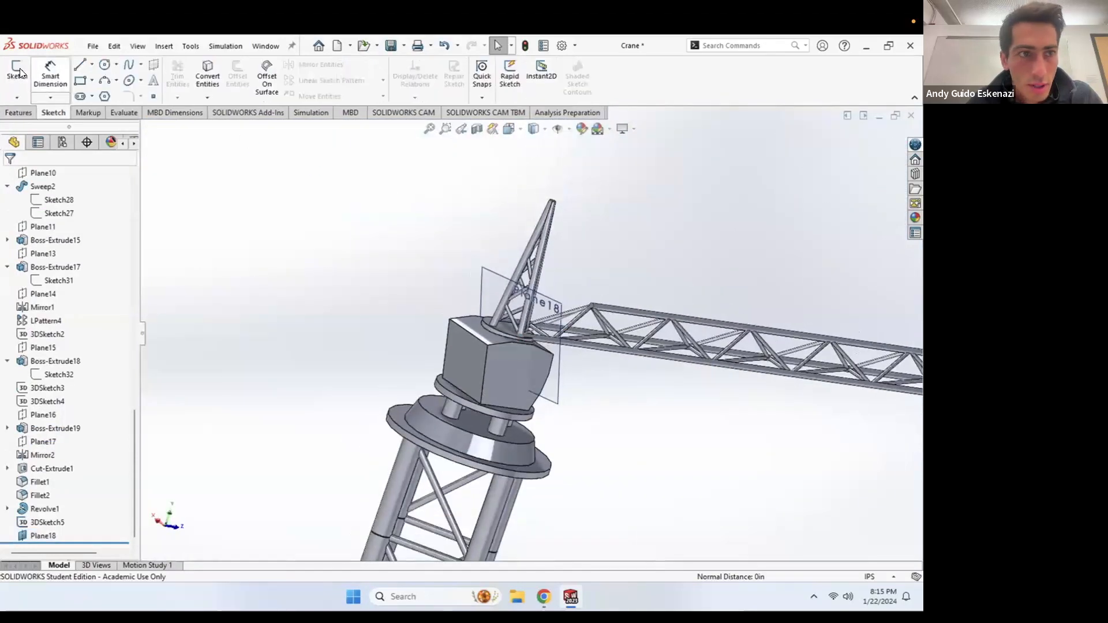
pyautogui.click(17, 73)
pyautogui.click(555, 310)
pyautogui.moveTo(626, 220)
pyautogui.mouseDown(button='middle')
pyautogui.moveTo(585, 176)
pyautogui.moveTo(721, 183)
pyautogui.moveTo(555, 233)
pyautogui.mouseUp(button='middle')
pyautogui.scroll(-10, 500, 235)
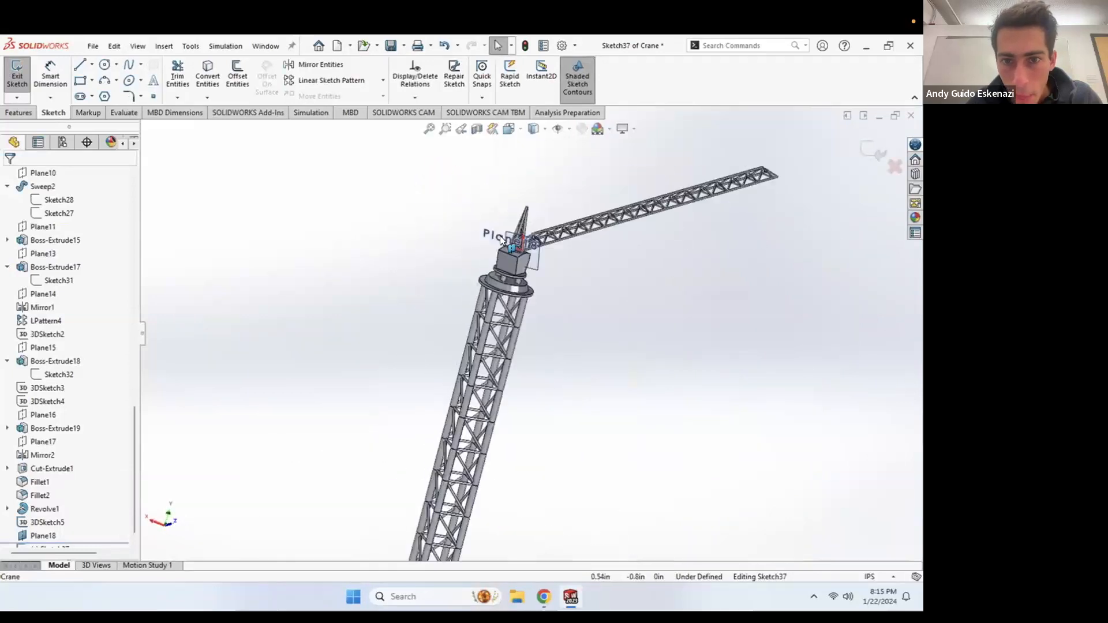
pyautogui.scroll(-5, 412, 426)
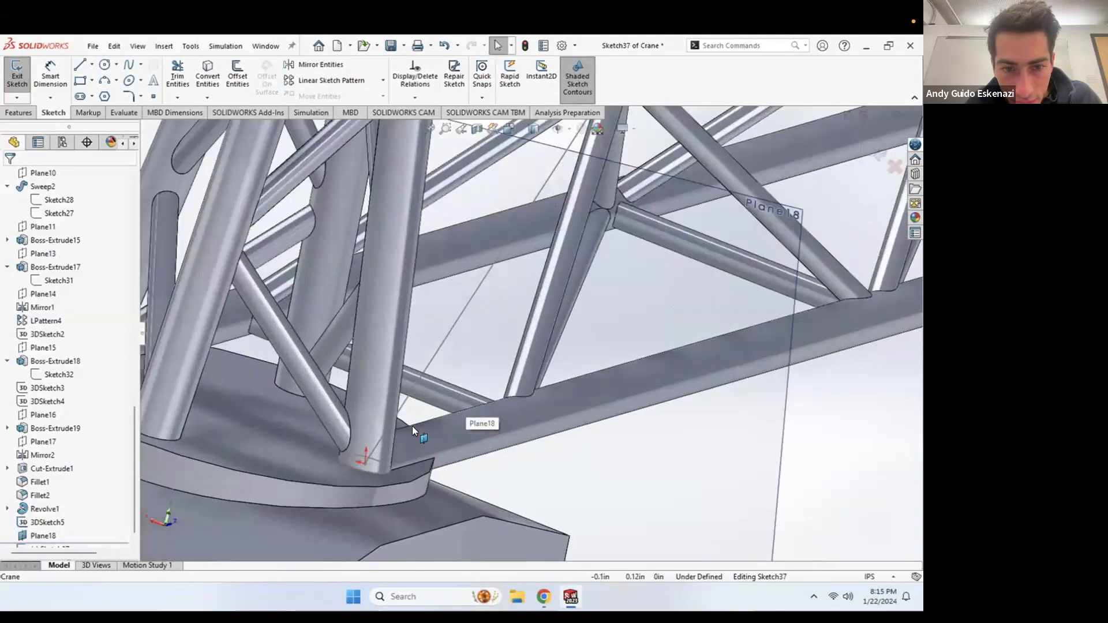
pyautogui.click(104, 64)
pyautogui.click(365, 464)
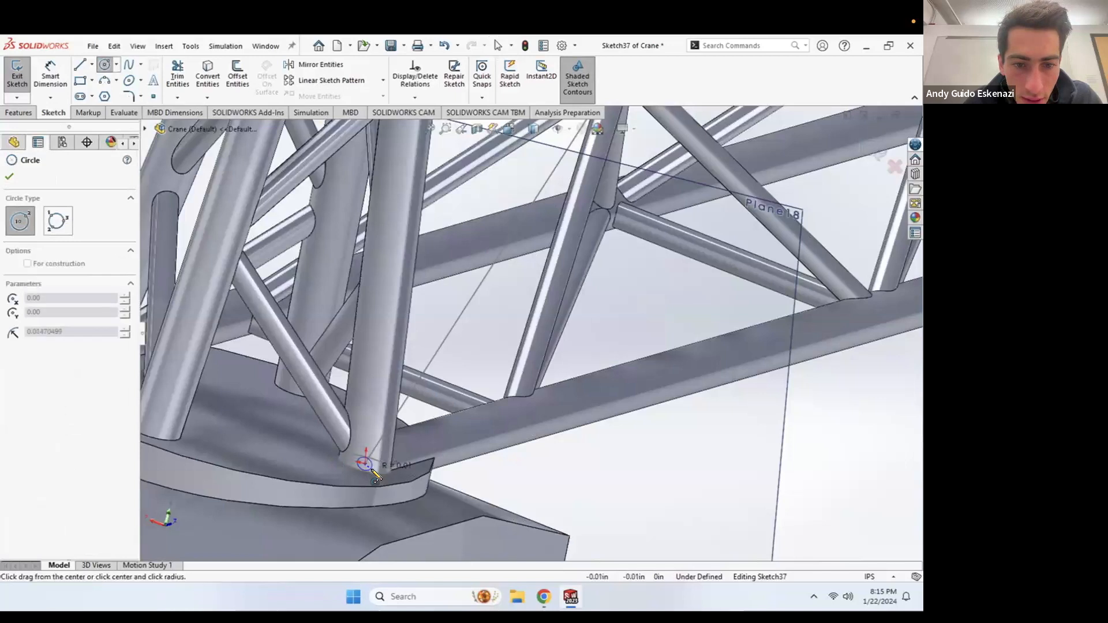
pyautogui.click(377, 470)
# Step: Dimension the circle at the tower leg's base with a diameter of 0.05 in
pyautogui.click(45, 81)
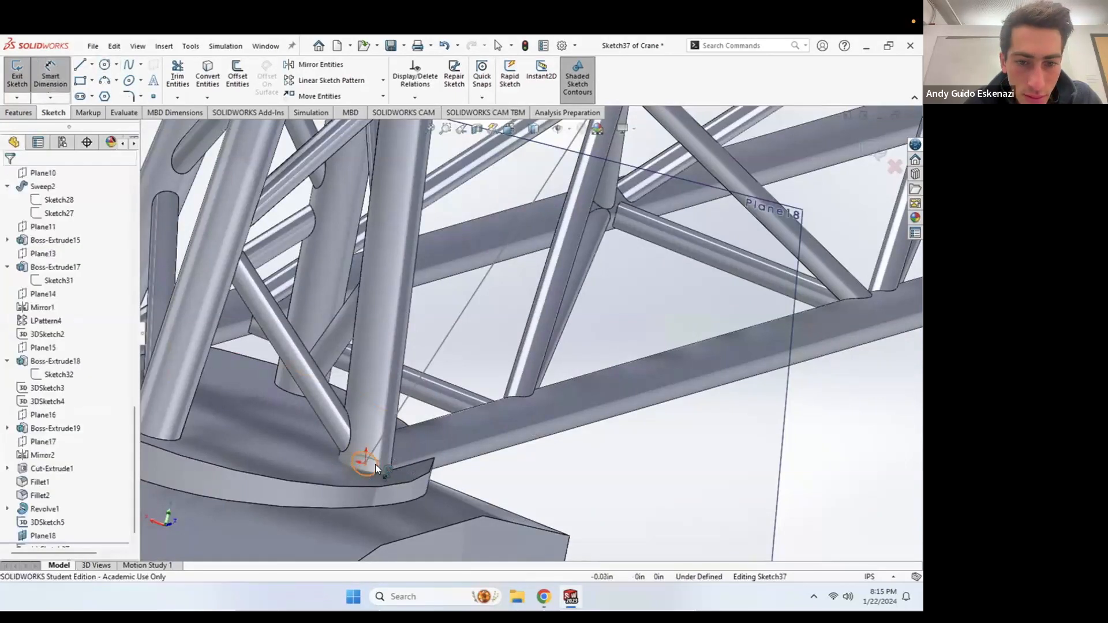
pyautogui.click(376, 469)
pyautogui.click(532, 504)
pyautogui.write('.05')
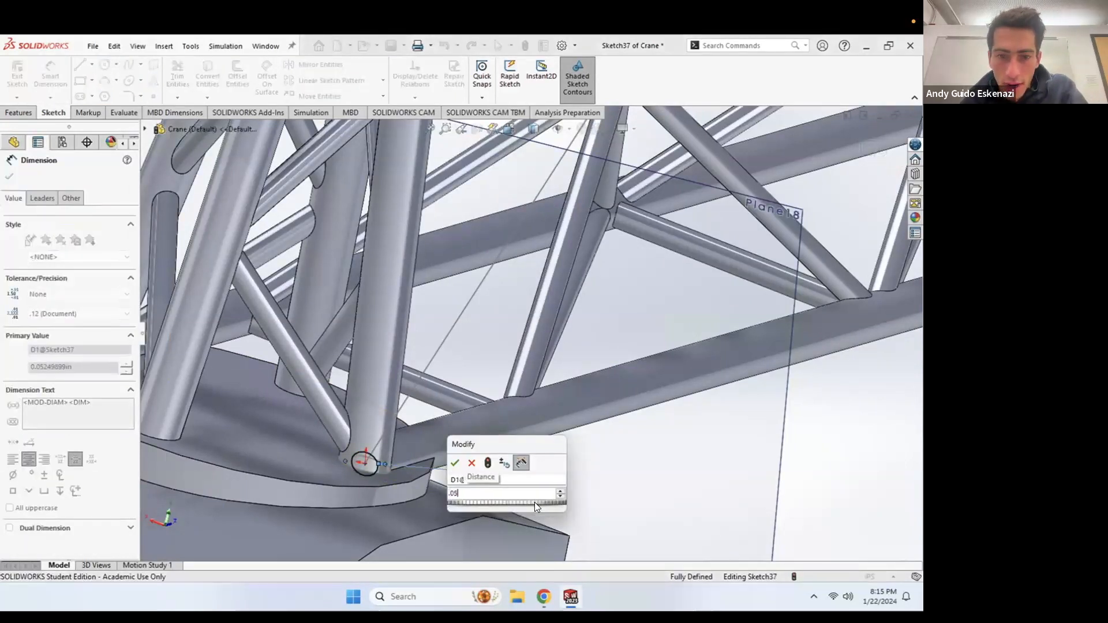
pyautogui.press('Return')
# Step: Extrude the circle up to the line's upper endpoint at the top chord, merging the result
pyautogui.click(18, 113)
pyautogui.click(22, 74)
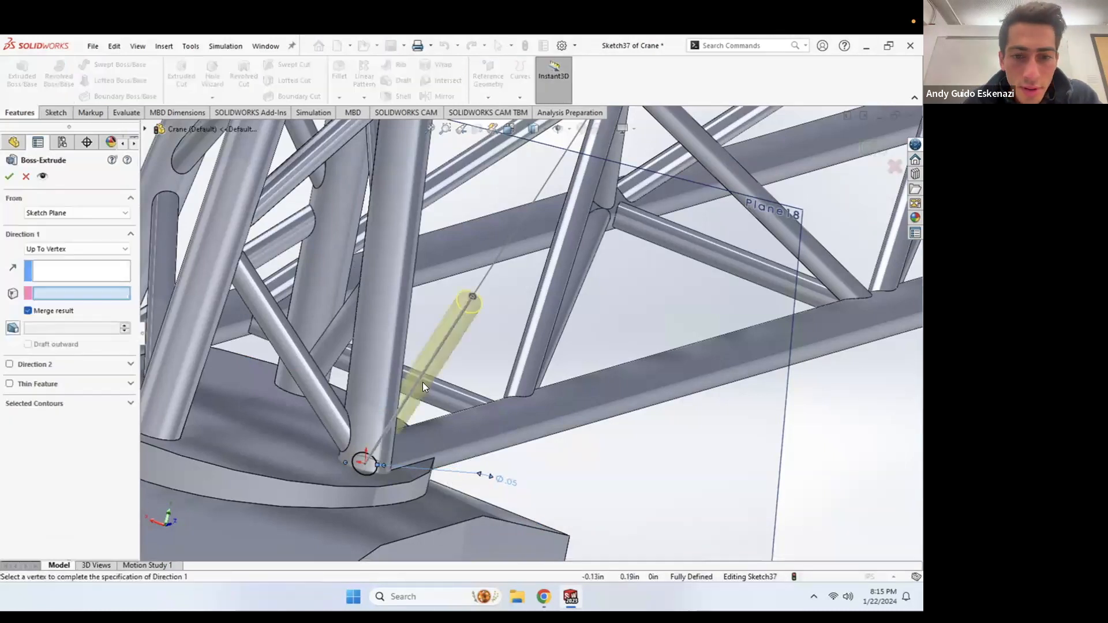
pyautogui.moveTo(422, 382); pyautogui.dragTo(484, 285, button='middle')
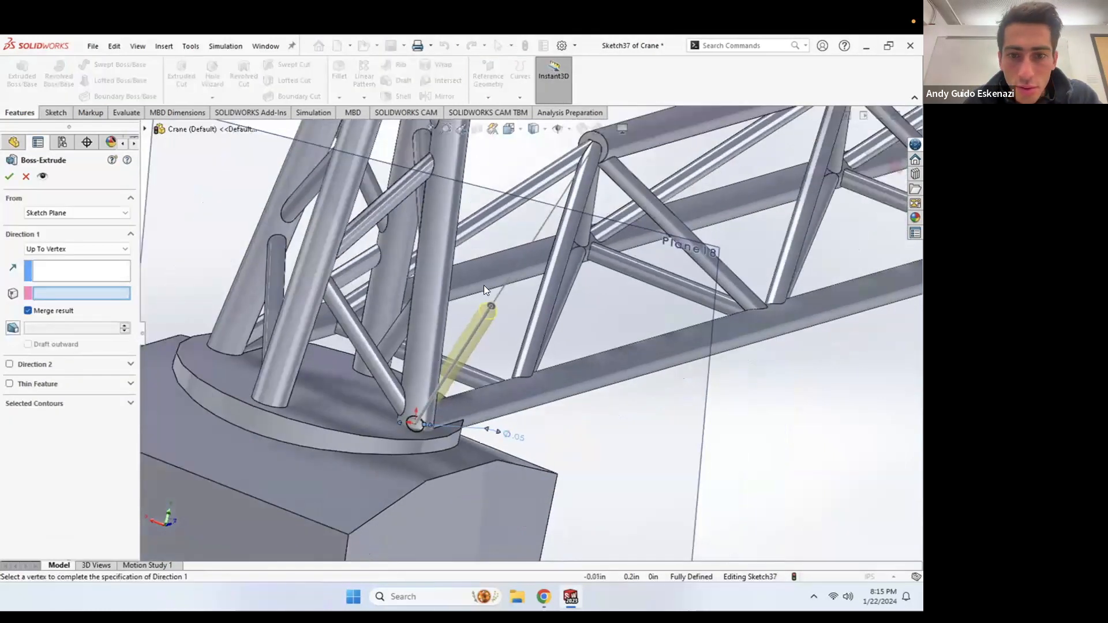
pyautogui.click(591, 148)
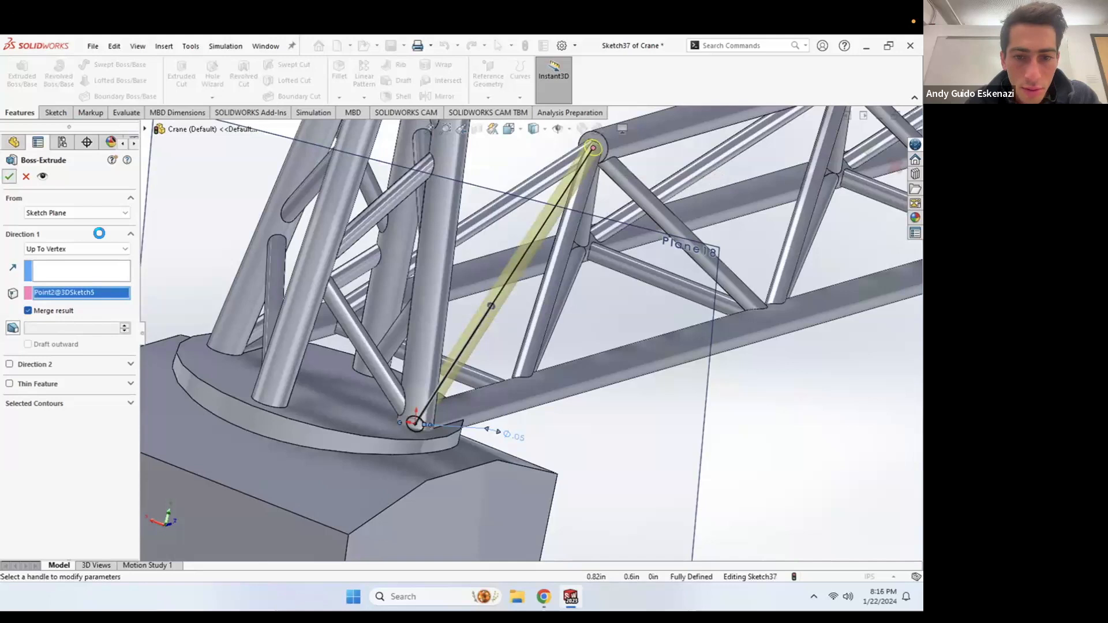
pyautogui.press('Return')
# Step: Hide the 3D line sketch and the reference plane used for the new diagonal member
pyautogui.moveTo(435, 383)
pyautogui.mouseDown(button='middle')
pyautogui.moveTo(411, 386)
pyautogui.moveTo(435, 411)
pyautogui.moveTo(428, 425)
pyautogui.moveTo(446, 375)
pyautogui.mouseUp(button='middle')
pyautogui.scroll(5, 445, 375)
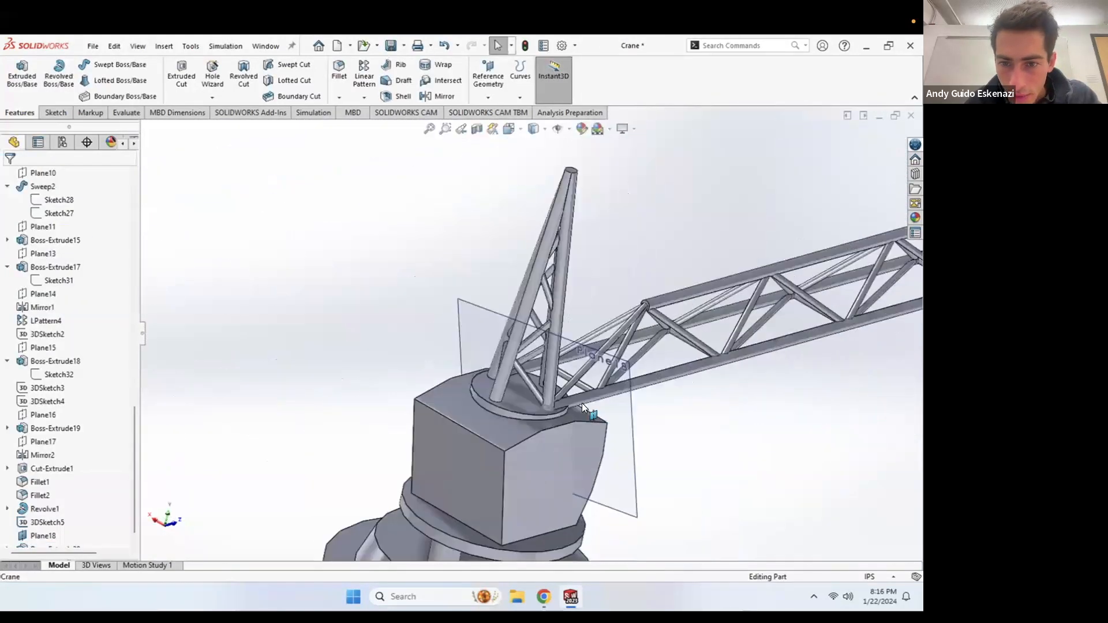
pyautogui.scroll(5, 554, 387)
pyautogui.rightClick(501, 376)
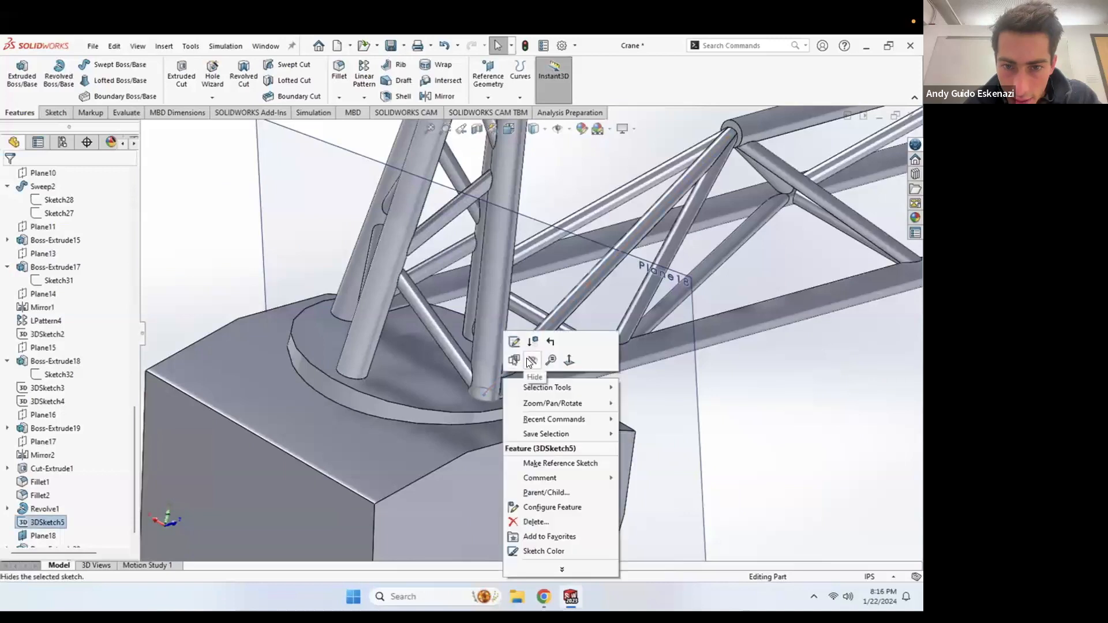
pyautogui.click(531, 360)
pyautogui.rightClick(691, 378)
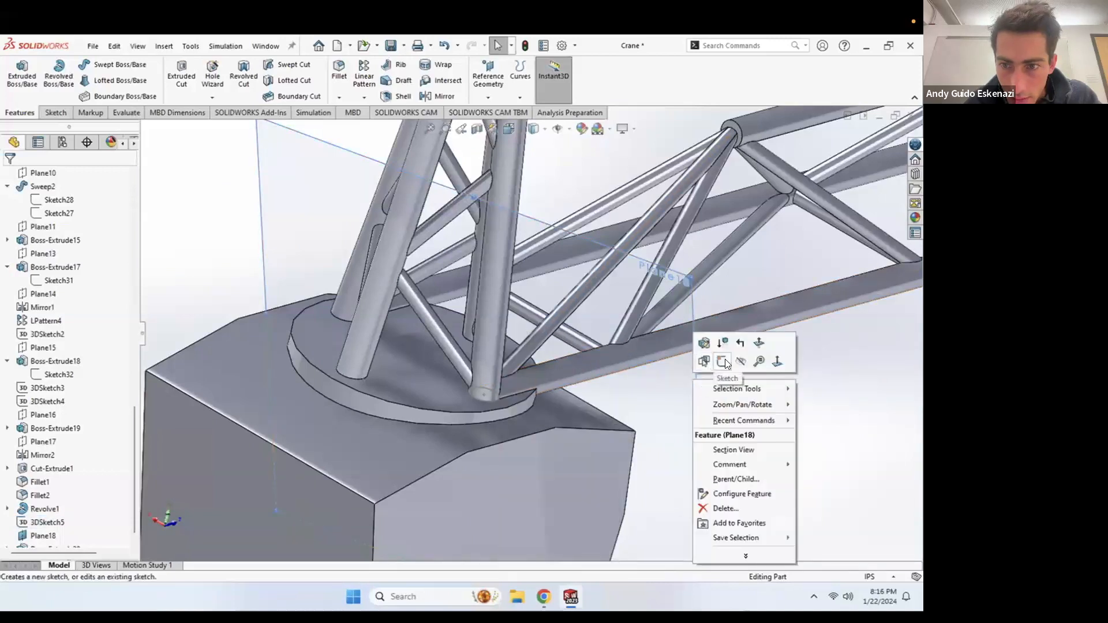
pyautogui.click(741, 361)
# Step: Start a Mirror feature and bring up the model's feature list down to its latest planes
pyautogui.scroll(5, 546, 261)
pyautogui.moveTo(553, 268); pyautogui.dragTo(668, 307, button='middle')
pyautogui.scroll(-5, 480, 297)
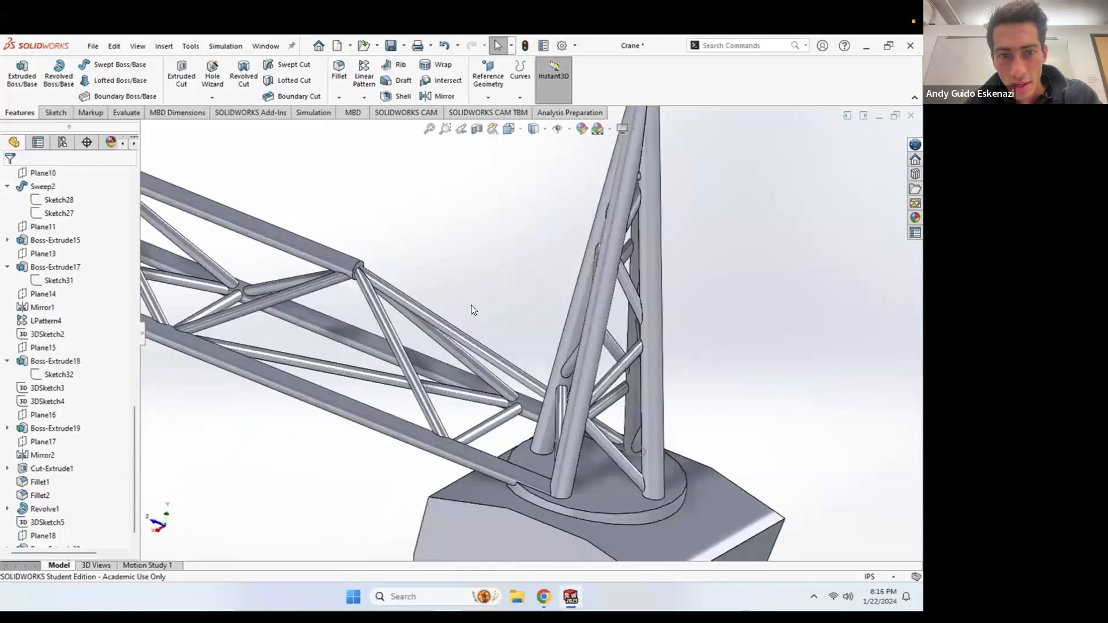
pyautogui.click(426, 99)
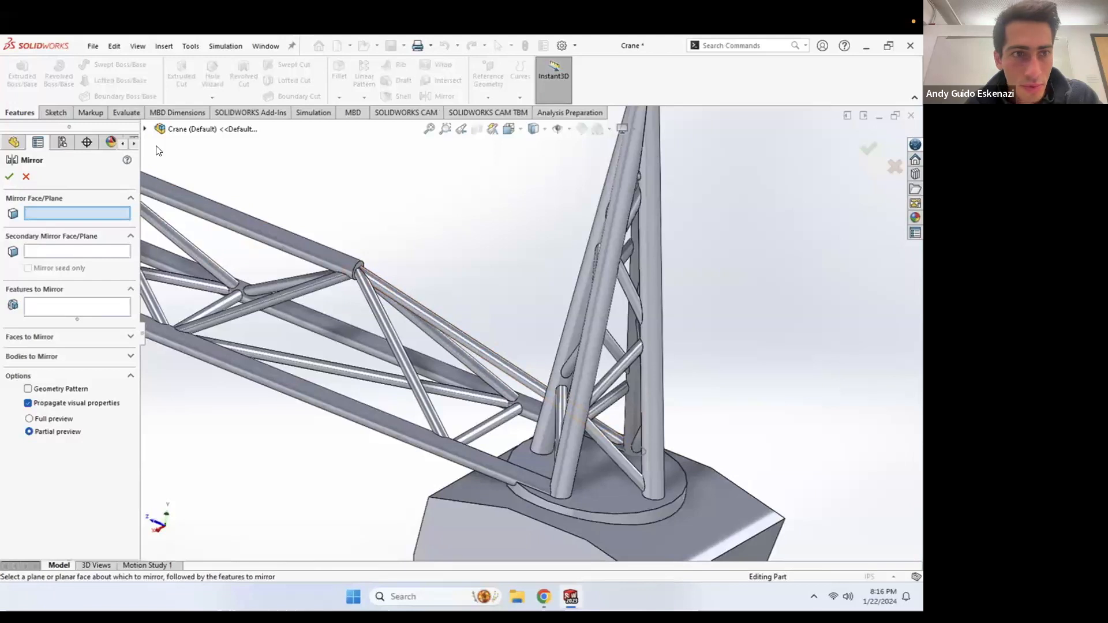
pyautogui.click(145, 132)
pyautogui.scroll(-10, 212, 440)
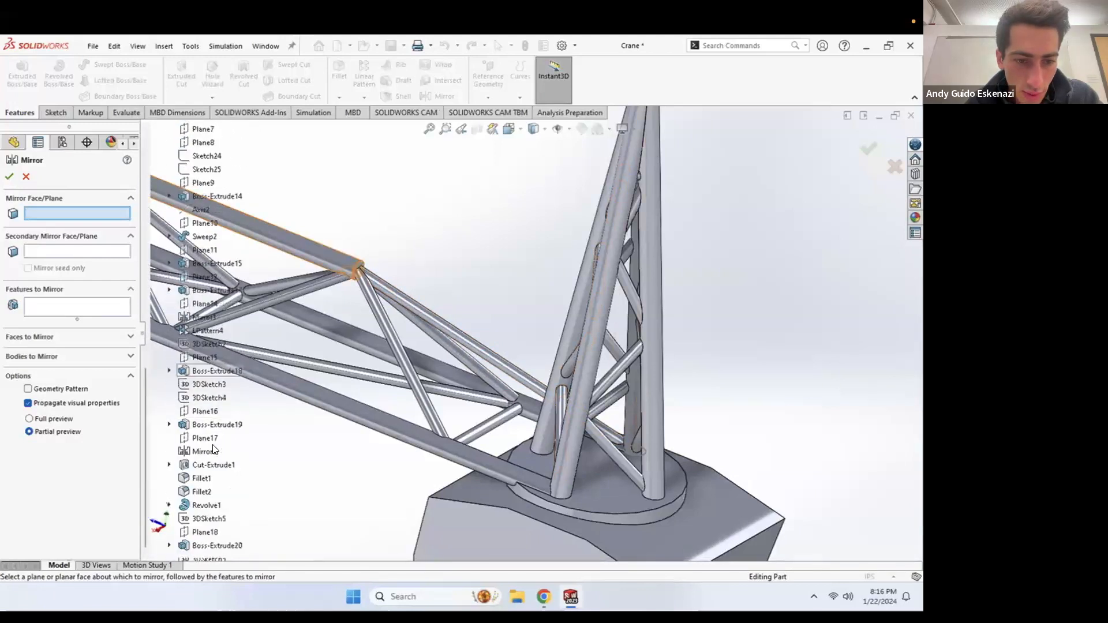
pyautogui.click(208, 531)
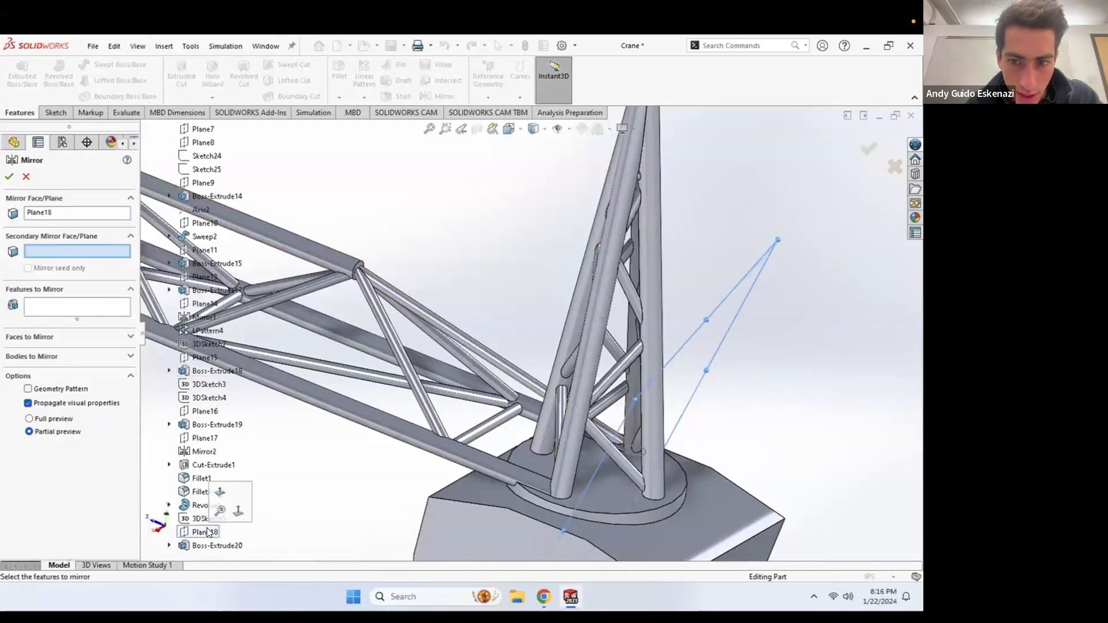
pyautogui.click(196, 441)
pyautogui.click(51, 212)
pyautogui.rightClick(52, 212)
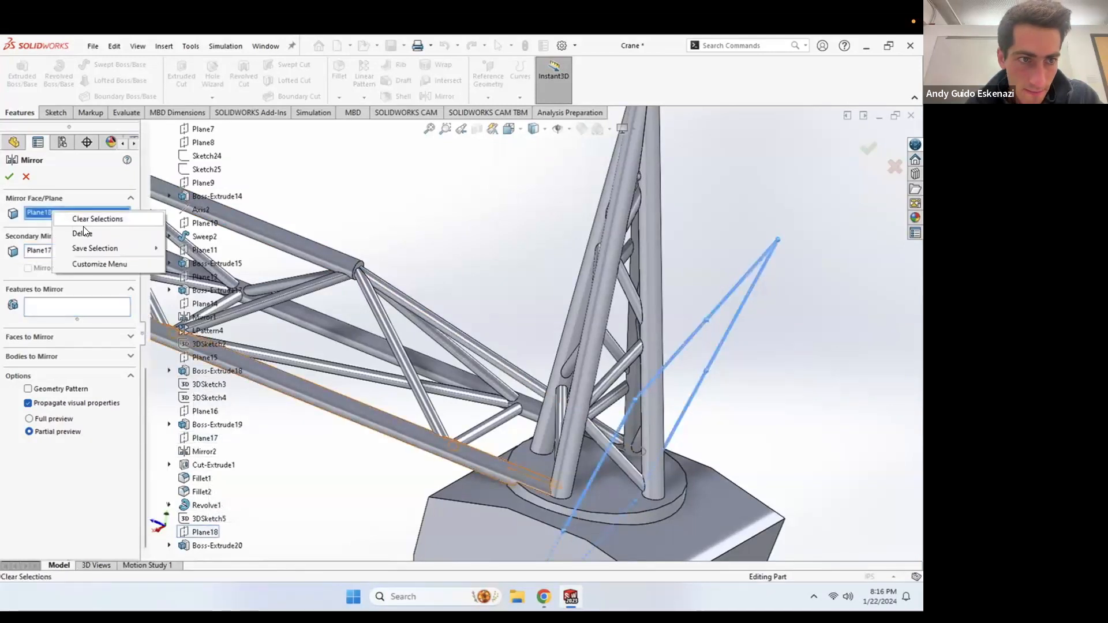
pyautogui.click(84, 232)
pyautogui.rightClick(52, 251)
pyautogui.click(84, 272)
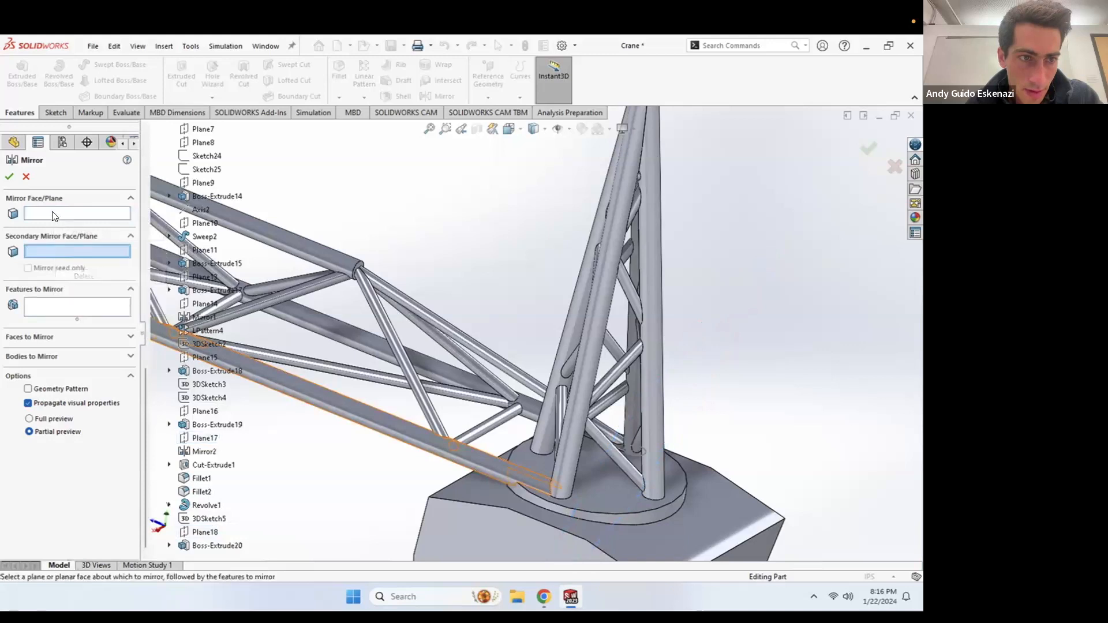
# Step: Mirror the new extruded diagonal member about Plane17 to the jib's other side
pyautogui.click(204, 440)
pyautogui.click(64, 310)
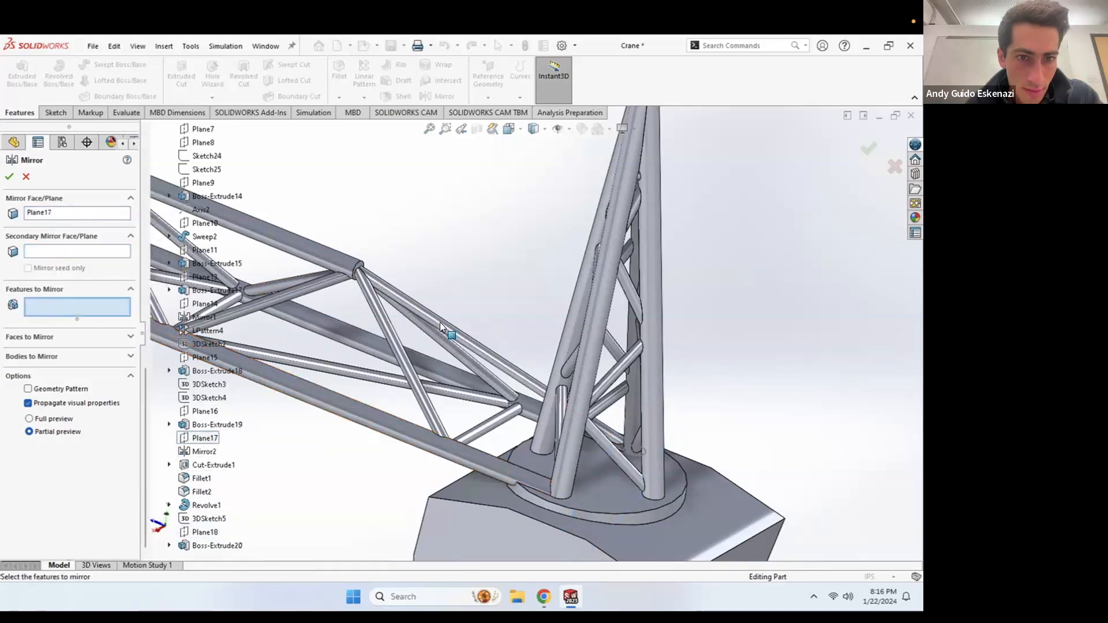
pyautogui.click(479, 348)
pyautogui.click(10, 177)
# Step: Fillet the circular edge at the top chord's inner end with a 0.01 in radius
pyautogui.scroll(6, 376, 271)
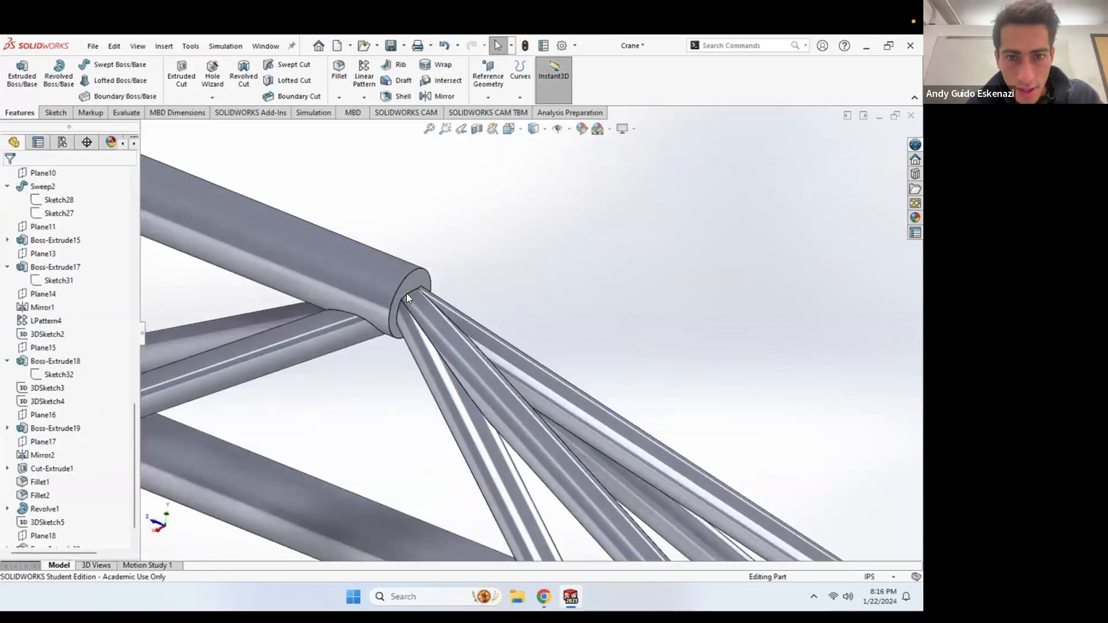
pyautogui.click(338, 74)
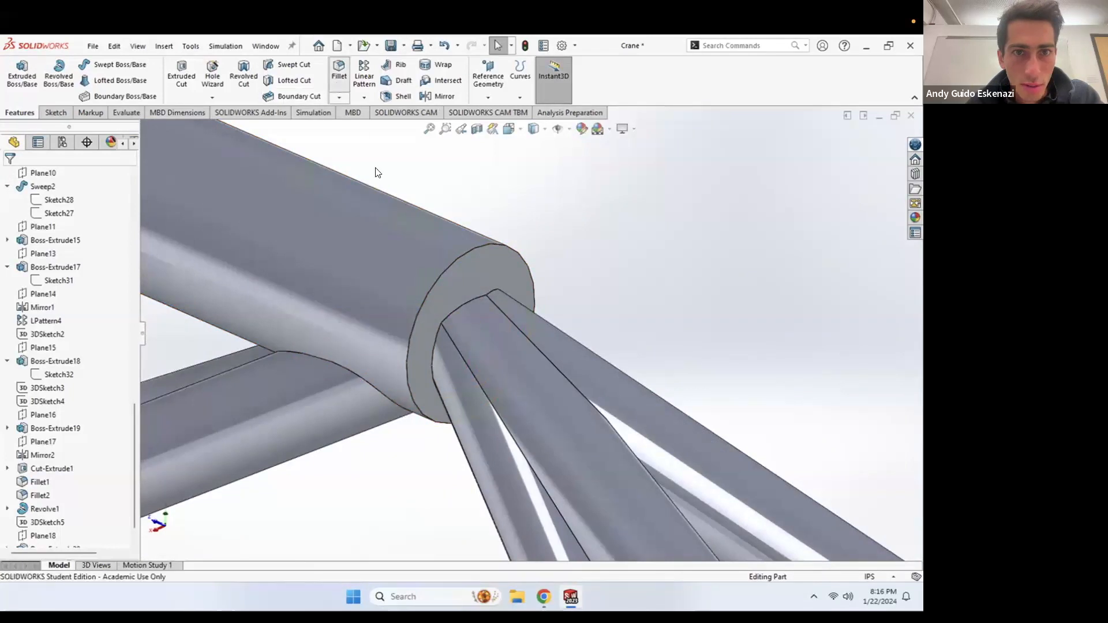
pyautogui.click(448, 268)
pyautogui.click(12, 175)
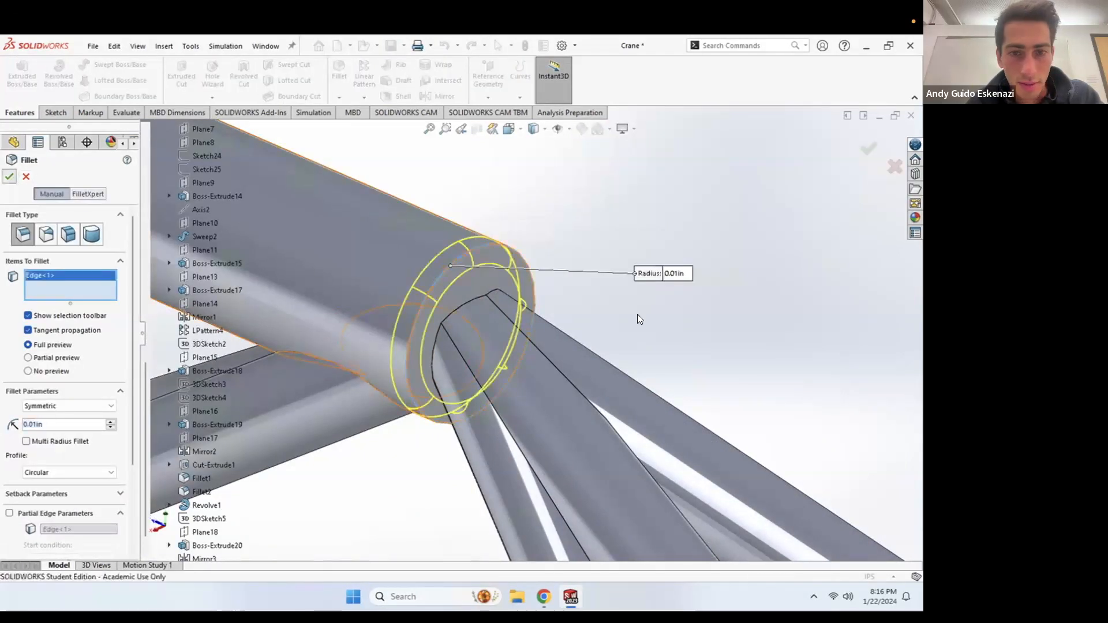
pyautogui.click(30, 87)
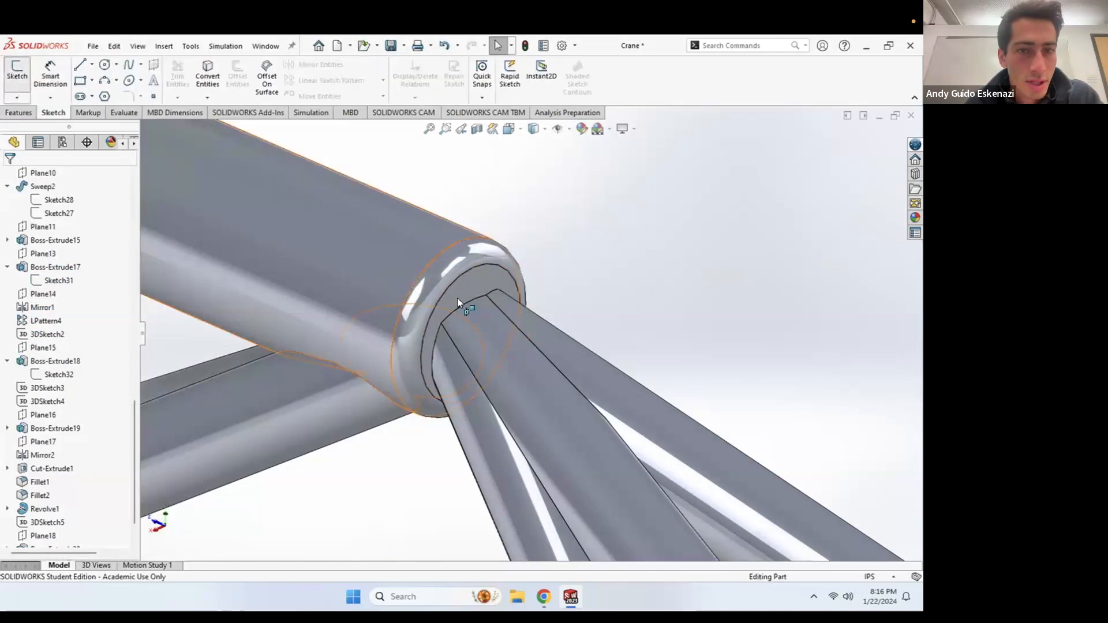
# Step: Sketch on the top chord's inner end face, convert the face's outline into a circle, and make that circle construction geometry
pyautogui.click(475, 281)
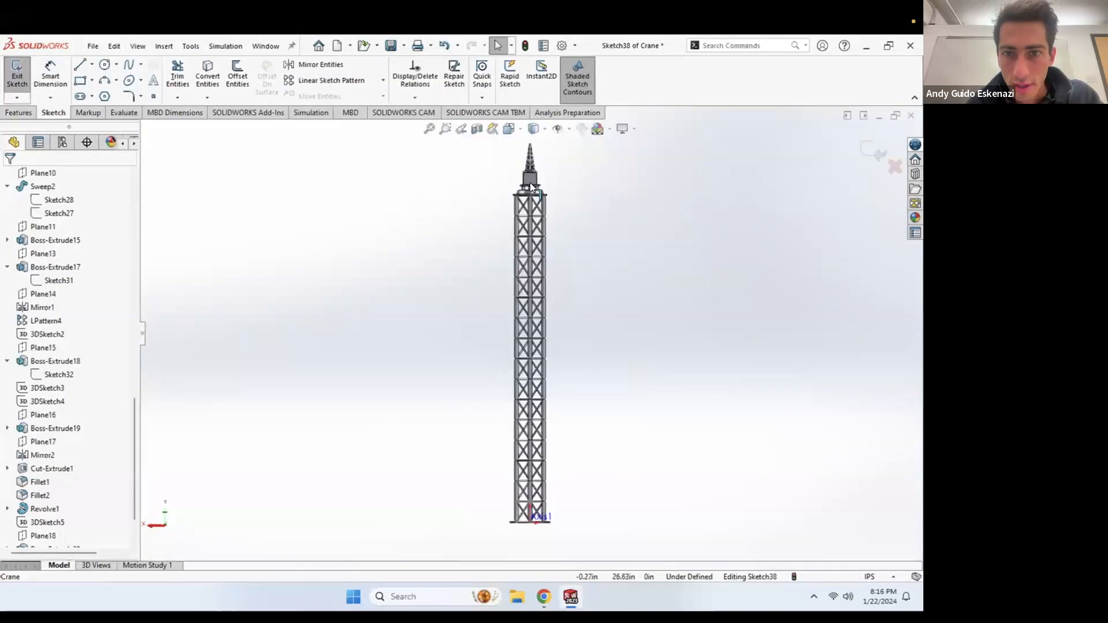
pyautogui.scroll(-7, 529, 159)
pyautogui.moveTo(514, 198); pyautogui.dragTo(545, 217, button='middle')
pyautogui.scroll(-5, 462, 171)
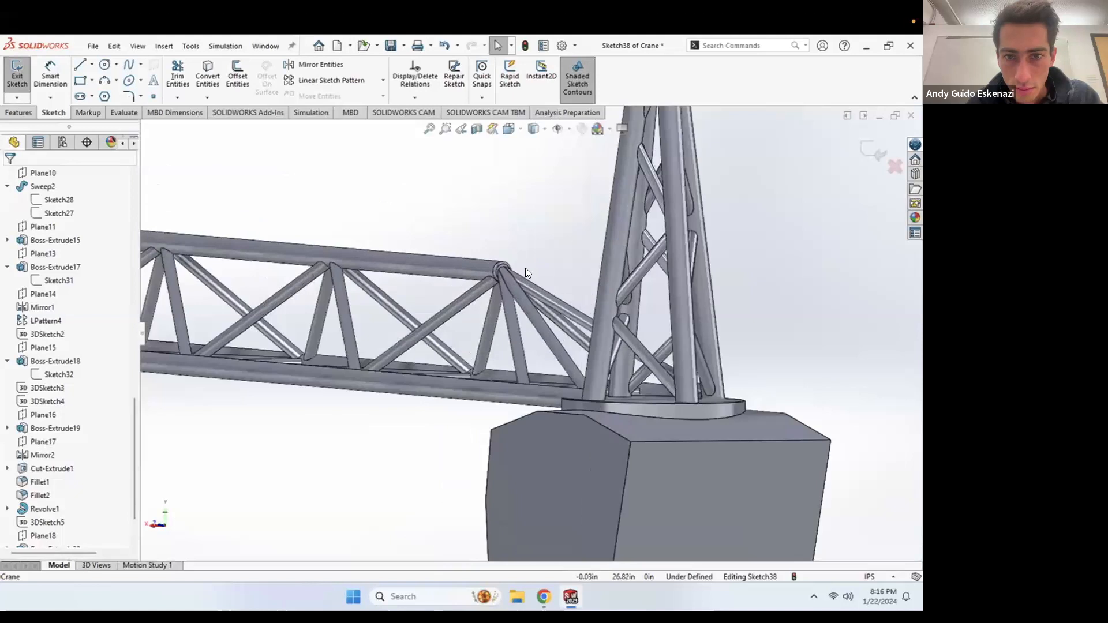
pyautogui.scroll(-8, 525, 268)
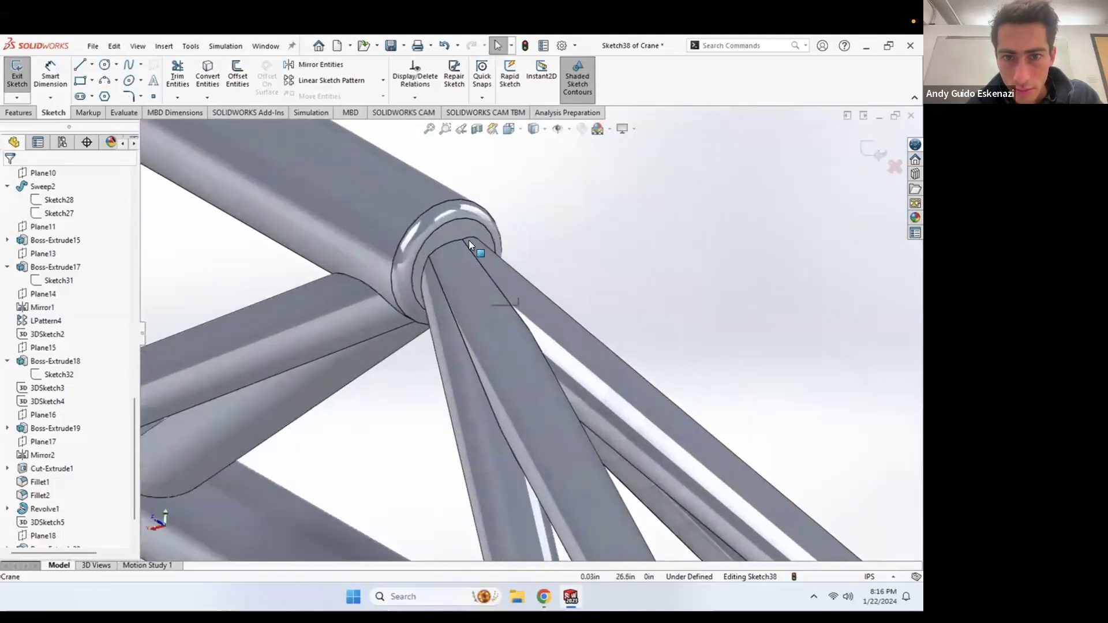
pyautogui.scroll(-4, 464, 234)
pyautogui.click(208, 92)
pyautogui.click(451, 231)
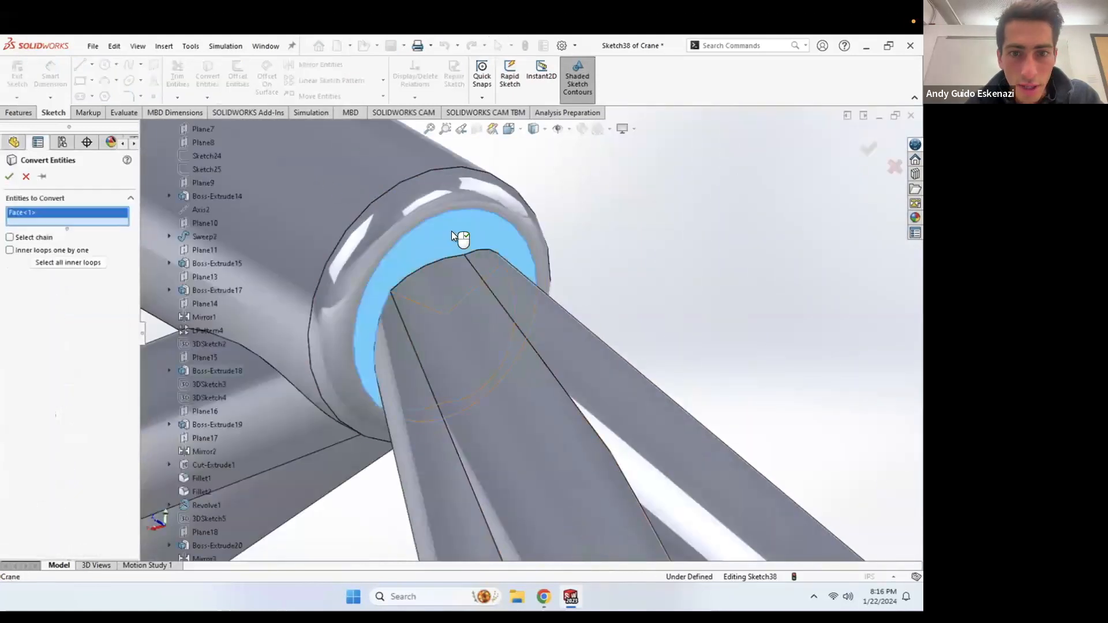
pyautogui.rightClick(433, 248)
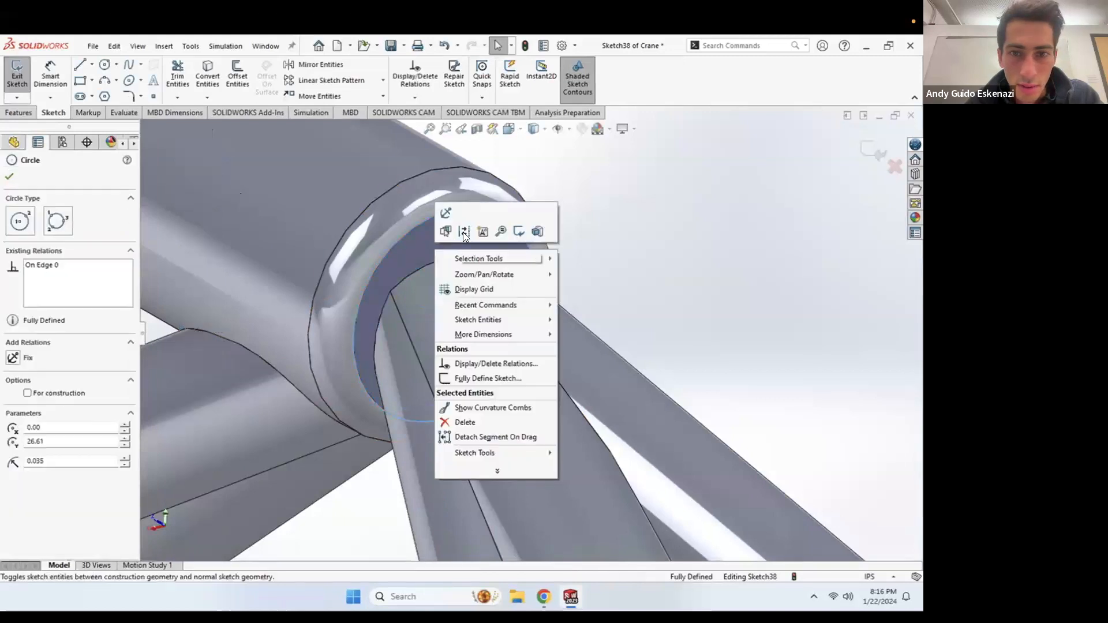
pyautogui.click(463, 232)
# Step: Draw a line across the circle's full diameter and a three-point arc along one half to close a semicircle
pyautogui.click(81, 64)
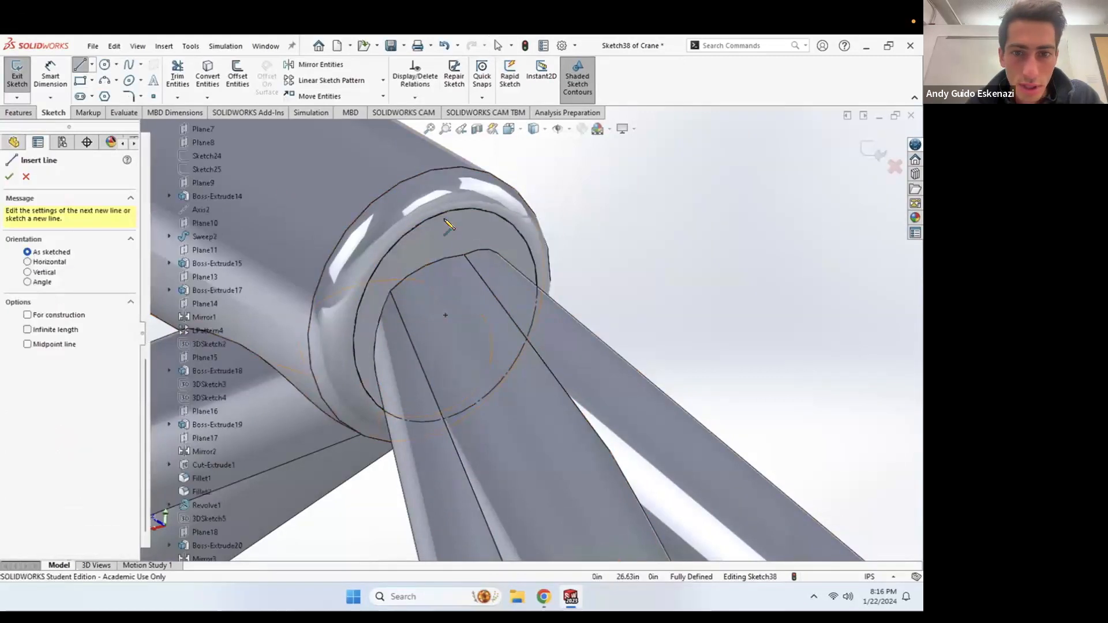
pyautogui.click(450, 212)
pyautogui.click(443, 418)
pyautogui.press('Escape')
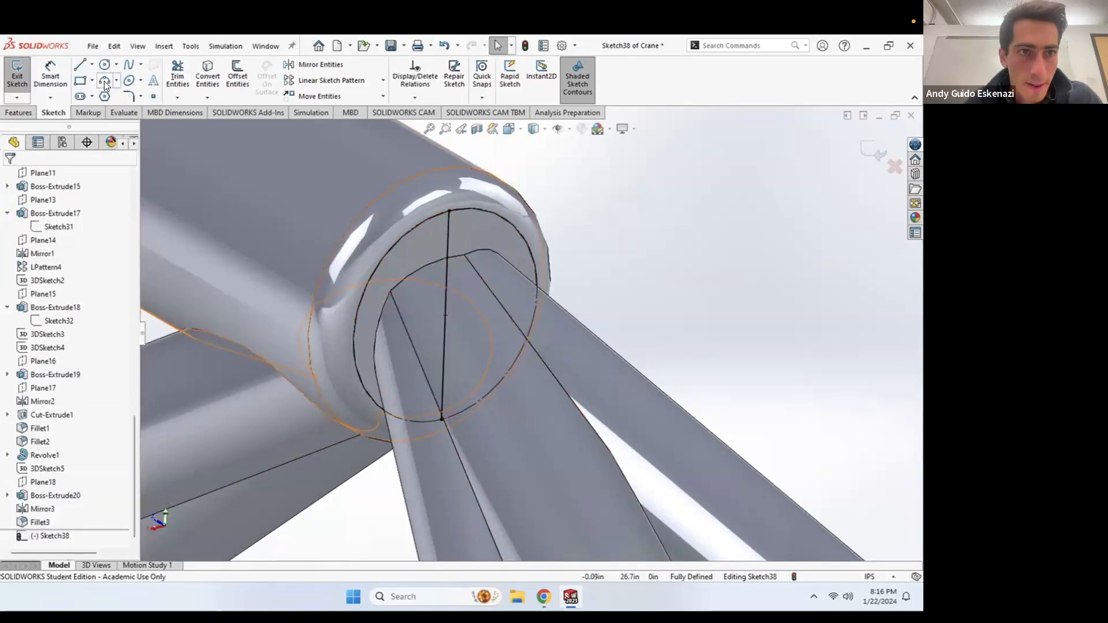
pyautogui.click(104, 80)
pyautogui.click(450, 211)
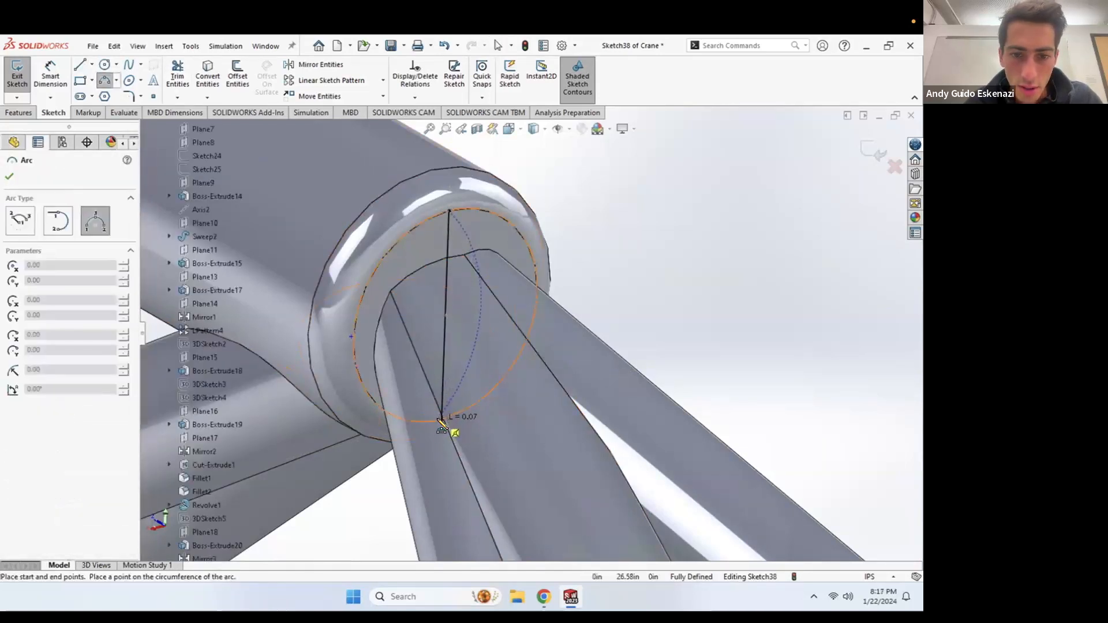
pyautogui.click(442, 419)
pyautogui.click(536, 284)
pyautogui.press('Escape')
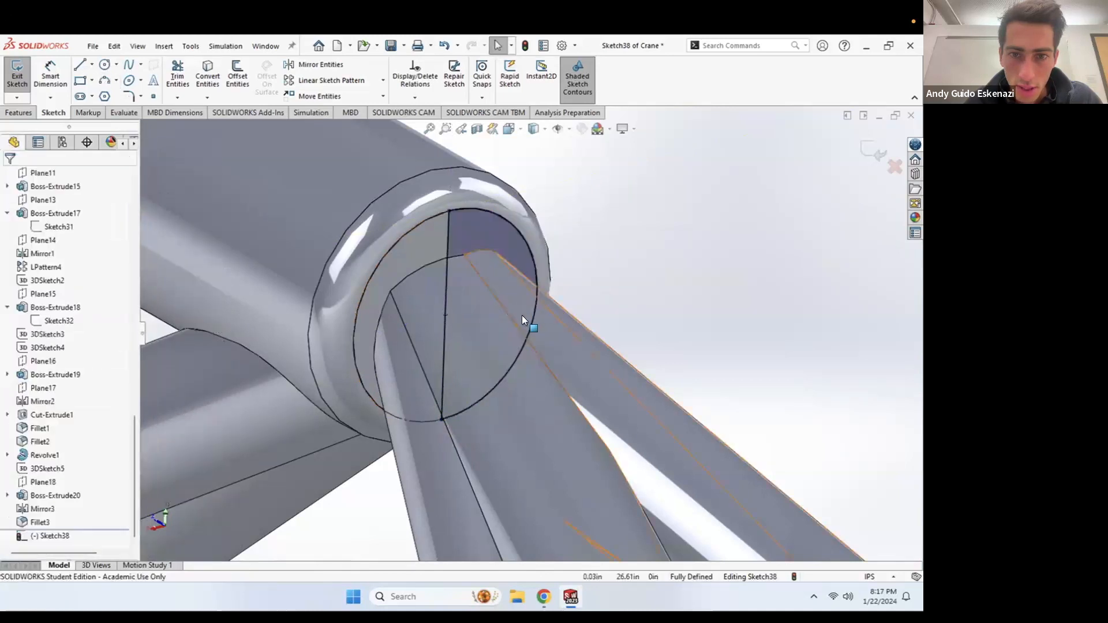
# Step: Revolve the semicircle 360° about its diameter line, merged with the chord's inner end
pyautogui.click(25, 112)
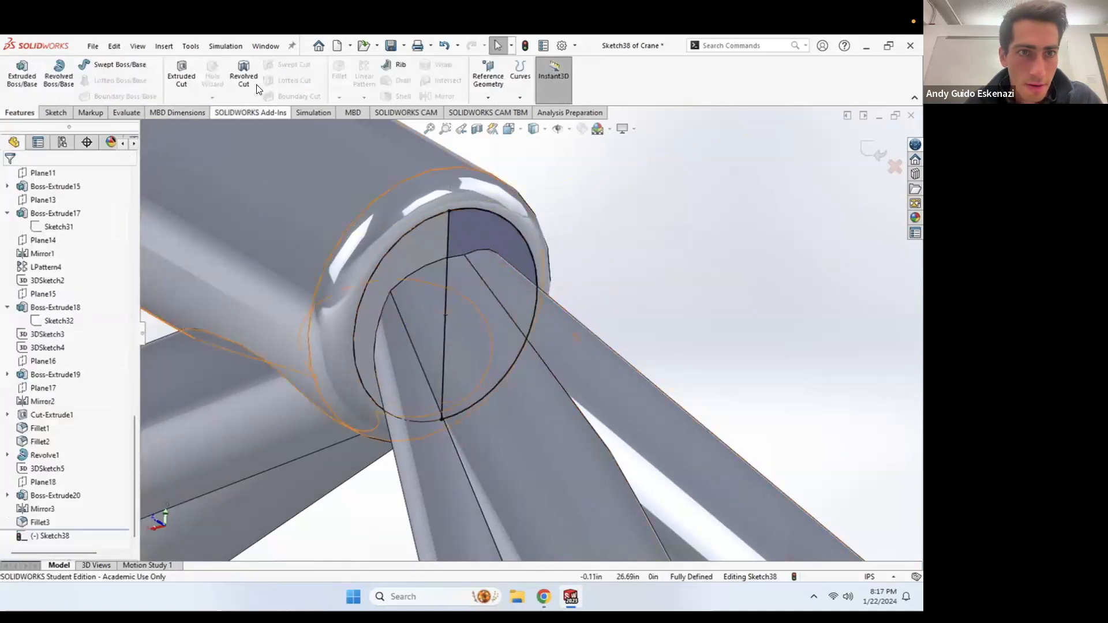
pyautogui.click(60, 80)
pyautogui.click(447, 239)
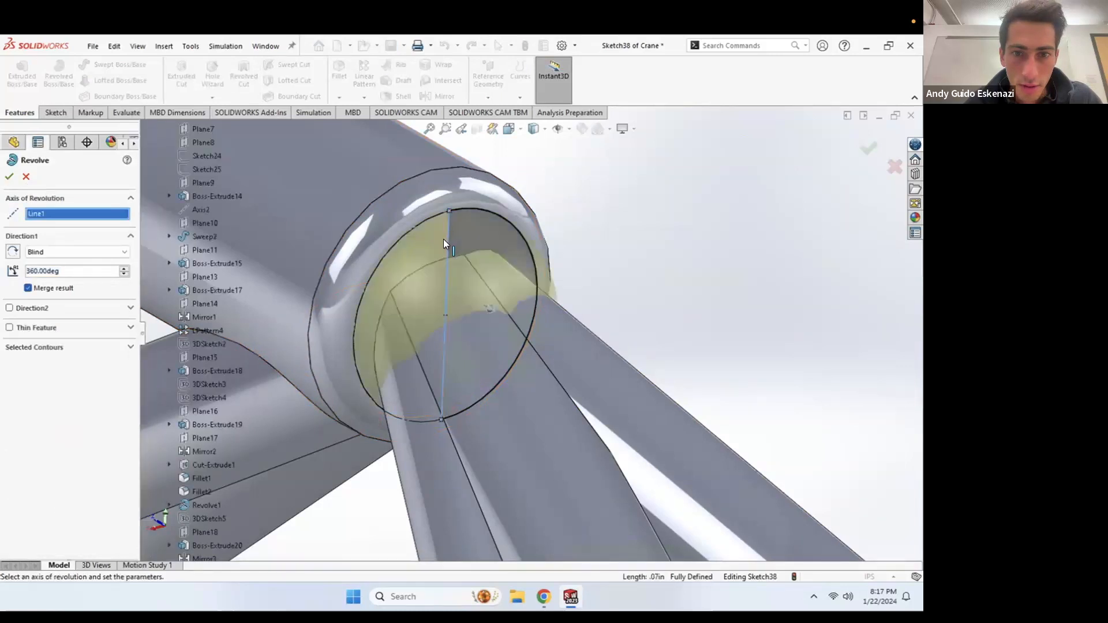
pyautogui.click(9, 176)
pyautogui.click(664, 265)
# Step: Save the crane part
pyautogui.scroll(8, 589, 261)
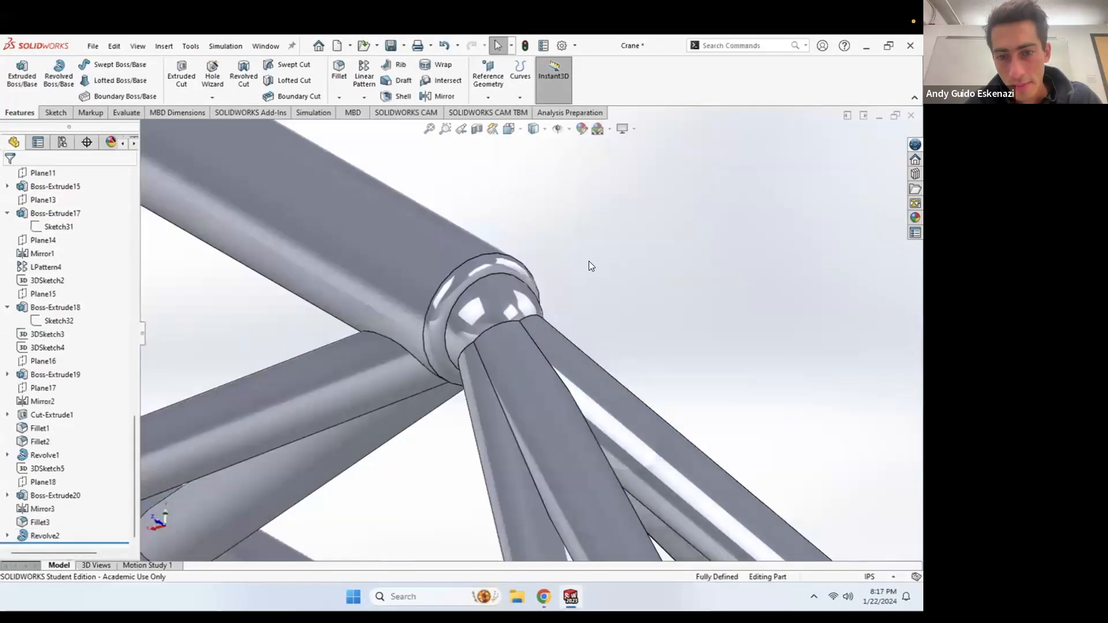
pyautogui.moveTo(559, 330); pyautogui.dragTo(684, 405, button='middle')
pyautogui.scroll(3, 581, 344)
pyautogui.scroll(3, 581, 344)
pyautogui.scroll(2, 693, 407)
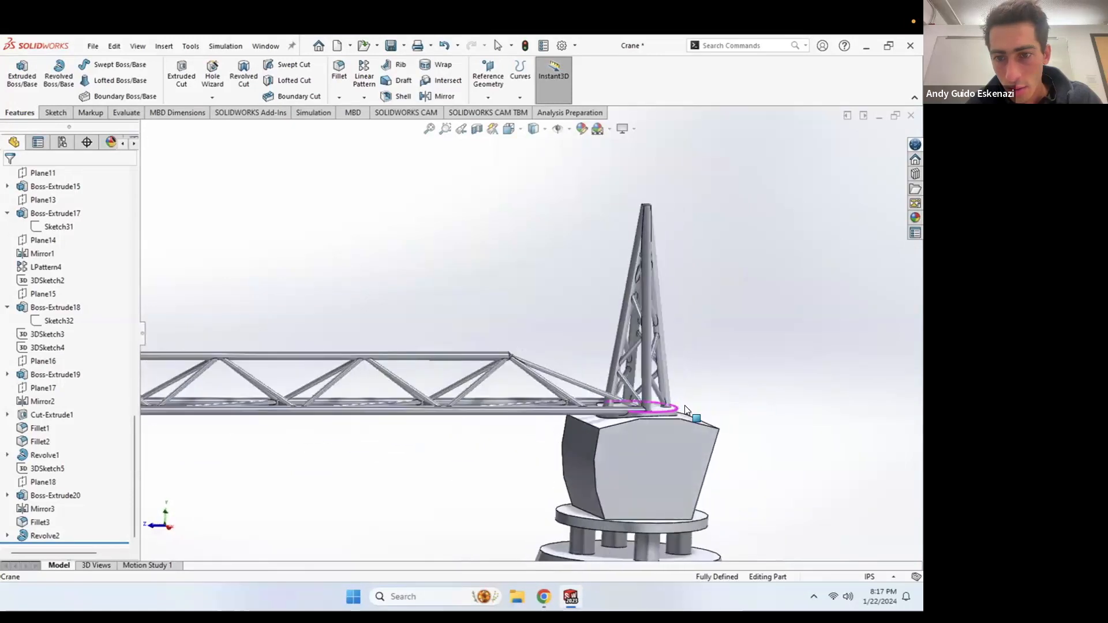
pyautogui.scroll(2, 633, 349)
pyautogui.scroll(3, 577, 338)
pyautogui.moveTo(542, 354)
pyautogui.mouseDown(button='middle')
pyautogui.moveTo(548, 329)
pyautogui.moveTo(540, 353)
pyautogui.moveTo(530, 346)
pyautogui.moveTo(543, 348)
pyautogui.mouseUp(button='middle')
pyautogui.scroll(-4, 546, 341)
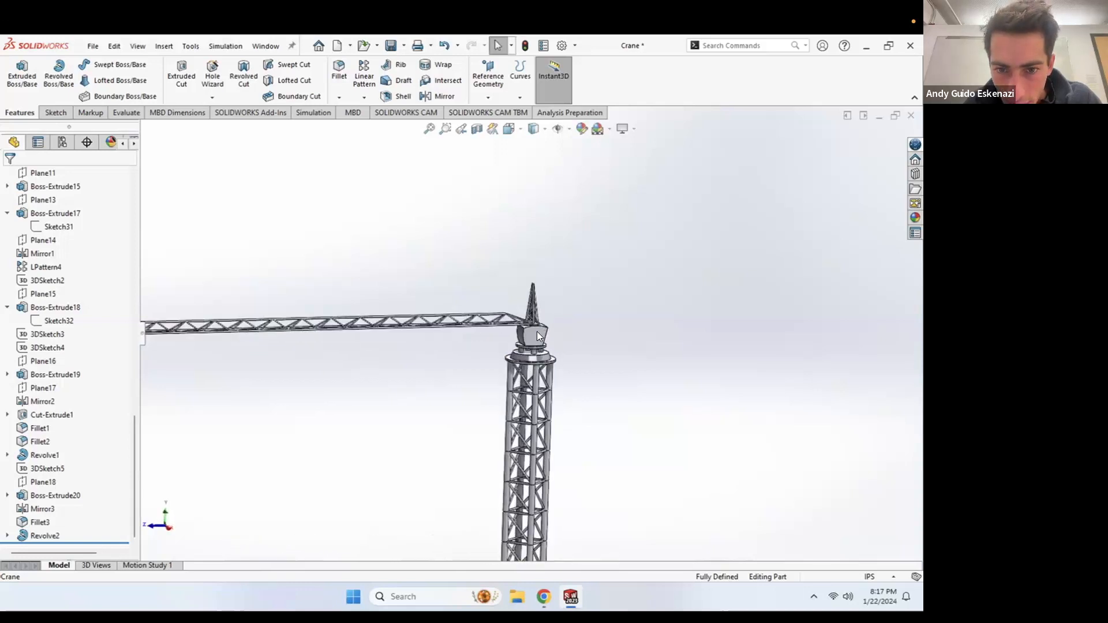
pyautogui.click(95, 46)
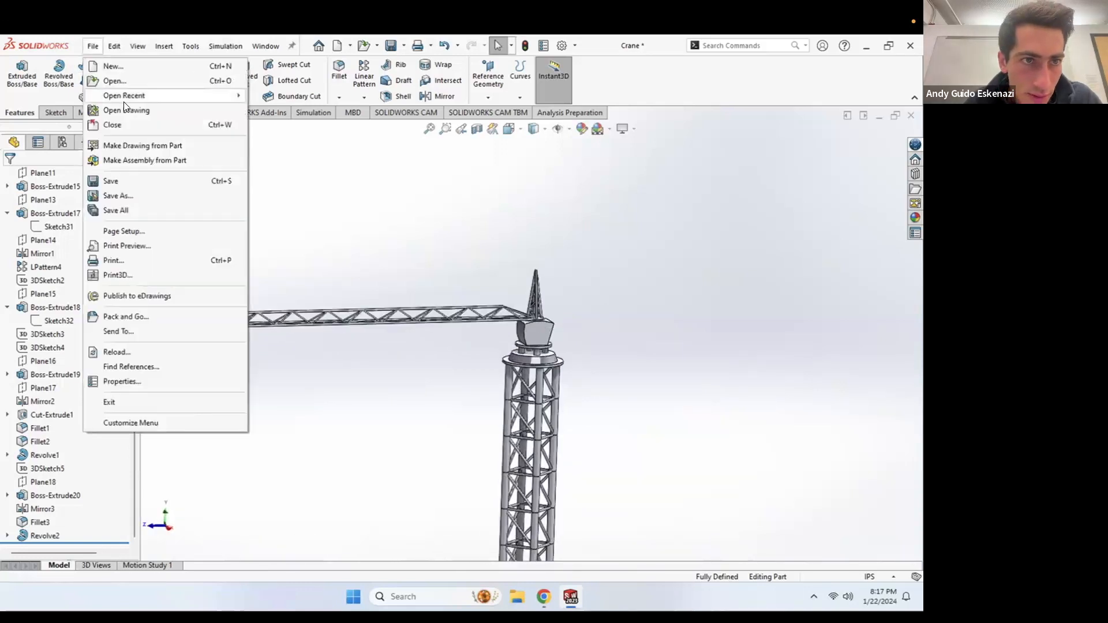
pyautogui.click(116, 178)
# Step: Switch to Chrome and examine the operator cab in the yellow tower crane reference photo
pyautogui.scroll(5, 542, 295)
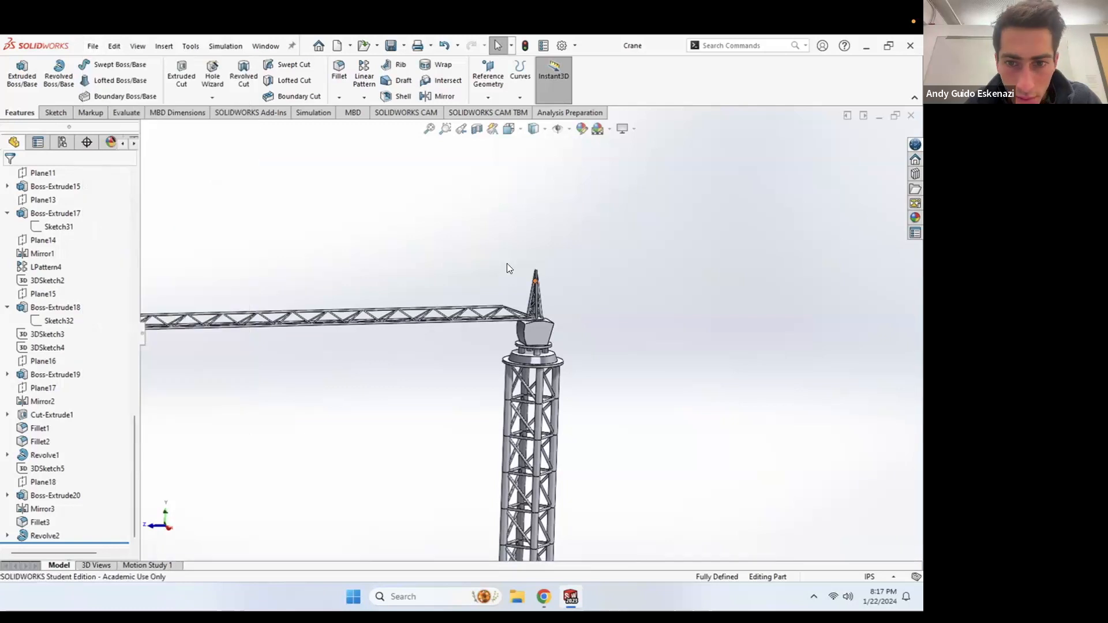
pyautogui.moveTo(462, 325); pyautogui.dragTo(511, 335, button='middle')
pyautogui.scroll(-5, 541, 326)
pyautogui.scroll(-6, 541, 326)
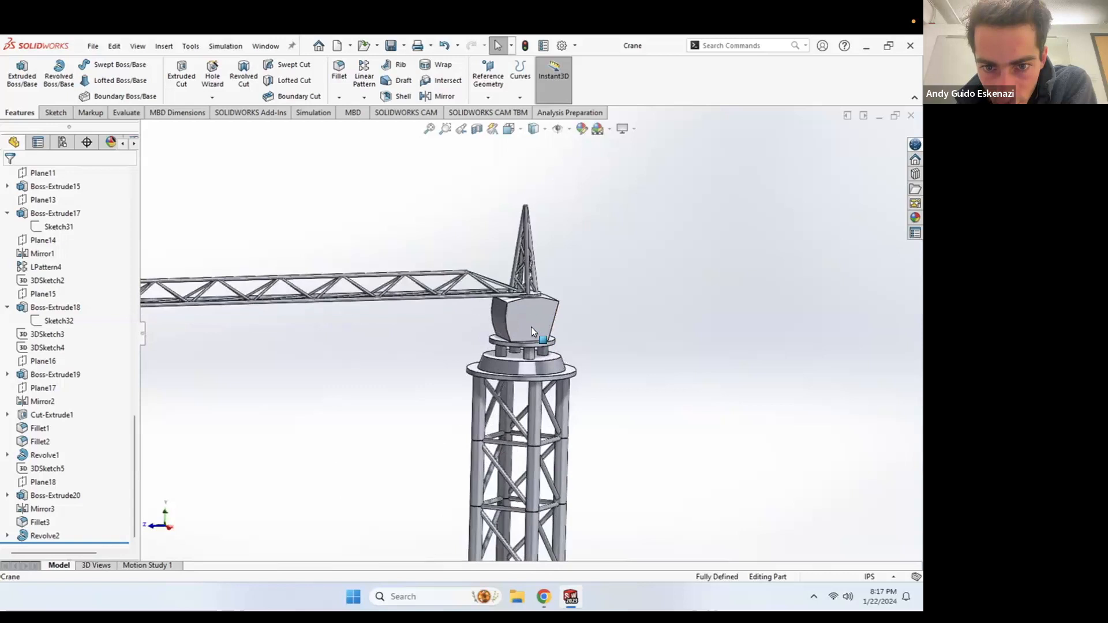
pyautogui.moveTo(511, 323); pyautogui.dragTo(511, 436, button='middle')
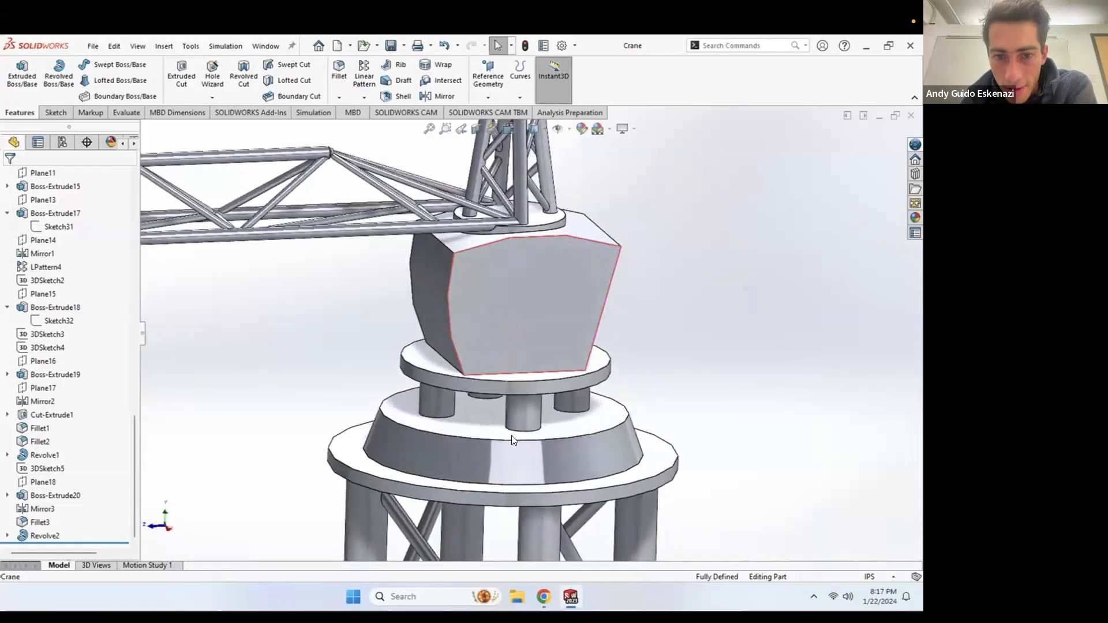
pyautogui.click(544, 596)
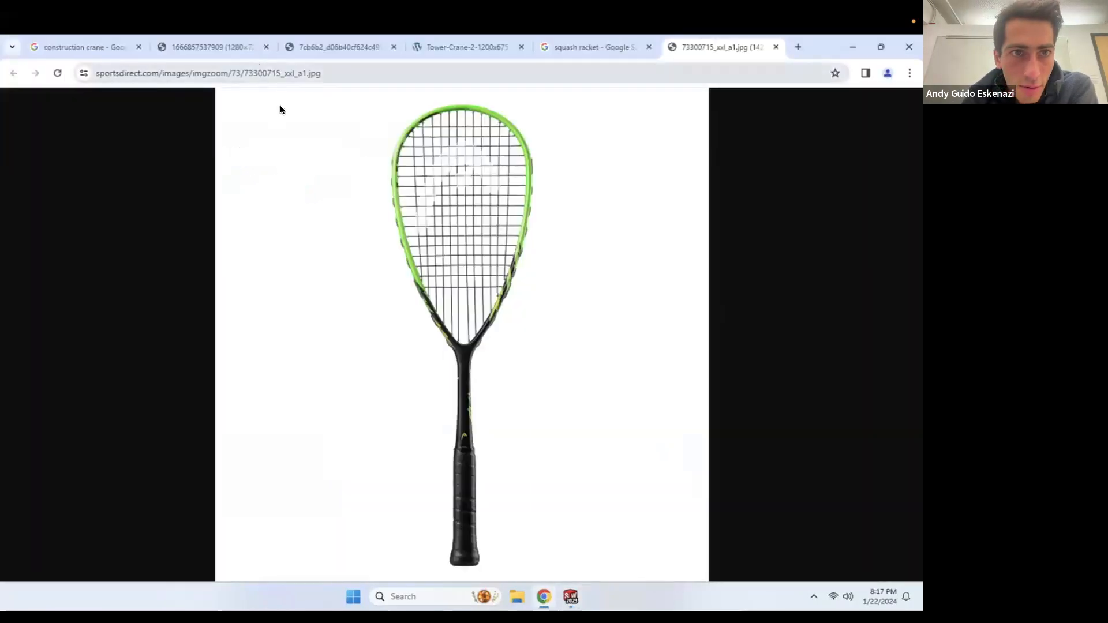
pyautogui.click(233, 47)
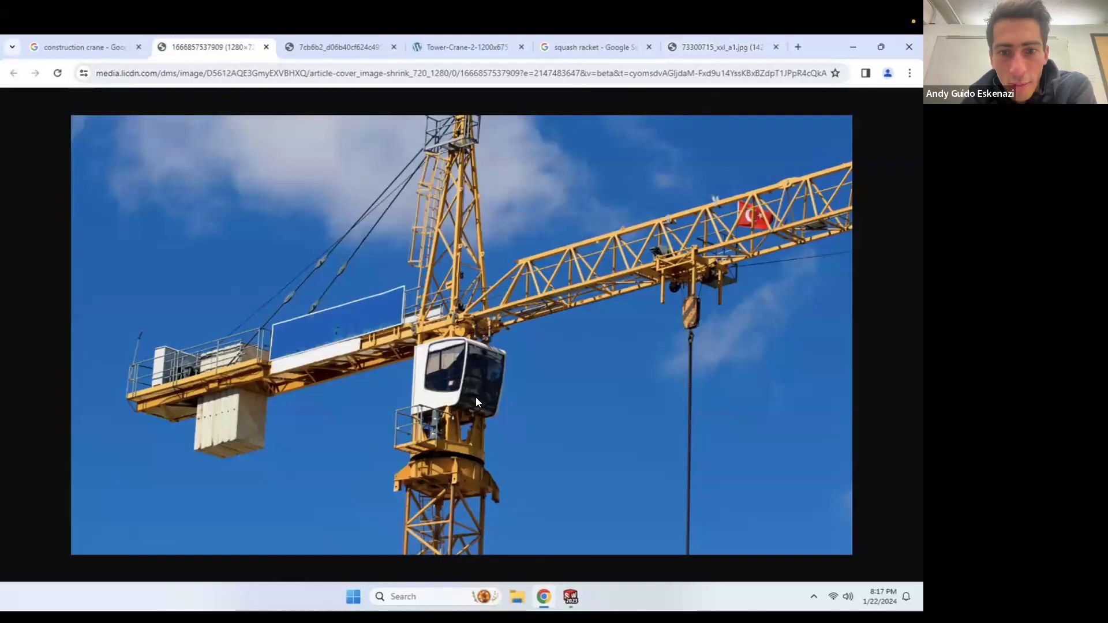
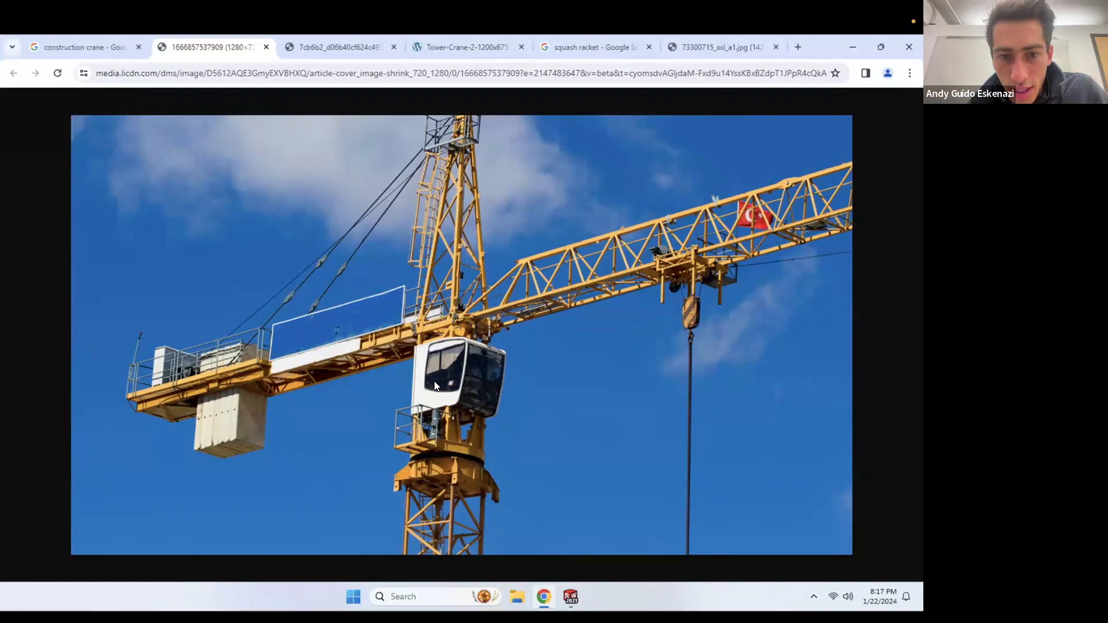
# Step: Return to SOLIDWORKS and start a sketch on the top face of the round plate beneath the cab
pyautogui.hotkey('alt', 'Tab')
pyautogui.moveTo(446, 259); pyautogui.dragTo(469, 324, button='middle')
pyautogui.moveTo(475, 336); pyautogui.dragTo(517, 353, button='middle')
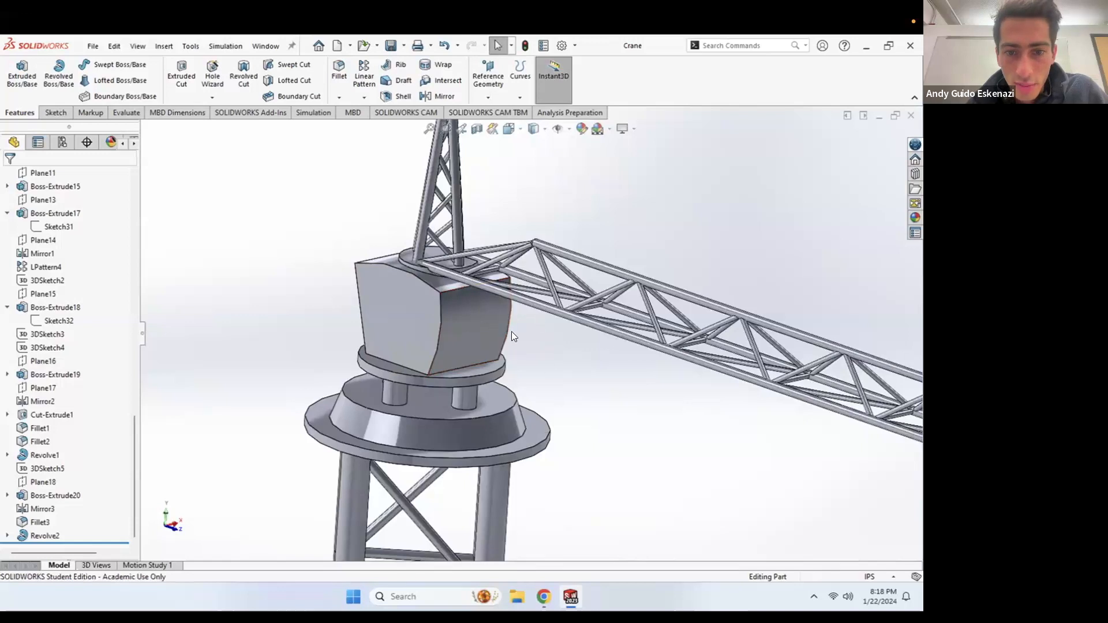
pyautogui.click(55, 114)
pyautogui.click(18, 70)
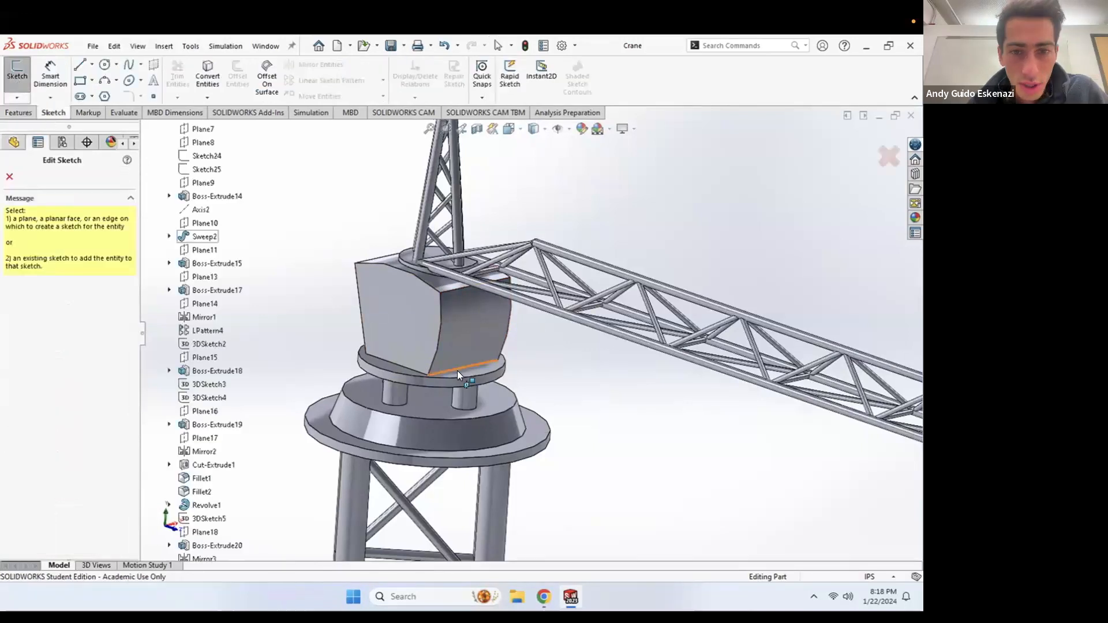
pyautogui.click(466, 370)
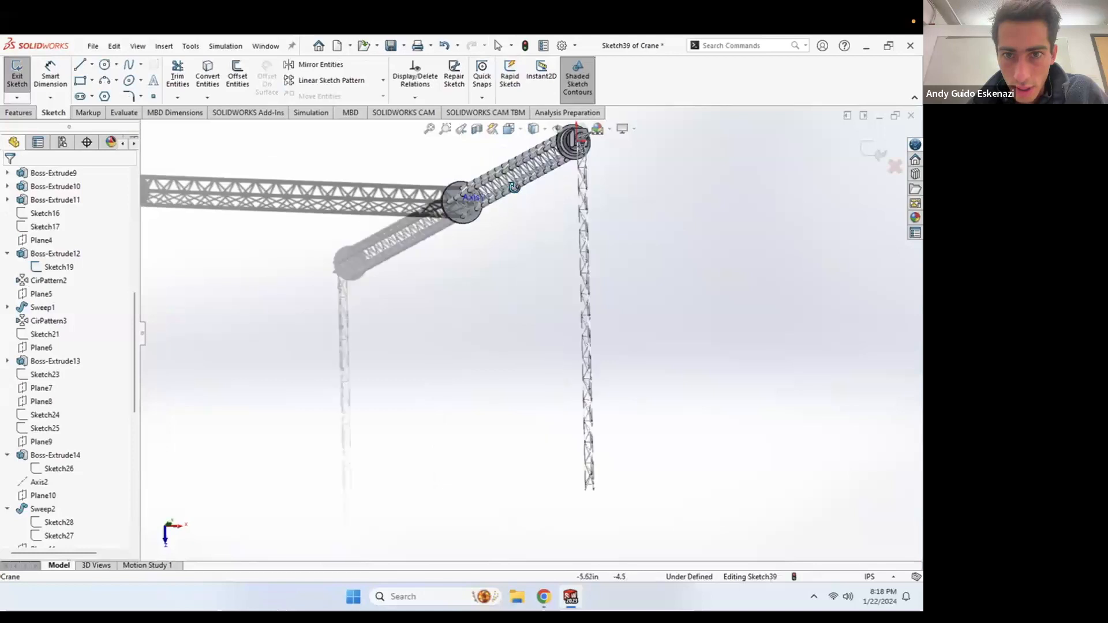
# Step: Draw a vertical centerline about 1.62 in long from the origin out beyond the cab on the jib side
pyautogui.scroll(-5, 572, 232)
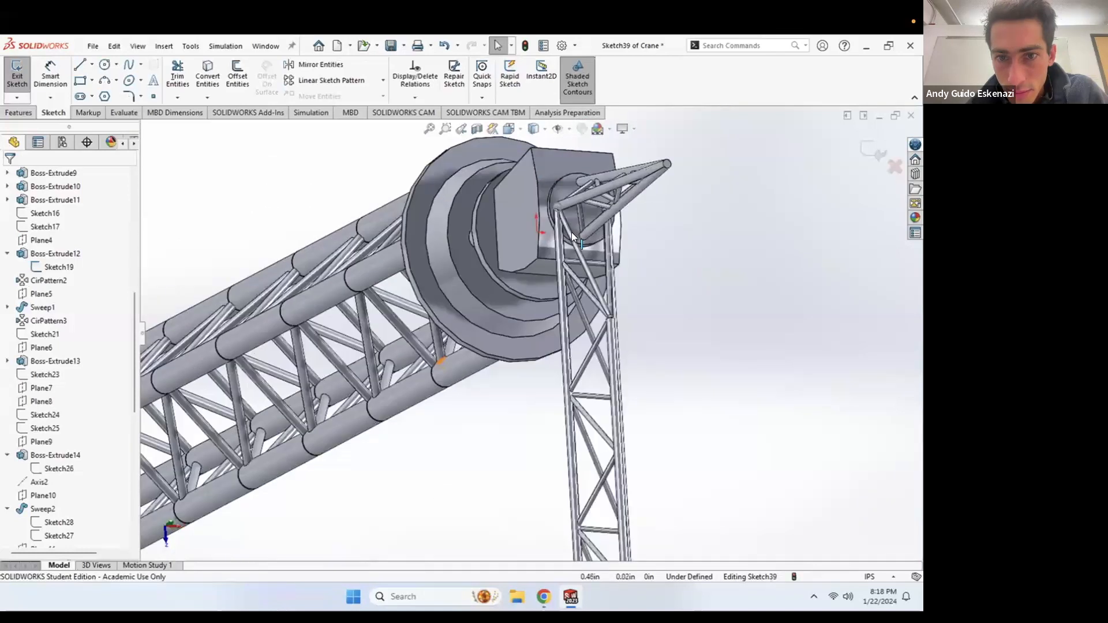
pyautogui.scroll(-3, 571, 232)
pyautogui.click(92, 65)
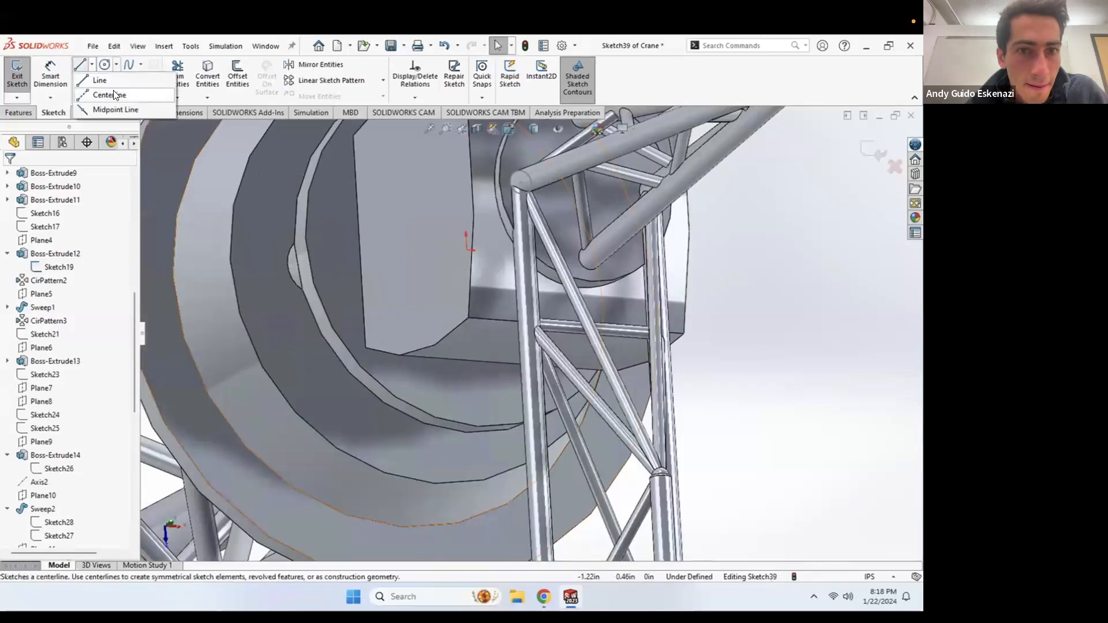
pyautogui.click(113, 94)
pyautogui.click(467, 248)
pyautogui.scroll(5, 485, 324)
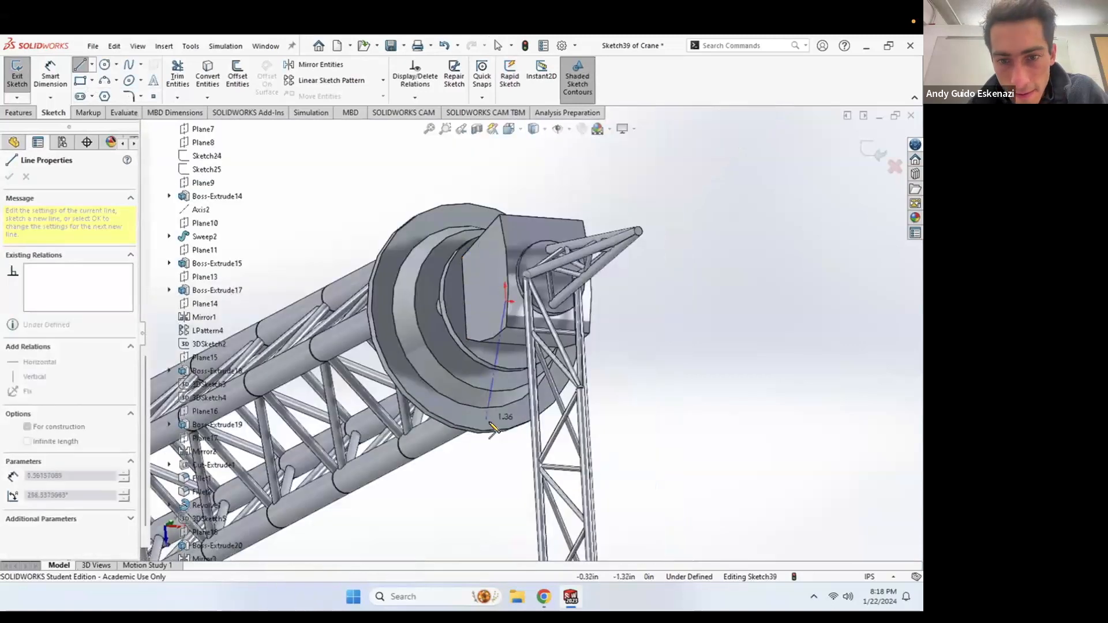
pyautogui.click(515, 449)
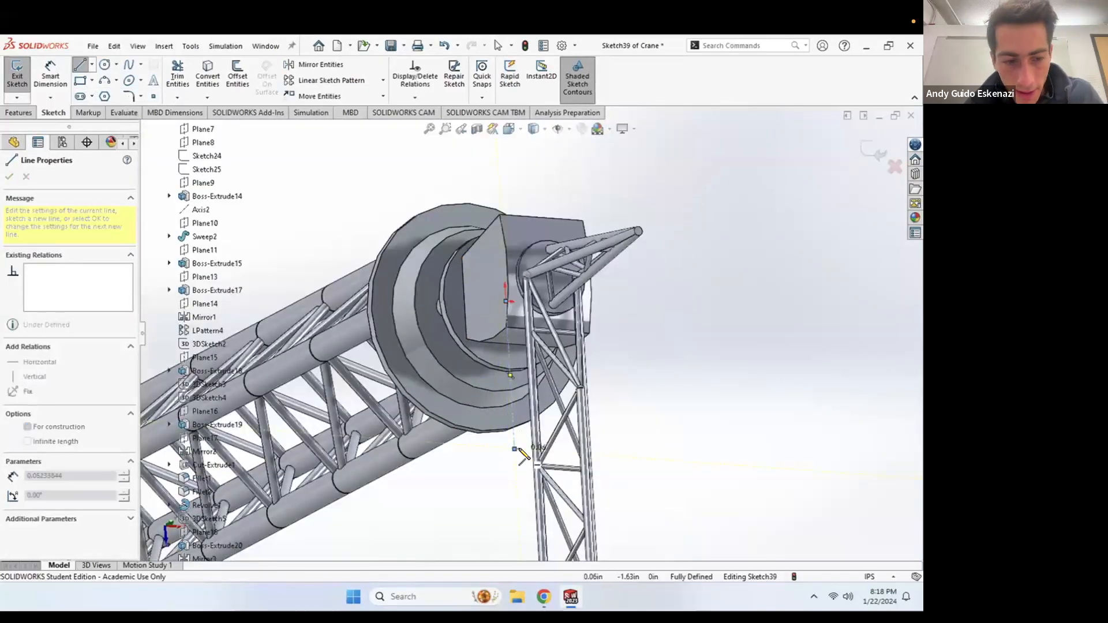
pyautogui.press('Escape')
# Step: Dimension the centerline's length at 1.5 in and exit the sketch
pyautogui.click(50, 75)
pyautogui.click(508, 426)
pyautogui.click(634, 425)
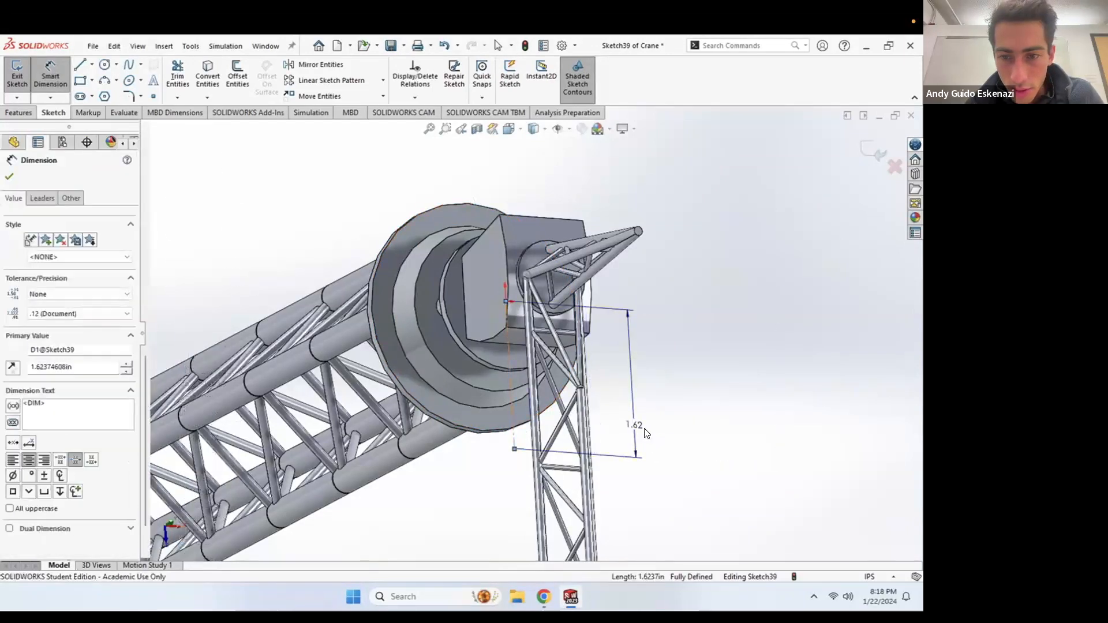
pyautogui.write('1.5')
pyautogui.press('Return')
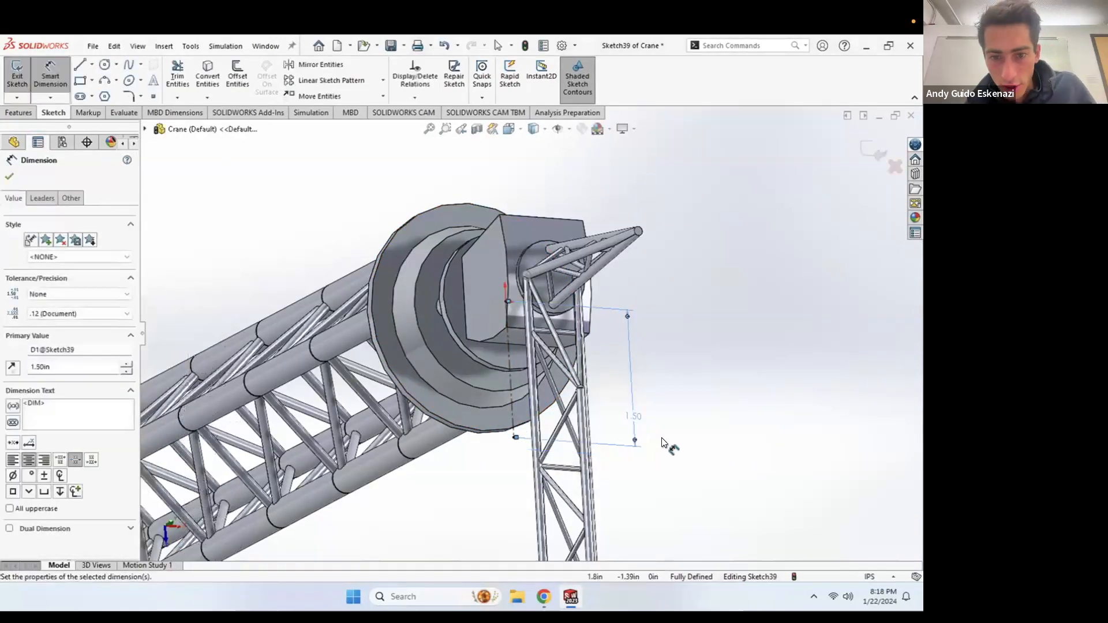
pyautogui.press('Escape')
pyautogui.click(18, 85)
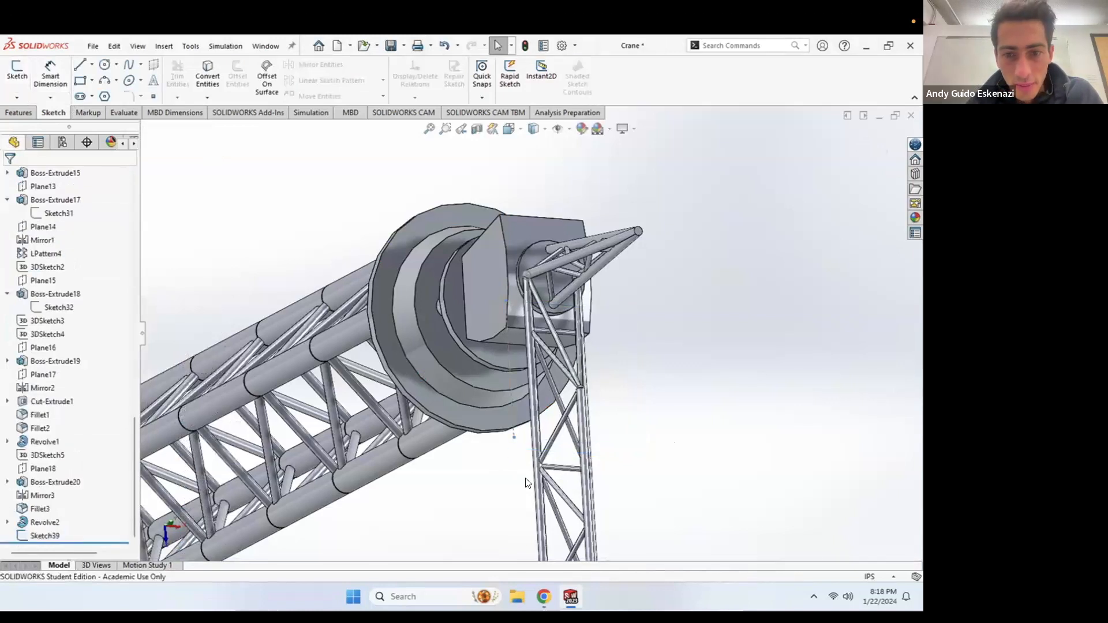
# Step: Create a reference plane through the centerline's outer endpoint, perpendicular to the centerline
pyautogui.click(32, 113)
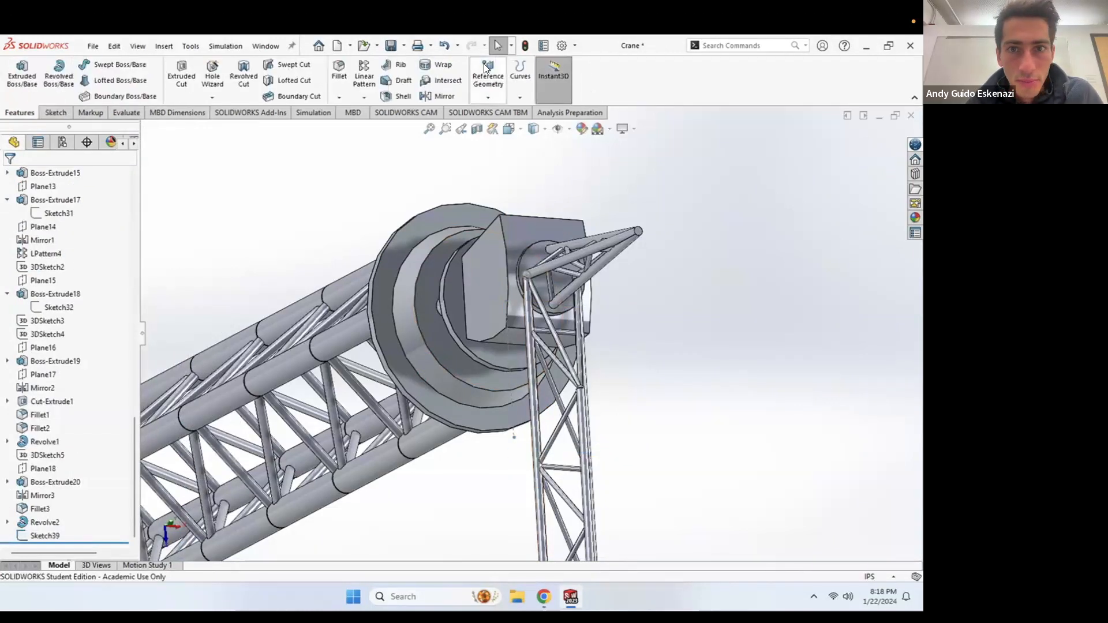
pyautogui.click(494, 101)
pyautogui.click(498, 112)
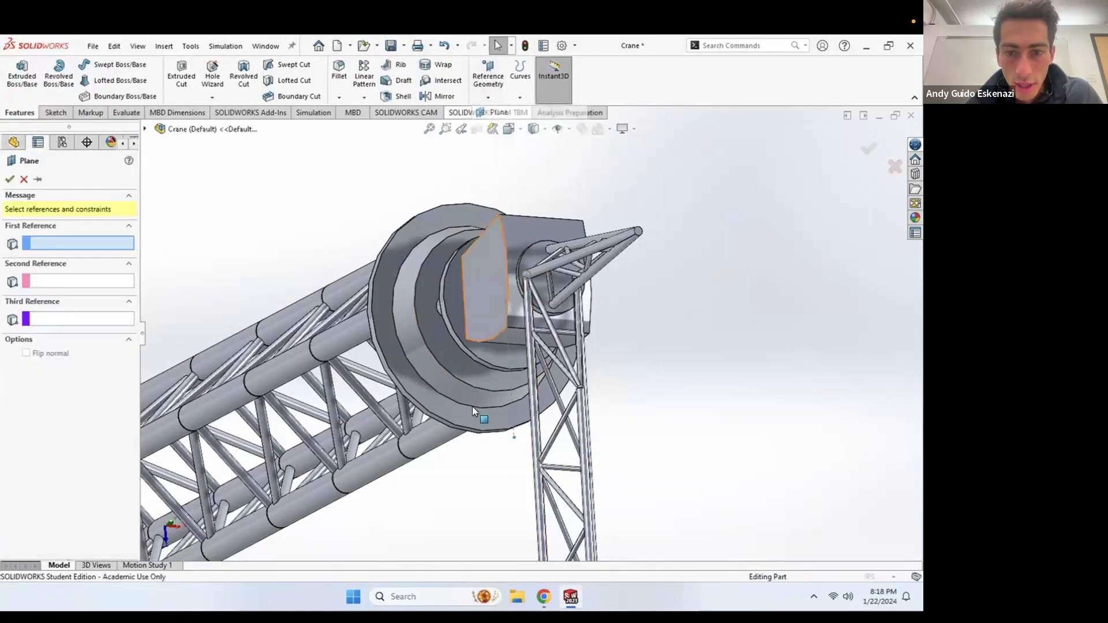
pyautogui.click(514, 440)
pyautogui.click(514, 424)
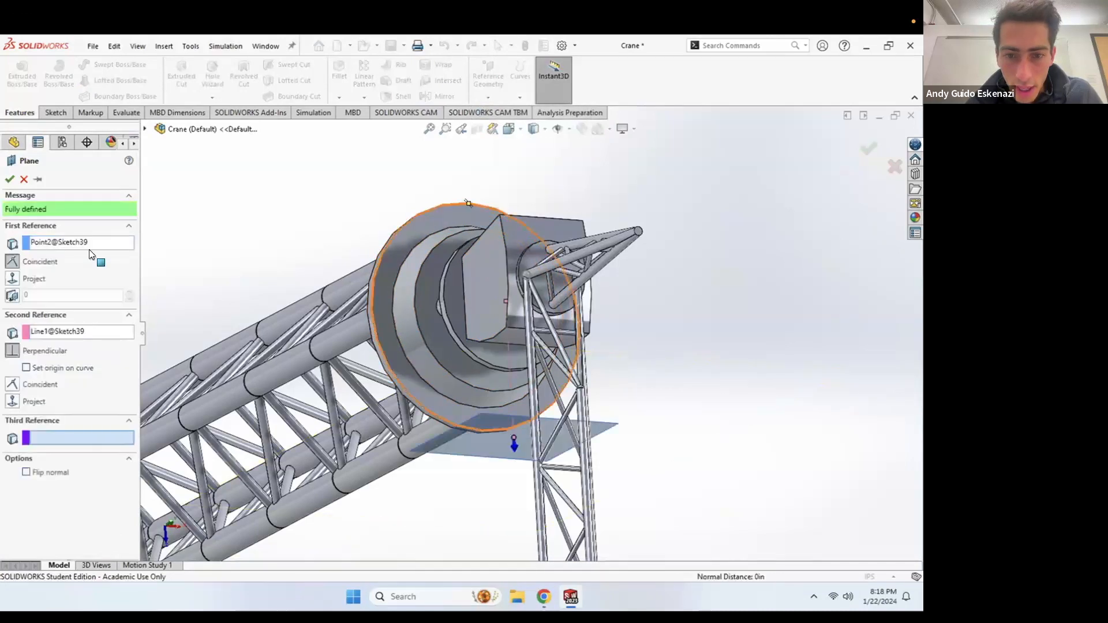
pyautogui.rightClick(670, 381)
pyautogui.moveTo(497, 398); pyautogui.dragTo(610, 314, button='middle')
pyautogui.scroll(-3, 610, 314)
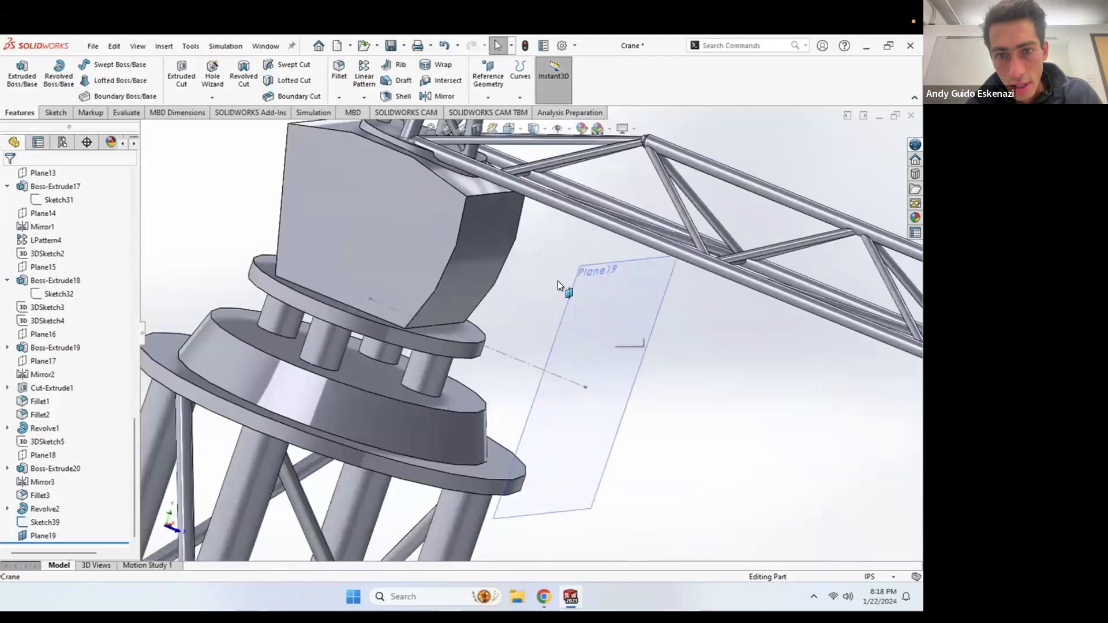
# Step: Start a sketch on the reference plane in front of the cab and convert the cab's curved front face into it
pyautogui.click(56, 112)
pyautogui.click(17, 75)
pyautogui.click(588, 365)
pyautogui.moveTo(468, 298)
pyautogui.mouseDown(button='middle')
pyautogui.moveTo(583, 250)
pyautogui.moveTo(439, 169)
pyautogui.mouseUp(button='middle')
pyautogui.scroll(-10, 439, 166)
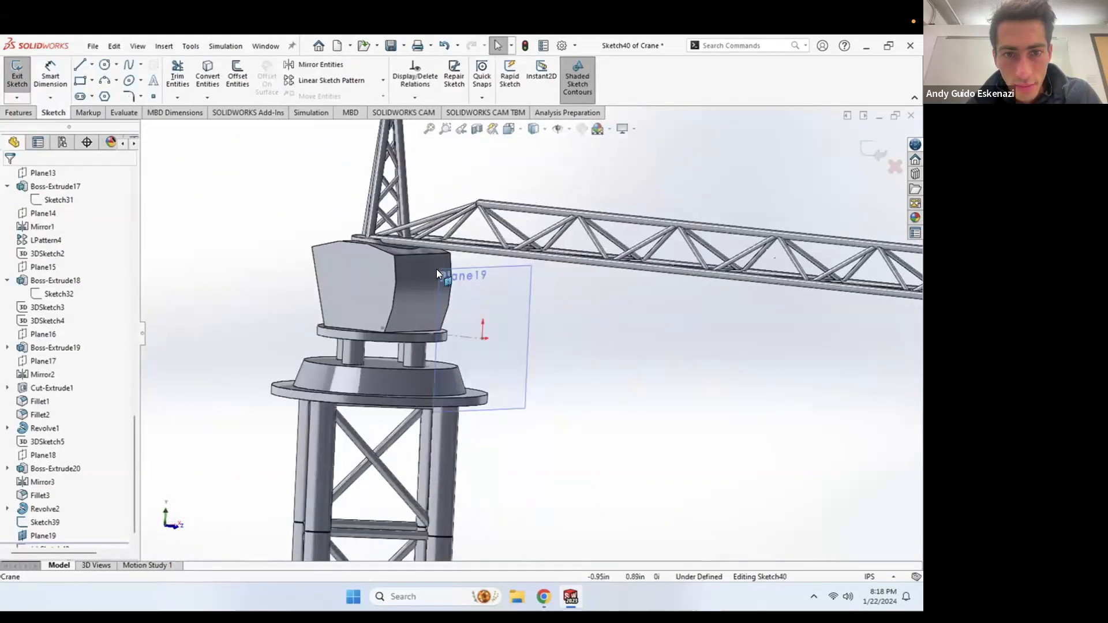
pyautogui.click(209, 75)
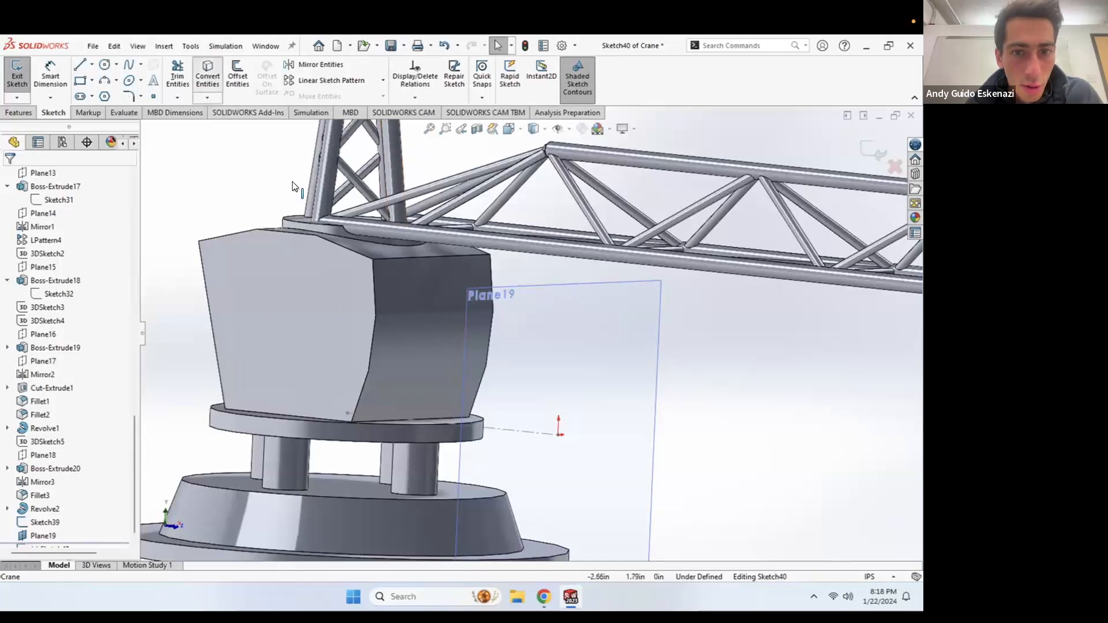
pyautogui.click(416, 328)
pyautogui.click(10, 178)
pyautogui.moveTo(589, 387); pyautogui.dragTo(653, 434, button='middle')
pyautogui.scroll(5, 596, 384)
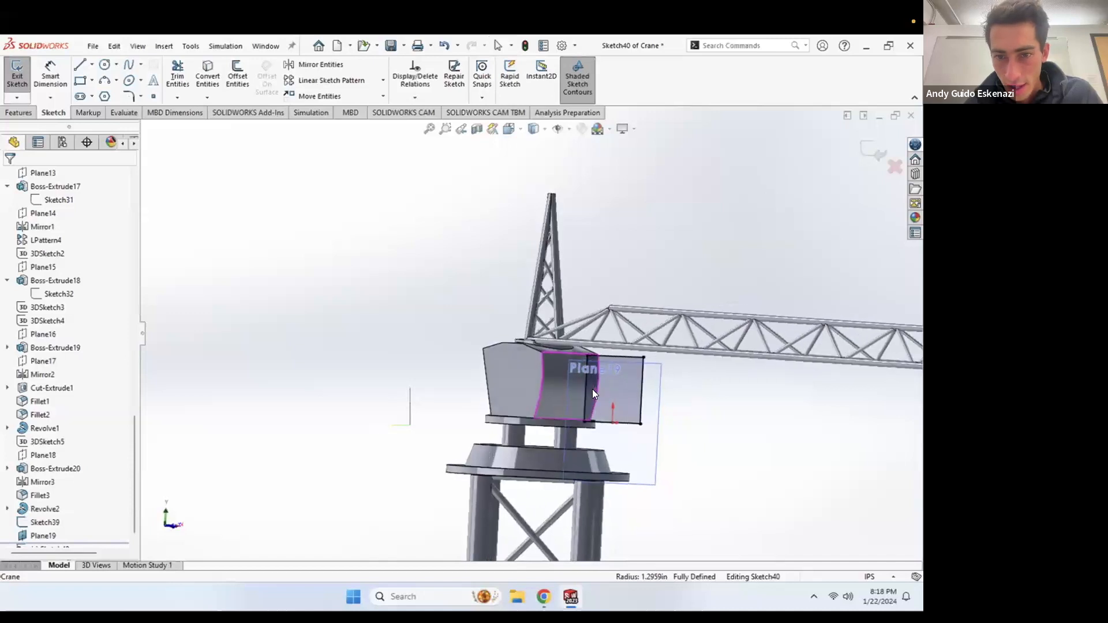
pyautogui.scroll(-6, 599, 386)
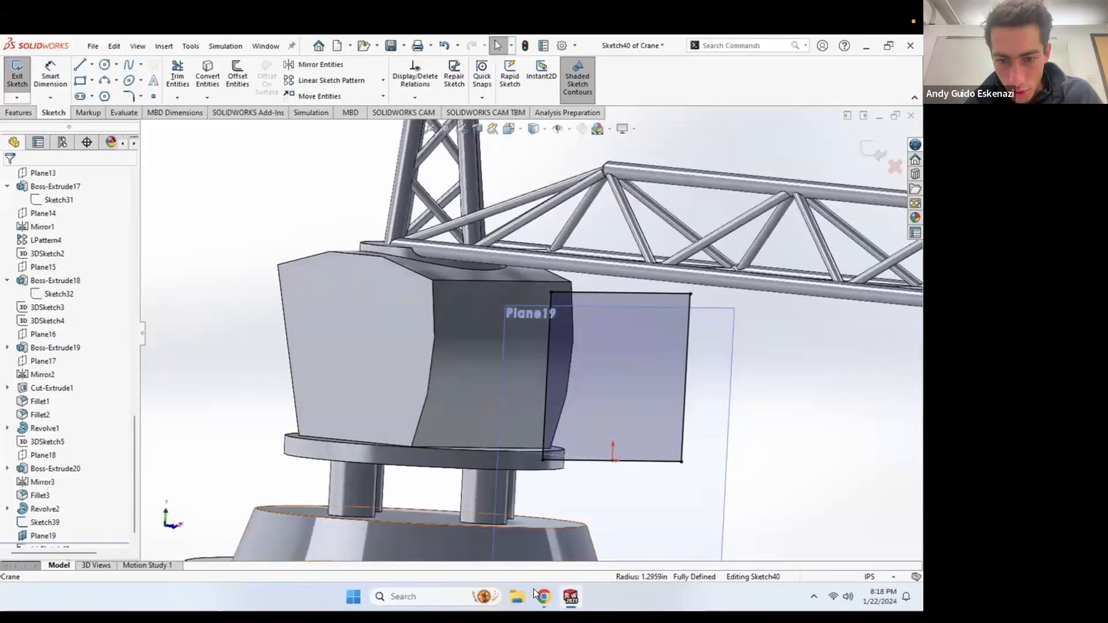
# Step: Check the crane photo in Chrome, return to SOLIDWORKS and offset the converted outline's two sides and top inward by 0.05 in
pyautogui.click(544, 597)
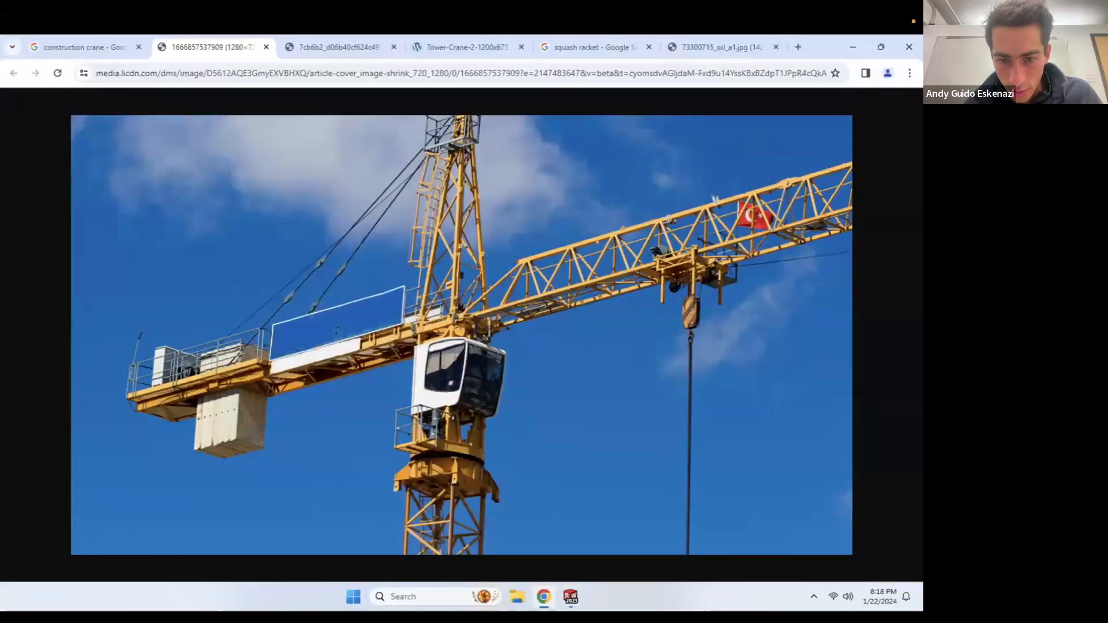
pyautogui.click(552, 598)
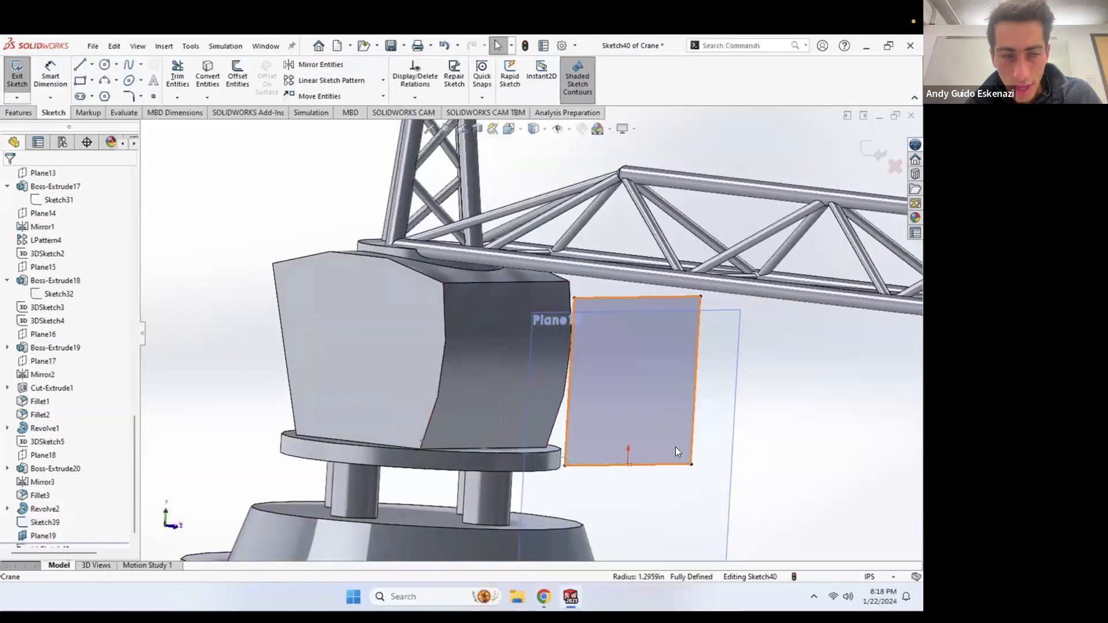
pyautogui.click(237, 76)
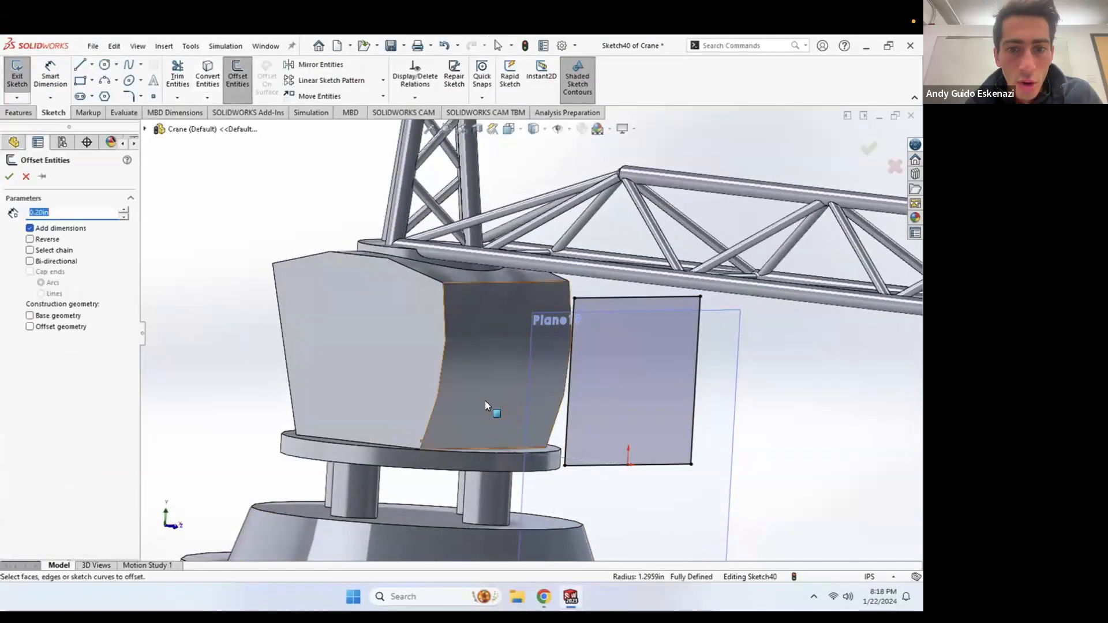
pyautogui.click(568, 346)
pyautogui.click(694, 330)
pyautogui.click(30, 240)
pyautogui.click(60, 213)
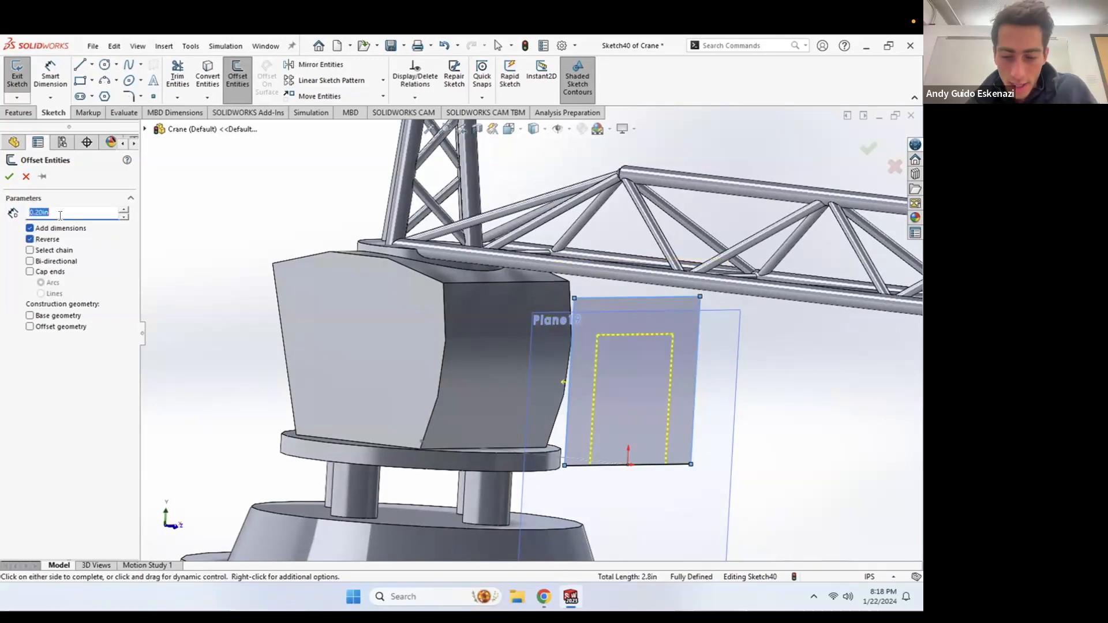
pyautogui.write('.1')
pyautogui.moveTo(482, 275)
pyautogui.mouseDown(button='middle')
pyautogui.moveTo(571, 296)
pyautogui.moveTo(570, 351)
pyautogui.mouseUp(button='middle')
pyautogui.scroll(-2, 570, 292)
pyautogui.scroll(4, 545, 309)
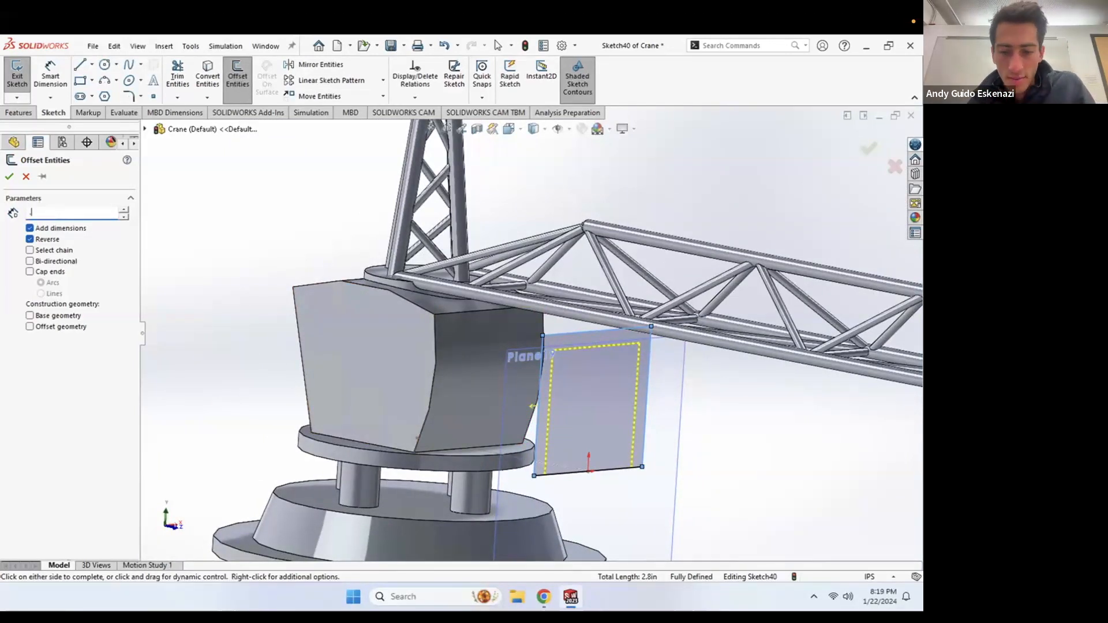
pyautogui.press('Return')
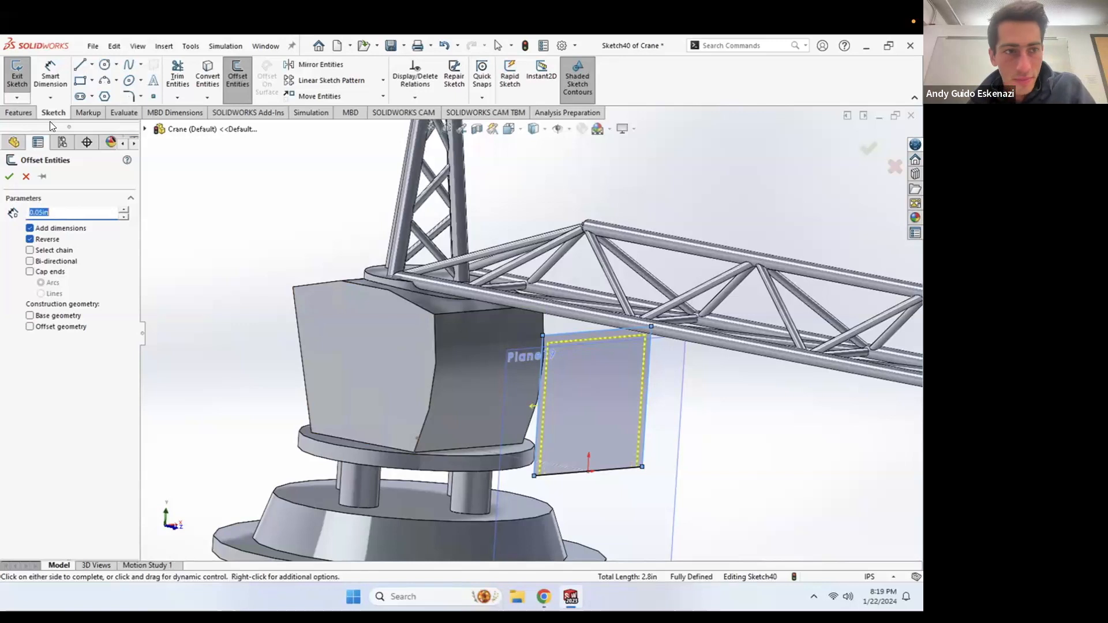
pyautogui.click(9, 176)
pyautogui.scroll(-4, 578, 338)
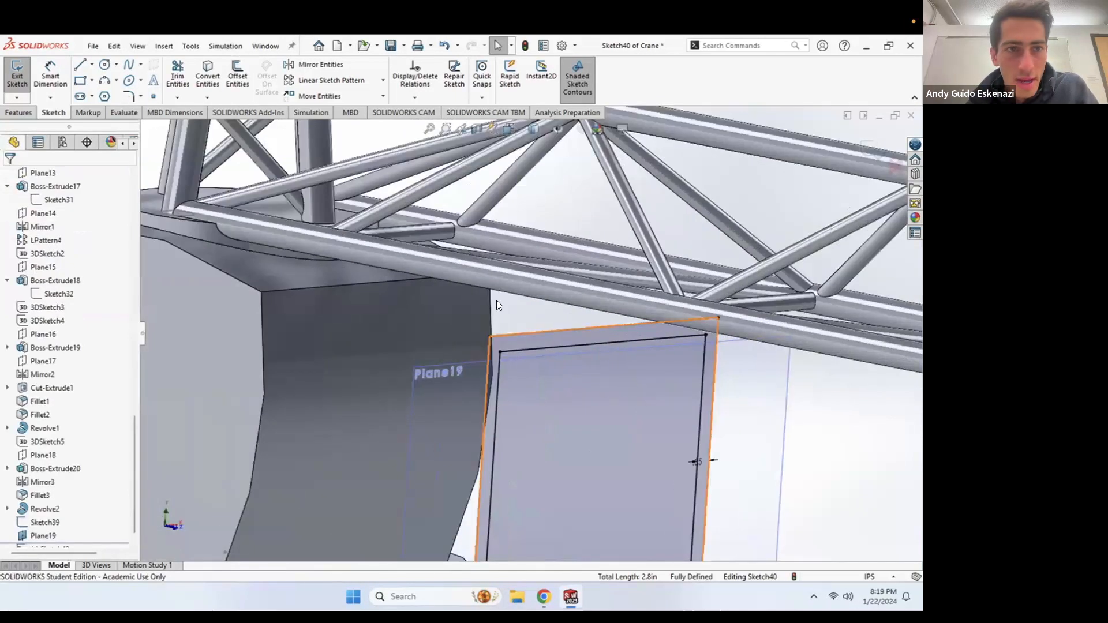
# Step: Round the two upper corners of the inner offset outline with 0.20 in sketch fillets
pyautogui.click(128, 98)
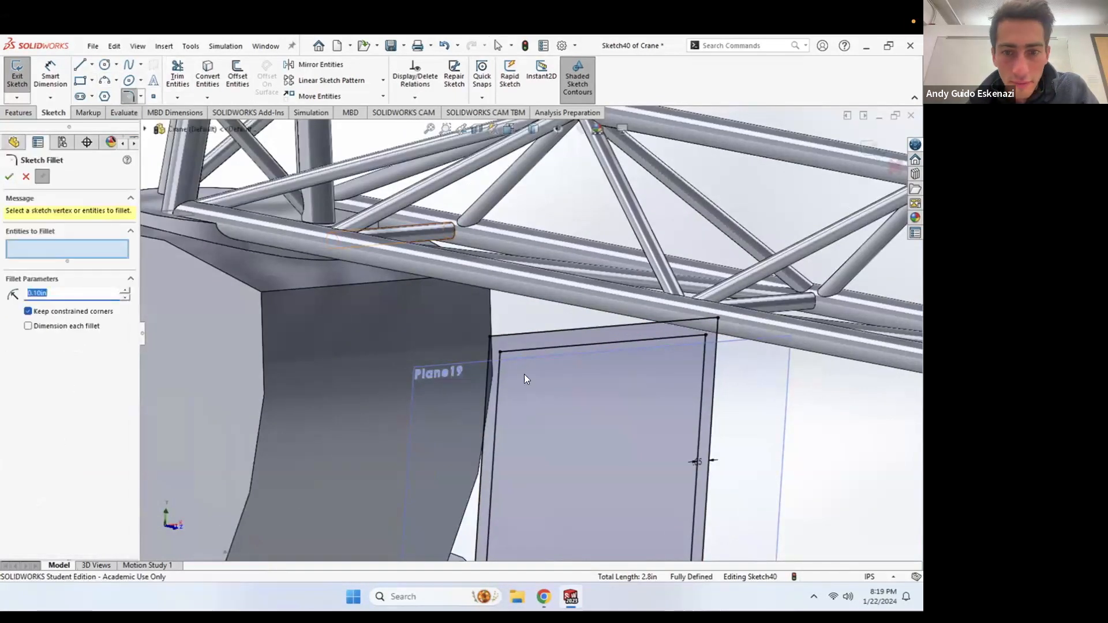
pyautogui.click(499, 351)
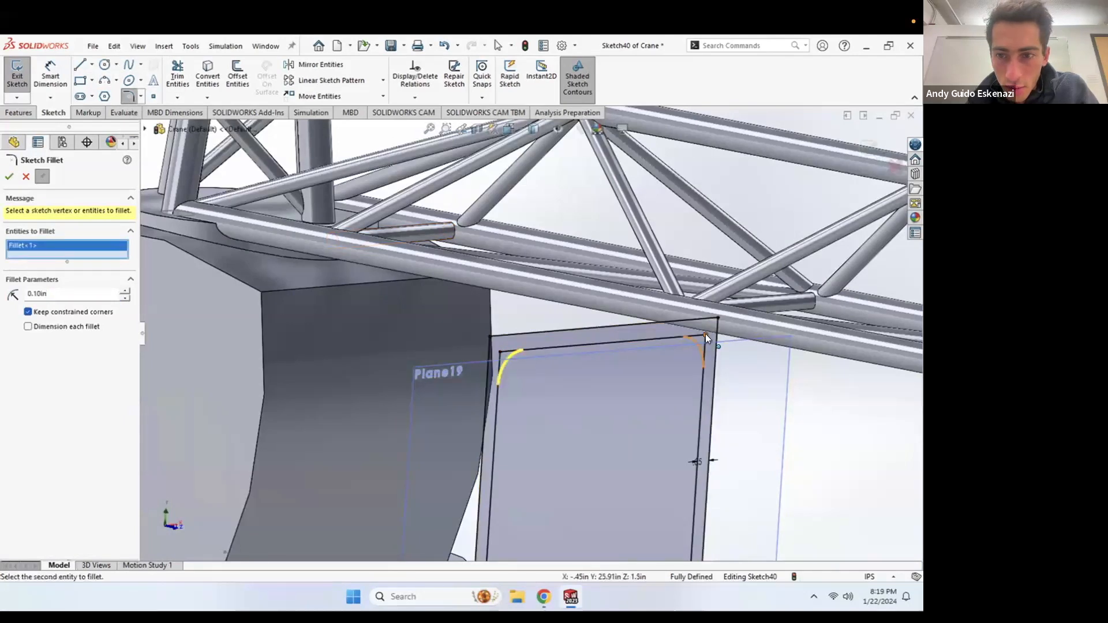
pyautogui.click(705, 334)
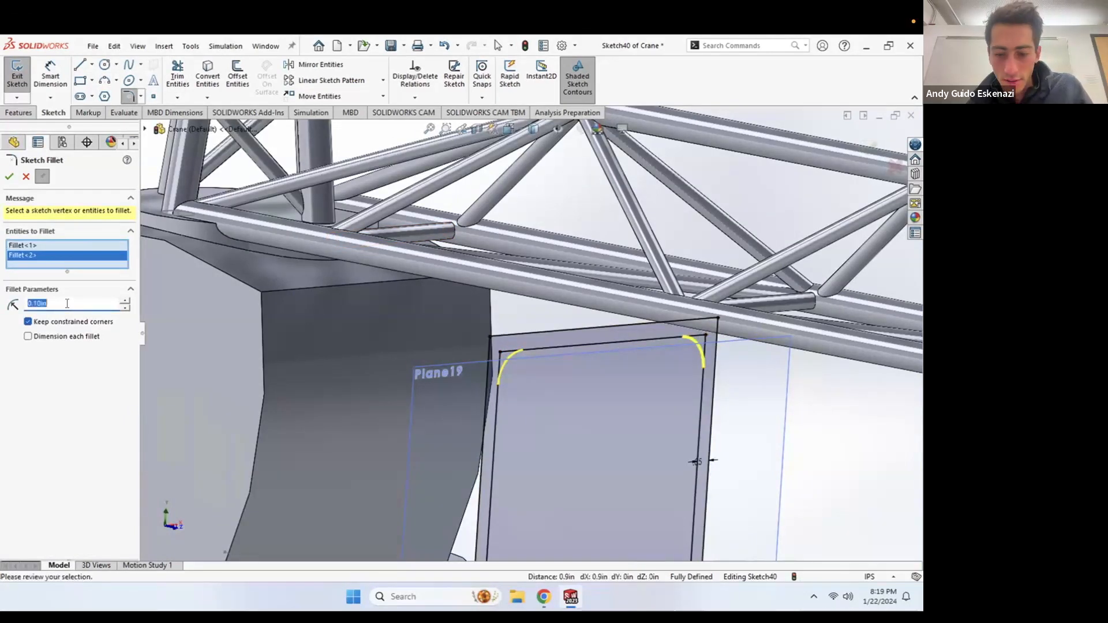
pyautogui.click(10, 177)
pyautogui.scroll(5, 547, 337)
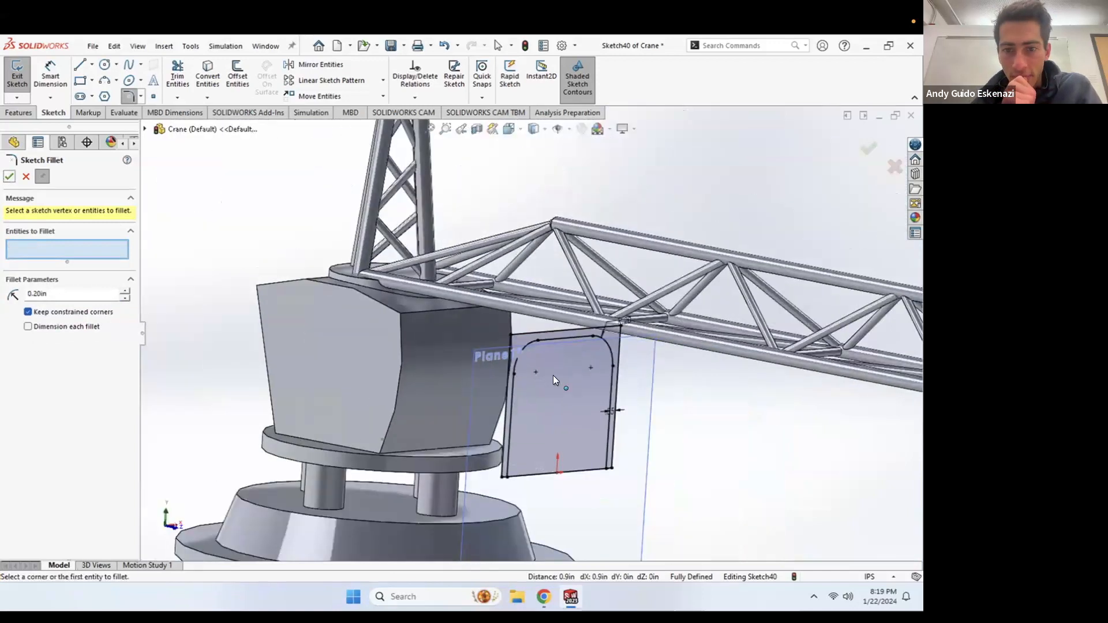
pyautogui.rightClick(521, 339)
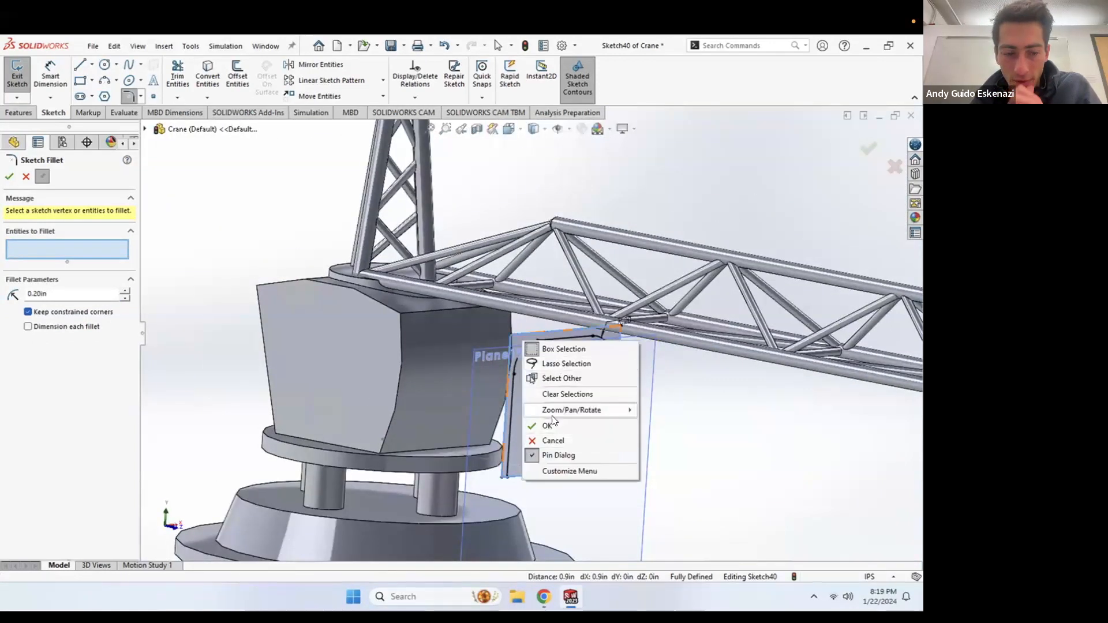
pyautogui.click(508, 396)
pyautogui.press('Escape')
# Step: Change the outer converted rectangle around the rounded outline to construction geometry
pyautogui.click(513, 337)
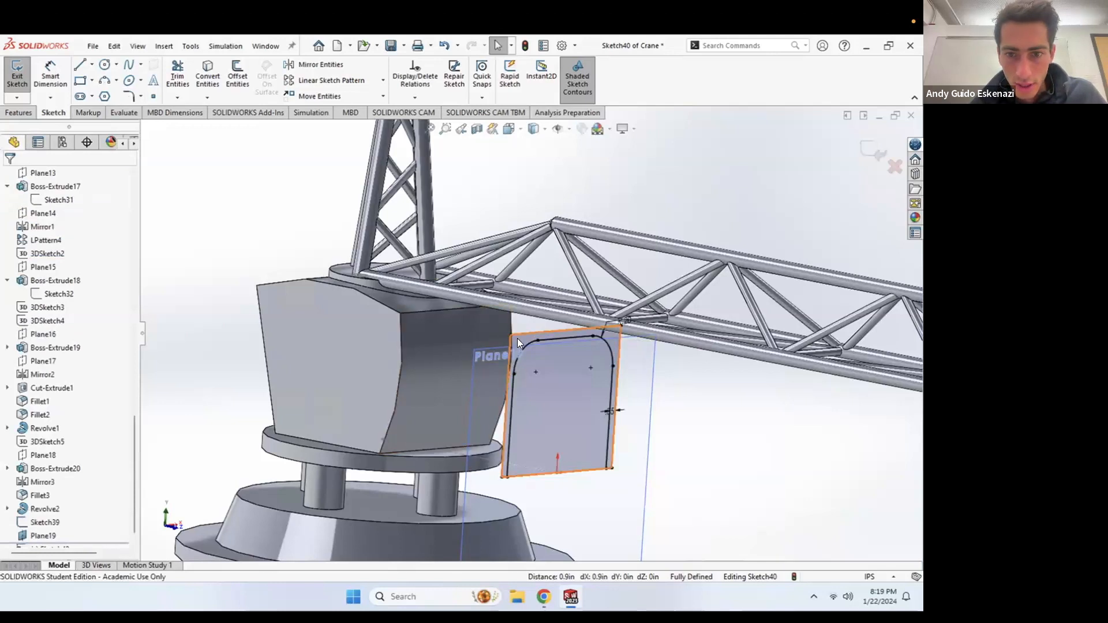
pyautogui.rightClick(518, 339)
pyautogui.click(545, 324)
# Step: Close the bottom of the rounded outline with a line between its two side ends and exit the sketch
pyautogui.scroll(-2, 540, 448)
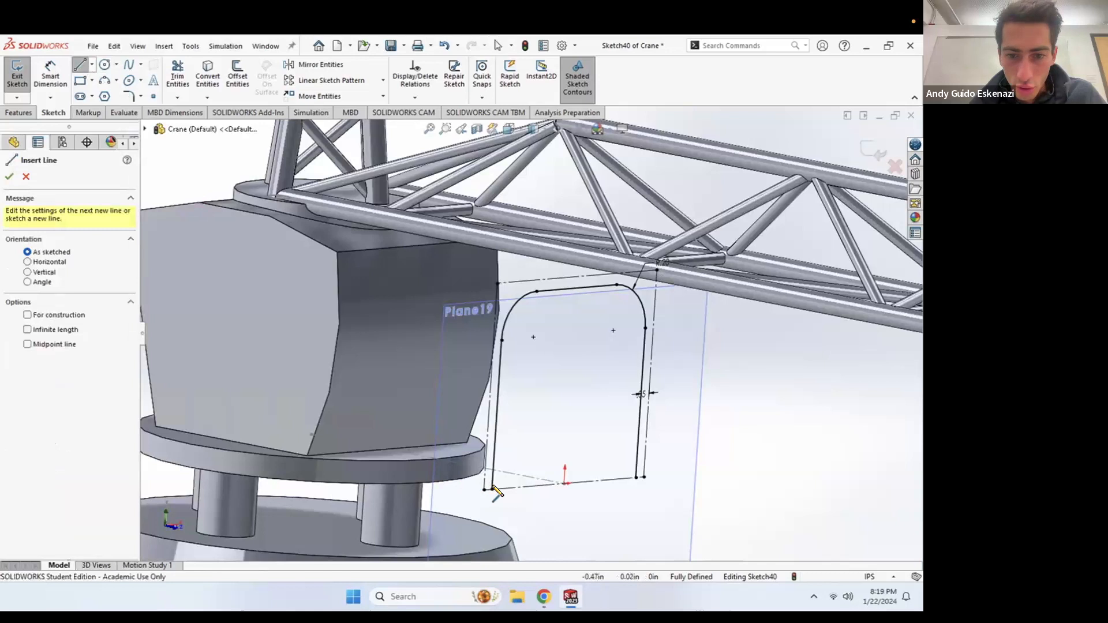
pyautogui.click(485, 489)
pyautogui.click(637, 478)
pyautogui.press('Escape')
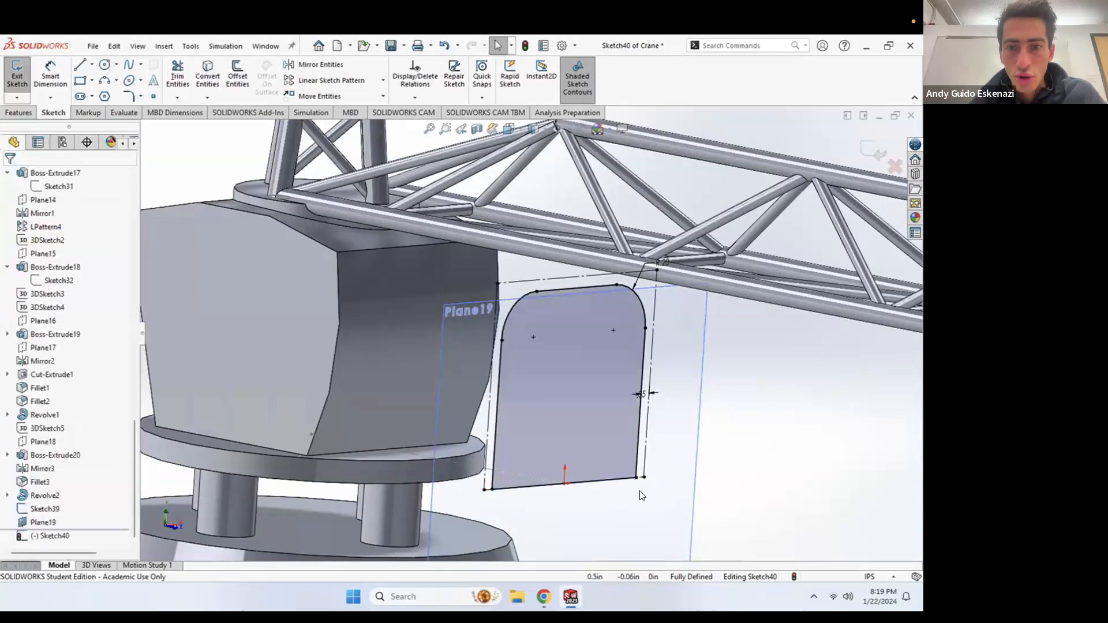
pyautogui.click(29, 83)
pyautogui.click(182, 168)
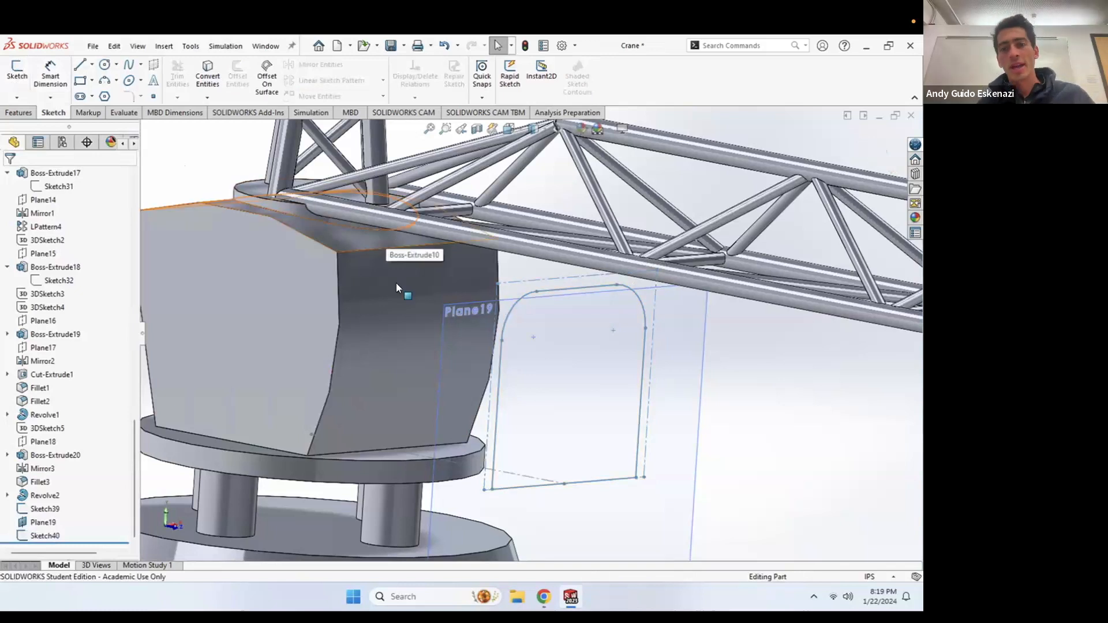
# Step: Wrap the rounded window sketch onto the cab's curved front face as a deboss 0.001 in deep
pyautogui.click(18, 113)
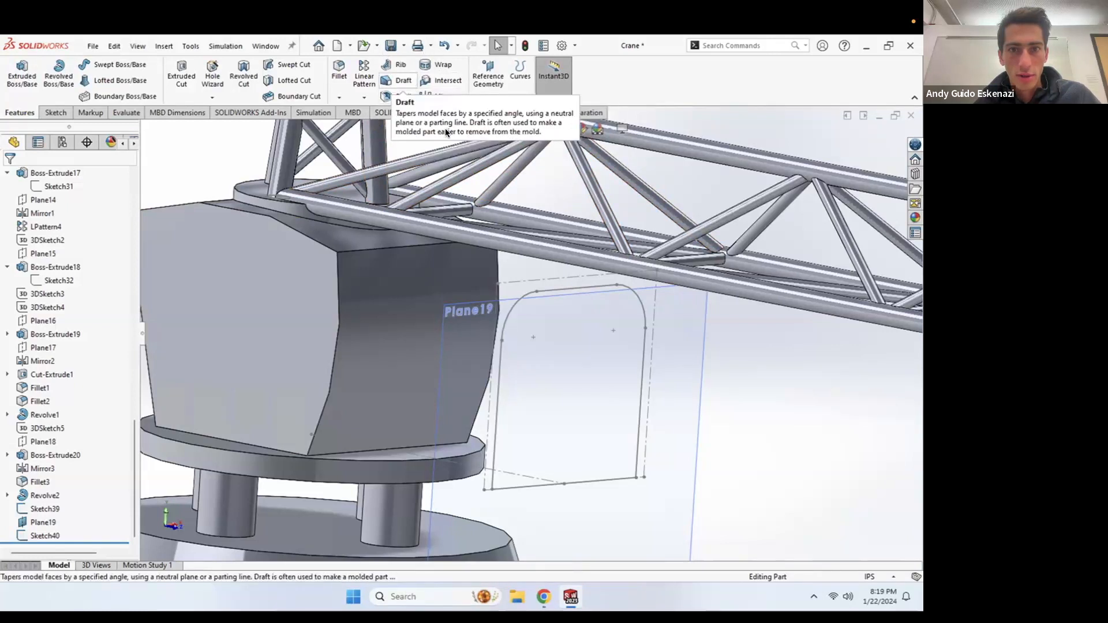
pyautogui.click(437, 68)
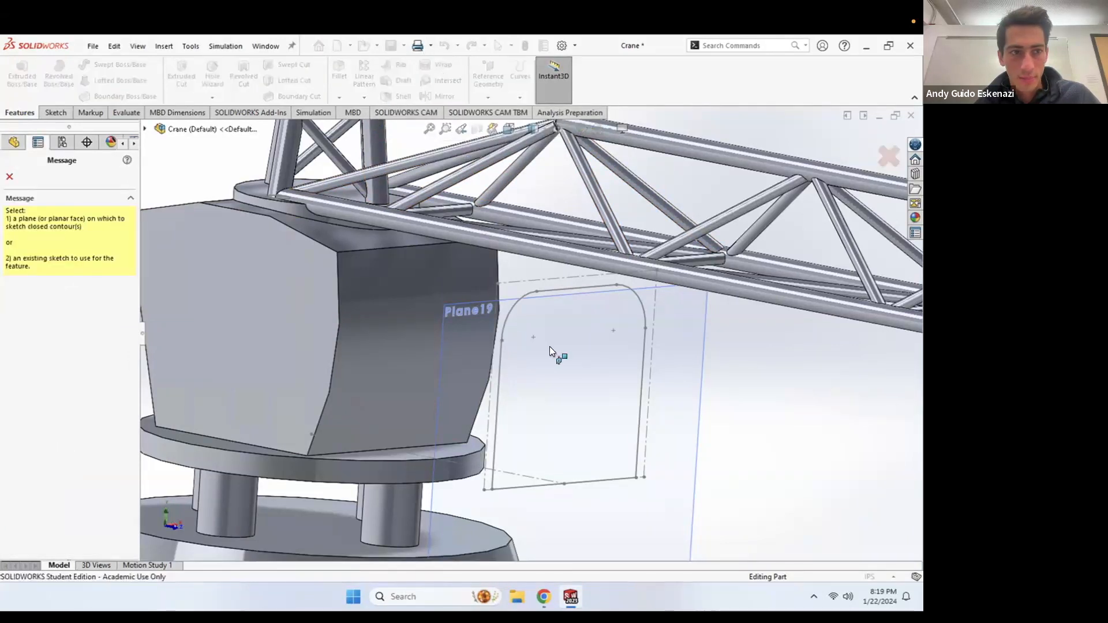
pyautogui.click(511, 308)
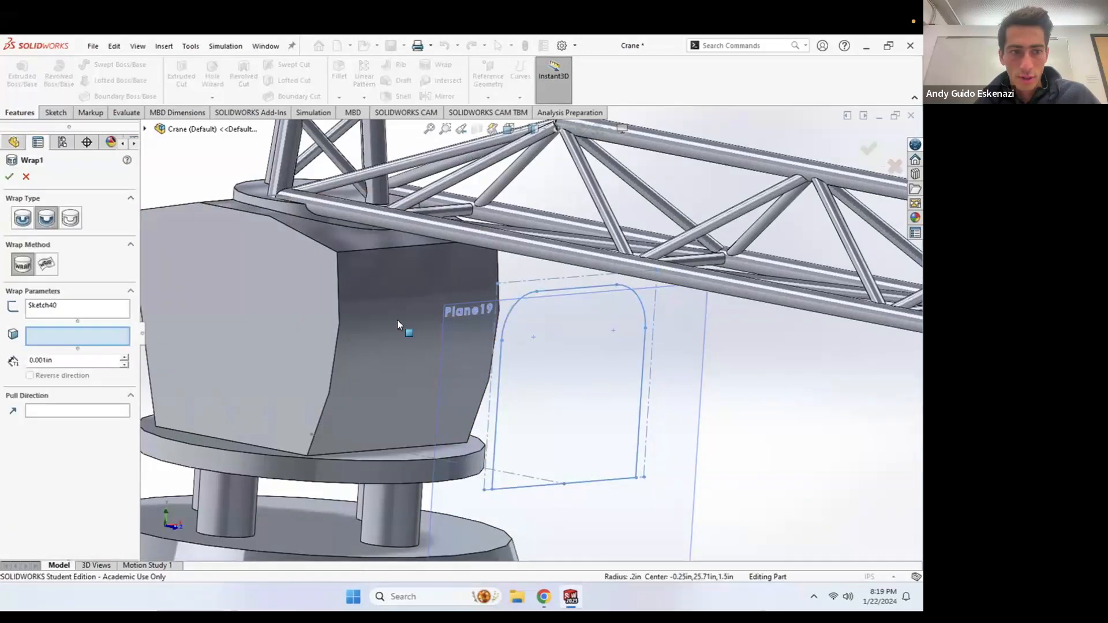
pyautogui.click(453, 358)
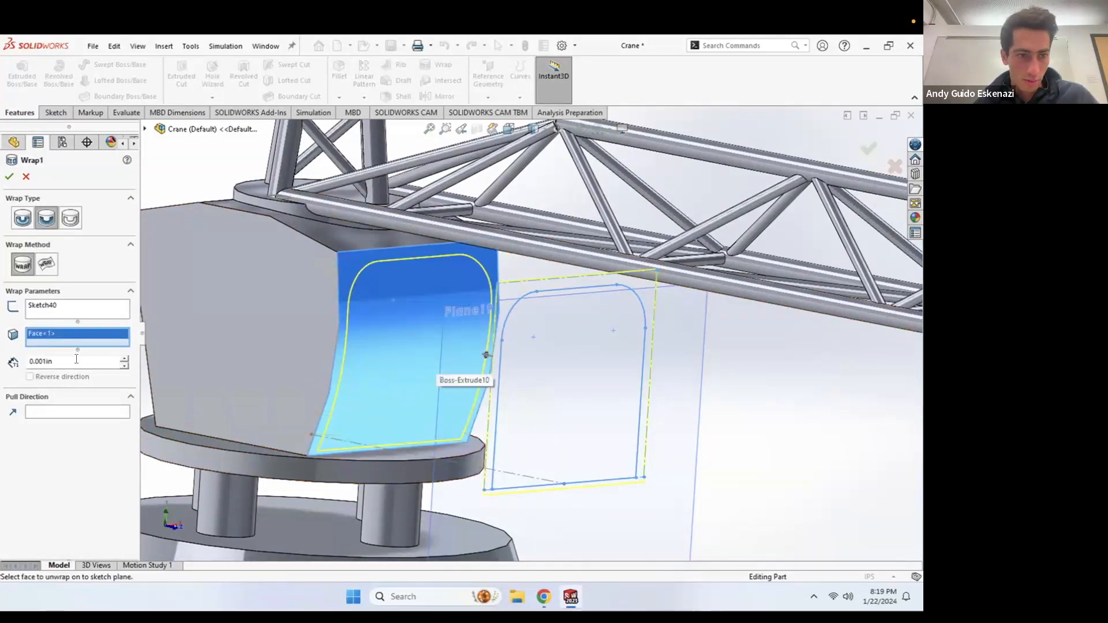
pyautogui.click(9, 179)
pyautogui.moveTo(804, 478); pyautogui.dragTo(416, 337, button='middle')
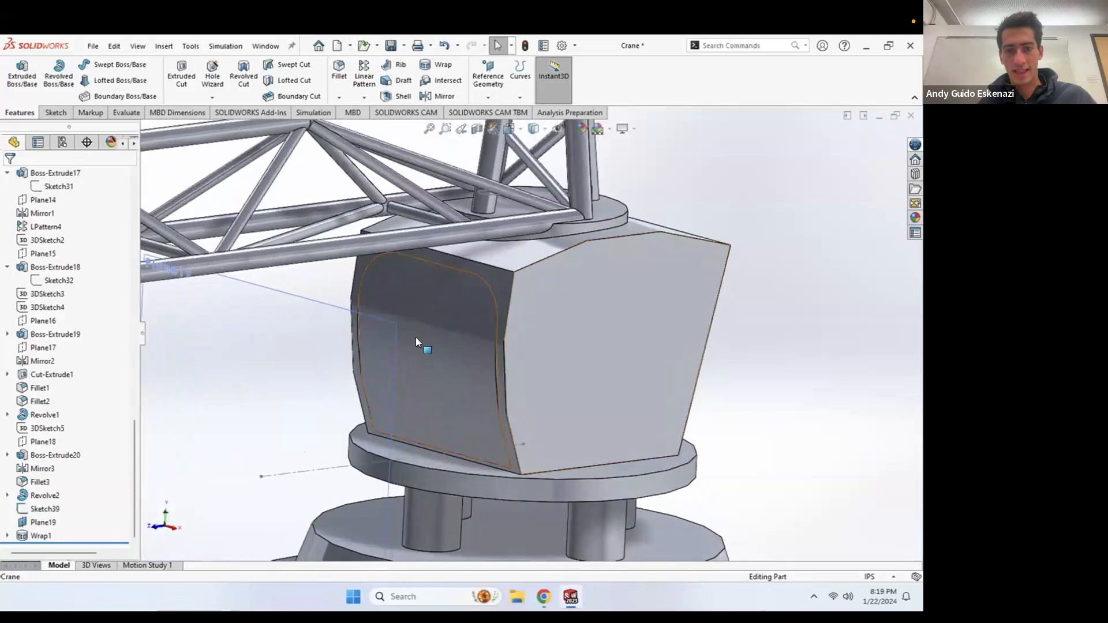
# Step: Check the cab's windows in the Chrome crane photo, return to SOLIDWORKS and hide the reference plane and centerline sketch before the cab
pyautogui.click(544, 598)
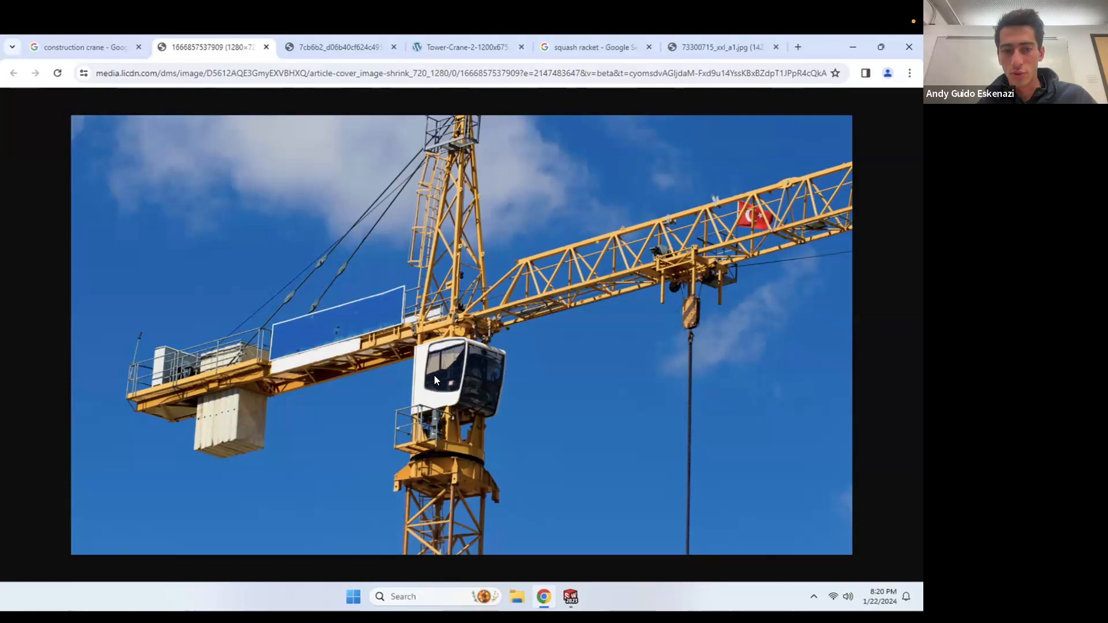
pyautogui.click(535, 596)
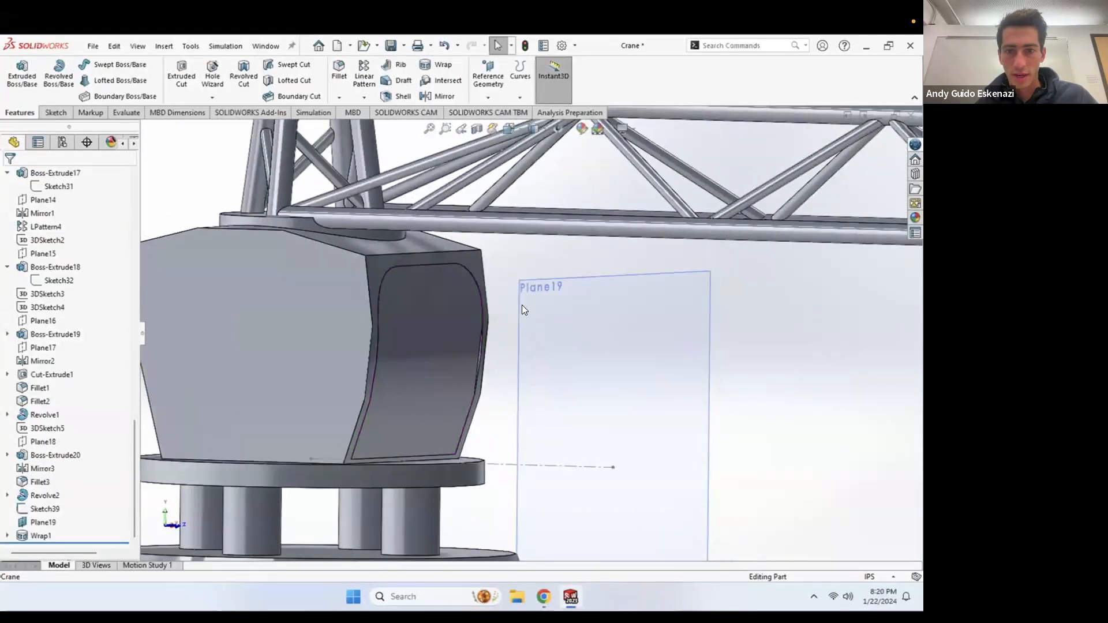
pyautogui.rightClick(518, 306)
pyautogui.click(566, 288)
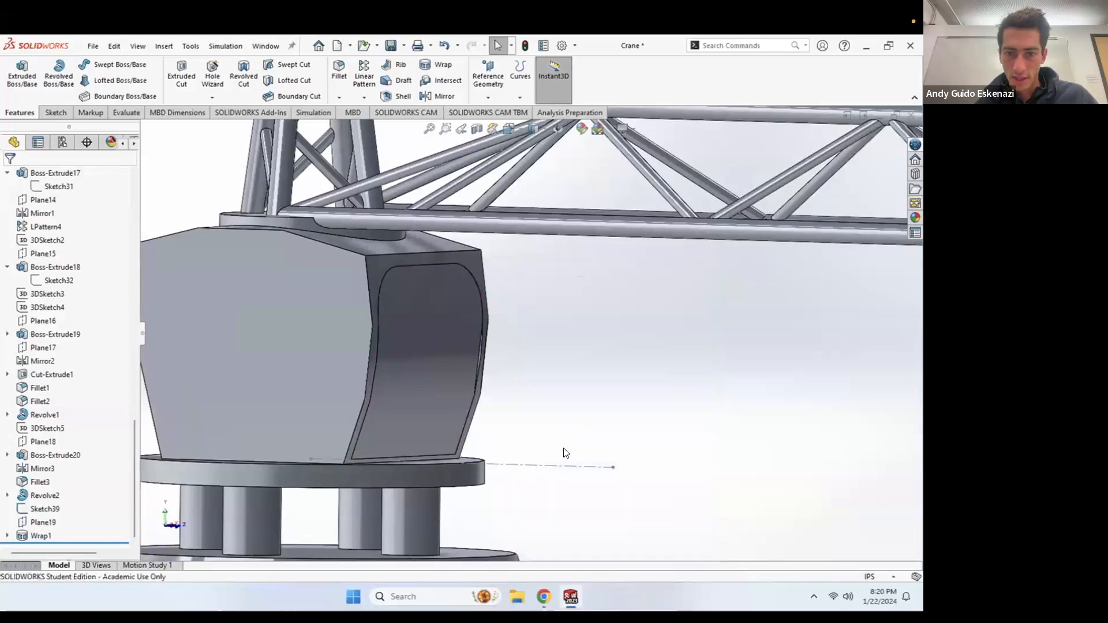
pyautogui.rightClick(570, 467)
pyautogui.click(598, 396)
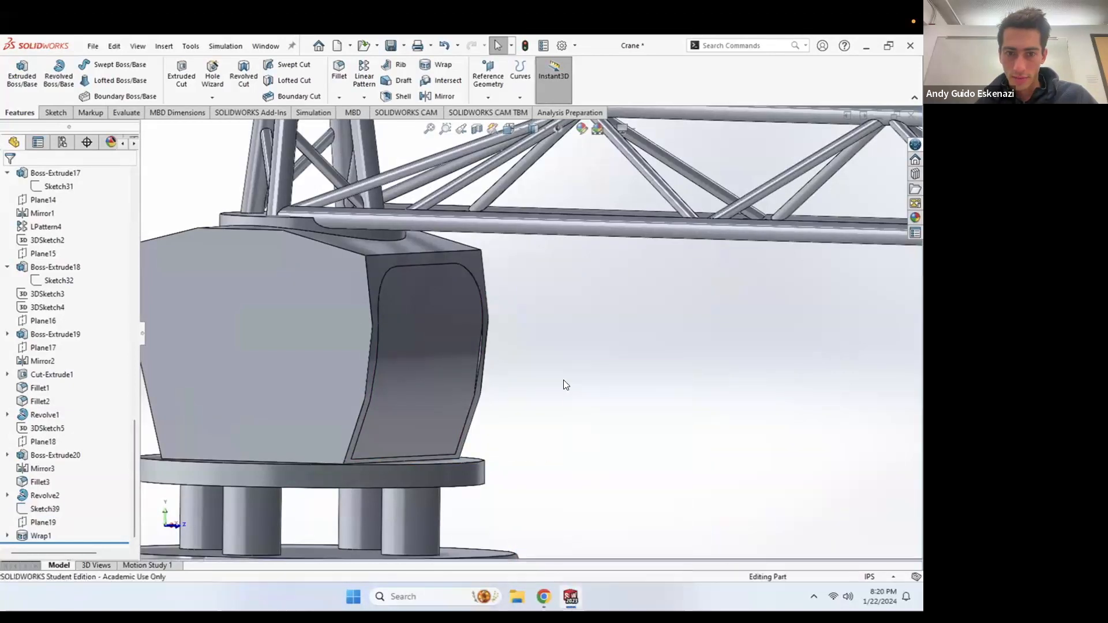
# Step: Start a new sketch on the flat side face of the operator cab
pyautogui.scroll(4, 528, 334)
pyautogui.moveTo(439, 354)
pyautogui.mouseDown(button='middle')
pyautogui.moveTo(448, 324)
pyautogui.moveTo(448, 372)
pyautogui.moveTo(436, 335)
pyautogui.mouseUp(button='middle')
pyautogui.scroll(-2, 436, 334)
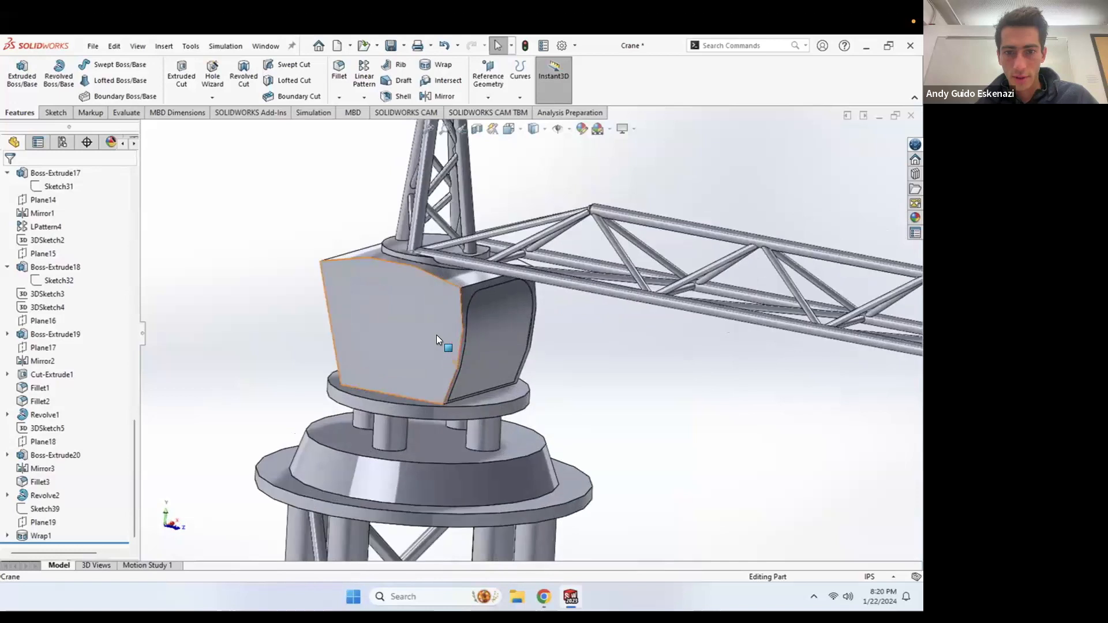
pyautogui.click(56, 112)
pyautogui.click(18, 69)
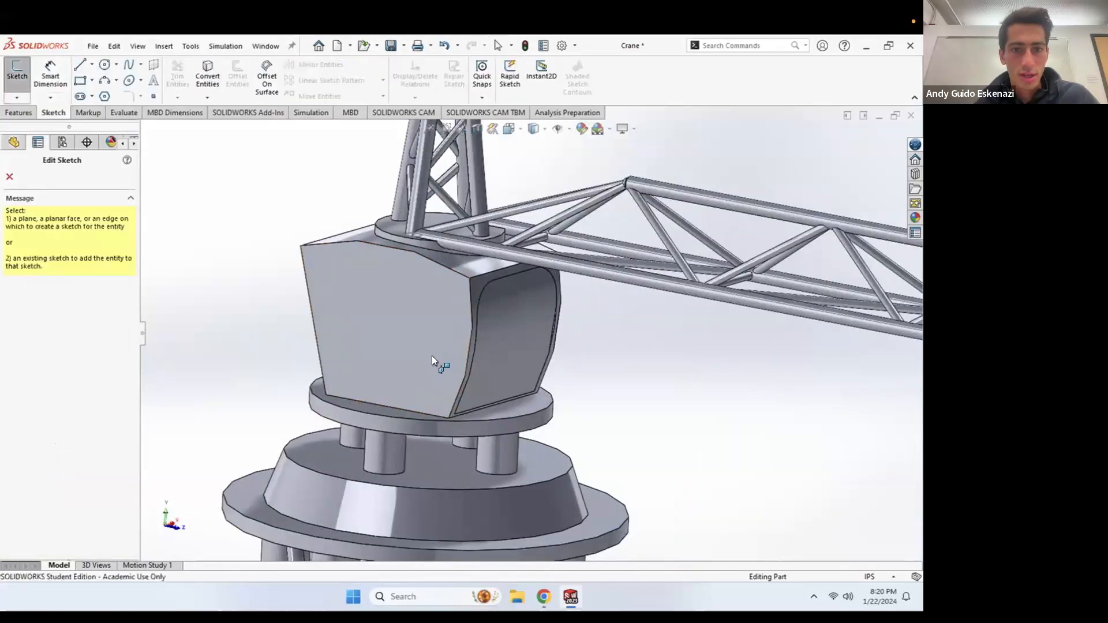
pyautogui.click(410, 315)
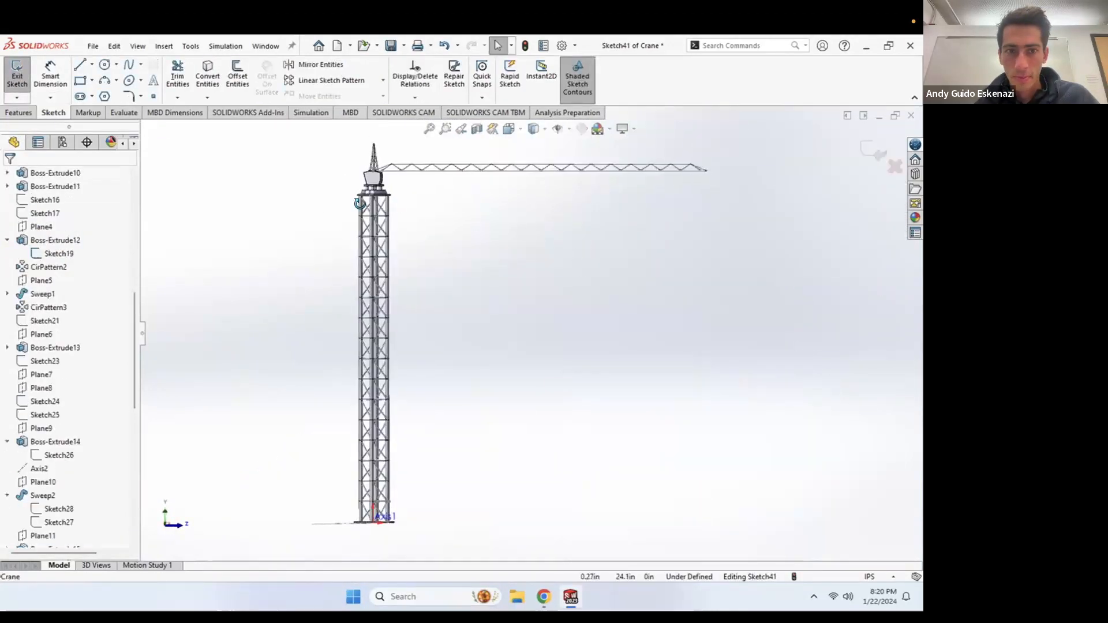
pyautogui.scroll(-10, 378, 182)
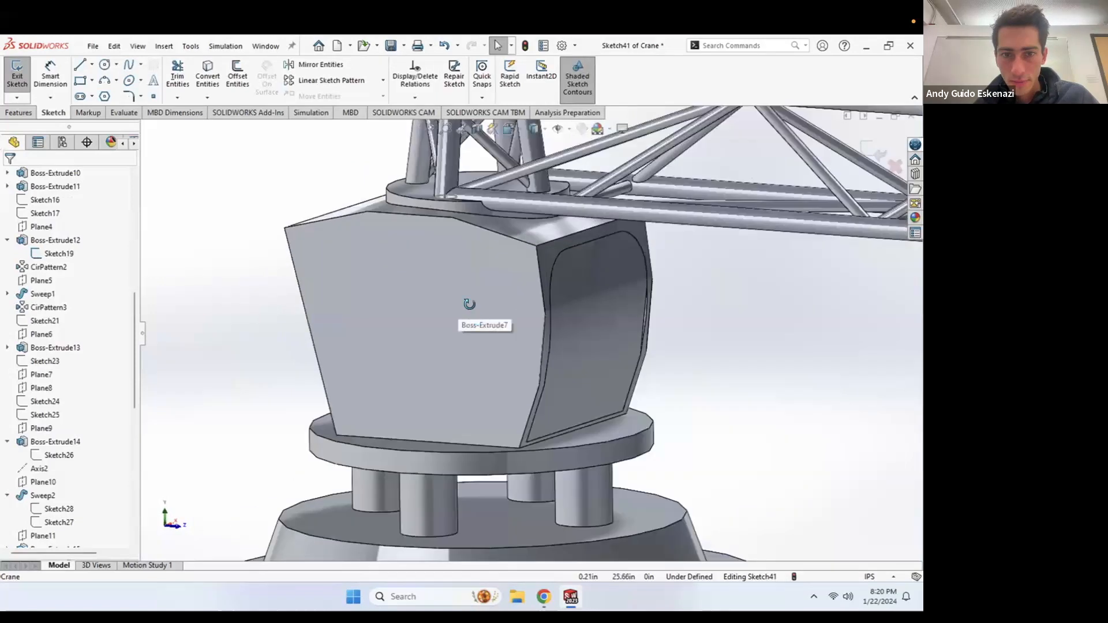
pyautogui.moveTo(444, 282); pyautogui.dragTo(450, 299, button='middle')
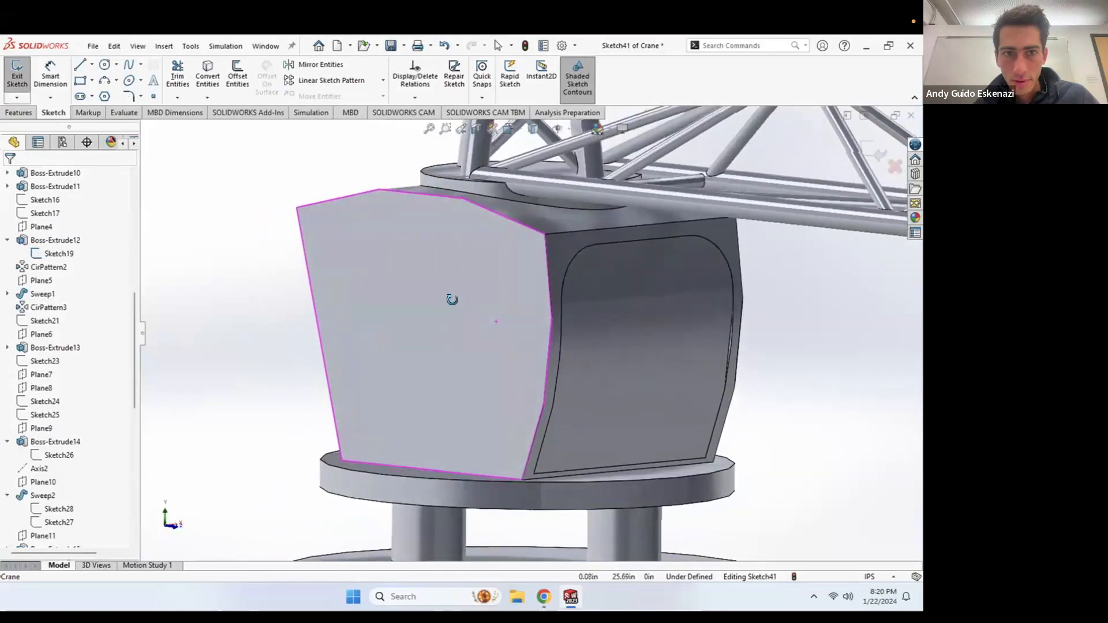
pyautogui.click(233, 76)
pyautogui.click(489, 206)
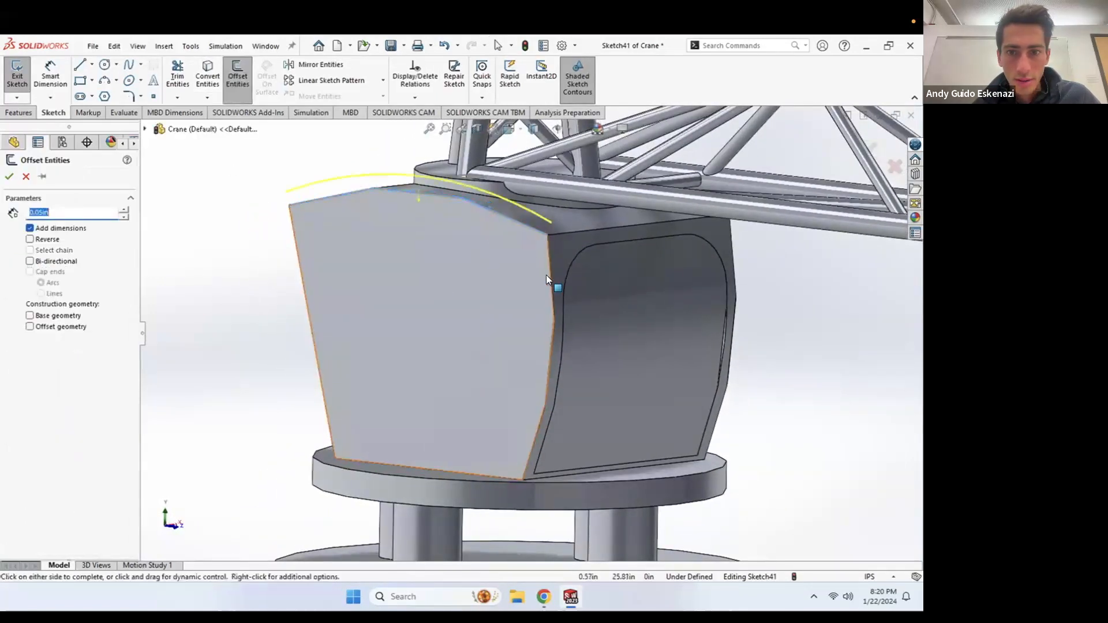
pyautogui.click(547, 277)
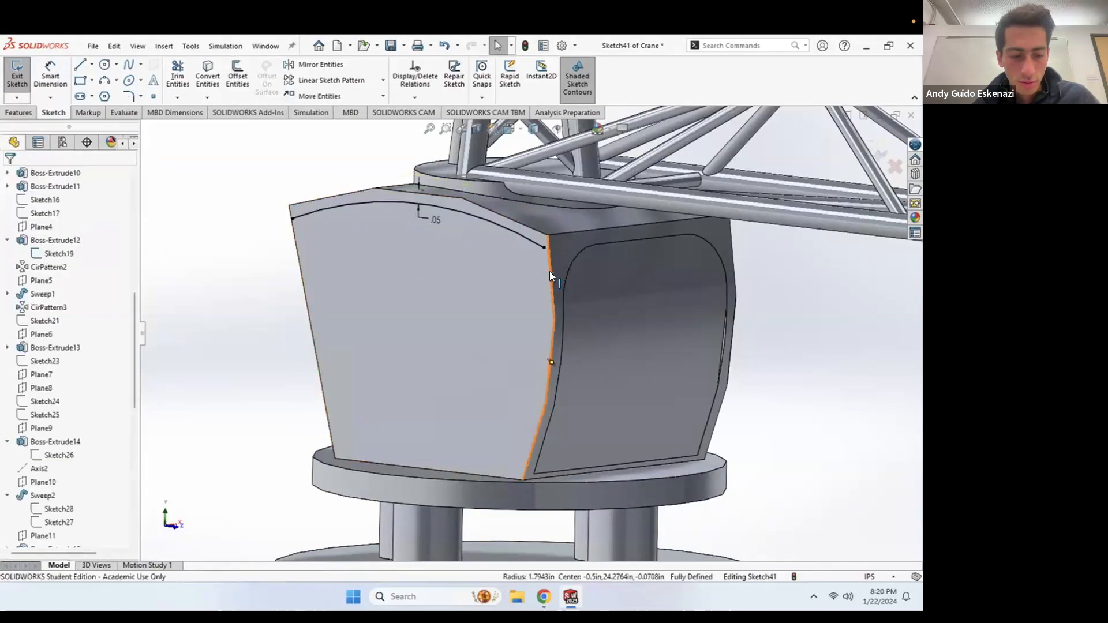
pyautogui.hotkey('ctrl', 'z')
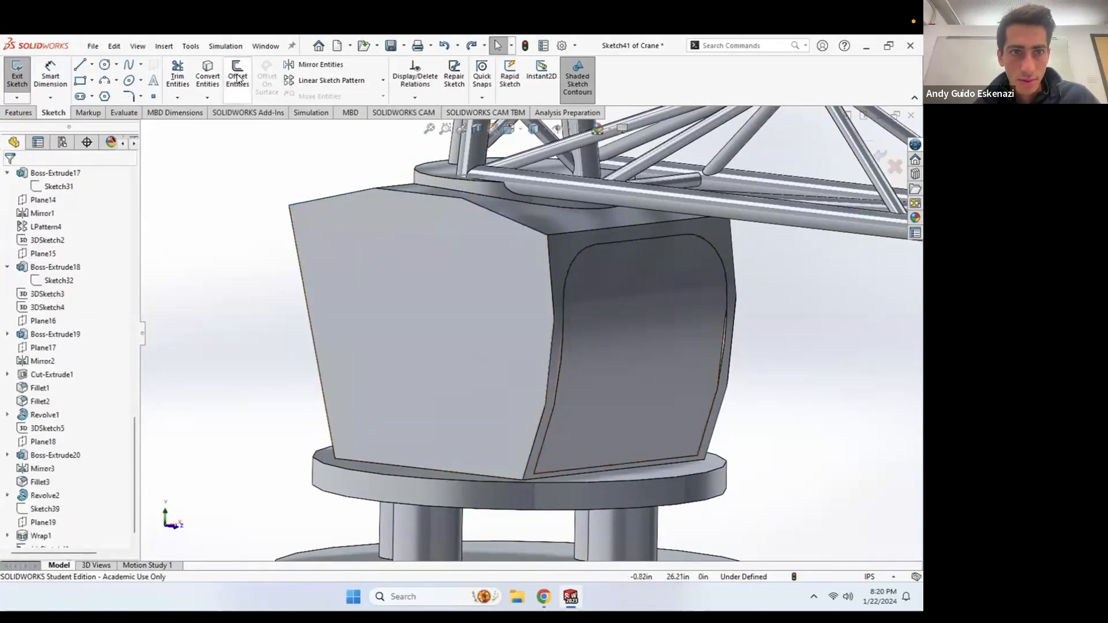
# Step: Offset the side face's top and front edges inward by 0.05 in
pyautogui.click(237, 78)
pyautogui.click(532, 229)
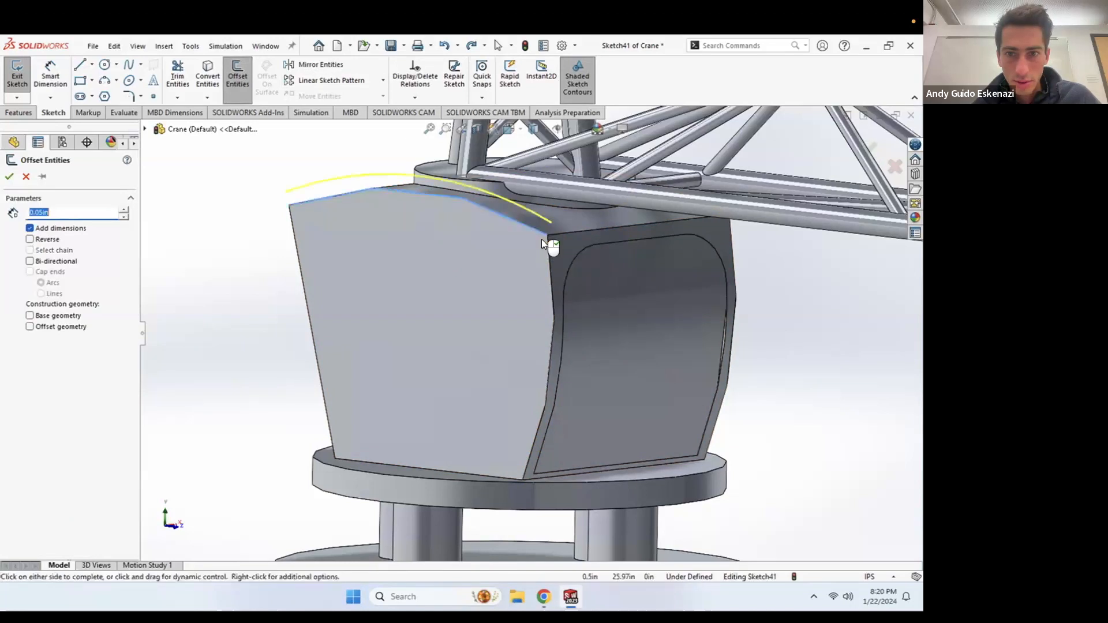
pyautogui.click(547, 245)
pyautogui.click(30, 239)
pyautogui.moveTo(396, 240); pyautogui.dragTo(490, 250, button='middle')
pyautogui.click(11, 176)
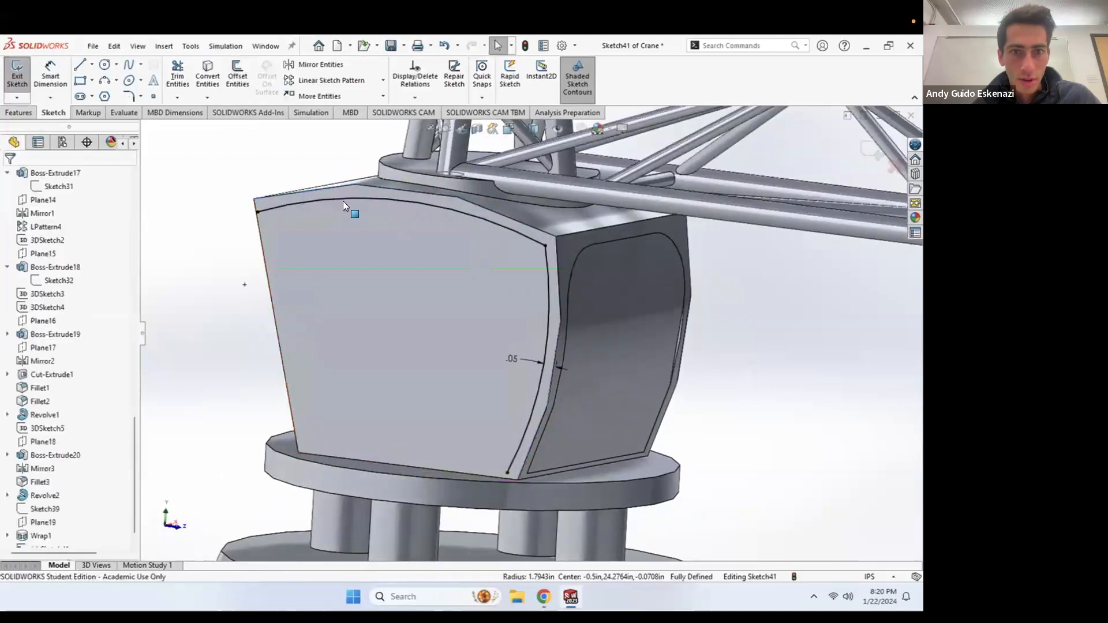
# Step: Change the top and front offset curves on the cab's side face to construction geometry
pyautogui.rightClick(350, 198)
pyautogui.click(380, 181)
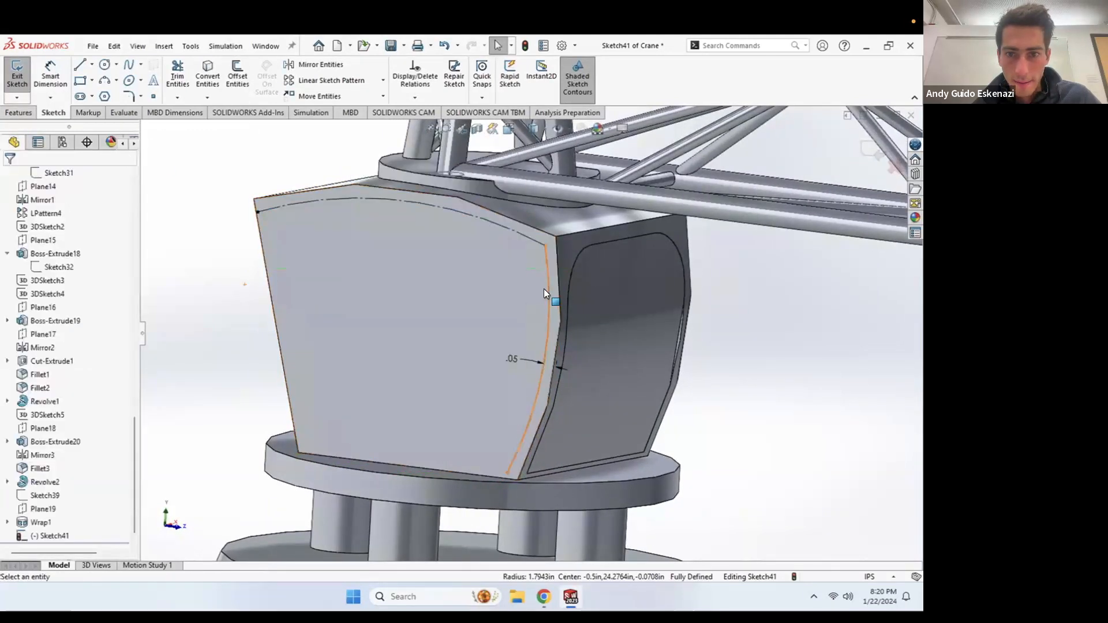
pyautogui.rightClick(546, 287)
pyautogui.click(575, 271)
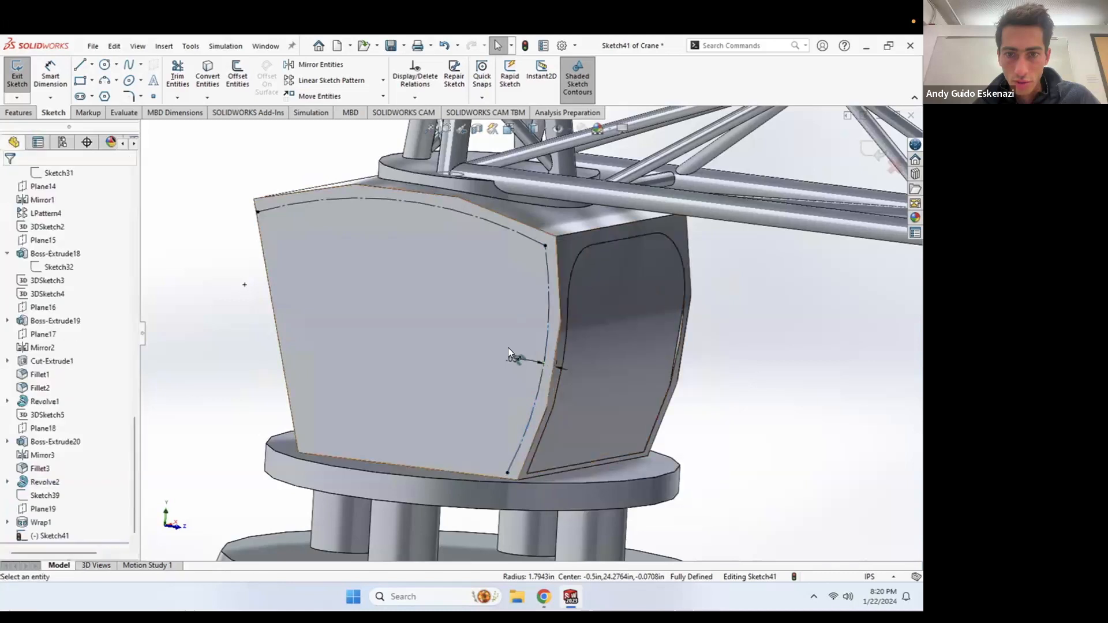
# Step: Check the side window in the Chrome crane photo, return to SOLIDWORKS and sketch its lower three-point arc, radius about 1.48 in, from the front offset curve
pyautogui.click(544, 596)
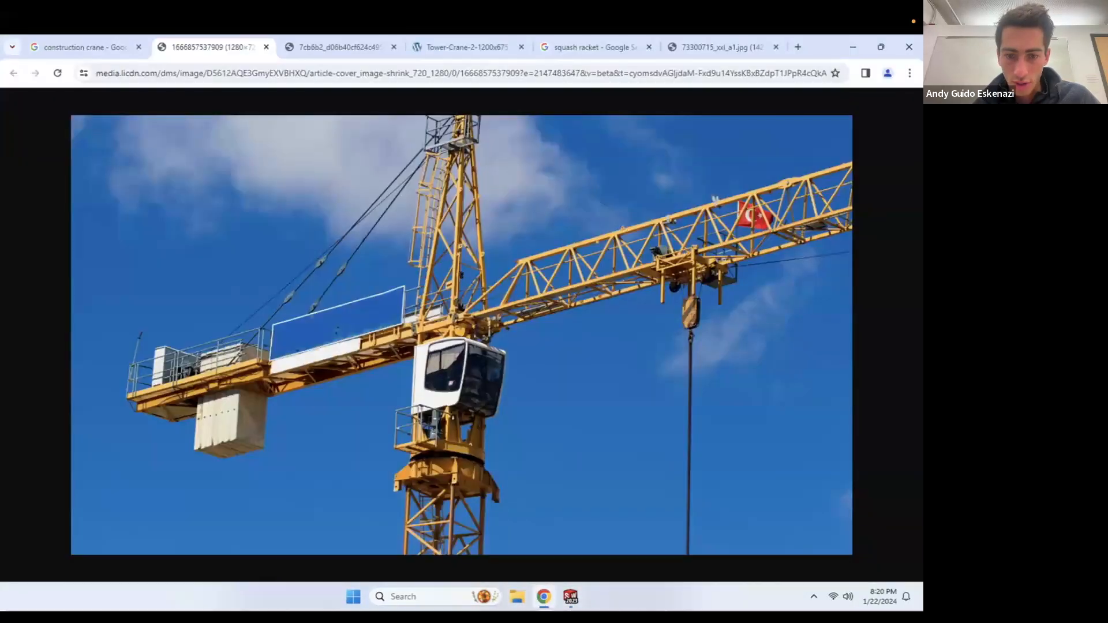
pyautogui.click(544, 596)
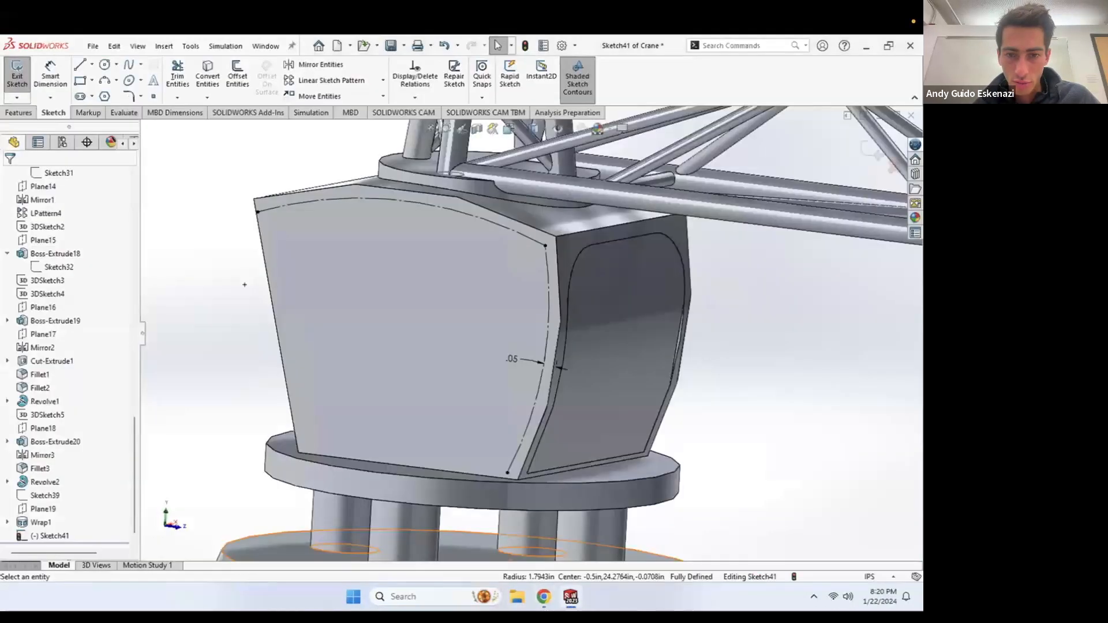
pyautogui.click(104, 82)
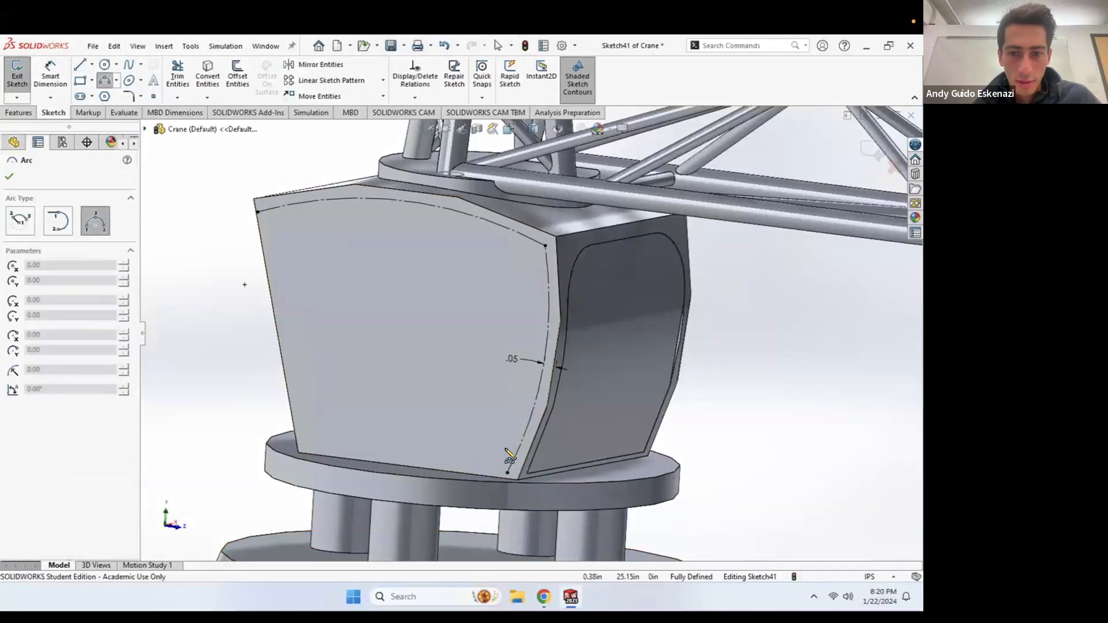
pyautogui.click(539, 405)
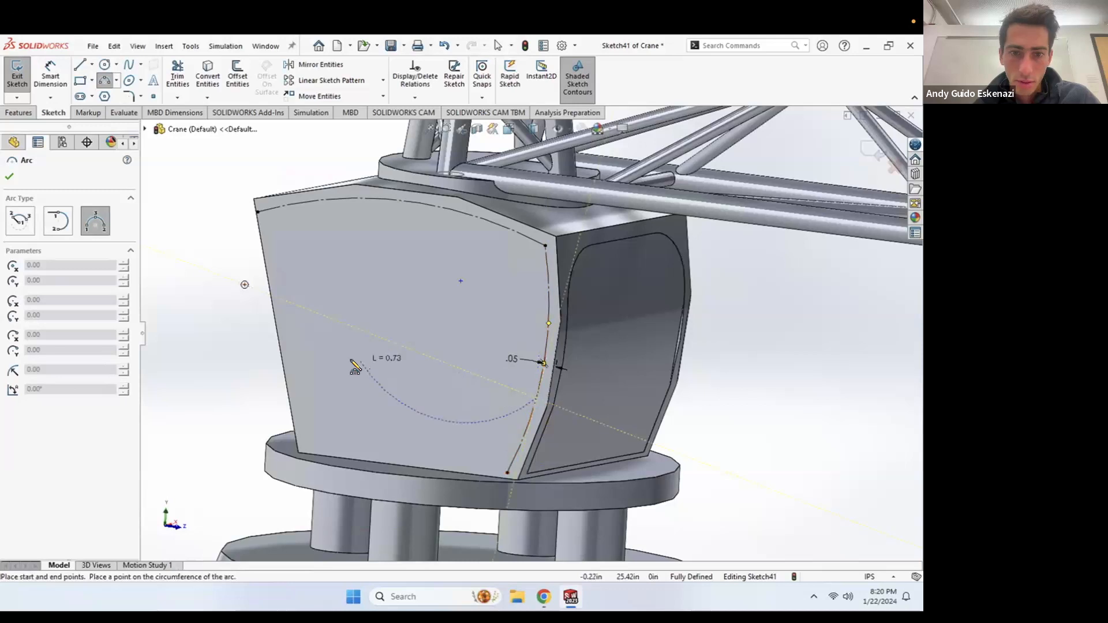
pyautogui.click(348, 326)
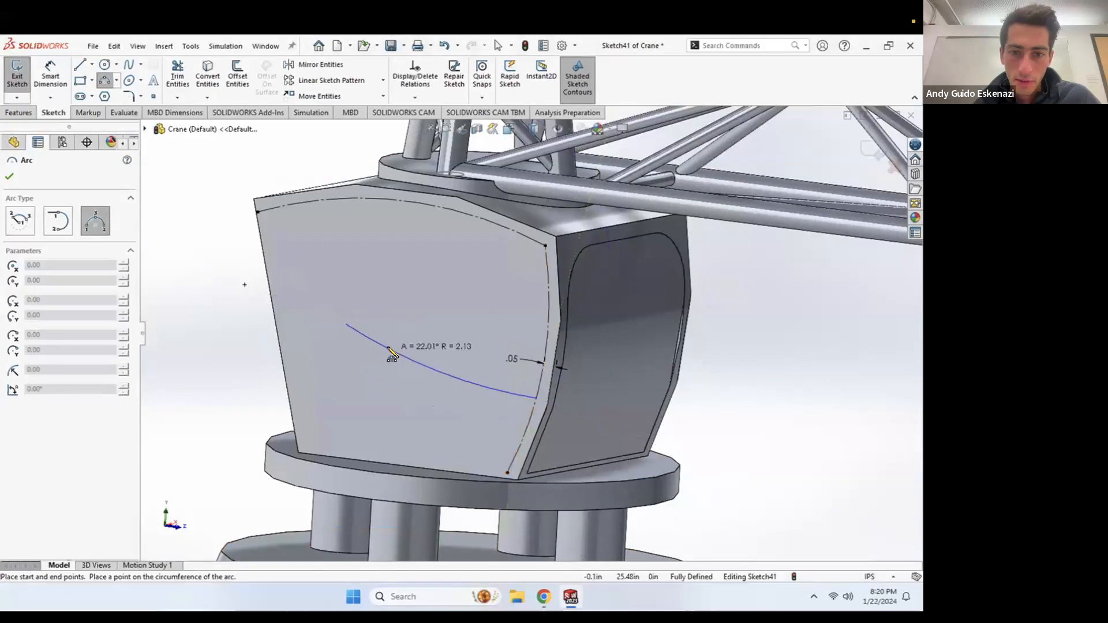
pyautogui.click(388, 358)
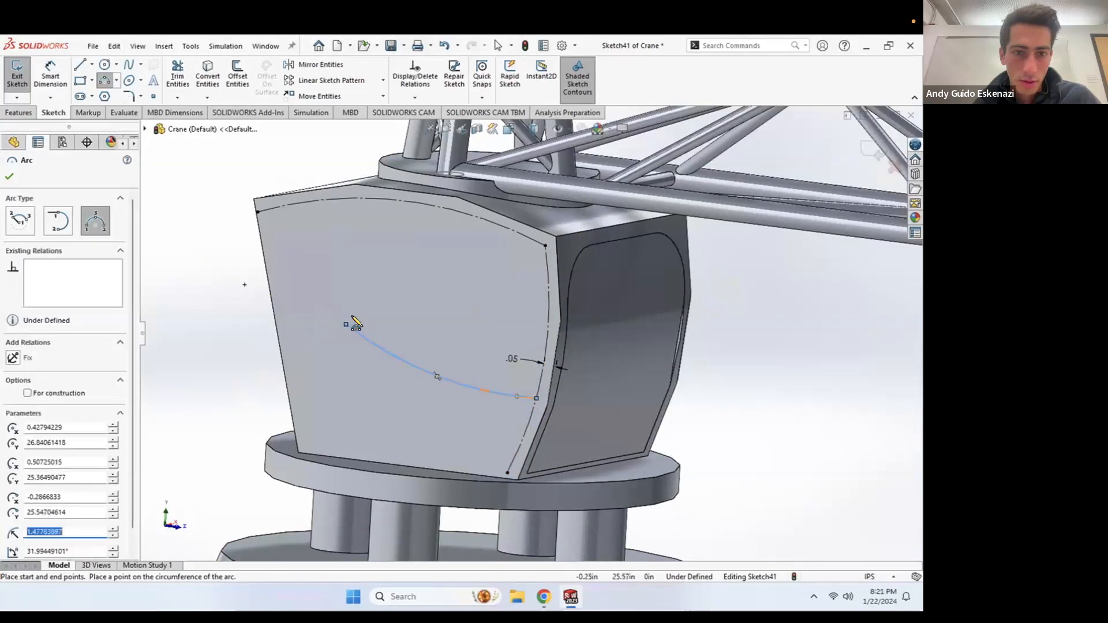
# Step: Sketch the window's rear arc from the lower arc's free end up to the top offset curve and make both arcs tangent
pyautogui.click(346, 325)
pyautogui.click(350, 199)
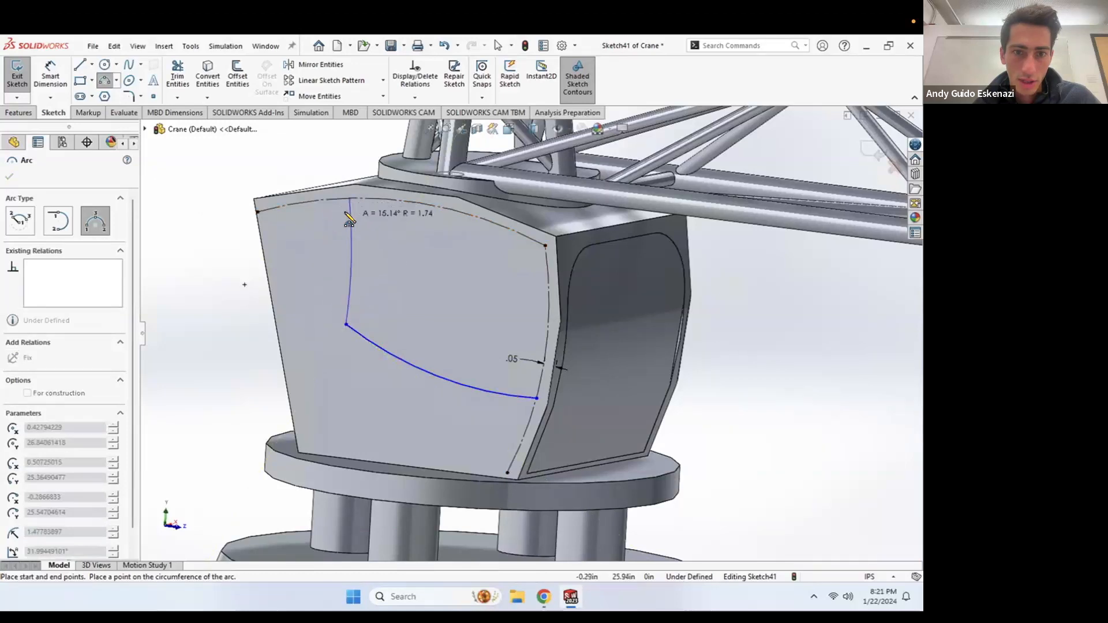
pyautogui.click(339, 221)
pyautogui.press('Escape')
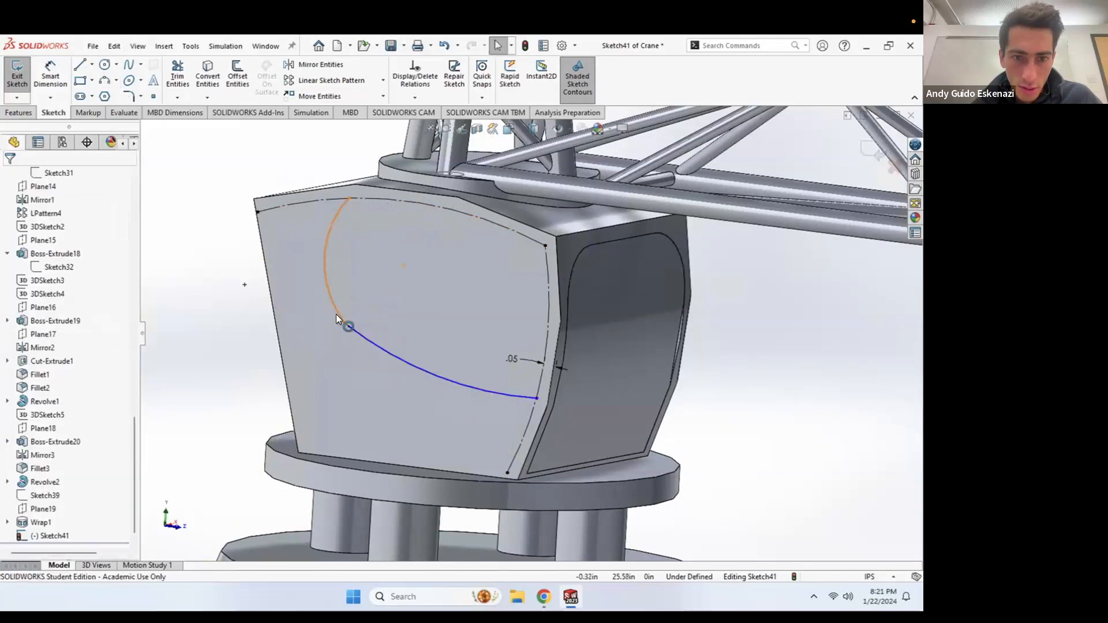
pyautogui.click(336, 314)
pyautogui.keyDown('ctrl'); pyautogui.click(361, 336); pyautogui.keyUp('ctrl')
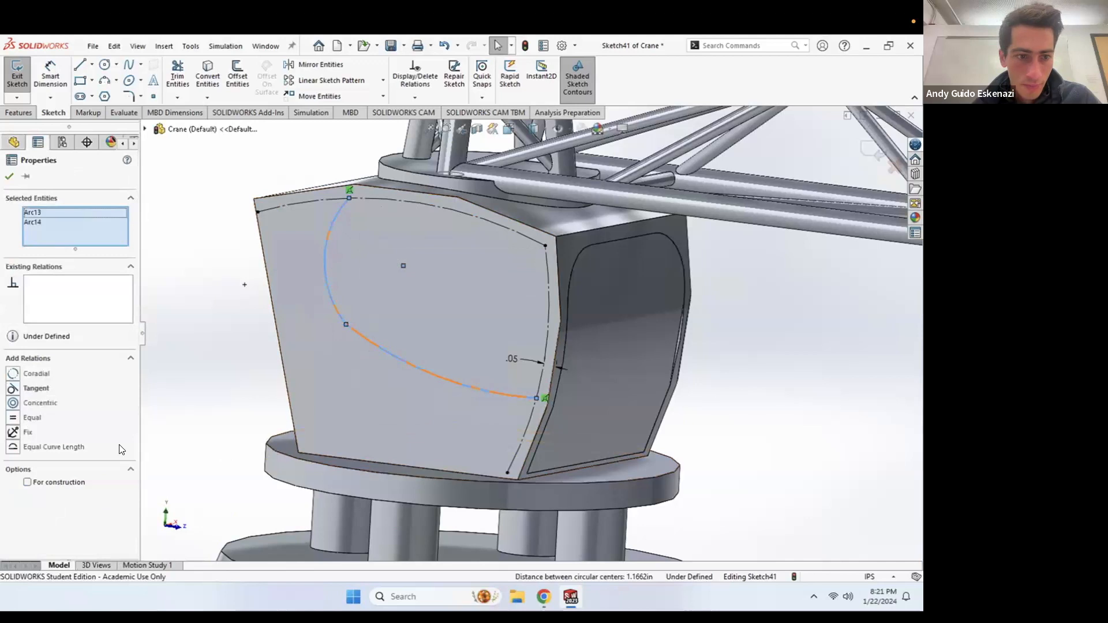
pyautogui.click(12, 391)
pyautogui.press('Escape')
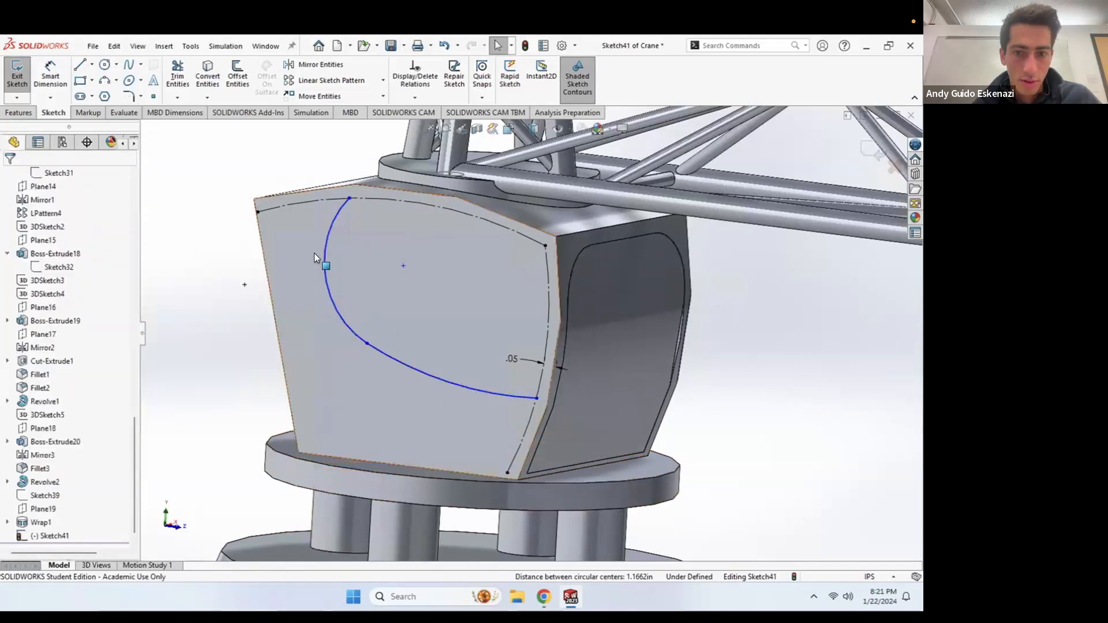
# Step: Trace the window's upper edge with a three-point arc along the top offset curve, from the rear arc to the front corner
pyautogui.click(103, 78)
pyautogui.click(349, 198)
pyautogui.click(545, 247)
pyautogui.click(482, 221)
pyautogui.press('Escape')
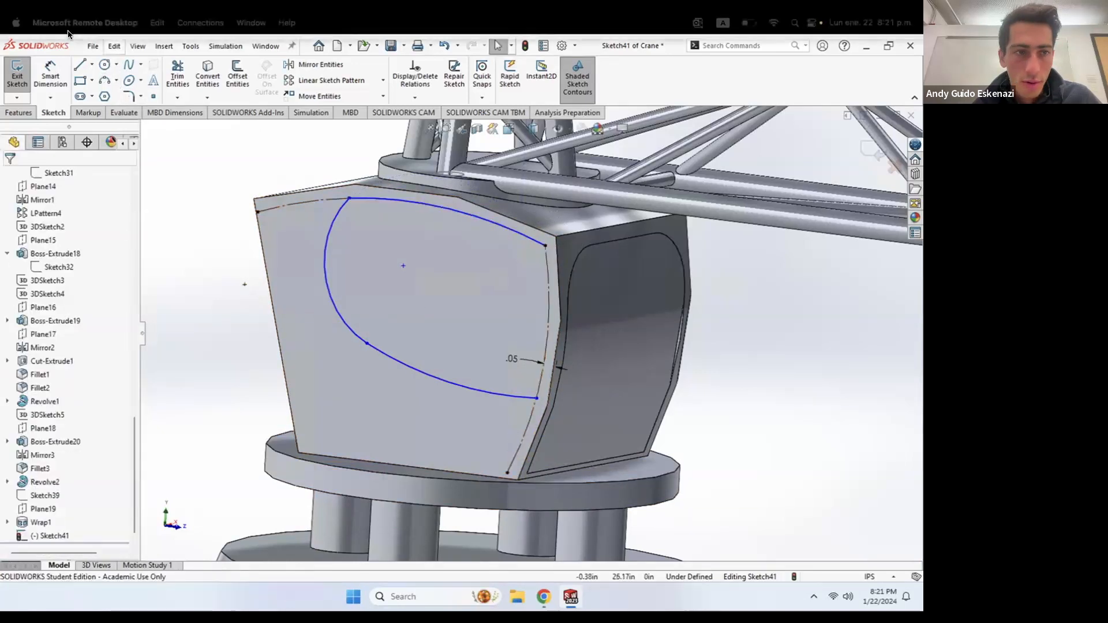
# Step: Close the window profile with a three-point arc along the front offset curve, from the upper front corner to the lower arc
pyautogui.click(105, 79)
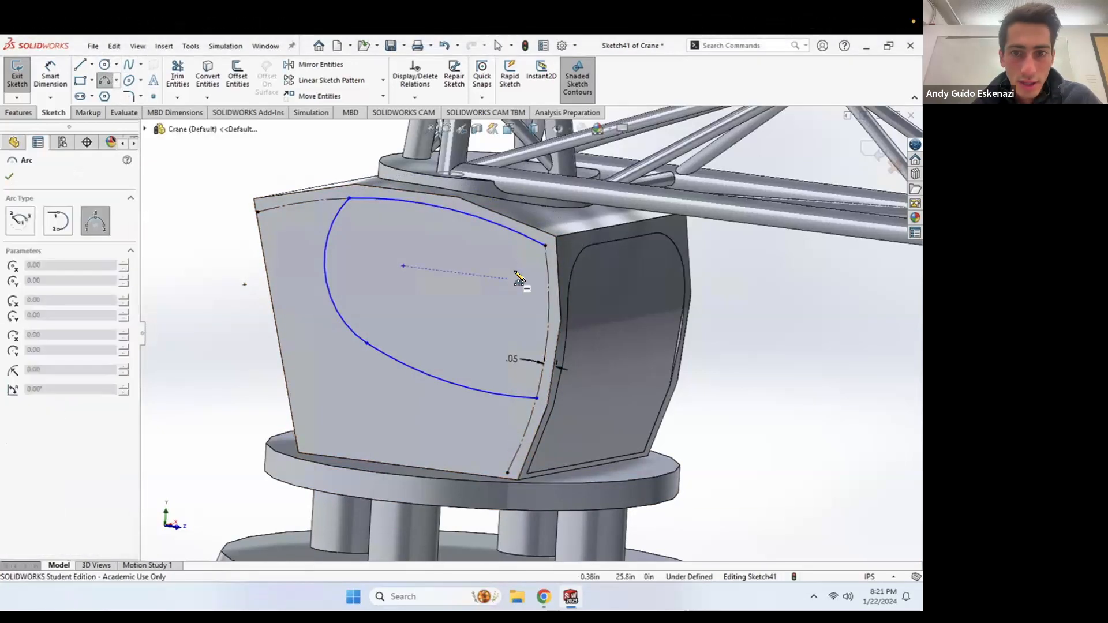
pyautogui.click(546, 254)
pyautogui.click(536, 399)
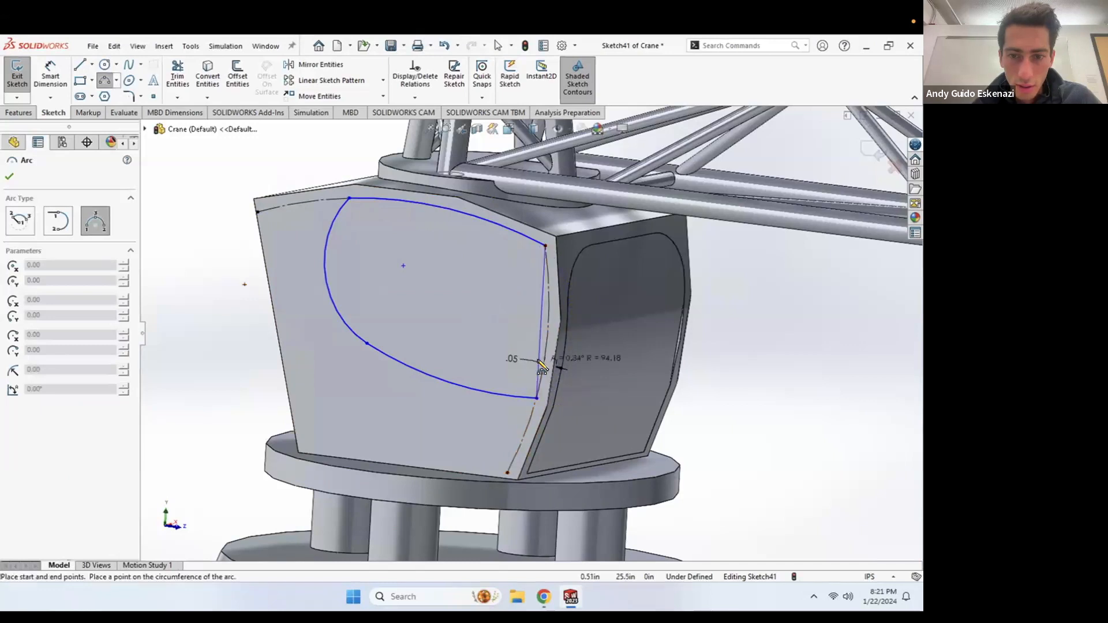
pyautogui.click(549, 359)
pyautogui.press('Escape')
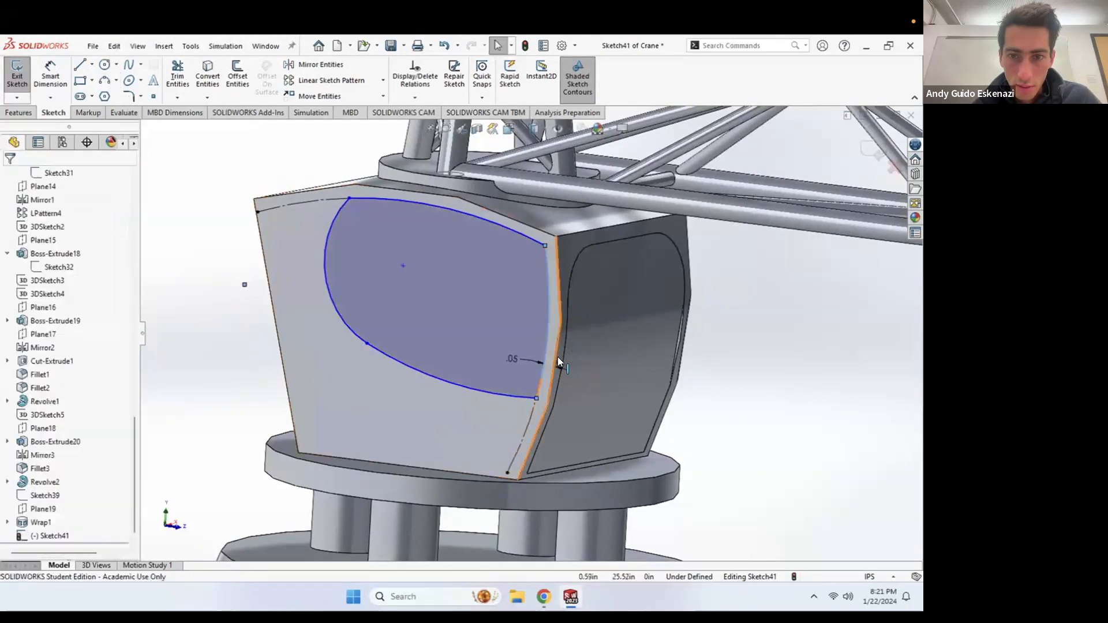
# Step: Cut the closed side window profile into the cab as a blind extruded cut 0.001 in deep
pyautogui.moveTo(442, 269); pyautogui.dragTo(429, 274, button='middle')
pyautogui.click(23, 114)
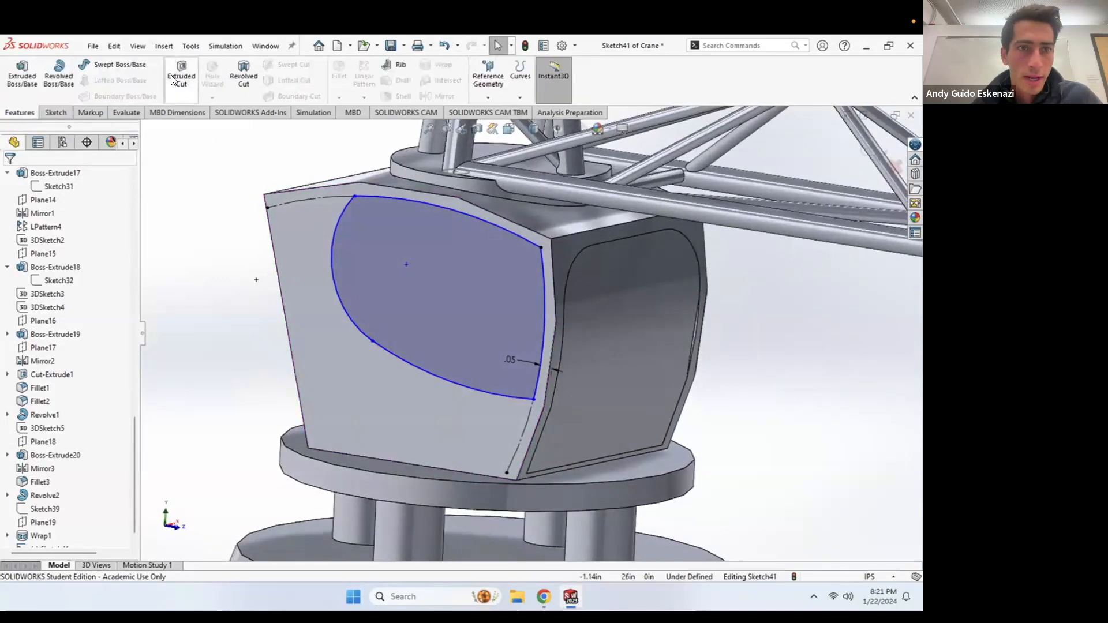
pyautogui.click(181, 74)
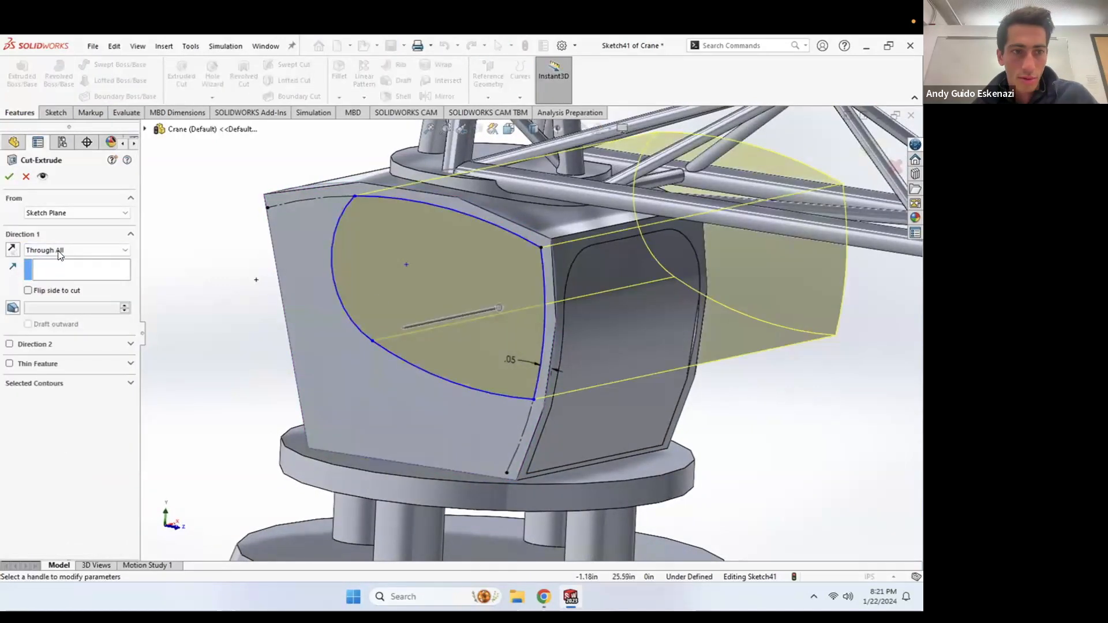
pyautogui.click(59, 252)
pyautogui.click(57, 258)
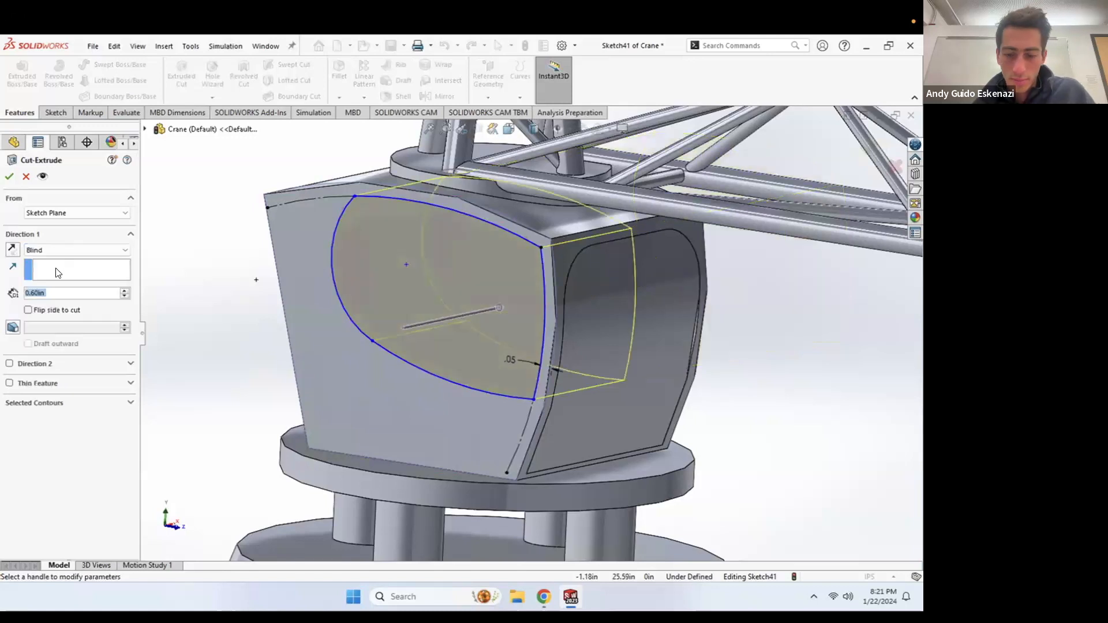
pyautogui.write('.001')
pyautogui.press('Return')
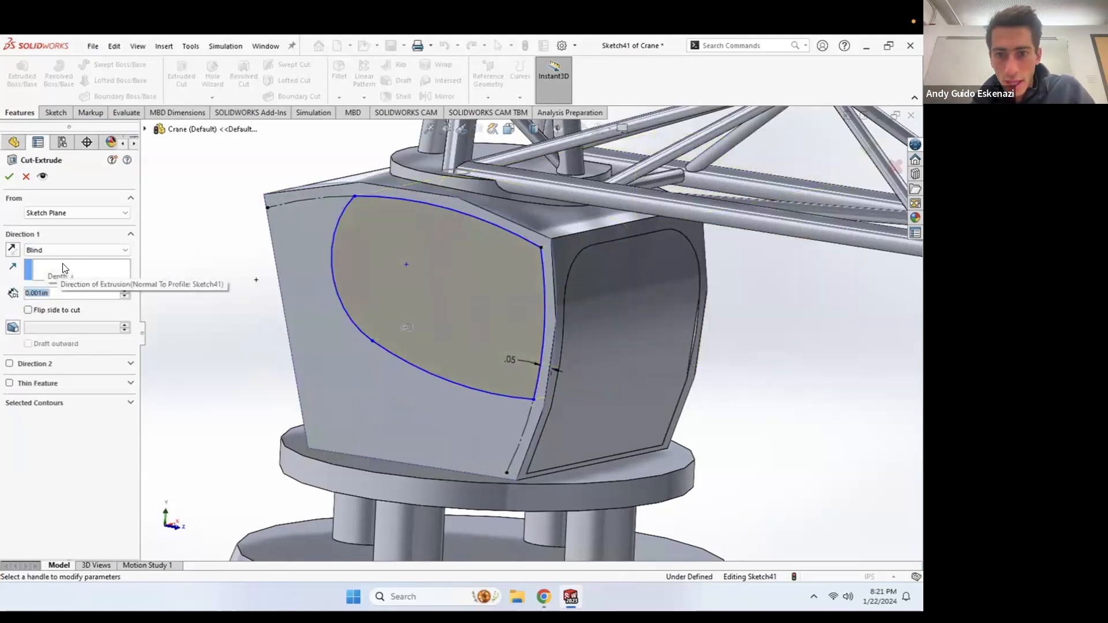
pyautogui.click(8, 176)
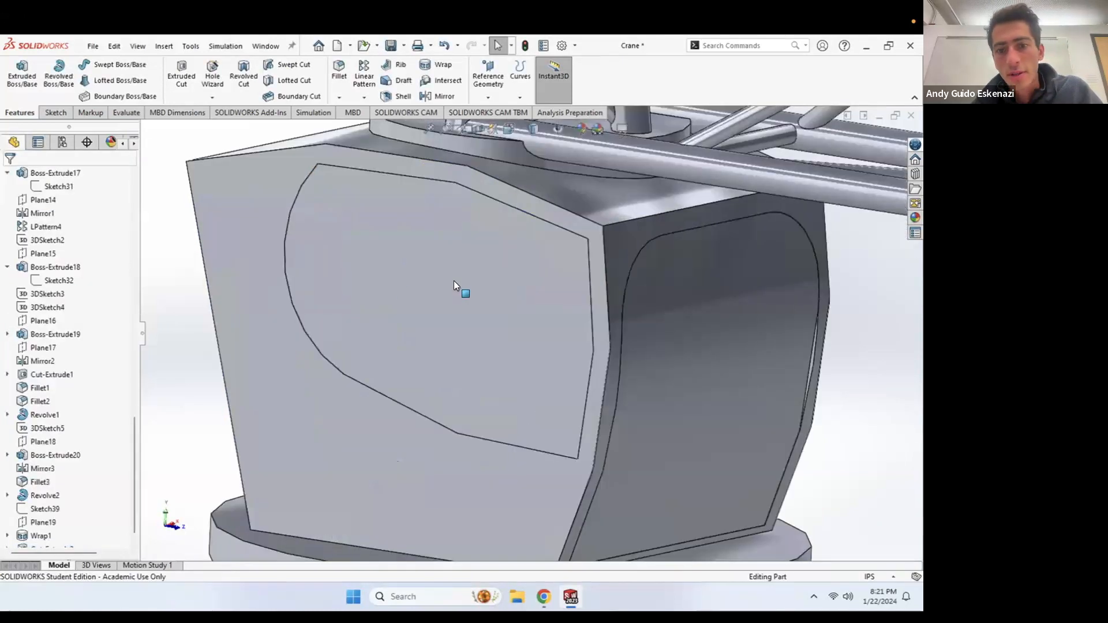
# Step: Start a fillet on the side window cut with only the short edge at its upper rear corner selected
pyautogui.scroll(5, 454, 281)
pyautogui.moveTo(500, 330); pyautogui.dragTo(579, 368, button='middle')
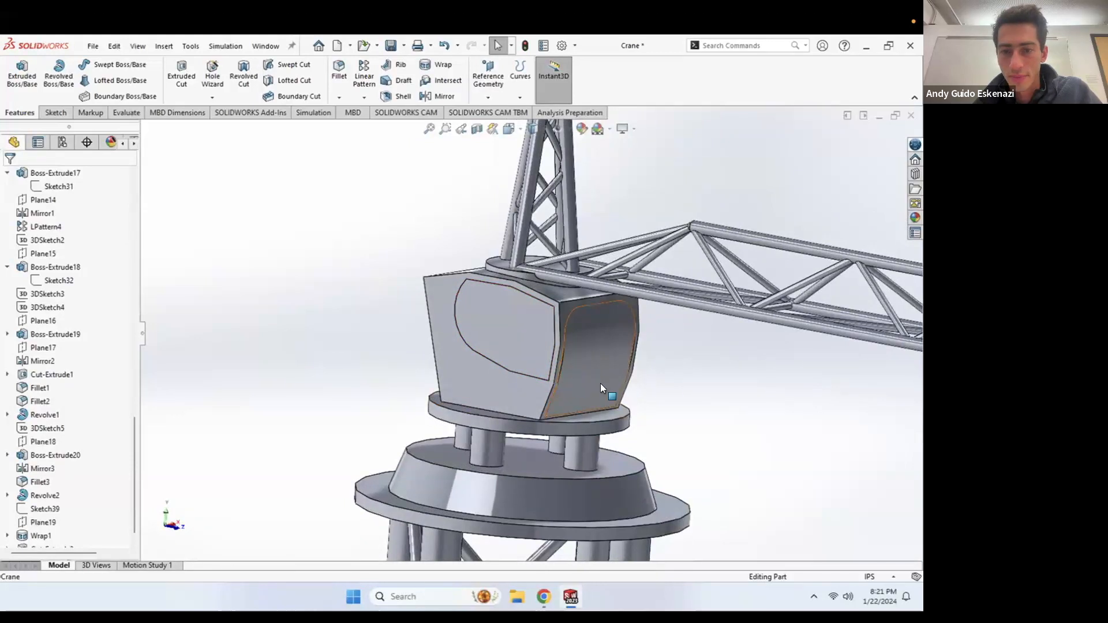
pyautogui.moveTo(514, 549); pyautogui.dragTo(573, 389, button='middle')
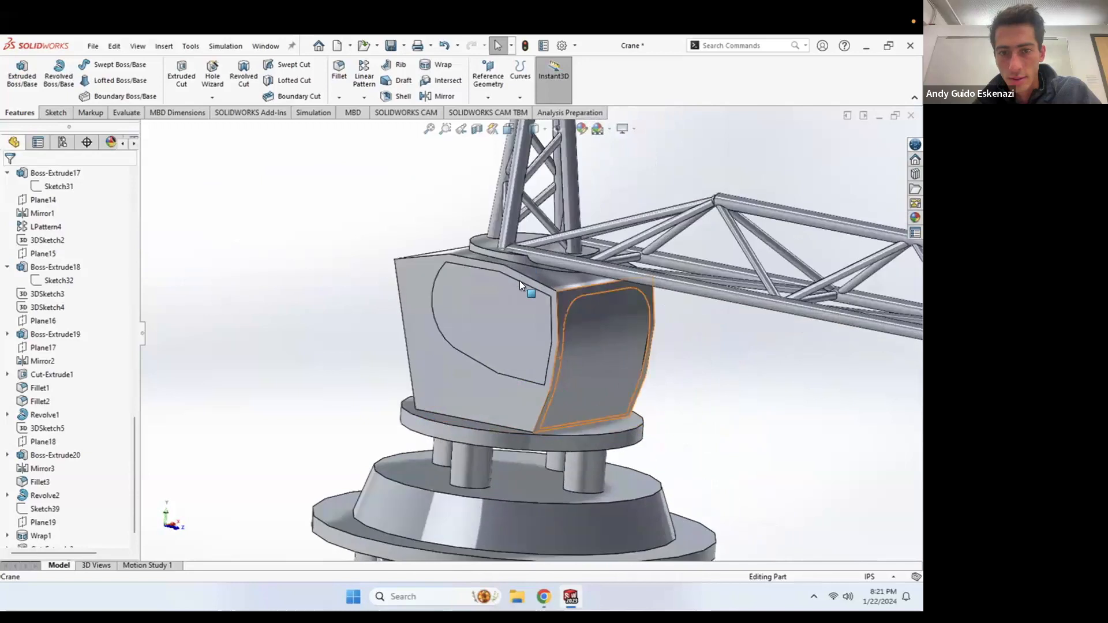
pyautogui.scroll(-10, 520, 281)
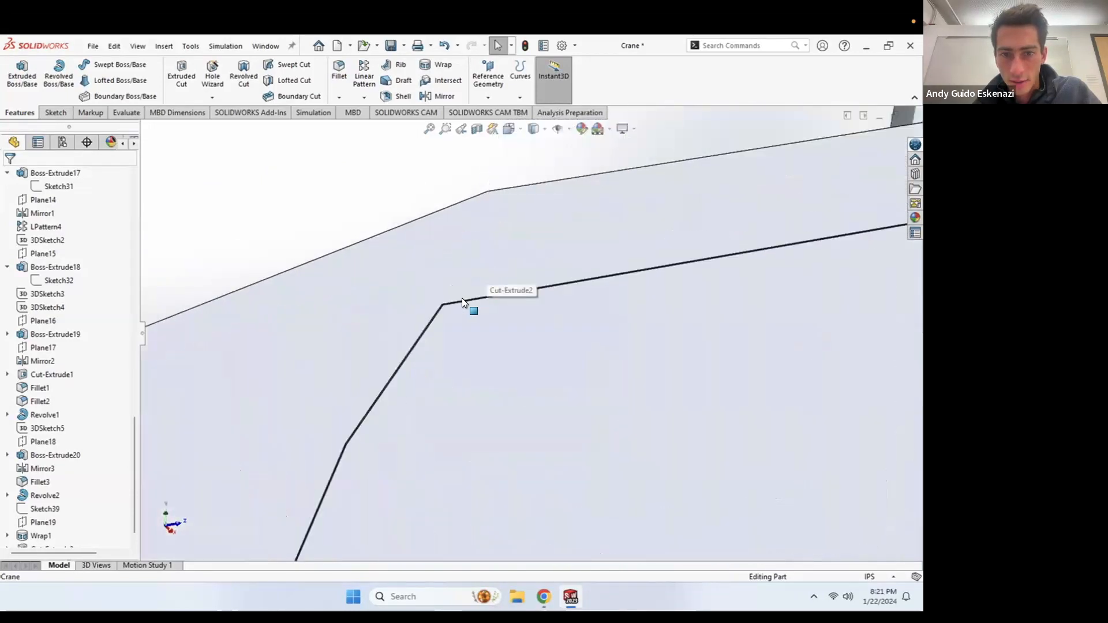
pyautogui.scroll(-3, 462, 298)
pyautogui.click(340, 71)
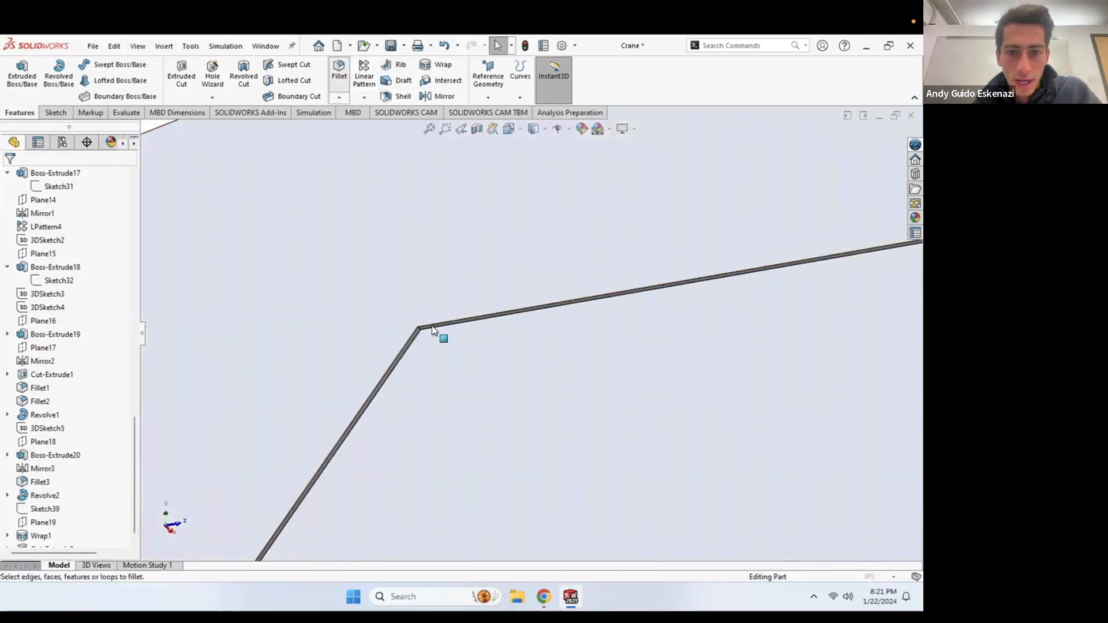
pyautogui.click(414, 334)
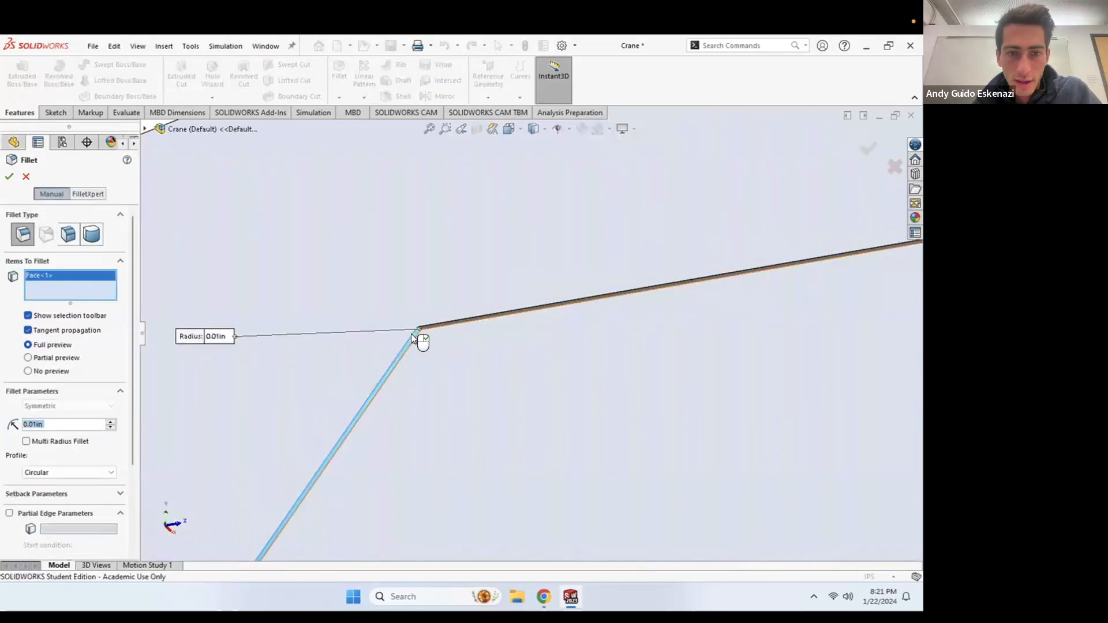
pyautogui.rightClick(79, 274)
pyautogui.click(92, 296)
pyautogui.scroll(-5, 425, 350)
pyautogui.scroll(-1, 405, 284)
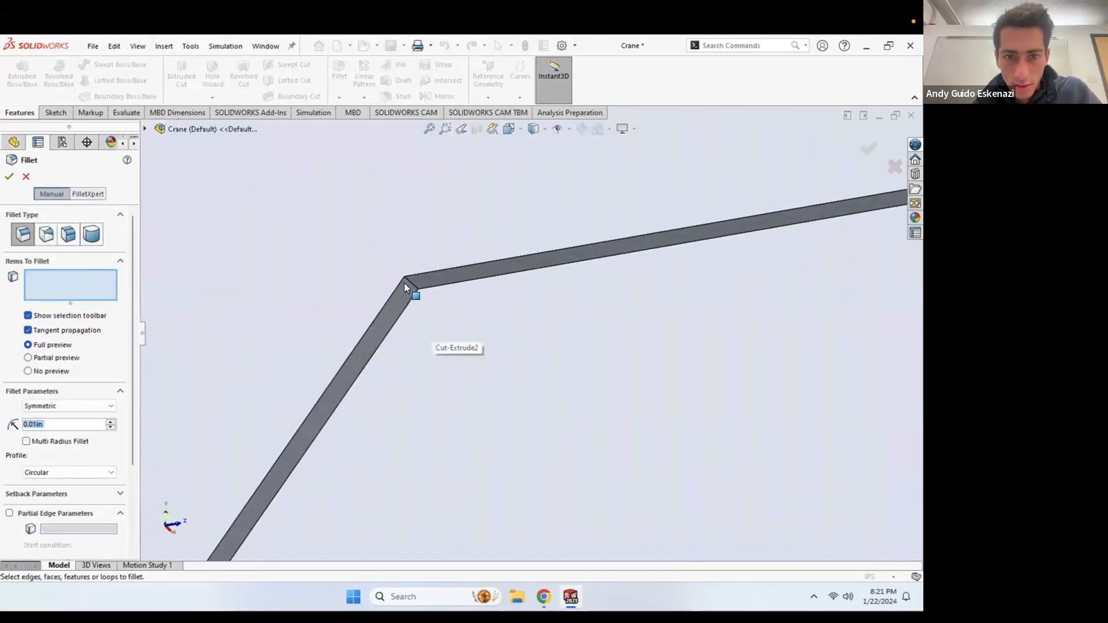
pyautogui.click(407, 281)
# Step: Add the short edge at the side window's upper front corner to the fillet selection
pyautogui.scroll(8, 423, 314)
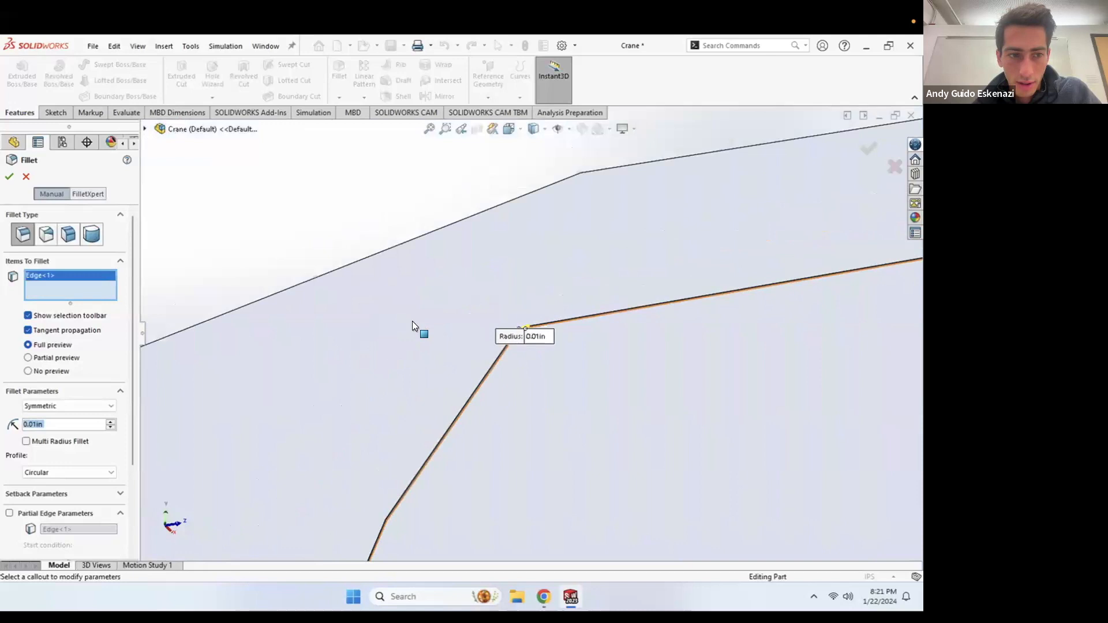
pyautogui.scroll(1, 602, 349)
pyautogui.moveTo(737, 345); pyautogui.dragTo(800, 331, button='middle')
pyautogui.scroll(-8, 800, 331)
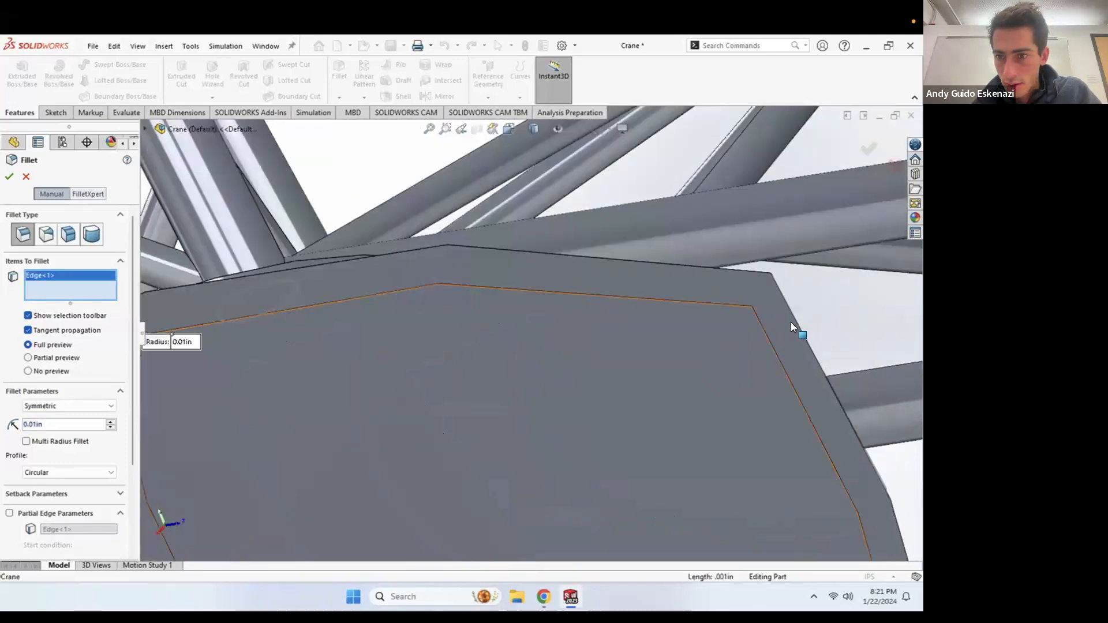
pyautogui.scroll(-6, 581, 283)
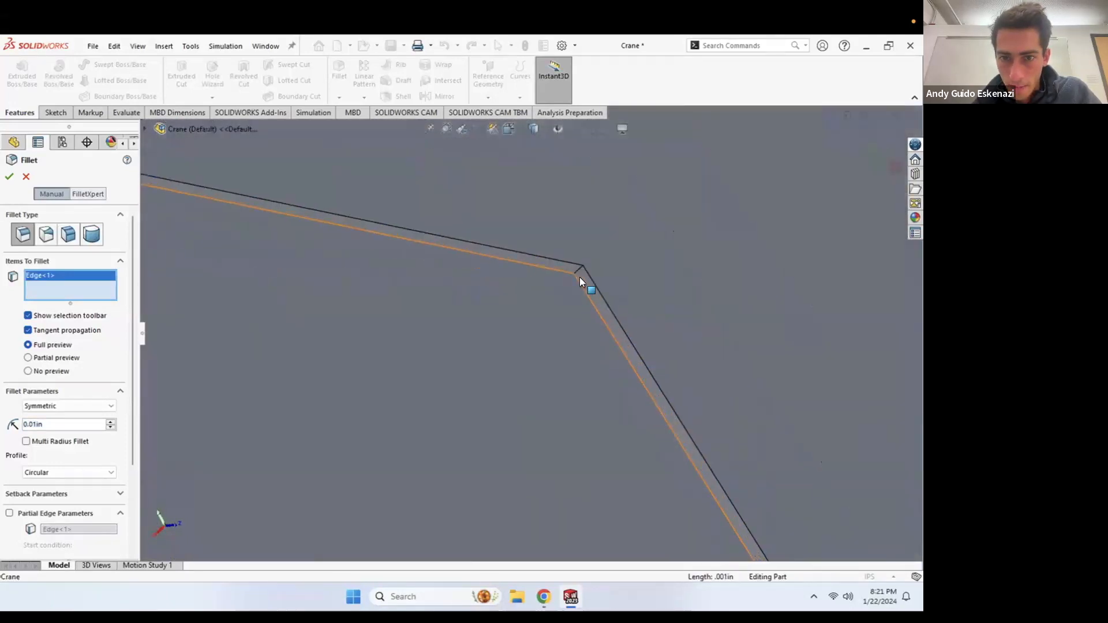
pyautogui.scroll(-3, 578, 271)
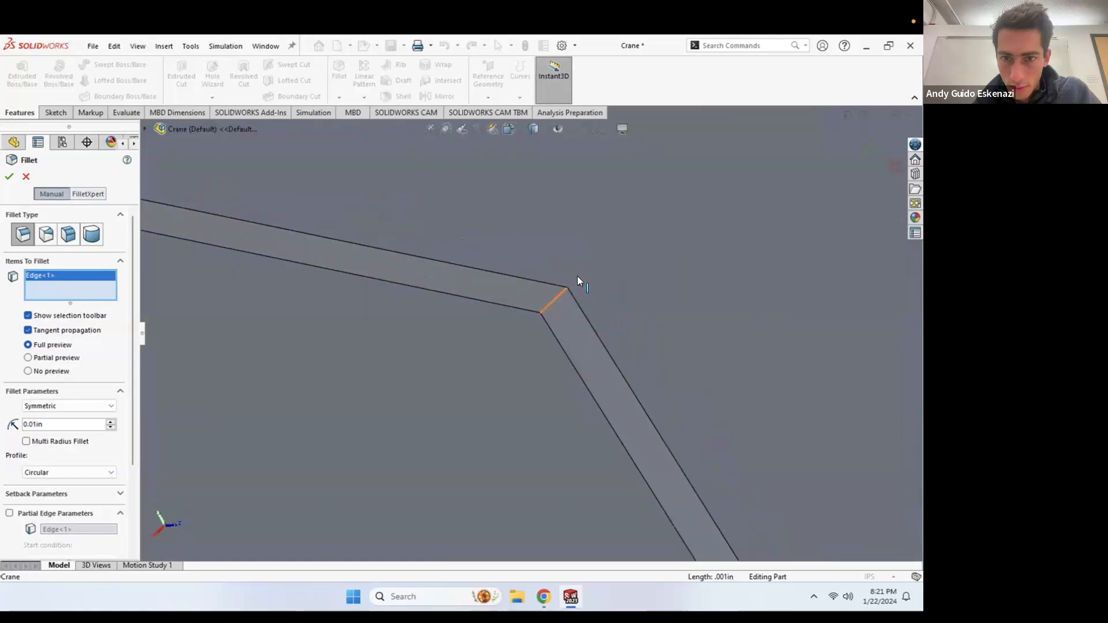
pyautogui.click(547, 300)
pyautogui.click(550, 298)
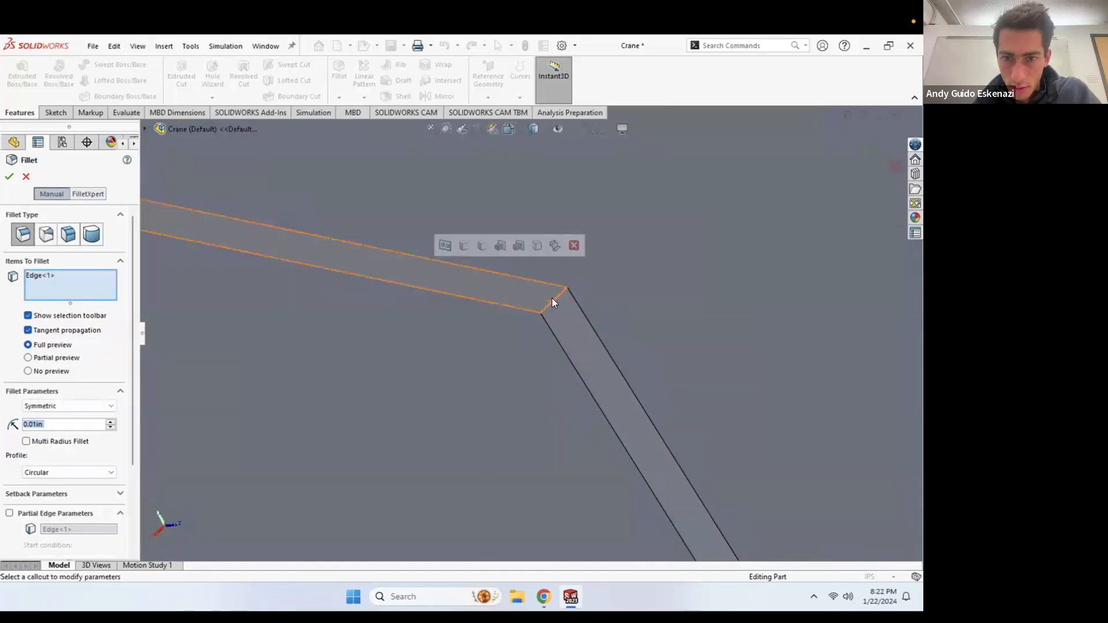
# Step: Set the fillet radius to 0.2 in and apply it to the side window's two upper corners
pyautogui.write('.2')
pyautogui.press('Return')
pyautogui.scroll(8, 513, 373)
pyautogui.scroll(9, 515, 375)
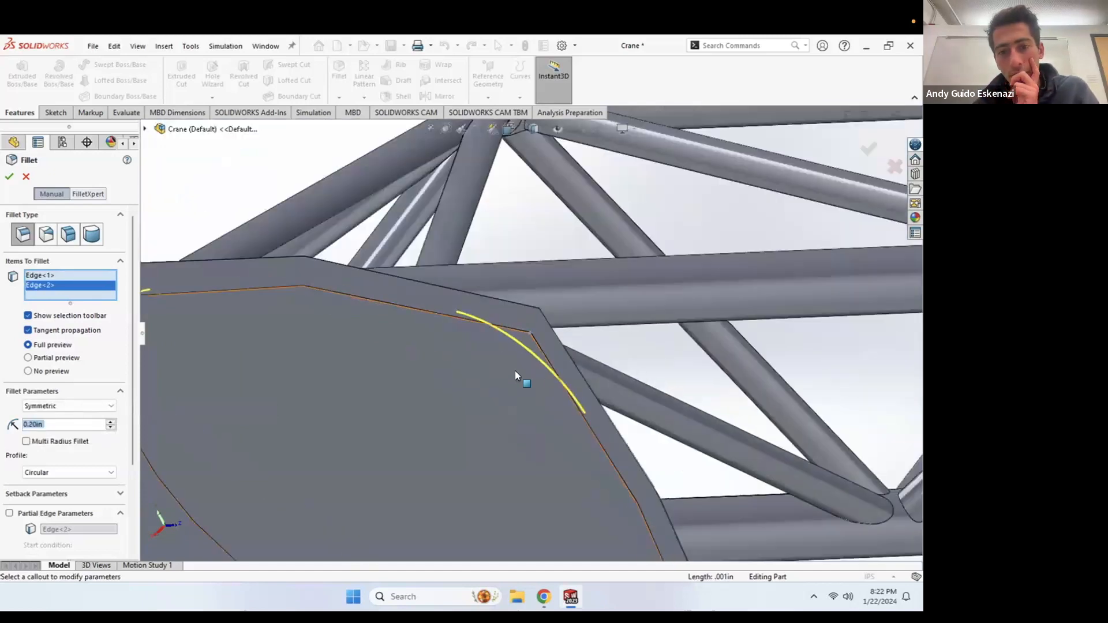
pyautogui.moveTo(479, 401); pyautogui.dragTo(464, 490, button='middle')
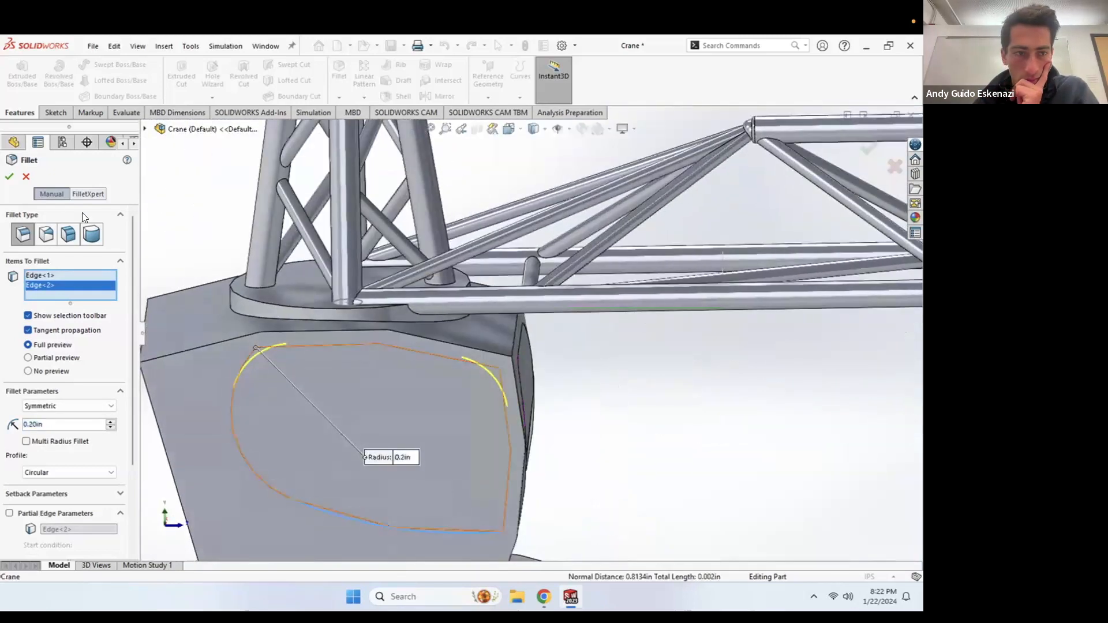
pyautogui.click(10, 177)
# Step: Examine the rounded side window together with the cab's front and rear sides
pyautogui.scroll(2, 294, 267)
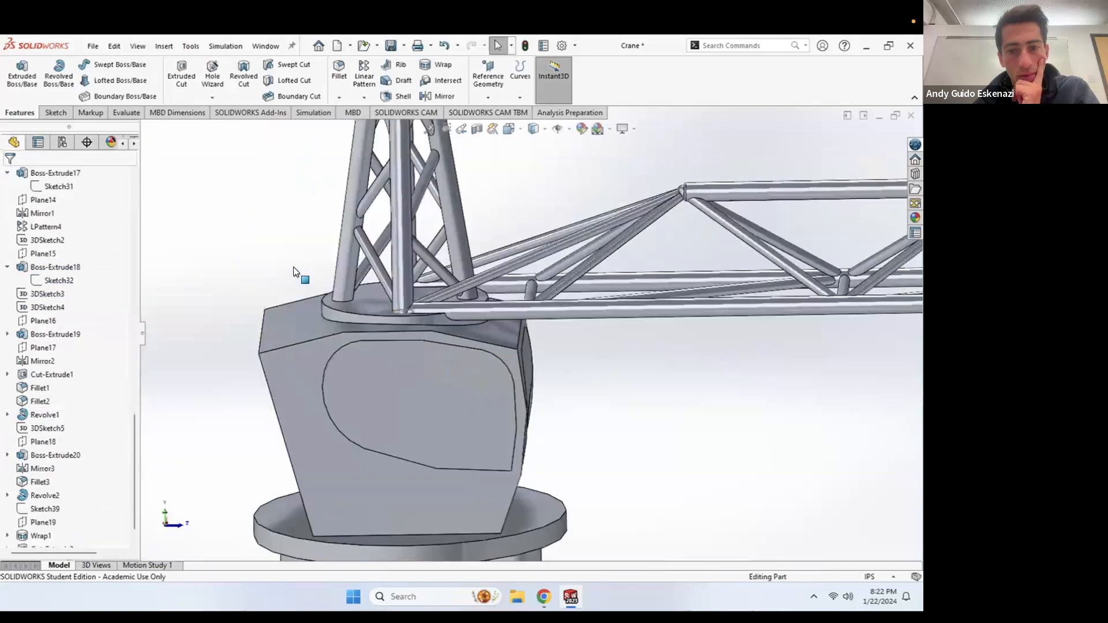
pyautogui.scroll(2, 294, 267)
pyautogui.moveTo(396, 360); pyautogui.dragTo(347, 364, button='middle')
pyautogui.moveTo(510, 396); pyautogui.dragTo(478, 397, button='middle')
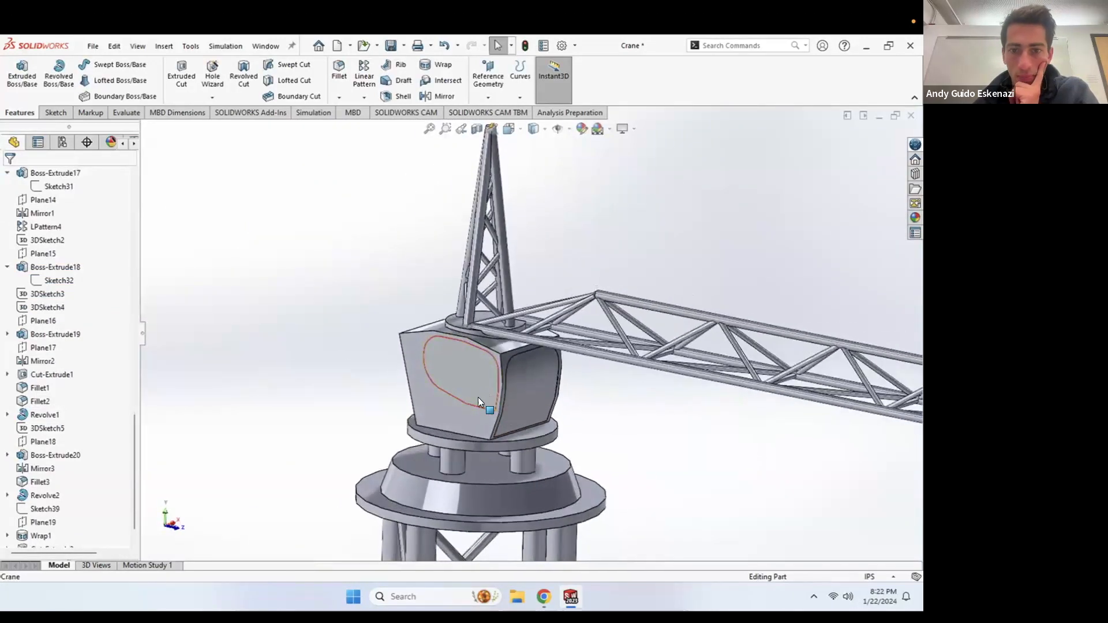
pyautogui.scroll(-6, 461, 424)
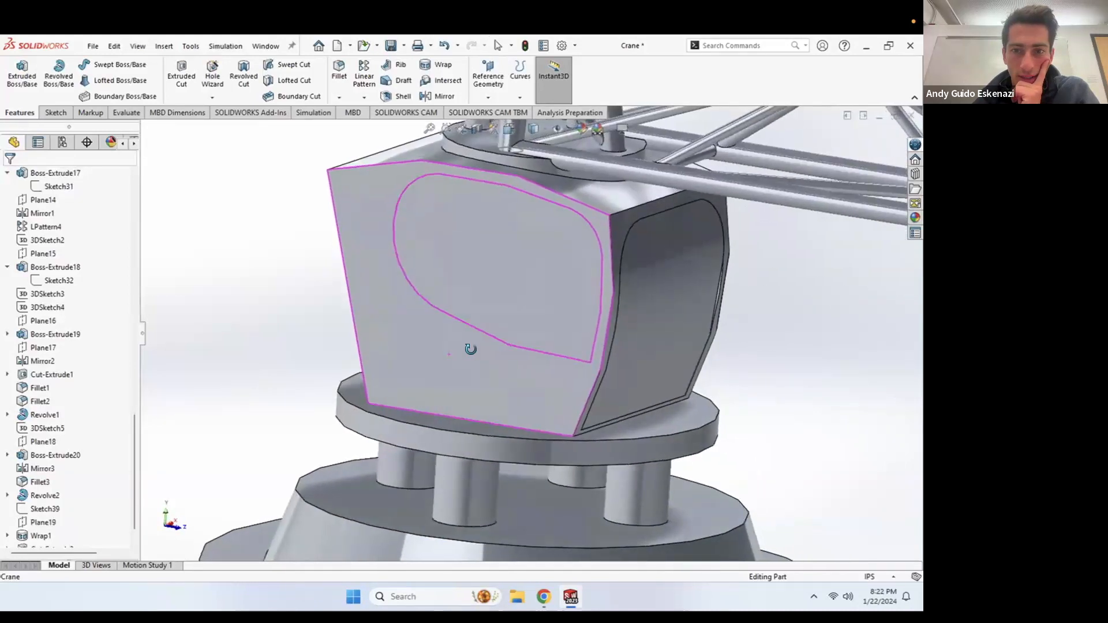
pyautogui.moveTo(477, 366); pyautogui.dragTo(492, 359, button='middle')
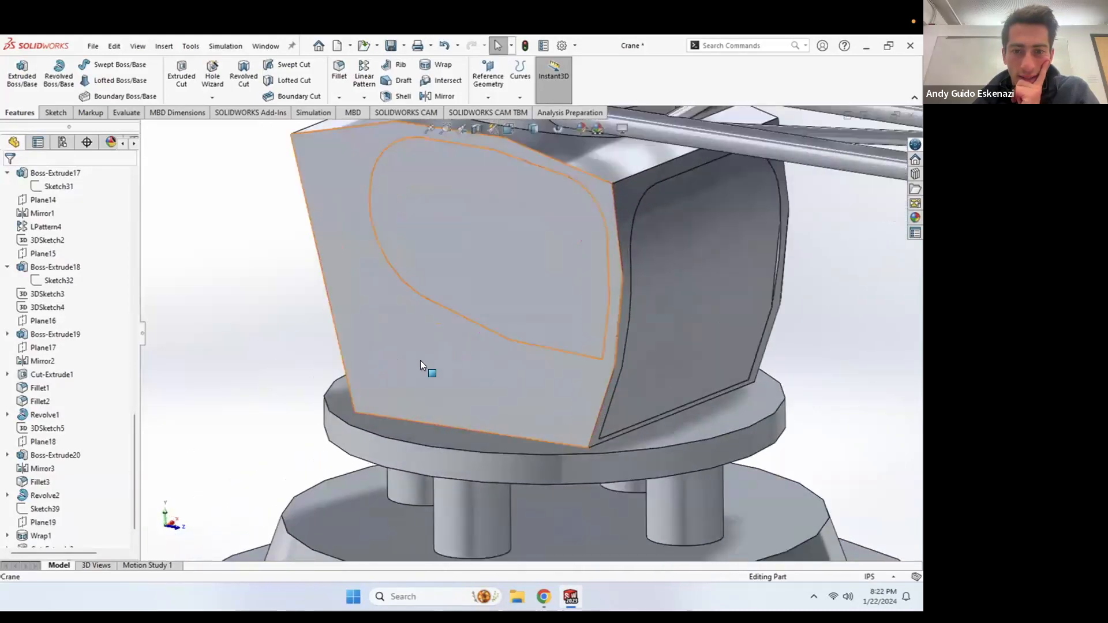
pyautogui.scroll(8, 525, 390)
pyautogui.moveTo(528, 389); pyautogui.dragTo(382, 268, button='middle')
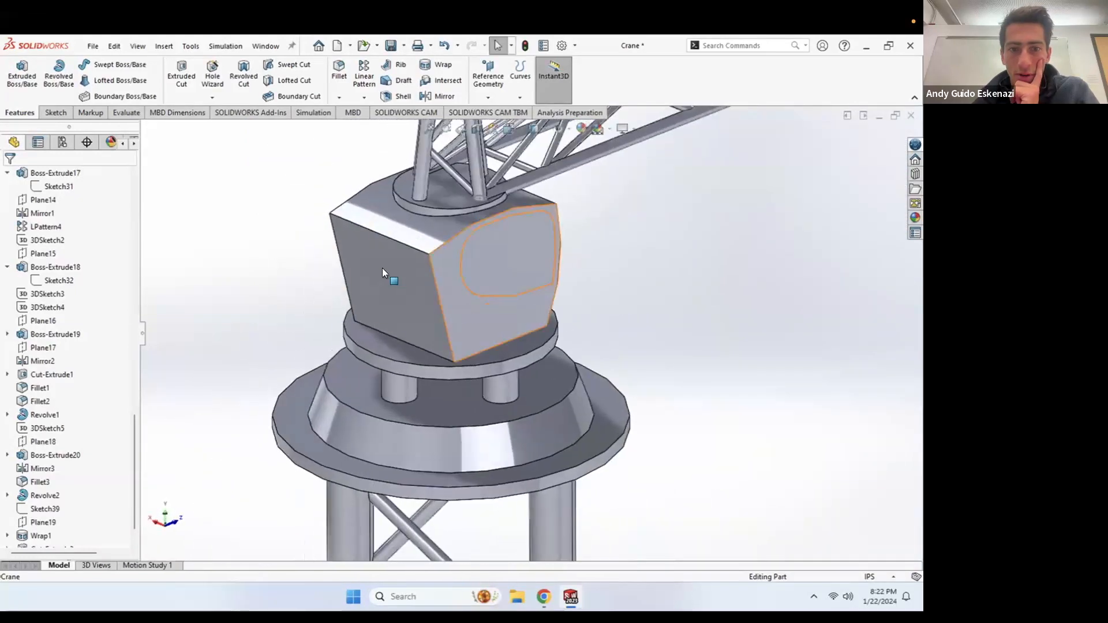
pyautogui.moveTo(460, 314); pyautogui.dragTo(369, 202, button='middle')
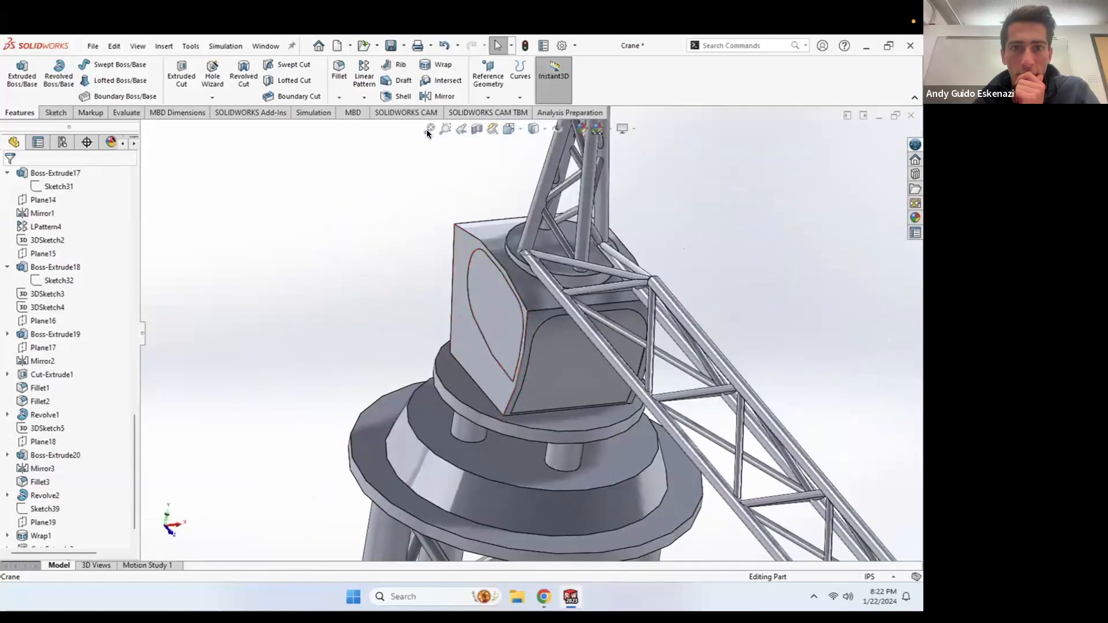
# Step: Mirror the side window's extruded cut about Plane17 onto the opposite side of the cab
pyautogui.click(486, 299)
pyautogui.rightClick(53, 212)
pyautogui.click(75, 230)
pyautogui.click(51, 301)
pyautogui.click(510, 310)
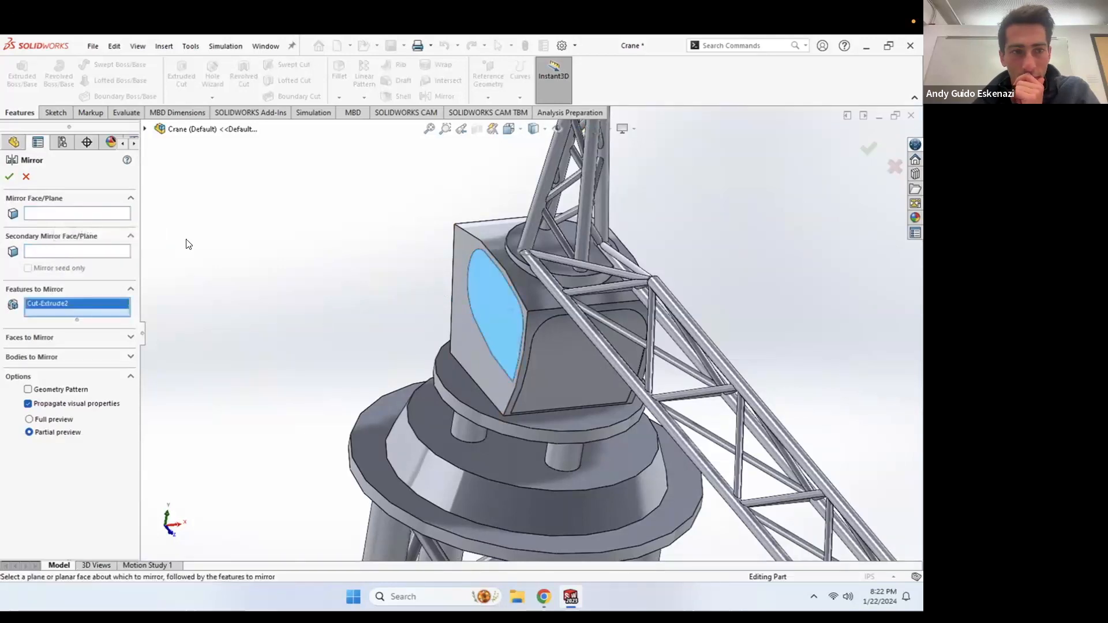
pyautogui.click(66, 215)
pyautogui.click(144, 129)
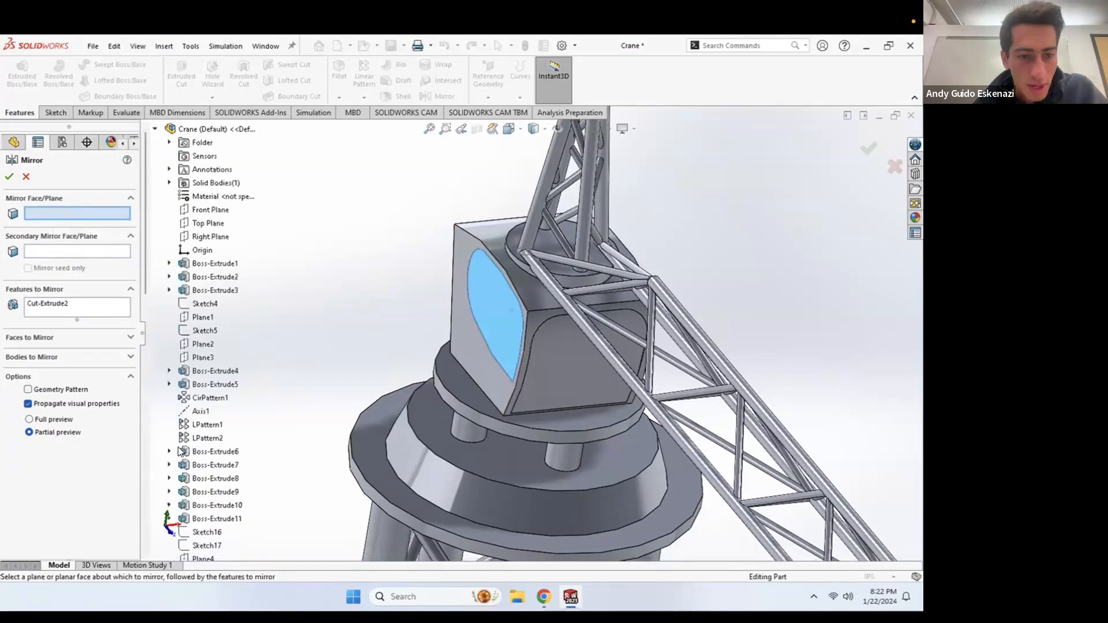
pyautogui.scroll(-10, 170, 514)
pyautogui.scroll(-3, 191, 456)
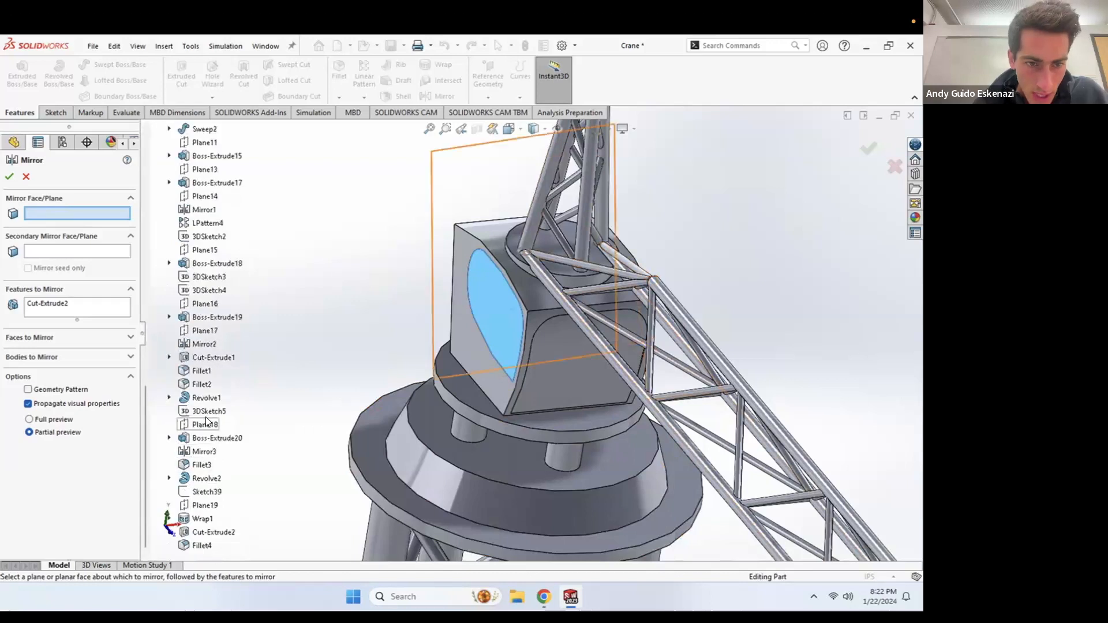
pyautogui.click(205, 332)
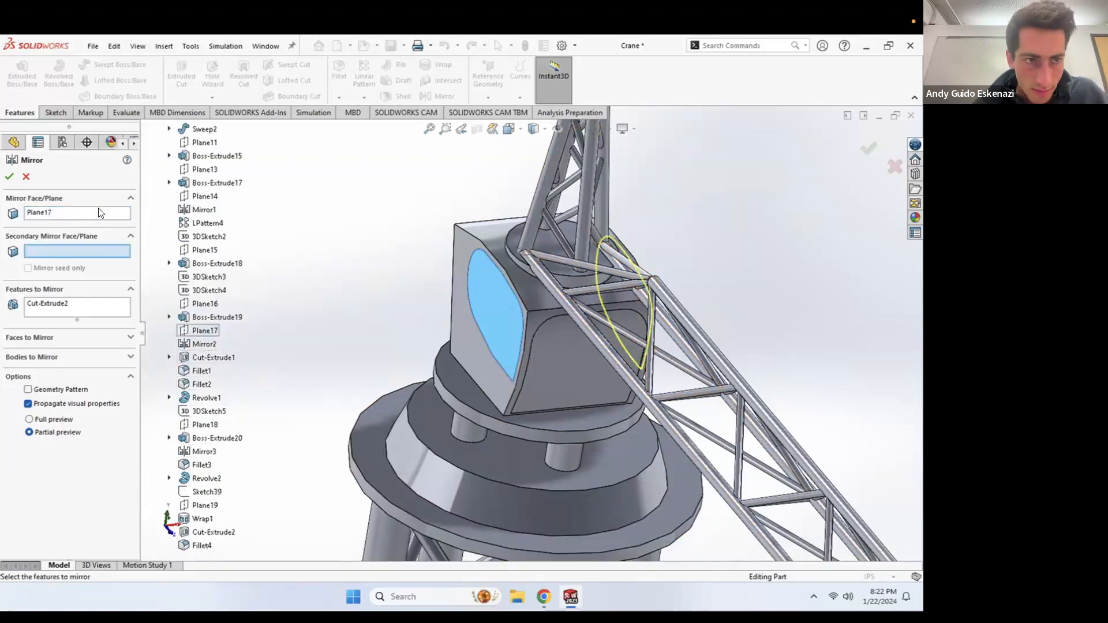
pyautogui.press('Return')
# Step: Save the crane part and inspect the cab's rear face
pyautogui.moveTo(446, 303); pyautogui.dragTo(456, 254, button='middle')
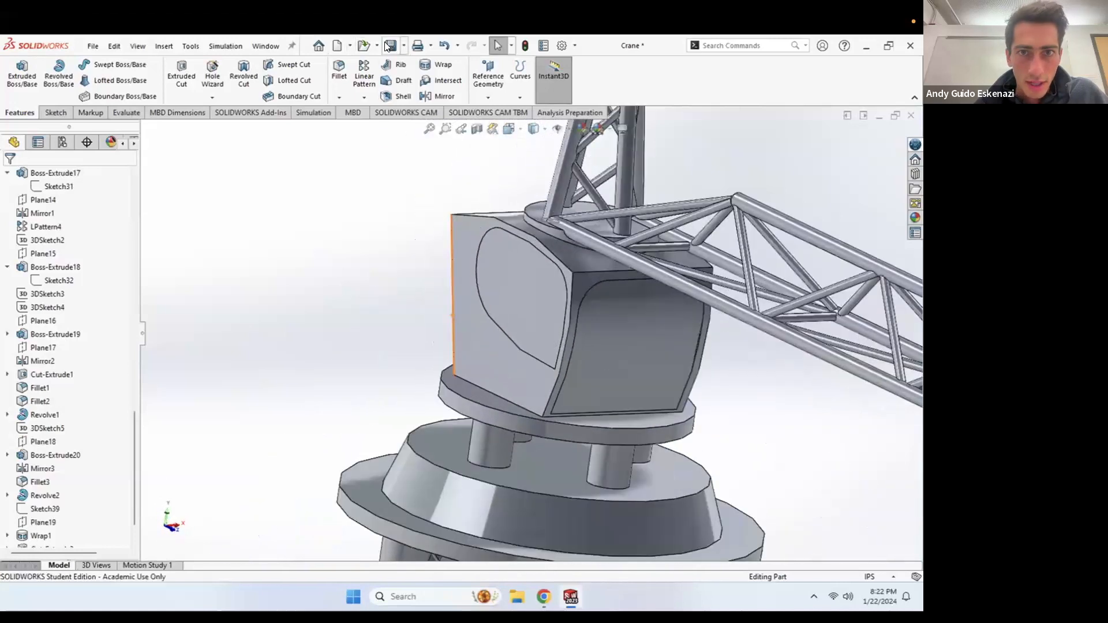
pyautogui.scroll(4, 510, 258)
pyautogui.moveTo(524, 254); pyautogui.dragTo(534, 327, button='middle')
pyautogui.scroll(1, 528, 317)
pyautogui.scroll(-3, 528, 318)
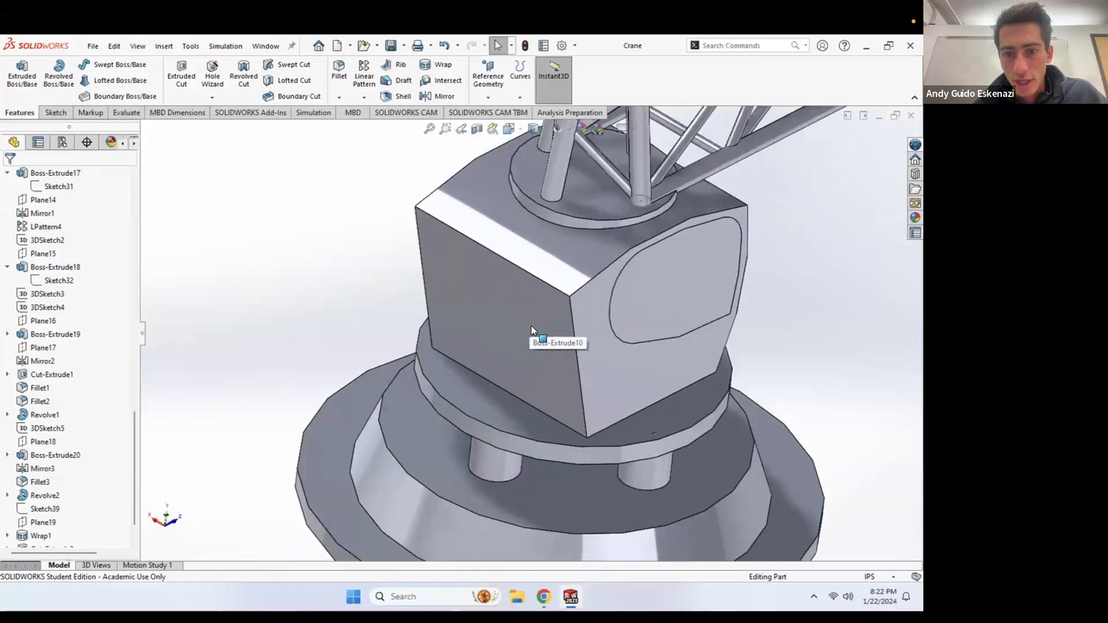
pyautogui.moveTo(450, 201); pyautogui.dragTo(525, 312, button='middle')
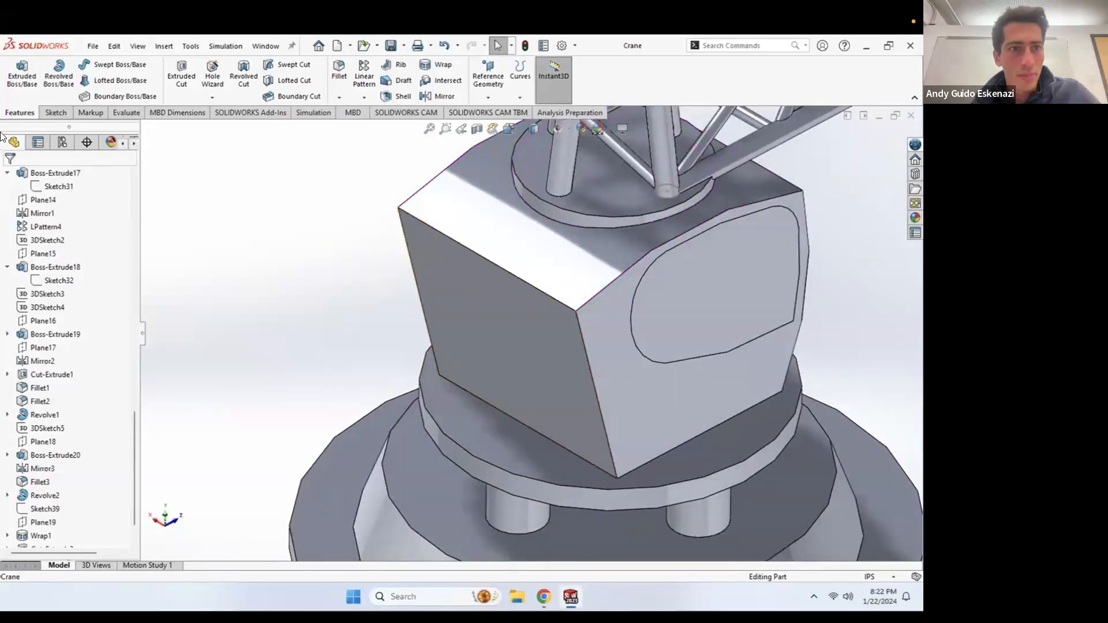
# Step: Start a new sketch on the cab's flat rear face
pyautogui.click(54, 112)
pyautogui.click(17, 72)
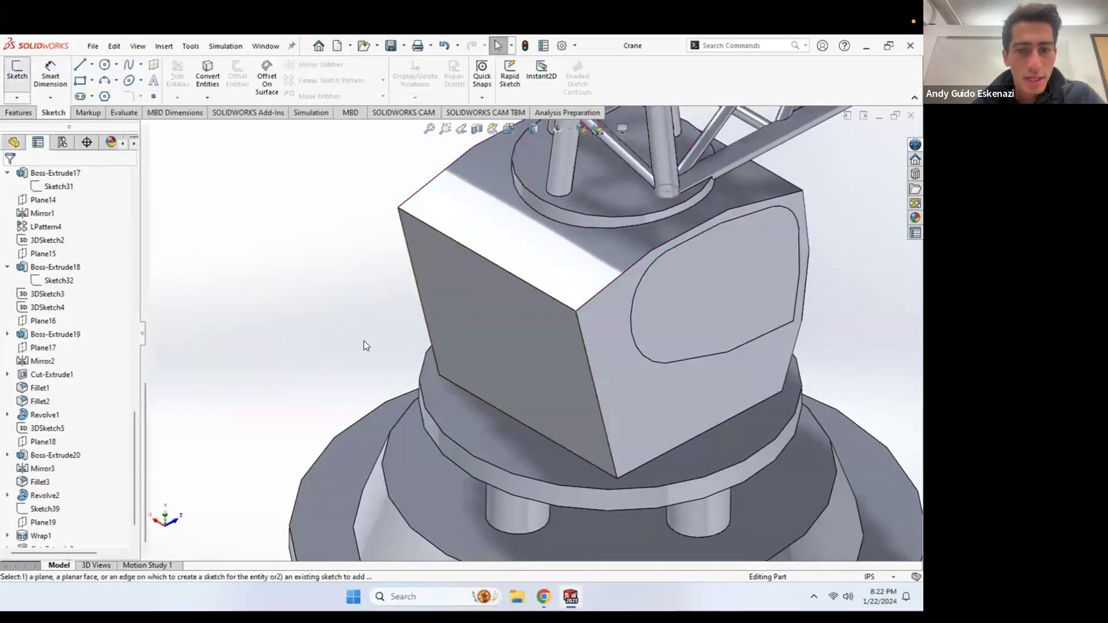
pyautogui.click(500, 351)
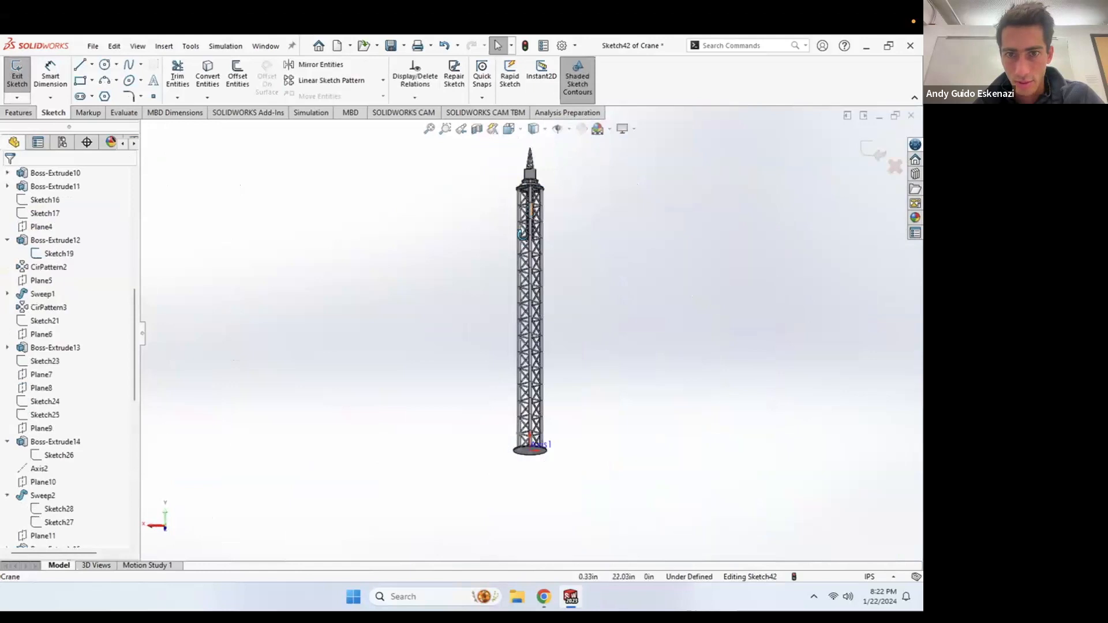
pyautogui.moveTo(523, 234); pyautogui.dragTo(484, 273, button='middle')
pyautogui.scroll(-10, 485, 273)
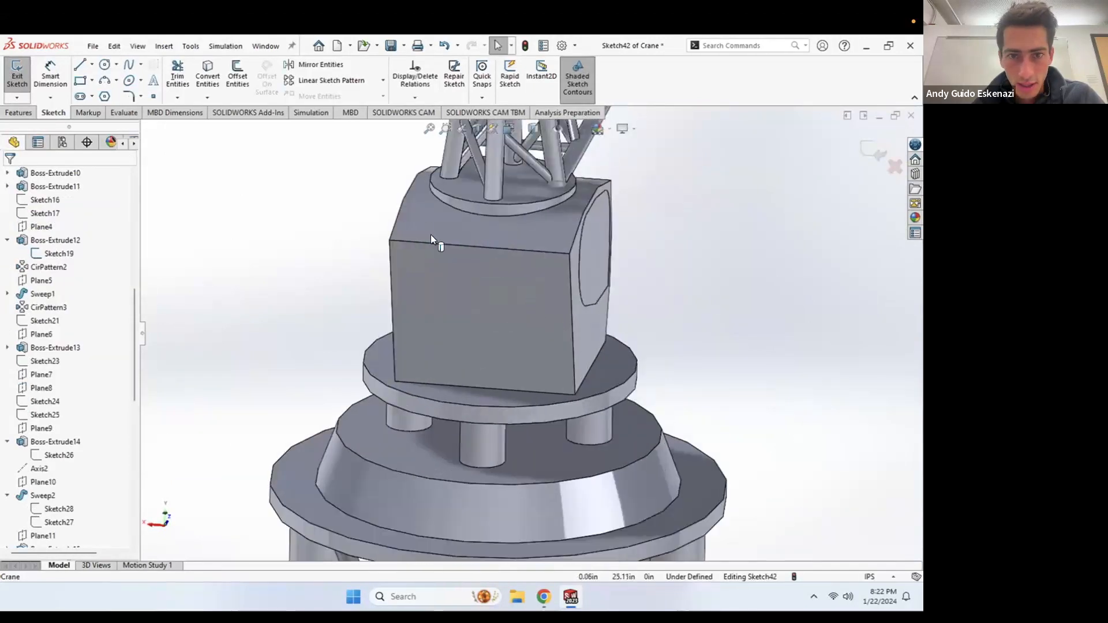
# Step: Draw a centerline about 0.93 in long from the midpoint of the rear face's upper edge to the midpoint of its lower edge
pyautogui.click(92, 65)
pyautogui.click(109, 94)
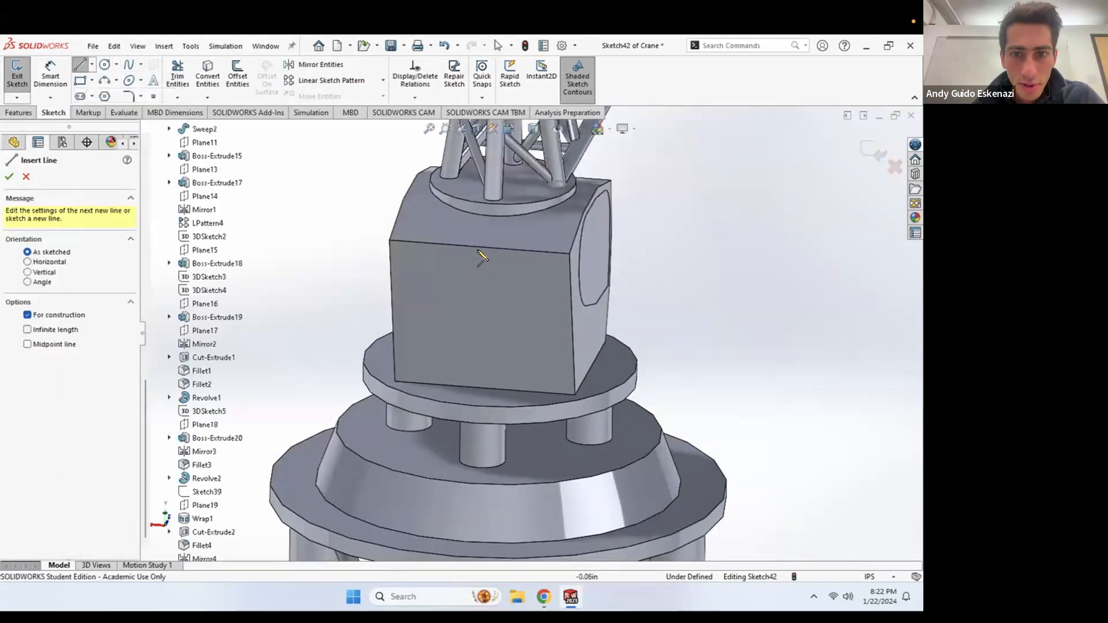
pyautogui.click(483, 250)
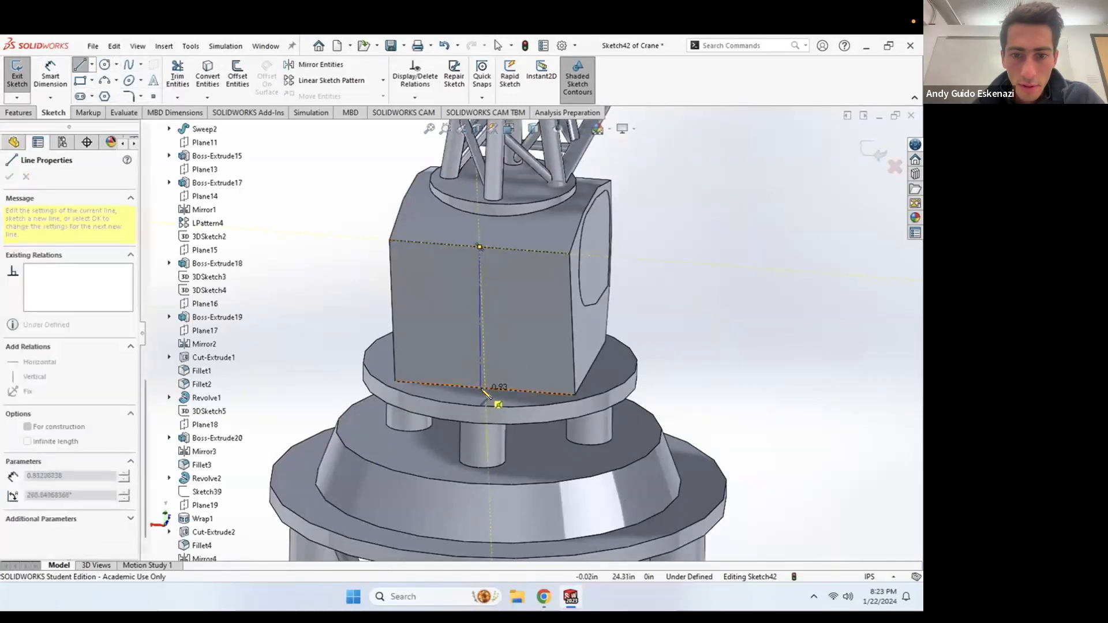
pyautogui.click(484, 388)
pyautogui.press('Escape')
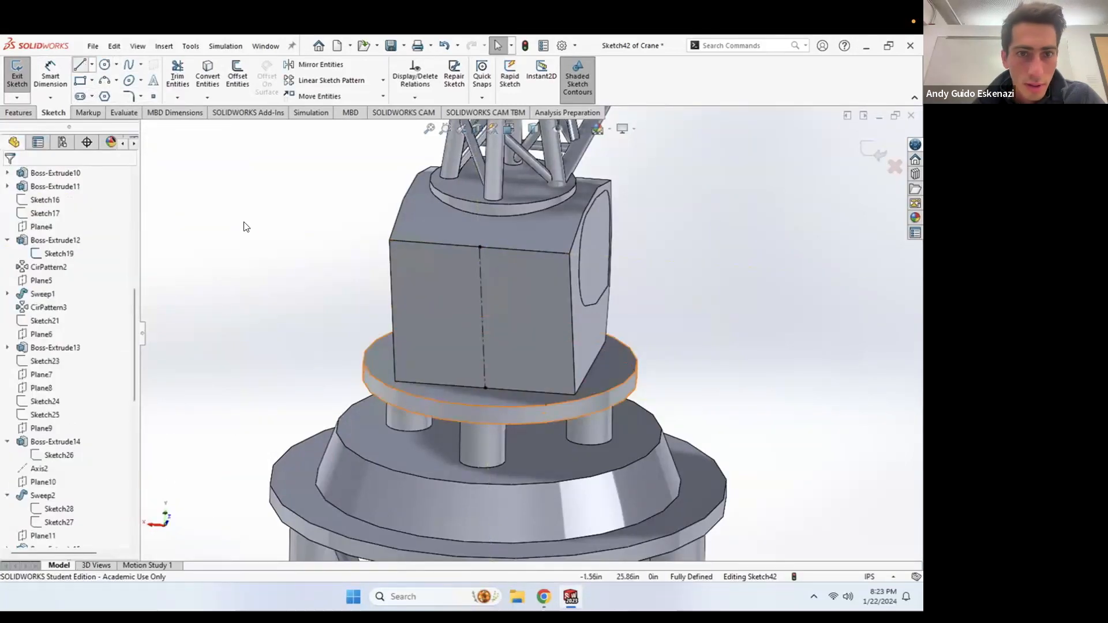
# Step: Sketch a vertical line about 0.93 in long from the rear face's lower edge to its upper edge and shift it across the centerline
pyautogui.press('l')
pyautogui.click(440, 384)
pyautogui.click(434, 245)
pyautogui.press('Escape')
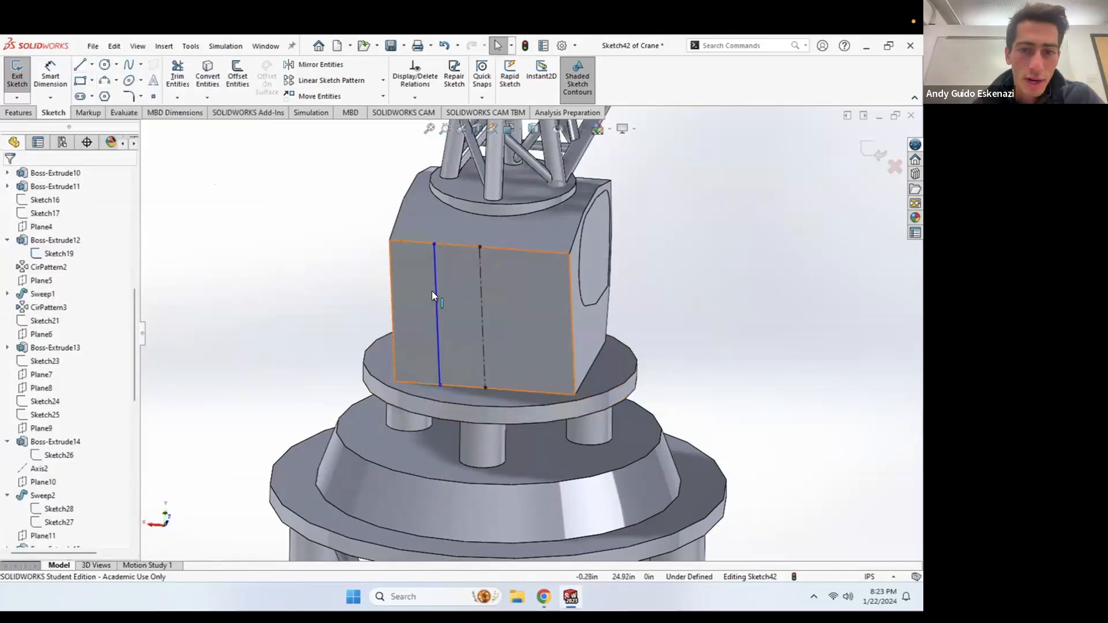
pyautogui.moveTo(432, 292); pyautogui.dragTo(531, 306)
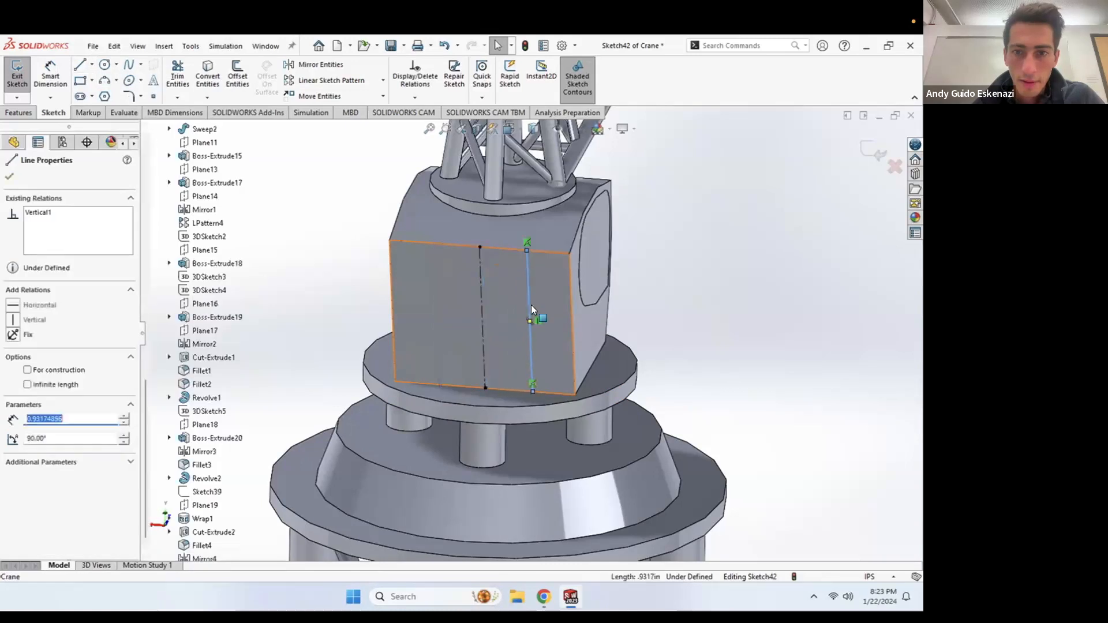
pyautogui.press('Escape')
# Step: Draw a horizontal centerline about 0.26 in long between the vertical centerline and the vertical line on the cab's rear face
pyautogui.click(91, 64)
pyautogui.click(109, 92)
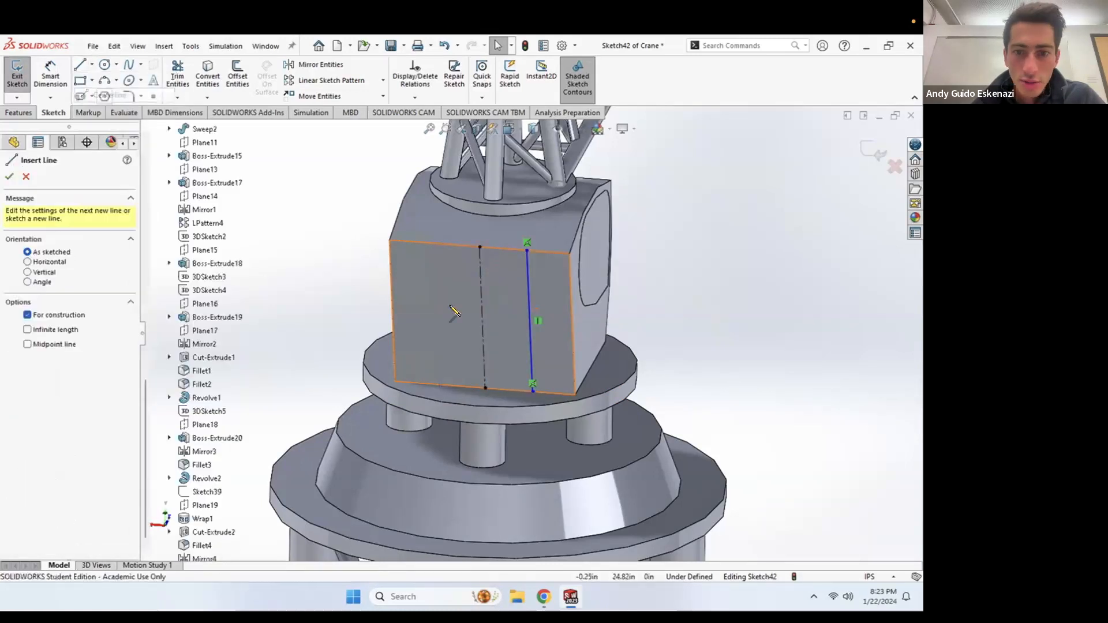
pyautogui.click(482, 317)
pyautogui.click(530, 319)
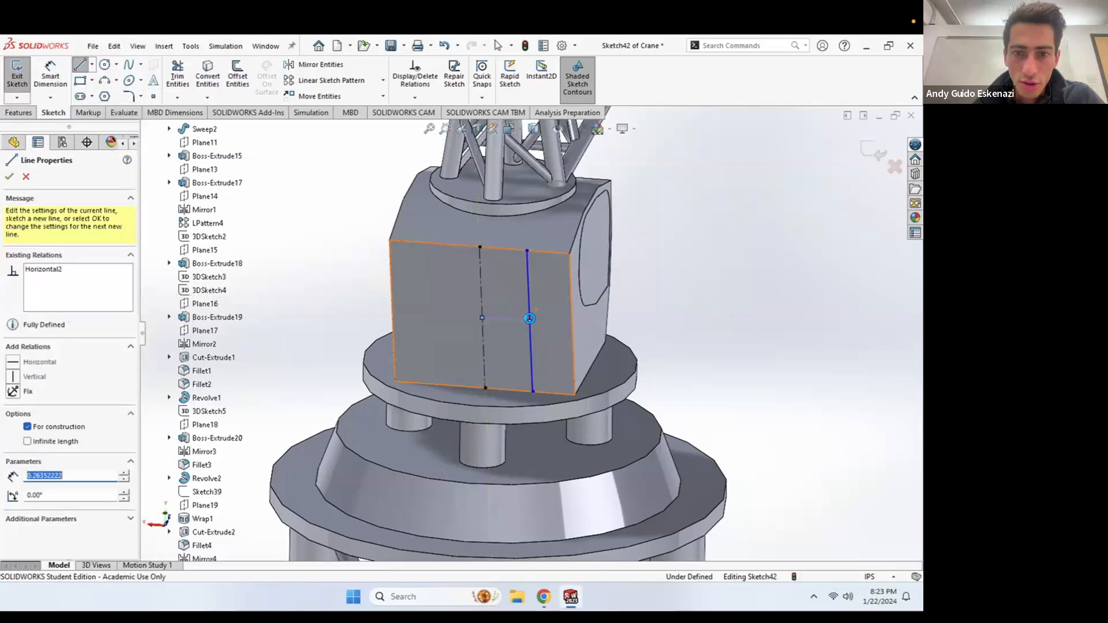
pyautogui.press('Escape')
# Step: Dimension the short horizontal centerline to 0.25 in and exit the rear-face sketch
pyautogui.click(65, 88)
pyautogui.click(493, 320)
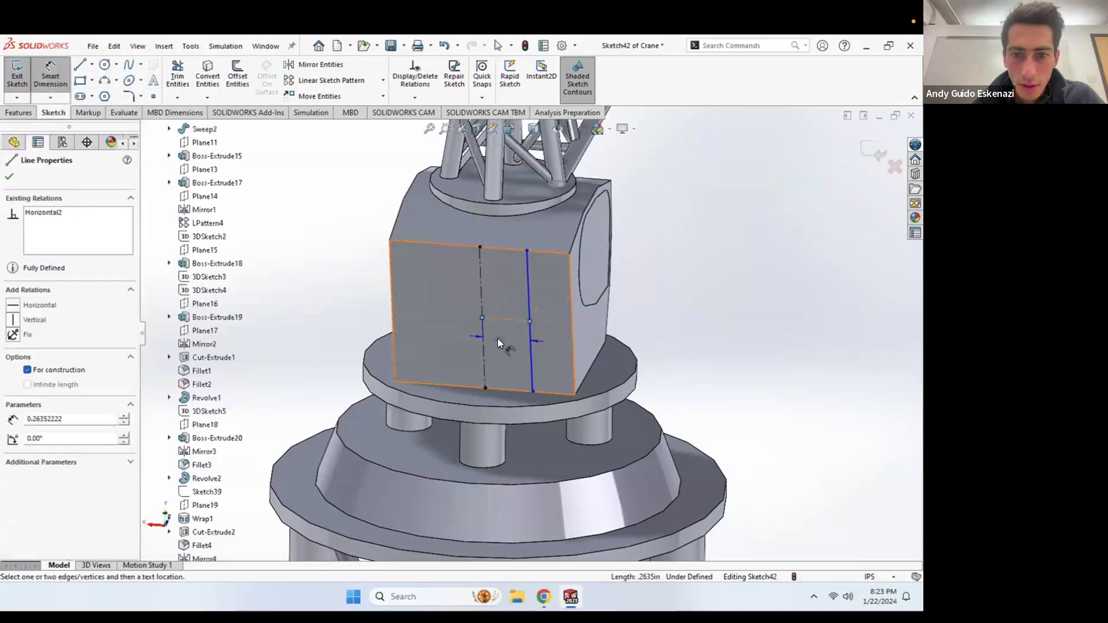
pyautogui.click(506, 348)
pyautogui.write('.25')
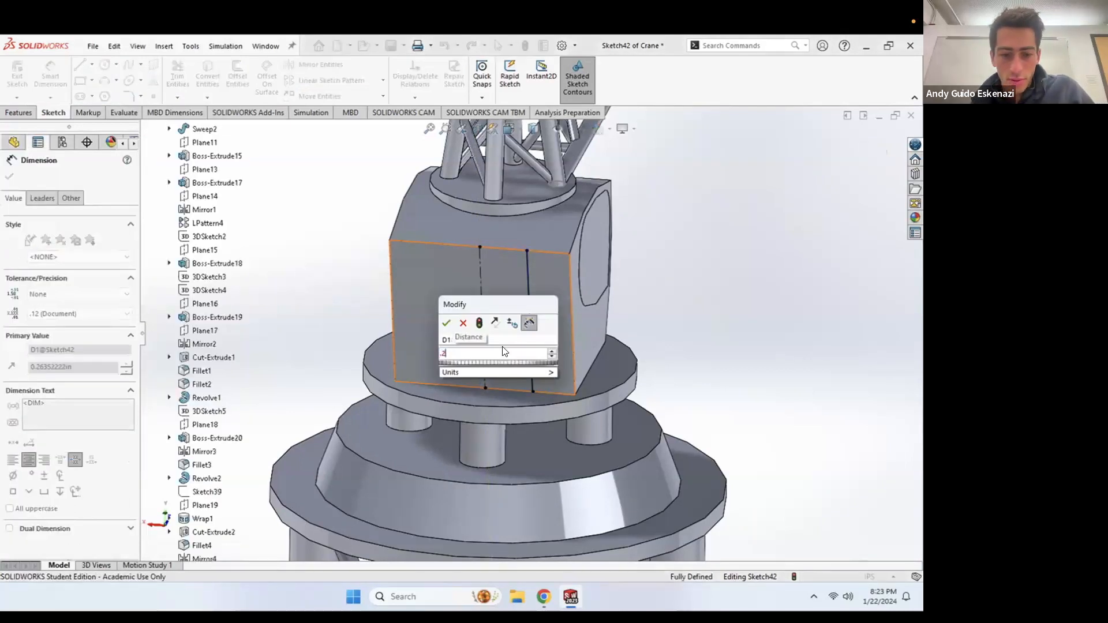
pyautogui.press('Return')
pyautogui.click(21, 74)
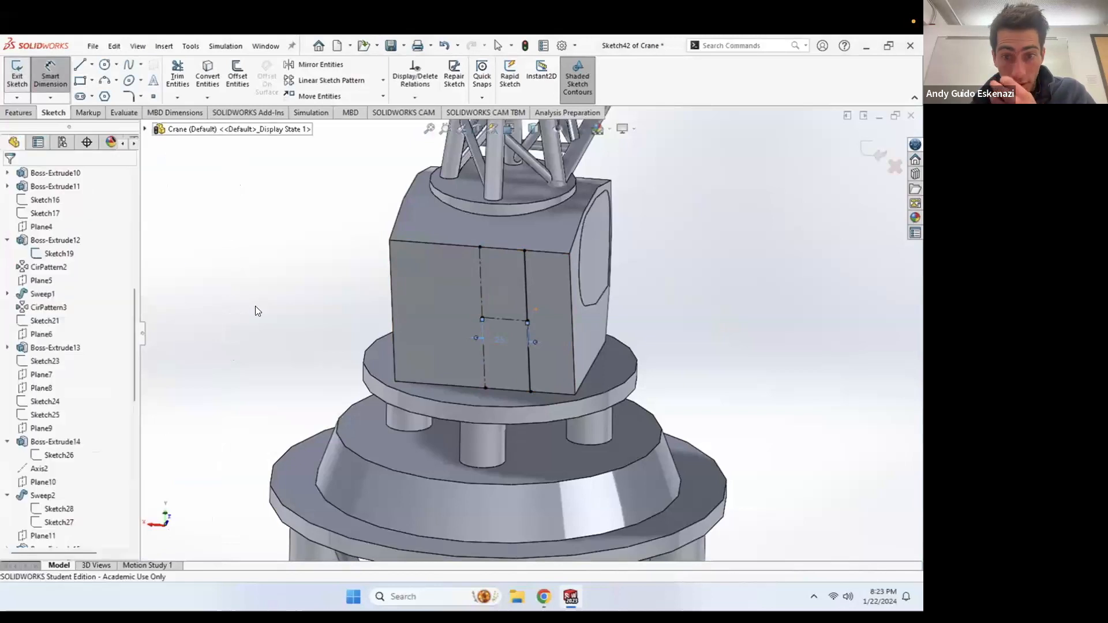
# Step: Start a new sketch on the upper face of the round plate beneath the cab
pyautogui.moveTo(468, 373)
pyautogui.mouseDown(button='middle')
pyautogui.moveTo(460, 398)
pyautogui.moveTo(564, 436)
pyautogui.mouseUp(button='middle')
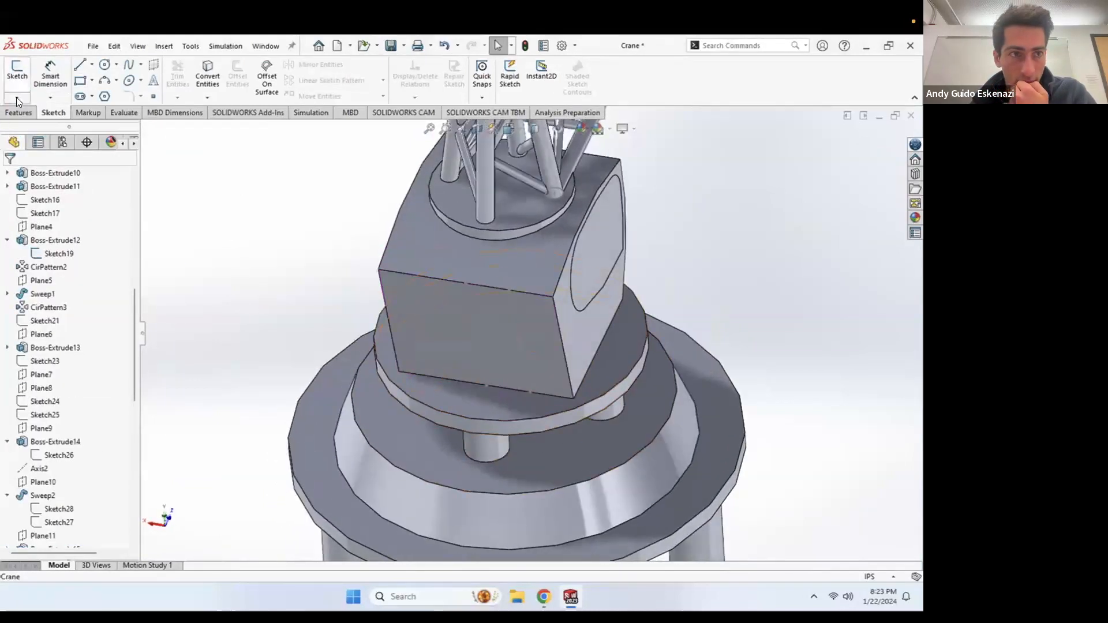
pyautogui.click(16, 78)
pyautogui.click(513, 407)
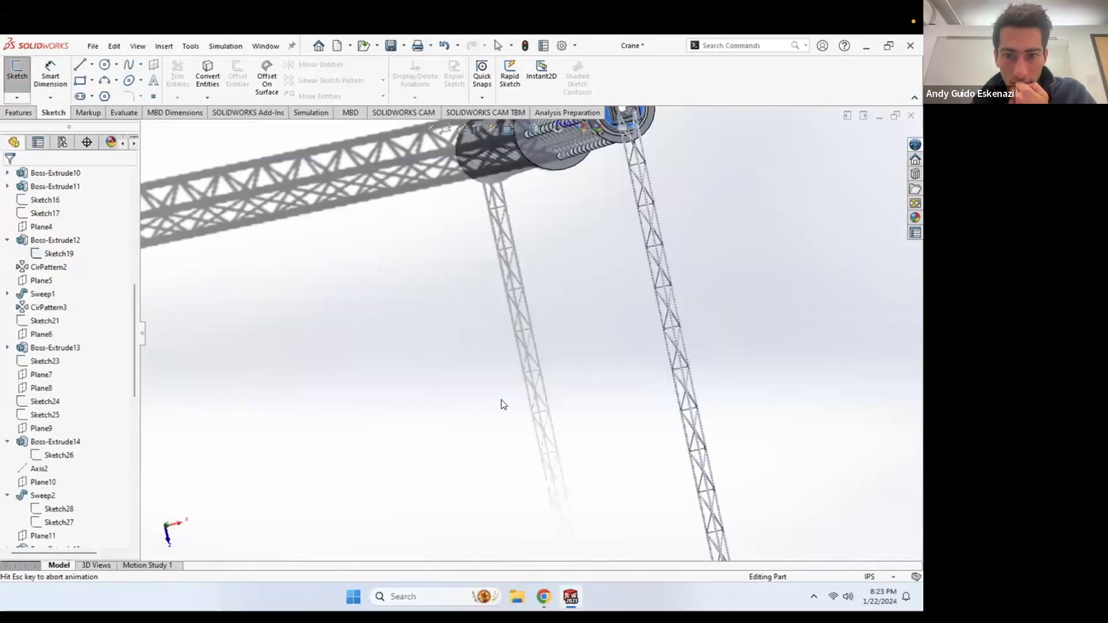
pyautogui.moveTo(529, 201)
pyautogui.mouseDown(button='middle')
pyautogui.moveTo(504, 223)
pyautogui.moveTo(712, 207)
pyautogui.moveTo(675, 358)
pyautogui.moveTo(500, 341)
pyautogui.mouseUp(button='middle')
pyautogui.scroll(-10, 473, 315)
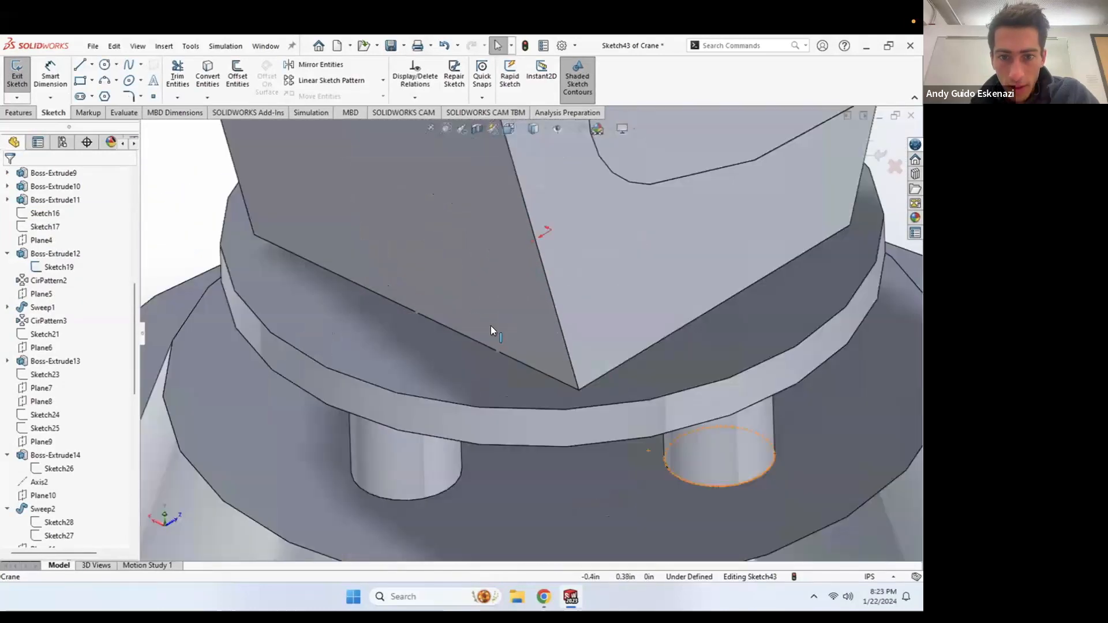
# Step: Sketch a circle centered on the lower end of the rear face's vertical line and dimension its diameter to 0.15 in
pyautogui.click(104, 65)
pyautogui.click(498, 353)
pyautogui.click(515, 376)
pyautogui.click(51, 75)
pyautogui.click(505, 376)
pyautogui.click(561, 409)
pyautogui.write('0.15')
pyautogui.press('Return')
pyautogui.scroll(5, 566, 329)
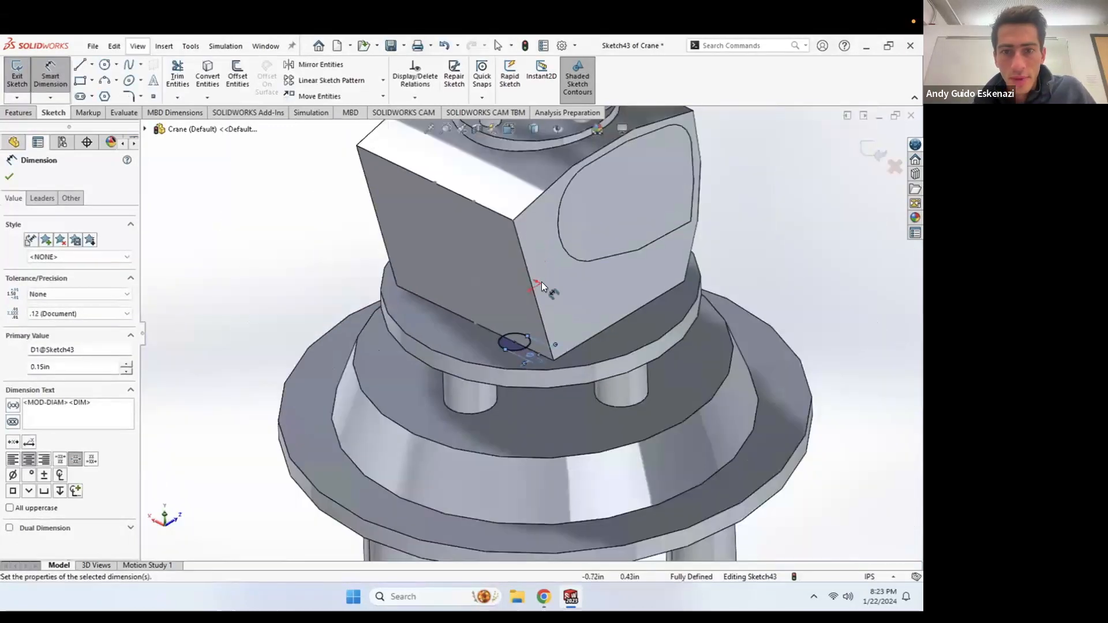
# Step: Extrude the circle Up To Vertex at the vertical line's upper endpoint, using that line as the extrusion direction
pyautogui.moveTo(478, 192); pyautogui.dragTo(480, 215, button='middle')
pyautogui.click(13, 114)
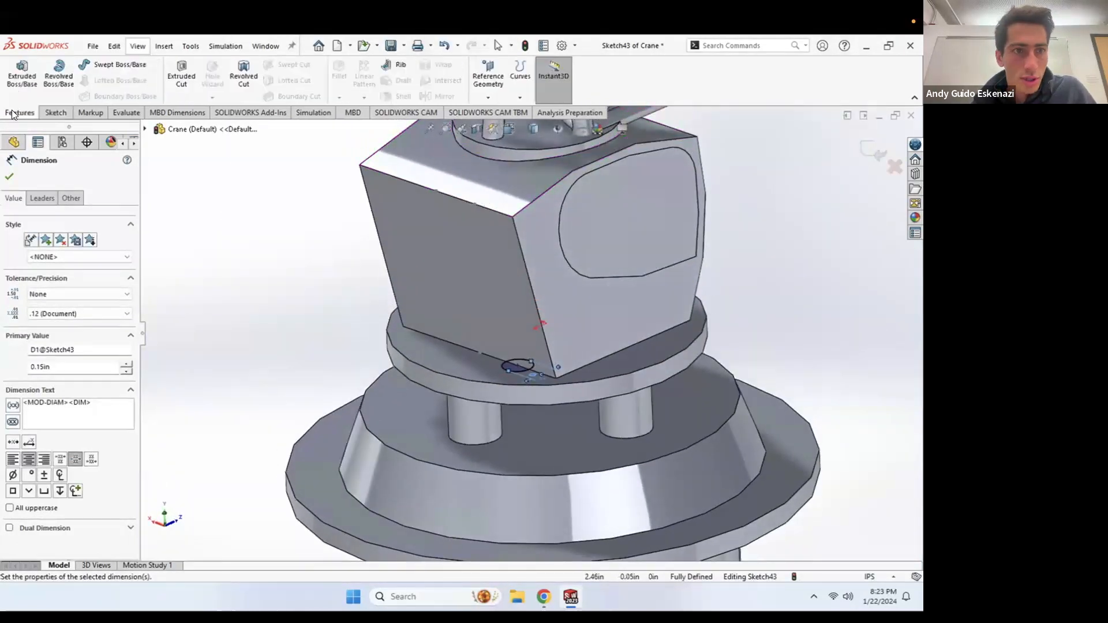
pyautogui.click(19, 75)
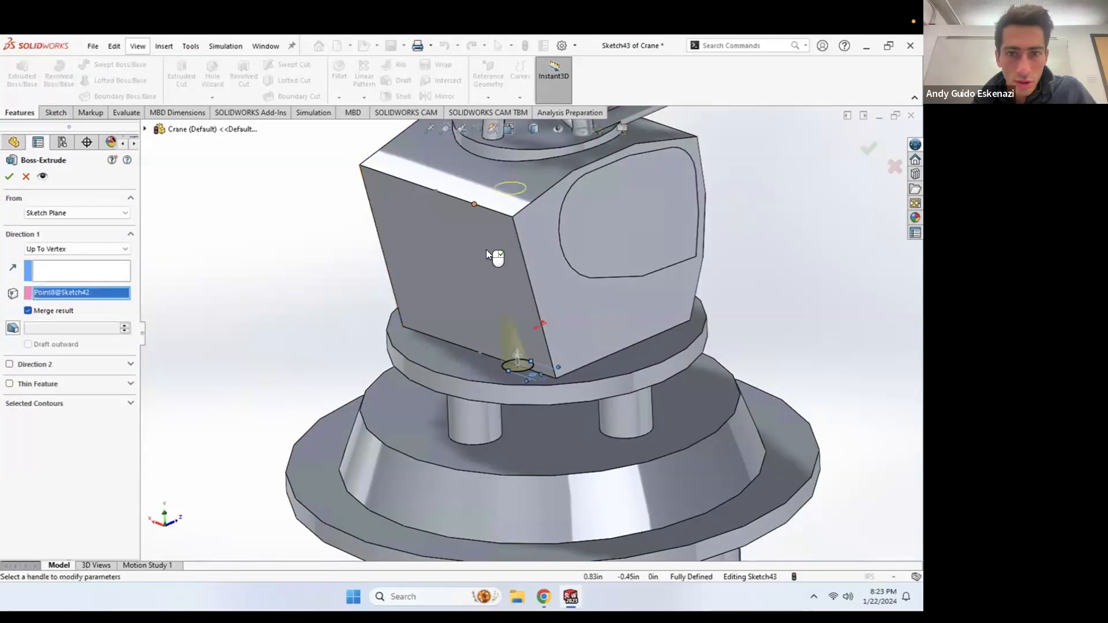
pyautogui.rightClick(53, 292)
pyautogui.click(77, 300)
pyautogui.click(52, 269)
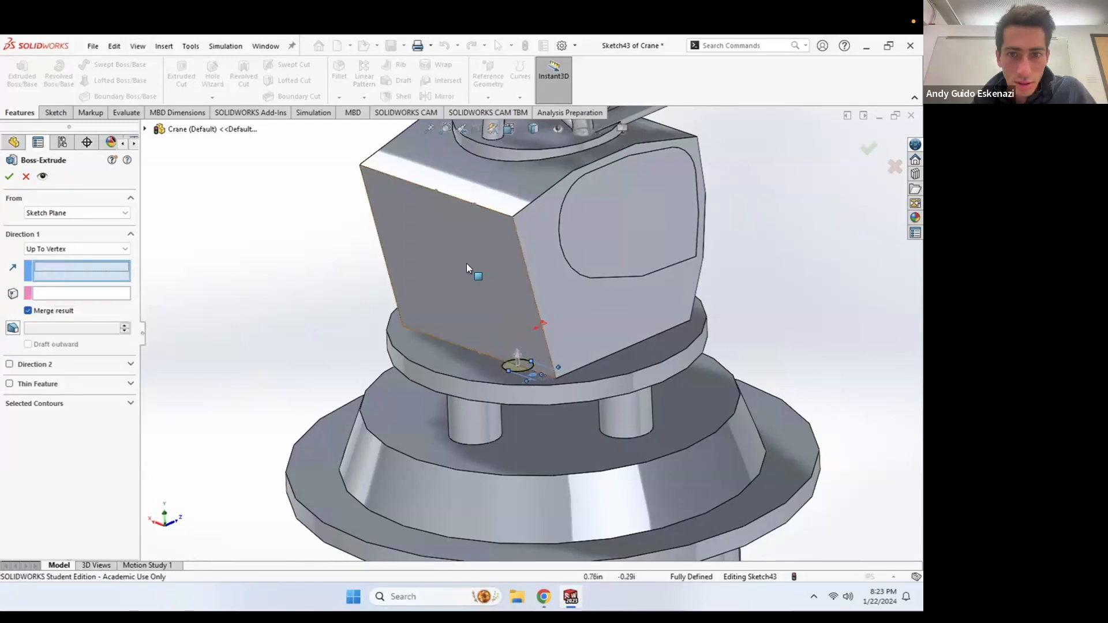
pyautogui.click(485, 247)
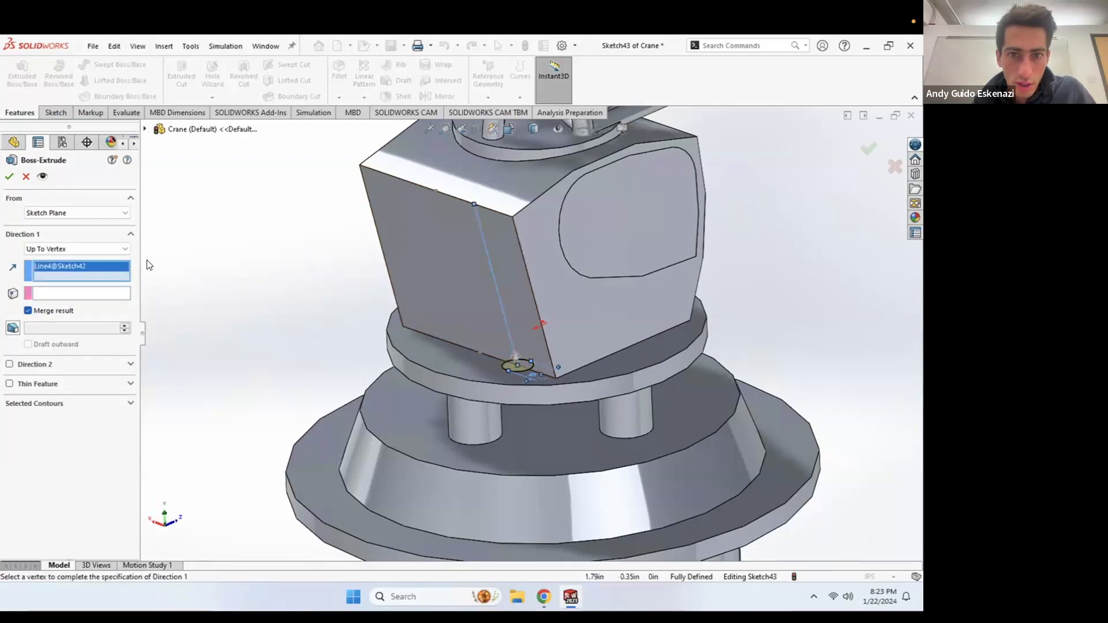
pyautogui.click(81, 299)
pyautogui.click(475, 205)
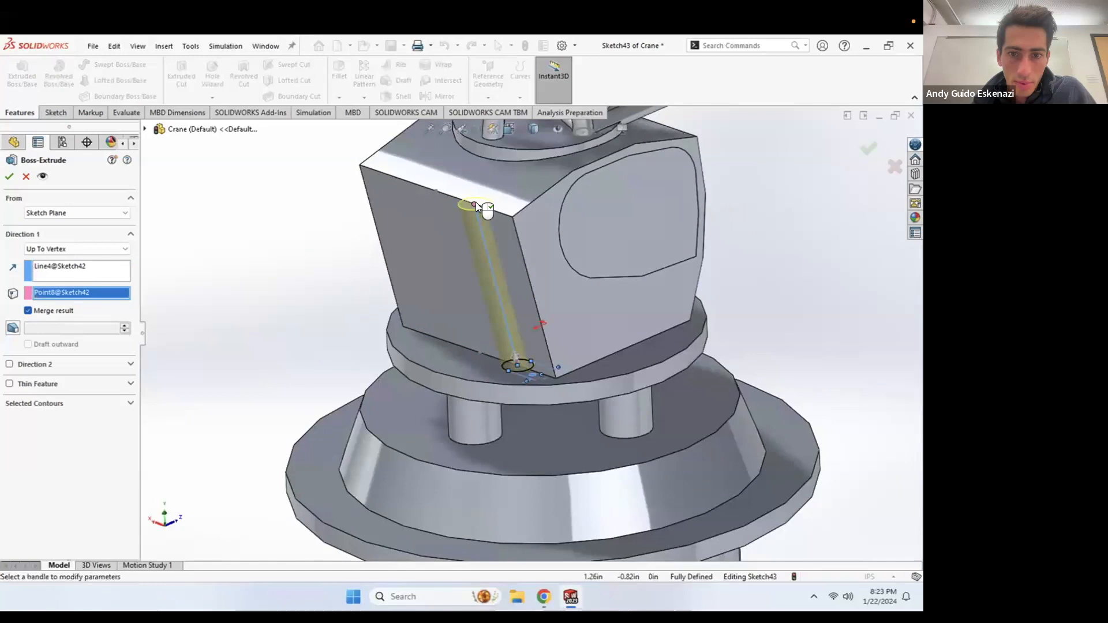
pyautogui.click(8, 176)
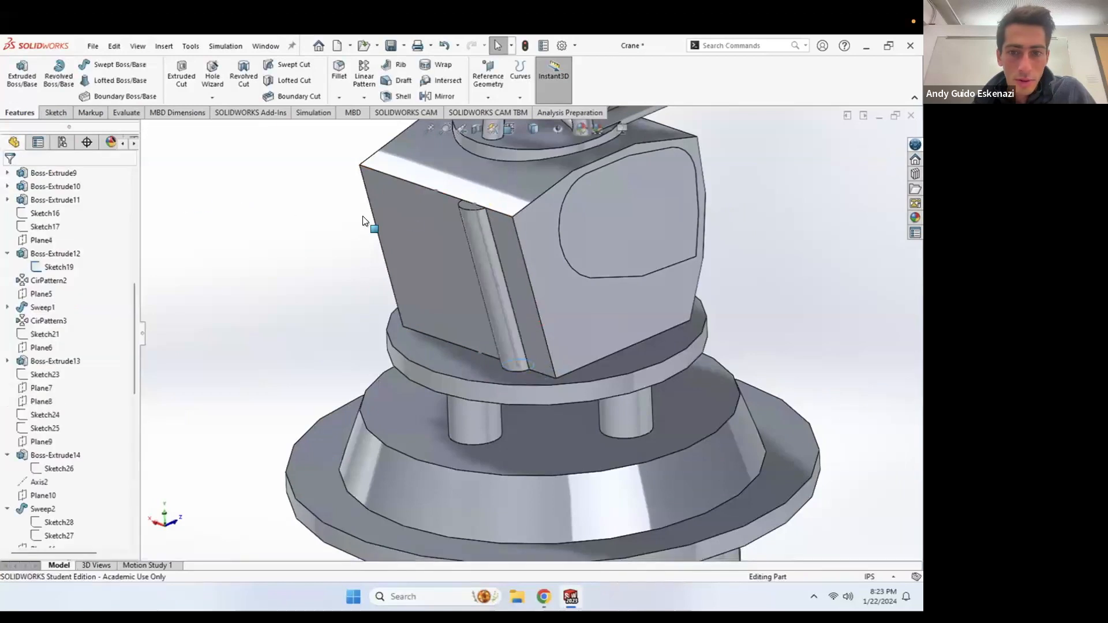
# Step: Hide the rear-face guide sketch at the new cylindrical post
pyautogui.scroll(3, 487, 254)
pyautogui.moveTo(486, 254)
pyautogui.mouseDown(button='middle')
pyautogui.moveTo(447, 215)
pyautogui.moveTo(500, 274)
pyautogui.mouseUp(button='middle')
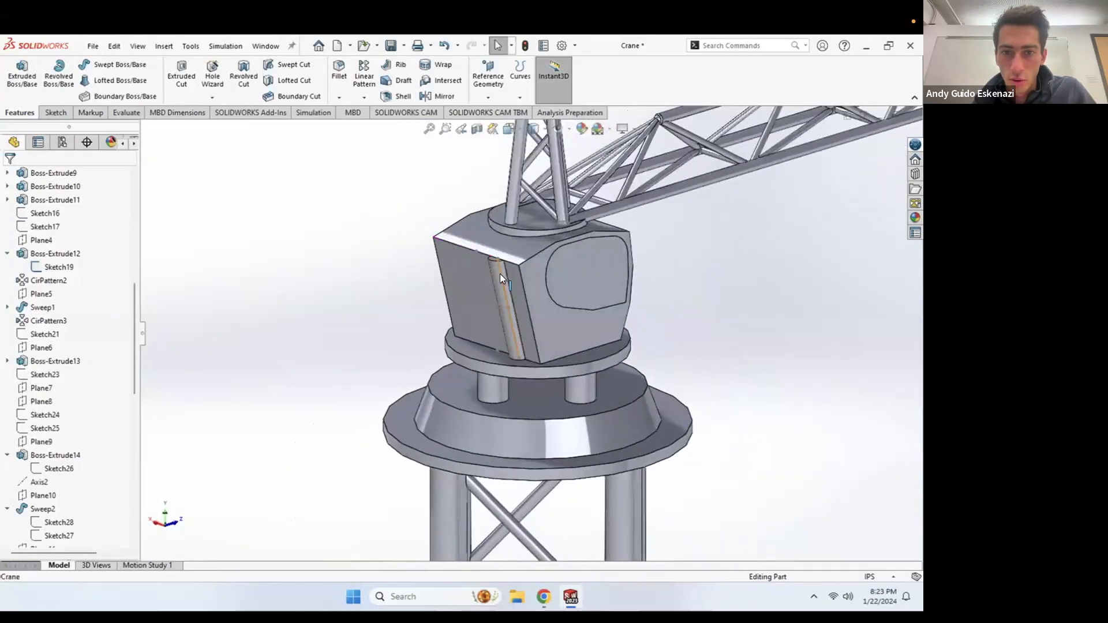
pyautogui.rightClick(500, 272)
pyautogui.click(527, 258)
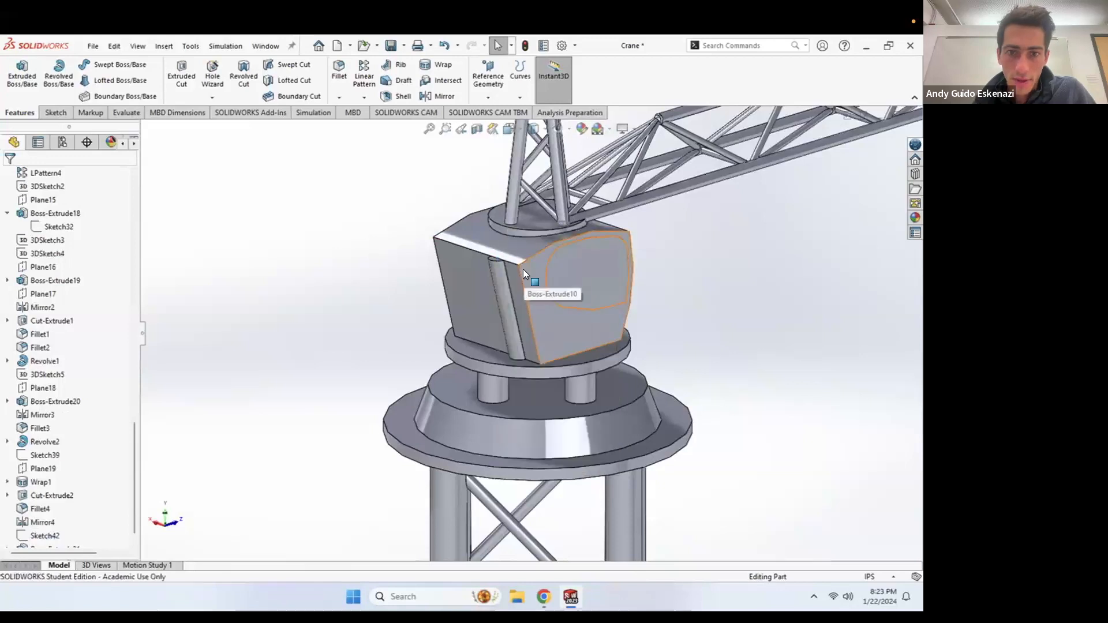
# Step: Mirror the cylindrical post on the cab's rear face about Plane17
pyautogui.scroll(-3, 524, 253)
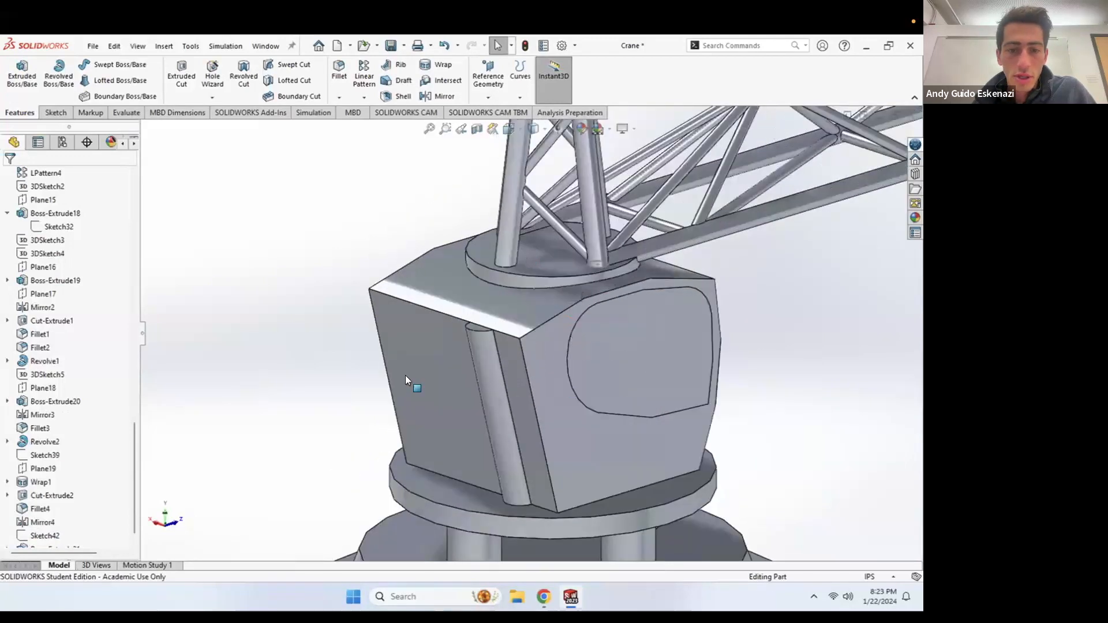
pyautogui.click(440, 96)
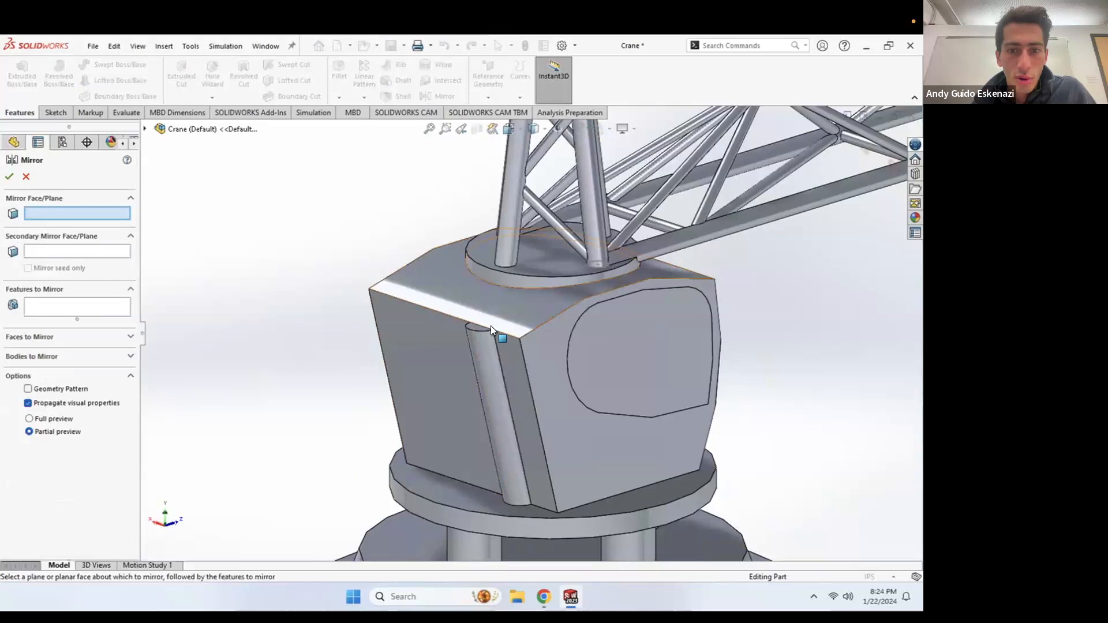
pyautogui.click(145, 131)
pyautogui.scroll(-15, 216, 356)
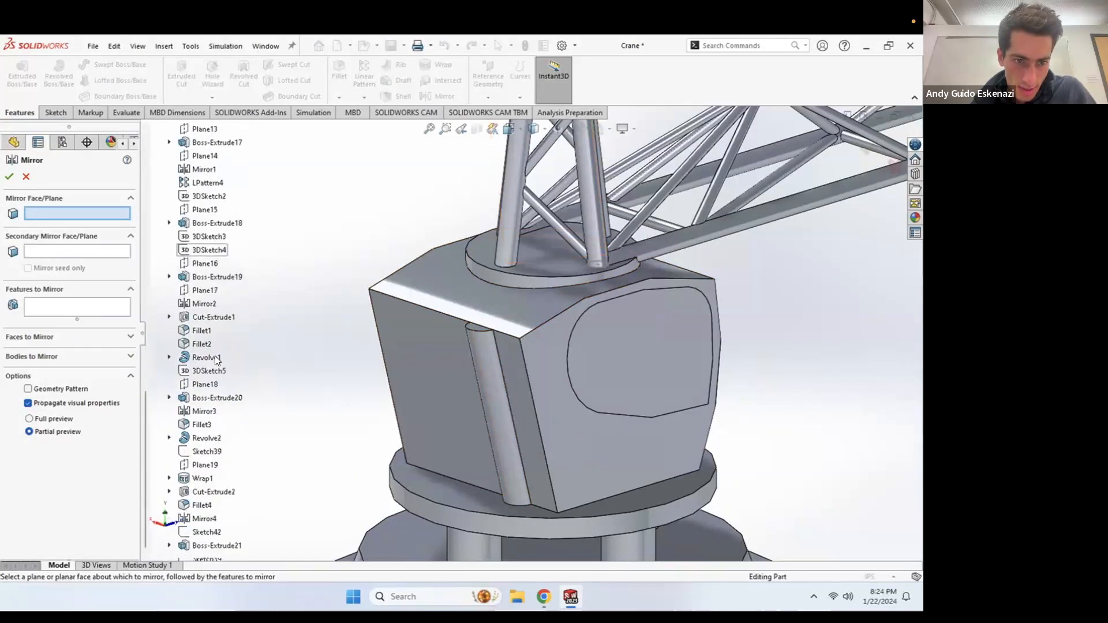
pyautogui.click(199, 291)
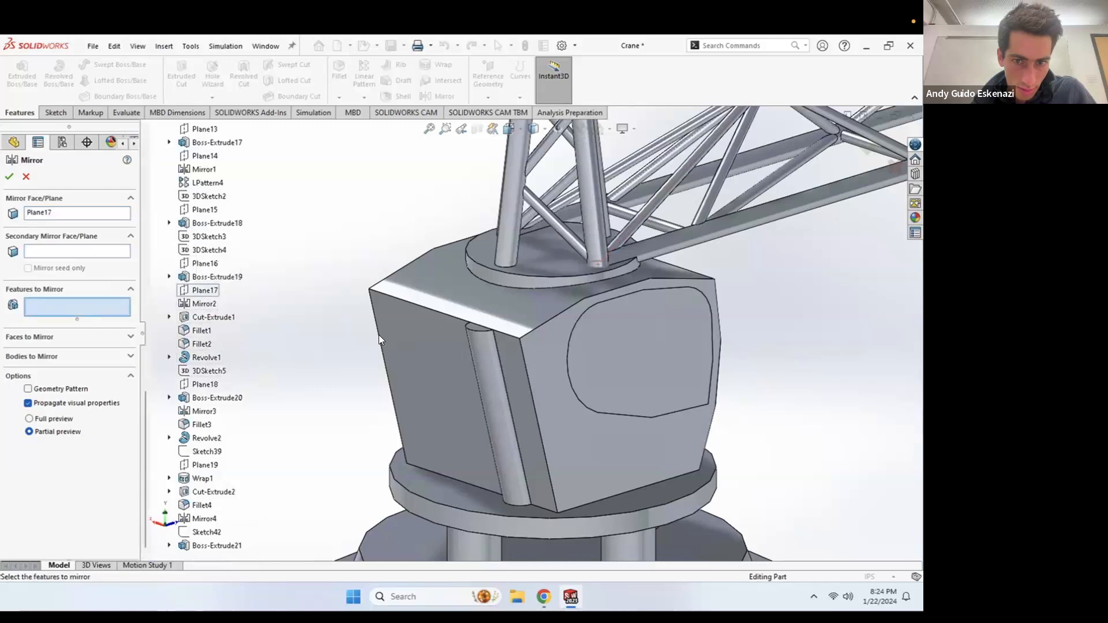
pyautogui.click(479, 370)
pyautogui.click(9, 177)
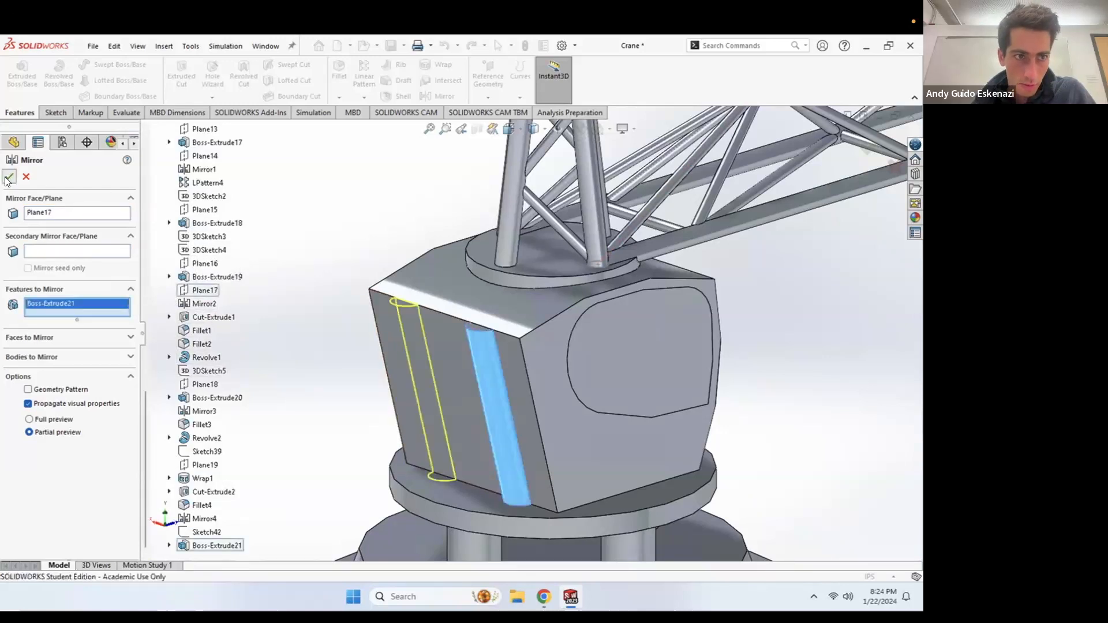
# Step: Inspect the mirrored rear posts and the cab's fit with the tower and jib from several angles
pyautogui.moveTo(500, 394); pyautogui.dragTo(558, 367, button='middle')
pyautogui.scroll(3, 558, 368)
pyautogui.moveTo(631, 350); pyautogui.dragTo(684, 366, button='middle')
pyautogui.scroll(3, 572, 373)
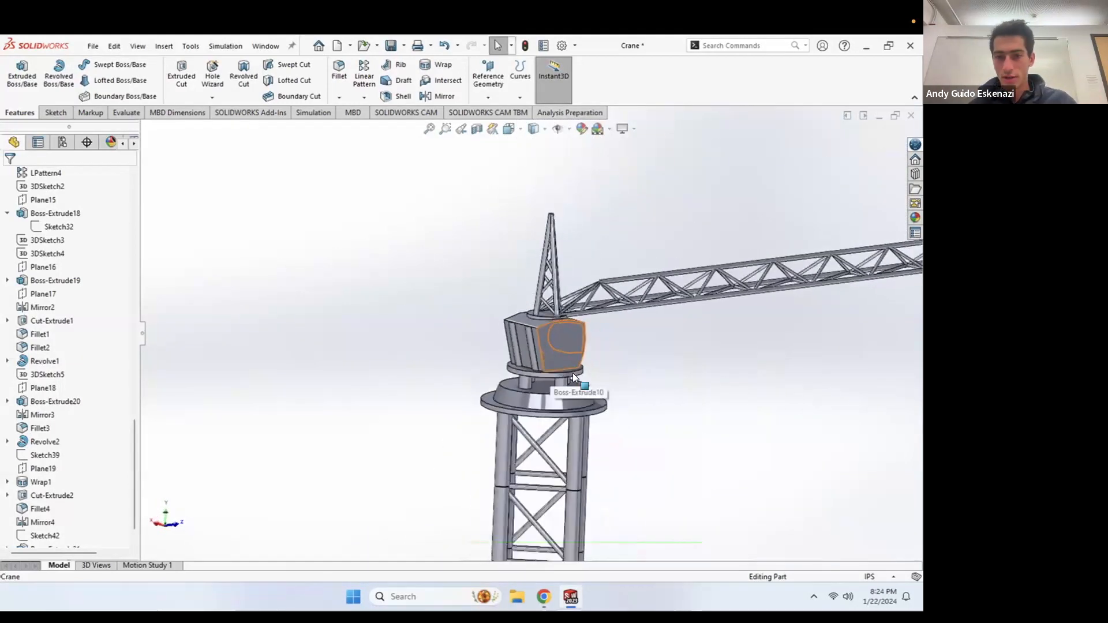
pyautogui.moveTo(612, 346); pyautogui.dragTo(578, 380, button='middle')
pyautogui.scroll(-8, 578, 380)
pyautogui.scroll(10, 514, 369)
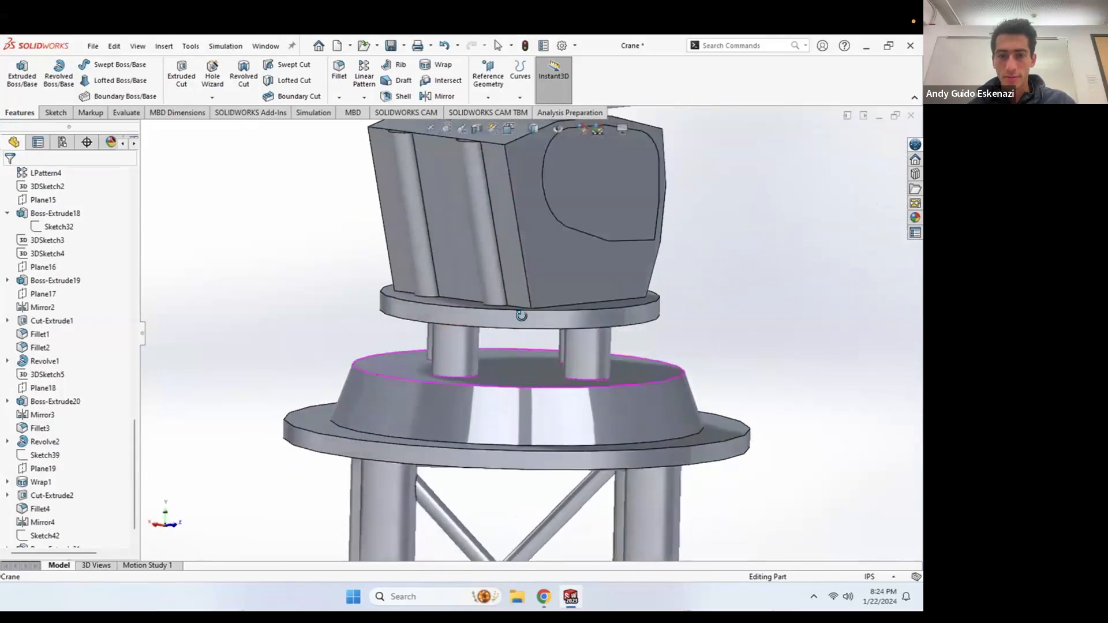
pyautogui.scroll(3, 600, 336)
pyautogui.moveTo(600, 337); pyautogui.dragTo(535, 321, button='middle')
pyautogui.scroll(-6, 534, 321)
# Step: Switch to Chrome and study the tower crane reference photos, focusing on the cab and the counter-jib
pyautogui.click(543, 596)
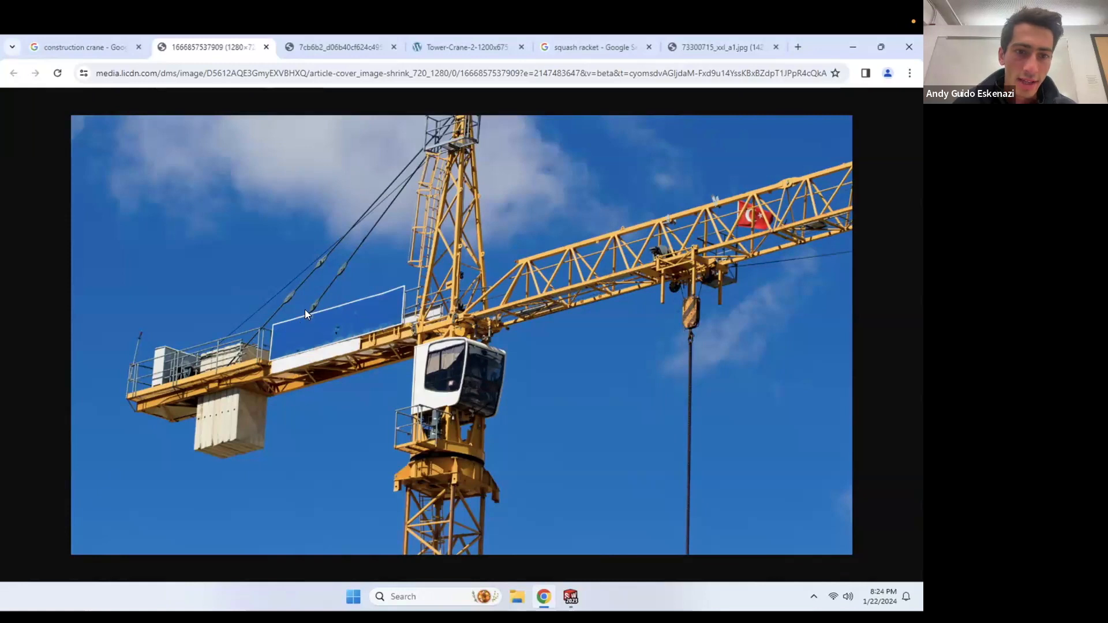
pyautogui.click(337, 49)
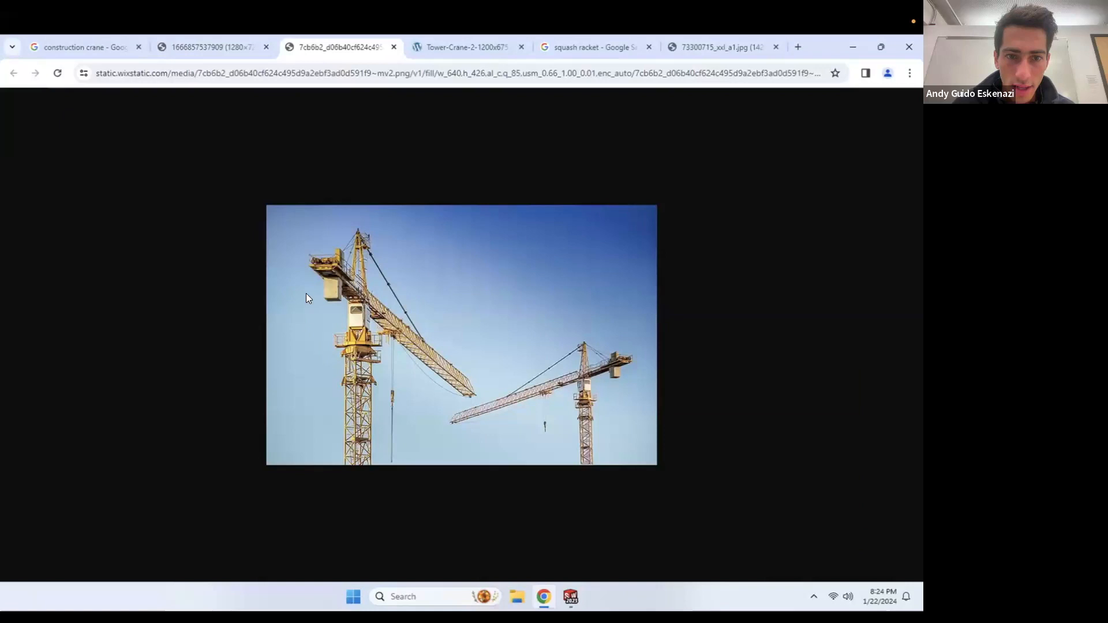
pyautogui.click(212, 54)
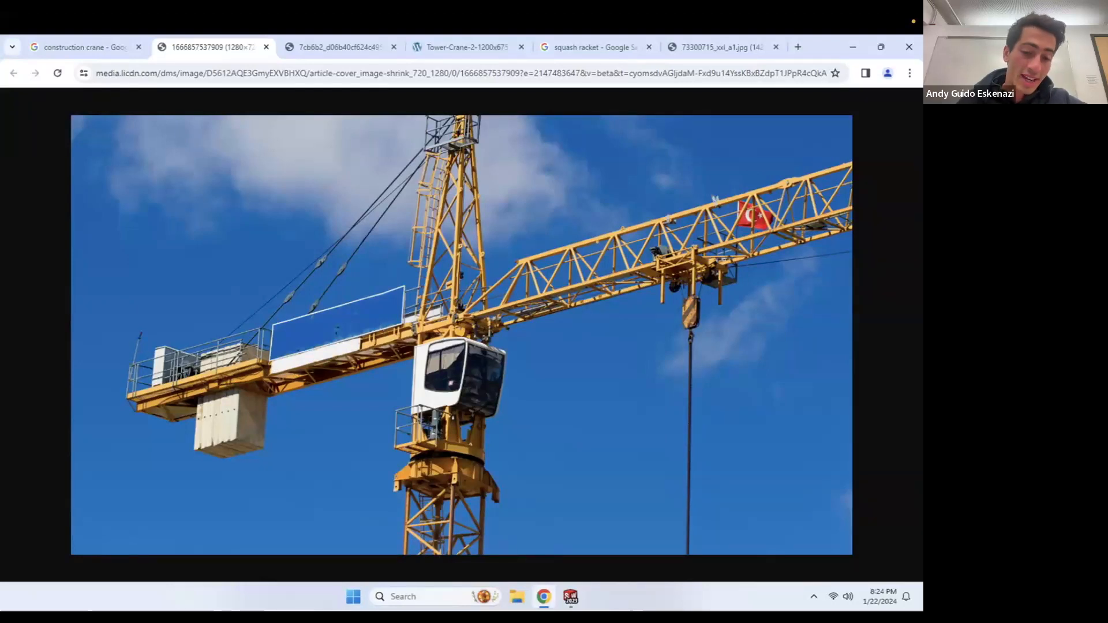
# Step: Switch back to SOLIDWORKS and examine where the mast legs and the jib's lower tube meet the cab roof's round plate
pyautogui.click(570, 596)
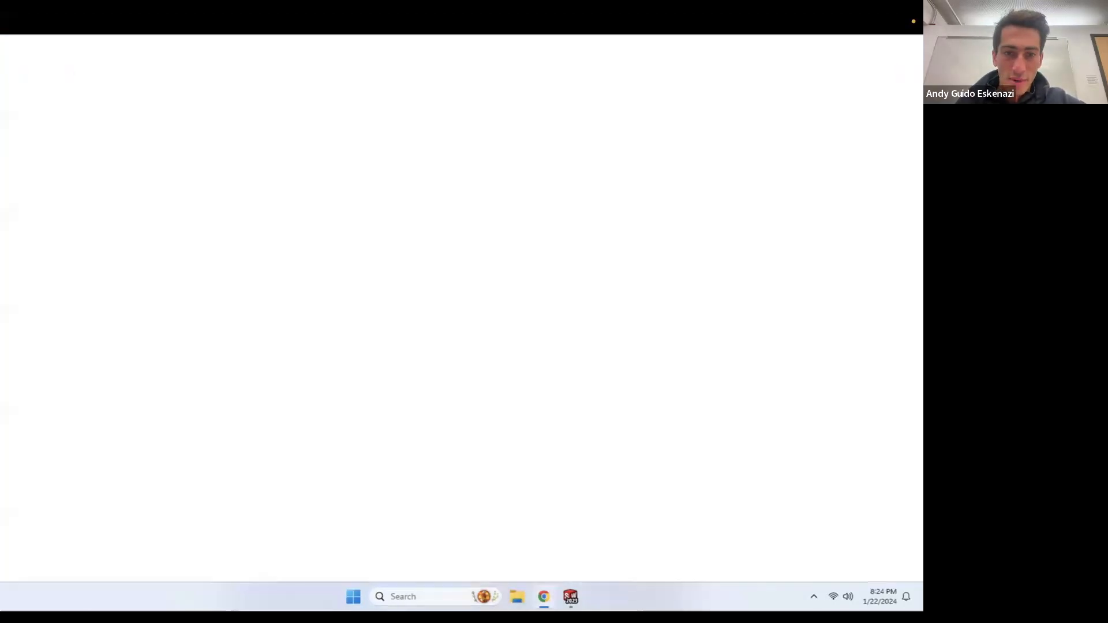
pyautogui.moveTo(508, 266)
pyautogui.mouseDown(button='middle')
pyautogui.moveTo(580, 303)
pyautogui.moveTo(509, 262)
pyautogui.mouseUp(button='middle')
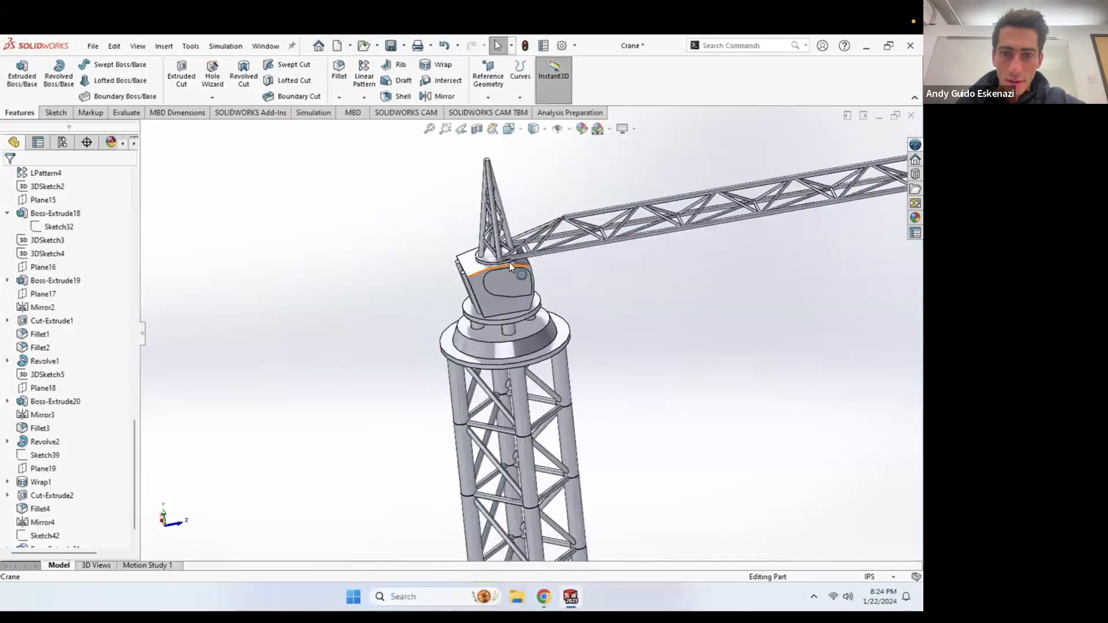
pyautogui.scroll(-10, 509, 262)
pyautogui.scroll(5, 543, 289)
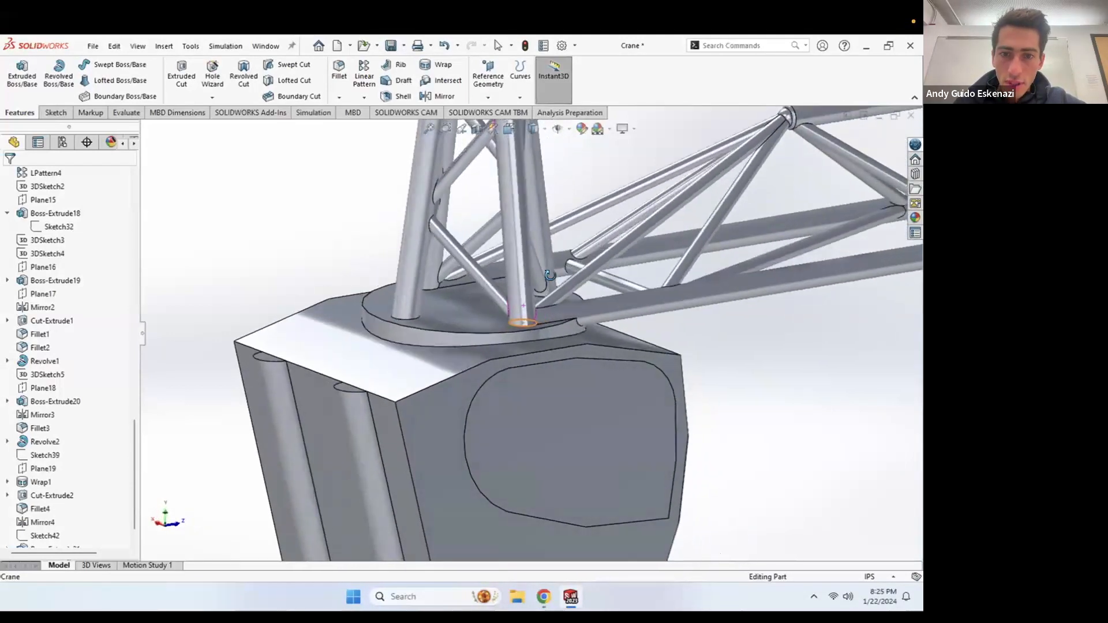
pyautogui.moveTo(547, 318); pyautogui.dragTo(514, 318, button='middle')
pyautogui.scroll(-8, 525, 322)
pyautogui.scroll(-2, 525, 323)
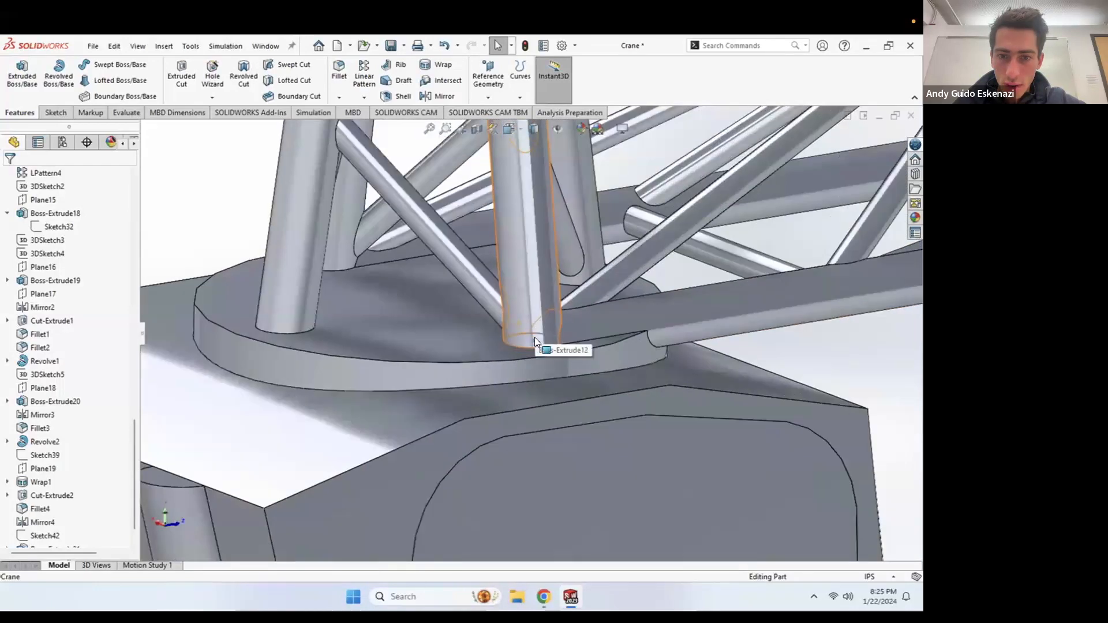
pyautogui.moveTo(462, 287); pyautogui.dragTo(310, 289, button='middle')
pyautogui.moveTo(507, 341); pyautogui.dragTo(315, 283, button='middle')
pyautogui.click(315, 283)
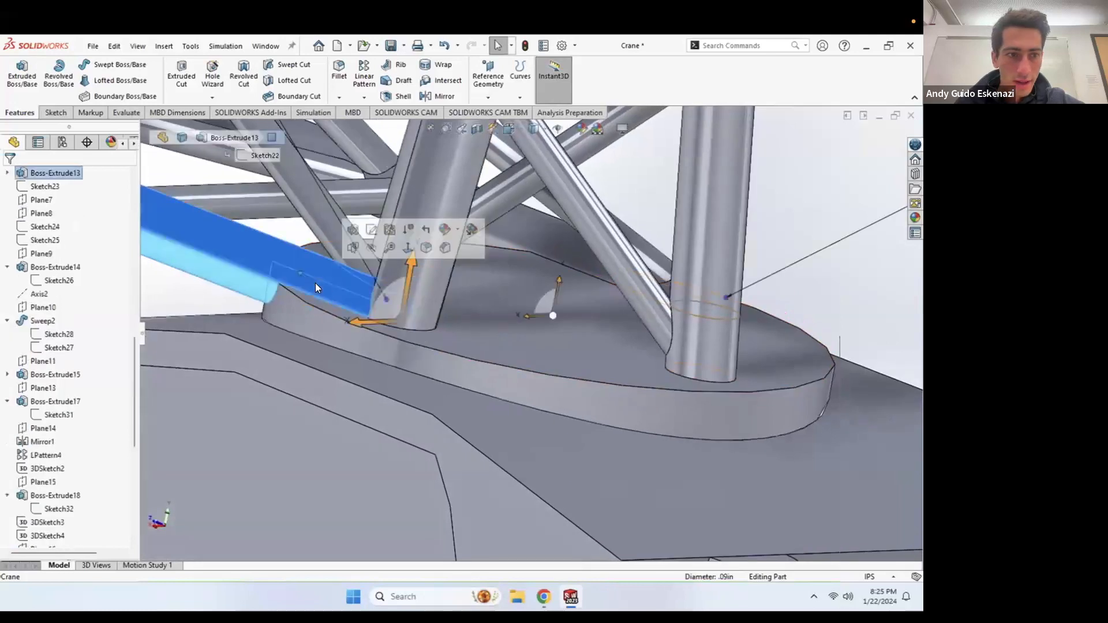
# Step: Examine the mast base and the cab roof from the rear and the side
pyautogui.moveTo(222, 268); pyautogui.dragTo(447, 324, button='middle')
pyautogui.scroll(2, 602, 314)
pyautogui.moveTo(603, 314); pyautogui.dragTo(578, 312, button='middle')
pyautogui.middleClick(748, 349)
pyautogui.moveTo(421, 306); pyautogui.dragTo(390, 332, button='middle')
pyautogui.click(383, 328)
pyautogui.scroll(2, 570, 330)
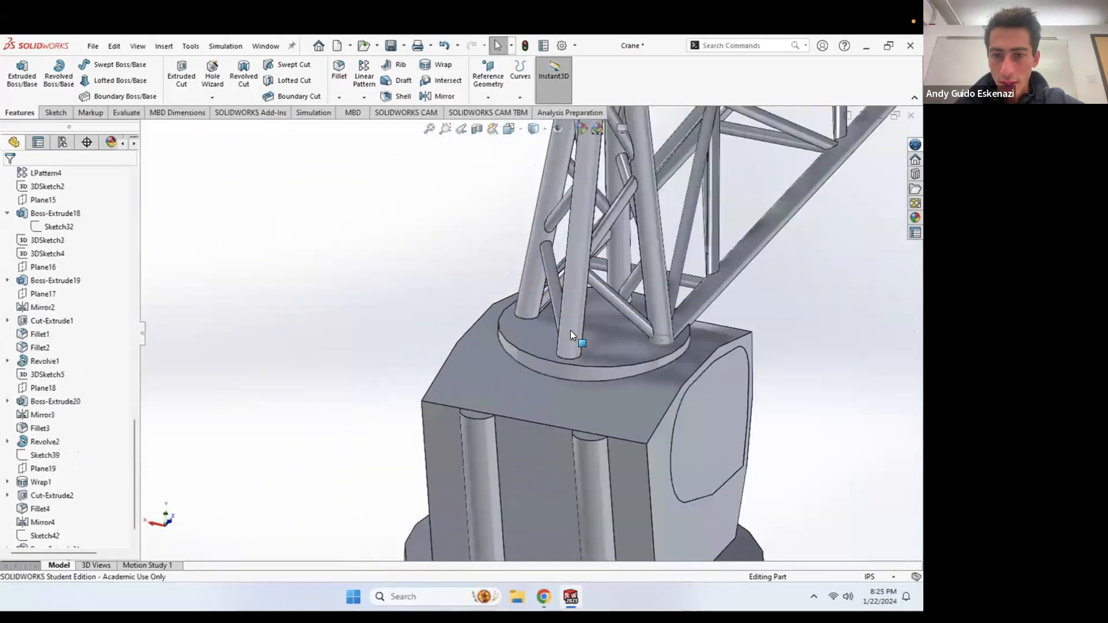
pyautogui.scroll(2, 581, 331)
pyautogui.moveTo(580, 331); pyautogui.dragTo(549, 357, button='middle')
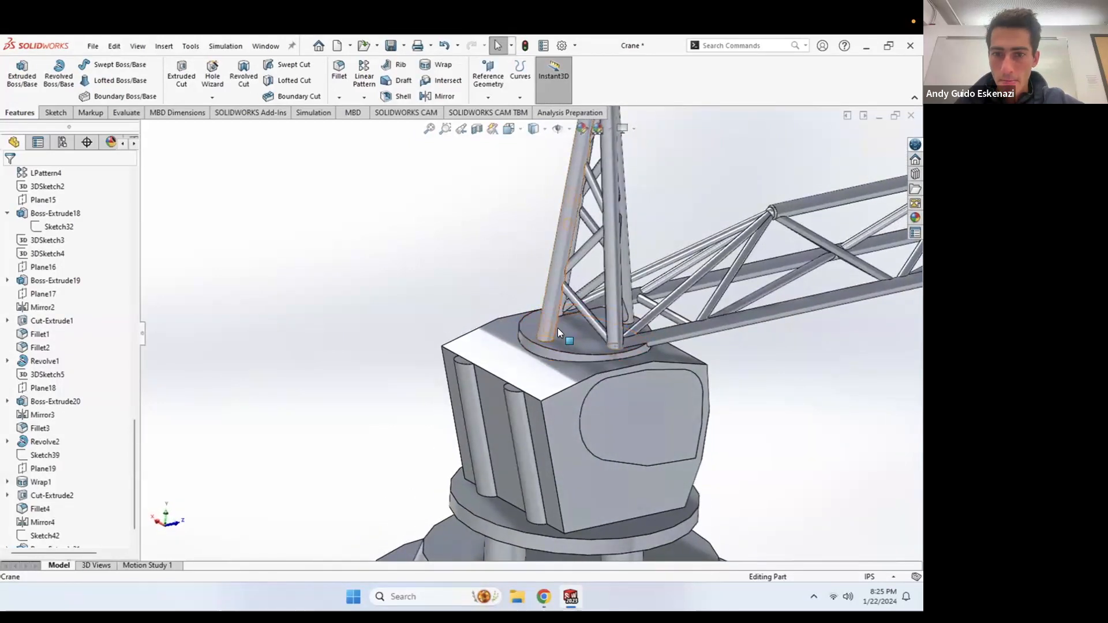
pyautogui.scroll(2, 599, 348)
pyautogui.scroll(-3, 517, 318)
pyautogui.moveTo(518, 317); pyautogui.dragTo(524, 326, button='middle')
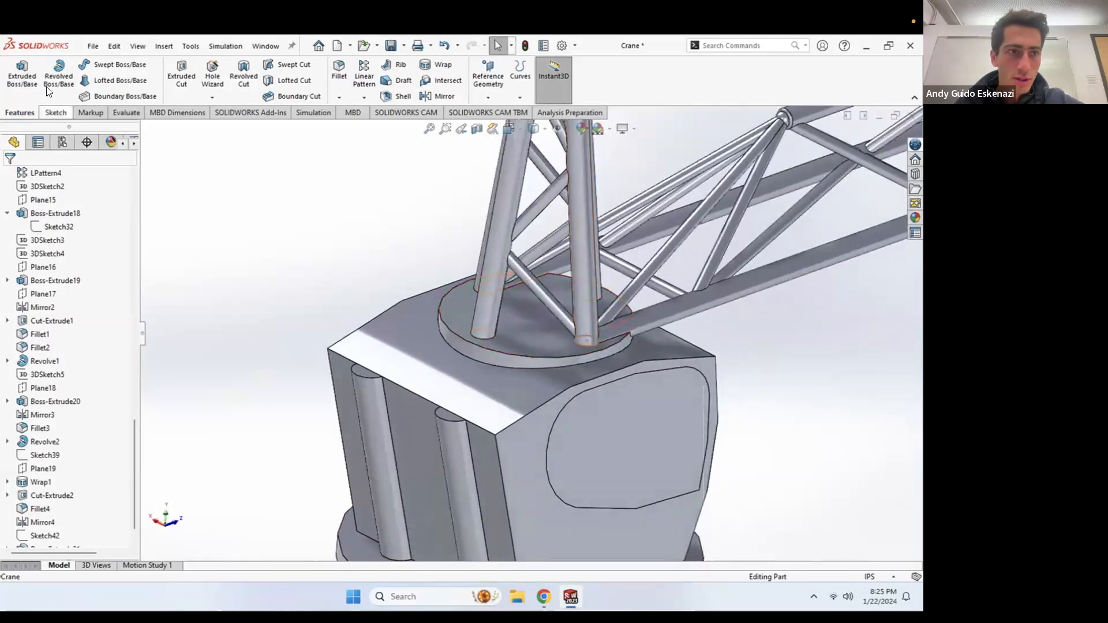
# Step: Sketch on the cab roof's round plate a horizontal construction line from the origin to a rear mast leg's centre and a short perpendicular one toward the rear
pyautogui.click(56, 112)
pyautogui.click(18, 72)
pyautogui.click(537, 343)
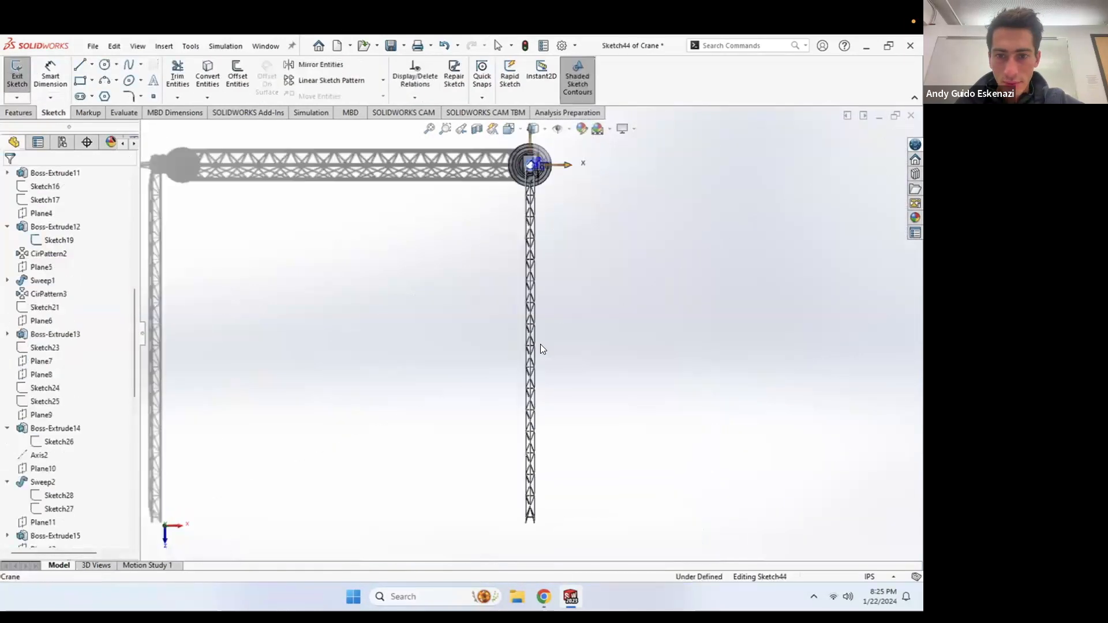
pyautogui.moveTo(484, 317)
pyautogui.mouseDown(button='middle')
pyautogui.moveTo(566, 193)
pyautogui.moveTo(648, 348)
pyautogui.moveTo(537, 417)
pyautogui.mouseUp(button='middle')
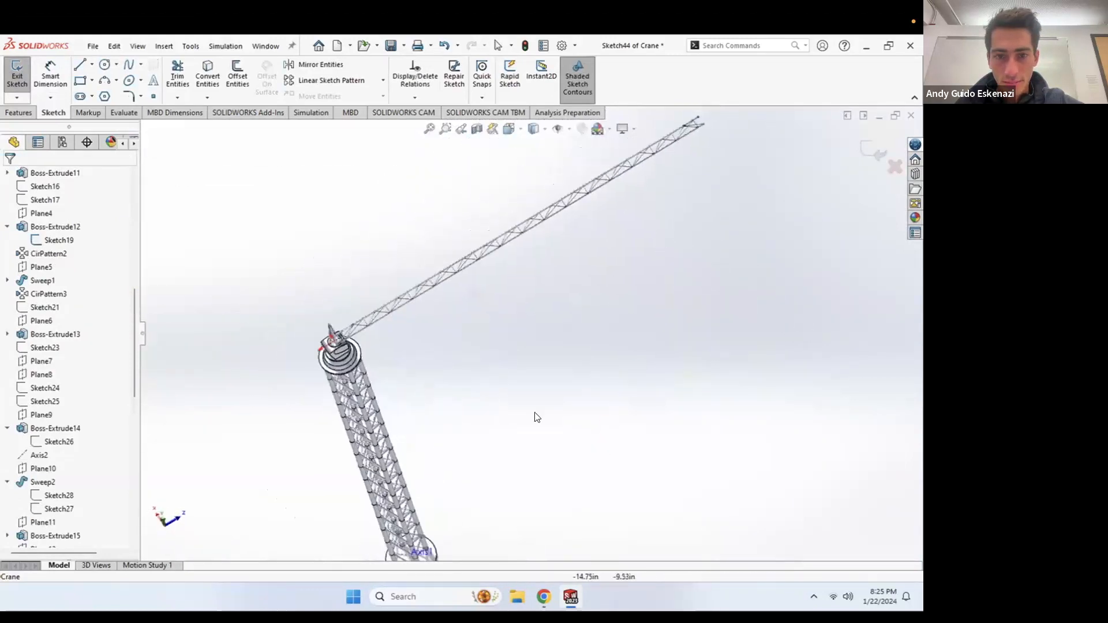
pyautogui.scroll(-10, 312, 353)
pyautogui.moveTo(506, 296); pyautogui.dragTo(540, 318, button='middle')
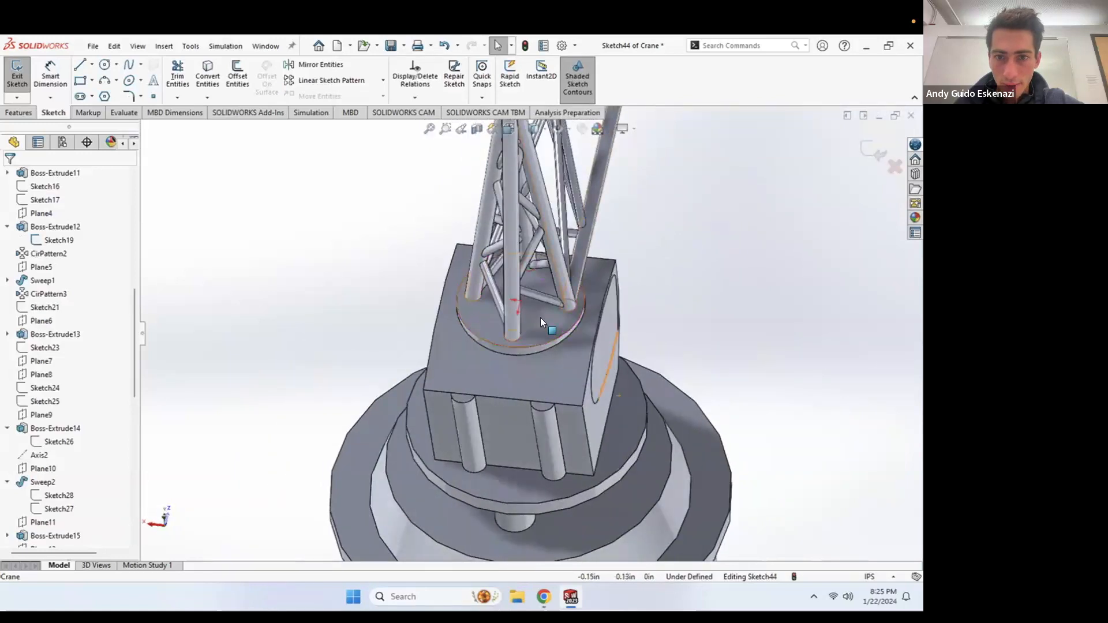
pyautogui.scroll(-2, 540, 318)
pyautogui.scroll(-4, 475, 286)
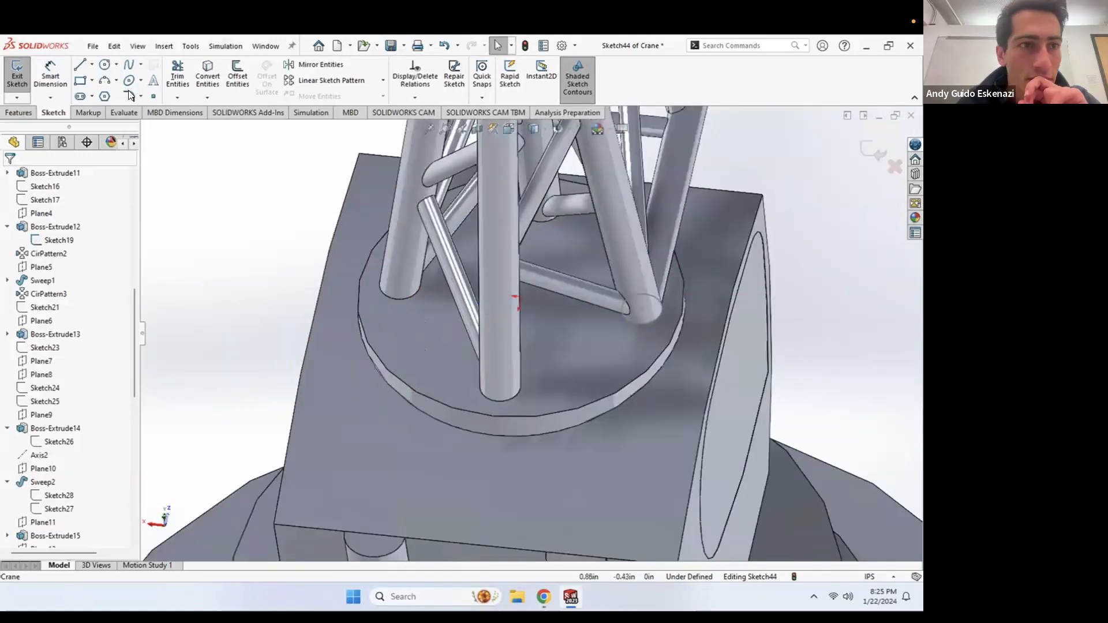
pyautogui.click(100, 94)
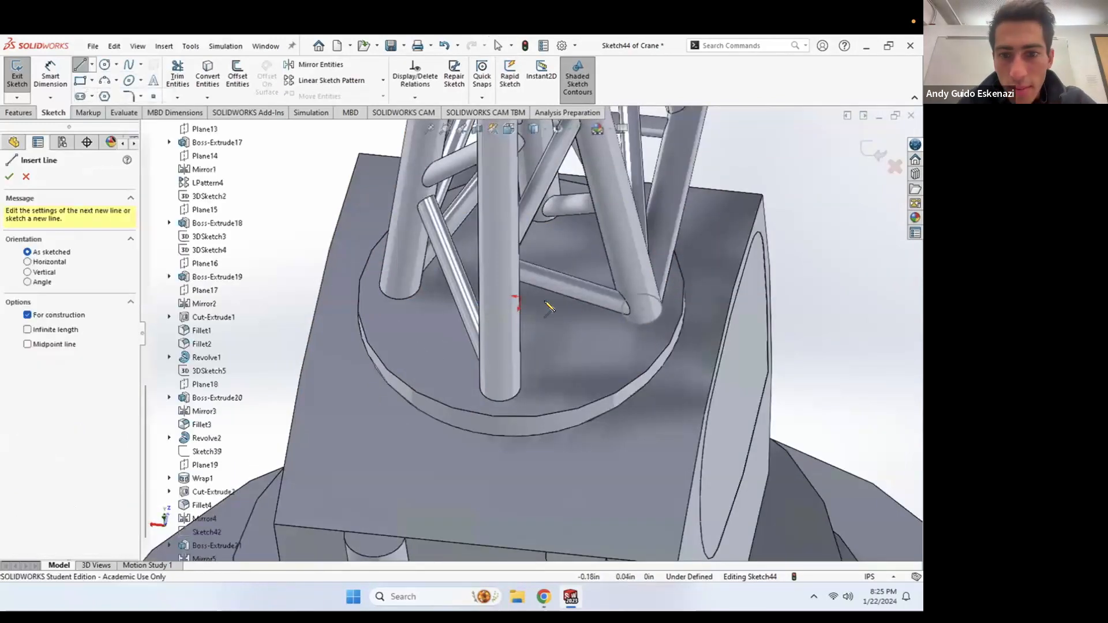
pyautogui.click(520, 298)
pyautogui.click(642, 309)
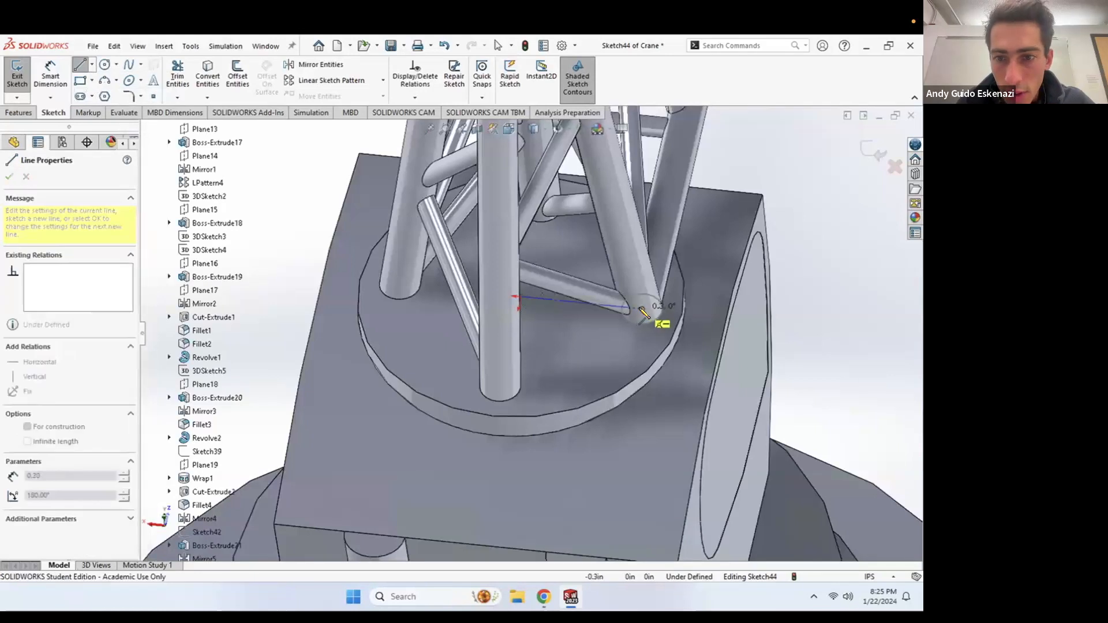
pyautogui.click(630, 360)
pyautogui.press('Escape')
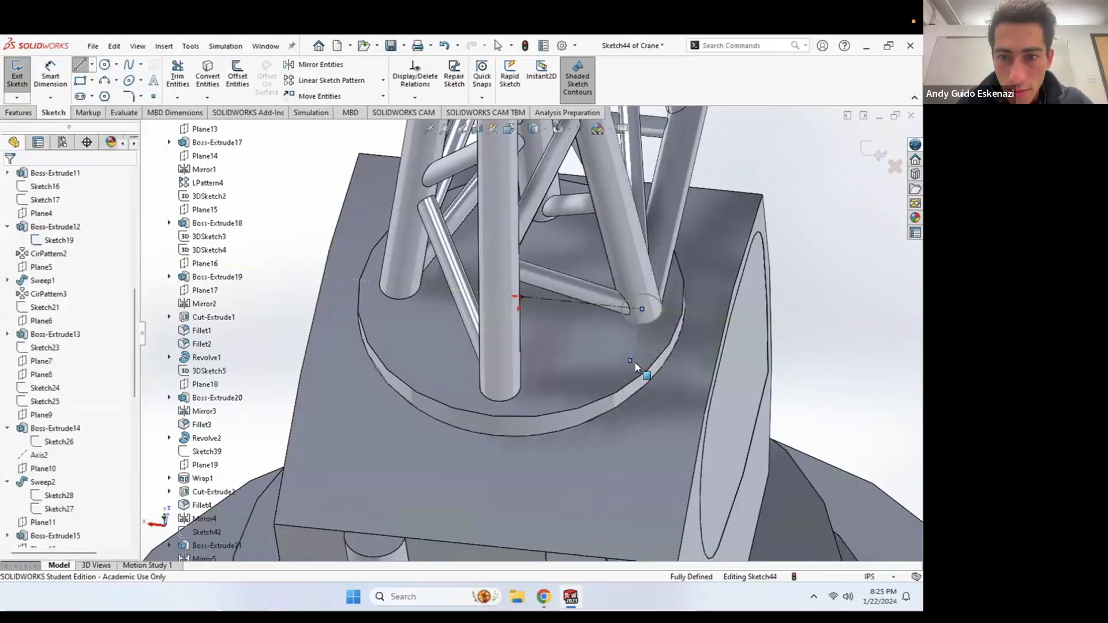
# Step: Draw a center rectangle of about 0.1 by 0.35 in around the short construction line's free end, reaching the mast leg
pyautogui.click(93, 83)
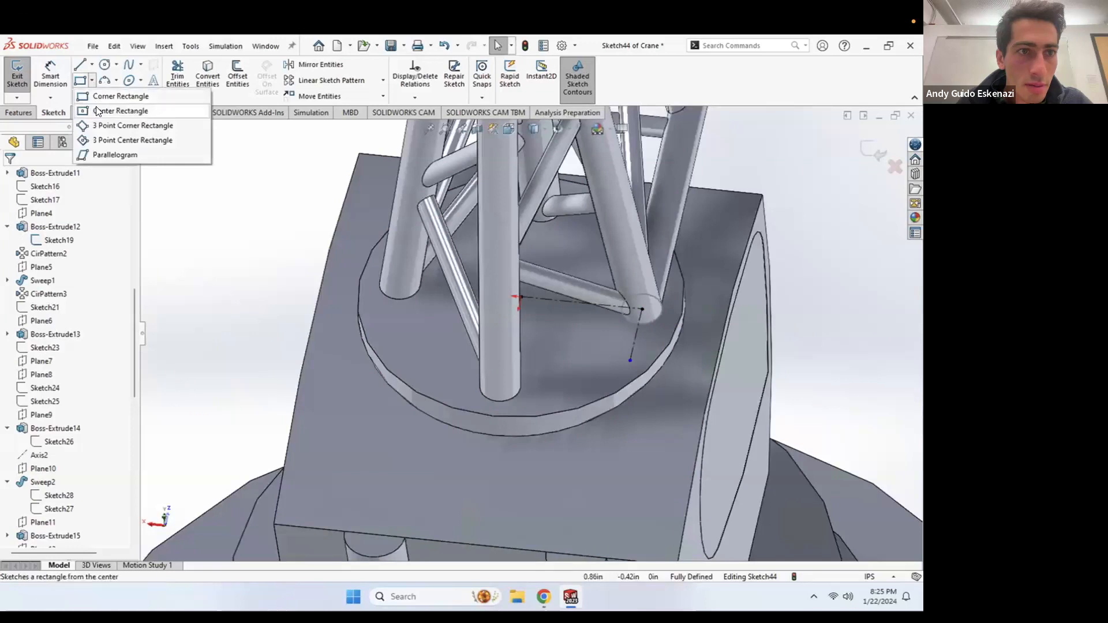
pyautogui.click(115, 109)
pyautogui.click(630, 360)
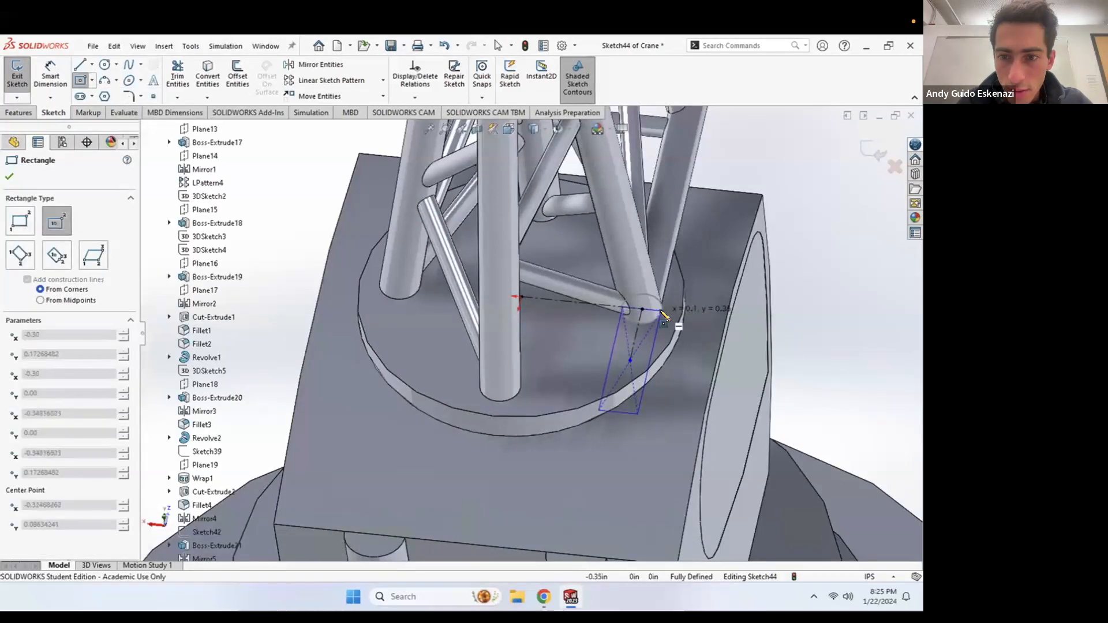
pyautogui.click(665, 316)
pyautogui.press('Escape')
pyautogui.moveTo(617, 368)
pyautogui.mouseDown(button='middle')
pyautogui.moveTo(592, 346)
pyautogui.moveTo(598, 299)
pyautogui.mouseUp(button='middle')
pyautogui.scroll(-2, 668, 341)
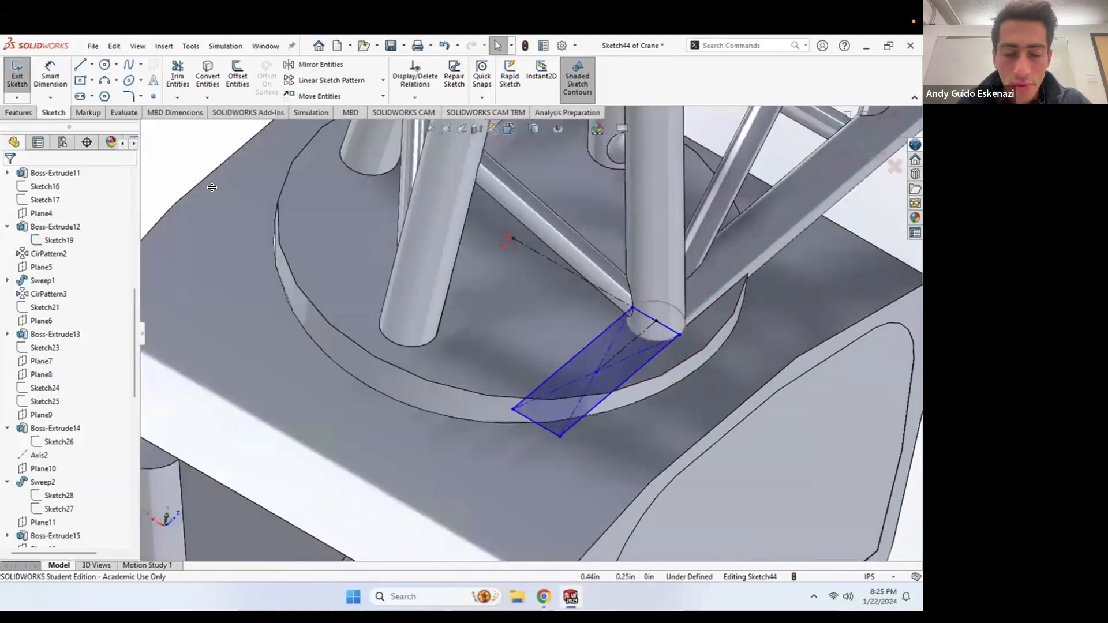
# Step: Dimension the short construction line between the leg's centre and the rectangle's centre to 0.15 in
pyautogui.click(622, 358)
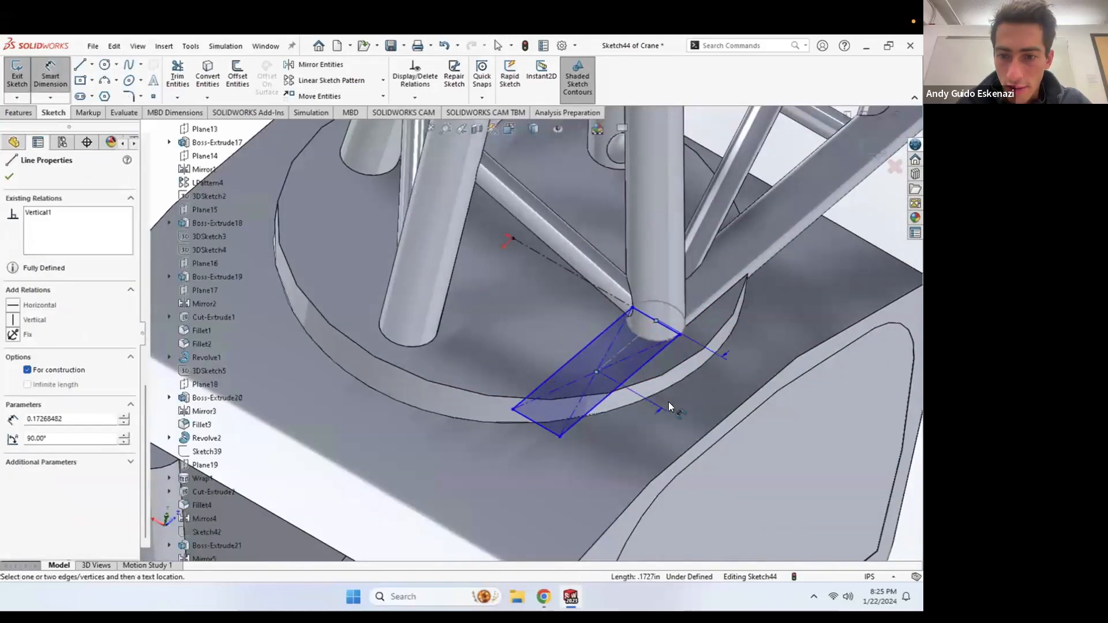
pyautogui.click(720, 439)
pyautogui.write('.2')
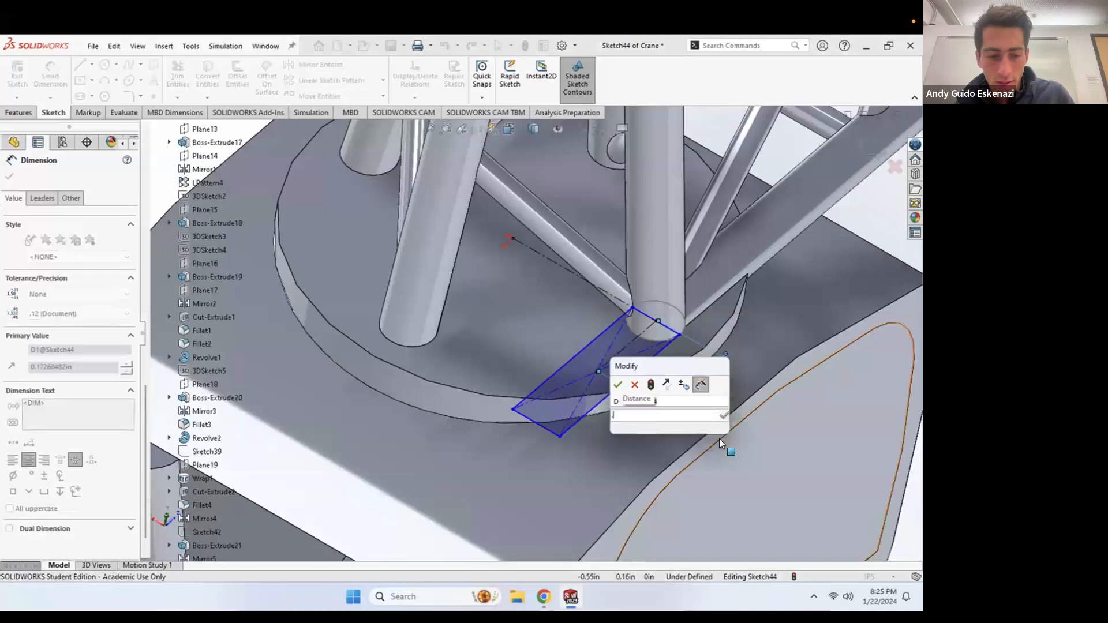
pyautogui.press('Return')
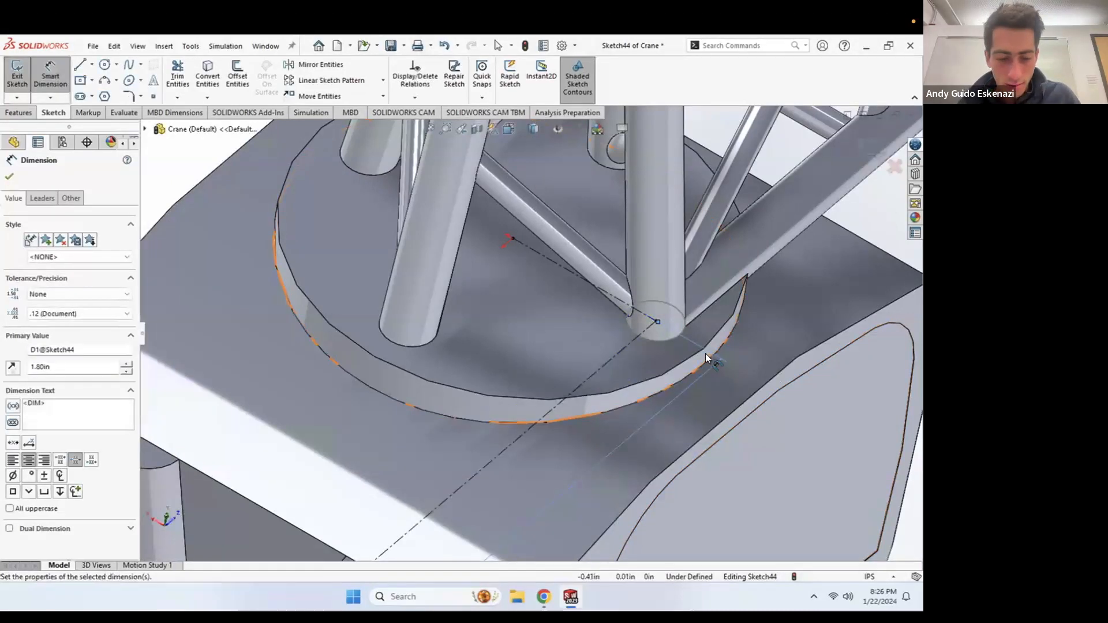
pyautogui.hotkey('ctrl', 'z')
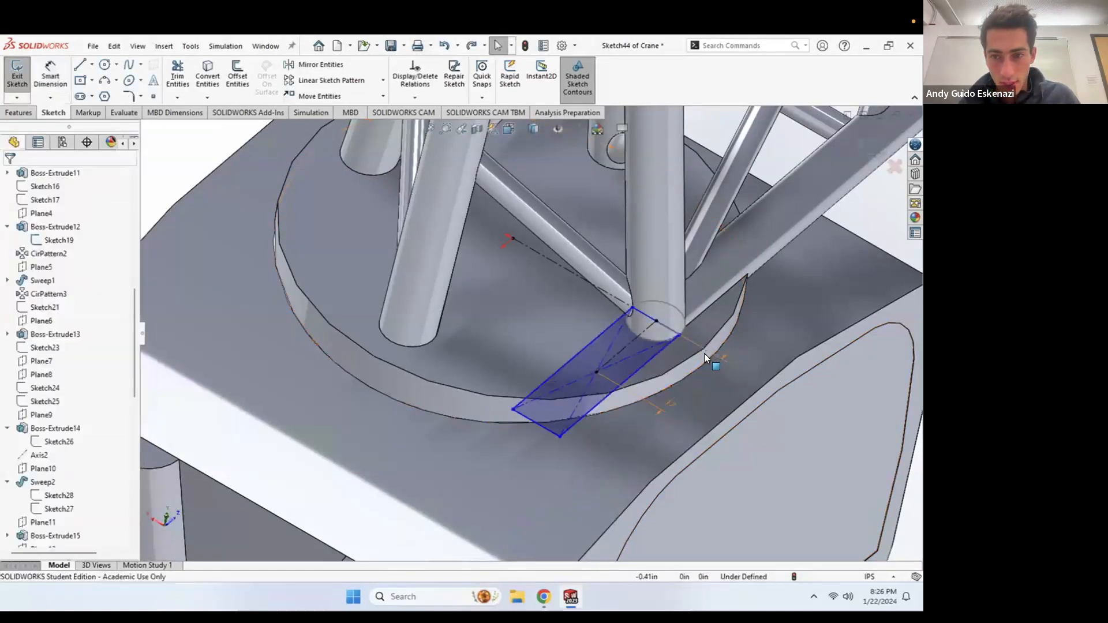
pyautogui.click(671, 403)
pyautogui.write('0.15')
pyautogui.press('Return')
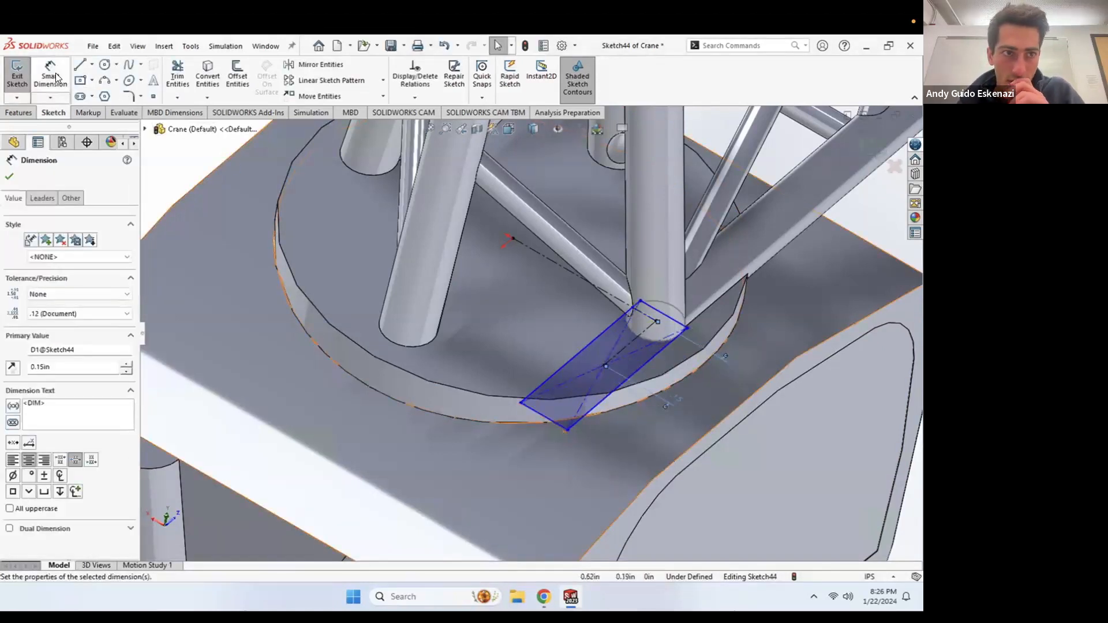
pyautogui.press('Escape')
pyautogui.press('Escape')
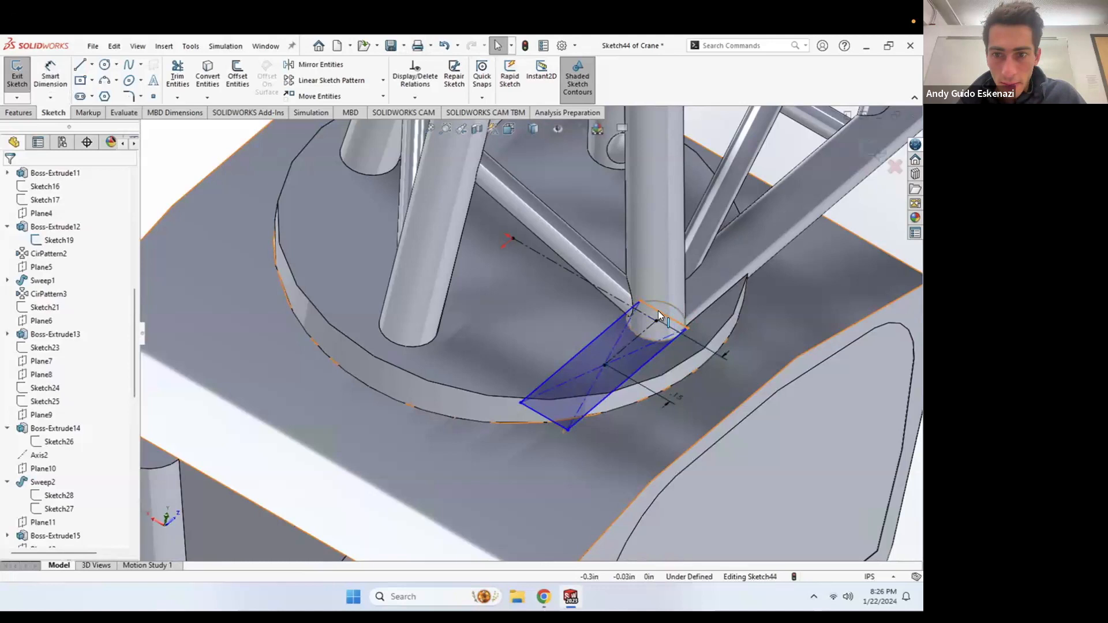
# Step: Make the rectangle's edge at the mast leg collinear with the horizontal construction line from the origin
pyautogui.click(659, 310)
pyautogui.moveTo(666, 311)
pyautogui.mouseDown(button='middle')
pyautogui.moveTo(669, 347)
pyautogui.moveTo(662, 314)
pyautogui.mouseUp(button='middle')
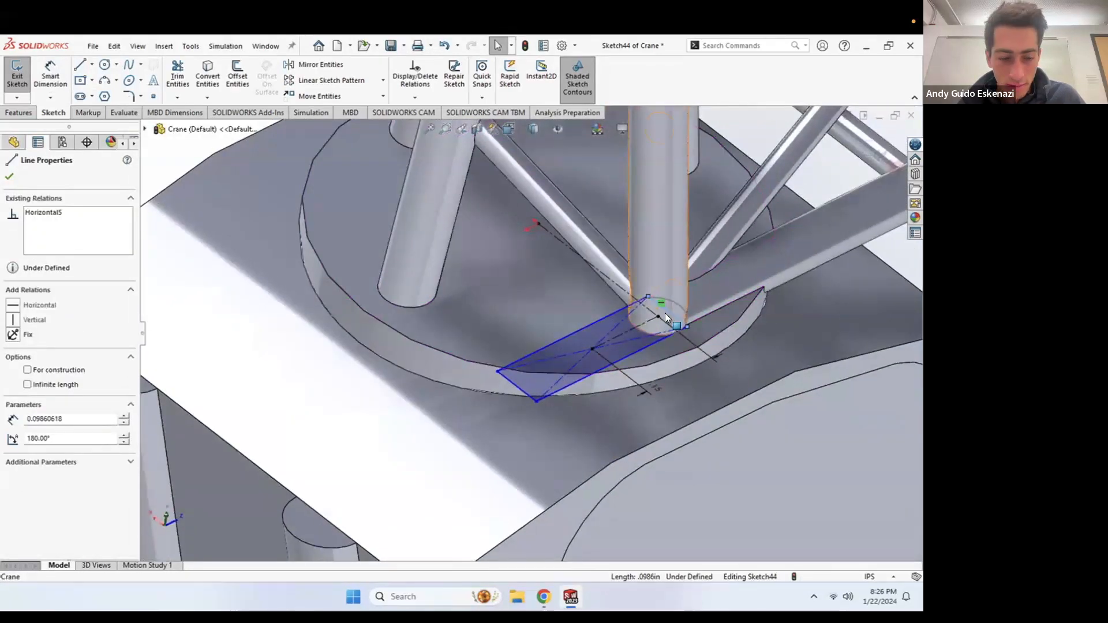
pyautogui.keyDown('ctrl'); pyautogui.click(606, 276); pyautogui.keyUp('ctrl')
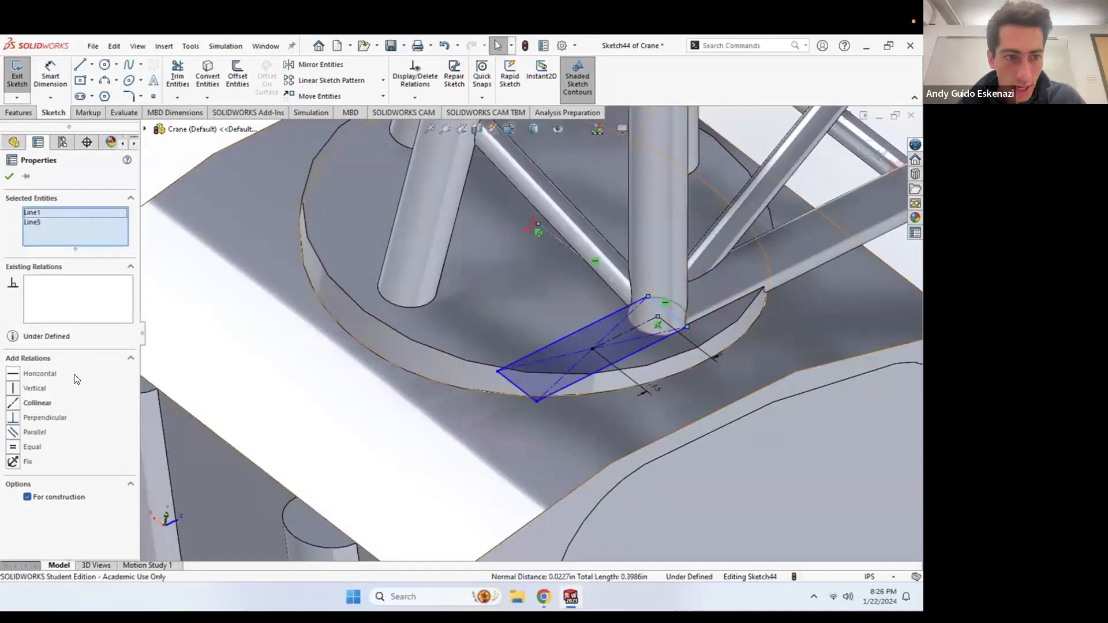
pyautogui.click(12, 403)
pyautogui.press('Escape')
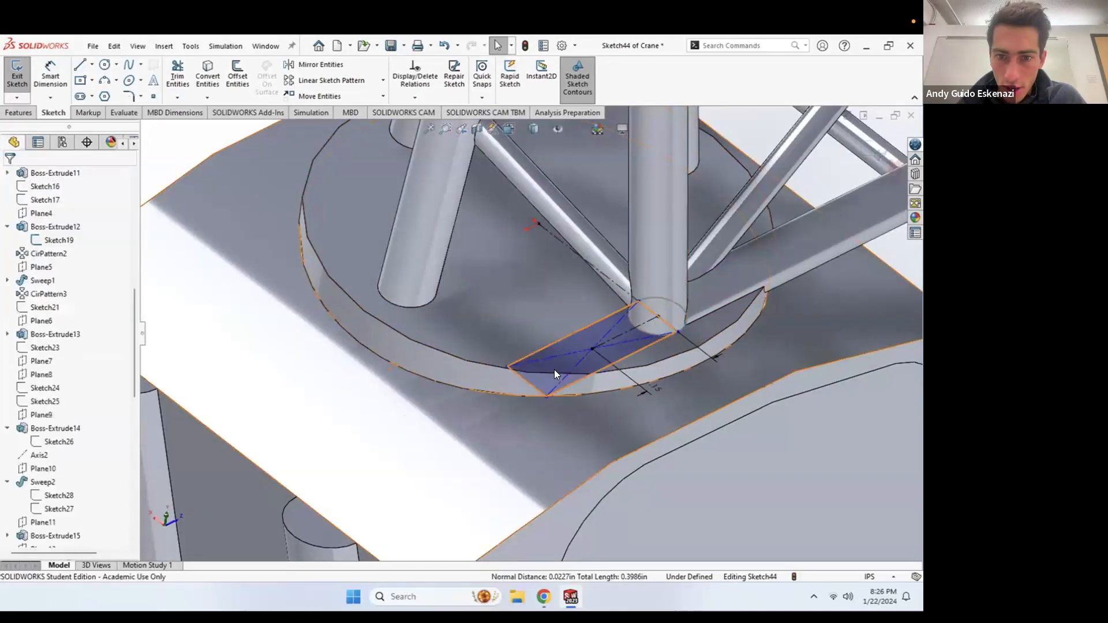
# Step: Dimension the rectangle's short rear edge to 0.1 in
pyautogui.click(517, 377)
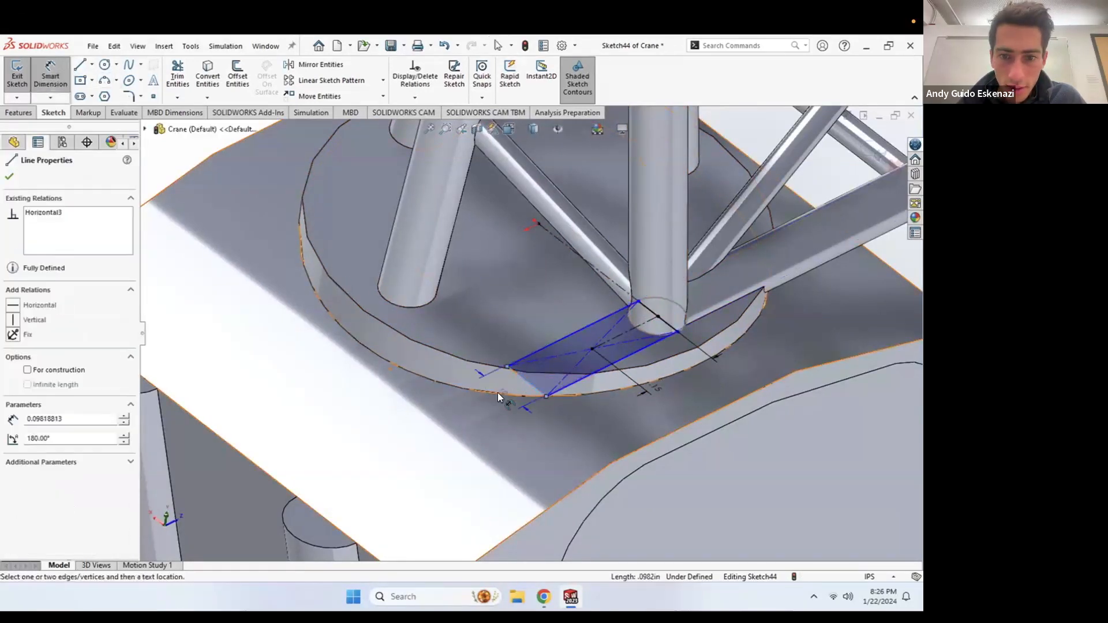
pyautogui.click(480, 408)
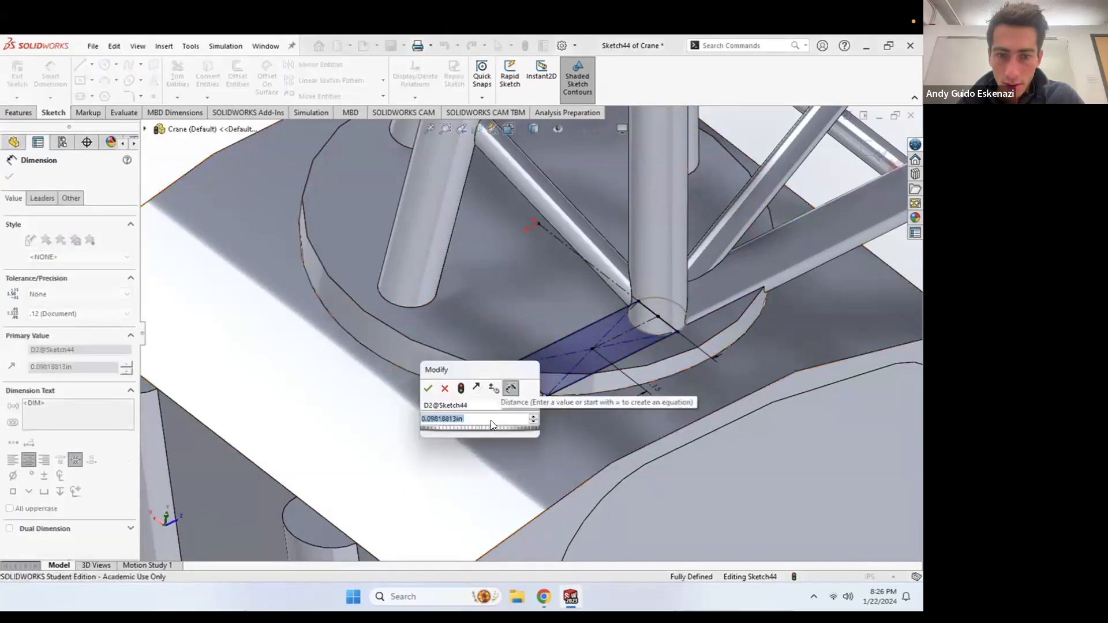
pyautogui.write('.1')
pyautogui.press('Return')
pyautogui.moveTo(618, 283)
pyautogui.mouseDown(button='middle')
pyautogui.moveTo(679, 319)
pyautogui.moveTo(557, 291)
pyautogui.mouseUp(button='middle')
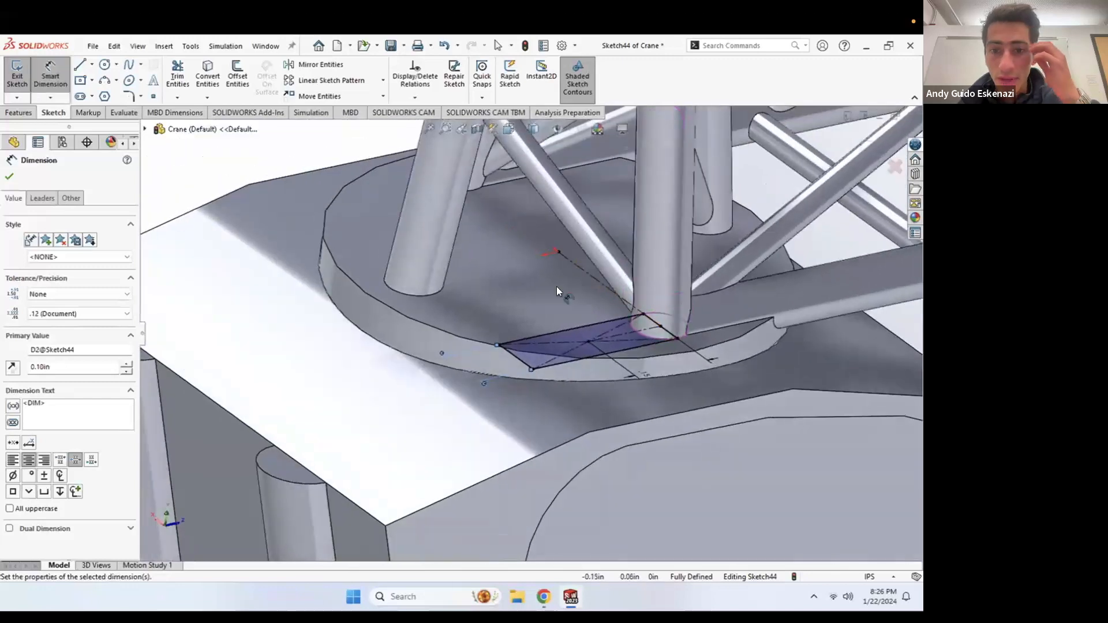
# Step: Extrude the rectangle upward as a blind boss 0.10 in deep, merged with the existing body
pyautogui.click(19, 114)
pyautogui.click(22, 76)
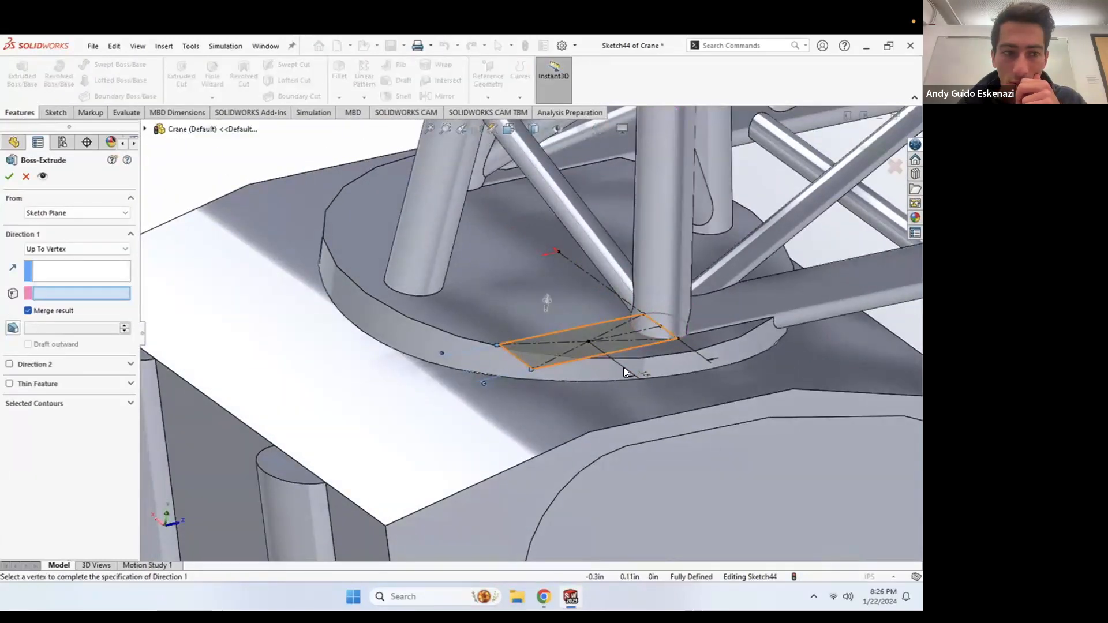
pyautogui.click(78, 250)
pyautogui.click(59, 257)
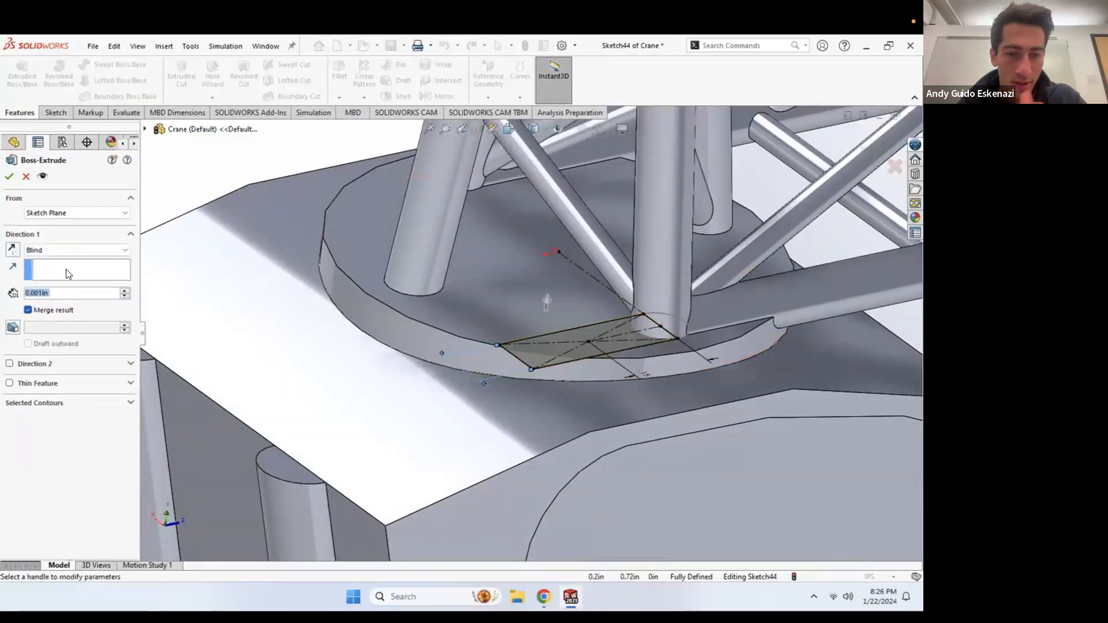
pyautogui.write('8.5')
pyautogui.press('Return')
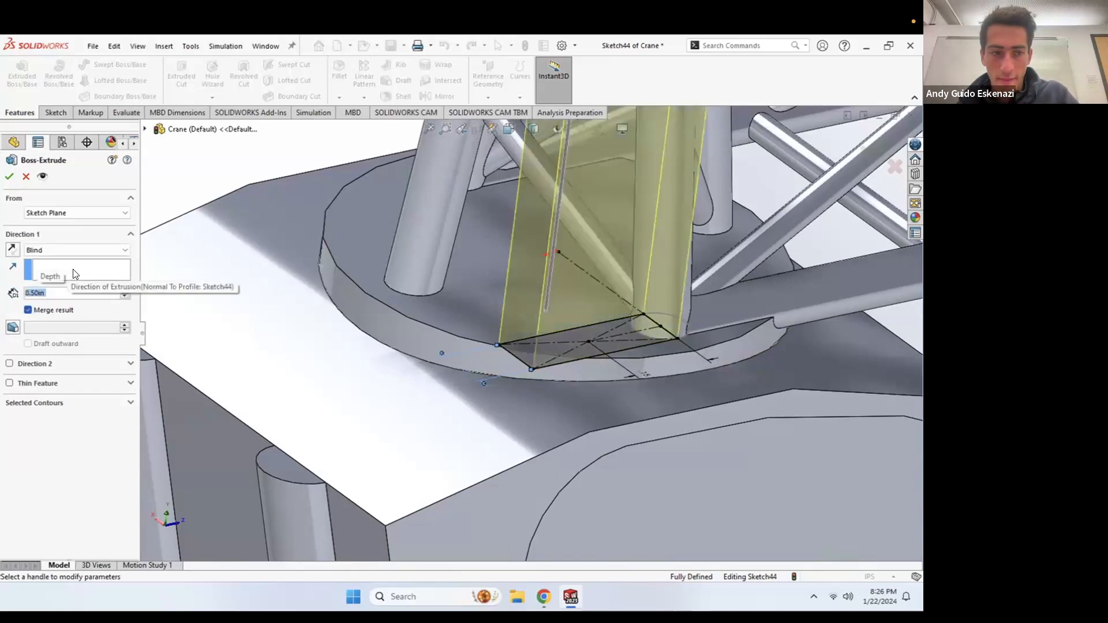
pyautogui.write('.1')
pyautogui.press('Return')
pyautogui.moveTo(627, 293); pyautogui.dragTo(462, 398, button='middle')
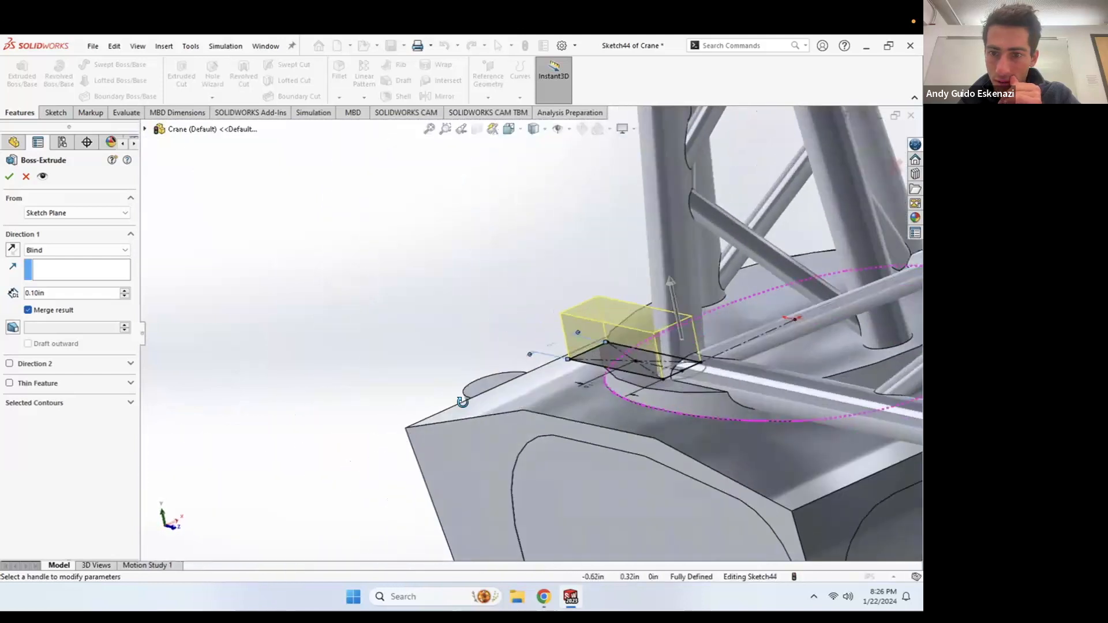
pyautogui.click(8, 182)
# Step: Fillet the new block's outer vertical edge beside the mast leg with a 0.2 in radius
pyautogui.moveTo(455, 316); pyautogui.dragTo(750, 351, button='middle')
pyautogui.scroll(-2, 749, 351)
pyautogui.scroll(-4, 744, 359)
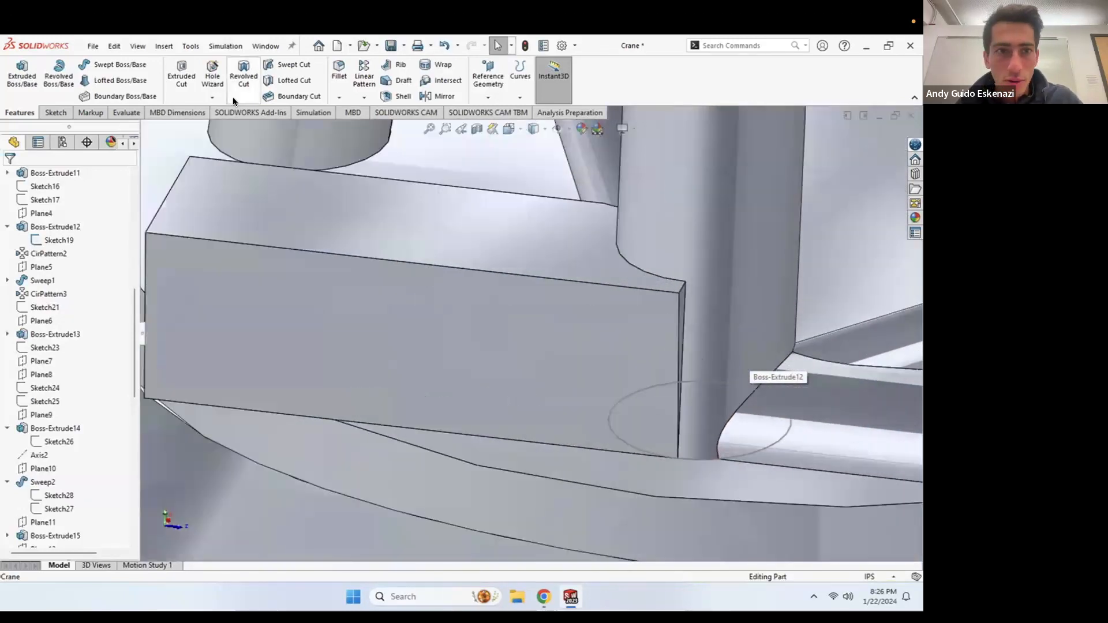
pyautogui.click(682, 311)
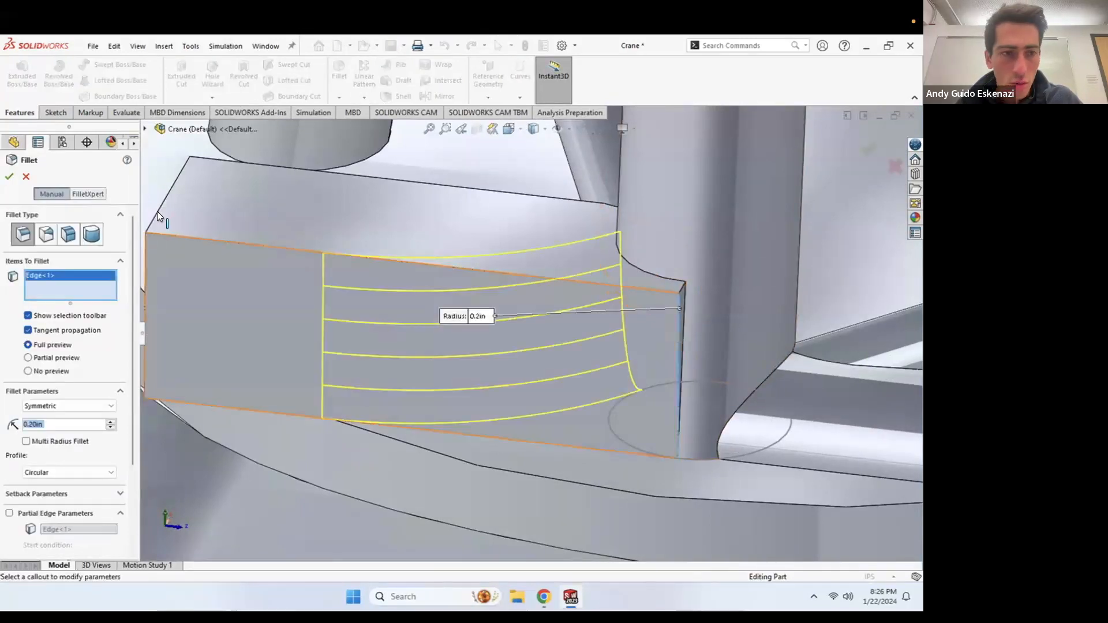
pyautogui.scroll(2, 508, 321)
pyautogui.moveTo(540, 314); pyautogui.dragTo(600, 338, button='middle')
pyautogui.scroll(-10, 66, 486)
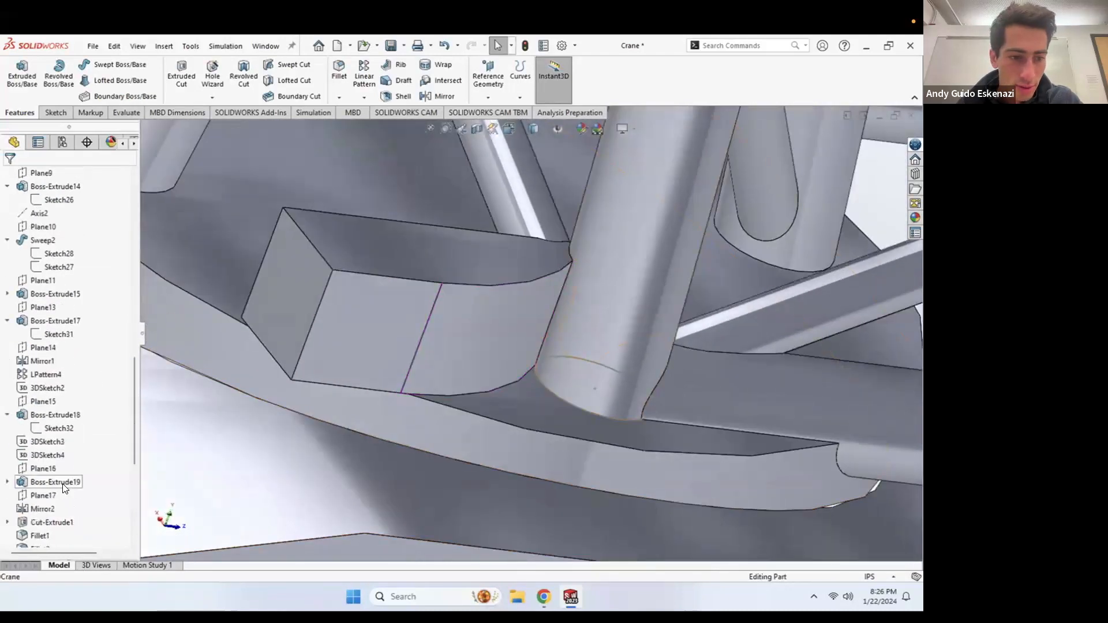
# Step: Set the block's fillet radius to 0.05 in and hide the mast leg's circular profile sketch
pyautogui.rightClick(33, 538)
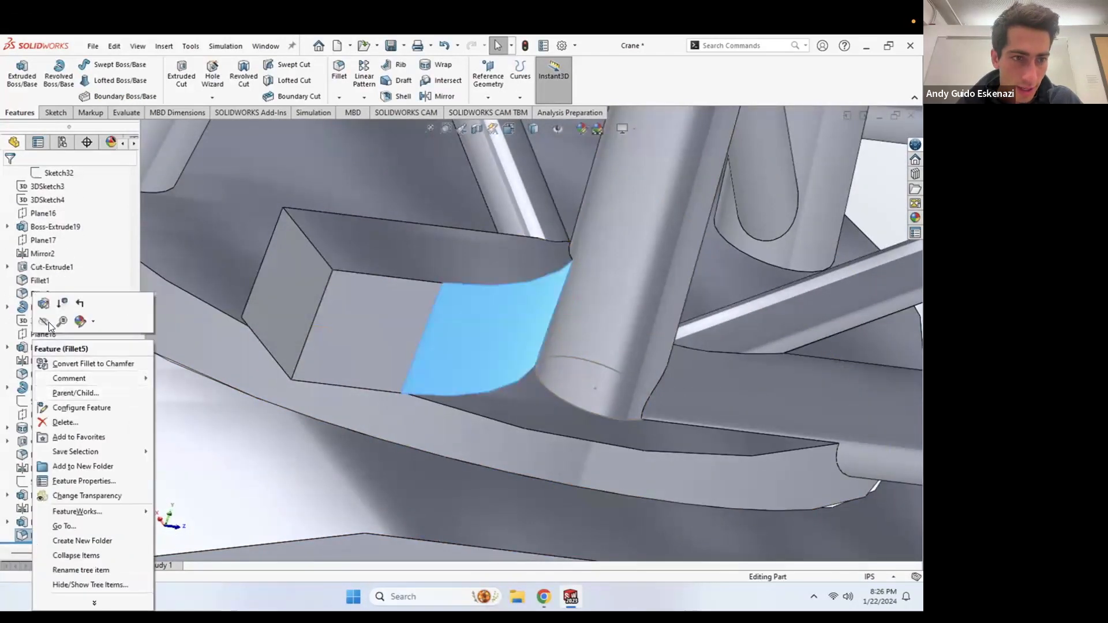
pyautogui.click(47, 307)
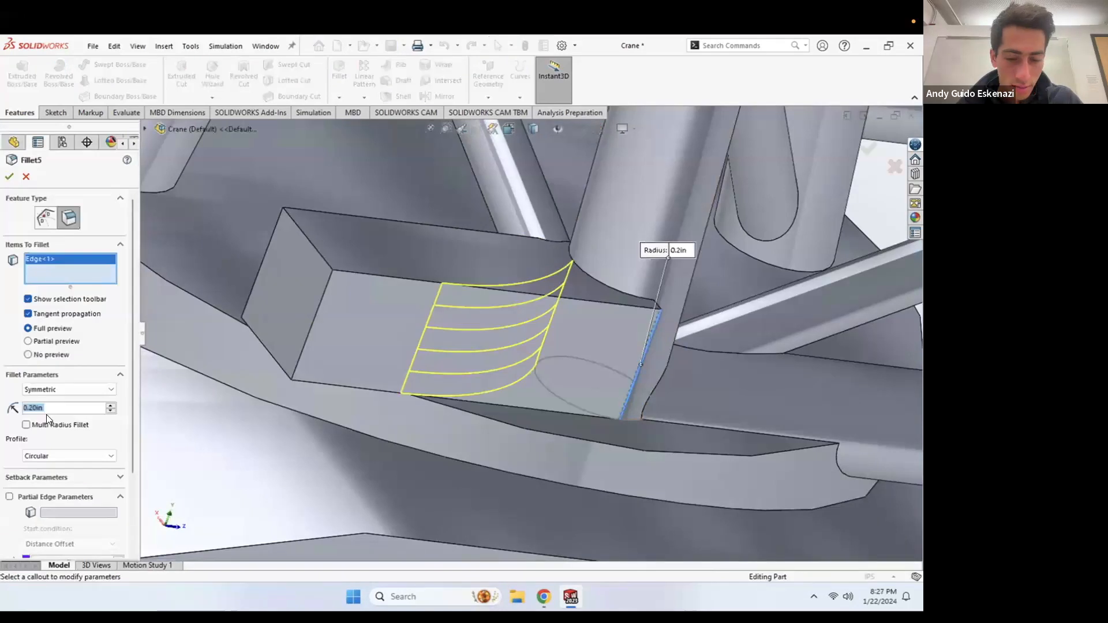
pyautogui.write('.05')
pyautogui.press('Return')
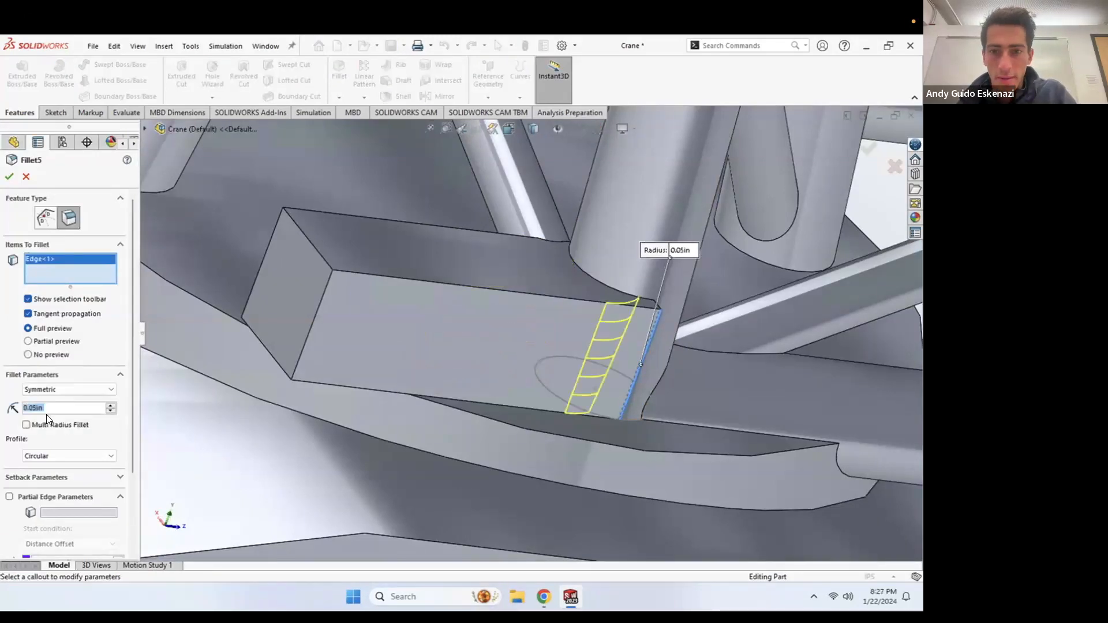
pyautogui.moveTo(586, 286); pyautogui.dragTo(587, 376, button='middle')
pyautogui.rightClick(641, 390)
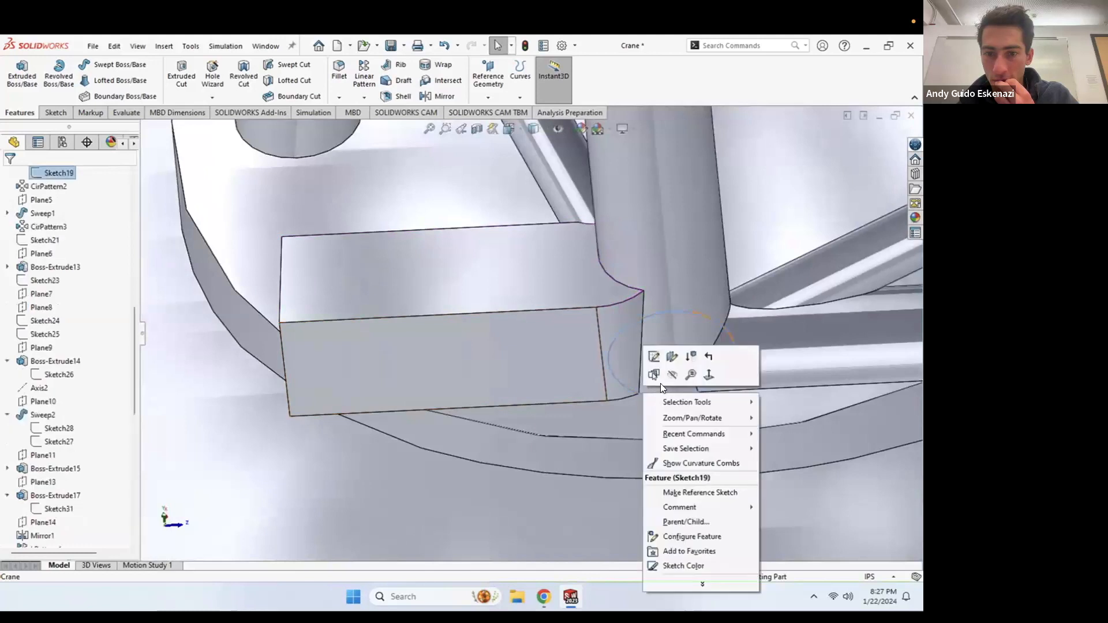
# Step: Examine the filleted block at the mast leg's foot and its position on the cab roof from the rear and above
pyautogui.scroll(5, 624, 331)
pyautogui.scroll(1, 583, 342)
pyautogui.moveTo(583, 342); pyautogui.dragTo(509, 441, button='middle')
pyautogui.scroll(3, 545, 332)
pyautogui.scroll(-3, 500, 357)
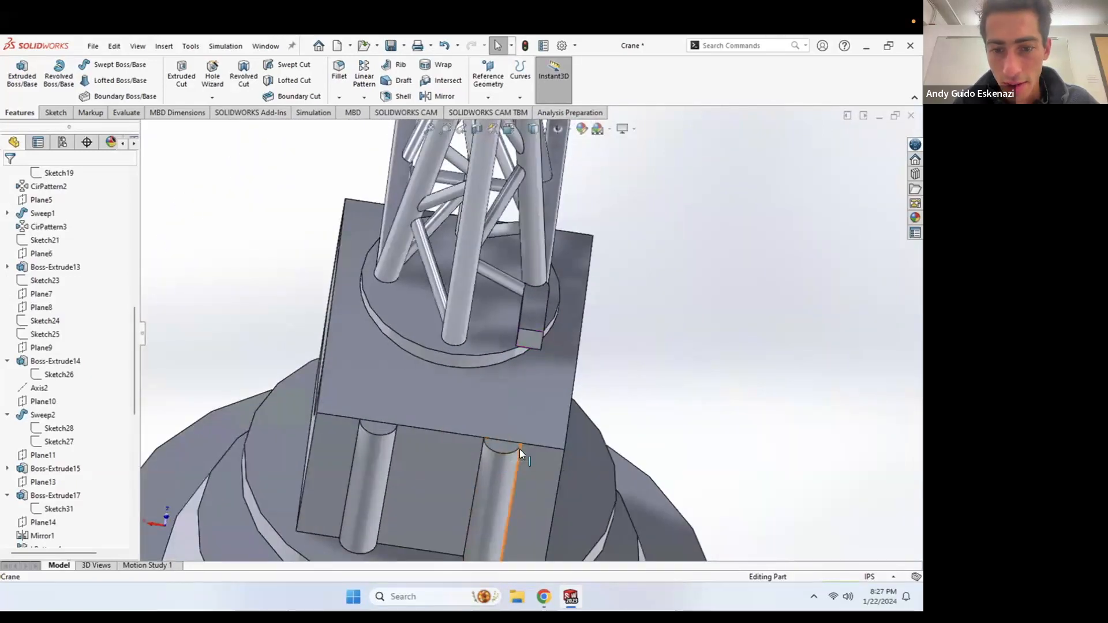
pyautogui.moveTo(528, 339); pyautogui.dragTo(532, 291, button='middle')
pyautogui.scroll(-2, 539, 347)
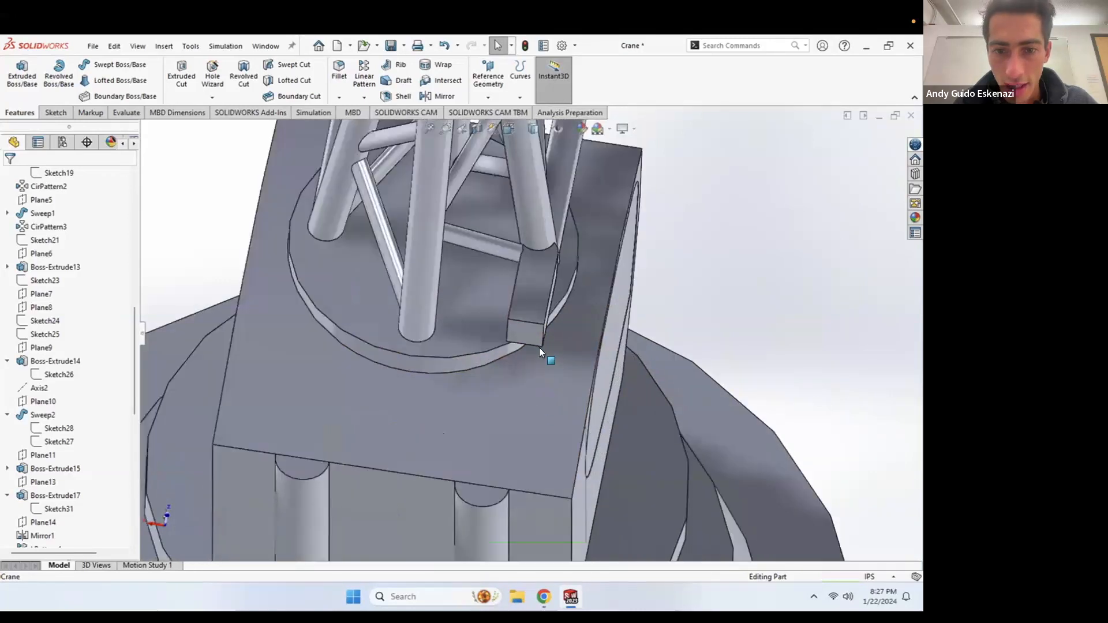
# Step: Start a sketch on the rear end face of the filleted block at the mast leg's foot
pyautogui.scroll(-2, 539, 348)
pyautogui.click(54, 115)
pyautogui.click(18, 72)
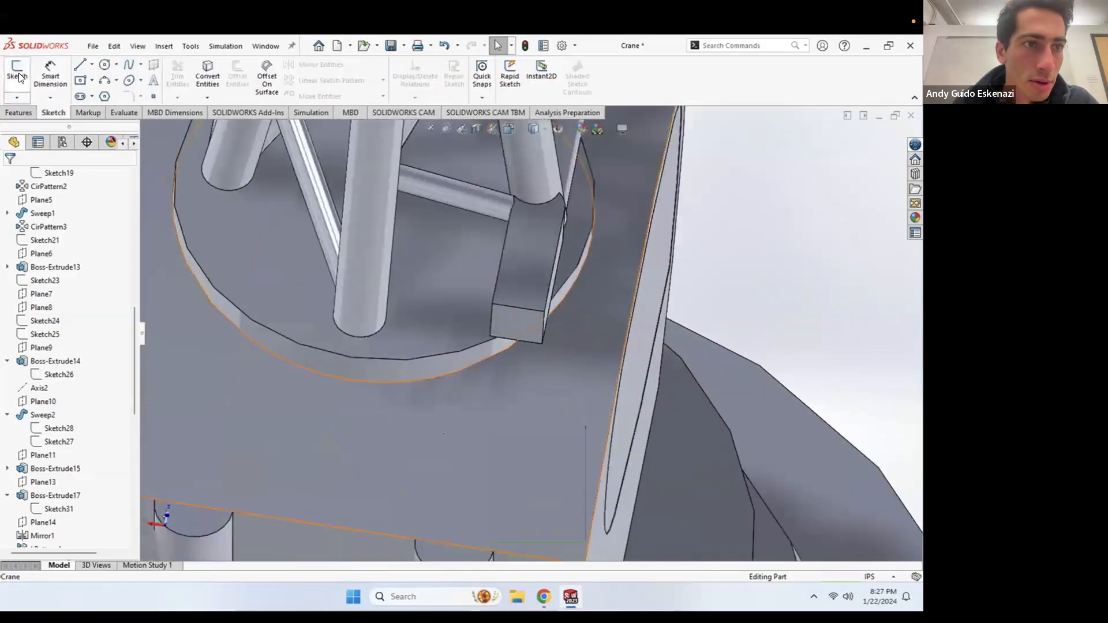
pyautogui.click(503, 331)
pyautogui.moveTo(511, 213); pyautogui.dragTo(492, 276, button='middle')
pyautogui.scroll(-10, 470, 242)
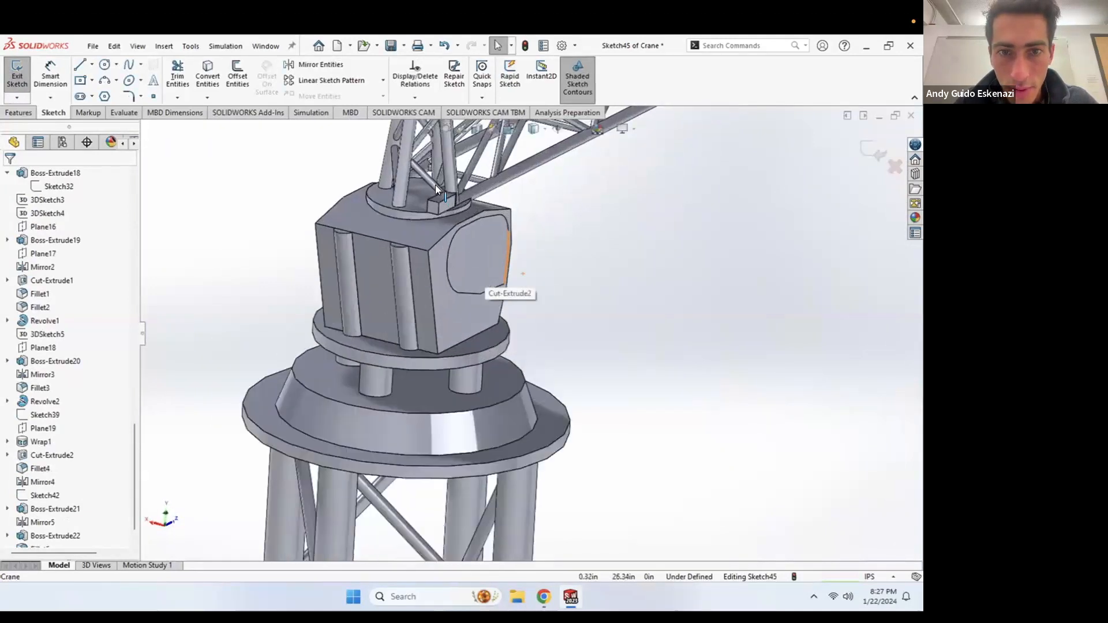
pyautogui.click(92, 66)
pyautogui.click(112, 96)
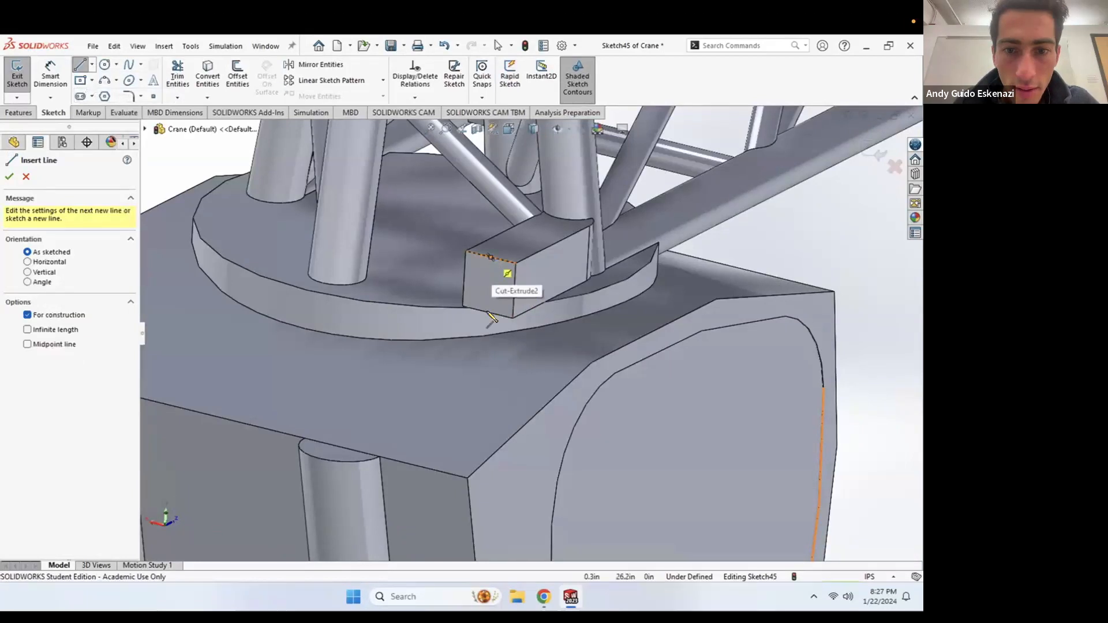
pyautogui.click(491, 258)
pyautogui.moveTo(487, 292); pyautogui.dragTo(520, 301, button='middle')
pyautogui.scroll(-3, 488, 299)
pyautogui.press('Escape')
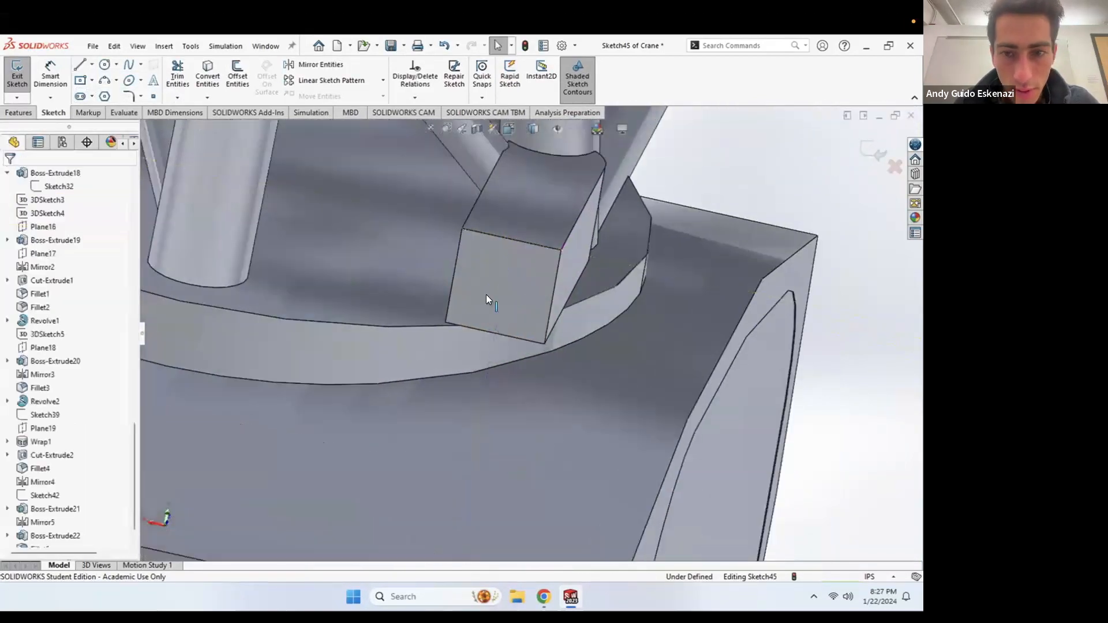
# Step: Convert the outline of the block's end face into the sketch and turn the converted lines into construction geometry
pyautogui.click(485, 263)
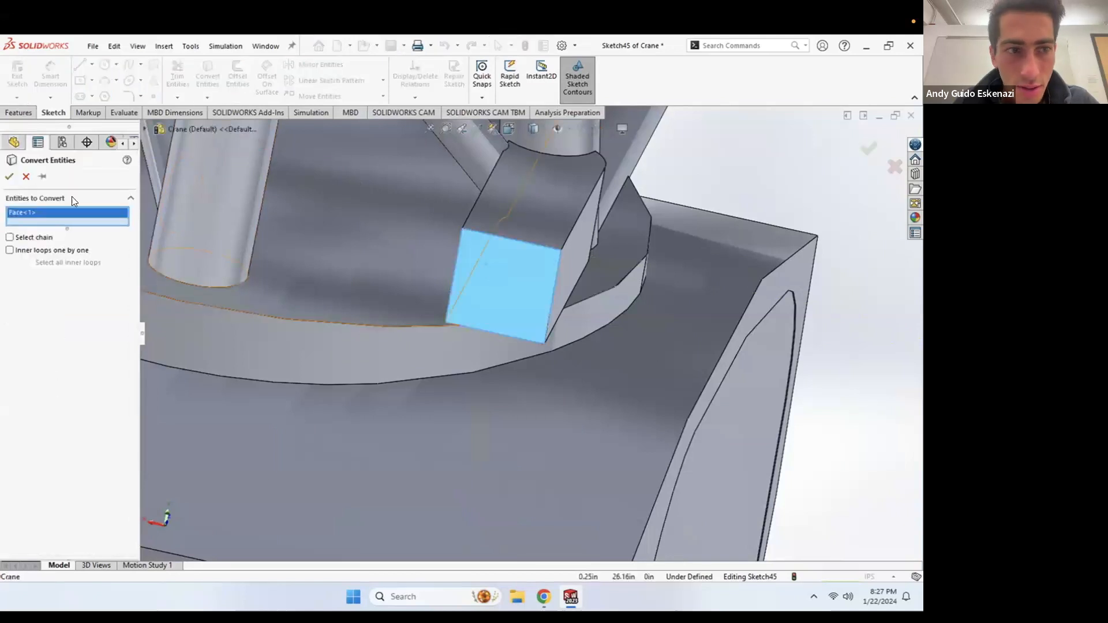
pyautogui.click(10, 178)
pyautogui.rightClick(475, 275)
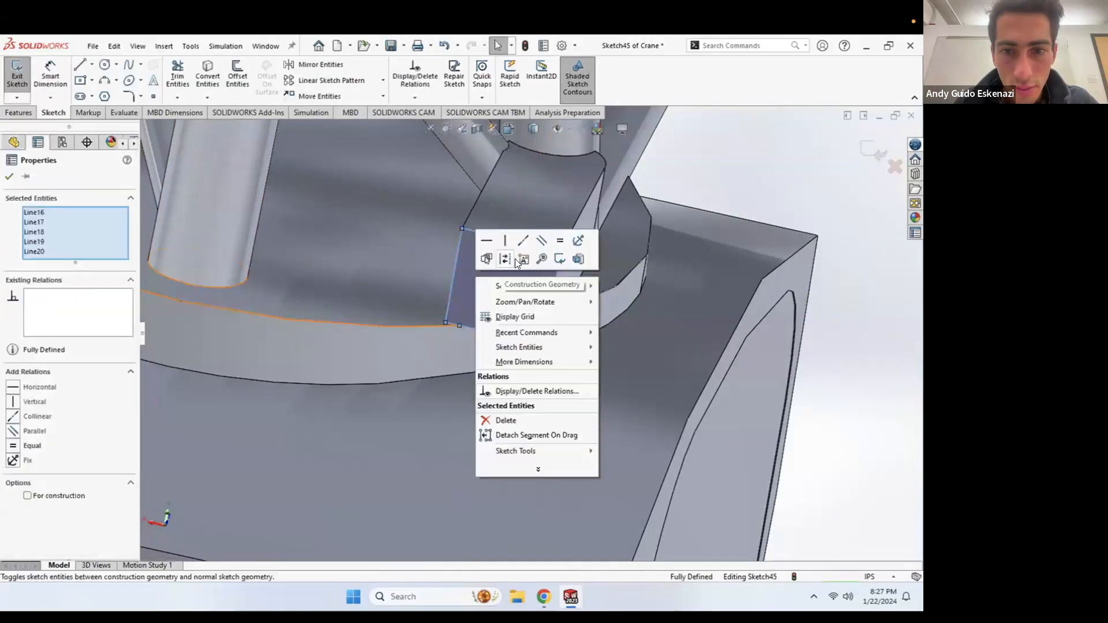
pyautogui.click(515, 259)
# Step: Draw a construction line across the block's end face between the midpoints of its two side edges and finish the sketch
pyautogui.click(100, 81)
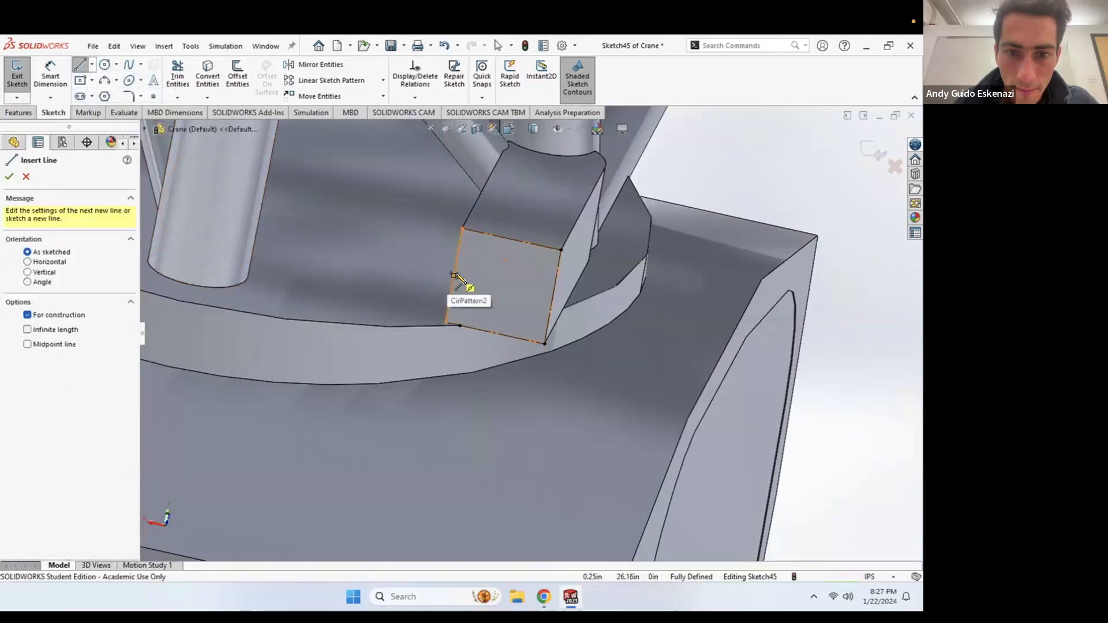
pyautogui.click(453, 275)
pyautogui.click(553, 296)
pyautogui.press('Escape')
pyautogui.moveTo(447, 221); pyautogui.dragTo(424, 208, button='middle')
pyautogui.scroll(4, 477, 260)
pyautogui.moveTo(468, 258); pyautogui.dragTo(482, 301, button='middle')
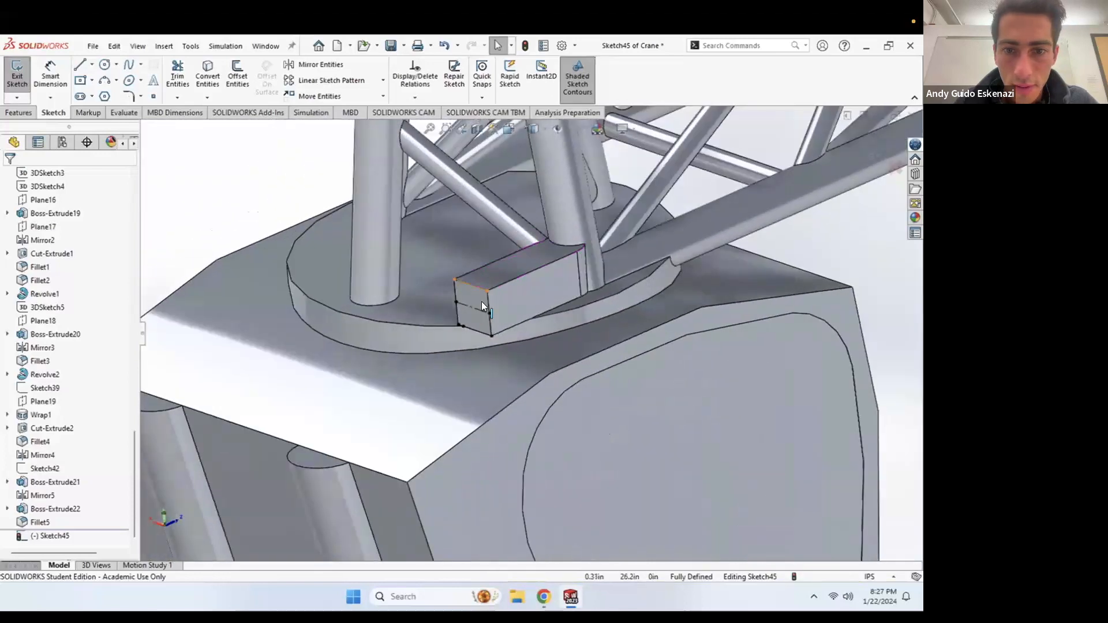
pyautogui.scroll(-5, 485, 298)
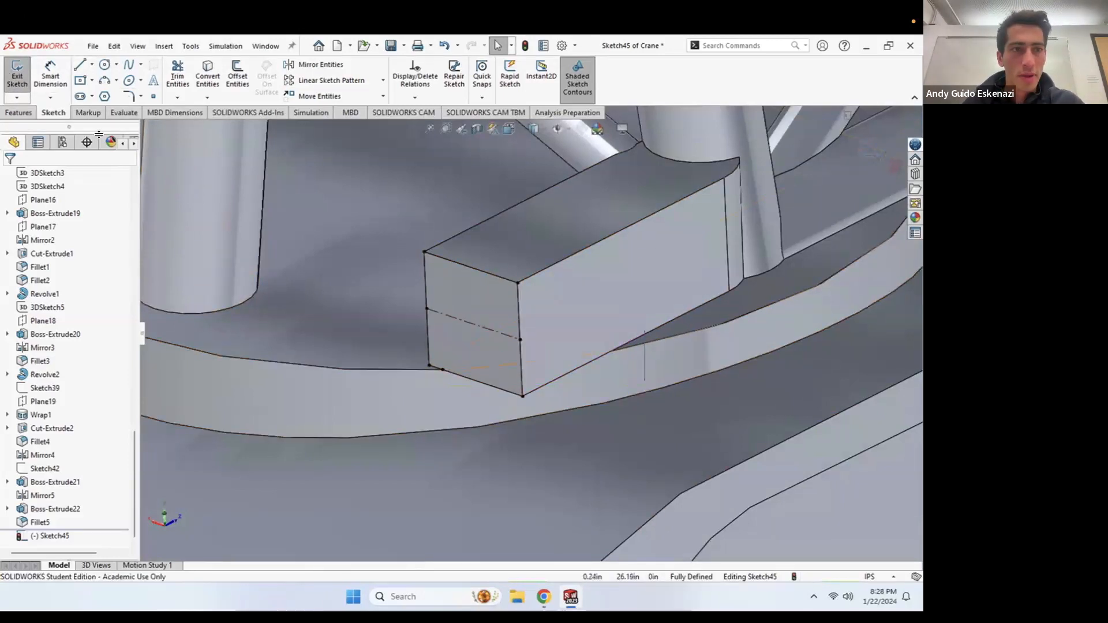
pyautogui.click(18, 81)
# Step: Define a reference plane offset 0.10 in outward from the block's end face
pyautogui.click(27, 113)
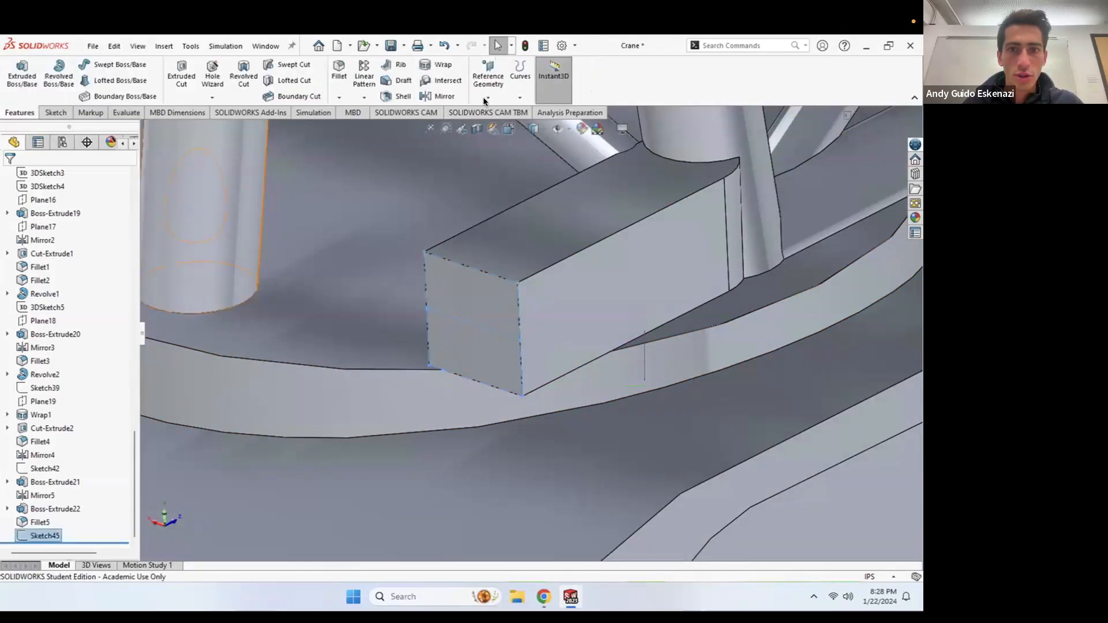
pyautogui.click(489, 96)
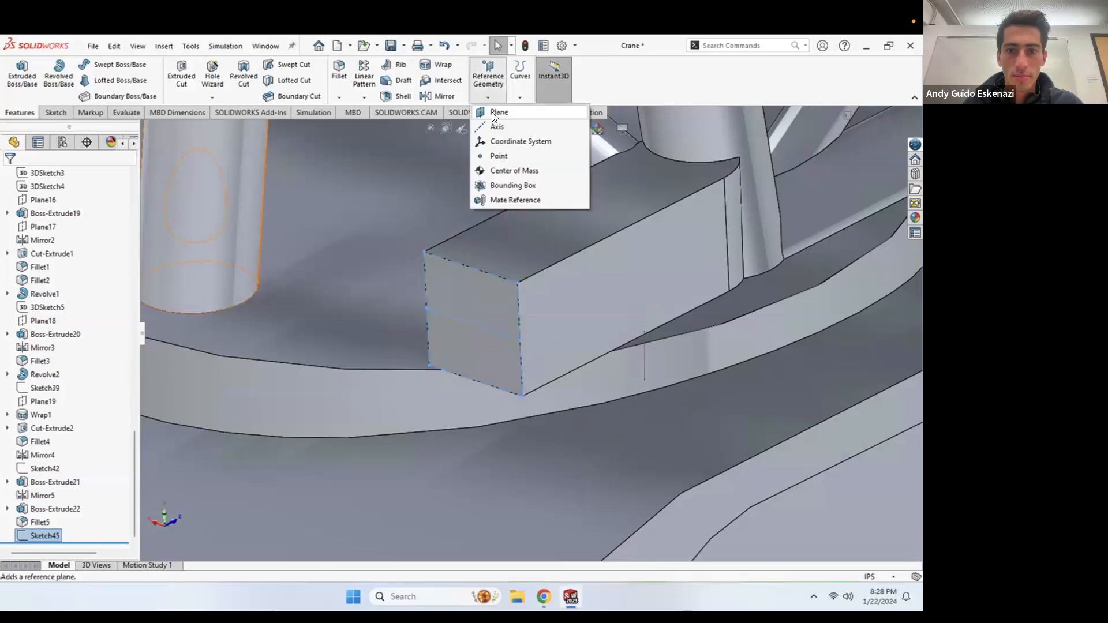
pyautogui.click(490, 112)
pyautogui.click(488, 291)
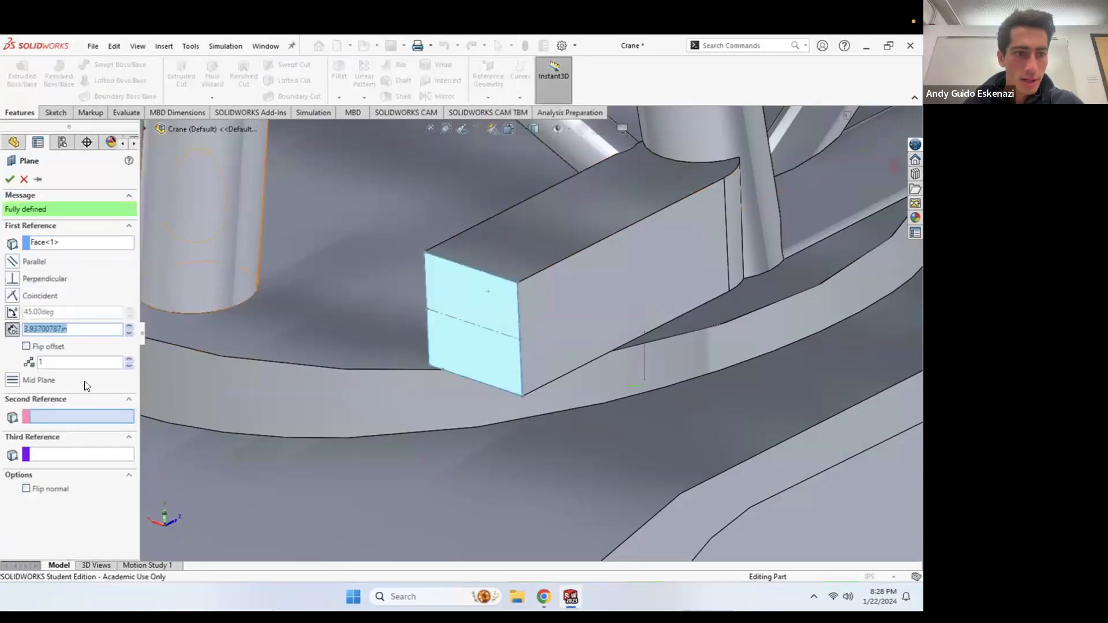
pyautogui.press('Return')
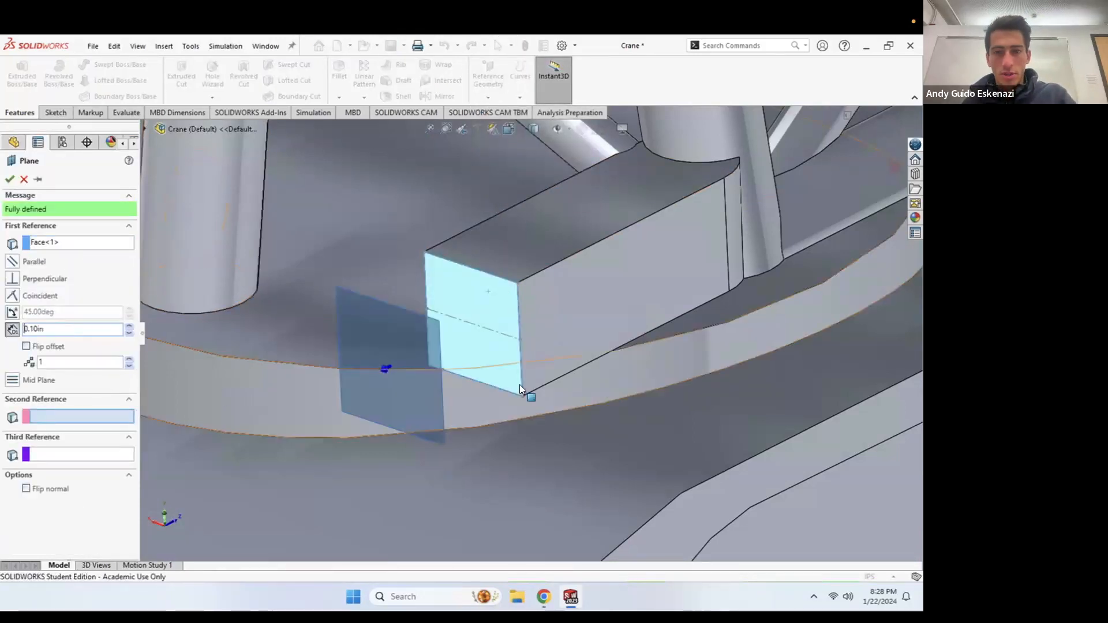
# Step: Create a reference plane offset 0.10 in outward from the rectangular block's end face and start a sketch on it
pyautogui.moveTo(470, 332)
pyautogui.mouseDown(button='middle')
pyautogui.moveTo(493, 307)
pyautogui.moveTo(471, 325)
pyautogui.mouseUp(button='middle')
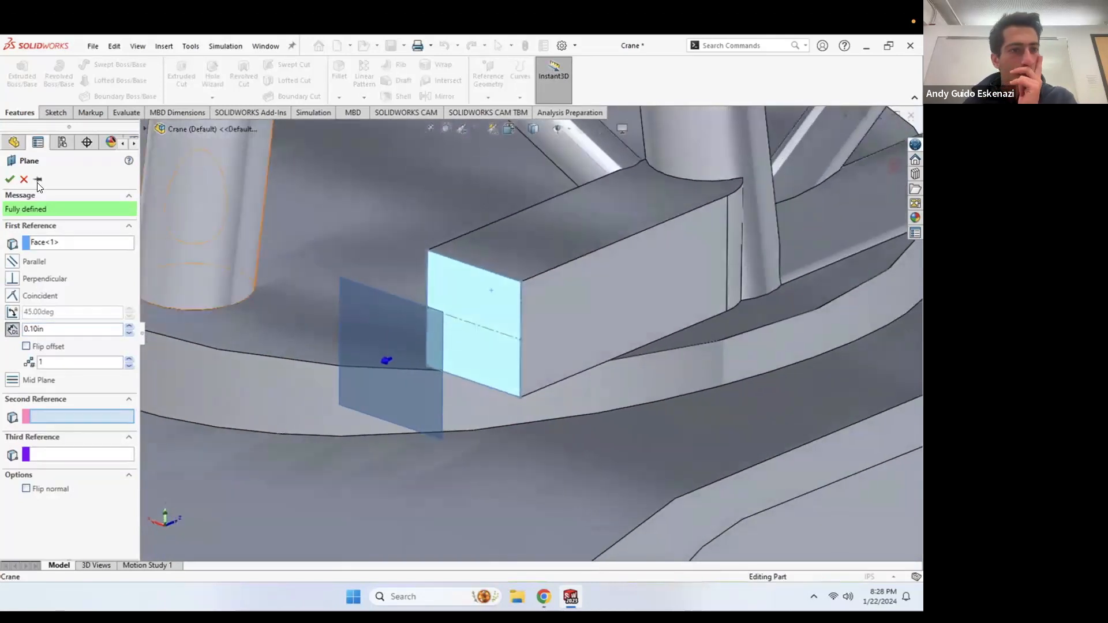
pyautogui.press('Return')
pyautogui.click(52, 113)
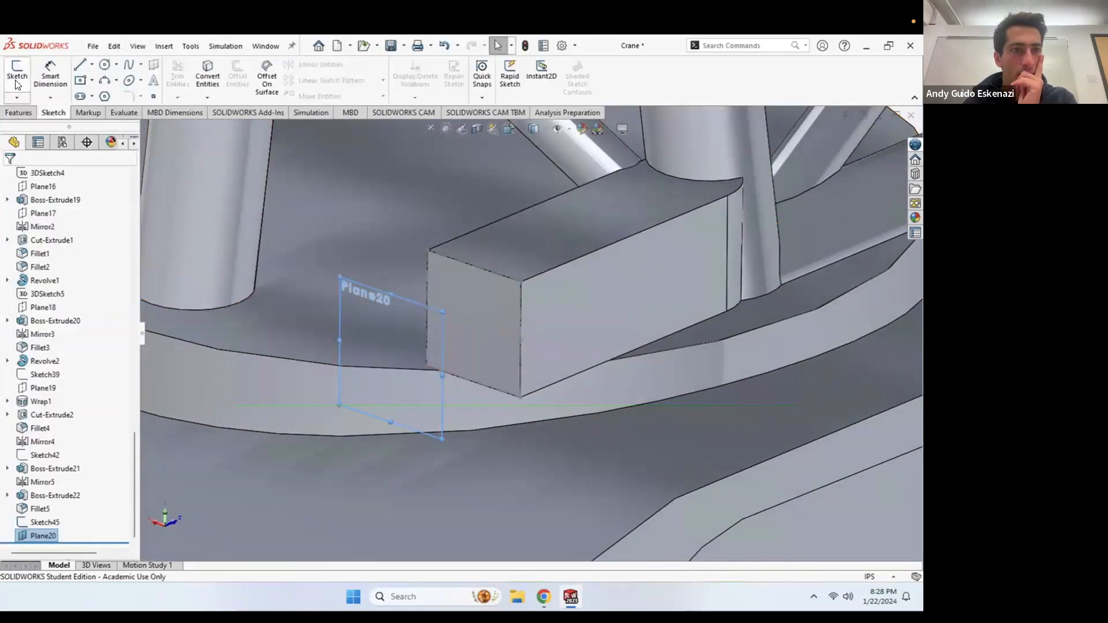
pyautogui.click(17, 72)
# Step: Convert the horizontal line on the block's end face into the new sketch and make it construction geometry
pyautogui.moveTo(483, 278)
pyautogui.mouseDown(button='middle')
pyautogui.moveTo(480, 232)
pyautogui.moveTo(525, 272)
pyautogui.mouseUp(button='middle')
pyautogui.scroll(-18, 481, 232)
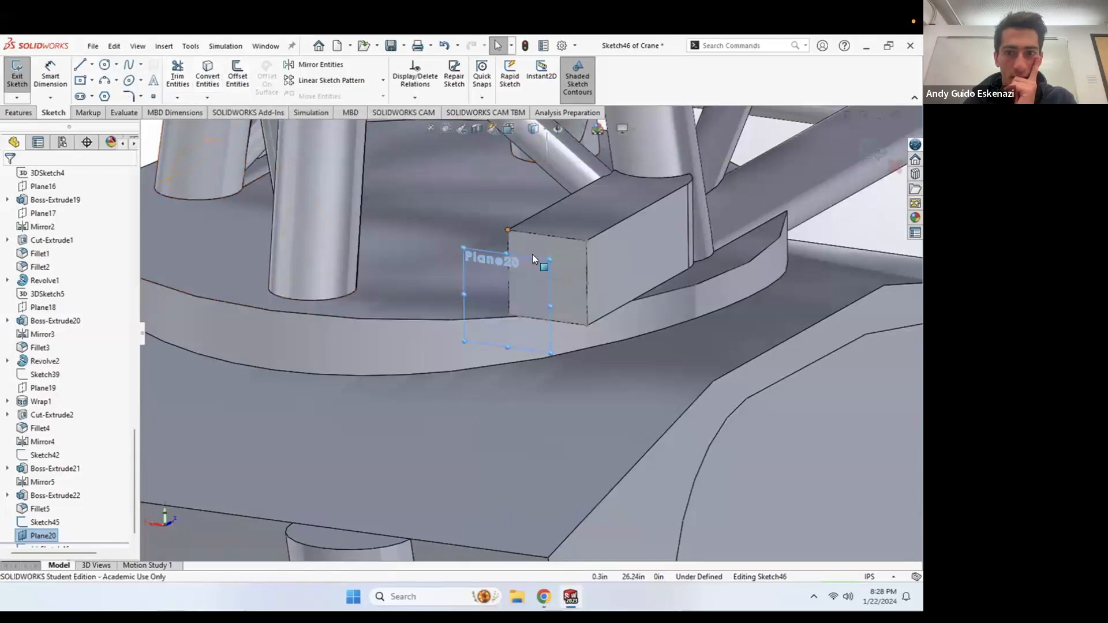
pyautogui.click(559, 281)
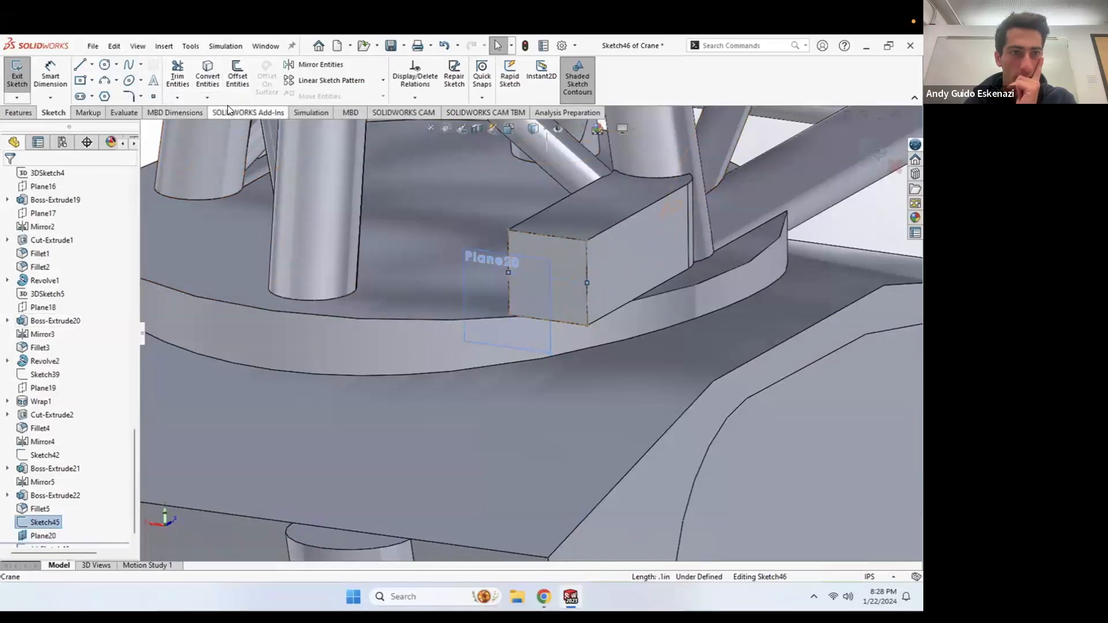
pyautogui.click(213, 76)
pyautogui.rightClick(504, 300)
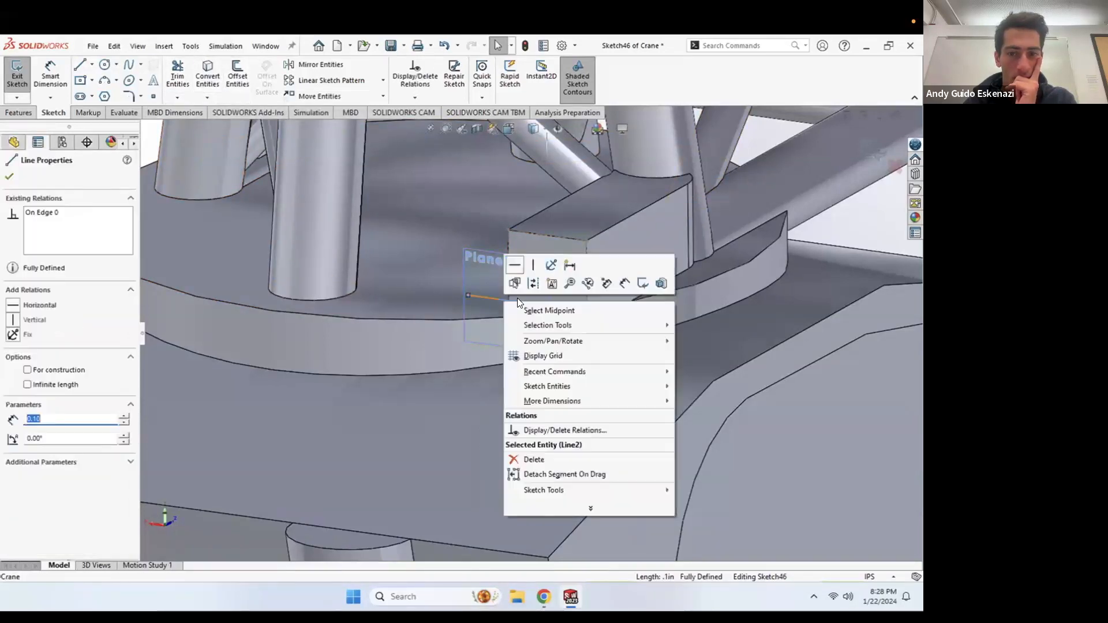
pyautogui.click(532, 284)
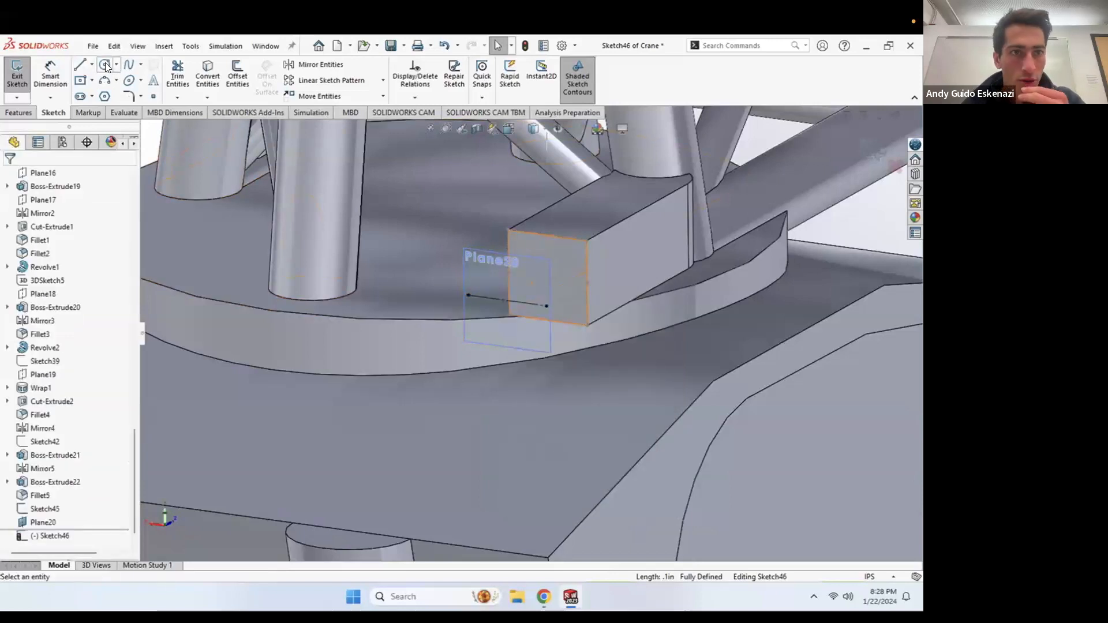
# Step: Sketch a circle about 0.04 in in diameter centred on the construction line's midpoint
pyautogui.click(105, 64)
pyautogui.click(506, 301)
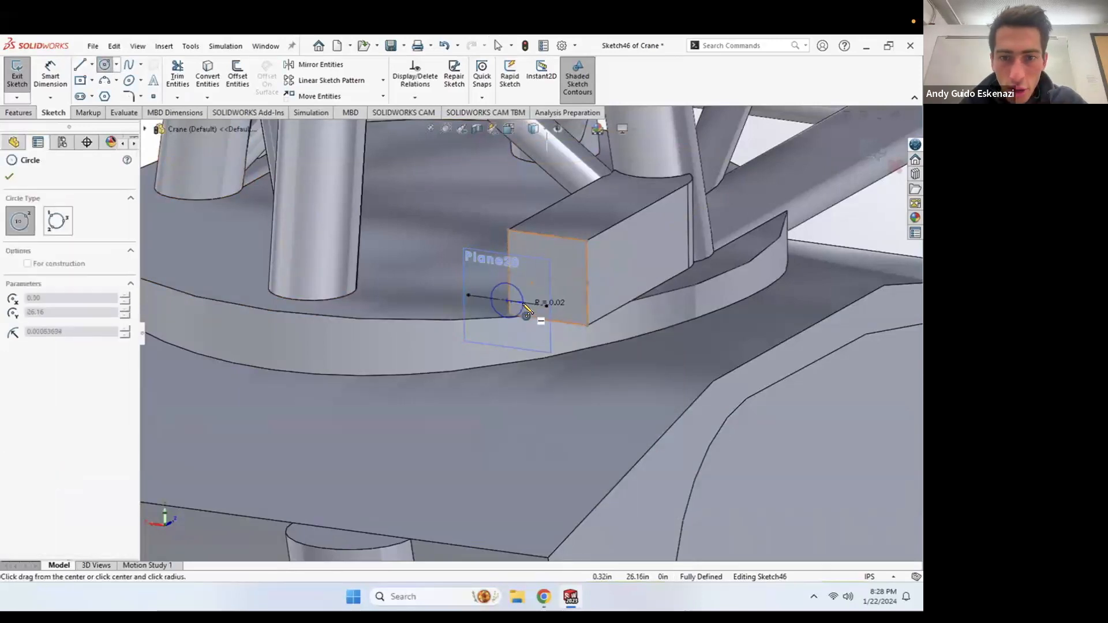
pyautogui.click(523, 309)
pyautogui.click(50, 75)
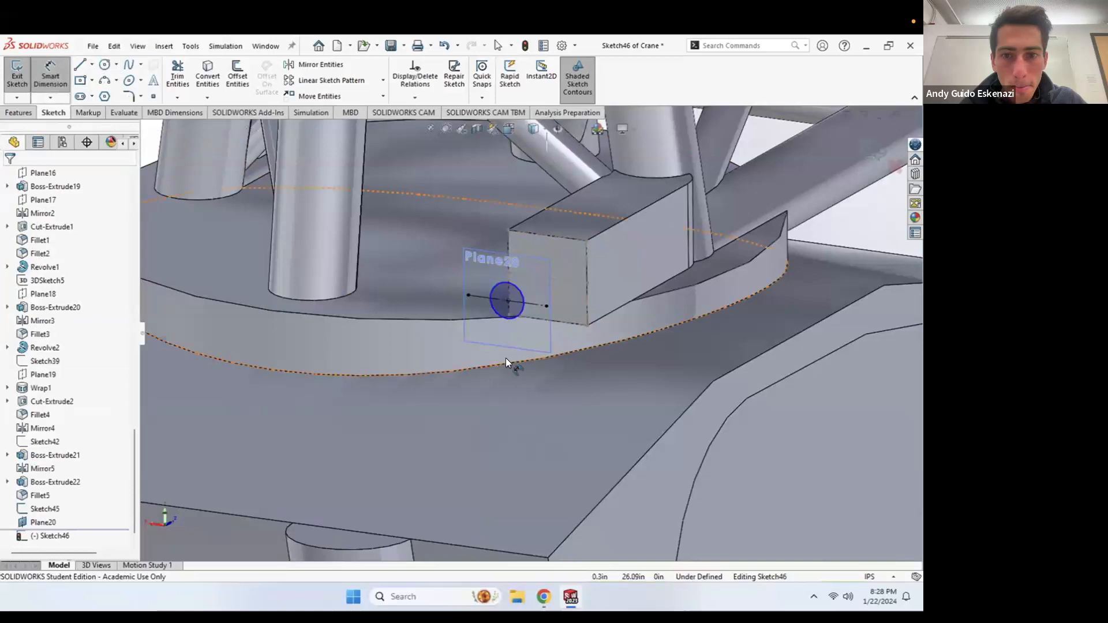
pyautogui.click(511, 316)
pyautogui.click(576, 376)
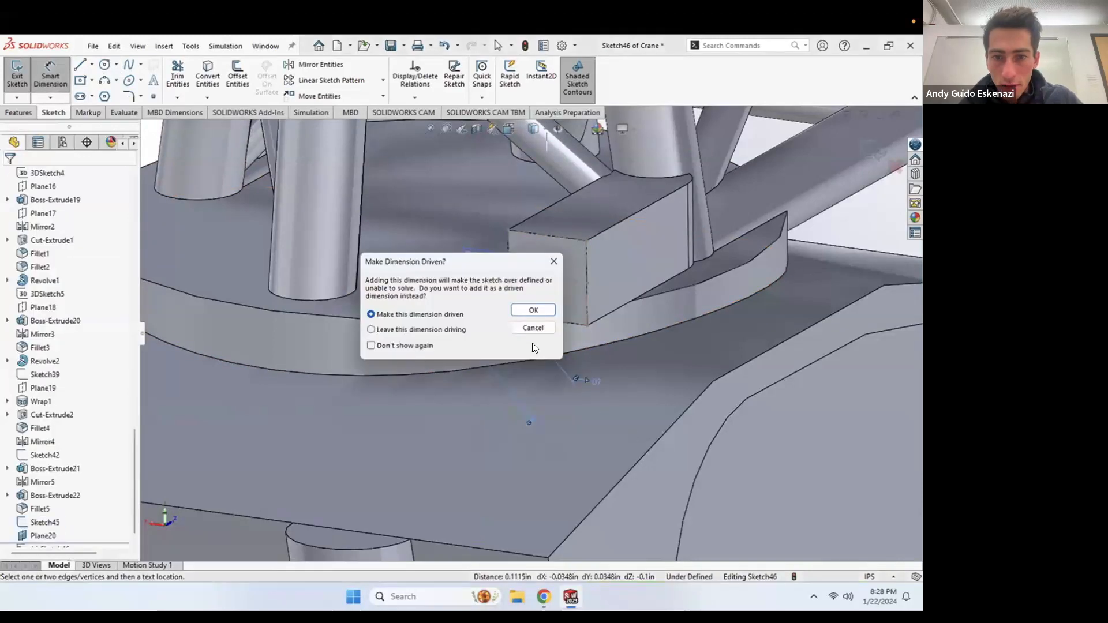
pyautogui.click(533, 328)
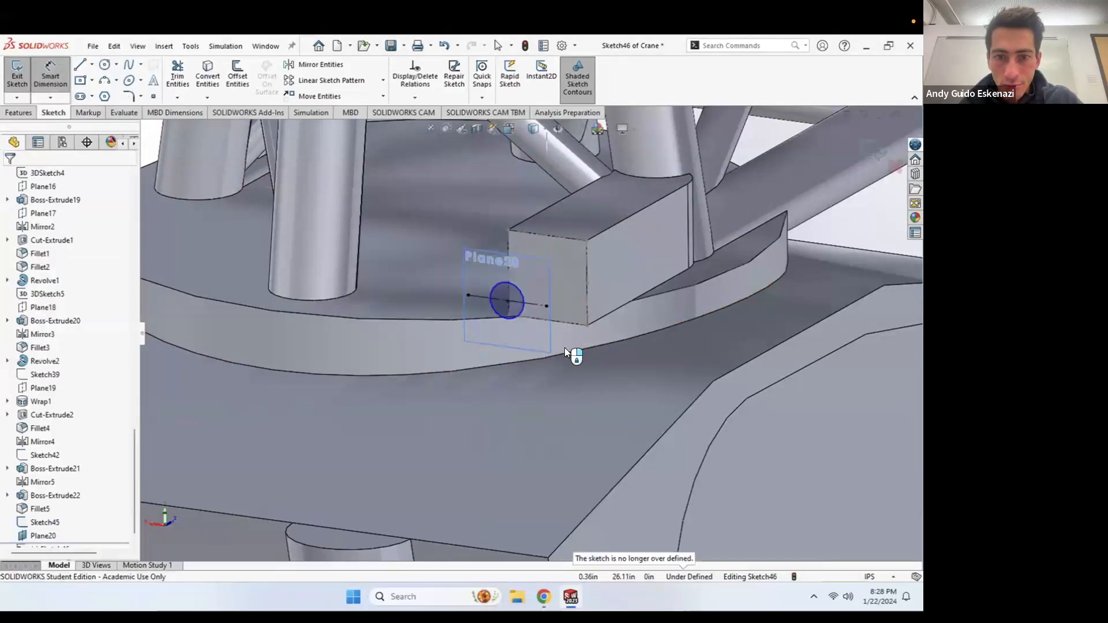
# Step: Dimension the circle's diameter to 0.09 in
pyautogui.click(520, 308)
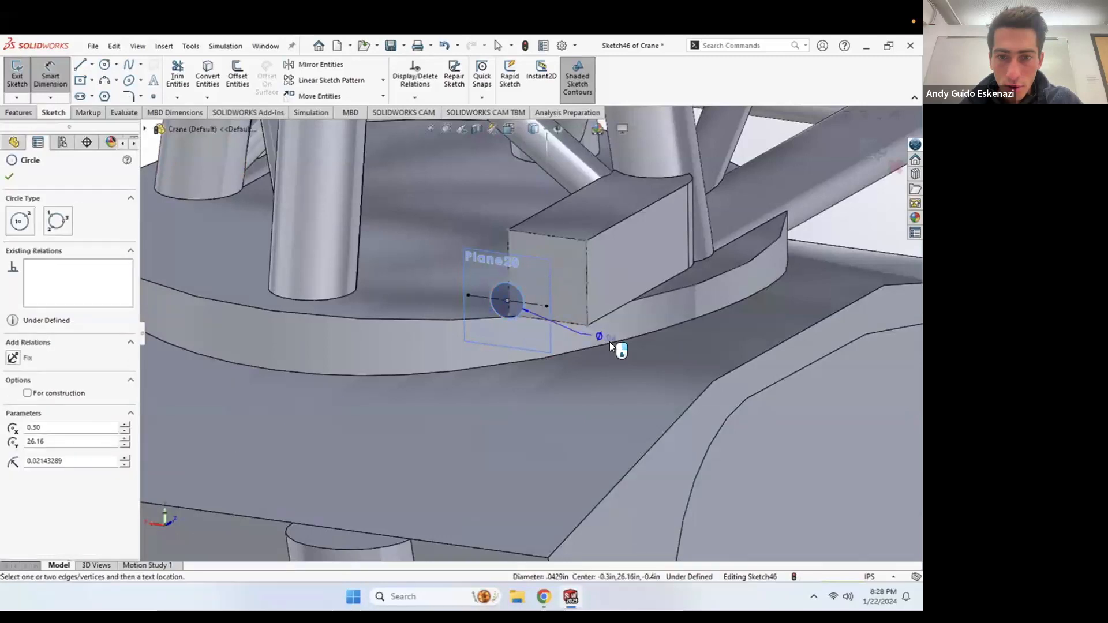
pyautogui.click(611, 344)
pyautogui.write('0.09')
pyautogui.press('Return')
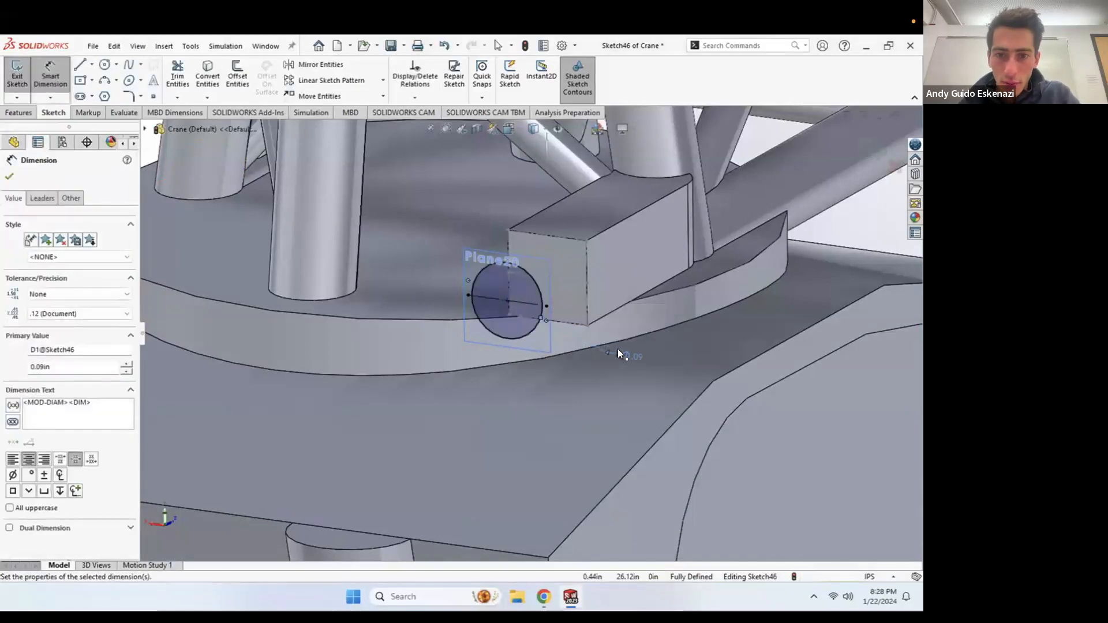
pyautogui.press('Escape')
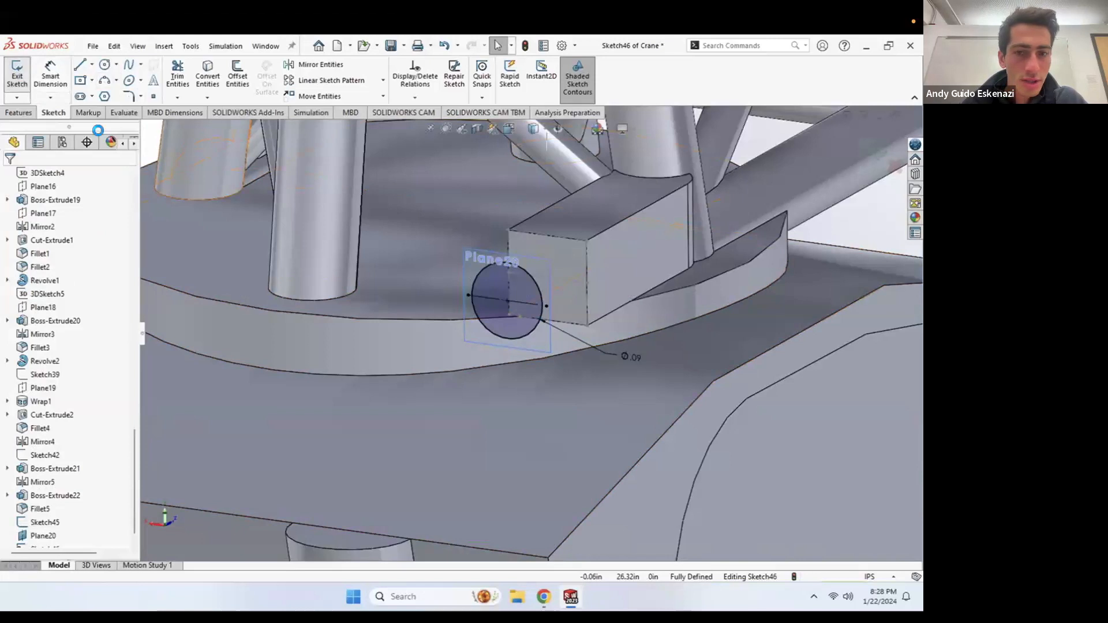
# Step: Loft a merged solid between the 0.09 in circle and the block's rectangular end face
pyautogui.click(19, 112)
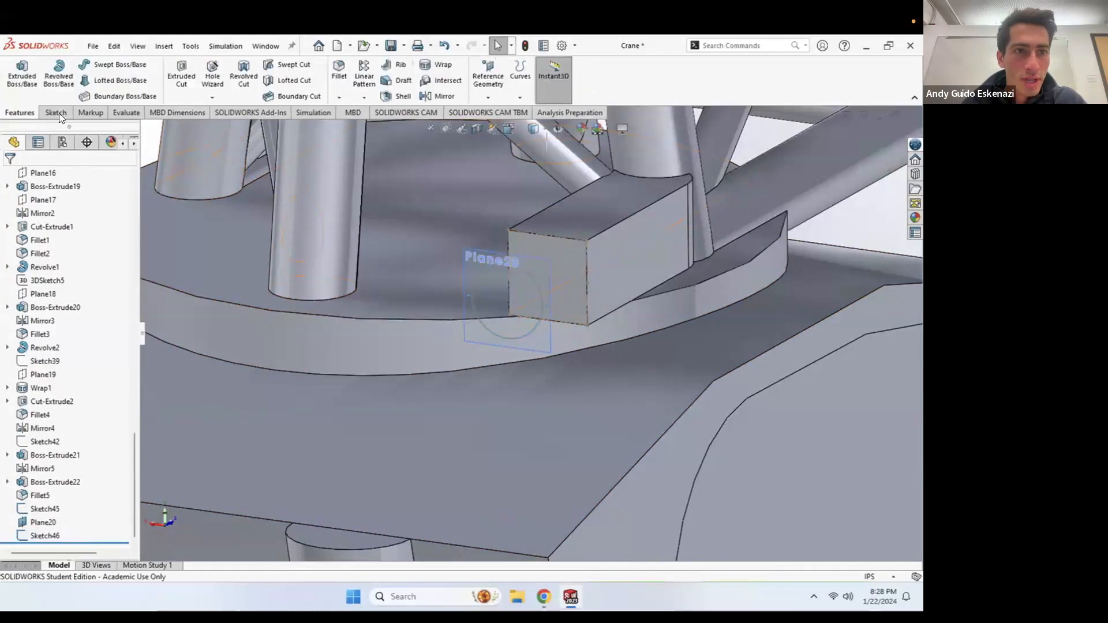
pyautogui.click(112, 80)
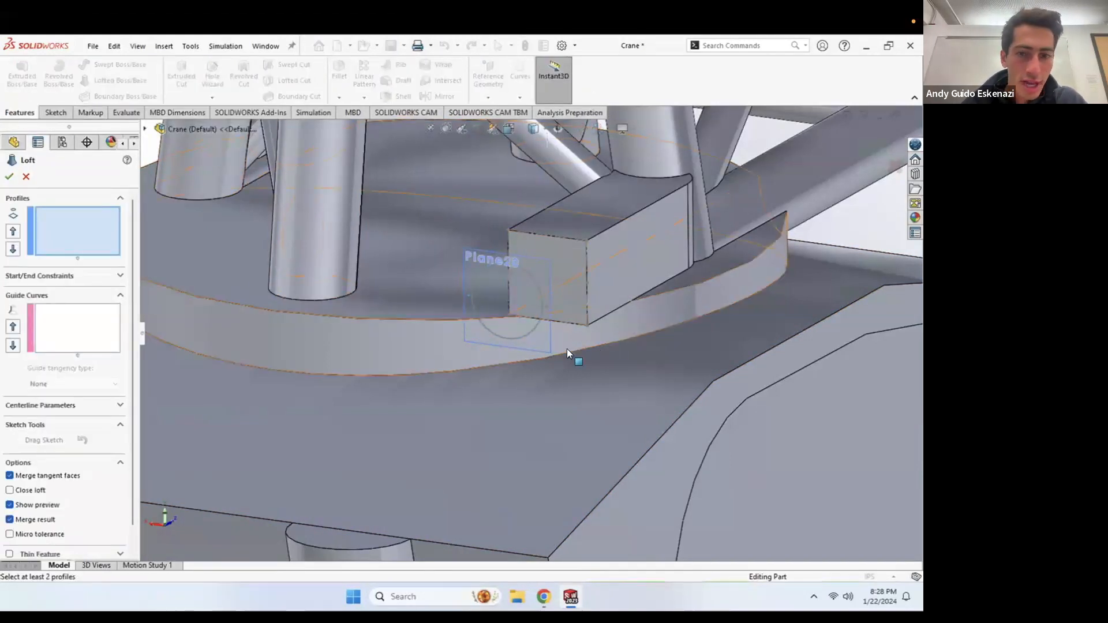
pyautogui.click(539, 288)
pyautogui.click(572, 267)
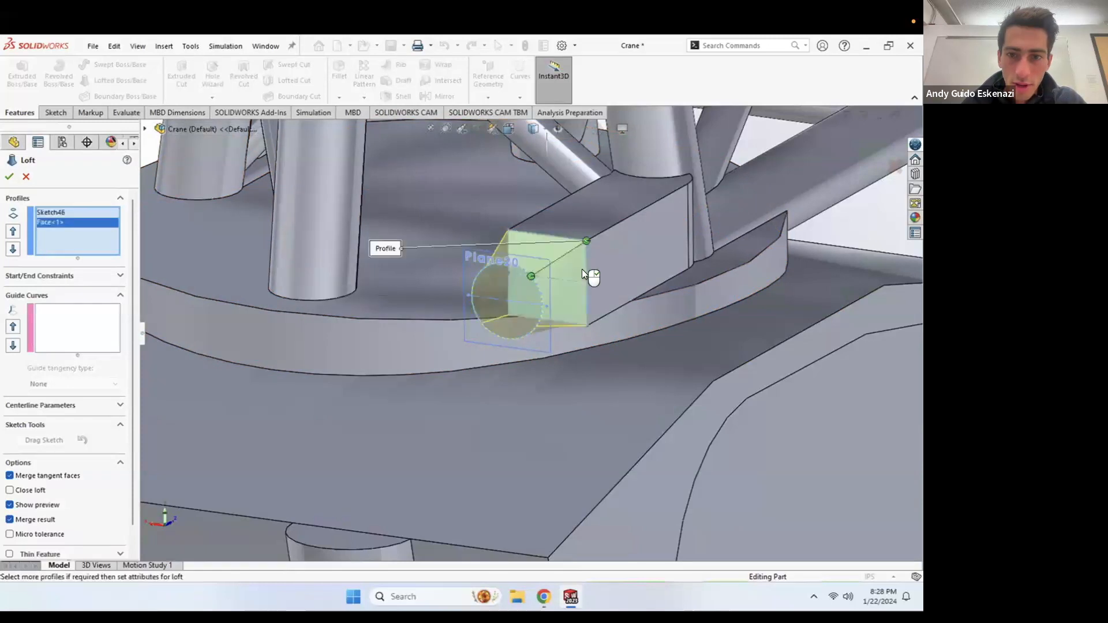
pyautogui.moveTo(527, 266); pyautogui.dragTo(627, 256, button='middle')
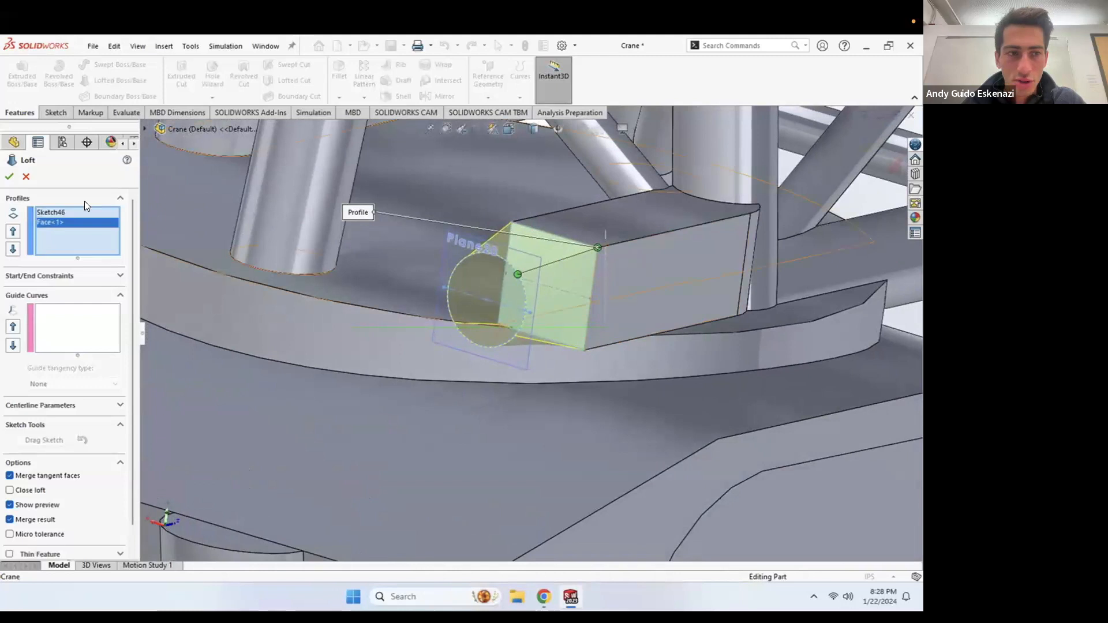
pyautogui.moveTo(561, 267)
pyautogui.mouseDown(button='middle')
pyautogui.moveTo(532, 262)
pyautogui.moveTo(545, 274)
pyautogui.mouseUp(button='middle')
pyautogui.click(508, 312)
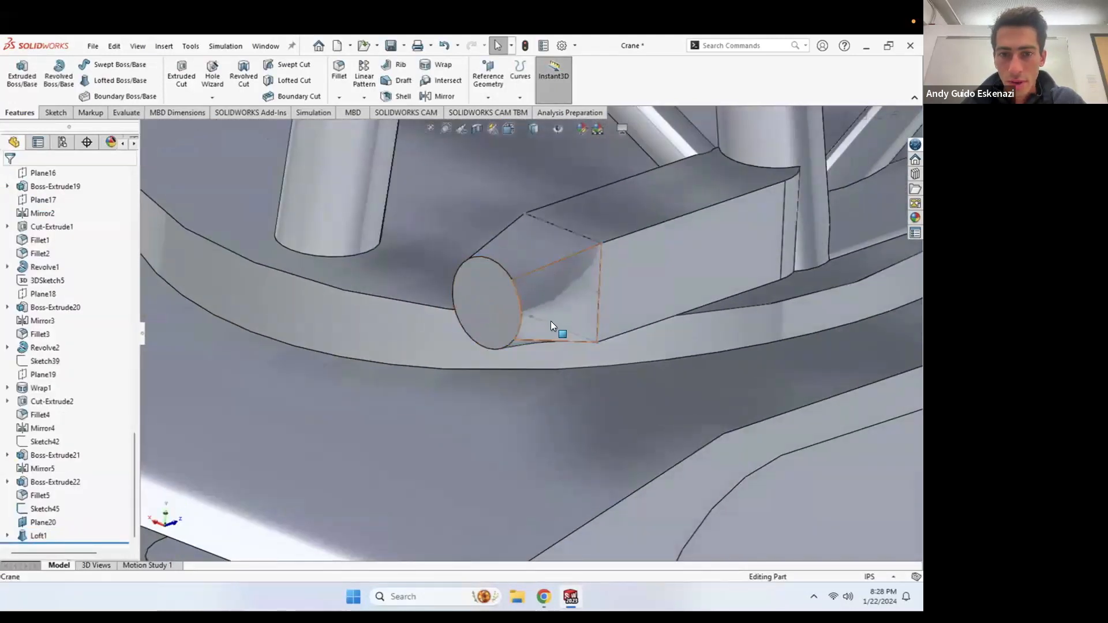
# Step: Examine the lofted end from several angles against the cab, the turntable disc and the tower
pyautogui.rightClick(555, 327)
pyautogui.click(585, 309)
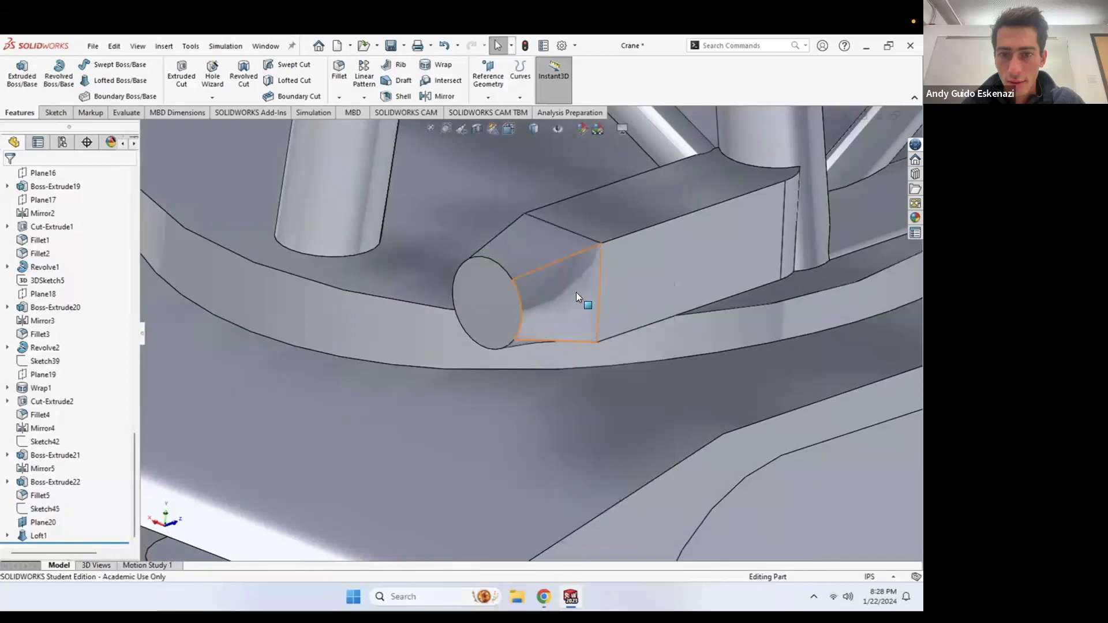
pyautogui.scroll(8, 542, 296)
pyautogui.moveTo(541, 314); pyautogui.dragTo(421, 297, button='middle')
pyautogui.moveTo(567, 312)
pyautogui.mouseDown(button='middle')
pyautogui.moveTo(594, 238)
pyautogui.moveTo(664, 257)
pyautogui.moveTo(639, 242)
pyautogui.moveTo(577, 255)
pyautogui.moveTo(566, 303)
pyautogui.mouseUp(button='middle')
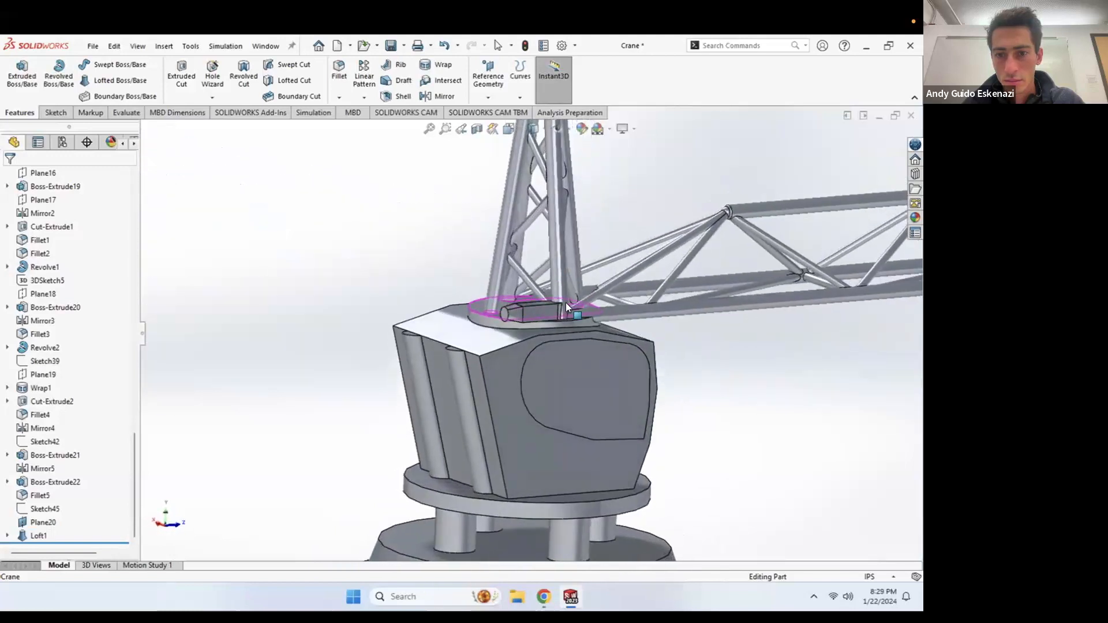
pyautogui.scroll(-8, 555, 306)
pyautogui.moveTo(494, 303); pyautogui.dragTo(515, 322, button='middle')
pyautogui.scroll(4, 515, 322)
pyautogui.scroll(5, 508, 324)
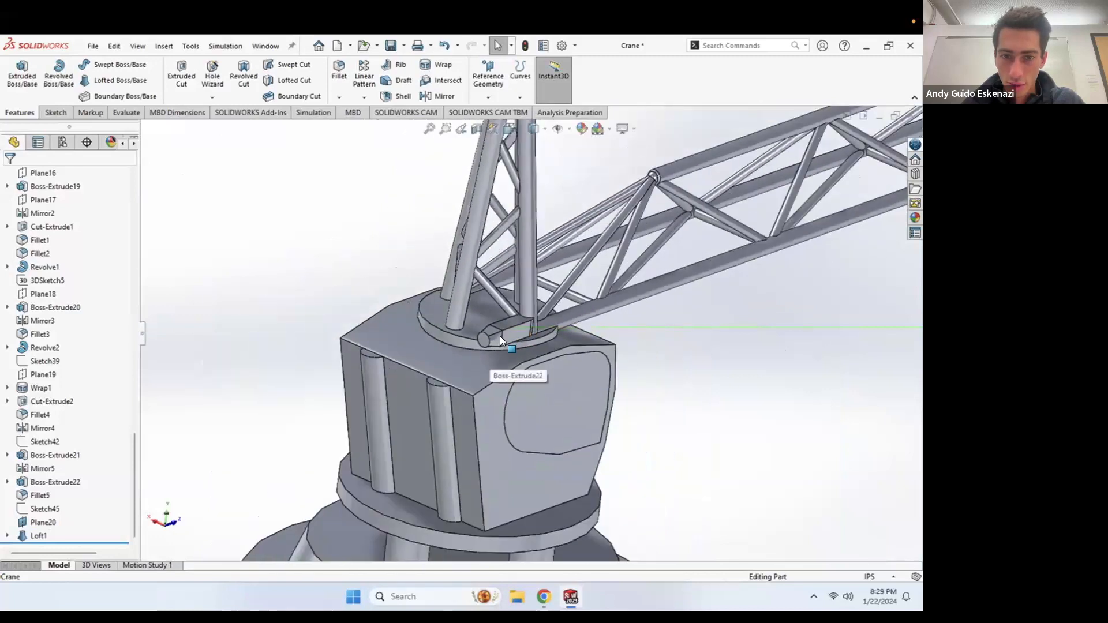
# Step: Start a sketch on the loft's circular end face and convert that face's edge into it
pyautogui.scroll(-6, 500, 336)
pyautogui.click(54, 113)
pyautogui.click(17, 72)
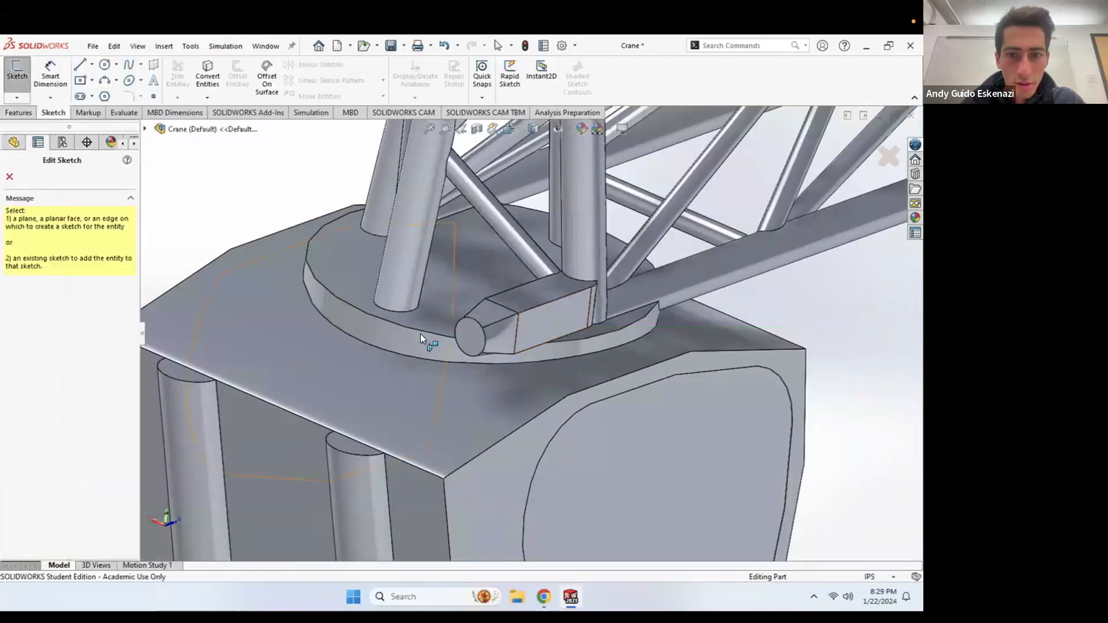
pyautogui.click(468, 337)
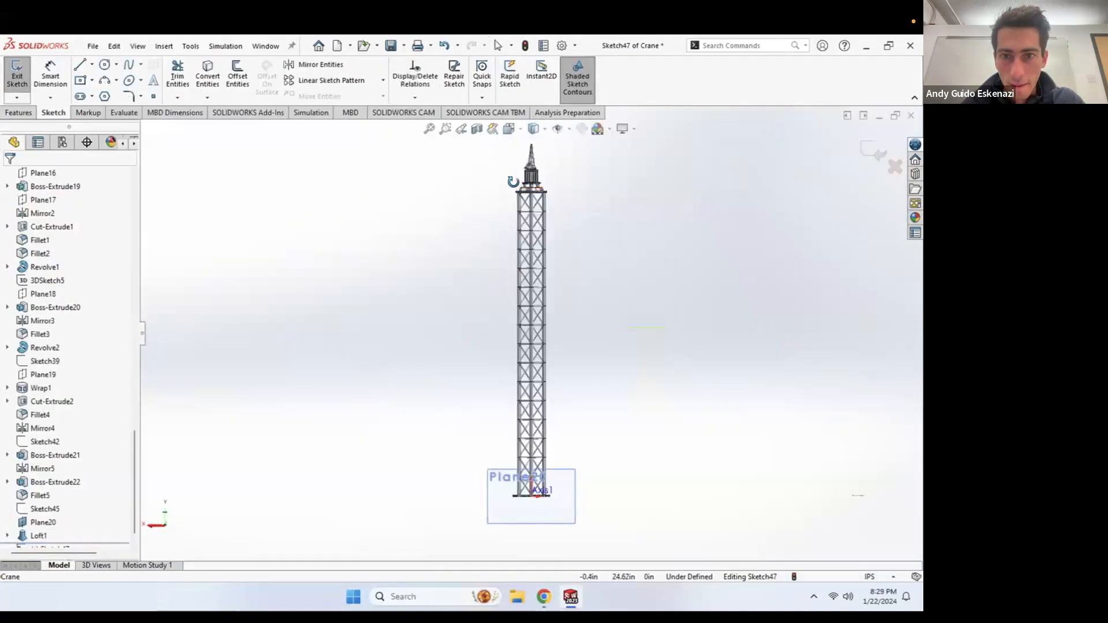
pyautogui.scroll(-10, 485, 242)
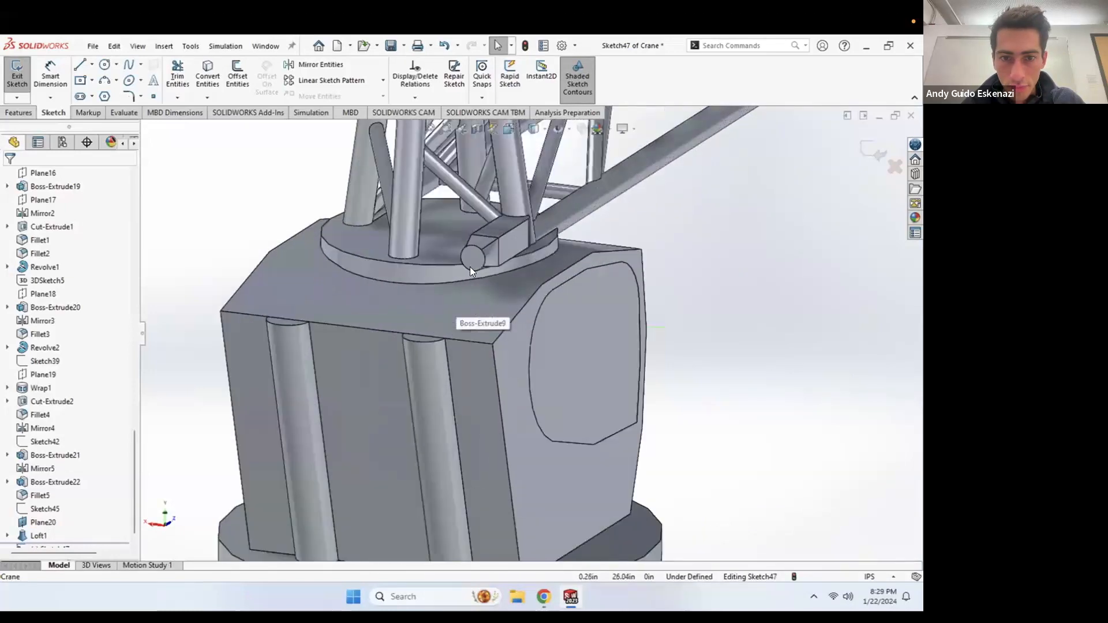
pyautogui.click(208, 79)
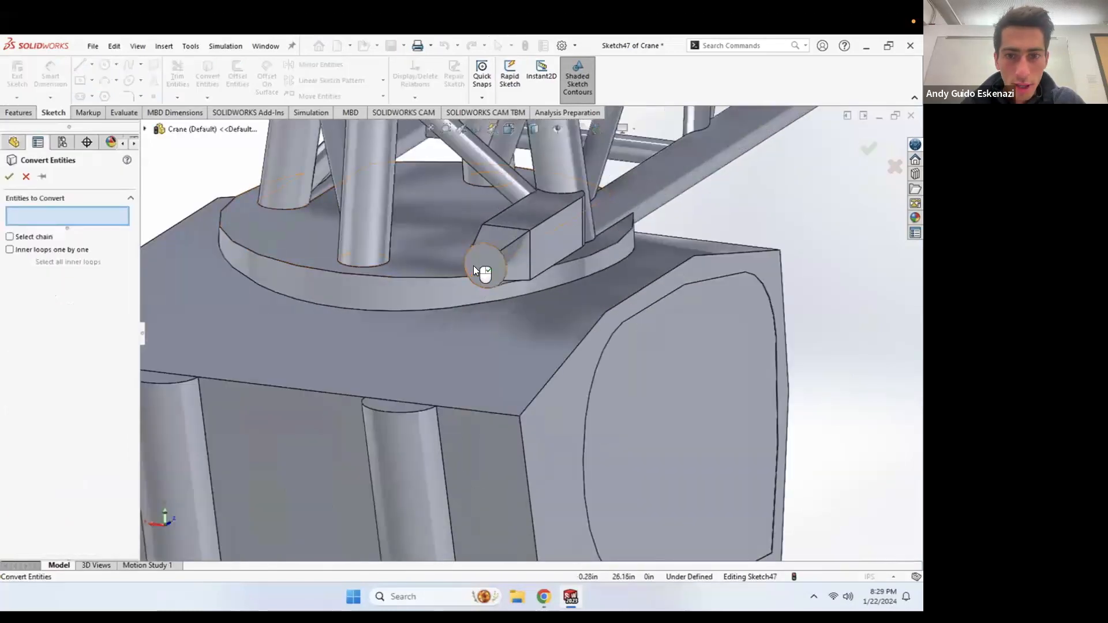
pyautogui.click(474, 270)
pyautogui.click(9, 179)
# Step: Set up a blind boss extrusion of the converted circle away from the cab with a depth of 4 in
pyautogui.click(29, 112)
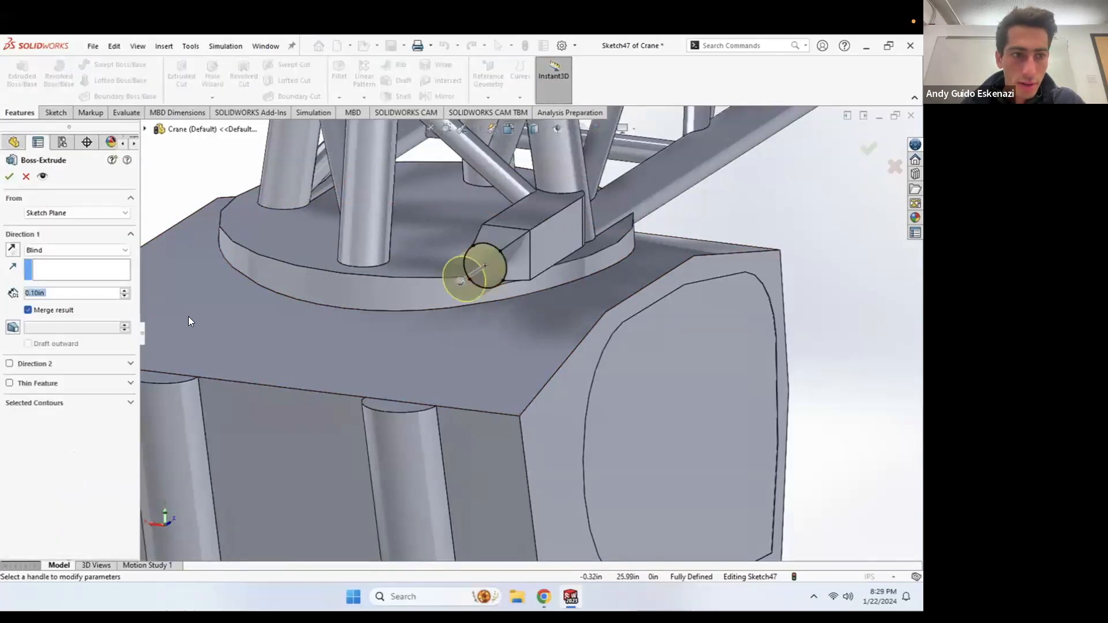
pyautogui.scroll(3, 539, 330)
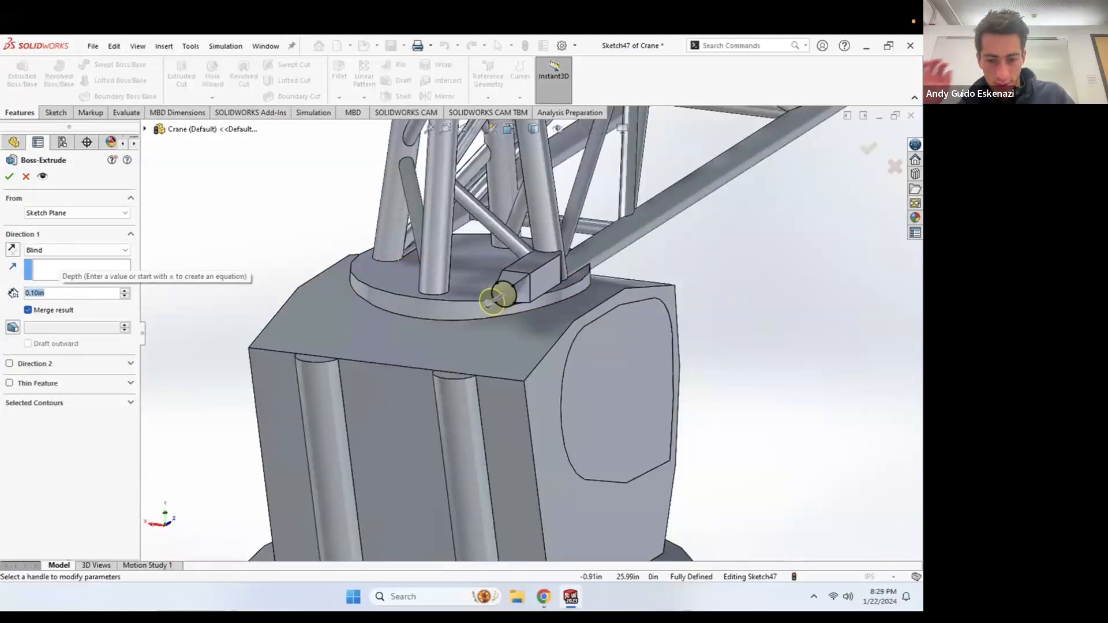
pyautogui.write('5')
pyautogui.press('Return')
pyautogui.scroll(7, 529, 332)
pyautogui.moveTo(534, 332); pyautogui.dragTo(438, 315, button='middle')
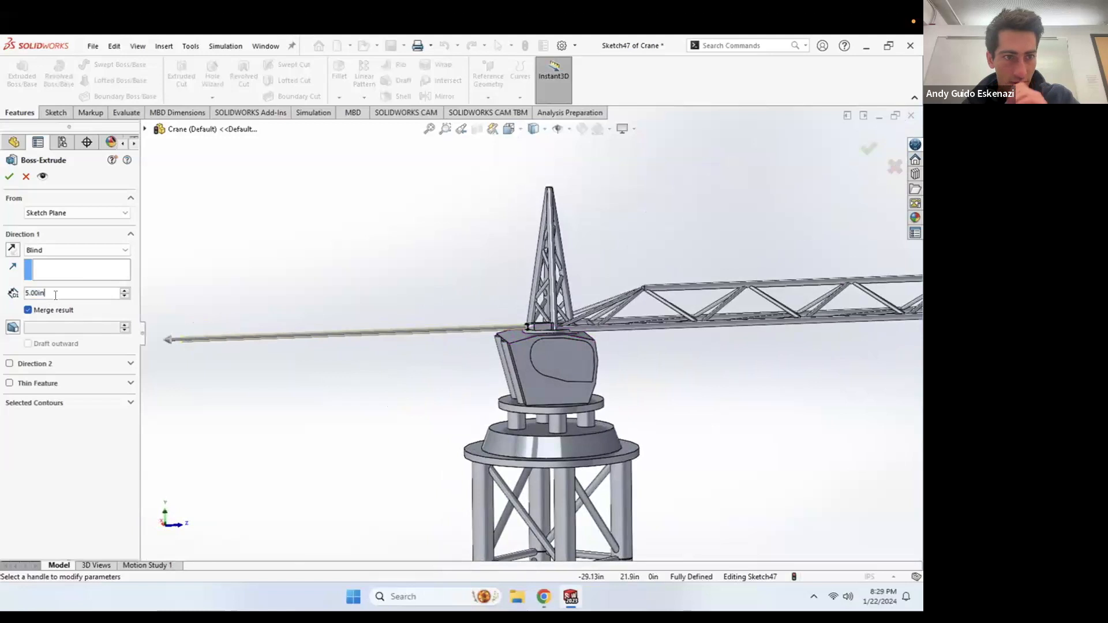
pyautogui.press('Return')
pyautogui.moveTo(529, 302)
pyautogui.mouseDown(button='middle')
pyautogui.moveTo(510, 309)
pyautogui.moveTo(534, 294)
pyautogui.moveTo(543, 312)
pyautogui.mouseUp(button='middle')
# Step: Check the counter-jib in the crane reference photo in Chrome, return to SOLIDWORKS and apply the circle's extrusion
pyautogui.click(543, 598)
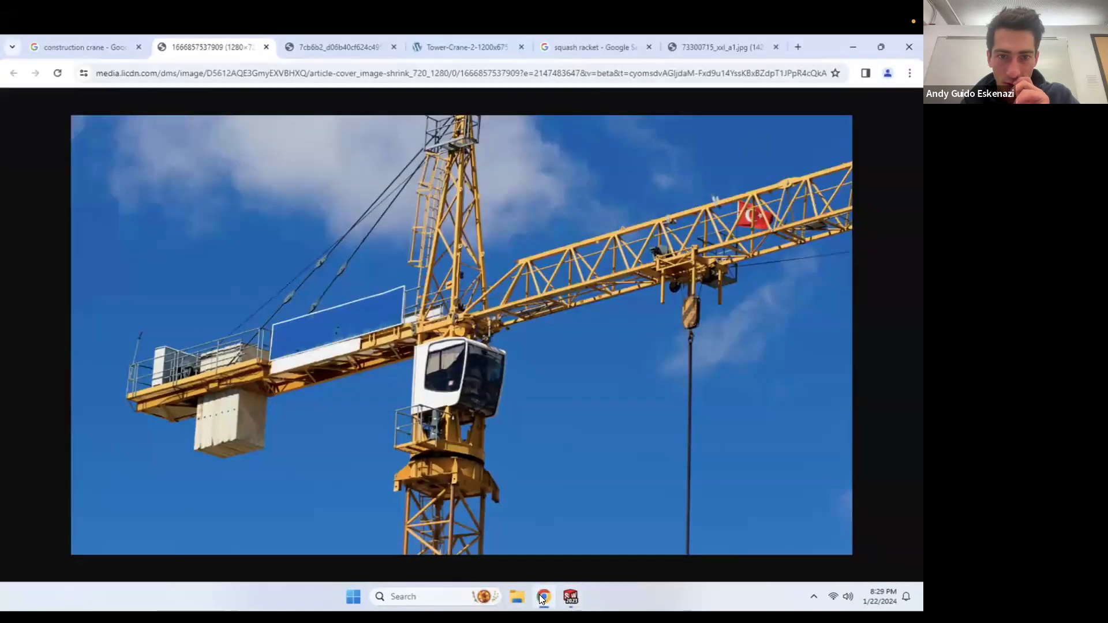
pyautogui.click(543, 597)
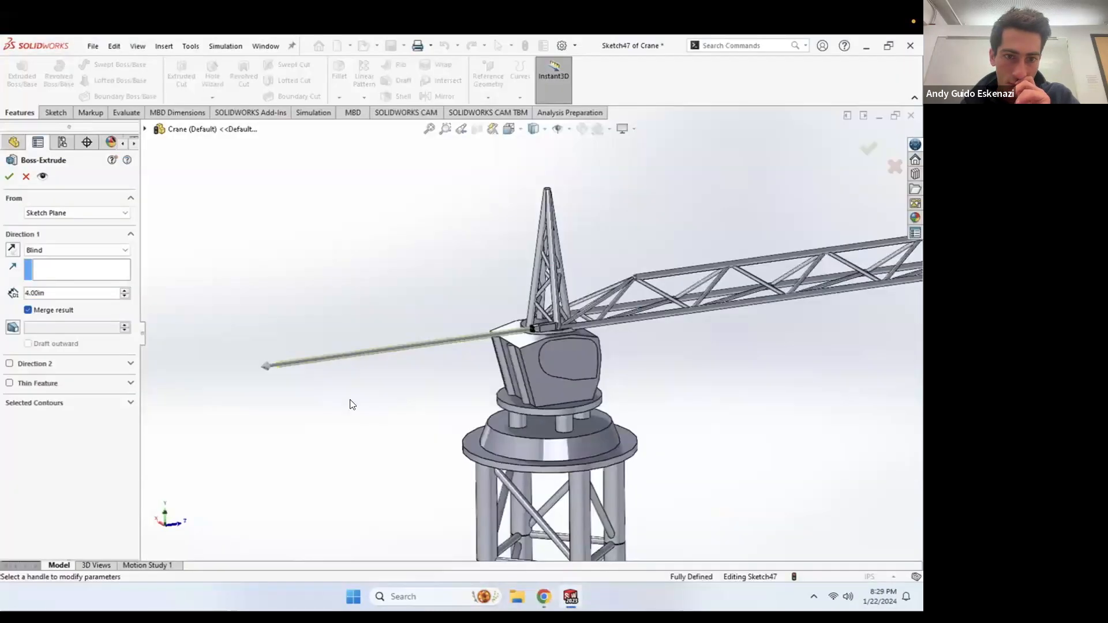
pyautogui.scroll(8, 421, 340)
pyautogui.scroll(-2, 624, 346)
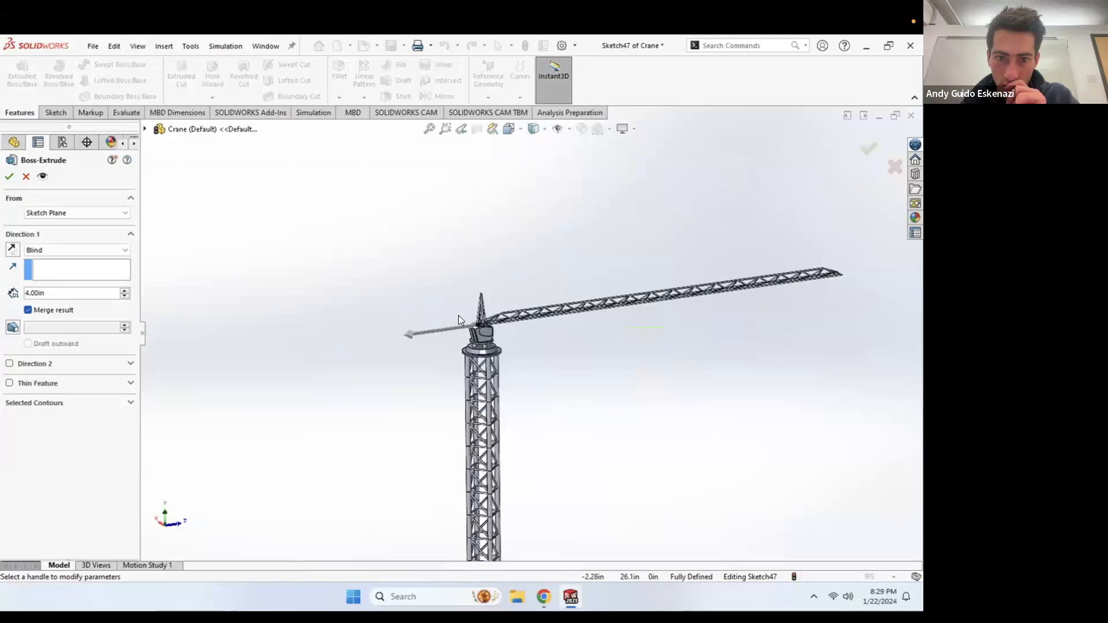
pyautogui.scroll(-6, 456, 324)
pyautogui.click(8, 178)
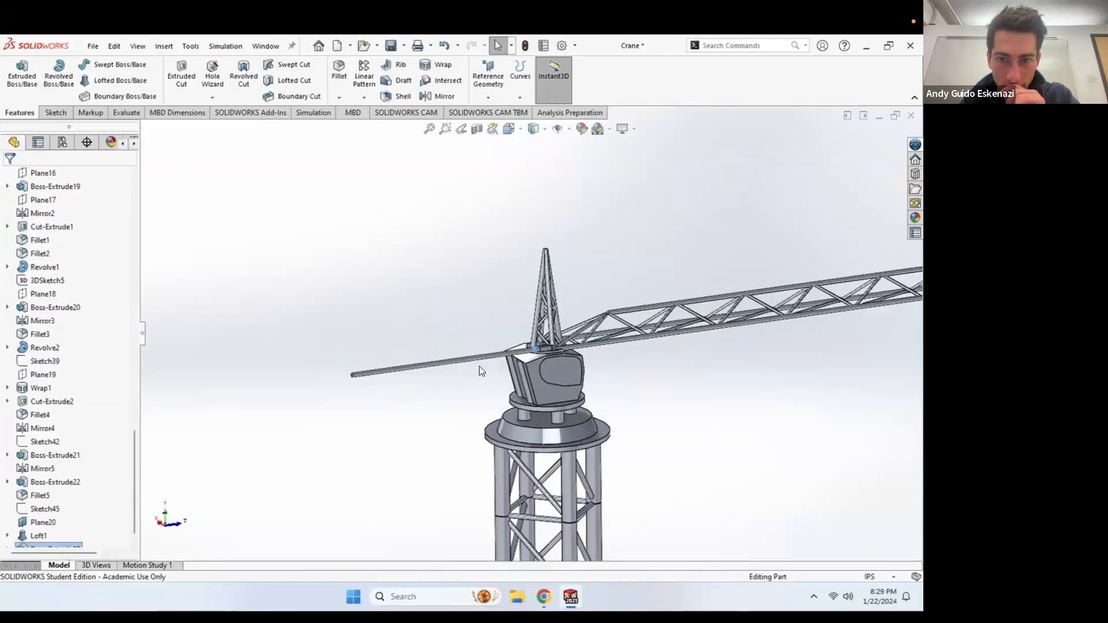
# Step: Start a sketch on the top face of the half-round column behind the cab, next to the rear rod
pyautogui.scroll(-4, 520, 352)
pyautogui.moveTo(534, 344); pyautogui.dragTo(558, 321, button='middle')
pyautogui.scroll(-6, 558, 321)
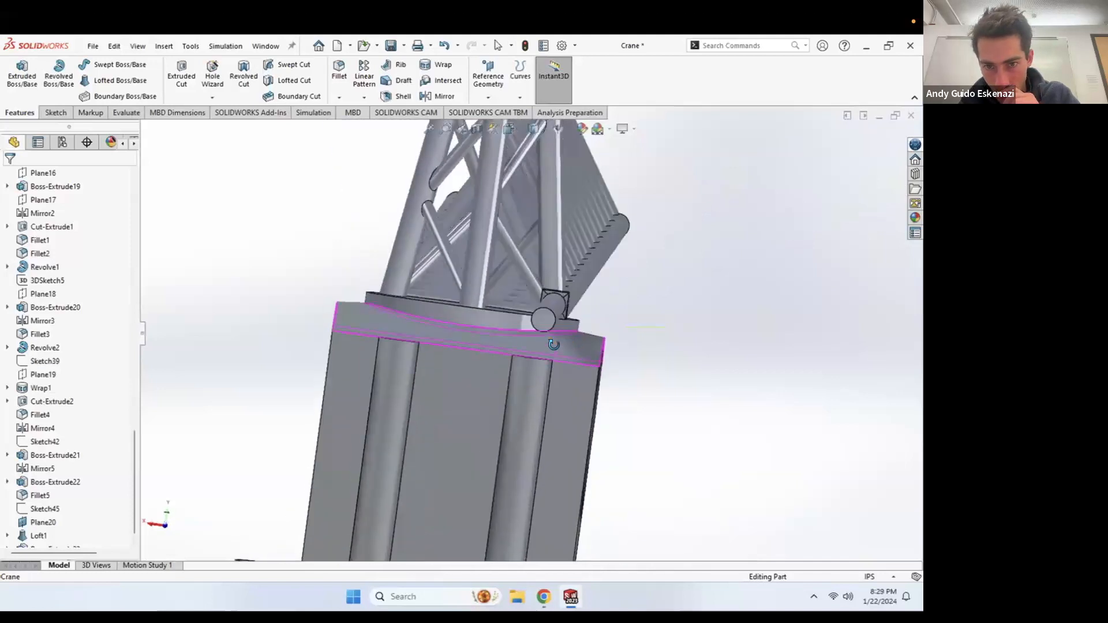
pyautogui.scroll(-3, 543, 373)
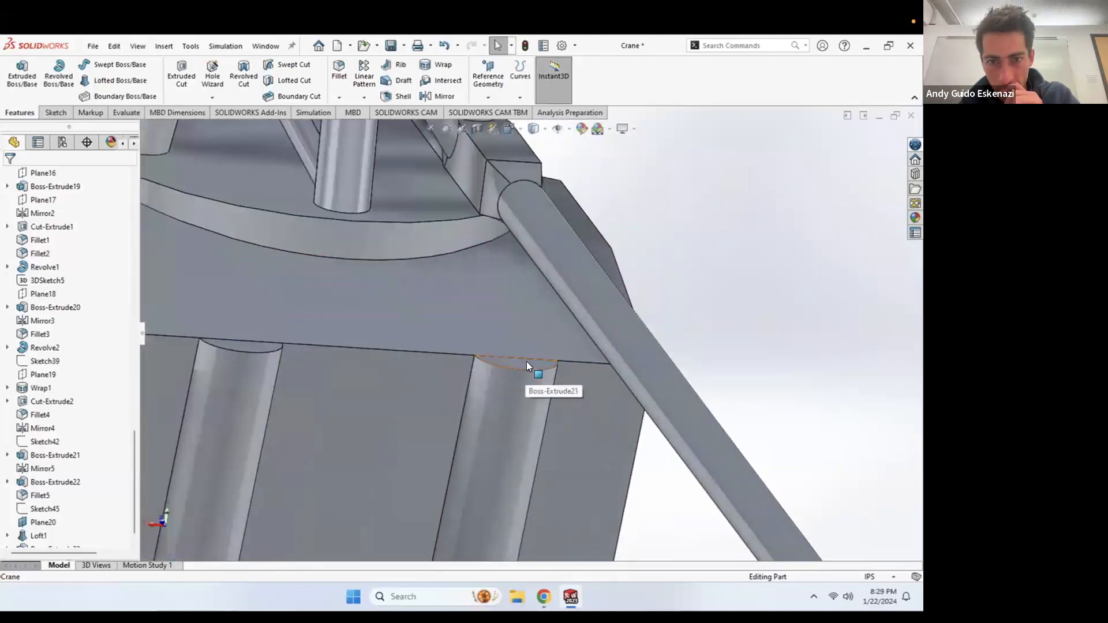
pyautogui.click(55, 113)
pyautogui.click(17, 77)
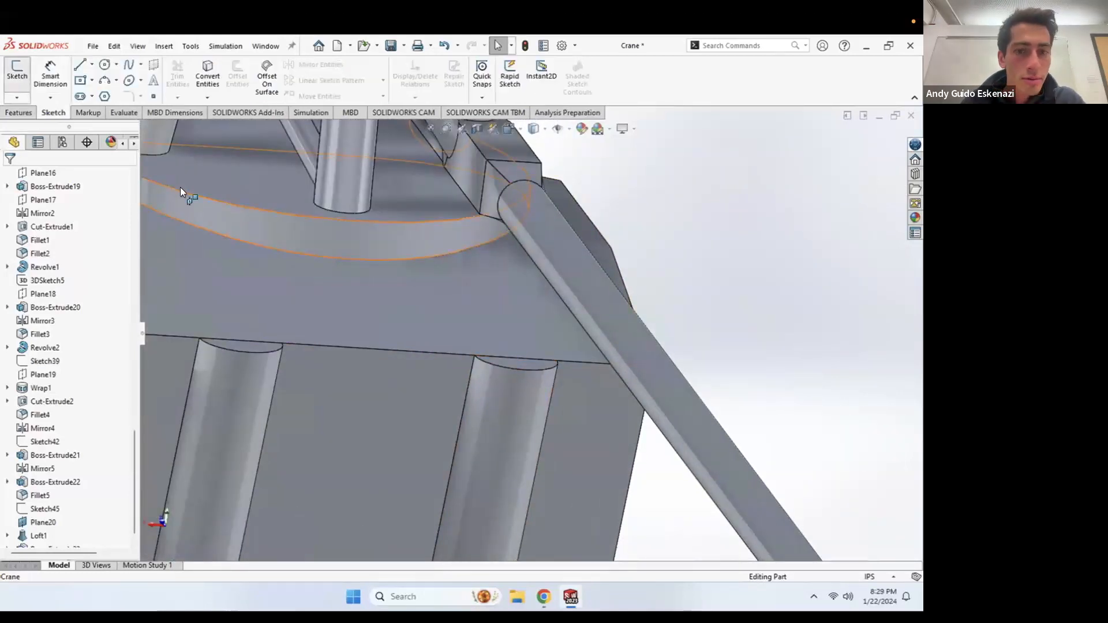
pyautogui.click(500, 361)
# Step: Convert the curved edge of the half-round column's top face into the sketch
pyautogui.scroll(-5, 538, 211)
pyautogui.moveTo(528, 224)
pyautogui.mouseDown(button='middle')
pyautogui.moveTo(568, 133)
pyautogui.moveTo(589, 274)
pyautogui.moveTo(521, 201)
pyautogui.moveTo(402, 298)
pyautogui.mouseUp(button='middle')
pyautogui.scroll(-10, 402, 298)
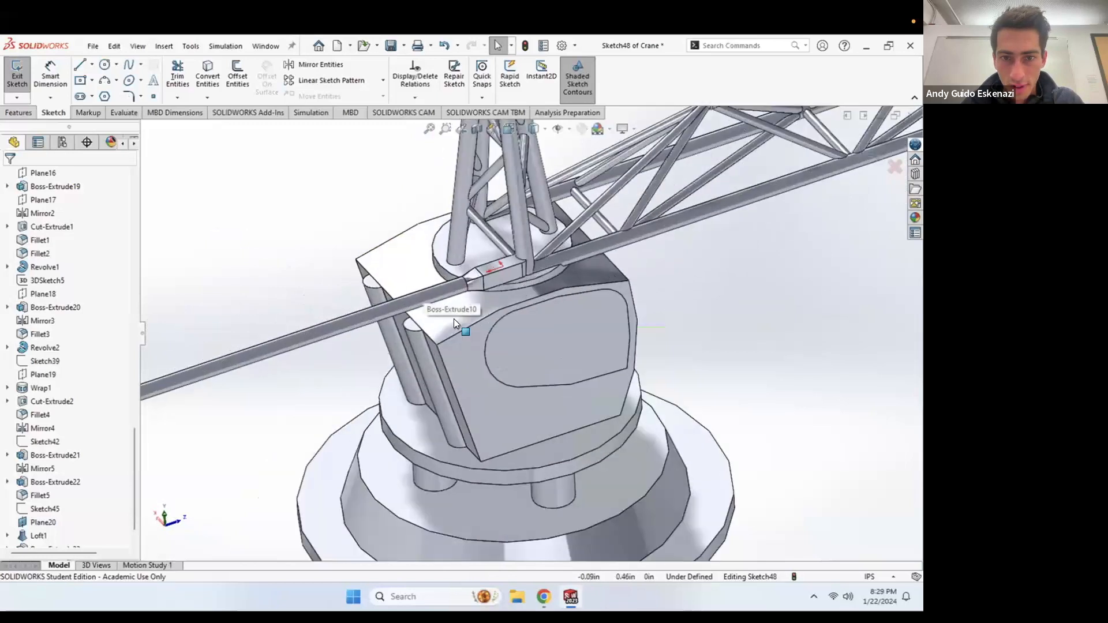
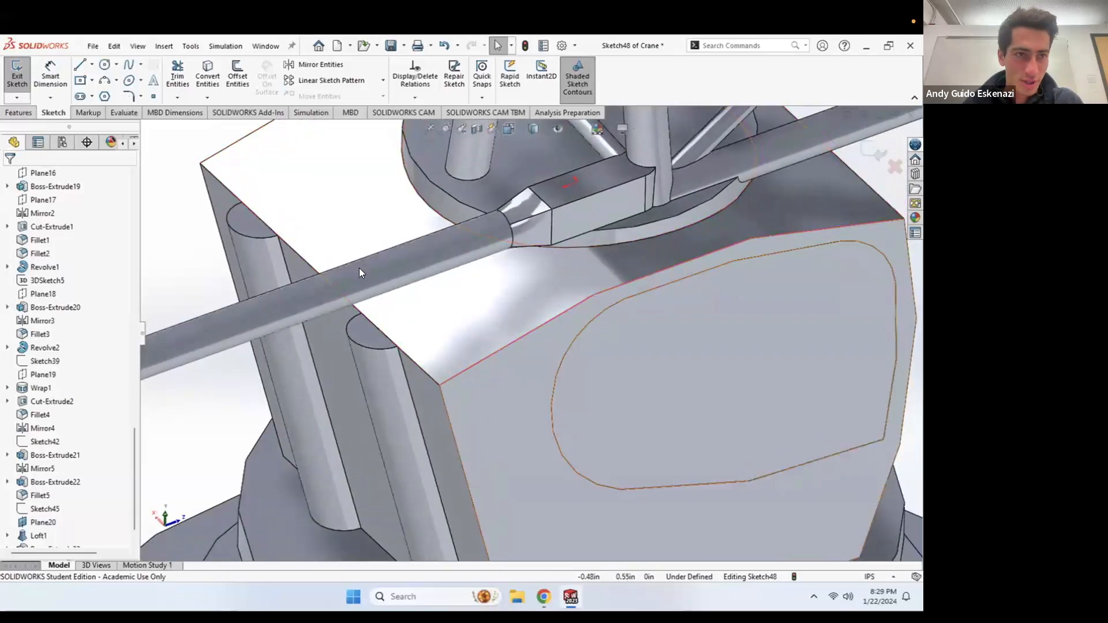
pyautogui.scroll(-5, 424, 248)
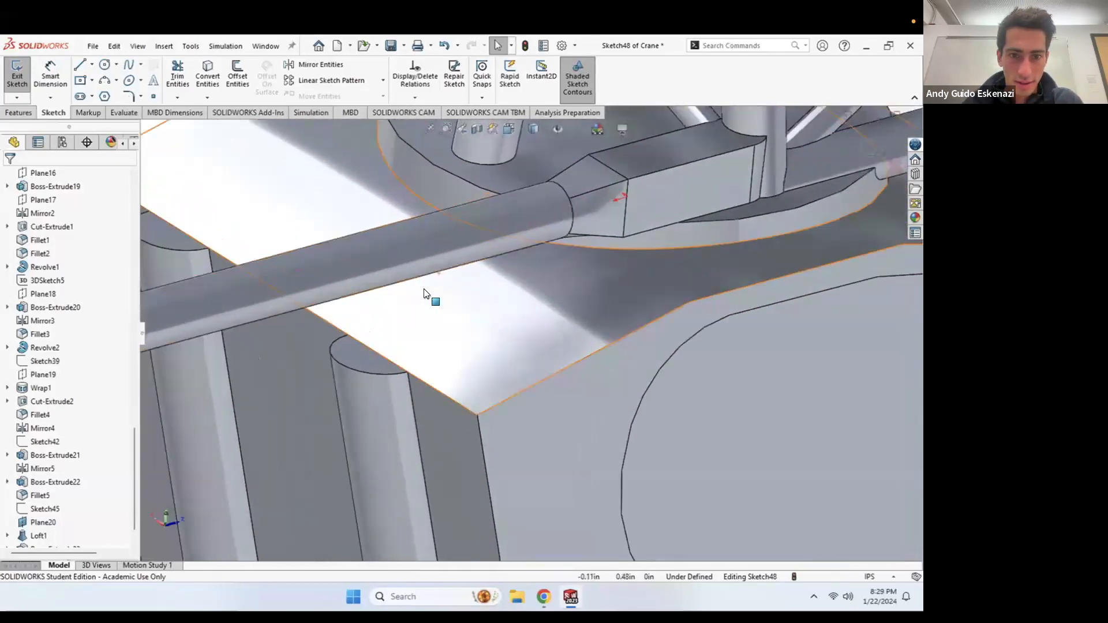
pyautogui.click(209, 79)
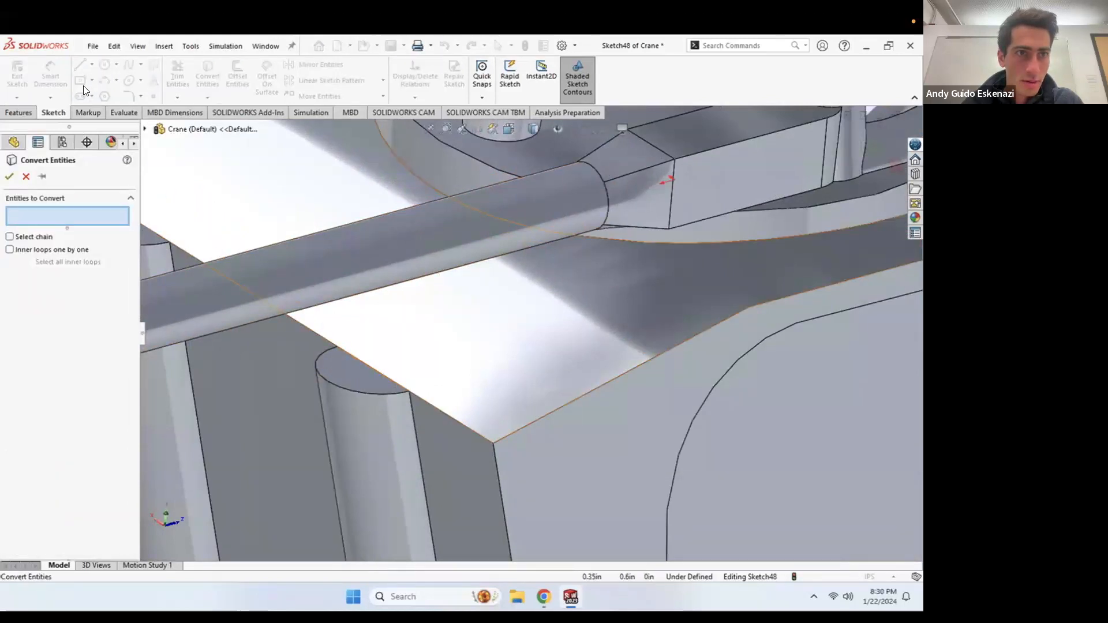
pyautogui.click(26, 176)
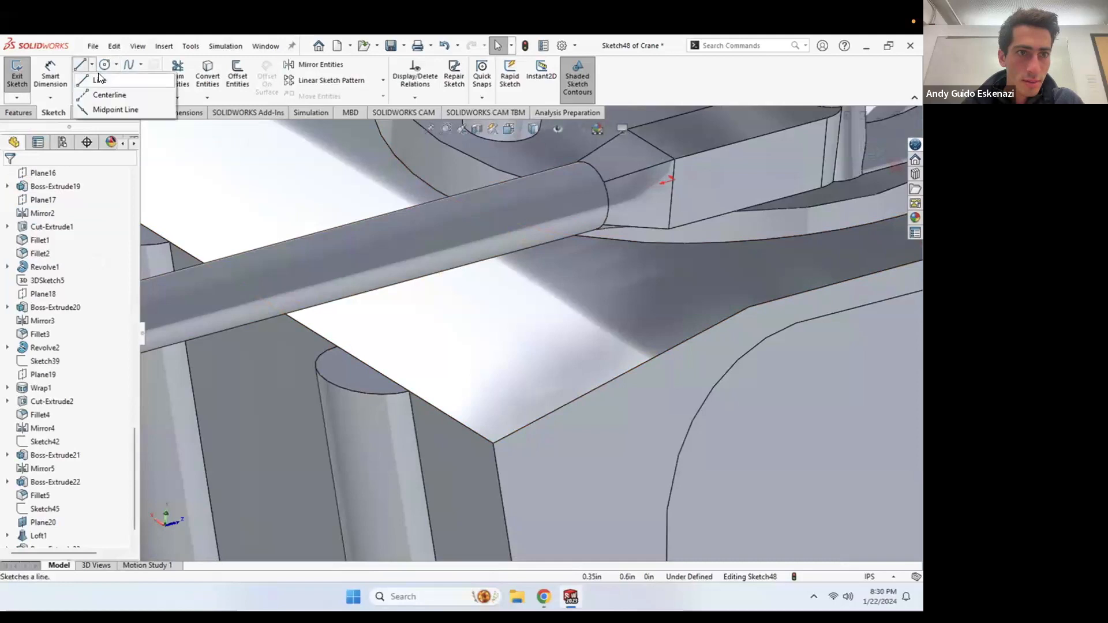
pyautogui.click(205, 71)
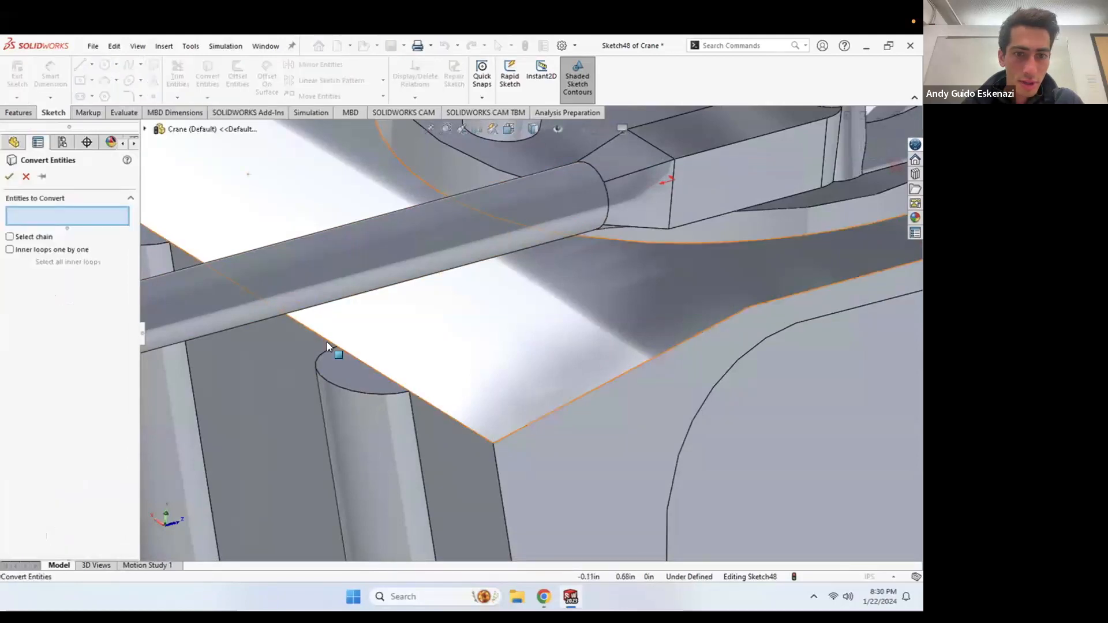
pyautogui.click(327, 379)
pyautogui.click(8, 177)
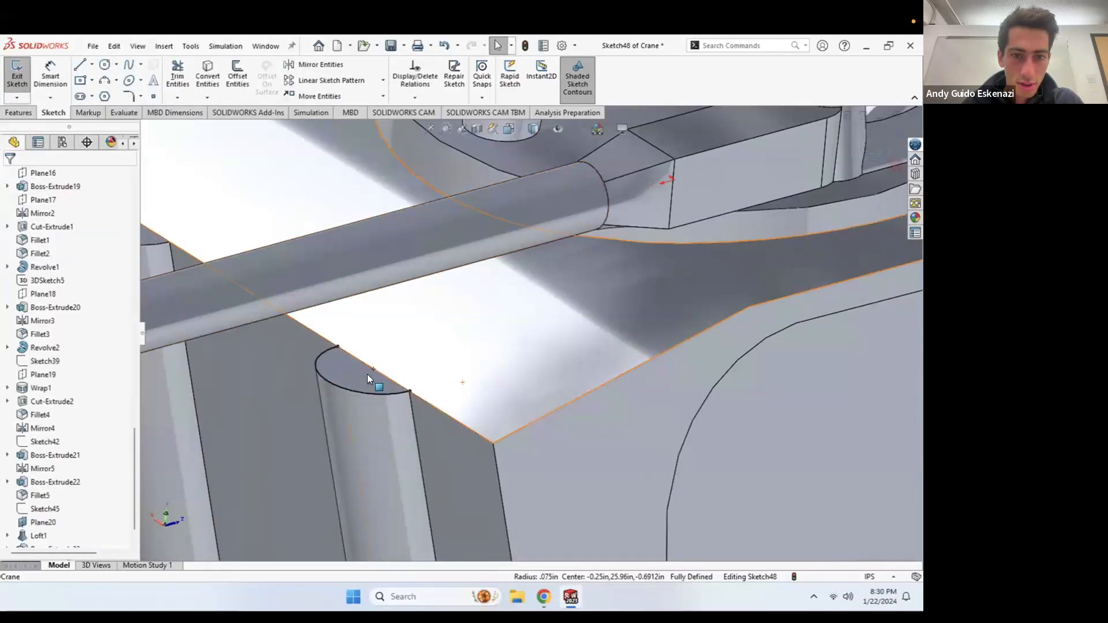
# Step: Draw a 0.075 in radius circle centred on the cab's rear edge, passing through the end of the converted arc
pyautogui.moveTo(356, 341)
pyautogui.mouseDown(button='middle')
pyautogui.moveTo(317, 309)
pyautogui.moveTo(337, 322)
pyautogui.moveTo(354, 366)
pyautogui.moveTo(346, 358)
pyautogui.mouseUp(button='middle')
pyautogui.click(105, 64)
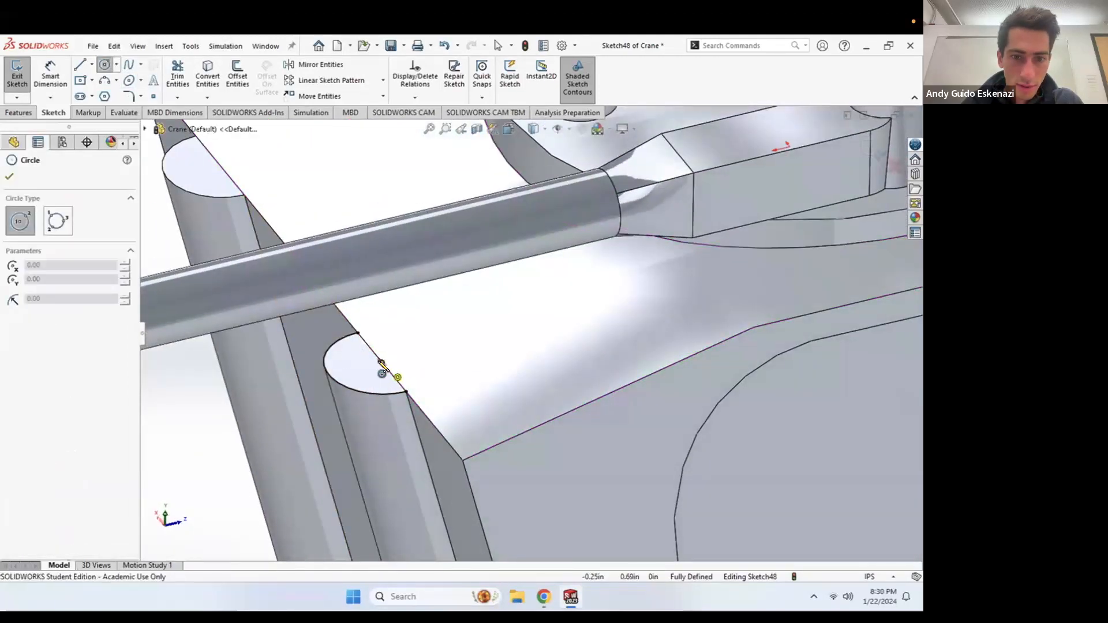
pyautogui.click(381, 363)
pyautogui.click(407, 394)
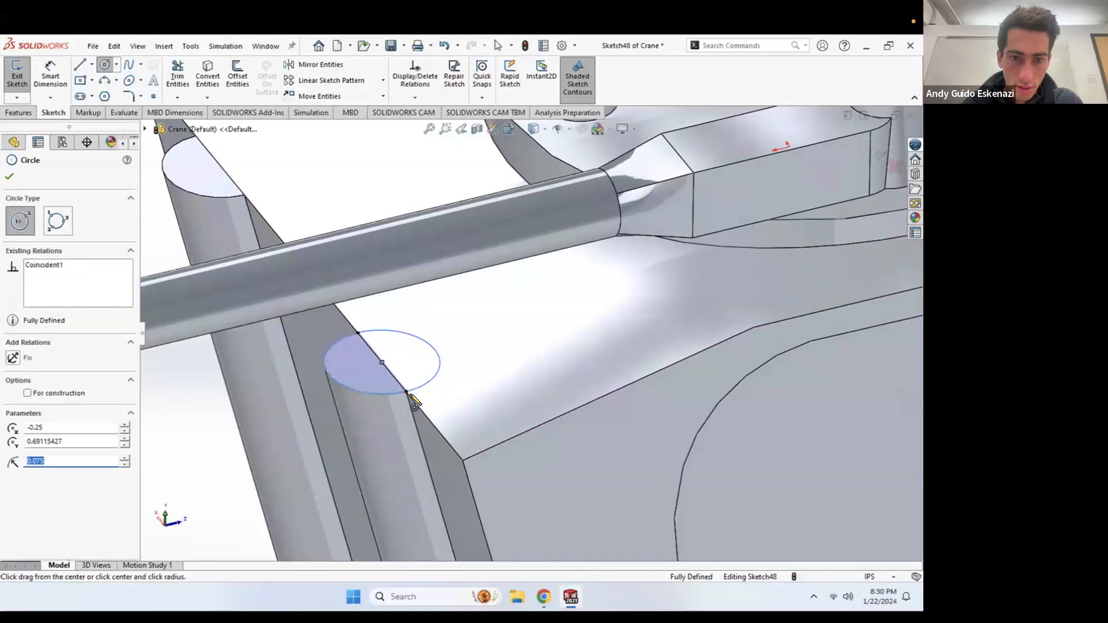
pyautogui.press('Escape')
pyautogui.moveTo(434, 333); pyautogui.dragTo(405, 381, button='middle')
pyautogui.click(19, 113)
pyautogui.click(22, 75)
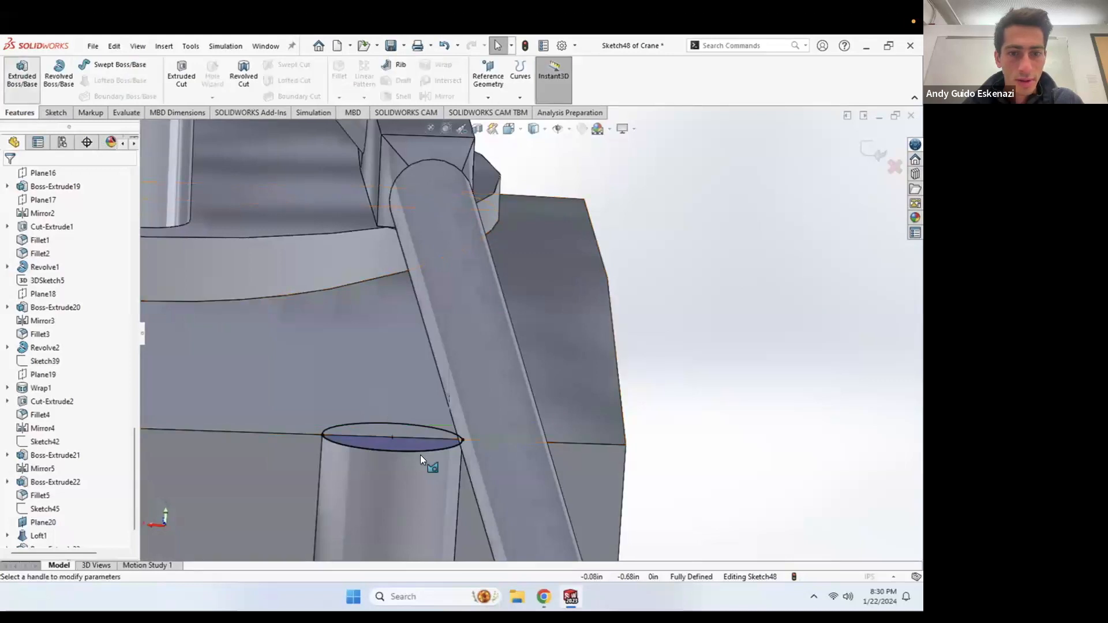
pyautogui.click(405, 440)
pyautogui.click(403, 428)
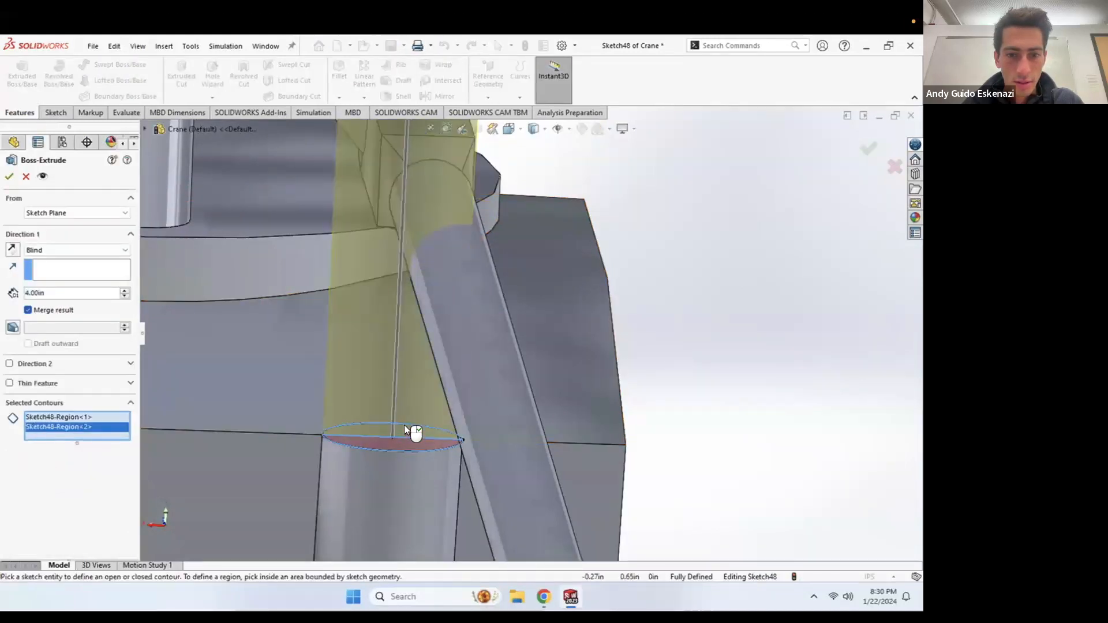
pyautogui.scroll(3, 443, 334)
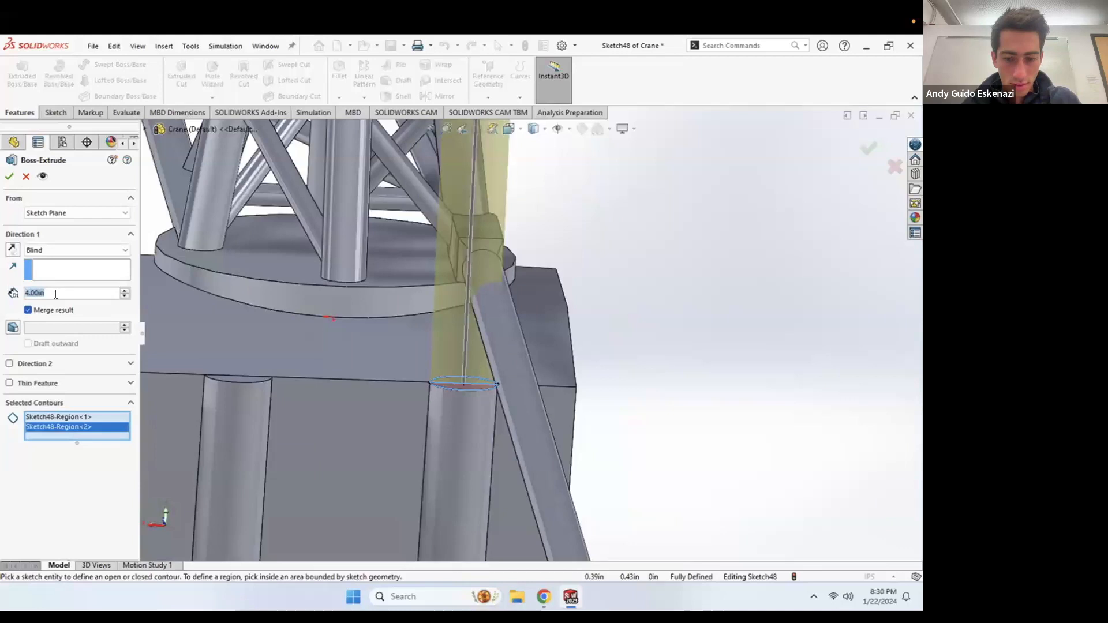
pyautogui.write('0.3')
pyautogui.press('Return')
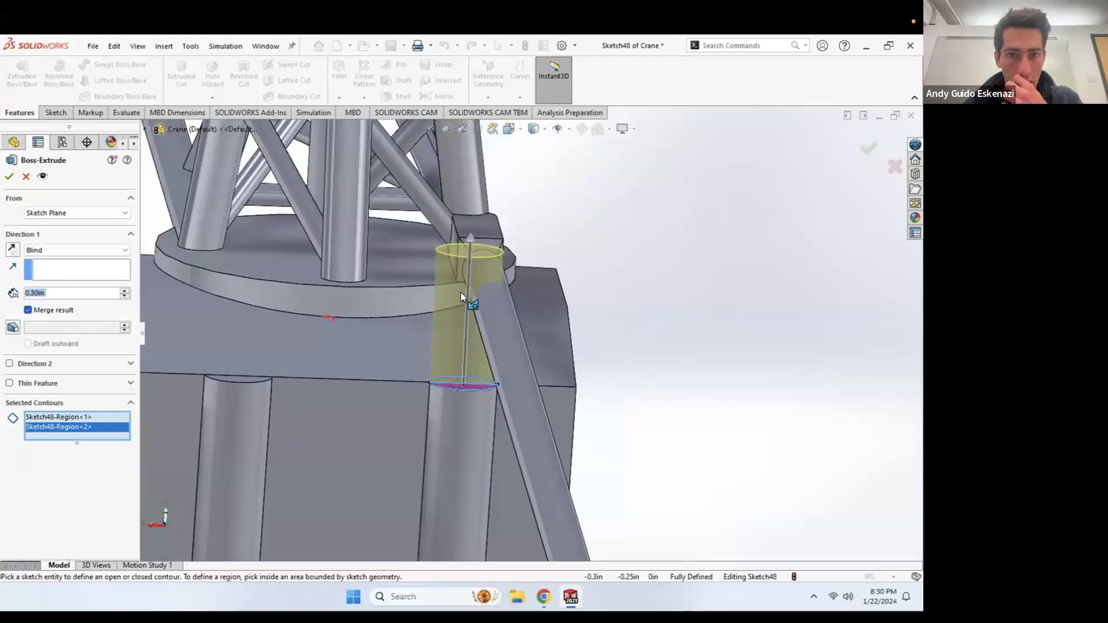
pyautogui.scroll(5, 461, 292)
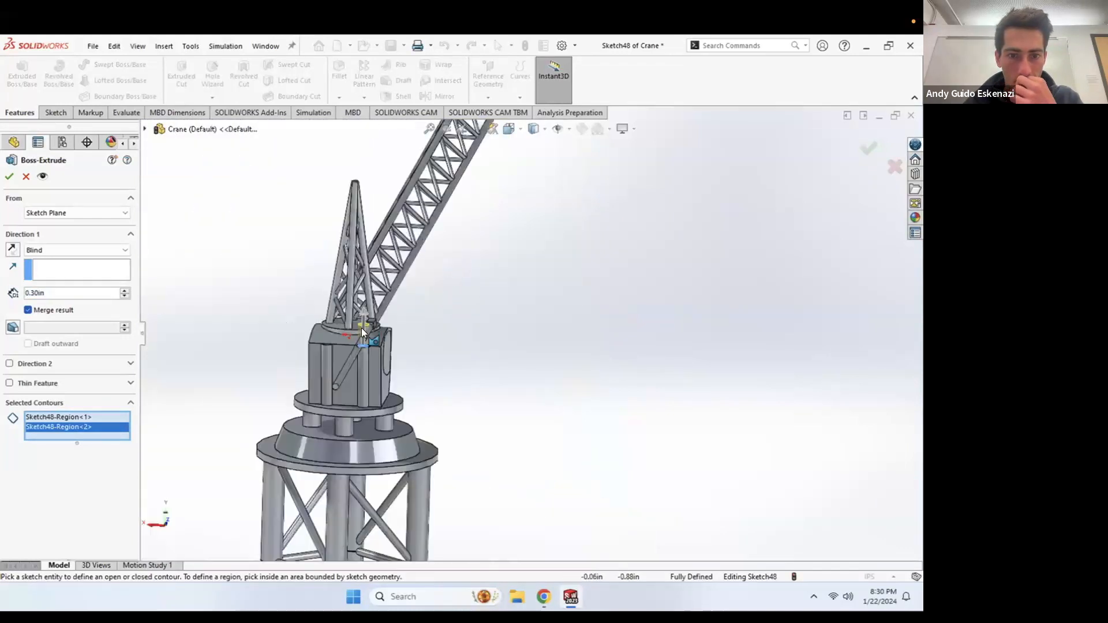
pyautogui.scroll(-6, 367, 341)
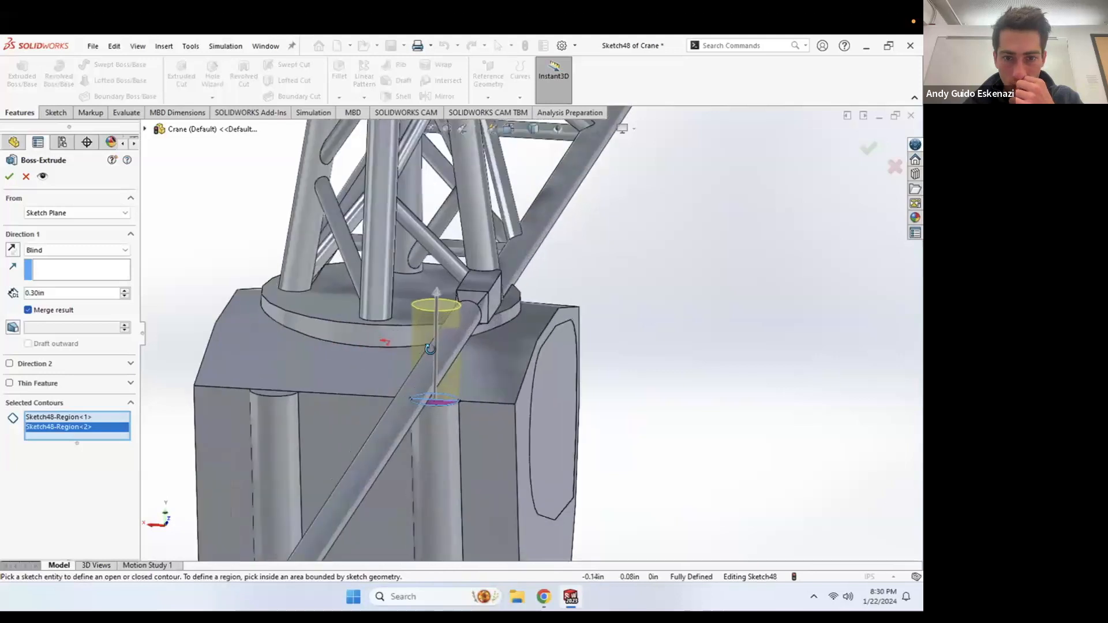
pyautogui.scroll(3, 539, 387)
pyautogui.scroll(-2, 539, 387)
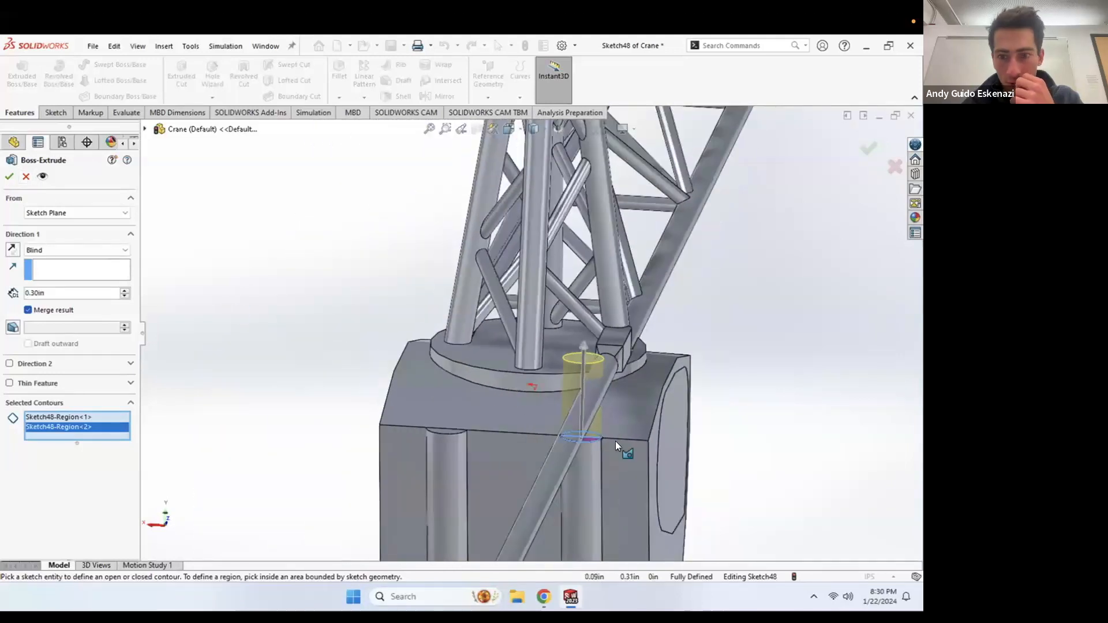
pyautogui.scroll(3, 549, 352)
pyautogui.moveTo(543, 352); pyautogui.dragTo(559, 373, button='middle')
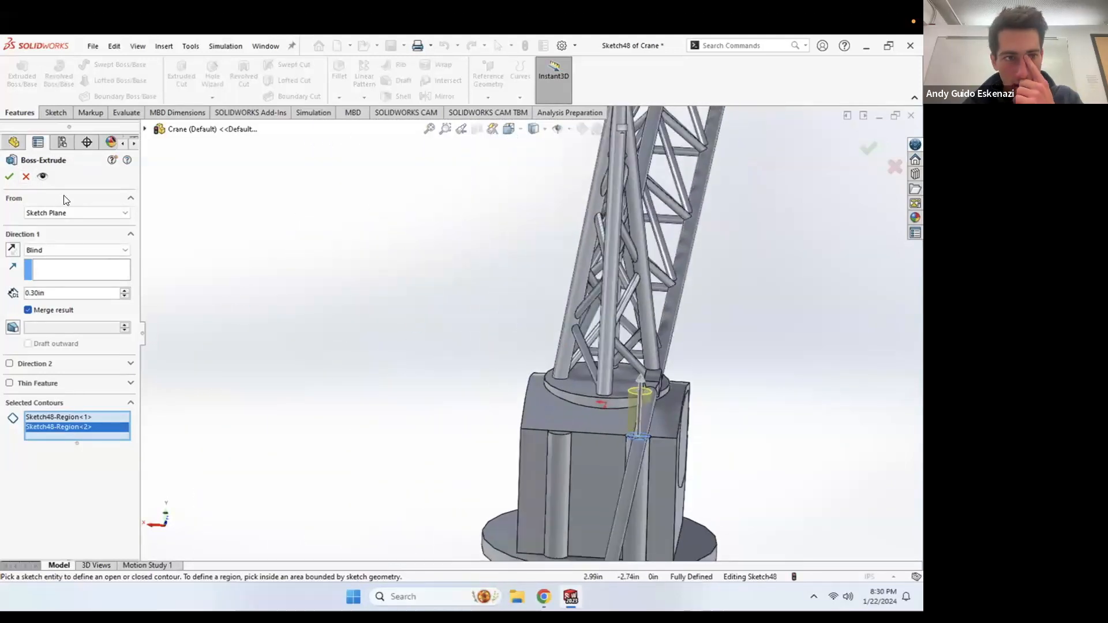
pyautogui.click(26, 177)
# Step: Reopen the column-top sketch for editing and draw a centerline from the circle's centre to its circumference, pointing away from the cab
pyautogui.moveTo(426, 374); pyautogui.dragTo(664, 434, button='middle')
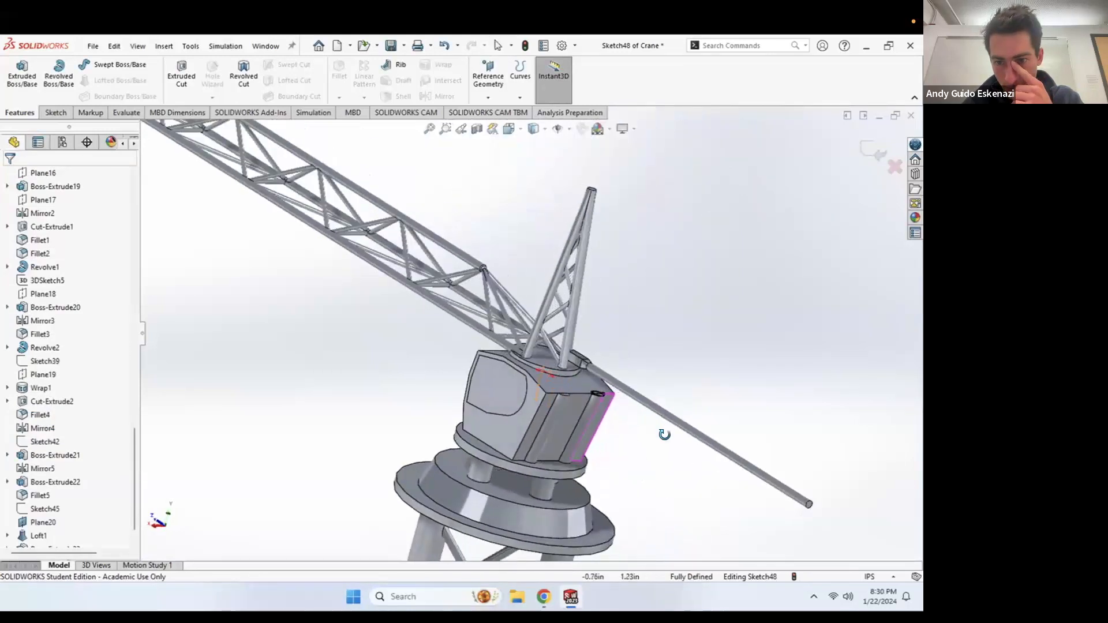
pyautogui.scroll(-10, 586, 336)
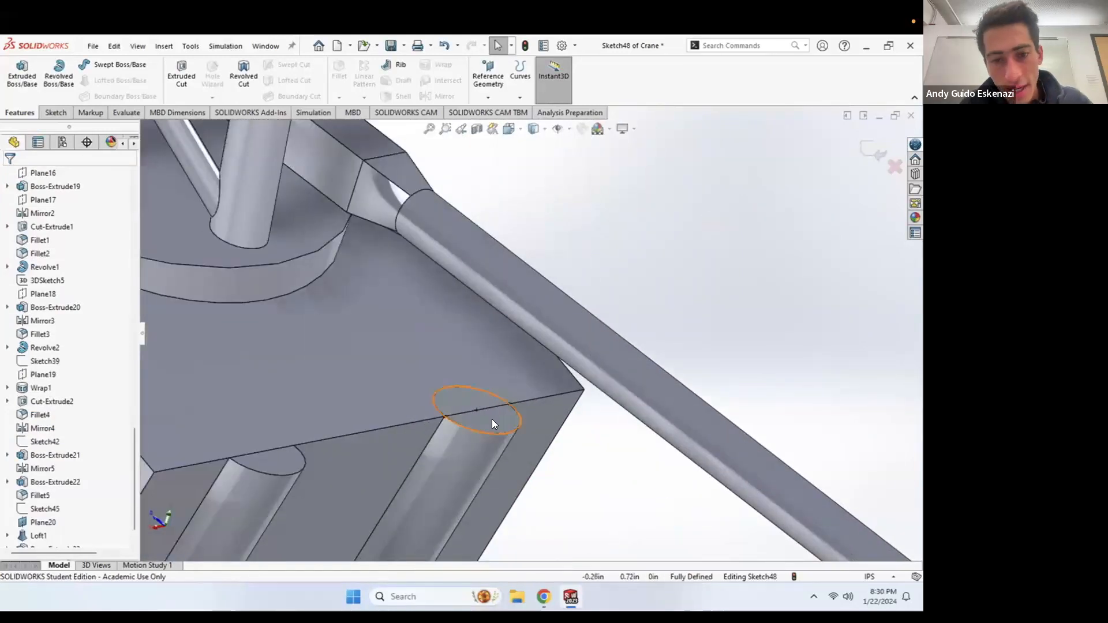
pyautogui.click(63, 113)
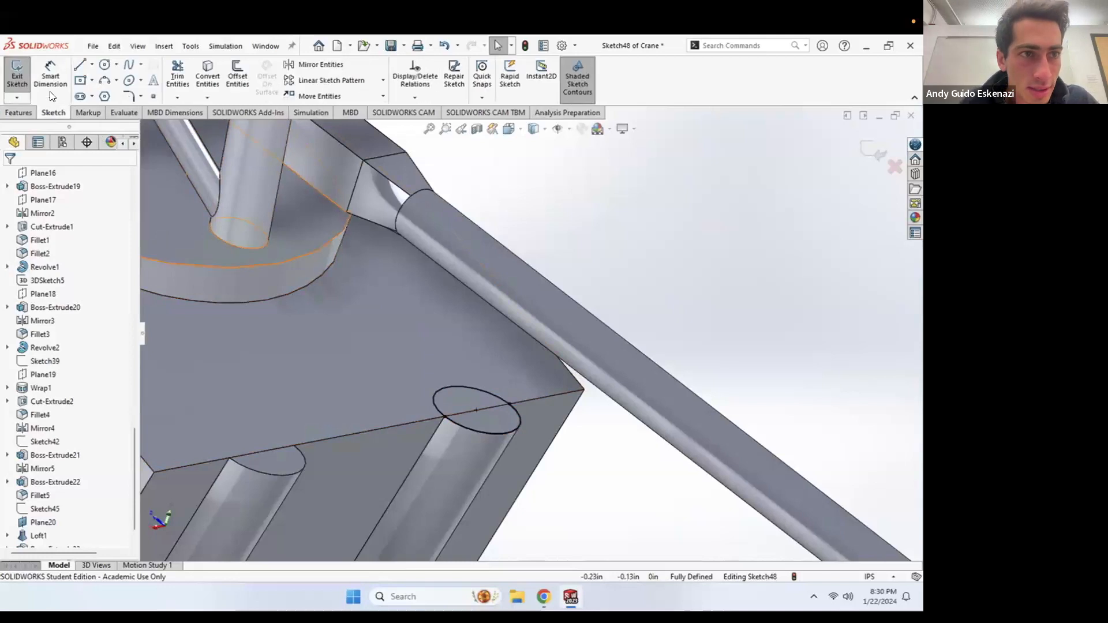
pyautogui.click(17, 79)
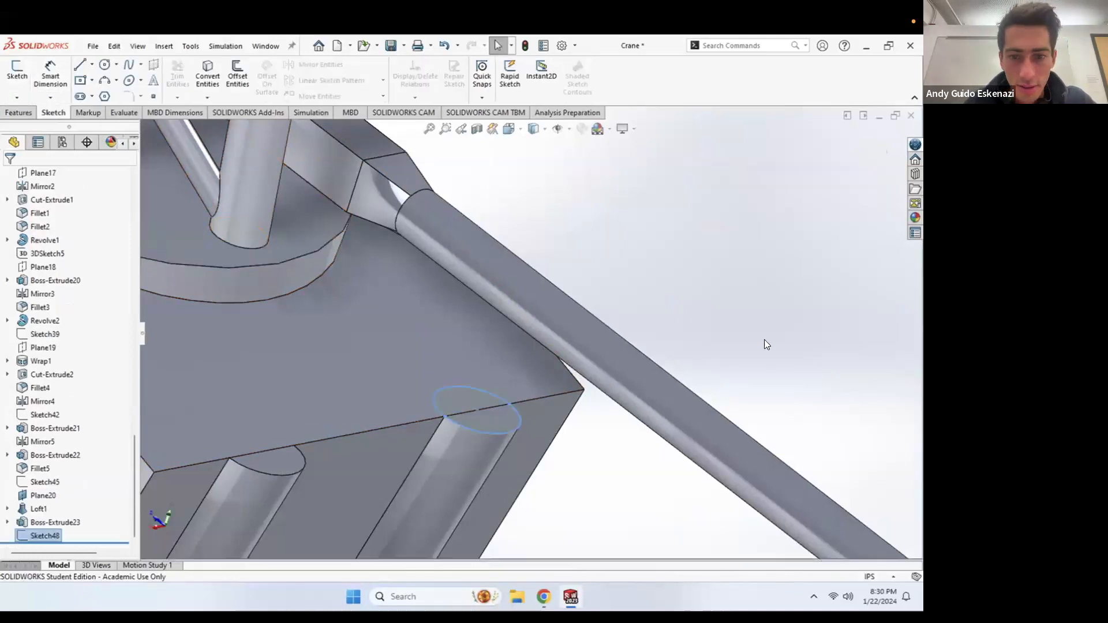
pyautogui.rightClick(499, 433)
pyautogui.click(509, 360)
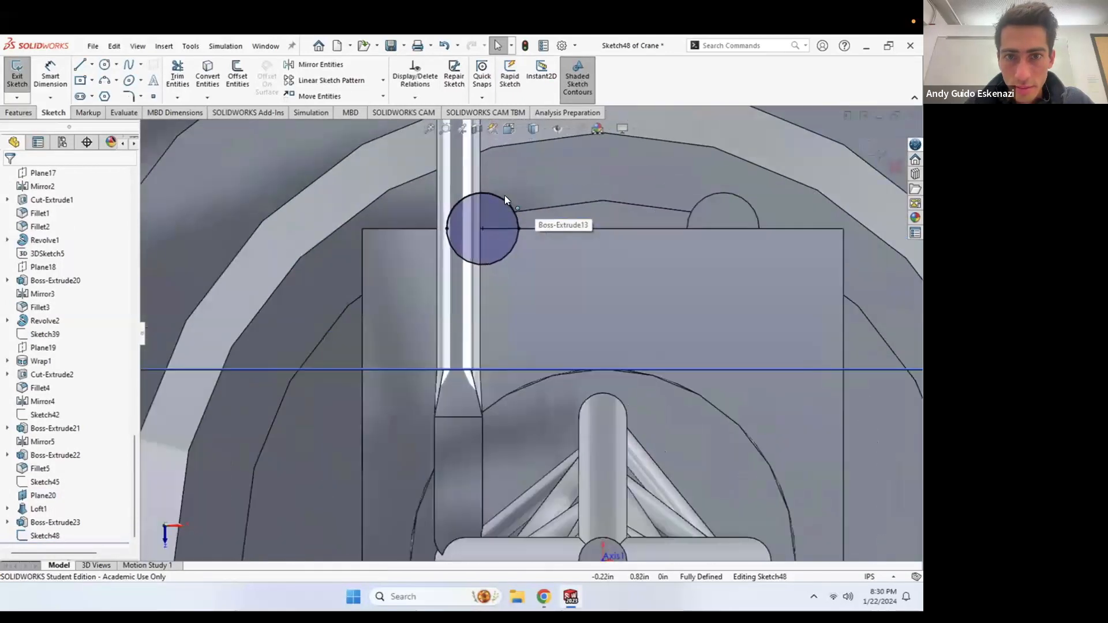
pyautogui.scroll(-4, 506, 200)
pyautogui.click(91, 64)
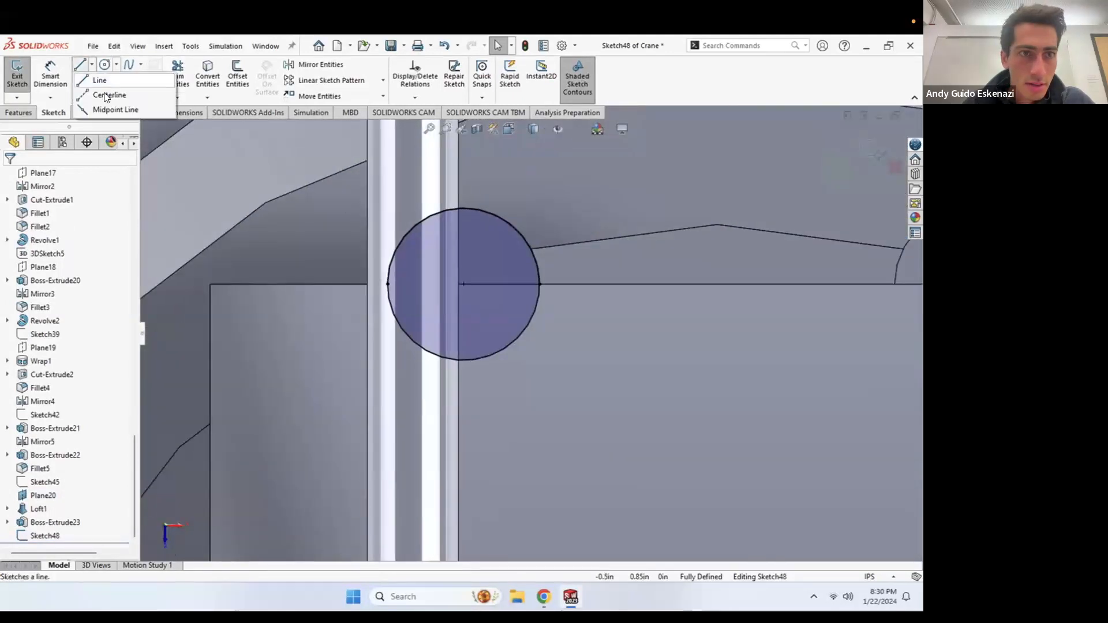
pyautogui.click(106, 94)
pyautogui.click(465, 284)
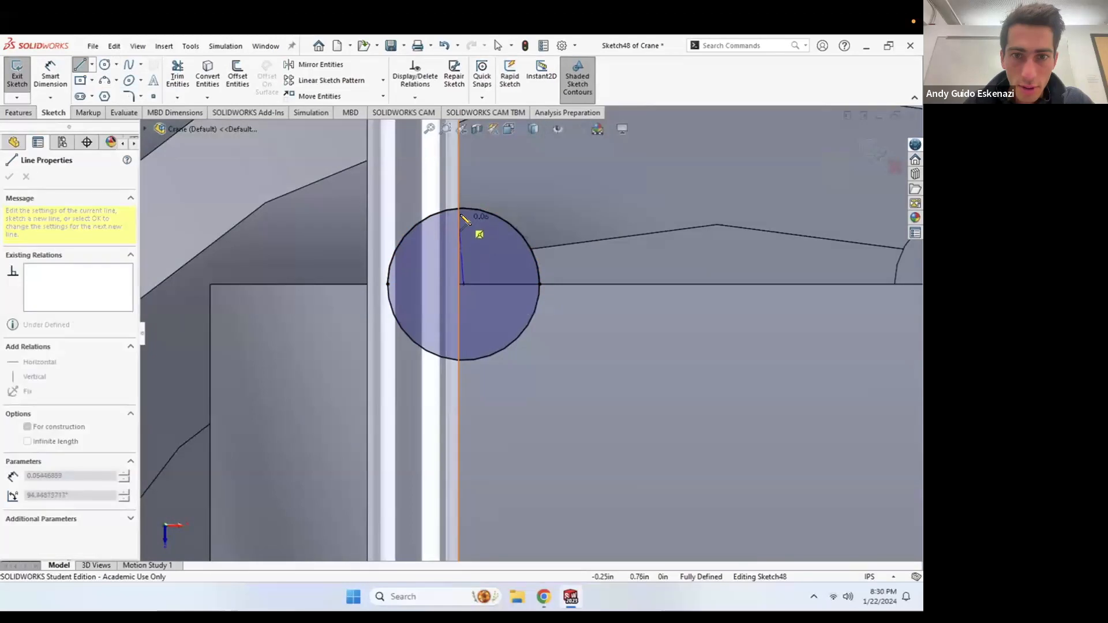
pyautogui.click(464, 208)
pyautogui.press('Escape')
# Step: Reopen the column-top sketch and start an extruded boss from the circle's half over the cab and the outer quarter away from the rod
pyautogui.moveTo(456, 234)
pyautogui.mouseDown(button='middle')
pyautogui.moveTo(445, 252)
pyautogui.moveTo(510, 210)
pyautogui.moveTo(502, 348)
pyautogui.moveTo(457, 226)
pyautogui.moveTo(508, 190)
pyautogui.moveTo(503, 314)
pyautogui.moveTo(521, 379)
pyautogui.moveTo(538, 371)
pyautogui.moveTo(539, 389)
pyautogui.mouseUp(button='middle')
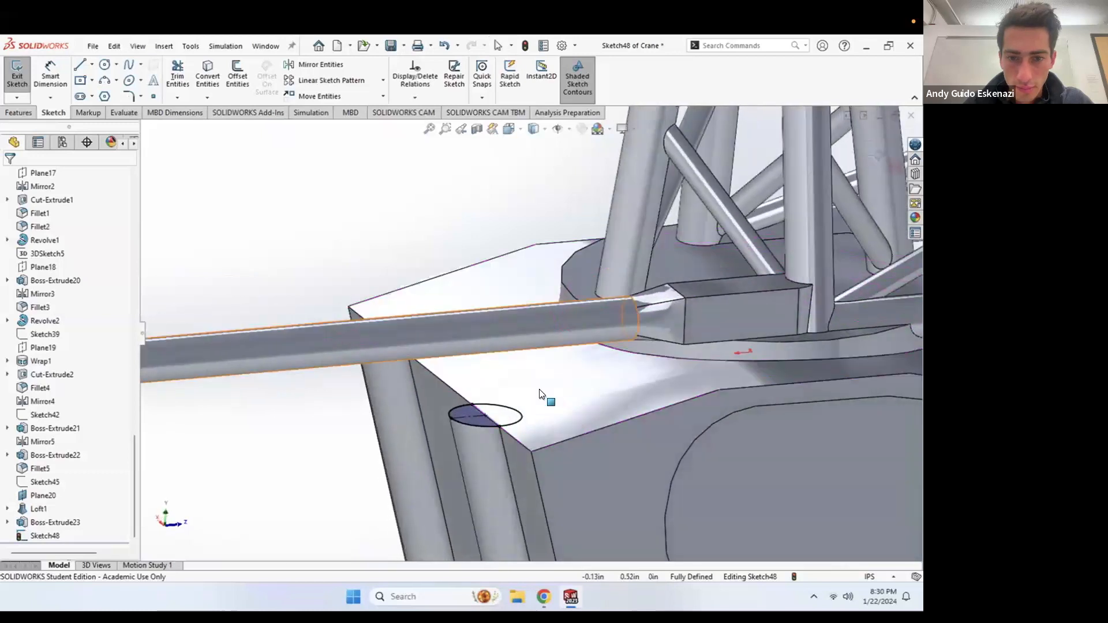
pyautogui.scroll(-3, 539, 392)
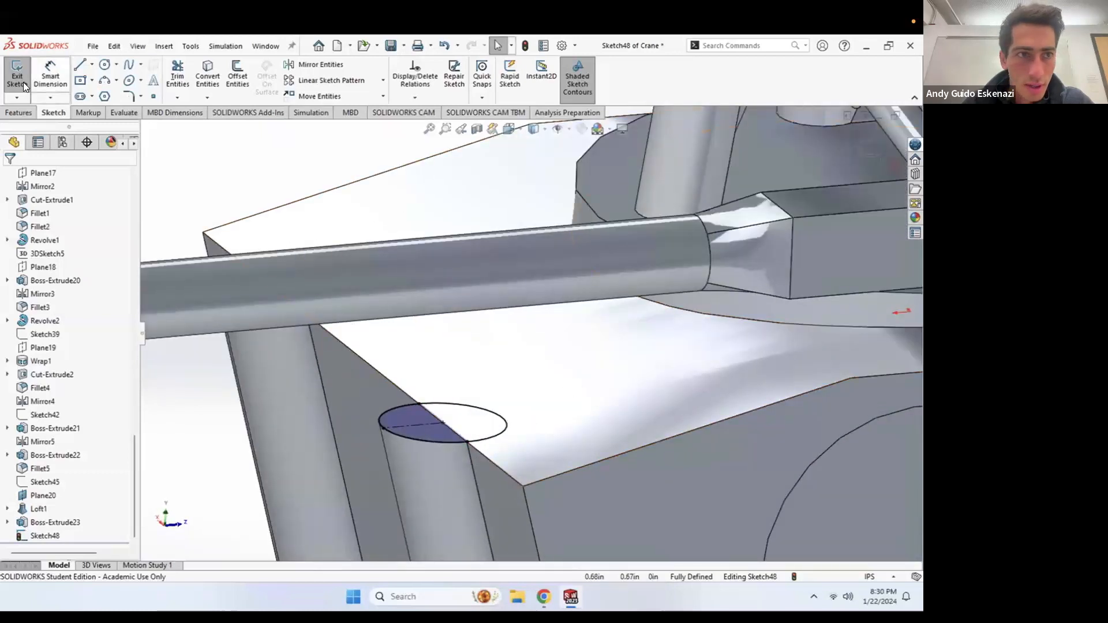
pyautogui.rightClick(431, 427)
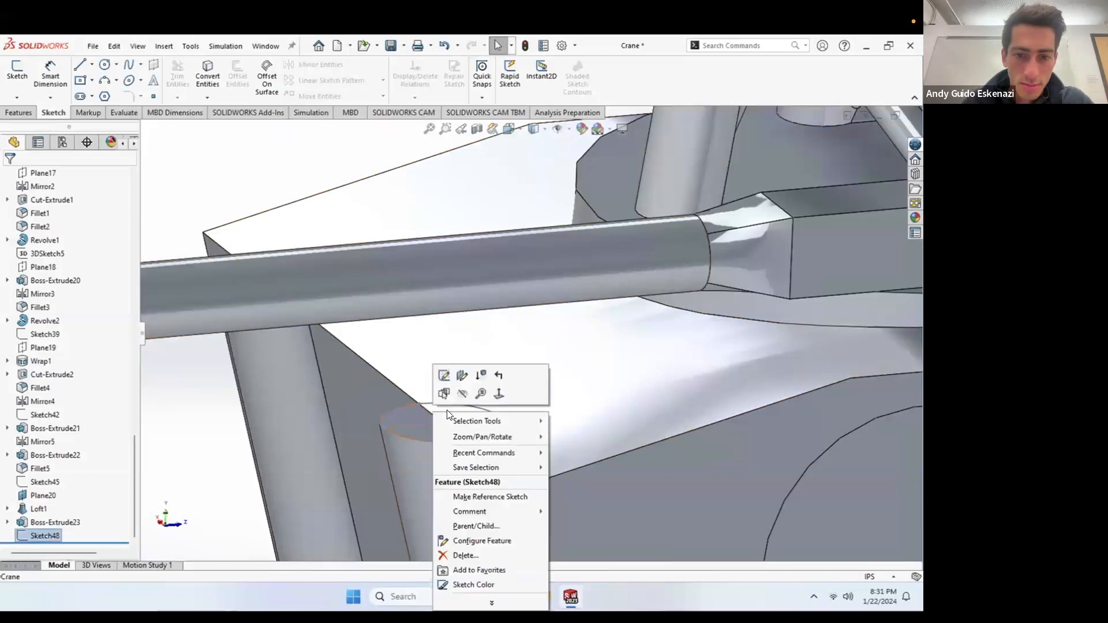
pyautogui.click(440, 378)
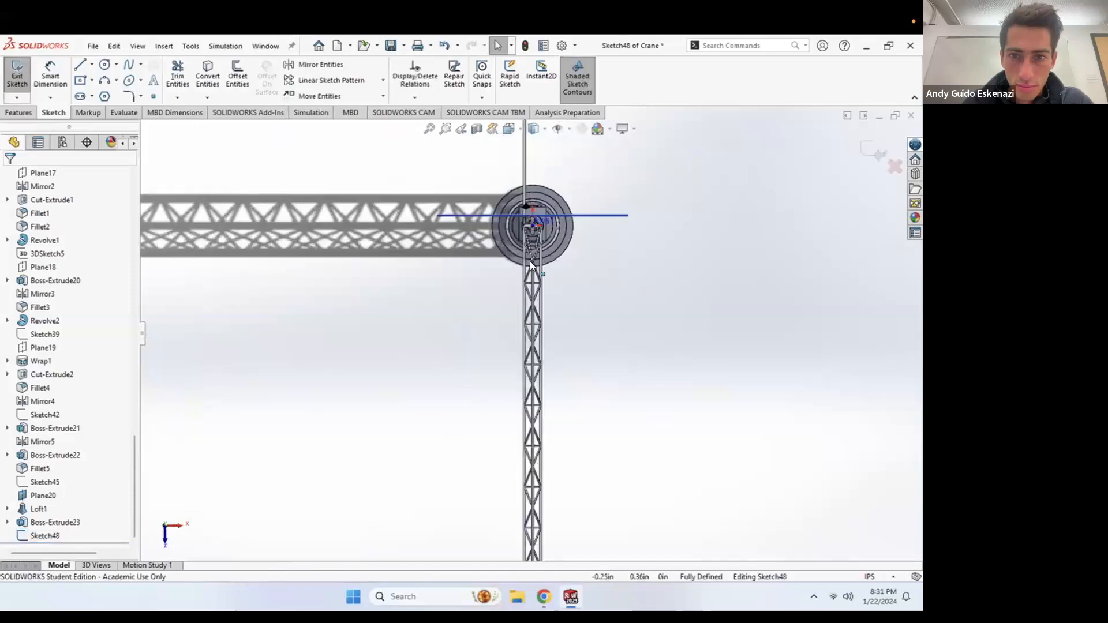
pyautogui.scroll(-3, 542, 193)
pyautogui.scroll(3, 478, 202)
pyautogui.scroll(-5, 480, 187)
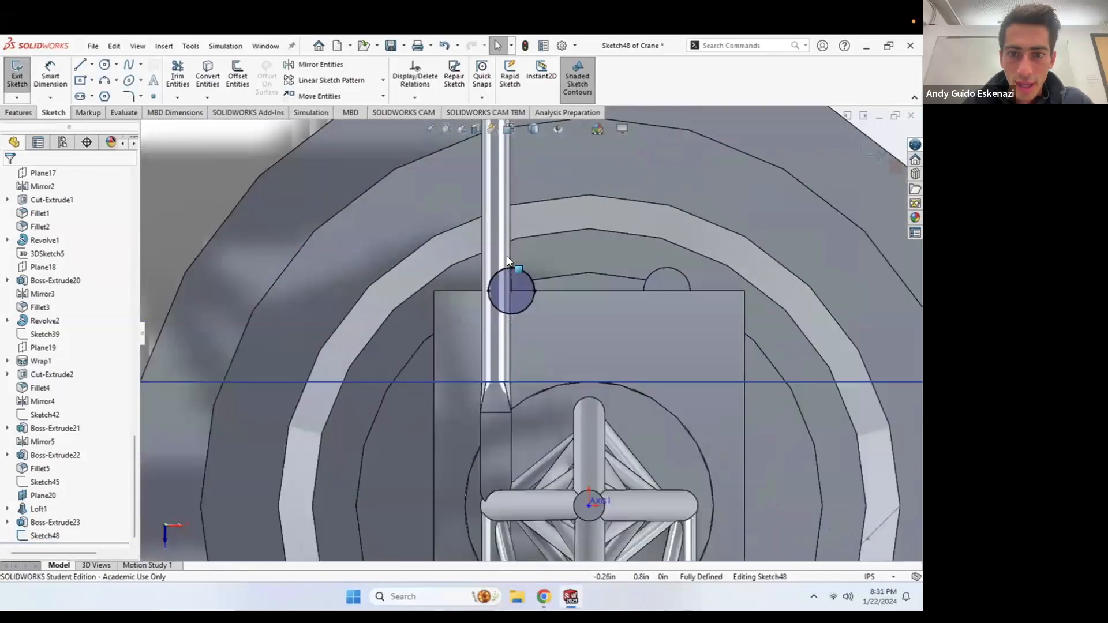
pyautogui.click(19, 112)
pyautogui.click(22, 72)
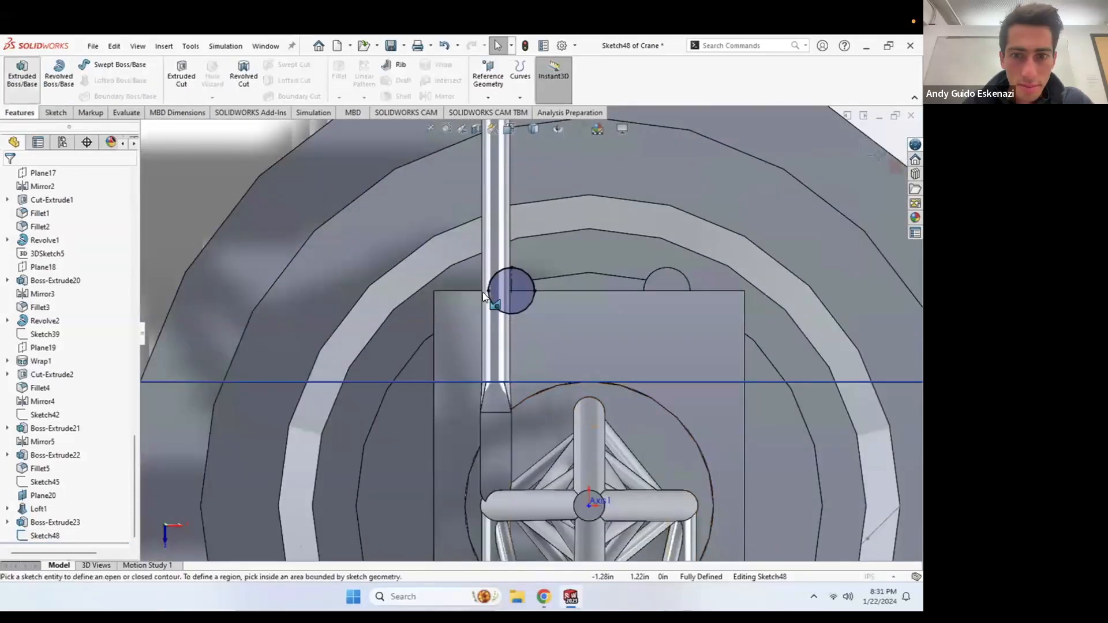
pyautogui.click(521, 302)
pyautogui.click(519, 287)
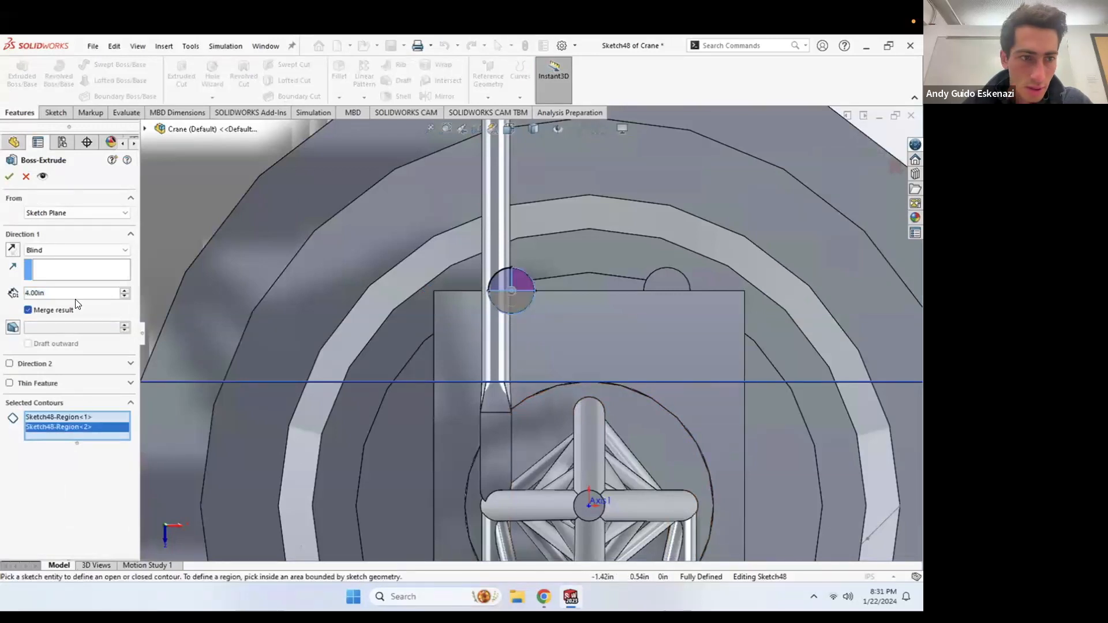
# Step: Try extrusion depths of 0.1 cm, 0.1 in and 0.15 in for the selected circle regions
pyautogui.write('1mm')
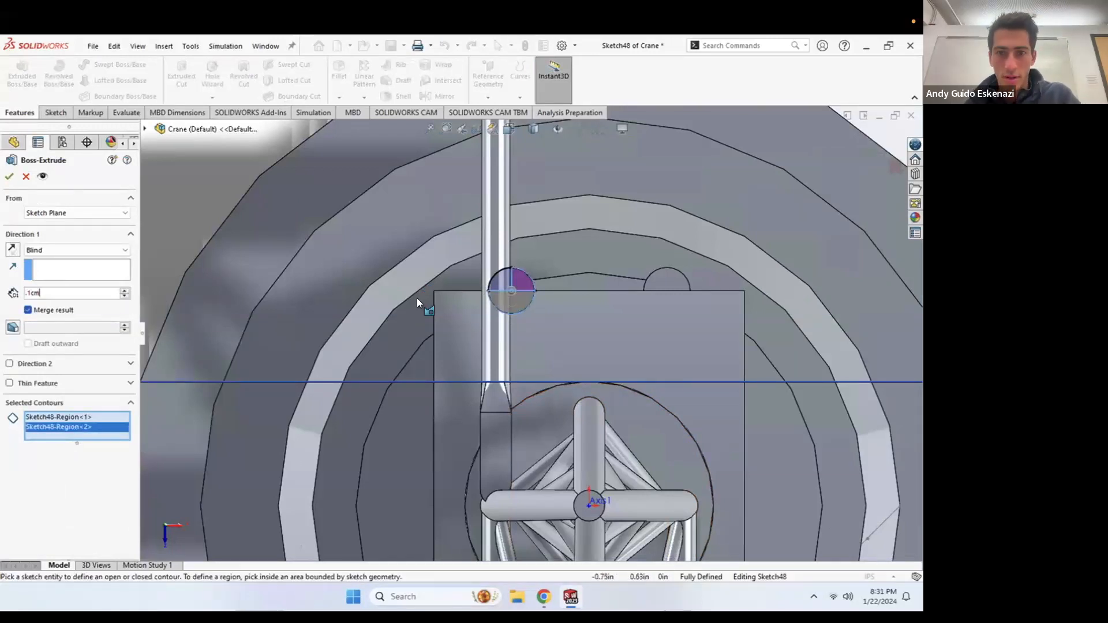
pyautogui.scroll(-5, 510, 320)
pyautogui.moveTo(503, 315); pyautogui.dragTo(485, 321, button='middle')
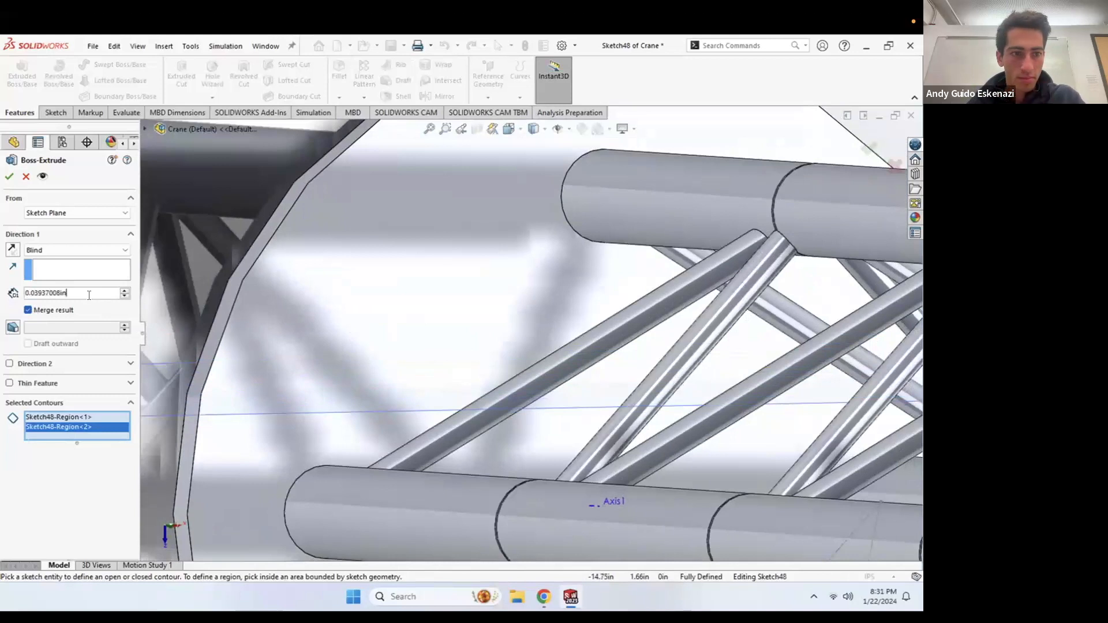
pyautogui.write('.1')
pyautogui.press('Return')
pyautogui.scroll(10, 698, 325)
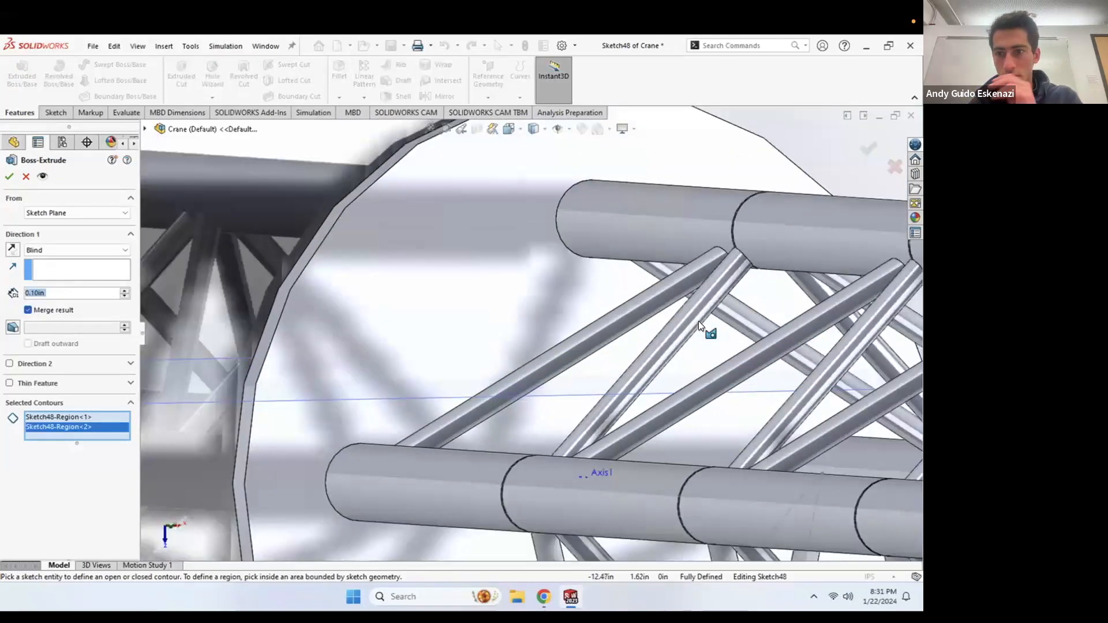
pyautogui.scroll(-10, 629, 332)
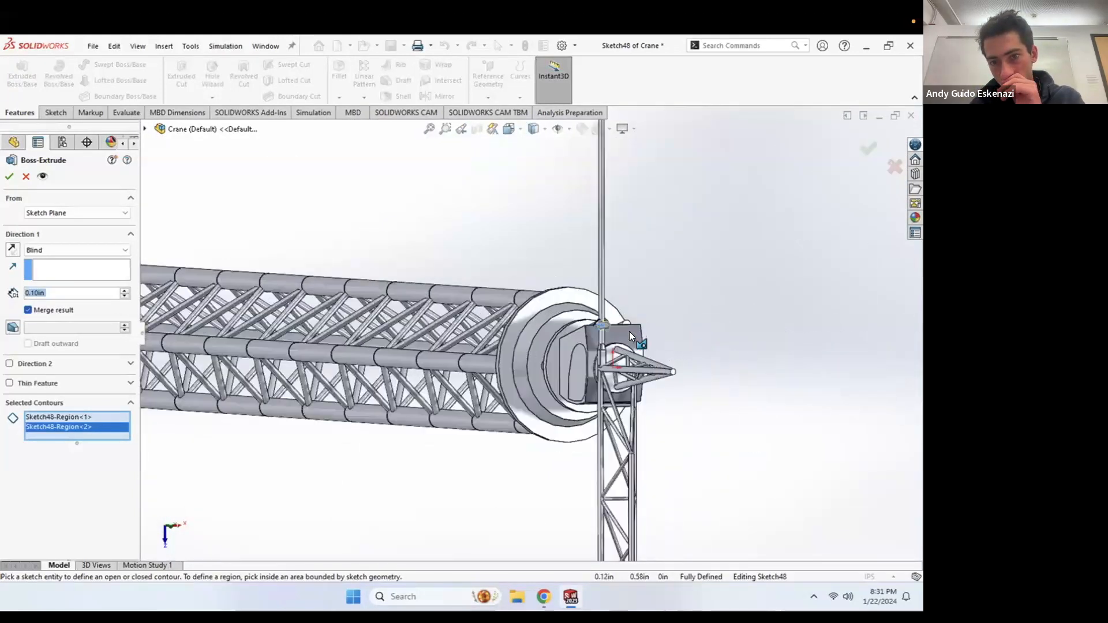
pyautogui.scroll(2, 527, 314)
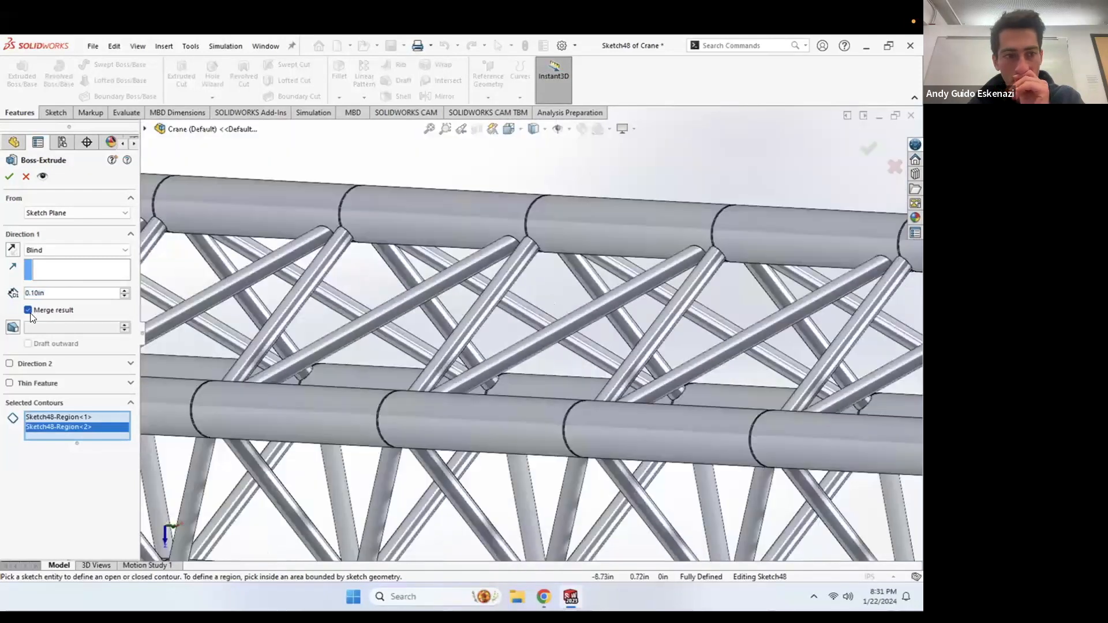
pyautogui.write('0.15')
pyautogui.press('Return')
# Step: Set the extrusion depth to 0.05 in and finish the boss on top of the column
pyautogui.scroll(5, 566, 291)
pyautogui.scroll(-2, 782, 307)
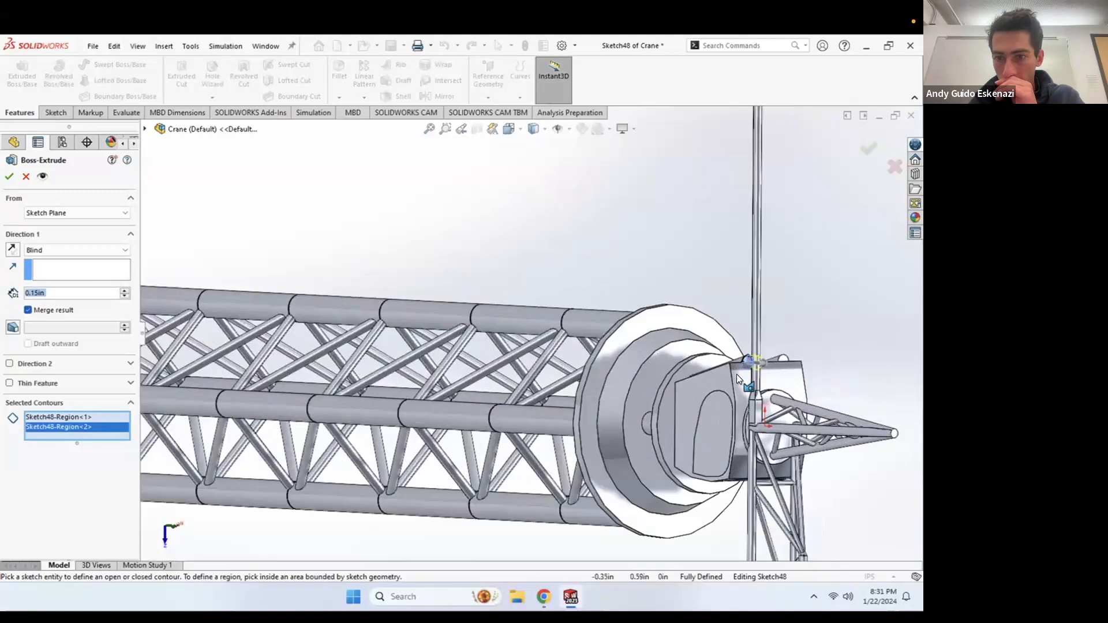
pyautogui.scroll(-6, 737, 376)
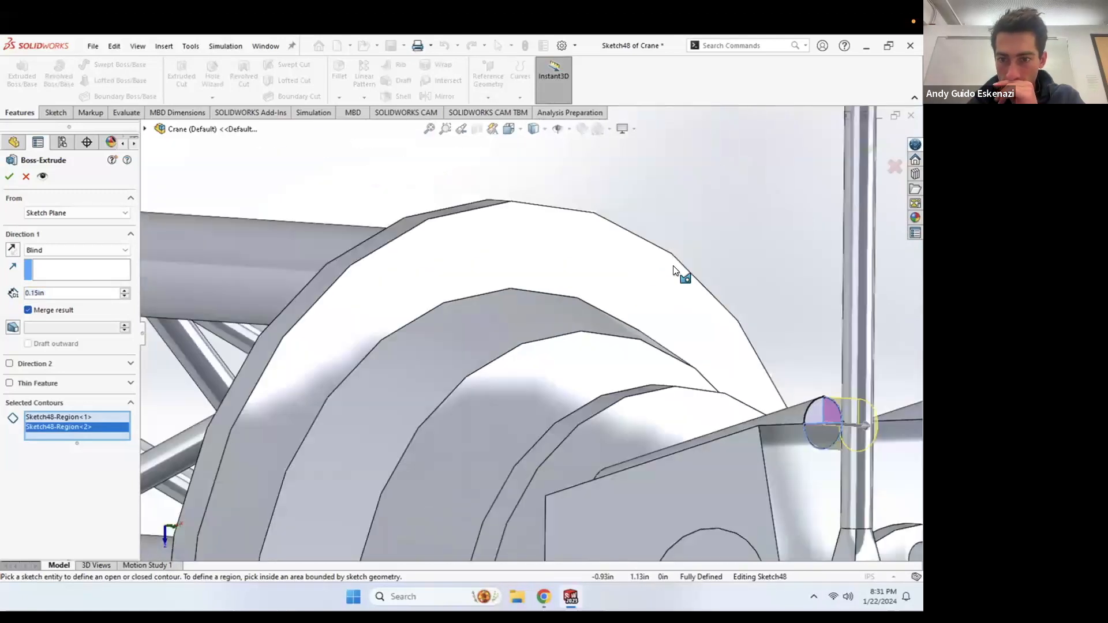
pyautogui.scroll(10, 709, 300)
pyautogui.scroll(-10, 601, 337)
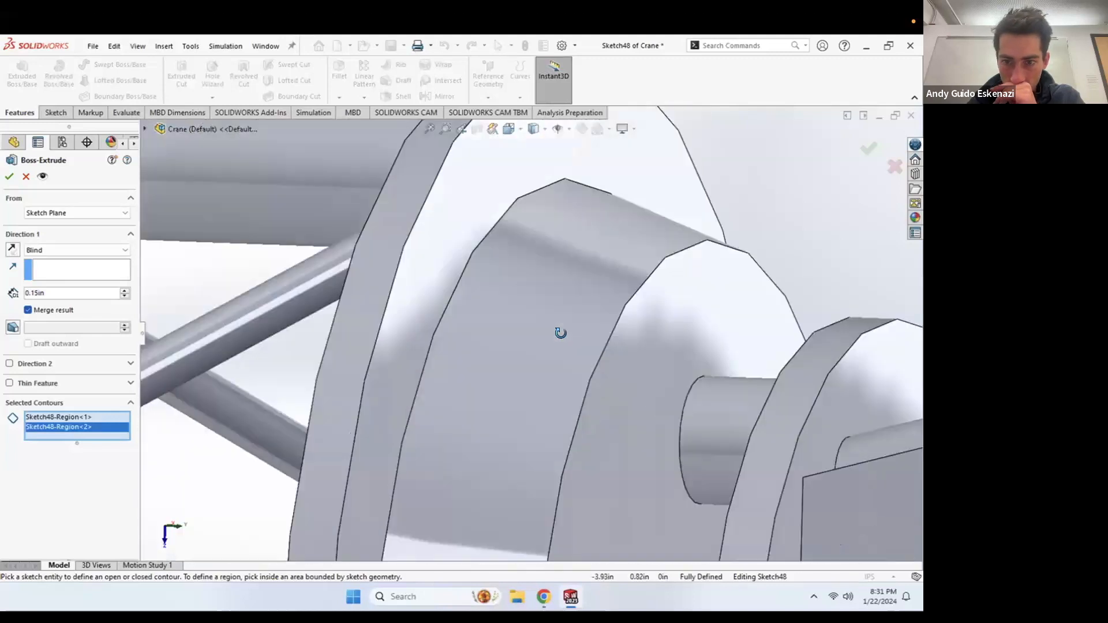
pyautogui.scroll(6, 554, 334)
pyautogui.write('.0')
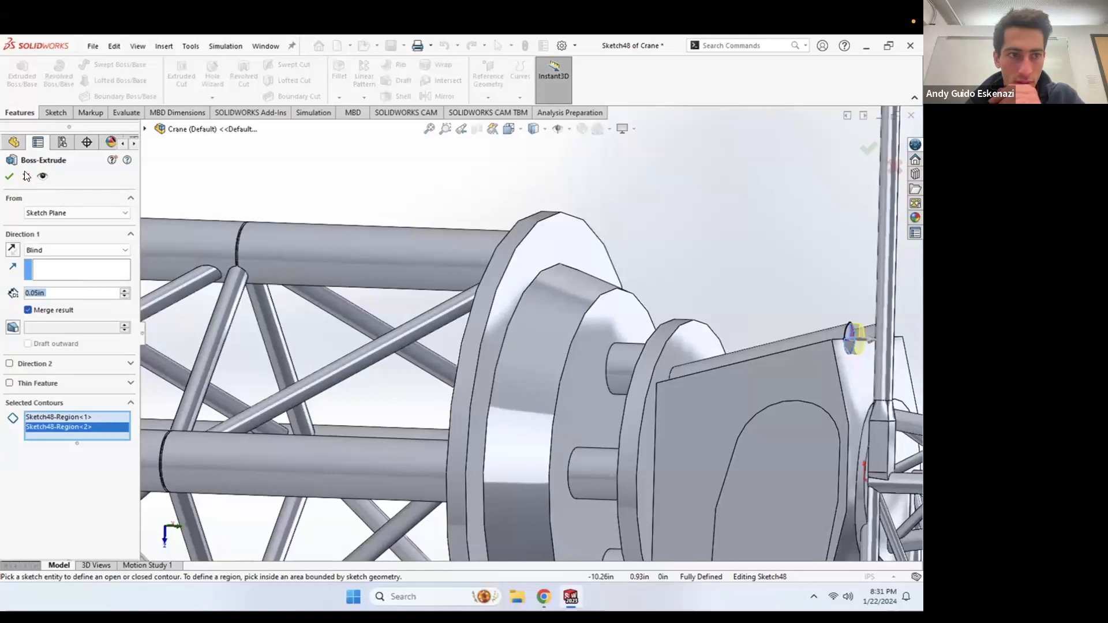
pyautogui.click(11, 175)
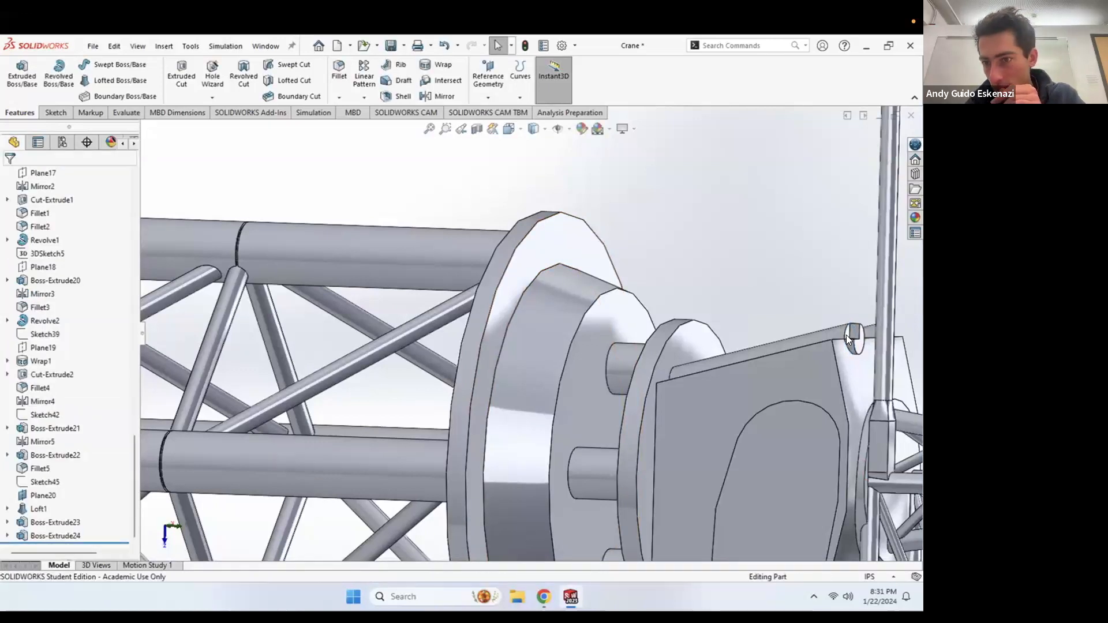
# Step: Edit the column-top extrusion to include the circle's missing quarter, completing the full disc
pyautogui.scroll(-10, 846, 337)
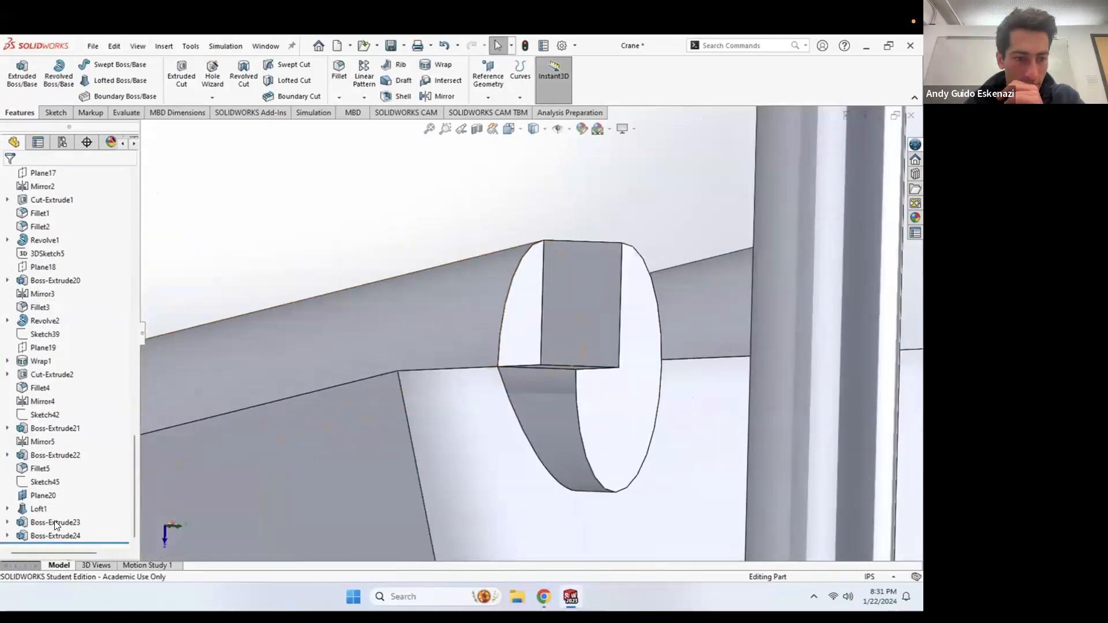
pyautogui.rightClick(41, 536)
pyautogui.click(53, 316)
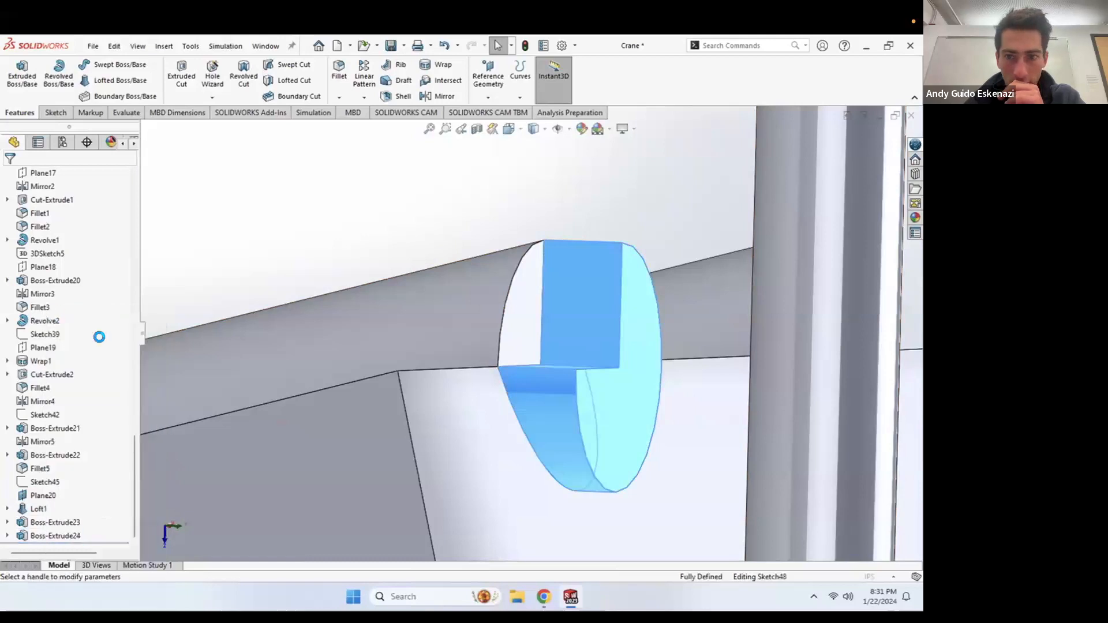
pyautogui.click(7, 177)
# Step: Start a sketch on the top face of the disc above the column
pyautogui.scroll(5, 538, 221)
pyautogui.moveTo(538, 222)
pyautogui.mouseDown(button='middle')
pyautogui.moveTo(591, 294)
pyautogui.moveTo(497, 329)
pyautogui.moveTo(558, 434)
pyautogui.moveTo(514, 292)
pyautogui.moveTo(498, 322)
pyautogui.mouseUp(button='middle')
pyautogui.scroll(-6, 500, 320)
pyautogui.click(56, 113)
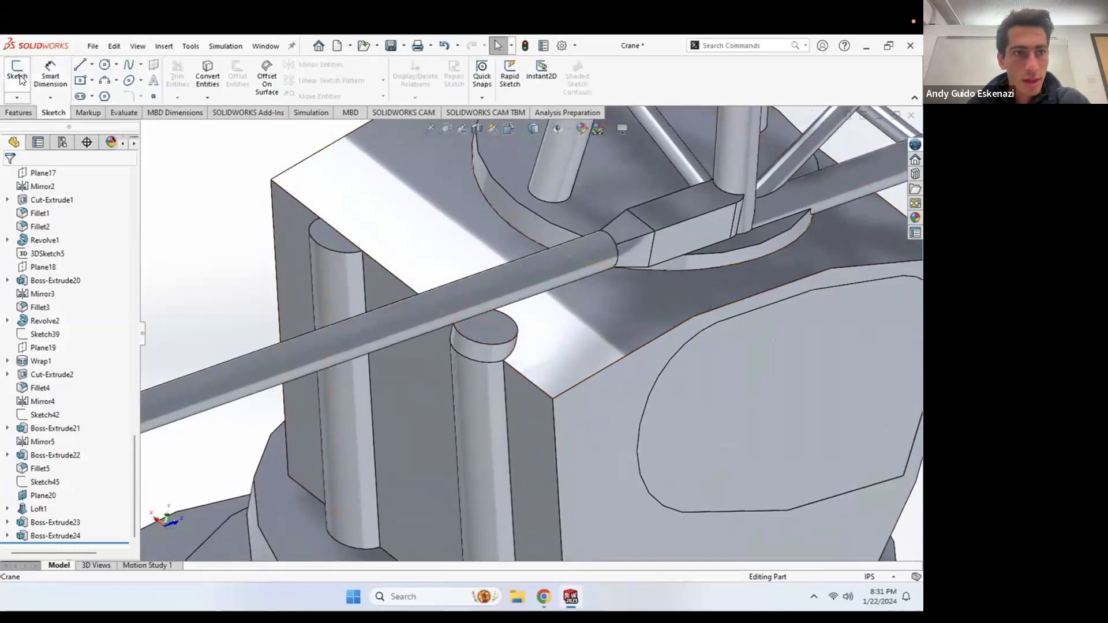
pyautogui.click(17, 75)
pyautogui.click(494, 329)
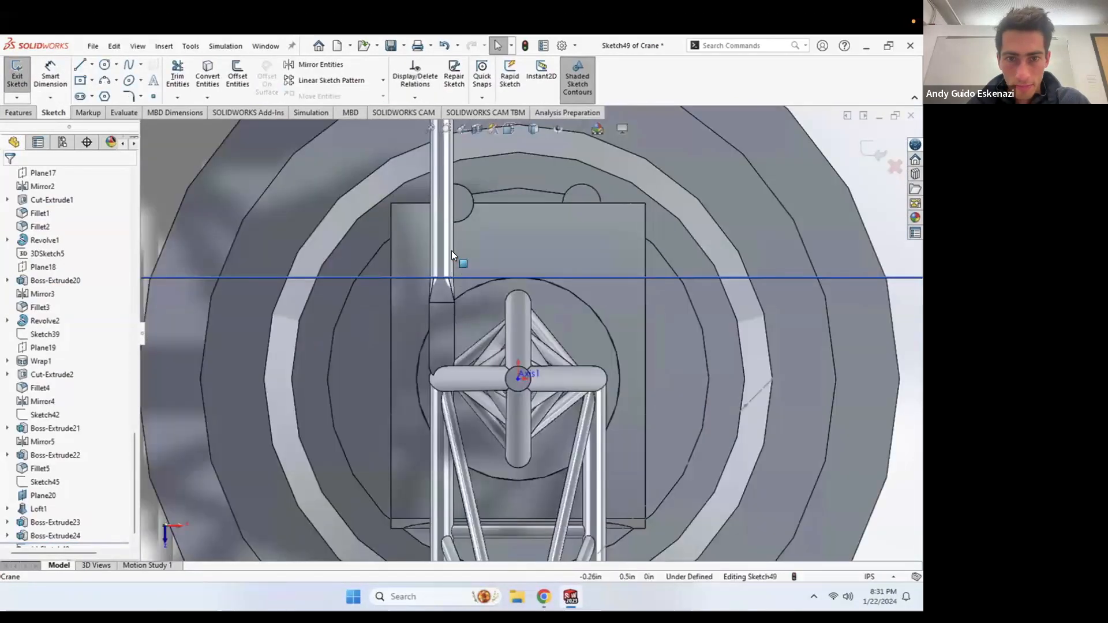
# Step: Draw two perpendicular centerlines from the disc's edge to its centre and from there out to the rim away from the cab, then close the sketch
pyautogui.moveTo(453, 254)
pyautogui.mouseDown(button='middle')
pyautogui.moveTo(483, 197)
pyautogui.moveTo(464, 202)
pyautogui.moveTo(491, 215)
pyautogui.mouseUp(button='middle')
pyautogui.click(92, 65)
pyautogui.click(104, 92)
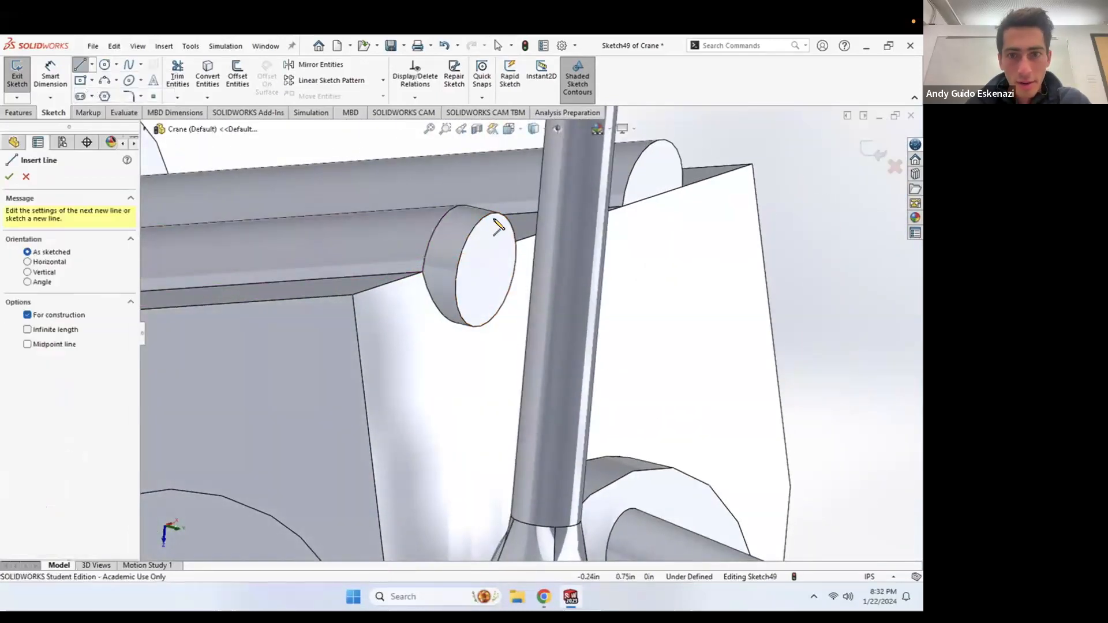
pyautogui.click(456, 280)
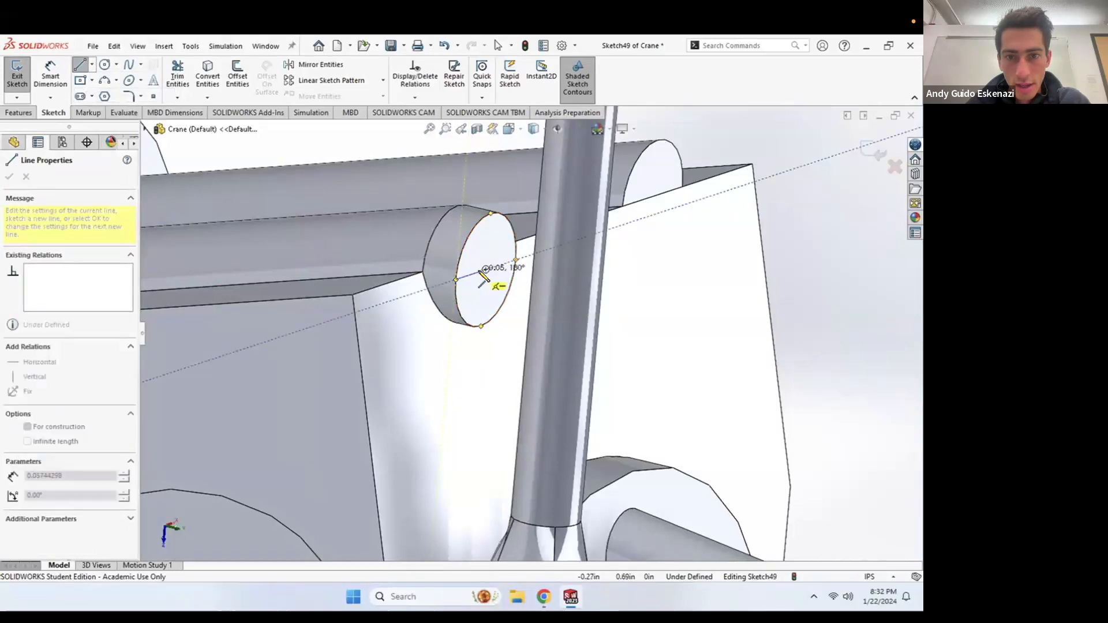
pyautogui.click(486, 269)
pyautogui.click(492, 215)
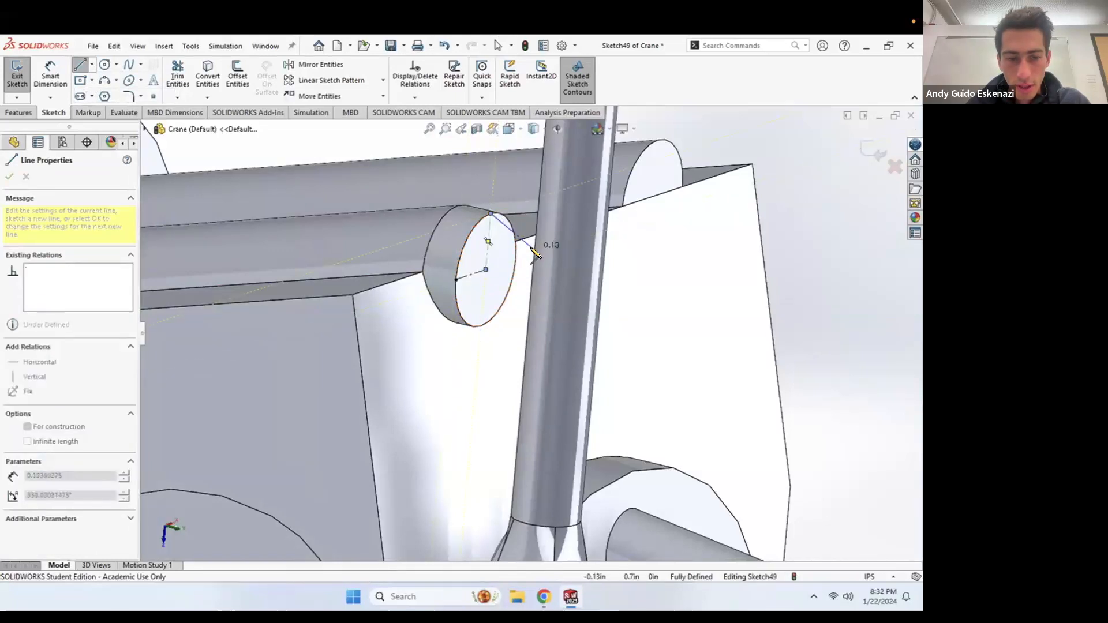
pyautogui.press('Escape')
pyautogui.click(17, 75)
# Step: Create a reference plane through the disc's centre point, perpendicular to the centerline pointing away from the cab
pyautogui.click(19, 116)
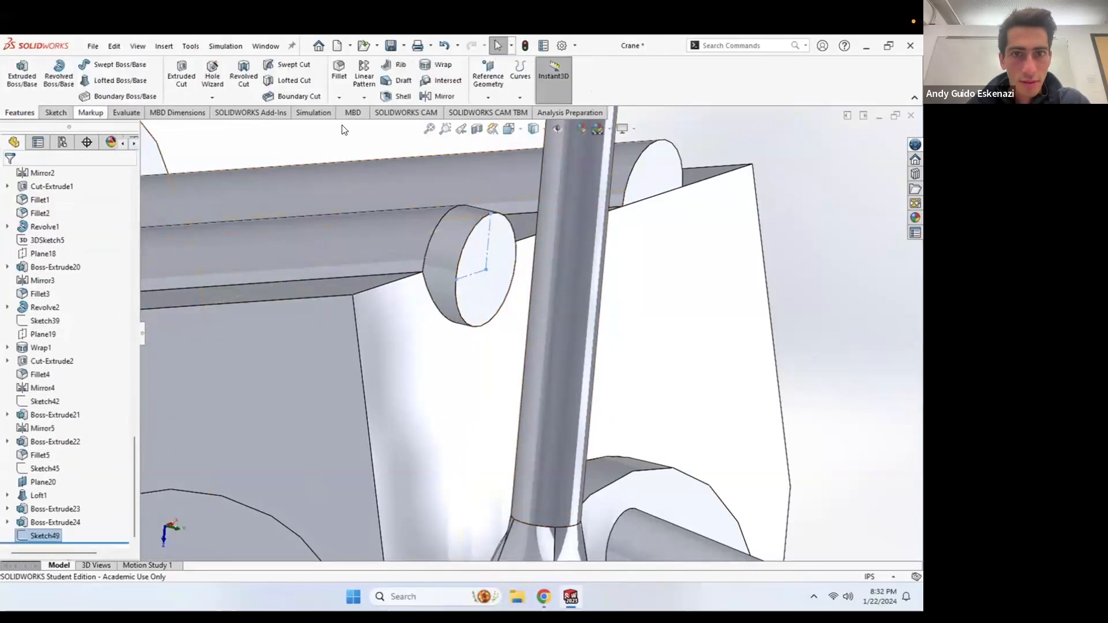
pyautogui.click(488, 97)
pyautogui.click(485, 111)
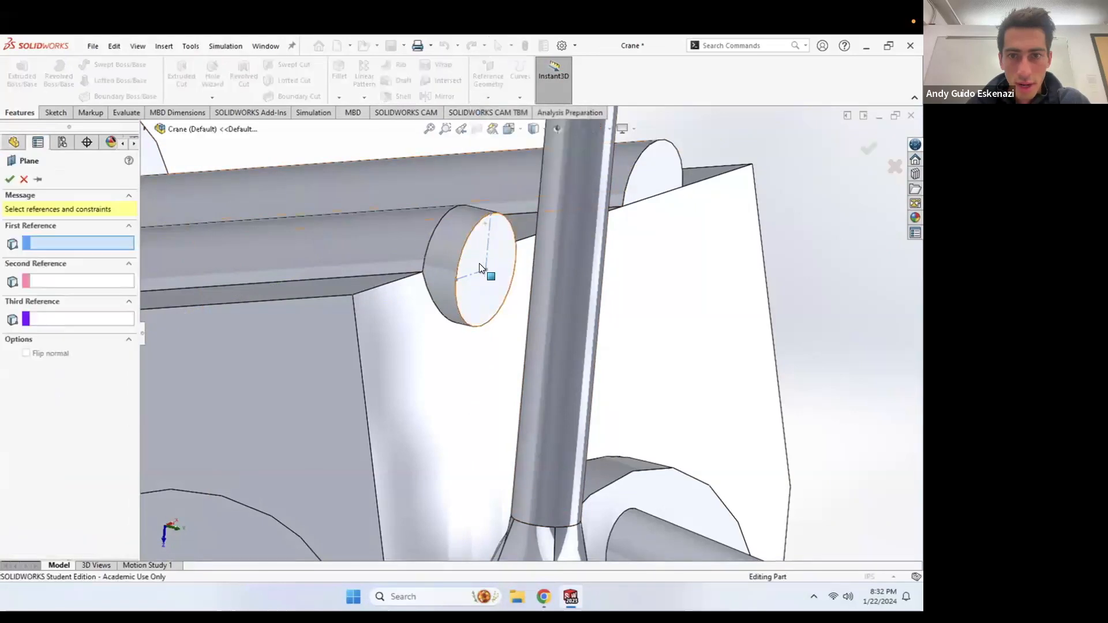
pyautogui.click(485, 269)
pyautogui.click(486, 258)
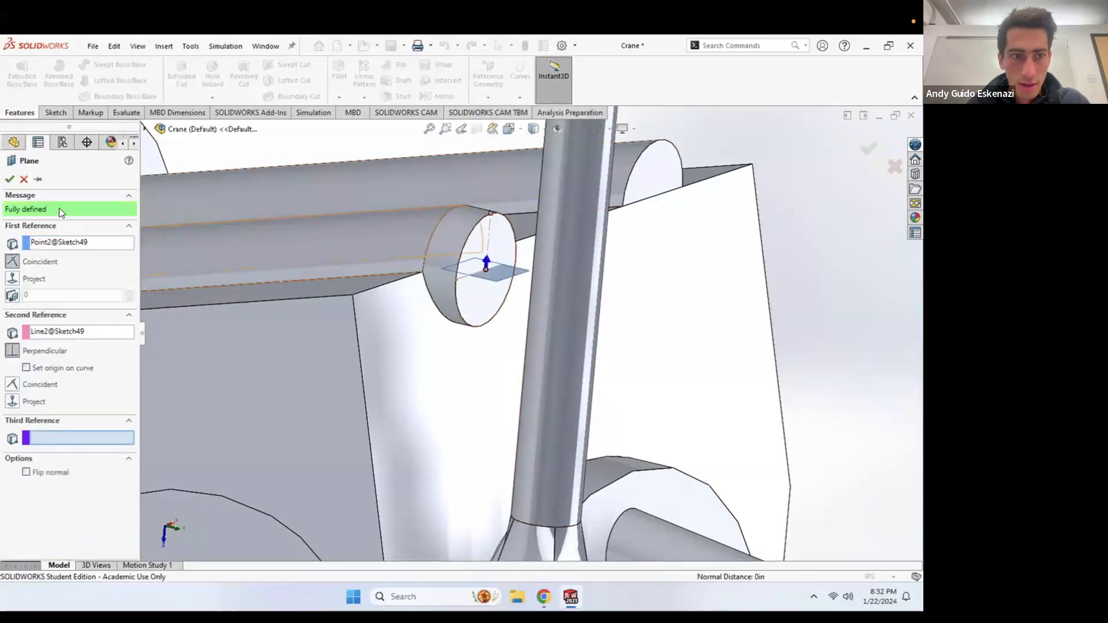
pyautogui.click(10, 179)
# Step: Start a sketch on the new reference plane through the disc's centre
pyautogui.moveTo(558, 261); pyautogui.dragTo(709, 202, button='middle')
pyautogui.scroll(-3, 709, 201)
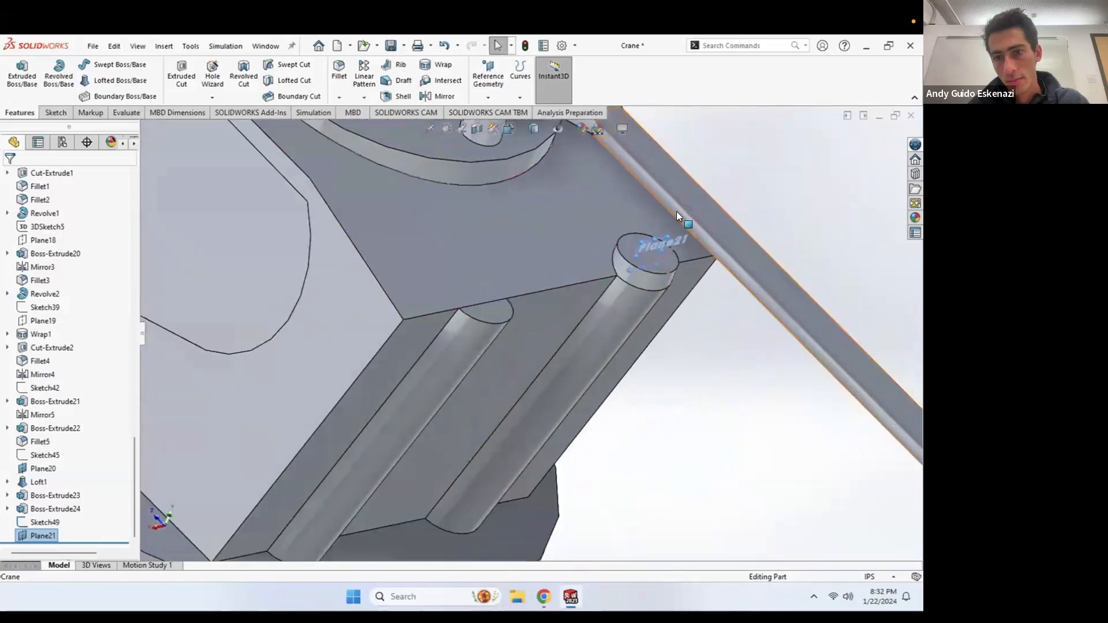
pyautogui.press('Escape')
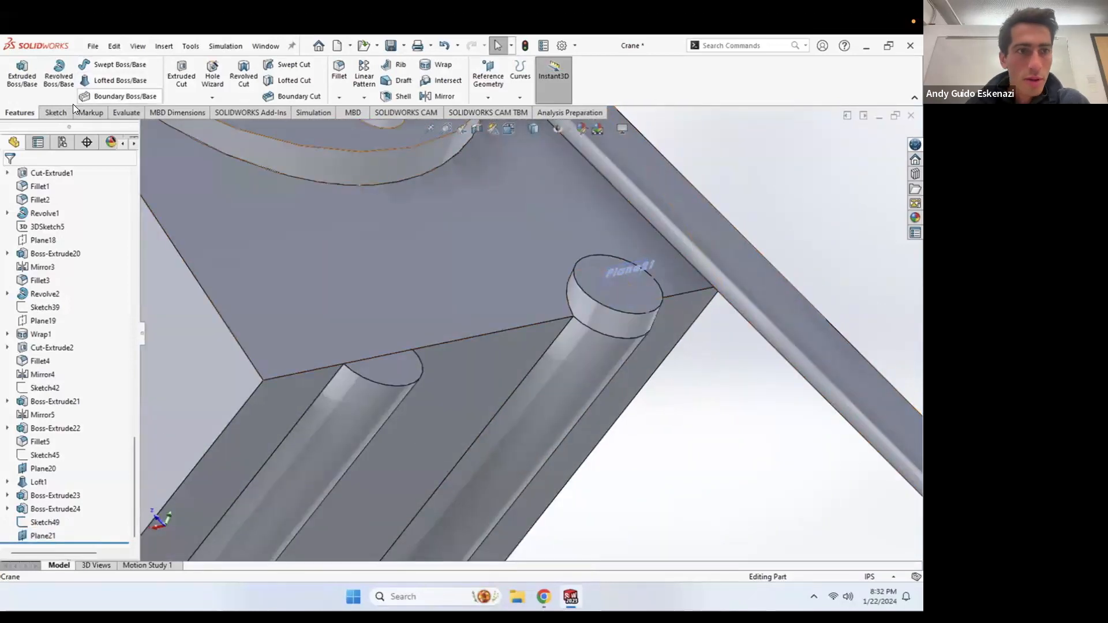
pyautogui.click(56, 113)
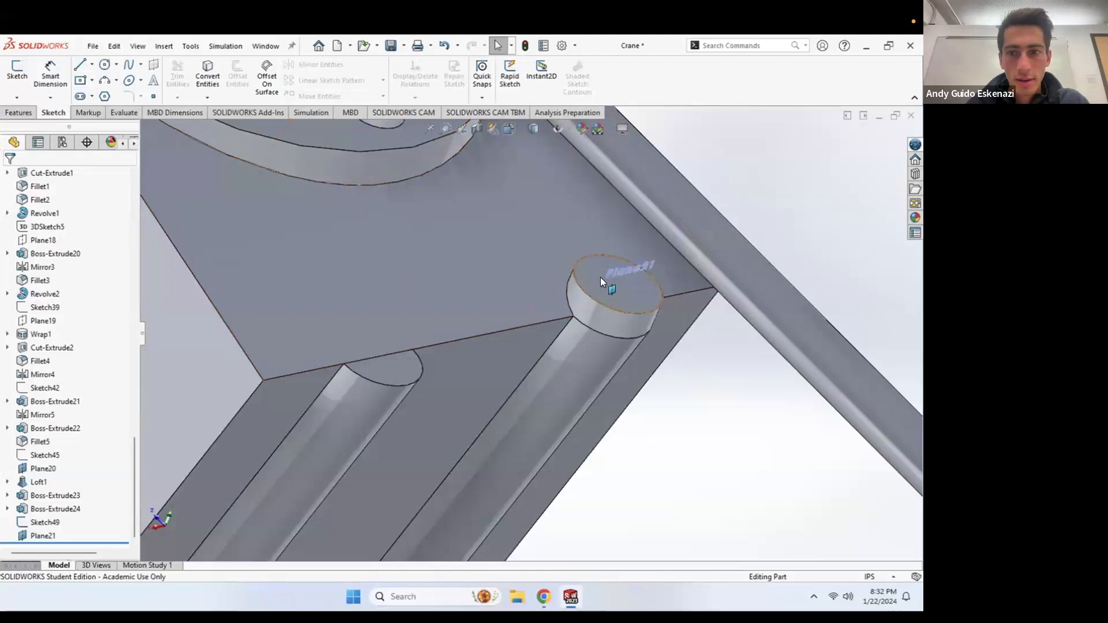
pyautogui.click(14, 74)
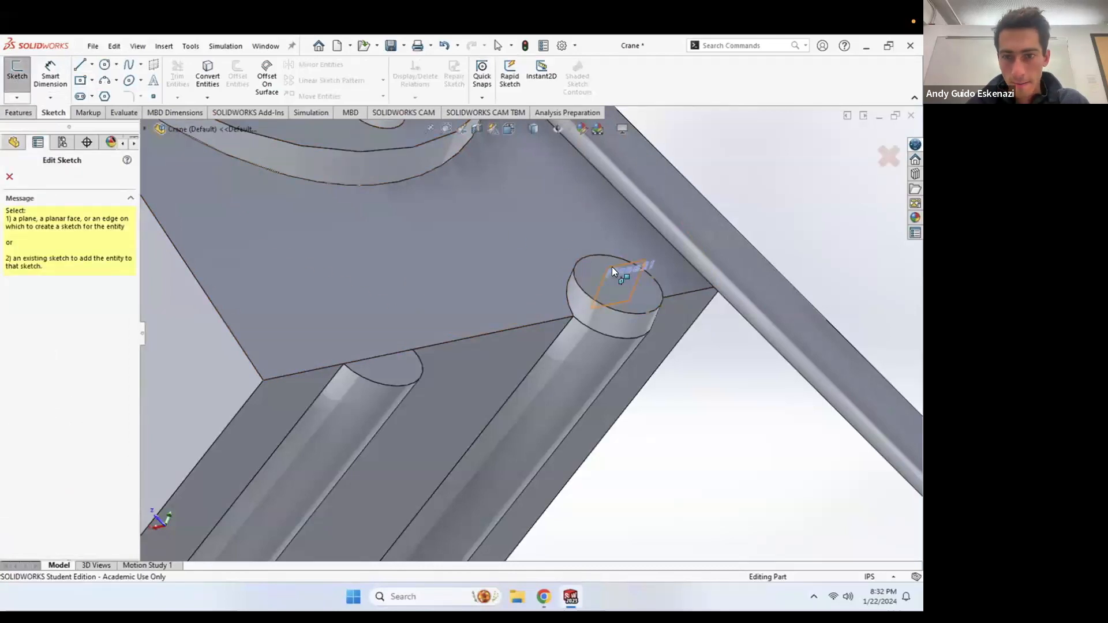
pyautogui.click(612, 267)
# Step: Convert the circular end of the rear rod into the sketch on the new plane
pyautogui.moveTo(529, 183); pyautogui.dragTo(597, 194, button='middle')
pyautogui.scroll(-8, 597, 194)
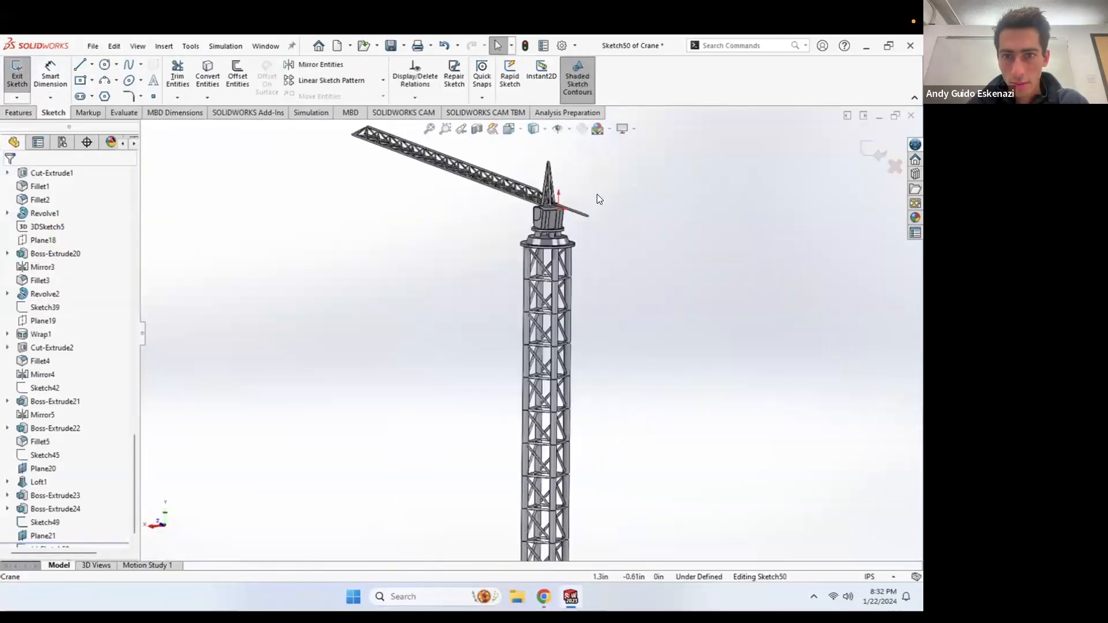
pyautogui.scroll(-9, 576, 271)
pyautogui.moveTo(546, 275)
pyautogui.mouseDown(button='middle')
pyautogui.moveTo(552, 284)
pyautogui.moveTo(540, 287)
pyautogui.mouseUp(button='middle')
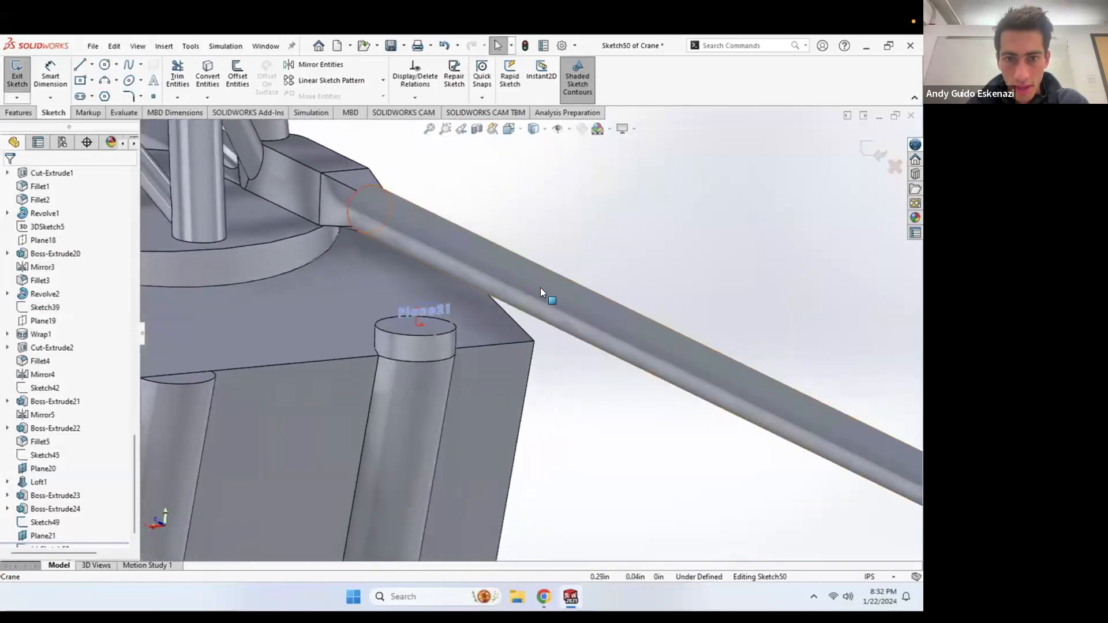
pyautogui.click(208, 86)
pyautogui.scroll(7, 414, 289)
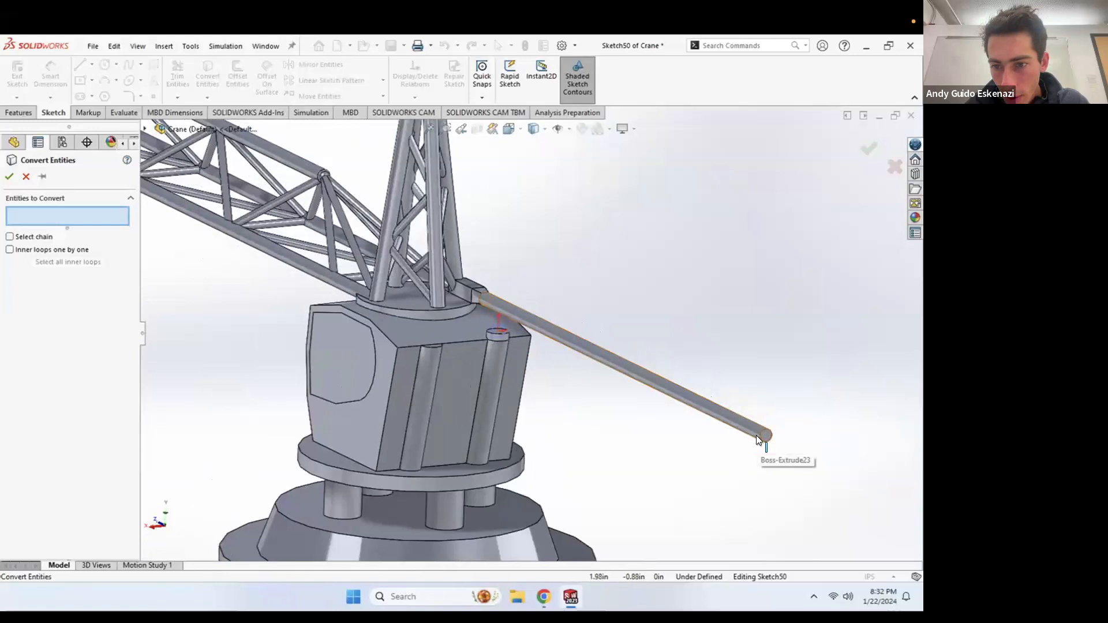
pyautogui.click(757, 435)
pyautogui.click(9, 177)
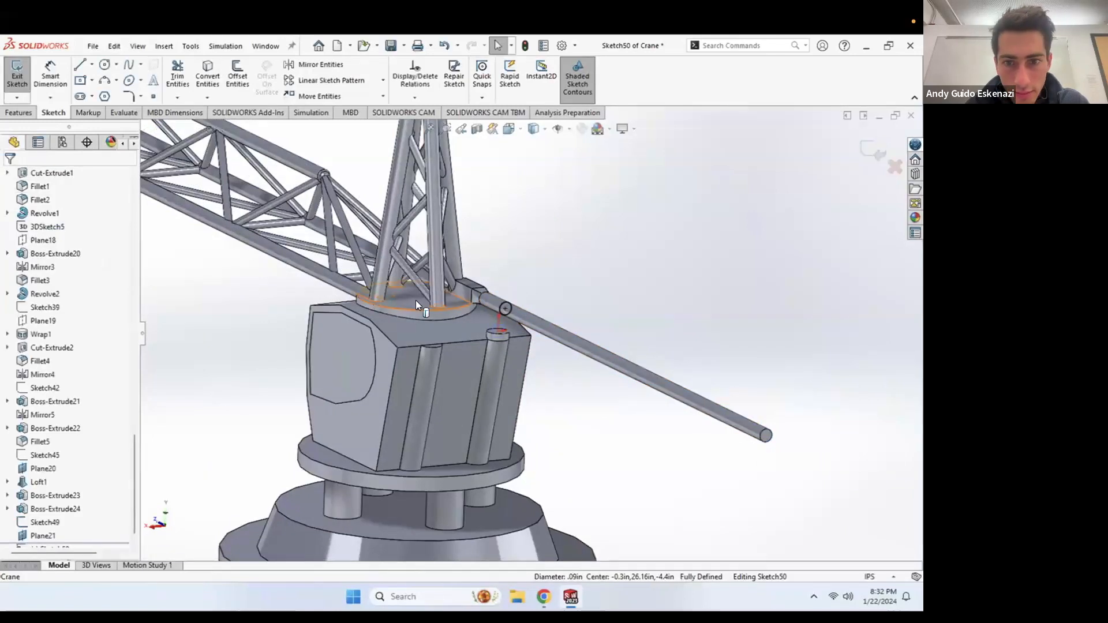
# Step: Change the circle converted from the rear rod's end into construction geometry
pyautogui.scroll(-5, 519, 325)
pyautogui.rightClick(502, 313)
pyautogui.click(530, 301)
# Step: Draw a three-point arc of about 0.16 in radius from the disc's centre up to the construction circle's centre
pyautogui.scroll(-3, 515, 315)
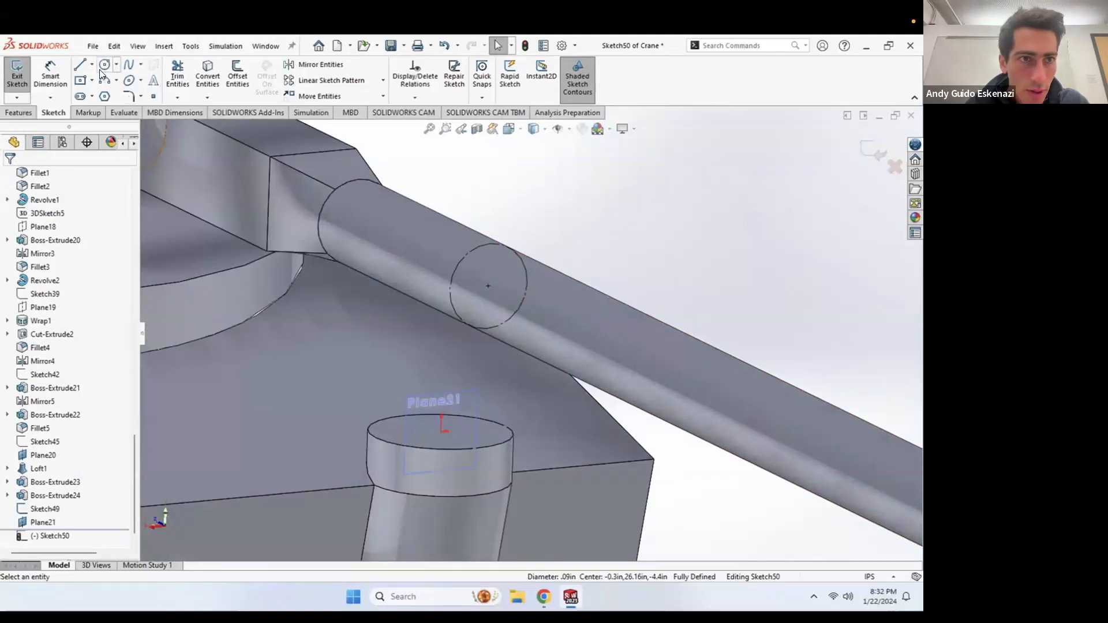
pyautogui.click(104, 80)
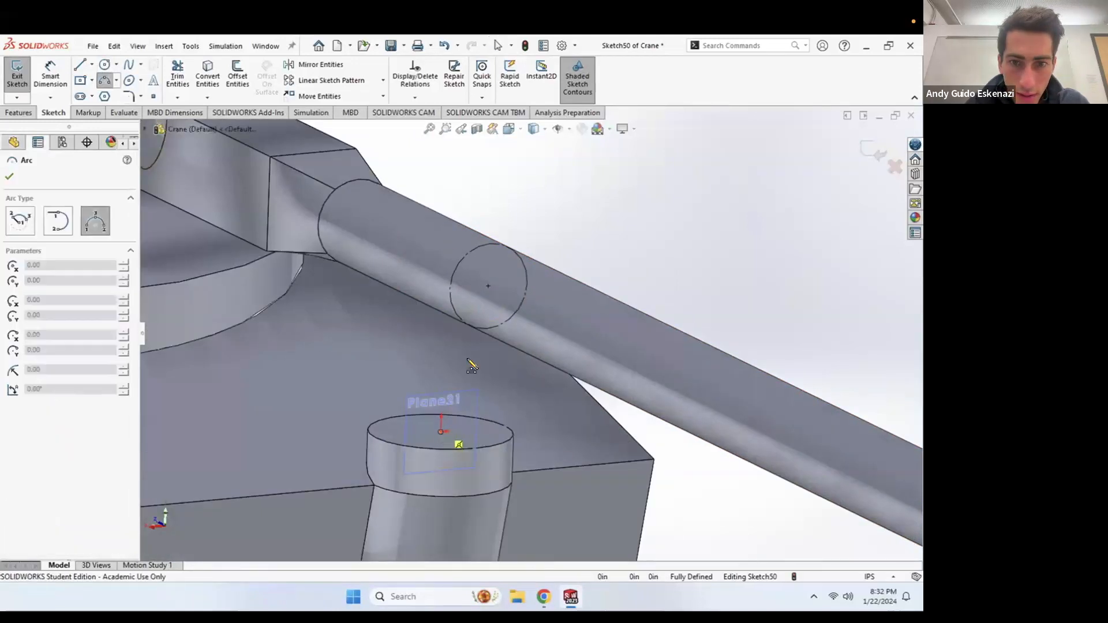
pyautogui.click(488, 287)
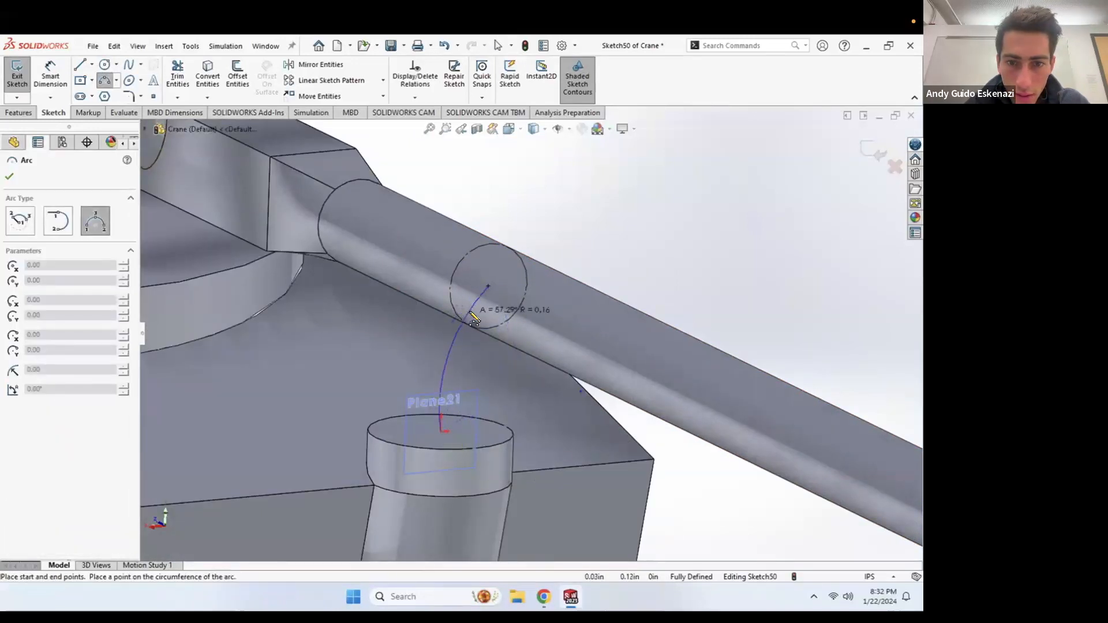
pyautogui.click(475, 311)
pyautogui.press('Escape')
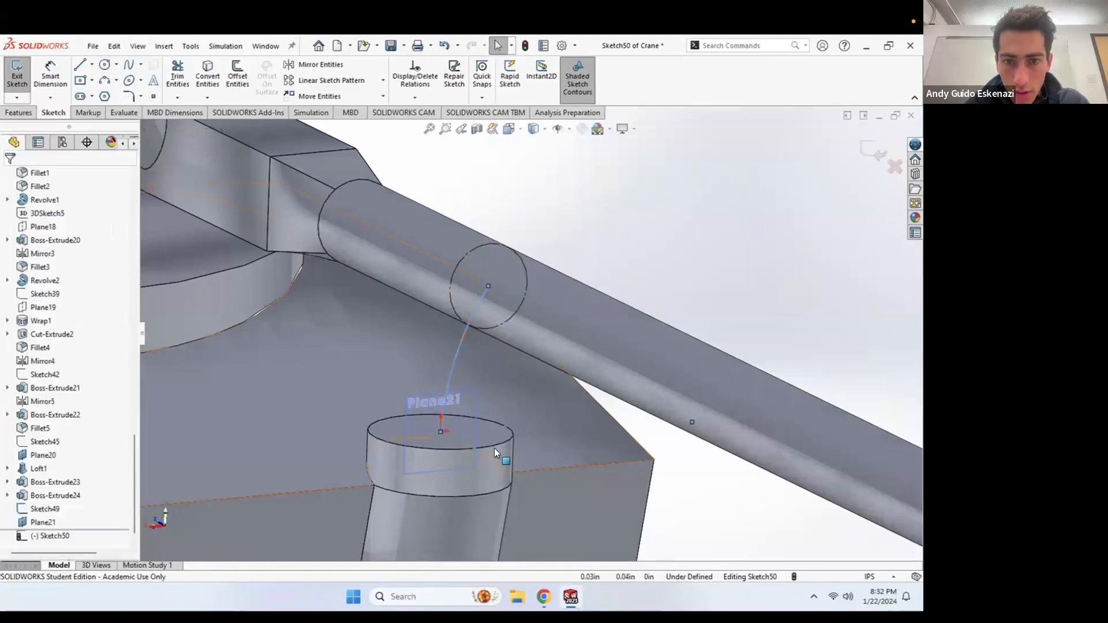
# Step: Draw a vertical centerline about 0.06 in long downward from the disc's centre and dimension its length
pyautogui.scroll(2, 471, 404)
pyautogui.scroll(-3, 477, 393)
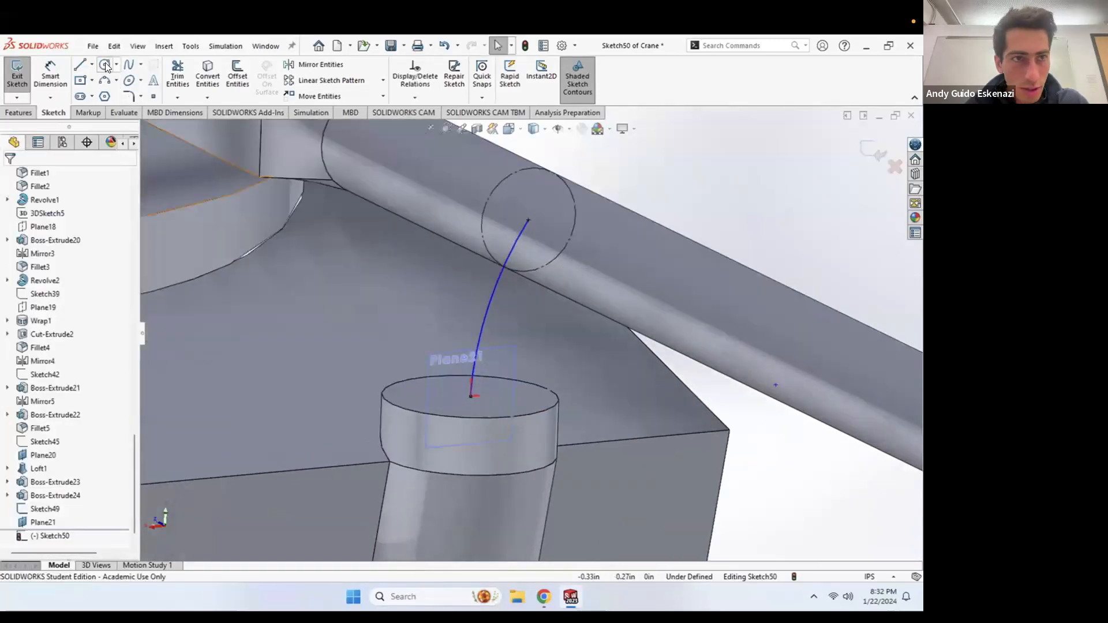
pyautogui.click(108, 94)
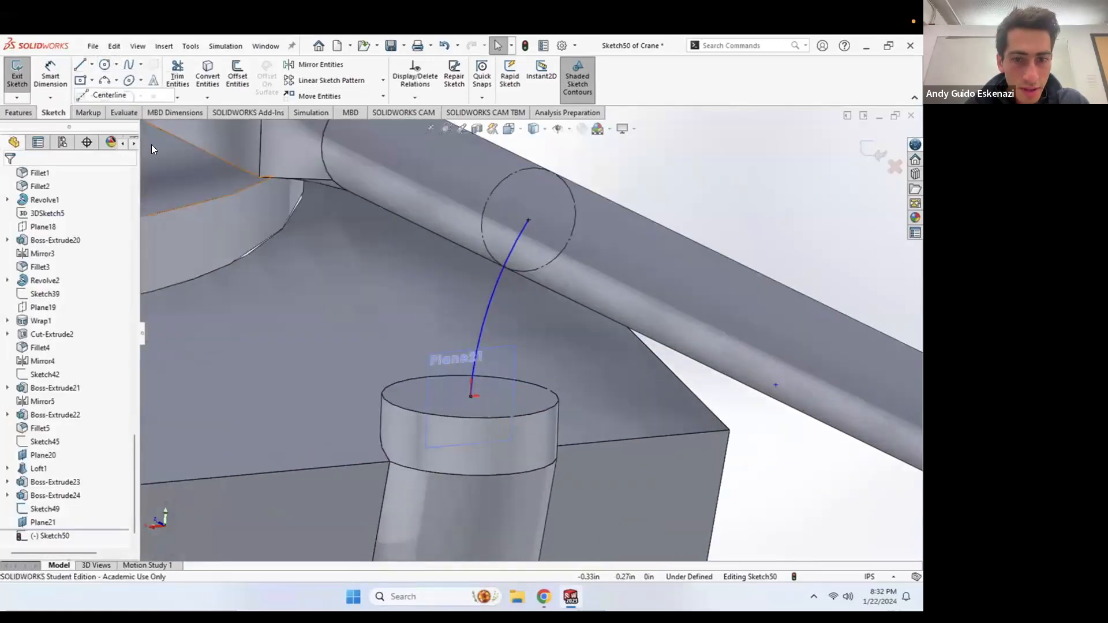
pyautogui.click(472, 397)
pyautogui.click(468, 465)
pyautogui.press('Escape')
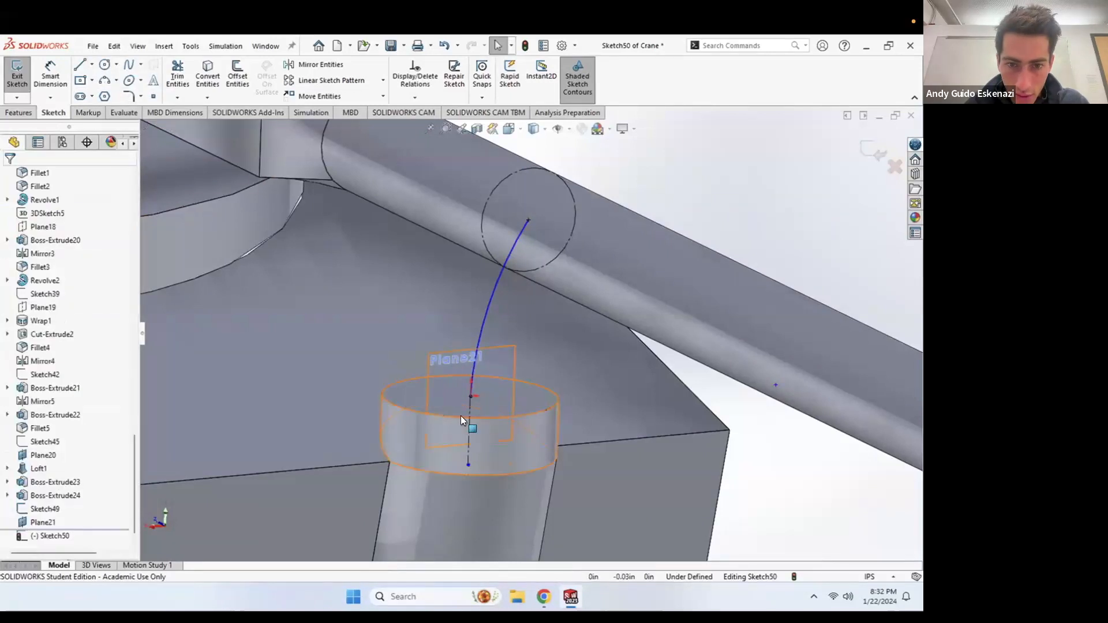
pyautogui.click(64, 78)
pyautogui.click(481, 456)
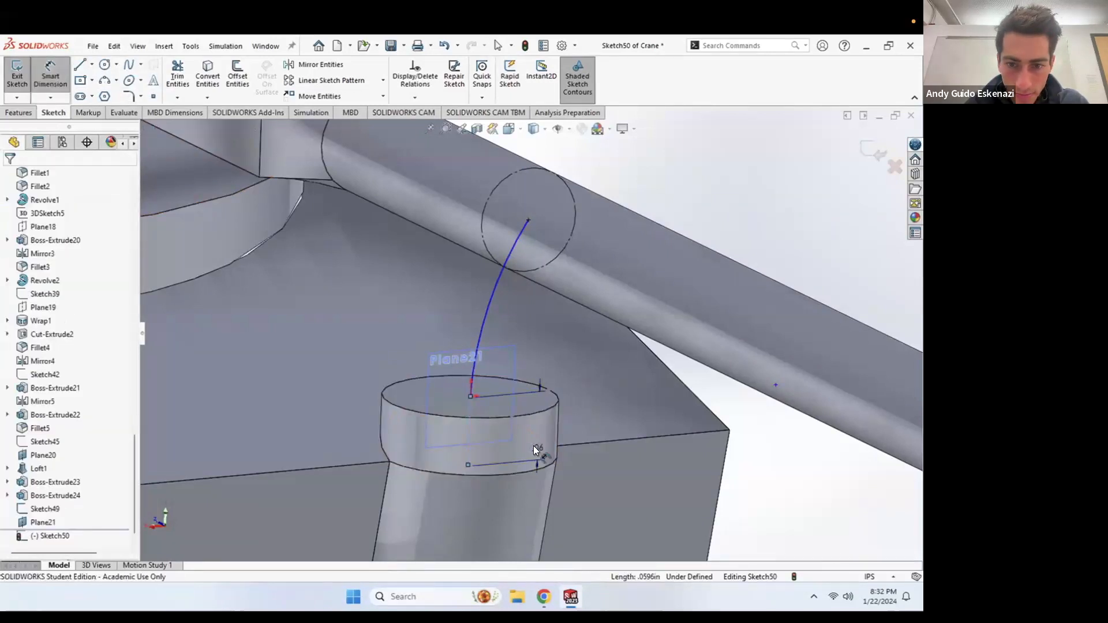
pyautogui.click(537, 452)
pyautogui.click(488, 429)
# Step: Make the arc tangent to the vertical centerline and close the sketch
pyautogui.click(473, 366)
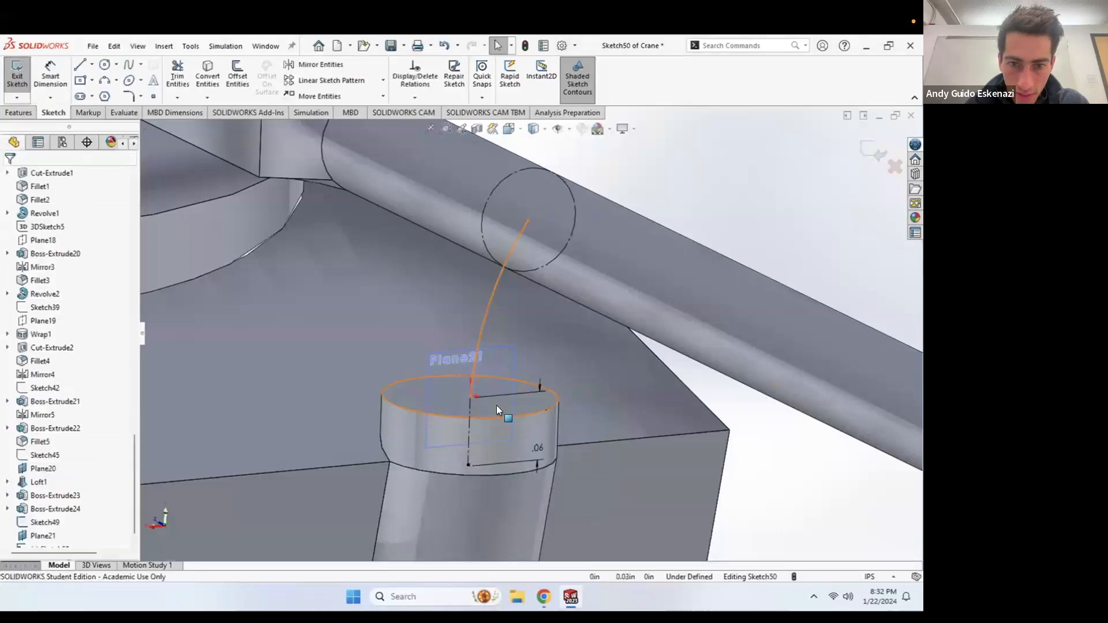
pyautogui.keyDown('ctrl'); pyautogui.click(468, 444); pyautogui.keyUp('ctrl')
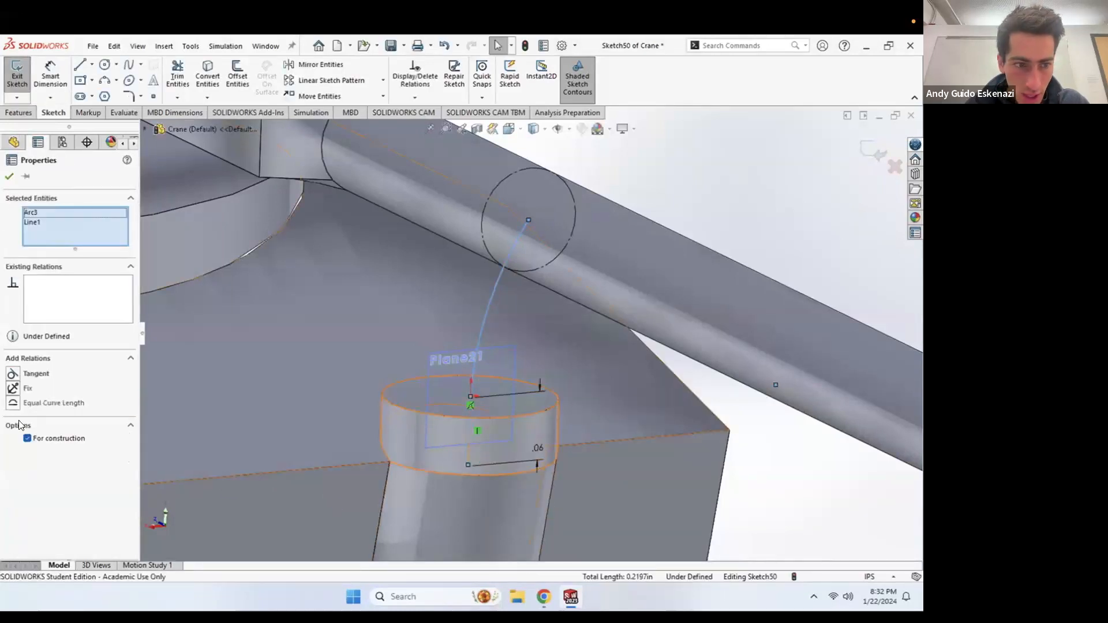
pyautogui.click(13, 376)
pyautogui.press('Escape')
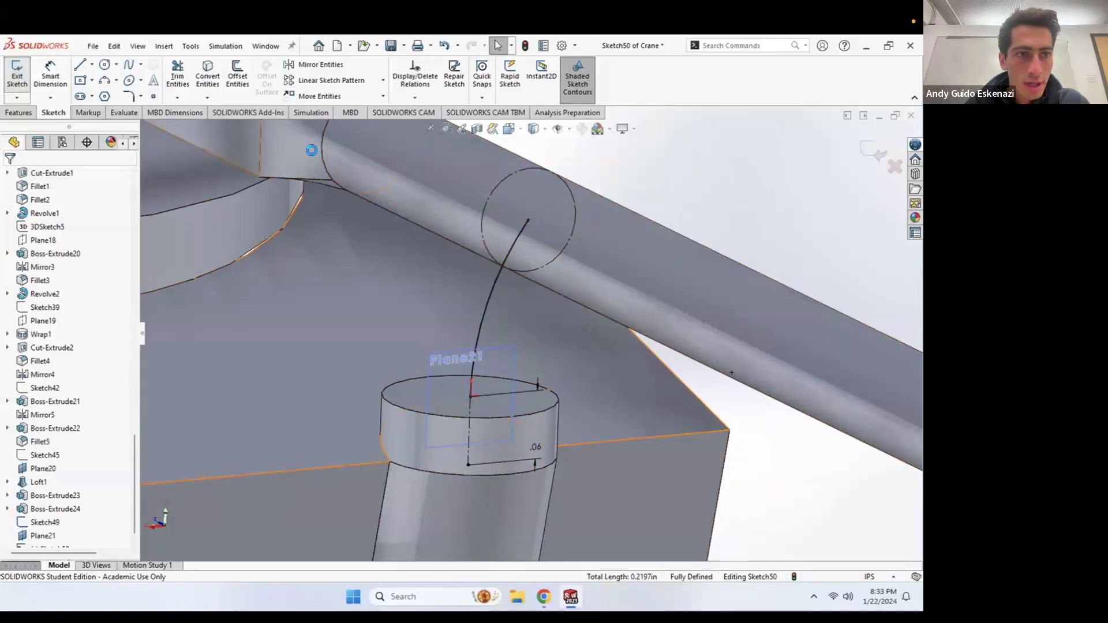
pyautogui.click(874, 152)
# Step: Create a reference plane through the arc's upper endpoint inside the rear rod, perpendicular to the arc
pyautogui.click(29, 112)
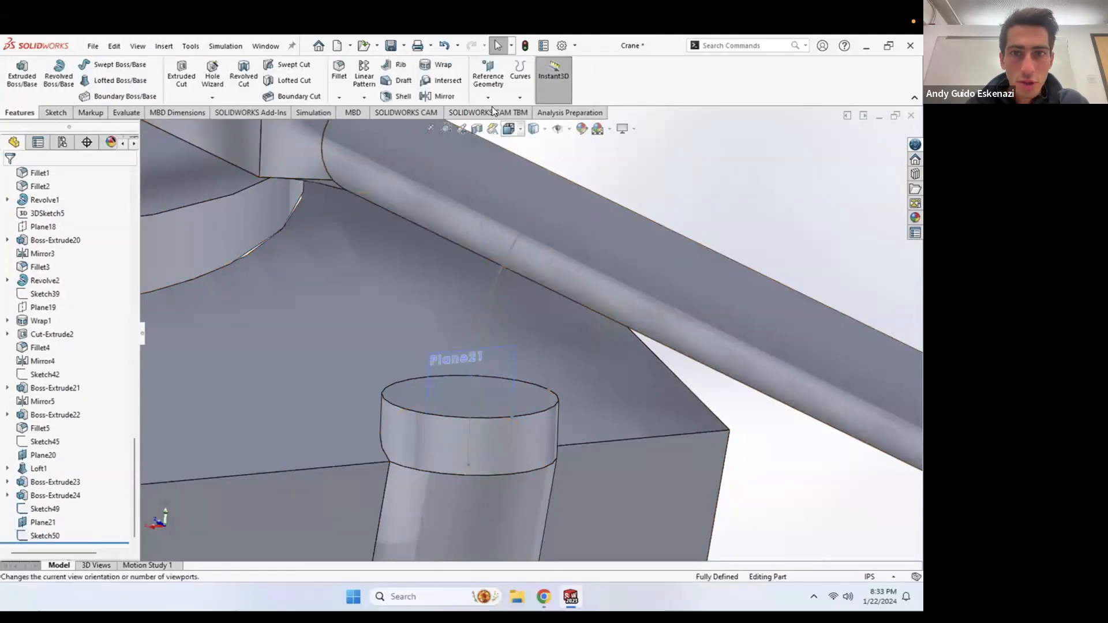
pyautogui.click(488, 97)
pyautogui.click(499, 111)
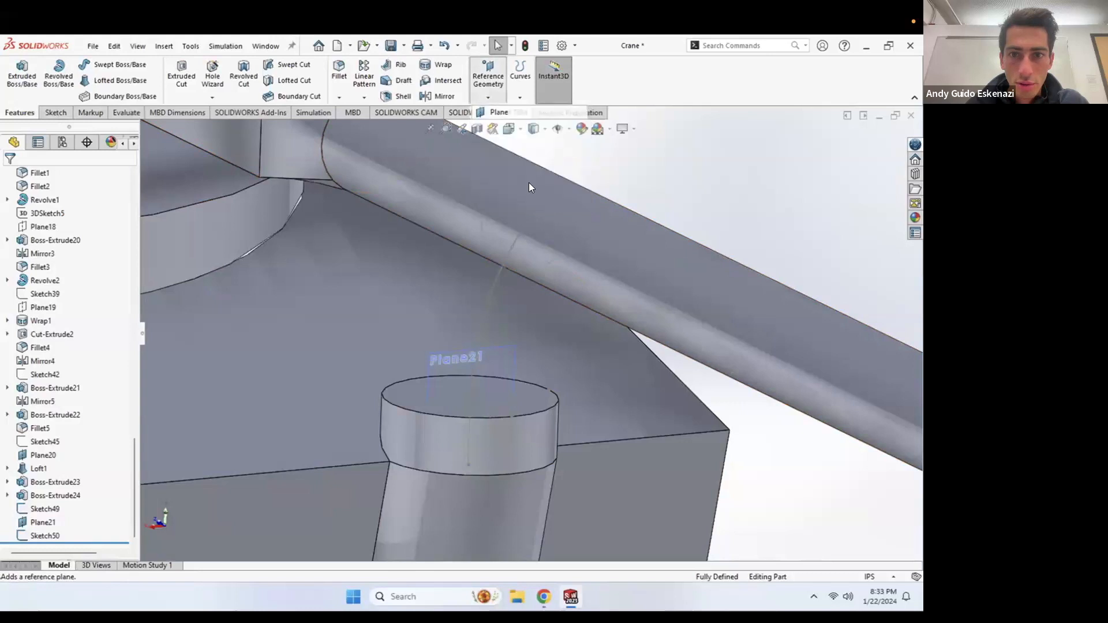
pyautogui.click(528, 220)
pyautogui.click(518, 239)
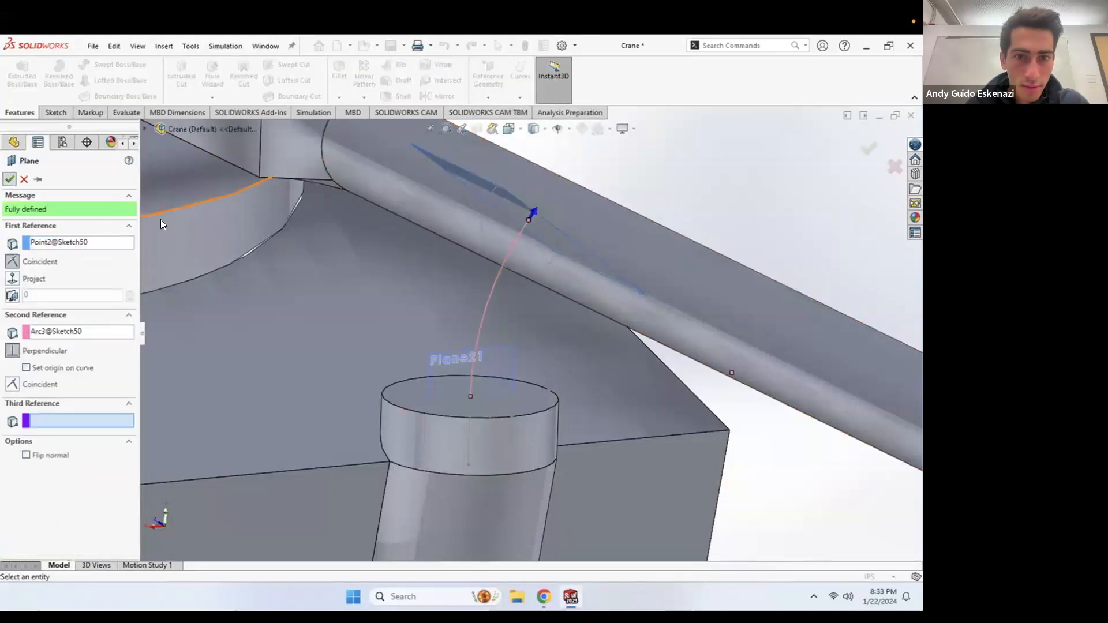
pyautogui.click(10, 179)
# Step: Start a sketch on the plane at the arc's upper end and draw a circle about 0.08 in across centred on the arc's endpoint
pyautogui.scroll(4, 518, 267)
pyautogui.moveTo(518, 266)
pyautogui.mouseDown(button='middle')
pyautogui.moveTo(529, 265)
pyautogui.moveTo(524, 274)
pyautogui.mouseUp(button='middle')
pyautogui.scroll(-4, 524, 277)
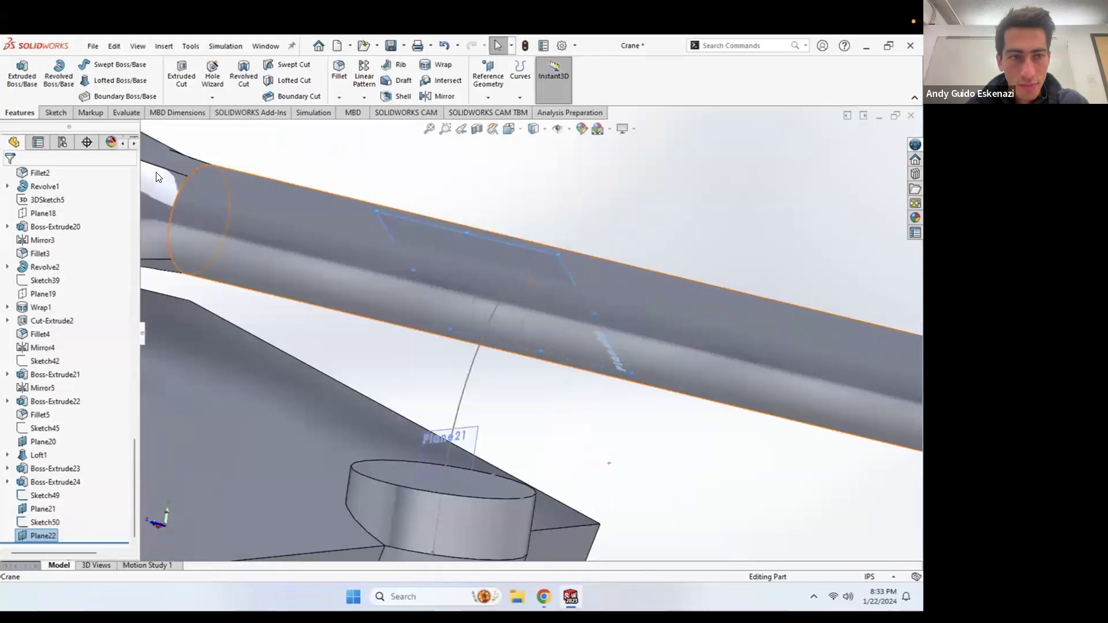
pyautogui.click(56, 113)
pyautogui.click(17, 75)
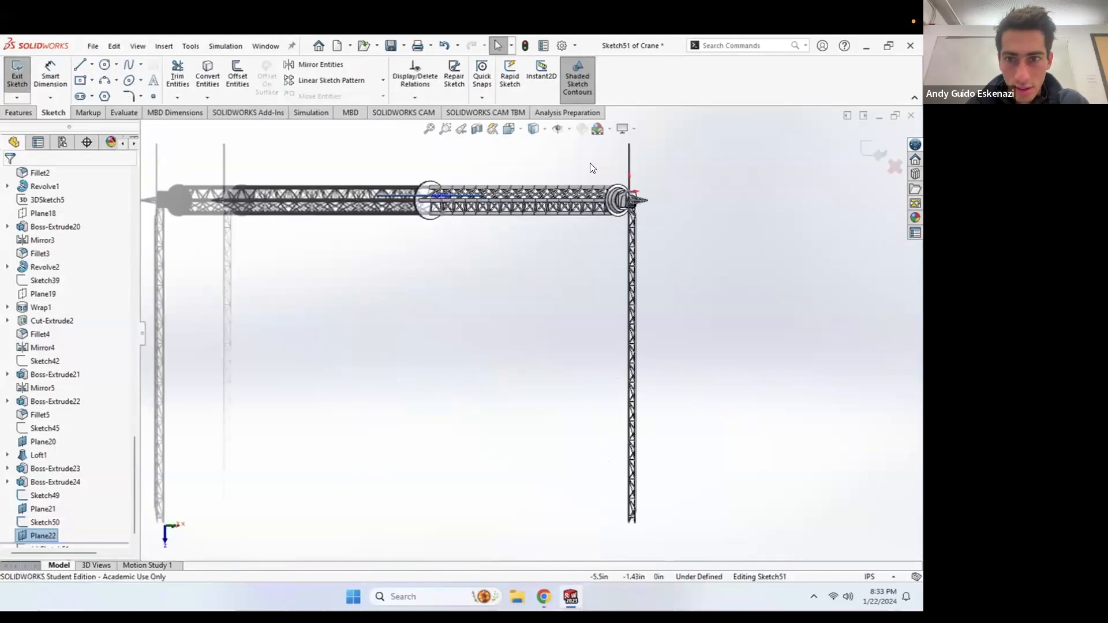
pyautogui.scroll(-10, 624, 234)
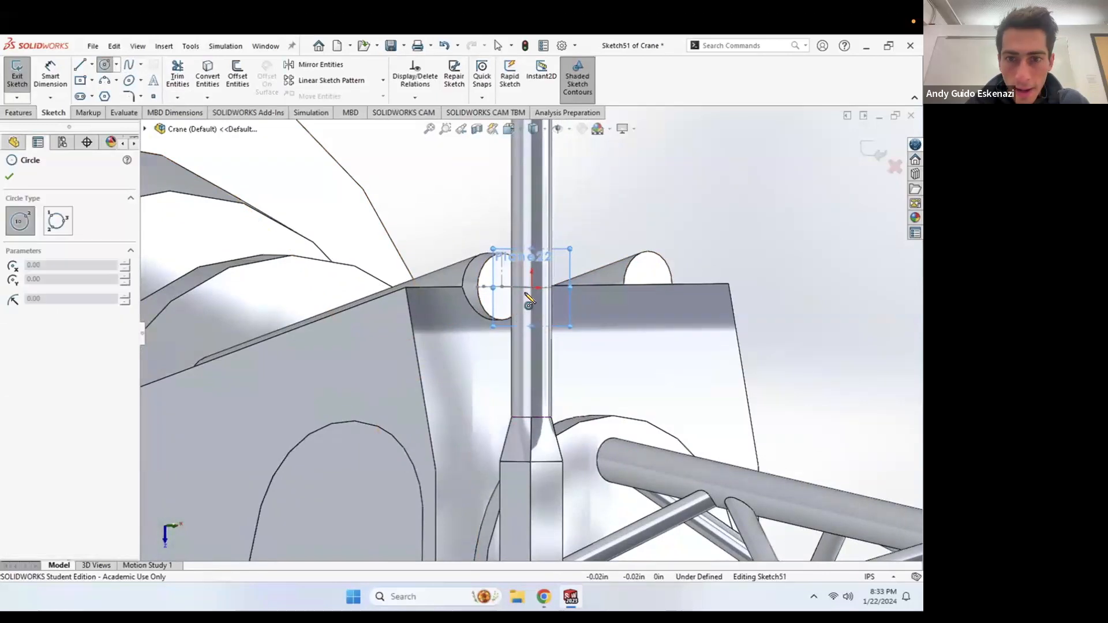
pyautogui.moveTo(539, 288)
pyautogui.mouseDown(button='middle')
pyautogui.moveTo(568, 313)
pyautogui.moveTo(580, 309)
pyautogui.mouseUp(button='middle')
pyautogui.scroll(-5, 582, 308)
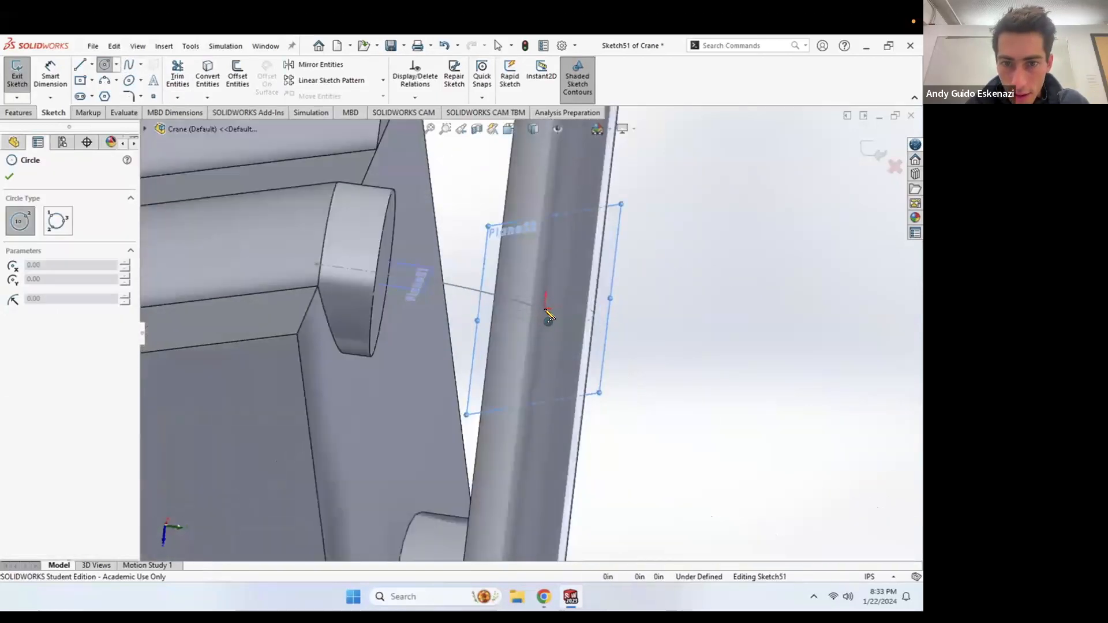
pyautogui.moveTo(544, 310); pyautogui.dragTo(575, 304)
pyautogui.press('Escape')
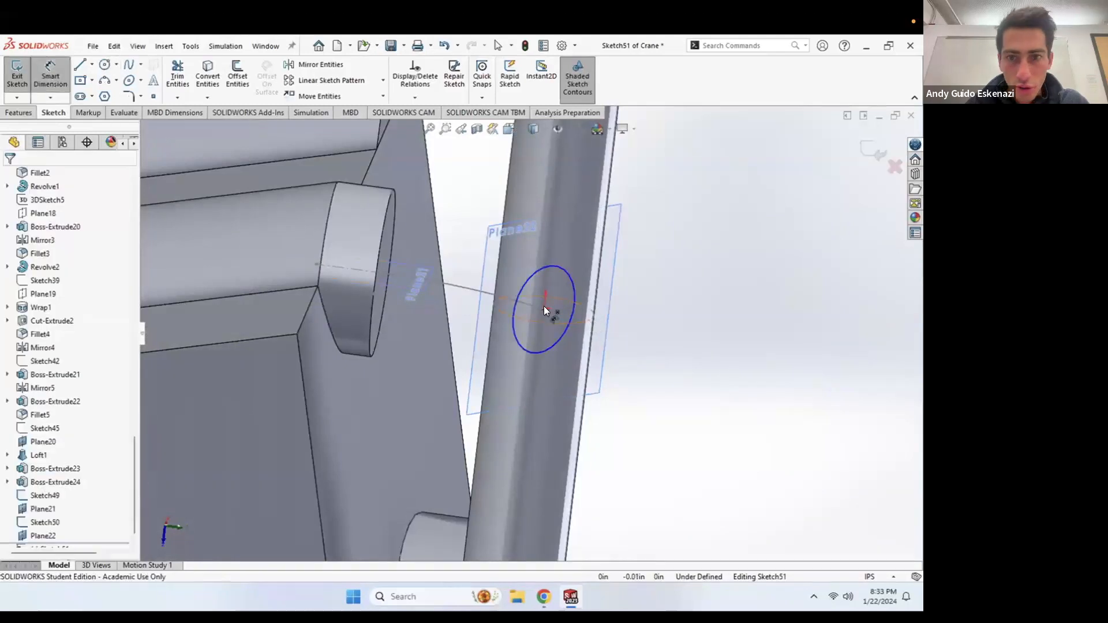
# Step: Set the circle's diameter to 0.08 in and close the sketch
pyautogui.click(519, 293)
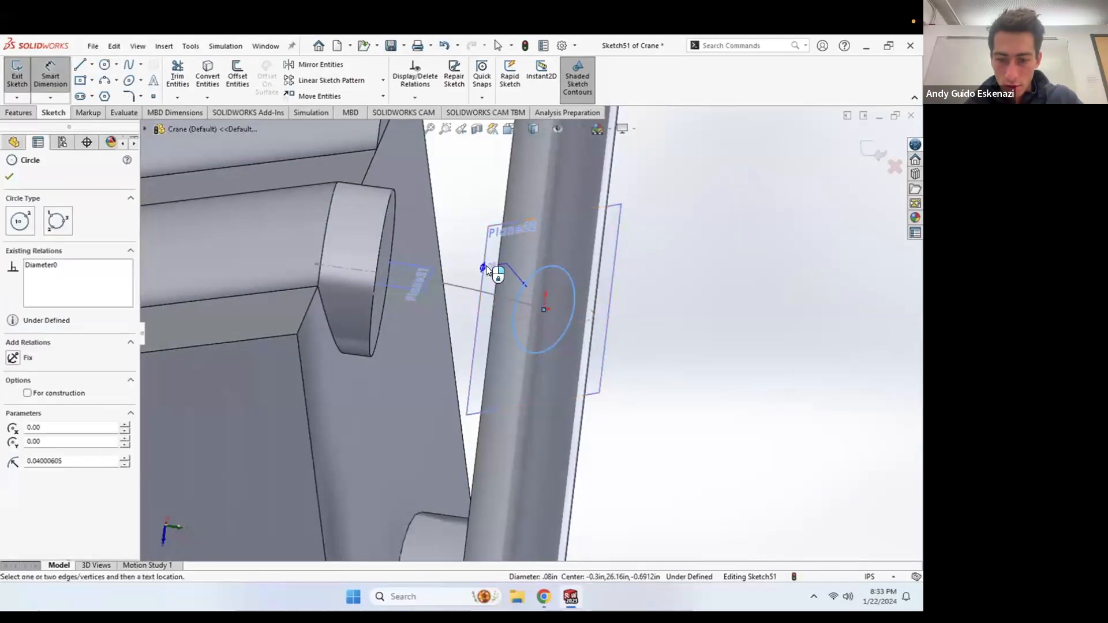
pyautogui.click(499, 252)
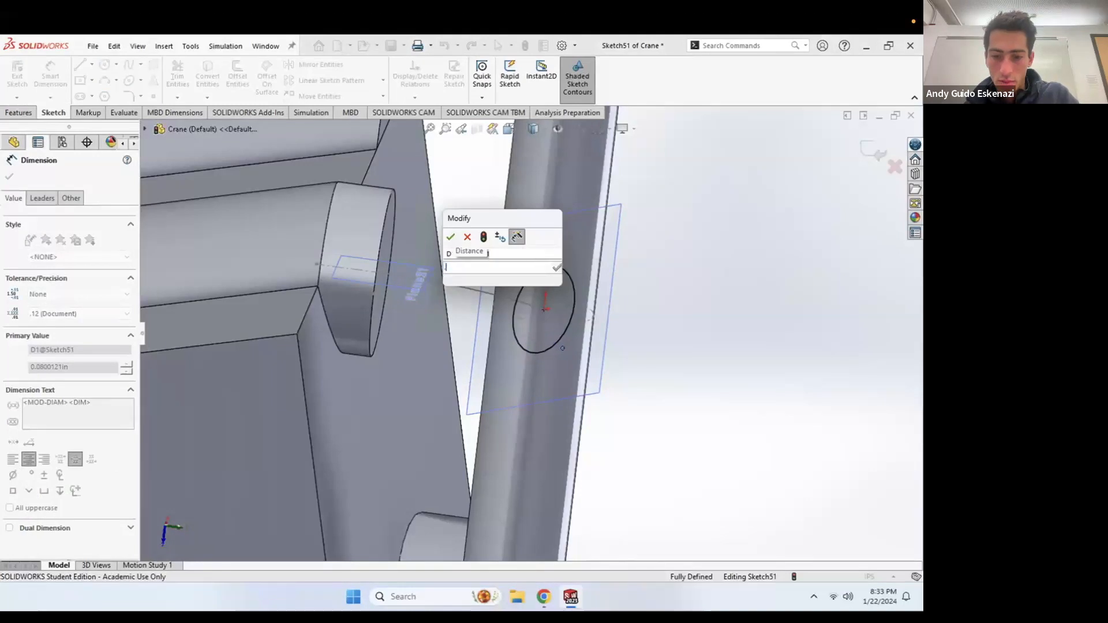
pyautogui.press('Return')
pyautogui.press('Escape')
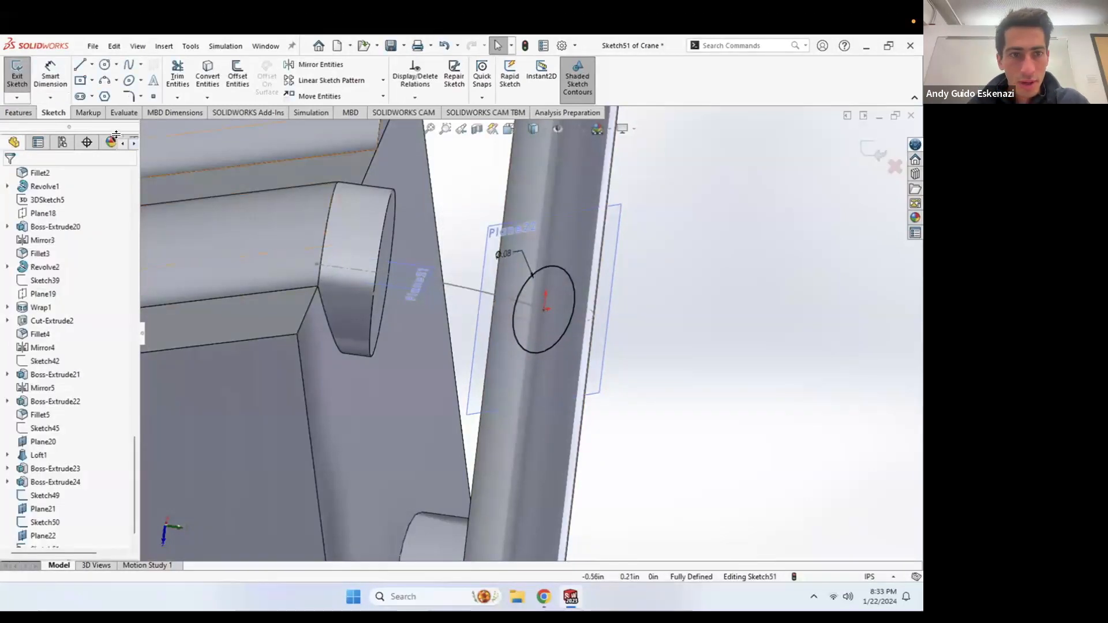
pyautogui.click(17, 81)
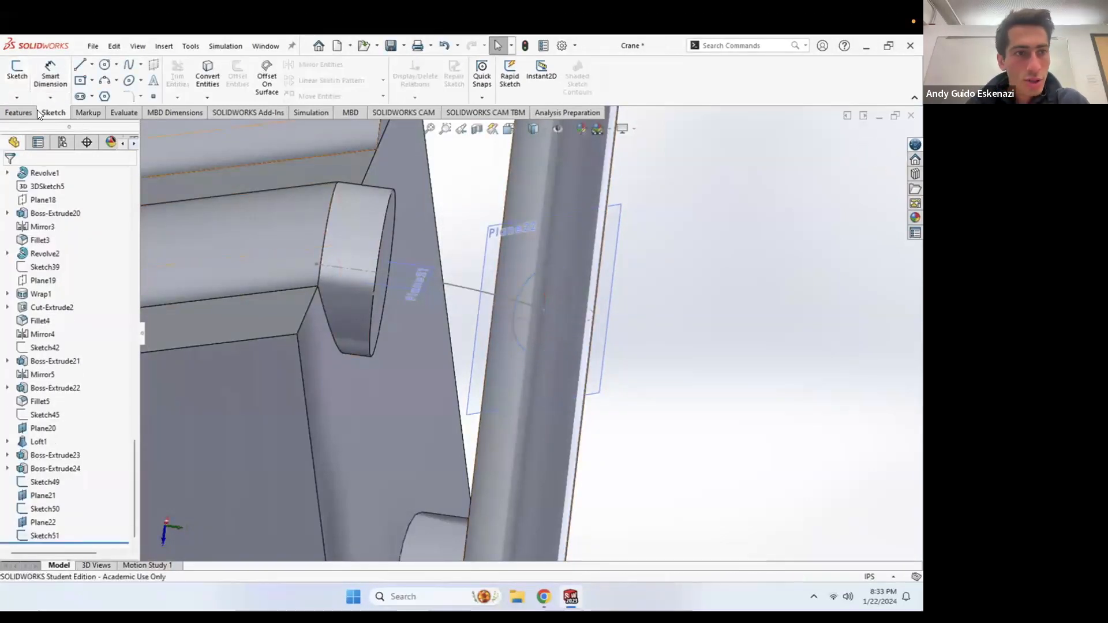
# Step: Loft from the disc's top edge to the circle inside the rear rod, using the arc as the centerline
pyautogui.click(19, 112)
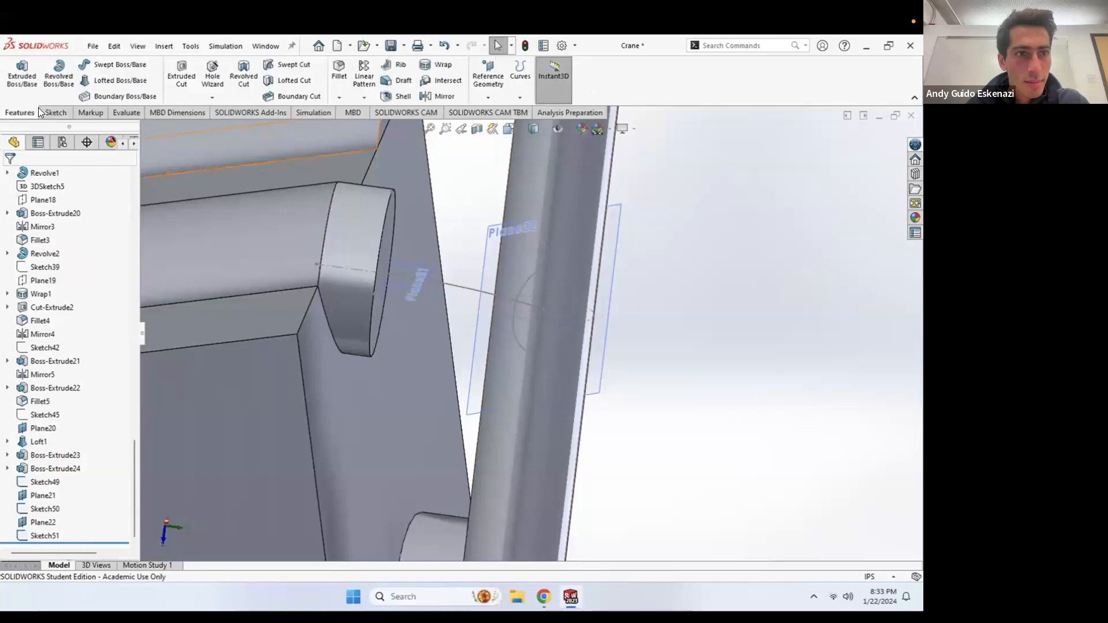
pyautogui.click(381, 233)
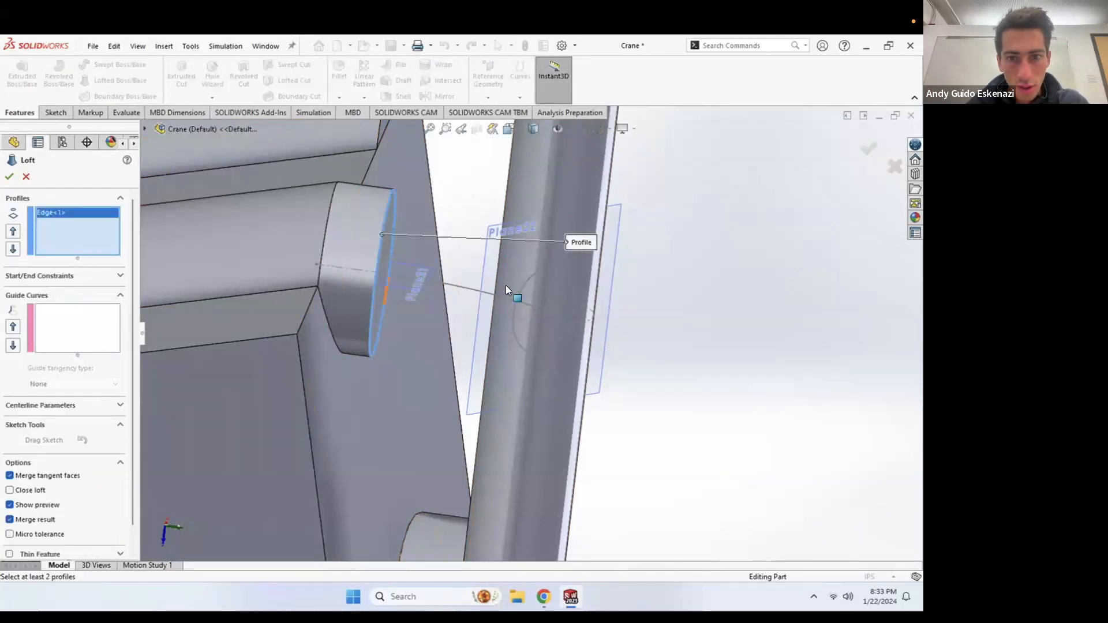
pyautogui.click(523, 285)
pyautogui.moveTo(523, 285); pyautogui.dragTo(537, 319, button='middle')
pyautogui.scroll(3, 537, 320)
pyautogui.moveTo(445, 277); pyautogui.dragTo(451, 309, button='middle')
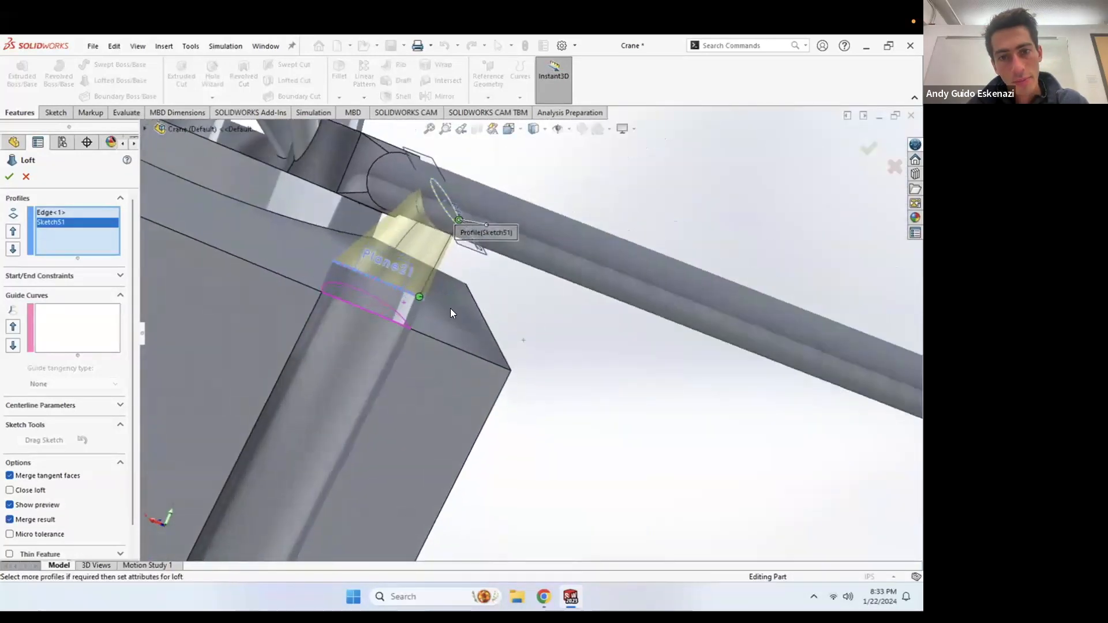
pyautogui.click(48, 405)
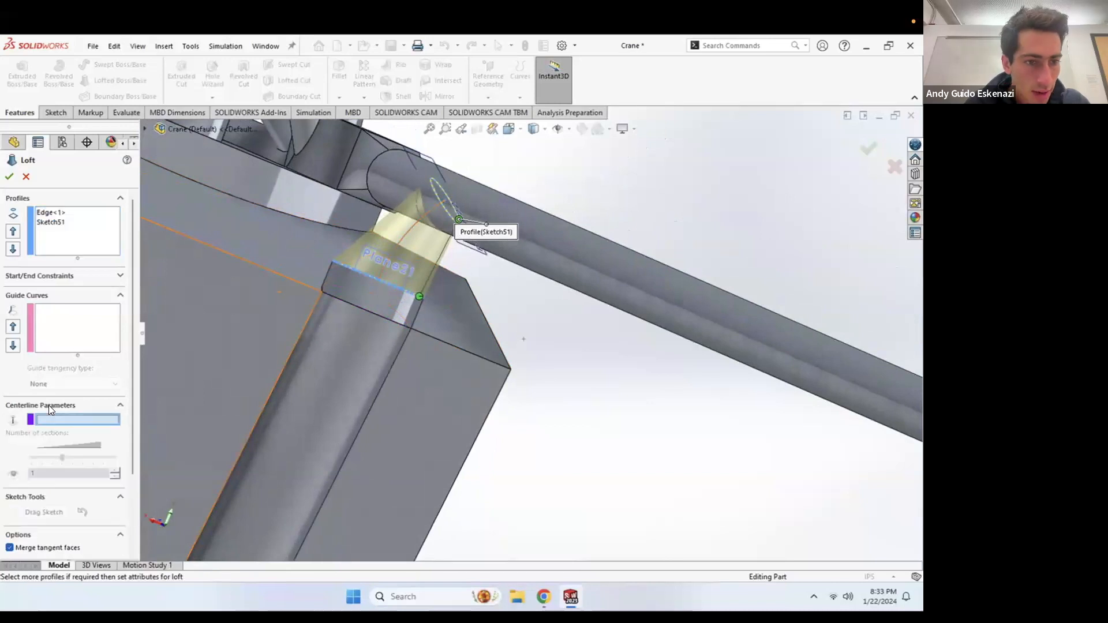
pyautogui.click(398, 241)
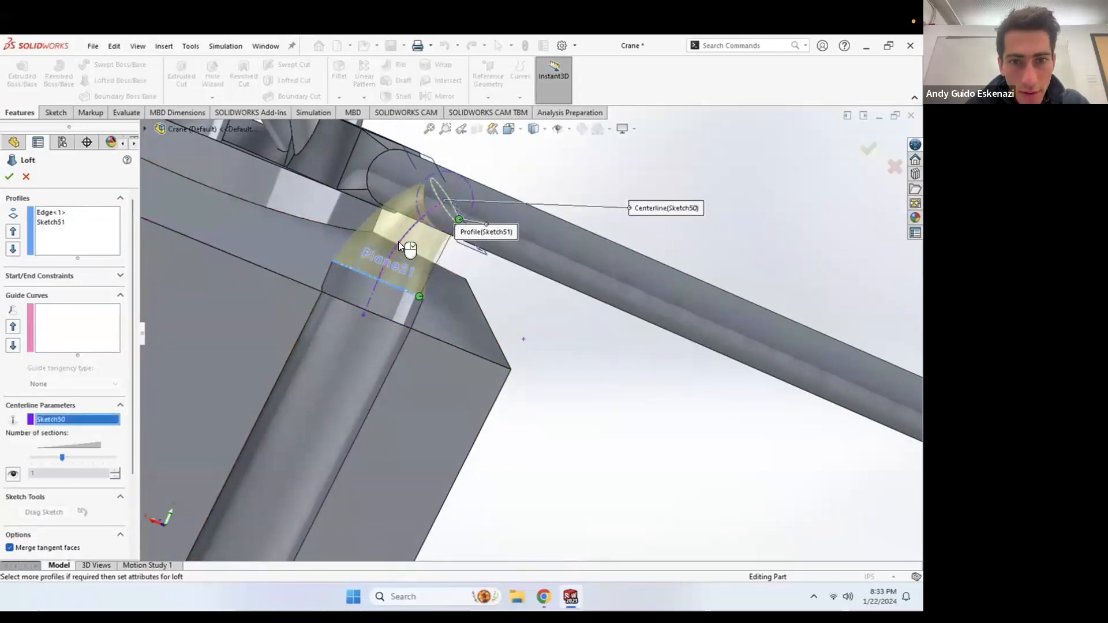
pyautogui.click(10, 177)
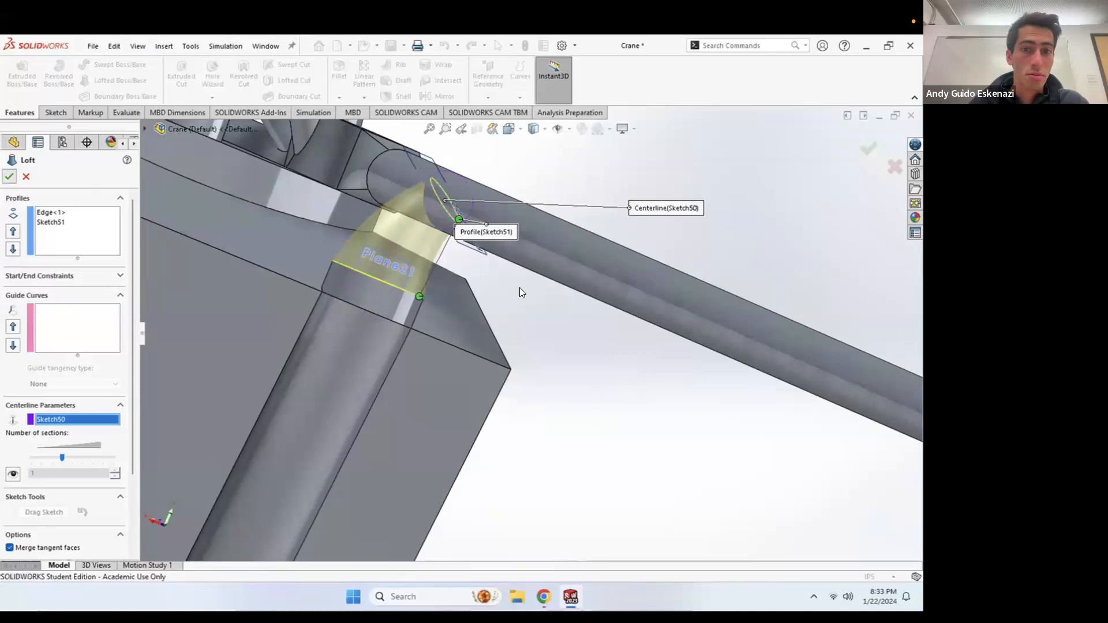
# Step: Hide the reference plane at the loft's upper end inside the rear rod
pyautogui.moveTo(598, 366); pyautogui.dragTo(437, 282, button='middle')
pyautogui.scroll(5, 456, 261)
pyautogui.scroll(-3, 463, 312)
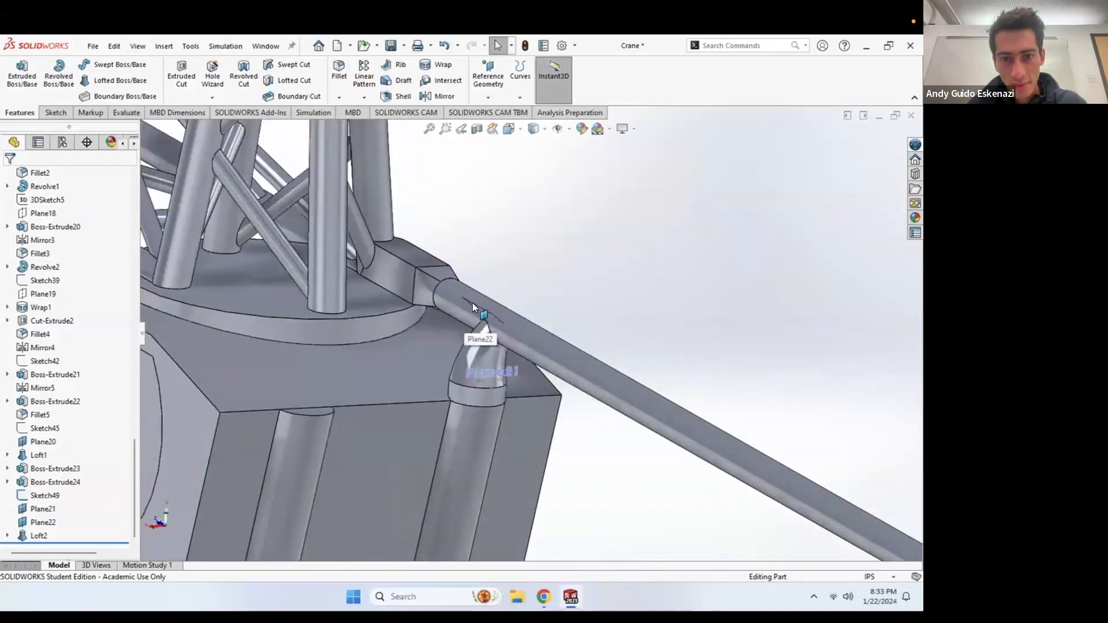
pyautogui.rightClick(499, 310)
pyautogui.click(523, 295)
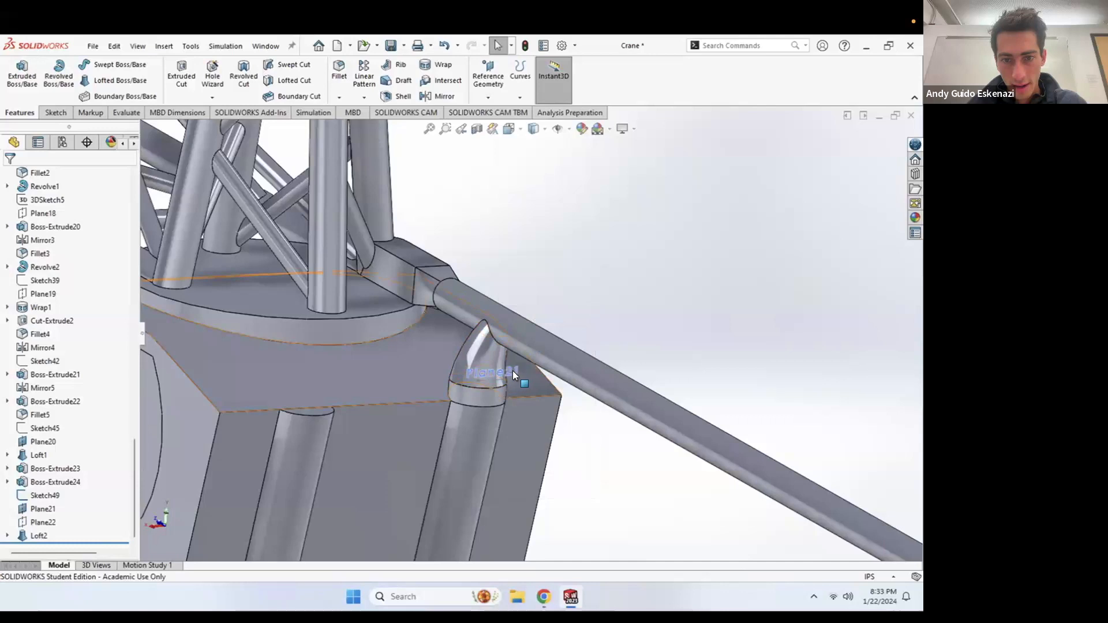
# Step: Hide the reference plane that passes through the disc's centre at the base of the loft
pyautogui.scroll(3, 519, 375)
pyautogui.scroll(-4, 507, 362)
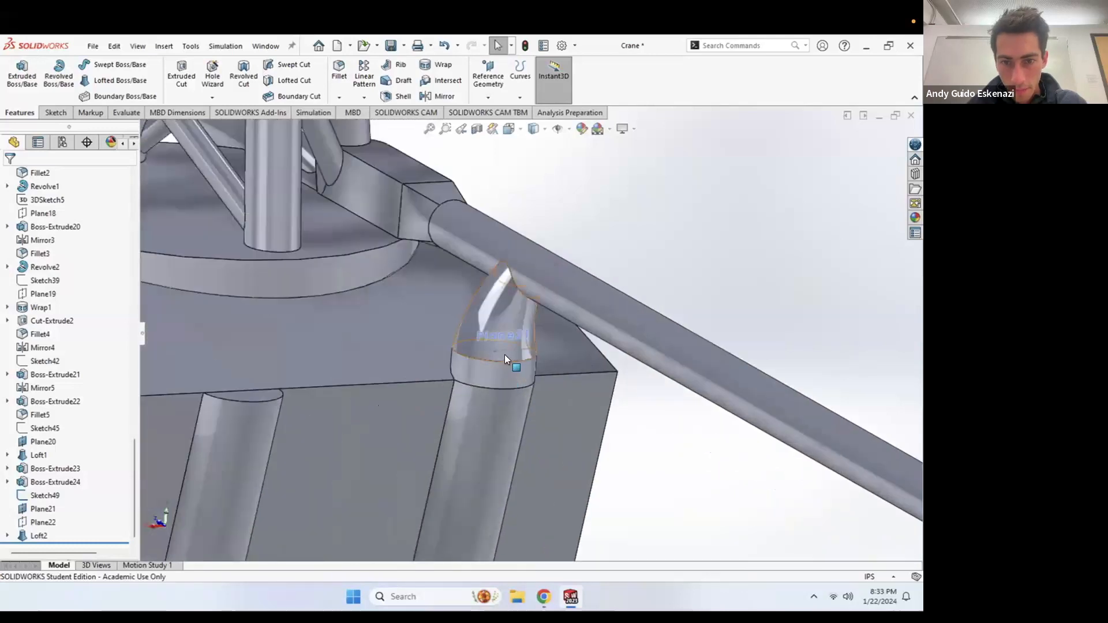
pyautogui.rightClick(507, 355)
pyautogui.click(688, 457)
pyautogui.moveTo(549, 388)
pyautogui.mouseDown()
pyautogui.moveTo(561, 423)
pyautogui.moveTo(512, 345)
pyautogui.mouseUp()
pyautogui.rightClick(511, 346)
pyautogui.click(541, 329)
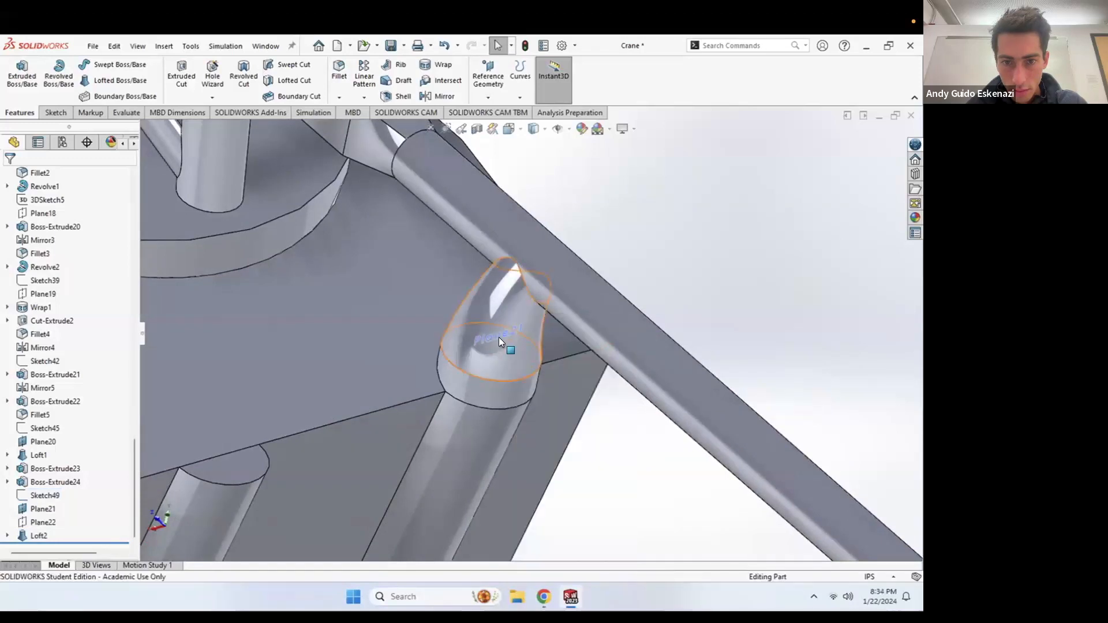
pyautogui.rightClick(473, 341)
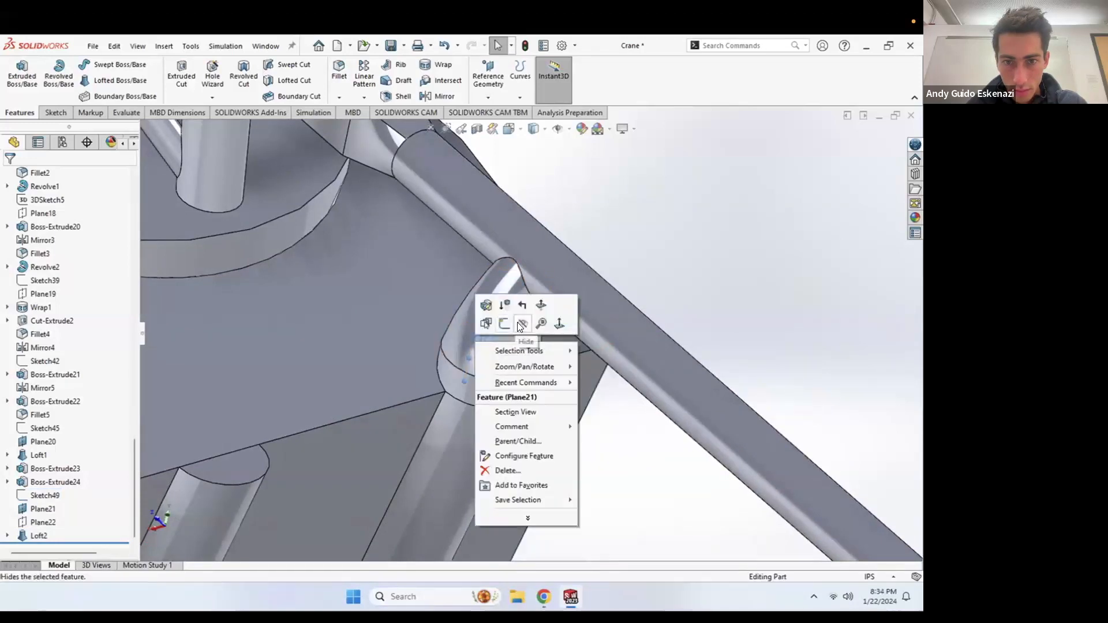
pyautogui.click(520, 326)
pyautogui.scroll(6, 571, 295)
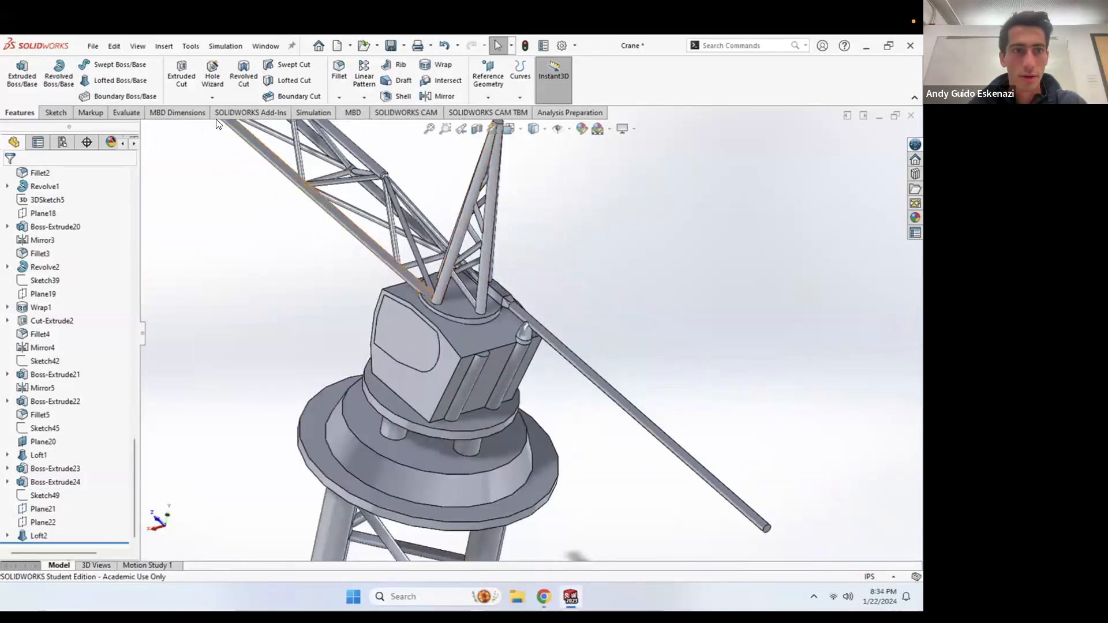
# Step: Save the crane part
pyautogui.click(93, 45)
pyautogui.click(118, 181)
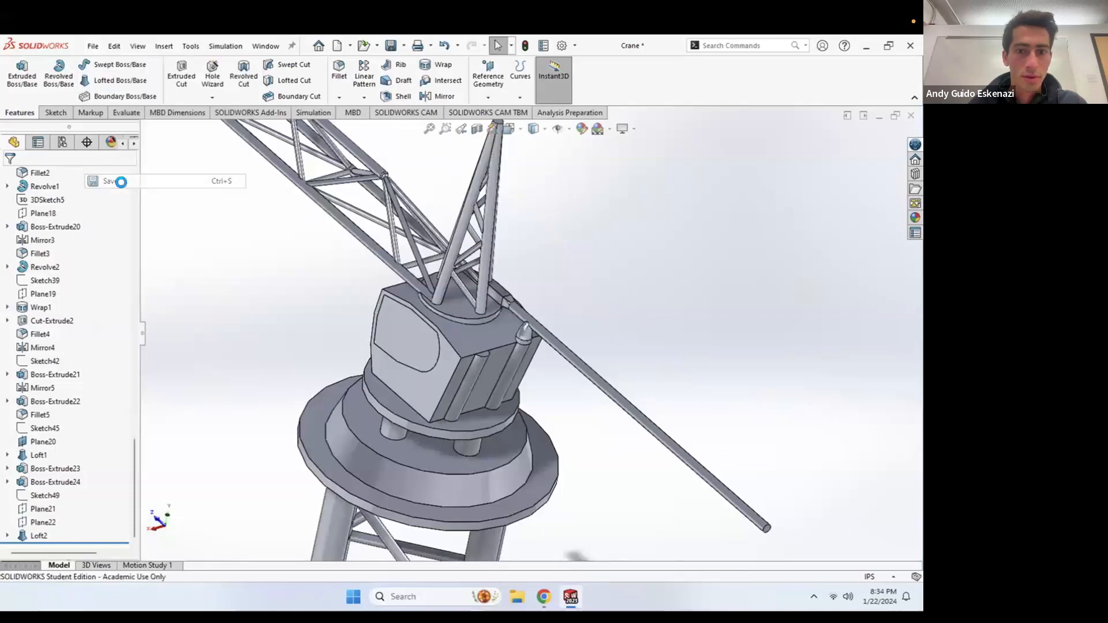
# Step: Fillet the two upper long edges and the lower front edge of the rear rod's bracket block with a 0.01 in radius
pyautogui.moveTo(484, 315); pyautogui.dragTo(446, 314, button='middle')
pyautogui.scroll(-10, 557, 289)
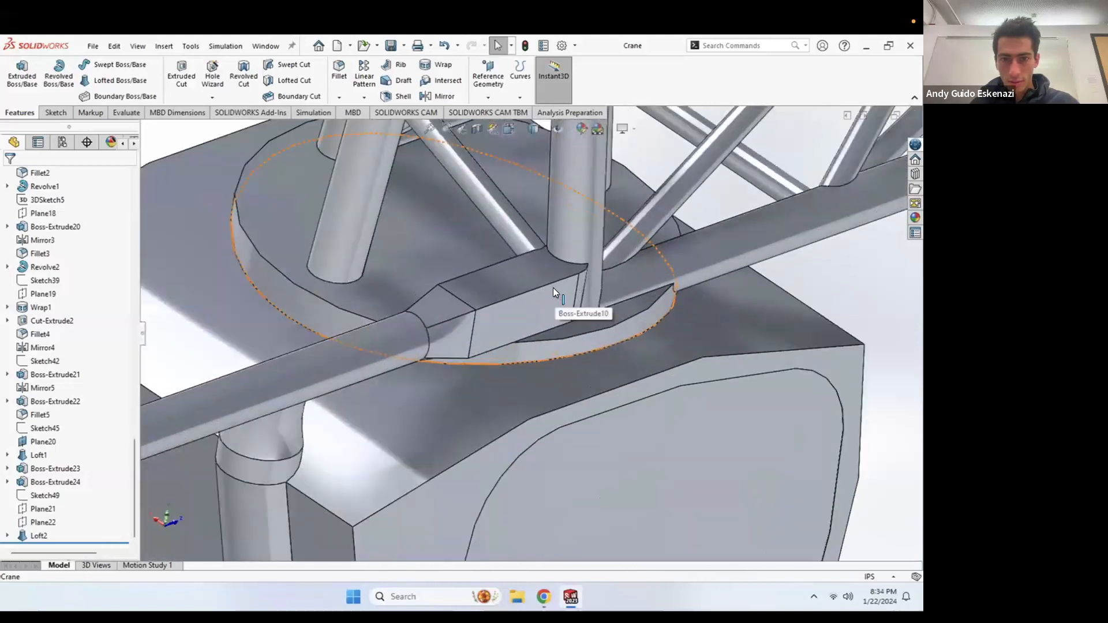
pyautogui.click(339, 75)
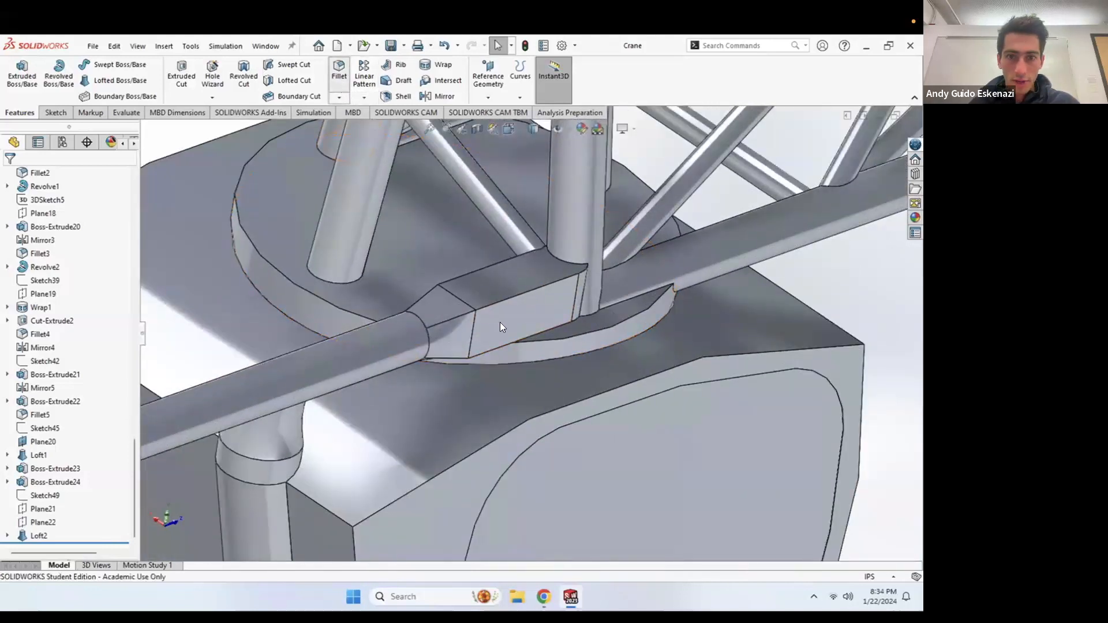
pyautogui.click(489, 302)
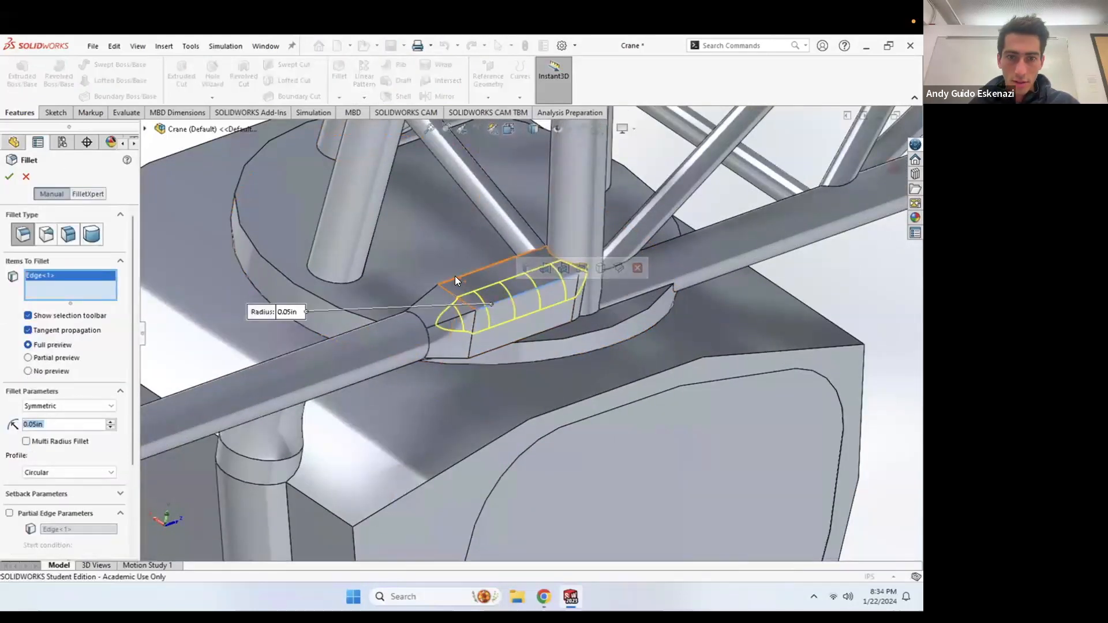
pyautogui.click(465, 283)
pyautogui.write('0.01')
pyautogui.press('Return')
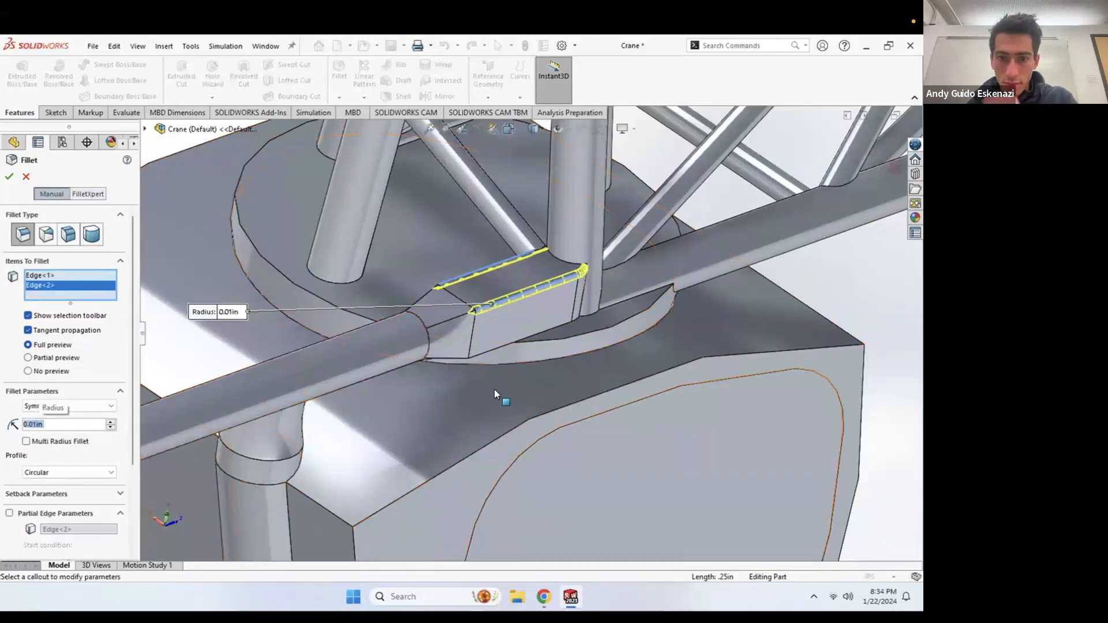
pyautogui.click(484, 351)
pyautogui.moveTo(484, 351)
pyautogui.mouseDown(button='middle')
pyautogui.moveTo(561, 316)
pyautogui.moveTo(463, 297)
pyautogui.moveTo(466, 340)
pyautogui.mouseUp(button='middle')
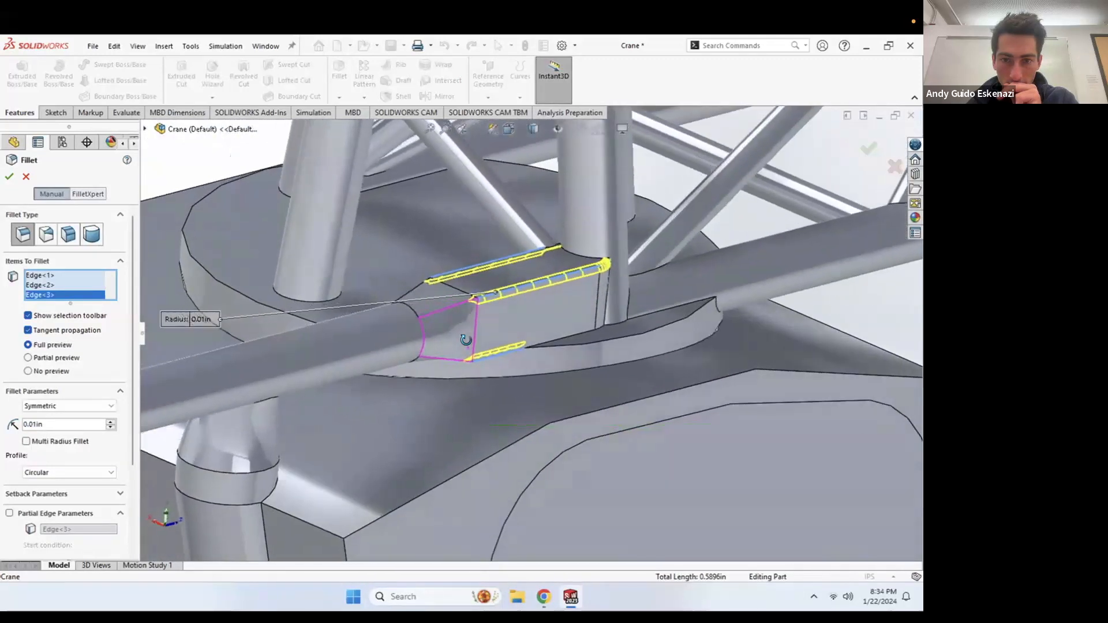
pyautogui.click(13, 179)
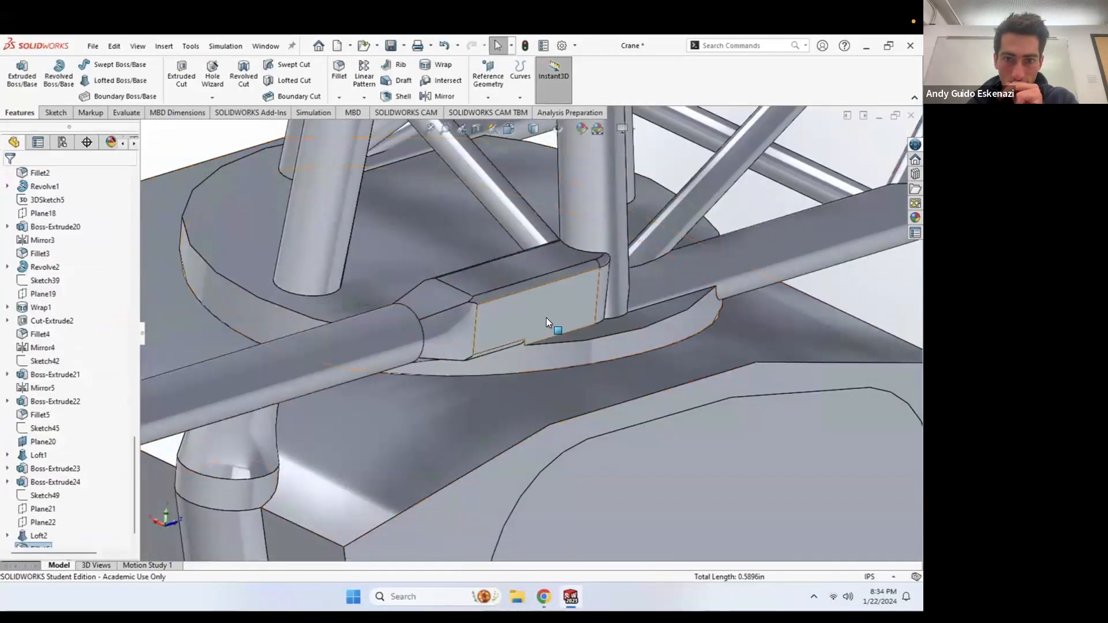
# Step: Edit the bracket block's edge fillet, trying a 0.02 in radius and settling on 0.03 in
pyautogui.scroll(5, 544, 319)
pyautogui.moveTo(359, 271); pyautogui.dragTo(563, 366, button='middle')
pyautogui.scroll(3, 545, 300)
pyautogui.scroll(-5, 513, 317)
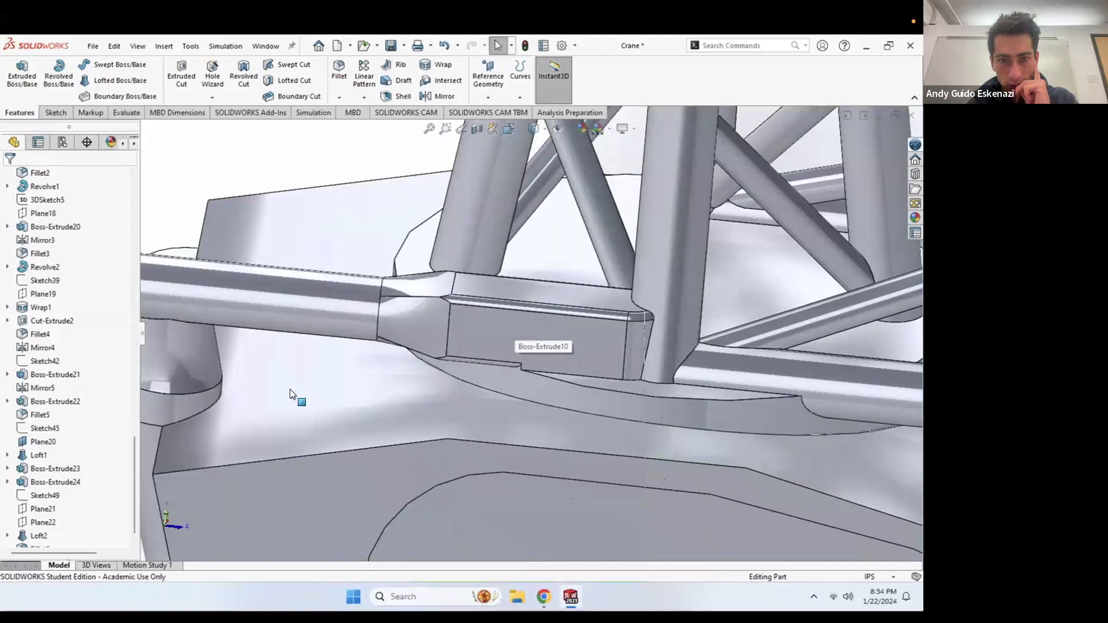
pyautogui.scroll(-1, 41, 534)
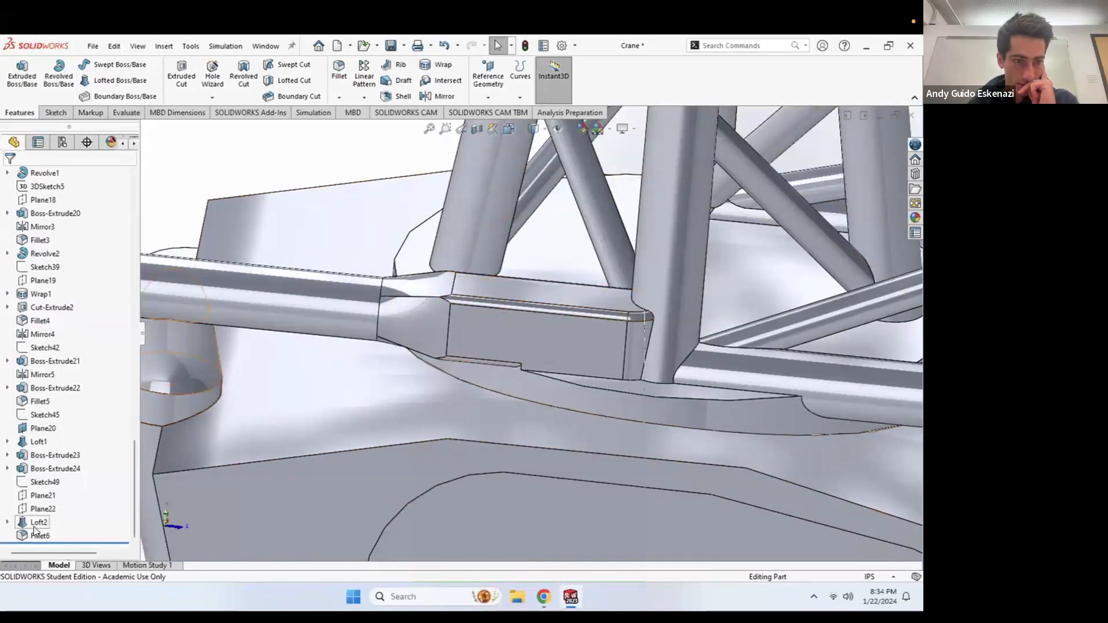
pyautogui.rightClick(35, 534)
pyautogui.click(47, 304)
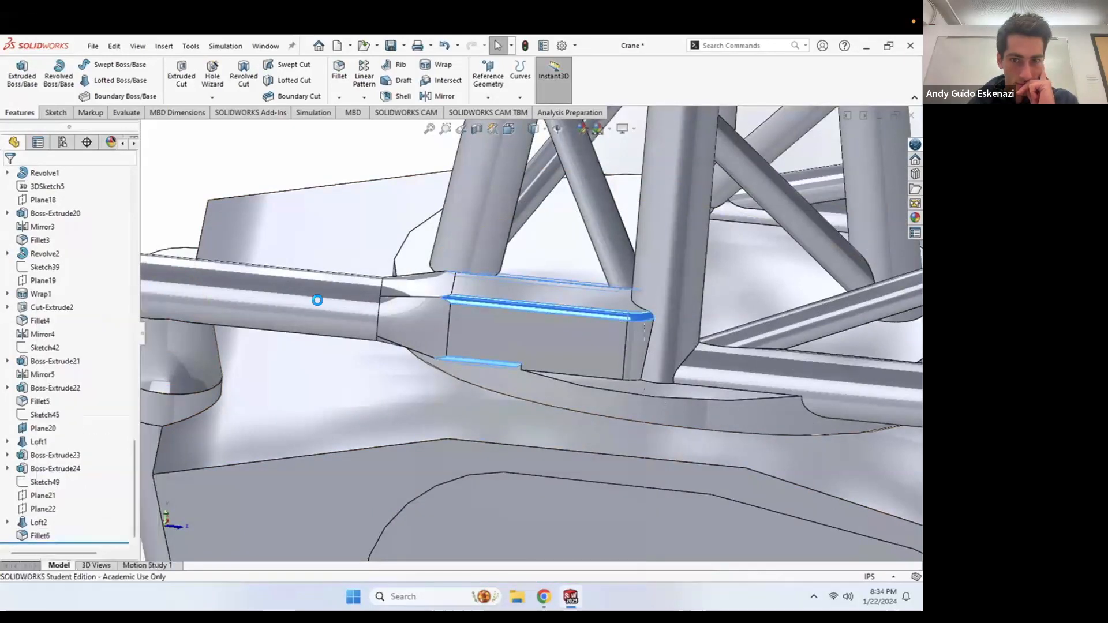
pyautogui.write('.02')
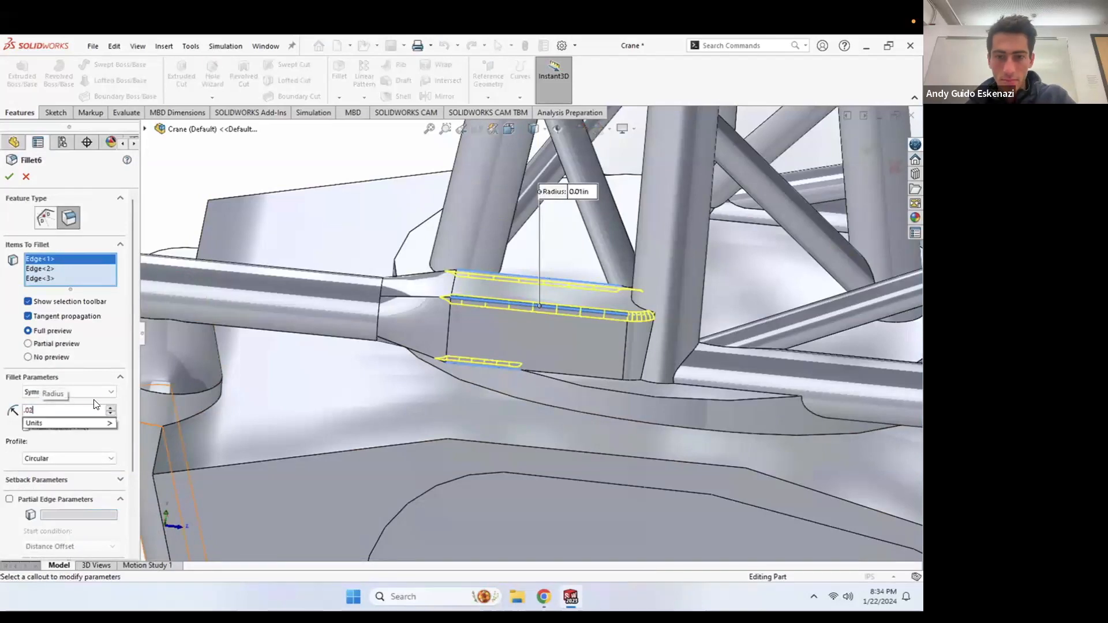
pyautogui.press('Return')
pyautogui.write('.03')
pyautogui.press('Return')
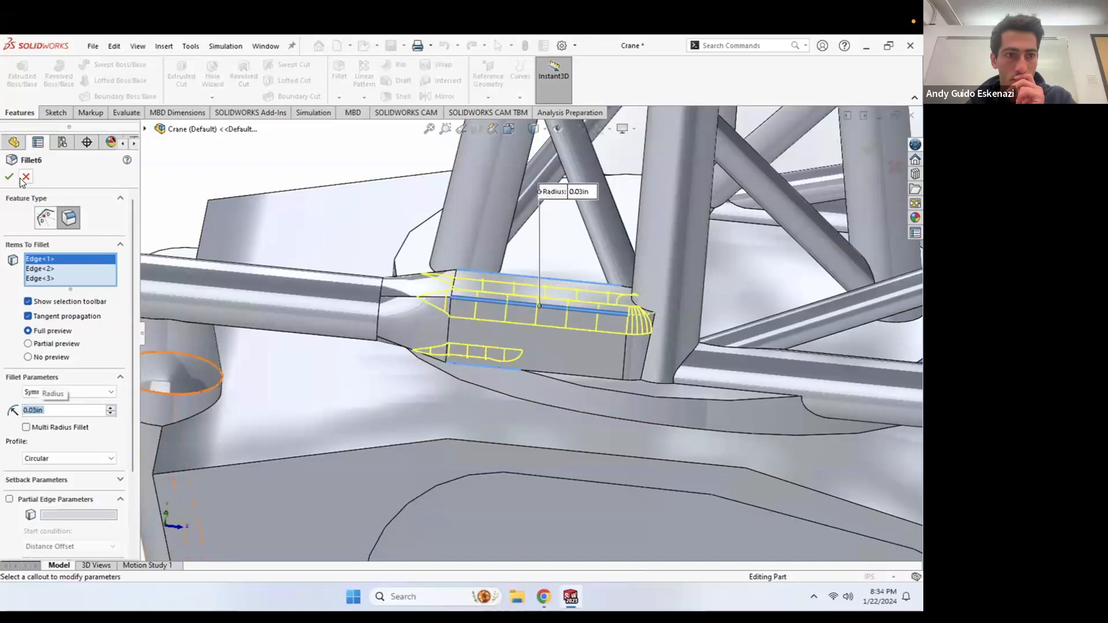
pyautogui.press('Return')
# Step: Set up a new feature mirror with Plane17 as the mirror plane
pyautogui.moveTo(471, 335); pyautogui.dragTo(474, 267, button='middle')
pyautogui.moveTo(438, 288); pyautogui.dragTo(544, 339, button='middle')
pyautogui.scroll(4, 437, 285)
pyautogui.scroll(5, 542, 339)
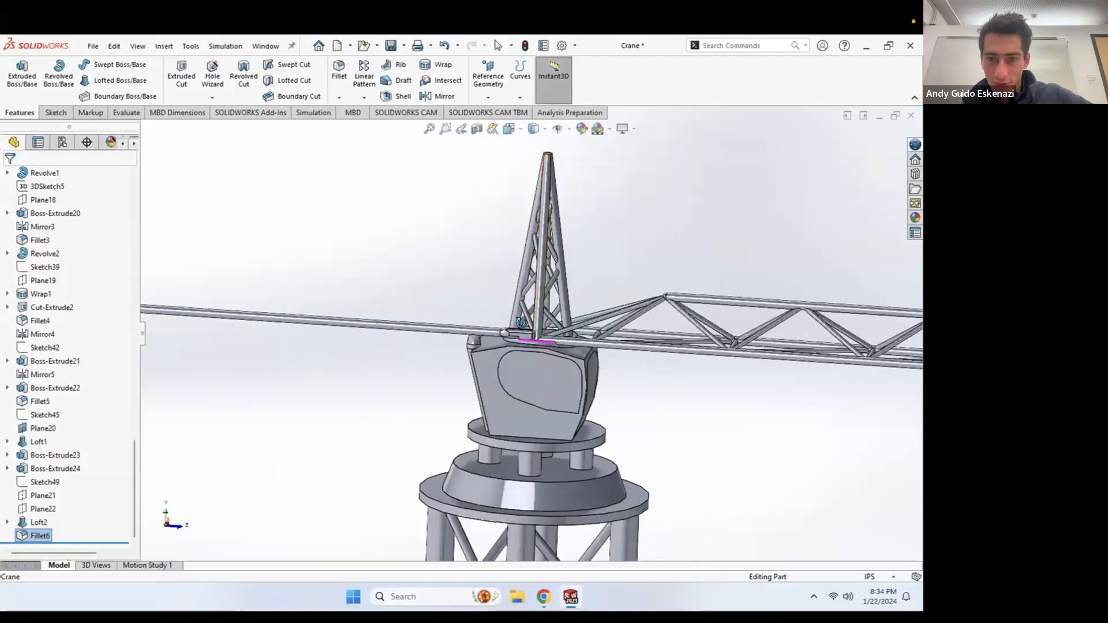
pyautogui.moveTo(519, 319); pyautogui.dragTo(655, 345, button='middle')
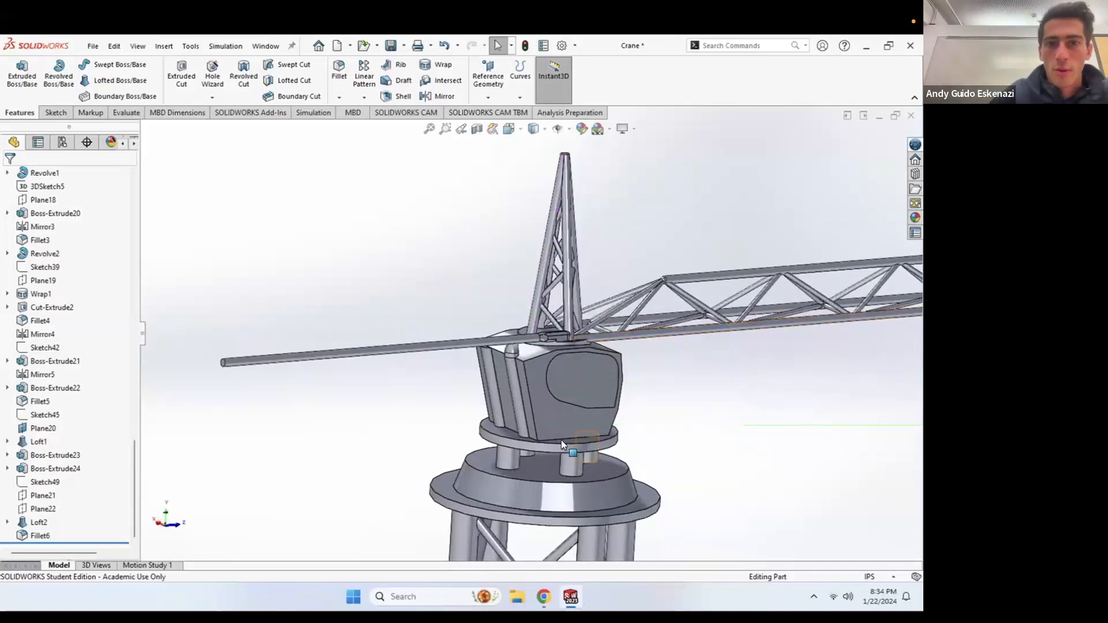
pyautogui.click(443, 96)
pyautogui.click(145, 130)
pyautogui.scroll(-10, 222, 404)
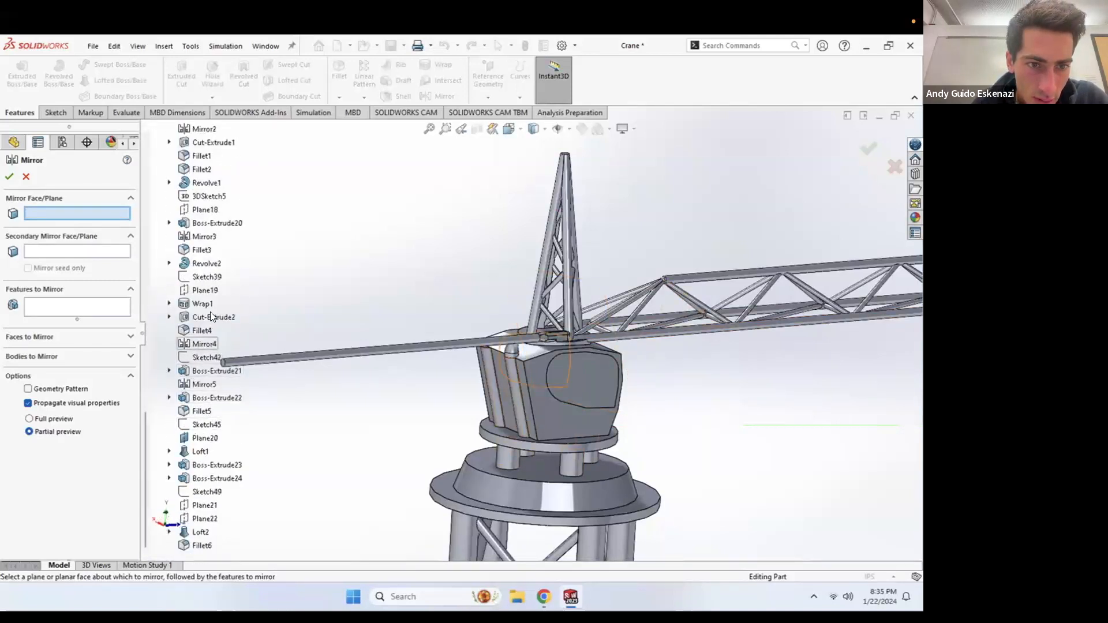
pyautogui.scroll(2, 200, 227)
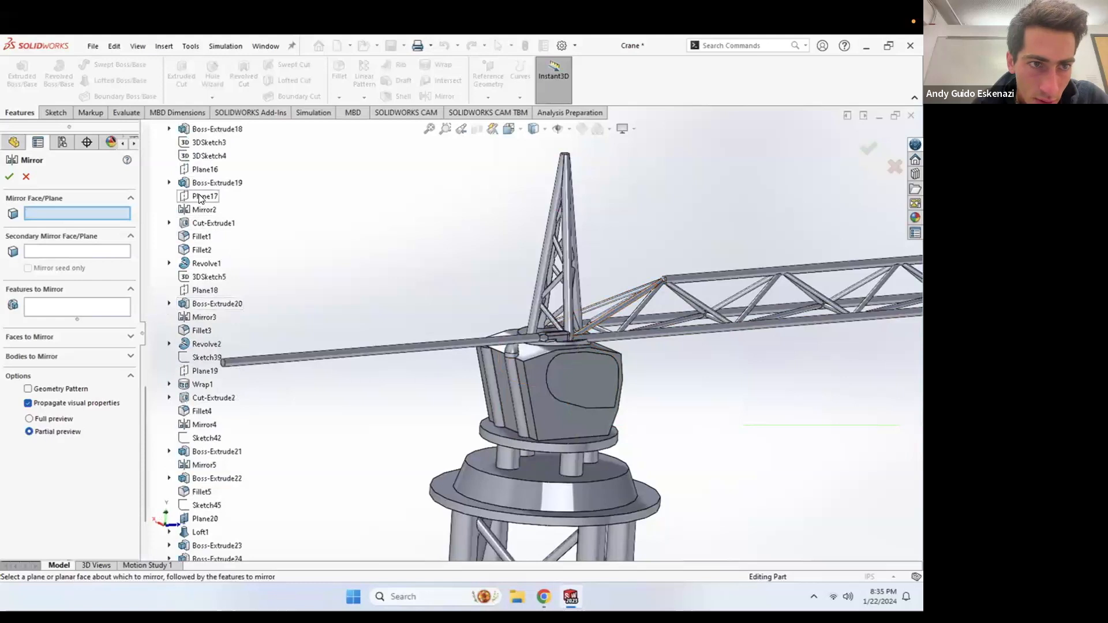
pyautogui.click(200, 197)
pyautogui.scroll(-5, 524, 334)
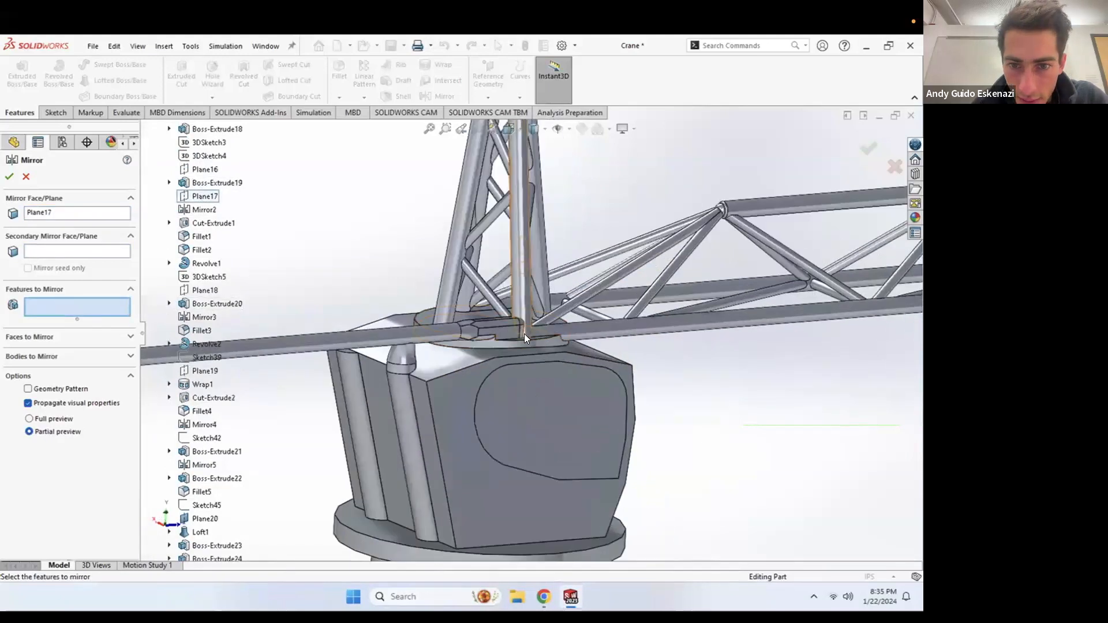
pyautogui.scroll(-2, 210, 469)
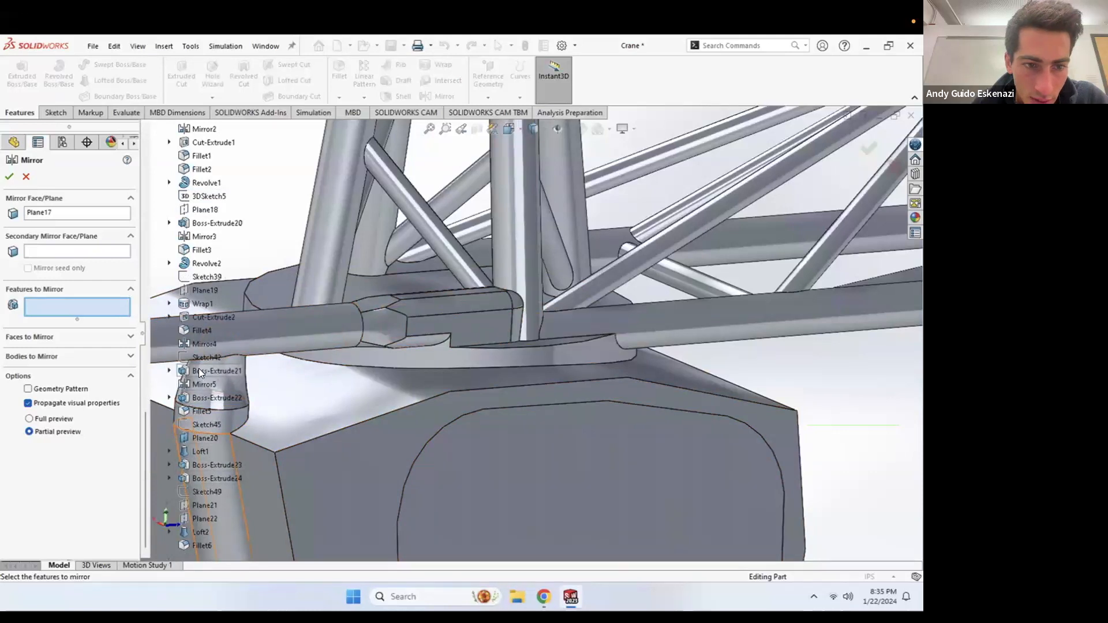
pyautogui.scroll(3, 390, 445)
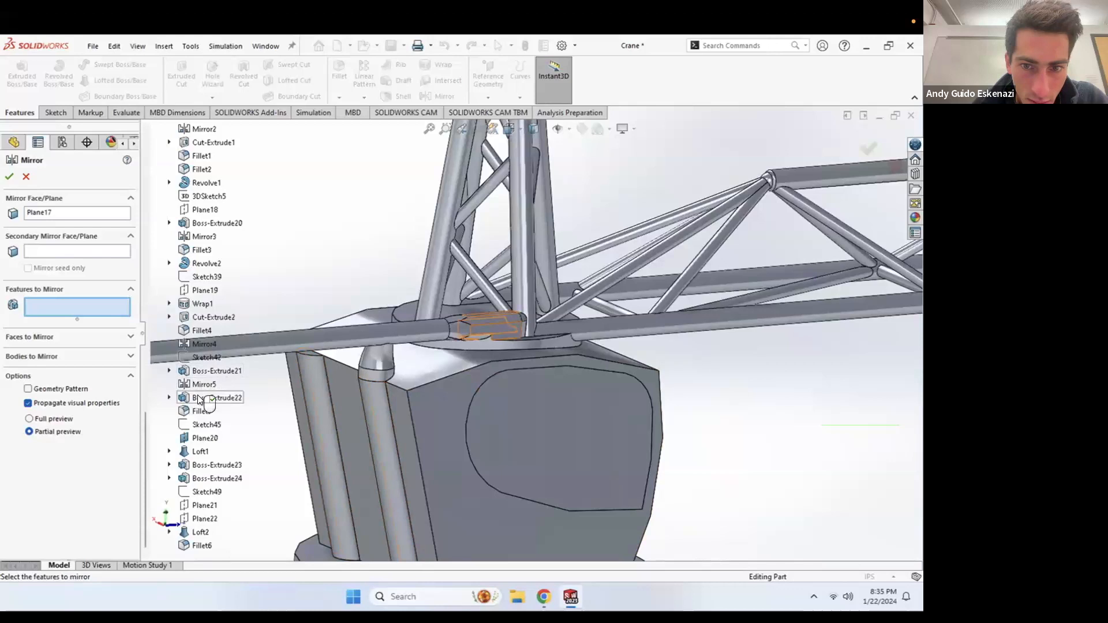
# Step: Try to mirror Boss-Extrude22, Fillet5, Loft1, Boss-Extrude23, Boss-Extrude24, Loft2 and Fillet6 about Plane17
pyautogui.click(200, 398)
pyautogui.click(202, 411)
pyautogui.click(201, 454)
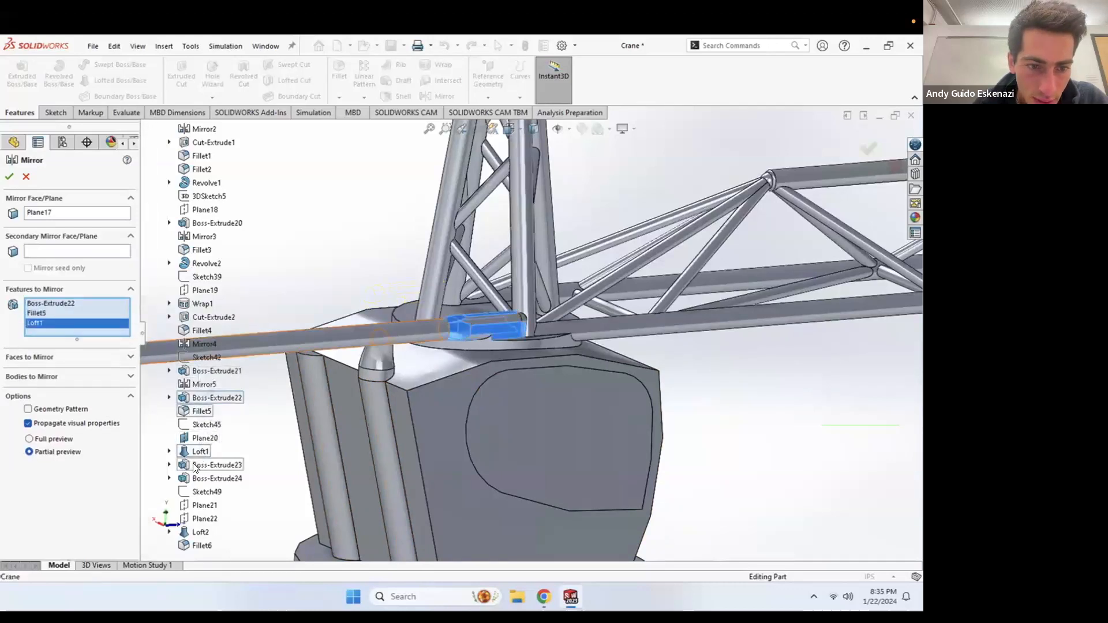
pyautogui.click(214, 465)
pyautogui.click(214, 478)
pyautogui.click(201, 532)
pyautogui.click(203, 546)
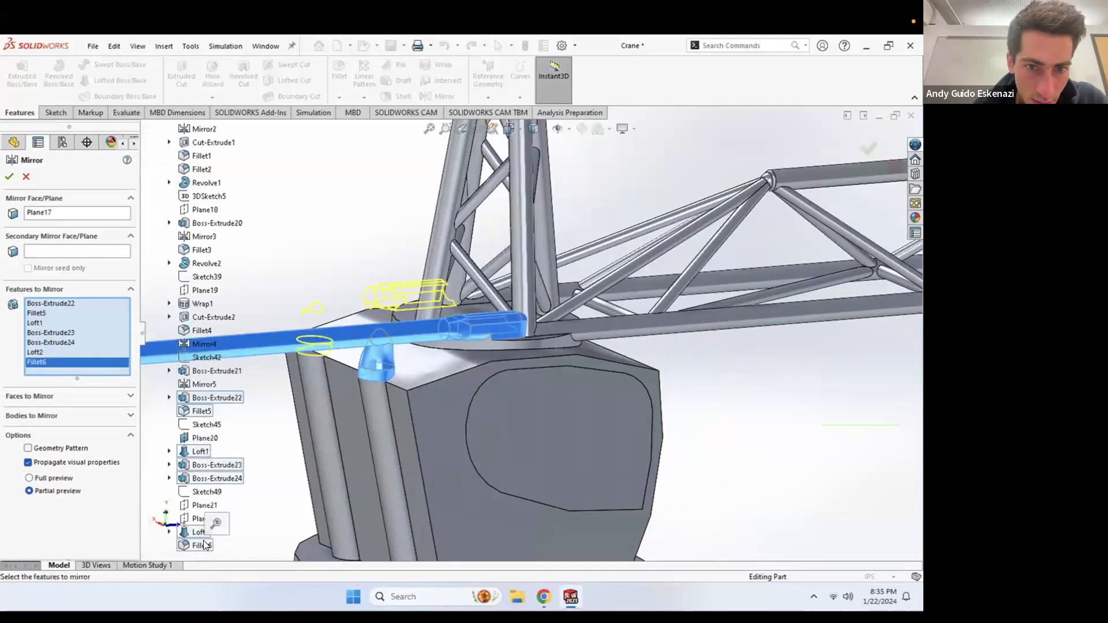
pyautogui.click(9, 177)
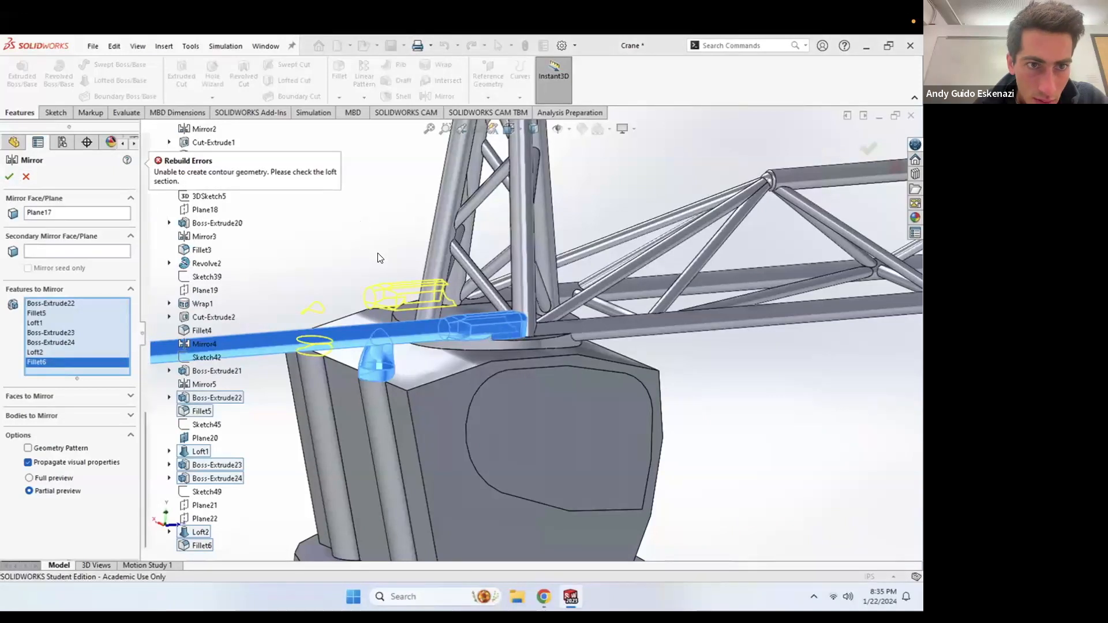
# Step: Remove both lofts, Boss-Extrude23, Boss-Extrude24 and Fillet6 from the mirror selection and mirror only Boss-Extrude22 and Fillet5
pyautogui.scroll(-3, 378, 258)
pyautogui.scroll(-4, 327, 250)
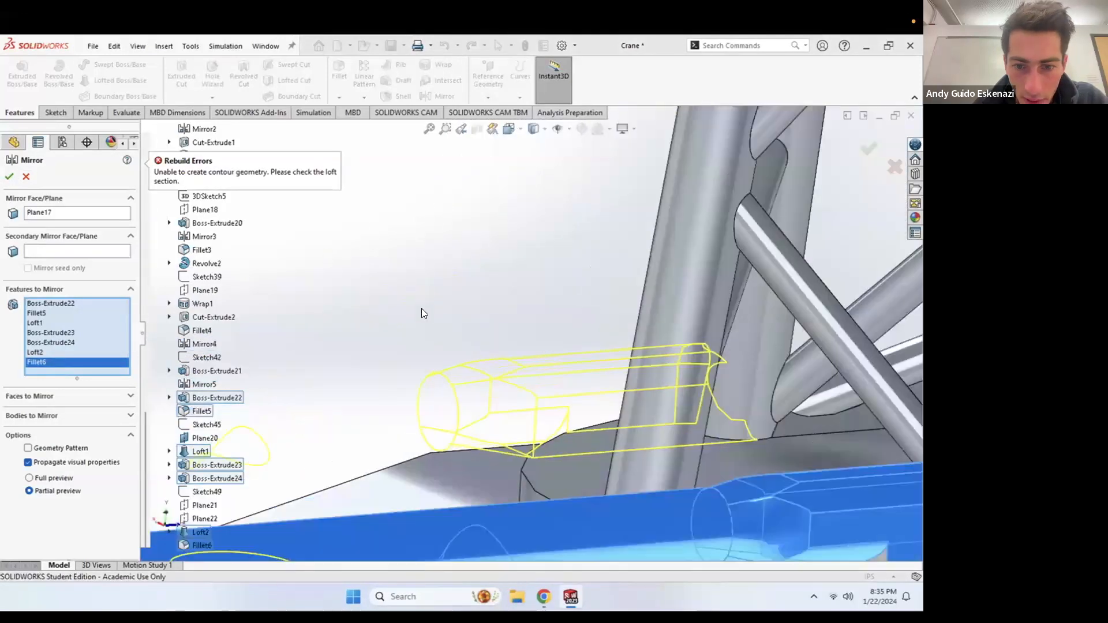
pyautogui.scroll(6, 507, 421)
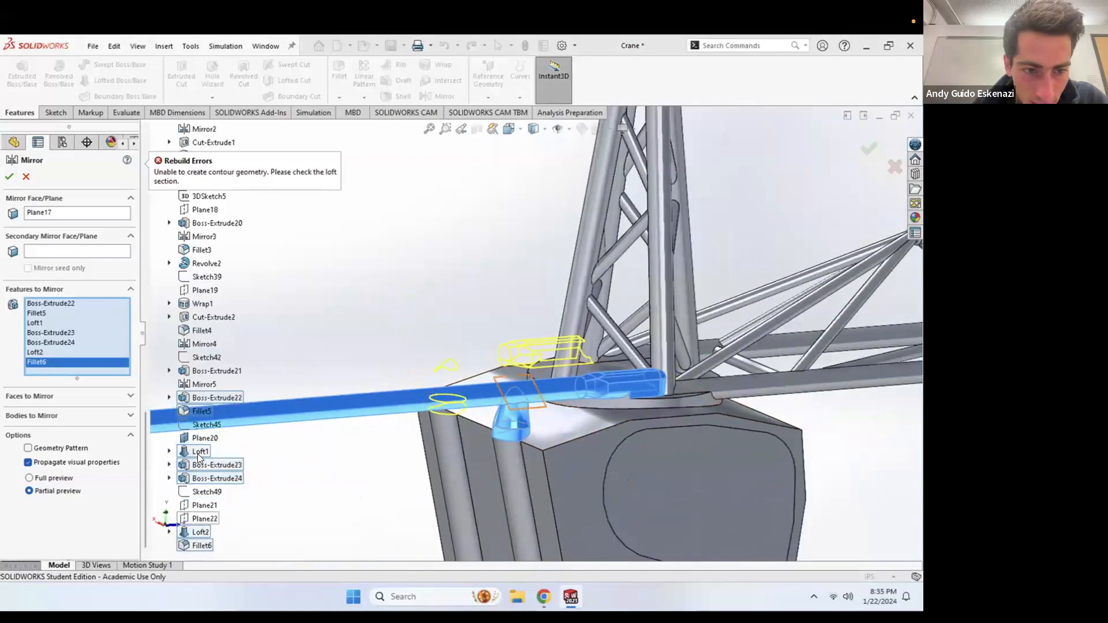
pyautogui.click(197, 451)
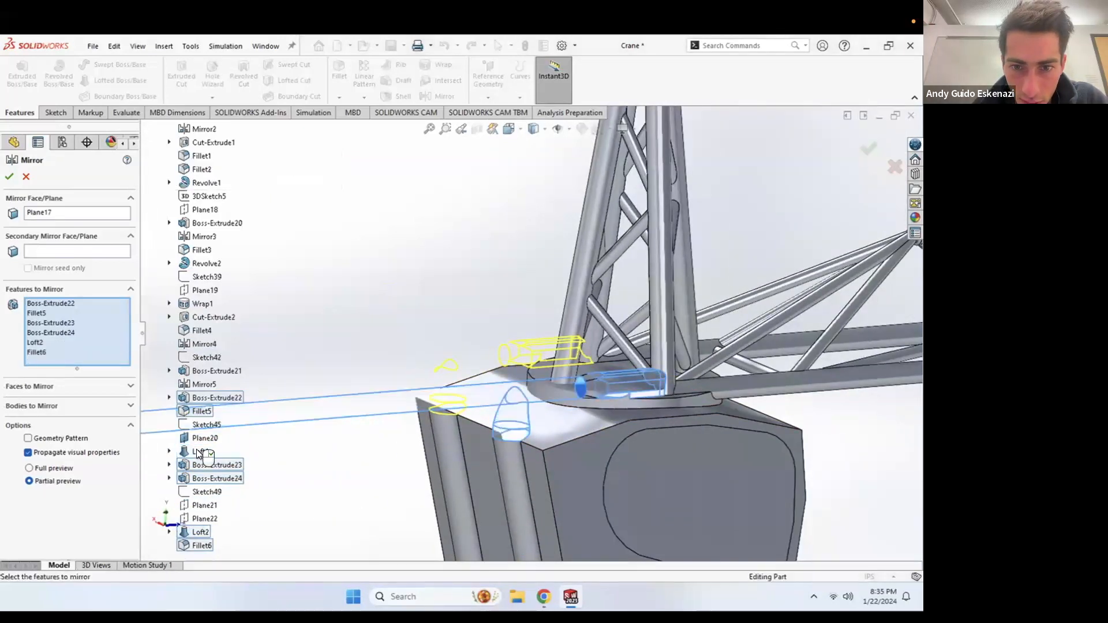
pyautogui.click(197, 451)
pyautogui.click(200, 532)
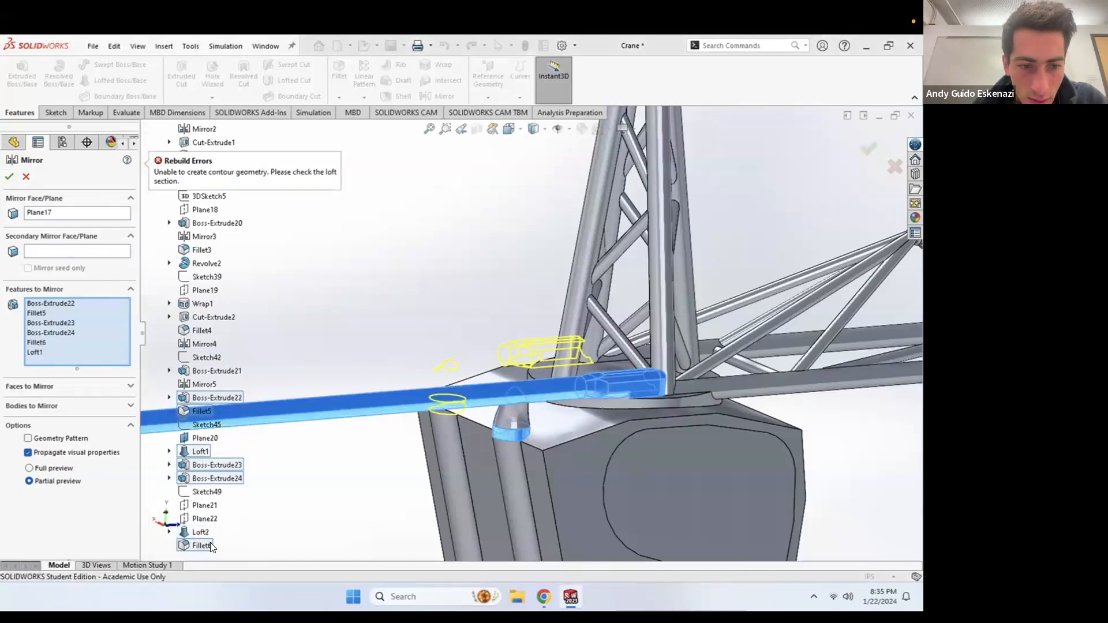
pyautogui.click(197, 451)
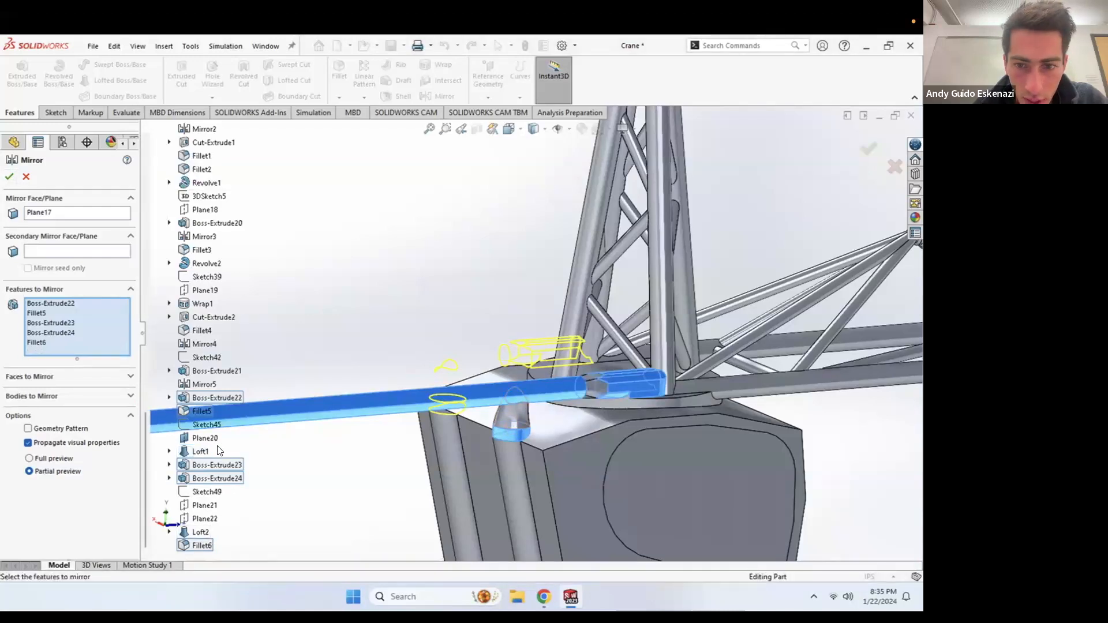
pyautogui.click(206, 466)
pyautogui.click(215, 479)
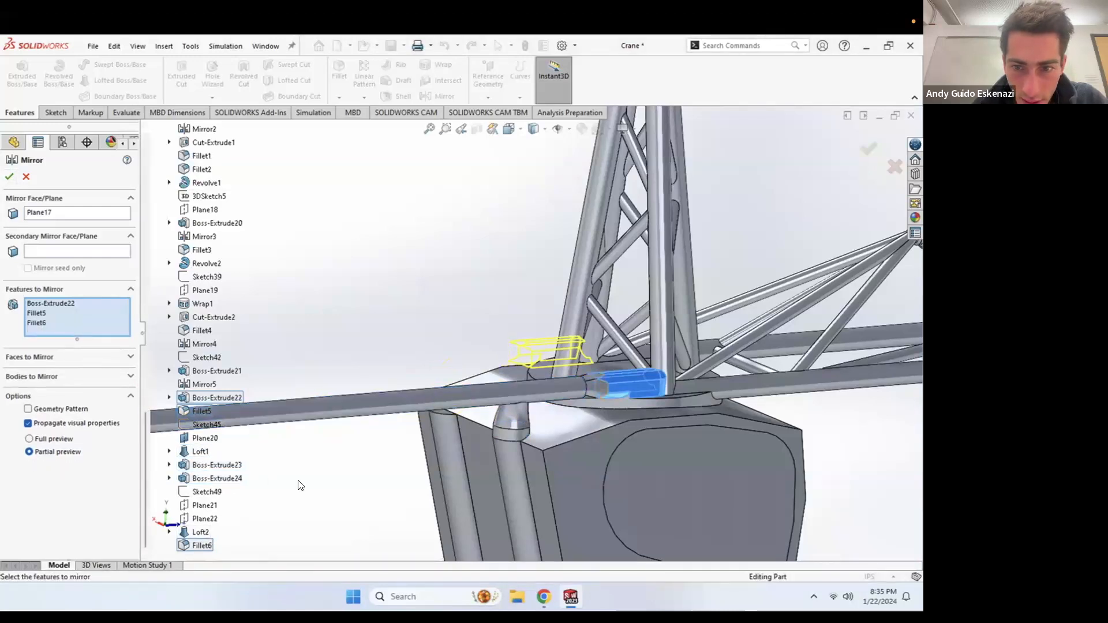
pyautogui.moveTo(544, 359); pyautogui.dragTo(569, 367, button='middle')
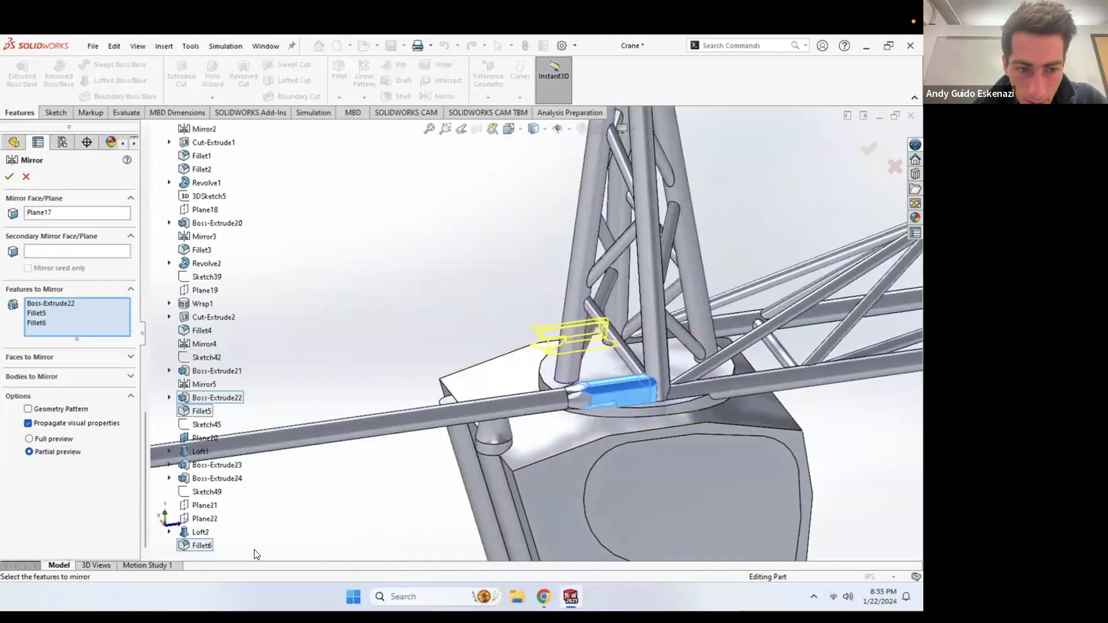
pyautogui.click(201, 547)
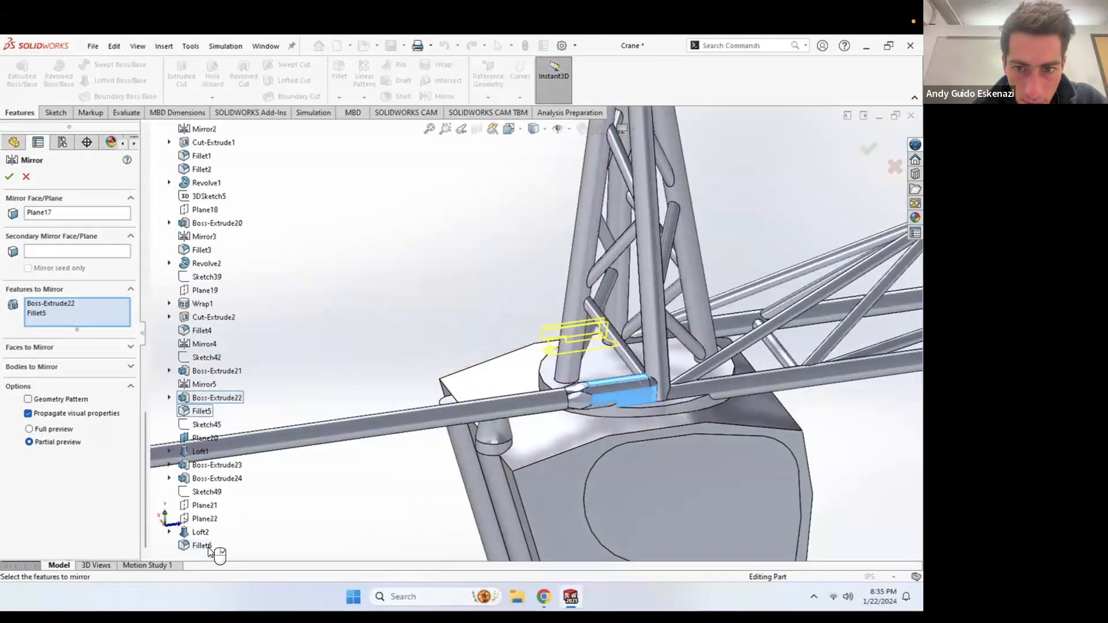
pyautogui.click(9, 176)
# Step: Start a sketch on the second rear column's uncapped top face and convert the face's outline into it
pyautogui.moveTo(556, 390); pyautogui.dragTo(493, 395, button='middle')
pyautogui.scroll(-5, 493, 394)
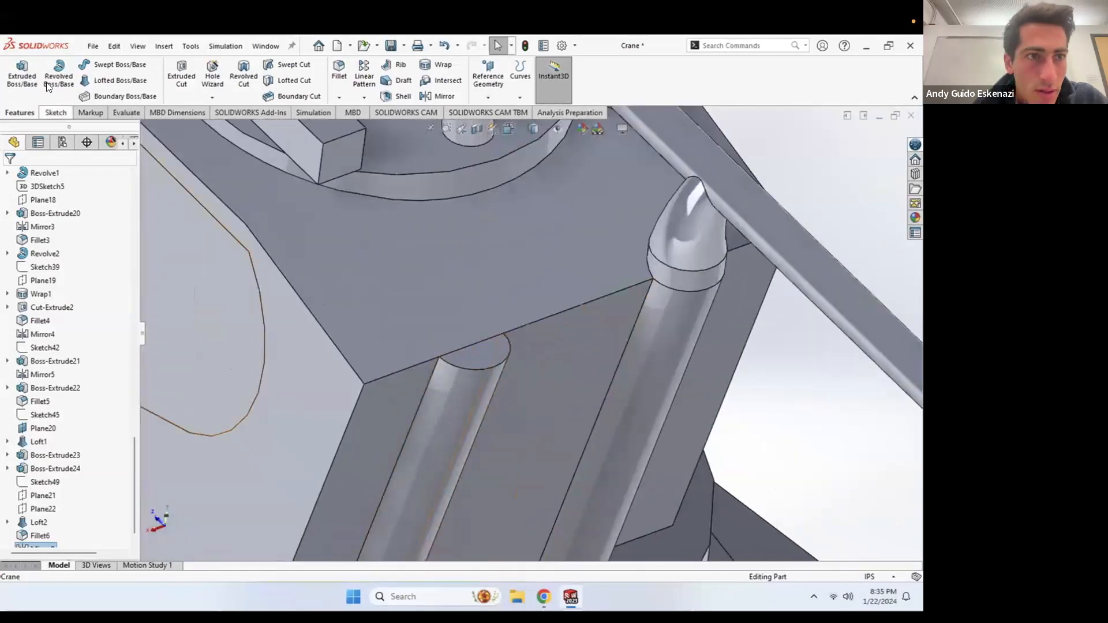
pyautogui.click(47, 87)
pyautogui.click(490, 348)
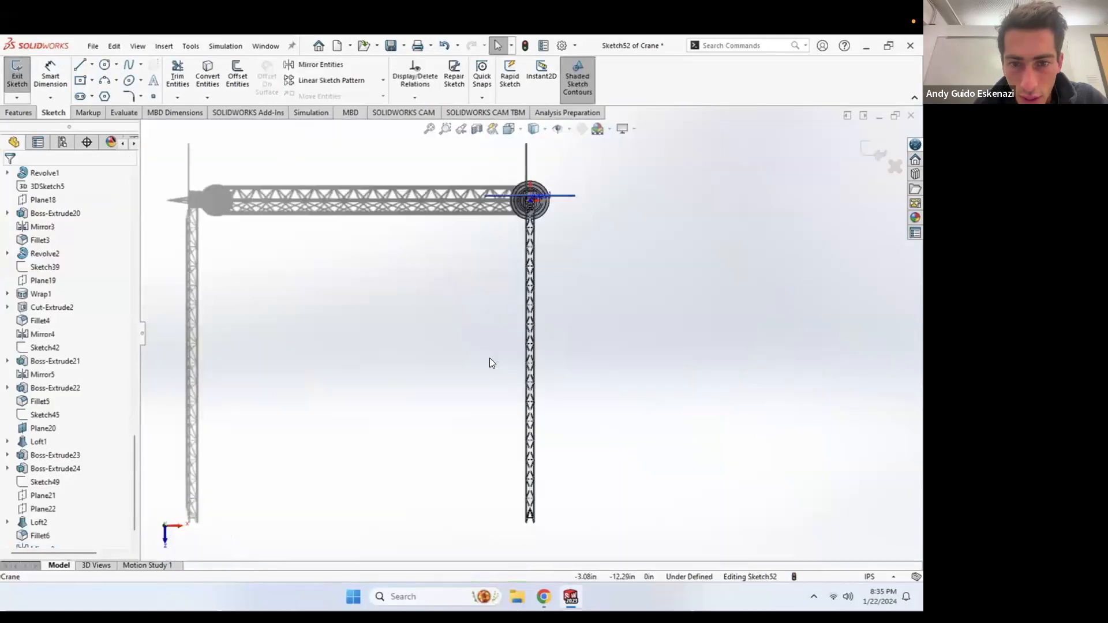
pyautogui.scroll(-8, 514, 228)
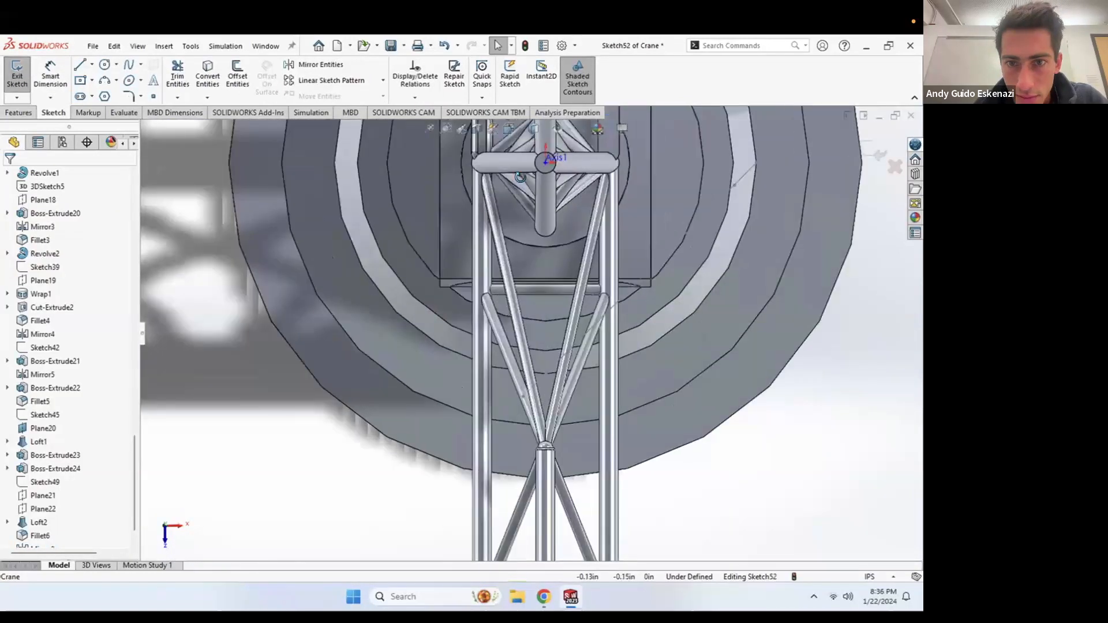
pyautogui.scroll(7, 497, 310)
pyautogui.moveTo(508, 268); pyautogui.dragTo(537, 256, button='middle')
pyautogui.scroll(-4, 535, 256)
pyautogui.scroll(-4, 508, 321)
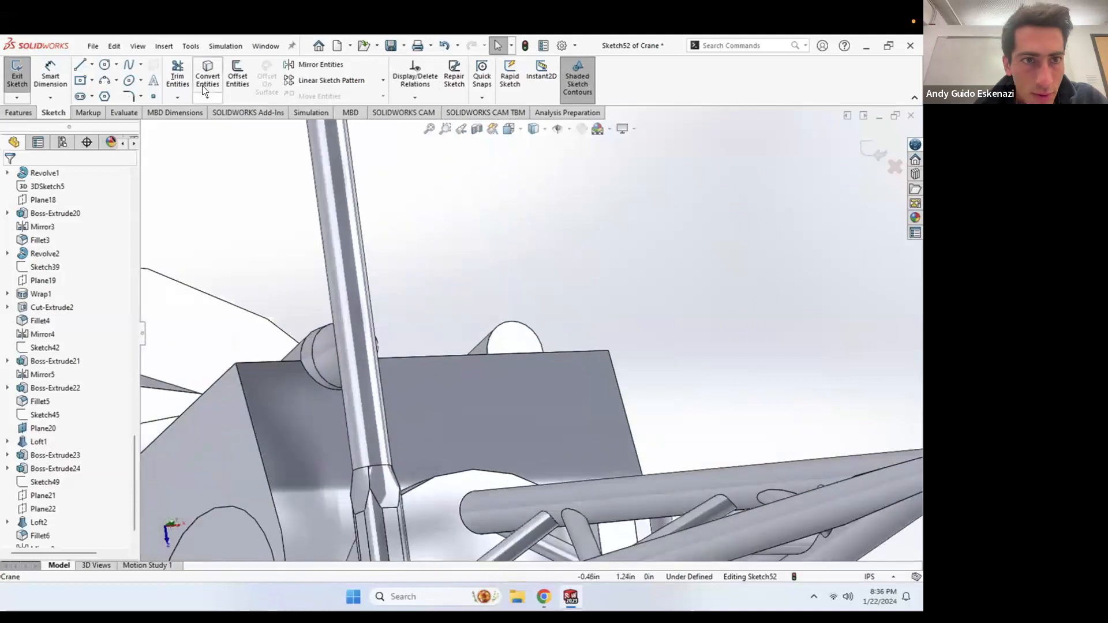
pyautogui.click(207, 76)
pyautogui.click(486, 347)
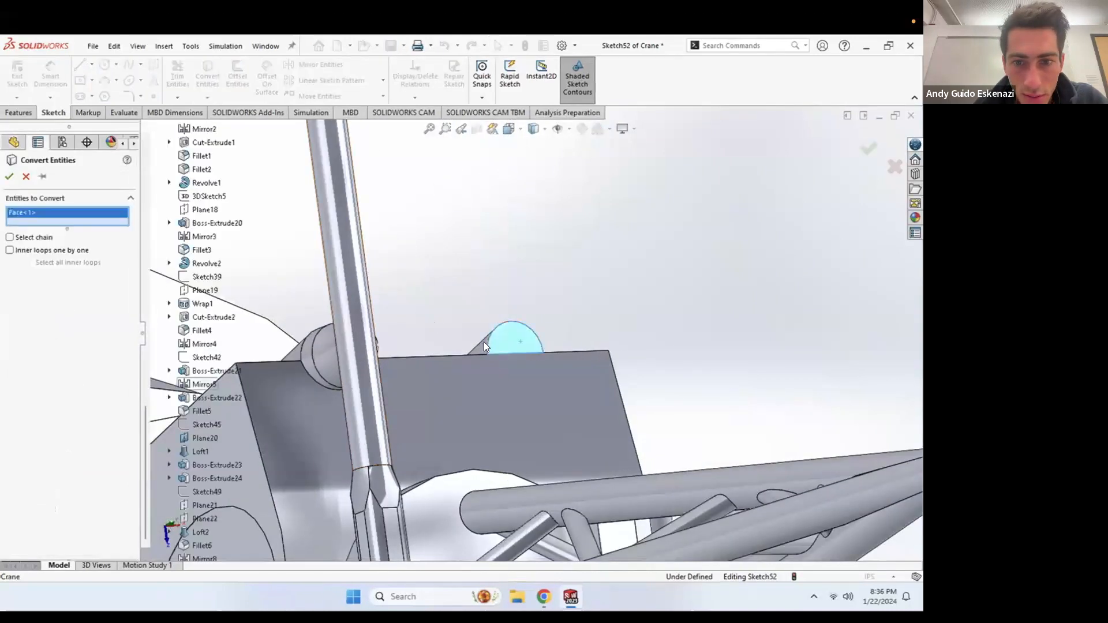
pyautogui.click(9, 176)
# Step: Draw a circle of 0.075 in radius centred on the converted outline's straight edge, ending at its corner, and close the sketch
pyautogui.click(104, 65)
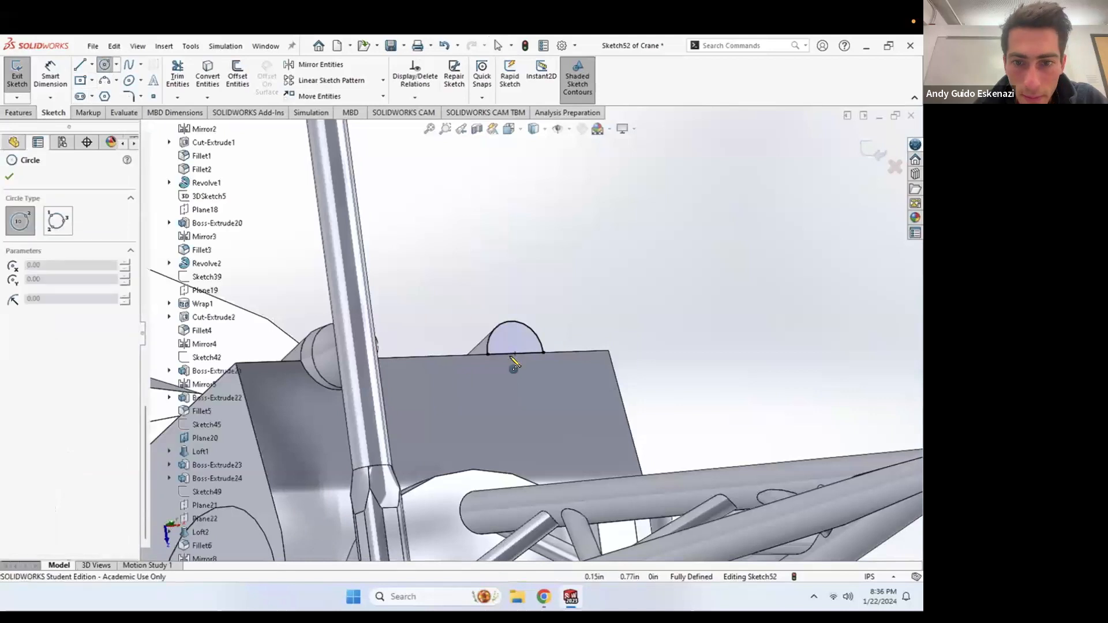
pyautogui.click(514, 353)
pyautogui.click(543, 352)
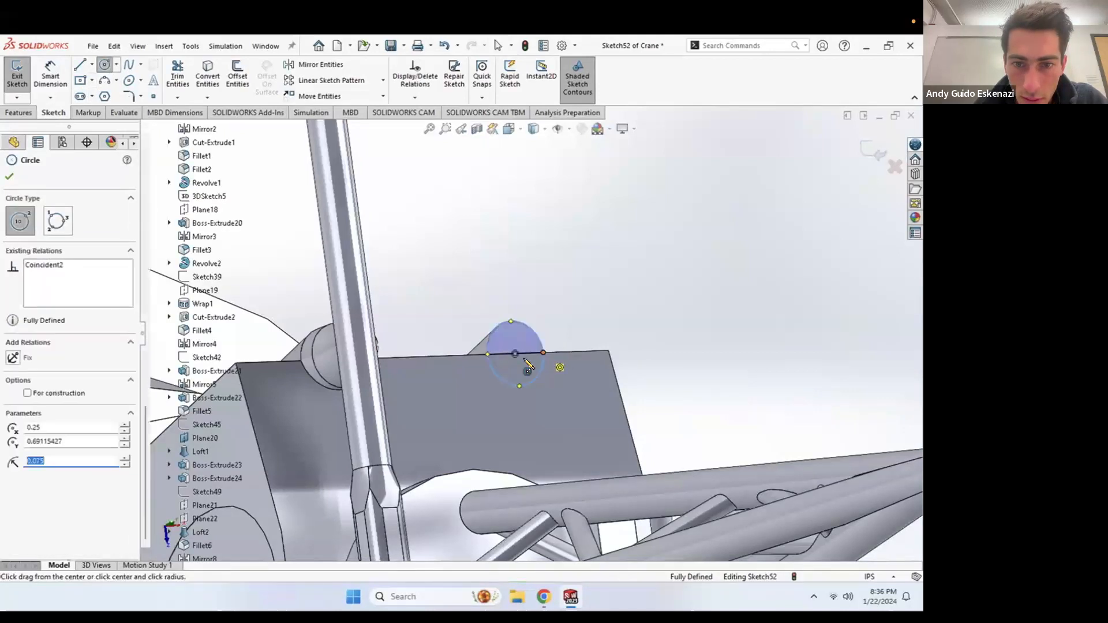
pyautogui.click(17, 75)
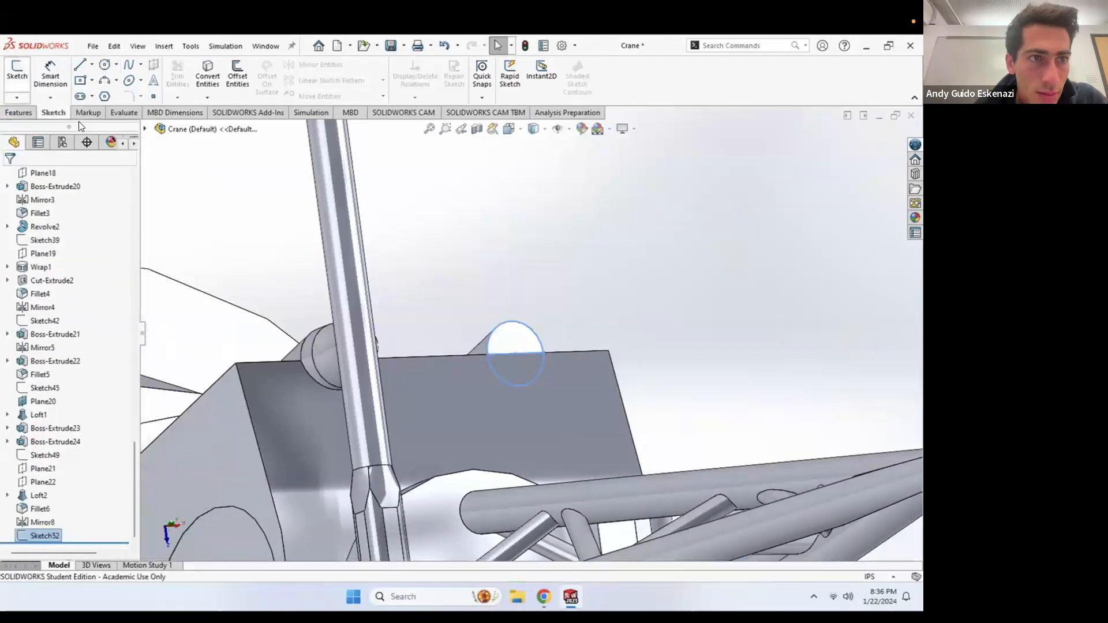
# Step: Reopen the column-top sketch and extrude both halves of its circle 0.05 in blind, merged with the body
pyautogui.rightClick(487, 343)
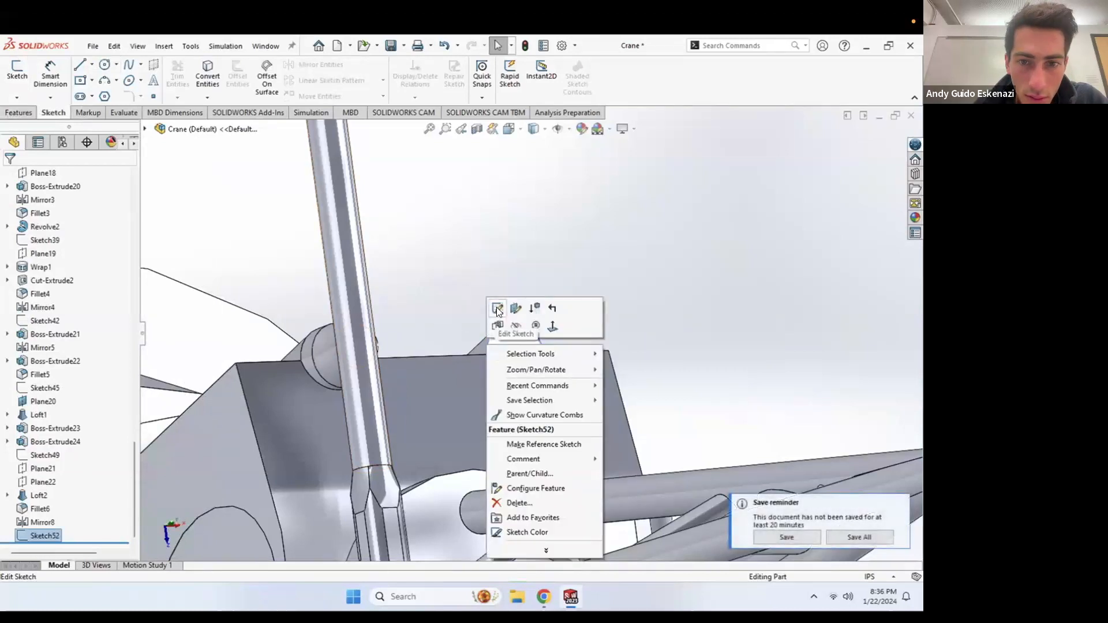
pyautogui.click(497, 308)
pyautogui.scroll(-10, 598, 203)
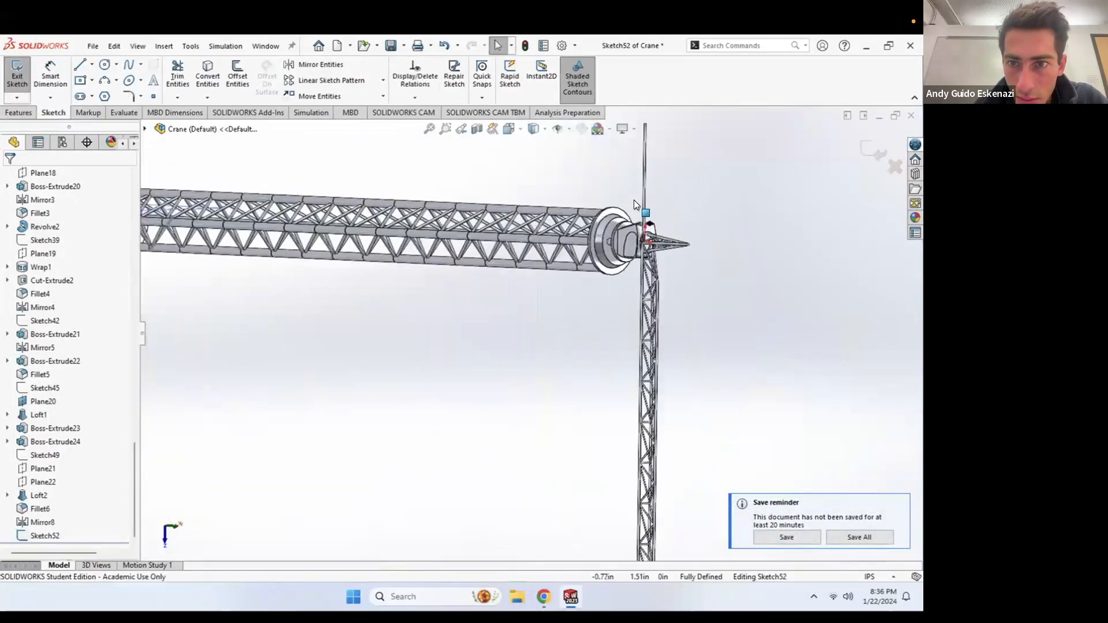
pyautogui.click(14, 112)
pyautogui.click(22, 73)
pyautogui.click(421, 314)
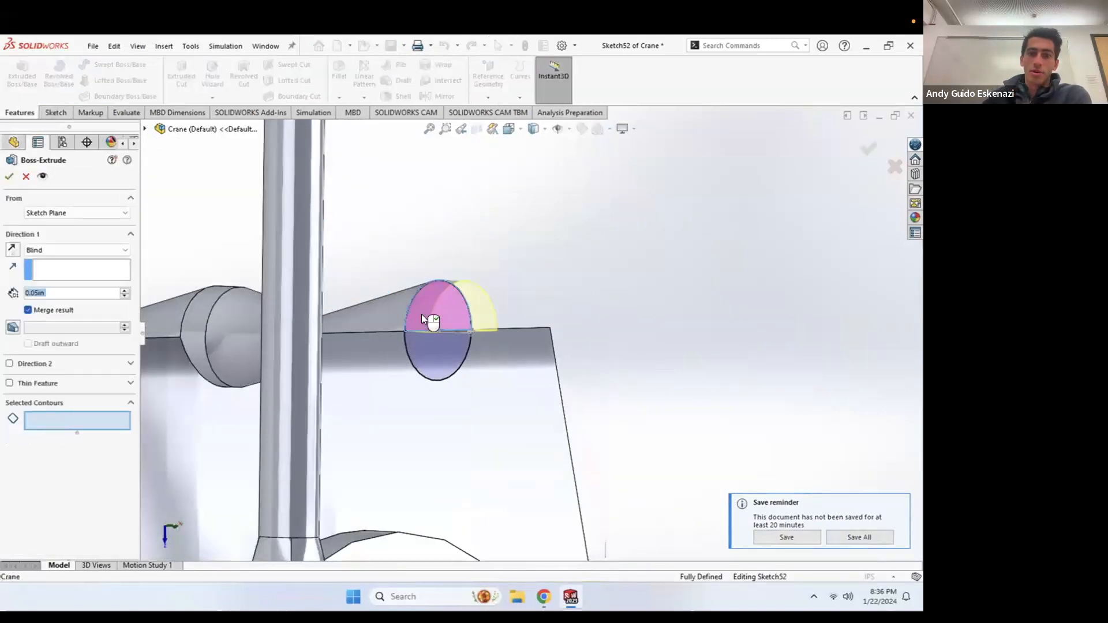
pyautogui.click(426, 345)
pyautogui.click(9, 177)
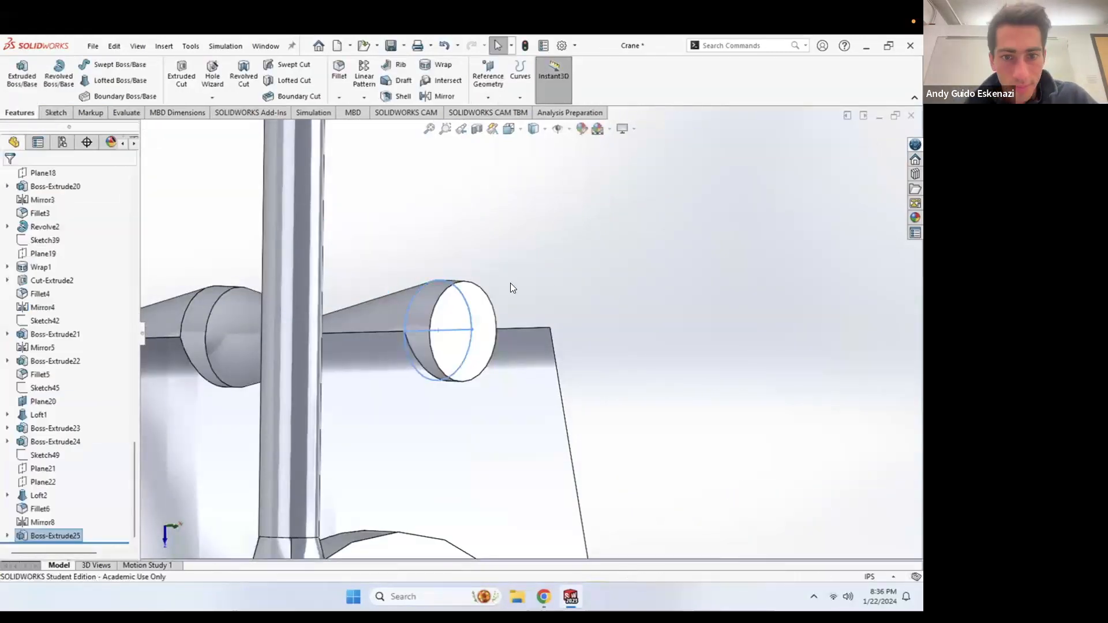
# Step: Edit Fillet6 on the finished bracket and set its radius to 0.05 in
pyautogui.moveTo(433, 367); pyautogui.dragTo(633, 276, button='middle')
pyautogui.scroll(-5, 633, 276)
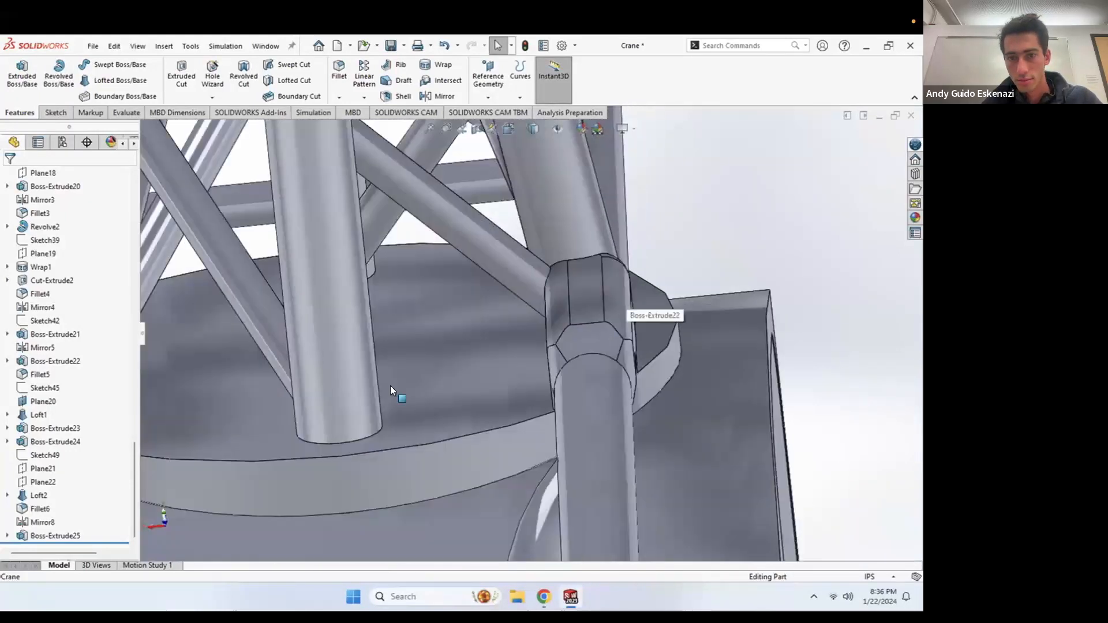
pyautogui.rightClick(34, 507)
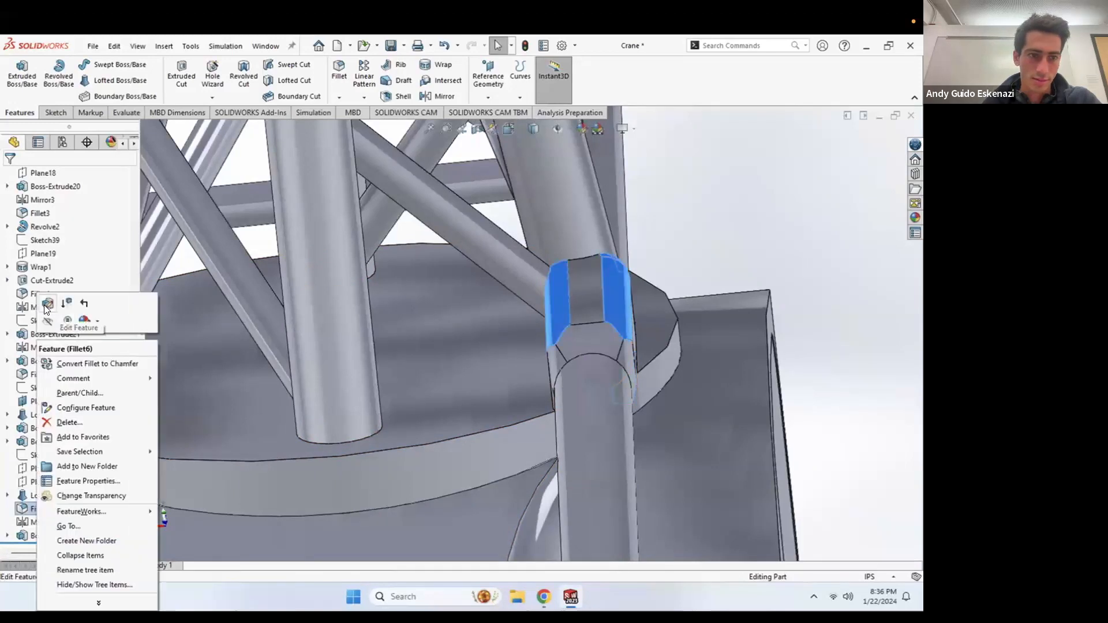
pyautogui.click(46, 310)
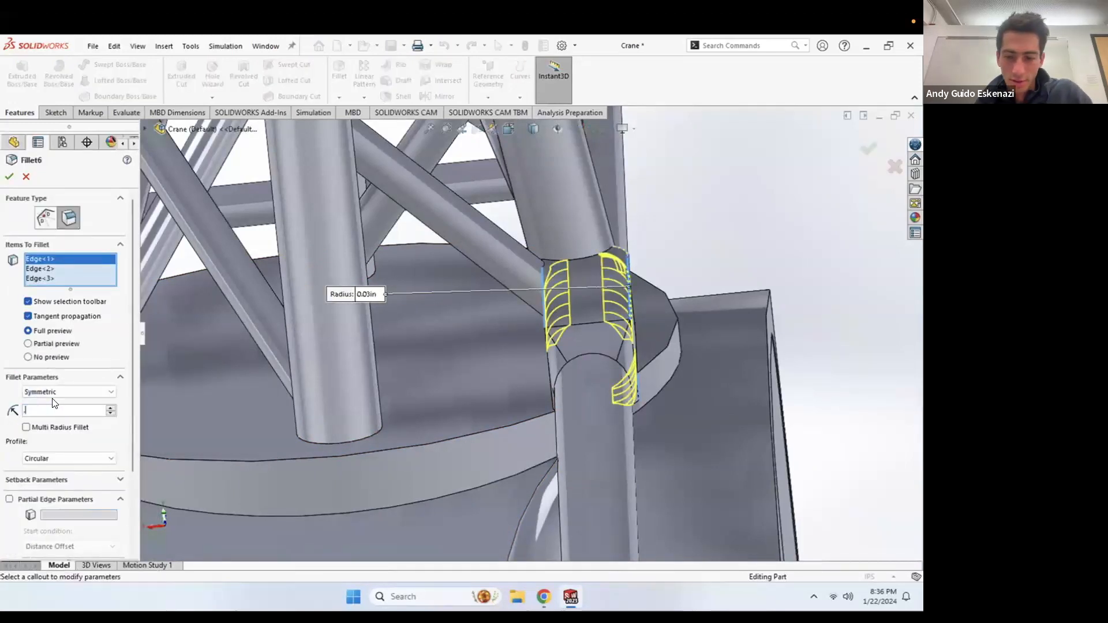
pyautogui.write('.05')
pyautogui.press('Return')
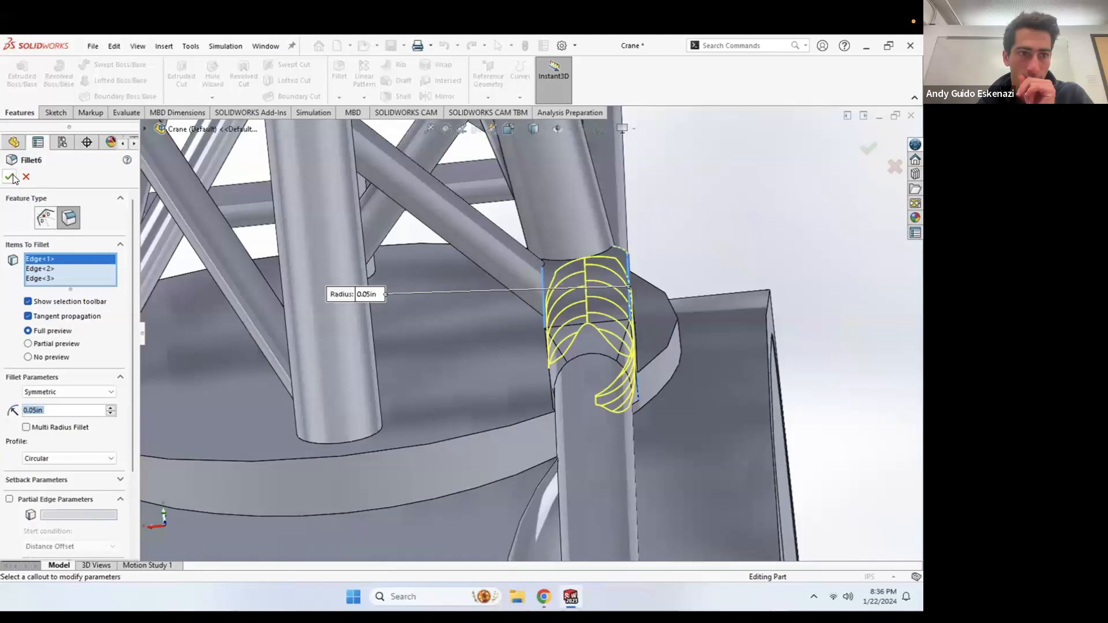
pyautogui.press('Return')
# Step: Create a reference plane offset 0.10 in outward from the end face of the mirrored bracket block
pyautogui.moveTo(723, 233); pyautogui.dragTo(480, 376, button='middle')
pyautogui.scroll(2, 598, 367)
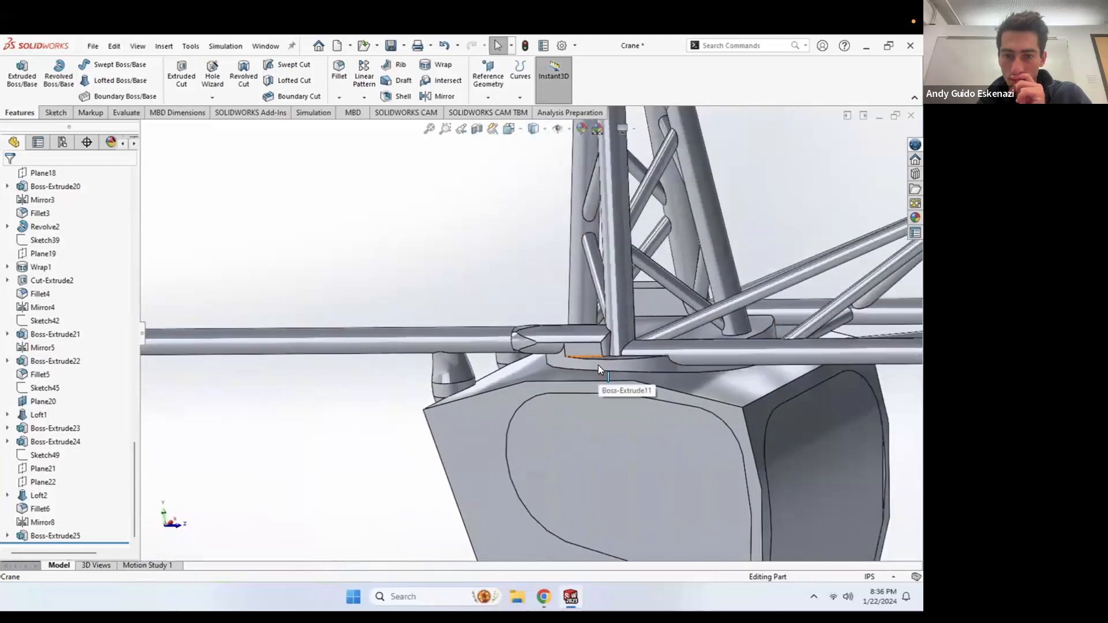
pyautogui.moveTo(441, 301); pyautogui.dragTo(654, 335, button='middle')
pyautogui.scroll(-4, 452, 360)
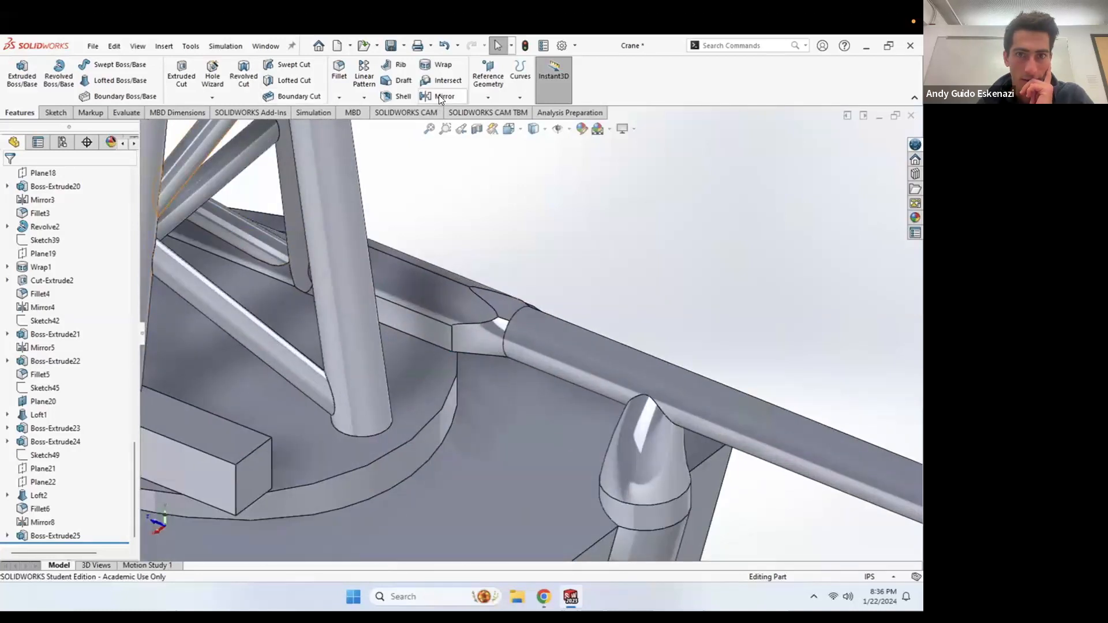
pyautogui.click(487, 99)
pyautogui.click(500, 112)
pyautogui.click(257, 472)
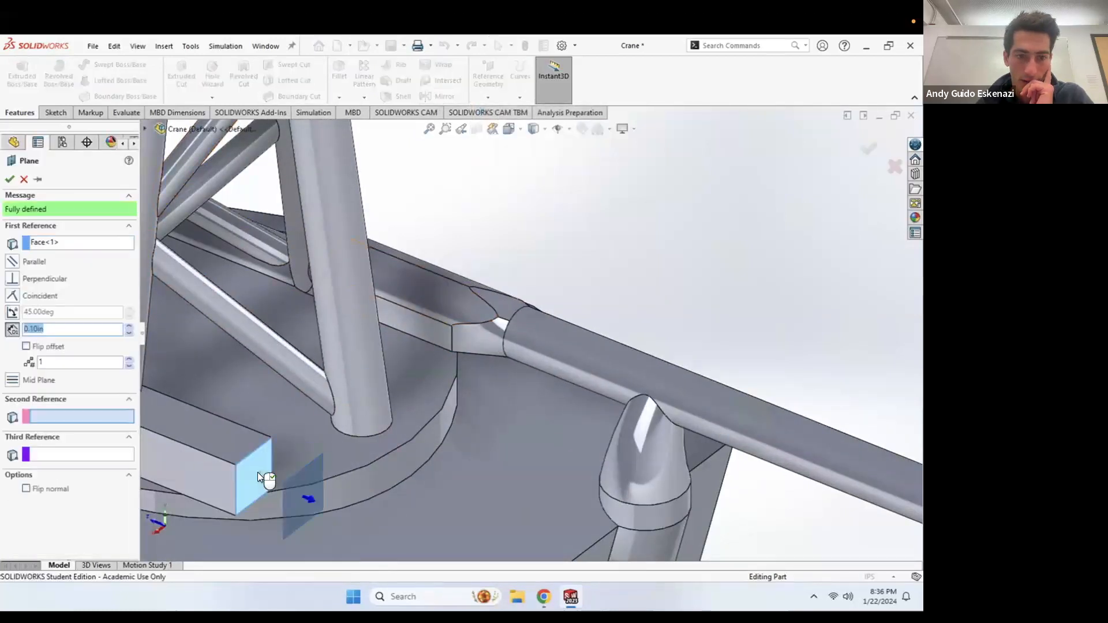
pyautogui.click(9, 179)
# Step: Start a sketch on the new offset plane and convert the bracket block's end-face outline into it
pyautogui.scroll(4, 522, 341)
pyautogui.moveTo(522, 341); pyautogui.dragTo(548, 333, button='middle')
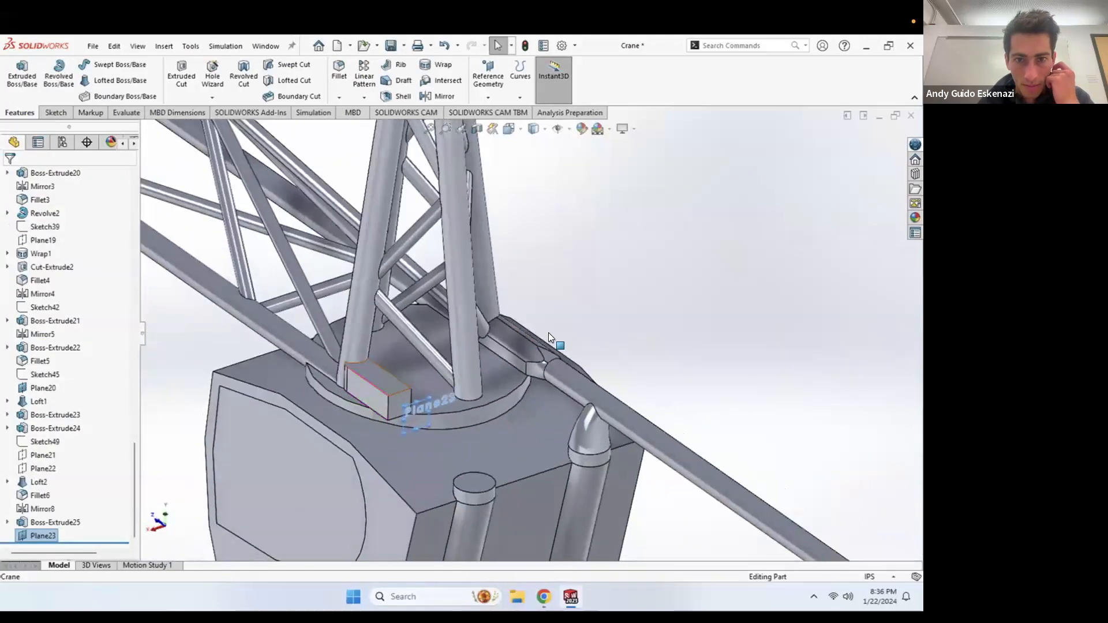
pyautogui.click(53, 112)
pyautogui.click(16, 72)
pyautogui.click(410, 429)
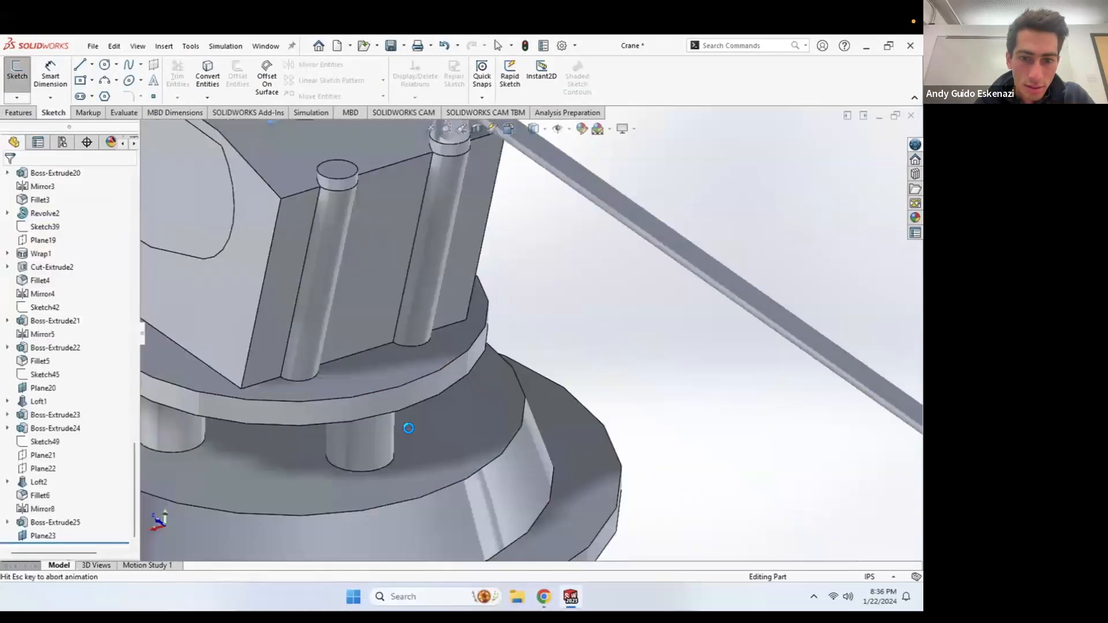
pyautogui.moveTo(521, 194); pyautogui.dragTo(576, 175, button='middle')
pyautogui.scroll(-6, 577, 228)
pyautogui.scroll(-8, 572, 236)
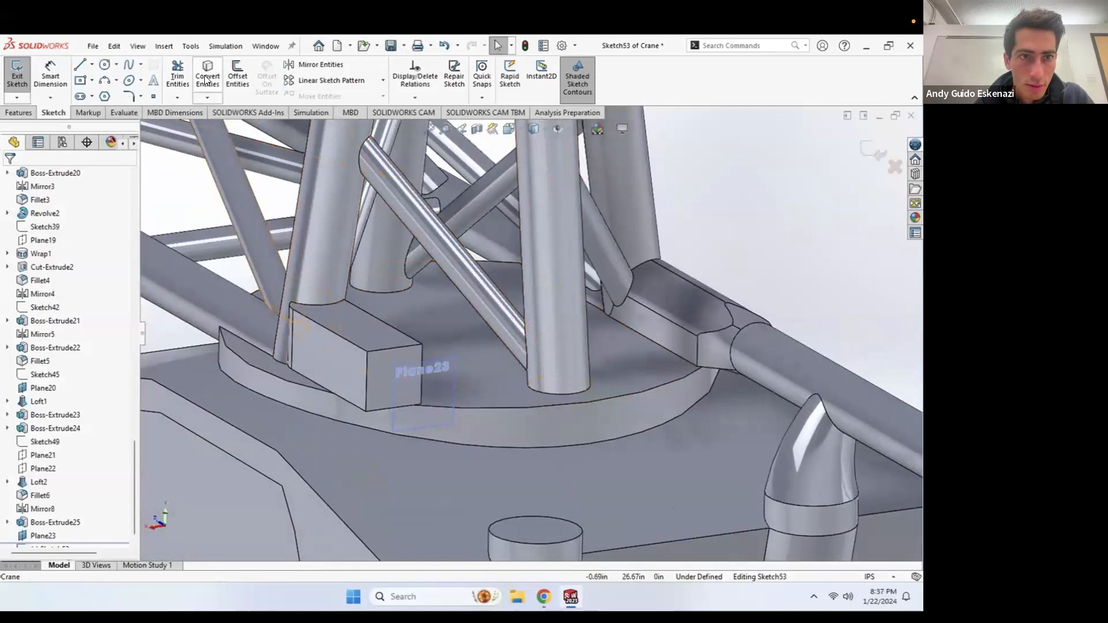
pyautogui.click(206, 79)
pyautogui.click(371, 364)
pyautogui.click(9, 177)
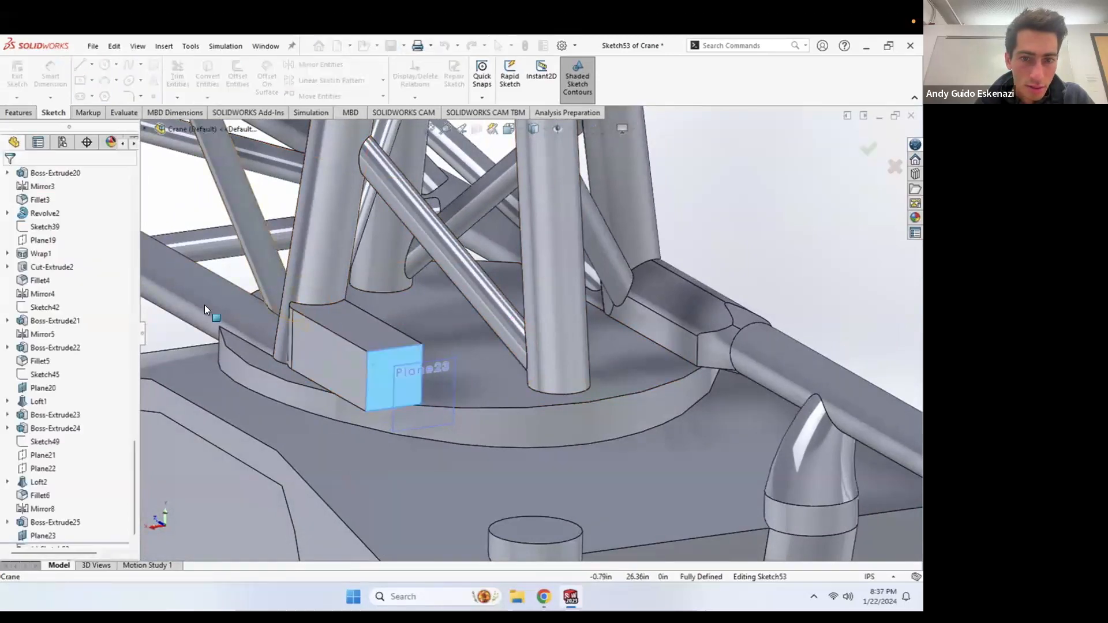
# Step: Make the converted outline construction geometry and draw a horizontal centerline between the midpoints of its two side edges
pyautogui.rightClick(410, 401)
pyautogui.click(440, 384)
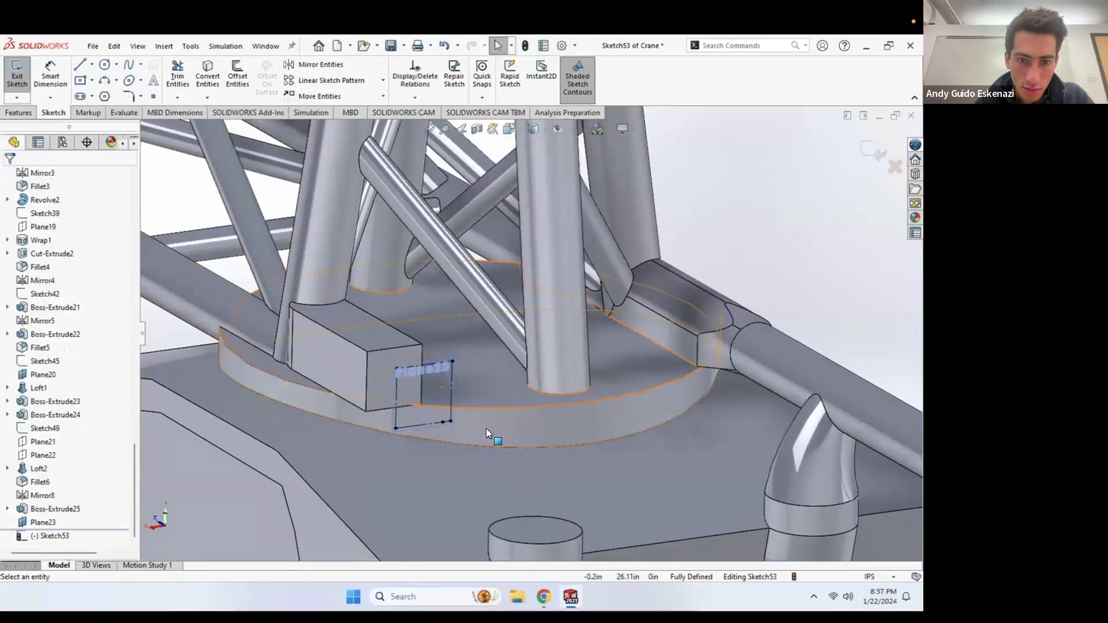
pyautogui.click(92, 64)
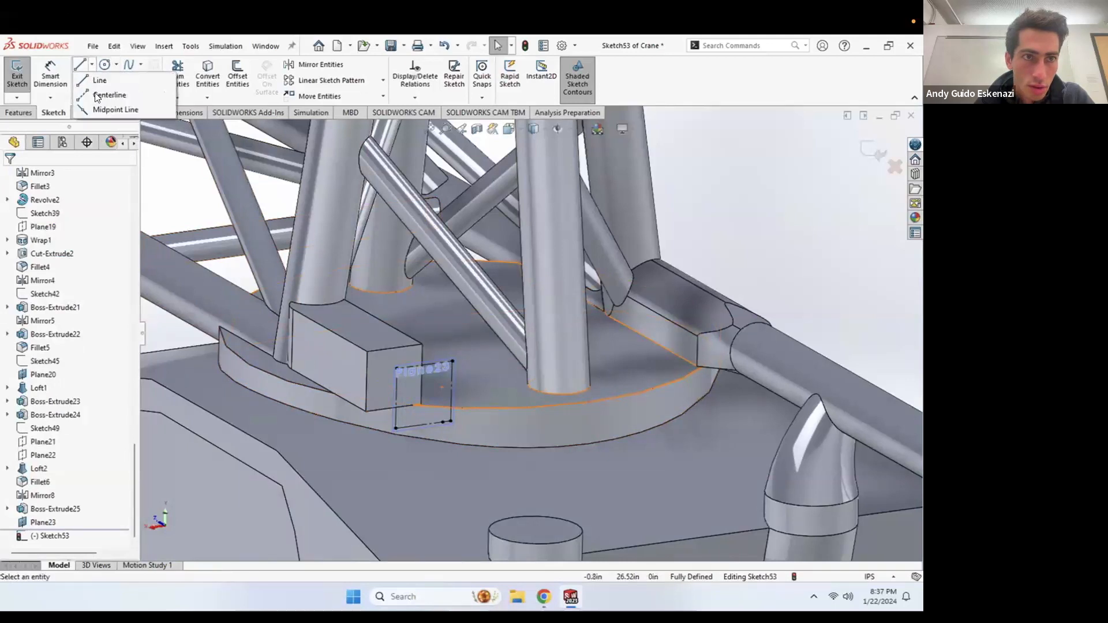
pyautogui.click(95, 93)
pyautogui.click(396, 398)
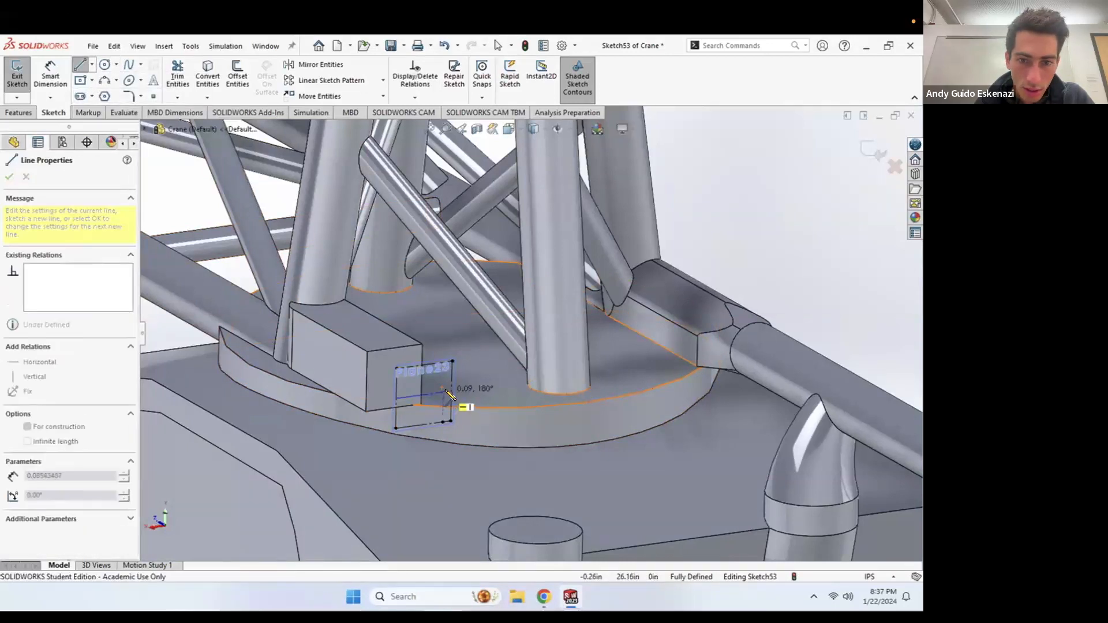
pyautogui.press('Escape')
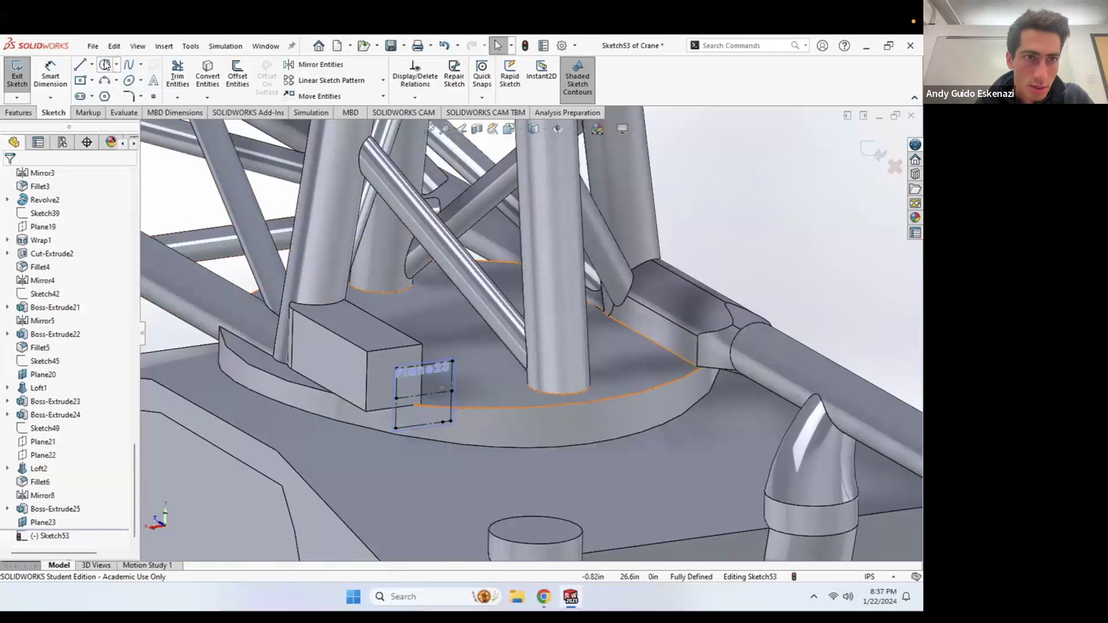
# Step: Draw a circle centred on the centerline's midpoint and dimension its diameter to 0.09 in
pyautogui.click(105, 65)
pyautogui.click(423, 396)
pyautogui.click(431, 408)
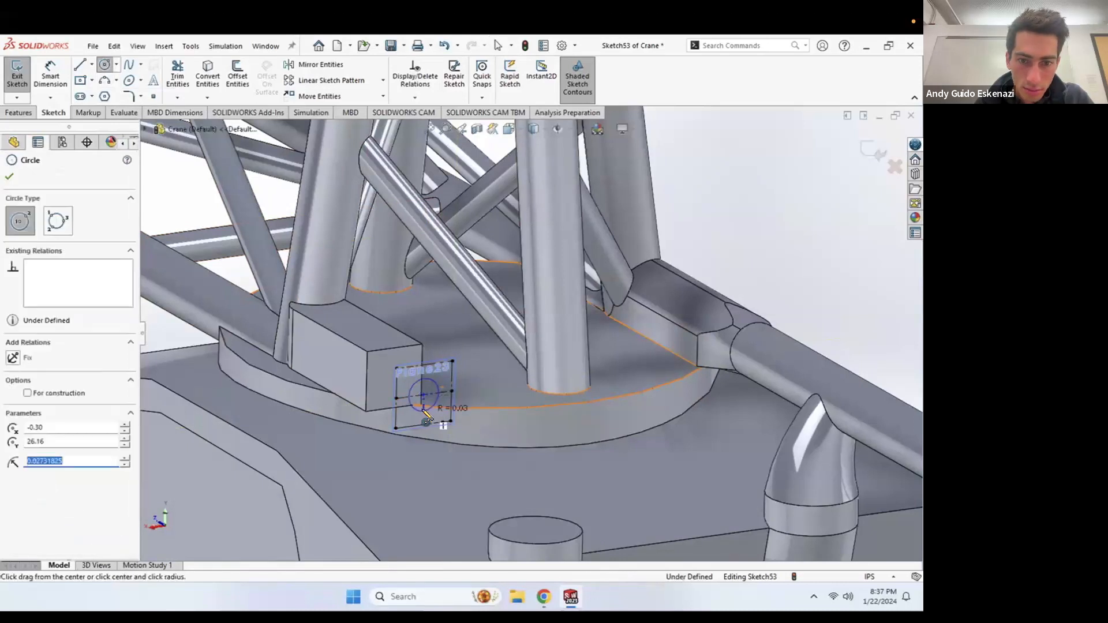
pyautogui.press('Escape')
pyautogui.click(434, 403)
pyautogui.click(524, 443)
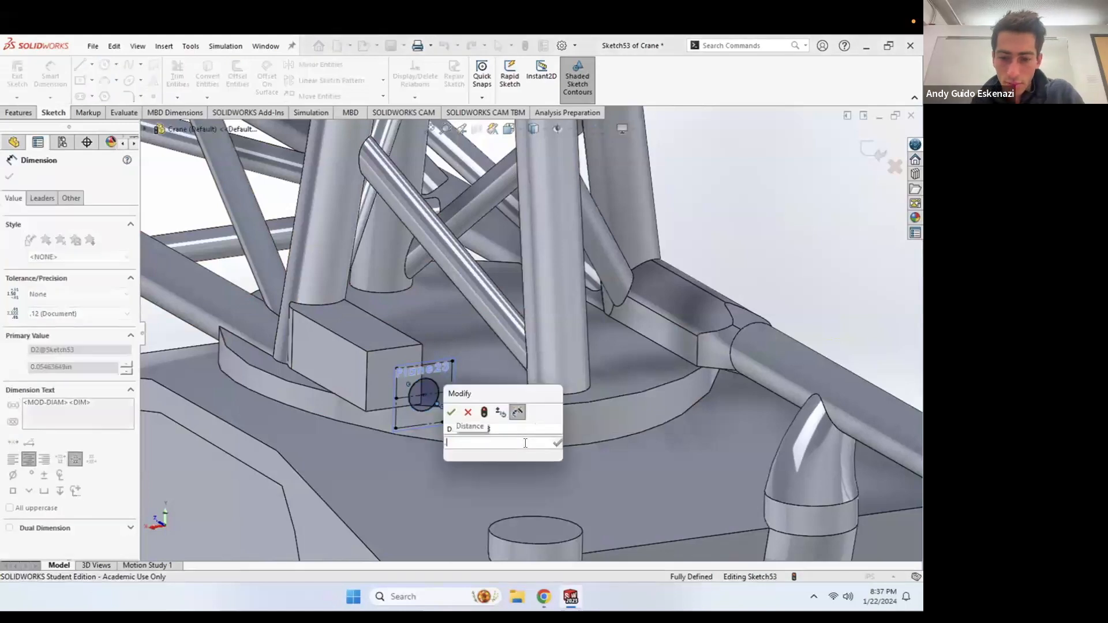
pyautogui.write('.09')
pyautogui.press('Return')
pyautogui.press('Escape')
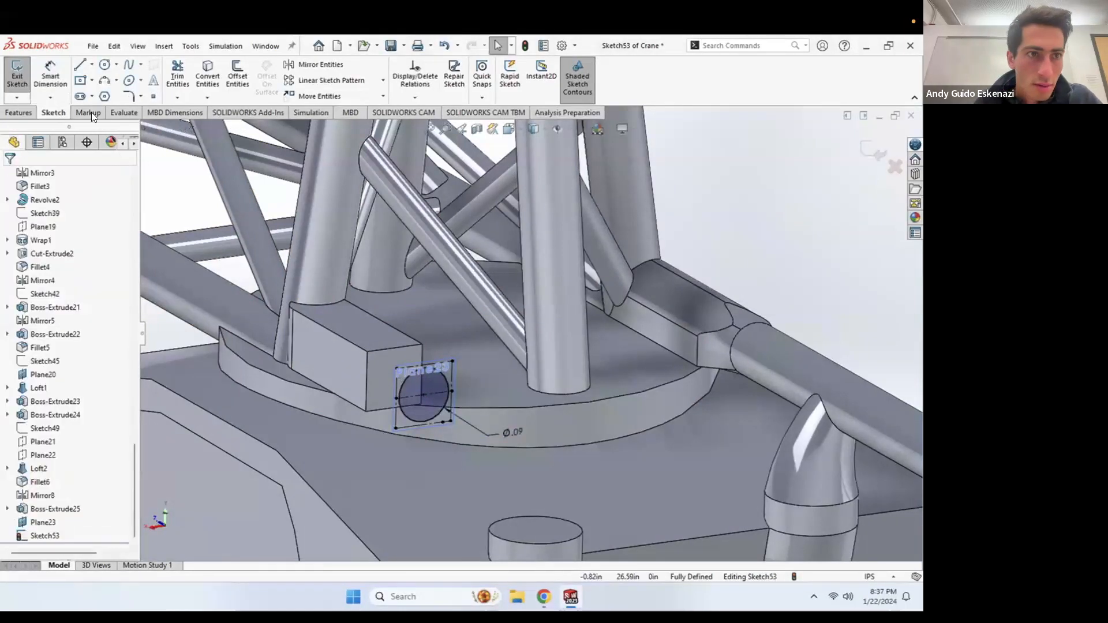
# Step: Loft a solid between the circle sketch and the bracket block's rectangular end face
pyautogui.click(21, 112)
pyautogui.click(118, 80)
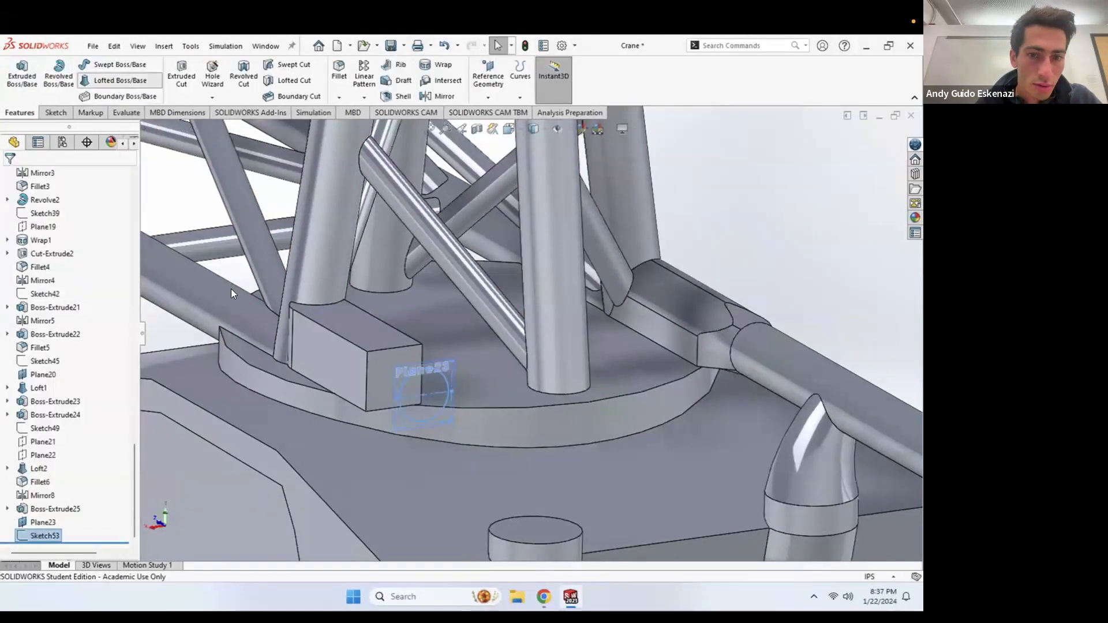
pyautogui.click(382, 365)
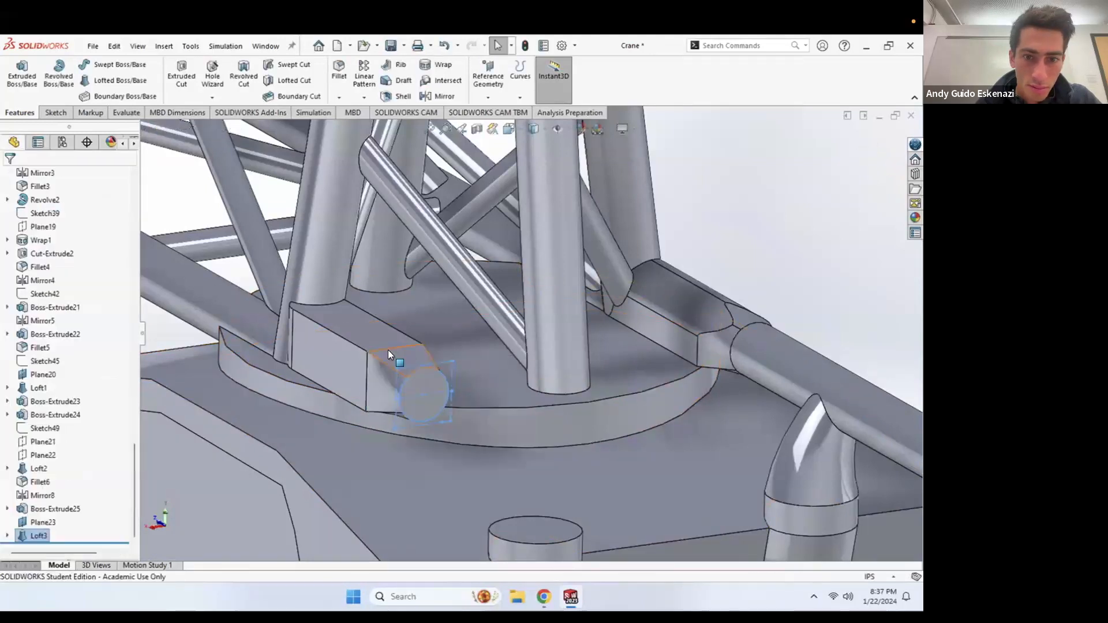
# Step: Start a sketch on the new loft's circular end face and convert the face's outline into it
pyautogui.click(56, 113)
pyautogui.click(17, 74)
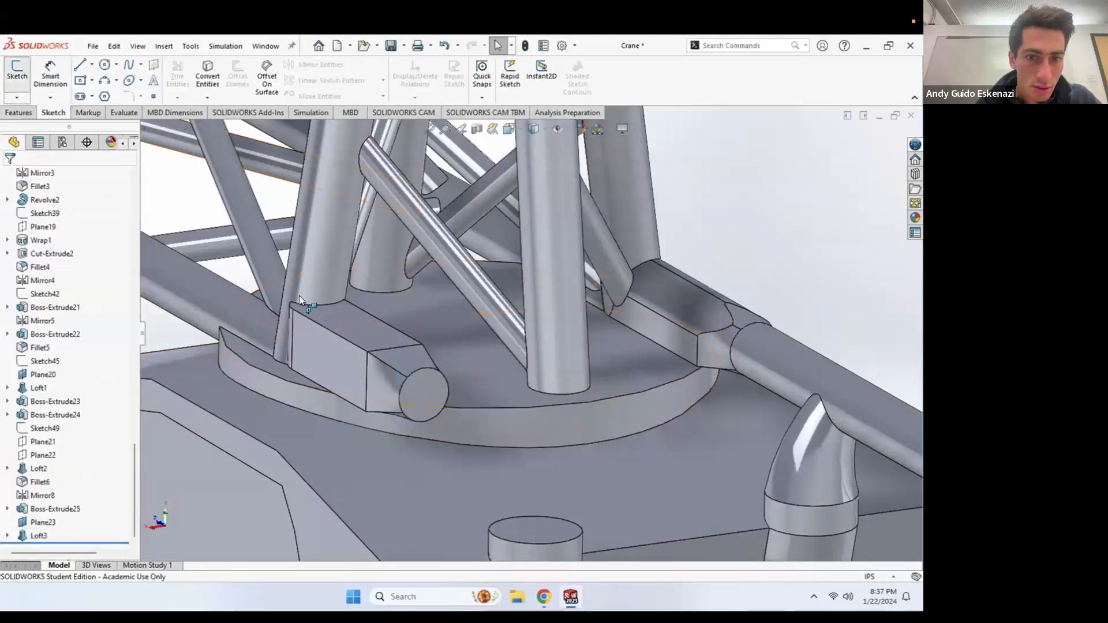
pyautogui.click(423, 381)
pyautogui.moveTo(507, 235); pyautogui.dragTo(578, 289, button='middle')
pyautogui.scroll(-10, 571, 254)
pyautogui.scroll(-5, 551, 297)
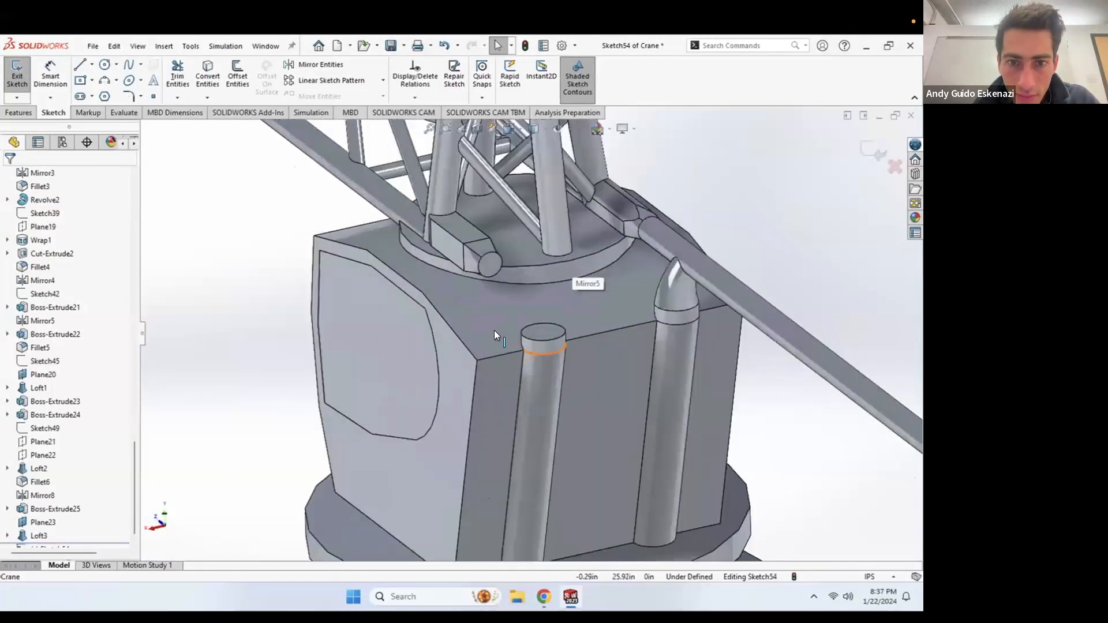
pyautogui.click(208, 76)
pyautogui.click(485, 263)
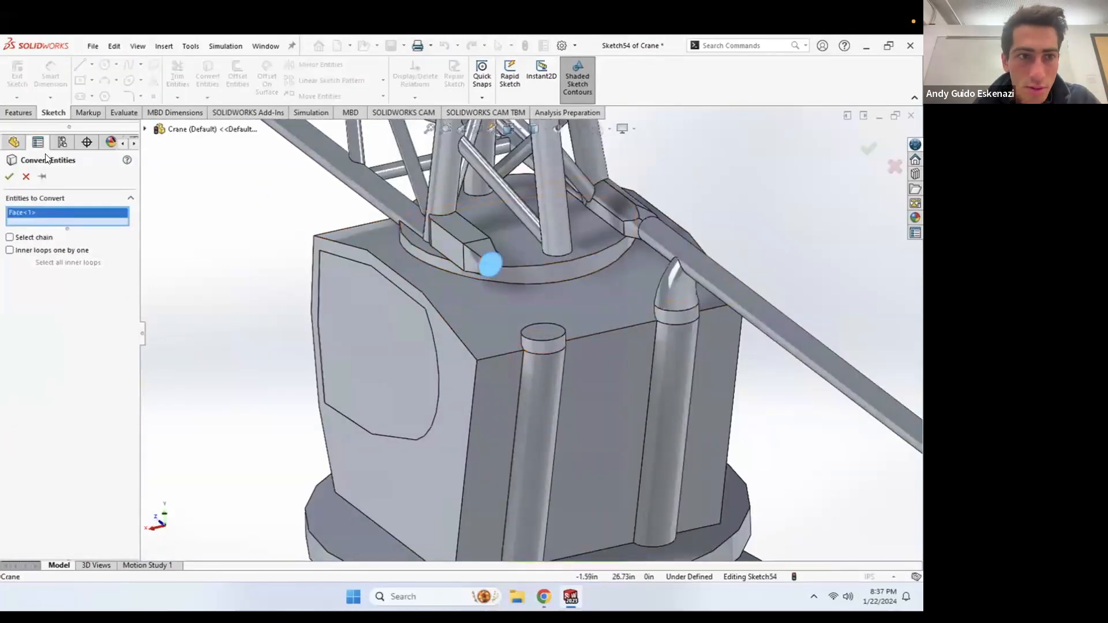
pyautogui.click(10, 176)
# Step: Extrude the converted circle with an Up To Surface end condition, ending at the other rear rod's end face
pyautogui.click(18, 112)
pyautogui.click(22, 74)
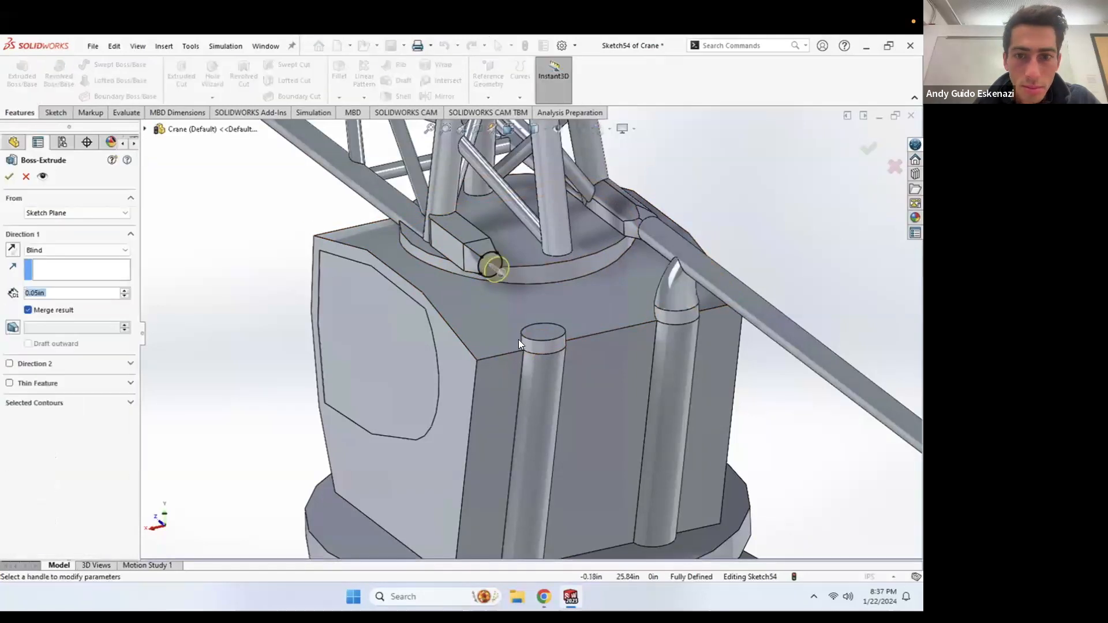
pyautogui.click(102, 254)
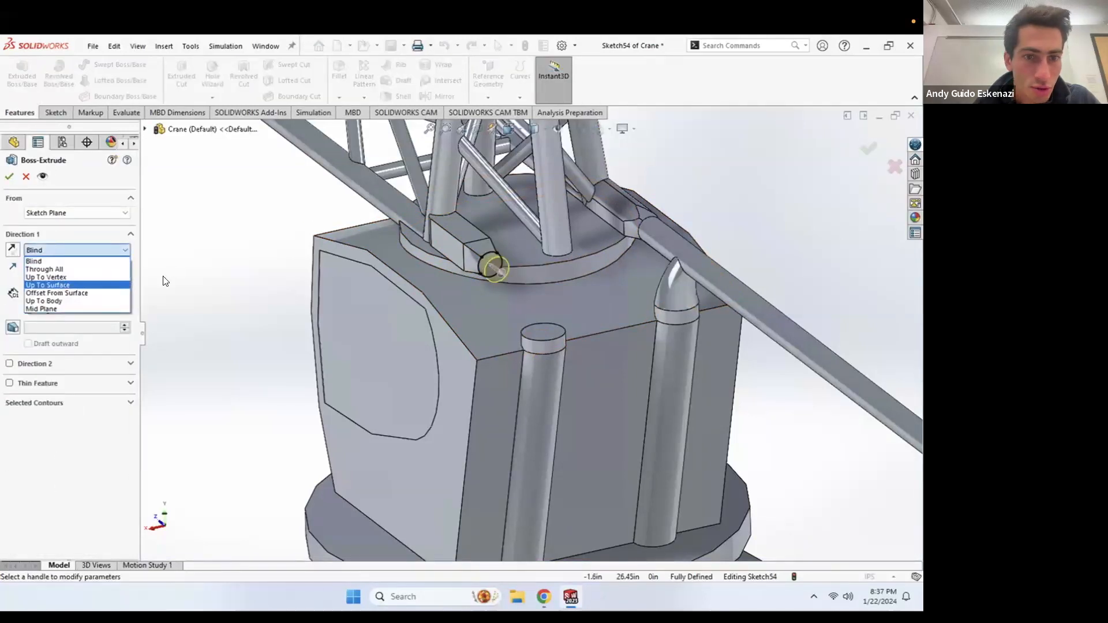
pyautogui.click(58, 283)
pyautogui.scroll(5, 502, 372)
pyautogui.scroll(-4, 779, 468)
pyautogui.click(740, 411)
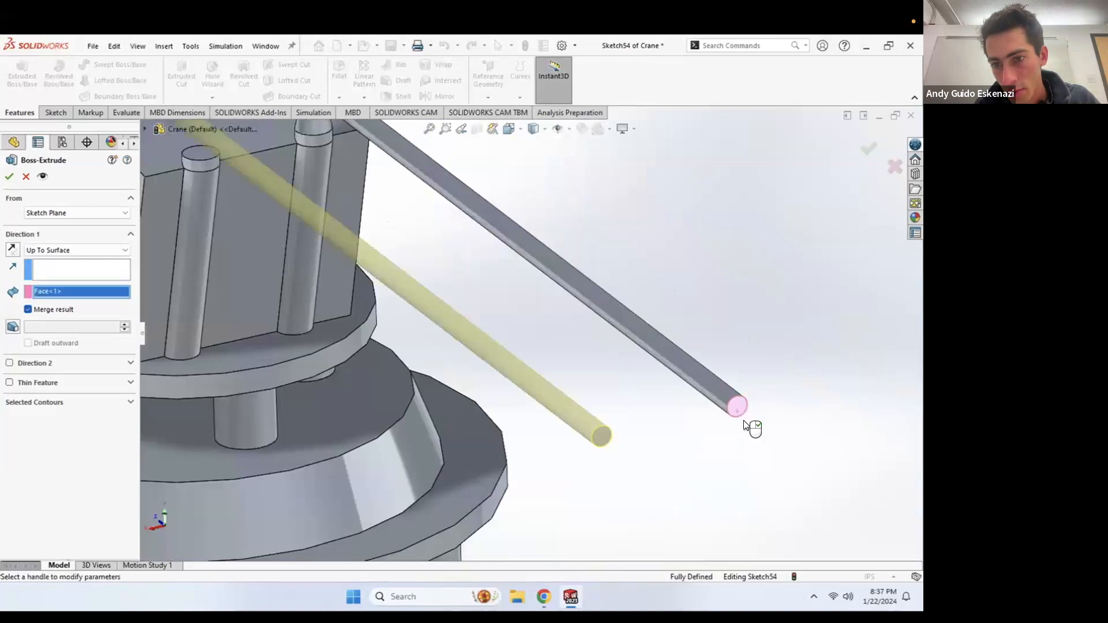
pyautogui.click(10, 176)
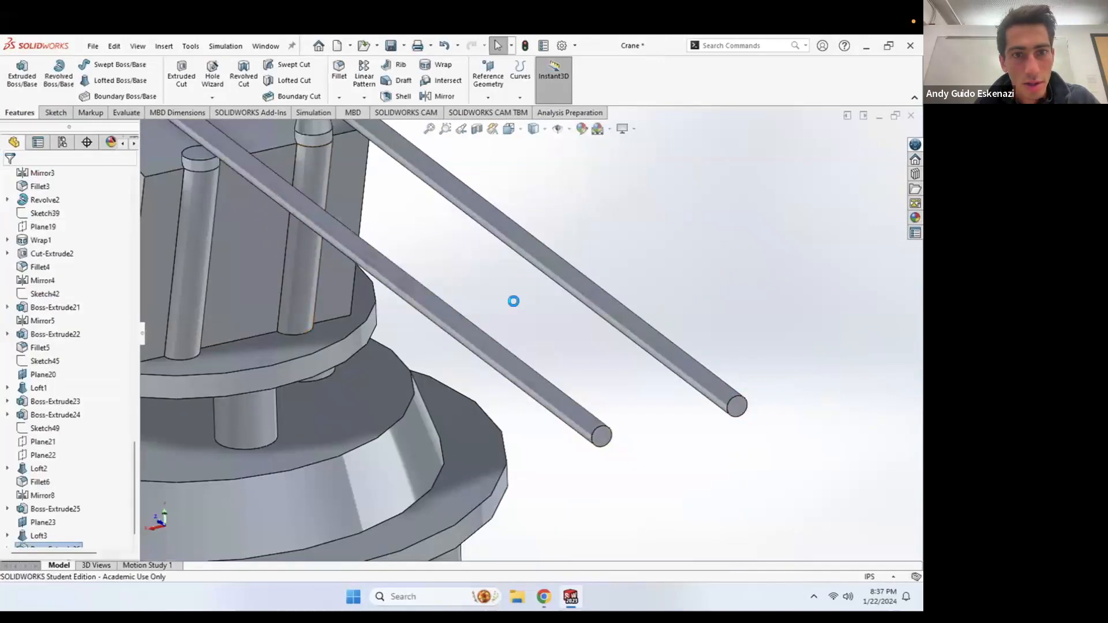
pyautogui.scroll(-3, 491, 276)
pyautogui.scroll(3, 469, 283)
pyautogui.scroll(3, 470, 288)
pyautogui.scroll(-5, 432, 250)
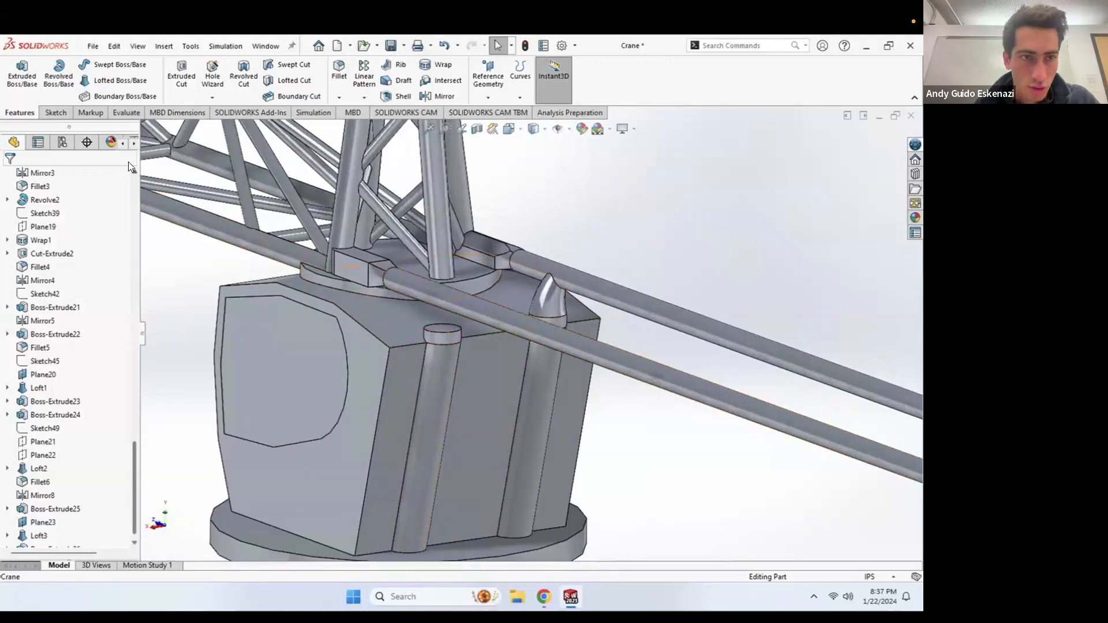
pyautogui.click(54, 112)
pyautogui.click(18, 71)
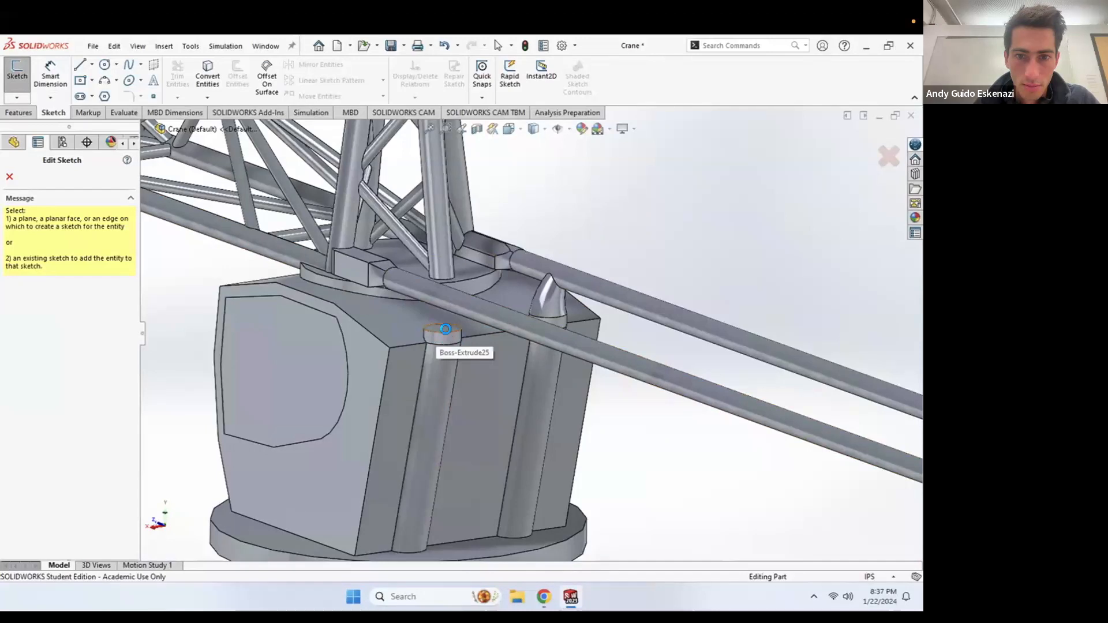
pyautogui.press('Escape')
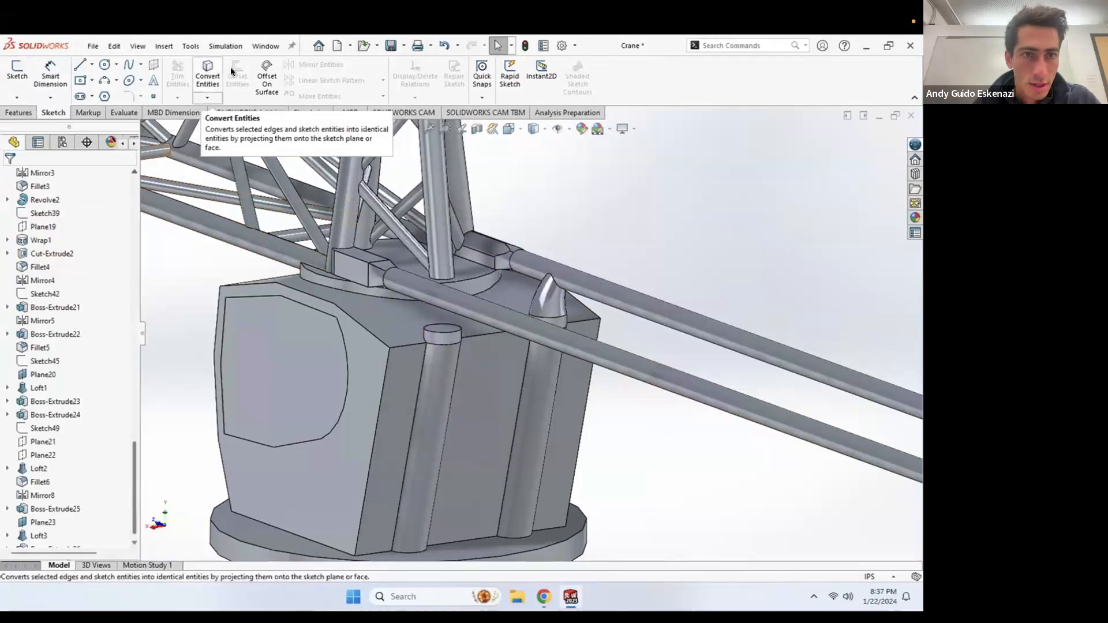
# Step: Start a sketch on Plane21 and convert the top edge of the uncapped rear column into it
pyautogui.click(16, 72)
pyautogui.click(145, 132)
pyautogui.scroll(-10, 203, 393)
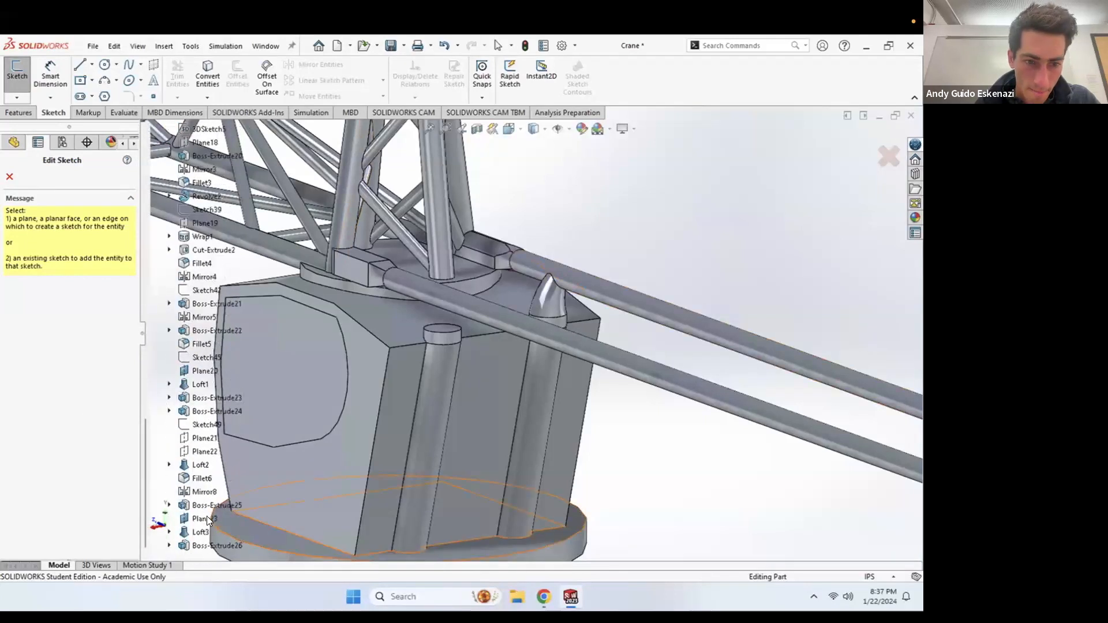
pyautogui.click(202, 439)
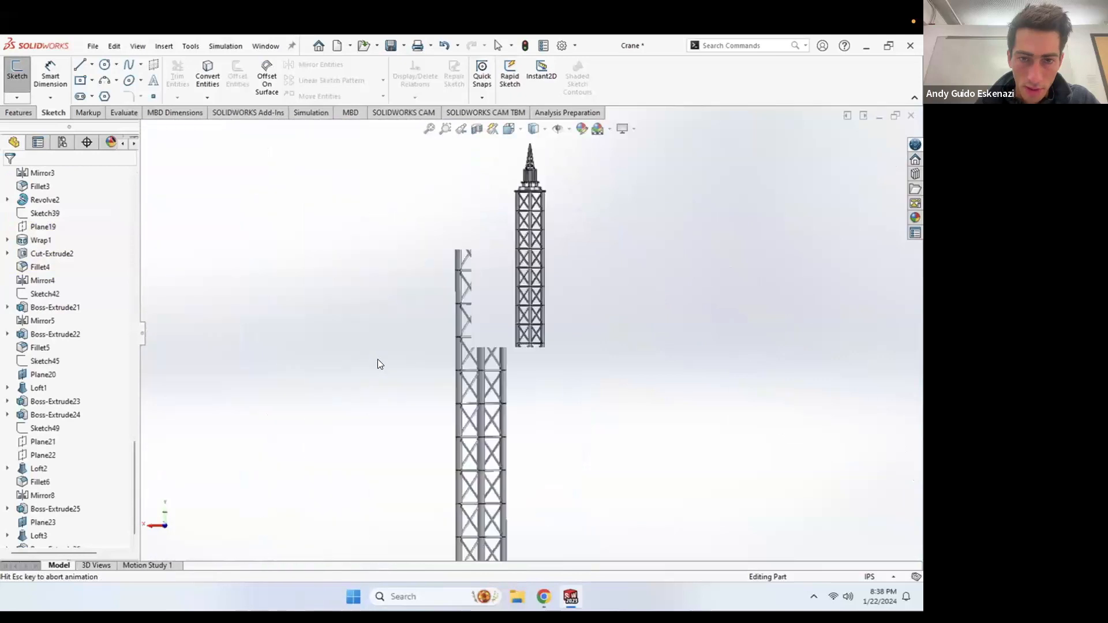
pyautogui.scroll(-10, 560, 236)
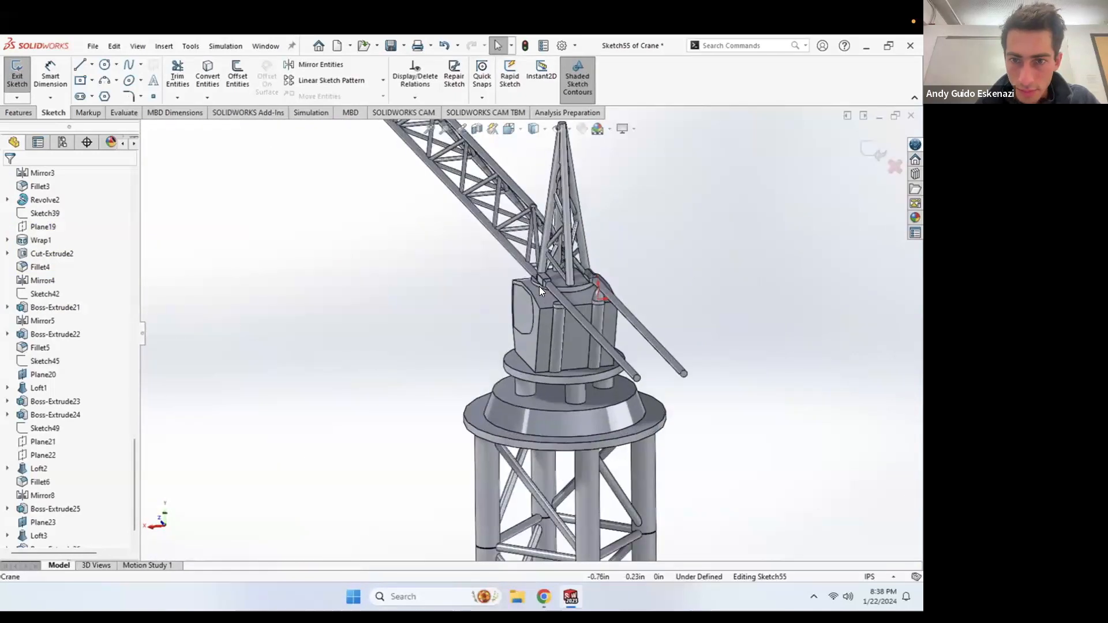
pyautogui.moveTo(541, 302); pyautogui.dragTo(556, 346, button='middle')
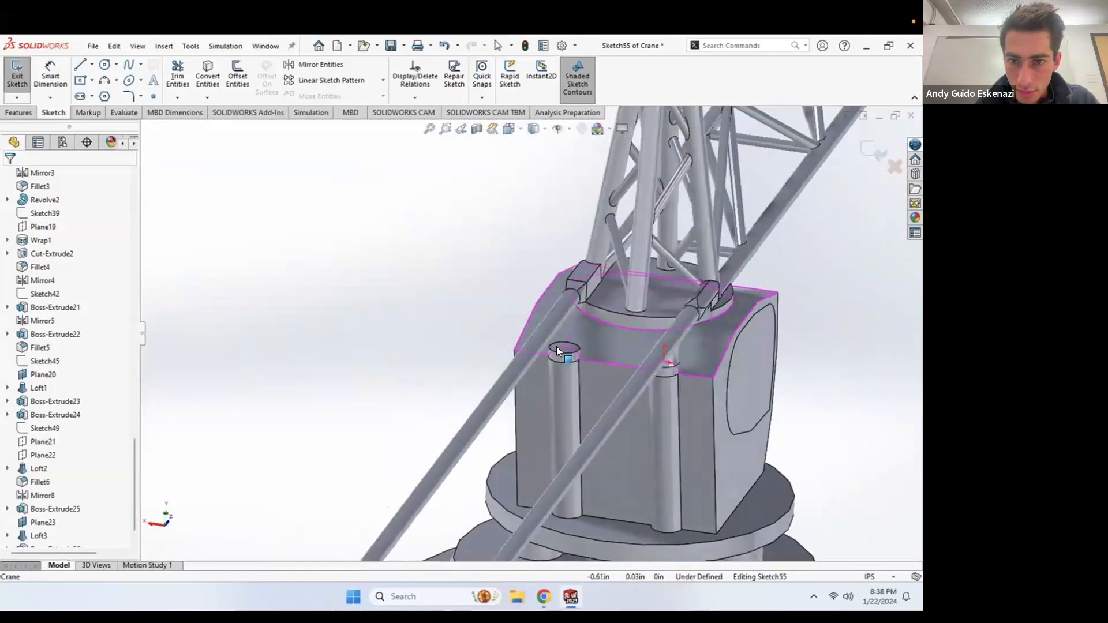
pyautogui.scroll(-5, 589, 349)
pyautogui.click(219, 81)
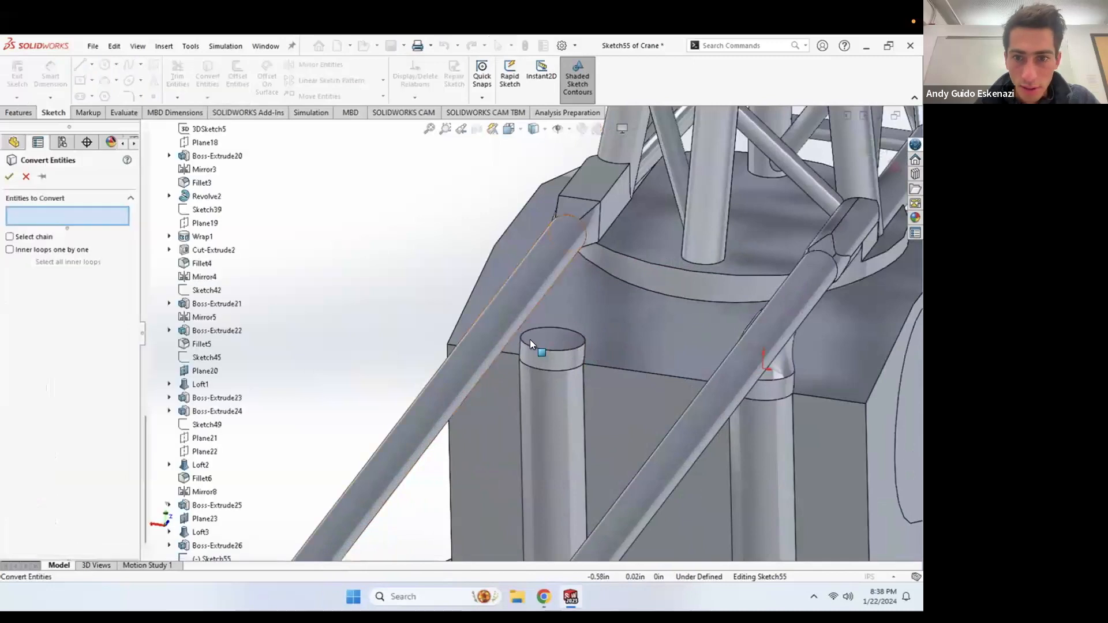
pyautogui.click(534, 345)
pyautogui.click(8, 177)
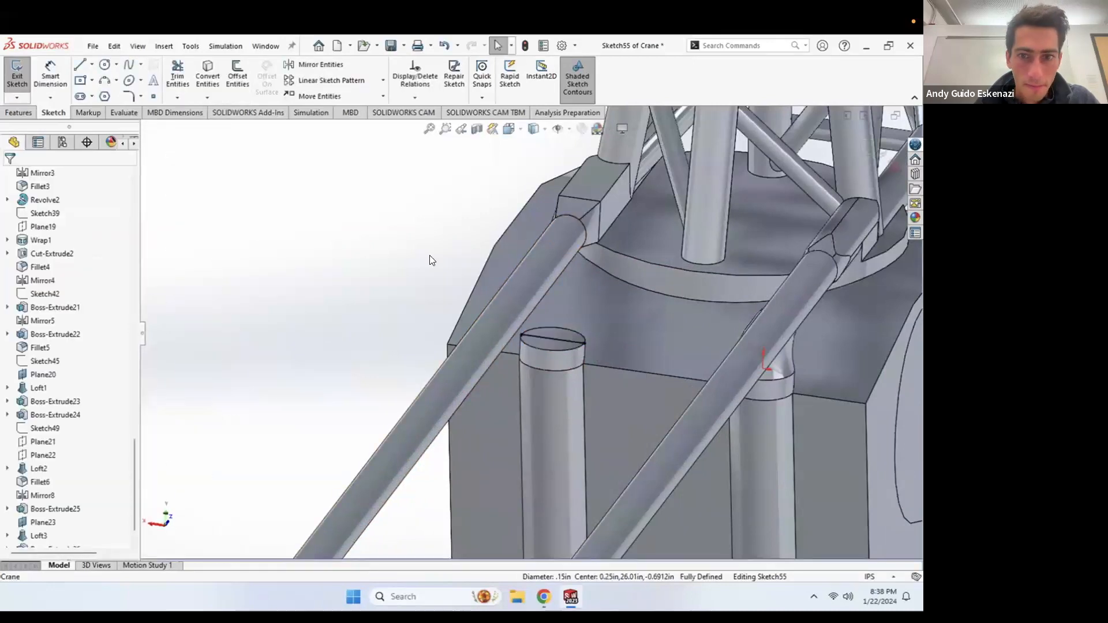
# Step: Convert the circular end edge of the newly extruded rear rod into the sketch
pyautogui.scroll(5, 428, 258)
pyautogui.scroll(-3, 381, 527)
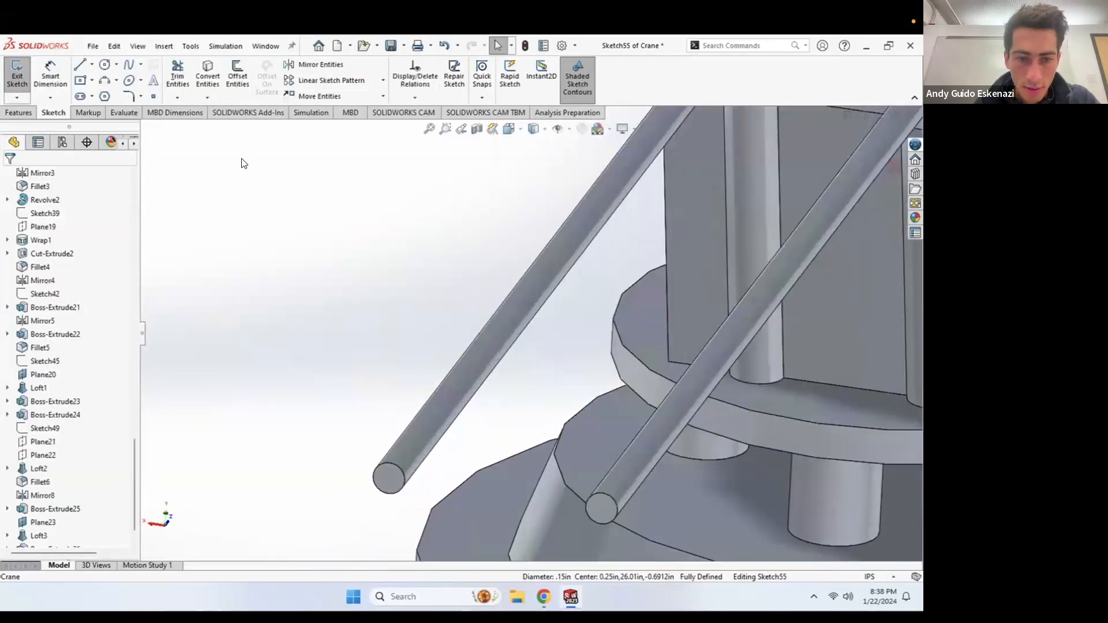
pyautogui.click(208, 82)
pyautogui.click(383, 492)
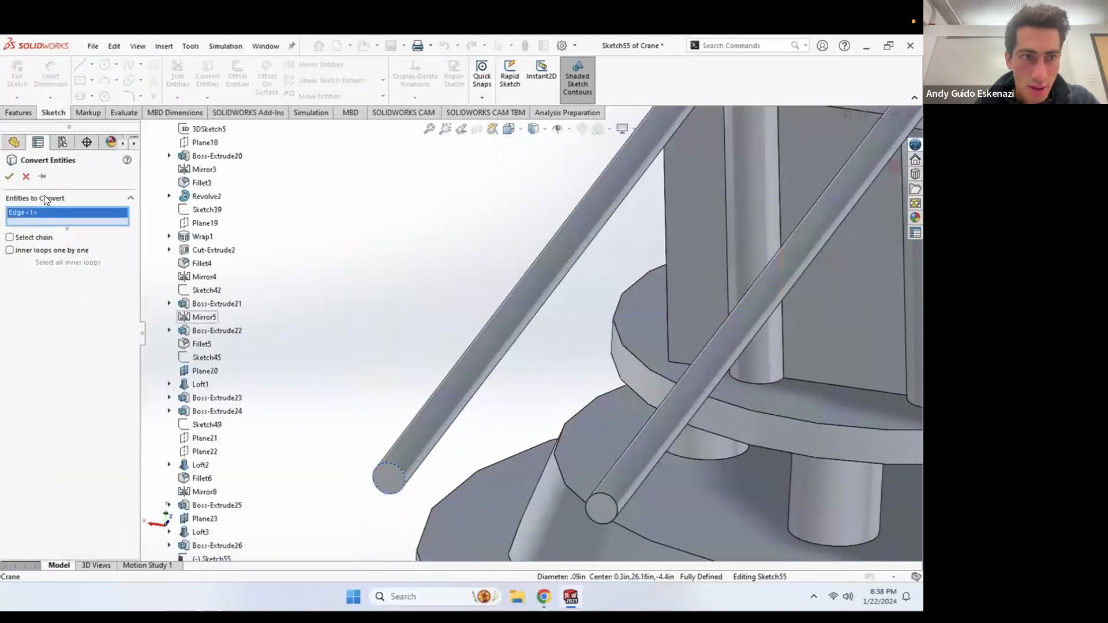
pyautogui.click(10, 176)
# Step: Make the converted rod circle and the converted column-top line construction geometry
pyautogui.scroll(5, 515, 308)
pyautogui.scroll(-8, 602, 210)
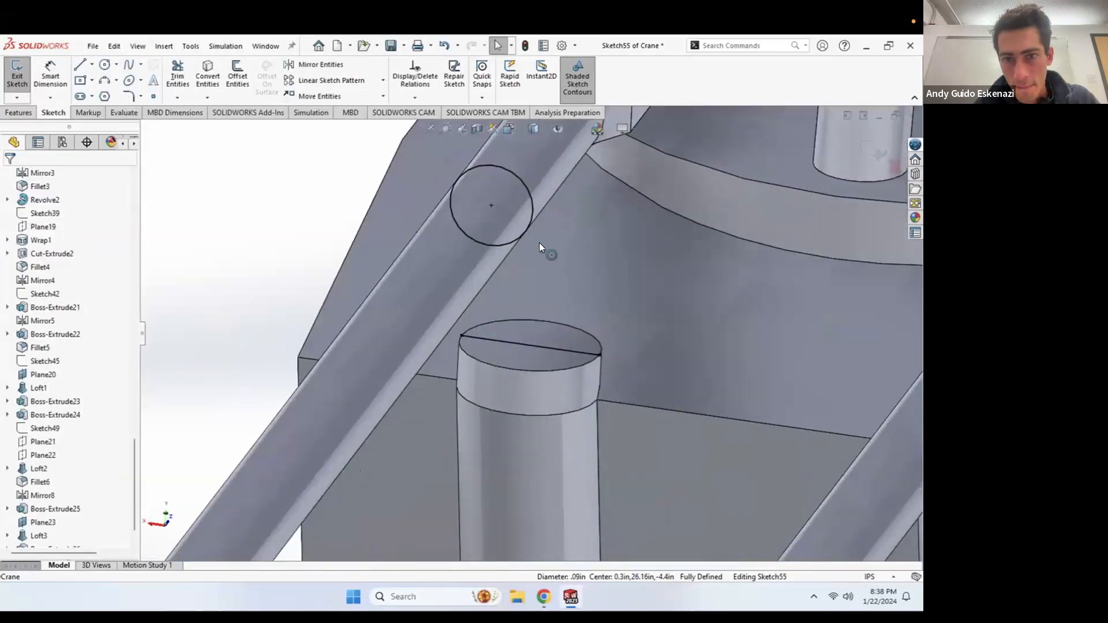
pyautogui.rightClick(527, 232)
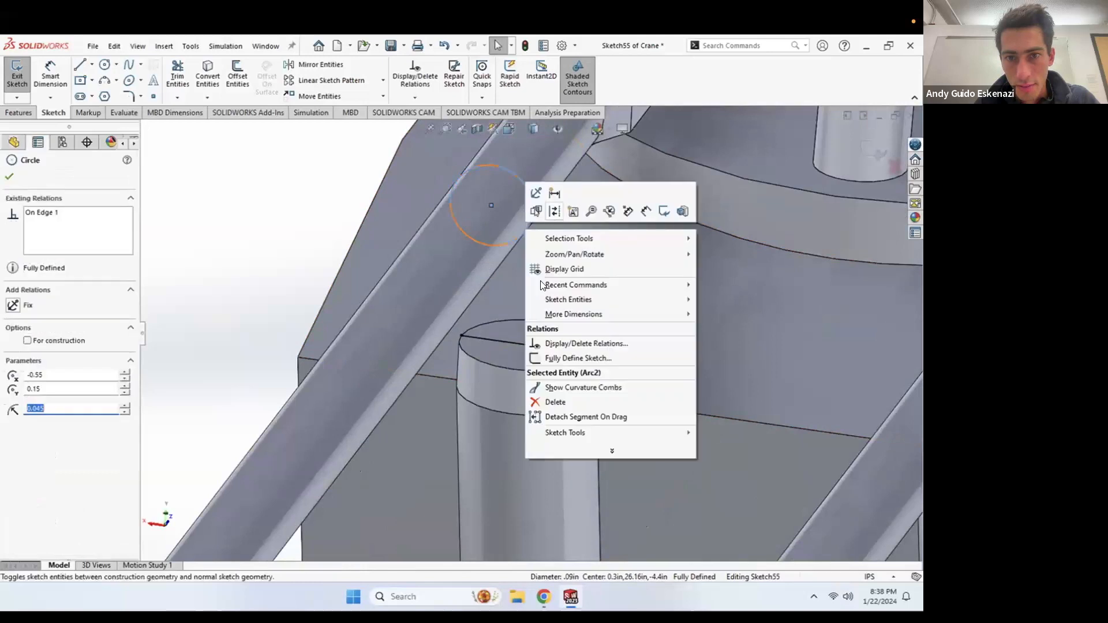
pyautogui.click(538, 213)
pyautogui.rightClick(525, 344)
pyautogui.click(537, 324)
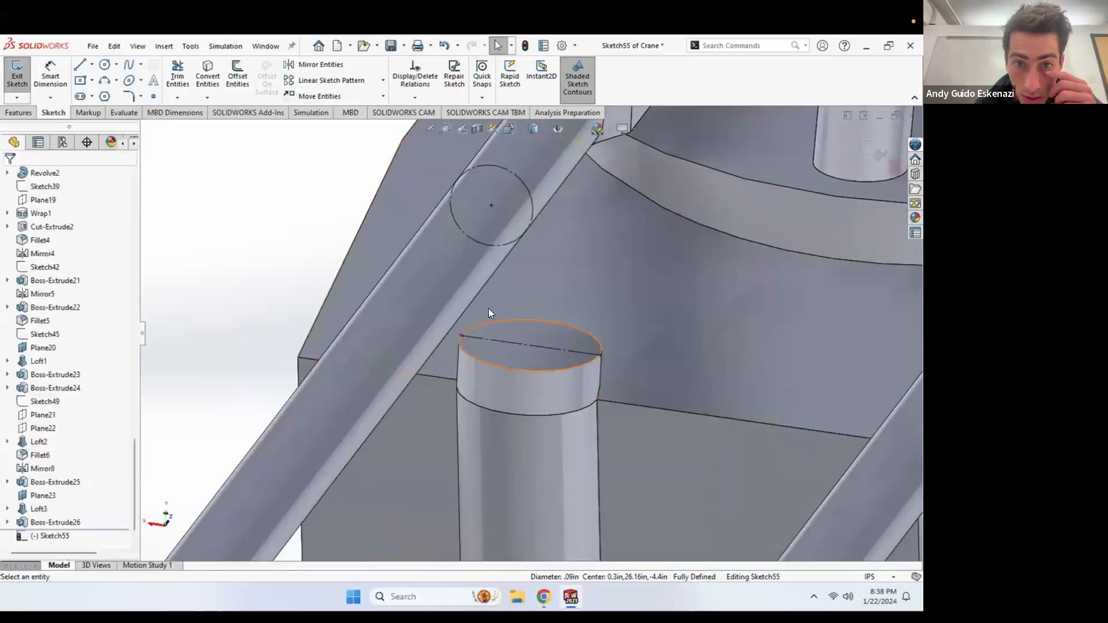
# Step: Draw a three-point arc from the construction circle's centre to the midpoint of the column-top line
pyautogui.click(491, 206)
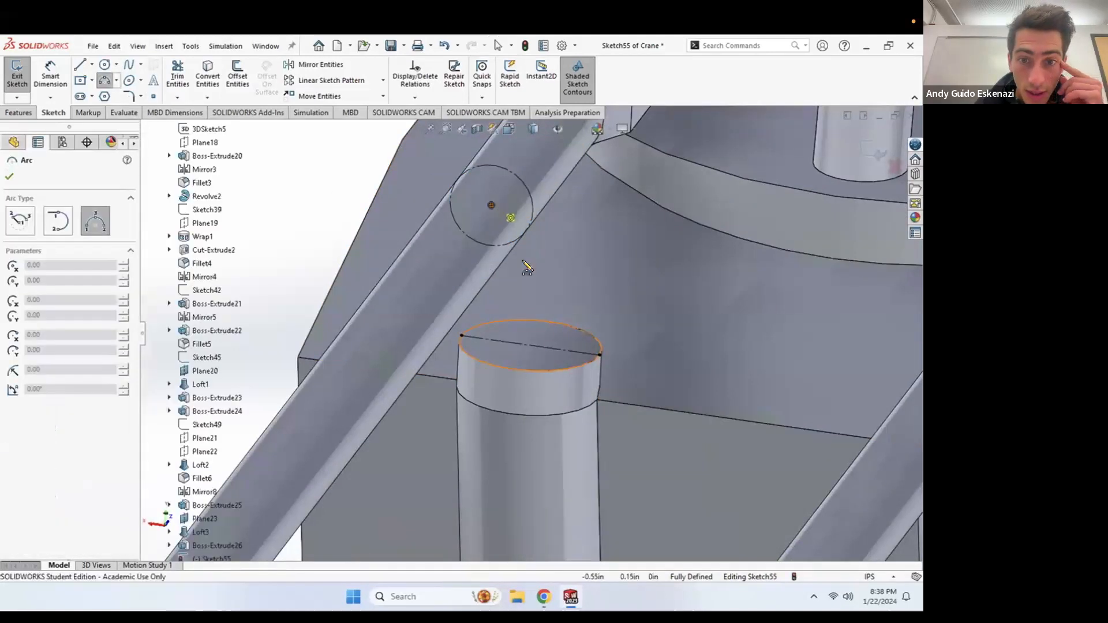
pyautogui.click(530, 345)
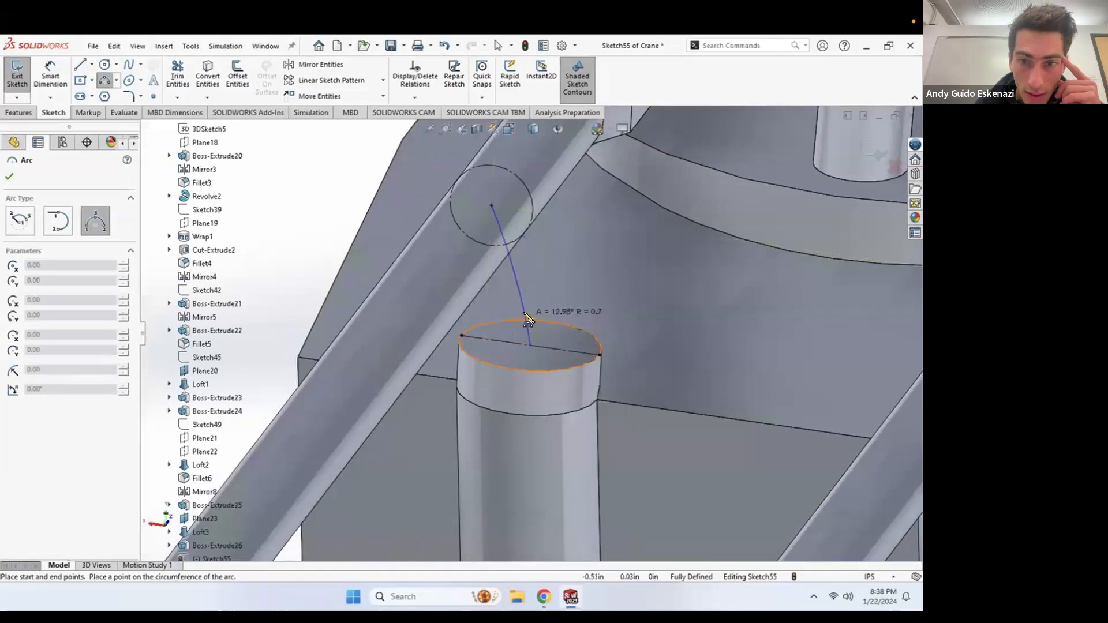
pyautogui.click(530, 315)
pyautogui.press('Escape')
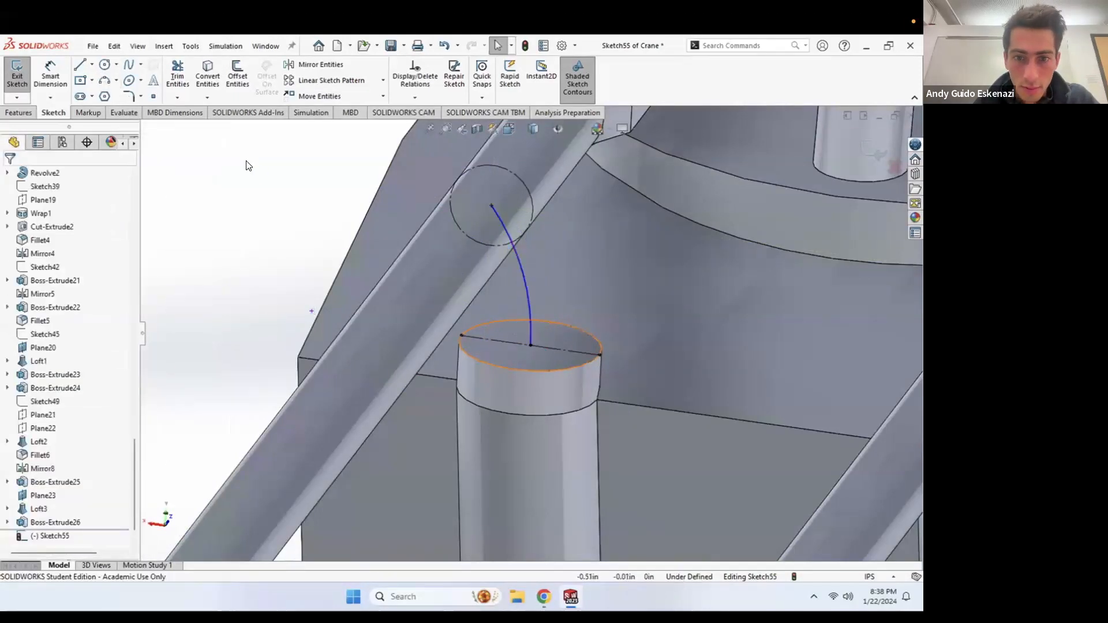
# Step: Draw a short vertical centerline down from the arc's lower endpoint and make the arc tangent to it
pyautogui.click(92, 64)
pyautogui.click(99, 93)
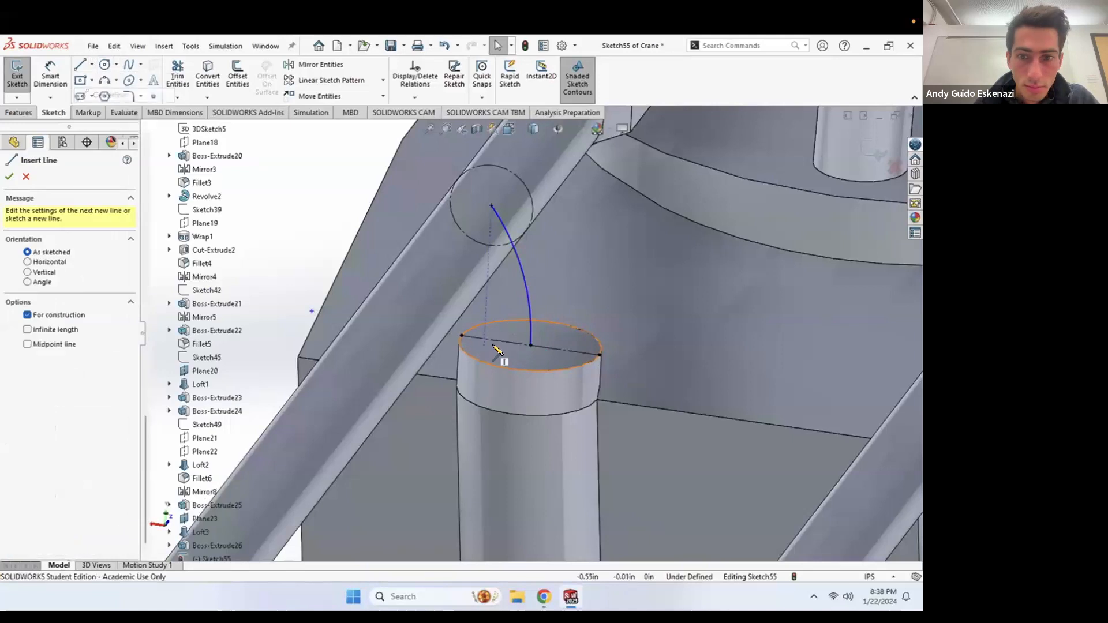
pyautogui.click(531, 344)
pyautogui.click(529, 398)
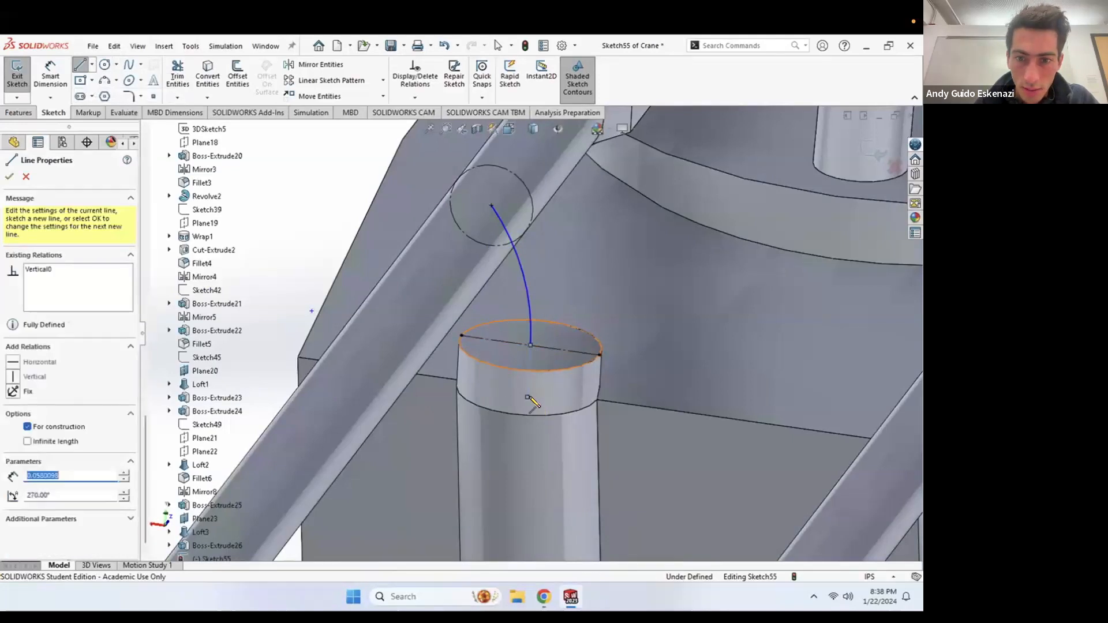
pyautogui.press('Escape')
pyautogui.click(526, 362)
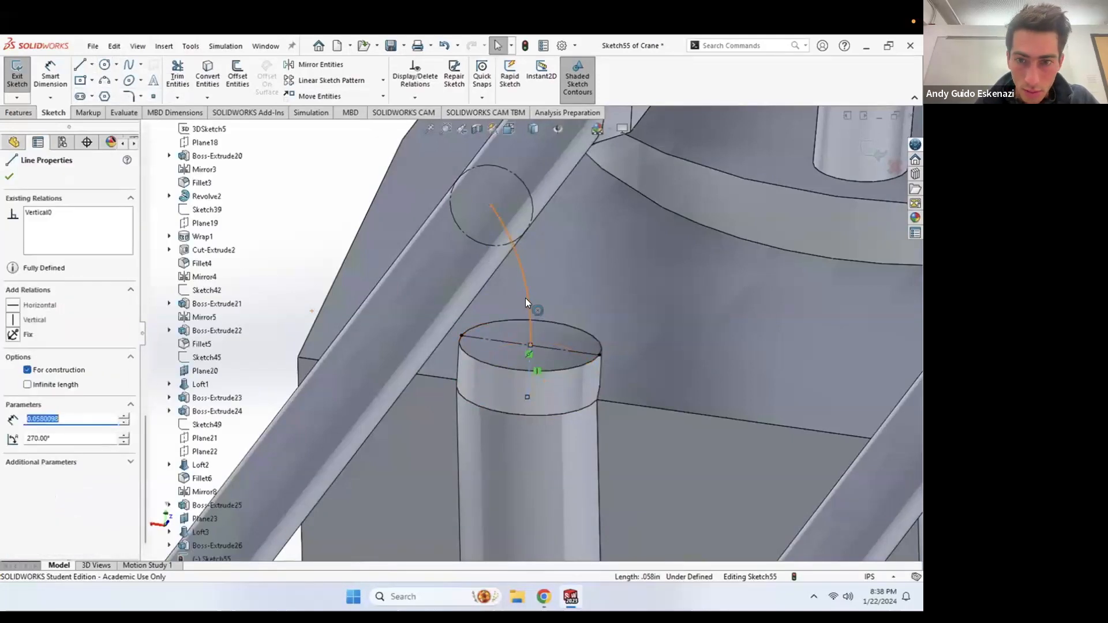
pyautogui.keyDown('ctrl'); pyautogui.click(527, 298); pyautogui.keyUp('ctrl')
pyautogui.click(35, 373)
# Step: Dimension the vertical centerline's length, accepting its current value, and exit the sketch
pyautogui.click(50, 75)
pyautogui.click(527, 368)
pyautogui.click(559, 385)
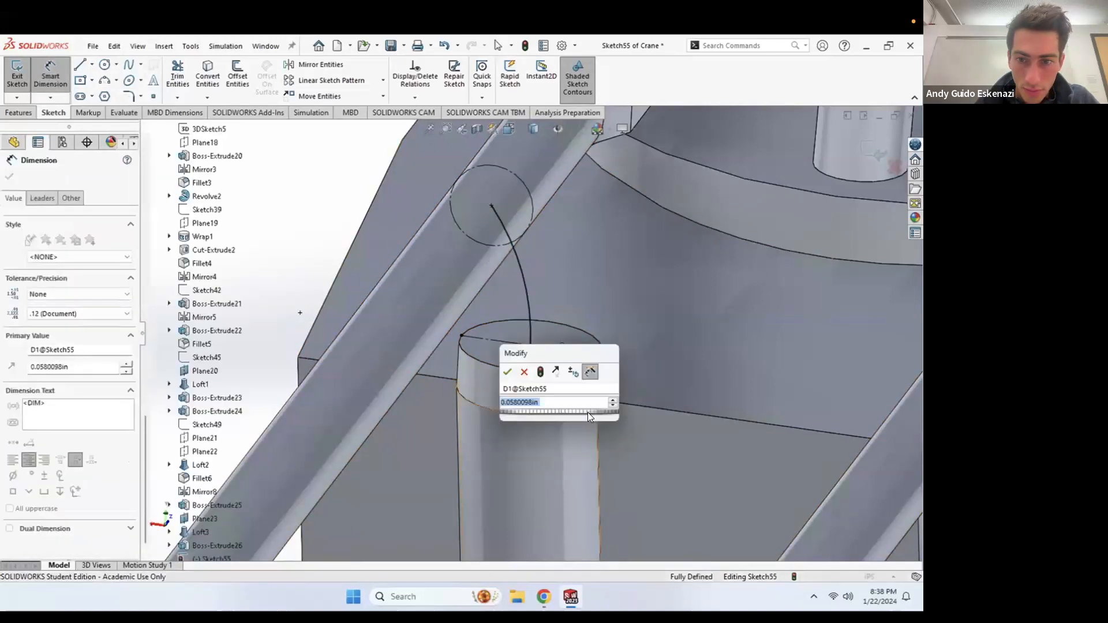
pyautogui.press('Return')
pyautogui.press('Escape')
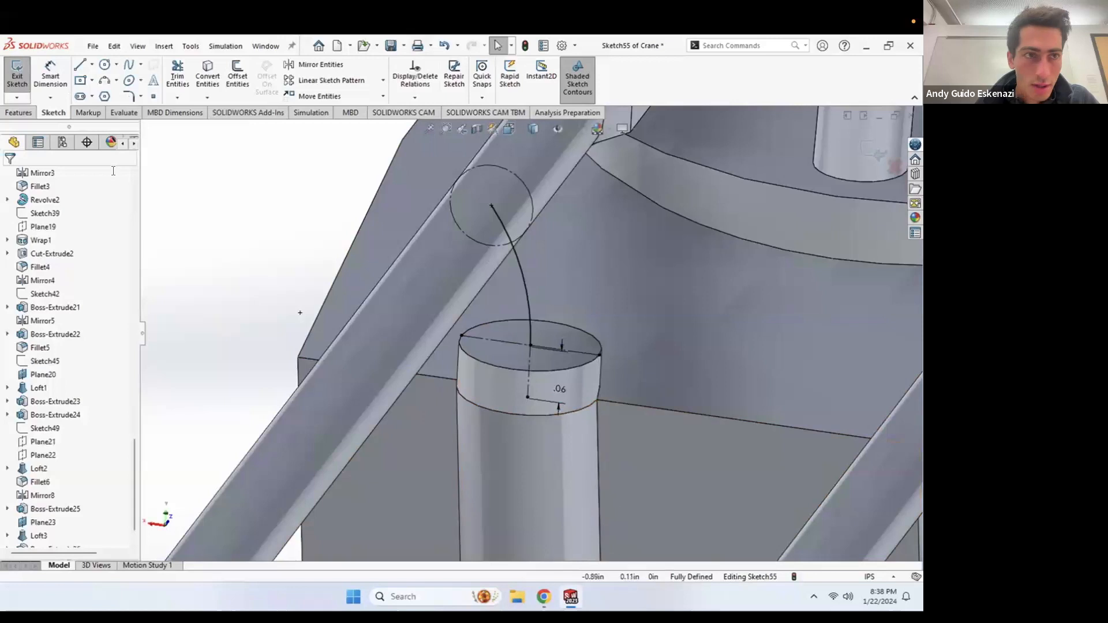
pyautogui.click(18, 75)
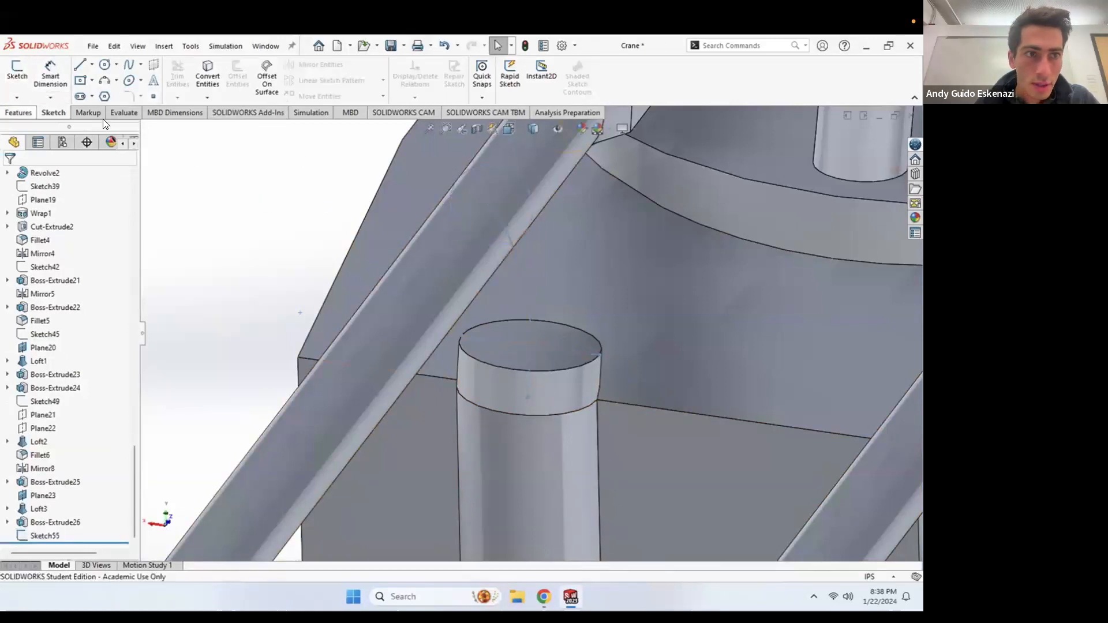
# Step: Create a reference plane through the arc's upper endpoint and perpendicular to the arc
pyautogui.click(20, 112)
pyautogui.click(489, 97)
pyautogui.click(497, 112)
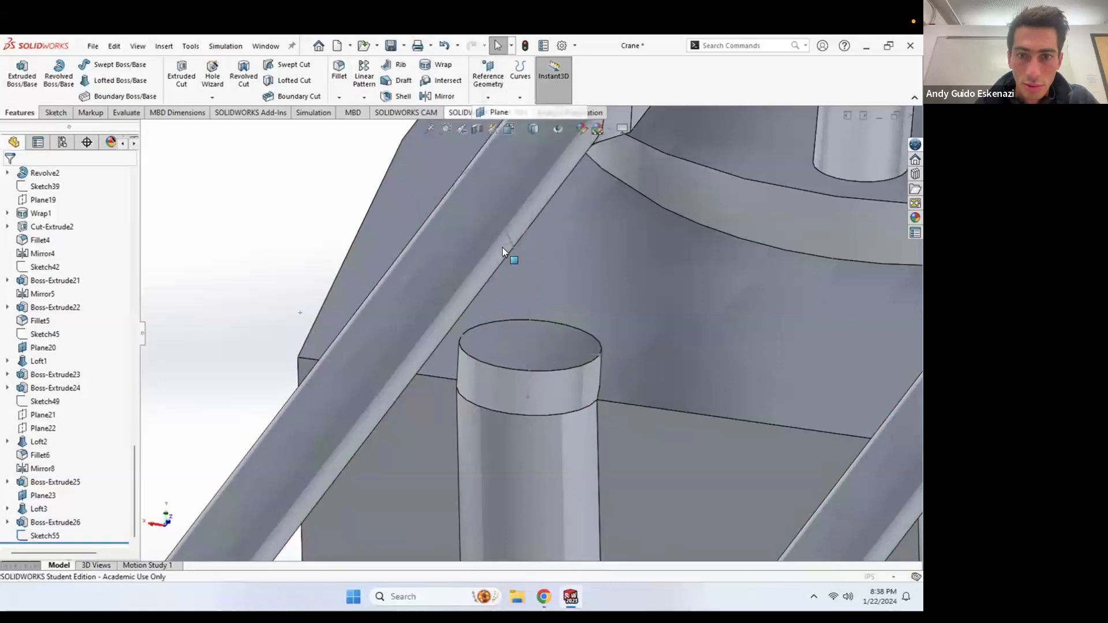
pyautogui.click(494, 205)
pyautogui.click(499, 214)
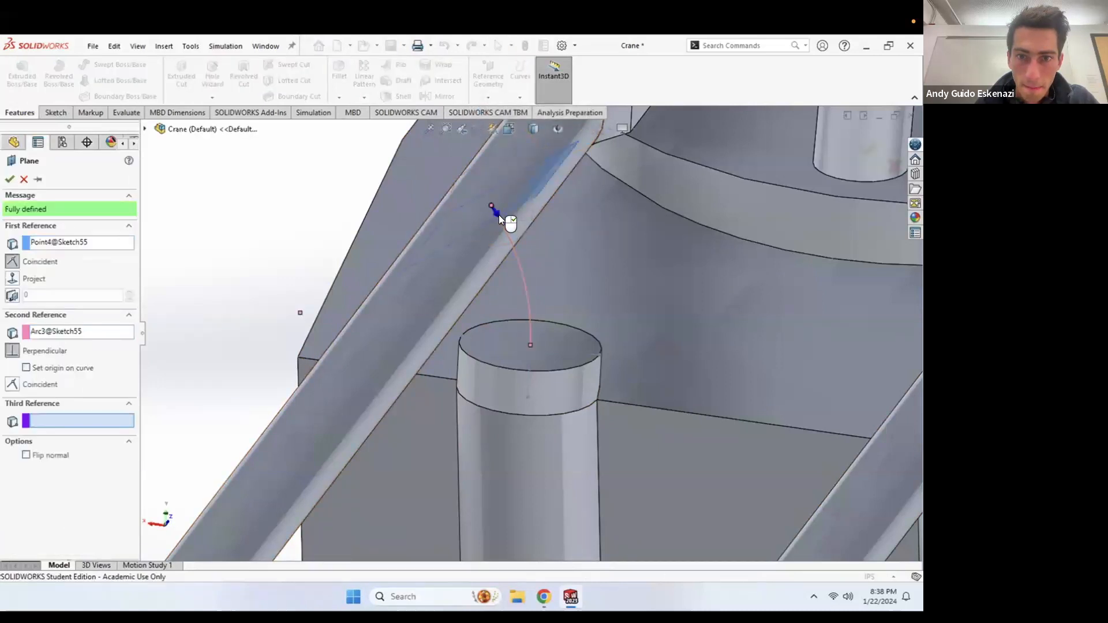
pyautogui.click(10, 178)
# Step: Start a sketch on the new plane and draw a circle centred on the arc's upper endpoint
pyautogui.click(56, 113)
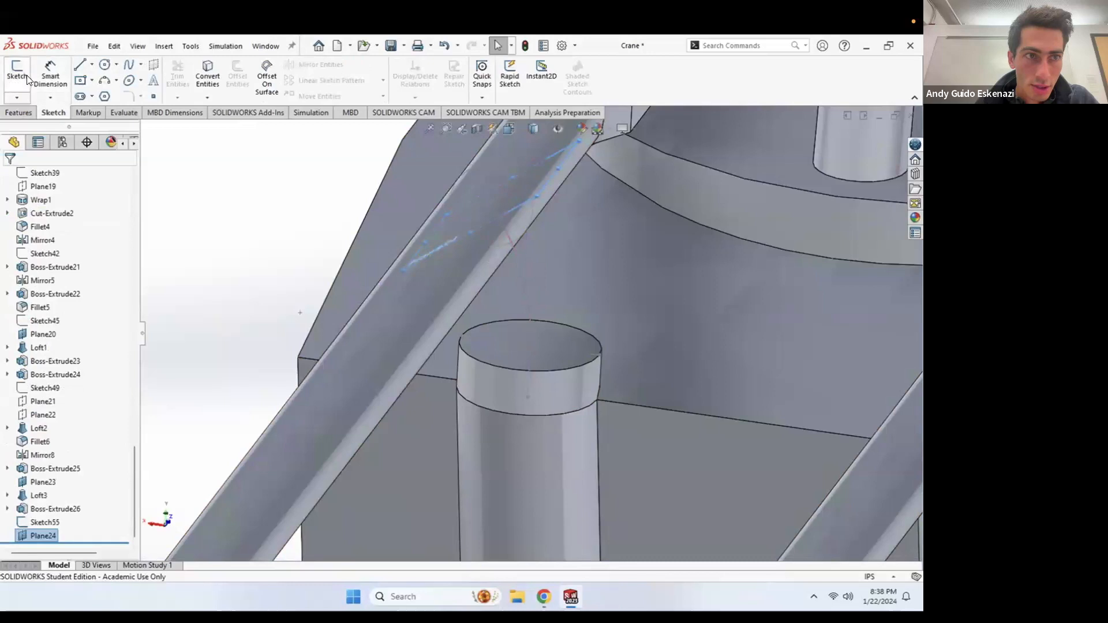
pyautogui.click(18, 74)
pyautogui.scroll(-10, 530, 192)
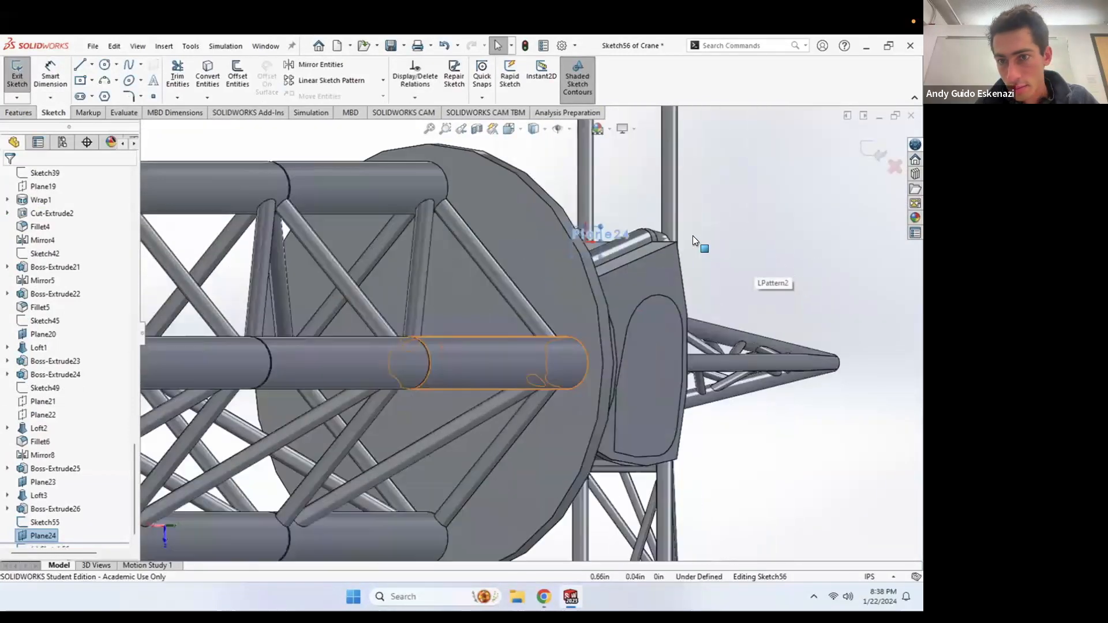
pyautogui.moveTo(664, 270); pyautogui.dragTo(628, 215, button='middle')
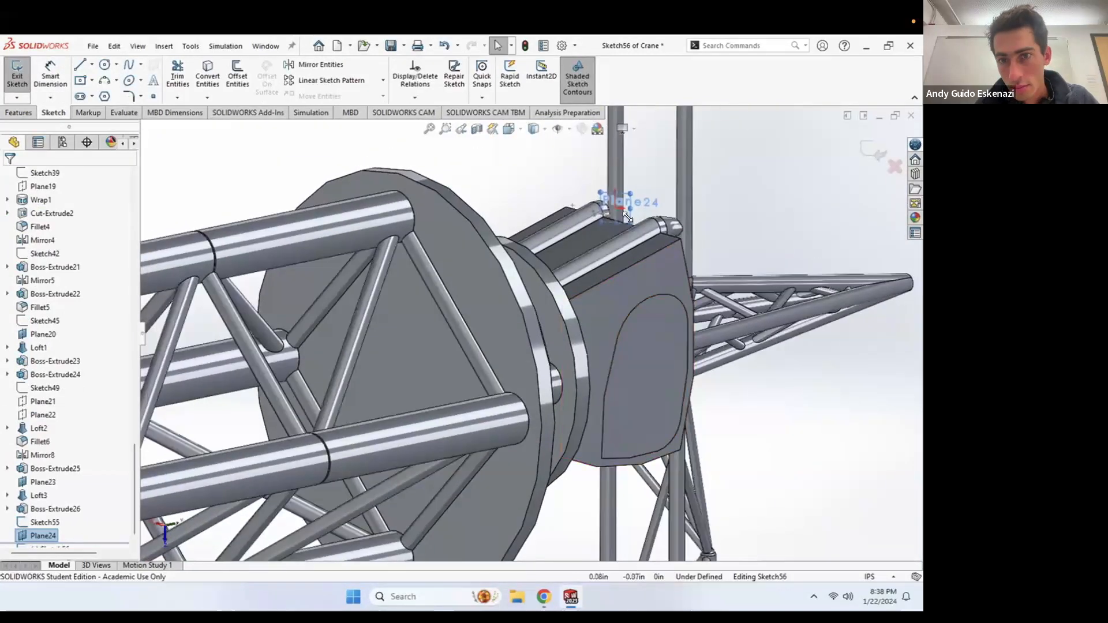
pyautogui.scroll(-9, 634, 205)
pyautogui.scroll(-2, 559, 183)
pyautogui.moveTo(560, 183)
pyautogui.mouseDown(button='middle')
pyautogui.moveTo(551, 203)
pyautogui.moveTo(549, 193)
pyautogui.mouseUp(button='middle')
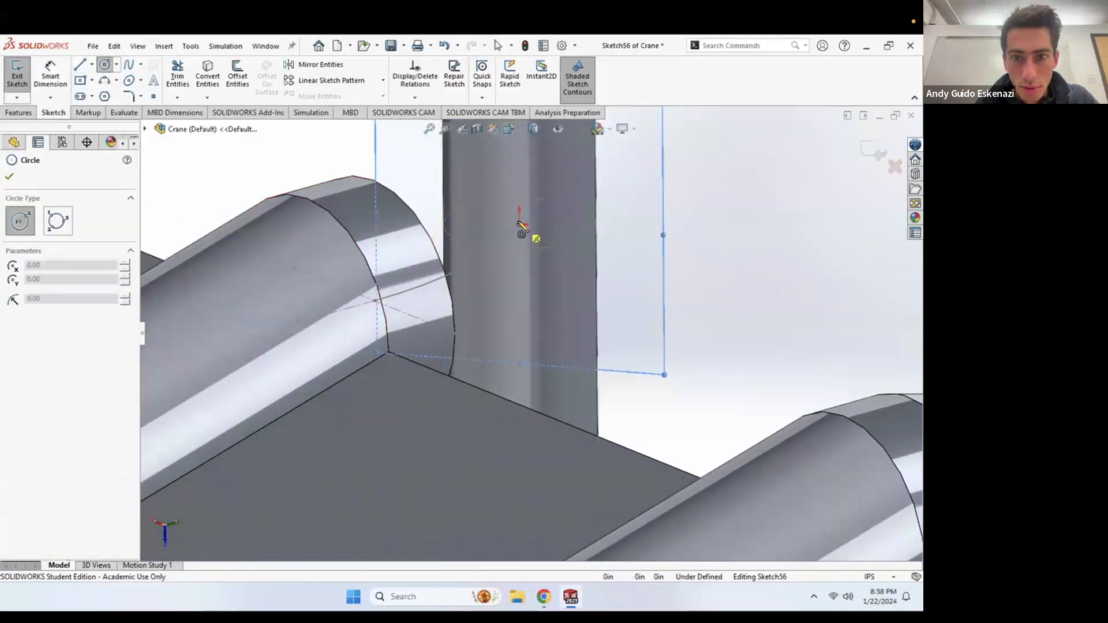
pyautogui.click(519, 224)
pyautogui.click(542, 282)
pyautogui.press('Escape')
# Step: Dimension the circle's diameter at 0.08 in and exit the sketch
pyautogui.click(50, 75)
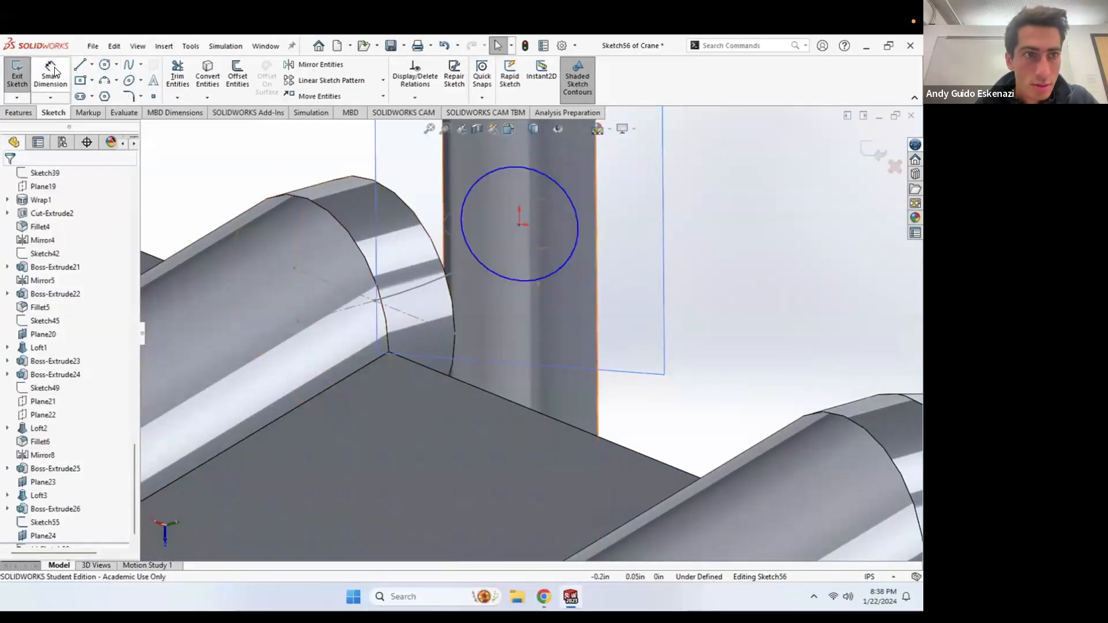
pyautogui.click(572, 249)
pyautogui.click(639, 266)
pyautogui.write('.08')
pyautogui.press('Return')
pyautogui.scroll(-3, 577, 172)
pyautogui.moveTo(515, 191)
pyautogui.mouseDown(button='middle')
pyautogui.moveTo(498, 249)
pyautogui.moveTo(521, 254)
pyautogui.moveTo(518, 291)
pyautogui.mouseUp(button='middle')
pyautogui.scroll(6, 498, 250)
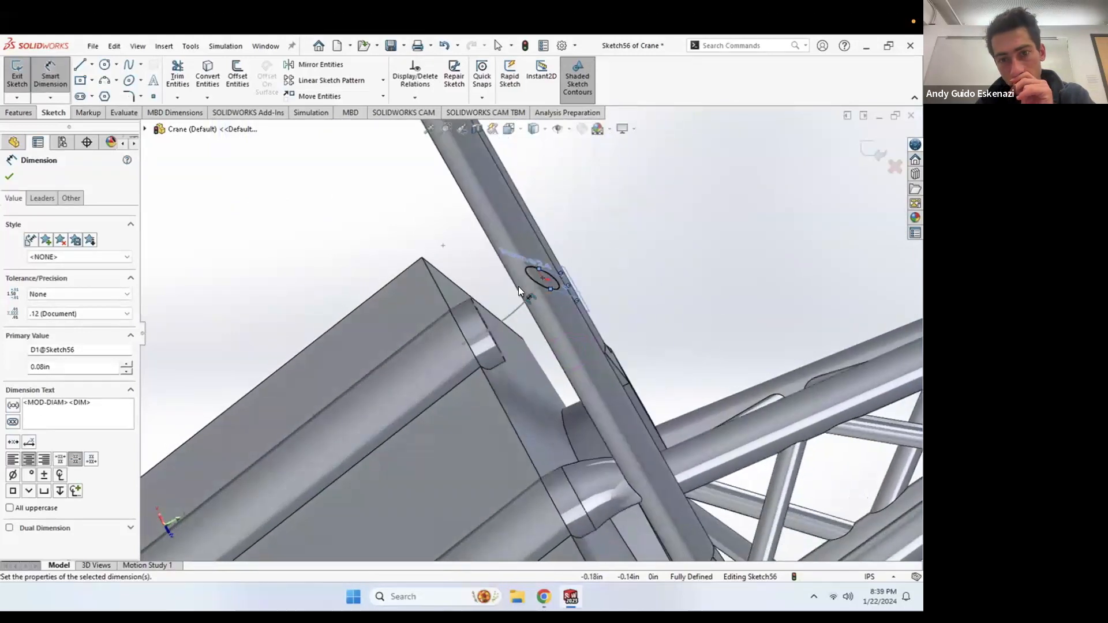
pyautogui.scroll(-3, 518, 292)
pyautogui.click(18, 75)
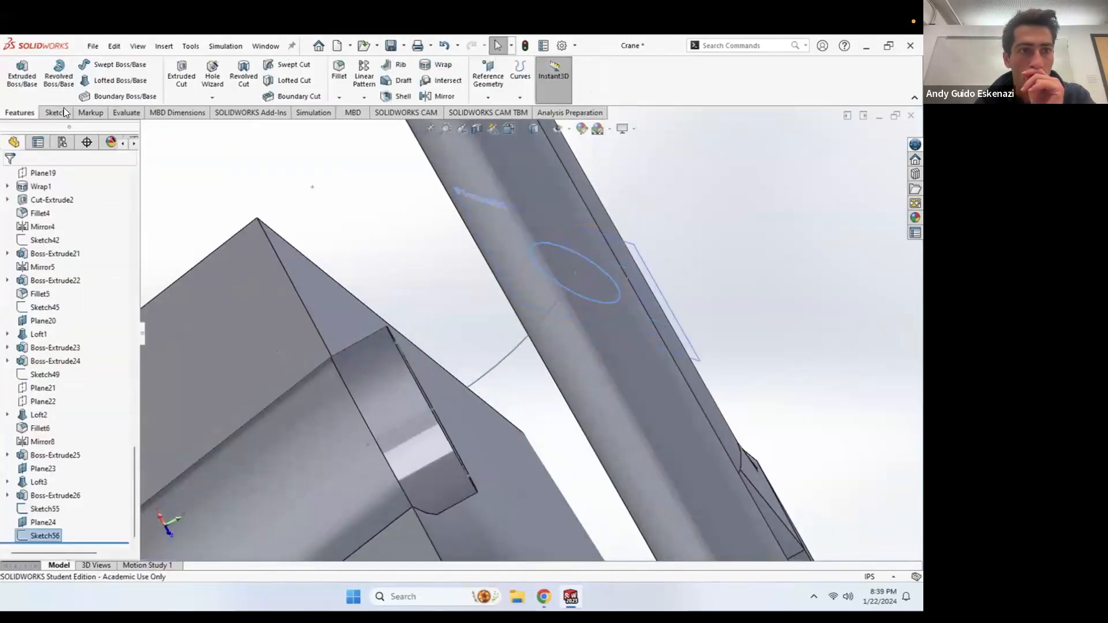
# Step: Loft between the circle and the column's top edge, using the arc sketch Sketch55 as the centerline
pyautogui.click(95, 80)
pyautogui.moveTo(438, 342); pyautogui.dragTo(384, 399, button='middle')
pyautogui.click(393, 406)
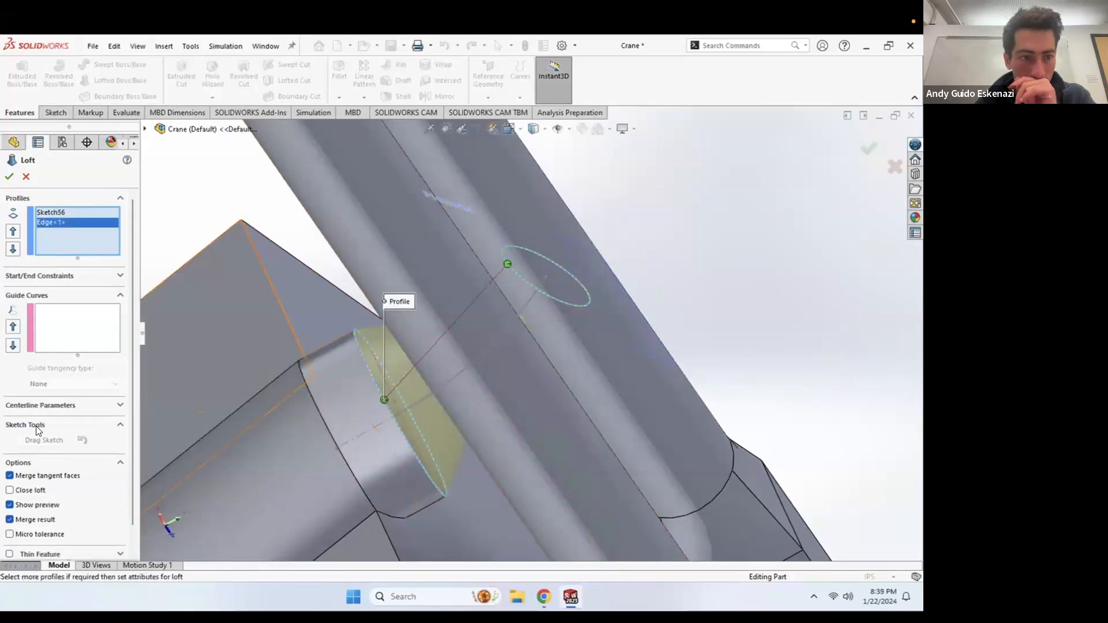
pyautogui.click(36, 406)
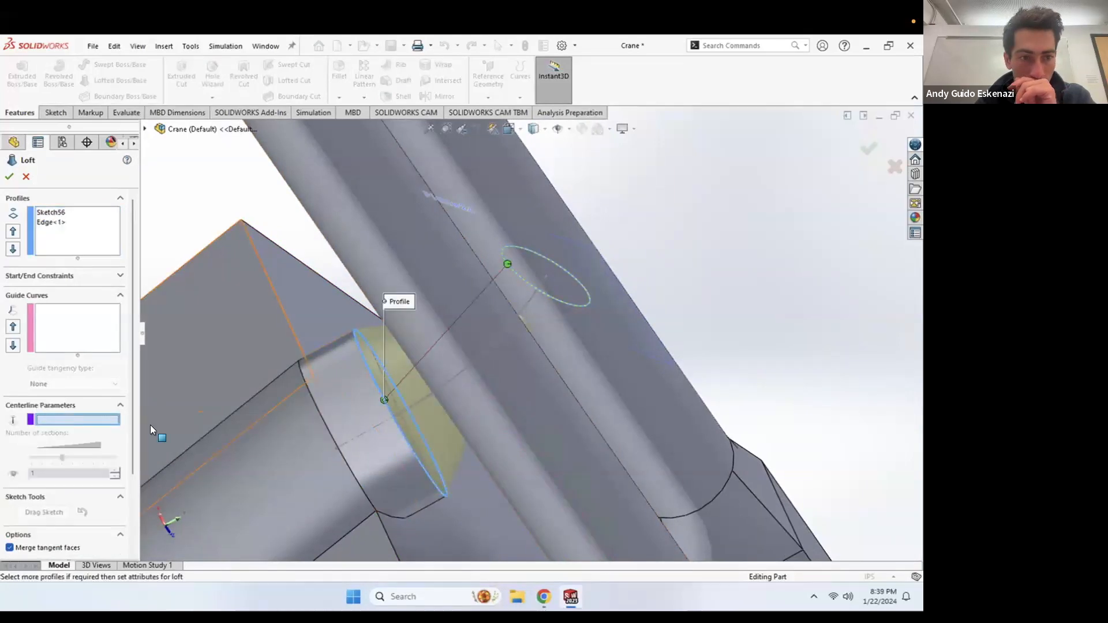
pyautogui.click(434, 394)
pyautogui.click(9, 176)
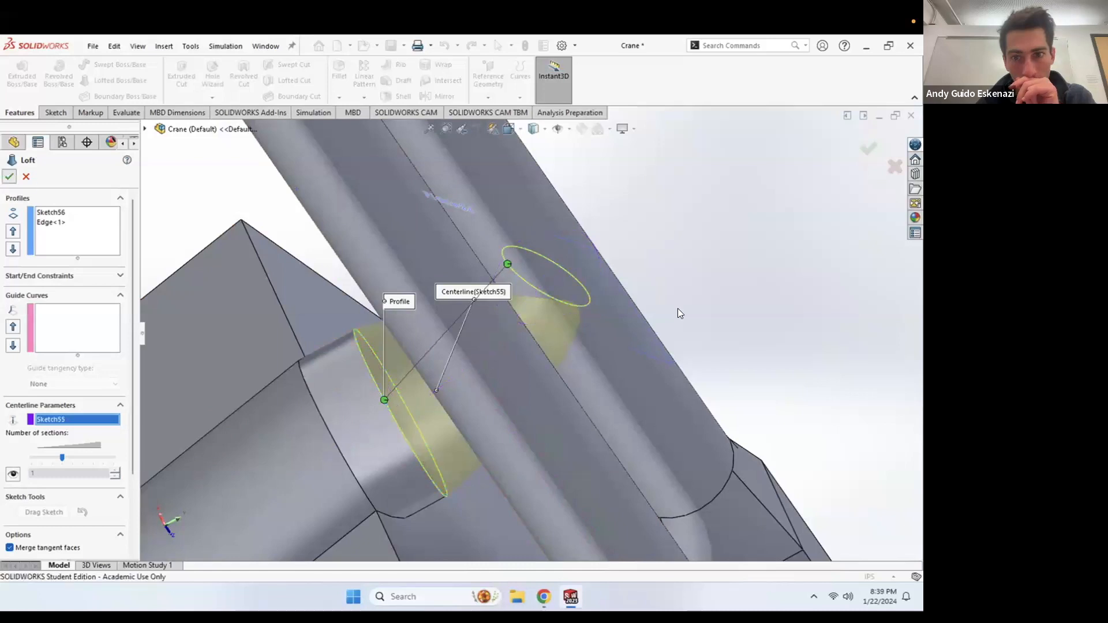
# Step: Hide the reference plane Plane24 at the new curved column connection
pyautogui.scroll(3, 664, 260)
pyautogui.moveTo(658, 273); pyautogui.dragTo(441, 239, button='middle')
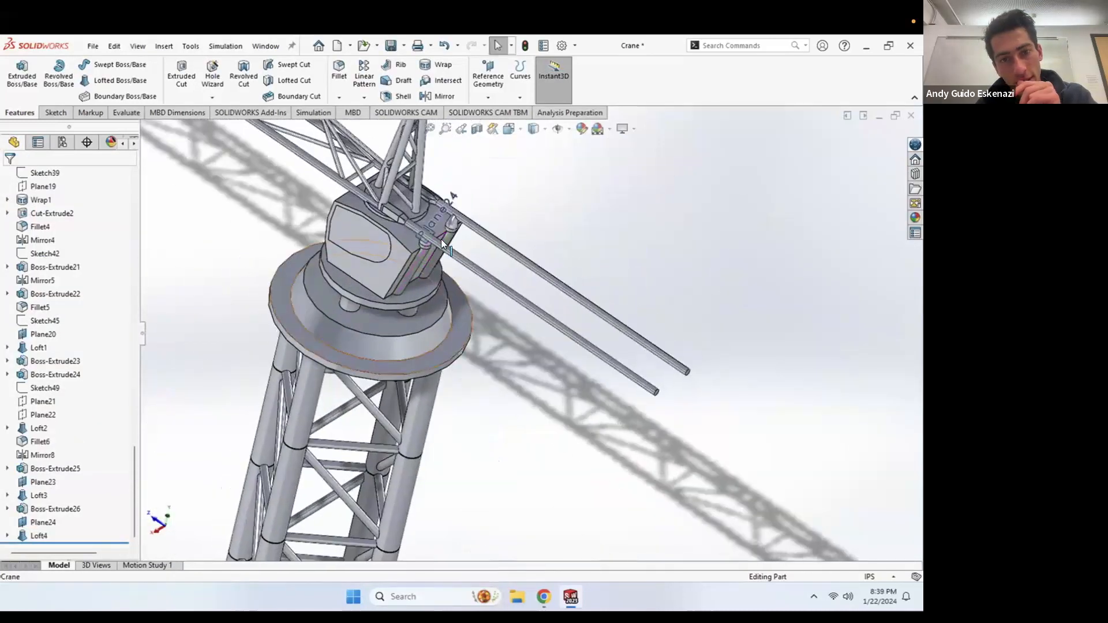
pyautogui.scroll(-6, 438, 241)
pyautogui.rightClick(486, 290)
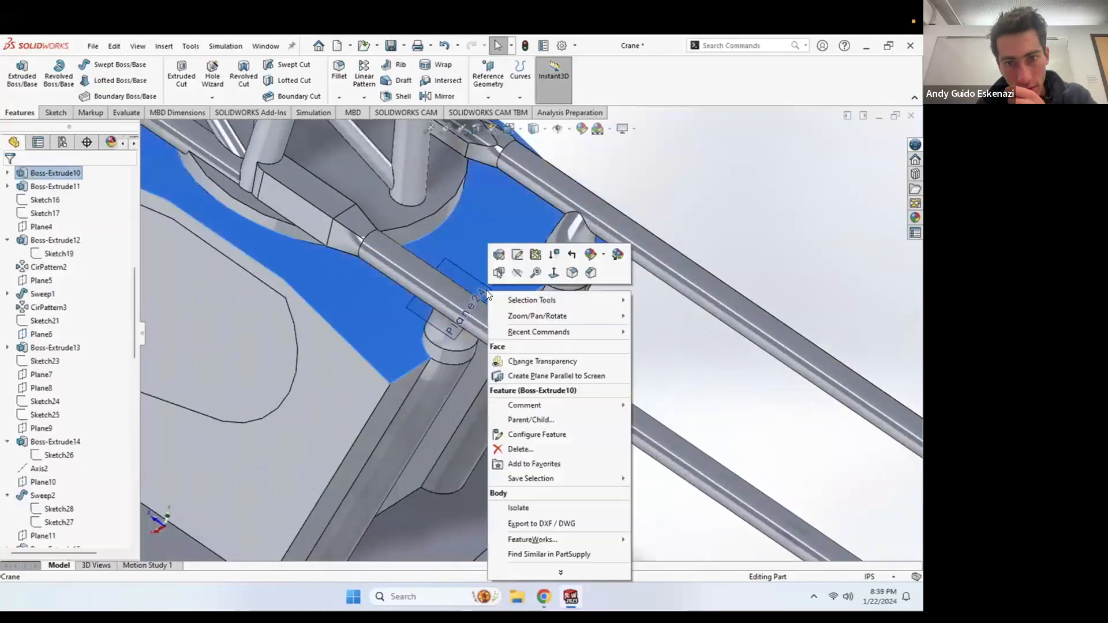
pyautogui.press('Escape')
pyautogui.press('Escape')
pyautogui.rightClick(489, 292)
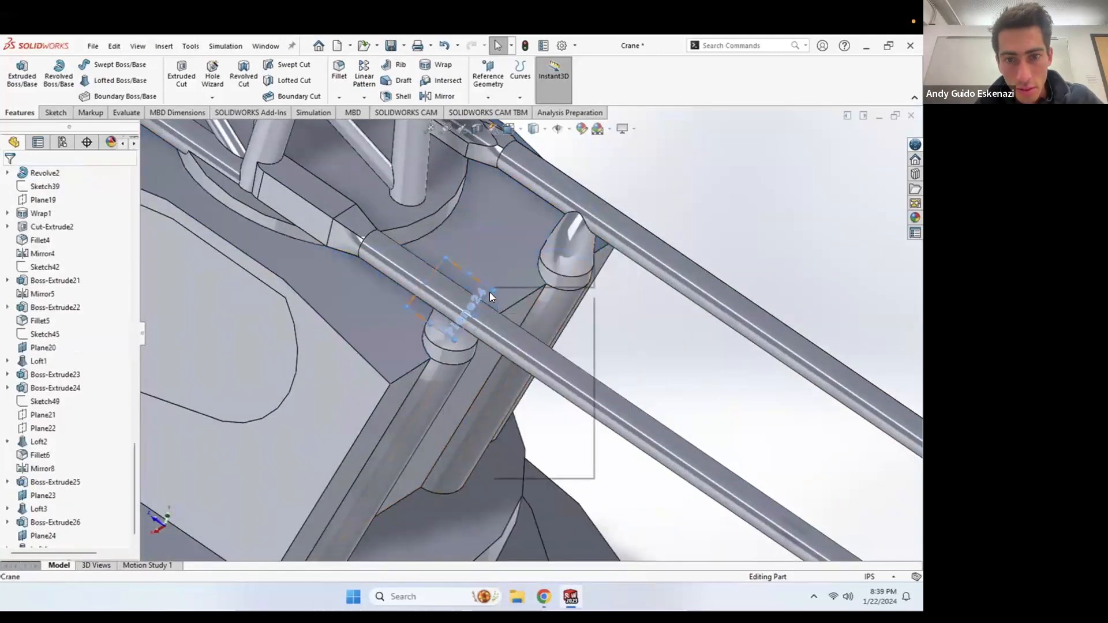
pyautogui.click(493, 273)
pyautogui.scroll(6, 518, 299)
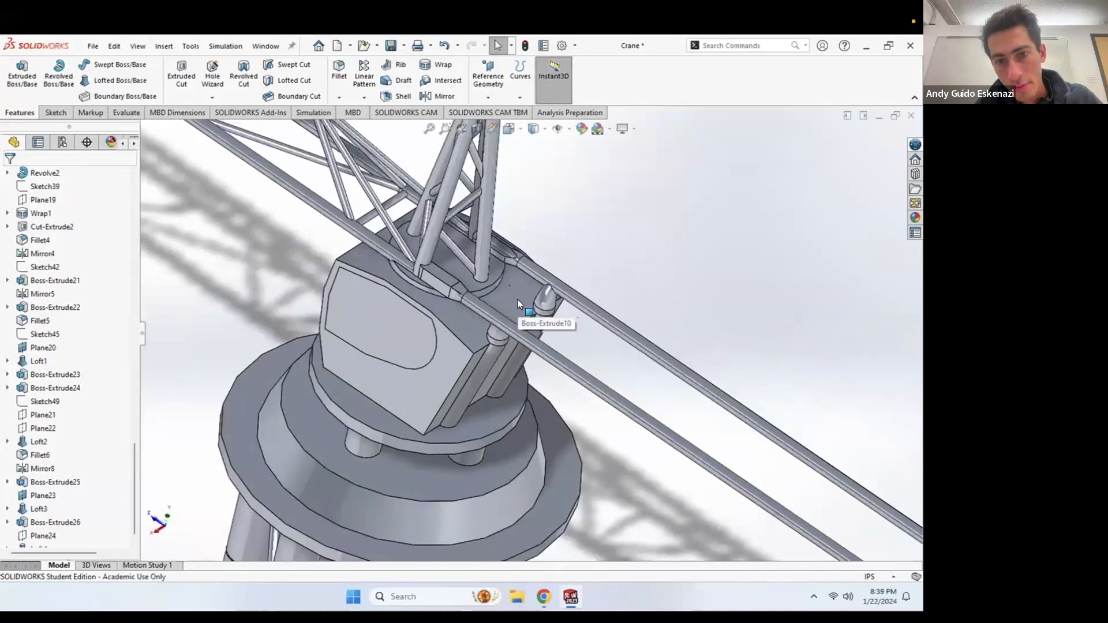
# Step: Fillet three long edges of the bracket beside the mast base with a 0.05 in radius and save the part
pyautogui.scroll(-8, 519, 318)
pyautogui.click(339, 70)
pyautogui.click(465, 333)
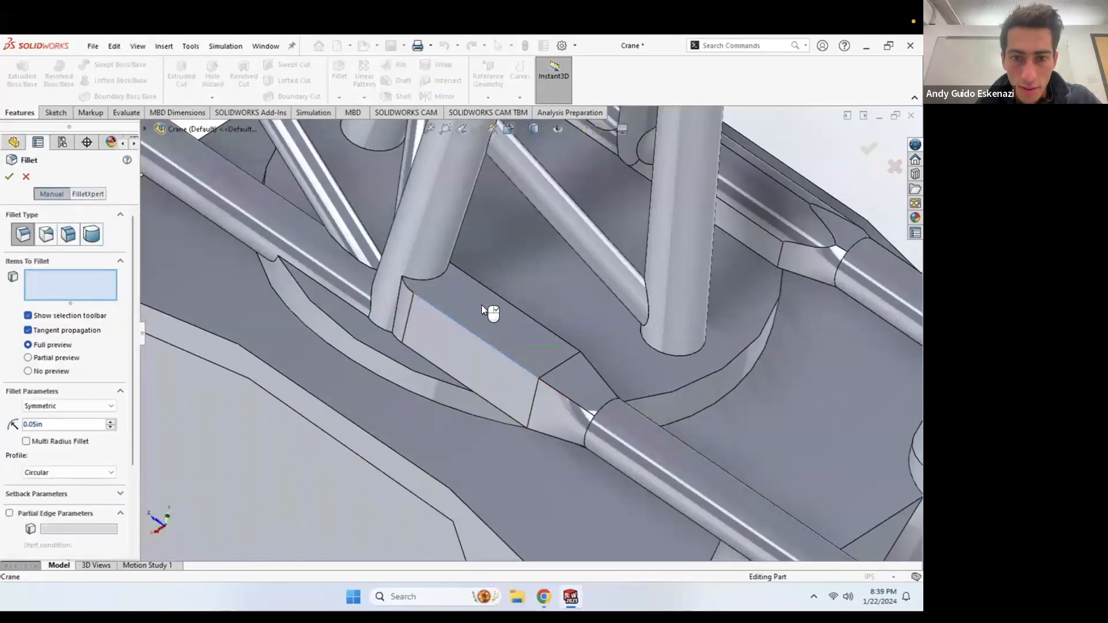
pyautogui.click(481, 284)
pyautogui.moveTo(505, 377); pyautogui.dragTo(486, 418, button='middle')
pyautogui.click(486, 413)
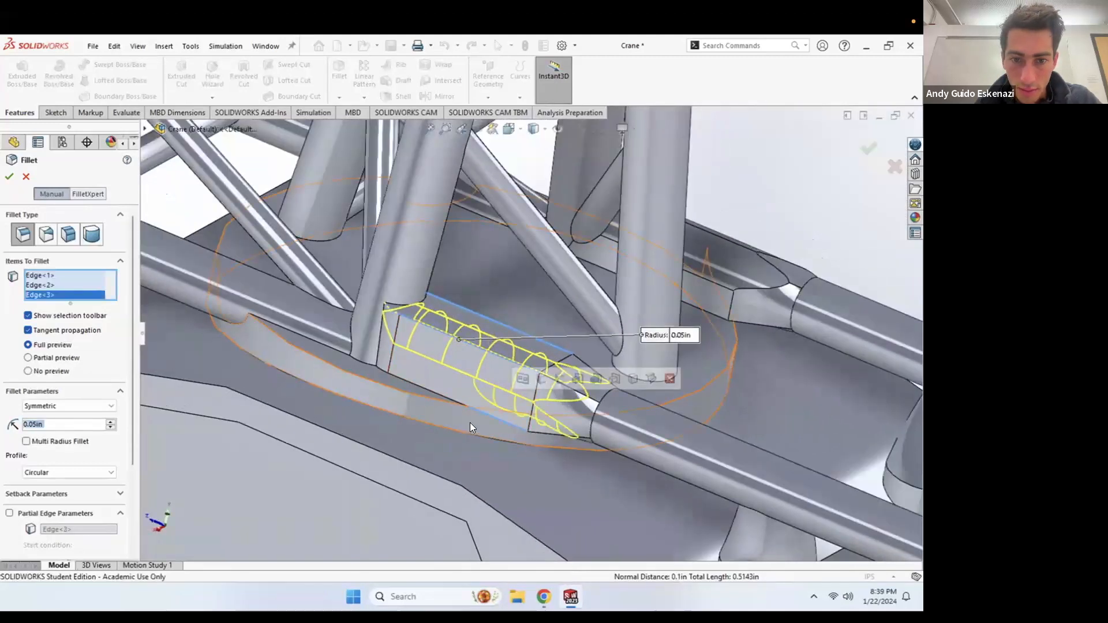
pyautogui.click(9, 177)
pyautogui.scroll(7, 587, 405)
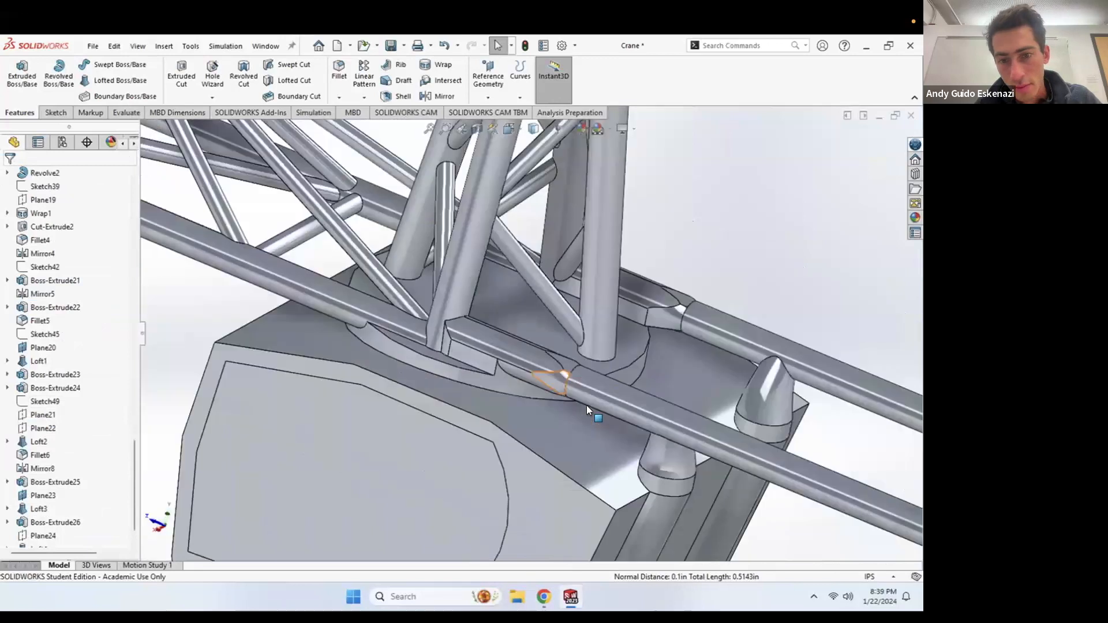
pyautogui.moveTo(549, 340); pyautogui.dragTo(593, 270, button='middle')
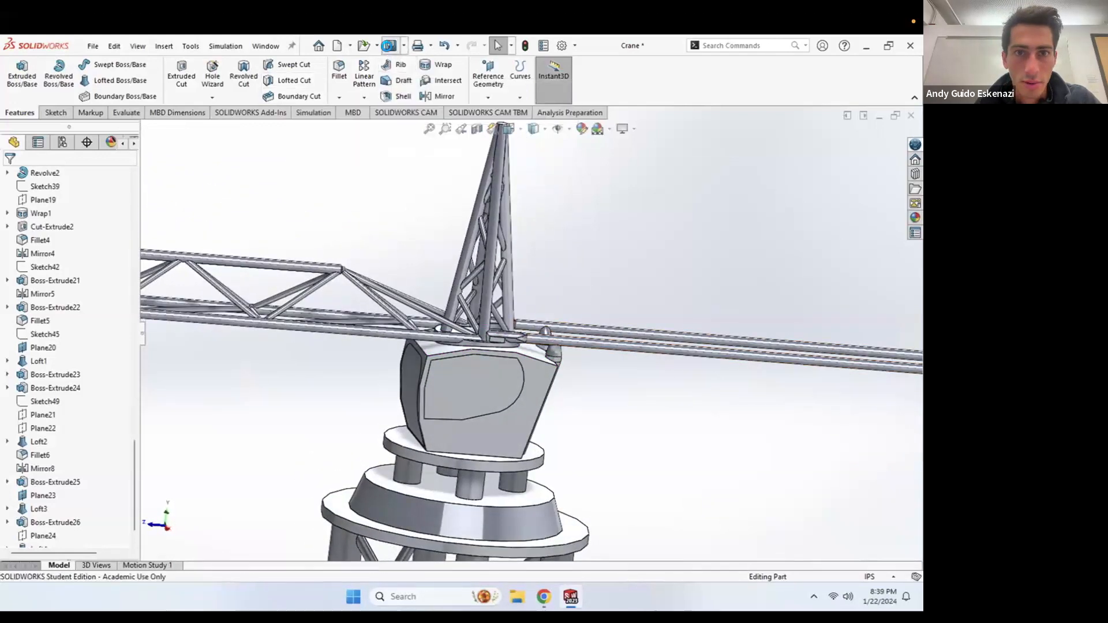
# Step: Inspect the filleted bracket and rear rods, and check the counter-jib in the browser's tower crane reference photo
pyautogui.scroll(-8, 521, 333)
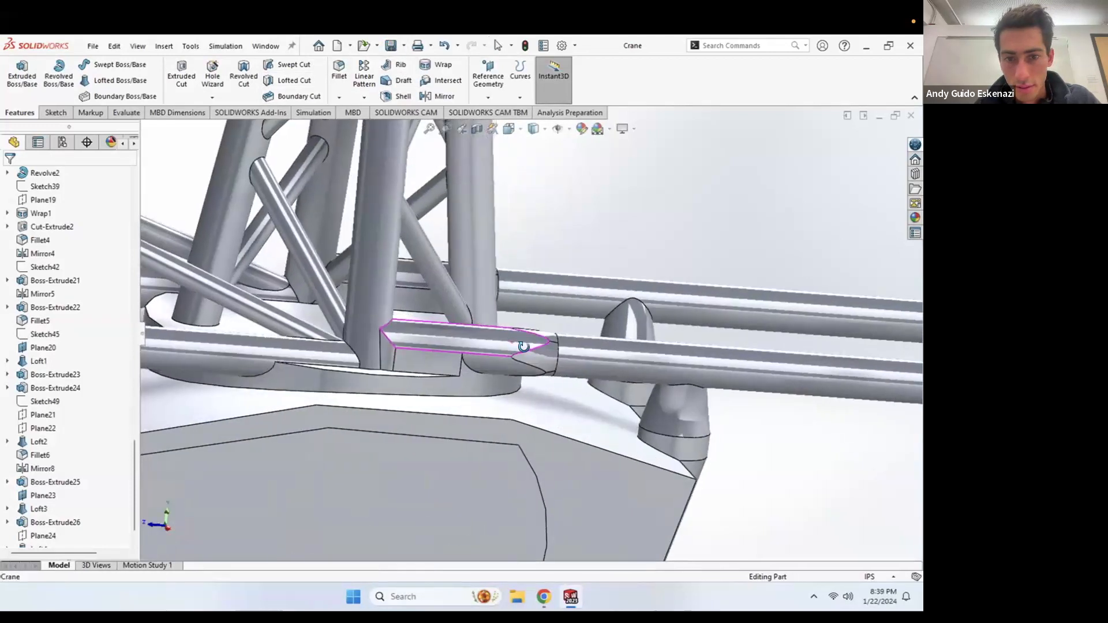
pyautogui.moveTo(563, 357); pyautogui.dragTo(589, 393, button='middle')
pyautogui.scroll(10, 569, 266)
pyautogui.scroll(3, 550, 325)
pyautogui.scroll(1, 580, 346)
pyautogui.scroll(-3, 589, 393)
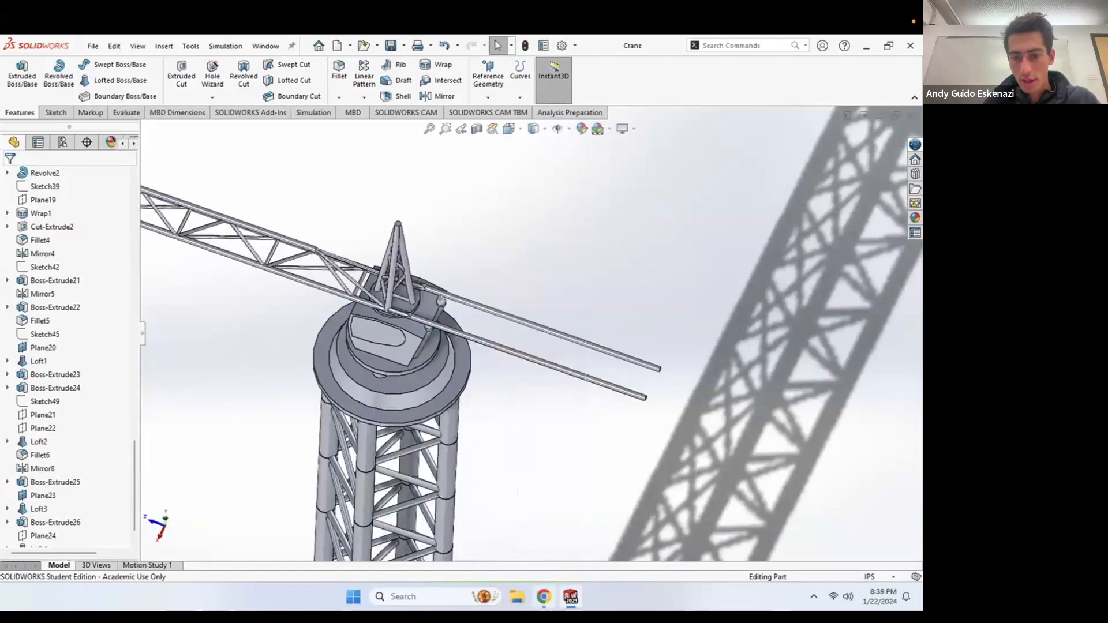
pyautogui.click(544, 597)
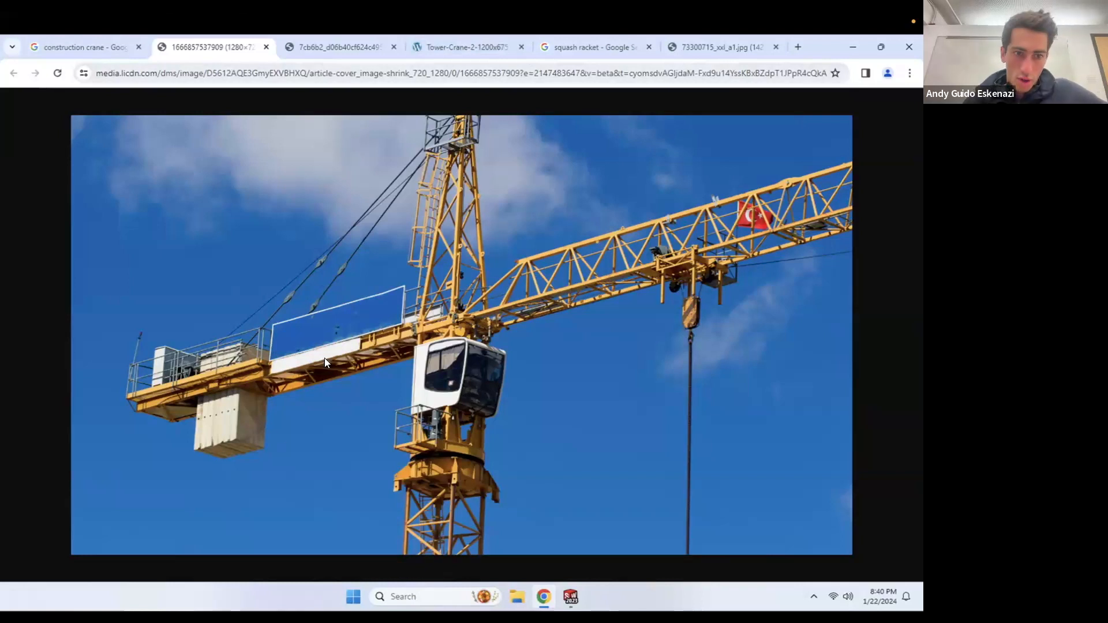
pyautogui.click(550, 596)
# Step: Examine the free ends of the rear rods, both brackets and the curved column connections from several angles
pyautogui.moveTo(622, 338); pyautogui.dragTo(613, 368, button='middle')
pyautogui.scroll(-1, 613, 367)
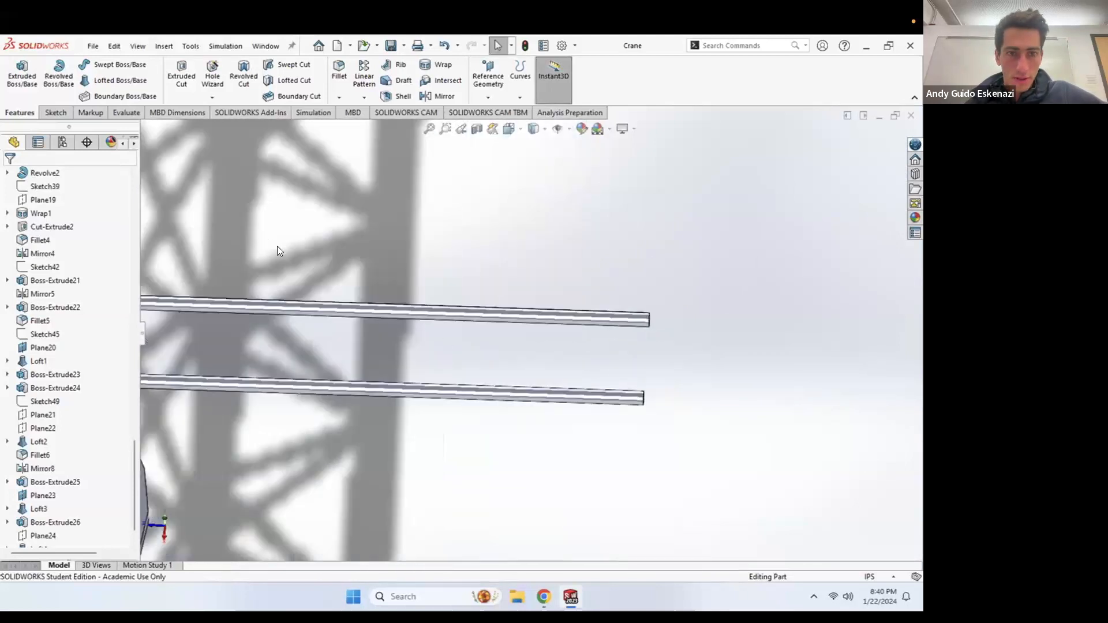
pyautogui.scroll(3, 423, 301)
pyautogui.moveTo(248, 317); pyautogui.dragTo(210, 292, button='middle')
pyautogui.scroll(-4, 307, 324)
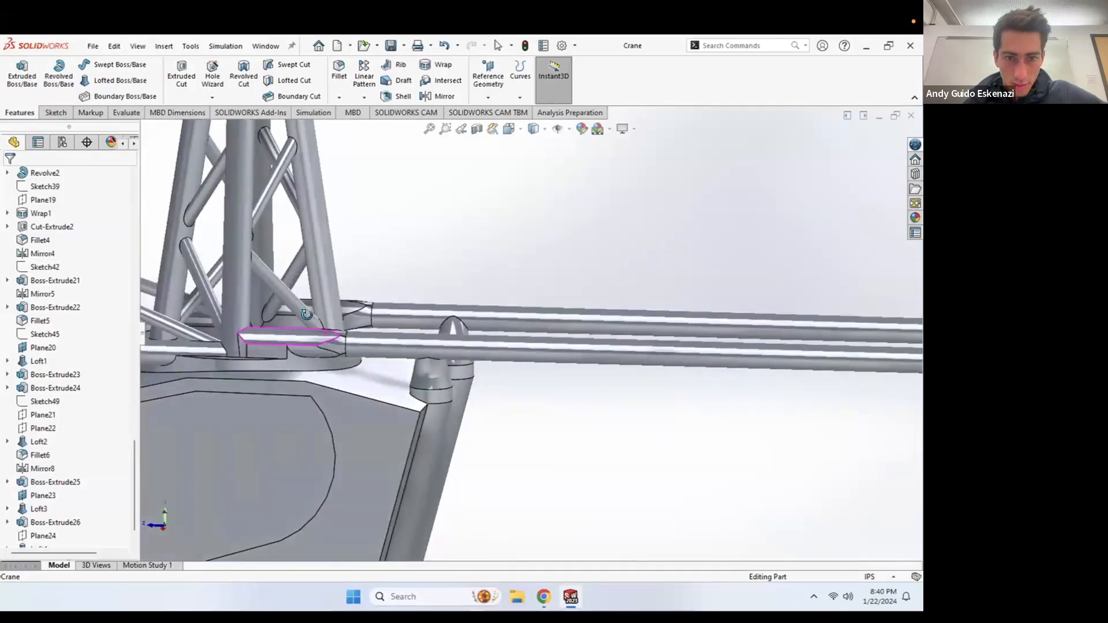
pyautogui.scroll(-6, 323, 329)
pyautogui.moveTo(383, 322); pyautogui.dragTo(408, 324, button='middle')
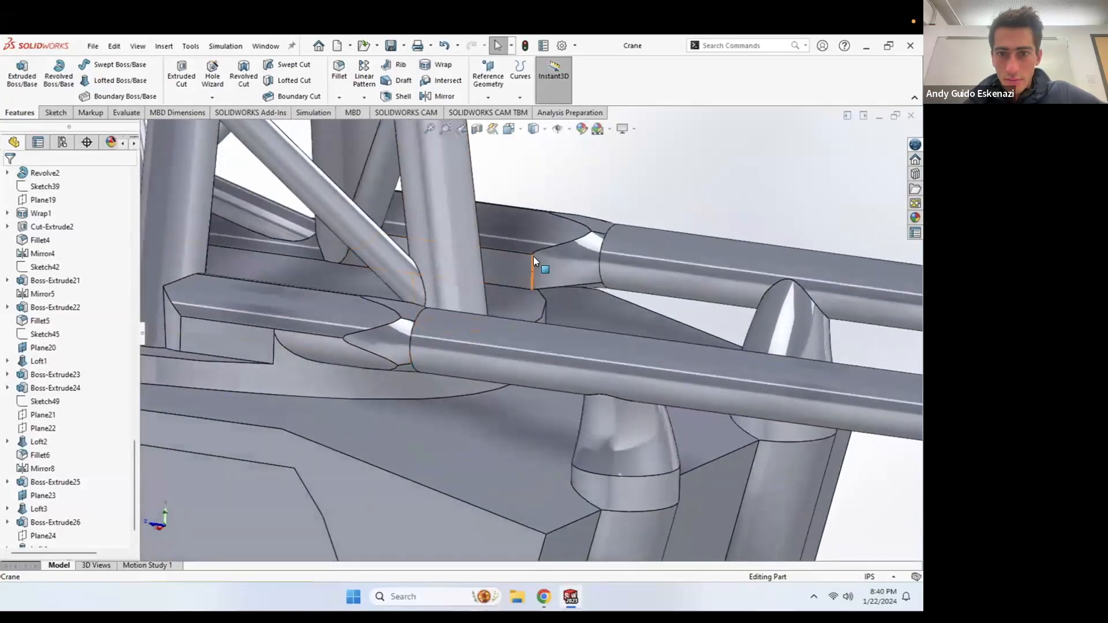
pyautogui.scroll(3, 520, 300)
pyautogui.moveTo(520, 299); pyautogui.dragTo(513, 312, button='middle')
pyautogui.scroll(5, 511, 315)
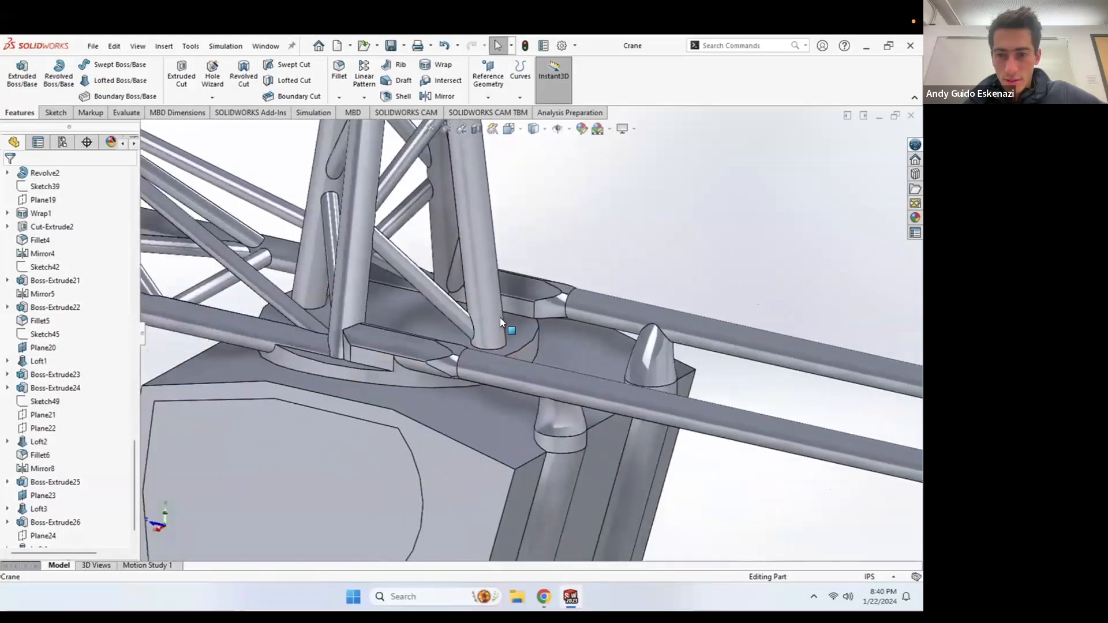
pyautogui.scroll(3, 500, 316)
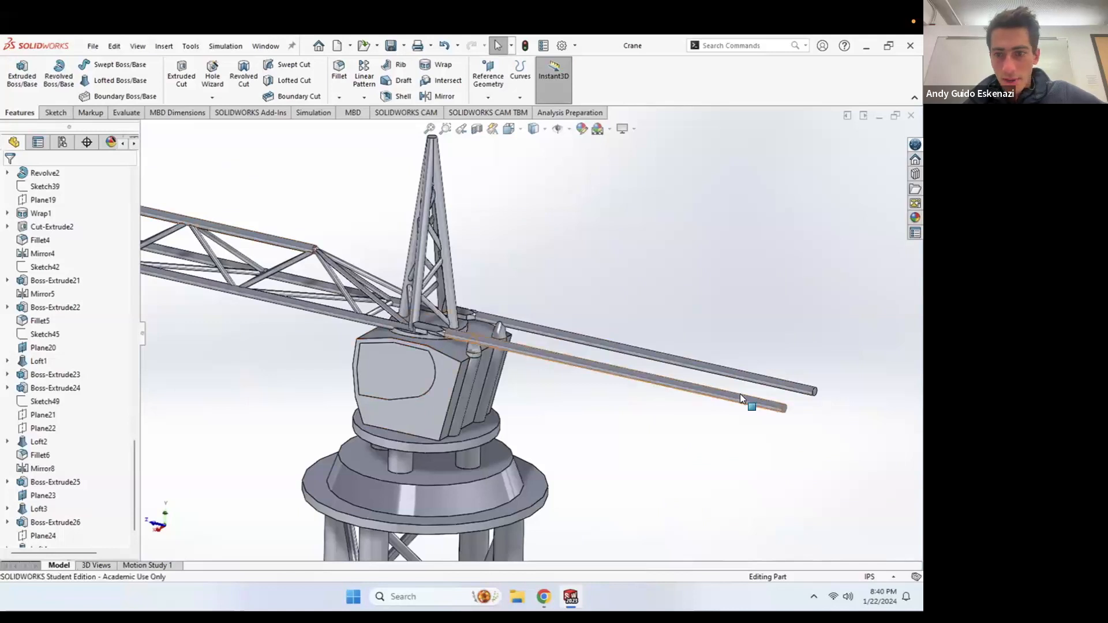
# Step: Start a sketch on a rear rod's end face and convert both rods' circular end faces into sketch entities
pyautogui.scroll(-5, 804, 406)
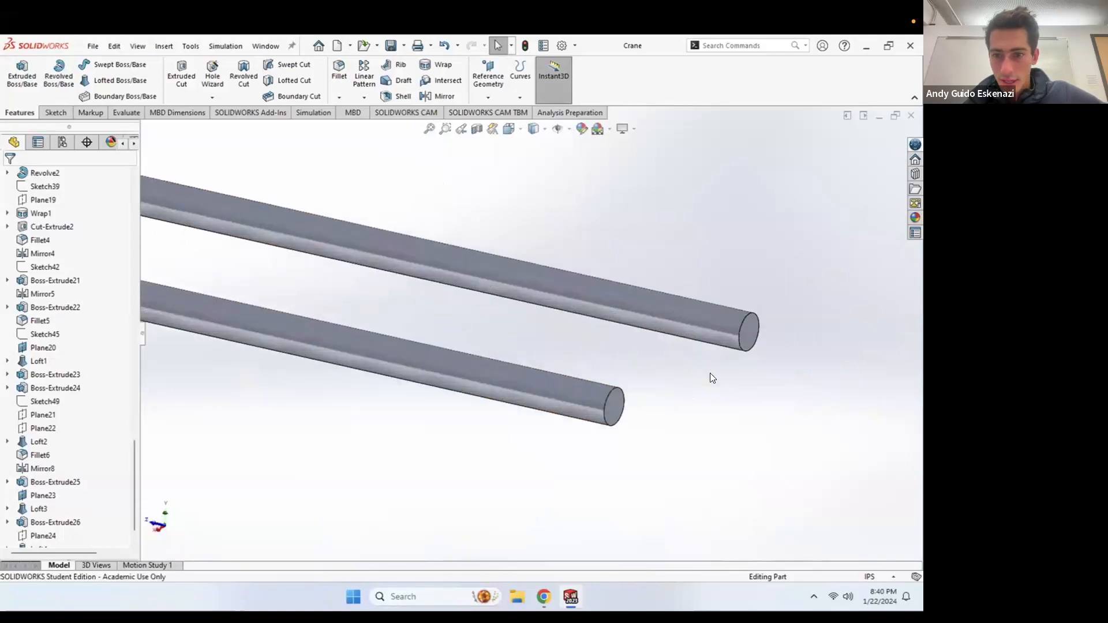
pyautogui.click(17, 73)
pyautogui.click(613, 409)
pyautogui.moveTo(564, 193); pyautogui.dragTo(624, 231, button='middle')
pyautogui.scroll(-10, 623, 231)
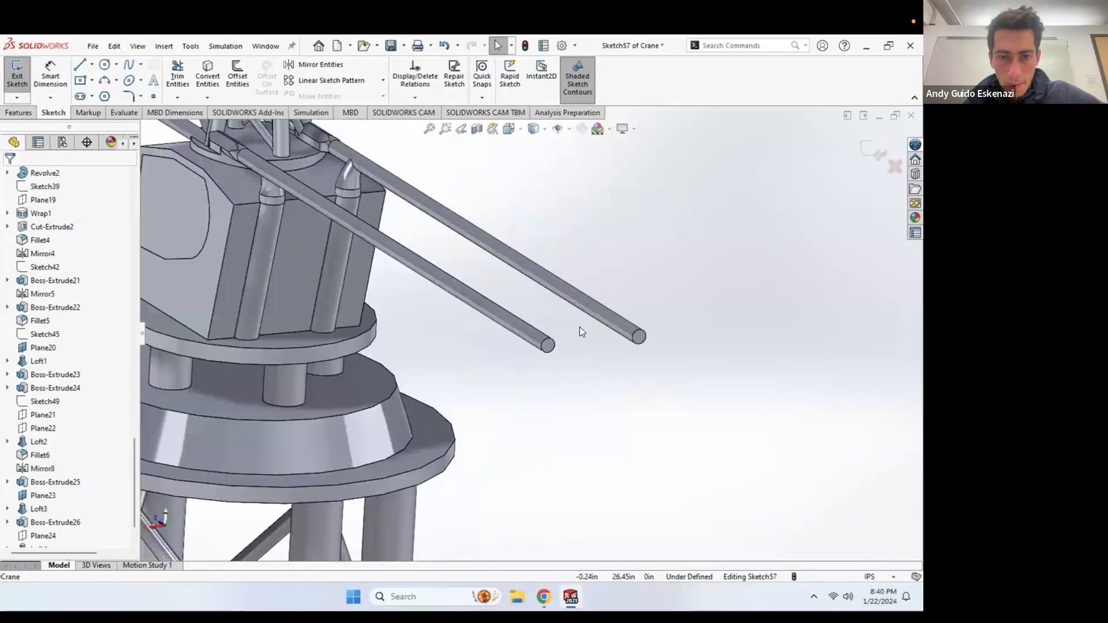
pyautogui.click(207, 75)
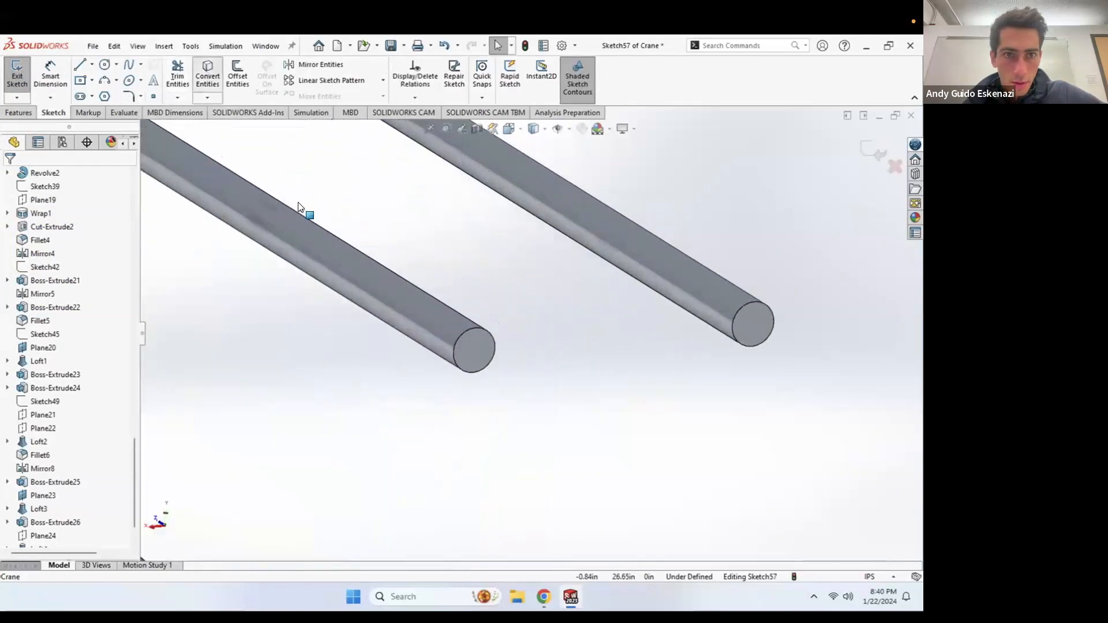
pyautogui.click(469, 350)
pyautogui.click(750, 324)
pyautogui.click(8, 177)
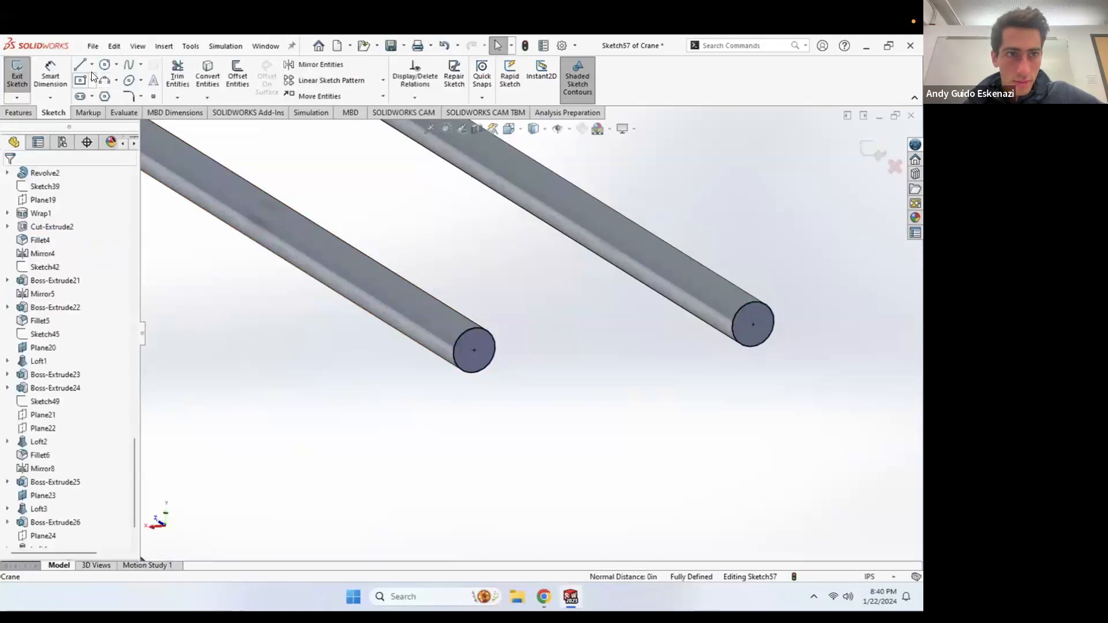
# Step: Draw a centerline connecting the centres of the two converted rod-end circles
pyautogui.click(91, 64)
pyautogui.click(97, 97)
pyautogui.click(474, 350)
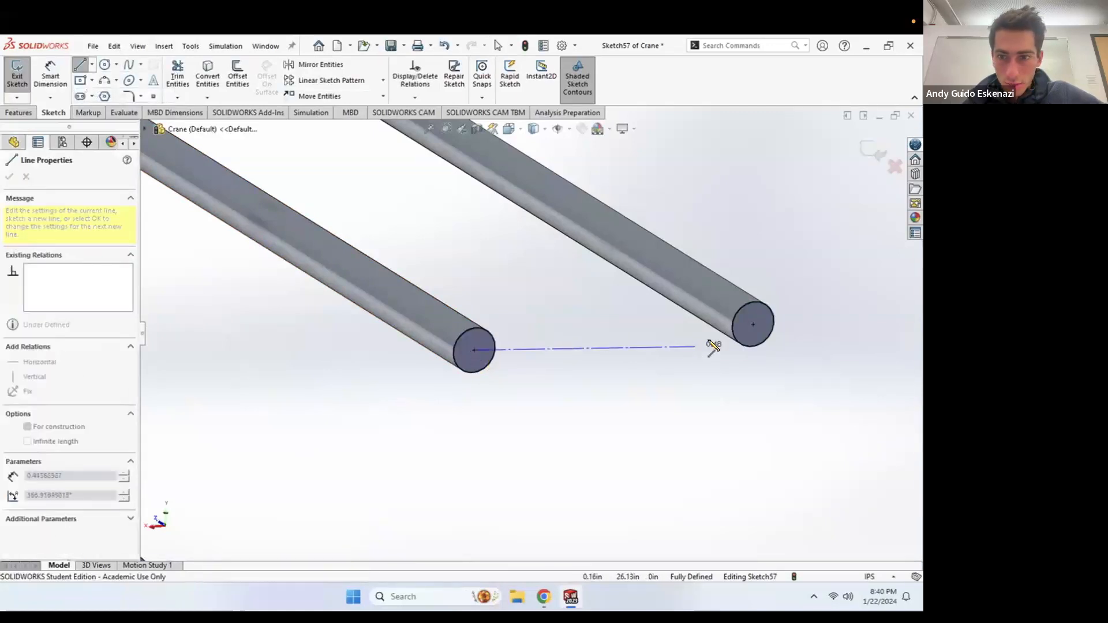
pyautogui.click(754, 324)
pyautogui.press('Escape')
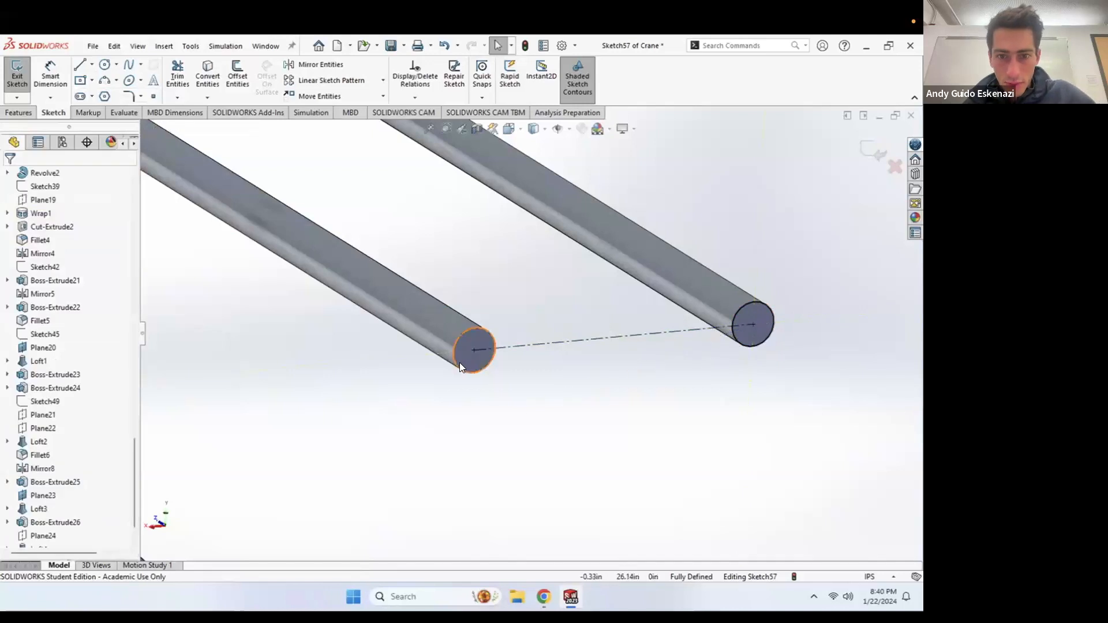
# Step: Turn both converted rod-end circles into construction geometry
pyautogui.rightClick(463, 366)
pyautogui.click(496, 343)
pyautogui.rightClick(747, 344)
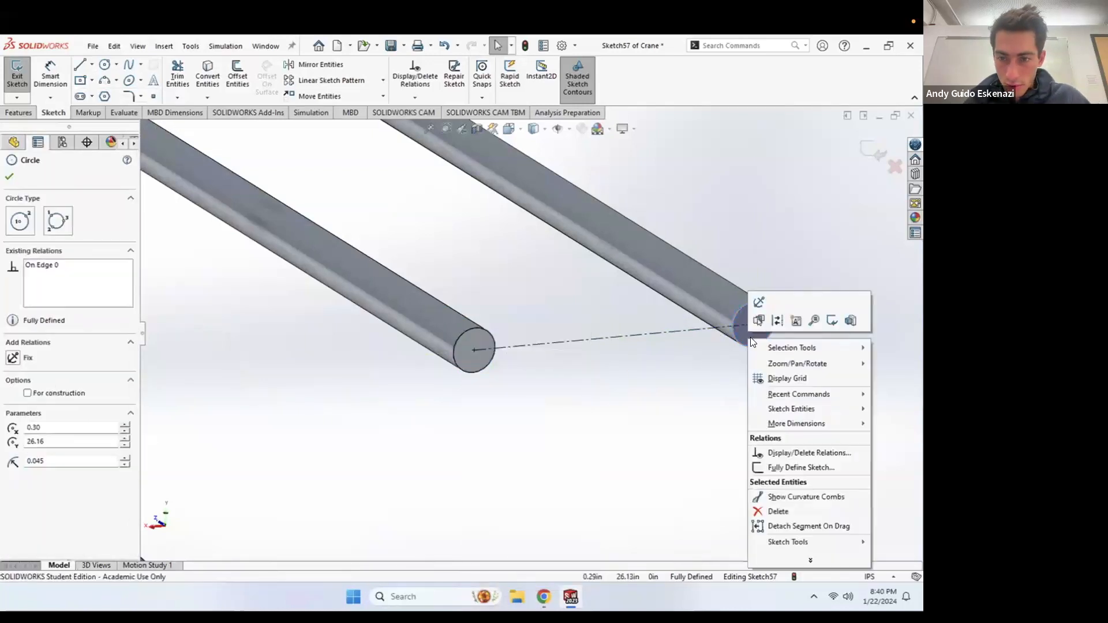
pyautogui.click(772, 322)
# Step: Draw a short vertical centerline upward from the midpoint of the centerline between the rod ends
pyautogui.click(92, 64)
pyautogui.click(107, 82)
pyautogui.click(614, 336)
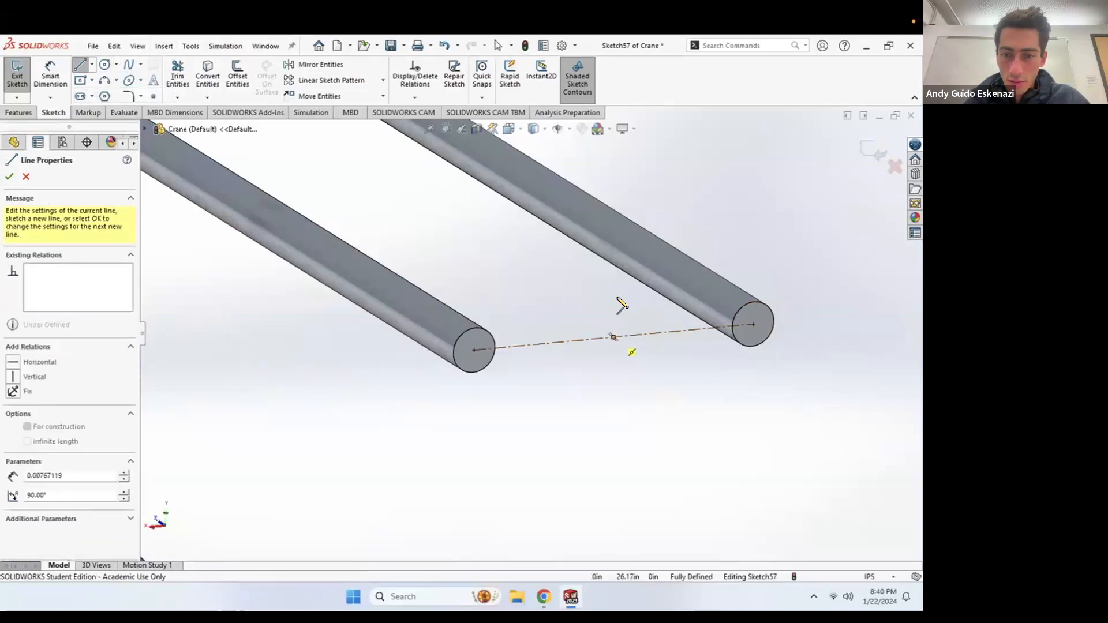
pyautogui.click(616, 294)
pyautogui.press('Escape')
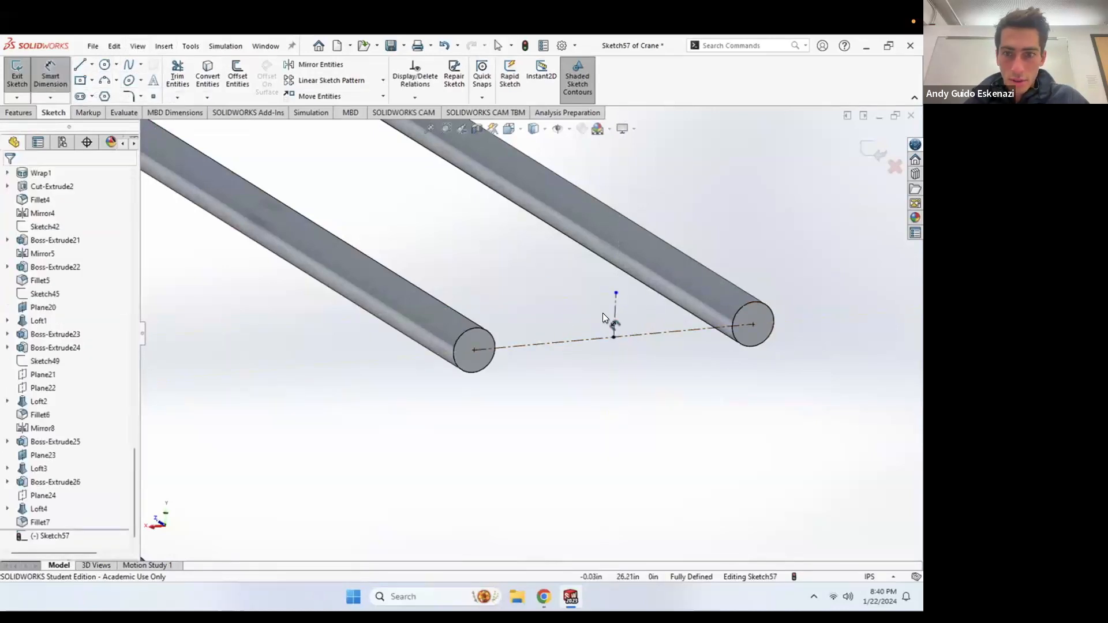
# Step: Dimension the length of the short vertical centerline between the two rod ends
pyautogui.click(616, 316)
pyautogui.click(631, 314)
pyautogui.press('Return')
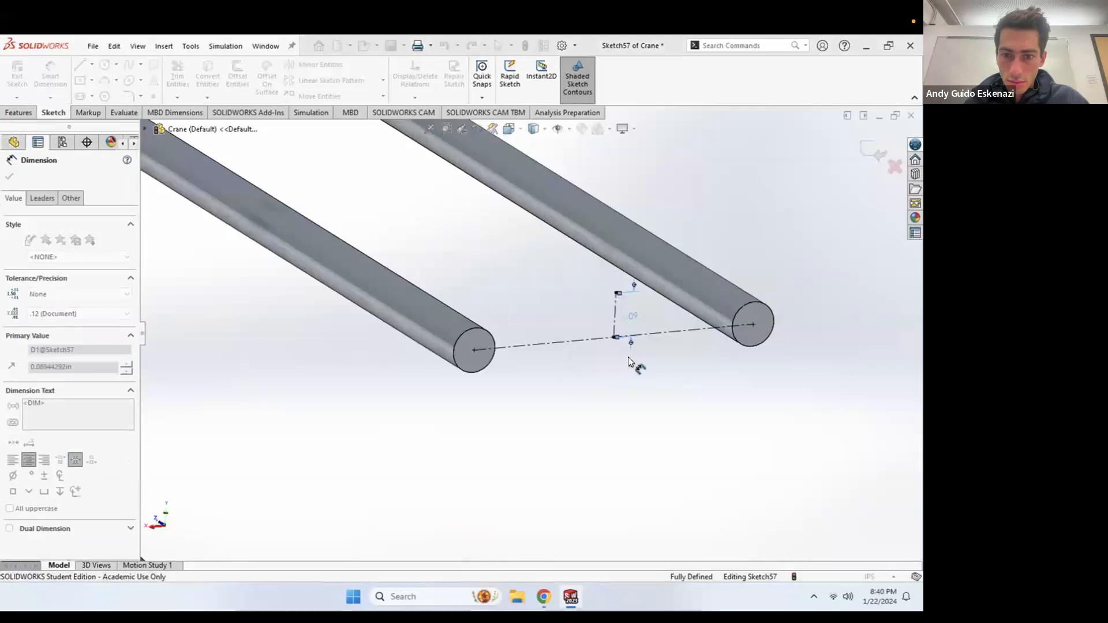
pyautogui.press('Escape')
pyautogui.click(19, 113)
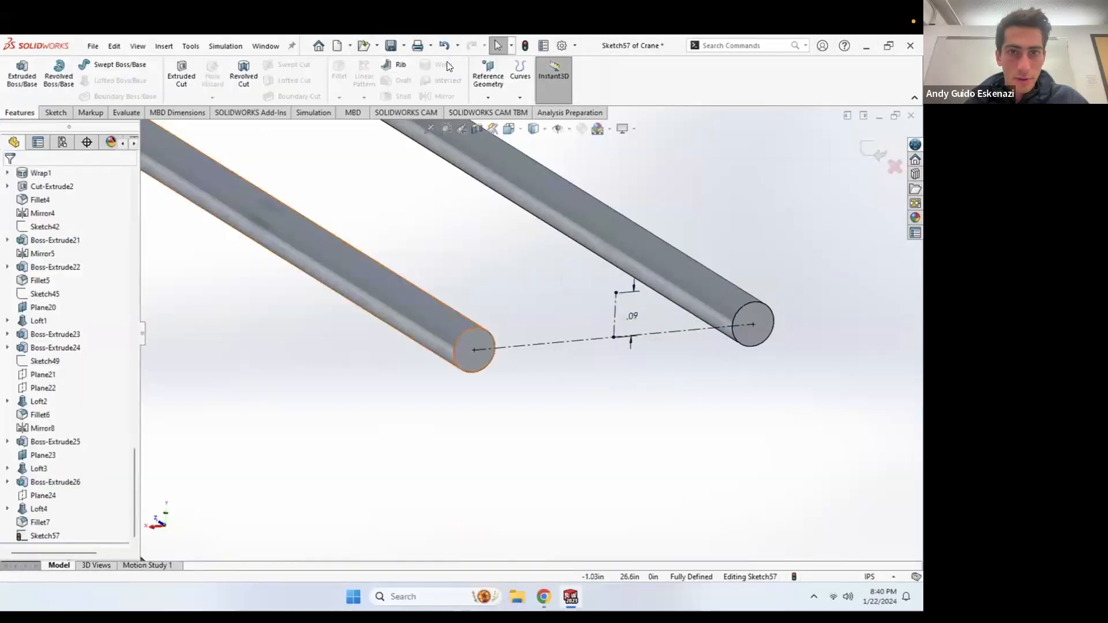
pyautogui.click(500, 68)
pyautogui.click(490, 75)
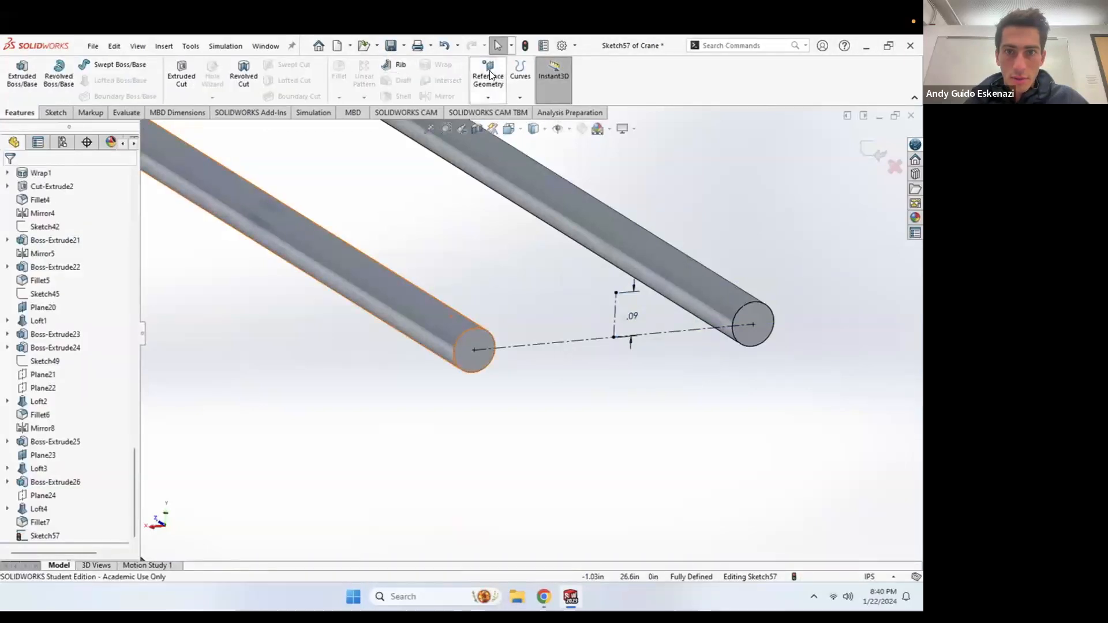
pyautogui.click(489, 73)
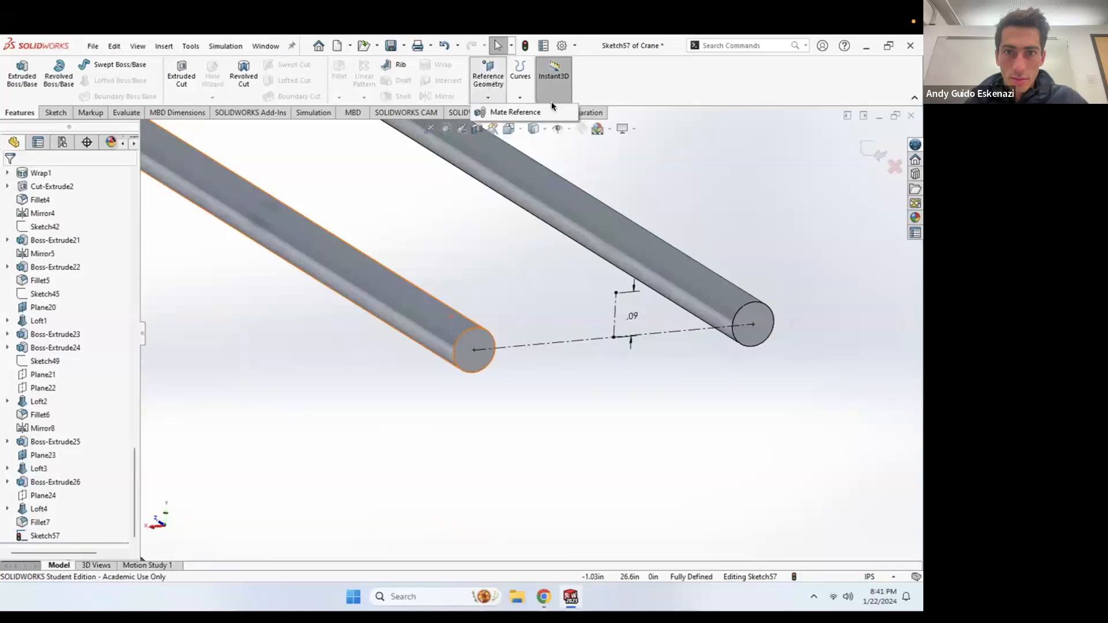
pyautogui.click(544, 47)
pyautogui.click(664, 180)
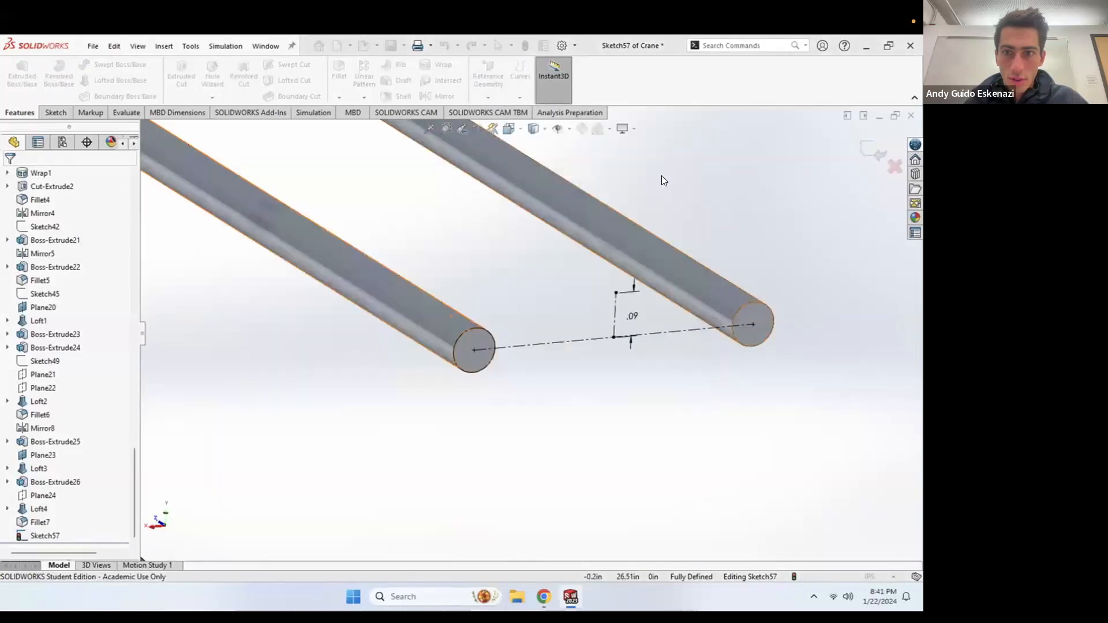
# Step: Close the rod-end sketch and create a reference plane perpendicular to the short vertical centerline through its lower endpoint
pyautogui.click(54, 112)
pyautogui.click(17, 72)
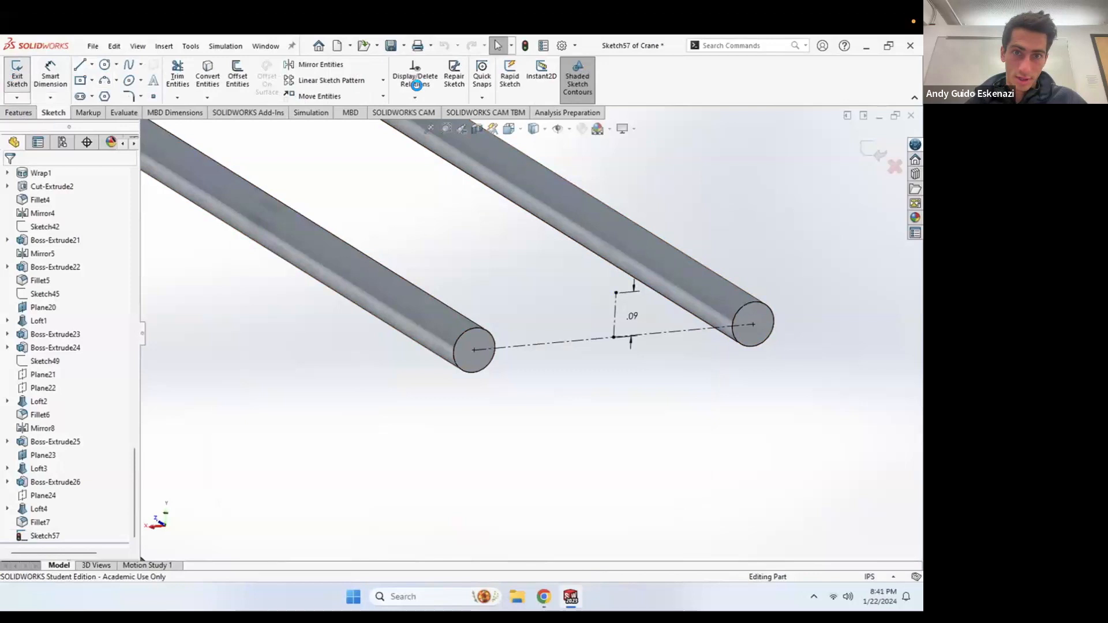
pyautogui.click(20, 113)
pyautogui.click(481, 69)
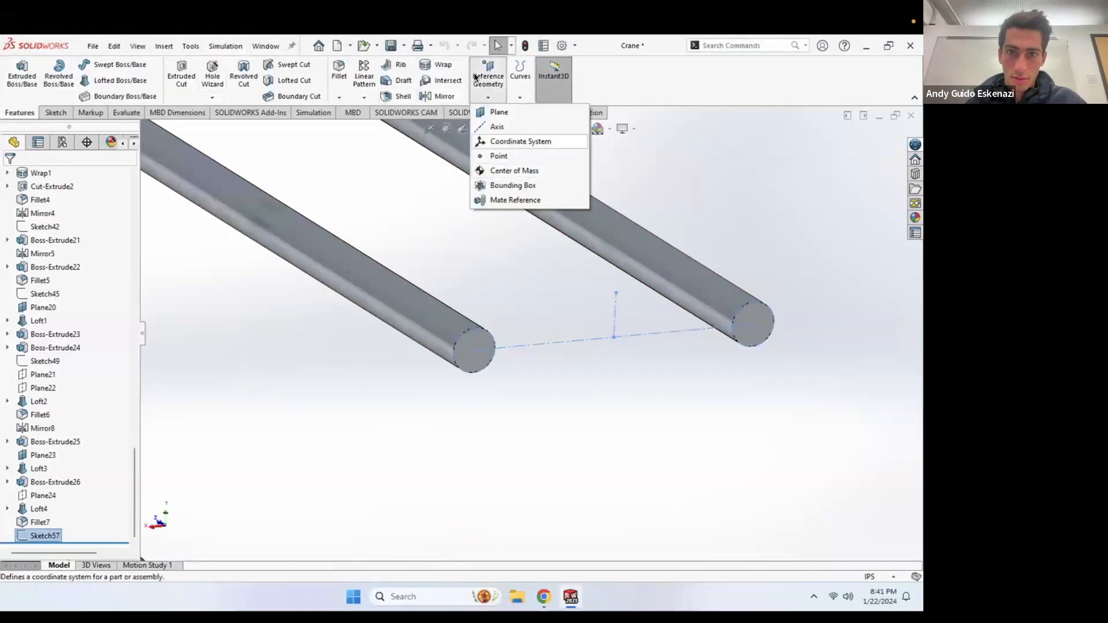
pyautogui.click(496, 112)
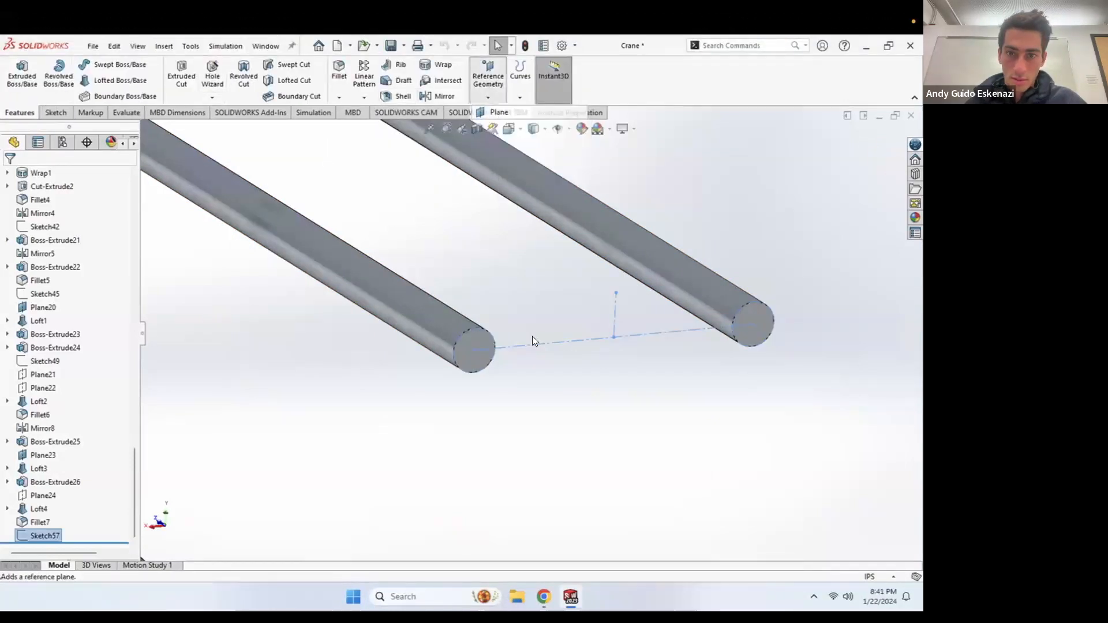
pyautogui.click(611, 335)
pyautogui.click(615, 321)
pyautogui.click(9, 178)
# Step: Start a sketch on the new reference plane between the rod ends
pyautogui.scroll(2, 614, 321)
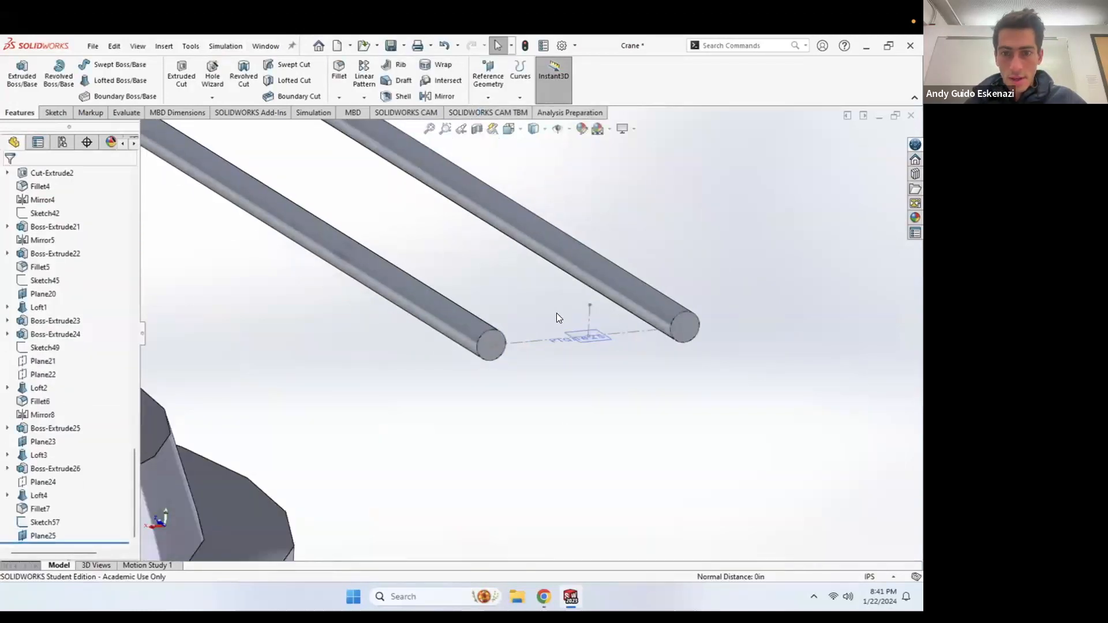
pyautogui.scroll(3, 443, 271)
pyautogui.scroll(-4, 549, 330)
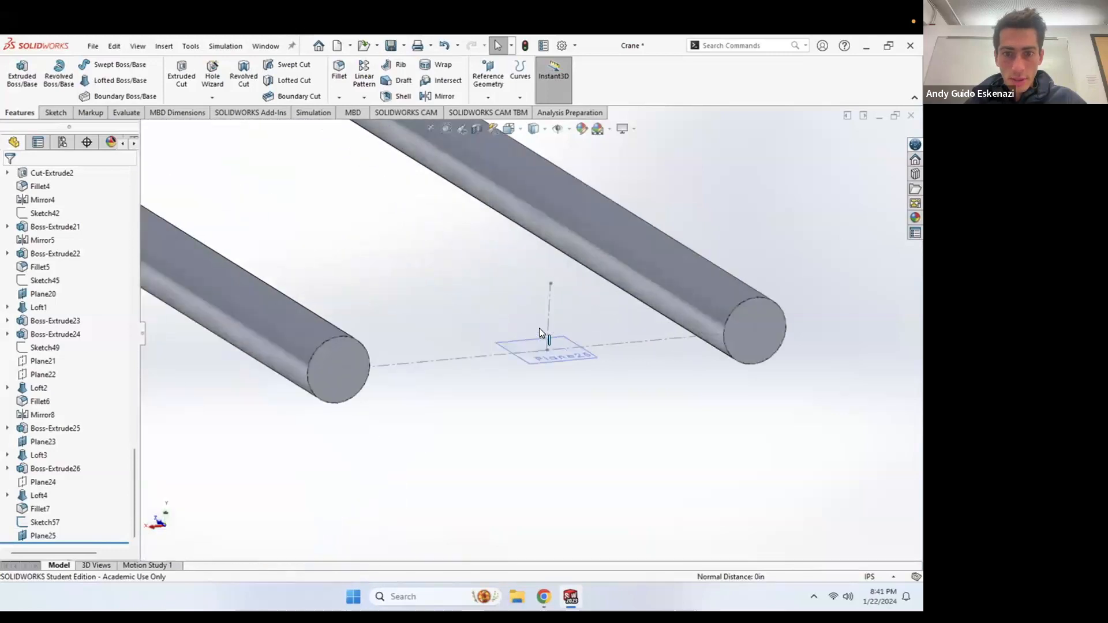
pyautogui.click(55, 113)
pyautogui.click(17, 72)
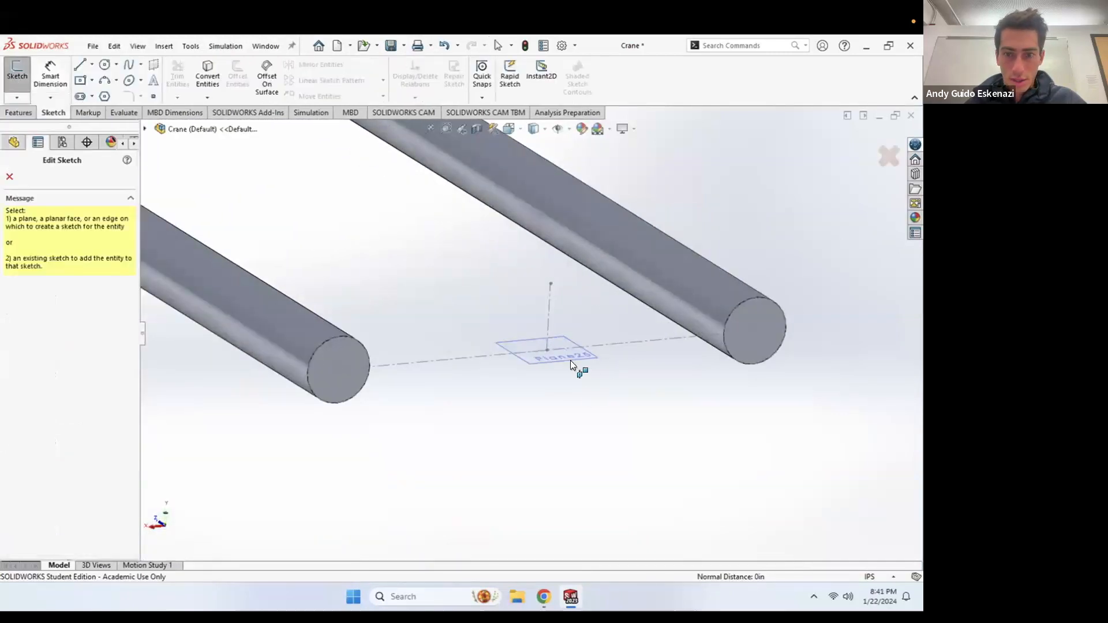
pyautogui.click(568, 360)
pyautogui.moveTo(568, 274)
pyautogui.mouseDown(button='middle')
pyautogui.moveTo(532, 157)
pyautogui.moveTo(565, 261)
pyautogui.mouseUp(button='middle')
# Step: Draw a centerline about 3.4 in long along the near rear rod, from its free end toward the tower top
pyautogui.scroll(7, 562, 282)
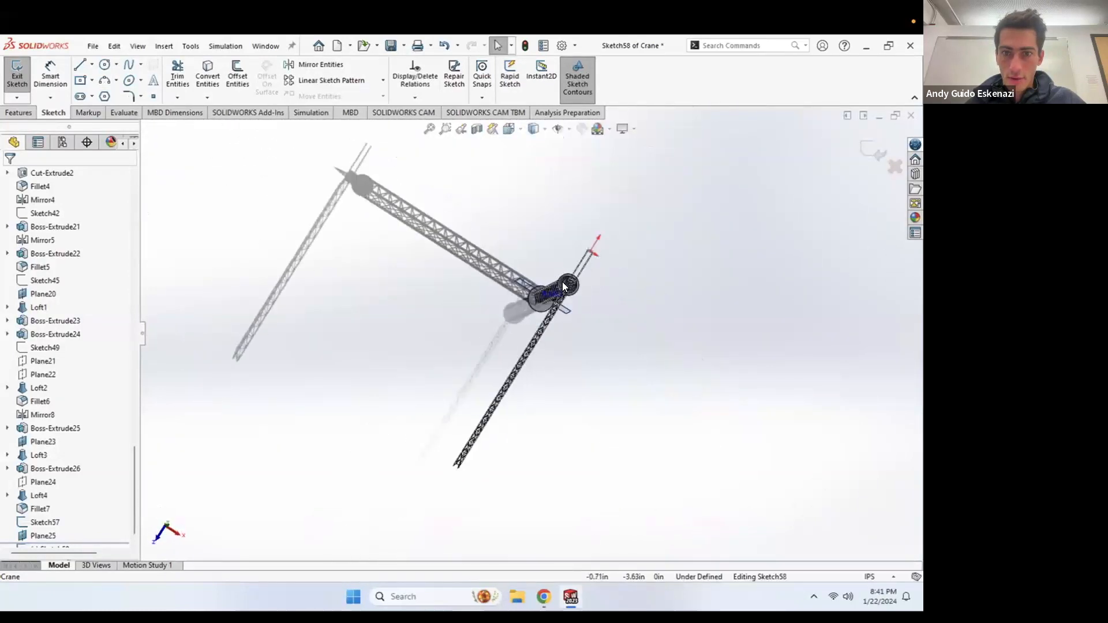
pyautogui.moveTo(537, 303); pyautogui.dragTo(504, 149, button='middle')
pyautogui.scroll(-10, 578, 328)
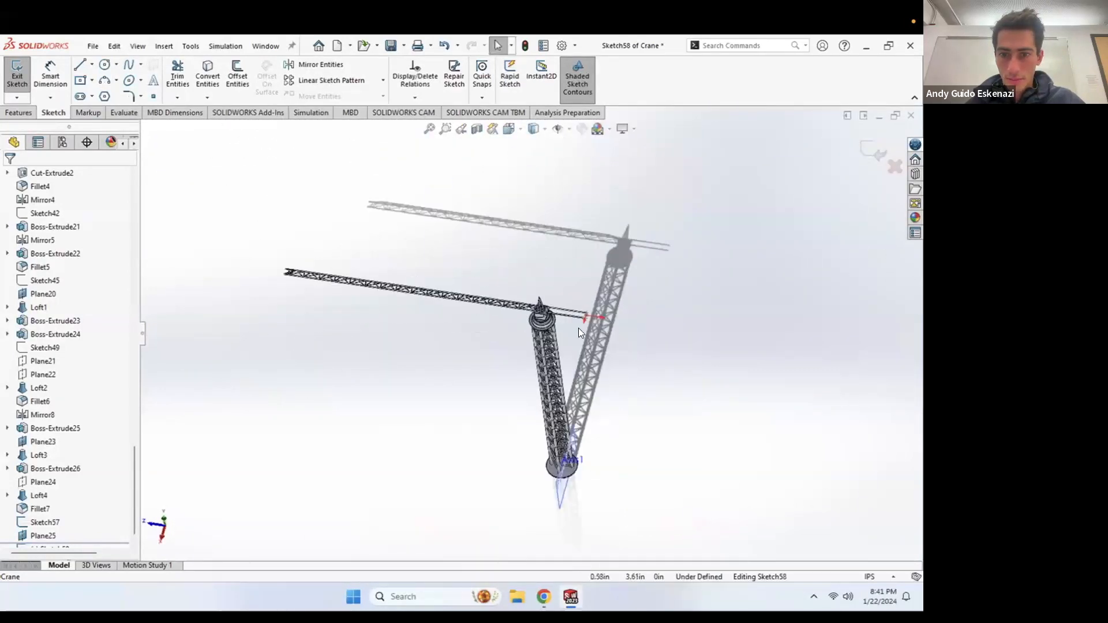
pyautogui.moveTo(488, 303)
pyautogui.mouseDown(button='middle')
pyautogui.moveTo(488, 328)
pyautogui.moveTo(473, 294)
pyautogui.mouseUp(button='middle')
pyautogui.scroll(2, 472, 295)
pyautogui.moveTo(709, 318); pyautogui.dragTo(506, 275, button='middle')
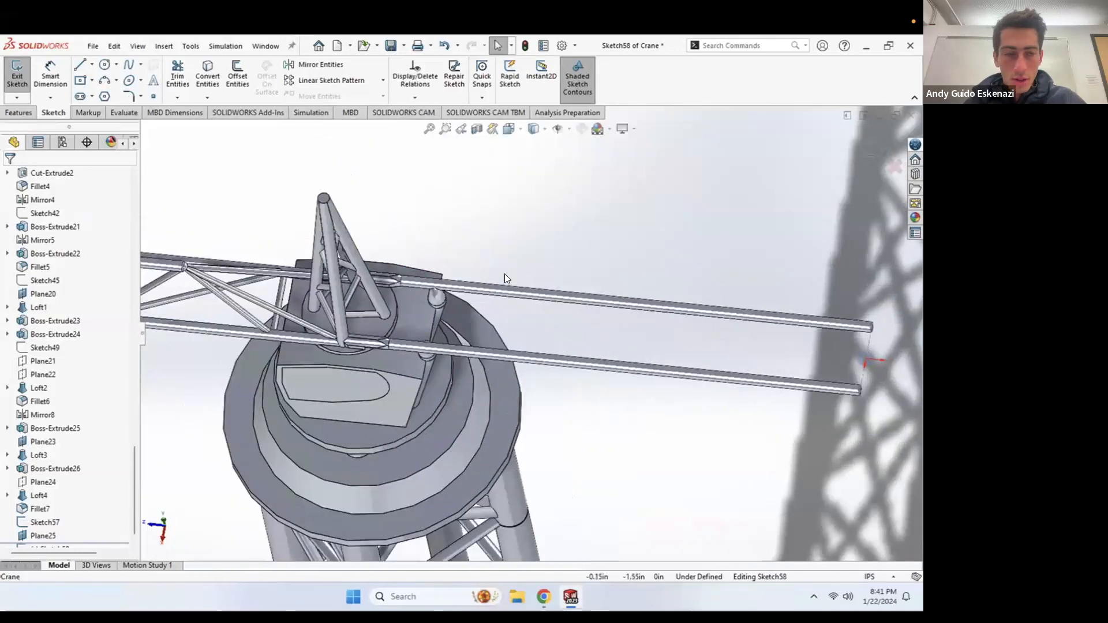
pyautogui.click(80, 65)
pyautogui.press('Escape')
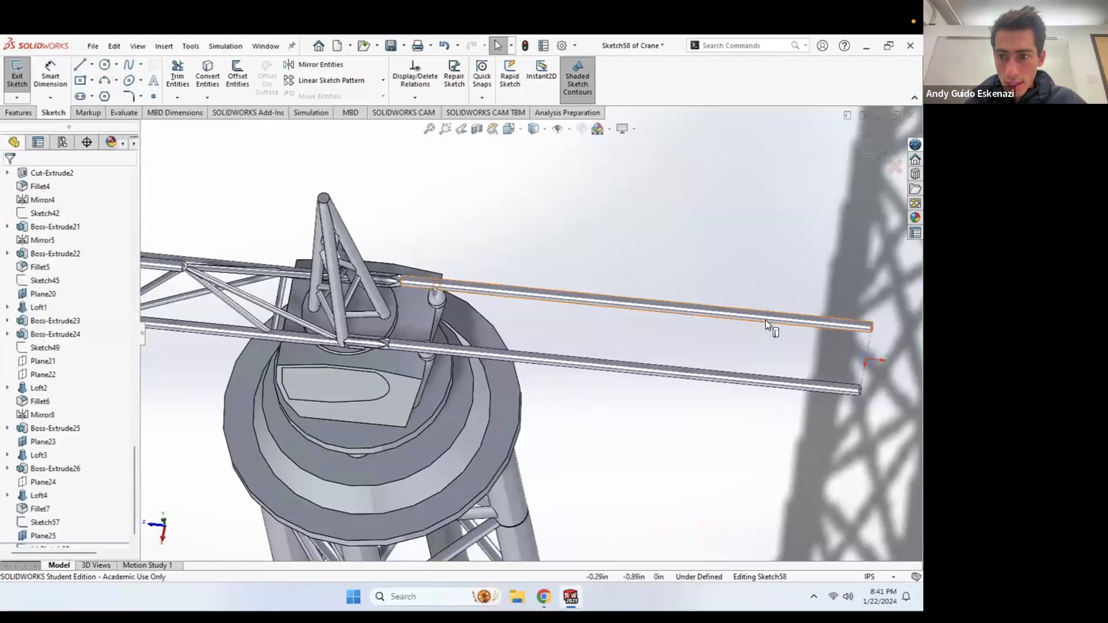
pyautogui.scroll(-3, 765, 320)
pyautogui.click(92, 64)
pyautogui.click(111, 91)
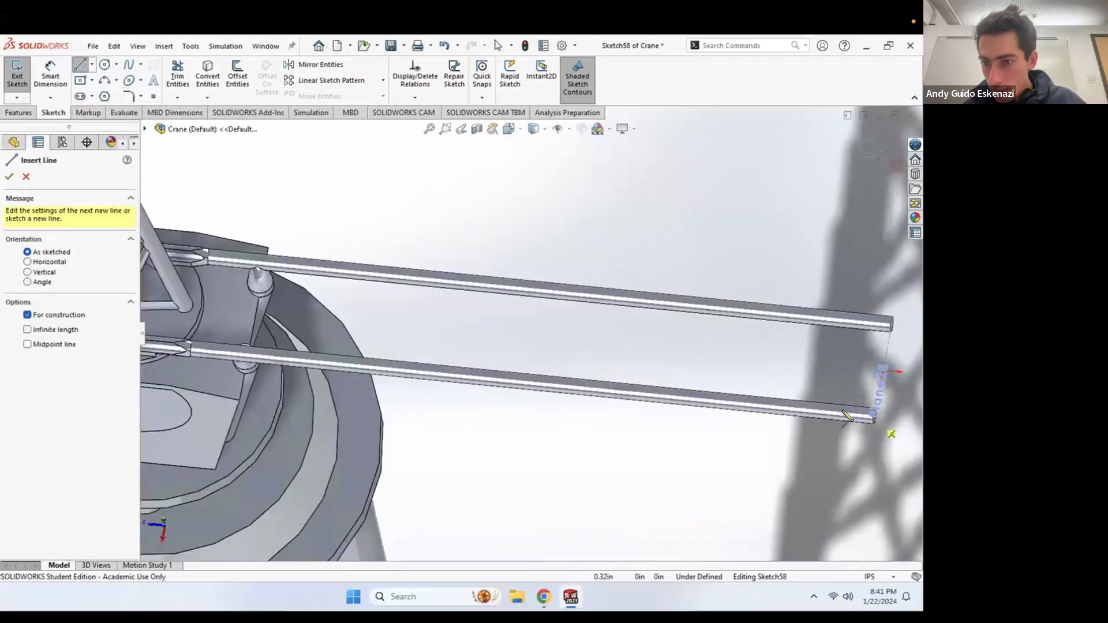
pyautogui.click(847, 415)
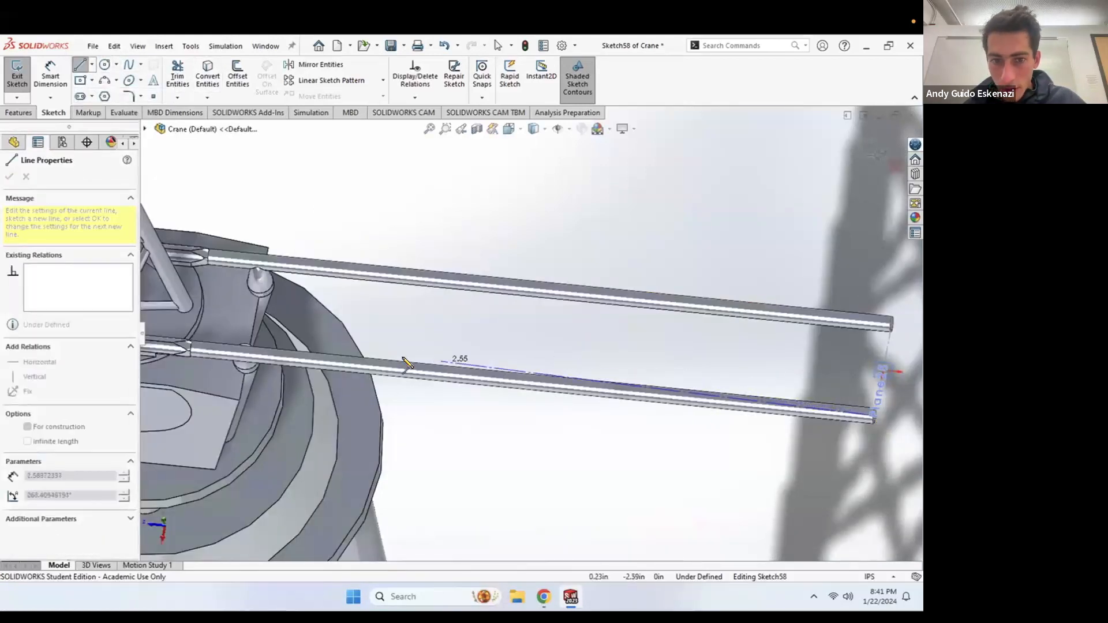
pyautogui.click(290, 359)
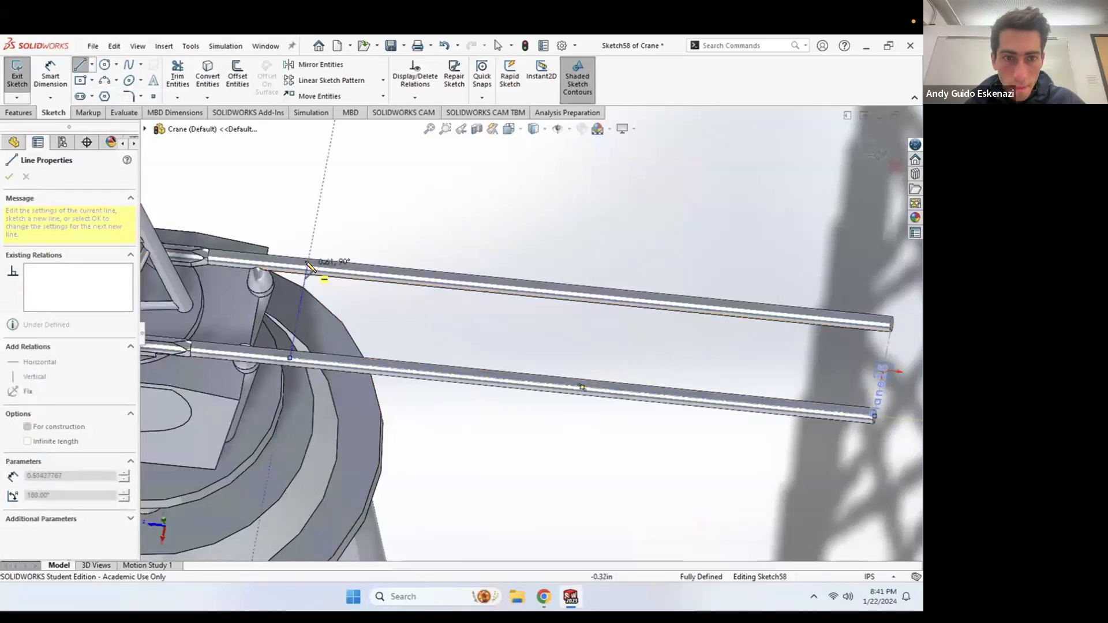
pyautogui.press('Escape')
pyautogui.press('Escape')
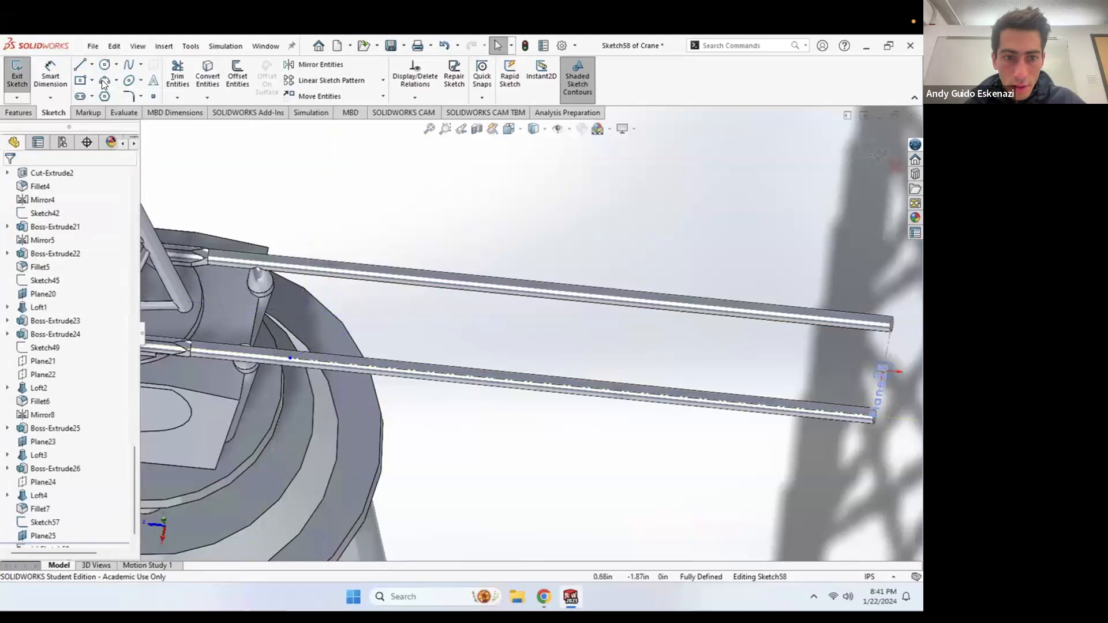
# Step: Draw a matching centerline along the far rear rod and join its inner end across to the near rod's centerline
pyautogui.click(92, 66)
pyautogui.click(110, 95)
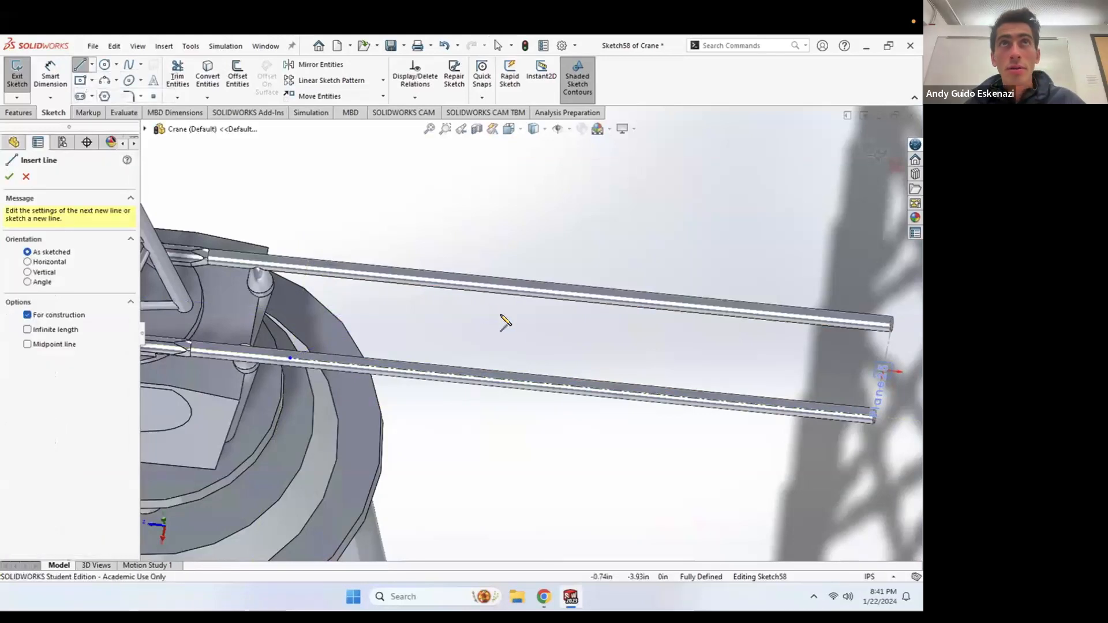
pyautogui.click(894, 327)
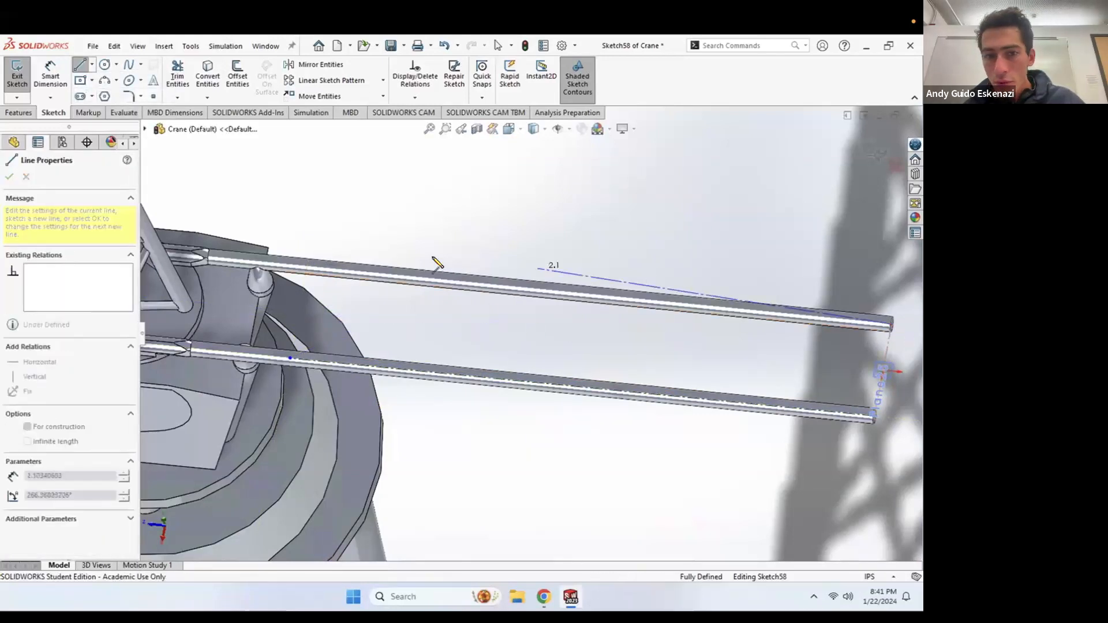
pyautogui.click(307, 265)
pyautogui.click(290, 358)
pyautogui.press('Escape')
pyautogui.scroll(2, 463, 309)
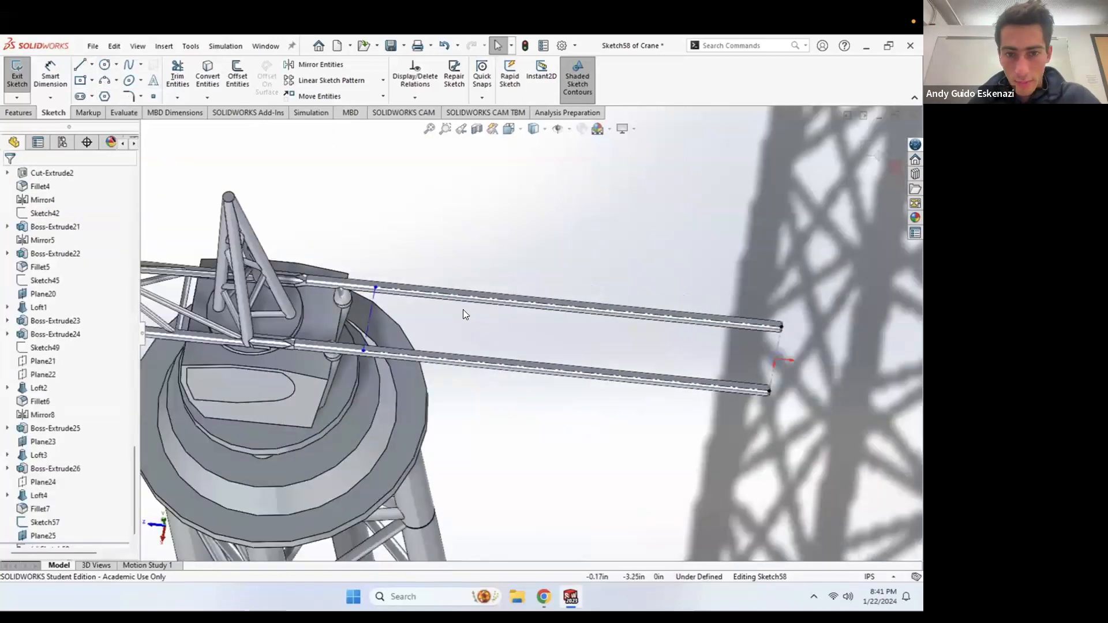
# Step: Dimension the distance from the rod ends to the crossing centerline near the tower as 3.5 in
pyautogui.click(50, 76)
pyautogui.click(368, 344)
pyautogui.click(500, 428)
pyautogui.write('3.5')
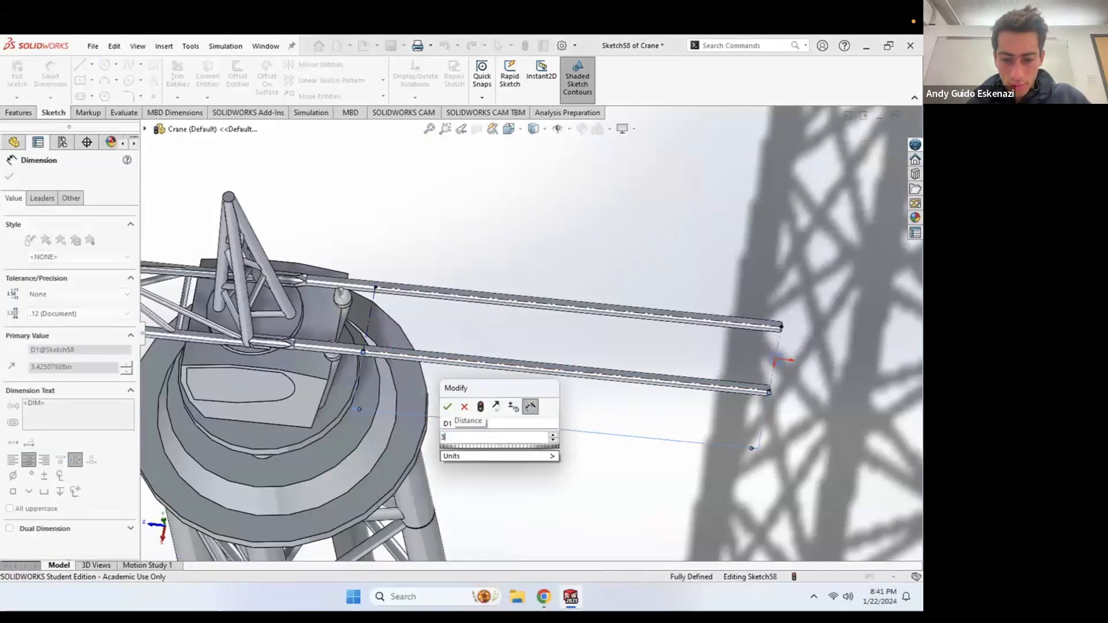
pyautogui.press('Return')
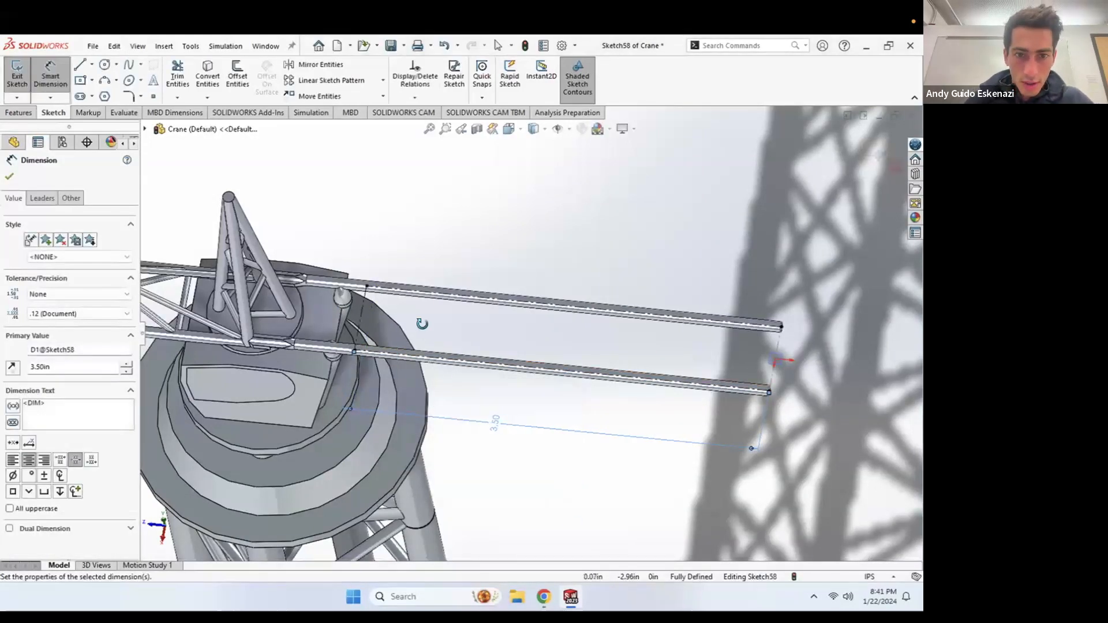
# Step: Draw a solid line across the rods between the inner endpoints of the two rod centerlines
pyautogui.moveTo(422, 324); pyautogui.dragTo(424, 306, button='middle')
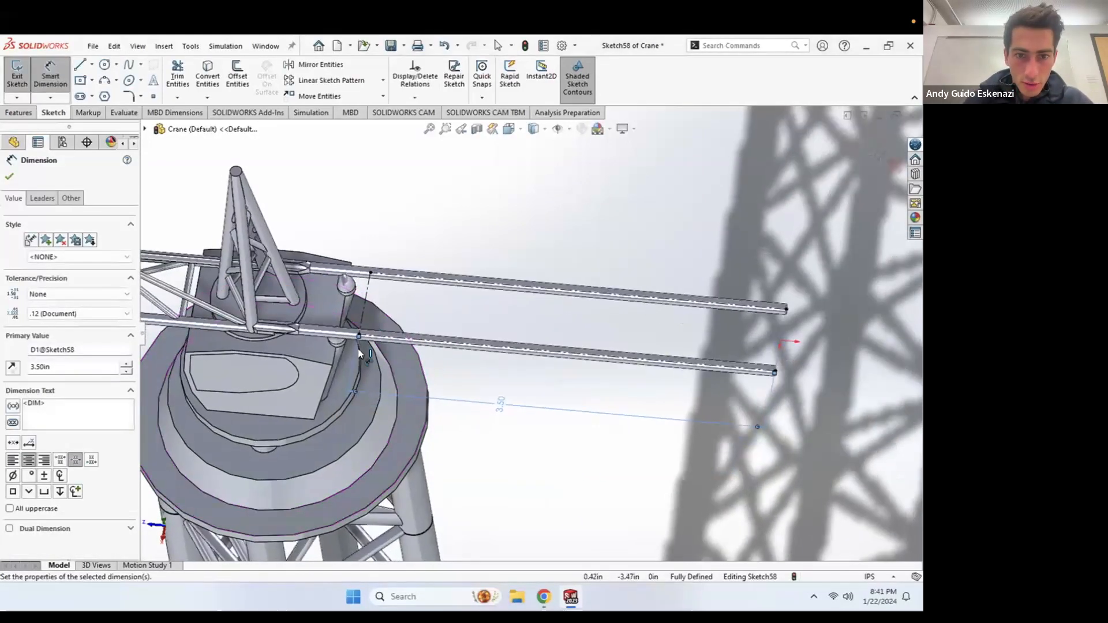
pyautogui.click(81, 67)
pyautogui.click(359, 334)
pyautogui.click(370, 272)
pyautogui.press('Escape')
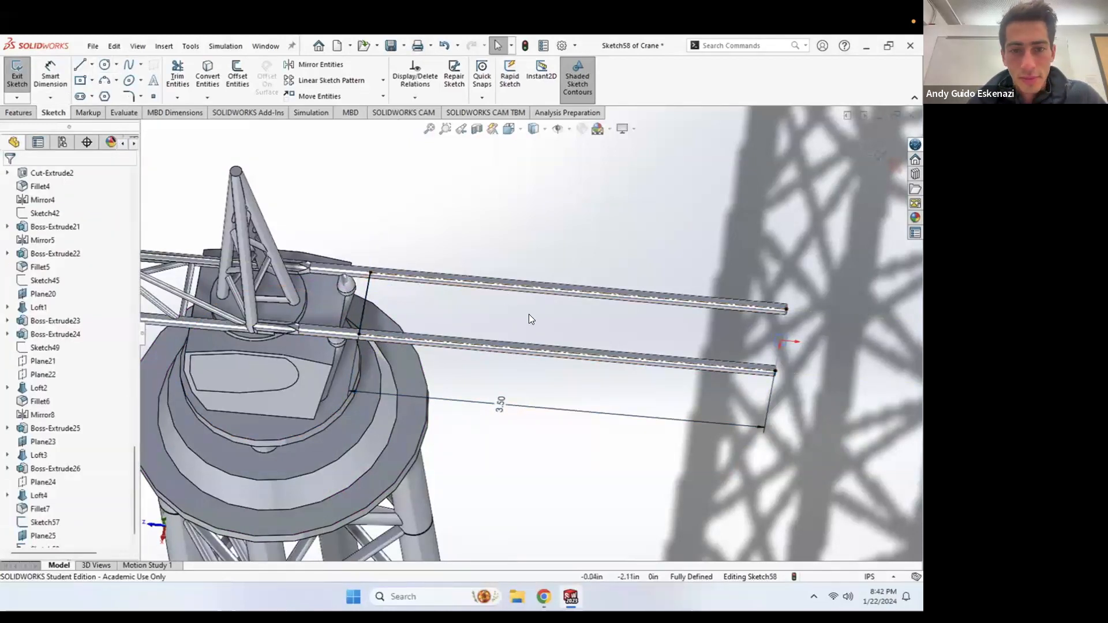
# Step: Draw a diagonal line from the near rod's inner endpoint to the far rod's centerline, ending about 0.47 in along it
pyautogui.scroll(-1, 530, 315)
pyautogui.click(80, 67)
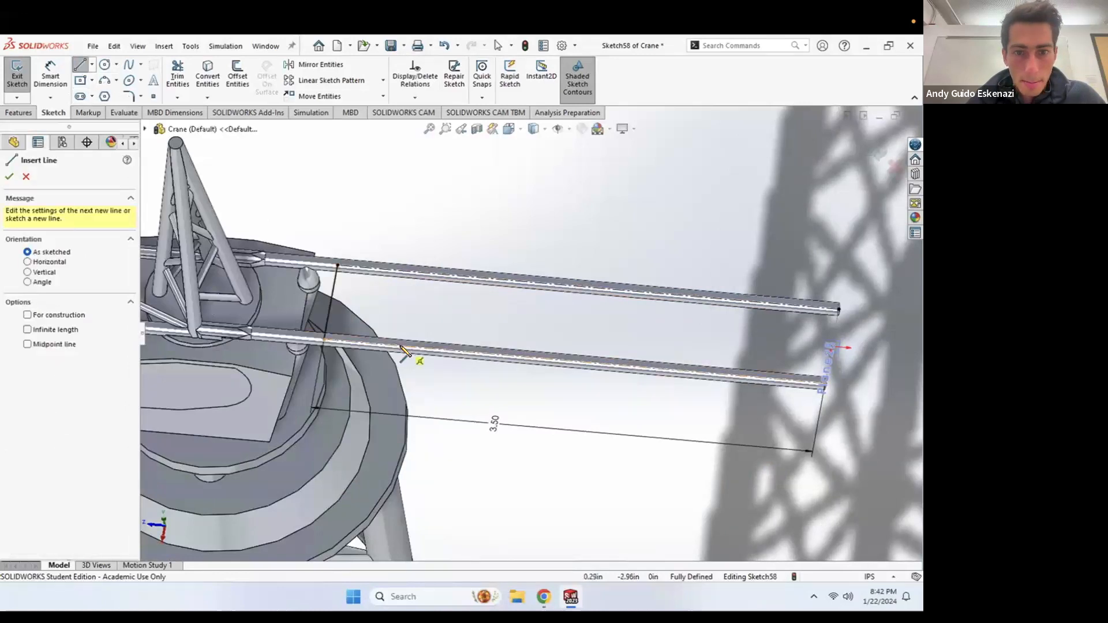
pyautogui.click(334, 332)
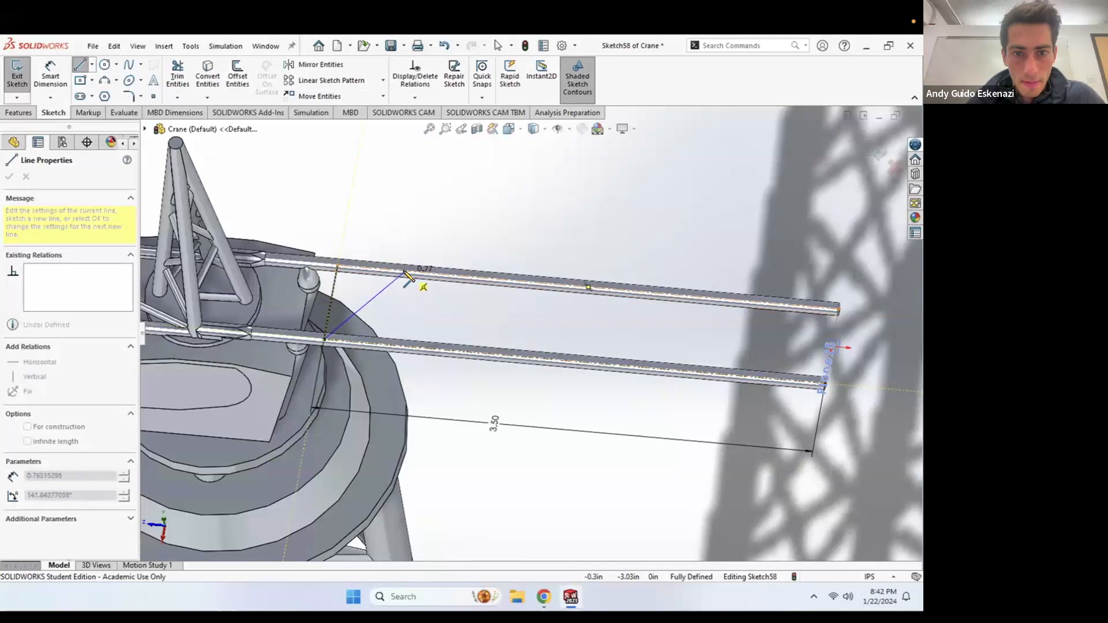
pyautogui.click(406, 270)
pyautogui.press('Escape')
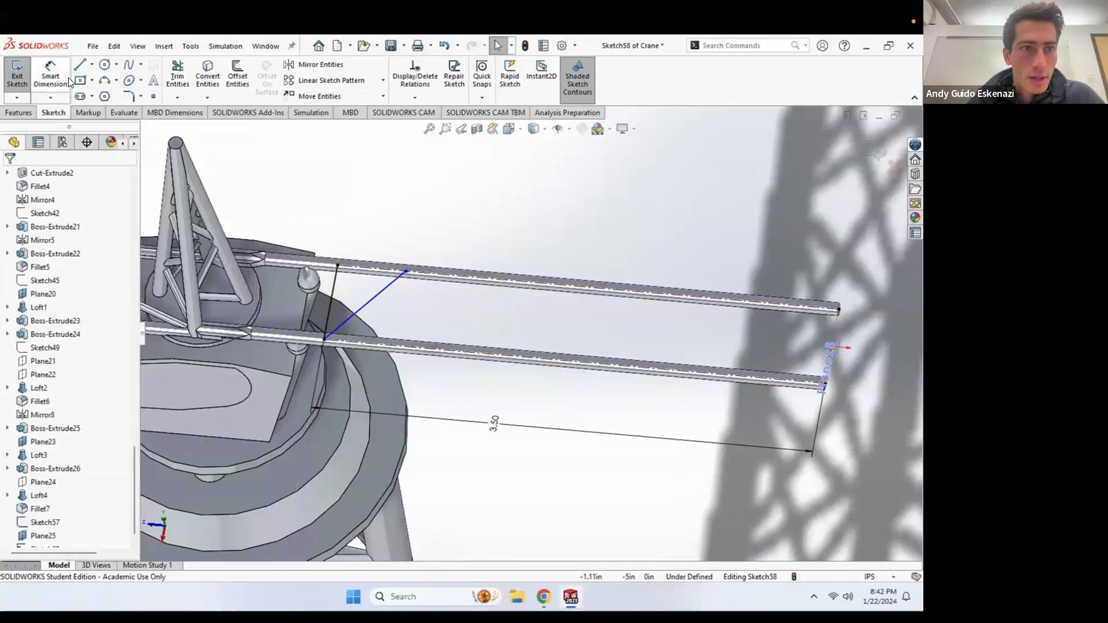
# Step: Set the spacing along the far rod between the cross line's endpoint and the diagonal's endpoint to 1.5 in
pyautogui.click(50, 75)
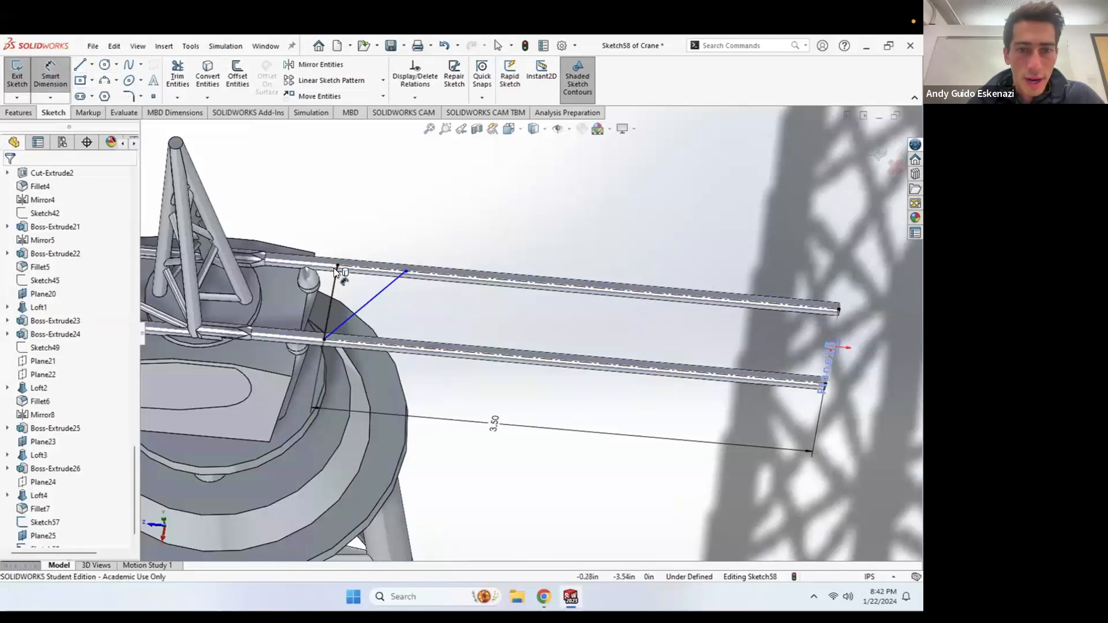
pyautogui.click(338, 265)
pyautogui.click(406, 270)
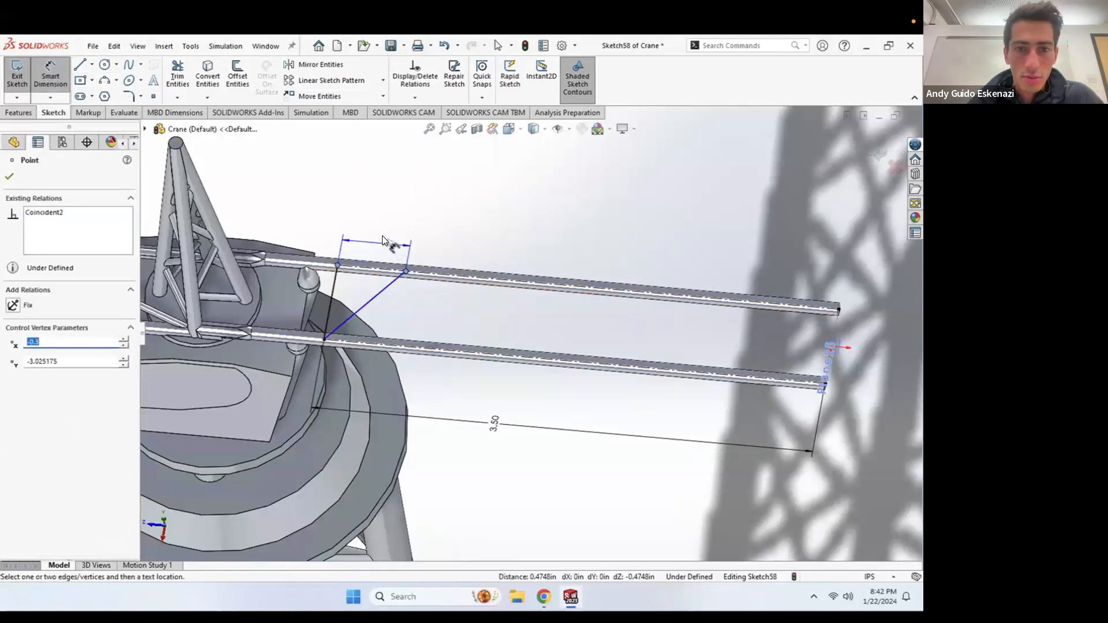
pyautogui.click(418, 261)
pyautogui.write('1.5')
pyautogui.press('Return')
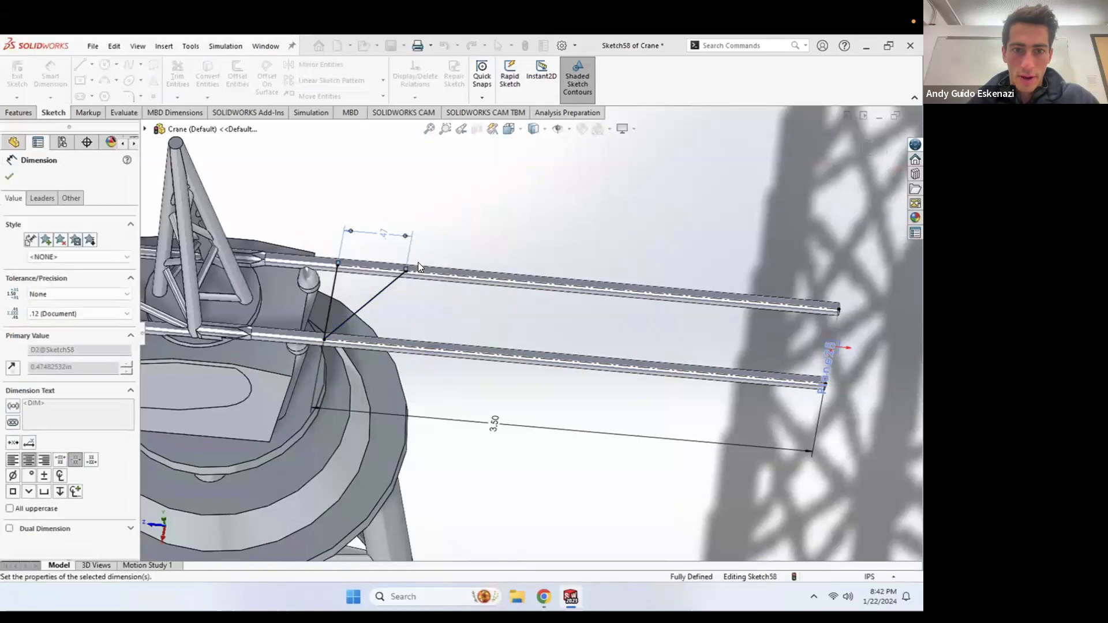
# Step: Switch to Chrome and examine the counter-jib in the tower crane reference photo
pyautogui.scroll(5, 537, 312)
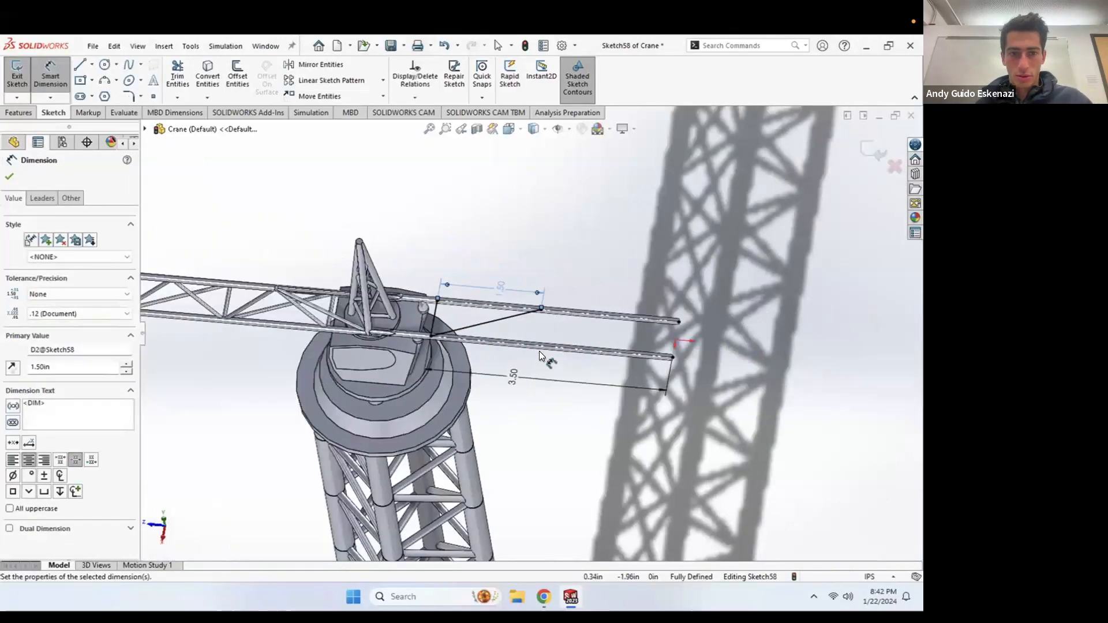
pyautogui.scroll(-4, 499, 307)
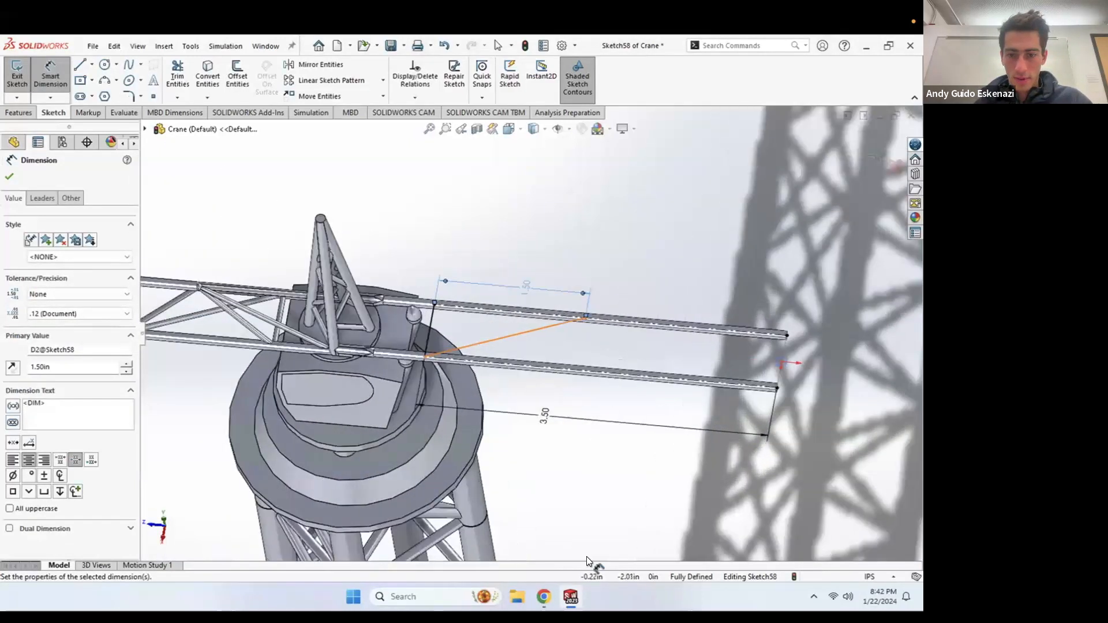
pyautogui.hotkey('alt', 'Tab')
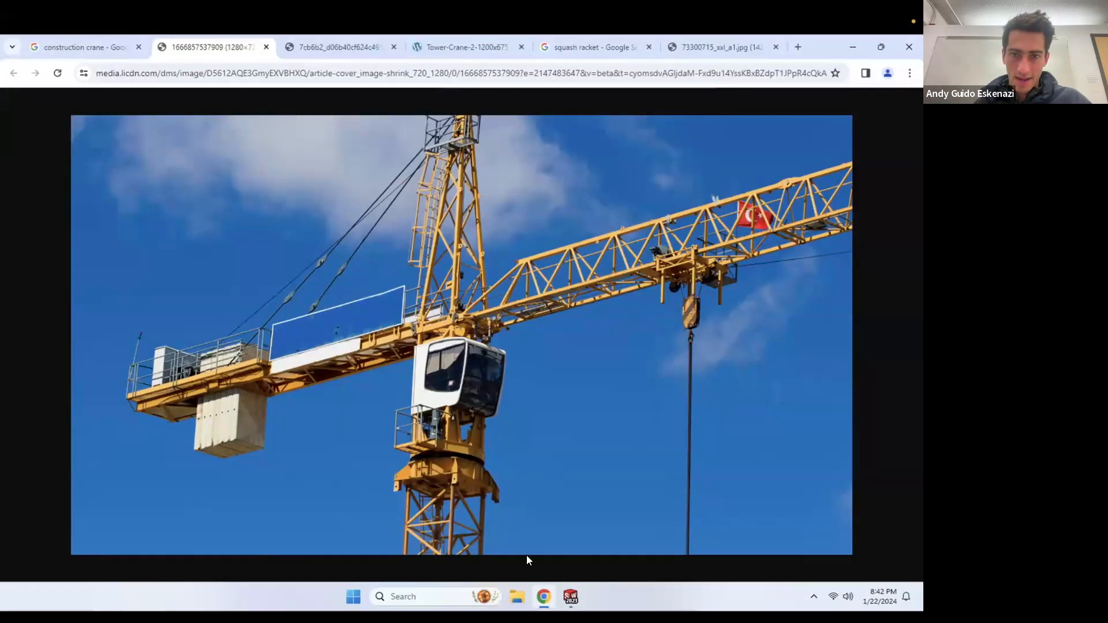
# Step: Switch back to SOLIDWORKS, set the spacing between the cross line's and diagonal's endpoints to 1 in, and close the sketch
pyautogui.hotkey('alt', 'Tab')
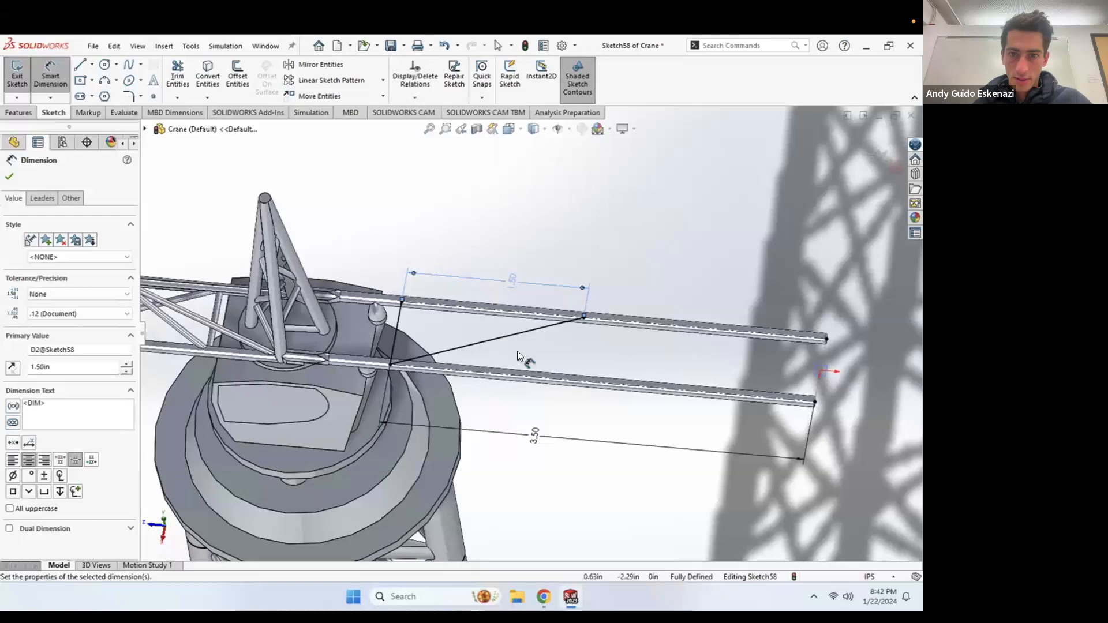
pyautogui.press('Escape')
pyautogui.scroll(3, 526, 333)
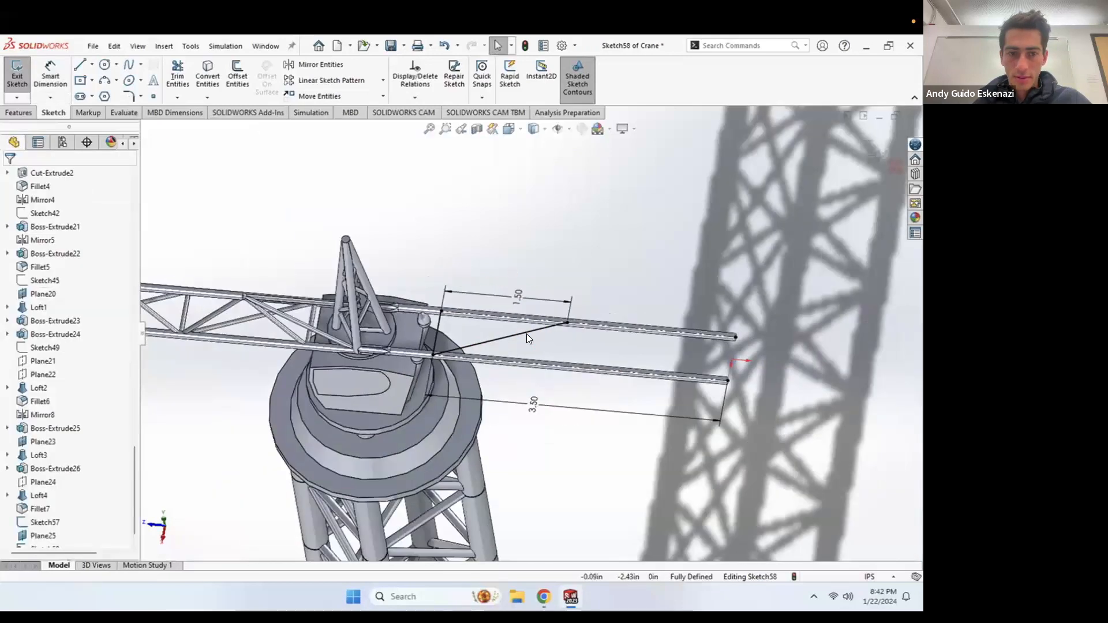
pyautogui.scroll(2, 667, 351)
pyautogui.scroll(-2, 564, 328)
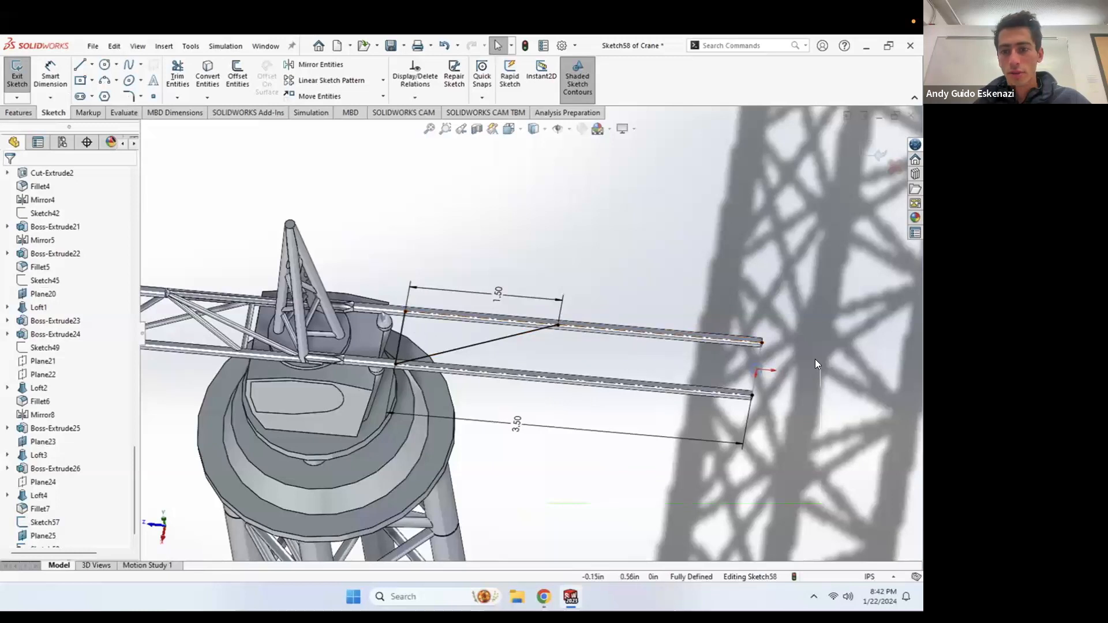
pyautogui.doubleClick(498, 294)
pyautogui.write('1')
pyautogui.press('Return')
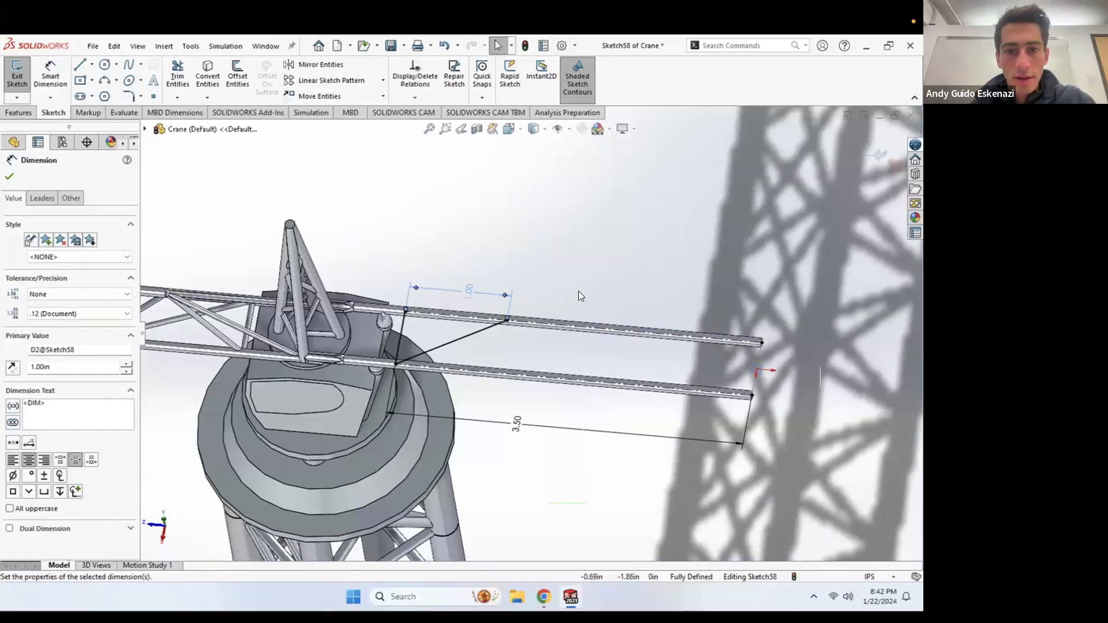
pyautogui.click(18, 75)
pyautogui.moveTo(427, 335); pyautogui.dragTo(458, 219, button='middle')
pyautogui.scroll(5, 455, 225)
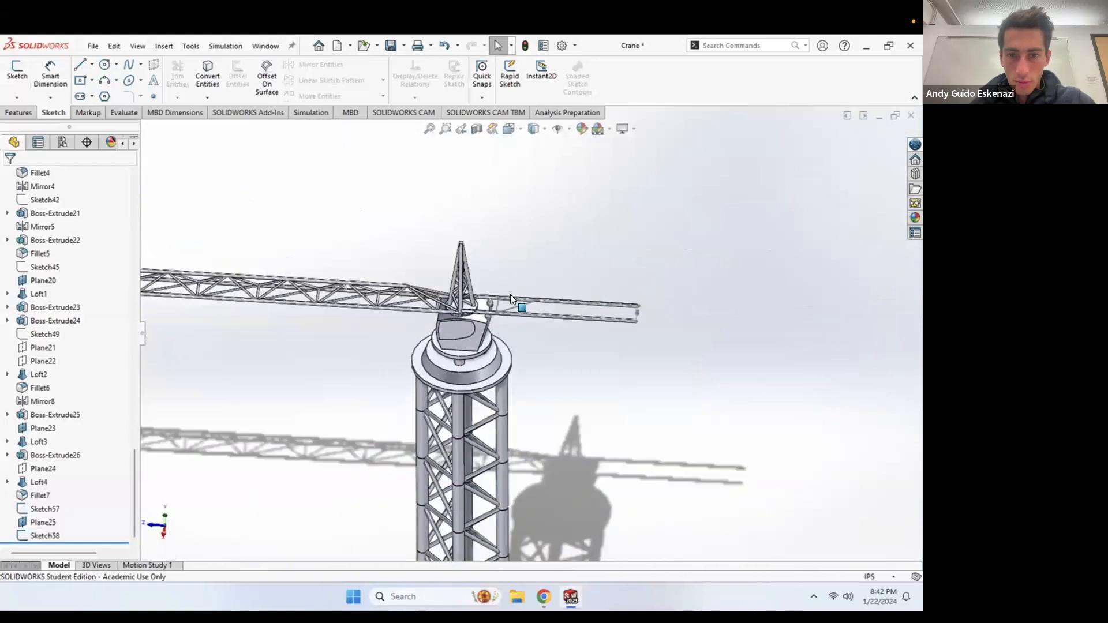
pyautogui.scroll(-8, 514, 300)
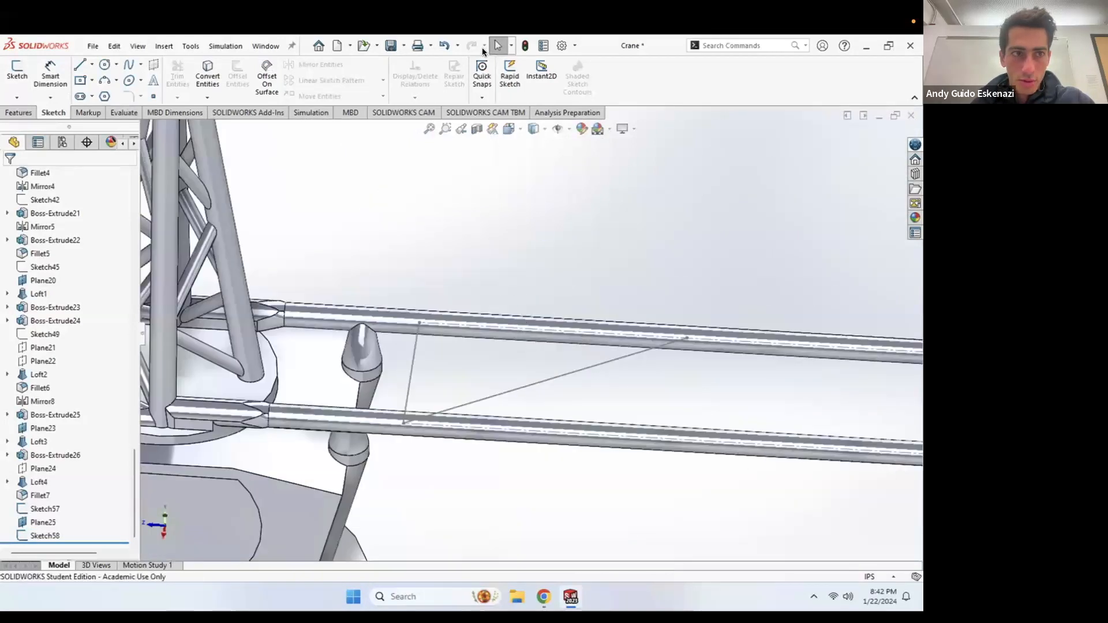
# Step: Create a reference plane perpendicular to the cross line through the endpoint it shares with the diagonal
pyautogui.click(18, 112)
pyautogui.click(485, 97)
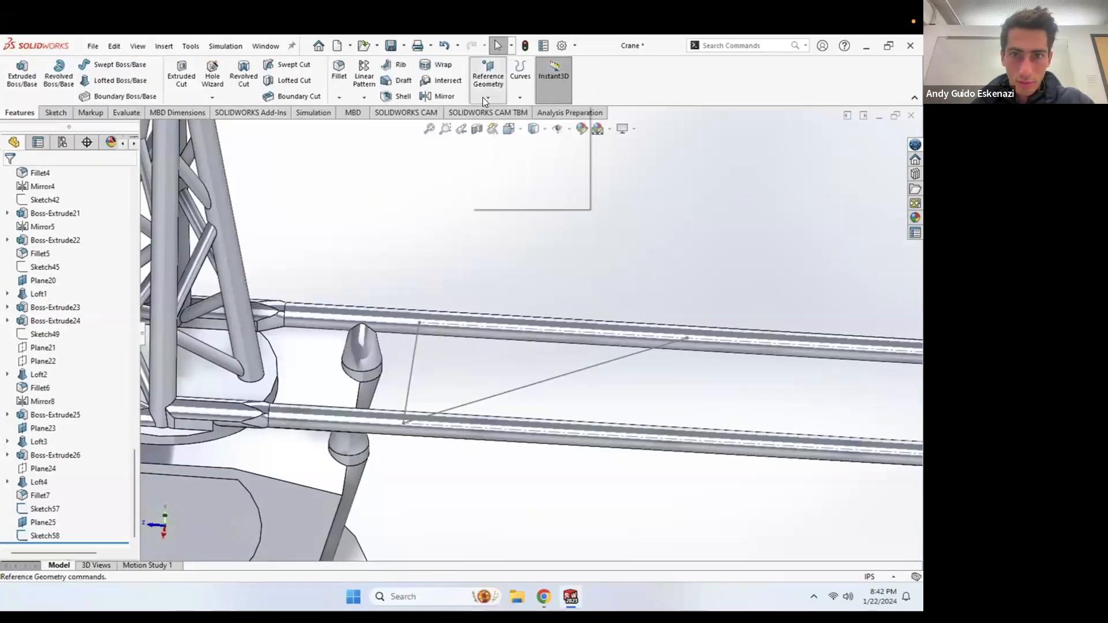
pyautogui.click(494, 111)
pyautogui.click(403, 423)
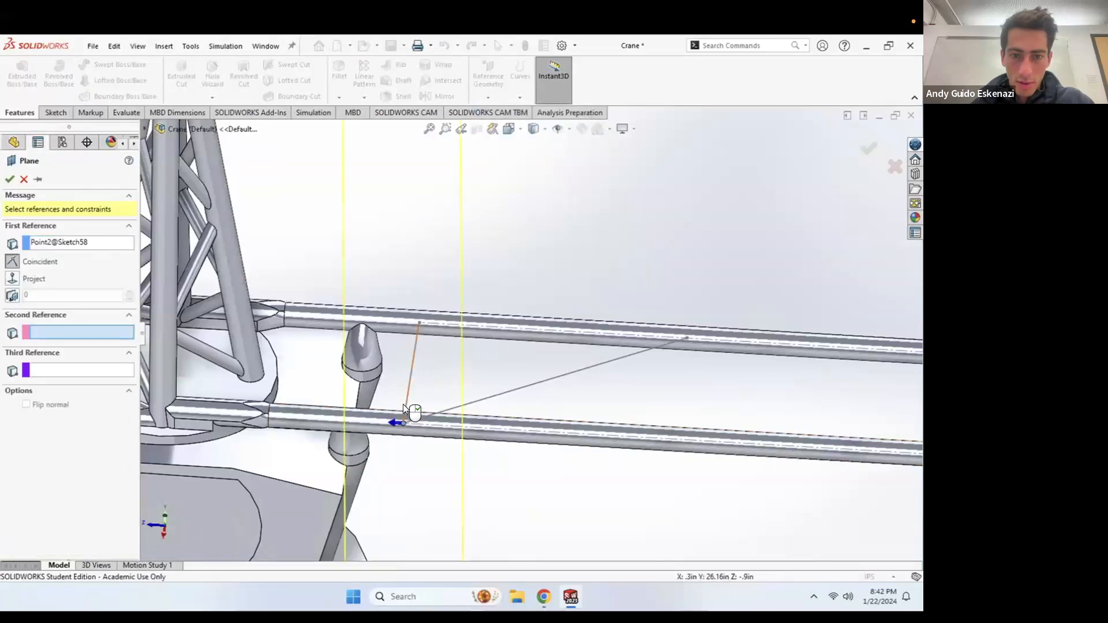
pyautogui.click(407, 404)
pyautogui.click(9, 180)
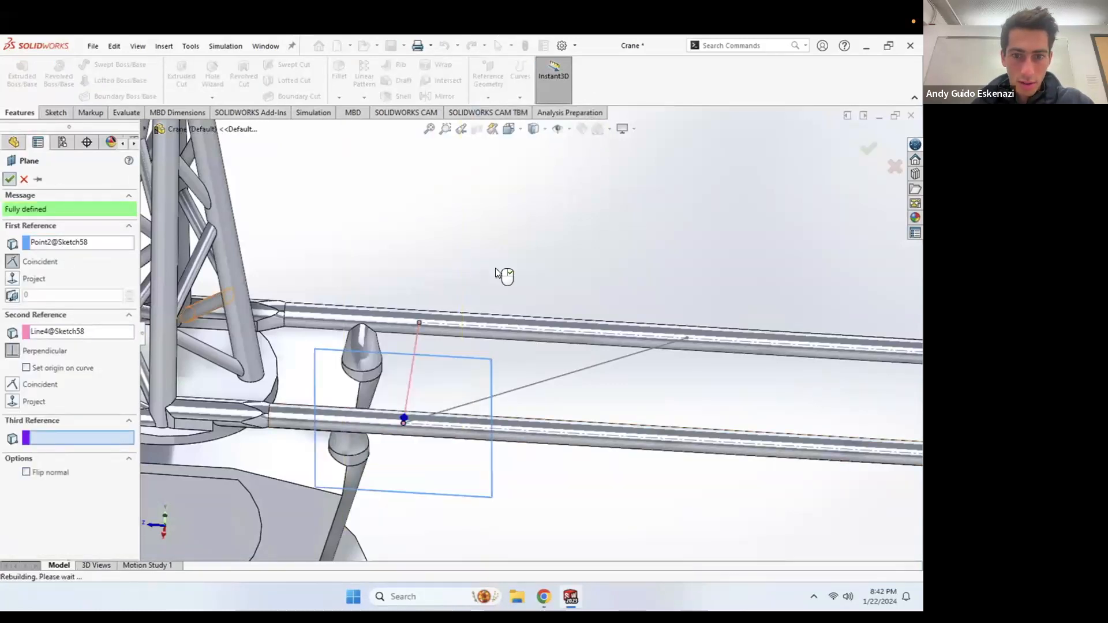
# Step: Create a second reference plane through the same shared endpoint, perpendicular to the diagonal line
pyautogui.click(490, 97)
pyautogui.click(495, 110)
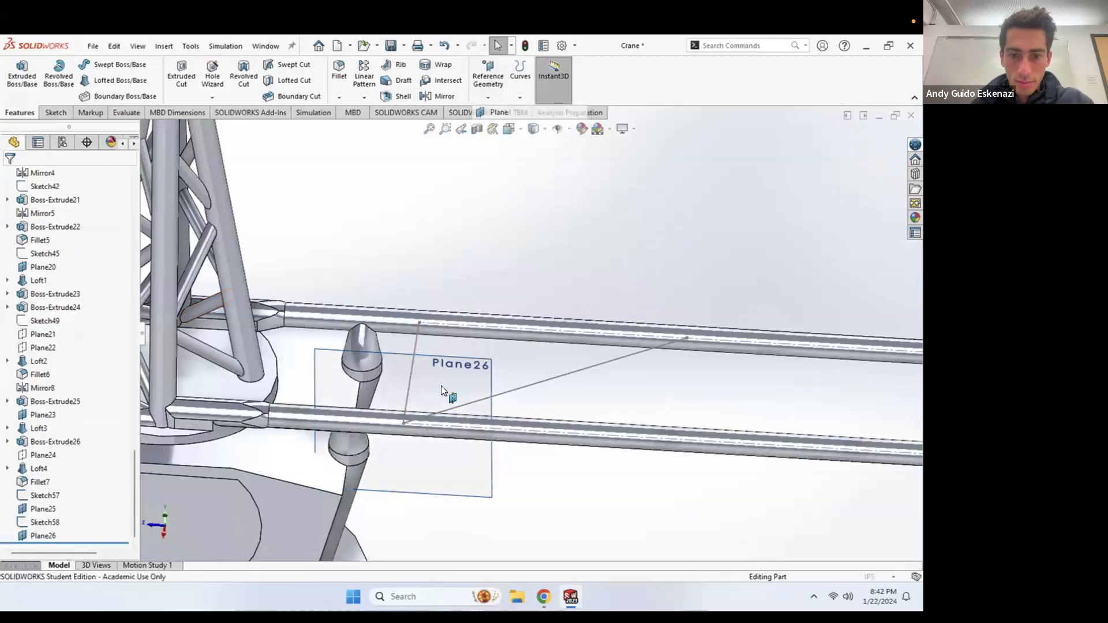
pyautogui.click(402, 422)
pyautogui.click(441, 410)
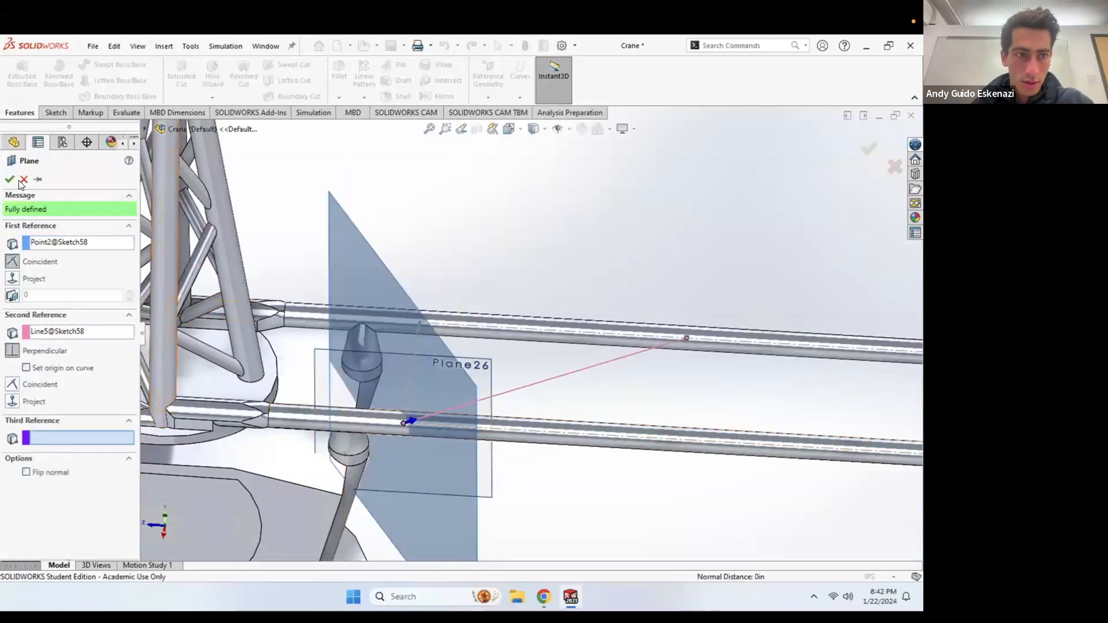
pyautogui.press('Return')
pyautogui.click(546, 280)
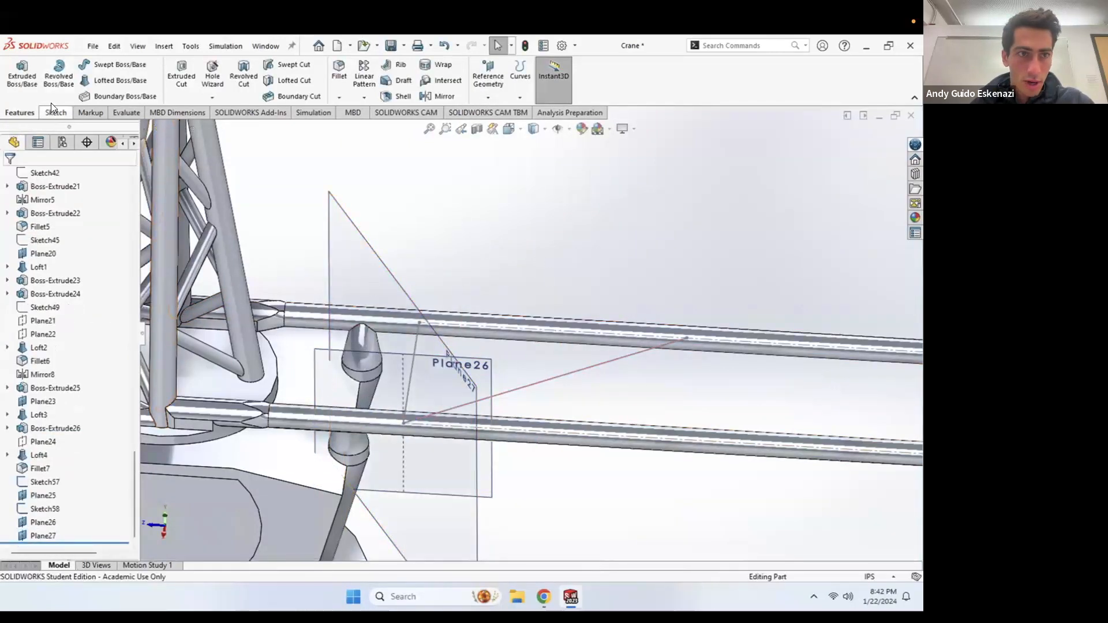
# Step: On the plane perpendicular to the cross line, sketch a circle of about 0.03 in radius centered on the shared endpoint
pyautogui.click(56, 112)
pyautogui.click(17, 72)
pyautogui.click(495, 377)
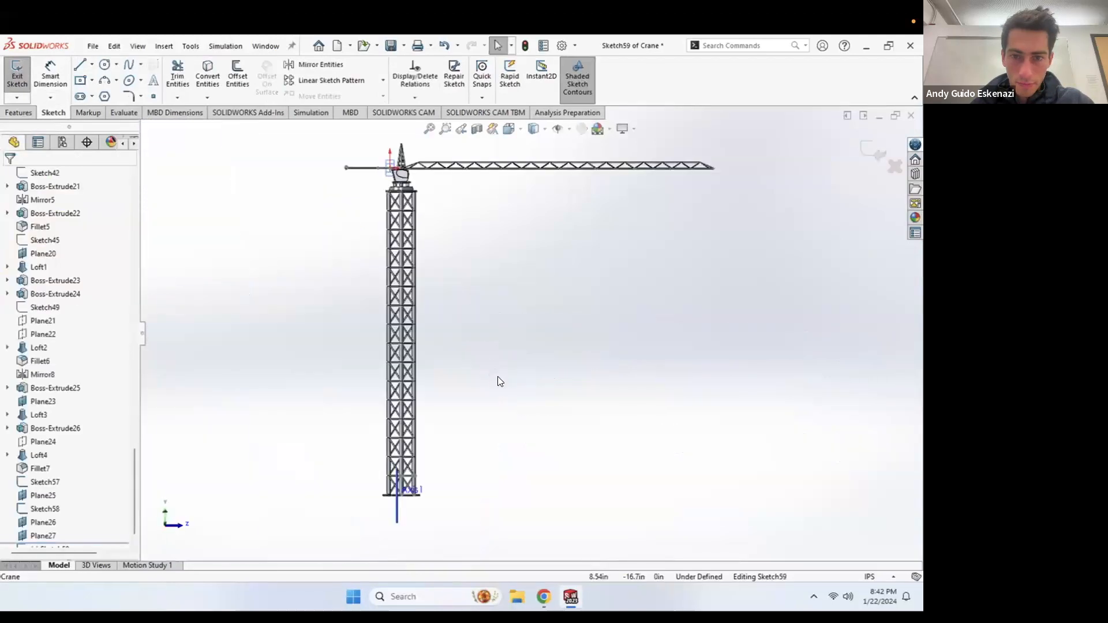
pyautogui.moveTo(402, 164); pyautogui.dragTo(398, 194, button='middle')
pyautogui.scroll(-5, 398, 194)
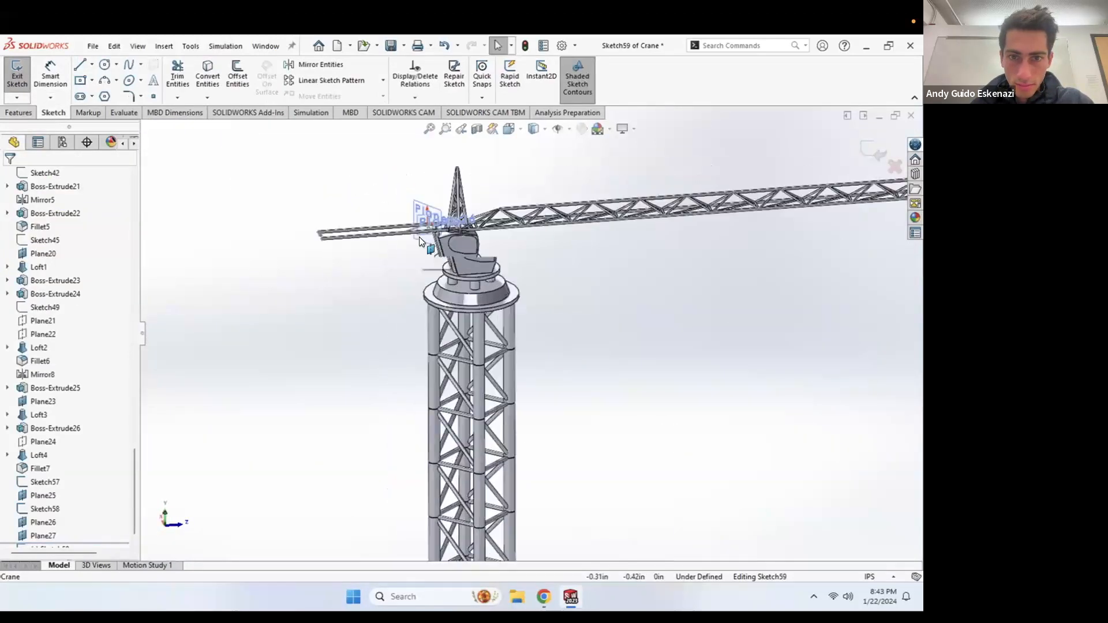
pyautogui.scroll(-6, 419, 237)
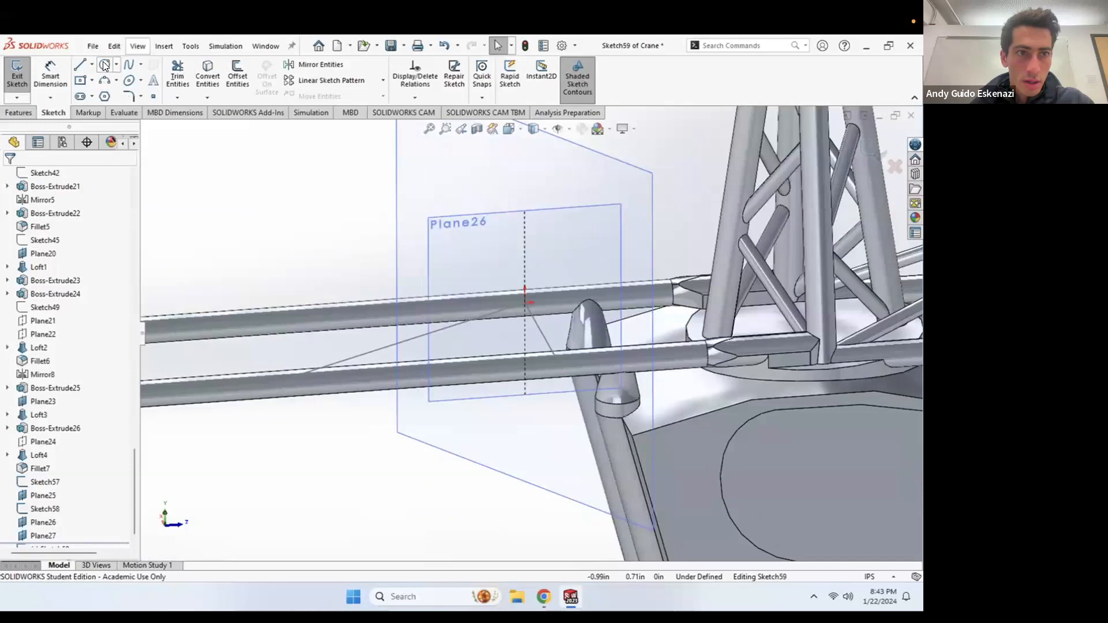
pyautogui.click(104, 64)
pyautogui.click(525, 302)
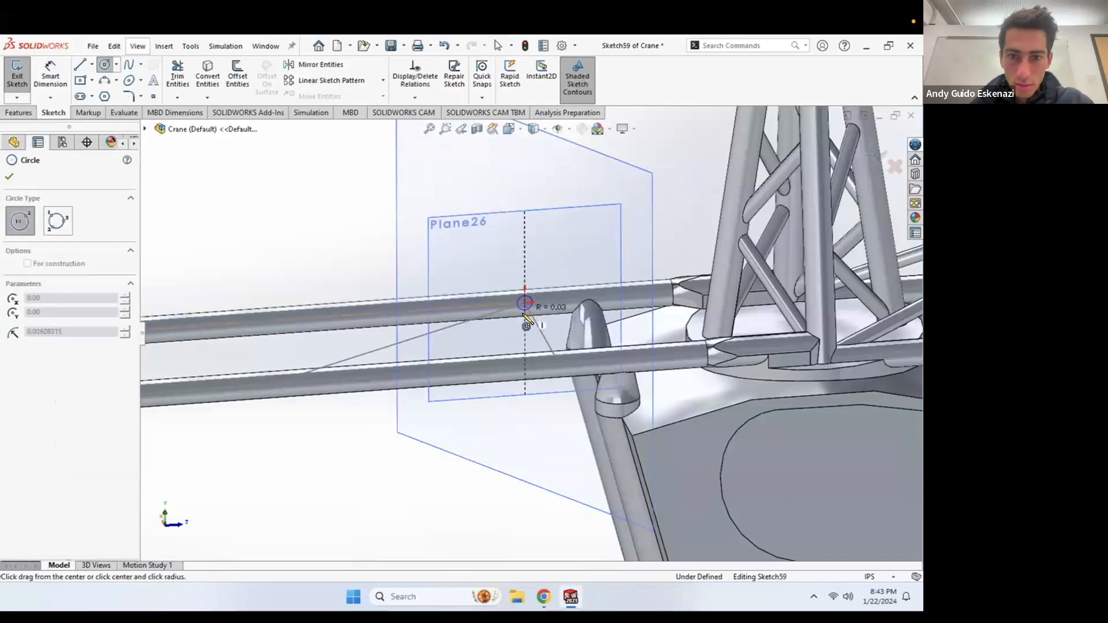
pyautogui.click(523, 313)
# Step: Set the diameter of the cross brace's circle to 0.05 in
pyautogui.press('d')
pyautogui.click(529, 297)
pyautogui.click(534, 300)
pyautogui.write('.0')
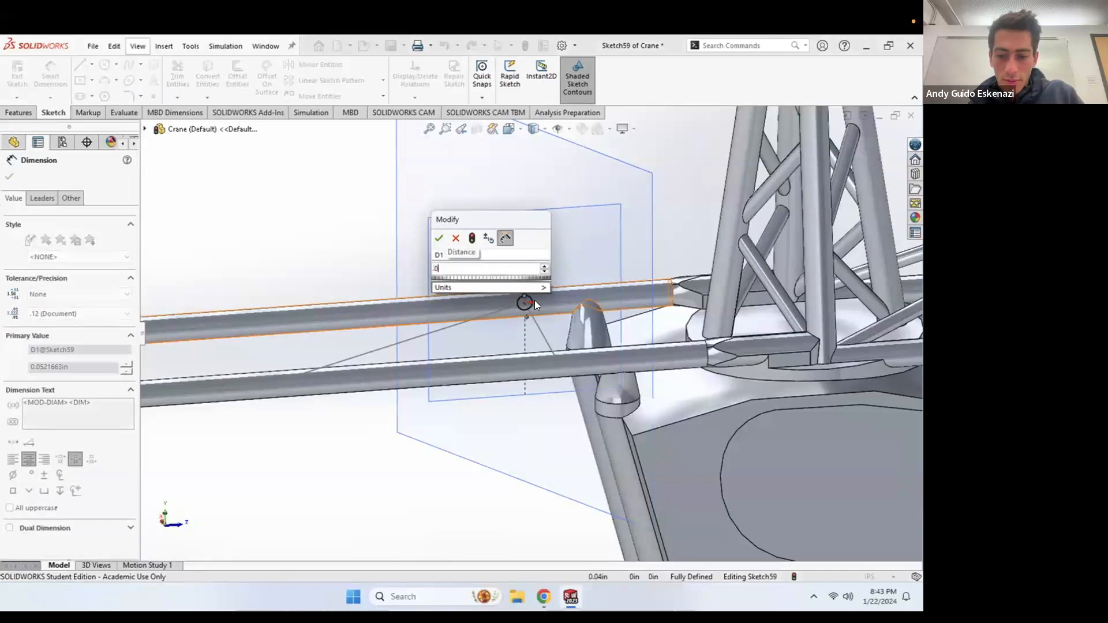
pyautogui.write('5')
pyautogui.press('Return')
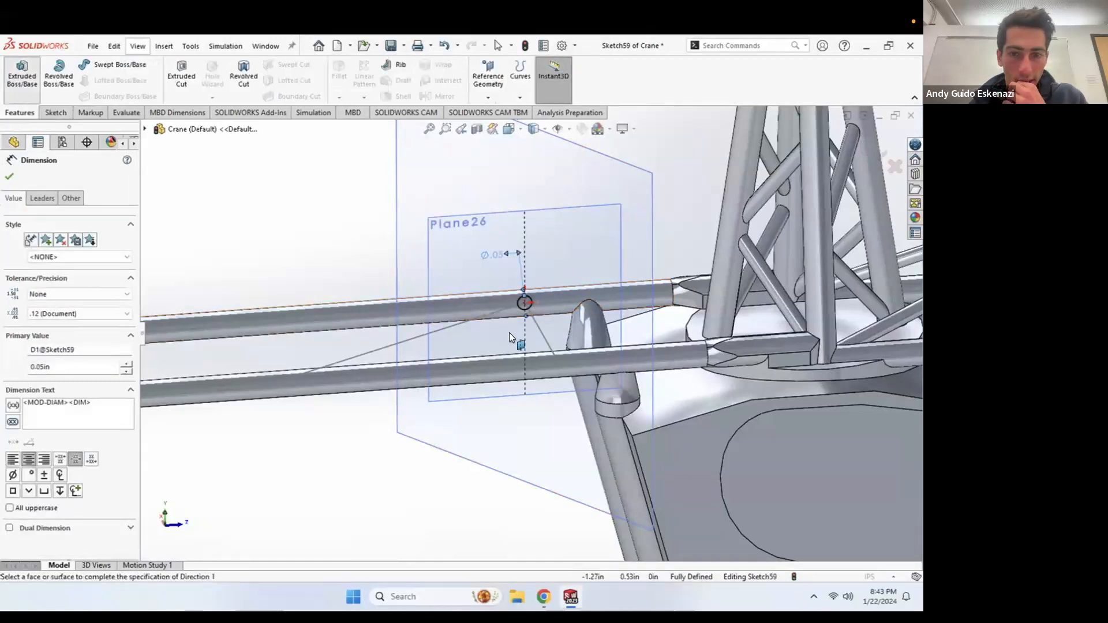
# Step: Extrude the circle up to the vertex at the cross line's opposite end to form the cross brace between the rods
pyautogui.moveTo(569, 382); pyautogui.dragTo(566, 422, button='middle')
pyautogui.click(75, 250)
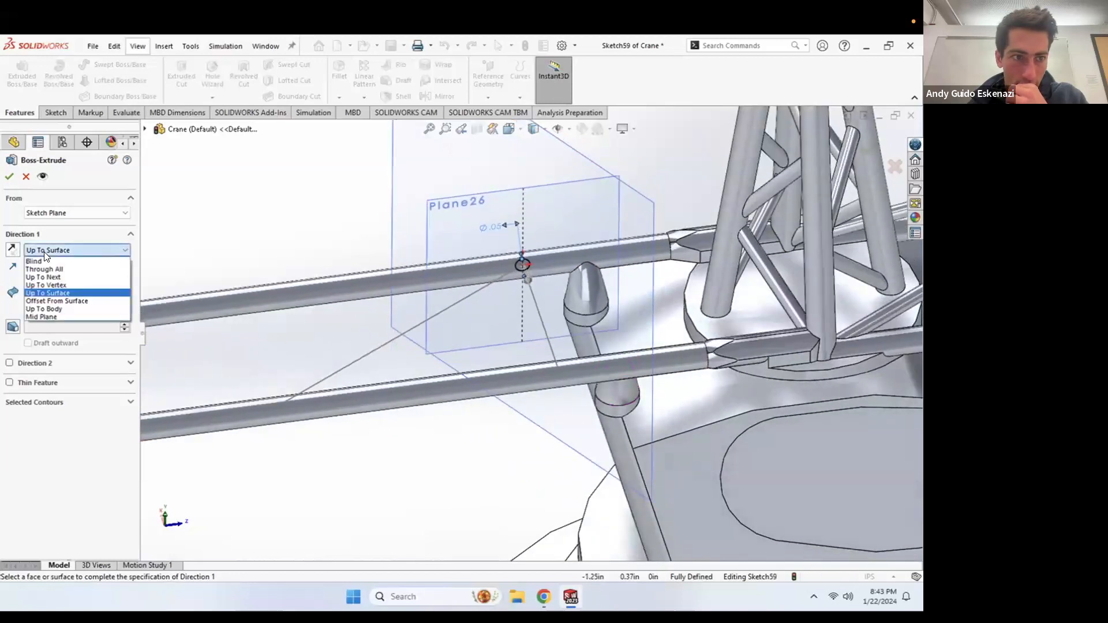
pyautogui.click(62, 285)
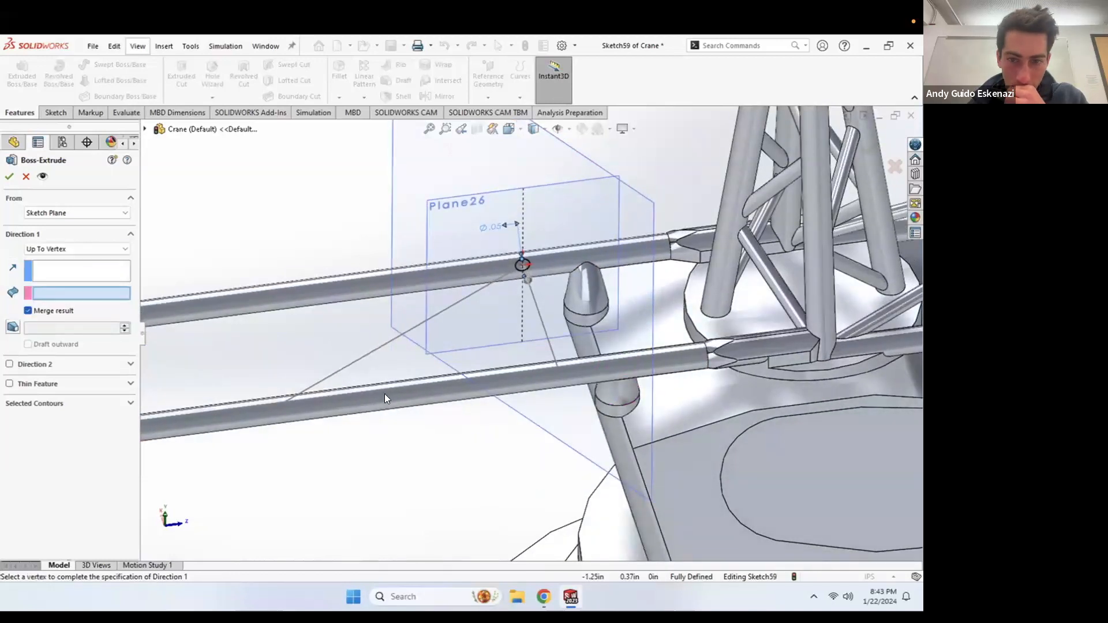
pyautogui.click(559, 374)
pyautogui.click(9, 176)
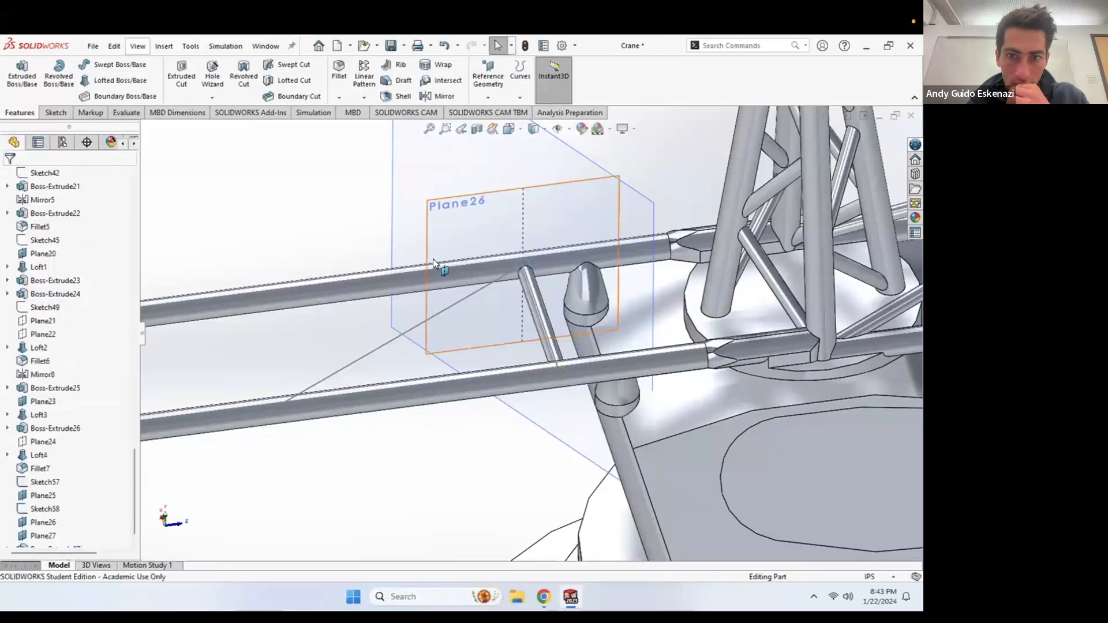
# Step: On the plane perpendicular to the diagonal, sketch a circle centered on the endpoint shared with the cross line
pyautogui.click(56, 112)
pyautogui.click(17, 72)
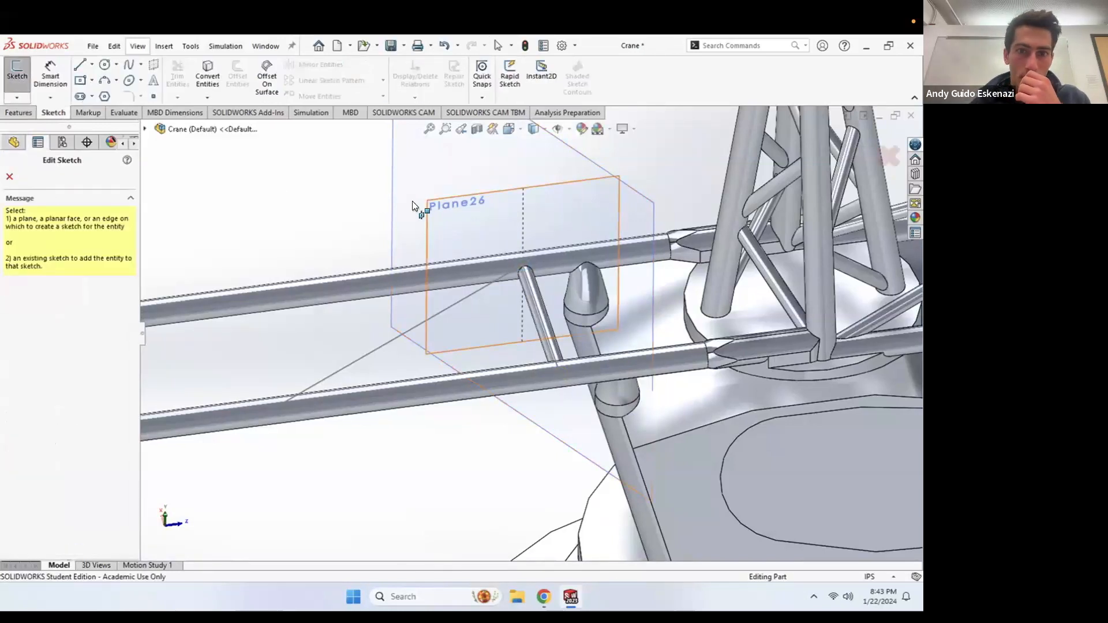
pyautogui.click(393, 194)
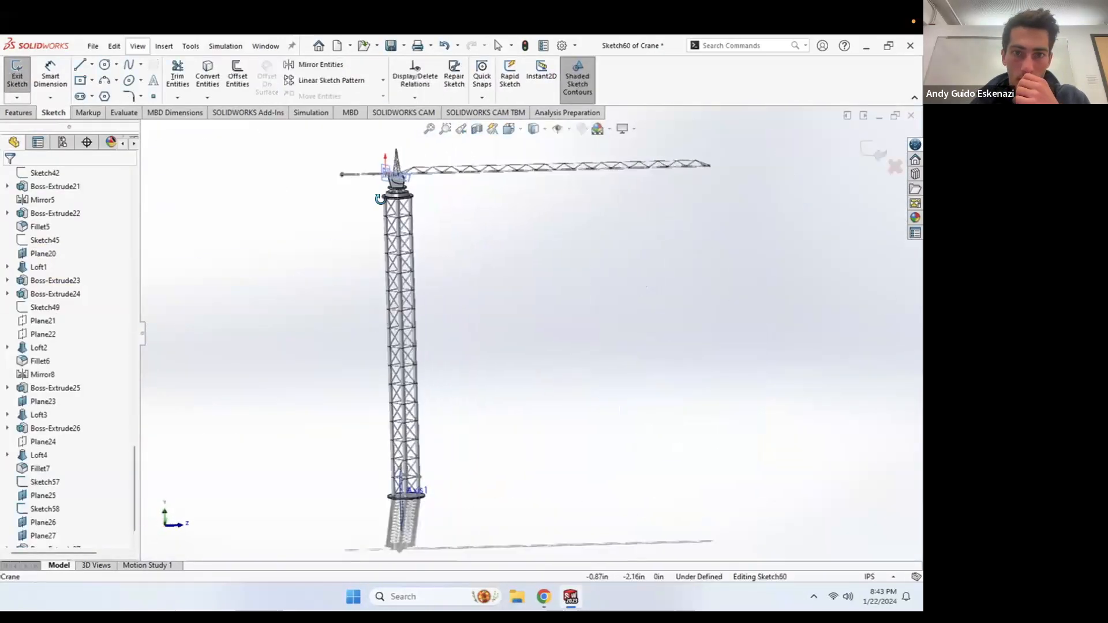
pyautogui.scroll(-10, 395, 184)
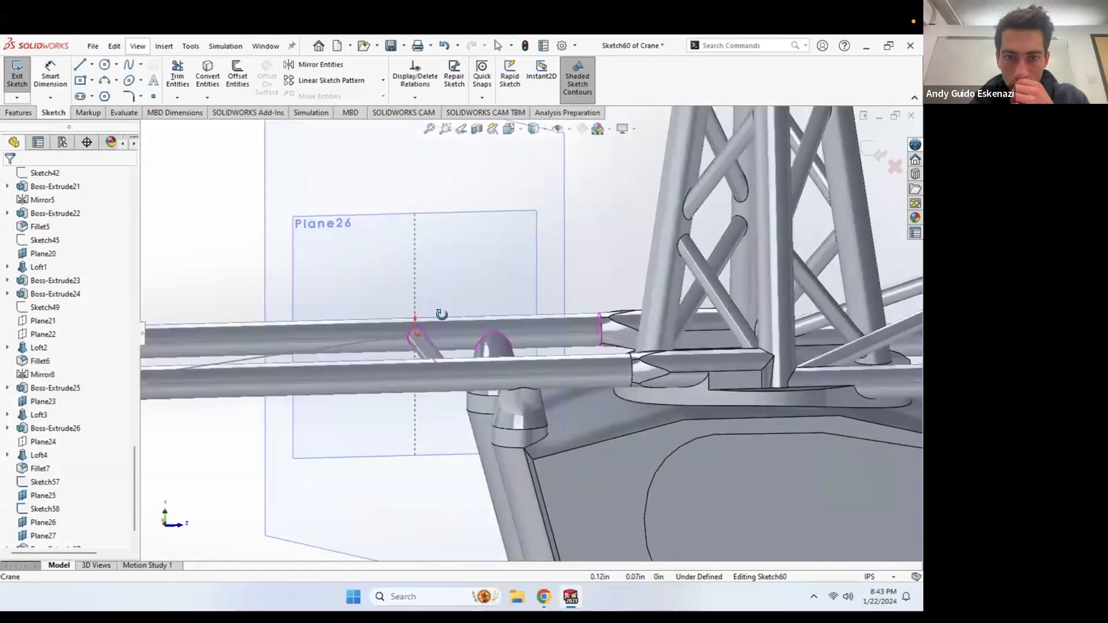
pyautogui.click(104, 65)
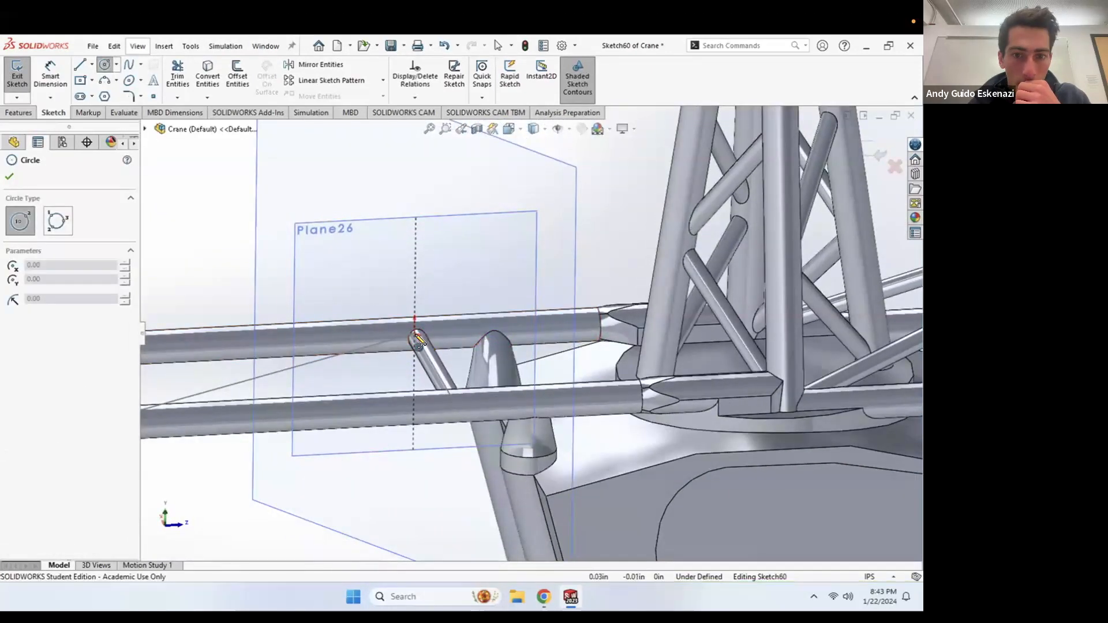
pyautogui.click(415, 336)
pyautogui.click(421, 345)
# Step: Set the diameter of the diagonal brace's circle to 0.05 in
pyautogui.click(48, 87)
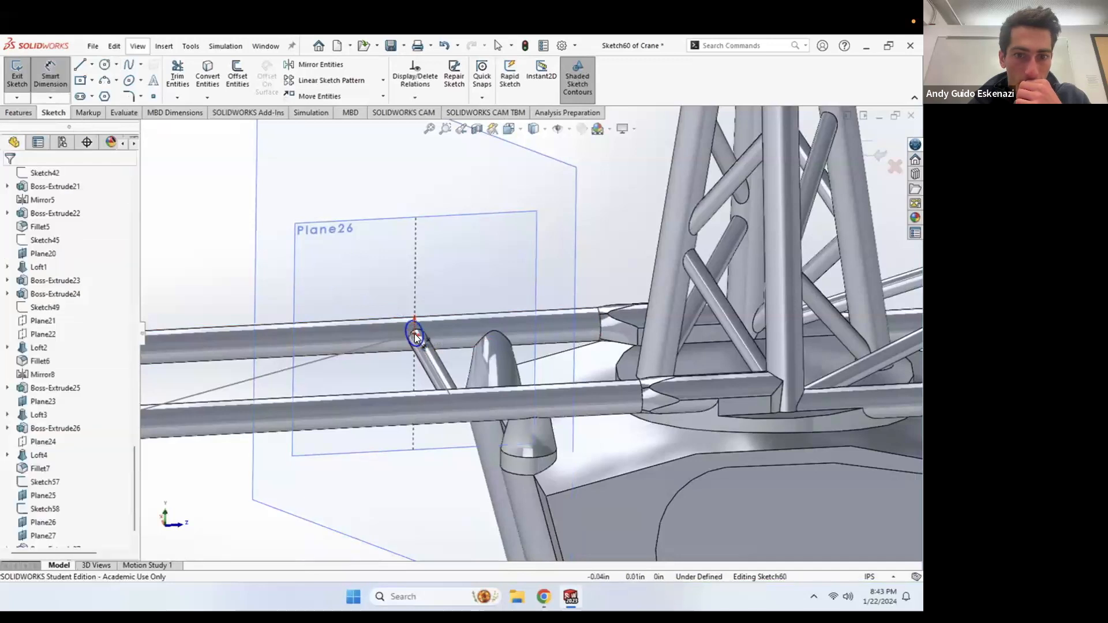
pyautogui.click(420, 326)
pyautogui.click(485, 291)
pyautogui.write('.05')
pyautogui.press('Return')
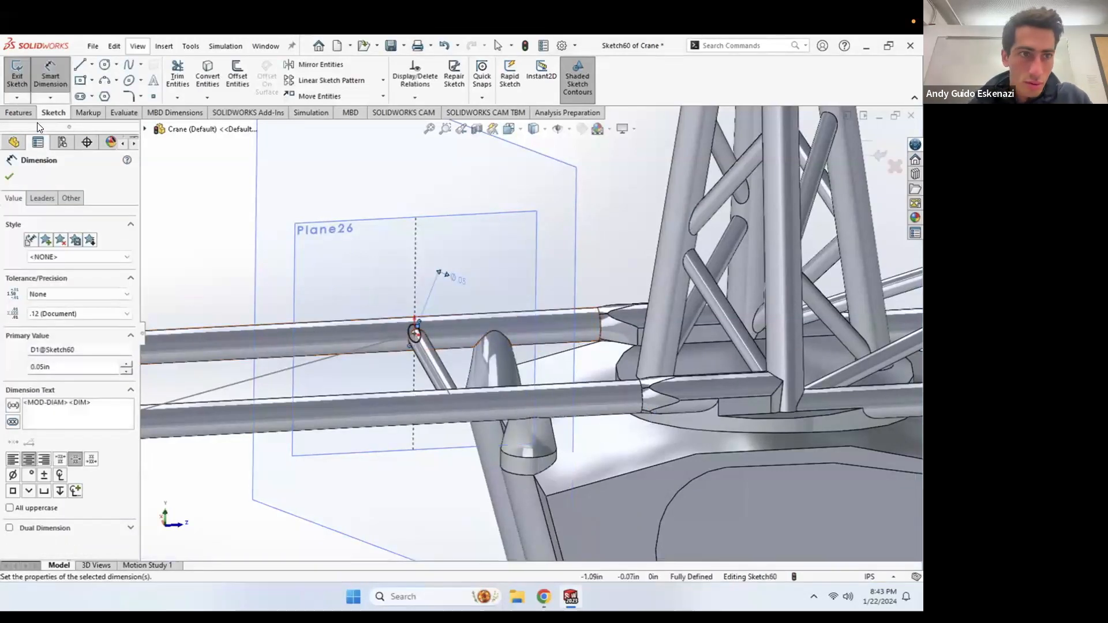
# Step: Extrude the circle up to the vertex at the diagonal line's far end to form the diagonal brace between the rods
pyautogui.click(19, 113)
pyautogui.scroll(2, 377, 382)
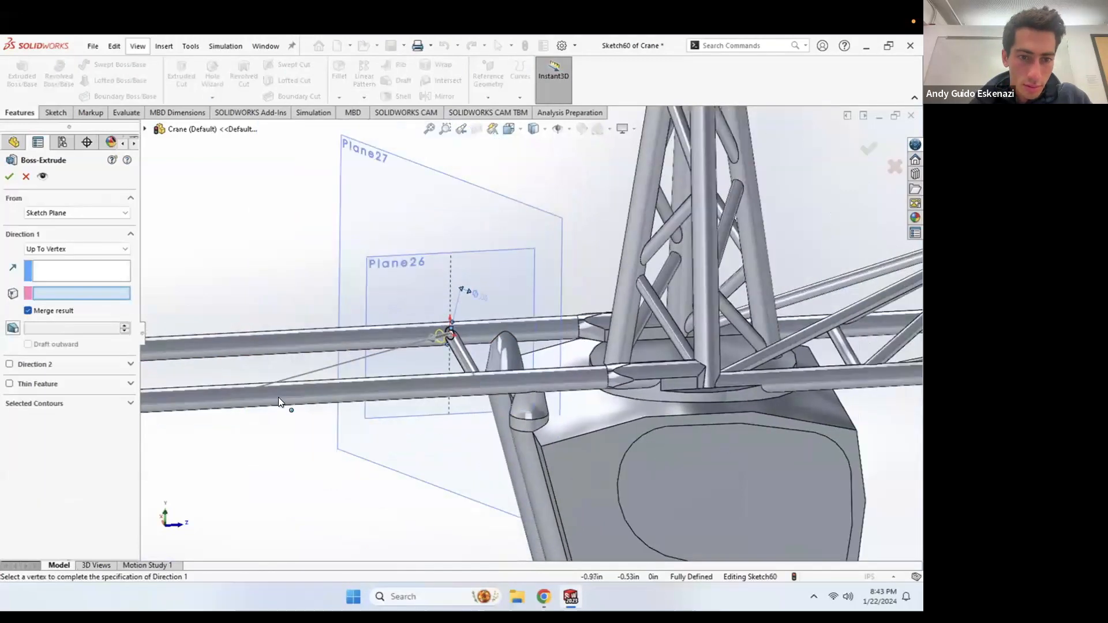
pyautogui.moveTo(262, 400)
pyautogui.mouseDown(button='middle')
pyautogui.moveTo(273, 401)
pyautogui.moveTo(223, 397)
pyautogui.mouseUp(button='middle')
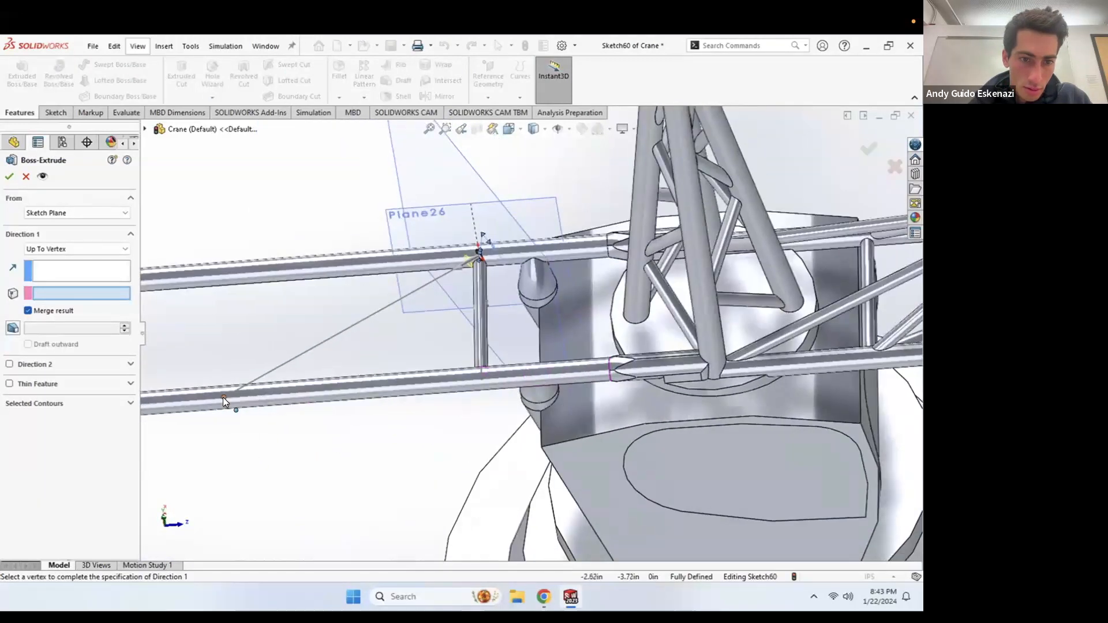
pyautogui.click(224, 397)
pyautogui.click(9, 176)
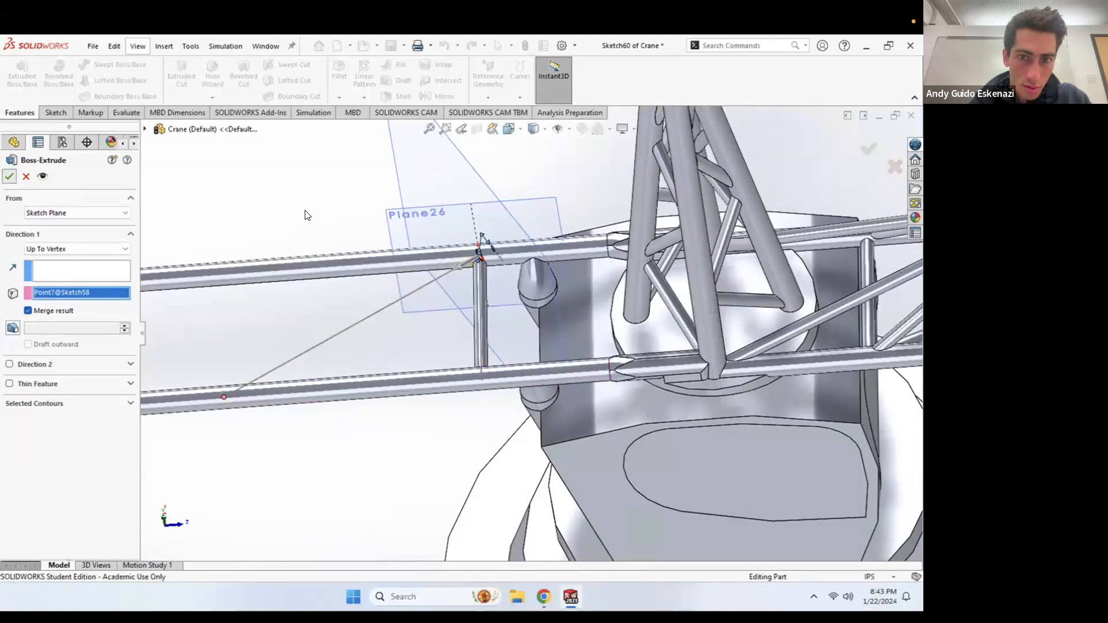
# Step: Hide the two planes used for the braces and the bracing layout sketch
pyautogui.rightClick(392, 222)
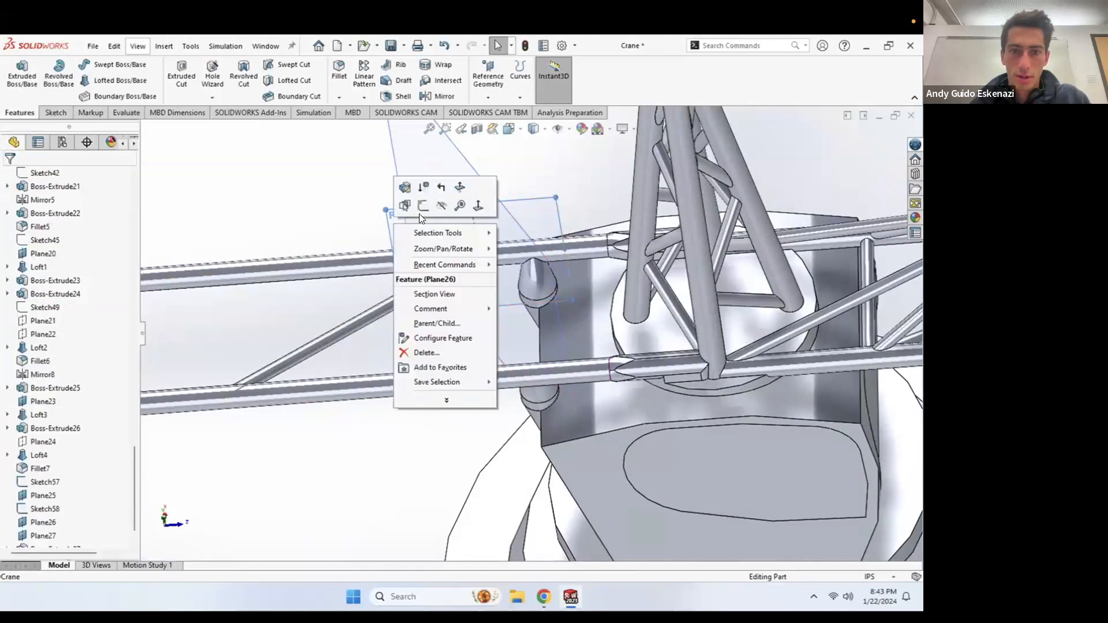
pyautogui.click(418, 209)
pyautogui.rightClick(505, 209)
pyautogui.click(527, 198)
pyautogui.moveTo(494, 232)
pyautogui.mouseDown(button='middle')
pyautogui.moveTo(487, 243)
pyautogui.moveTo(519, 206)
pyautogui.moveTo(502, 231)
pyautogui.moveTo(449, 218)
pyautogui.mouseUp(button='middle')
pyautogui.scroll(-3, 483, 271)
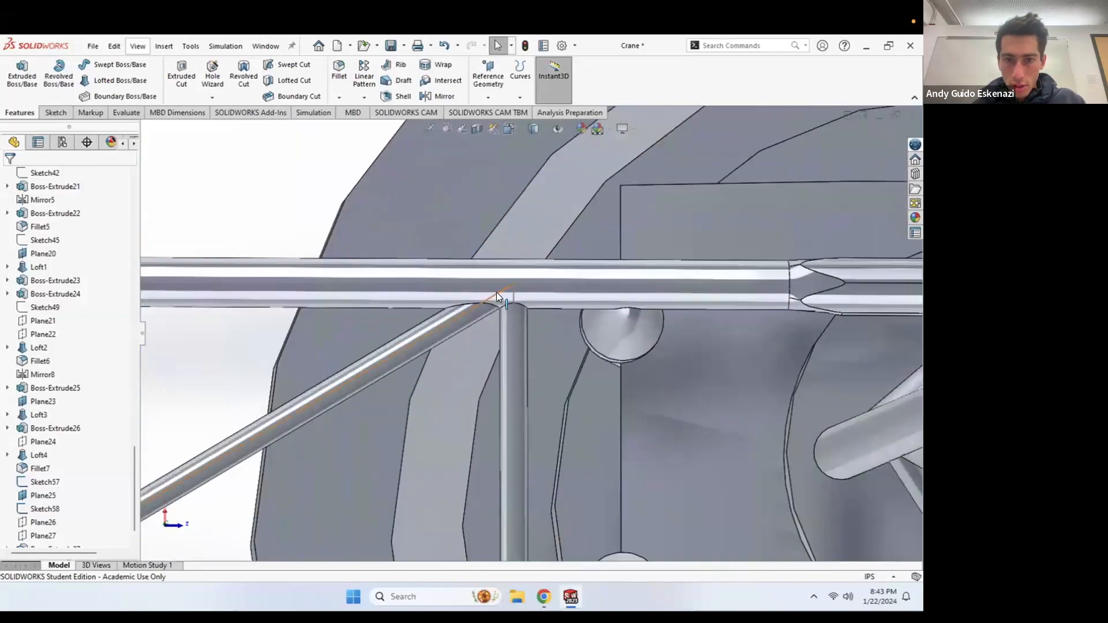
pyautogui.rightClick(496, 292)
pyautogui.click(522, 291)
# Step: Hide the leftover sketches still displayed around the tower's circular base
pyautogui.scroll(2, 510, 294)
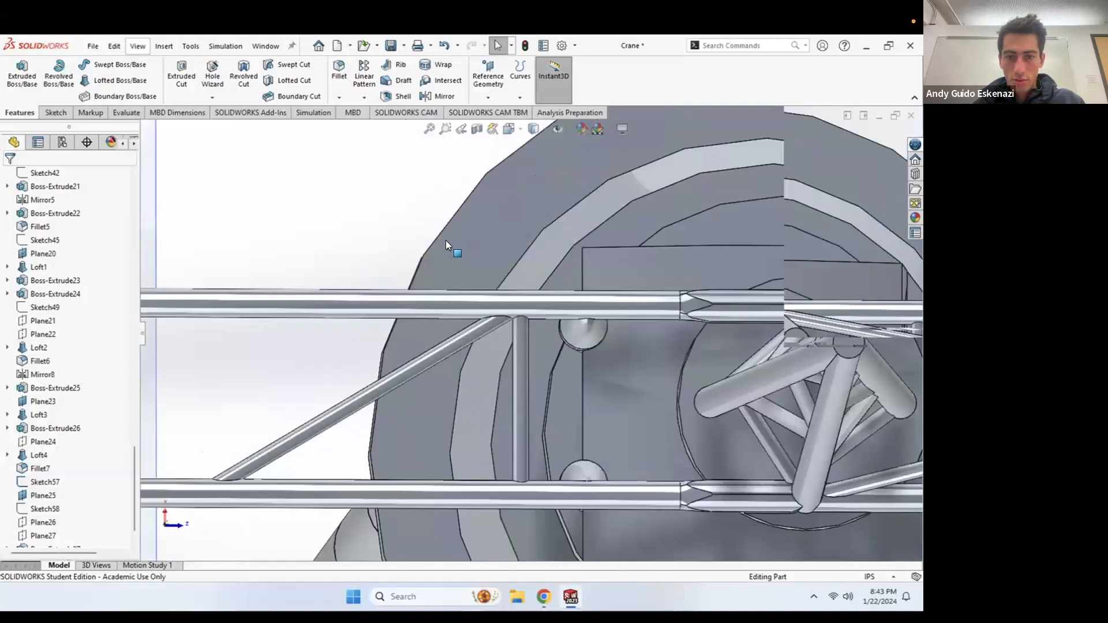
pyautogui.scroll(10, 445, 240)
pyautogui.scroll(3, 474, 284)
pyautogui.scroll(-5, 470, 424)
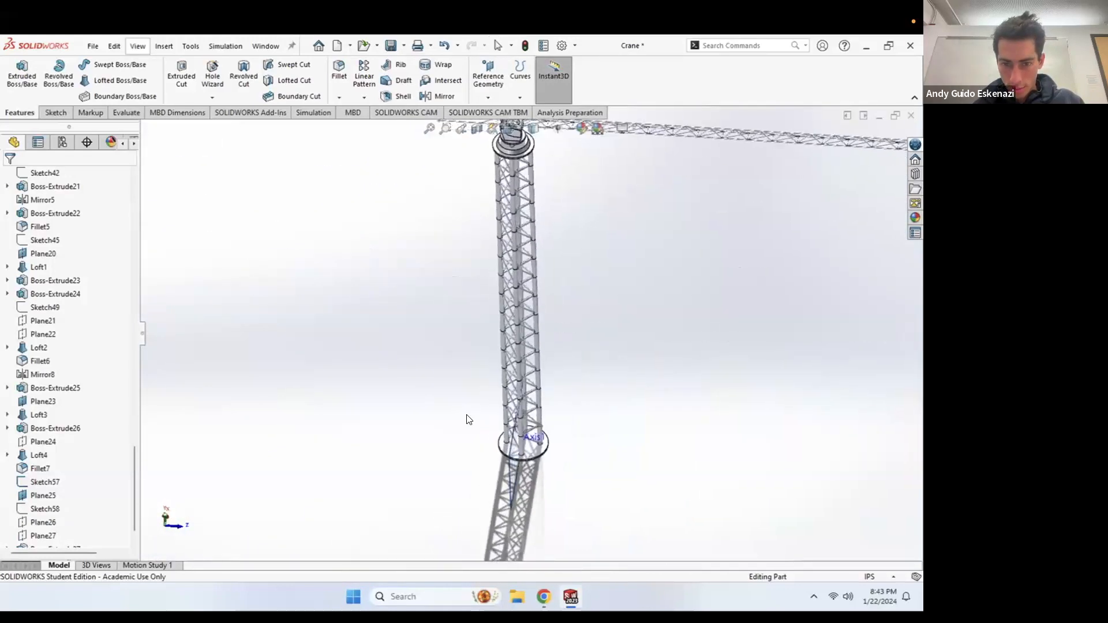
pyautogui.scroll(-3, 514, 447)
pyautogui.rightClick(462, 457)
pyautogui.click(507, 412)
pyautogui.scroll(-3, 502, 410)
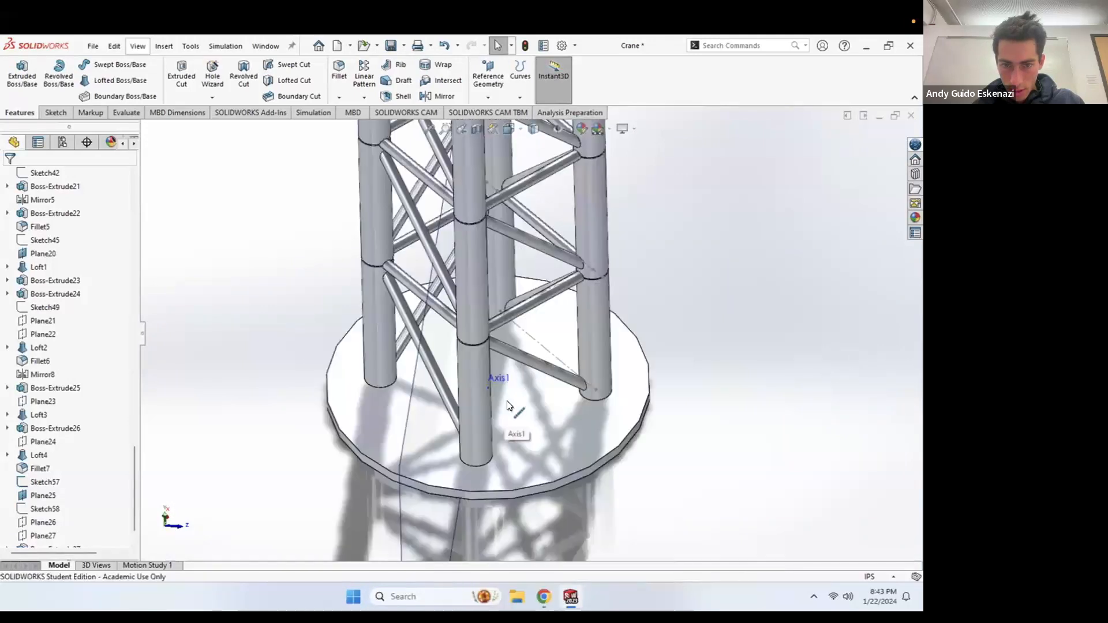
pyautogui.rightClick(535, 339)
pyautogui.press('Escape')
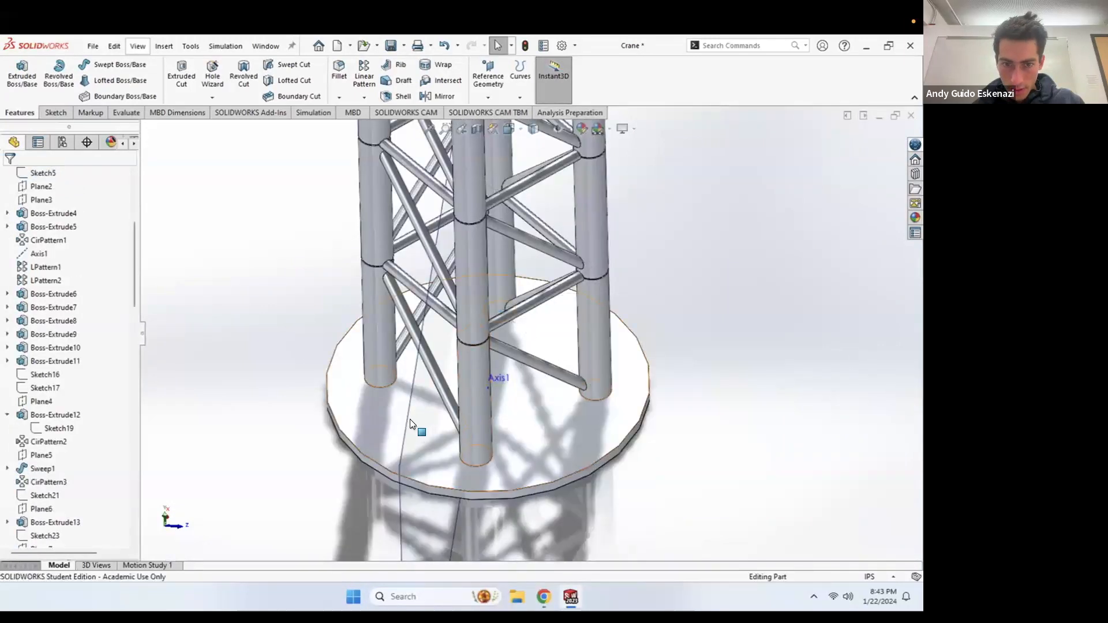
pyautogui.rightClick(406, 419)
pyautogui.click(454, 402)
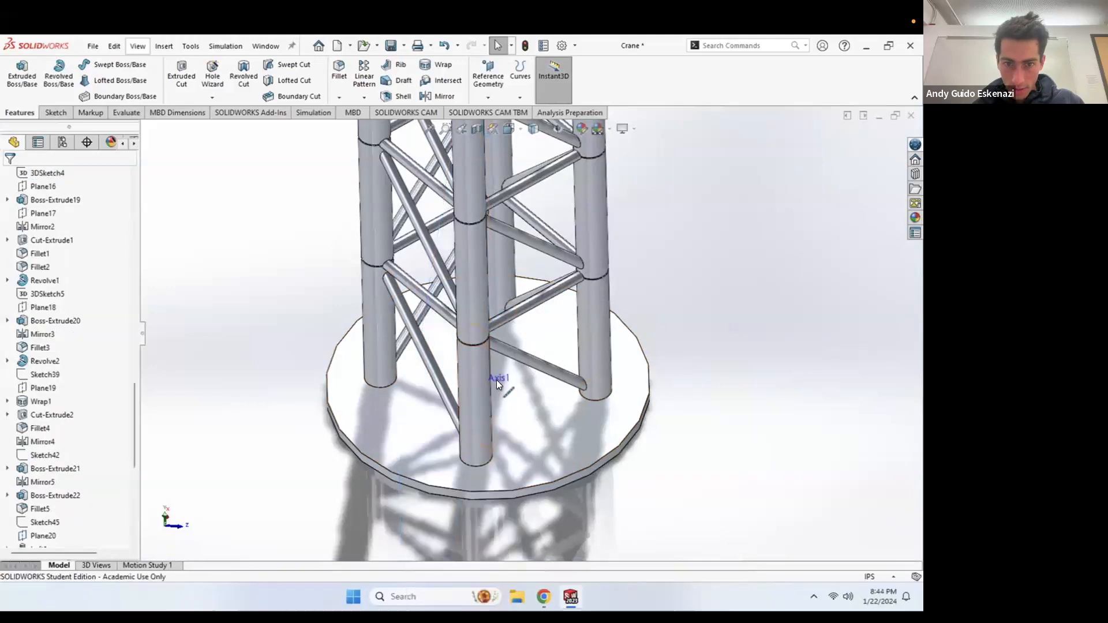
# Step: Hide Axis1 at the center of the tower base and save the part
pyautogui.moveTo(493, 413); pyautogui.dragTo(700, 415, button='middle')
pyautogui.scroll(-5, 705, 392)
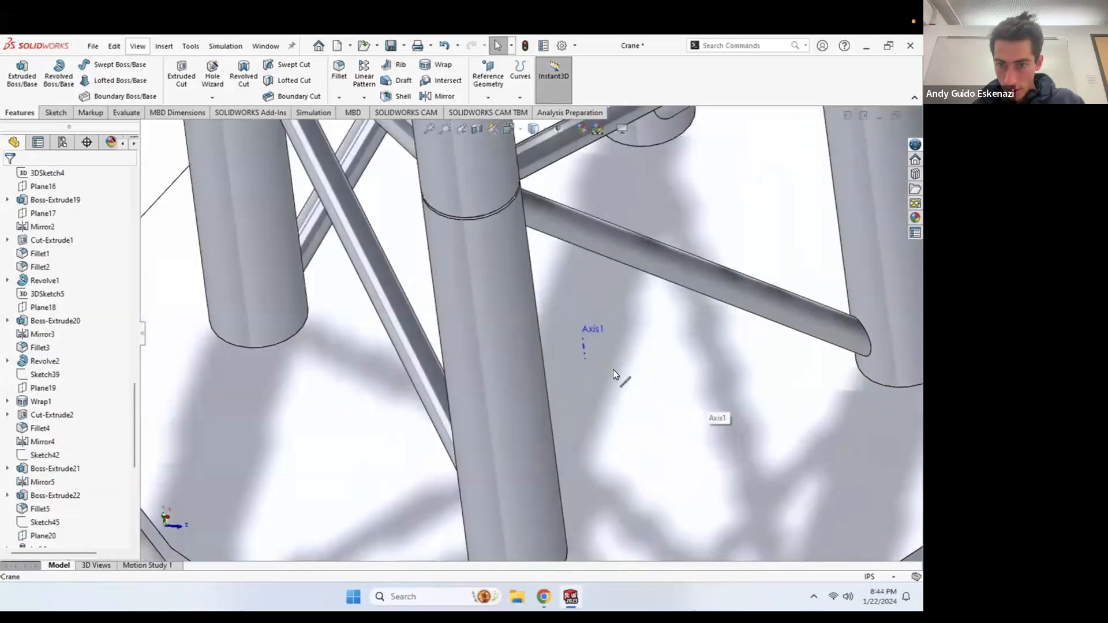
pyautogui.rightClick(586, 346)
pyautogui.press('Escape')
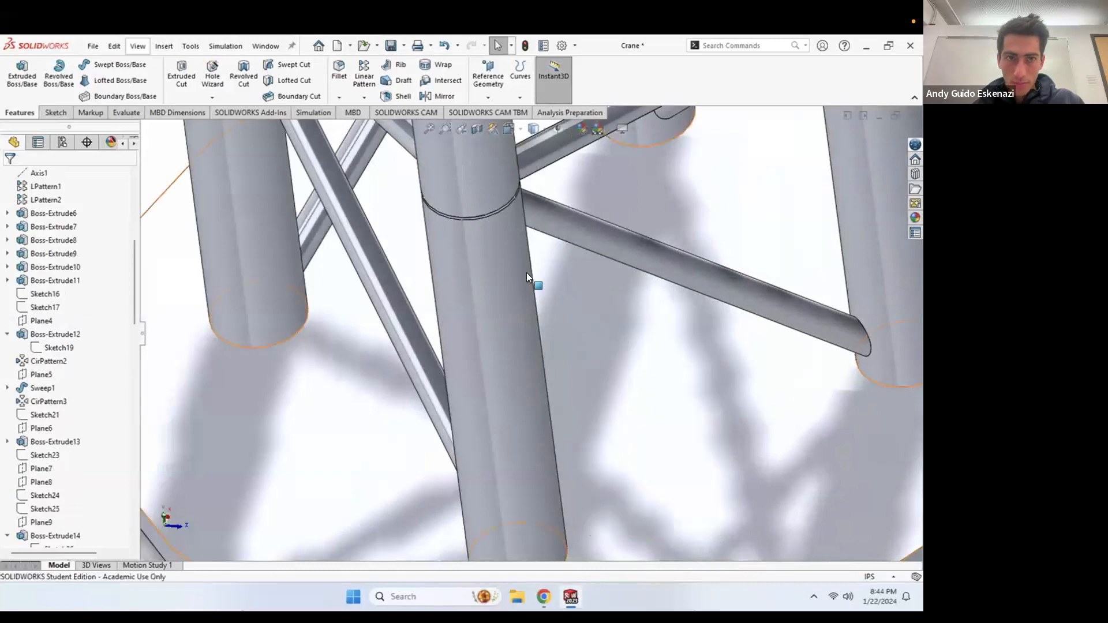
pyautogui.scroll(5, 527, 273)
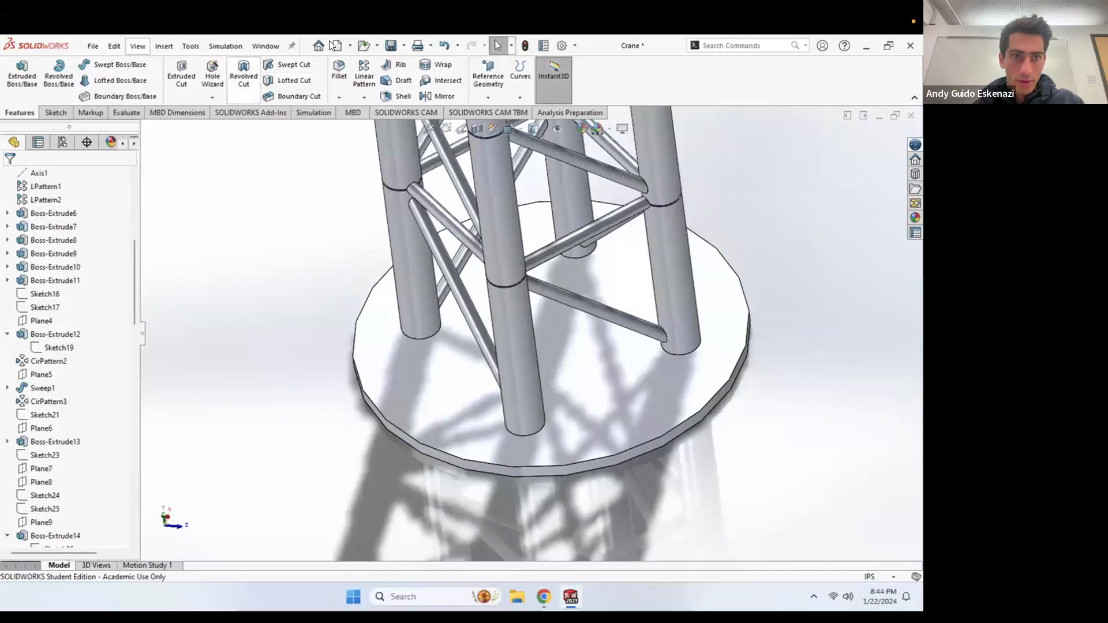
pyautogui.click(93, 46)
pyautogui.click(119, 181)
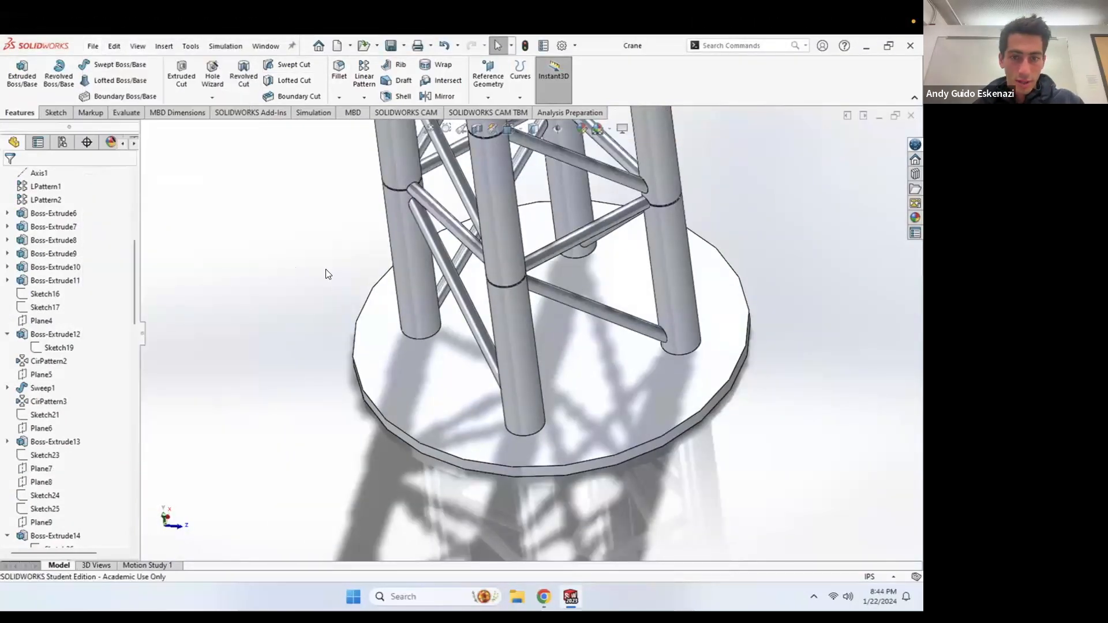
# Step: Start a linear pattern, show Sketch58, and use its line along the counter-jib's rear rod as the pattern direction
pyautogui.scroll(8, 367, 280)
pyautogui.scroll(-5, 519, 190)
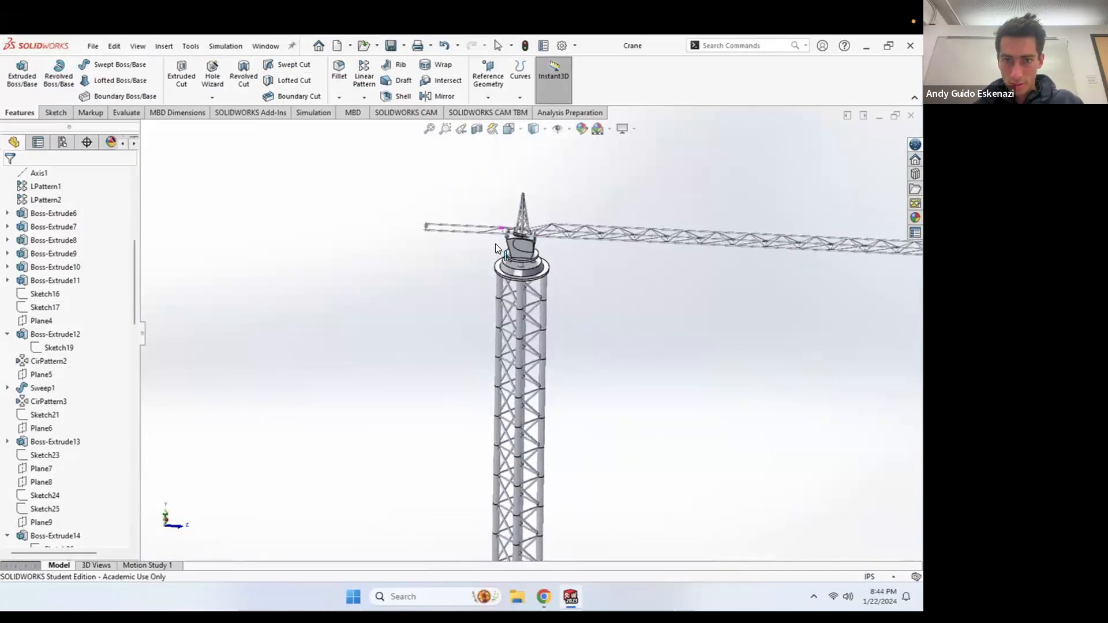
pyautogui.scroll(-2, 496, 240)
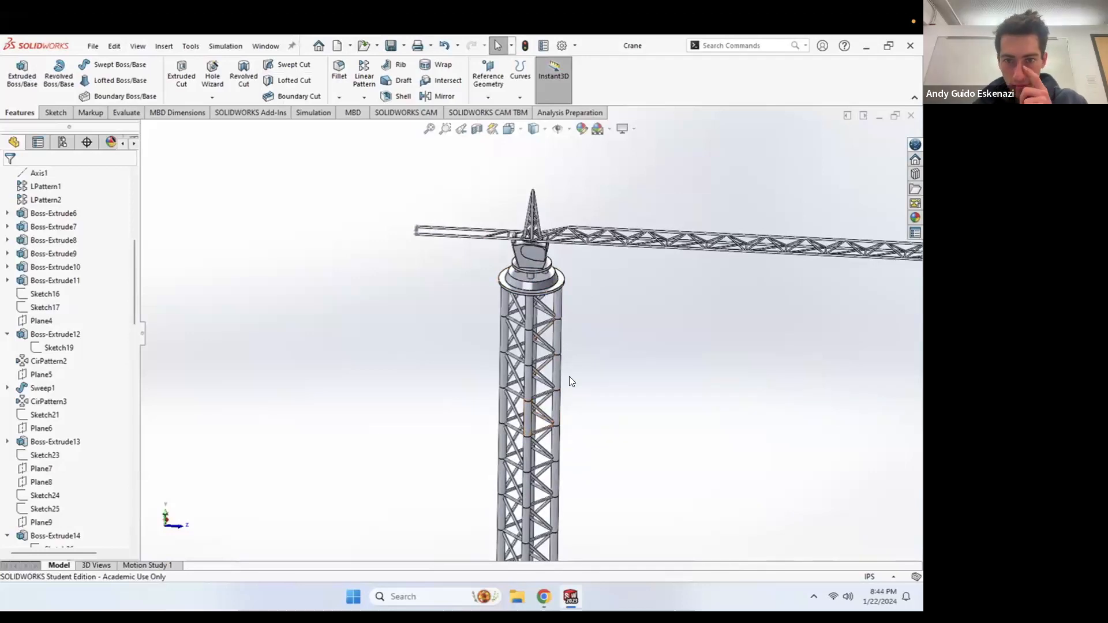
pyautogui.scroll(-2, 470, 250)
pyautogui.scroll(-1, 539, 237)
pyautogui.moveTo(537, 237); pyautogui.dragTo(530, 273, button='middle')
pyautogui.scroll(-4, 528, 242)
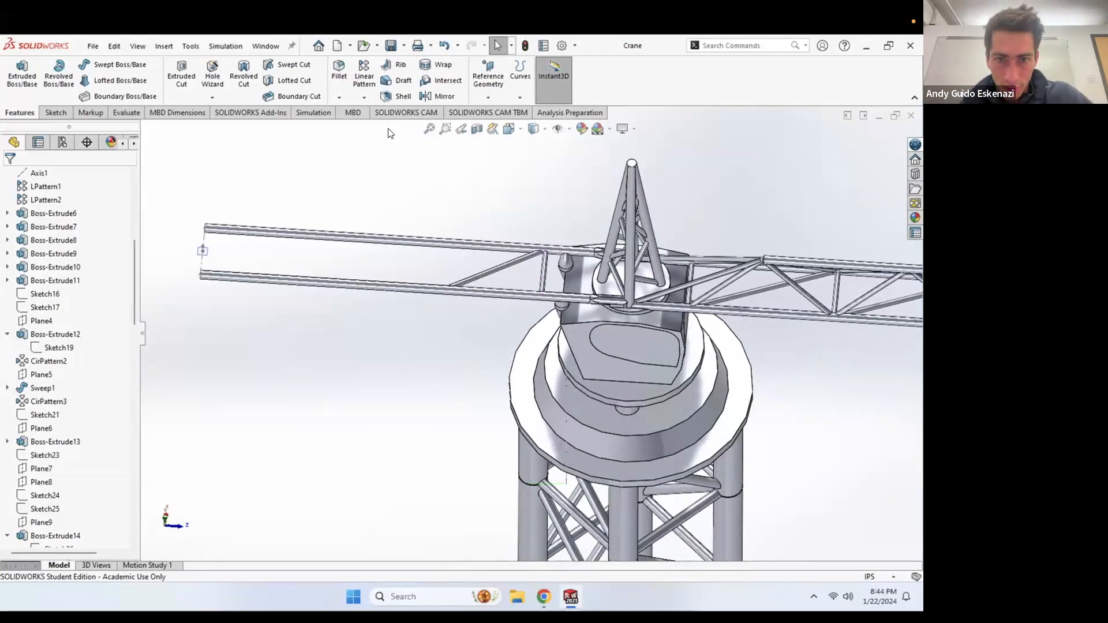
pyautogui.click(364, 75)
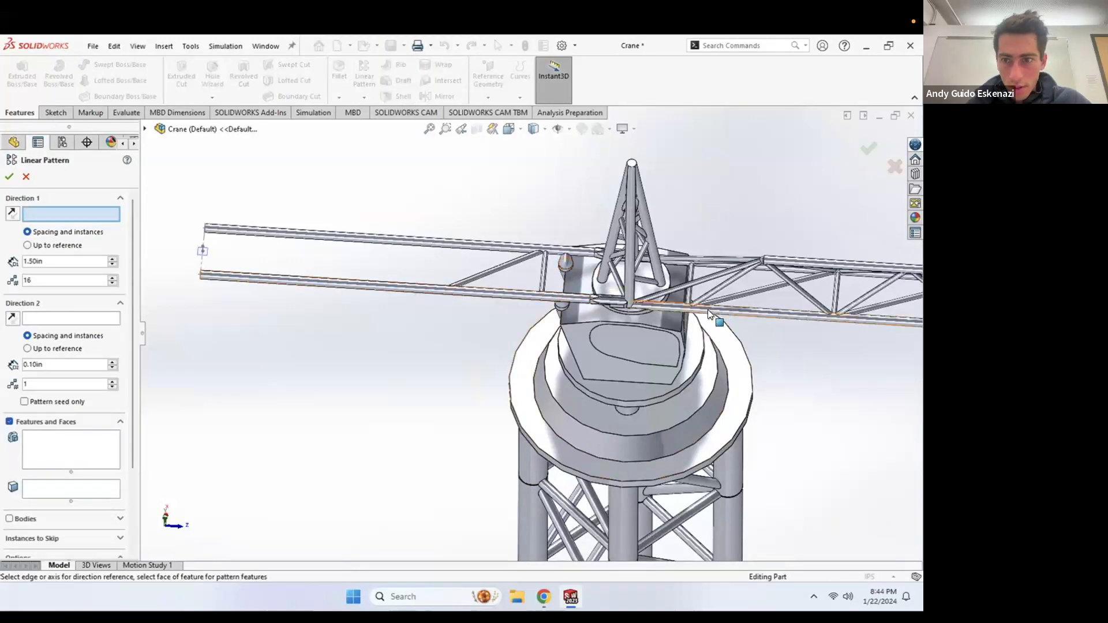
pyautogui.click(145, 131)
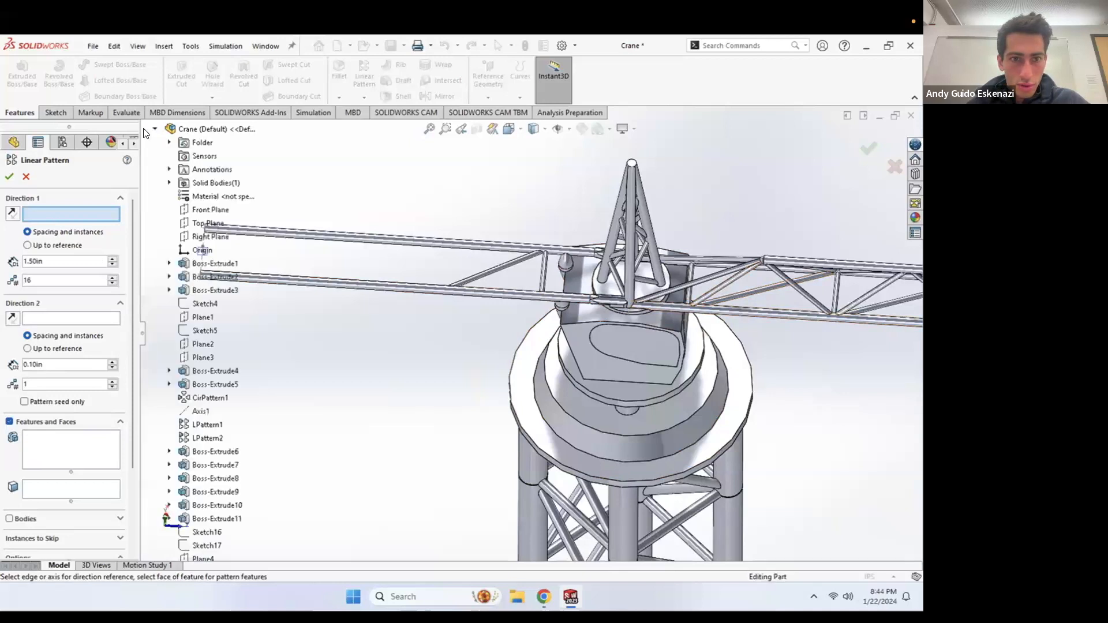
pyautogui.scroll(-20, 213, 491)
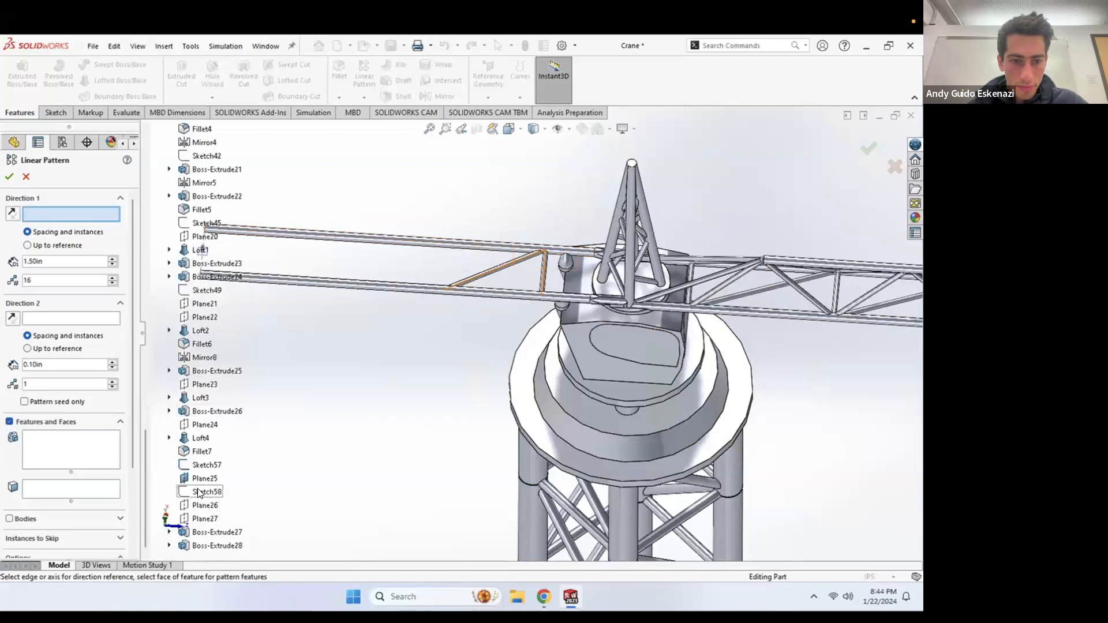
pyautogui.rightClick(199, 494)
pyautogui.click(231, 511)
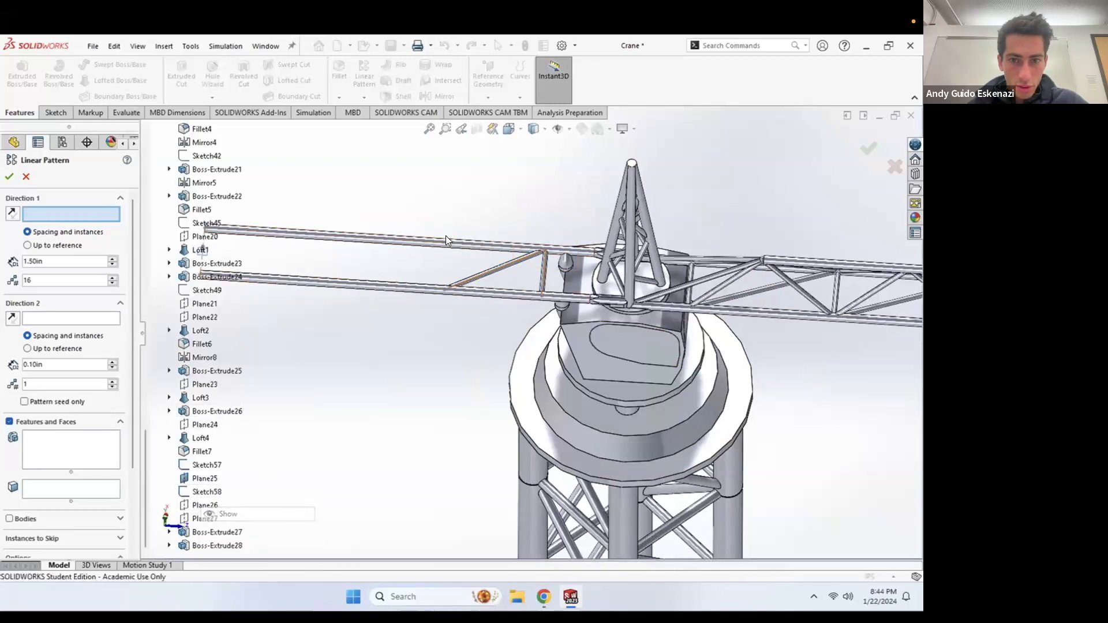
pyautogui.click(441, 241)
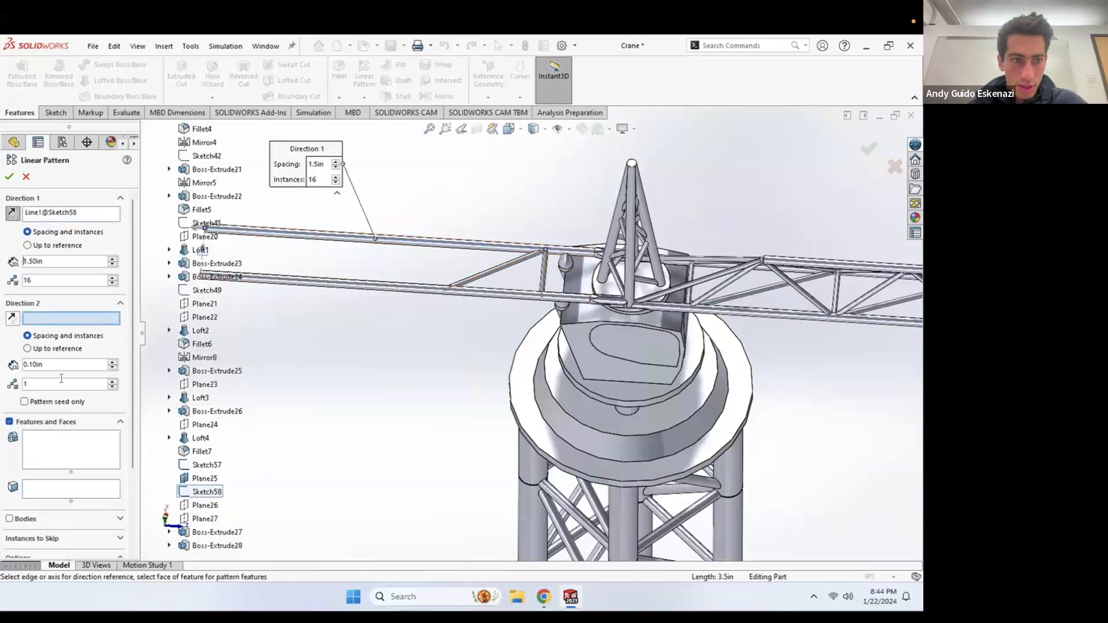
# Step: Select the cross brace and the diagonal brace between the rear rods as the features to pattern
pyautogui.click(55, 444)
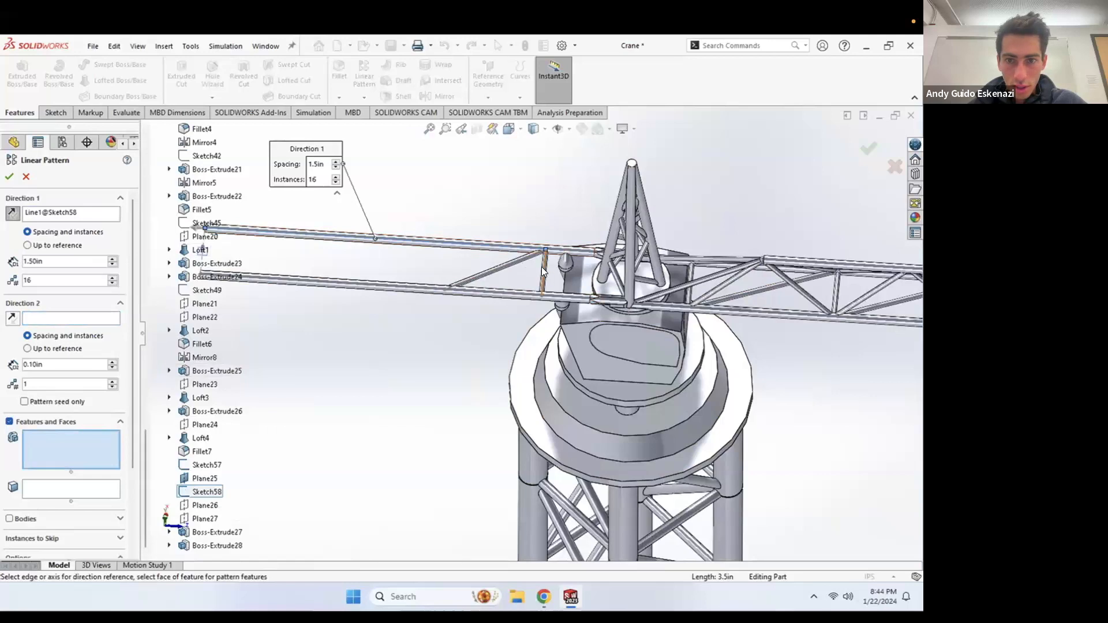
pyautogui.scroll(-5, 520, 265)
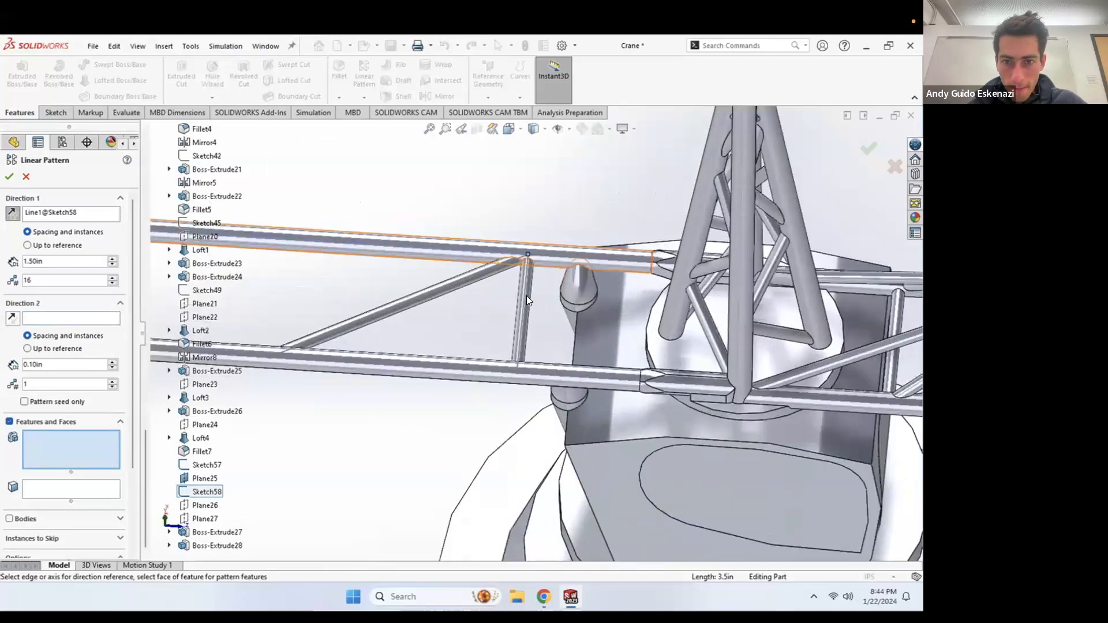
pyautogui.click(522, 267)
pyautogui.click(491, 261)
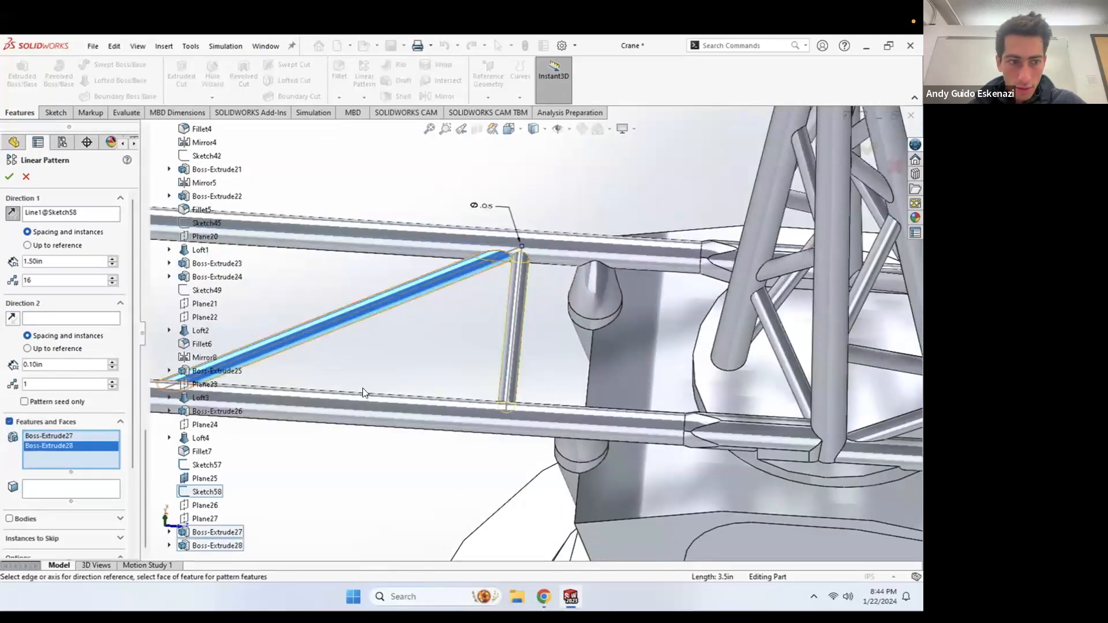
# Step: Set the pattern spacing to 1 in with 2 instances and create the copy of both braces
pyautogui.doubleClick(45, 261)
pyautogui.write('1')
pyautogui.click(45, 297)
pyautogui.write('2')
pyautogui.scroll(-3, 542, 322)
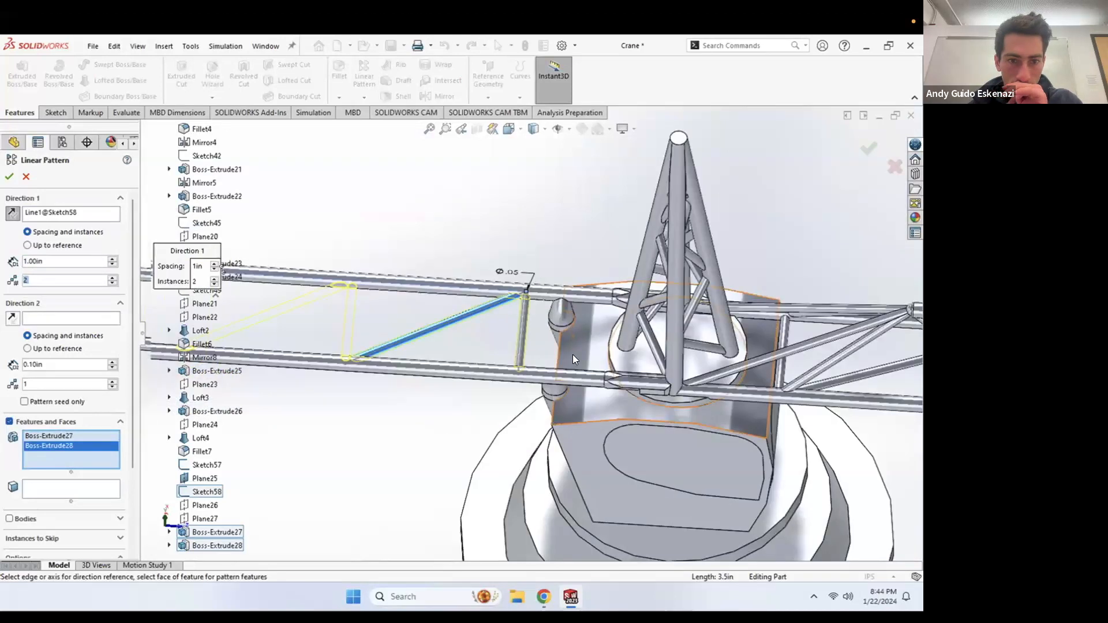
pyautogui.scroll(3, 563, 336)
pyautogui.scroll(-2, 366, 326)
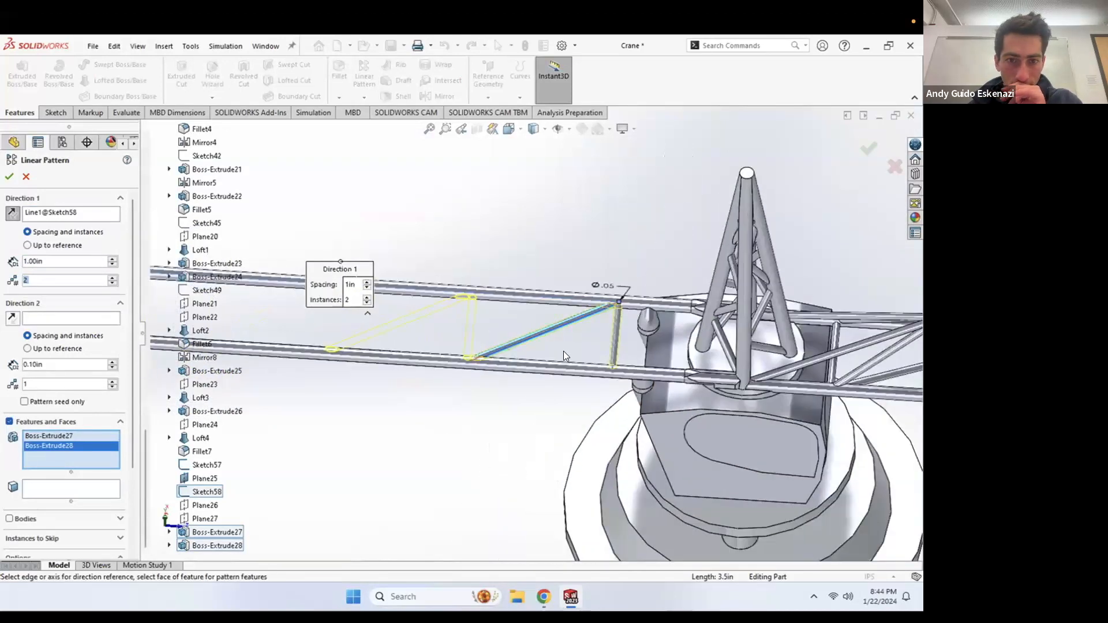
pyautogui.click(10, 176)
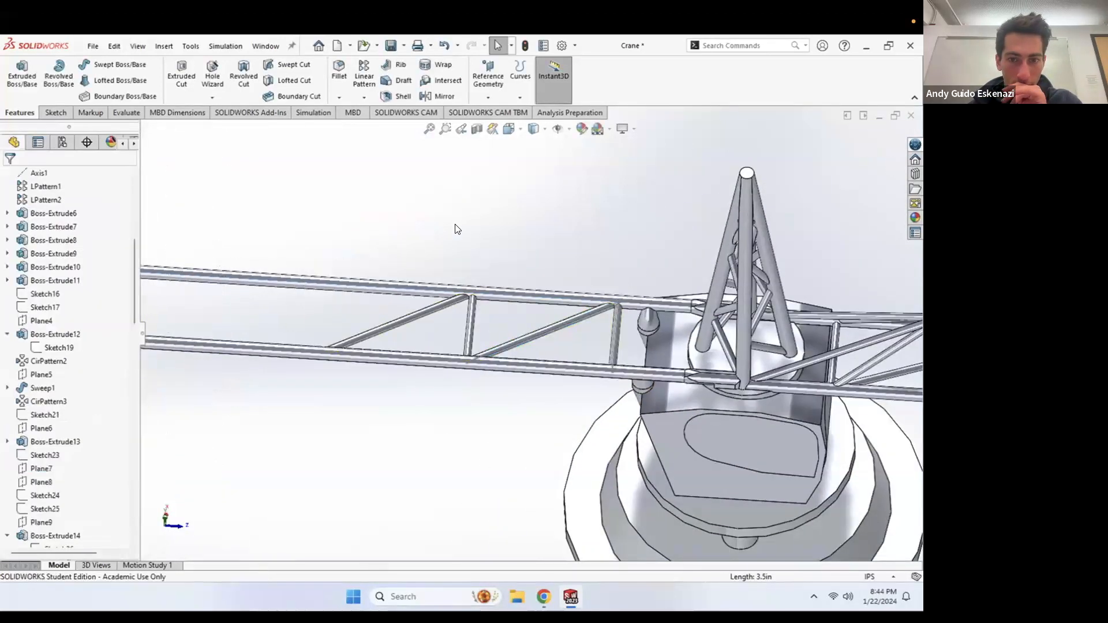
# Step: Start a second linear pattern along the same Sketch58 line, with only the original cross brace as the feature to pattern
pyautogui.scroll(-2, 582, 311)
pyautogui.scroll(1, 465, 293)
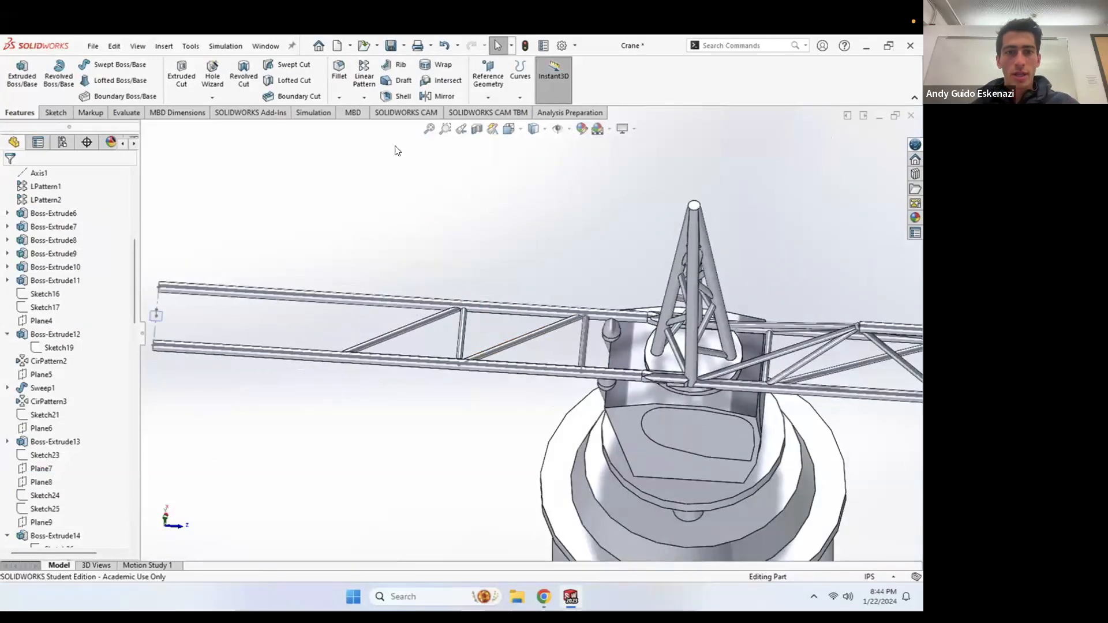
pyautogui.click(364, 81)
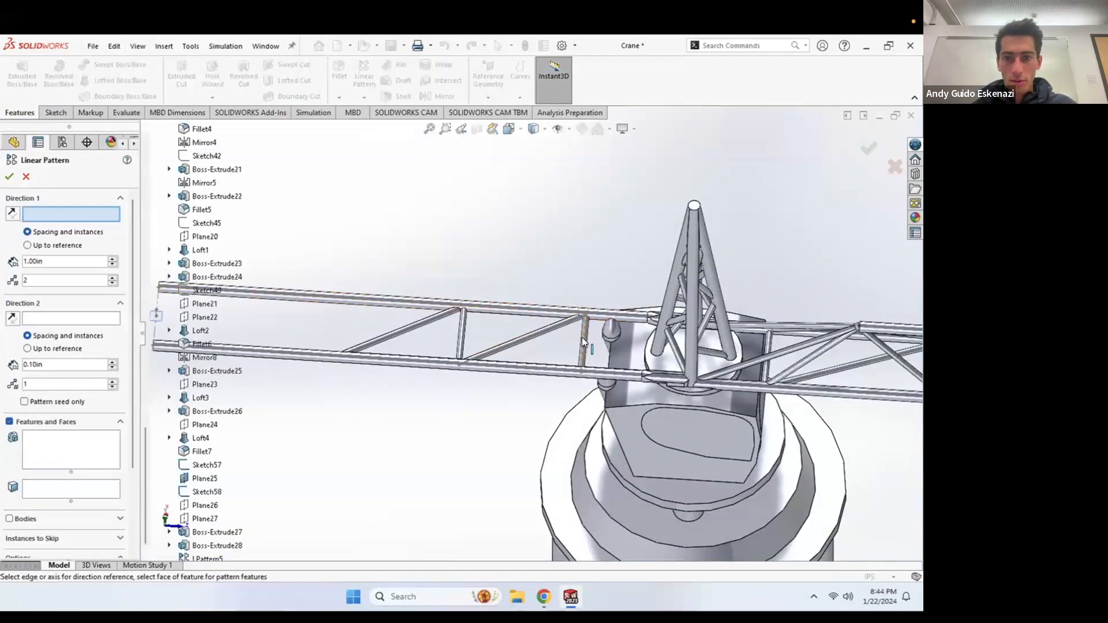
pyautogui.click(532, 308)
pyautogui.scroll(-5, 520, 346)
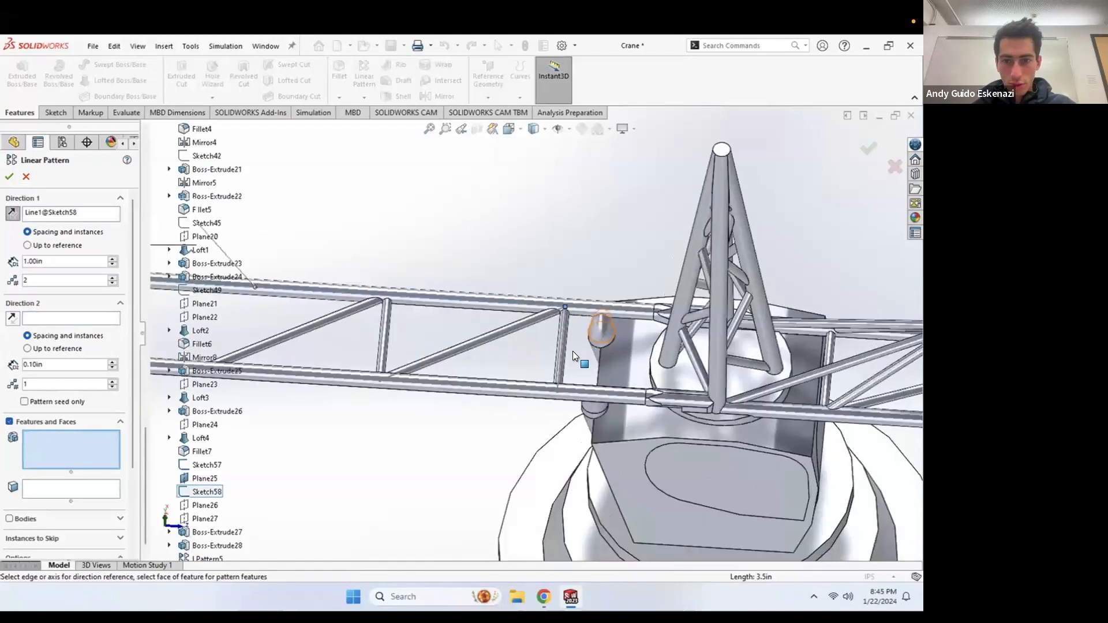
pyautogui.click(522, 340)
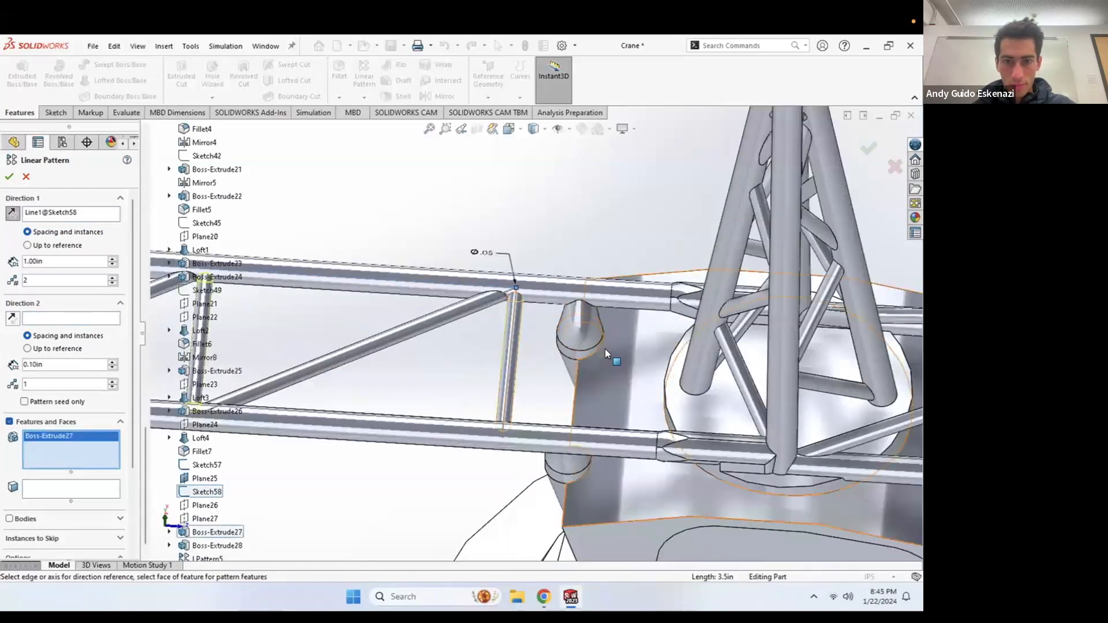
pyautogui.scroll(5, 600, 352)
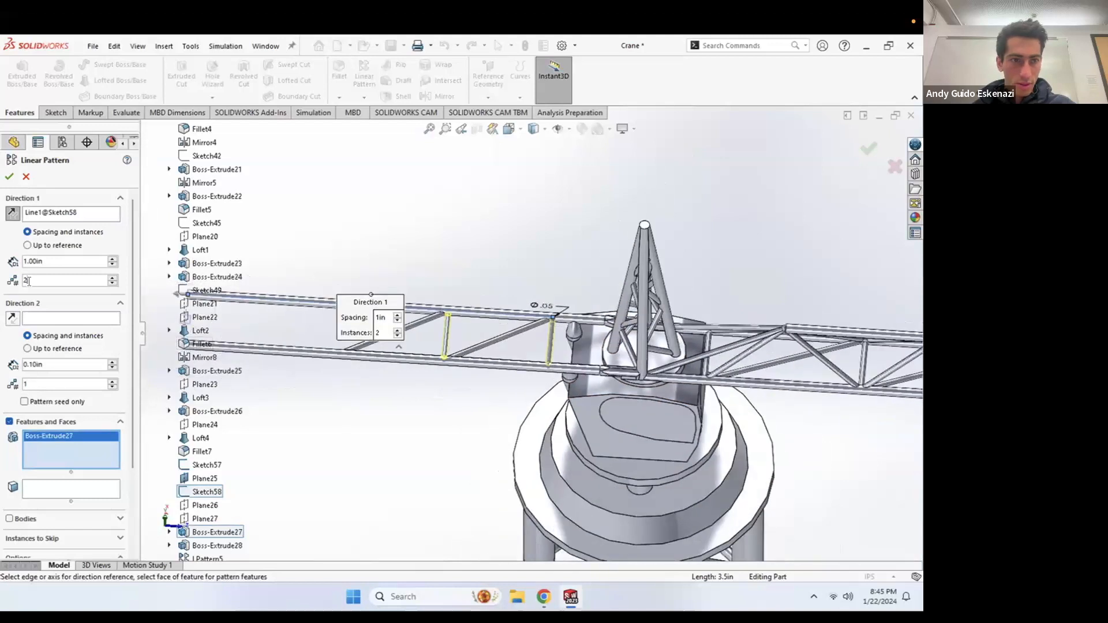
# Step: Set the cross brace pattern's spacing to 2 in and create the pattern
pyautogui.doubleClick(30, 262)
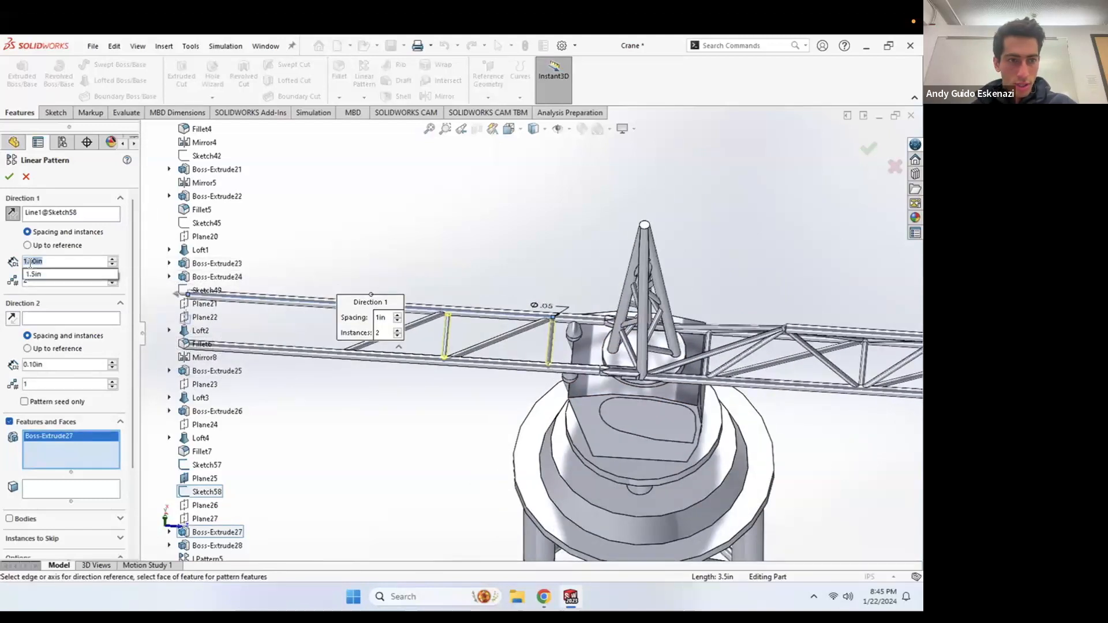
pyautogui.write('2')
pyautogui.press('Return')
pyautogui.scroll(-1, 318, 329)
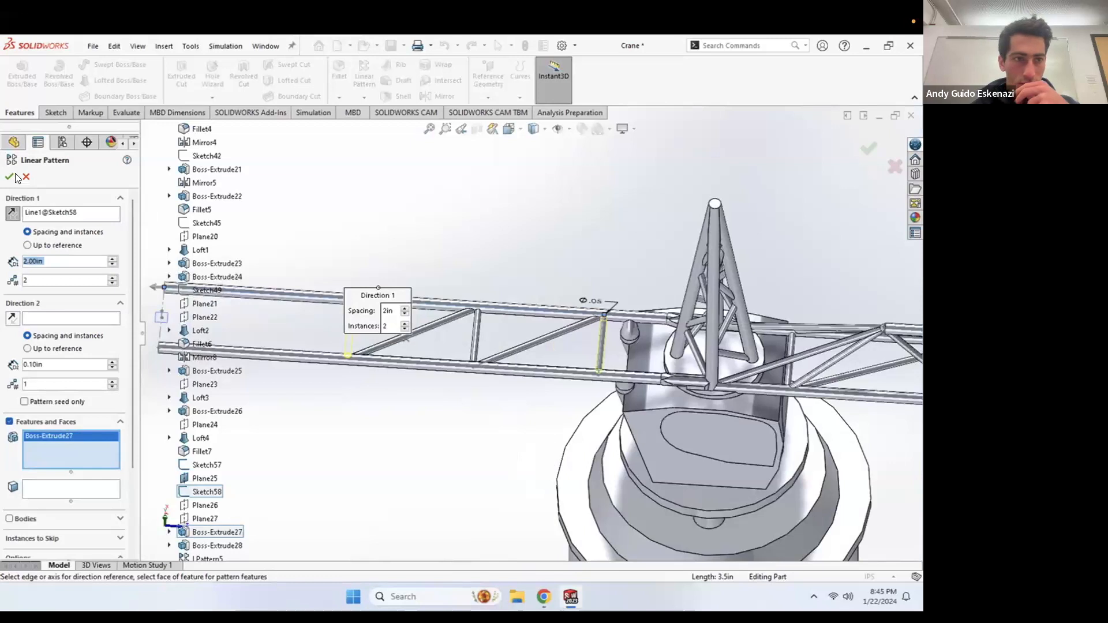
pyautogui.scroll(3, 523, 320)
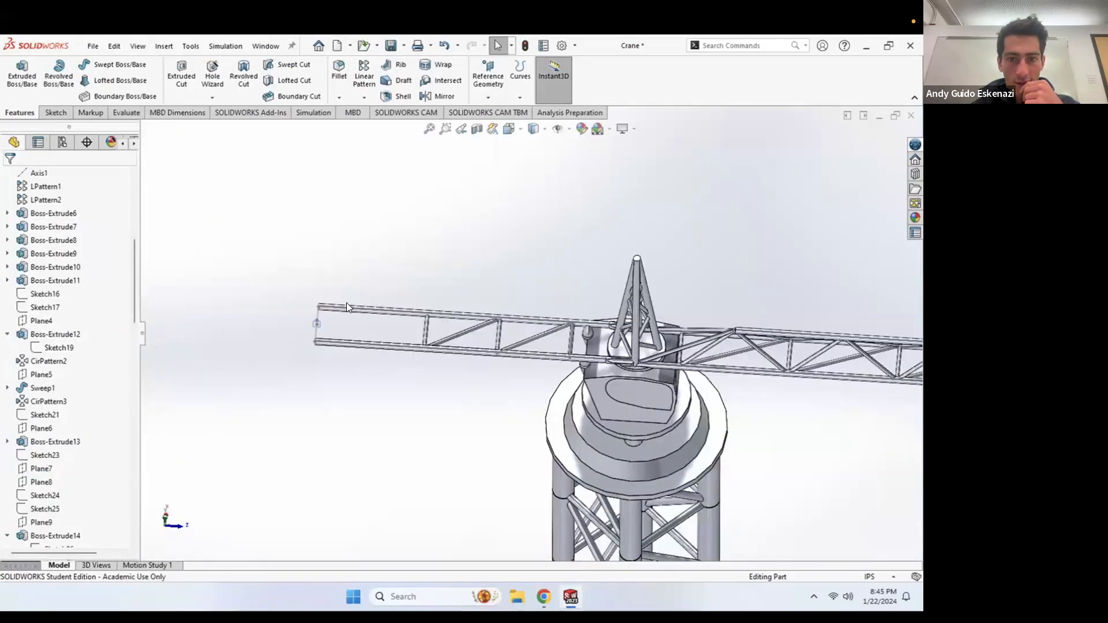
pyautogui.scroll(-2, 317, 298)
pyautogui.moveTo(573, 360); pyautogui.dragTo(698, 363, button='middle')
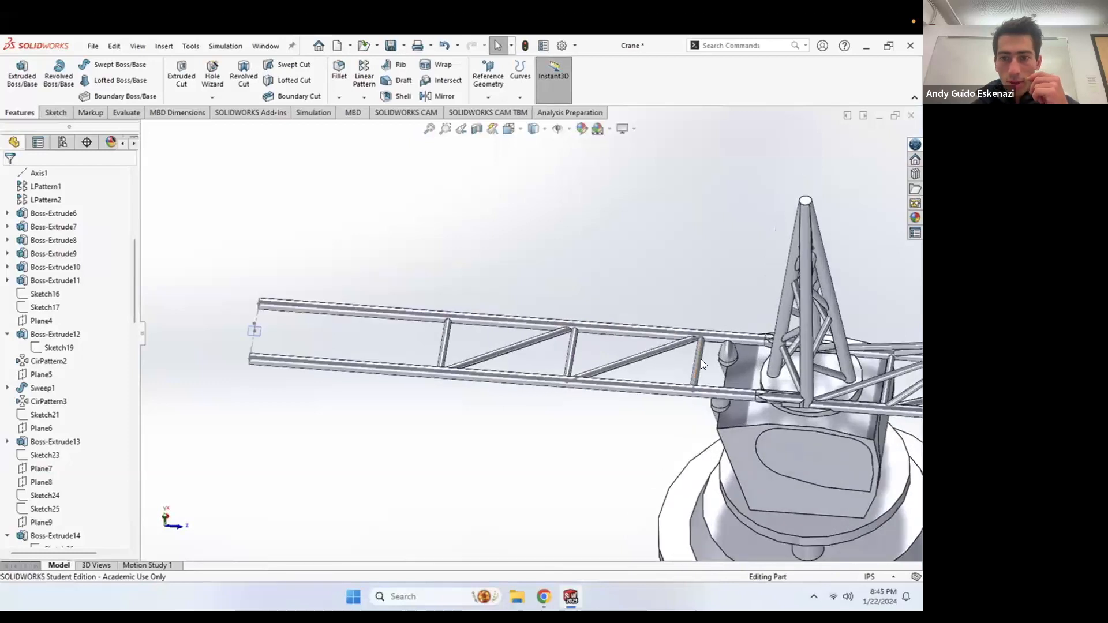
pyautogui.click(364, 75)
pyautogui.scroll(-4, 654, 348)
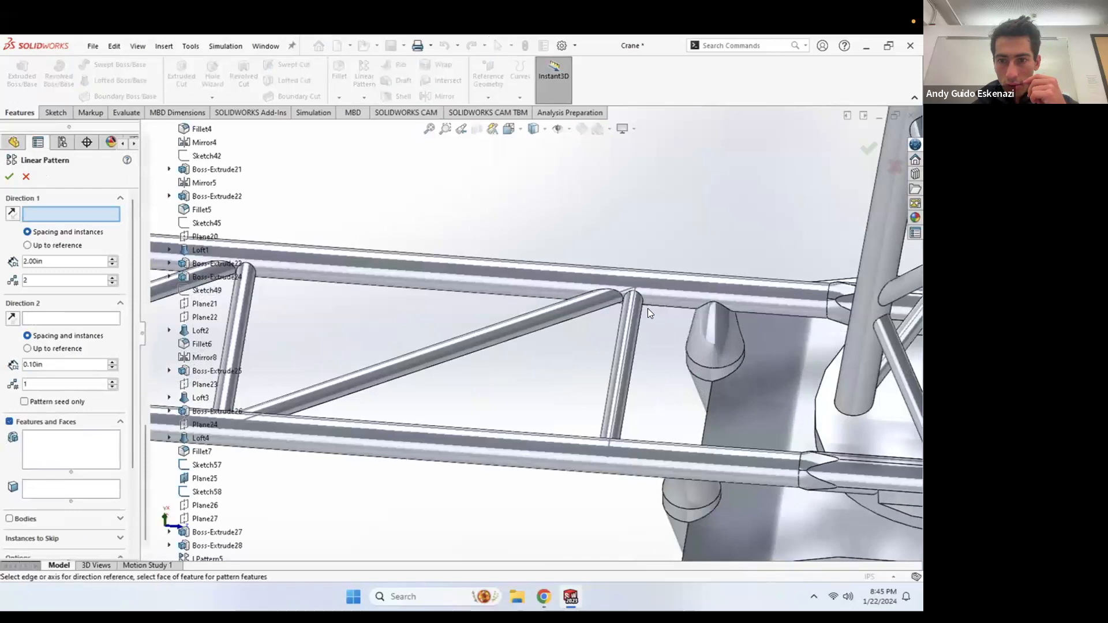
pyautogui.scroll(3, 686, 402)
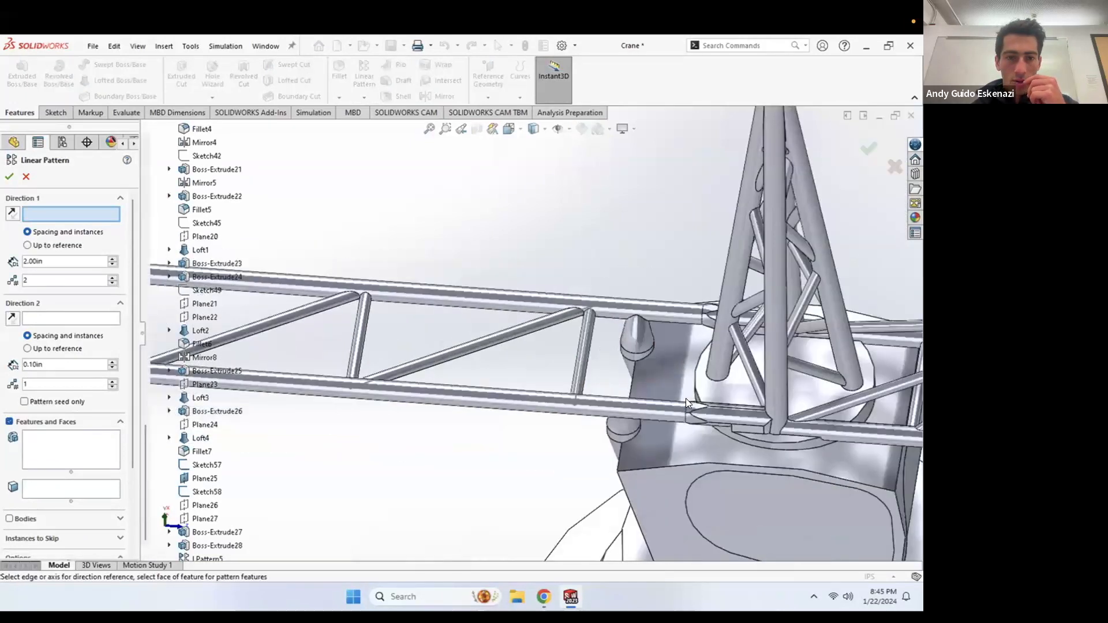
pyautogui.scroll(3, 686, 398)
# Step: Switch to Chrome to examine the counter-jib in the crane reference photo, then return to SOLIDWORKS and abandon the empty linear pattern
pyautogui.click(544, 598)
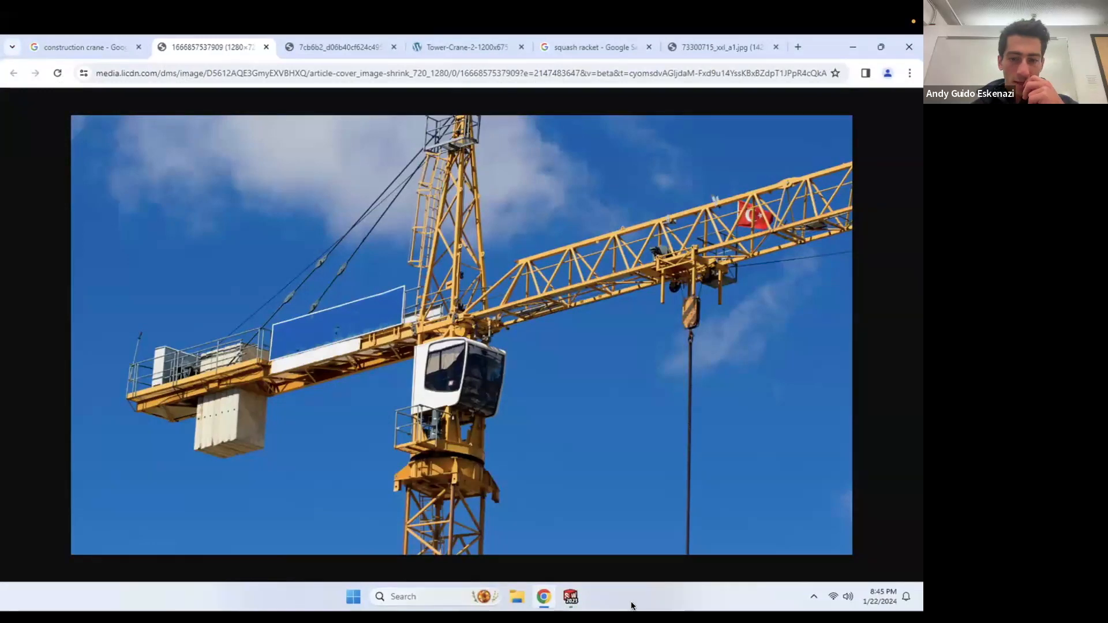
pyautogui.click(571, 597)
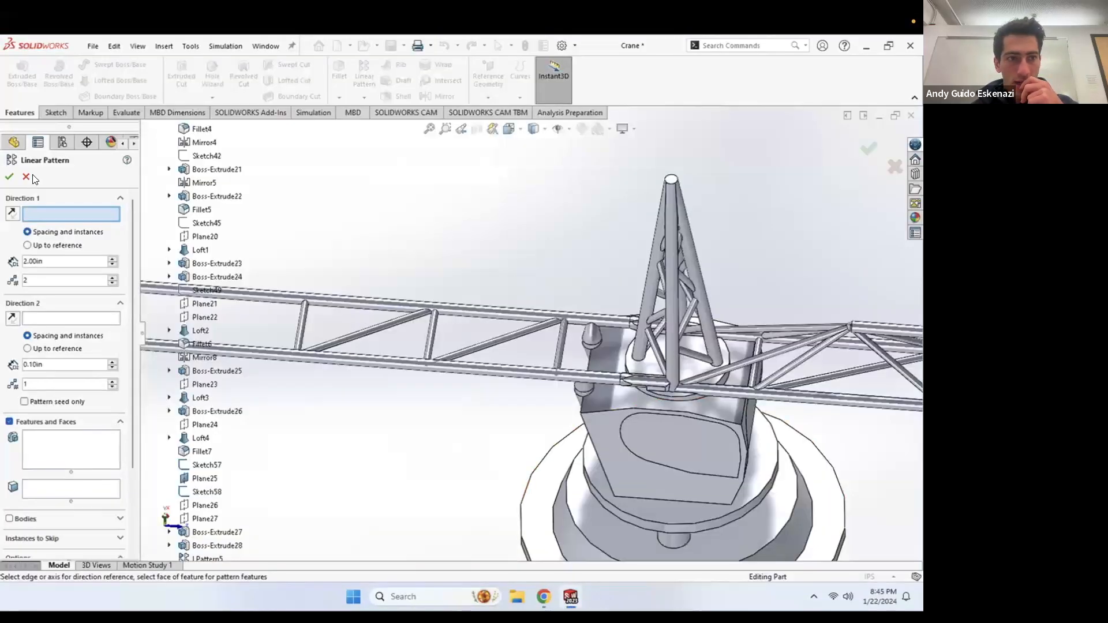
pyautogui.press('Escape')
# Step: Start a new sketch on Plane25 at the free end of the two counter-jib rods
pyautogui.scroll(3, 406, 321)
pyautogui.moveTo(405, 317)
pyautogui.mouseDown(button='middle')
pyautogui.moveTo(418, 291)
pyautogui.moveTo(416, 325)
pyautogui.mouseUp(button='middle')
pyautogui.scroll(-7, 413, 324)
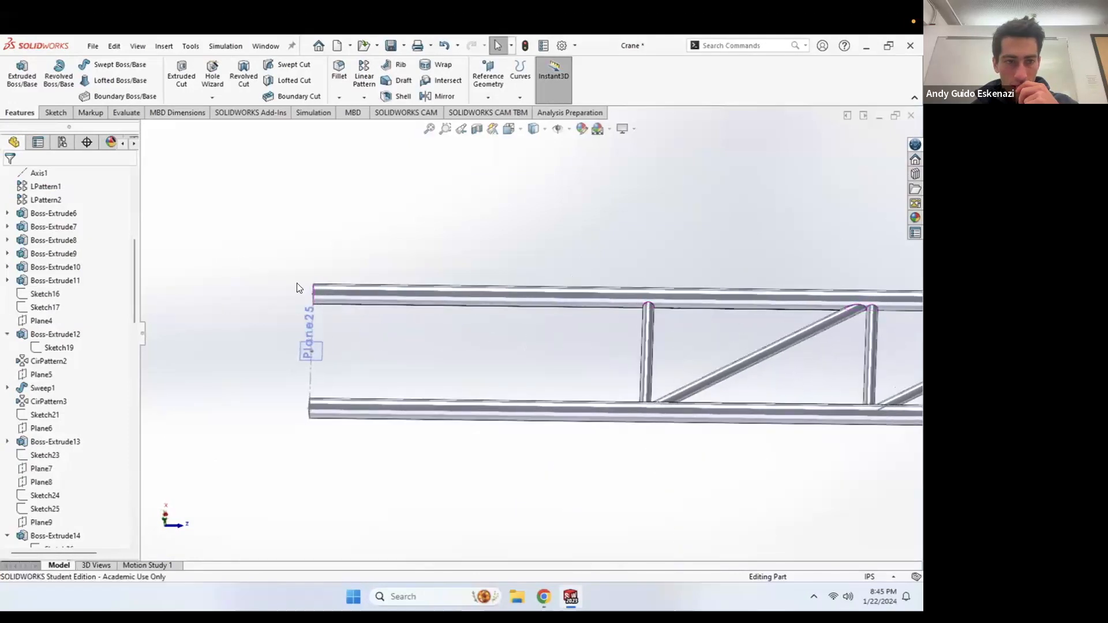
pyautogui.click(52, 113)
pyautogui.click(17, 70)
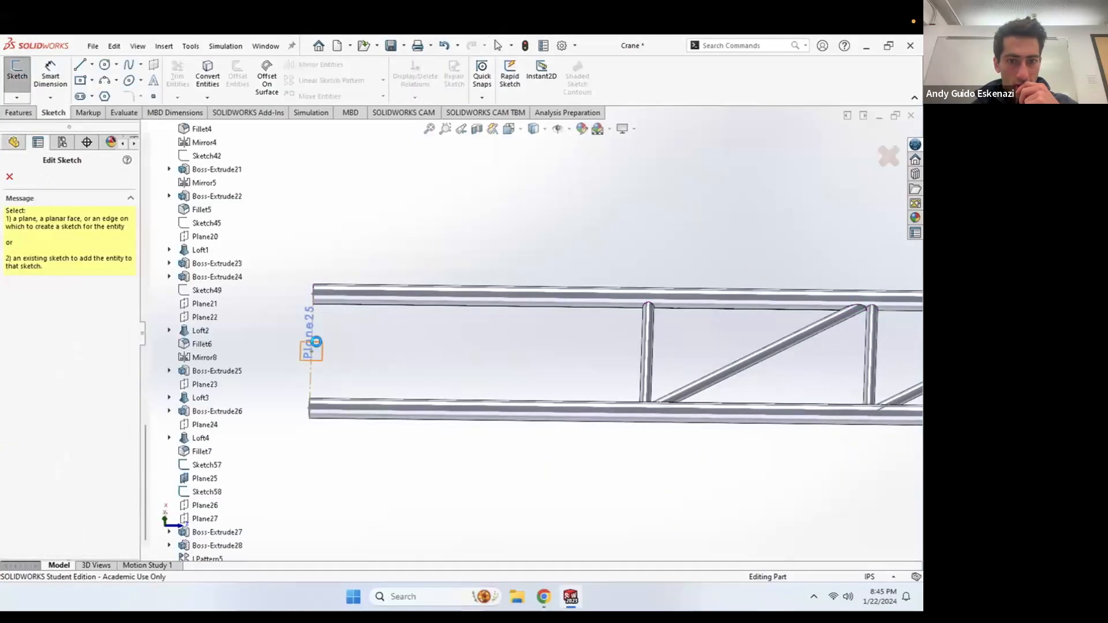
pyautogui.click(316, 342)
pyautogui.moveTo(552, 261)
pyautogui.mouseDown(button='middle')
pyautogui.moveTo(687, 225)
pyautogui.moveTo(641, 403)
pyautogui.moveTo(519, 277)
pyautogui.mouseUp(button='middle')
pyautogui.scroll(-11, 358, 293)
pyautogui.moveTo(396, 294)
pyautogui.mouseDown(button='middle')
pyautogui.moveTo(394, 282)
pyautogui.moveTo(370, 328)
pyautogui.mouseUp(button='middle')
pyautogui.scroll(-5, 359, 330)
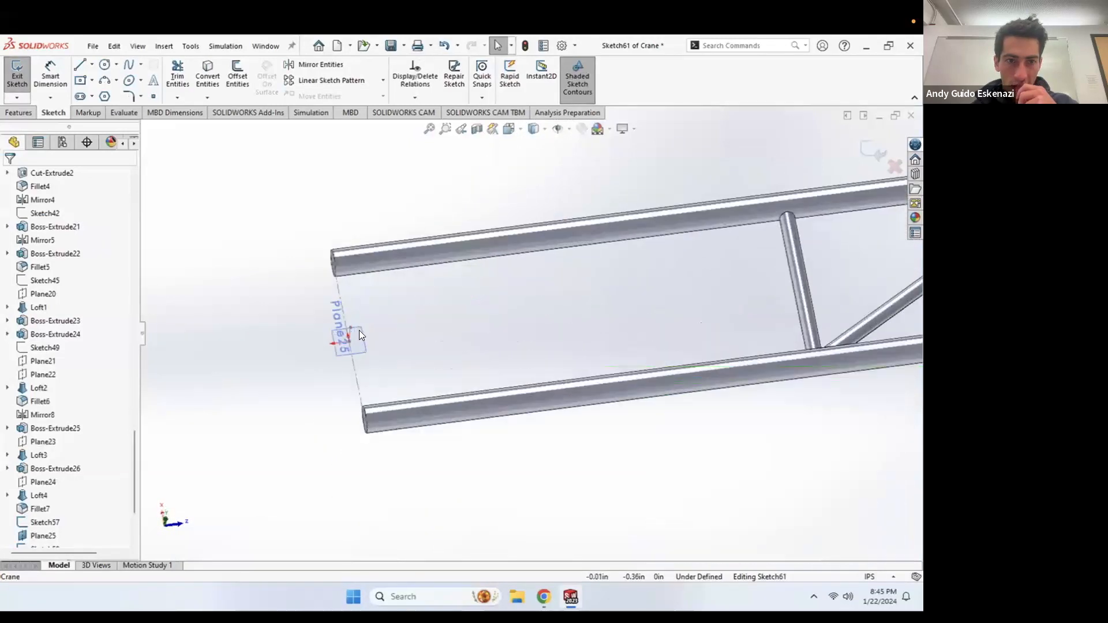
pyautogui.click(92, 81)
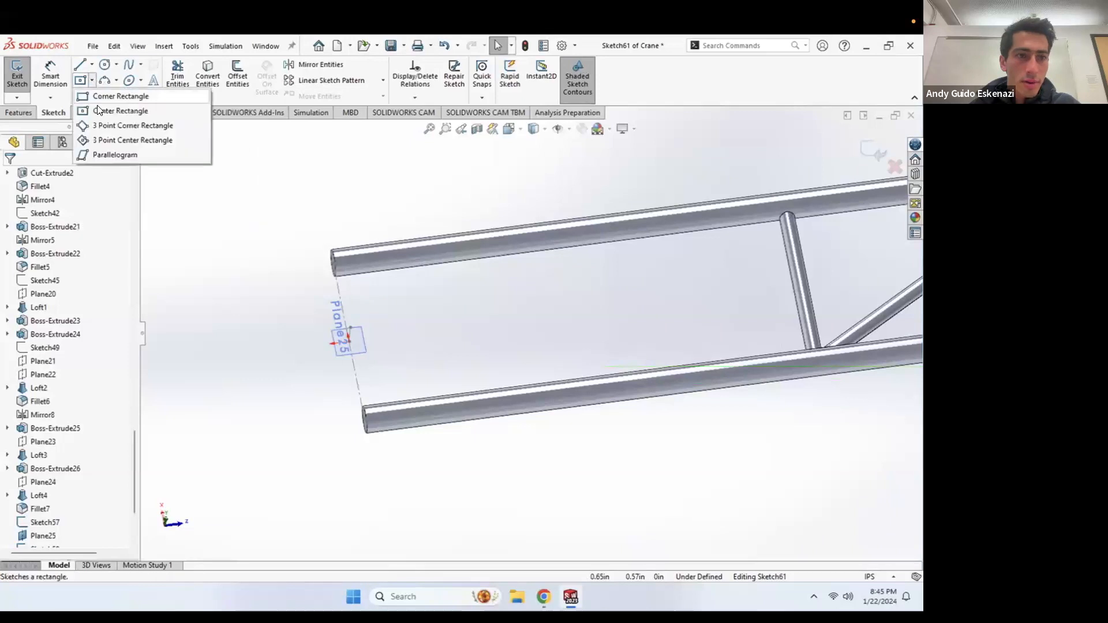
pyautogui.click(100, 97)
pyautogui.click(334, 264)
pyautogui.press('Escape')
pyautogui.press('Escape')
pyautogui.click(81, 81)
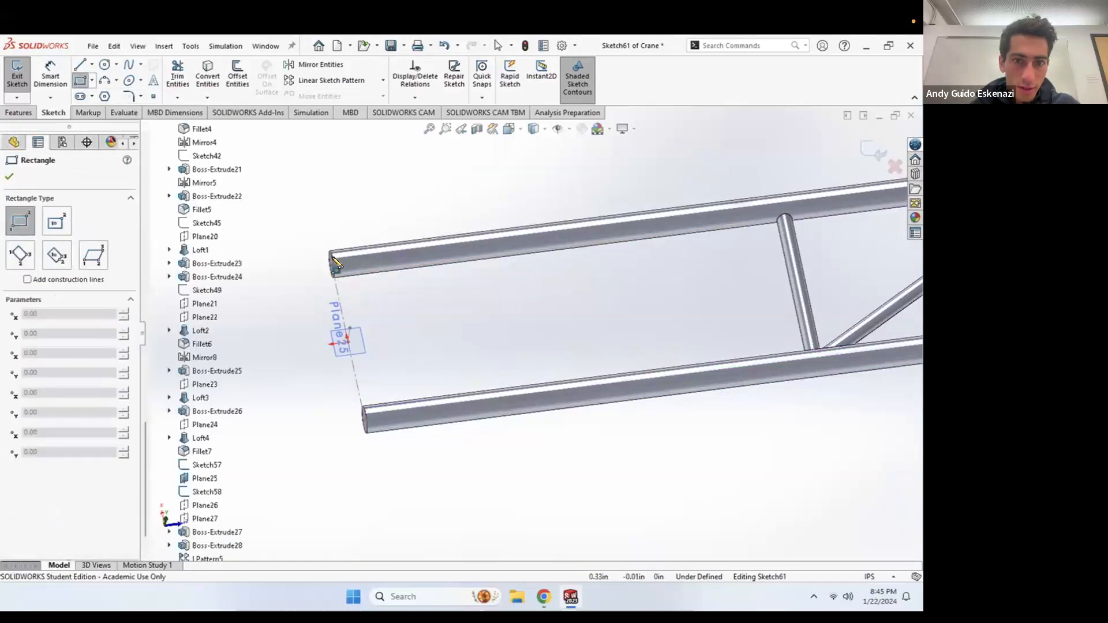
pyautogui.scroll(-6, 342, 262)
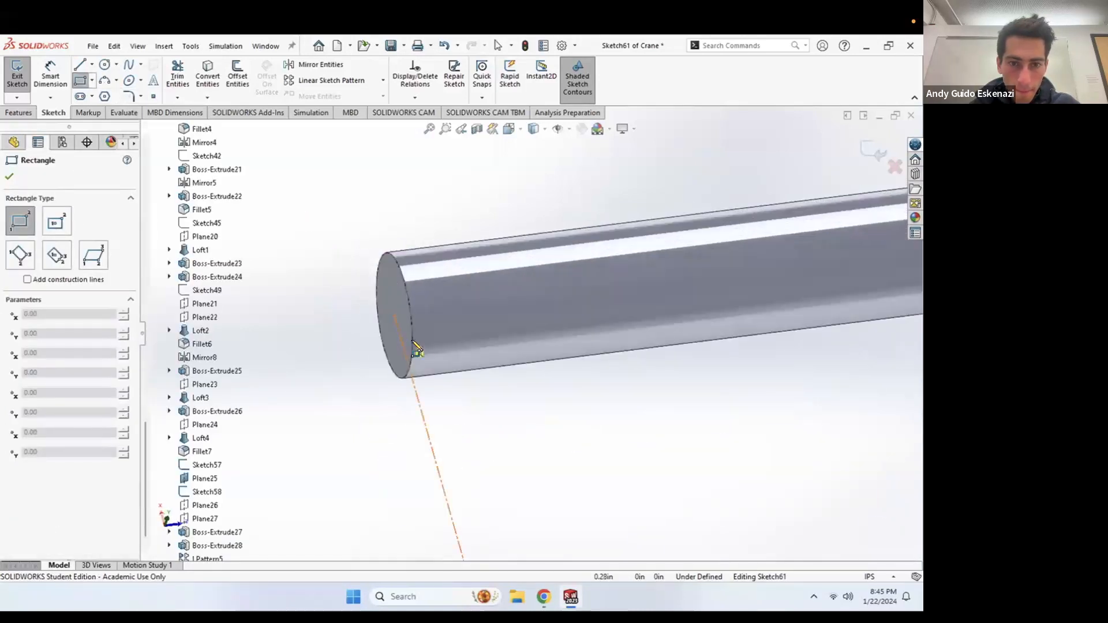
pyautogui.scroll(5, 441, 340)
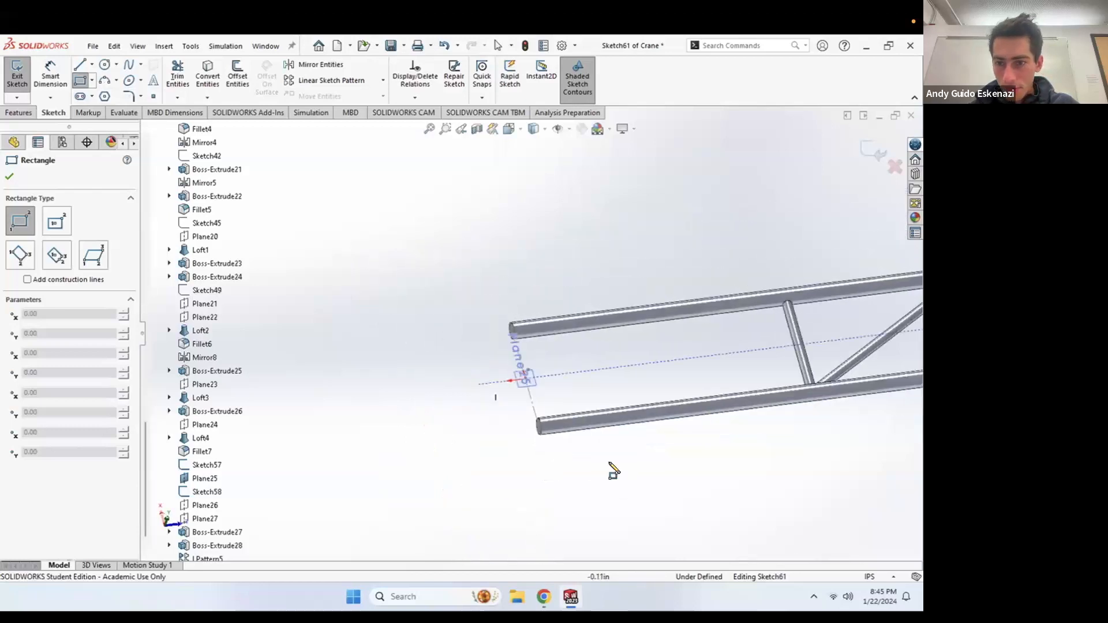
pyautogui.press('Escape')
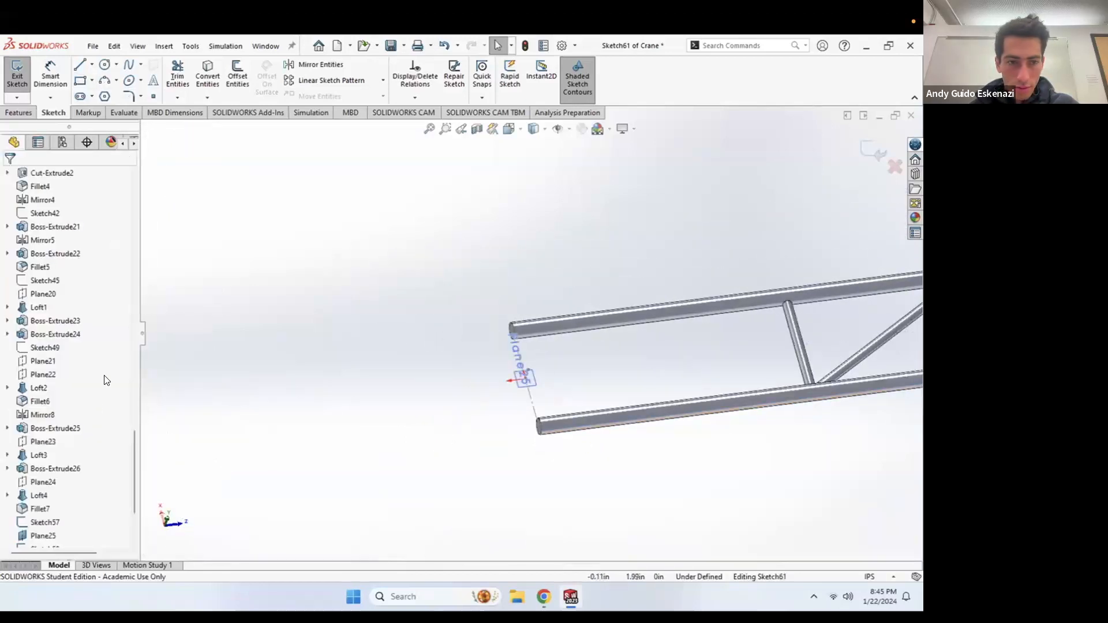
# Step: Convert the two Sketch58 centre lines of the rear rods into entities of the current sketch
pyautogui.scroll(-3, 81, 456)
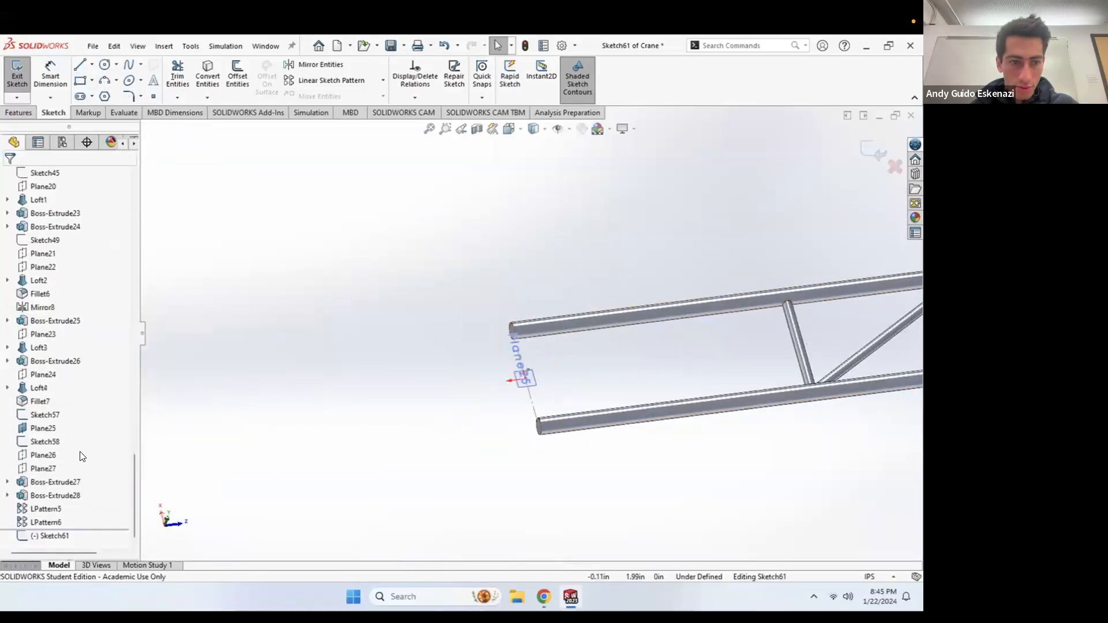
pyautogui.rightClick(39, 411)
pyautogui.press('Escape')
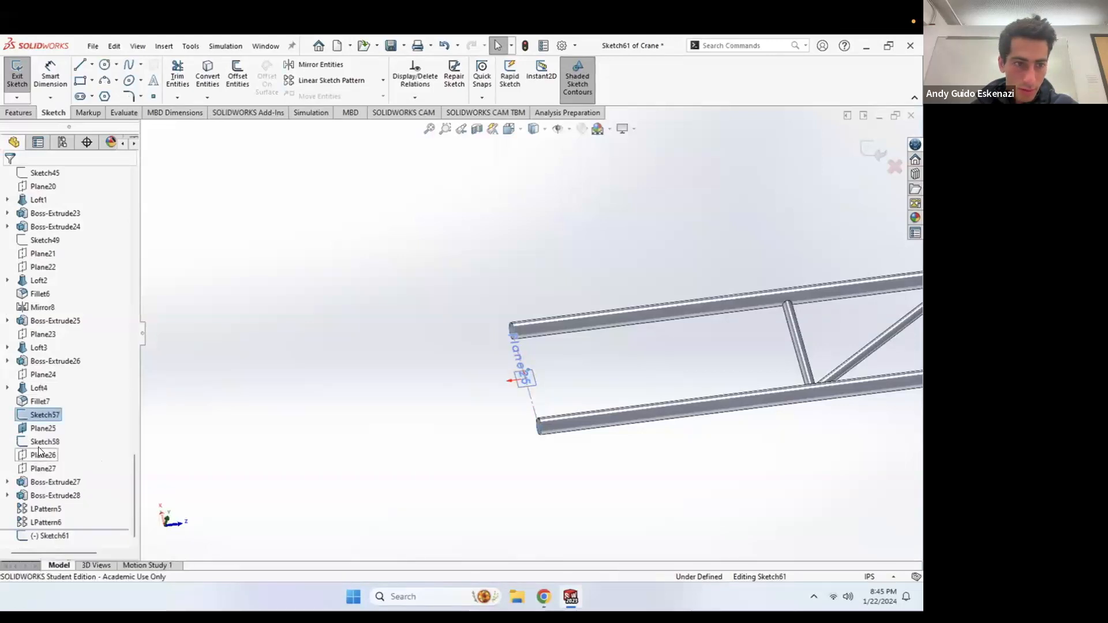
pyautogui.click(38, 443)
pyautogui.click(589, 385)
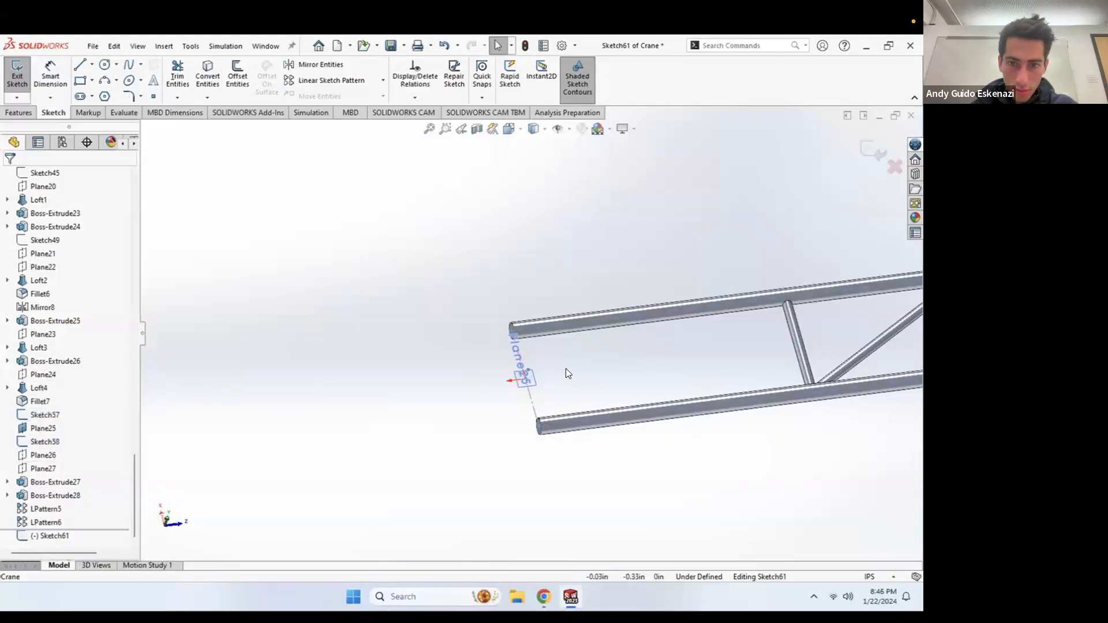
pyautogui.click(80, 80)
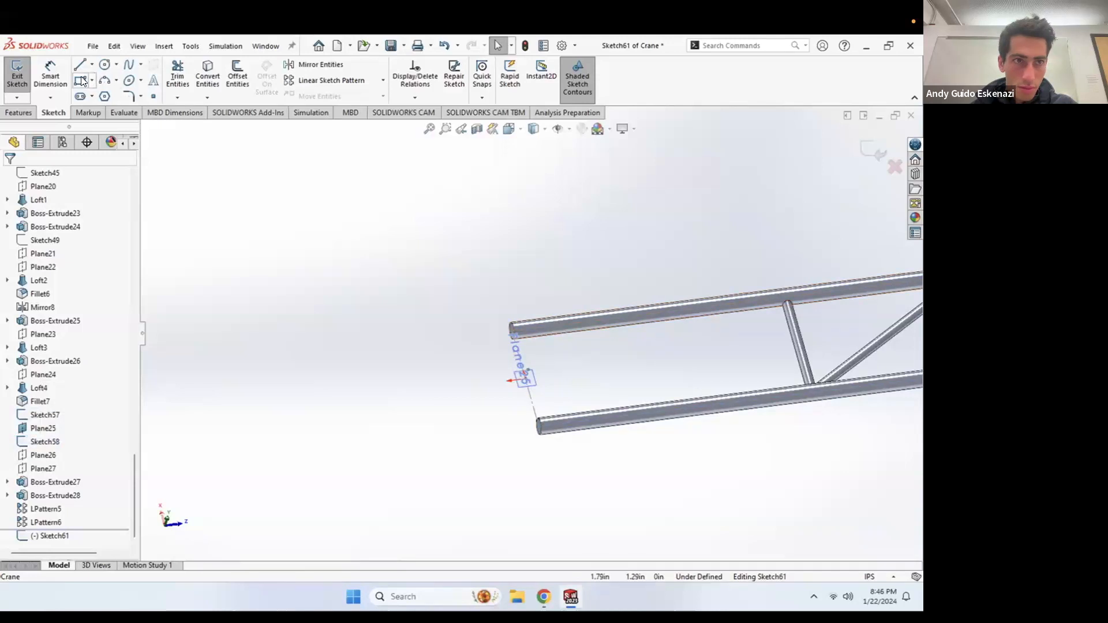
pyautogui.press('Escape')
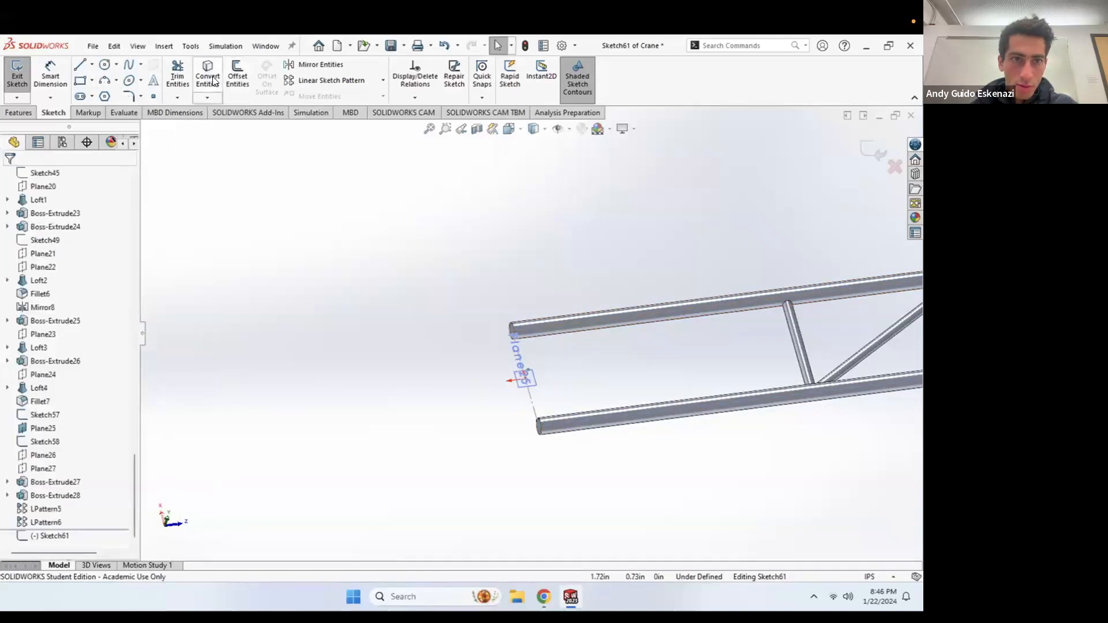
pyautogui.click(207, 80)
pyautogui.click(537, 328)
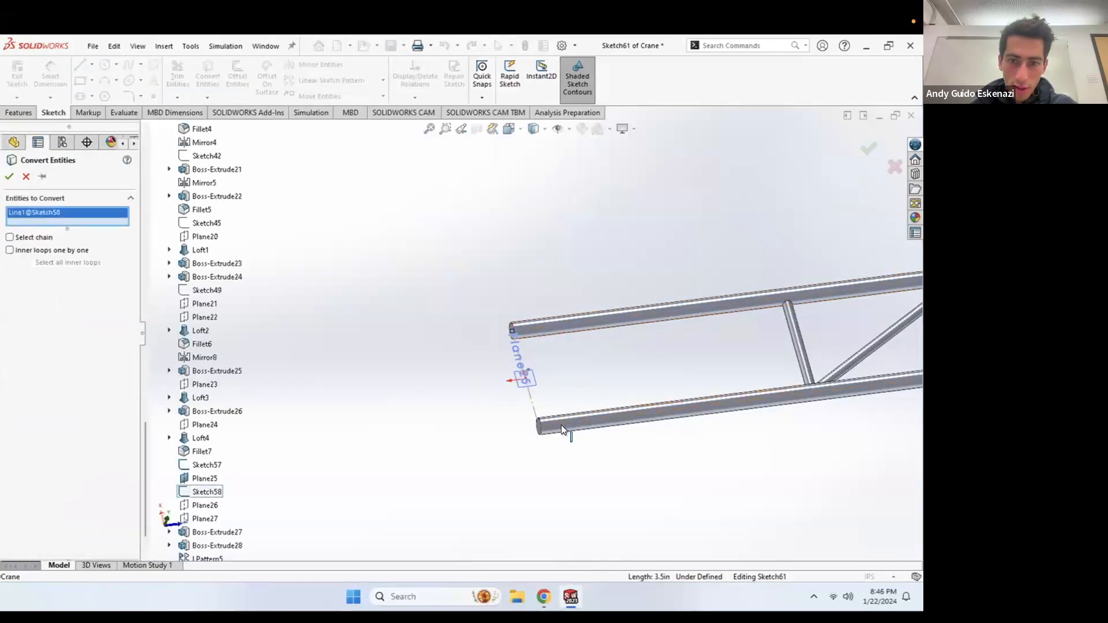
pyautogui.click(561, 426)
pyautogui.click(9, 176)
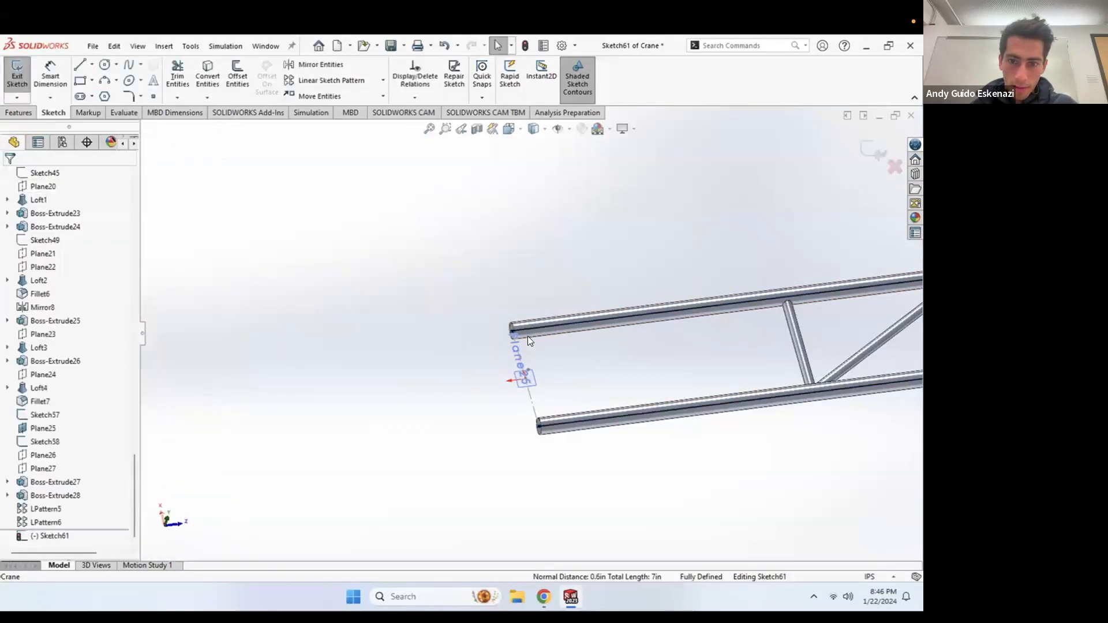
# Step: Change both converted rod centre lines to construction geometry
pyautogui.rightClick(525, 327)
pyautogui.click(577, 309)
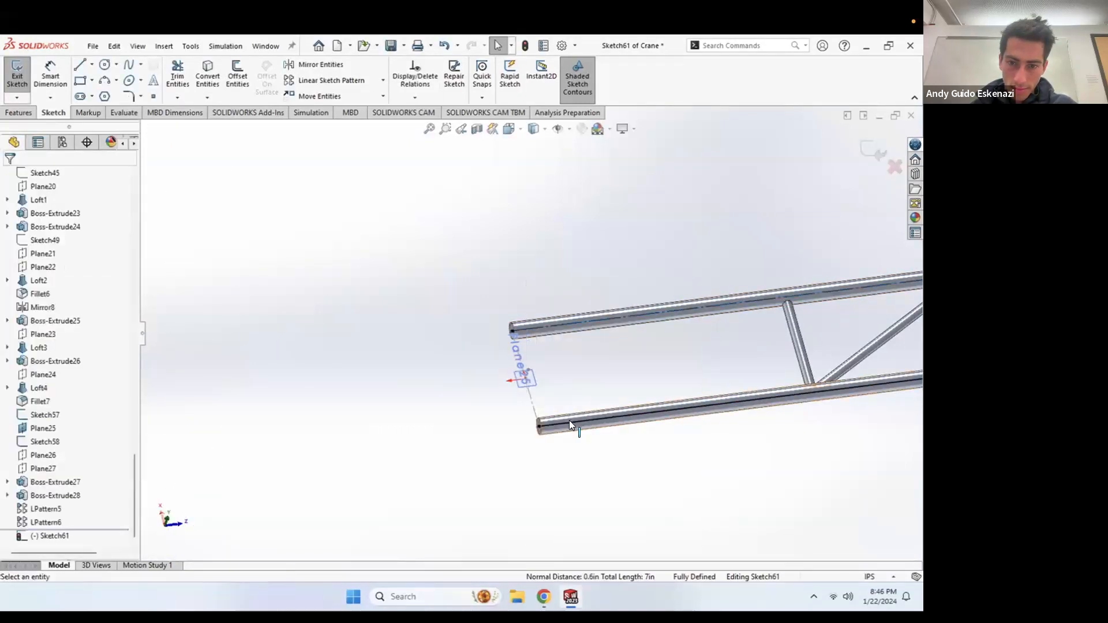
pyautogui.click(575, 418)
pyautogui.rightClick(579, 415)
pyautogui.click(598, 383)
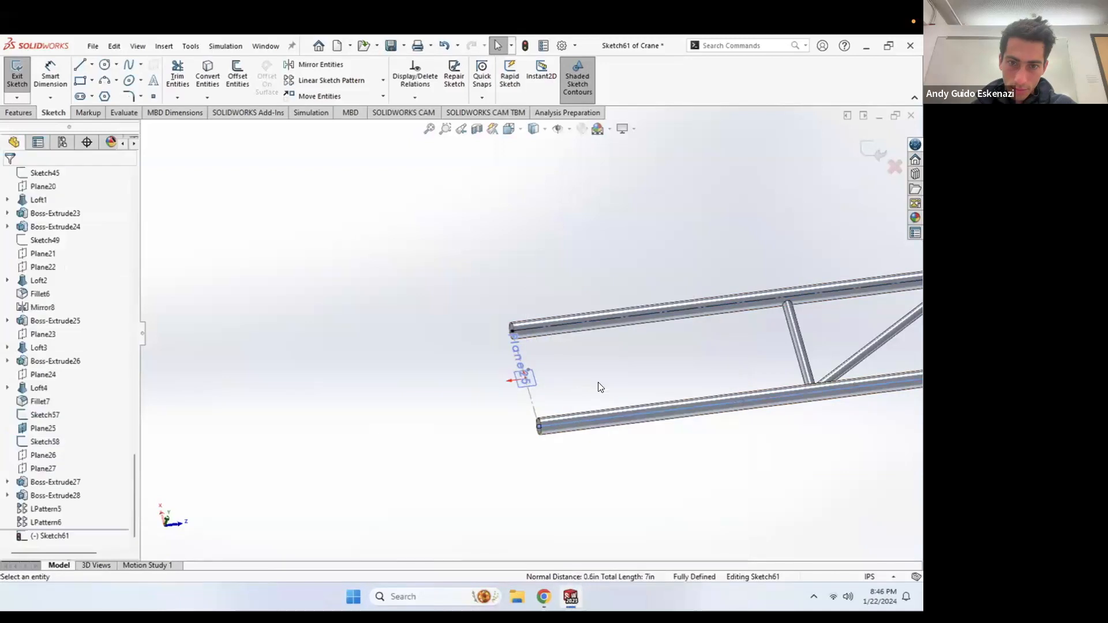
# Step: Sketch a corner rectangle about 0.09 in wide spanning the two rod centre lines near the rods' free end
pyautogui.click(81, 80)
pyautogui.click(519, 332)
pyautogui.click(565, 426)
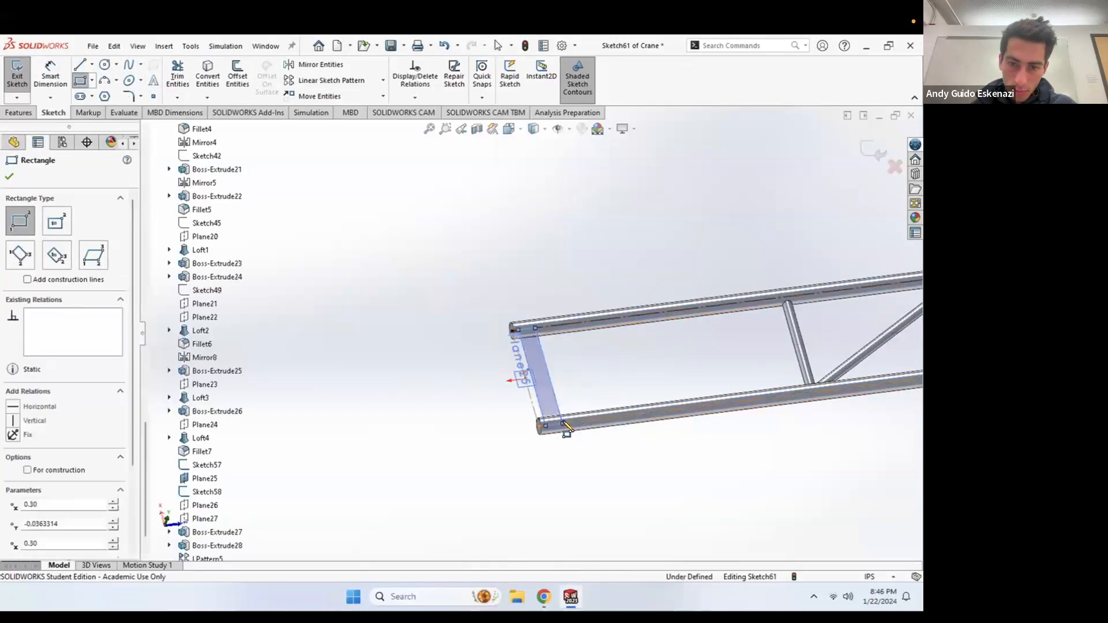
pyautogui.press('Escape')
pyautogui.scroll(-5, 559, 390)
# Step: Dimension the rectangle's short side along the rod and set it to 0.2 in
pyautogui.click(51, 75)
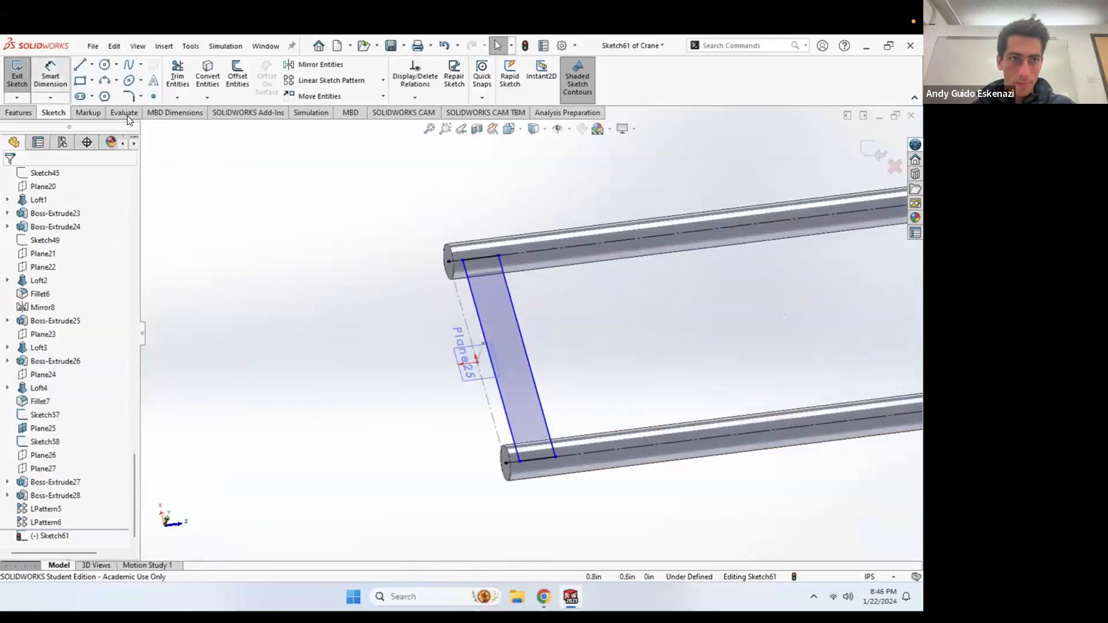
pyautogui.click(488, 256)
pyautogui.click(499, 231)
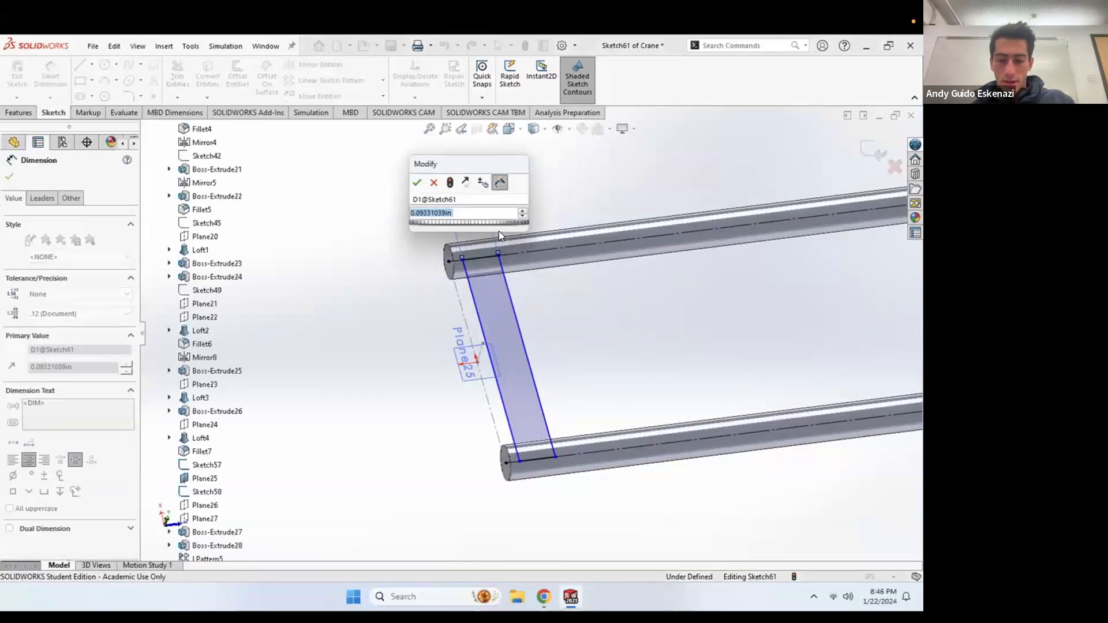
pyautogui.write('0.2')
pyautogui.press('Return')
pyautogui.scroll(4, 562, 254)
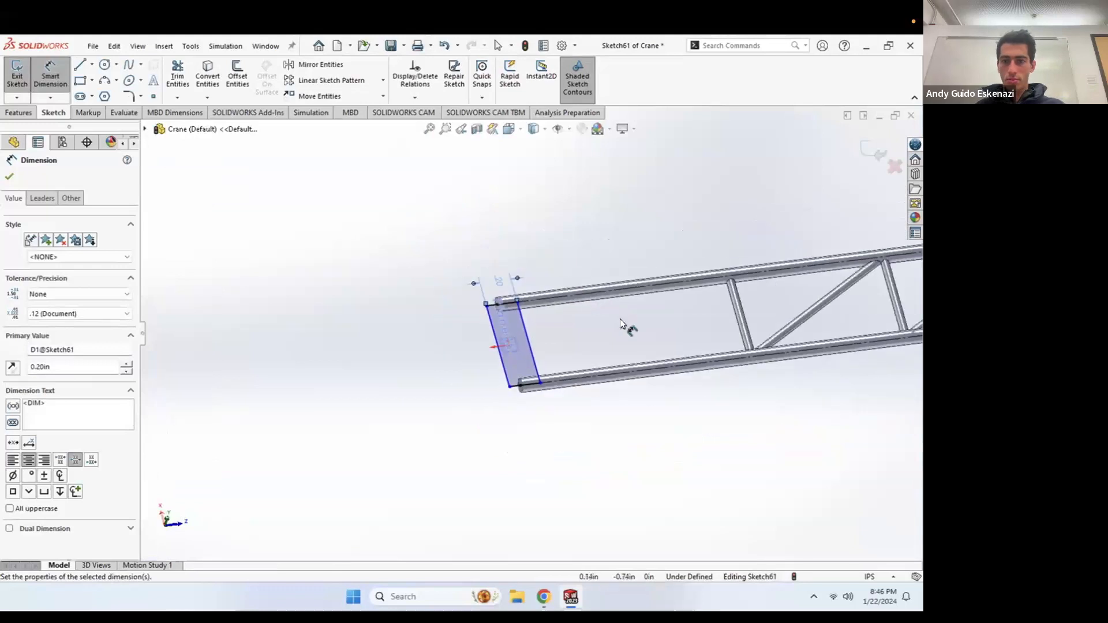
# Step: Move the sketched rectangle inward along the two rails so it lies fully between them near their free ends
pyautogui.scroll(-3, 620, 319)
pyautogui.click(465, 318)
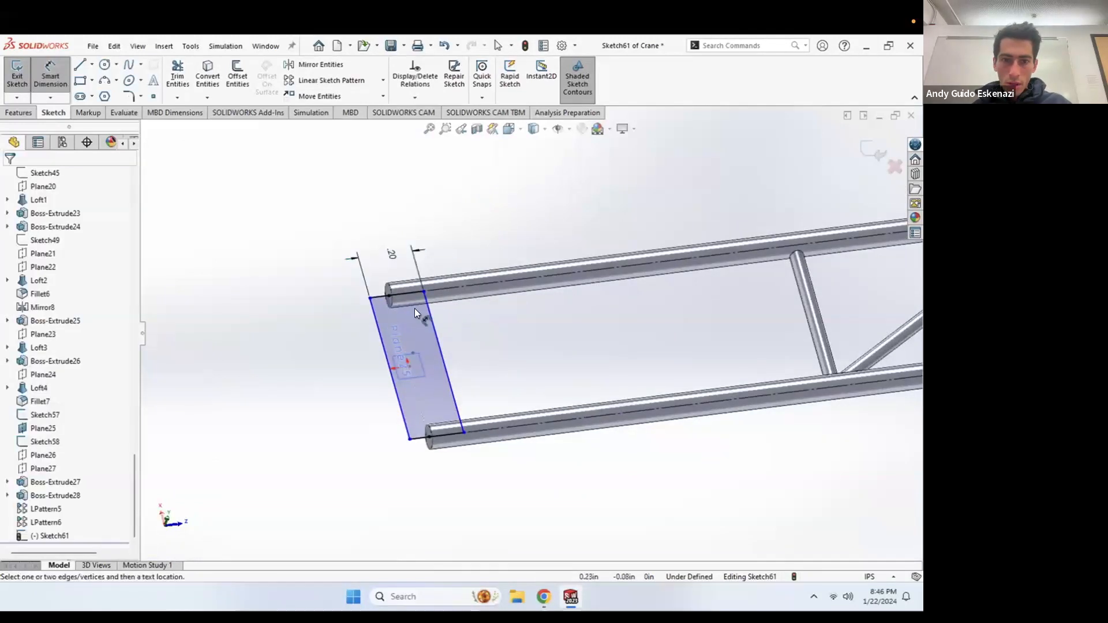
pyautogui.press('Escape')
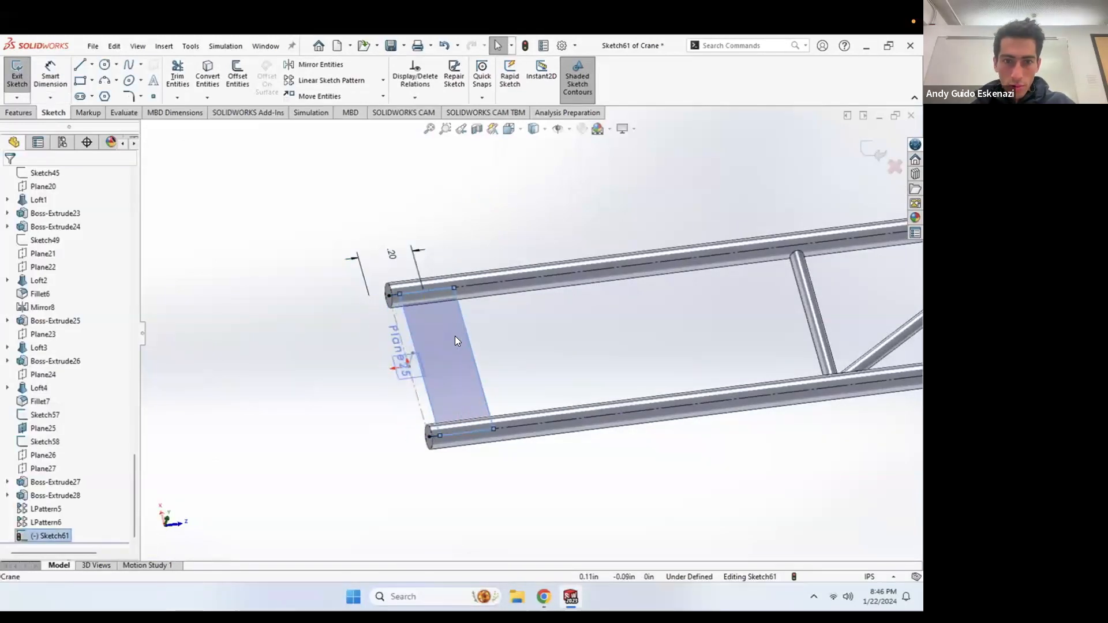
pyautogui.click(452, 336)
pyautogui.scroll(-5, 411, 304)
pyautogui.scroll(-3, 451, 286)
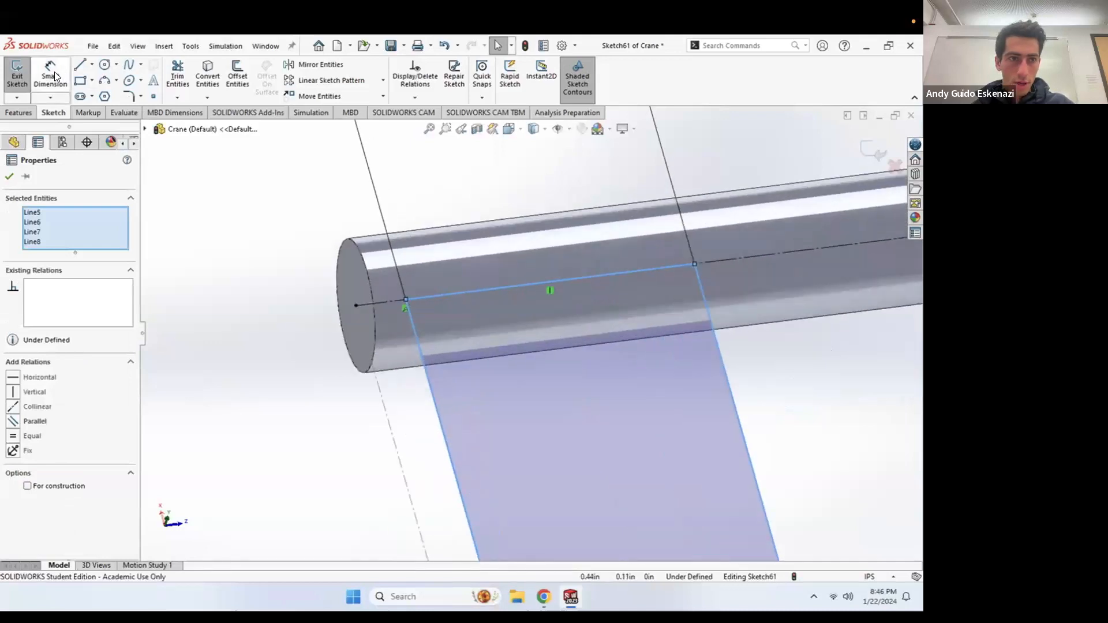
pyautogui.press('Escape')
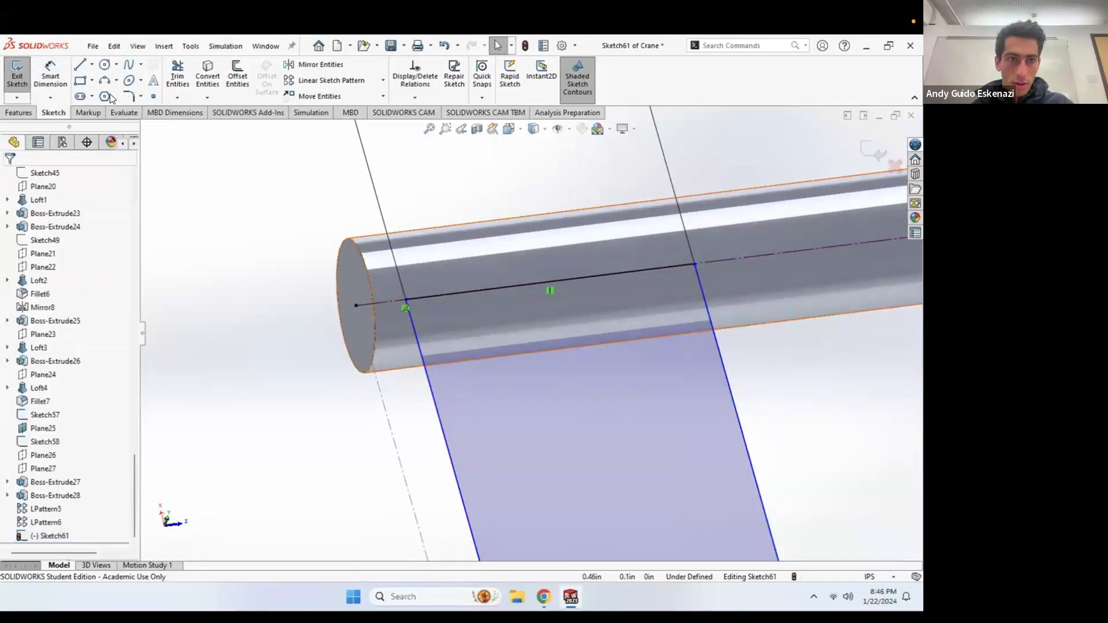
# Step: Dimension the rectangle's corner 0.02 in from the end point of the rail's centerline
pyautogui.click(51, 75)
pyautogui.click(354, 304)
pyautogui.click(406, 301)
pyautogui.click(374, 247)
pyautogui.write('.02')
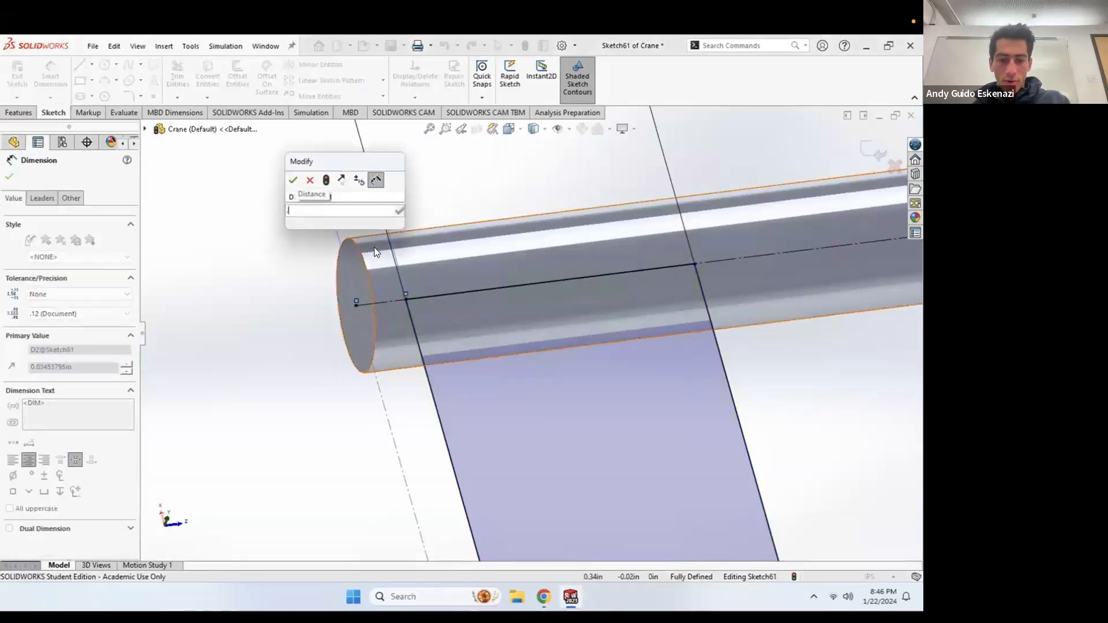
pyautogui.press('Return')
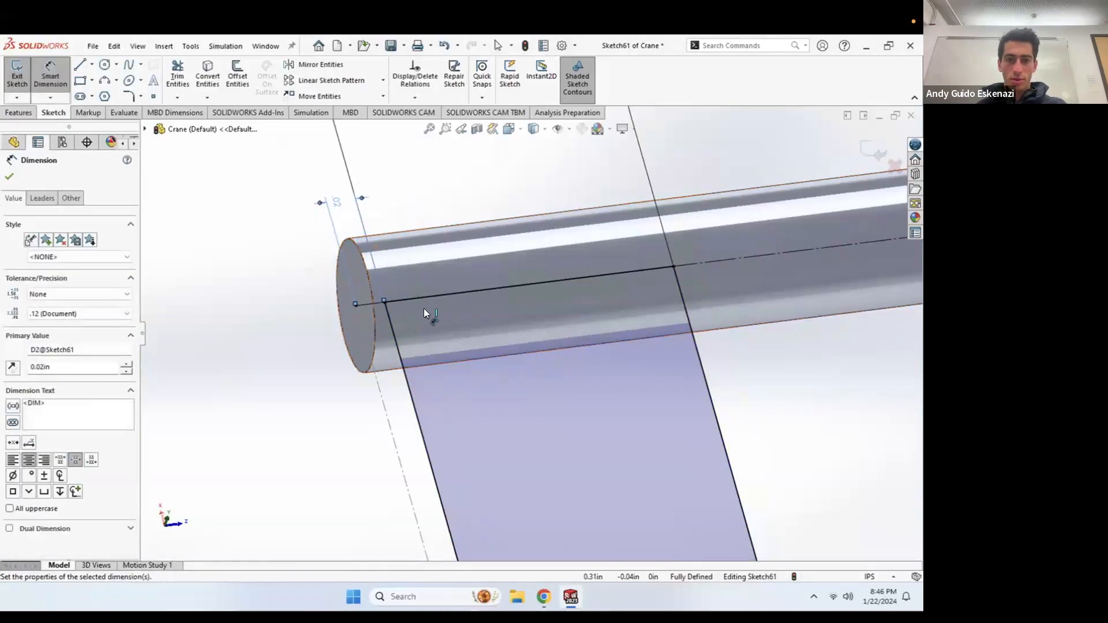
# Step: Extrude the rectangle as a merged Blind boss, 0.01 in deep in each of the two directions
pyautogui.click(26, 114)
pyautogui.click(22, 75)
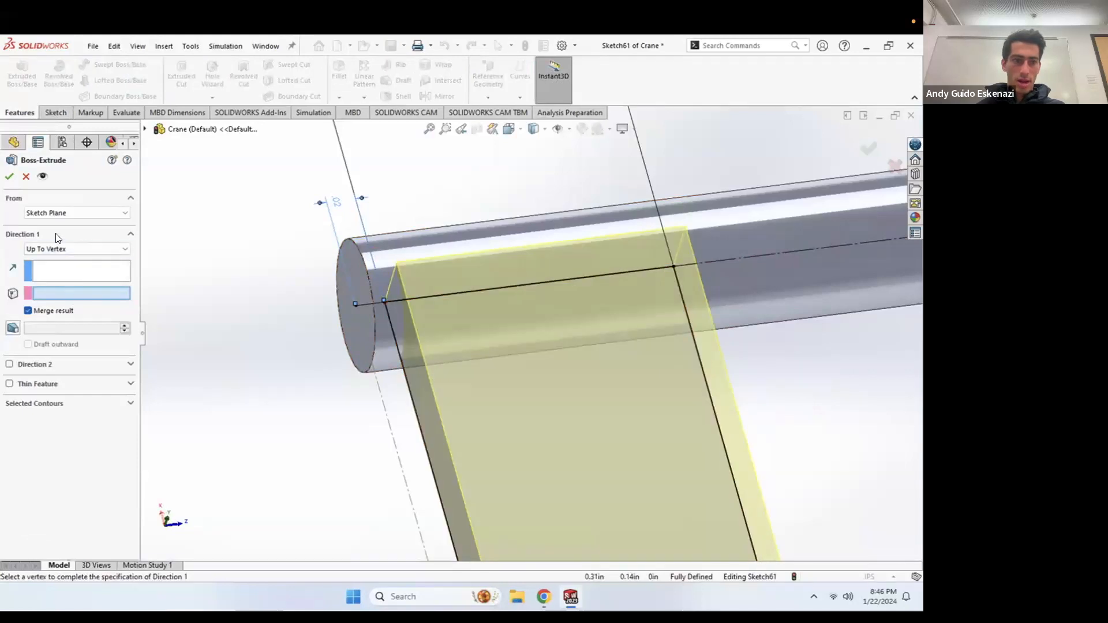
pyautogui.click(64, 249)
pyautogui.click(53, 256)
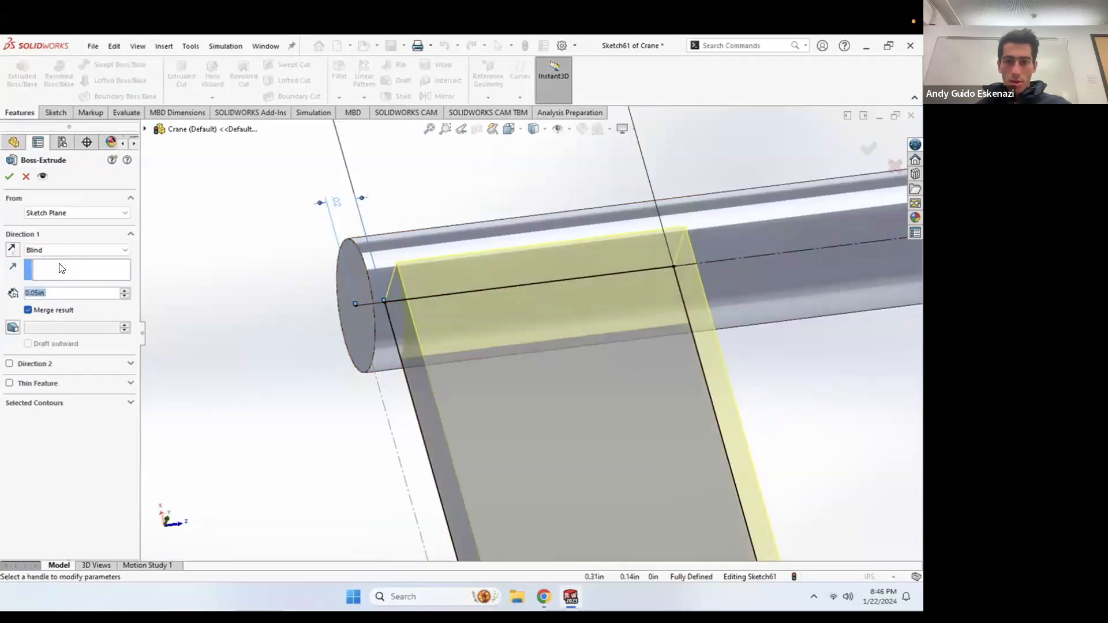
pyautogui.write('.01')
pyautogui.press('Return')
pyautogui.moveTo(316, 369); pyautogui.dragTo(558, 306, button='middle')
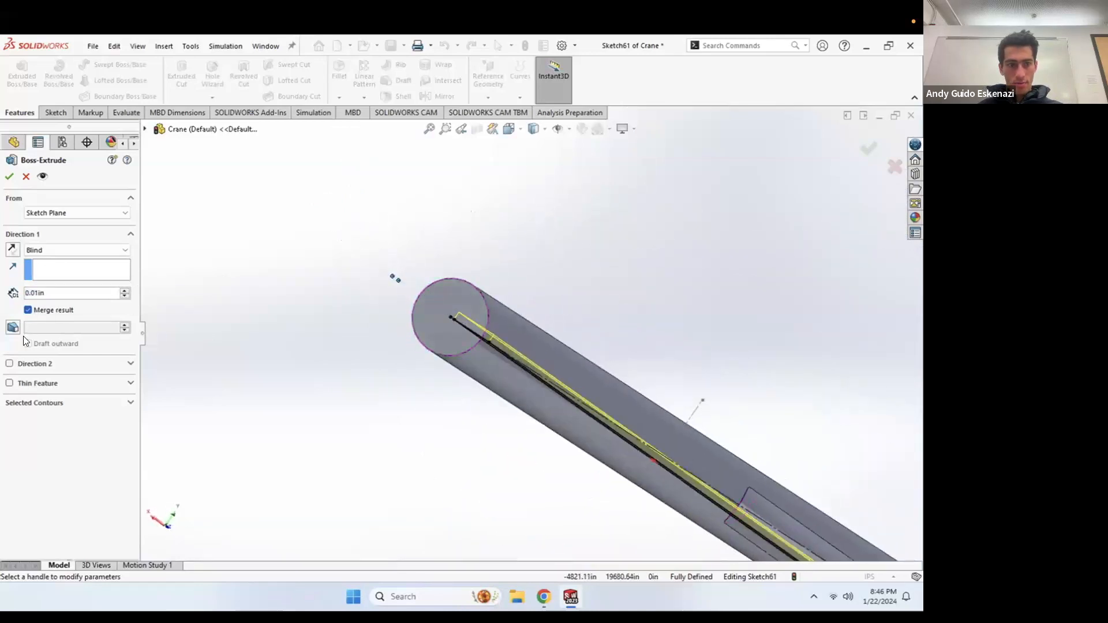
pyautogui.click(10, 364)
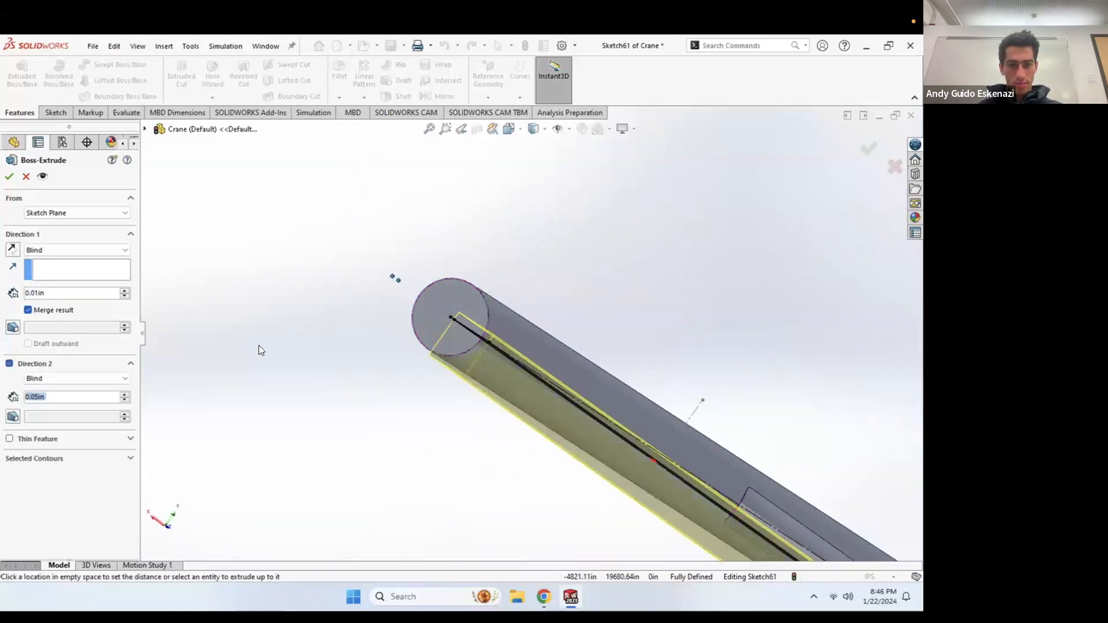
pyautogui.write('.01')
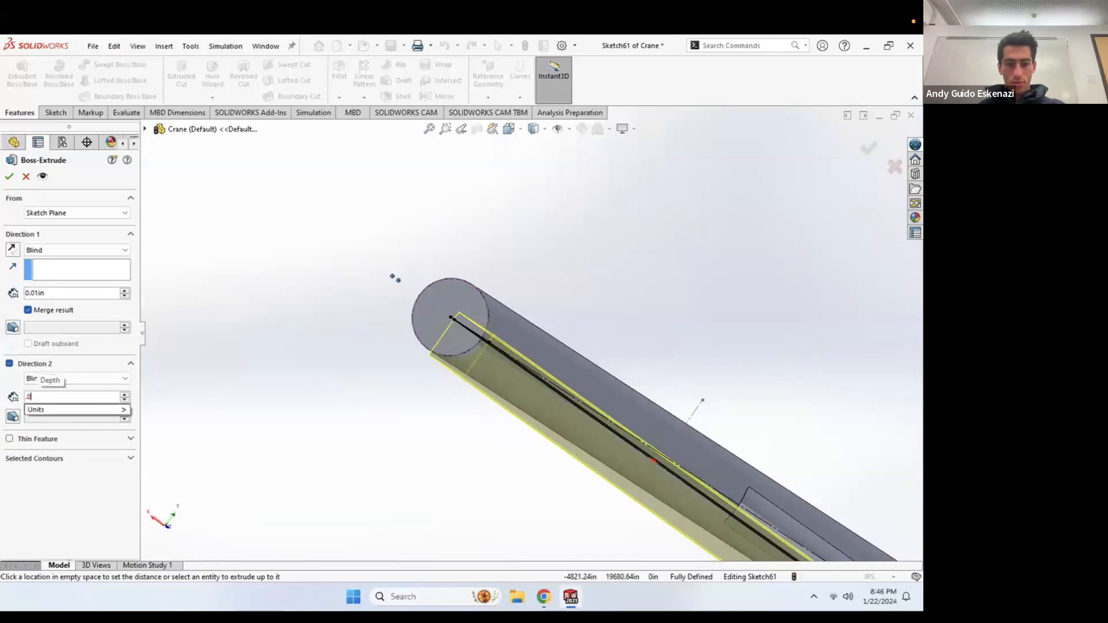
pyautogui.press('Return')
pyautogui.click(10, 176)
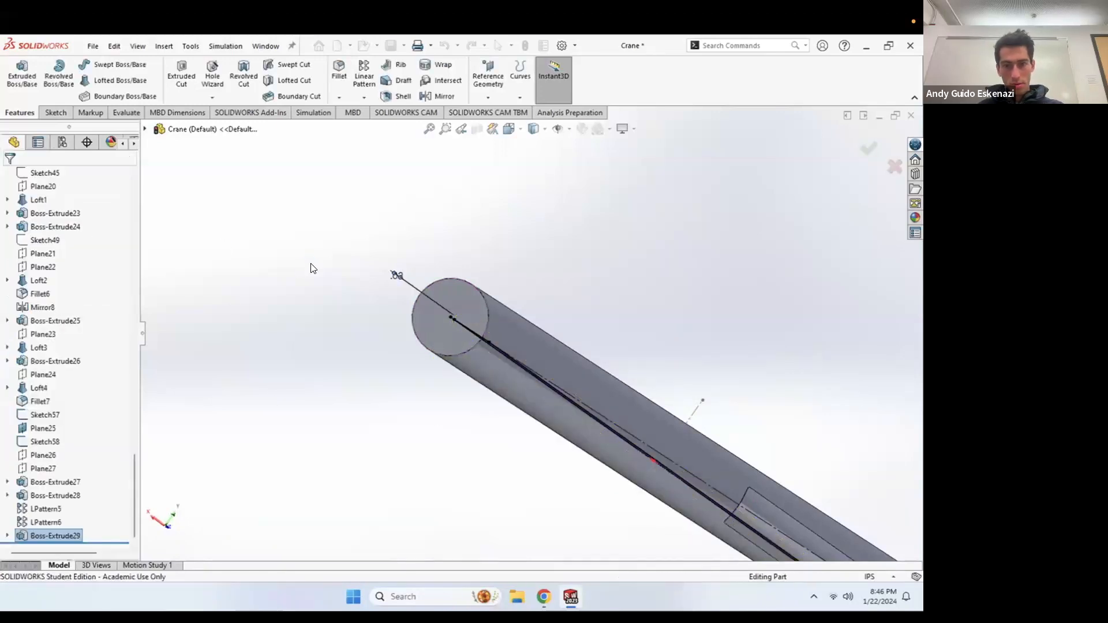
# Step: Examine the plate at the end of the truss arm and compare it with the crane reference photo in Chrome
pyautogui.moveTo(472, 308); pyautogui.dragTo(454, 398, button='middle')
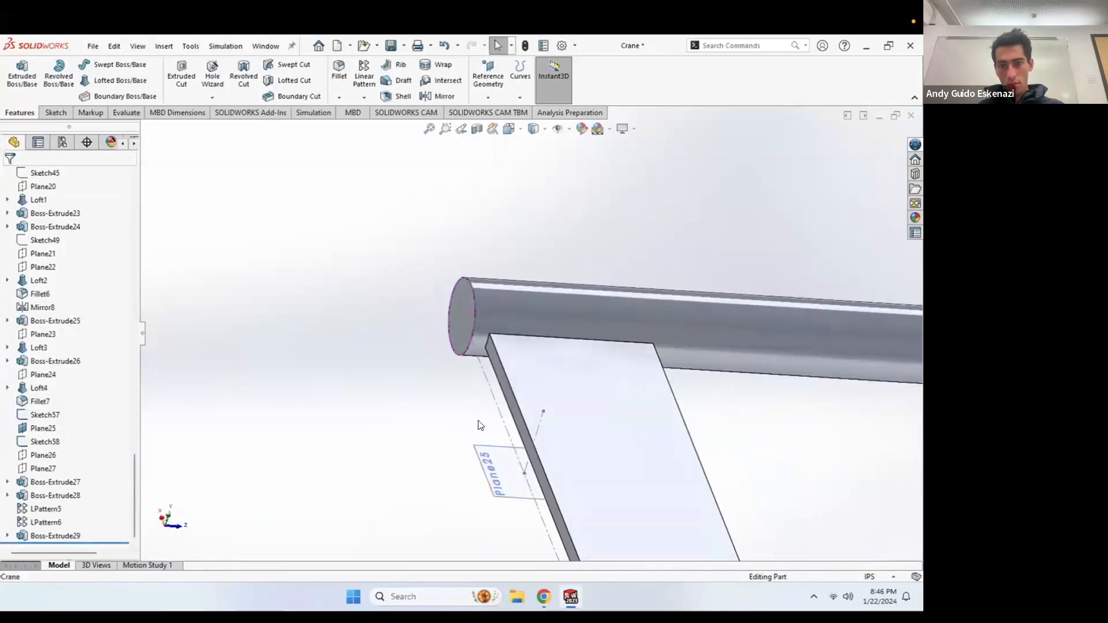
pyautogui.scroll(5, 459, 358)
pyautogui.moveTo(456, 358); pyautogui.dragTo(672, 388, button='middle')
pyautogui.click(537, 593)
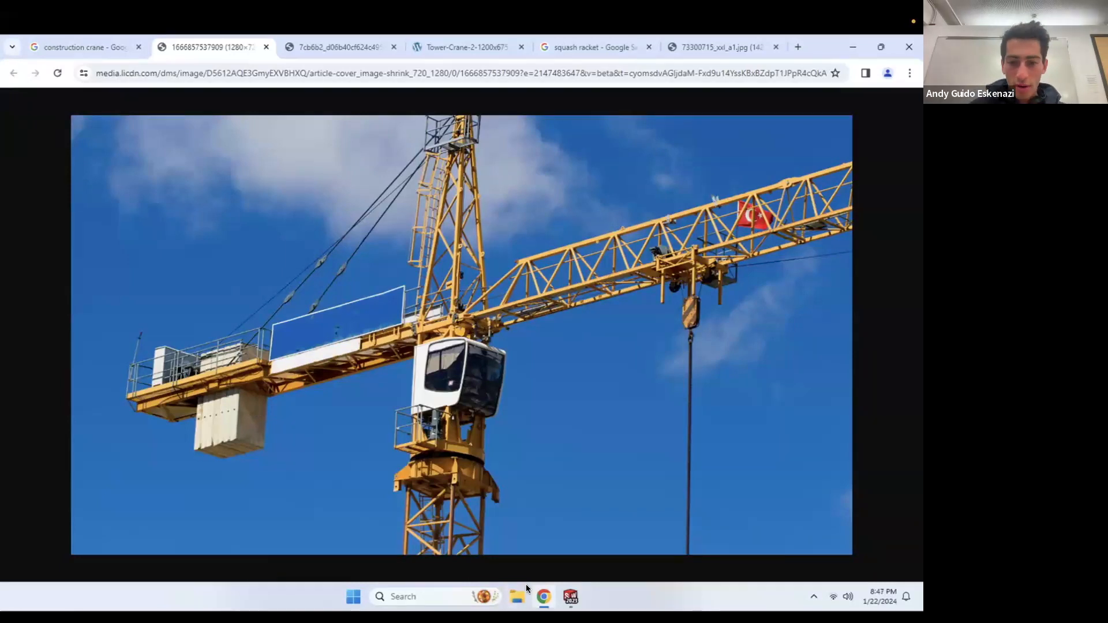
pyautogui.click(538, 603)
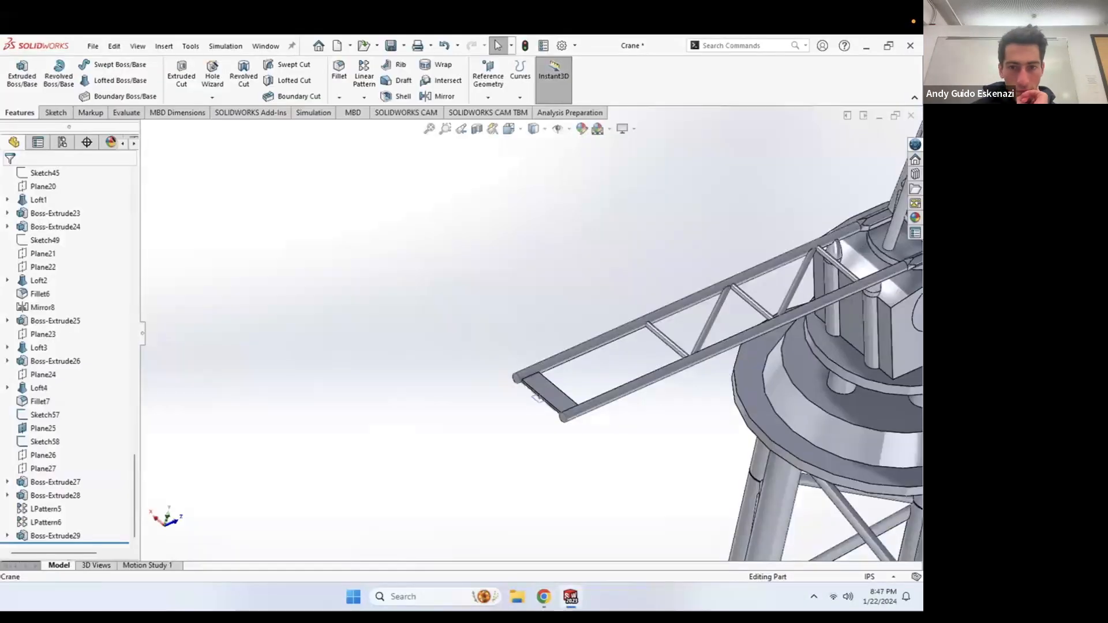
pyautogui.moveTo(639, 358); pyautogui.dragTo(543, 362, button='middle')
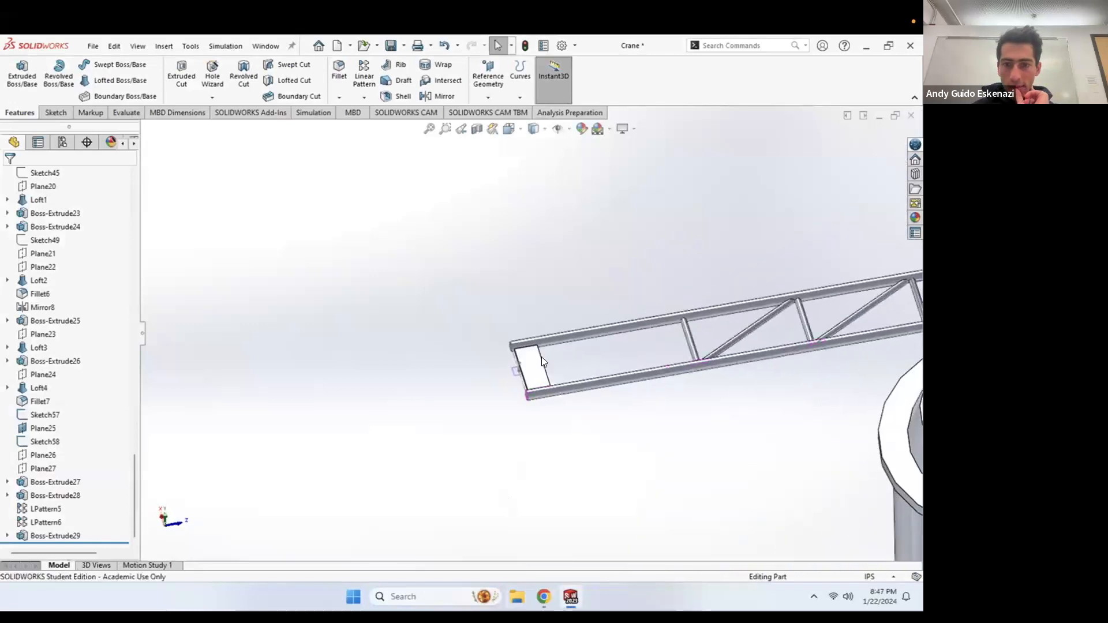
pyautogui.scroll(-2, 673, 347)
pyautogui.moveTo(602, 328); pyautogui.dragTo(598, 363, button='middle')
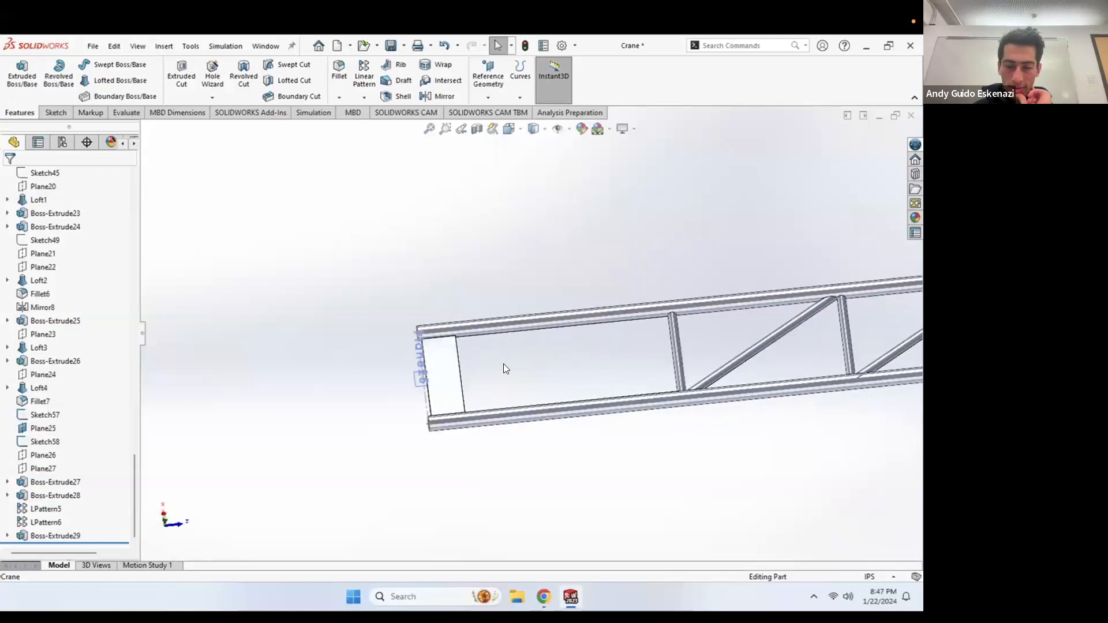
pyautogui.scroll(-1, 452, 362)
pyautogui.moveTo(452, 364); pyautogui.dragTo(464, 328, button='middle')
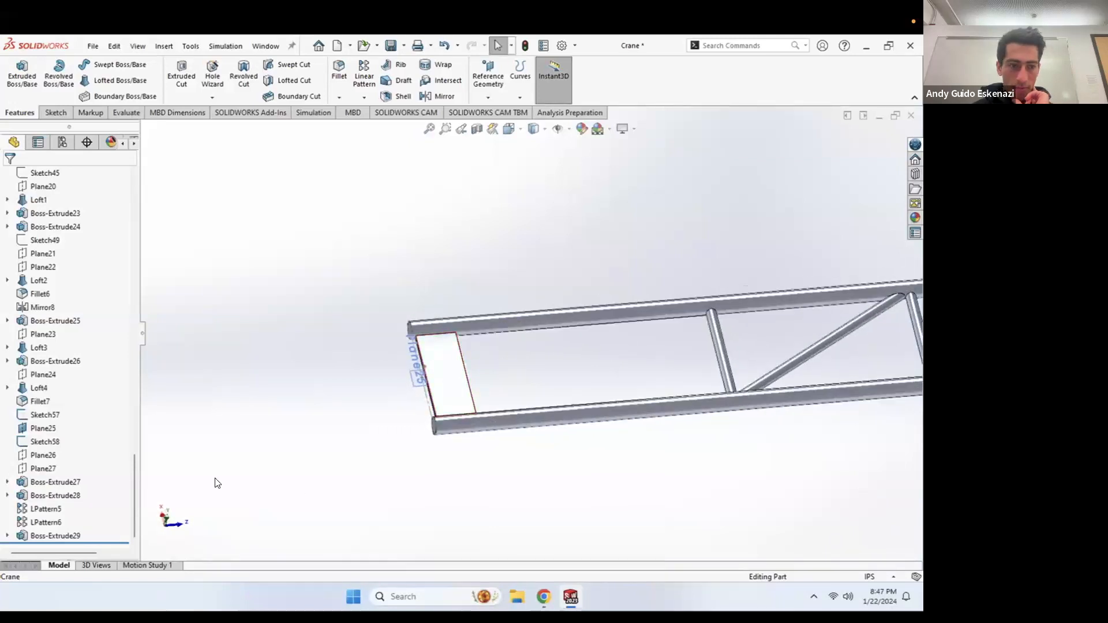
# Step: Edit the end plate's extrusion and set the depth to 0.02 in in both directions
pyautogui.rightClick(50, 532)
pyautogui.click(82, 317)
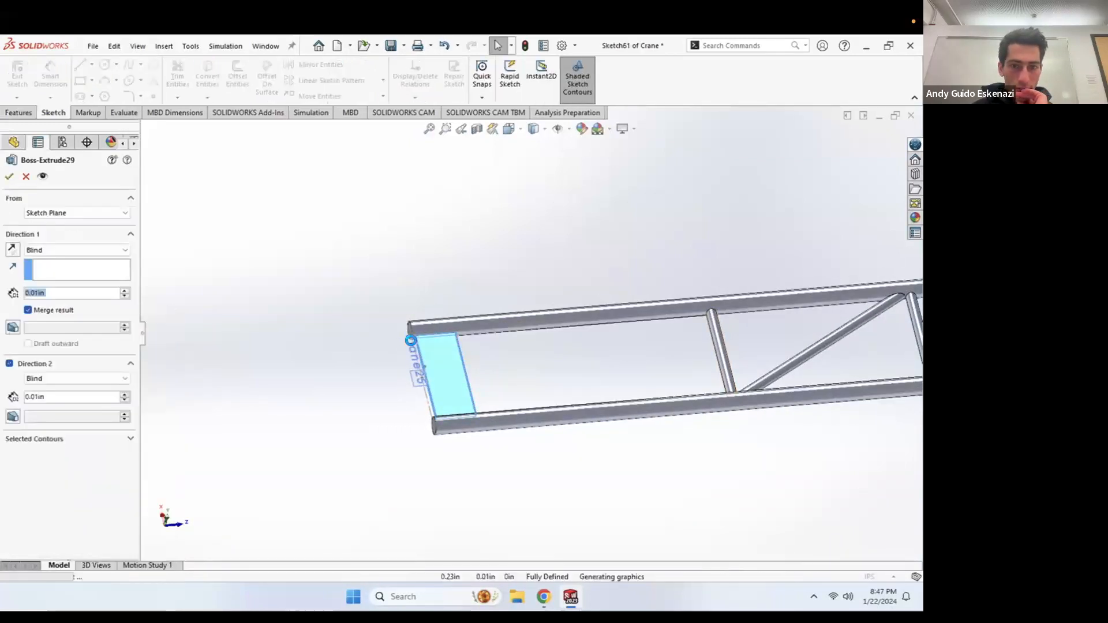
pyautogui.write('0.02')
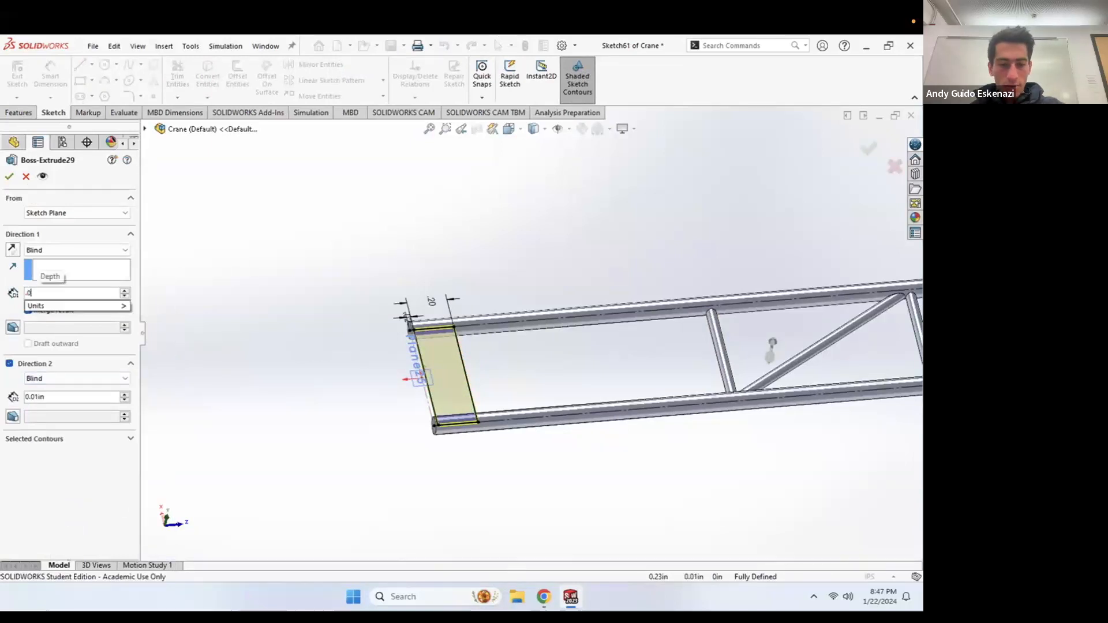
pyautogui.click(42, 397)
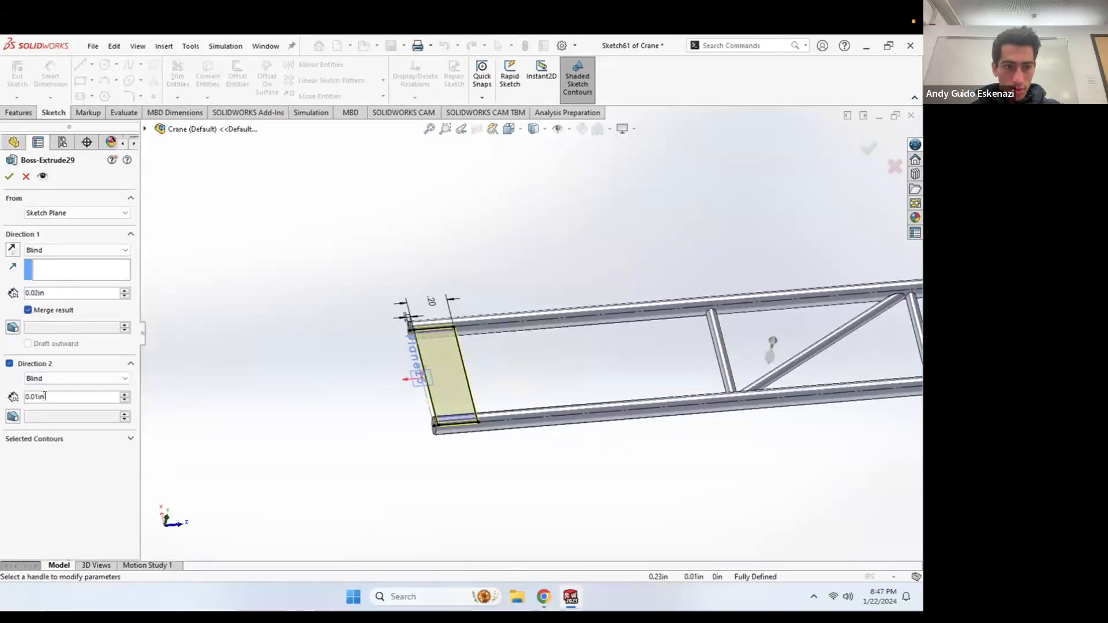
pyautogui.write('.02')
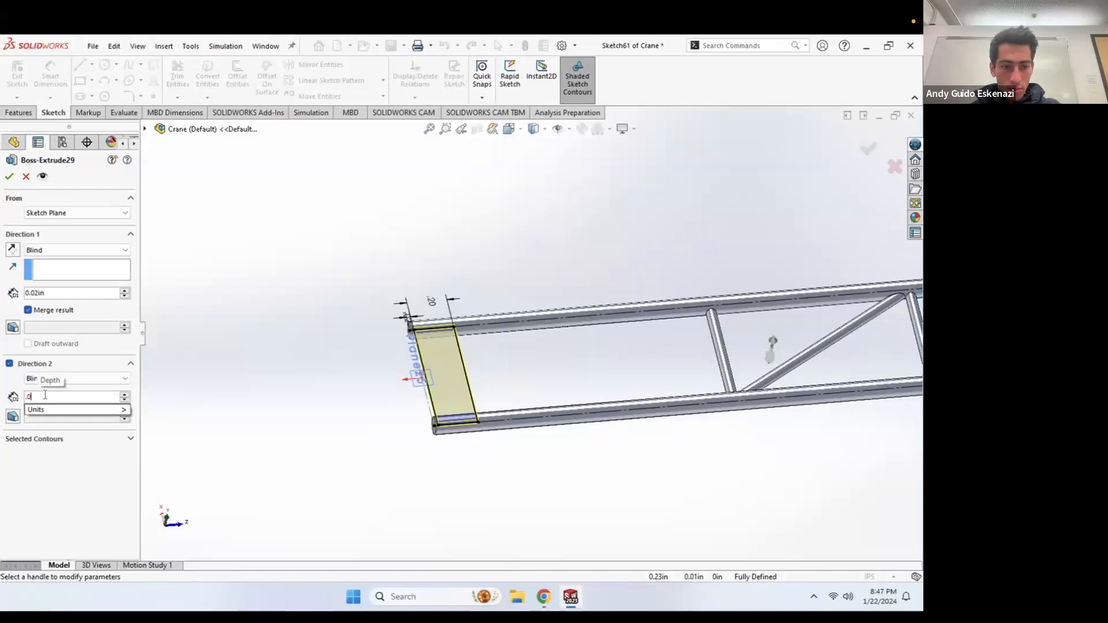
pyautogui.click(9, 176)
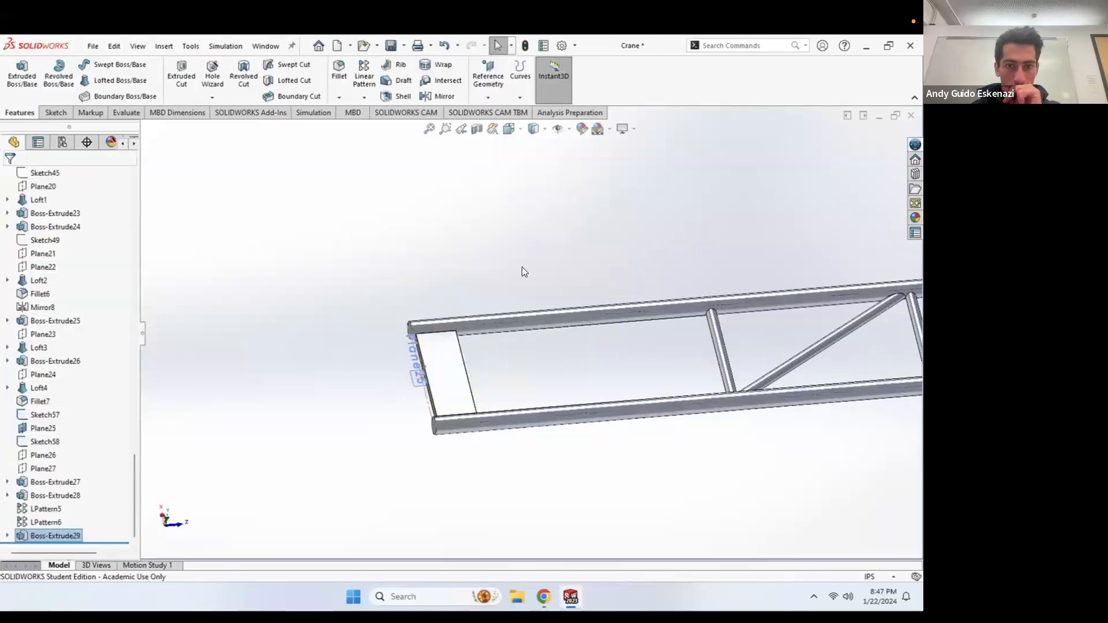
# Step: Set up a linear pattern of the end plate's extrusion, using the rail's sketch centerline as the direction
pyautogui.scroll(-4, 514, 317)
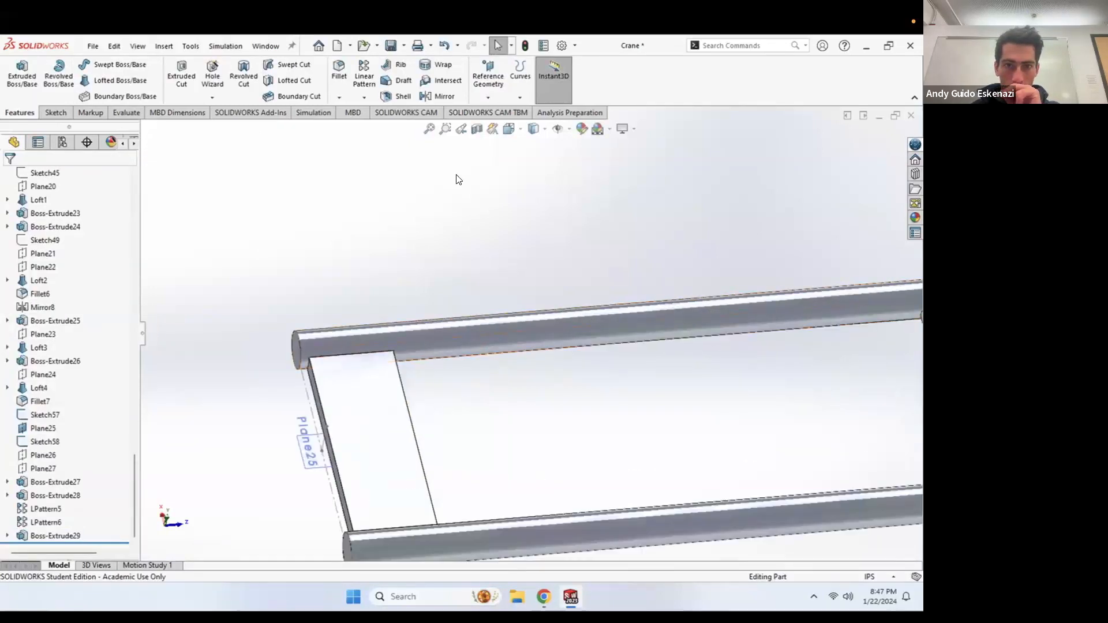
pyautogui.click(364, 84)
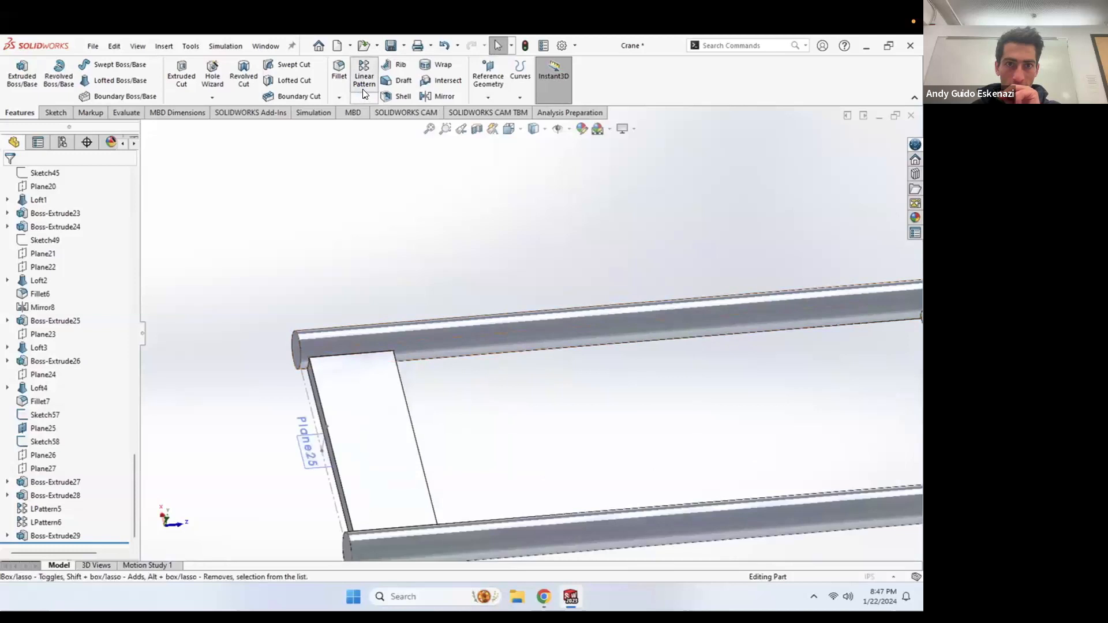
pyautogui.click(359, 400)
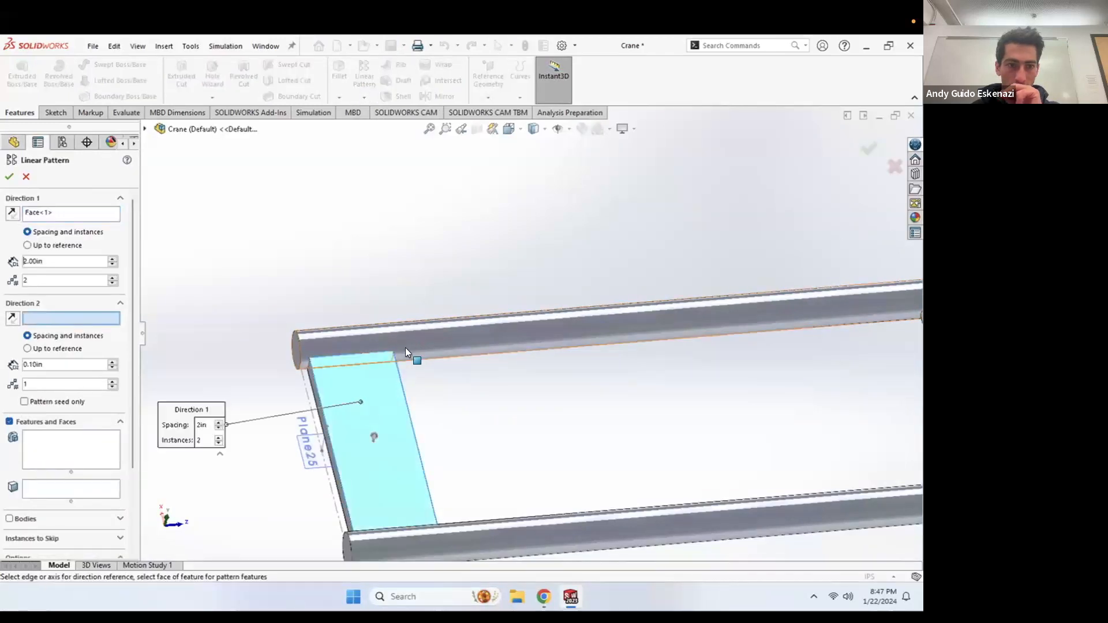
pyautogui.rightClick(47, 215)
pyautogui.click(69, 234)
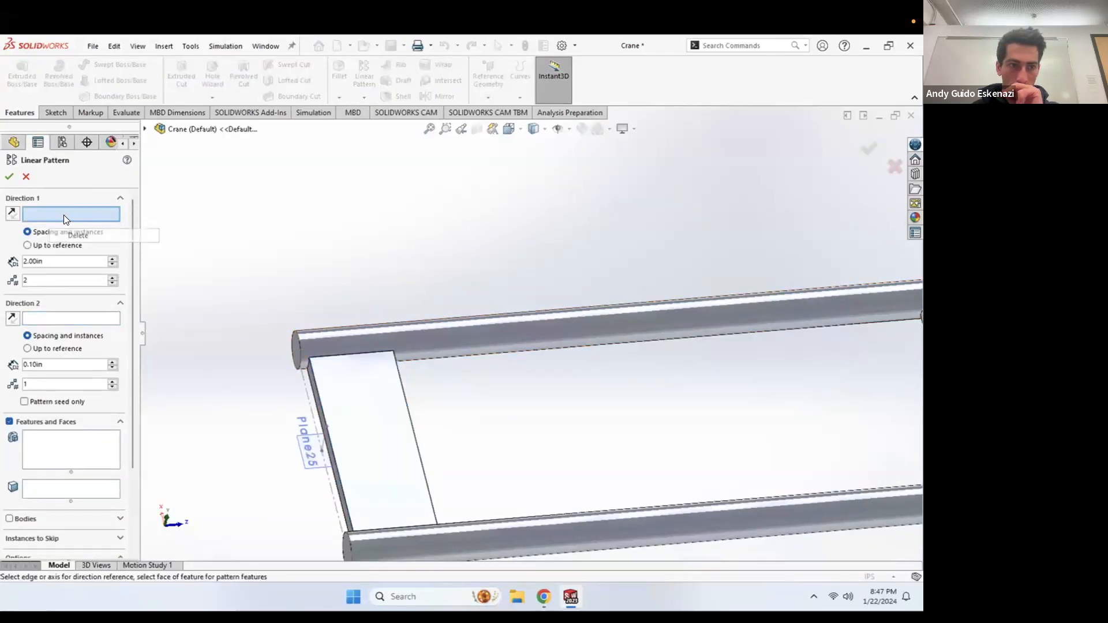
pyautogui.click(438, 337)
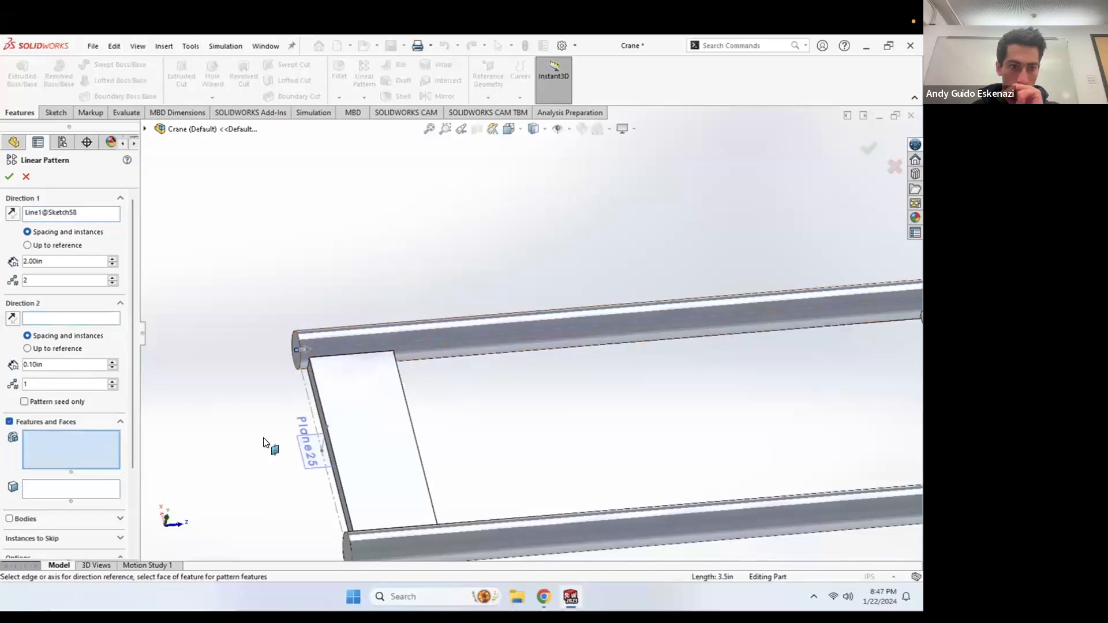
pyautogui.click(403, 441)
pyautogui.scroll(3, 403, 400)
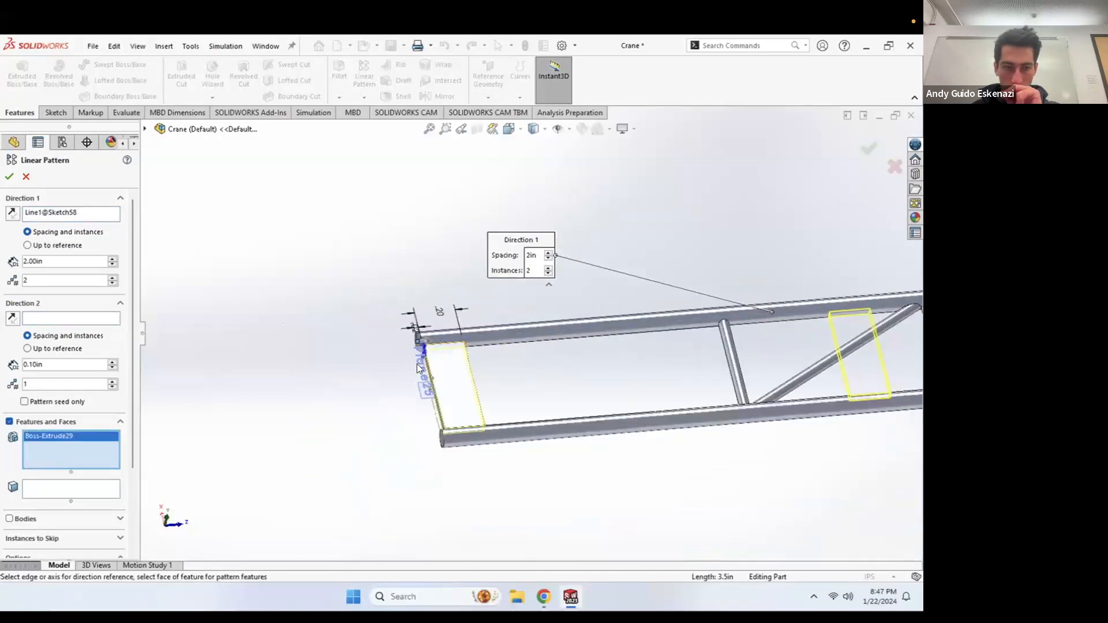
# Step: Set the pattern spacing to 1.2 in with two instances and create the second plate
pyautogui.write('1')
pyautogui.press('Return')
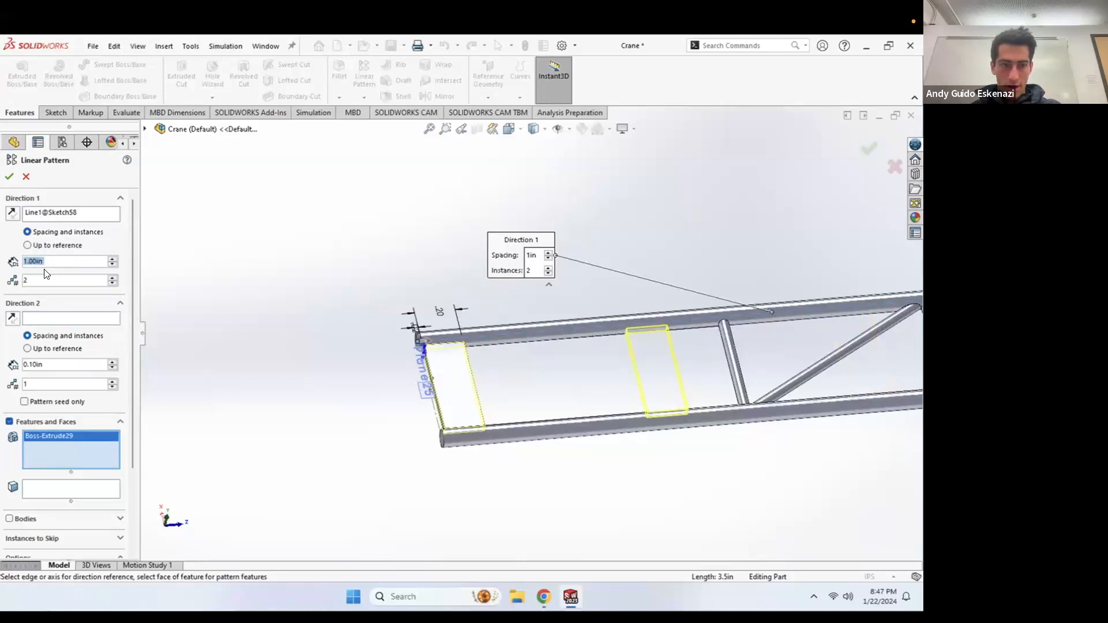
pyautogui.write('1.2')
pyautogui.press('Return')
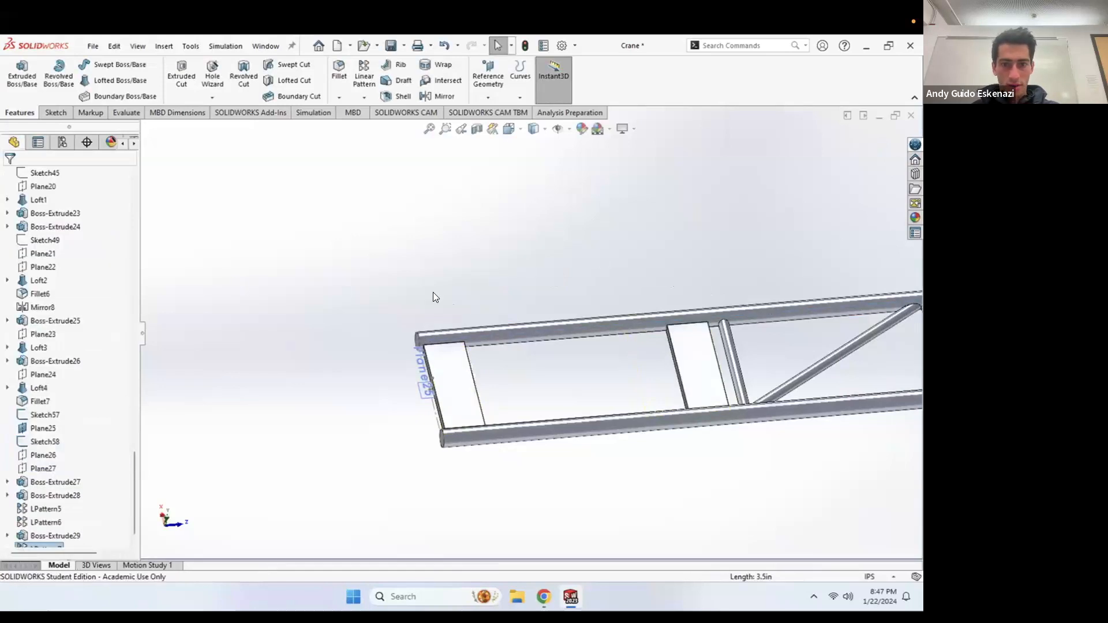
# Step: Hide Plane25 and the dash-dot construction line at the free end of the truss arm
pyautogui.scroll(-4, 468, 378)
pyautogui.rightClick(375, 414)
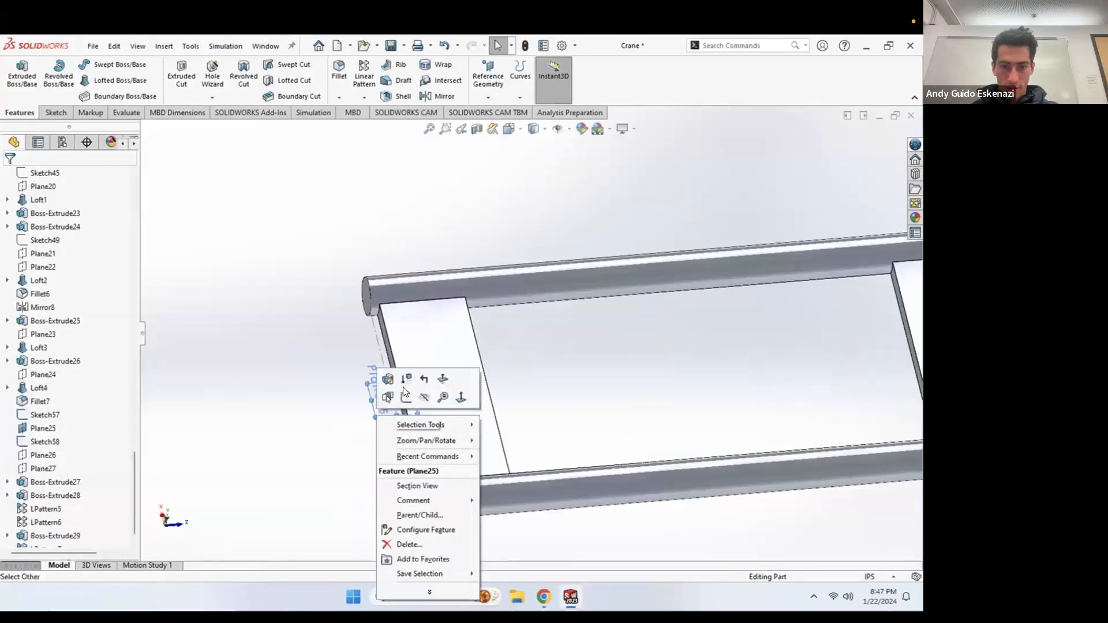
pyautogui.click(415, 397)
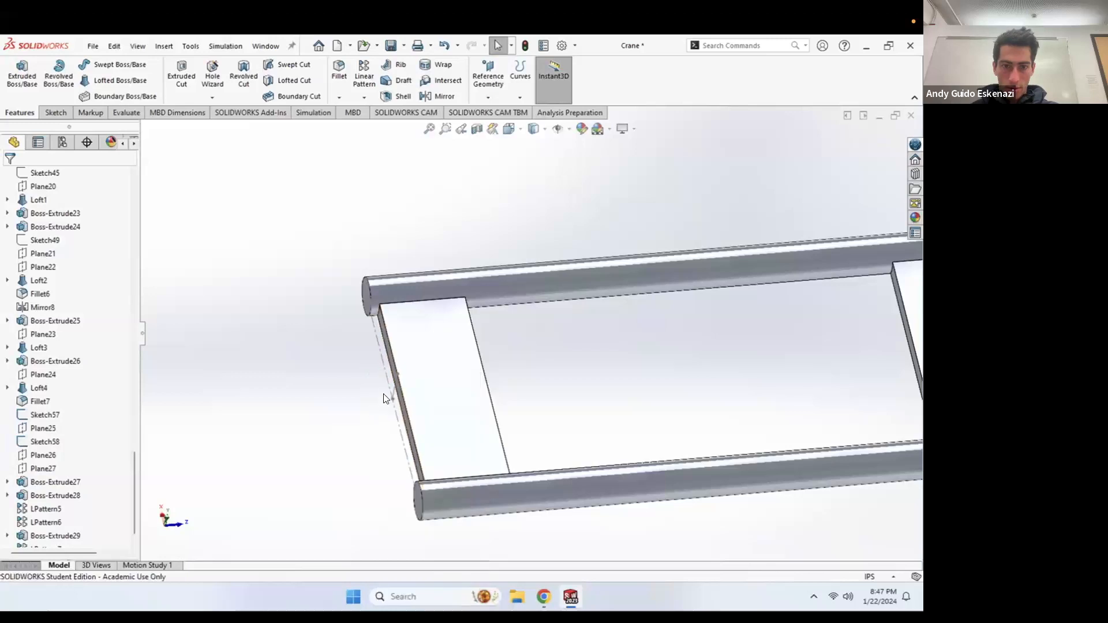
pyautogui.rightClick(387, 382)
pyautogui.click(415, 366)
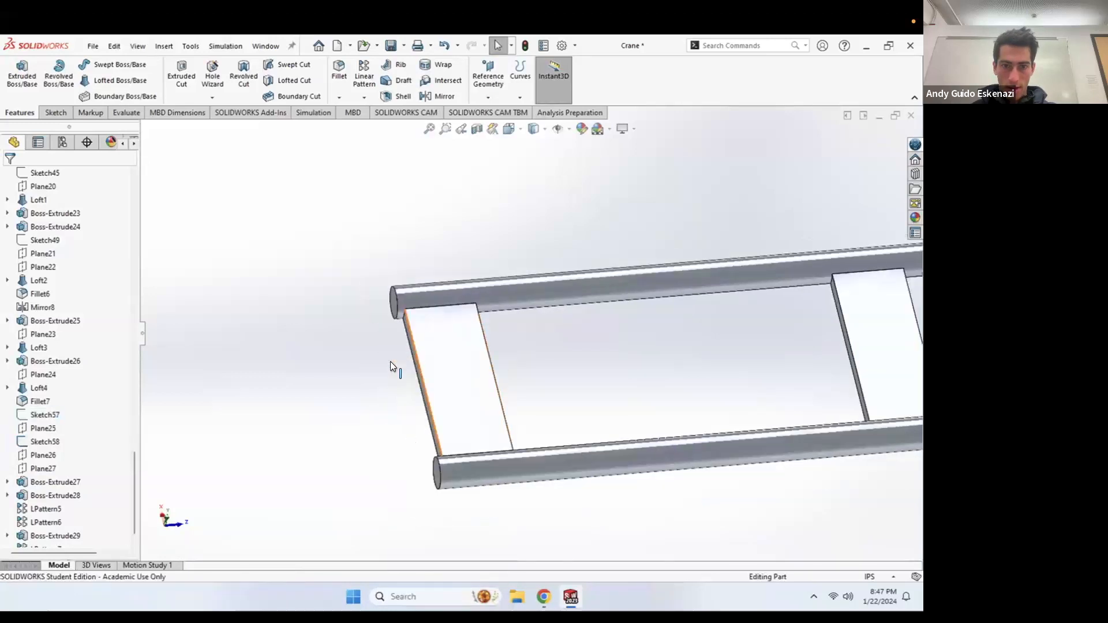
pyautogui.scroll(5, 549, 392)
pyautogui.moveTo(548, 393)
pyautogui.mouseDown(button='middle')
pyautogui.moveTo(552, 282)
pyautogui.moveTo(573, 277)
pyautogui.moveTo(627, 332)
pyautogui.mouseUp(button='middle')
pyautogui.scroll(-6, 600, 358)
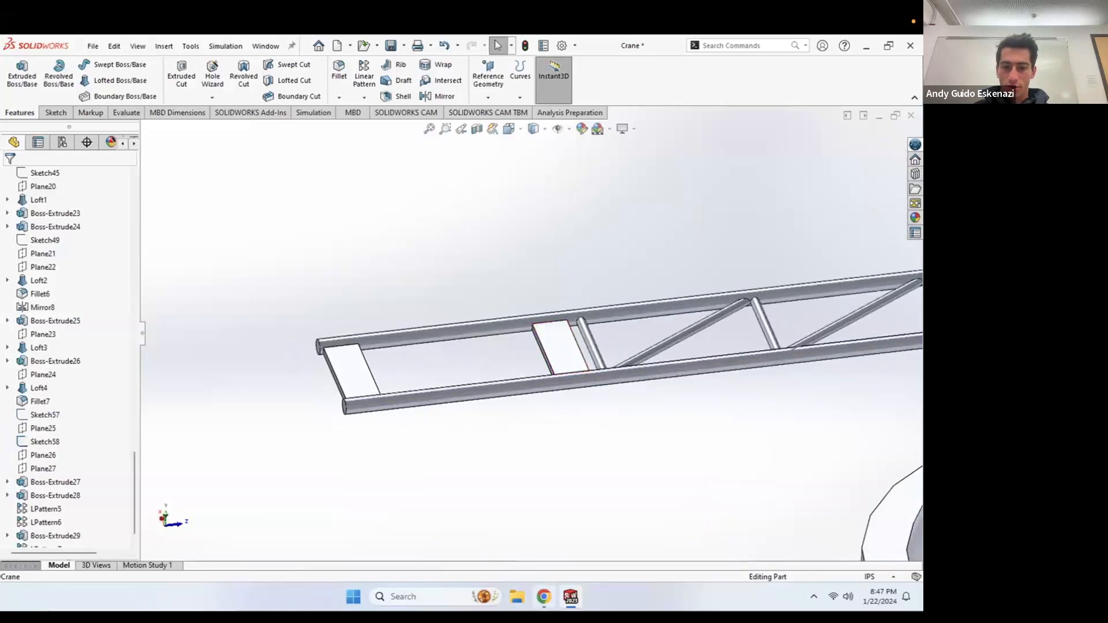
# Step: Check the counterweight in the crane reference photo and start a sketch on the flat face of the truss arm's end plate
pyautogui.moveTo(544, 597)
pyautogui.click(542, 522)
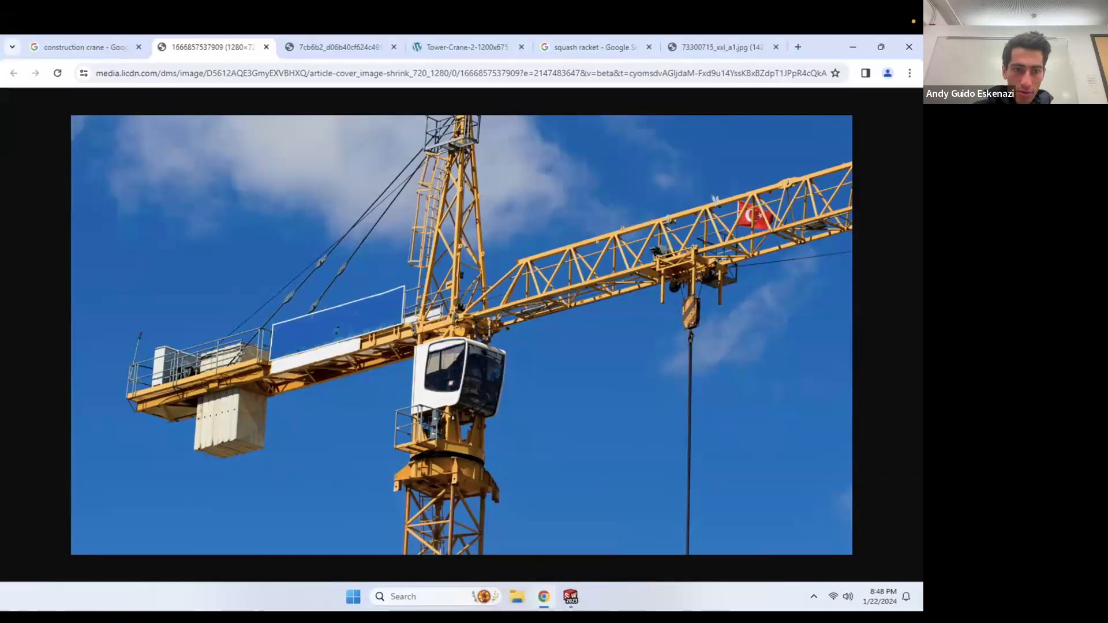
pyautogui.click(571, 597)
pyautogui.moveTo(421, 333); pyautogui.dragTo(508, 340, button='middle')
pyautogui.click(48, 112)
pyautogui.click(17, 73)
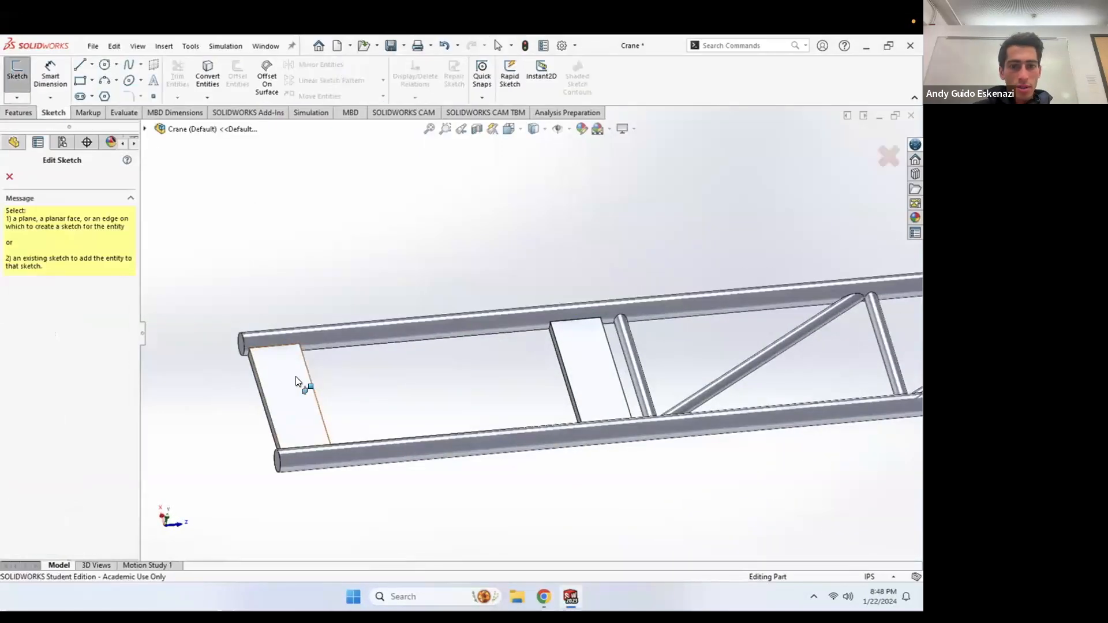
pyautogui.click(293, 378)
# Step: Sketch a centerline between the midpoints of the two cross plates' facing edges
pyautogui.moveTo(505, 210); pyautogui.dragTo(344, 278, button='middle')
pyautogui.scroll(-7, 320, 278)
pyautogui.moveTo(349, 322); pyautogui.dragTo(384, 302, button='middle')
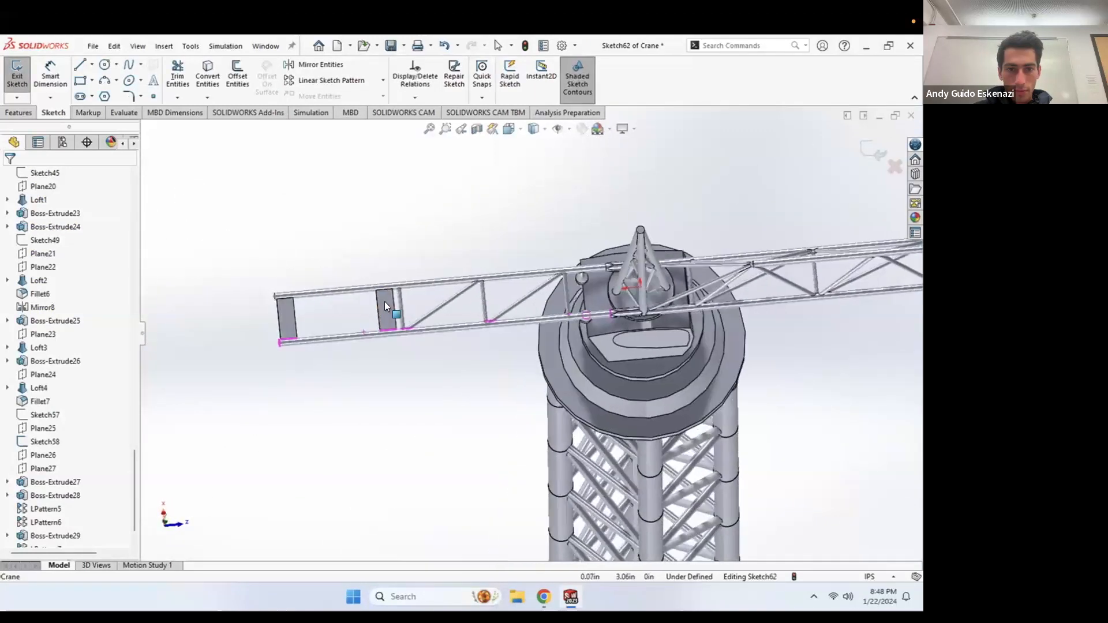
pyautogui.scroll(-5, 387, 303)
pyautogui.click(93, 64)
pyautogui.click(108, 93)
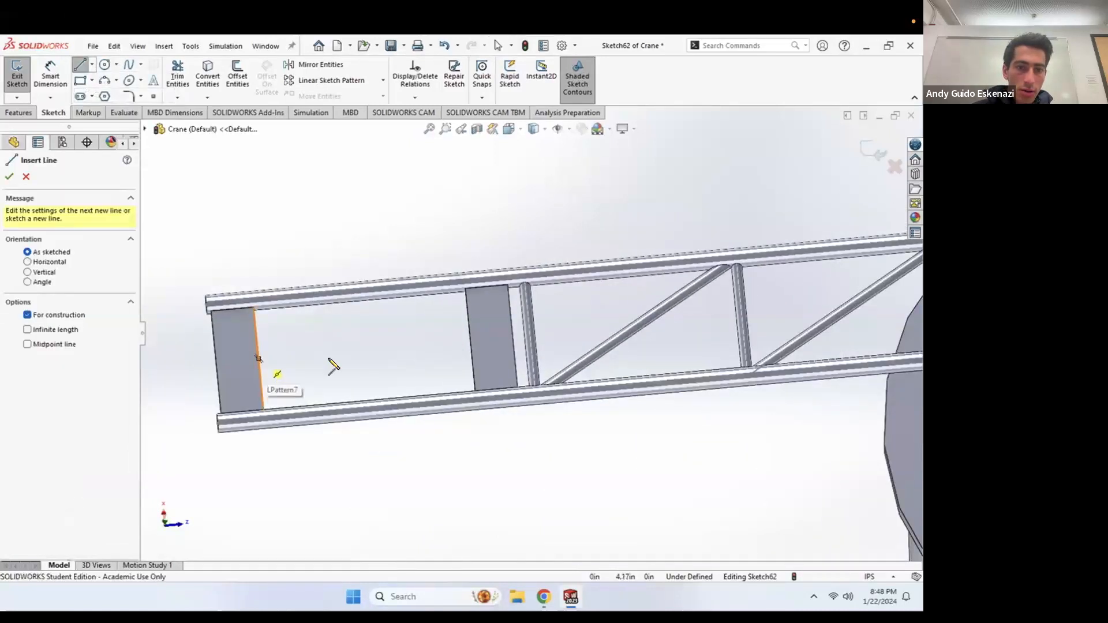
pyautogui.click(260, 358)
pyautogui.click(472, 341)
pyautogui.press('Escape')
pyautogui.moveTo(356, 319); pyautogui.dragTo(384, 277, button='middle')
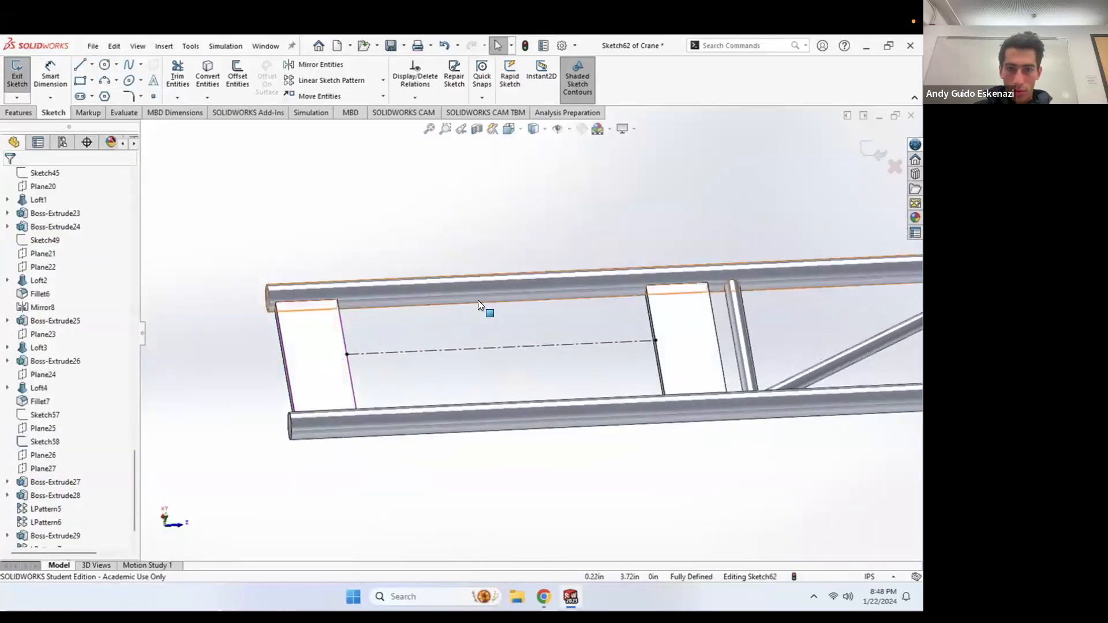
# Step: Sketch a center rectangle on the centerline's midpoint, spanning the gap between the two cross plates
pyautogui.scroll(-2, 477, 297)
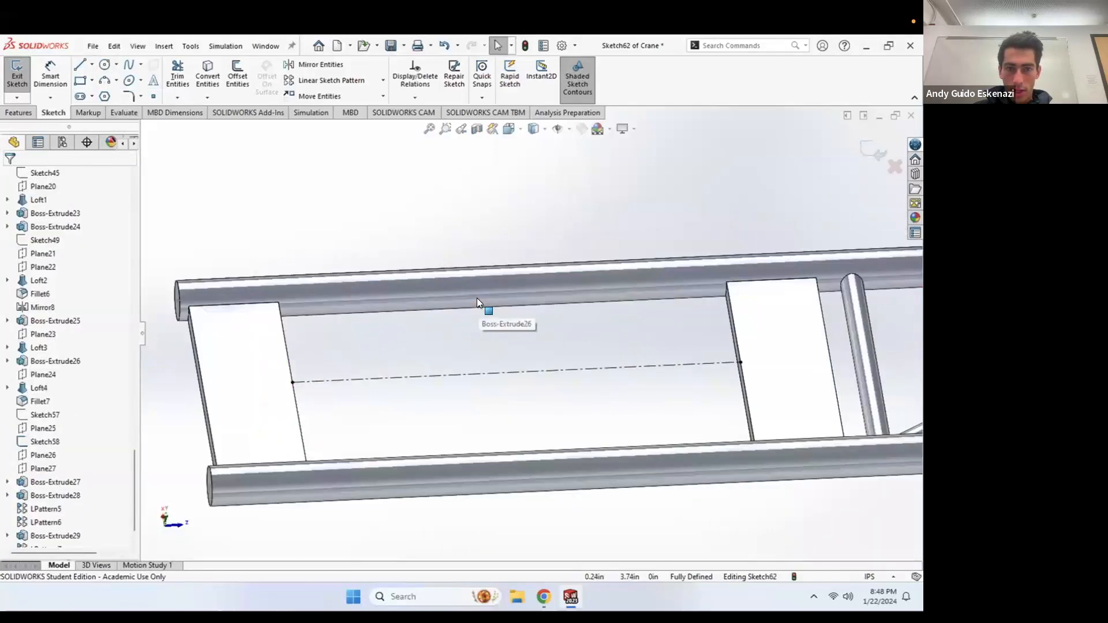
pyautogui.click(93, 84)
pyautogui.click(118, 112)
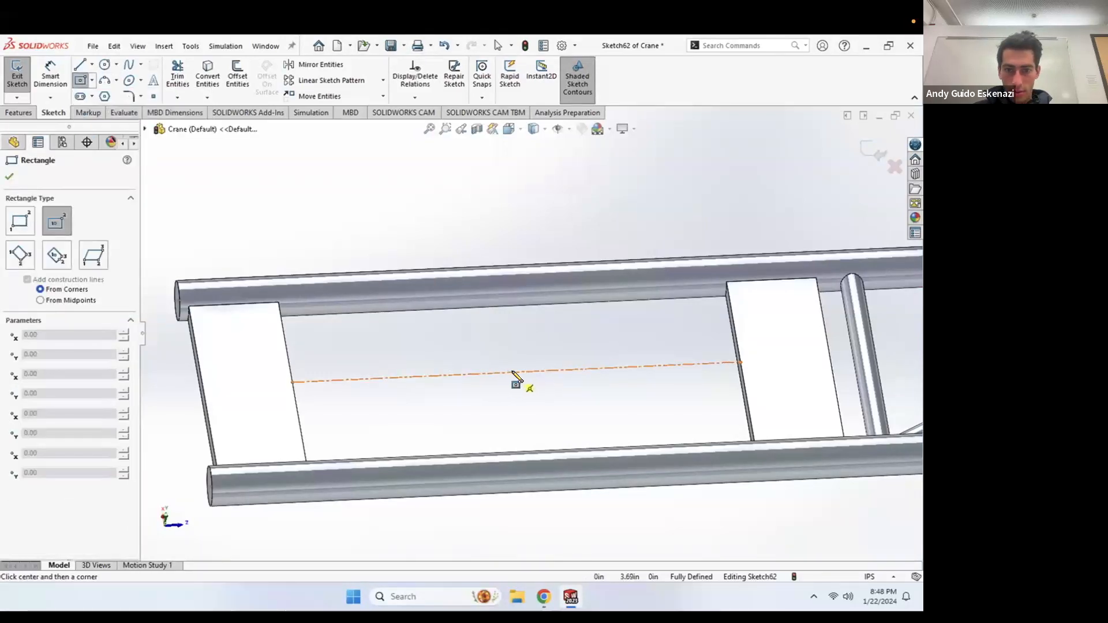
pyautogui.click(515, 371)
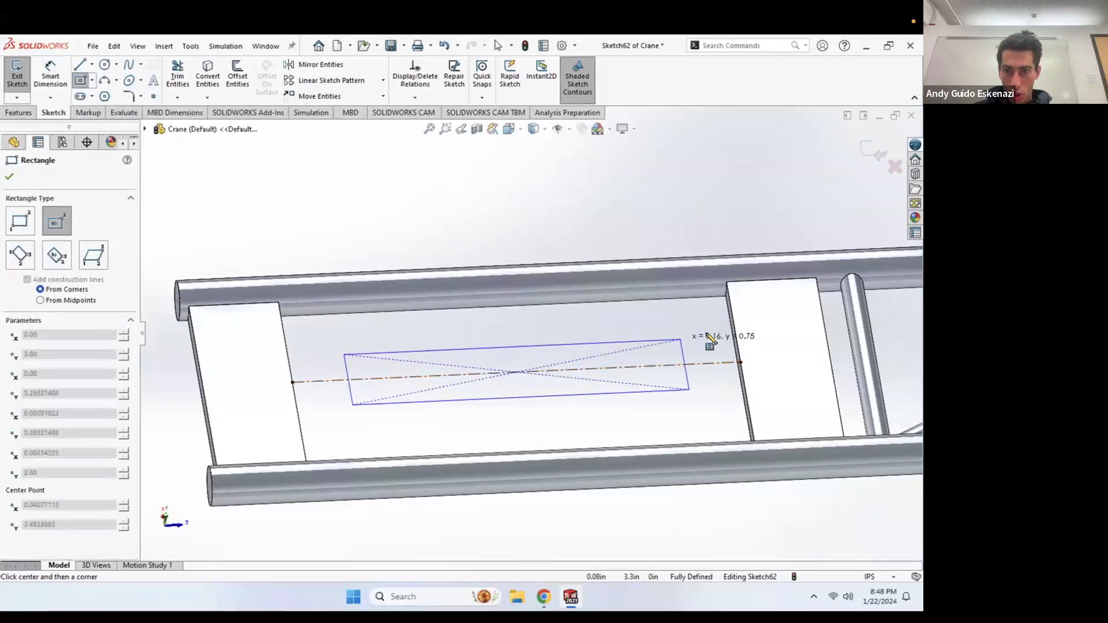
pyautogui.click(731, 303)
pyautogui.press('Escape')
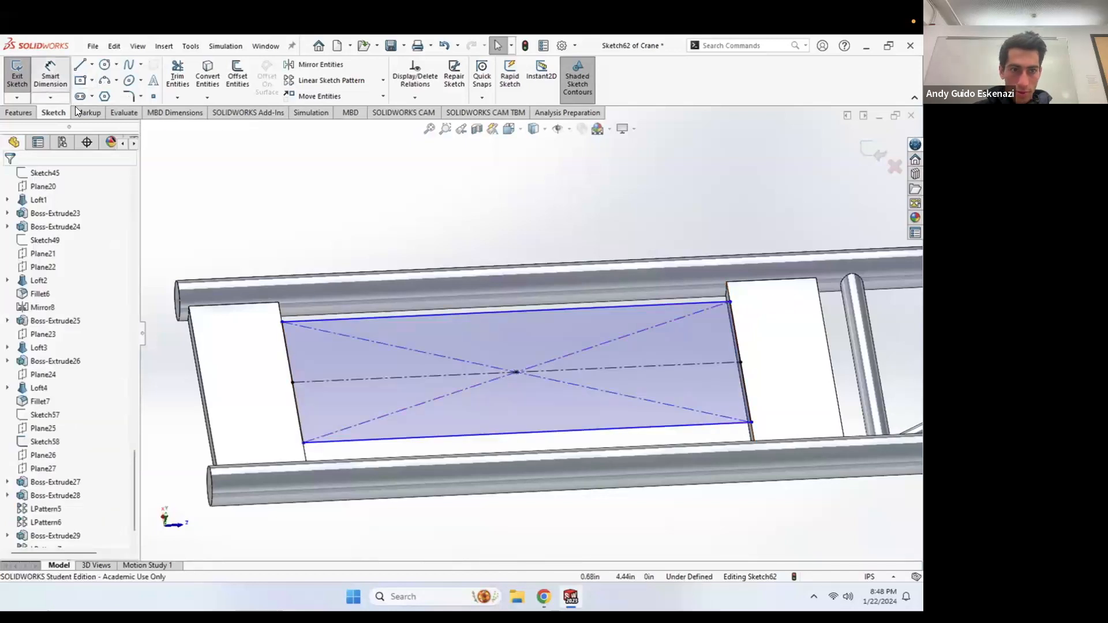
# Step: Dimension the rectangle's short side along the end plate and set it to 0.45 in
pyautogui.click(285, 341)
pyautogui.scroll(1, 243, 384)
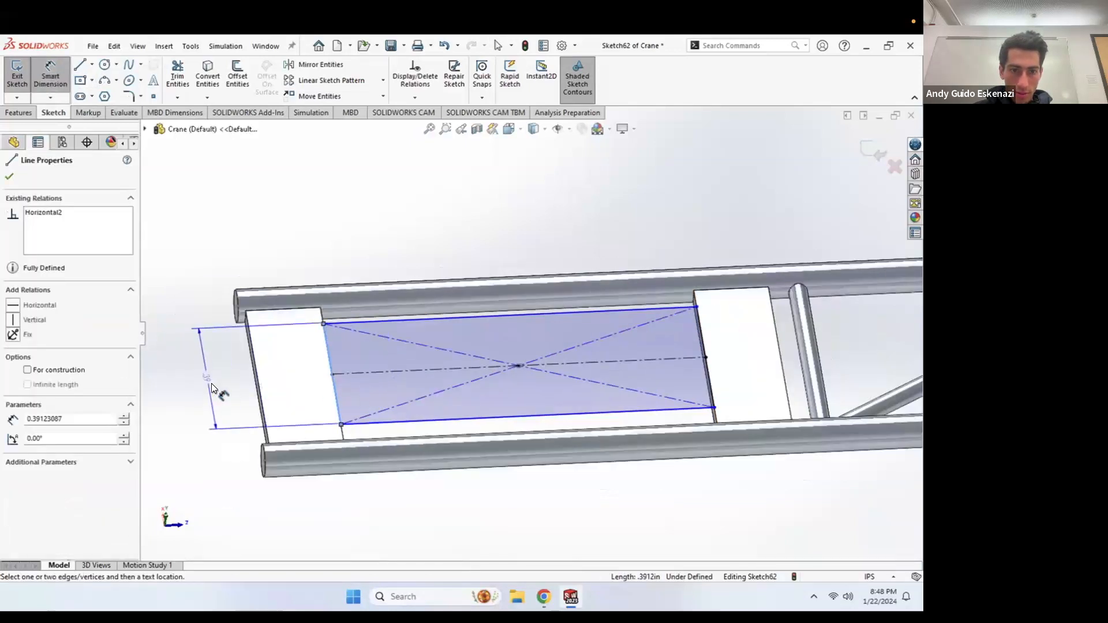
pyautogui.click(211, 383)
pyautogui.write('.45')
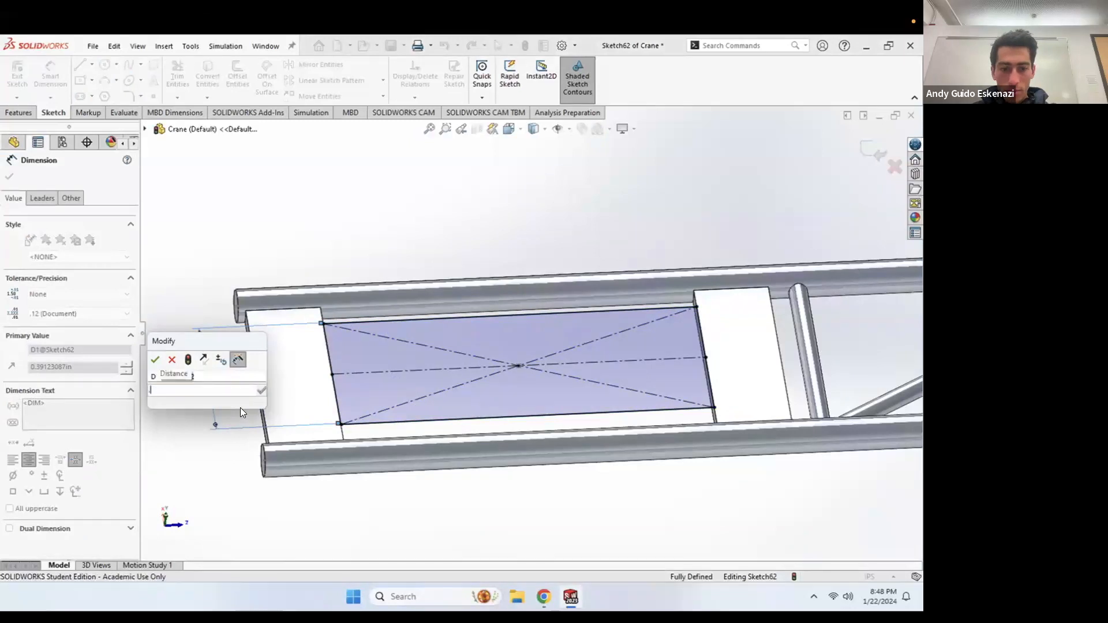
pyautogui.press('Return')
pyautogui.moveTo(574, 329); pyautogui.dragTo(294, 254, button='middle')
# Step: Start a boss extrusion of the rectangle between the plates with an upward blind depth of 0.4 in
pyautogui.click(541, 597)
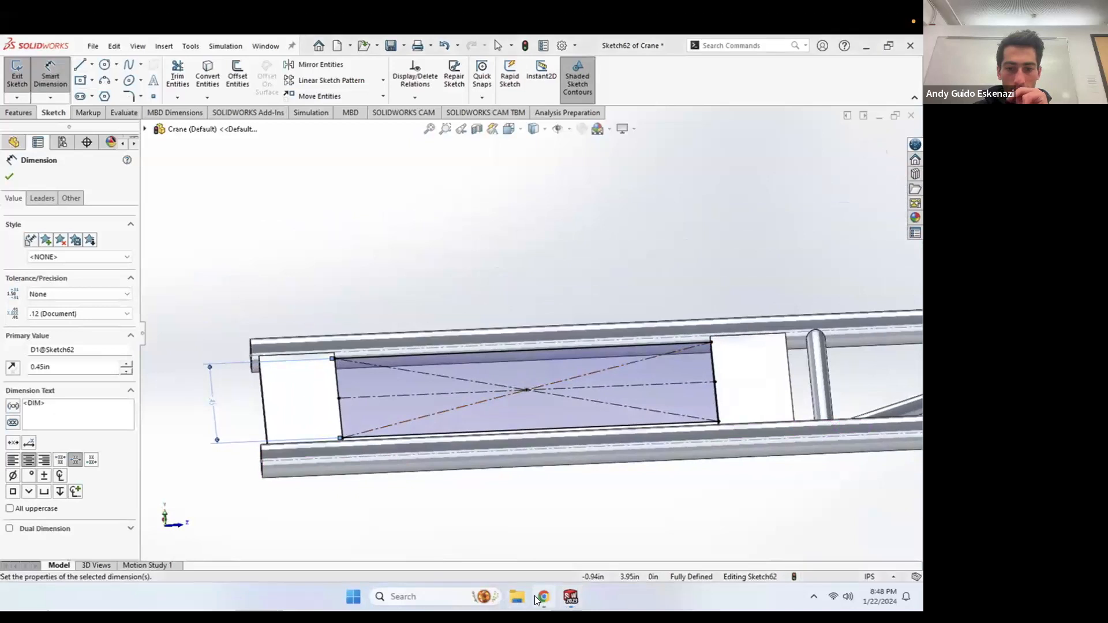
pyautogui.click(541, 598)
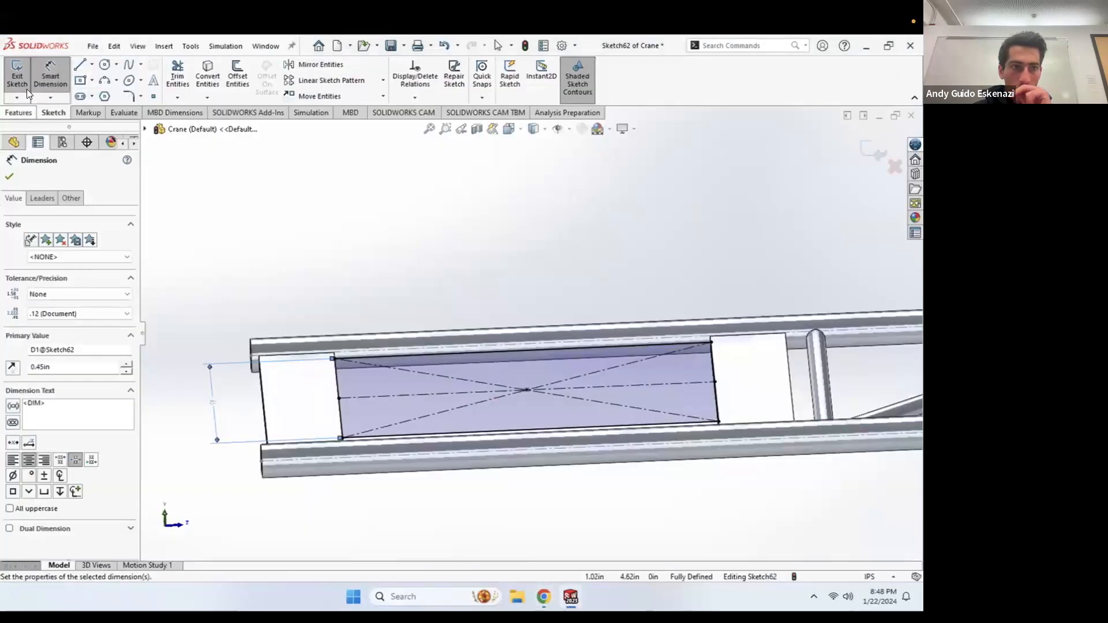
pyautogui.click(18, 113)
pyautogui.click(22, 73)
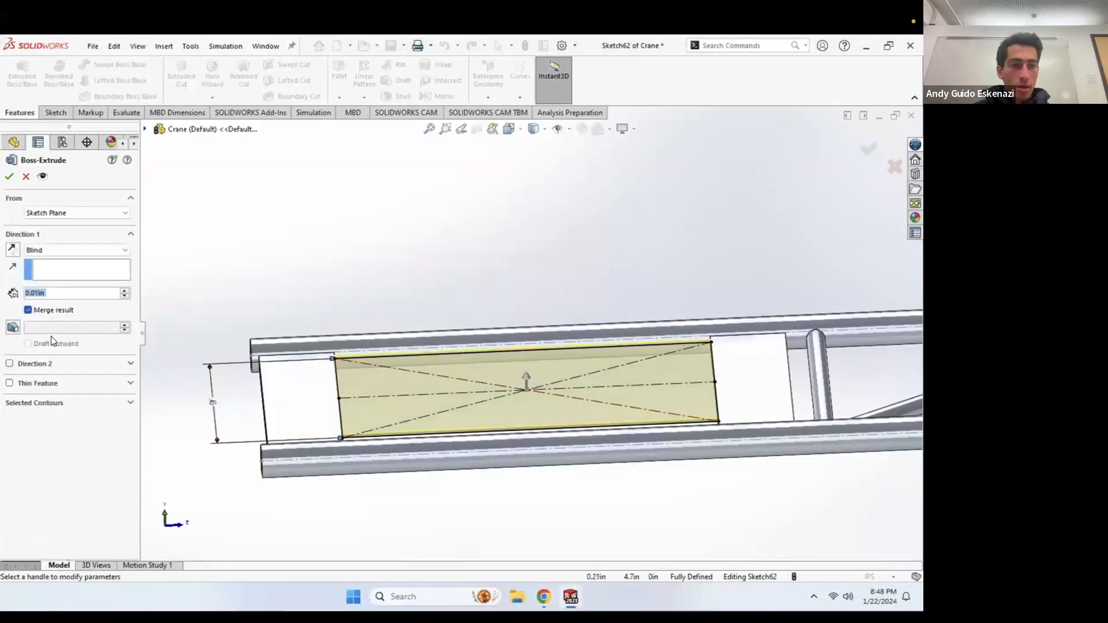
pyautogui.write('.4')
pyautogui.press('Return')
# Step: Add a second extrusion direction with a depth of 0.8 in and create the counterweight block
pyautogui.moveTo(479, 318); pyautogui.dragTo(490, 267, button='middle')
pyautogui.scroll(1, 491, 267)
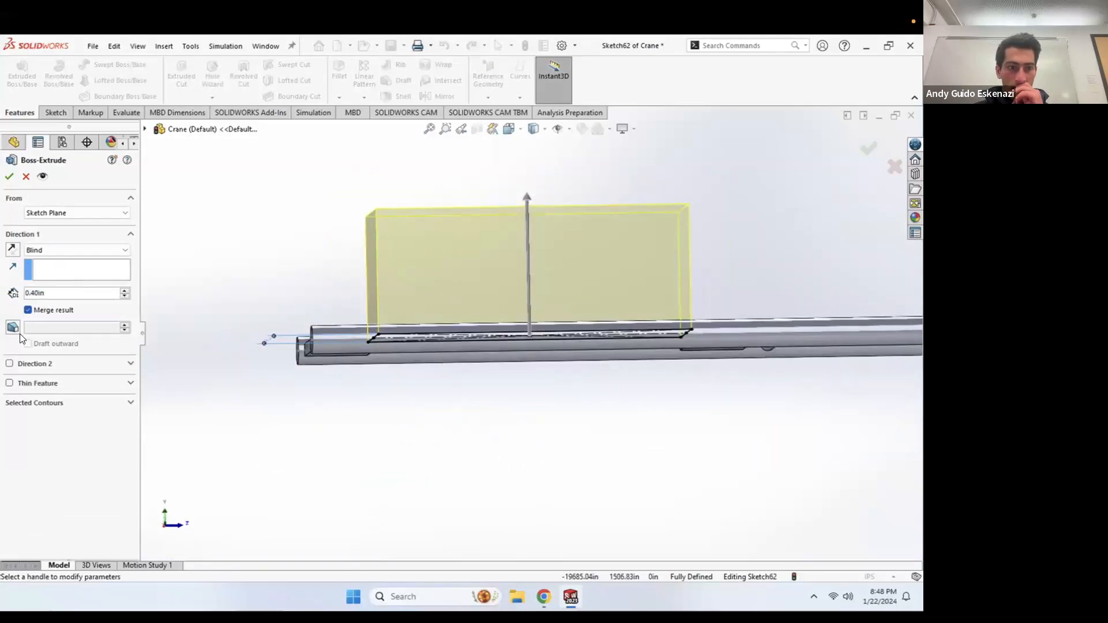
pyautogui.click(10, 364)
pyautogui.write('.8')
pyautogui.press('Return')
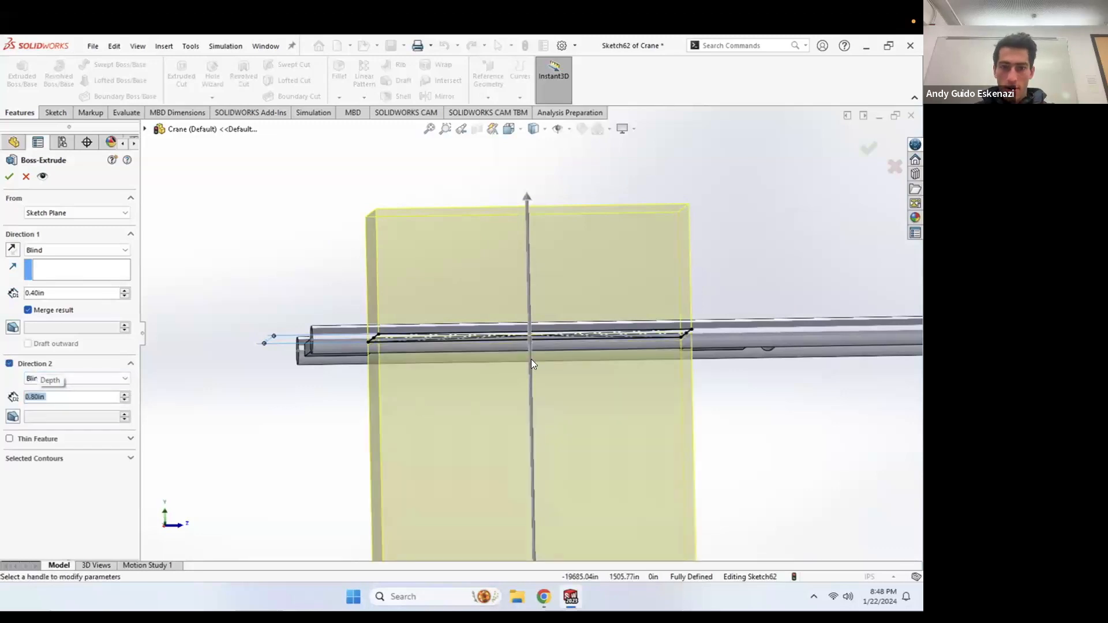
pyautogui.scroll(5, 529, 347)
pyautogui.moveTo(565, 339); pyautogui.dragTo(487, 371, button='middle')
pyautogui.scroll(-9, 555, 341)
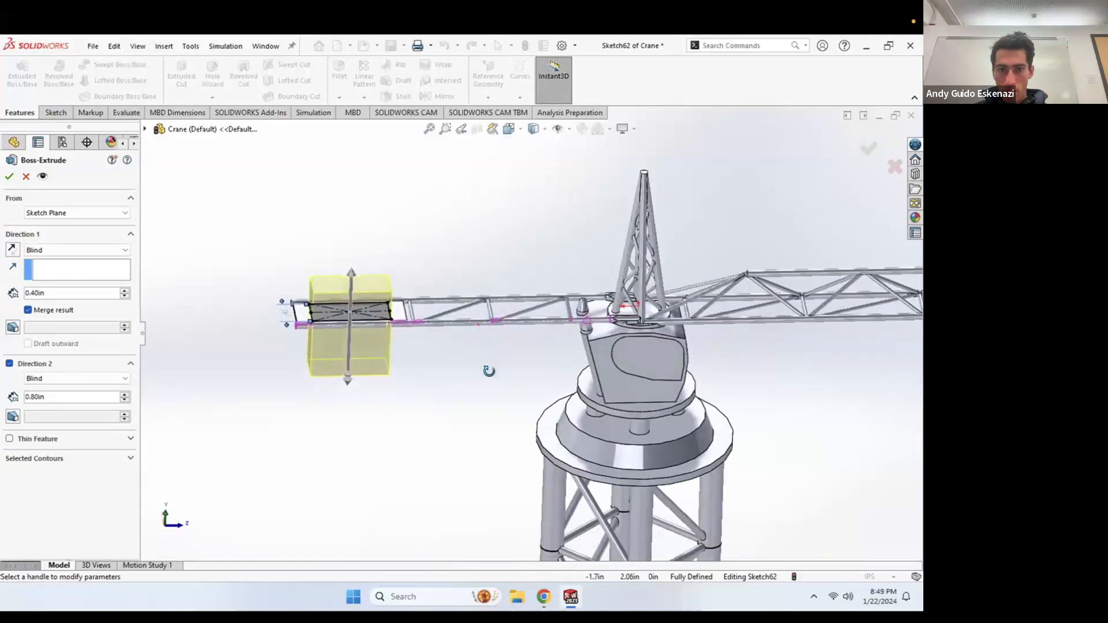
pyautogui.click(8, 176)
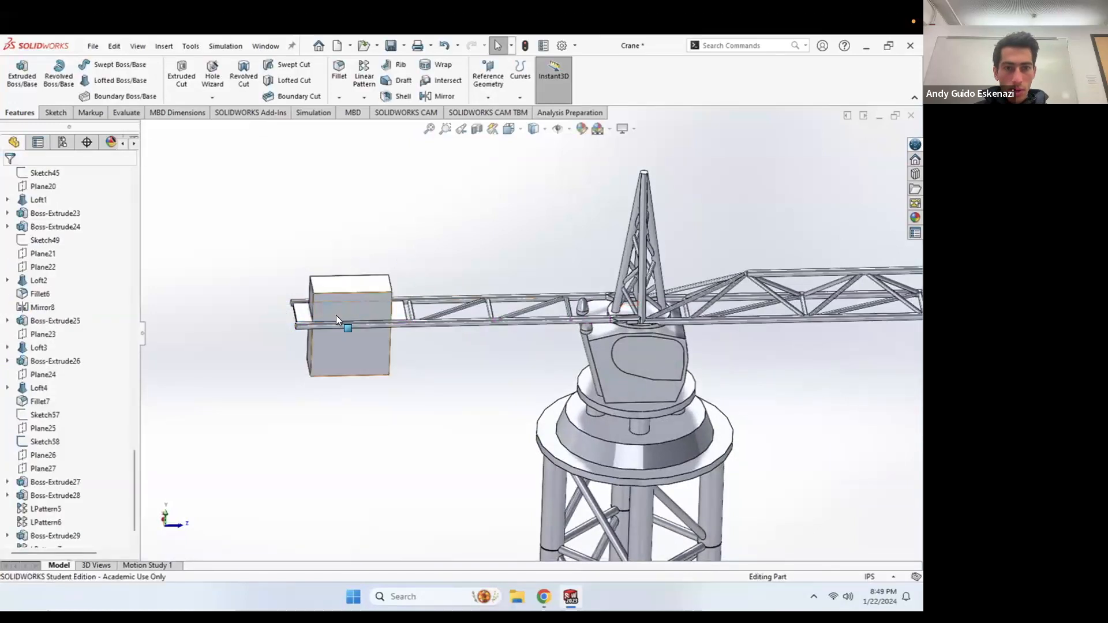
pyautogui.scroll(-5, 336, 315)
pyautogui.moveTo(379, 299)
pyautogui.mouseDown(button='middle')
pyautogui.moveTo(433, 328)
pyautogui.moveTo(396, 293)
pyautogui.mouseUp(button='middle')
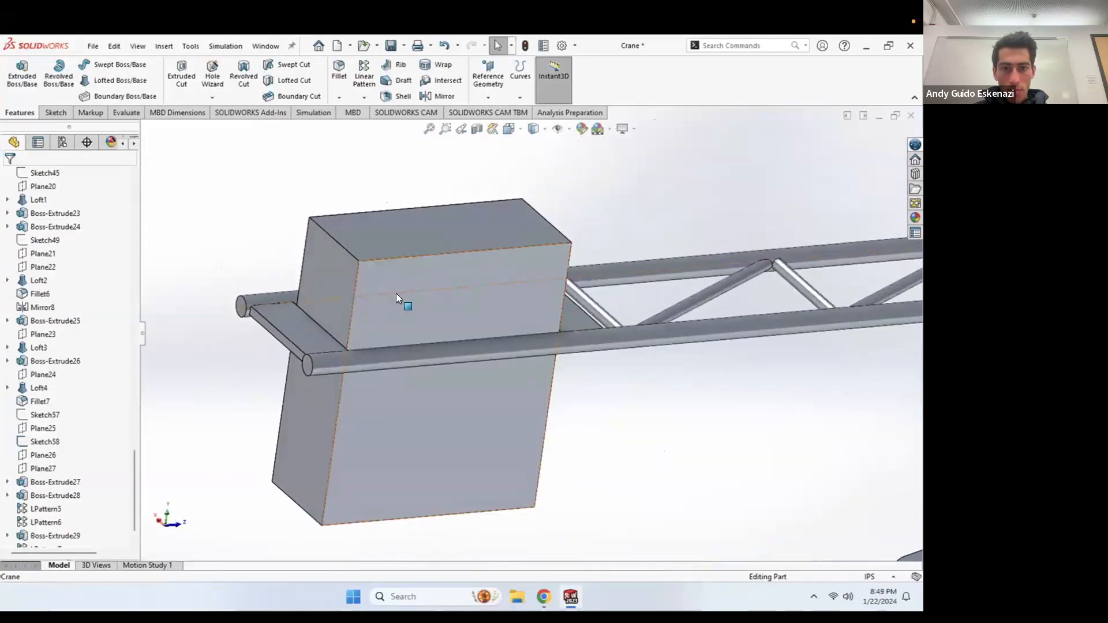
pyautogui.rightClick(395, 293)
pyautogui.click(260, 245)
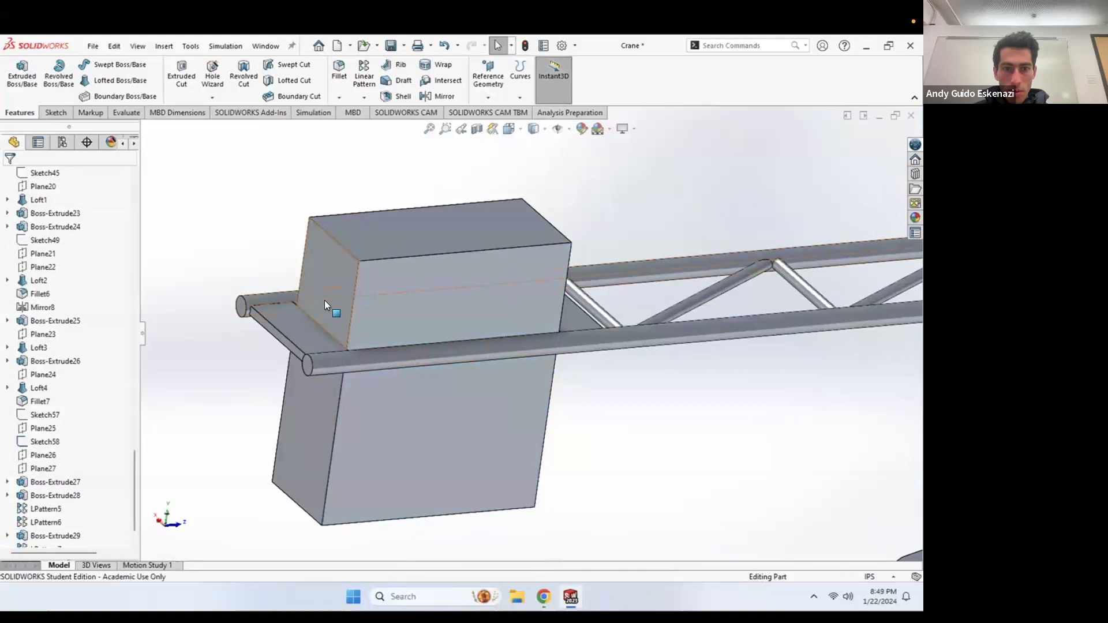
pyautogui.rightClick(254, 303)
pyautogui.click(285, 287)
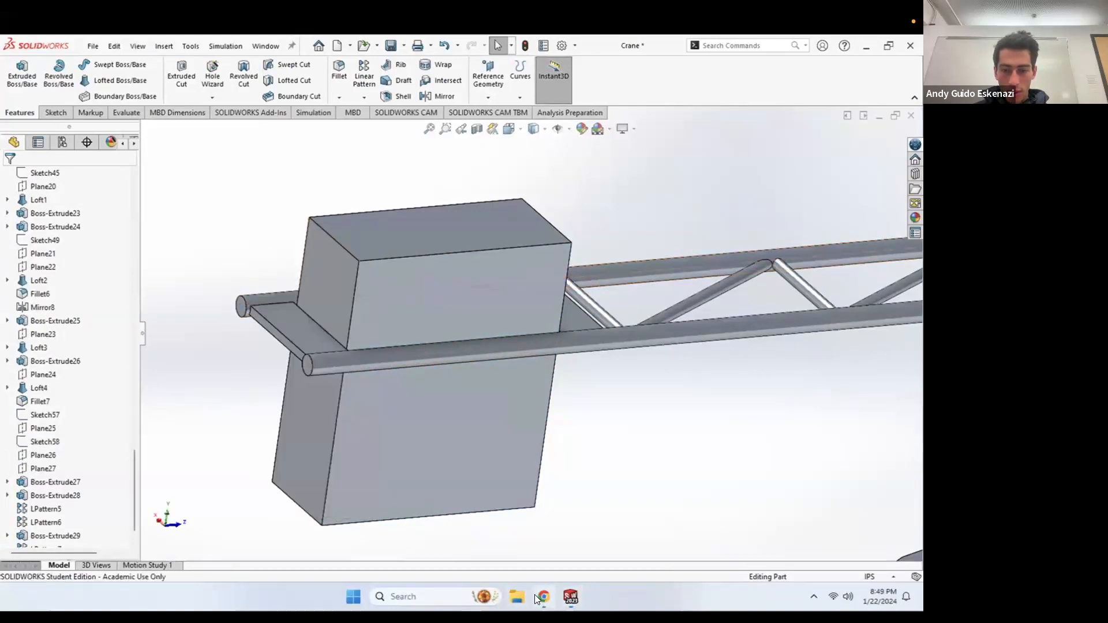
# Step: Check the counterweight in the reference photo, and start a chamfer on the two edges where the block meets the cross plates' upper faces
pyautogui.click(534, 595)
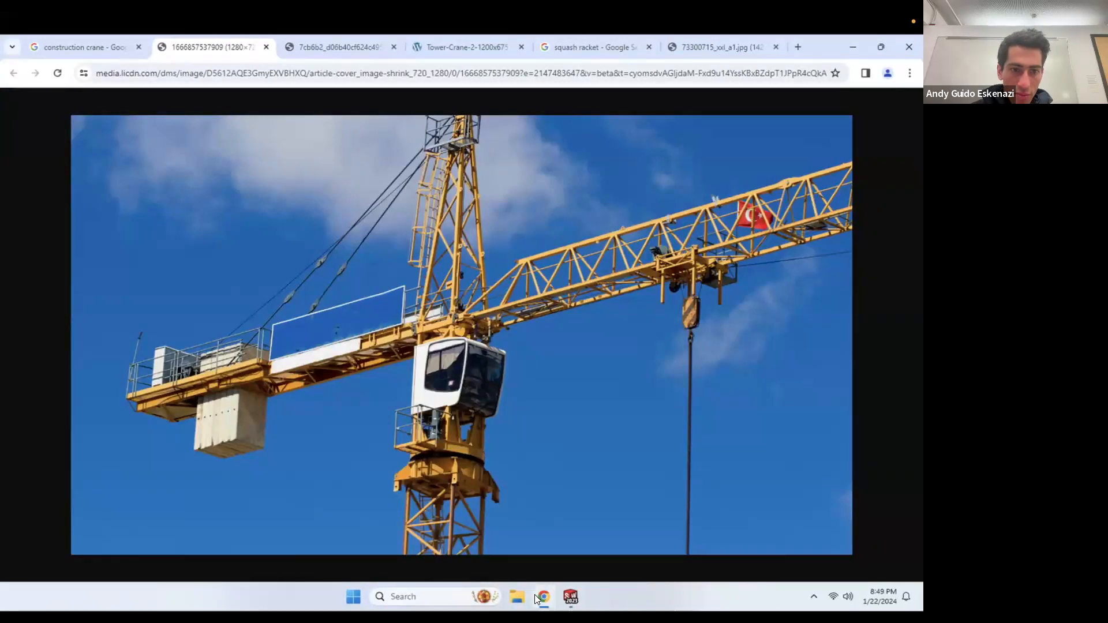
pyautogui.click(535, 595)
pyautogui.moveTo(430, 298); pyautogui.dragTo(387, 343, button='middle')
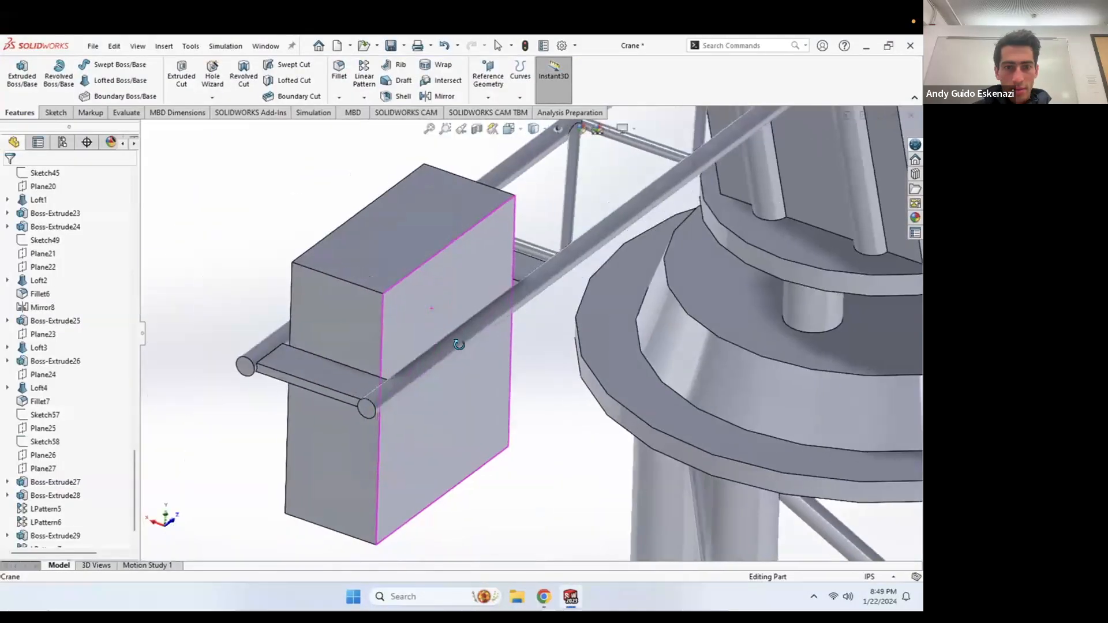
pyautogui.scroll(-3, 386, 343)
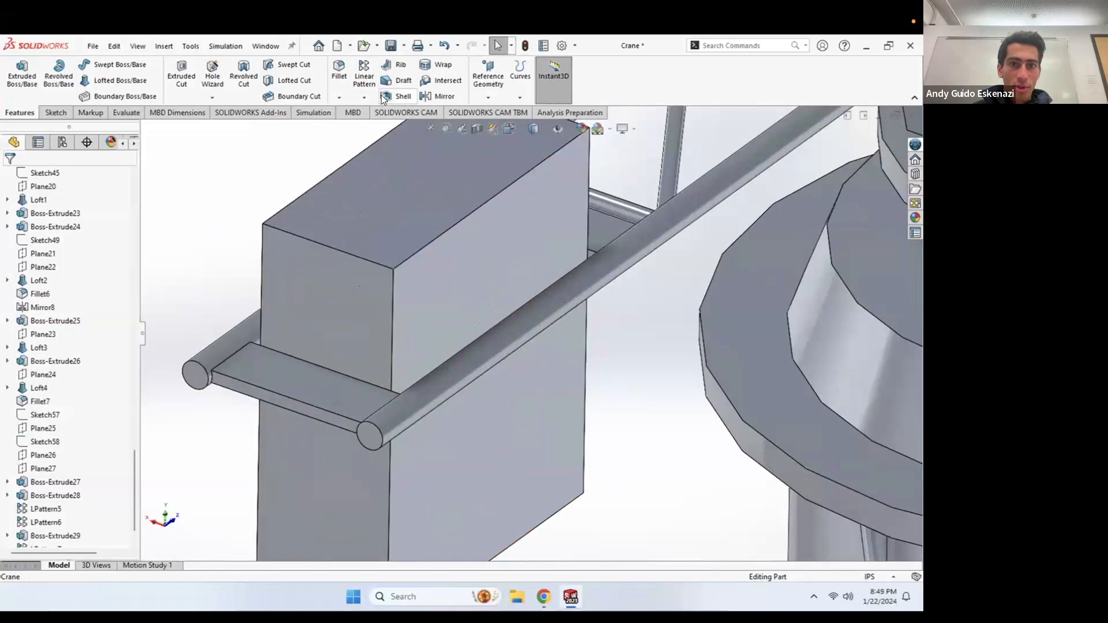
pyautogui.click(340, 97)
pyautogui.click(365, 125)
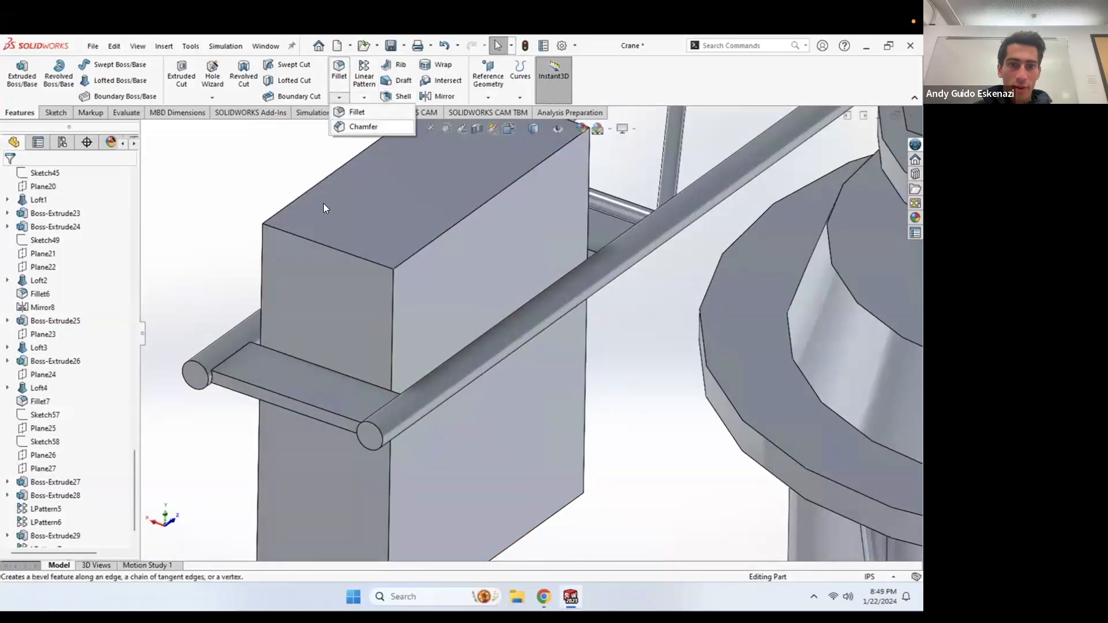
pyautogui.click(293, 356)
pyautogui.moveTo(348, 348); pyautogui.dragTo(277, 364, button='middle')
pyautogui.click(613, 458)
pyautogui.moveTo(613, 459); pyautogui.dragTo(508, 328, button='middle')
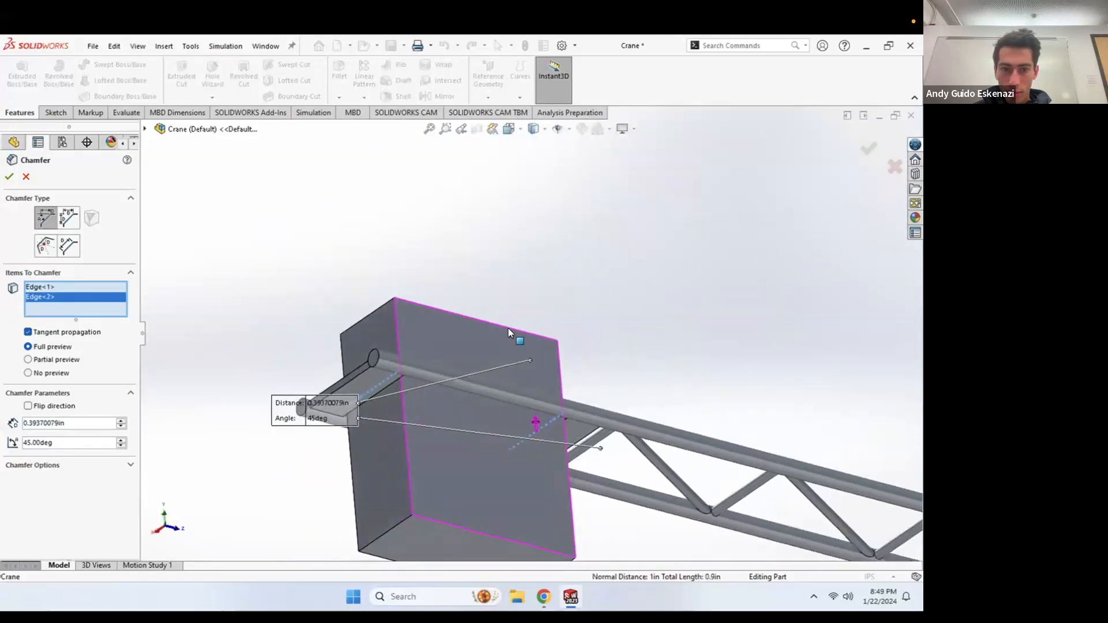
# Step: Add the block's two edges at the plates' undersides to the chamfer and create it with a distance of 0.1 in
pyautogui.click(386, 384)
pyautogui.moveTo(517, 418); pyautogui.dragTo(560, 449, button='middle')
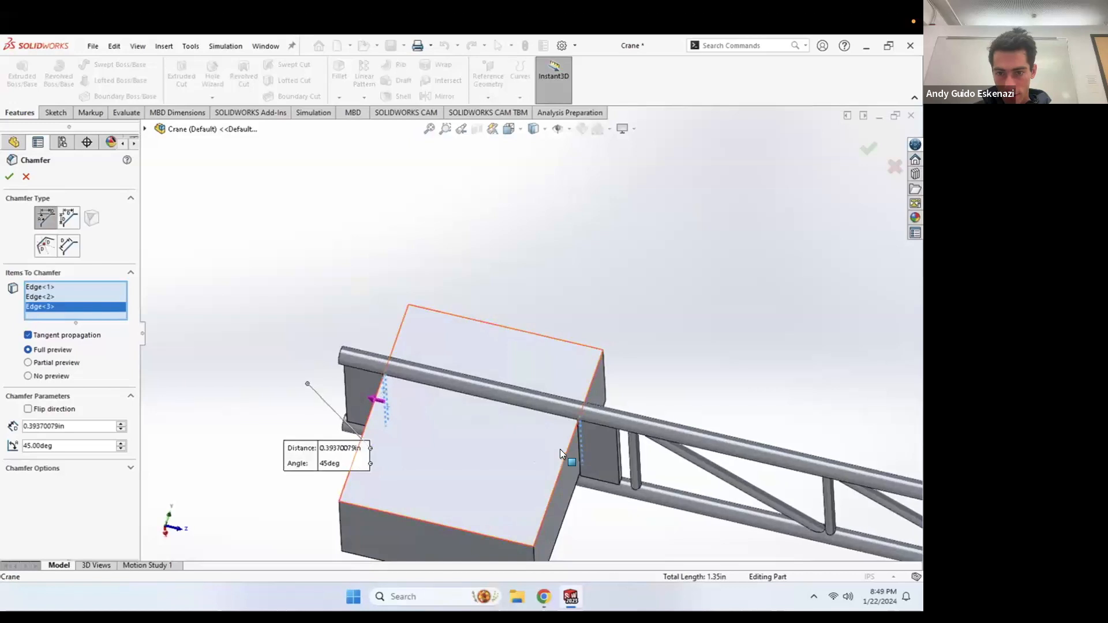
pyautogui.click(576, 439)
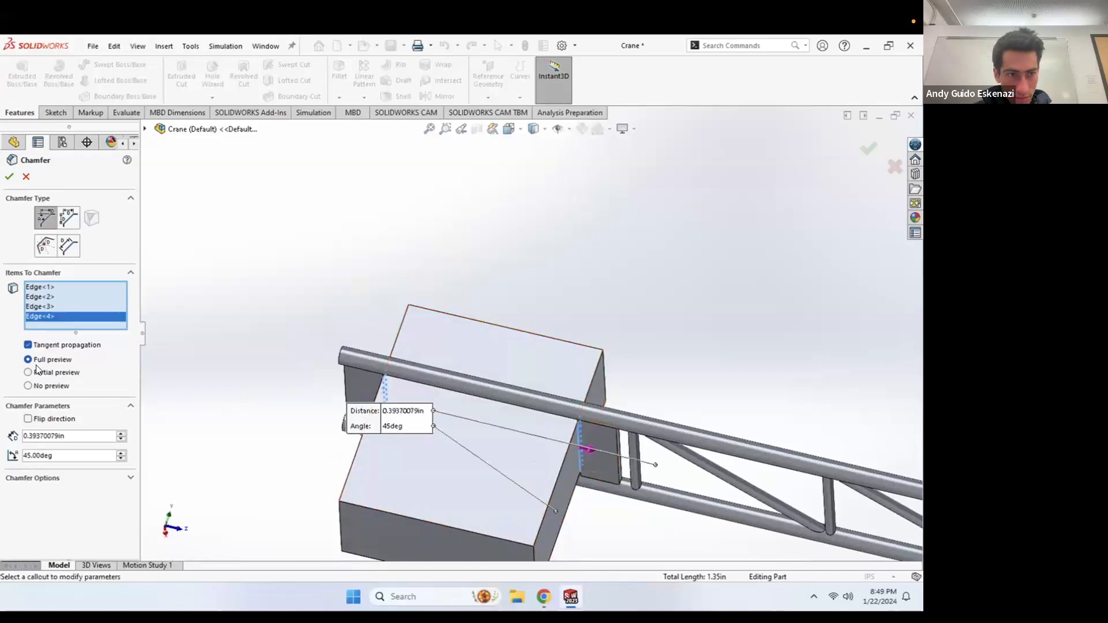
pyautogui.hotkey('ctrl', 'a')
pyautogui.write('0.1')
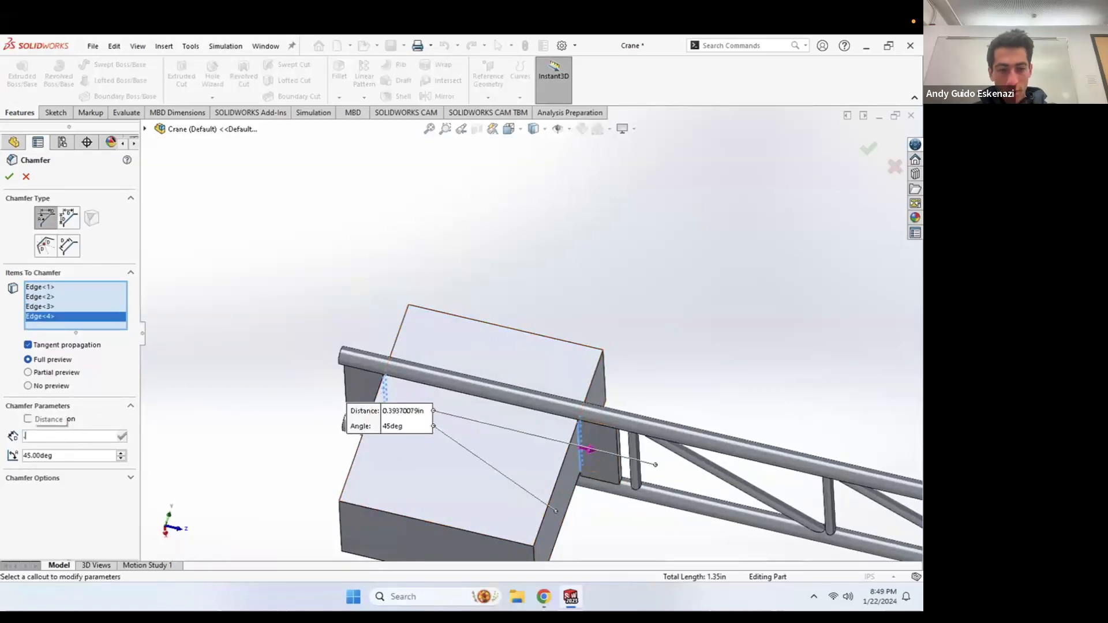
pyautogui.press('Return')
pyautogui.moveTo(352, 303); pyautogui.dragTo(433, 453, button='middle')
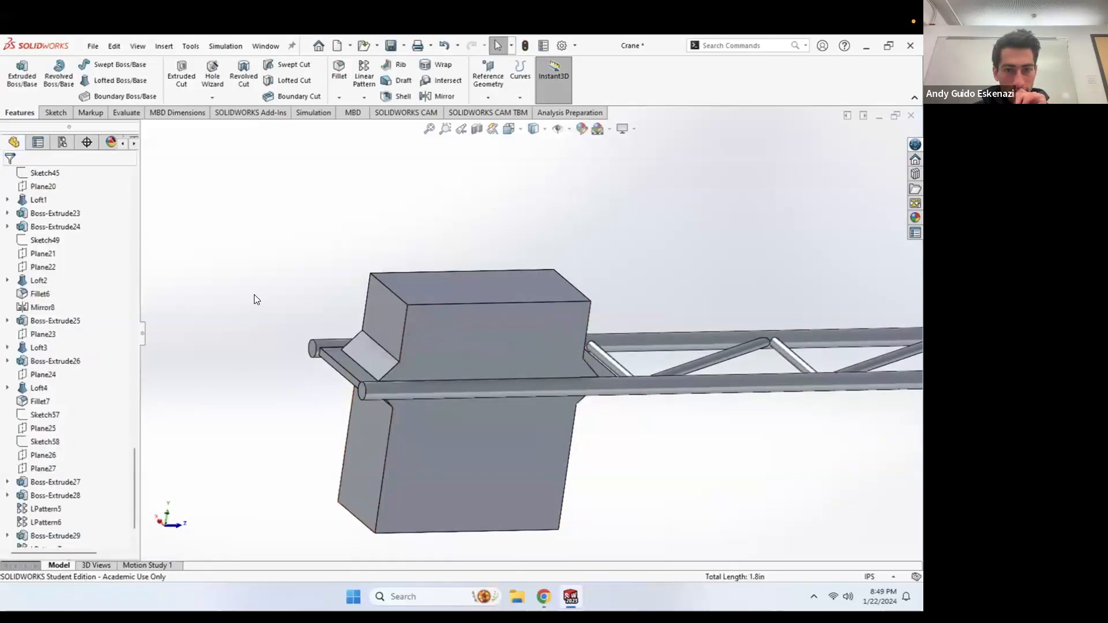
# Step: Start a sketch on the circular face at the top of the crane's mast peak
pyautogui.moveTo(337, 343); pyautogui.dragTo(319, 324, button='middle')
pyautogui.scroll(7, 314, 343)
pyautogui.moveTo(613, 351); pyautogui.dragTo(656, 271, button='middle')
pyautogui.scroll(3, 682, 242)
pyautogui.scroll(-6, 605, 315)
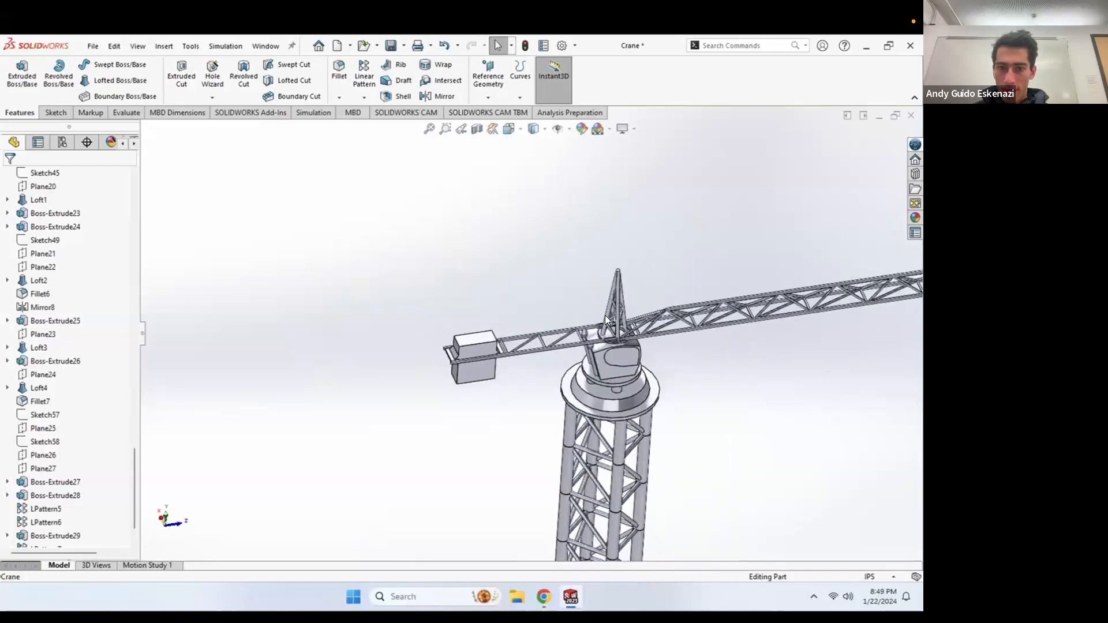
pyautogui.moveTo(513, 337)
pyautogui.mouseDown(button='middle')
pyautogui.moveTo(520, 254)
pyautogui.moveTo(504, 332)
pyautogui.mouseUp(button='middle')
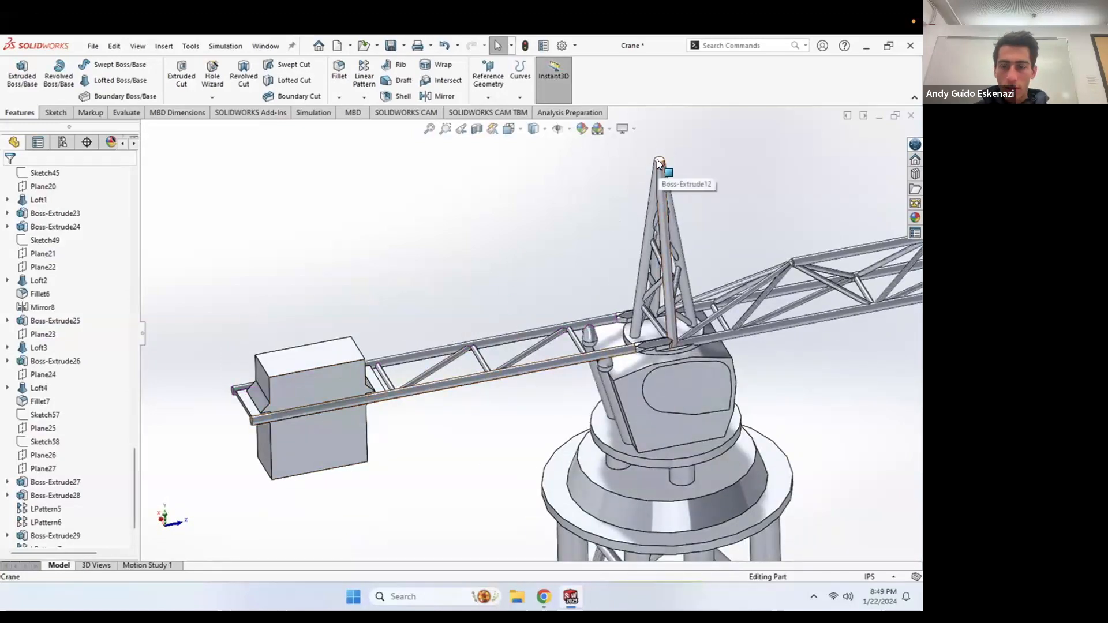
pyautogui.scroll(-6, 657, 169)
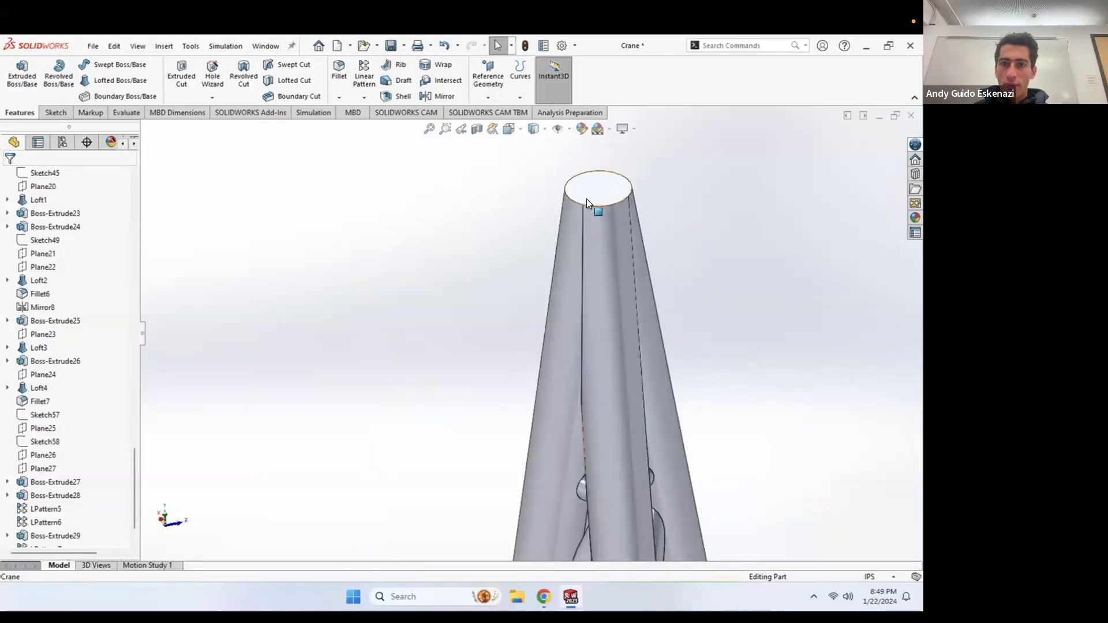
pyautogui.click(60, 111)
pyautogui.click(17, 73)
pyautogui.click(597, 183)
# Step: Sketch a centerline from the center of the mast peak's circular face to its edge and close the sketch
pyautogui.scroll(-3, 538, 205)
pyautogui.moveTo(538, 205)
pyautogui.mouseDown(button='middle')
pyautogui.moveTo(548, 190)
pyautogui.moveTo(656, 270)
pyautogui.moveTo(537, 193)
pyautogui.mouseUp(button='middle')
pyautogui.scroll(-10, 495, 183)
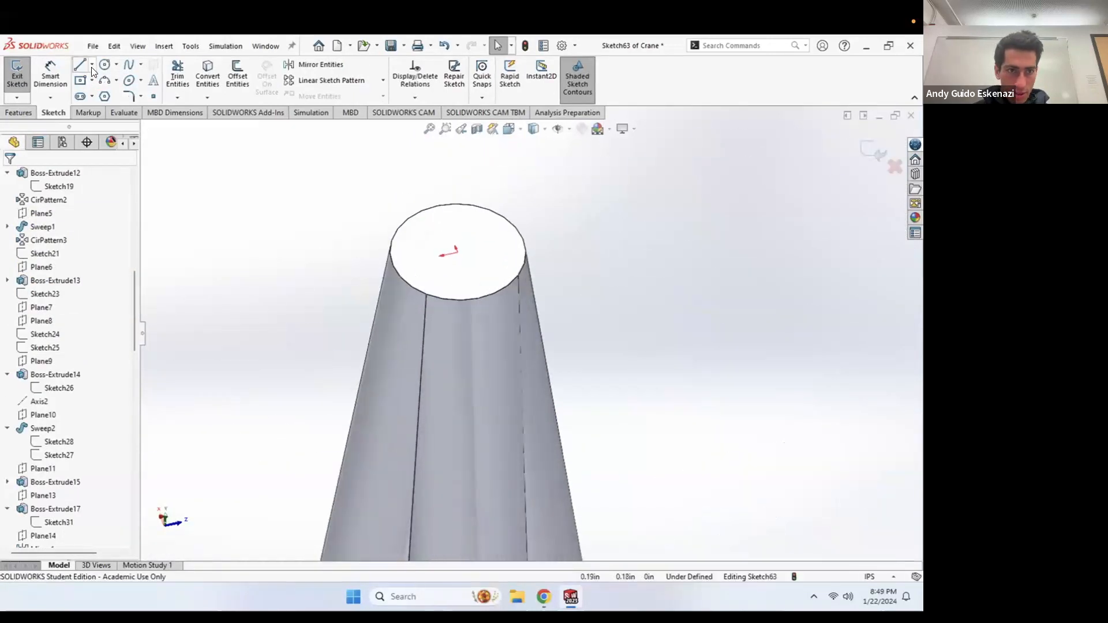
pyautogui.click(105, 94)
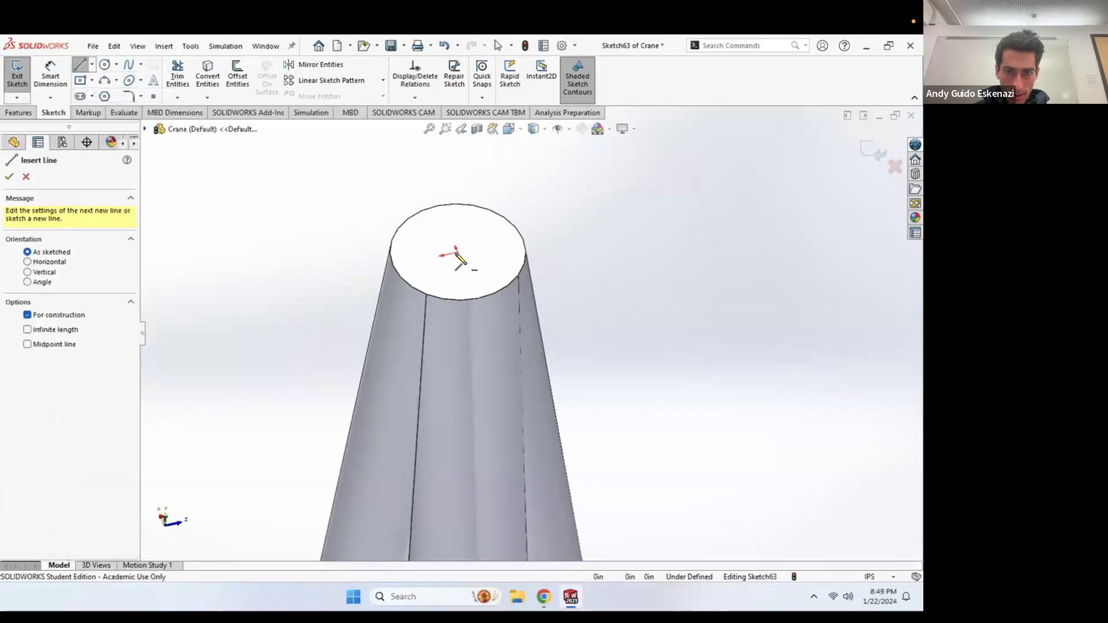
pyautogui.click(457, 251)
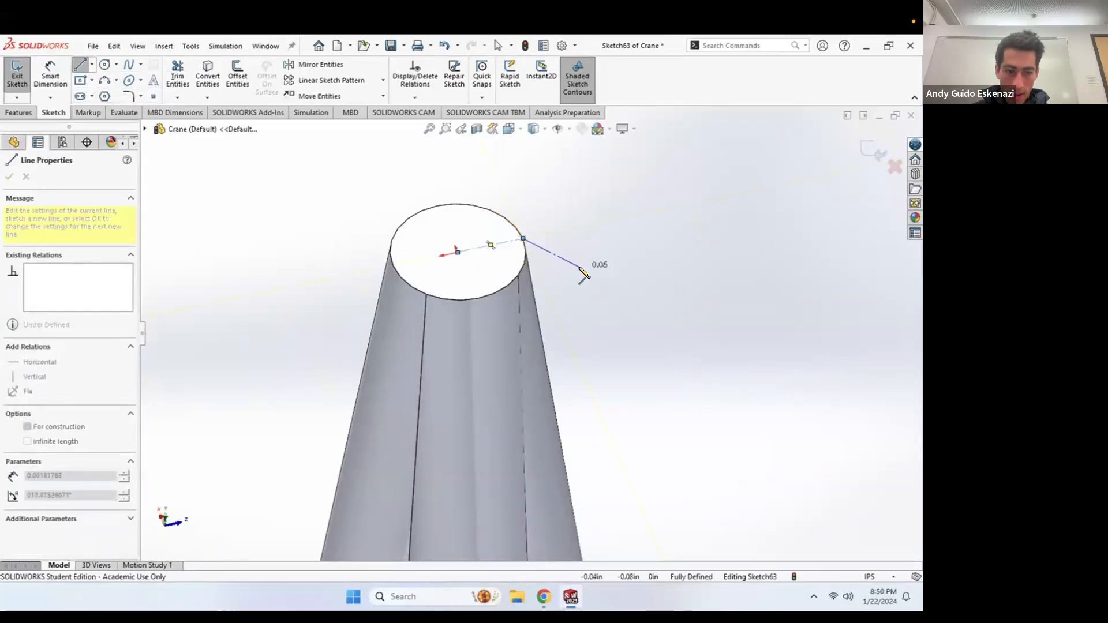
pyautogui.press('Escape')
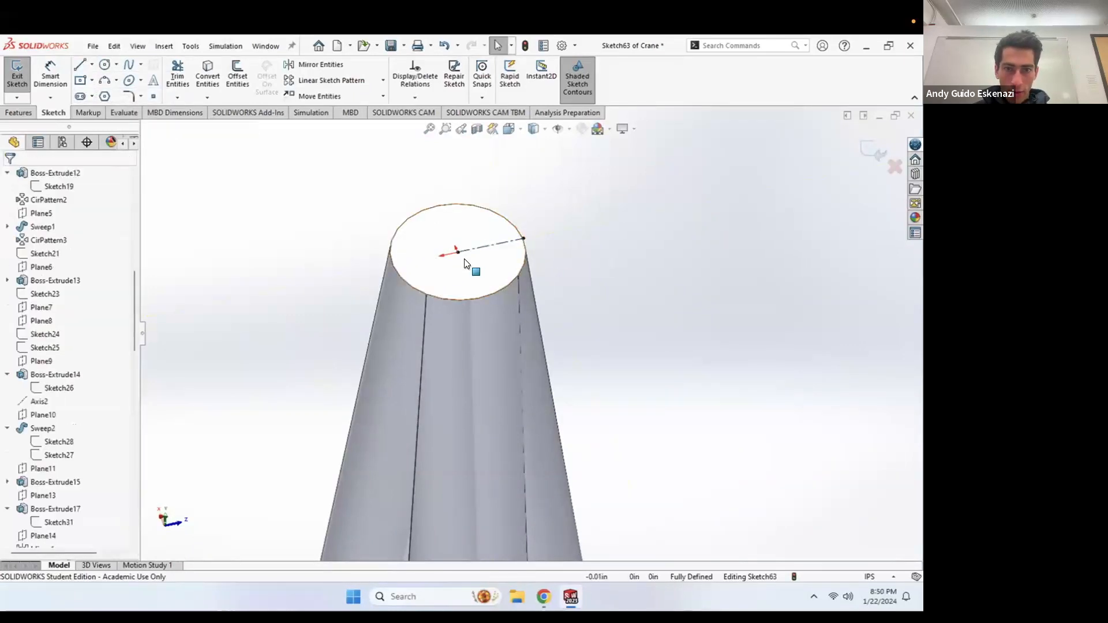
pyautogui.click(20, 81)
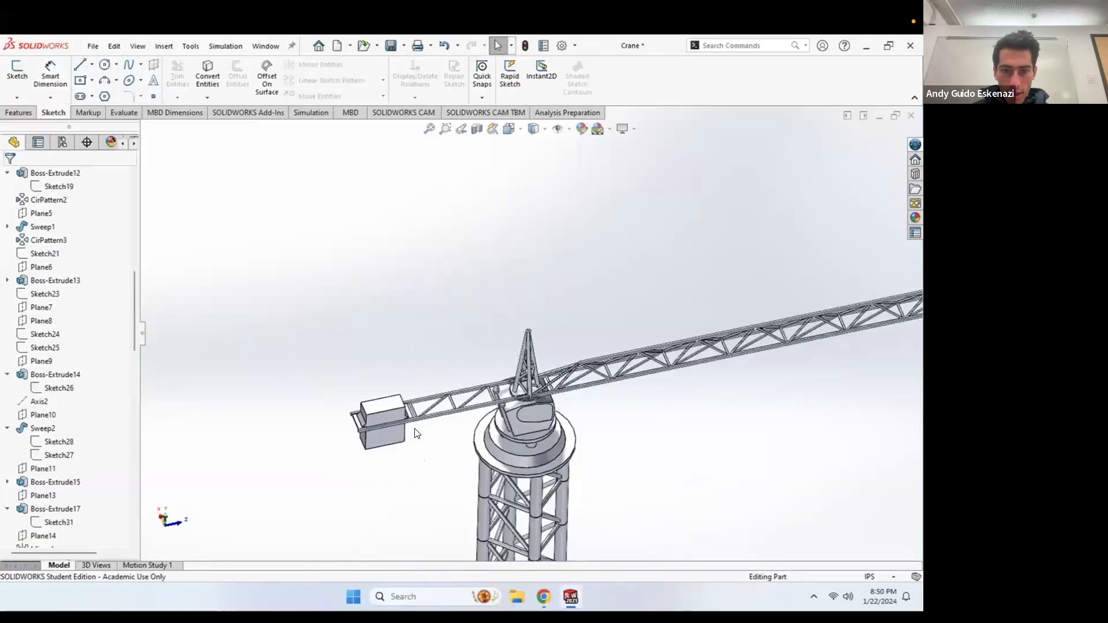
# Step: Start a sketch on the upper face of the cross plate at the counterweight end, and check the counterweight's cables in the reference photo
pyautogui.scroll(-6, 406, 400)
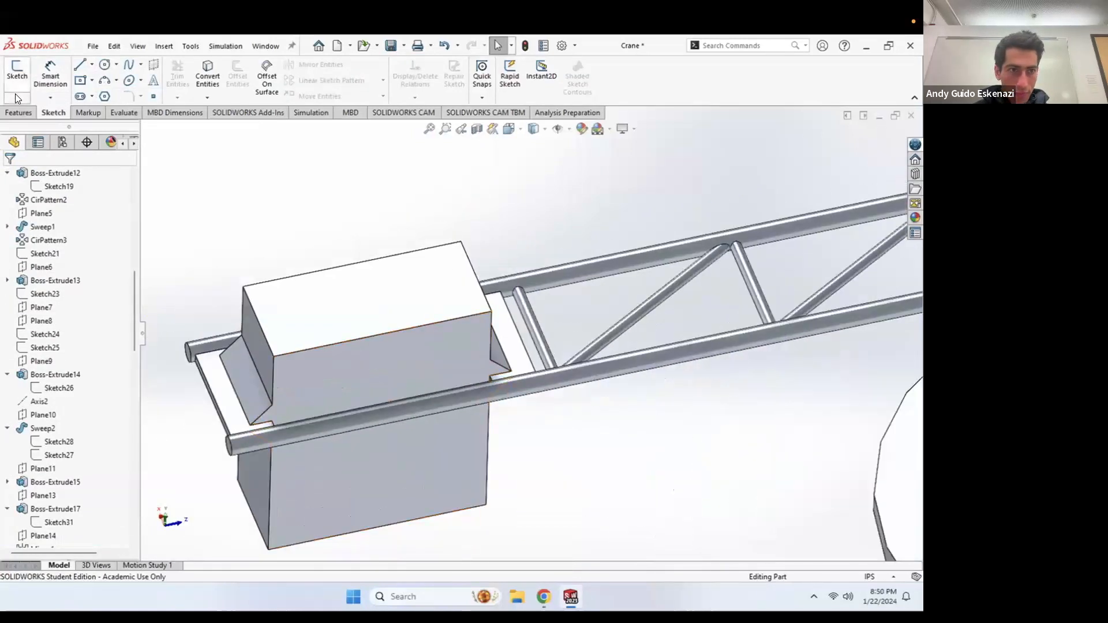
pyautogui.click(216, 378)
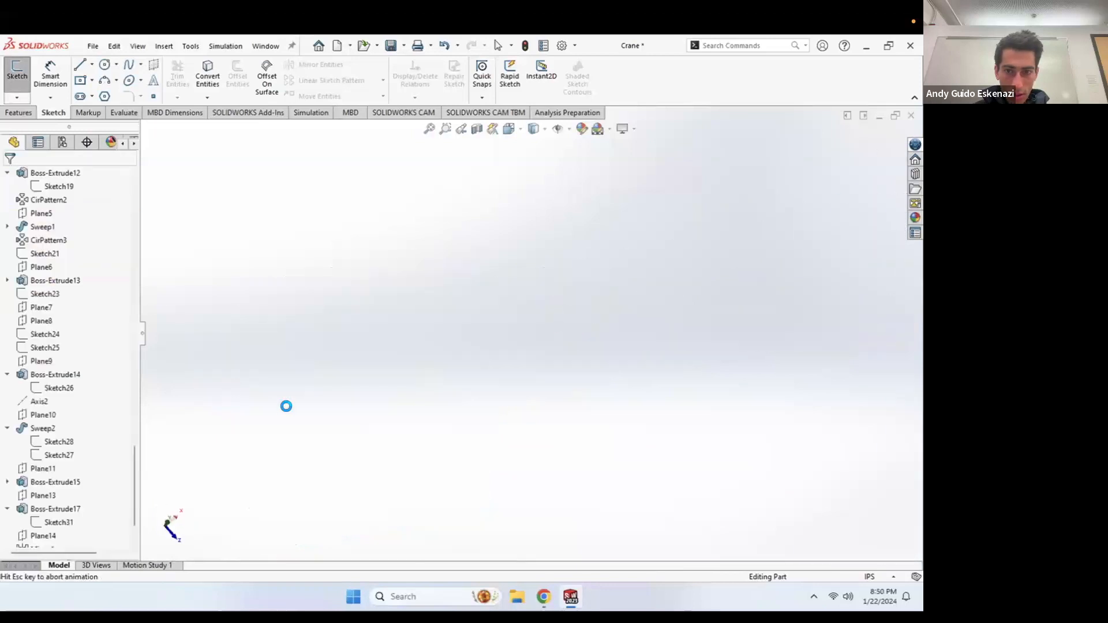
pyautogui.moveTo(426, 364); pyautogui.dragTo(342, 329, button='middle')
pyautogui.scroll(-8, 342, 326)
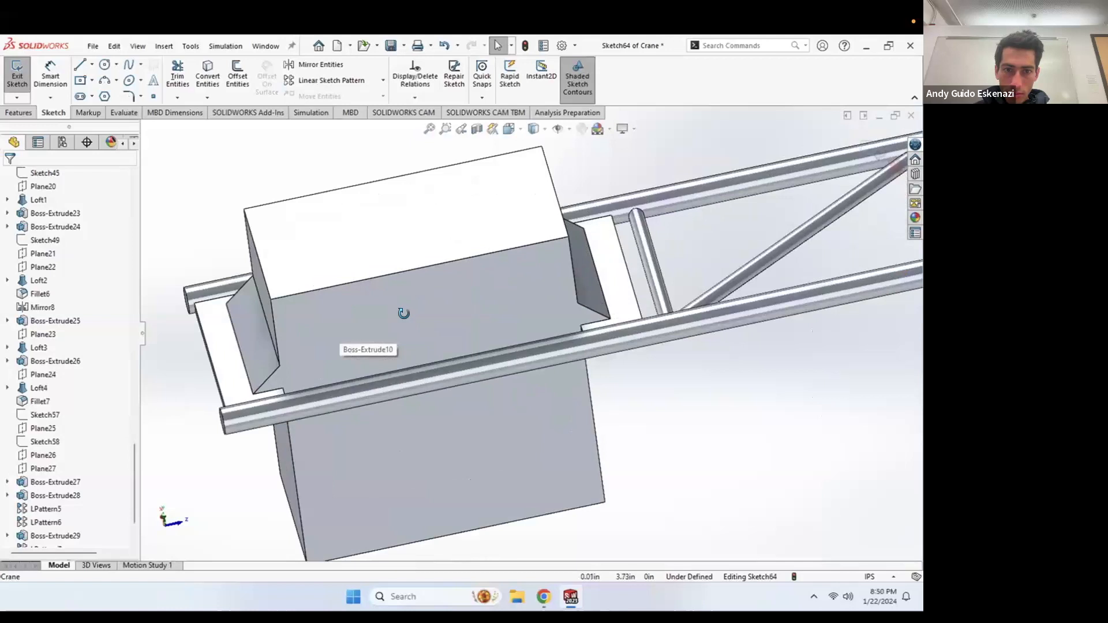
pyautogui.moveTo(428, 282); pyautogui.dragTo(589, 293, button='middle')
pyautogui.click(544, 597)
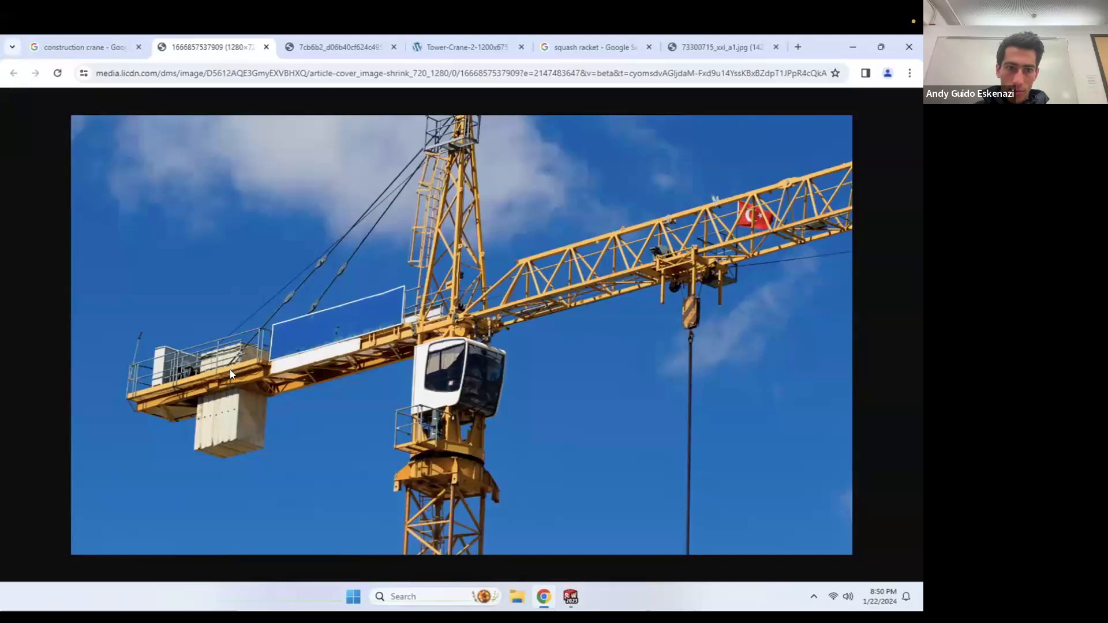
pyautogui.click(542, 597)
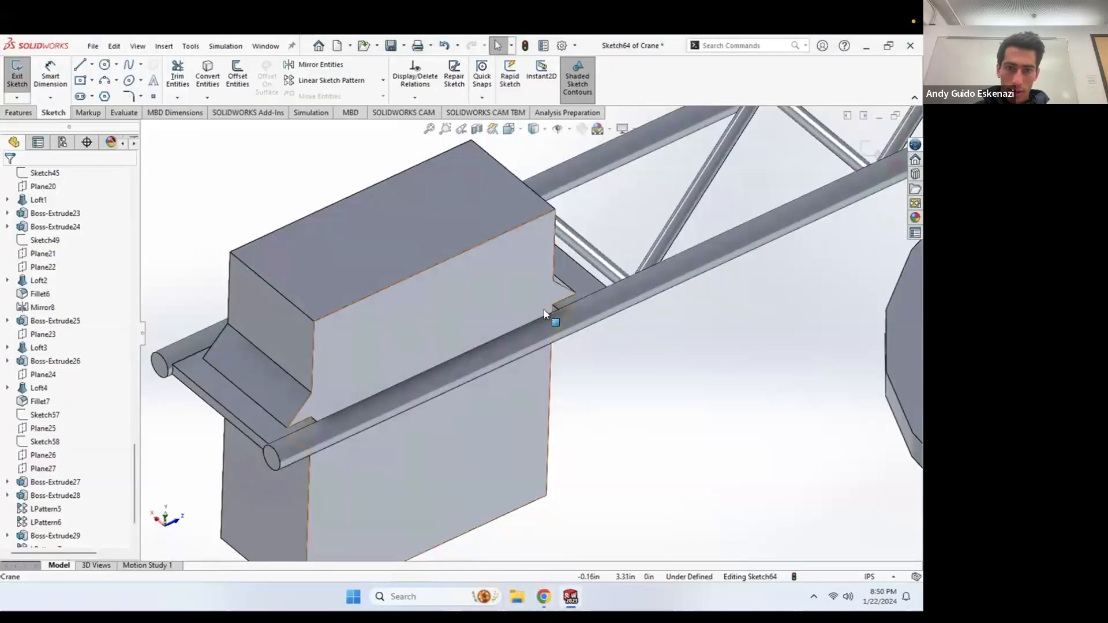
# Step: Try to sketch a centerline from the block's chamfer corner to the outer edge of the inner cross plate
pyautogui.scroll(-5, 579, 292)
pyautogui.moveTo(568, 269); pyautogui.dragTo(523, 400, button='middle')
pyautogui.click(92, 63)
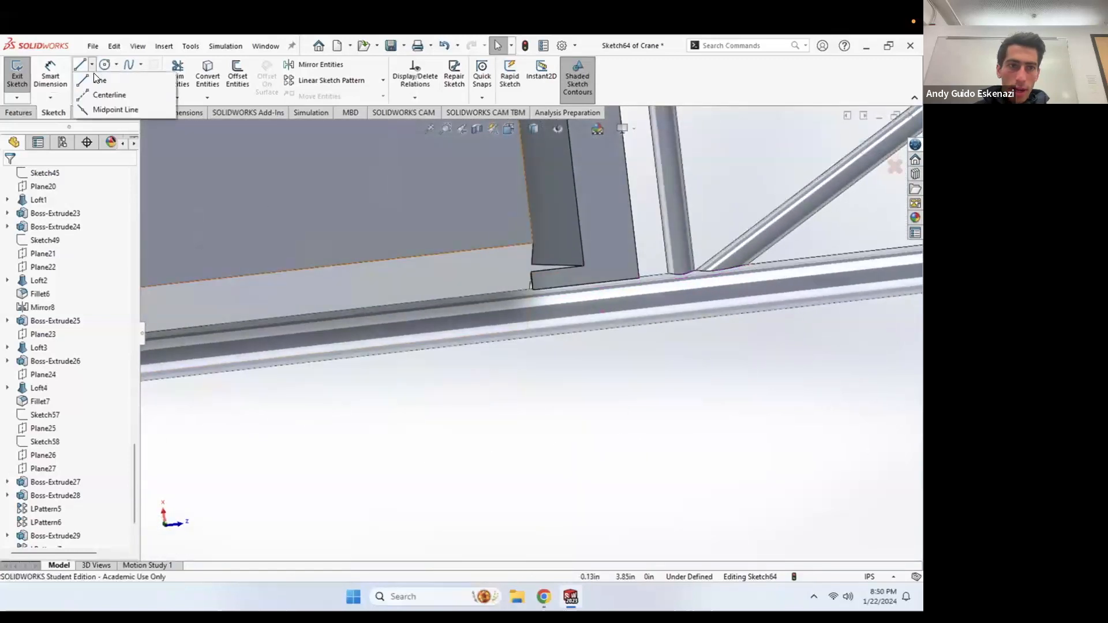
pyautogui.click(101, 94)
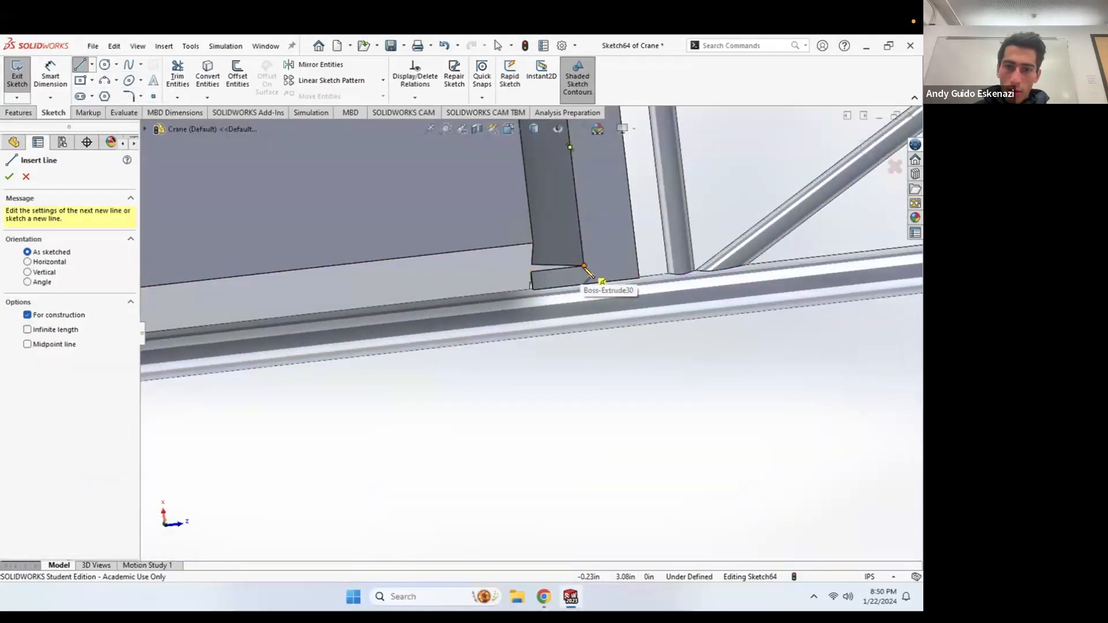
pyautogui.click(583, 266)
pyautogui.scroll(-2, 582, 271)
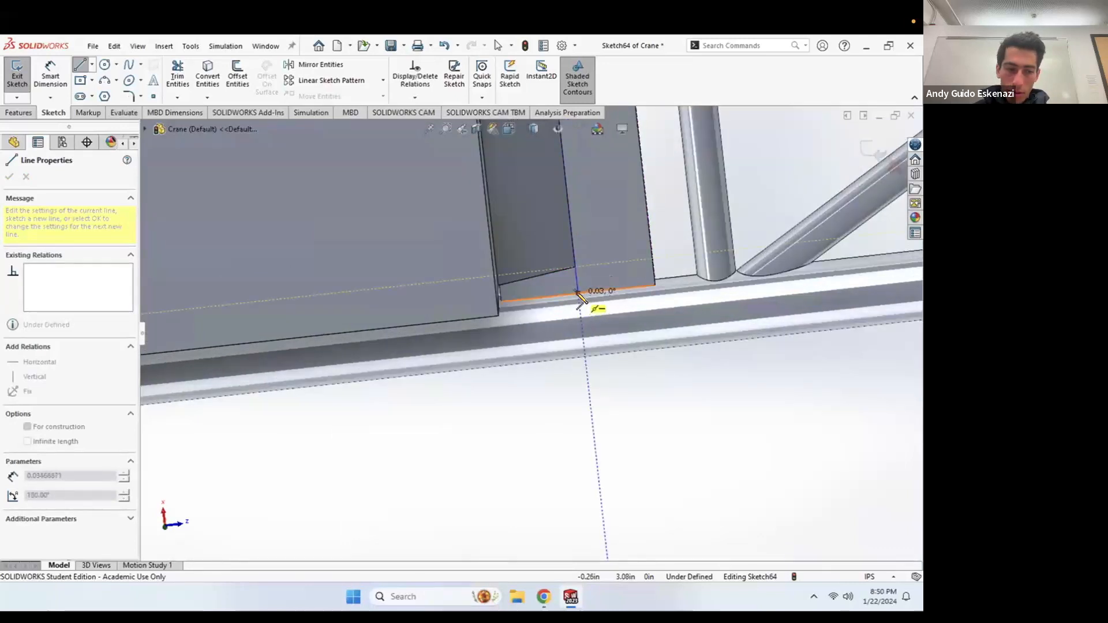
pyautogui.click(579, 292)
pyautogui.press('Escape')
# Step: Convert the end edge of the truss arm's side tube beside the counterweight into the sketch and make it construction geometry
pyautogui.moveTo(603, 299); pyautogui.dragTo(558, 312, button='middle')
pyautogui.click(208, 75)
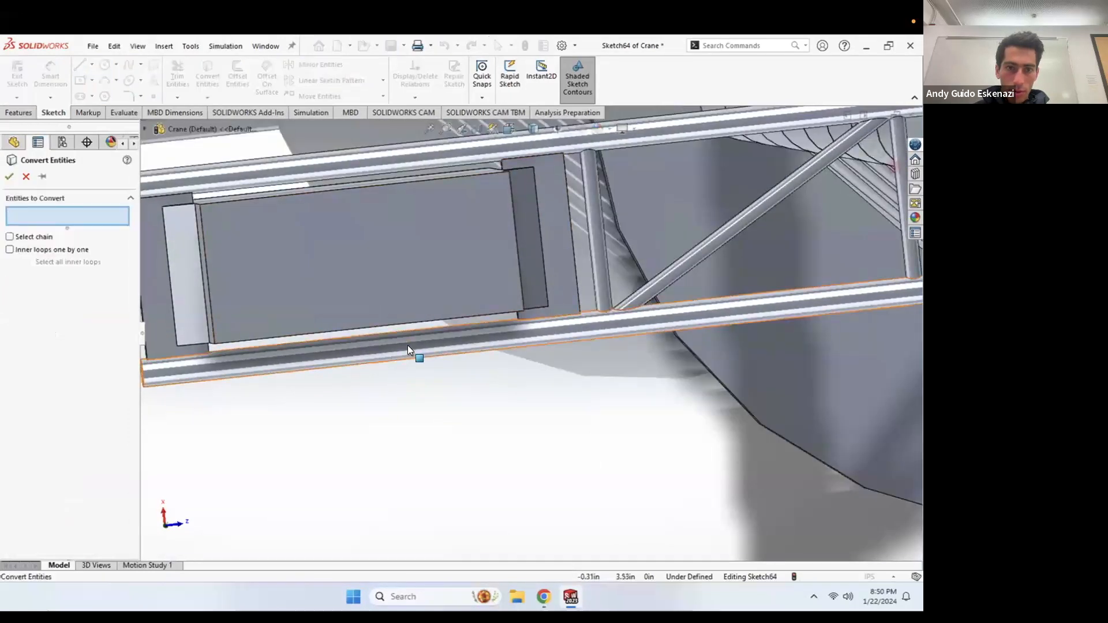
pyautogui.scroll(5, 312, 348)
pyautogui.scroll(-5, 321, 277)
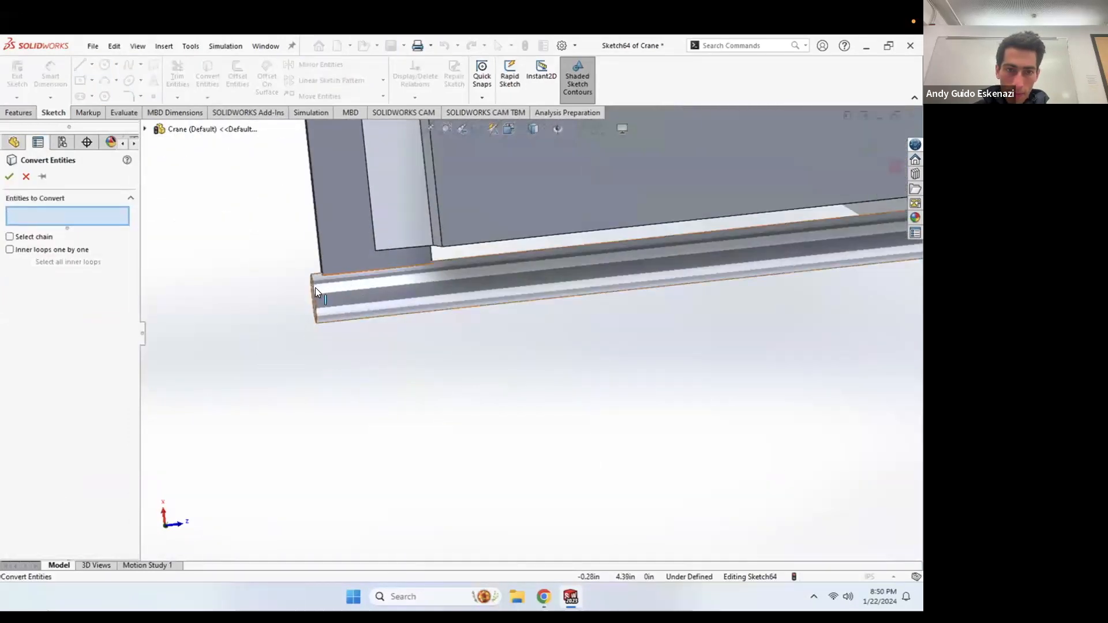
pyautogui.click(314, 290)
pyautogui.click(10, 177)
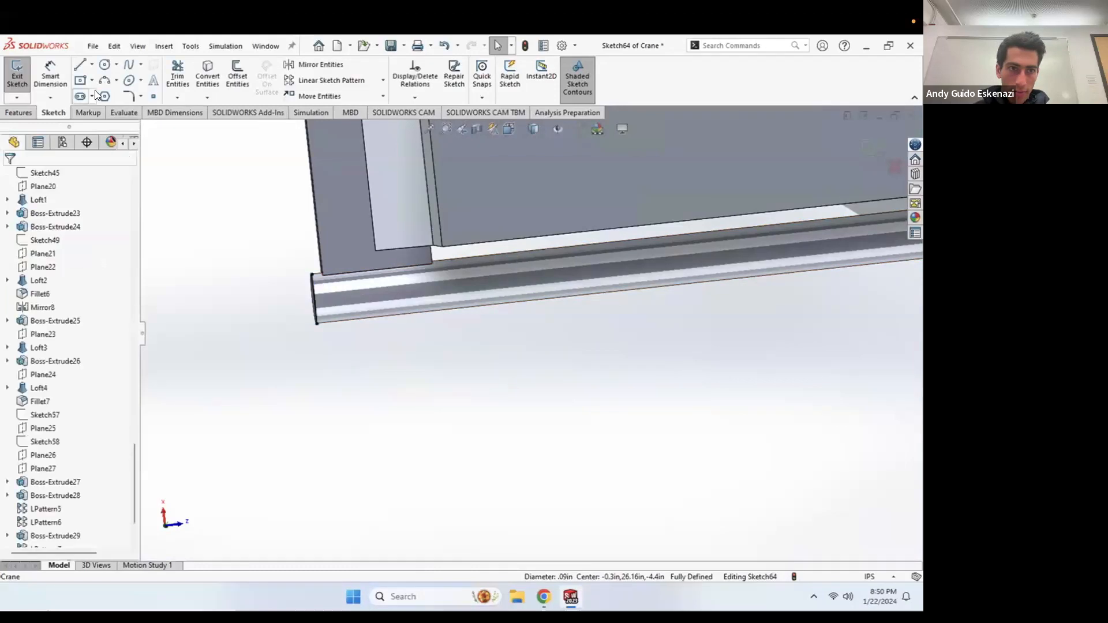
pyautogui.click(314, 295)
pyautogui.rightClick(315, 294)
pyautogui.click(341, 277)
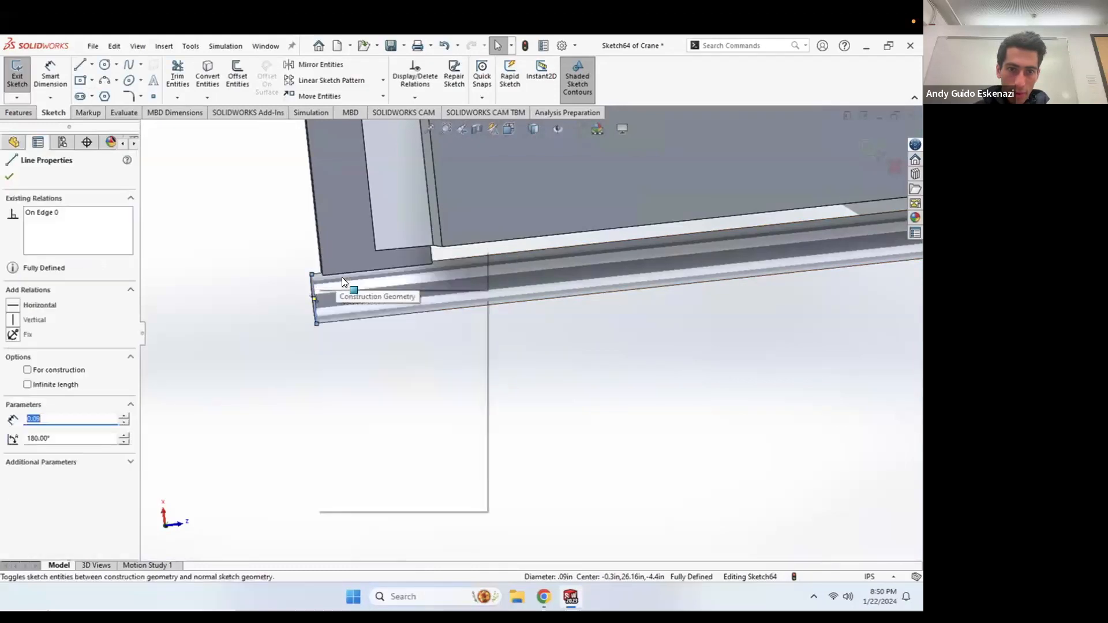
# Step: Sketch a centerline about 1.33 in long from the midpoint of the converted edge along the tube, past the counterweight block
pyautogui.click(92, 64)
pyautogui.click(110, 93)
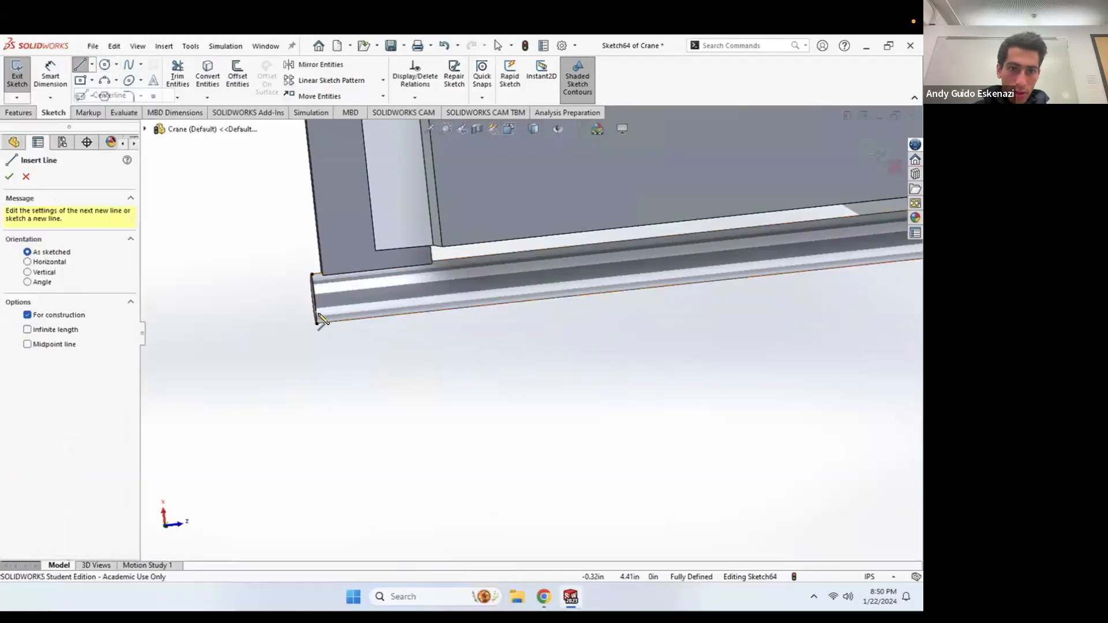
pyautogui.click(314, 299)
pyautogui.scroll(7, 525, 338)
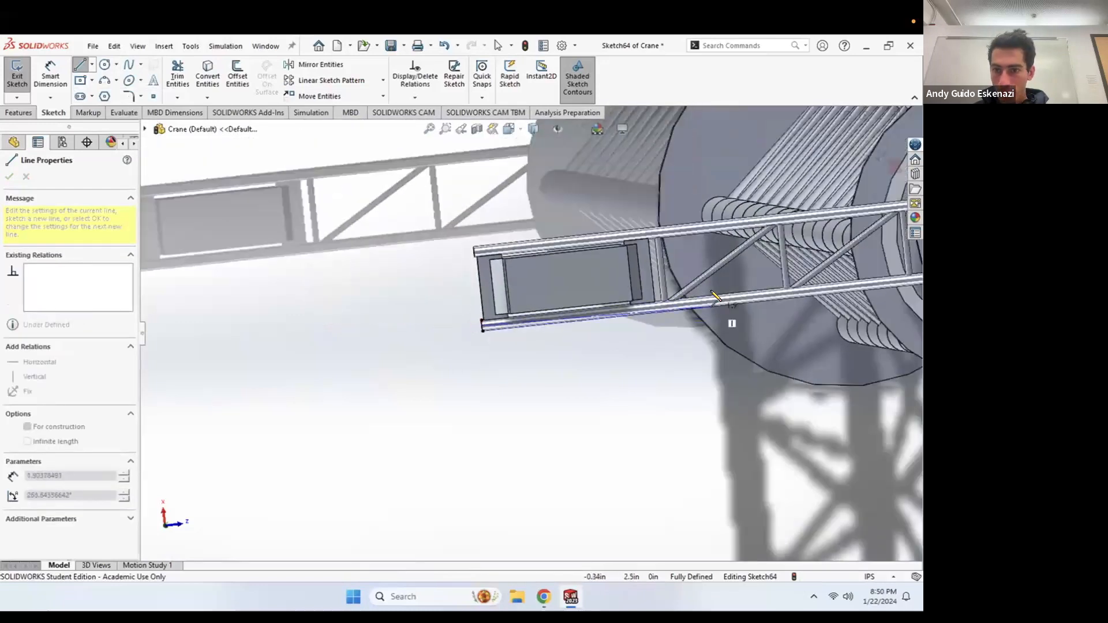
pyautogui.scroll(-5, 729, 309)
pyautogui.scroll(-5, 578, 331)
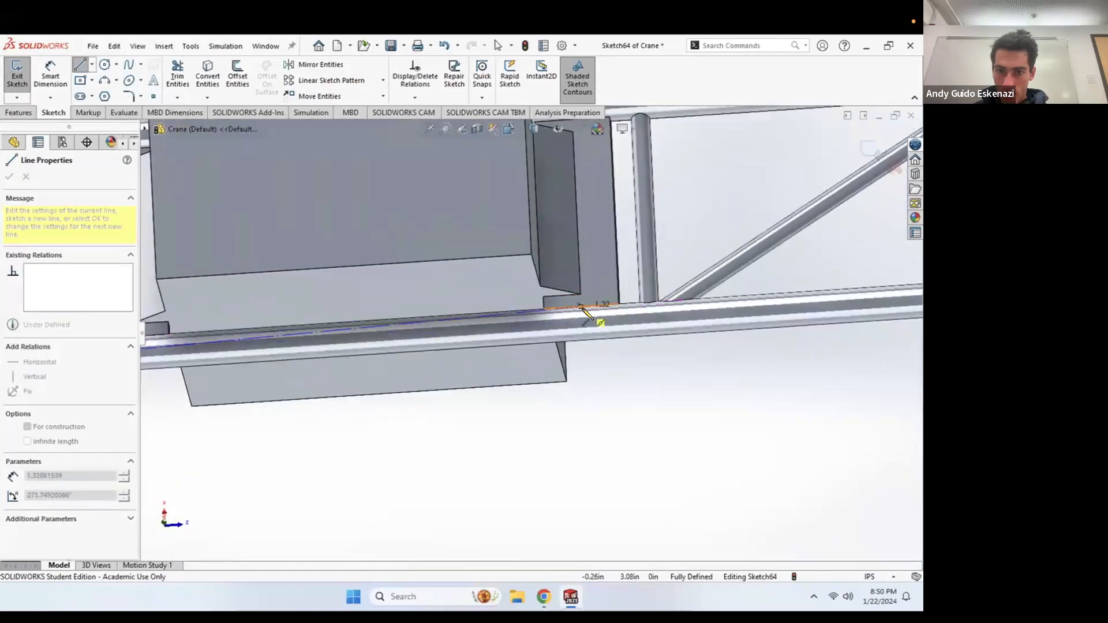
pyautogui.doubleClick(582, 345)
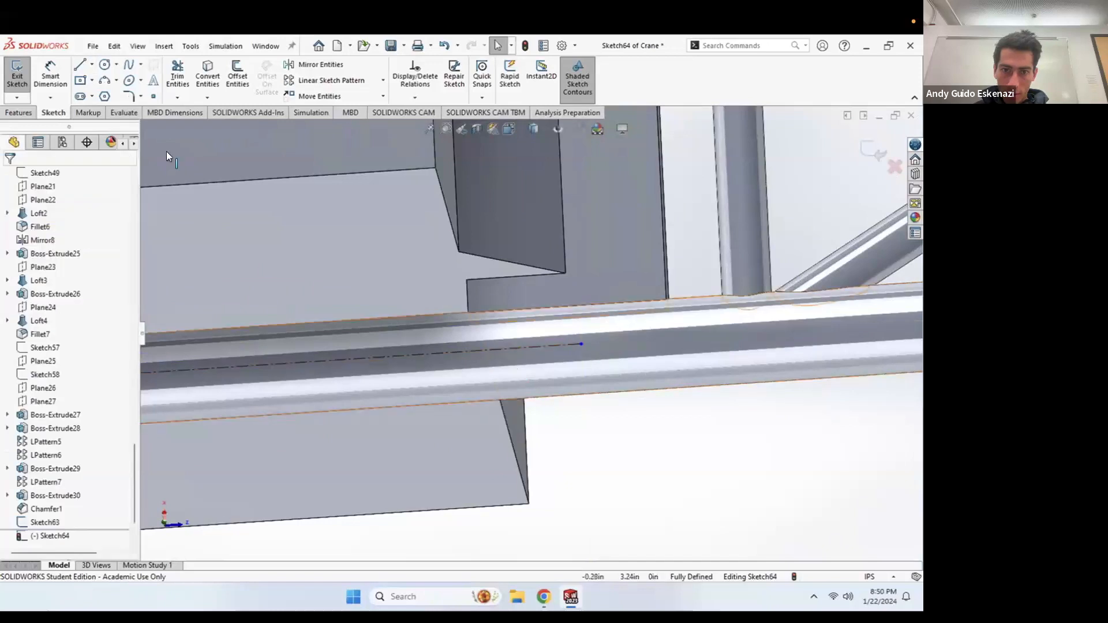
# Step: Dimension the centerline's length to 1.3 in and close the sketch
pyautogui.click(51, 74)
pyautogui.click(441, 351)
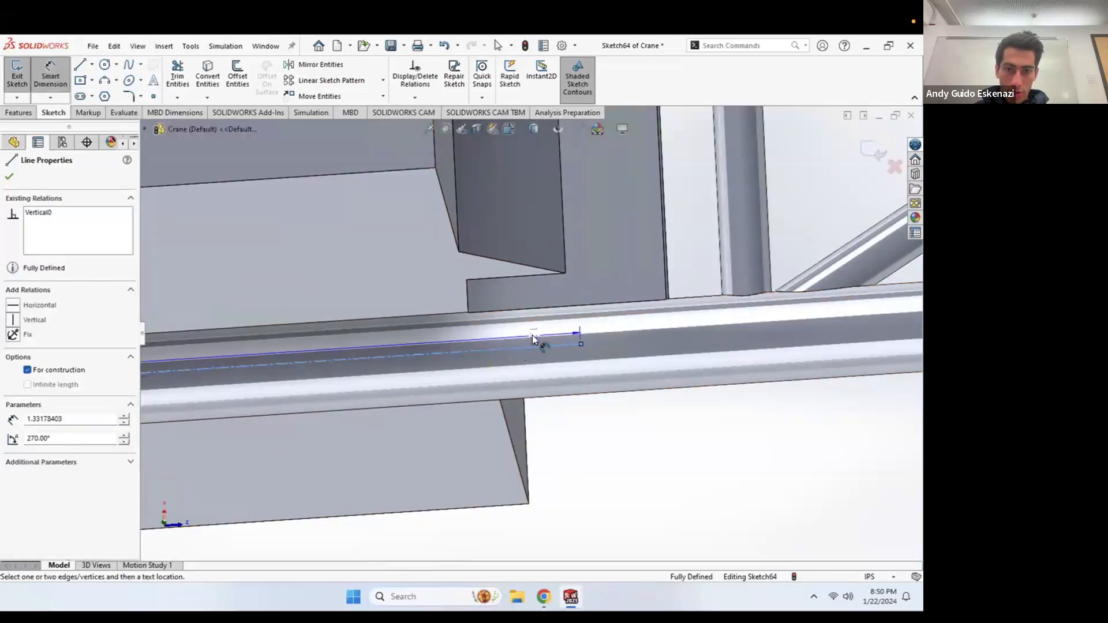
pyautogui.scroll(2, 532, 334)
pyautogui.click(374, 480)
pyautogui.write('1.3')
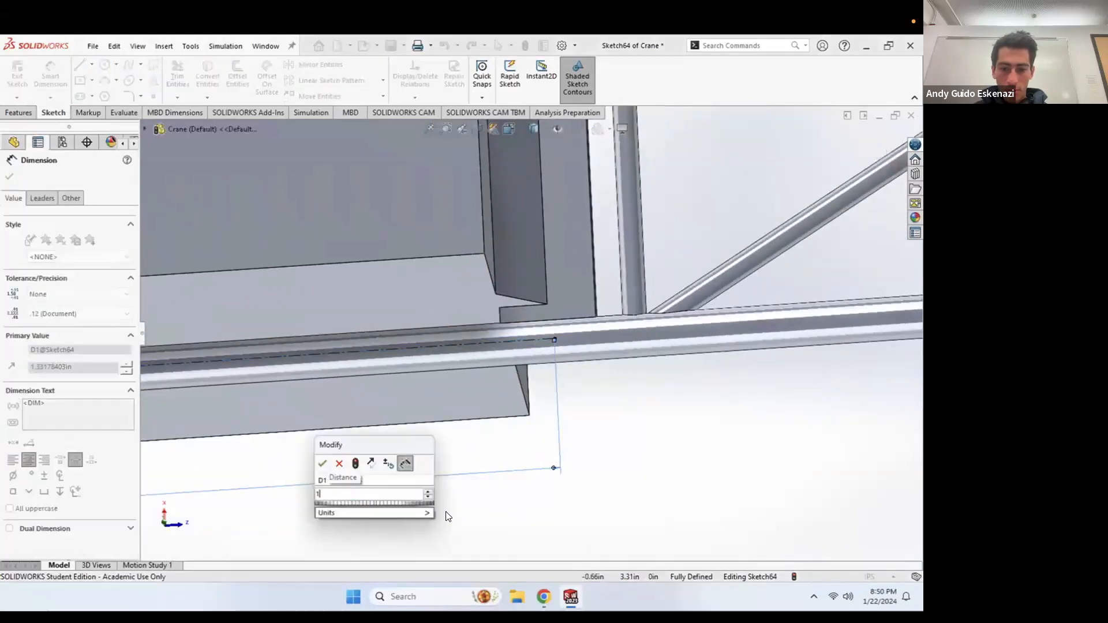
pyautogui.press('Return')
pyautogui.press('Escape')
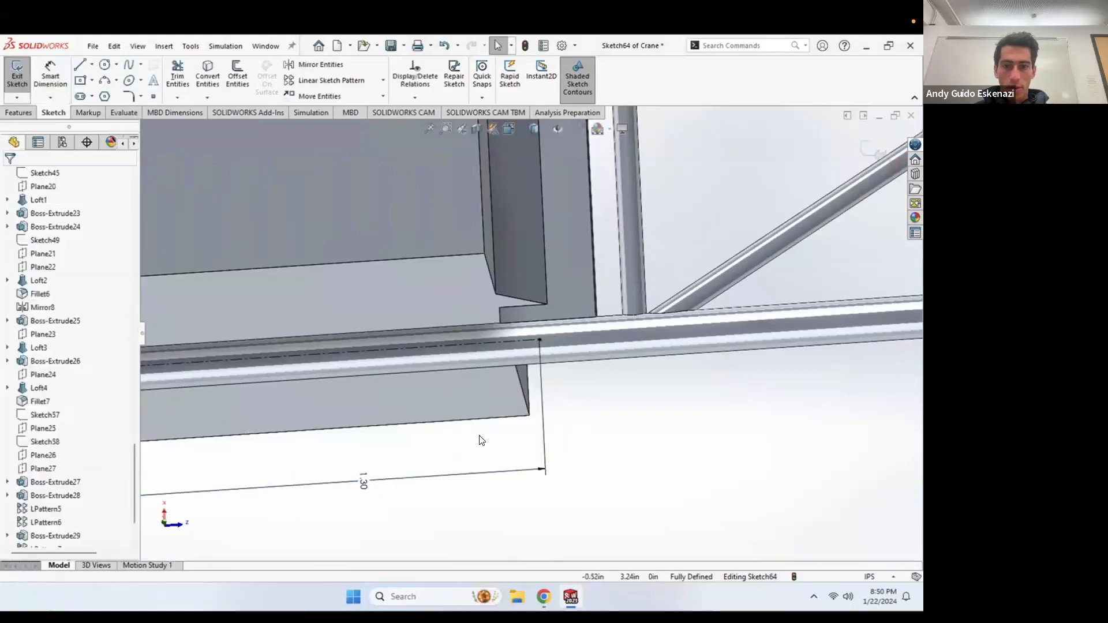
pyautogui.scroll(5, 479, 438)
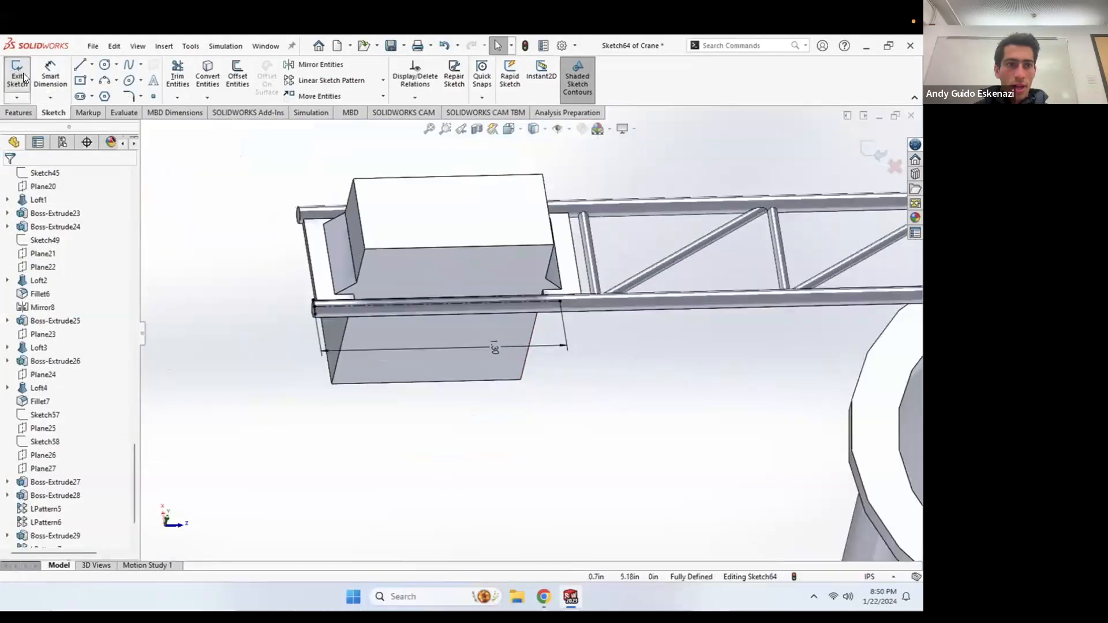
pyautogui.click(17, 74)
# Step: Create a 3D sketch with a line from the centerline's inner endpoint on the tube to the center of the mast peak's circular face
pyautogui.click(18, 98)
pyautogui.click(26, 126)
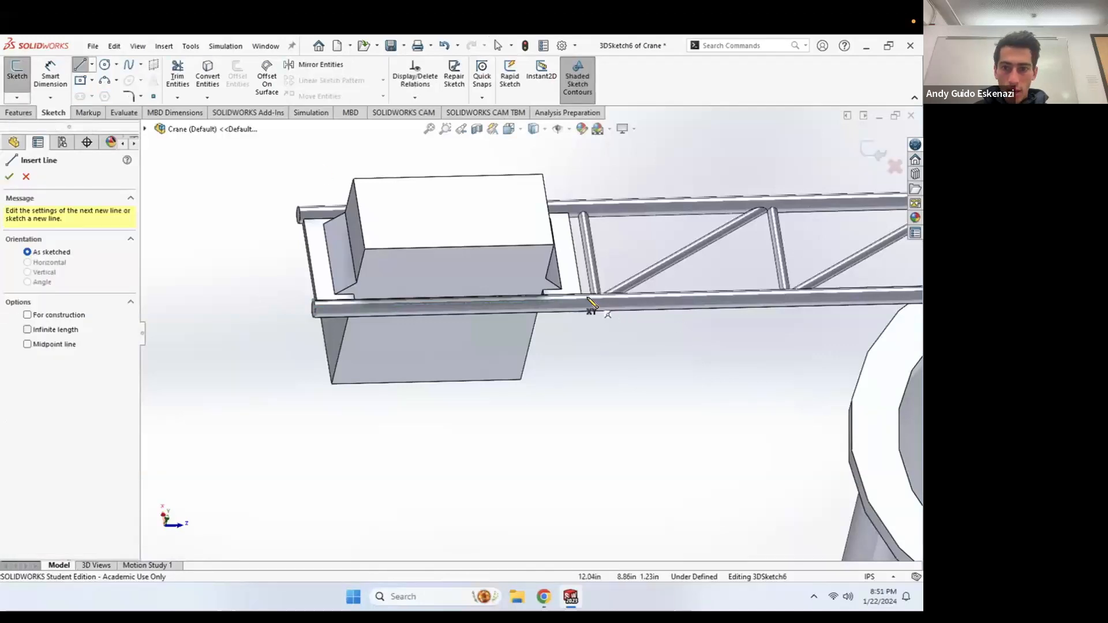
pyautogui.scroll(6, 577, 326)
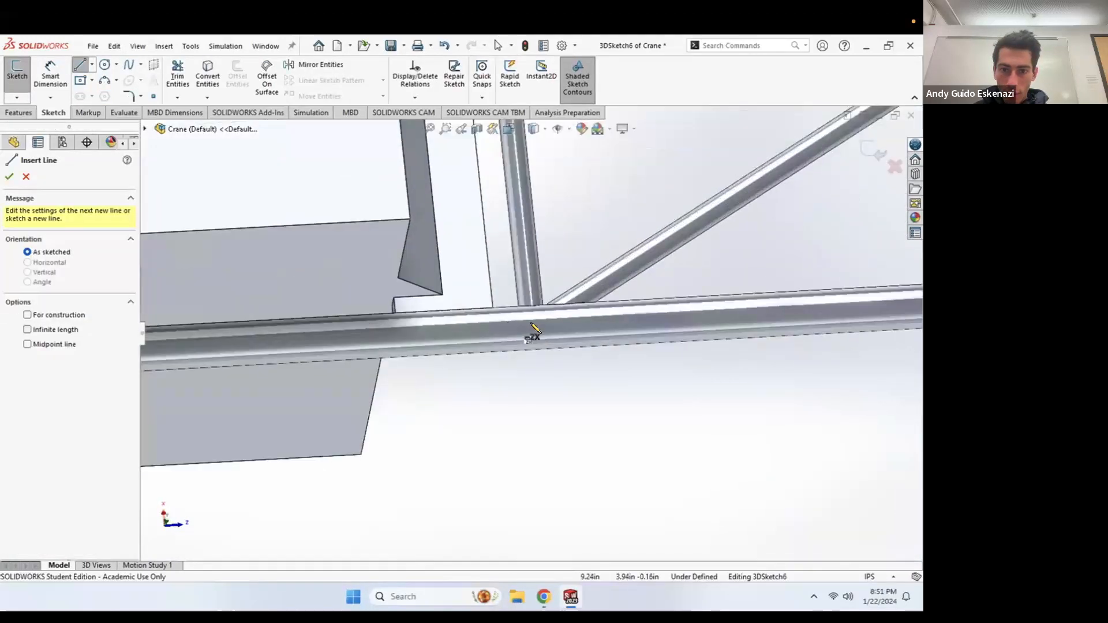
pyautogui.moveTo(545, 358)
pyautogui.mouseDown(button='middle')
pyautogui.moveTo(504, 328)
pyautogui.moveTo(490, 338)
pyautogui.moveTo(493, 322)
pyautogui.moveTo(438, 334)
pyautogui.mouseUp(button='middle')
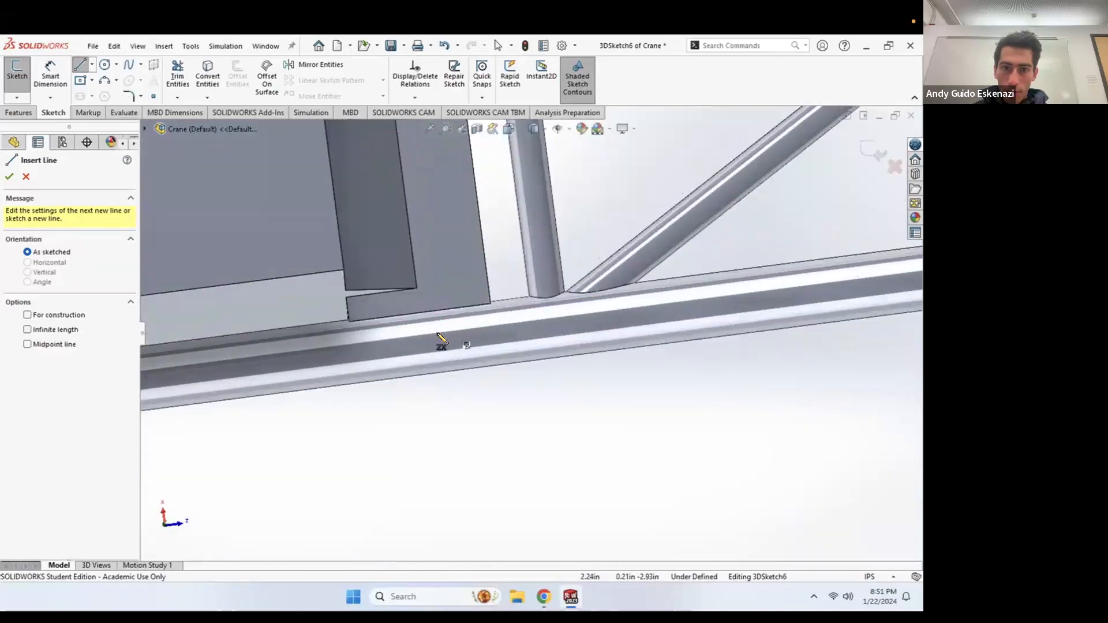
pyautogui.click(412, 347)
pyautogui.scroll(-10, 501, 352)
pyautogui.moveTo(605, 232)
pyautogui.mouseDown(button='middle')
pyautogui.moveTo(635, 218)
pyautogui.moveTo(626, 240)
pyautogui.mouseUp(button='middle')
pyautogui.scroll(8, 564, 227)
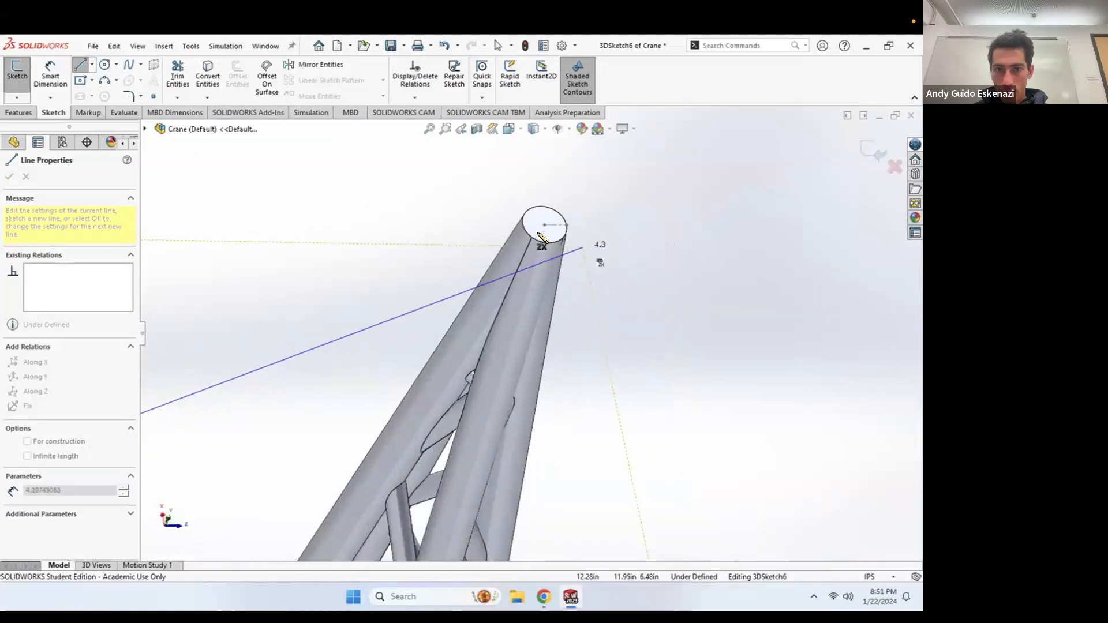
pyautogui.scroll(2, 546, 237)
pyautogui.click(522, 226)
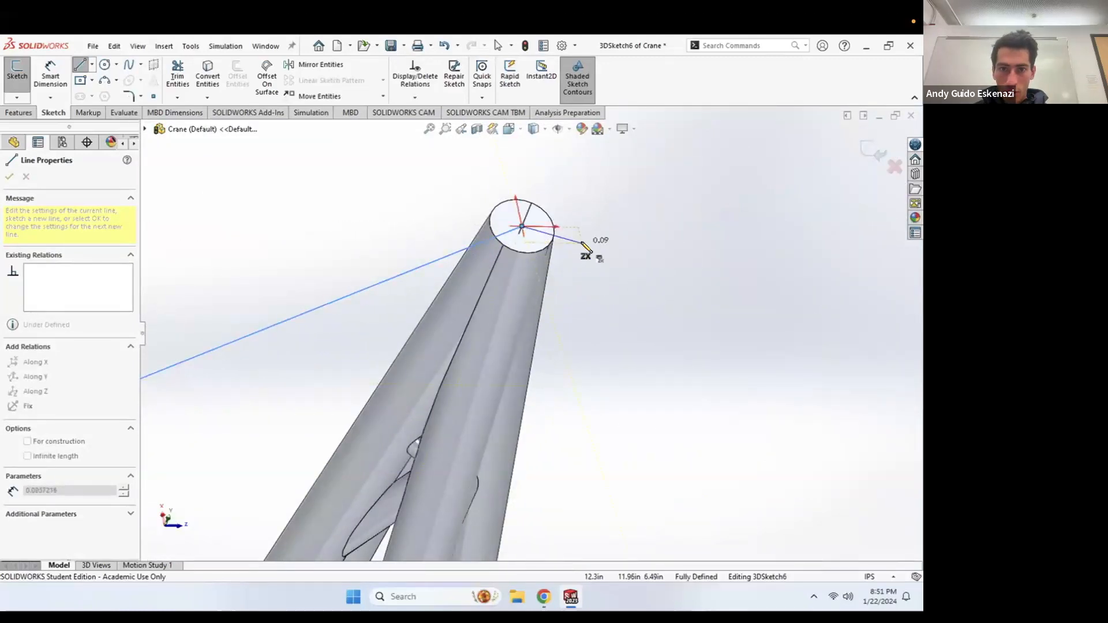
pyautogui.press('Escape')
pyautogui.scroll(-5, 586, 246)
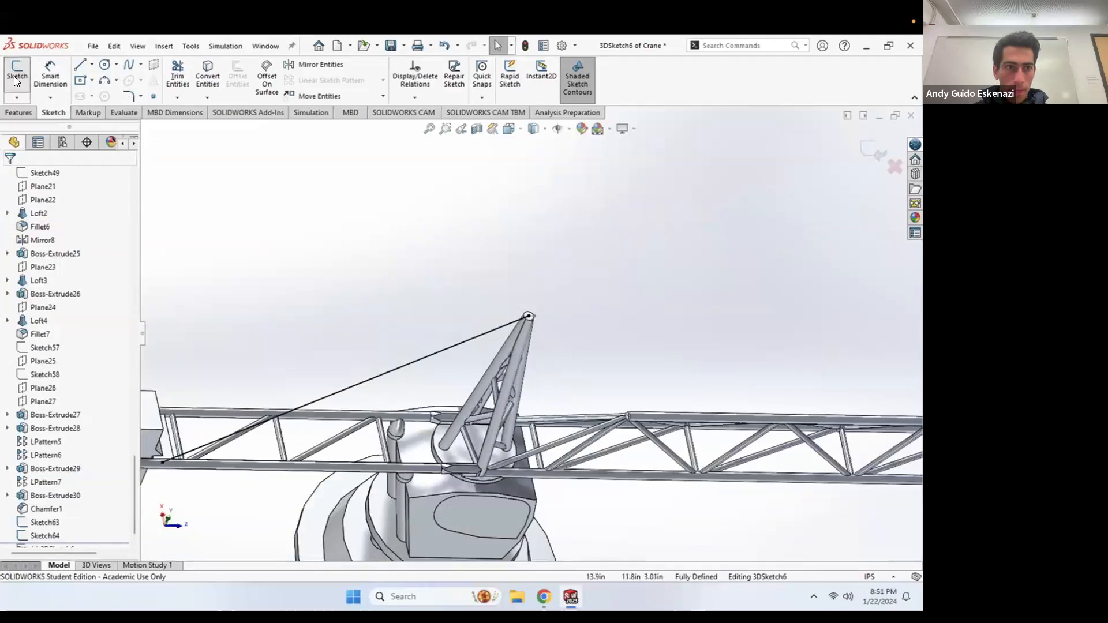
pyautogui.click(27, 110)
# Step: Create a reference plane through the cable line's lower endpoint on the side tube, perpendicular to the 3D sketch line
pyautogui.moveTo(378, 356)
pyautogui.mouseDown(button='middle')
pyautogui.moveTo(389, 272)
pyautogui.moveTo(423, 300)
pyautogui.moveTo(415, 302)
pyautogui.mouseUp(button='middle')
pyautogui.scroll(-3, 415, 303)
pyautogui.scroll(8, 388, 376)
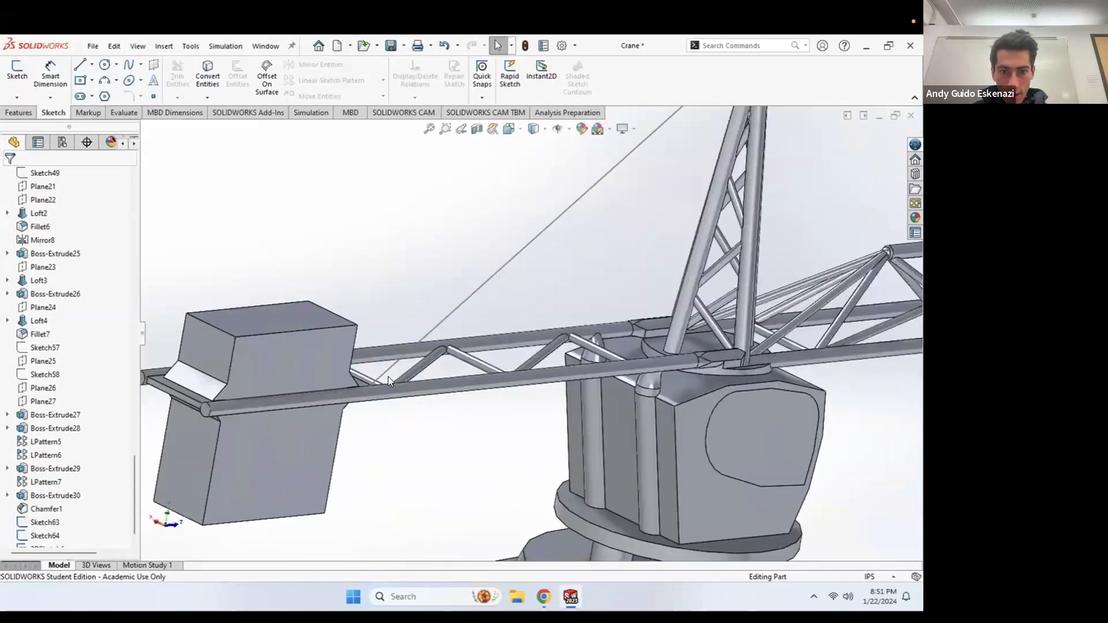
pyautogui.click(32, 115)
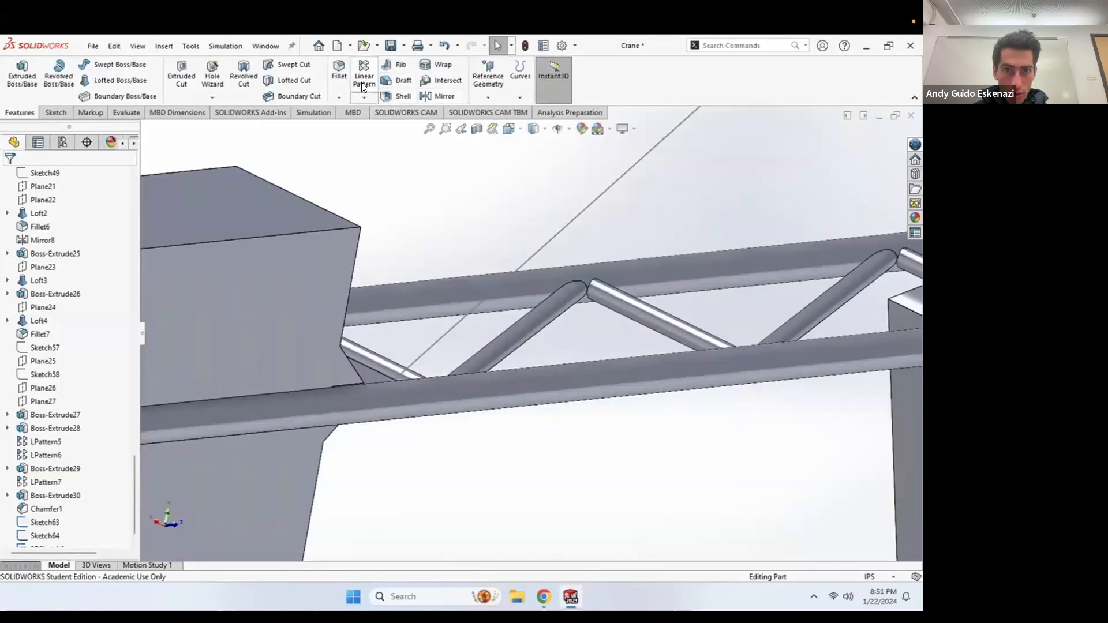
pyautogui.click(493, 96)
pyautogui.click(500, 109)
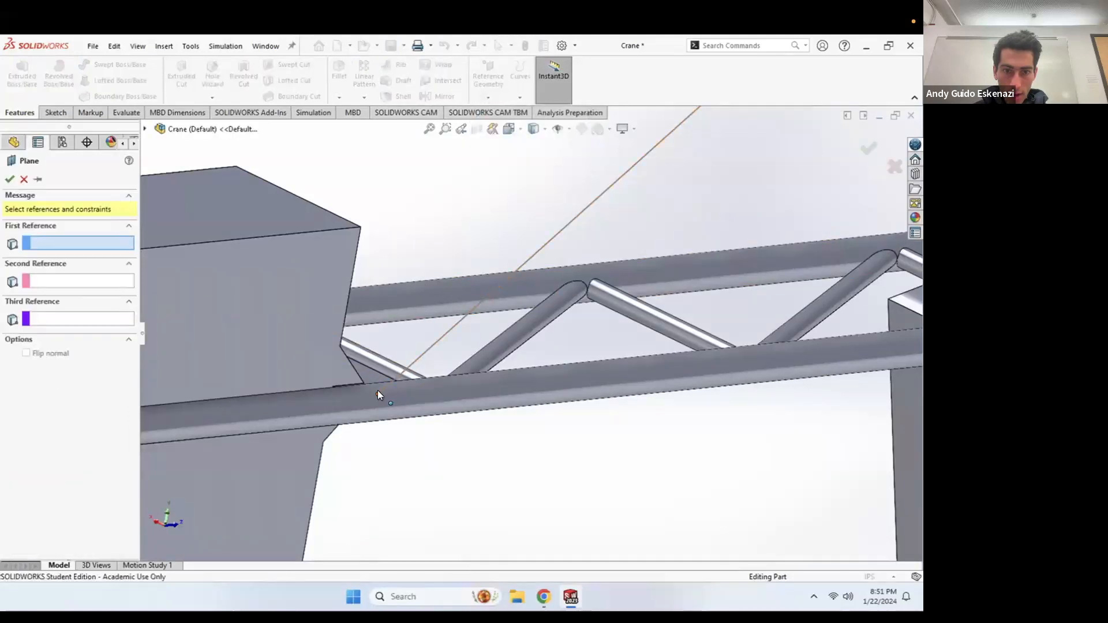
pyautogui.click(378, 393)
pyautogui.click(411, 364)
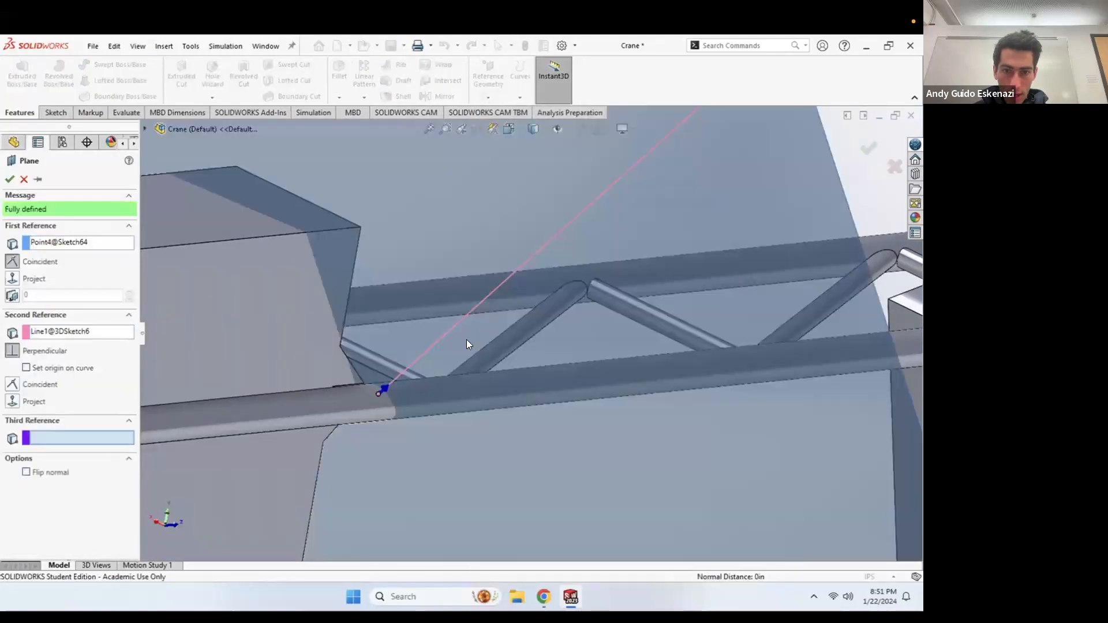
pyautogui.click(9, 178)
pyautogui.scroll(4, 533, 326)
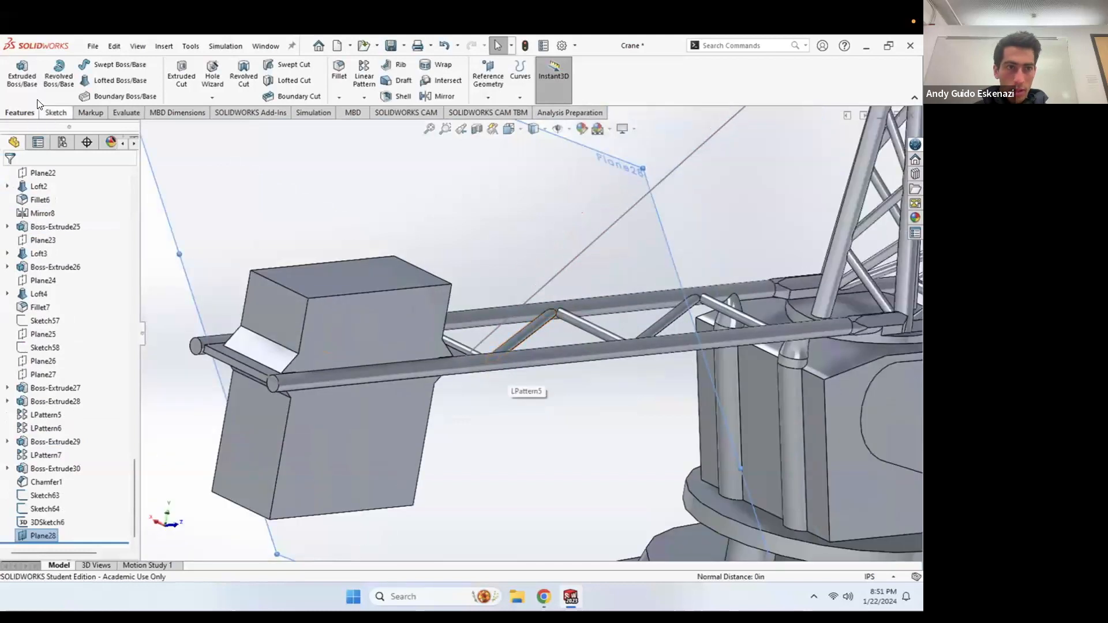
# Step: Sketch a circle about 0.07 in in diameter on the new plane, centered on the cable line's lower endpoint
pyautogui.click(56, 113)
pyautogui.click(16, 75)
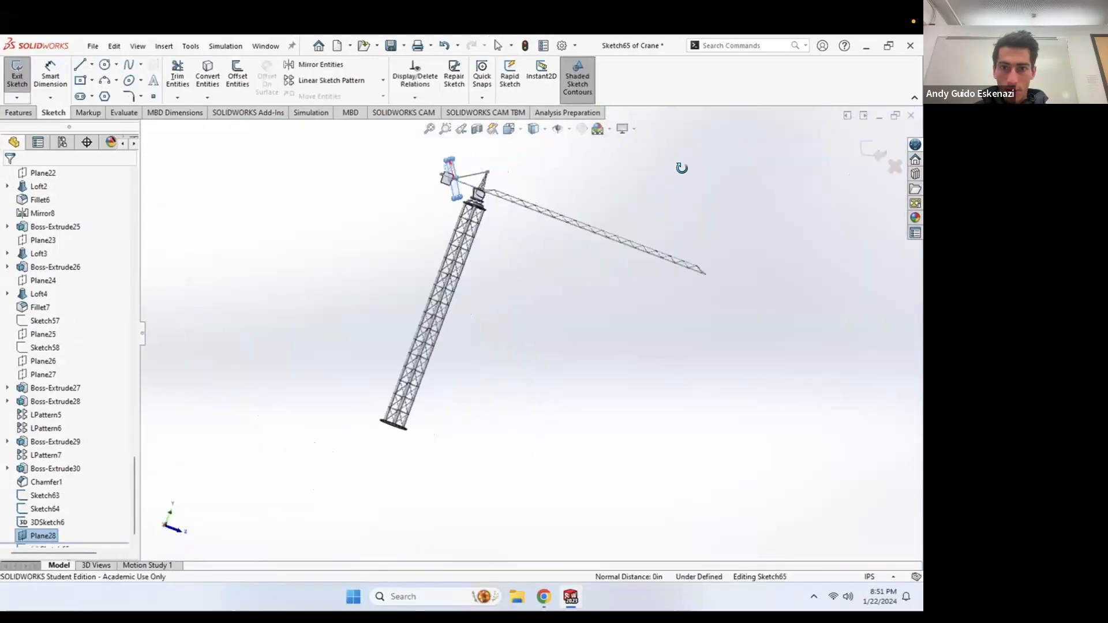
pyautogui.scroll(-8, 421, 263)
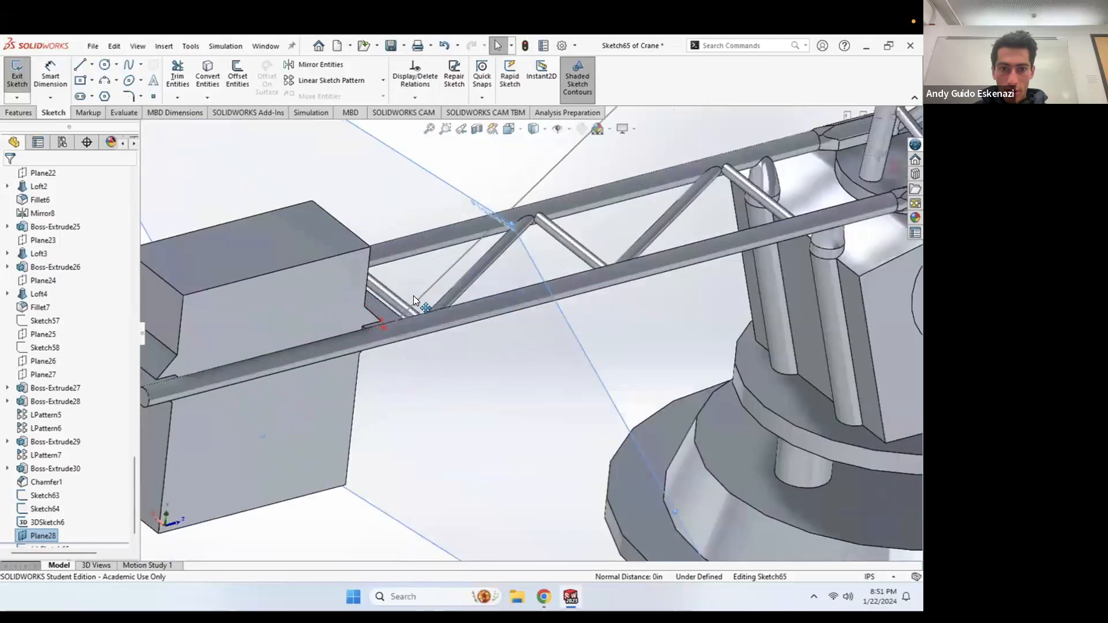
pyautogui.scroll(-1, 372, 288)
pyautogui.click(104, 65)
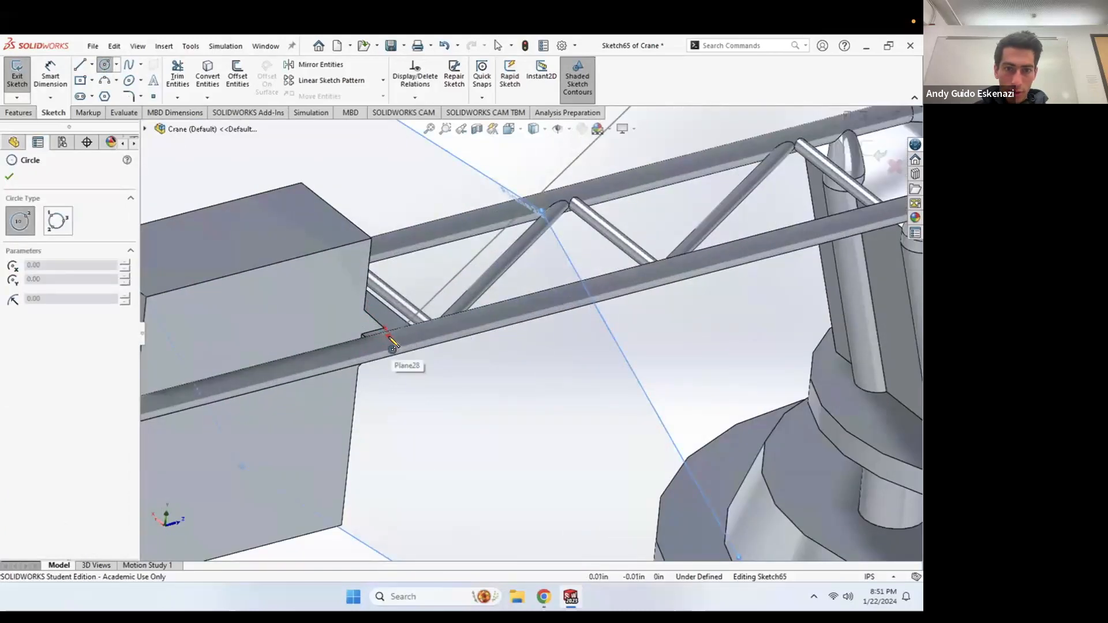
pyautogui.moveTo(390, 337); pyautogui.dragTo(394, 341)
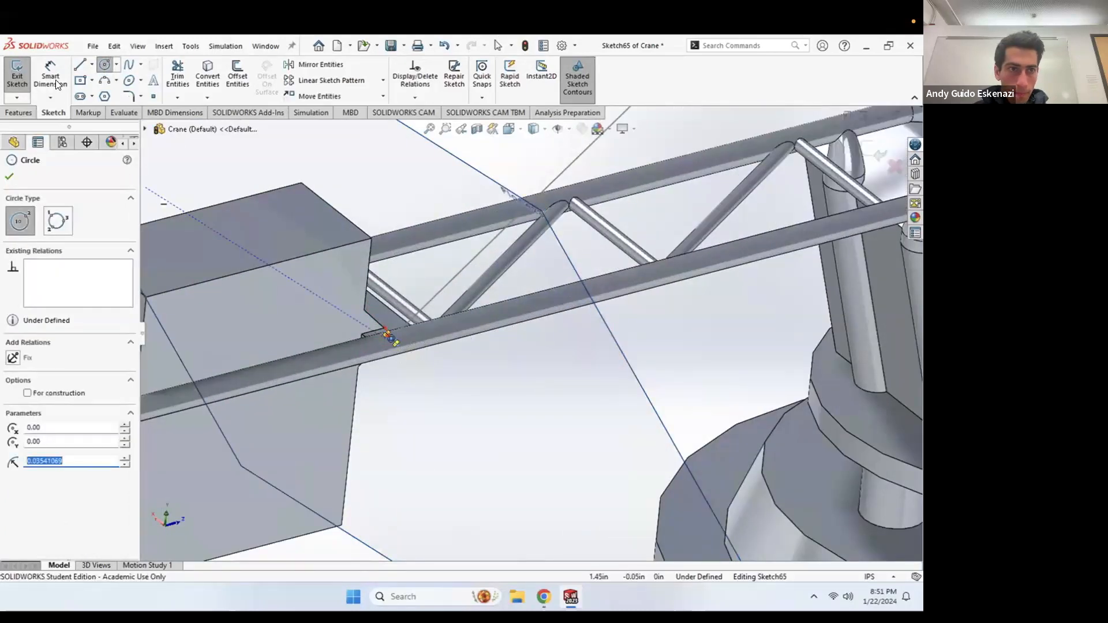
# Step: Dimension the cable circle's diameter to 0.03 in
pyautogui.click(56, 80)
pyautogui.click(395, 338)
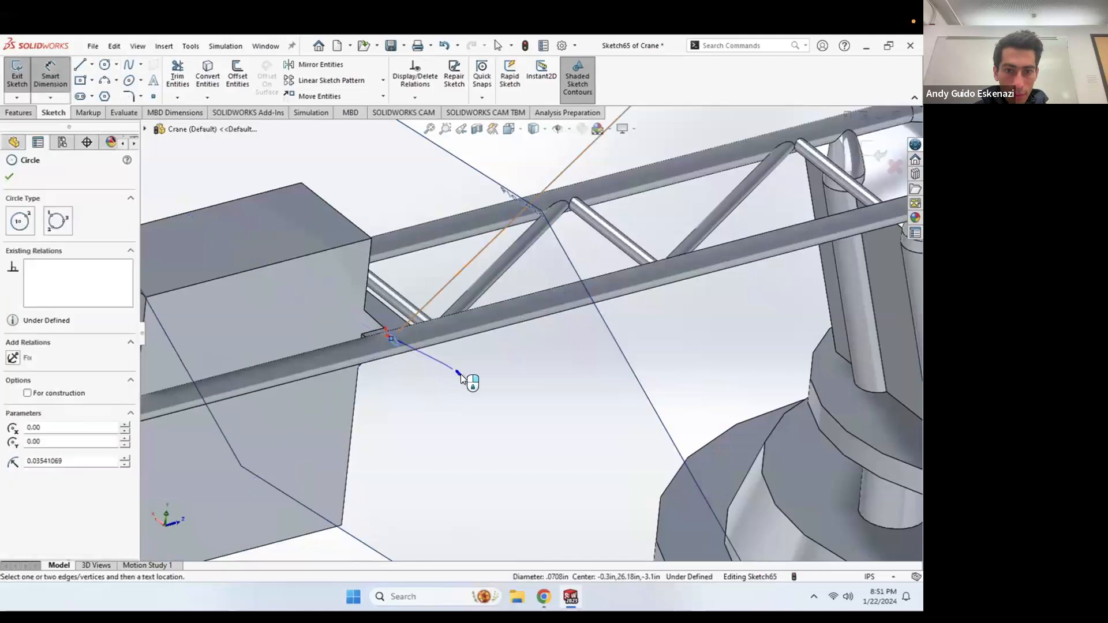
pyautogui.click(490, 396)
pyautogui.write('.03')
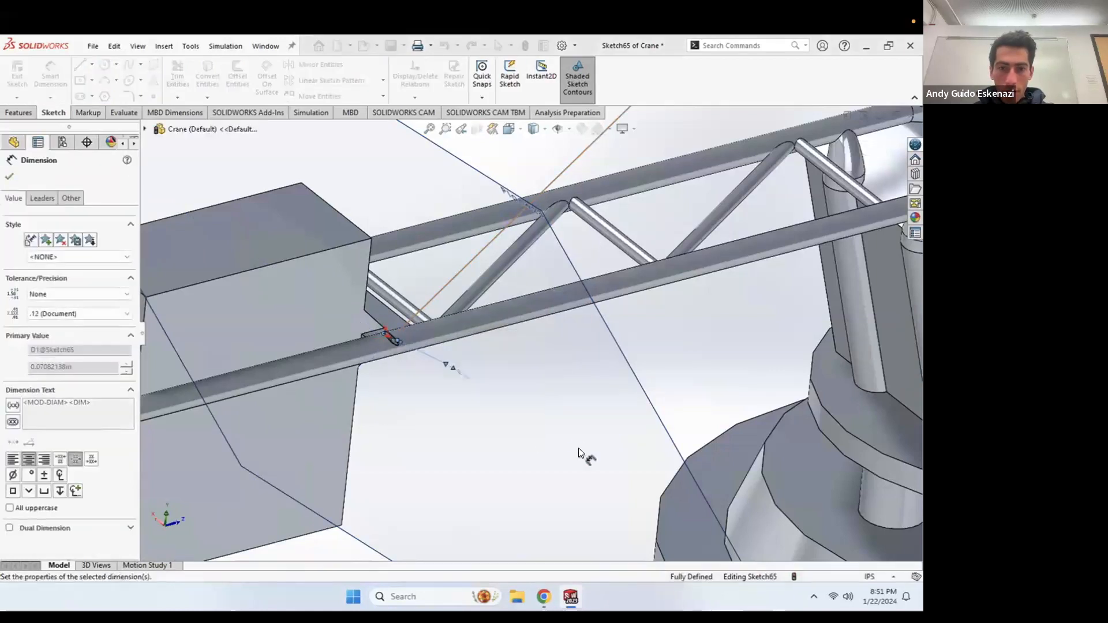
pyautogui.press('Return')
# Step: Extrude the cable circle up to the vertex at the center of the mast peak's circular face, with Merge result on
pyautogui.click(19, 114)
pyautogui.click(22, 73)
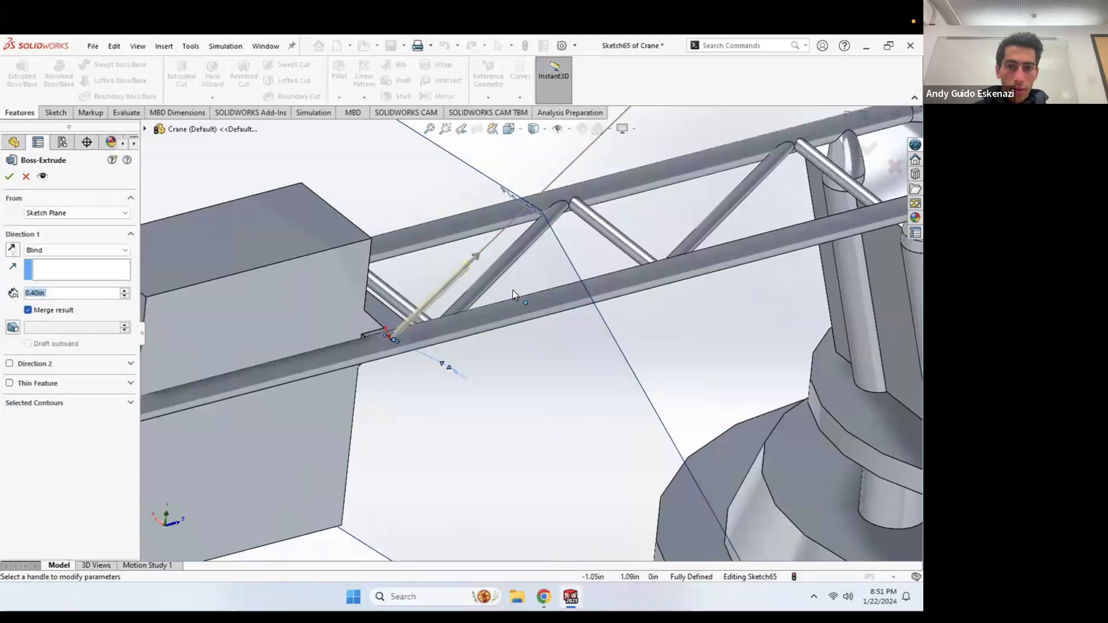
pyautogui.click(50, 249)
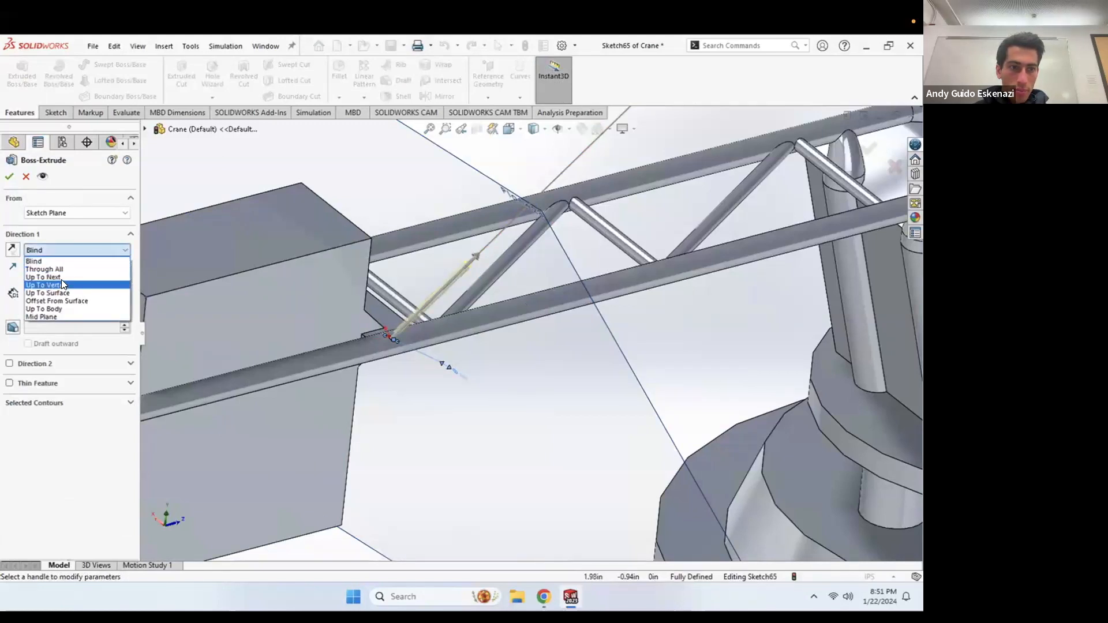
pyautogui.click(61, 280)
pyautogui.scroll(5, 558, 276)
pyautogui.scroll(-10, 621, 228)
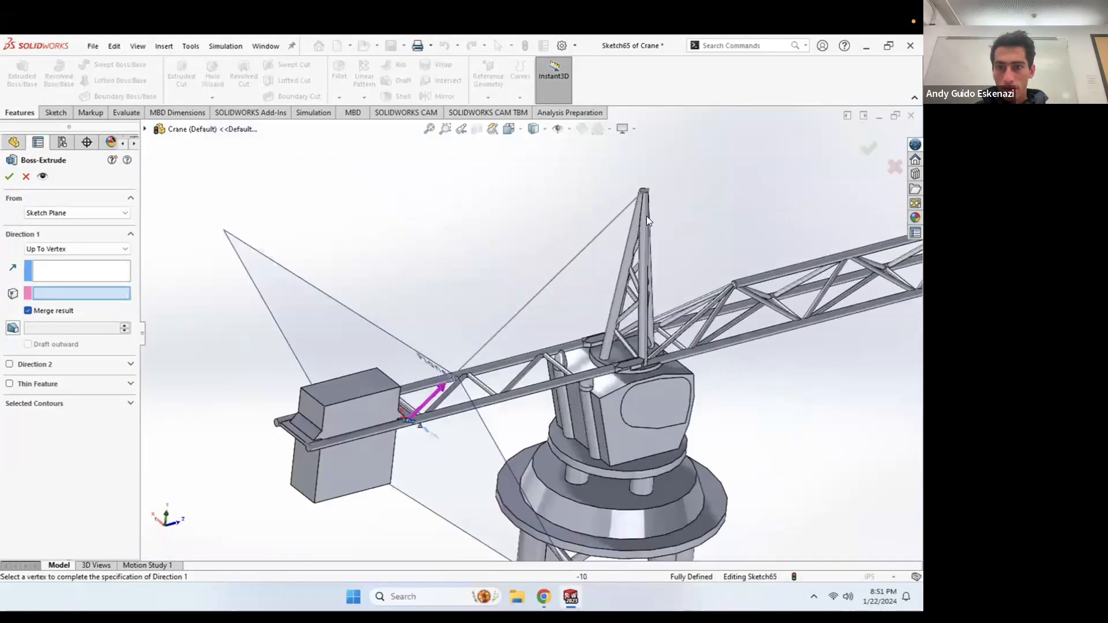
pyautogui.click(513, 267)
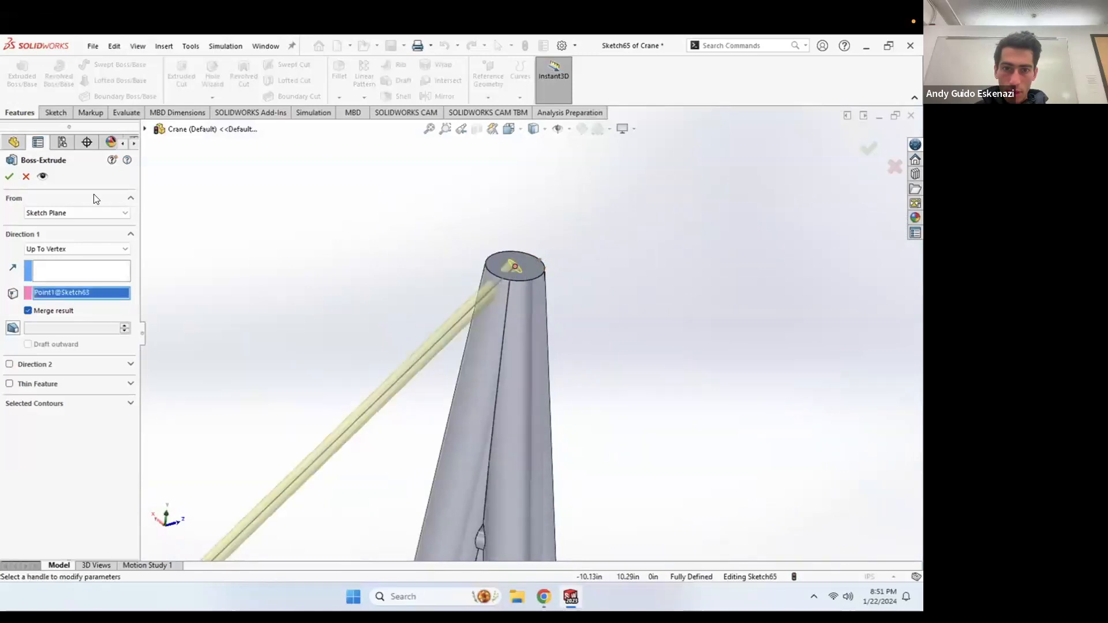
pyautogui.click(7, 178)
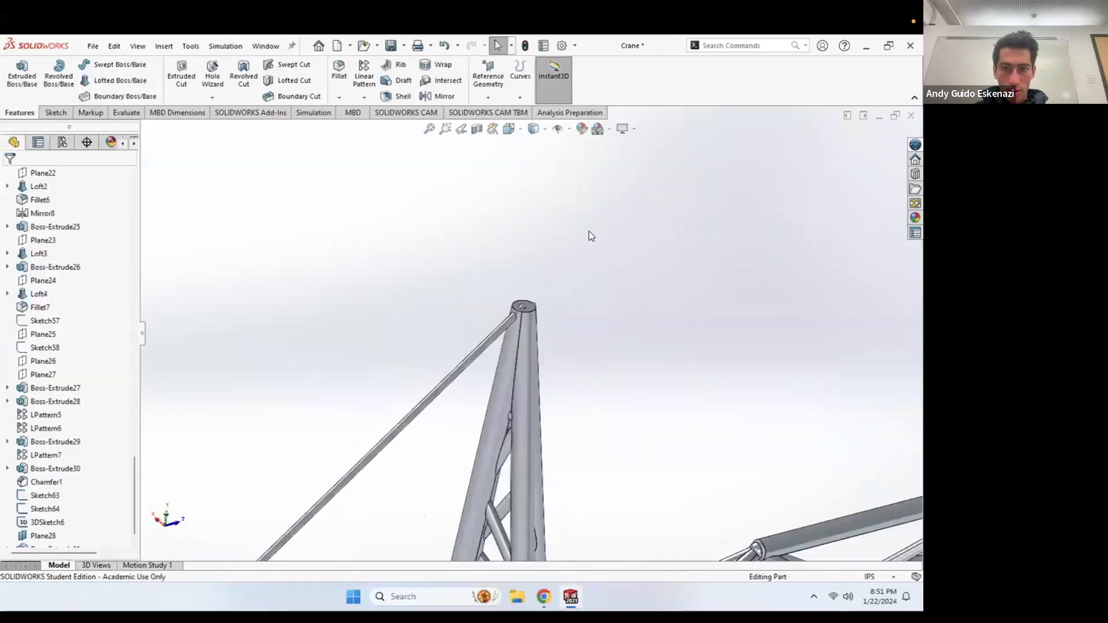
# Step: Hide the 3D sketch line along the cable and the cable's reference plane
pyautogui.scroll(-3, 524, 322)
pyautogui.rightClick(493, 289)
pyautogui.click(507, 273)
pyautogui.scroll(5, 565, 255)
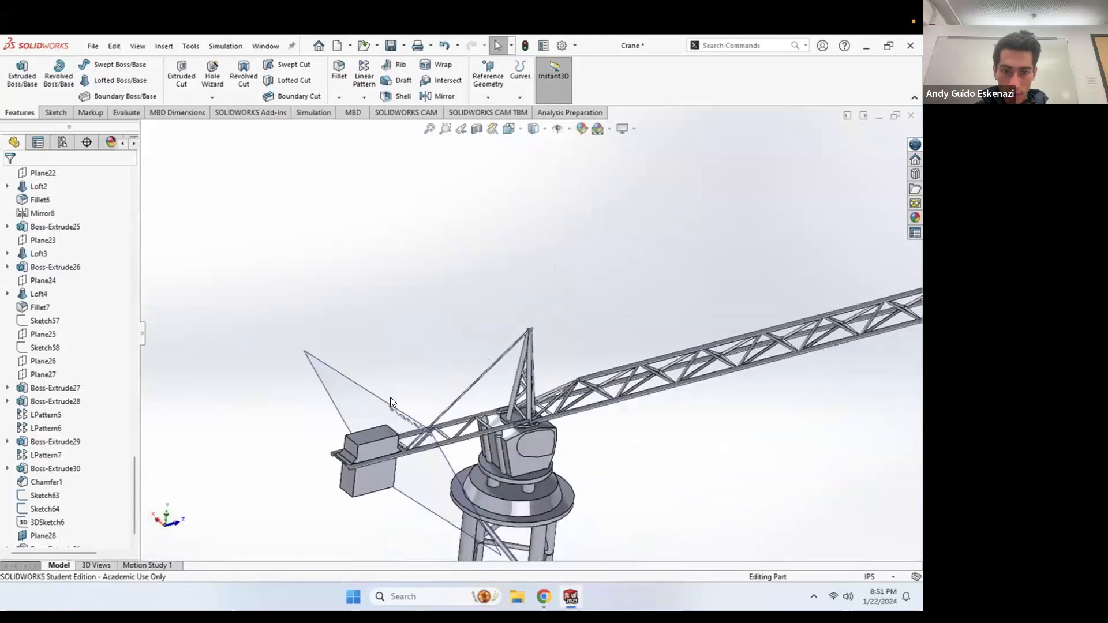
pyautogui.rightClick(388, 401)
pyautogui.click(433, 385)
# Step: Switch to the crane reference photo in Chrome and compare its counterweight arm and cables with the SolidWorks model
pyautogui.moveTo(430, 446); pyautogui.dragTo(436, 376, button='middle')
pyautogui.moveTo(503, 345); pyautogui.dragTo(583, 341, button='middle')
pyautogui.click(541, 593)
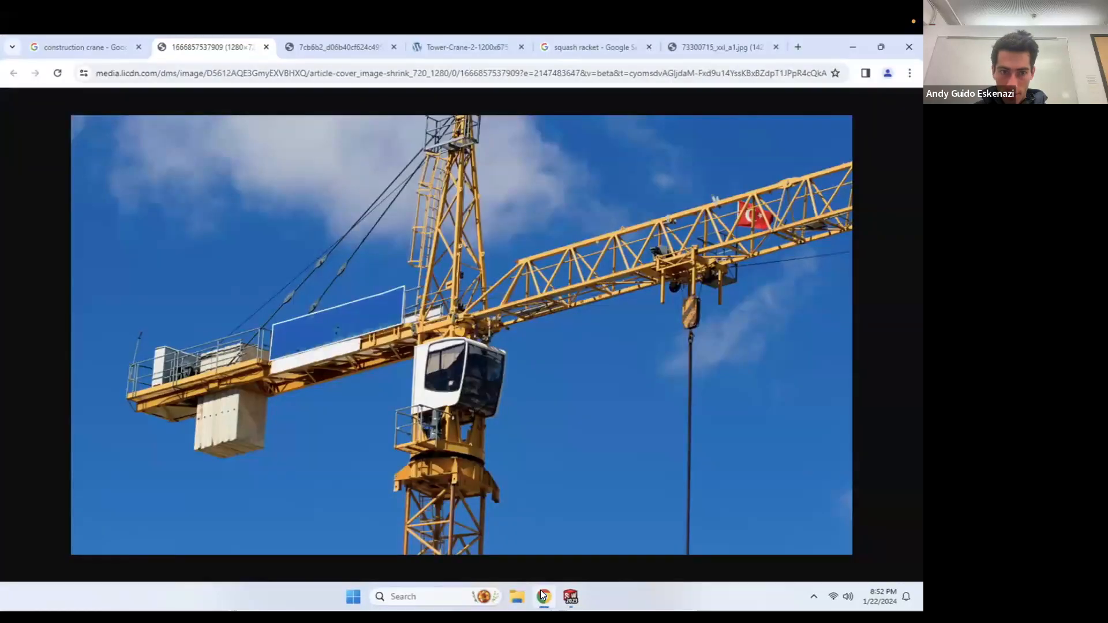
pyautogui.click(541, 591)
pyautogui.moveTo(412, 529); pyautogui.dragTo(391, 446, button='middle')
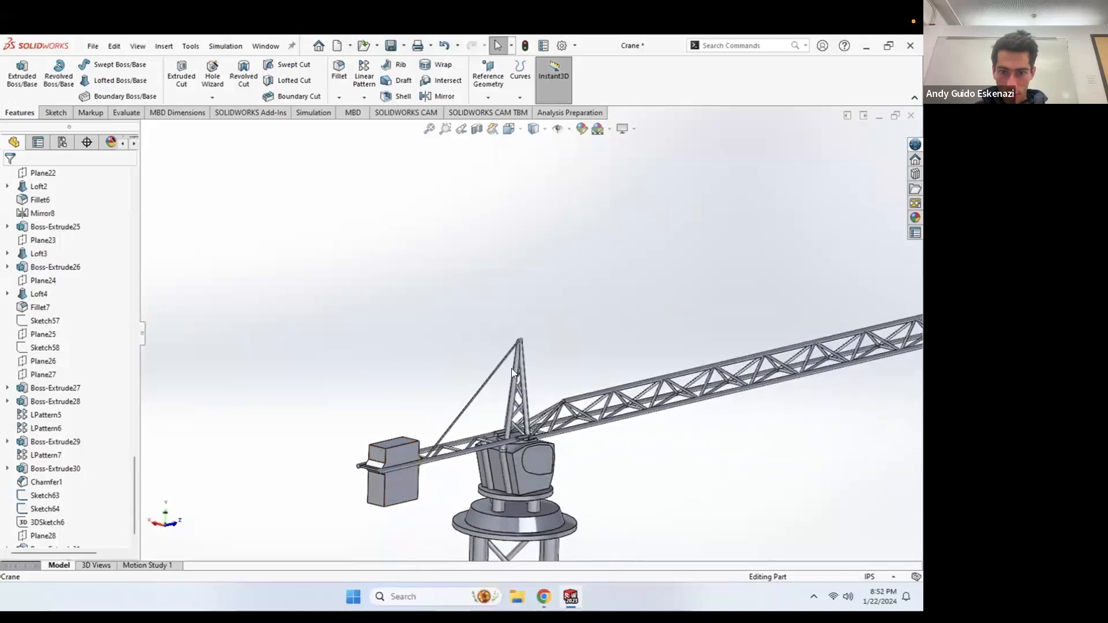
pyautogui.scroll(-8, 416, 441)
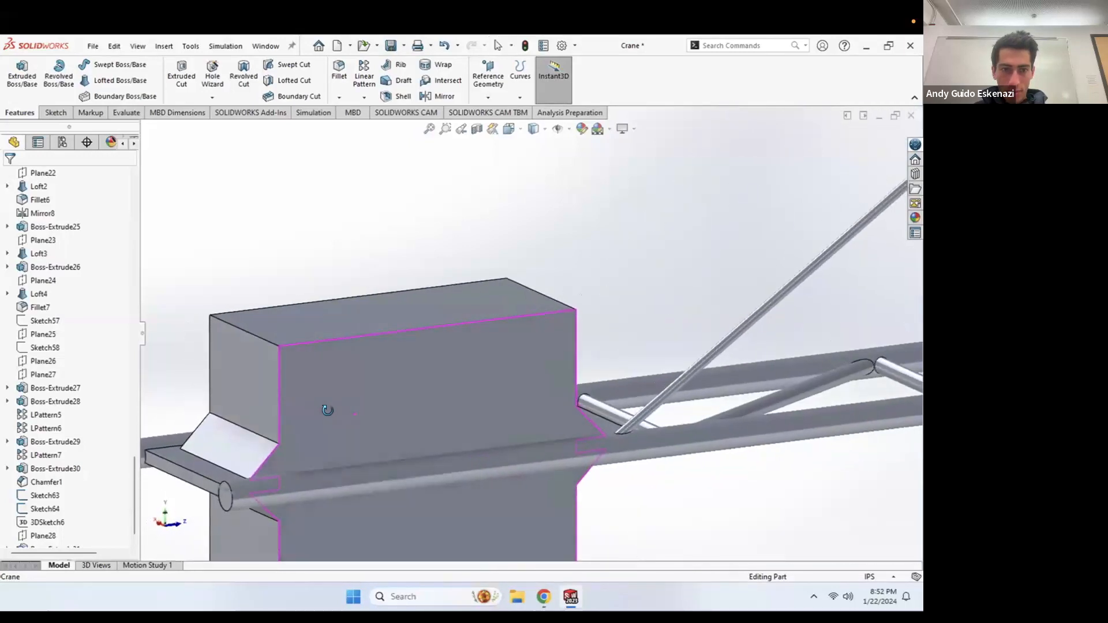
pyautogui.scroll(5, 445, 360)
pyautogui.moveTo(444, 361); pyautogui.dragTo(486, 389, button='middle')
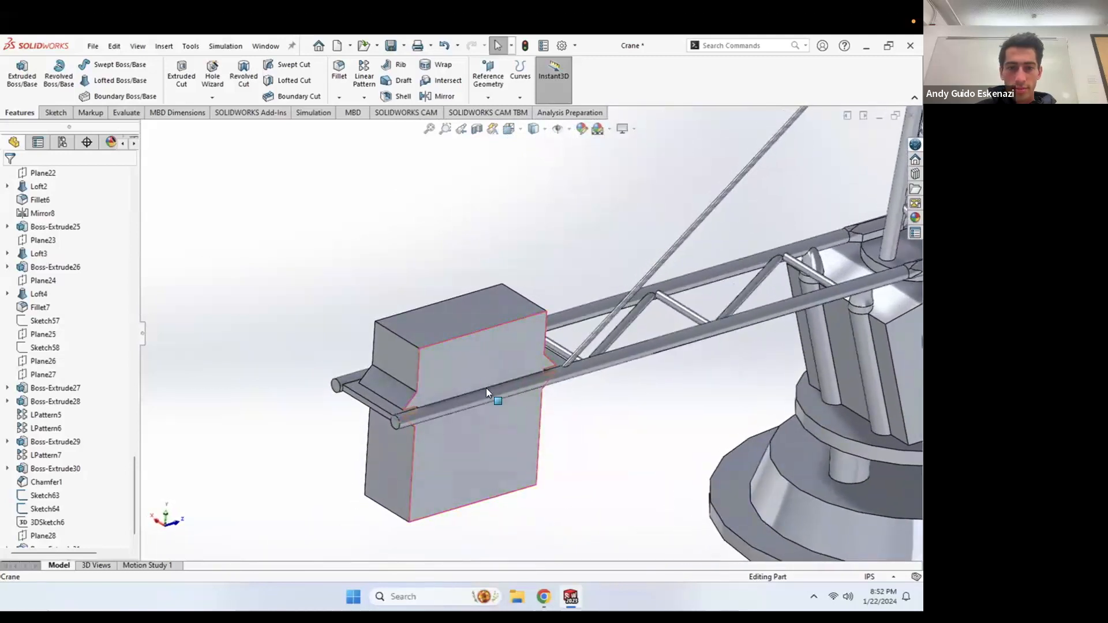
pyautogui.scroll(5, 438, 376)
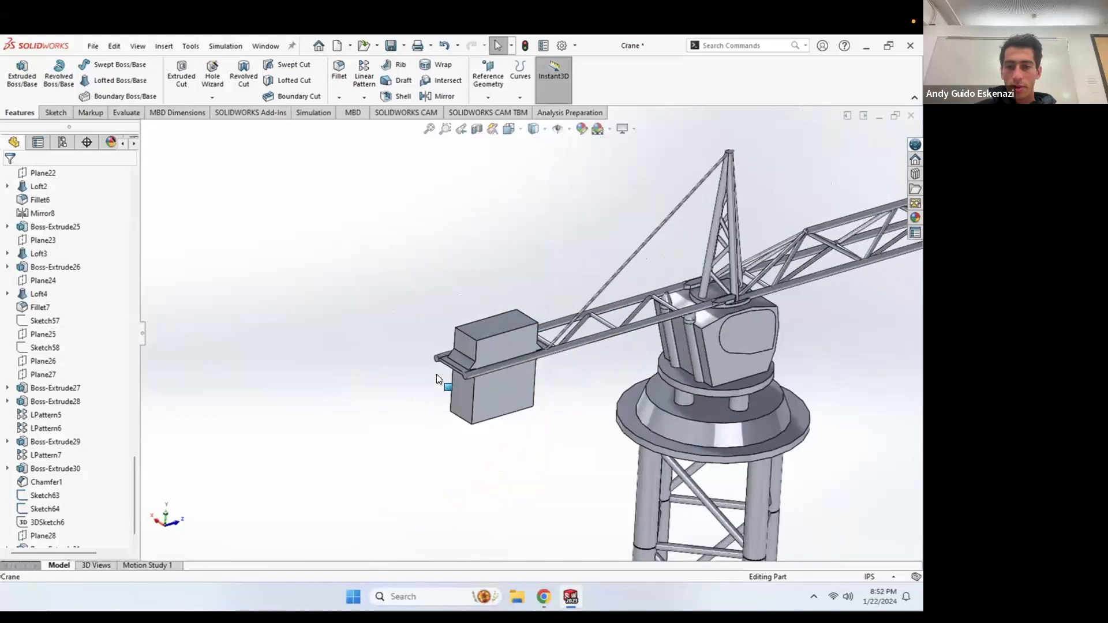
# Step: Mirror the extruded support cable about Plane17 to the opposite side of the counterweight arm
pyautogui.moveTo(487, 328); pyautogui.dragTo(572, 438, button='middle')
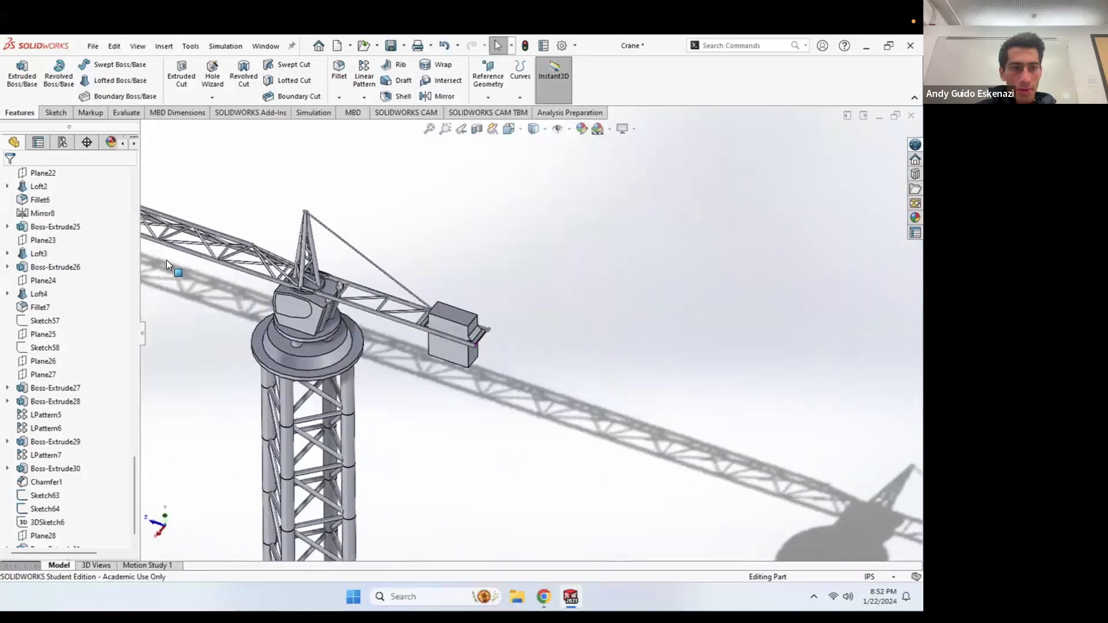
pyautogui.click(436, 95)
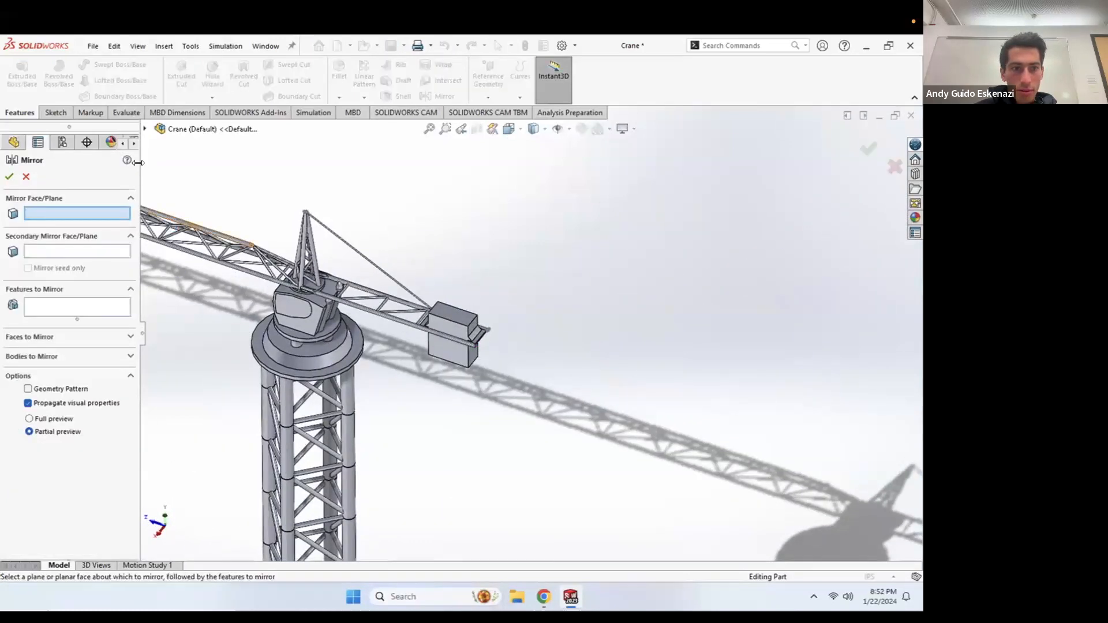
pyautogui.click(147, 132)
pyautogui.scroll(-10, 211, 366)
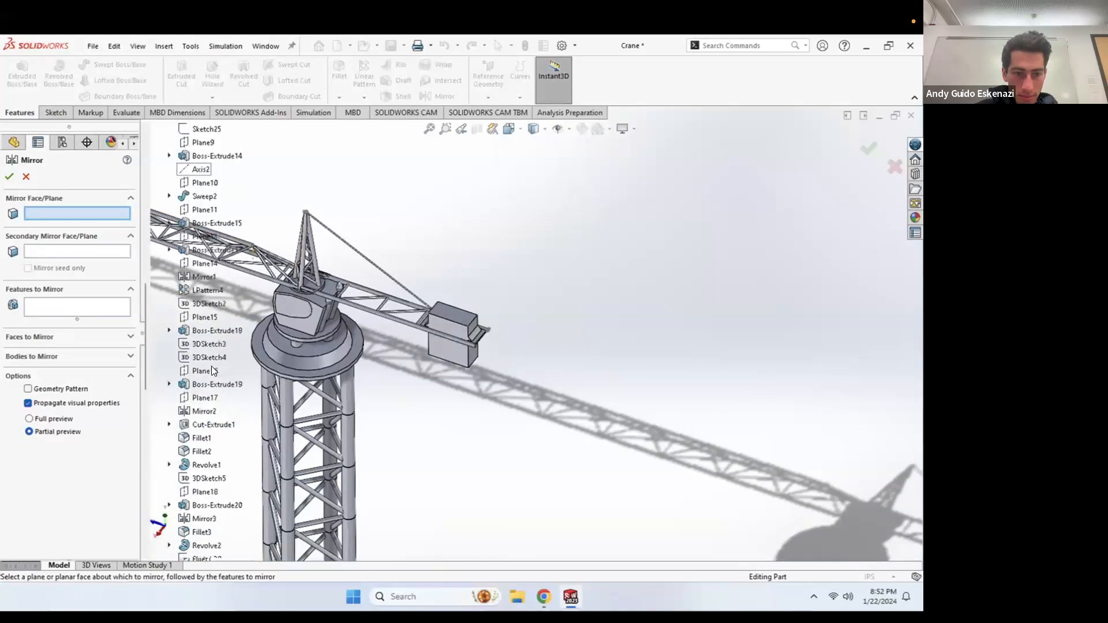
pyautogui.scroll(-7, 215, 371)
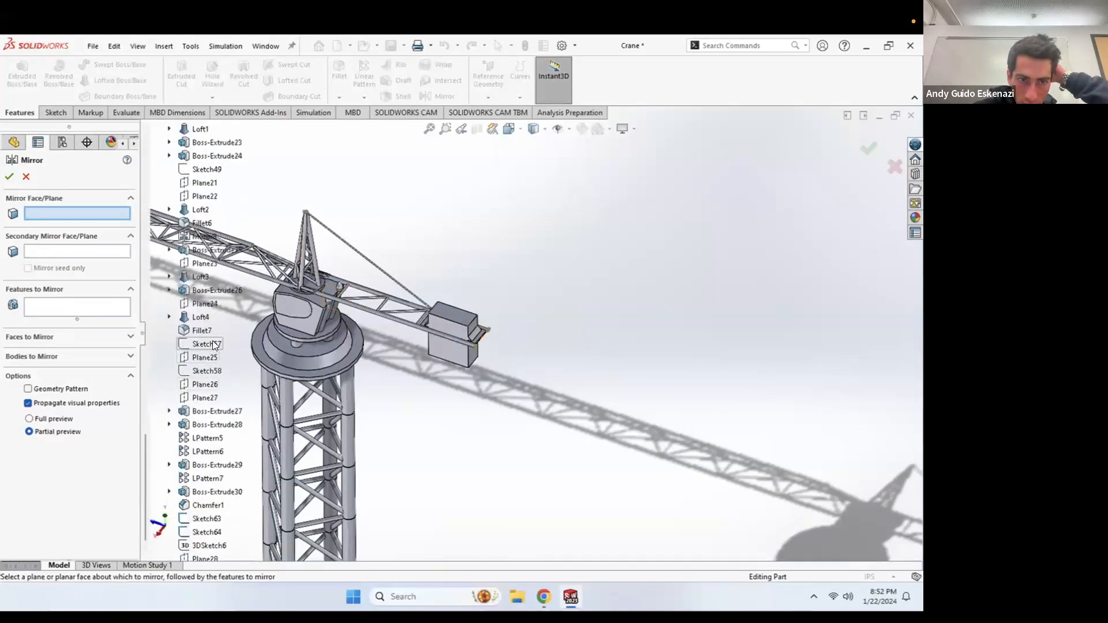
pyautogui.scroll(-1, 212, 346)
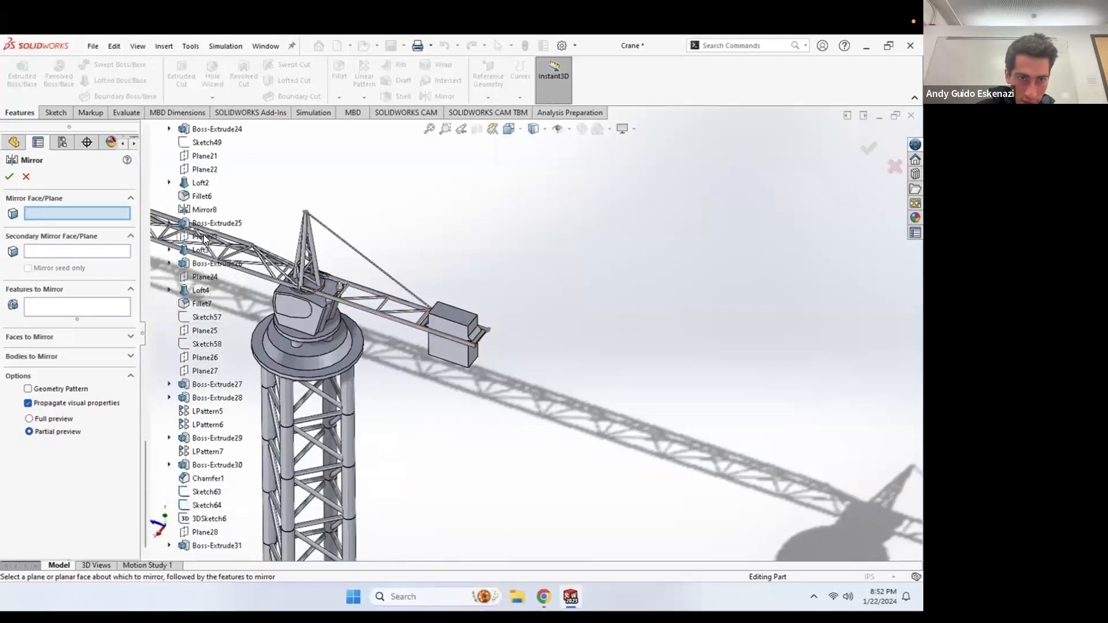
pyautogui.scroll(9, 203, 236)
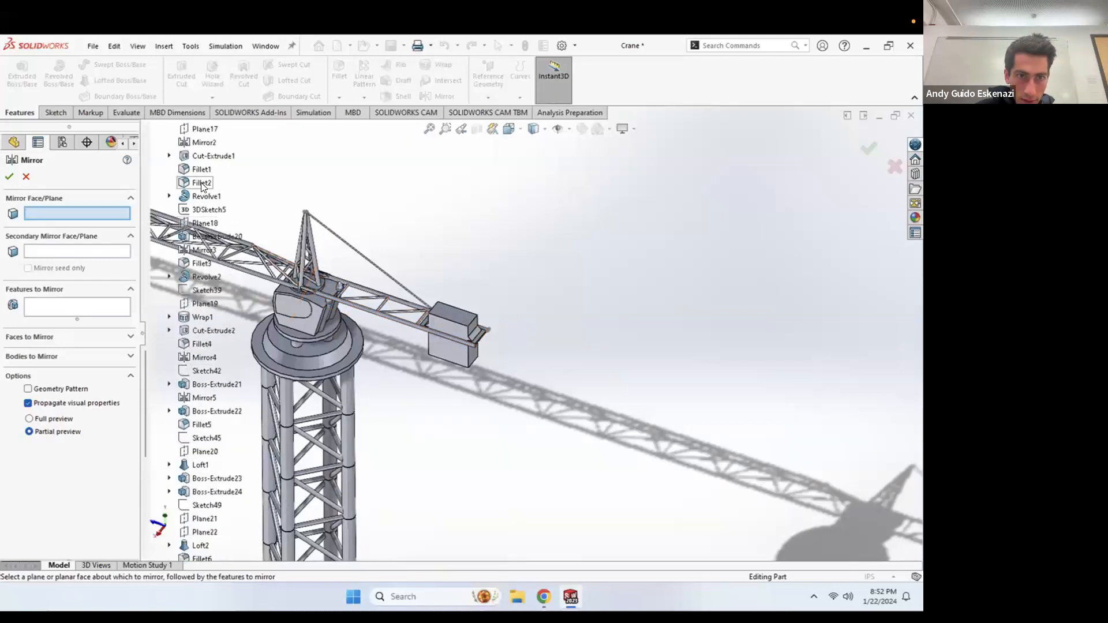
pyautogui.click(197, 129)
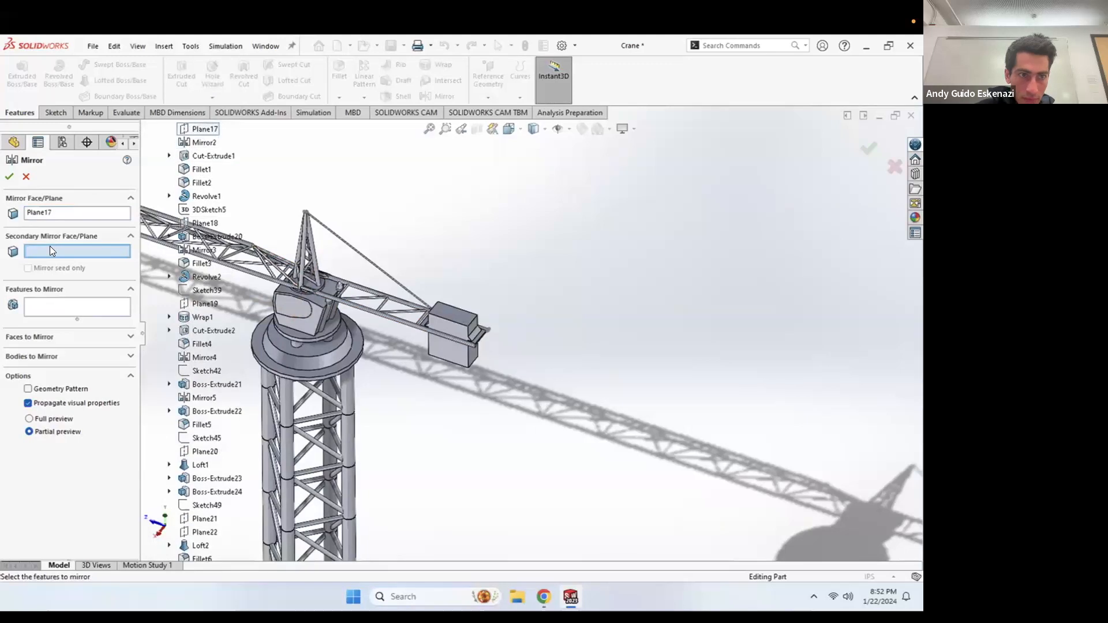
pyautogui.click(47, 311)
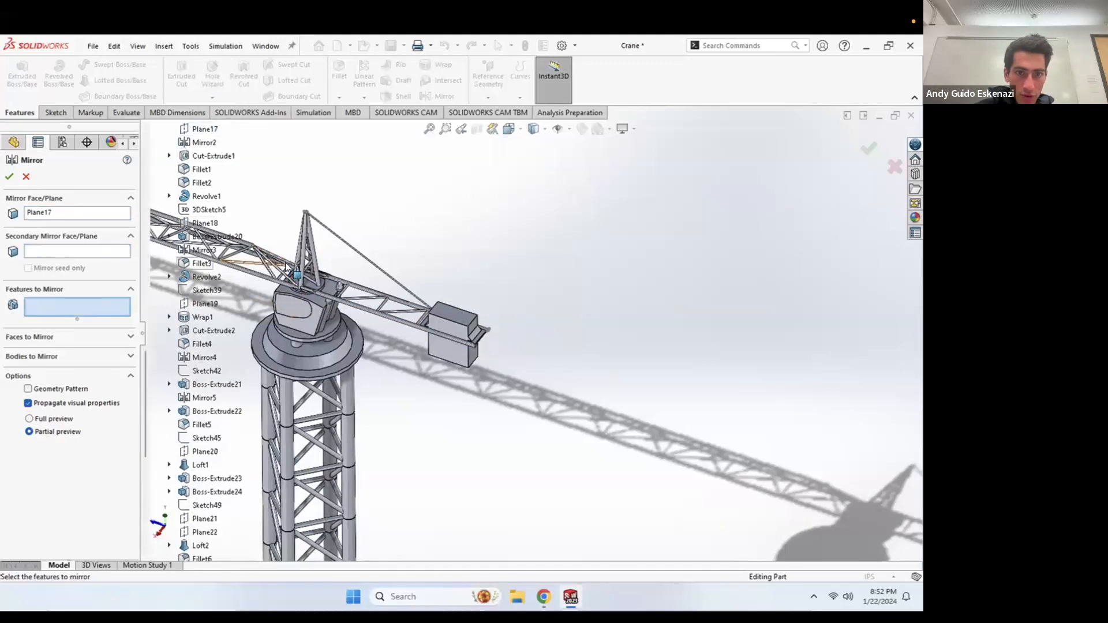
pyautogui.click(351, 247)
pyautogui.click(9, 176)
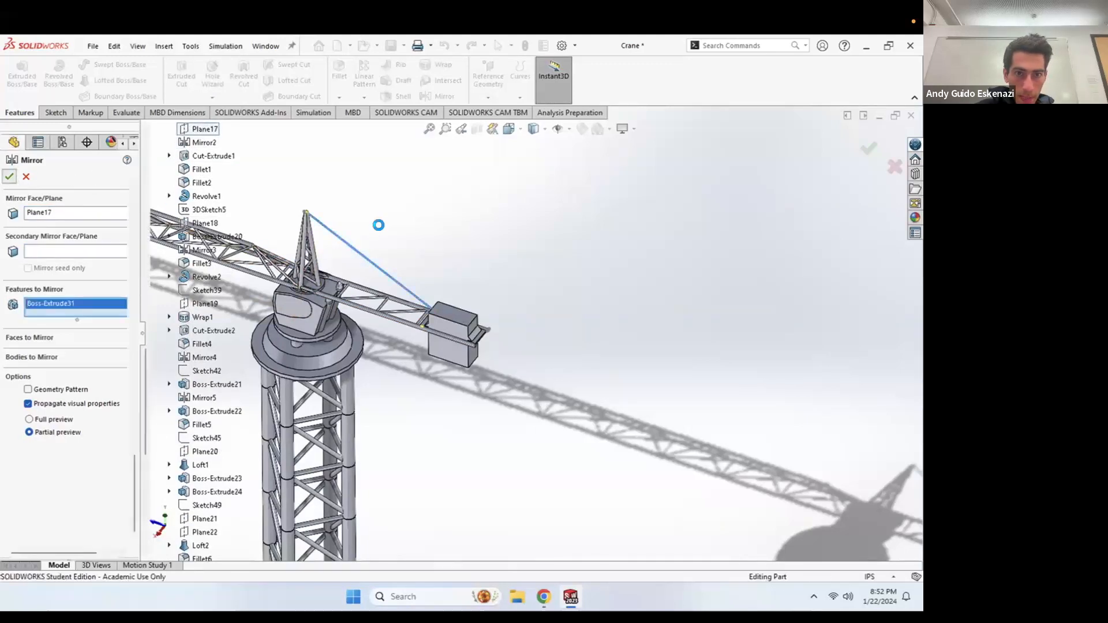
# Step: Start a sketch on the circular top face of the mast peak and convert the face's outline into construction geometry
pyautogui.moveTo(378, 282); pyautogui.dragTo(363, 252, button='middle')
pyautogui.scroll(-8, 372, 277)
pyautogui.scroll(-5, 480, 261)
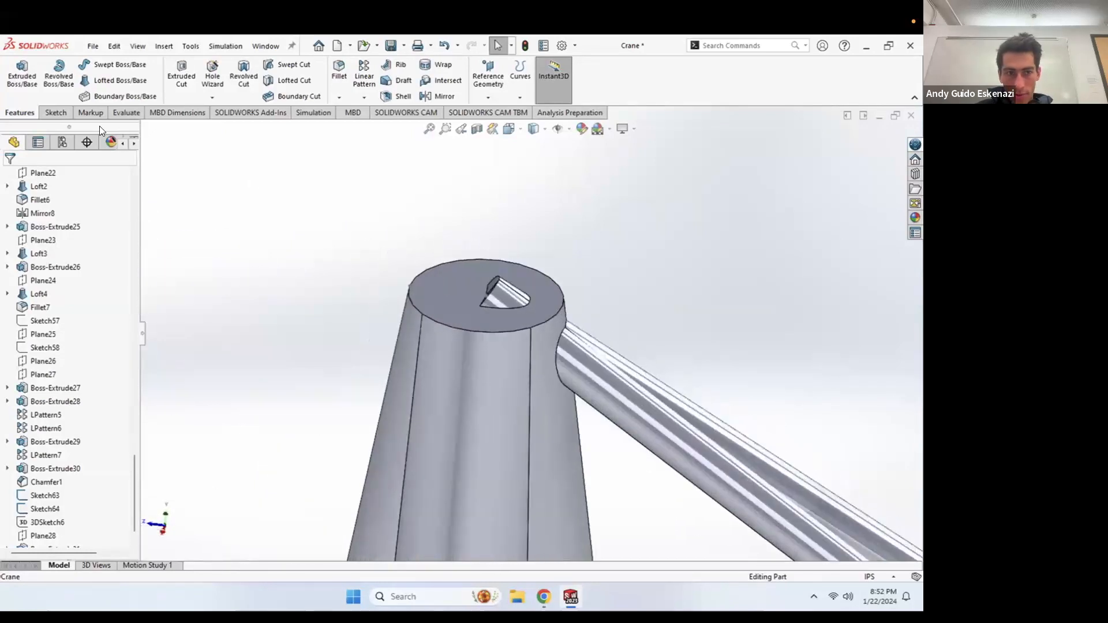
pyautogui.click(56, 112)
pyautogui.click(17, 75)
pyautogui.click(448, 304)
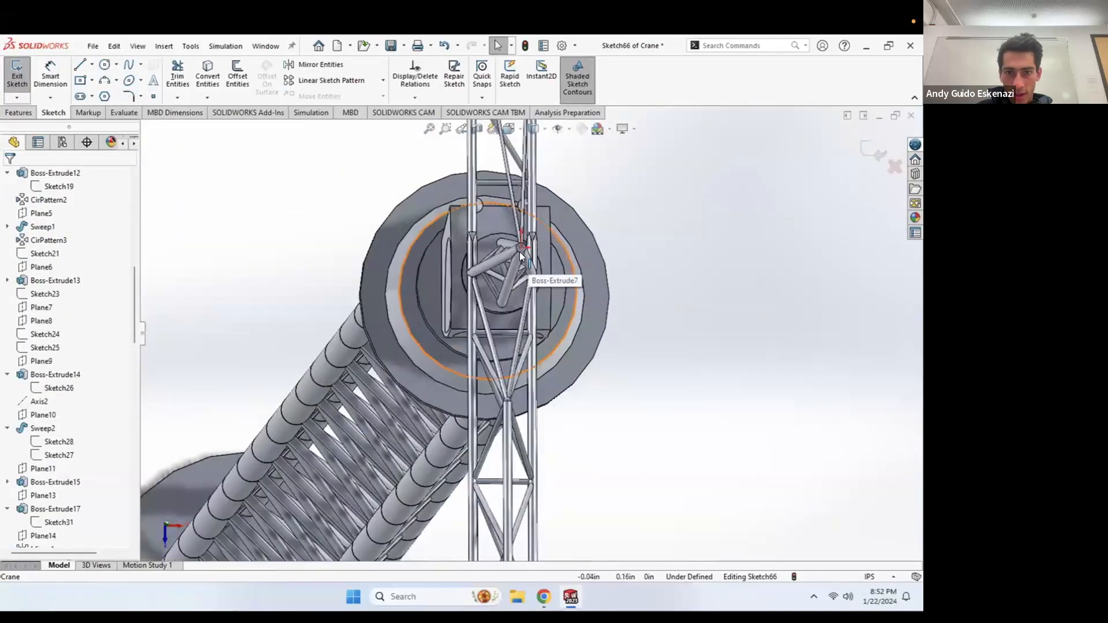
pyautogui.scroll(-5, 530, 297)
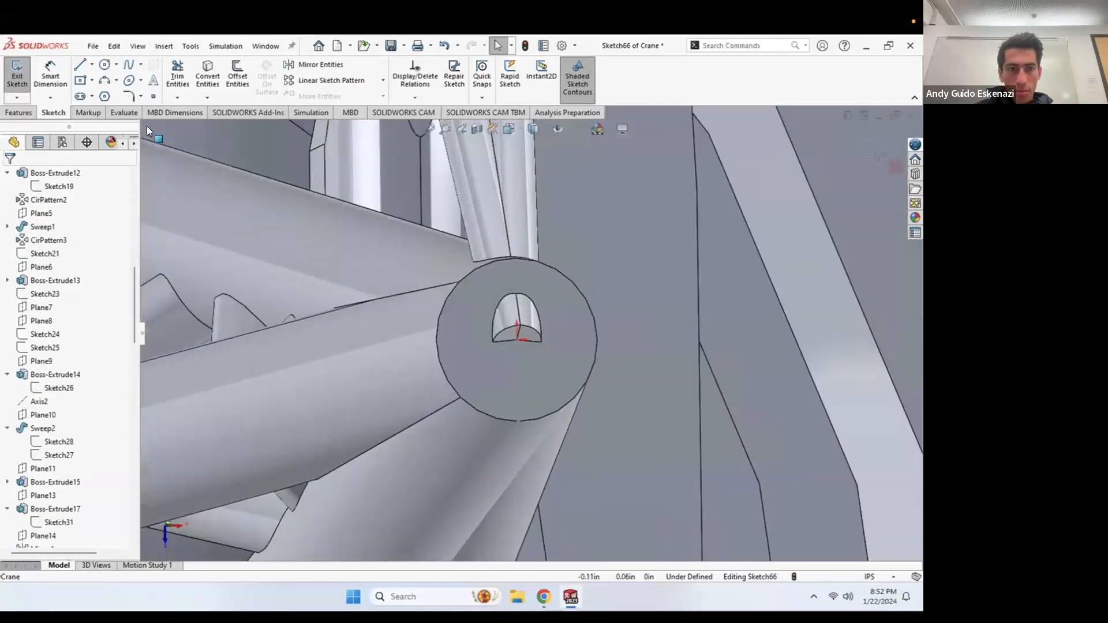
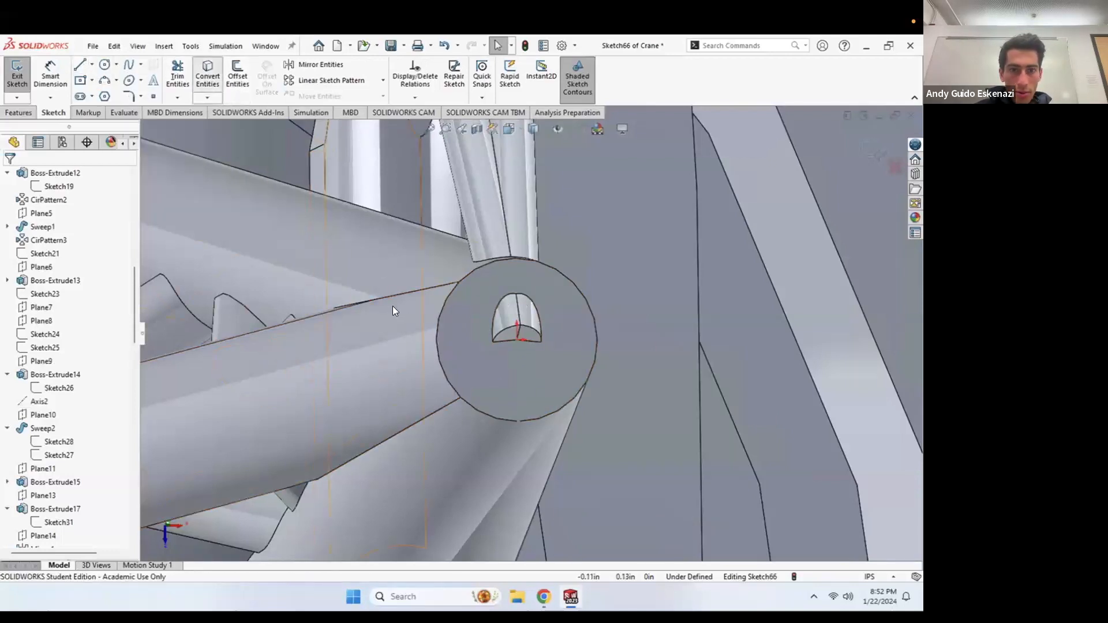
pyautogui.click(477, 363)
pyautogui.press('Return')
pyautogui.rightClick(476, 366)
pyautogui.click(506, 356)
# Step: Draw a horizontal line across the peak circle's diameter and a three-point arc over its upper half to close a semicircle
pyautogui.click(81, 66)
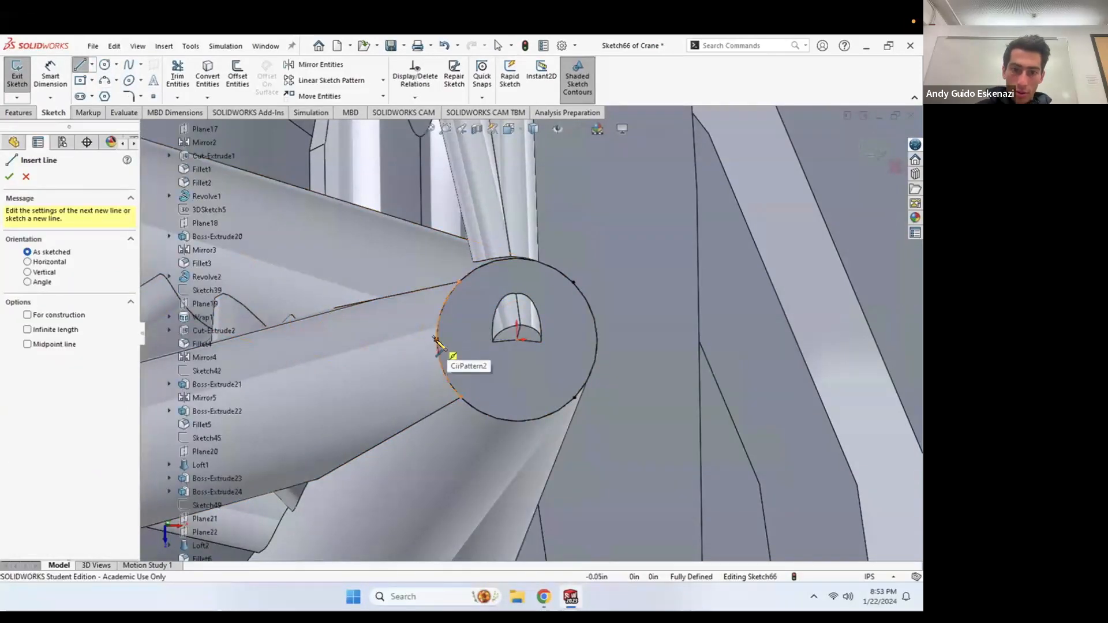
pyautogui.click(437, 340)
pyautogui.click(598, 340)
pyautogui.press('Escape')
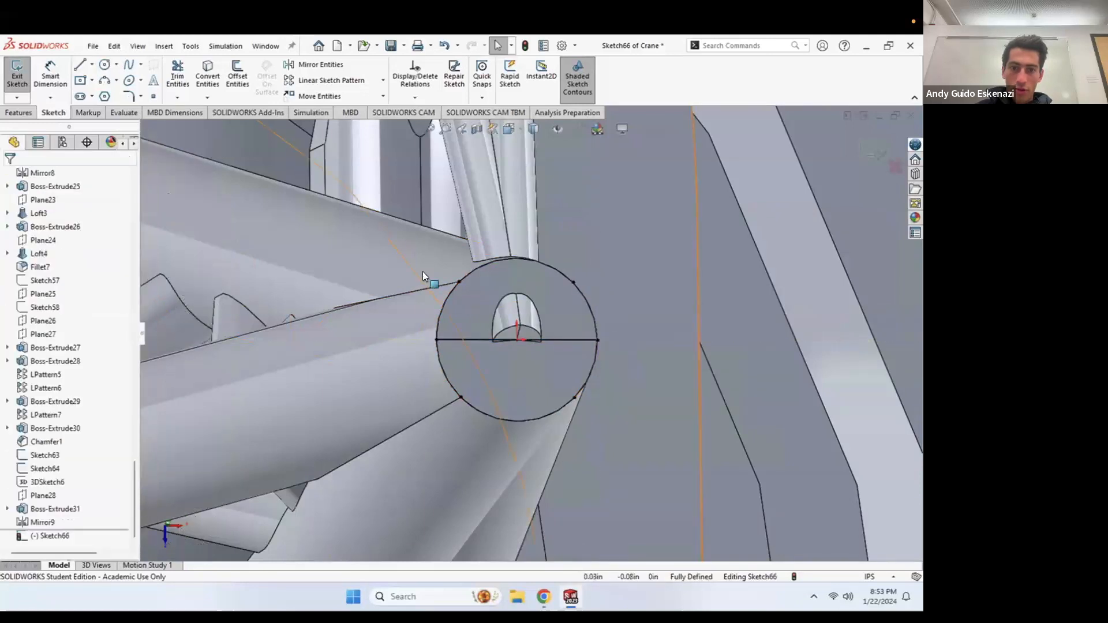
pyautogui.click(100, 79)
pyautogui.click(437, 341)
pyautogui.click(598, 340)
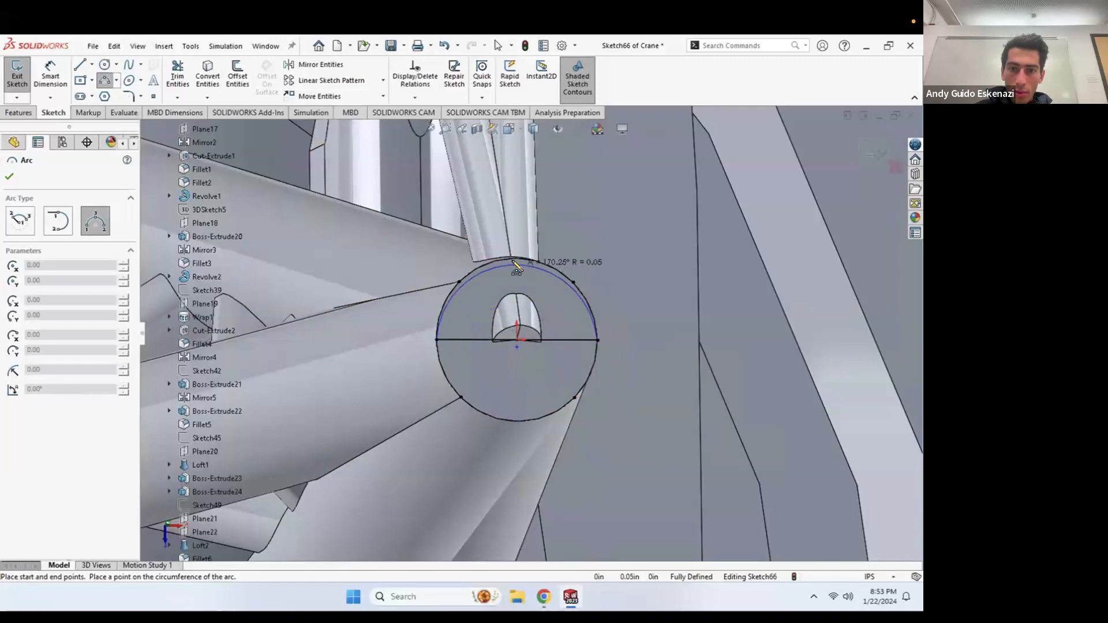
pyautogui.click(518, 258)
pyautogui.press('Escape')
# Step: Revolve the semicircle 360 degrees about its diameter line with Merge result on, capping the mast peak with a ball
pyautogui.click(24, 109)
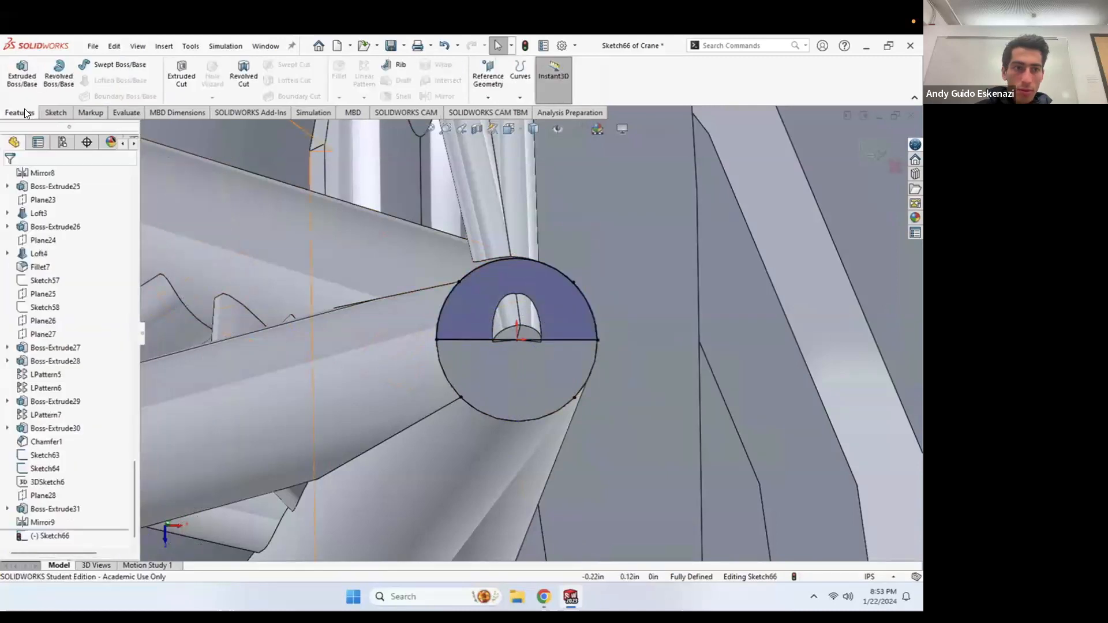
pyautogui.click(65, 81)
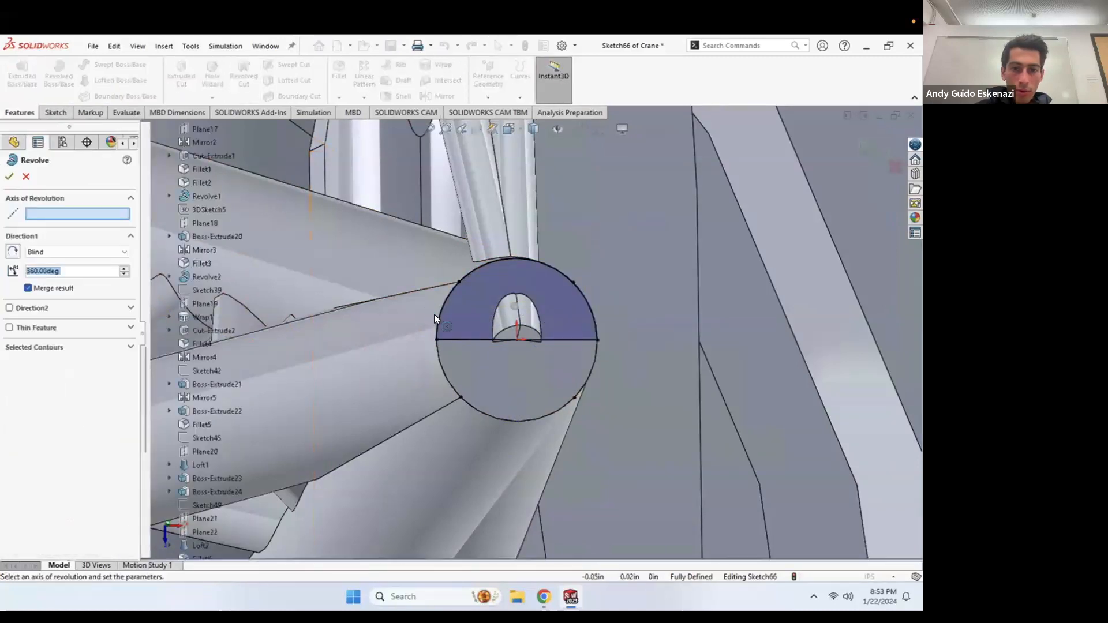
pyautogui.click(444, 339)
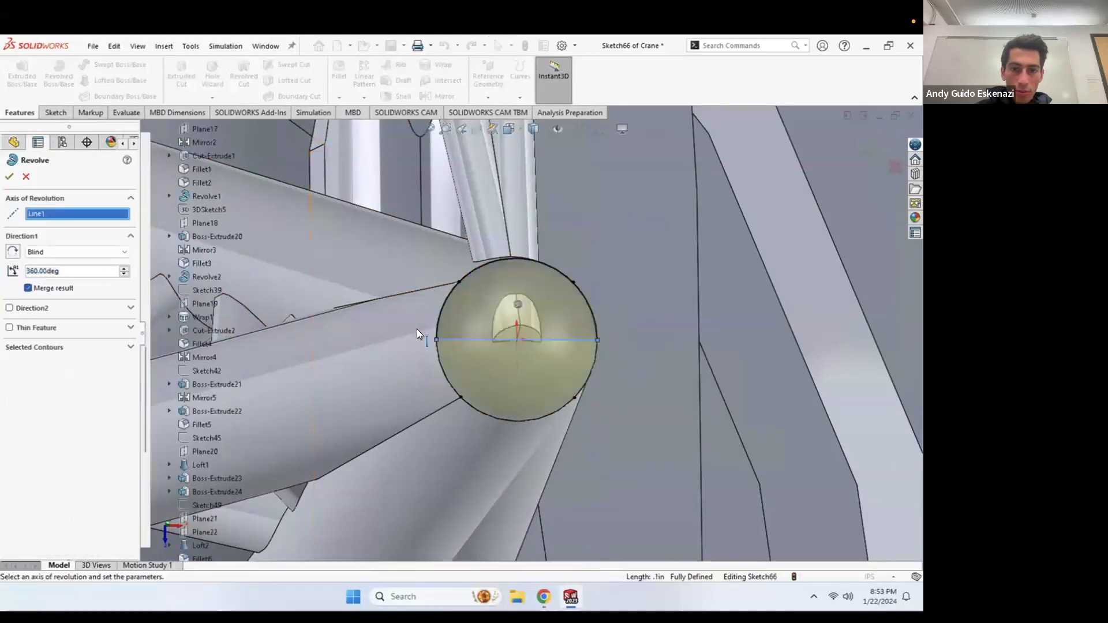
pyautogui.click(9, 178)
pyautogui.scroll(5, 486, 313)
pyautogui.moveTo(485, 386); pyautogui.dragTo(543, 329, button='middle')
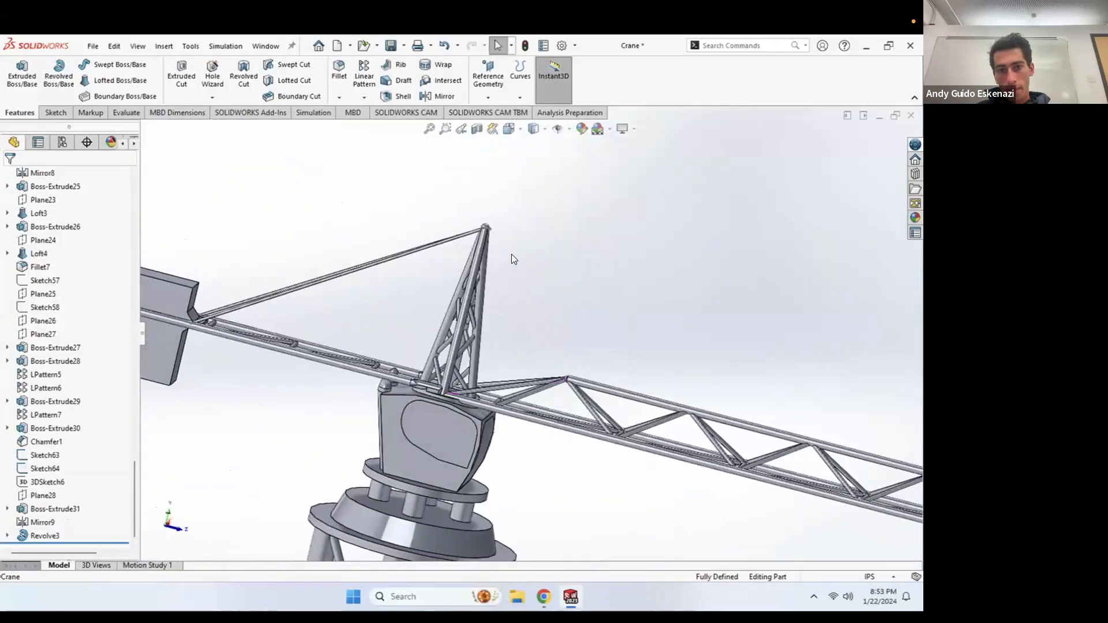
pyautogui.scroll(-10, 511, 254)
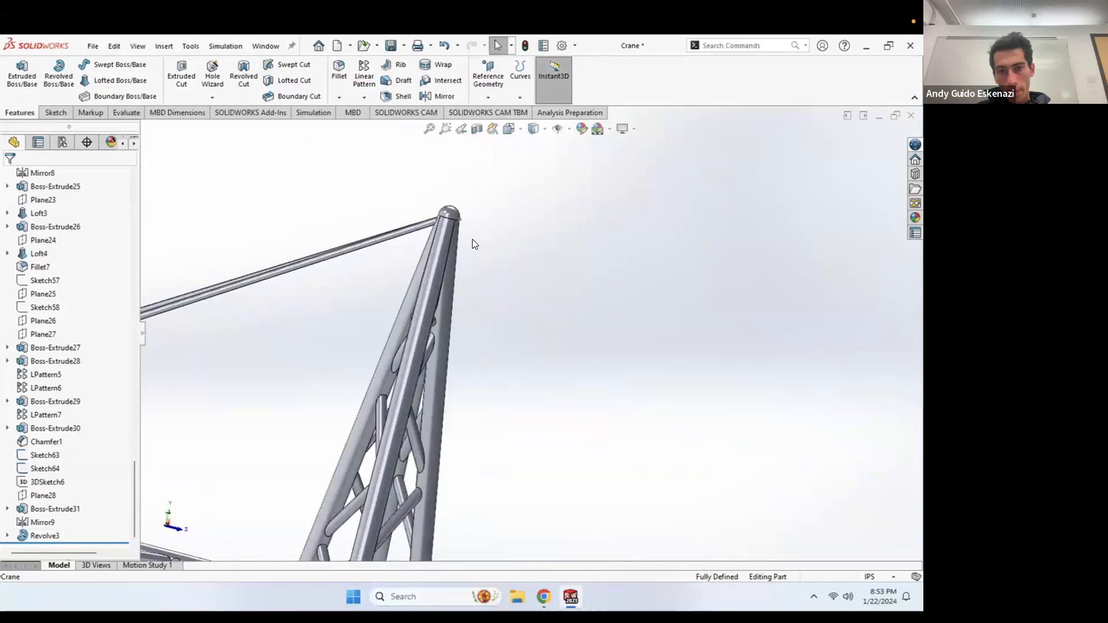
pyautogui.rightClick(444, 211)
pyautogui.click(471, 196)
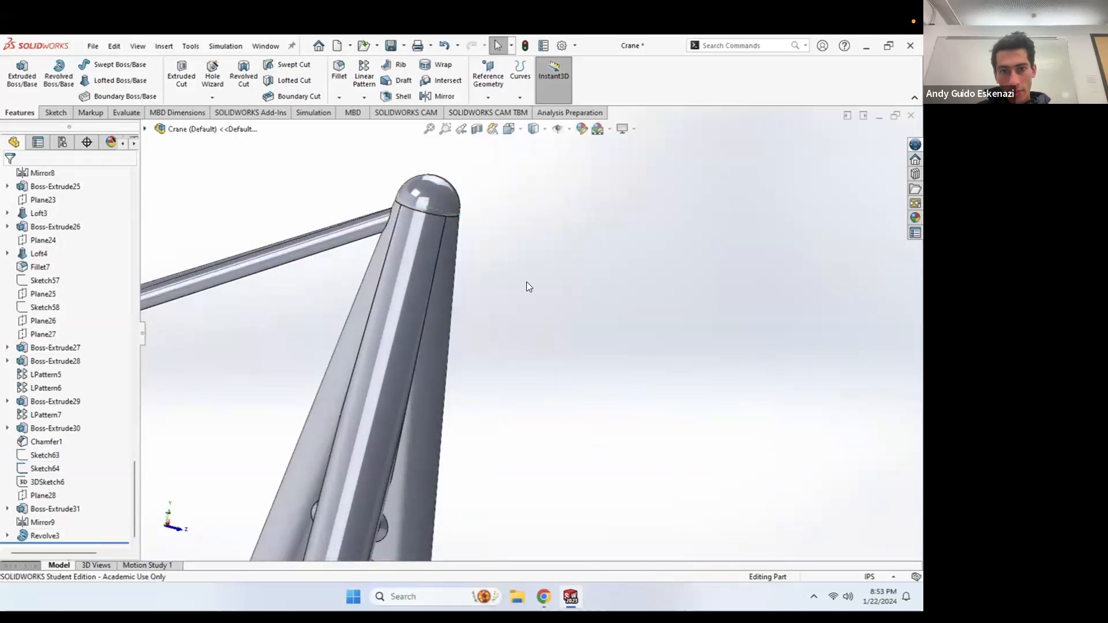
# Step: Save the Crane part
pyautogui.scroll(10, 525, 293)
pyautogui.moveTo(526, 292)
pyautogui.mouseDown(button='middle')
pyautogui.moveTo(564, 375)
pyautogui.moveTo(534, 351)
pyautogui.mouseUp(button='middle')
pyautogui.scroll(5, 534, 351)
pyautogui.moveTo(553, 399); pyautogui.dragTo(477, 340, button='middle')
pyautogui.click(92, 47)
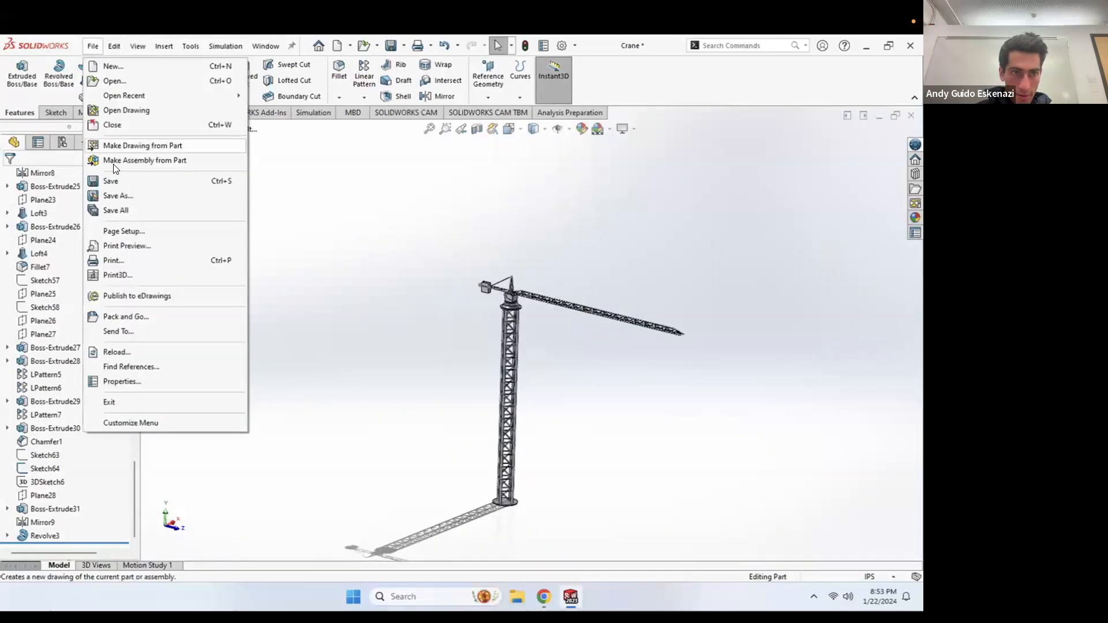
pyautogui.click(116, 183)
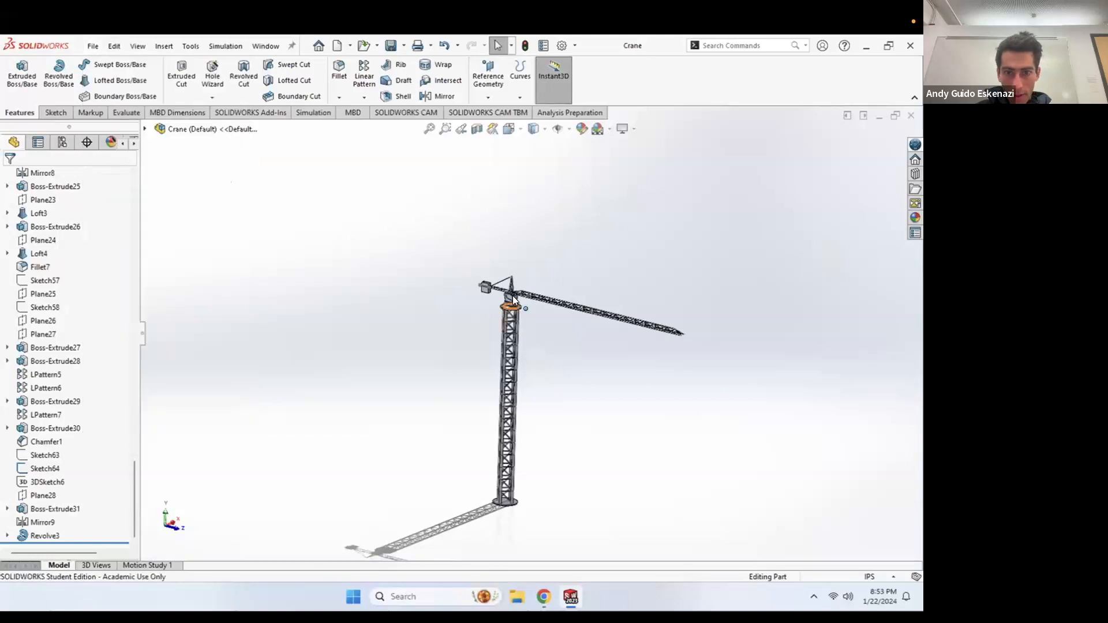
# Step: Locate Boss-Extrude2, the extrusion of the tower's four lowest legs, in the feature history and expose its sketch
pyautogui.scroll(-10, 513, 296)
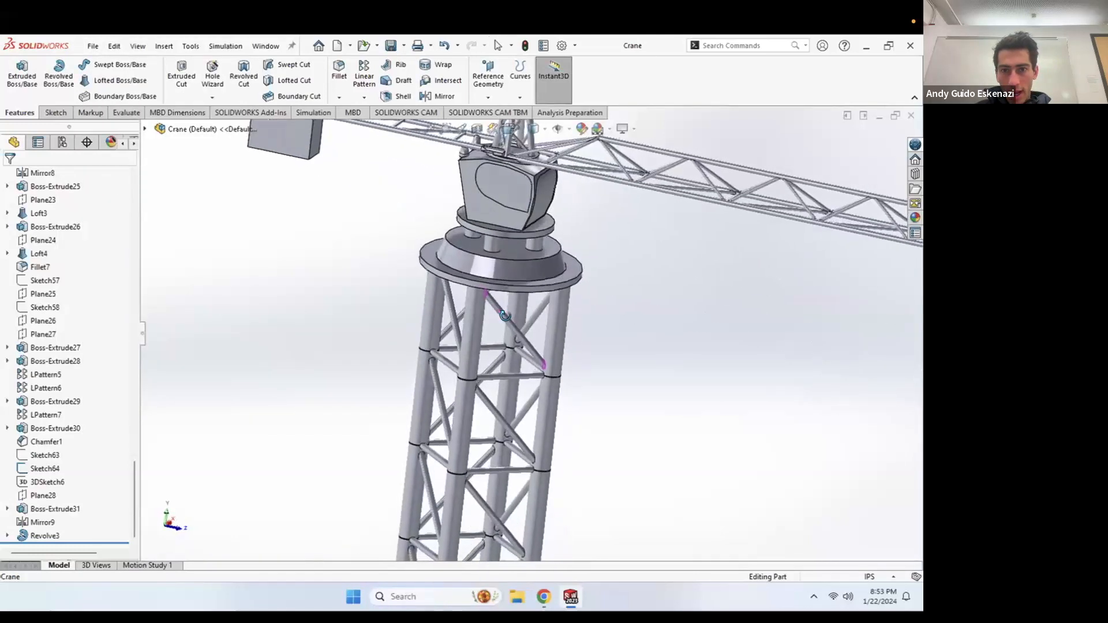
pyautogui.moveTo(505, 316); pyautogui.dragTo(475, 355, button='middle')
pyautogui.click(474, 353)
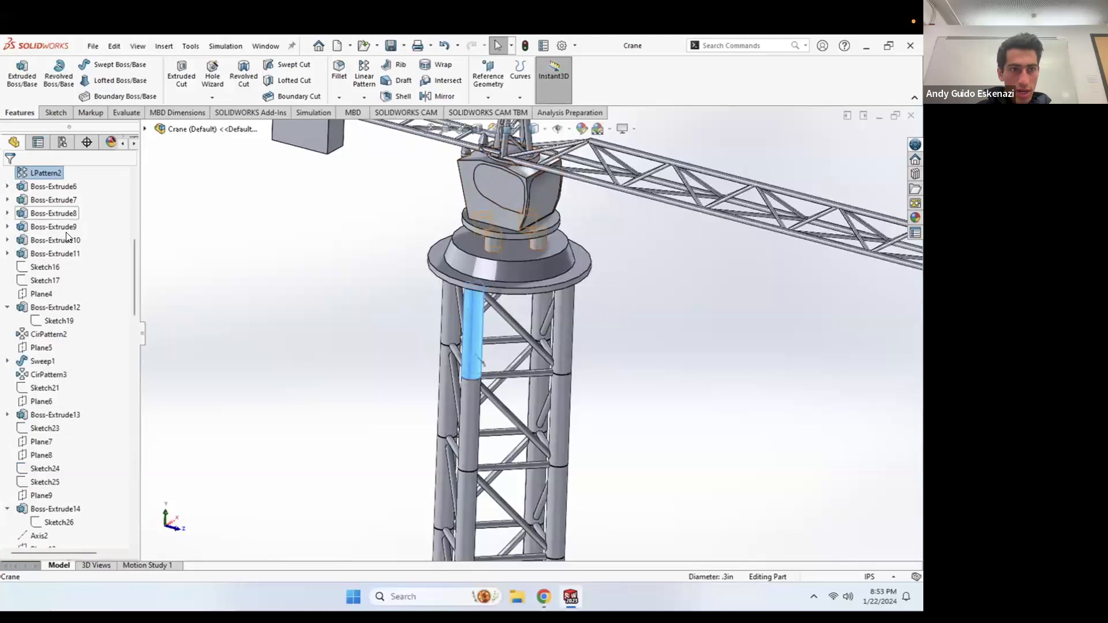
pyautogui.scroll(-6, 68, 236)
pyautogui.moveTo(133, 314); pyautogui.dragTo(133, 187)
pyautogui.click(176, 379)
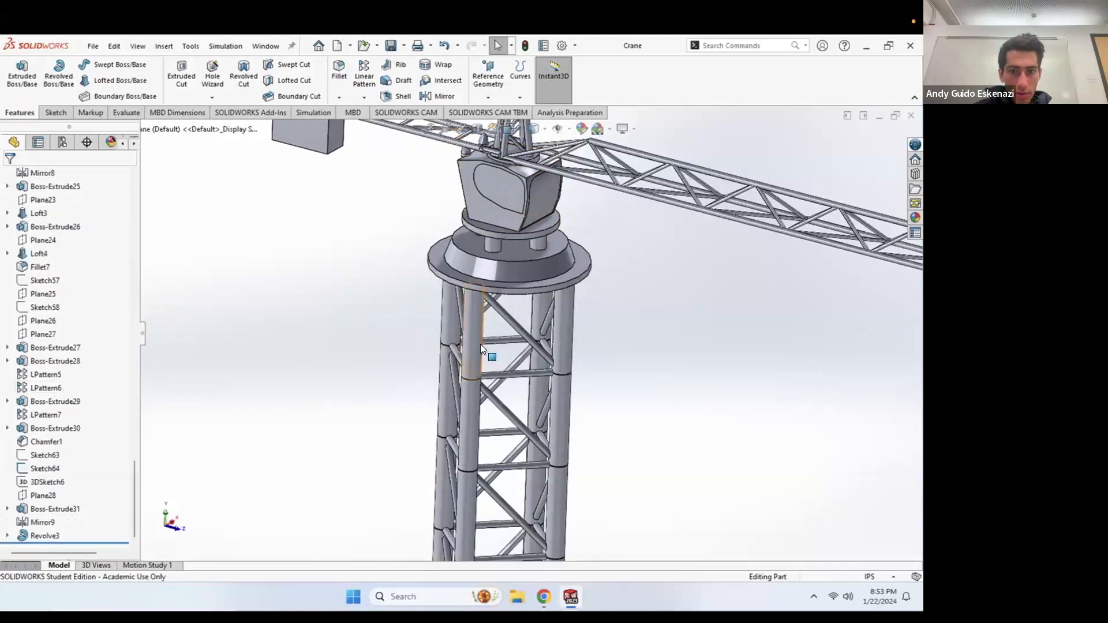
pyautogui.moveTo(132, 467); pyautogui.dragTo(141, 184)
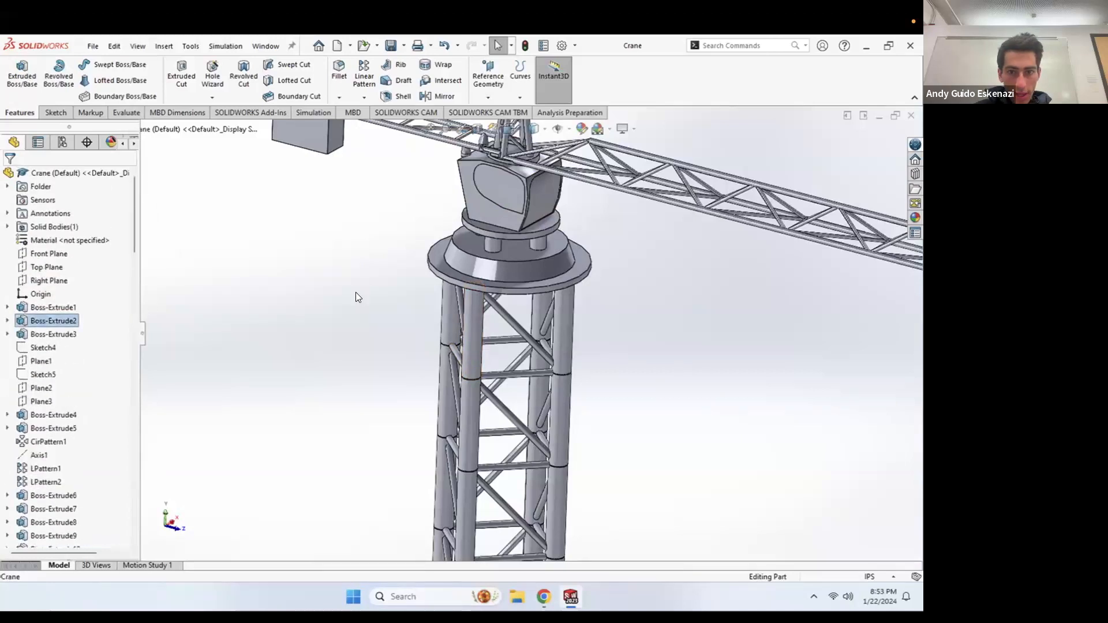
pyautogui.scroll(5, 456, 381)
pyautogui.scroll(-8, 508, 416)
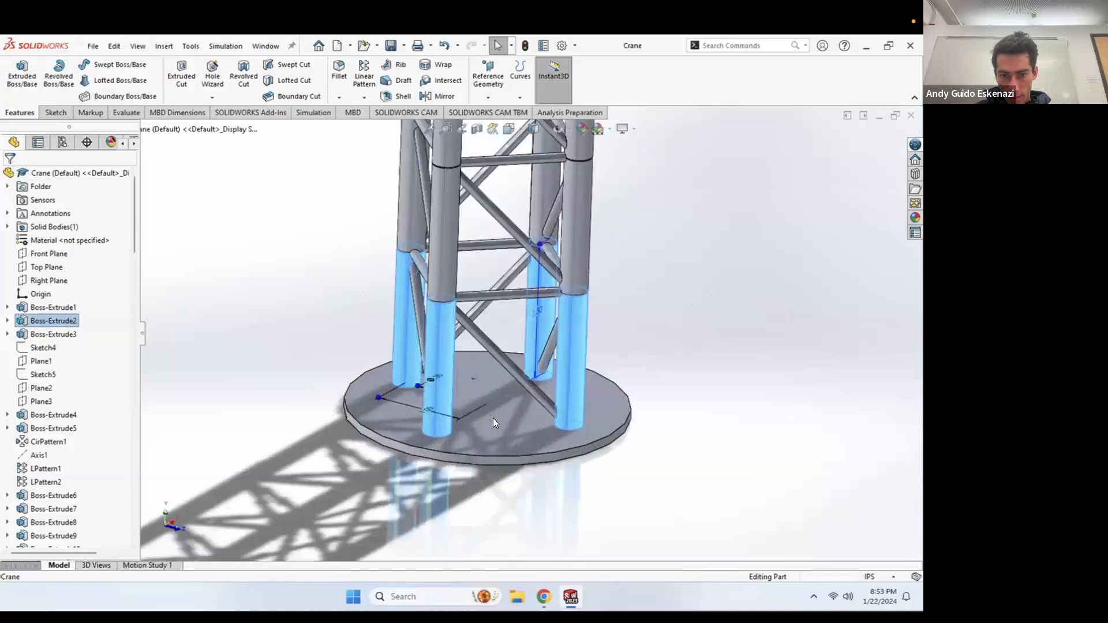
pyautogui.scroll(-5, 451, 387)
pyautogui.click(7, 321)
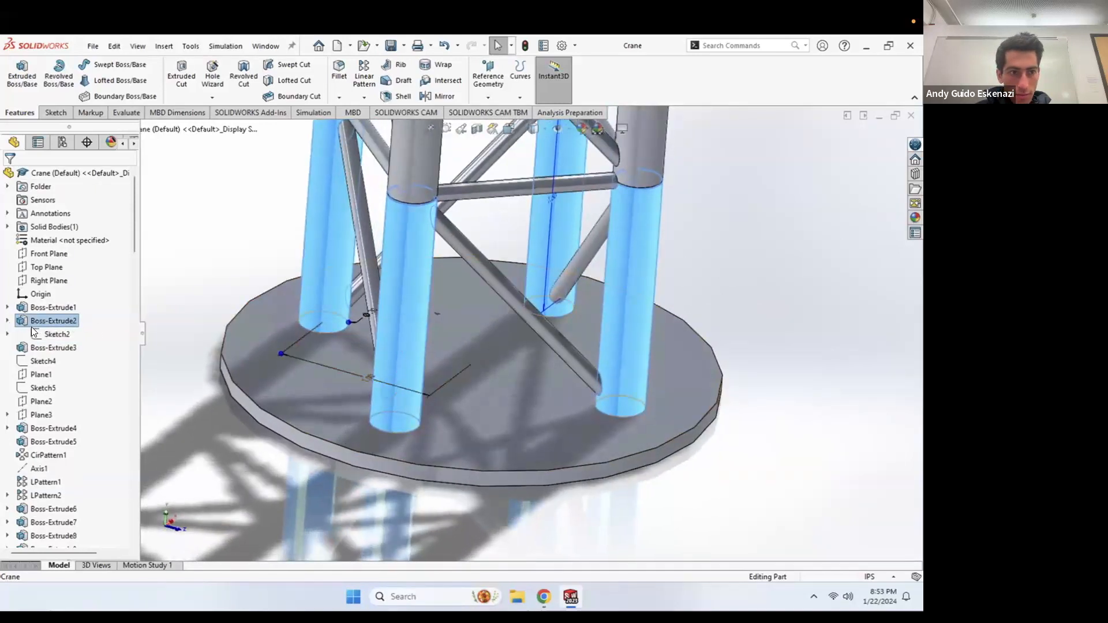
# Step: Edit Sketch2 to reduce the diameter of the four tower-leg circles and rebuild the crane
pyautogui.rightClick(40, 334)
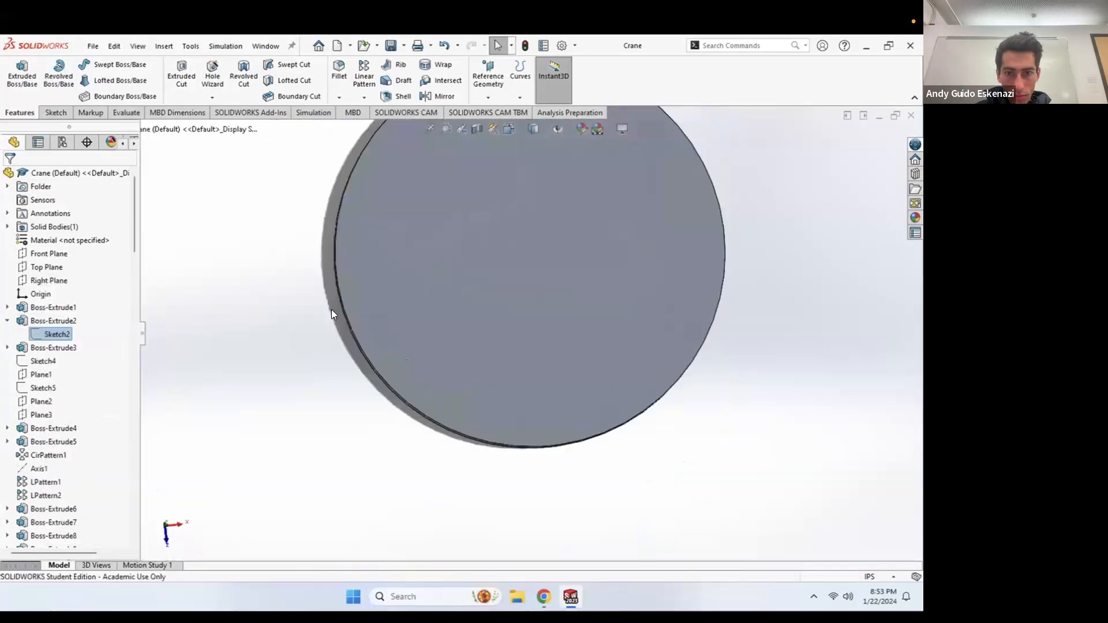
pyautogui.click(568, 231)
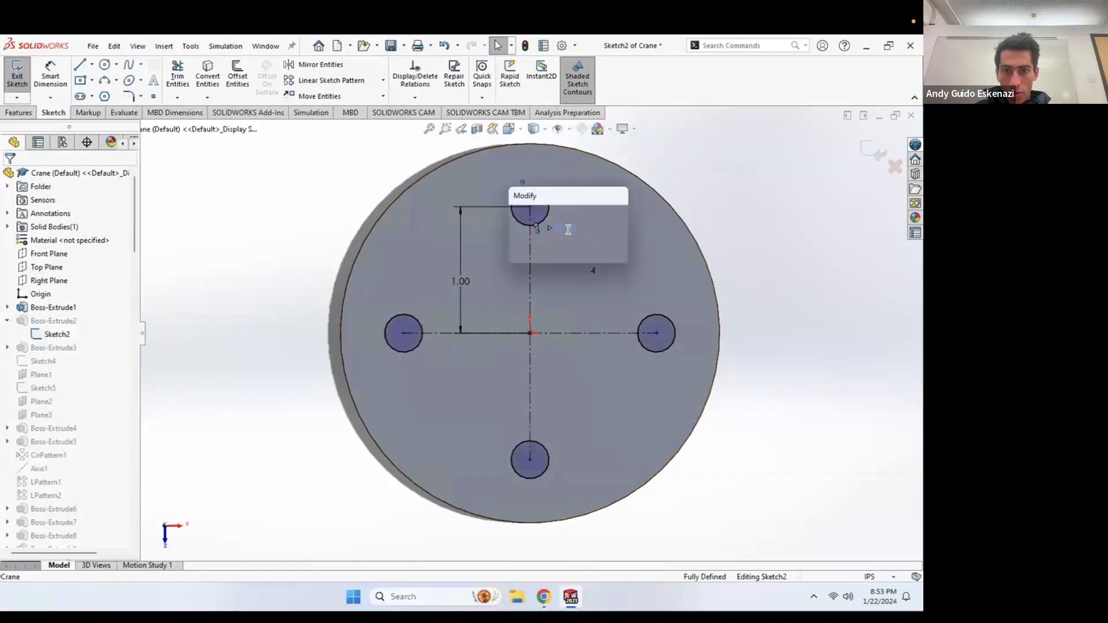
pyautogui.write('2')
pyautogui.press('Return')
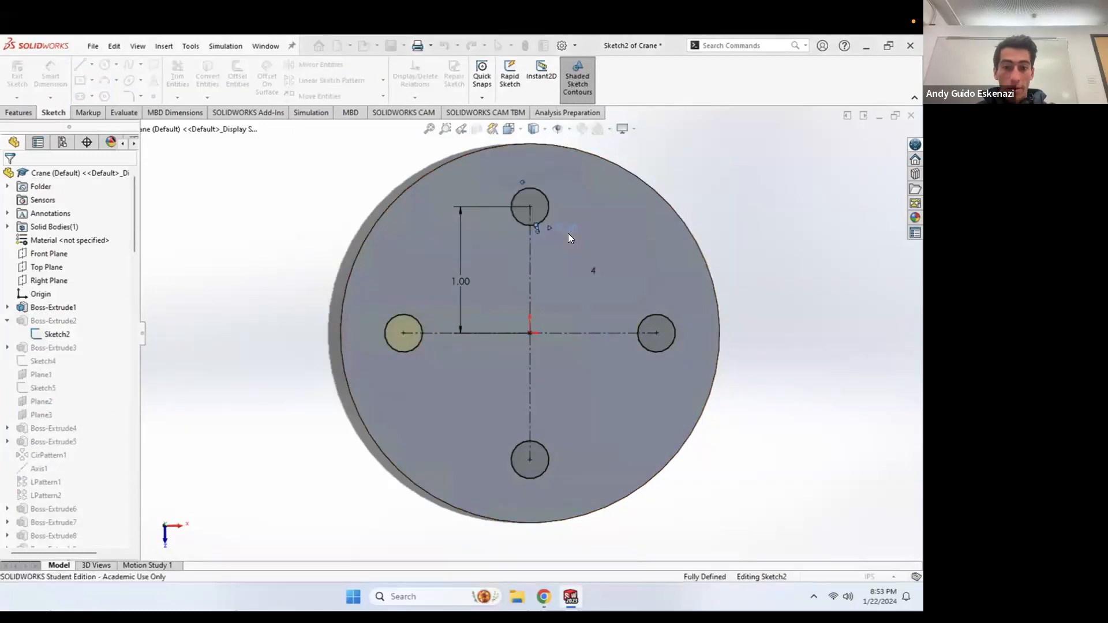
pyautogui.click(21, 78)
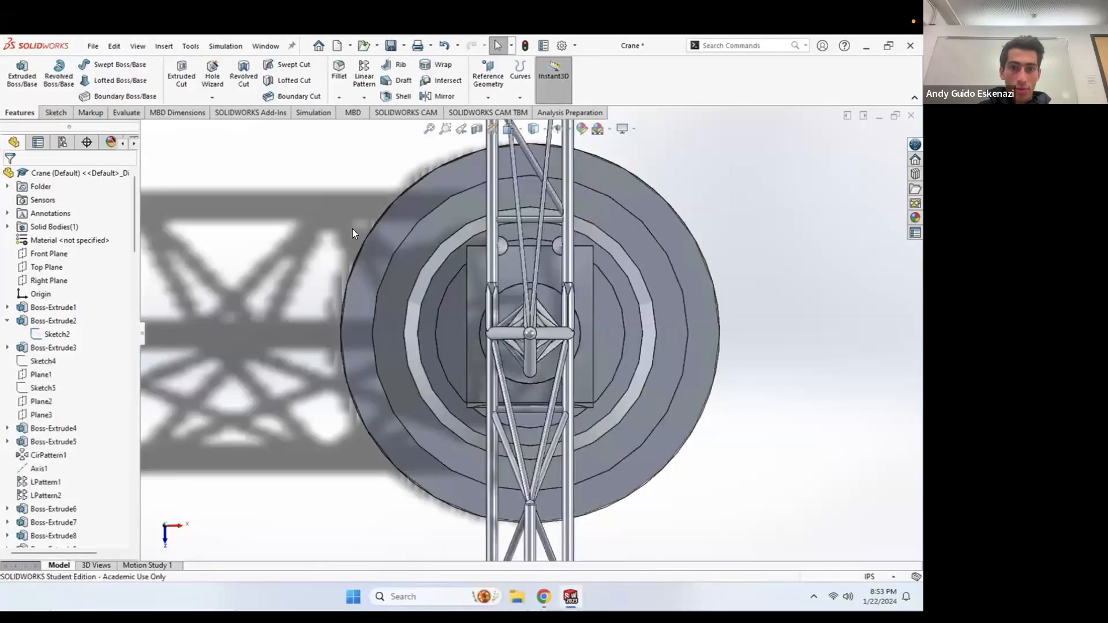
# Step: Examine the rebuilt crane and the thickness of its tower legs from several angles
pyautogui.moveTo(497, 328); pyautogui.dragTo(553, 375, button='middle')
pyautogui.scroll(7, 539, 348)
pyautogui.scroll(-4, 529, 341)
pyautogui.scroll(5, 520, 324)
pyautogui.scroll(3, 508, 328)
pyautogui.moveTo(519, 330); pyautogui.dragTo(561, 346, button='middle')
pyautogui.scroll(-2, 501, 326)
pyautogui.scroll(-5, 501, 326)
# Step: Apply the matte aluminum appearance to the entire crane body
pyautogui.rightClick(469, 319)
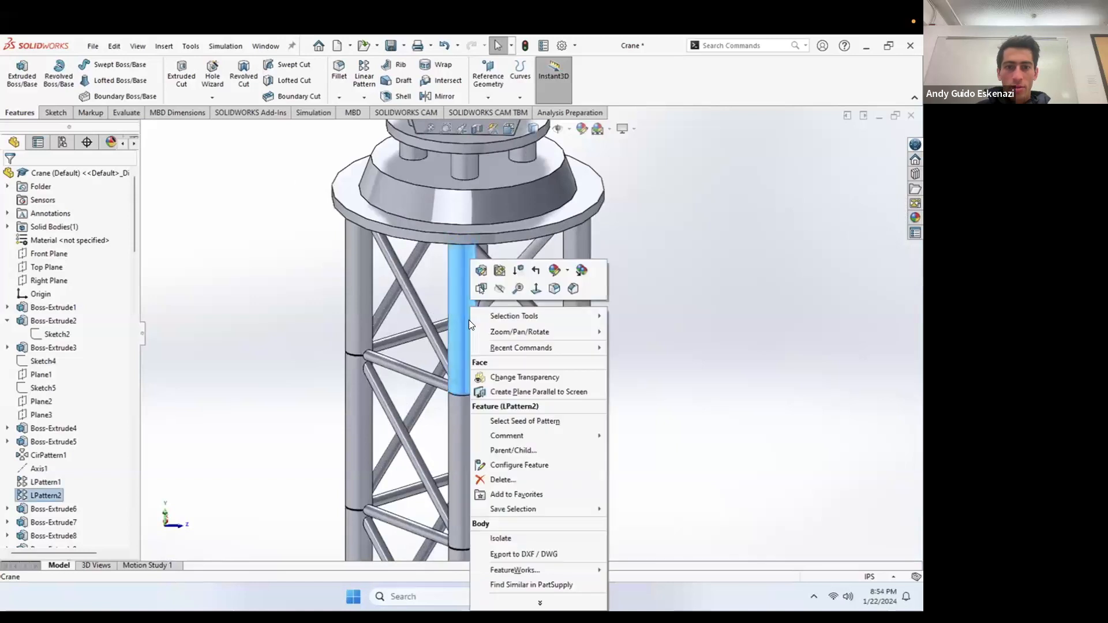
pyautogui.click(566, 270)
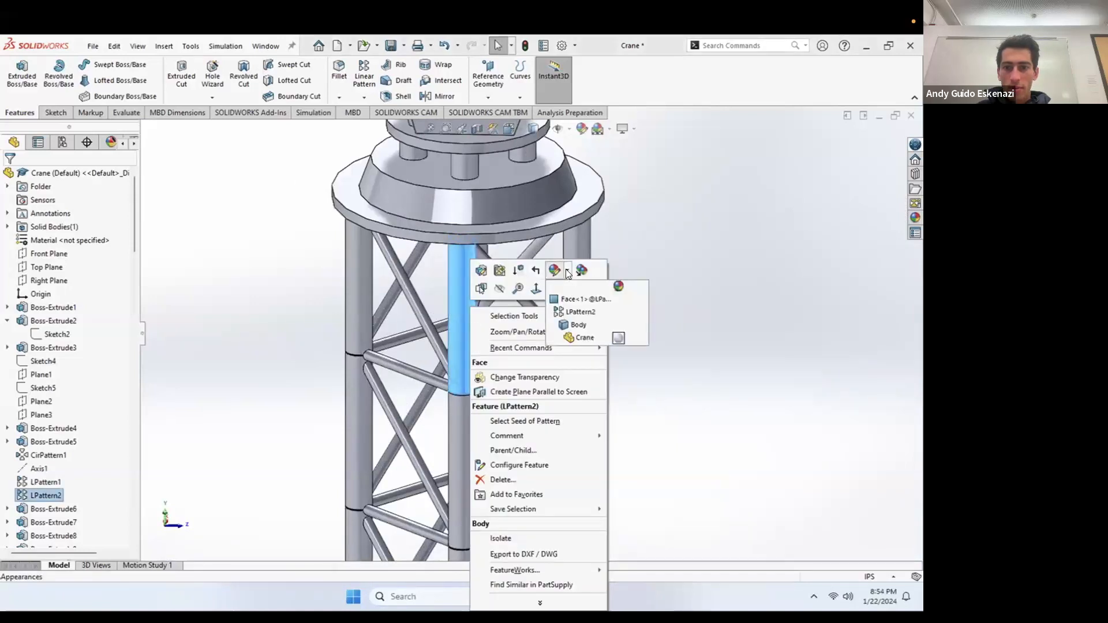
pyautogui.click(576, 325)
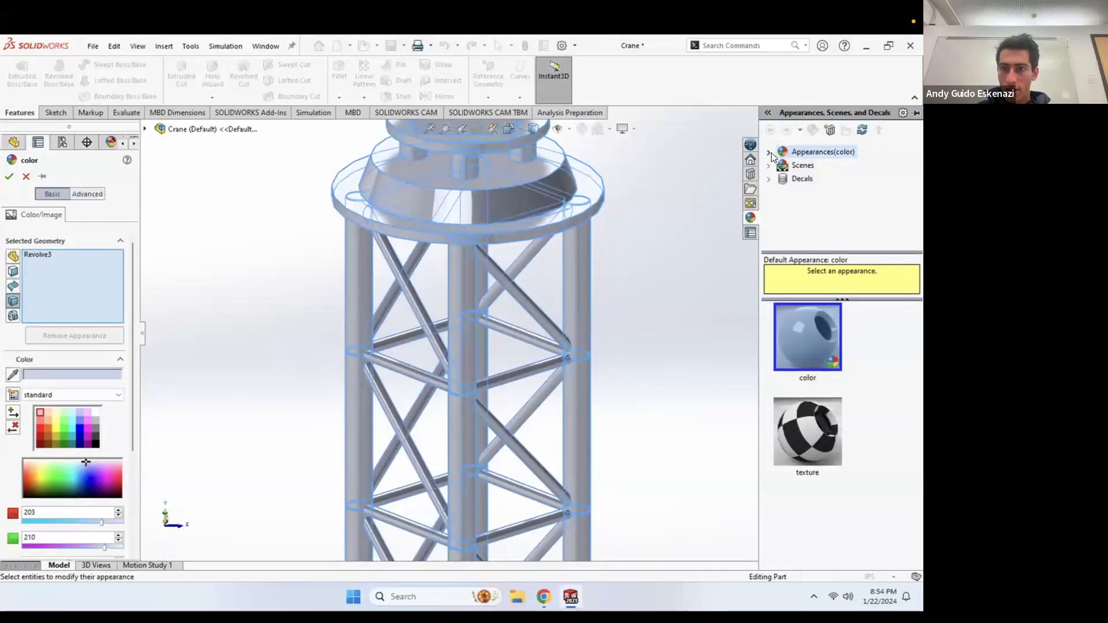
pyautogui.click(770, 153)
pyautogui.click(787, 179)
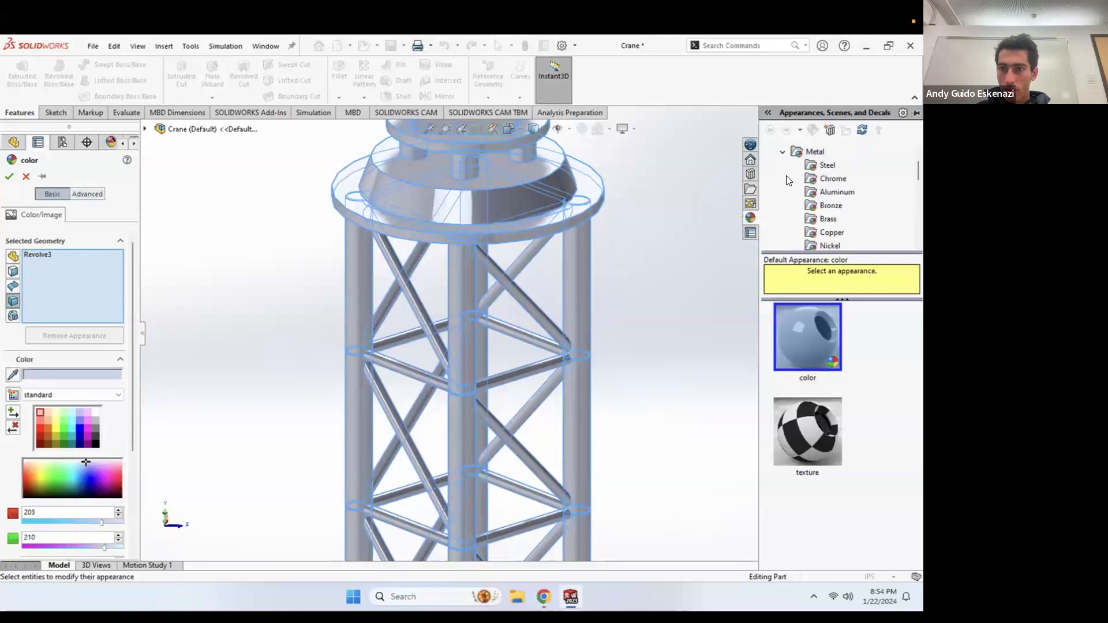
pyautogui.click(837, 195)
pyautogui.click(818, 437)
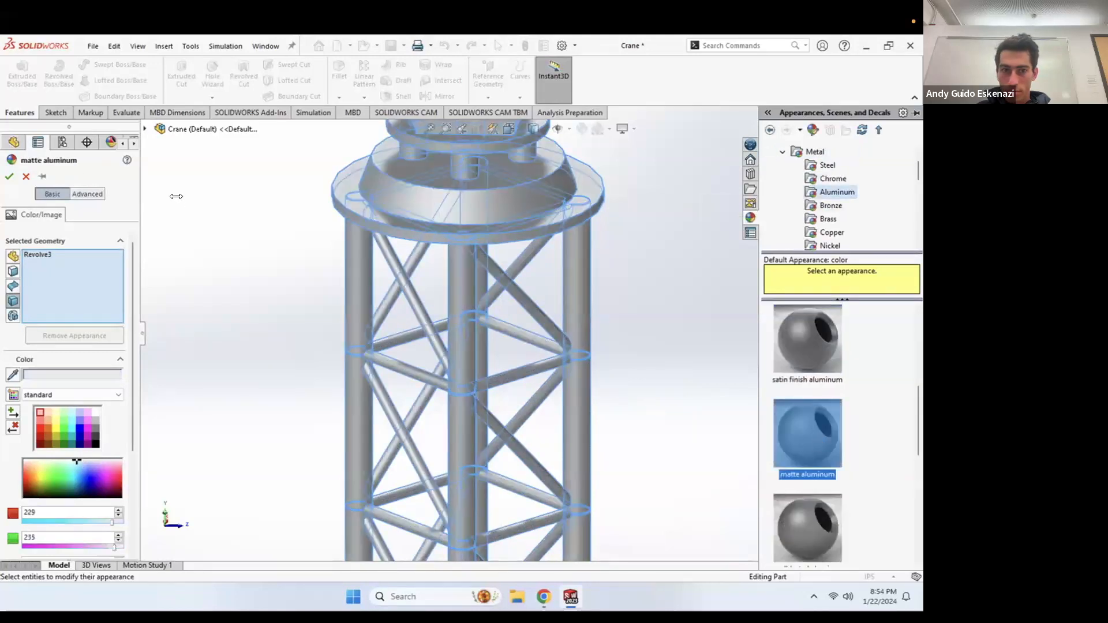
# Step: Color the crane body's matte aluminum appearance yellow from the standard swatches and accept it
pyautogui.click(40, 434)
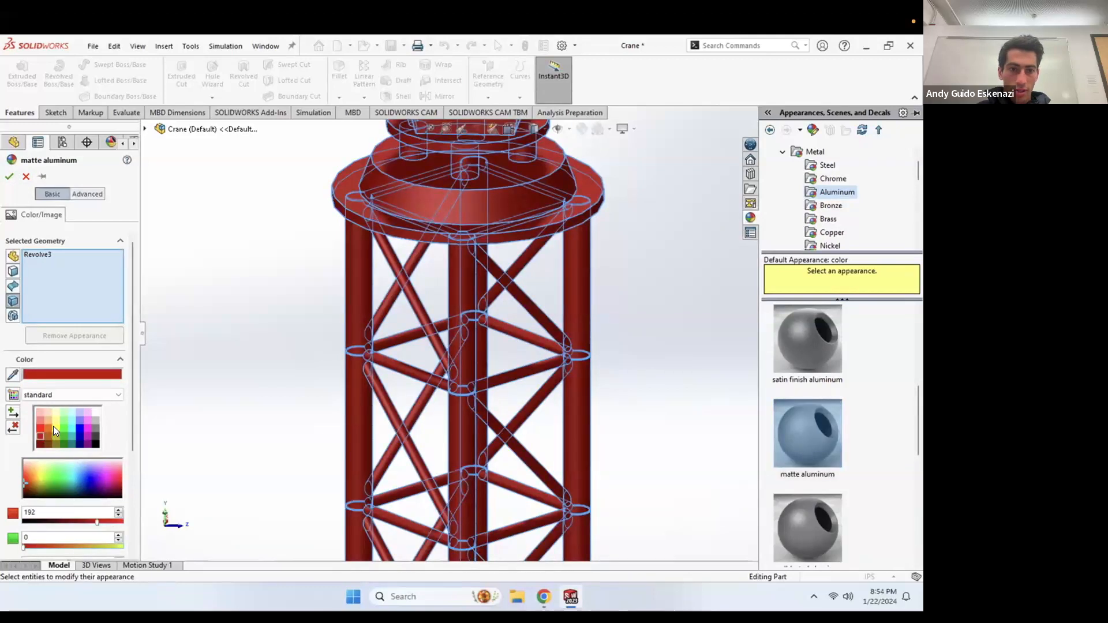
pyautogui.click(53, 426)
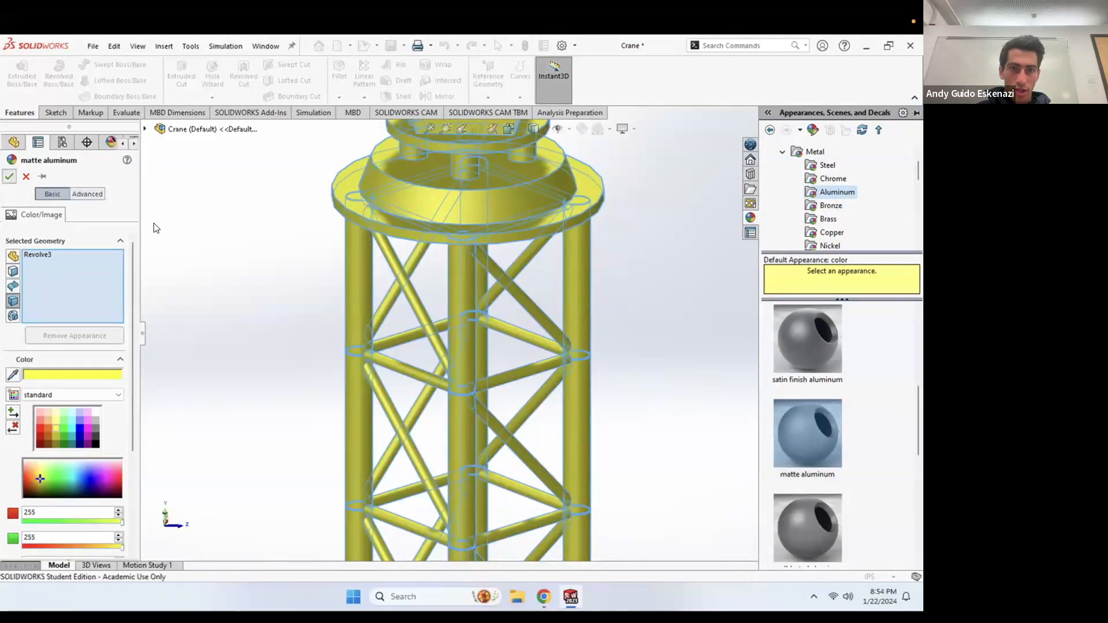
pyautogui.press('Return')
# Step: Color the tapered slewing base, its short posts and the round plate above them medium gray (128) as features
pyautogui.rightClick(451, 200)
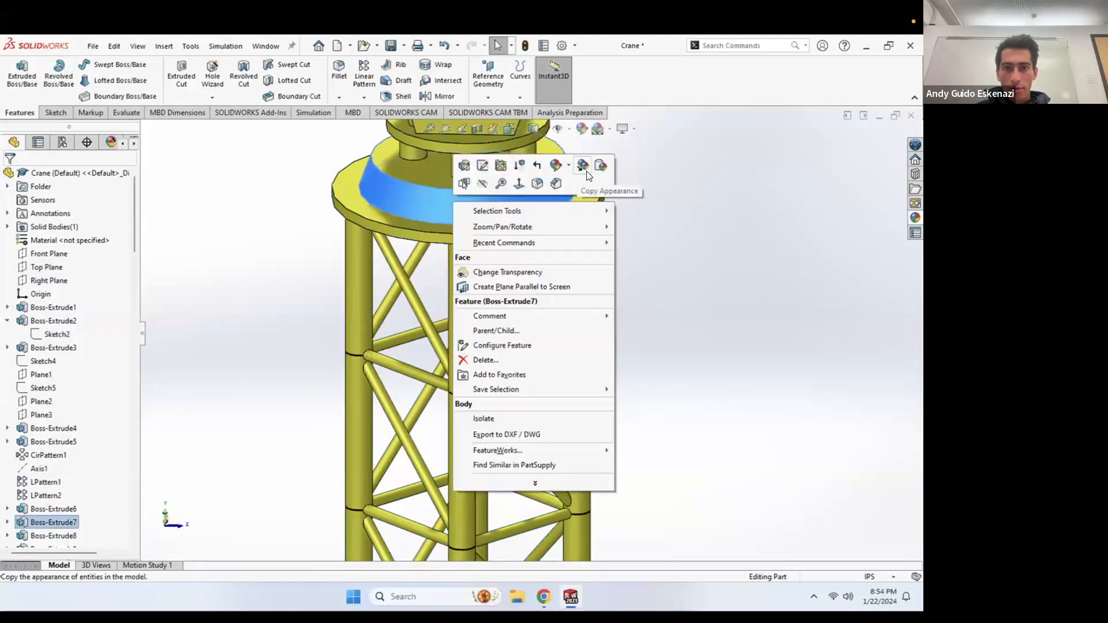
pyautogui.click(569, 165)
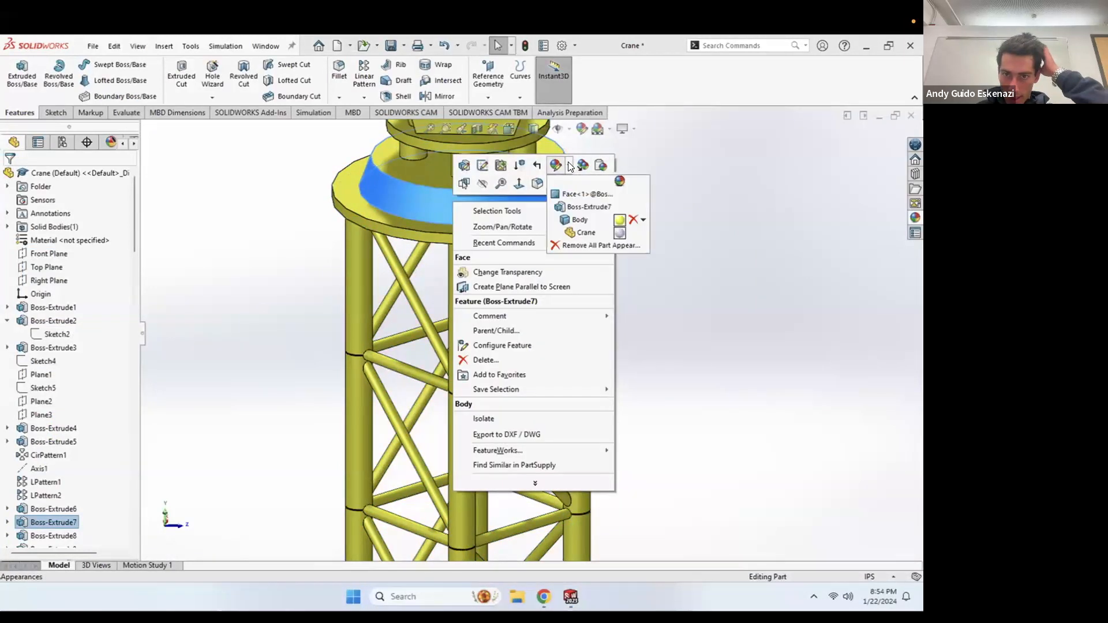
pyautogui.click(584, 208)
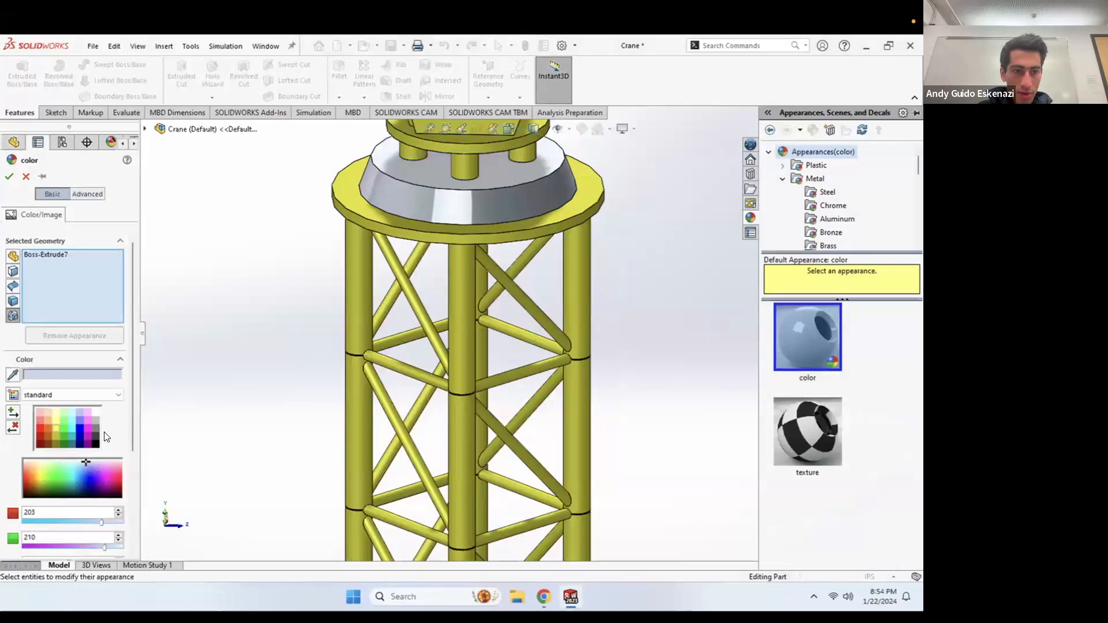
pyautogui.click(96, 428)
pyautogui.click(466, 170)
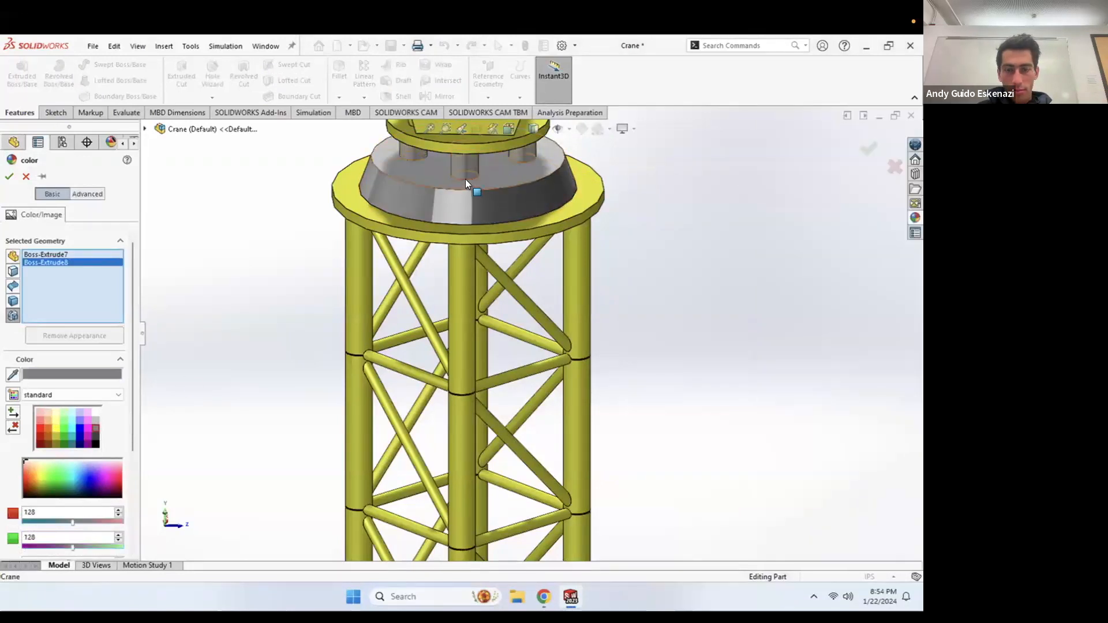
pyautogui.moveTo(465, 179); pyautogui.dragTo(481, 156, button='middle')
pyautogui.click(423, 143)
pyautogui.scroll(5, 381, 228)
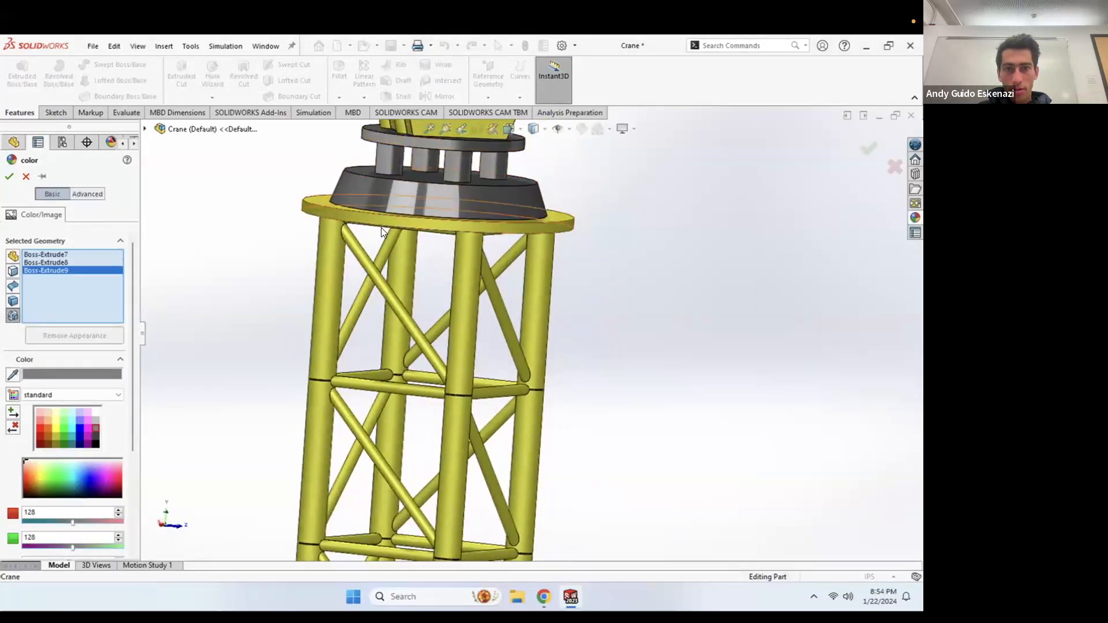
pyautogui.scroll(-5, 502, 227)
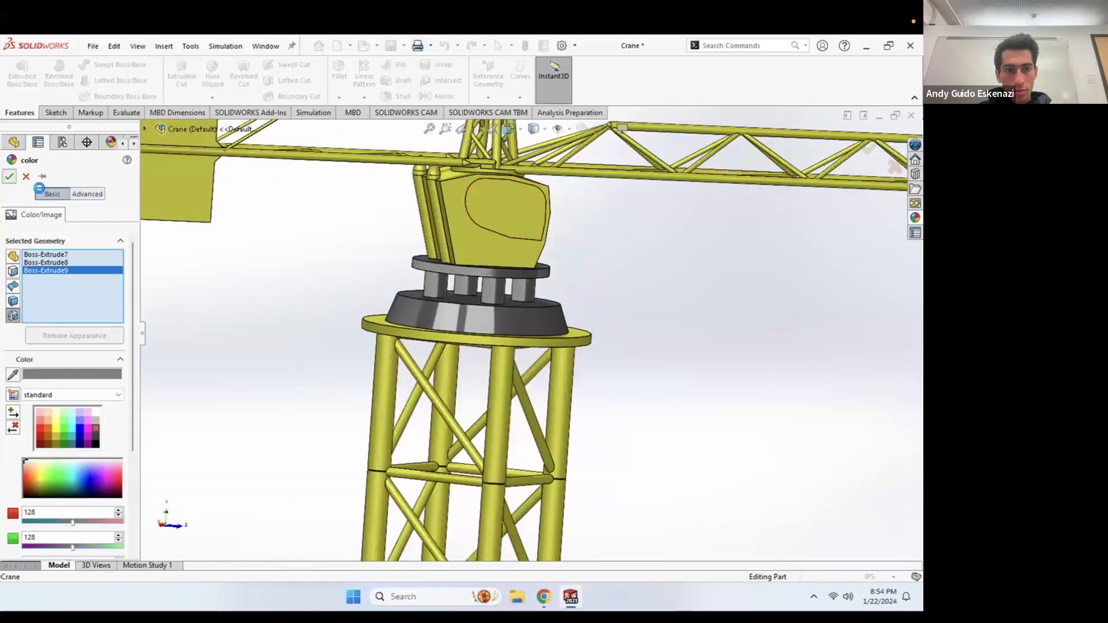
# Step: Color the operator cab's extruded body white from the standard swatches and accept the appearance
pyautogui.rightClick(467, 253)
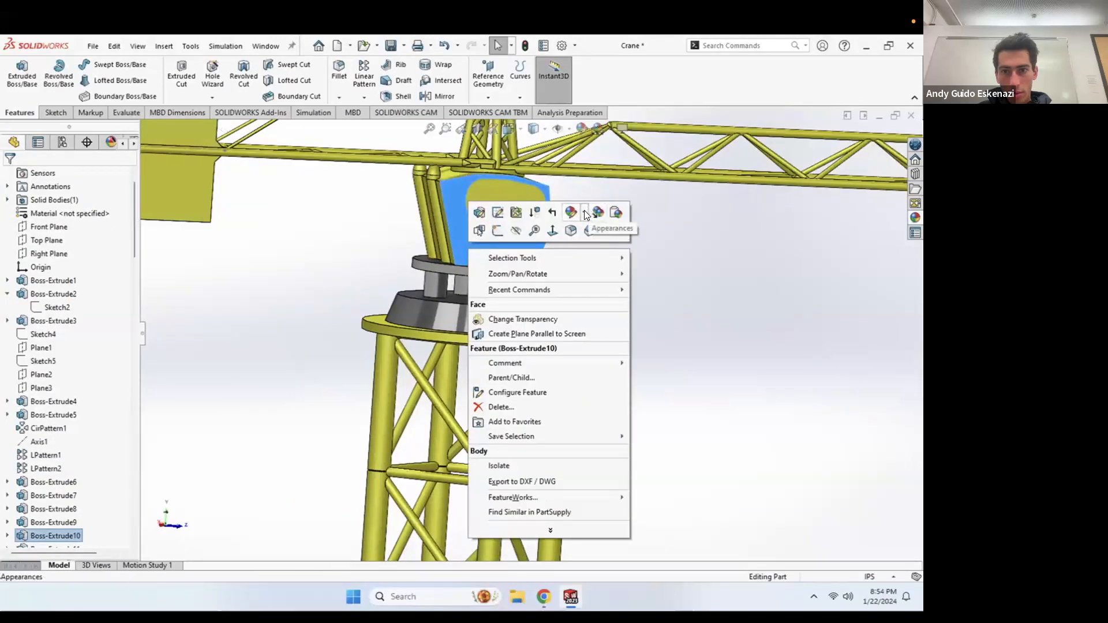
pyautogui.click(584, 213)
pyautogui.click(604, 254)
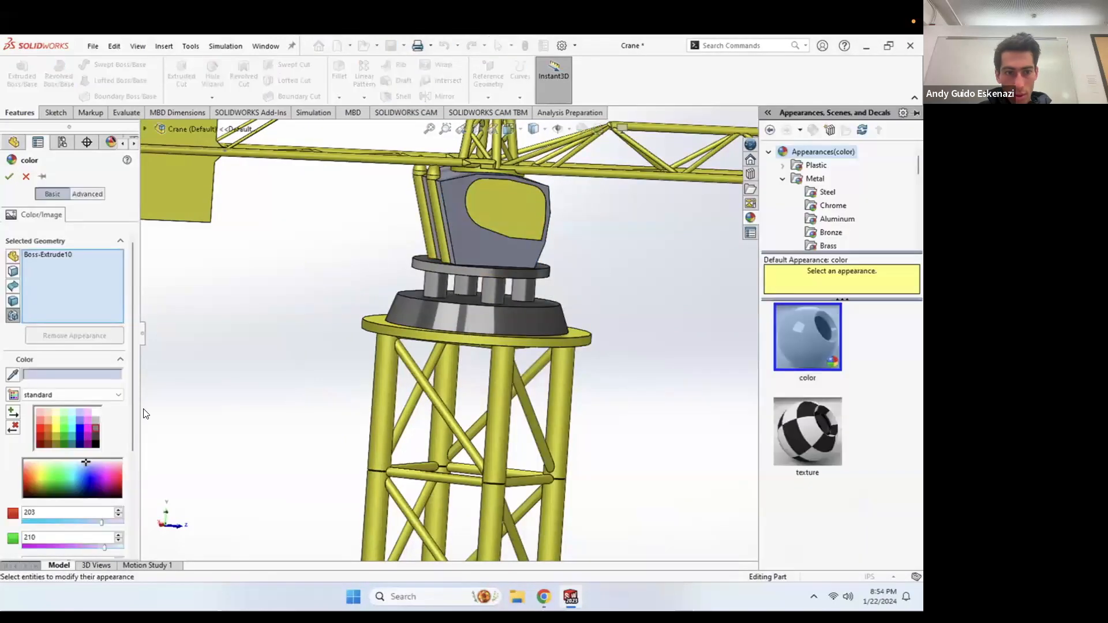
pyautogui.click(95, 421)
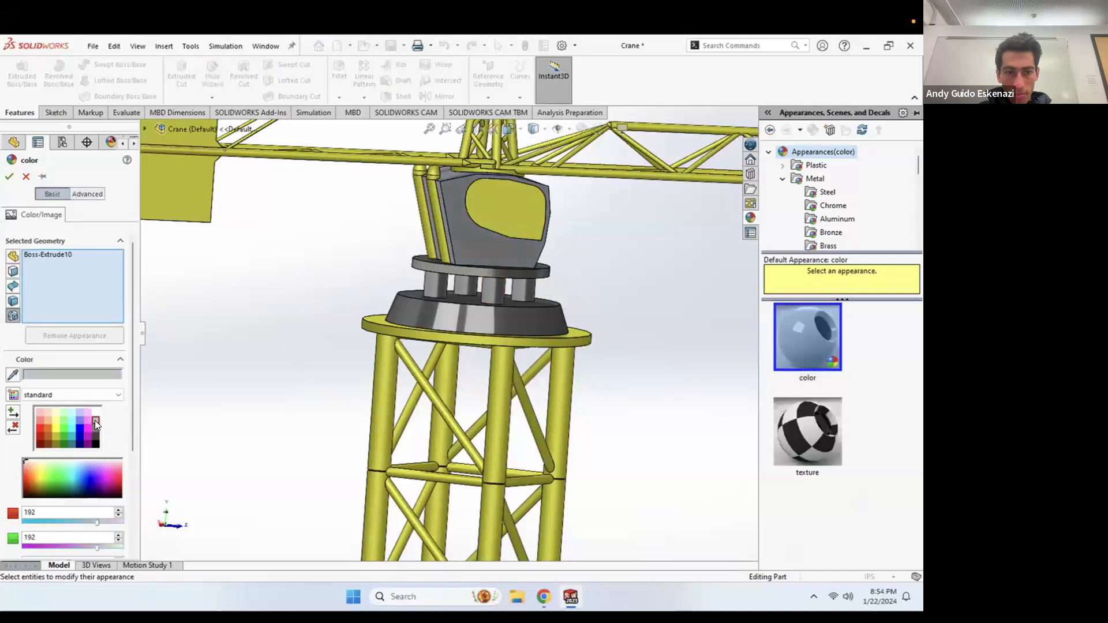
pyautogui.click(96, 413)
pyautogui.moveTo(384, 262); pyautogui.dragTo(422, 256, button='middle')
pyautogui.scroll(3, 481, 188)
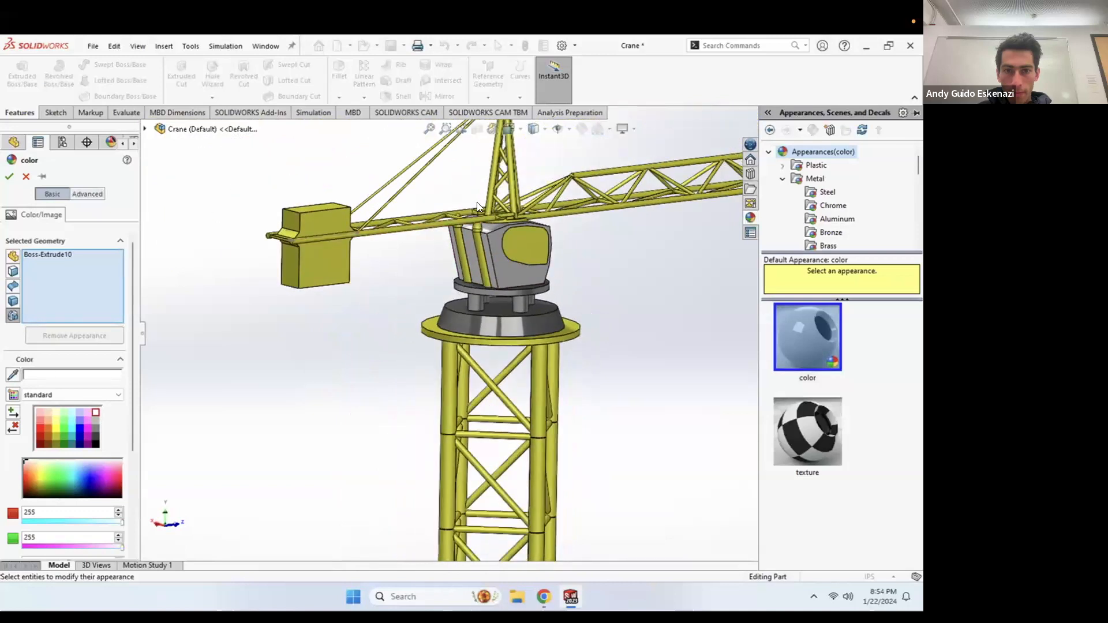
pyautogui.scroll(-6, 477, 202)
pyautogui.click(10, 177)
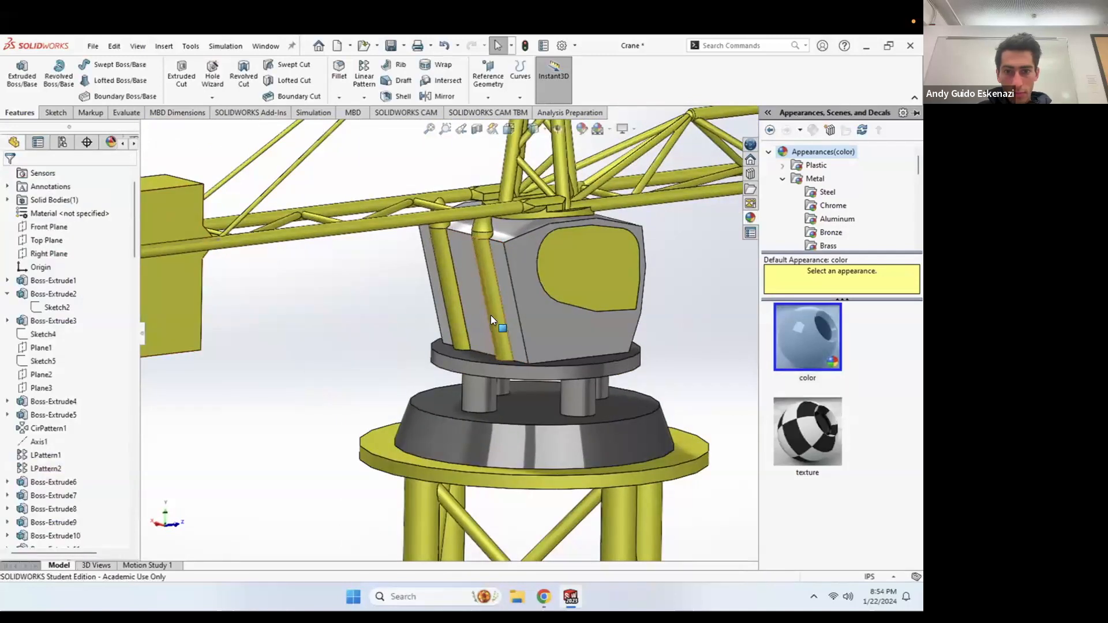
# Step: Color the two slanted tubes on the cab's rear medium gray (128), each as a feature
pyautogui.rightClick(490, 315)
pyautogui.click(607, 270)
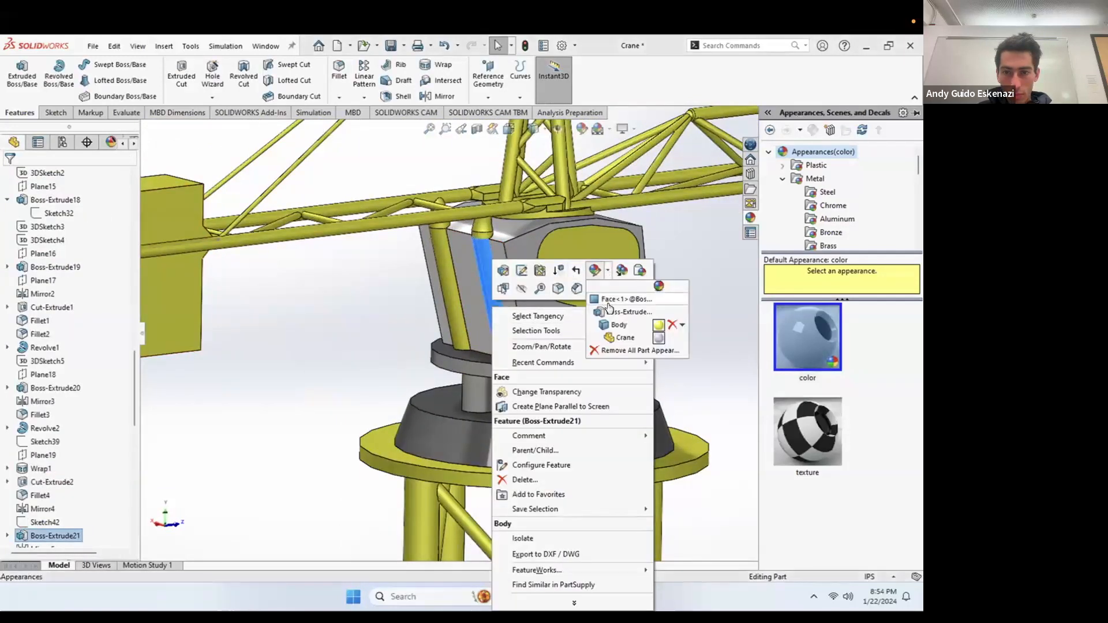
pyautogui.click(627, 310)
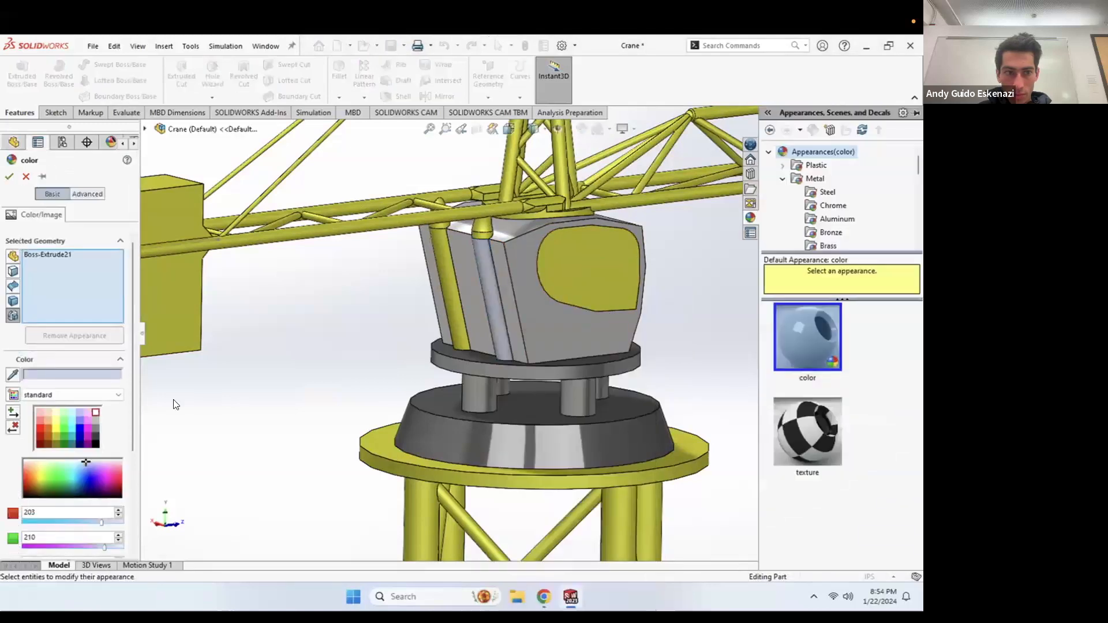
pyautogui.click(93, 433)
pyautogui.click(97, 446)
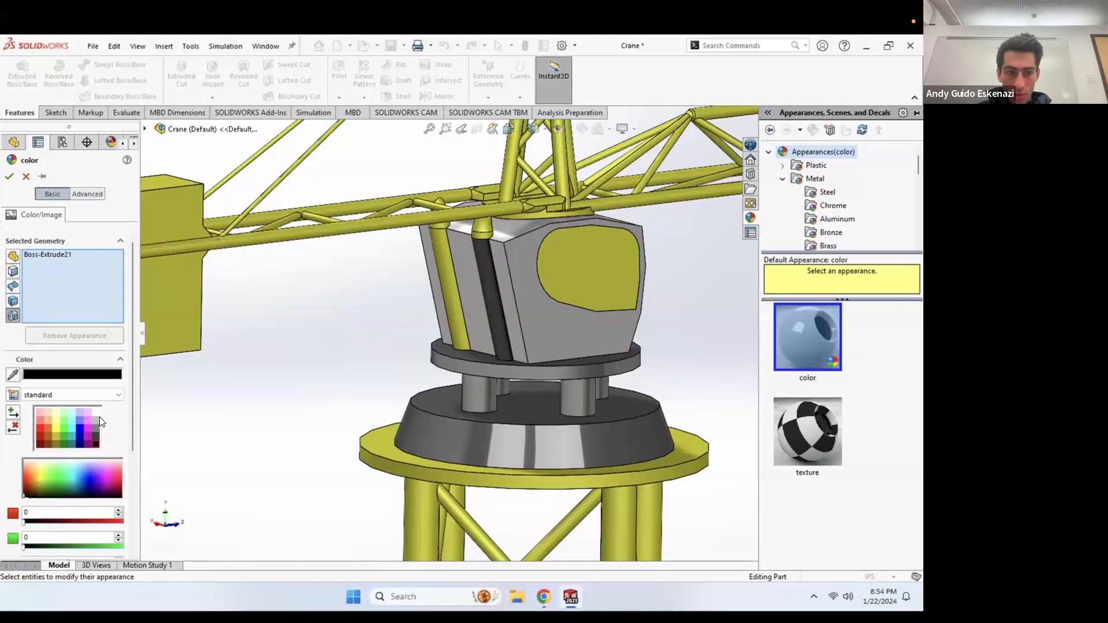
pyautogui.click(95, 418)
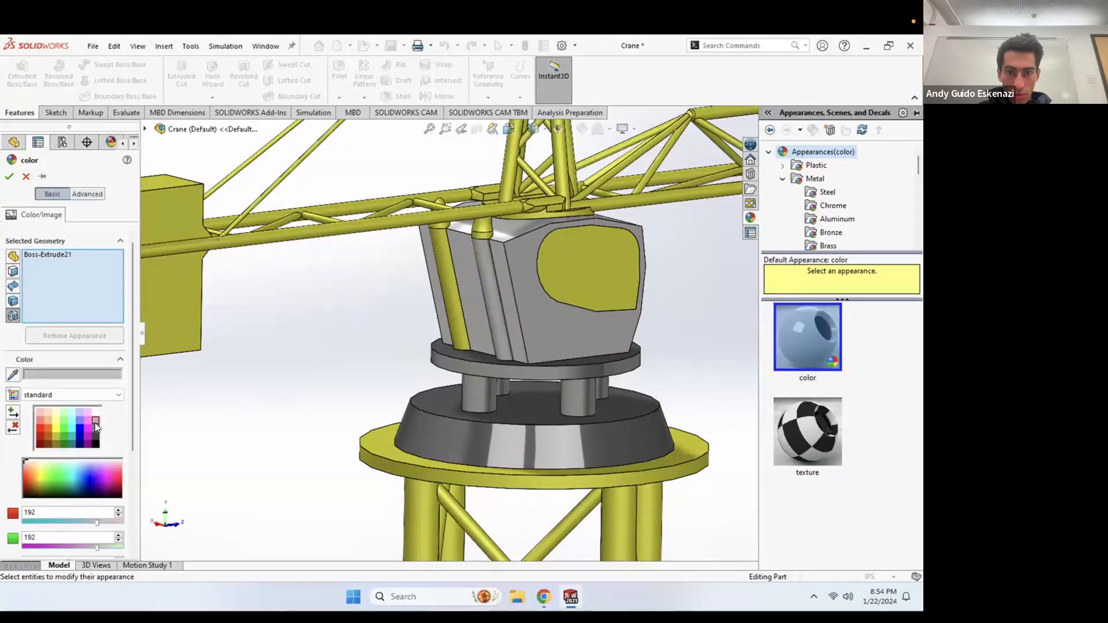
pyautogui.click(95, 424)
pyautogui.click(430, 246)
pyautogui.scroll(-6, 445, 237)
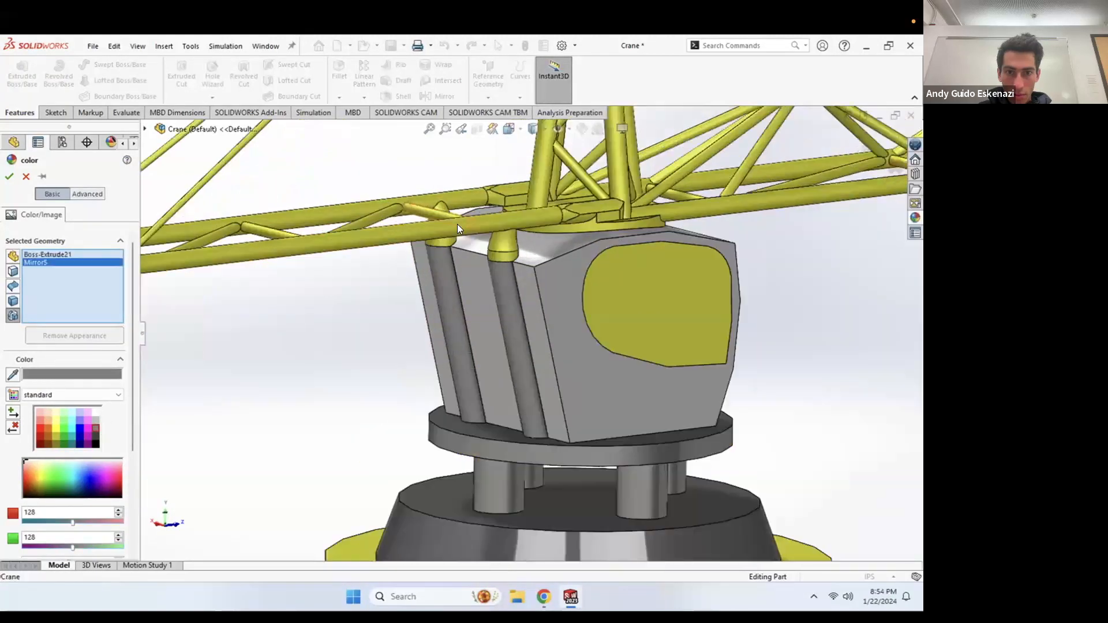
# Step: Add the end caps and lofted tips of both cab tubes to the gray appearance and accept it
pyautogui.click(446, 207)
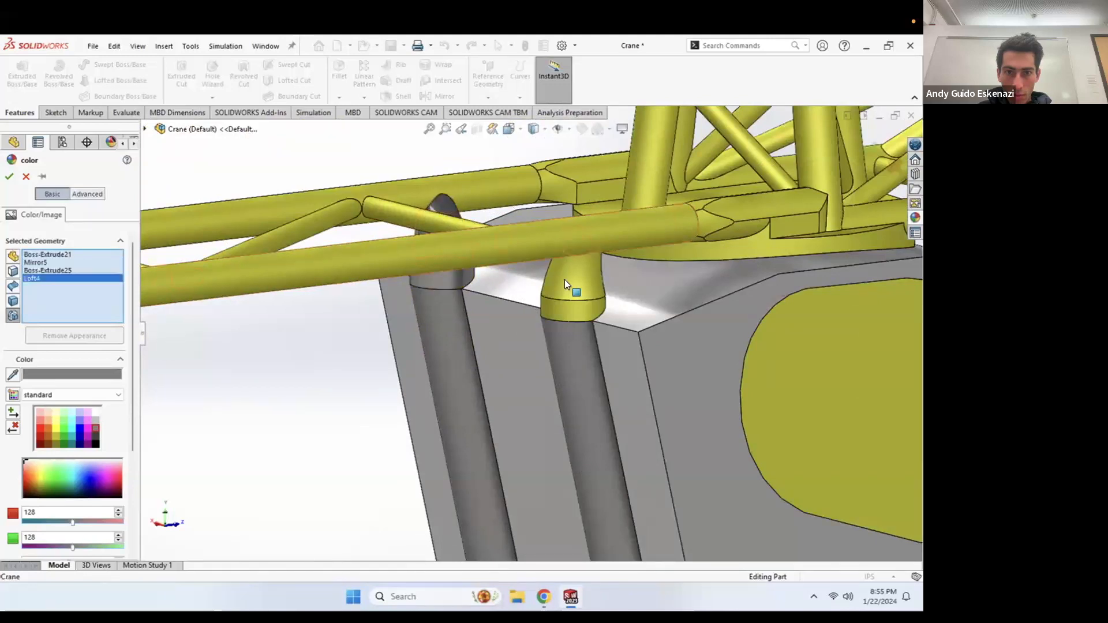
pyautogui.click(564, 280)
pyautogui.click(563, 312)
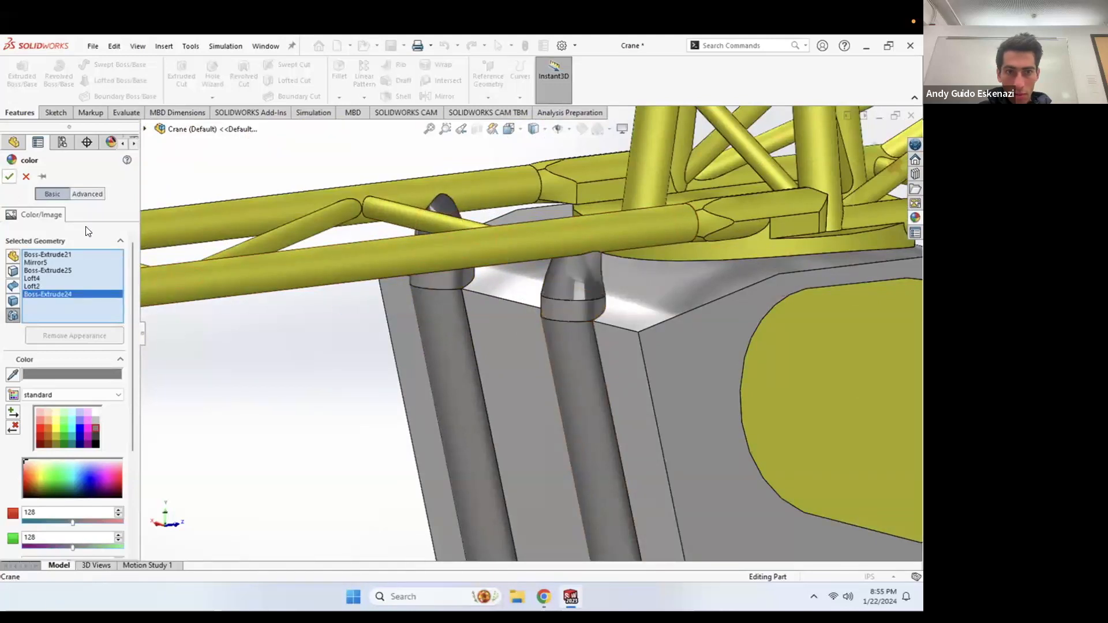
pyautogui.click(8, 176)
# Step: Apply the default color appearance to the counterweight block and its chamfer, overriding the yellow
pyautogui.scroll(10, 416, 293)
pyautogui.scroll(-3, 331, 370)
pyautogui.rightClick(331, 369)
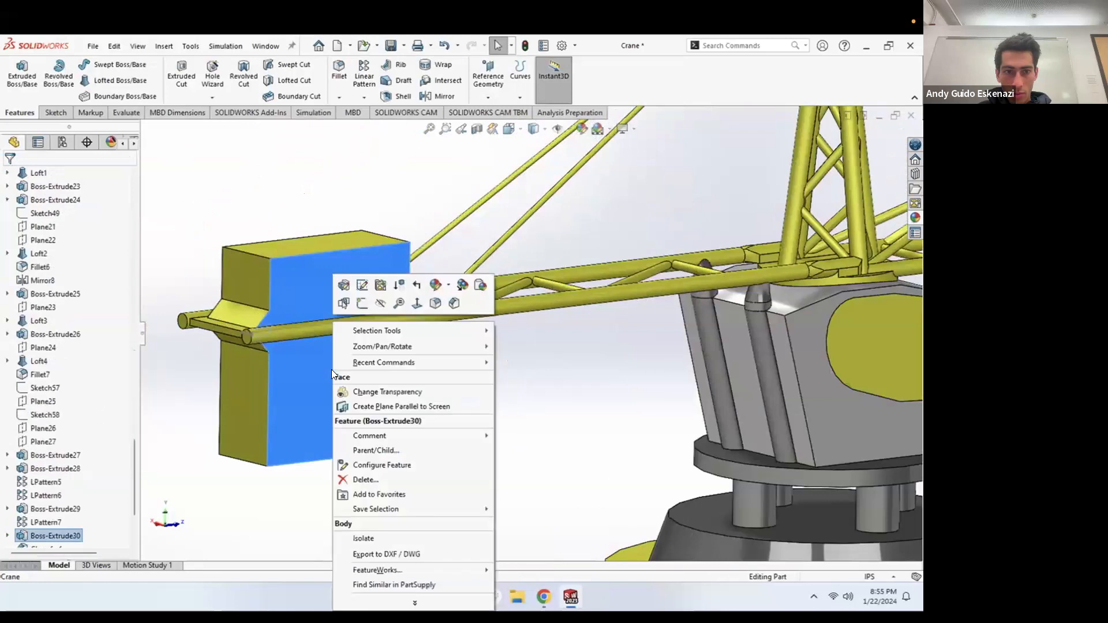
pyautogui.click(445, 285)
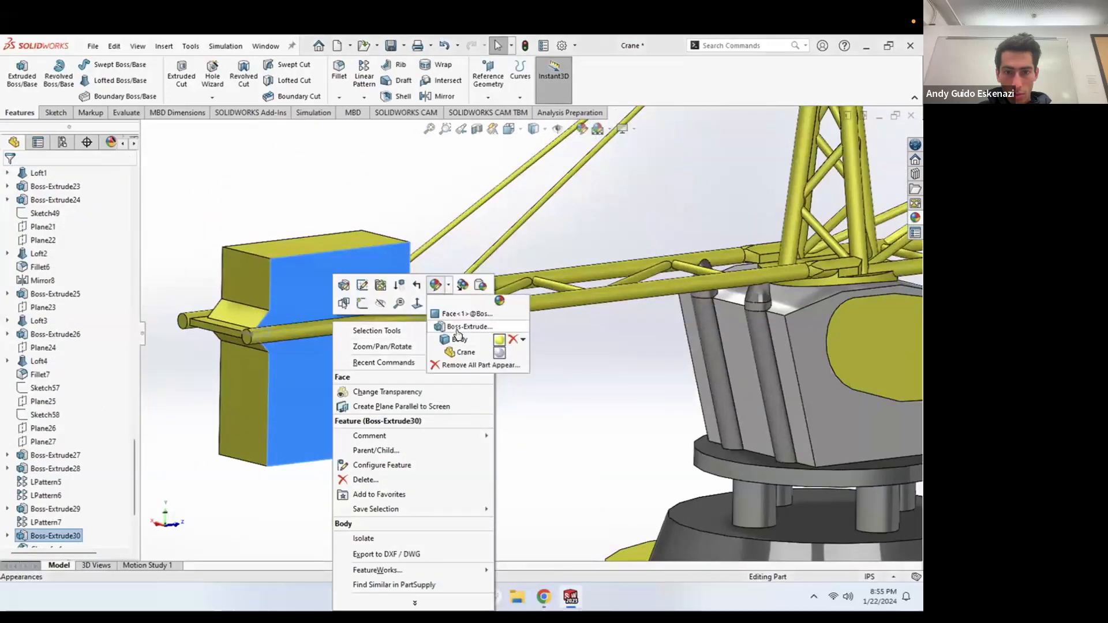
pyautogui.click(461, 326)
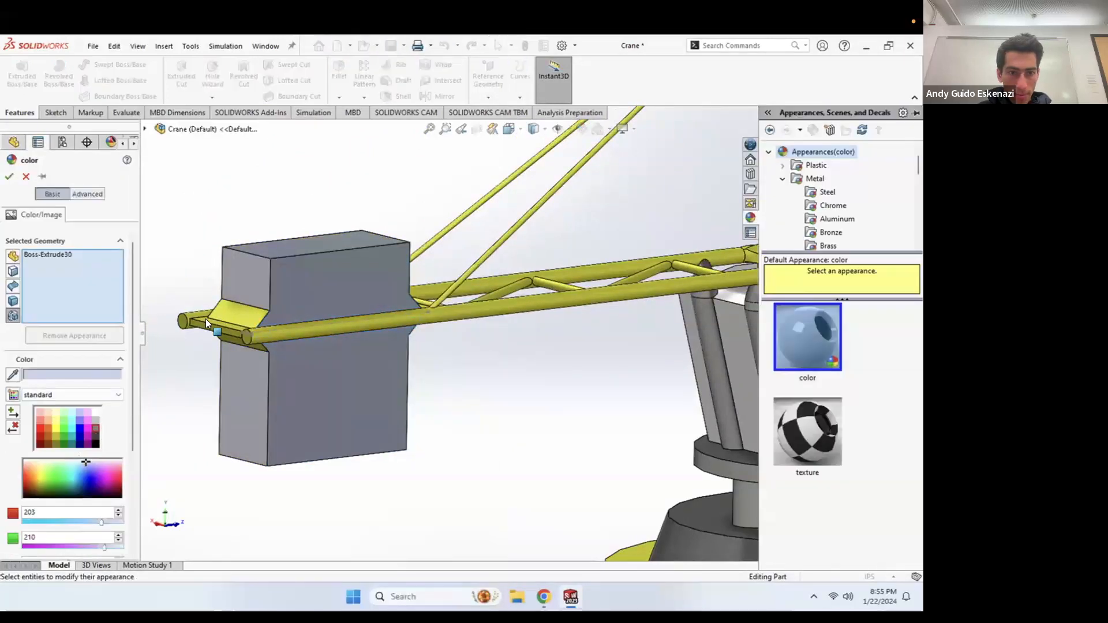
pyautogui.click(228, 309)
pyautogui.moveTo(229, 308); pyautogui.dragTo(419, 288, button='middle')
pyautogui.scroll(5, 398, 298)
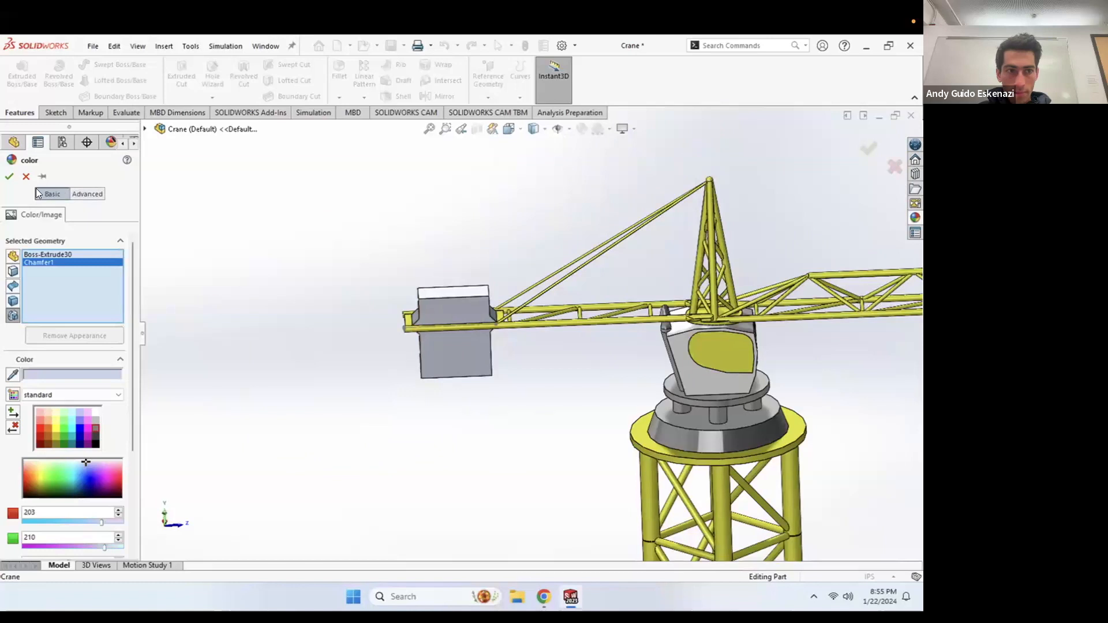
pyautogui.click(10, 178)
pyautogui.scroll(-3, 493, 301)
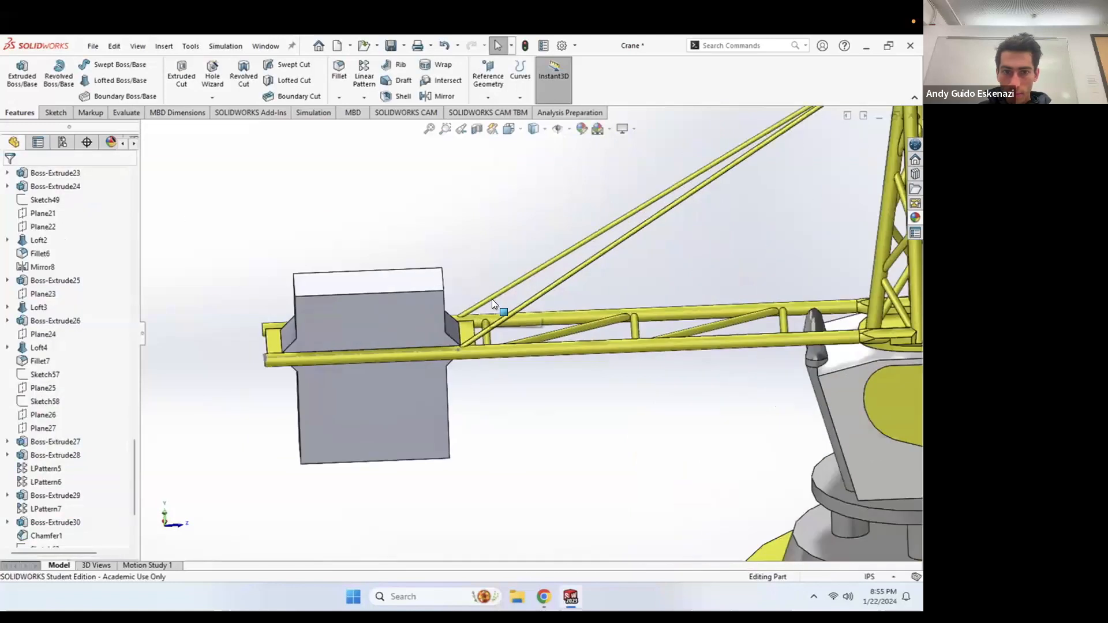
pyautogui.rightClick(448, 349)
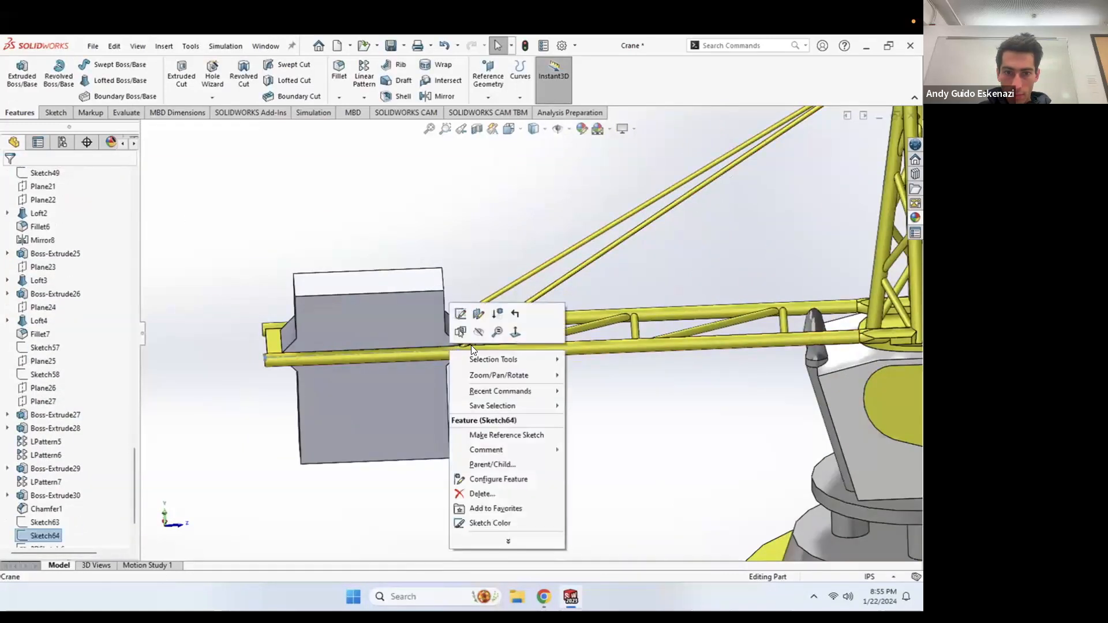
pyautogui.rightClick(496, 294)
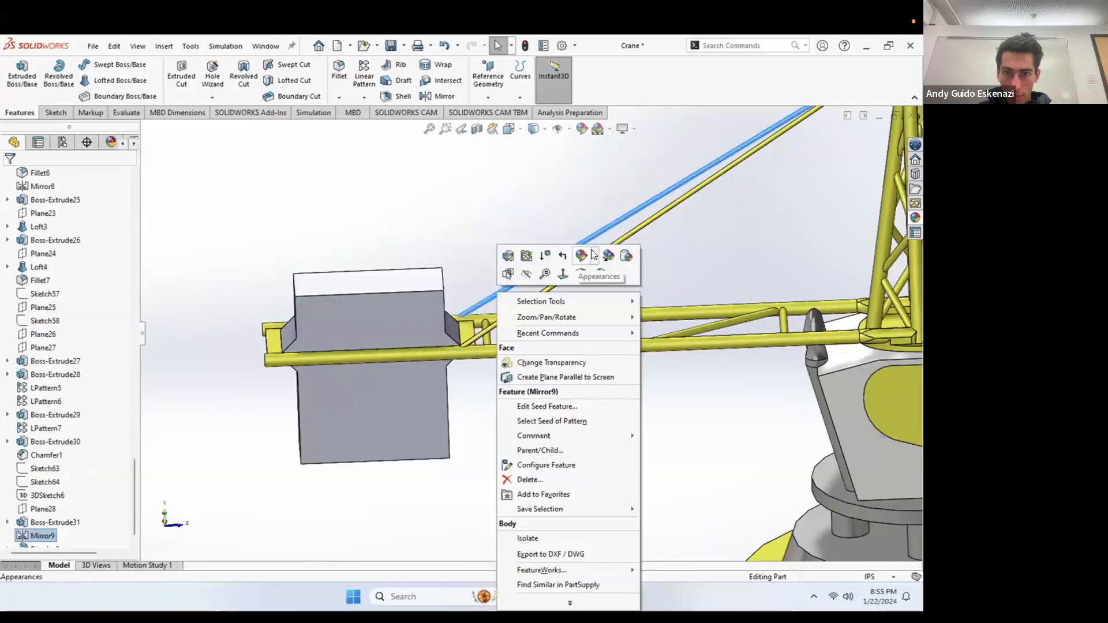
pyautogui.click(593, 257)
pyautogui.click(605, 310)
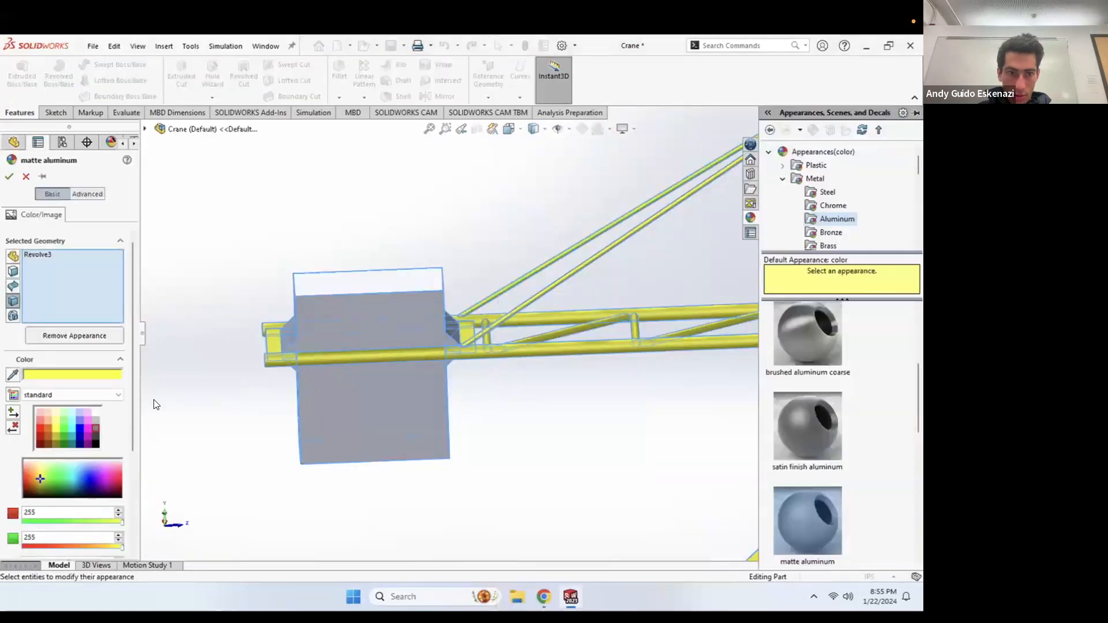
pyautogui.click(95, 429)
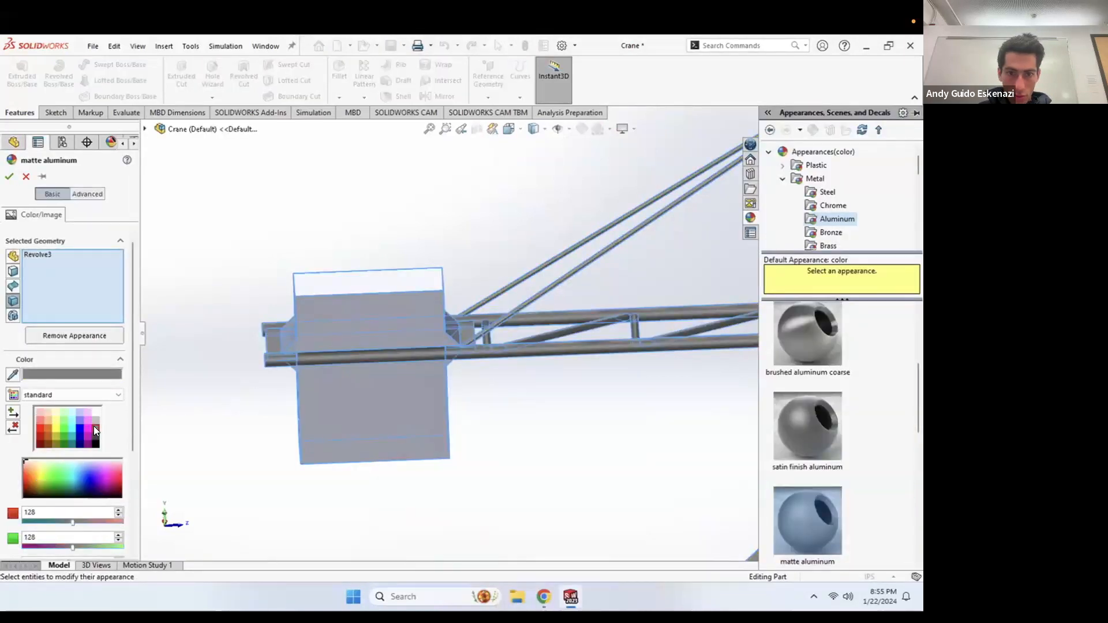
pyautogui.click(26, 178)
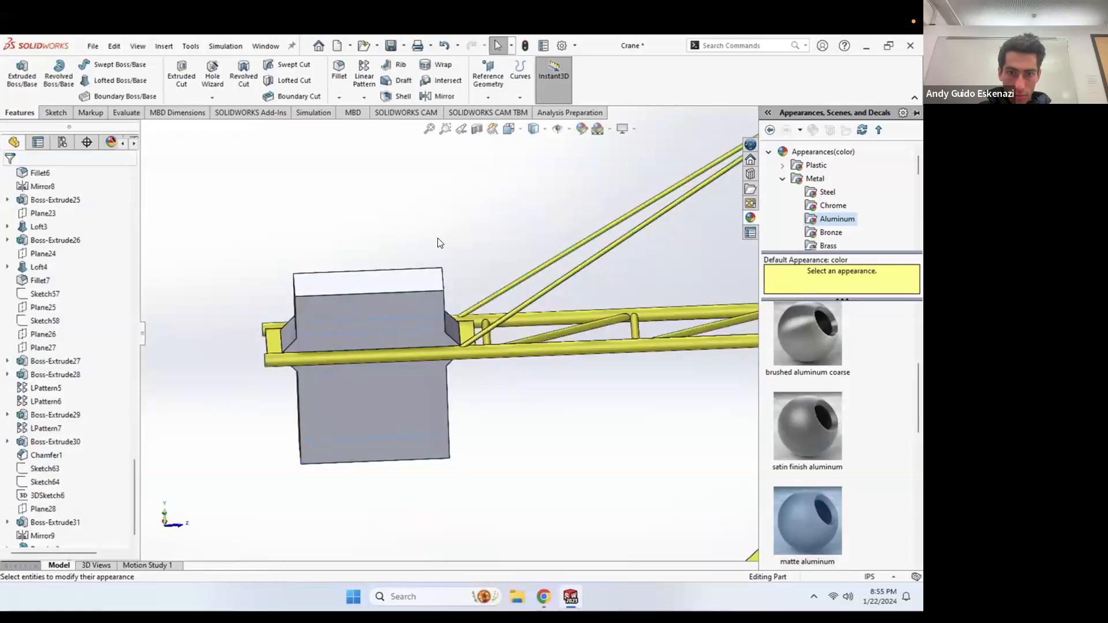
# Step: Color both tie rods between the counterweight arm and the mast peak medium gray (128) as features
pyautogui.rightClick(491, 295)
pyautogui.click(583, 255)
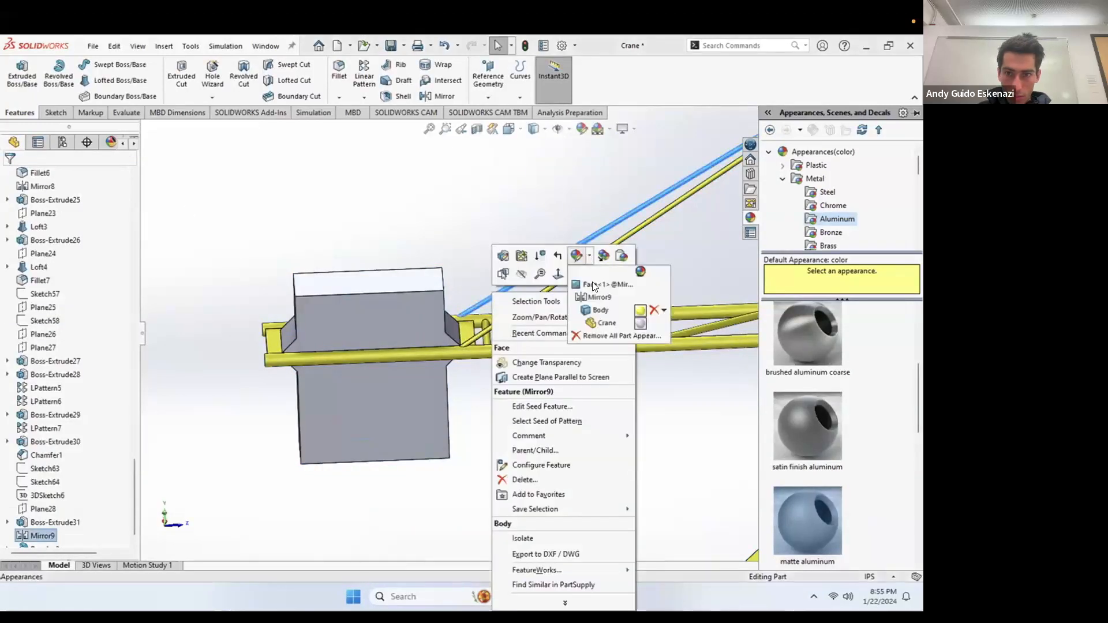
pyautogui.click(593, 299)
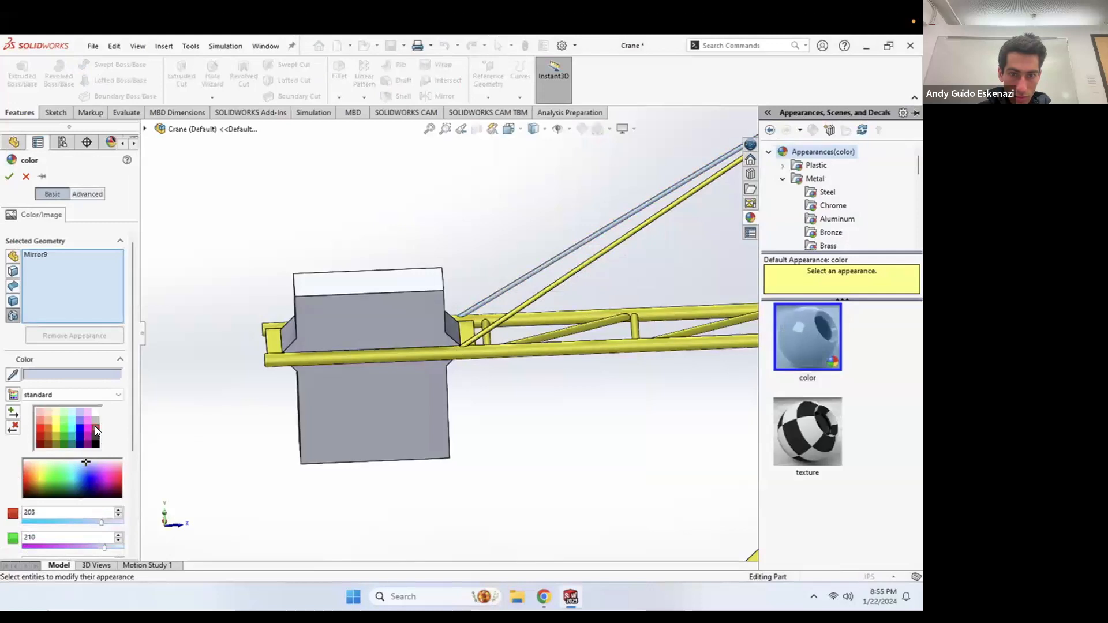
pyautogui.scroll(-3, 518, 279)
pyautogui.click(513, 280)
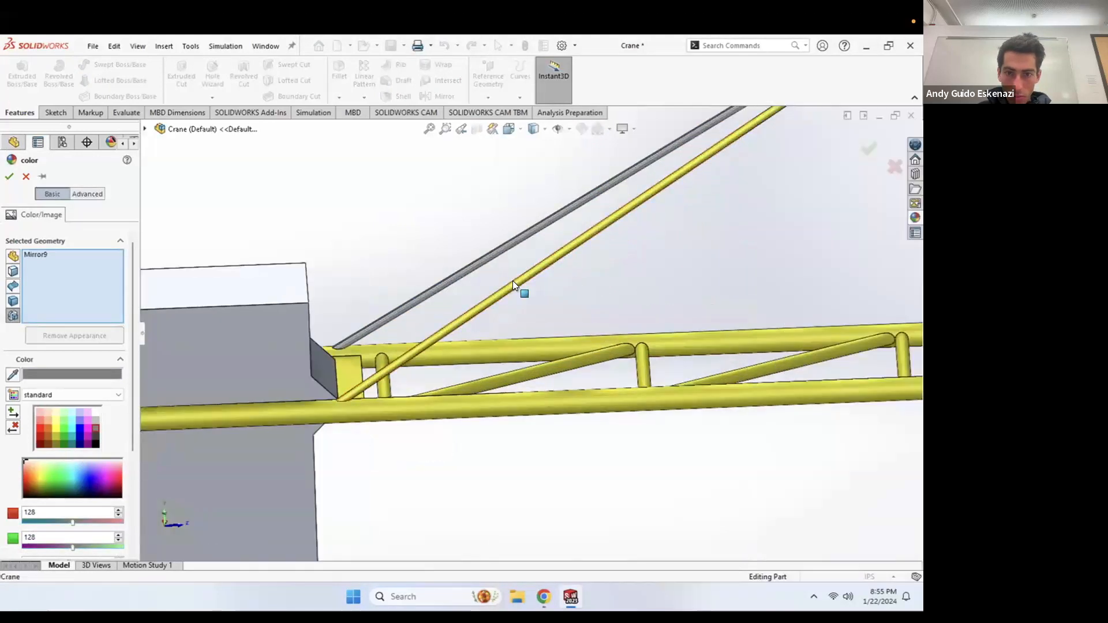
# Step: Add the two slanted members at the jib's mast end to the same gray appearance
pyautogui.scroll(3, 480, 281)
pyautogui.scroll(4, 453, 278)
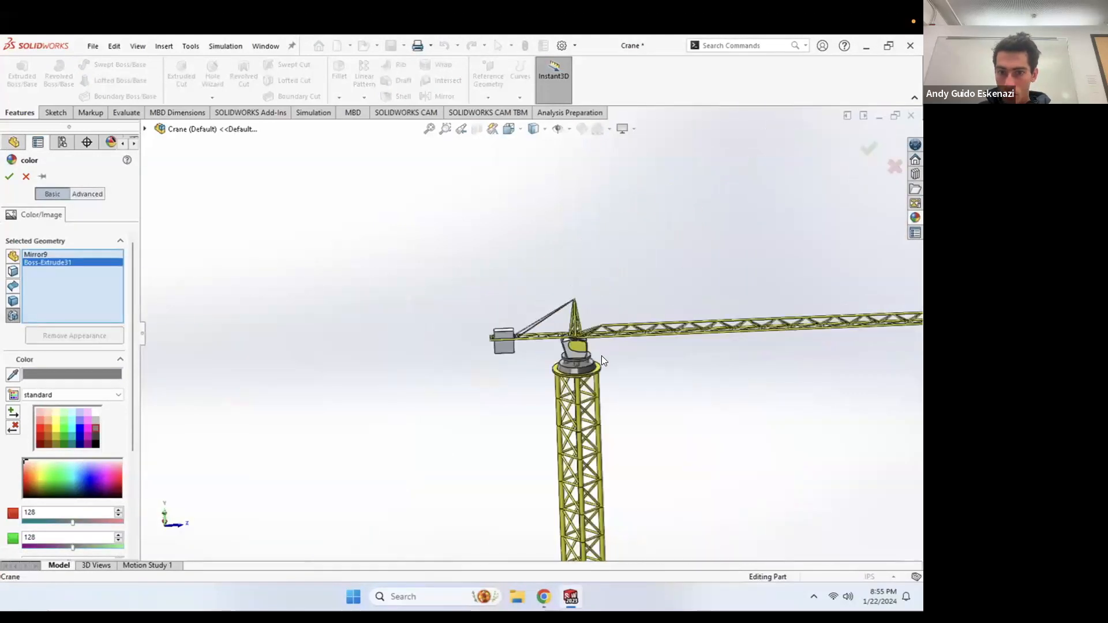
pyautogui.scroll(-5, 426, 332)
pyautogui.scroll(-2, 489, 333)
pyautogui.click(468, 344)
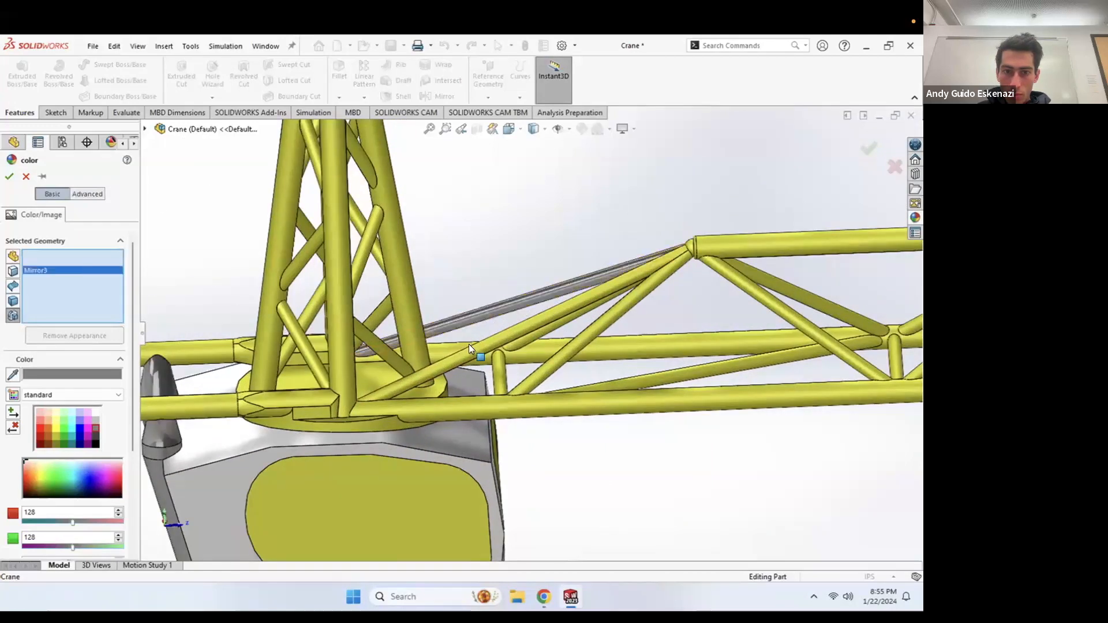
pyautogui.click(469, 350)
# Step: Add the two slanted members at the jib's far tip to the same gray appearance
pyautogui.scroll(2, 439, 325)
pyautogui.scroll(6, 447, 327)
pyautogui.scroll(-5, 807, 317)
pyautogui.scroll(-4, 603, 335)
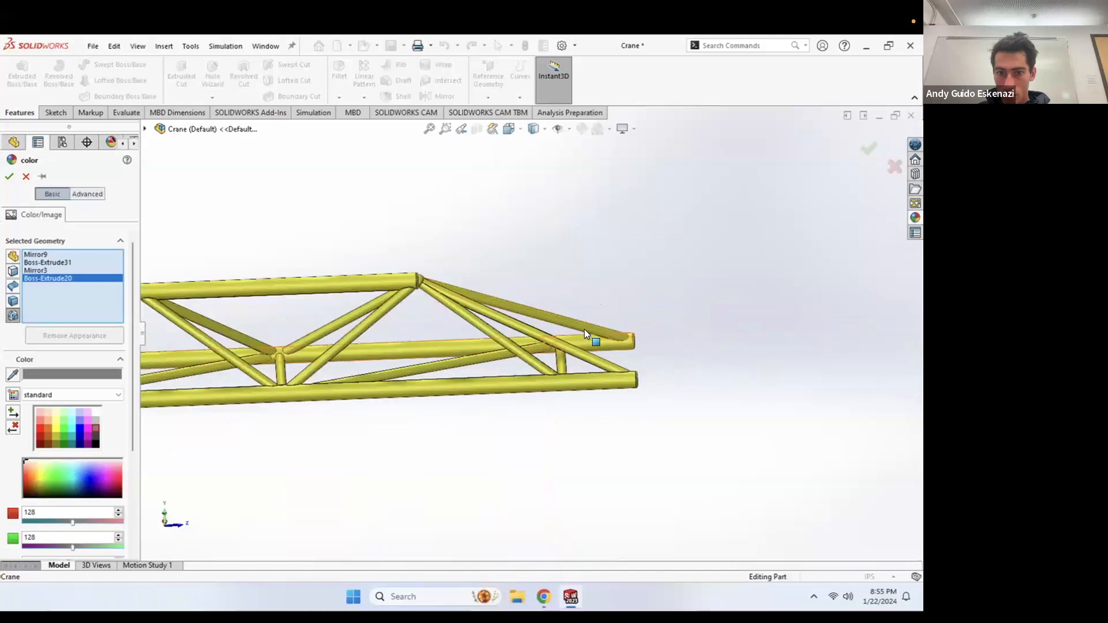
pyautogui.click(582, 326)
pyautogui.click(576, 345)
pyautogui.scroll(8, 596, 262)
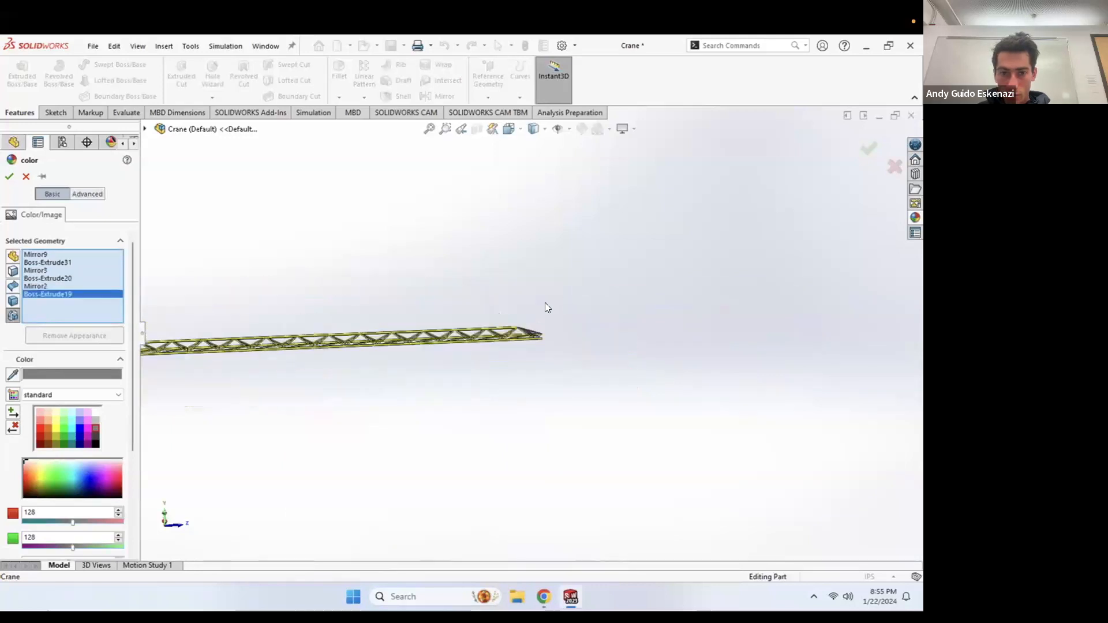
# Step: Add the round base plate under the mast to the same medium gray appearance and accept the color
pyautogui.scroll(-5, 414, 458)
pyautogui.scroll(-3, 456, 405)
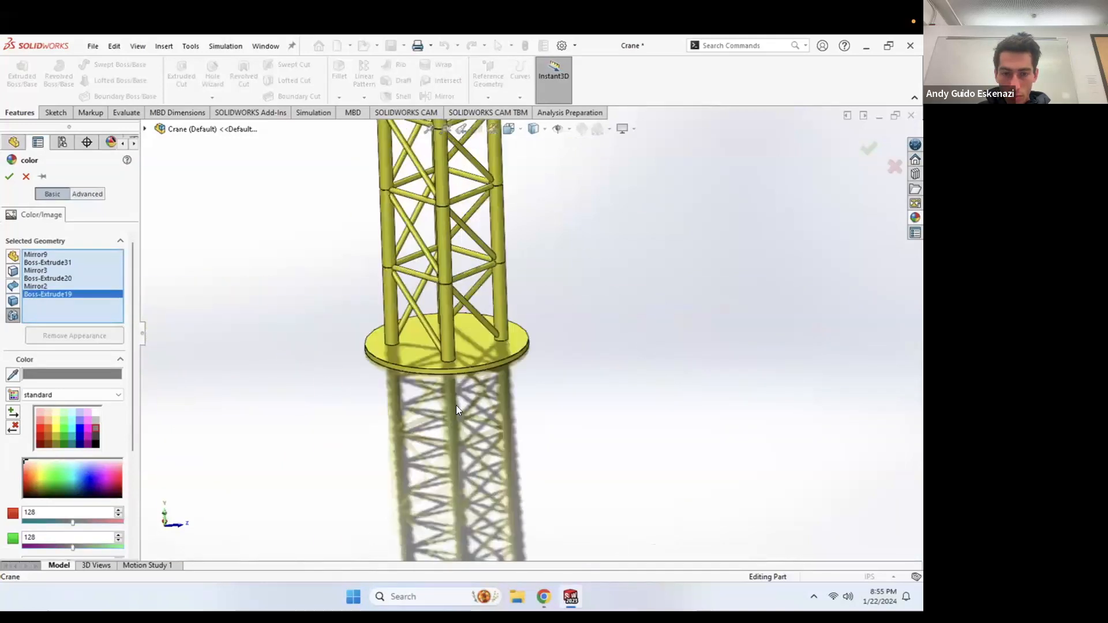
pyautogui.click(410, 357)
pyautogui.scroll(5, 423, 390)
pyautogui.scroll(-7, 526, 239)
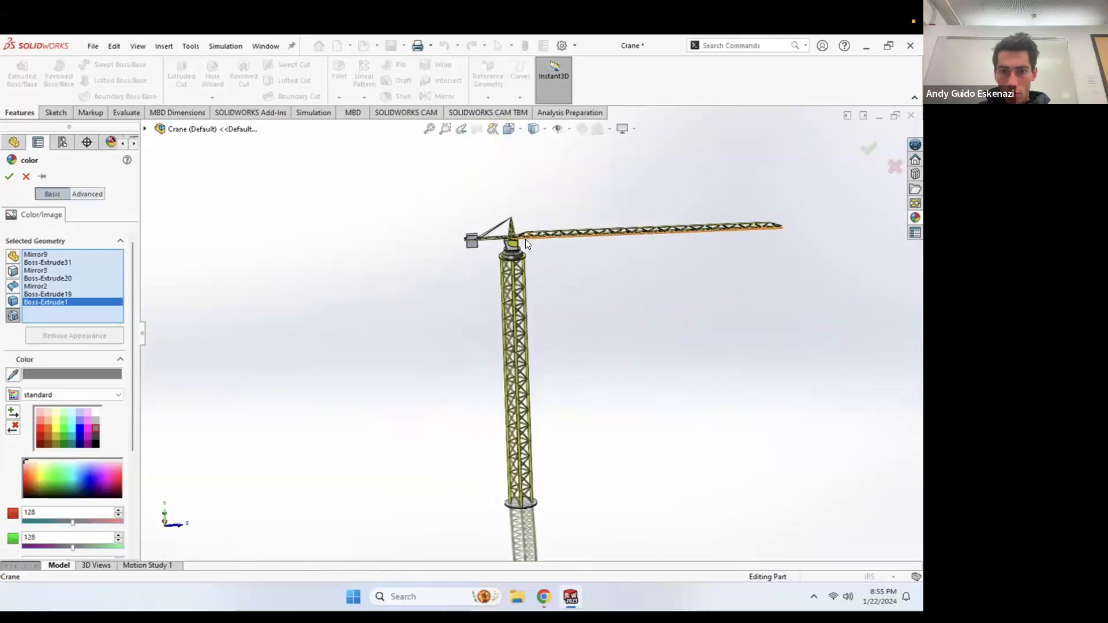
pyautogui.scroll(-8, 479, 263)
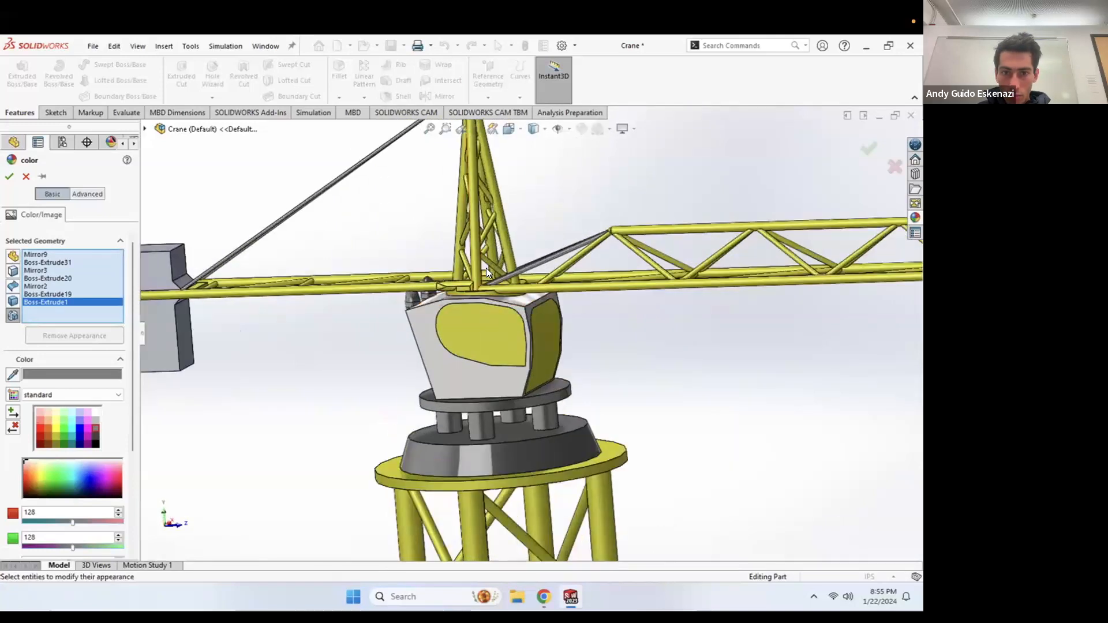
pyautogui.click(9, 176)
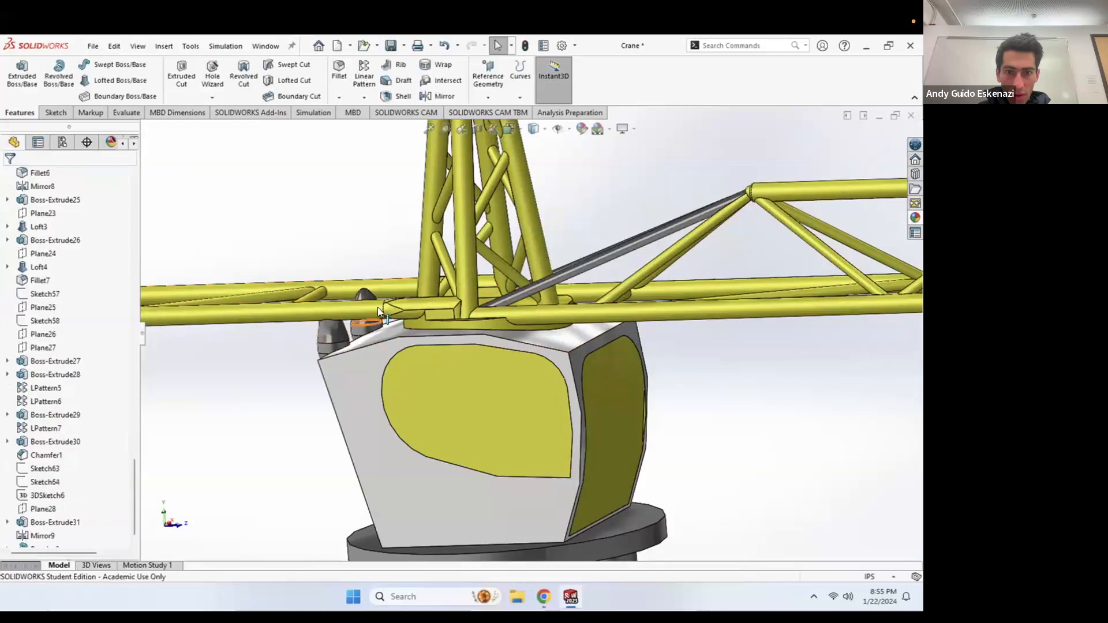
# Step: Color the filleted connector at the counterweight arm's root and the round plate on top of the cab dark gray (64) as features
pyautogui.scroll(-3, 404, 306)
pyautogui.rightClick(415, 297)
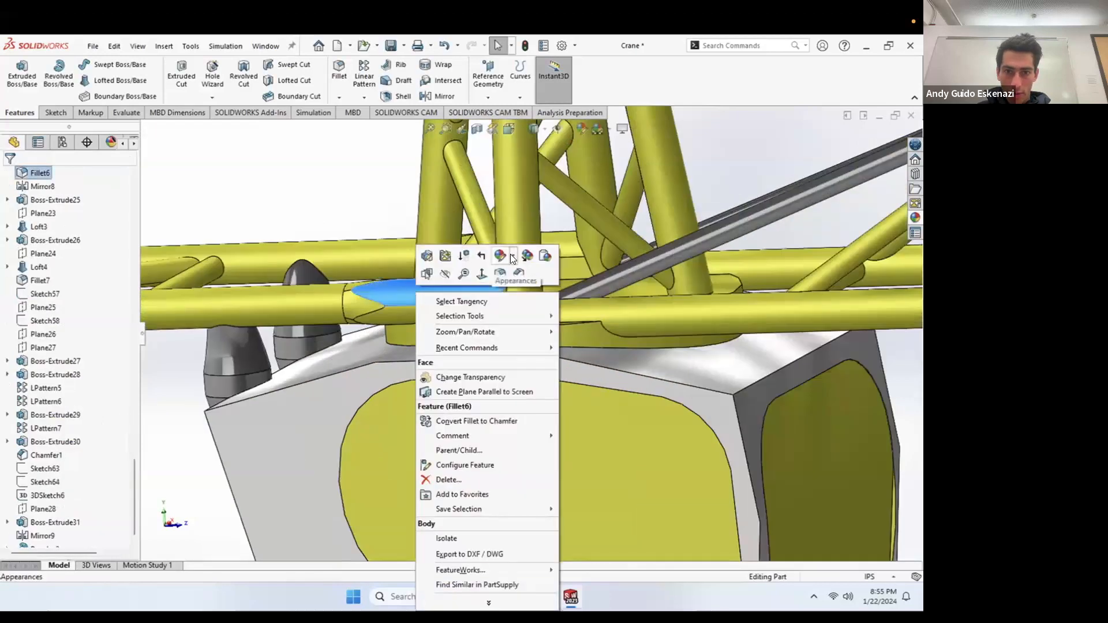
pyautogui.click(512, 259)
pyautogui.click(520, 312)
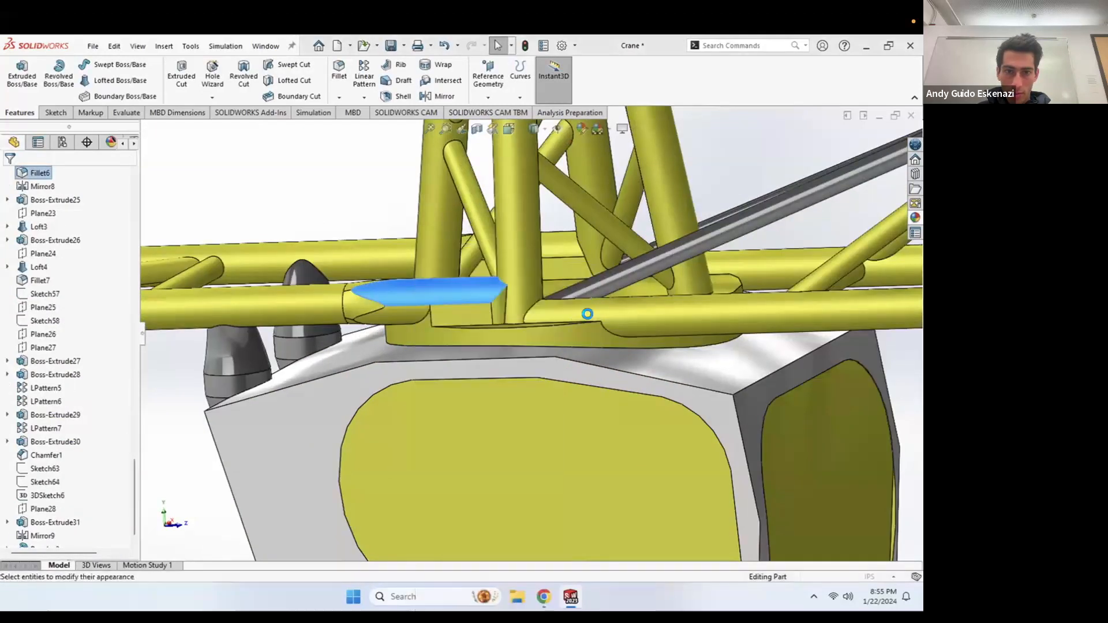
pyautogui.click(97, 442)
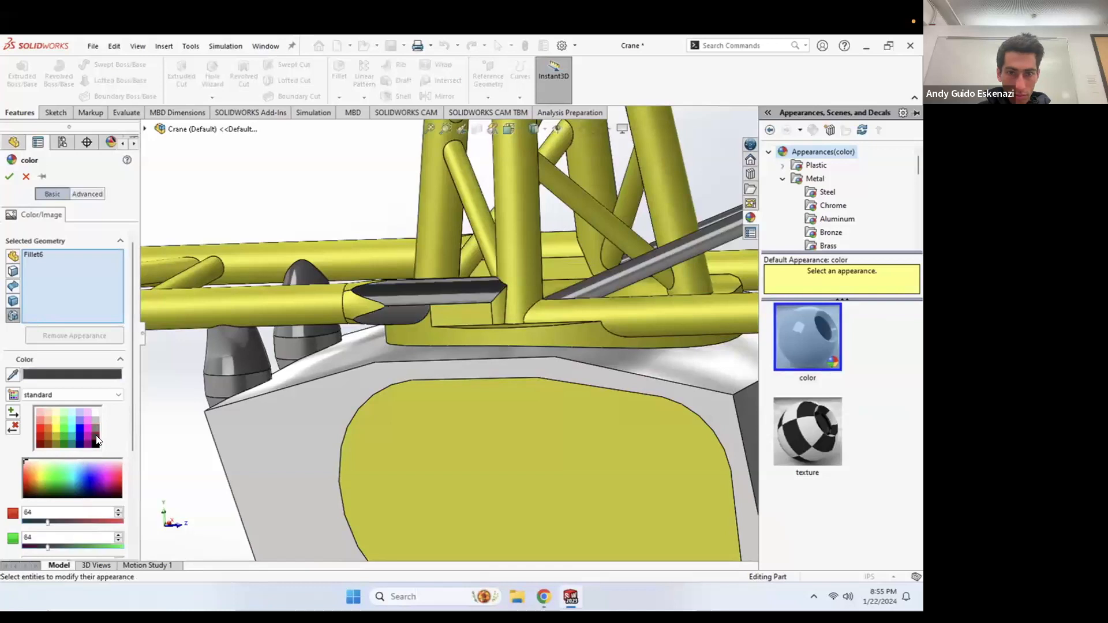
pyautogui.click(498, 307)
pyautogui.click(495, 315)
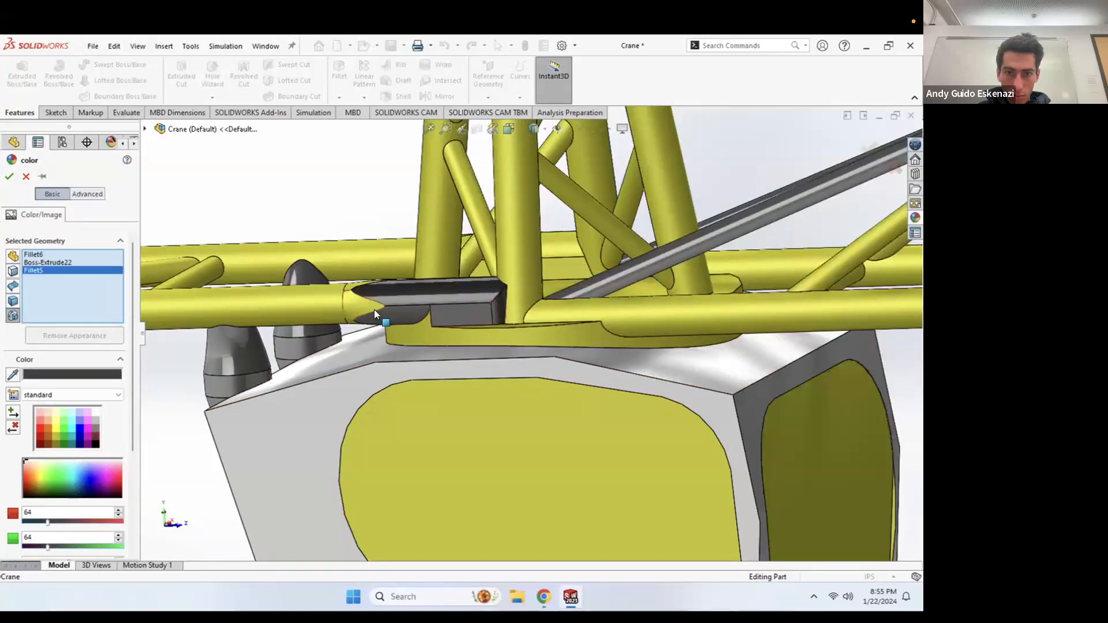
pyautogui.click(423, 327)
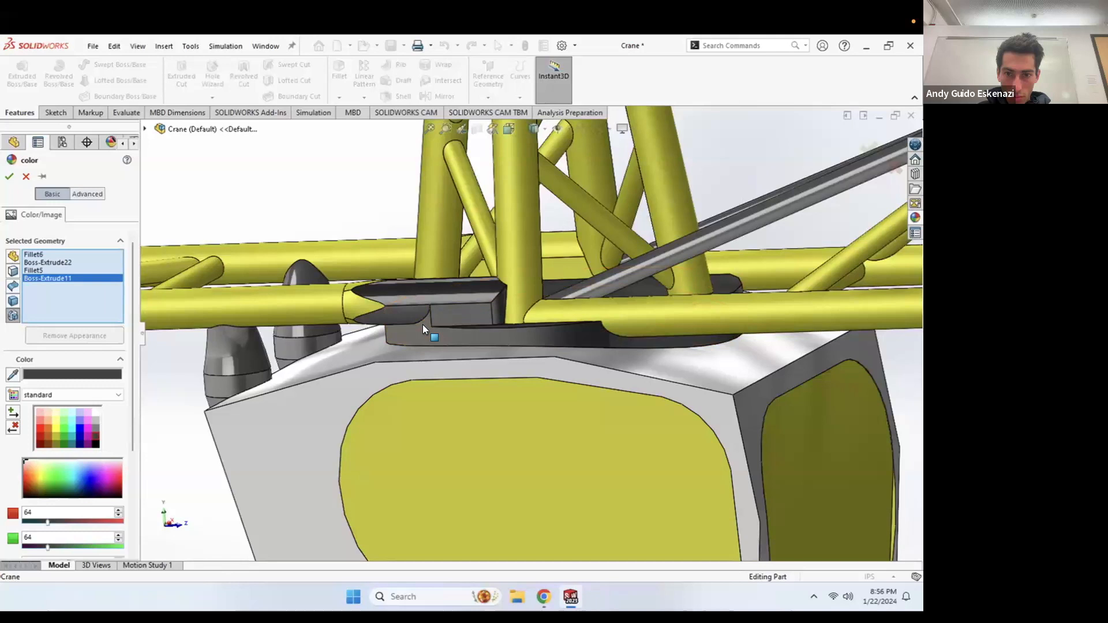
# Step: Add the connector's lofted end and the matching connector features on the opposite side to the dark gray appearance, and accept it
pyautogui.click(363, 304)
pyautogui.moveTo(362, 300); pyautogui.dragTo(228, 254, button='middle')
pyautogui.click(293, 290)
pyautogui.click(276, 303)
pyautogui.click(292, 303)
pyautogui.scroll(4, 473, 310)
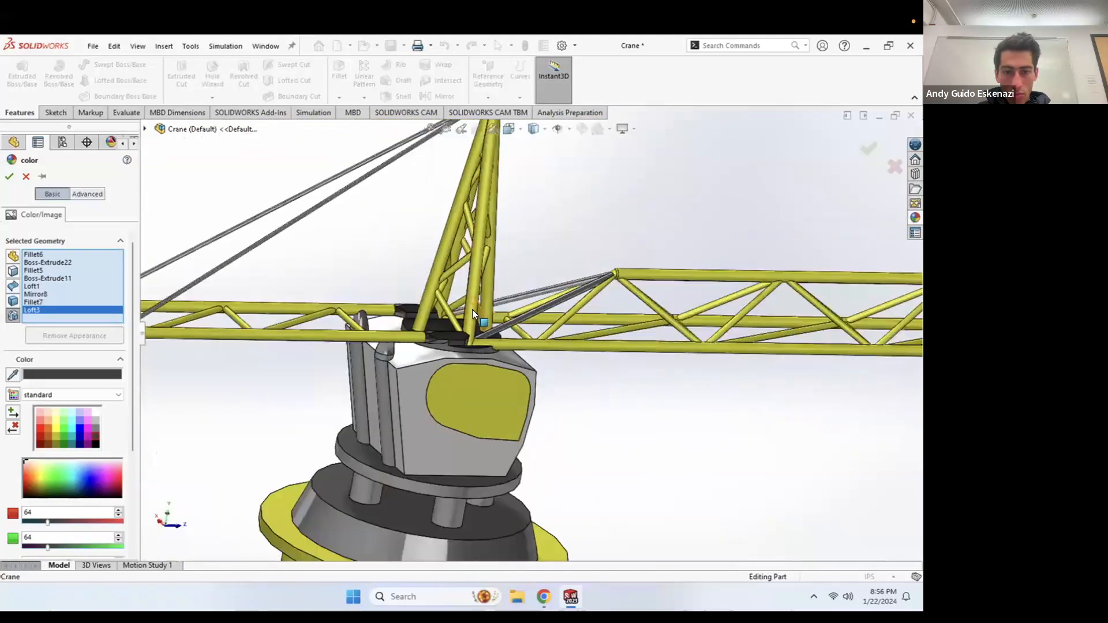
pyautogui.scroll(1, 511, 343)
pyautogui.moveTo(544, 362); pyautogui.dragTo(474, 344, button='middle')
pyautogui.click(9, 177)
# Step: Color the cab's side window cut light blue (red 128, green 128) as a feature
pyautogui.rightClick(483, 365)
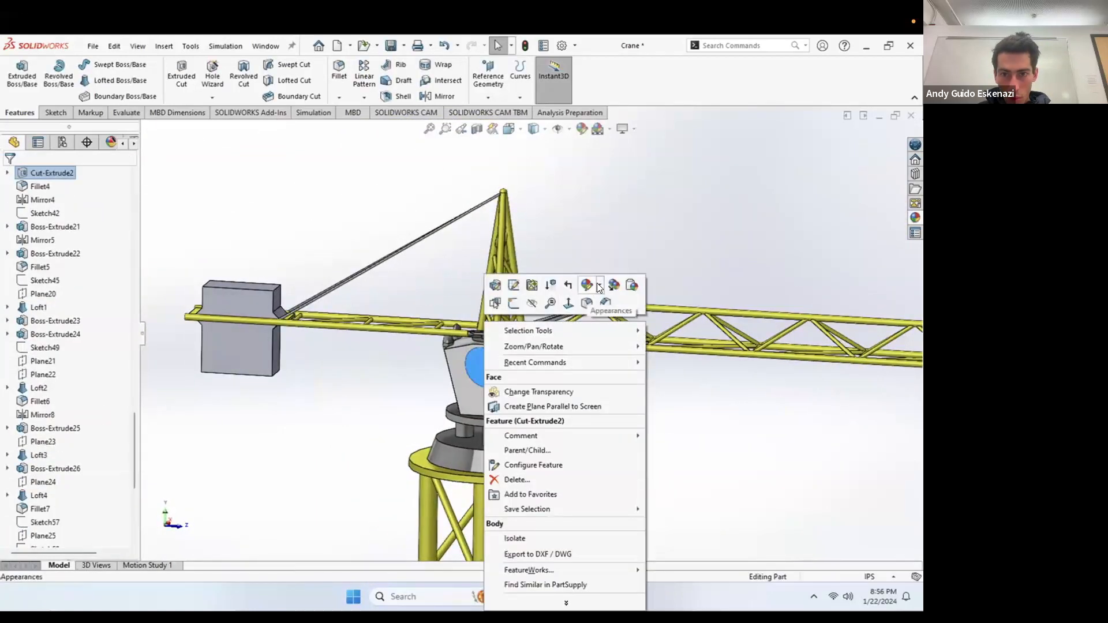
pyautogui.click(600, 285)
pyautogui.click(611, 327)
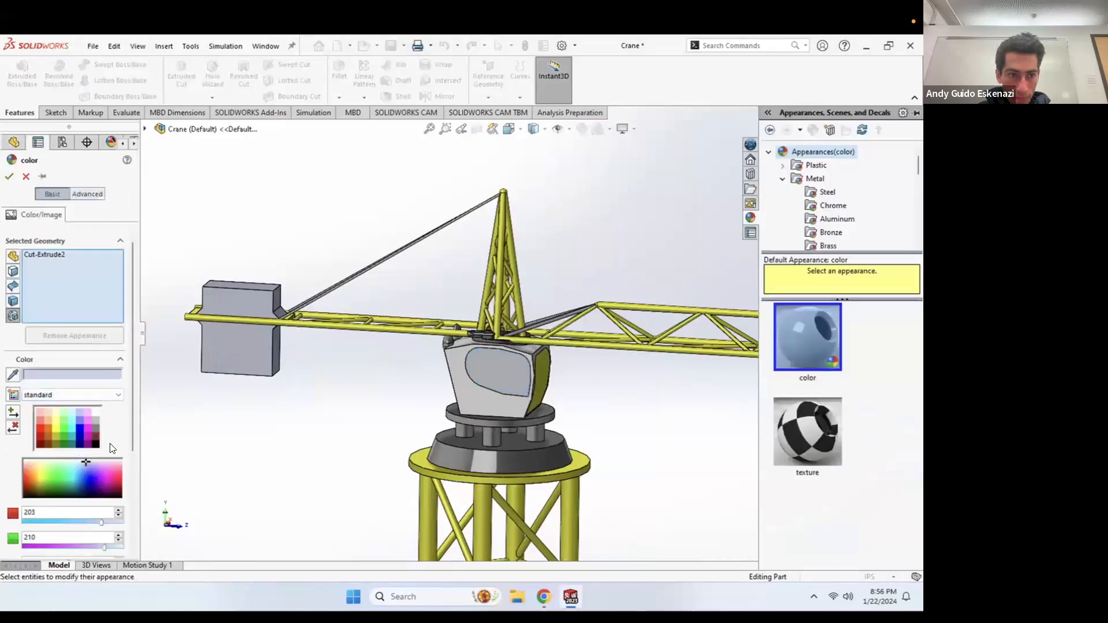
pyautogui.click(81, 428)
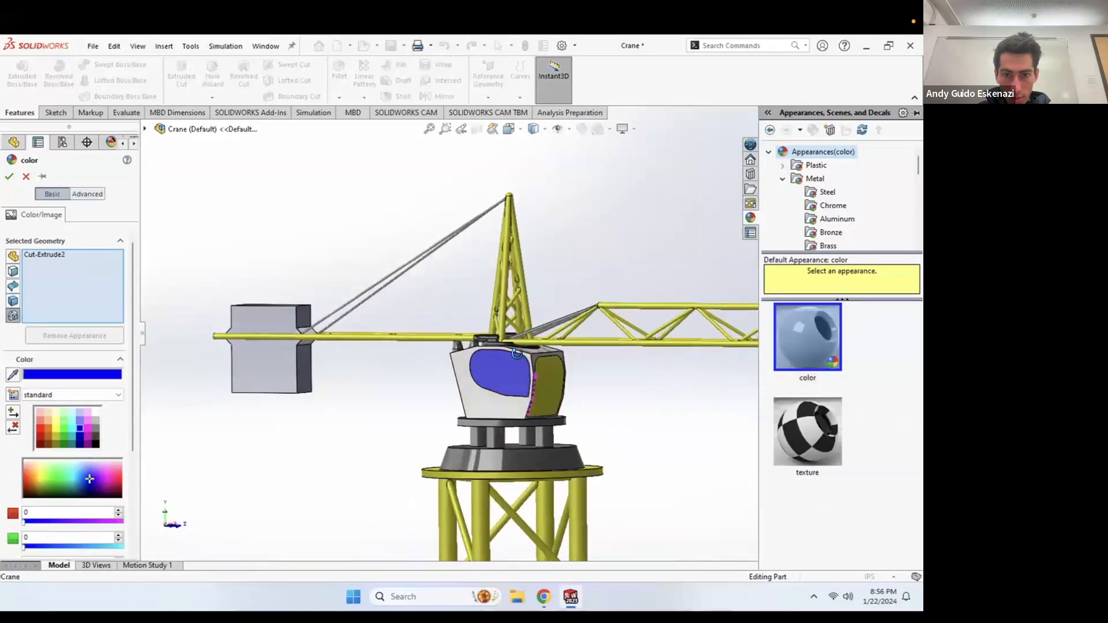
pyautogui.click(84, 422)
# Step: Add the cab's front window and the mirrored side window to the same light blue appearance and accept it
pyautogui.click(548, 380)
pyautogui.moveTo(559, 391); pyautogui.dragTo(557, 322, button='middle')
pyautogui.click(580, 373)
pyautogui.scroll(11, 507, 355)
pyautogui.scroll(-1, 605, 460)
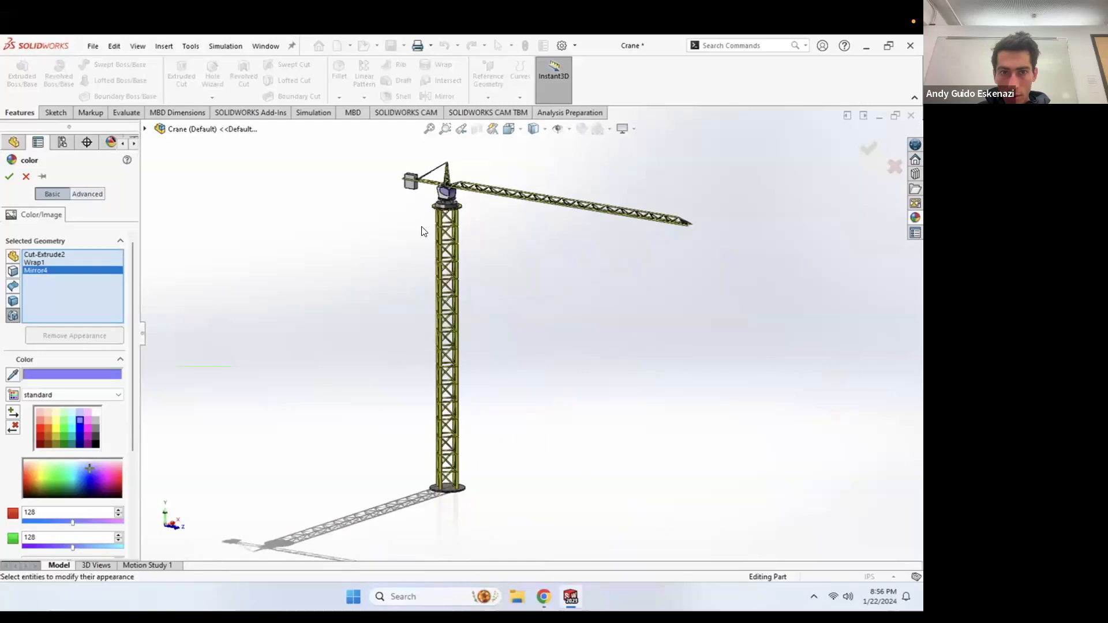
pyautogui.click(9, 177)
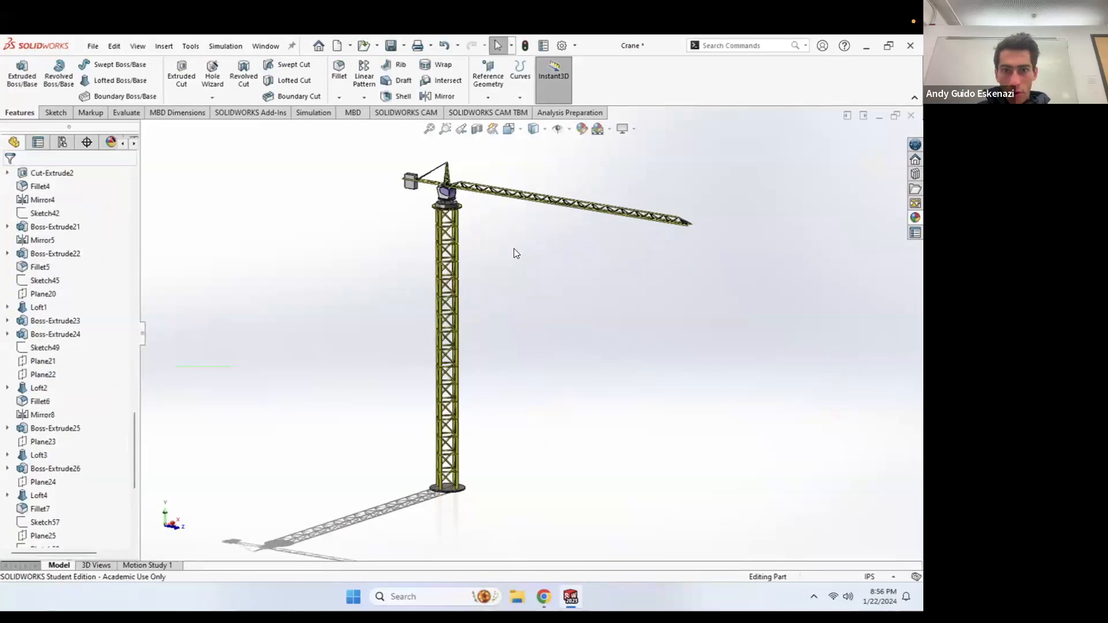
# Step: Examine the fully colored crane as a whole, from the mast base to the jib tip
pyautogui.scroll(-1, 522, 245)
pyautogui.moveTo(507, 228)
pyautogui.mouseDown(button='middle')
pyautogui.moveTo(495, 230)
pyautogui.moveTo(513, 235)
pyautogui.mouseUp(button='middle')
pyautogui.scroll(-1, 561, 307)
pyautogui.scroll(1, 527, 298)
pyautogui.scroll(-1, 507, 493)
pyautogui.scroll(1, 513, 456)
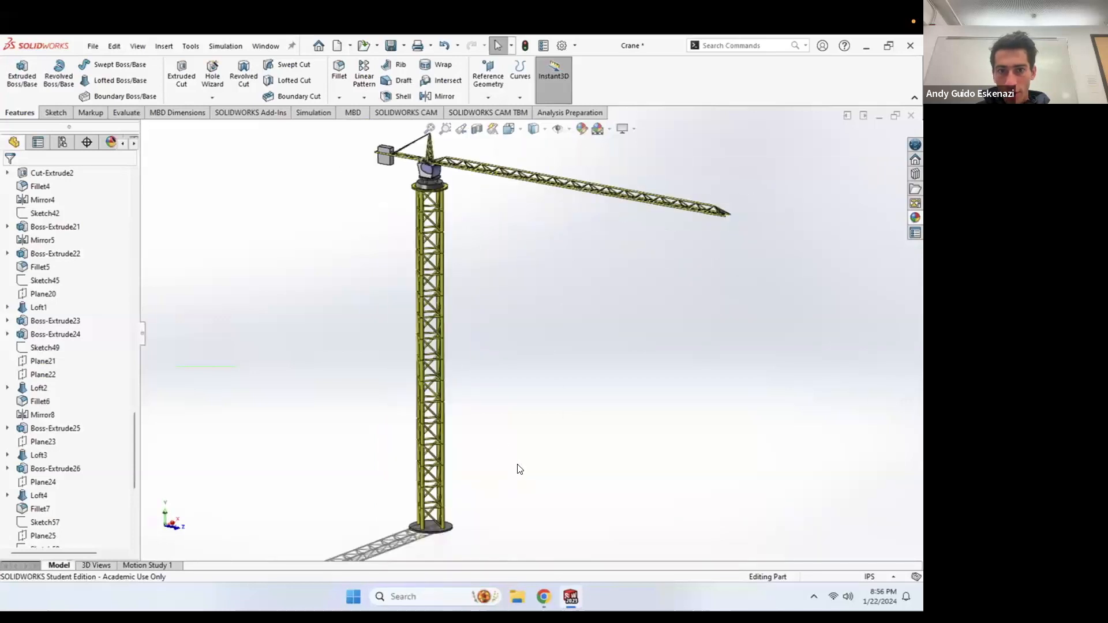
pyautogui.scroll(1, 529, 205)
pyautogui.scroll(-1, 589, 212)
pyautogui.scroll(1, 589, 218)
pyautogui.scroll(-1, 586, 332)
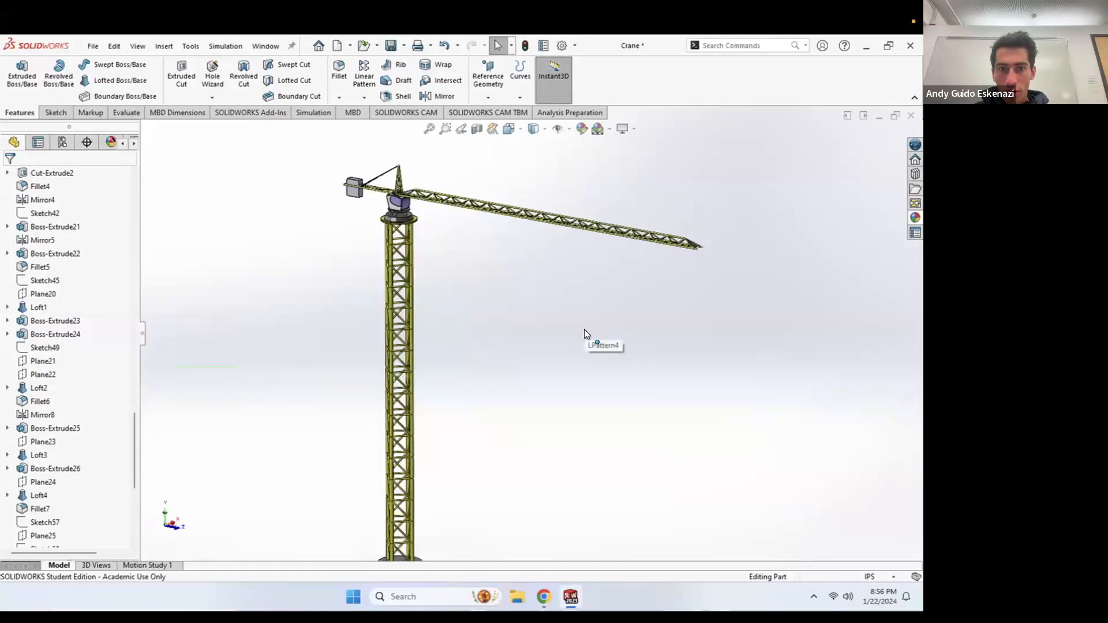
pyautogui.moveTo(462, 309); pyautogui.dragTo(456, 276, button='middle')
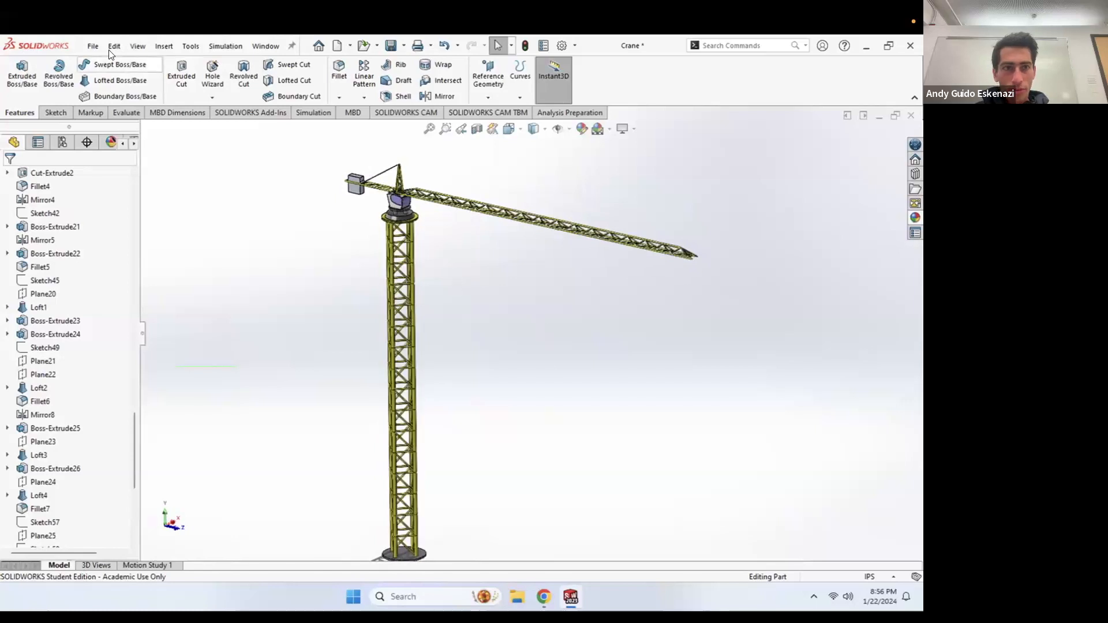
# Step: Save the crane part
pyautogui.click(92, 46)
pyautogui.click(111, 180)
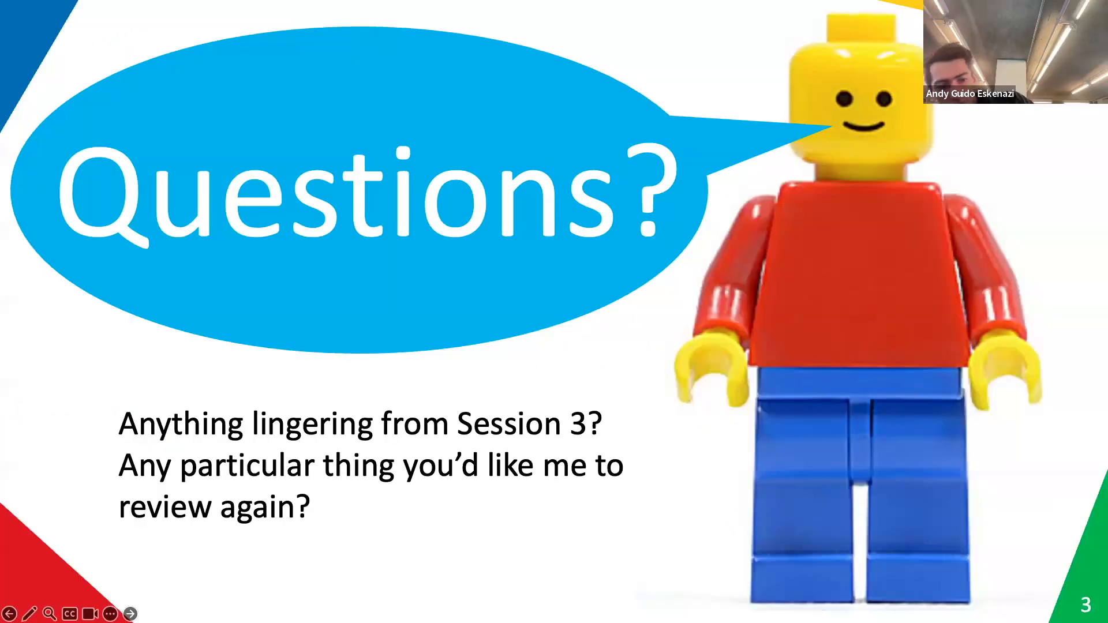
# Step: End the Session 4 slide show and switch to the Microsoft Remote Desktop session in full screen
pyautogui.press('Escape')
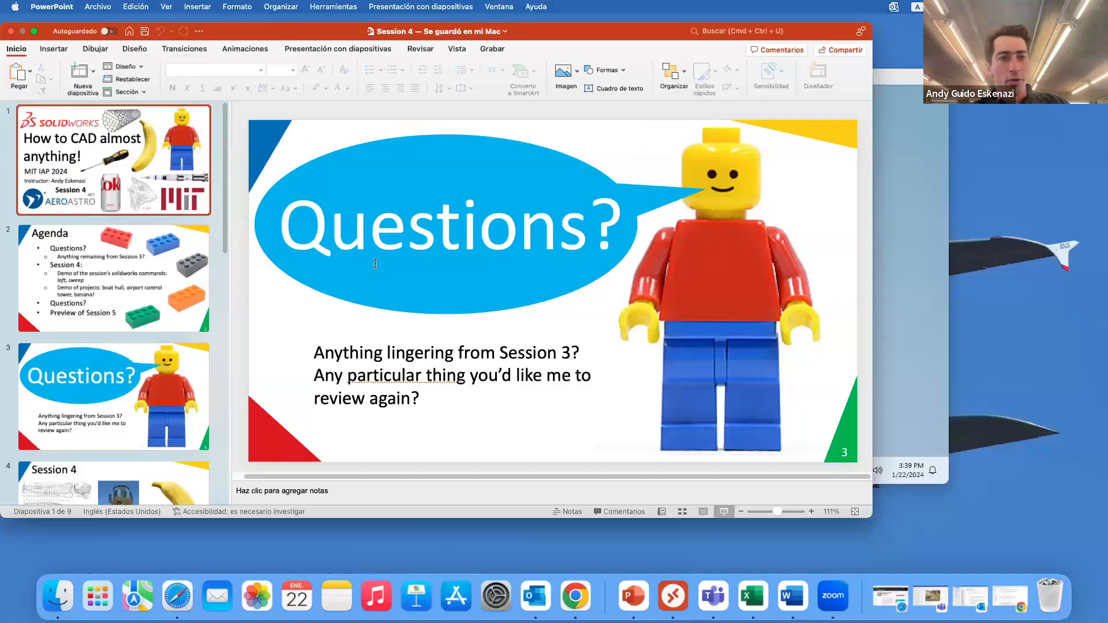
pyautogui.click(674, 603)
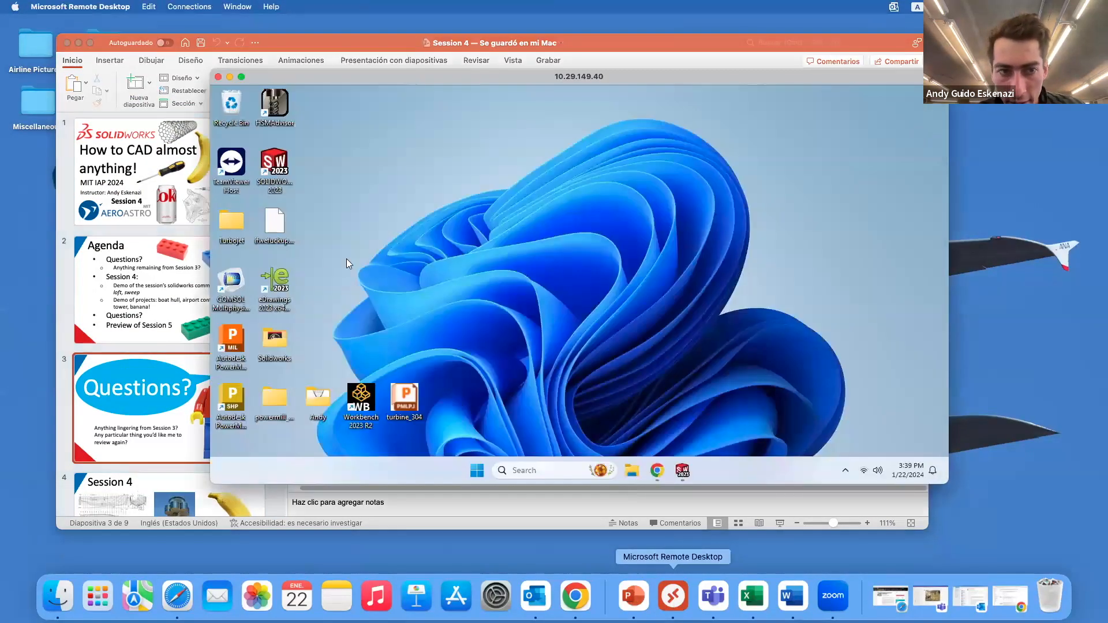
pyautogui.click(241, 77)
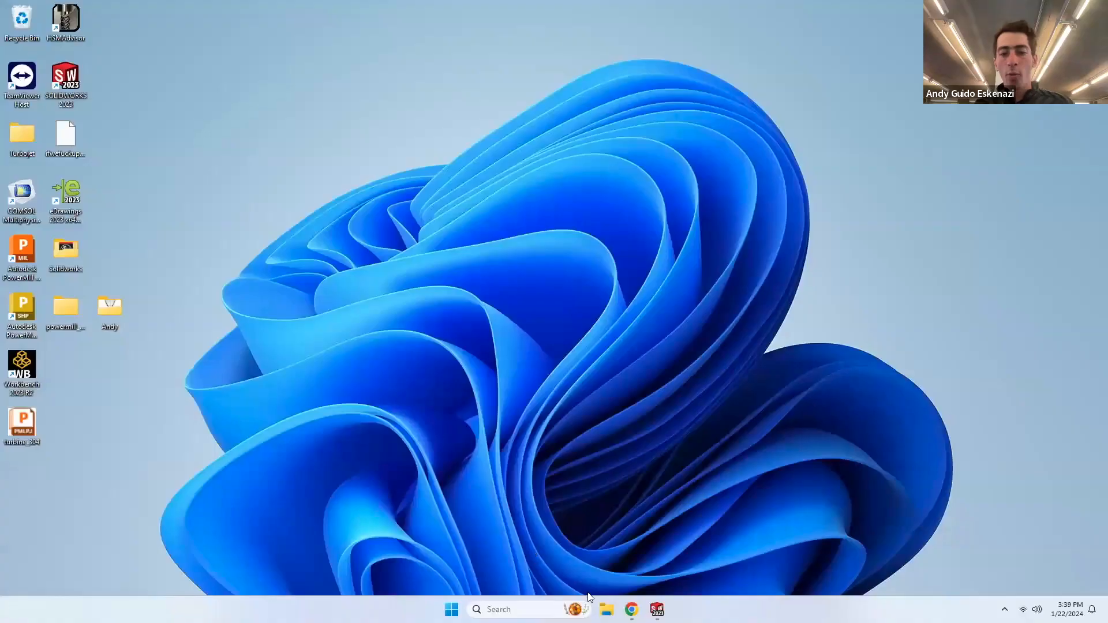
# Step: View the squash racket reference photo in Chrome, and switch to the crane part in SolidWorks
pyautogui.click(632, 609)
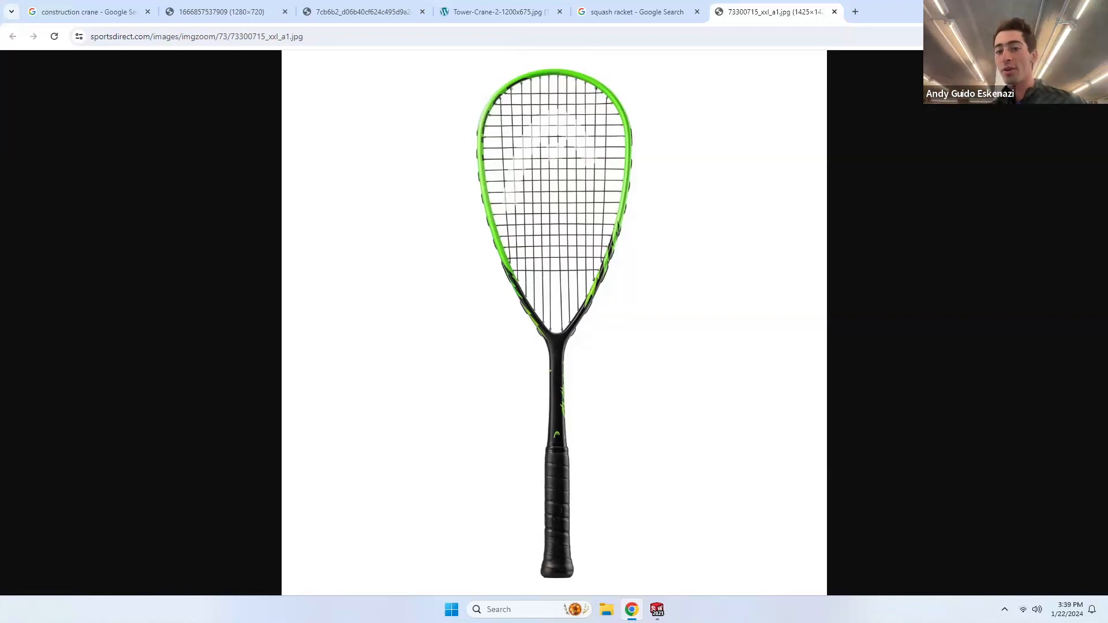
pyautogui.press('super+d')
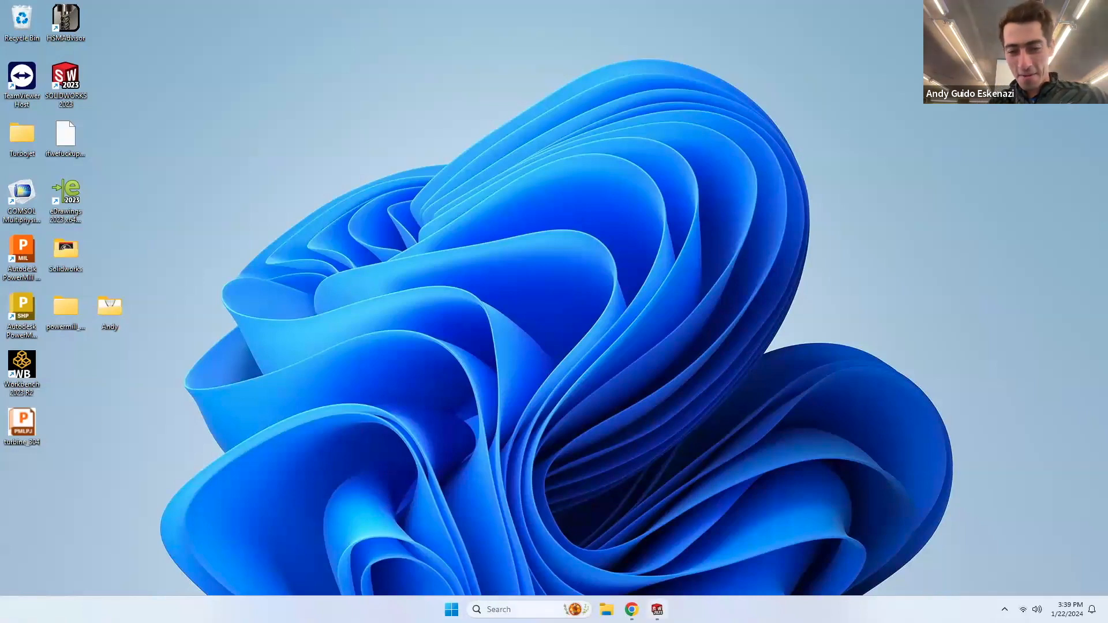
pyautogui.moveTo(662, 610)
pyautogui.click(665, 563)
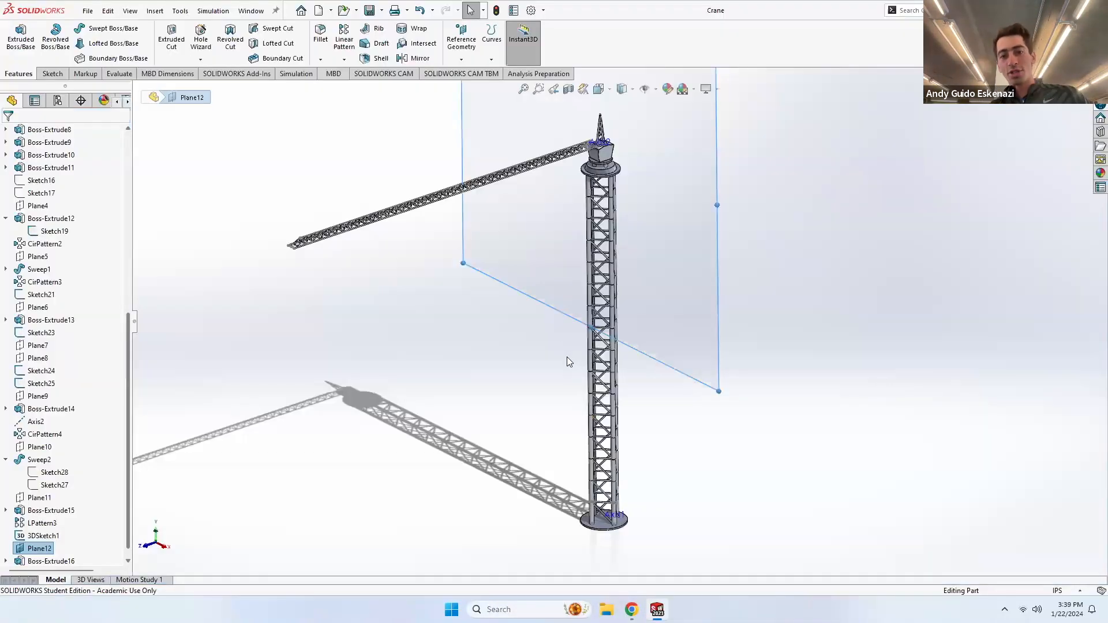
# Step: Examine the uncolored crane's mast, base plate, jib, cab and peak from several angles
pyautogui.moveTo(549, 292); pyautogui.dragTo(613, 309, button='middle')
pyautogui.scroll(2, 607, 182)
pyautogui.scroll(-4, 609, 178)
pyautogui.scroll(-1, 605, 287)
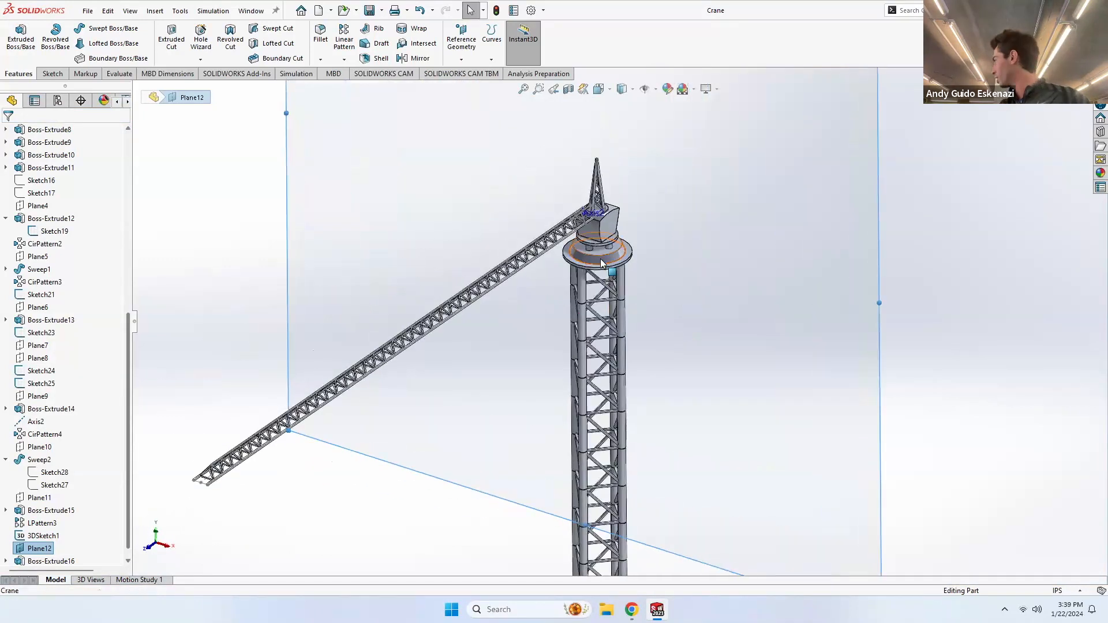
pyautogui.scroll(1, 598, 260)
pyautogui.scroll(3, 598, 264)
pyautogui.scroll(-5, 614, 439)
pyautogui.scroll(-4, 614, 438)
pyautogui.moveTo(638, 420); pyautogui.dragTo(642, 375, button='middle')
pyautogui.scroll(4, 638, 353)
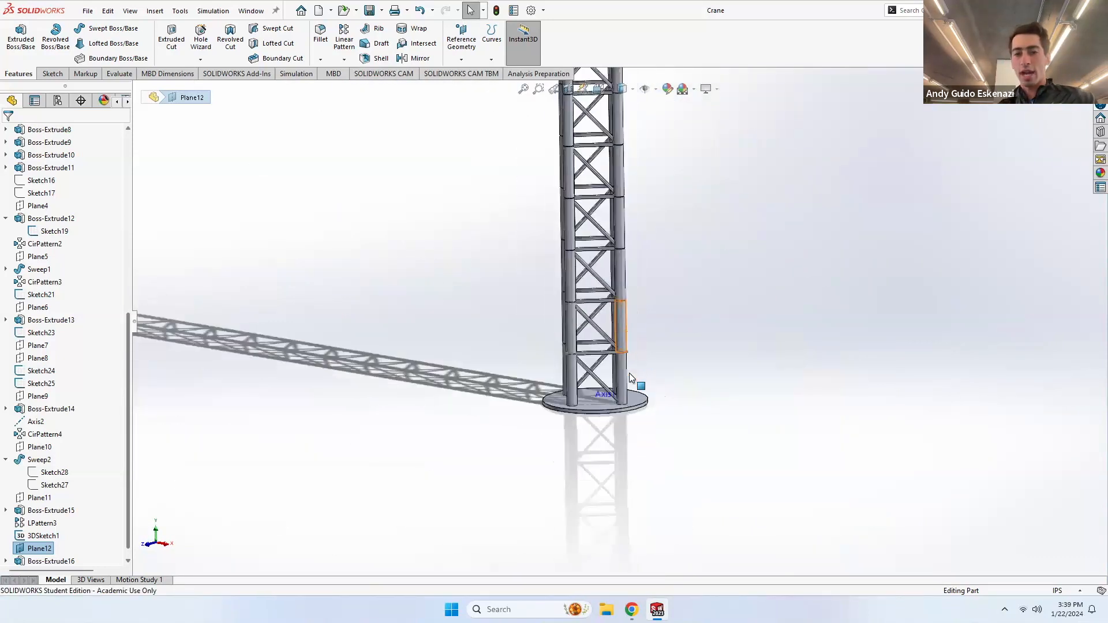
pyautogui.moveTo(609, 265); pyautogui.dragTo(607, 291, button='middle')
pyautogui.scroll(1, 606, 291)
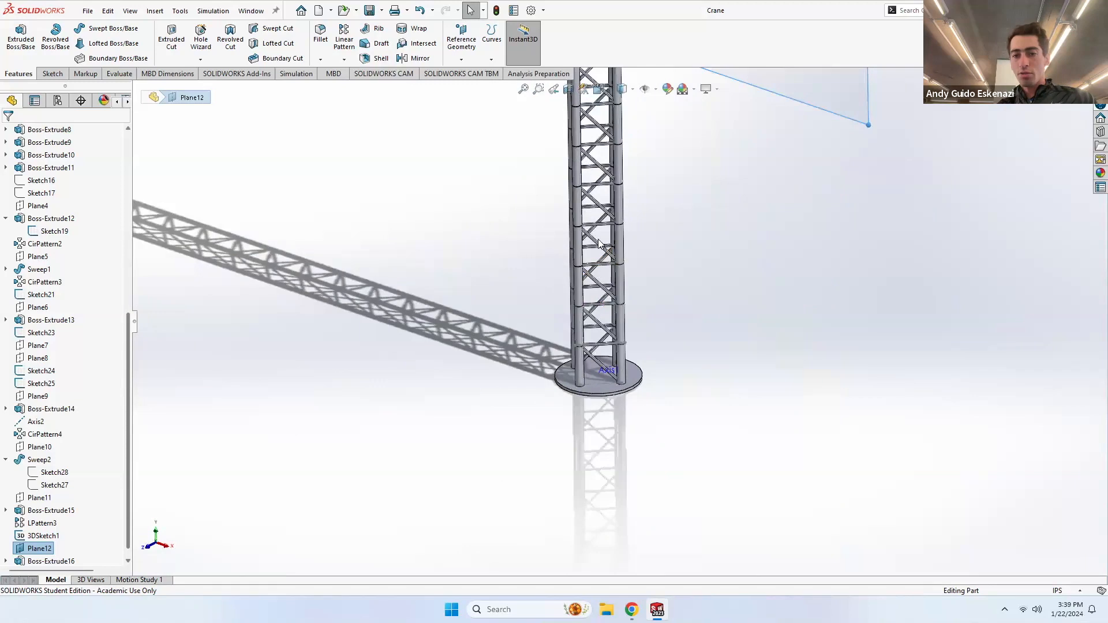
pyautogui.scroll(5, 610, 364)
pyautogui.scroll(-5, 556, 161)
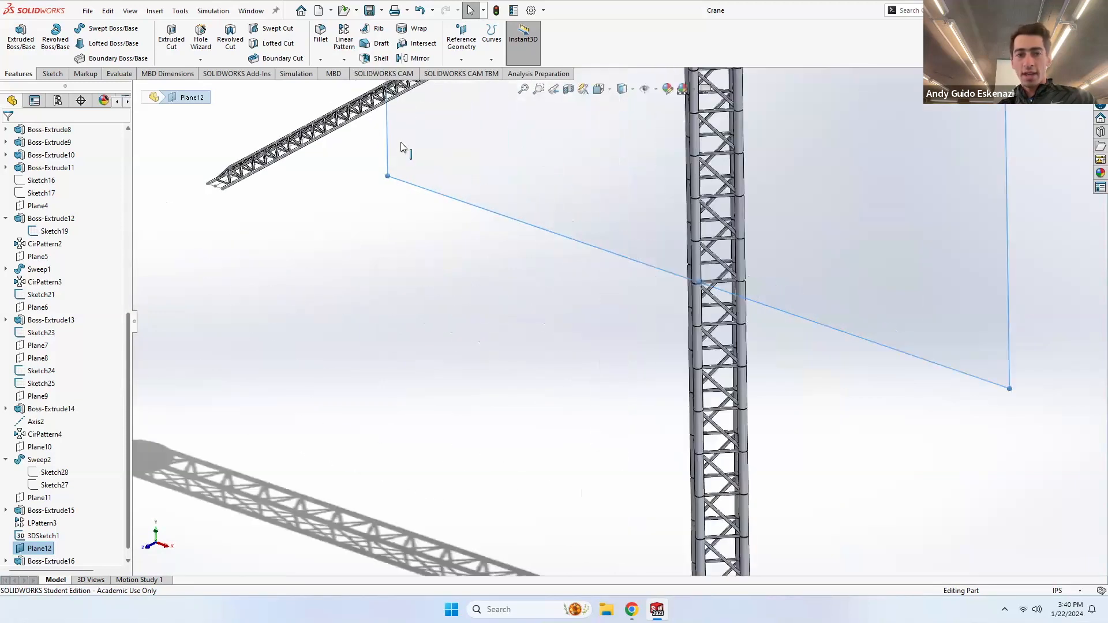
pyautogui.scroll(-5, 303, 147)
pyautogui.moveTo(319, 171); pyautogui.dragTo(481, 190, button='middle')
pyautogui.scroll(7, 479, 189)
pyautogui.scroll(1, 844, 250)
pyautogui.scroll(2, 844, 252)
pyautogui.scroll(-6, 788, 252)
pyautogui.moveTo(514, 321); pyautogui.dragTo(486, 319, button='middle')
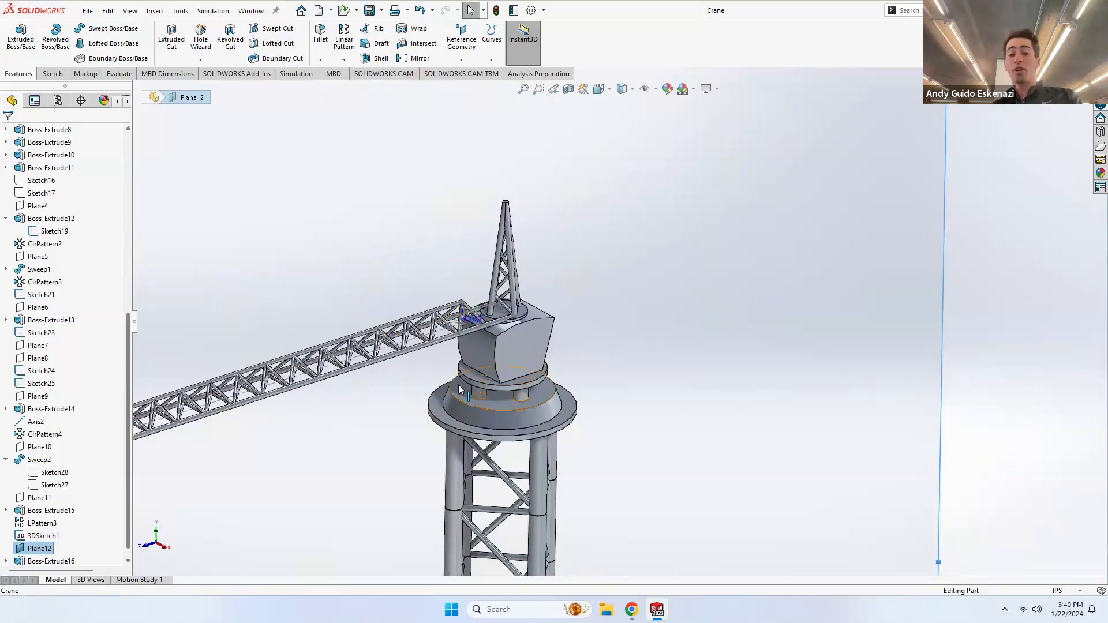
pyautogui.scroll(3, 669, 284)
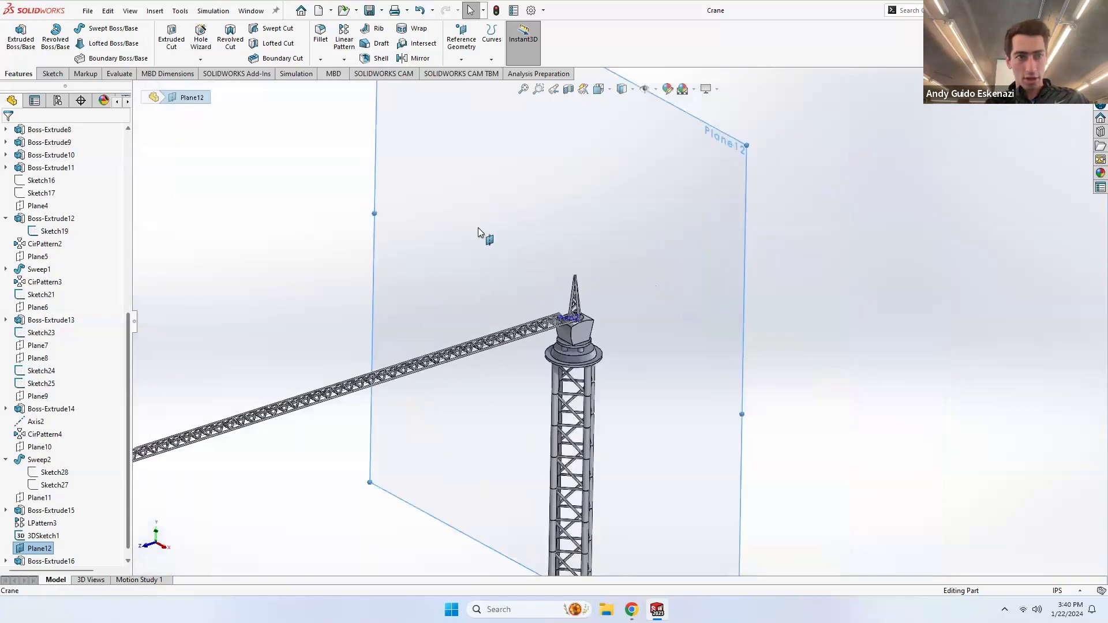
# Step: Create a new part document and start a sketch on the Top Plane
pyautogui.click(87, 10)
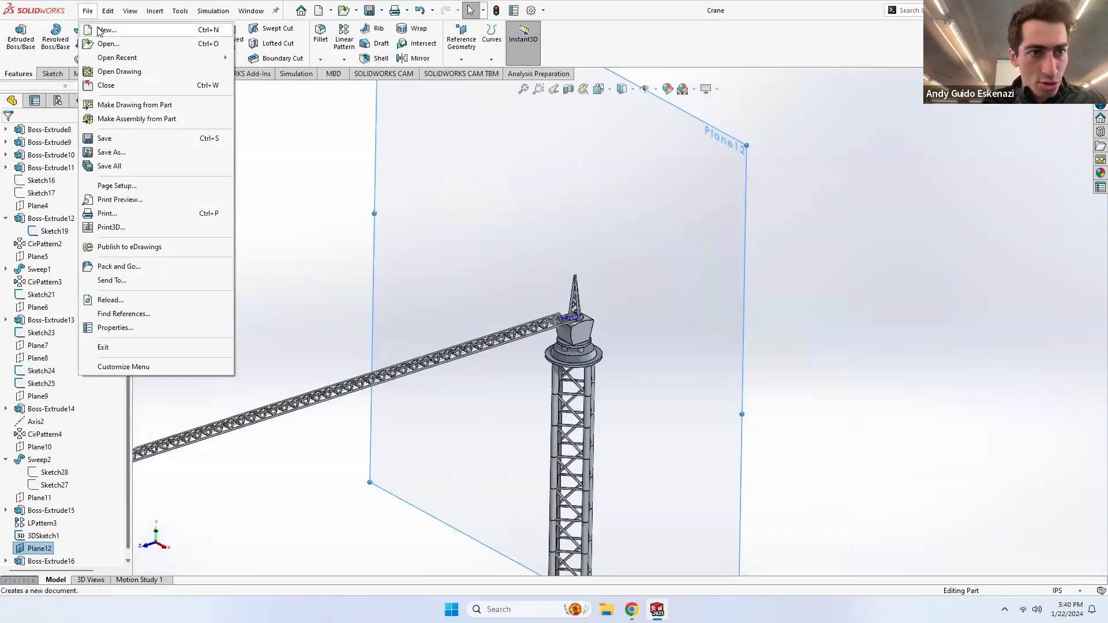
pyautogui.click(102, 30)
pyautogui.click(315, 385)
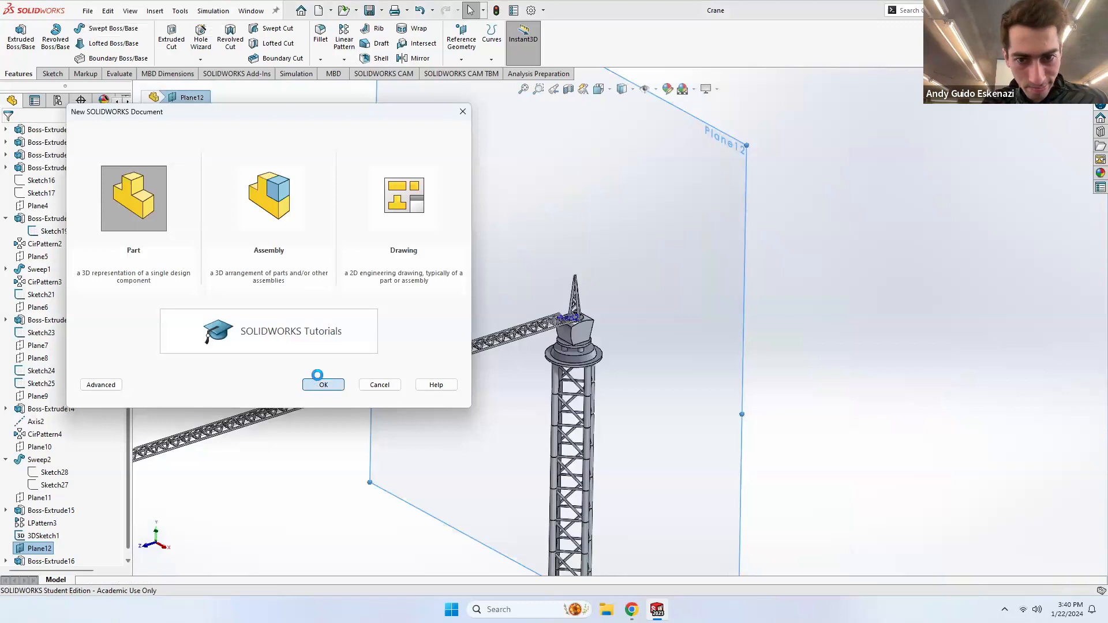
pyautogui.click(52, 74)
pyautogui.click(17, 36)
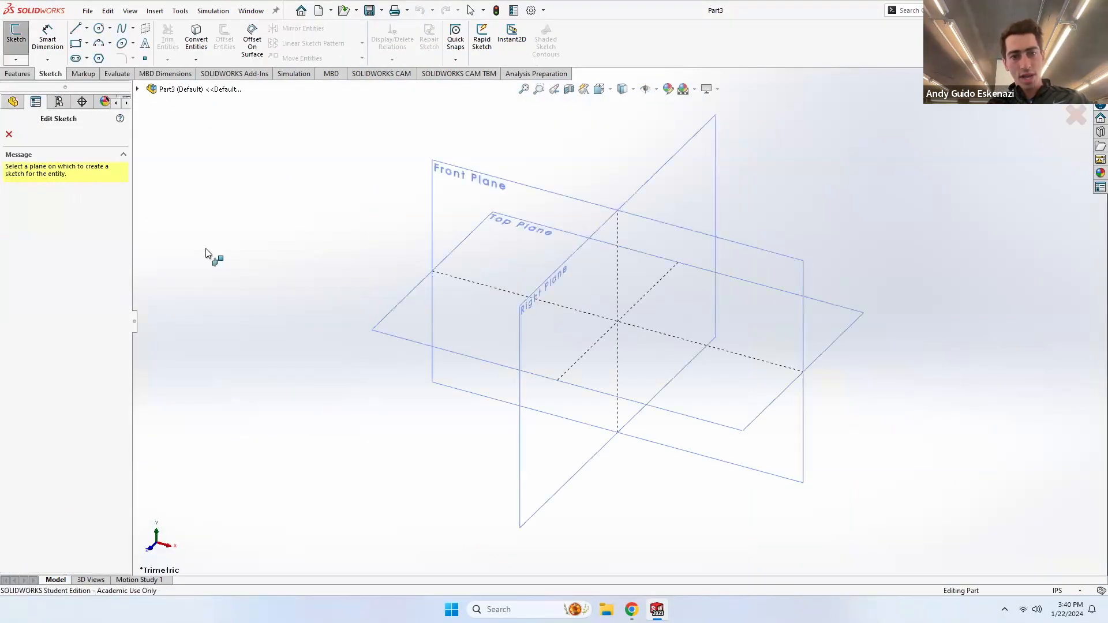
pyautogui.click(403, 327)
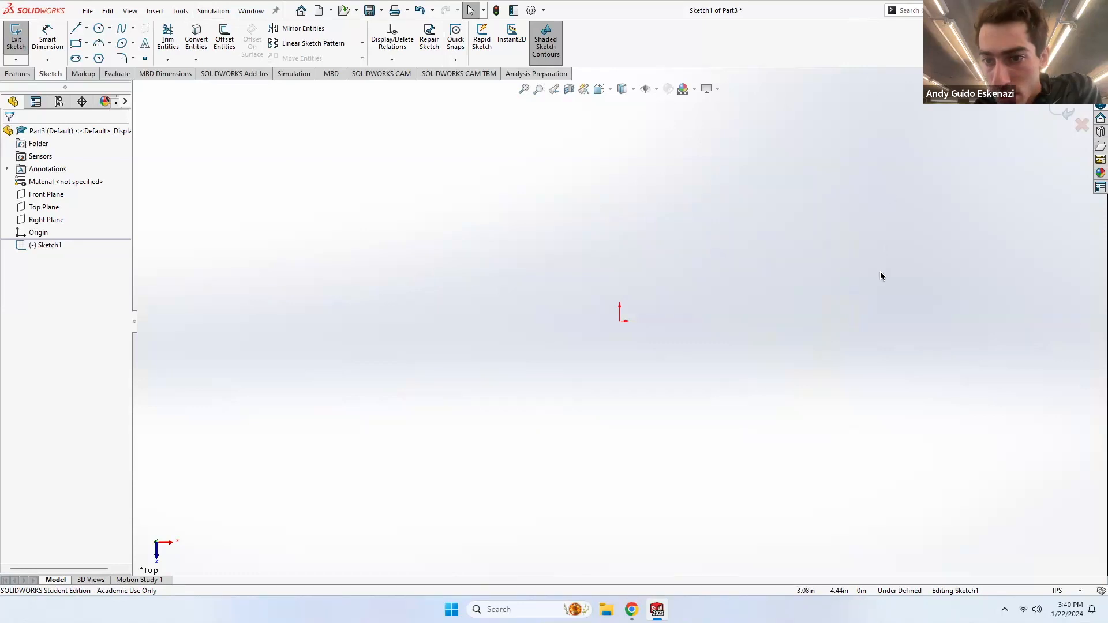
# Step: Insert the Squash Racket image as a sketch picture on the Top Plane sketch
pyautogui.click(180, 13)
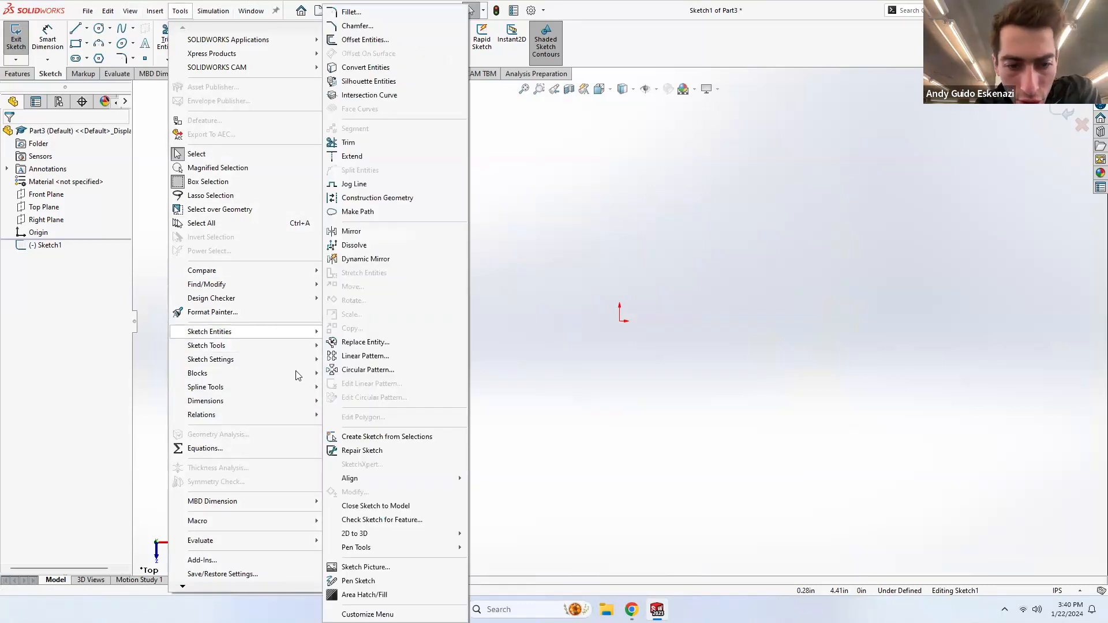
pyautogui.click(381, 567)
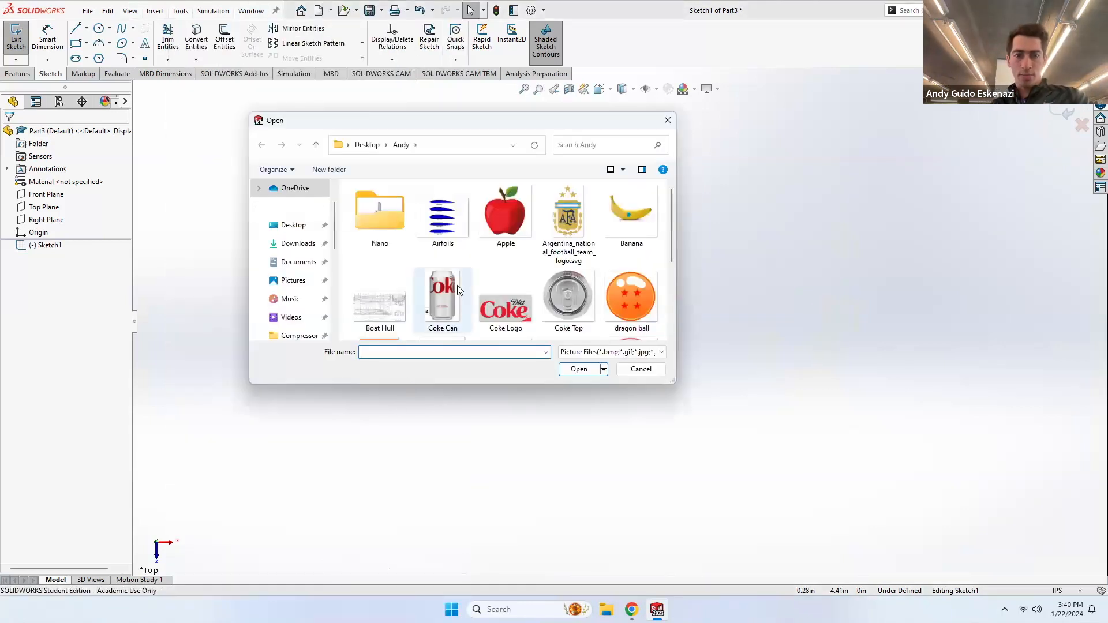
pyautogui.scroll(-3, 458, 286)
pyautogui.click(452, 312)
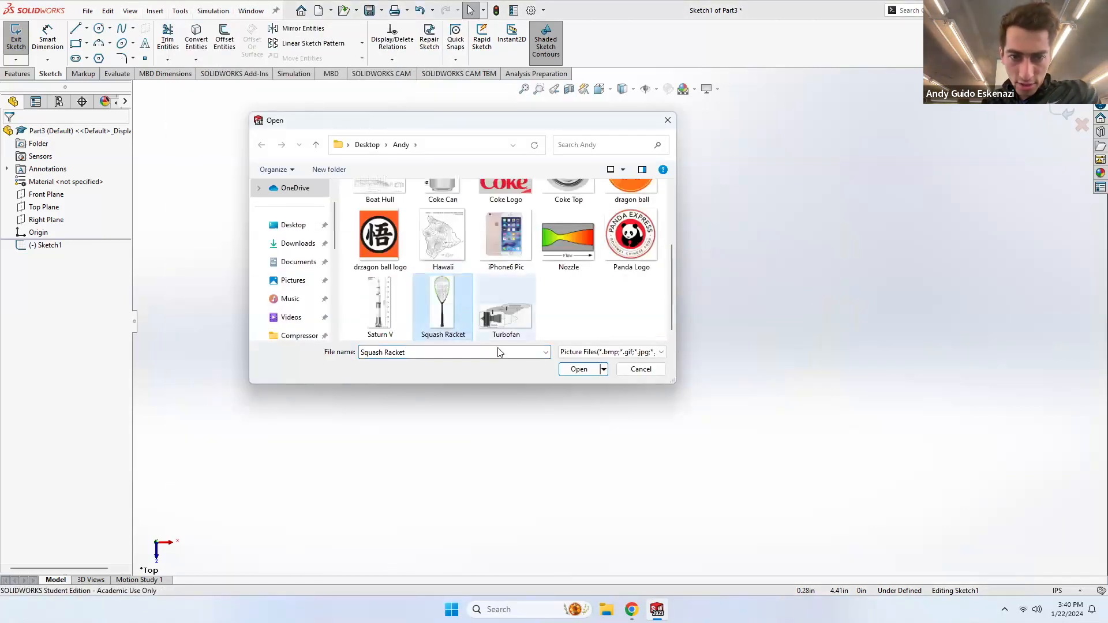
pyautogui.click(579, 369)
pyautogui.scroll(8, 562, 332)
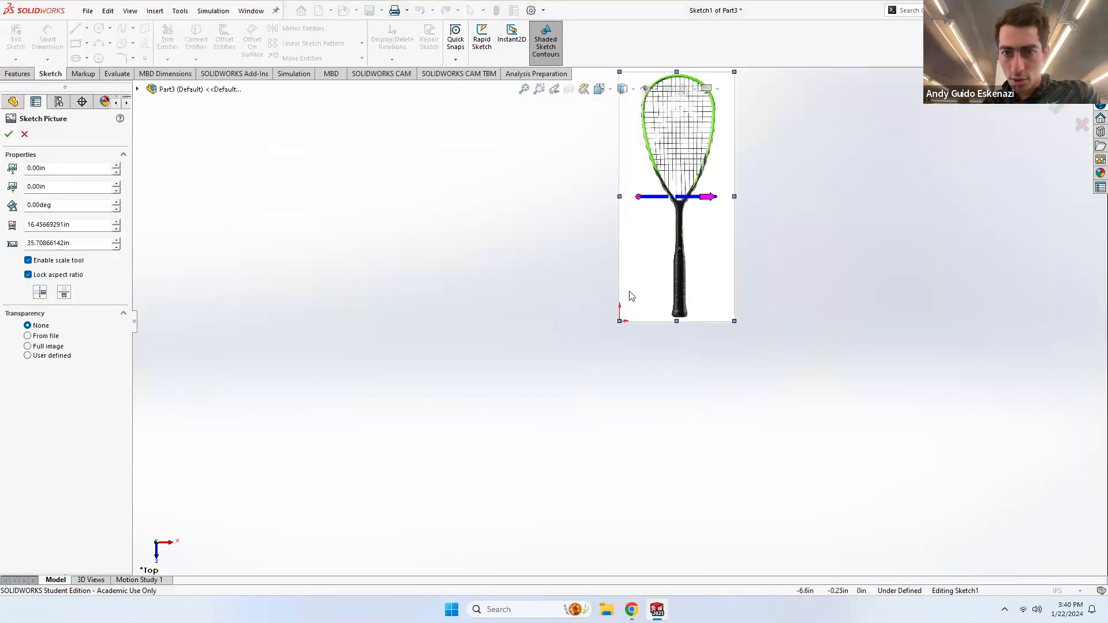
# Step: Set the sketch picture's width to 15 in with the aspect ratio locked, and accept the picture
pyautogui.scroll(-2, 713, 152)
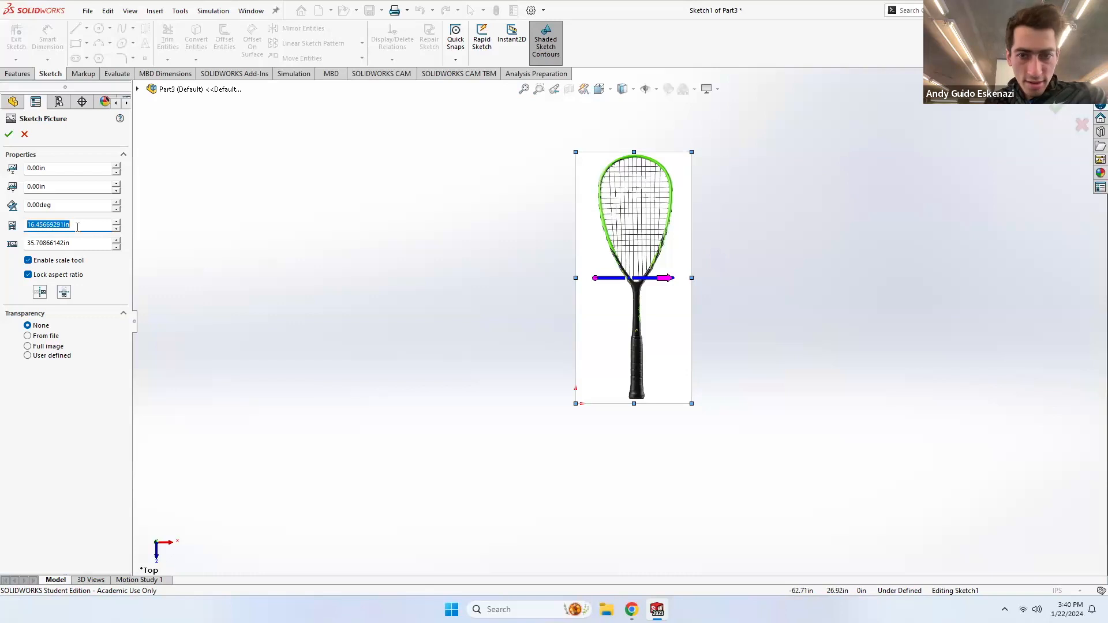
pyautogui.write('15')
pyautogui.press('Return')
pyautogui.scroll(-4, 647, 428)
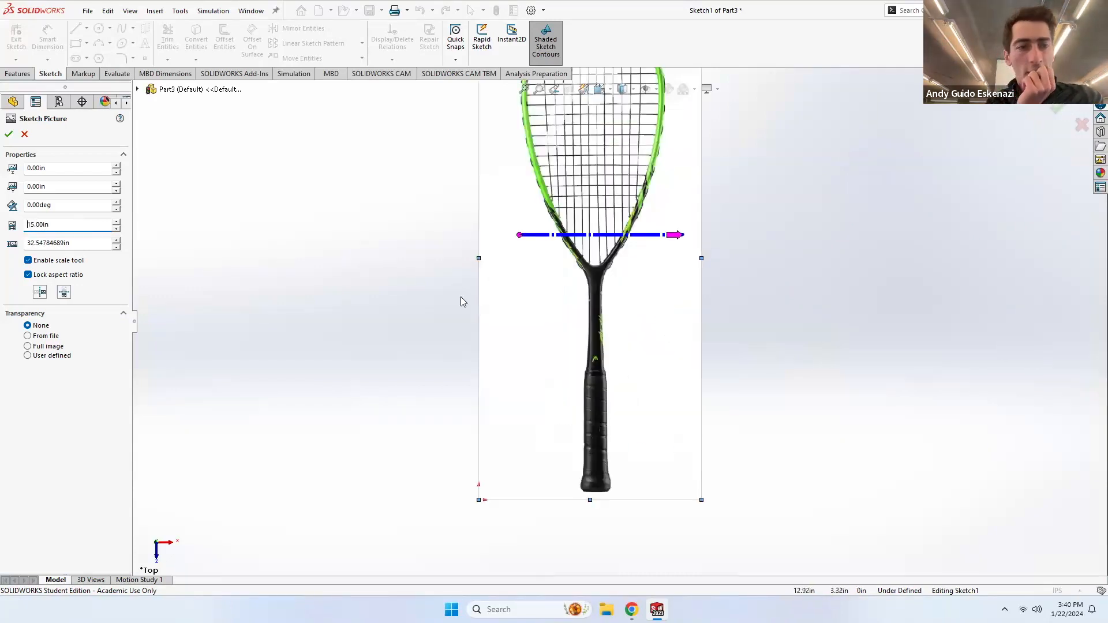
pyautogui.click(8, 135)
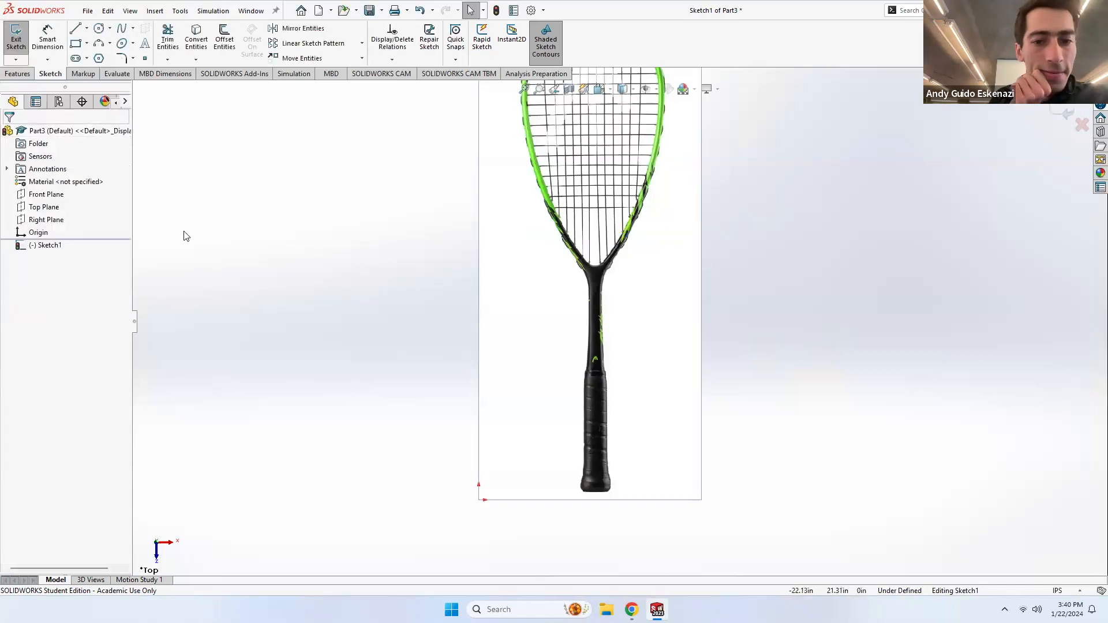
# Step: Sketch a horizontal centerline about 7.89 in long from the origin to below the middle of the racket's handle
pyautogui.click(87, 29)
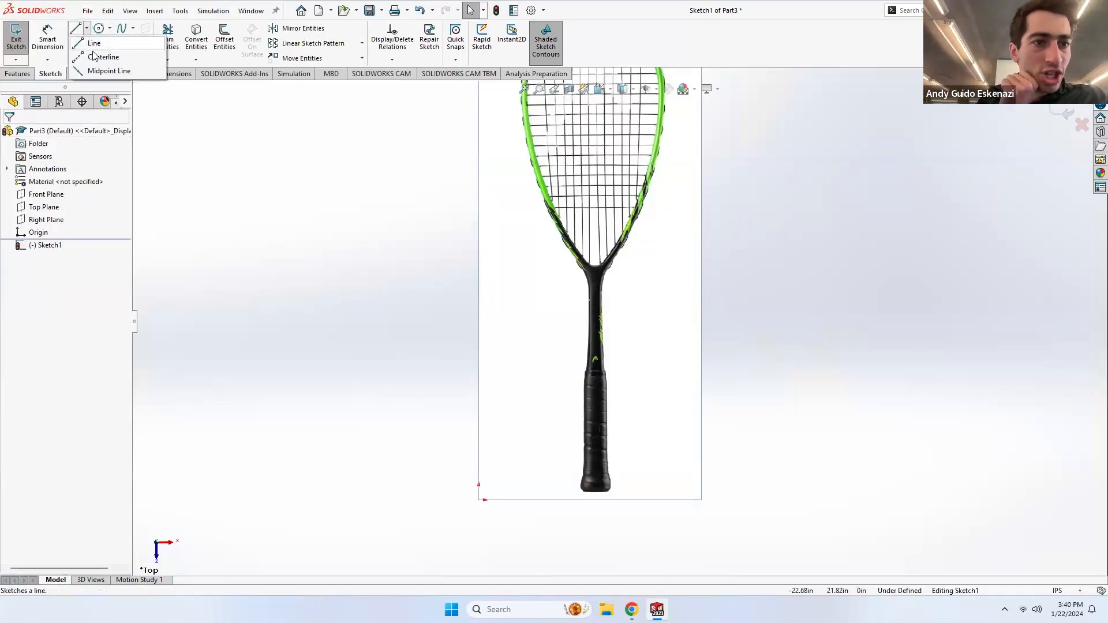
pyautogui.click(98, 58)
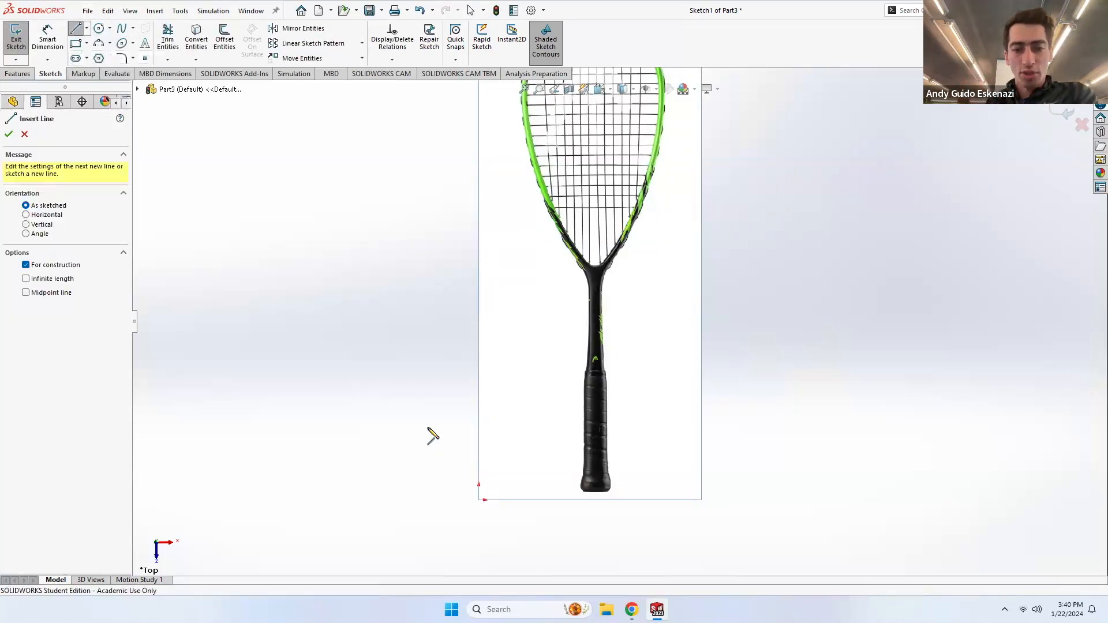
pyautogui.click(479, 500)
pyautogui.scroll(-3, 589, 514)
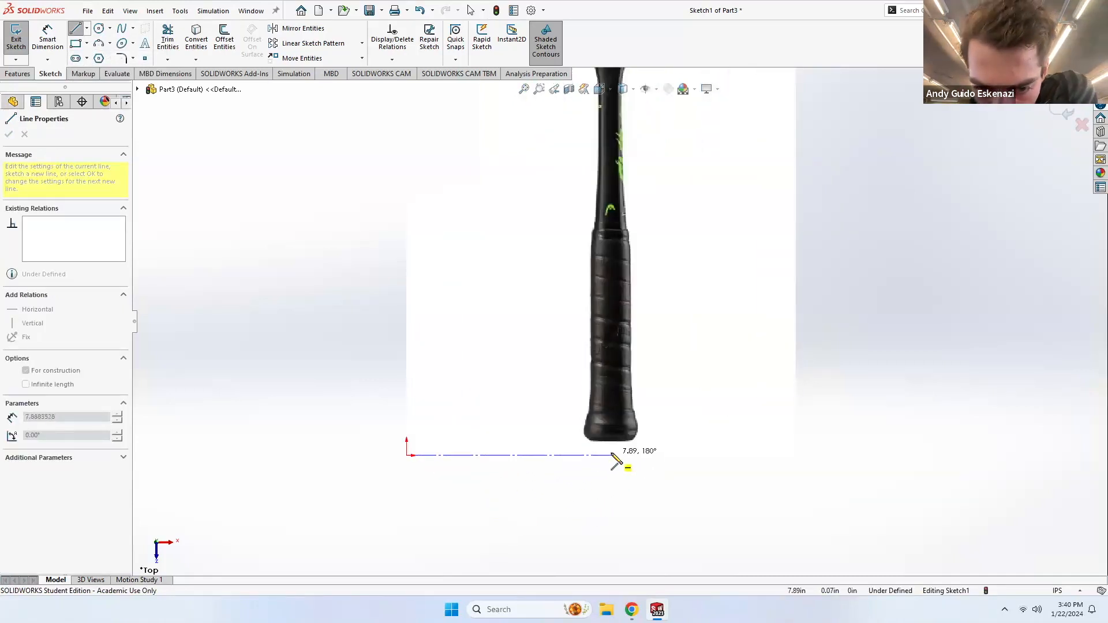
pyautogui.click(612, 456)
# Step: Sketch a vertical centerline about 32.2 in long from the horizontal centerline's end up the racket's axis to the top of its frame
pyautogui.scroll(4, 621, 381)
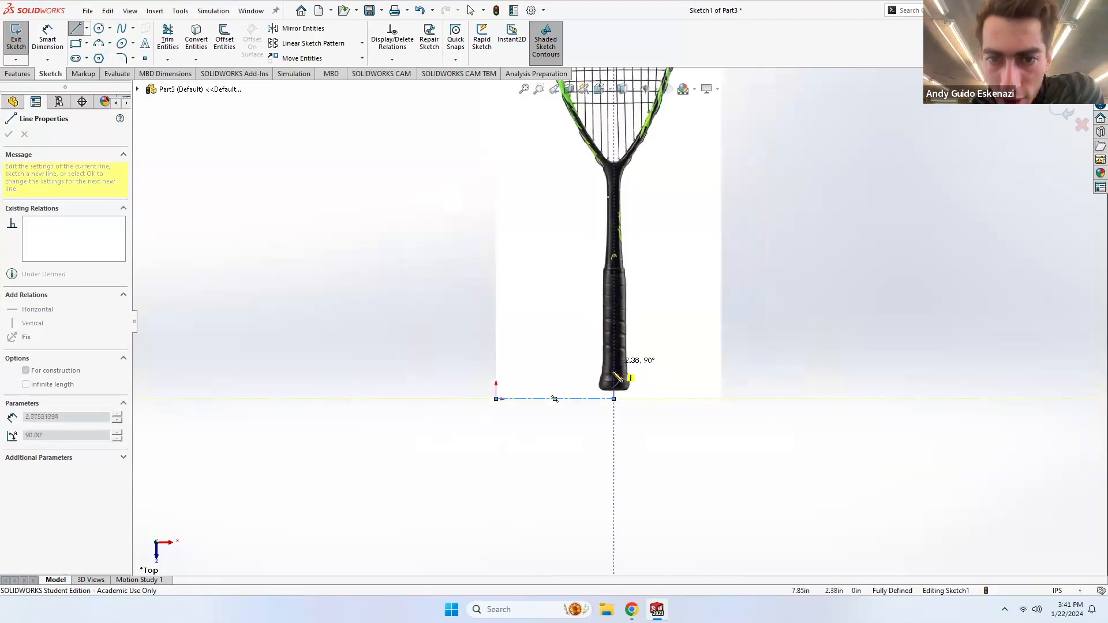
pyautogui.scroll(-3, 615, 173)
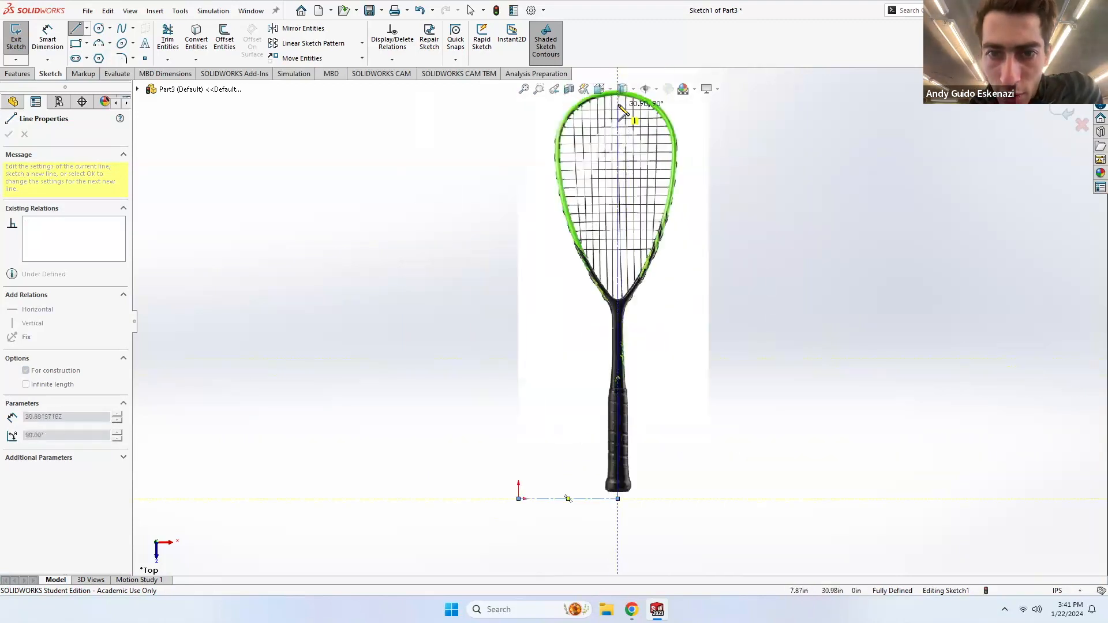
pyautogui.scroll(-3, 622, 110)
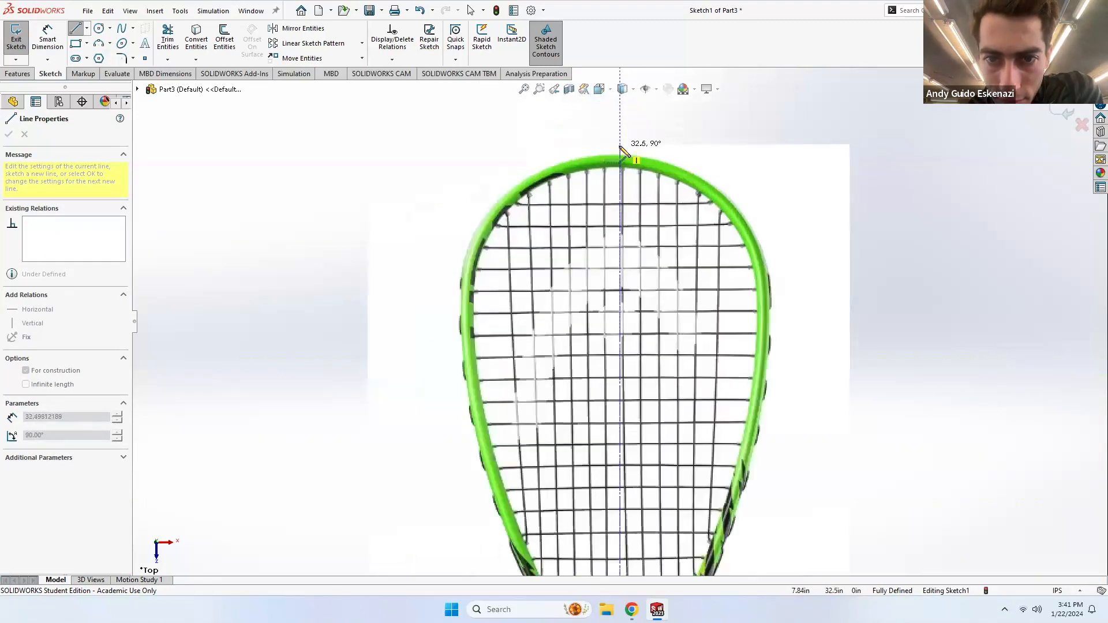
pyautogui.click(622, 155)
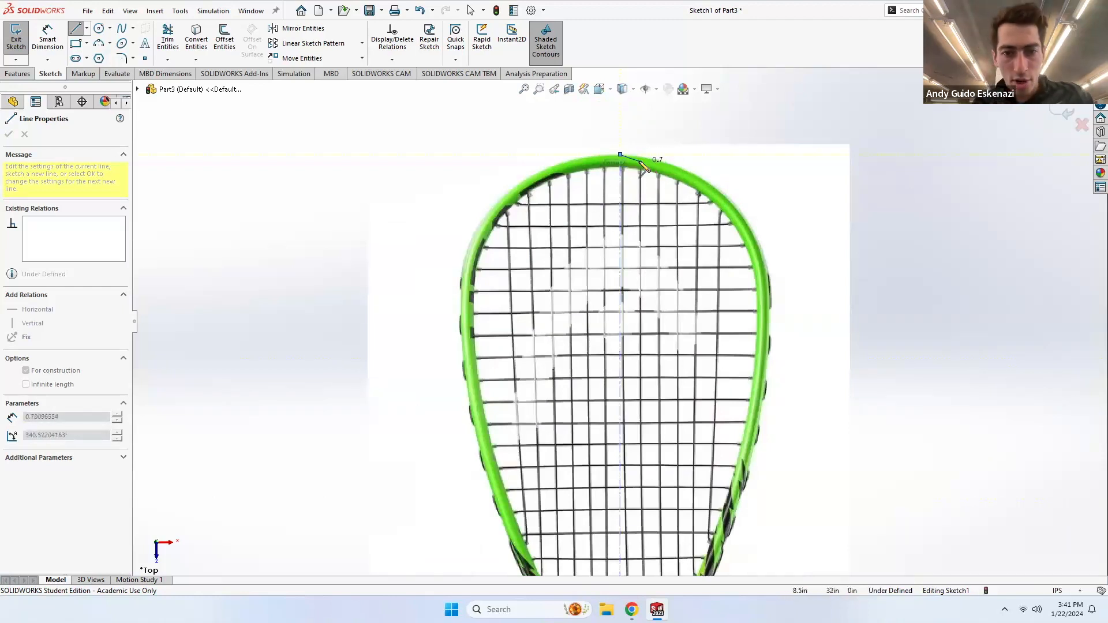
pyautogui.press('Escape')
pyautogui.scroll(6, 621, 237)
pyautogui.scroll(-8, 606, 398)
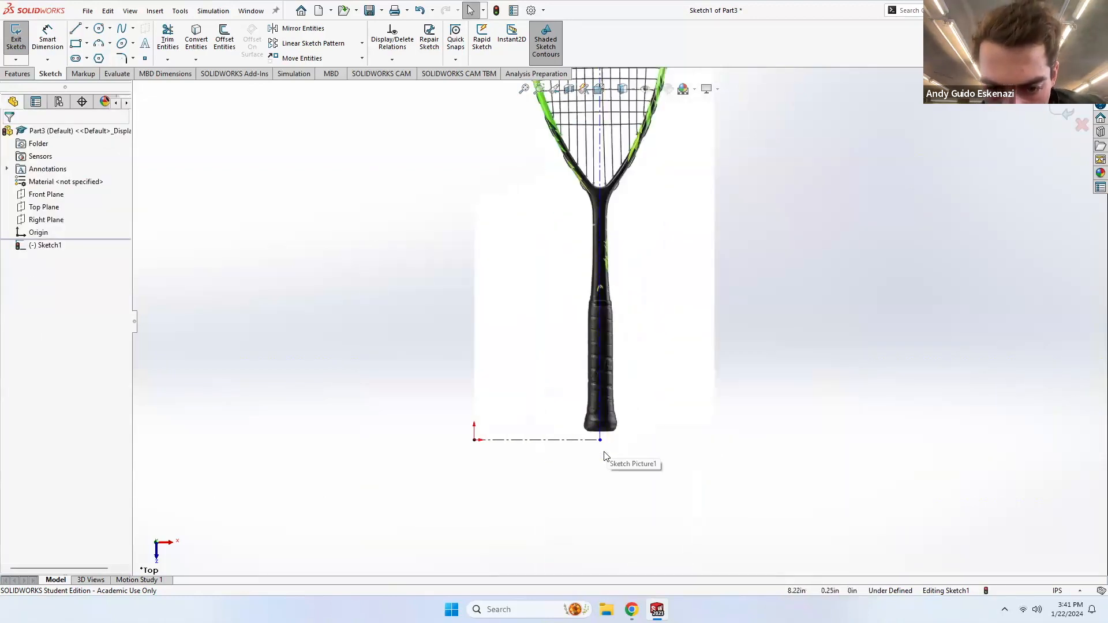
pyautogui.moveTo(596, 379); pyautogui.dragTo(599, 379)
pyautogui.press('Escape')
# Step: Dimension the horizontal centerline's length, keeping its drawn value
pyautogui.scroll(5, 639, 283)
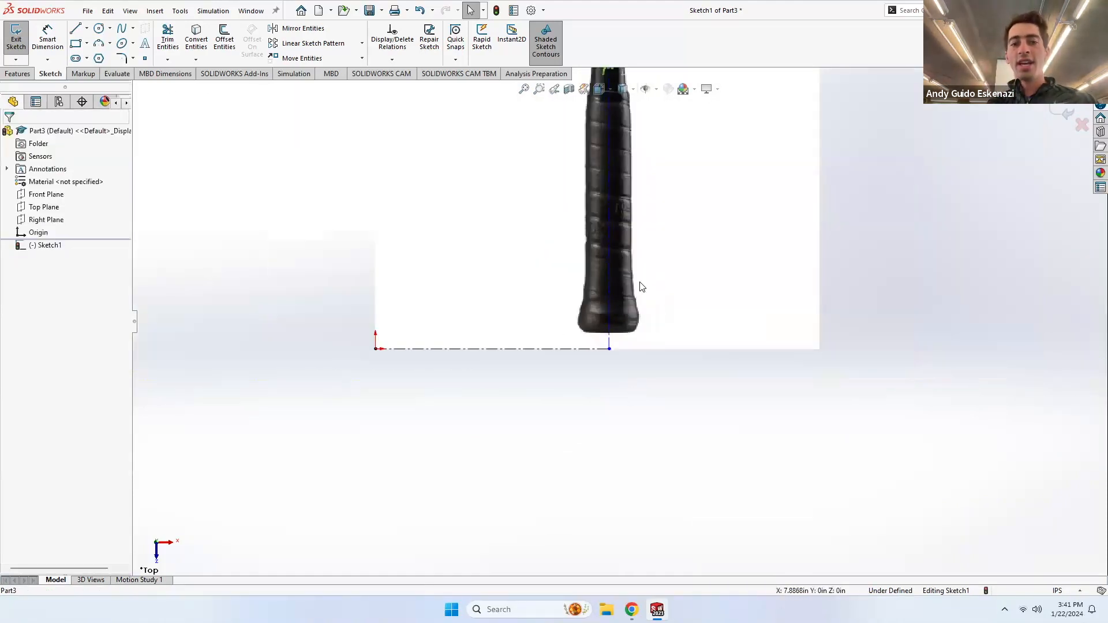
pyautogui.scroll(-2, 642, 265)
pyautogui.click(48, 39)
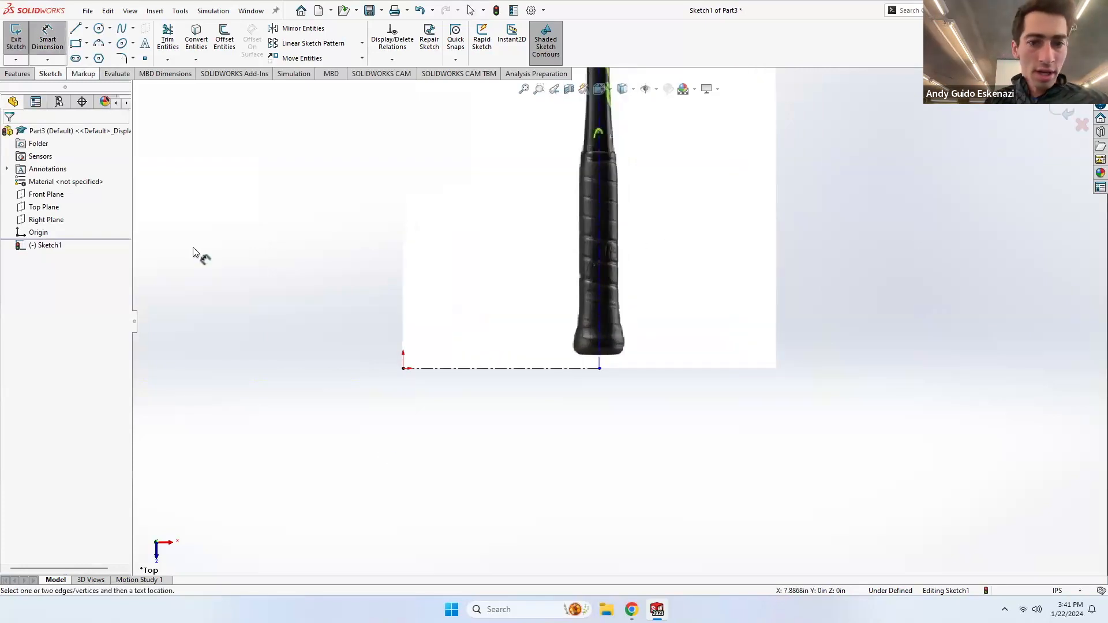
pyautogui.click(433, 369)
pyautogui.click(498, 436)
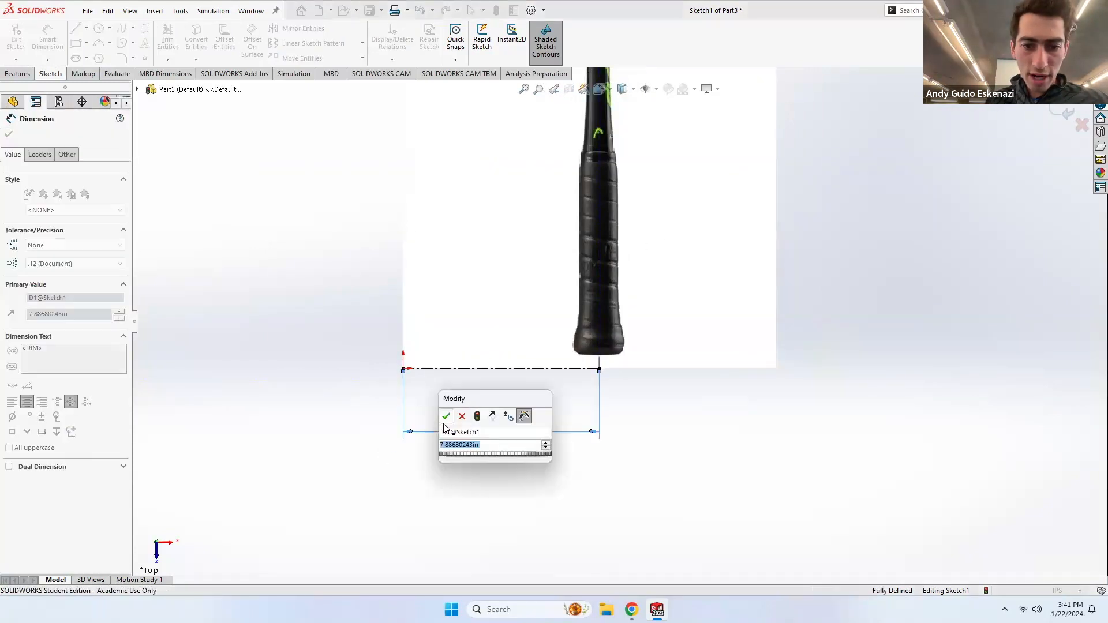
pyautogui.press('Return')
# Step: Dimension the vertical centerline's length, placing the dimension beside the handle's butt end and keeping its drawn value
pyautogui.scroll(-6, 582, 383)
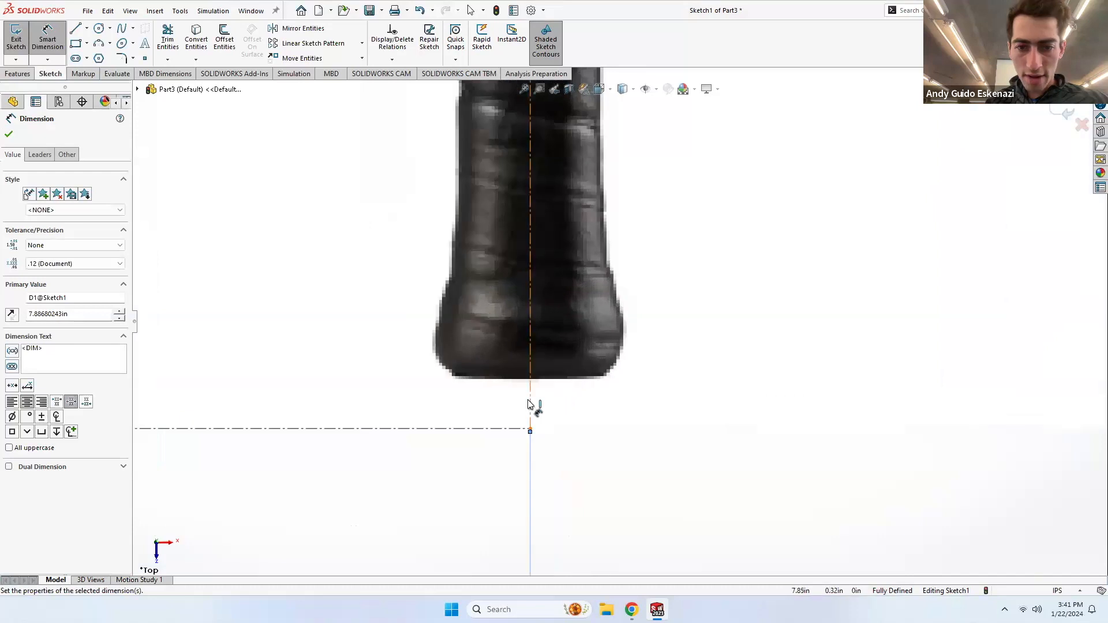
pyautogui.click(530, 404)
pyautogui.click(598, 405)
pyautogui.click(557, 384)
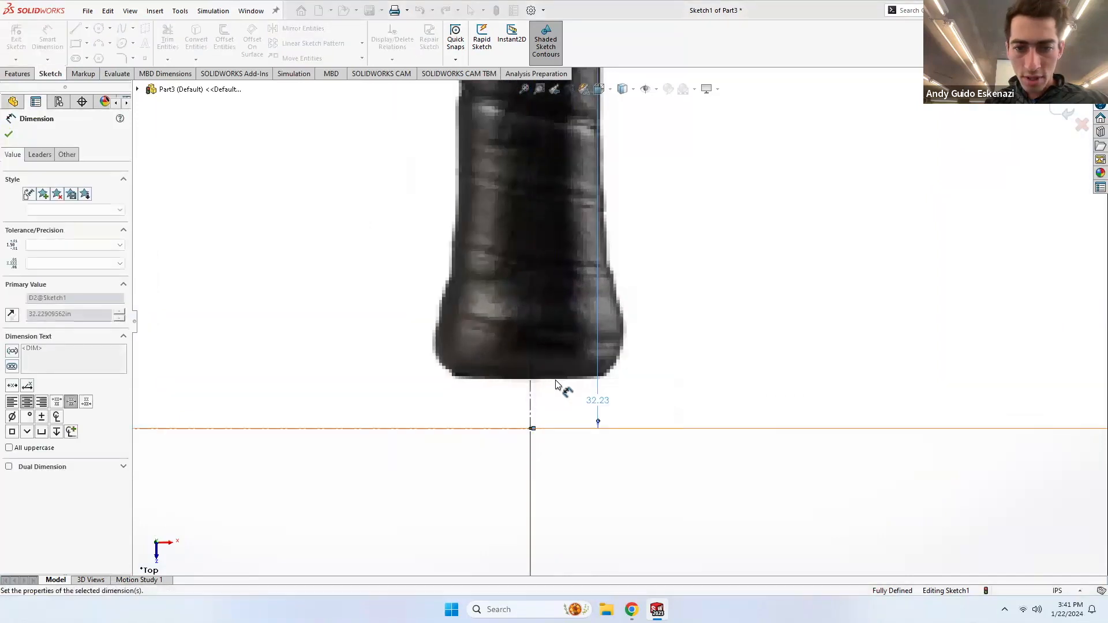
pyautogui.press('Escape')
# Step: Examine the racket's head, frame top and throat in the picture against the vertical centerline
pyautogui.scroll(8, 564, 380)
pyautogui.scroll(-5, 631, 253)
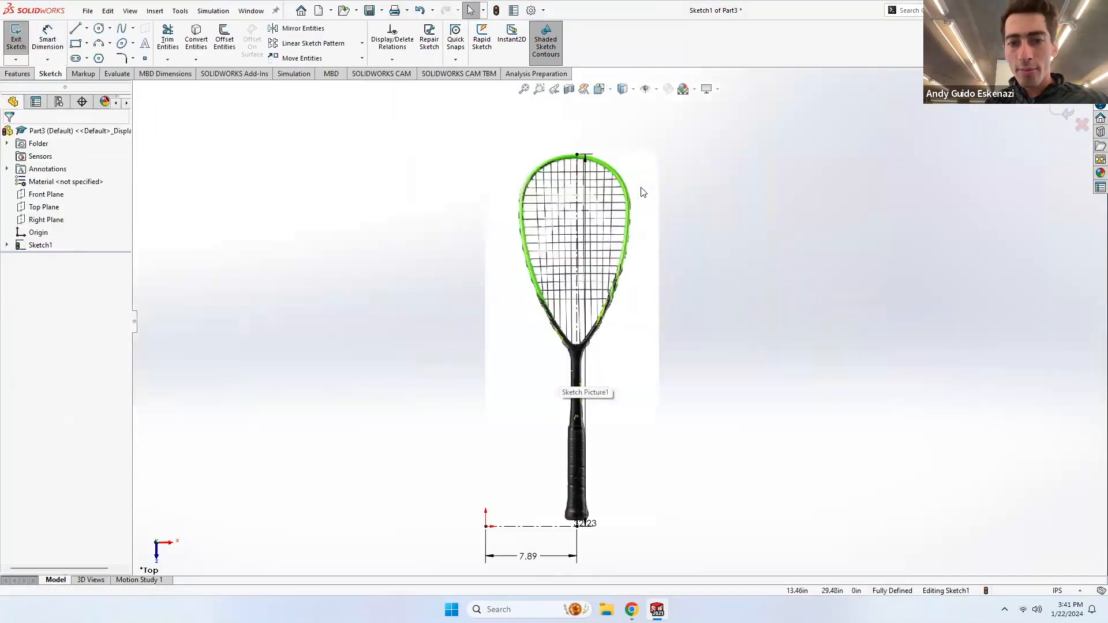
pyautogui.scroll(-2, 614, 215)
pyautogui.scroll(-3, 521, 117)
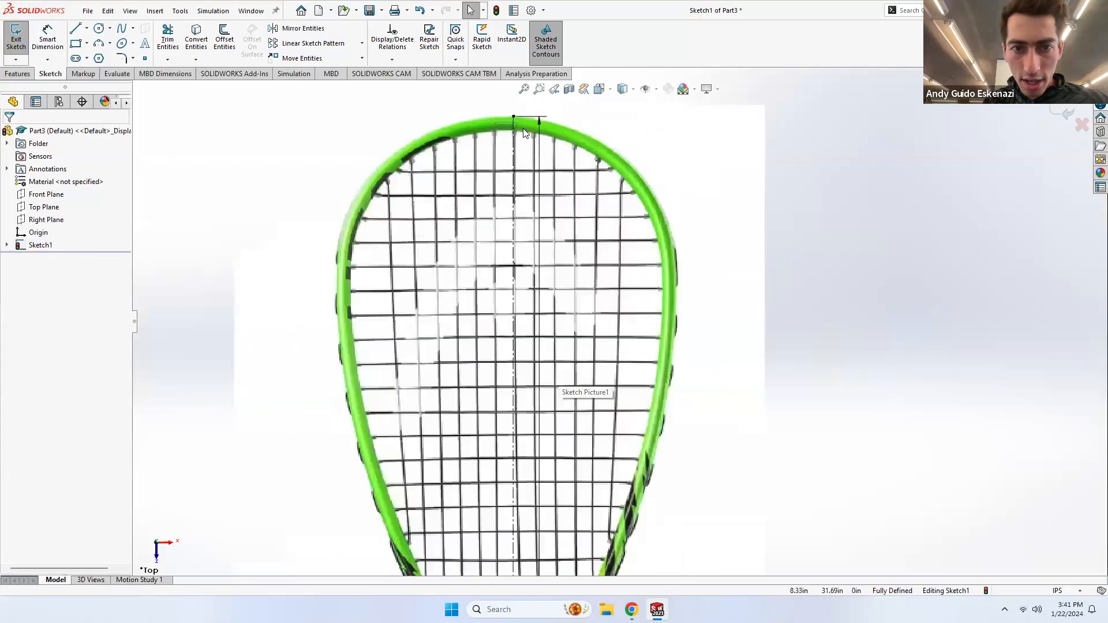
pyautogui.scroll(5, 343, 159)
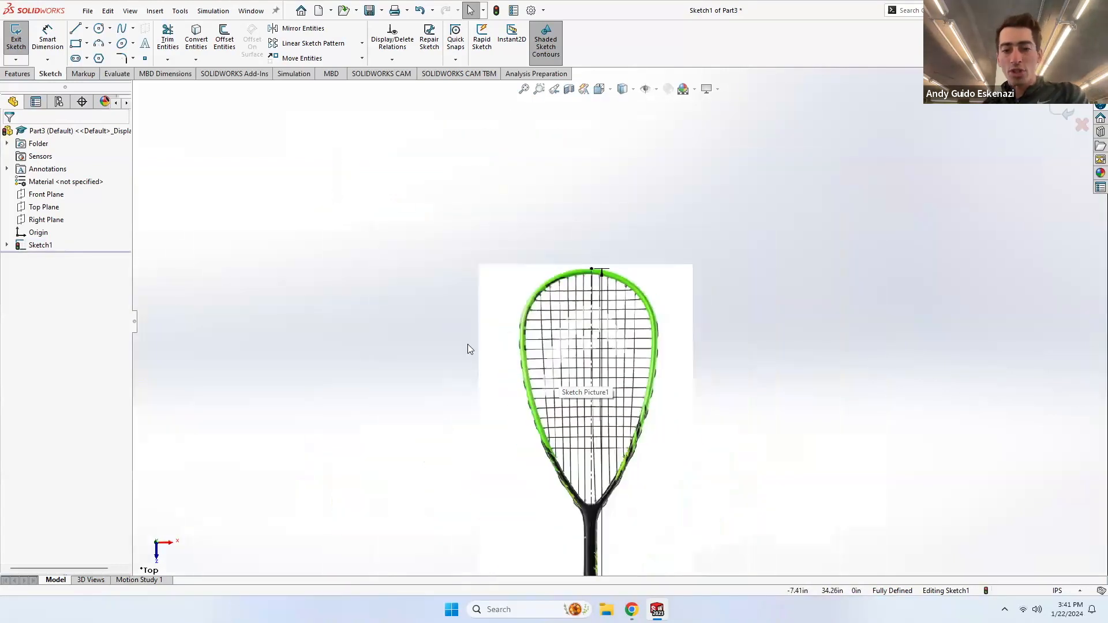
pyautogui.scroll(-3, 588, 442)
pyautogui.scroll(2, 596, 463)
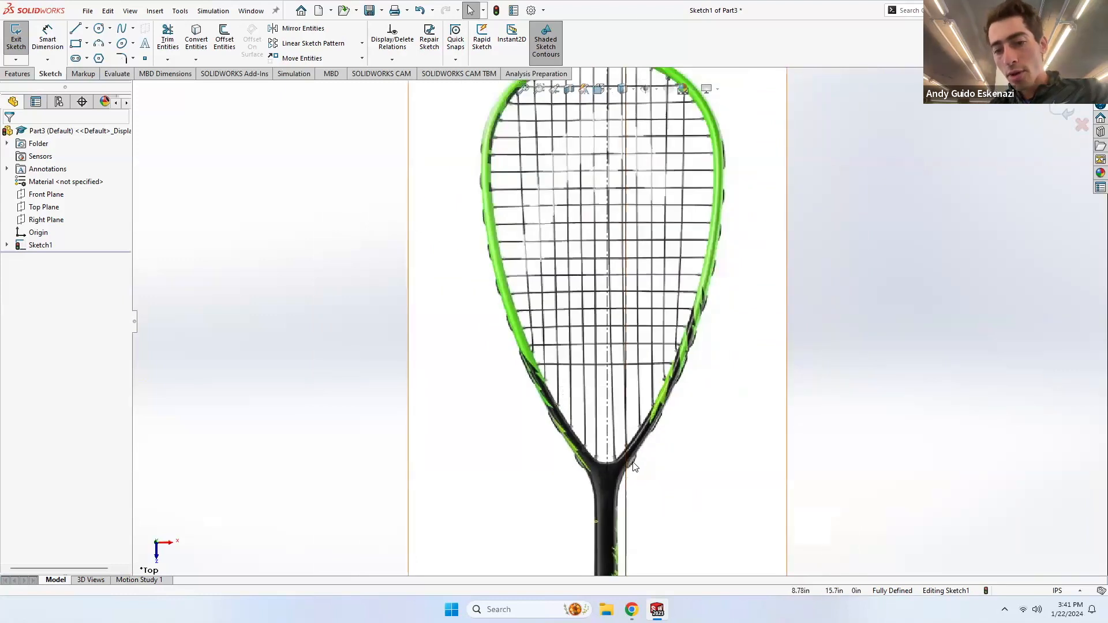
pyautogui.scroll(1, 714, 293)
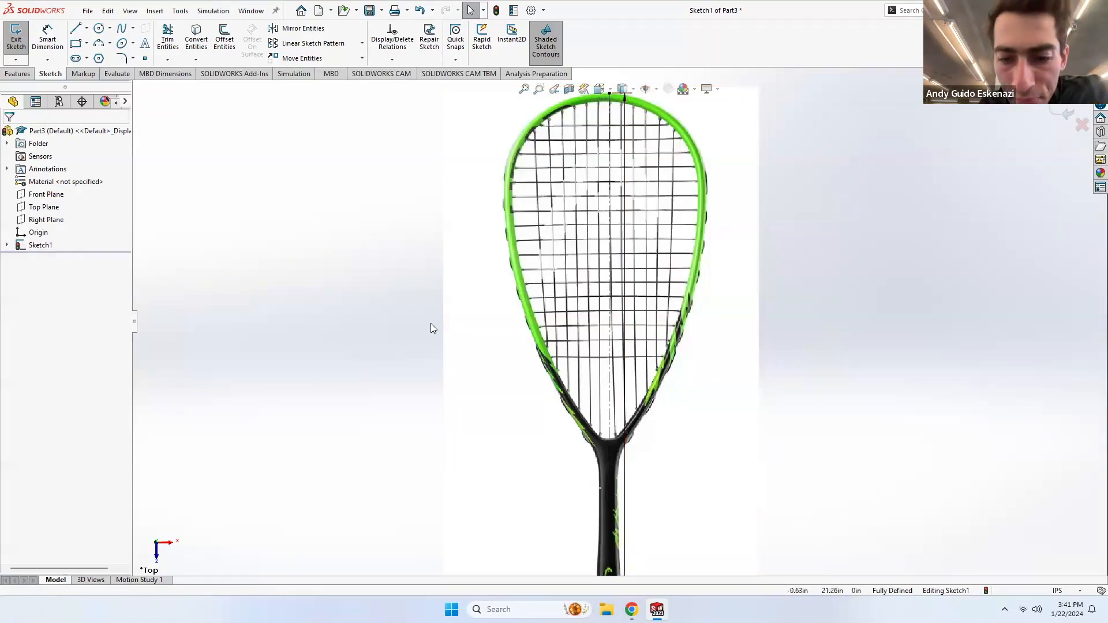
# Step: Sketch a horizontal line along the handle's bottom edge from the vertical centerline to the start of the rounded right corner
pyautogui.scroll(3, 600, 456)
pyautogui.scroll(-5, 635, 462)
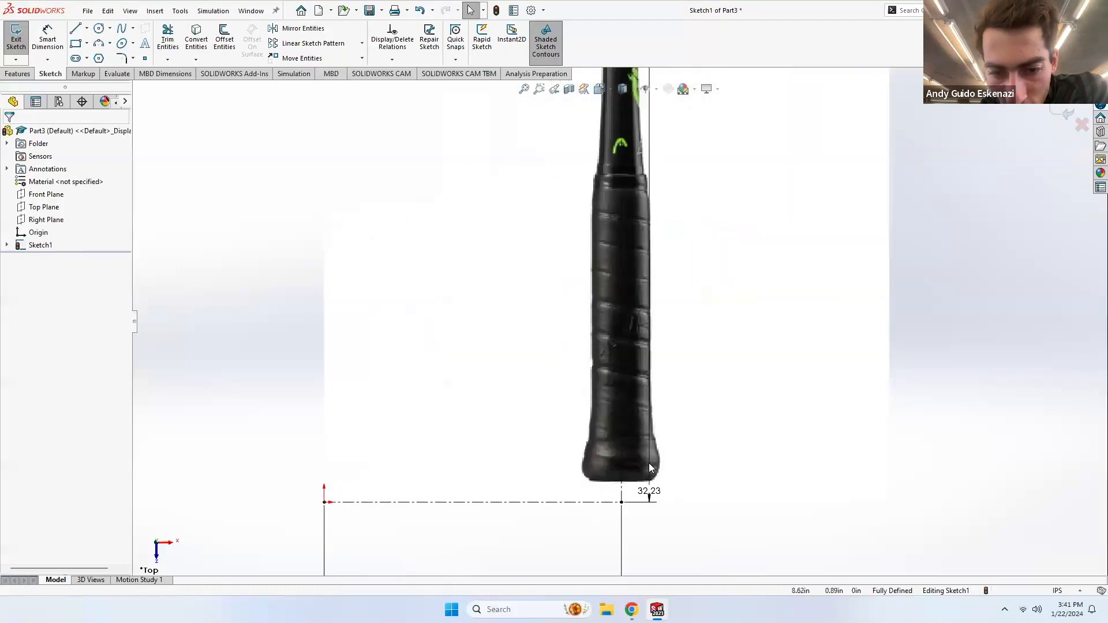
pyautogui.scroll(-2, 649, 468)
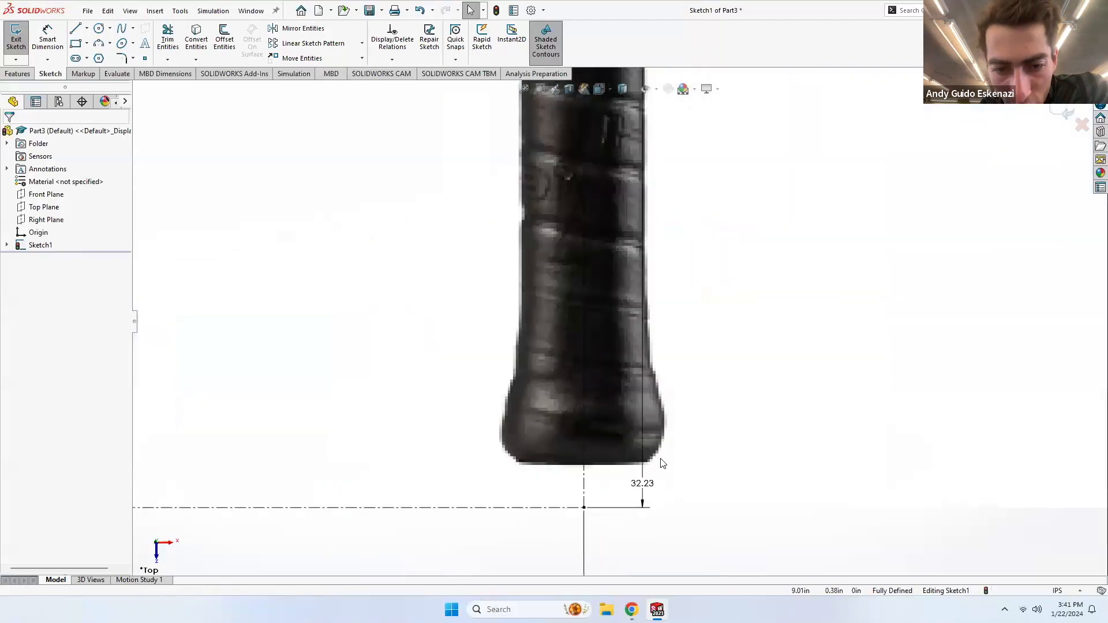
pyautogui.click(75, 29)
pyautogui.scroll(-2, 644, 497)
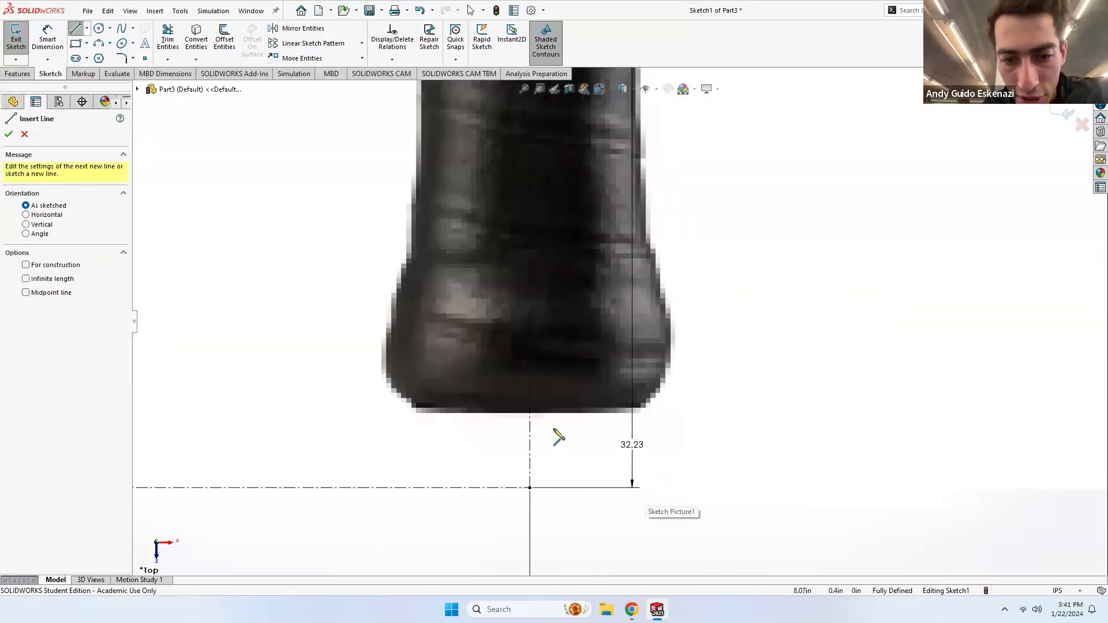
pyautogui.click(531, 412)
pyautogui.click(632, 411)
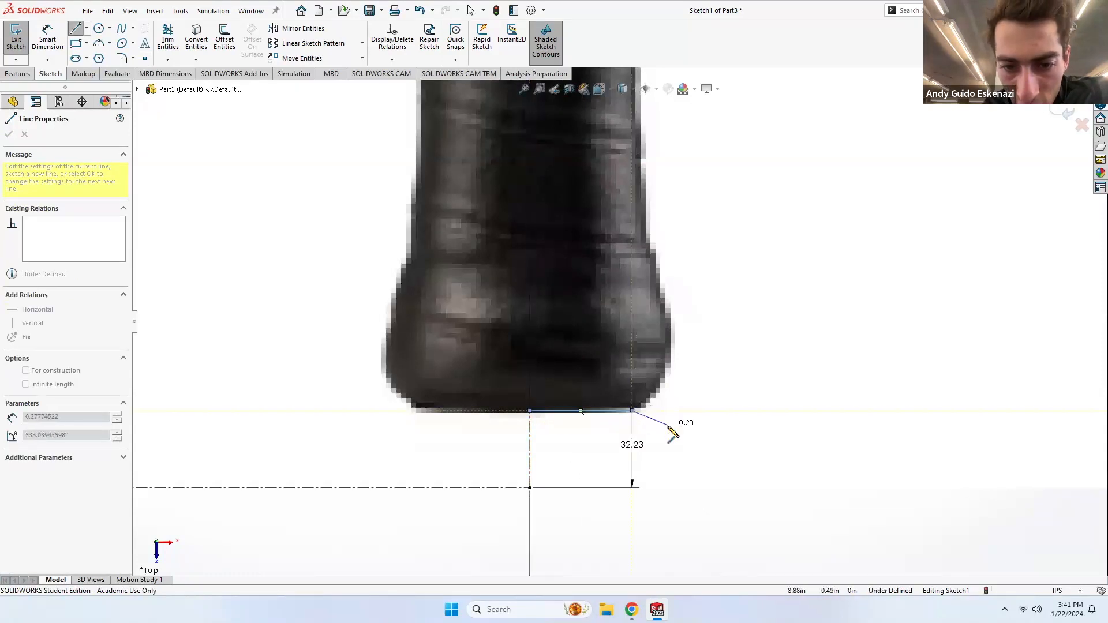
pyautogui.press('Escape')
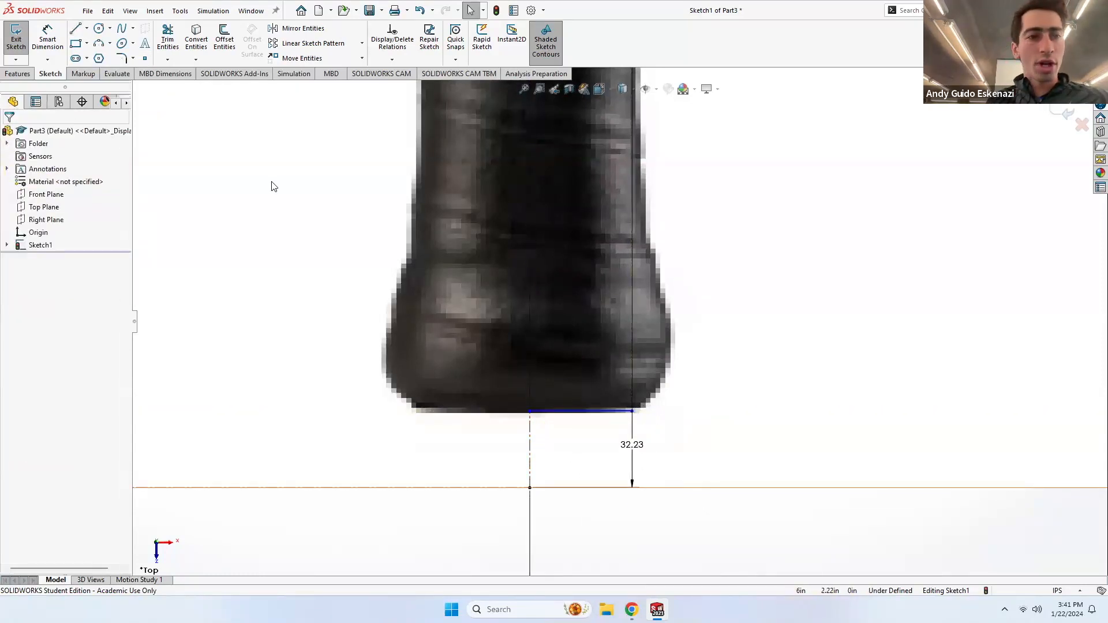
# Step: Trace the handle butt's flared right edge with a spline from the bottom line's outer end up to the straight grip
pyautogui.click(121, 29)
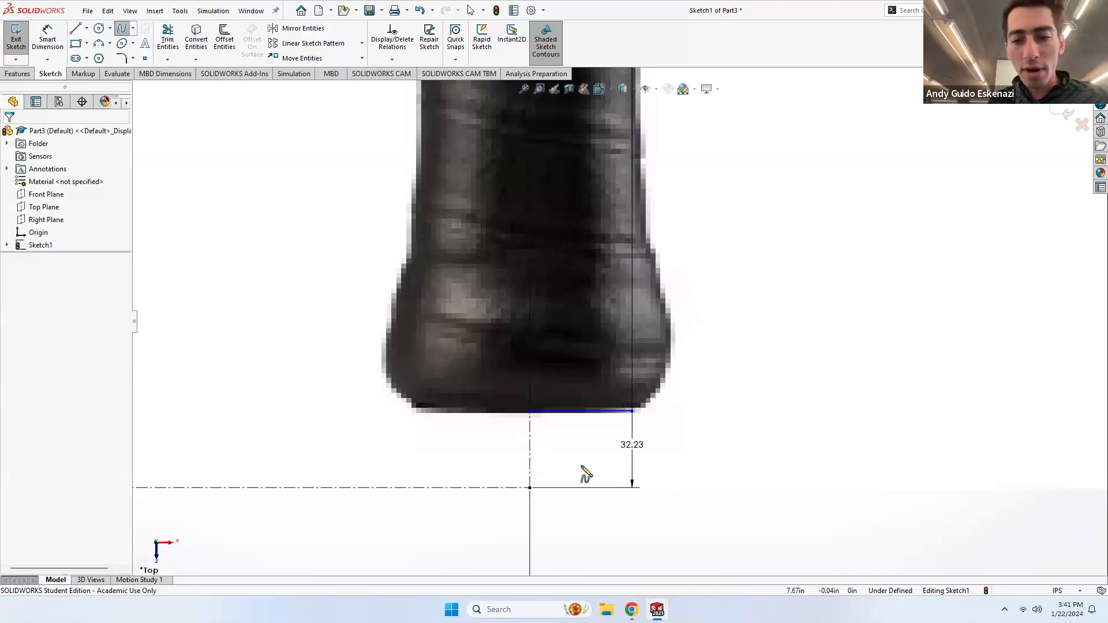
pyautogui.click(632, 411)
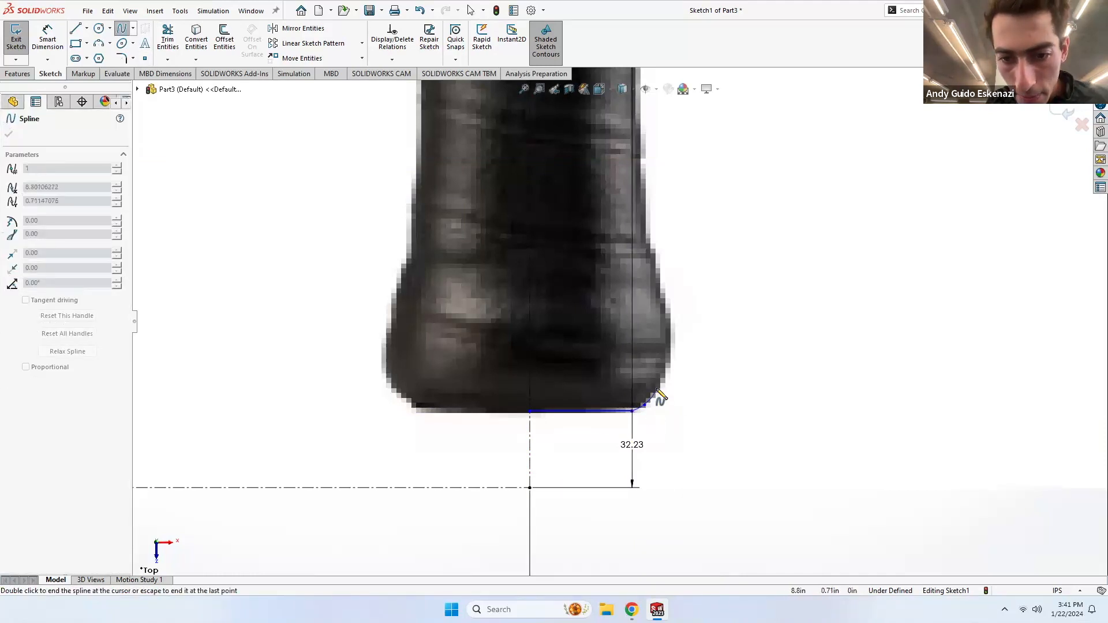
pyautogui.click(671, 361)
pyautogui.click(670, 328)
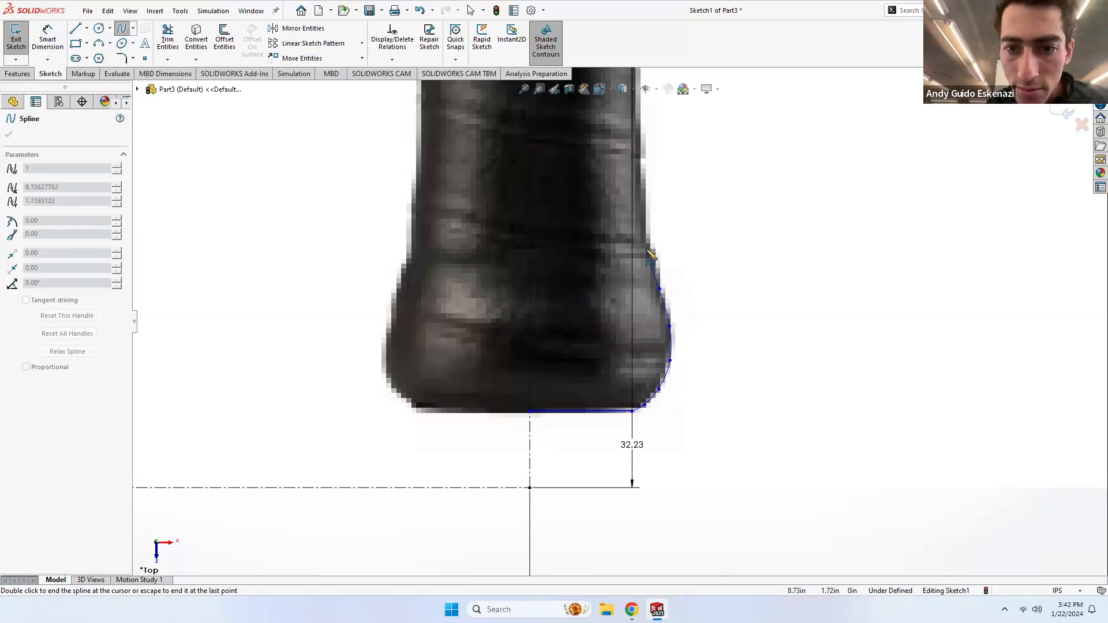
pyautogui.doubleClick(646, 236)
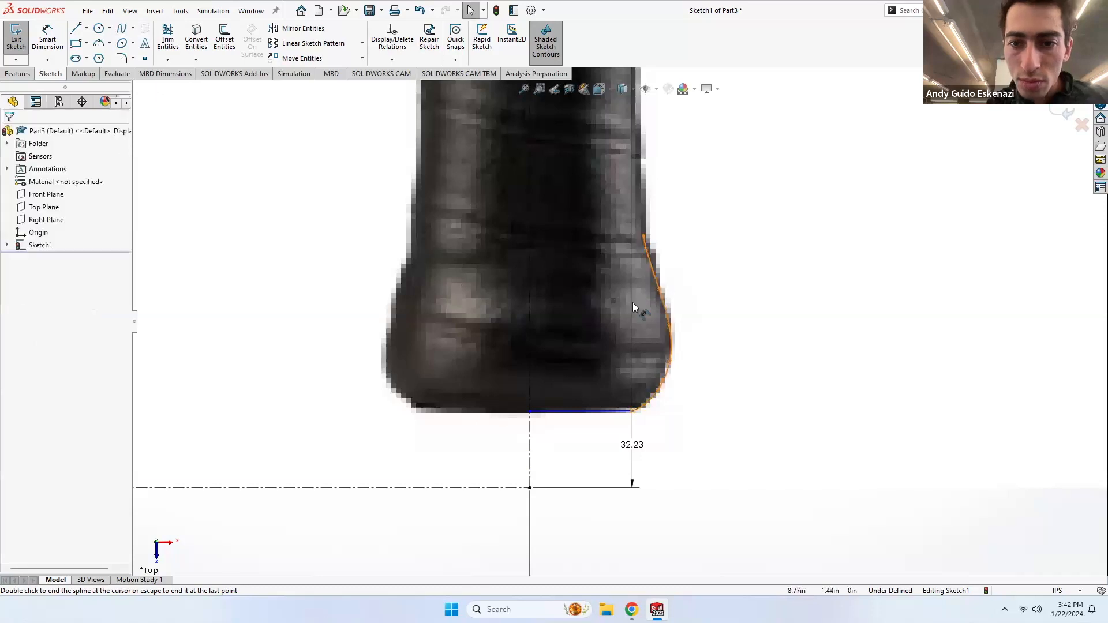
# Step: Sketch a line about 6.19 in long up the grip's straight right edge from the butt spline's upper end
pyautogui.click(74, 30)
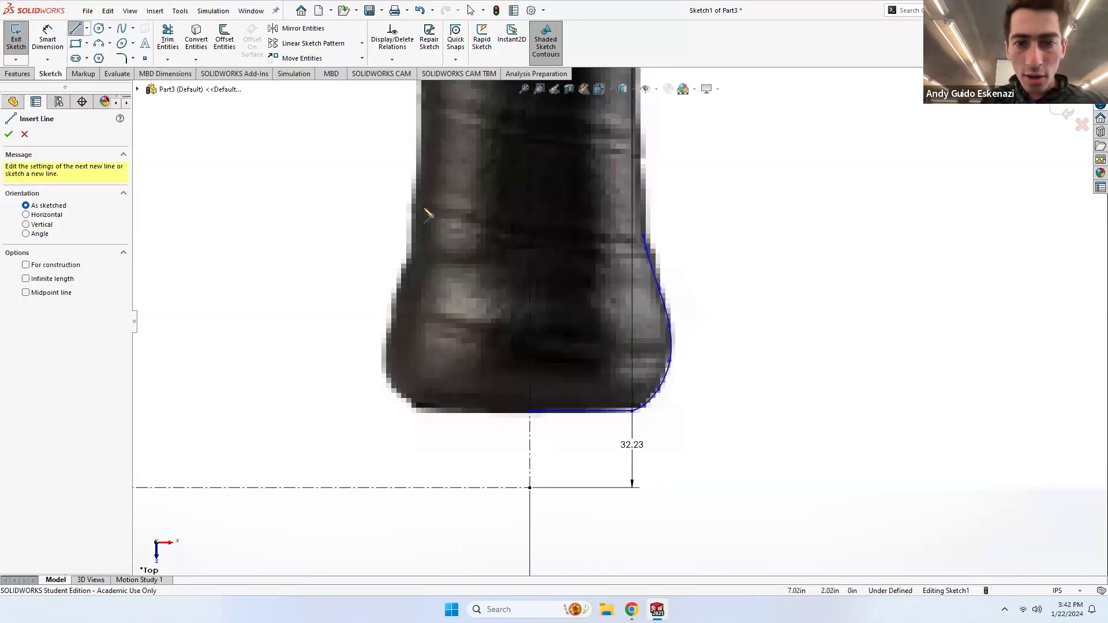
pyautogui.scroll(3, 658, 289)
pyautogui.scroll(4, 643, 198)
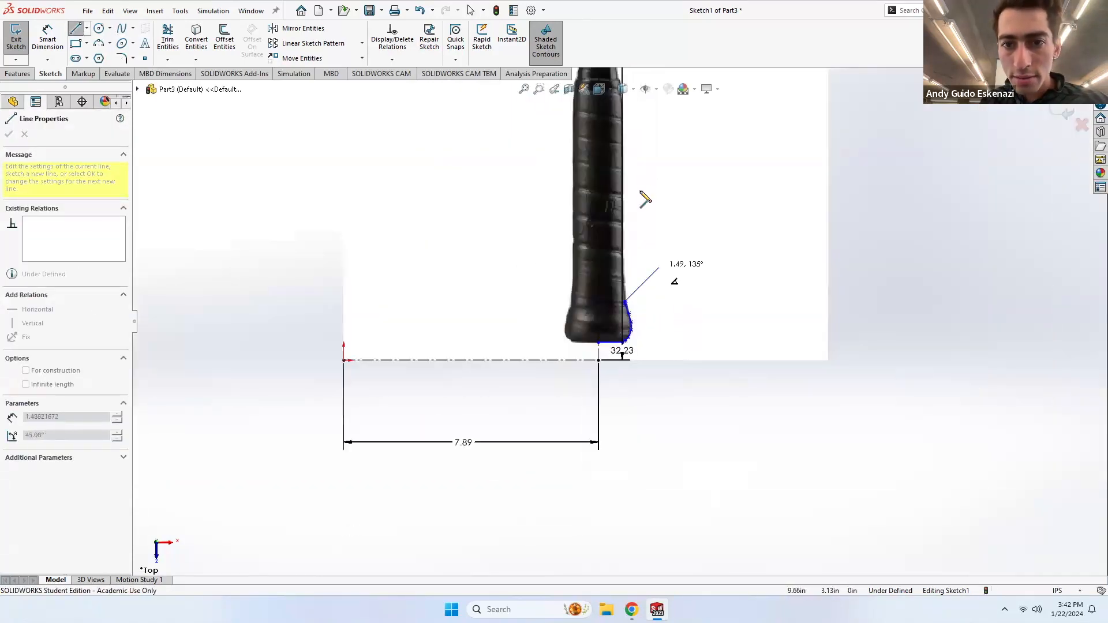
pyautogui.scroll(-5, 631, 186)
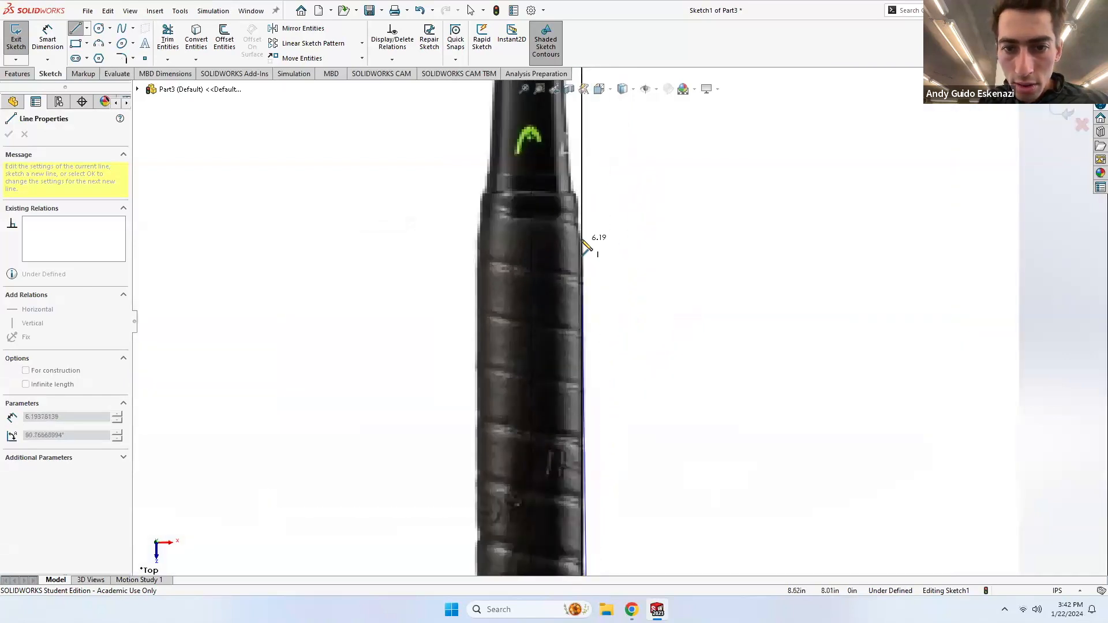
pyautogui.click(583, 244)
pyautogui.press('Escape')
pyautogui.scroll(5, 621, 314)
pyautogui.scroll(-4, 619, 467)
pyautogui.scroll(-8, 601, 393)
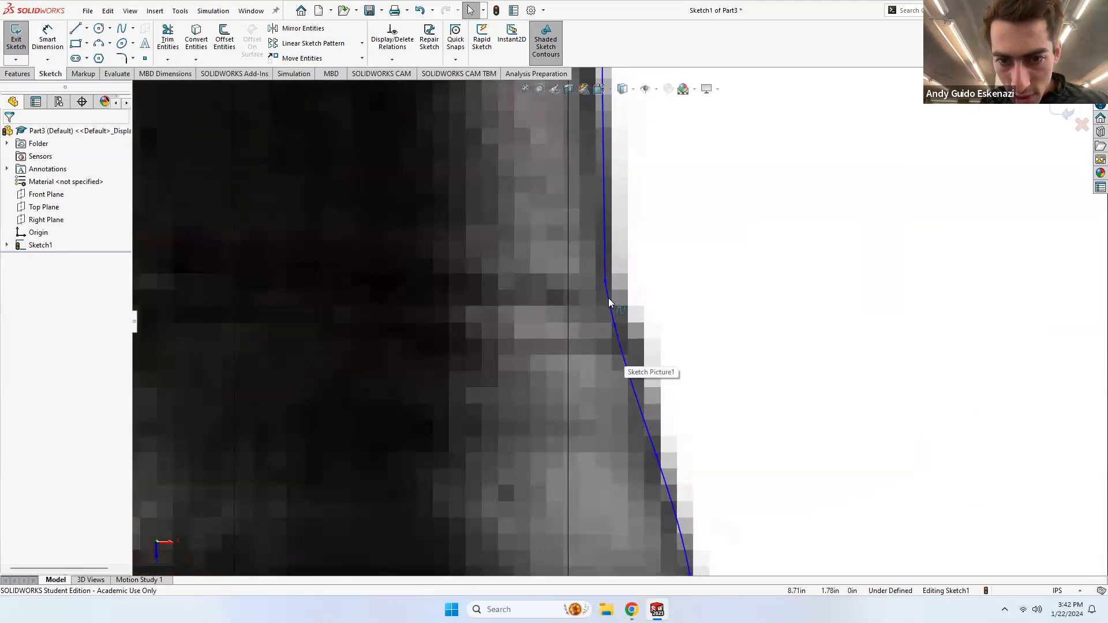
# Step: Trace the grip's narrowing upper right edge with a spline from the straight grip line's upper end to the shaft's base
pyautogui.scroll(8, 638, 354)
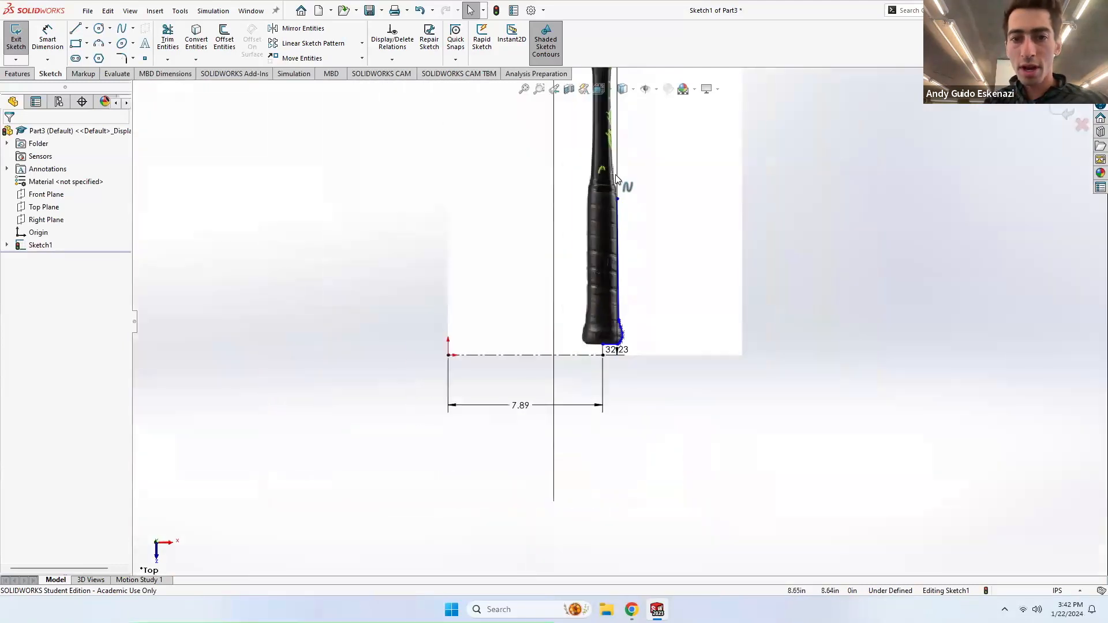
pyautogui.scroll(-6, 613, 264)
pyautogui.scroll(-6, 632, 306)
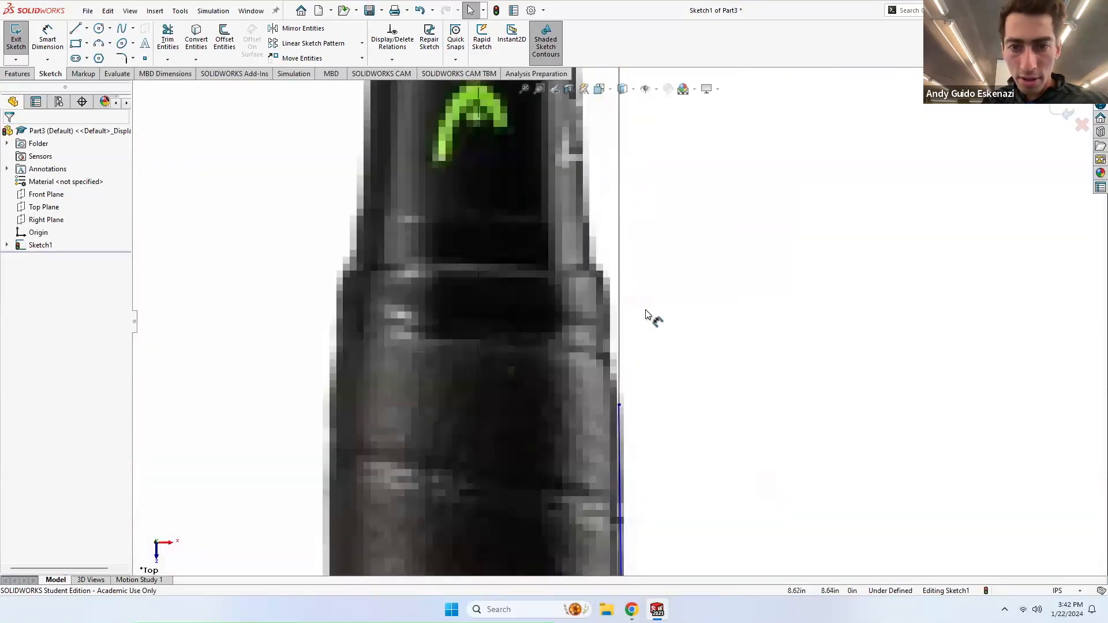
pyautogui.click(121, 29)
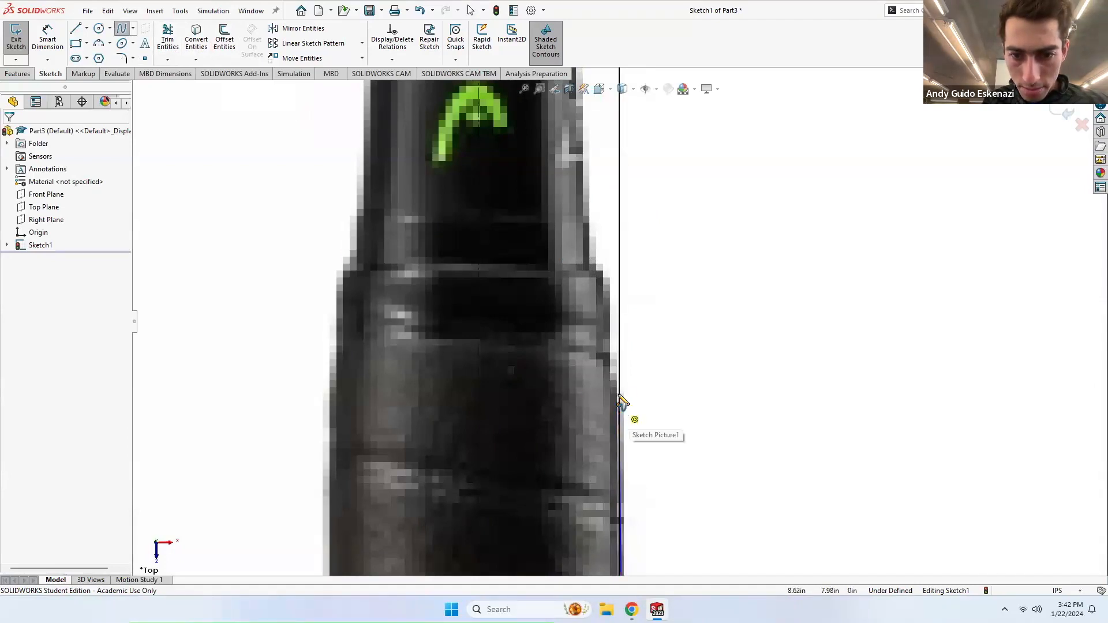
pyautogui.click(619, 405)
pyautogui.click(614, 373)
pyautogui.click(607, 322)
pyautogui.click(599, 270)
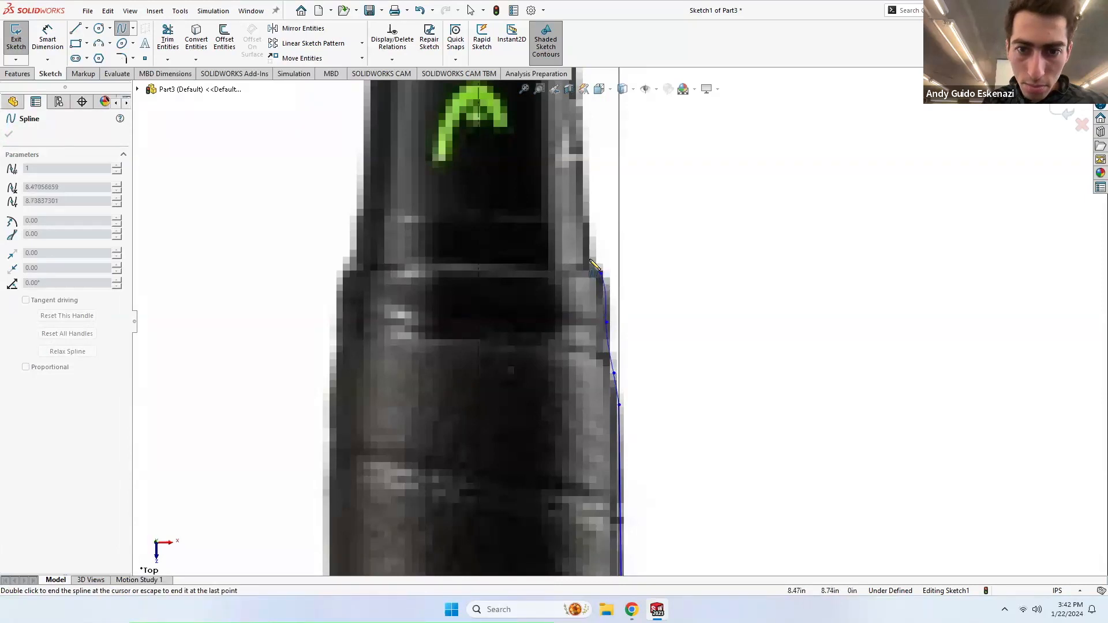
pyautogui.press('Escape')
# Step: Reposition the intermediate points of the spline at the grip's upper end to form a smooth taper into the shaft
pyautogui.scroll(-4, 622, 388)
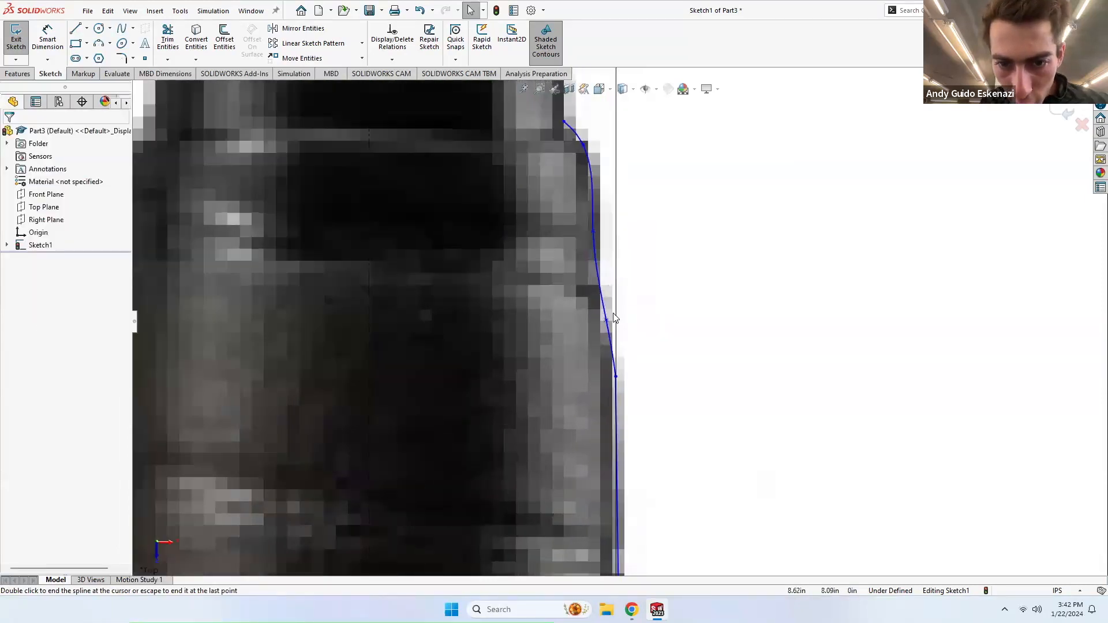
pyautogui.moveTo(606, 322); pyautogui.dragTo(609, 277)
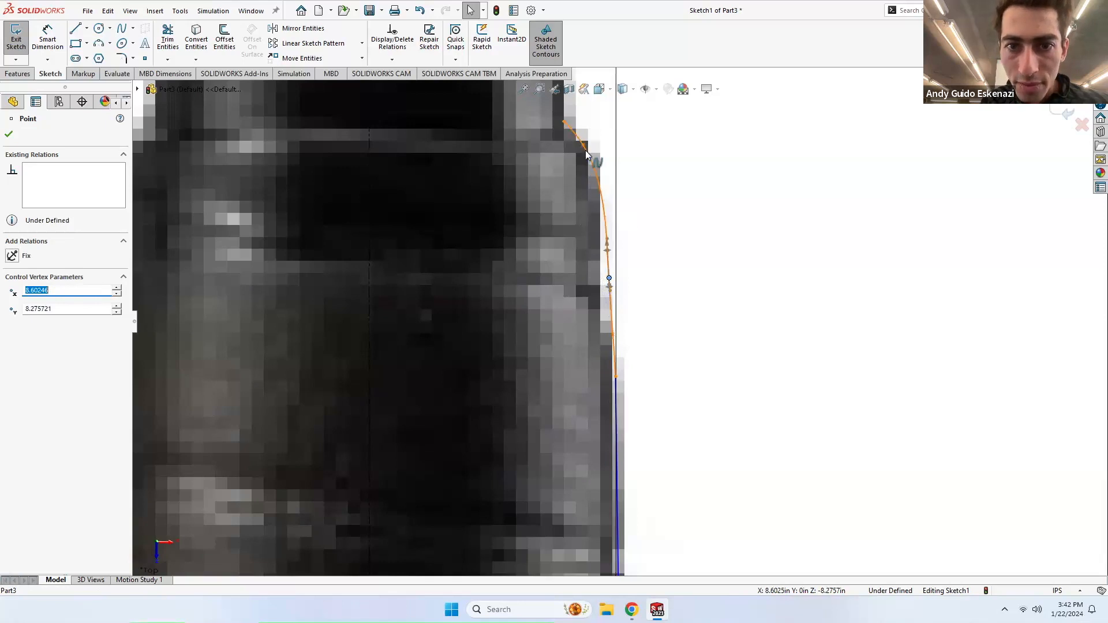
pyautogui.moveTo(583, 145); pyautogui.dragTo(572, 161)
pyautogui.moveTo(614, 335)
pyautogui.mouseDown()
pyautogui.moveTo(627, 334)
pyautogui.moveTo(614, 339)
pyautogui.mouseUp()
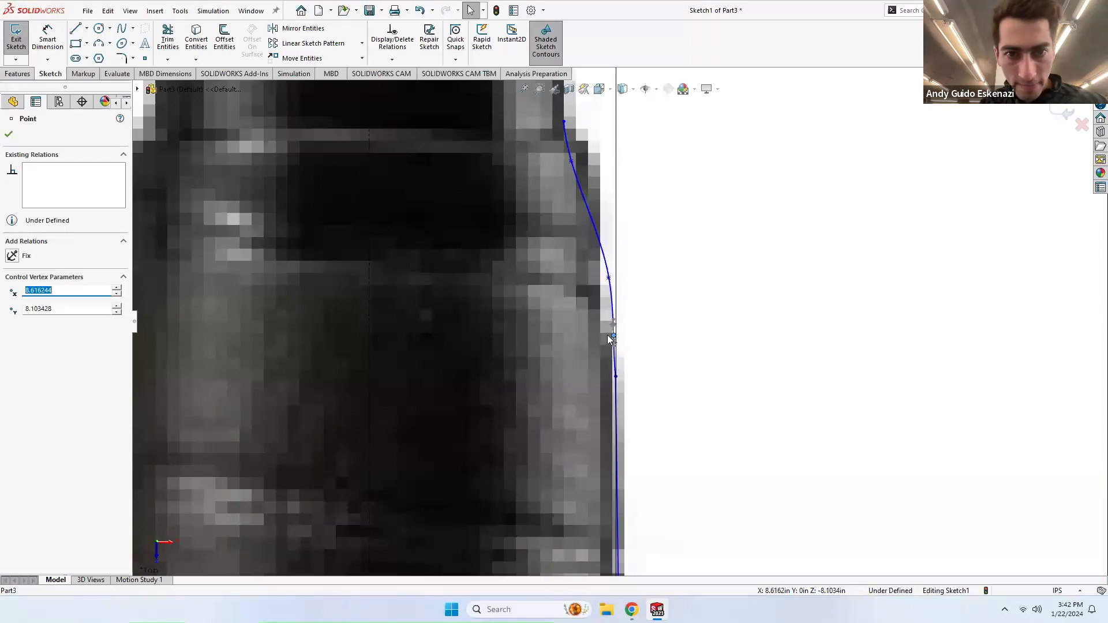
# Step: Sketch a line about 5.35 in long up the shaft's right edge from the taper spline's upper end to just below the throat
pyautogui.scroll(-3, 637, 256)
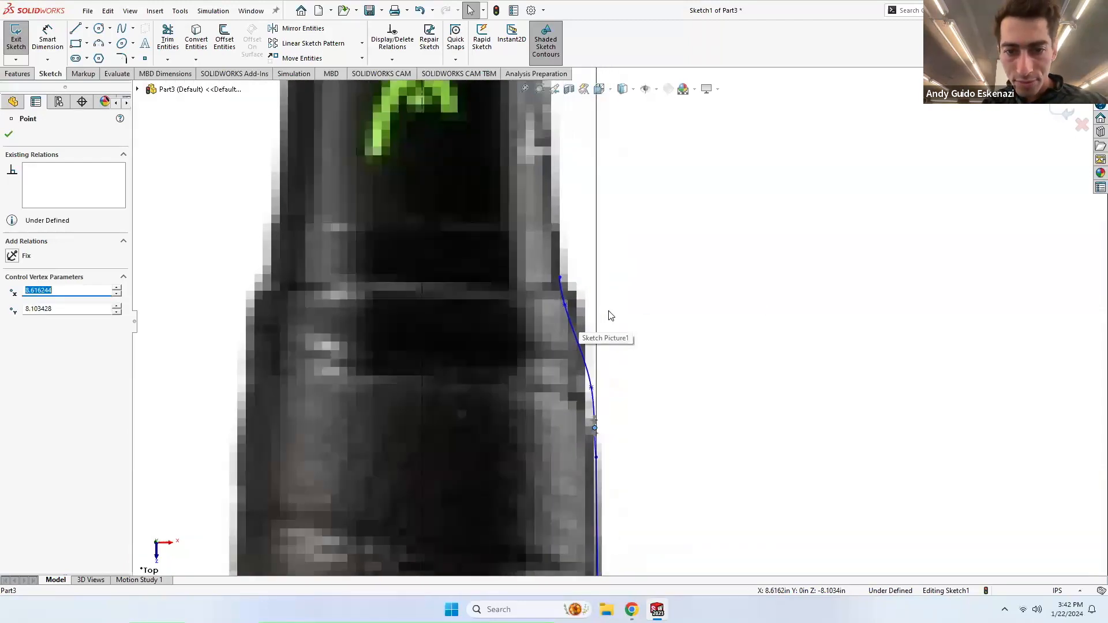
pyautogui.click(75, 29)
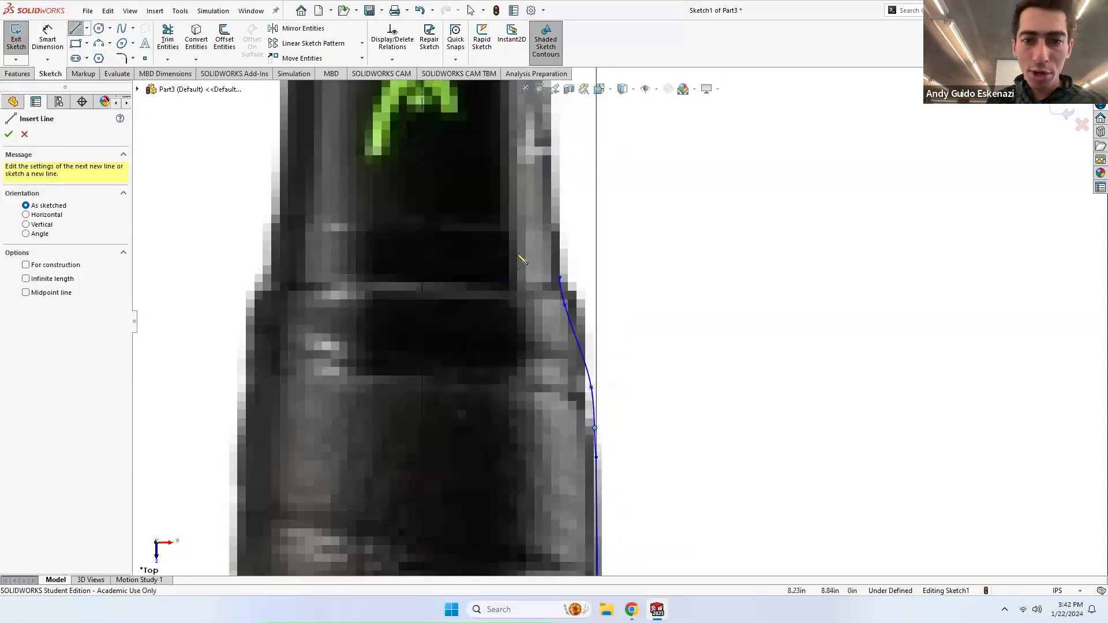
pyautogui.click(561, 280)
pyautogui.scroll(5, 551, 294)
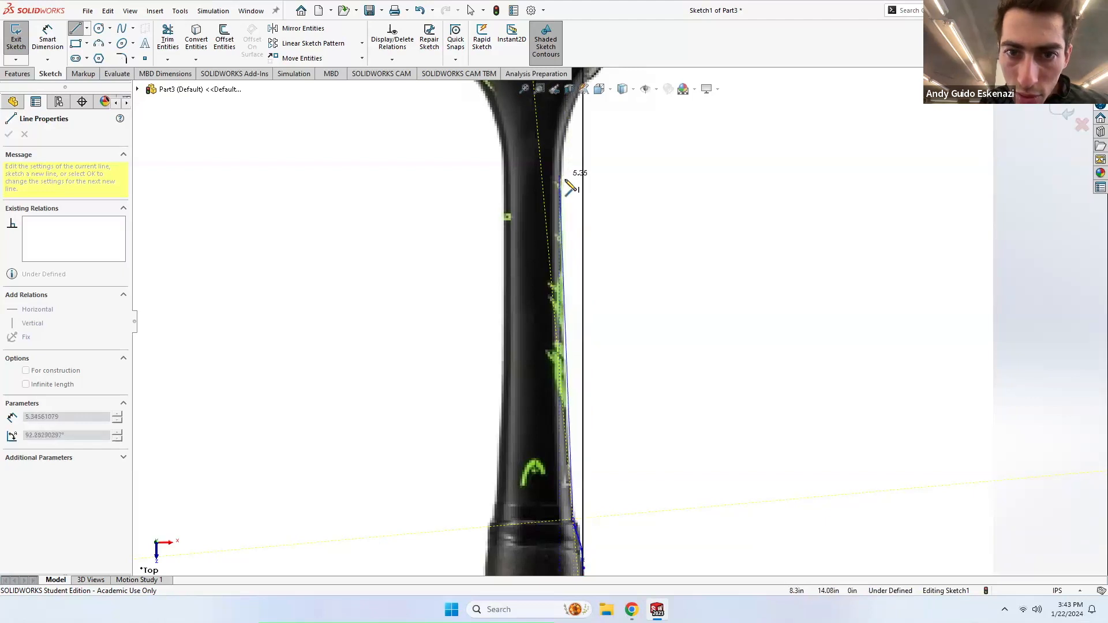
pyautogui.click(560, 176)
pyautogui.press('Escape')
pyautogui.scroll(4, 633, 240)
pyautogui.scroll(-3, 650, 216)
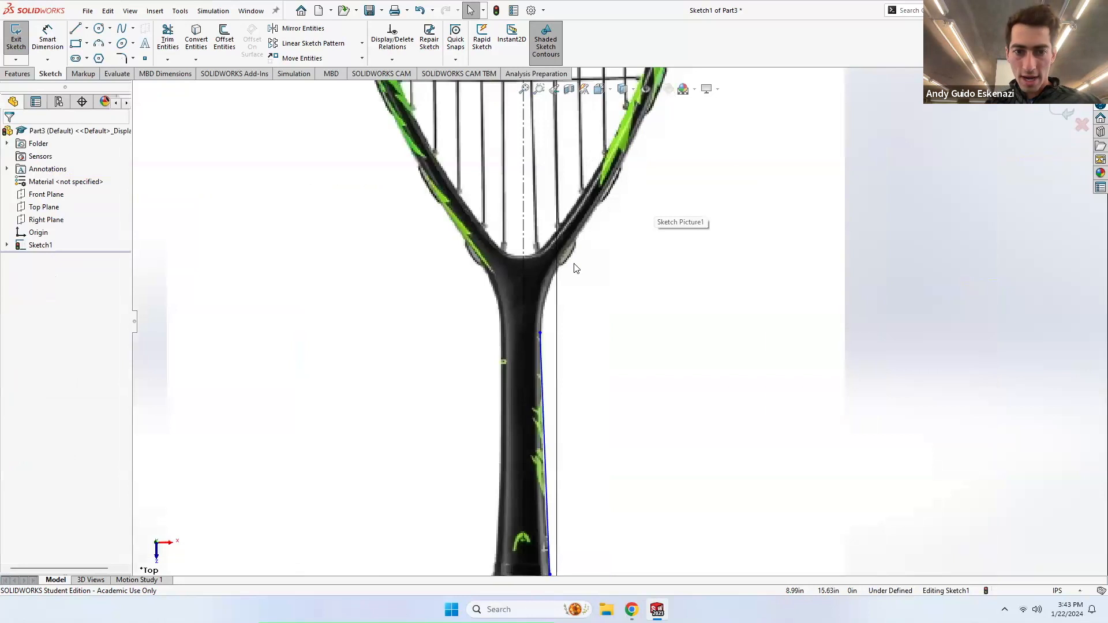
# Step: Start a spline at the shaft line's upper end and trace the throat's outward-curving right edge up to the small bumper
pyautogui.click(121, 30)
pyautogui.scroll(-1, 539, 338)
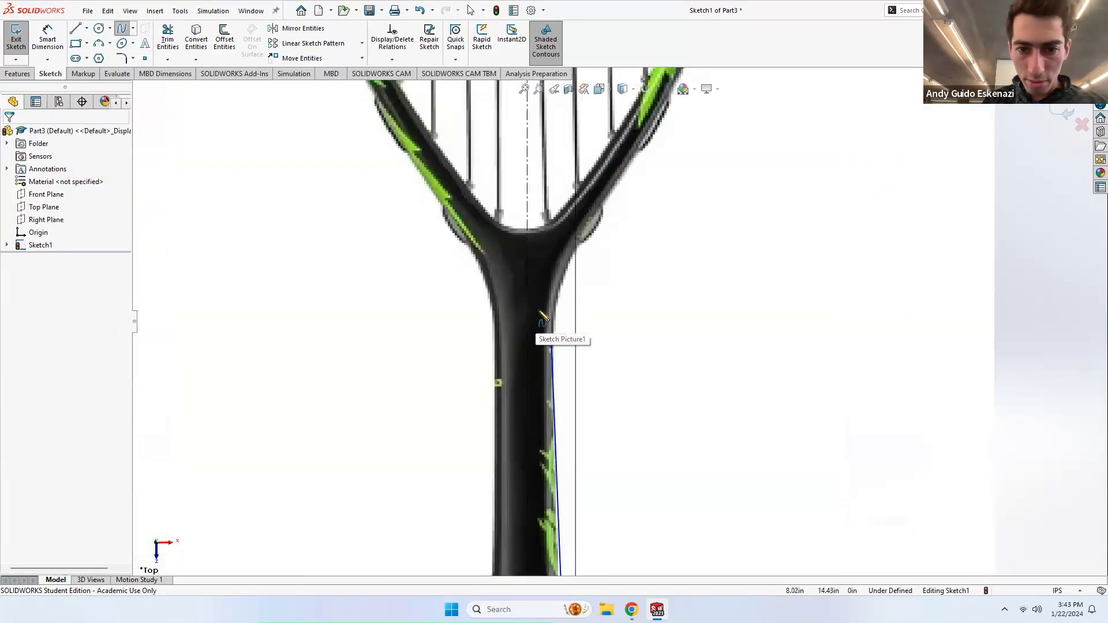
pyautogui.scroll(-2, 564, 345)
pyautogui.click(555, 345)
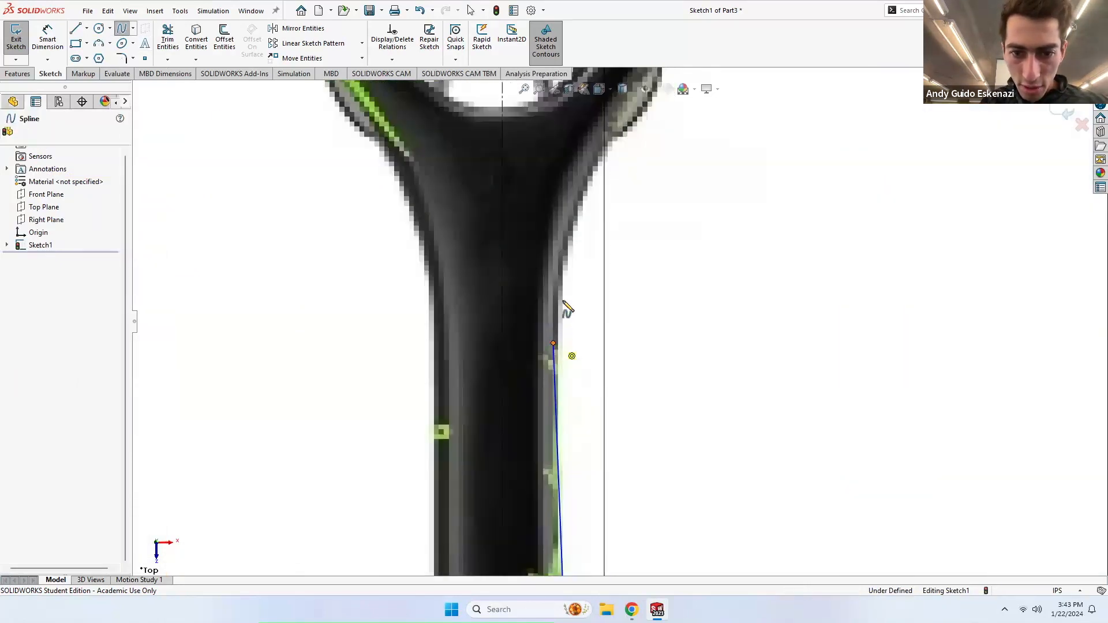
pyautogui.click(557, 296)
pyautogui.click(569, 237)
pyautogui.click(596, 165)
pyautogui.click(632, 125)
# Step: Continue the spline up the outer right edge of the racket head to where the frame starts curving inward
pyautogui.scroll(1, 615, 211)
pyautogui.scroll(2, 675, 185)
pyautogui.scroll(-2, 618, 292)
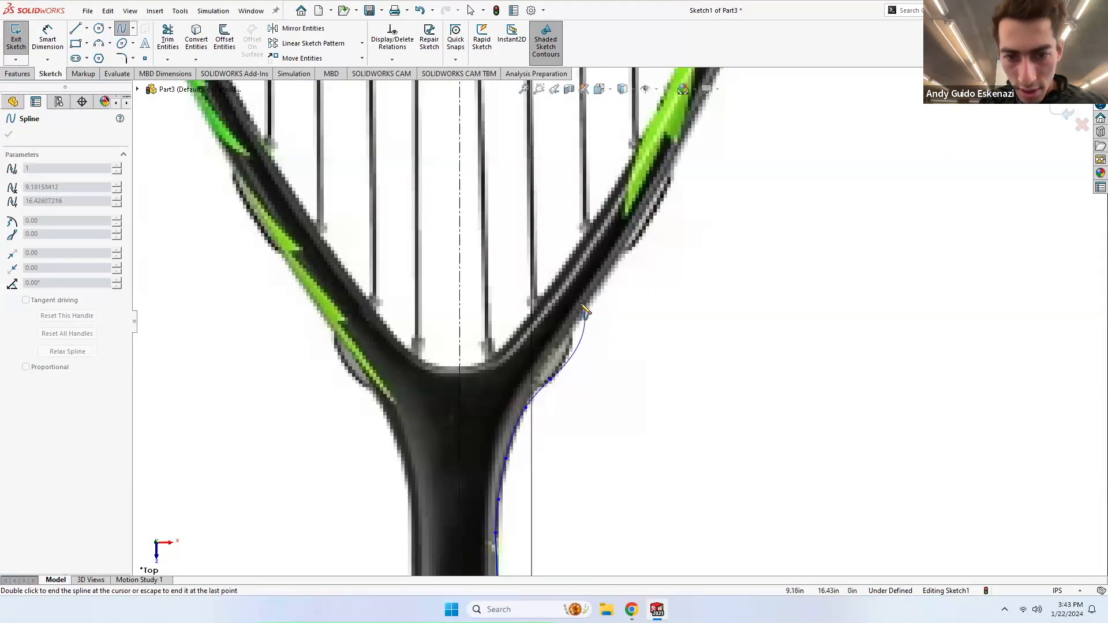
pyautogui.click(600, 294)
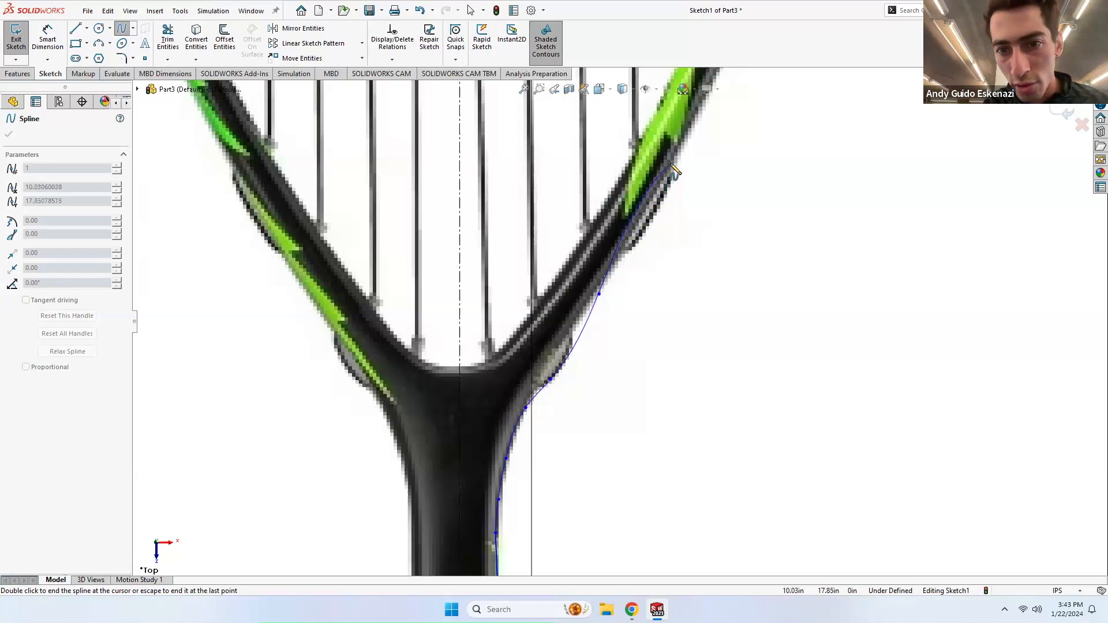
pyautogui.scroll(2, 676, 194)
pyautogui.scroll(-2, 672, 208)
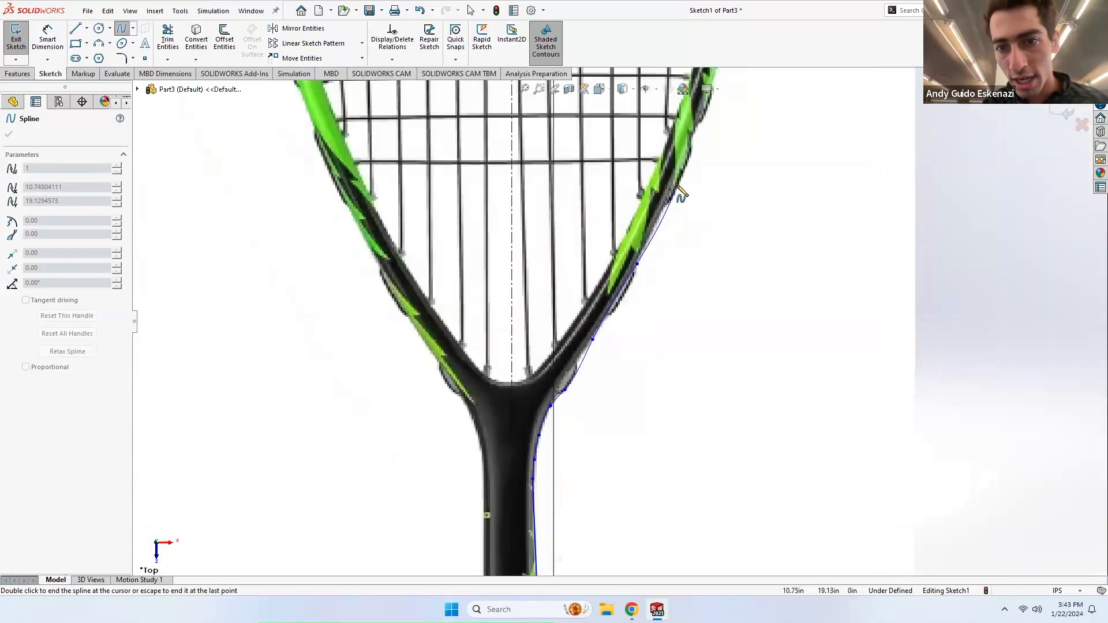
pyautogui.click(668, 202)
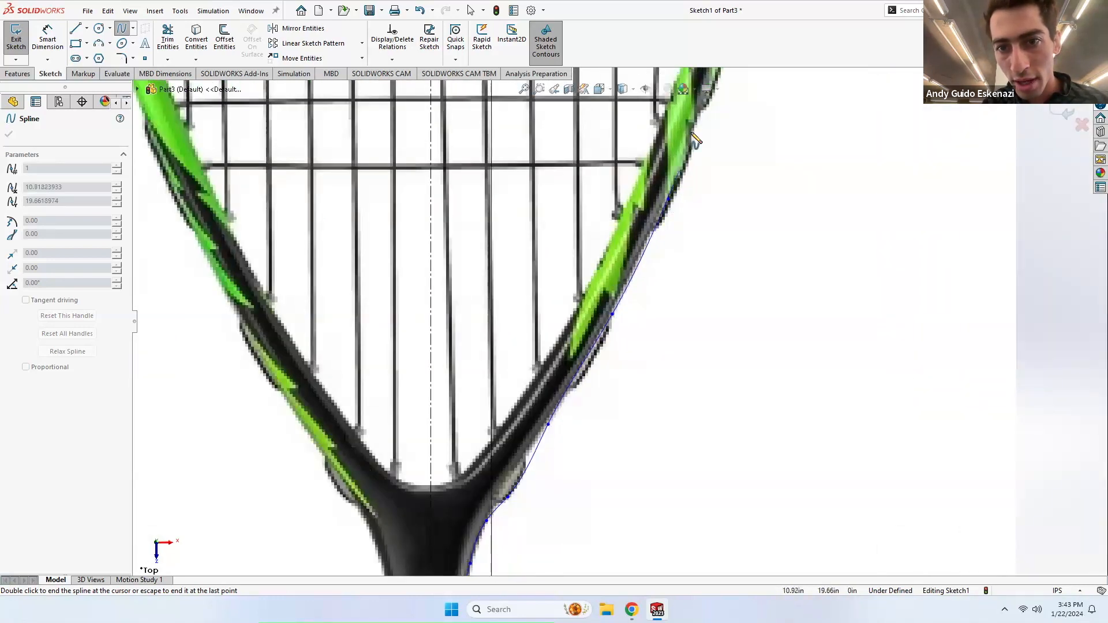
pyautogui.scroll(2, 693, 202)
pyautogui.scroll(-3, 686, 191)
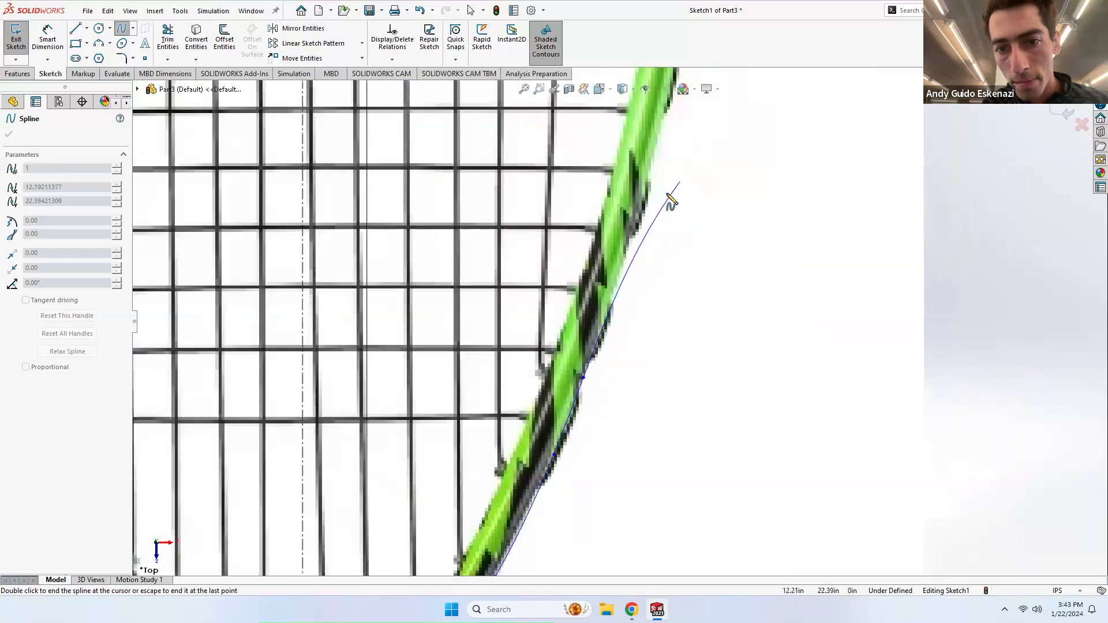
pyautogui.scroll(2, 658, 214)
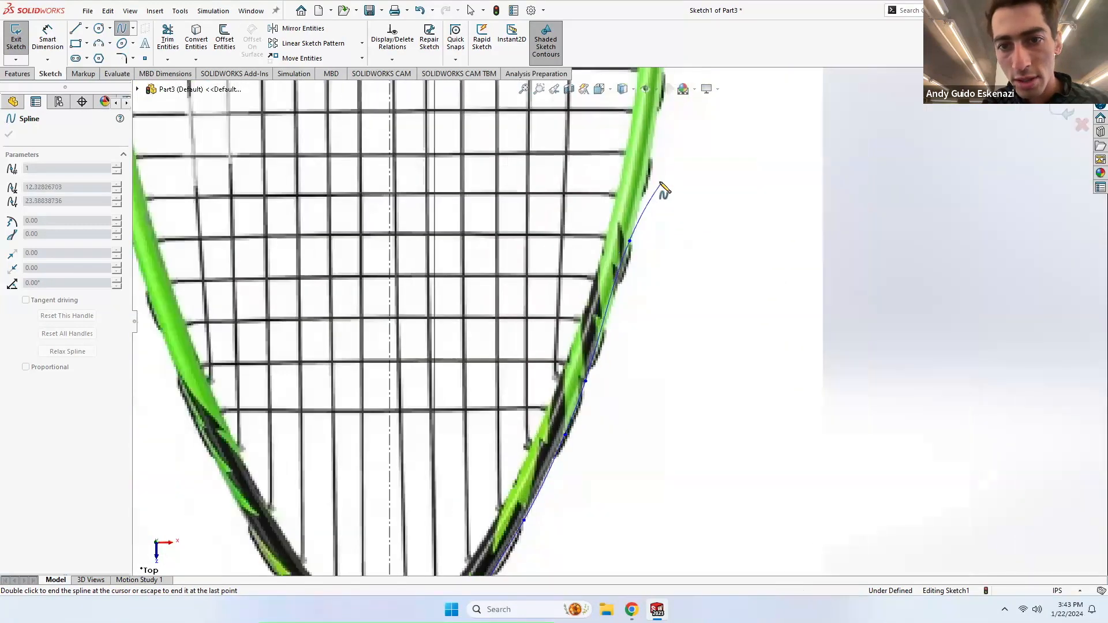
pyautogui.scroll(-3, 664, 189)
pyautogui.scroll(2, 632, 185)
pyautogui.scroll(-3, 638, 178)
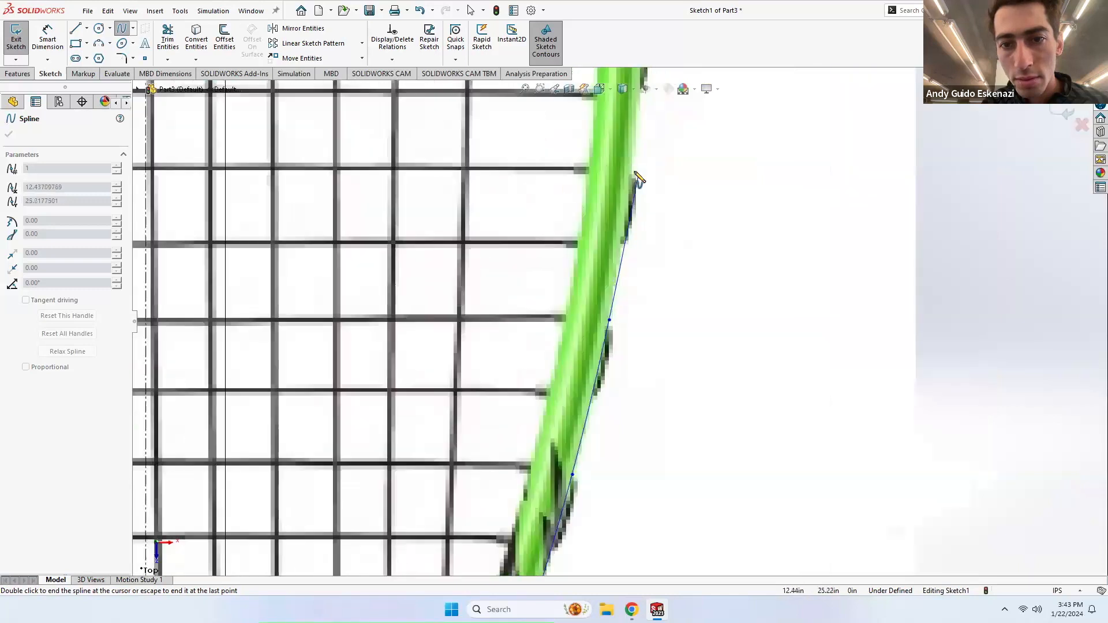
pyautogui.scroll(2, 613, 226)
pyautogui.scroll(-3, 636, 190)
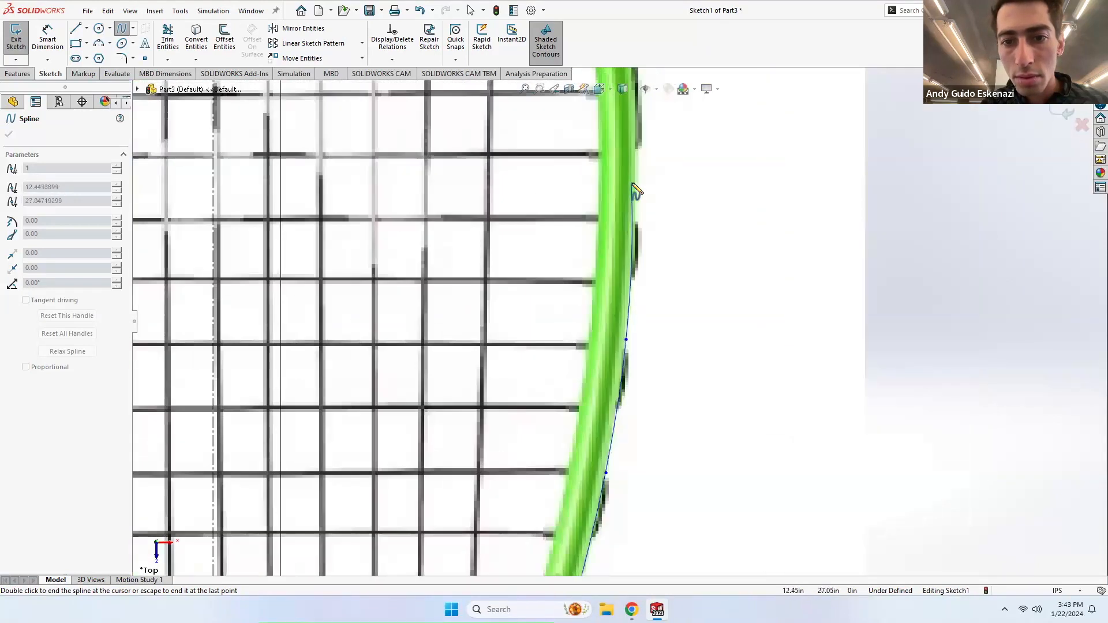
pyautogui.scroll(2, 643, 242)
pyautogui.scroll(-3, 628, 207)
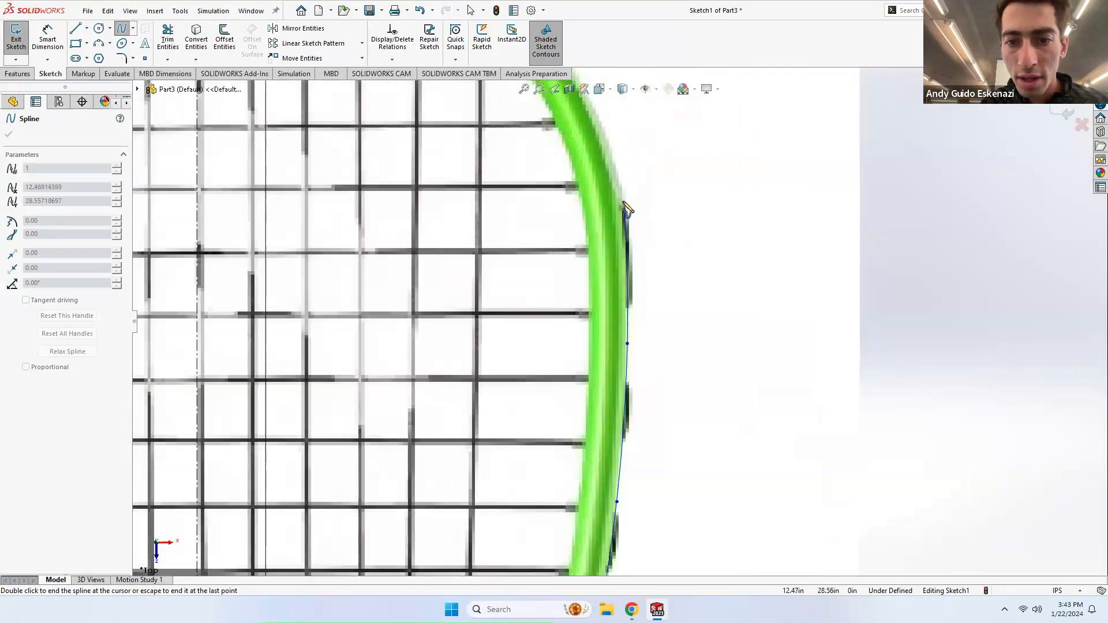
pyautogui.scroll(-3, 603, 186)
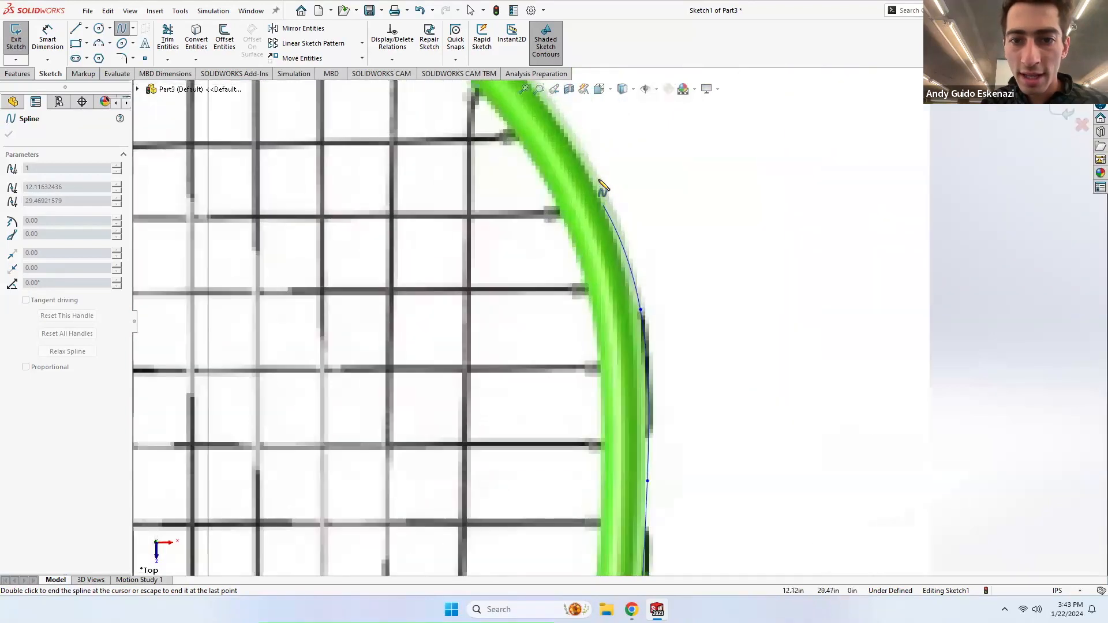
# Step: Finish the spline around the head's upper right curve, ending it at the vertical centerline's upper endpoint
pyautogui.scroll(5, 589, 174)
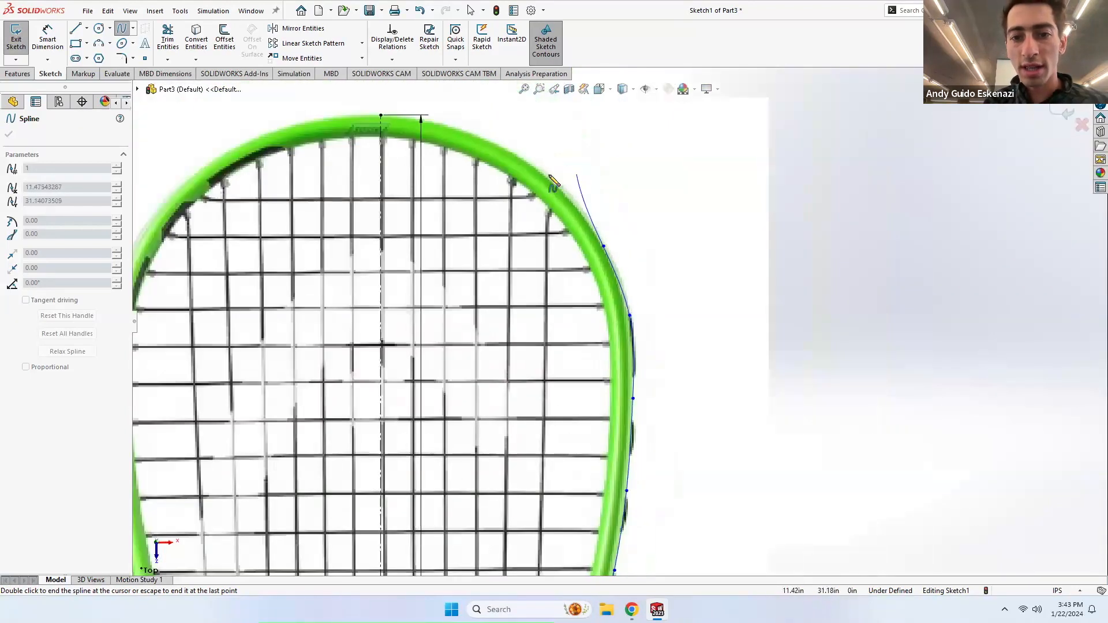
pyautogui.scroll(-5, 558, 199)
pyautogui.click(552, 198)
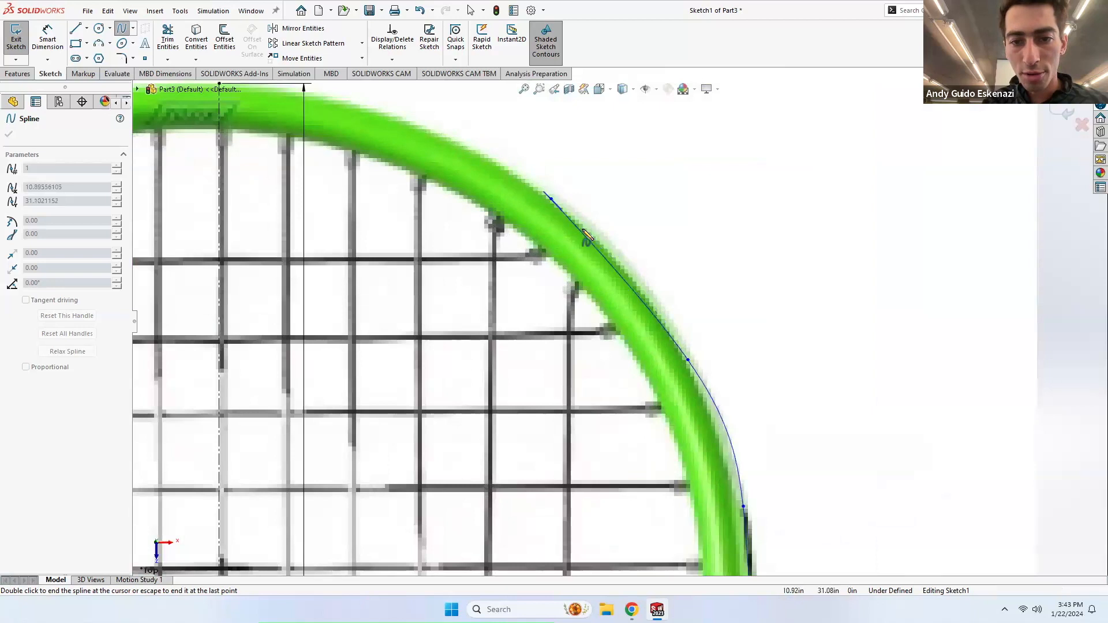
pyautogui.scroll(5, 520, 211)
pyautogui.scroll(-5, 514, 232)
pyautogui.click(490, 235)
pyautogui.doubleClick(373, 220)
pyautogui.press('Escape')
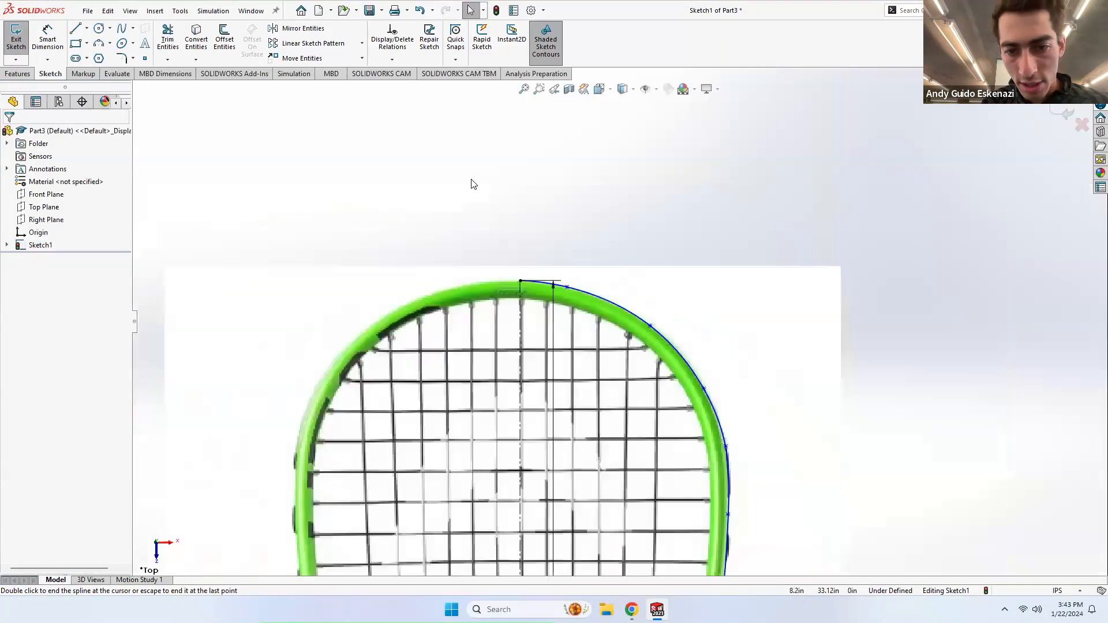
# Step: Move the spline point at the throat's right bumper inward so the outline follows the frame edge instead of the bulge
pyautogui.scroll(5, 473, 183)
pyautogui.scroll(-8, 612, 536)
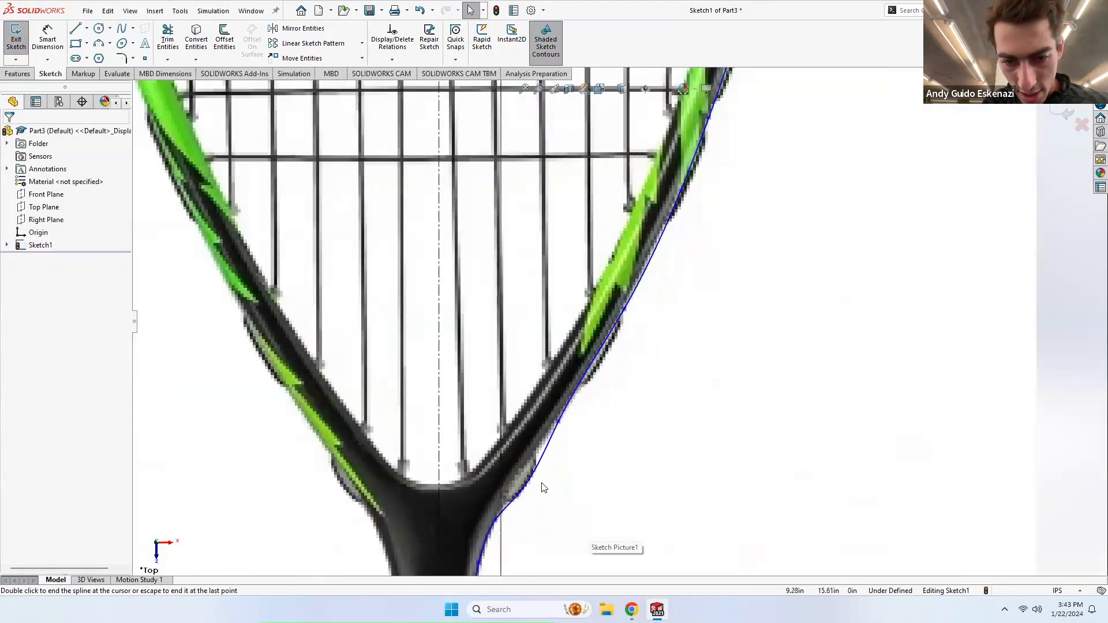
pyautogui.moveTo(514, 481); pyautogui.dragTo(522, 442)
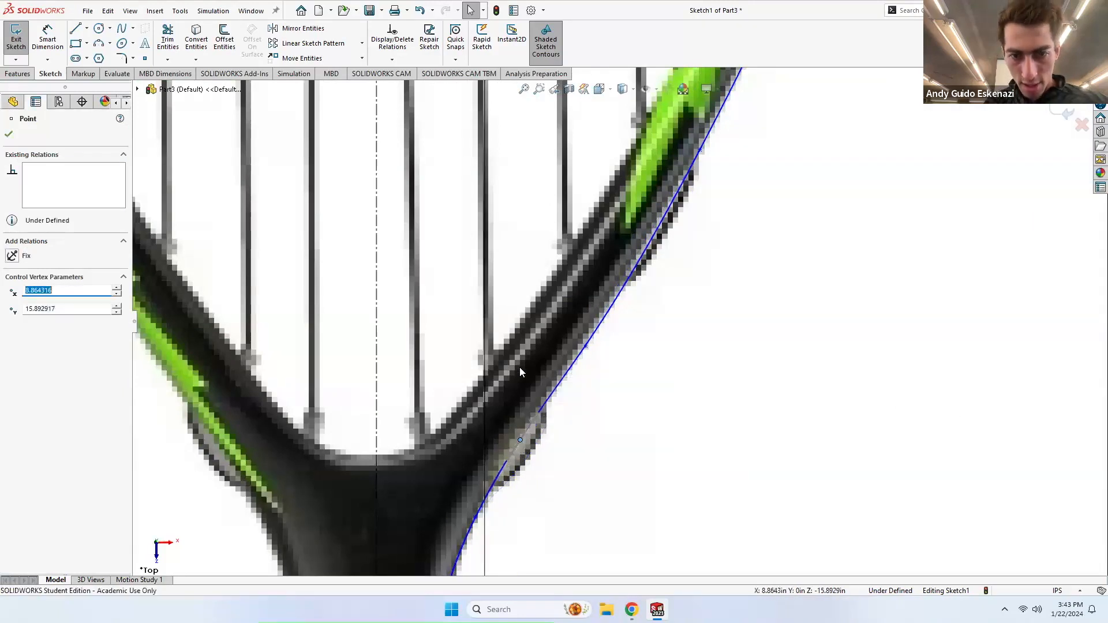
pyautogui.click(519, 367)
pyautogui.scroll(6, 486, 363)
pyautogui.scroll(4, 601, 418)
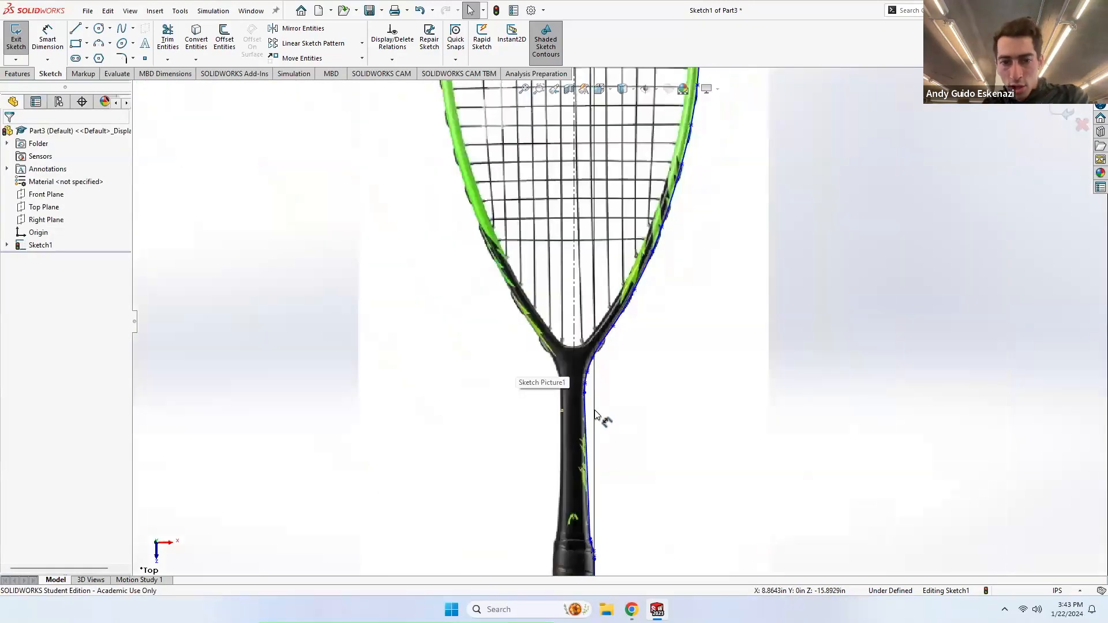
pyautogui.scroll(2, 638, 313)
pyautogui.scroll(-5, 637, 314)
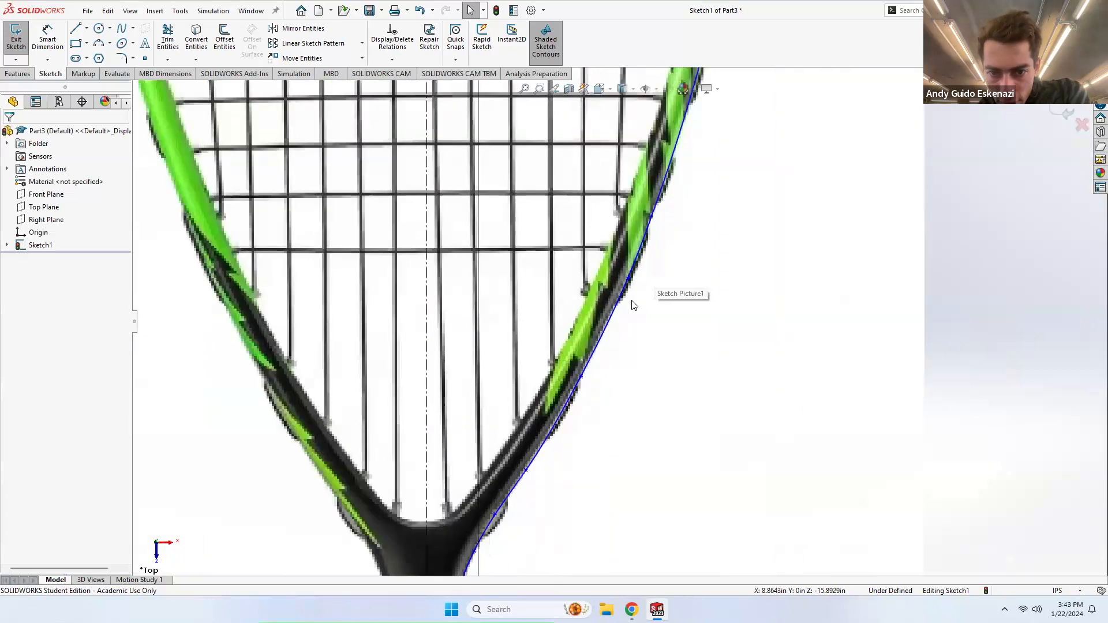
pyautogui.scroll(3, 610, 291)
pyautogui.scroll(2, 612, 295)
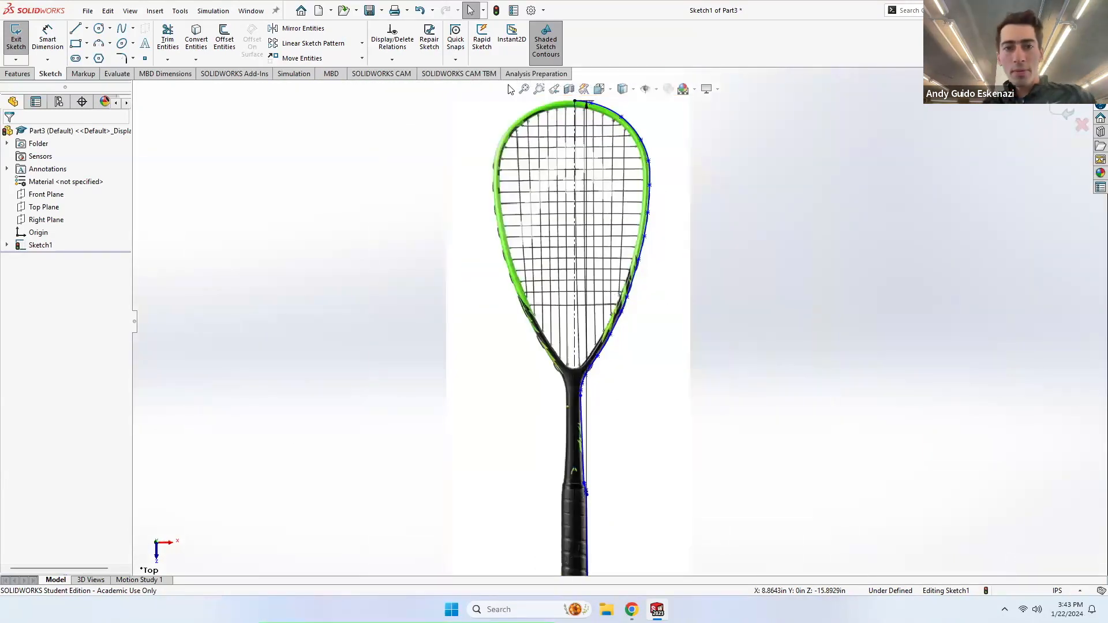
# Step: Draw a short horizontal centerline outward to the left from the head spline's upper endpoint on the vertical centerline
pyautogui.scroll(-8, 581, 104)
pyautogui.scroll(-5, 625, 230)
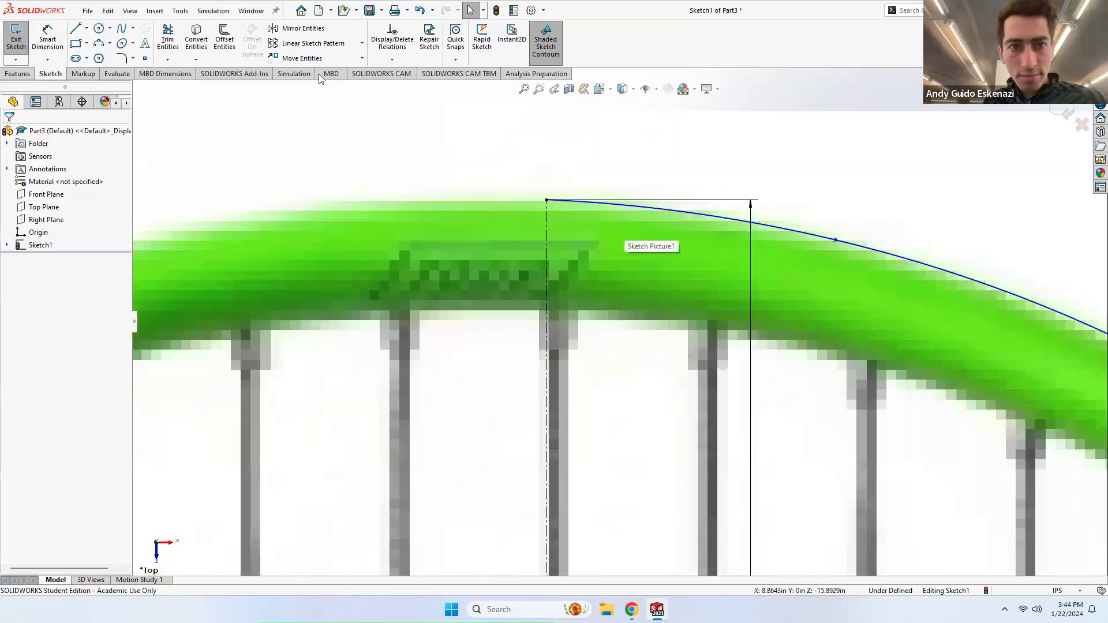
pyautogui.click(88, 29)
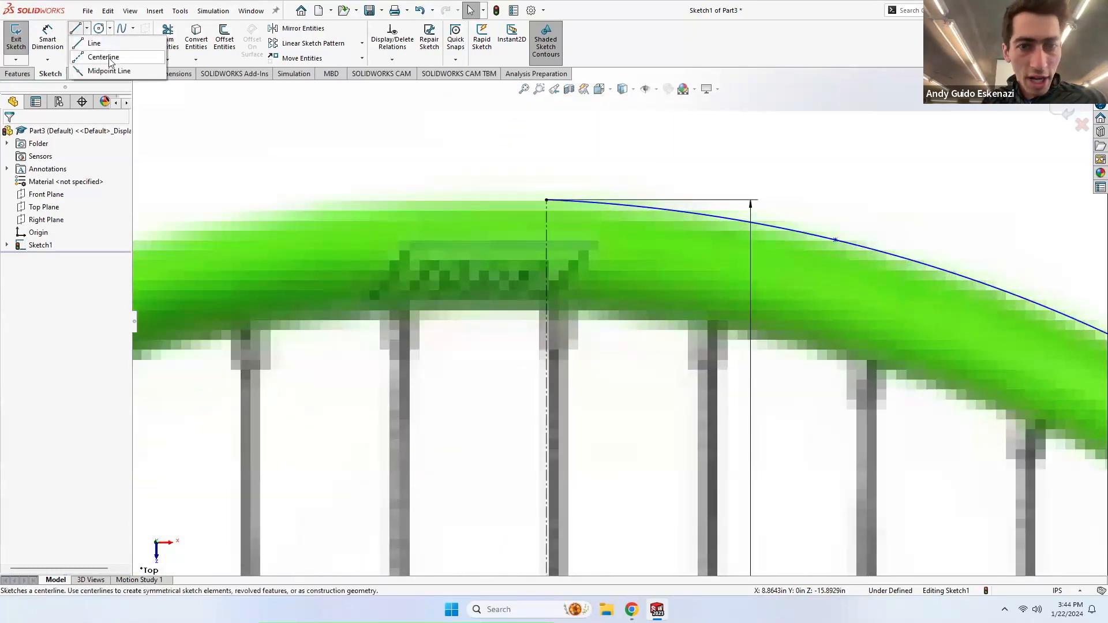
pyautogui.click(110, 57)
pyautogui.click(547, 200)
pyautogui.click(492, 200)
pyautogui.press('Escape')
# Step: Add a tangent relation between the head spline and the short horizontal centerline at the top of the racket
pyautogui.click(573, 201)
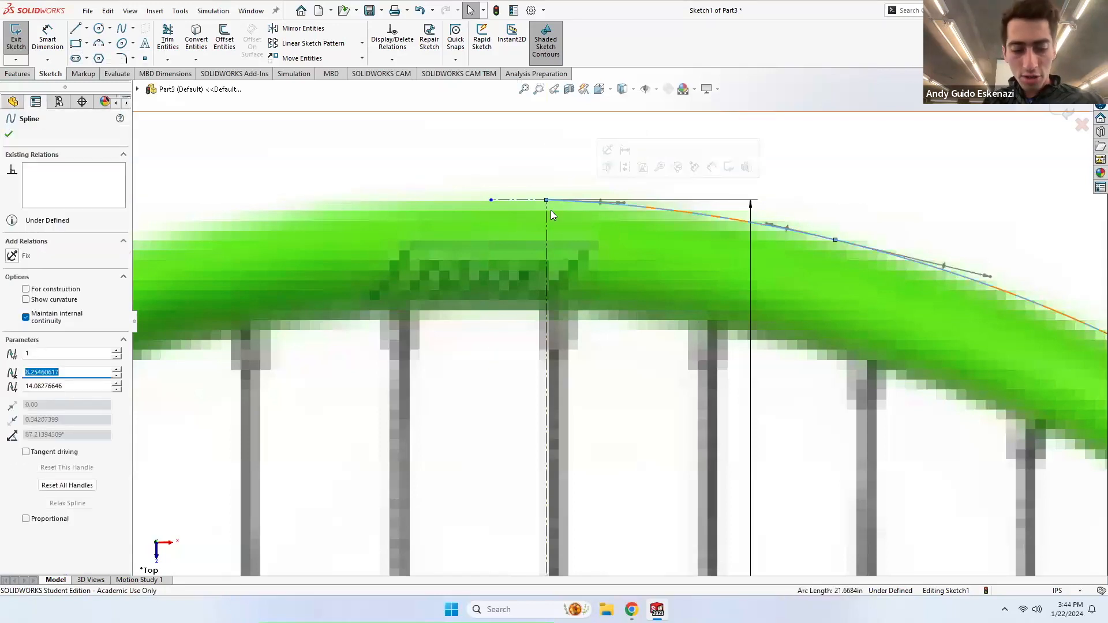
pyautogui.click(508, 202)
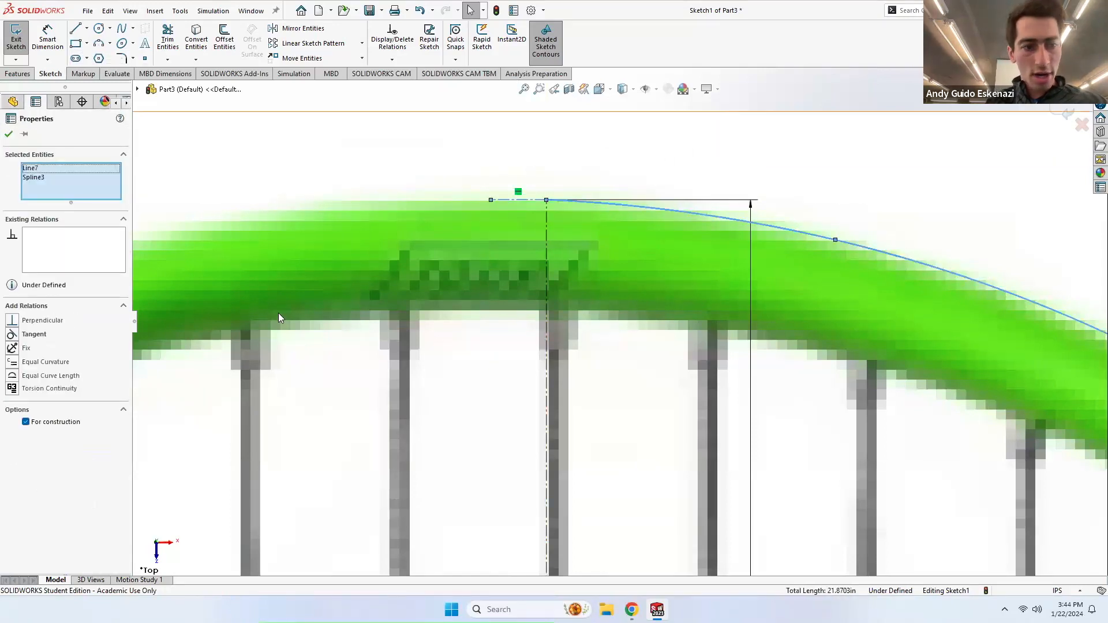
pyautogui.click(12, 336)
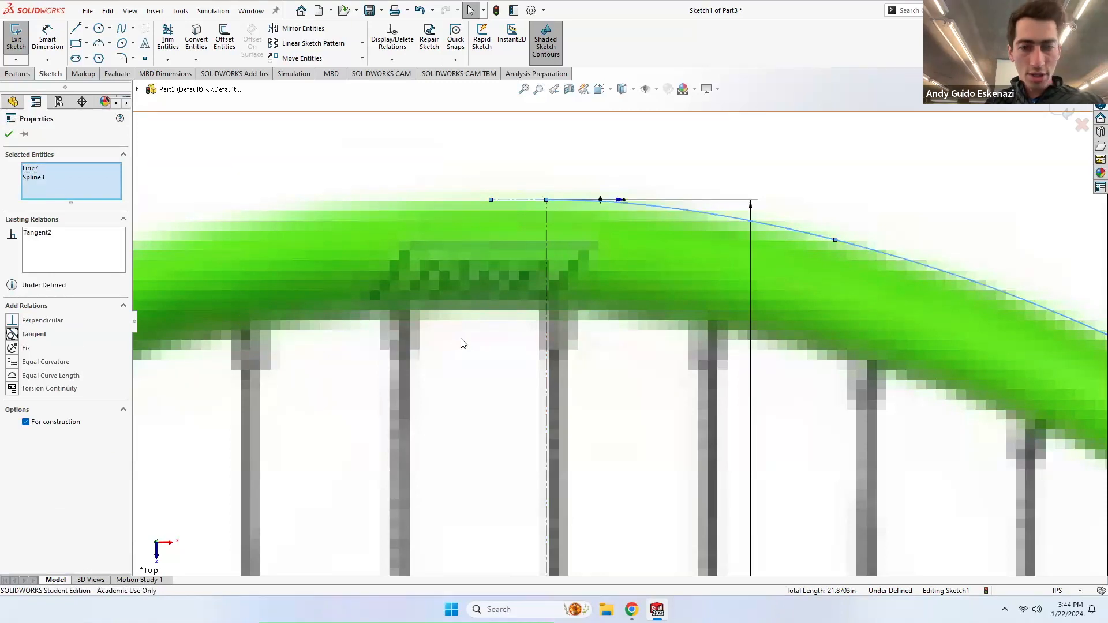
pyautogui.press('Escape')
pyautogui.scroll(5, 590, 253)
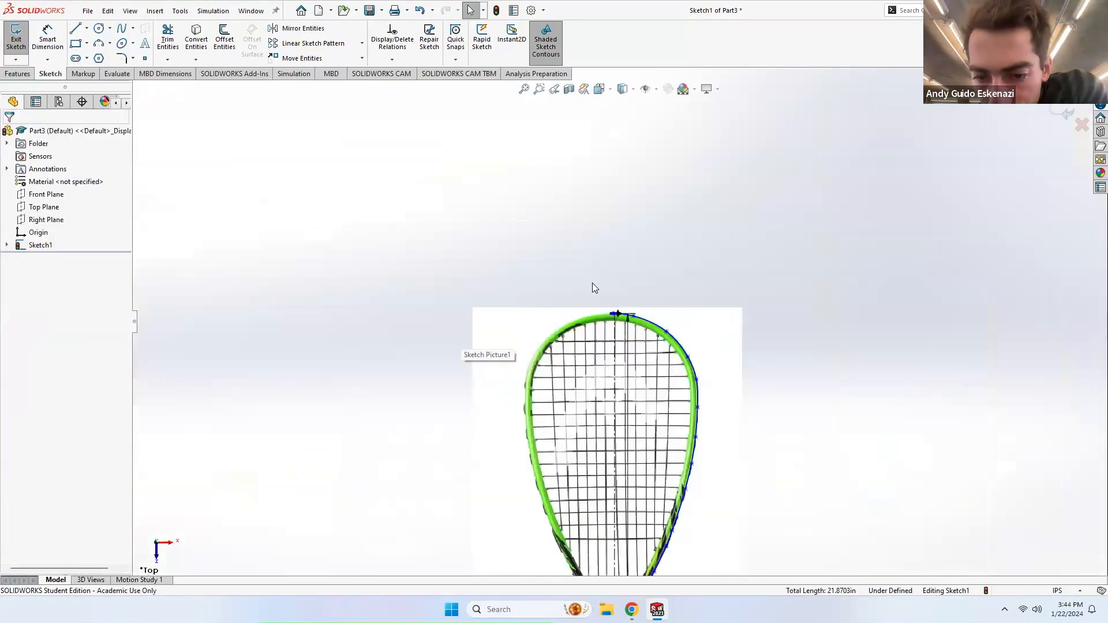
pyautogui.scroll(5, 594, 287)
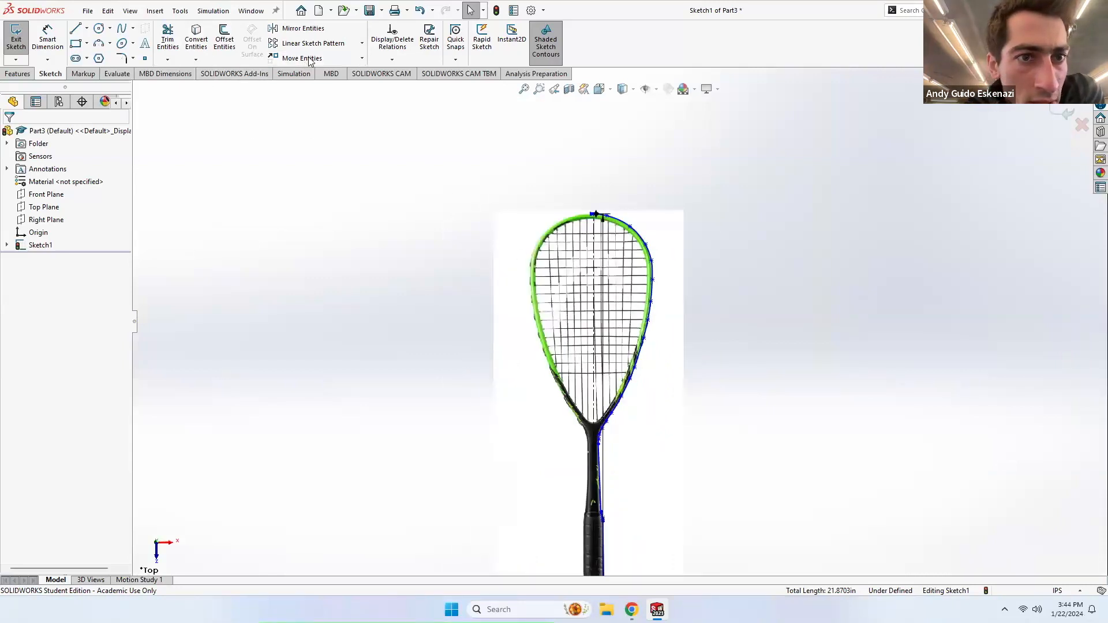
# Step: Mirror the right-hand outline, from the head spline through the shaft, transition and grip to the butt's bottom line, about the vertical centerline
pyautogui.click(289, 31)
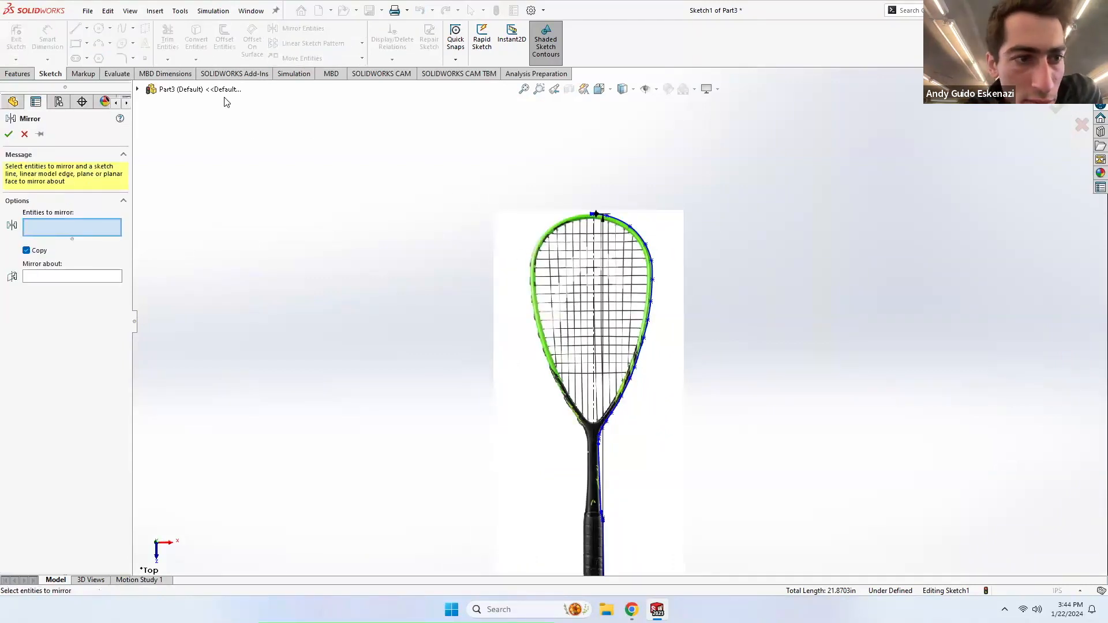
pyautogui.click(640, 233)
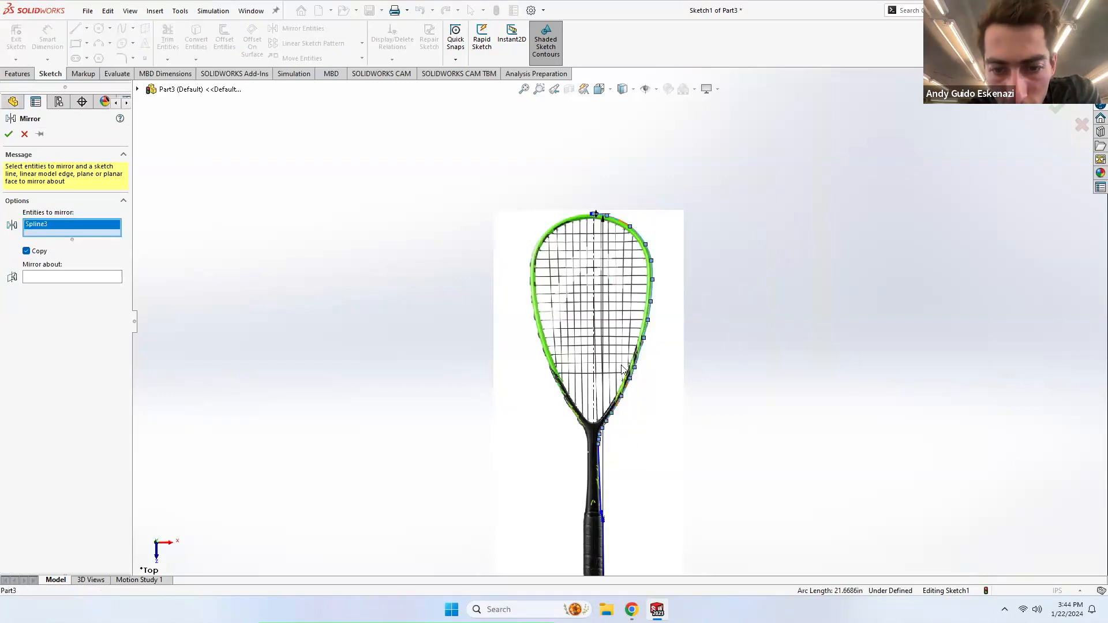
pyautogui.scroll(-5, 612, 518)
pyautogui.click(590, 425)
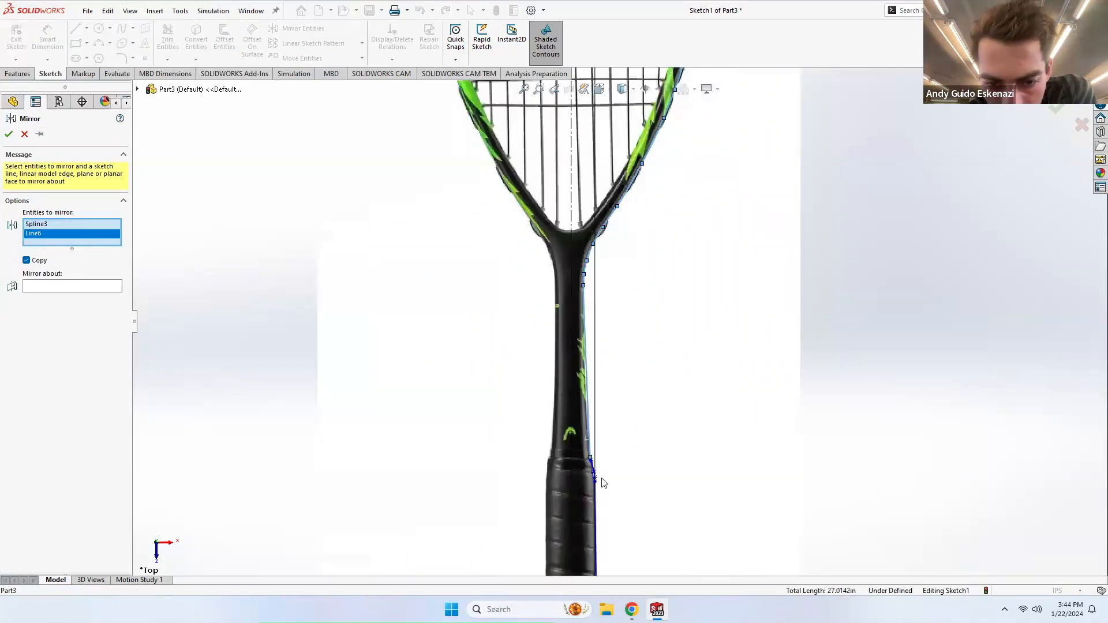
pyautogui.scroll(-5, 591, 404)
pyautogui.click(576, 326)
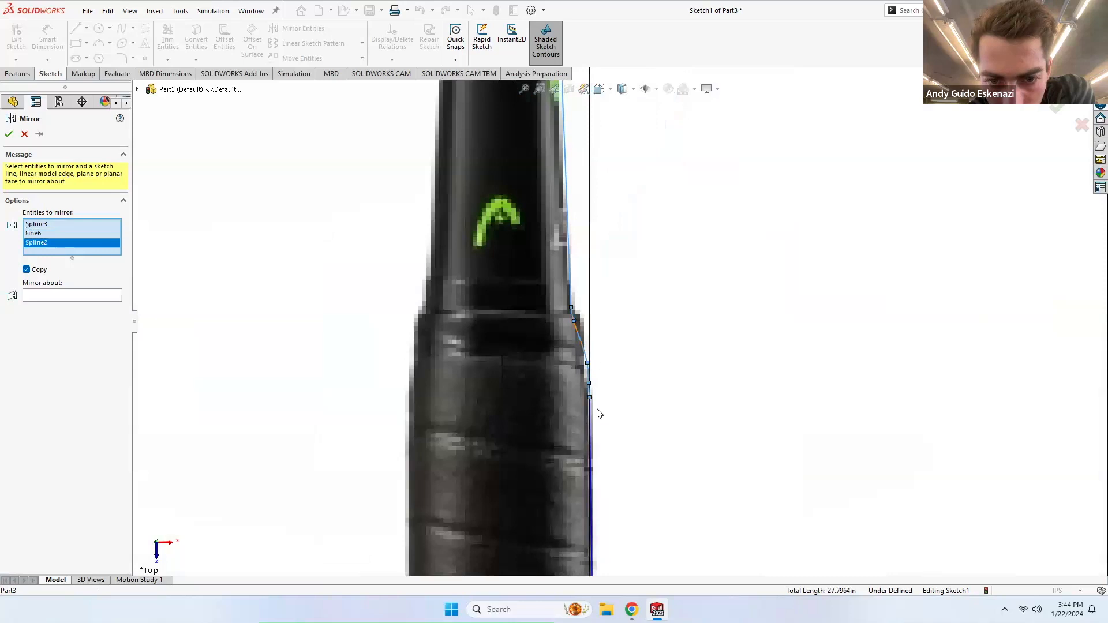
pyautogui.click(590, 415)
pyautogui.scroll(6, 595, 421)
pyautogui.scroll(-4, 612, 456)
pyautogui.scroll(-8, 608, 441)
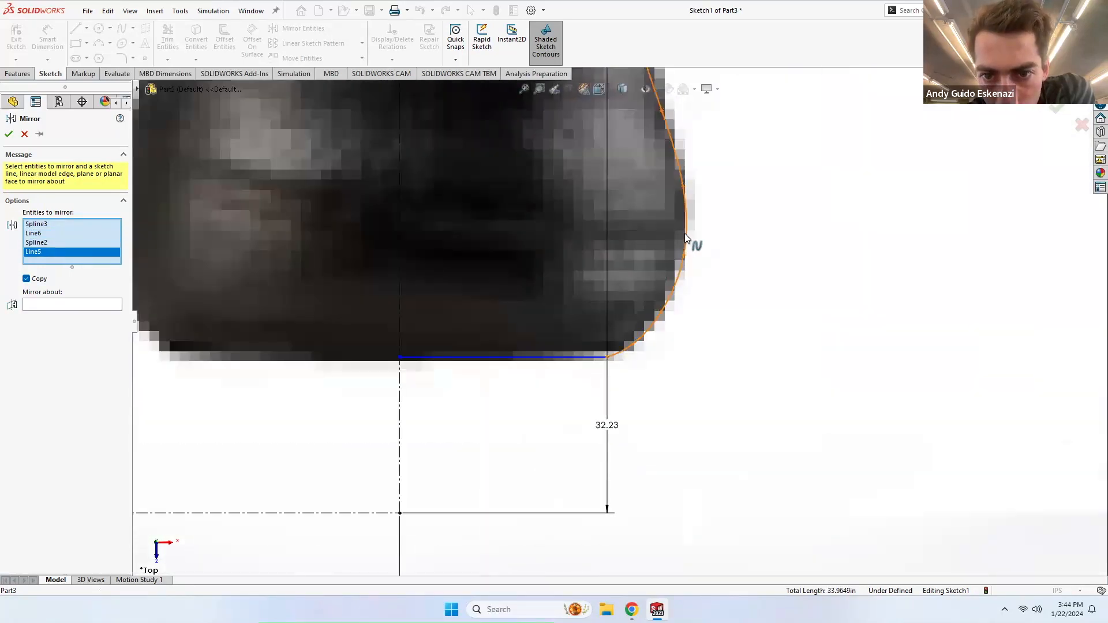
pyautogui.click(685, 233)
pyautogui.click(581, 358)
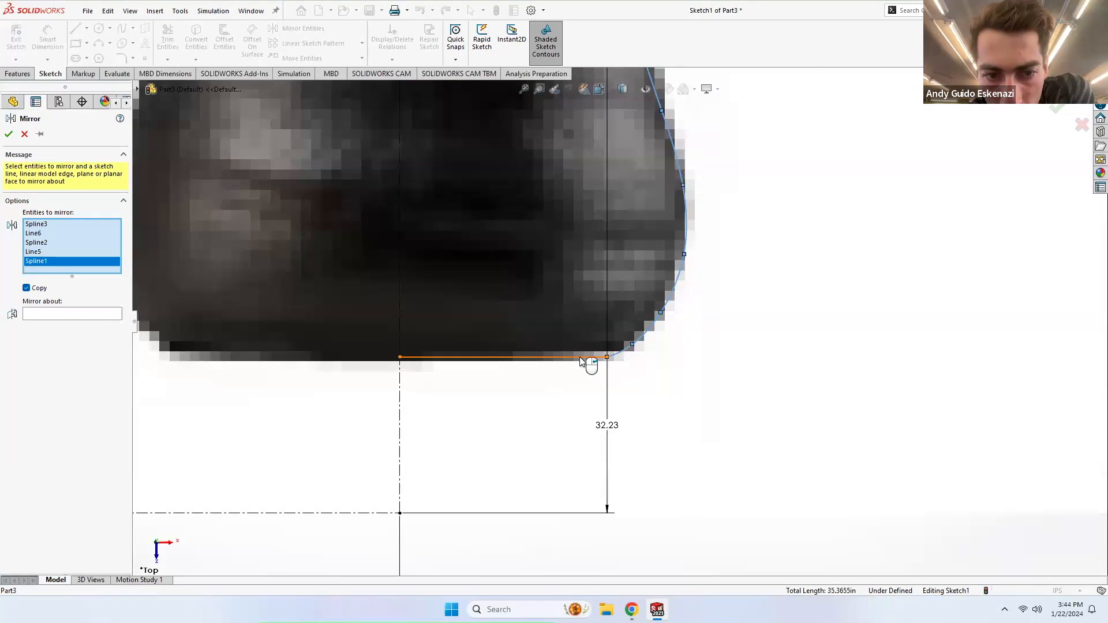
pyautogui.click(87, 324)
pyautogui.click(400, 386)
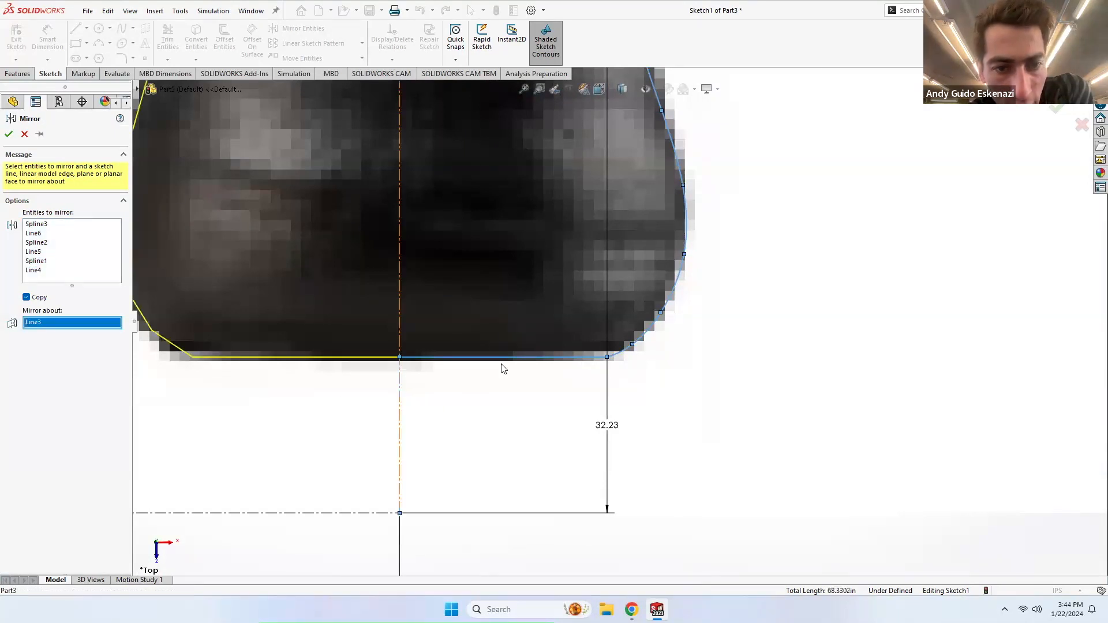
pyautogui.scroll(8, 501, 364)
pyautogui.scroll(-5, 645, 123)
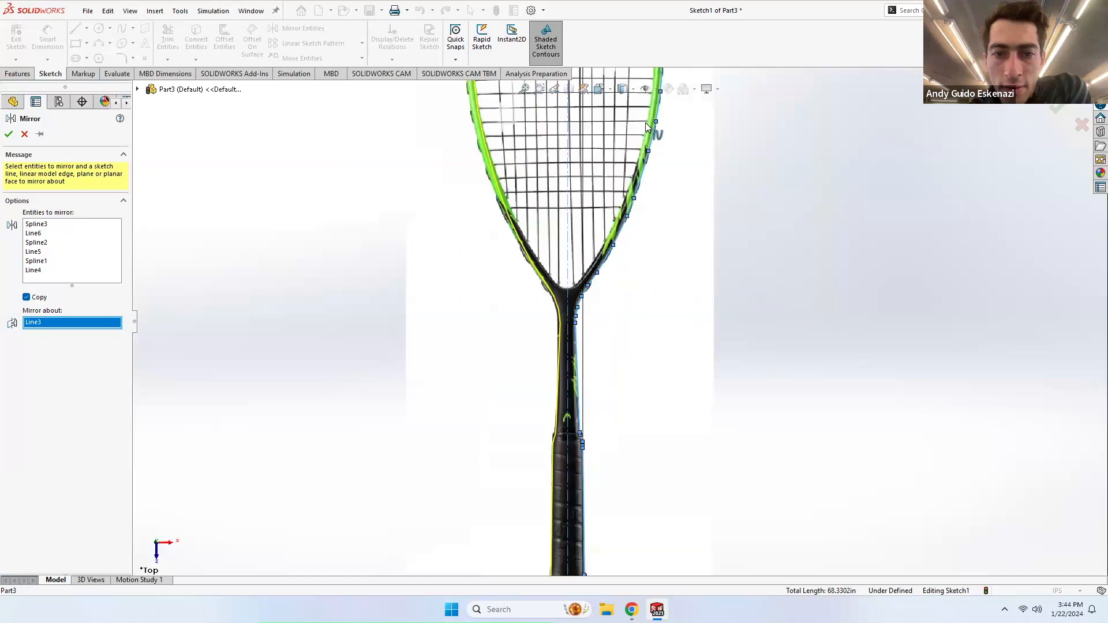
pyautogui.scroll(-2, 543, 304)
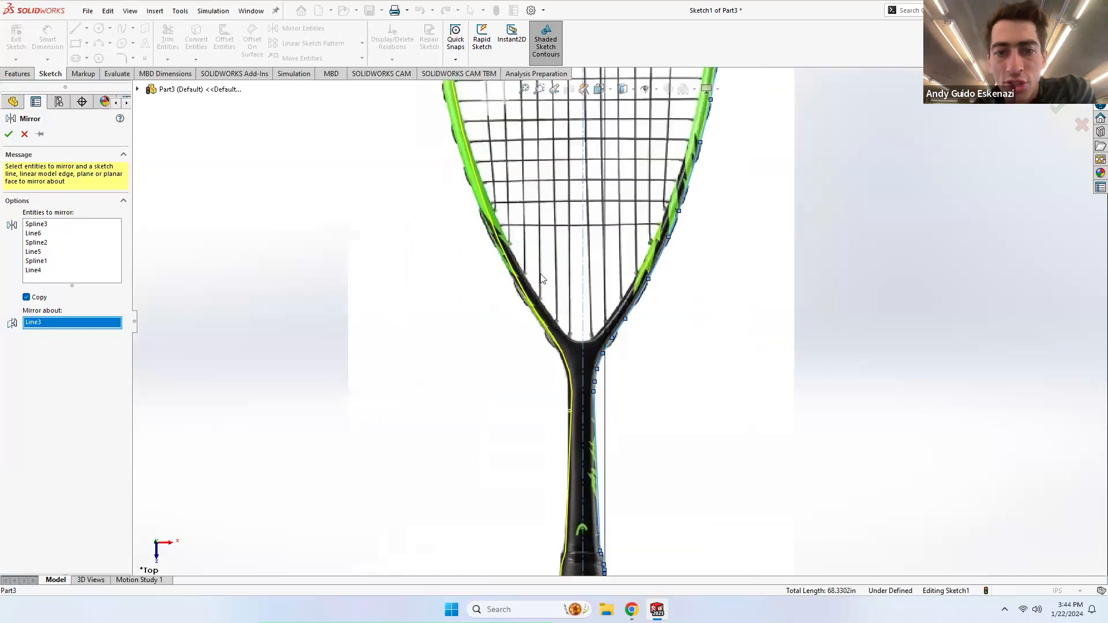
pyautogui.scroll(3, 509, 165)
pyautogui.scroll(-4, 583, 121)
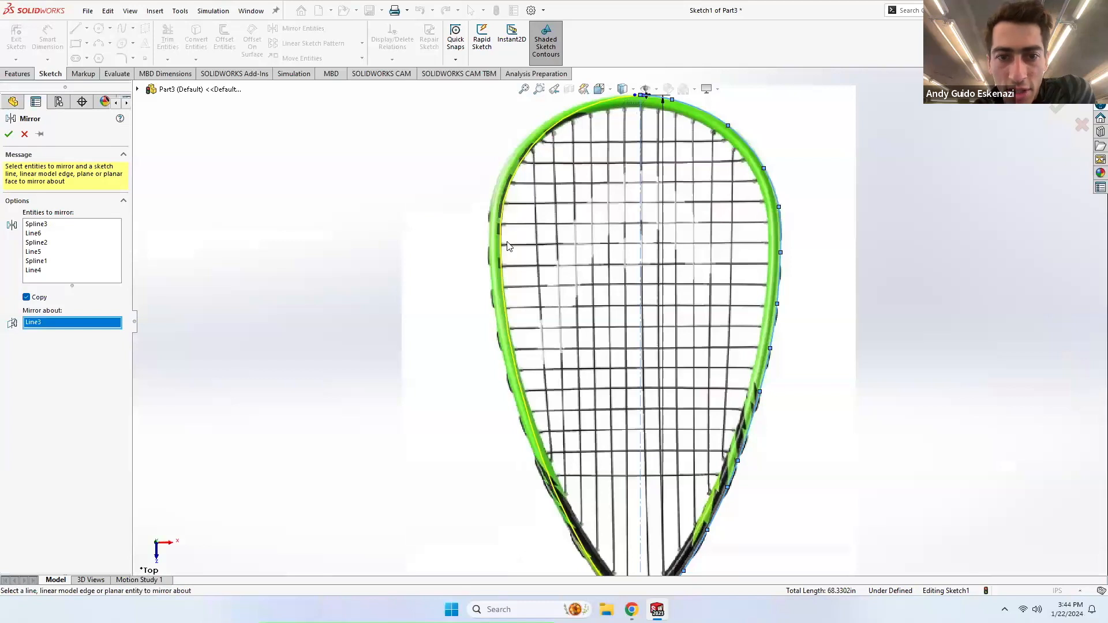
pyautogui.scroll(2, 649, 145)
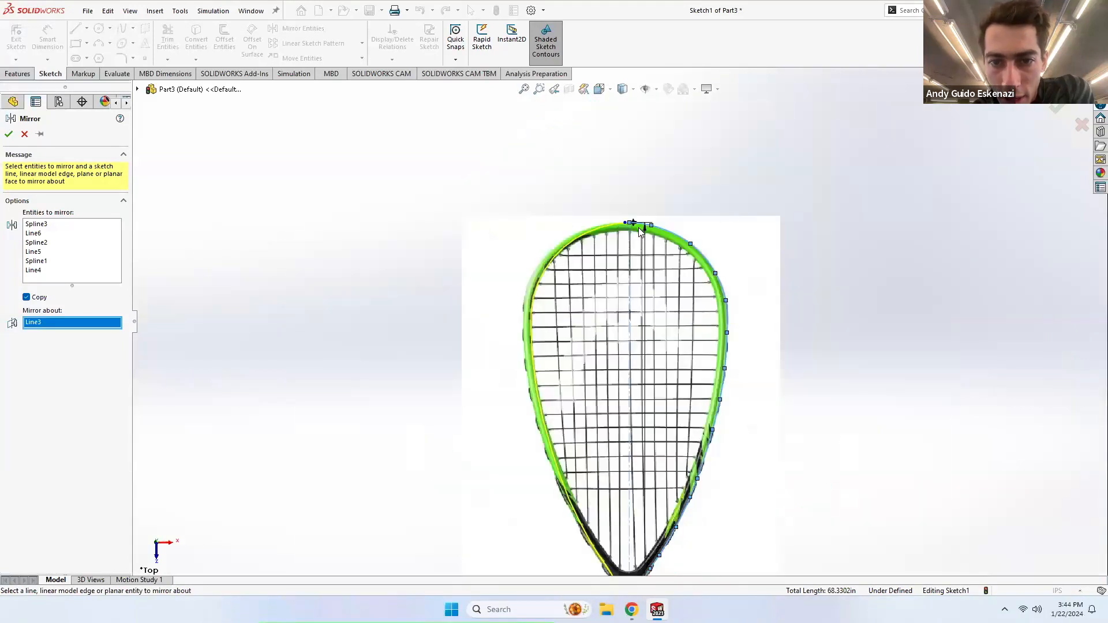
pyautogui.scroll(-5, 638, 227)
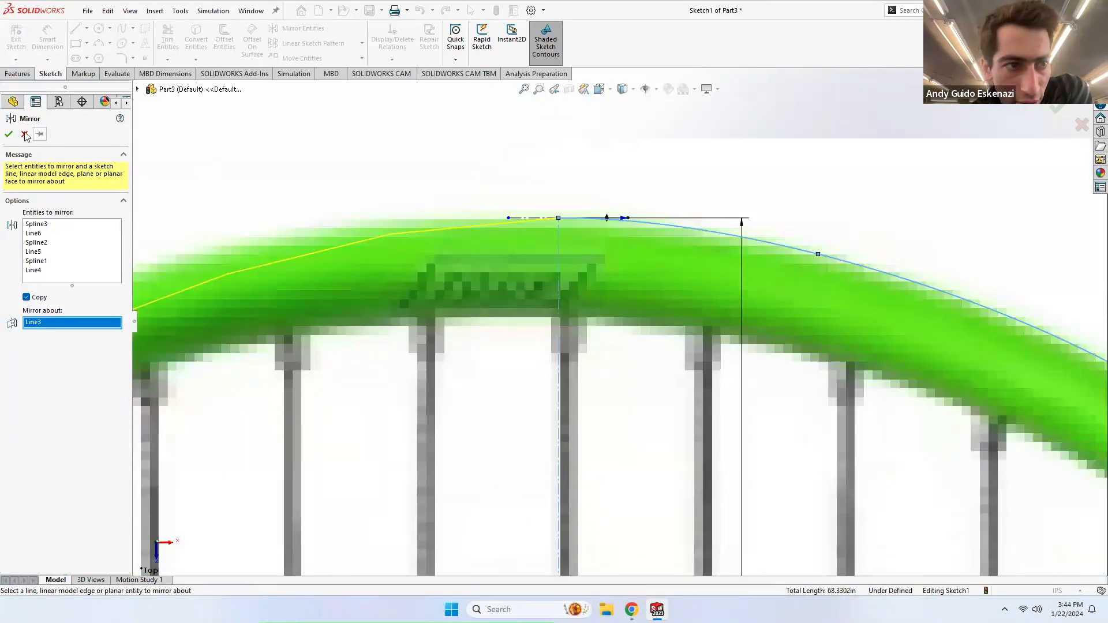
pyautogui.click(8, 134)
# Step: Exit the completed racket outline sketch and clear the selection
pyautogui.scroll(10, 539, 255)
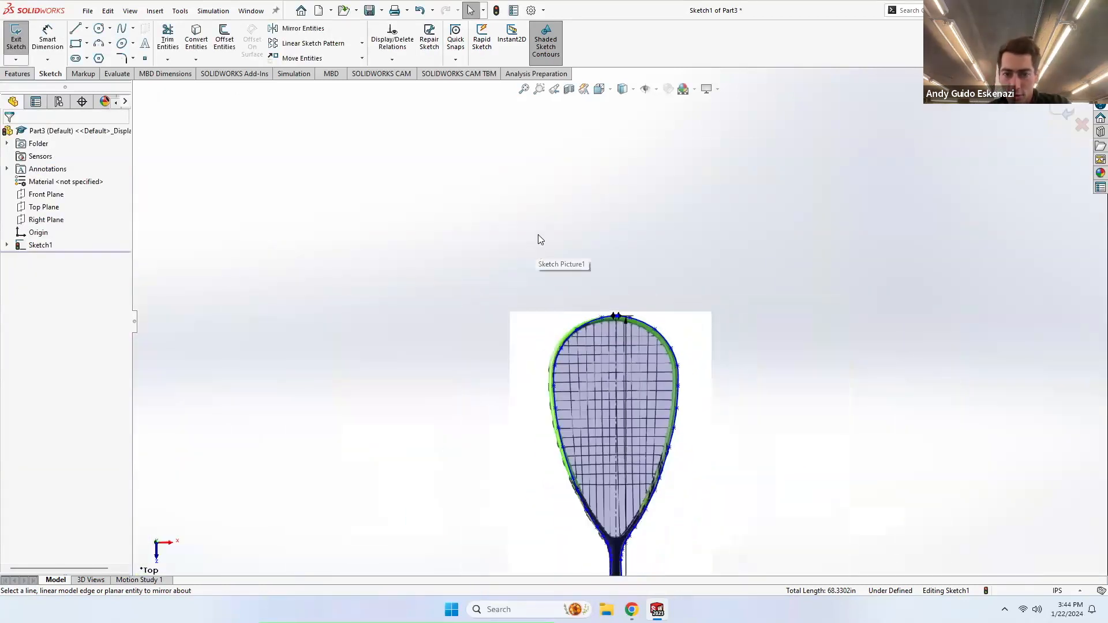
pyautogui.scroll(-2, 638, 391)
pyautogui.scroll(1, 637, 392)
pyautogui.scroll(-3, 637, 392)
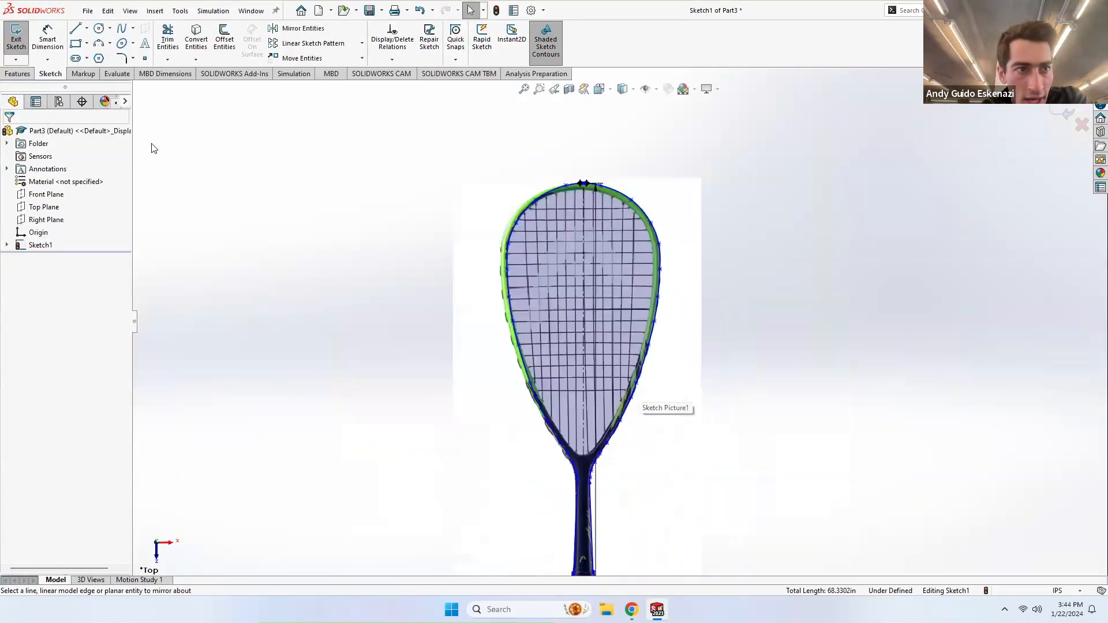
pyautogui.click(17, 38)
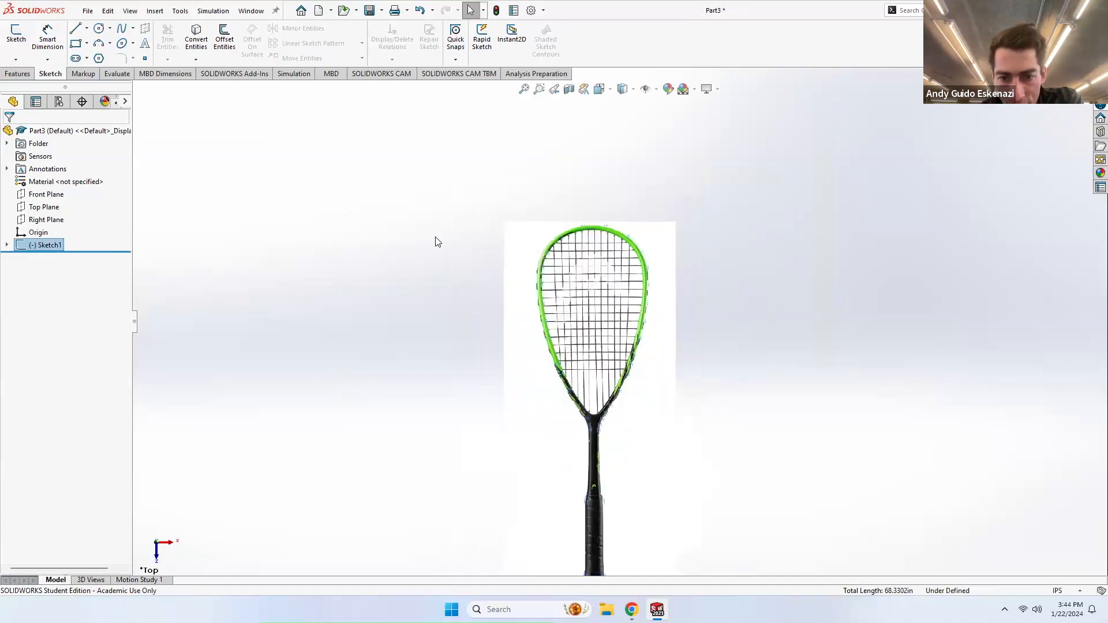
pyautogui.click(709, 376)
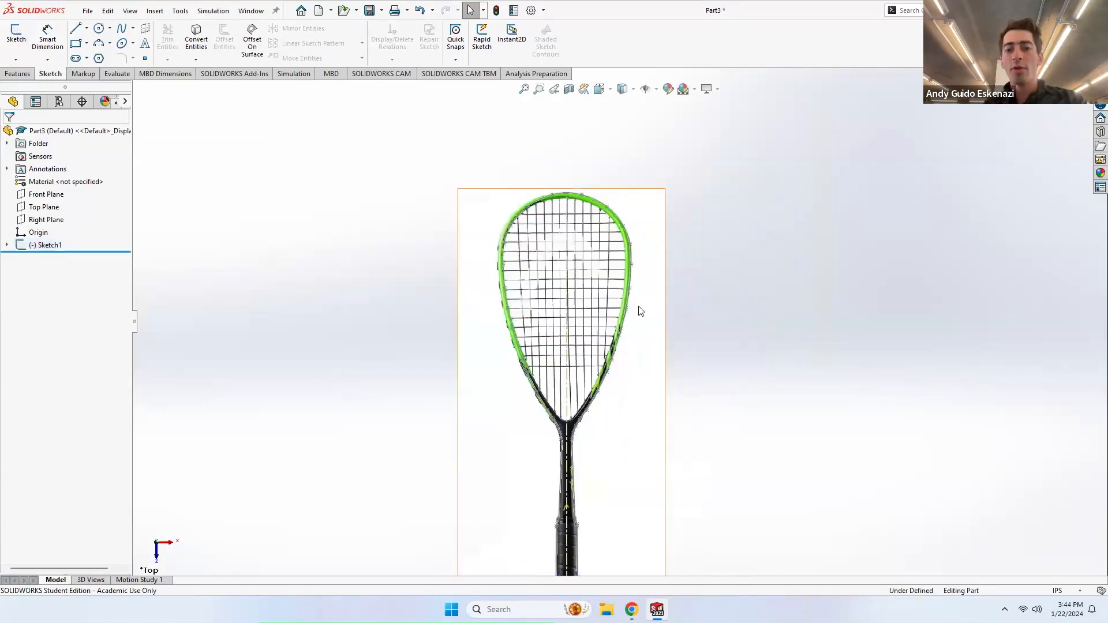
pyautogui.scroll(-3, 638, 346)
pyautogui.scroll(2, 586, 339)
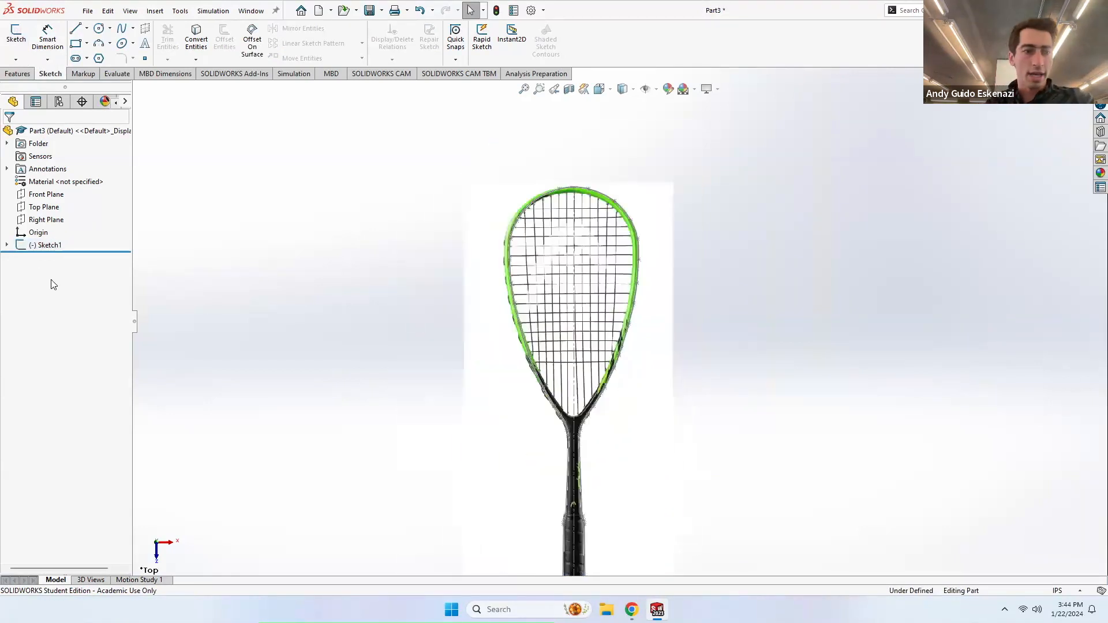
# Step: Hide the reference picture inside Sketch1 to check the traced outline on its own
pyautogui.click(7, 246)
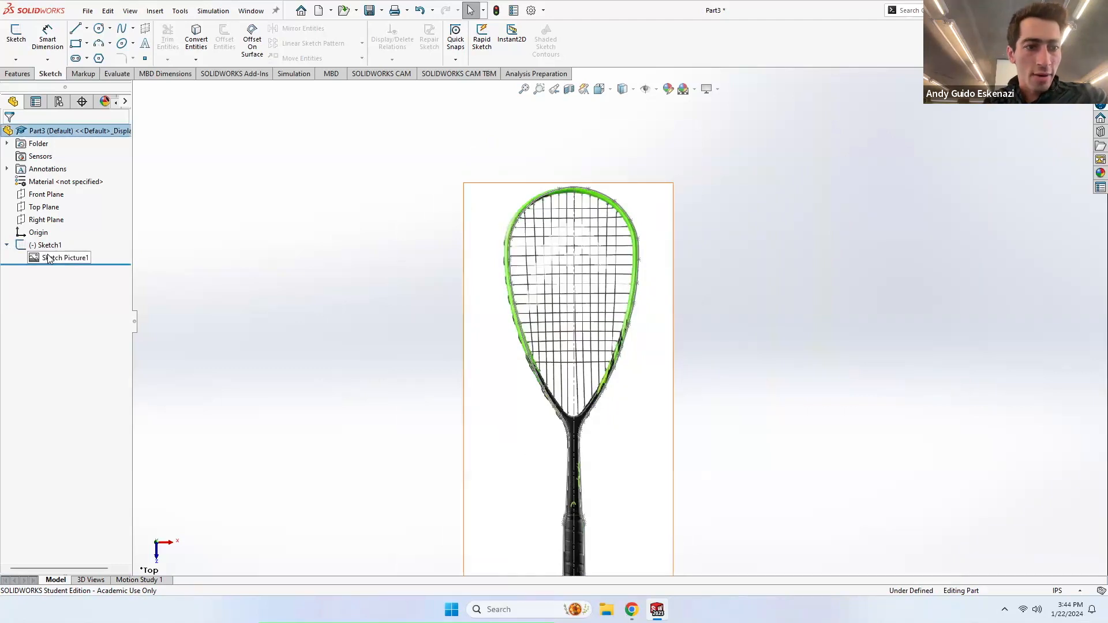
pyautogui.rightClick(49, 259)
pyautogui.click(88, 292)
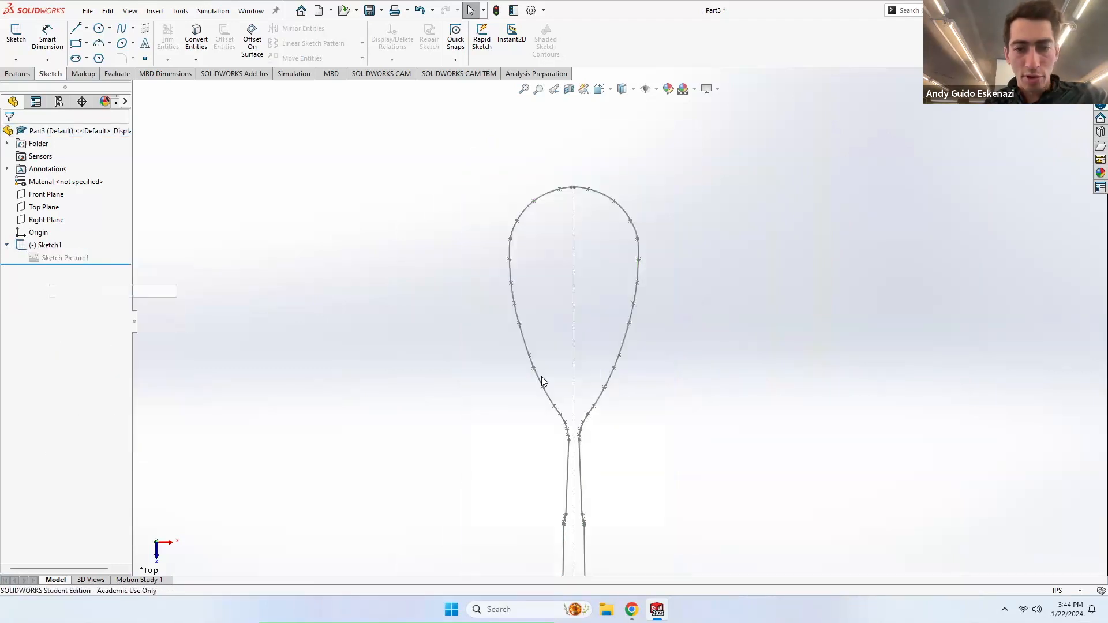
pyautogui.scroll(1, 664, 370)
pyautogui.scroll(-2, 688, 346)
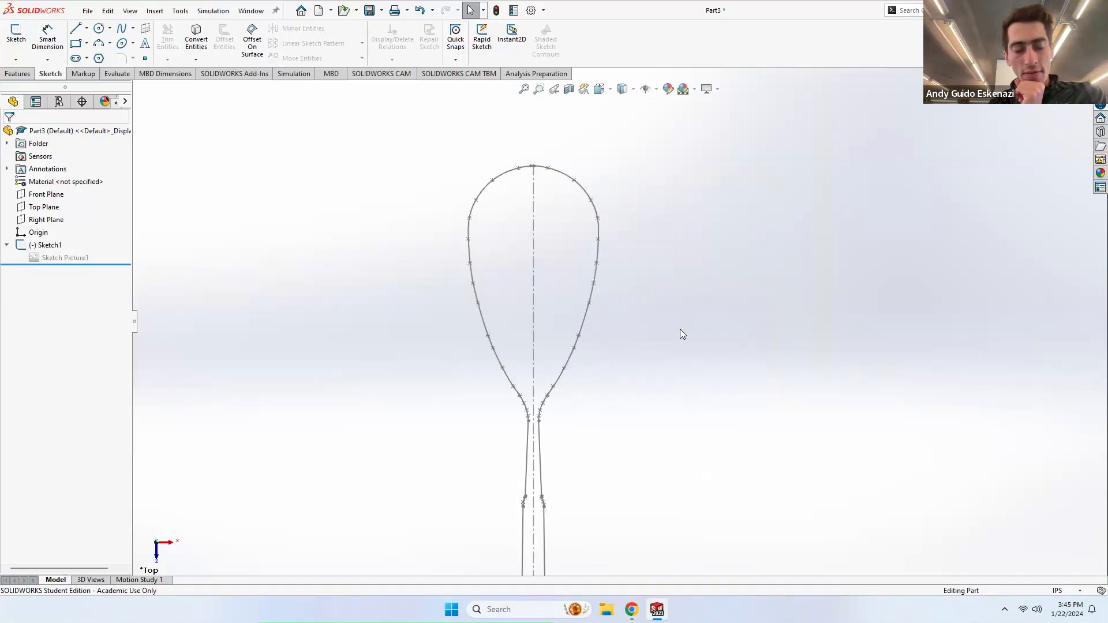
# Step: Show the reference picture again and collapse Sketch1 in the feature tree
pyautogui.rightClick(71, 258)
pyautogui.click(107, 293)
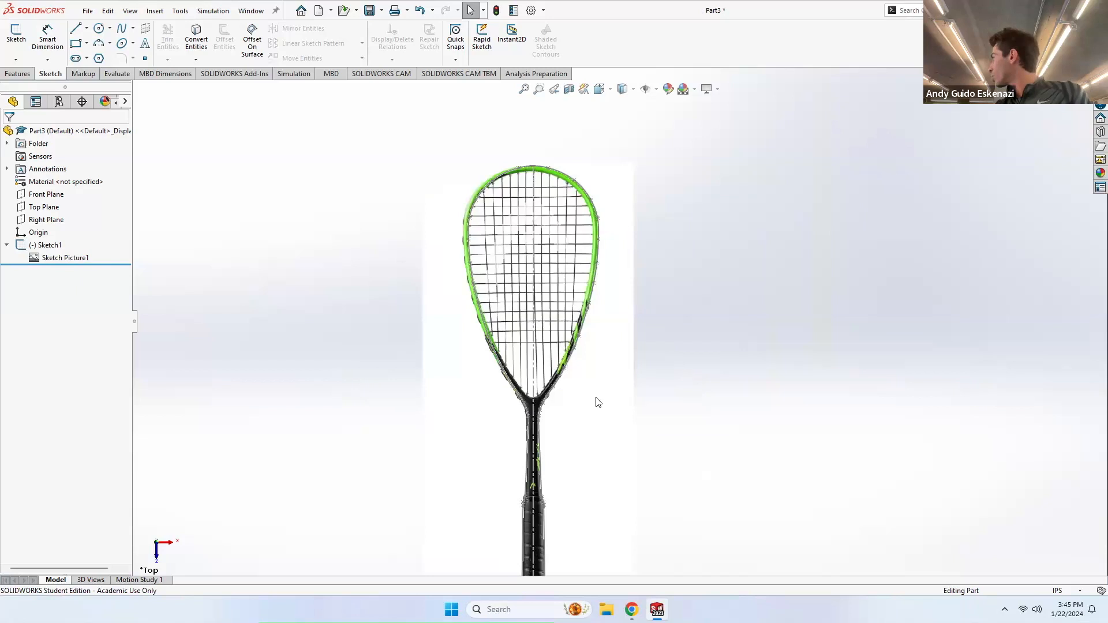
pyautogui.click(57, 247)
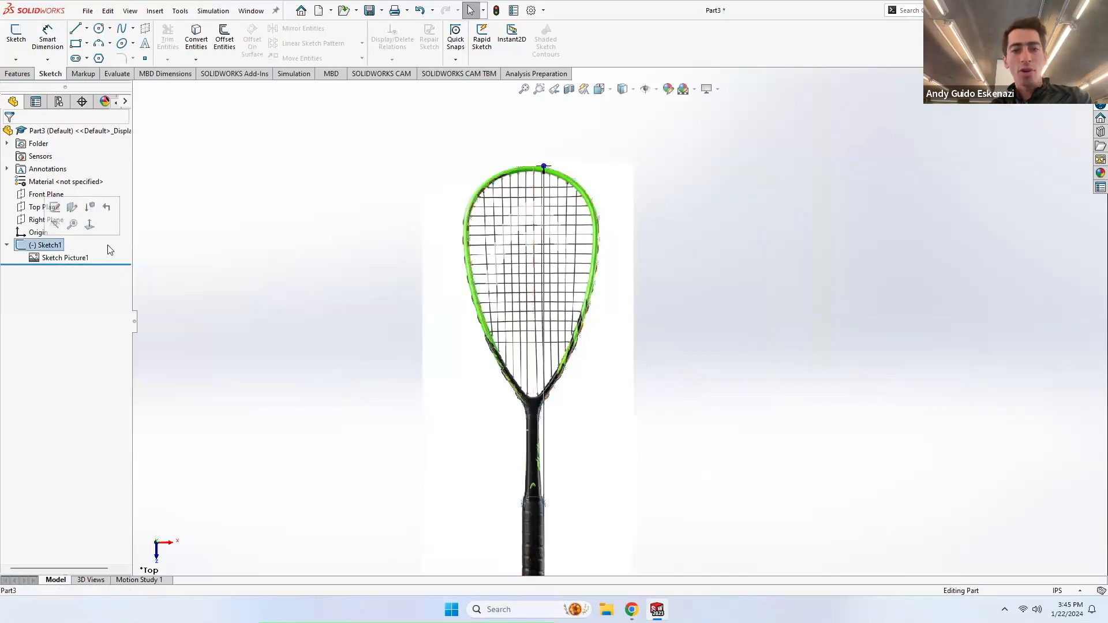
pyautogui.click(7, 245)
pyautogui.click(241, 251)
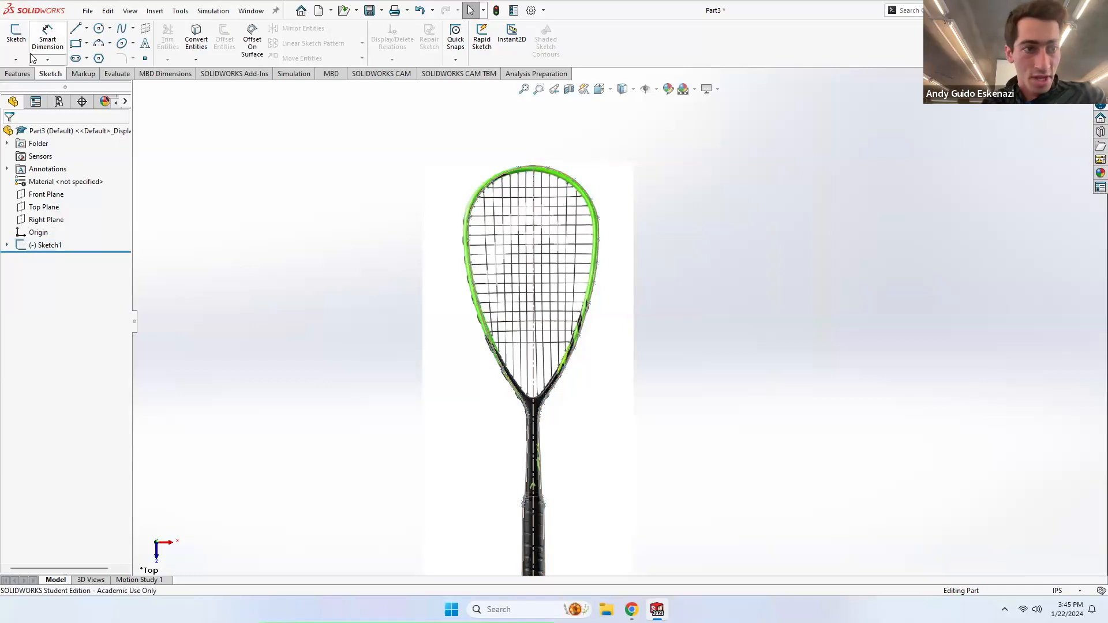
# Step: Start a new sketch on the Top Plane with the whole racket in view
pyautogui.click(17, 36)
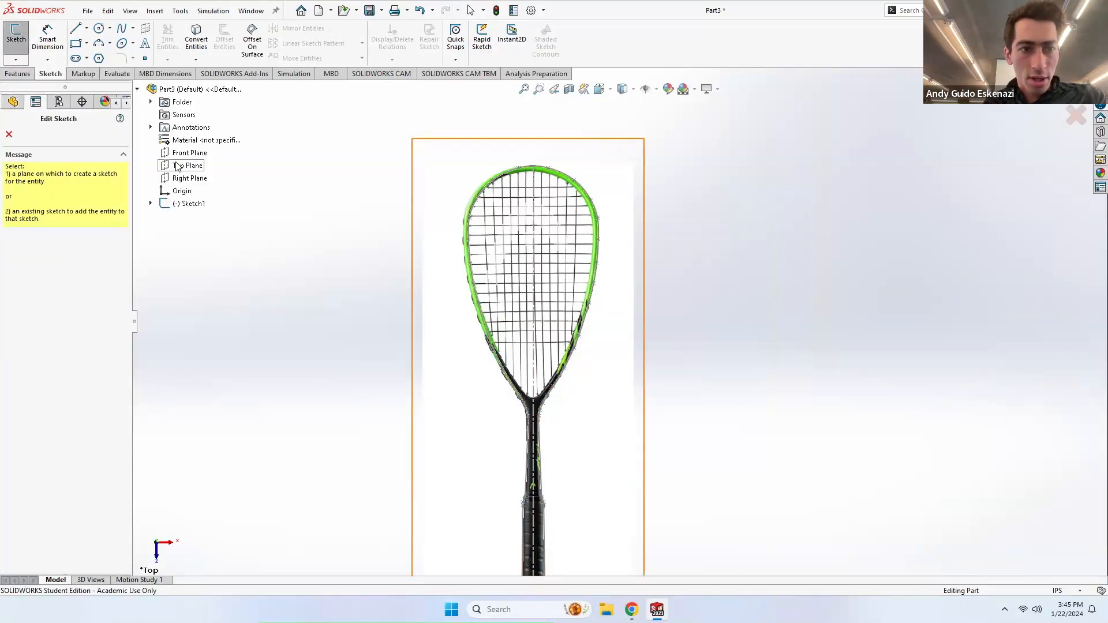
pyautogui.click(178, 167)
pyautogui.moveTo(509, 339)
pyautogui.mouseDown(button='middle')
pyautogui.moveTo(668, 304)
pyautogui.moveTo(640, 289)
pyautogui.moveTo(587, 289)
pyautogui.mouseUp(button='middle')
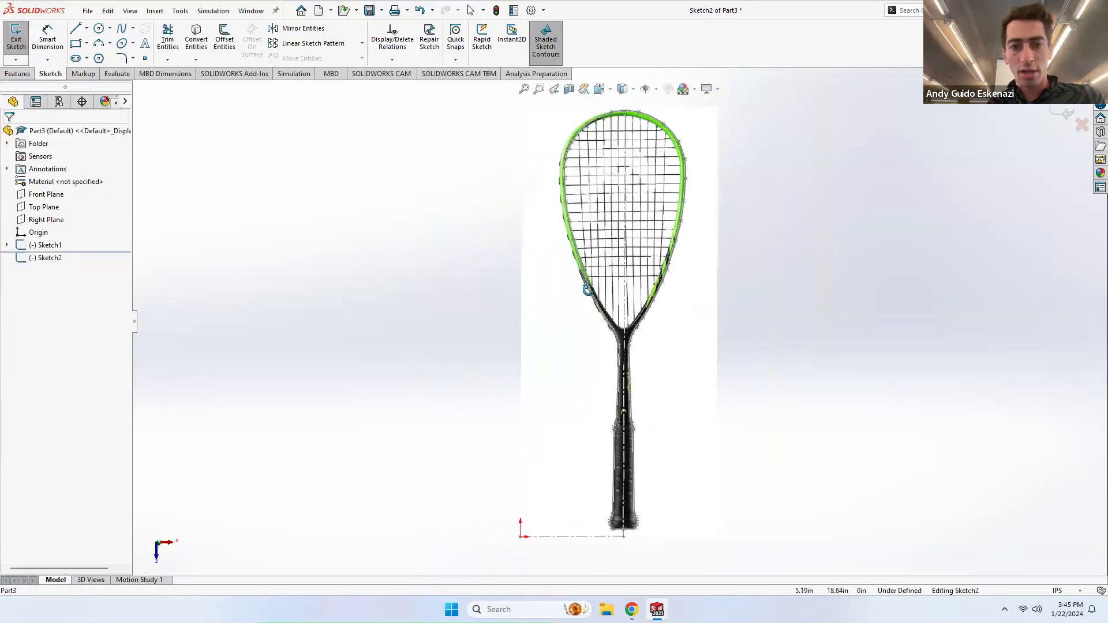
# Step: Convert both splines of the racket head outline from Sketch1 into the current sketch
pyautogui.click(202, 53)
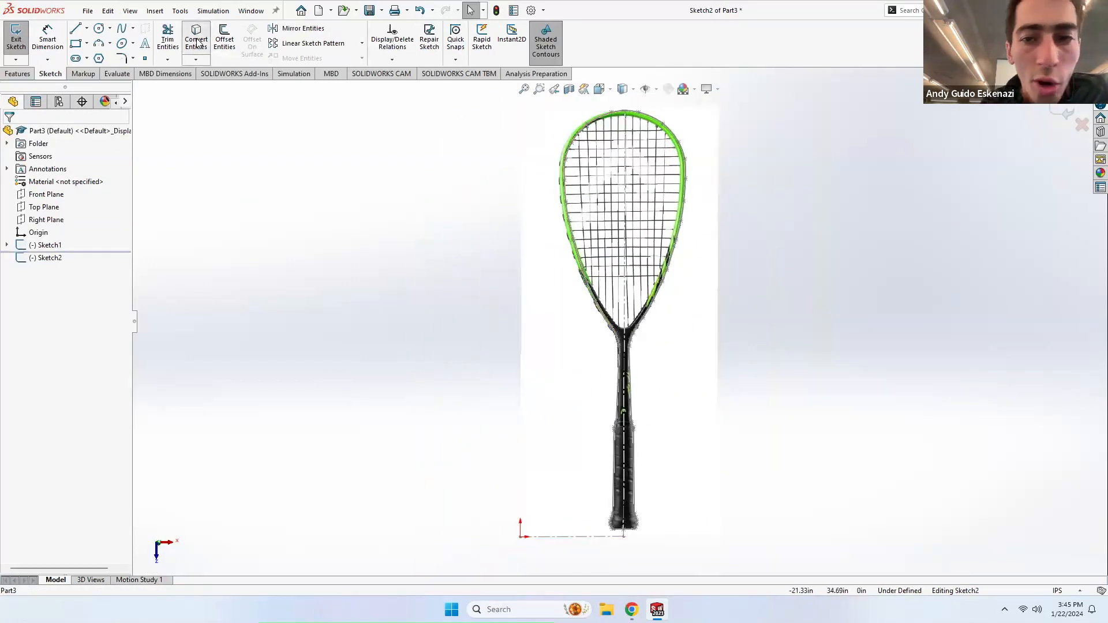
pyautogui.click(668, 134)
pyautogui.scroll(-3, 664, 338)
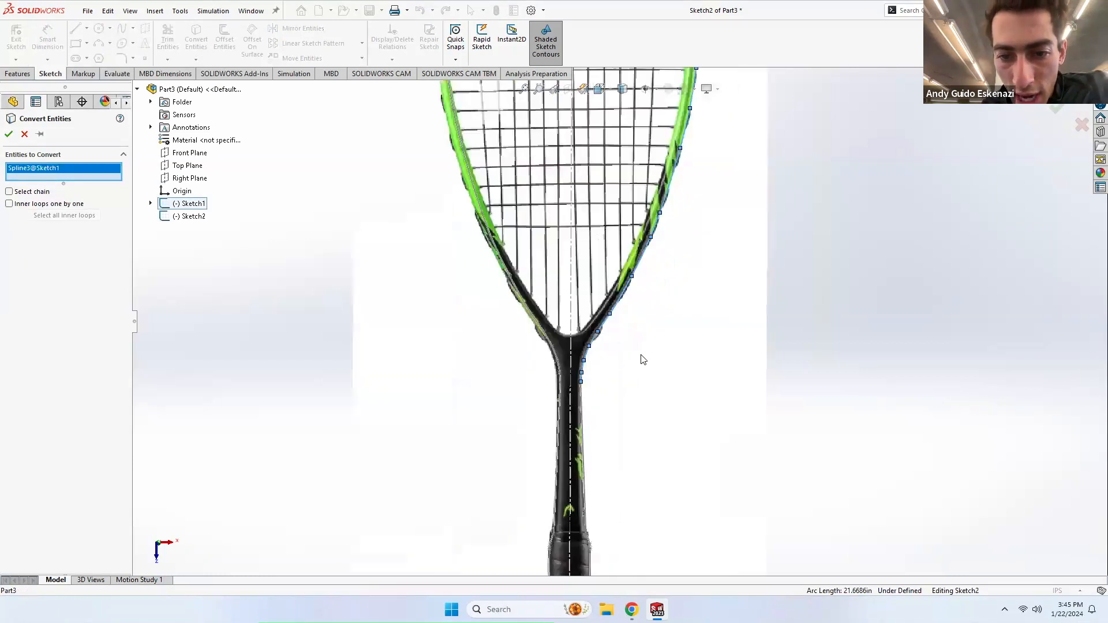
pyautogui.click(498, 252)
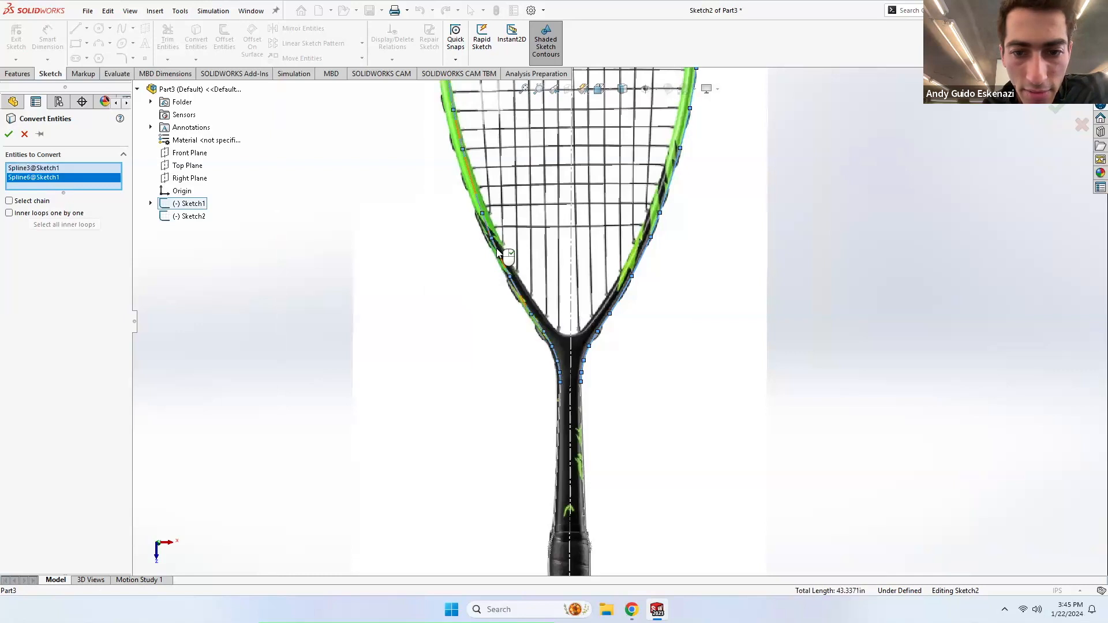
pyautogui.click(10, 135)
# Step: Set up an offset of both converted head splines, reversed toward the inside of the racket frame
pyautogui.scroll(5, 490, 316)
pyautogui.moveTo(507, 322); pyautogui.dragTo(548, 123, button='middle')
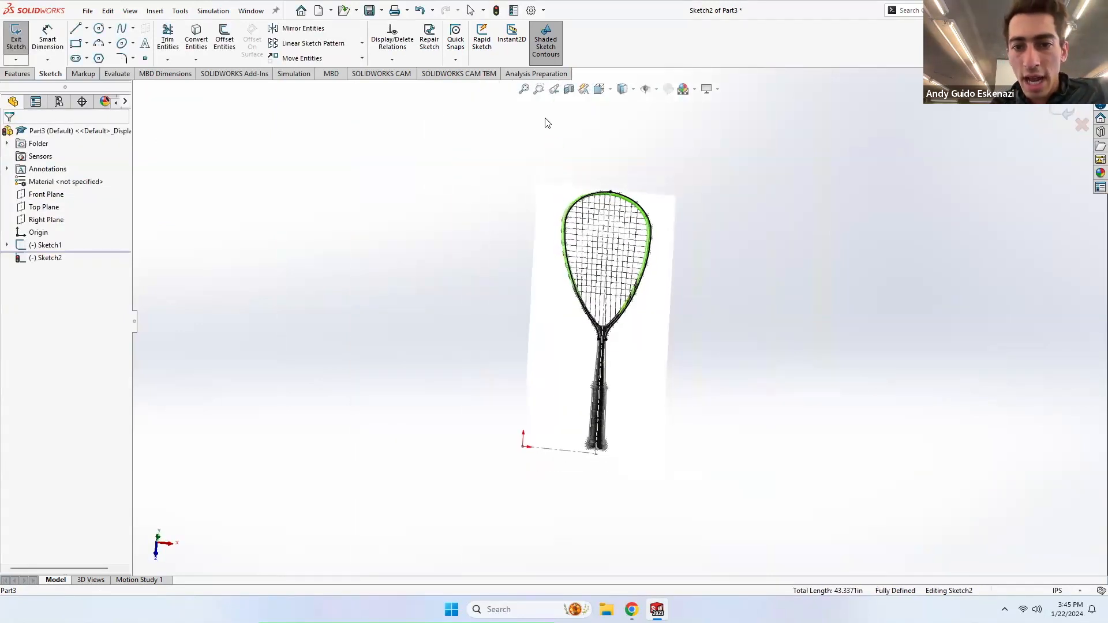
pyautogui.scroll(-3, 609, 214)
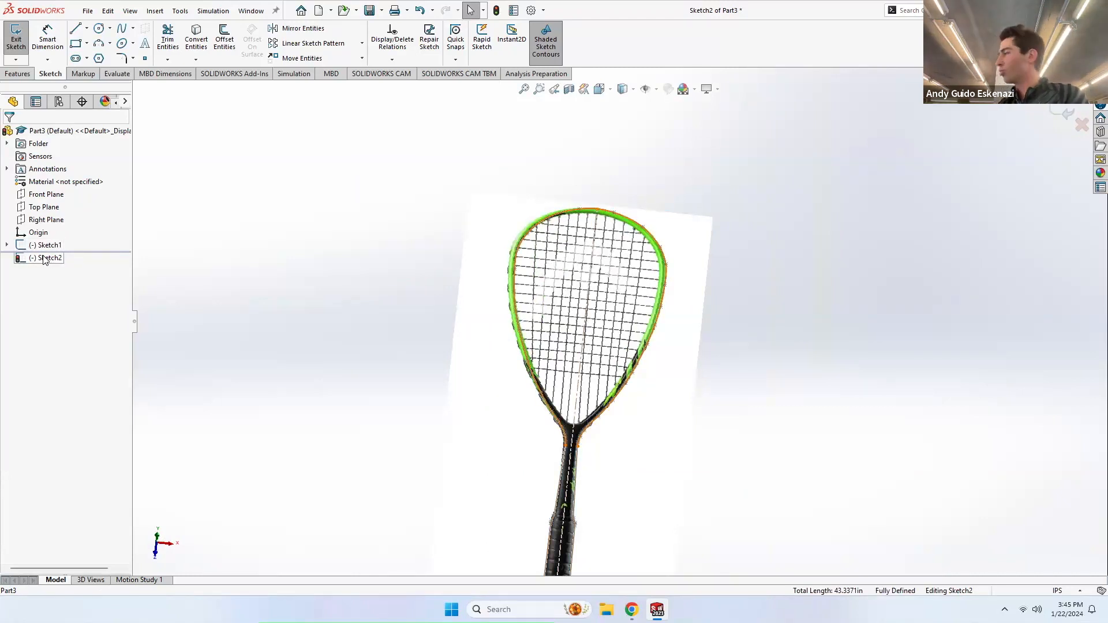
pyautogui.scroll(-5, 548, 346)
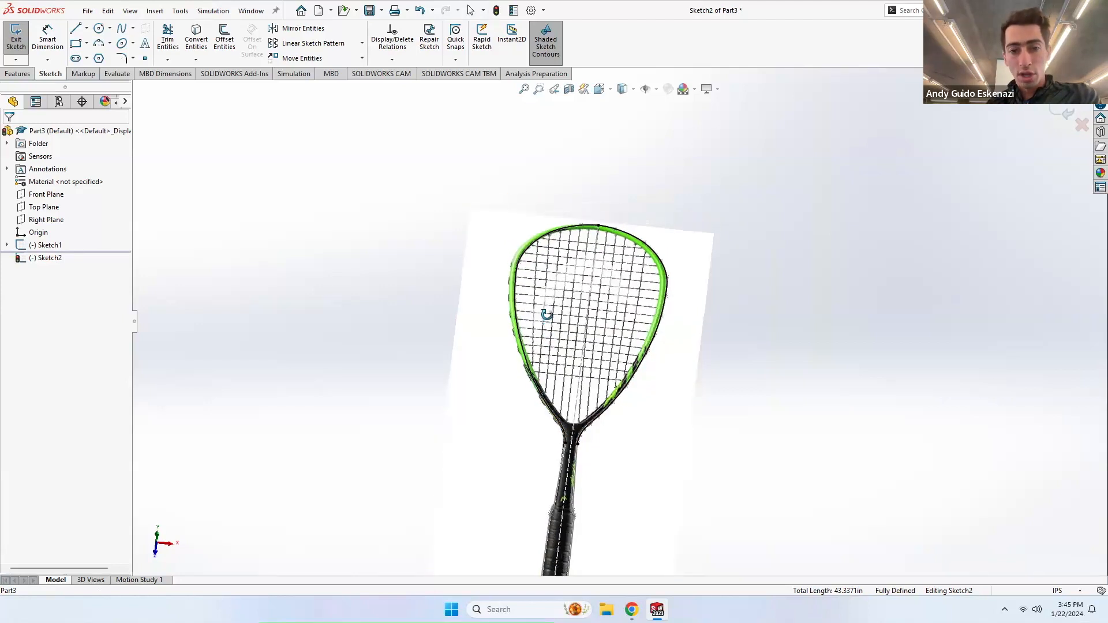
pyautogui.scroll(-1, 627, 324)
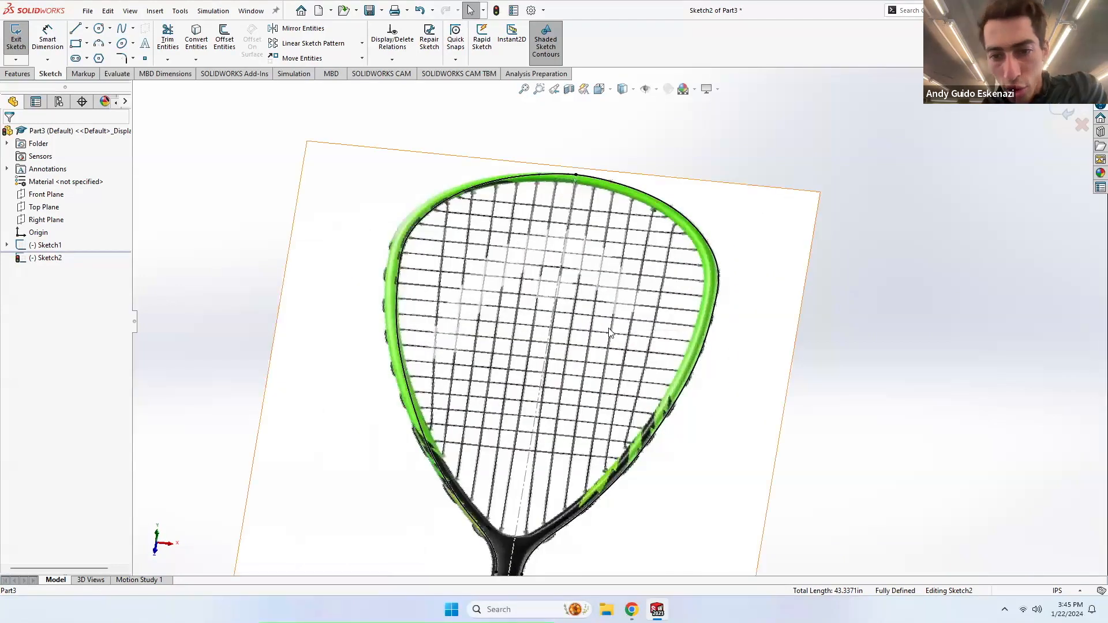
pyautogui.scroll(3, 545, 407)
pyautogui.scroll(-4, 574, 468)
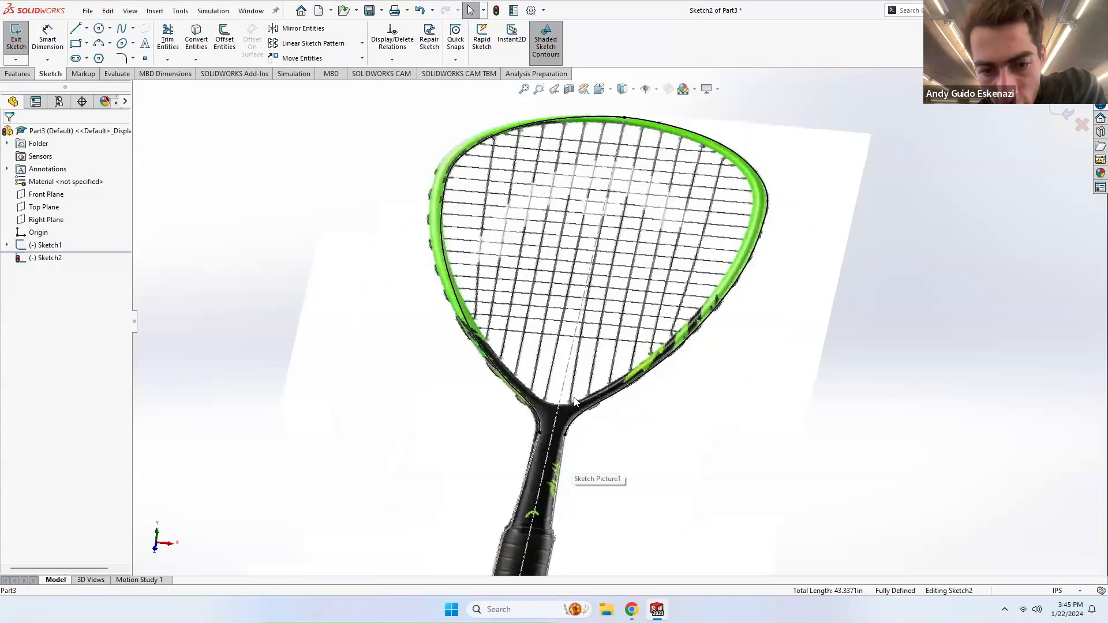
pyautogui.moveTo(649, 350)
pyautogui.mouseDown(button='middle')
pyautogui.moveTo(638, 396)
pyautogui.moveTo(715, 416)
pyautogui.moveTo(443, 129)
pyautogui.mouseUp(button='middle')
pyautogui.click(225, 40)
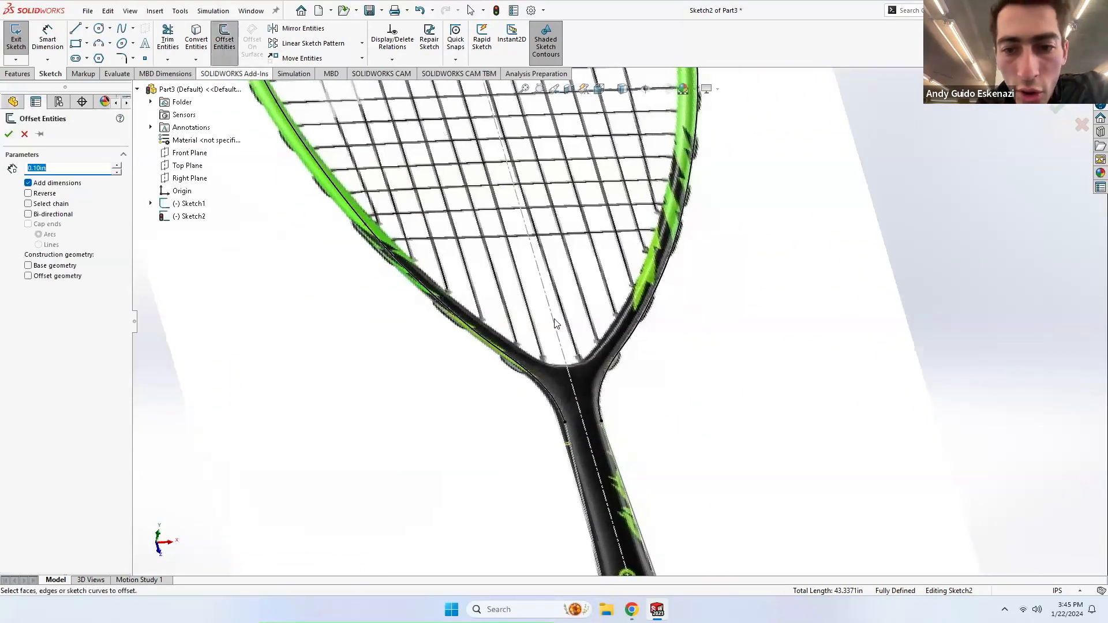
pyautogui.click(636, 326)
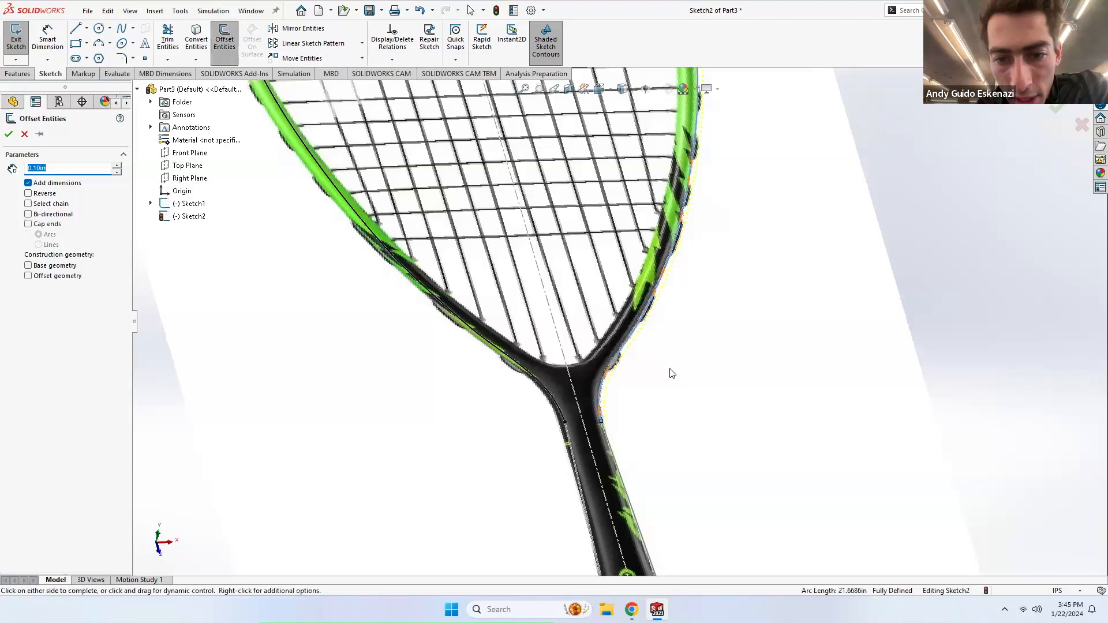
pyautogui.click(29, 193)
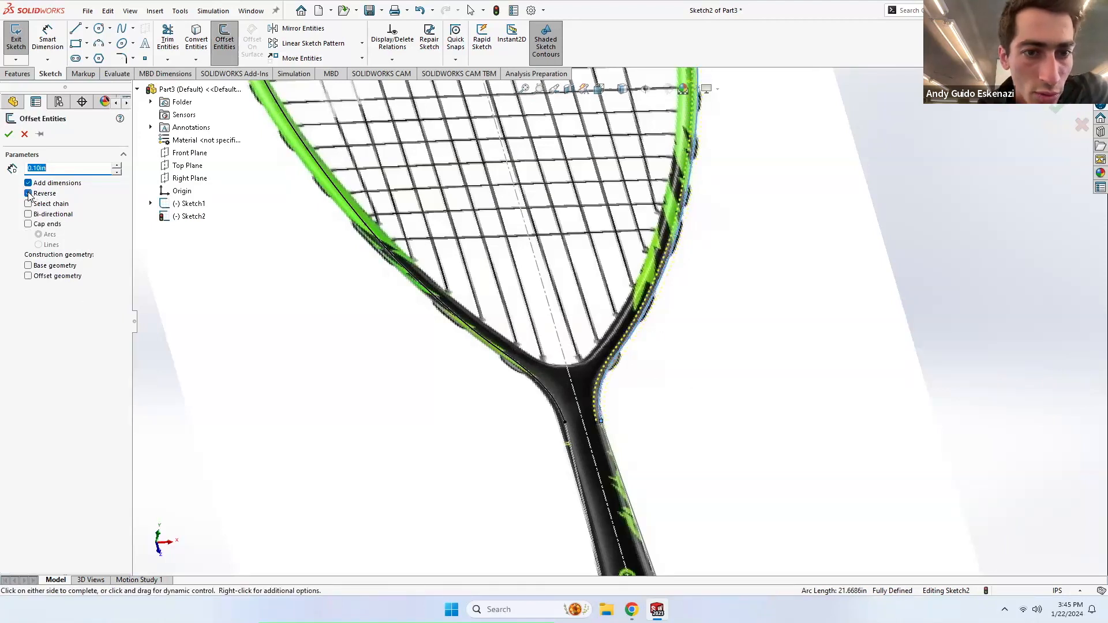
pyautogui.scroll(5, 670, 311)
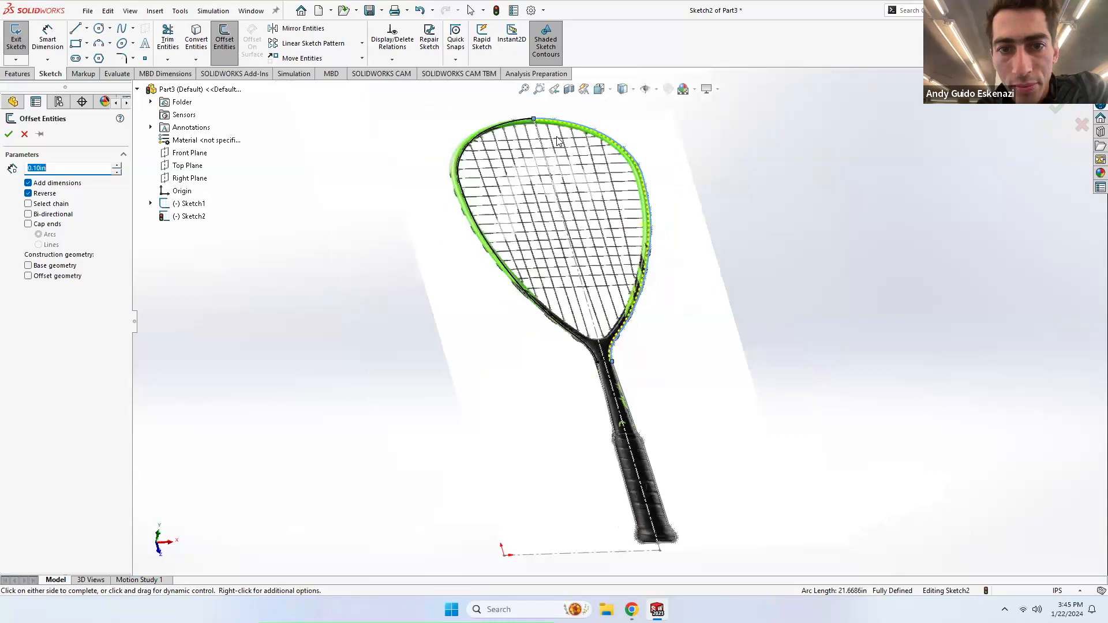
pyautogui.scroll(-6, 558, 141)
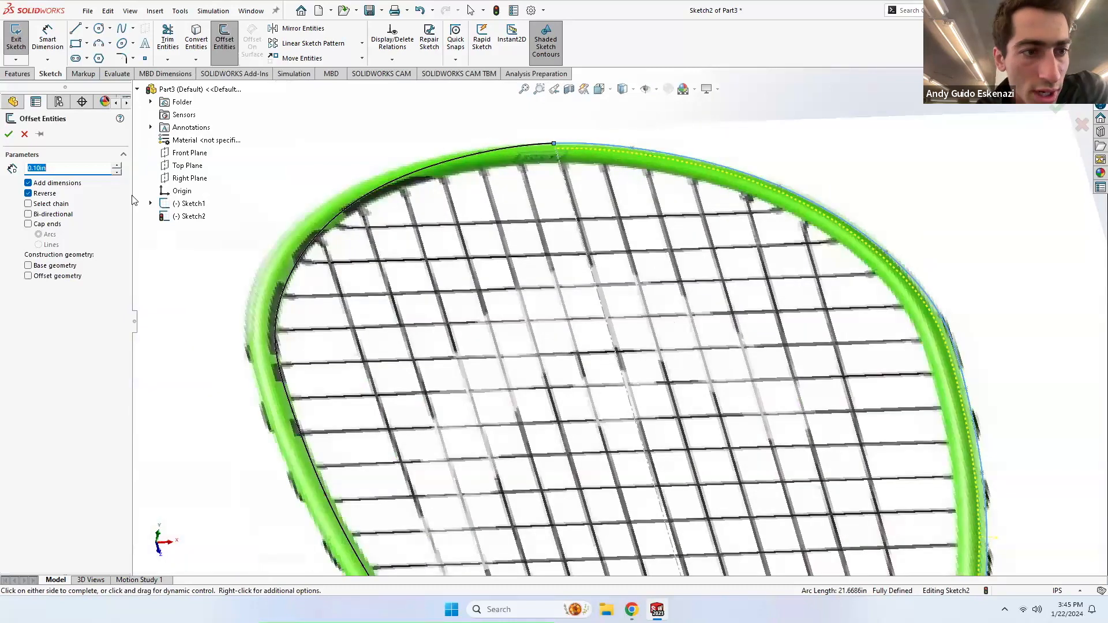
pyautogui.click(534, 152)
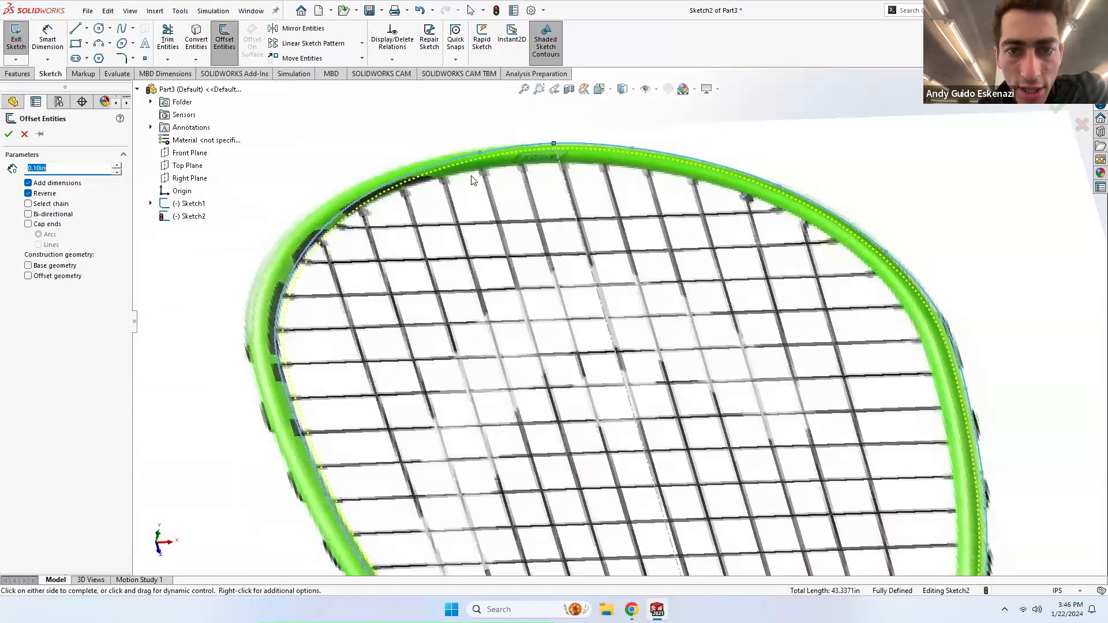
pyautogui.scroll(6, 471, 180)
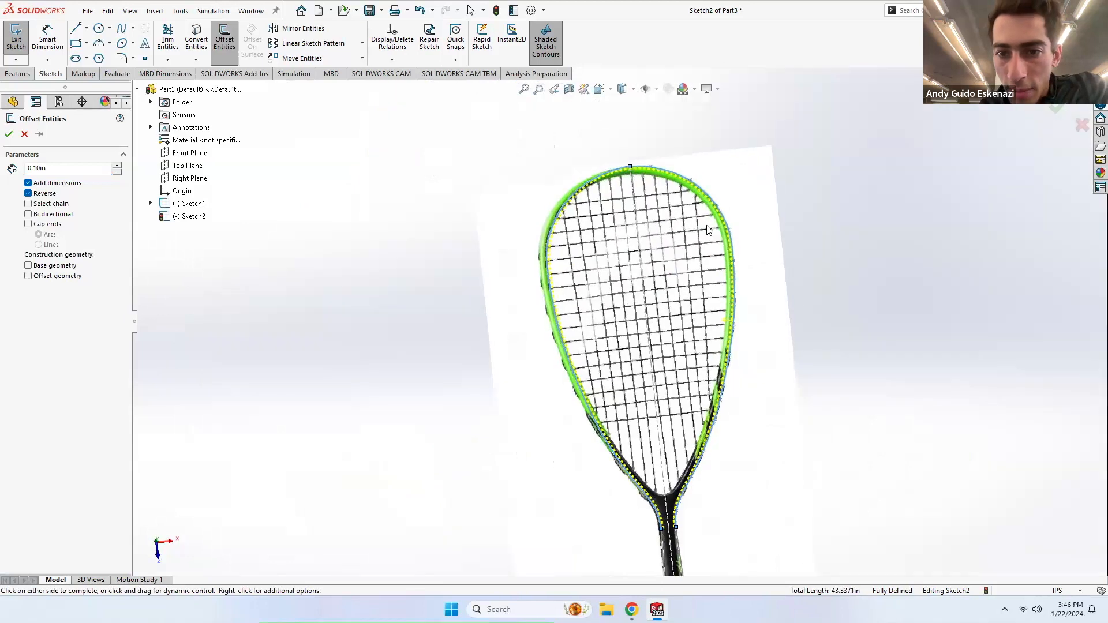
# Step: Set the offset distance to 0.20 in and apply the offset to the head outline
pyautogui.scroll(-6, 704, 234)
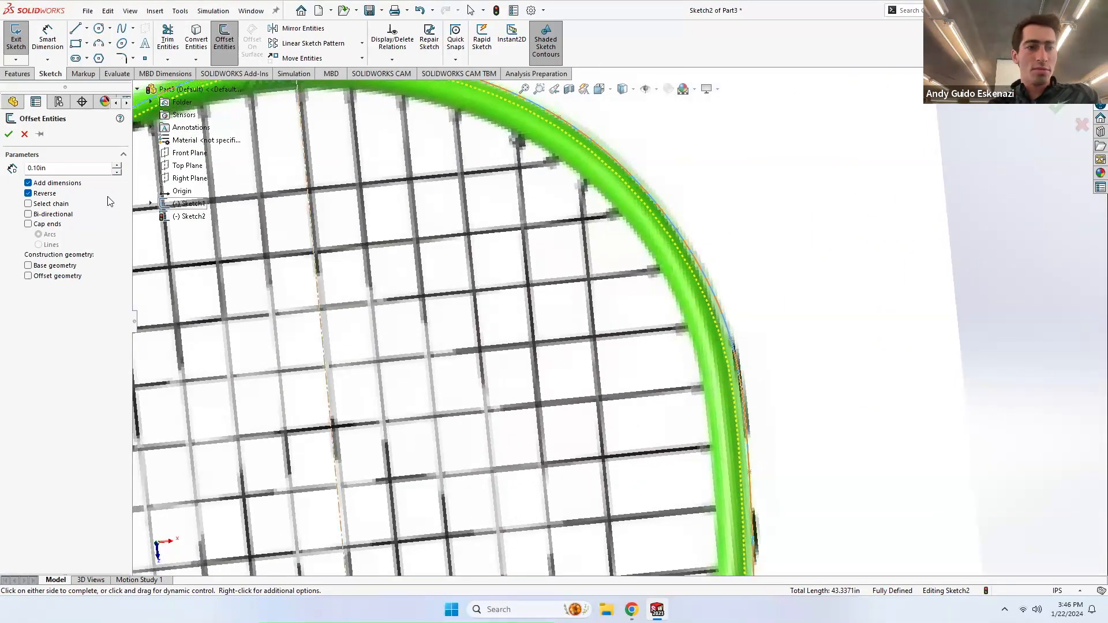
pyautogui.click(72, 169)
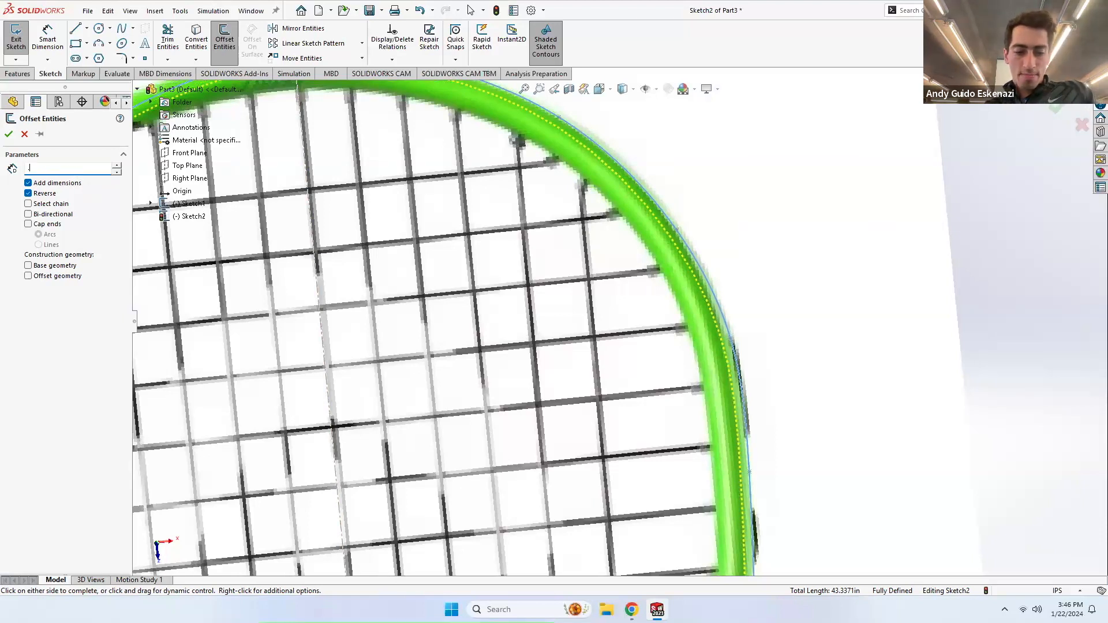
pyautogui.press('Return')
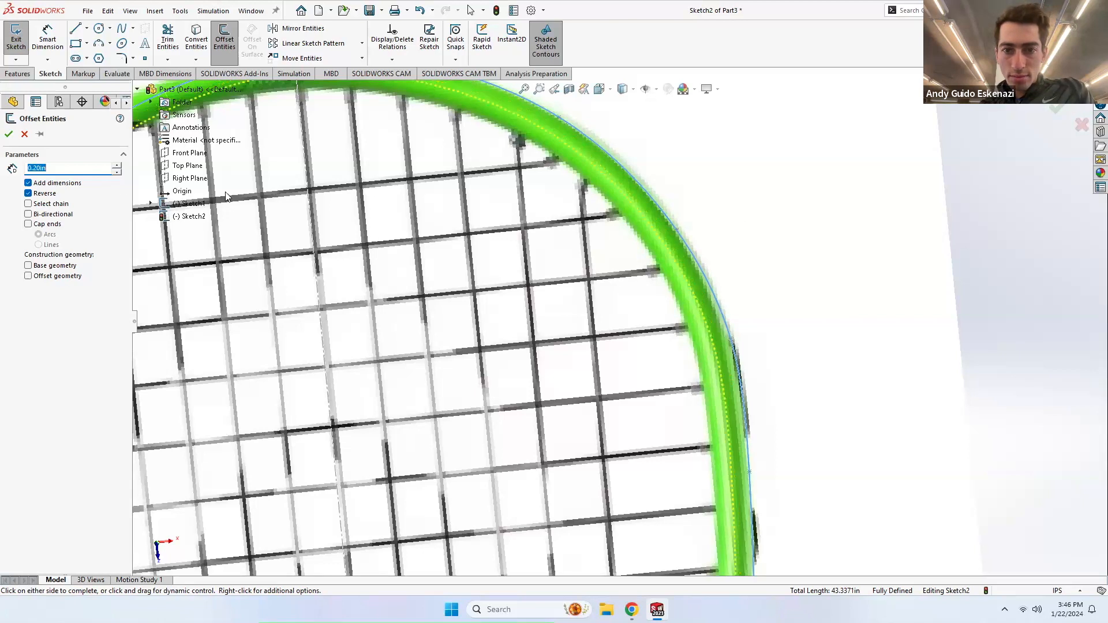
pyautogui.scroll(2, 640, 392)
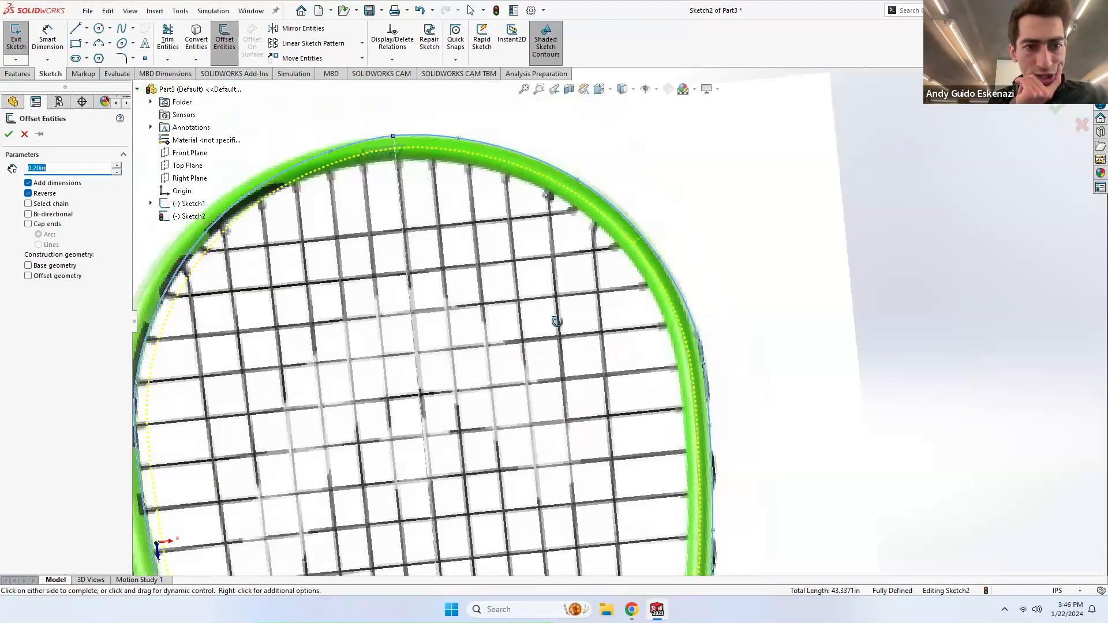
pyautogui.scroll(5, 557, 322)
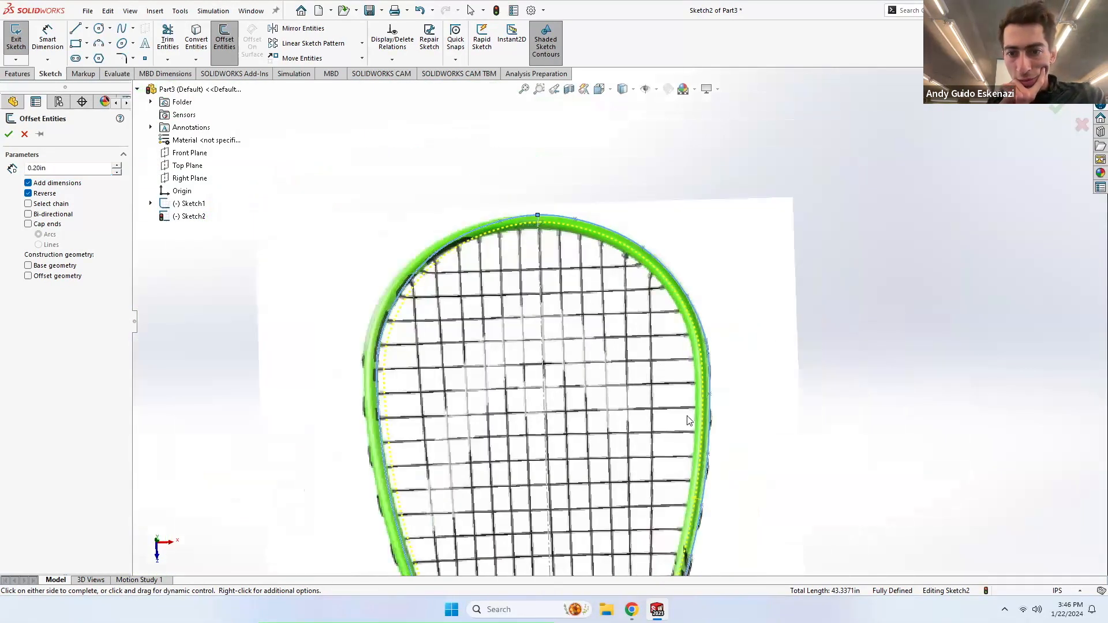
pyautogui.scroll(-5, 690, 421)
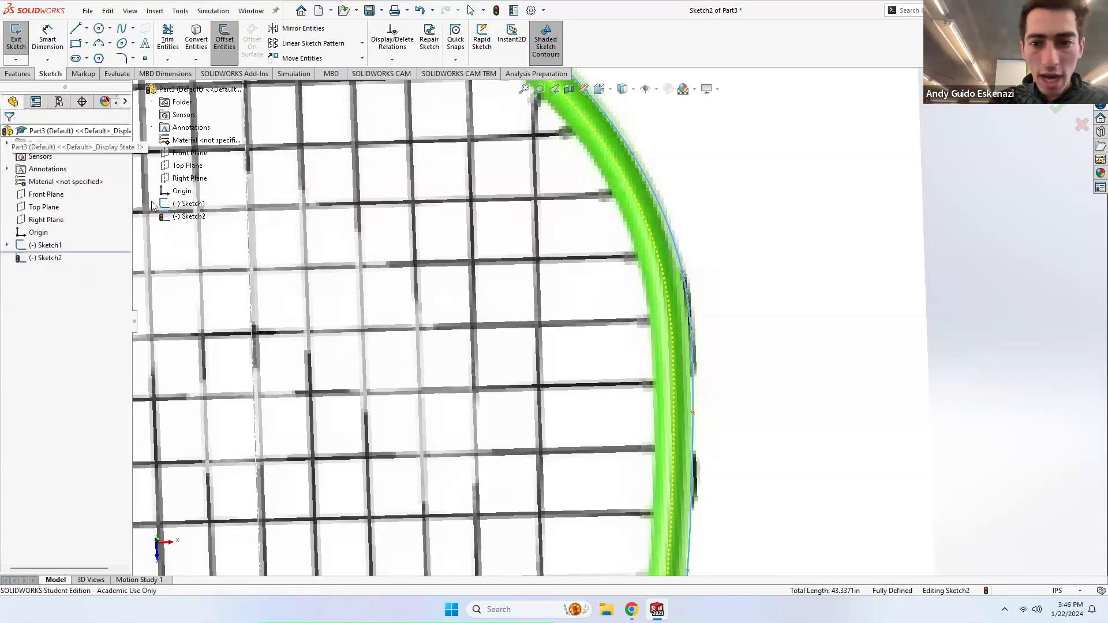
pyautogui.click(9, 134)
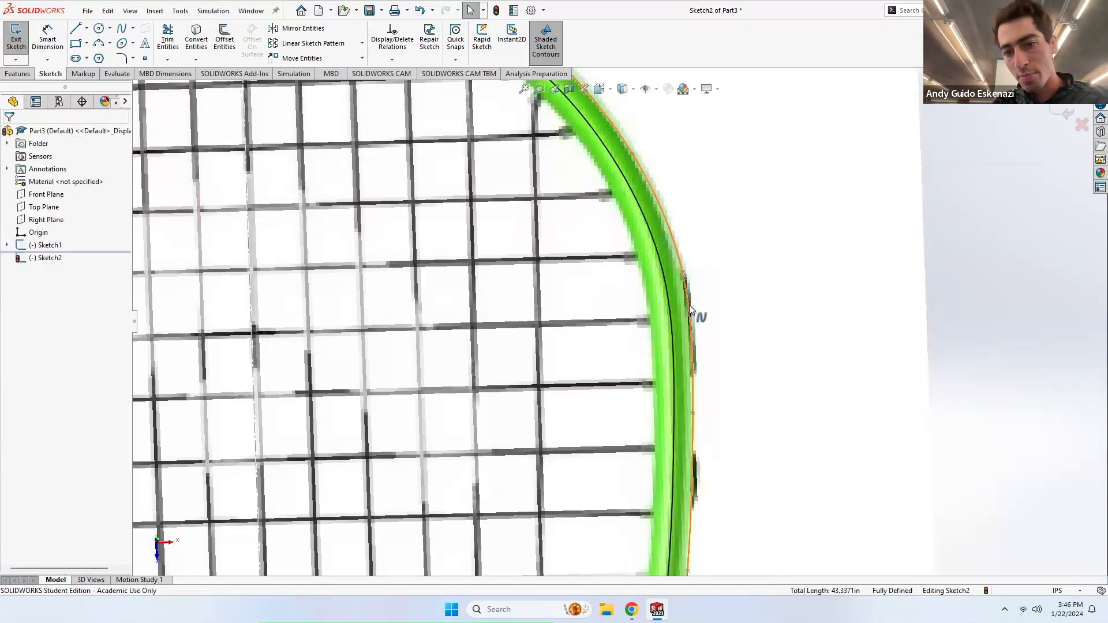
# Step: Change both outer converted head splines to construction geometry, keeping the inner offset curves solid
pyautogui.rightClick(689, 303)
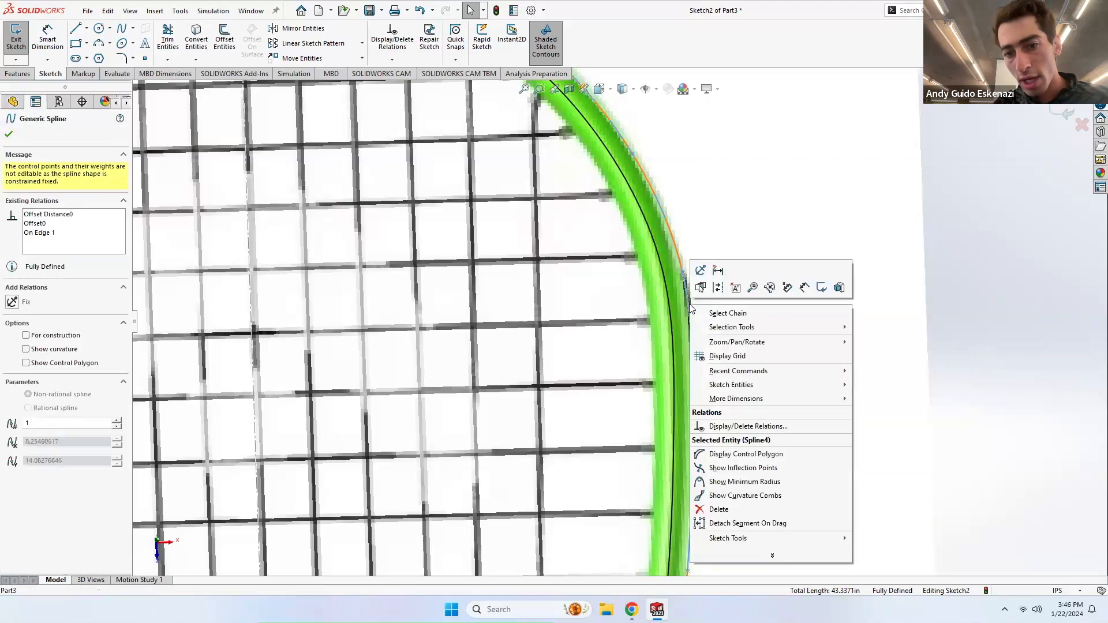
pyautogui.click(719, 289)
pyautogui.scroll(5, 728, 306)
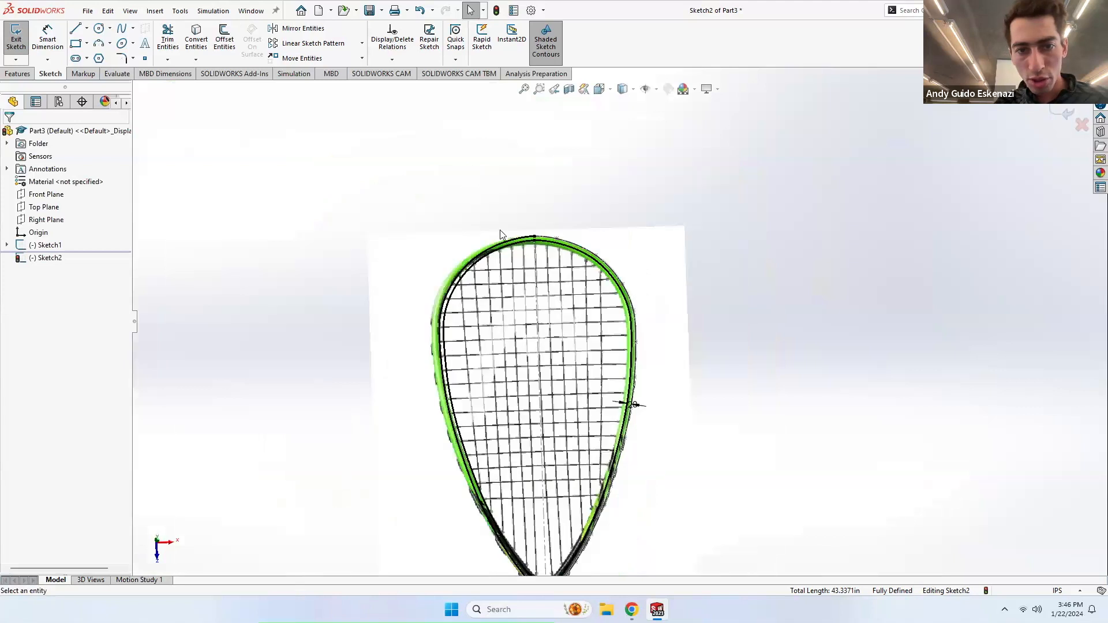
pyautogui.scroll(-2, 561, 276)
pyautogui.scroll(-3, 517, 234)
pyautogui.rightClick(591, 272)
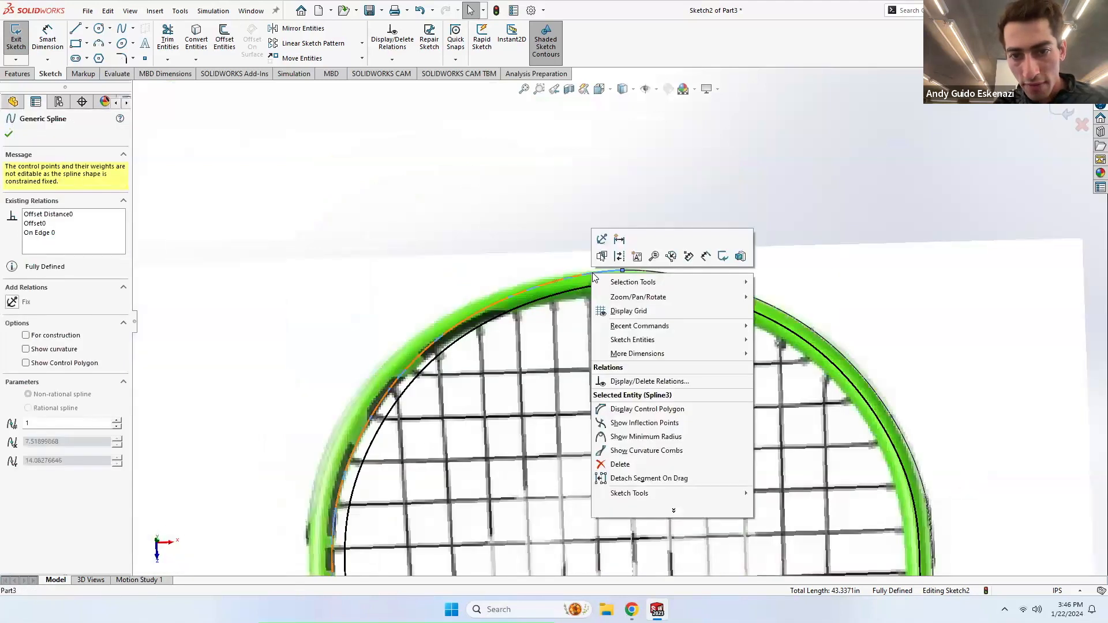
pyautogui.click(619, 258)
pyautogui.scroll(1, 503, 232)
pyautogui.scroll(6, 508, 238)
pyautogui.scroll(-6, 600, 370)
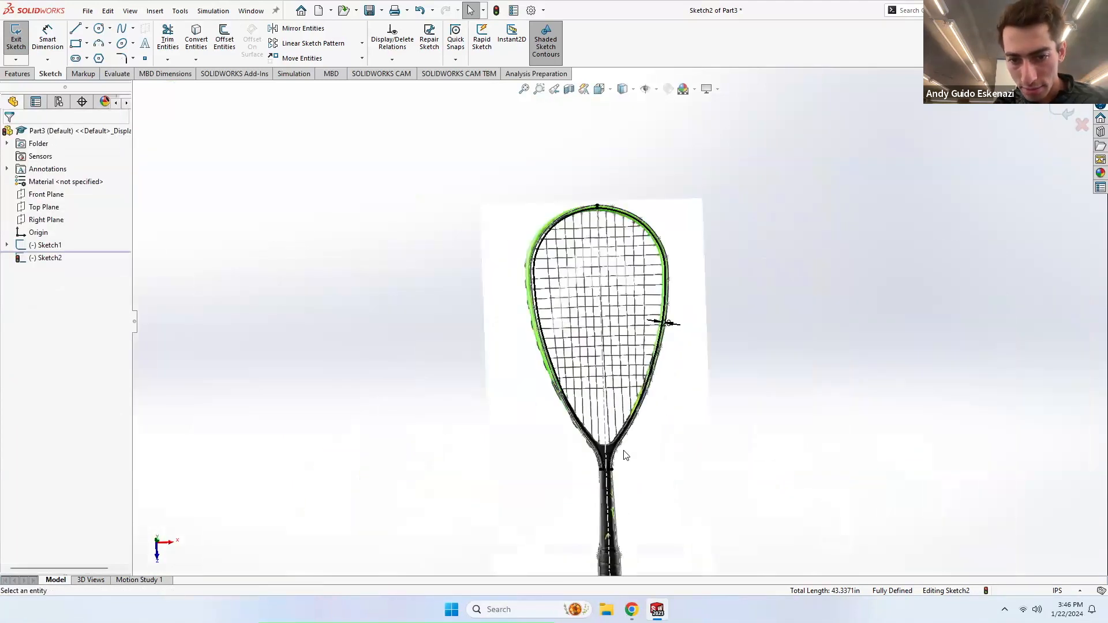
# Step: Check the lower ends of the offset curves at the racket throat and exit the sketch
pyautogui.scroll(-4, 595, 385)
pyautogui.moveTo(578, 388)
pyautogui.mouseDown(button='middle')
pyautogui.moveTo(589, 232)
pyautogui.moveTo(629, 215)
pyautogui.moveTo(563, 280)
pyautogui.moveTo(583, 305)
pyautogui.moveTo(581, 356)
pyautogui.moveTo(581, 330)
pyautogui.moveTo(589, 346)
pyautogui.moveTo(579, 421)
pyautogui.moveTo(581, 391)
pyautogui.mouseUp(button='middle')
pyautogui.scroll(2, 563, 280)
pyautogui.scroll(-1, 578, 340)
pyautogui.scroll(1, 580, 345)
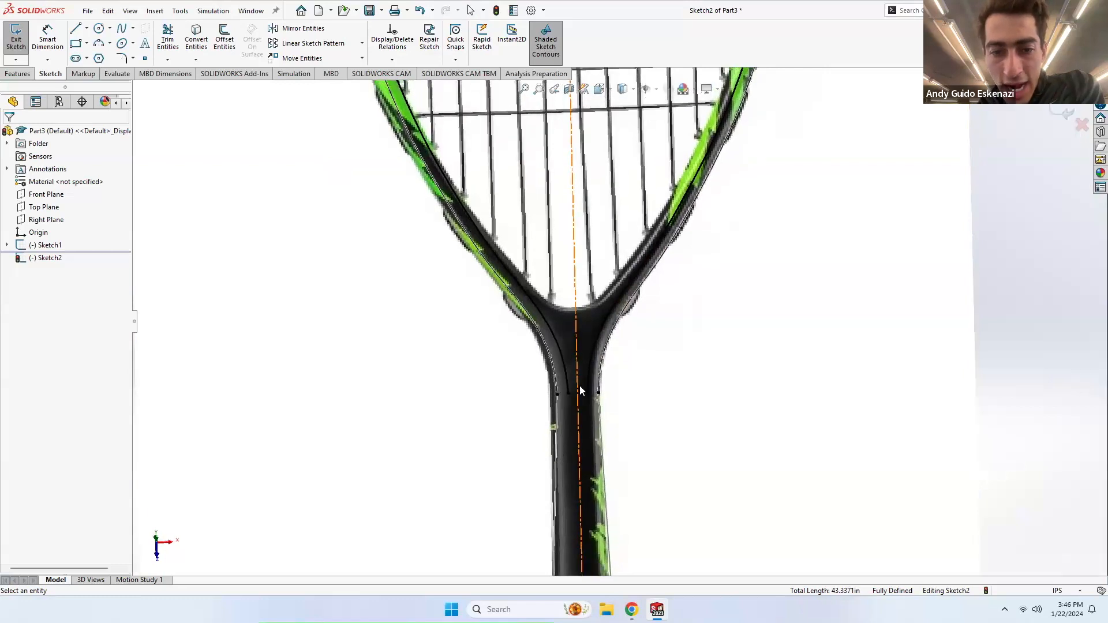
pyautogui.moveTo(485, 242); pyautogui.dragTo(483, 152, button='middle')
pyautogui.click(15, 46)
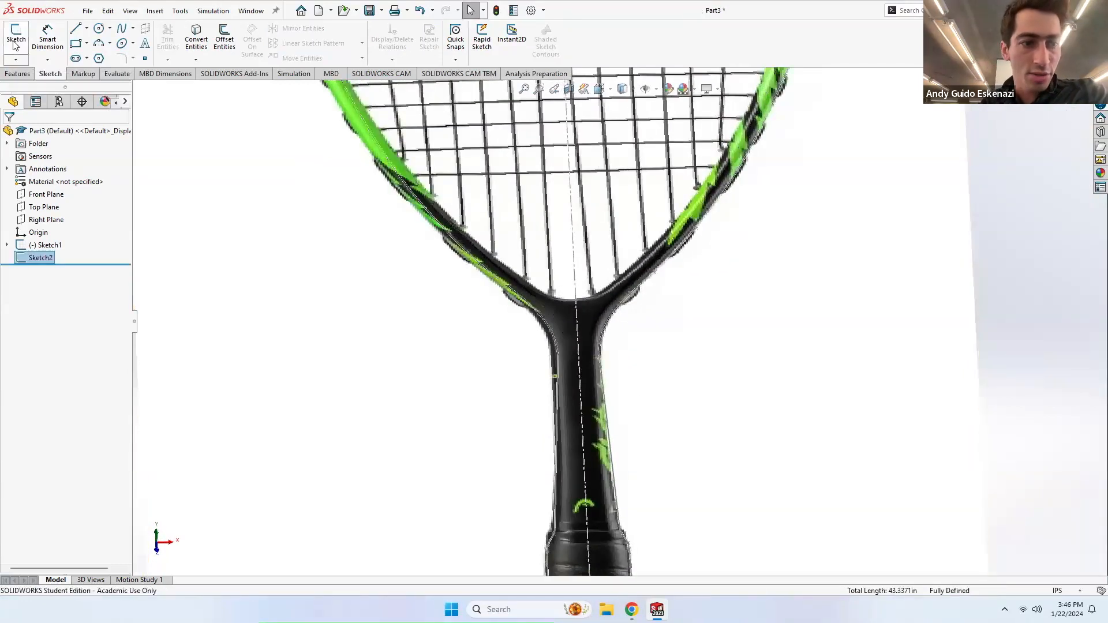
# Step: Hide the reference picture inside Sketch1 to expose the curve ends at the racket throat
pyautogui.click(7, 246)
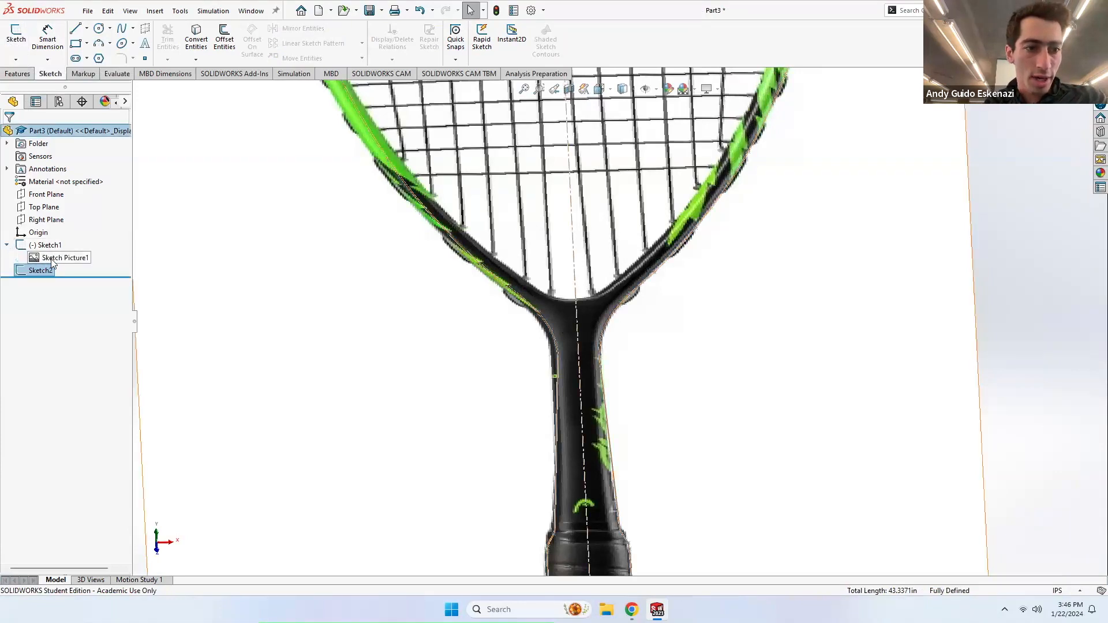
pyautogui.rightClick(57, 258)
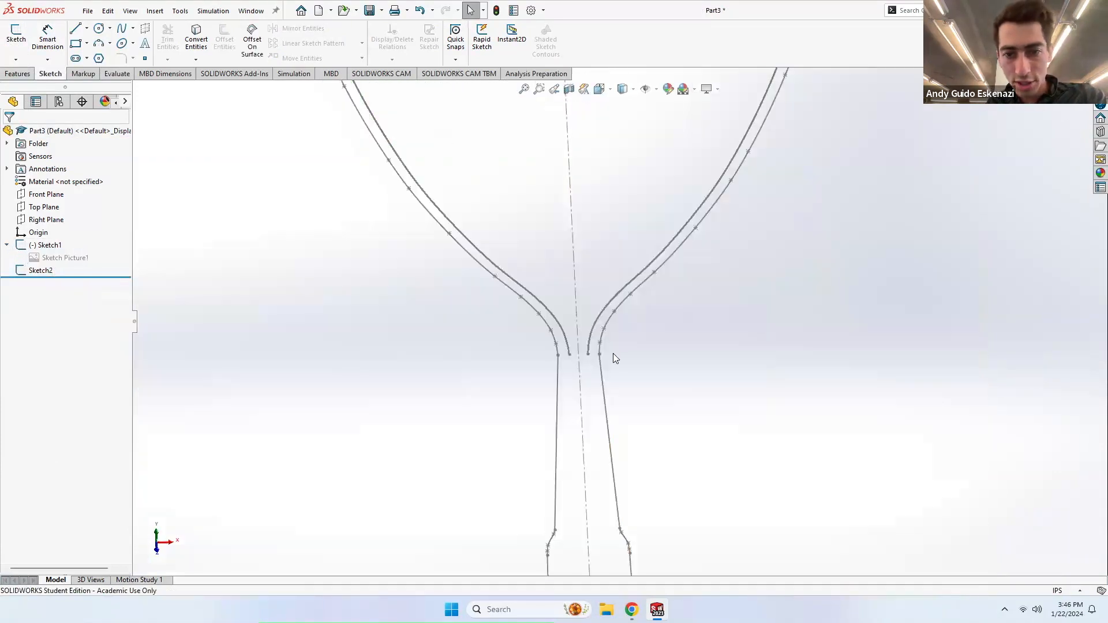
pyautogui.moveTo(613, 353); pyautogui.dragTo(618, 294, button='middle')
pyautogui.scroll(-5, 613, 312)
pyautogui.hotkey('ctrl', '8')
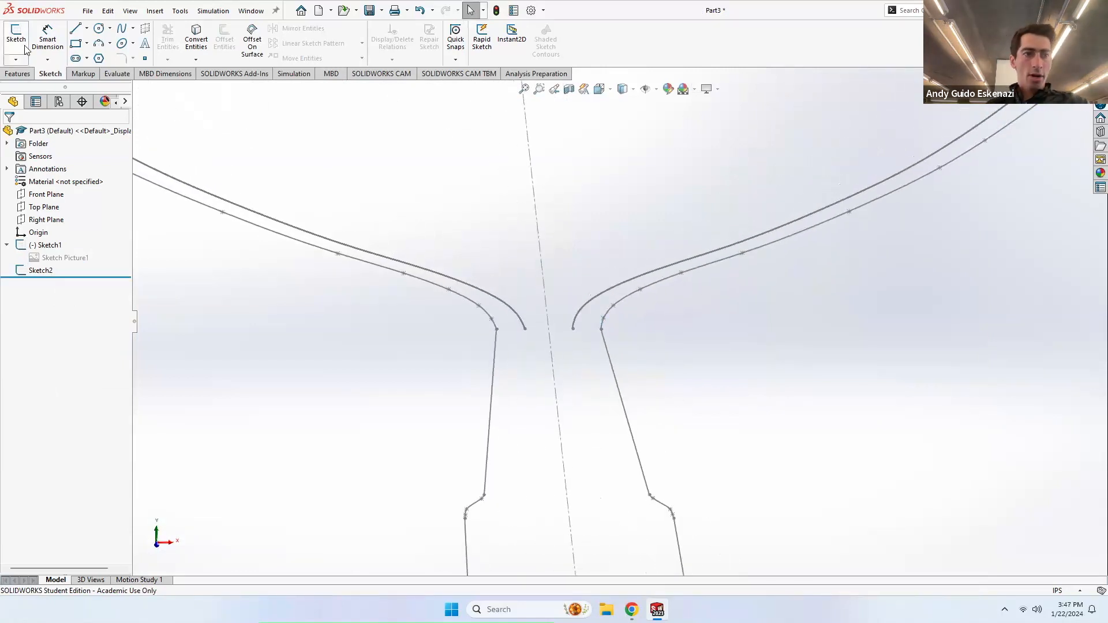
pyautogui.click(17, 74)
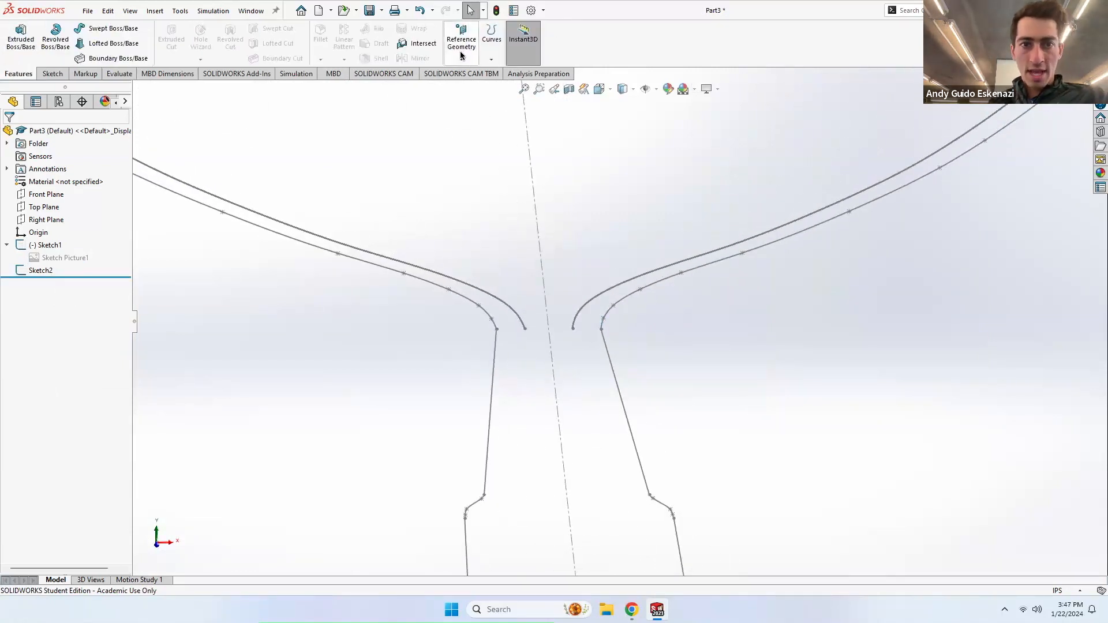
pyautogui.click(461, 57)
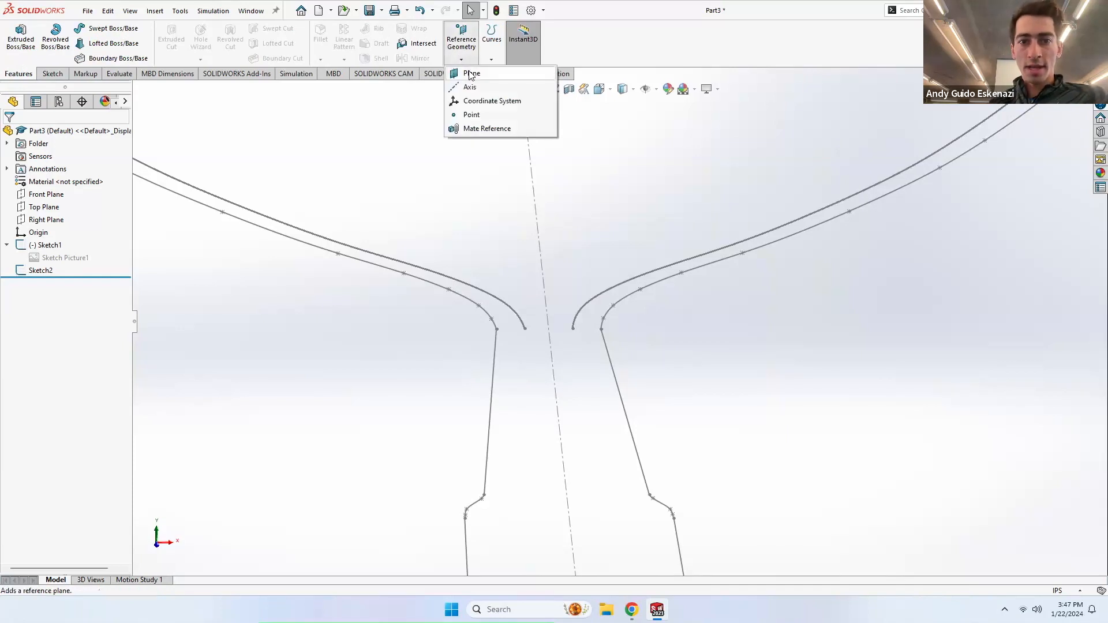
pyautogui.click(474, 73)
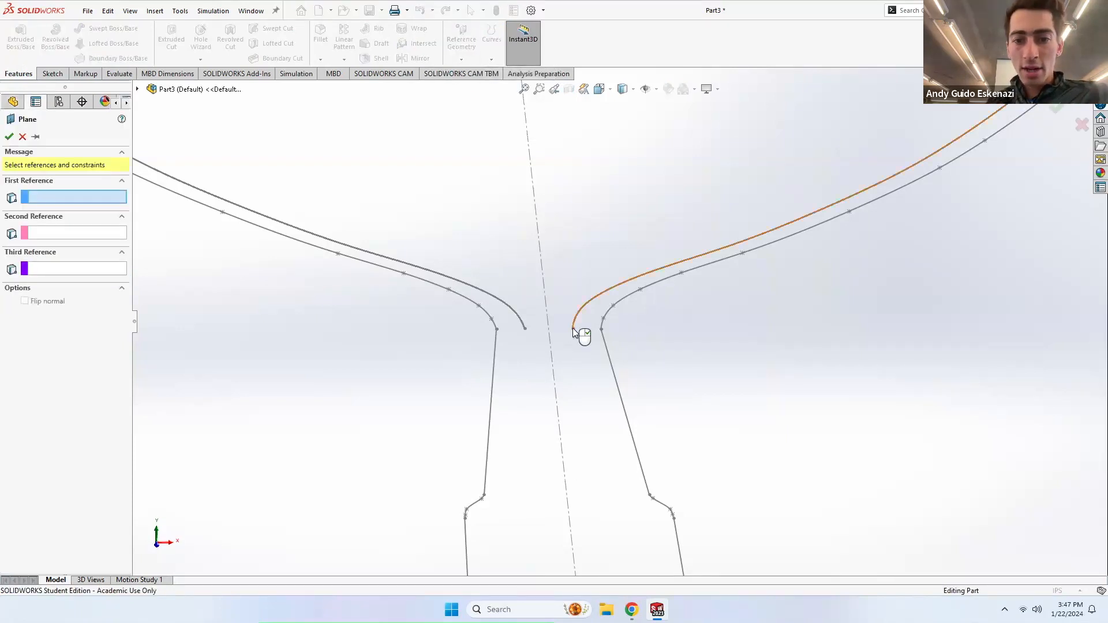
pyautogui.click(574, 331)
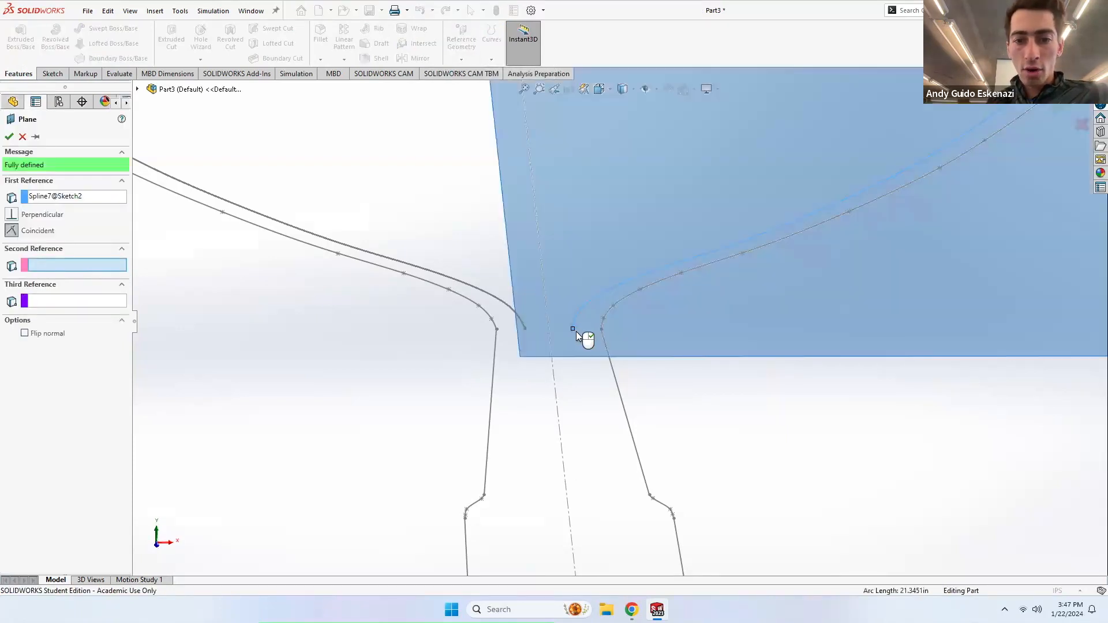
pyautogui.click(23, 137)
# Step: Create a reference plane coincident with the lower endpoint of the right inner offset curve and perpendicular to that curve
pyautogui.click(461, 58)
pyautogui.click(475, 73)
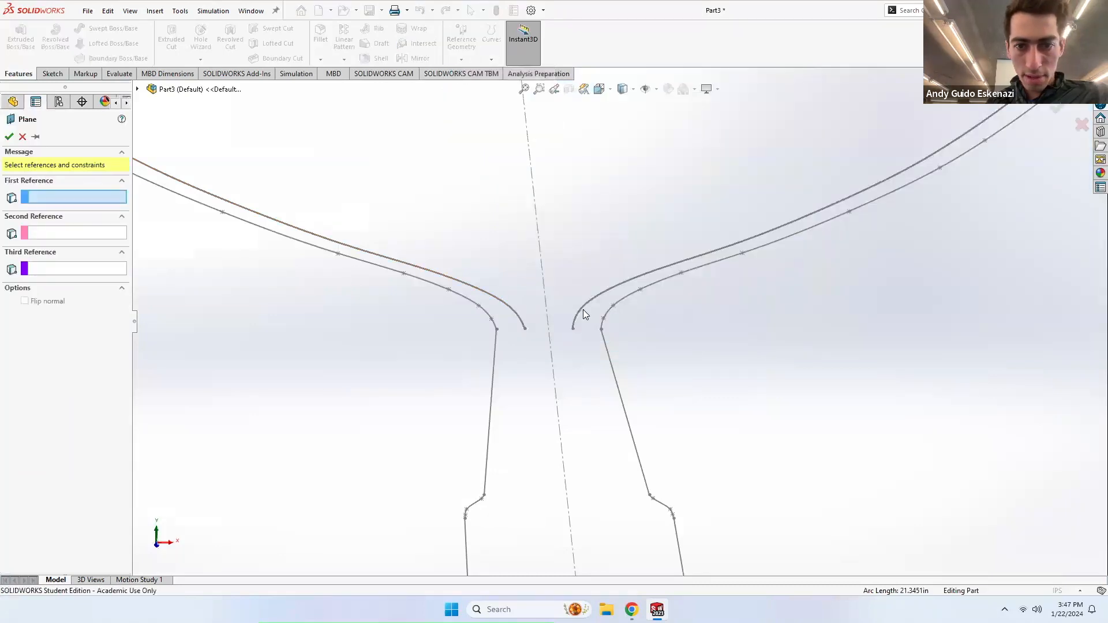
pyautogui.click(574, 332)
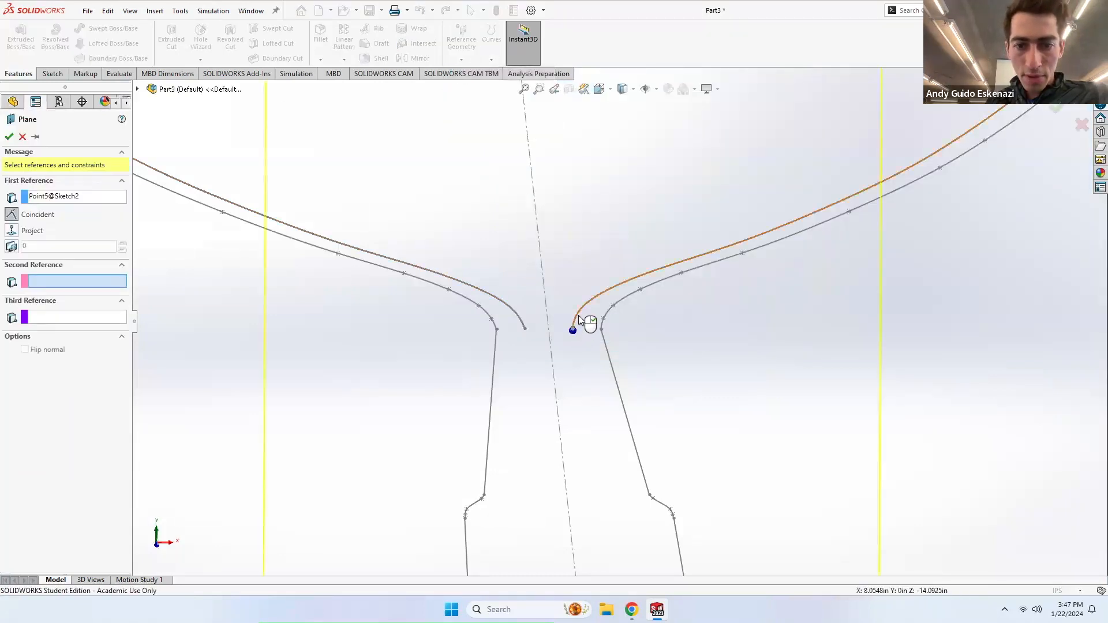
pyautogui.click(579, 315)
pyautogui.moveTo(586, 331)
pyautogui.mouseDown(button='middle')
pyautogui.moveTo(607, 304)
pyautogui.moveTo(633, 342)
pyautogui.mouseUp(button='middle')
pyautogui.scroll(-8, 630, 346)
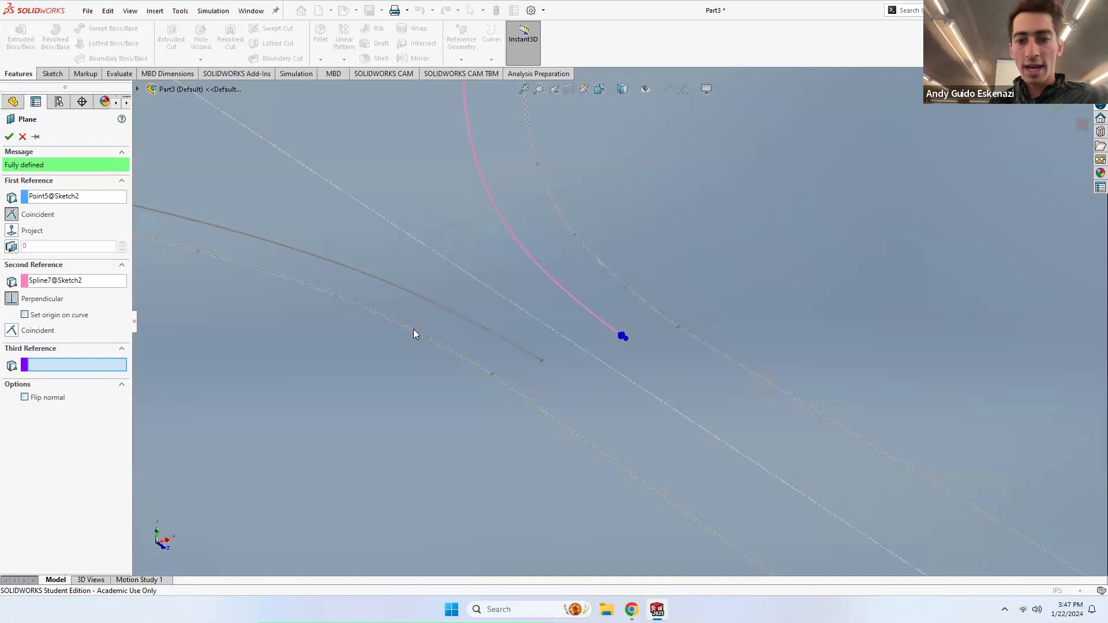
pyautogui.click(10, 137)
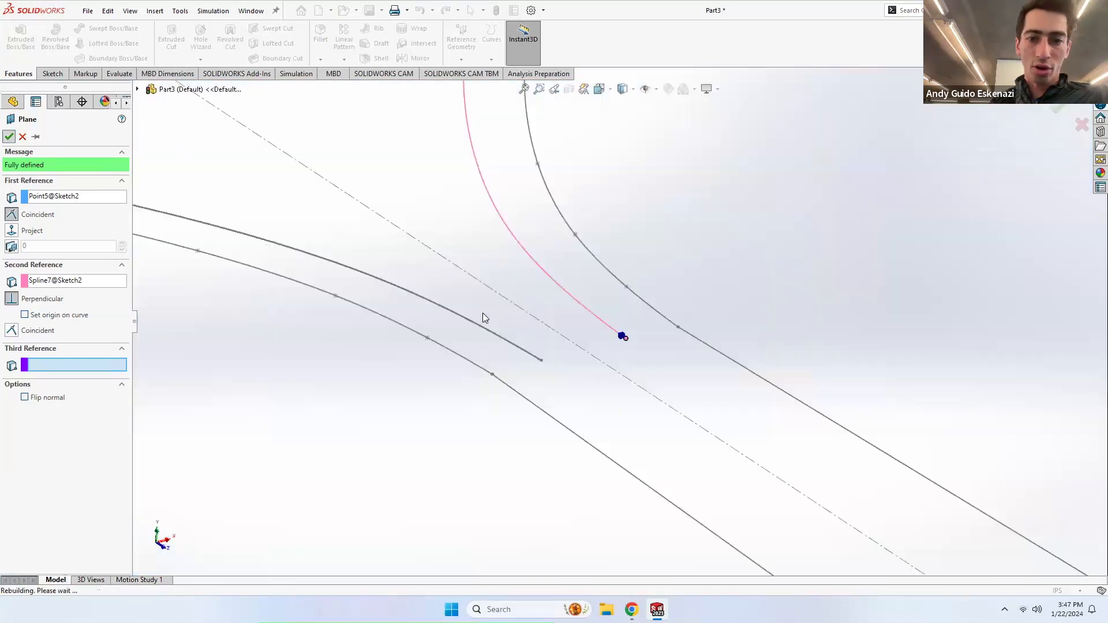
# Step: Start a new sketch on the reference plane at the end of the right inner offset curve
pyautogui.scroll(10, 515, 319)
pyautogui.moveTo(522, 324); pyautogui.dragTo(527, 269, button='middle')
pyautogui.hotkey('ctrl', '8')
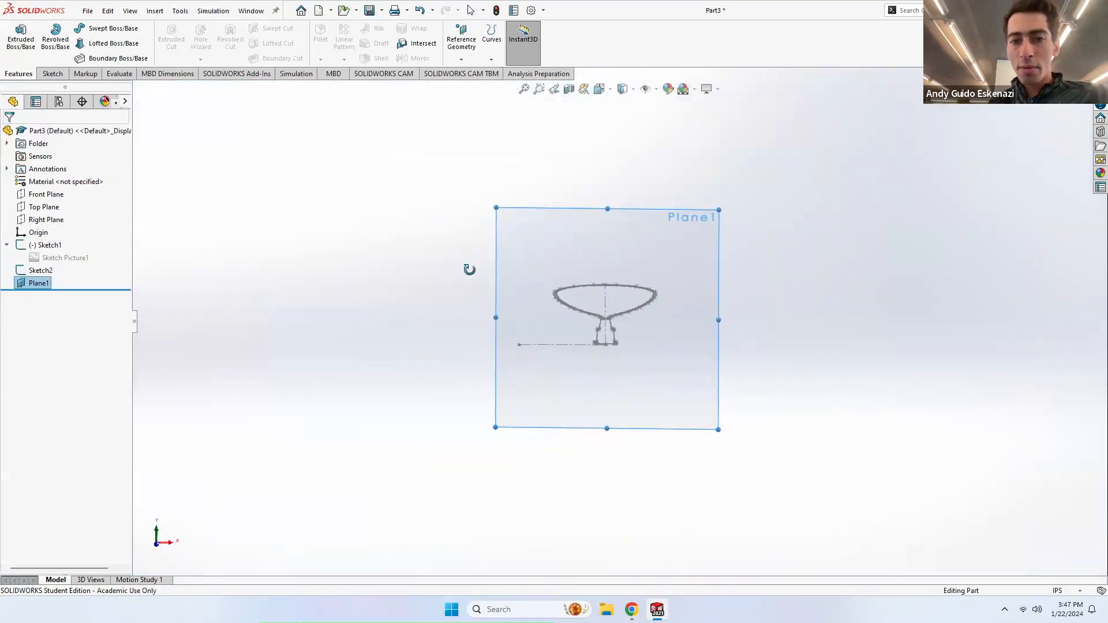
pyautogui.click(54, 76)
pyautogui.click(16, 39)
# Step: Sketch a vertical centerline about 0.13 in long upward from the sketch origin at the offset curve's end
pyautogui.moveTo(646, 427)
pyautogui.mouseDown(button='middle')
pyautogui.moveTo(675, 404)
pyautogui.moveTo(715, 312)
pyautogui.moveTo(742, 296)
pyautogui.moveTo(831, 334)
pyautogui.moveTo(703, 332)
pyautogui.mouseUp(button='middle')
pyautogui.scroll(-6, 655, 327)
pyautogui.scroll(-1, 658, 325)
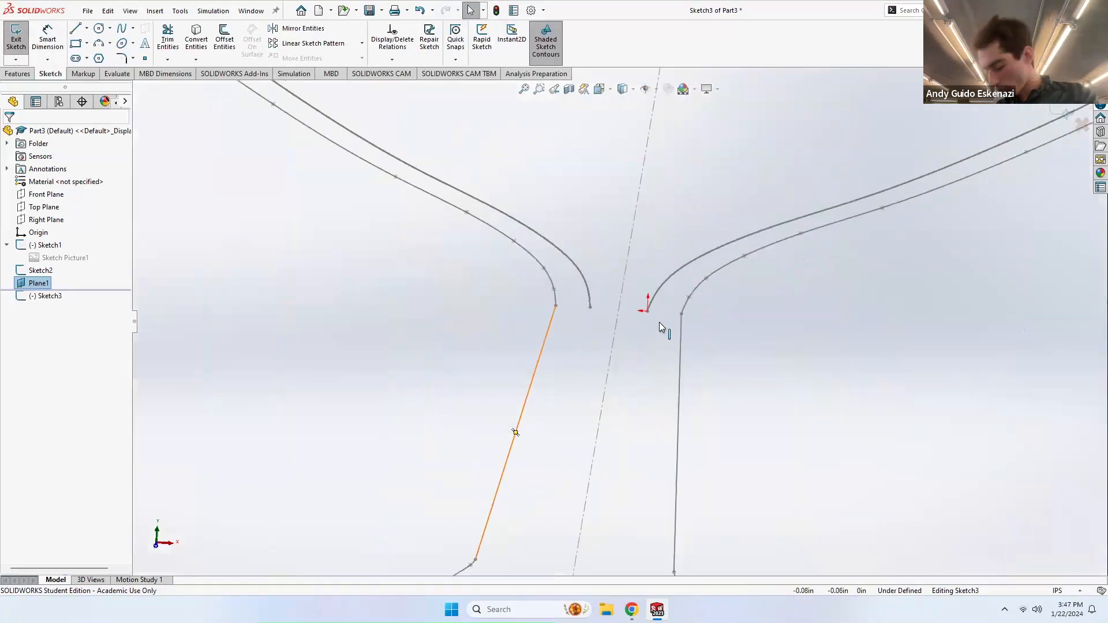
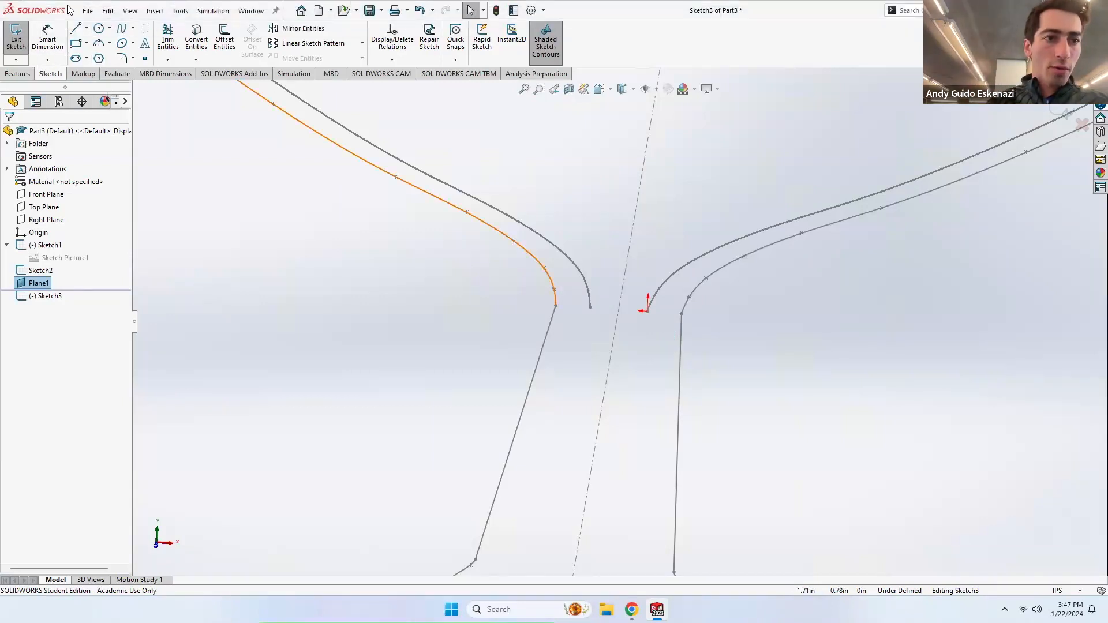
pyautogui.click(88, 29)
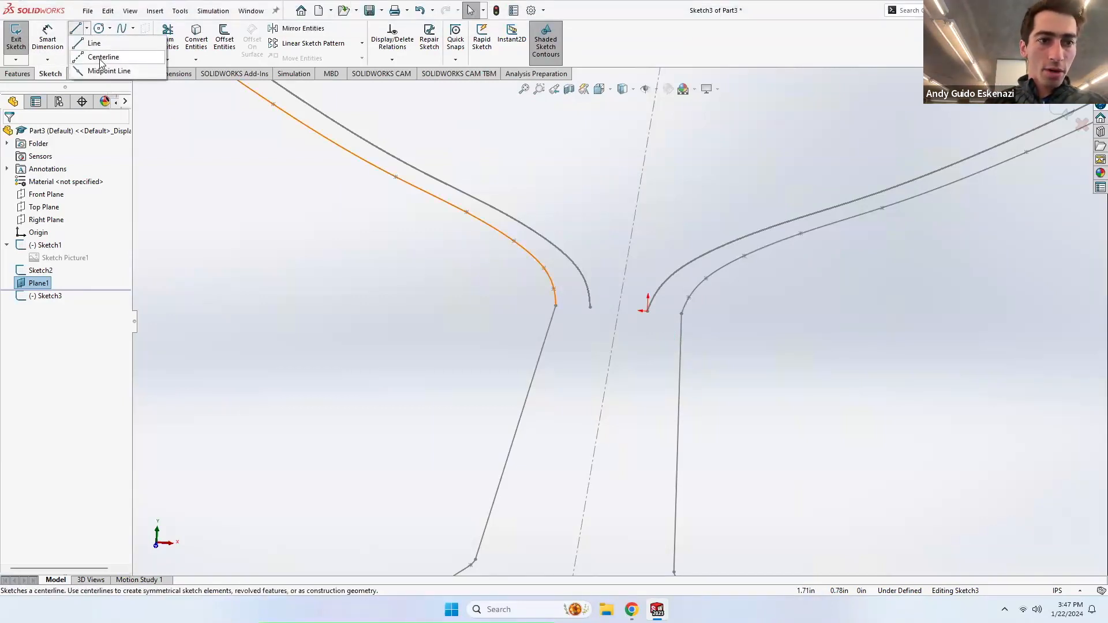
pyautogui.click(98, 54)
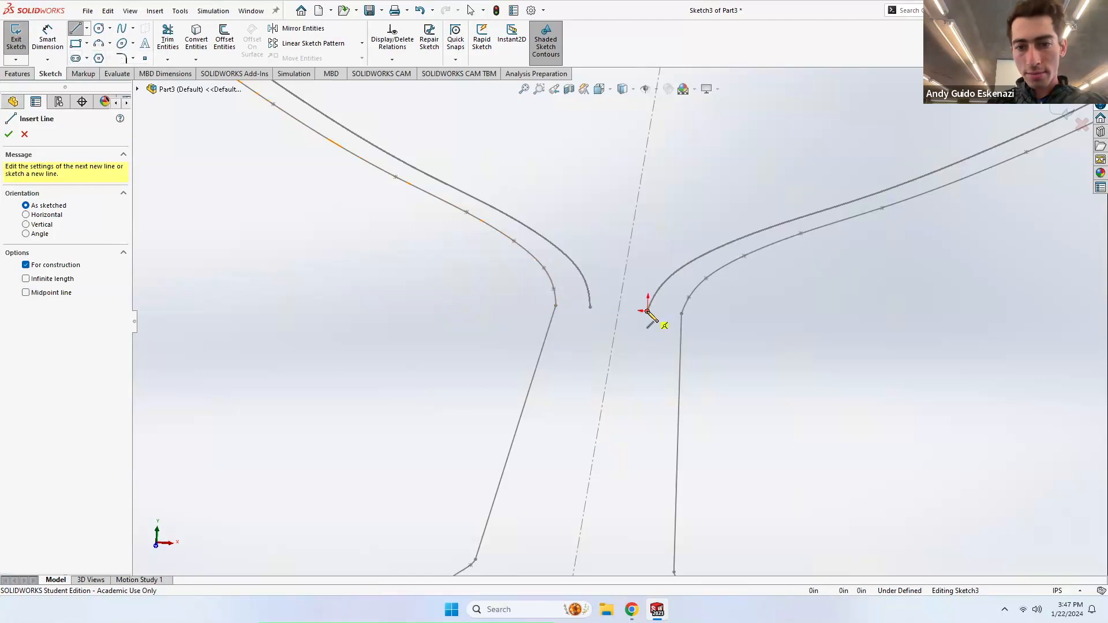
pyautogui.click(648, 312)
pyautogui.scroll(5, 649, 286)
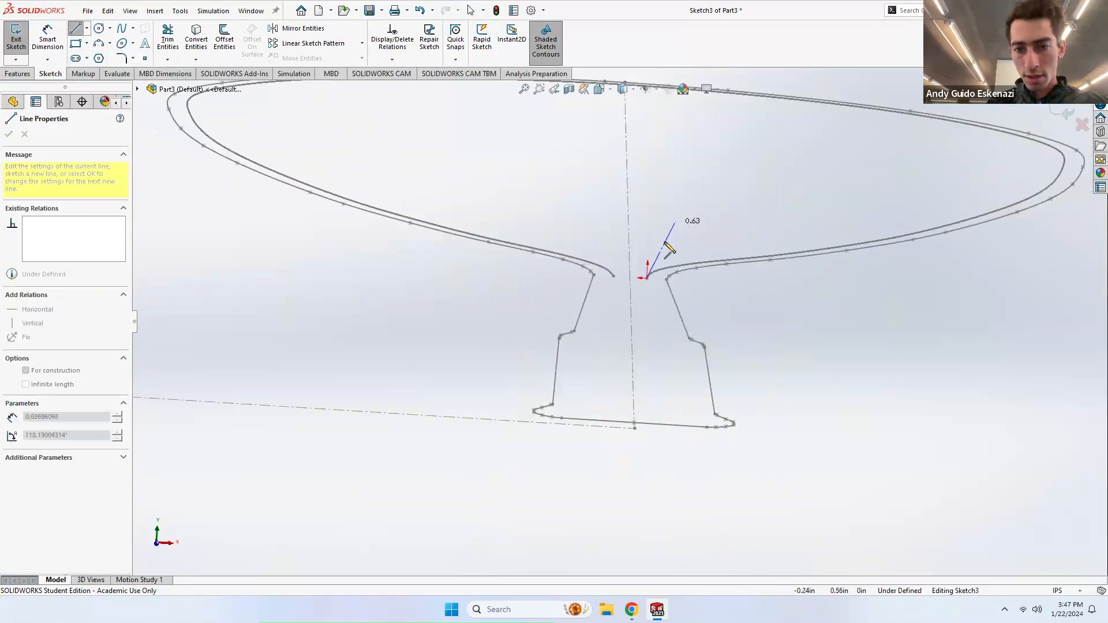
pyautogui.scroll(-5, 648, 289)
pyautogui.click(614, 293)
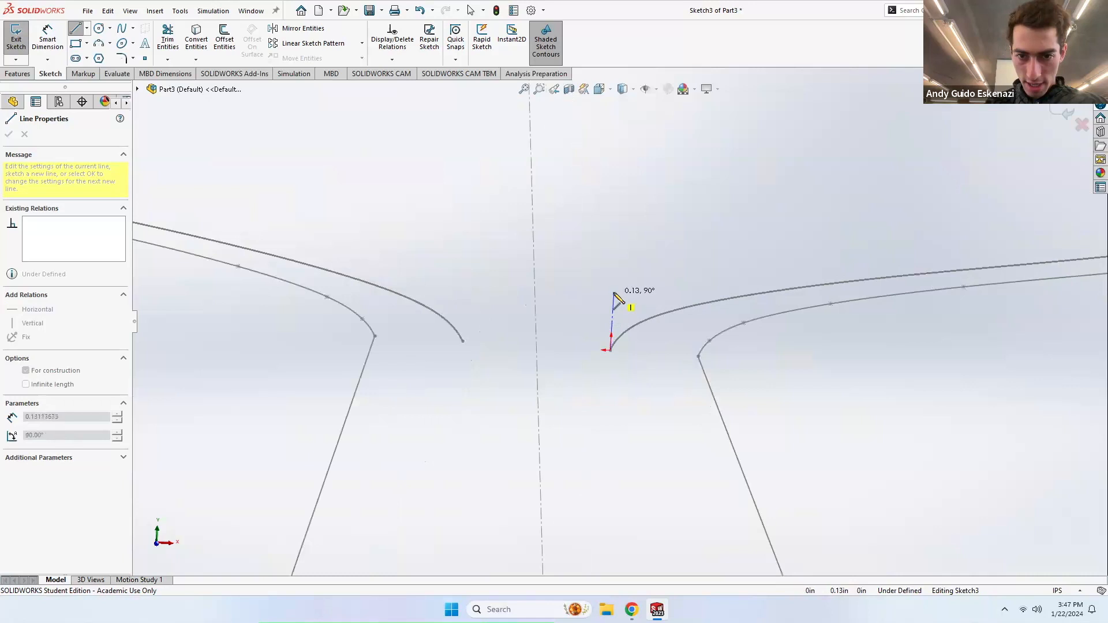
pyautogui.press('Escape')
# Step: Sketch a second vertical centerline downward from the same curve endpoint, in line with the upper centerline
pyautogui.click(87, 28)
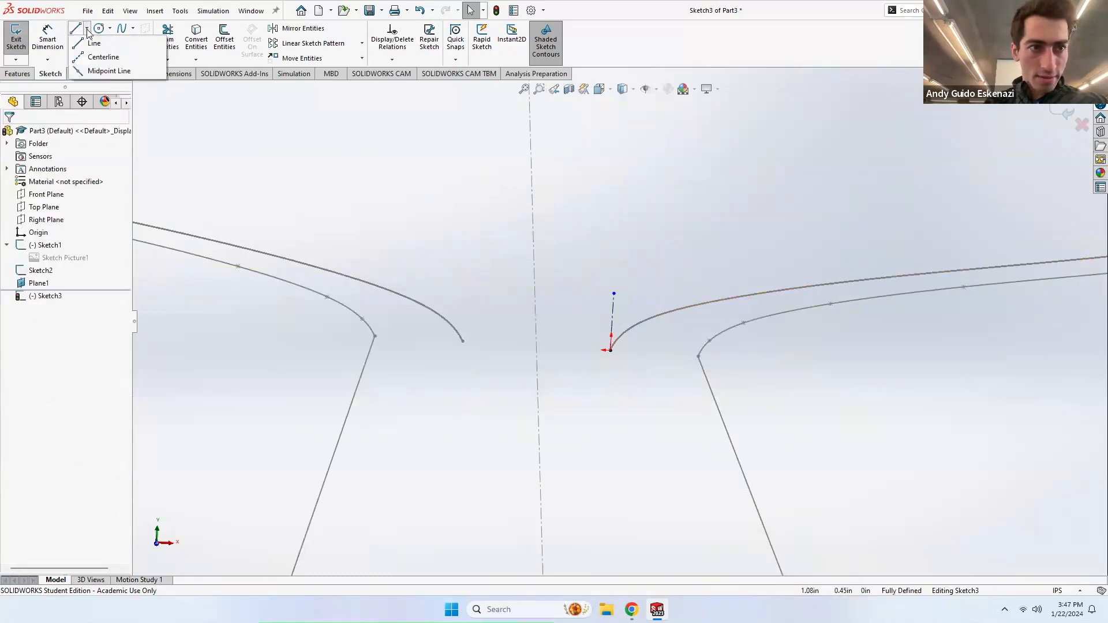
pyautogui.click(93, 57)
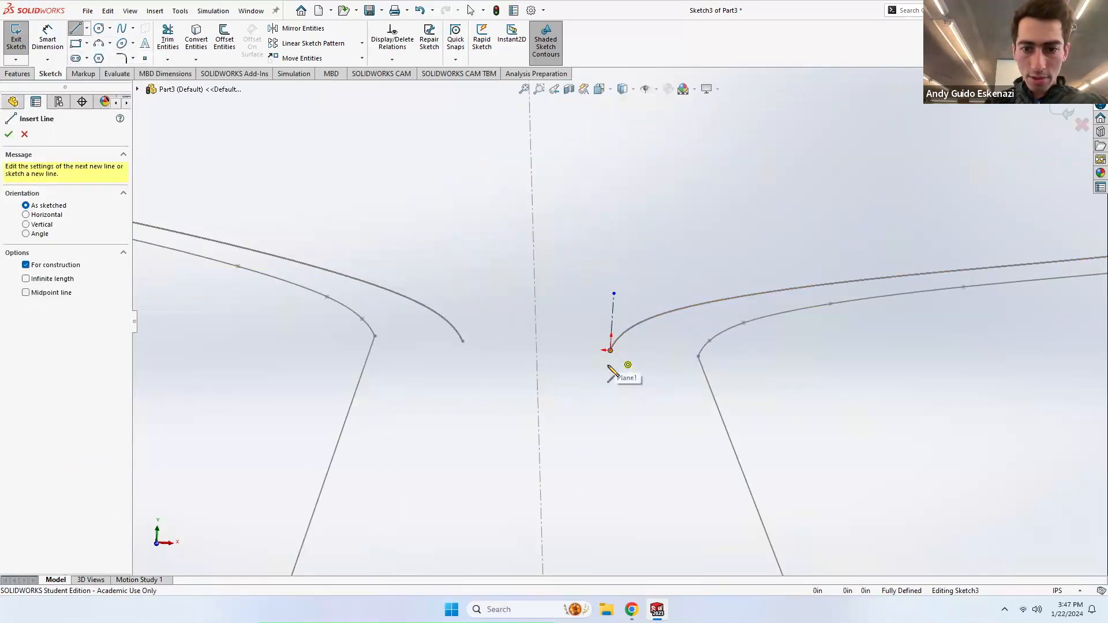
pyautogui.click(610, 351)
pyautogui.click(611, 417)
pyautogui.press('Escape')
pyautogui.moveTo(646, 339); pyautogui.dragTo(649, 327, button='middle')
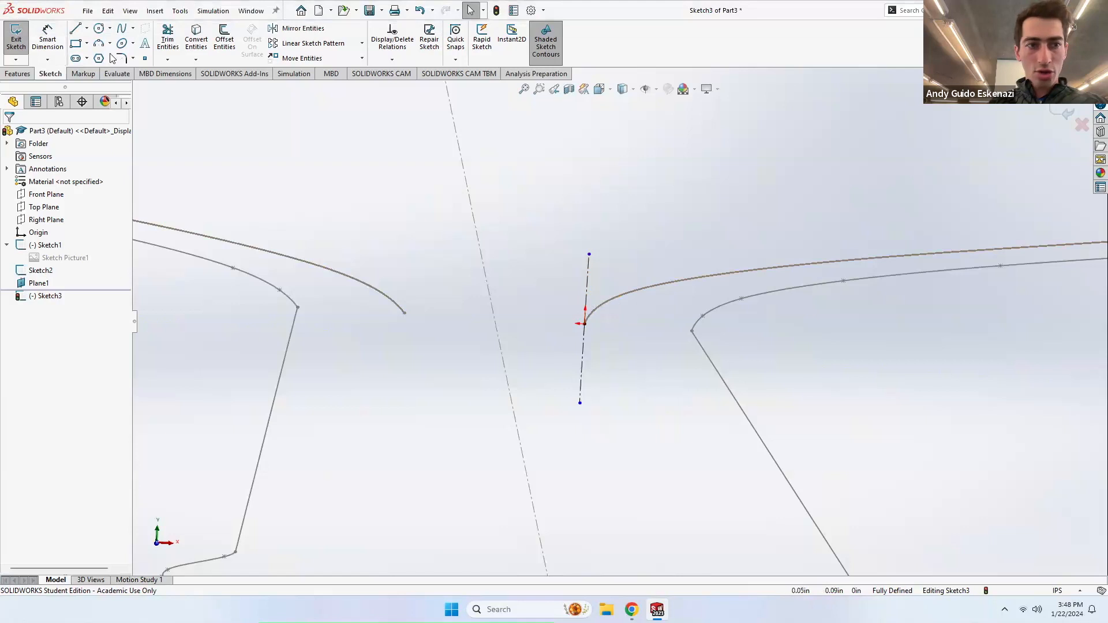
# Step: Make the two vertical construction lines above and below the path's start point equal in length
pyautogui.click(586, 284)
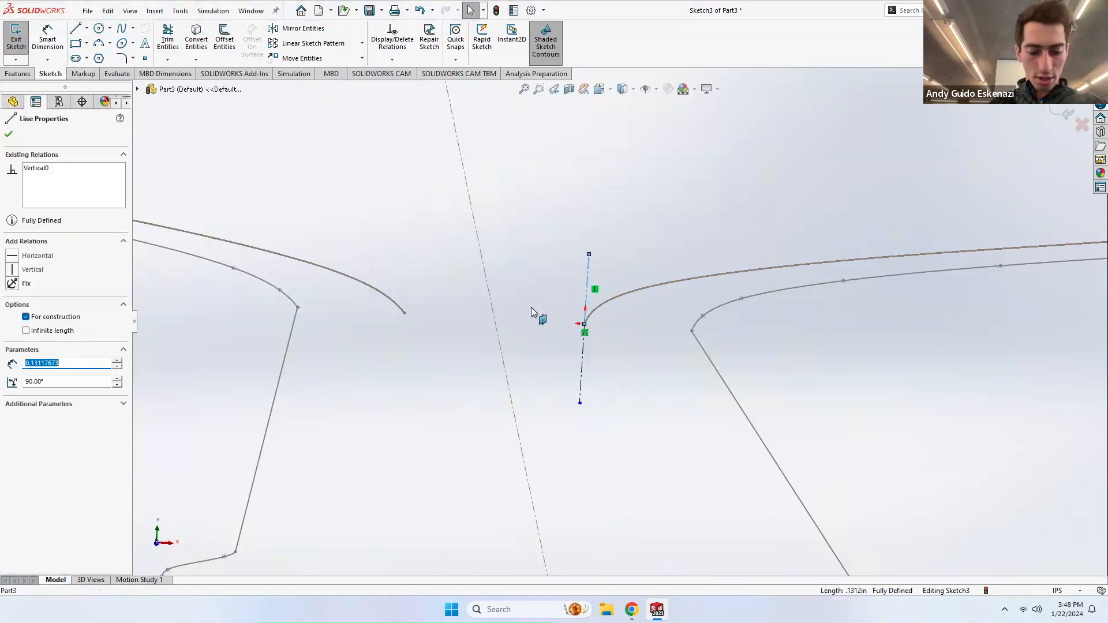
pyautogui.keyDown('ctrl'); pyautogui.click(581, 356); pyautogui.keyUp('ctrl')
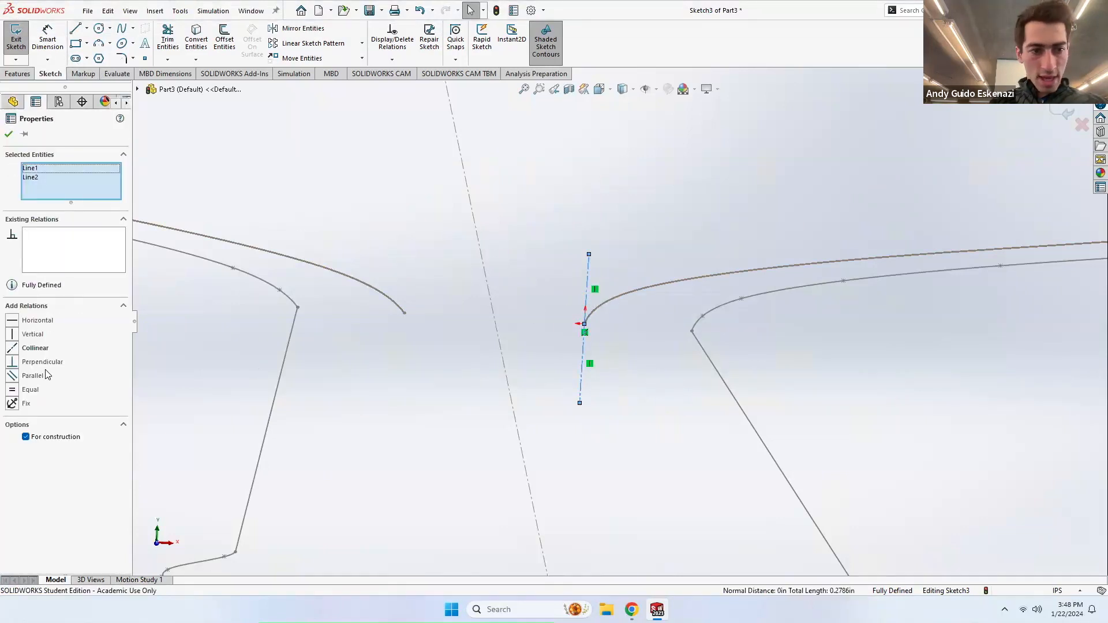
pyautogui.click(10, 391)
pyautogui.press('Escape')
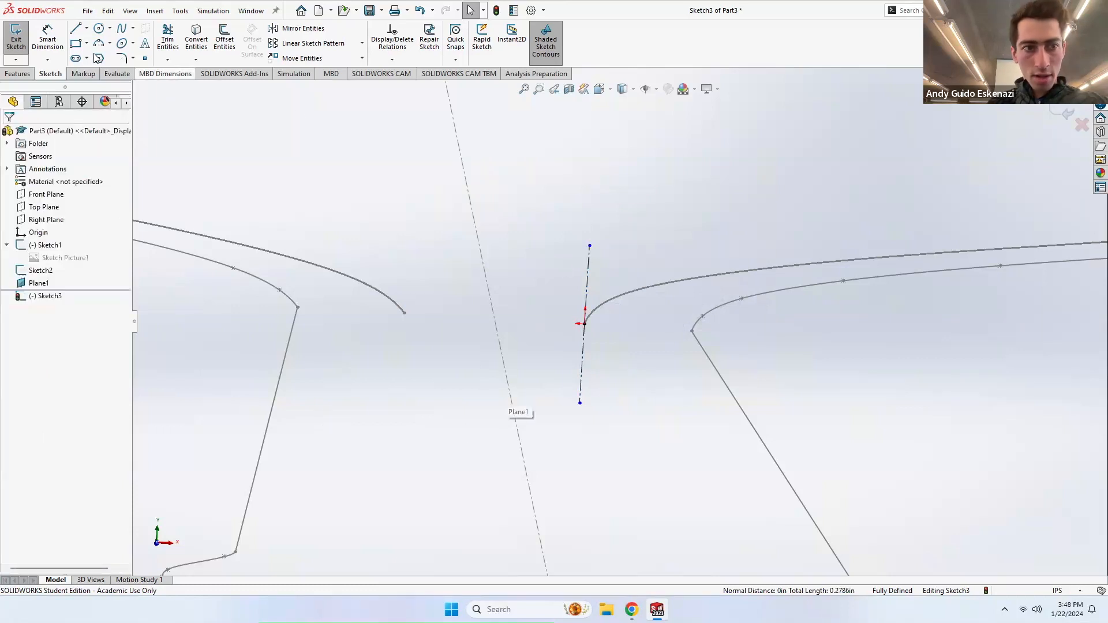
# Step: Dimension the lower vertical construction line to 0.1 in
pyautogui.click(49, 40)
pyautogui.click(583, 376)
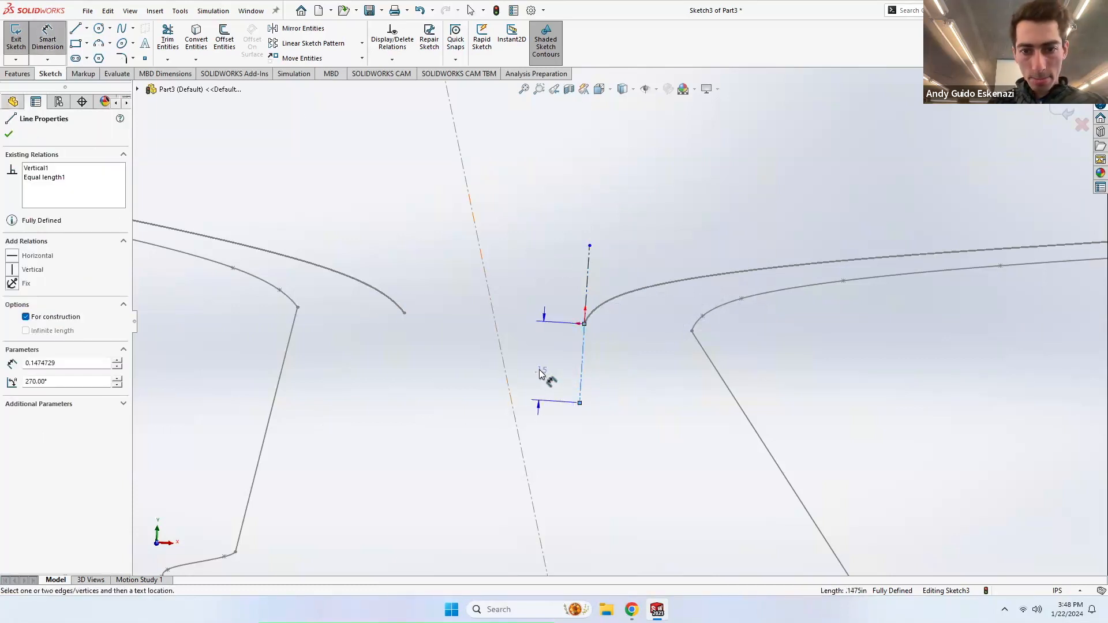
pyautogui.click(559, 397)
pyautogui.write('.1')
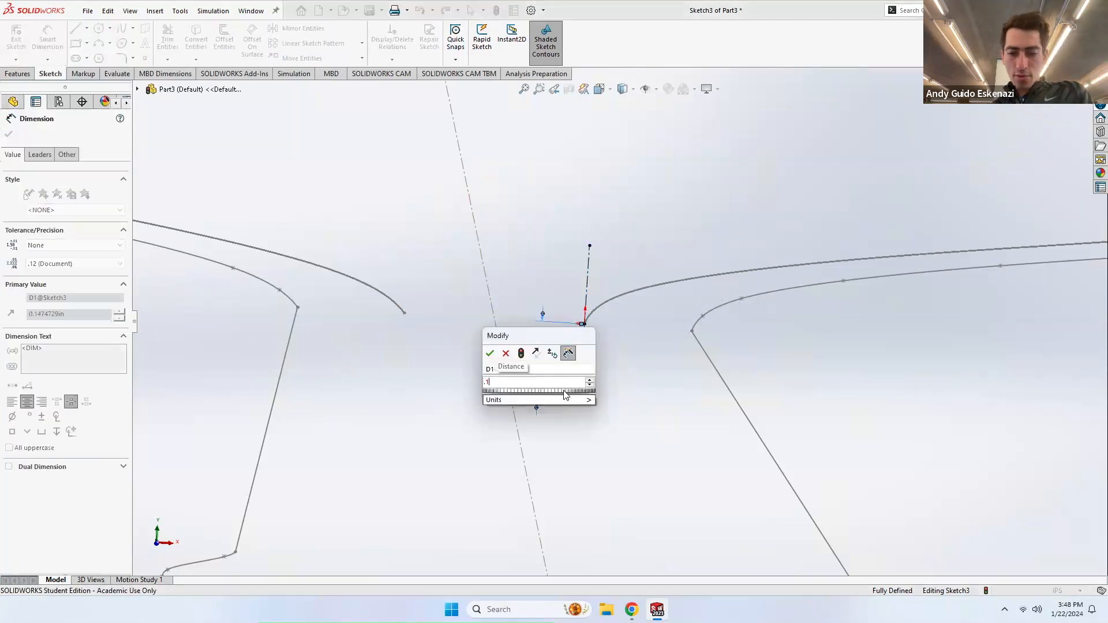
pyautogui.press('Return')
pyautogui.scroll(3, 844, 393)
pyautogui.scroll(3, 858, 354)
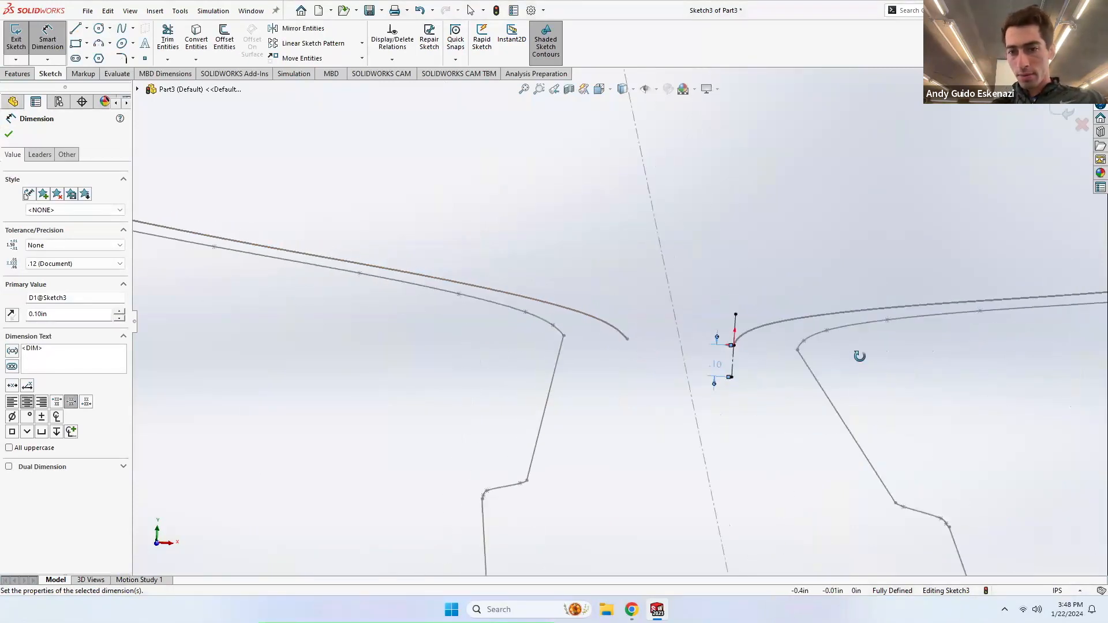
pyautogui.scroll(-3, 856, 347)
pyautogui.scroll(-4, 693, 382)
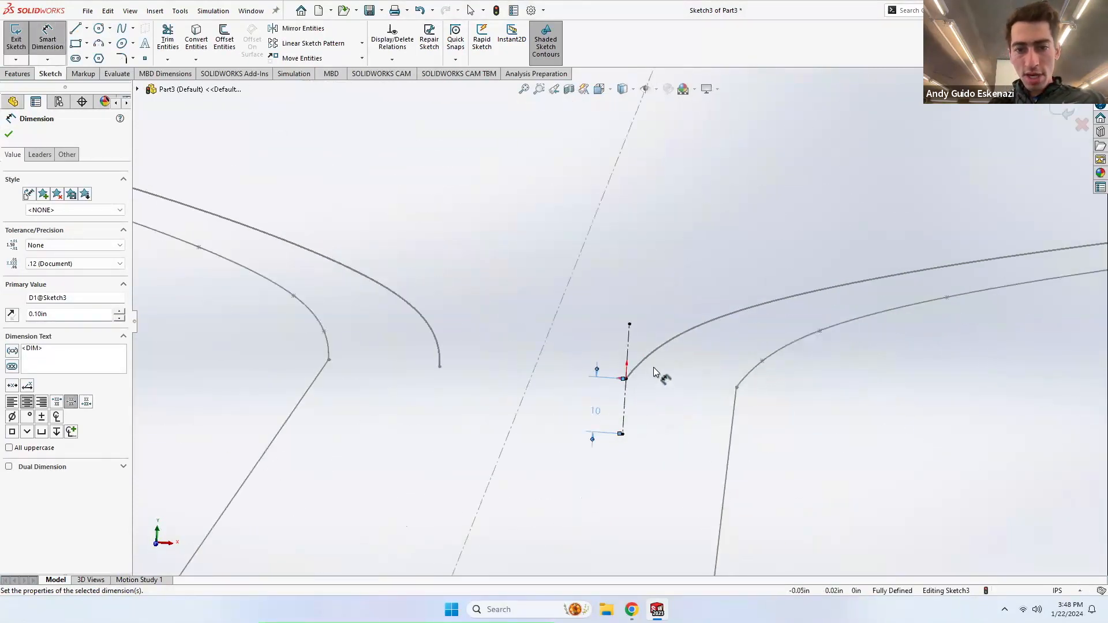
# Step: Draw a straight slot about 0.32 in wide between the far endpoints of the two construction lines
pyautogui.click(76, 59)
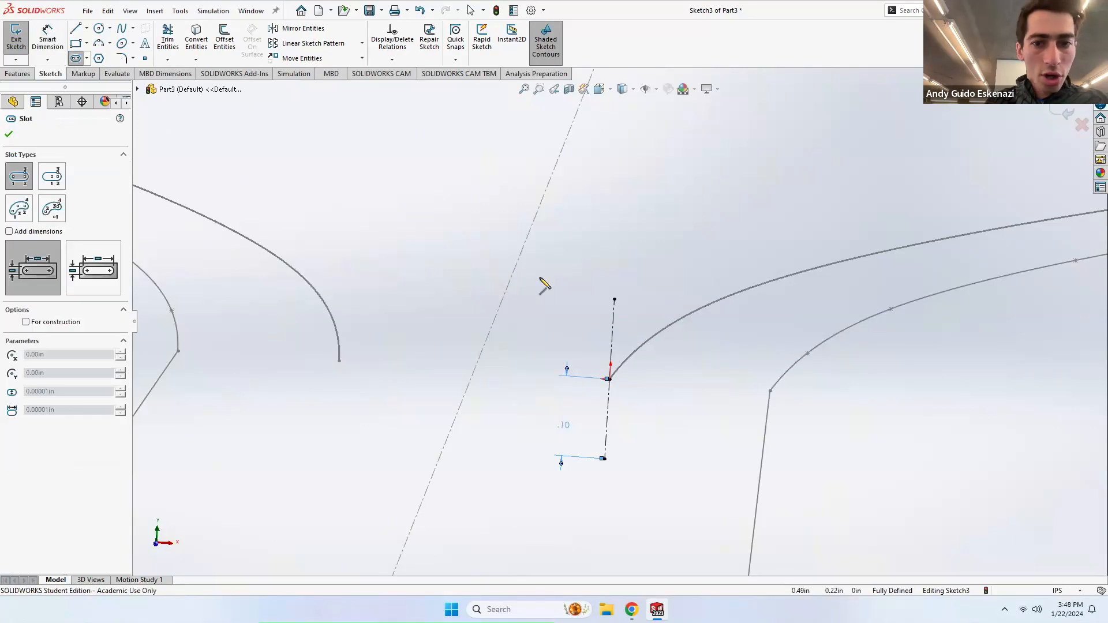
pyautogui.click(615, 300)
pyautogui.click(604, 459)
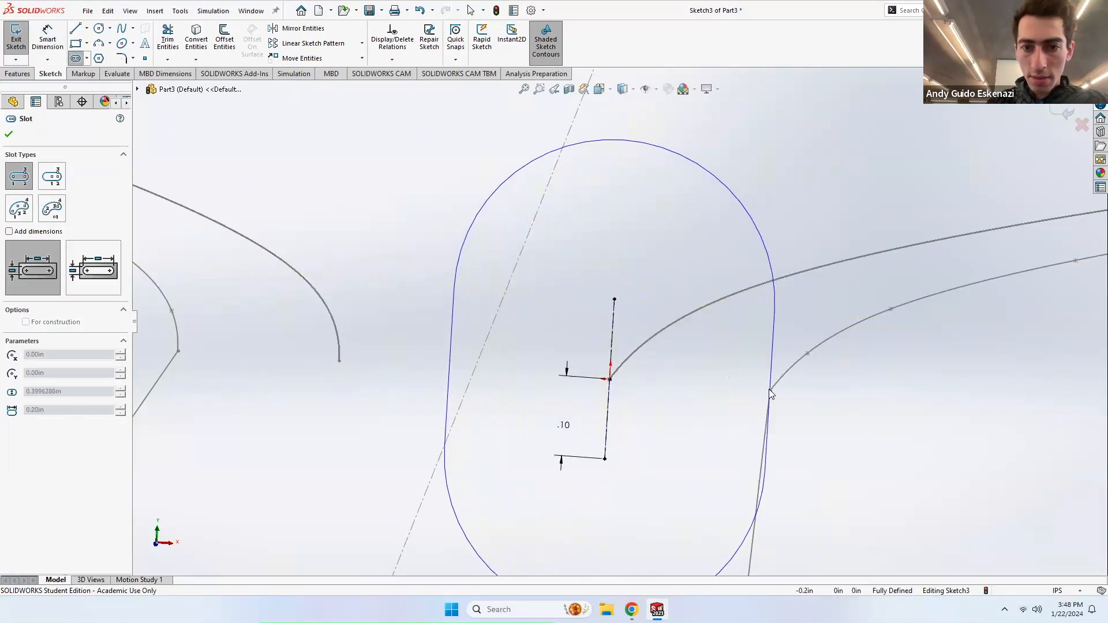
pyautogui.click(738, 394)
pyautogui.press('Escape')
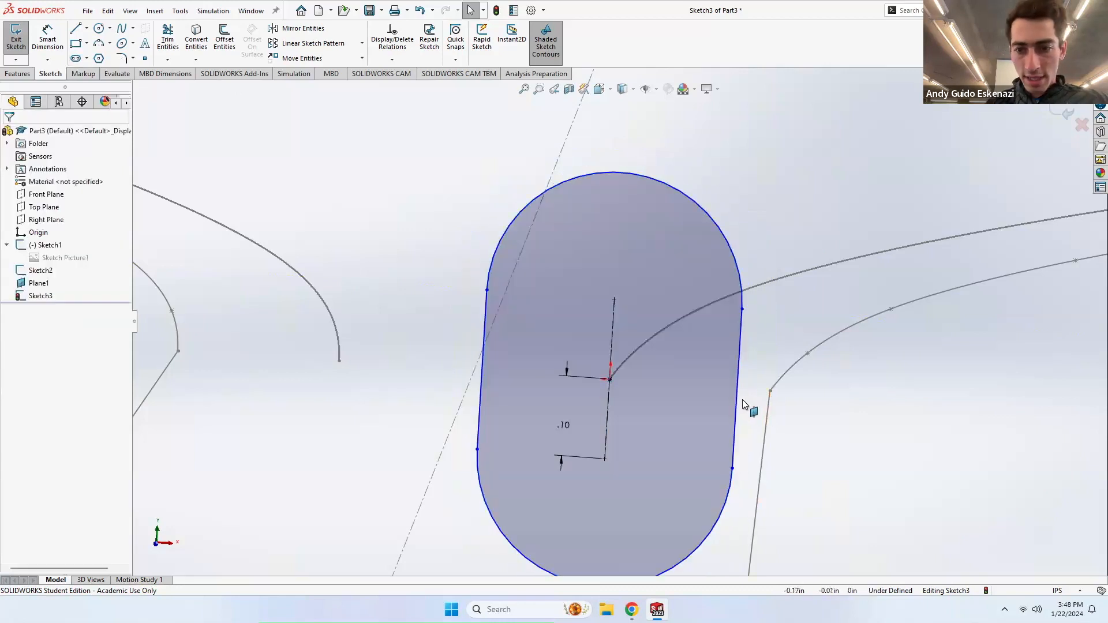
pyautogui.click(738, 398)
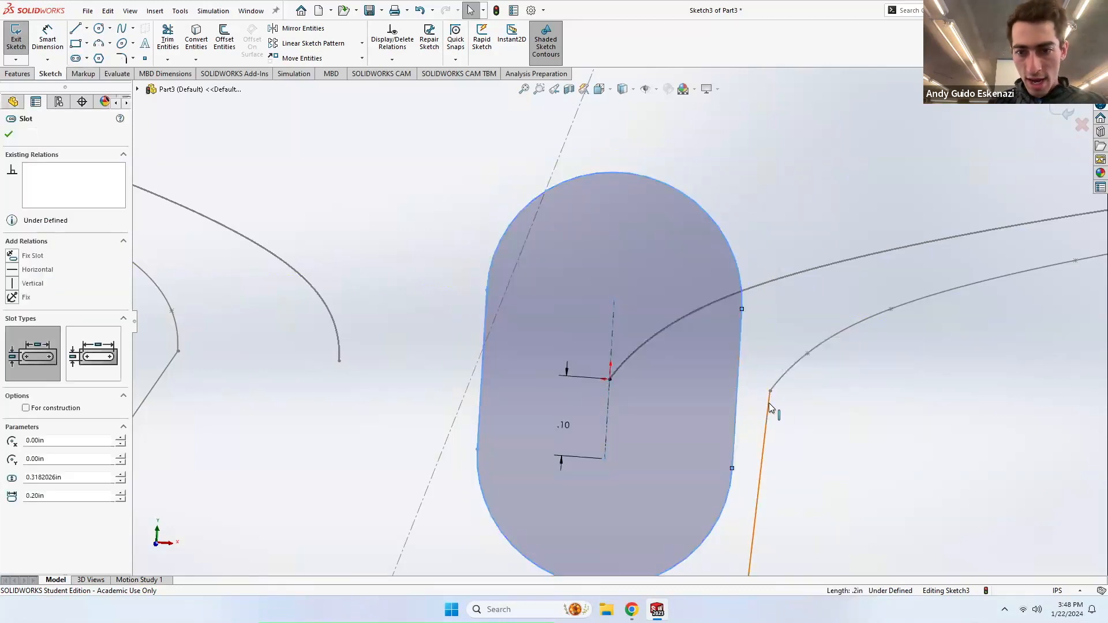
pyautogui.keyDown('ctrl'); pyautogui.click(771, 405); pyautogui.keyUp('ctrl')
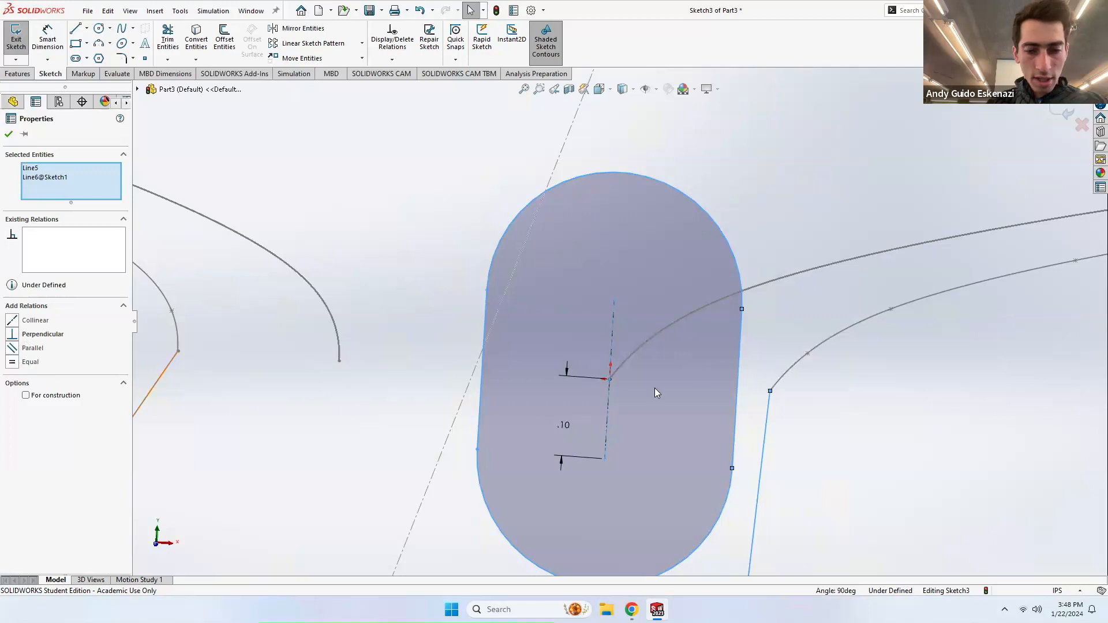
pyautogui.press('Escape')
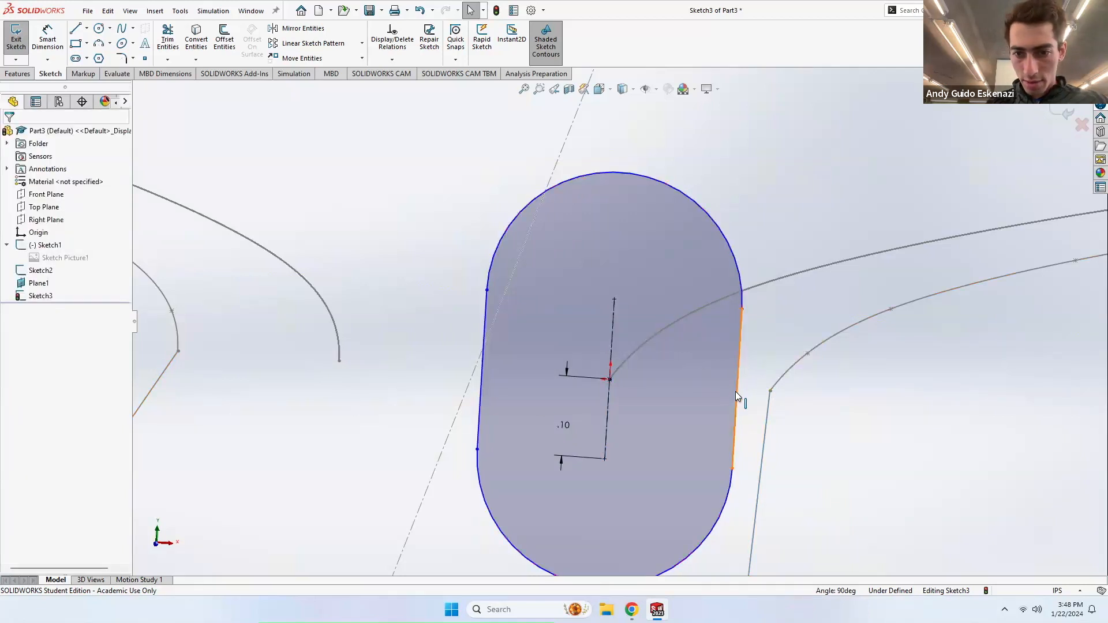
pyautogui.click(737, 392)
pyautogui.keyDown('ctrl'); pyautogui.click(788, 369); pyautogui.keyUp('ctrl')
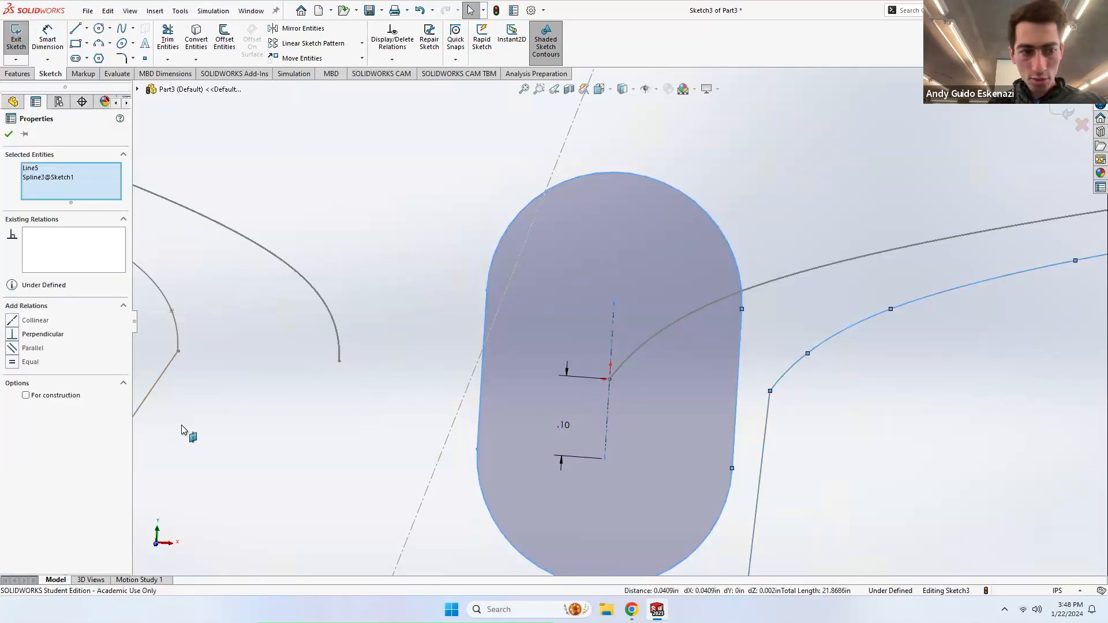
pyautogui.press('Escape')
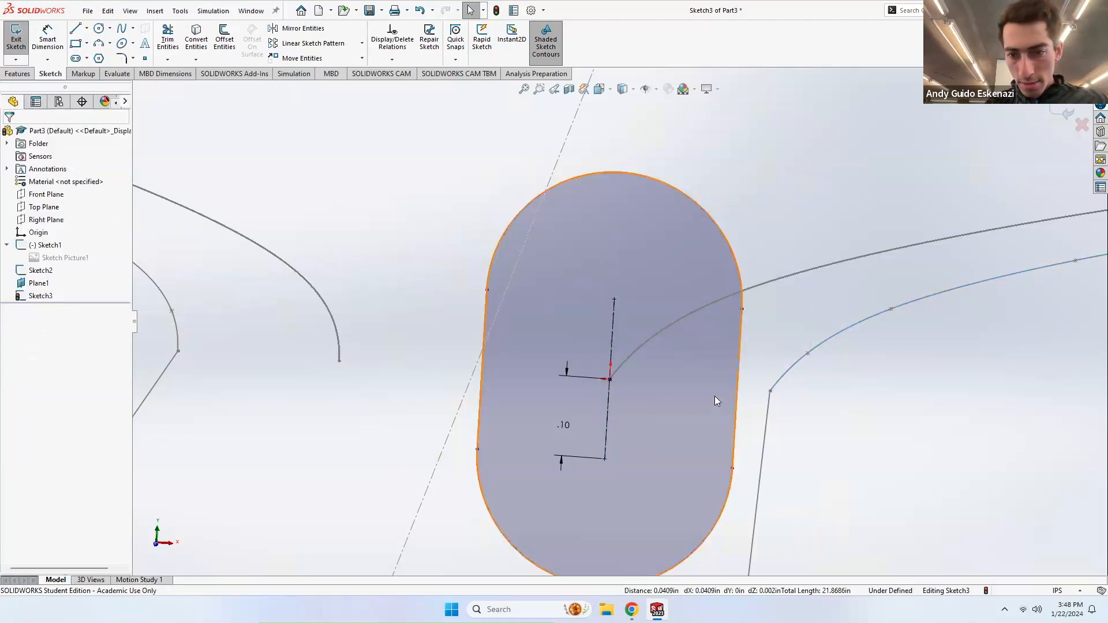
# Step: Make the slot's outer straight side coincident with the point where the outer spline meets the throat line, and exit the sketch
pyautogui.scroll(10, 714, 396)
pyautogui.scroll(-10, 632, 351)
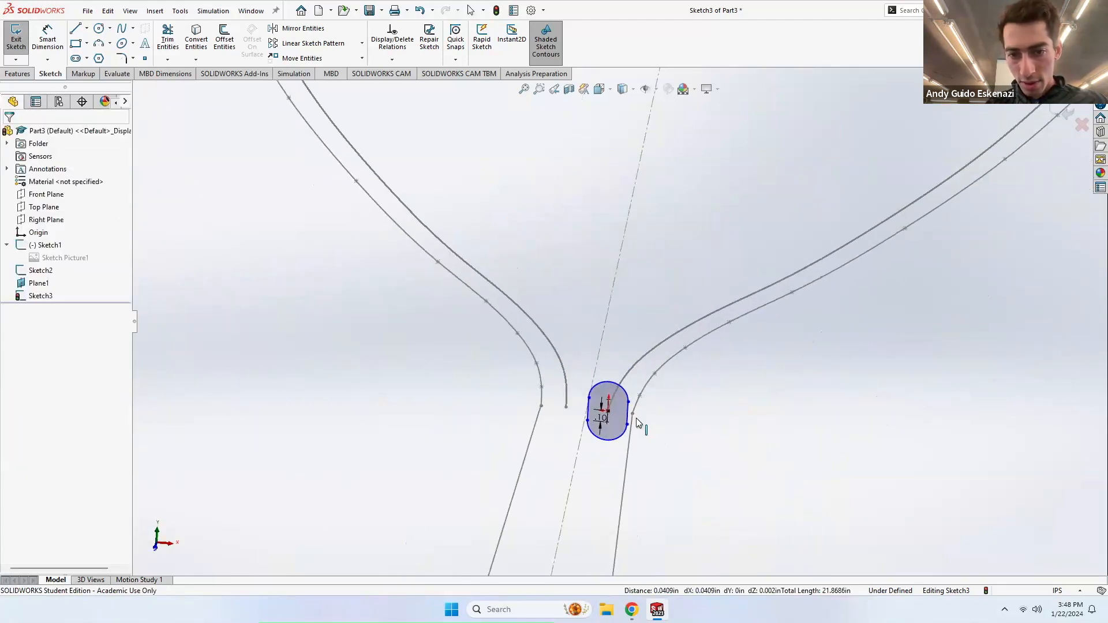
pyautogui.click(576, 347)
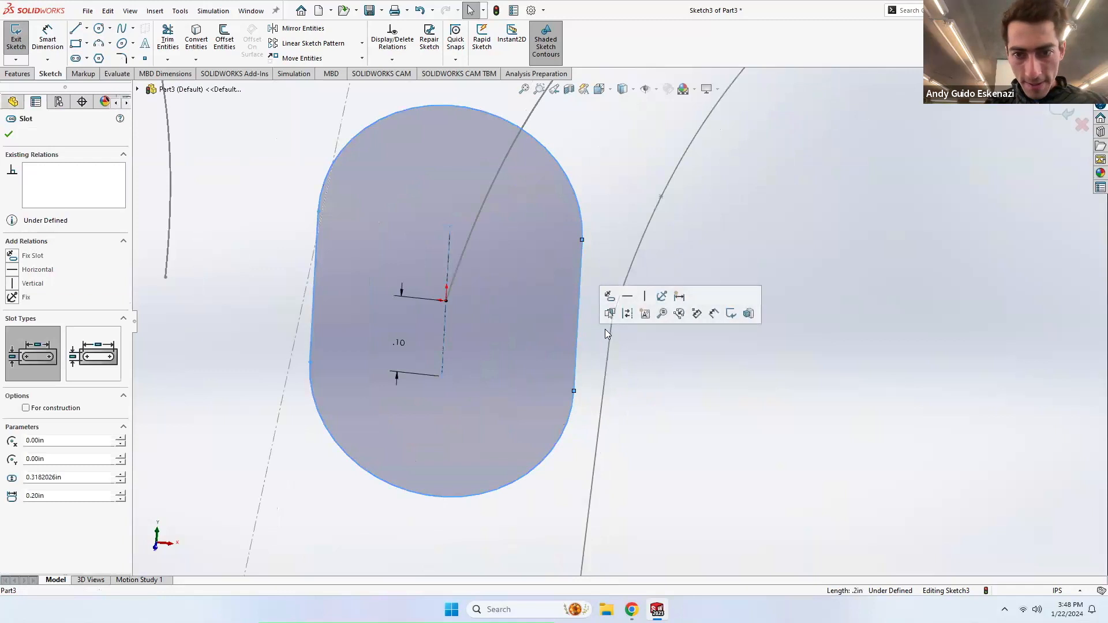
pyautogui.click(612, 319)
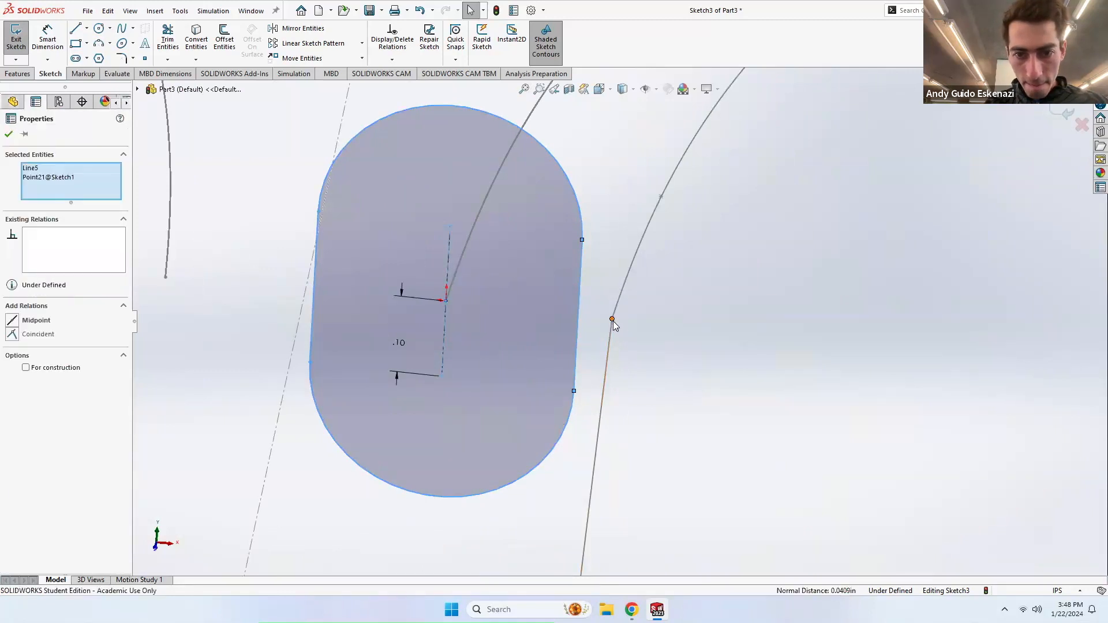
pyautogui.click(13, 334)
pyautogui.press('Escape')
pyautogui.scroll(8, 504, 301)
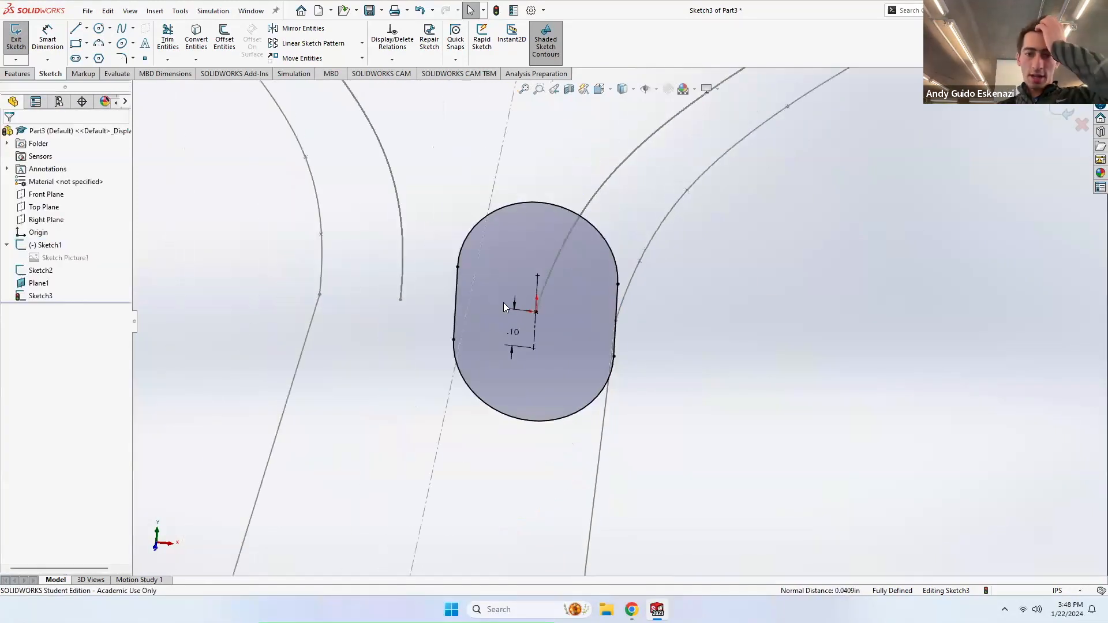
pyautogui.moveTo(559, 286); pyautogui.dragTo(561, 304, button='middle')
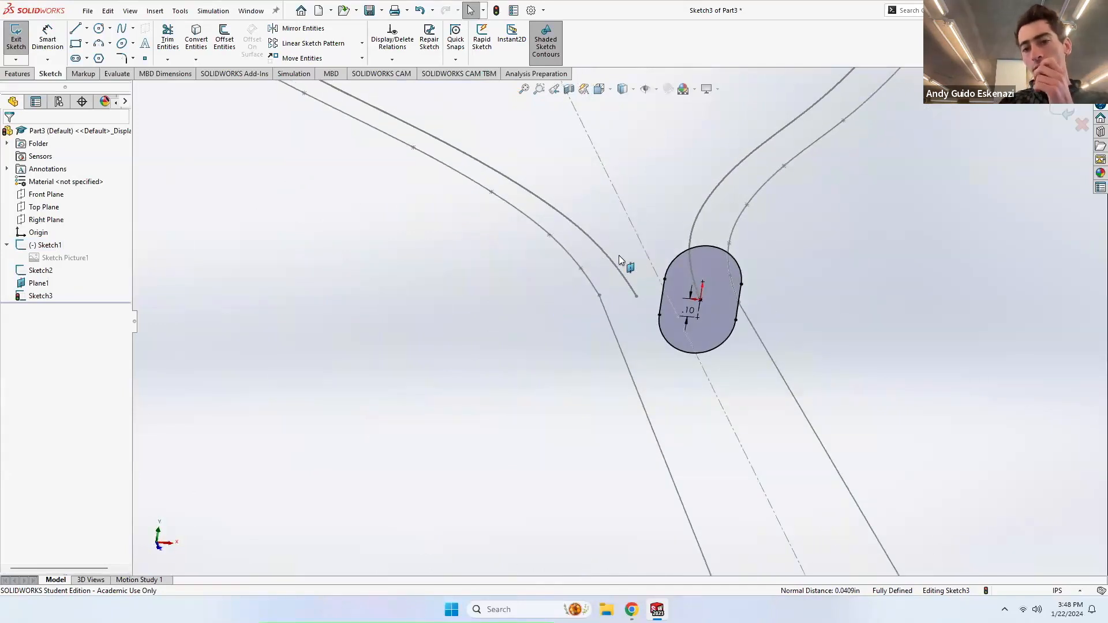
pyautogui.scroll(6, 619, 255)
pyautogui.moveTo(625, 257)
pyautogui.mouseDown(button='middle')
pyautogui.moveTo(628, 247)
pyautogui.moveTo(651, 272)
pyautogui.mouseUp(button='middle')
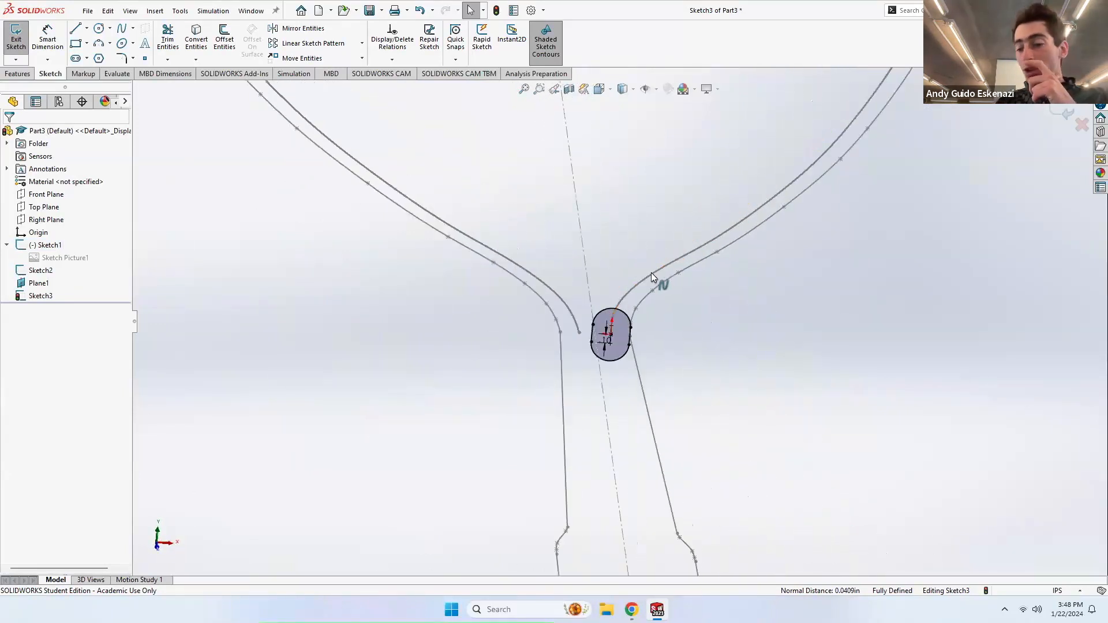
pyautogui.click(16, 39)
pyautogui.click(321, 288)
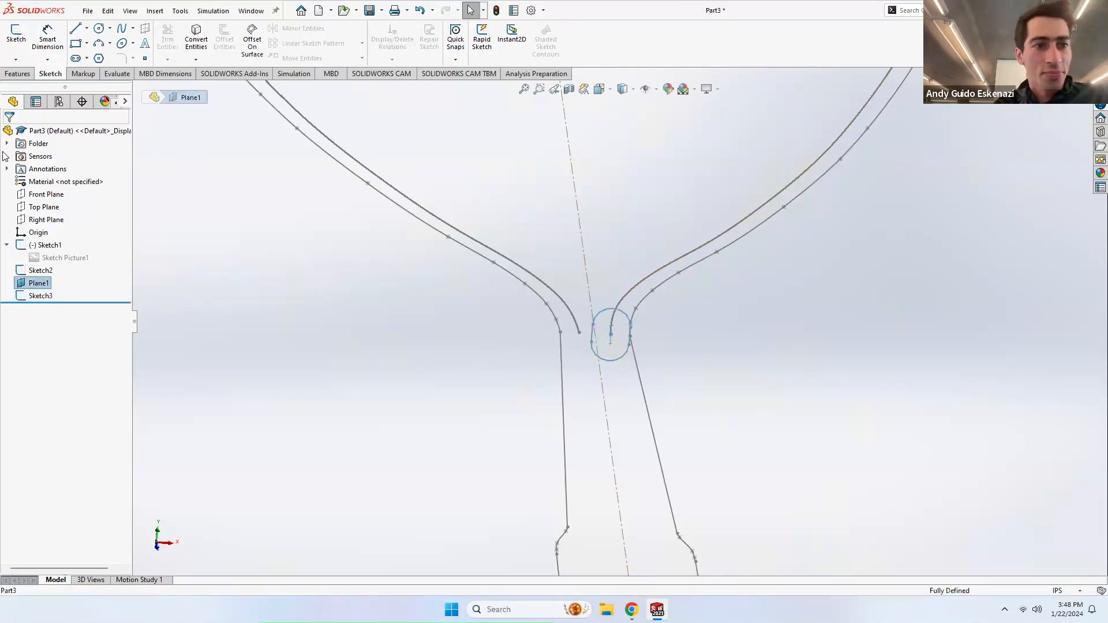
# Step: Try to sweep the slot profile Sketch3 along the inner head curve Sketch2 as a swept boss
pyautogui.click(17, 74)
pyautogui.click(120, 32)
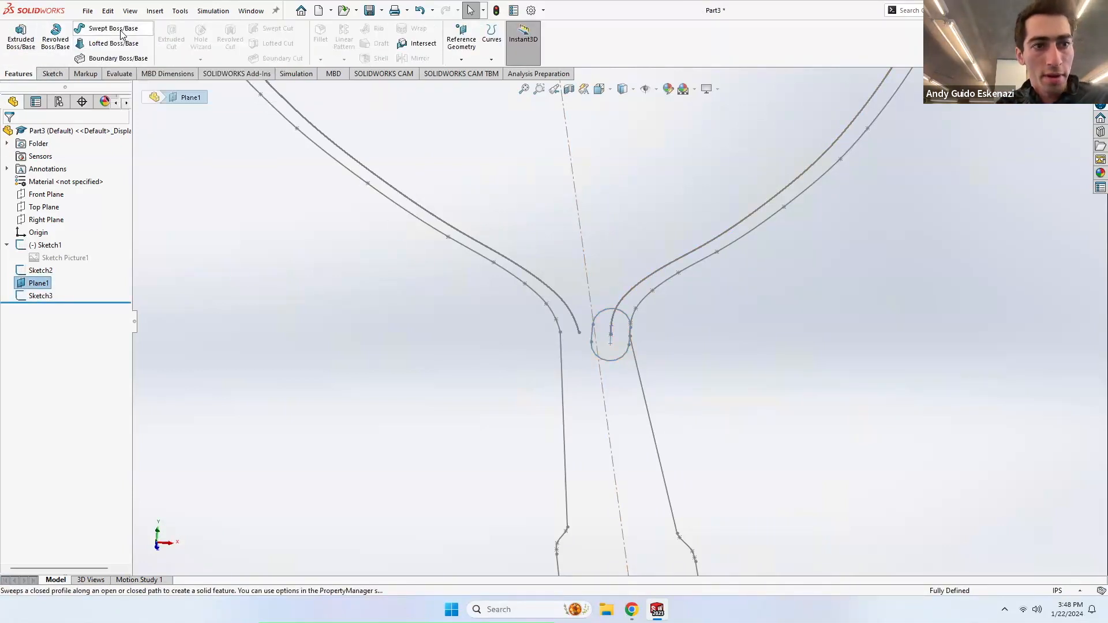
pyautogui.click(611, 360)
pyautogui.moveTo(611, 360)
pyautogui.mouseDown(button='middle')
pyautogui.moveTo(601, 329)
pyautogui.moveTo(569, 316)
pyautogui.mouseUp(button='middle')
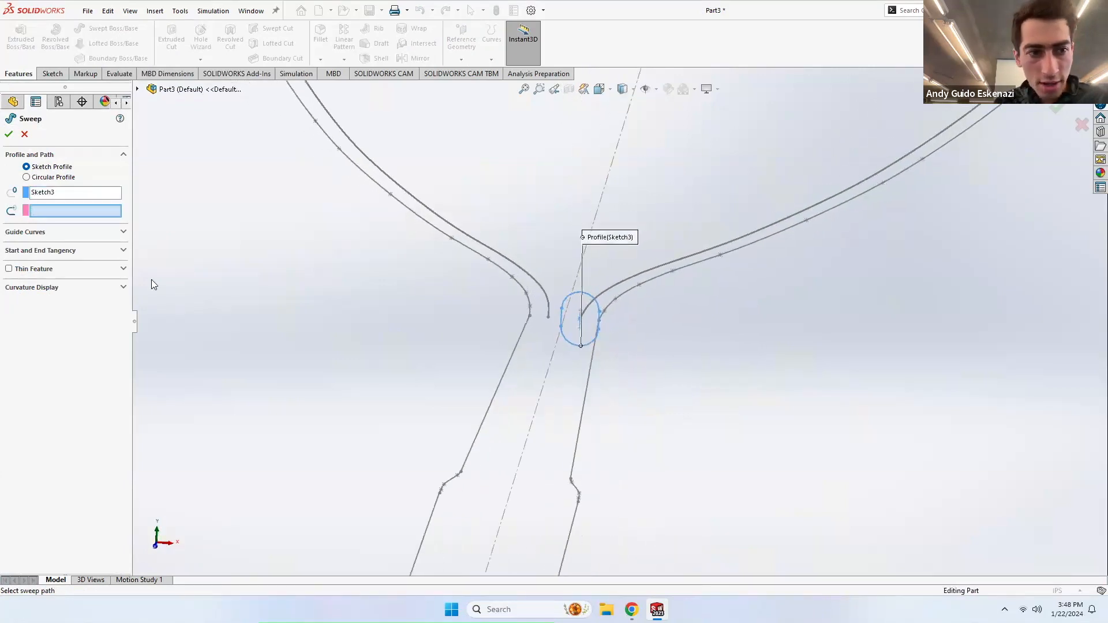
pyautogui.click(609, 289)
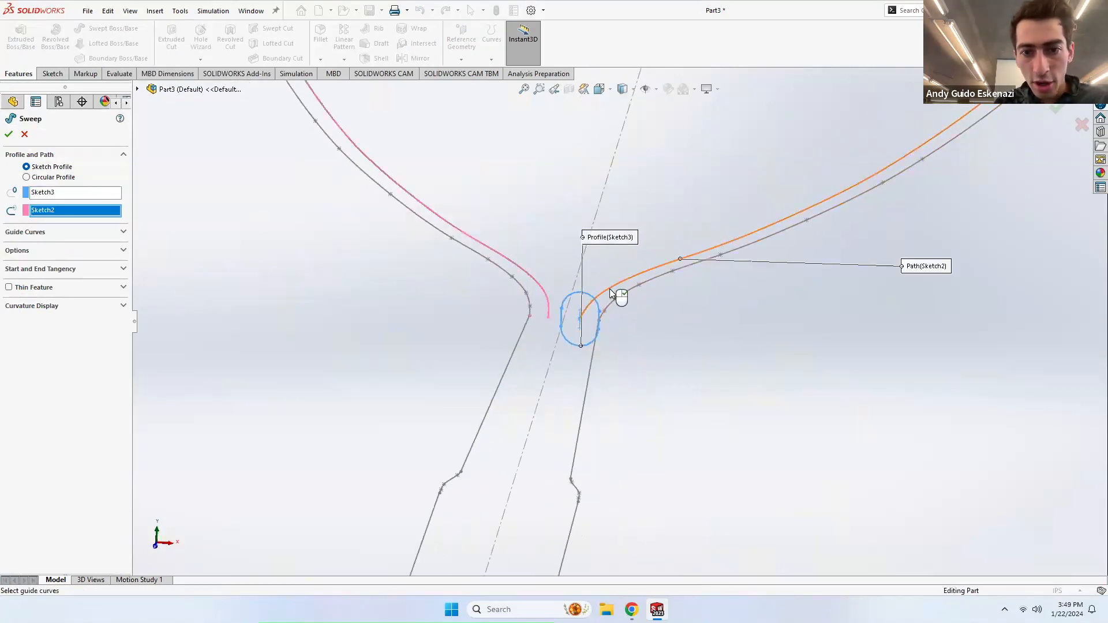
pyautogui.scroll(5, 645, 315)
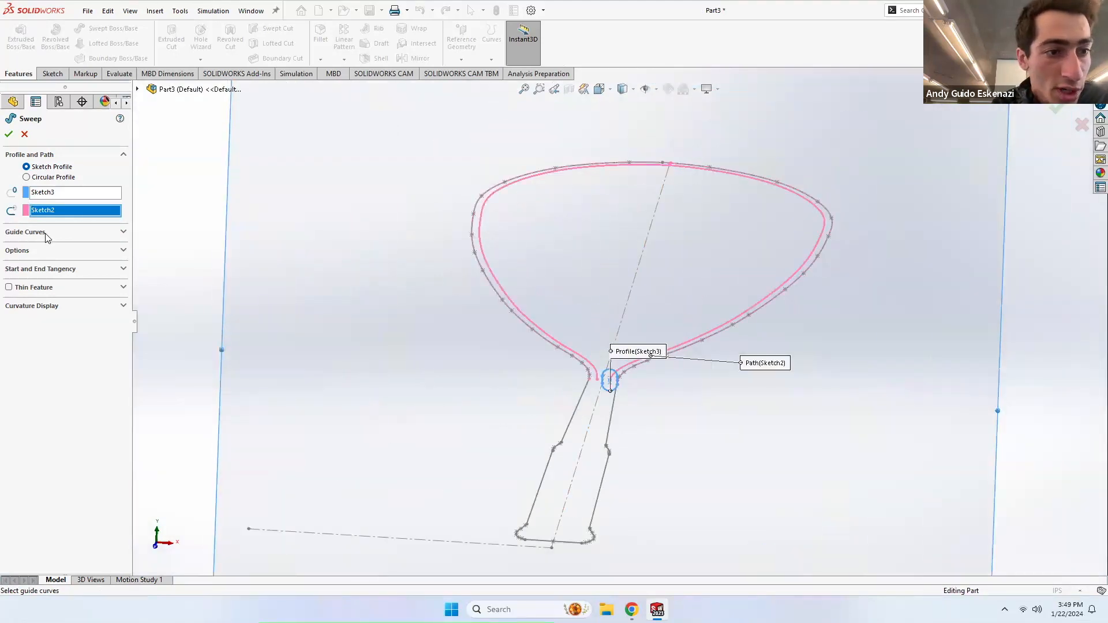
pyautogui.click(9, 135)
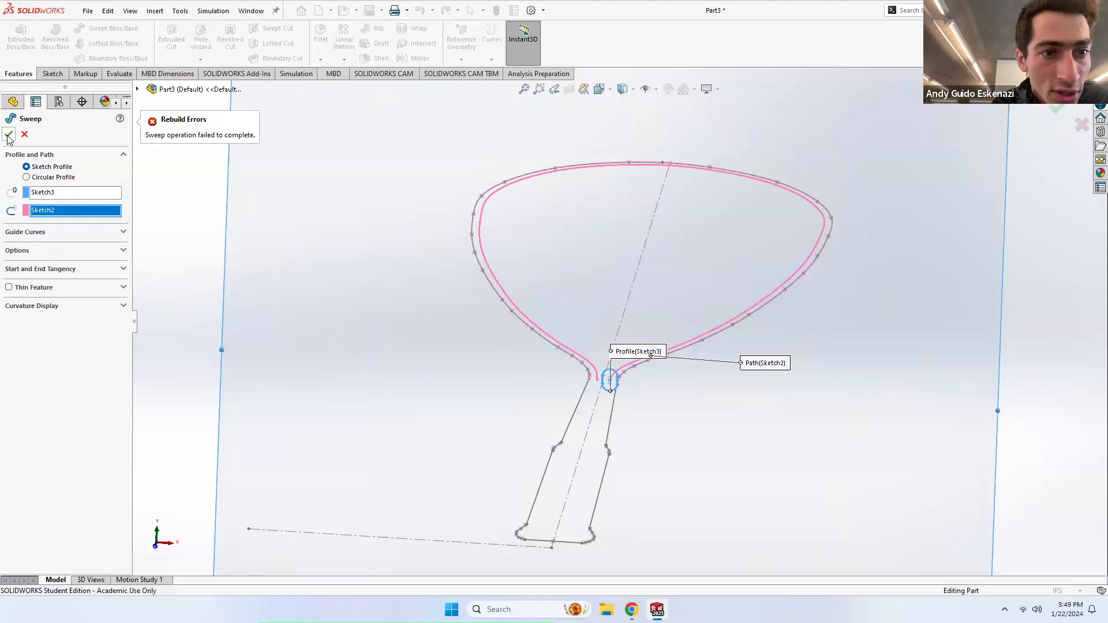
# Step: Examine the sweep path around the racket head and at the profile, and cancel the sweep
pyautogui.scroll(2, 621, 376)
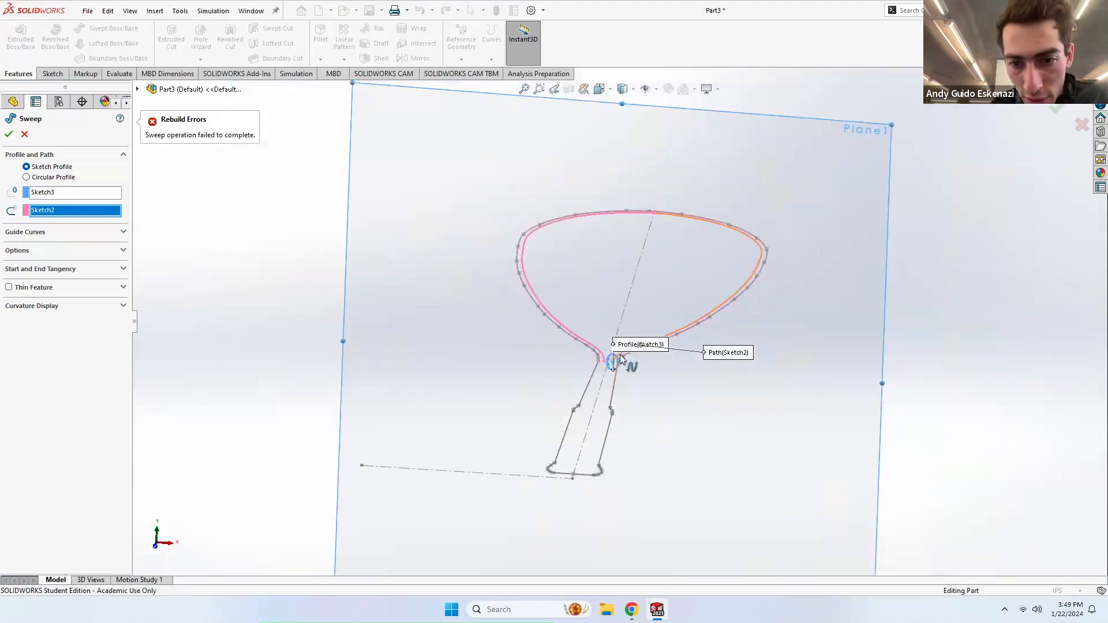
pyautogui.scroll(-5, 620, 354)
pyautogui.scroll(5, 619, 322)
pyautogui.moveTo(650, 229); pyautogui.dragTo(649, 318, button='middle')
pyautogui.scroll(-6, 652, 120)
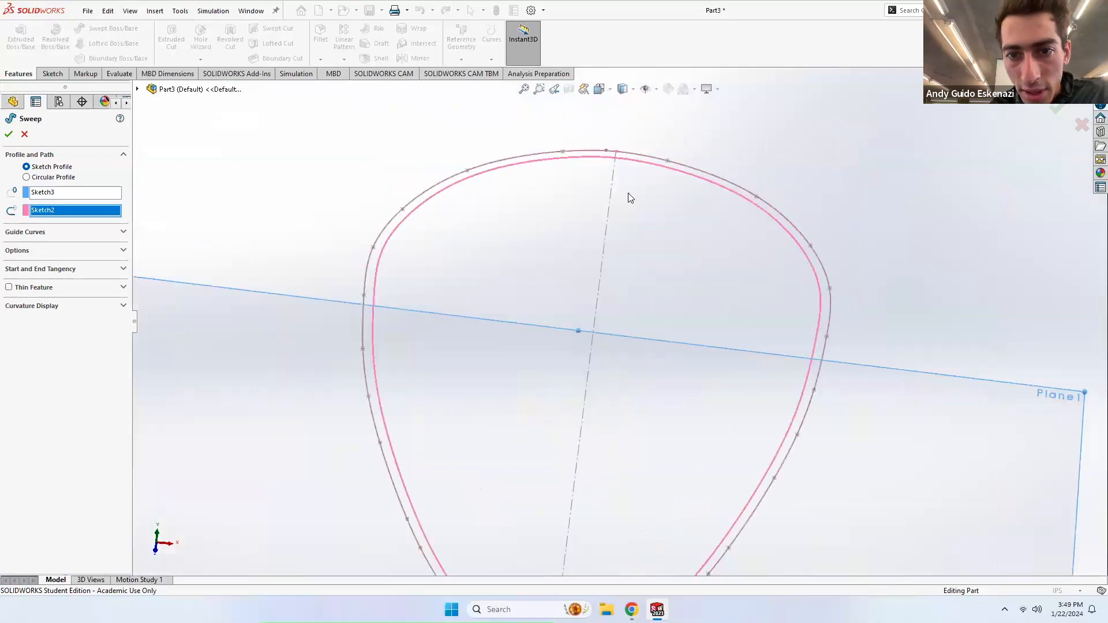
pyautogui.scroll(4, 656, 390)
pyautogui.moveTo(656, 391); pyautogui.dragTo(542, 414, button='middle')
pyautogui.click(24, 135)
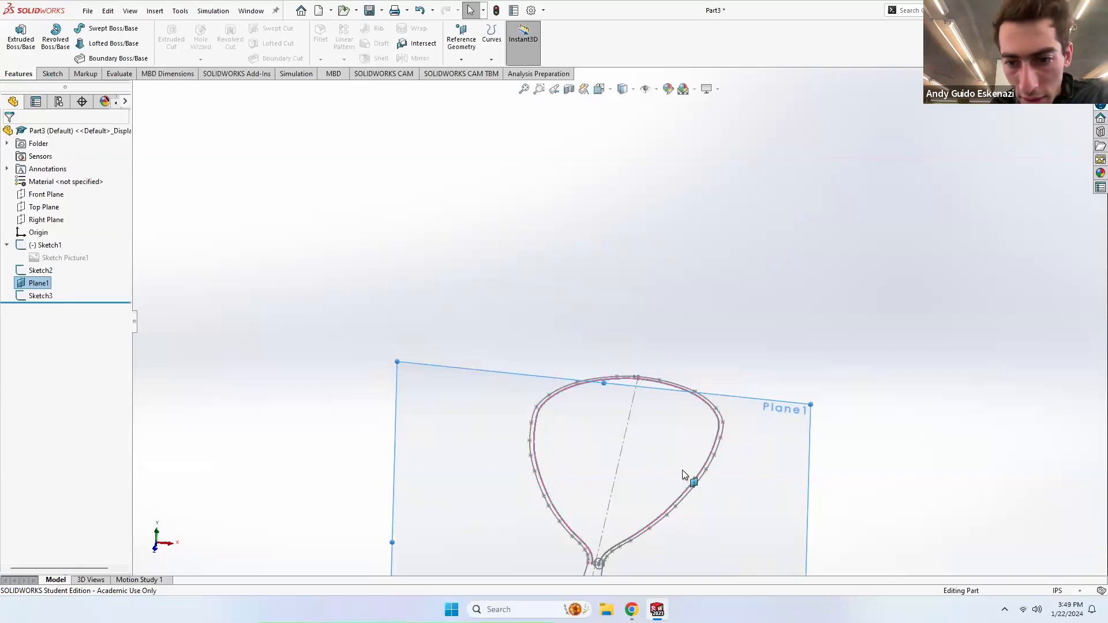
# Step: Hide the outline sketch Sketch1 so that only the path and slot profile sketches are displayed
pyautogui.rightClick(718, 449)
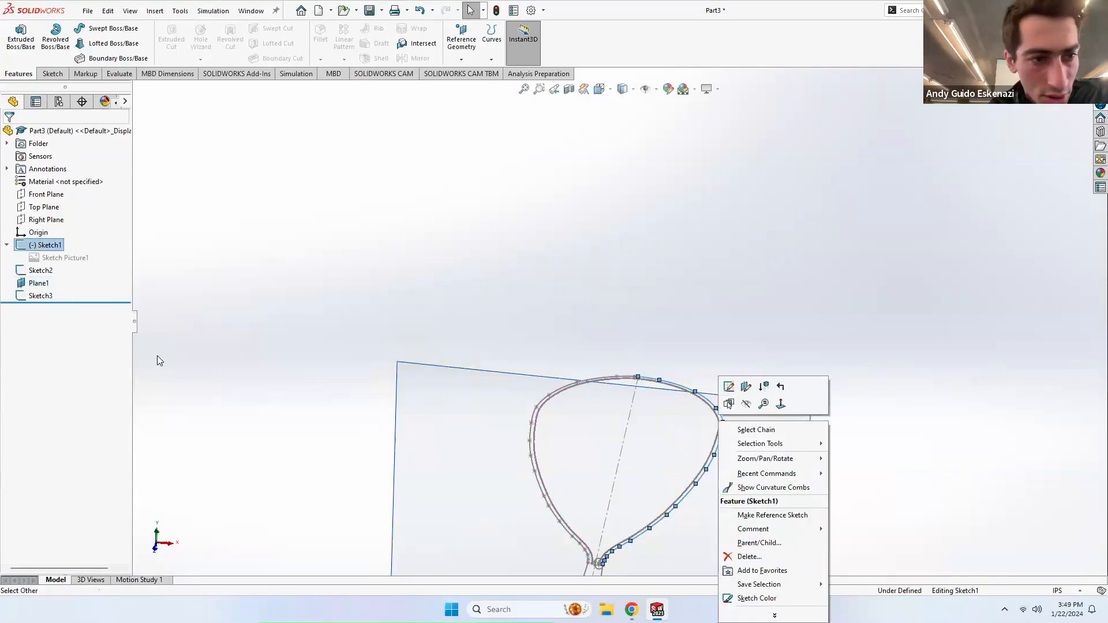
pyautogui.press('Escape')
pyautogui.rightClick(42, 254)
pyautogui.press('Escape')
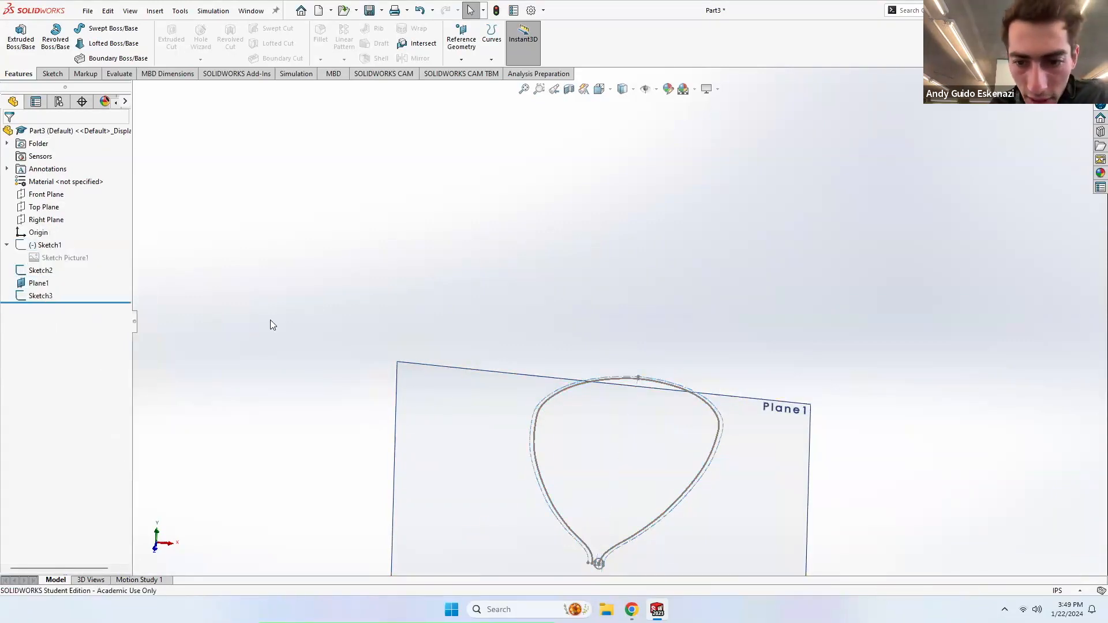
# Step: Try again to sweep the slot profile Sketch3 along the head curve Sketch2, and cancel the sweep
pyautogui.scroll(-15, 631, 527)
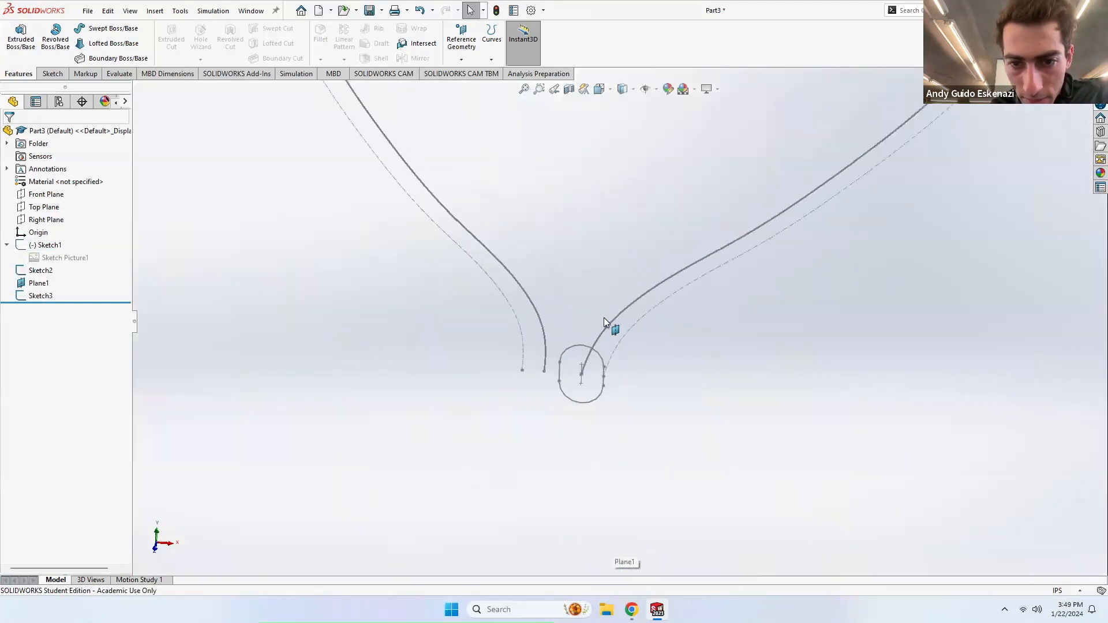
pyautogui.scroll(-2, 605, 348)
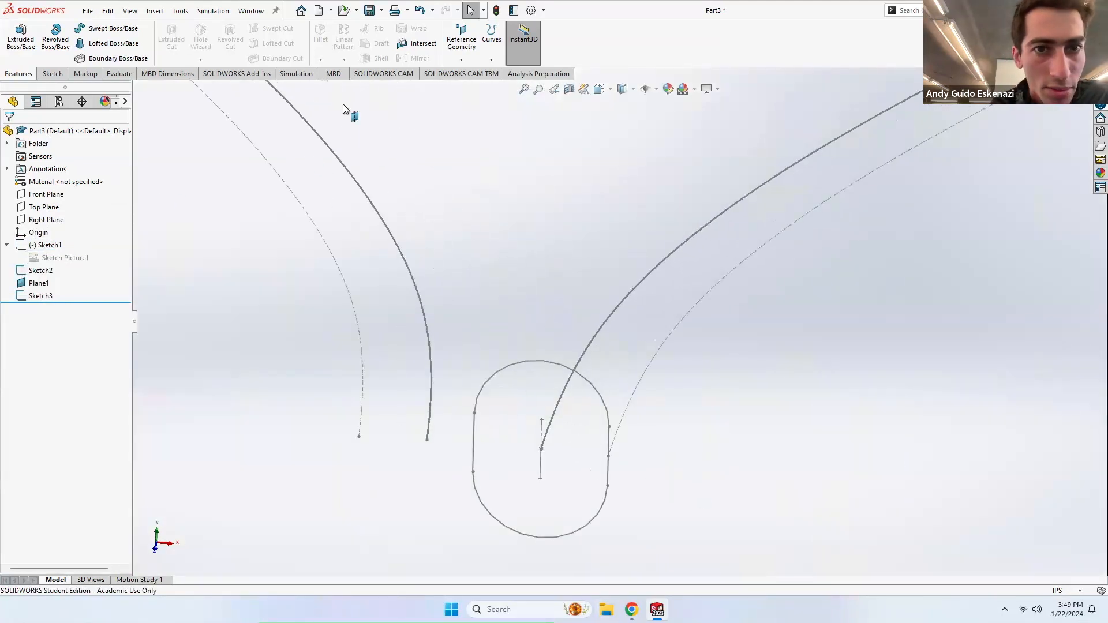
pyautogui.click(110, 29)
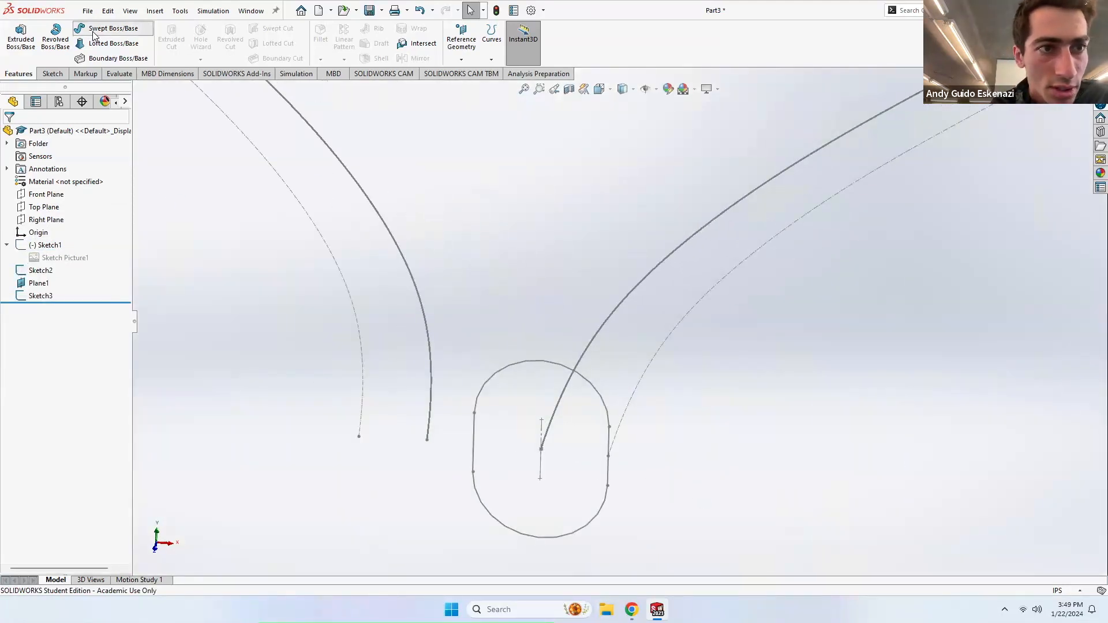
pyautogui.click(527, 364)
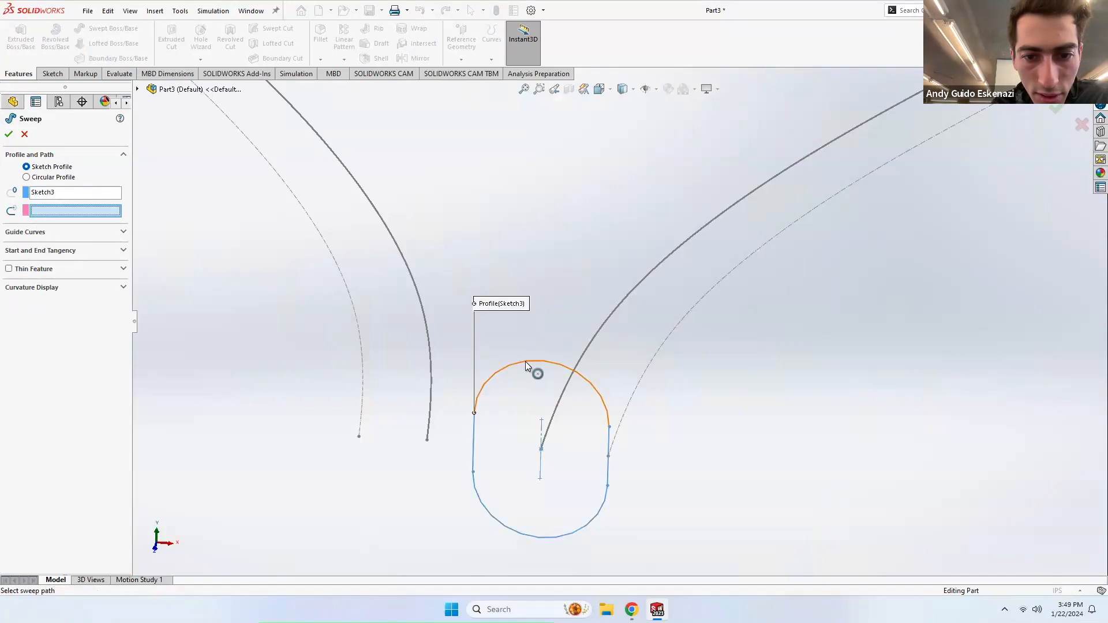
pyautogui.click(551, 426)
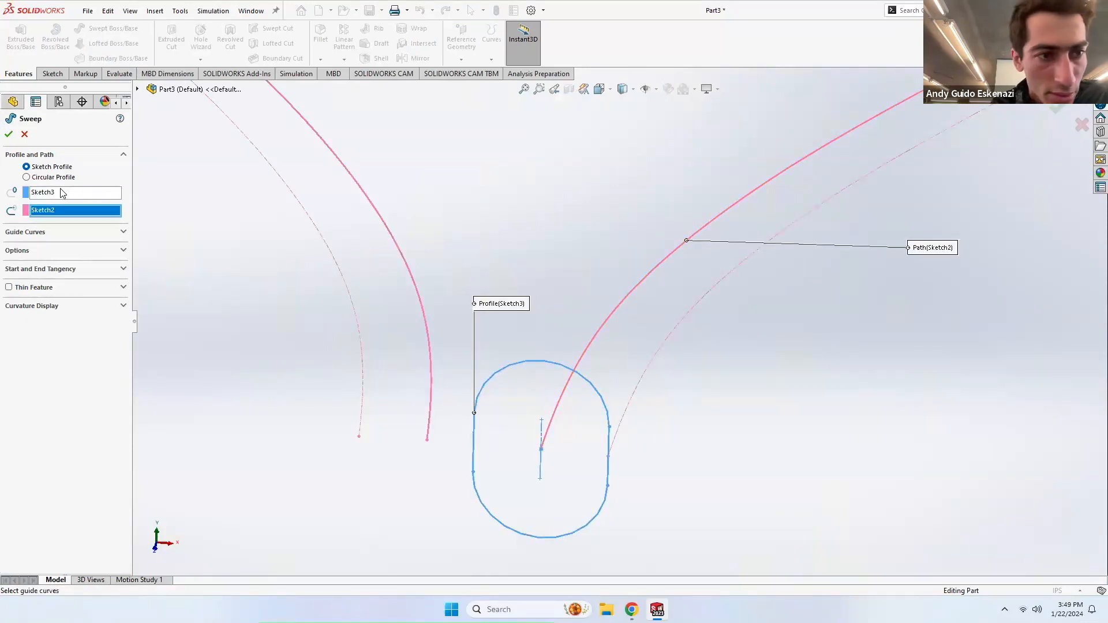
pyautogui.press('Escape')
# Step: Edit the slot sketch Sketch3 and delete the coincident relation between its outer straight side and the outer spline's endpoint
pyautogui.rightClick(514, 366)
pyautogui.click(515, 343)
pyautogui.scroll(-10, 616, 319)
pyautogui.moveTo(598, 326); pyautogui.dragTo(597, 350, button='middle')
pyautogui.scroll(5, 609, 313)
pyautogui.moveTo(609, 291)
pyautogui.mouseDown(button='middle')
pyautogui.moveTo(640, 272)
pyautogui.moveTo(740, 314)
pyautogui.moveTo(692, 344)
pyautogui.moveTo(500, 339)
pyautogui.moveTo(554, 317)
pyautogui.moveTo(567, 389)
pyautogui.mouseUp(button='middle')
pyautogui.scroll(-8, 559, 404)
pyautogui.scroll(-2, 555, 358)
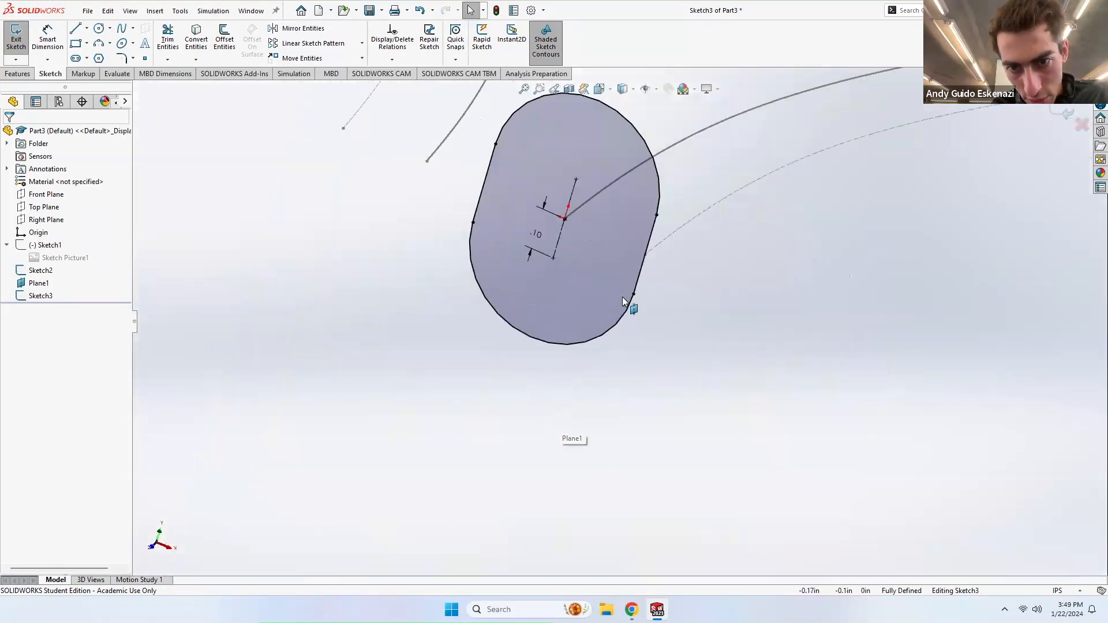
pyautogui.moveTo(596, 288)
pyautogui.mouseDown(button='middle')
pyautogui.moveTo(558, 434)
pyautogui.moveTo(522, 453)
pyautogui.moveTo(371, 458)
pyautogui.mouseUp(button='middle')
pyautogui.scroll(-3, 542, 449)
pyautogui.click(553, 465)
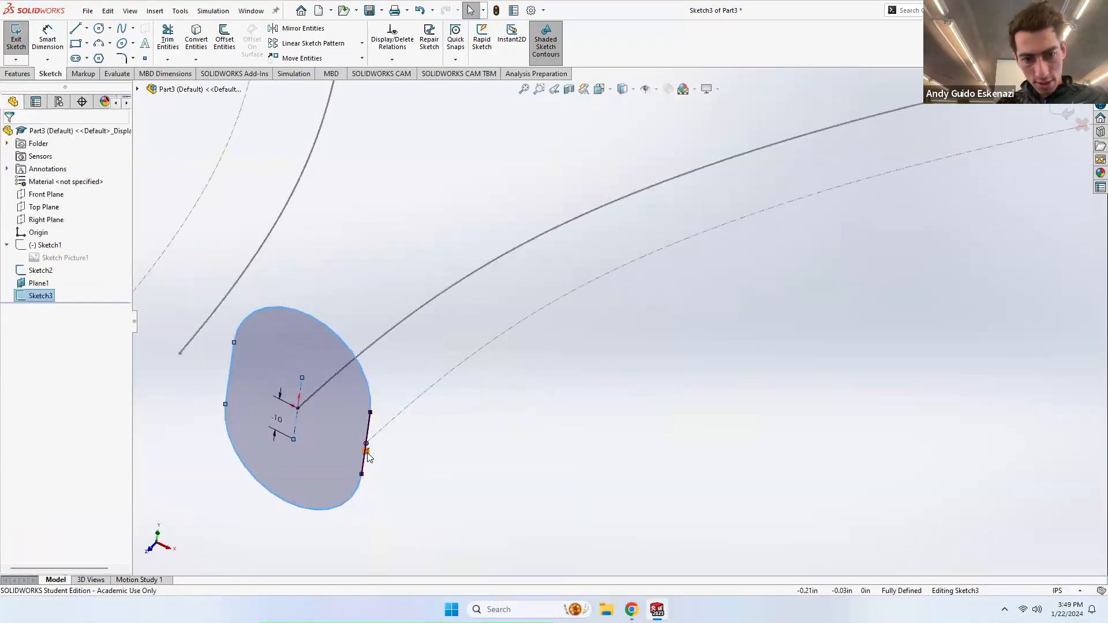
pyautogui.rightClick(366, 451)
pyautogui.click(397, 584)
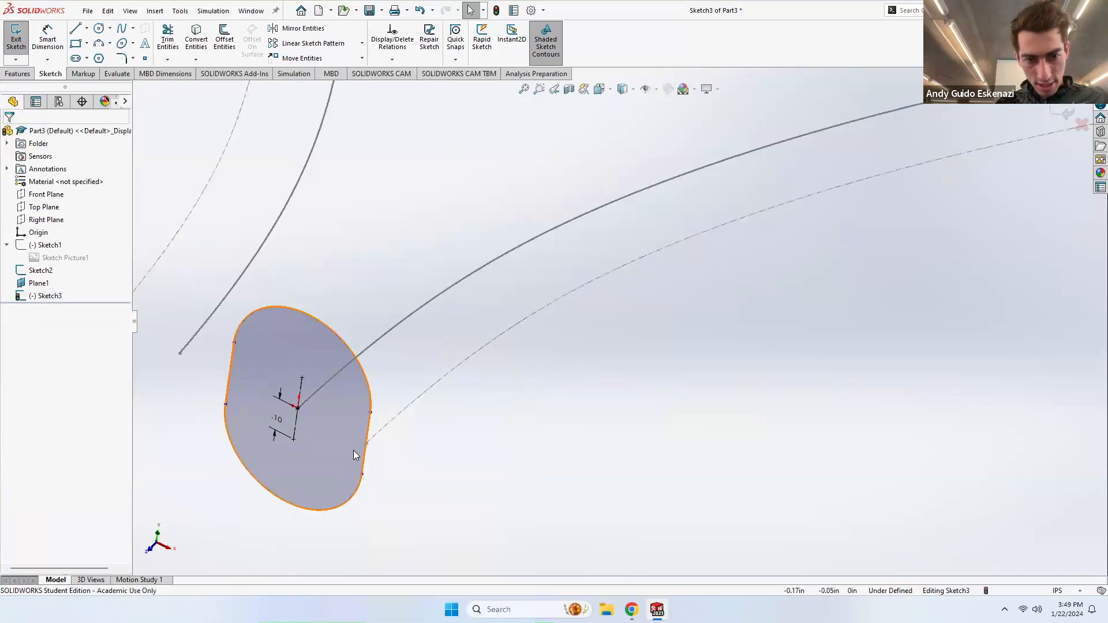
# Step: Narrow the slot away from the outer spline's endpoint, dimension its width at 0.34 in, and exit the sketch
pyautogui.click(367, 454)
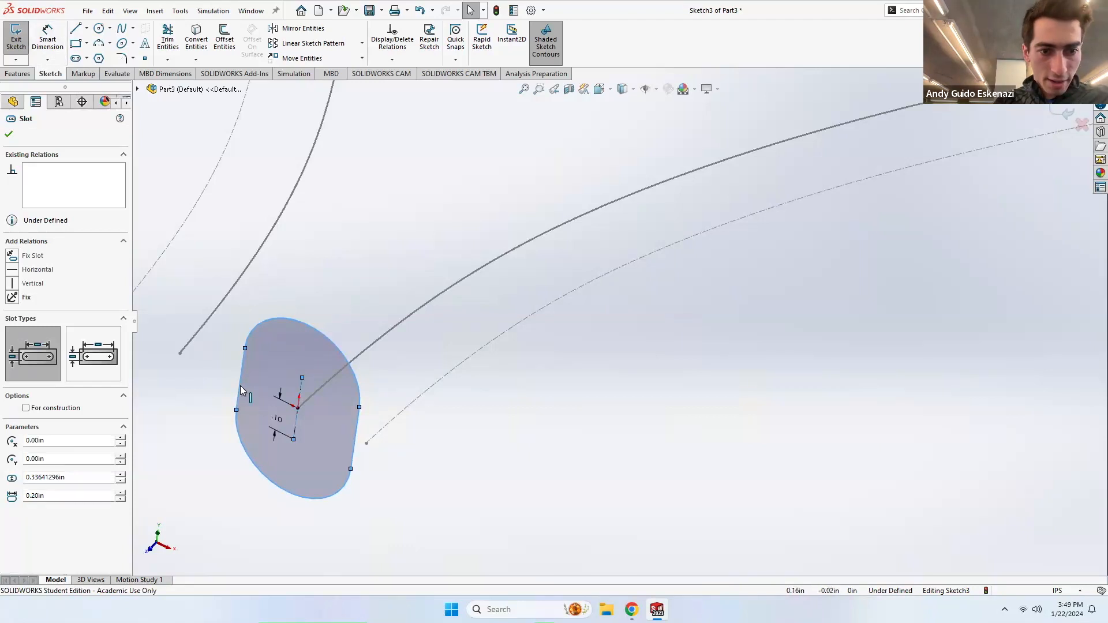
pyautogui.press('Escape')
pyautogui.click(48, 40)
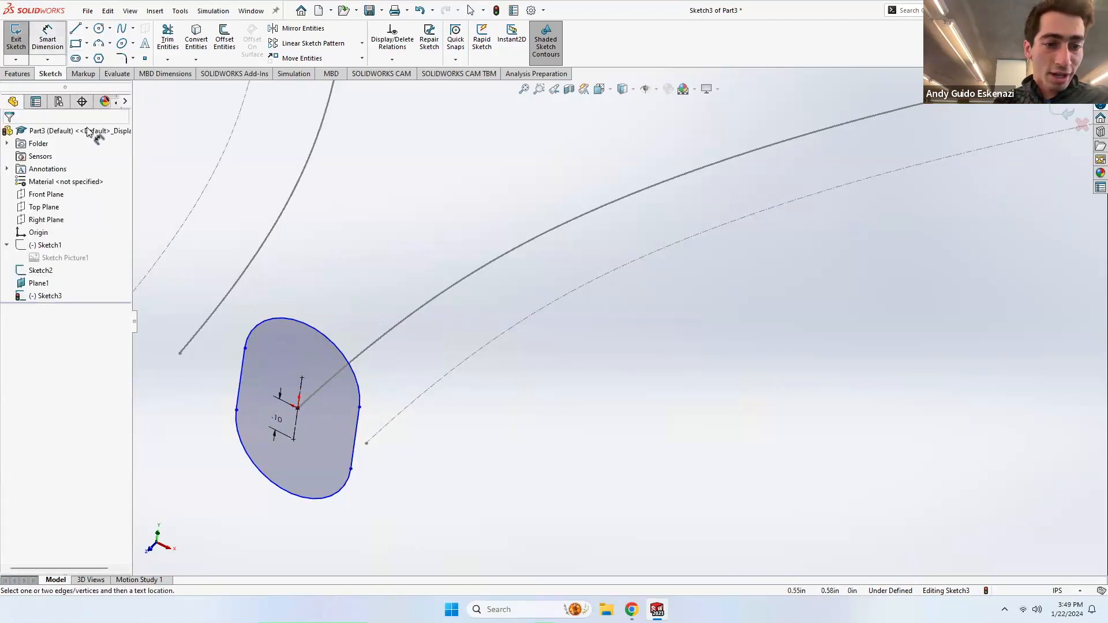
pyautogui.click(357, 441)
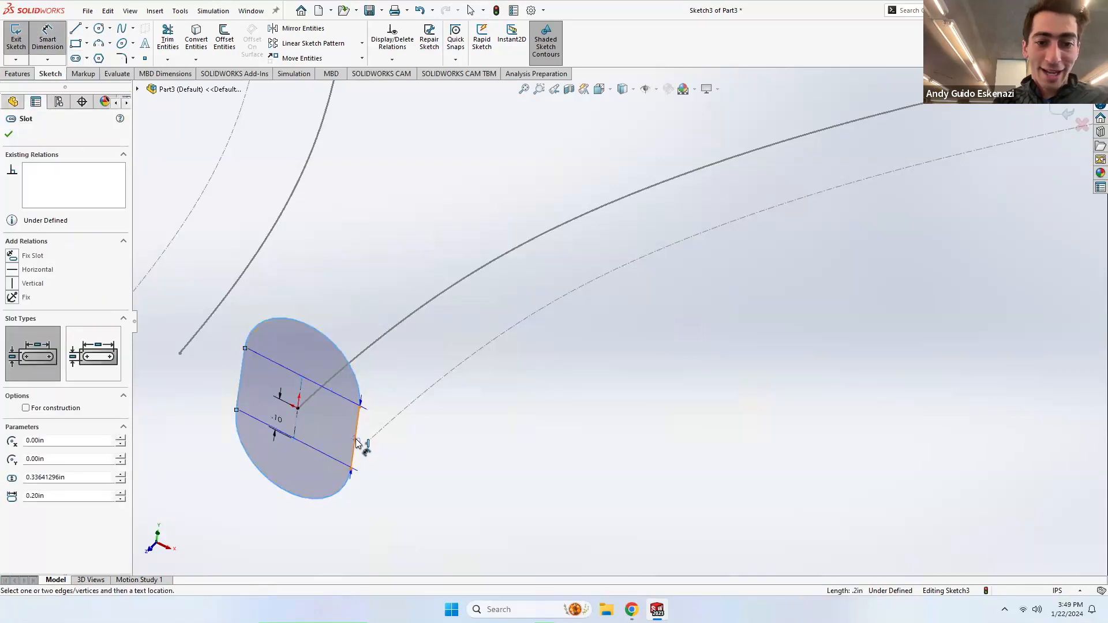
pyautogui.click(243, 500)
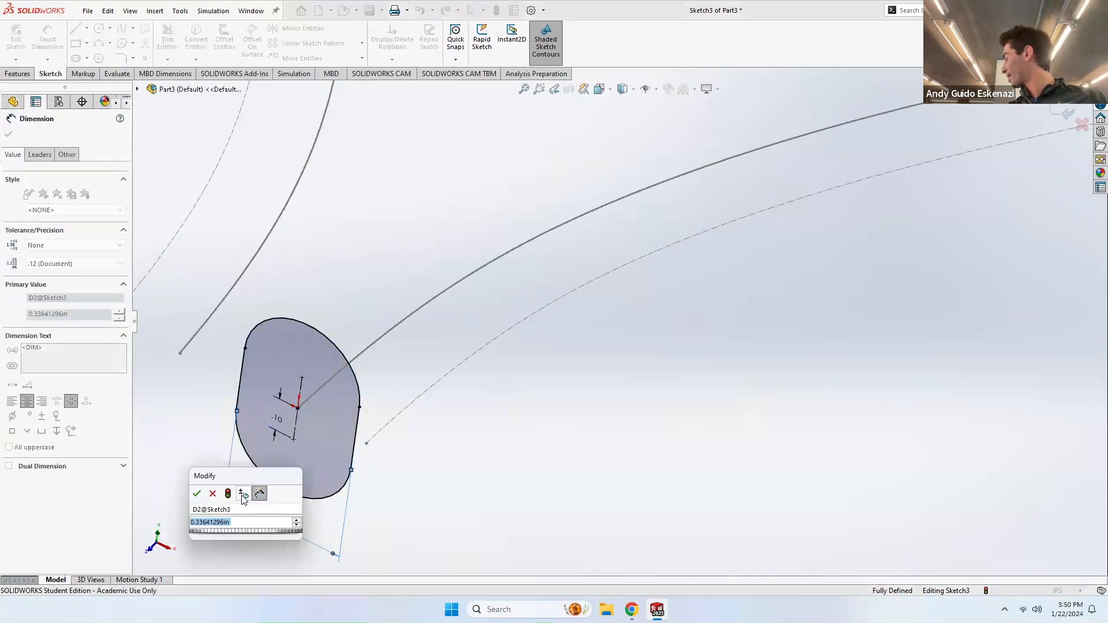
pyautogui.write('.34')
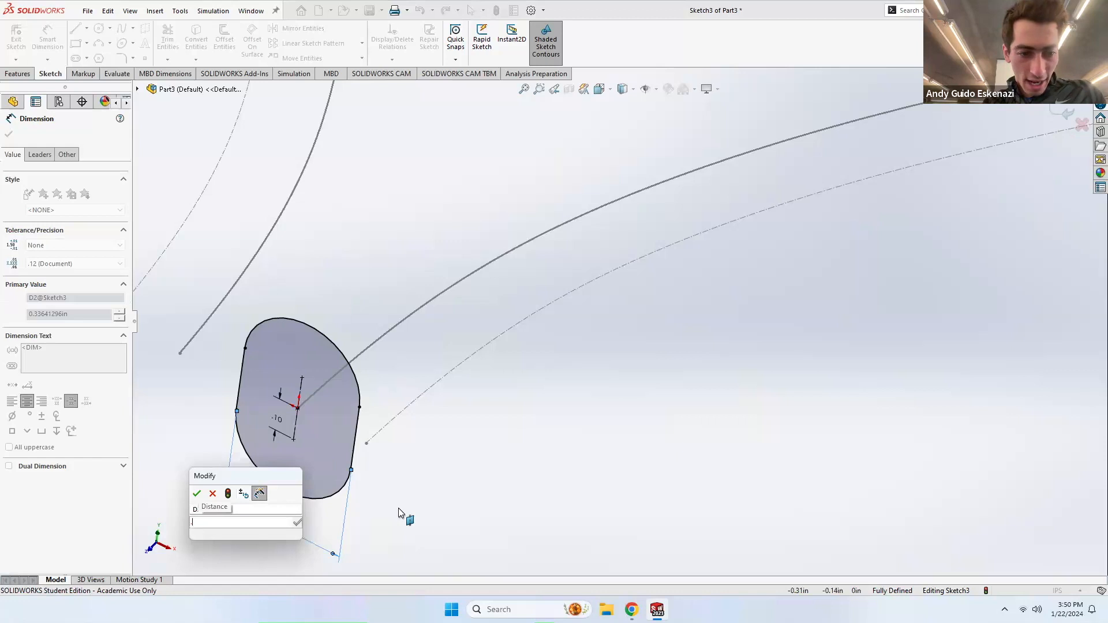
pyautogui.press('Return')
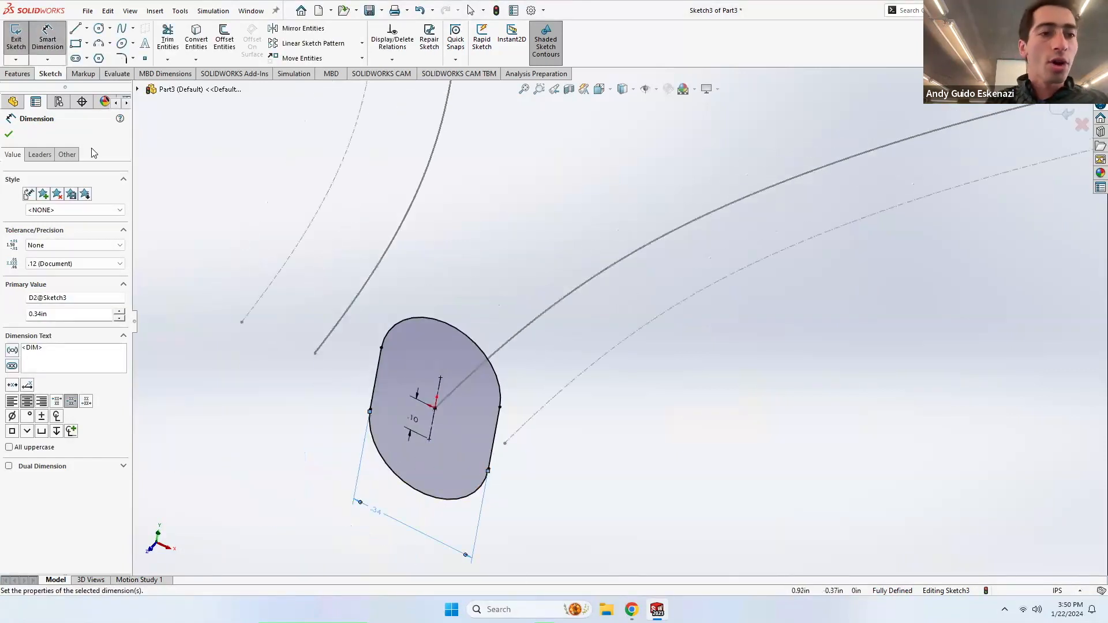
pyautogui.click(17, 41)
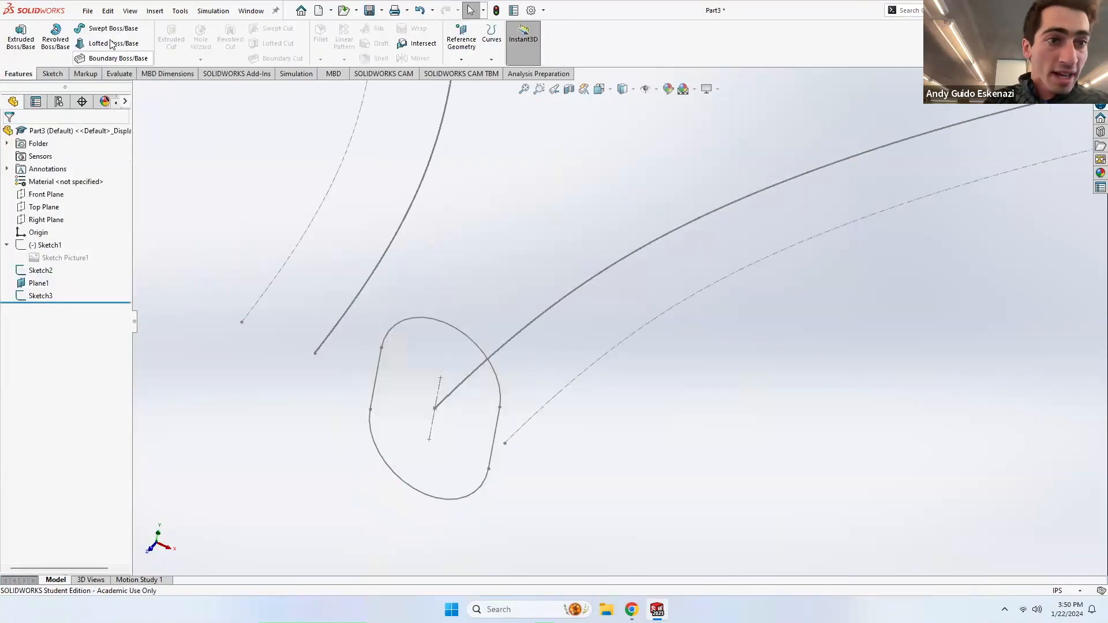
# Step: Try to sweep the resized slot profile along Sketch2, inspect the path at the throat, and cancel the sweep
pyautogui.click(104, 29)
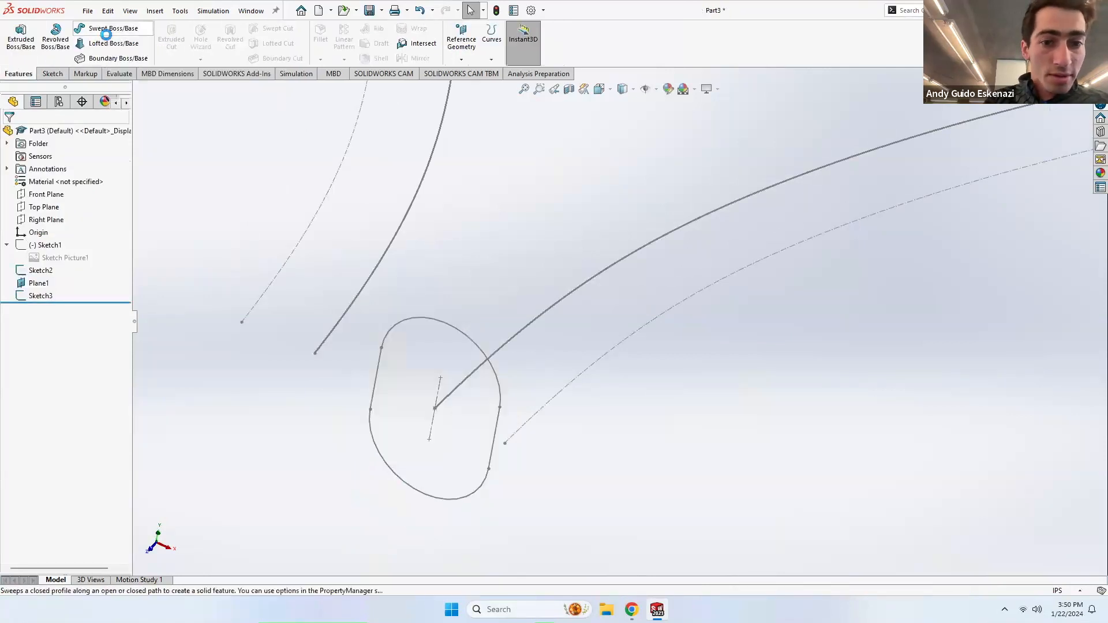
pyautogui.click(500, 401)
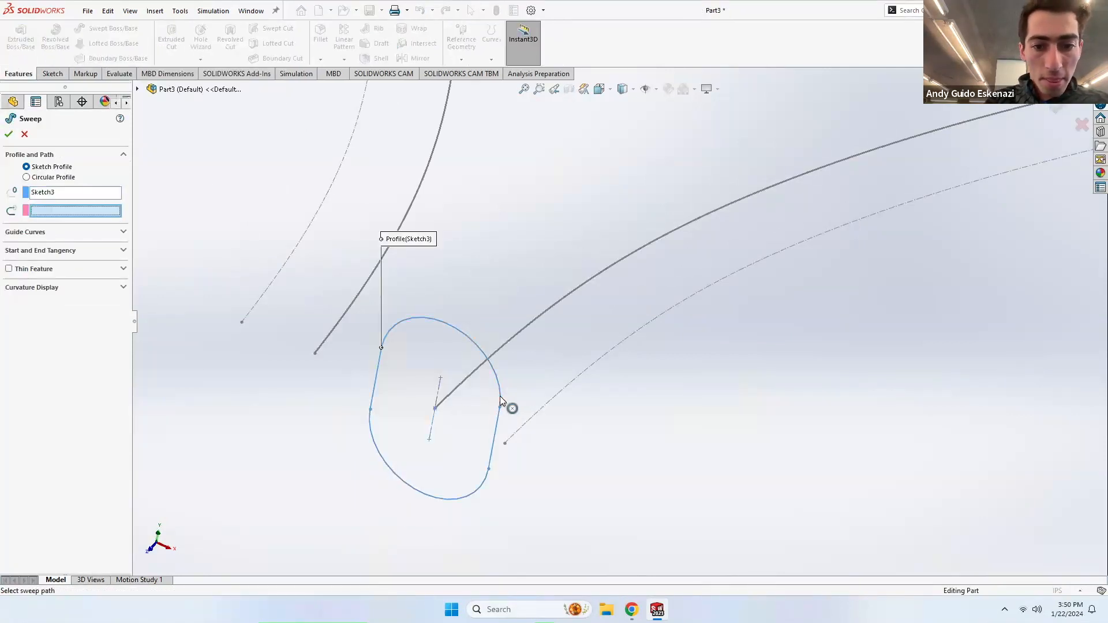
pyautogui.click(494, 351)
pyautogui.scroll(3, 486, 362)
pyautogui.moveTo(457, 383); pyautogui.dragTo(502, 356, button='middle')
pyautogui.scroll(5, 502, 355)
pyautogui.scroll(3, 625, 324)
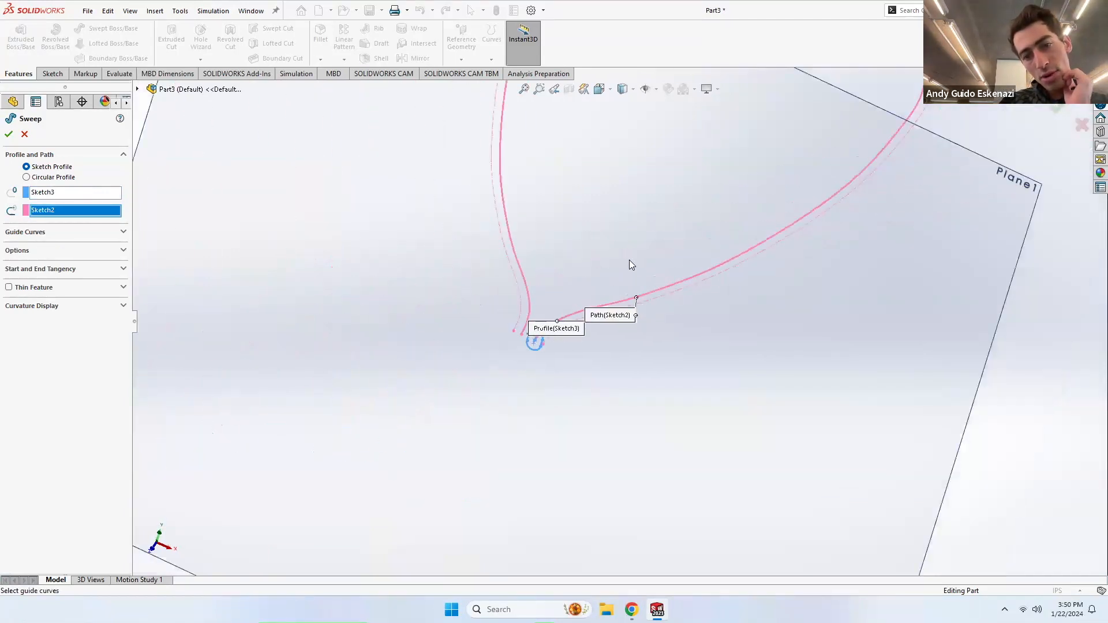
pyautogui.scroll(-5, 629, 259)
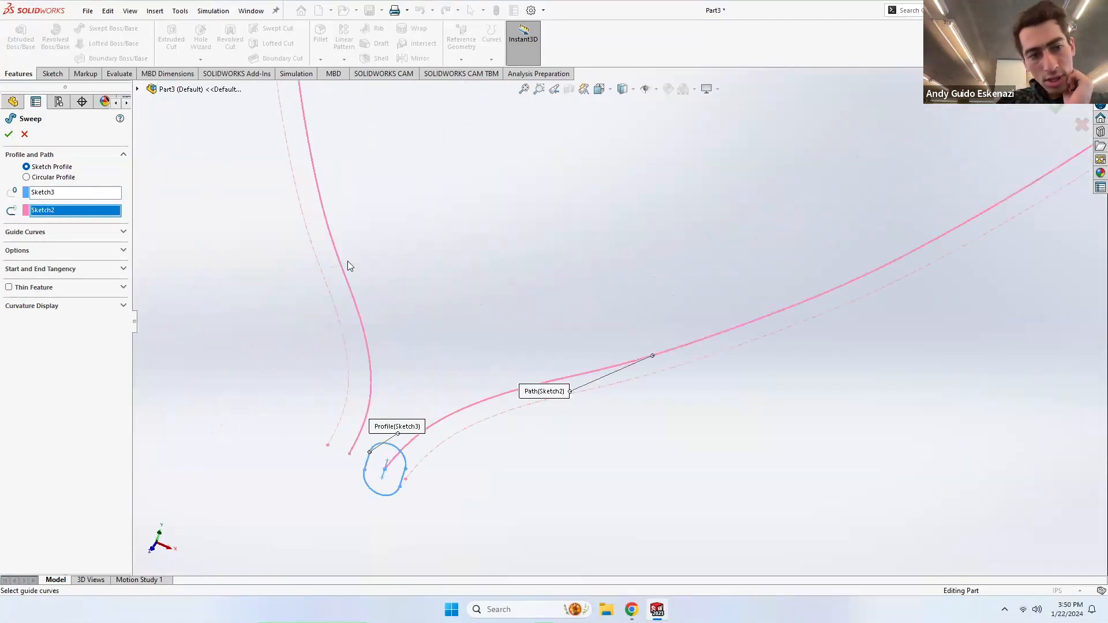
pyautogui.click(24, 134)
# Step: Start a new sketch on Plane1
pyautogui.scroll(-2, 417, 476)
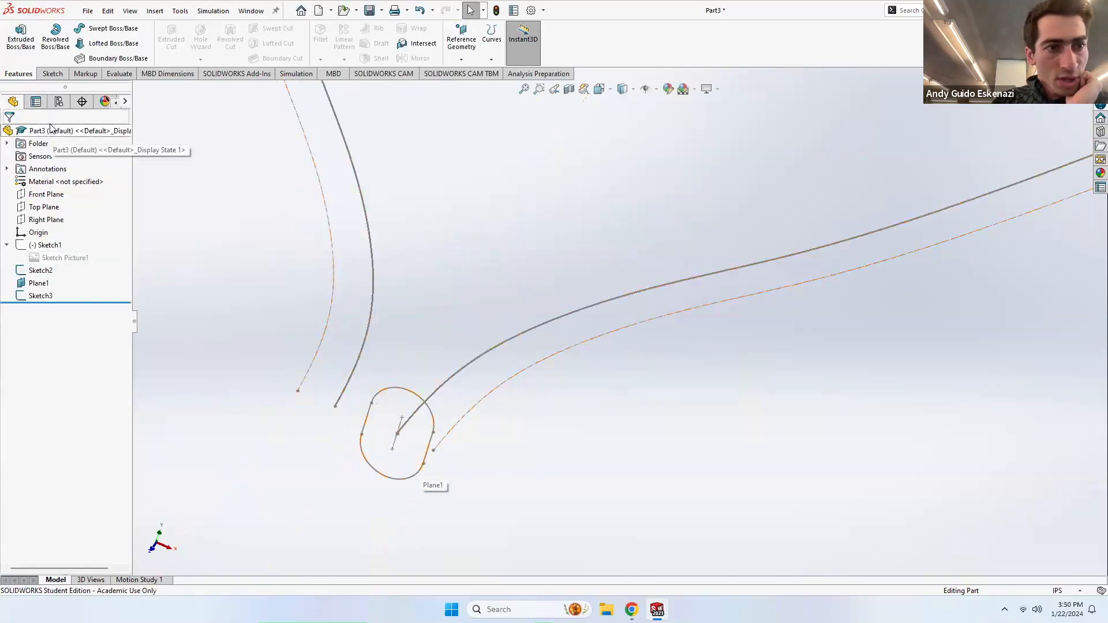
pyautogui.click(53, 73)
pyautogui.click(17, 35)
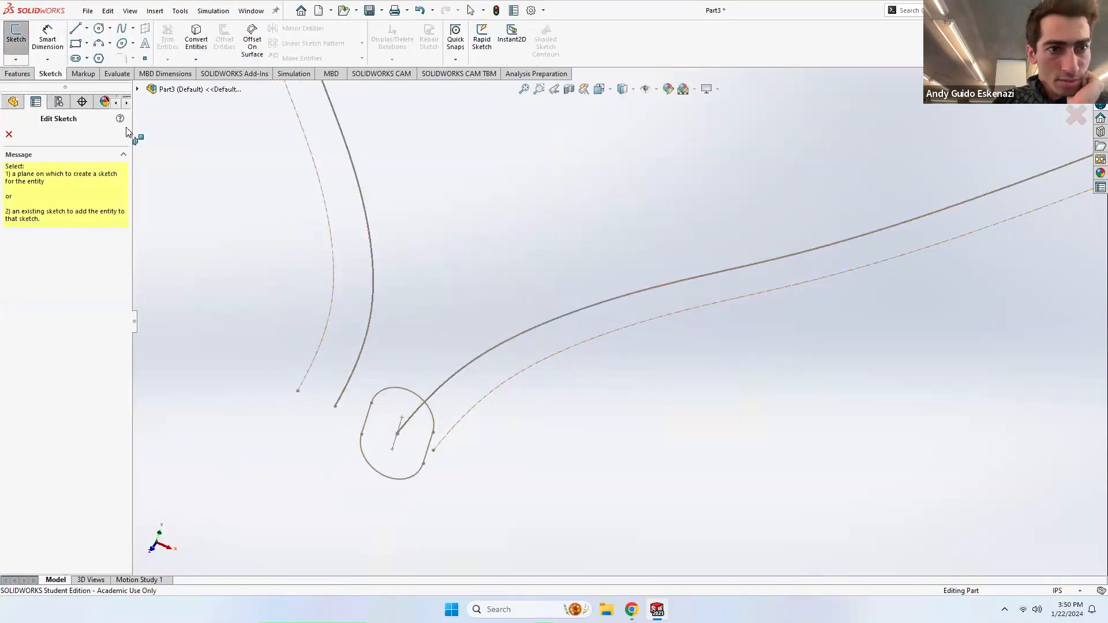
pyautogui.click(137, 89)
pyautogui.click(180, 234)
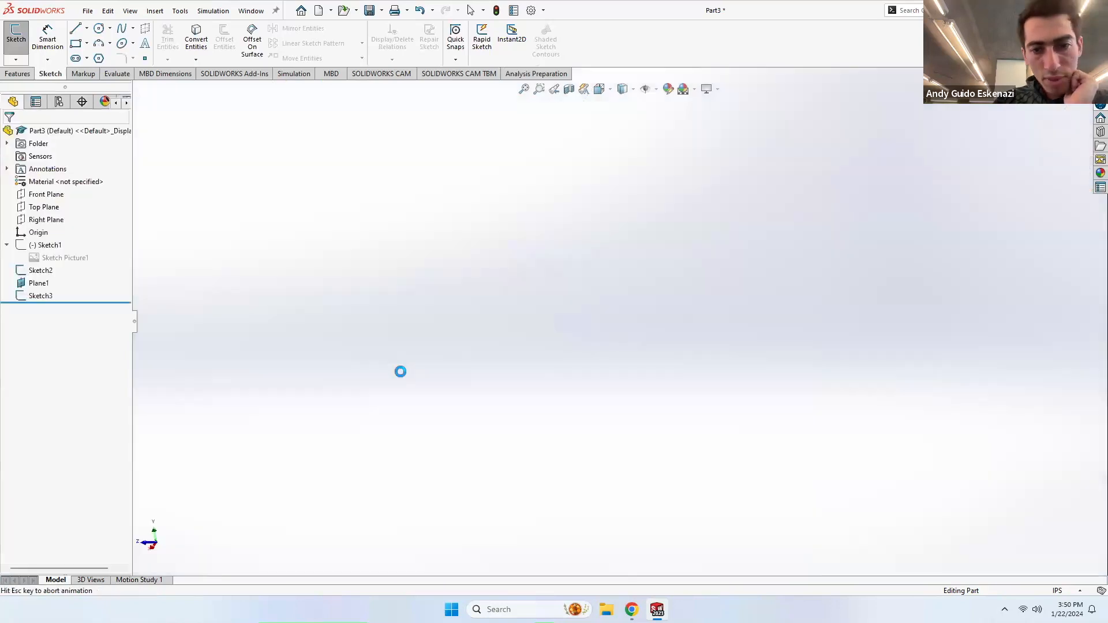
# Step: Draw a center rectangle about 0.16 in wide inside the slot outline, centered on the start point of the head curve
pyautogui.scroll(-5, 640, 301)
pyautogui.moveTo(651, 313)
pyautogui.mouseDown(button='middle')
pyautogui.moveTo(577, 334)
pyautogui.moveTo(619, 272)
pyautogui.moveTo(735, 297)
pyautogui.moveTo(469, 364)
pyautogui.mouseUp(button='middle')
pyautogui.scroll(8, 578, 336)
pyautogui.scroll(-5, 364, 336)
pyautogui.moveTo(376, 336); pyautogui.dragTo(439, 341, button='middle')
pyautogui.scroll(-1, 700, 370)
pyautogui.moveTo(781, 325); pyautogui.dragTo(787, 334, button='middle')
pyautogui.scroll(4, 786, 332)
pyautogui.scroll(-5, 869, 342)
pyautogui.scroll(-1, 677, 297)
pyautogui.moveTo(664, 299); pyautogui.dragTo(684, 301, button='middle')
pyautogui.scroll(-2, 787, 318)
pyautogui.scroll(-5, 923, 321)
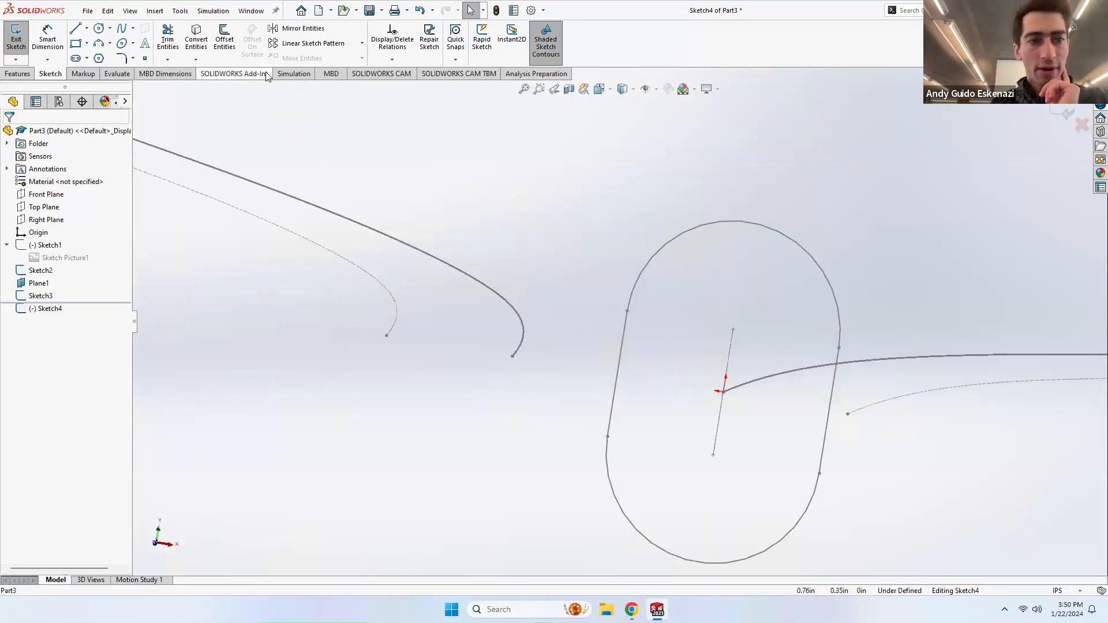
pyautogui.click(86, 43)
pyautogui.click(101, 67)
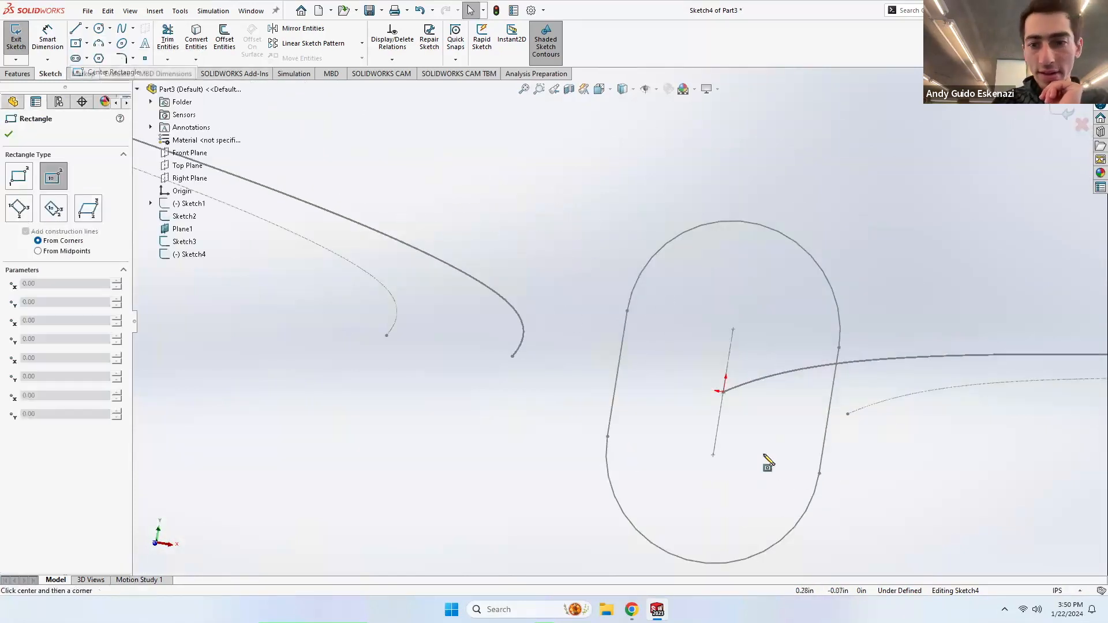
pyautogui.click(724, 392)
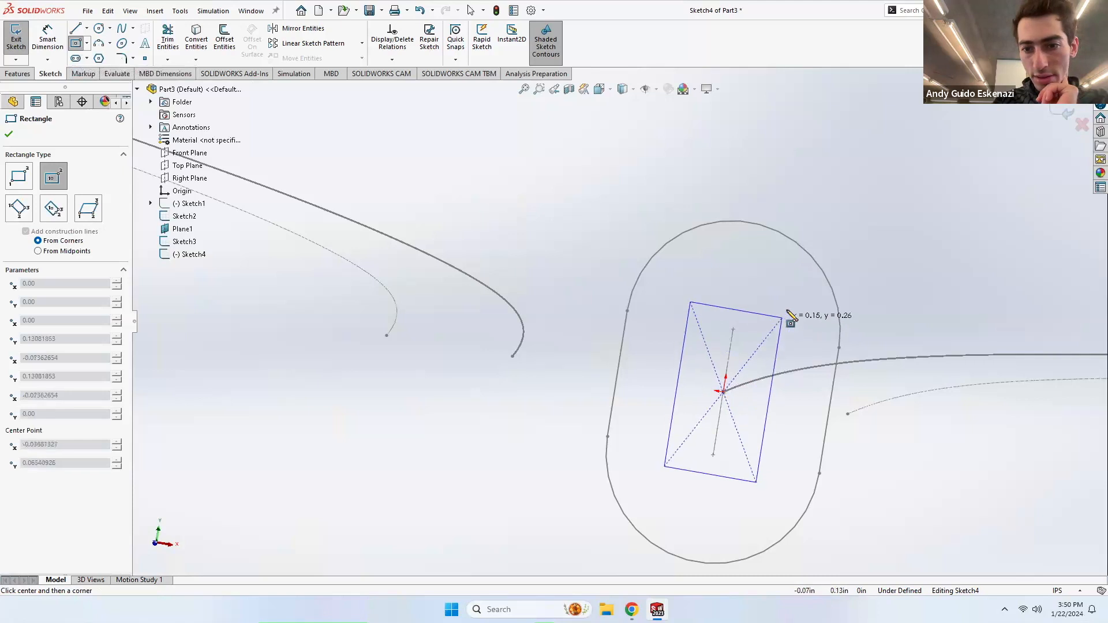
pyautogui.click(790, 303)
pyautogui.press('Escape')
# Step: Dimension the rectangle's height at 0.3 in and its width at 0.2 in, and exit the sketch
pyautogui.click(48, 40)
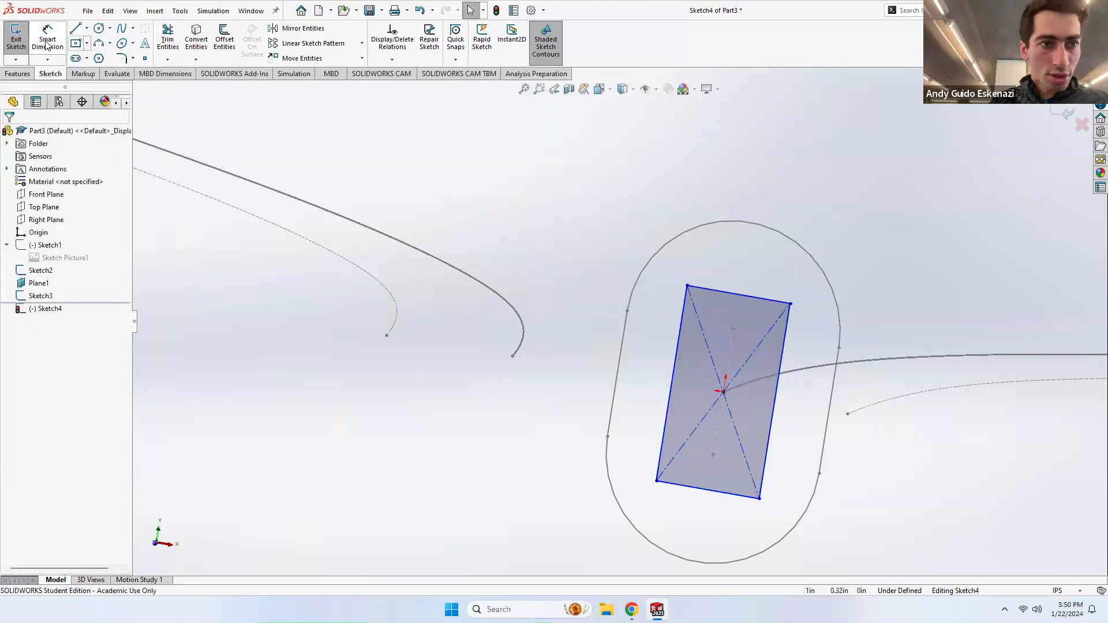
pyautogui.click(669, 396)
pyautogui.click(662, 418)
pyautogui.write('.34')
pyautogui.press('BackSpace')
pyautogui.press('Return')
pyautogui.click(723, 310)
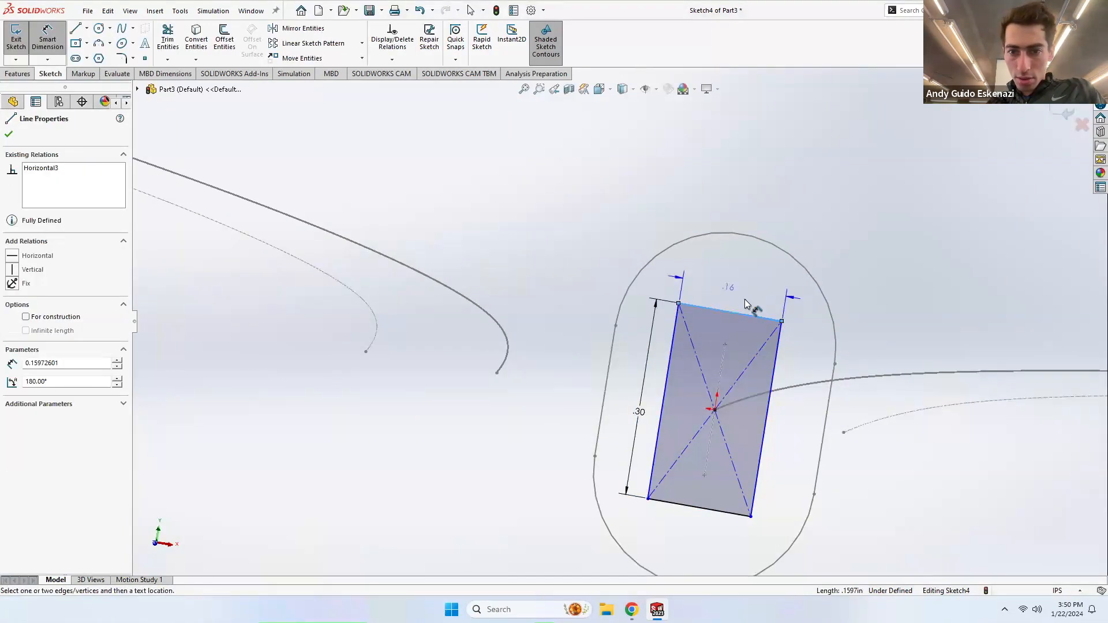
pyautogui.click(746, 300)
pyautogui.write('.2')
pyautogui.press('Return')
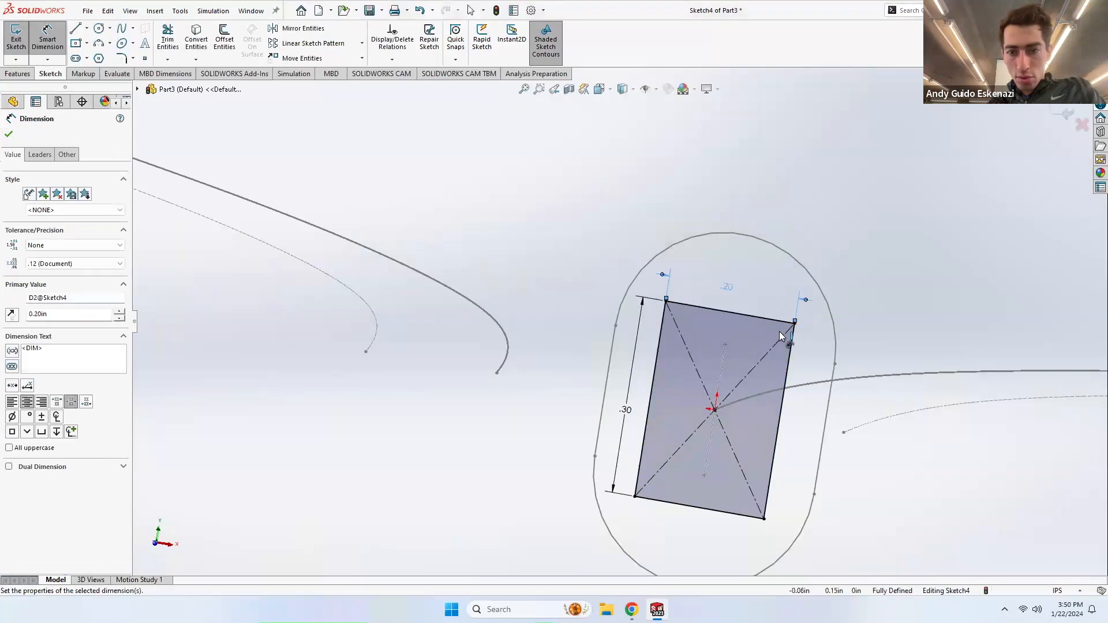
pyautogui.click(16, 40)
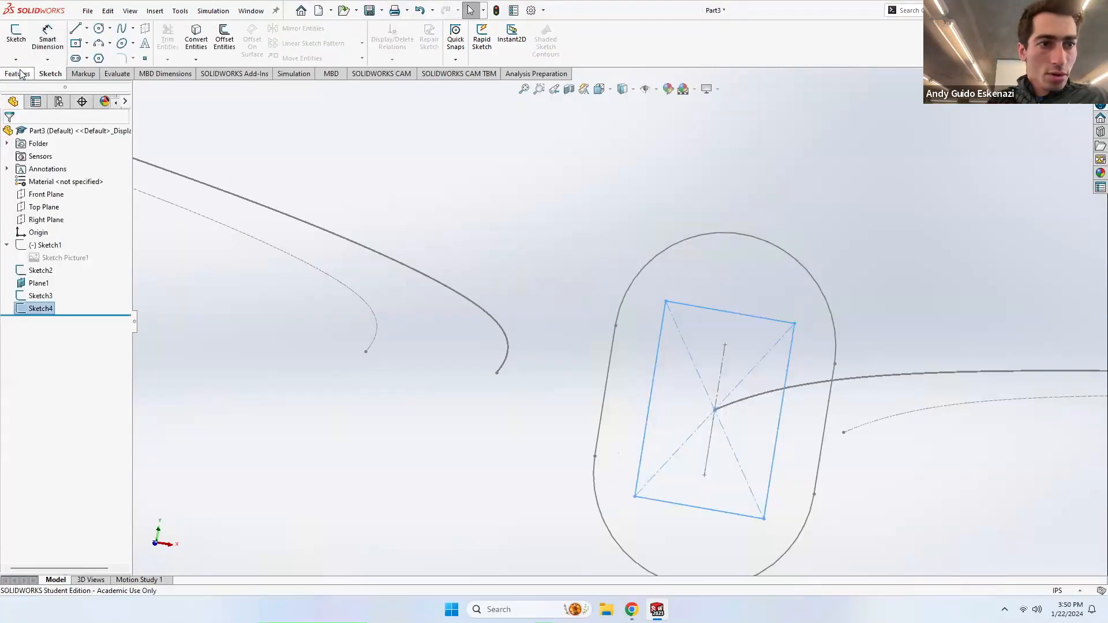
# Step: Create a swept boss of the rectangular profile Sketch4 along the head curve Sketch2
pyautogui.click(18, 74)
pyautogui.click(104, 32)
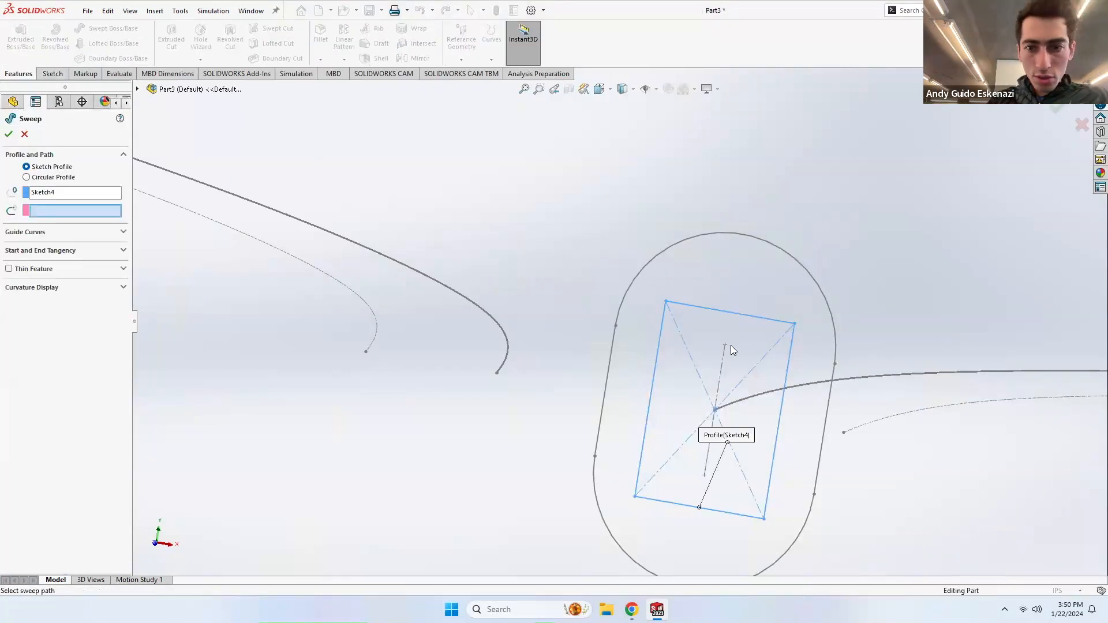
pyautogui.click(846, 379)
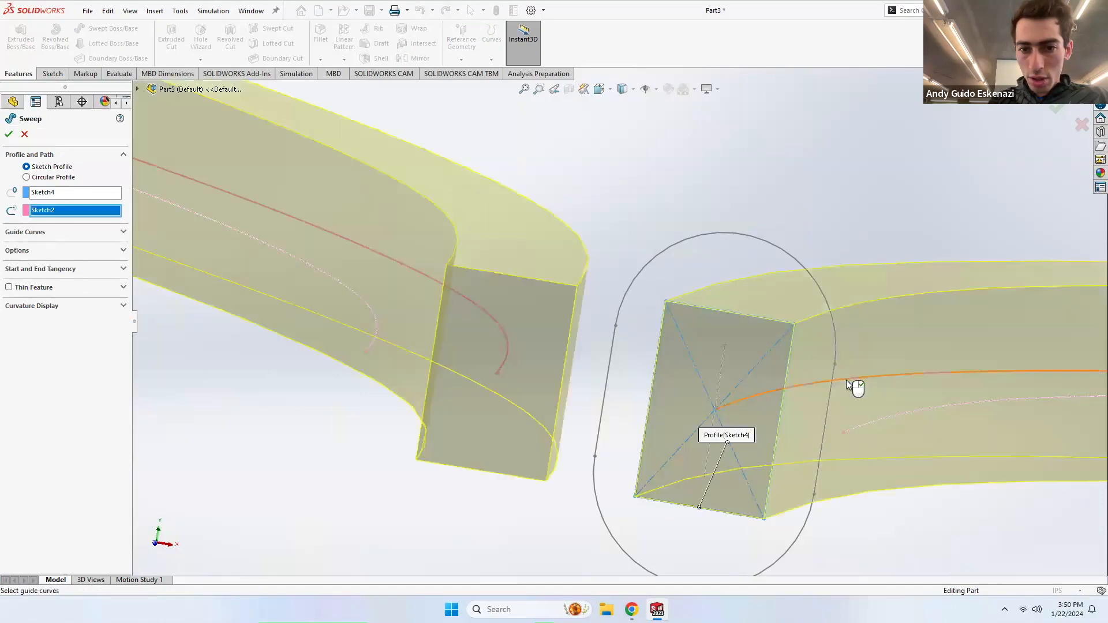
pyautogui.scroll(3, 626, 321)
pyautogui.scroll(8, 629, 335)
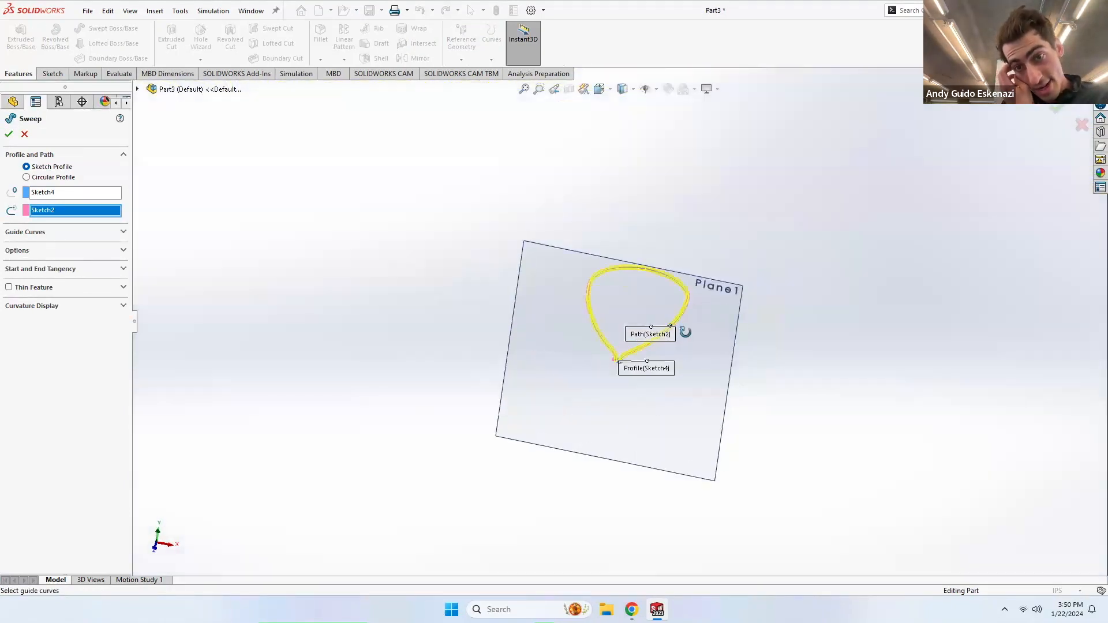
pyautogui.moveTo(686, 332); pyautogui.dragTo(621, 330, button='middle')
pyautogui.scroll(-3, 642, 317)
pyautogui.scroll(-6, 563, 482)
pyautogui.scroll(-4, 593, 411)
pyautogui.click(9, 135)
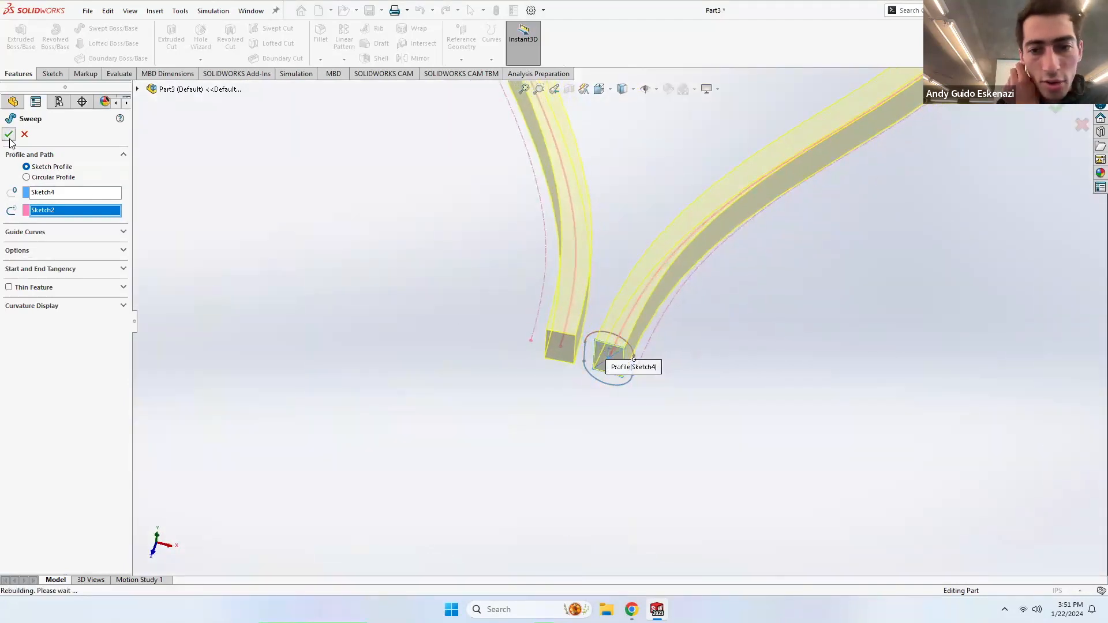
# Step: Hide the slot sketch Sketch3 around the end of the swept frame
pyautogui.click(681, 359)
pyautogui.scroll(-3, 627, 336)
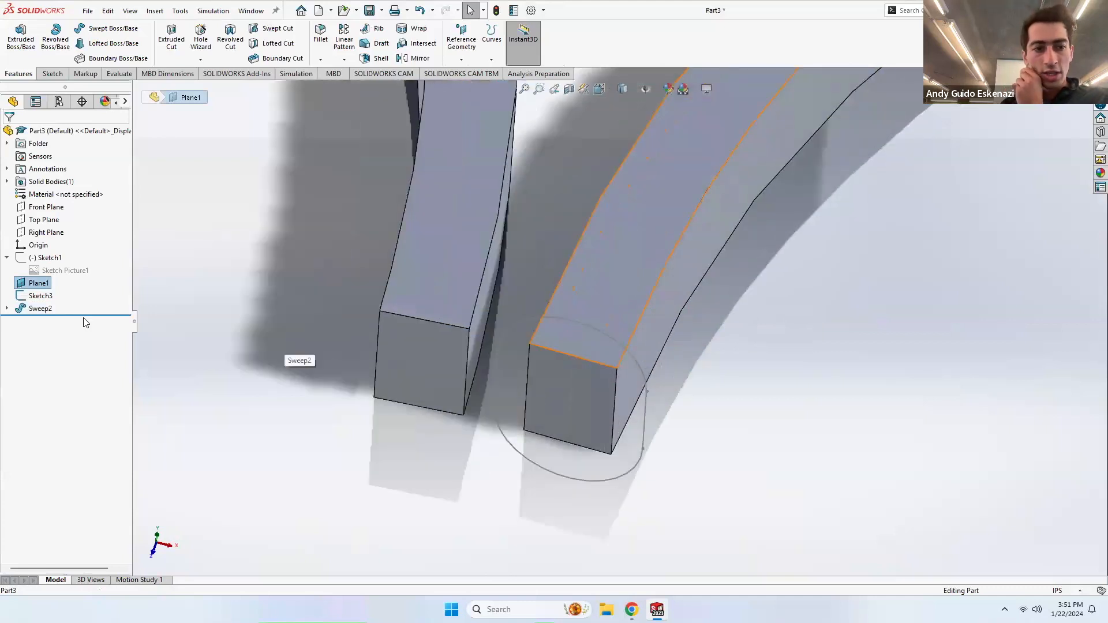
pyautogui.rightClick(38, 296)
pyautogui.click(49, 276)
pyautogui.scroll(-2, 589, 375)
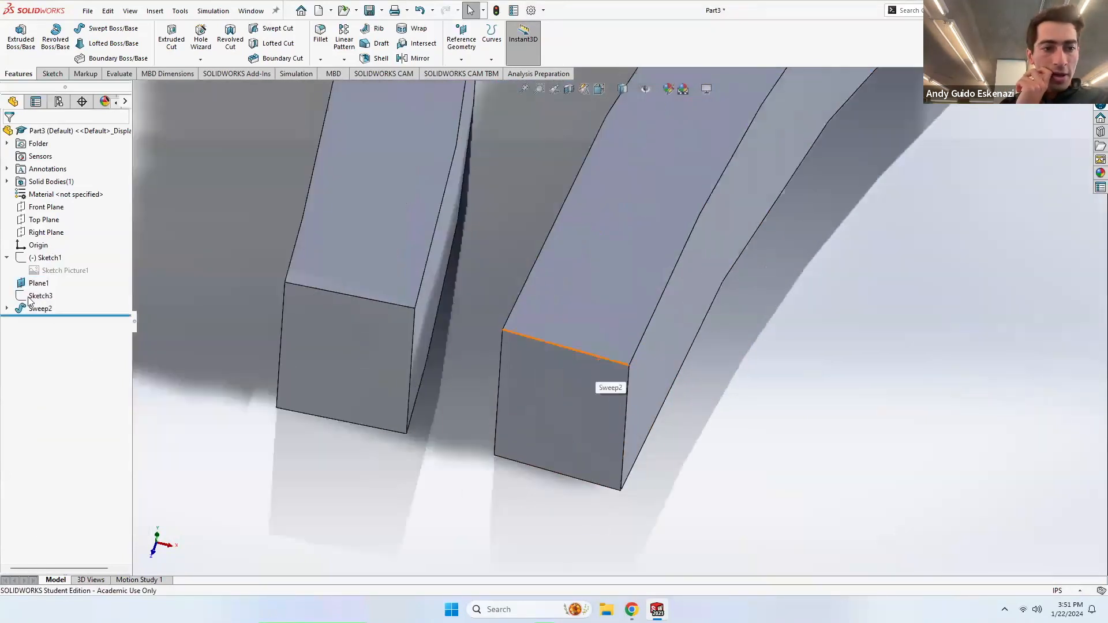
# Step: Open the sweep's profile Sketch4 for editing and set the rectangle's height to 0.4 in
pyautogui.click(7, 308)
pyautogui.click(45, 321)
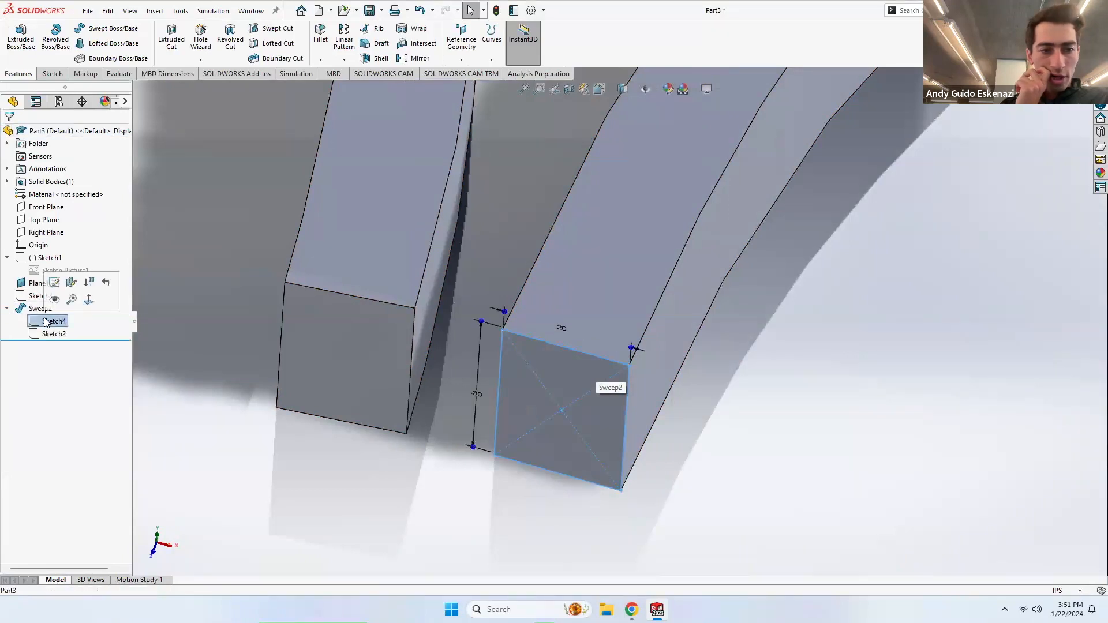
pyautogui.click(54, 283)
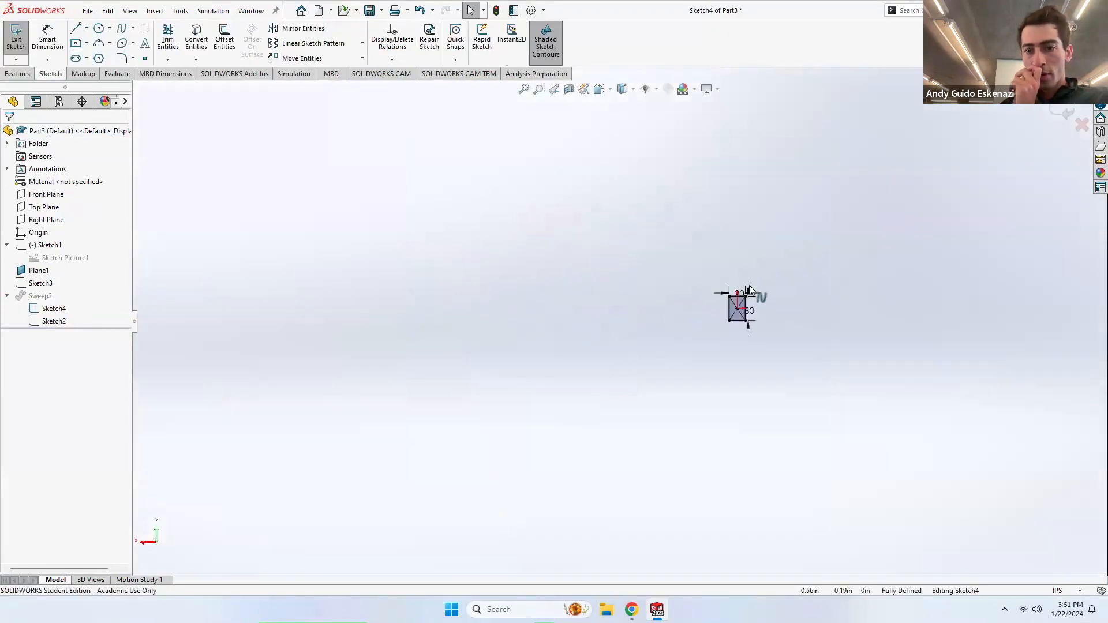
pyautogui.scroll(-5, 749, 285)
pyautogui.doubleClick(685, 381)
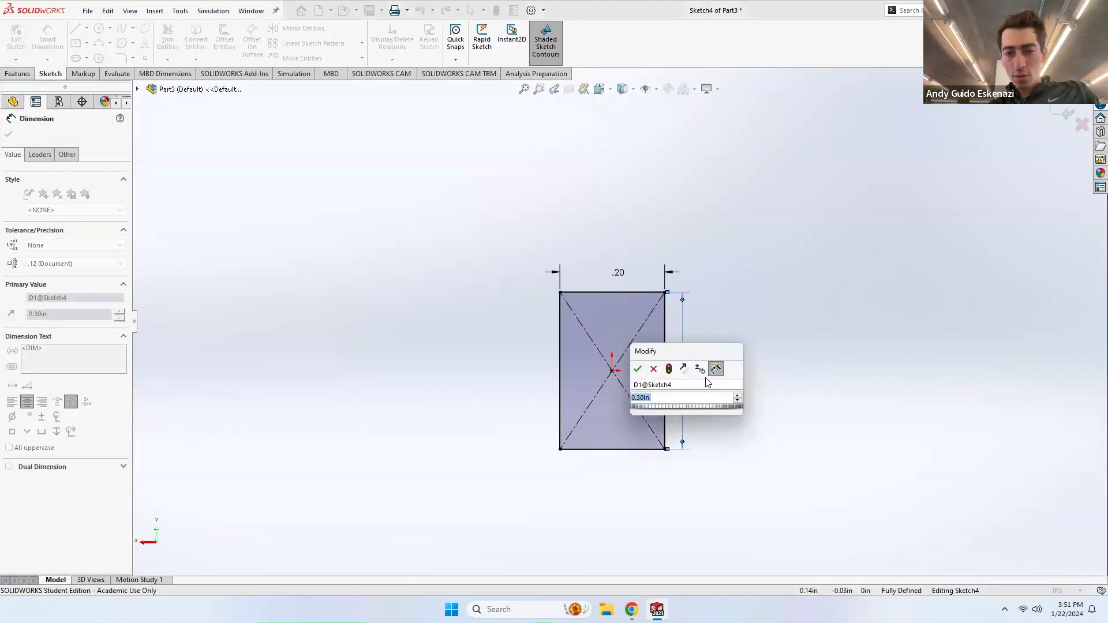
pyautogui.press('BackSpace')
pyautogui.write('.4')
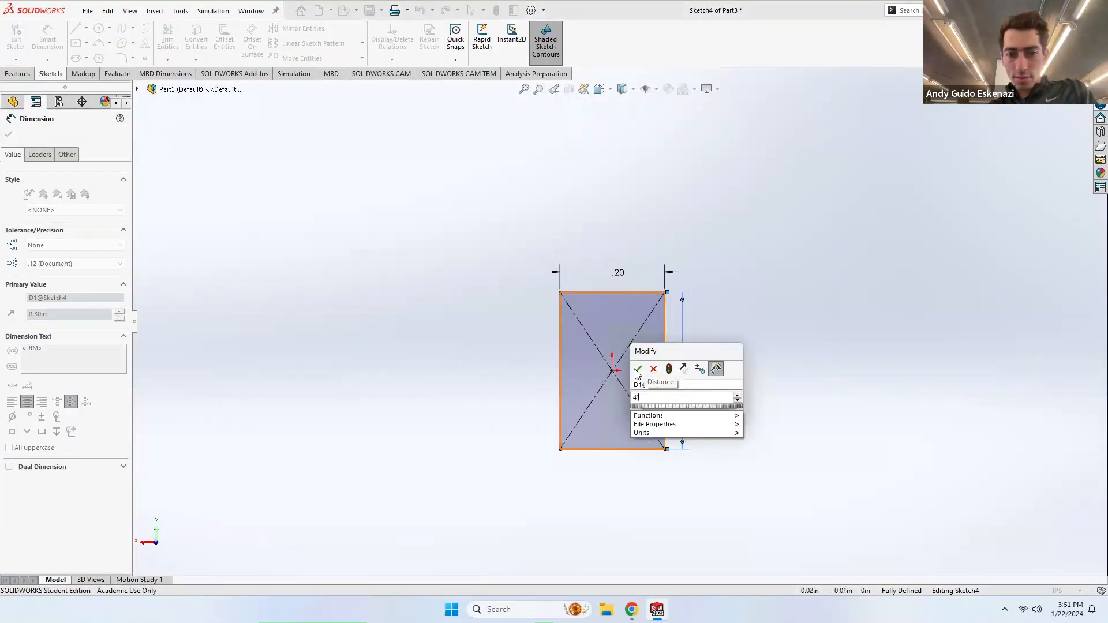
pyautogui.press('Return')
# Step: Set the profile rectangle's width to 0.3 in and exit the sketch
pyautogui.doubleClick(620, 246)
pyautogui.press('BackSpace')
pyautogui.write('.3')
pyautogui.press('Return')
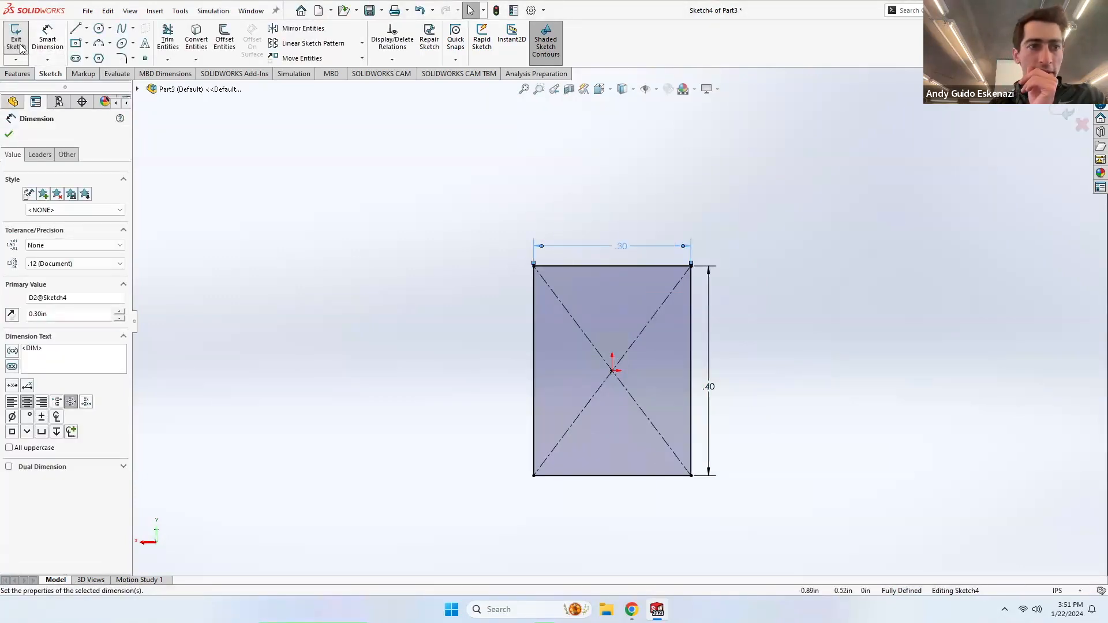
pyautogui.click(16, 36)
# Step: Fillet the four long edges of the swept frame with a symmetric 0.1 in radius
pyautogui.scroll(6, 484, 278)
pyautogui.moveTo(599, 268); pyautogui.dragTo(615, 409, button='middle')
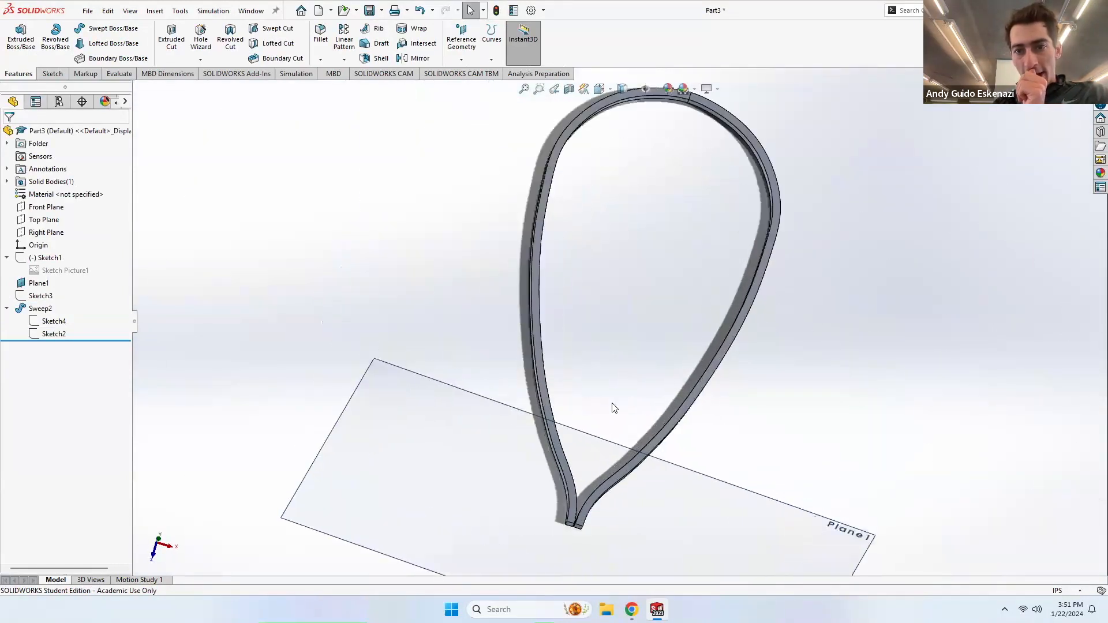
pyautogui.scroll(-10, 610, 502)
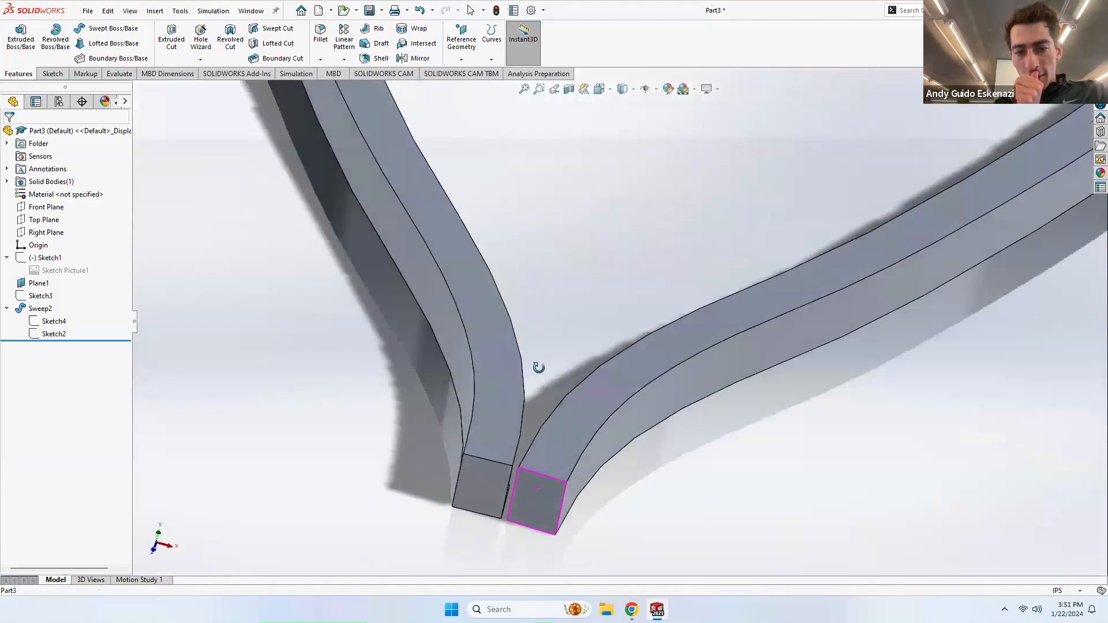
pyautogui.scroll(-2, 571, 459)
pyautogui.click(320, 35)
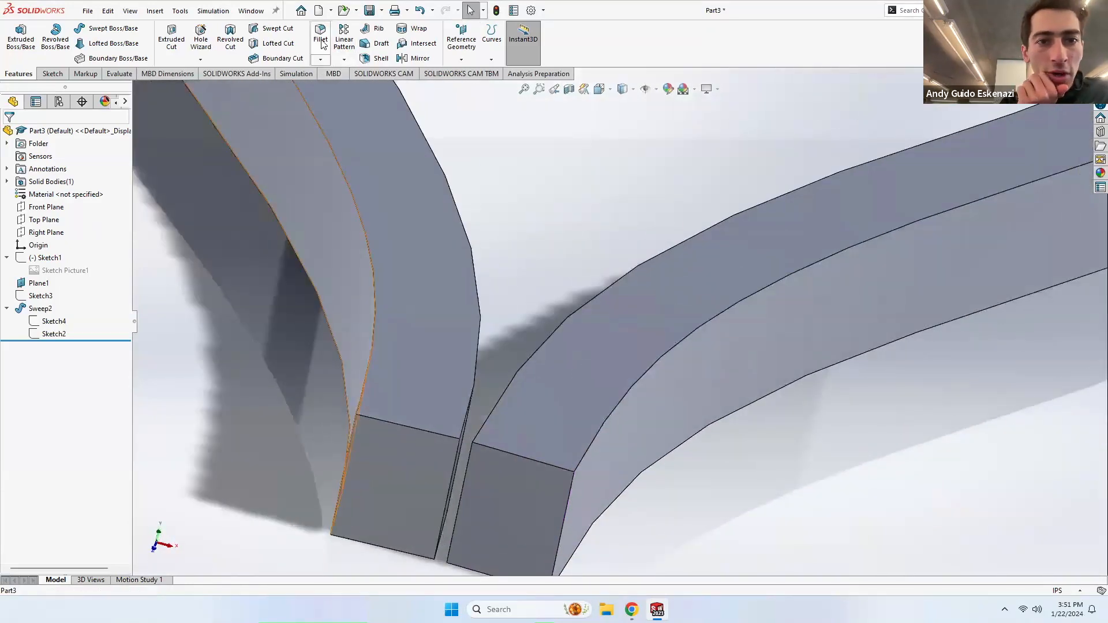
pyautogui.click(510, 381)
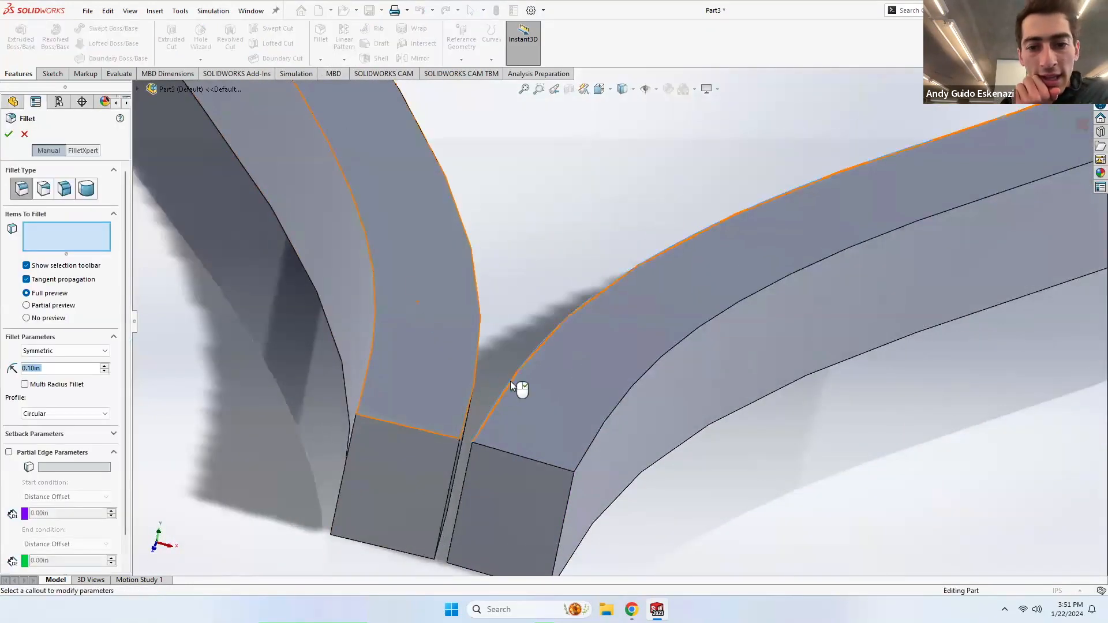
pyautogui.click(593, 440)
pyautogui.moveTo(580, 376); pyautogui.dragTo(498, 509, button='middle')
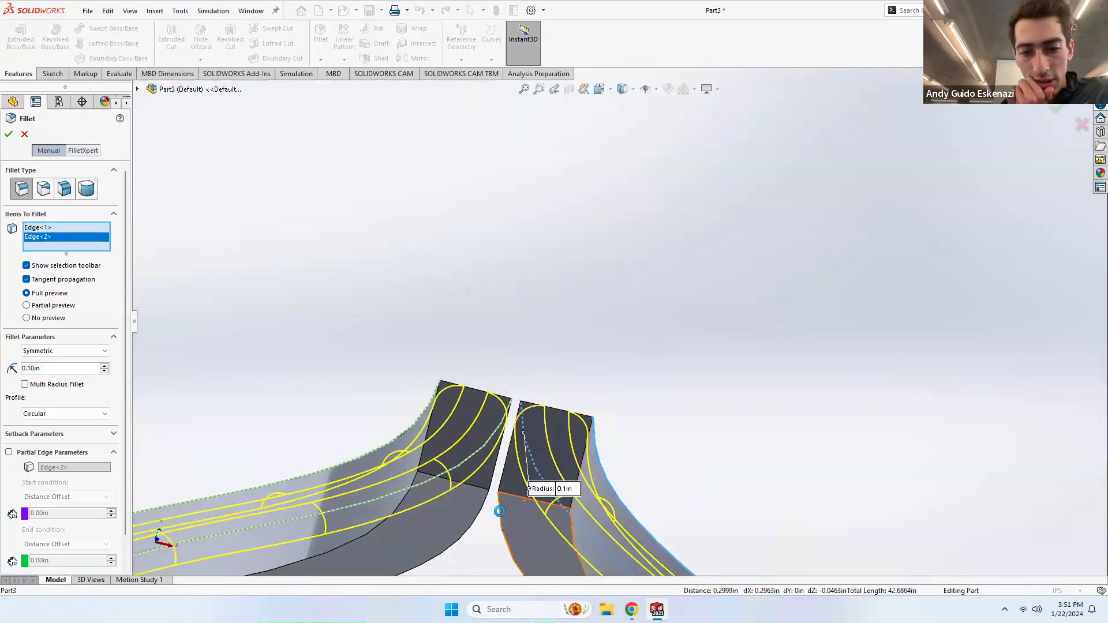
pyautogui.click(573, 522)
pyautogui.click(572, 526)
pyautogui.moveTo(559, 383); pyautogui.dragTo(670, 349, button='middle')
pyautogui.click(8, 136)
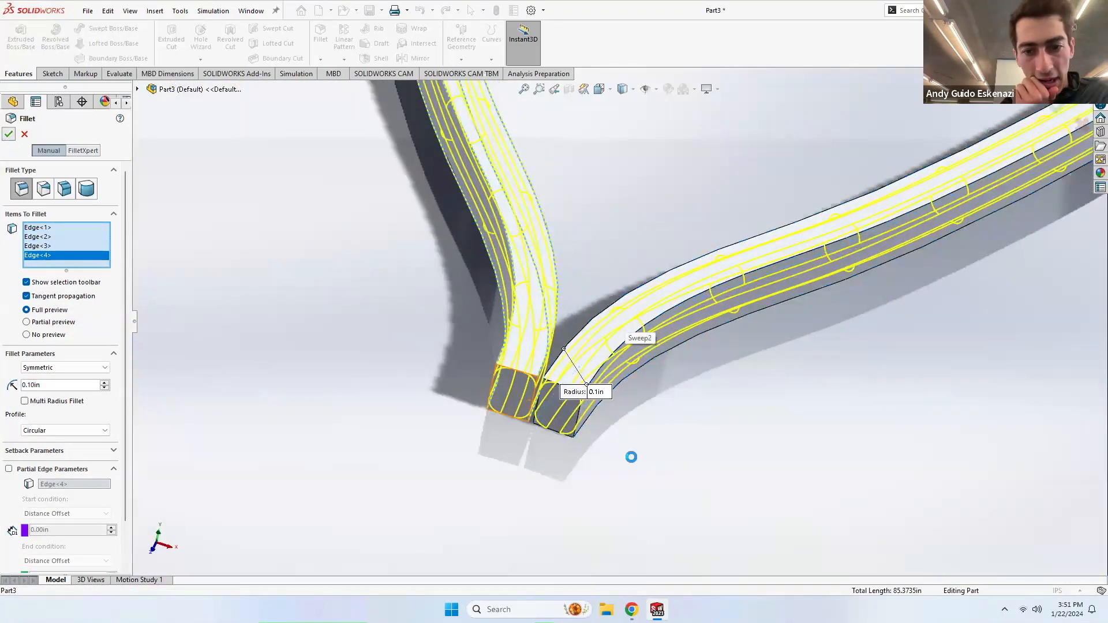
pyautogui.click(660, 441)
# Step: Hide the reference plane Plane1 at the throat end of the frame
pyautogui.scroll(6, 623, 323)
pyautogui.scroll(4, 664, 304)
pyautogui.moveTo(692, 247); pyautogui.dragTo(596, 446, button='middle')
pyautogui.scroll(-10, 625, 381)
pyautogui.scroll(4, 581, 411)
pyautogui.scroll(3, 585, 411)
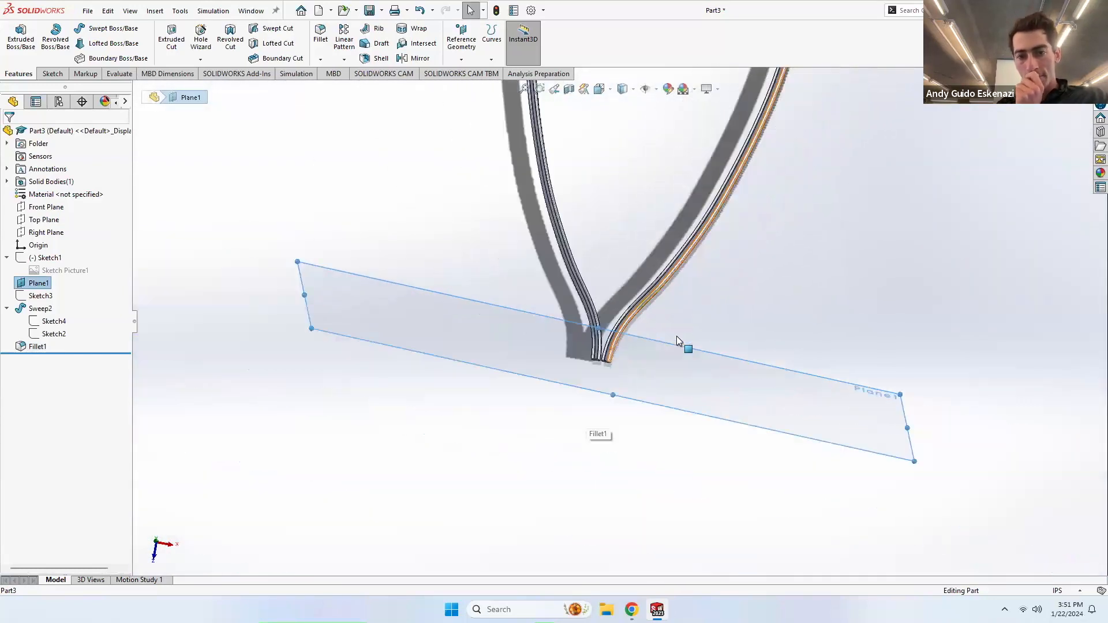
pyautogui.rightClick(664, 347)
pyautogui.click(701, 326)
pyautogui.moveTo(625, 330); pyautogui.dragTo(602, 363, button='middle')
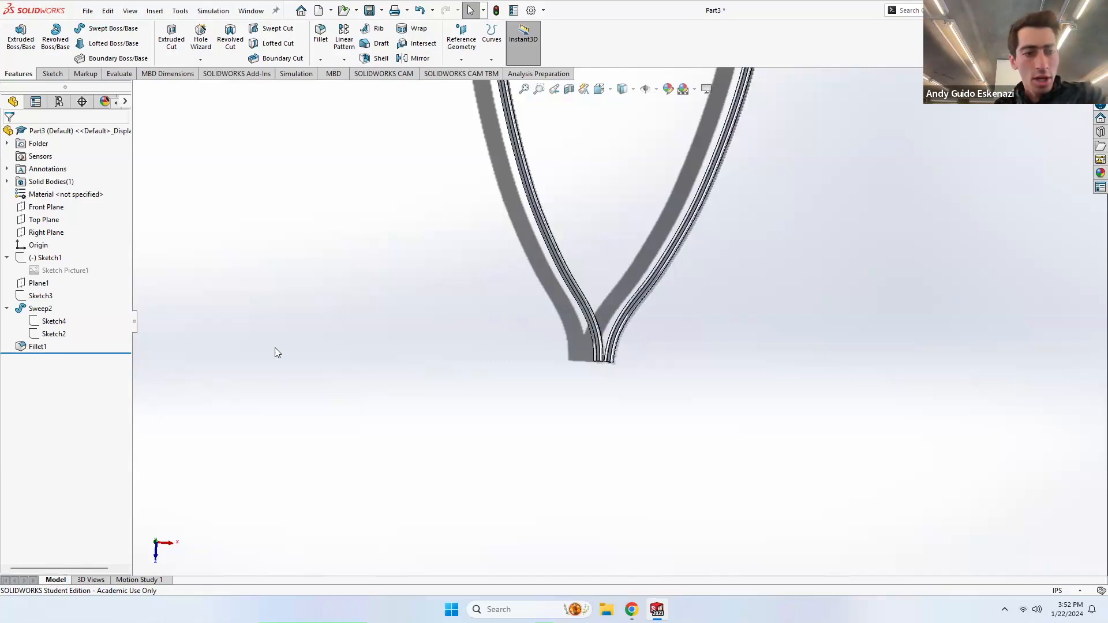
pyautogui.moveTo(70, 352)
pyautogui.mouseDown()
pyautogui.moveTo(73, 281)
pyautogui.moveTo(70, 304)
pyautogui.mouseUp()
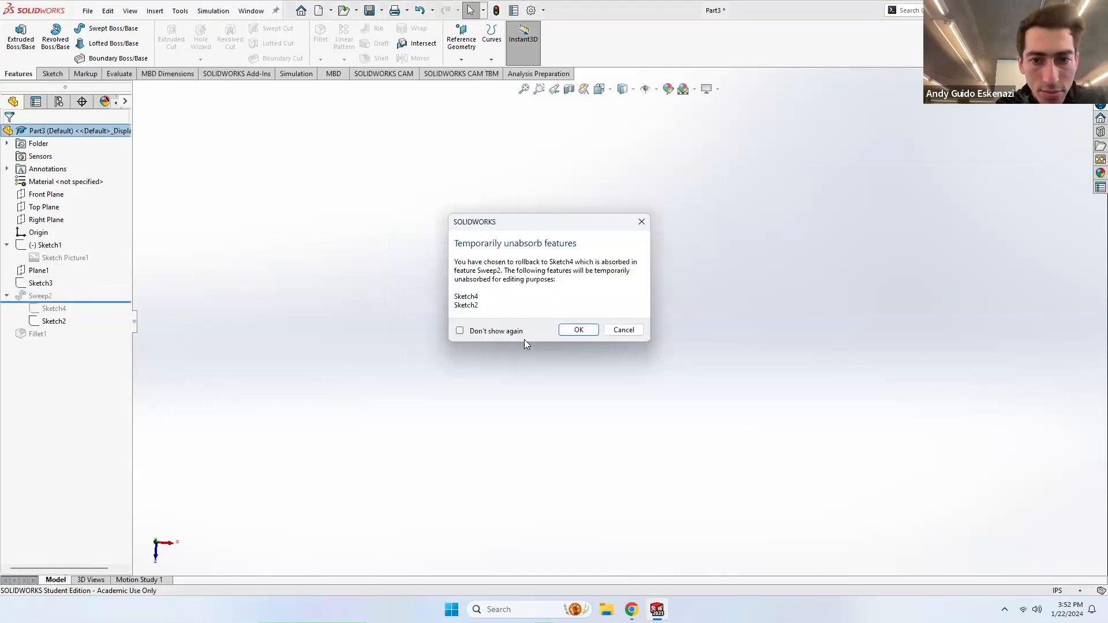
pyautogui.click(578, 330)
pyautogui.moveTo(101, 301); pyautogui.dragTo(94, 344)
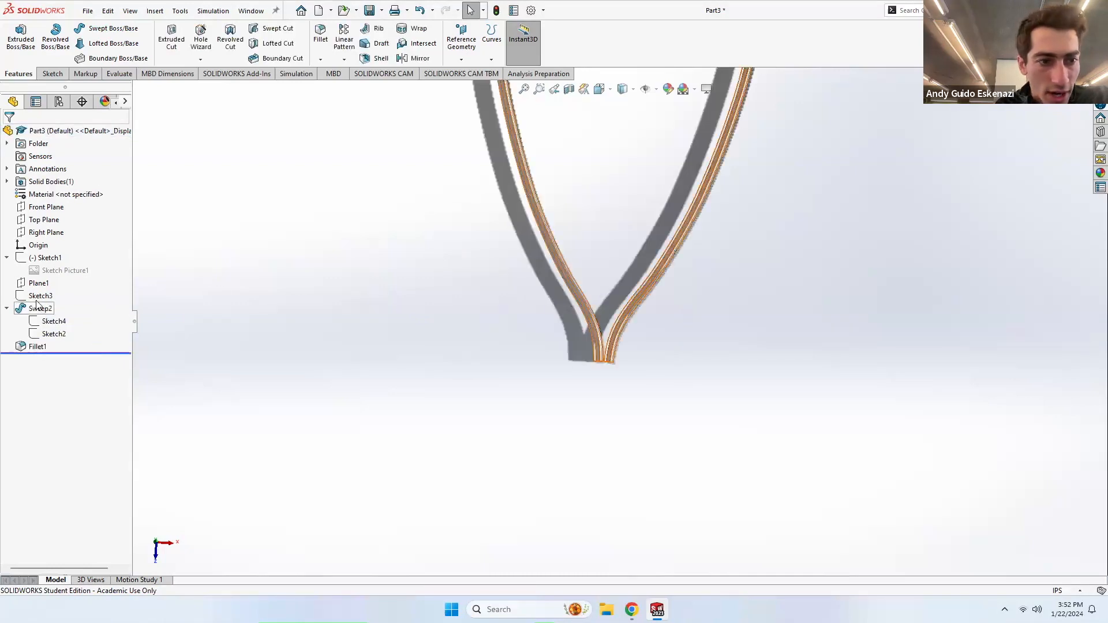
# Step: Show the reference plane Plane1 and the sweep's path curve Sketch2
pyautogui.rightClick(38, 283)
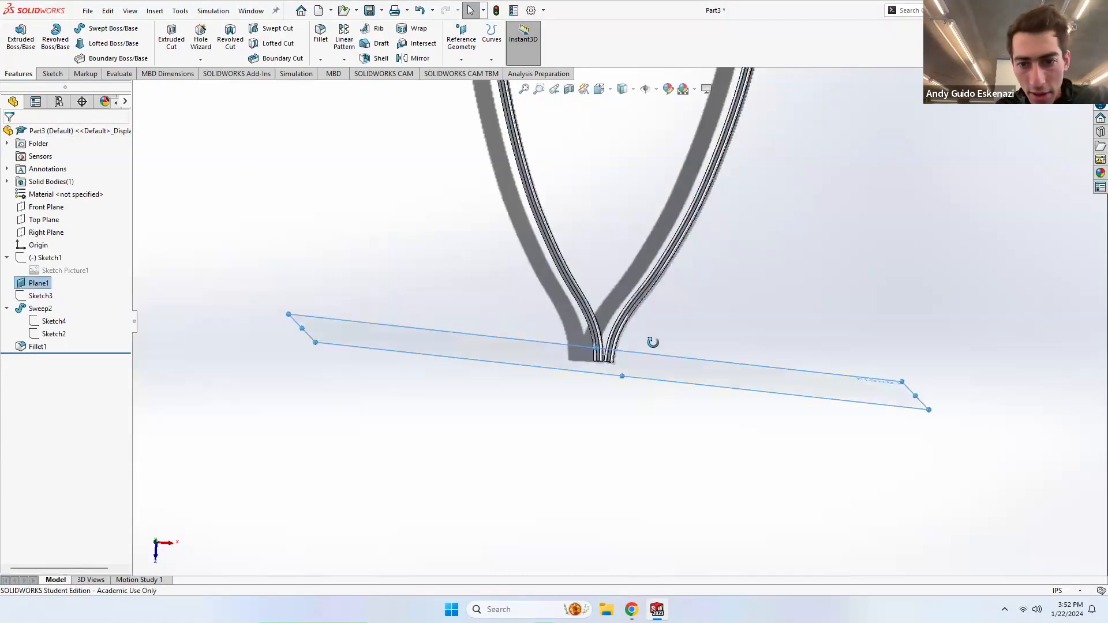
pyautogui.moveTo(653, 344); pyautogui.dragTo(494, 346, button='middle')
pyautogui.click(60, 322)
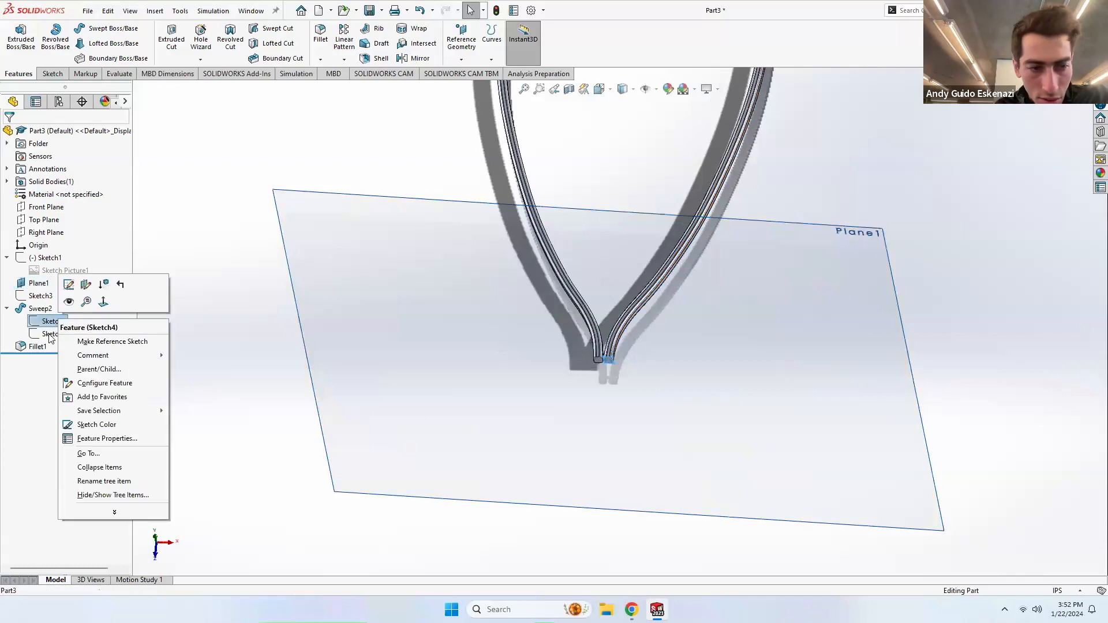
pyautogui.rightClick(48, 333)
pyautogui.click(60, 316)
pyautogui.scroll(-8, 623, 341)
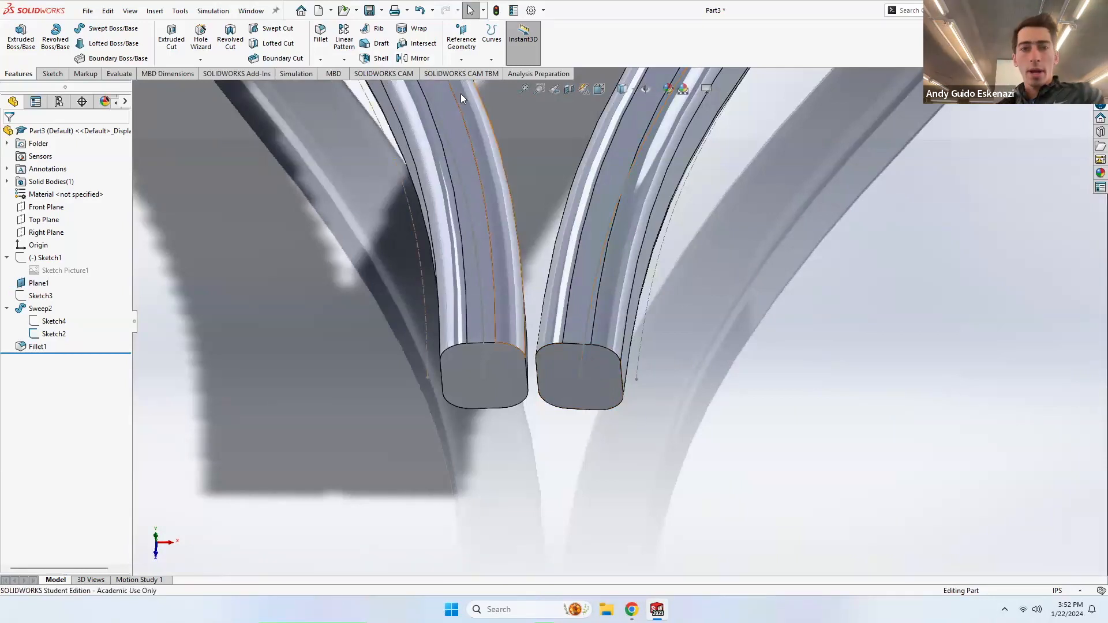
pyautogui.click(461, 56)
pyautogui.click(473, 75)
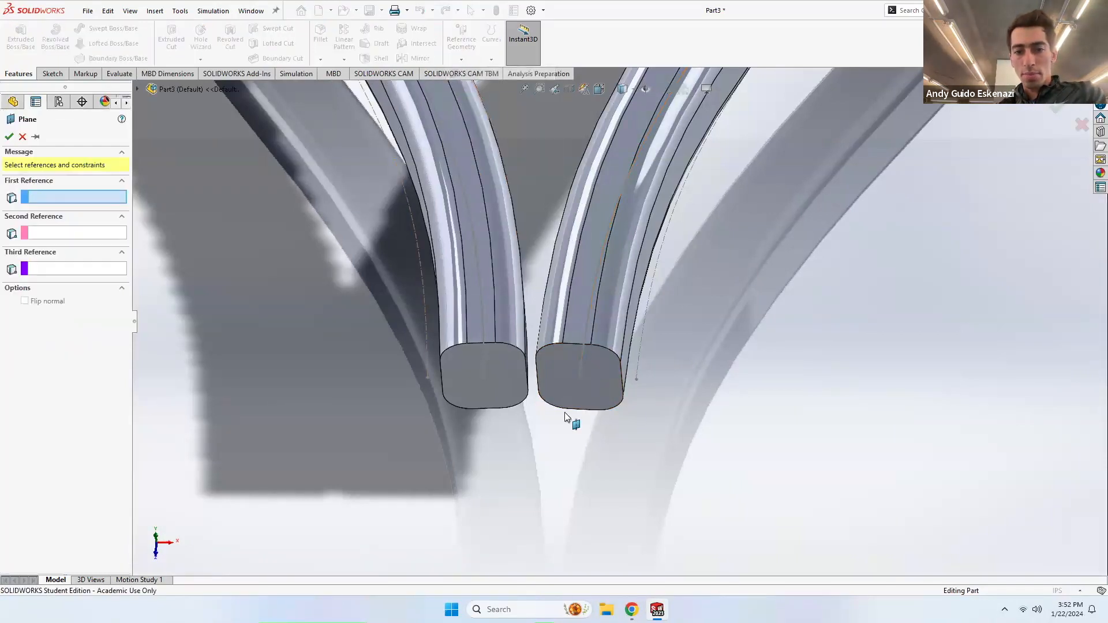
pyautogui.click(580, 378)
pyautogui.click(582, 365)
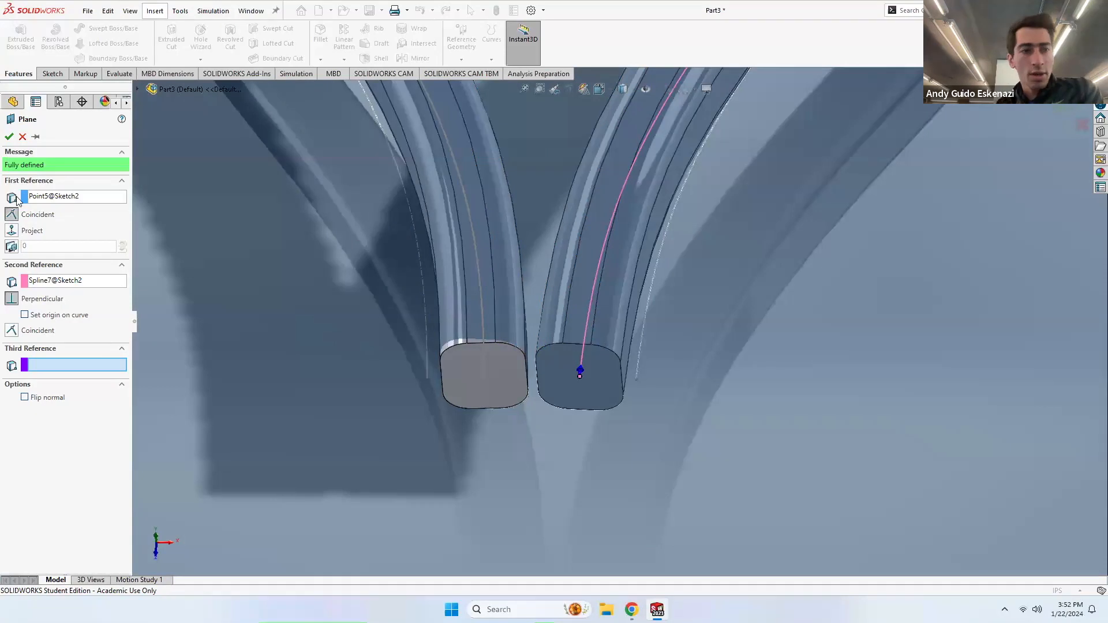
pyautogui.click(23, 137)
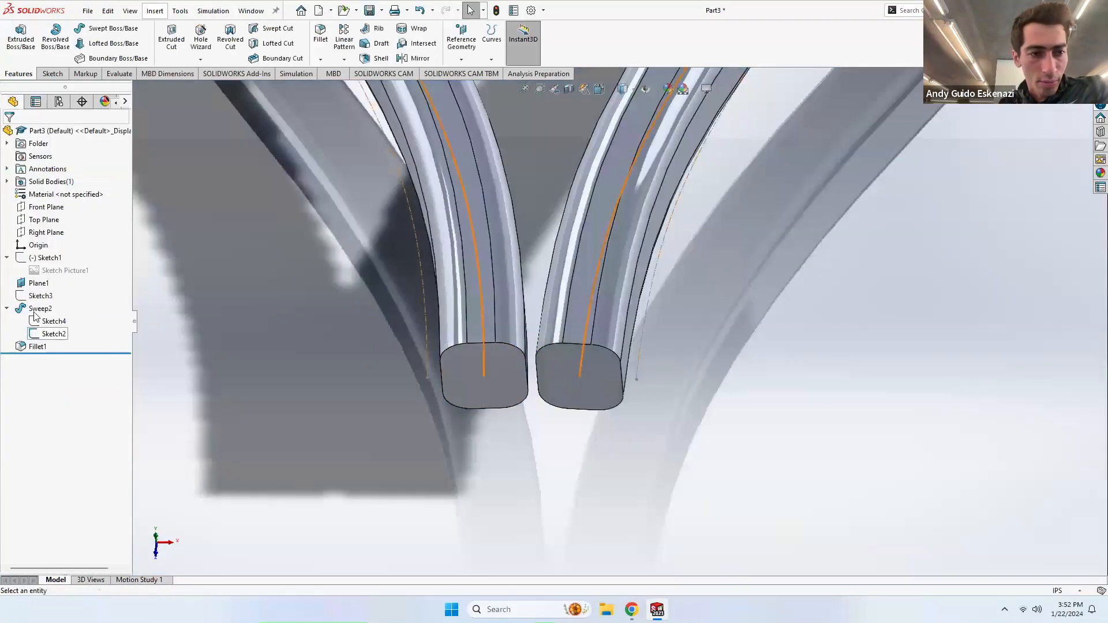
# Step: Open the racket outline Sketch1, examine its head and throat curves, and exit the sketch
pyautogui.rightClick(44, 258)
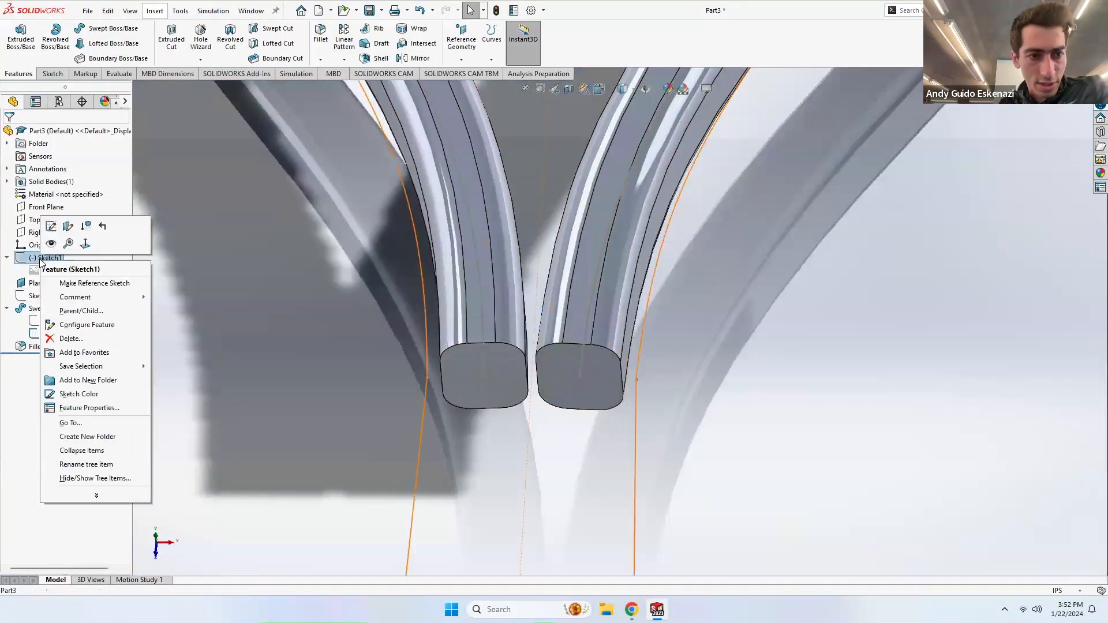
pyautogui.click(52, 227)
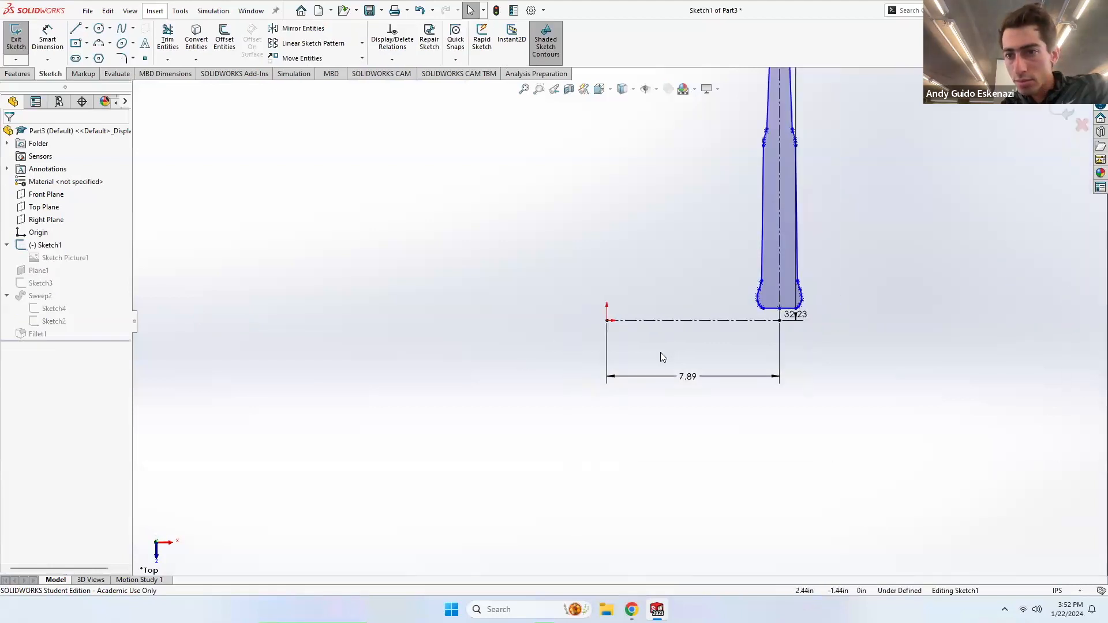
pyautogui.scroll(3, 664, 346)
pyautogui.scroll(-6, 694, 327)
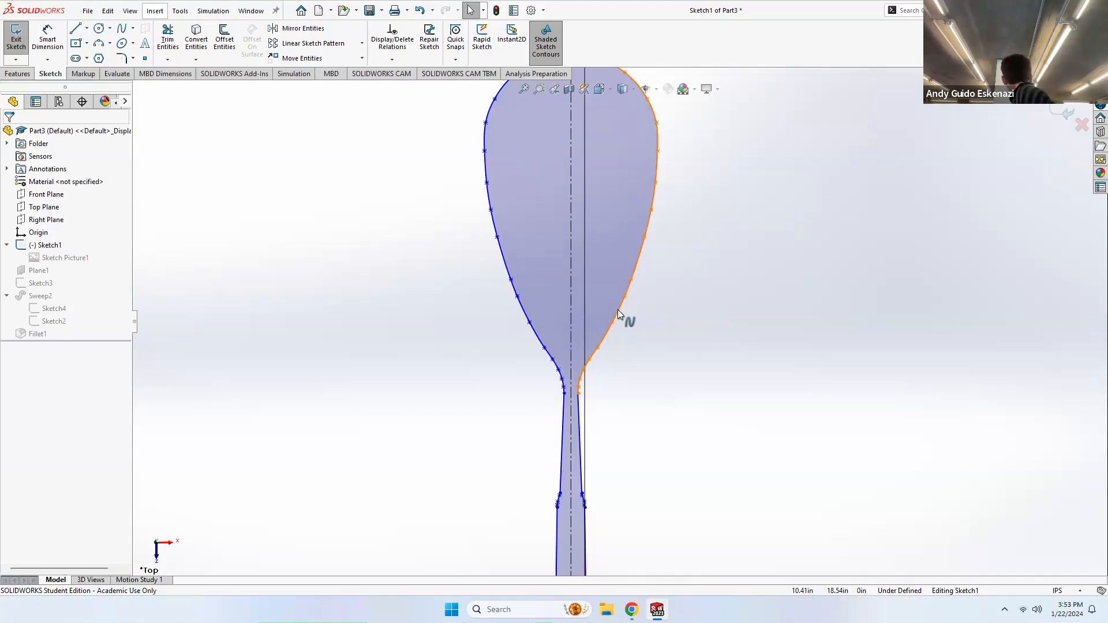
pyautogui.click(16, 40)
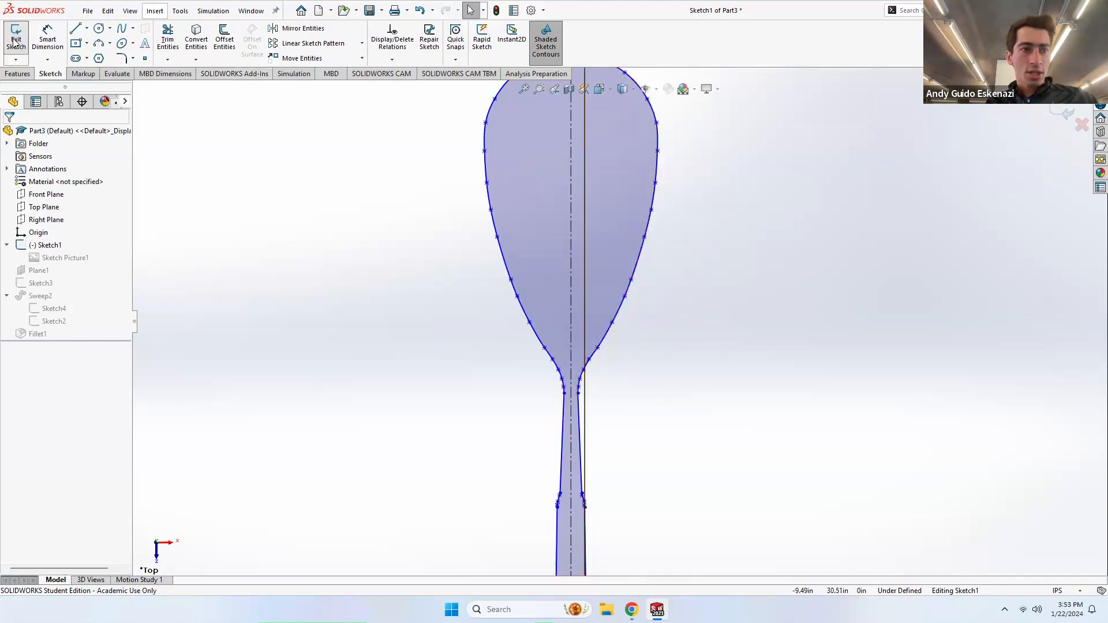
# Step: Examine the two open ends of the filleted frame at the throat
pyautogui.moveTo(541, 382); pyautogui.dragTo(574, 280, button='middle')
pyautogui.scroll(-5, 584, 323)
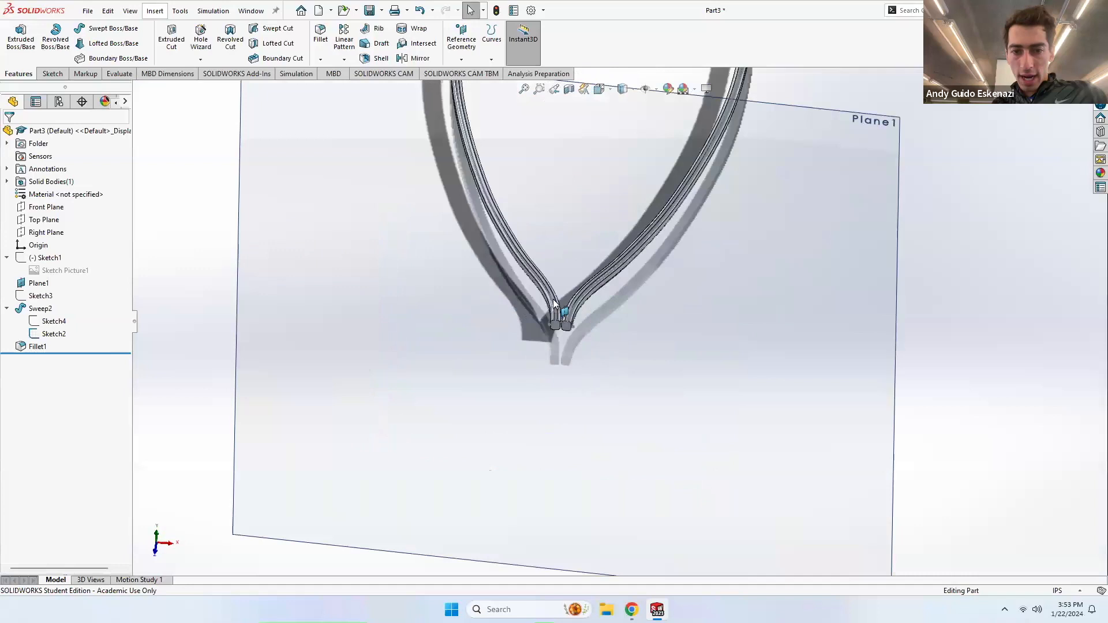
pyautogui.scroll(-2, 594, 346)
pyautogui.scroll(-5, 589, 350)
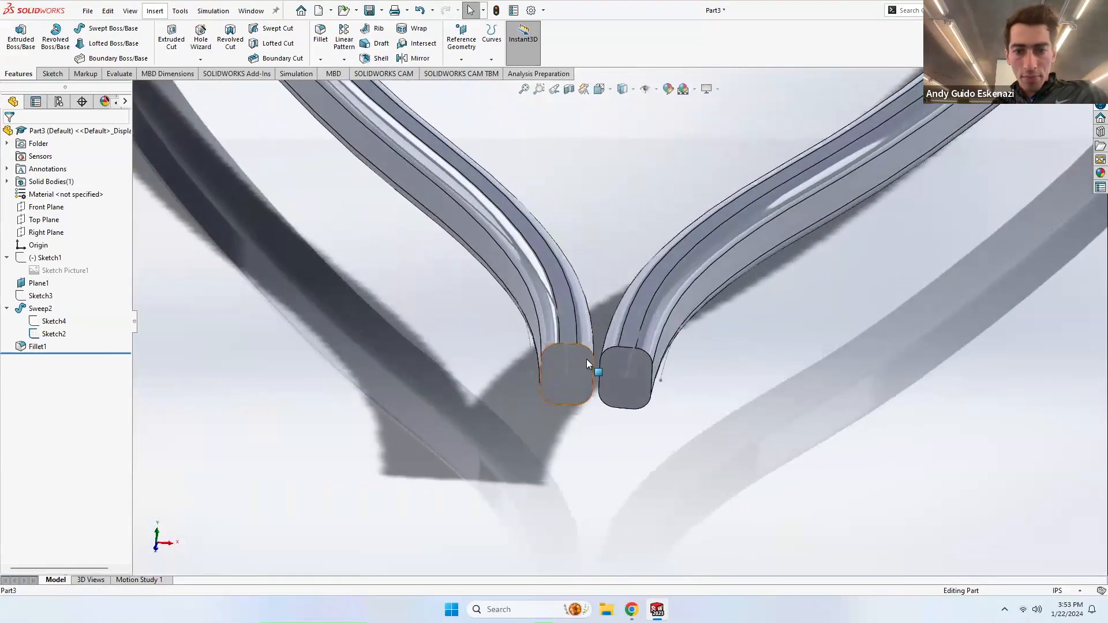
pyautogui.moveTo(589, 351); pyautogui.dragTo(618, 378, button='middle')
pyautogui.click(53, 73)
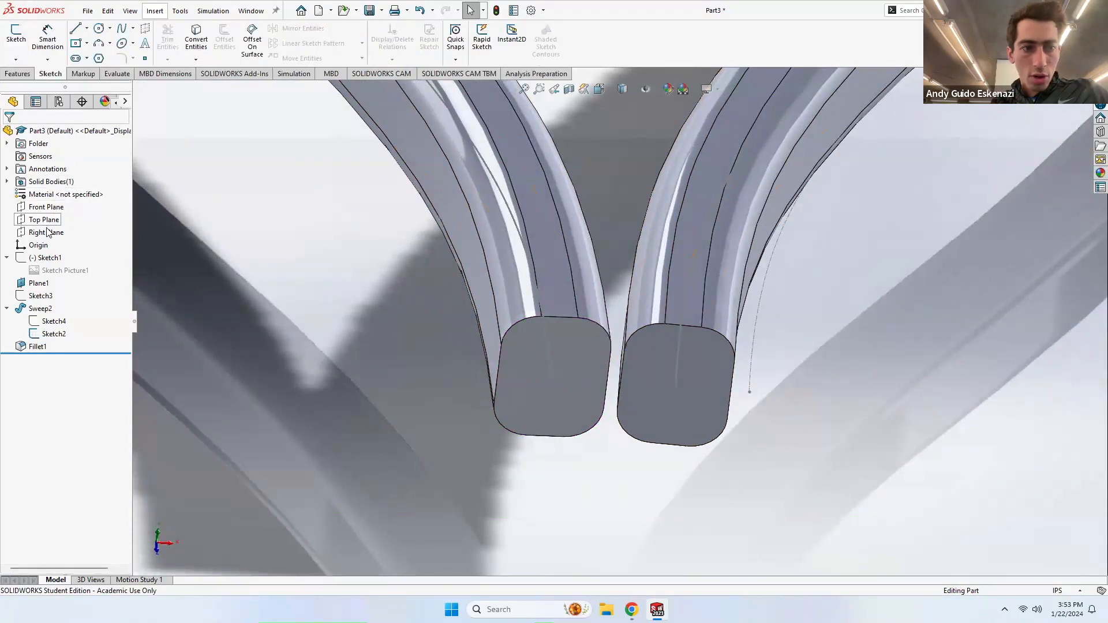
pyautogui.scroll(5, 440, 276)
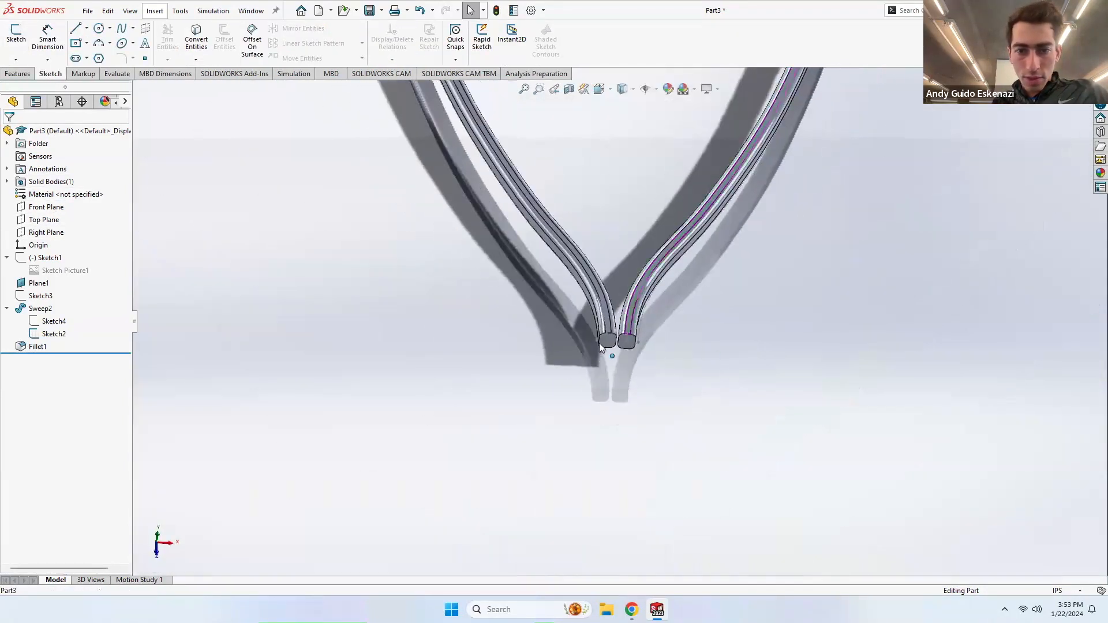
pyautogui.scroll(-5, 621, 344)
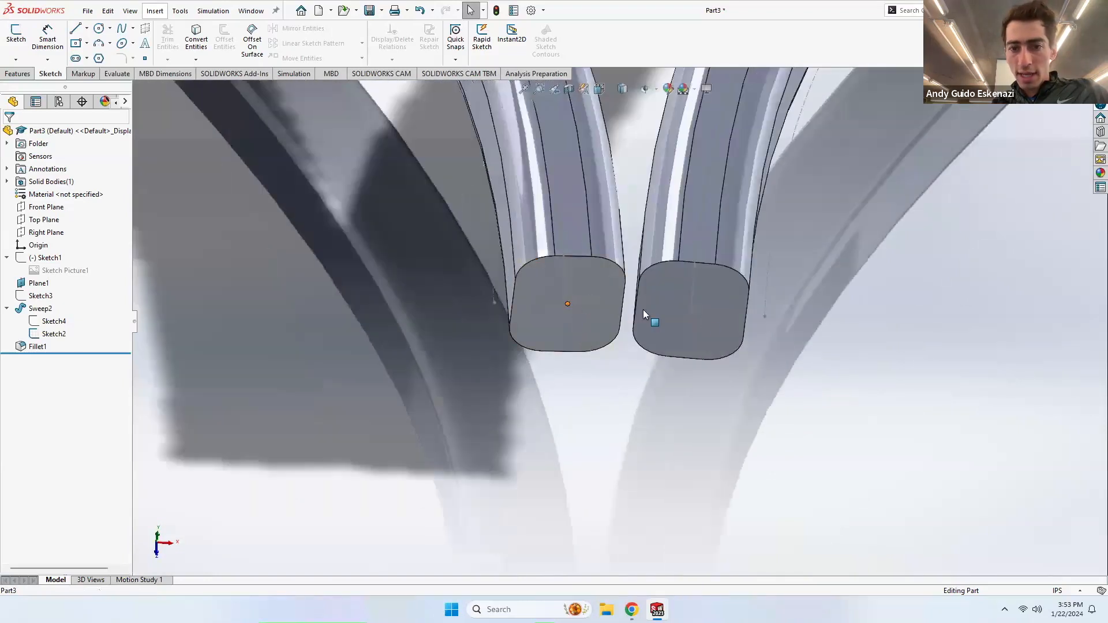
# Step: Compare the Front and Top Planes against the frame and start a sketch on the Top Plane
pyautogui.click(35, 209)
pyautogui.press('f')
pyautogui.moveTo(615, 265); pyautogui.dragTo(639, 222, button='middle')
pyautogui.click(50, 220)
pyautogui.moveTo(598, 253); pyautogui.dragTo(590, 161, button='middle')
pyautogui.scroll(-3, 603, 227)
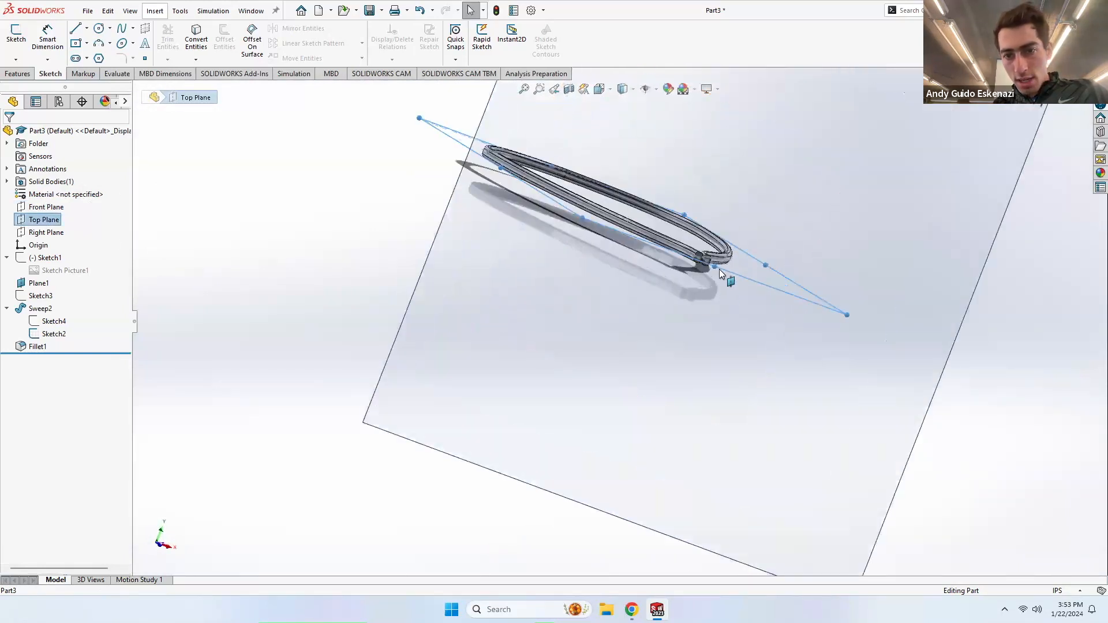
pyautogui.scroll(-6, 724, 248)
pyautogui.scroll(-3, 635, 340)
pyautogui.moveTo(638, 323)
pyautogui.mouseDown(button='middle')
pyautogui.moveTo(610, 319)
pyautogui.moveTo(658, 356)
pyautogui.mouseUp(button='middle')
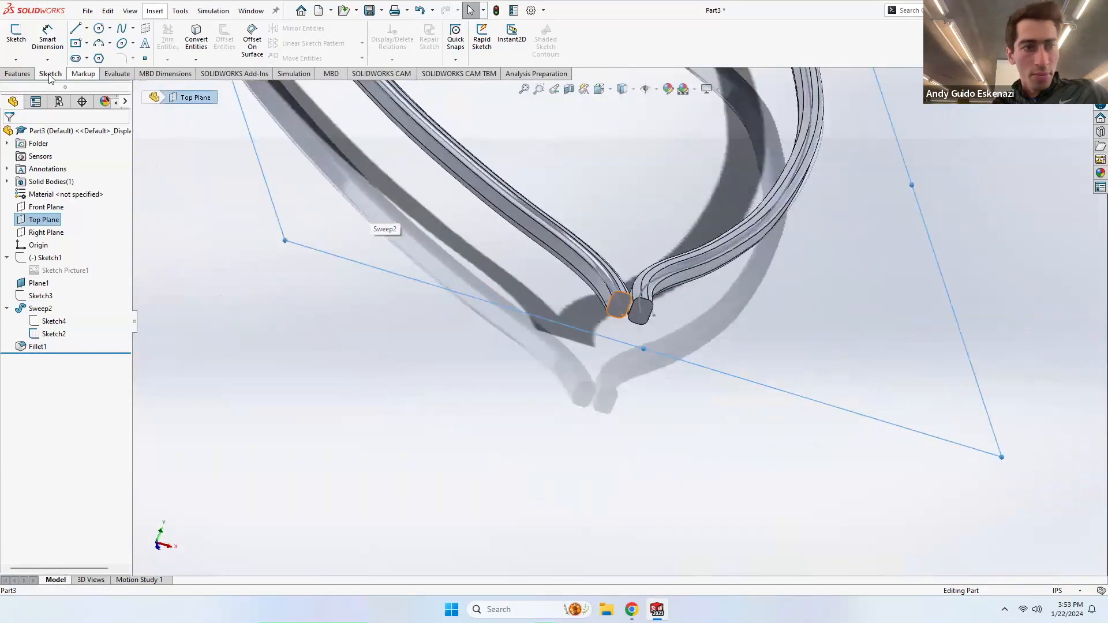
pyautogui.click(16, 33)
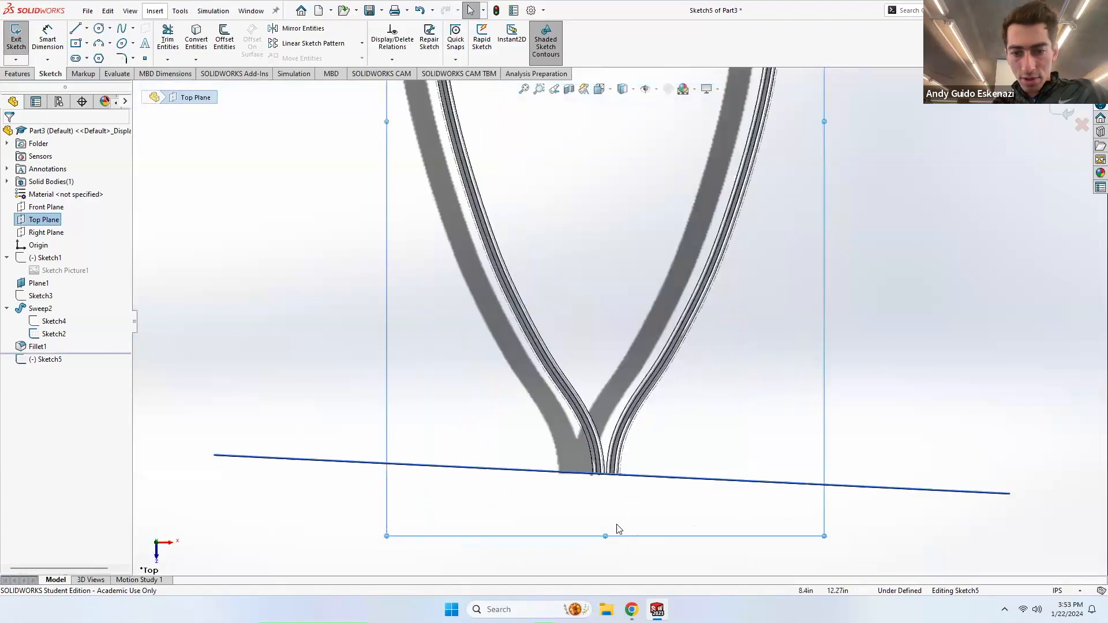
# Step: Sketch a construction centerline joining the centers of the two end faces at the frame's throat
pyautogui.scroll(-3, 581, 384)
pyautogui.moveTo(582, 383); pyautogui.dragTo(586, 306, button='middle')
pyautogui.scroll(-5, 578, 298)
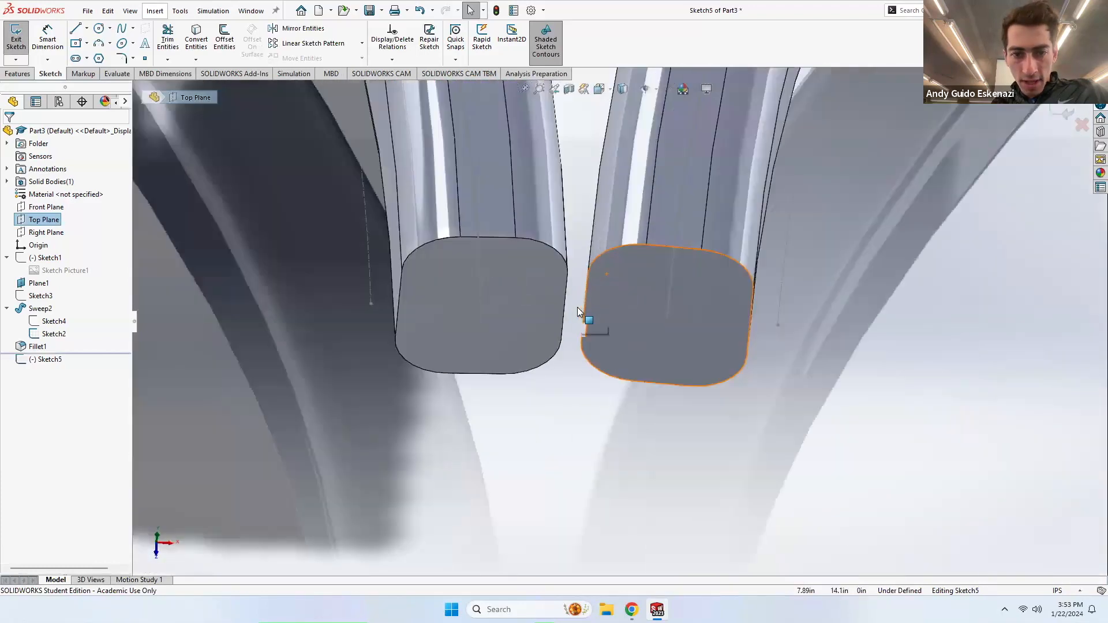
pyautogui.click(87, 29)
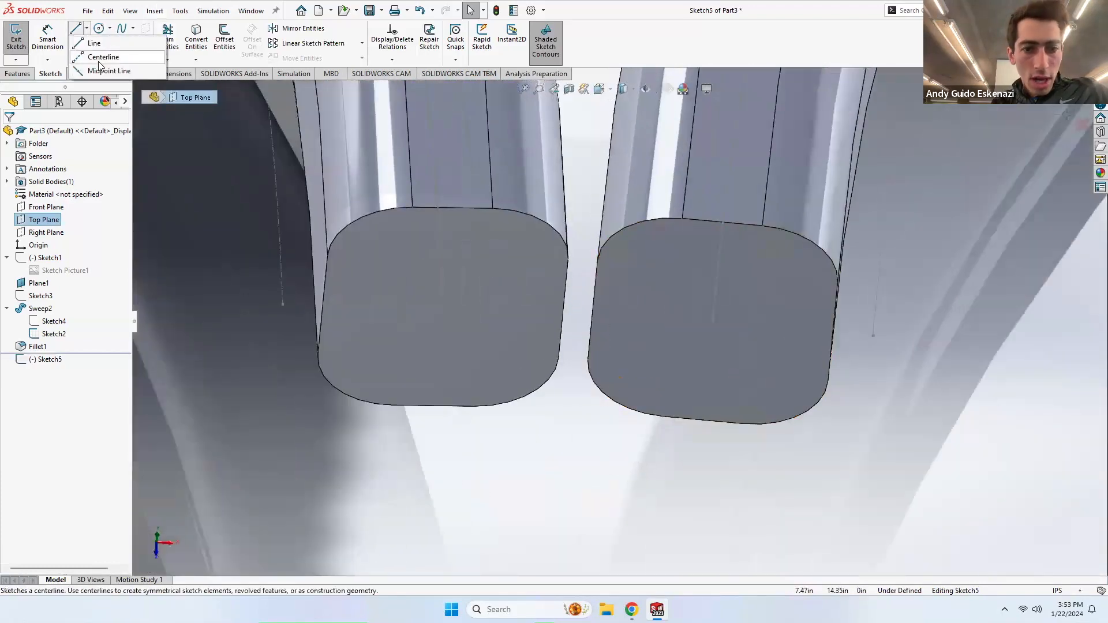
pyautogui.click(101, 60)
pyautogui.click(444, 308)
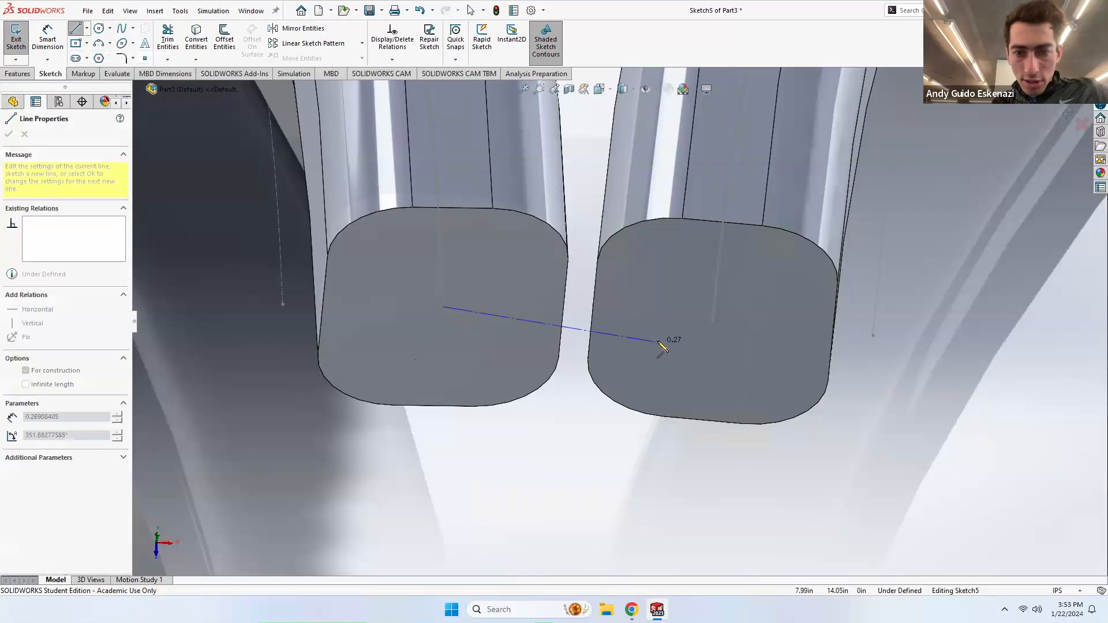
pyautogui.click(712, 321)
pyautogui.press('Escape')
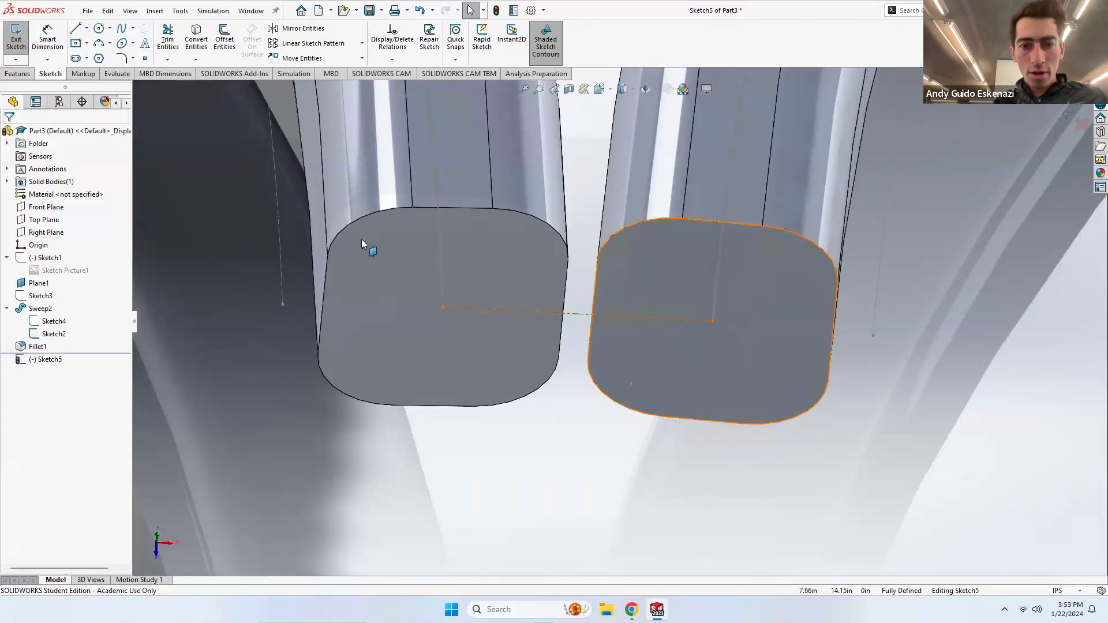
# Step: Sketch a short centerline, about 0.1 in long, upward from the midpoint of the centerline joining the two ends
pyautogui.click(87, 28)
pyautogui.click(101, 56)
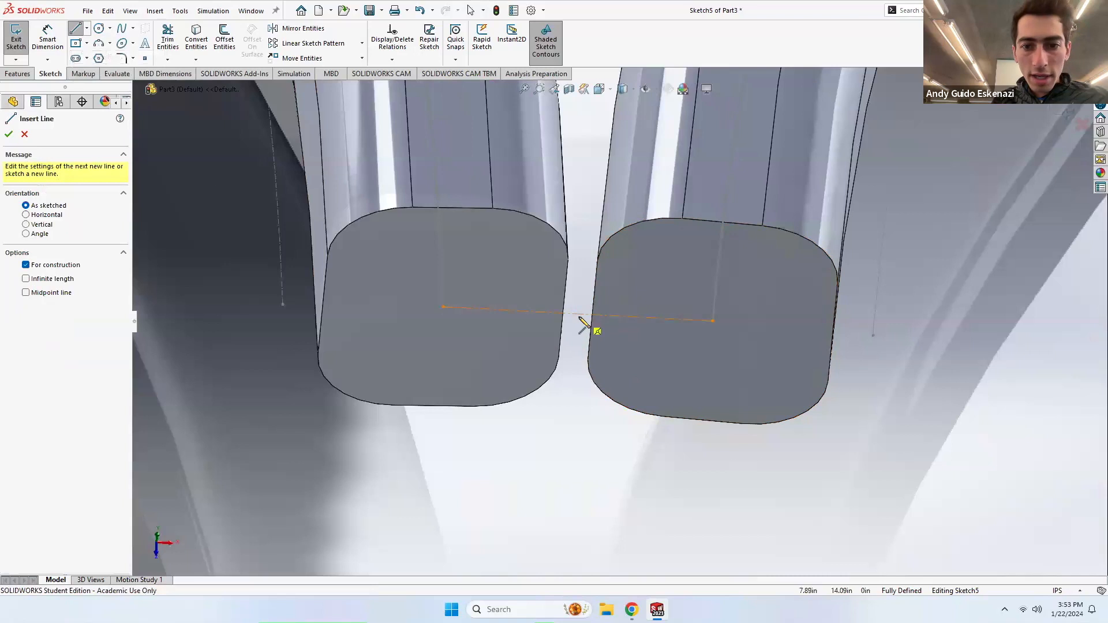
pyautogui.click(577, 314)
pyautogui.click(580, 254)
pyautogui.press('Escape')
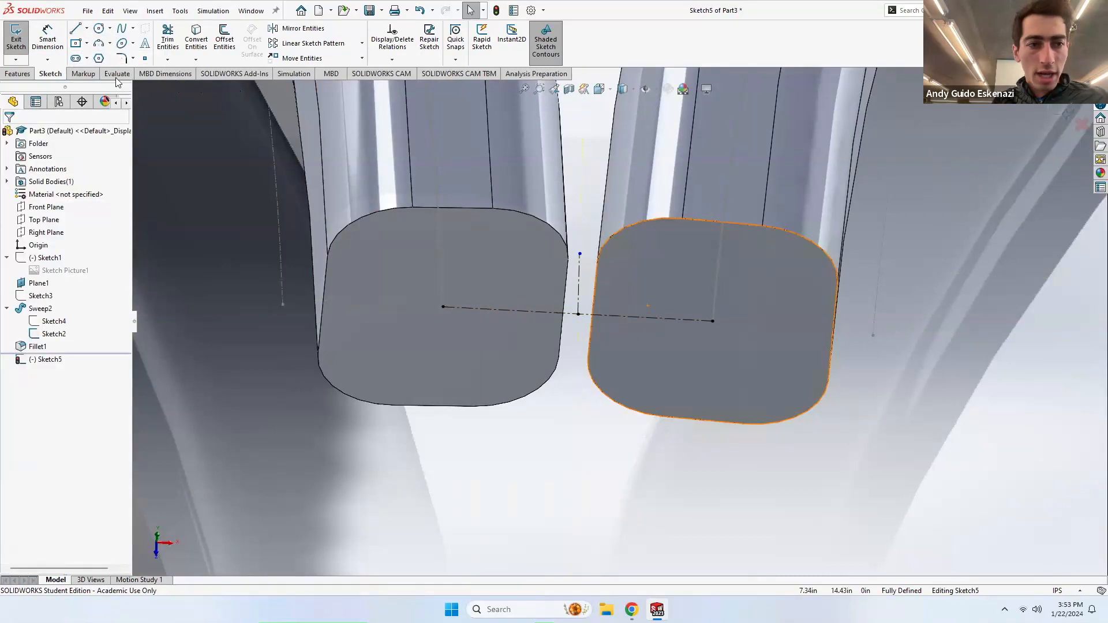
# Step: Dimension the short upright centerline's length to 0.1 in
pyautogui.click(49, 39)
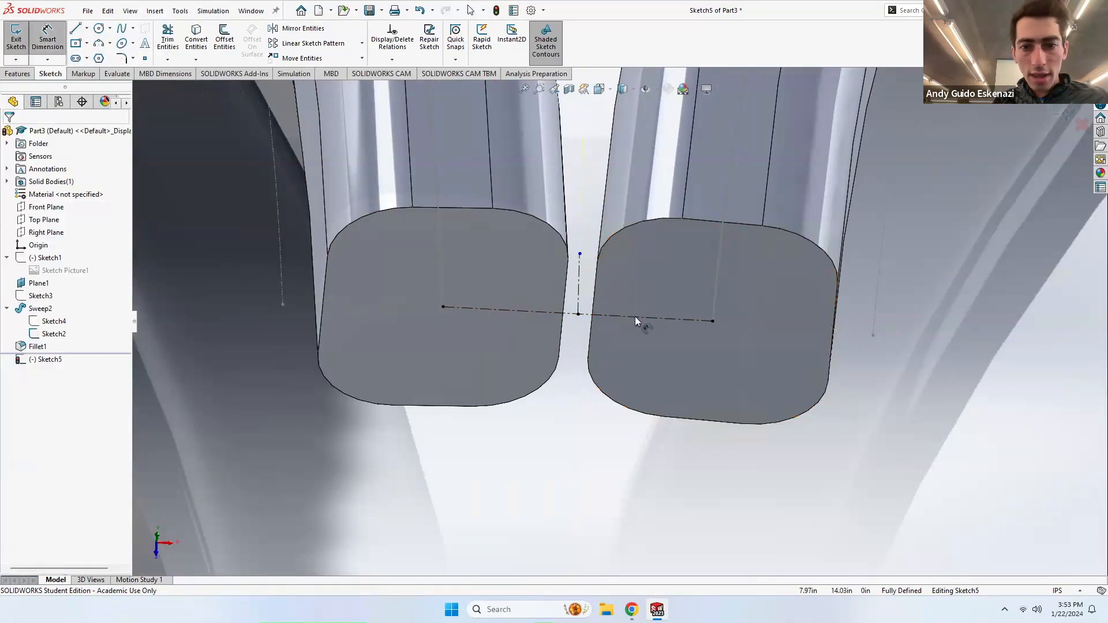
pyautogui.click(576, 292)
pyautogui.click(543, 307)
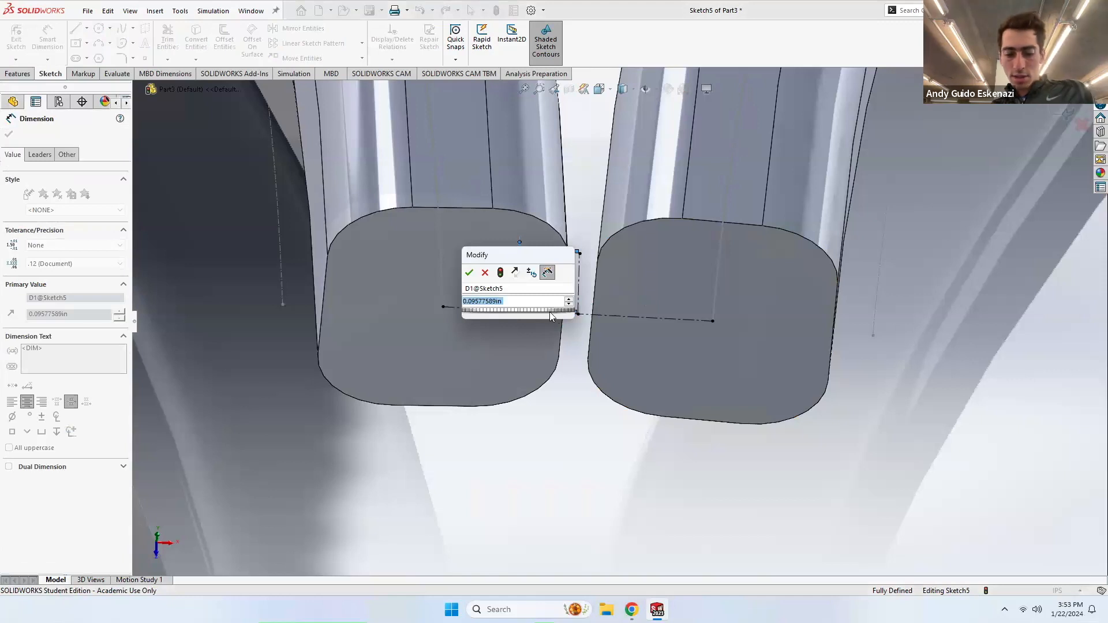
pyautogui.write('.1')
pyautogui.press('Return')
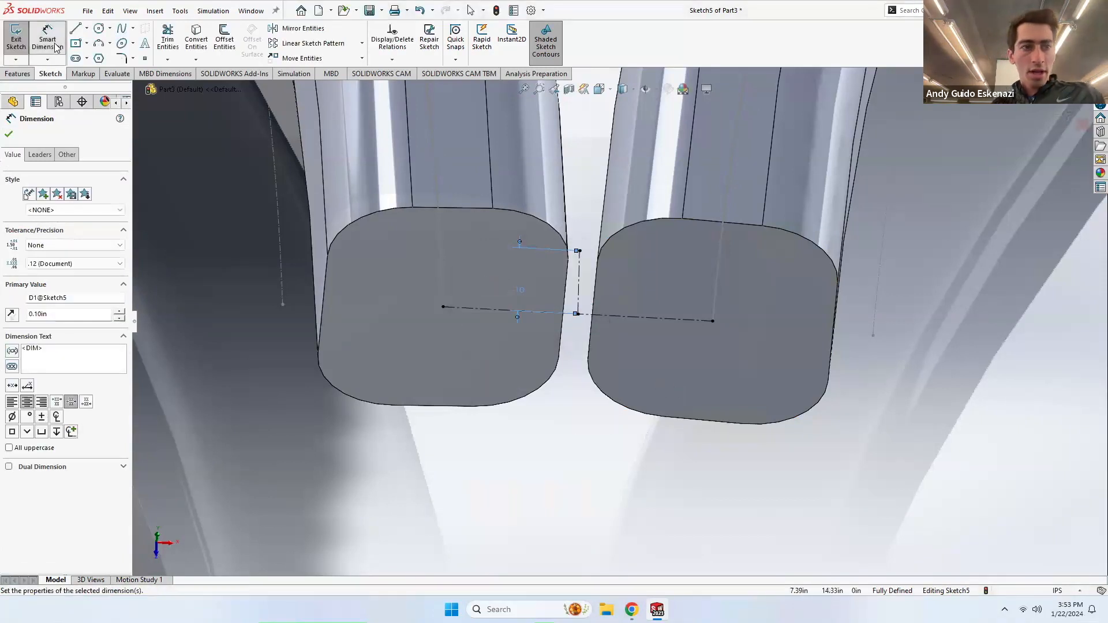
# Step: Exit the throat sketch and hide Plane1
pyautogui.click(16, 37)
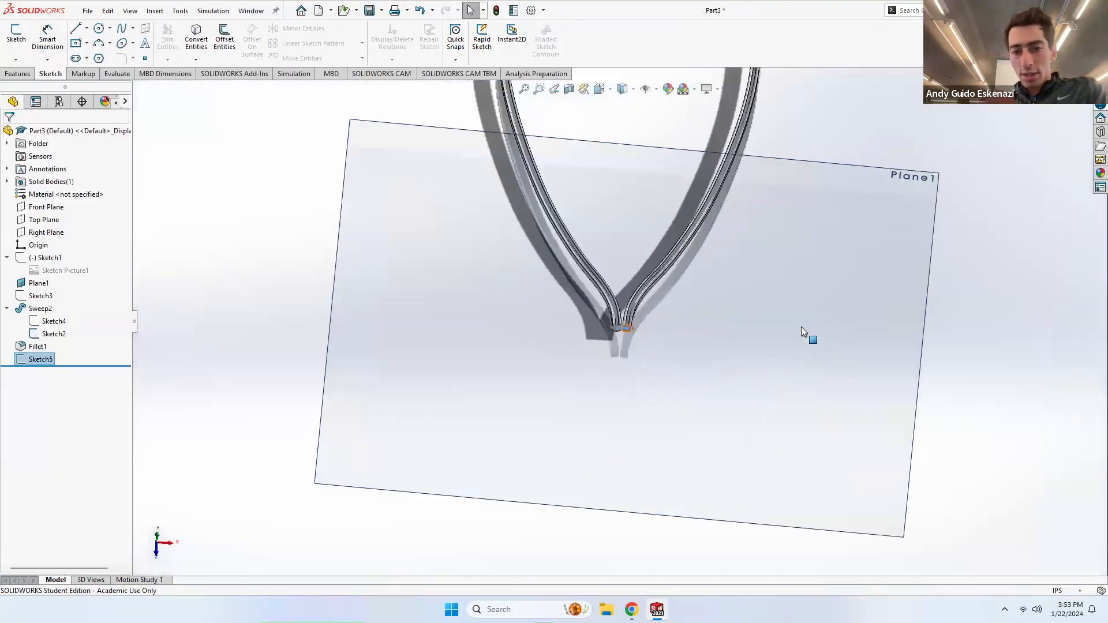
pyautogui.rightClick(923, 271)
pyautogui.click(950, 247)
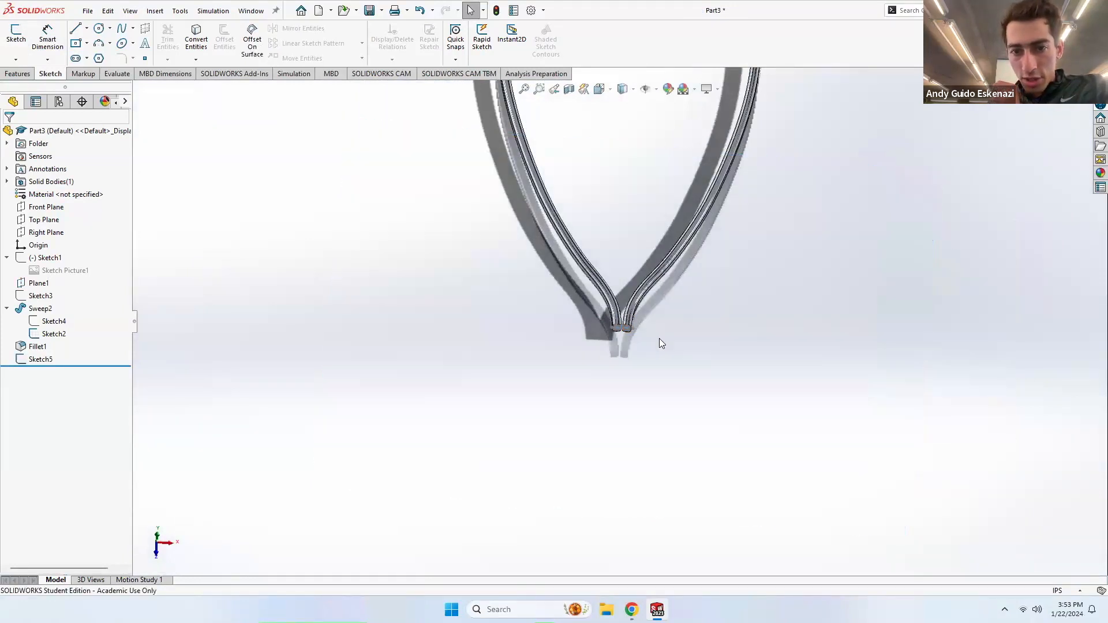
# Step: Create a reference plane through the midpoint between the frame ends, perpendicular to the short centerline
pyautogui.scroll(-10, 640, 338)
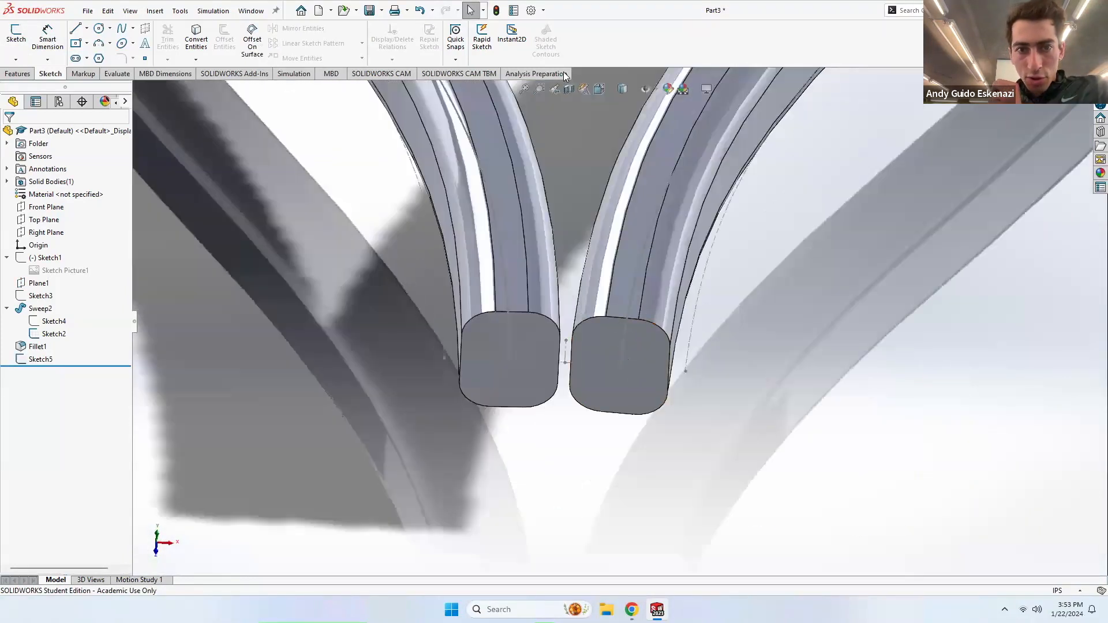
pyautogui.click(17, 74)
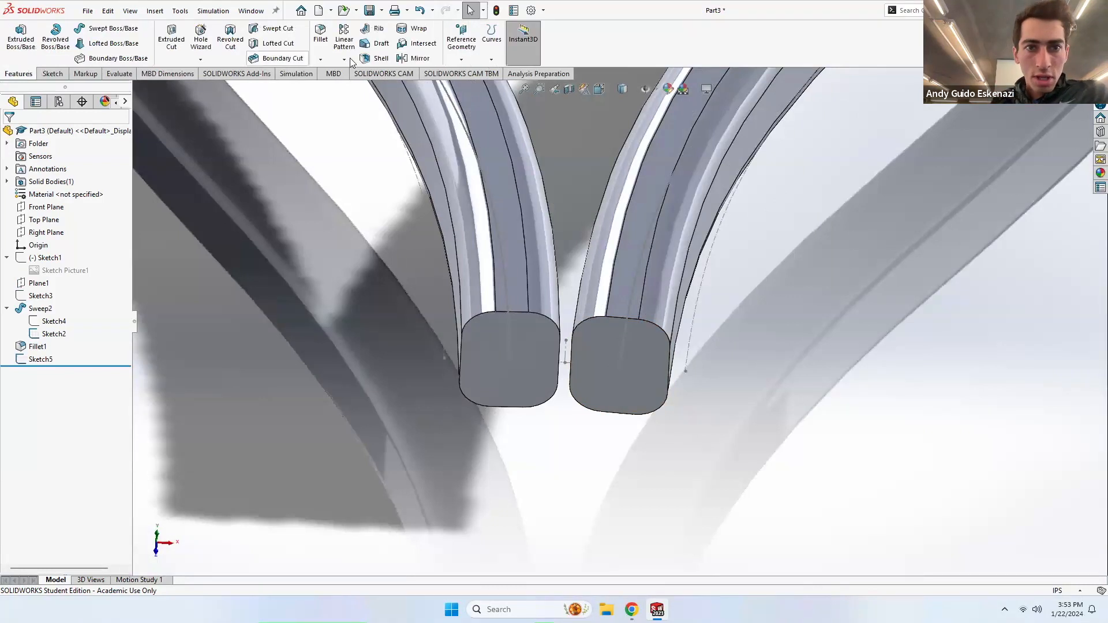
pyautogui.click(461, 43)
pyautogui.click(471, 71)
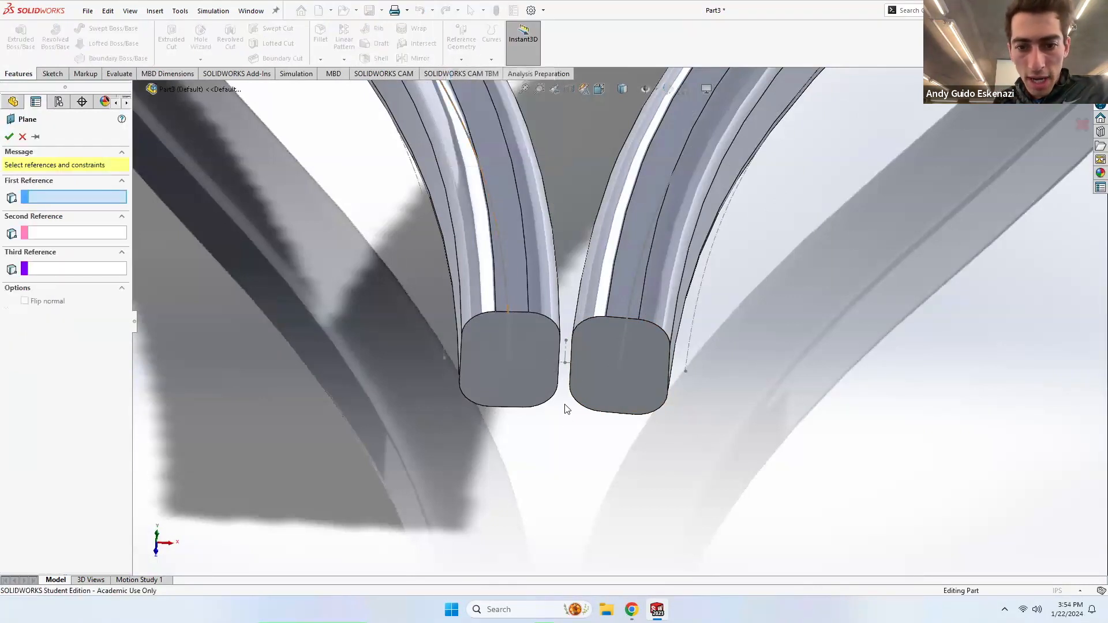
pyautogui.click(565, 364)
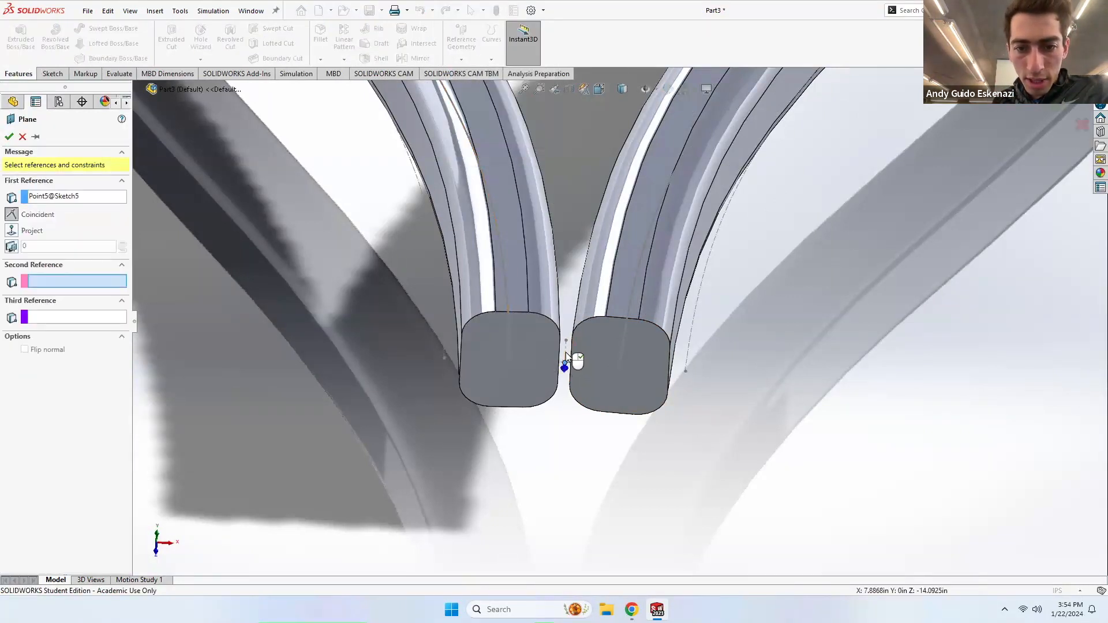
pyautogui.click(566, 352)
pyautogui.moveTo(574, 369)
pyautogui.mouseDown(button='middle')
pyautogui.moveTo(583, 322)
pyautogui.moveTo(656, 314)
pyautogui.moveTo(635, 442)
pyautogui.mouseUp(button='middle')
pyautogui.scroll(-6, 584, 352)
pyautogui.moveTo(584, 353); pyautogui.dragTo(561, 413, button='middle')
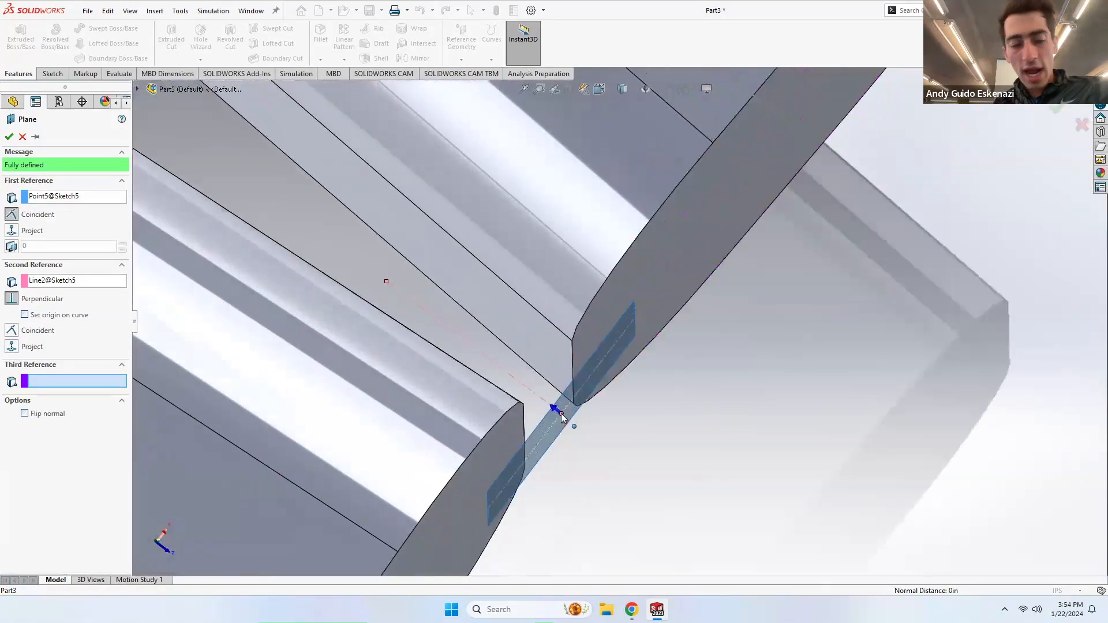
pyautogui.click(11, 141)
# Step: Start a sketch on the new plane between the frame ends
pyautogui.scroll(5, 522, 320)
pyautogui.moveTo(583, 303); pyautogui.dragTo(607, 288, button='middle')
pyautogui.click(50, 73)
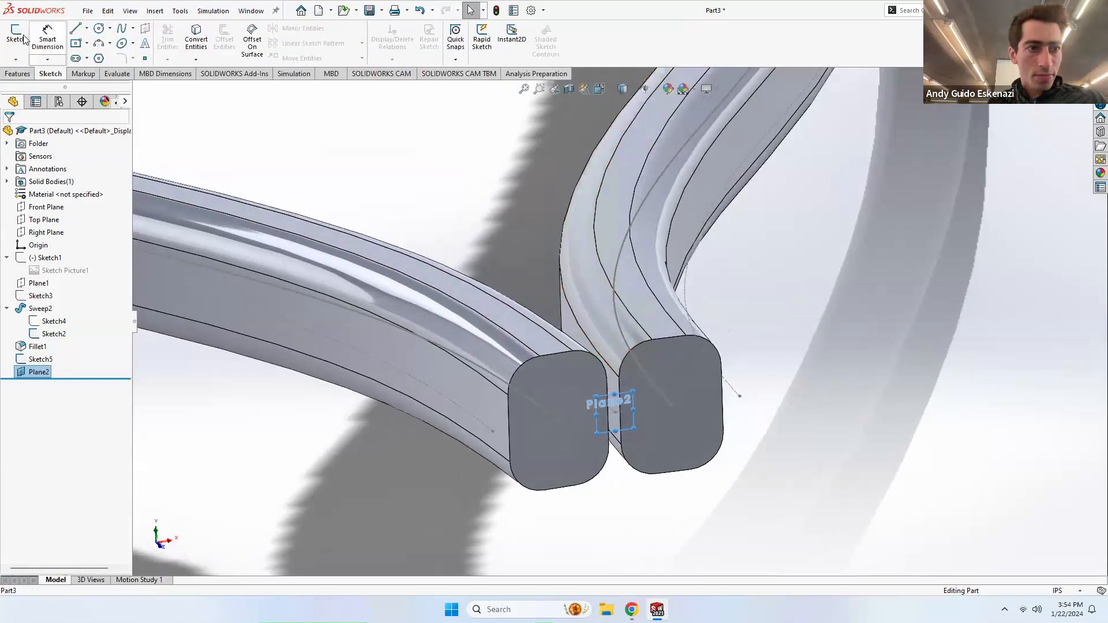
pyautogui.click(16, 35)
# Step: Sketch a horizontal centerline from the origin across the left frame end
pyautogui.moveTo(599, 381)
pyautogui.mouseDown(button='middle')
pyautogui.moveTo(643, 347)
pyautogui.moveTo(819, 362)
pyautogui.moveTo(500, 434)
pyautogui.mouseUp(button='middle')
pyautogui.scroll(3, 508, 456)
pyautogui.scroll(-10, 534, 371)
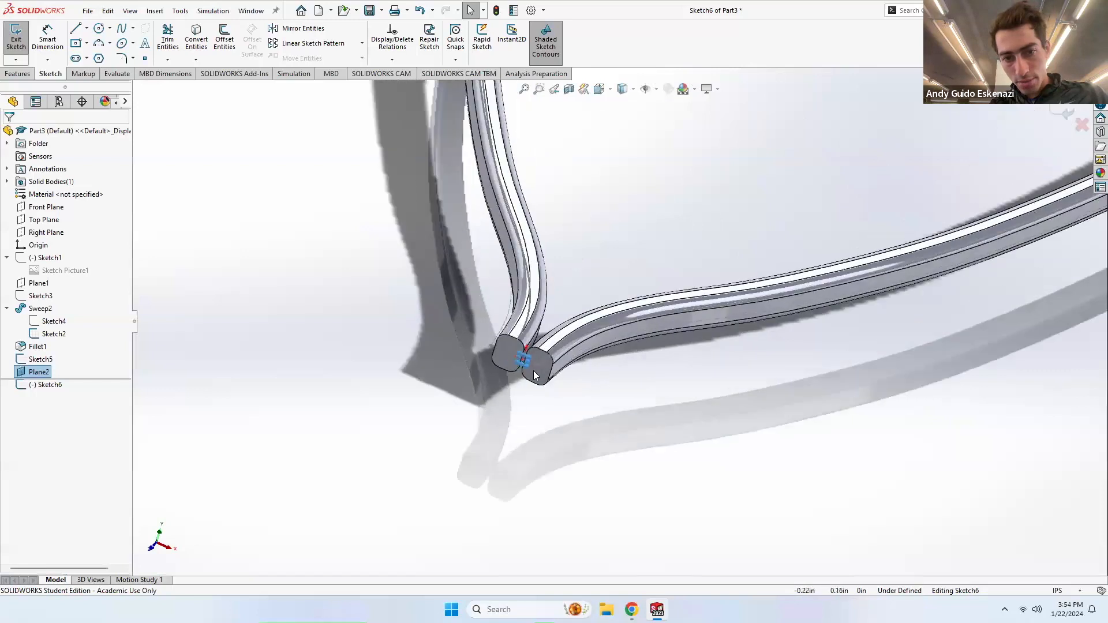
pyautogui.moveTo(557, 330); pyautogui.dragTo(533, 362, button='middle')
pyautogui.scroll(-6, 534, 362)
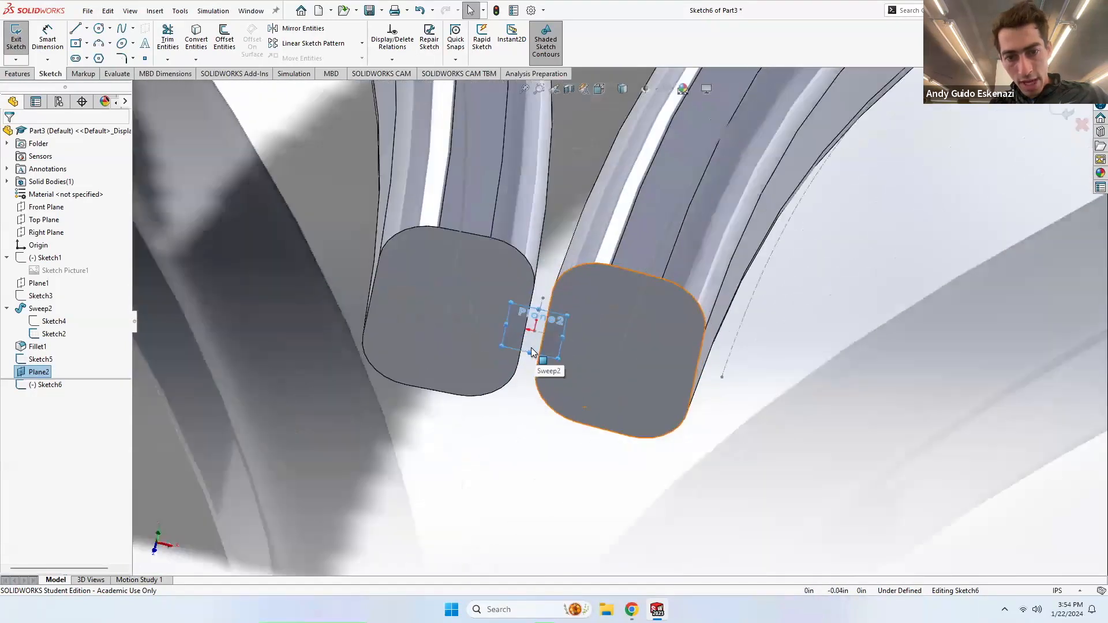
pyautogui.moveTo(532, 304)
pyautogui.mouseDown(button='middle')
pyautogui.moveTo(577, 331)
pyautogui.moveTo(612, 324)
pyautogui.mouseUp(button='middle')
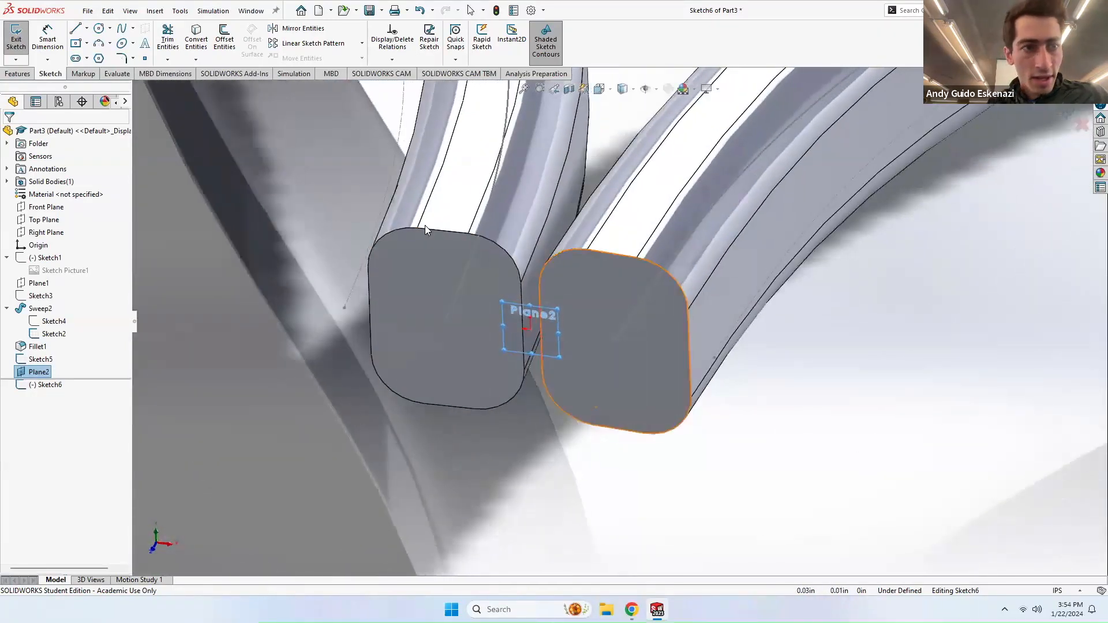
pyautogui.click(86, 28)
pyautogui.click(101, 52)
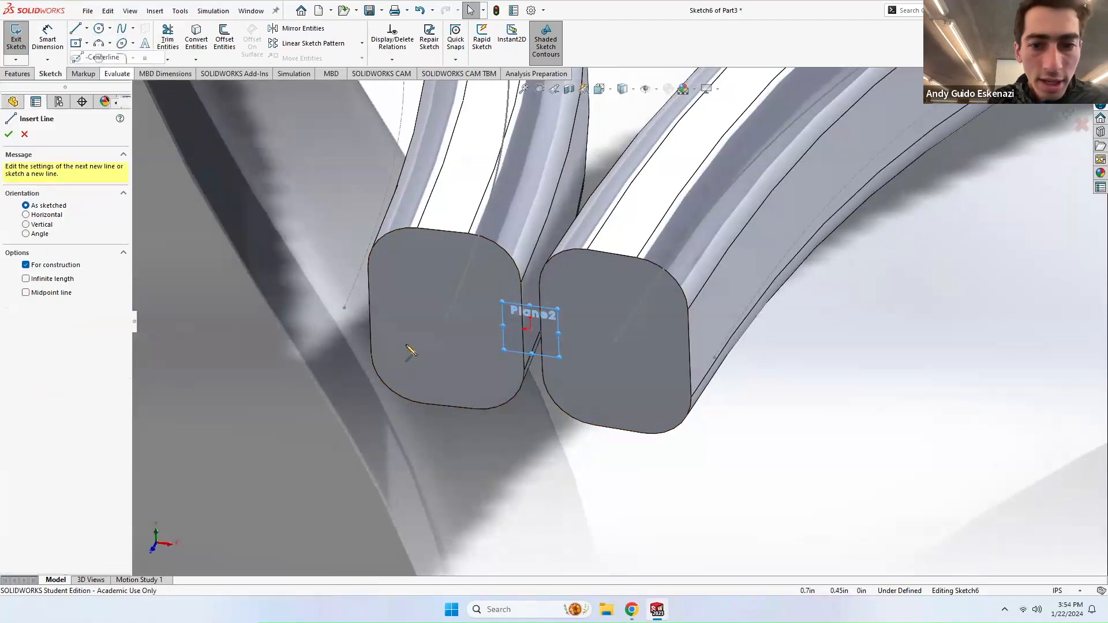
pyautogui.scroll(-2, 535, 344)
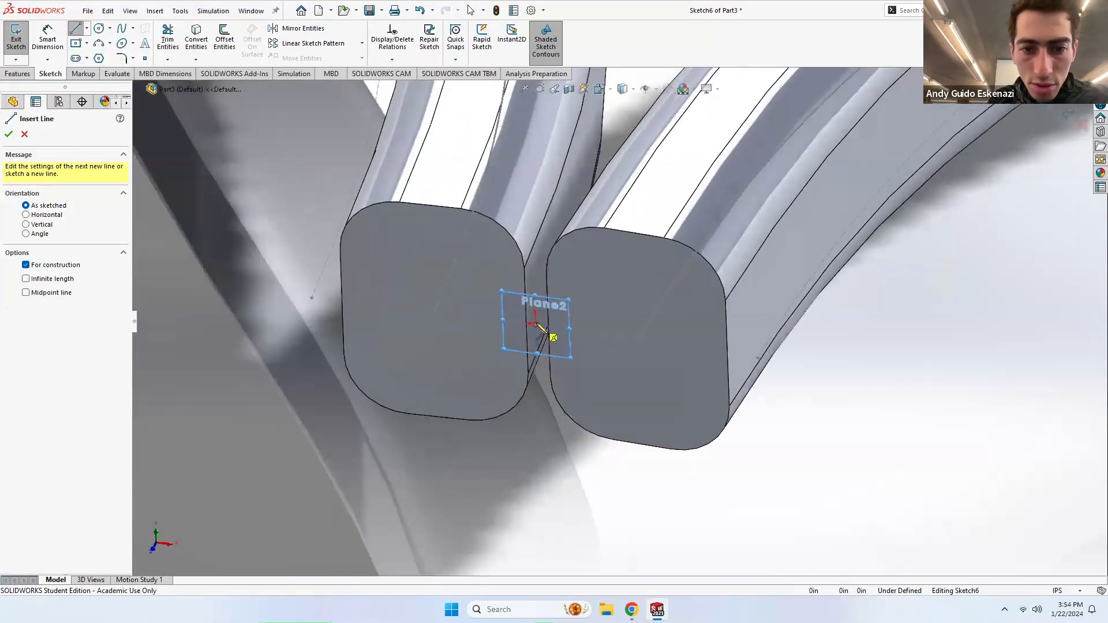
pyautogui.click(536, 324)
pyautogui.click(385, 304)
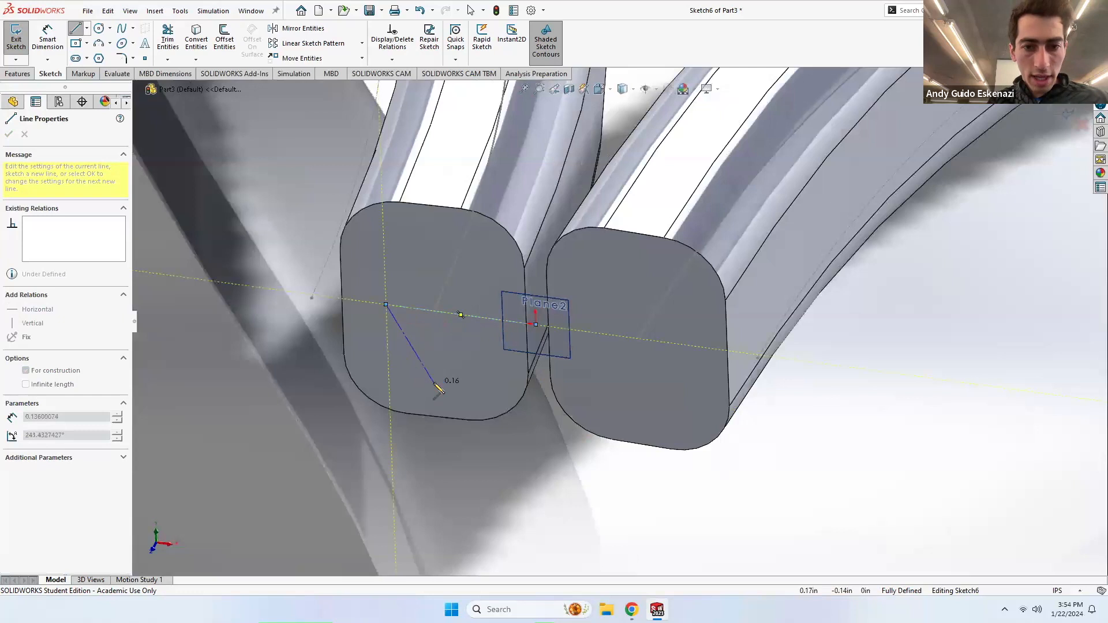
pyautogui.press('Escape')
# Step: Sketch a second horizontal centerline, about 0.28 in long, from the origin across the right frame end
pyautogui.click(87, 28)
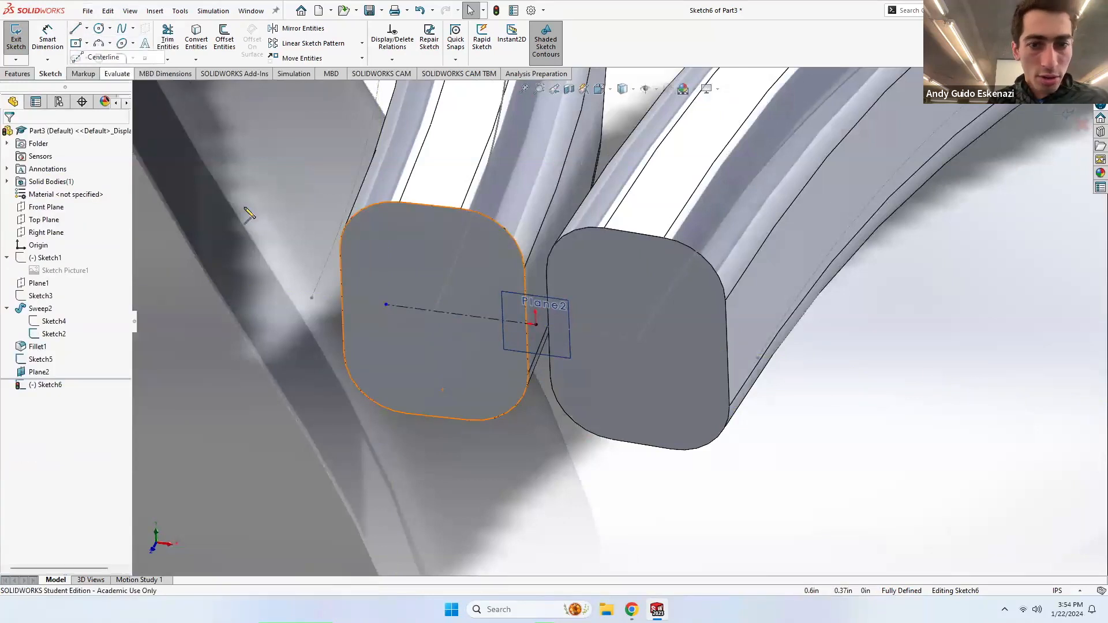
pyautogui.click(101, 52)
pyautogui.click(535, 324)
pyautogui.click(707, 348)
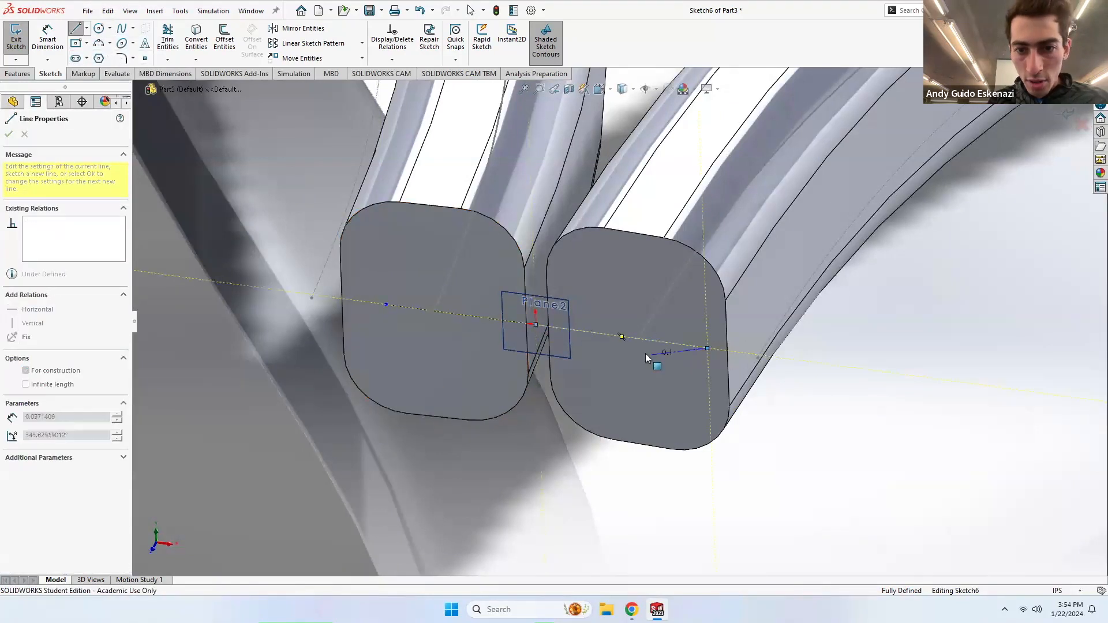
pyautogui.press('Escape')
# Step: Add an Equal relation between the two horizontal centerlines
pyautogui.click(677, 345)
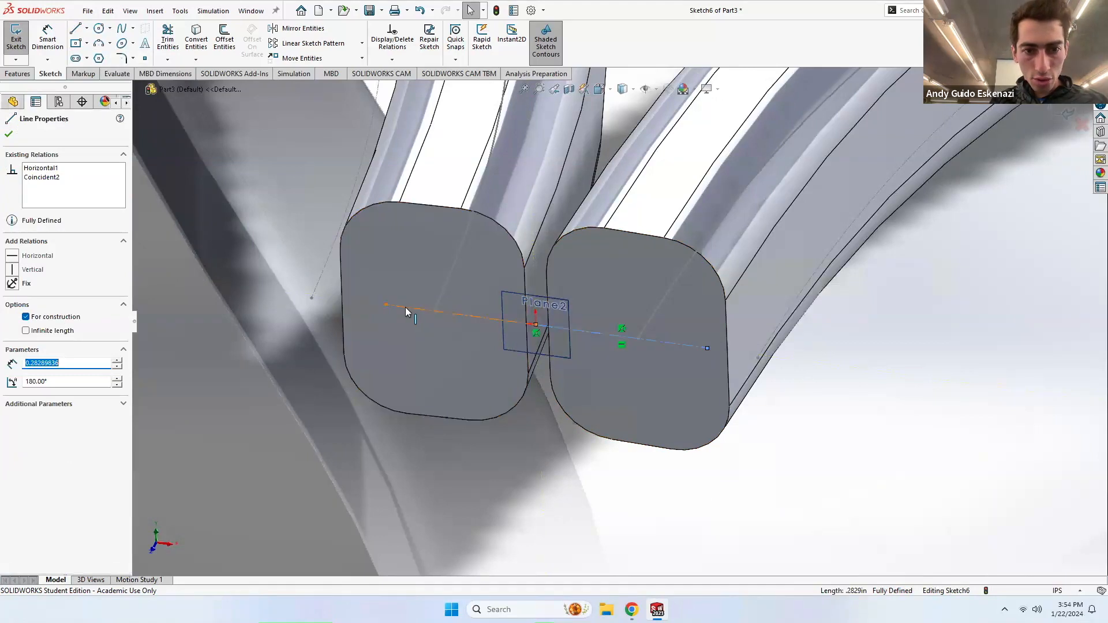
pyautogui.keyDown('ctrl'); pyautogui.click(405, 308); pyautogui.keyUp('ctrl')
pyautogui.click(10, 391)
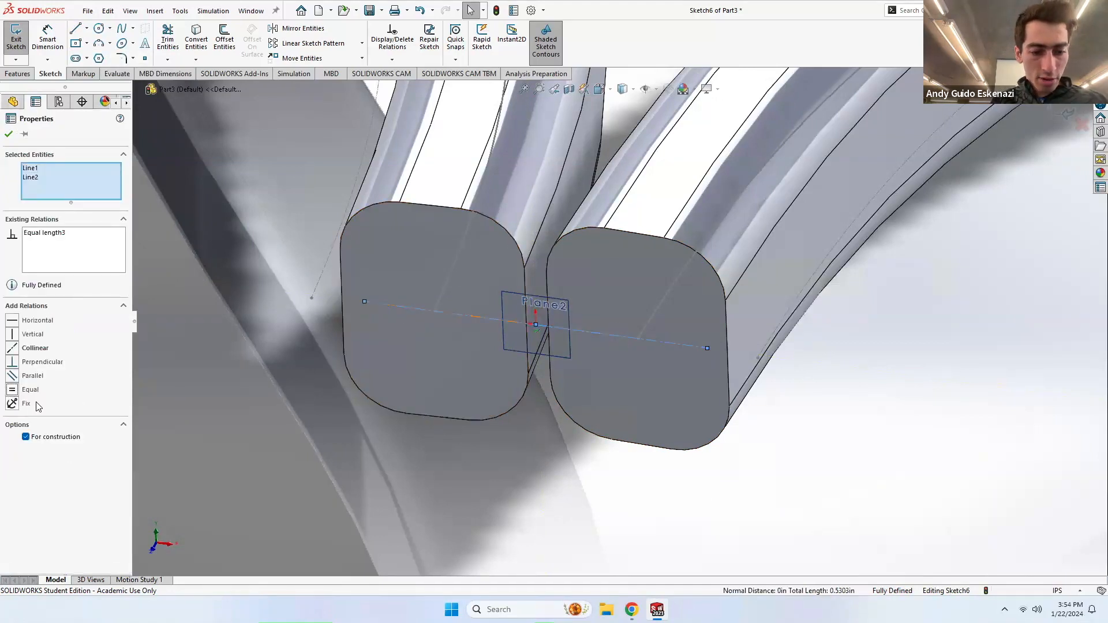
pyautogui.click(226, 422)
# Step: Sketch a straight slot about 0.52 in wide around both frame ends, centered on the outer endpoints of the two centerlines
pyautogui.click(76, 58)
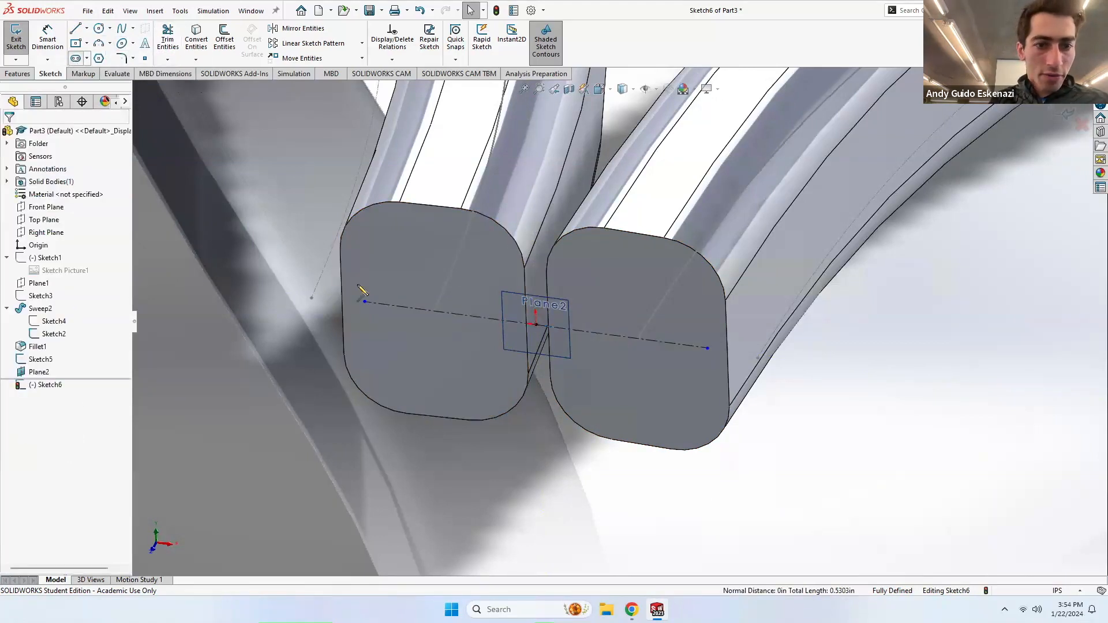
pyautogui.click(365, 301)
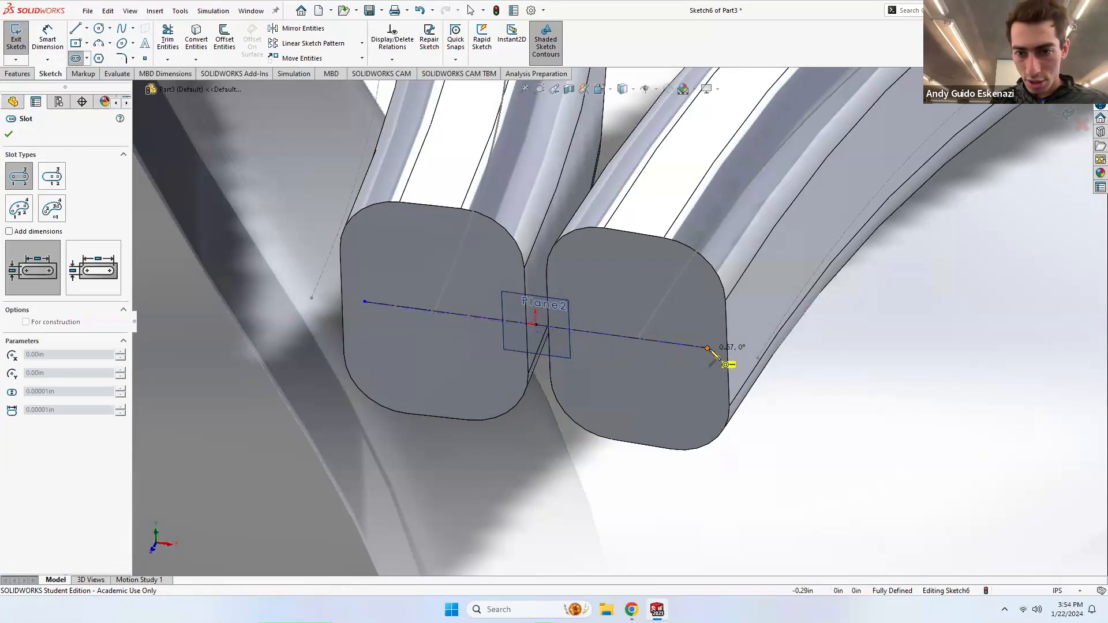
pyautogui.click(710, 342)
pyautogui.click(721, 213)
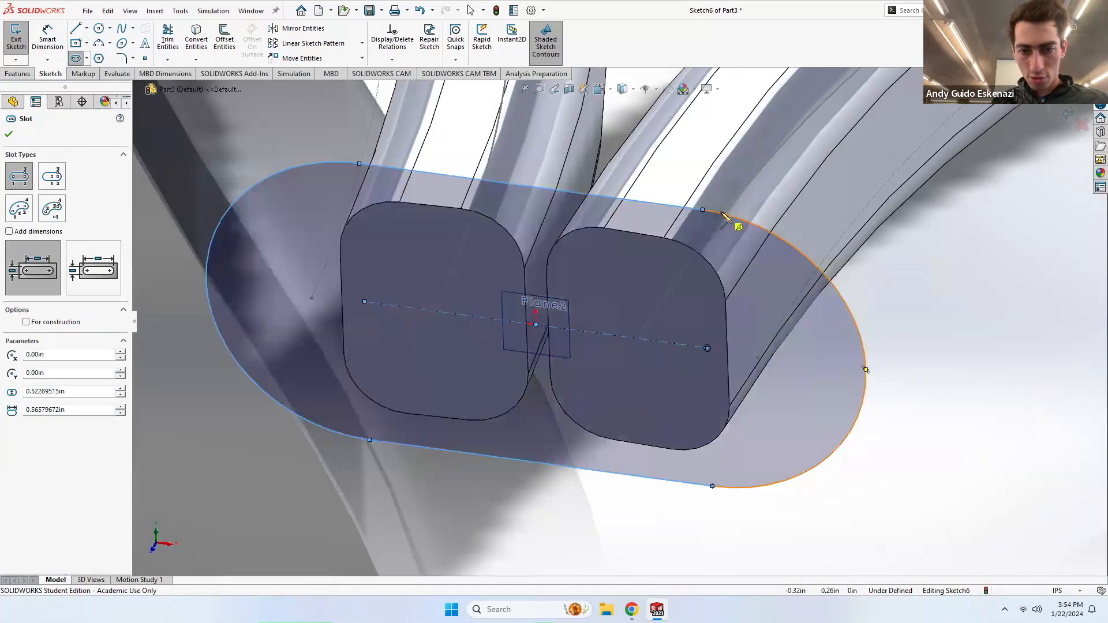
pyautogui.press('Escape')
# Step: Dimension the distance between the slot's two straight sides to 0.45 in
pyautogui.scroll(2, 616, 324)
pyautogui.moveTo(555, 252); pyautogui.dragTo(606, 264, button='middle')
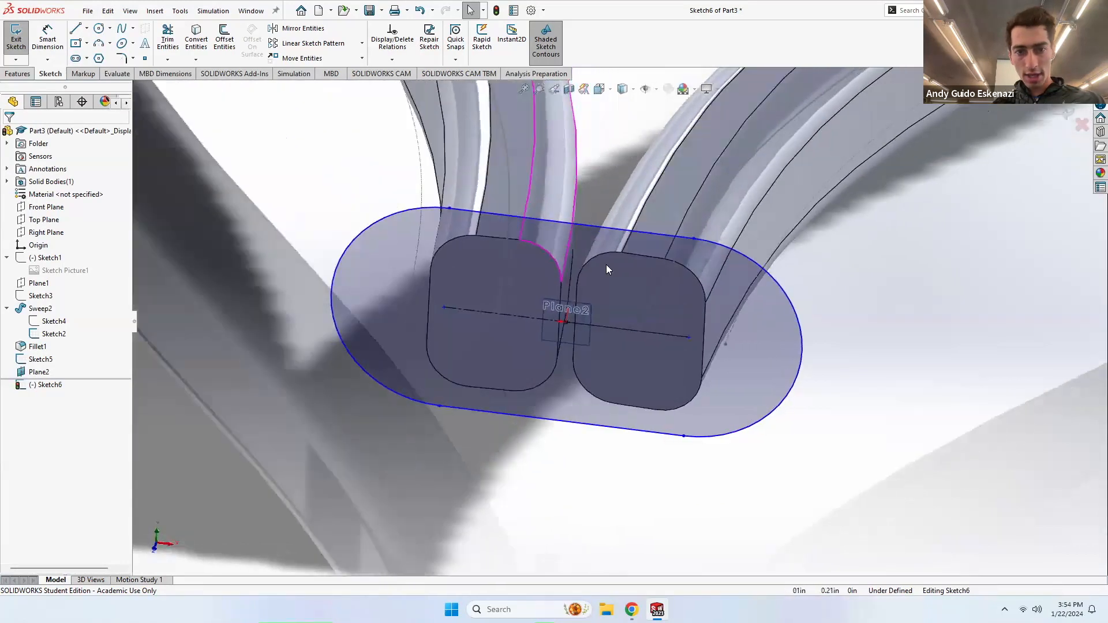
pyautogui.click(47, 40)
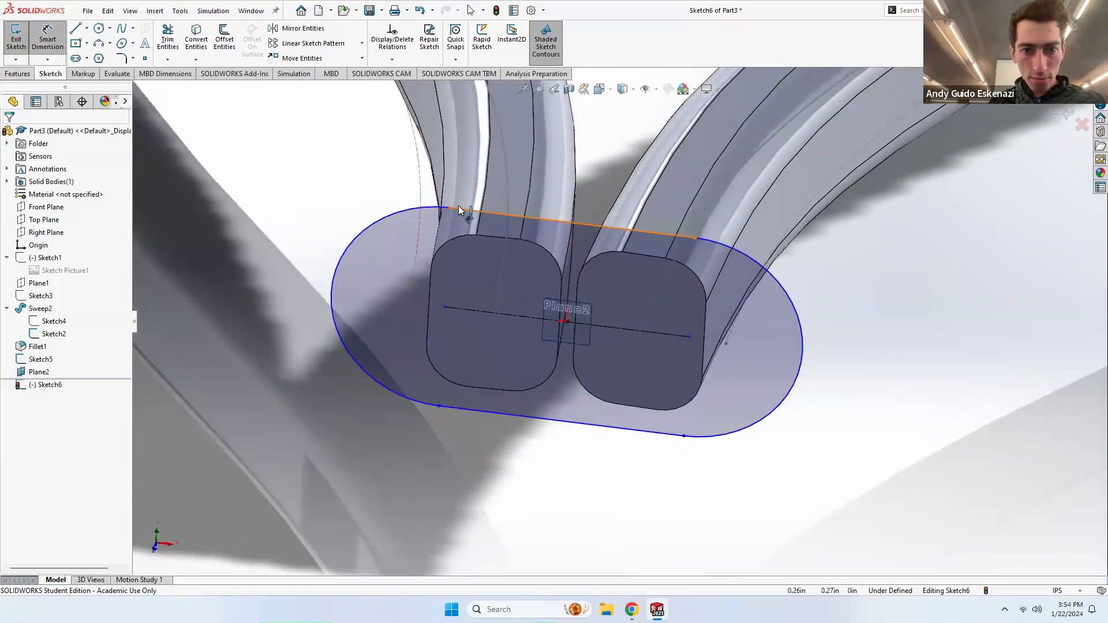
pyautogui.click(572, 222)
pyautogui.click(503, 414)
pyautogui.click(229, 305)
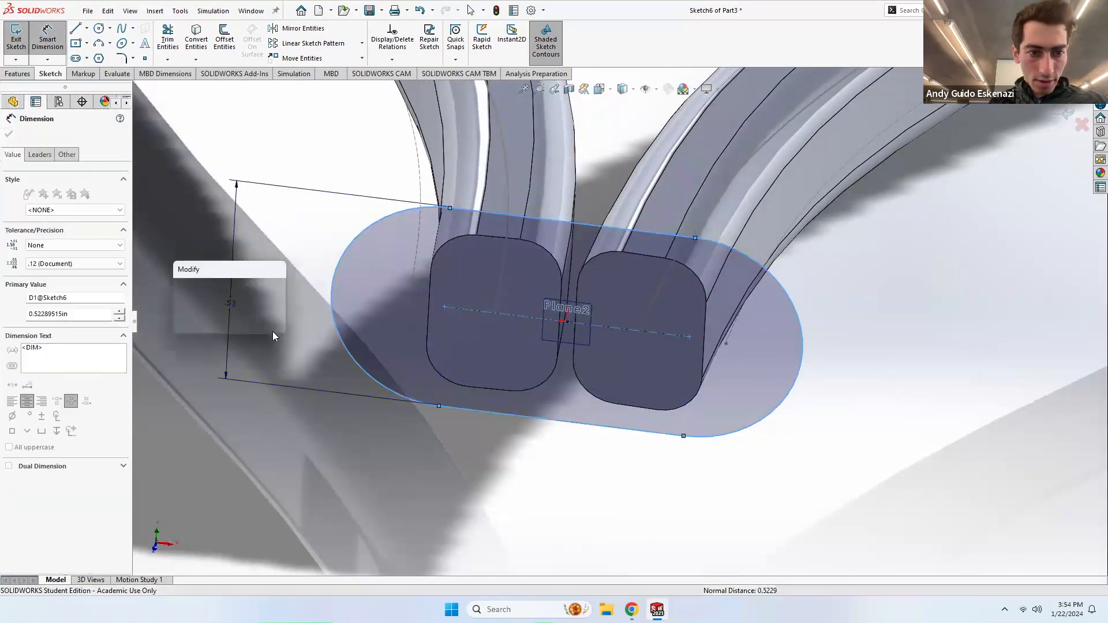
pyautogui.write('.45')
pyautogui.press('Return')
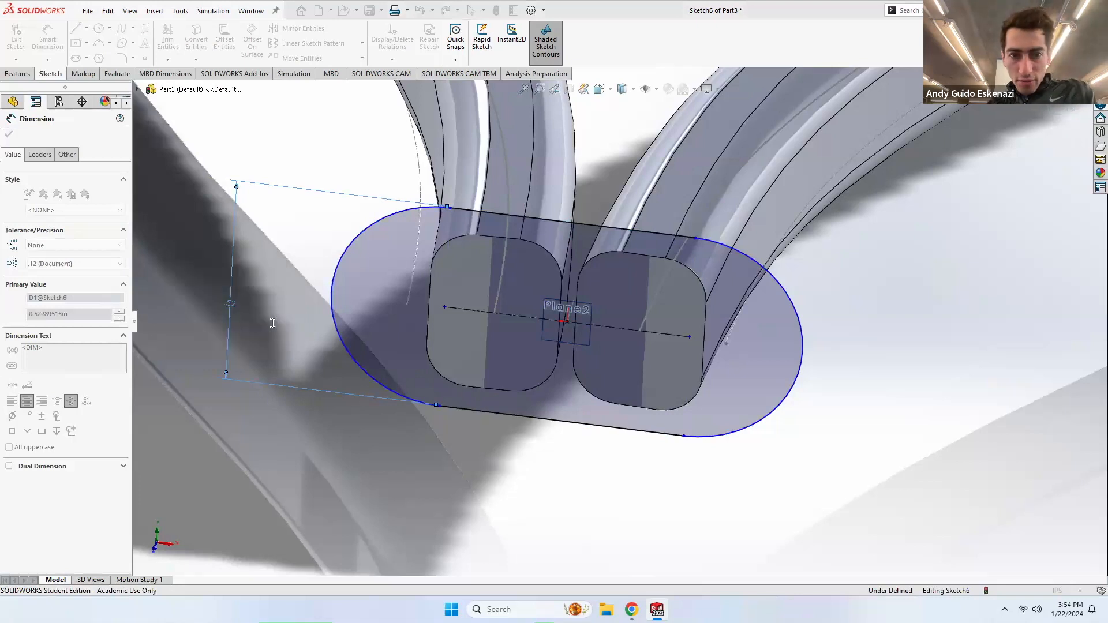
# Step: Dimension the horizontal length of the left centerline, from the origin to its outer endpoint, as 0.20 in
pyautogui.moveTo(592, 245); pyautogui.dragTo(596, 193, button='middle')
pyautogui.click(462, 315)
pyautogui.click(470, 479)
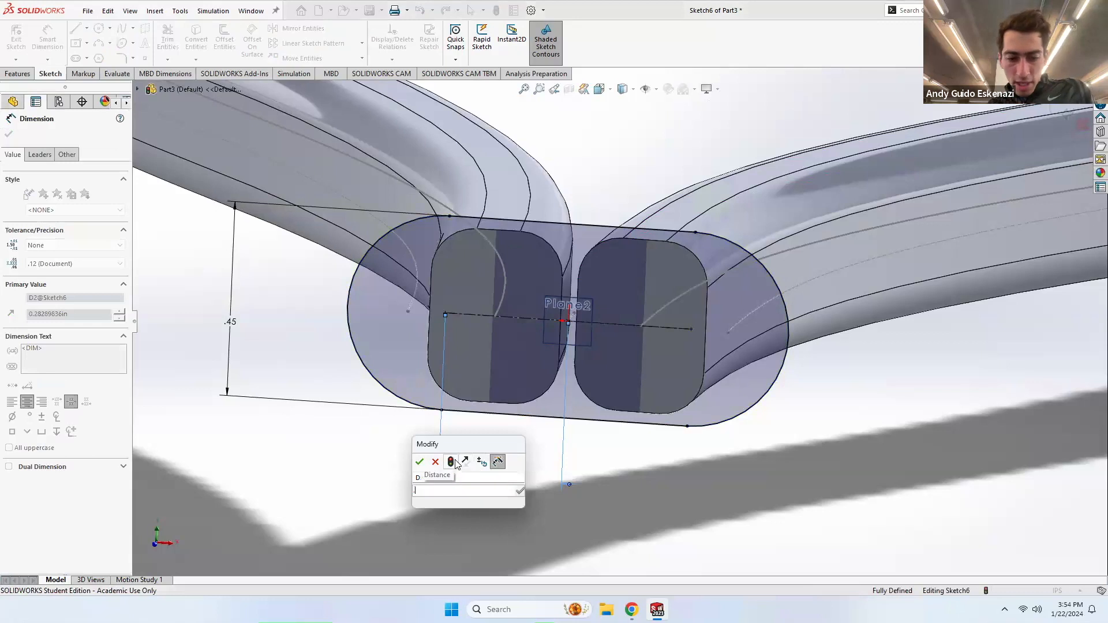
pyautogui.press('Return')
# Step: Extrude the slot profile toward the frame from its sketch plane with a Blind depth of 1 in
pyautogui.moveTo(504, 373); pyautogui.dragTo(466, 467, button='middle')
pyautogui.click(17, 74)
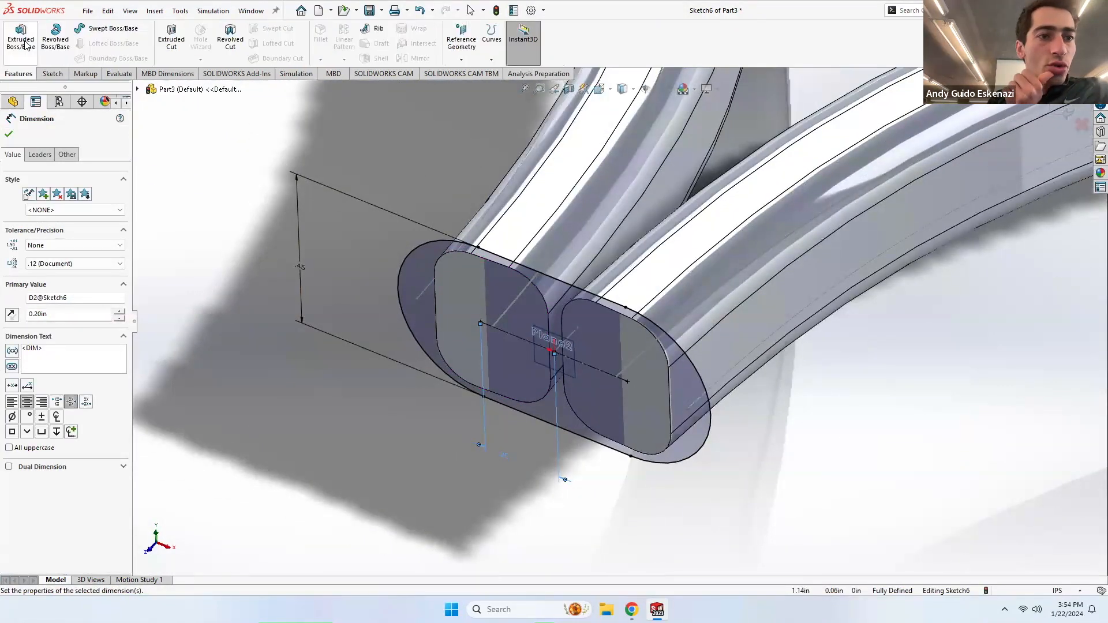
pyautogui.click(20, 36)
pyautogui.moveTo(524, 279); pyautogui.dragTo(643, 198, button='middle')
pyautogui.scroll(6, 627, 230)
pyautogui.scroll(-4, 684, 194)
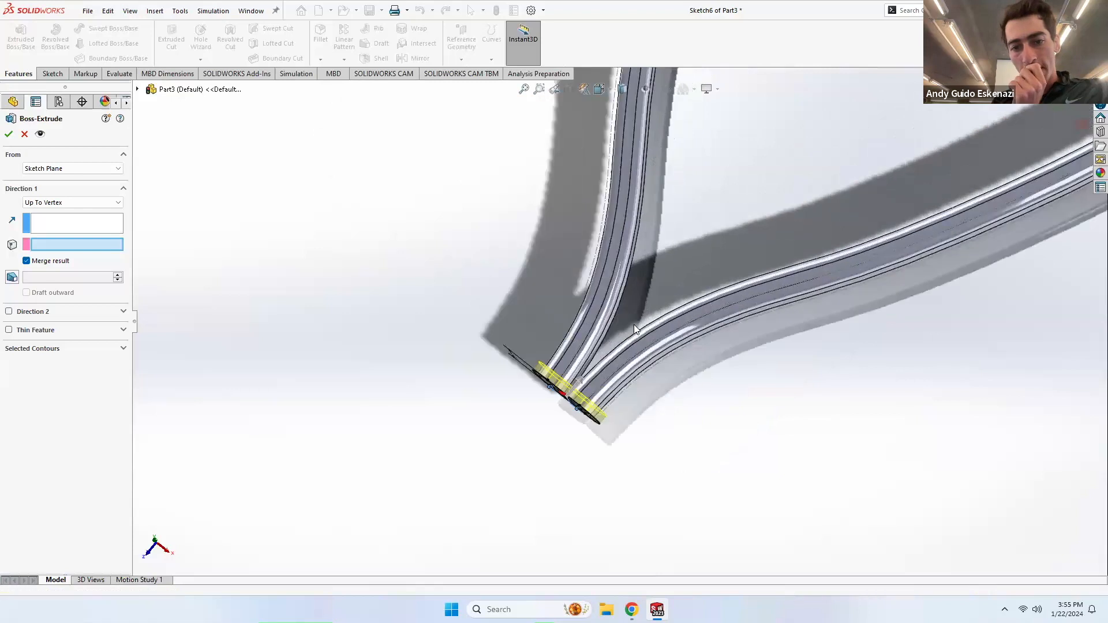
pyautogui.scroll(-4, 585, 379)
pyautogui.click(68, 205)
pyautogui.click(69, 218)
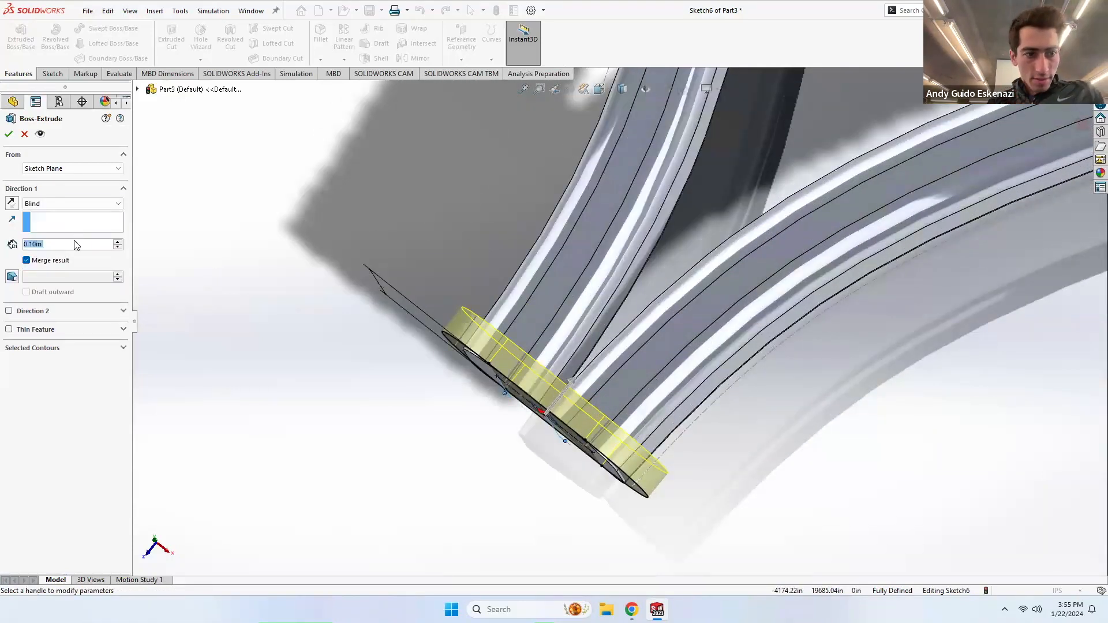
pyautogui.press('BackSpace')
pyautogui.write('.4')
pyautogui.press('Return')
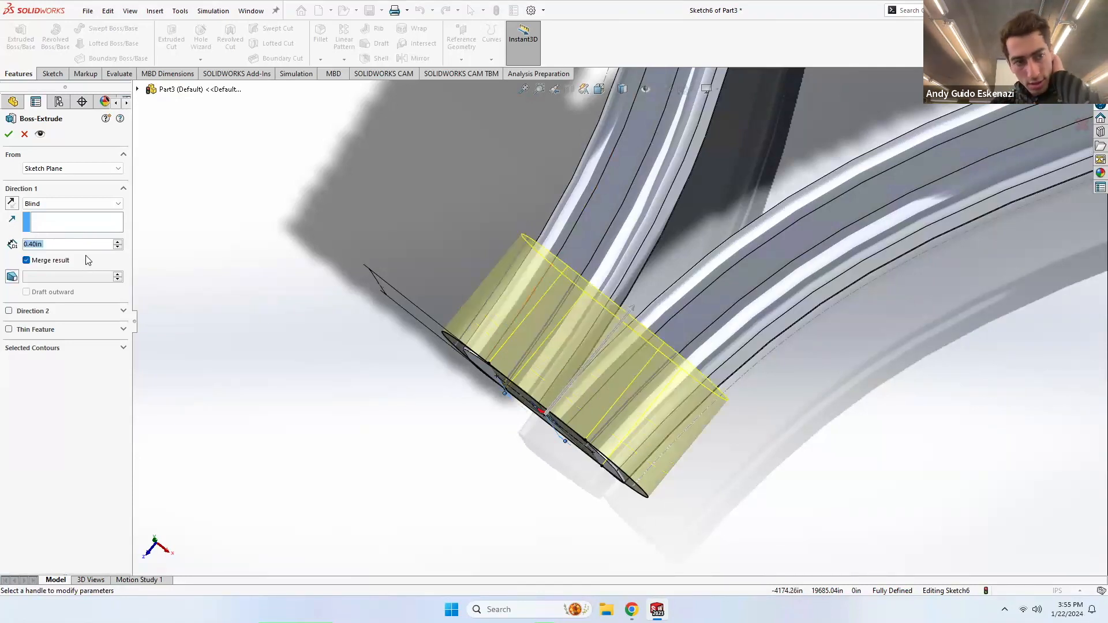
pyautogui.write('1')
pyautogui.press('Return')
# Step: Enable a second extrusion direction with a Blind depth of 0.10 in and finish the extrusion
pyautogui.moveTo(707, 226); pyautogui.dragTo(732, 318, button='middle')
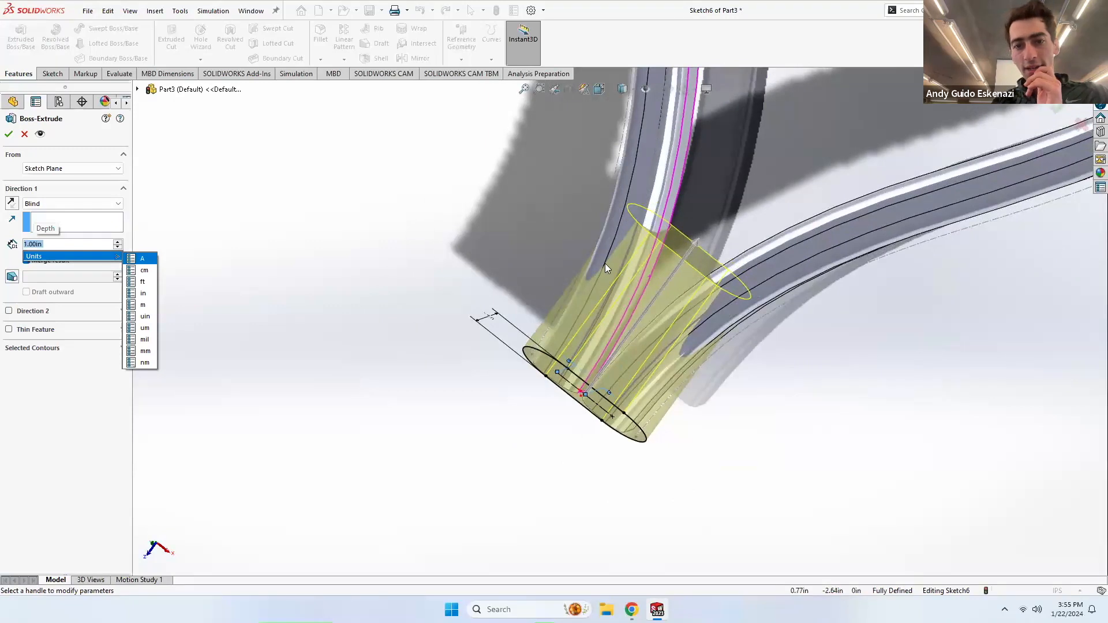
pyautogui.moveTo(605, 264); pyautogui.dragTo(649, 132, button='middle')
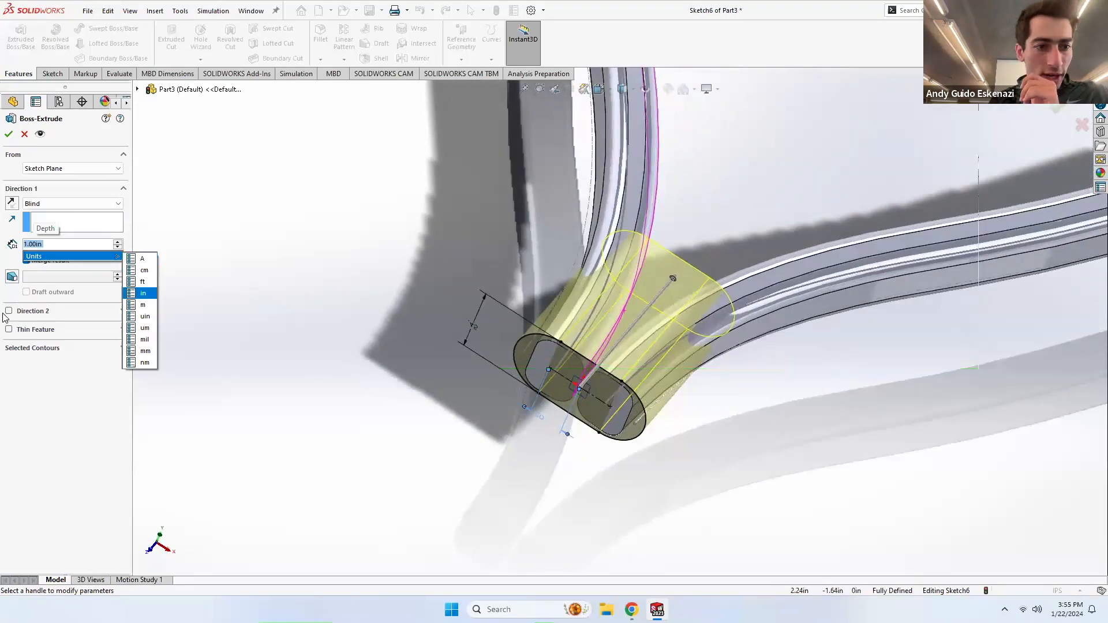
pyautogui.click(7, 307)
pyautogui.click(9, 312)
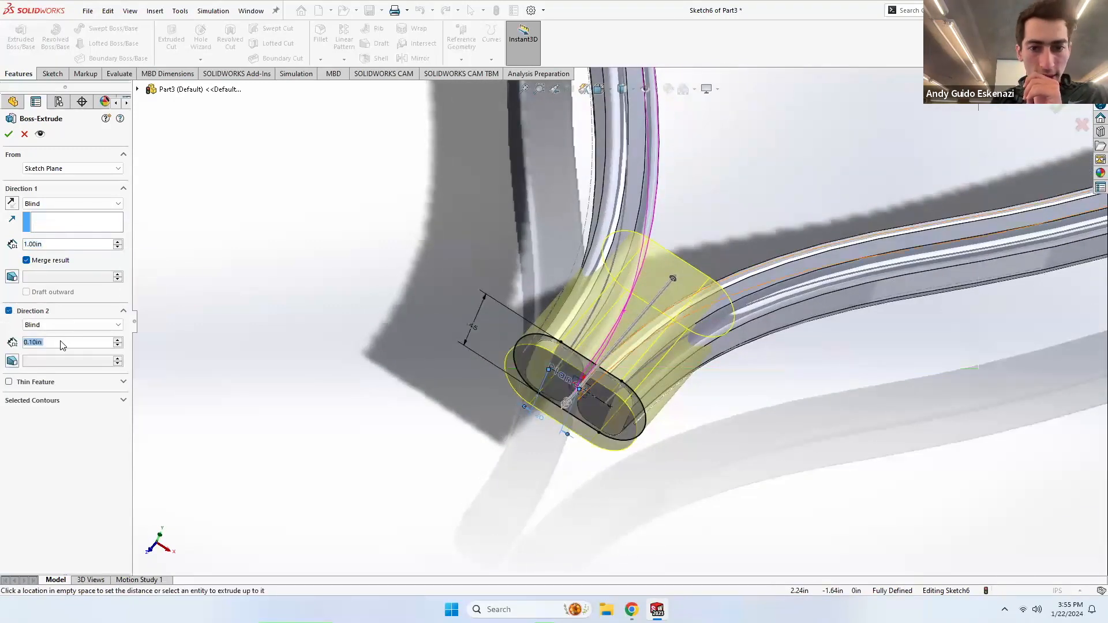
pyautogui.click(9, 135)
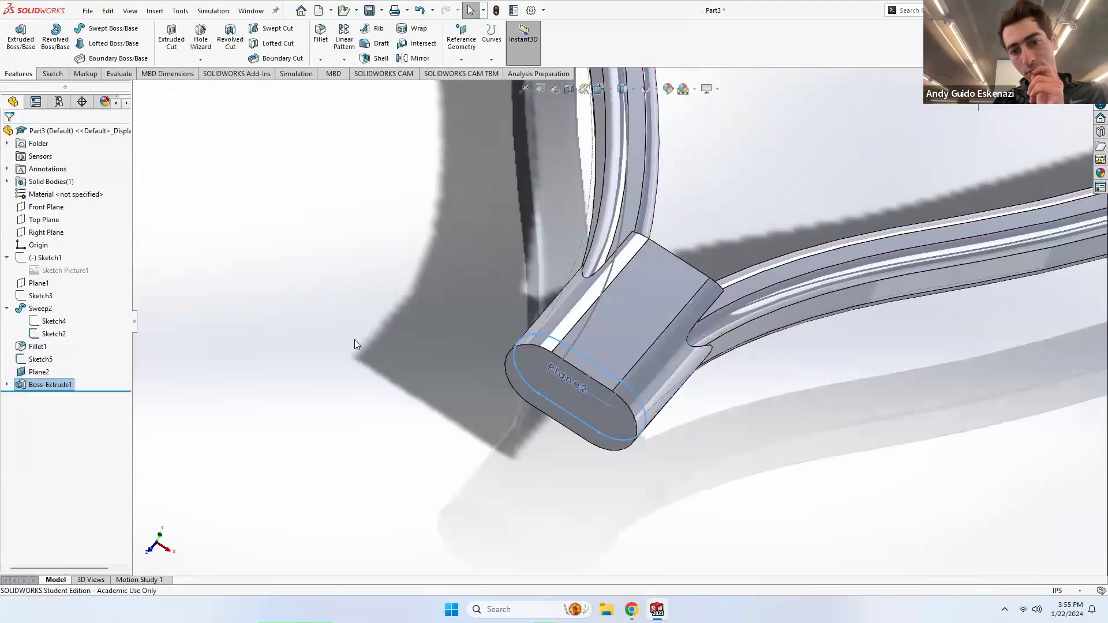
# Step: Roll the feature history back to just after the frame sweep, before the fillet
pyautogui.moveTo(558, 336); pyautogui.dragTo(649, 211, button='middle')
pyautogui.scroll(3, 693, 335)
pyautogui.scroll(3, 667, 311)
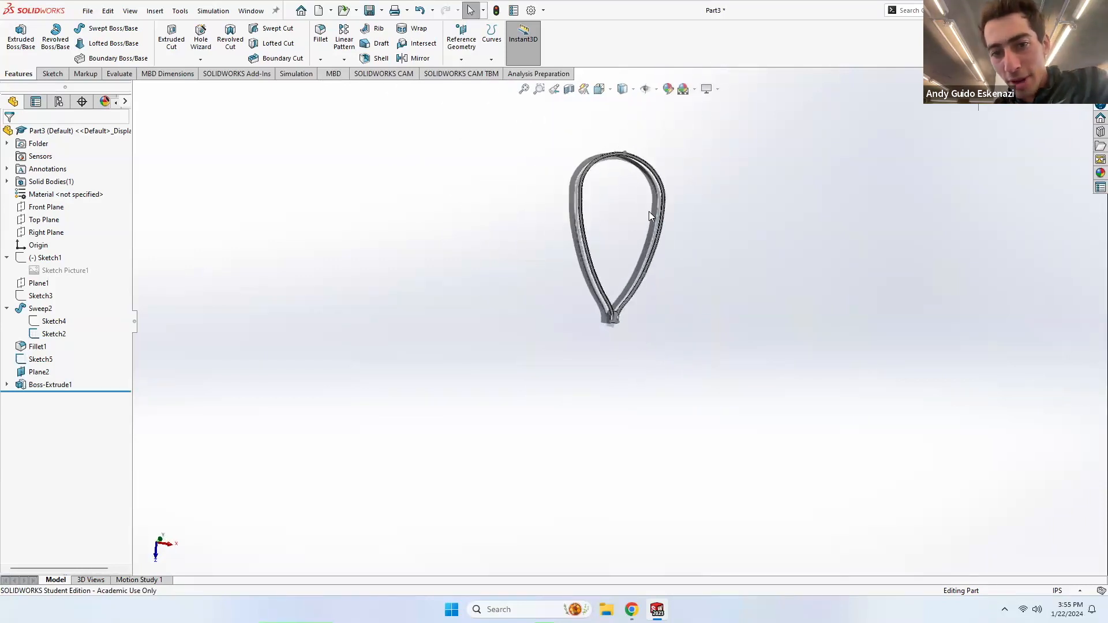
pyautogui.scroll(-2, 621, 361)
pyautogui.moveTo(612, 417); pyautogui.dragTo(674, 389, button='middle')
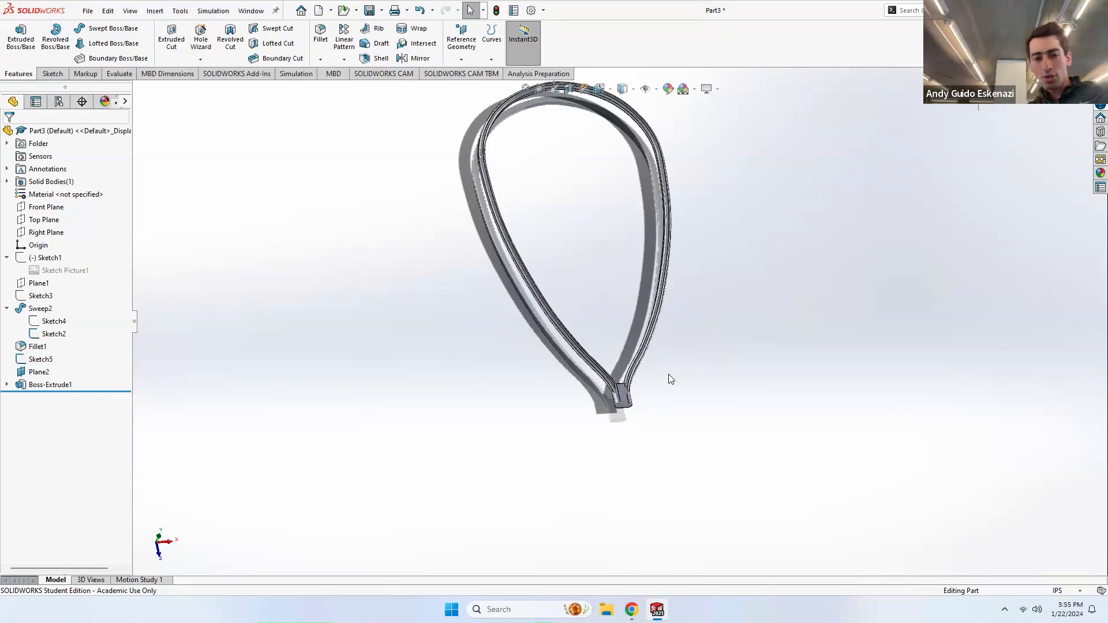
pyautogui.moveTo(91, 391); pyautogui.dragTo(81, 340)
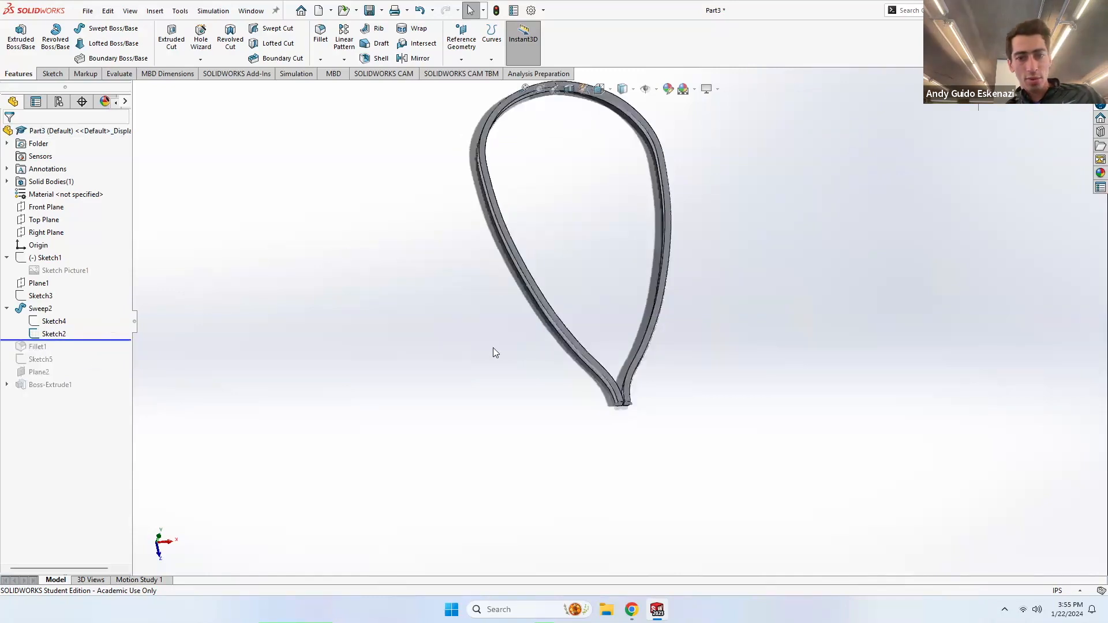
pyautogui.scroll(-8, 621, 398)
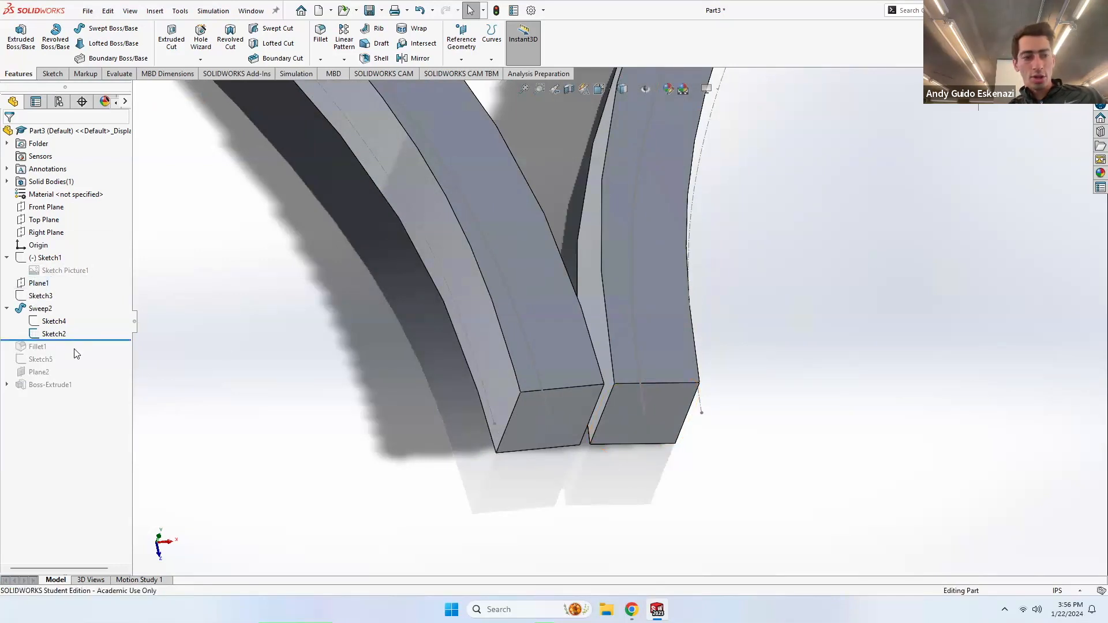
pyautogui.moveTo(81, 341)
pyautogui.mouseDown()
pyautogui.moveTo(79, 303)
pyautogui.moveTo(84, 339)
pyautogui.mouseUp()
# Step: Create a reference plane perpendicular to the sweep path spline, coincident with its endpoint at the right frame end
pyautogui.rightClick(49, 334)
pyautogui.rightClick(49, 334)
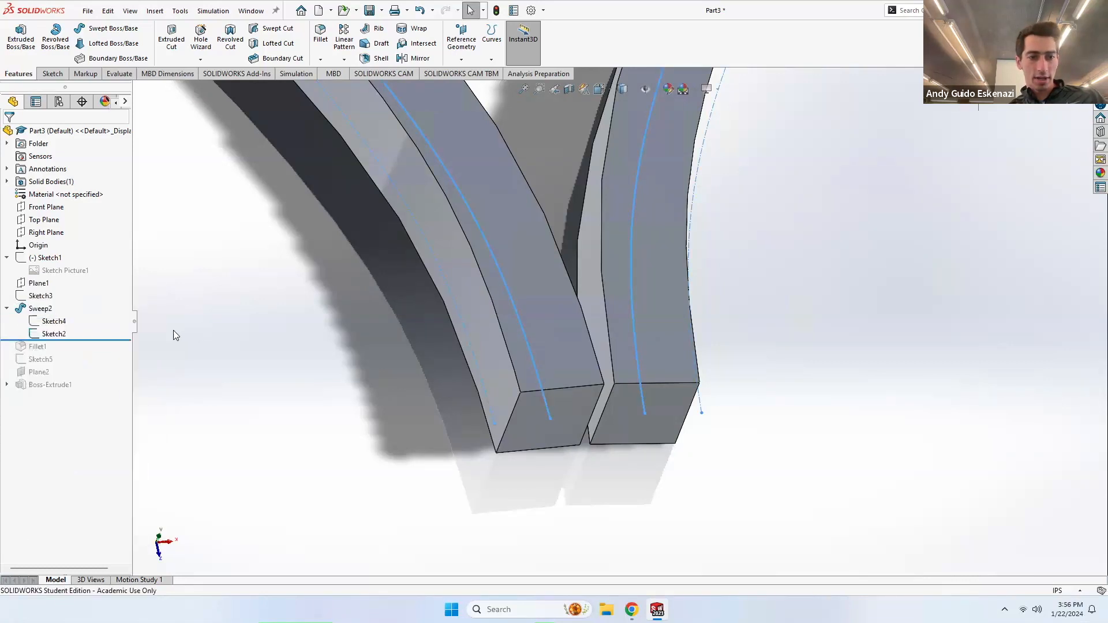
pyautogui.rightClick(52, 333)
pyautogui.moveTo(673, 403); pyautogui.dragTo(641, 354, button='middle')
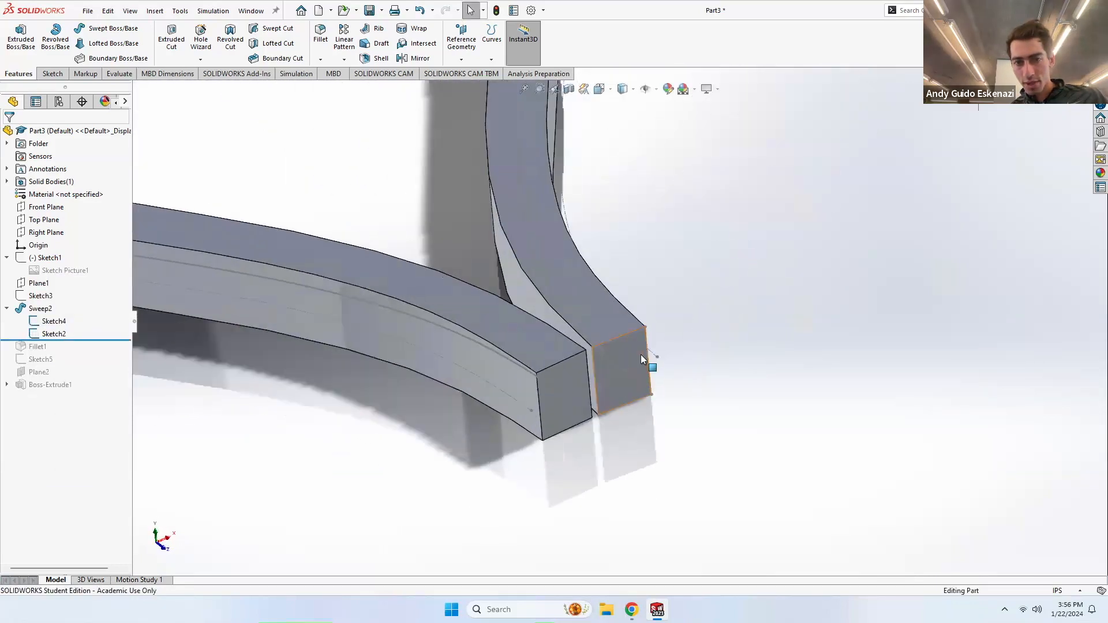
pyautogui.scroll(-5, 641, 355)
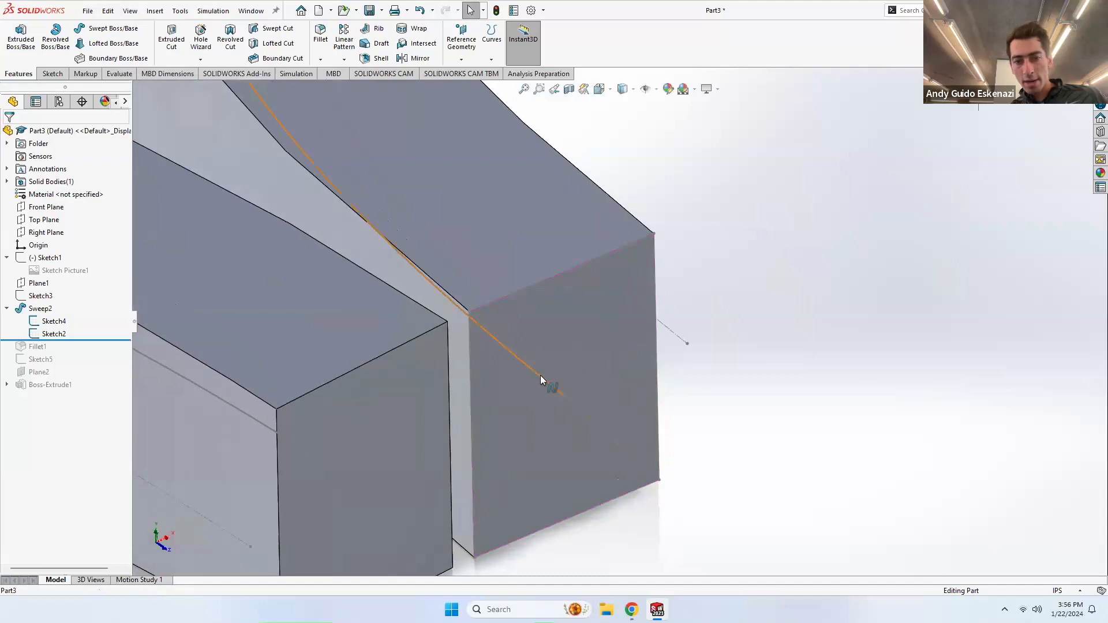
pyautogui.click(461, 60)
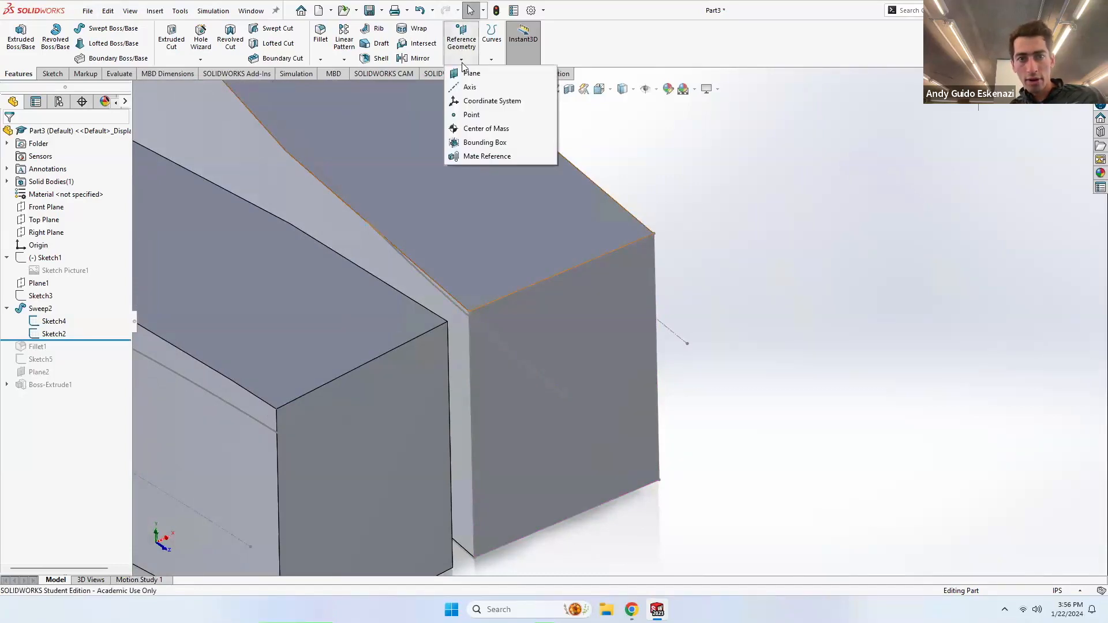
pyautogui.click(472, 72)
pyautogui.click(565, 396)
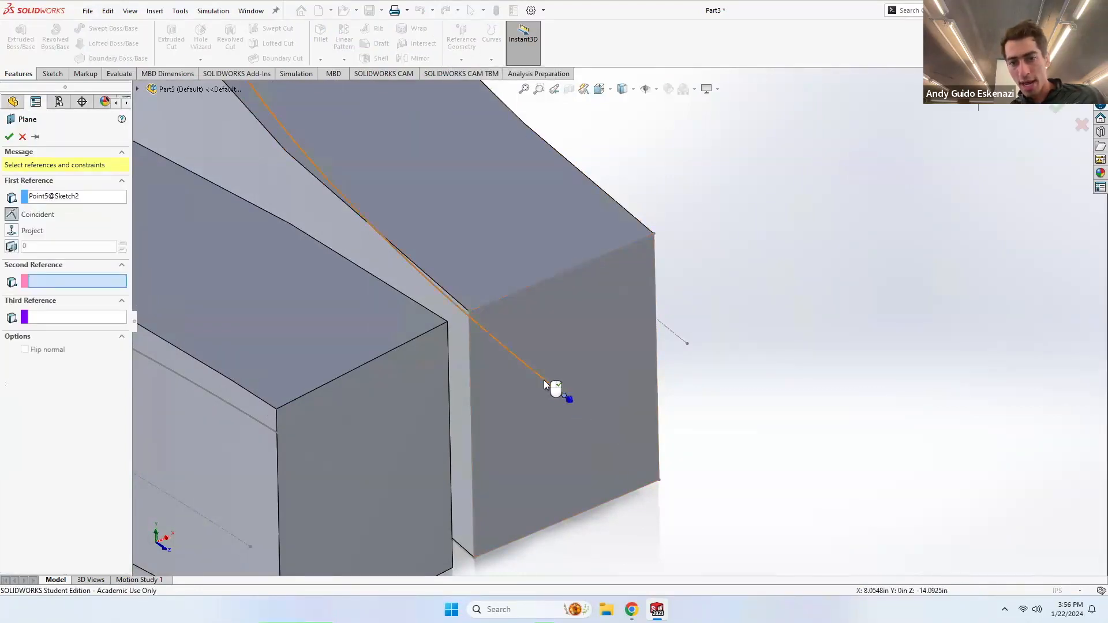
pyautogui.click(457, 305)
pyautogui.scroll(2, 526, 368)
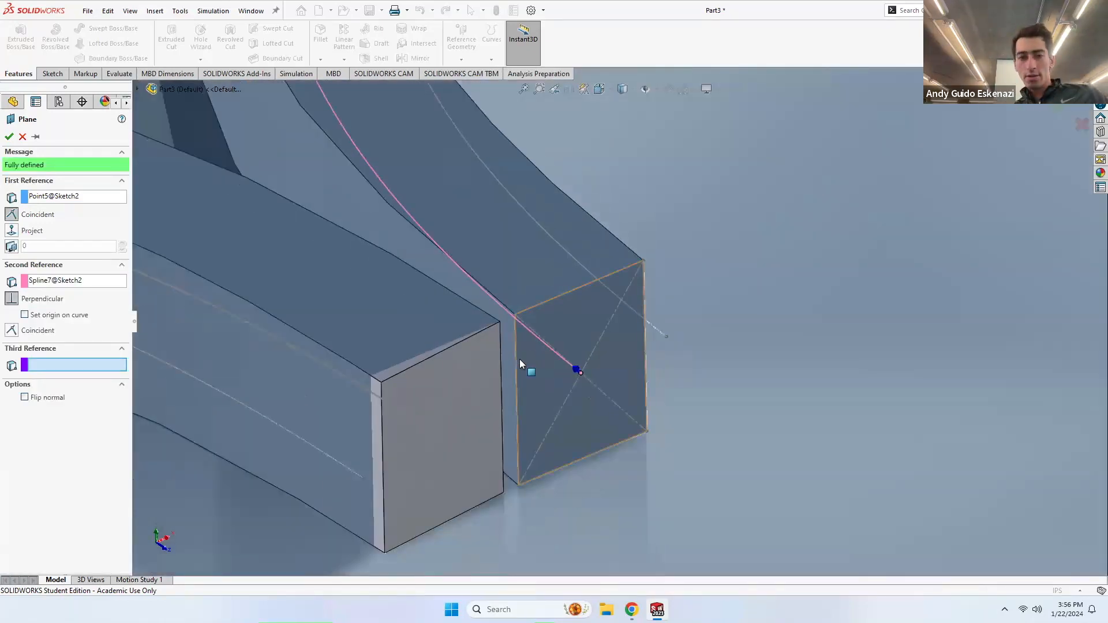
pyautogui.click(9, 137)
# Step: Sketch a center rectangle about 0.30 by 0.52 in on the new plane, centered on the path's endpoint
pyautogui.click(53, 73)
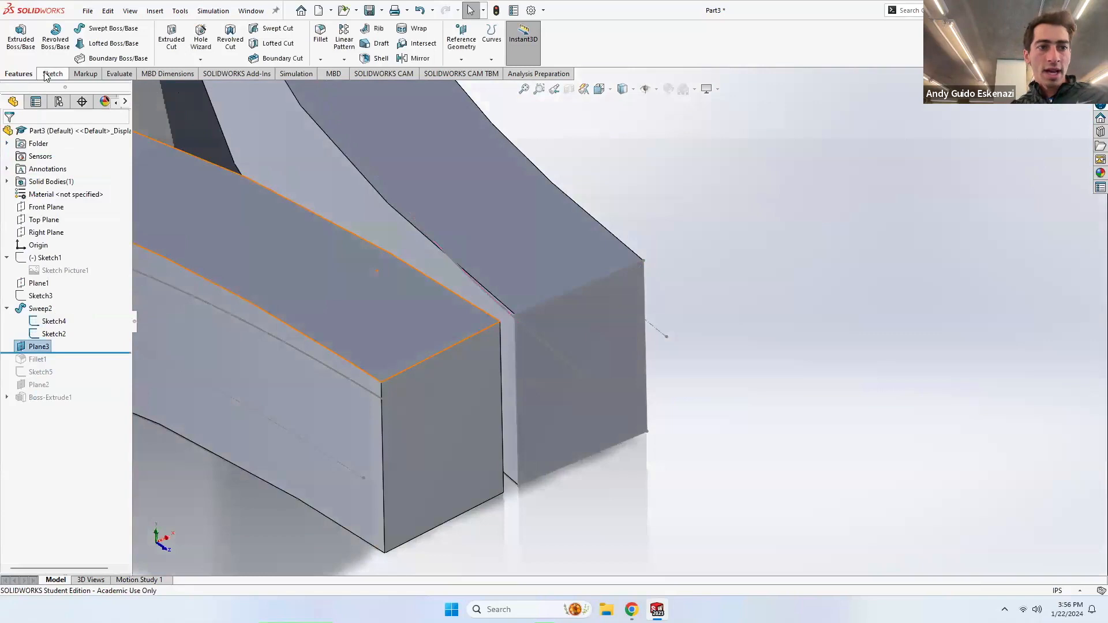
pyautogui.click(16, 34)
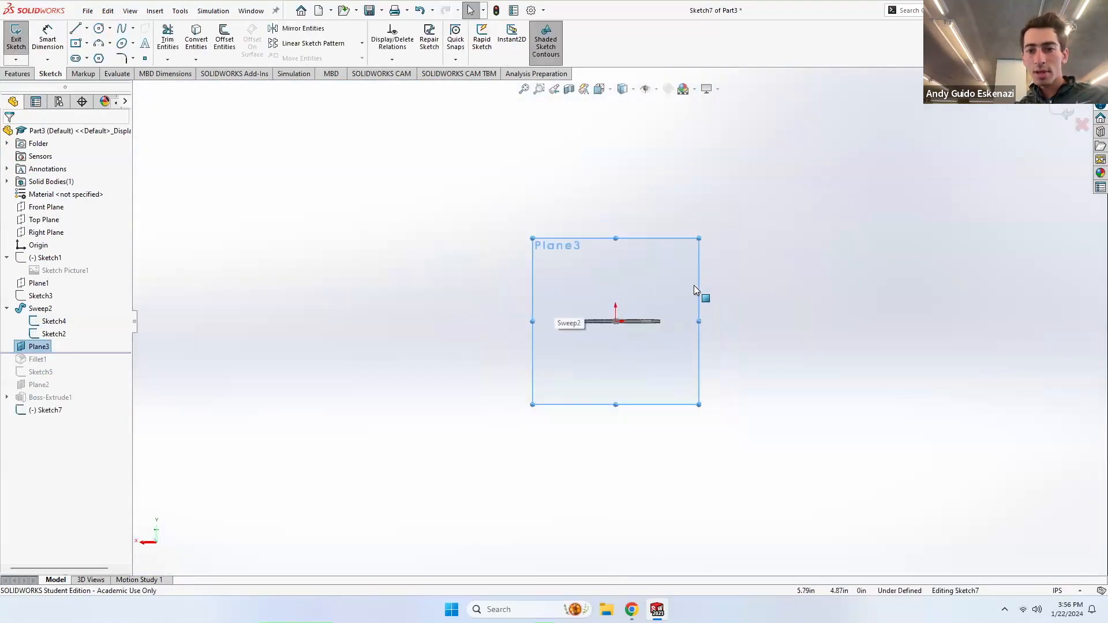
pyautogui.moveTo(552, 305)
pyautogui.mouseDown(button='middle')
pyautogui.moveTo(652, 272)
pyautogui.moveTo(718, 292)
pyautogui.moveTo(596, 335)
pyautogui.mouseUp(button='middle')
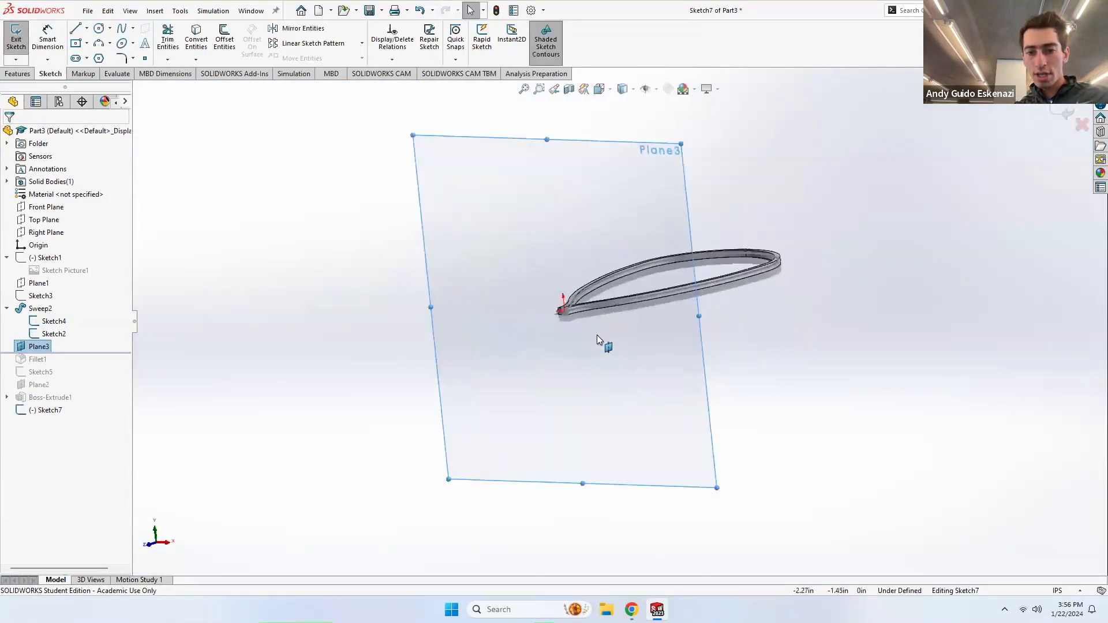
pyautogui.scroll(-10, 597, 335)
pyautogui.moveTo(509, 280)
pyautogui.mouseDown(button='middle')
pyautogui.moveTo(531, 304)
pyautogui.moveTo(509, 315)
pyautogui.moveTo(536, 329)
pyautogui.mouseUp(button='middle')
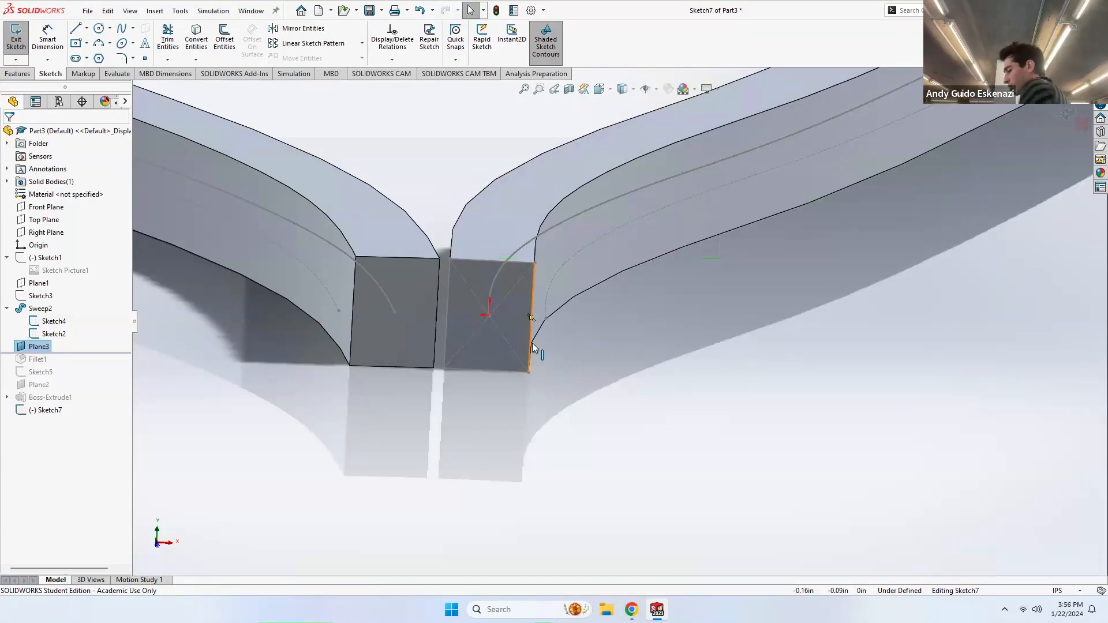
pyautogui.click(75, 43)
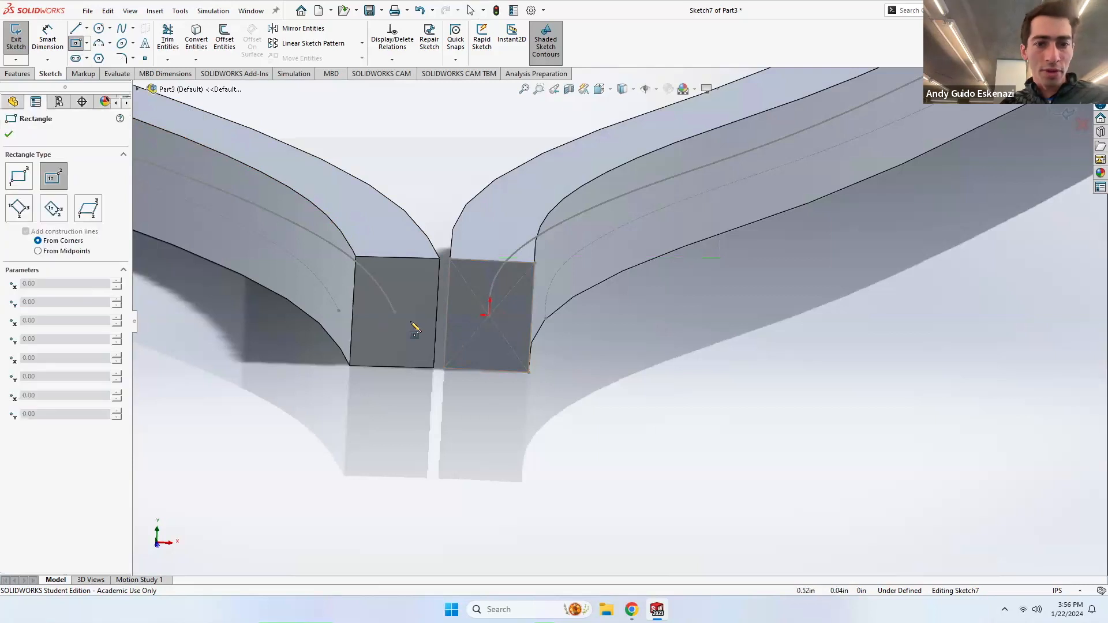
pyautogui.click(489, 315)
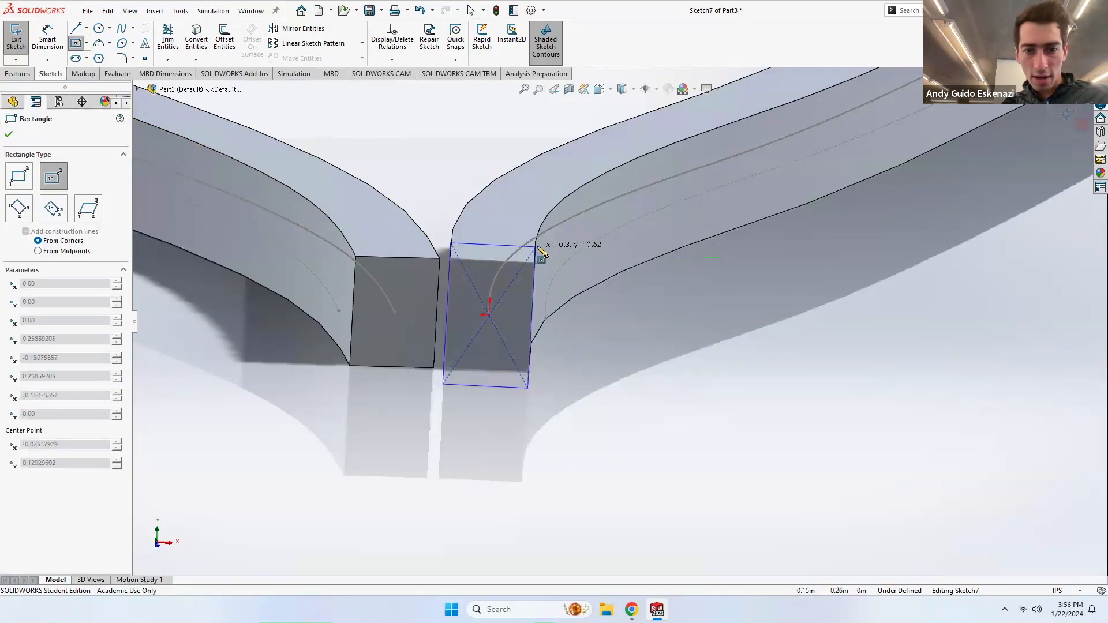
pyautogui.click(538, 247)
pyautogui.press('Escape')
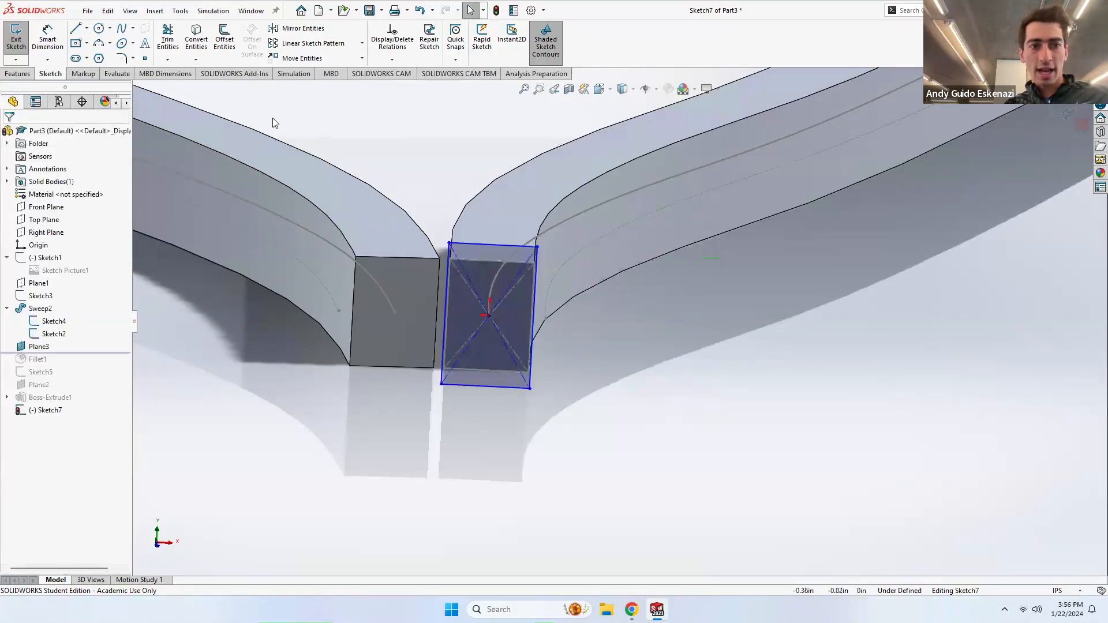
pyautogui.click(16, 44)
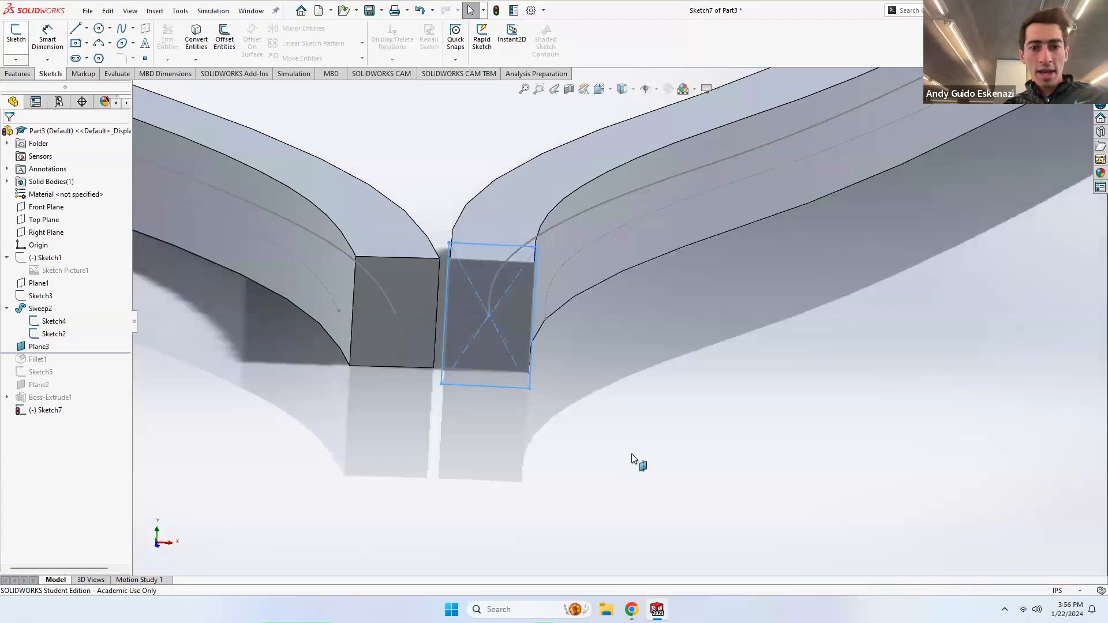
# Step: Try a sweep using the new rectangle as profile and Sketch2 as path, inspect its preview, and cancel it
pyautogui.click(18, 73)
pyautogui.click(111, 29)
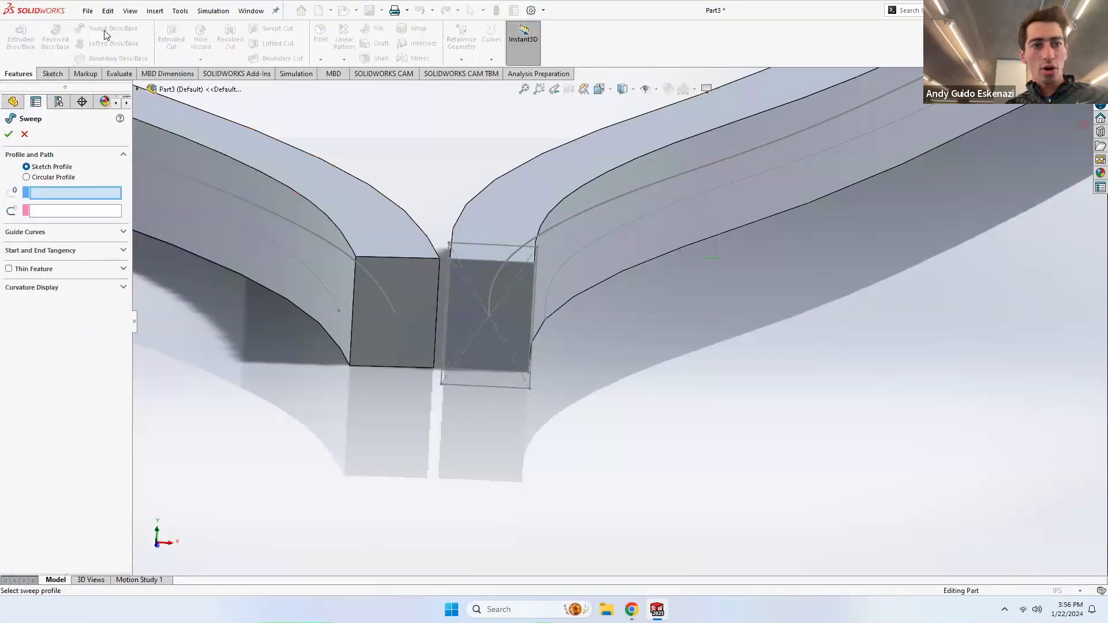
pyautogui.click(486, 248)
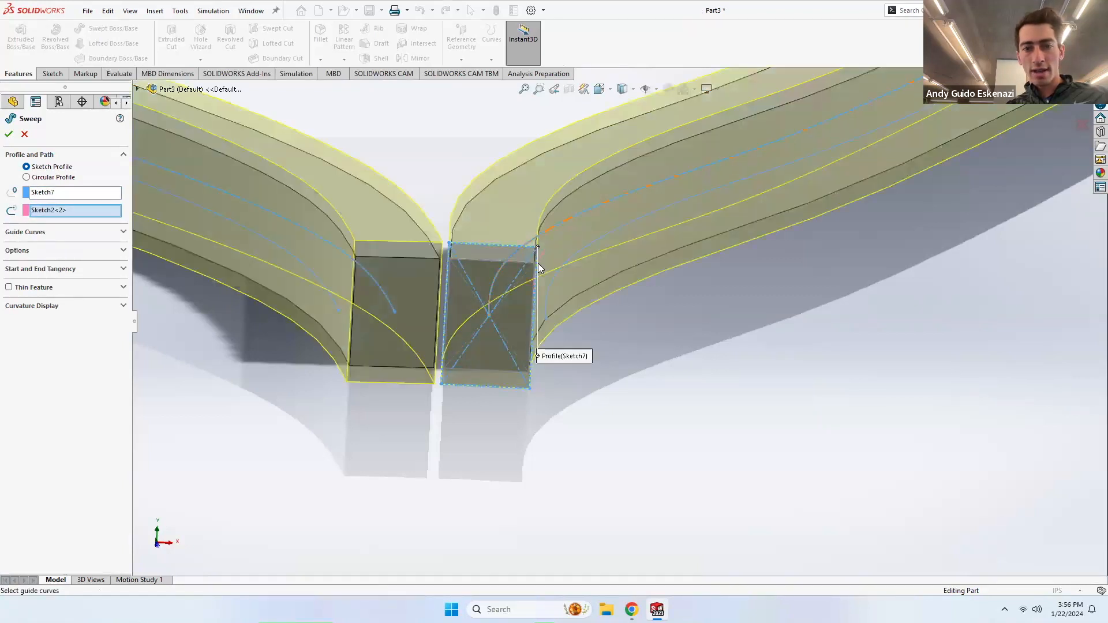
pyautogui.scroll(4, 538, 268)
pyautogui.moveTo(515, 226); pyautogui.dragTo(745, 307, button='middle')
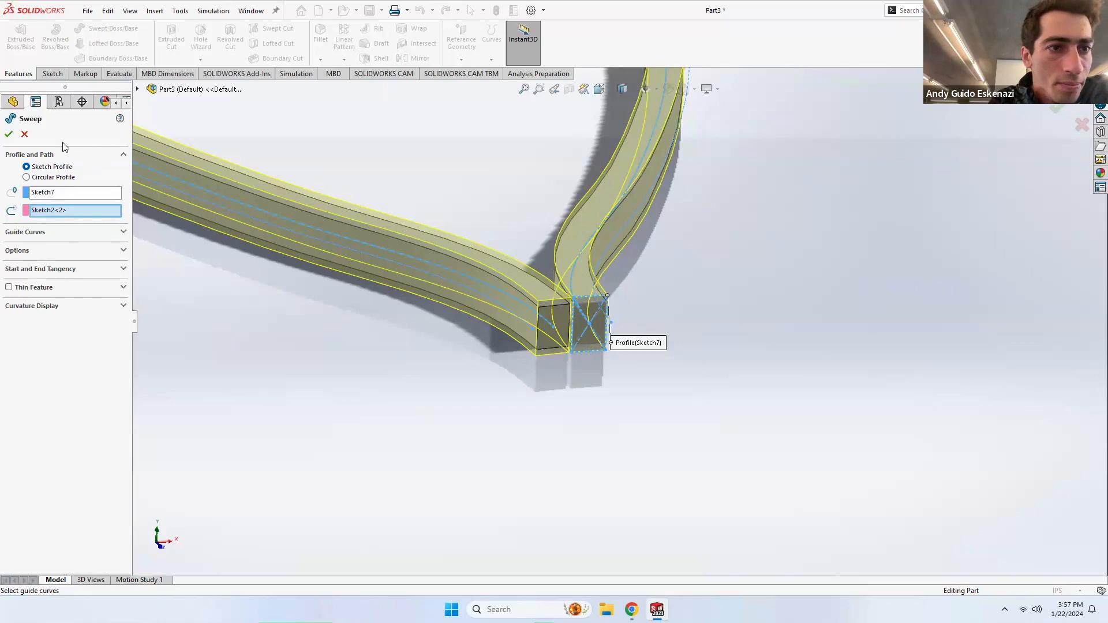
pyautogui.click(25, 135)
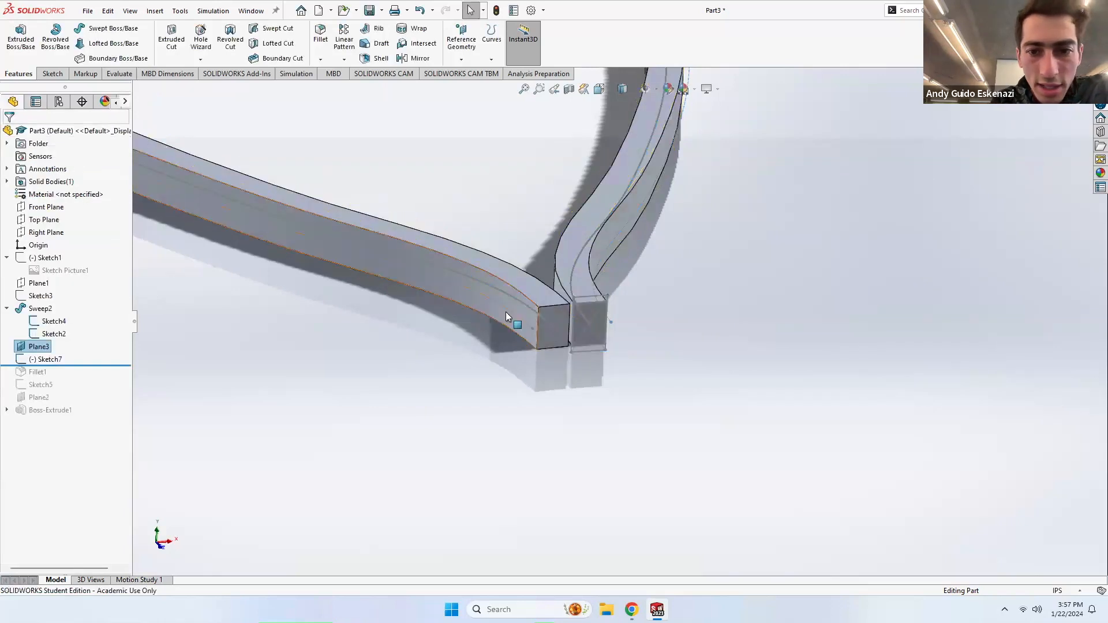
# Step: Delete the rectangle sketch on the new plane at the right frame end
pyautogui.rightClick(598, 292)
pyautogui.click(635, 456)
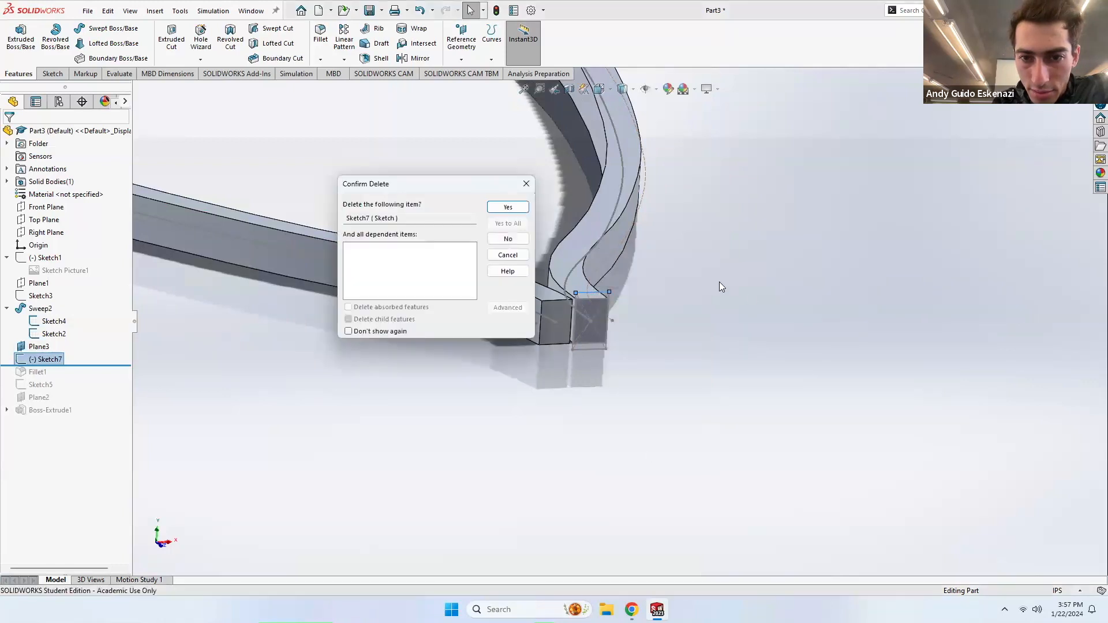
pyautogui.click(508, 208)
pyautogui.scroll(3, 577, 309)
pyautogui.scroll(-5, 686, 324)
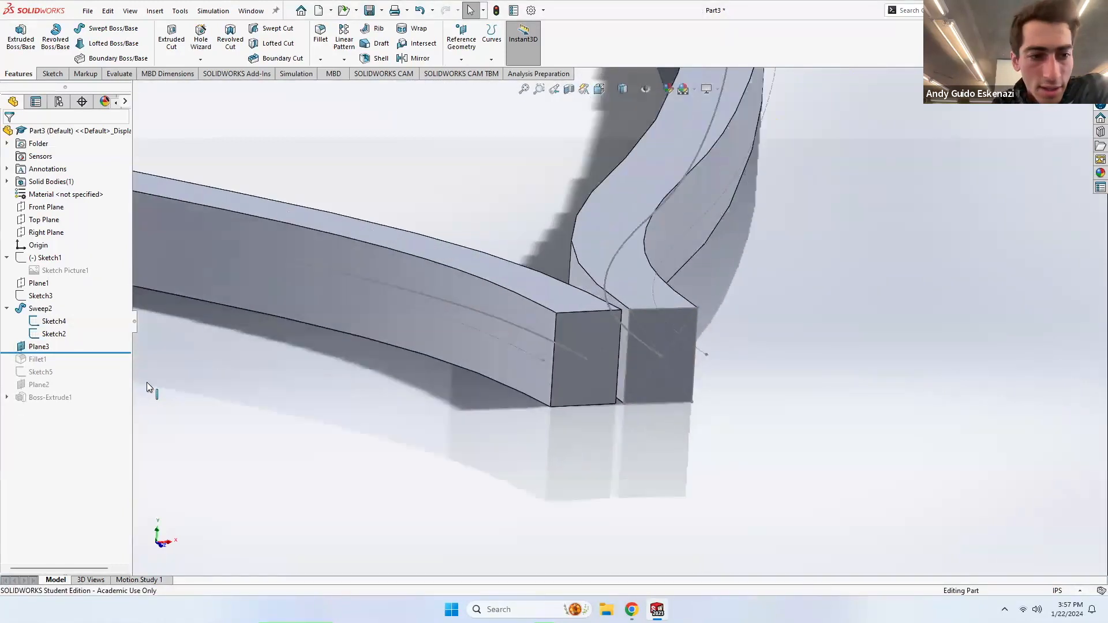
# Step: Roll the feature history forward through Boss-Extrude1 and open the sweep's rectangular profile, Sketch4, for editing
pyautogui.moveTo(106, 353); pyautogui.dragTo(104, 405)
pyautogui.click(58, 334)
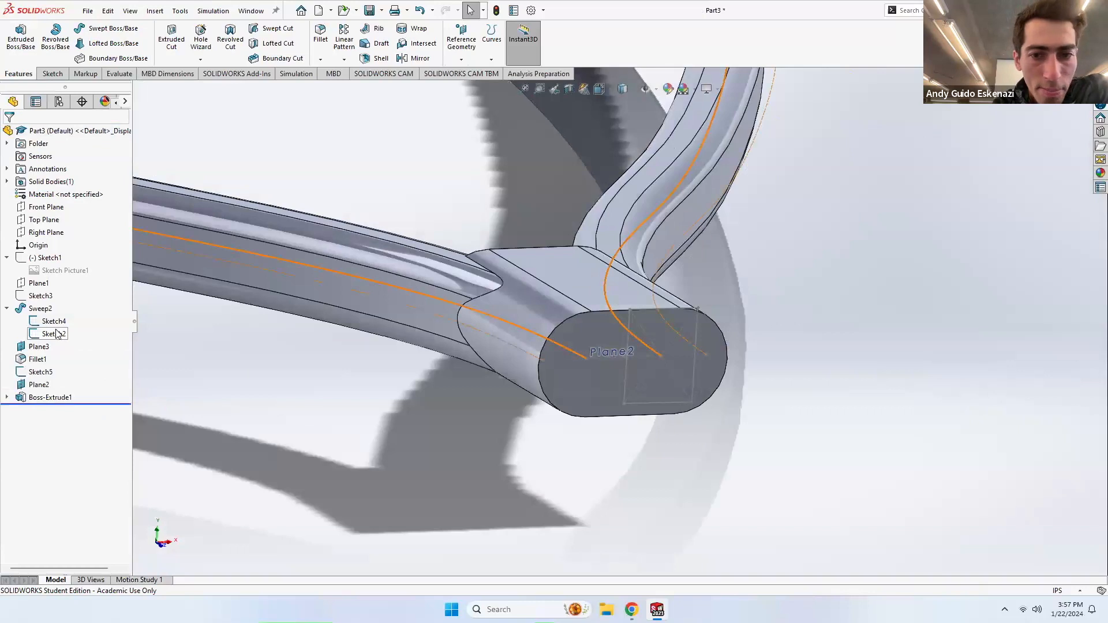
pyautogui.moveTo(580, 296); pyautogui.dragTo(579, 315, button='middle')
pyautogui.click(58, 323)
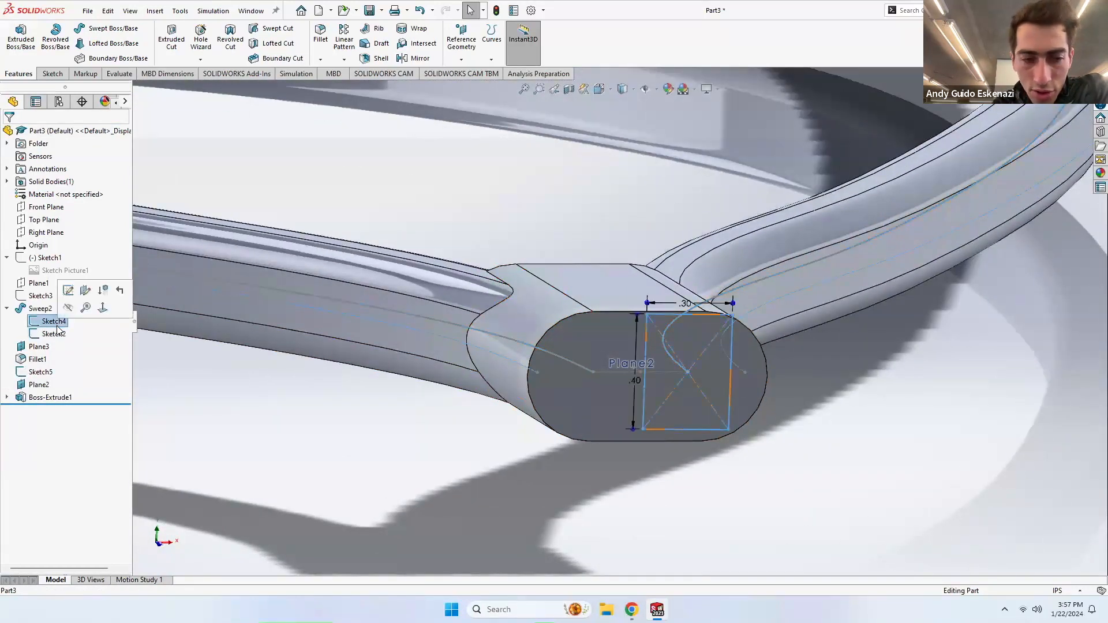
pyautogui.click(68, 290)
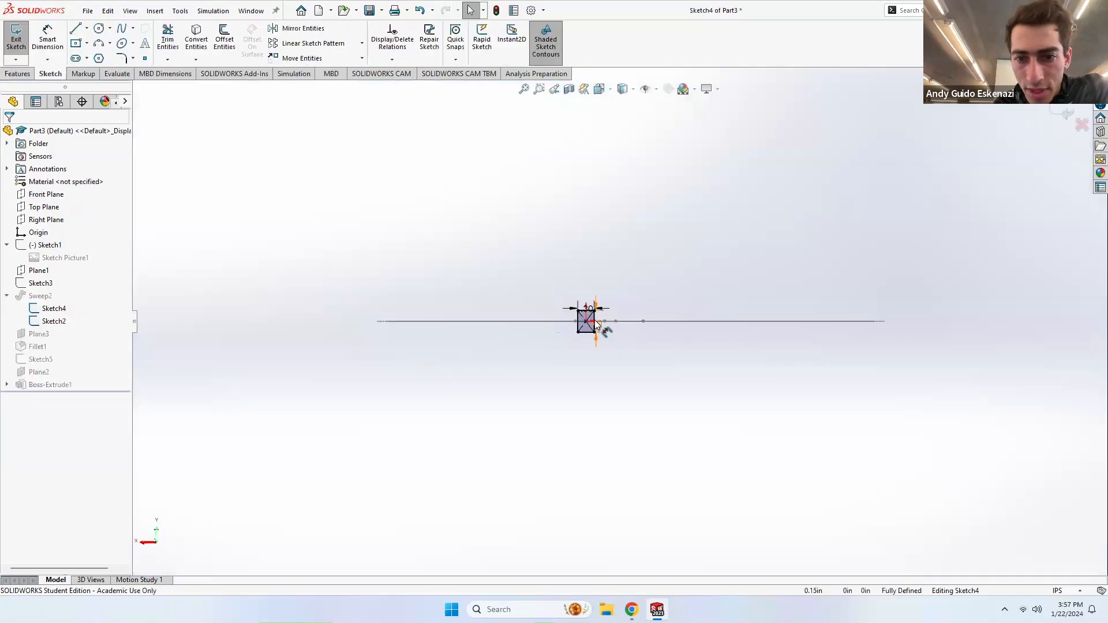
pyautogui.scroll(-4, 585, 324)
pyautogui.moveTo(584, 325)
pyautogui.mouseDown(button='middle')
pyautogui.moveTo(594, 338)
pyautogui.moveTo(522, 256)
pyautogui.moveTo(680, 284)
pyautogui.moveTo(686, 438)
pyautogui.mouseUp(button='middle')
pyautogui.scroll(8, 590, 342)
pyautogui.scroll(-5, 639, 435)
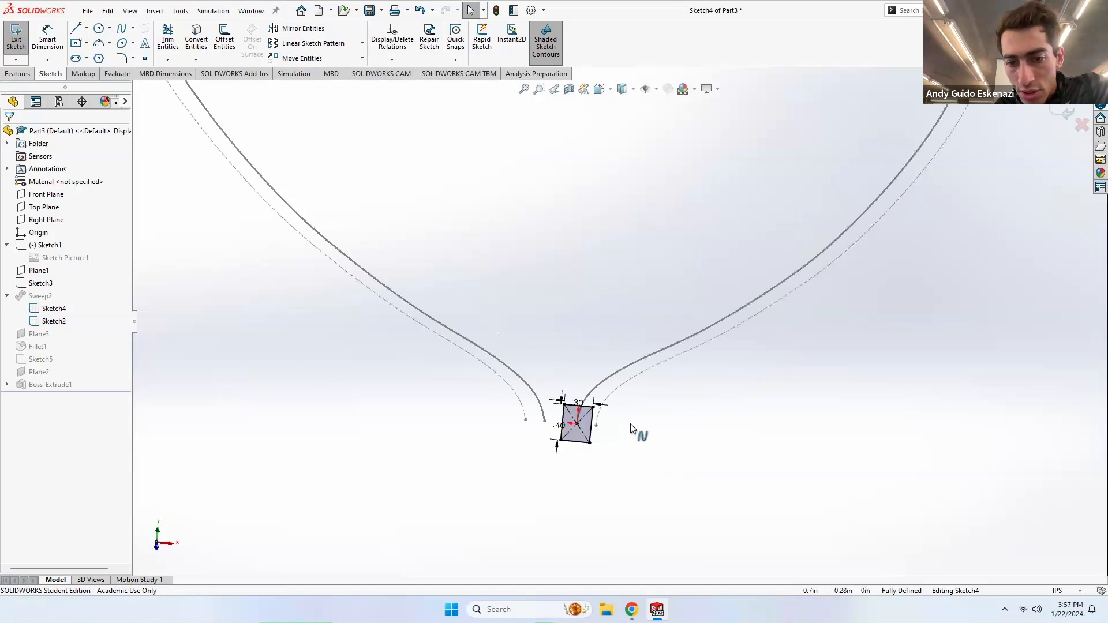
pyautogui.scroll(-5, 562, 409)
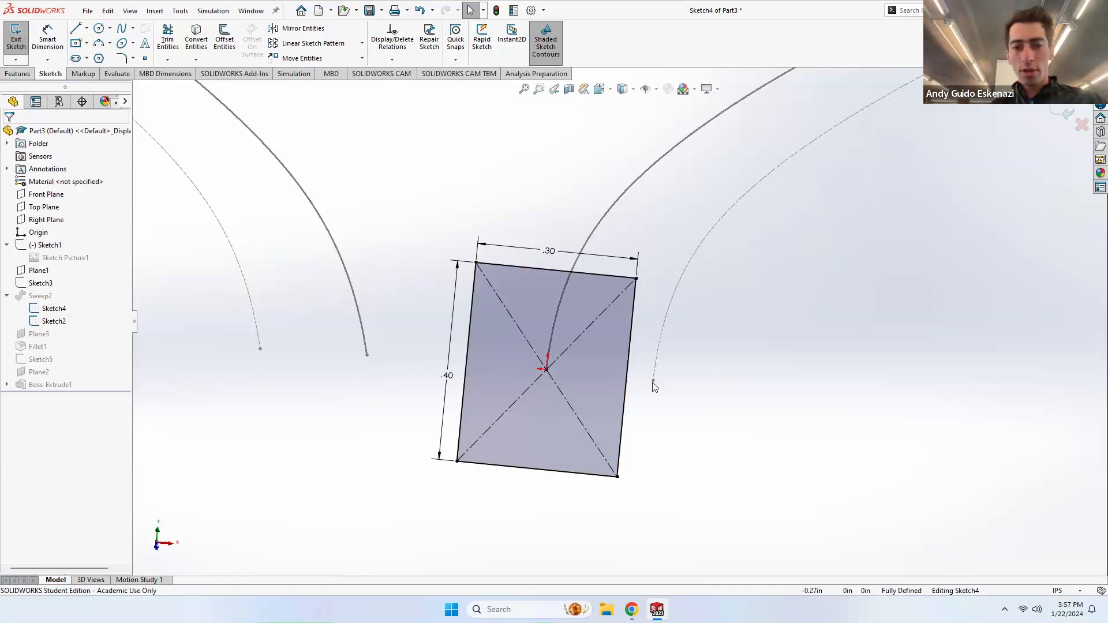
# Step: Convert the profile rectangle's outer edge to construction geometry and draw a solid segment about 0.12 in long over it from each corner
pyautogui.rightClick(628, 370)
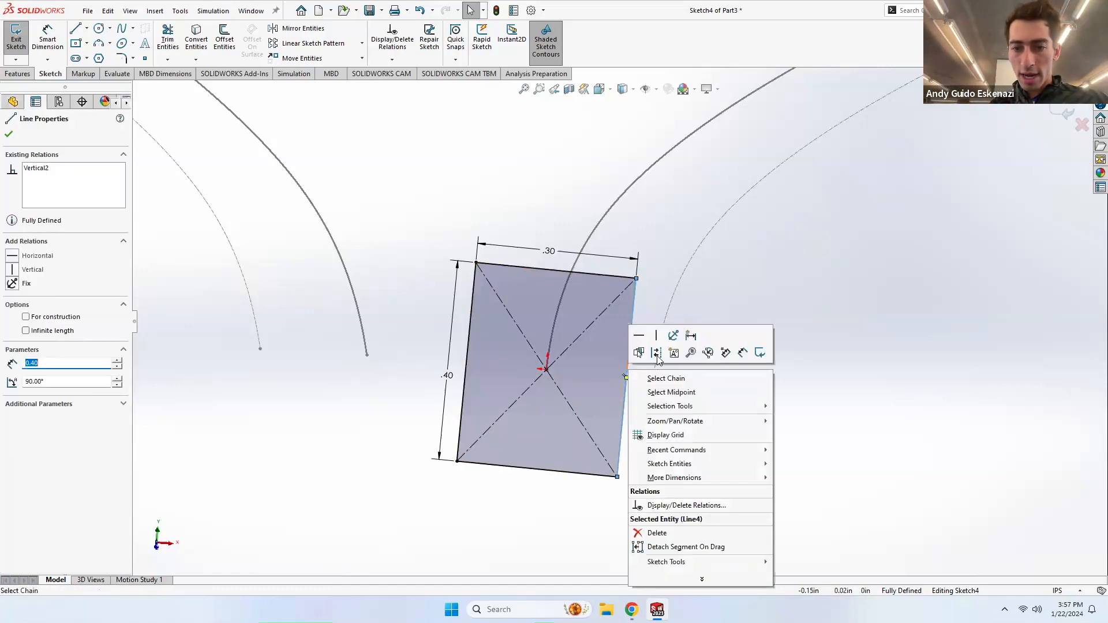
pyautogui.click(809, 512)
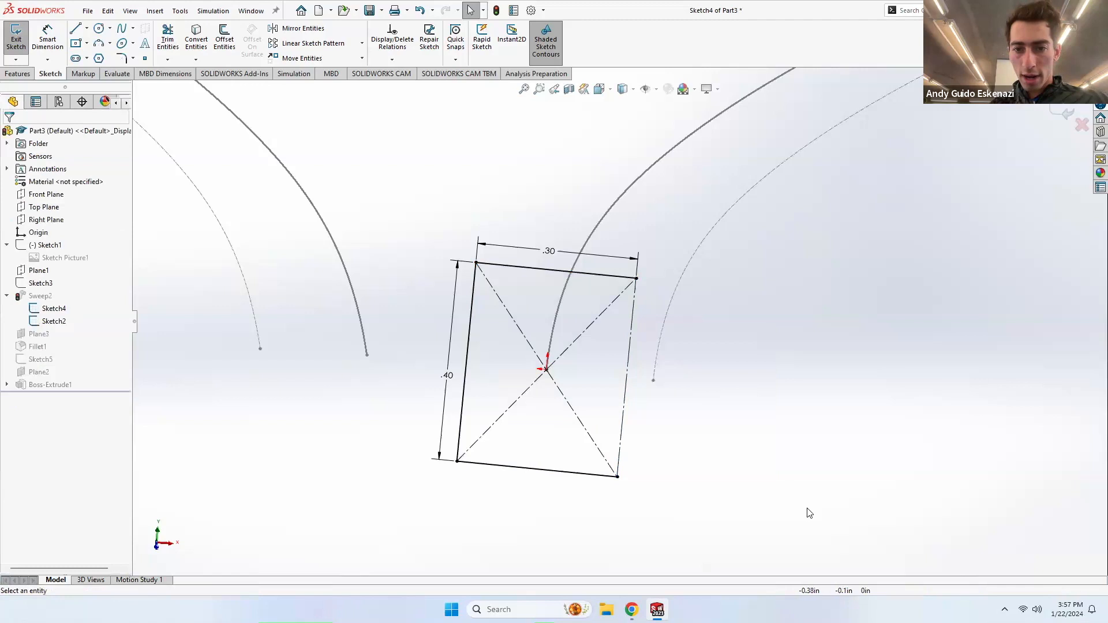
pyautogui.click(76, 30)
pyautogui.click(637, 279)
pyautogui.click(630, 343)
pyautogui.press('Escape')
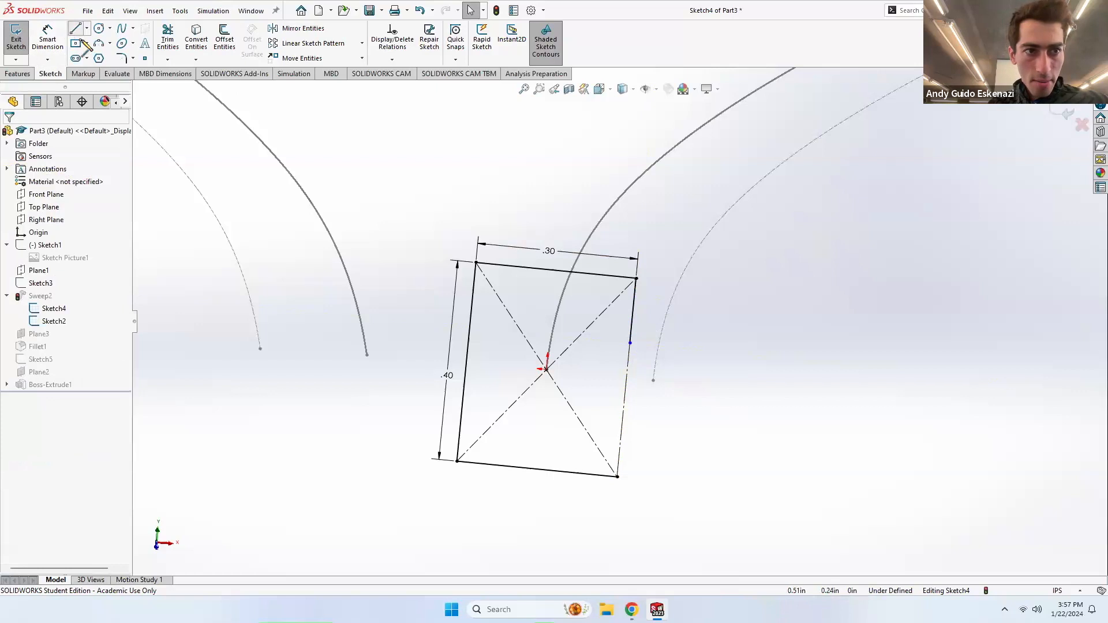
pyautogui.click(76, 30)
pyautogui.click(617, 477)
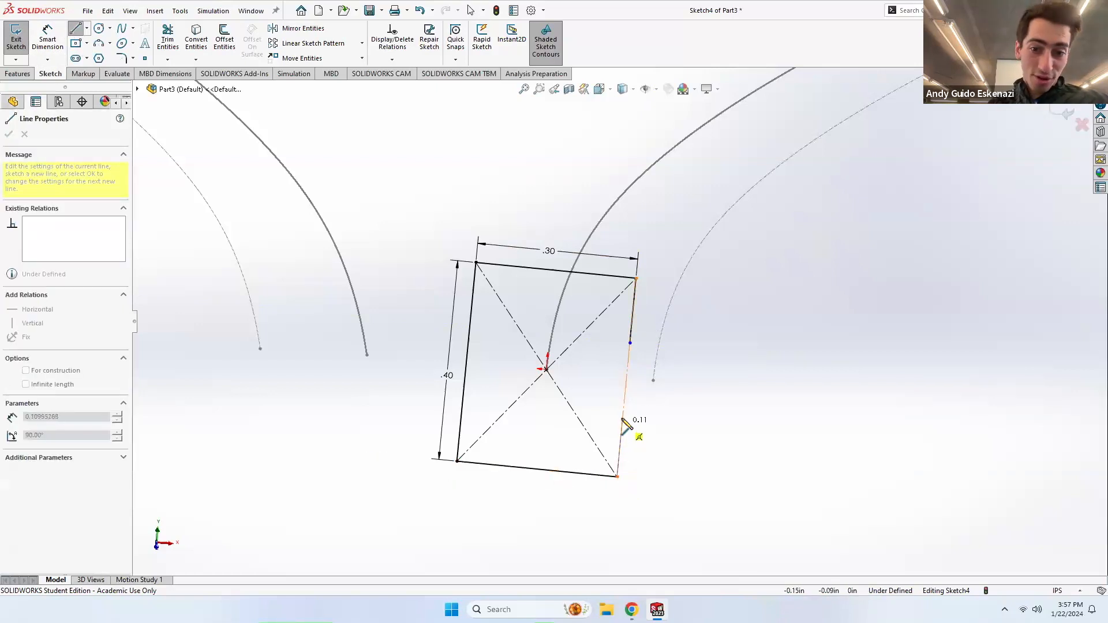
pyautogui.click(623, 418)
pyautogui.press('Escape')
# Step: Make the two short solid segments on the profile's outer edge equal in length
pyautogui.click(622, 448)
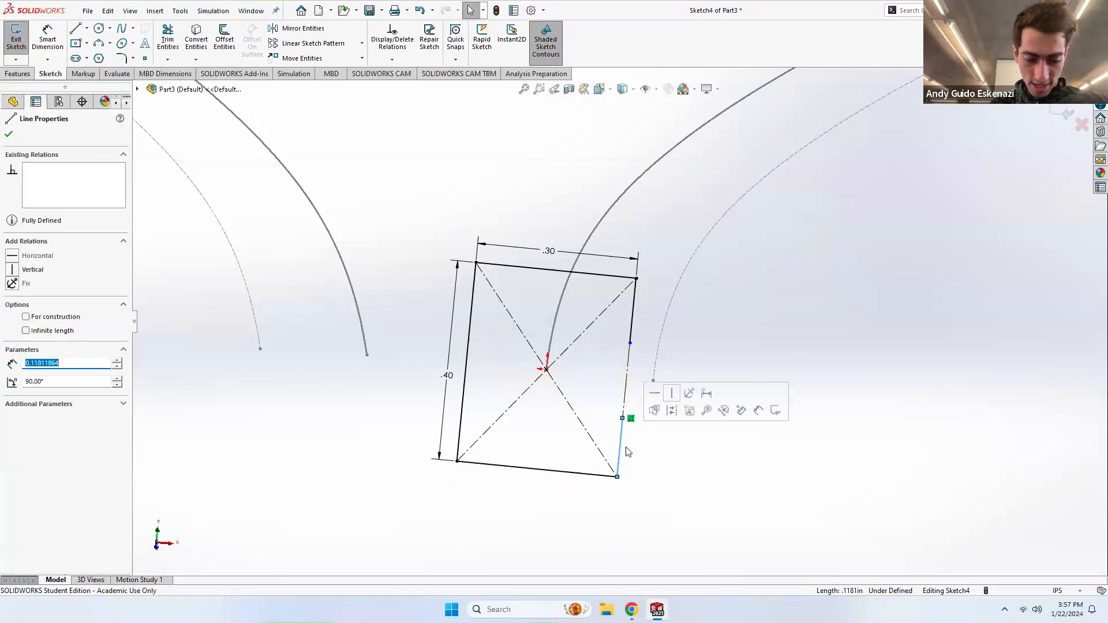
pyautogui.keyDown('ctrl'); pyautogui.click(633, 318); pyautogui.keyUp('ctrl')
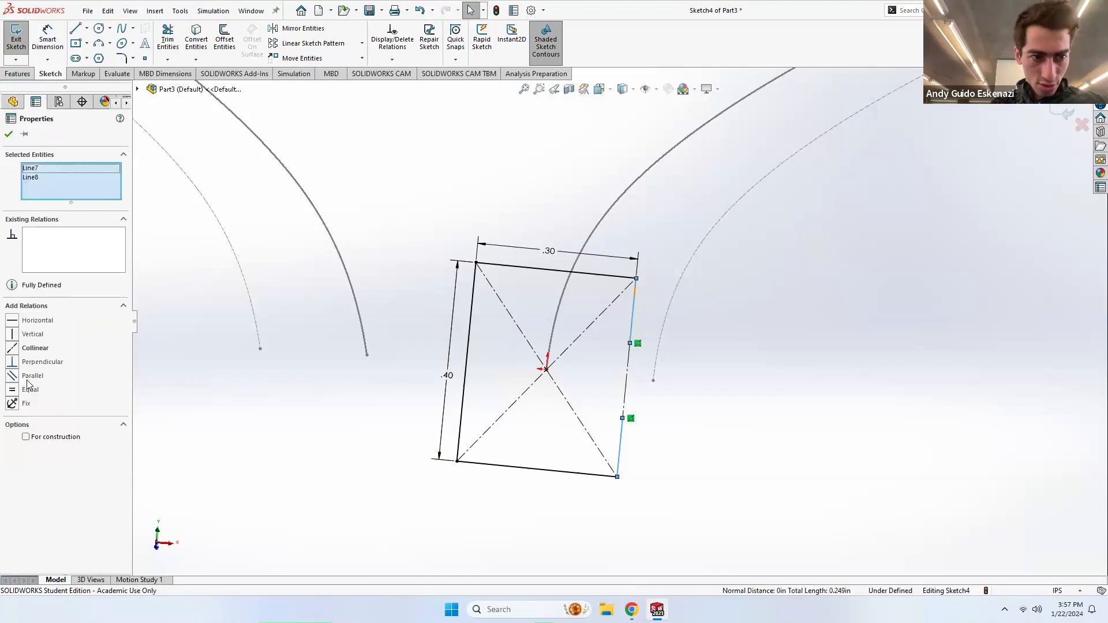
pyautogui.click(12, 389)
pyautogui.click(362, 196)
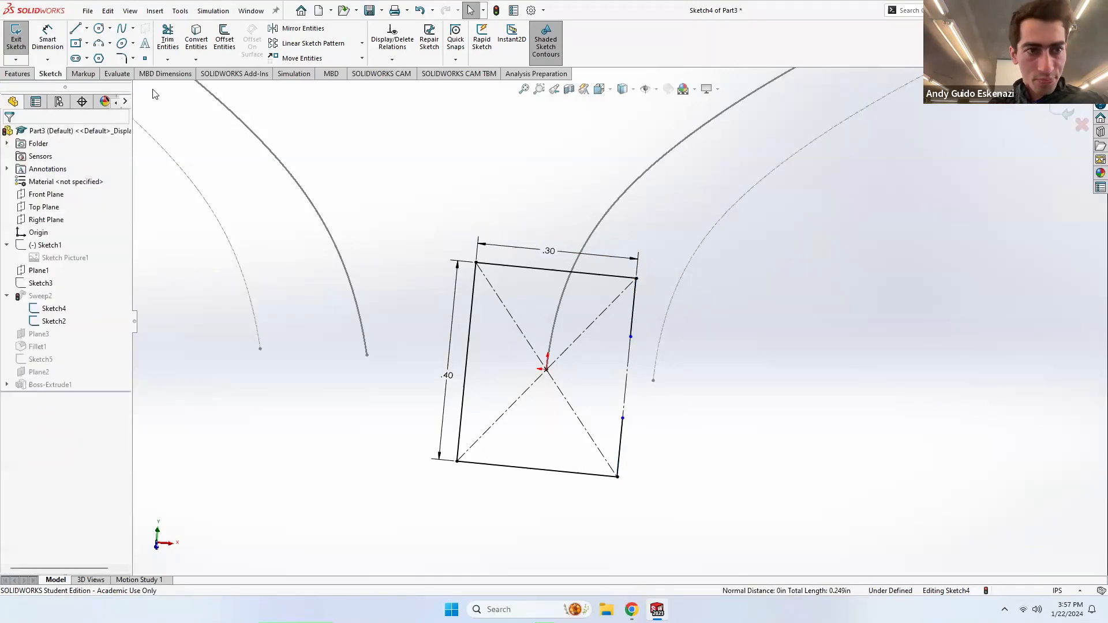
# Step: Draw a three-point arc of about 0.10 in radius between the segments' free ends, curving into the profile
pyautogui.click(98, 44)
pyautogui.click(630, 337)
pyautogui.click(623, 416)
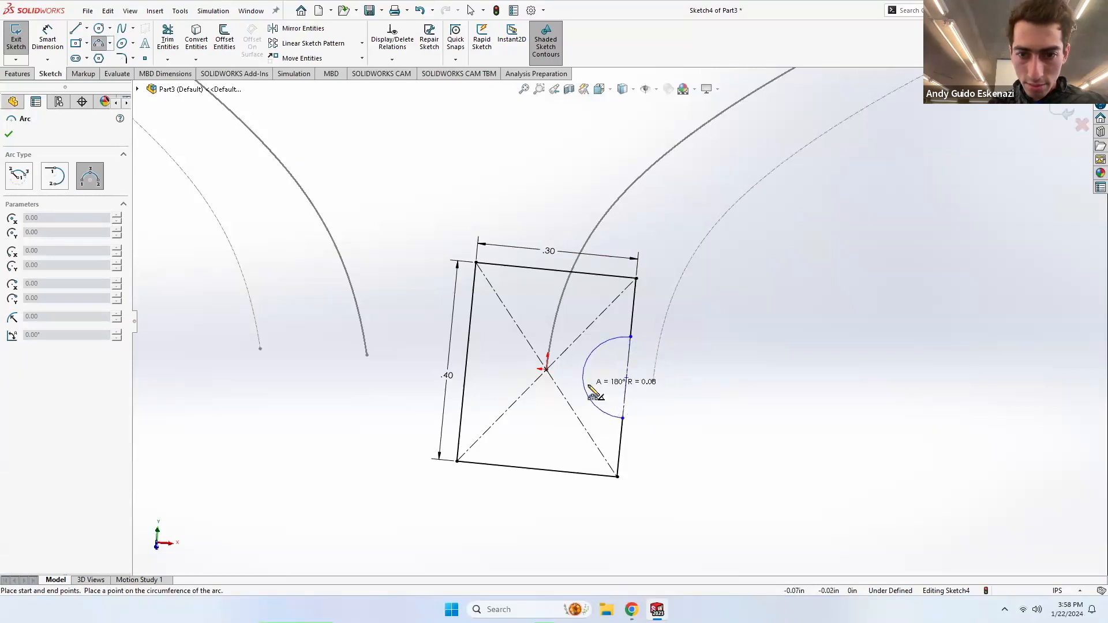
pyautogui.click(609, 388)
pyautogui.press('Escape')
# Step: Dimension the inward arc's radius to 0.1 in
pyautogui.click(47, 38)
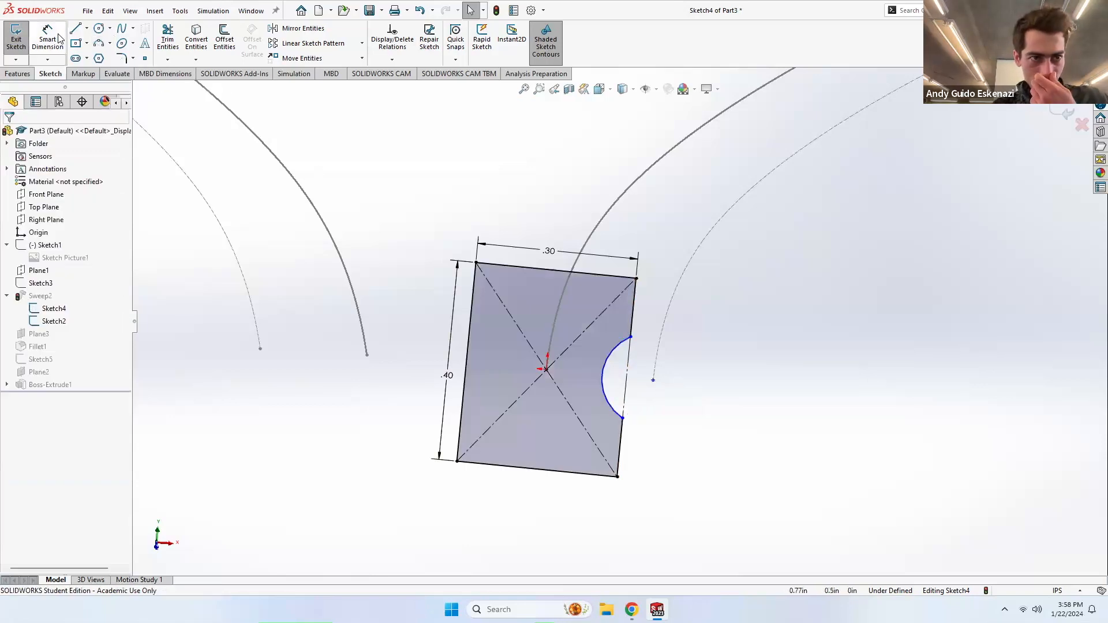
pyautogui.click(613, 347)
pyautogui.click(677, 400)
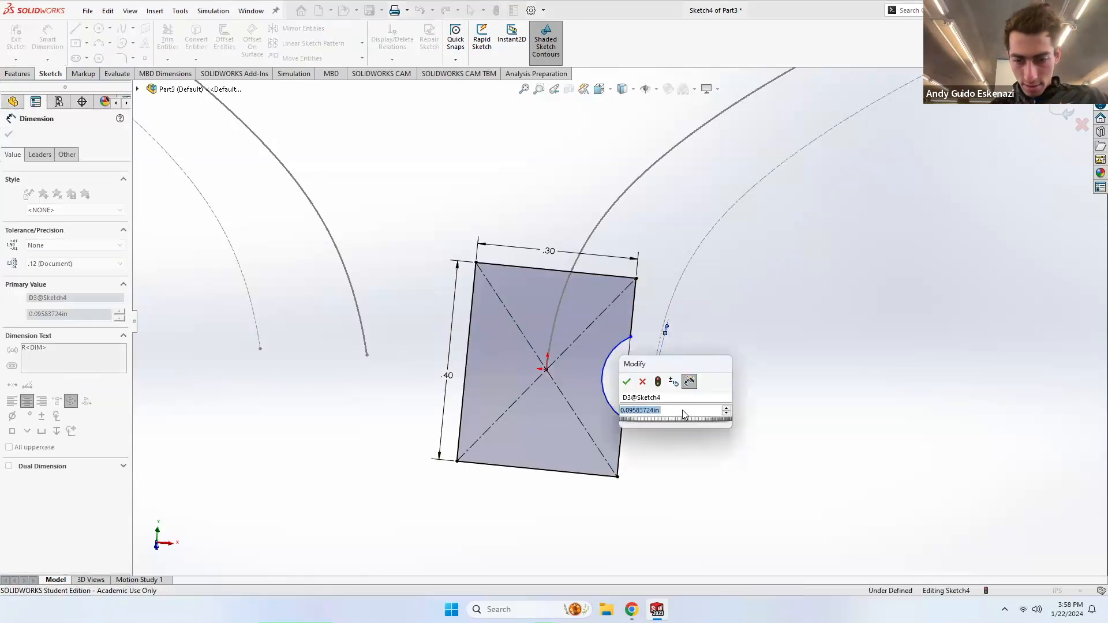
pyautogui.write('.1')
pyautogui.press('Return')
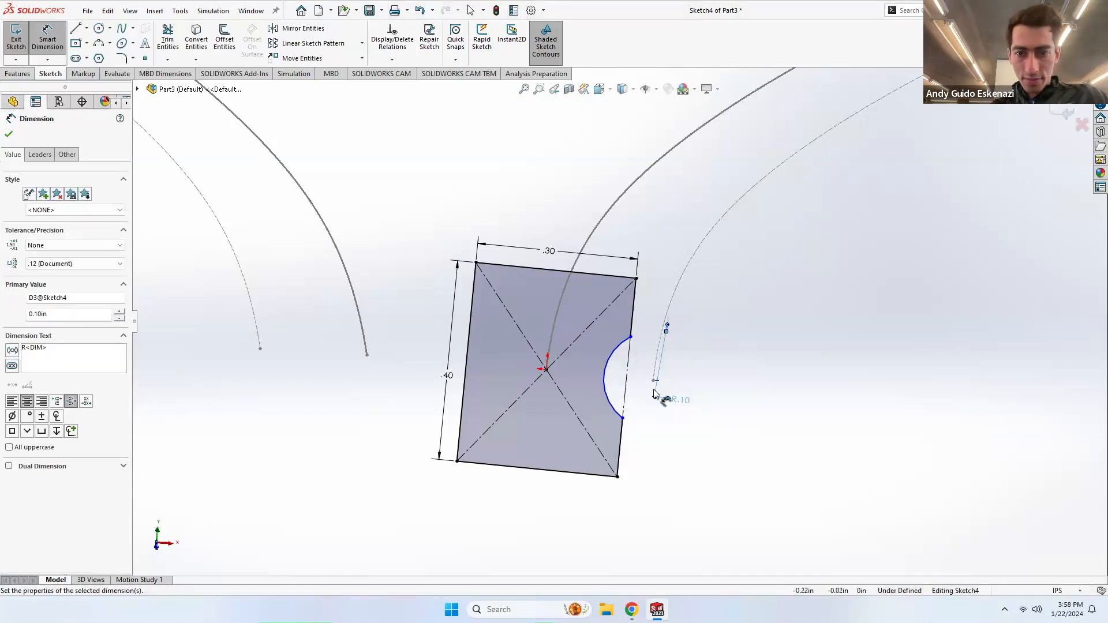
# Step: Dimension the upper short edge segment to 0.12 in and finish the profile sketch to rebuild the model
pyautogui.click(661, 353)
pyautogui.click(677, 336)
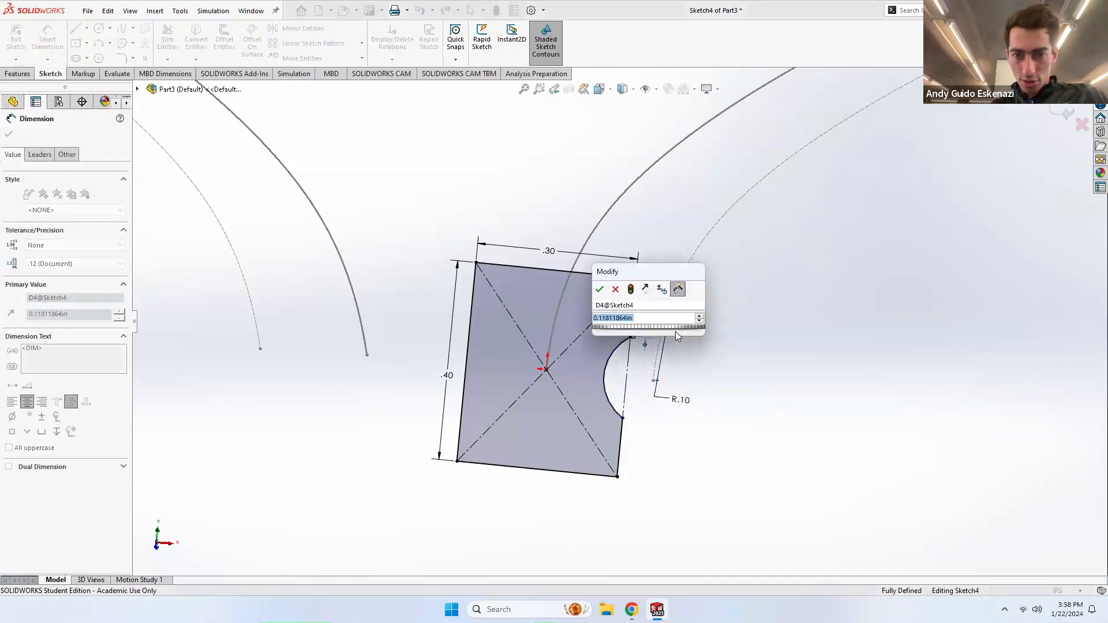
pyautogui.write('.12')
pyautogui.press('Return')
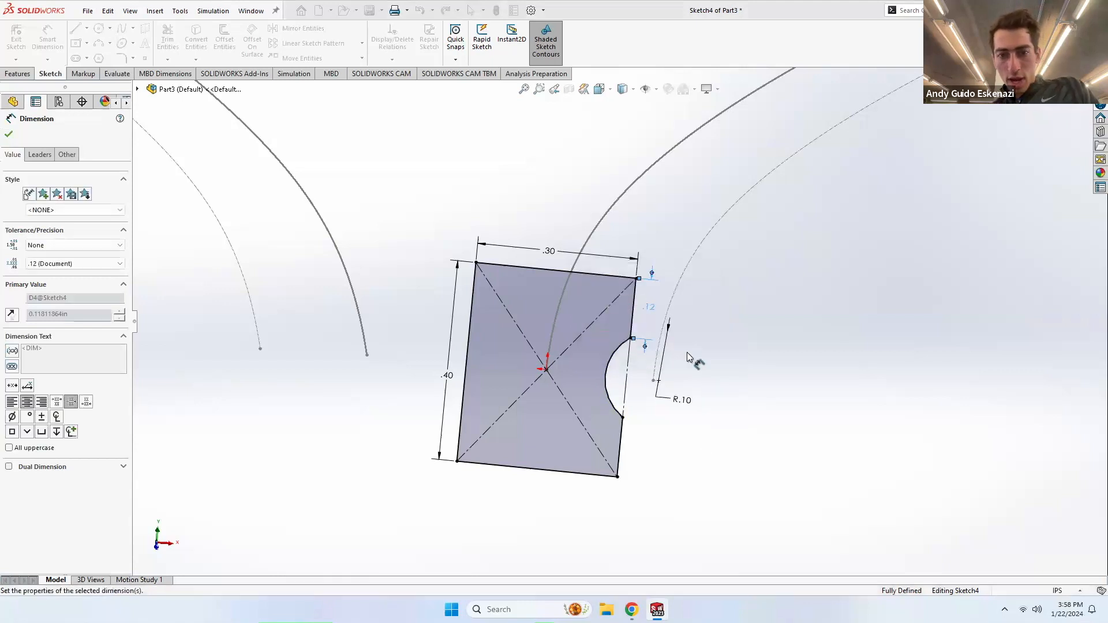
pyautogui.click(737, 418)
pyautogui.click(17, 38)
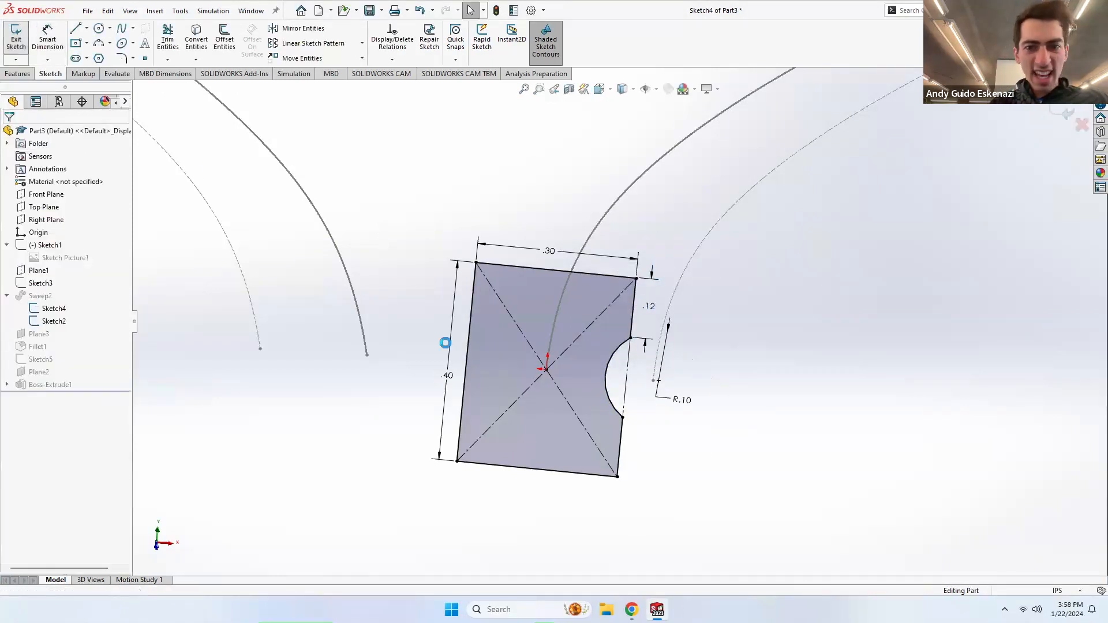
pyautogui.click(581, 310)
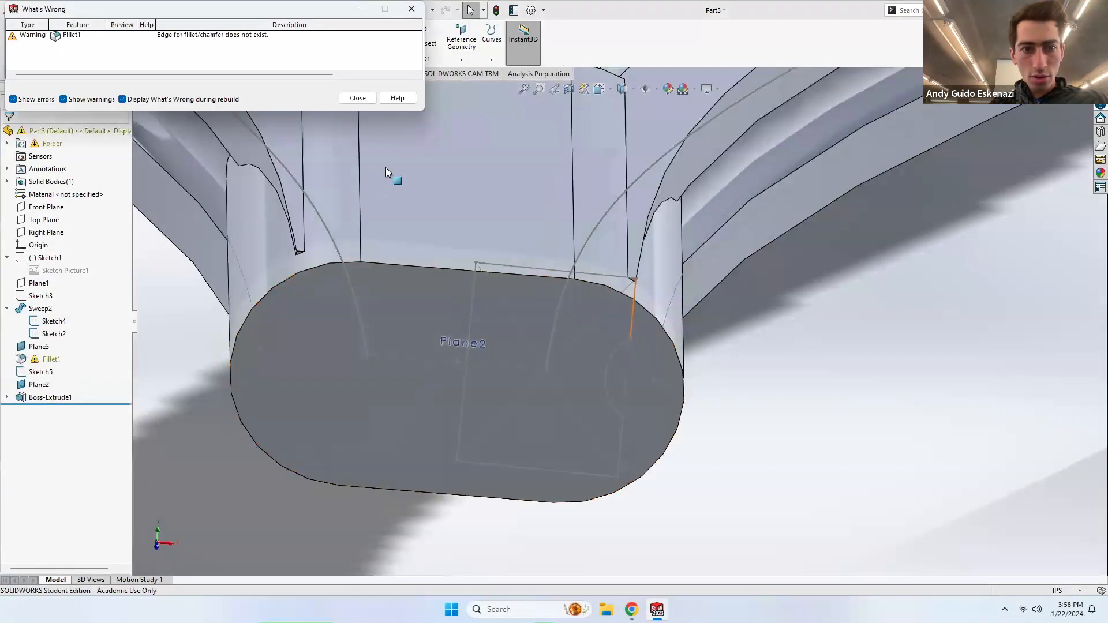
pyautogui.click(358, 99)
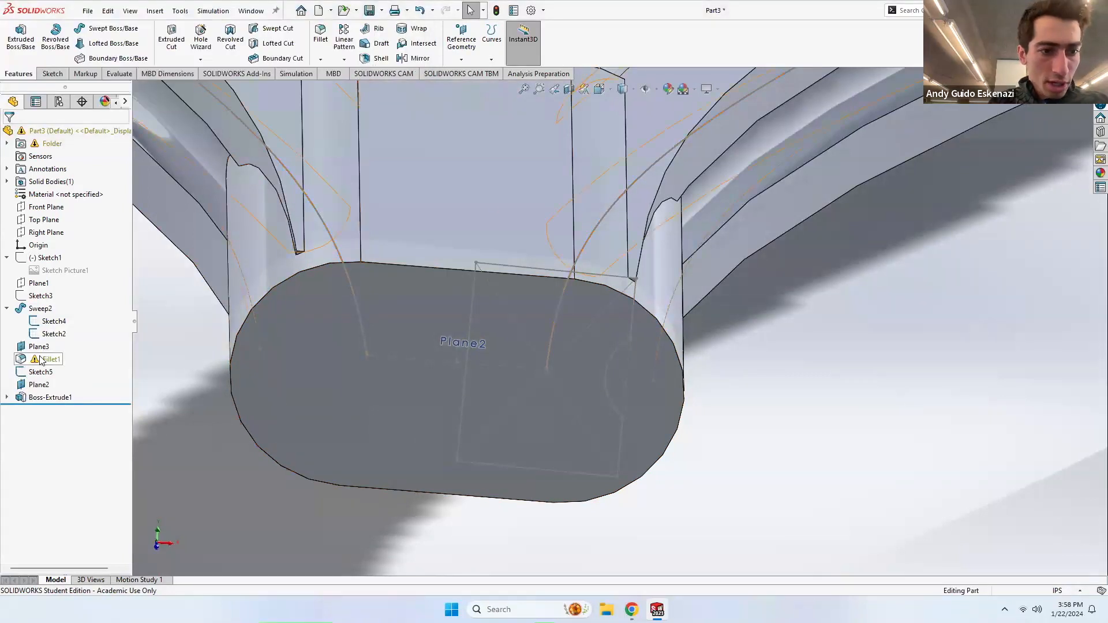
# Step: Edit Fillet1, removing its two missing edge references and selecting the frame's outer upper and lower edges at the 0.10 in radius
pyautogui.rightClick(51, 359)
pyautogui.click(50, 273)
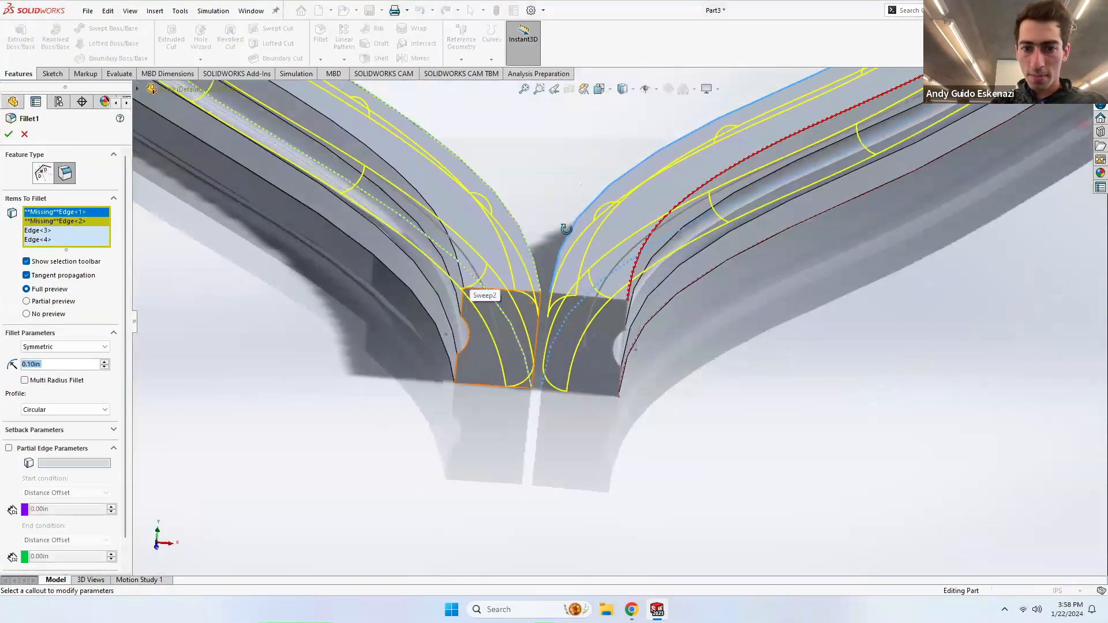
pyautogui.moveTo(566, 229); pyautogui.dragTo(568, 198, button='middle')
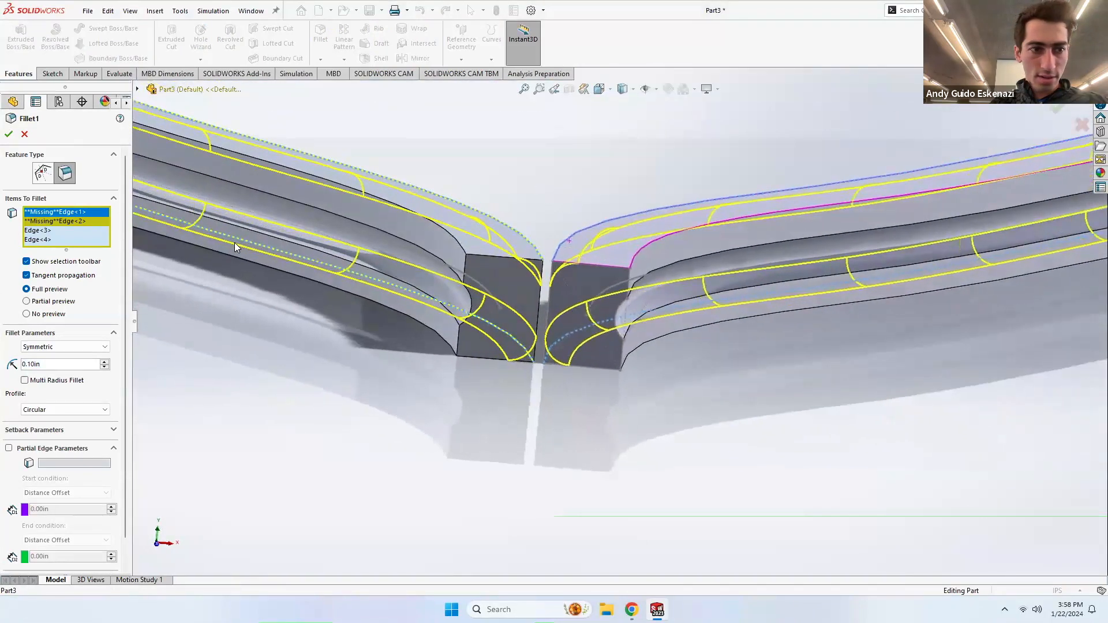
pyautogui.rightClick(61, 220)
pyautogui.click(90, 283)
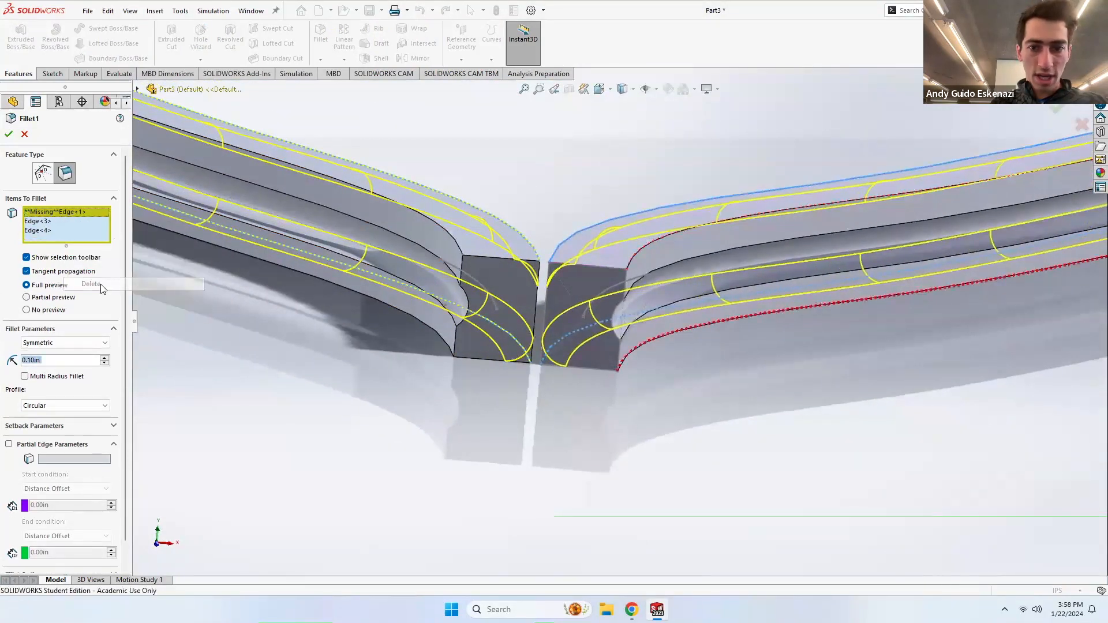
pyautogui.rightClick(77, 214)
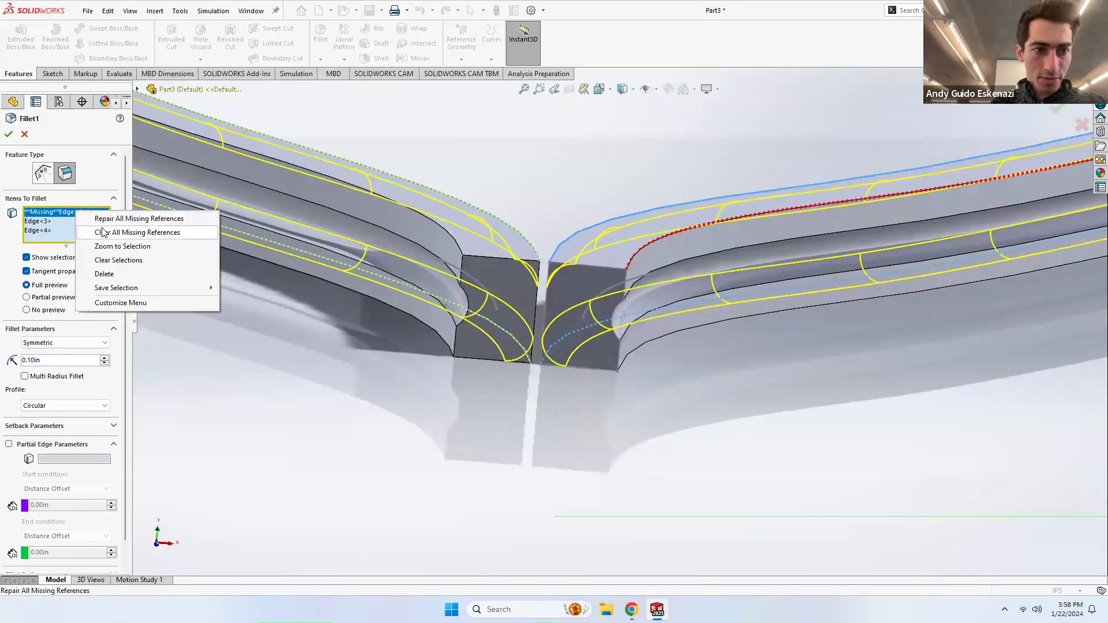
pyautogui.click(103, 275)
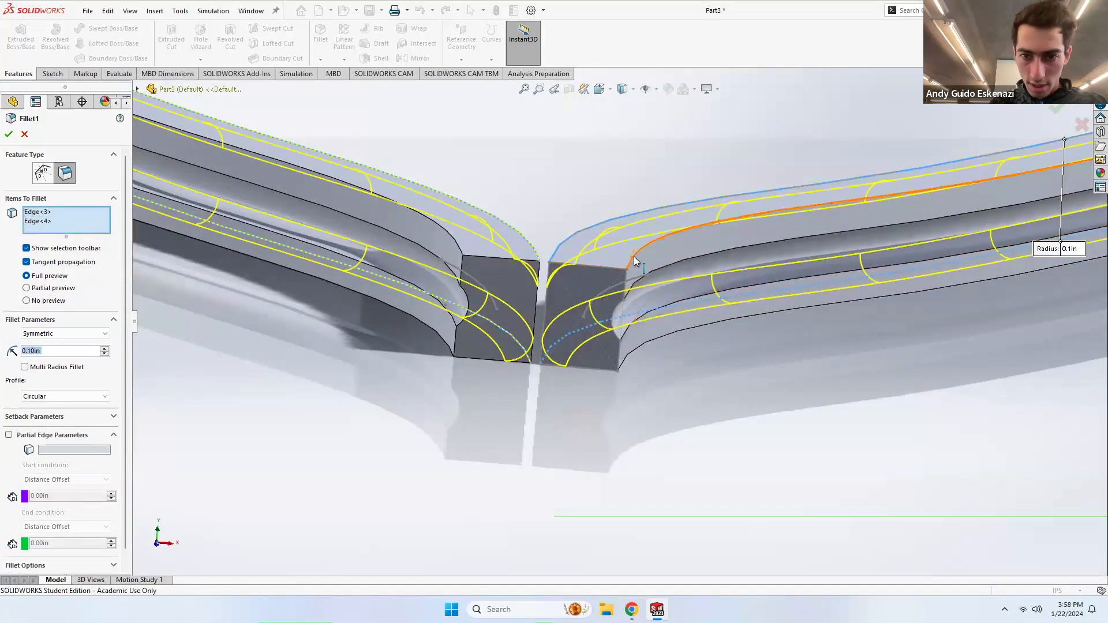
pyautogui.click(638, 275)
pyautogui.click(628, 355)
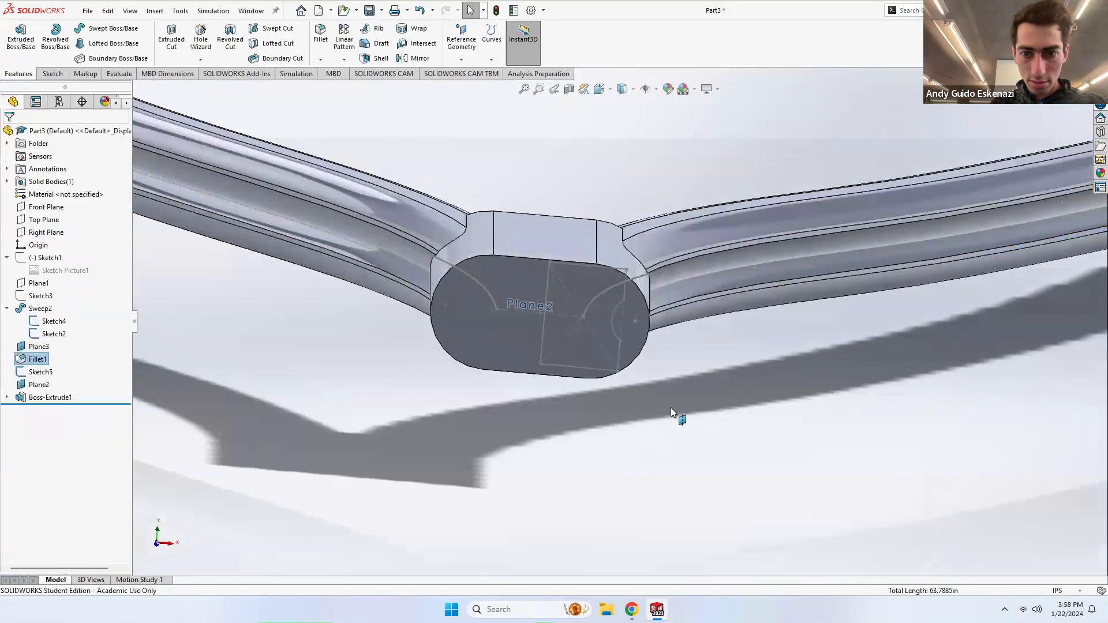
# Step: Examine the throat joint and the grooved, filleted frame from several angles
pyautogui.click(671, 408)
pyautogui.moveTo(733, 370); pyautogui.dragTo(819, 343, button='middle')
pyautogui.scroll(1, 667, 315)
pyautogui.scroll(5, 772, 312)
pyautogui.scroll(-5, 819, 343)
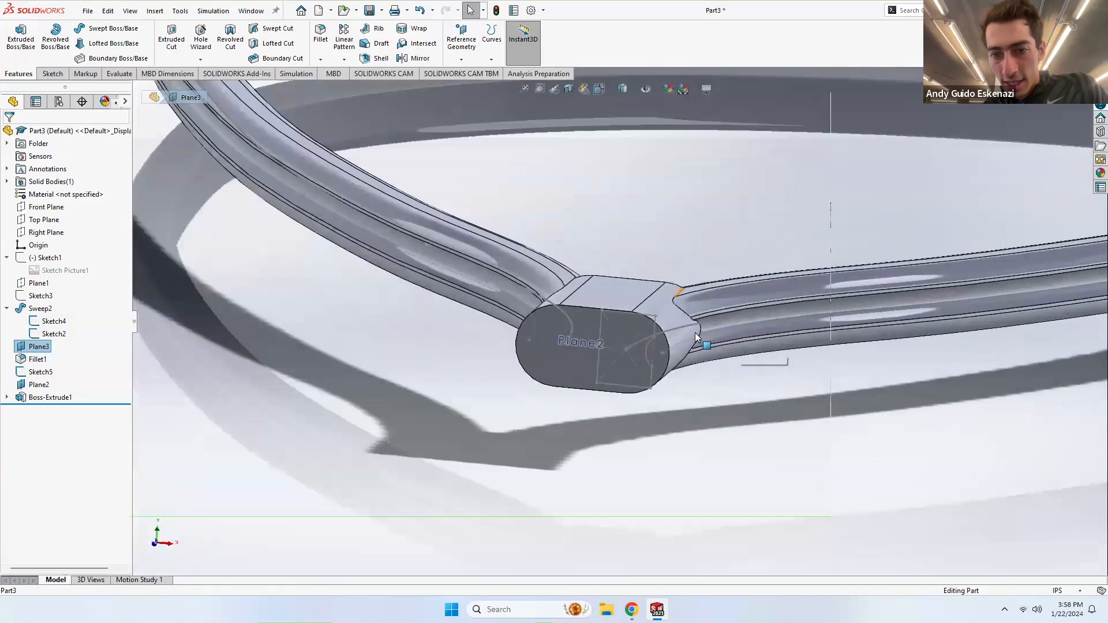
pyautogui.rightClick(698, 323)
pyautogui.click(721, 315)
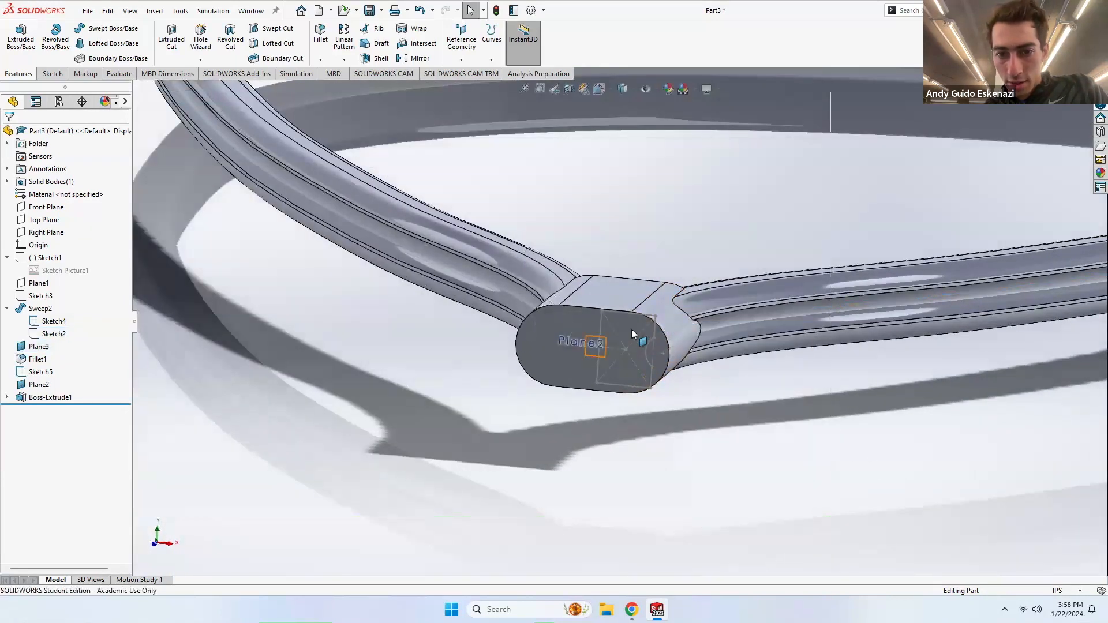
pyautogui.rightClick(631, 314)
pyautogui.moveTo(784, 319); pyautogui.dragTo(882, 284, button='middle')
pyautogui.scroll(-5, 717, 322)
pyautogui.scroll(1, 853, 297)
pyautogui.scroll(7, 851, 296)
pyautogui.moveTo(756, 260); pyautogui.dragTo(443, 217, button='middle')
pyautogui.scroll(4, 792, 257)
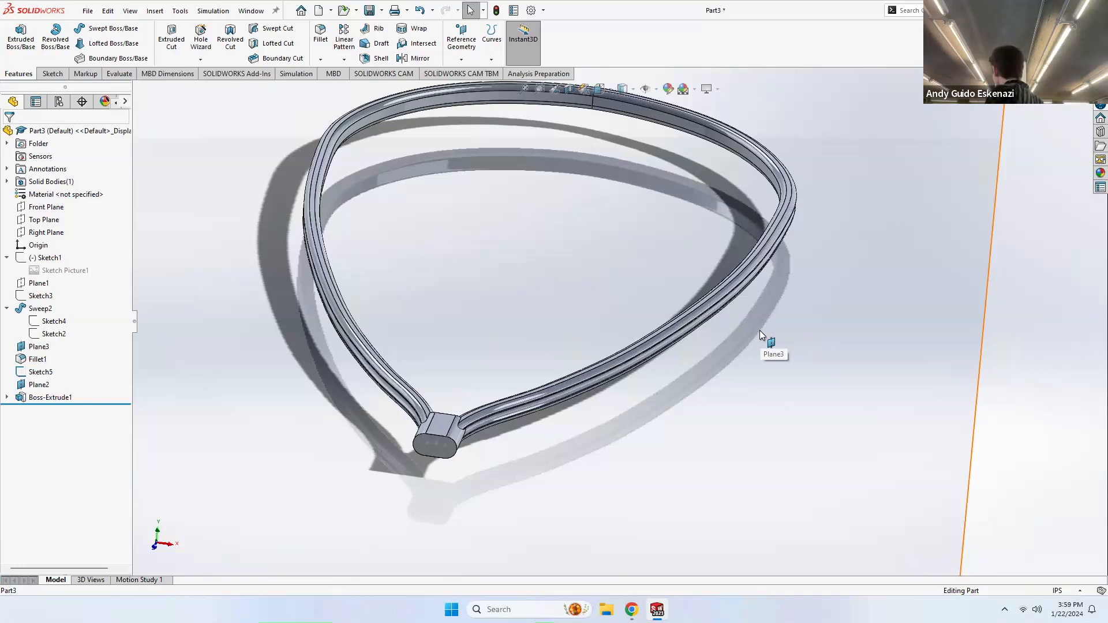
pyautogui.moveTo(584, 295); pyautogui.dragTo(712, 438, button='middle')
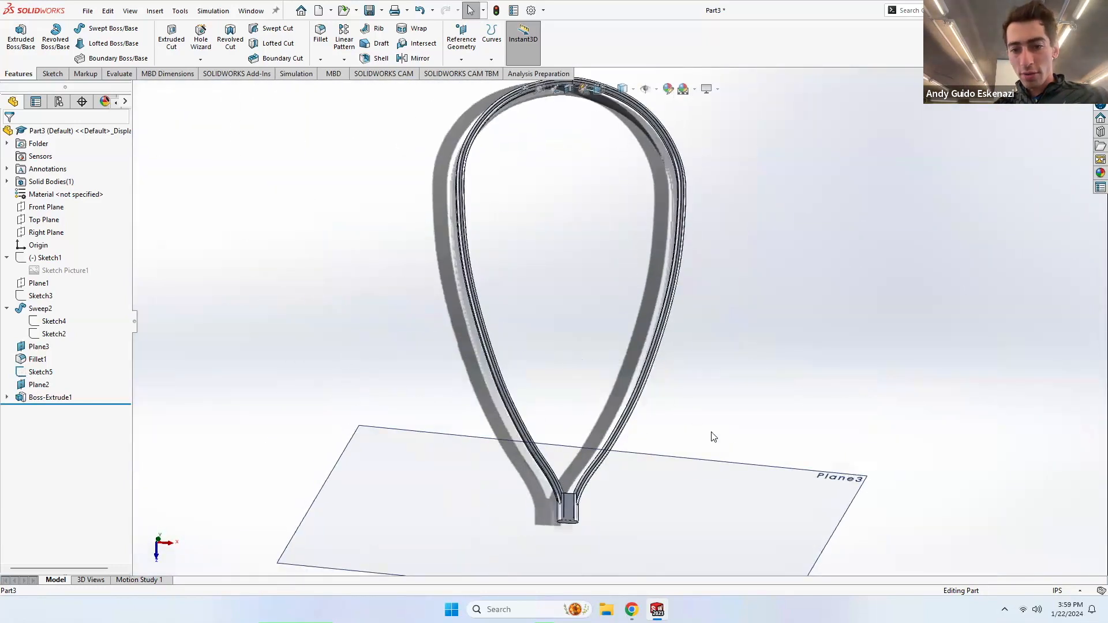
# Step: Hide the reference plane Plane3
pyautogui.rightClick(732, 463)
pyautogui.click(778, 432)
pyautogui.moveTo(676, 267); pyautogui.dragTo(646, 287, button='middle')
pyautogui.moveTo(616, 214); pyautogui.dragTo(641, 297, button='middle')
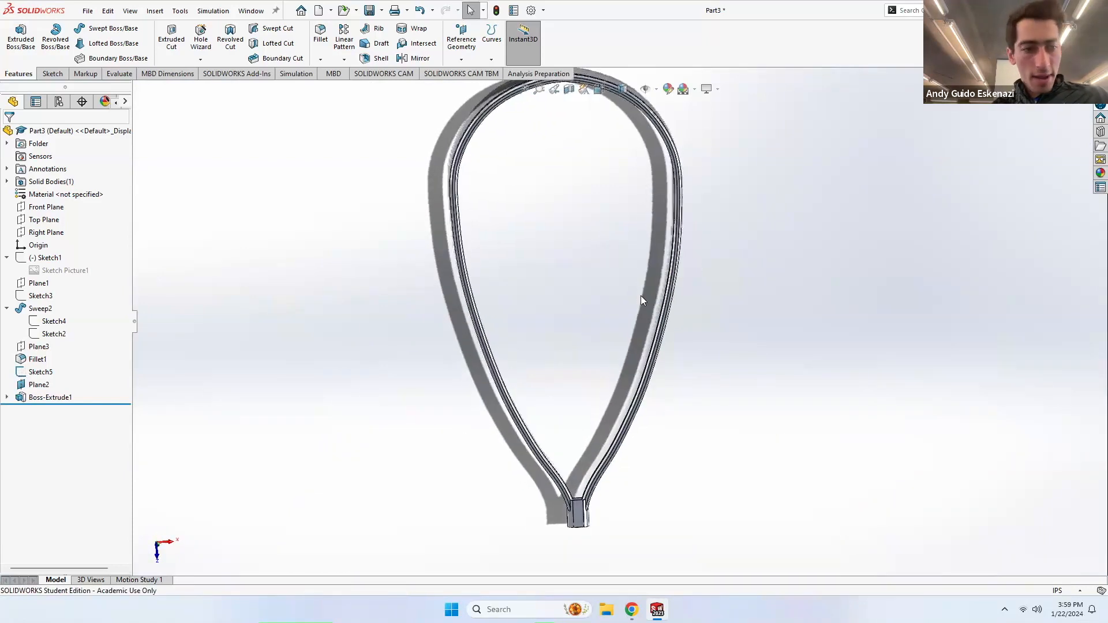
# Step: Hide Sketch3 and show Sketch1, the racket outline sketch
pyautogui.rightClick(39, 296)
pyautogui.click(45, 279)
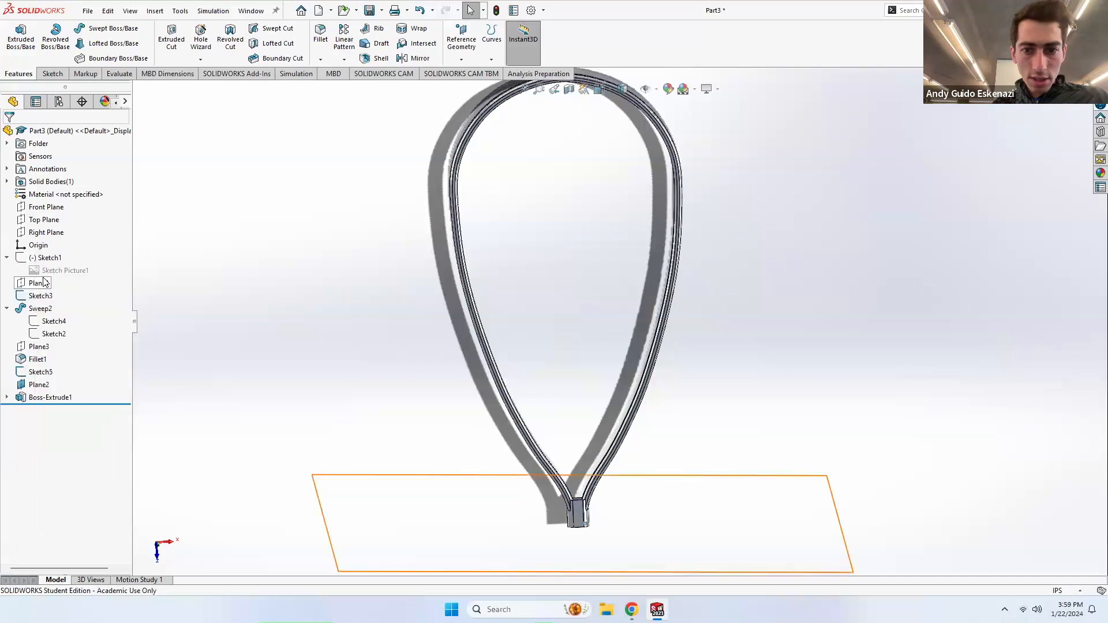
pyautogui.rightClick(45, 282)
pyautogui.rightClick(25, 292)
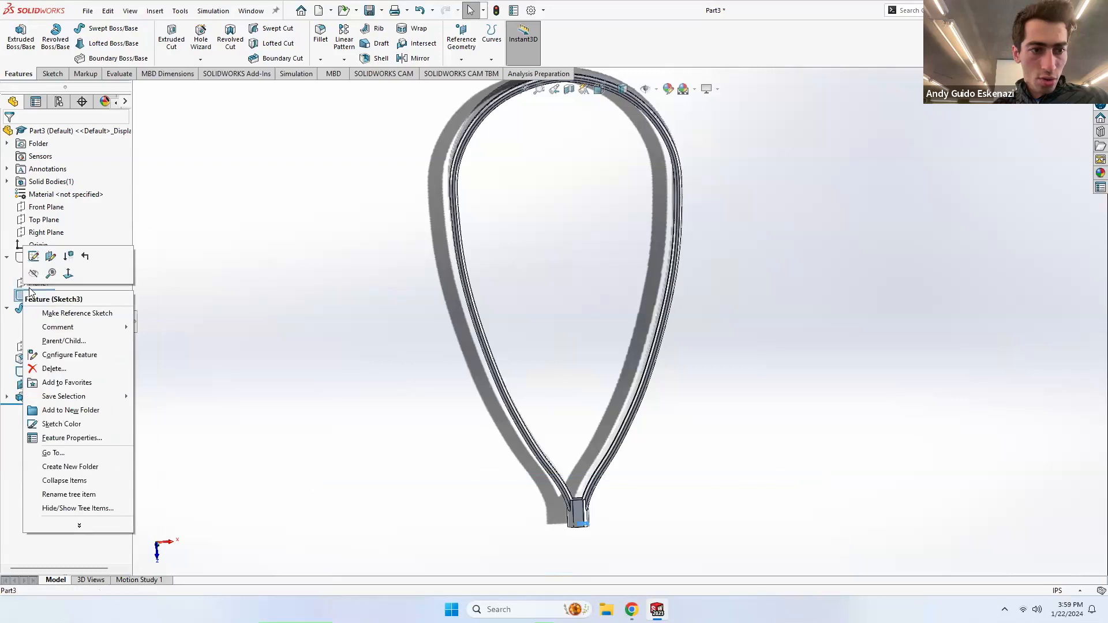
pyautogui.click(33, 274)
pyautogui.rightClick(29, 260)
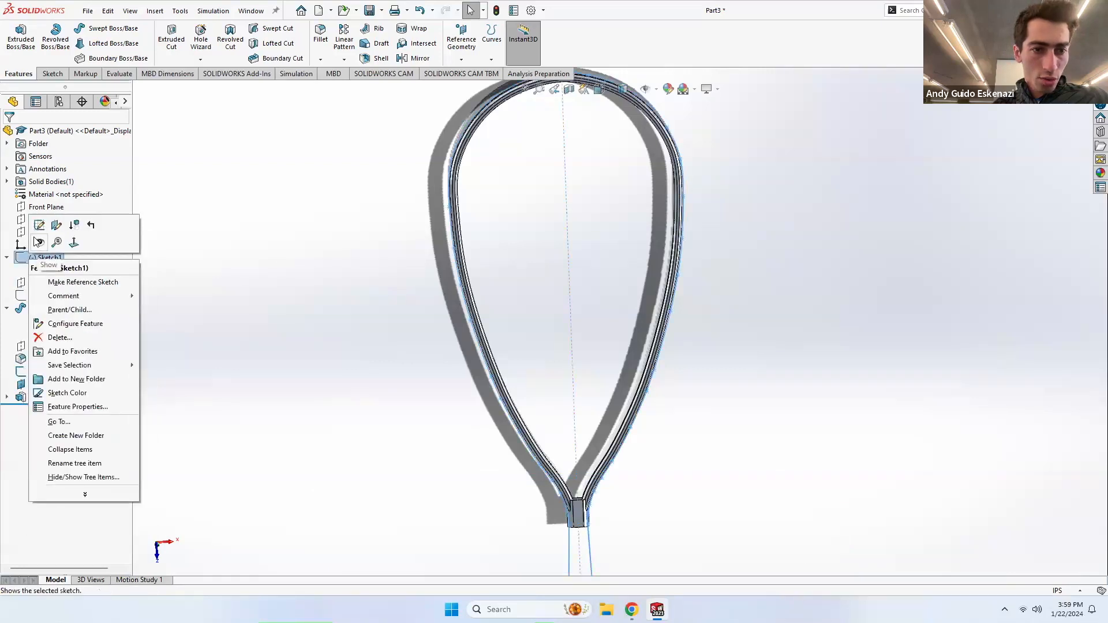
pyautogui.click(39, 242)
pyautogui.moveTo(425, 224)
pyautogui.mouseDown(button='middle')
pyautogui.moveTo(433, 198)
pyautogui.moveTo(414, 190)
pyautogui.mouseUp(button='middle')
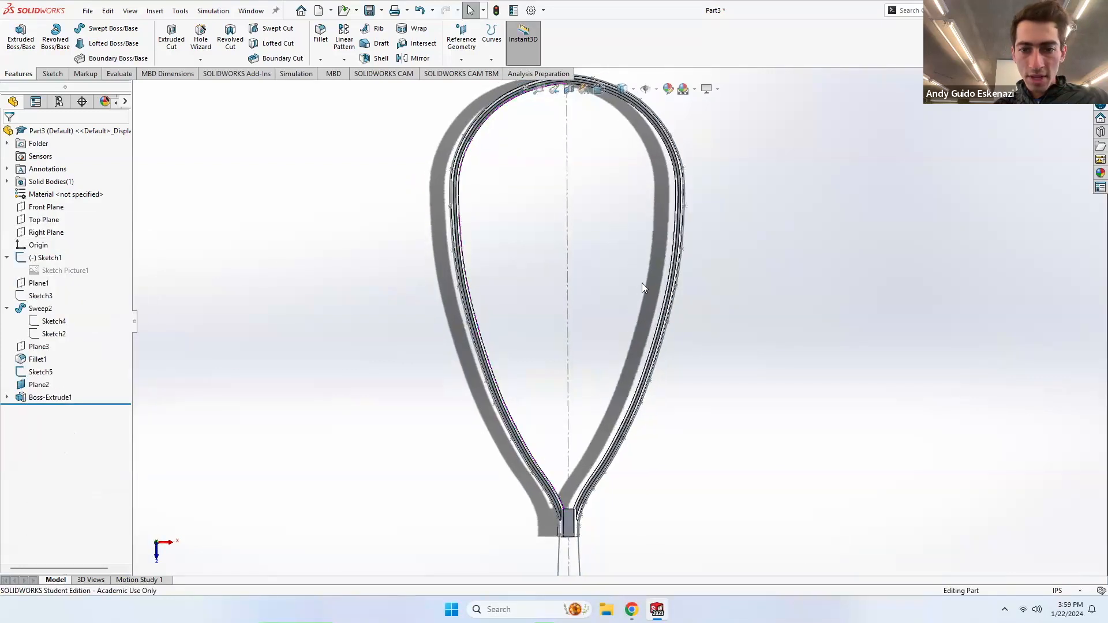
# Step: Start a new sketch on the Top Plane
pyautogui.click(52, 73)
pyautogui.click(16, 35)
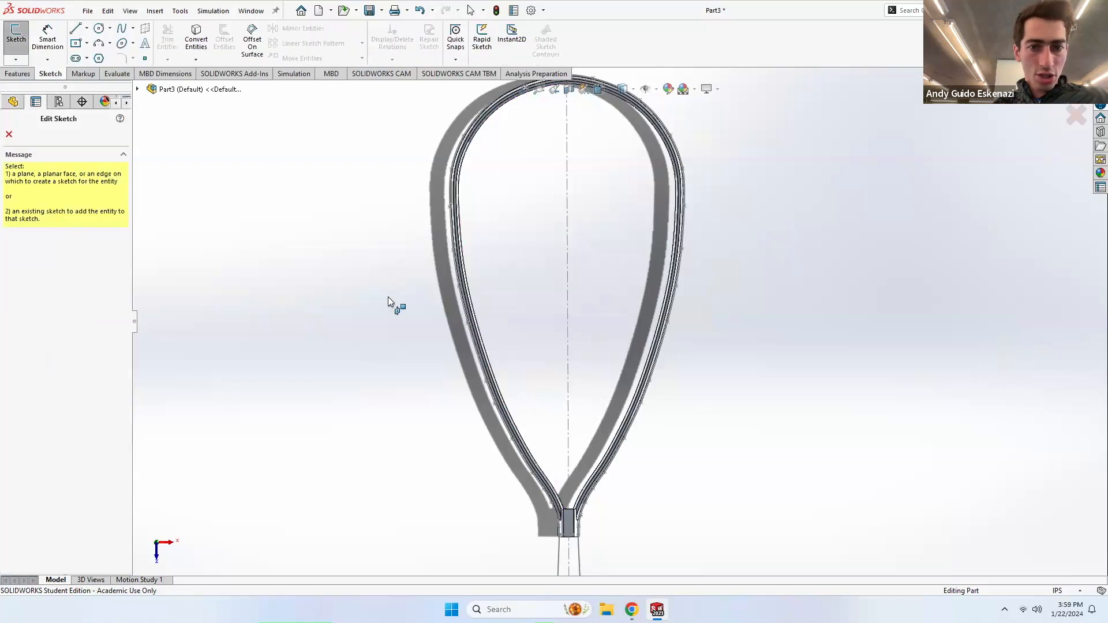
pyautogui.click(138, 89)
pyautogui.scroll(5, 507, 309)
pyautogui.moveTo(575, 318)
pyautogui.mouseDown(button='middle')
pyautogui.moveTo(577, 279)
pyautogui.moveTo(577, 315)
pyautogui.mouseUp(button='middle')
pyautogui.scroll(-2, 606, 331)
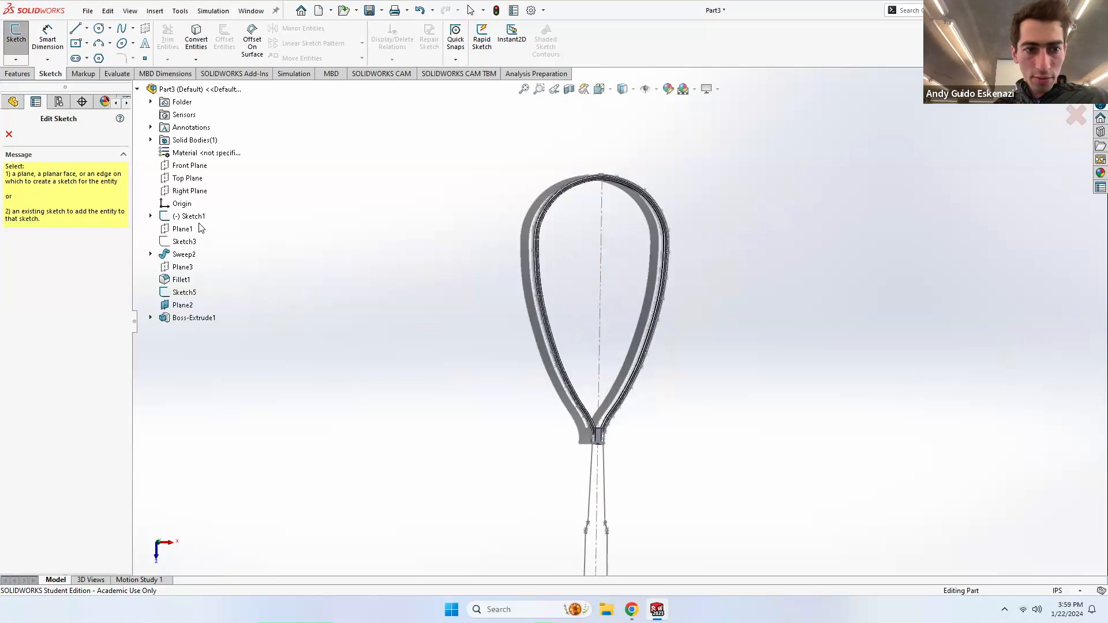
pyautogui.click(182, 177)
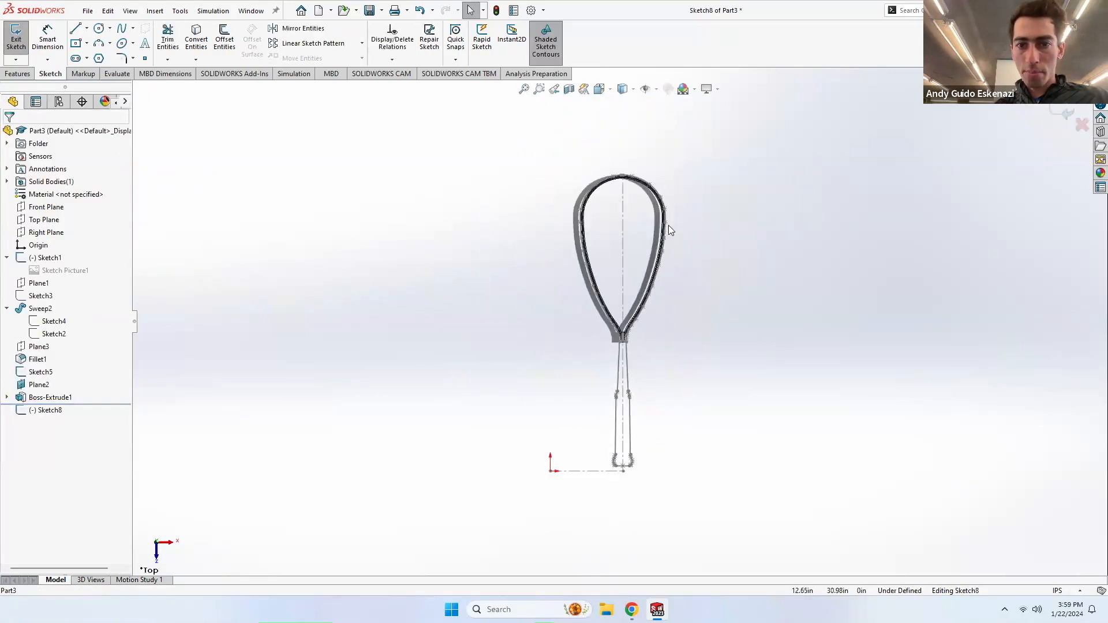
pyautogui.scroll(-3, 547, 278)
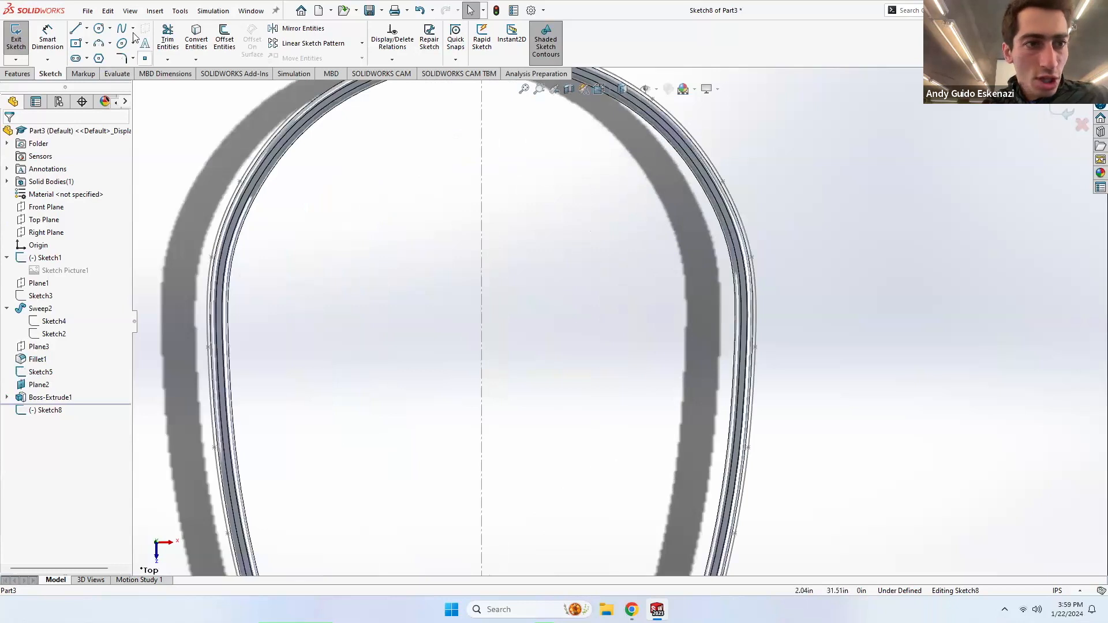
pyautogui.click(86, 28)
pyautogui.click(104, 55)
pyautogui.scroll(3, 433, 217)
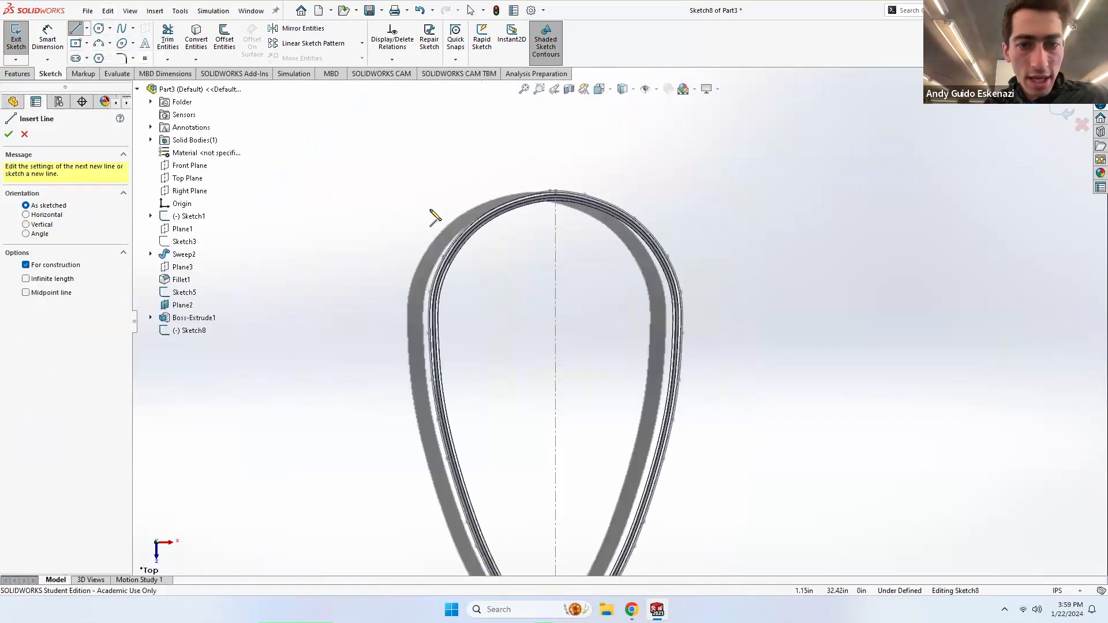
pyautogui.scroll(-5, 484, 278)
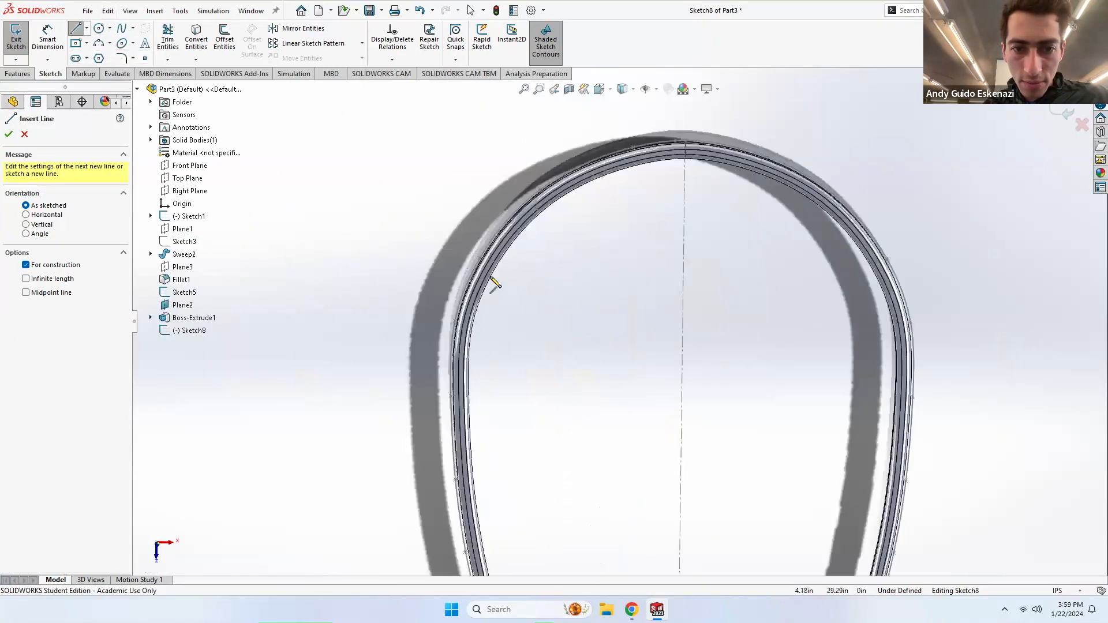
pyautogui.click(24, 135)
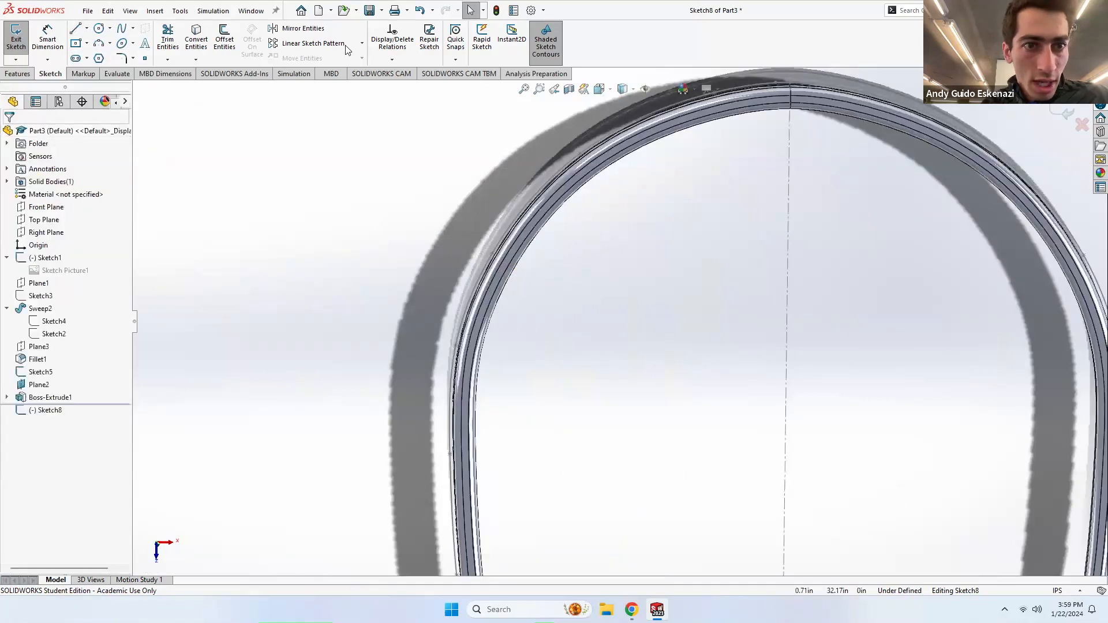
pyautogui.click(196, 40)
pyautogui.scroll(-1, 514, 265)
pyautogui.moveTo(513, 265); pyautogui.dragTo(542, 247, button='middle')
pyautogui.scroll(6, 602, 295)
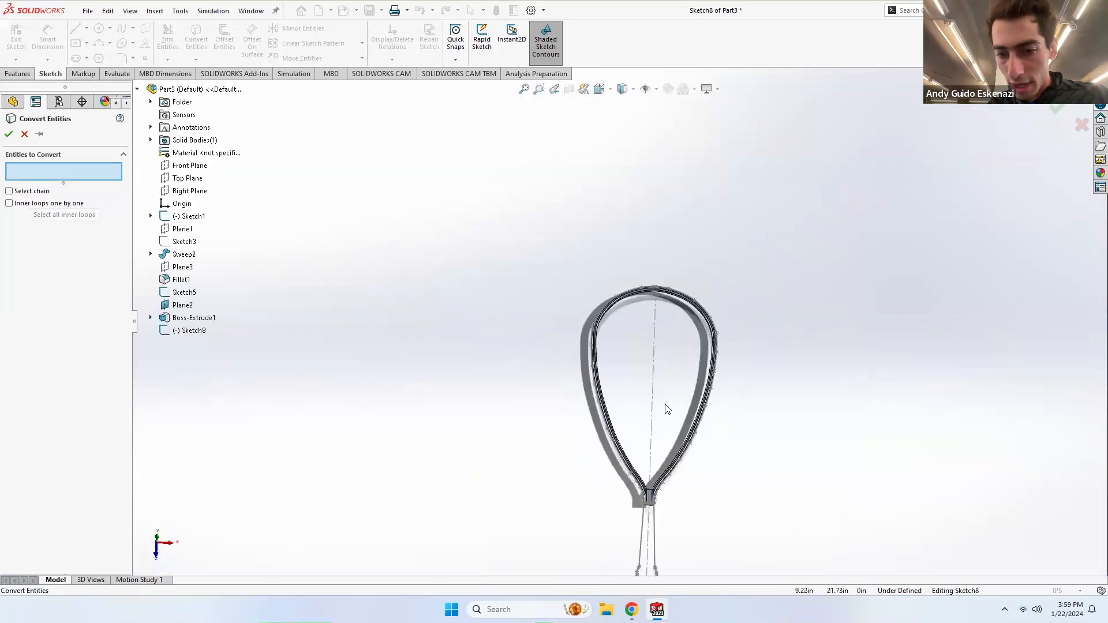
pyautogui.scroll(-6, 609, 425)
pyautogui.scroll(-4, 609, 425)
pyautogui.moveTo(486, 372); pyautogui.dragTo(528, 374, button='middle')
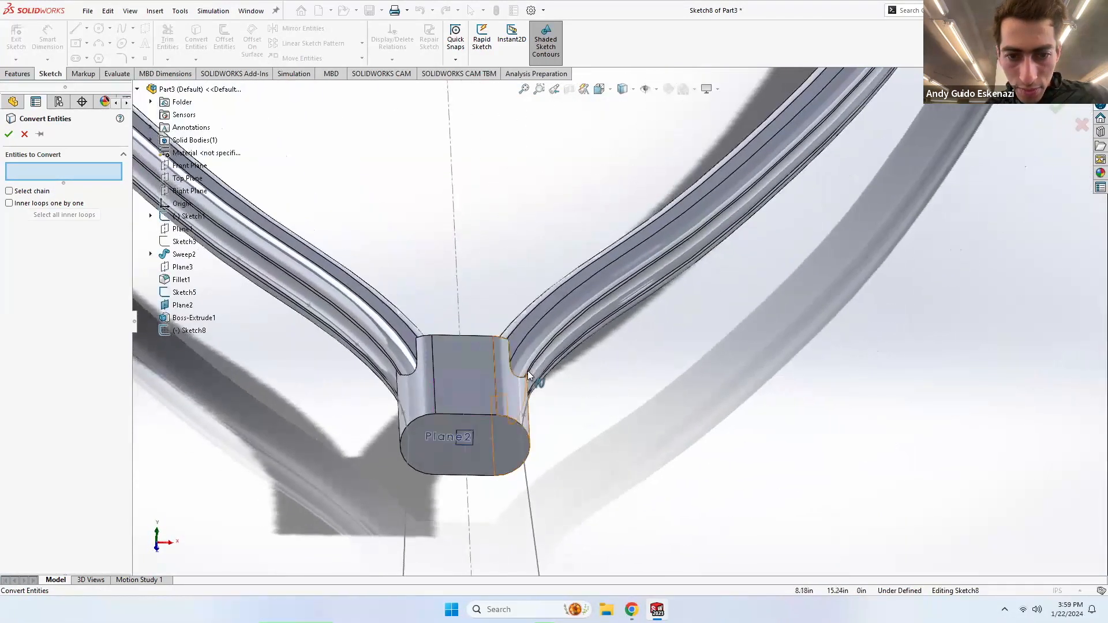
pyautogui.click(9, 135)
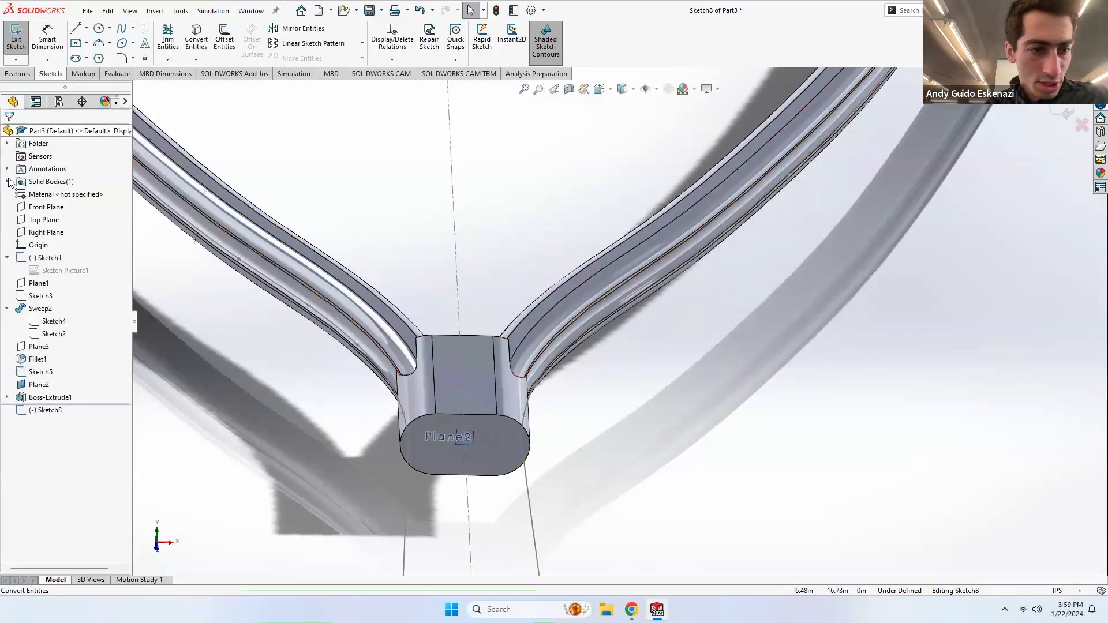
# Step: Show the sweep path sketch Sketch2 and hide the outline sketch Sketch1
pyautogui.click(54, 334)
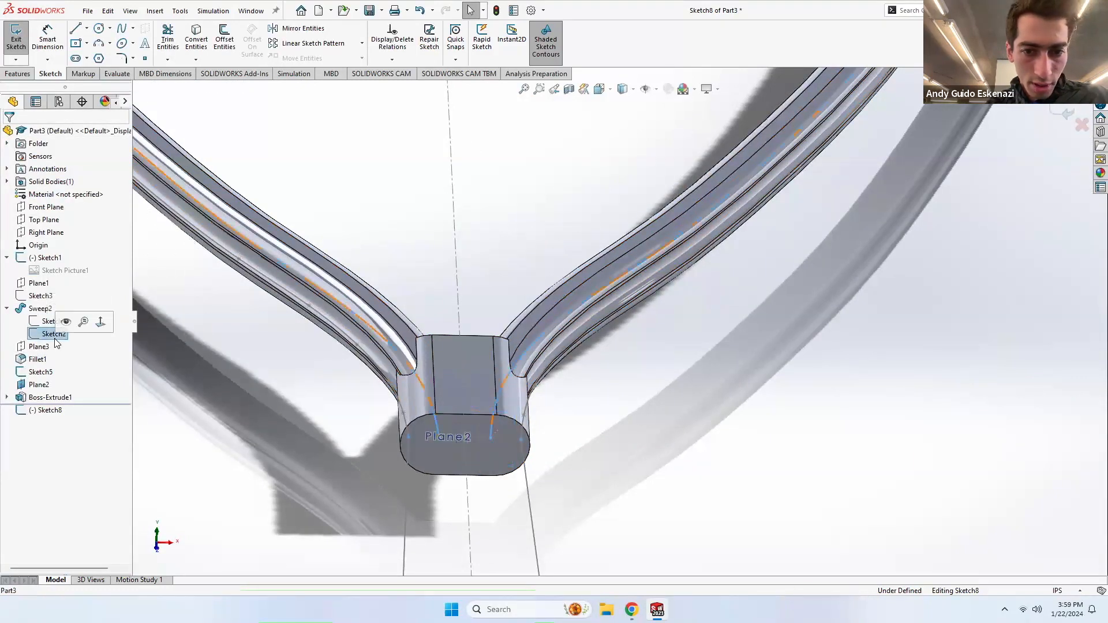
pyautogui.rightClick(46, 258)
pyautogui.click(49, 240)
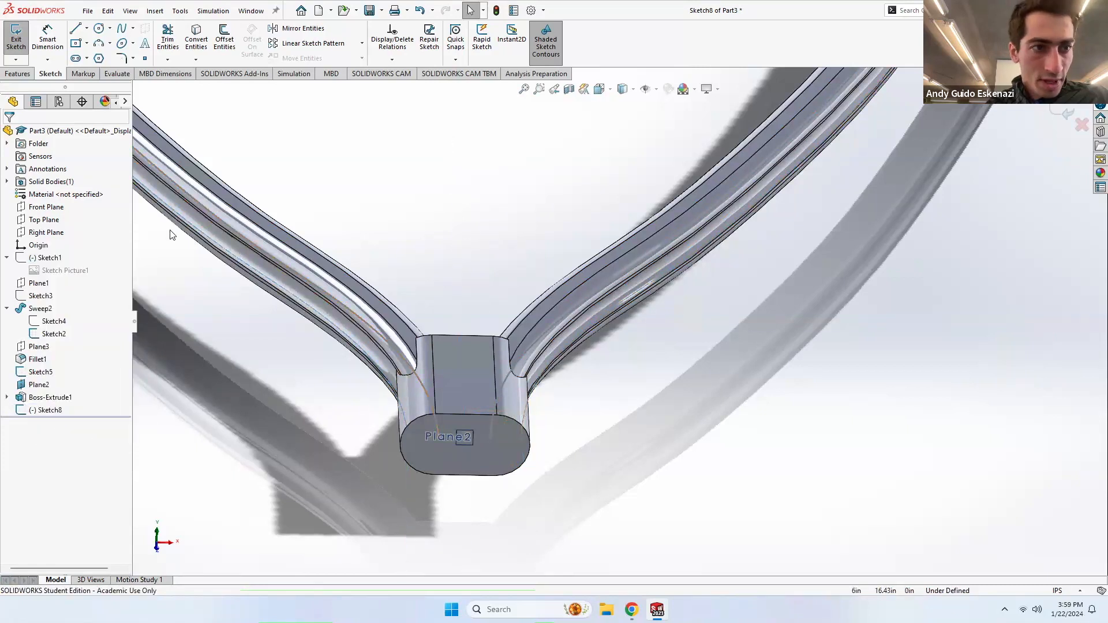
# Step: Convert the two mirrored frame path splines of Sketch2 into the new sketch and finish it
pyautogui.click(201, 40)
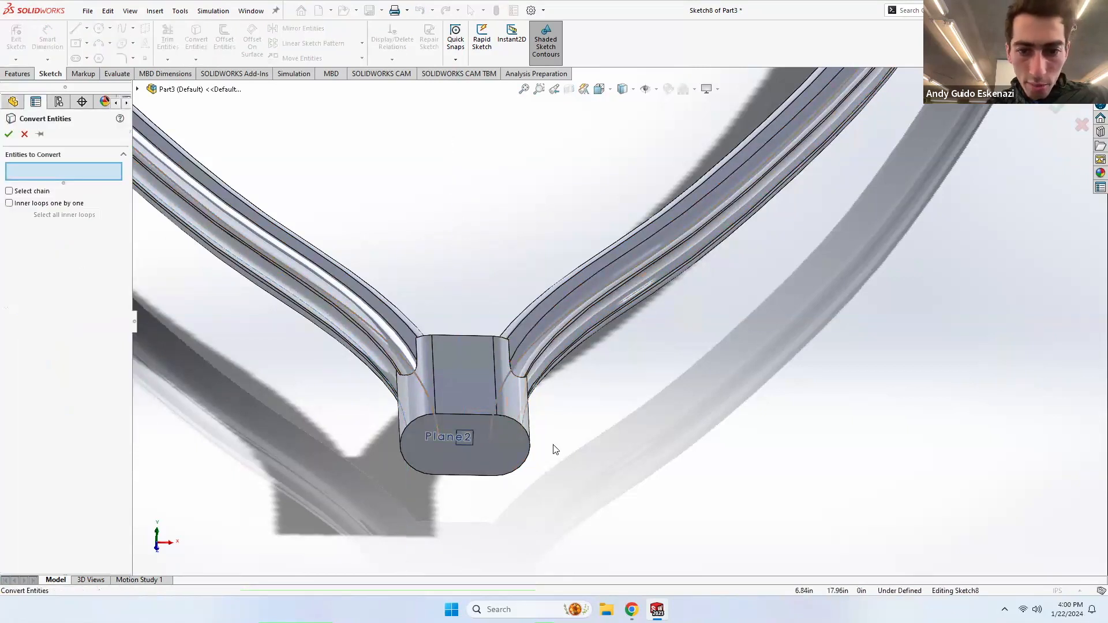
pyautogui.click(501, 398)
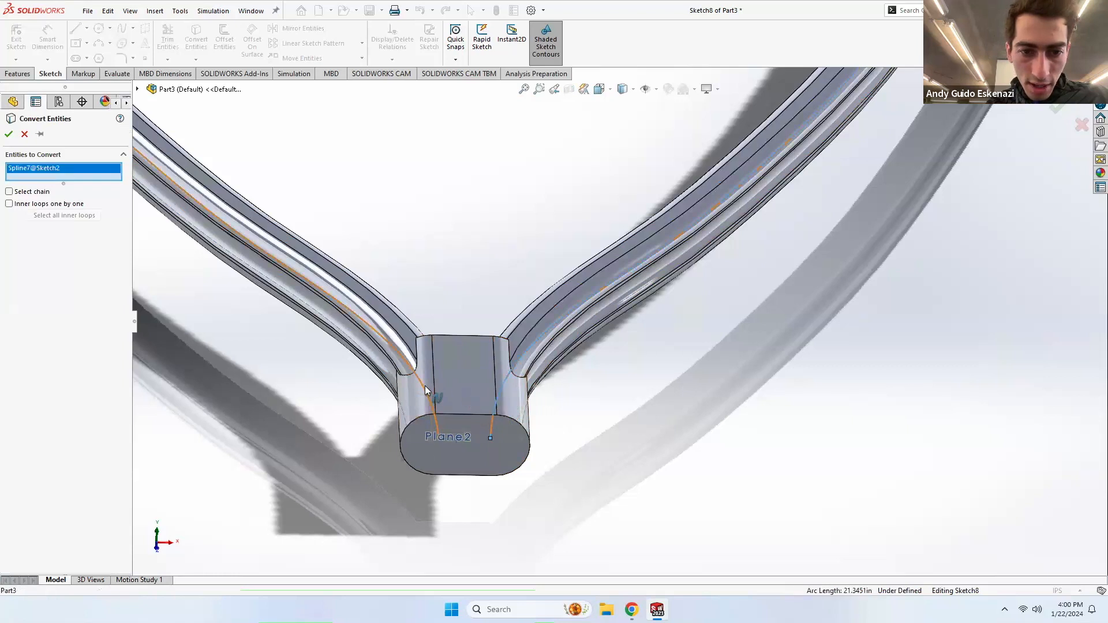
pyautogui.click(434, 396)
pyautogui.click(8, 135)
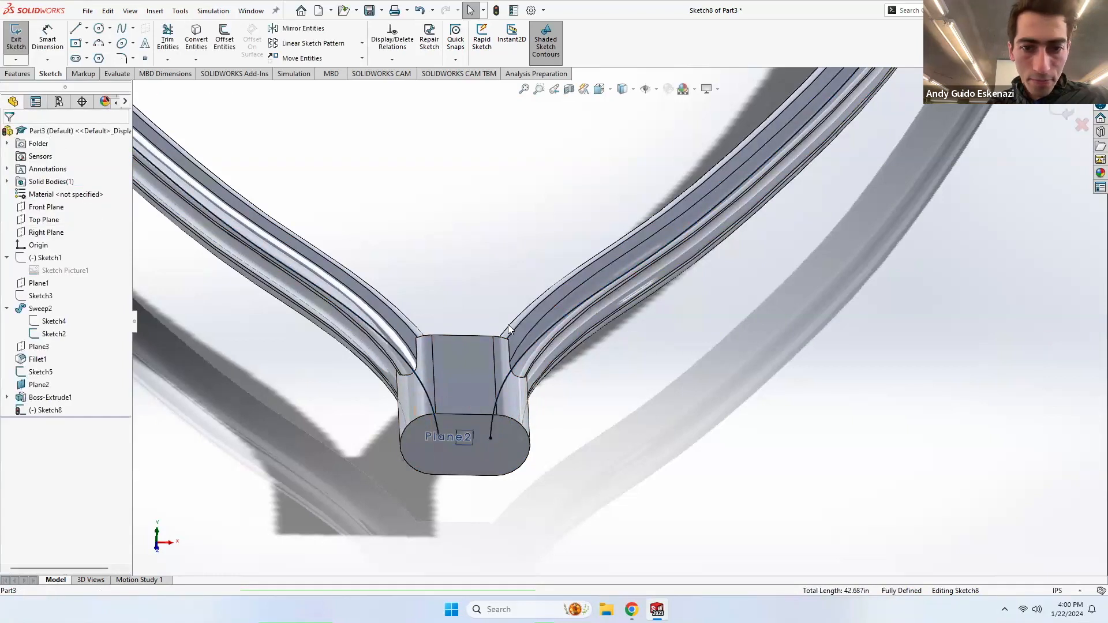
pyautogui.scroll(-5, 508, 324)
pyautogui.moveTo(545, 259)
pyautogui.mouseDown(button='middle')
pyautogui.moveTo(551, 376)
pyautogui.moveTo(579, 384)
pyautogui.mouseUp(button='middle')
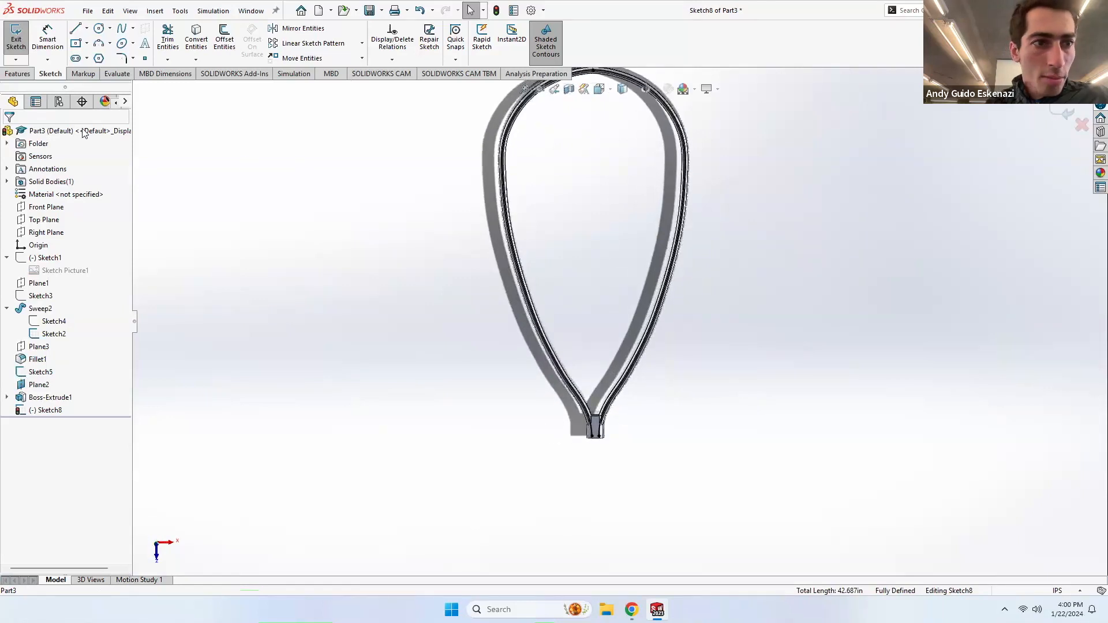
pyautogui.click(19, 39)
# Step: Hide the swept racket frame body so only the sketch curves are displayed
pyautogui.click(317, 294)
pyautogui.rightClick(37, 310)
pyautogui.click(46, 291)
pyautogui.click(602, 335)
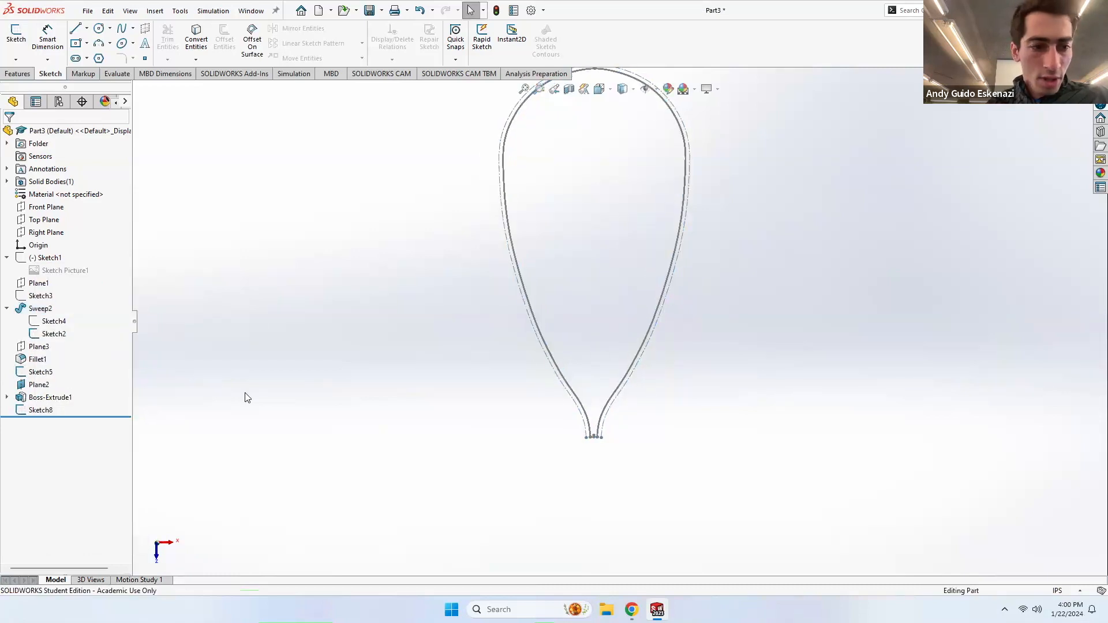
pyautogui.click(23, 41)
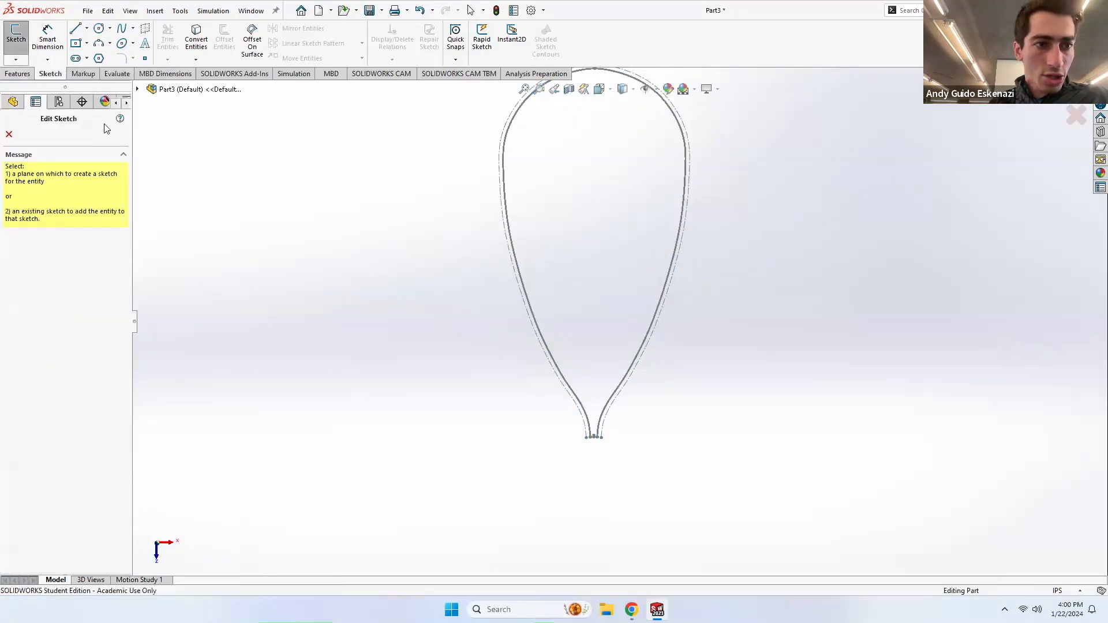
pyautogui.click(9, 134)
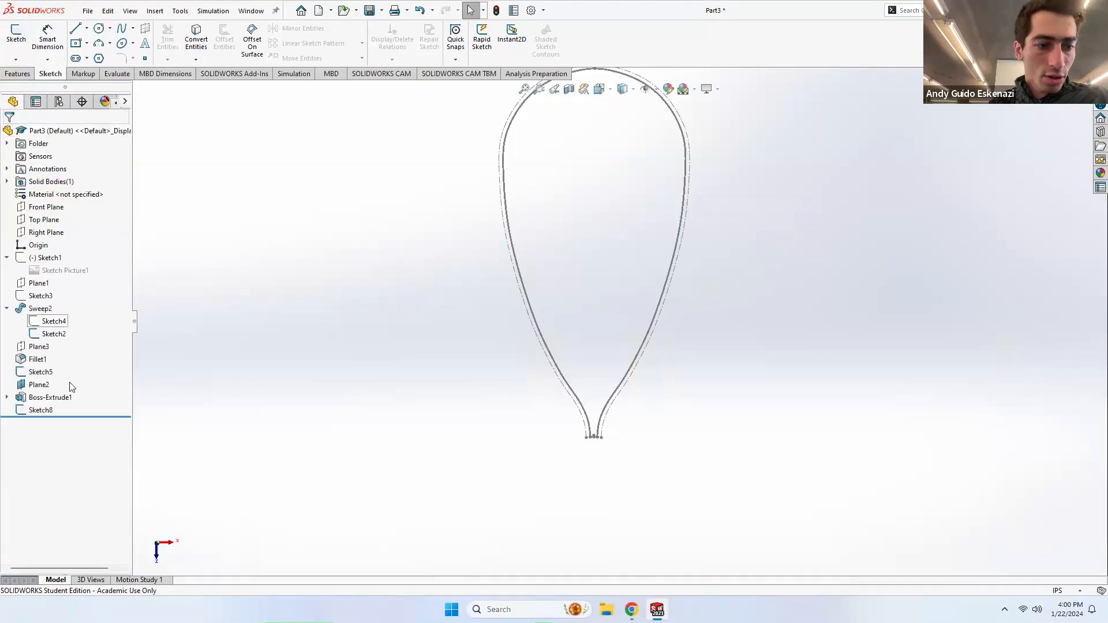
pyautogui.click(37, 410)
pyautogui.rightClick(38, 410)
pyautogui.click(57, 347)
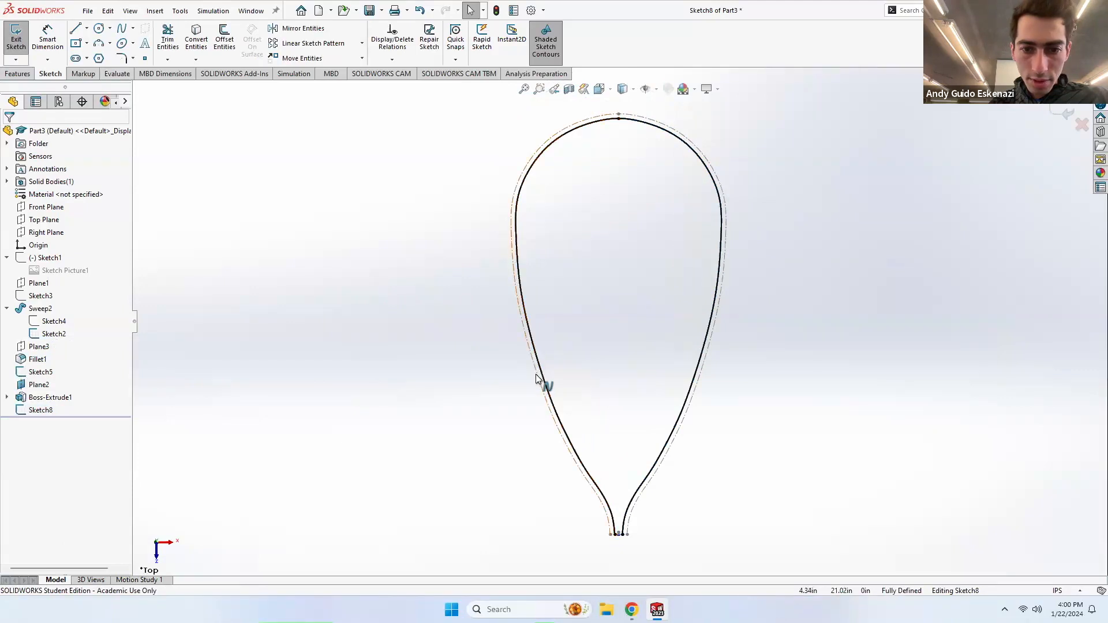
pyautogui.rightClick(536, 376)
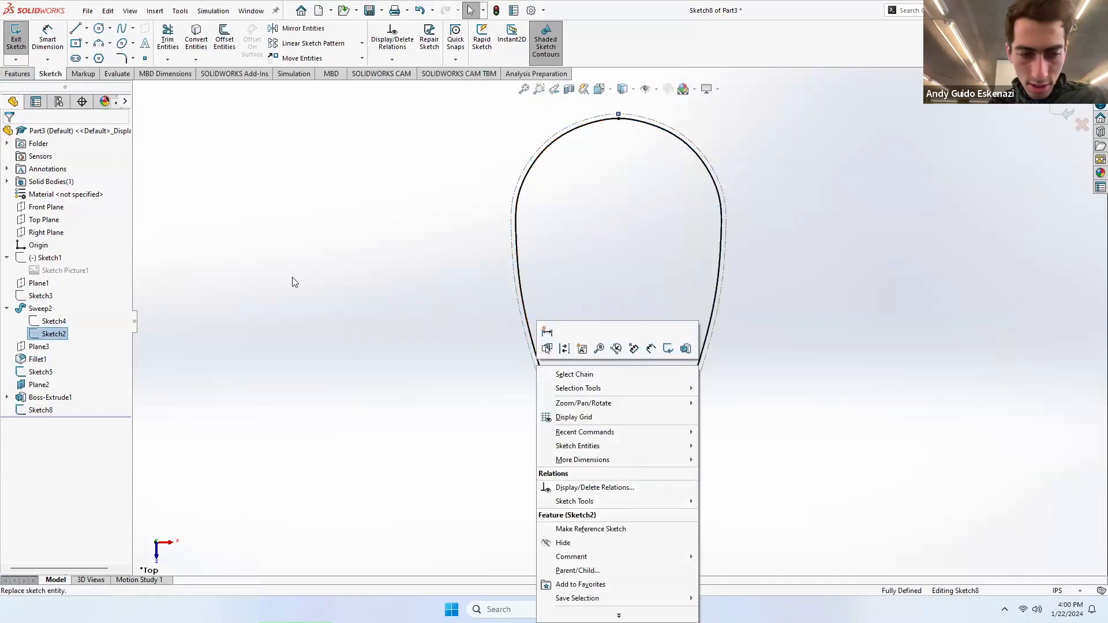
pyautogui.click(7, 50)
# Step: Hide the sweep path sketch Sketch2 and open the converted outline sketch, Sketch8, for editing
pyautogui.rightClick(51, 334)
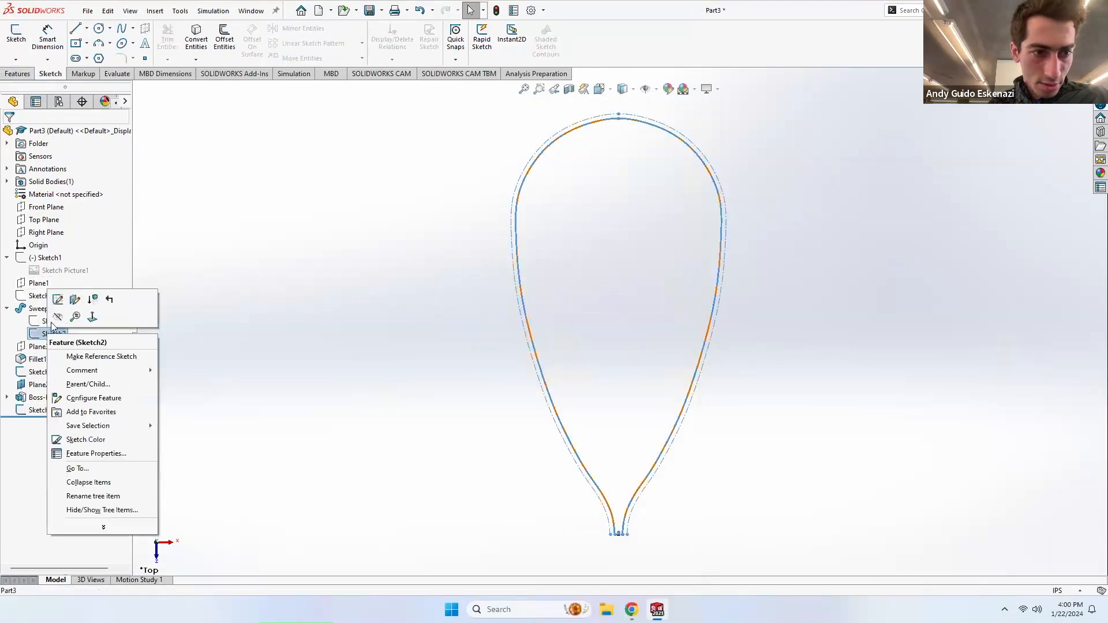
pyautogui.click(58, 317)
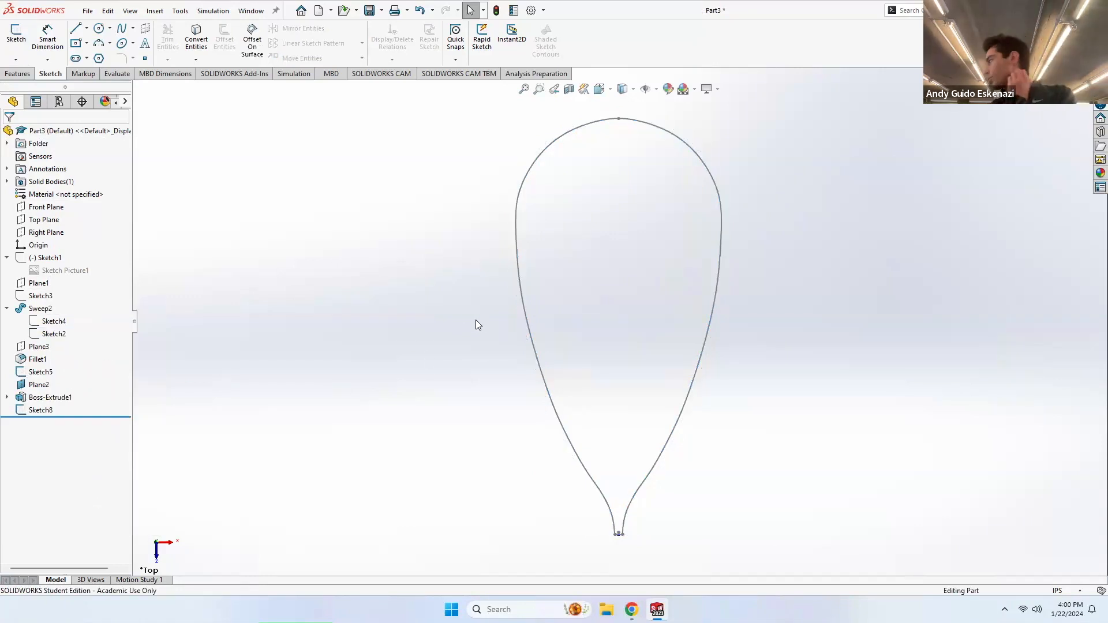
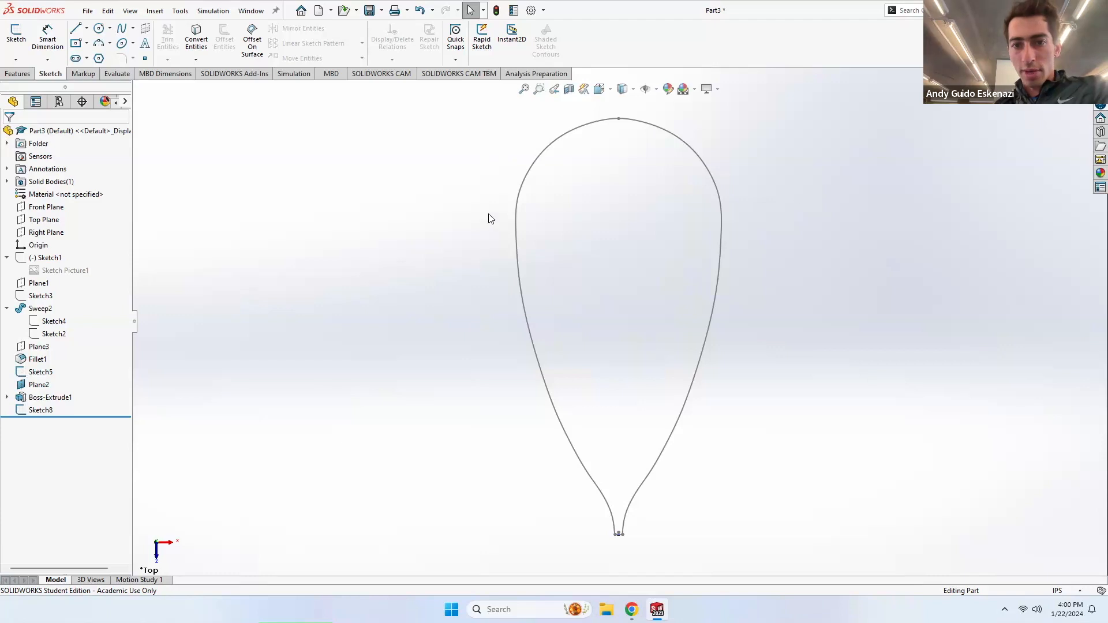
pyautogui.rightClick(28, 417)
pyautogui.click(41, 356)
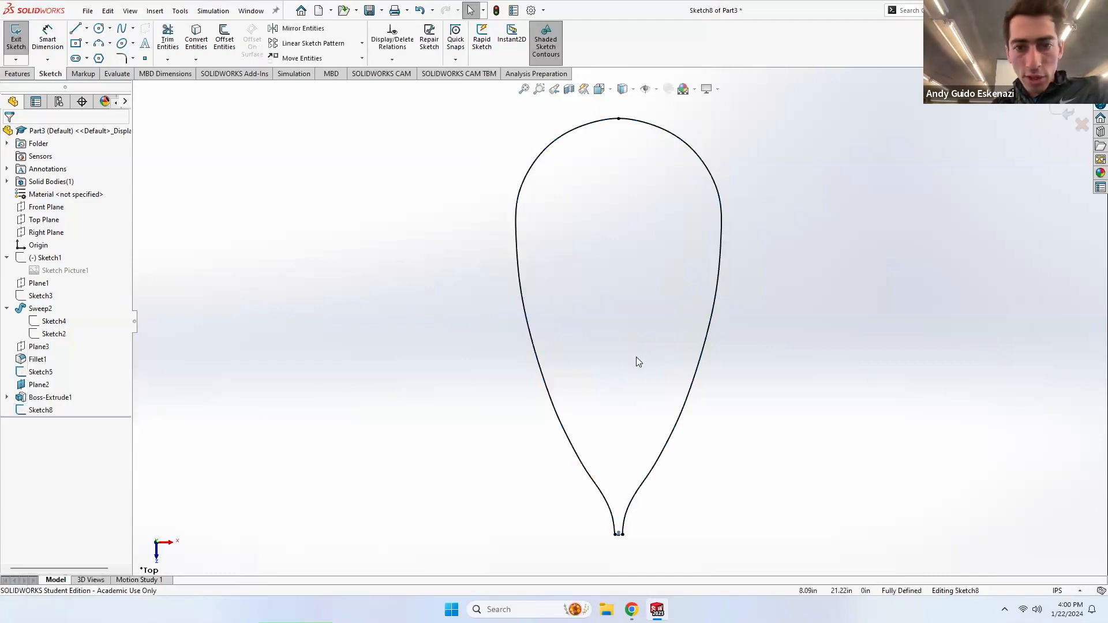
# Step: Draw a horizontal construction centerline about 8.9 in long across the widest part of the frame outline, between the two splines
pyautogui.click(87, 30)
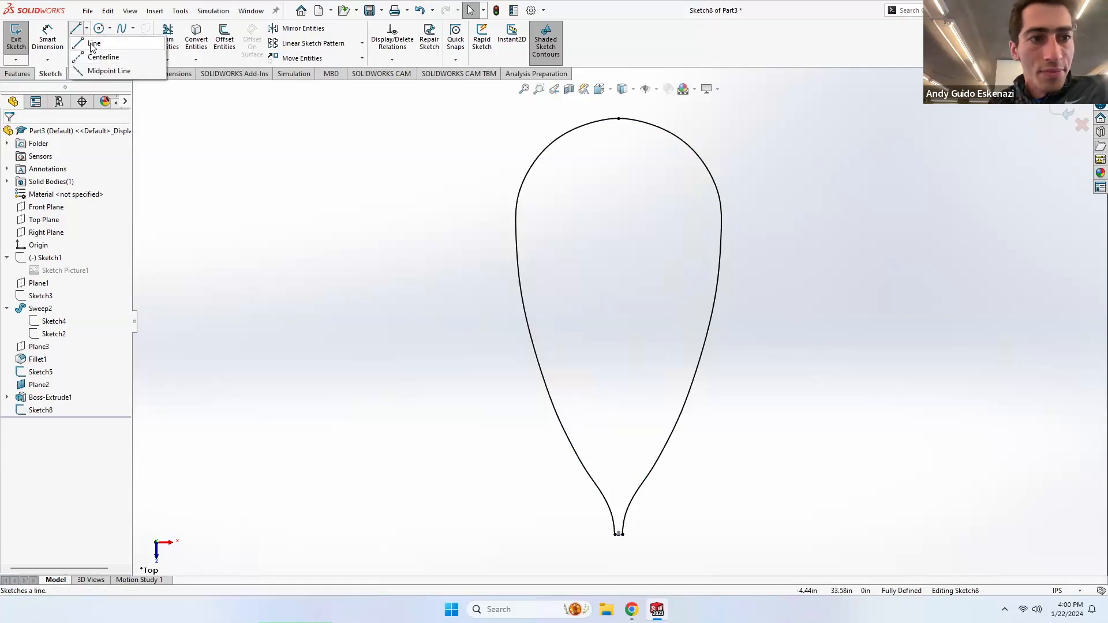
pyautogui.click(97, 58)
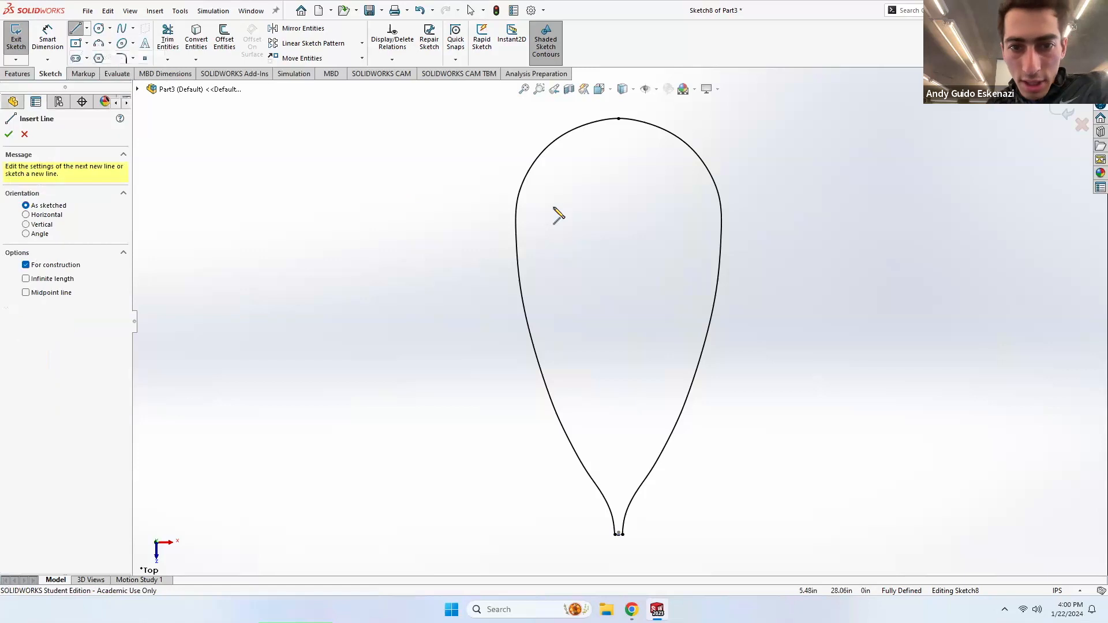
pyautogui.click(517, 212)
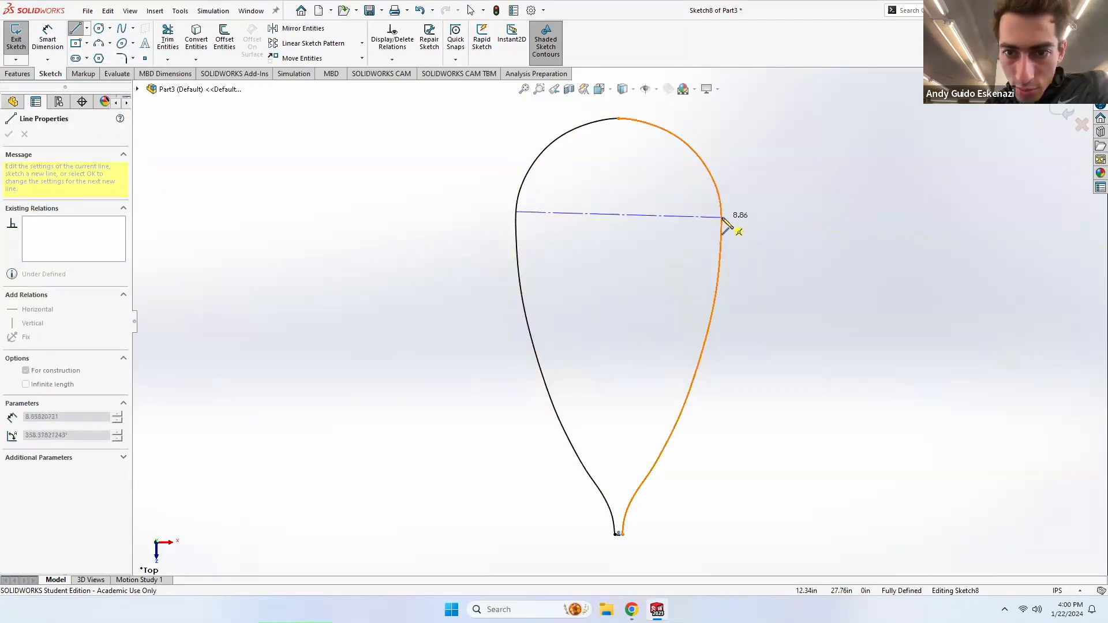
pyautogui.click(722, 212)
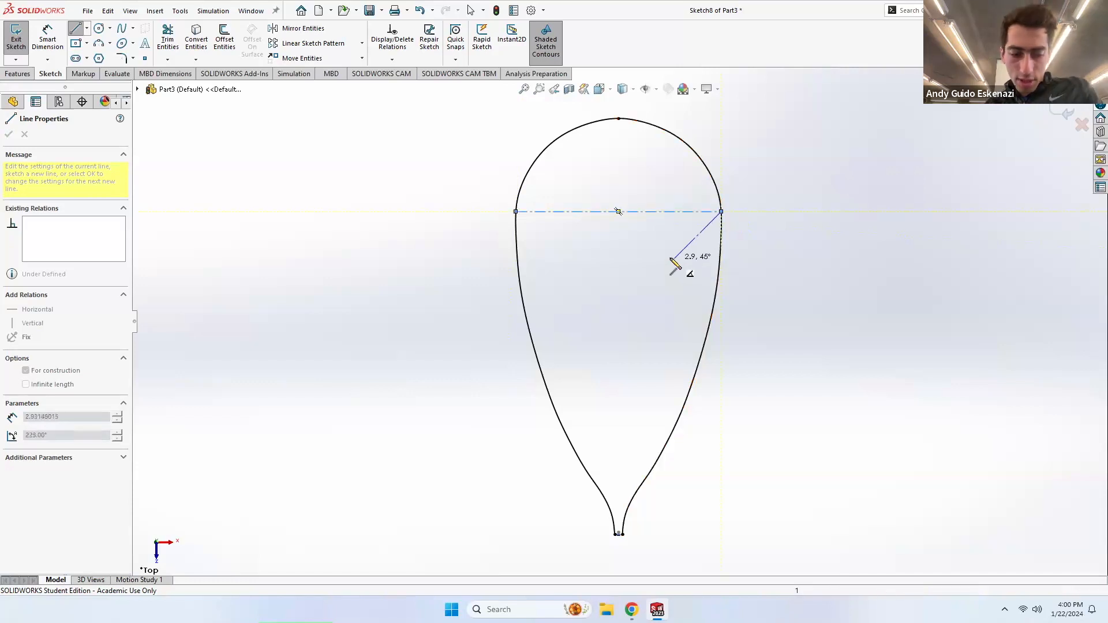
pyautogui.press('Escape')
# Step: Draw a horizontal construction centerline joining the lower endpoints of the two splines at the throat
pyautogui.click(86, 27)
pyautogui.click(98, 59)
pyautogui.scroll(-6, 587, 480)
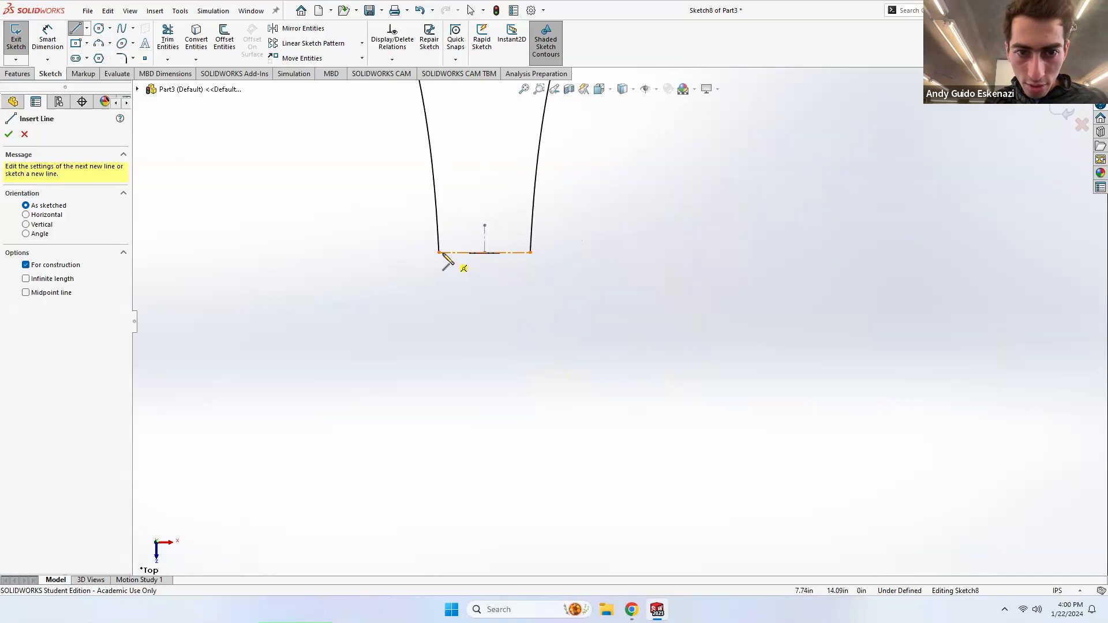
pyautogui.click(440, 253)
pyautogui.click(530, 253)
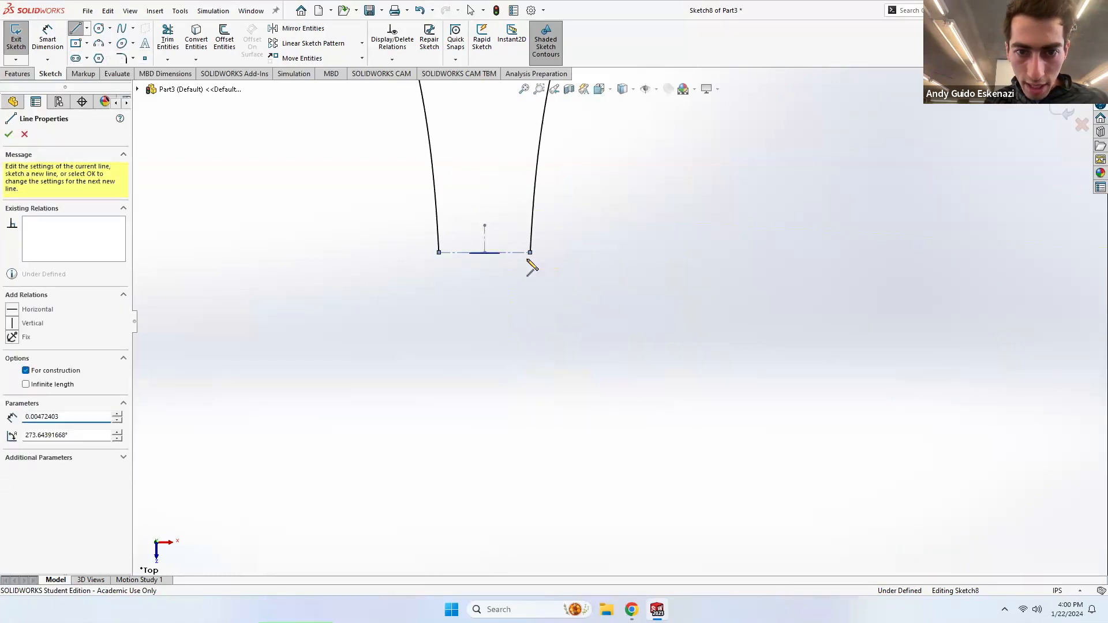
# Step: Add a Parallel relation between the short throat centerline and the horizontal centerline across the widest part of the frame outline
pyautogui.press('Escape')
pyautogui.click(517, 253)
pyautogui.scroll(5, 505, 355)
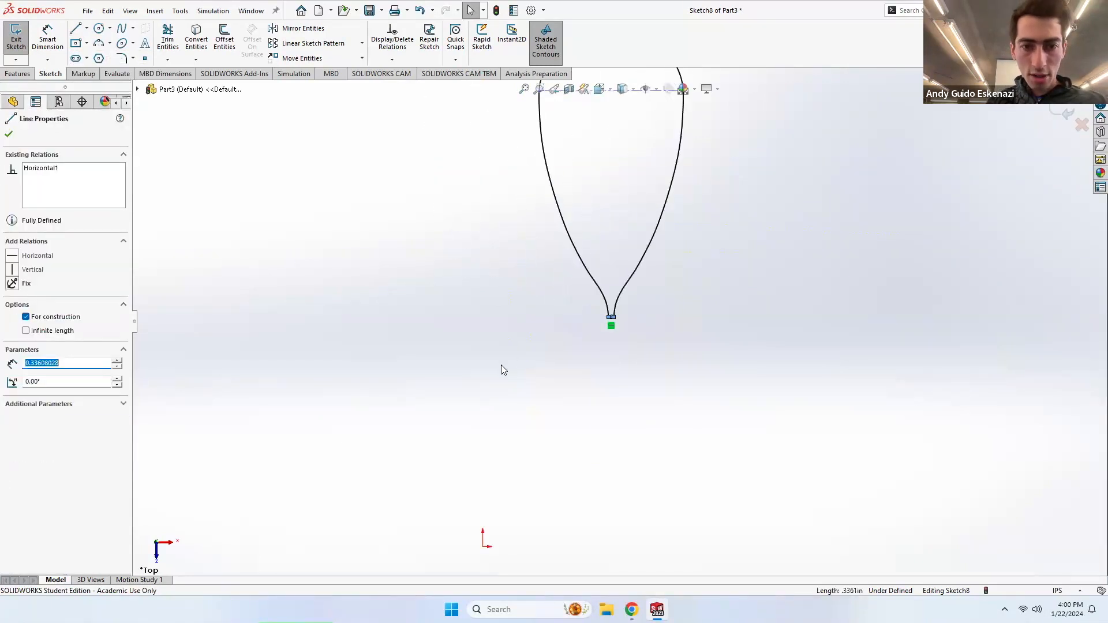
pyautogui.scroll(-3, 661, 139)
pyautogui.keyDown('ctrl'); pyautogui.click(593, 291); pyautogui.keyUp('ctrl')
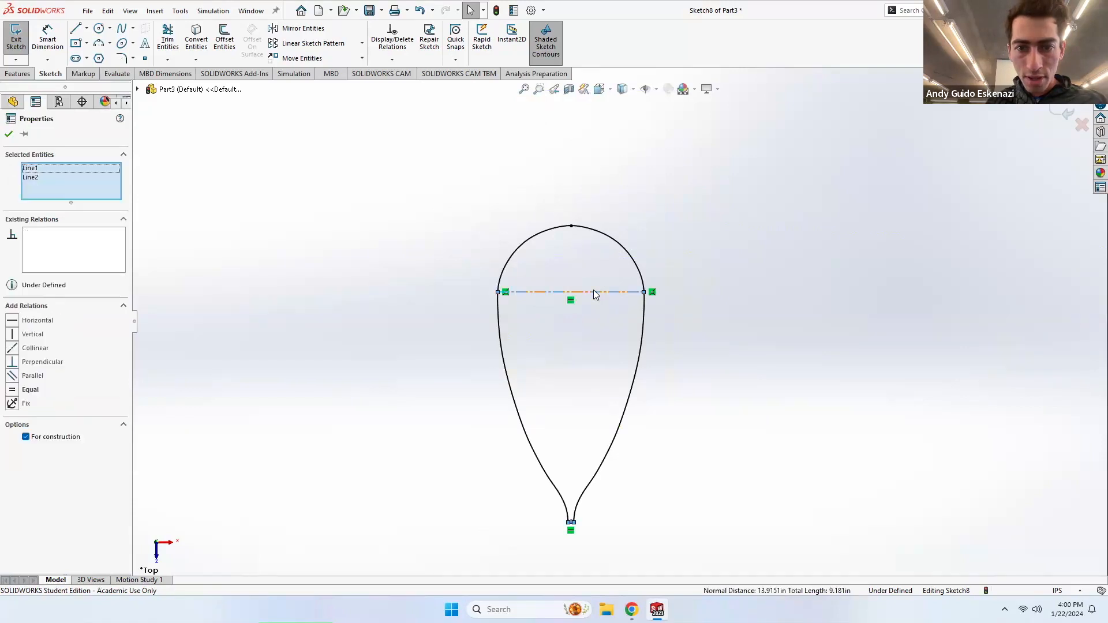
pyautogui.click(12, 378)
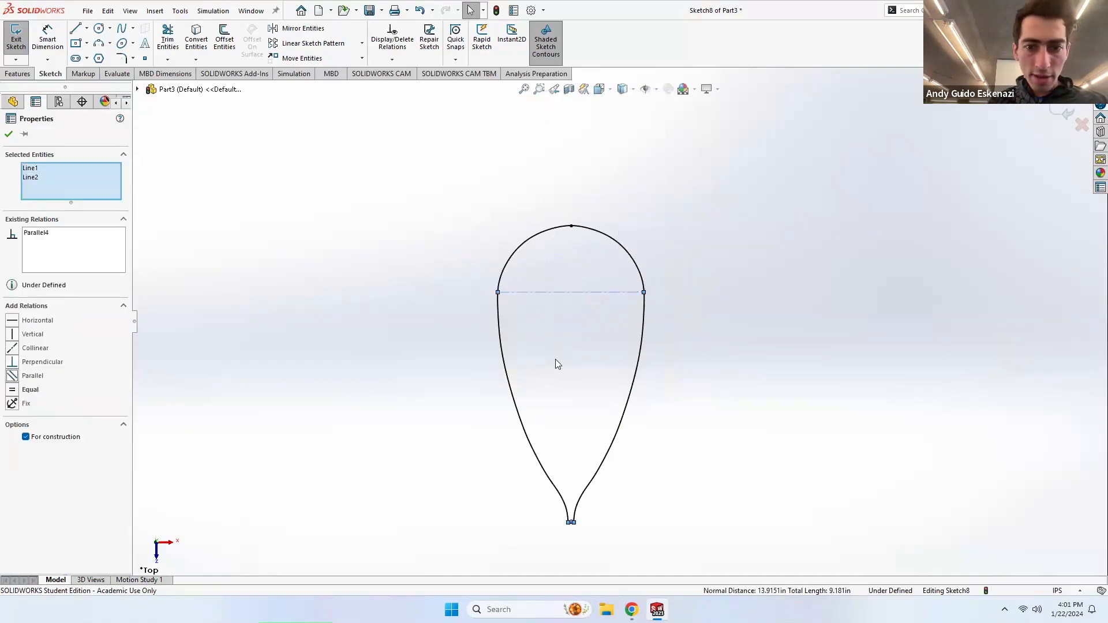
pyautogui.click(654, 341)
pyautogui.moveTo(536, 286); pyautogui.dragTo(543, 295)
# Step: Draw two horizontal centerlines between the outline splines, evenly spaced just below the widest centerline
pyautogui.scroll(-5, 616, 318)
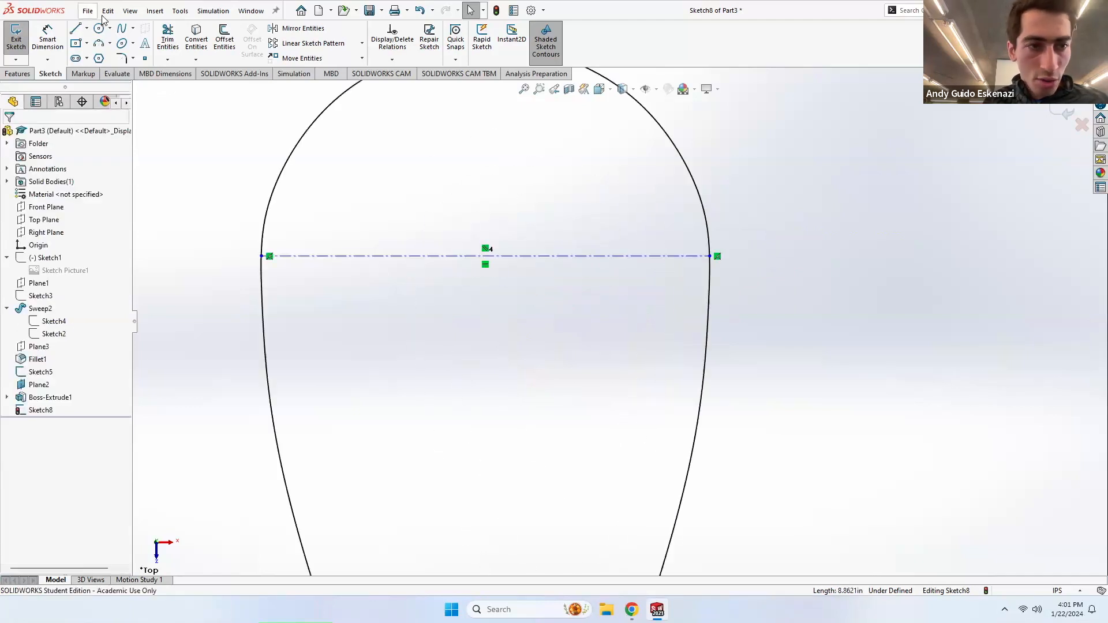
pyautogui.click(88, 32)
pyautogui.click(99, 42)
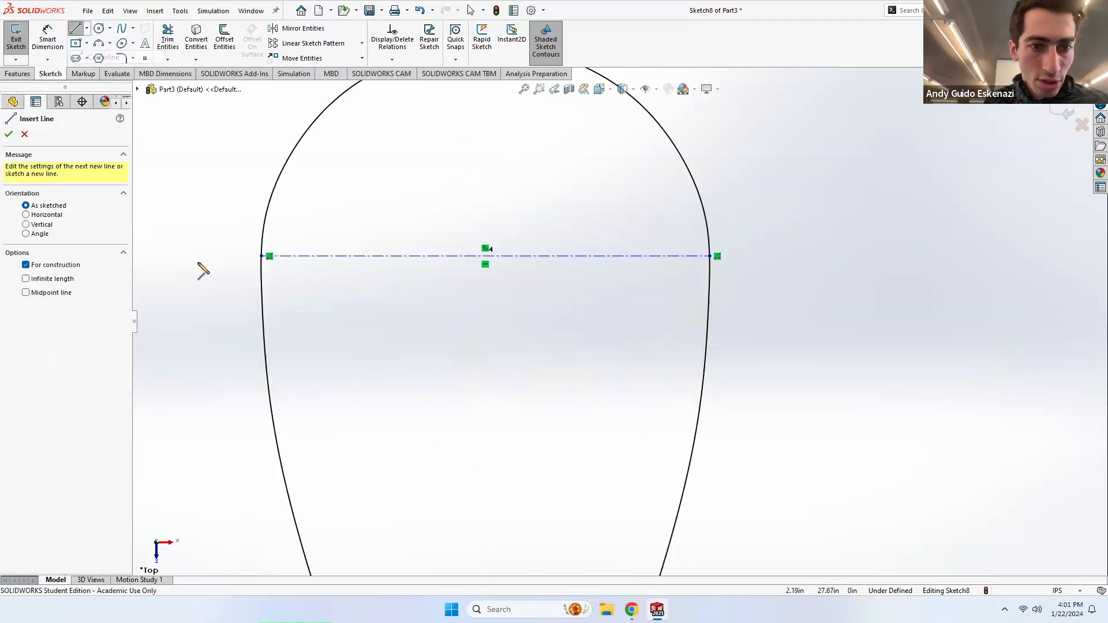
pyautogui.click(261, 284)
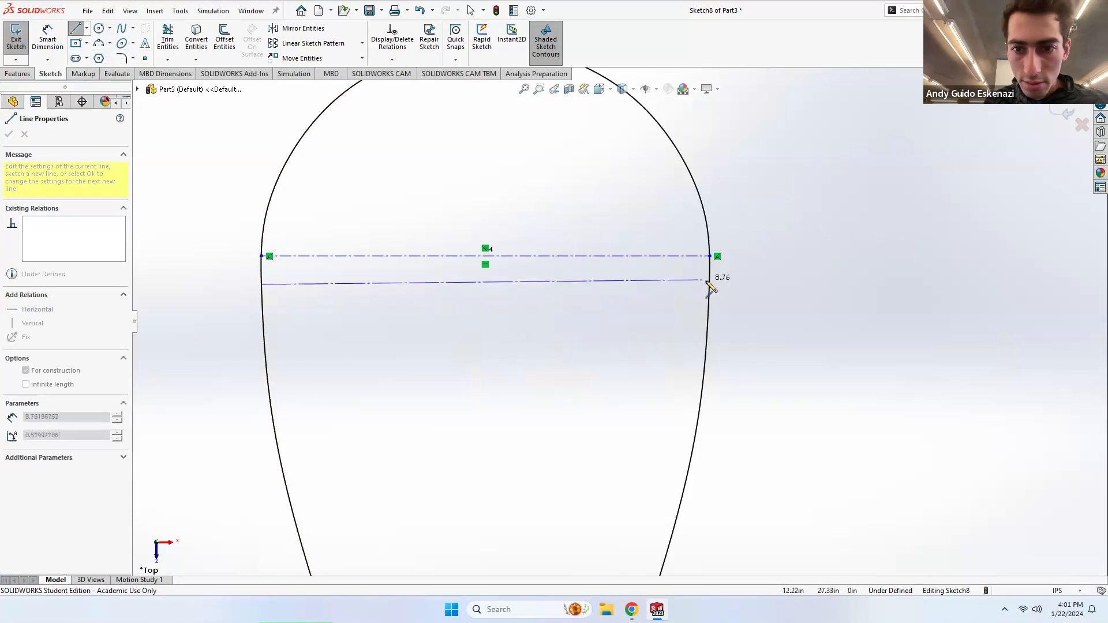
pyautogui.click(710, 284)
pyautogui.press('Escape')
pyautogui.click(88, 29)
pyautogui.click(100, 56)
pyautogui.click(263, 315)
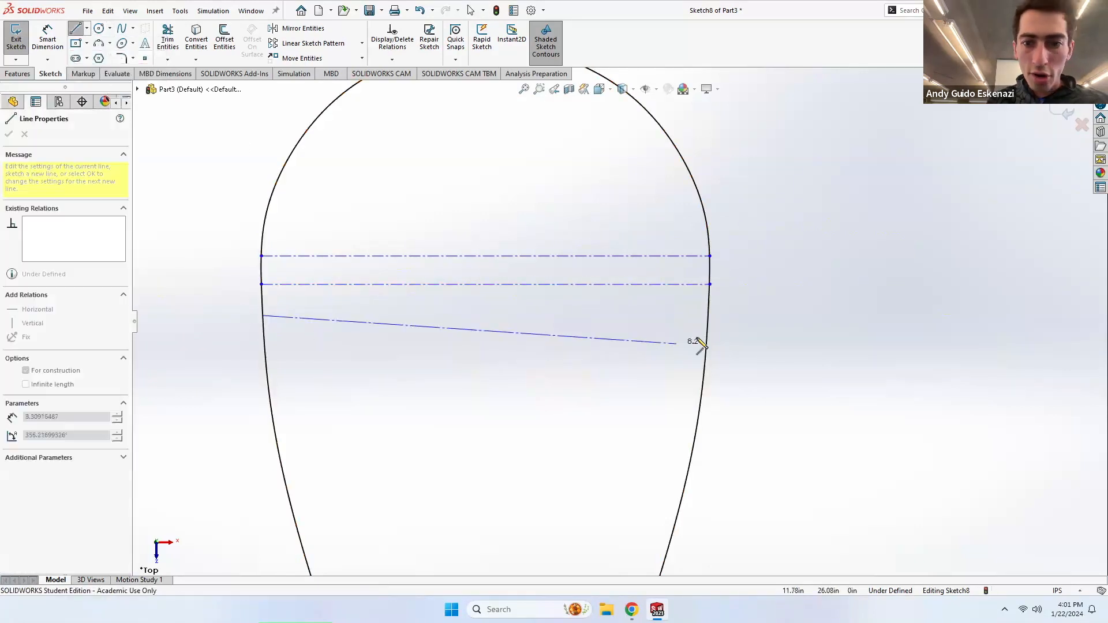
pyautogui.click(709, 315)
pyautogui.press('Escape')
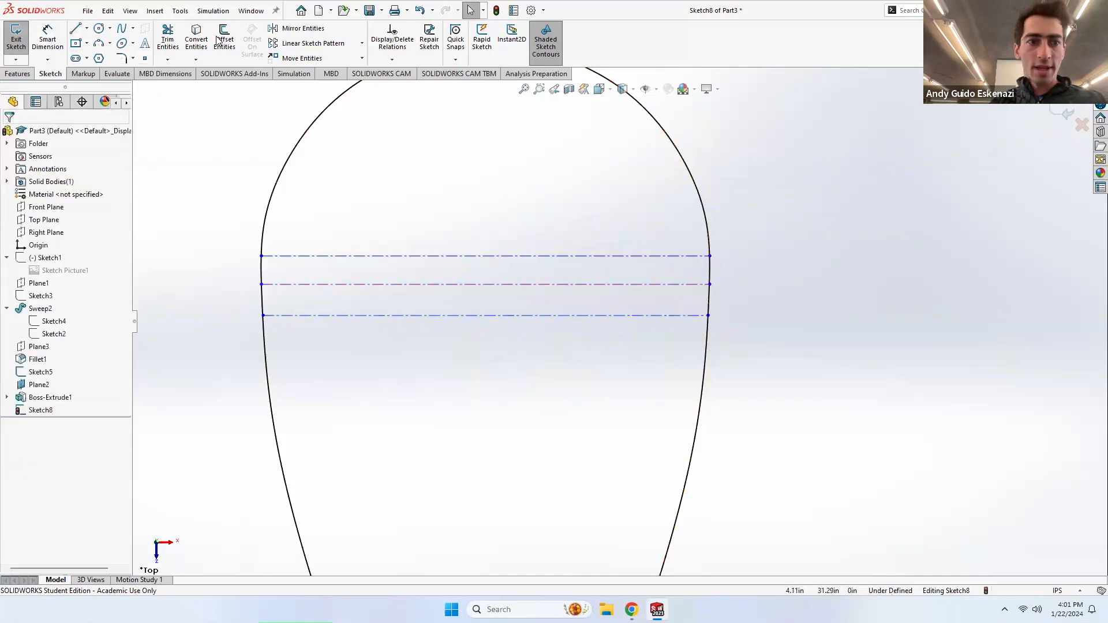
# Step: Draw a fourth and fifth horizontal centerline from spline to spline, spaced slightly wider below the first three
pyautogui.click(88, 29)
pyautogui.click(100, 56)
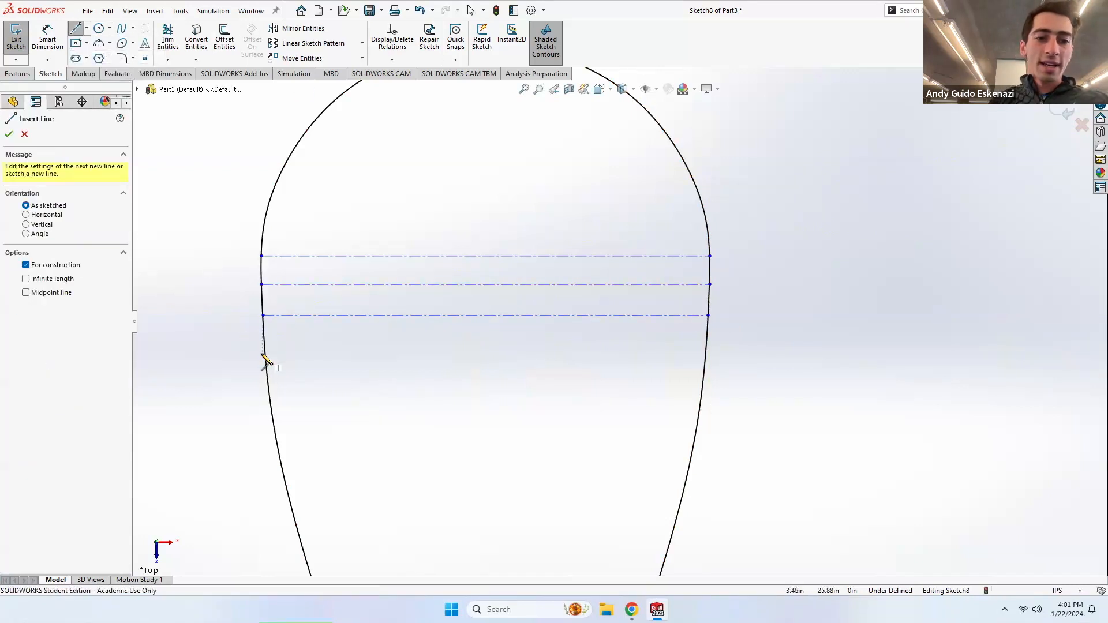
pyautogui.click(264, 352)
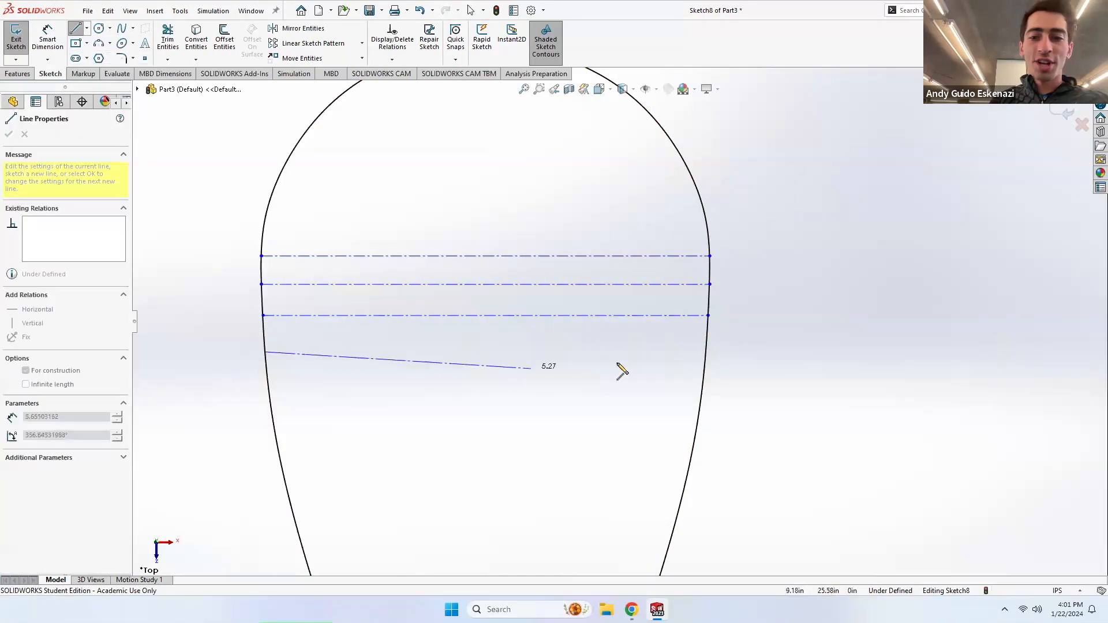
pyautogui.click(705, 351)
pyautogui.press('Escape')
pyautogui.click(88, 29)
pyautogui.click(101, 55)
pyautogui.click(270, 394)
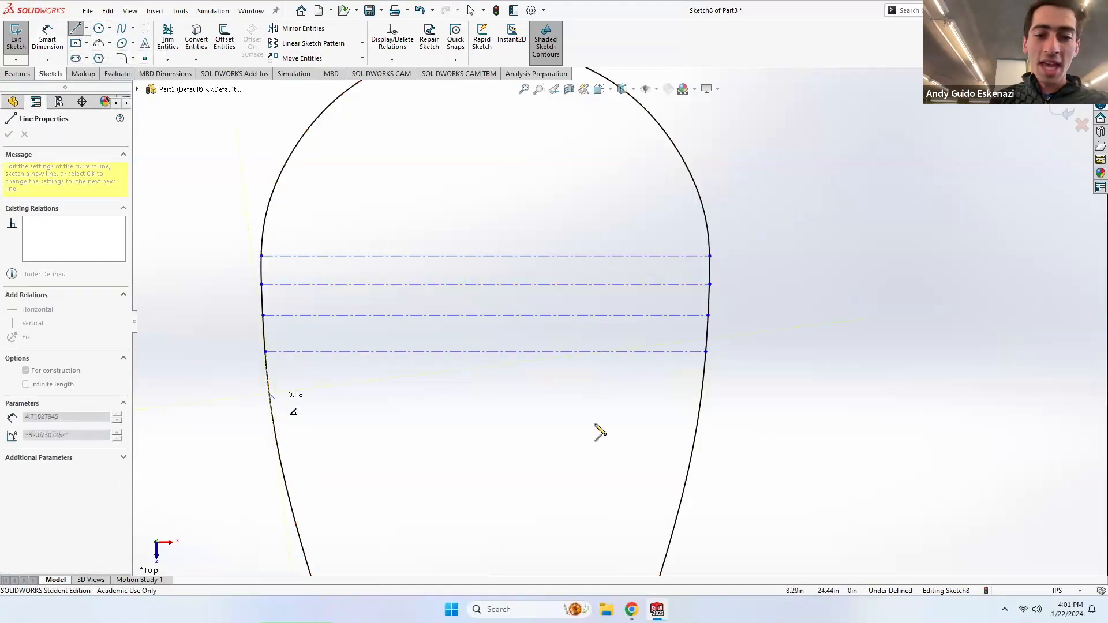
pyautogui.click(702, 394)
pyautogui.press('Escape')
# Step: Draw a chain of vertical centerlines joining the midpoints of the five horizontal centerlines, from the widest to the lowest
pyautogui.scroll(3, 616, 318)
pyautogui.scroll(-3, 729, 493)
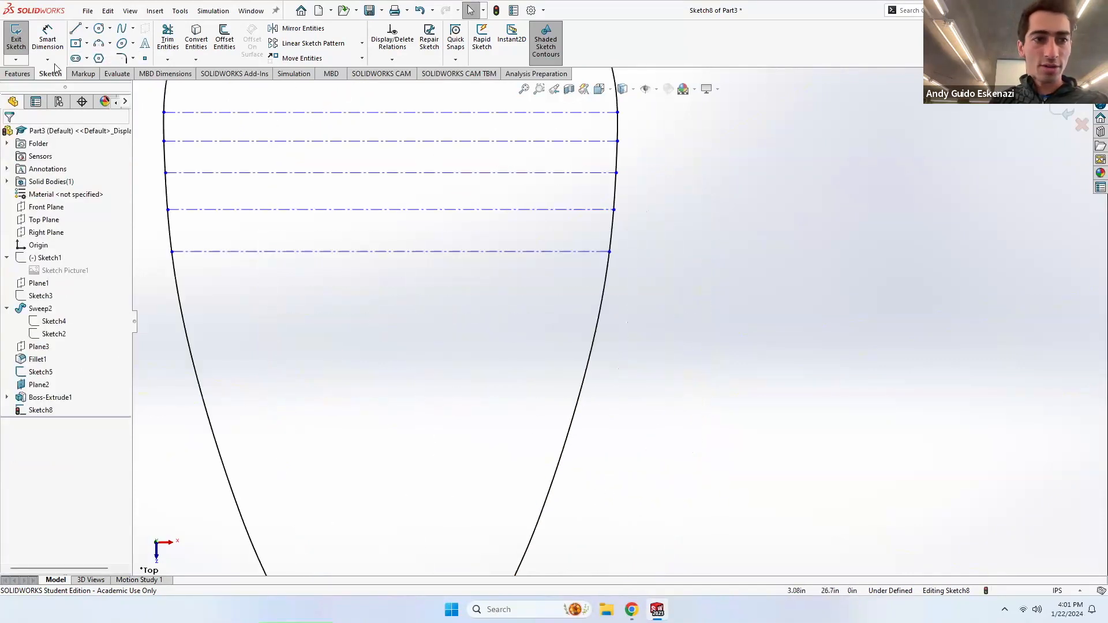
pyautogui.click(87, 29)
pyautogui.click(100, 55)
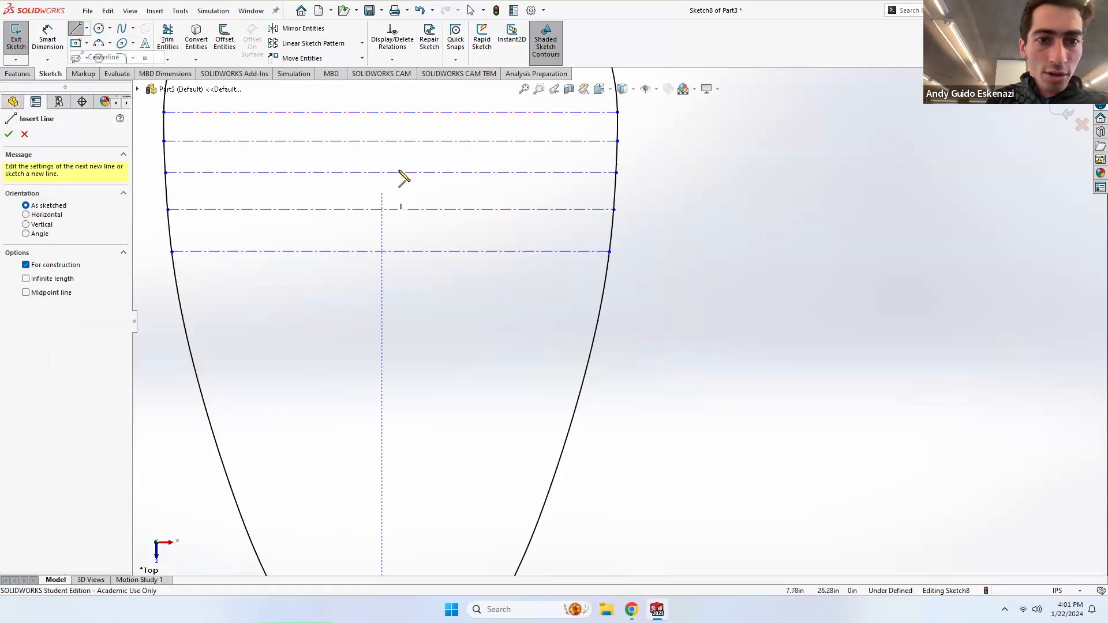
pyautogui.click(391, 112)
pyautogui.click(391, 140)
pyautogui.click(391, 172)
pyautogui.click(391, 210)
pyautogui.click(391, 252)
pyautogui.press('Escape')
# Step: Draw a sixth and seventh horizontal centerline between the splines, below the lower end of the vertical centerline chain
pyautogui.scroll(2, 471, 303)
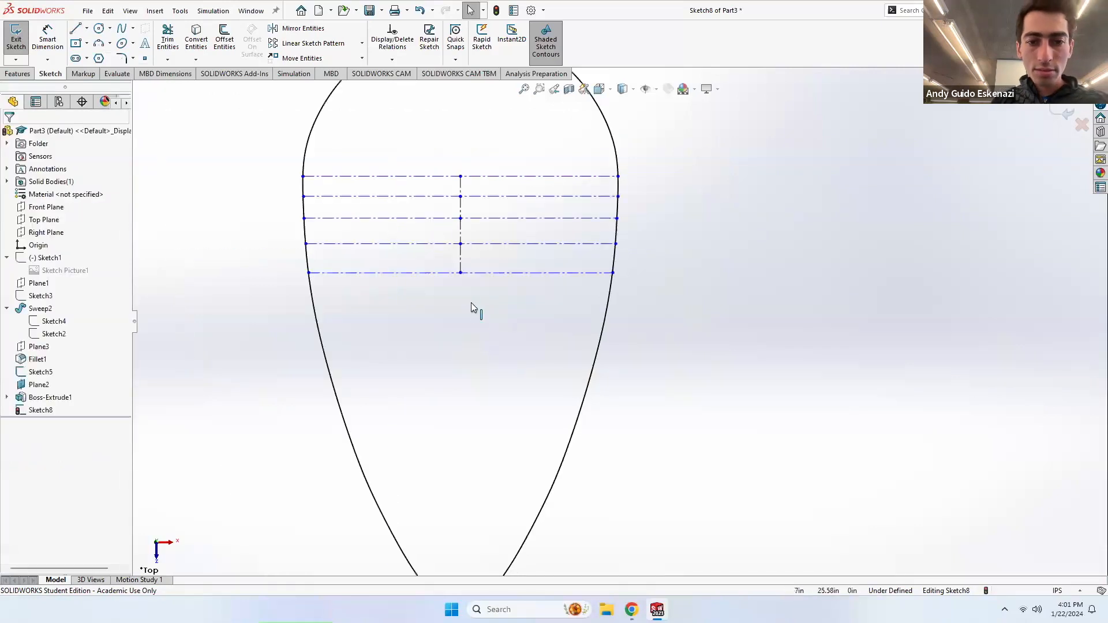
pyautogui.scroll(-2, 473, 305)
pyautogui.click(87, 28)
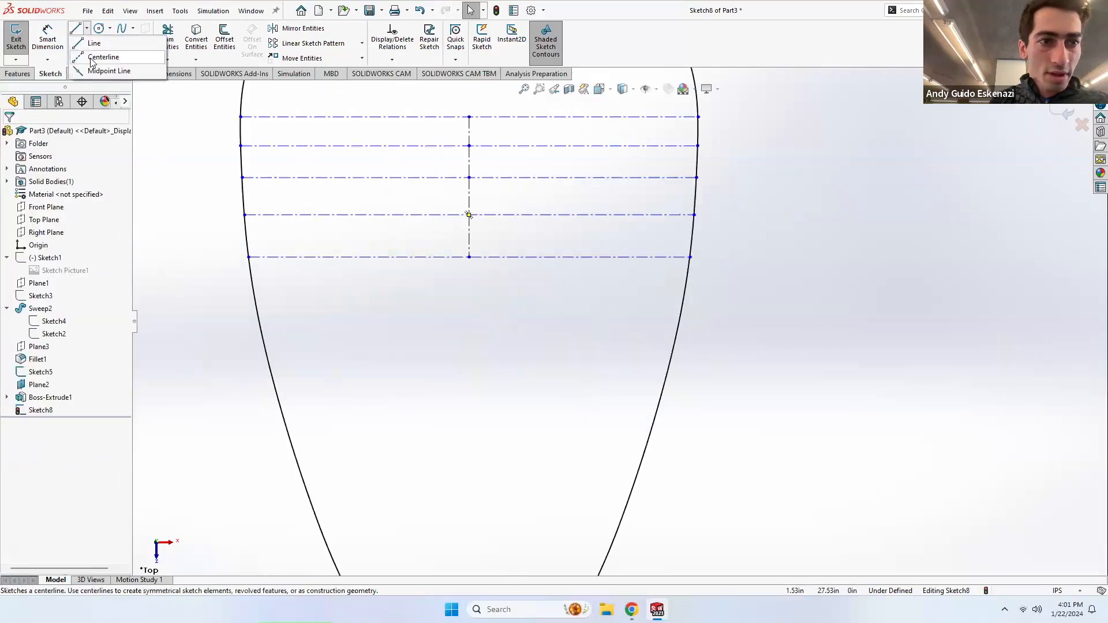
pyautogui.click(107, 57)
pyautogui.click(255, 295)
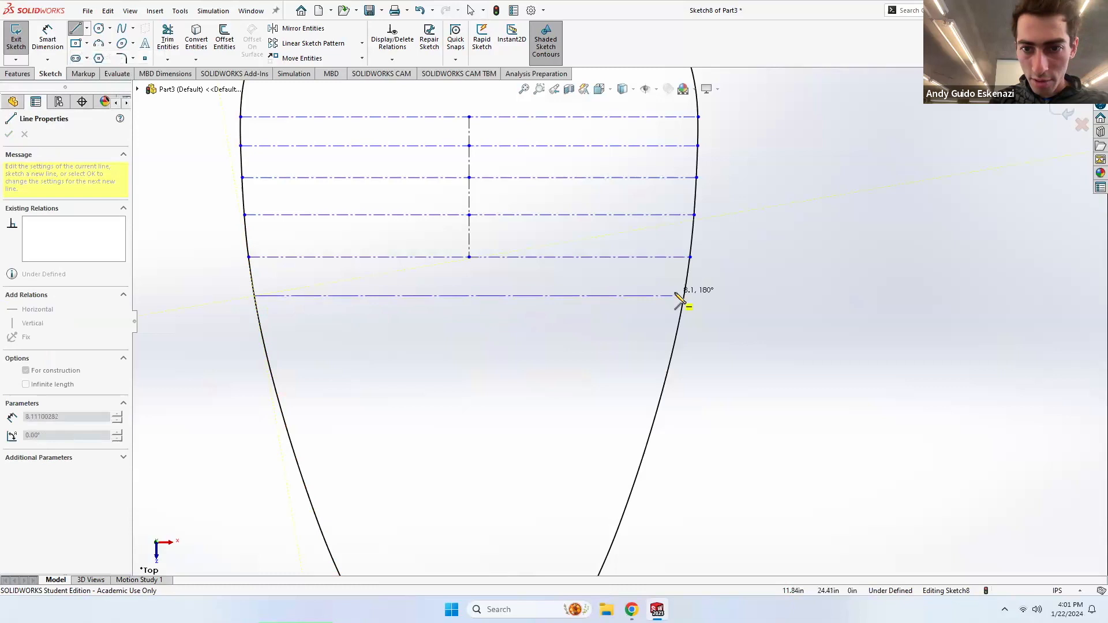
pyautogui.click(682, 296)
pyautogui.press('Escape')
pyautogui.click(86, 29)
pyautogui.click(107, 56)
pyautogui.moveTo(263, 333); pyautogui.dragTo(469, 348)
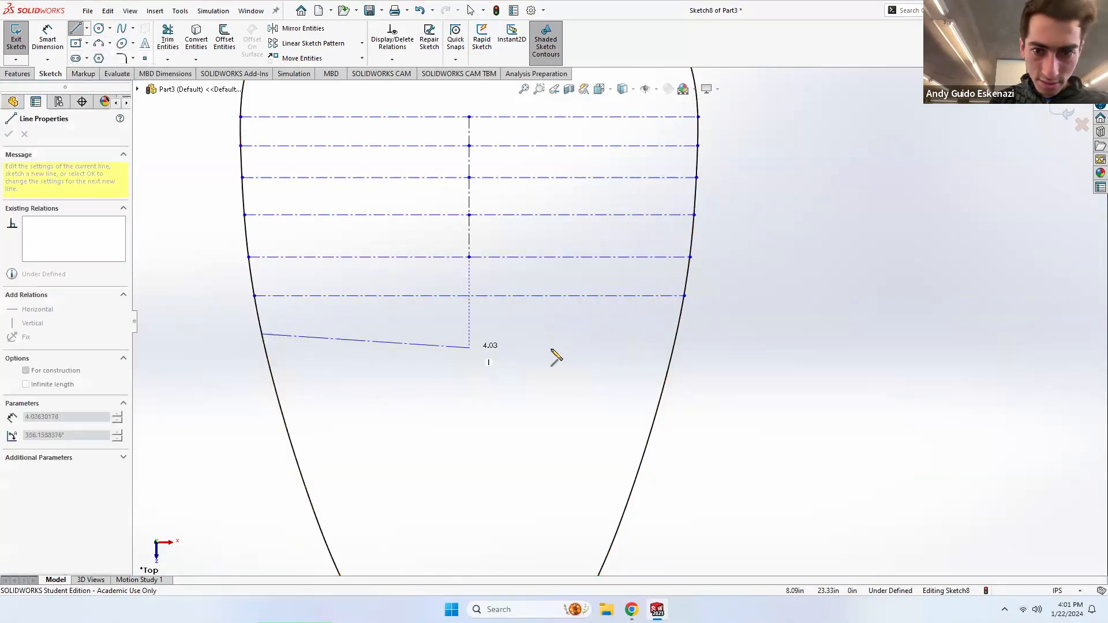
pyautogui.click(676, 334)
pyautogui.press('Escape')
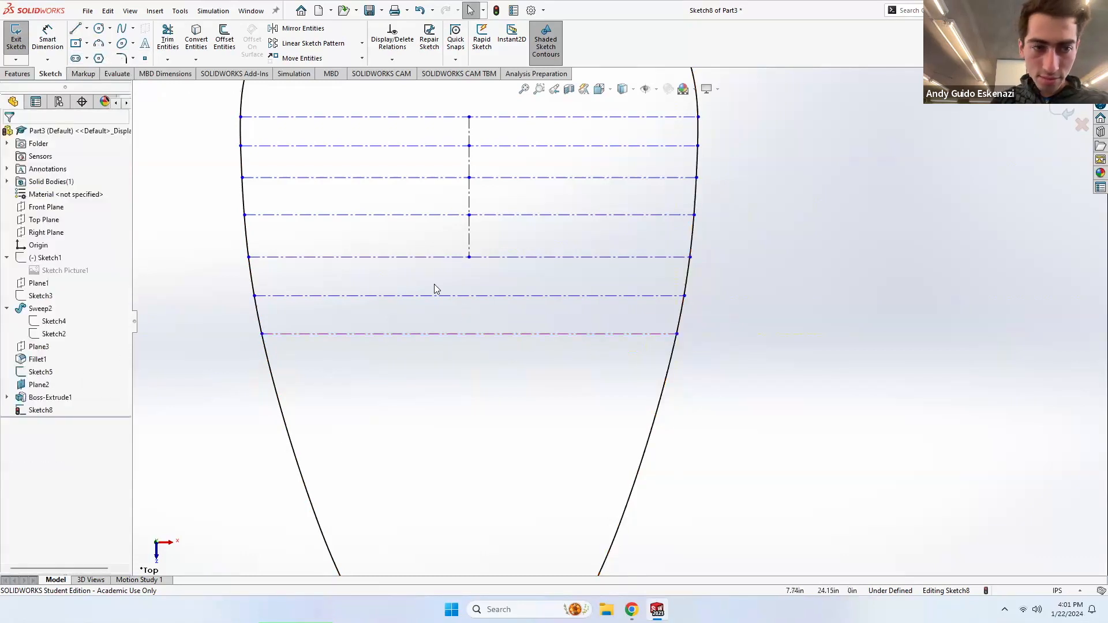
# Step: Draw an eighth and ninth horizontal centerline between the splines, continuing the ladder down the narrowing outline
pyautogui.click(87, 29)
pyautogui.click(107, 56)
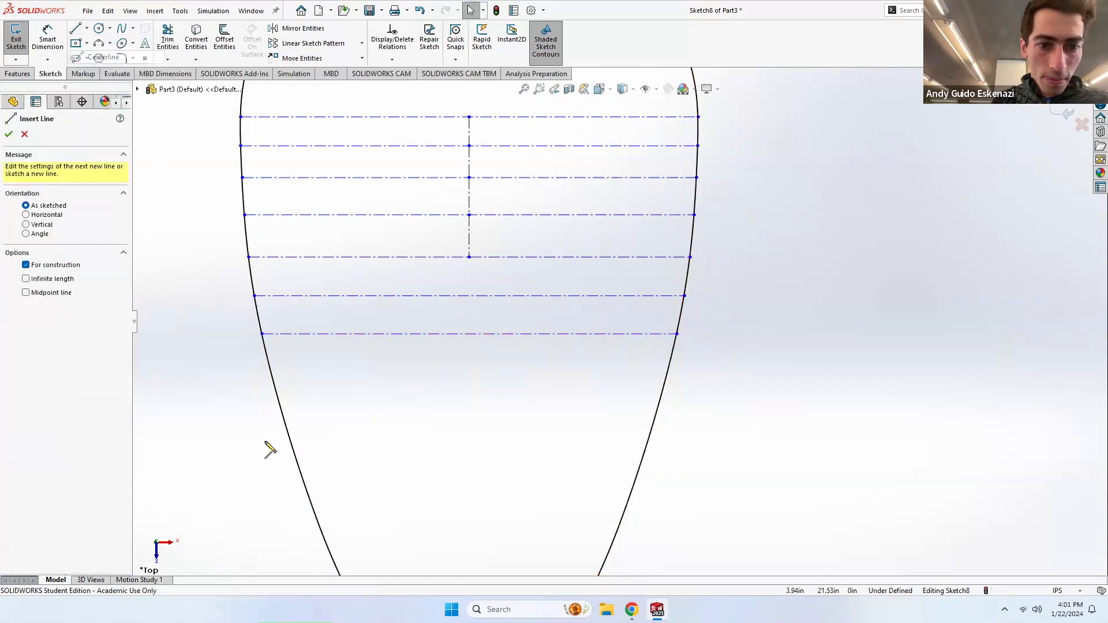
pyautogui.click(270, 373)
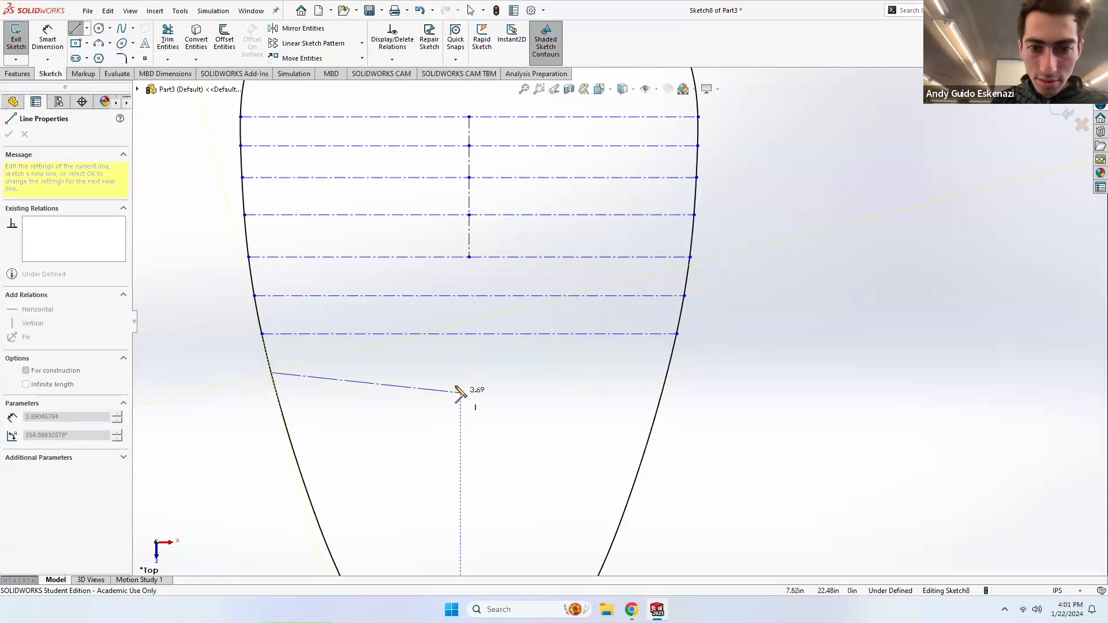
pyautogui.click(671, 378)
pyautogui.press('Escape')
pyautogui.scroll(4, 412, 339)
pyautogui.scroll(-4, 645, 369)
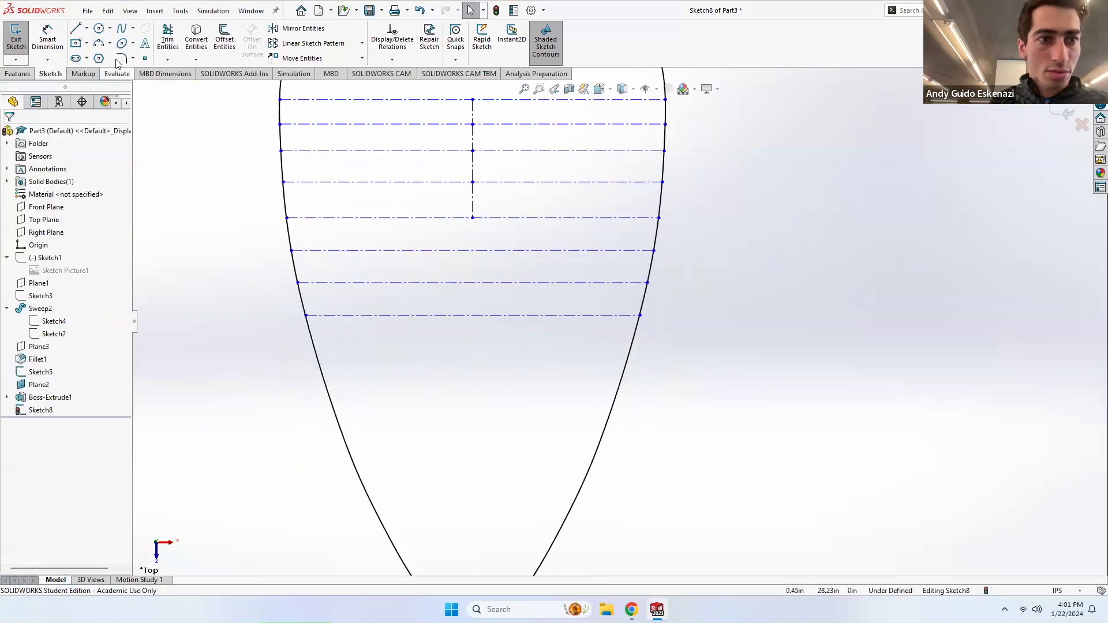
pyautogui.click(87, 28)
pyautogui.click(101, 54)
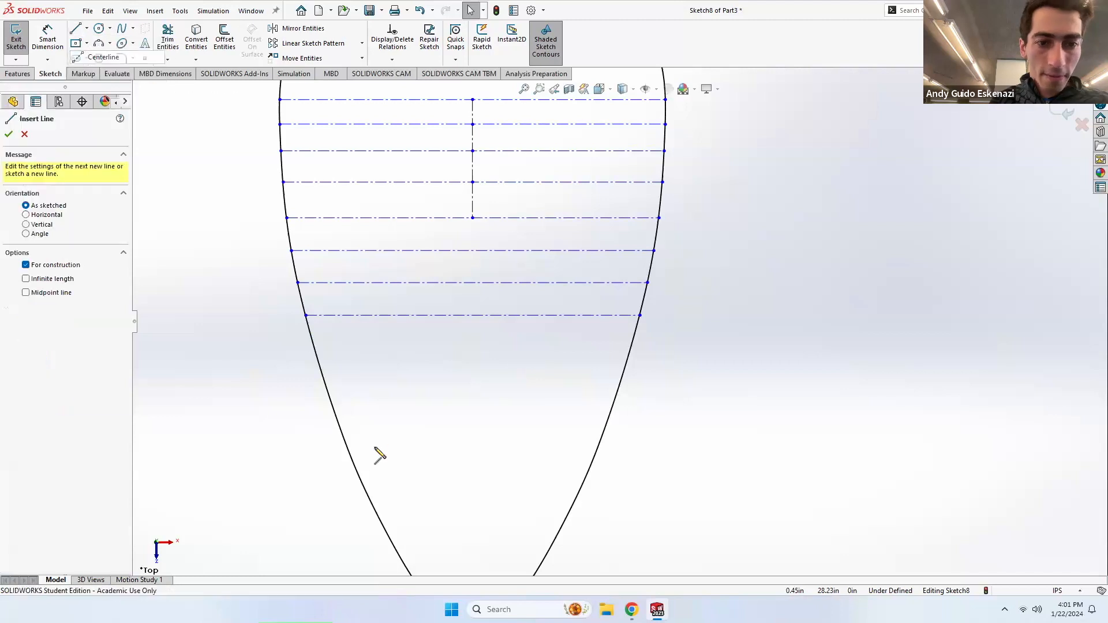
pyautogui.click(314, 345)
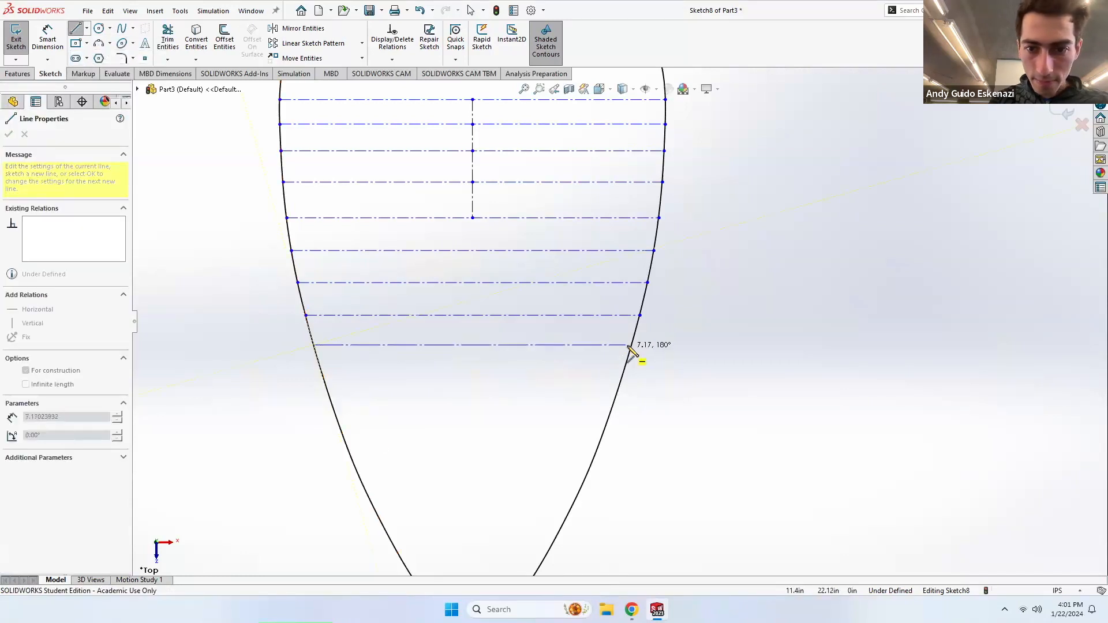
pyautogui.click(633, 346)
pyautogui.press('Escape')
# Step: Draw two more horizontal centerlines across the outline below the ninth, the upper one about 6.9 in long
pyautogui.scroll(3, 617, 324)
pyautogui.scroll(-2, 617, 385)
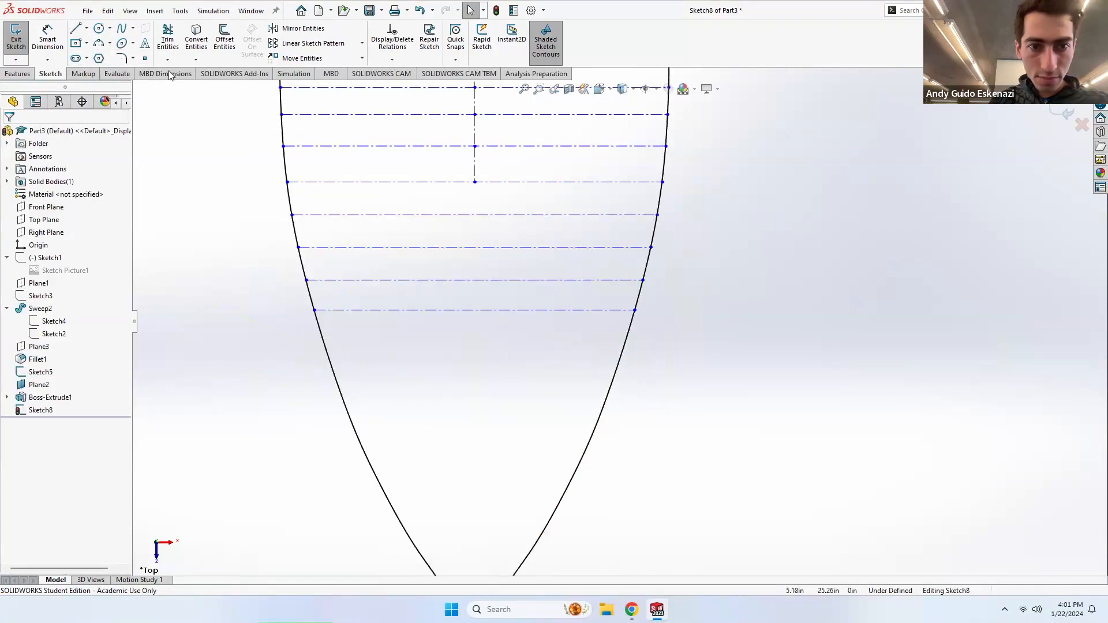
pyautogui.click(86, 28)
pyautogui.click(101, 54)
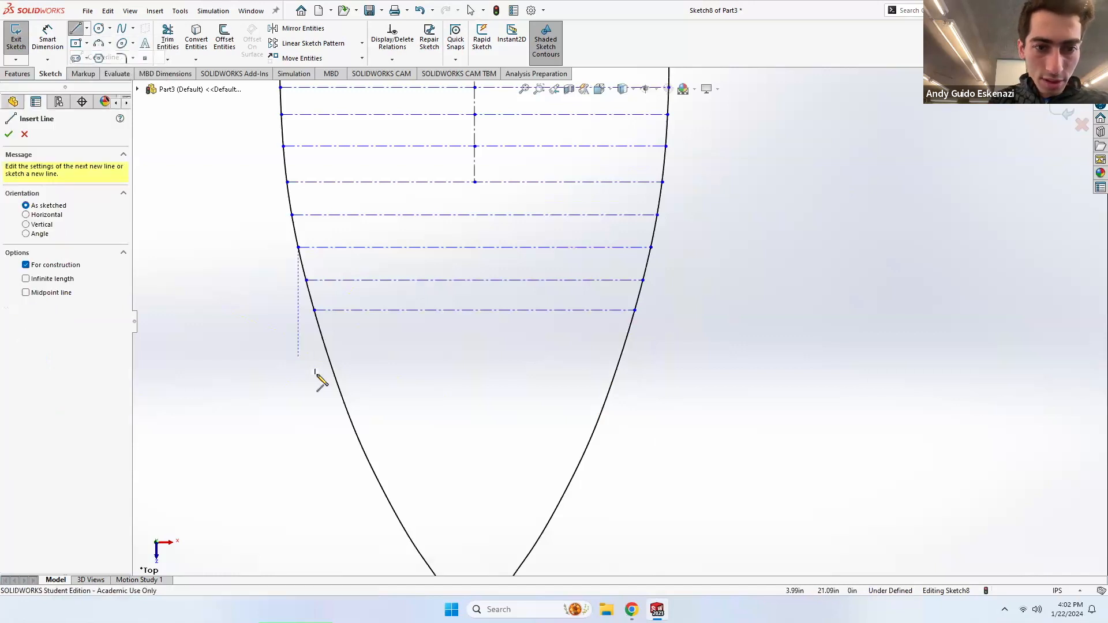
pyautogui.click(339, 356)
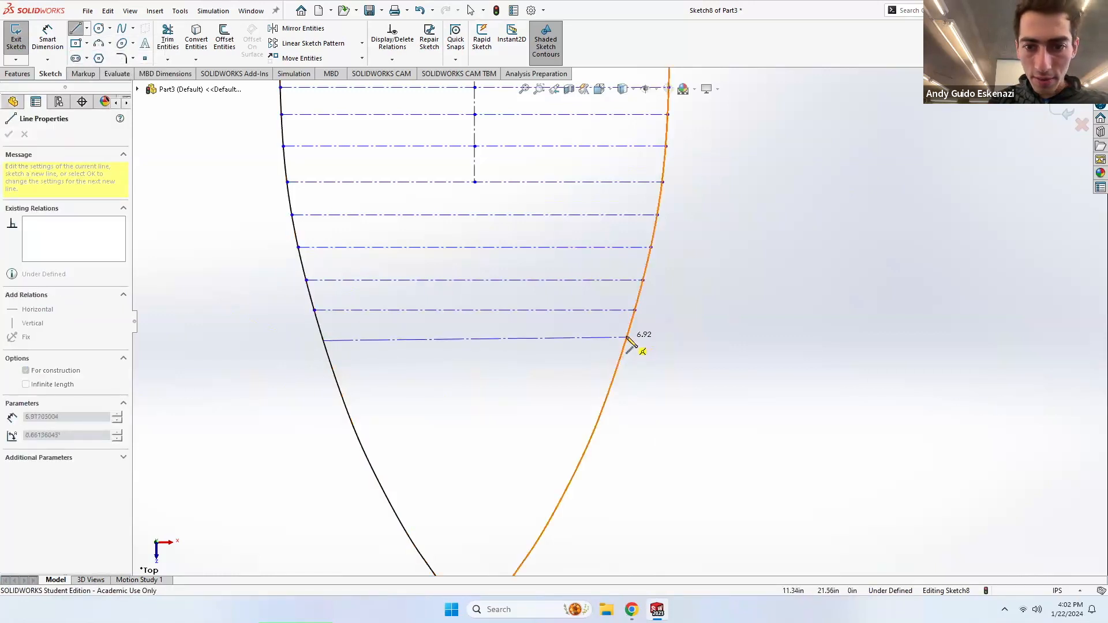
pyautogui.click(627, 341)
pyautogui.press('Escape')
pyautogui.click(87, 29)
pyautogui.click(101, 54)
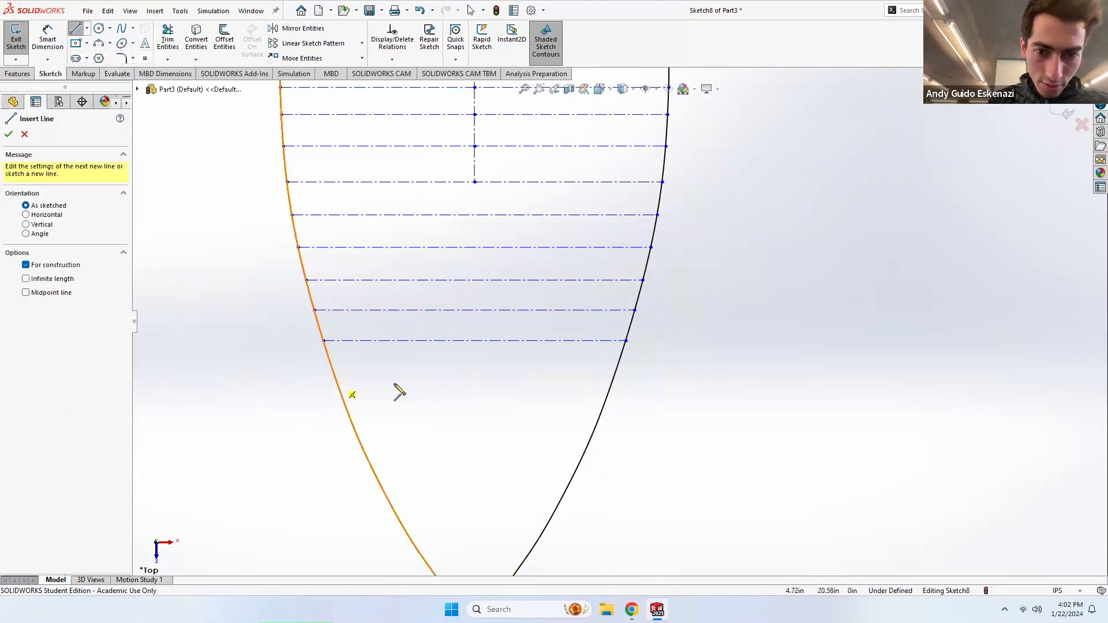
pyautogui.click(337, 380)
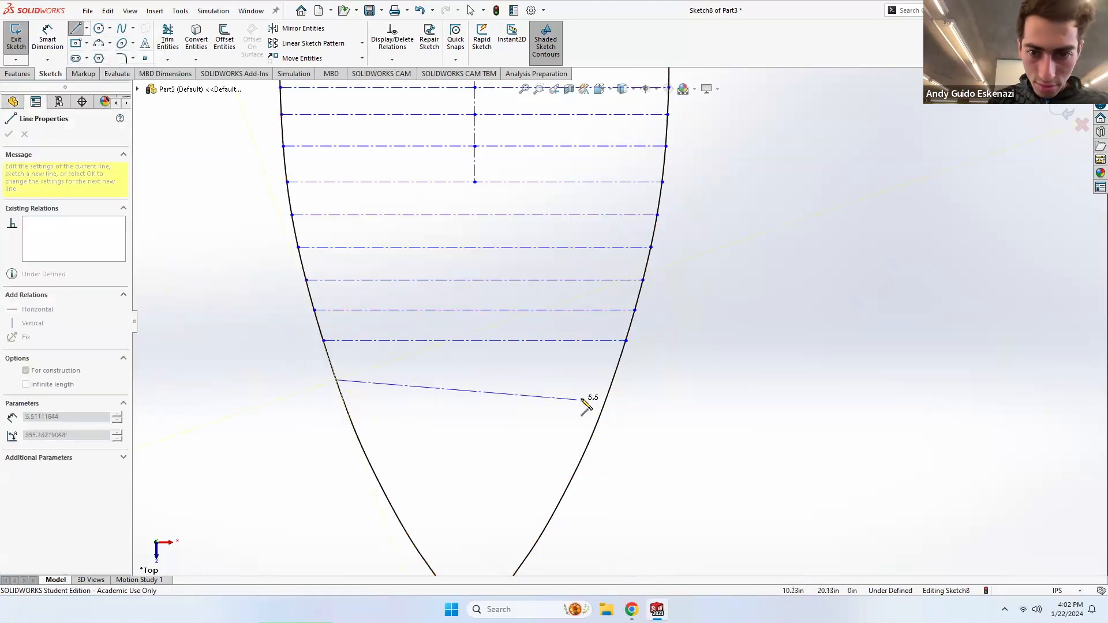
pyautogui.click(616, 380)
pyautogui.press('Escape')
# Step: Draw a twelfth and thirteenth horizontal centerline between the splines above the throat, the lower one about 4.9 in long
pyautogui.scroll(-3, 485, 363)
pyautogui.scroll(2, 525, 378)
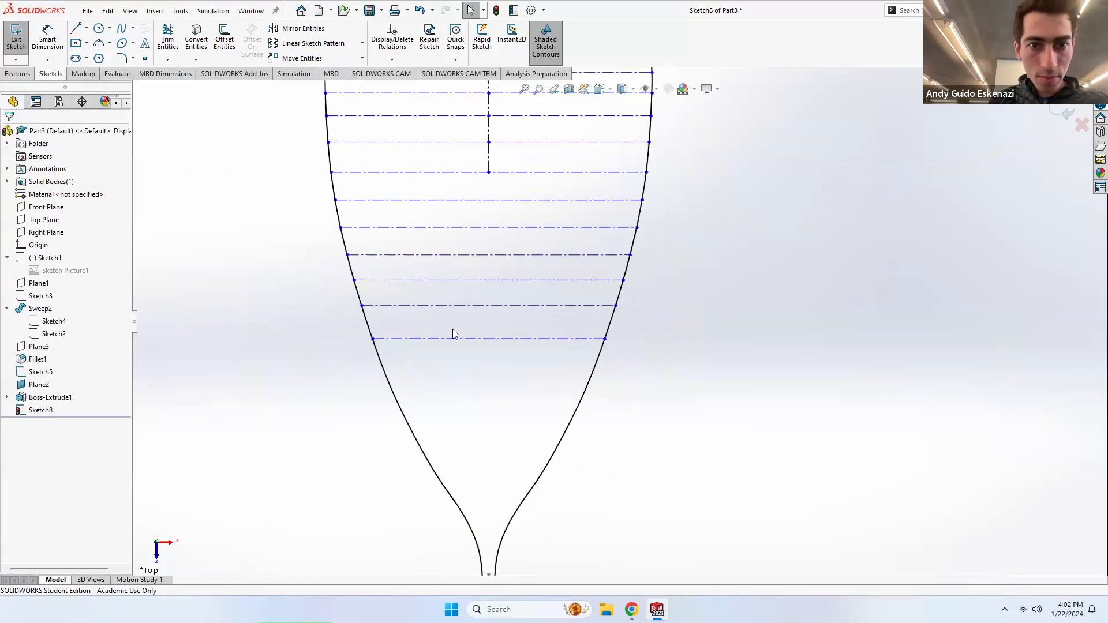
pyautogui.click(87, 28)
pyautogui.click(99, 52)
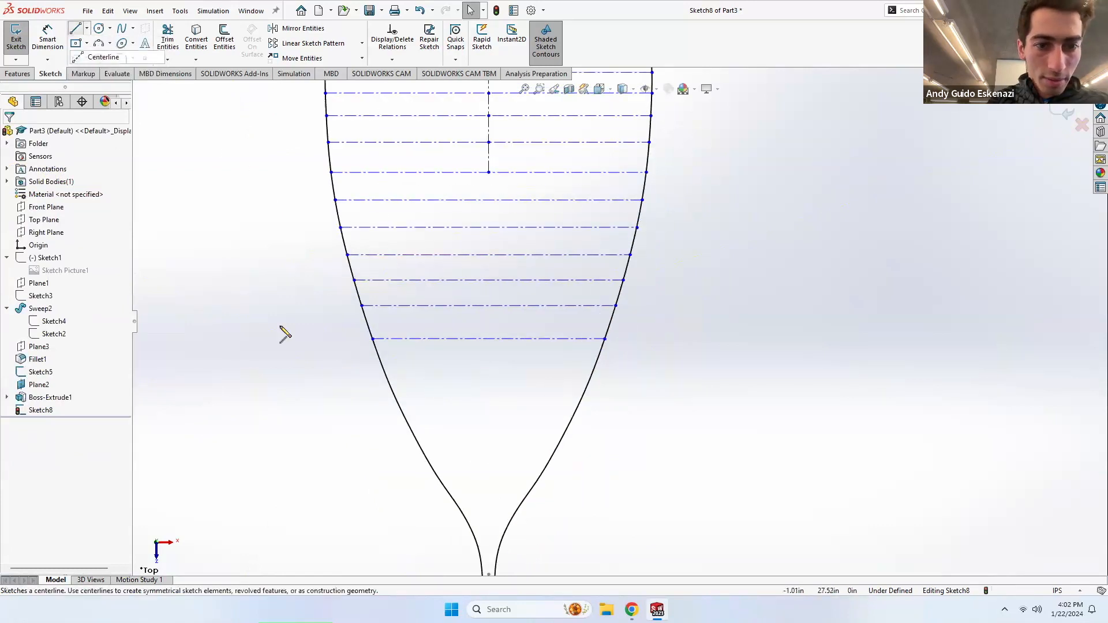
pyautogui.click(385, 374)
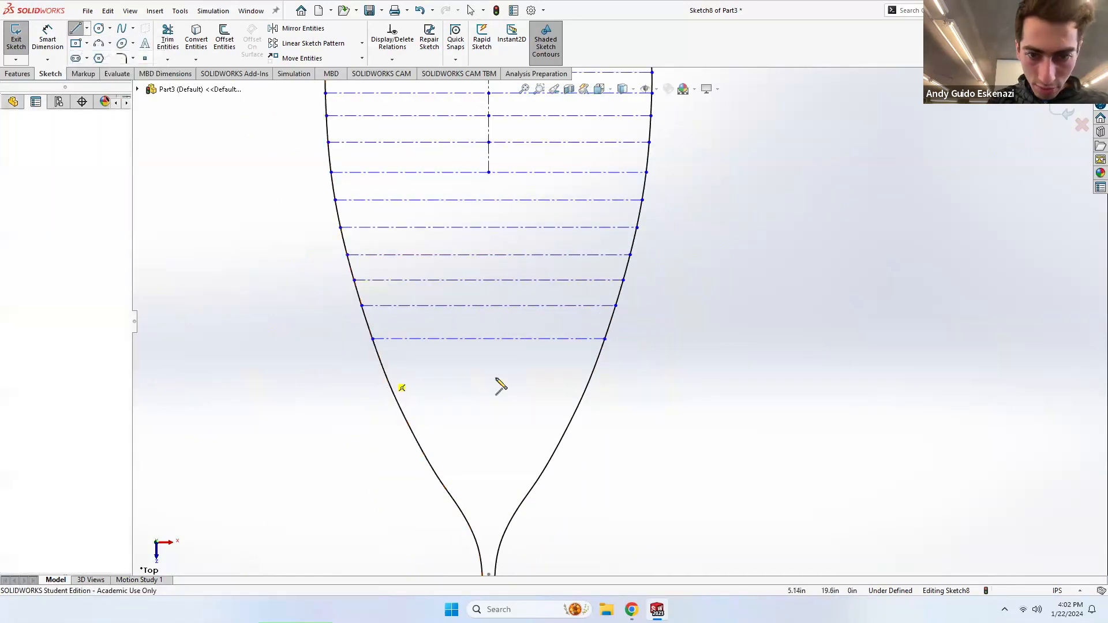
pyautogui.click(593, 373)
pyautogui.press('Escape')
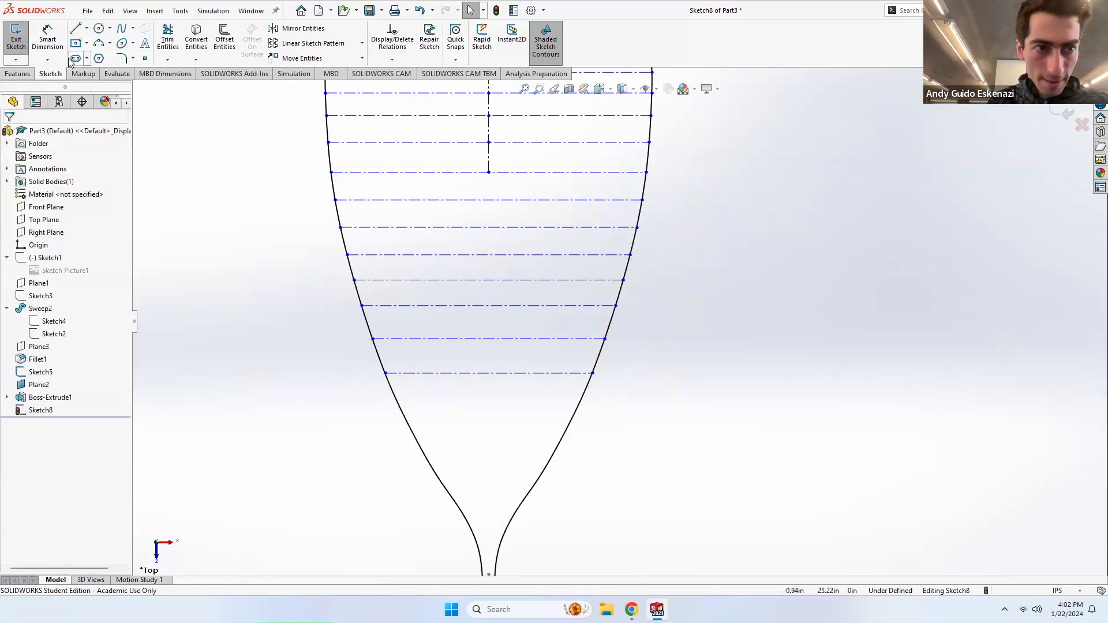
pyautogui.click(87, 28)
pyautogui.click(99, 52)
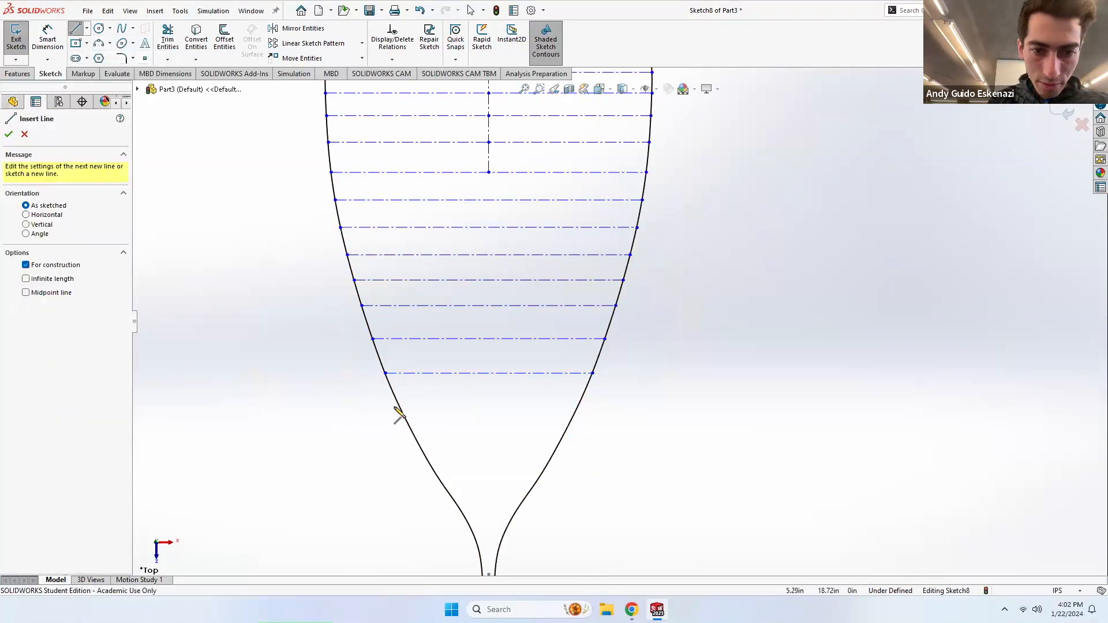
pyautogui.click(400, 405)
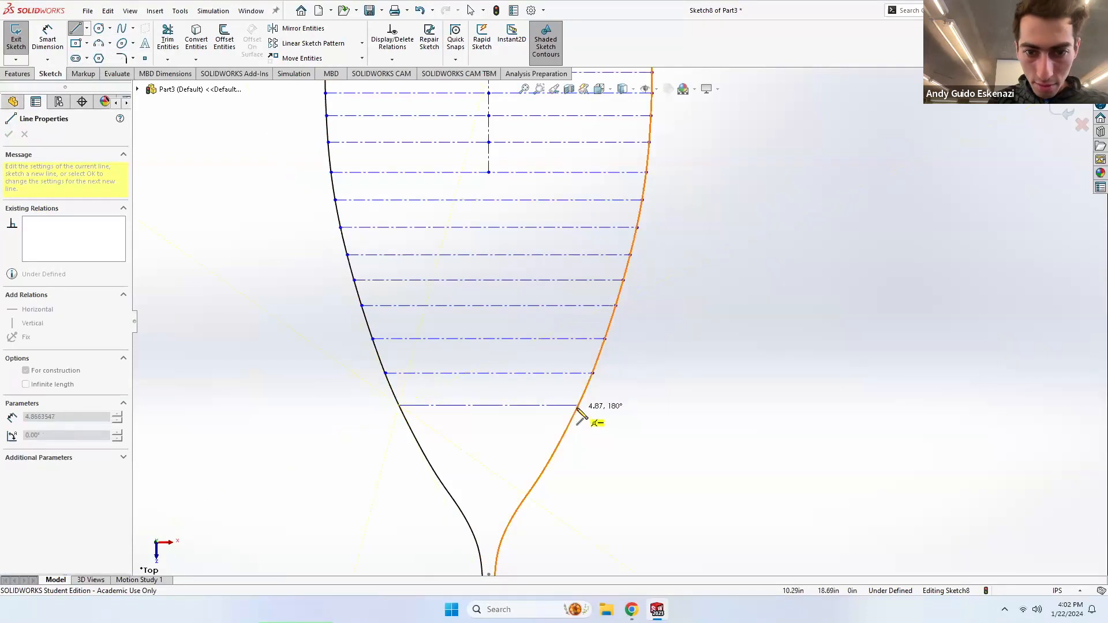
pyautogui.click(579, 406)
pyautogui.press('Escape')
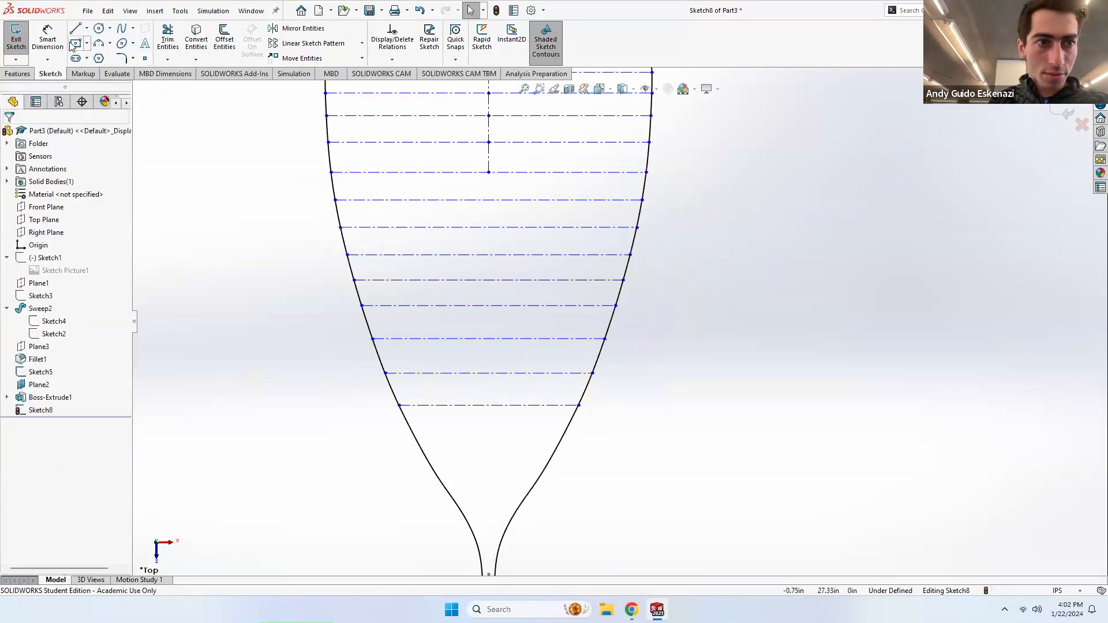
# Step: Draw a centerline about 4 in long between the splines below the lowest one and make it parallel to the centerline above it
pyautogui.click(88, 28)
pyautogui.click(98, 52)
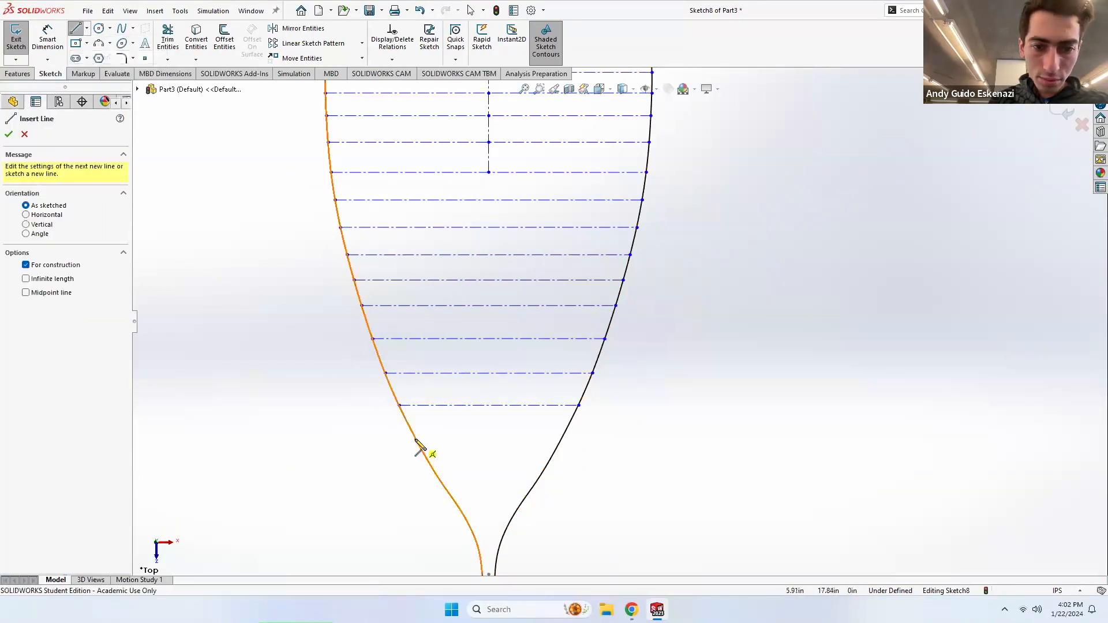
pyautogui.click(417, 440)
pyautogui.click(564, 437)
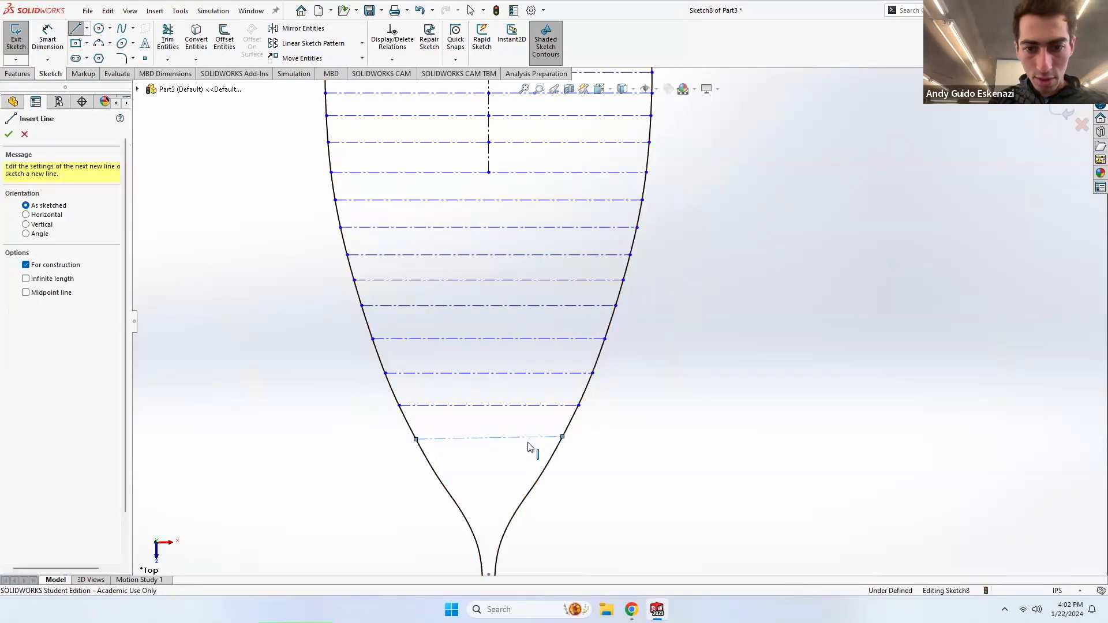
pyautogui.press('Escape')
pyautogui.click(518, 442)
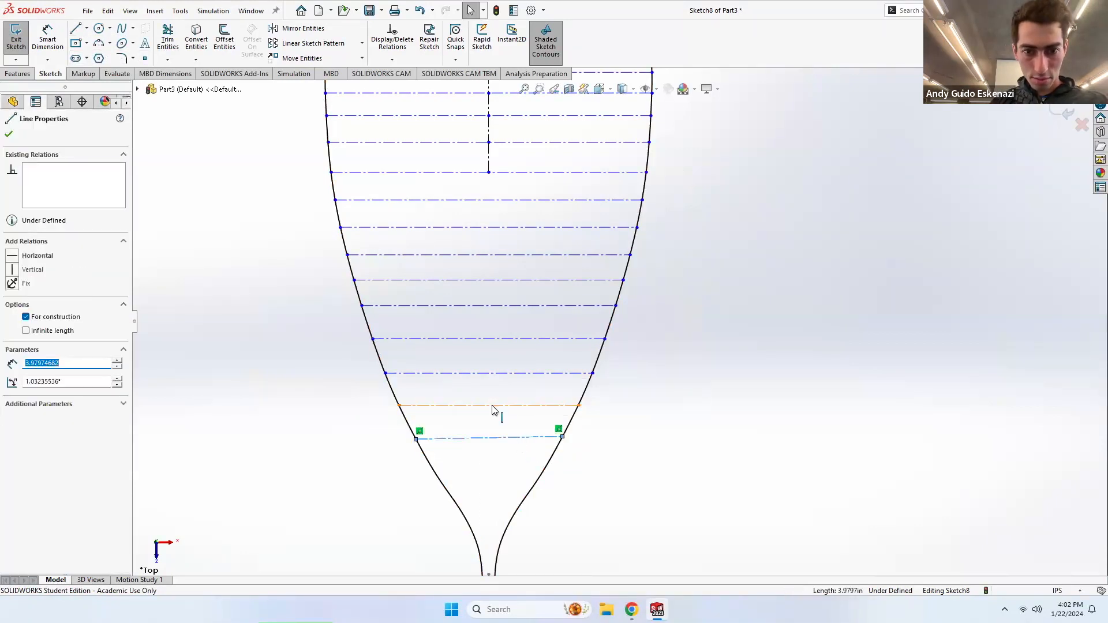
pyautogui.keyDown('ctrl'); pyautogui.click(494, 406); pyautogui.keyUp('ctrl')
pyautogui.click(15, 376)
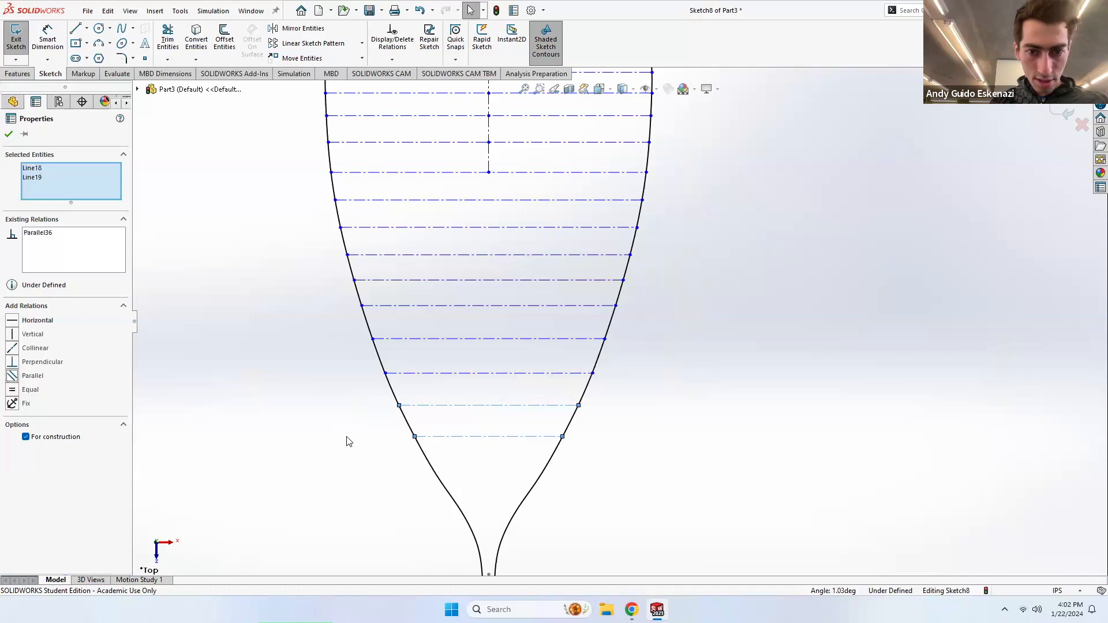
pyautogui.click(347, 440)
# Step: Draw two horizontal centerlines between the splines, one after the other above the topmost ladder line
pyautogui.scroll(3, 421, 421)
pyautogui.scroll(-3, 601, 217)
pyautogui.scroll(-2, 575, 218)
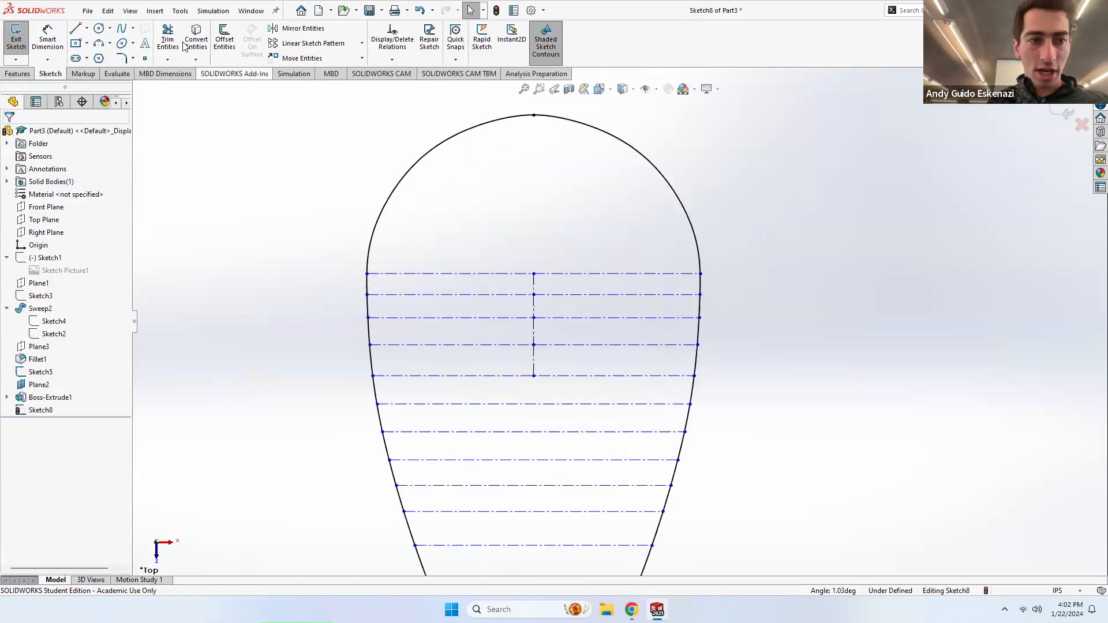
pyautogui.click(86, 29)
pyautogui.click(101, 56)
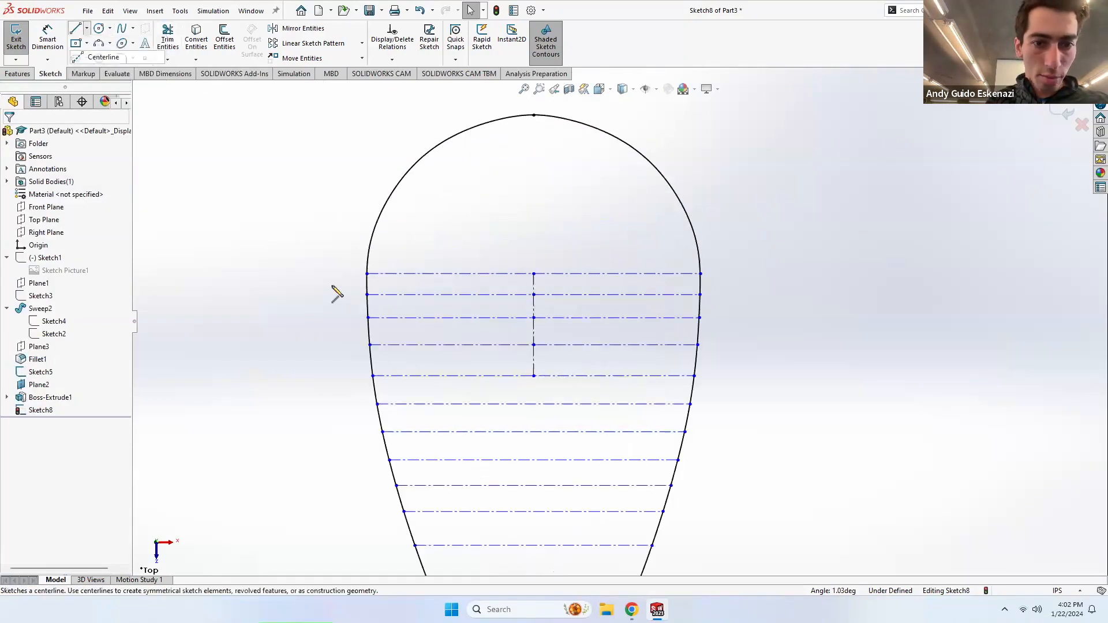
pyautogui.click(369, 251)
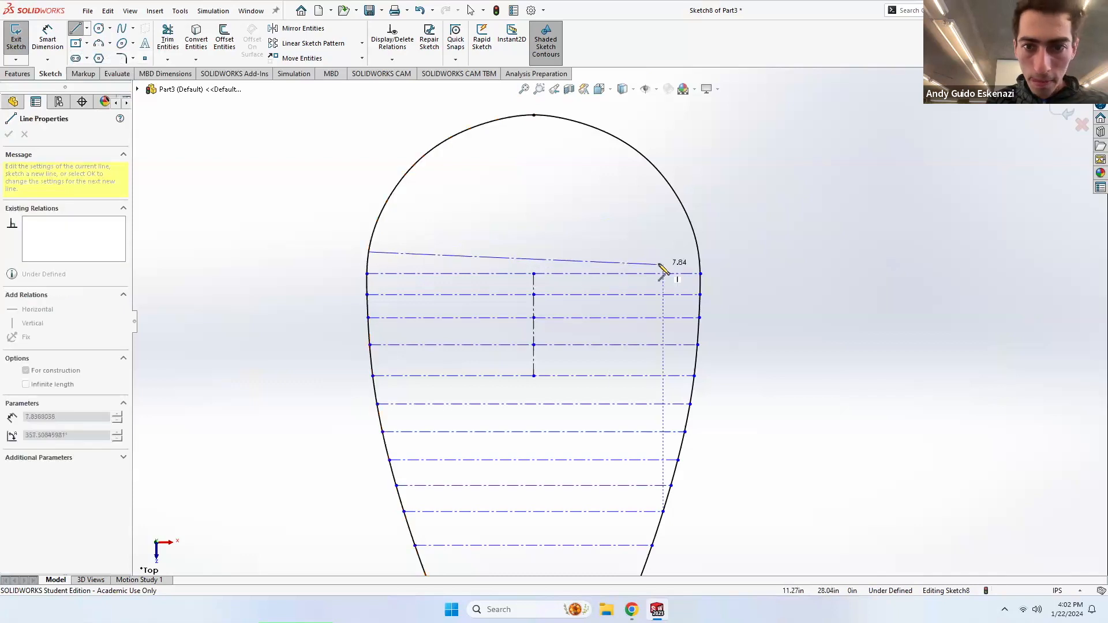
pyautogui.click(699, 251)
pyautogui.press('Escape')
pyautogui.click(87, 28)
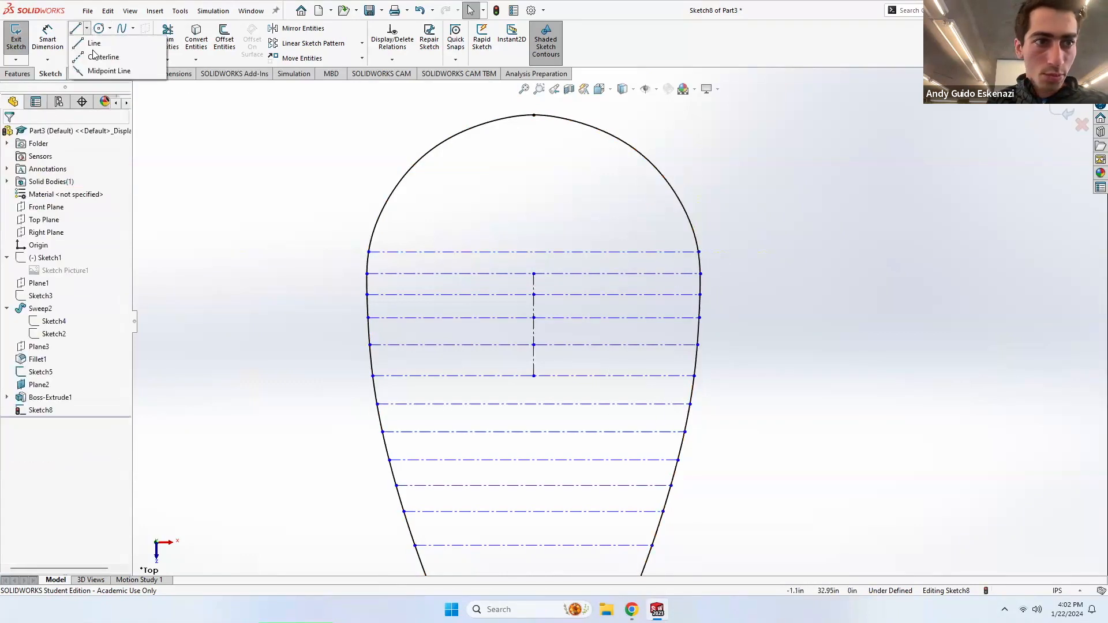
pyautogui.click(101, 56)
pyautogui.click(377, 225)
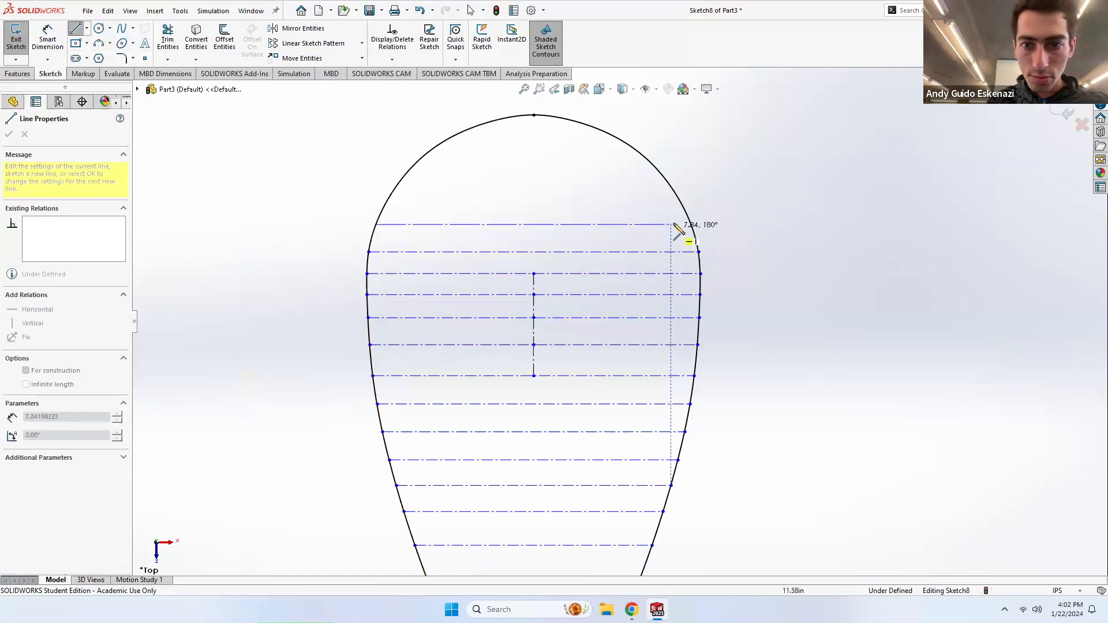
pyautogui.click(691, 225)
pyautogui.press('Escape')
# Step: Draw two more horizontal centerlines across the rounded head of the outline, the upper one about 6.7 in long
pyautogui.click(87, 28)
pyautogui.click(101, 56)
pyautogui.click(389, 198)
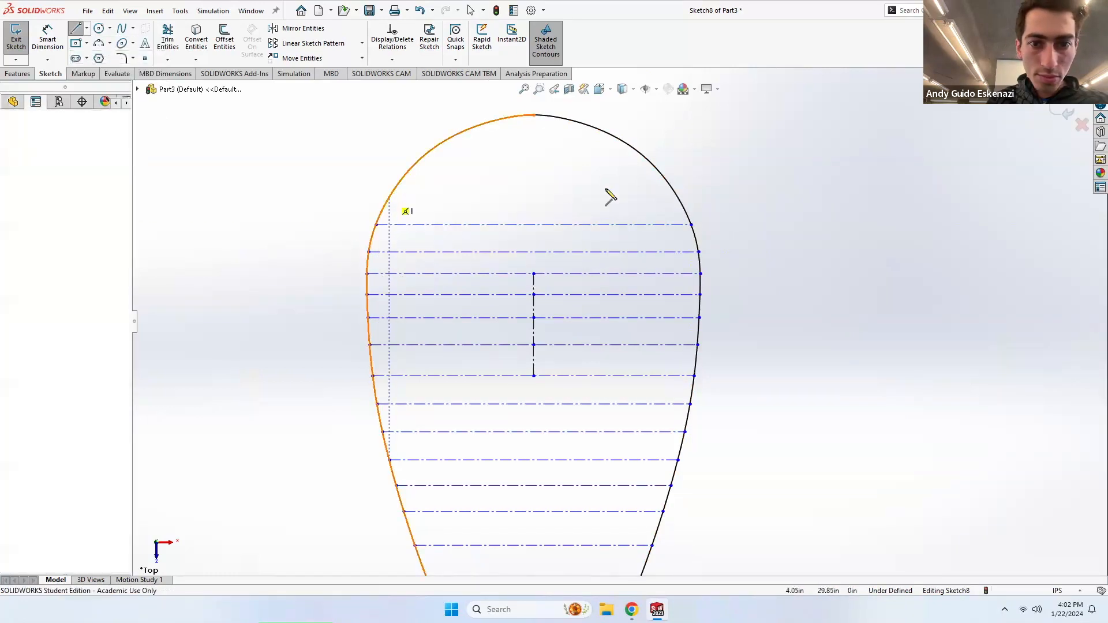
pyautogui.click(678, 198)
pyautogui.press('Escape')
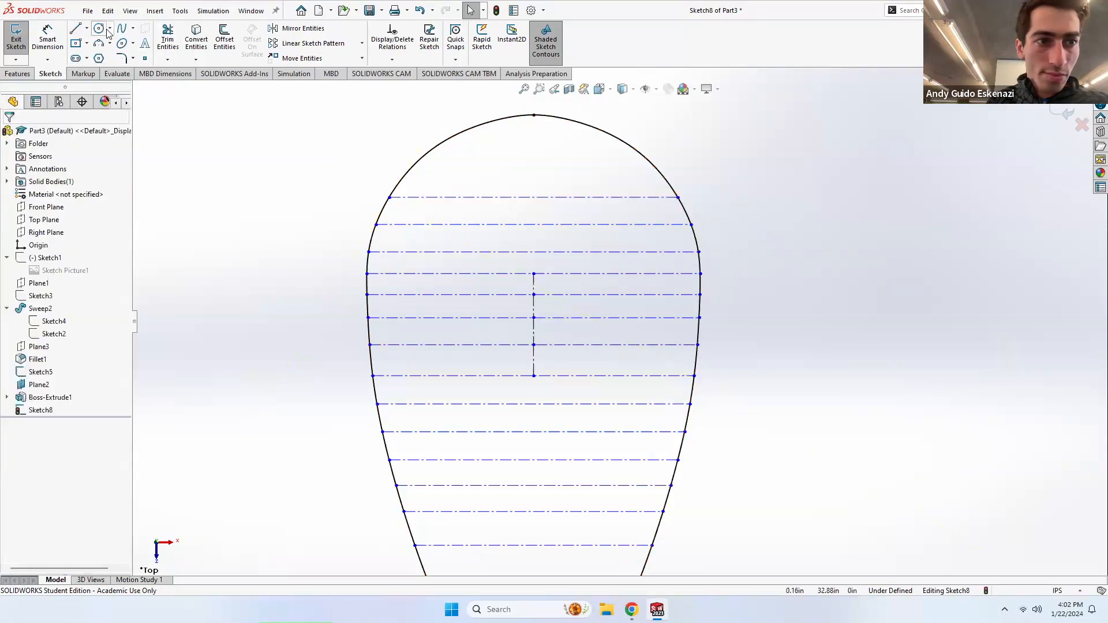
pyautogui.click(88, 29)
pyautogui.click(101, 56)
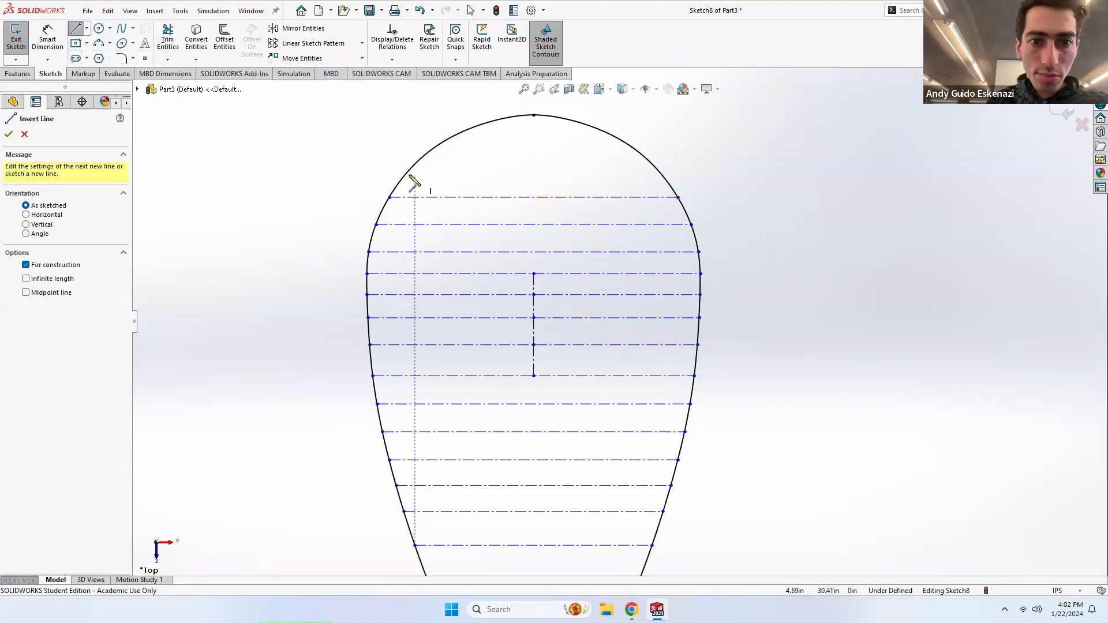
pyautogui.click(408, 173)
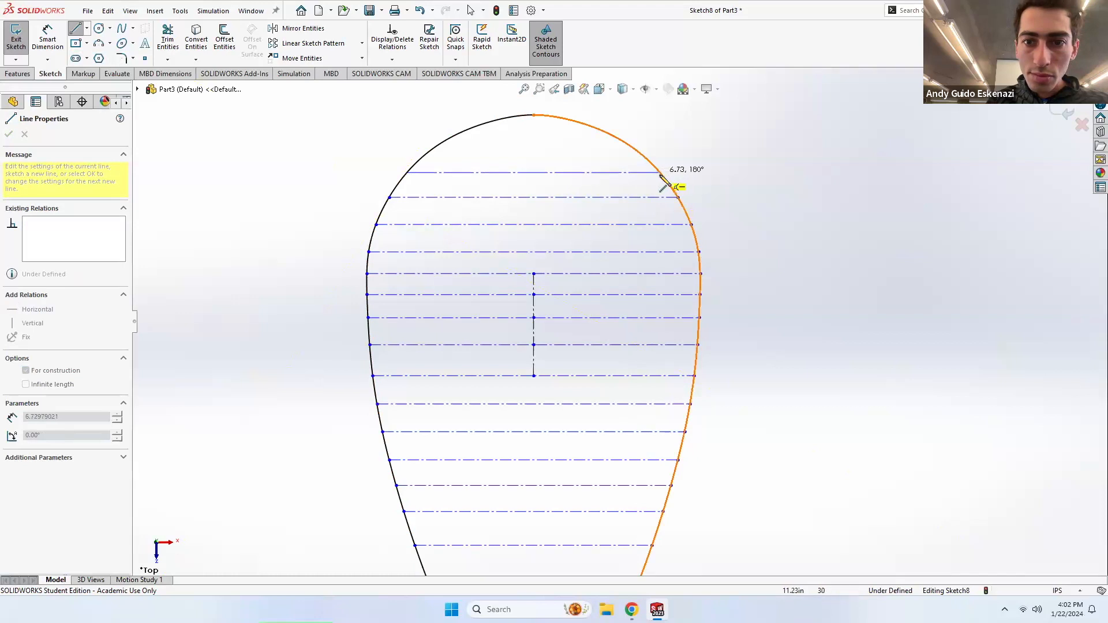
pyautogui.click(661, 172)
pyautogui.press('Escape')
# Step: Chain vertical centerlines through the midpoints of the horizontal centerlines, from the topmost one down to the upper end of the existing vertical chain
pyautogui.click(87, 29)
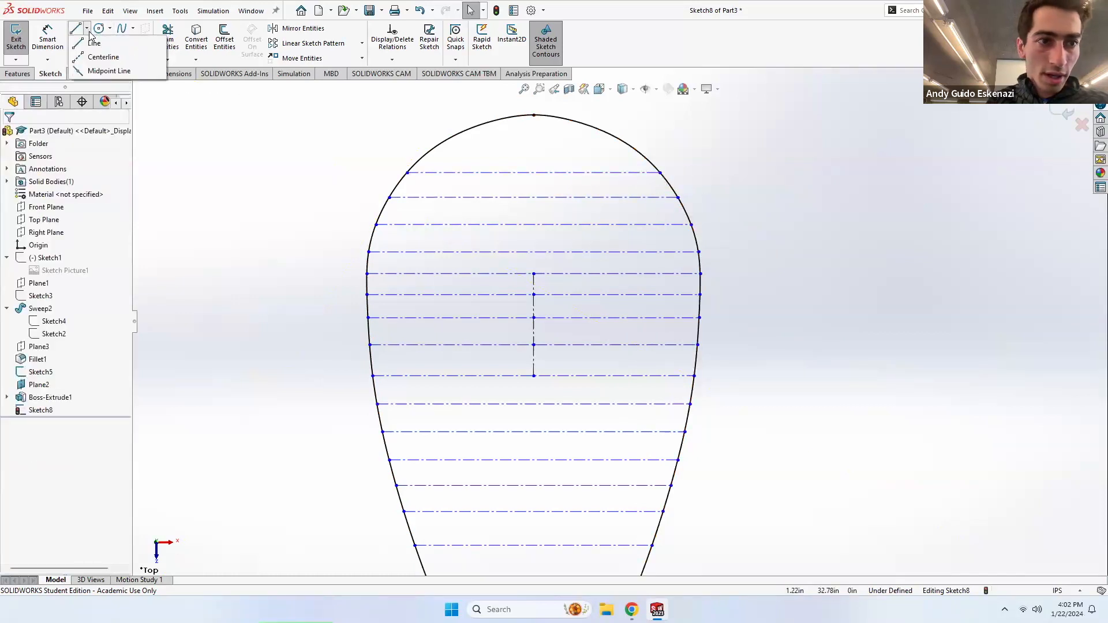
pyautogui.press('Escape')
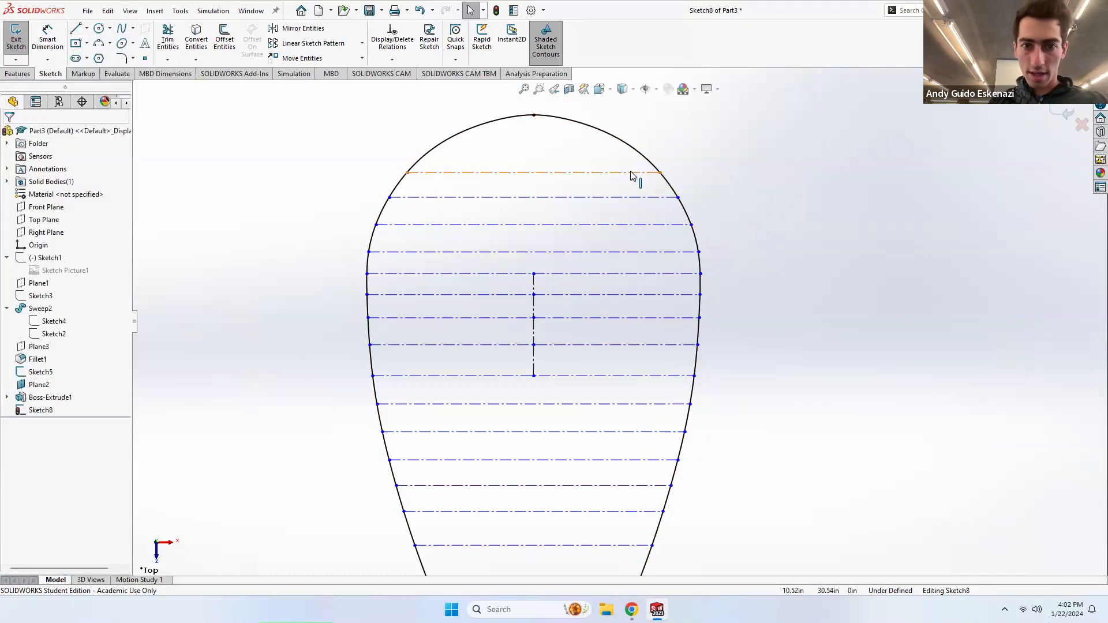
pyautogui.click(87, 29)
pyautogui.click(99, 55)
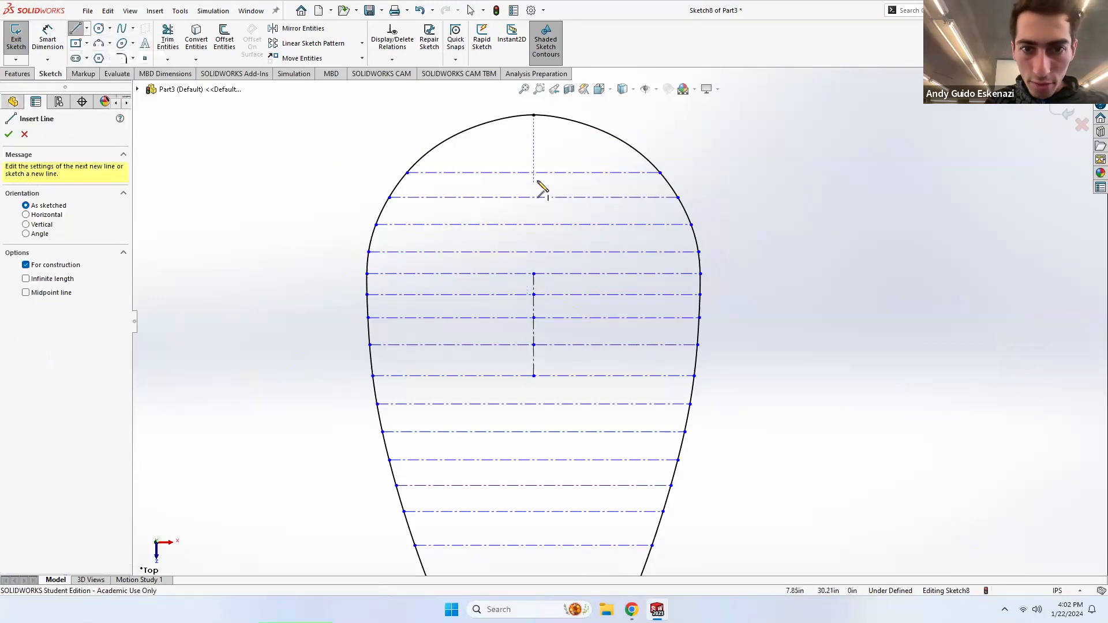
pyautogui.click(533, 172)
pyautogui.click(534, 198)
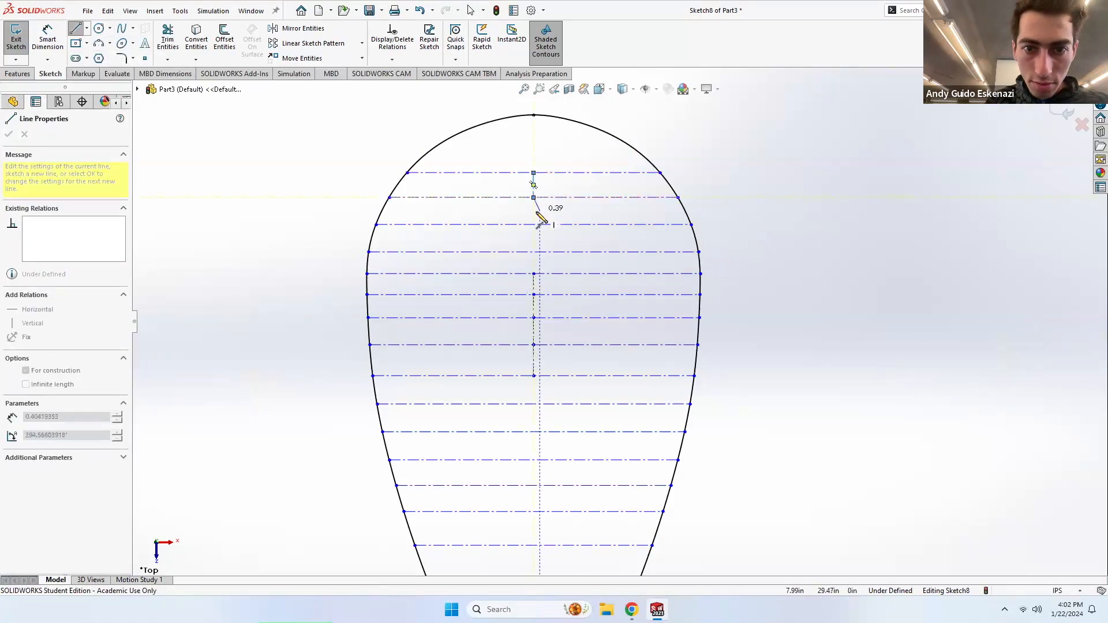
pyautogui.click(533, 225)
pyautogui.click(533, 252)
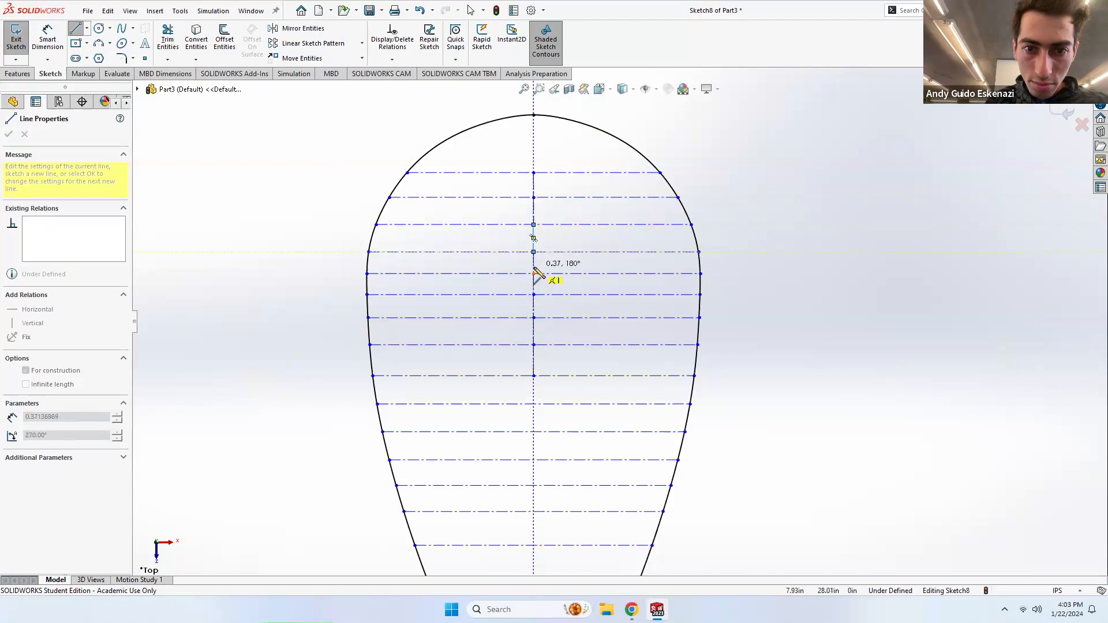
pyautogui.click(533, 274)
pyautogui.press('Escape')
# Step: Extend the vertical centerline chain from its lower end through the midpoint of each horizontal centerline down to the lowest one
pyautogui.scroll(1, 489, 258)
pyautogui.scroll(3, 592, 378)
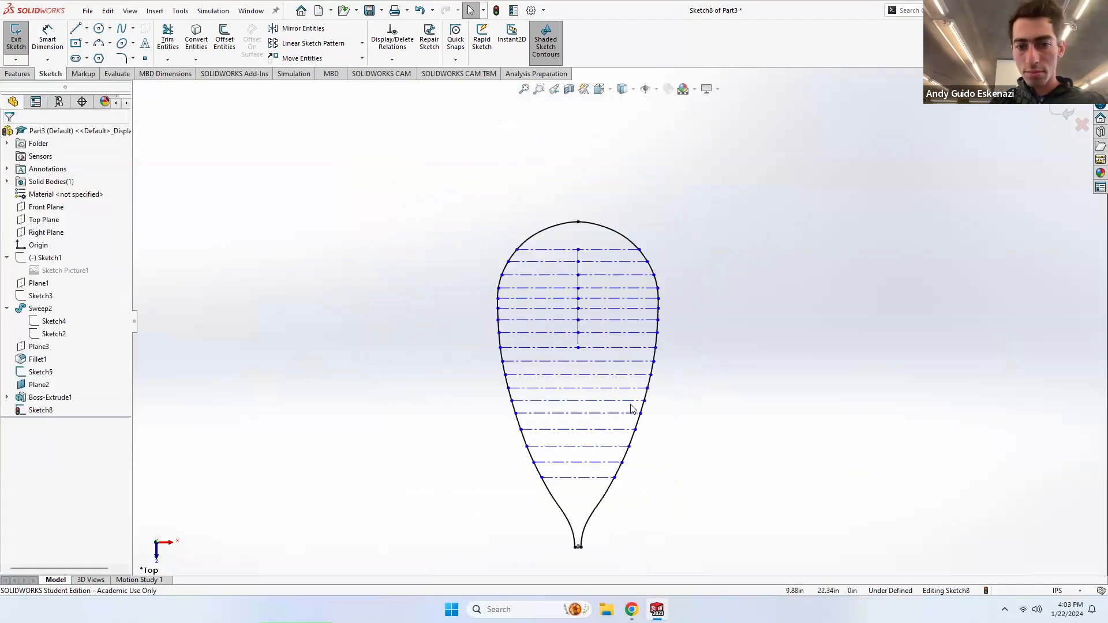
pyautogui.scroll(-4, 630, 411)
pyautogui.click(92, 29)
pyautogui.click(86, 28)
pyautogui.click(91, 58)
pyautogui.click(522, 264)
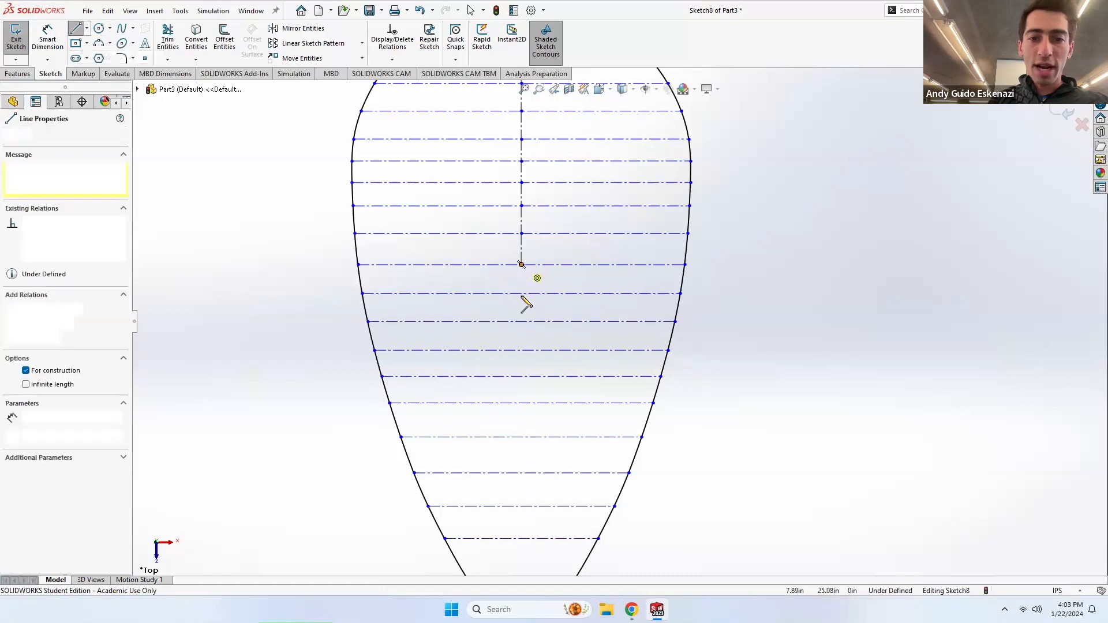
pyautogui.click(521, 293)
pyautogui.click(521, 322)
pyautogui.click(521, 350)
pyautogui.click(521, 376)
pyautogui.click(521, 403)
pyautogui.click(521, 437)
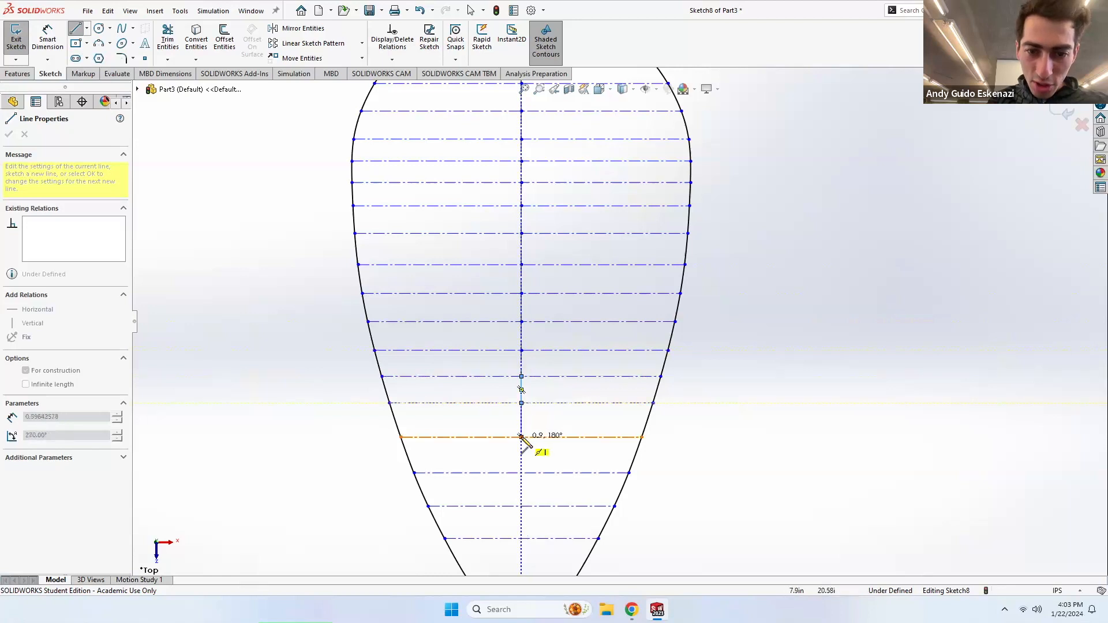
pyautogui.click(521, 473)
pyautogui.click(522, 506)
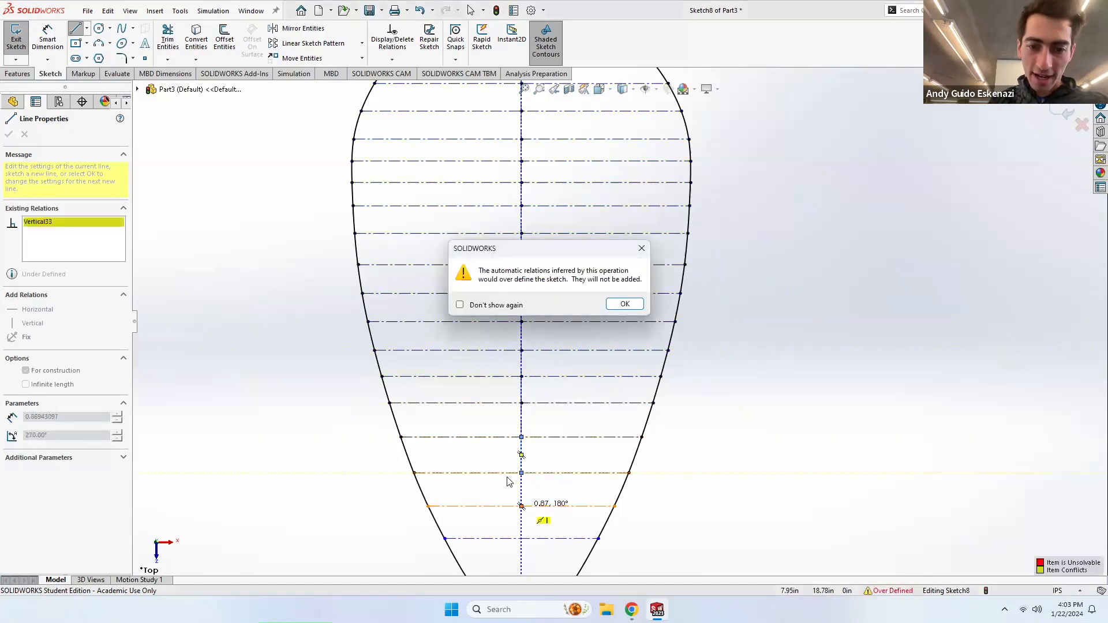
pyautogui.click(625, 304)
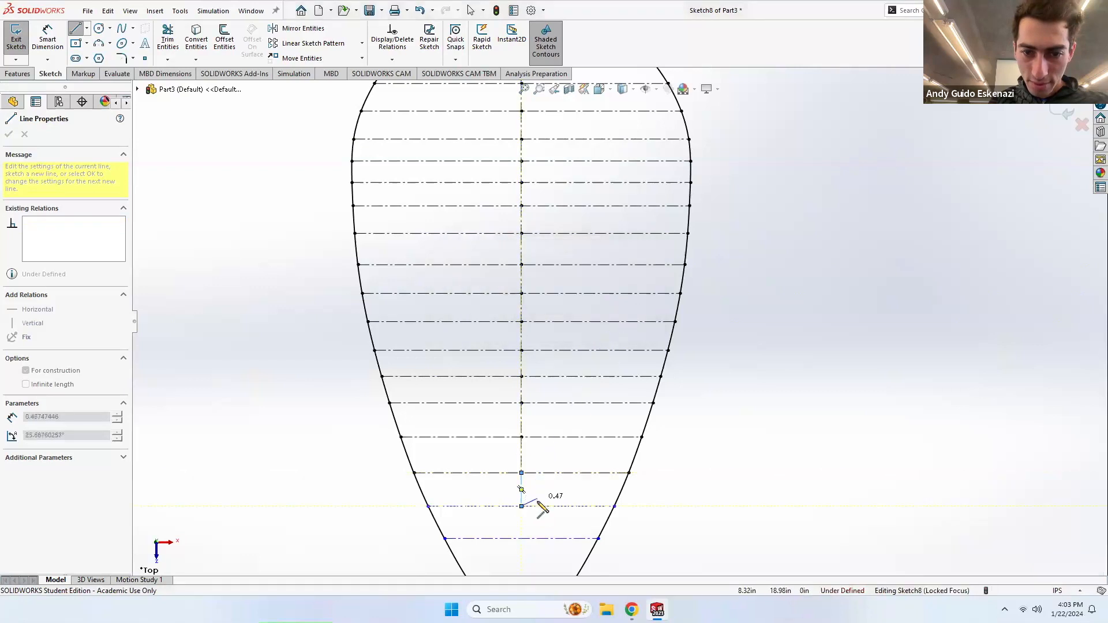
pyautogui.click(521, 538)
pyautogui.press('Escape')
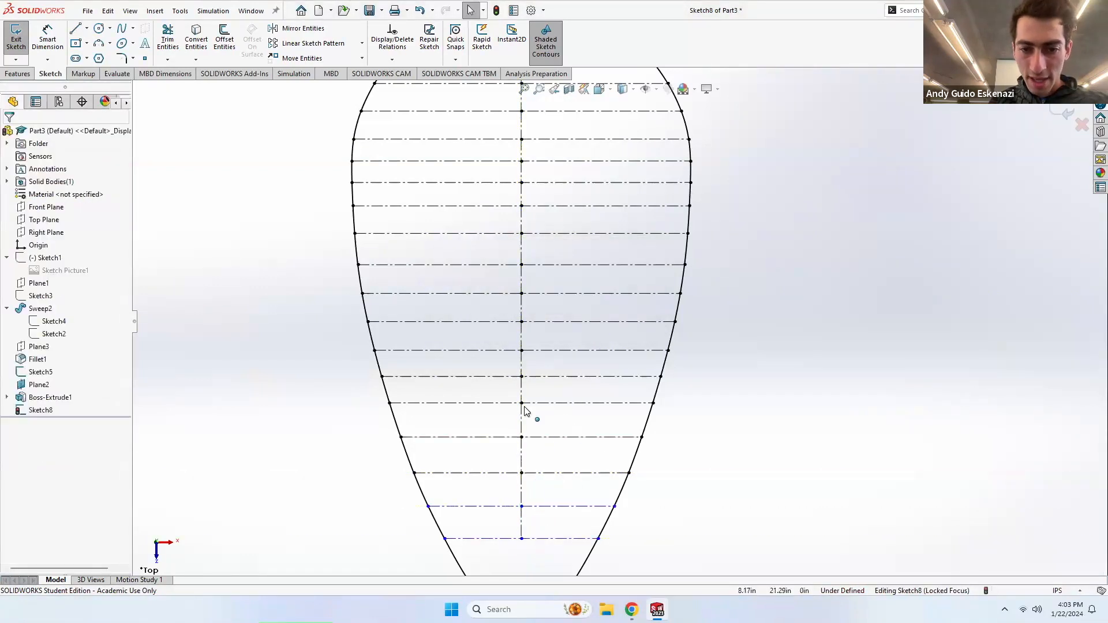
# Step: Draw a vertical centerline from the midpoint of the lowest horizontal centerline to the midpoint of the short line closing the throat
pyautogui.scroll(3, 525, 411)
pyautogui.scroll(-3, 578, 427)
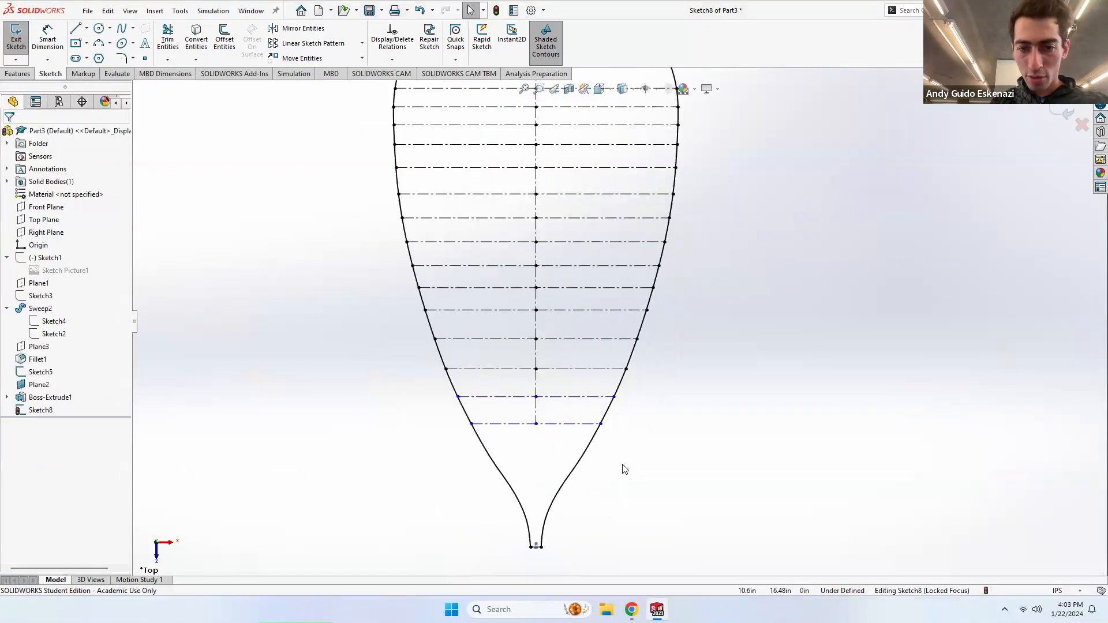
pyautogui.click(87, 29)
pyautogui.click(99, 53)
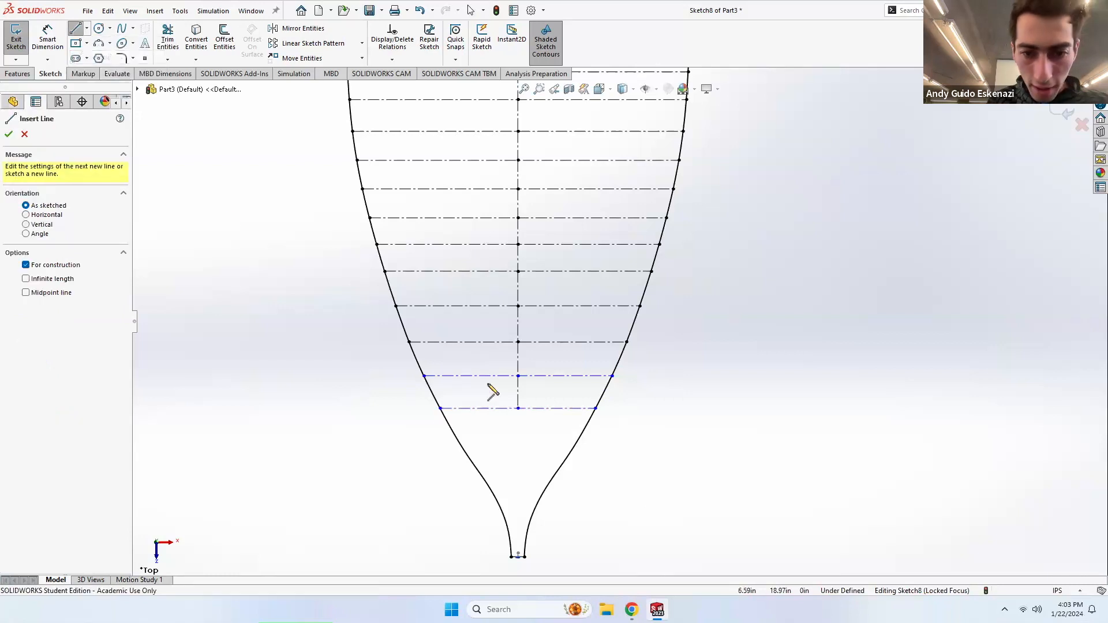
pyautogui.click(518, 408)
pyautogui.click(518, 556)
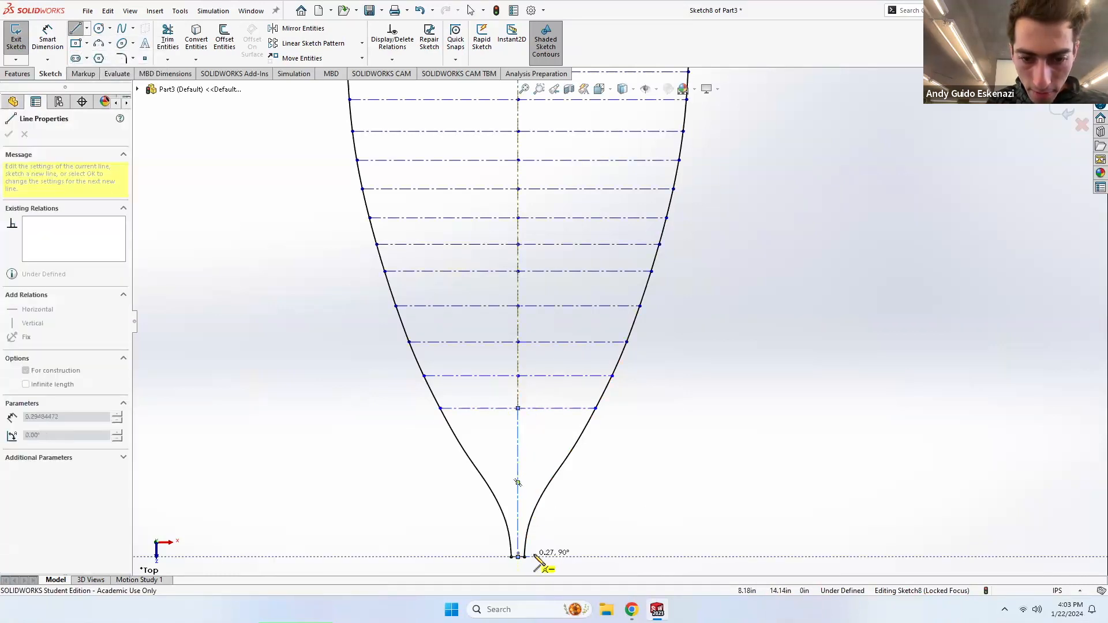
pyautogui.press('Escape')
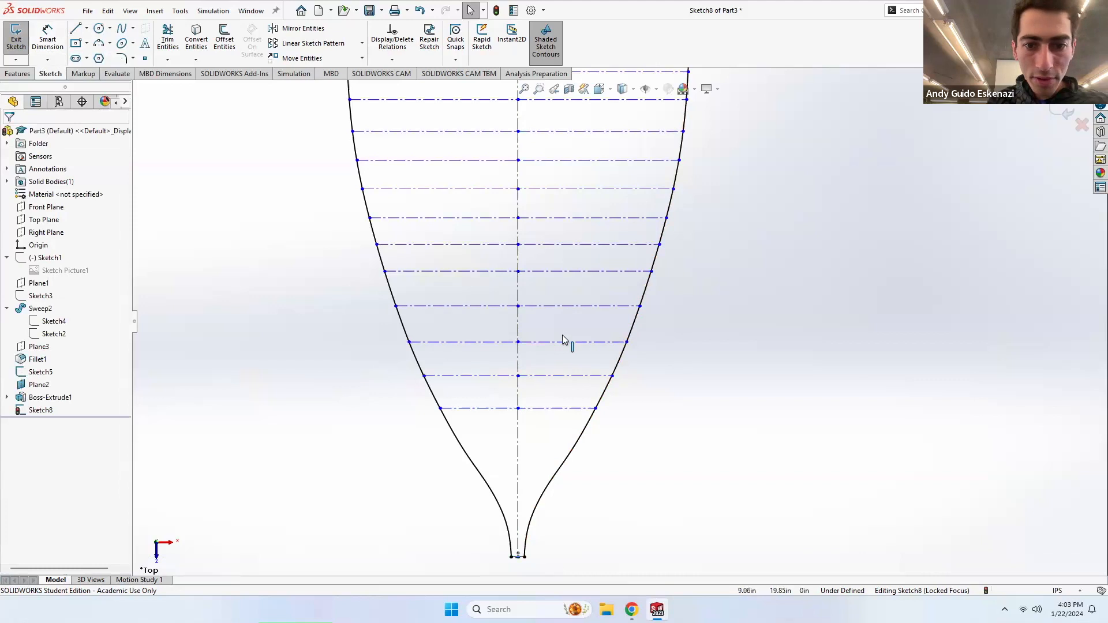
pyautogui.scroll(3, 564, 346)
pyautogui.scroll(-3, 564, 128)
pyautogui.click(527, 131)
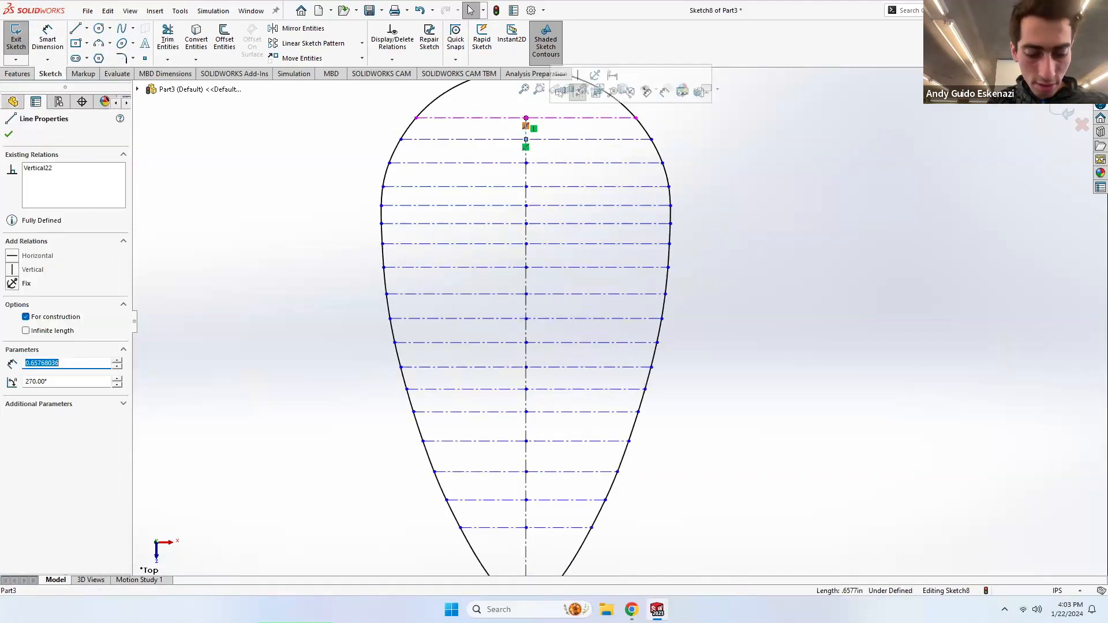
pyautogui.keyDown('ctrl'); pyautogui.click(527, 182); pyautogui.keyUp('ctrl')
pyautogui.keyDown('ctrl'); pyautogui.click(527, 197); pyautogui.keyUp('ctrl')
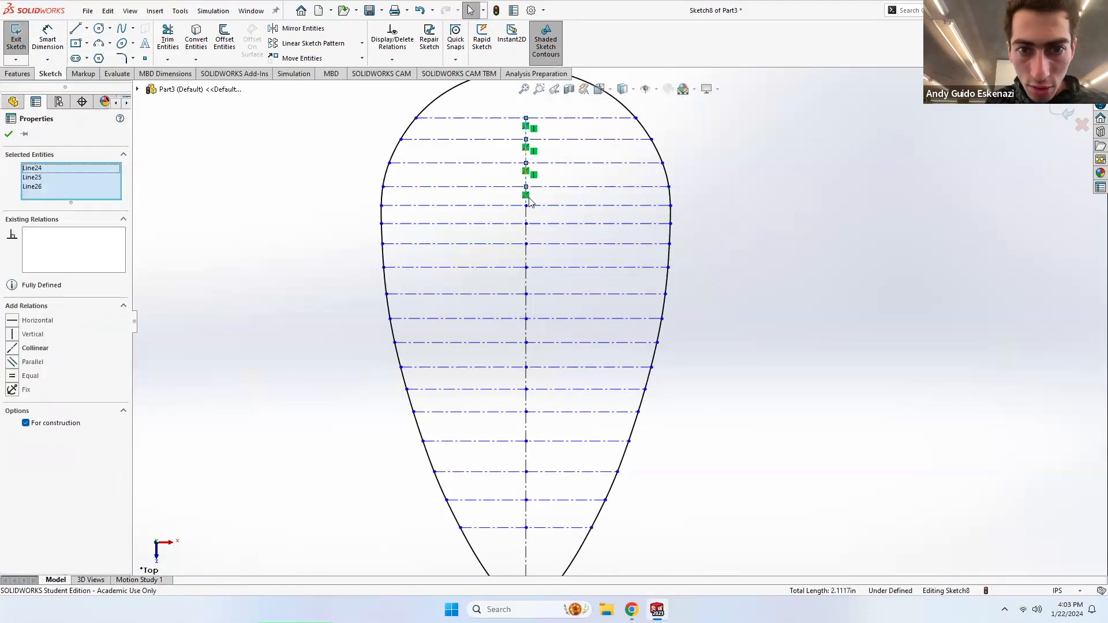
pyautogui.scroll(3, 532, 216)
pyautogui.scroll(-5, 594, 279)
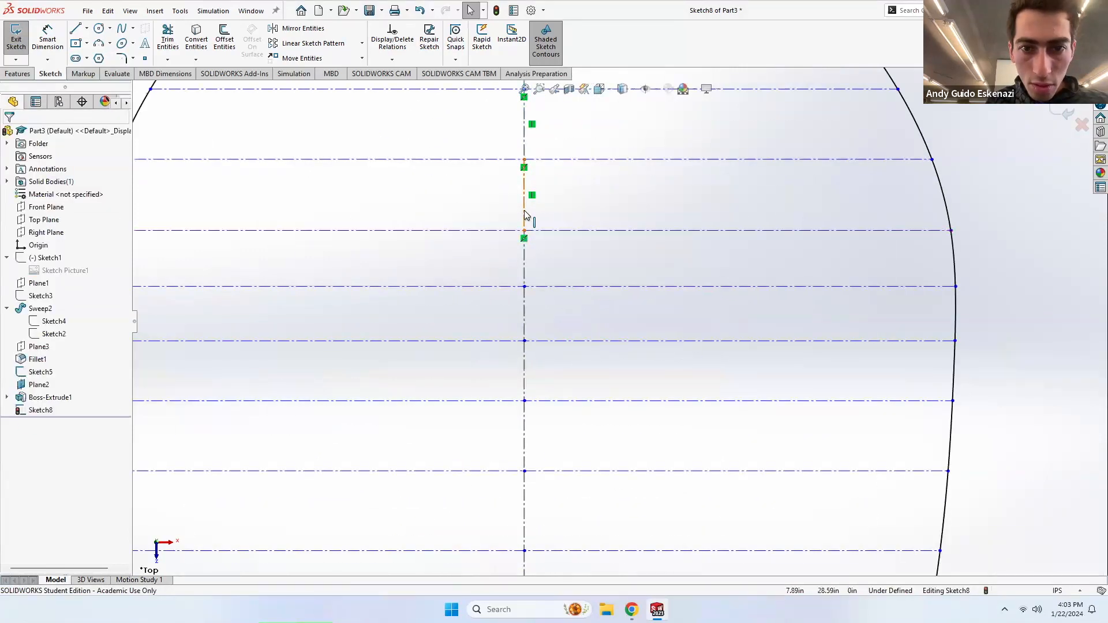
pyautogui.click(524, 217)
pyautogui.scroll(3, 539, 212)
pyautogui.keyDown('ctrl'); pyautogui.click(566, 182); pyautogui.keyUp('ctrl')
pyautogui.keyDown('ctrl'); pyautogui.click(565, 168); pyautogui.keyUp('ctrl')
pyautogui.keyDown('ctrl'); pyautogui.click(565, 319); pyautogui.keyUp('ctrl')
pyautogui.keyDown('ctrl'); pyautogui.click(565, 352); pyautogui.keyUp('ctrl')
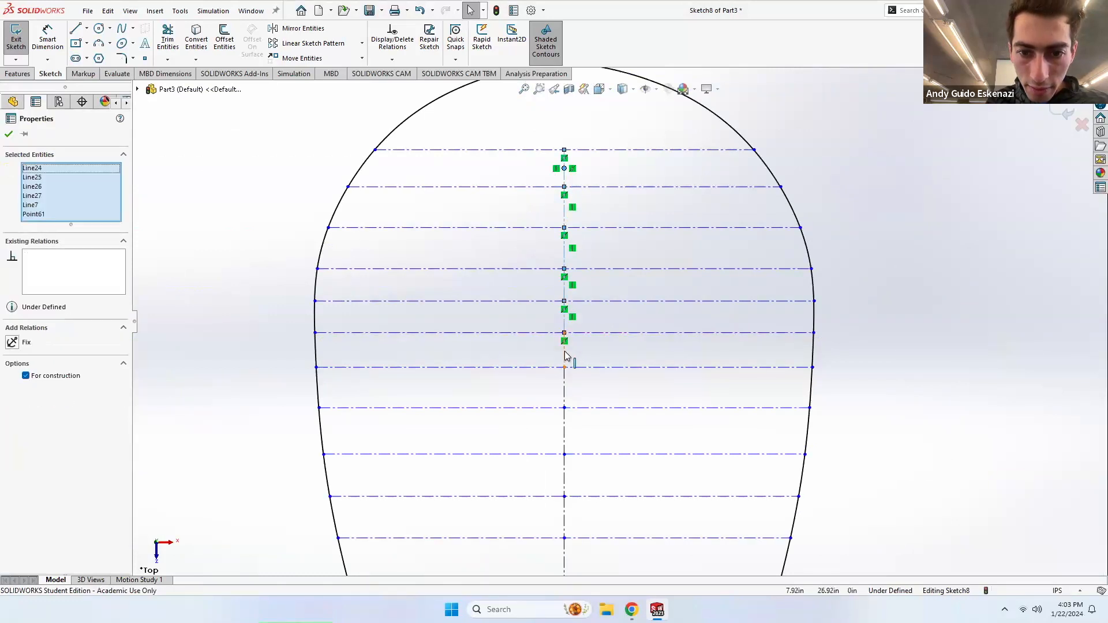
pyautogui.keyDown('ctrl'); pyautogui.click(565, 390); pyautogui.keyUp('ctrl')
pyautogui.keyDown('ctrl'); pyautogui.click(565, 399); pyautogui.keyUp('ctrl')
pyautogui.keyDown('ctrl'); pyautogui.click(565, 440); pyautogui.keyUp('ctrl')
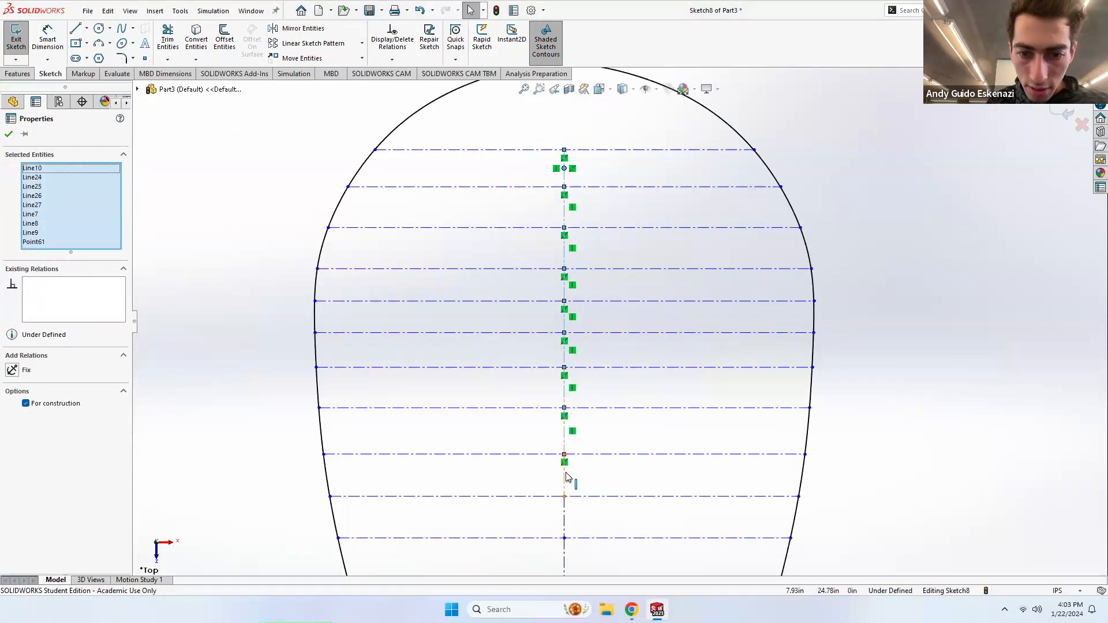
pyautogui.keyDown('ctrl'); pyautogui.click(564, 479); pyautogui.keyUp('ctrl')
pyautogui.keyDown('ctrl'); pyautogui.click(565, 519); pyautogui.keyUp('ctrl')
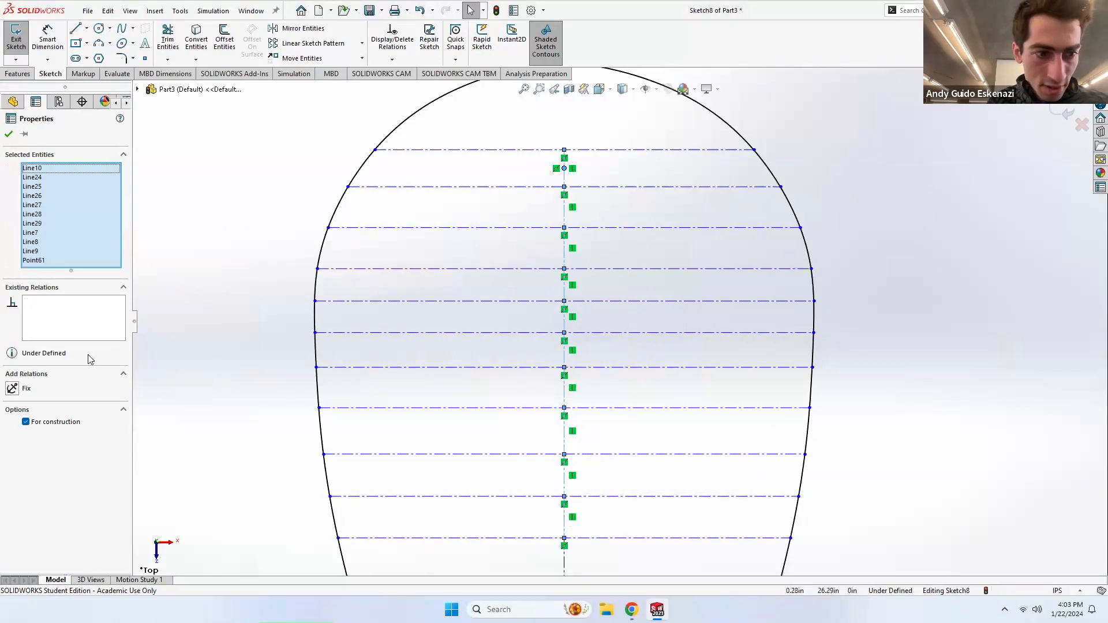
pyautogui.click(148, 328)
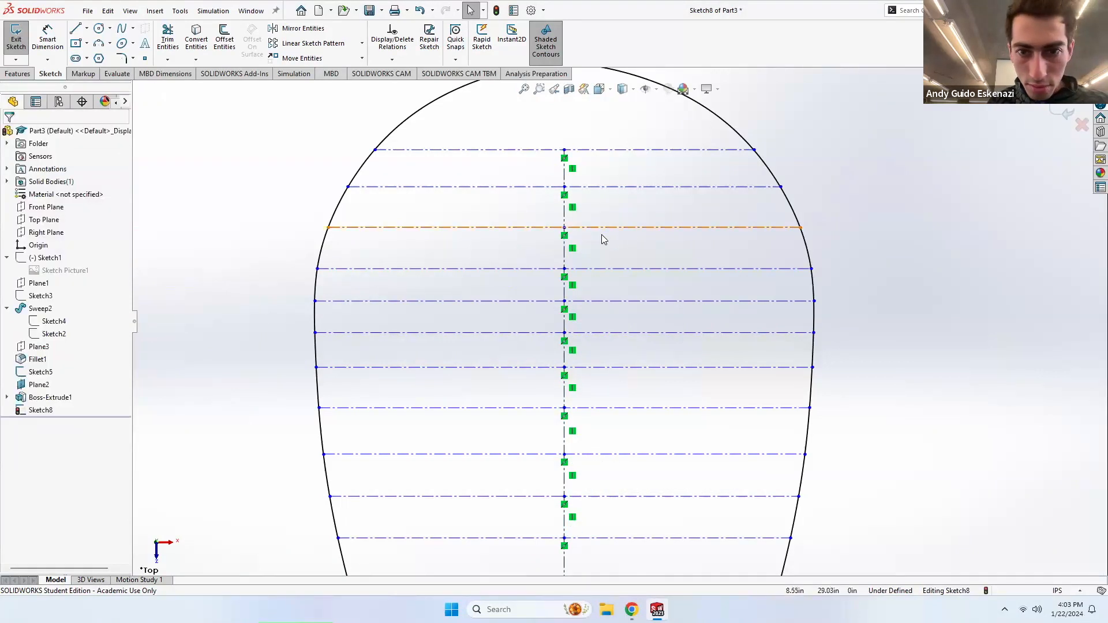
# Step: Try to make the top four segments of the vertical centerline chain equal in length, and undo the relation
pyautogui.click(564, 150)
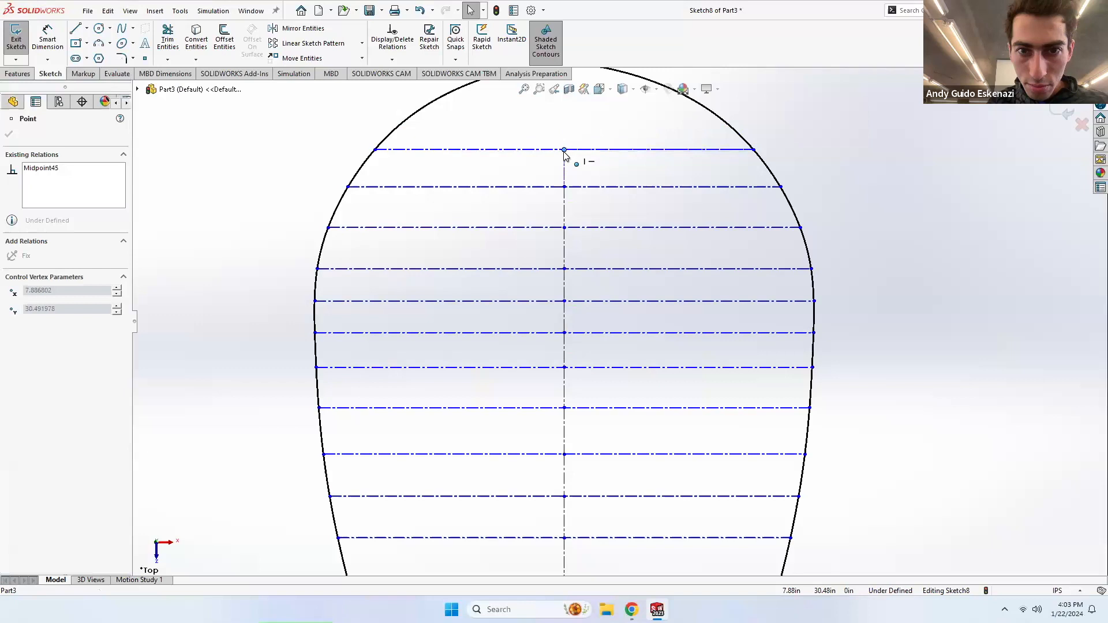
pyautogui.click(565, 192)
pyautogui.keyDown('ctrl'); pyautogui.click(565, 218); pyautogui.keyUp('ctrl')
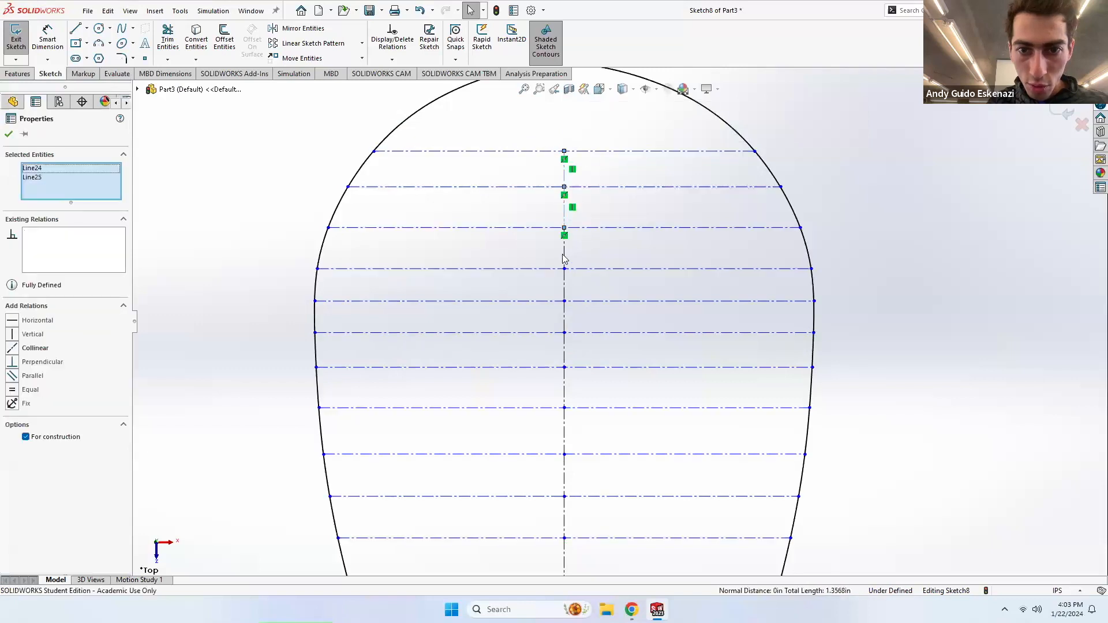
pyautogui.keyDown('ctrl'); pyautogui.click(565, 261); pyautogui.keyUp('ctrl')
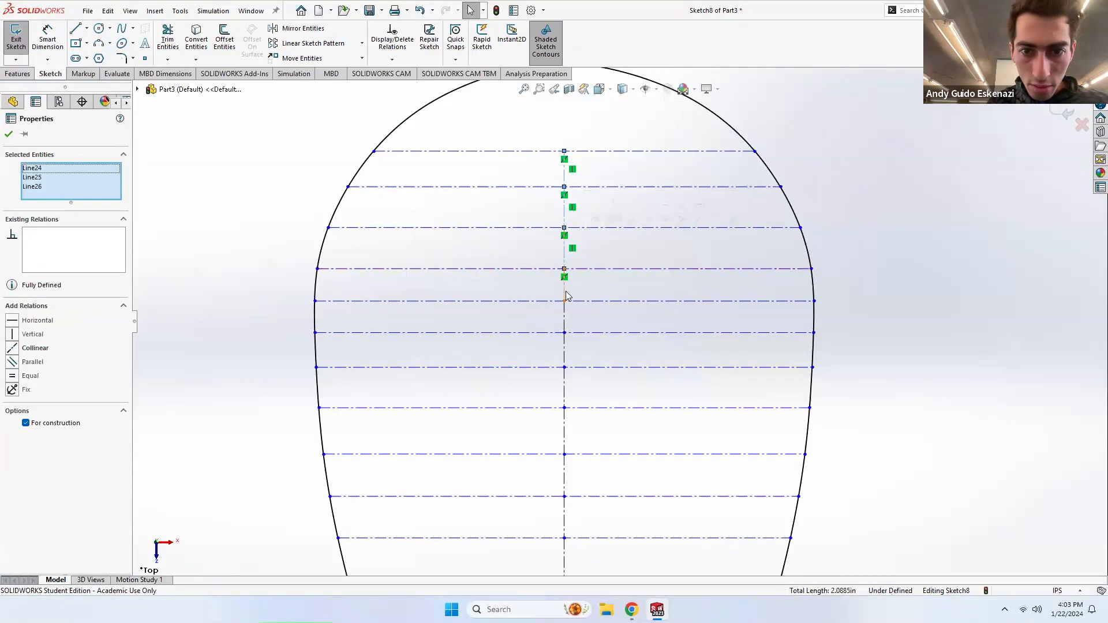
pyautogui.keyDown('ctrl'); pyautogui.click(565, 296); pyautogui.keyUp('ctrl')
pyautogui.click(15, 380)
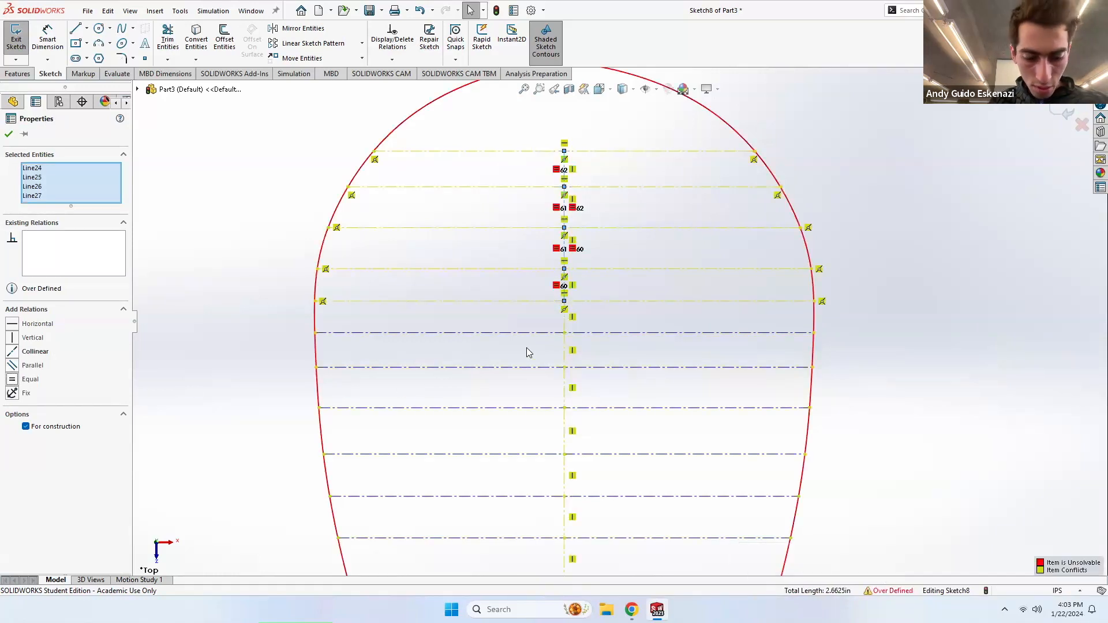
pyautogui.hotkey('ctrl', 'z')
pyautogui.scroll(3, 633, 296)
pyautogui.click(795, 379)
pyautogui.scroll(4, 711, 341)
pyautogui.scroll(-2, 647, 424)
pyautogui.scroll(2, 561, 368)
pyautogui.scroll(-4, 633, 436)
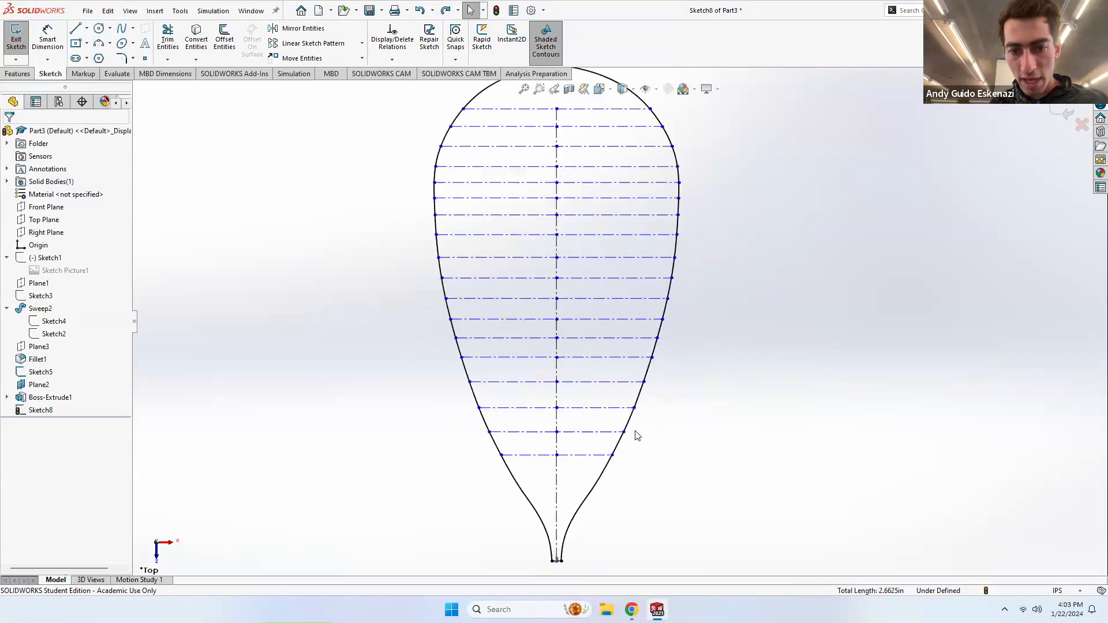
pyautogui.scroll(3, 508, 342)
pyautogui.scroll(-2, 647, 291)
pyautogui.scroll(-1, 553, 283)
pyautogui.scroll(2, 554, 325)
# Step: Convert the two side curves of the outline in the centerline sketch to construction geometry and exit the sketch
pyautogui.click(16, 36)
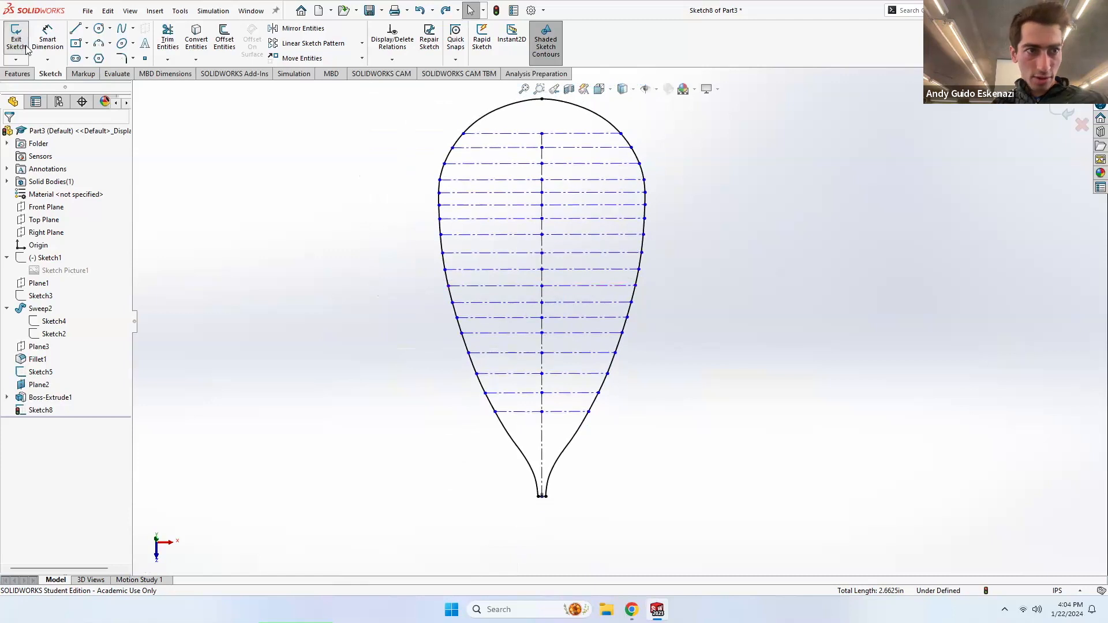
pyautogui.rightClick(576, 430)
pyautogui.click(587, 375)
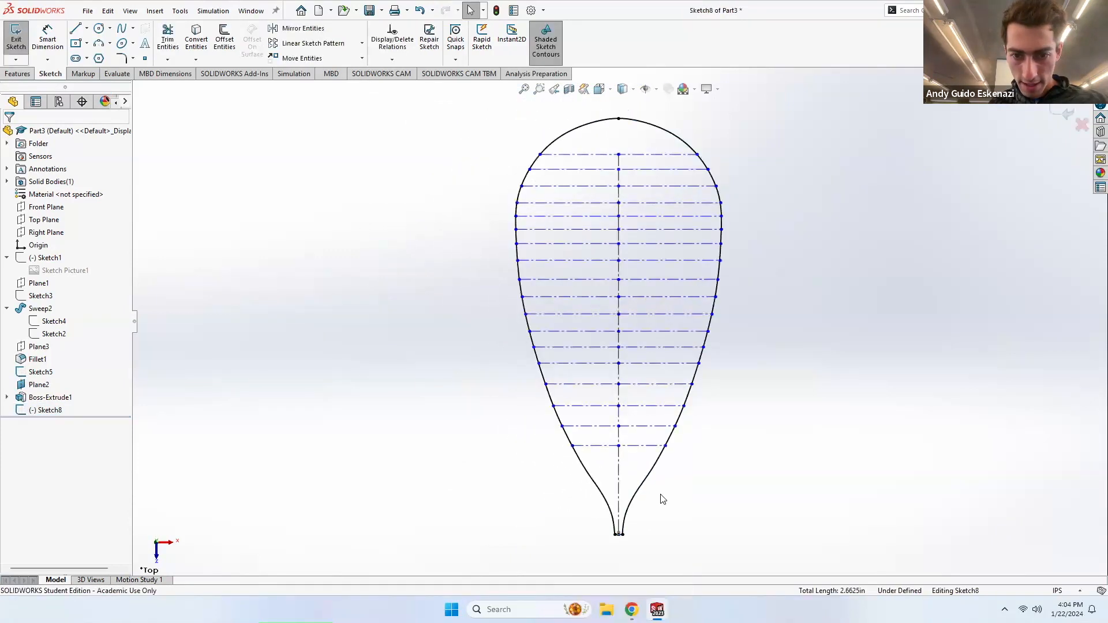
pyautogui.rightClick(648, 474)
pyautogui.click(676, 335)
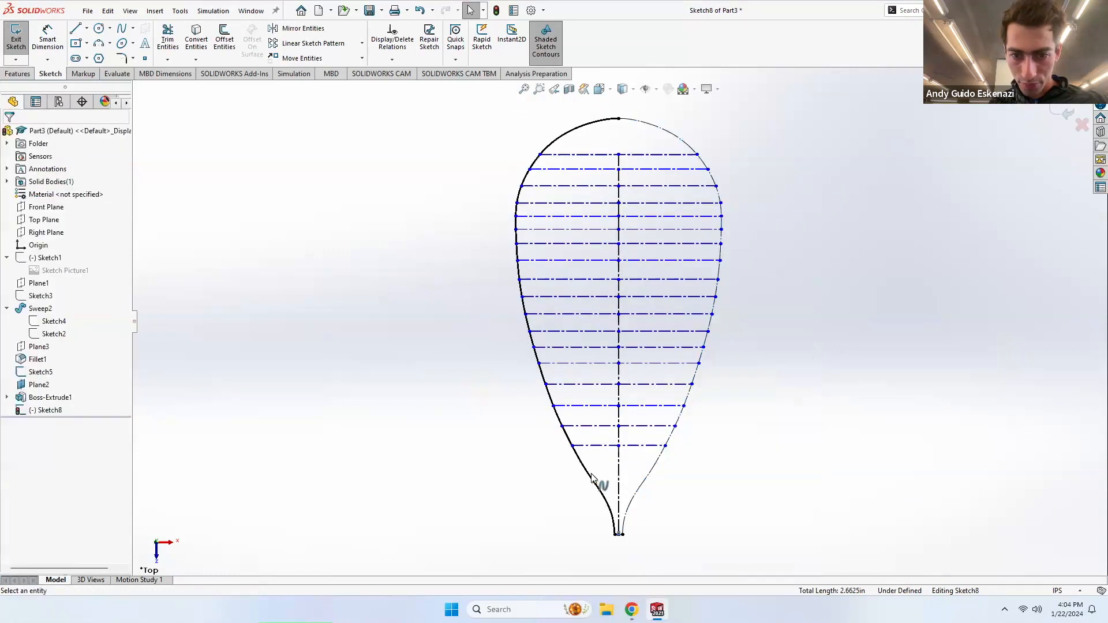
pyautogui.rightClick(587, 475)
pyautogui.click(615, 348)
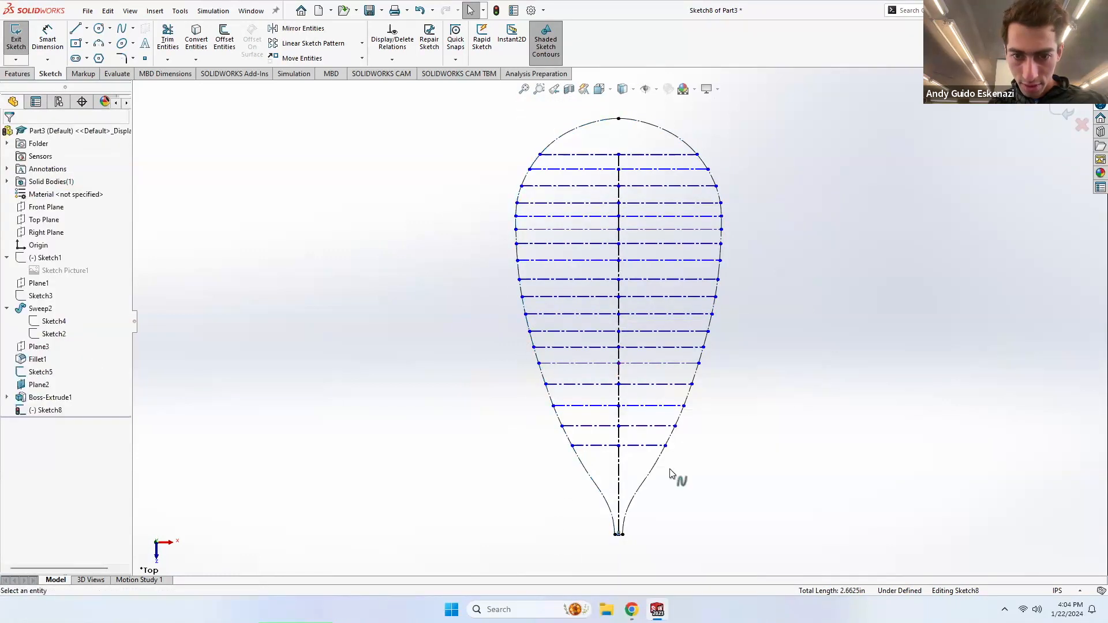
pyautogui.click(17, 41)
# Step: Show the hidden racket body around the centerline sketch
pyautogui.moveTo(687, 422)
pyautogui.mouseDown(button='middle')
pyautogui.moveTo(720, 295)
pyautogui.moveTo(639, 198)
pyautogui.mouseUp(button='middle')
pyautogui.moveTo(708, 314)
pyautogui.mouseDown(button='middle')
pyautogui.moveTo(694, 228)
pyautogui.moveTo(663, 337)
pyautogui.mouseUp(button='middle')
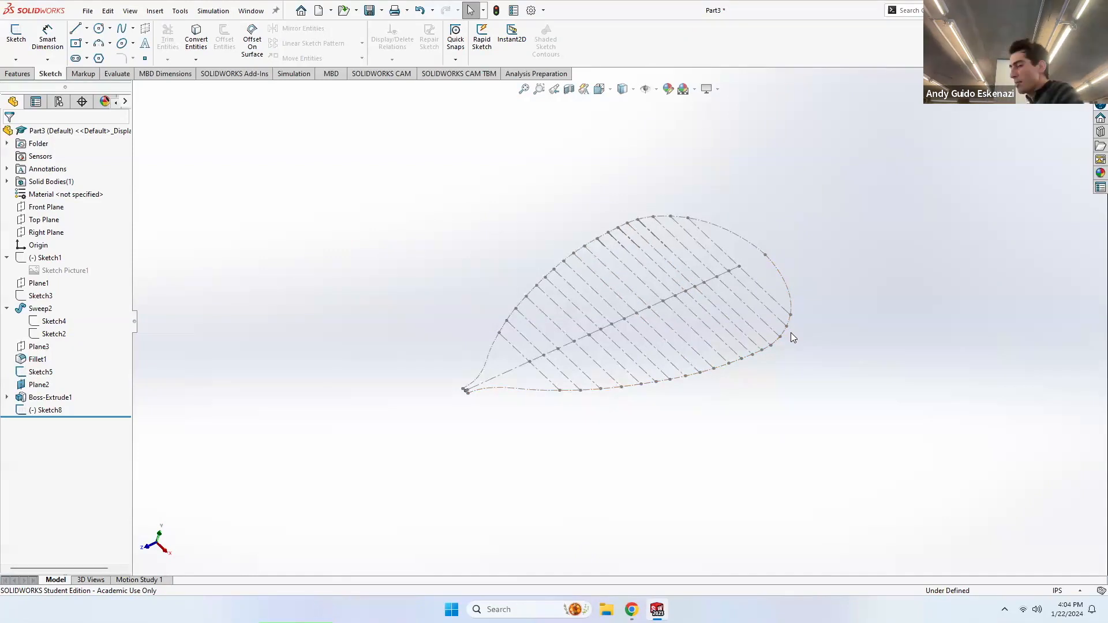
pyautogui.rightClick(41, 399)
pyautogui.click(187, 398)
pyautogui.click(537, 436)
pyautogui.moveTo(539, 364); pyautogui.dragTo(574, 422, button='middle')
pyautogui.moveTo(727, 293); pyautogui.dragTo(726, 309, button='middle')
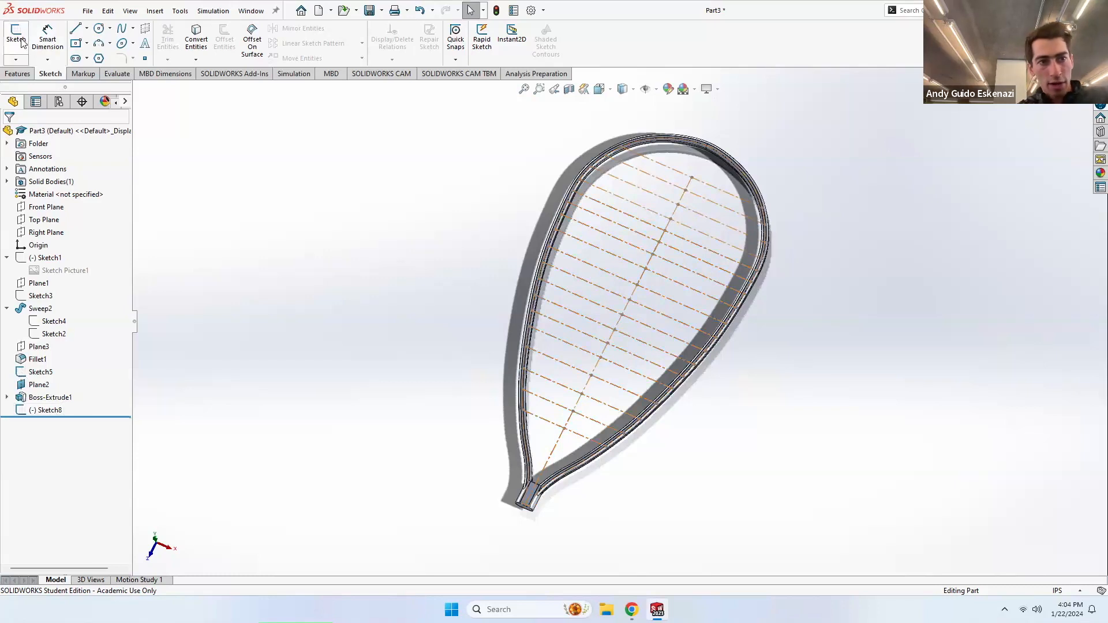
# Step: Start a new sketch on the Top Plane and show Sketch2, the sketch under the sweep
pyautogui.click(44, 219)
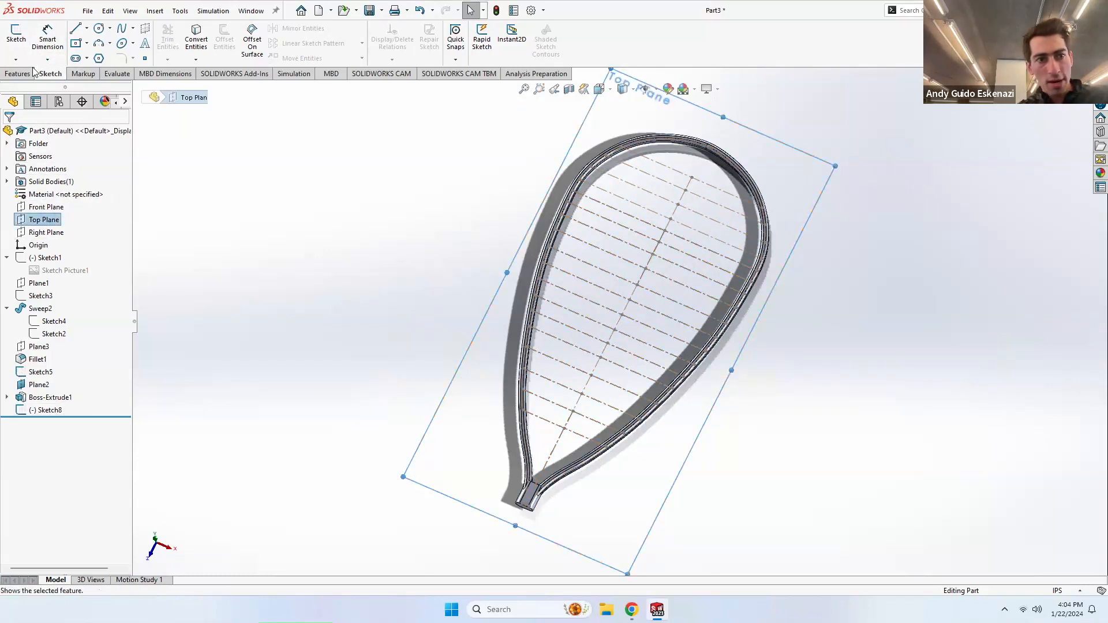
pyautogui.click(17, 33)
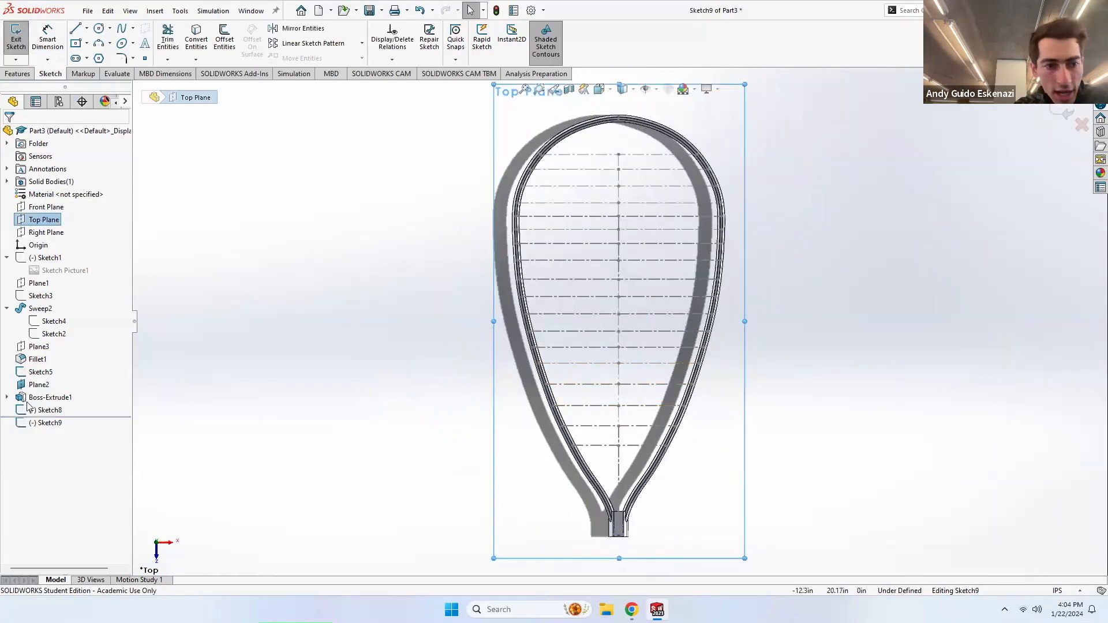
pyautogui.click(49, 336)
pyautogui.click(58, 317)
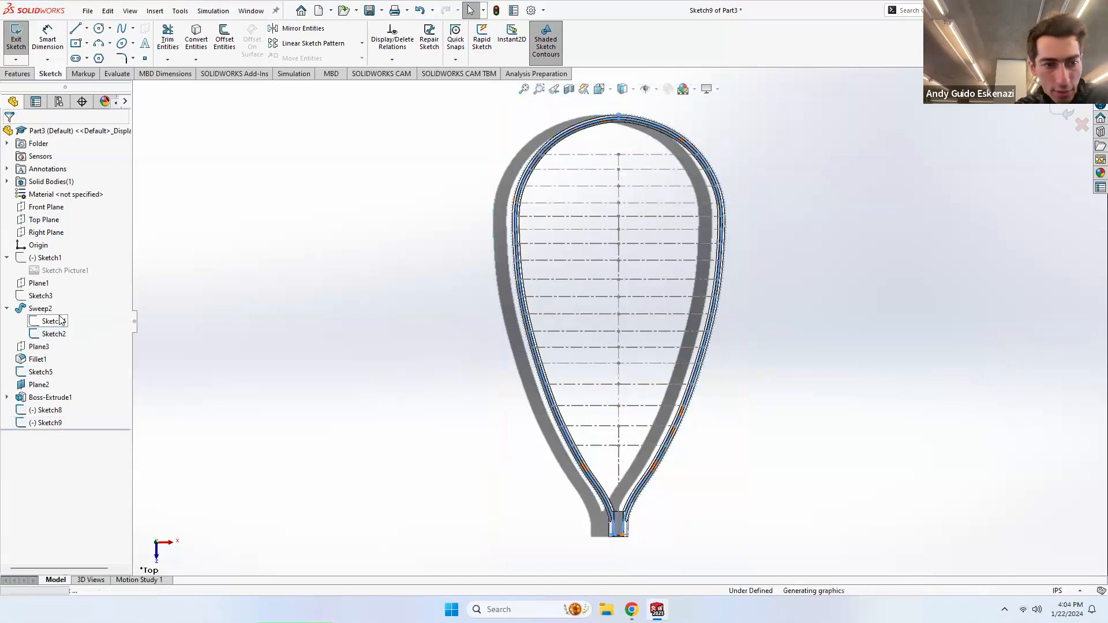
# Step: Convert the two splines of Sketch2 at the throat into entities of the Top Plane sketch
pyautogui.scroll(-3, 594, 235)
pyautogui.moveTo(471, 285); pyautogui.dragTo(479, 237, button='middle')
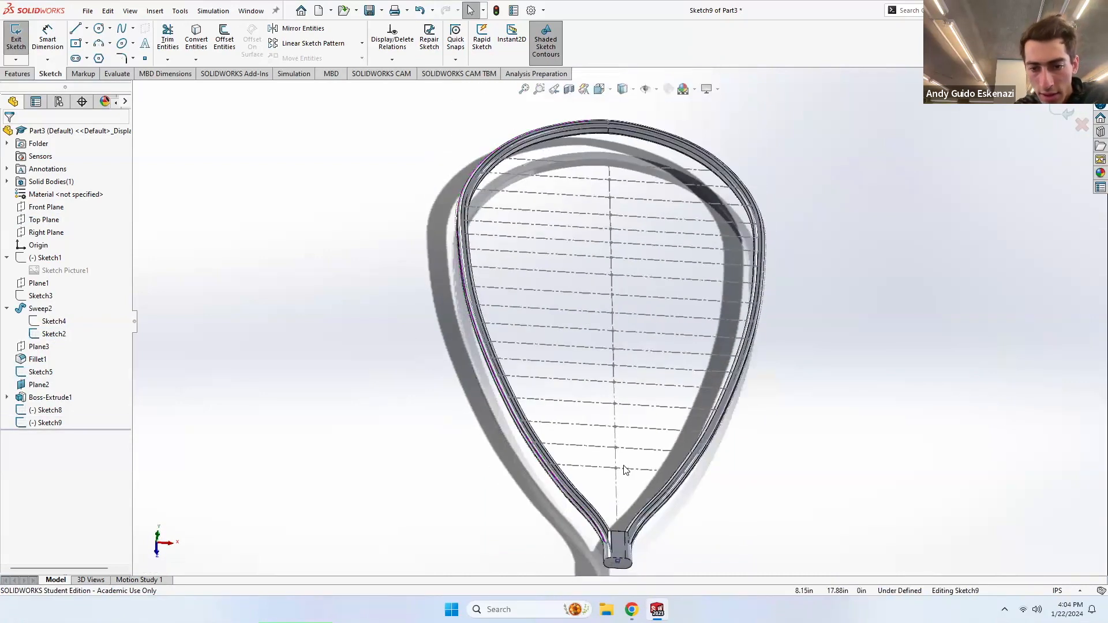
pyautogui.scroll(-6, 613, 541)
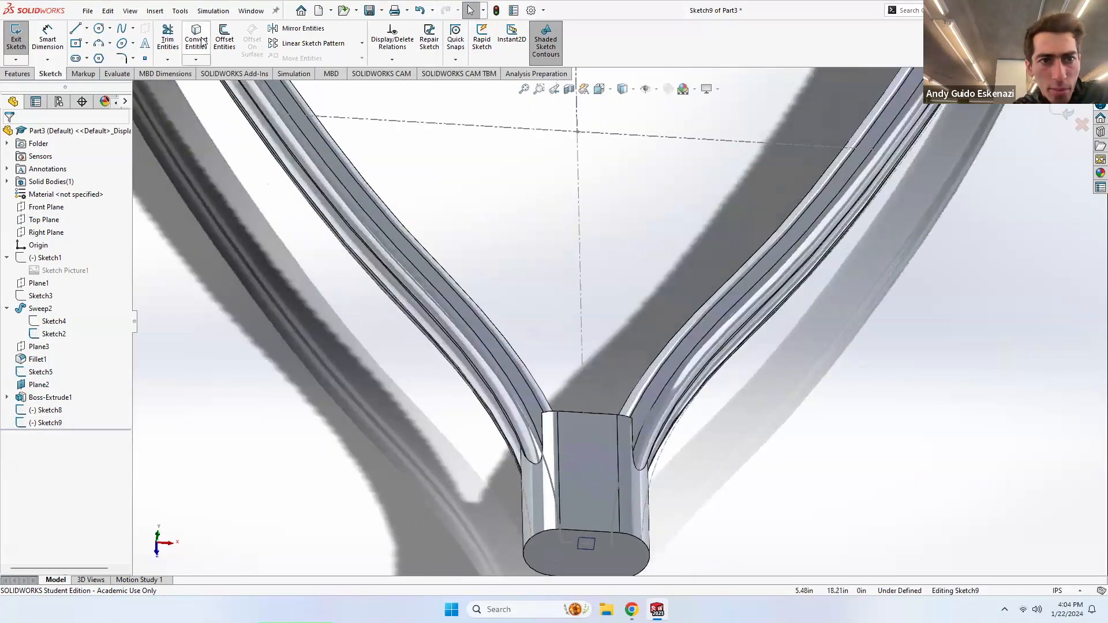
pyautogui.click(202, 43)
pyautogui.click(554, 487)
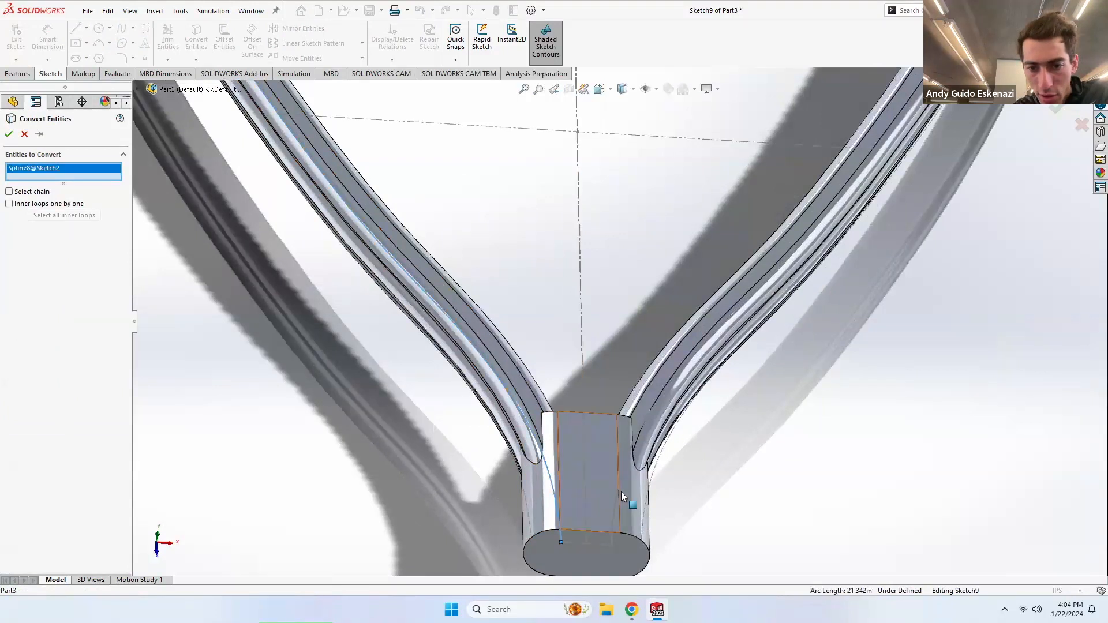
pyautogui.click(620, 483)
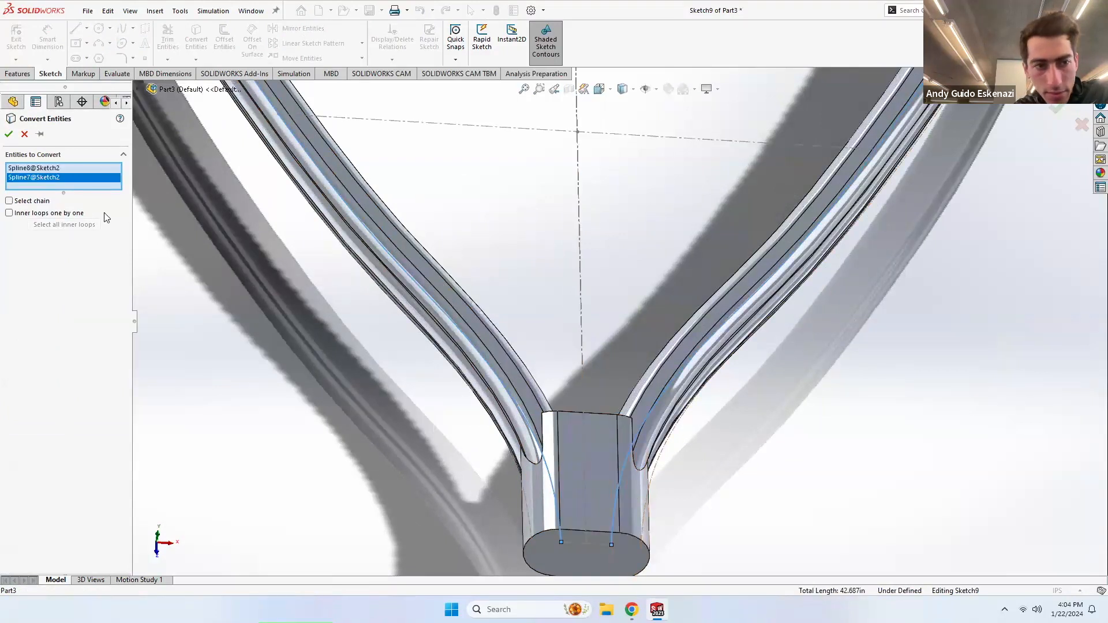
pyautogui.click(9, 135)
pyautogui.scroll(6, 435, 328)
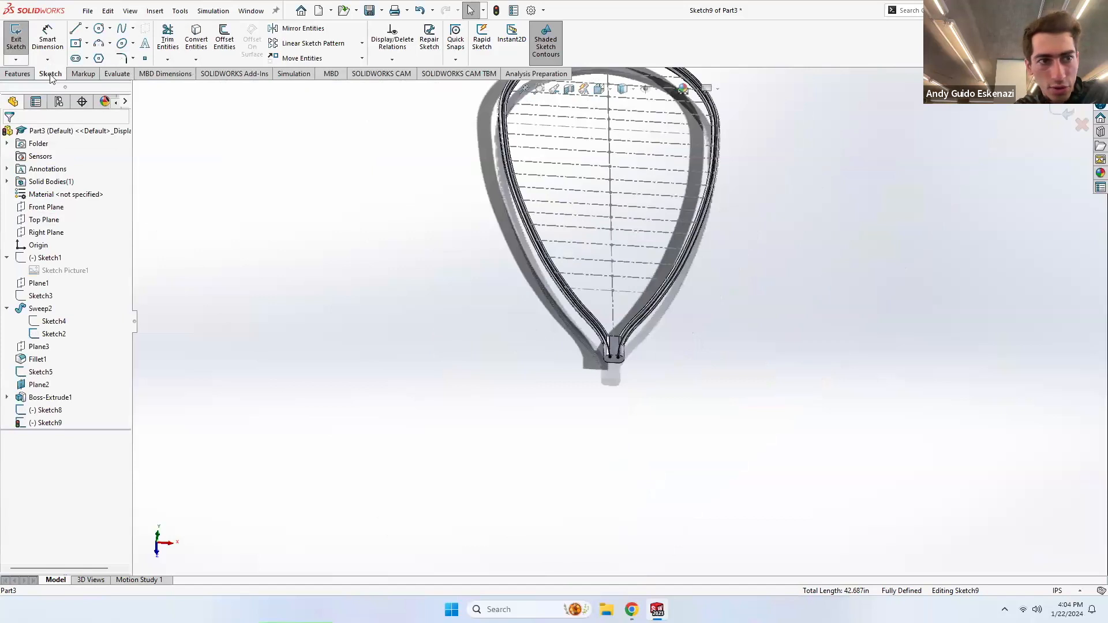
# Step: Hide the racket body and the centerline sketch so only the outline curves remain in view
pyautogui.rightClick(48, 397)
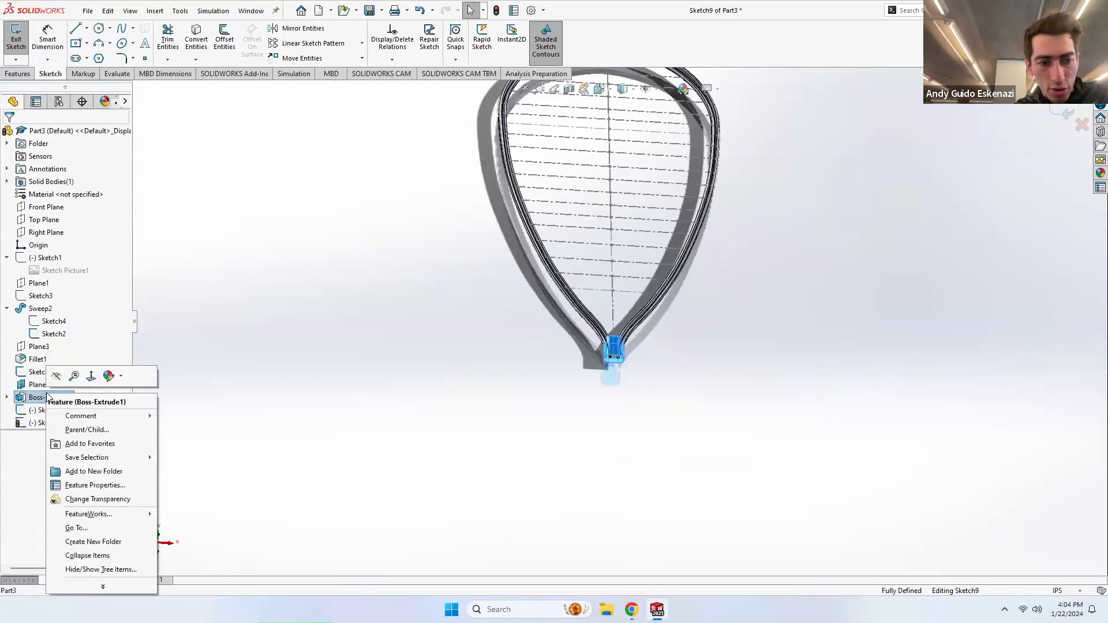
pyautogui.click(57, 377)
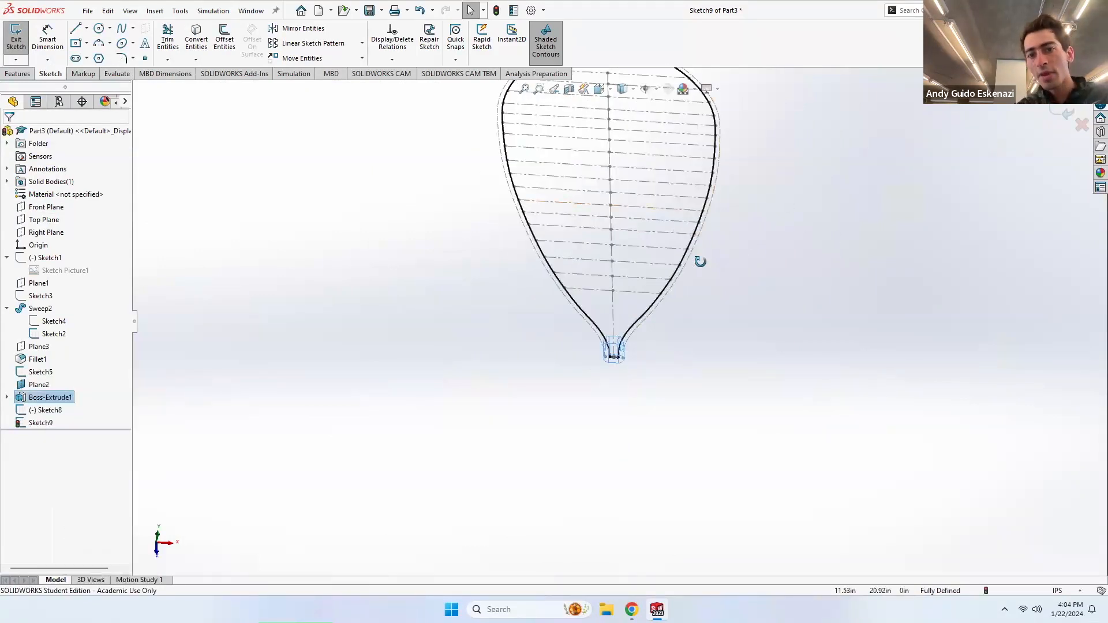
pyautogui.moveTo(701, 262); pyautogui.dragTo(694, 223, button='middle')
pyautogui.click(44, 411)
pyautogui.rightClick(41, 415)
pyautogui.click(49, 391)
pyautogui.moveTo(627, 255); pyautogui.dragTo(628, 287, button='middle')
pyautogui.scroll(2, 628, 288)
pyautogui.scroll(-5, 624, 181)
pyautogui.scroll(3, 661, 418)
pyautogui.scroll(-2, 662, 351)
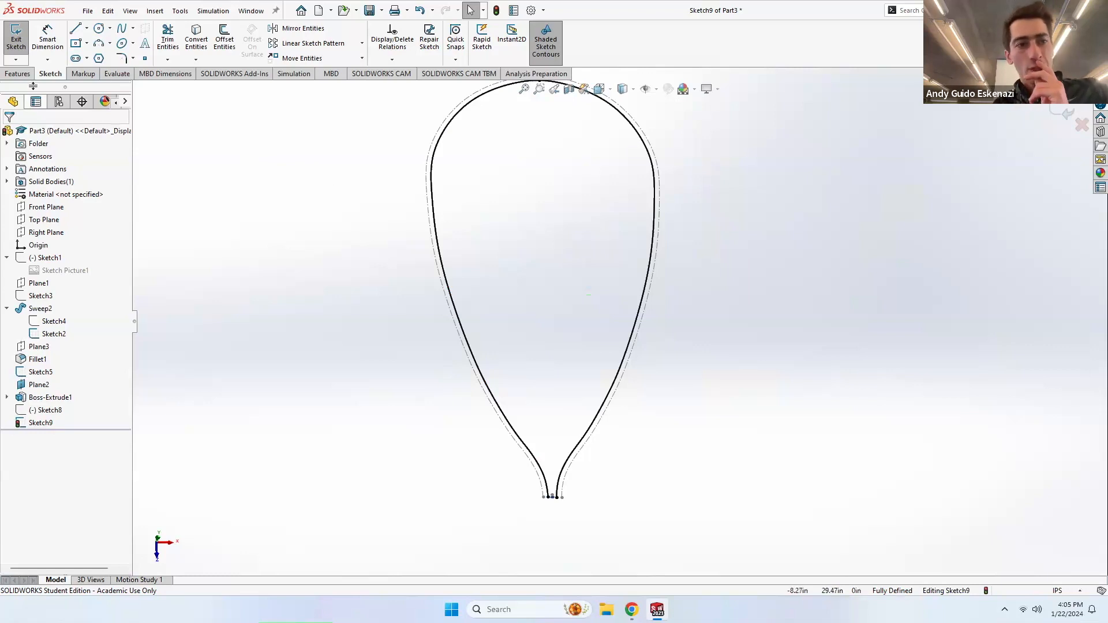
# Step: Exit the sketch holding the converted splines and delete it
pyautogui.click(16, 37)
pyautogui.click(46, 399)
pyautogui.rightClick(48, 406)
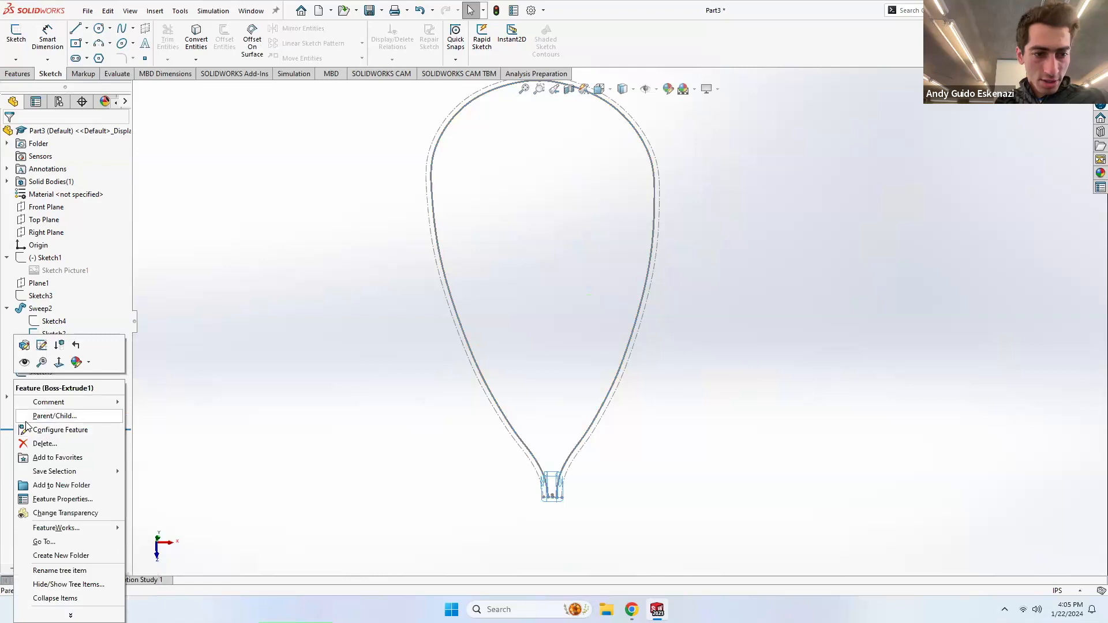
pyautogui.click(36, 423)
pyautogui.rightClick(50, 426)
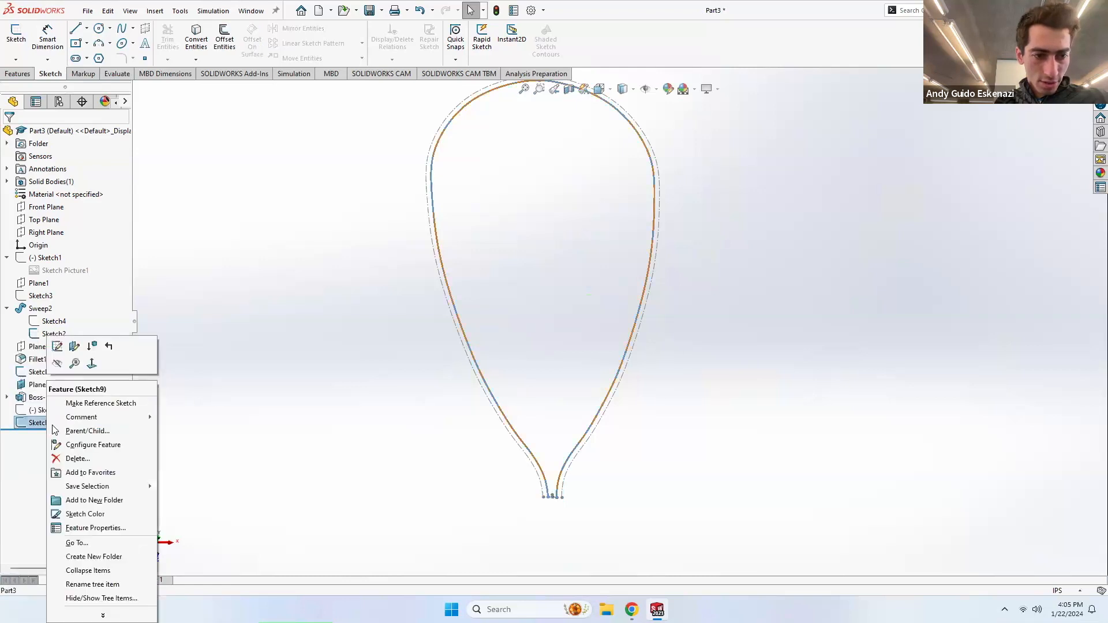
pyautogui.click(77, 458)
pyautogui.click(508, 209)
# Step: Show the centerline sketch again and hide the sweep's outline sketch
pyautogui.click(46, 410)
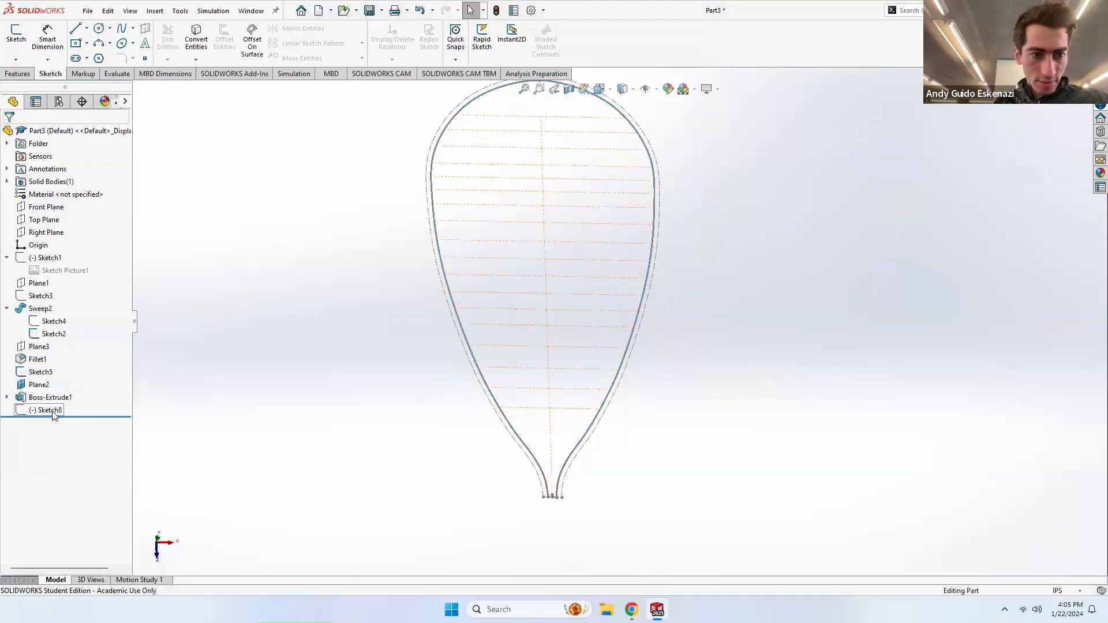
pyautogui.rightClick(51, 410)
pyautogui.click(62, 363)
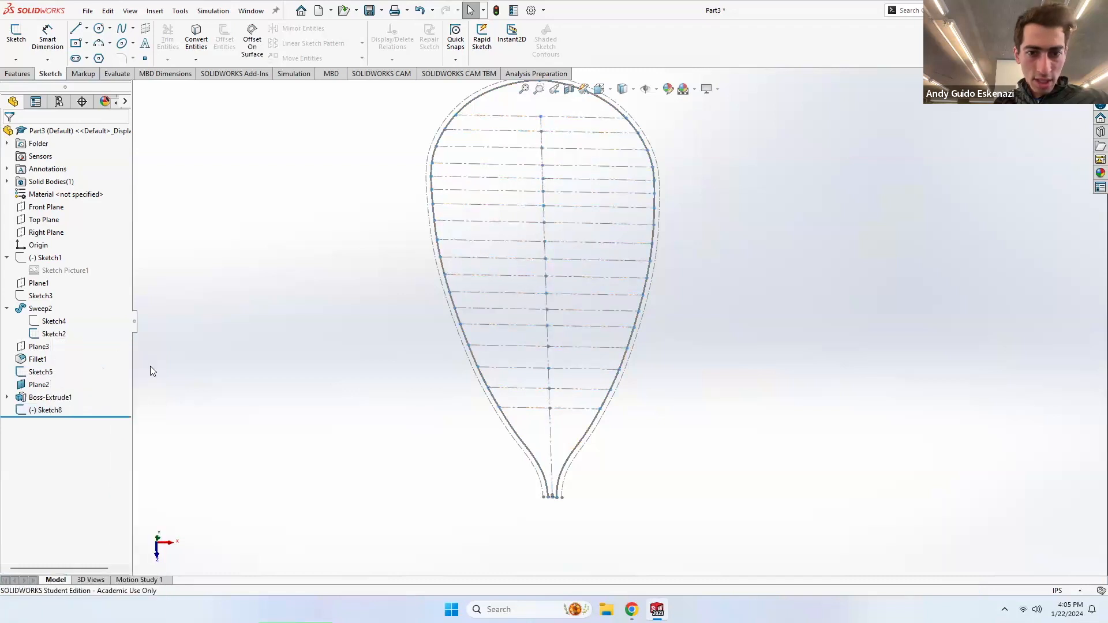
pyautogui.moveTo(533, 341)
pyautogui.mouseDown(button='middle')
pyautogui.moveTo(515, 168)
pyautogui.moveTo(462, 272)
pyautogui.mouseUp(button='middle')
pyautogui.rightClick(413, 361)
pyautogui.click(478, 358)
pyautogui.scroll(-3, 508, 343)
pyautogui.moveTo(619, 275)
pyautogui.mouseDown(button='middle')
pyautogui.moveTo(631, 230)
pyautogui.moveTo(651, 328)
pyautogui.mouseUp(button='middle')
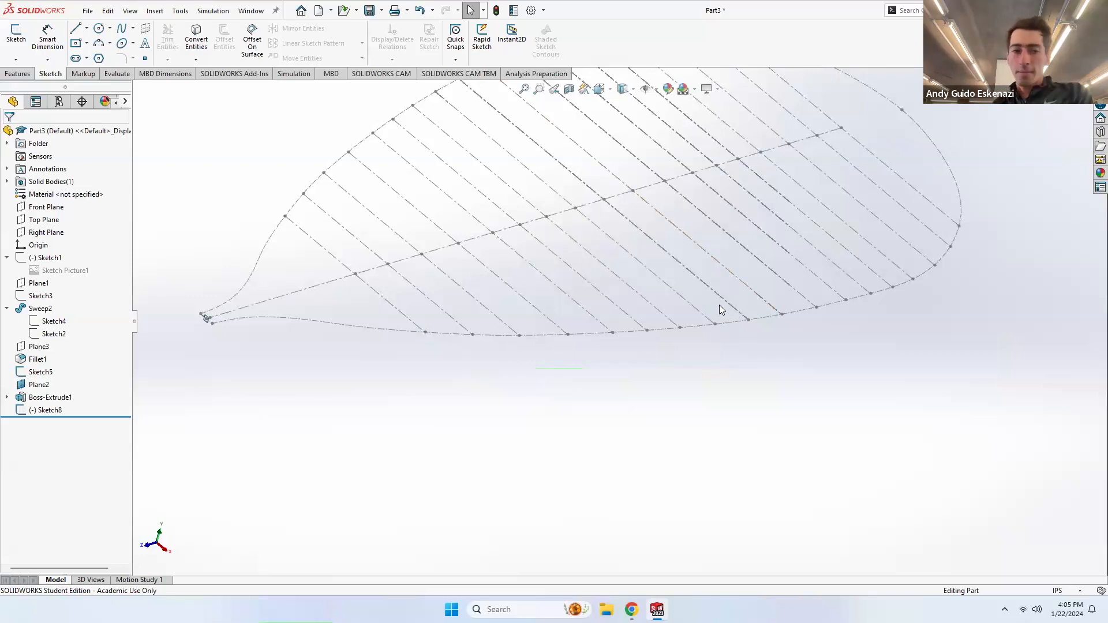
pyautogui.moveTo(526, 247); pyautogui.dragTo(721, 182, button='middle')
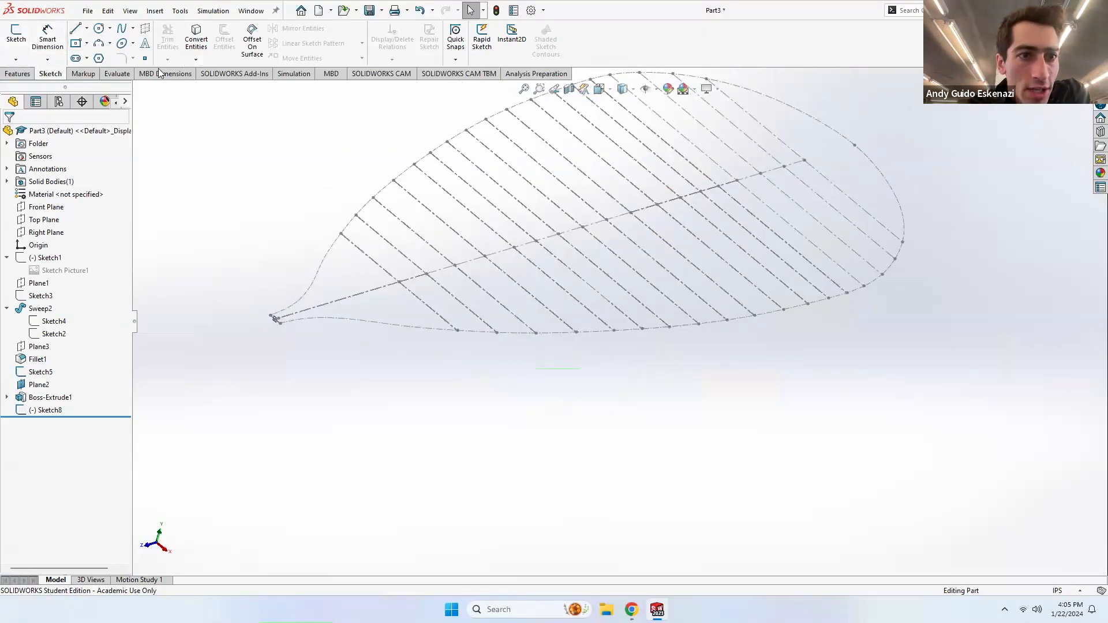
# Step: Create a reference plane through the midpoint of the horizontal centerline nearest the throat, perpendicular to the vertical centerline
pyautogui.click(17, 74)
pyautogui.click(456, 58)
pyautogui.click(469, 73)
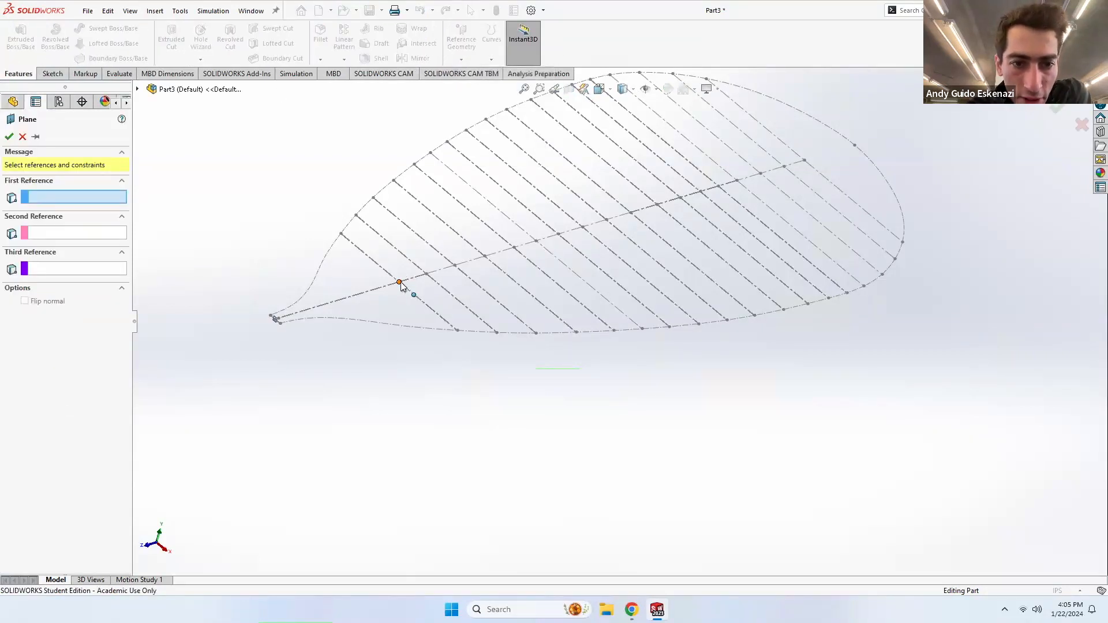
pyautogui.click(399, 283)
pyautogui.click(404, 281)
pyautogui.moveTo(578, 280)
pyautogui.mouseDown(button='middle')
pyautogui.moveTo(549, 208)
pyautogui.moveTo(553, 275)
pyautogui.mouseUp(button='middle')
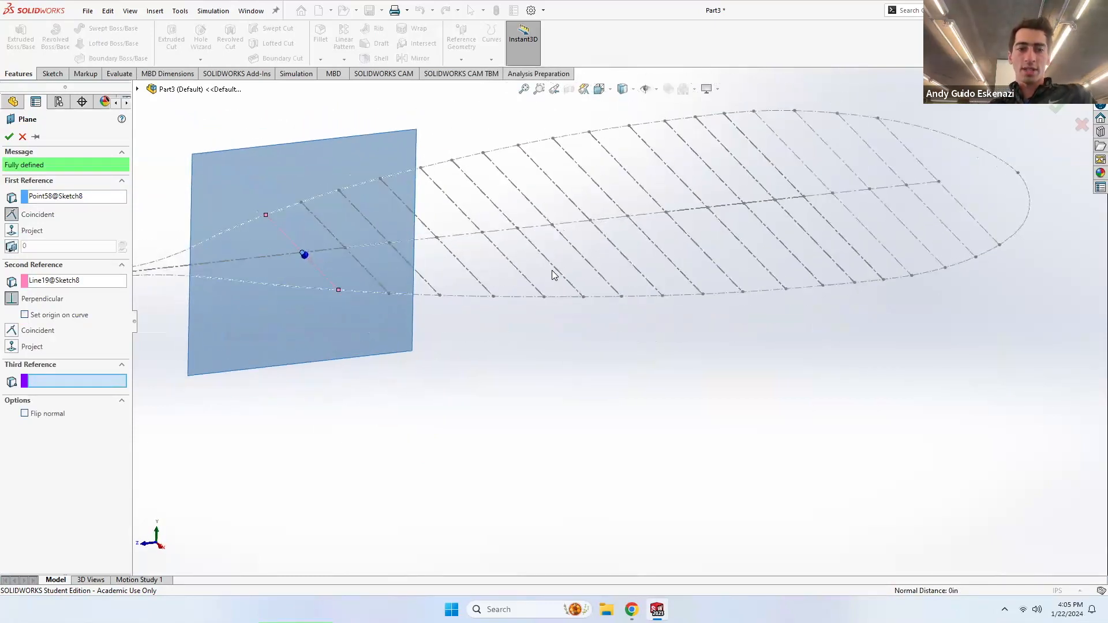
pyautogui.click(9, 138)
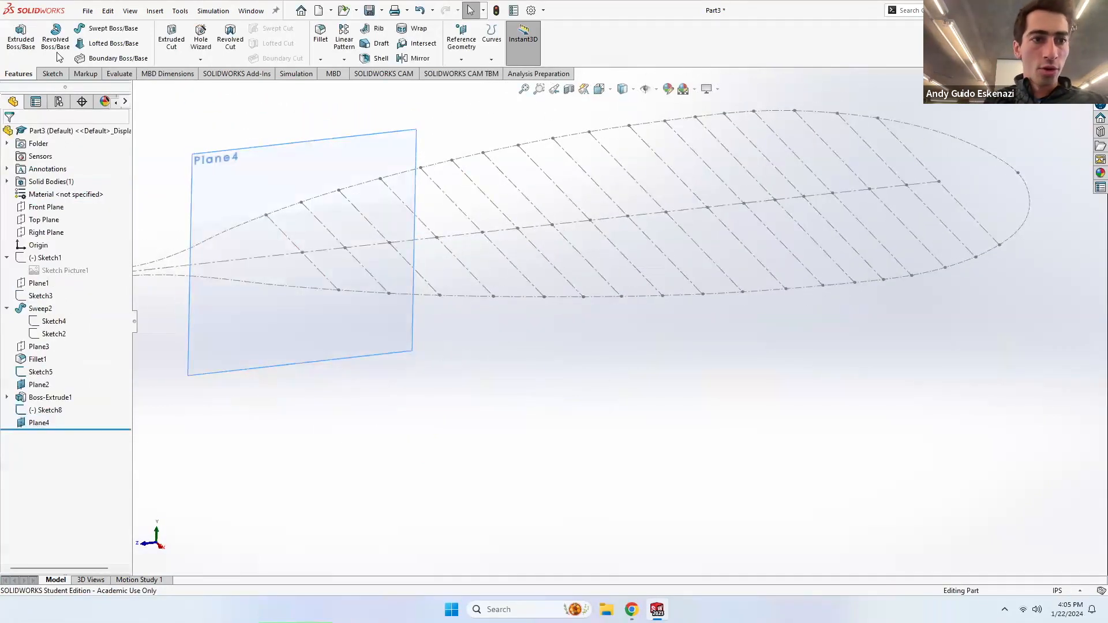
# Step: Sketch a circle about 0.15 in in diameter on the new plane, centred on the midpoint of the horizontal centerline
pyautogui.click(51, 74)
pyautogui.click(16, 33)
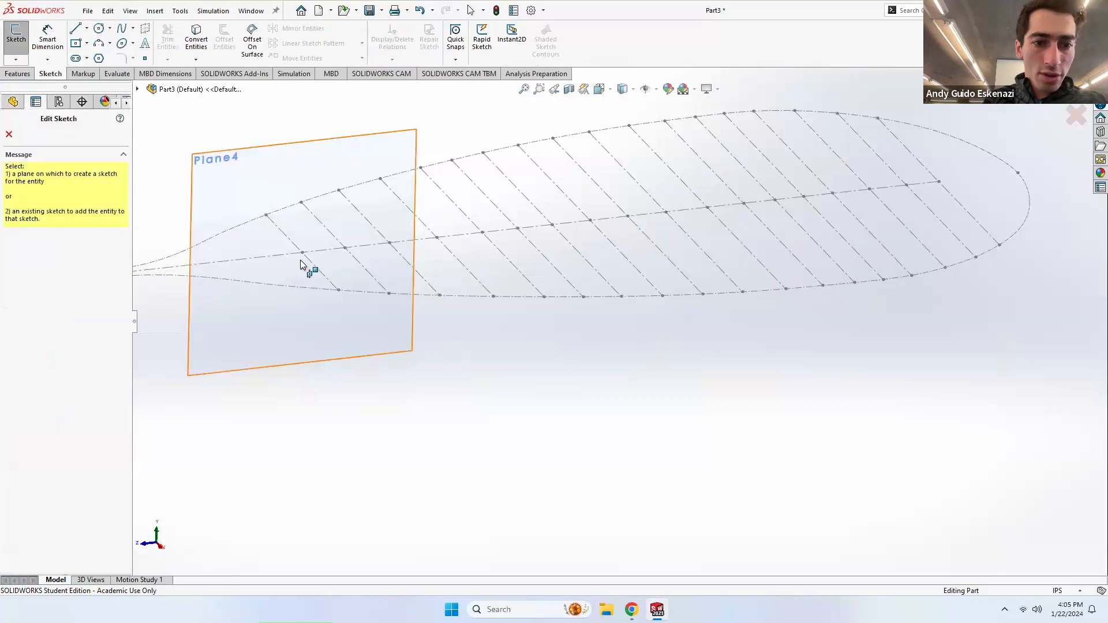
pyautogui.click(255, 159)
pyautogui.moveTo(446, 273)
pyautogui.mouseDown(button='middle')
pyautogui.moveTo(464, 291)
pyautogui.moveTo(474, 336)
pyautogui.mouseUp(button='middle')
pyautogui.scroll(-7, 467, 330)
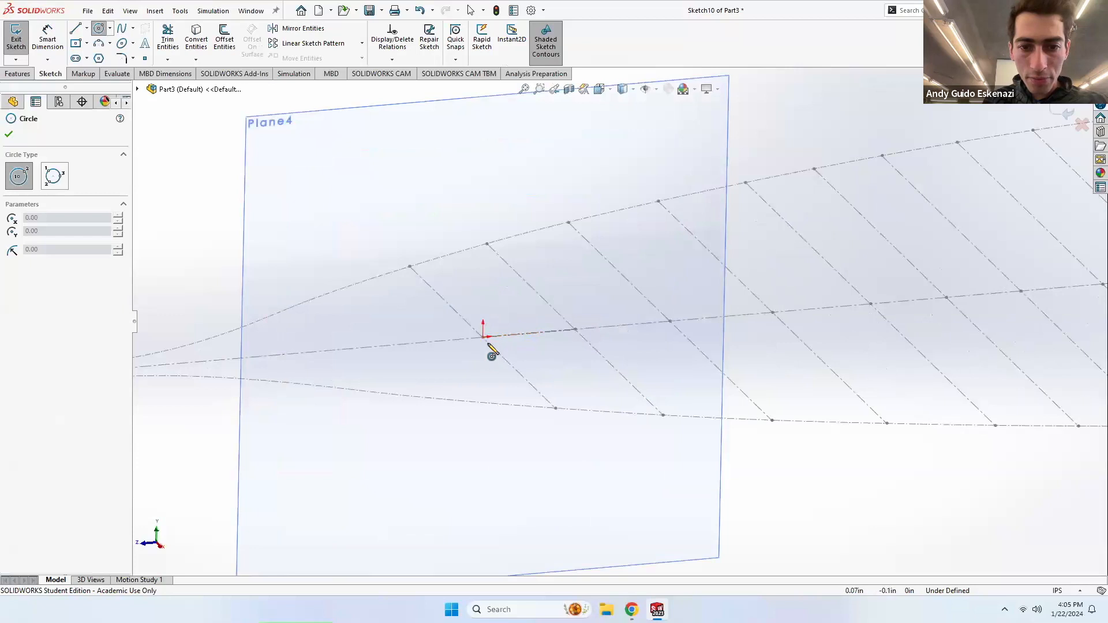
pyautogui.click(483, 337)
pyautogui.click(490, 344)
# Step: Set the diameter of the circle at the first horizontal centerline's midpoint to 0.1 in
pyautogui.click(46, 38)
pyautogui.click(473, 339)
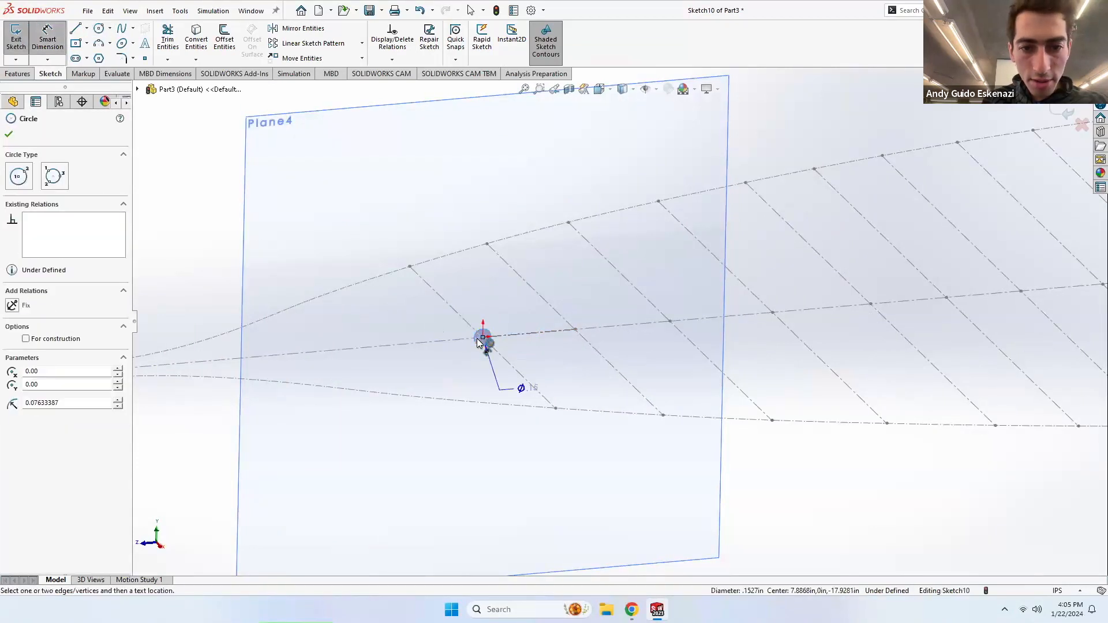
pyautogui.scroll(4, 491, 350)
pyautogui.scroll(-8, 617, 312)
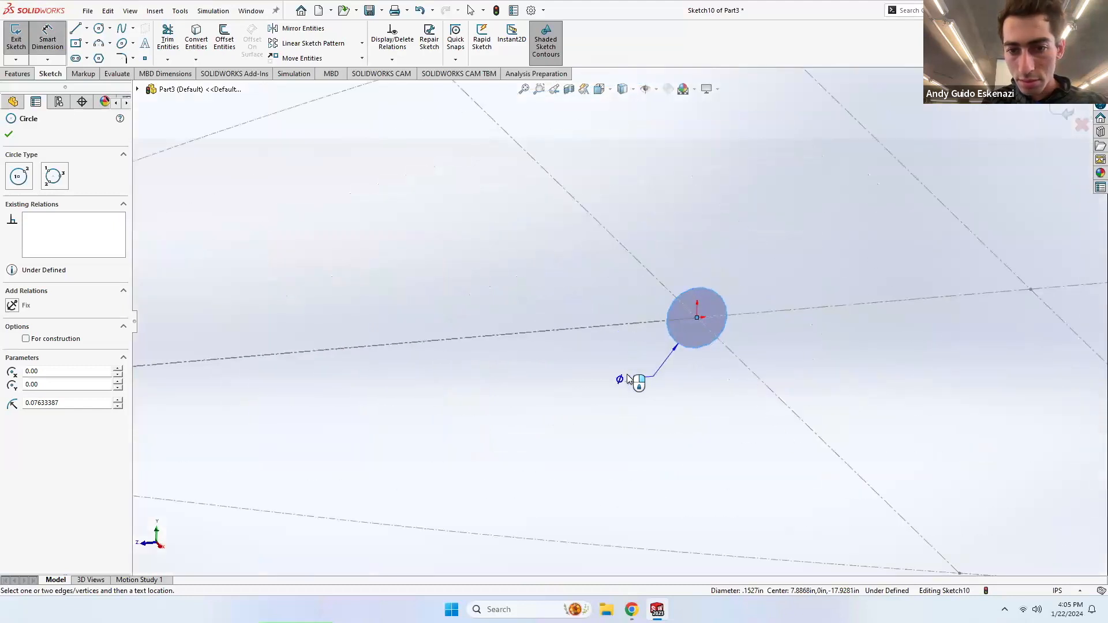
pyautogui.click(627, 374)
pyautogui.write('0.1')
pyautogui.press('Return')
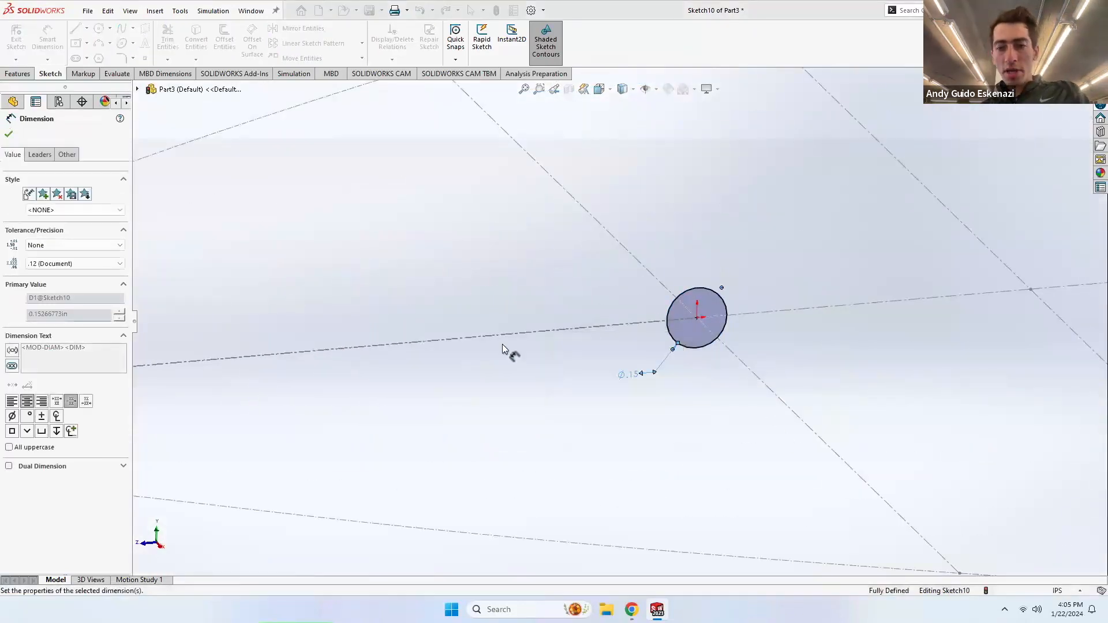
pyautogui.scroll(2, 404, 276)
pyautogui.scroll(2, 400, 274)
pyautogui.scroll(-3, 846, 302)
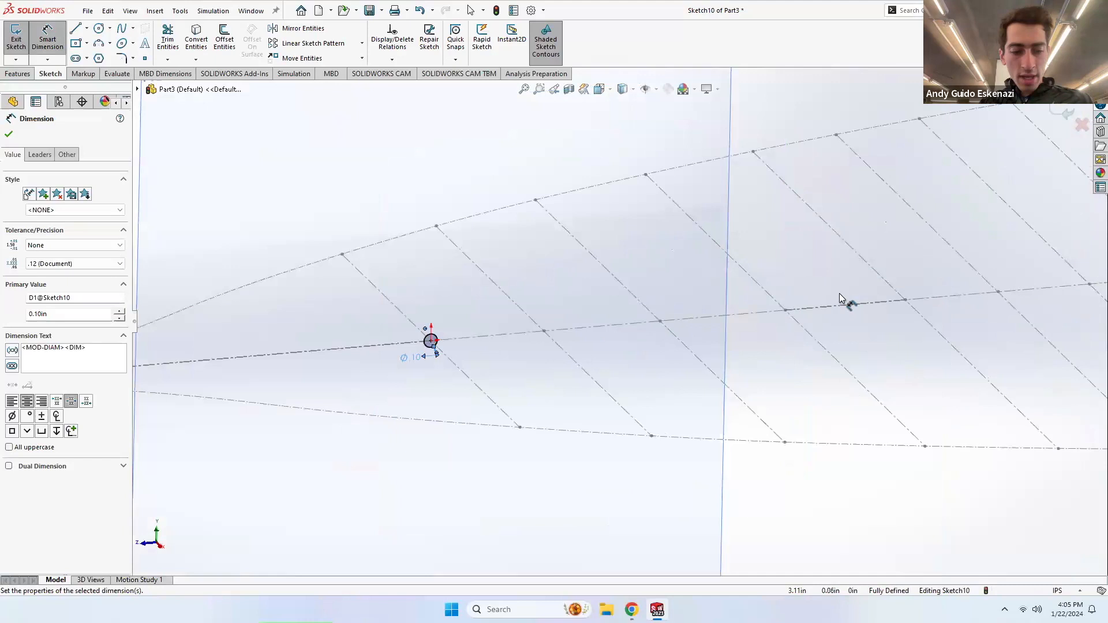
pyautogui.press('Escape')
# Step: Sketch circles centred on the midpoints of the second to fourth horizontal centerlines from the throat, the fourth about 0.25 in in diameter
pyautogui.click(99, 28)
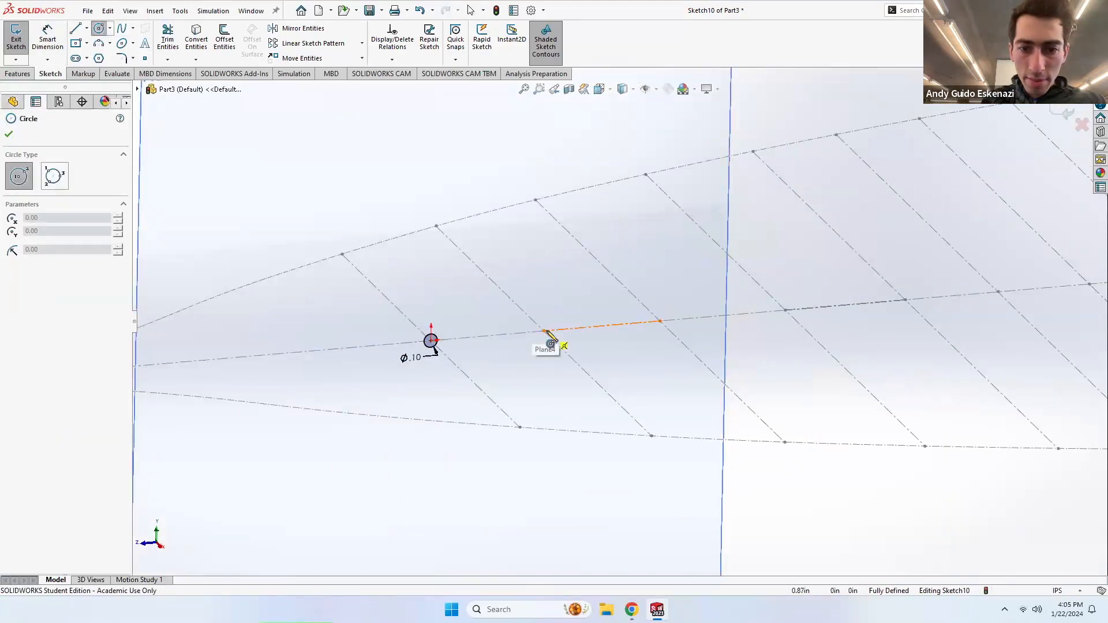
pyautogui.click(543, 331)
pyautogui.click(556, 347)
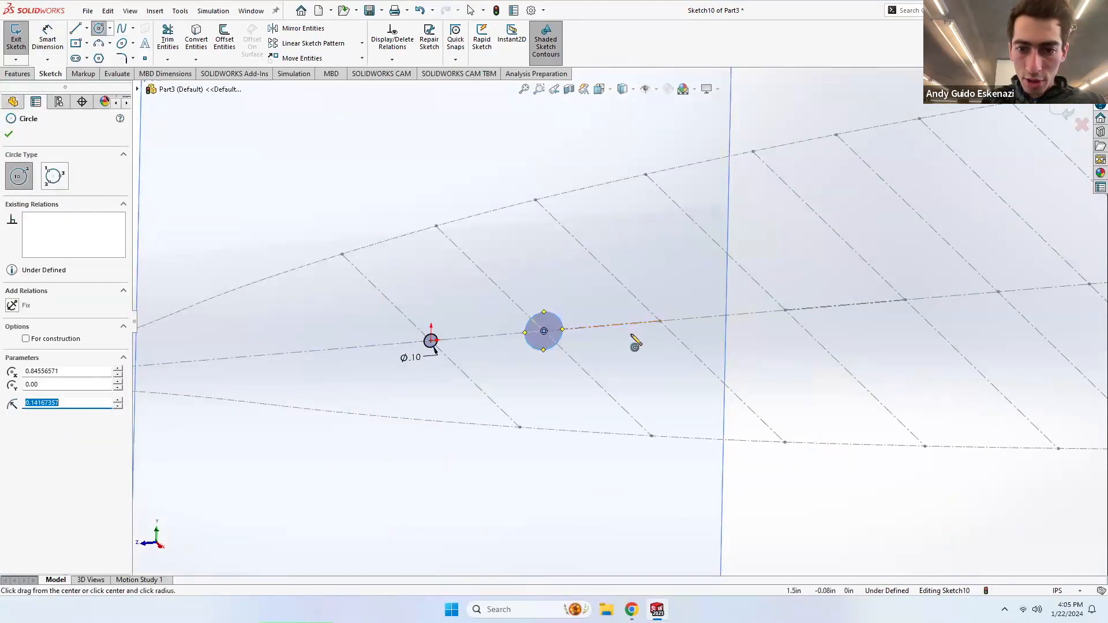
pyautogui.click(659, 321)
pyautogui.click(682, 319)
pyautogui.click(785, 310)
pyautogui.click(800, 319)
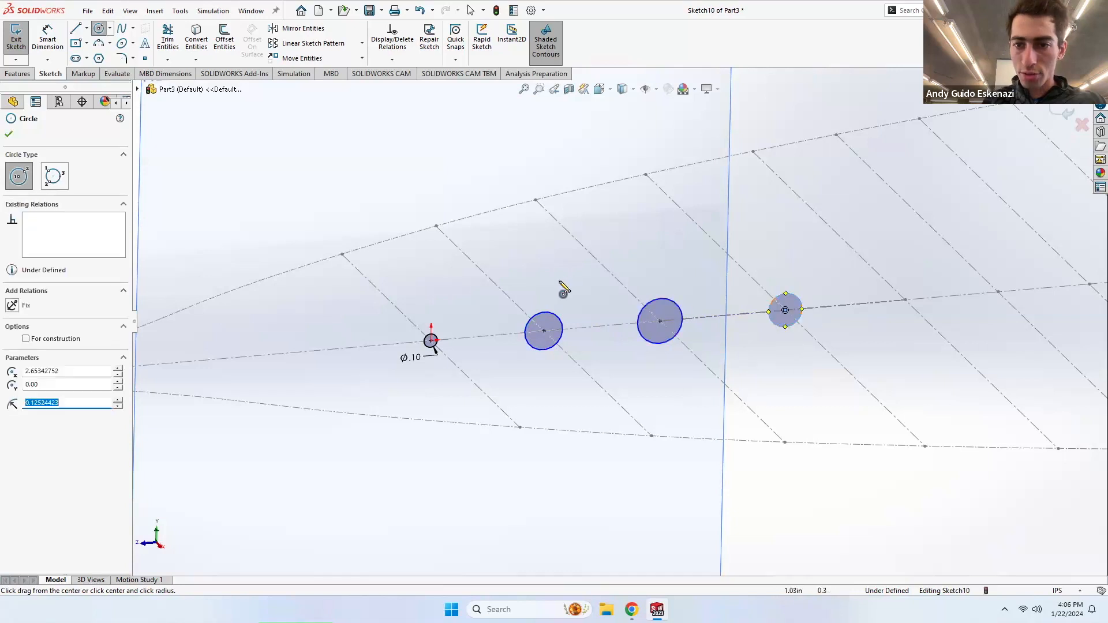
# Step: Sketch circles centred on the midpoints of the fifth to eighth horizontal centerlines, the eighth about 0.63 in in diameter
pyautogui.scroll(4, 572, 289)
pyautogui.scroll(-3, 888, 329)
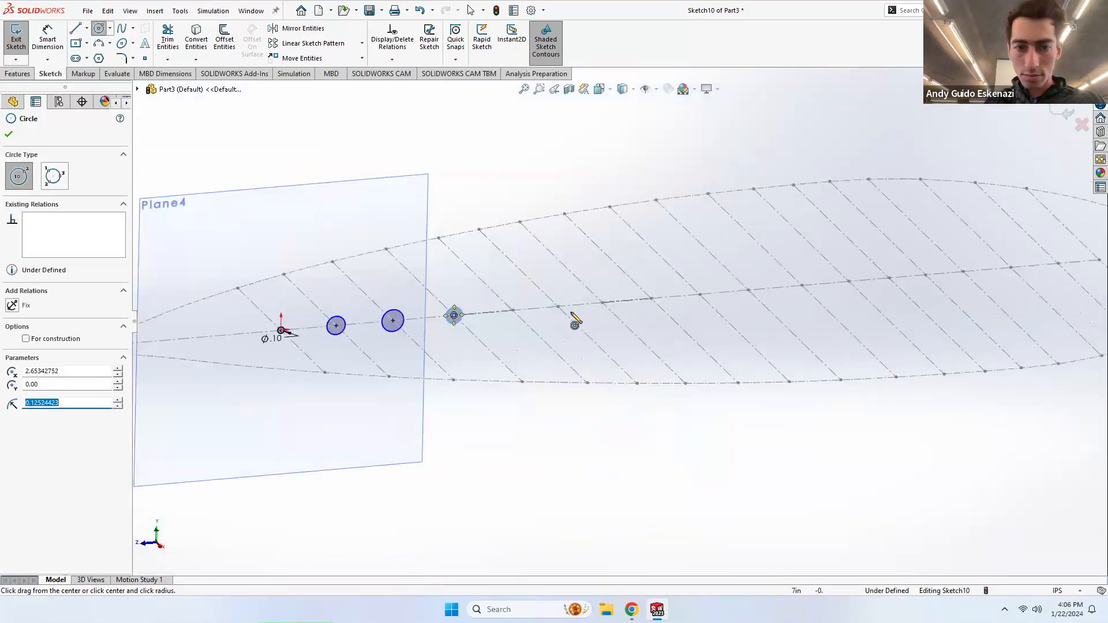
pyautogui.click(512, 310)
pyautogui.click(527, 315)
pyautogui.click(558, 307)
pyautogui.click(577, 309)
pyautogui.click(602, 303)
pyautogui.click(608, 304)
pyautogui.click(652, 299)
pyautogui.click(654, 332)
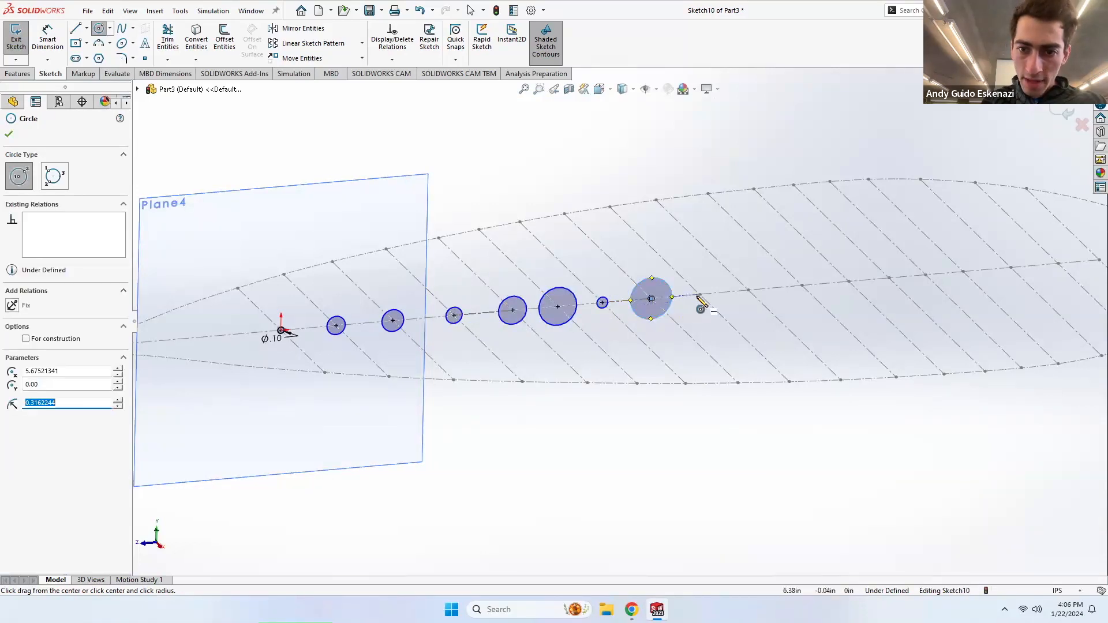
# Step: Sketch circles centred on the midpoints of the ninth to twelfth horizontal centerlines, the twelfth about 0.45 in in diameter
pyautogui.click(699, 295)
pyautogui.click(710, 295)
pyautogui.click(748, 290)
pyautogui.click(749, 304)
pyautogui.click(802, 286)
pyautogui.click(801, 301)
pyautogui.click(849, 288)
pyautogui.click(852, 302)
# Step: Sketch circles about 0.3 in in diameter on the midpoints of the last six horizontal centerlines, up to the tip of the racket head
pyautogui.press('z')
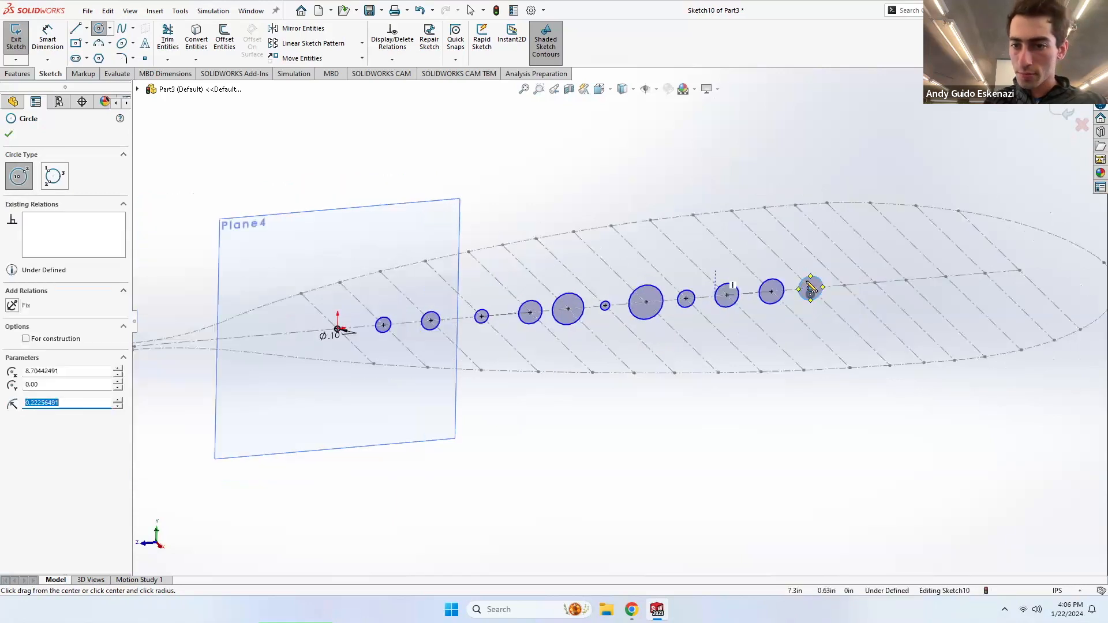
pyautogui.scroll(-4, 772, 334)
pyautogui.click(600, 329)
pyautogui.click(607, 339)
pyautogui.click(654, 324)
pyautogui.click(660, 336)
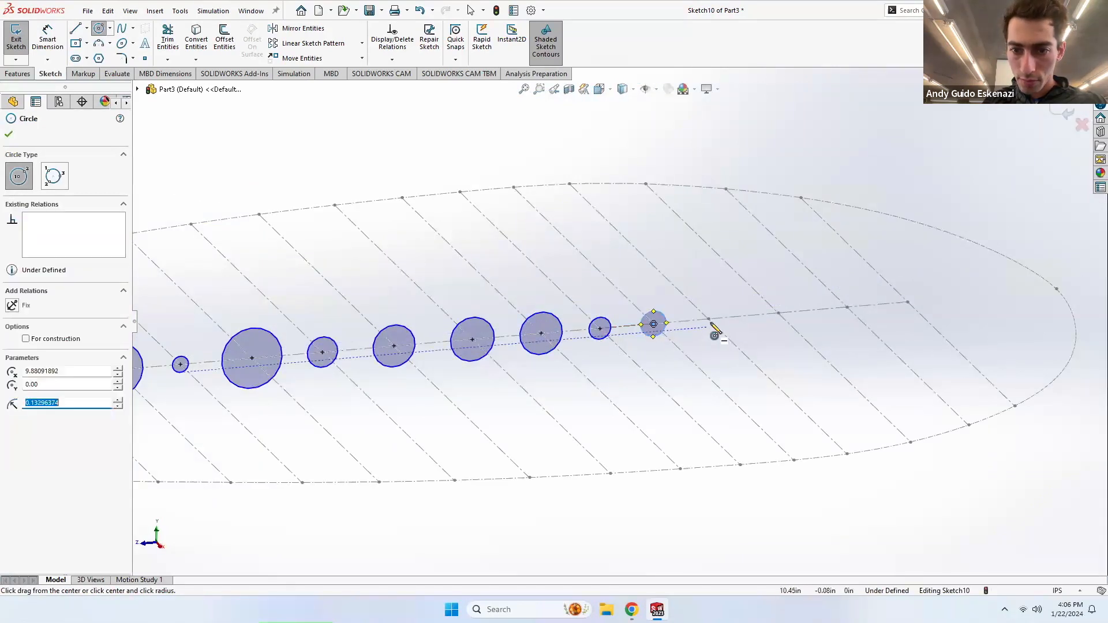
pyautogui.click(708, 319)
pyautogui.click(723, 329)
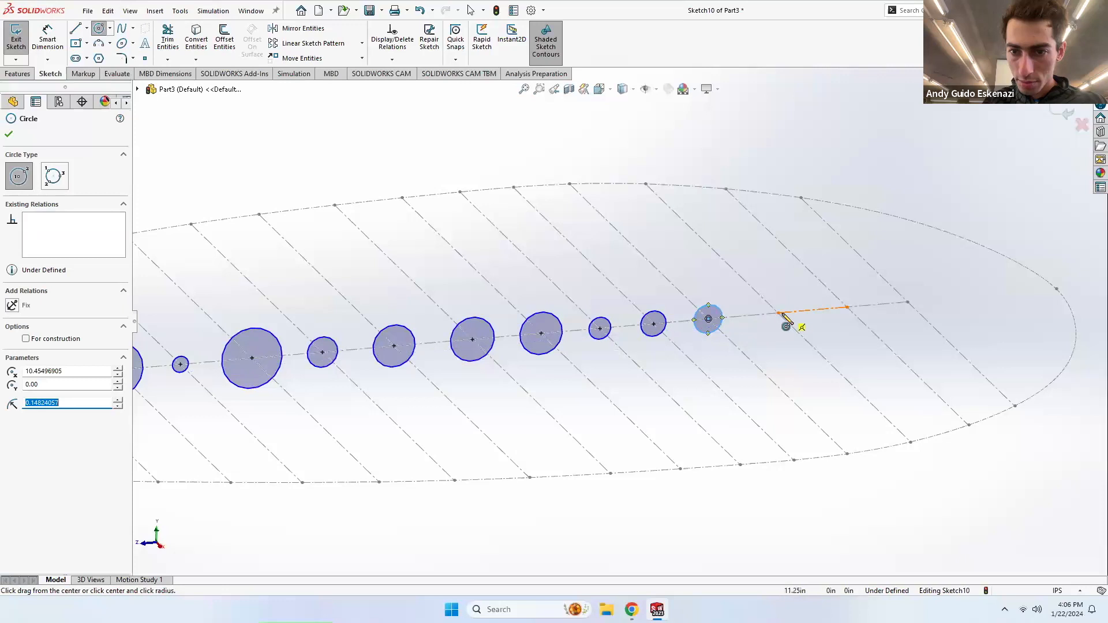
pyautogui.click(778, 313)
pyautogui.click(789, 320)
pyautogui.click(847, 307)
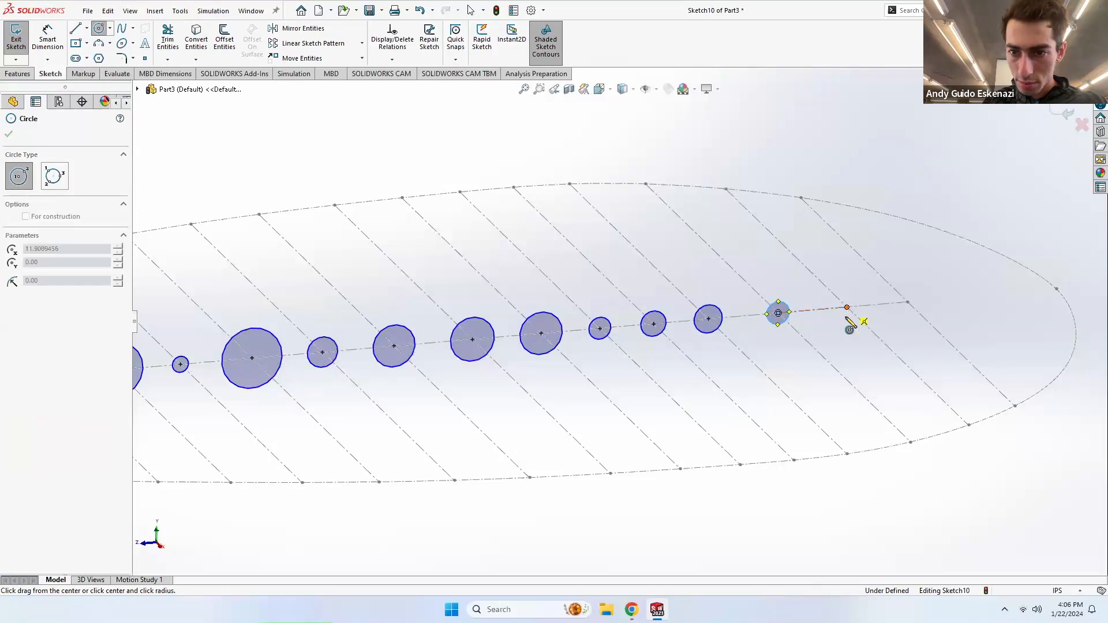
pyautogui.click(860, 317)
pyautogui.click(908, 302)
pyautogui.click(918, 317)
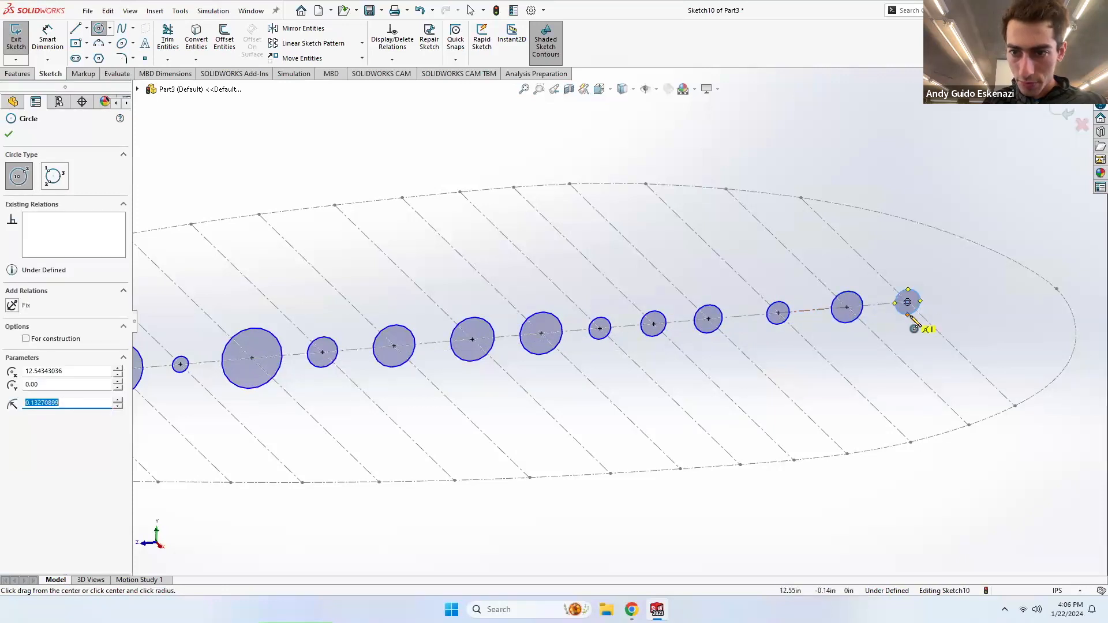
pyautogui.press('Escape')
pyautogui.click(898, 307)
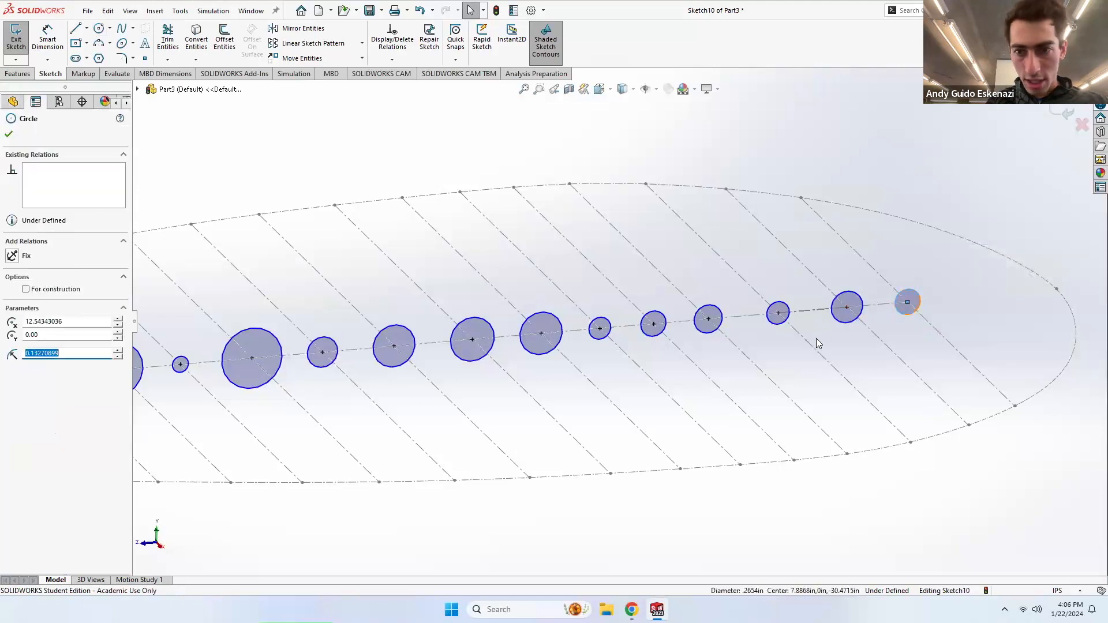
pyautogui.keyDown('ctrl'); pyautogui.click(837, 323); pyautogui.keyUp('ctrl')
pyautogui.keyDown('ctrl'); pyautogui.click(764, 333); pyautogui.keyUp('ctrl')
pyautogui.keyDown('ctrl'); pyautogui.click(701, 331); pyautogui.keyUp('ctrl')
pyautogui.keyDown('ctrl'); pyautogui.click(655, 333); pyautogui.keyUp('ctrl')
pyautogui.keyDown('ctrl'); pyautogui.click(593, 334); pyautogui.keyUp('ctrl')
pyautogui.keyDown('ctrl'); pyautogui.click(551, 346); pyautogui.keyUp('ctrl')
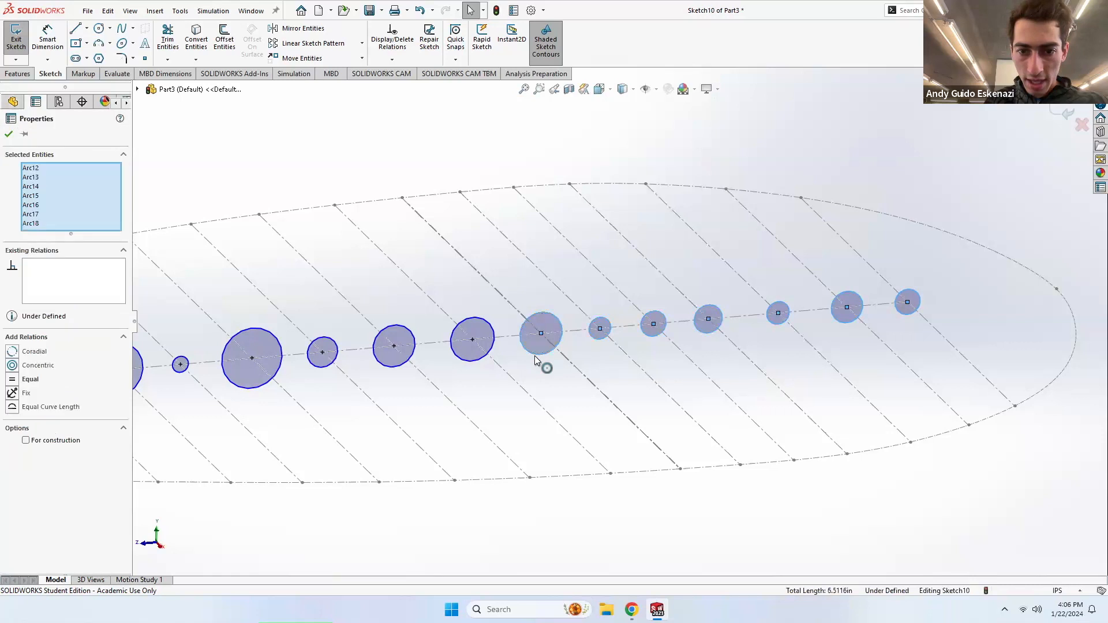
pyautogui.keyDown('ctrl'); pyautogui.click(471, 349); pyautogui.keyUp('ctrl')
pyautogui.keyDown('ctrl'); pyautogui.click(392, 354); pyautogui.keyUp('ctrl')
pyautogui.keyDown('ctrl'); pyautogui.click(321, 359); pyautogui.keyUp('ctrl')
pyautogui.keyDown('ctrl'); pyautogui.click(266, 370); pyautogui.keyUp('ctrl')
pyautogui.scroll(3, 384, 361)
pyautogui.scroll(-5, 549, 364)
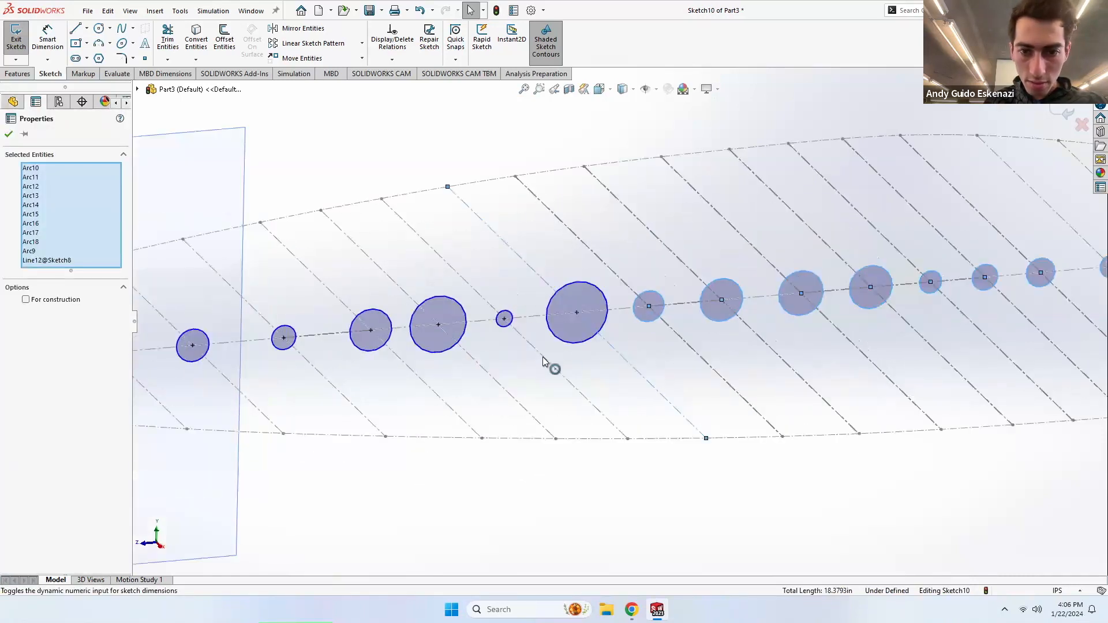
pyautogui.keyDown('ctrl'); pyautogui.click(509, 329); pyautogui.keyUp('ctrl')
pyautogui.keyDown('ctrl'); pyautogui.click(457, 345); pyautogui.keyUp('ctrl')
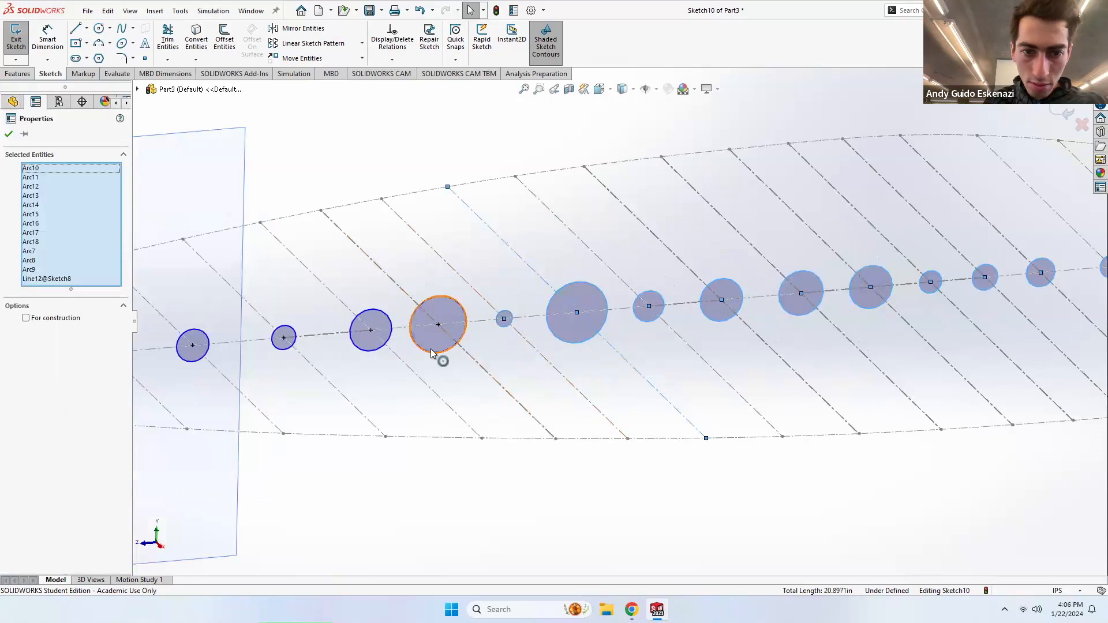
pyautogui.keyDown('ctrl'); pyautogui.click(373, 350); pyautogui.keyUp('ctrl')
pyautogui.keyDown('ctrl'); pyautogui.click(286, 347); pyautogui.keyUp('ctrl')
pyautogui.scroll(3, 288, 349)
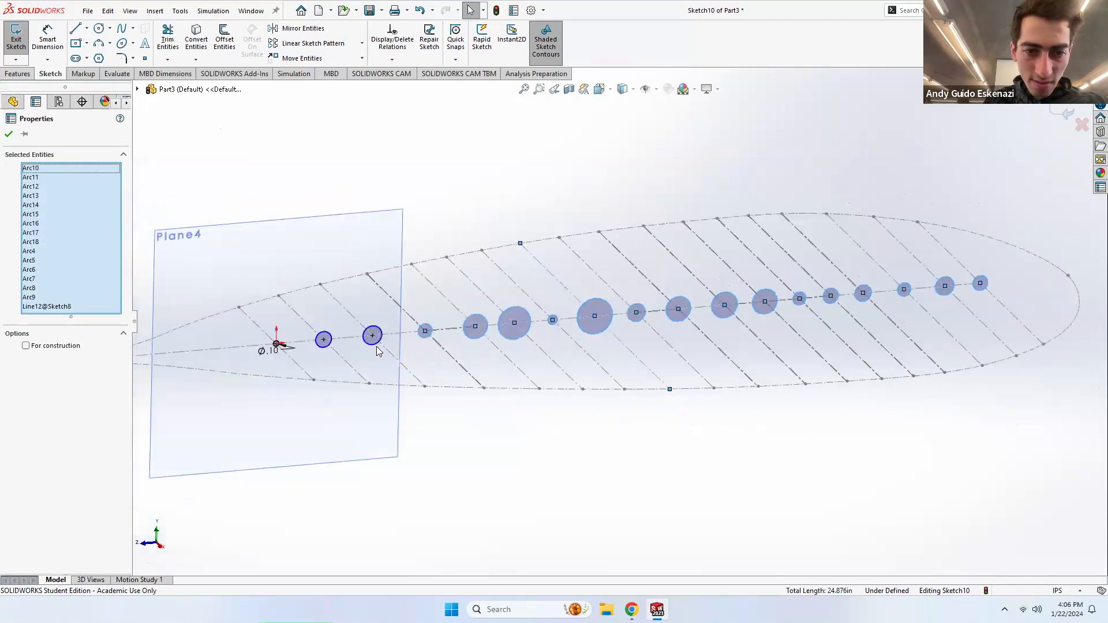
pyautogui.scroll(-5, 402, 345)
pyautogui.keyDown('ctrl'); pyautogui.click(404, 337); pyautogui.keyUp('ctrl')
pyautogui.keyDown('ctrl'); pyautogui.click(293, 334); pyautogui.keyUp('ctrl')
pyautogui.scroll(3, 372, 326)
pyautogui.scroll(-5, 372, 329)
pyautogui.keyDown('ctrl'); pyautogui.click(496, 334); pyautogui.keyUp('ctrl')
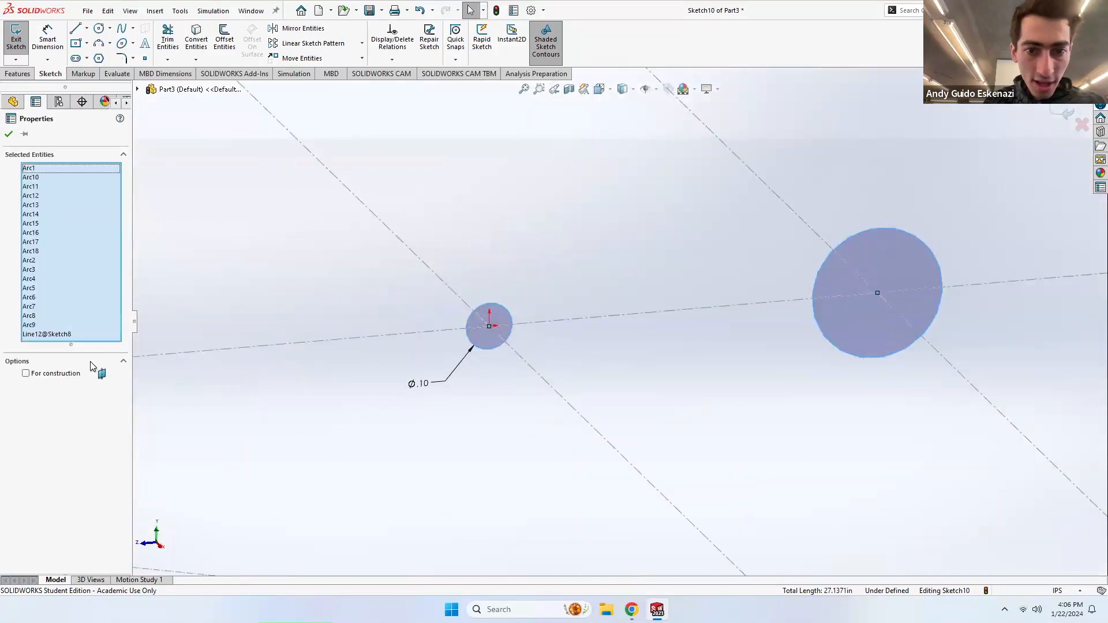
pyautogui.keyDown('ctrl'); pyautogui.click(492, 323); pyautogui.keyUp('ctrl')
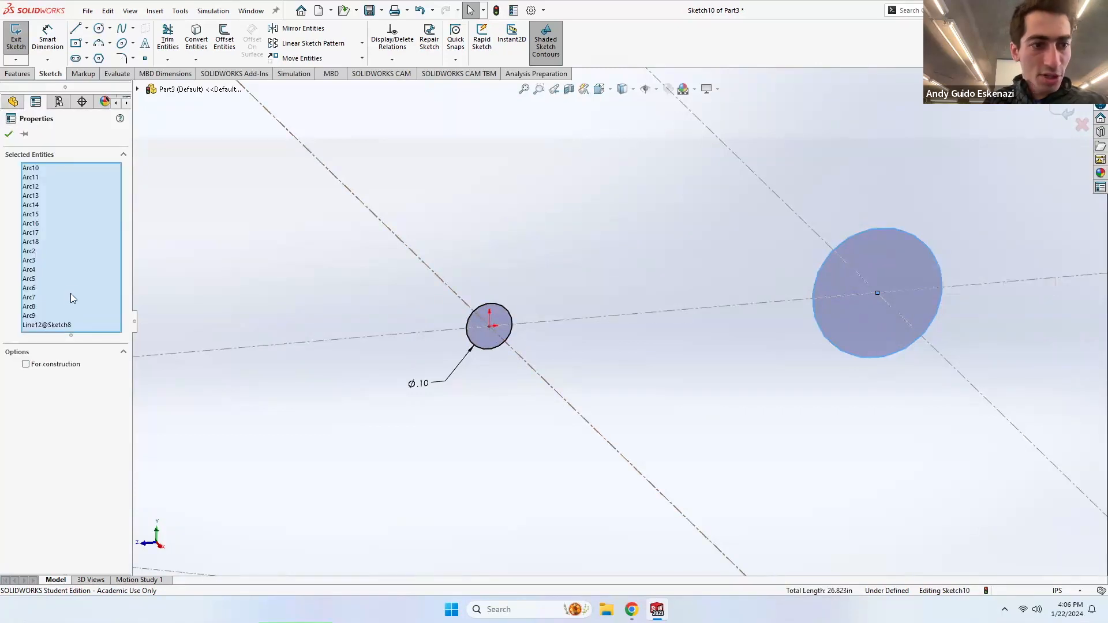
pyautogui.rightClick(43, 327)
pyautogui.click(75, 348)
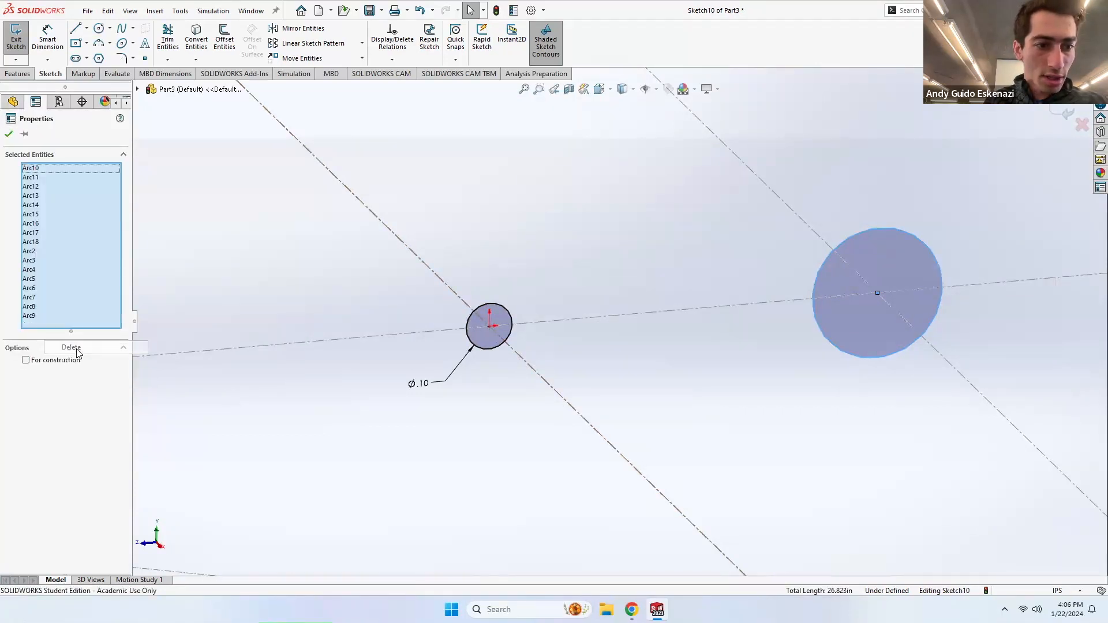
pyautogui.press('f')
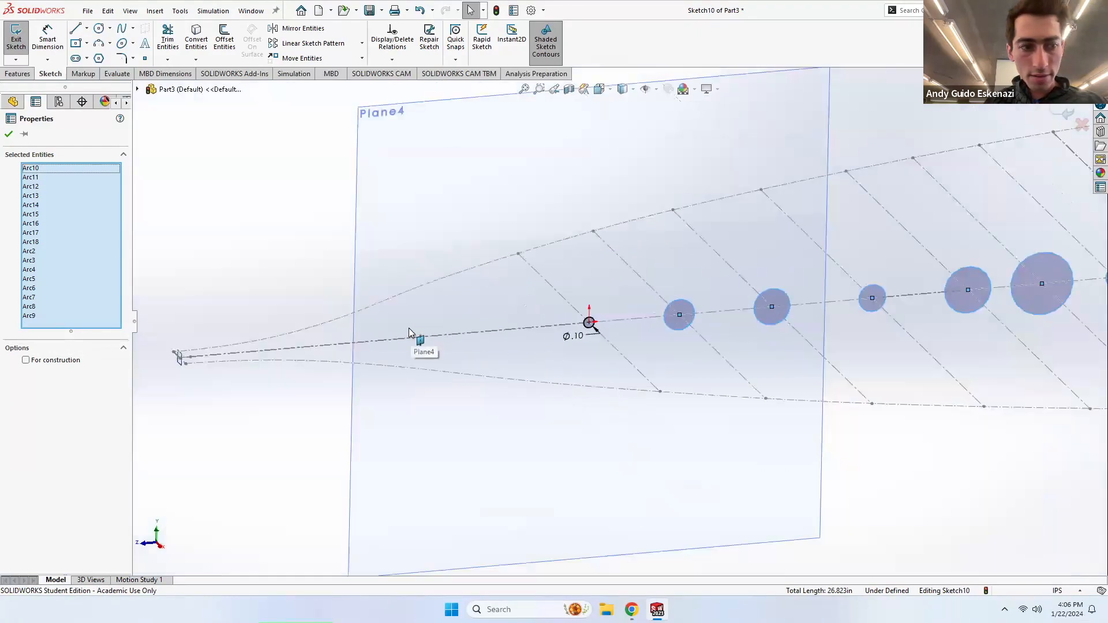
pyautogui.click(776, 440)
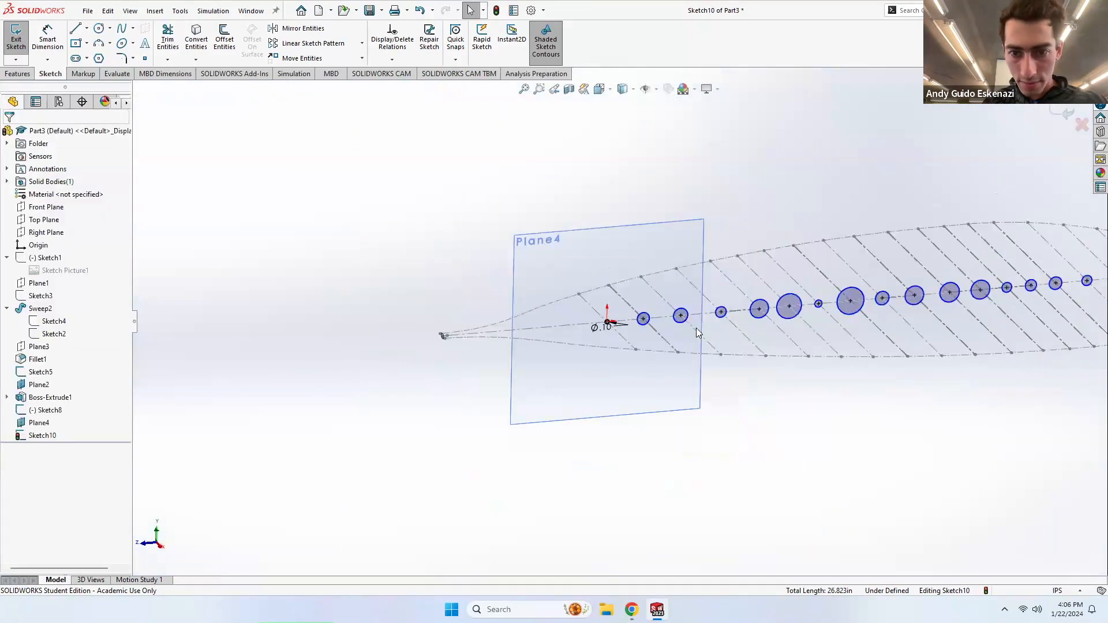
# Step: Apply an Equal relation between the 0.1 in circle and the next seven circles along the vertical centerline
pyautogui.scroll(-3, 438, 317)
pyautogui.scroll(-3, 440, 317)
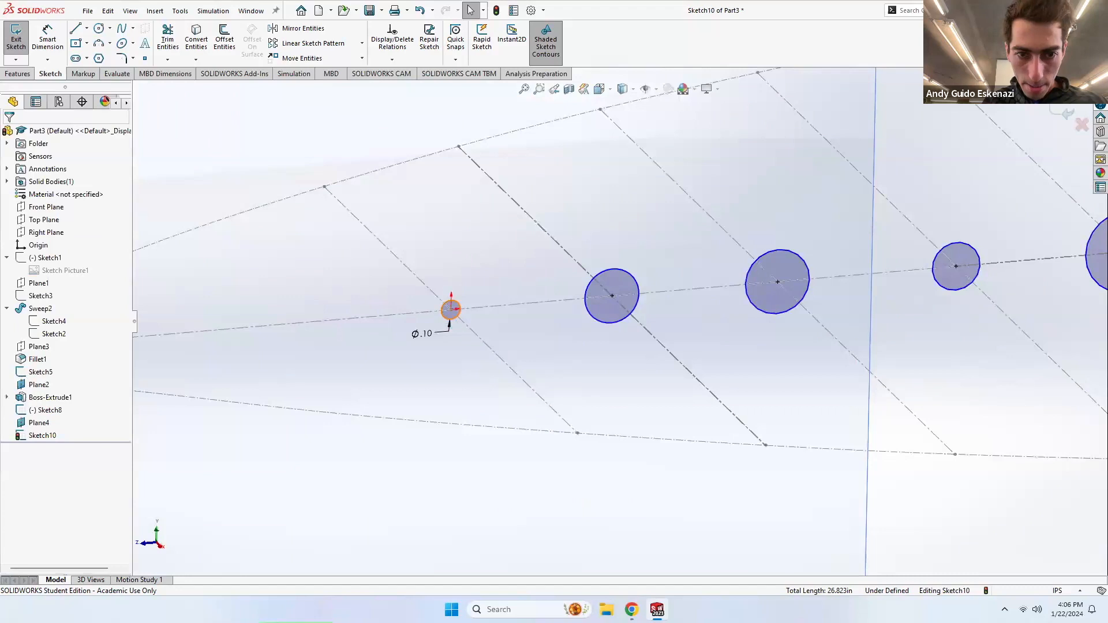
pyautogui.click(451, 310)
pyautogui.keyDown('ctrl'); pyautogui.click(614, 305); pyautogui.keyUp('ctrl')
pyautogui.keyDown('ctrl'); pyautogui.click(780, 292); pyautogui.keyUp('ctrl')
pyautogui.keyDown('ctrl'); pyautogui.click(963, 293); pyautogui.keyUp('ctrl')
pyautogui.scroll(3, 891, 336)
pyautogui.scroll(-2, 994, 311)
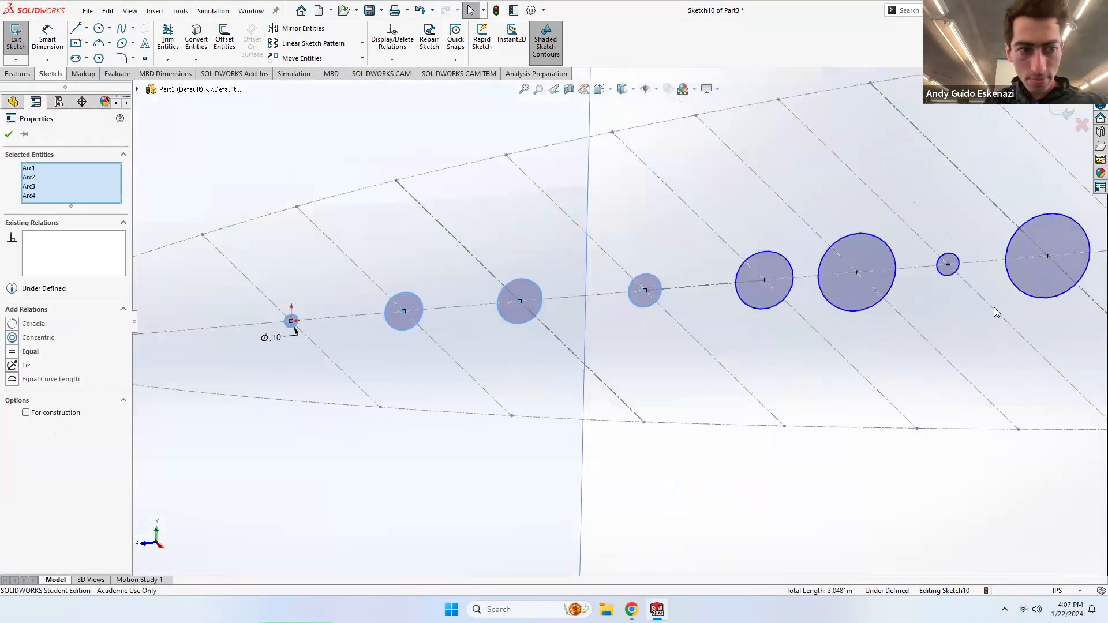
pyautogui.keyDown('ctrl'); pyautogui.click(745, 306); pyautogui.keyUp('ctrl')
pyautogui.keyDown('ctrl'); pyautogui.click(837, 306); pyautogui.keyUp('ctrl')
pyautogui.keyDown('ctrl'); pyautogui.click(950, 278); pyautogui.keyUp('ctrl')
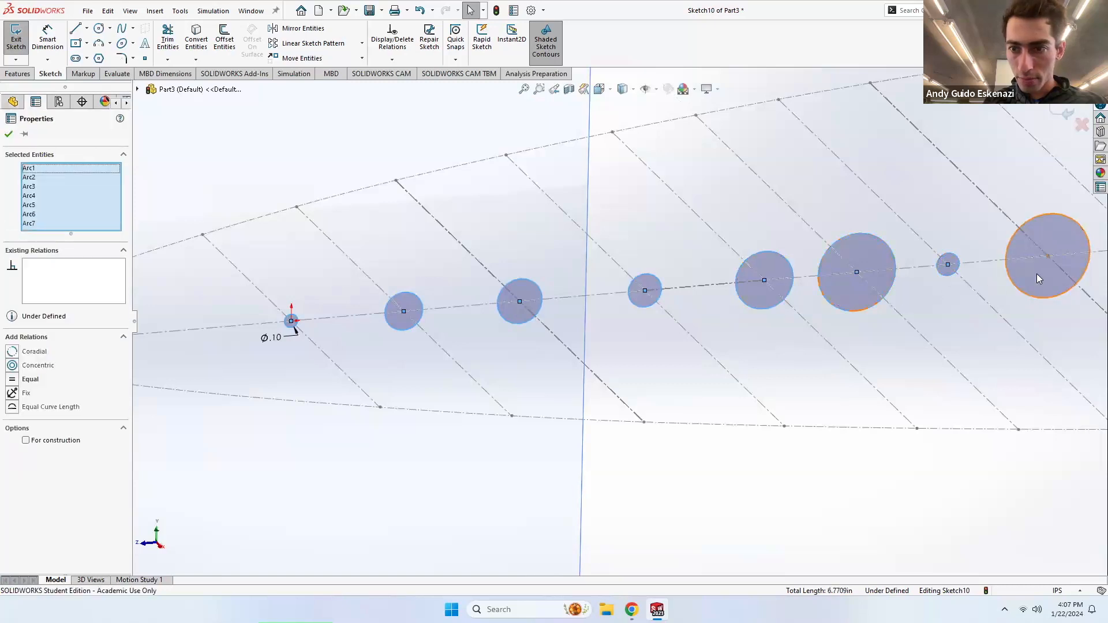
pyautogui.keyDown('ctrl'); pyautogui.click(1036, 274); pyautogui.keyUp('ctrl')
pyautogui.click(13, 388)
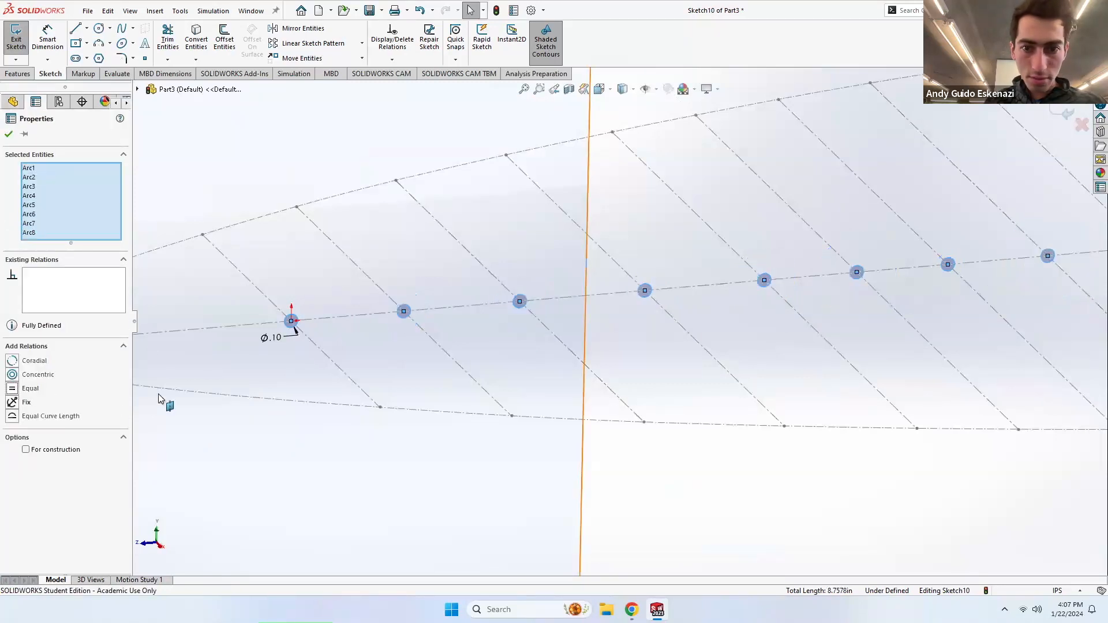
pyautogui.press('Escape')
# Step: Apply an Equal relation between the eighth circle and the next six circles toward the tip of the racket head
pyautogui.scroll(3, 621, 322)
pyautogui.scroll(-7, 1074, 246)
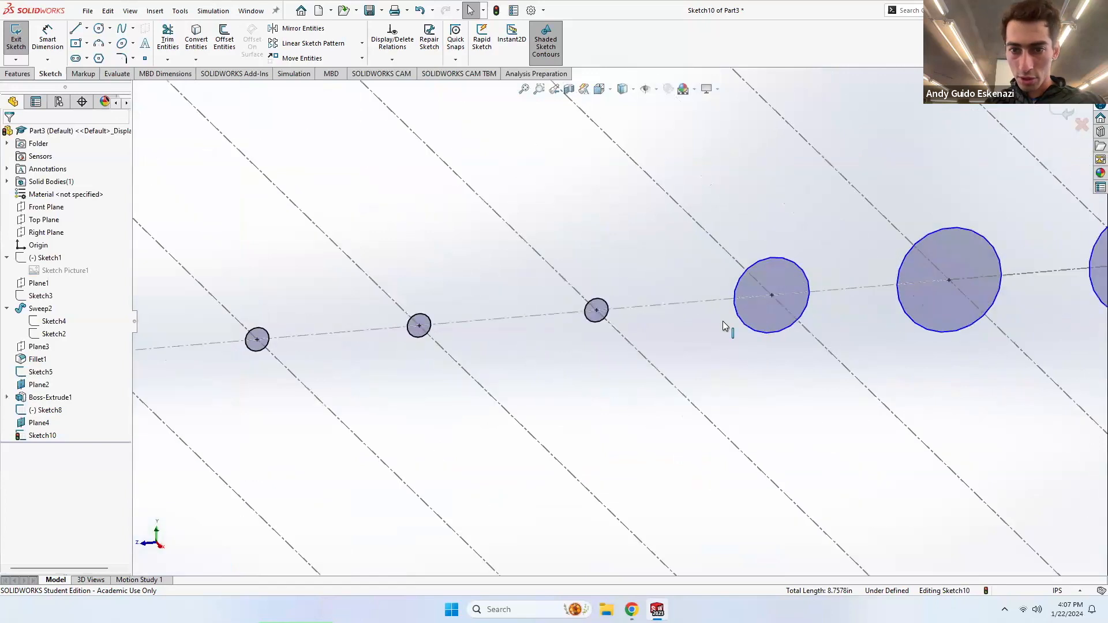
pyautogui.click(553, 316)
pyautogui.keyDown('ctrl'); pyautogui.click(781, 328); pyautogui.keyUp('ctrl')
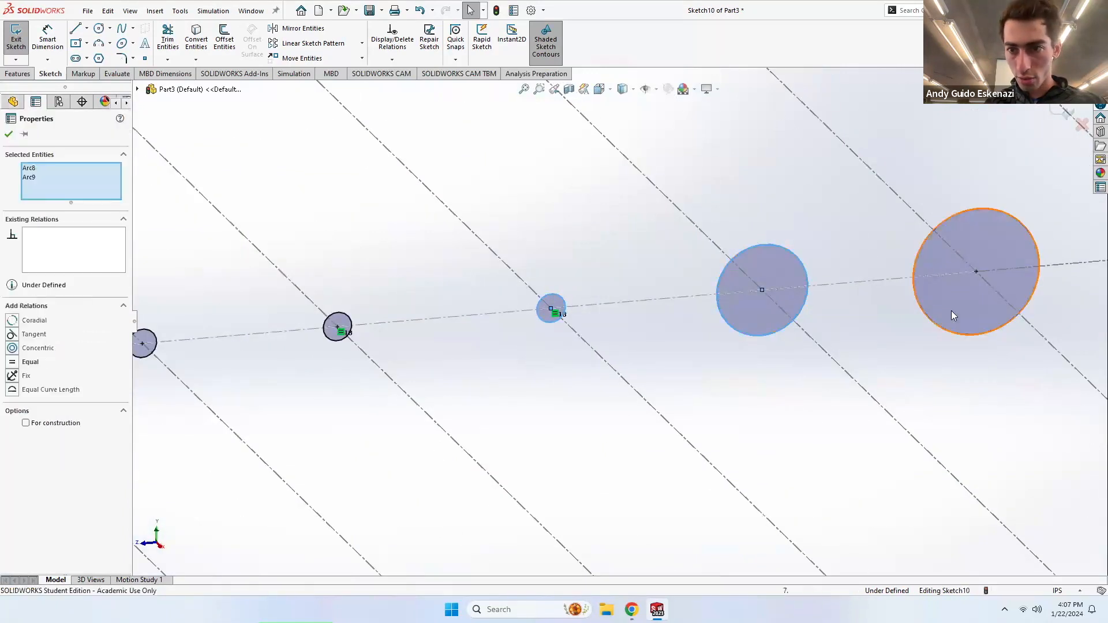
pyautogui.keyDown('ctrl'); pyautogui.click(953, 313); pyautogui.keyUp('ctrl')
pyautogui.scroll(3, 958, 314)
pyautogui.keyDown('ctrl'); pyautogui.click(735, 317); pyautogui.keyUp('ctrl')
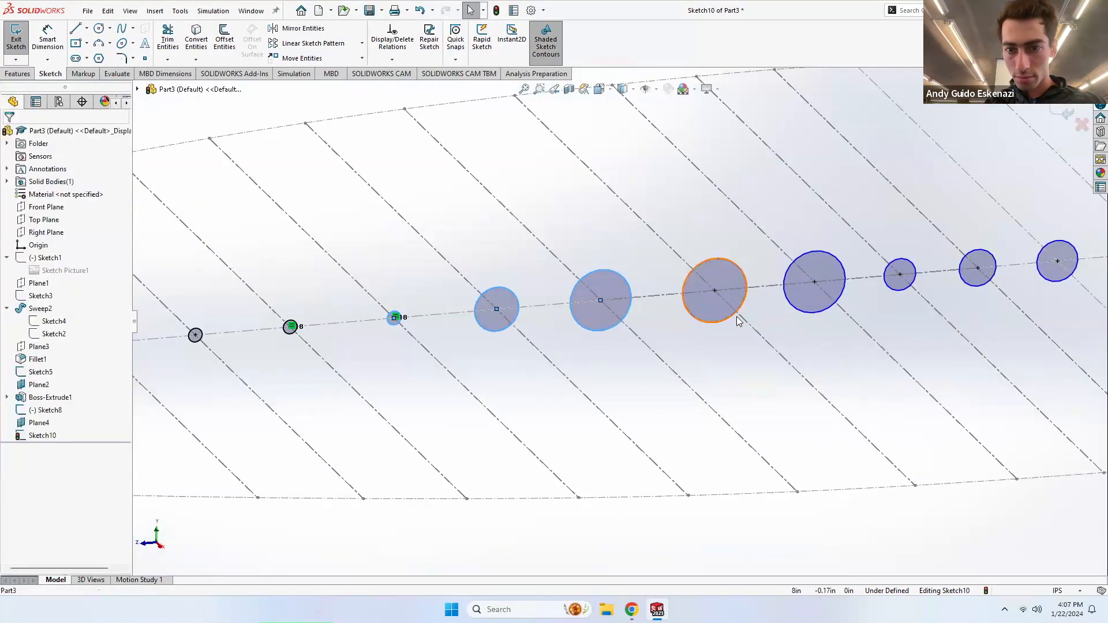
pyautogui.keyDown('ctrl'); pyautogui.click(806, 306); pyautogui.keyUp('ctrl')
pyautogui.keyDown('ctrl'); pyautogui.click(895, 279); pyautogui.keyUp('ctrl')
pyautogui.keyDown('ctrl'); pyautogui.click(982, 279); pyautogui.keyUp('ctrl')
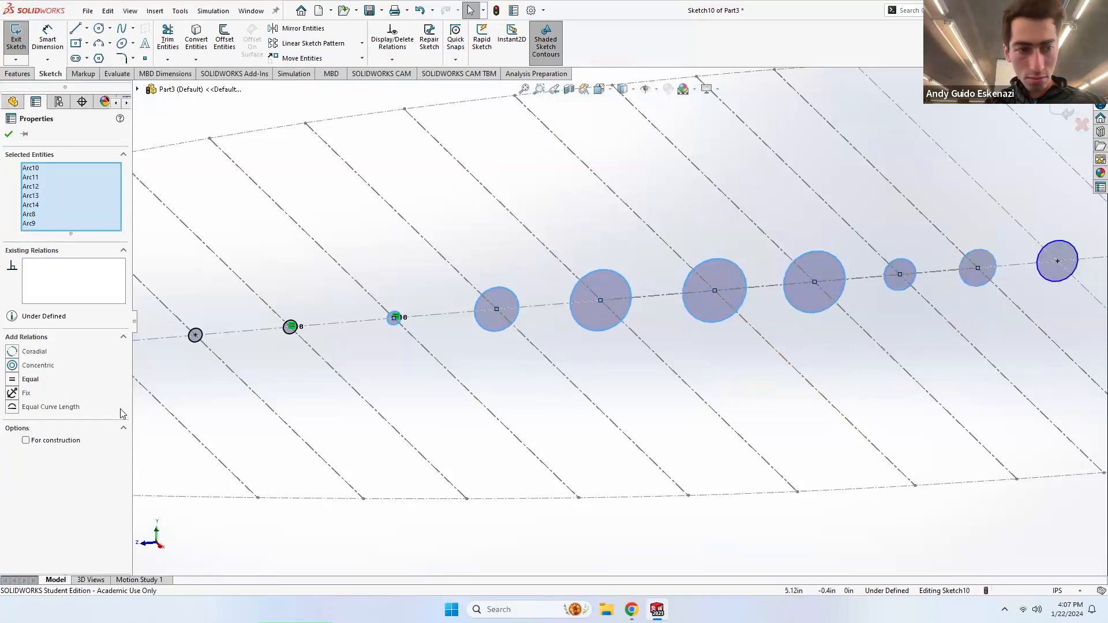
pyautogui.click(15, 382)
pyautogui.click(277, 445)
# Step: Apply an Equal relation between the last four oversized circles near the tip of the racket head and the adjacent 0.1 in circle
pyautogui.scroll(6, 413, 446)
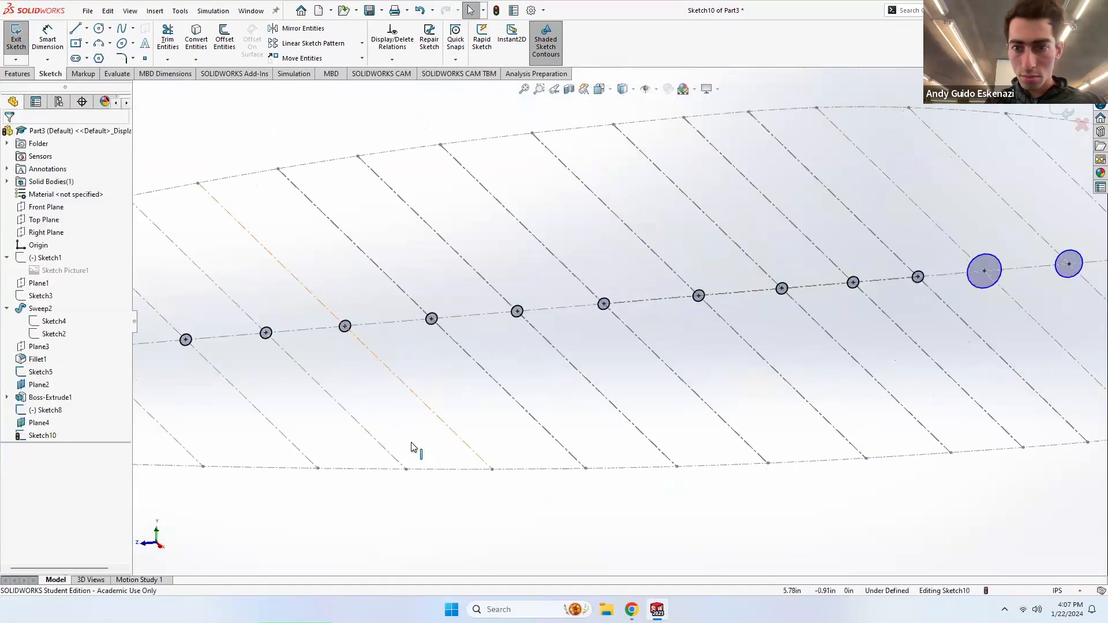
pyautogui.scroll(-4, 809, 294)
pyautogui.scroll(-3, 763, 320)
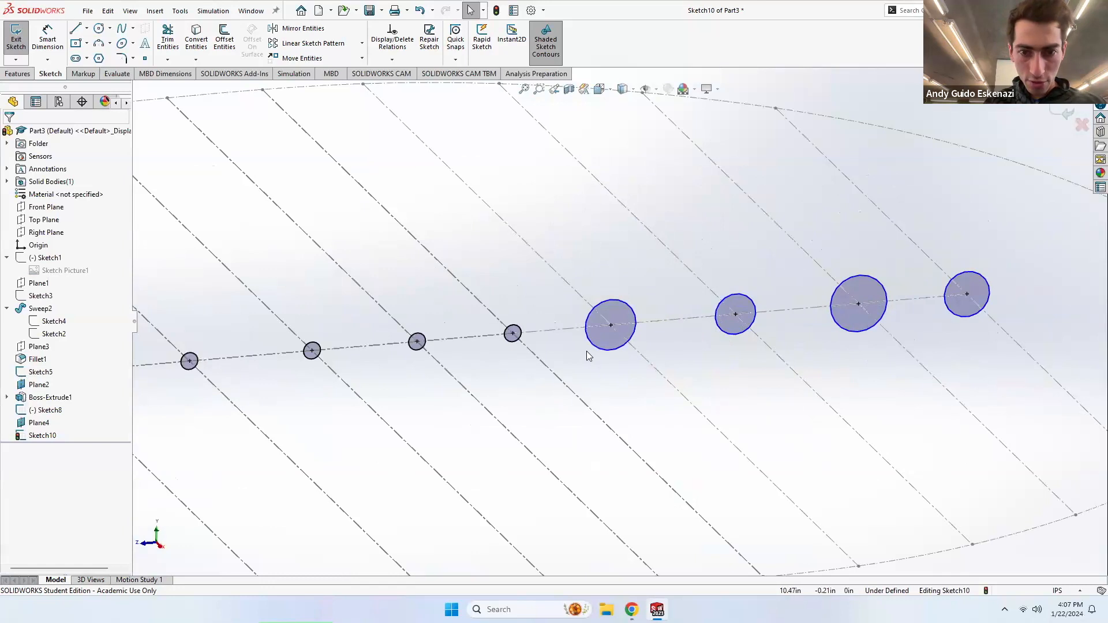
pyautogui.click(613, 347)
pyautogui.keyDown('ctrl'); pyautogui.click(733, 327); pyautogui.keyUp('ctrl')
pyautogui.keyDown('ctrl'); pyautogui.click(857, 312); pyautogui.keyUp('ctrl')
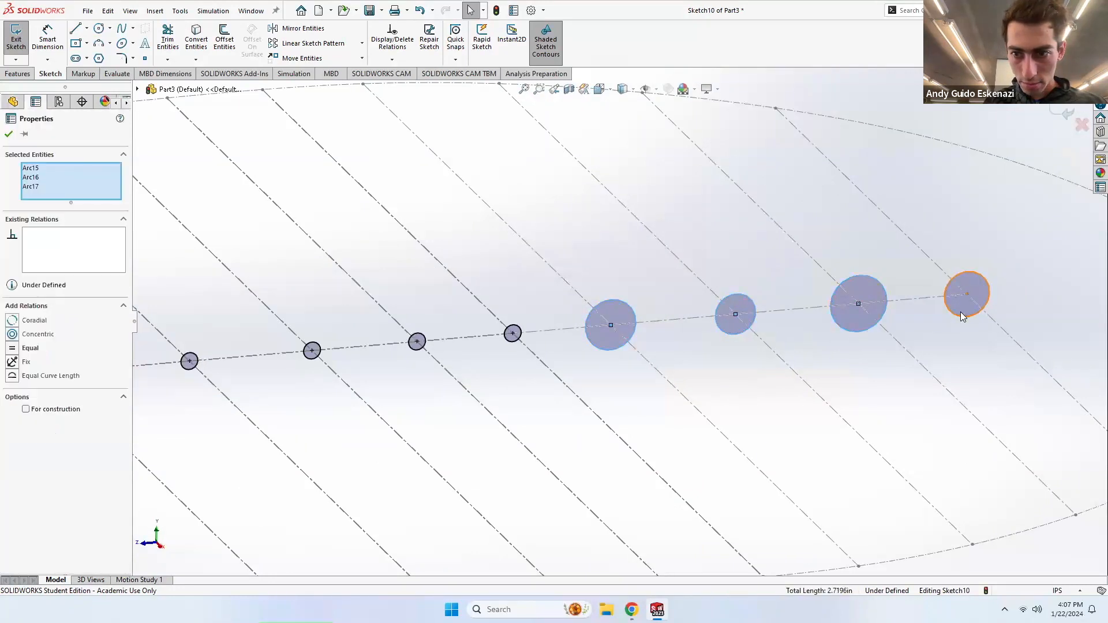
pyautogui.keyDown('ctrl'); pyautogui.click(963, 312); pyautogui.keyUp('ctrl')
pyautogui.keyDown('ctrl'); pyautogui.click(507, 340); pyautogui.keyUp('ctrl')
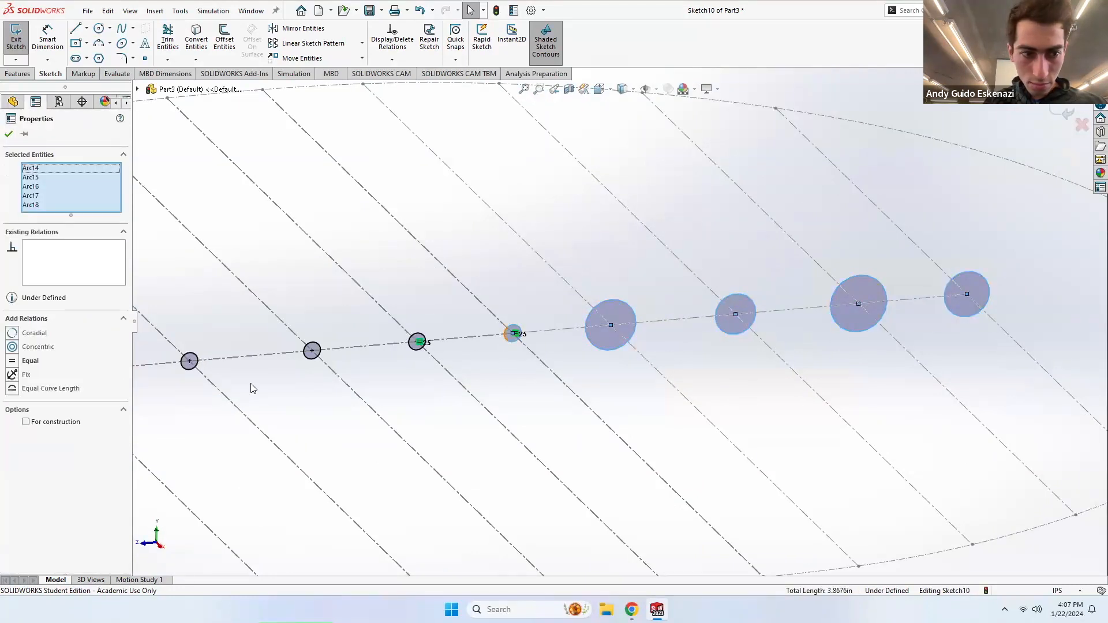
pyautogui.click(15, 361)
# Step: Exit the string-circle sketch and show the hidden racket body again
pyautogui.click(344, 381)
pyautogui.scroll(7, 431, 332)
pyautogui.moveTo(358, 355)
pyautogui.mouseDown(button='middle')
pyautogui.moveTo(386, 312)
pyautogui.moveTo(402, 333)
pyautogui.mouseUp(button='middle')
pyautogui.click(16, 42)
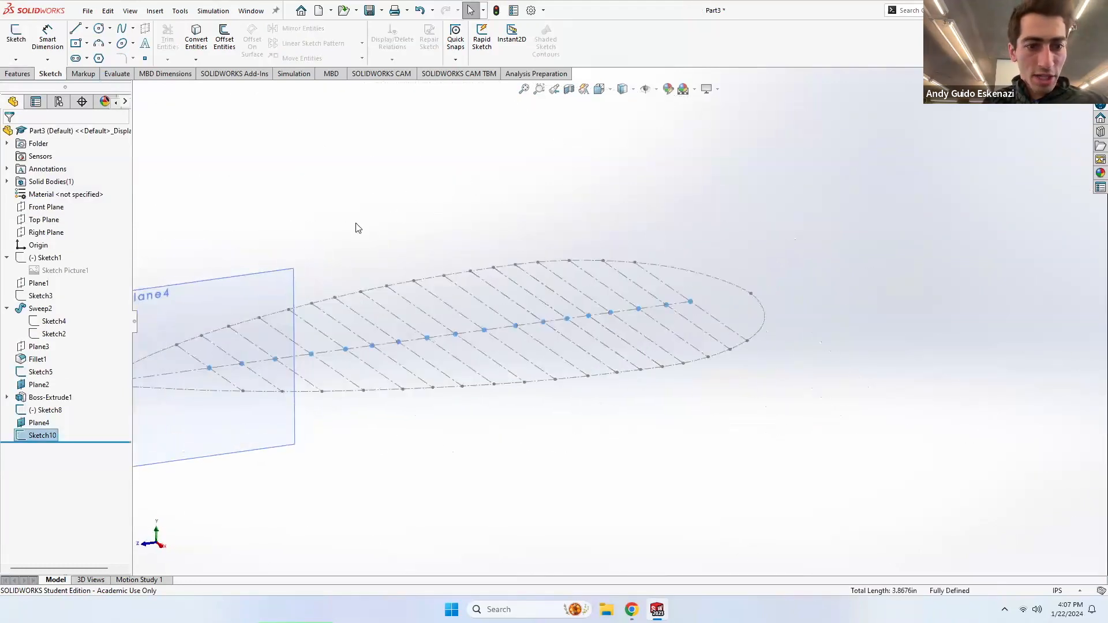
pyautogui.rightClick(49, 401)
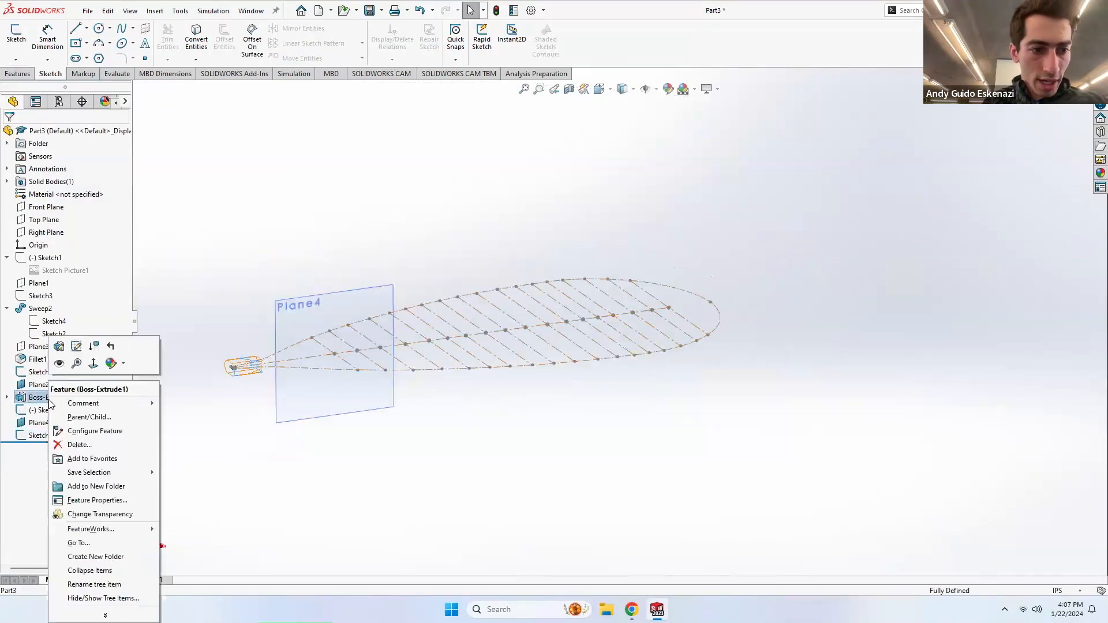
pyautogui.click(60, 365)
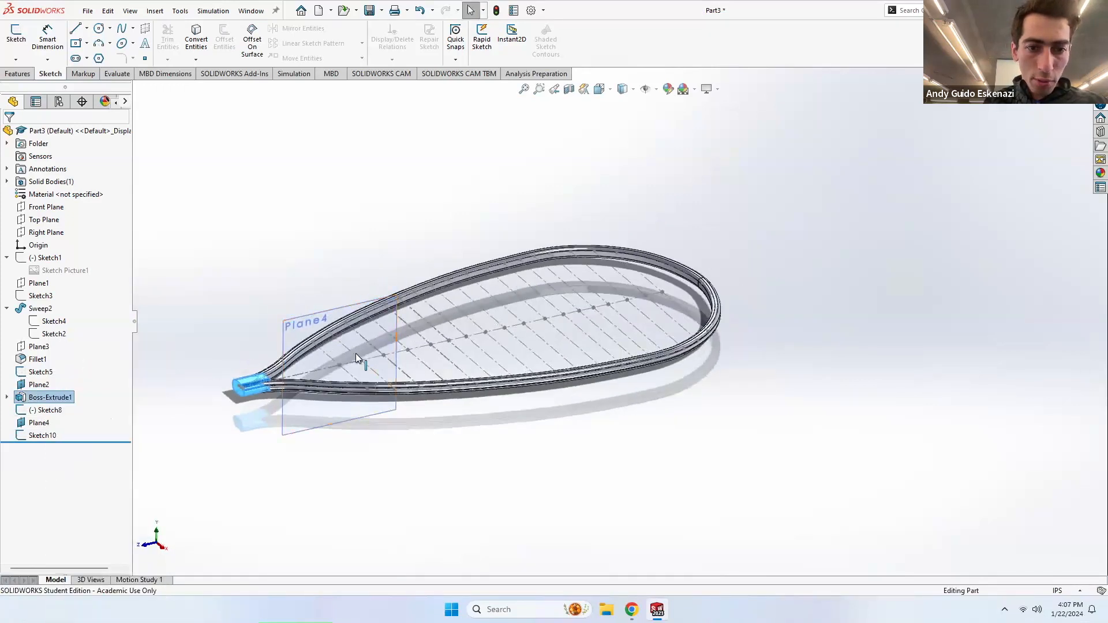
# Step: Reopen the string-circle sketch and extrude-cut all its circles Through All in both directions, making string holes through the frame
pyautogui.scroll(-5, 359, 358)
pyautogui.rightClick(42, 439)
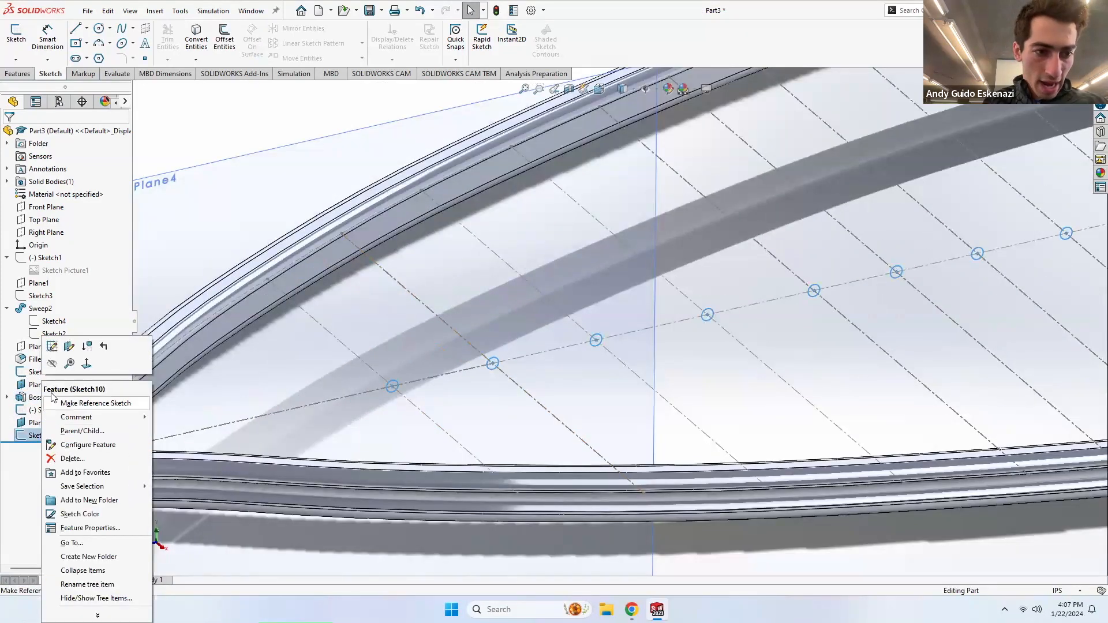
pyautogui.click(49, 346)
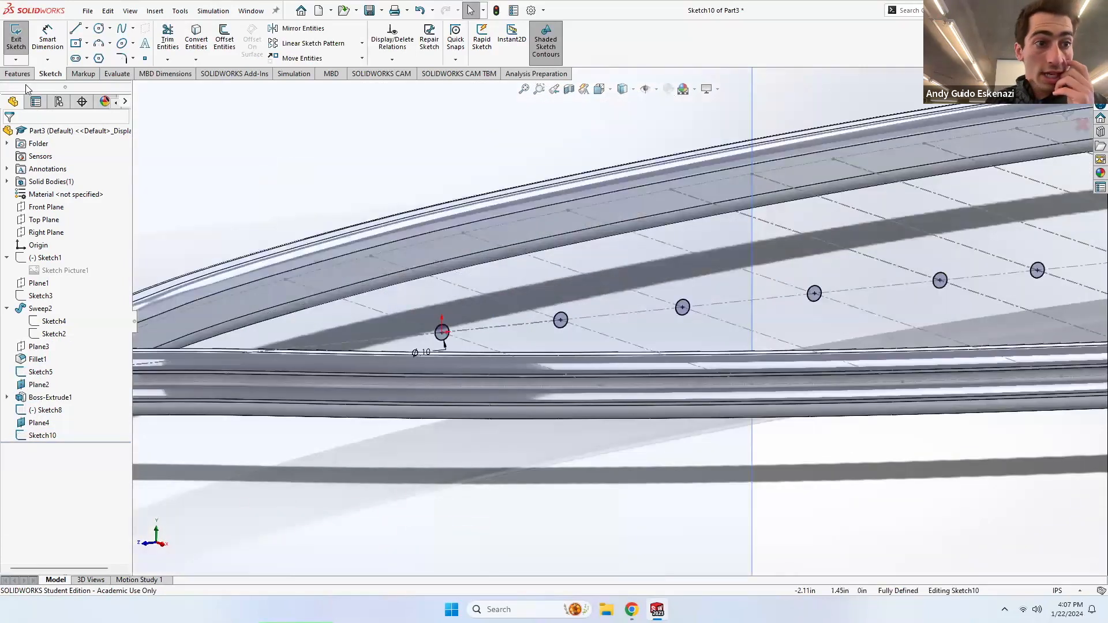
pyautogui.click(18, 74)
pyautogui.click(171, 40)
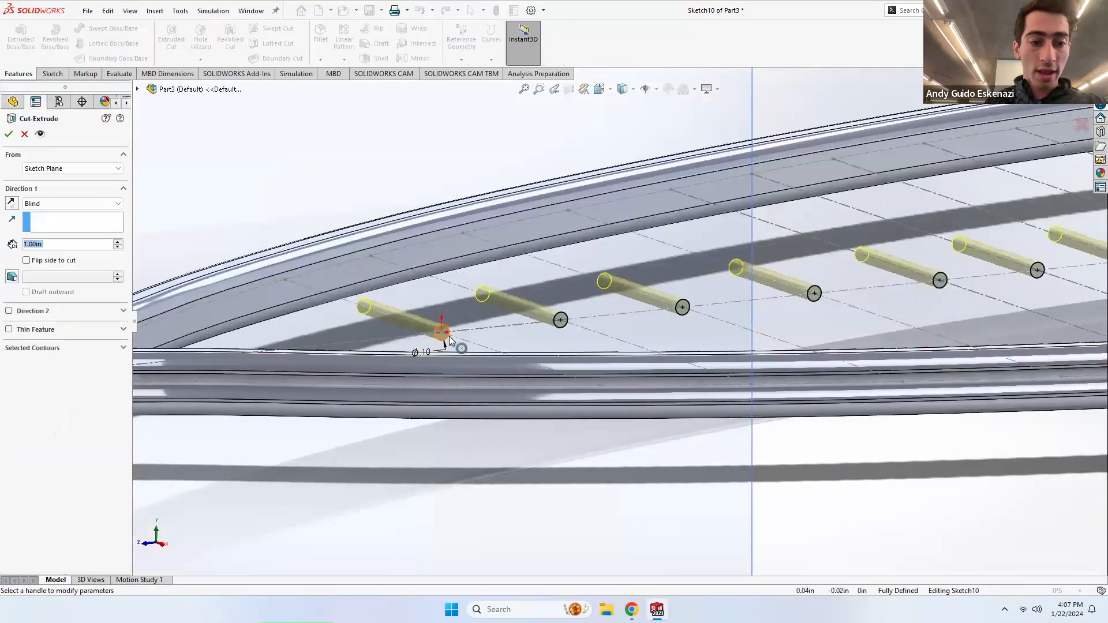
pyautogui.click(50, 203)
pyautogui.click(55, 217)
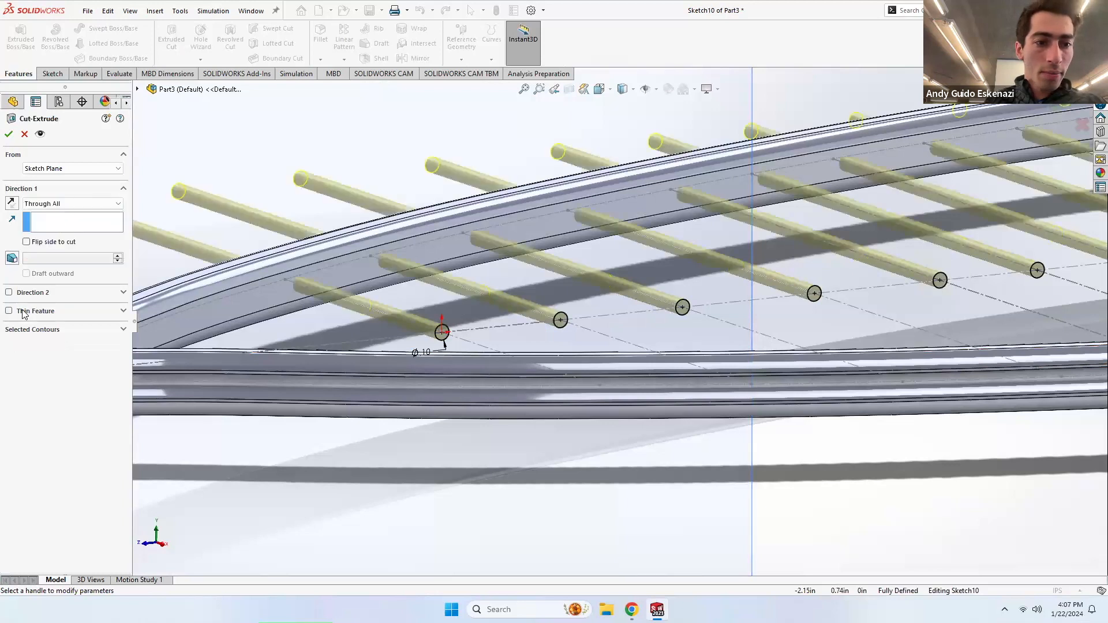
pyautogui.click(9, 293)
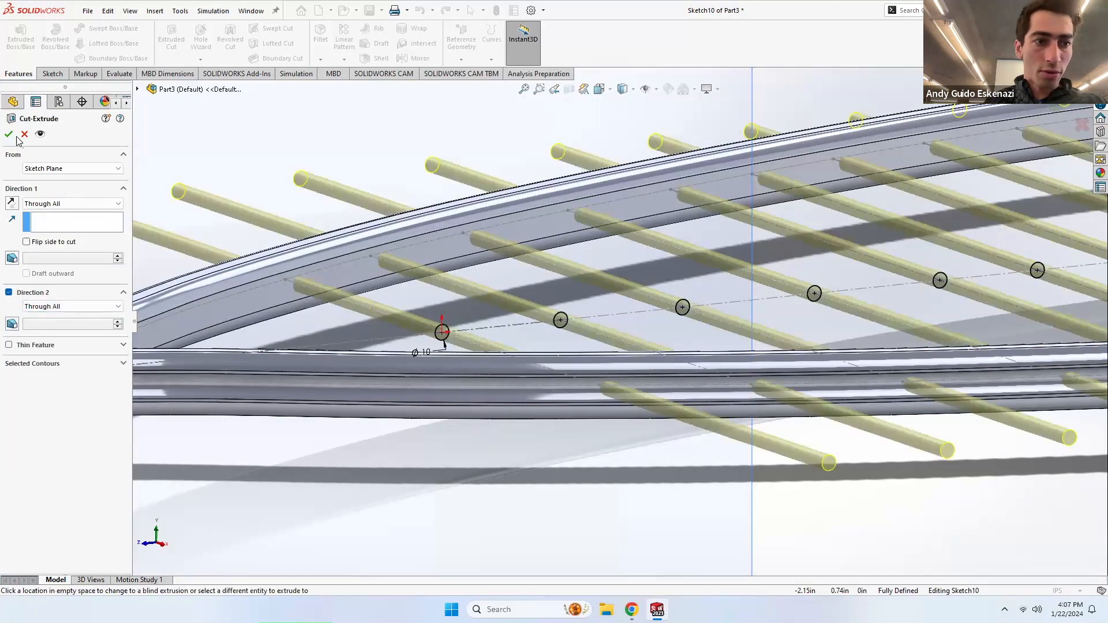
pyautogui.scroll(6, 294, 184)
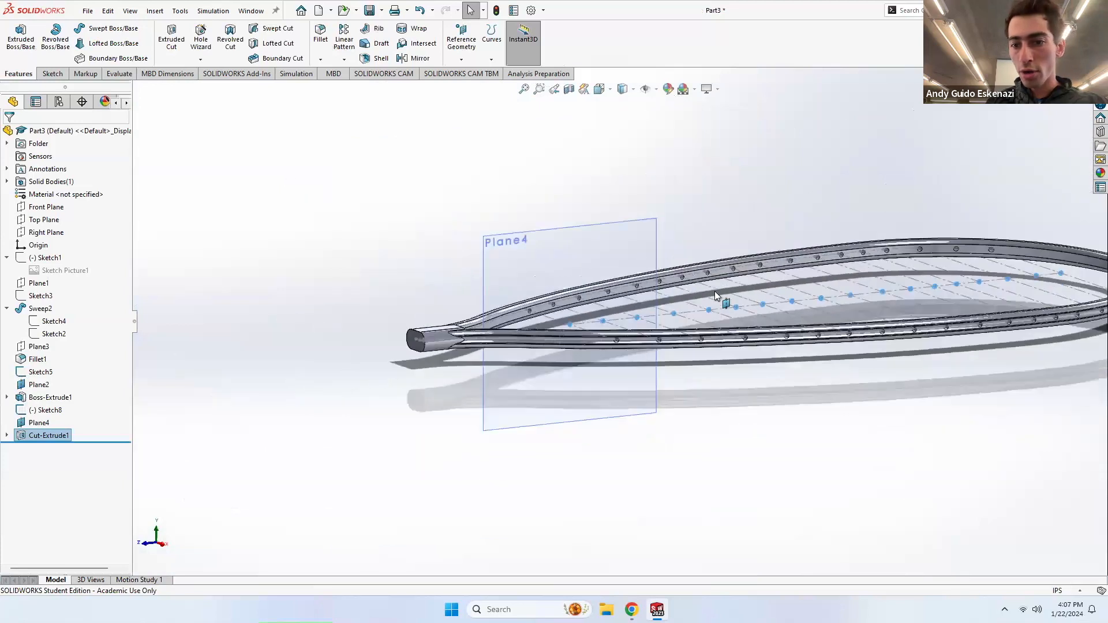
pyautogui.moveTo(714, 291); pyautogui.dragTo(737, 289, button='middle')
pyautogui.scroll(4, 859, 303)
pyautogui.scroll(-5, 859, 303)
pyautogui.moveTo(782, 320); pyautogui.dragTo(744, 456, button='middle')
pyautogui.click(746, 463)
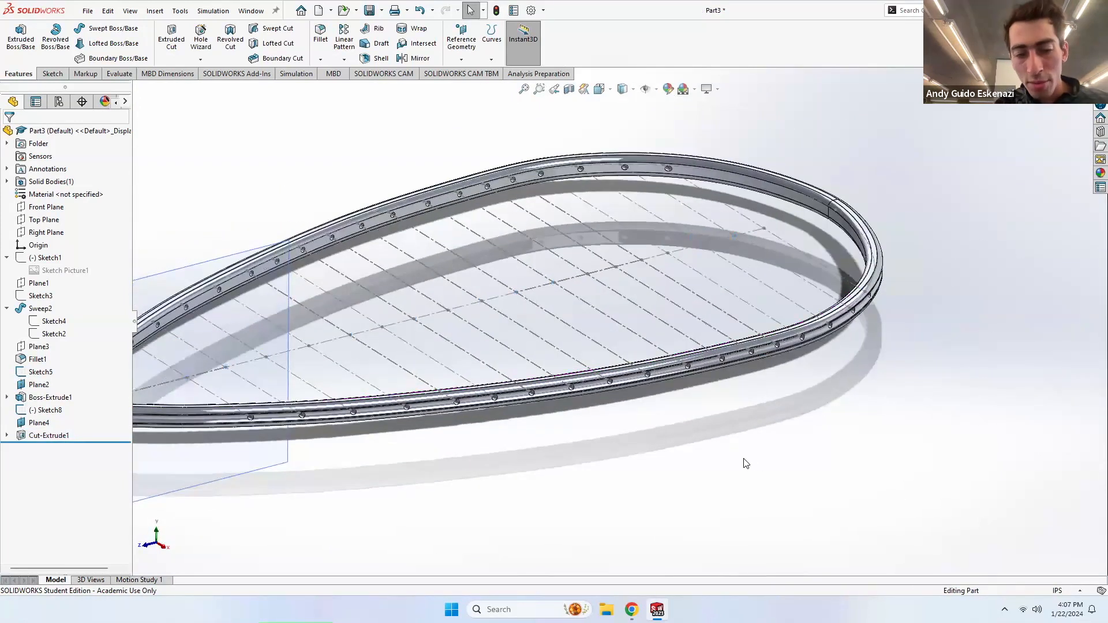
# Step: Start a sketch on the flat upper face of the throat block where the two frame arms meet
pyautogui.scroll(3, 735, 444)
pyautogui.moveTo(688, 421); pyautogui.dragTo(636, 422, button='middle')
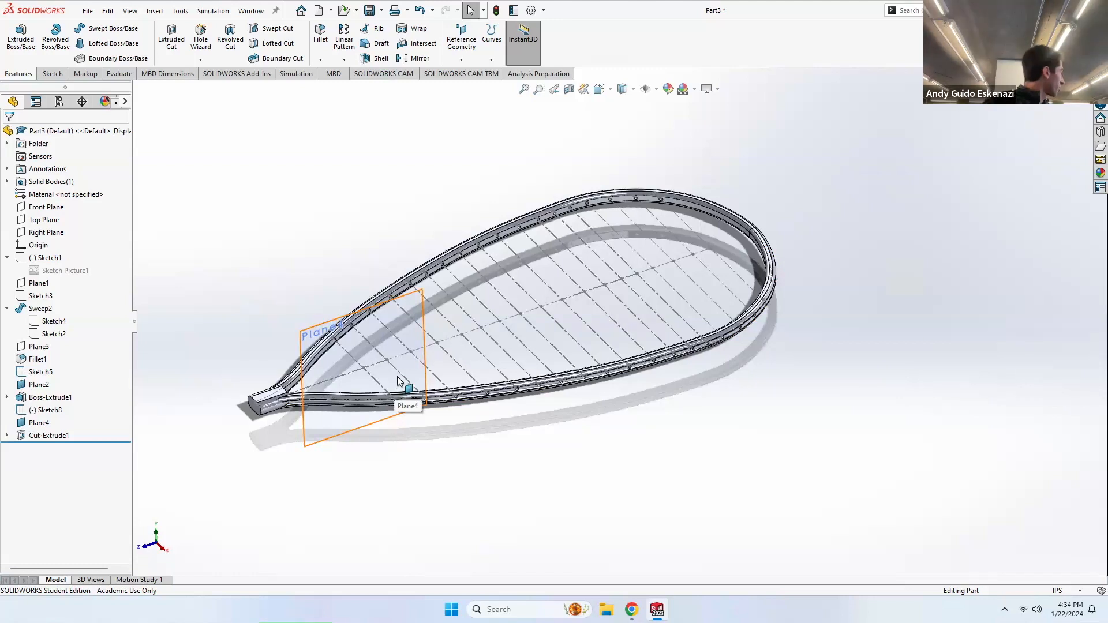
pyautogui.moveTo(416, 337); pyautogui.dragTo(417, 341, button='middle')
pyautogui.moveTo(319, 349); pyautogui.dragTo(329, 437, button='middle')
pyautogui.scroll(-6, 272, 453)
pyautogui.moveTo(399, 404); pyautogui.dragTo(475, 454, button='middle')
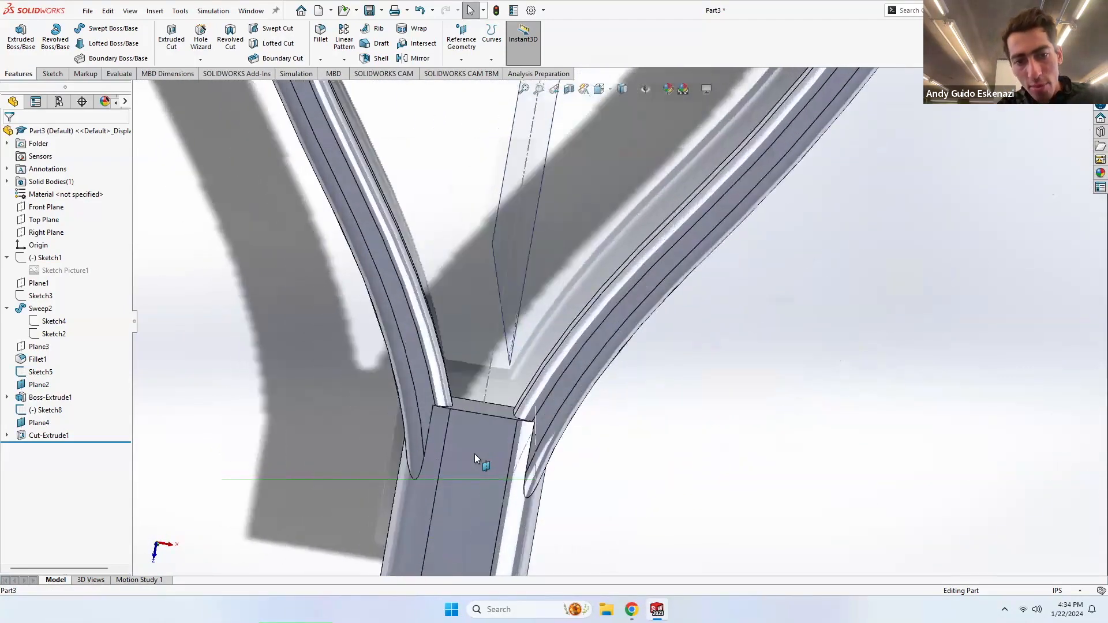
pyautogui.scroll(2, 547, 410)
pyautogui.moveTo(556, 423); pyautogui.dragTo(591, 400, button='middle')
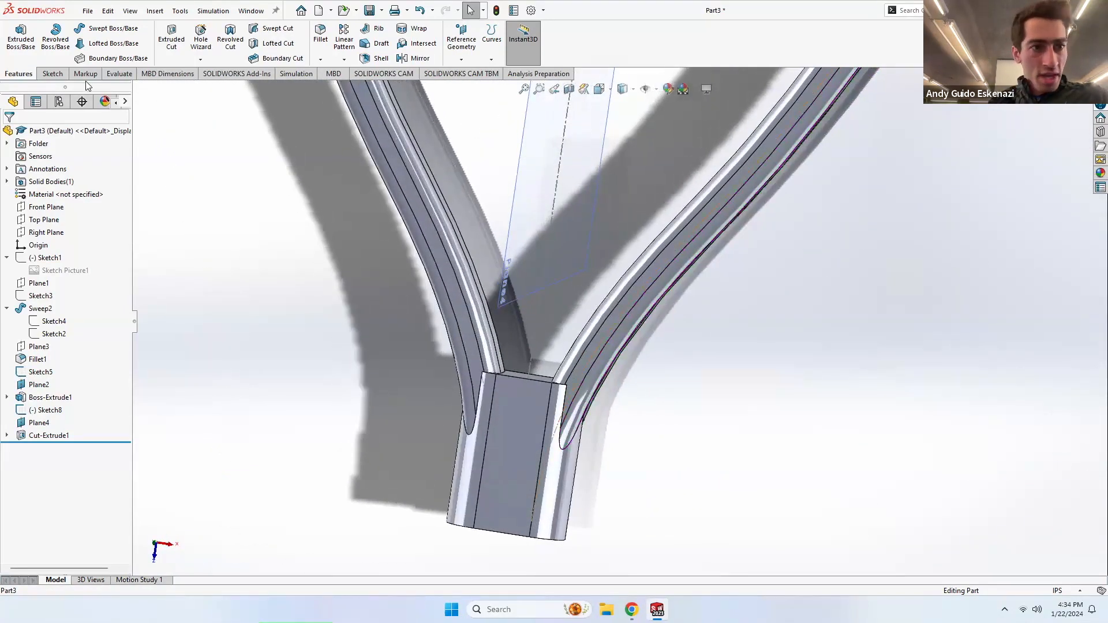
pyautogui.click(52, 74)
pyautogui.click(17, 38)
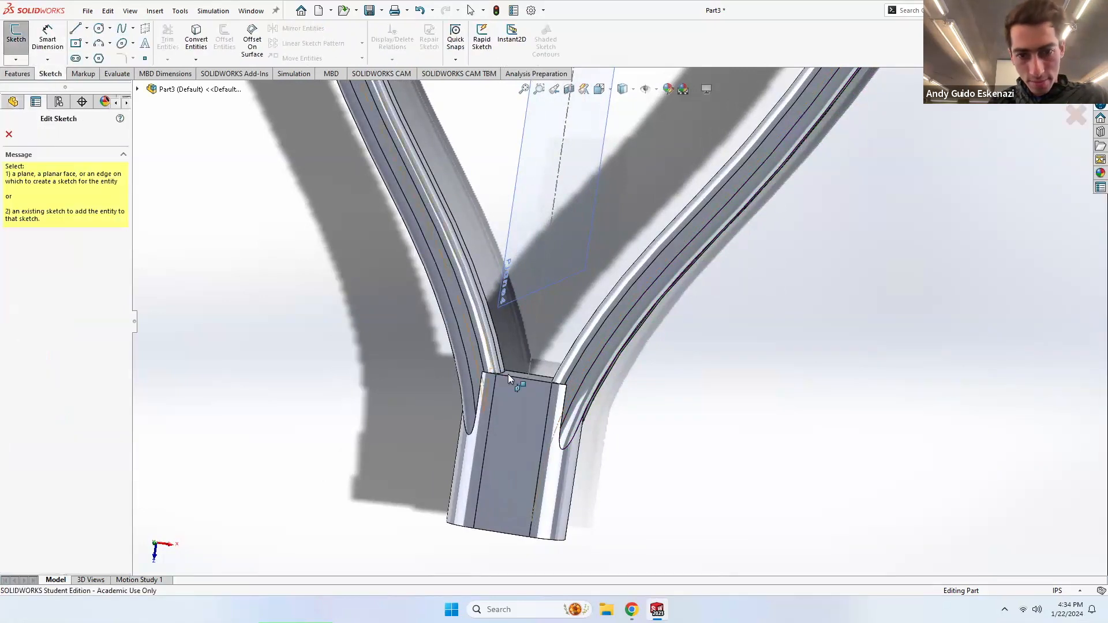
pyautogui.click(534, 408)
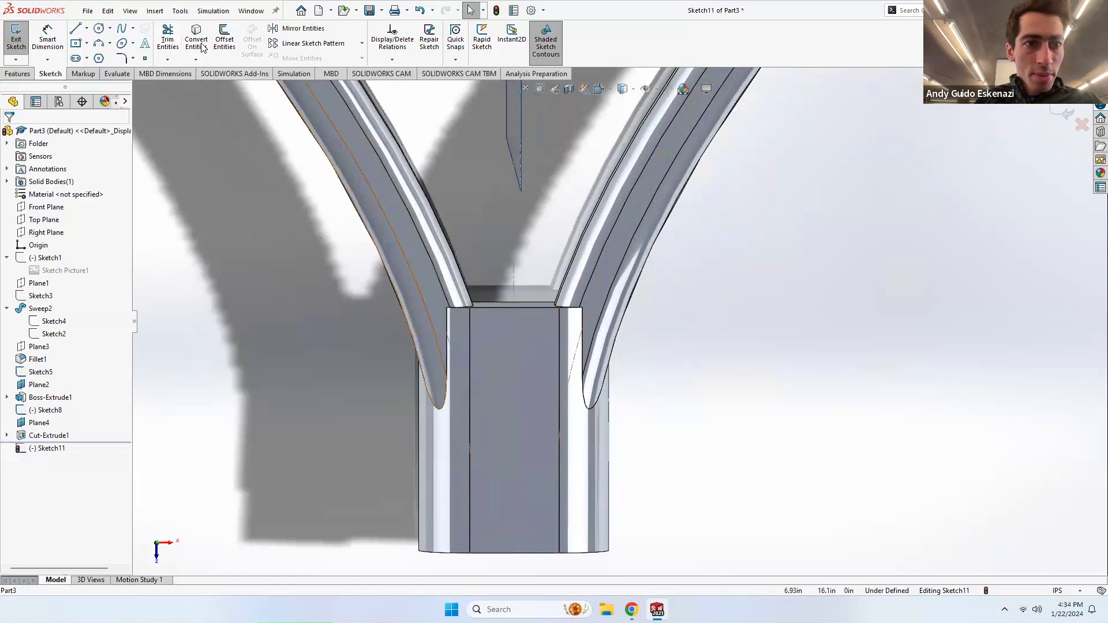
# Step: Convert the inner edges of both frame arms at the throat into sketch entities
pyautogui.click(196, 39)
pyautogui.moveTo(398, 287); pyautogui.dragTo(473, 297, button='middle')
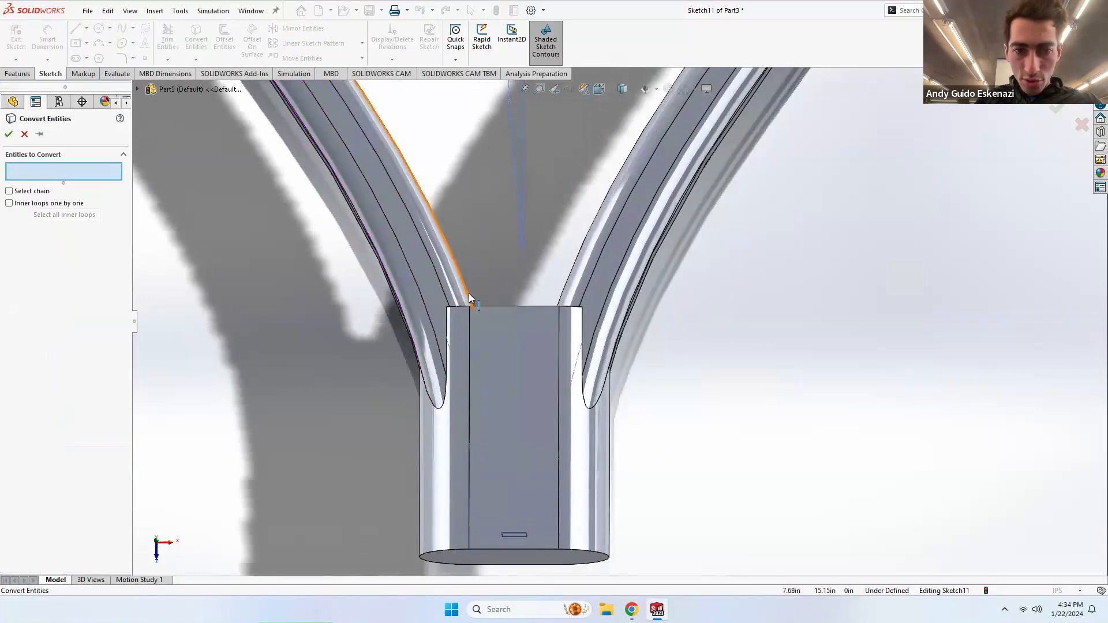
pyautogui.click(469, 295)
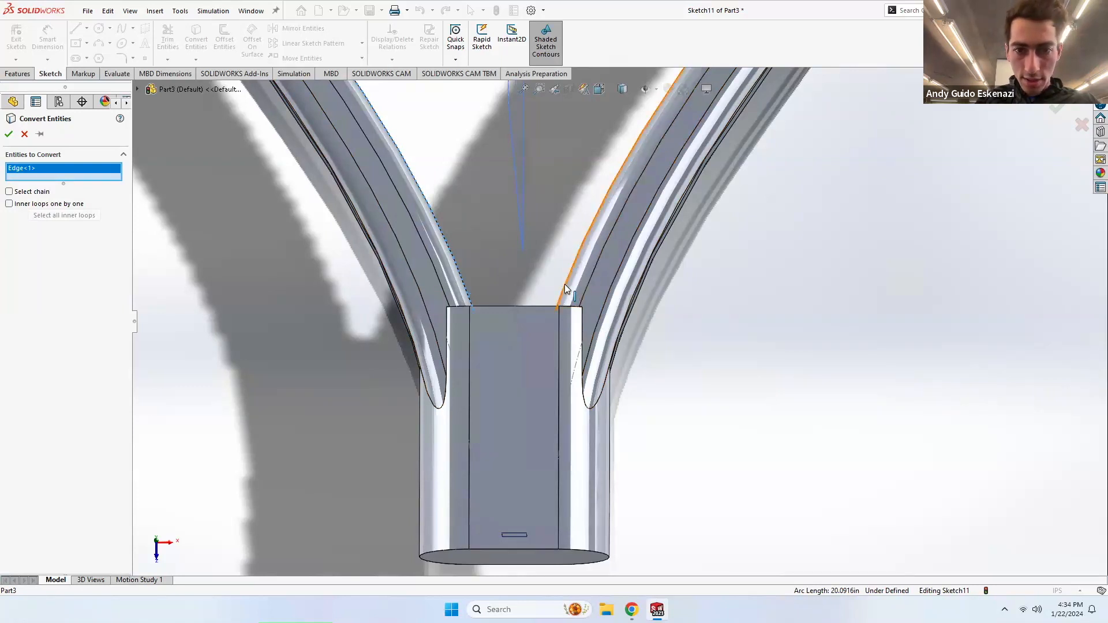
pyautogui.click(565, 289)
pyautogui.click(8, 135)
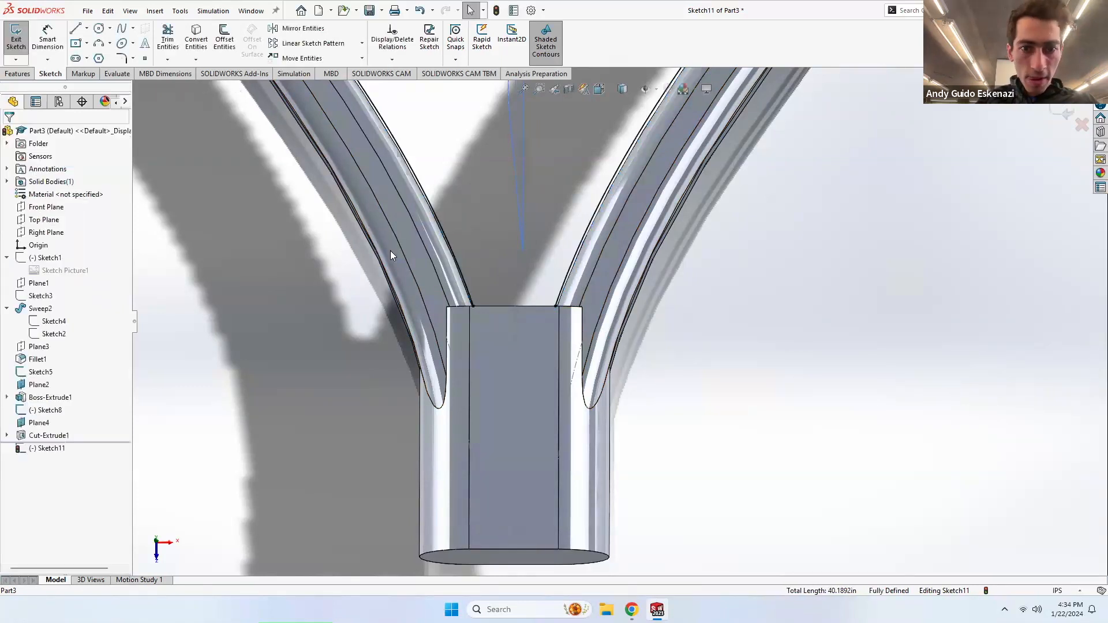
# Step: Turn the two converted inner-edge curves into construction geometry
pyautogui.moveTo(518, 285); pyautogui.dragTo(577, 245, button='middle')
pyautogui.scroll(-5, 546, 321)
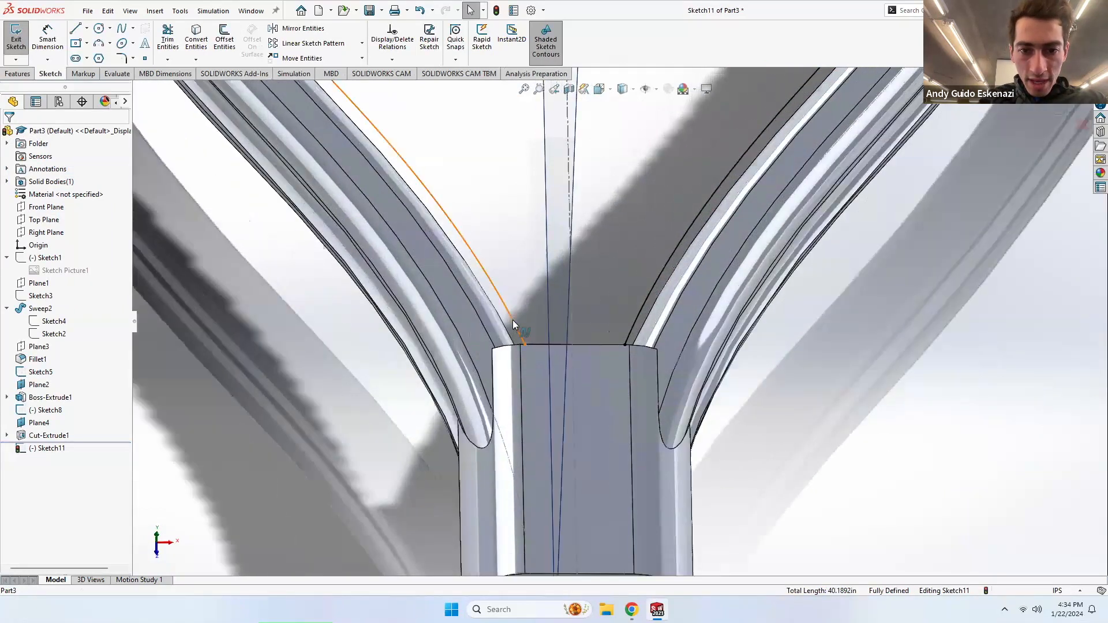
pyautogui.rightClick(513, 321)
pyautogui.click(537, 307)
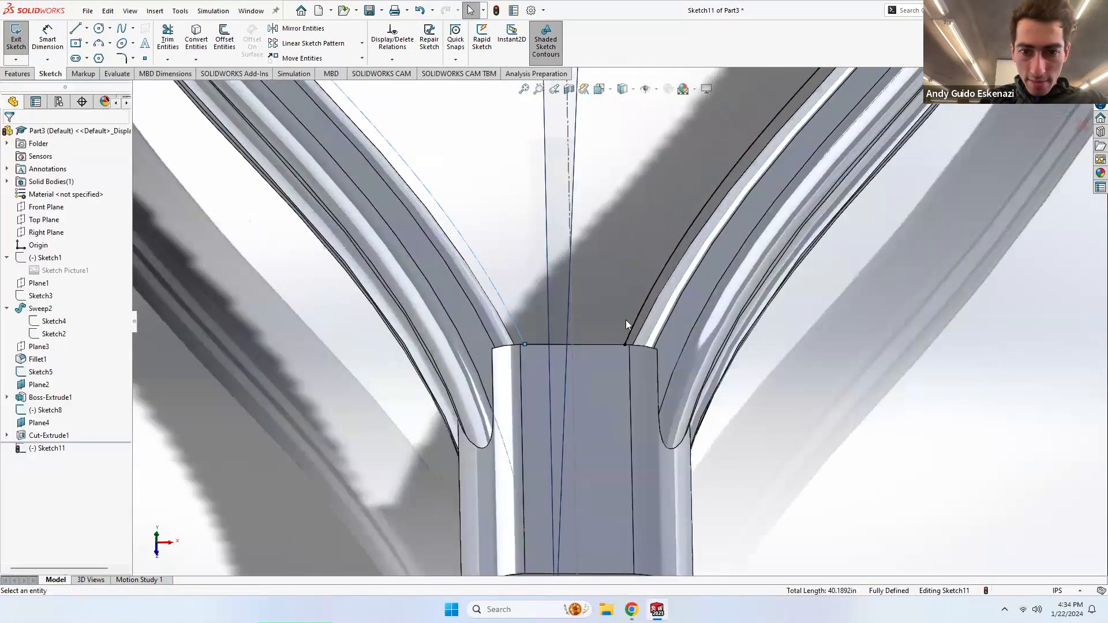
pyautogui.rightClick(631, 326)
pyautogui.click(659, 309)
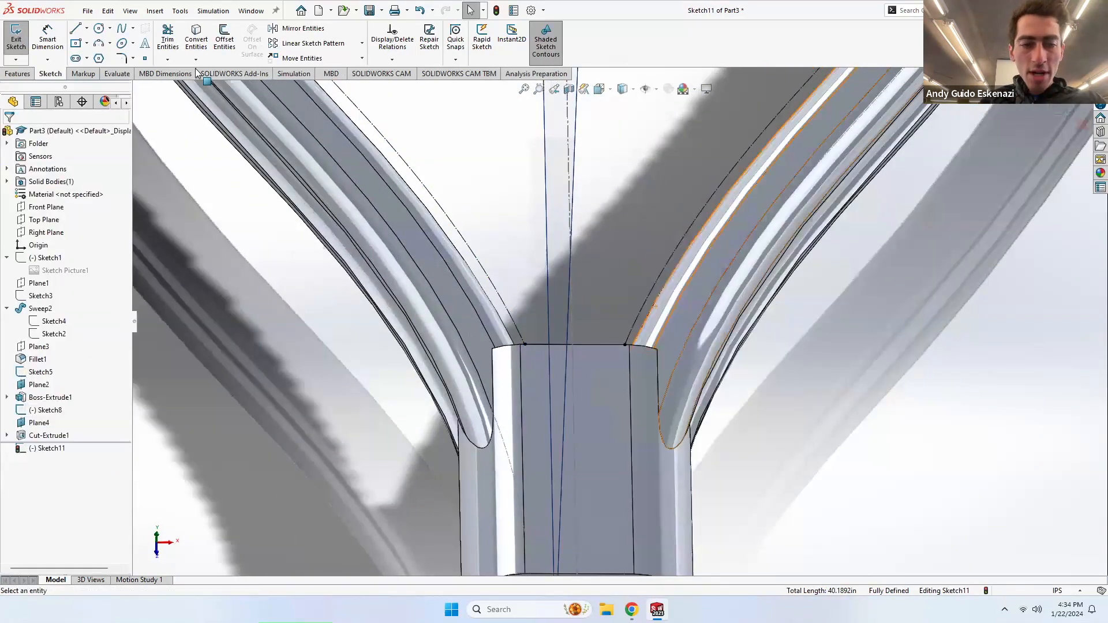
# Step: Sketch a three-point arc between the lower ends of the construction curves, bulging into the throat block, with a radius of about 0.2 in
pyautogui.click(100, 45)
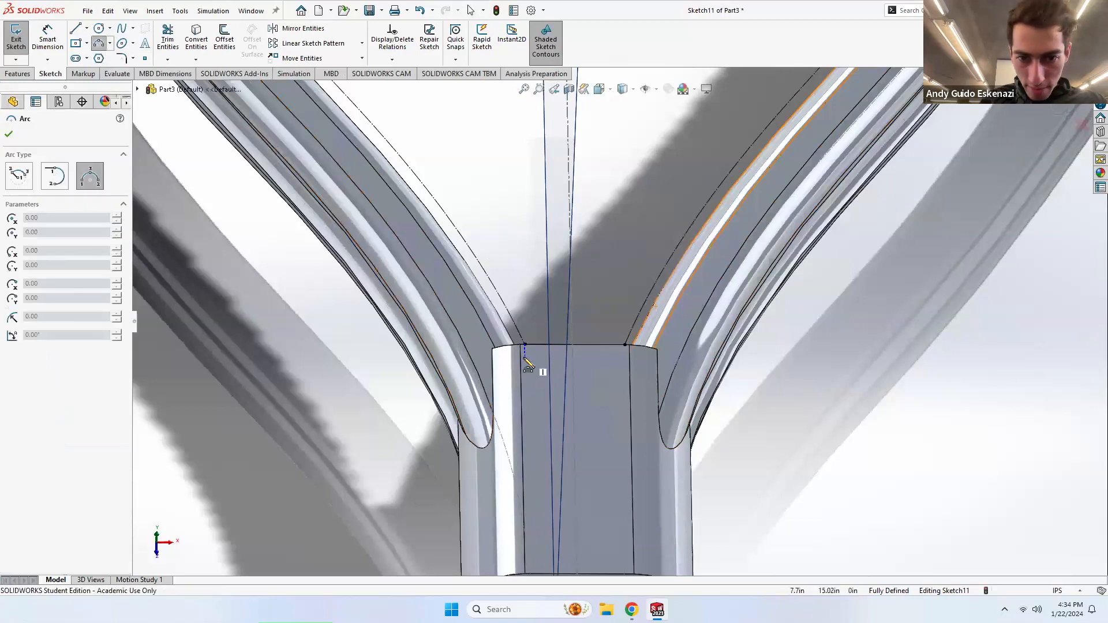
pyautogui.click(525, 345)
pyautogui.click(626, 345)
pyautogui.click(595, 376)
pyautogui.press('Escape')
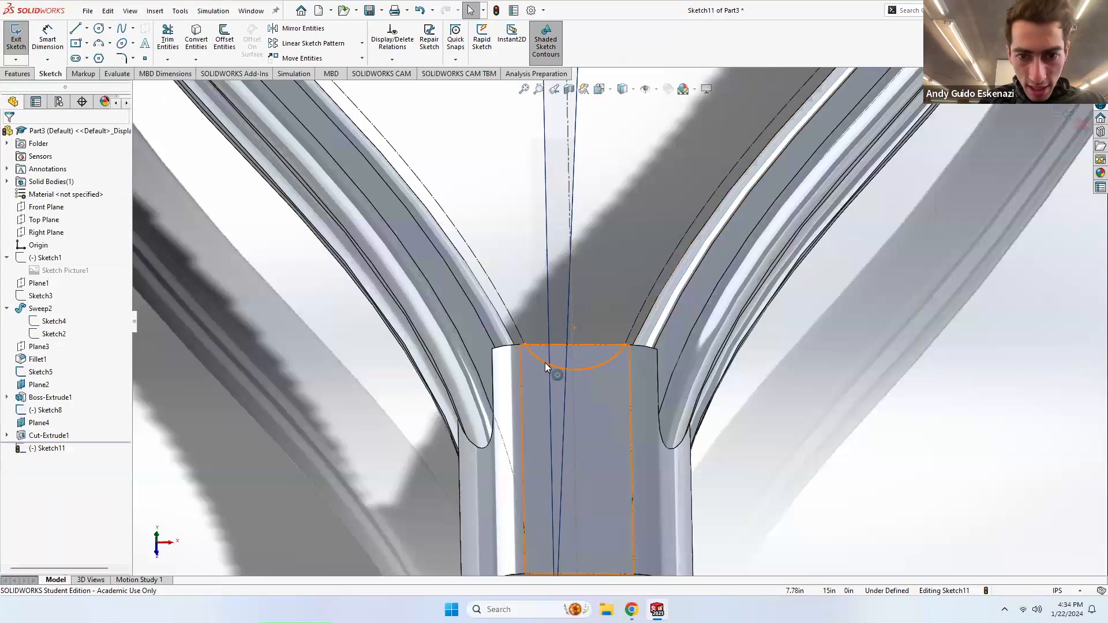
# Step: Make the throat arc tangent to the construction curve at its left end
pyautogui.click(543, 365)
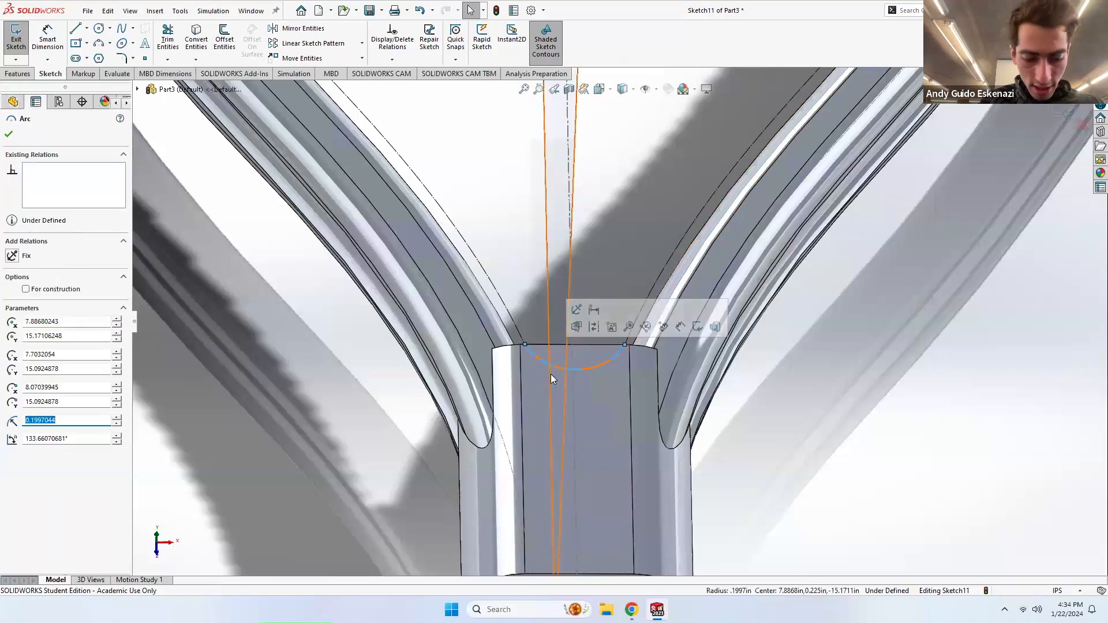
pyautogui.keyDown('ctrl'); pyautogui.click(520, 339); pyautogui.keyUp('ctrl')
pyautogui.click(12, 321)
pyautogui.press('Escape')
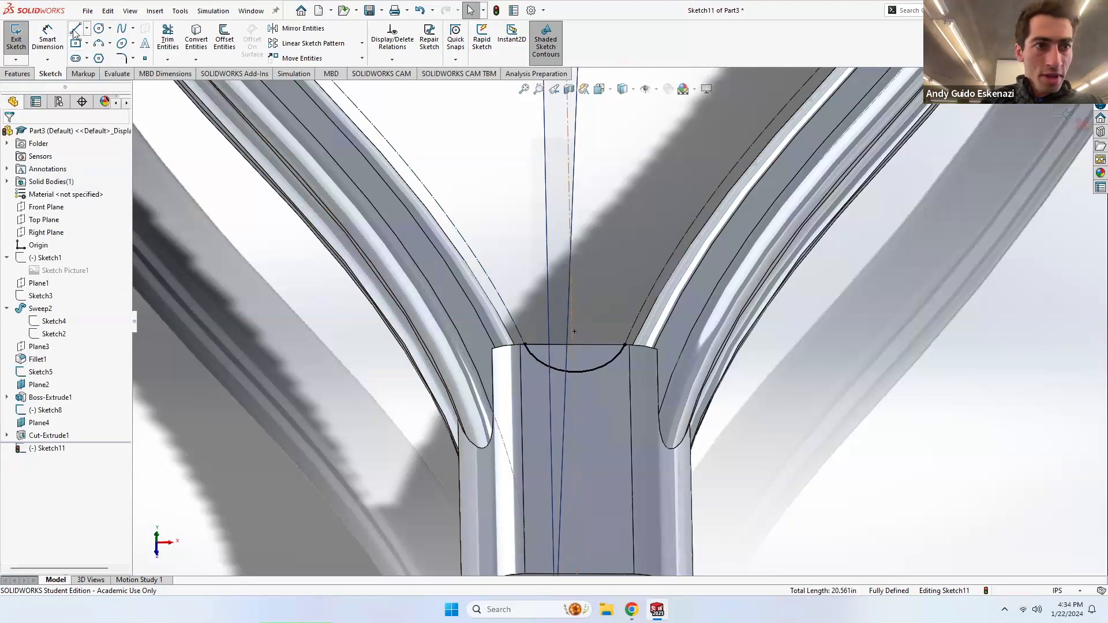
# Step: Close the arc profile with a straight line joining its two endpoints
pyautogui.click(74, 32)
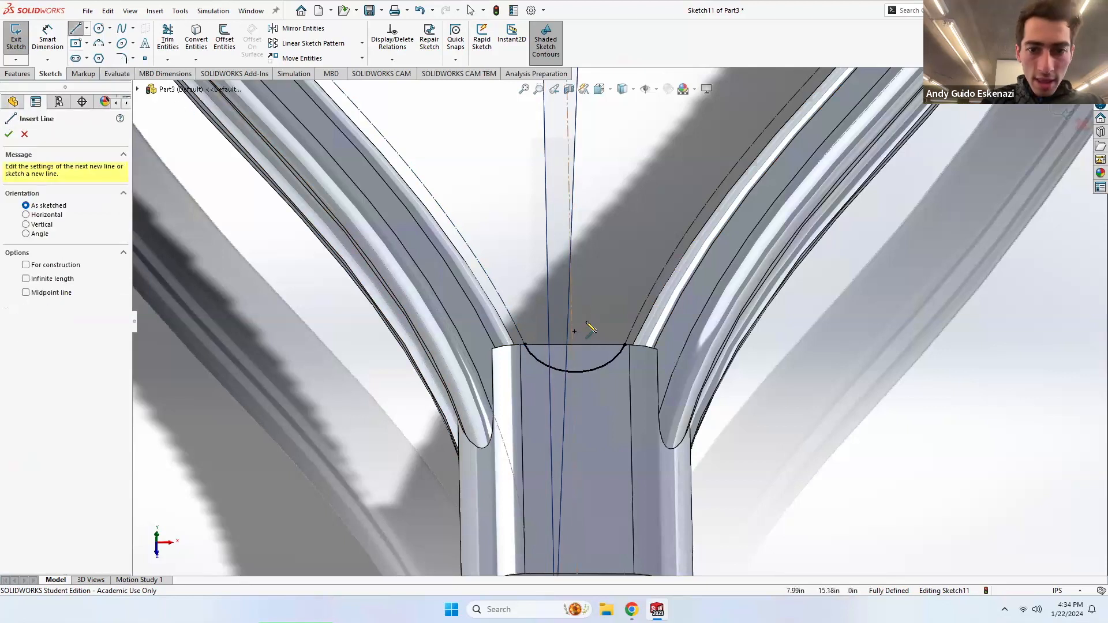
pyautogui.click(524, 345)
pyautogui.click(624, 345)
pyautogui.press('Escape')
# Step: Cut-extrude the closed arc profile Through All to round the inner edge of the throat block
pyautogui.moveTo(602, 325); pyautogui.dragTo(604, 353, button='middle')
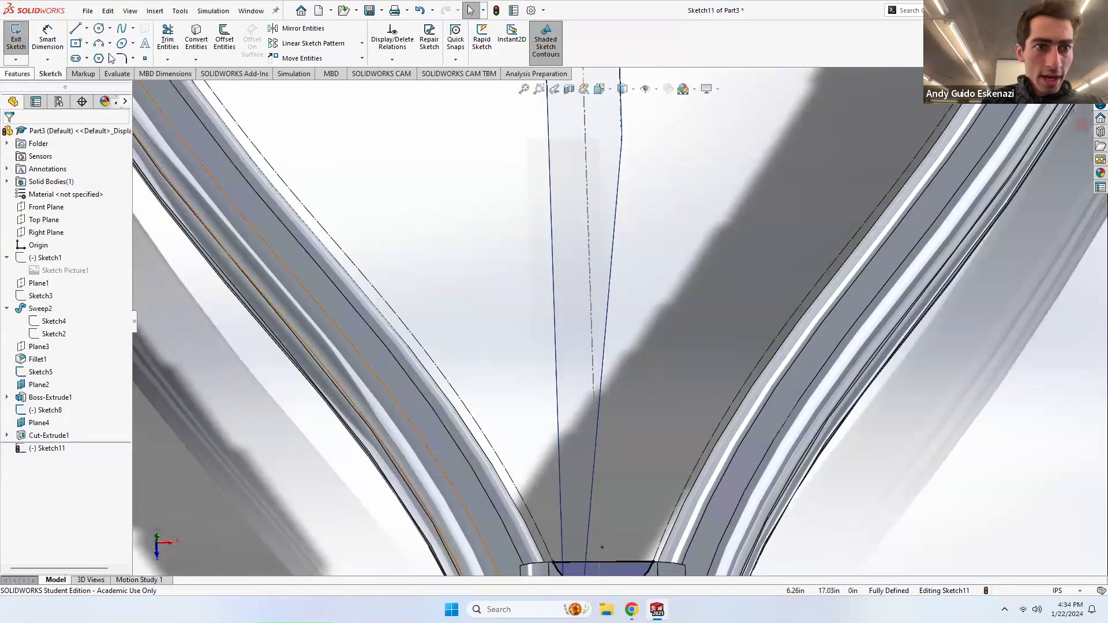
pyautogui.click(17, 73)
pyautogui.click(171, 39)
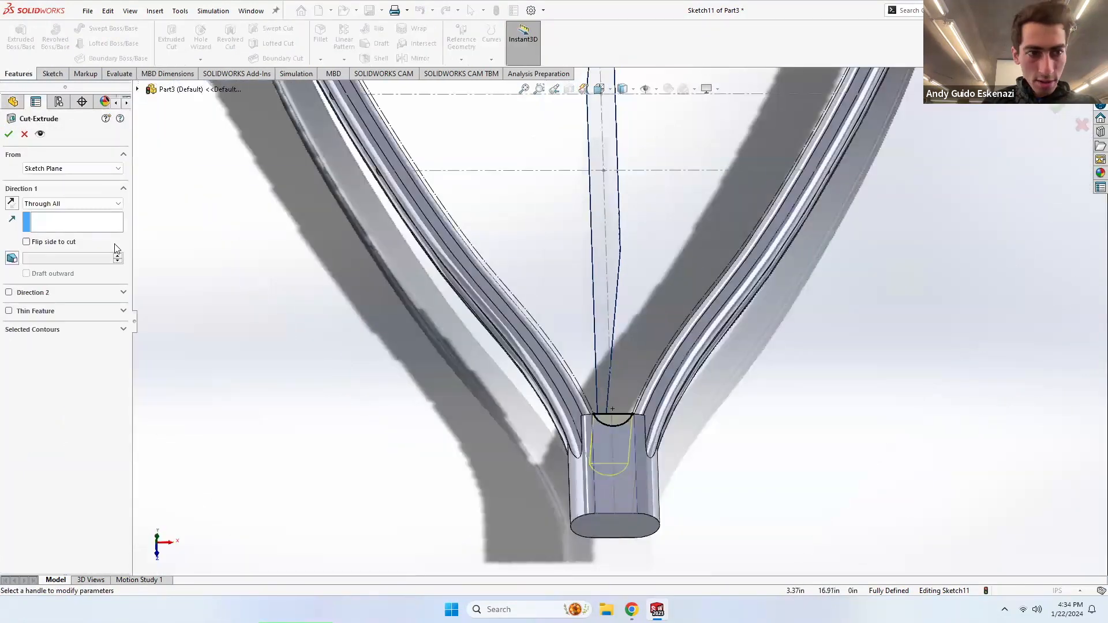
pyautogui.click(8, 134)
# Step: Hide Plane4 and the string layout sketch, Sketch8
pyautogui.moveTo(666, 318)
pyautogui.mouseDown(button='middle')
pyautogui.moveTo(642, 449)
pyautogui.moveTo(629, 411)
pyautogui.moveTo(629, 230)
pyautogui.moveTo(626, 251)
pyautogui.mouseUp(button='middle')
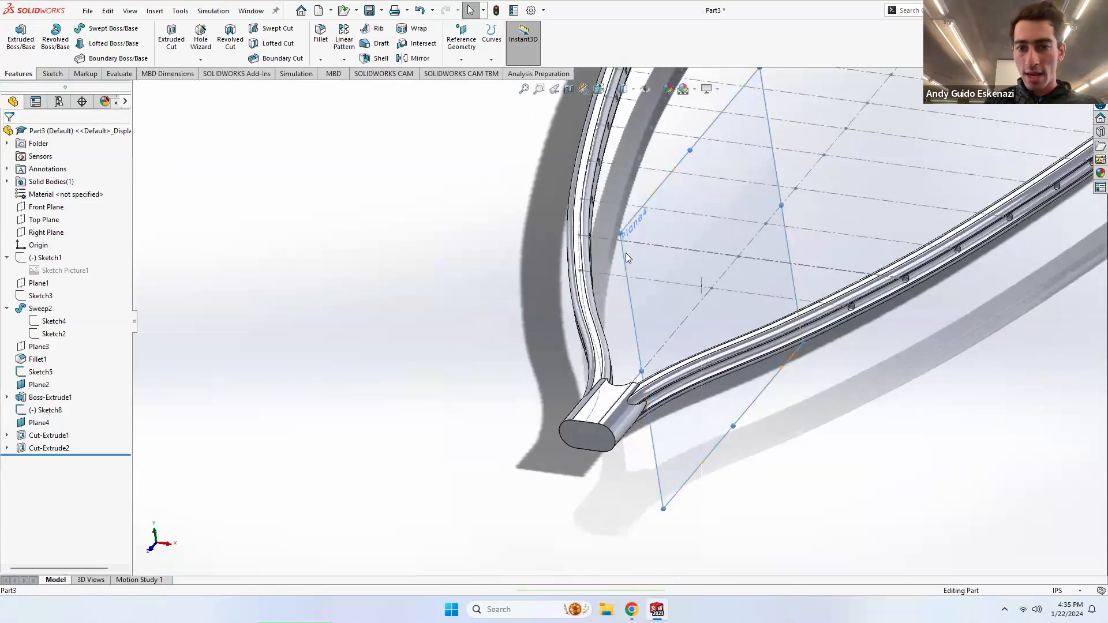
pyautogui.rightClick(626, 252)
pyautogui.click(671, 237)
pyautogui.rightClick(676, 249)
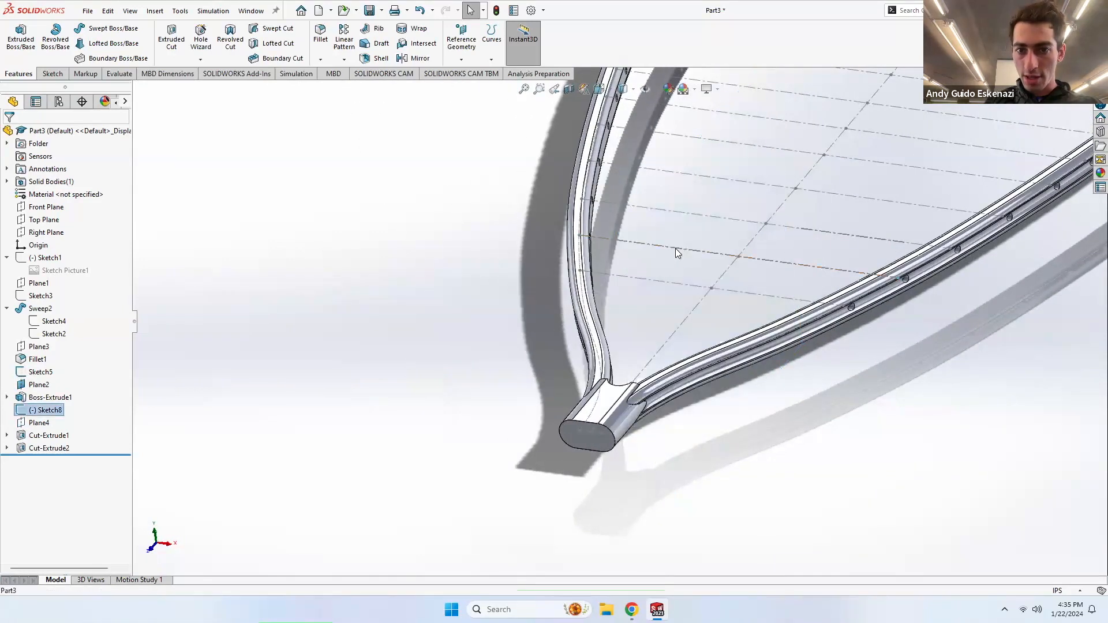
pyautogui.click(701, 235)
# Step: Start a sketch on the rounded end face of the throat block
pyautogui.scroll(5, 669, 280)
pyautogui.moveTo(669, 280)
pyautogui.mouseDown(button='middle')
pyautogui.moveTo(667, 416)
pyautogui.moveTo(595, 218)
pyautogui.moveTo(616, 372)
pyautogui.mouseUp(button='middle')
pyautogui.scroll(-6, 667, 421)
pyautogui.scroll(-2, 633, 376)
pyautogui.moveTo(659, 401); pyautogui.dragTo(552, 474, button='middle')
pyautogui.click(30, 51)
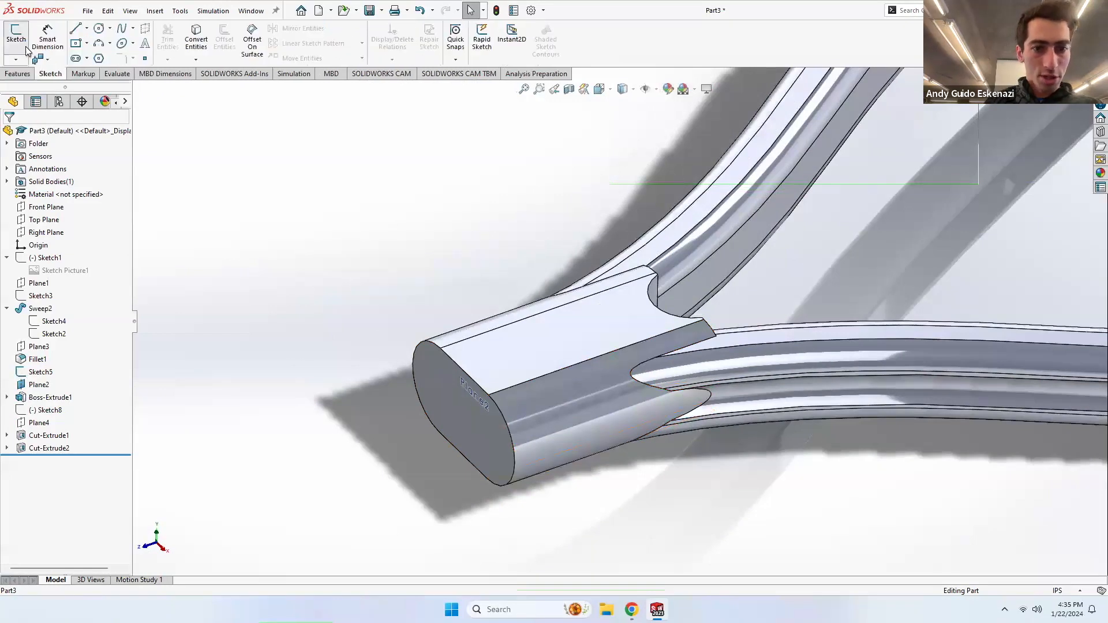
pyautogui.click(437, 367)
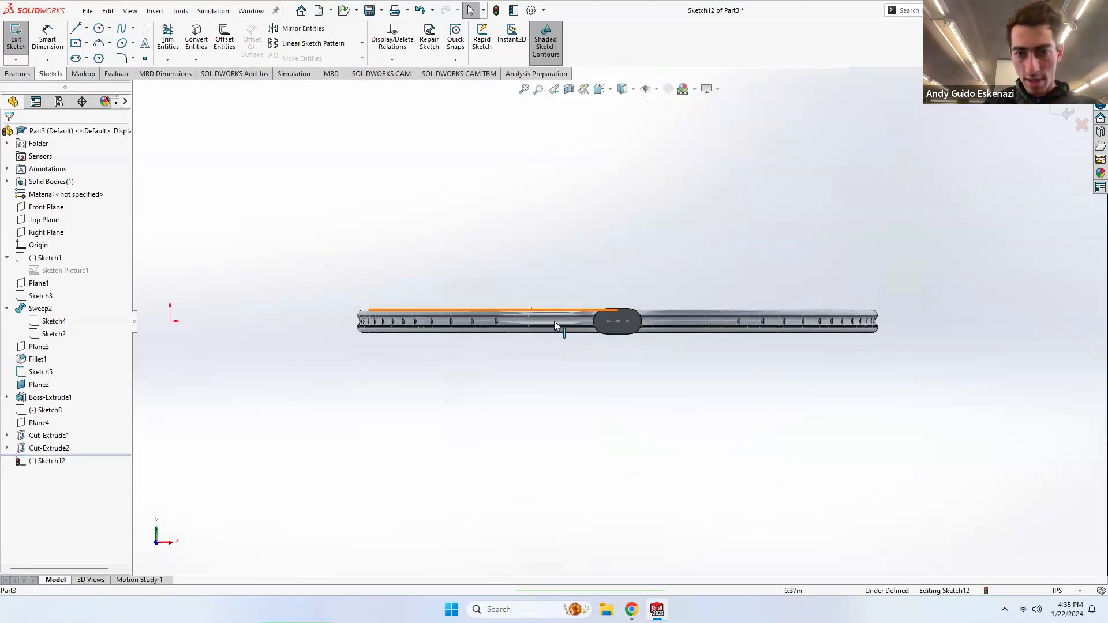
# Step: Convert the outline of the throat block's end face into sketch entities
pyautogui.scroll(3, 434, 340)
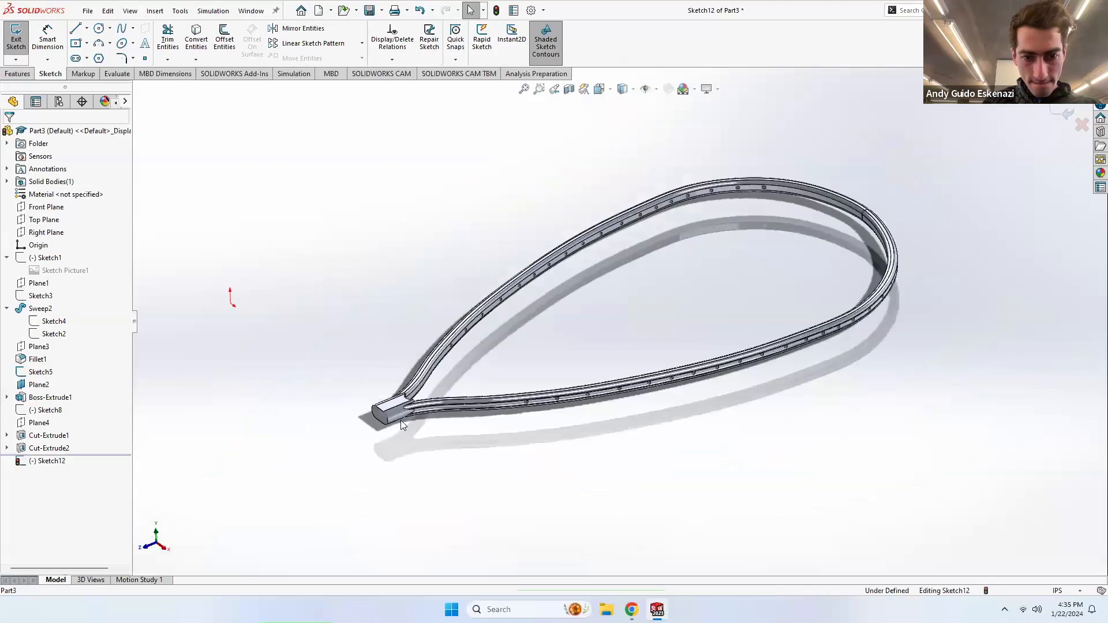
pyautogui.scroll(-7, 400, 420)
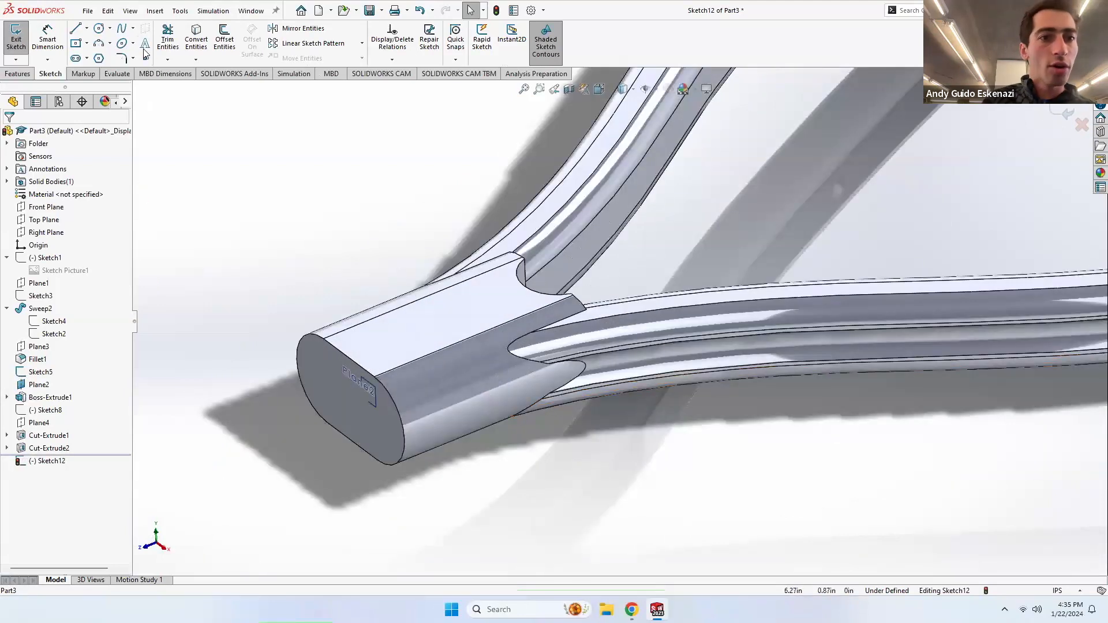
pyautogui.click(208, 48)
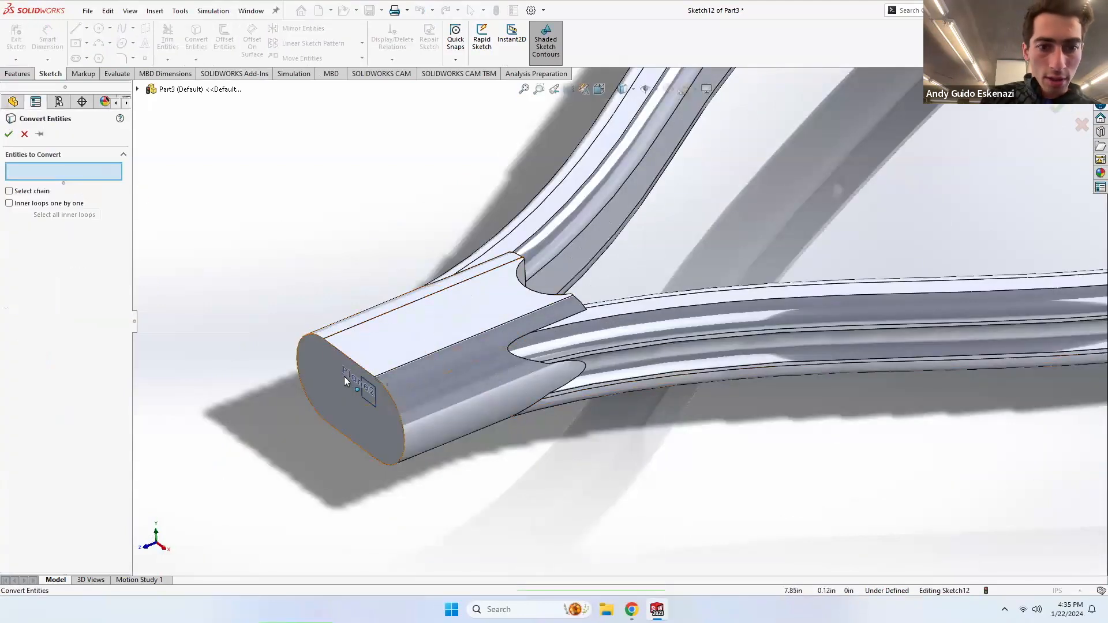
pyautogui.click(358, 392)
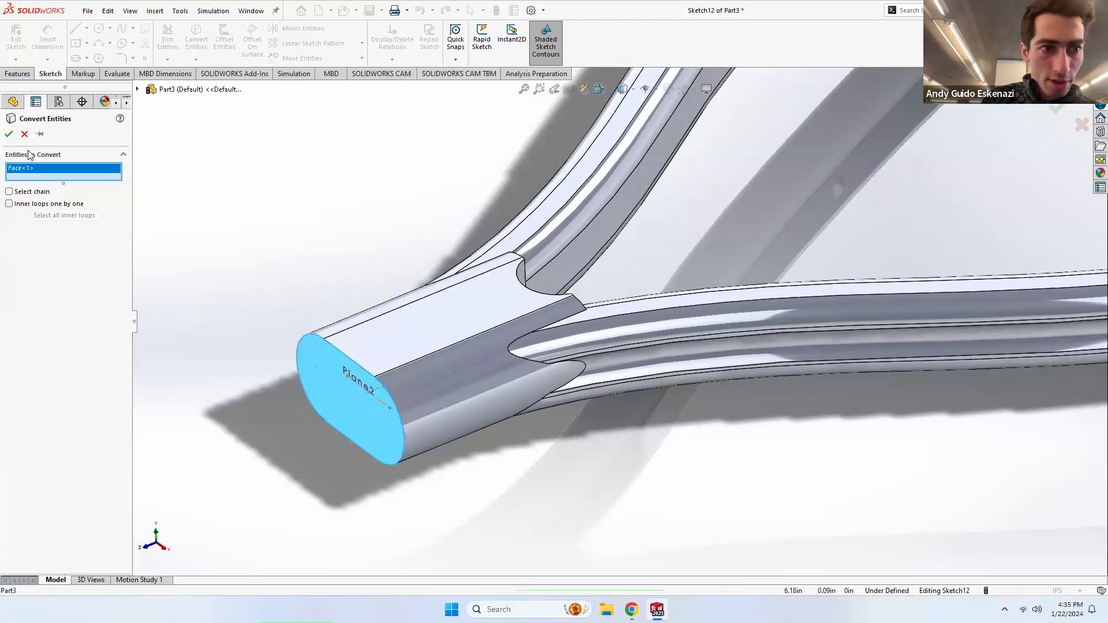
pyautogui.click(9, 134)
# Step: Shorten the throat block with a blind extruded cut of the end-face outline, 0.6 in deep
pyautogui.click(18, 74)
pyautogui.click(171, 39)
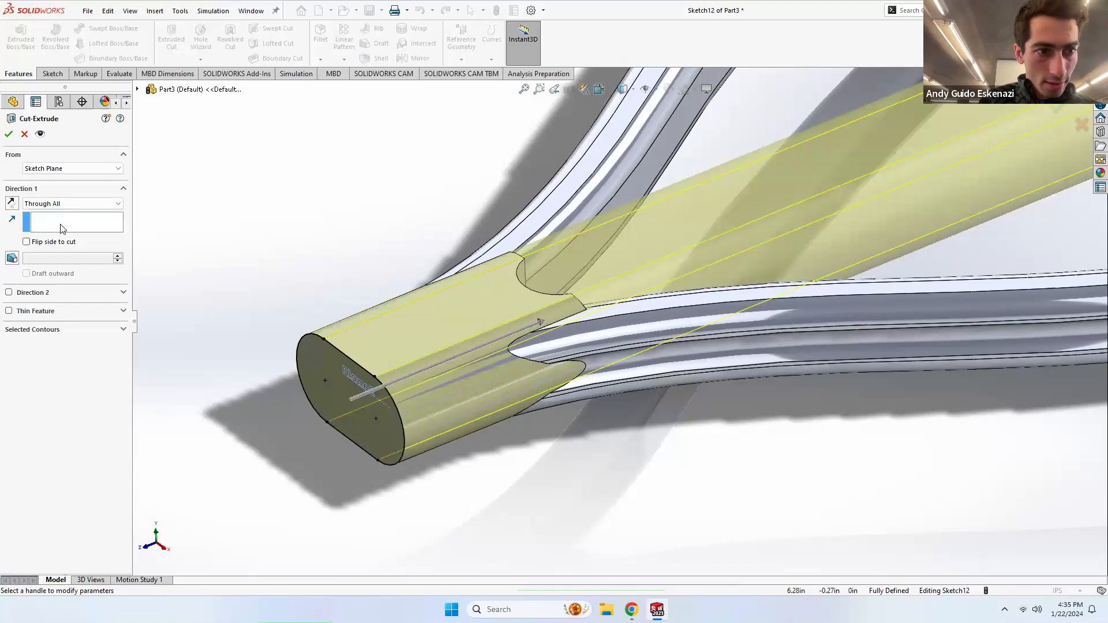
pyautogui.click(64, 203)
pyautogui.click(54, 213)
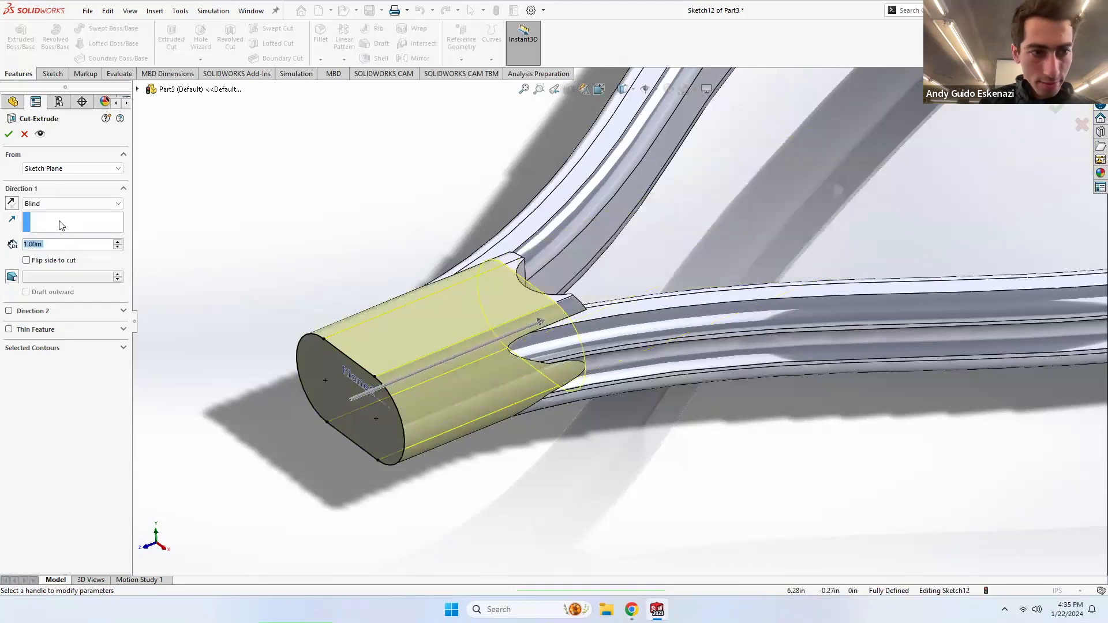
pyautogui.write('0.6')
pyautogui.press('Return')
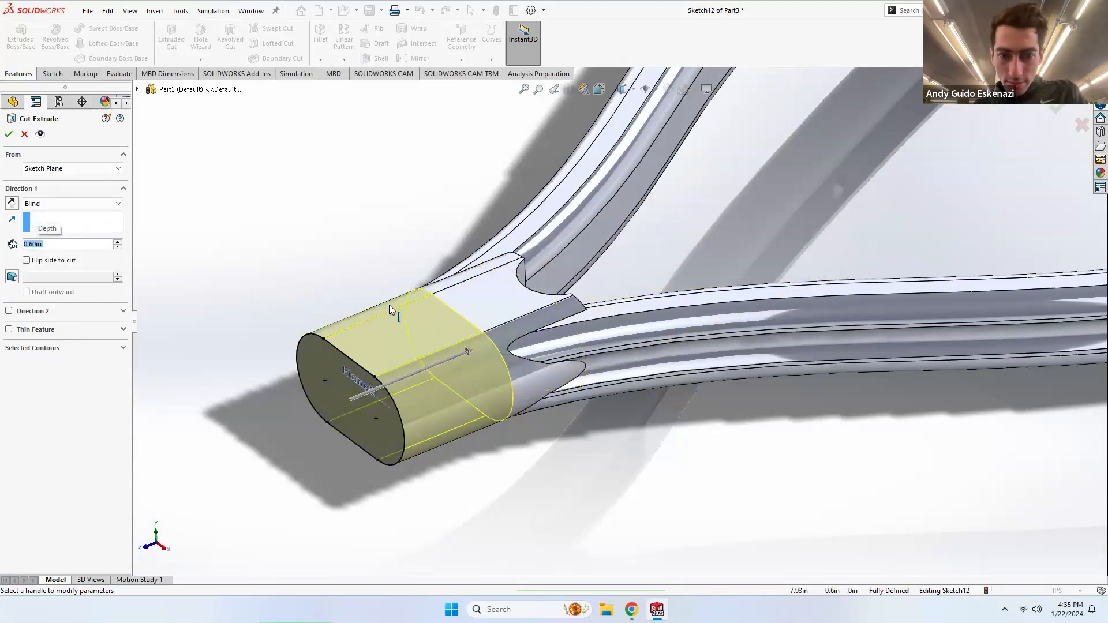
pyautogui.moveTo(517, 341); pyautogui.dragTo(512, 363, button='middle')
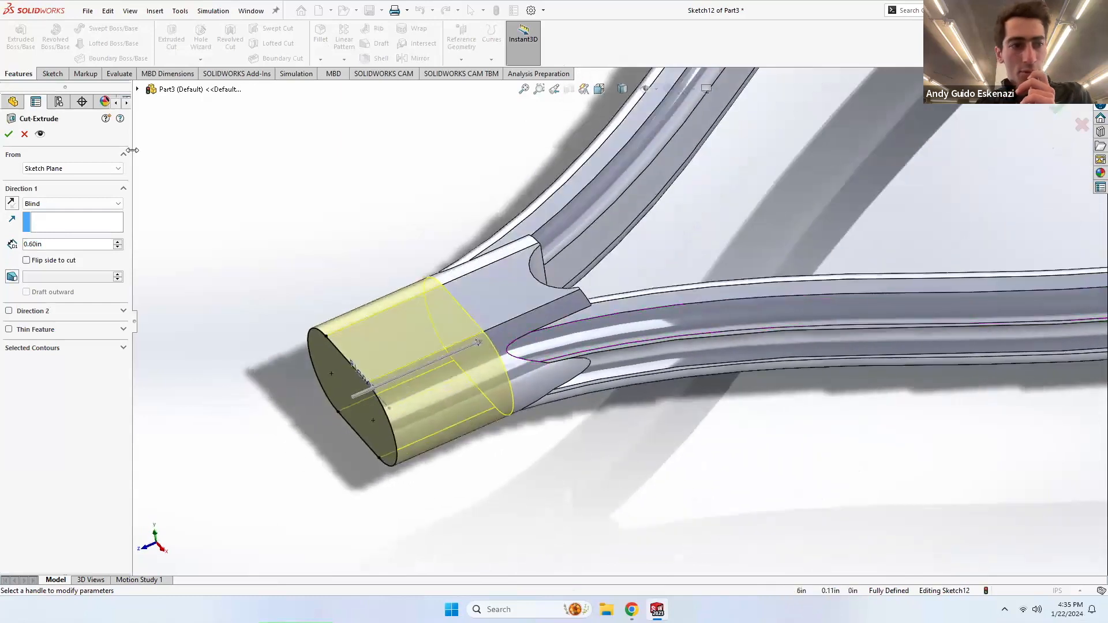
pyautogui.click(8, 134)
# Step: Hide Plane2 and the small profile sketch left beyond the shortened throat end
pyautogui.moveTo(404, 323); pyautogui.dragTo(610, 320, button='middle')
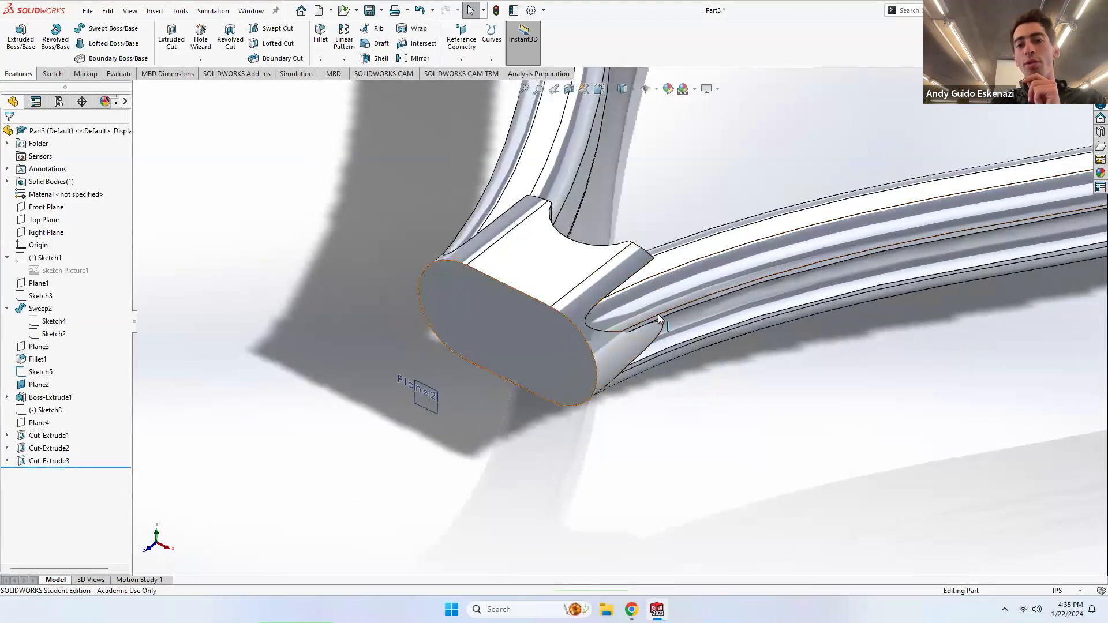
pyautogui.rightClick(432, 408)
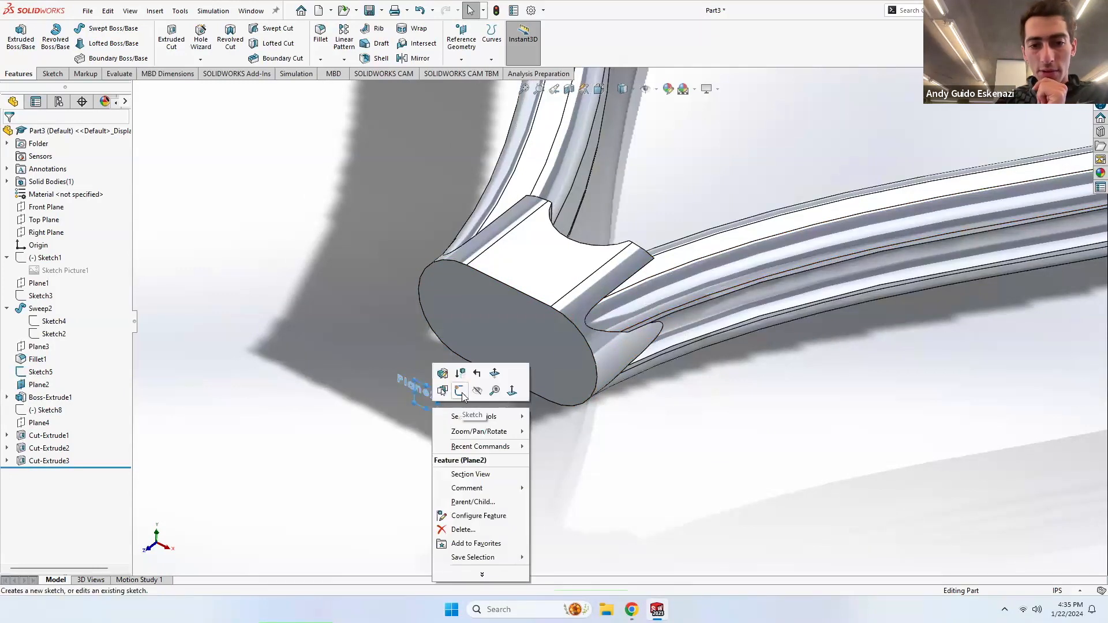
pyautogui.scroll(5, 540, 323)
pyautogui.moveTo(575, 287); pyautogui.dragTo(627, 349, button='middle')
pyautogui.scroll(-6, 588, 307)
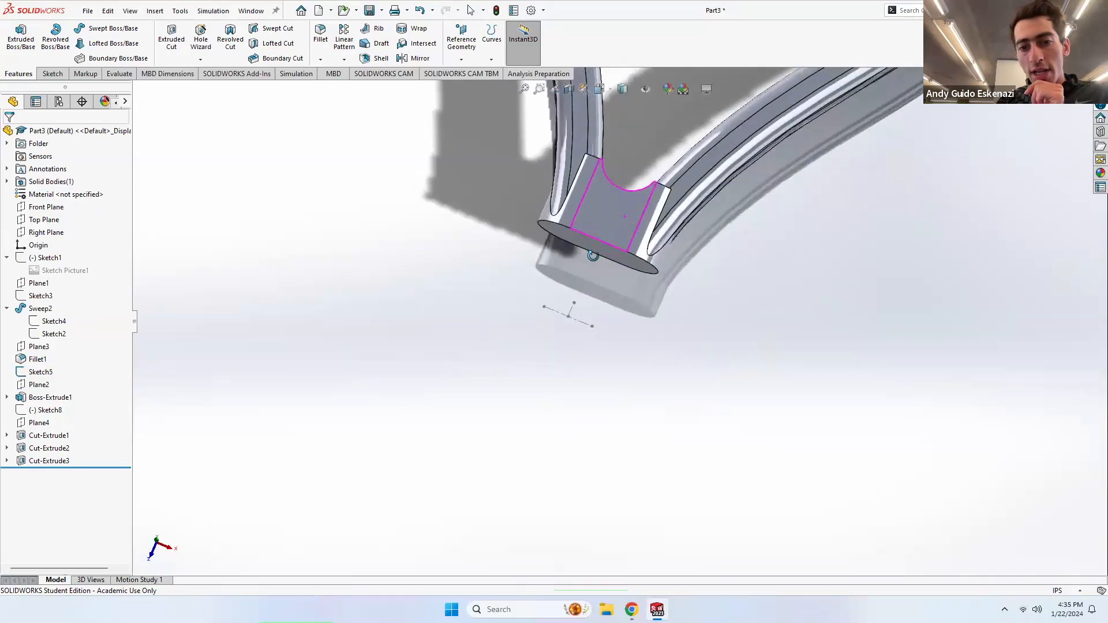
pyautogui.rightClick(594, 327)
pyautogui.click(610, 308)
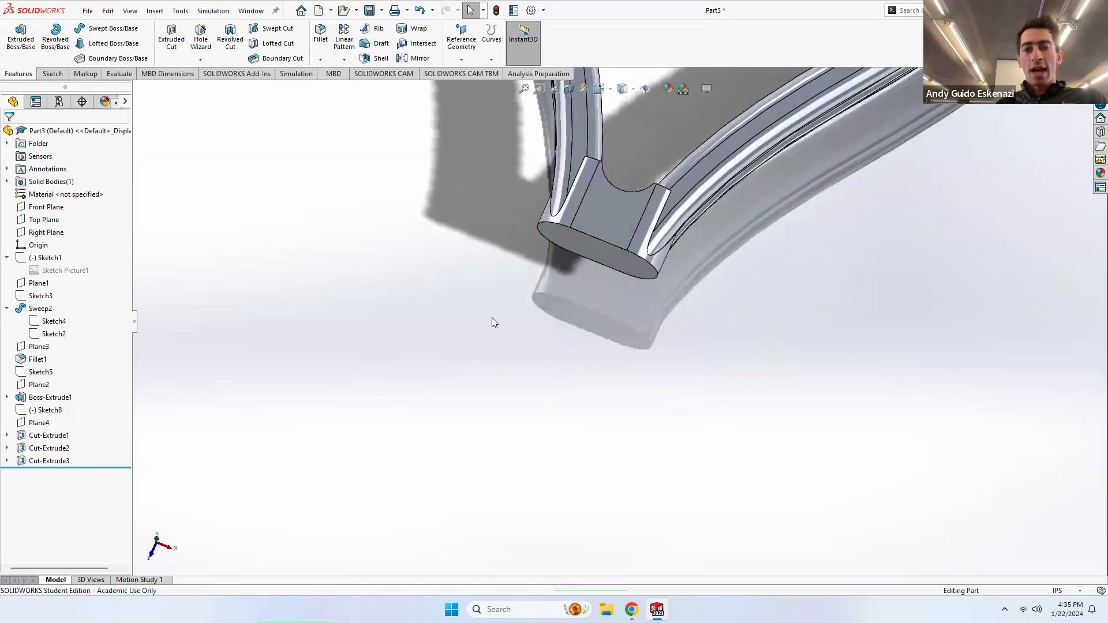
pyautogui.moveTo(592, 249)
pyautogui.mouseDown(button='middle')
pyautogui.moveTo(601, 152)
pyautogui.moveTo(764, 259)
pyautogui.moveTo(772, 357)
pyautogui.moveTo(757, 300)
pyautogui.moveTo(648, 250)
pyautogui.mouseUp(button='middle')
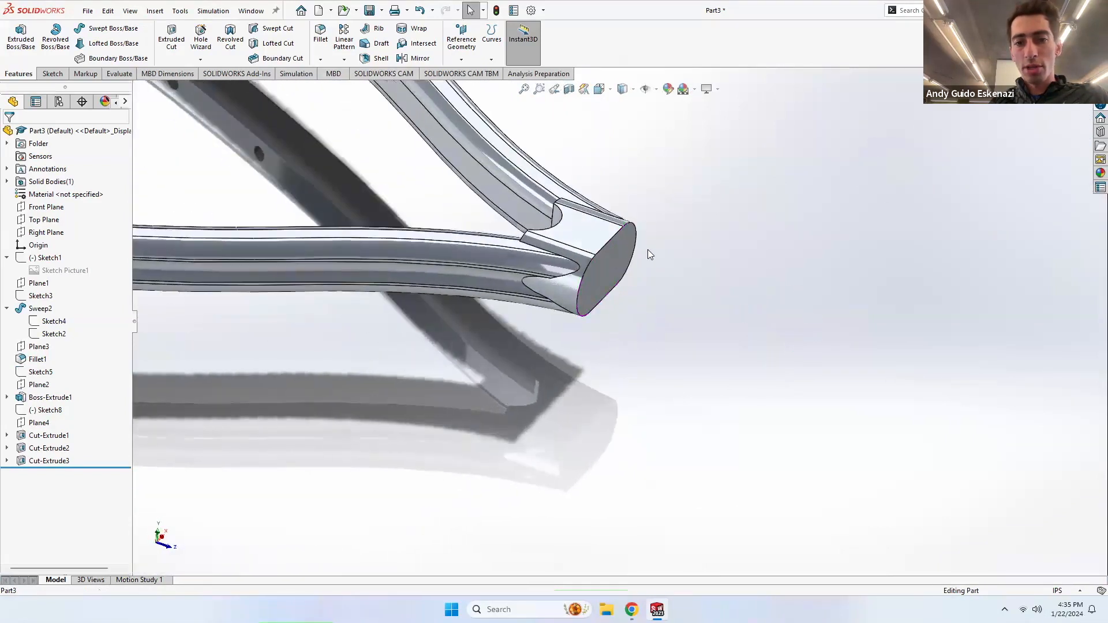
# Step: Show Sketch1, which holds the outline of the racket and its handle
pyautogui.scroll(6, 643, 251)
pyautogui.moveTo(651, 319)
pyautogui.mouseDown(button='middle')
pyautogui.moveTo(640, 327)
pyautogui.moveTo(597, 309)
pyautogui.moveTo(616, 348)
pyautogui.moveTo(601, 340)
pyautogui.mouseUp(button='middle')
pyautogui.scroll(-6, 637, 323)
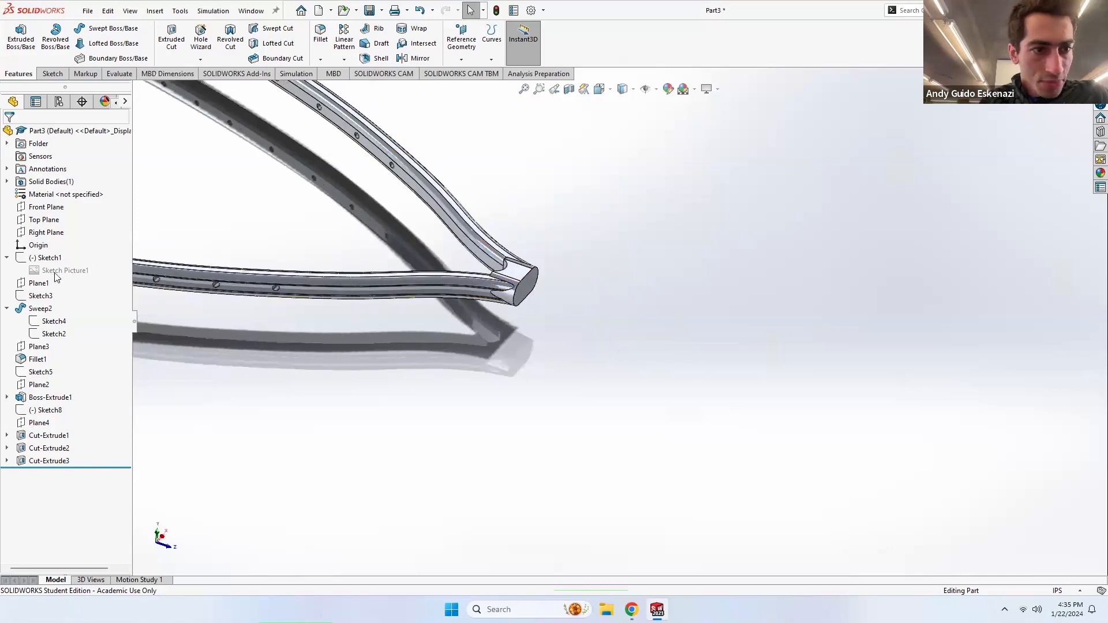
pyautogui.rightClick(42, 261)
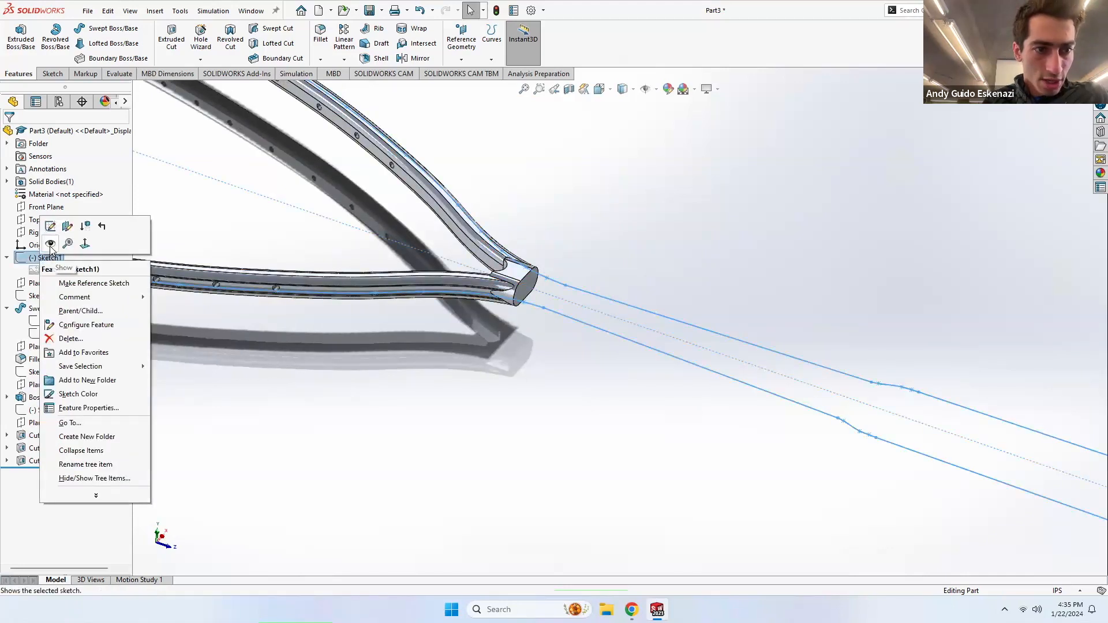
pyautogui.click(50, 245)
# Step: Examine how the handle outline of Sketch1 runs from the shortened throat end down to the butt
pyautogui.moveTo(484, 247)
pyautogui.mouseDown(button='middle')
pyautogui.moveTo(824, 399)
pyautogui.moveTo(836, 441)
pyautogui.moveTo(734, 350)
pyautogui.mouseUp(button='middle')
pyautogui.scroll(5, 716, 360)
pyautogui.scroll(-1, 697, 404)
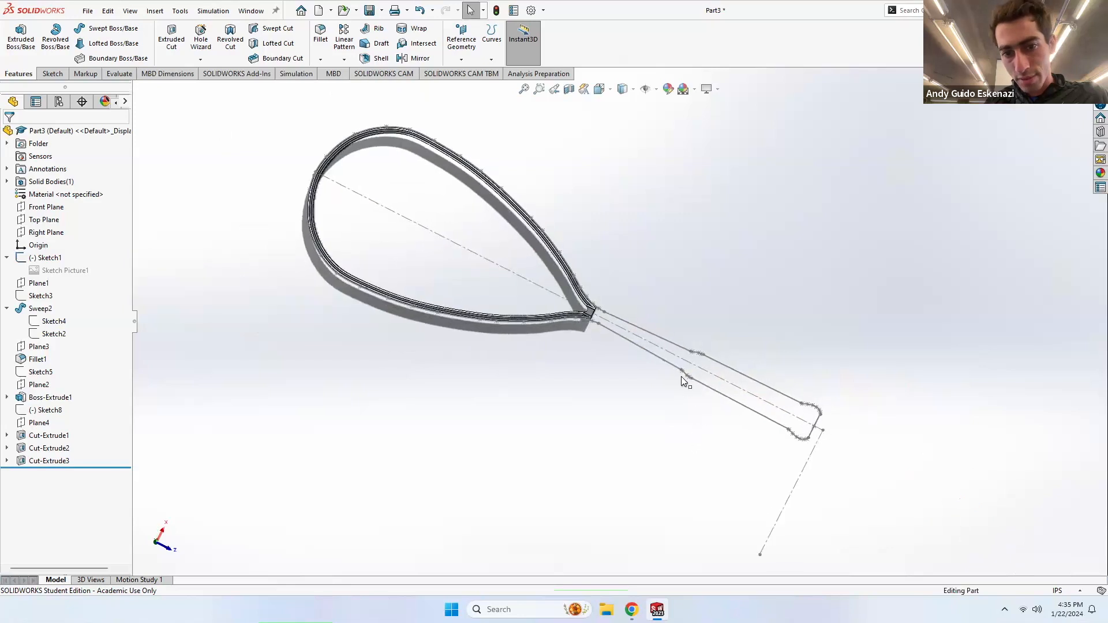
pyautogui.scroll(-4, 686, 378)
pyautogui.scroll(-3, 470, 214)
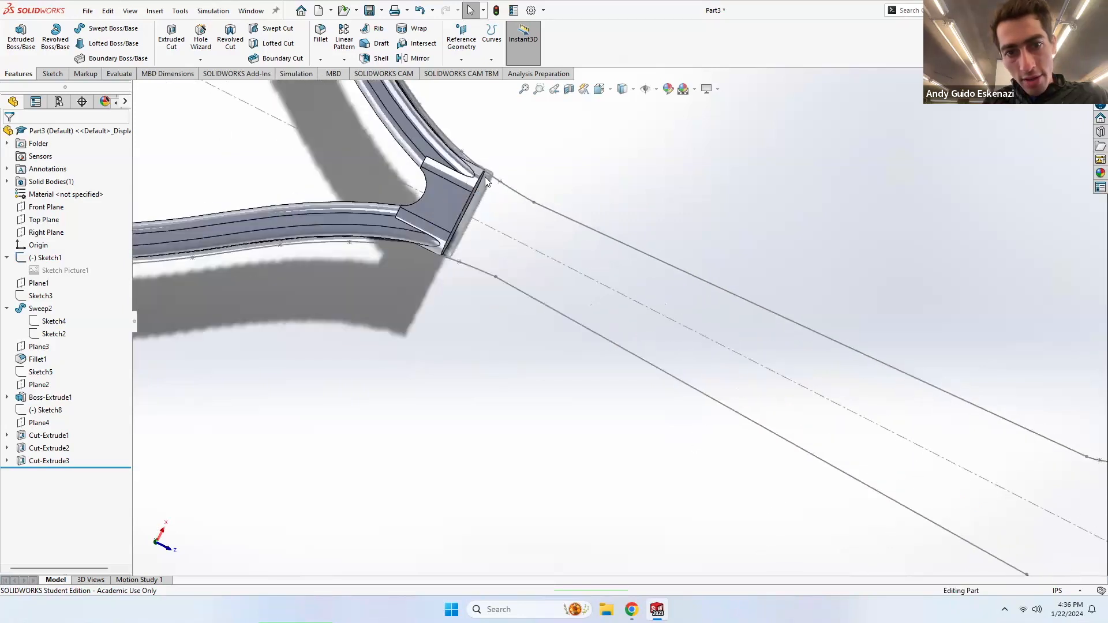
pyautogui.moveTo(497, 212); pyautogui.dragTo(739, 280, button='middle')
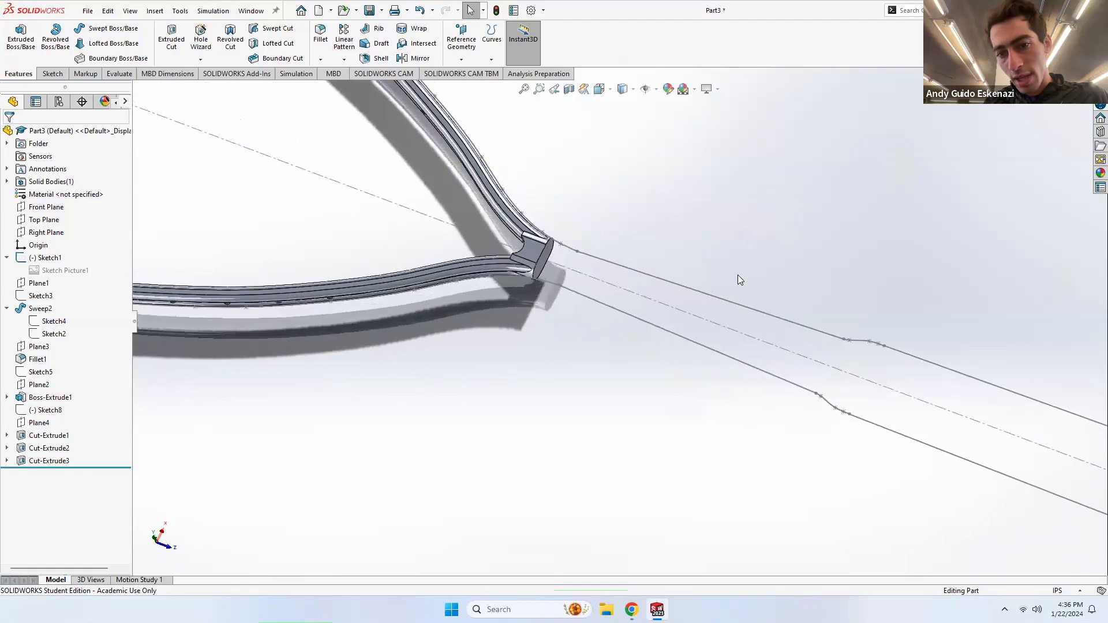
pyautogui.moveTo(669, 295); pyautogui.dragTo(757, 301, button='middle')
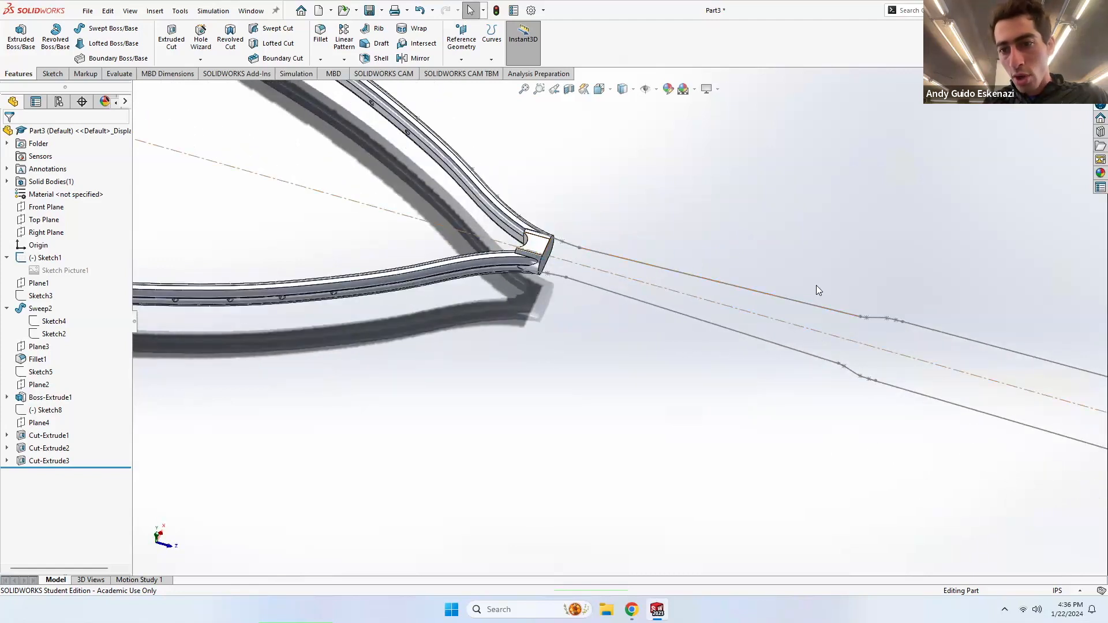
pyautogui.scroll(3, 649, 302)
pyautogui.moveTo(649, 303); pyautogui.dragTo(549, 287, button='middle')
pyautogui.scroll(4, 724, 342)
pyautogui.scroll(-3, 771, 387)
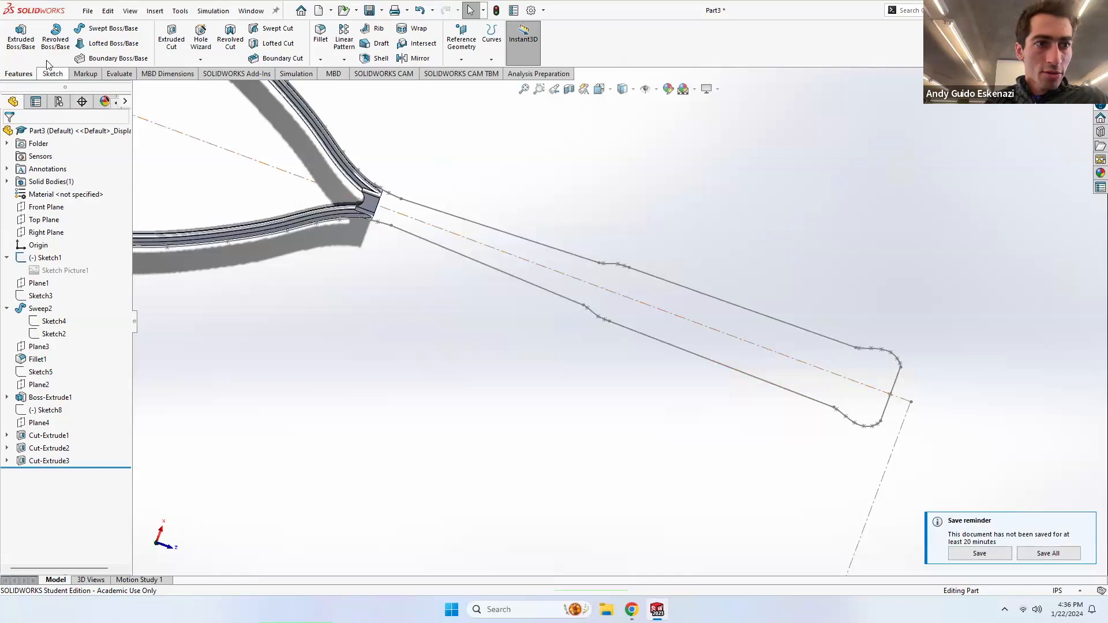
# Step: Start a sketch on the Top Plane for one side of the shaft
pyautogui.click(53, 74)
pyautogui.click(17, 34)
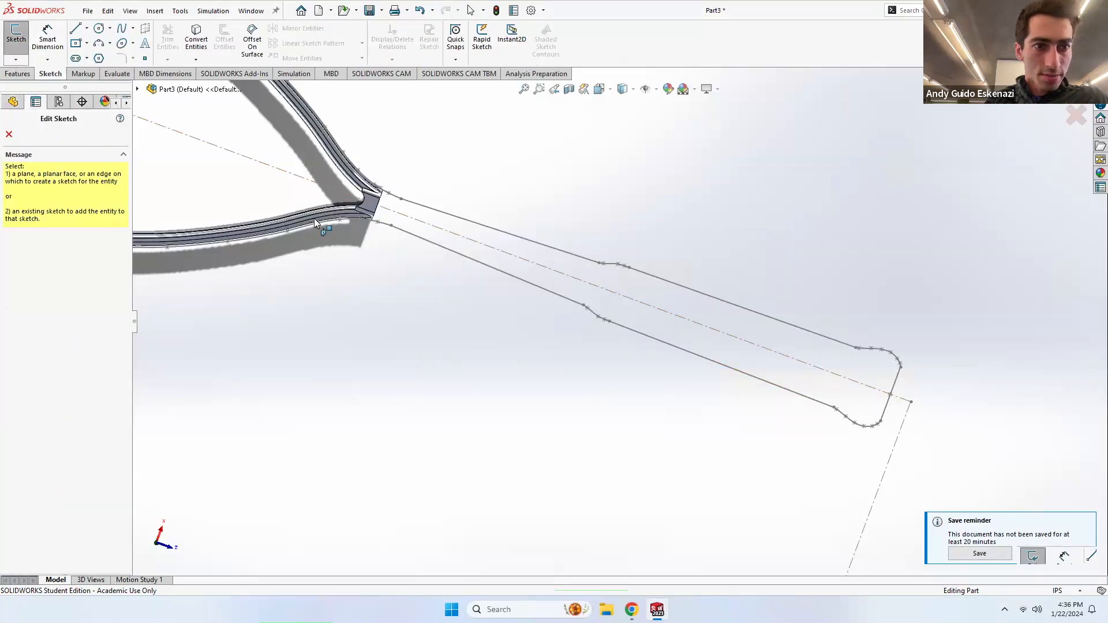
pyautogui.scroll(3, 315, 224)
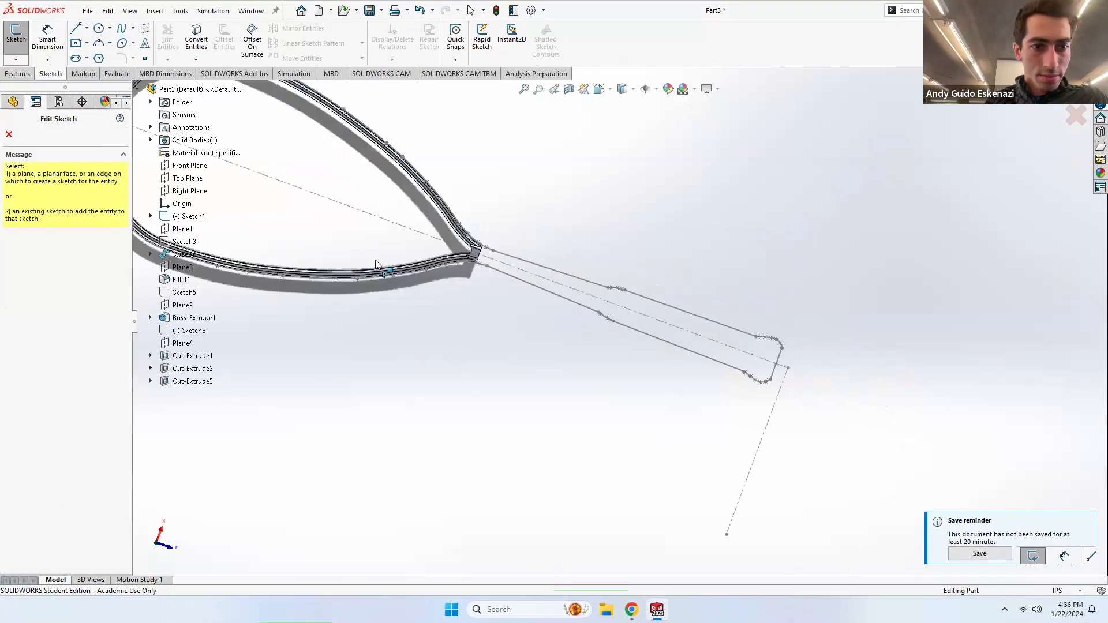
pyautogui.click(185, 178)
# Step: Convert the right-hand throat spline and the adjoining straight shaft line of Sketch1 into entities of the new sketch
pyautogui.scroll(-6, 574, 391)
pyautogui.scroll(-1, 571, 247)
pyautogui.moveTo(573, 270); pyautogui.dragTo(572, 256, button='middle')
pyautogui.click(196, 36)
pyautogui.click(568, 293)
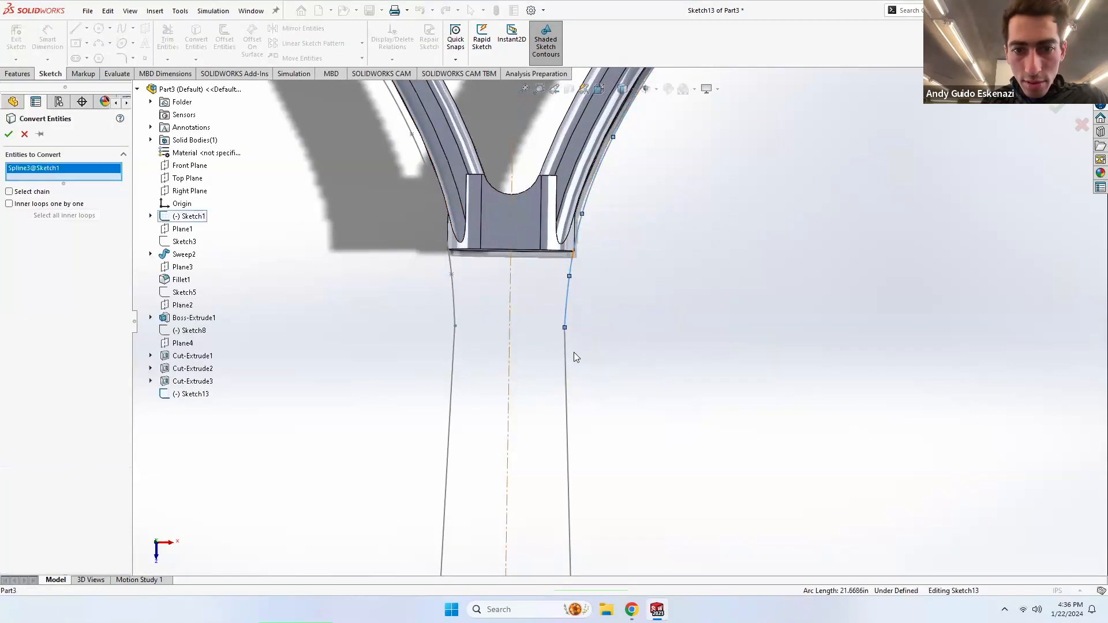
pyautogui.click(567, 353)
pyautogui.scroll(3, 540, 310)
pyautogui.scroll(4, 531, 309)
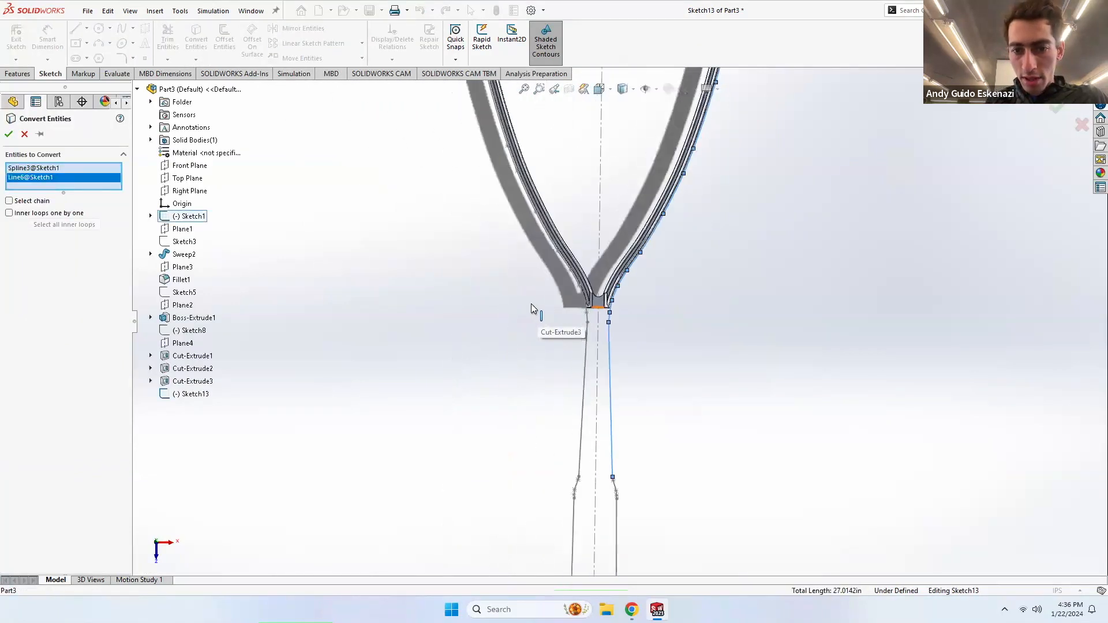
pyautogui.scroll(-6, 623, 386)
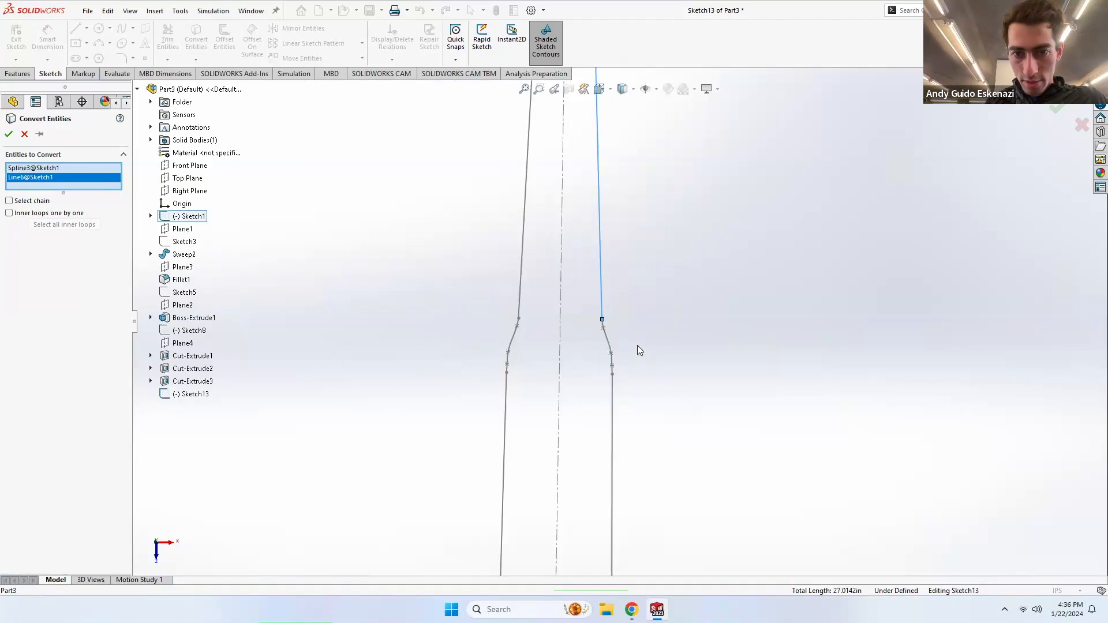
pyautogui.click(9, 134)
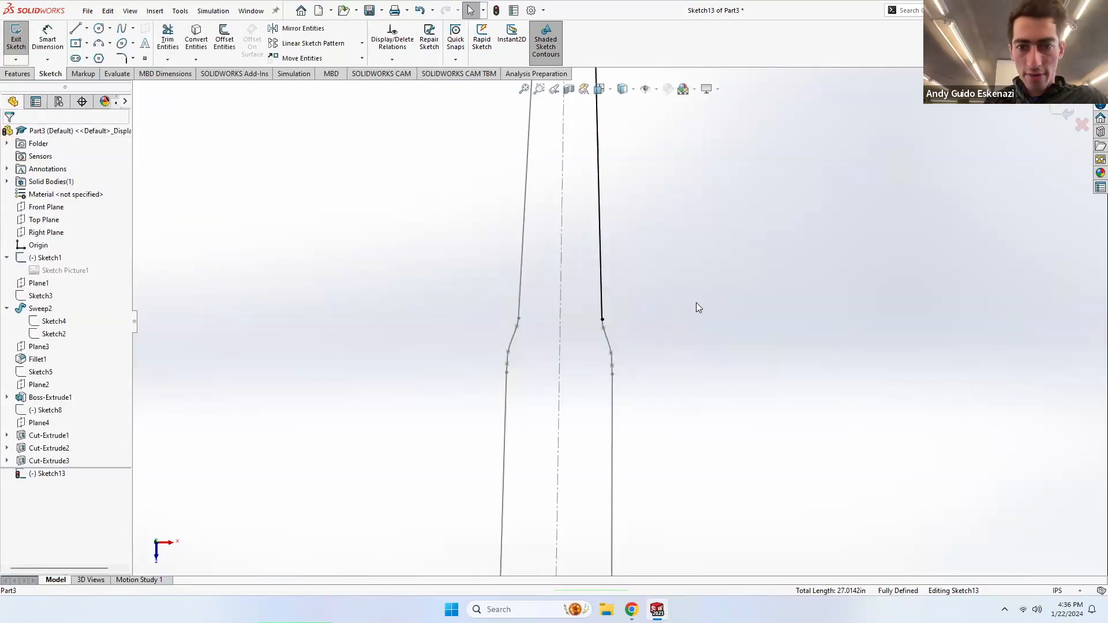
# Step: Turn the converted throat spline into construction geometry
pyautogui.scroll(4, 641, 277)
pyautogui.scroll(-6, 600, 257)
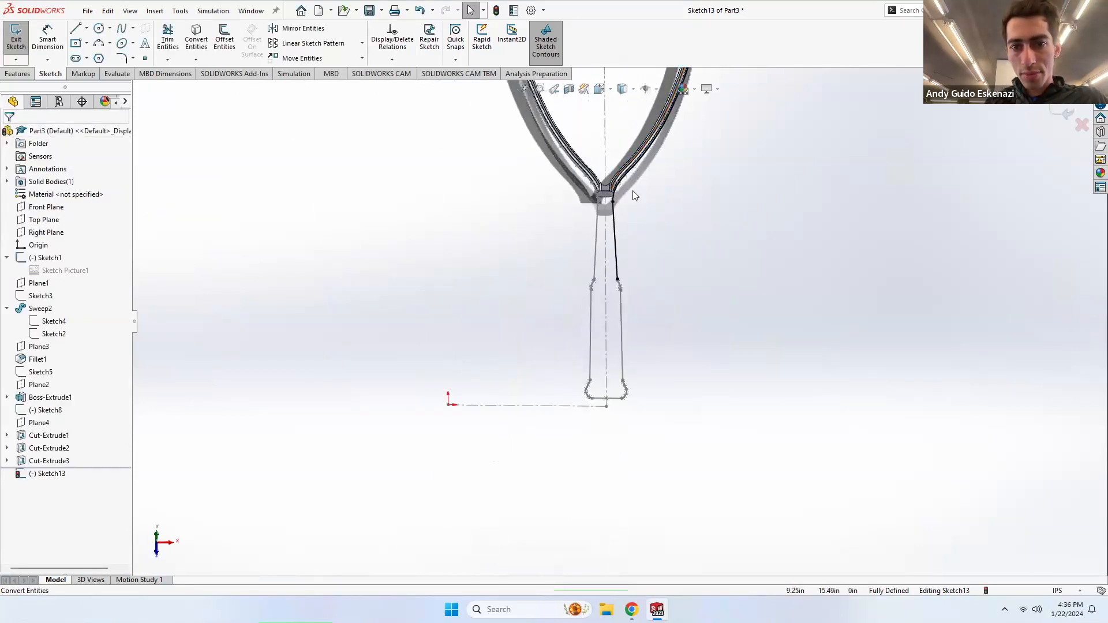
pyautogui.rightClick(542, 294)
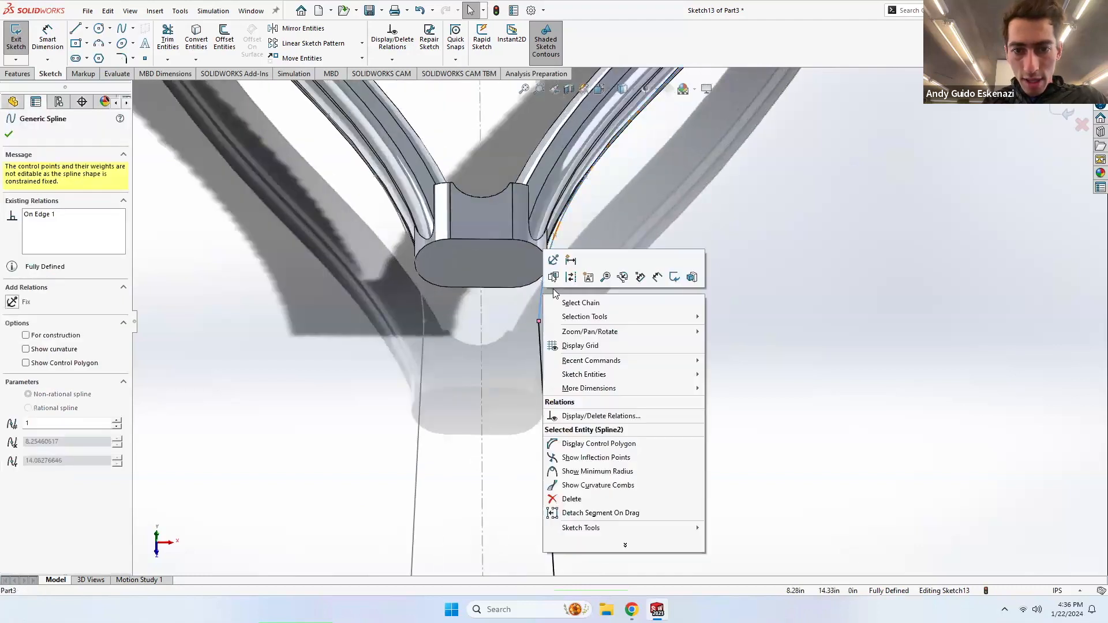
pyautogui.click(572, 277)
pyautogui.moveTo(567, 277)
pyautogui.mouseDown(button='middle')
pyautogui.moveTo(557, 254)
pyautogui.moveTo(565, 285)
pyautogui.mouseUp(button='middle')
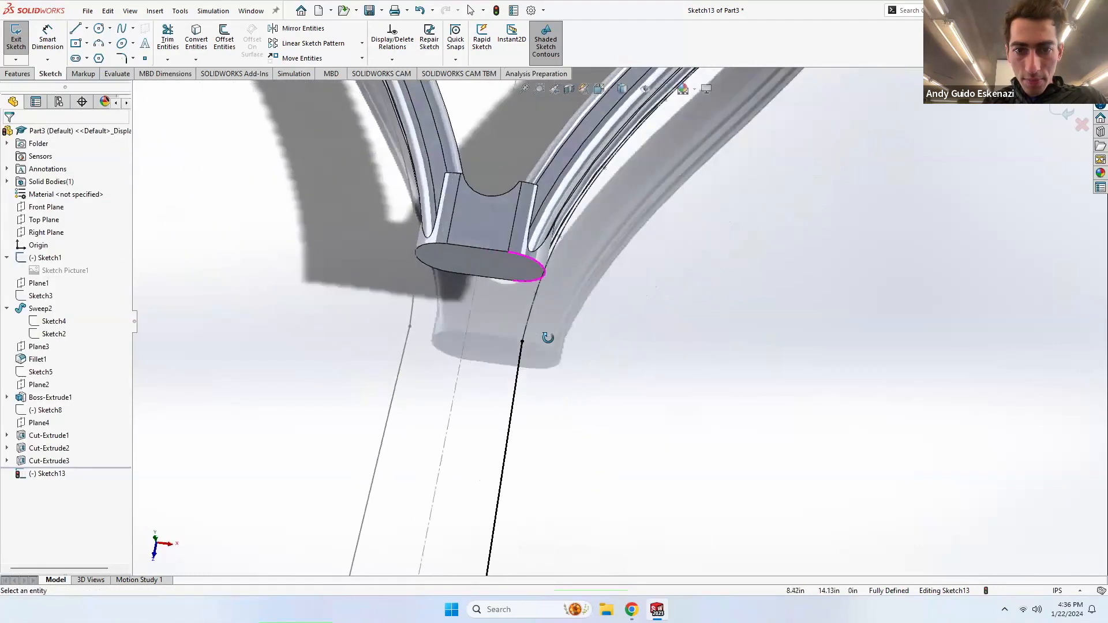
# Step: Draw a three-point spline from the upper end of the converted shaft line to just beside the throat's end face
pyautogui.scroll(-3, 565, 286)
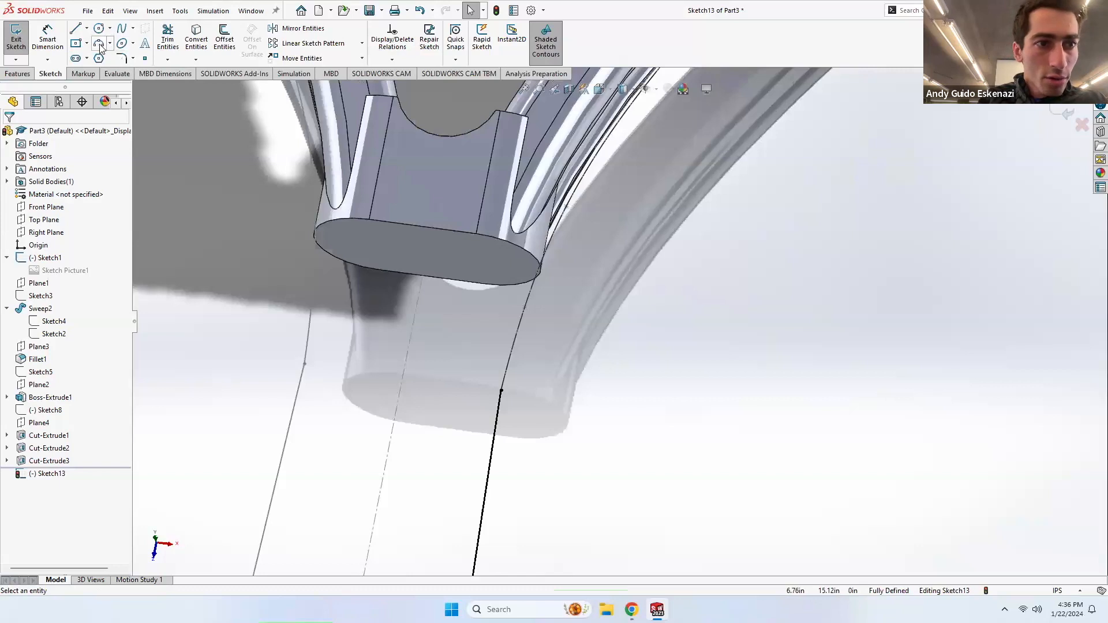
pyautogui.click(99, 44)
pyautogui.click(122, 29)
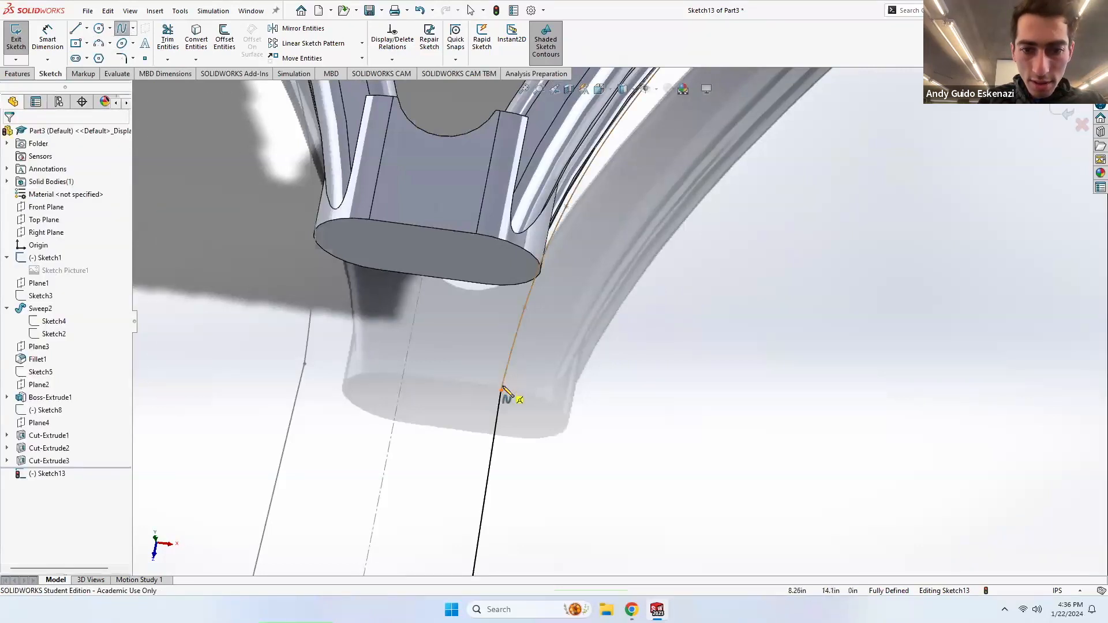
pyautogui.click(501, 391)
pyautogui.click(531, 318)
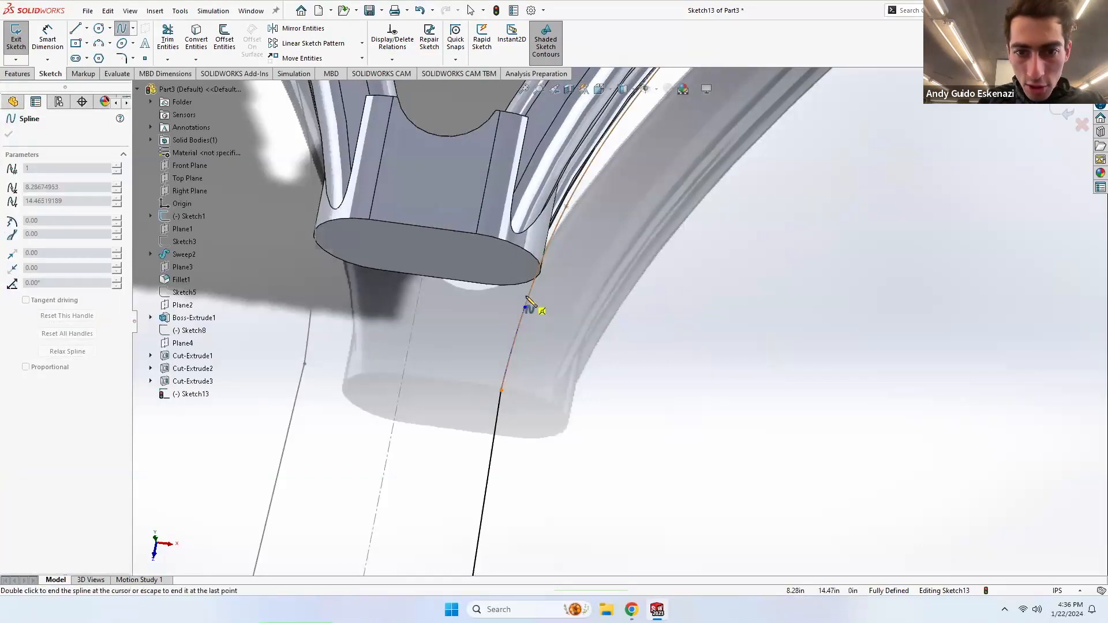
pyautogui.scroll(5, 586, 317)
pyautogui.scroll(-5, 597, 304)
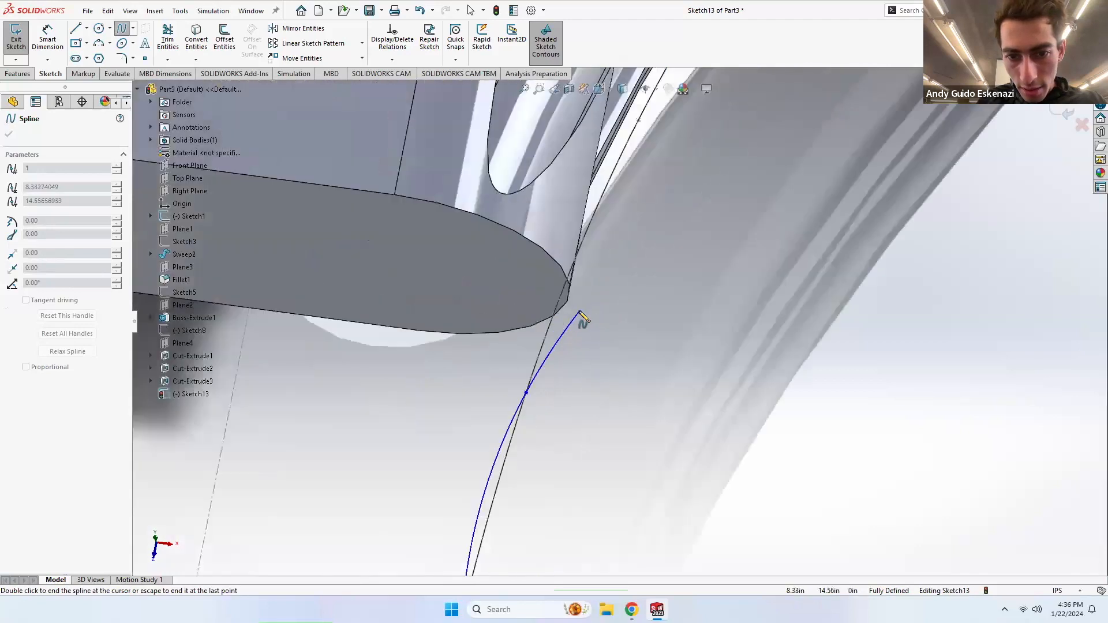
pyautogui.doubleClick(574, 301)
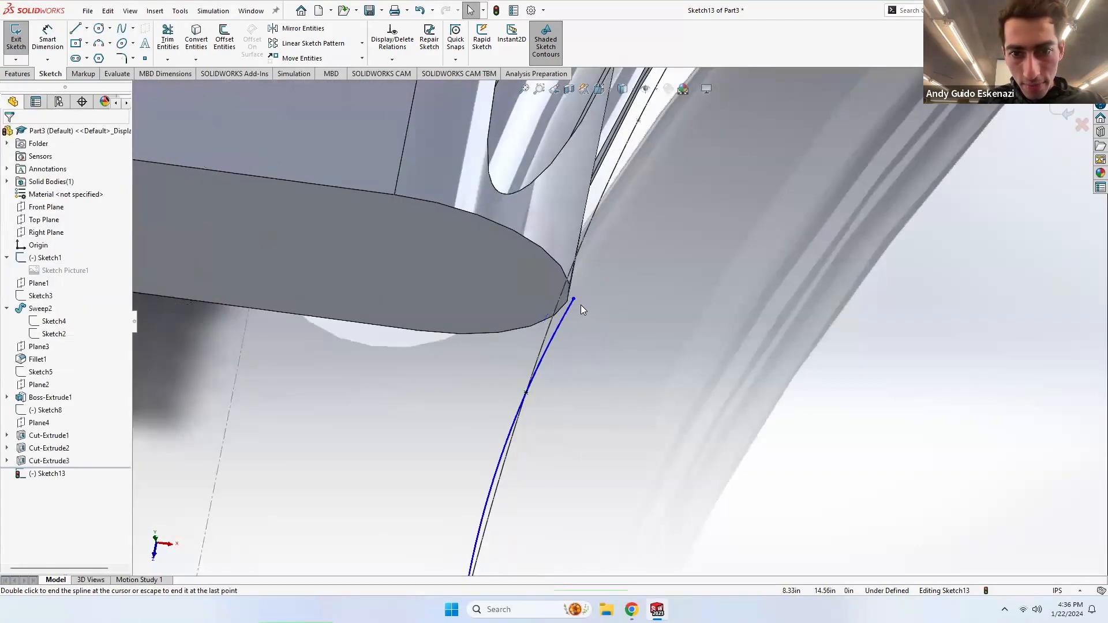
# Step: Relate the spline's free end to the rounded edge of the throat's end face, replacing a trial Coincident relation with Pierce
pyautogui.click(574, 299)
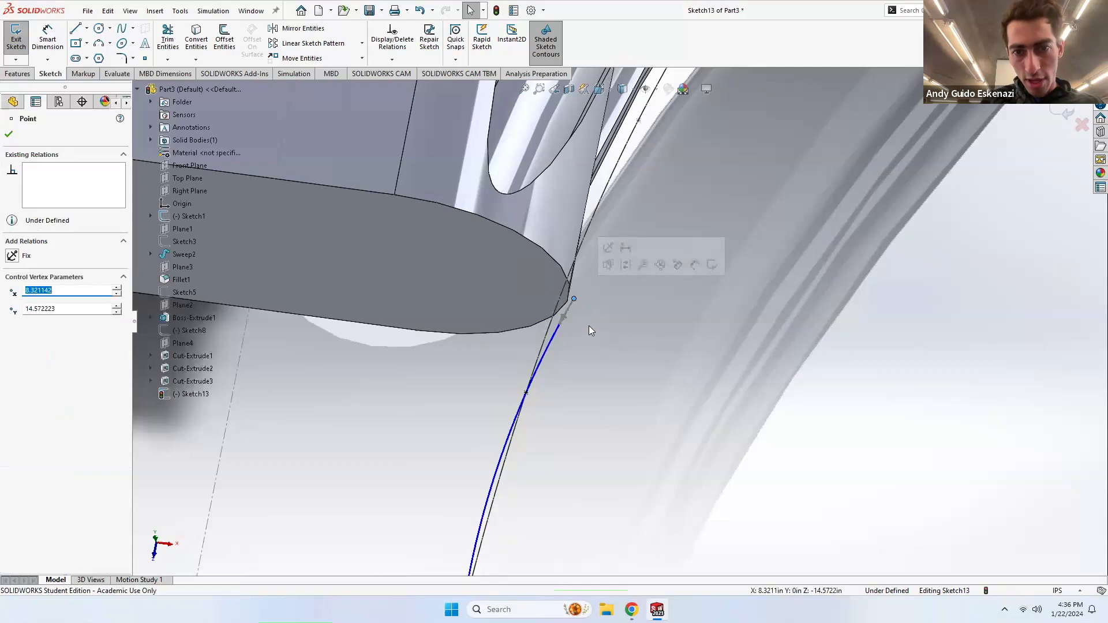
pyautogui.keyDown('ctrl'); pyautogui.click(567, 282); pyautogui.keyUp('ctrl')
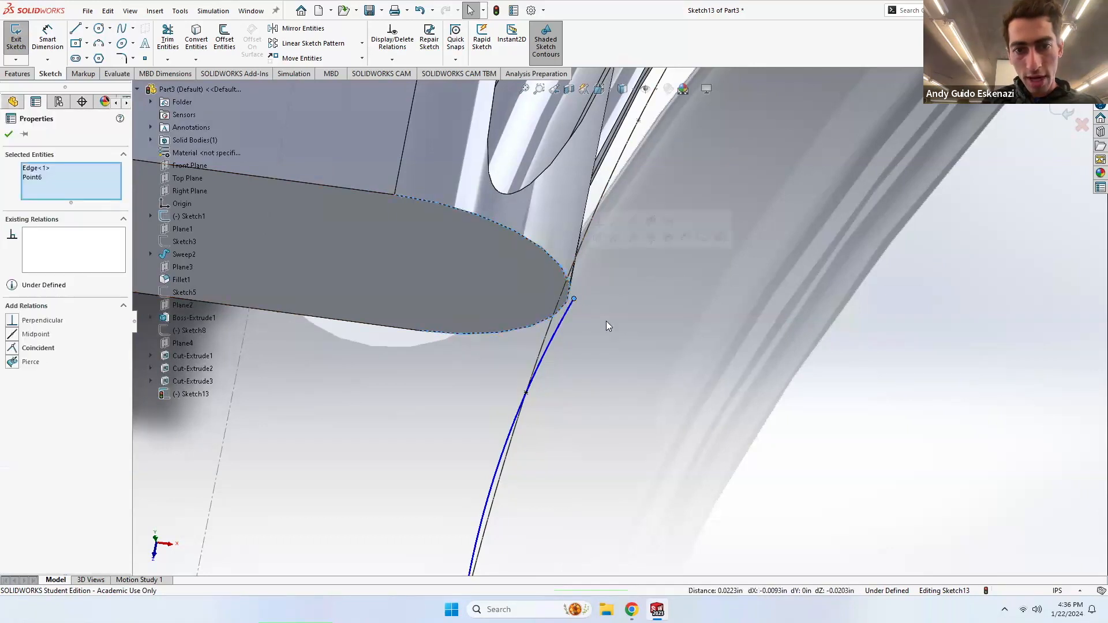
pyautogui.click(16, 348)
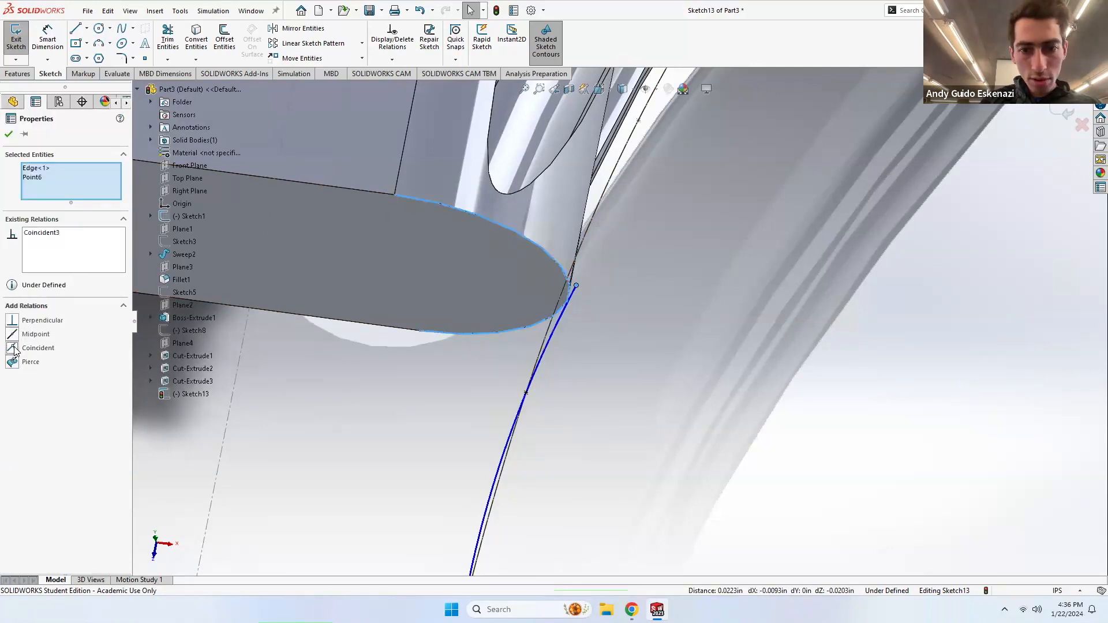
pyautogui.moveTo(514, 317); pyautogui.dragTo(503, 359, button='middle')
pyautogui.rightClick(55, 237)
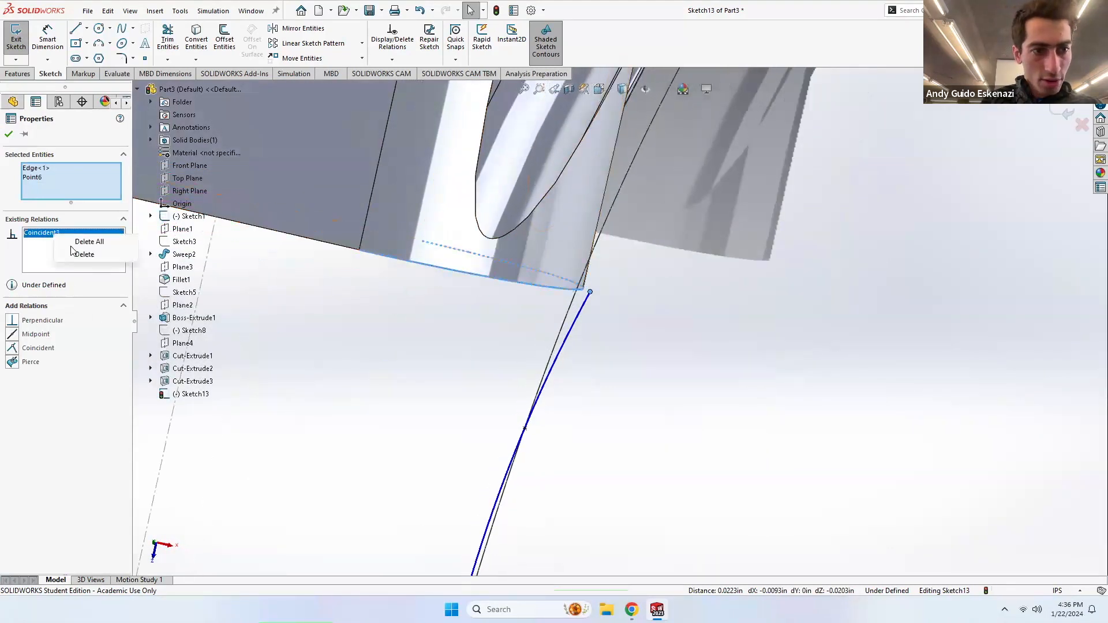
pyautogui.click(86, 253)
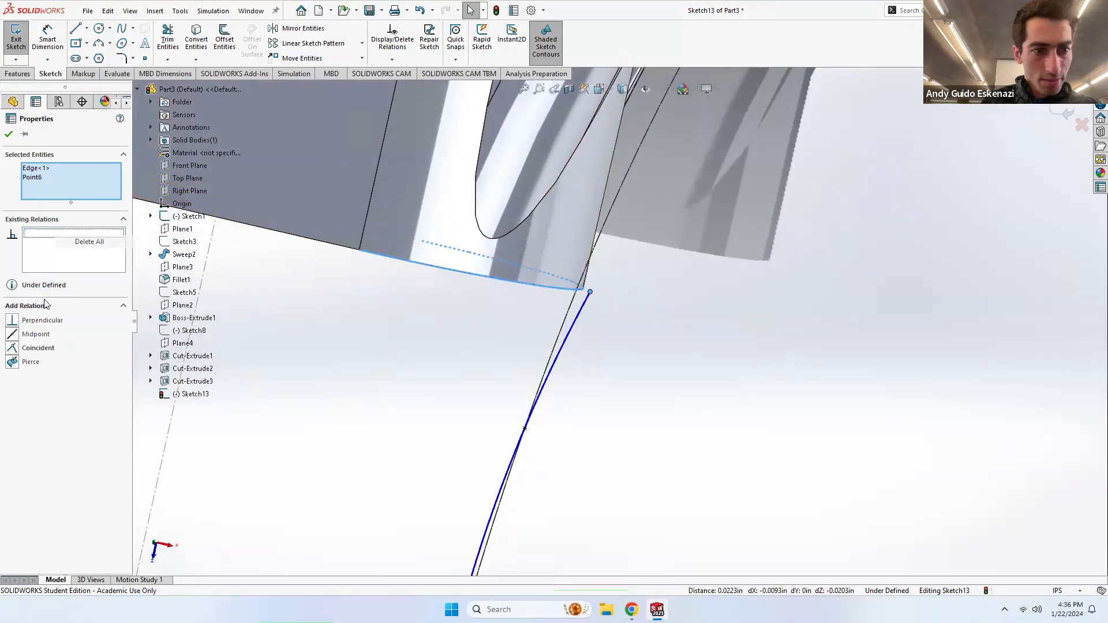
pyautogui.click(14, 364)
pyautogui.press('Escape')
# Step: Check the curve joining the throat to the shaft from several angles and exit the sketch
pyautogui.moveTo(514, 188); pyautogui.dragTo(567, 205, button='middle')
pyautogui.scroll(10, 567, 205)
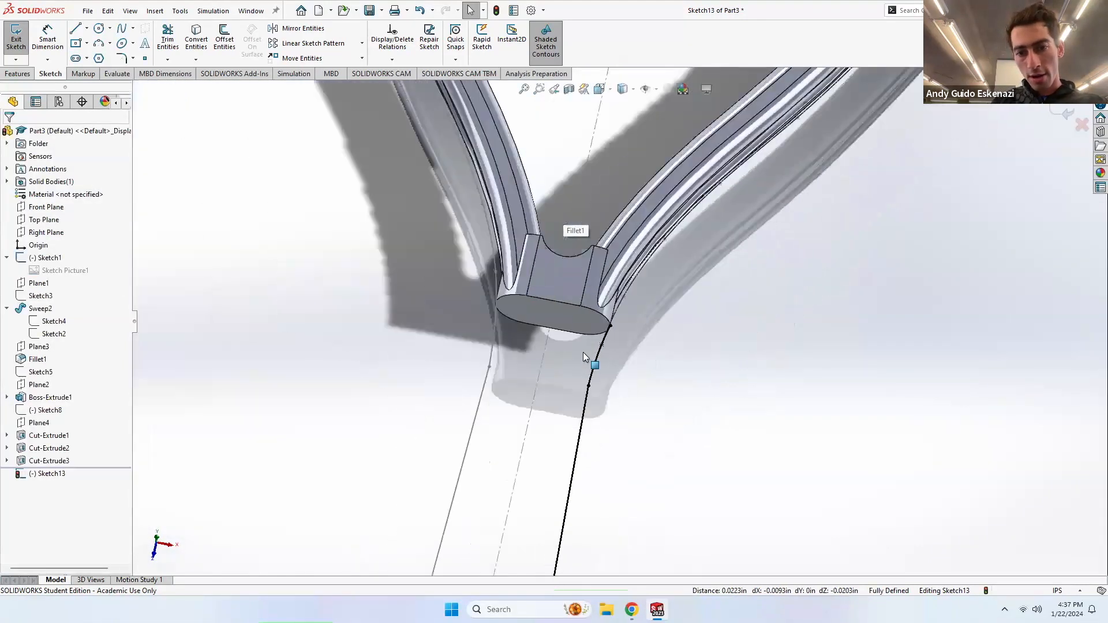
pyautogui.moveTo(579, 374)
pyautogui.mouseDown(button='middle')
pyautogui.moveTo(673, 335)
pyautogui.moveTo(624, 358)
pyautogui.moveTo(731, 378)
pyautogui.moveTo(594, 292)
pyautogui.moveTo(571, 175)
pyautogui.moveTo(565, 194)
pyautogui.moveTo(648, 271)
pyautogui.moveTo(556, 242)
pyautogui.mouseUp(button='middle')
pyautogui.moveTo(507, 160)
pyautogui.mouseDown(button='middle')
pyautogui.moveTo(500, 176)
pyautogui.moveTo(465, 149)
pyautogui.moveTo(556, 290)
pyautogui.moveTo(577, 185)
pyautogui.moveTo(601, 289)
pyautogui.moveTo(481, 185)
pyautogui.mouseUp(button='middle')
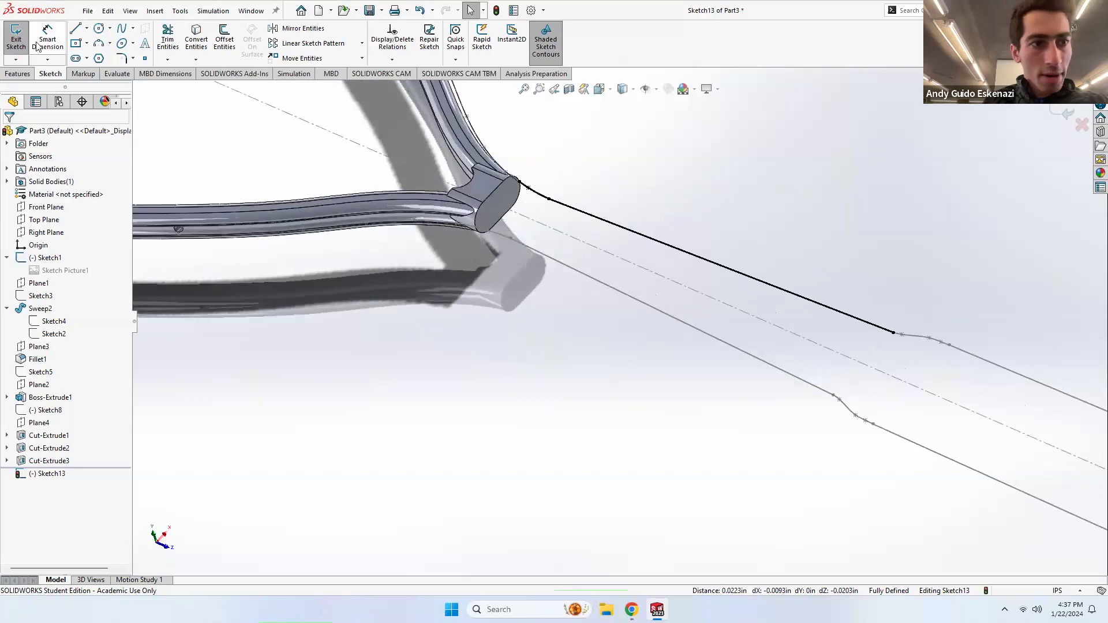
pyautogui.click(16, 39)
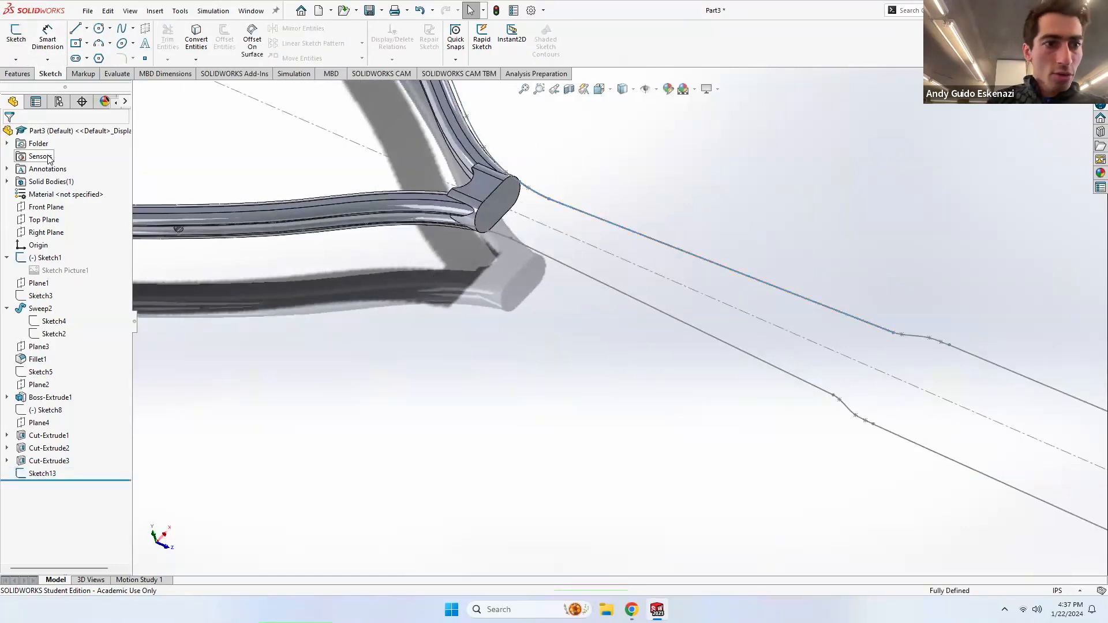
# Step: Start another sketch on the Top Plane
pyautogui.click(17, 35)
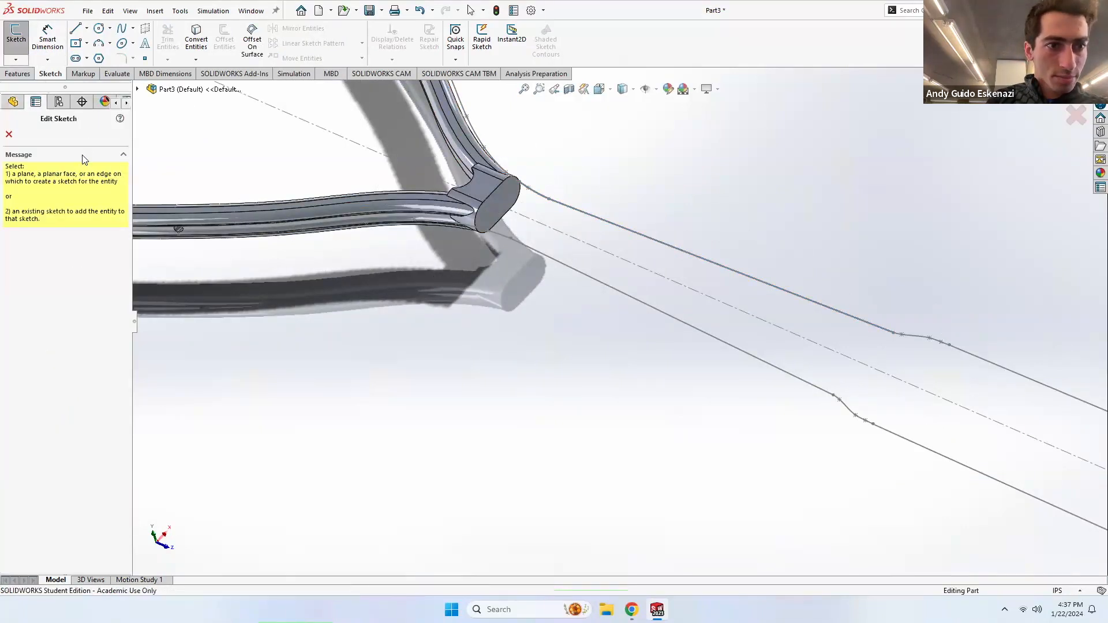
pyautogui.click(137, 89)
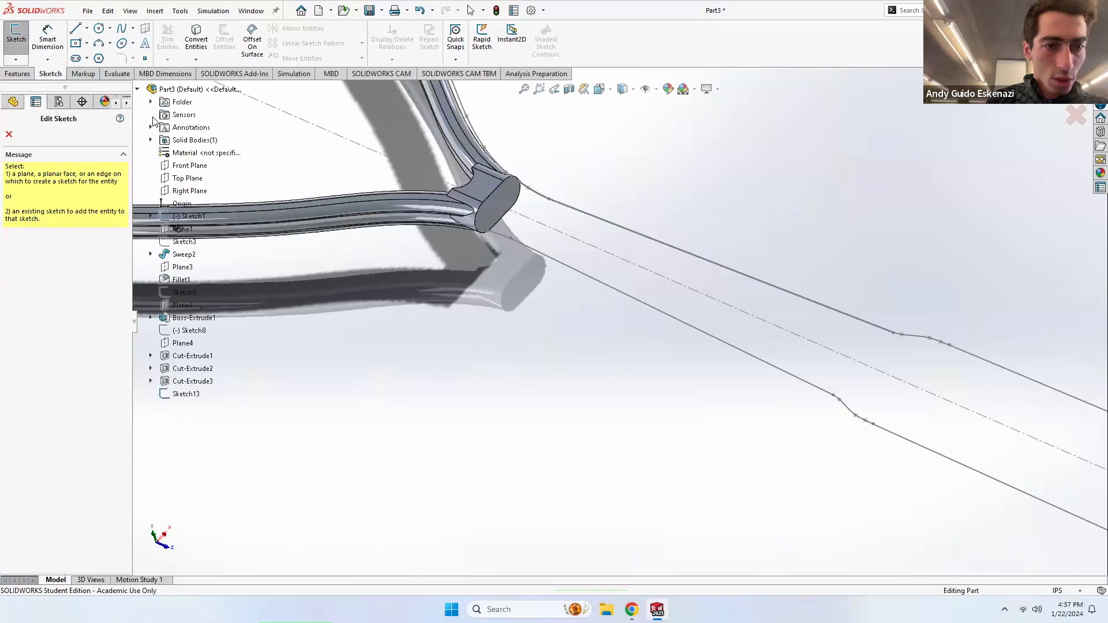
pyautogui.click(185, 178)
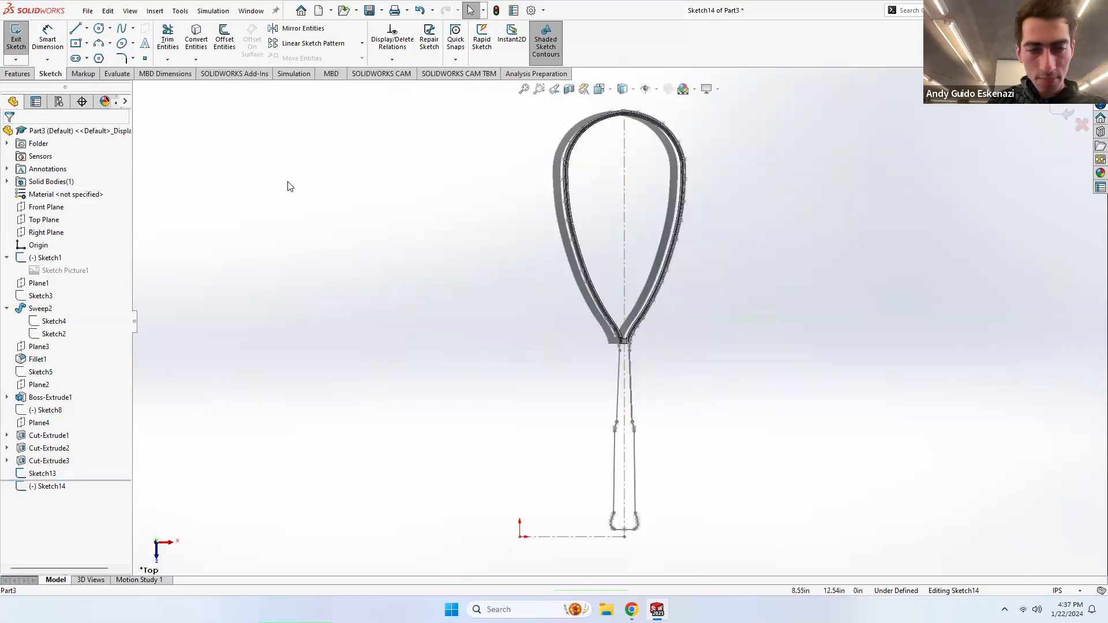
# Step: Draw a vertical centerline along the racket's axis from the reference point below the handle to just below the throat
pyautogui.click(86, 28)
pyautogui.click(104, 55)
pyautogui.scroll(-5, 646, 352)
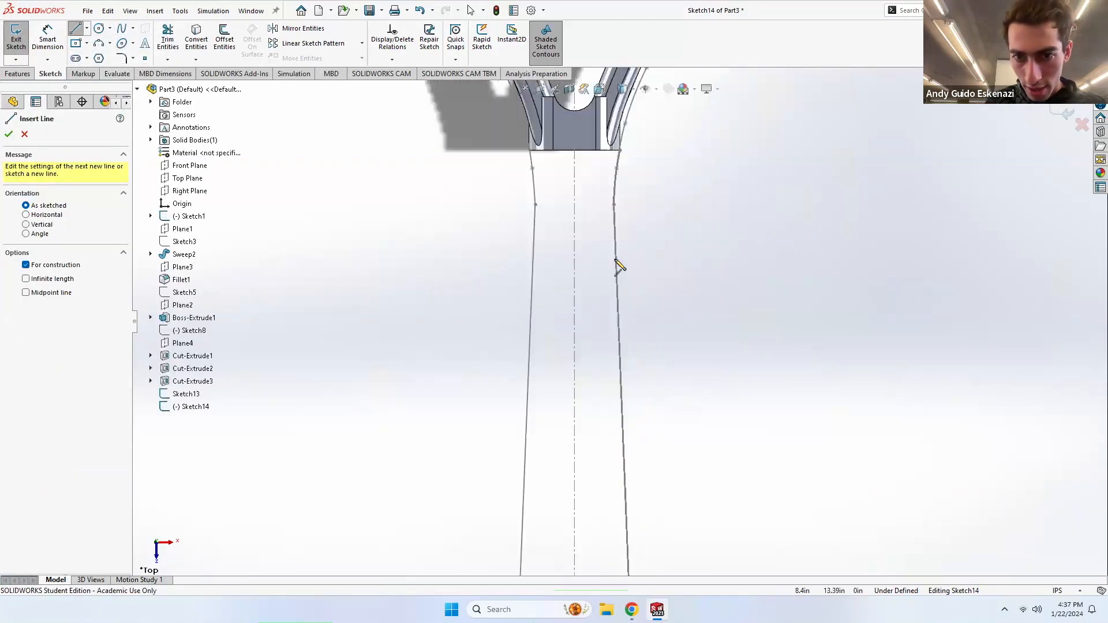
pyautogui.scroll(6, 578, 230)
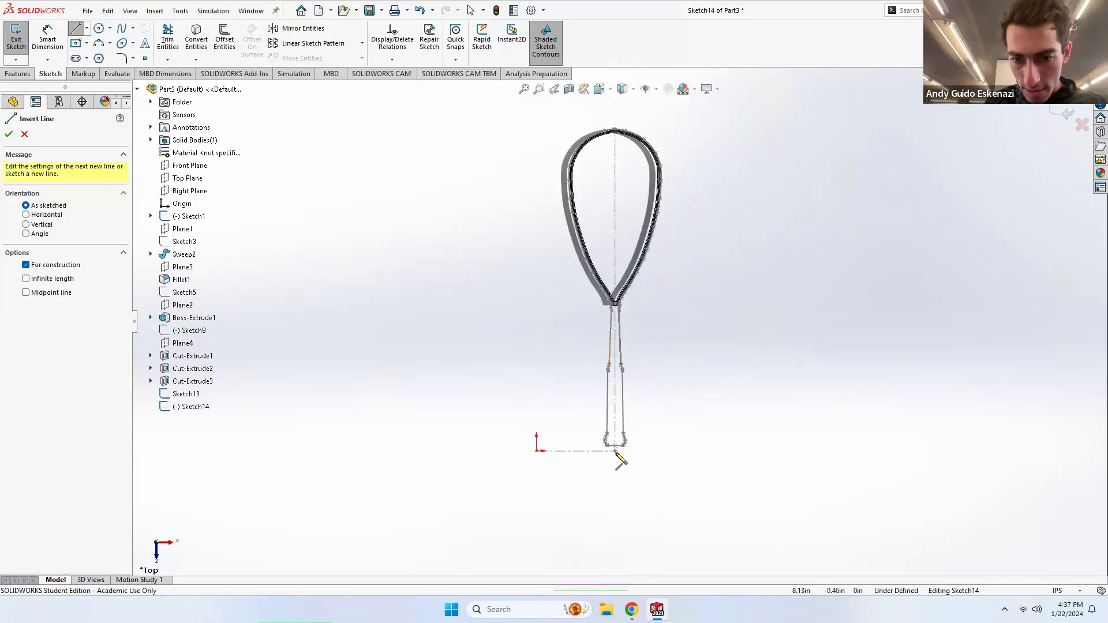
pyautogui.click(615, 450)
pyautogui.scroll(-5, 625, 324)
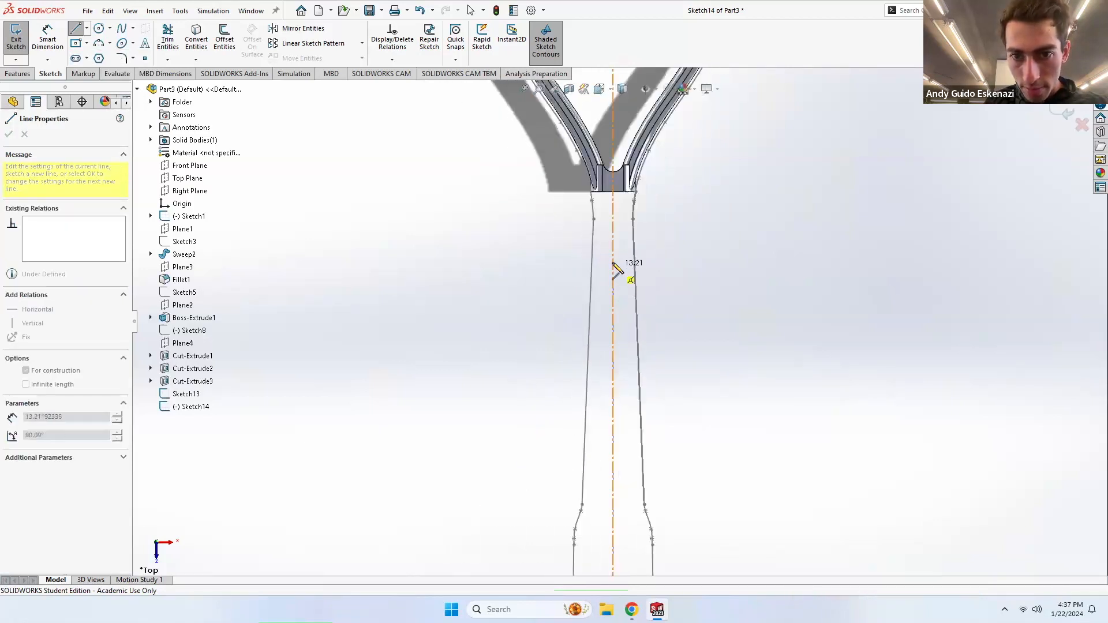
pyautogui.click(614, 199)
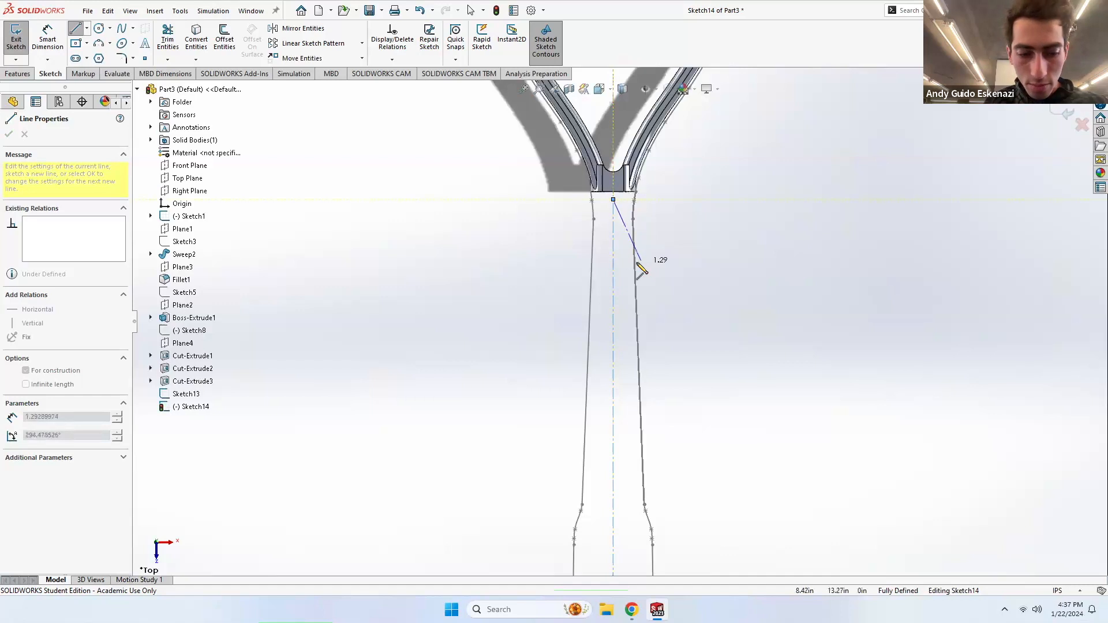
pyautogui.press('Escape')
# Step: Dimension the new centerline's length, accepting the measured value
pyautogui.click(48, 36)
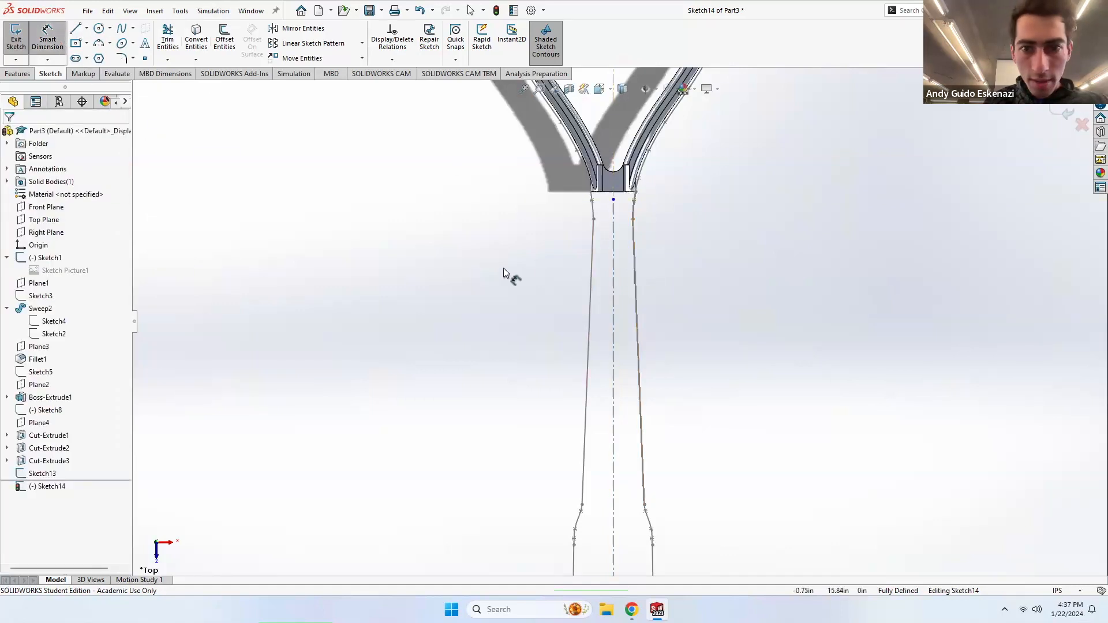
pyautogui.click(611, 272)
pyautogui.click(704, 268)
pyautogui.click(653, 252)
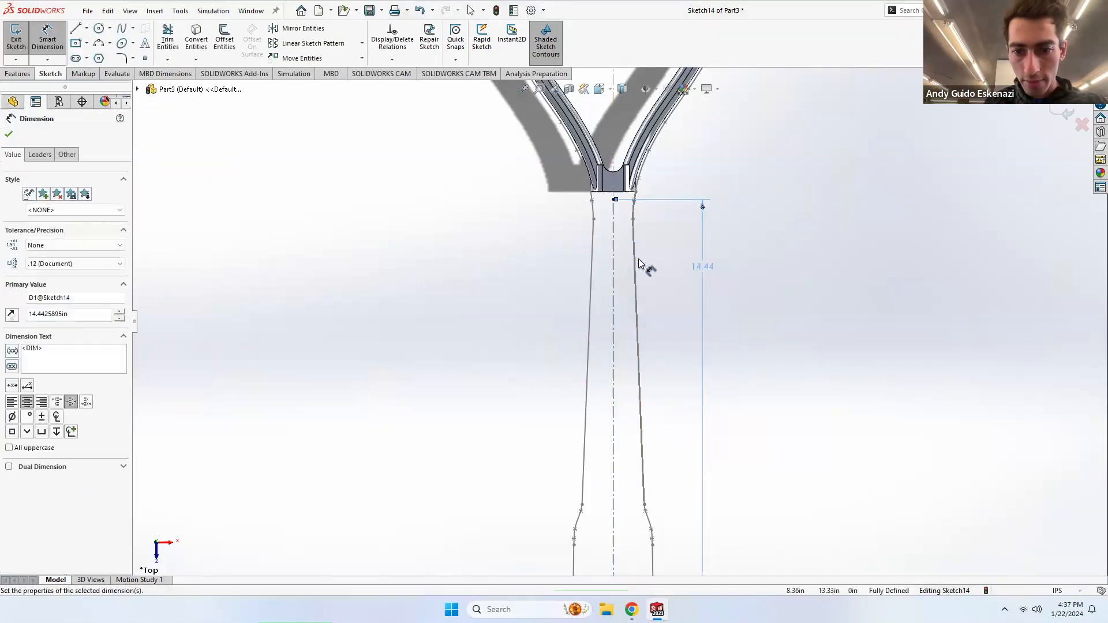
pyautogui.press('Escape')
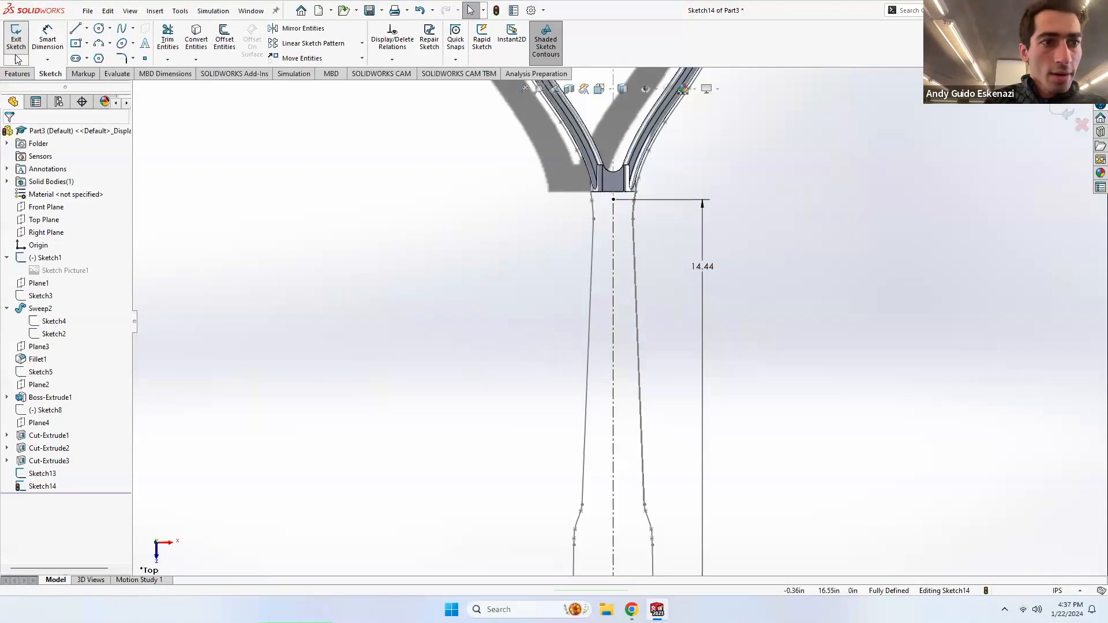
# Step: Convert the previous sketch's shaft line and throat curve into entities of the current sketch
pyautogui.click(19, 73)
pyautogui.click(52, 74)
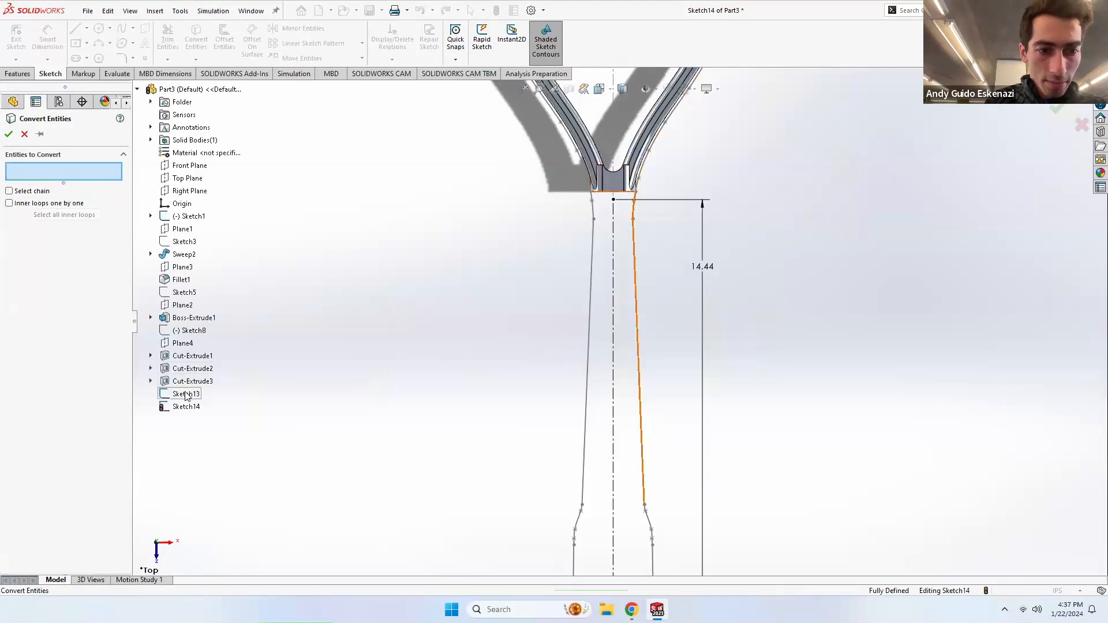
pyautogui.click(186, 394)
pyautogui.press('Return')
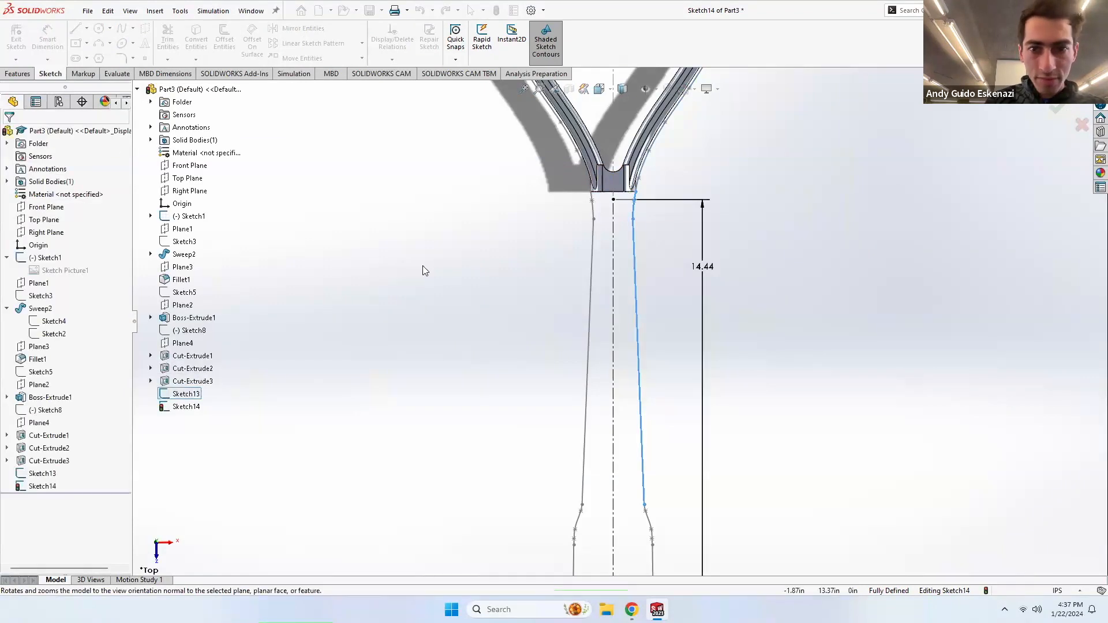
pyautogui.scroll(2, 646, 265)
pyautogui.scroll(-2, 659, 265)
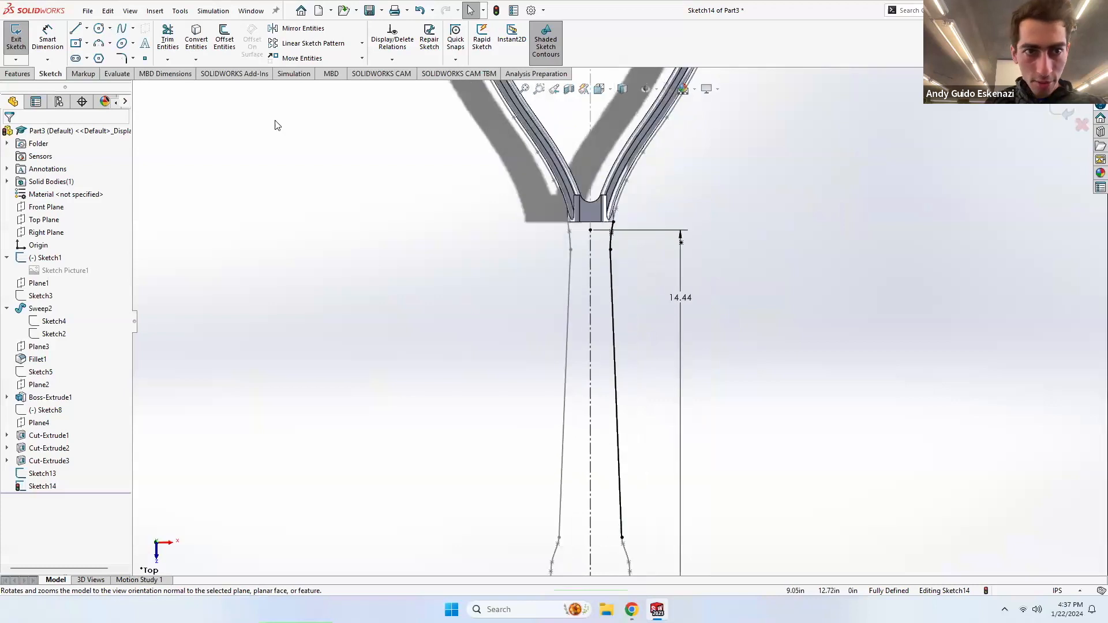
# Step: Mirror the converted throat curve and shaft line about the vertical centerline, keeping the originals
pyautogui.click(303, 29)
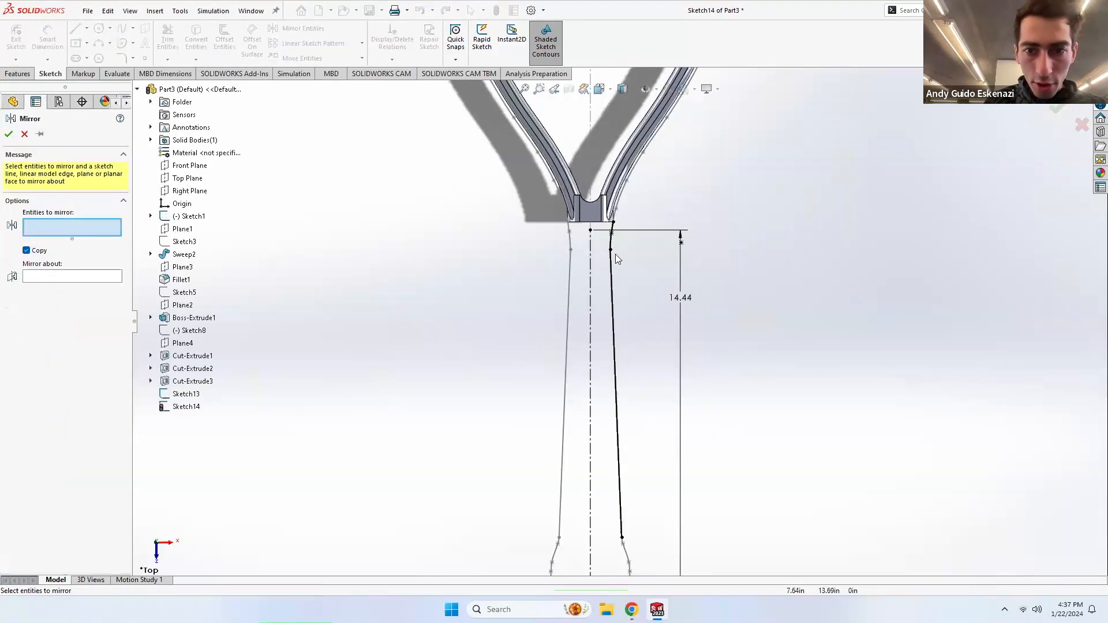
pyautogui.click(611, 242)
pyautogui.click(613, 270)
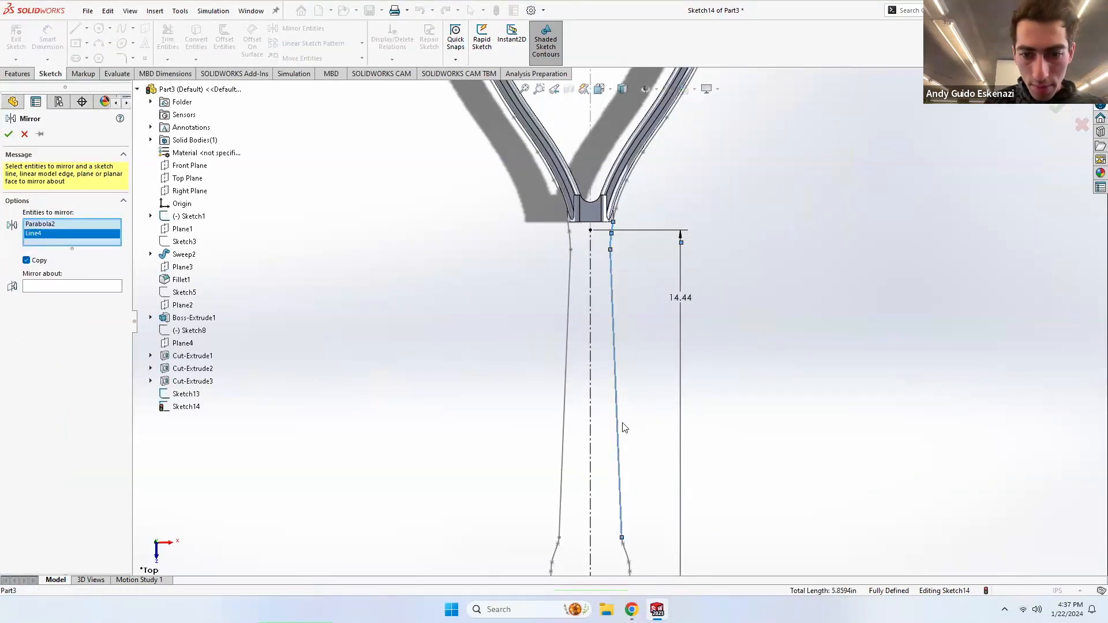
pyautogui.click(79, 289)
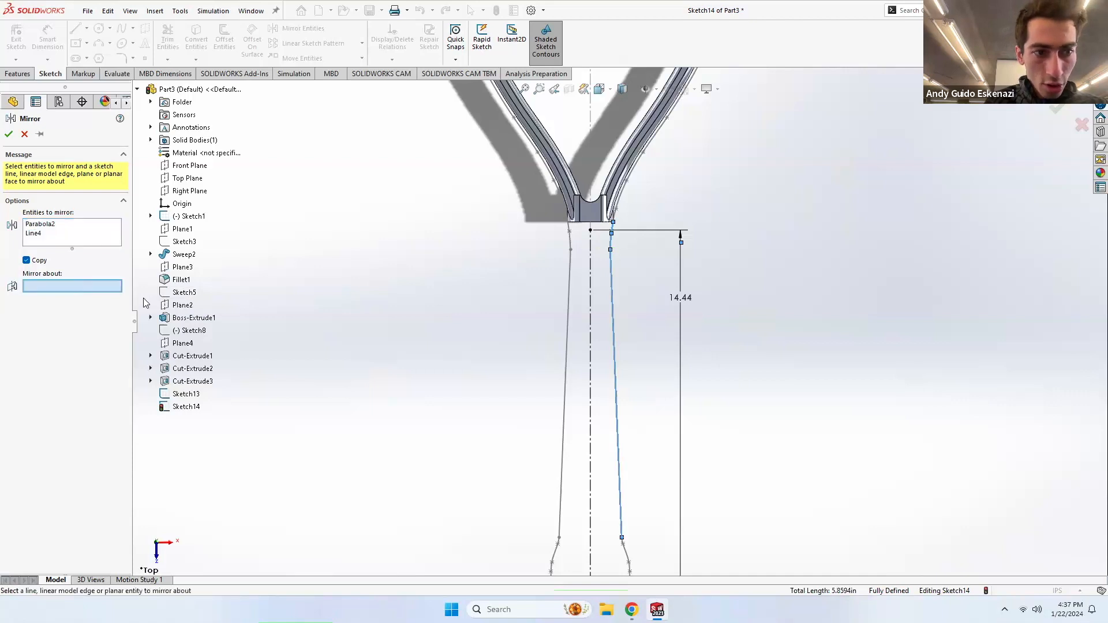
pyautogui.click(591, 359)
pyautogui.click(10, 135)
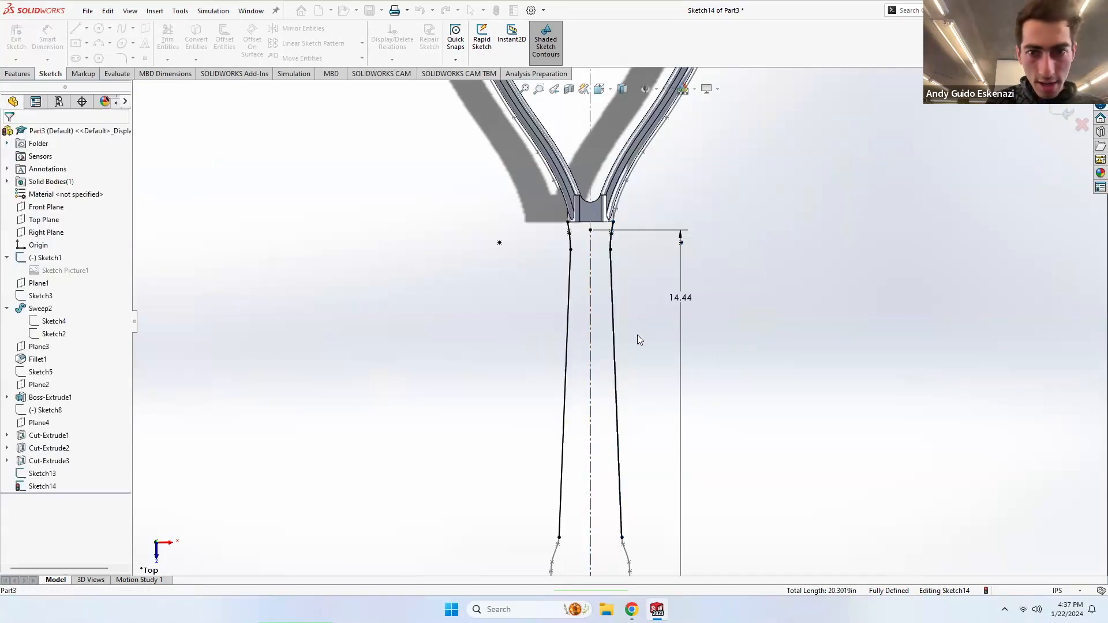
pyautogui.rightClick(610, 243)
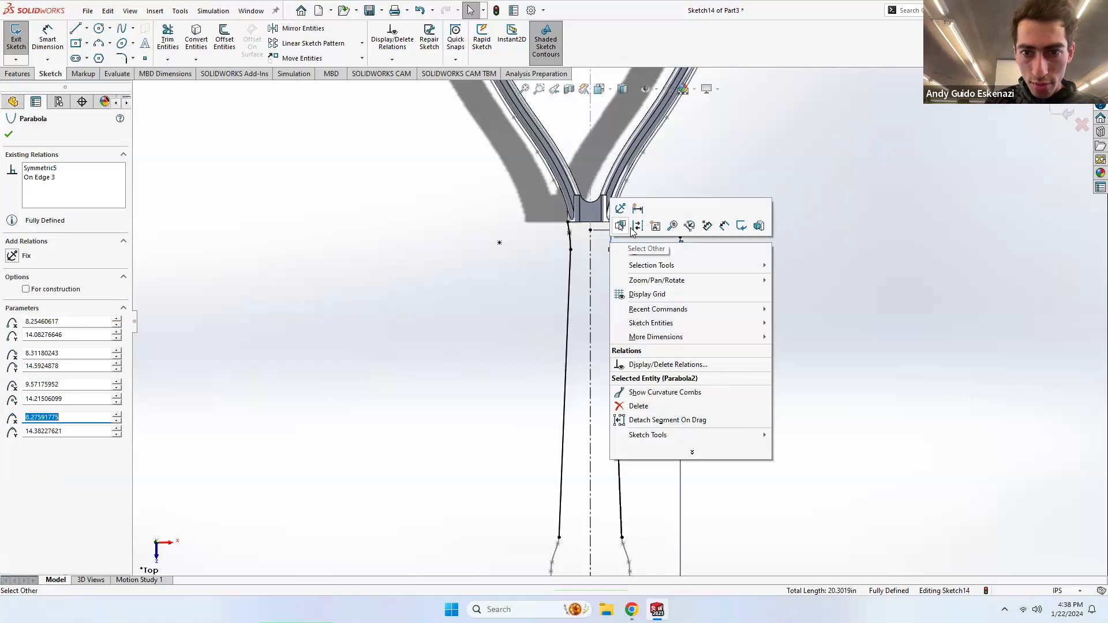
pyautogui.press('Escape')
pyautogui.rightClick(612, 267)
pyautogui.press('Escape')
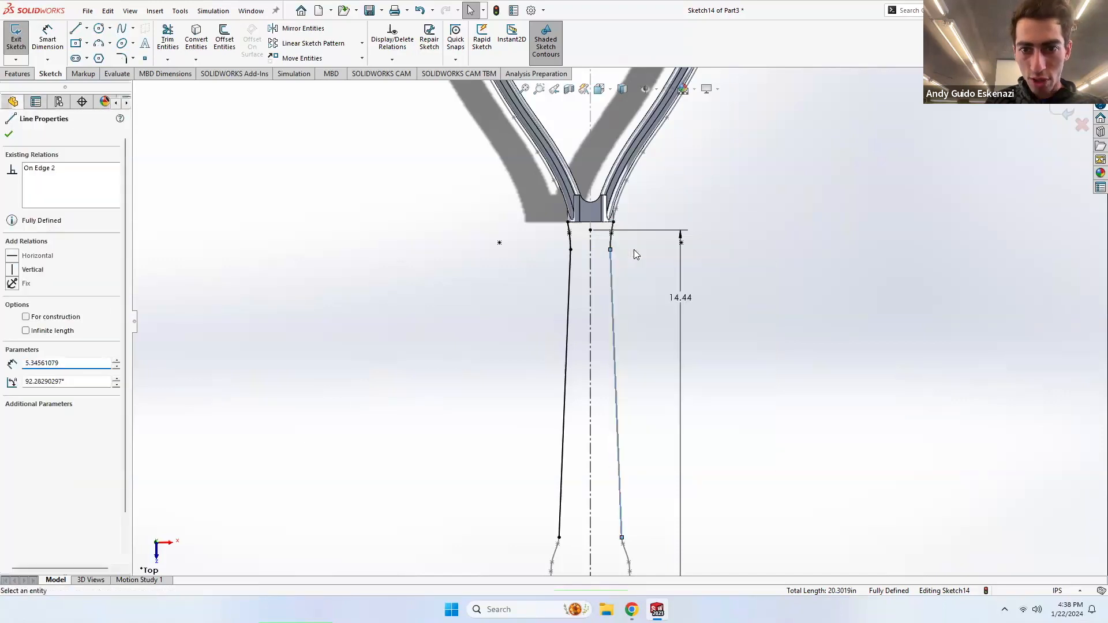
pyautogui.press('Escape')
# Step: Check the mirrored shaft curves against the throat in an angled view and exit the sketch
pyautogui.moveTo(615, 320); pyautogui.dragTo(601, 186, button='middle')
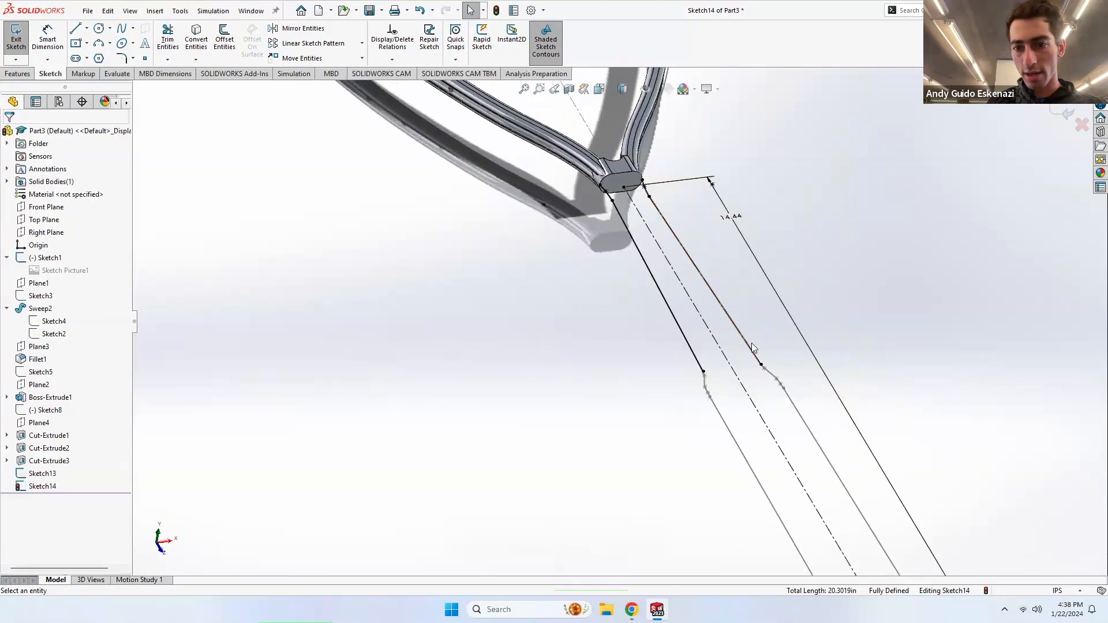
pyautogui.scroll(-1, 716, 295)
pyautogui.moveTo(709, 298); pyautogui.dragTo(698, 278, button='middle')
pyautogui.click(15, 38)
pyautogui.click(506, 381)
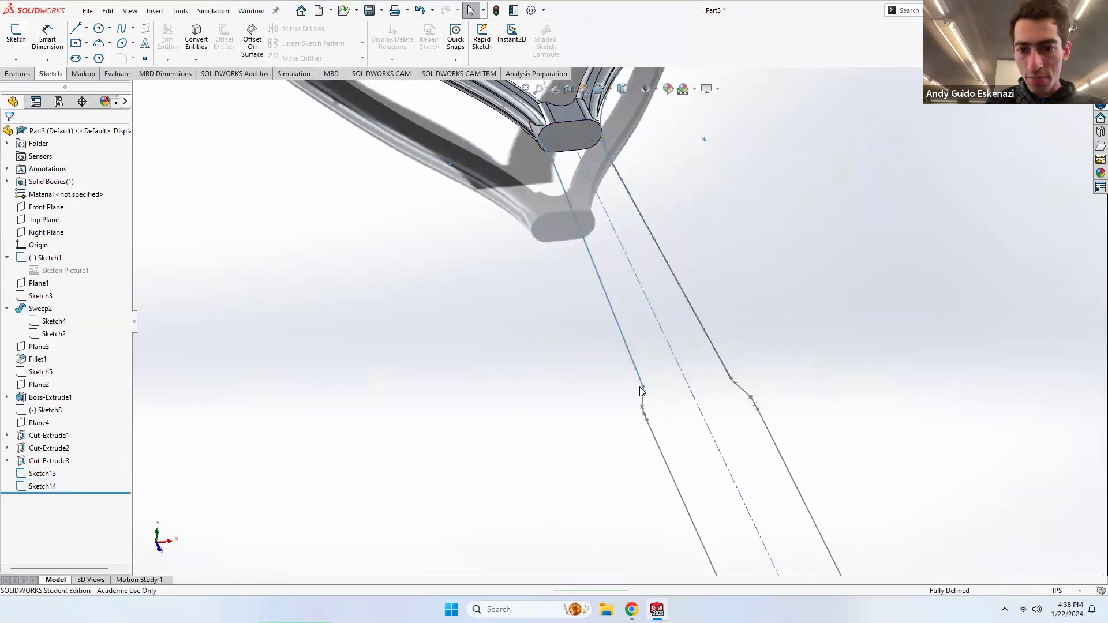
pyautogui.moveTo(640, 387); pyautogui.dragTo(636, 381, button='middle')
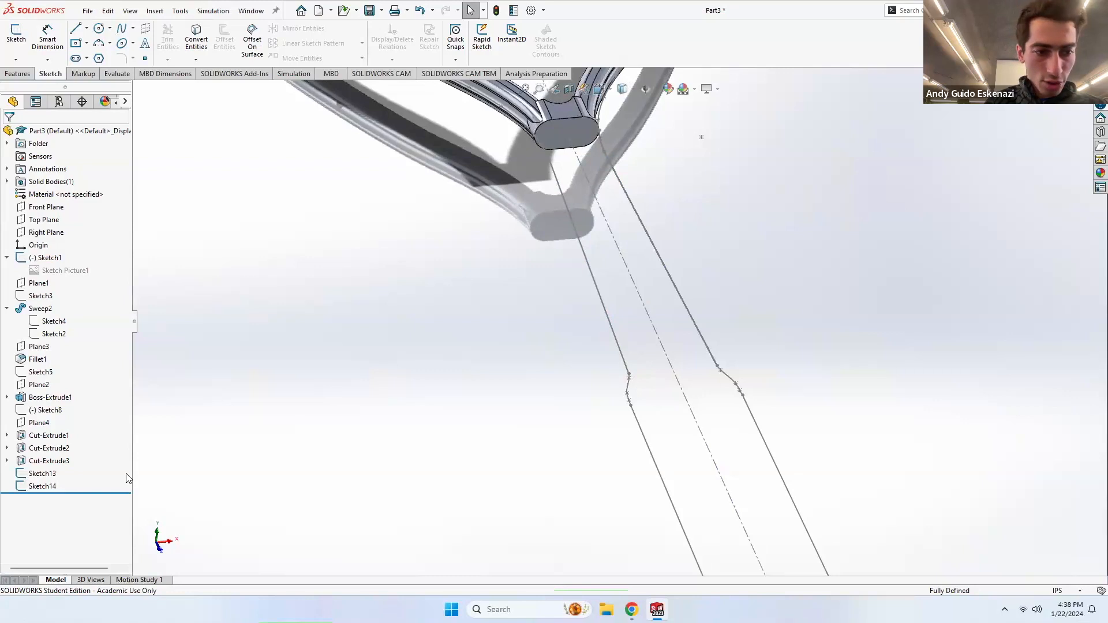
# Step: Reopen the mirrored shaft sketch, join the lower ends of the two shaft lines with a horizontal centerline, and exit the sketch
pyautogui.rightClick(46, 487)
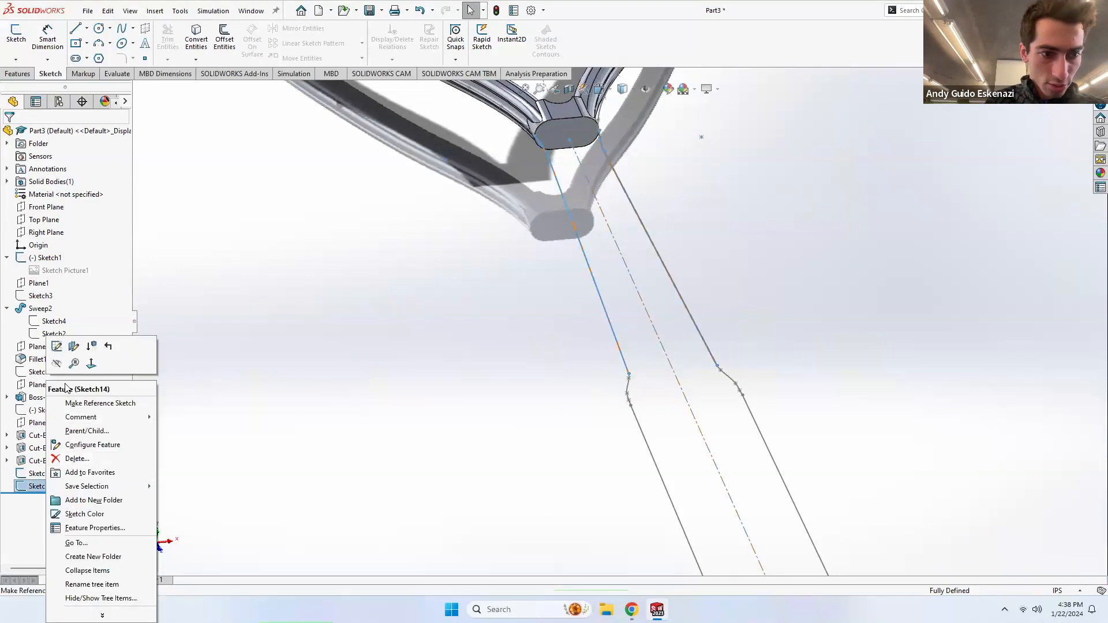
pyautogui.click(74, 347)
pyautogui.scroll(-5, 634, 442)
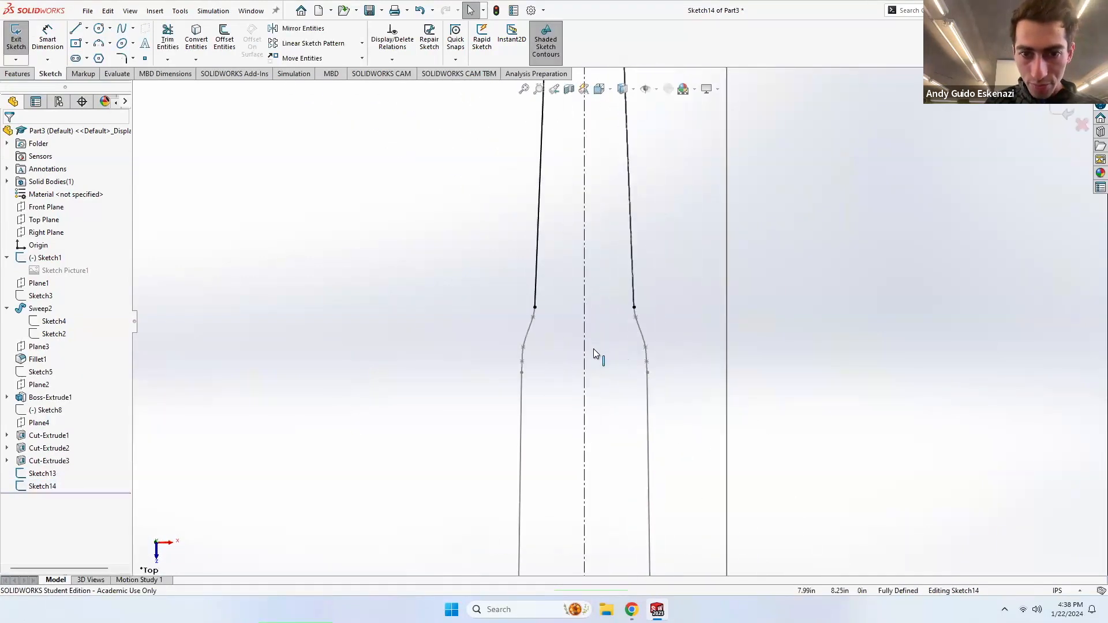
pyautogui.click(86, 28)
pyautogui.click(99, 51)
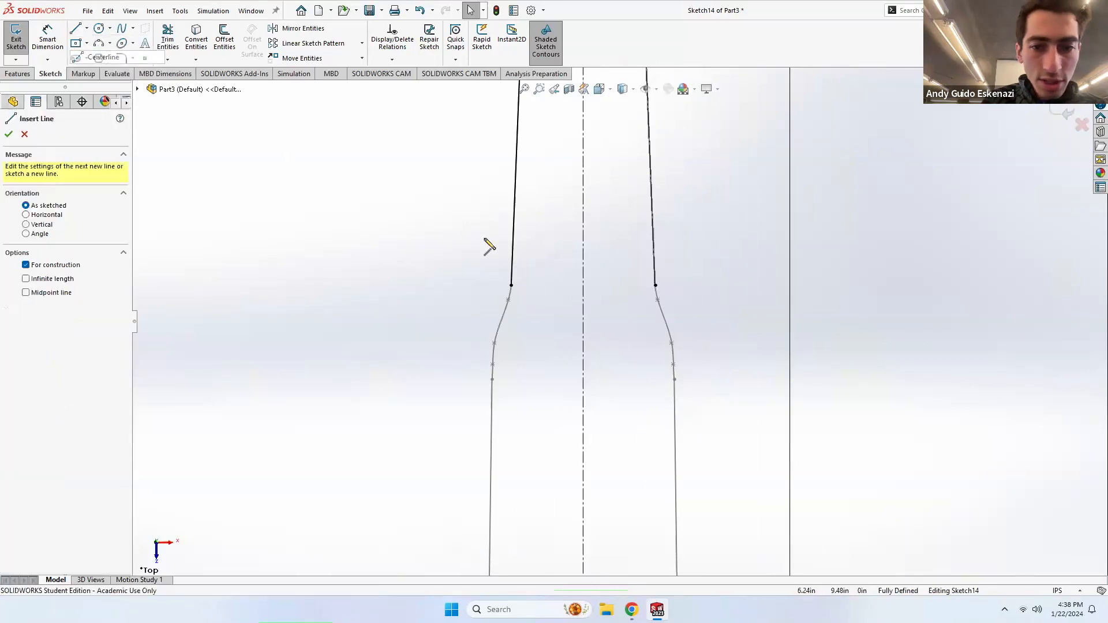
pyautogui.click(511, 286)
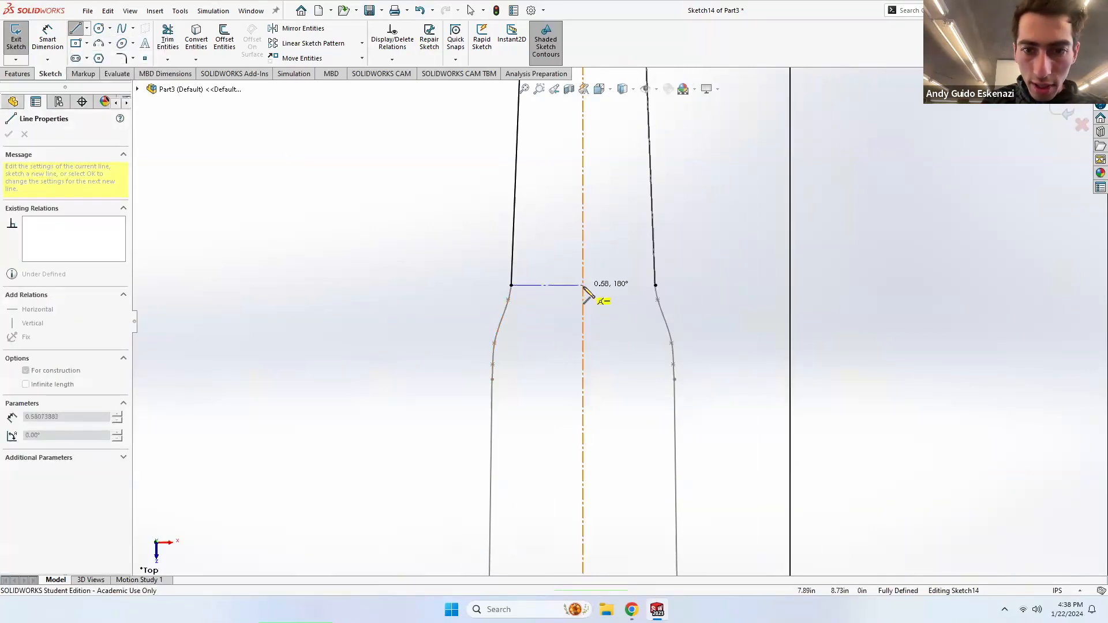
pyautogui.click(655, 285)
pyautogui.press('Escape')
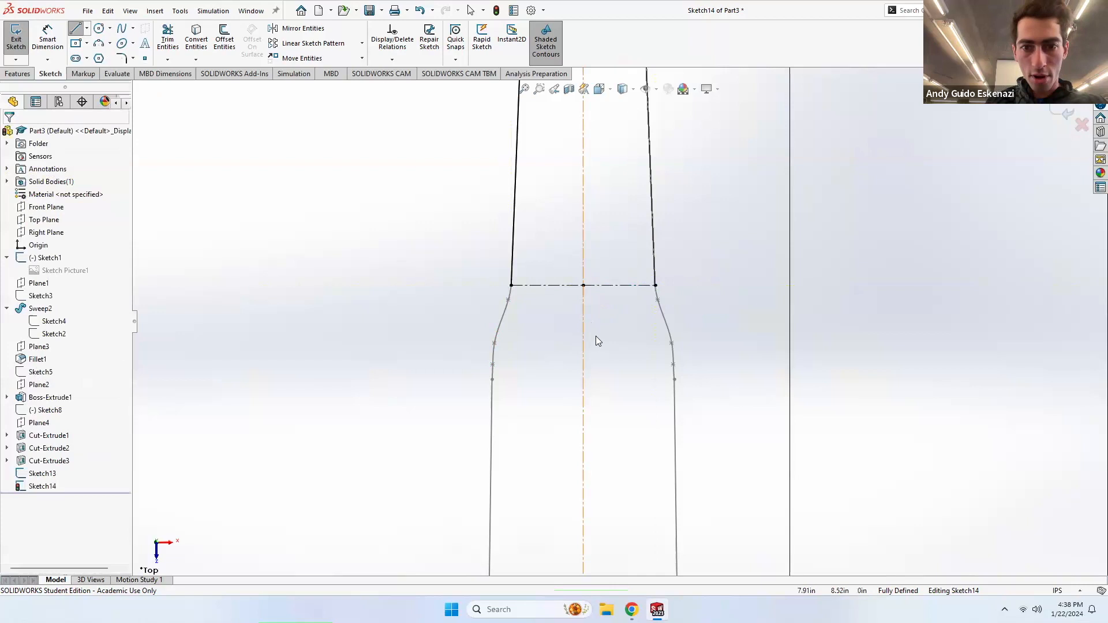
pyautogui.click(16, 38)
# Step: Create a reference plane through the midpoint of the horizontal centerline, perpendicular to the racket's long axis line
pyautogui.moveTo(566, 302)
pyautogui.mouseDown(button='middle')
pyautogui.moveTo(575, 236)
pyautogui.moveTo(631, 193)
pyautogui.moveTo(631, 211)
pyautogui.mouseUp(button='middle')
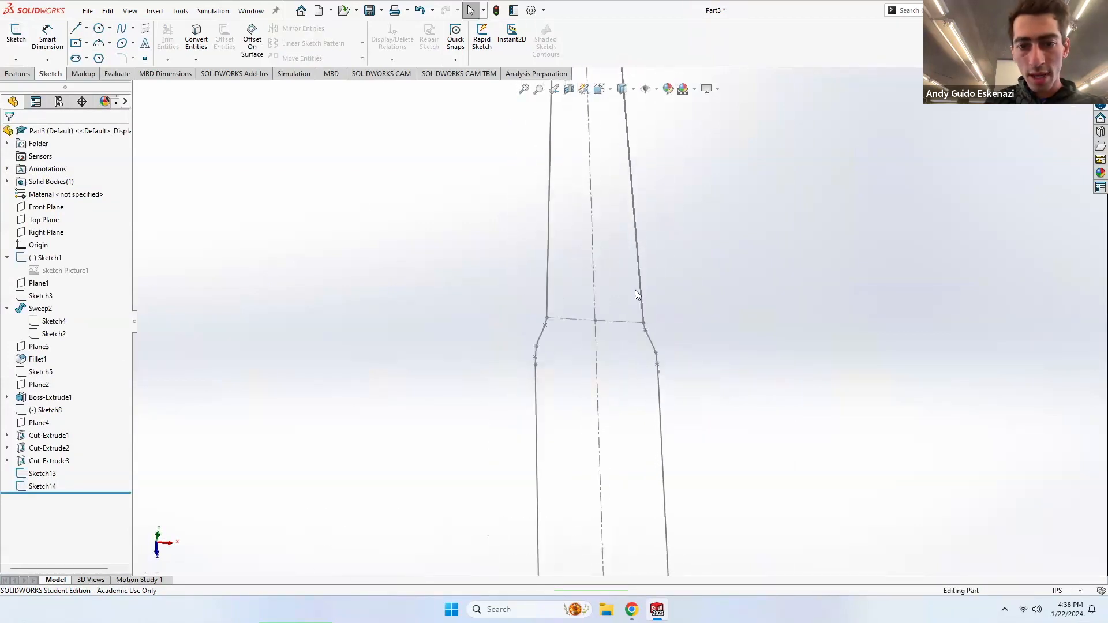
pyautogui.click(28, 74)
pyautogui.click(460, 58)
pyautogui.click(472, 86)
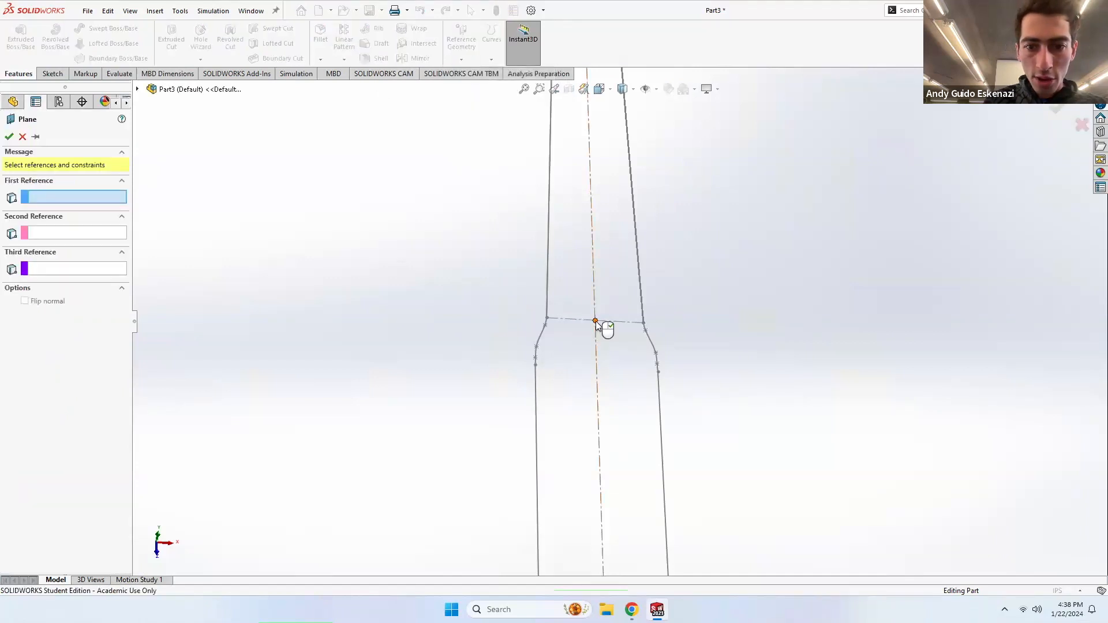
pyautogui.click(596, 321)
pyautogui.click(595, 312)
pyautogui.click(8, 136)
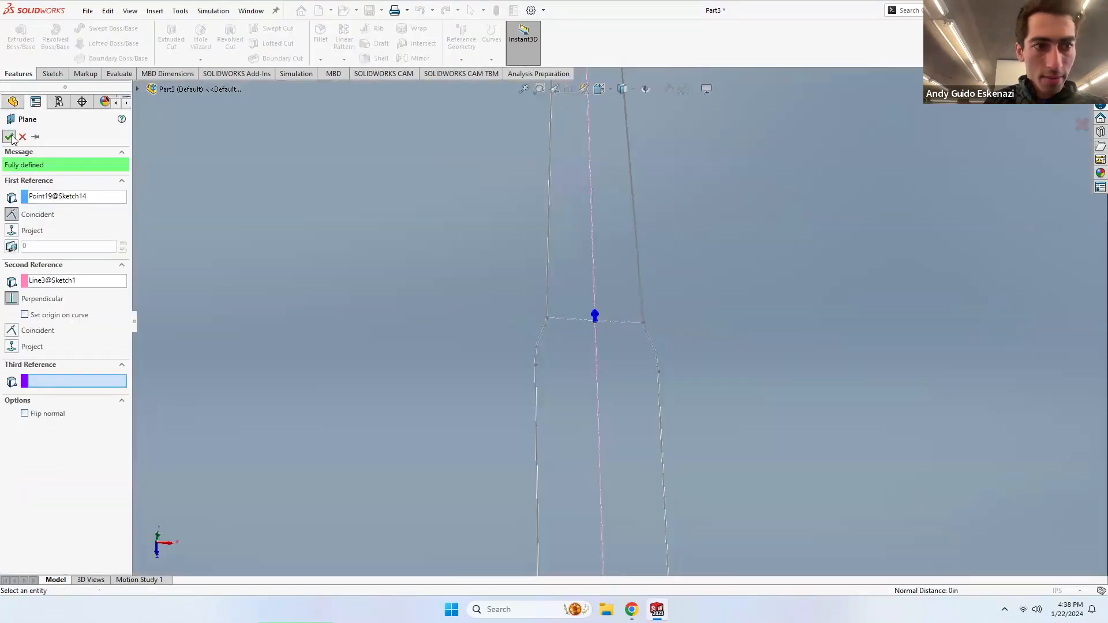
# Step: Start a sketch on the new plane where the shaft meets the handle and view it at an angle
pyautogui.scroll(5, 577, 317)
pyautogui.moveTo(592, 242)
pyautogui.mouseDown(button='middle')
pyautogui.moveTo(638, 303)
pyautogui.moveTo(591, 317)
pyautogui.moveTo(635, 250)
pyautogui.mouseUp(button='middle')
pyautogui.scroll(-6, 637, 304)
pyautogui.scroll(3, 594, 312)
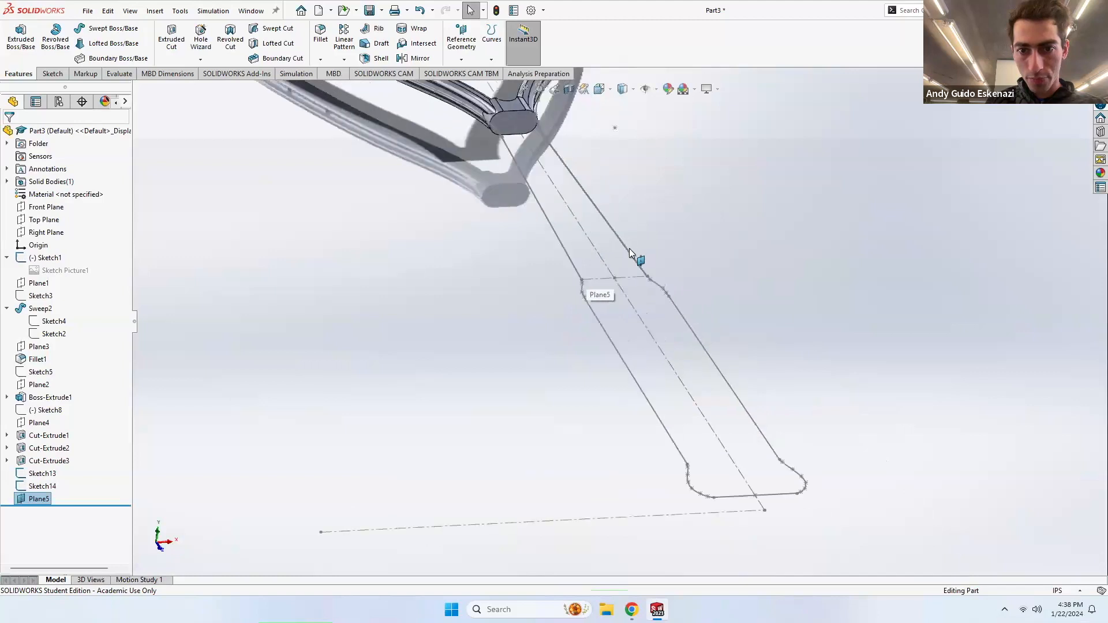
pyautogui.scroll(-3, 629, 249)
pyautogui.click(52, 73)
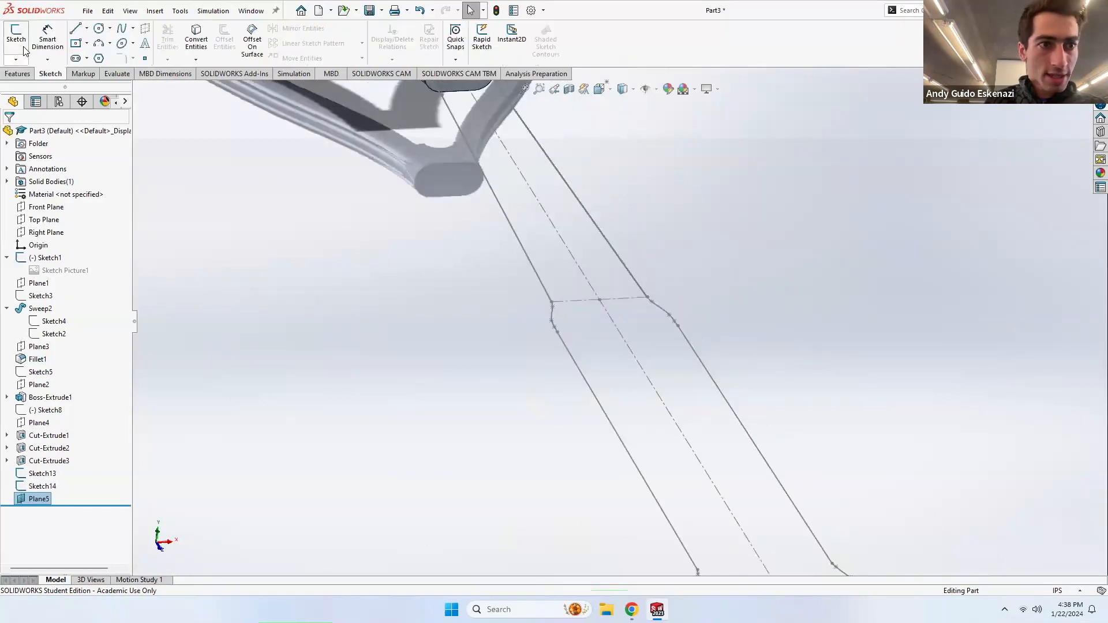
pyautogui.click(16, 36)
pyautogui.moveTo(549, 246); pyautogui.dragTo(687, 388, button='middle')
pyautogui.scroll(-2, 588, 344)
pyautogui.scroll(-5, 587, 344)
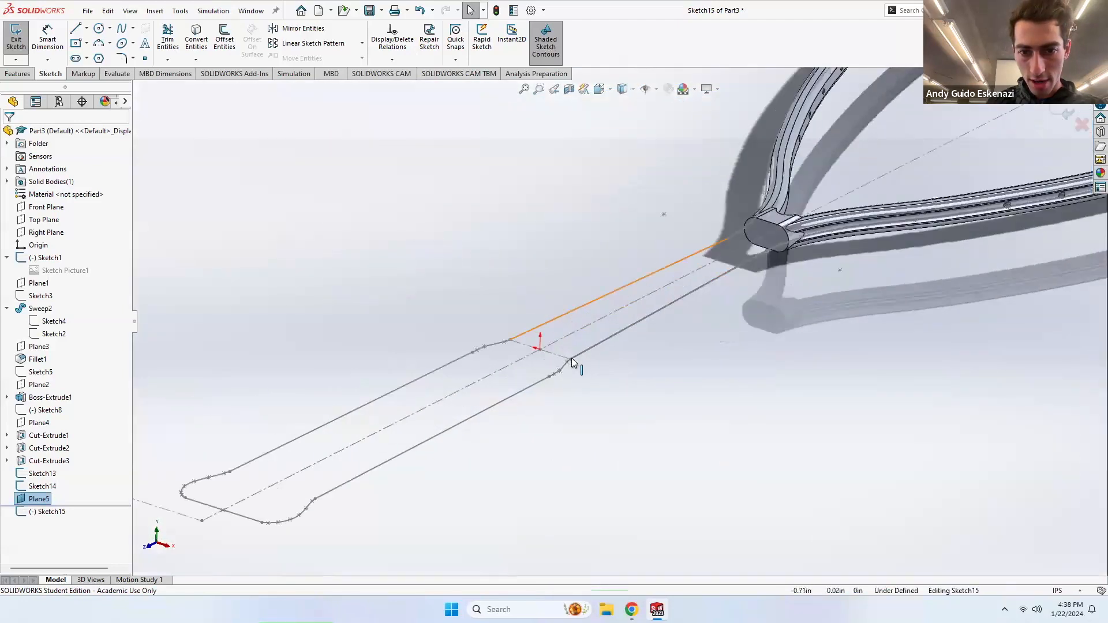
# Step: Draw a center rectangle about 1.07 by 1.06 in, centred on the sketch origin on the shaft axis
pyautogui.click(77, 44)
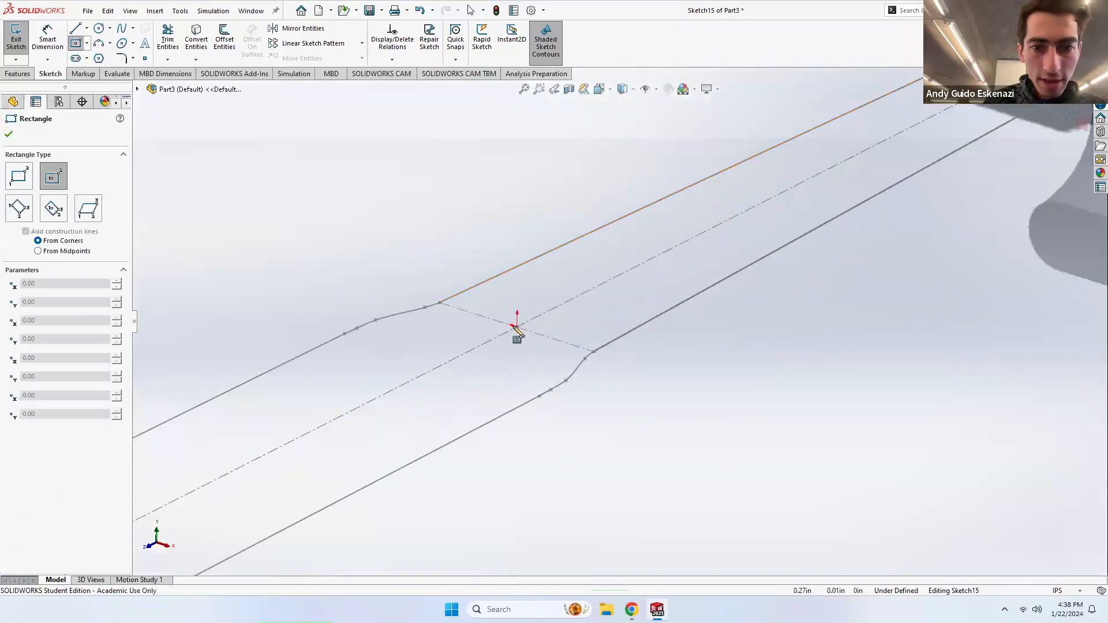
pyautogui.click(517, 327)
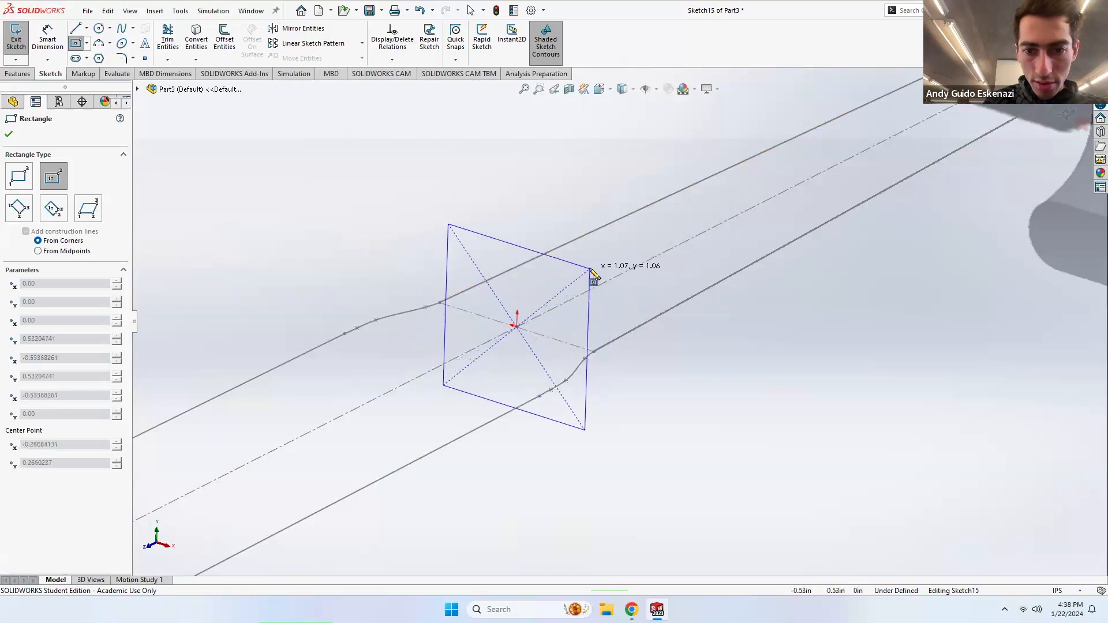
pyautogui.click(590, 269)
pyautogui.press('Escape')
# Step: Add a Coincident relation between the rectangle's vertical side and the lower endpoint of the nearby shaft line
pyautogui.click(589, 319)
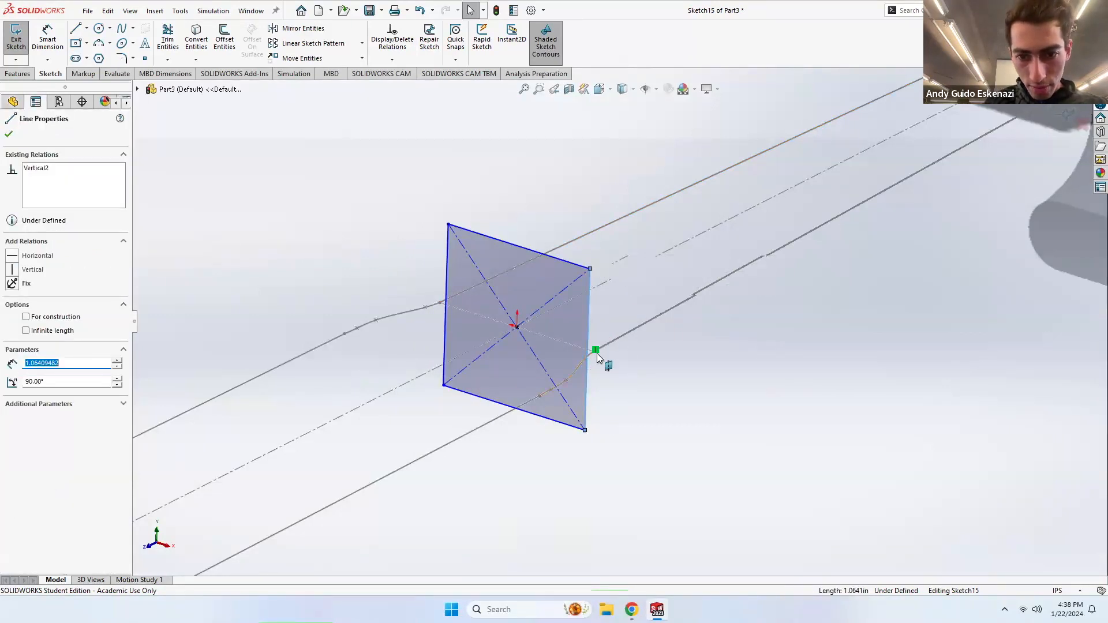
pyautogui.scroll(-4, 597, 353)
pyautogui.keyDown('ctrl'); pyautogui.click(599, 320); pyautogui.keyUp('ctrl')
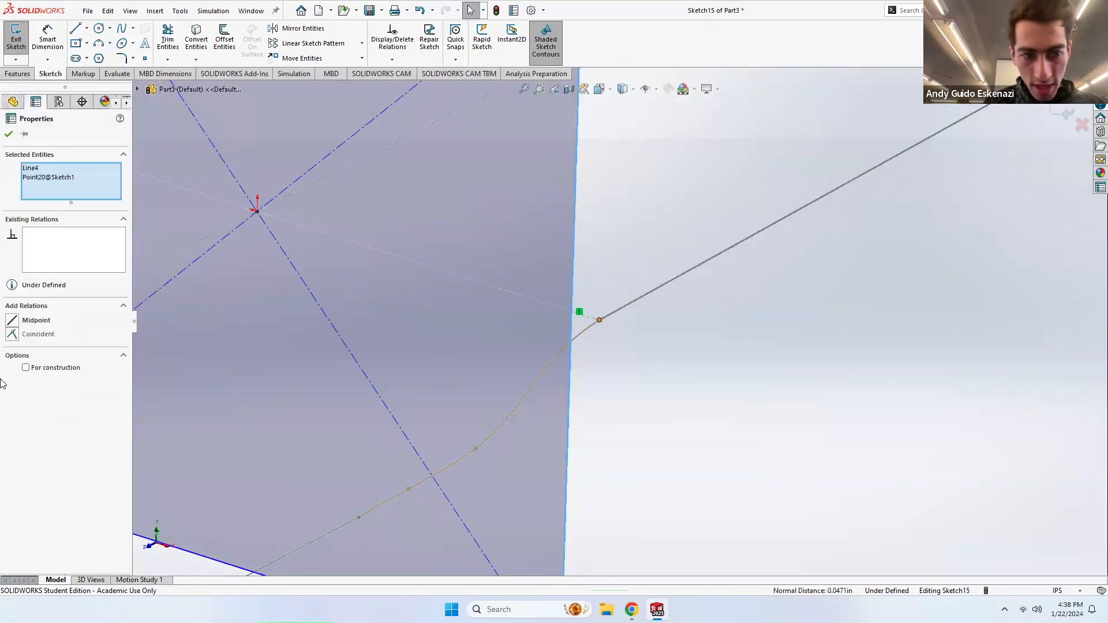
pyautogui.click(13, 334)
pyautogui.click(584, 401)
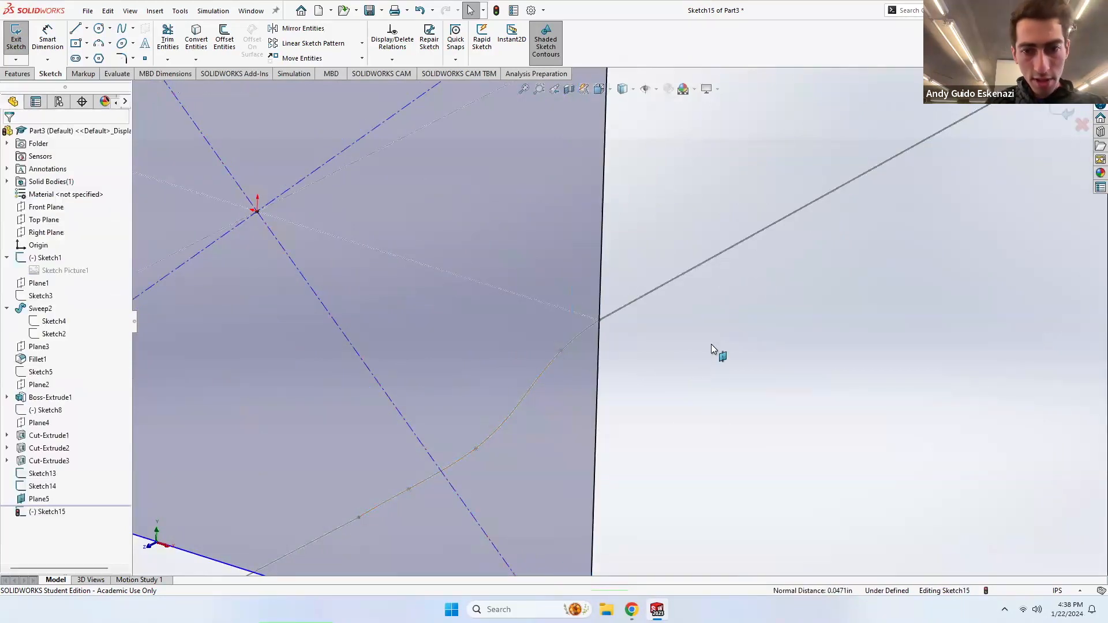
# Step: Add a Collinear relation between the rectangle's upper side and the straight upper edge of the racket throat's end face
pyautogui.scroll(5, 706, 343)
pyautogui.scroll(3, 710, 332)
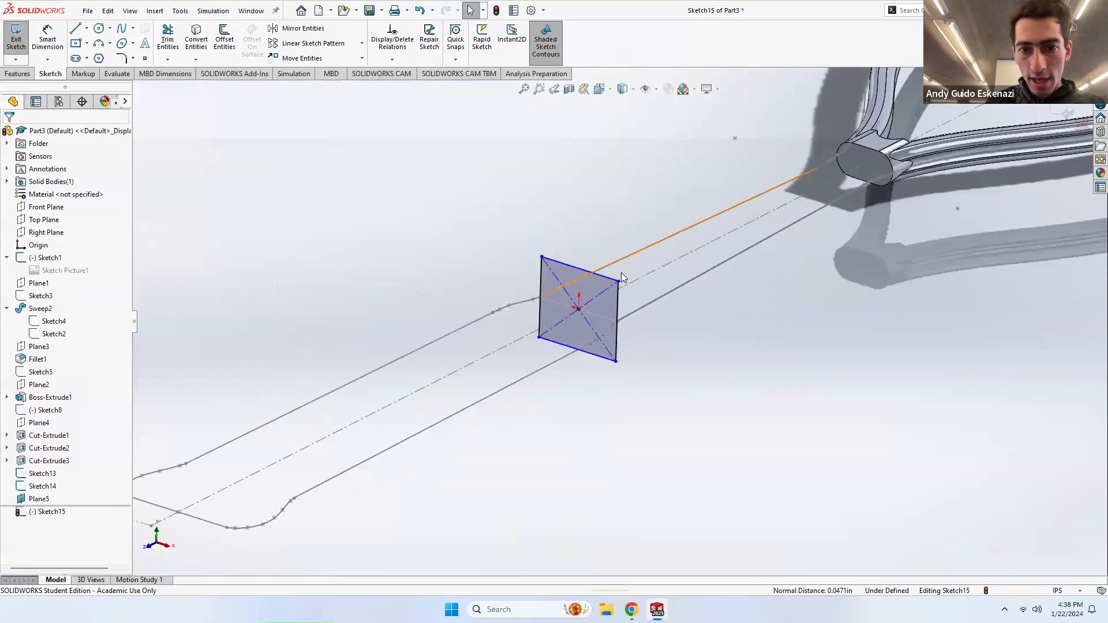
pyautogui.click(599, 279)
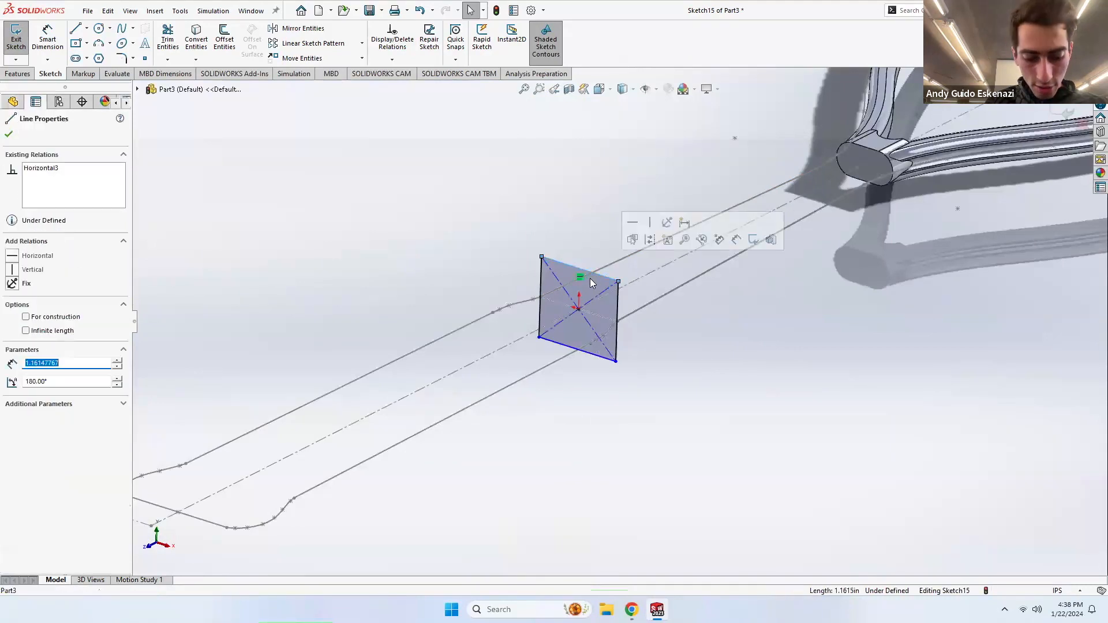
pyautogui.keyDown('ctrl'); pyautogui.click(861, 149); pyautogui.keyUp('ctrl')
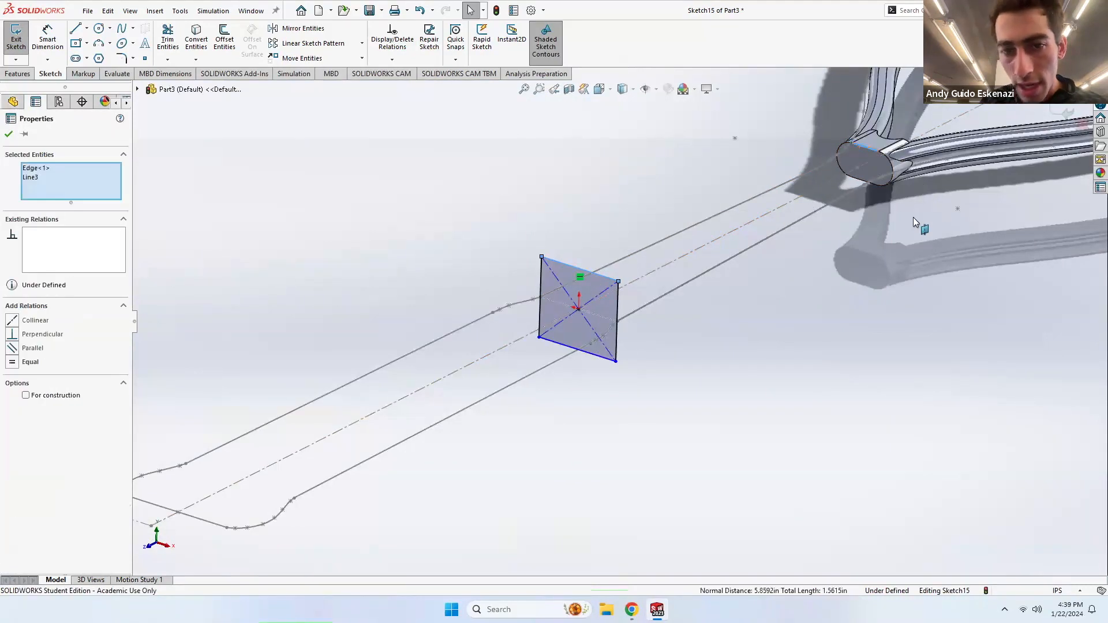
pyautogui.click(13, 321)
pyautogui.press('Escape')
pyautogui.scroll(3, 618, 315)
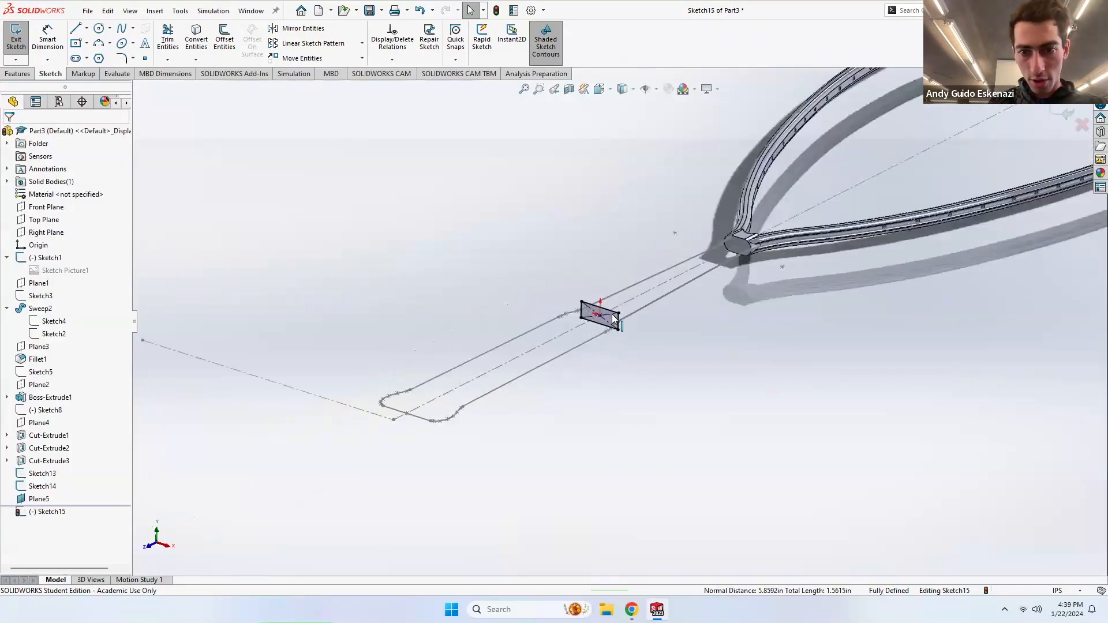
pyautogui.scroll(-12, 614, 312)
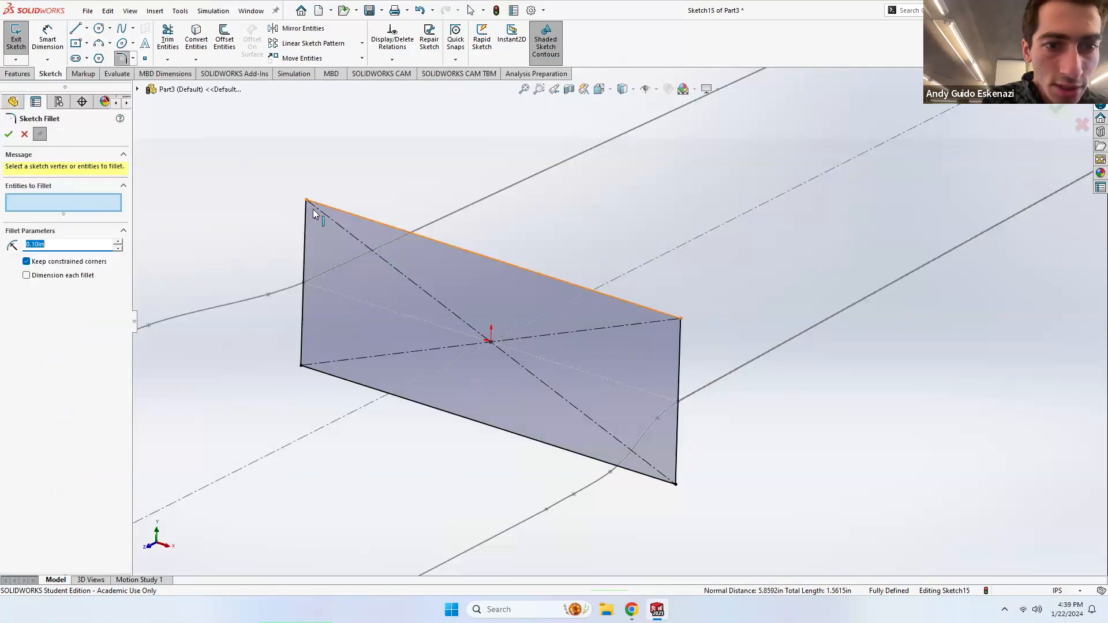
pyautogui.click(306, 200)
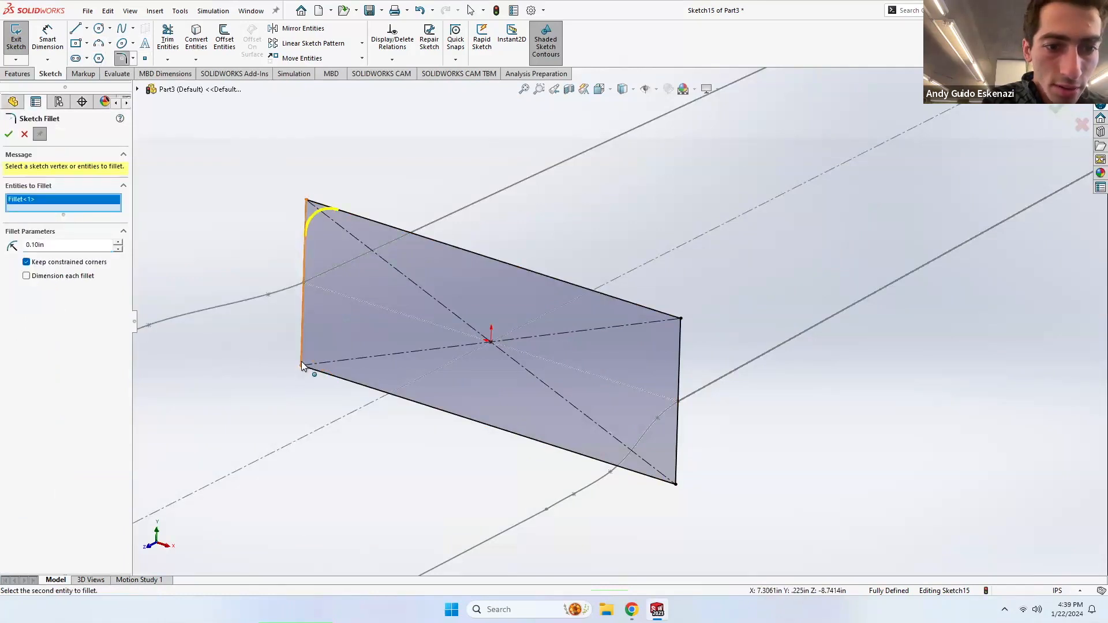
pyautogui.click(301, 366)
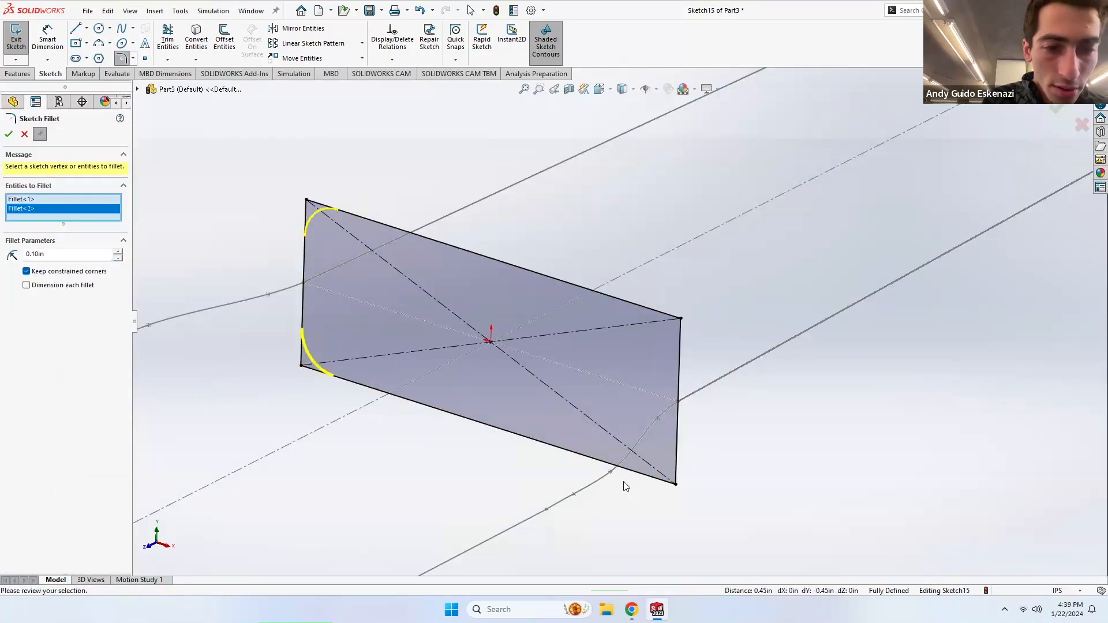
pyautogui.click(677, 486)
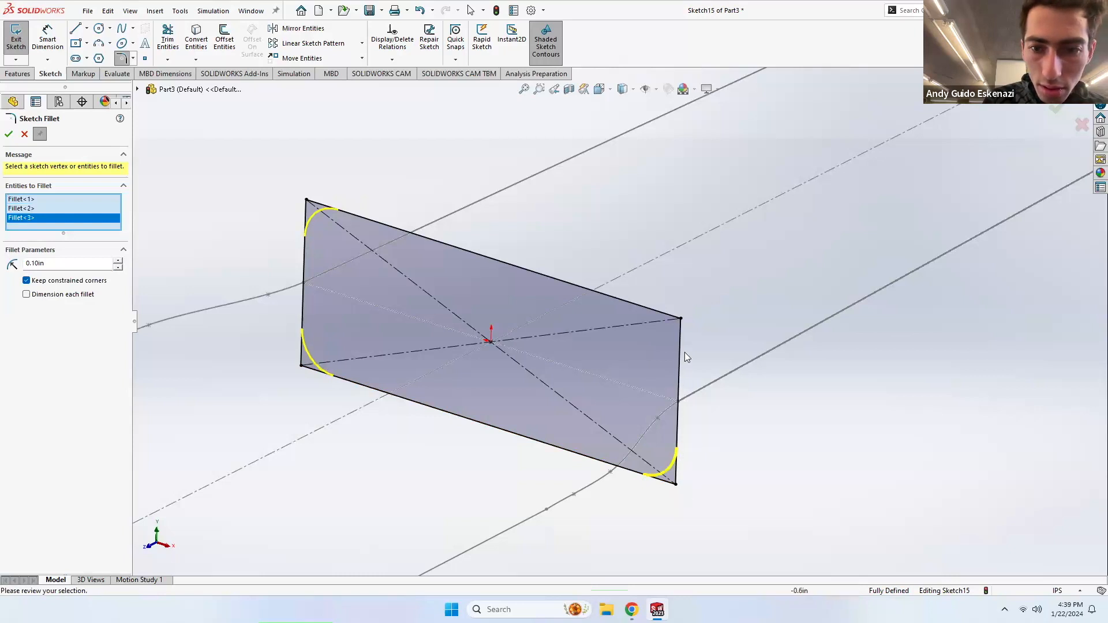
pyautogui.click(680, 318)
pyautogui.scroll(8, 589, 338)
pyautogui.scroll(-2, 744, 185)
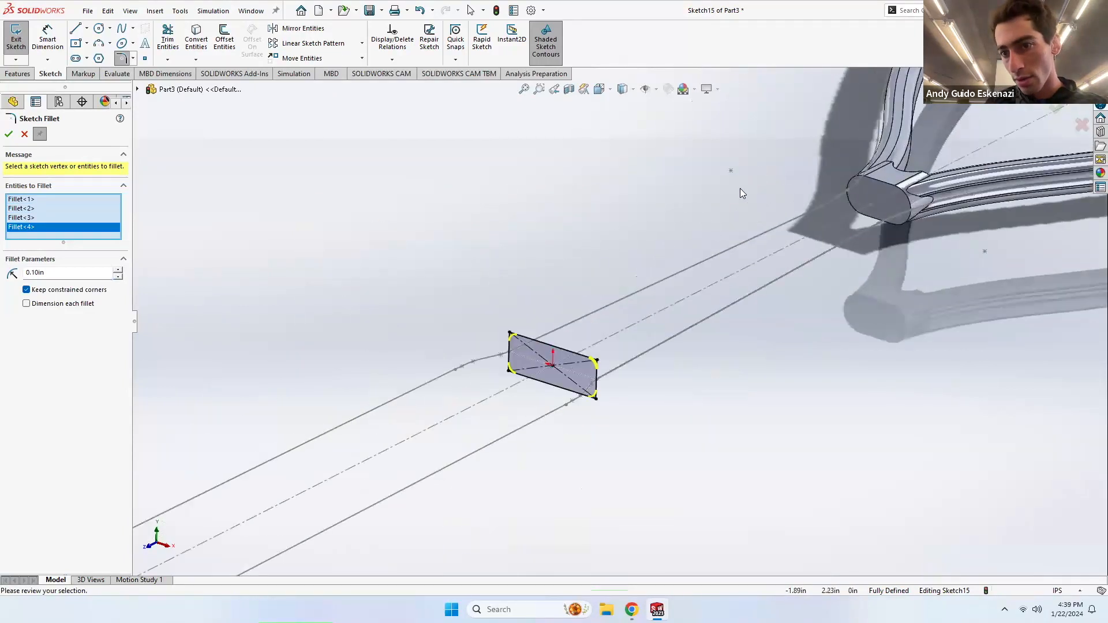
pyautogui.scroll(-6, 903, 194)
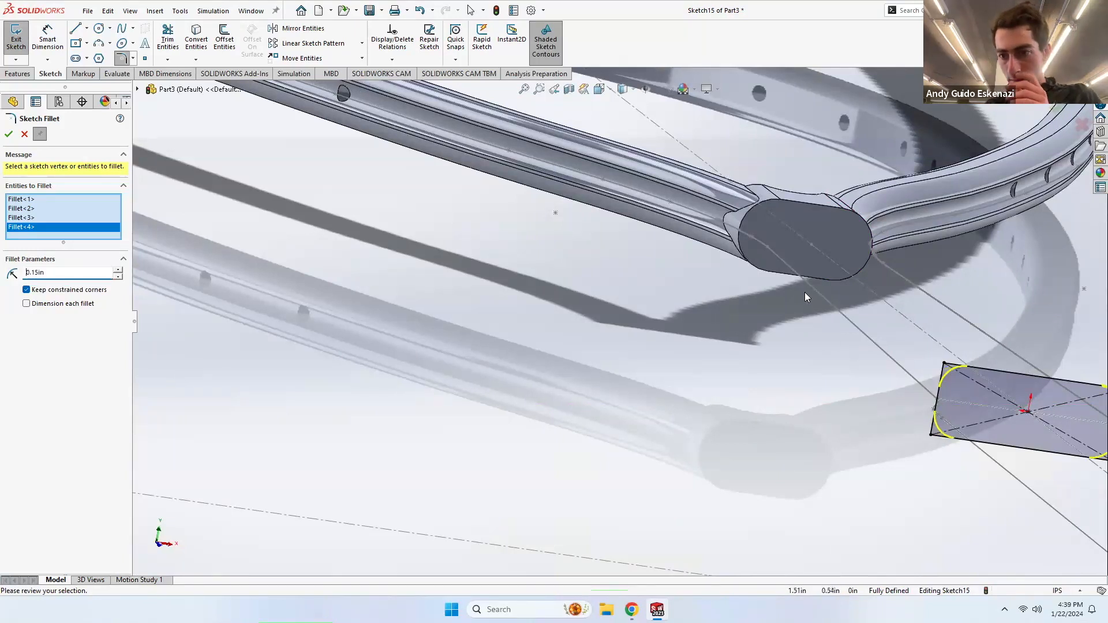
pyautogui.scroll(5, 805, 292)
pyautogui.scroll(-3, 695, 326)
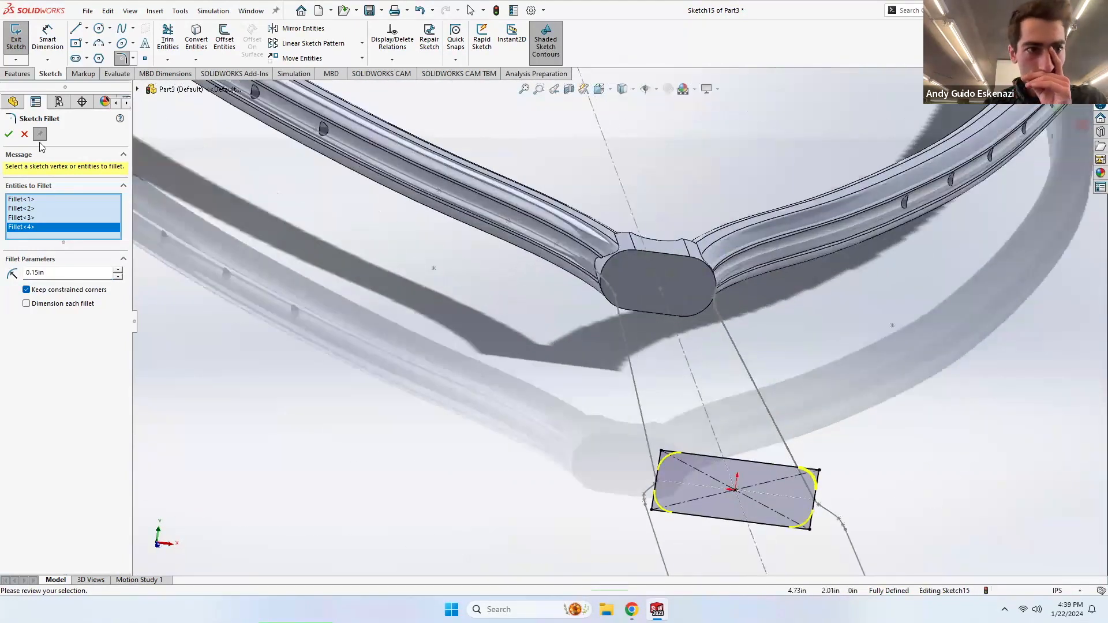
pyautogui.click(25, 135)
# Step: Measure the radius of the rounded side face at the racket throat's end
pyautogui.click(118, 74)
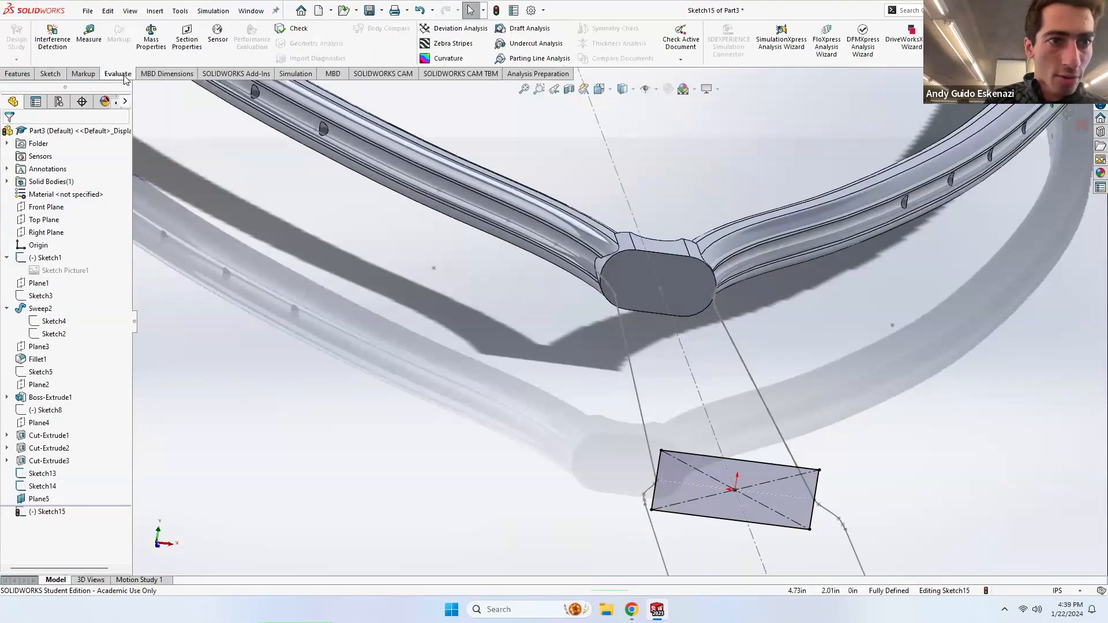
pyautogui.click(88, 35)
pyautogui.scroll(-3, 542, 263)
pyautogui.click(666, 296)
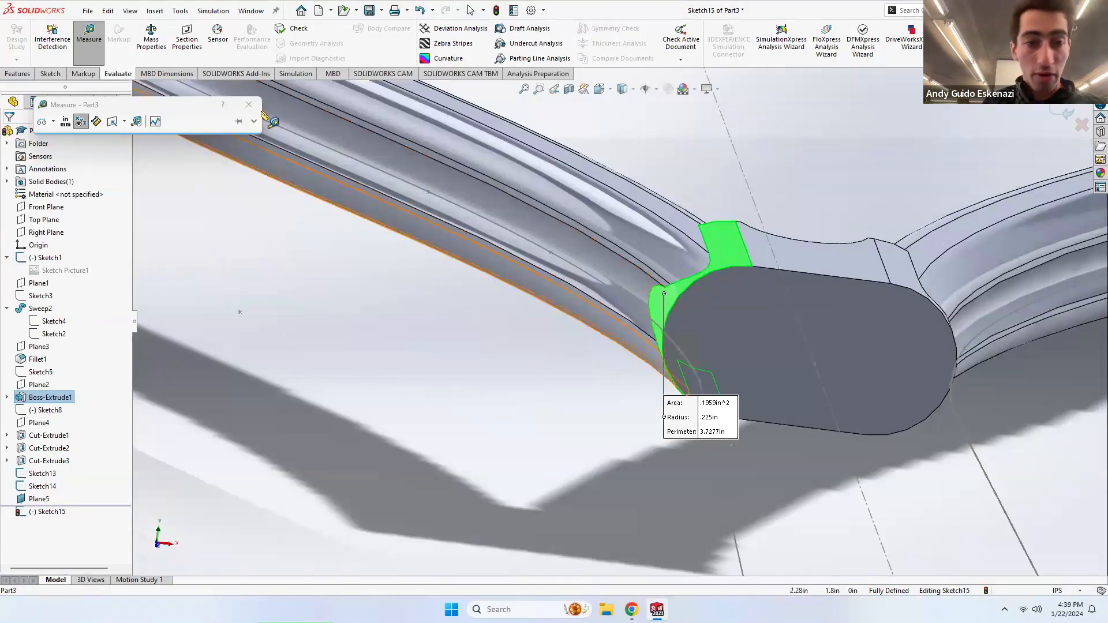
pyautogui.press('Escape')
pyautogui.click(653, 442)
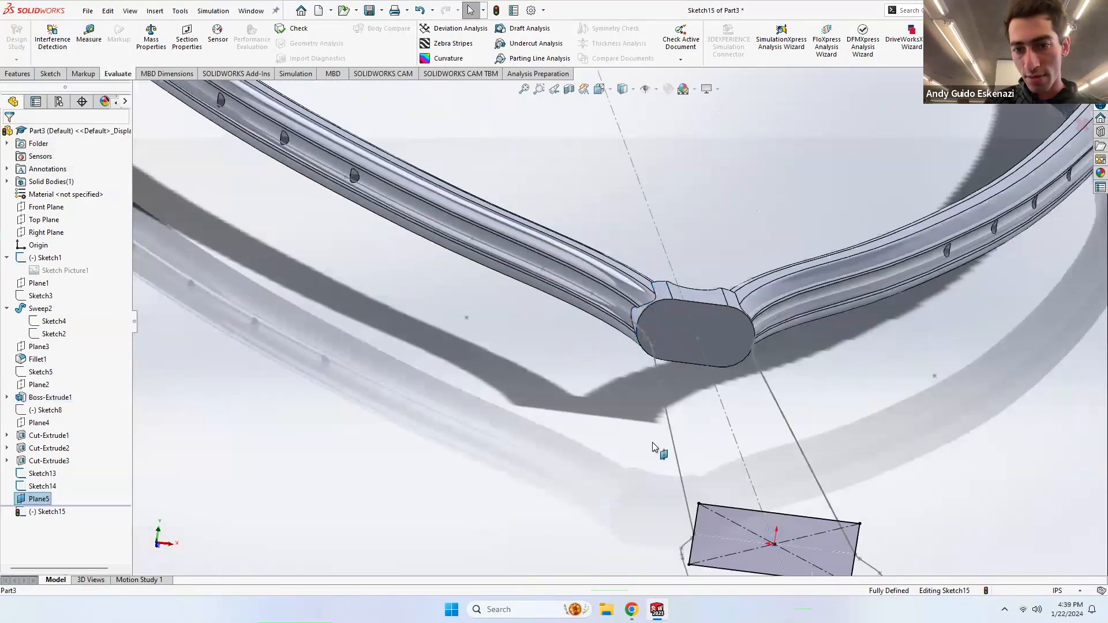
# Step: Round all four corners of the rectangle with 0.20 in sketch fillets and exit the sketch
pyautogui.scroll(3, 670, 407)
pyautogui.scroll(-5, 749, 468)
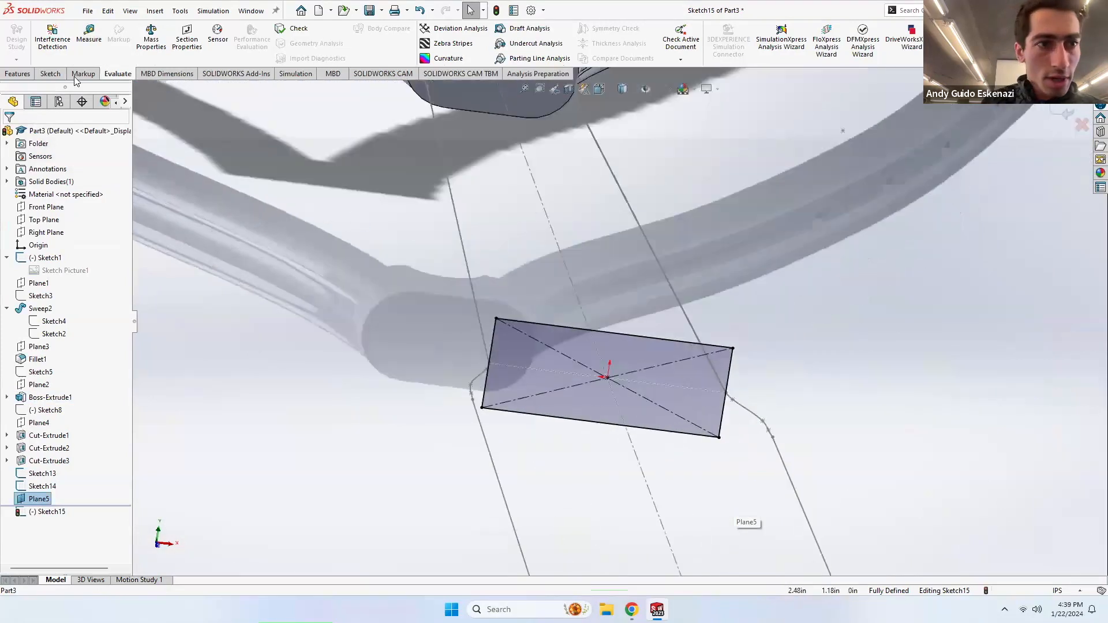
pyautogui.click(48, 74)
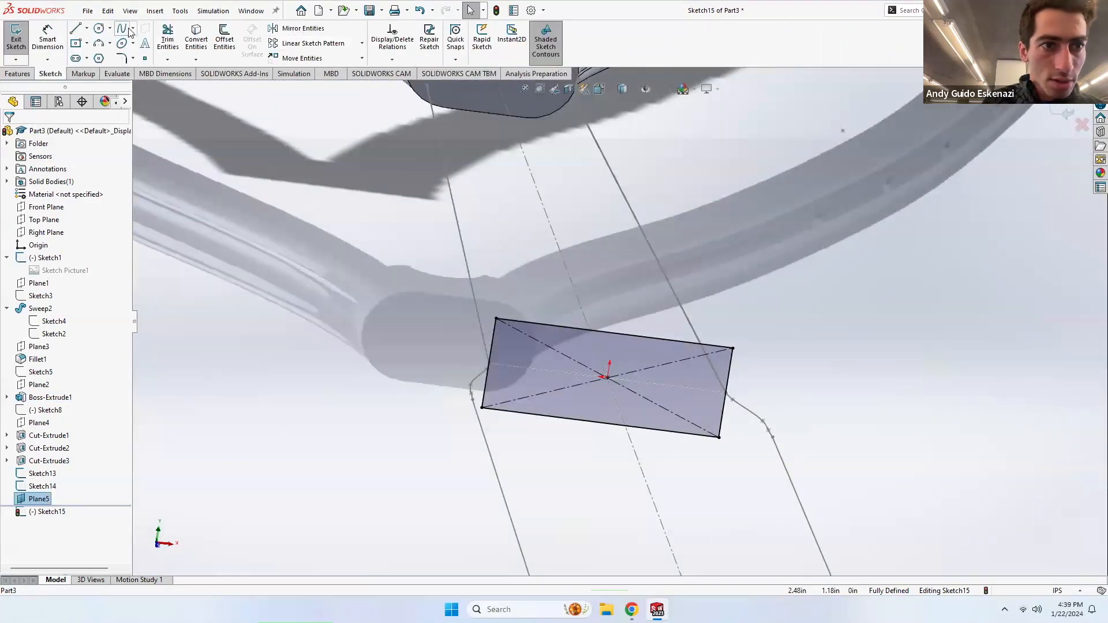
pyautogui.click(121, 58)
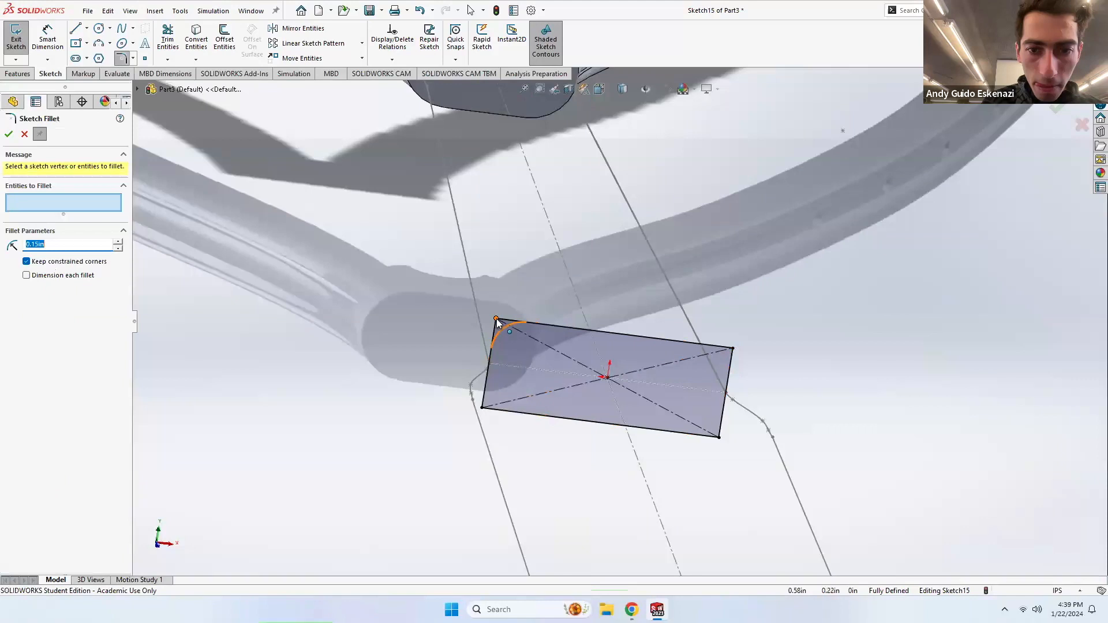
pyautogui.click(497, 319)
pyautogui.click(484, 408)
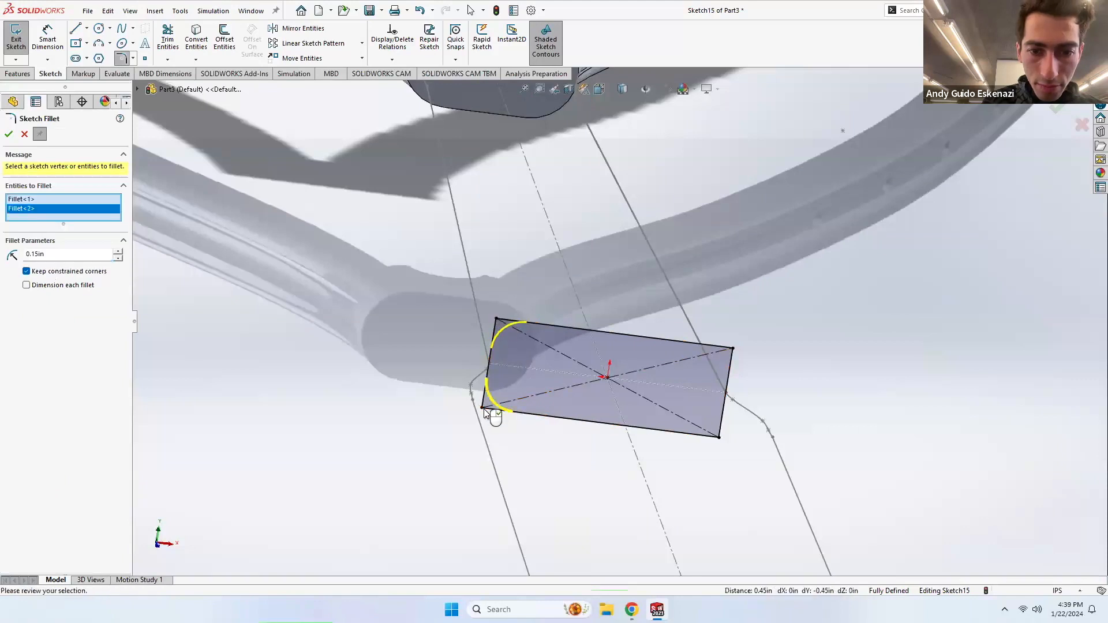
pyautogui.click(719, 439)
pyautogui.click(733, 350)
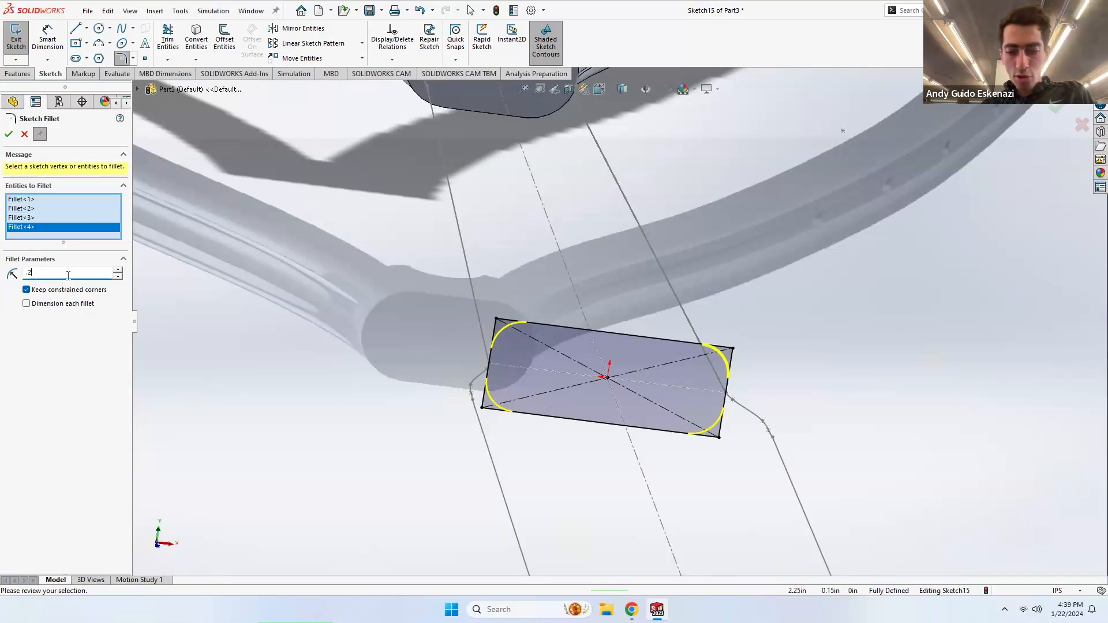
pyautogui.press('Return')
pyautogui.click(10, 137)
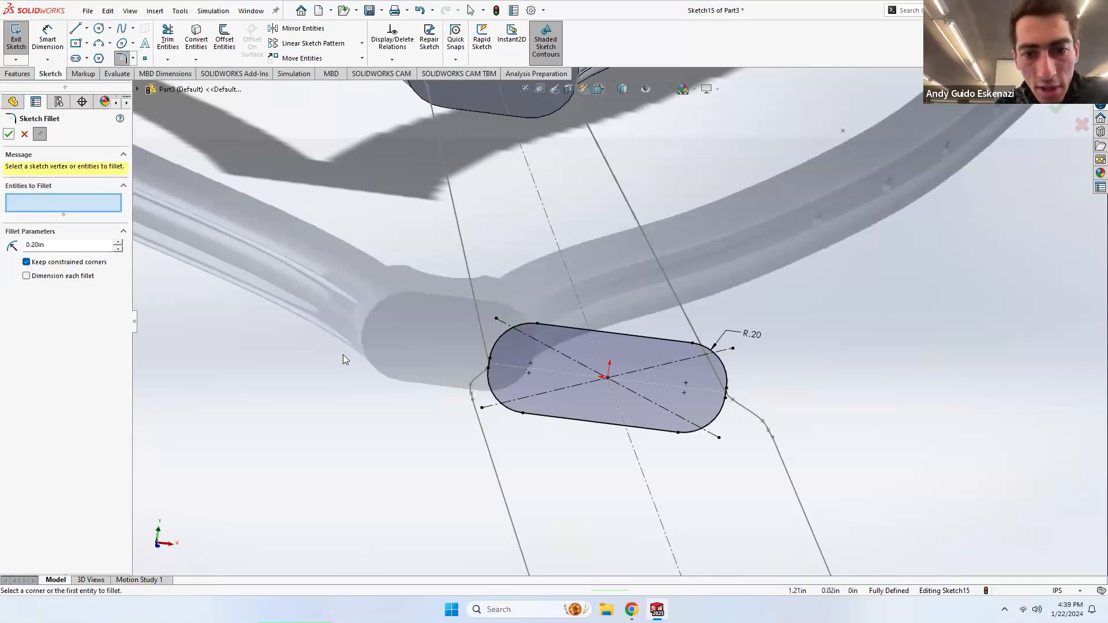
pyautogui.moveTo(588, 385)
pyautogui.mouseDown(button='middle')
pyautogui.moveTo(552, 344)
pyautogui.moveTo(581, 389)
pyautogui.mouseUp(button='middle')
pyautogui.scroll(8, 581, 390)
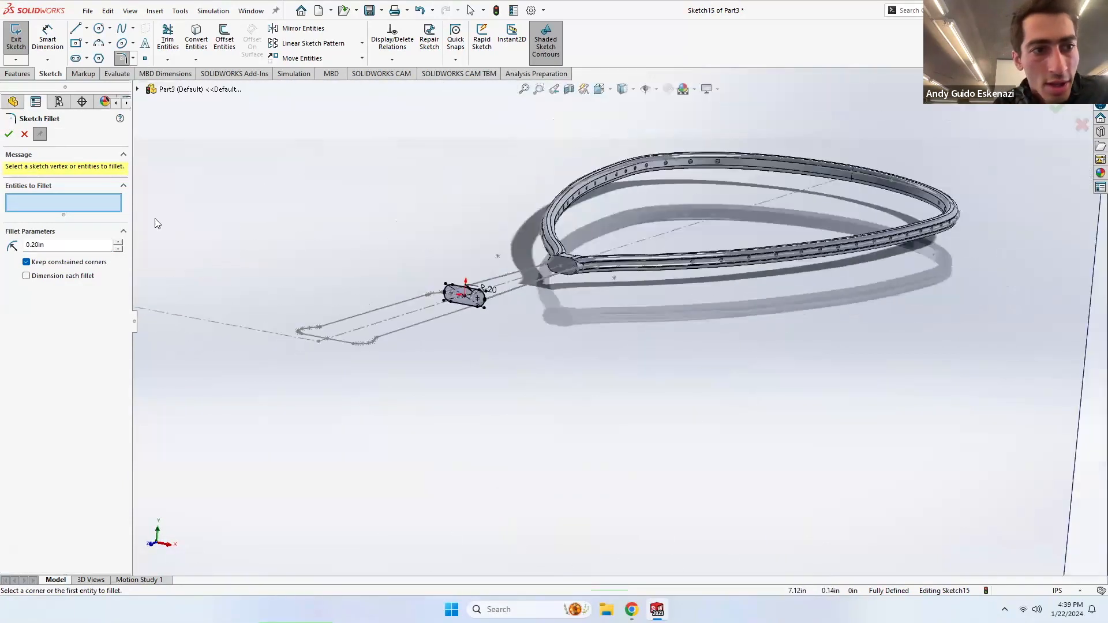
pyautogui.click(9, 135)
pyautogui.scroll(3, 525, 290)
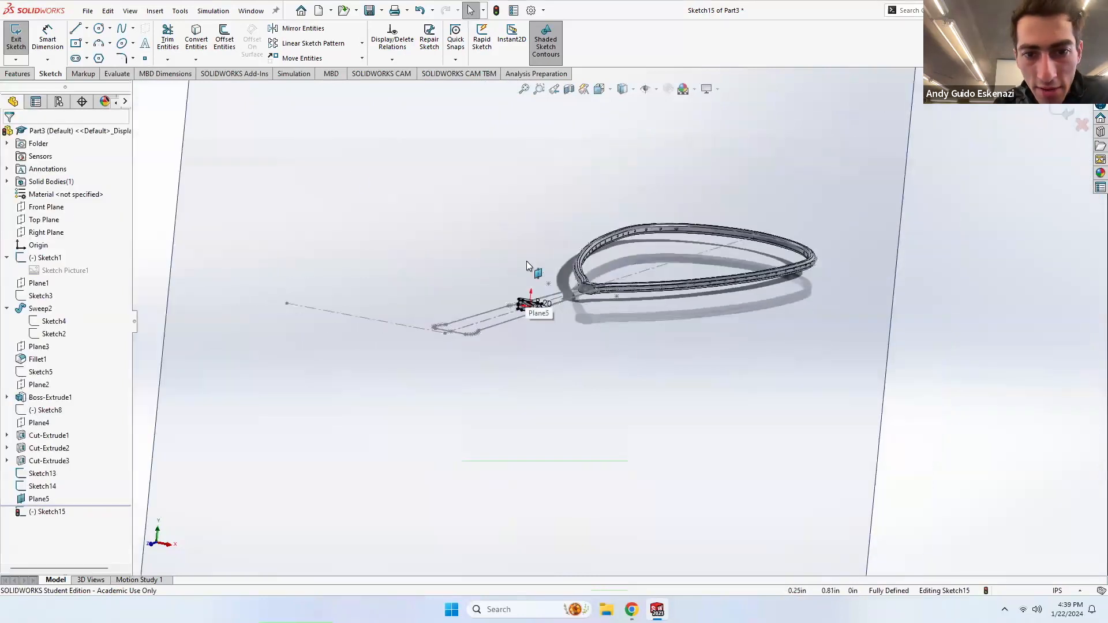
pyautogui.click(16, 43)
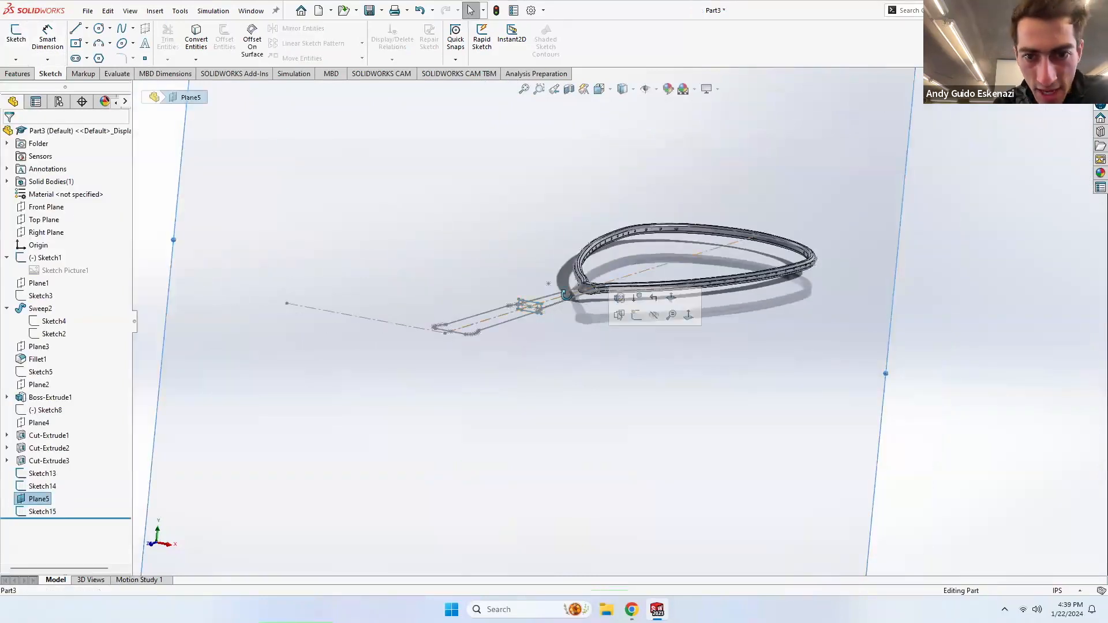
# Step: Start a Lofted Boss/Base using the rounded rectangle sketch and the throat's flat end face as profiles
pyautogui.scroll(-5, 575, 302)
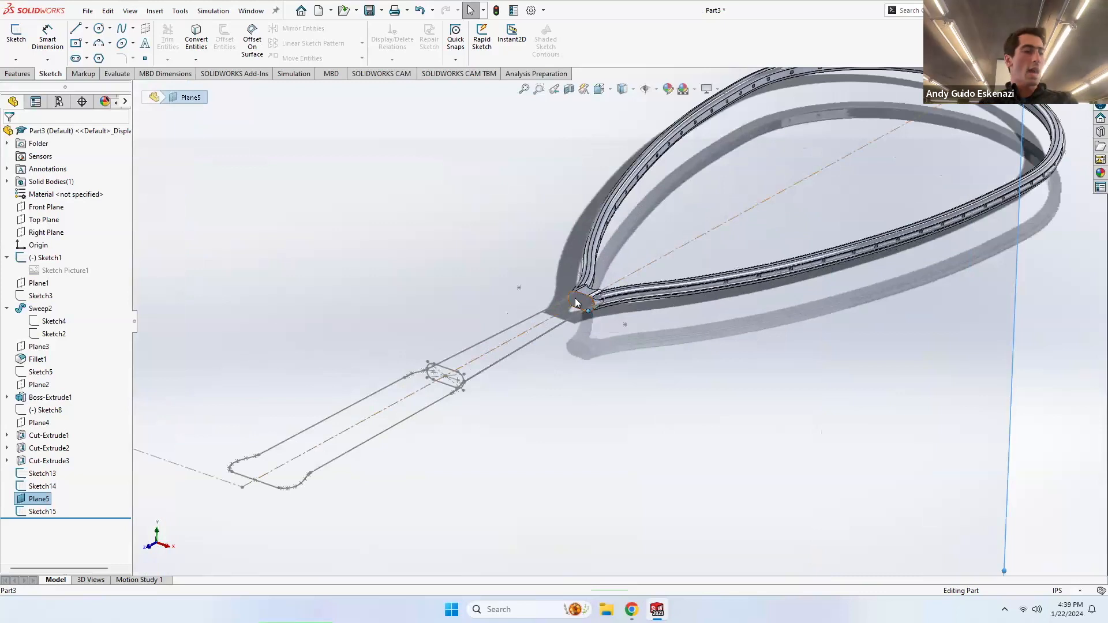
pyautogui.click(16, 73)
pyautogui.click(110, 43)
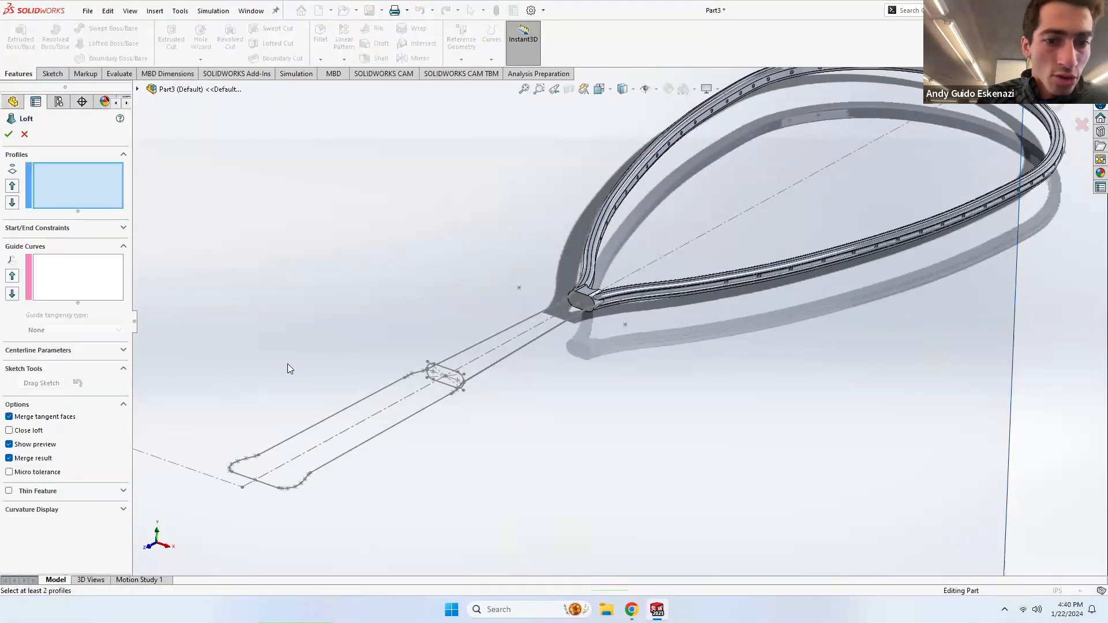
pyautogui.scroll(3, 481, 367)
pyautogui.scroll(-5, 582, 340)
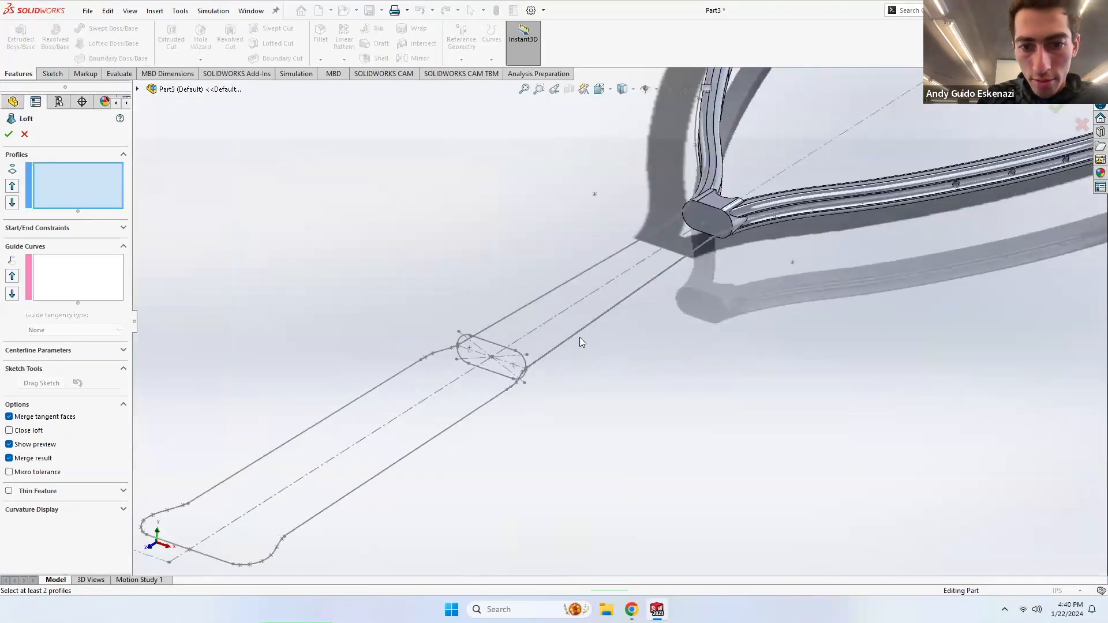
pyautogui.click(476, 345)
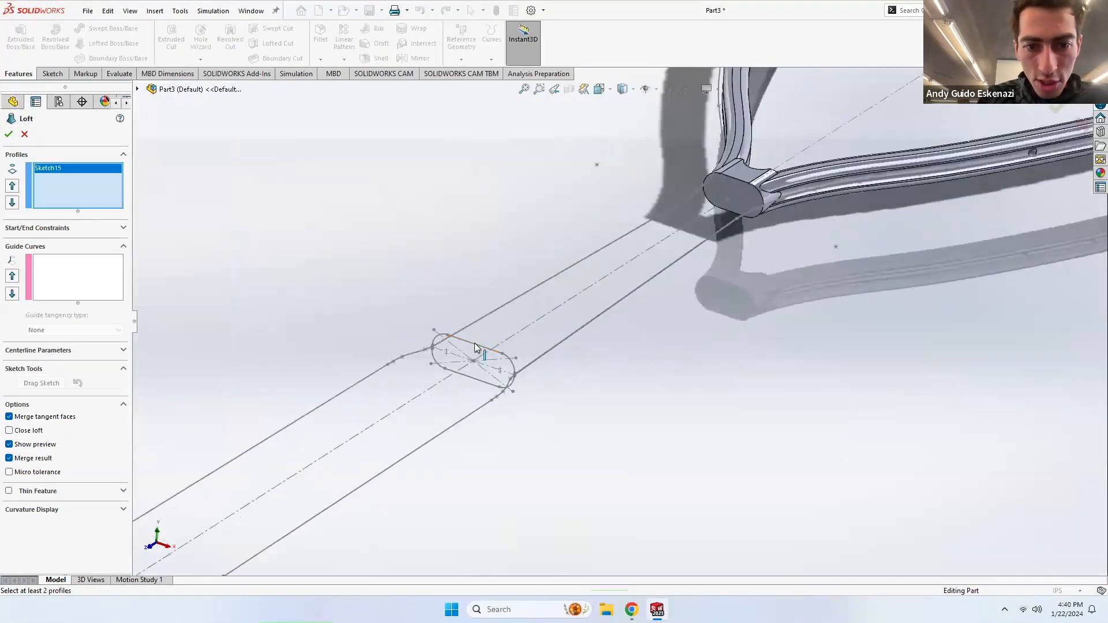
pyautogui.click(733, 194)
pyautogui.moveTo(670, 216); pyautogui.dragTo(913, 380, button='middle')
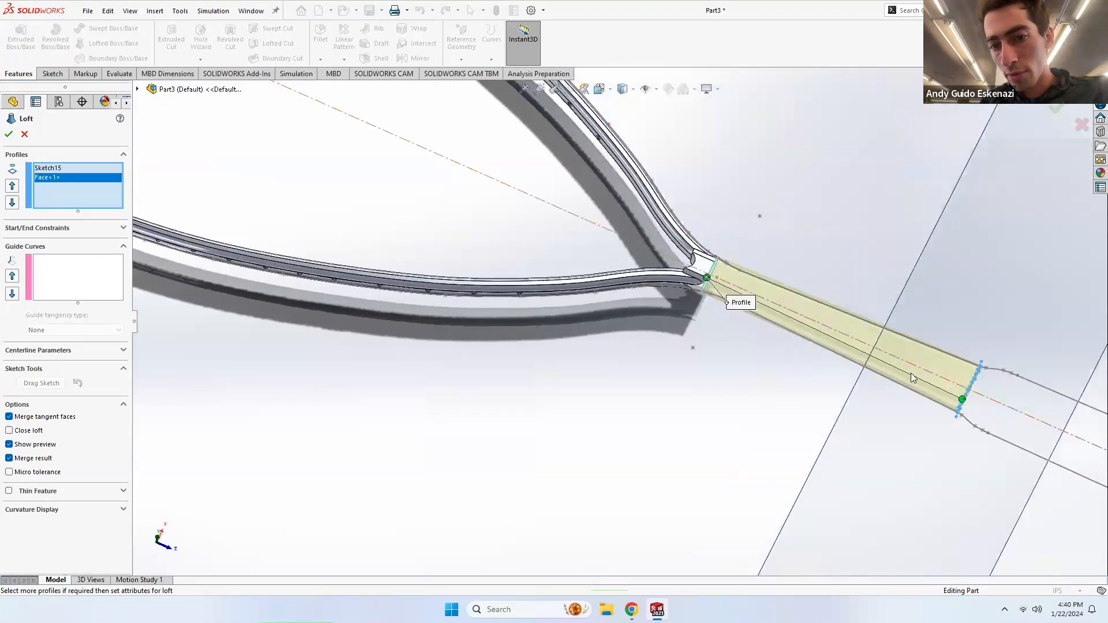
pyautogui.scroll(1, 909, 377)
pyautogui.scroll(-2, 827, 336)
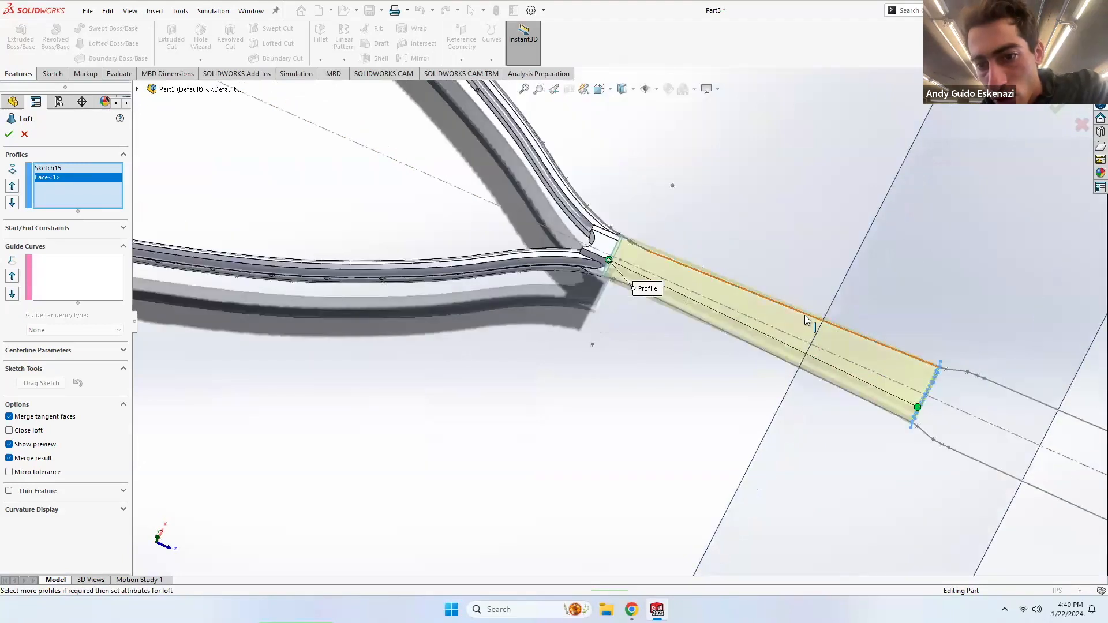
pyautogui.click(74, 281)
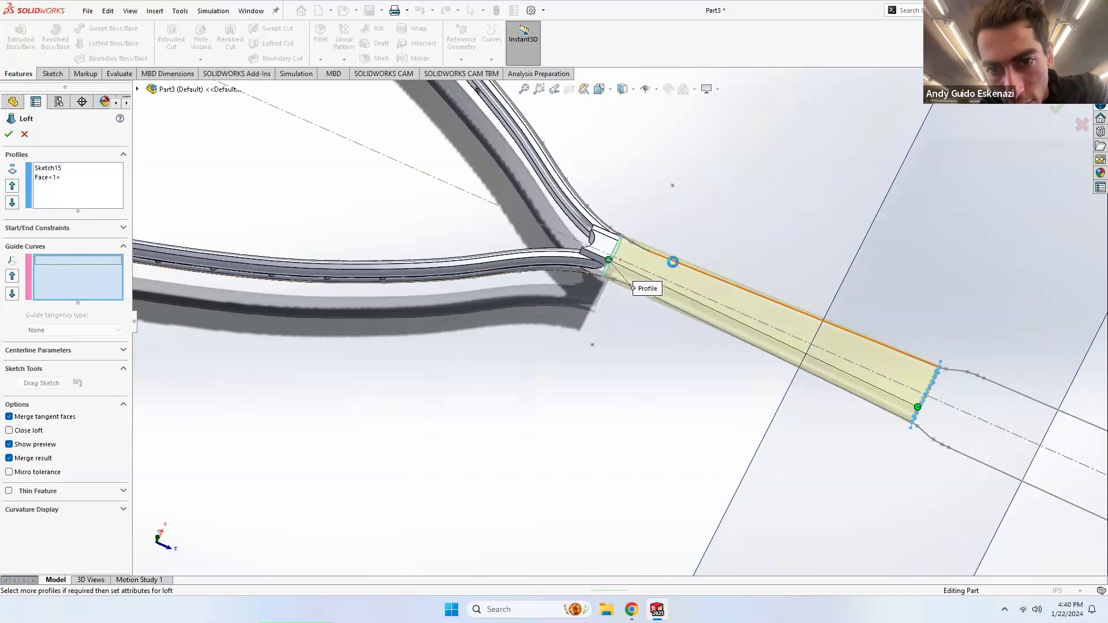
pyautogui.click(673, 262)
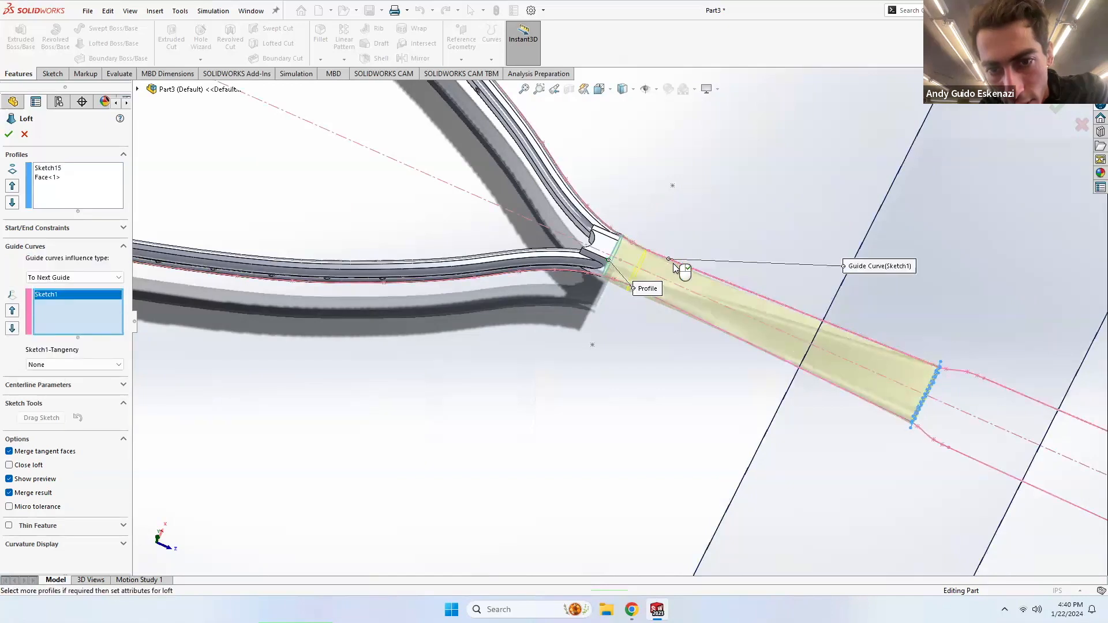
pyautogui.rightClick(66, 297)
pyautogui.click(79, 318)
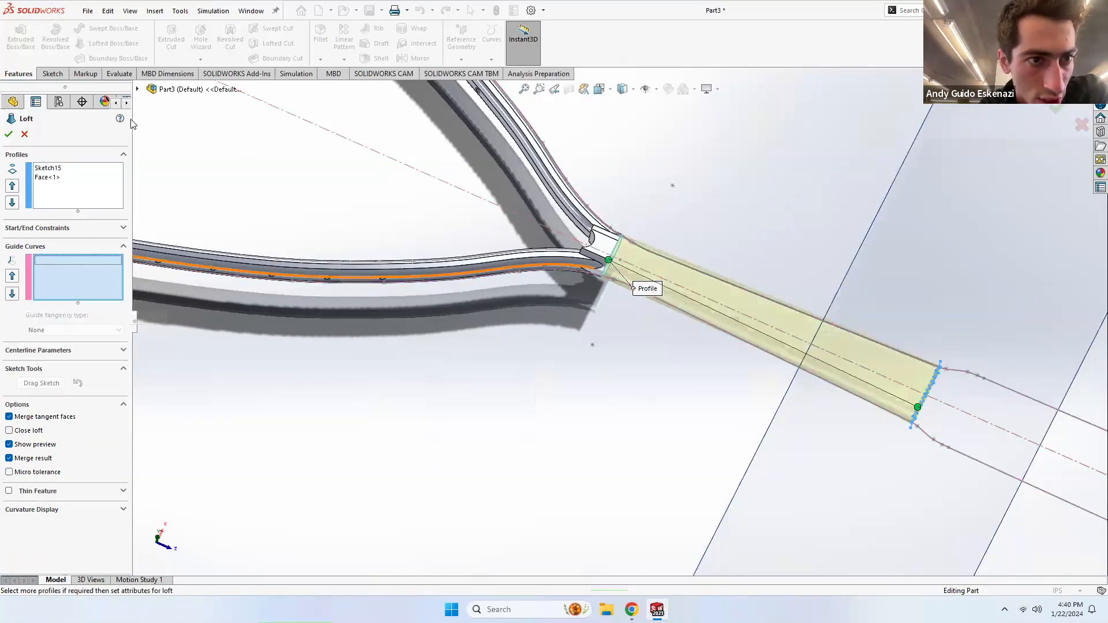
# Step: Add Sketch13 and Sketch14 as the loft's guide curves and create the shaft loft
pyautogui.click(138, 89)
pyautogui.click(191, 396)
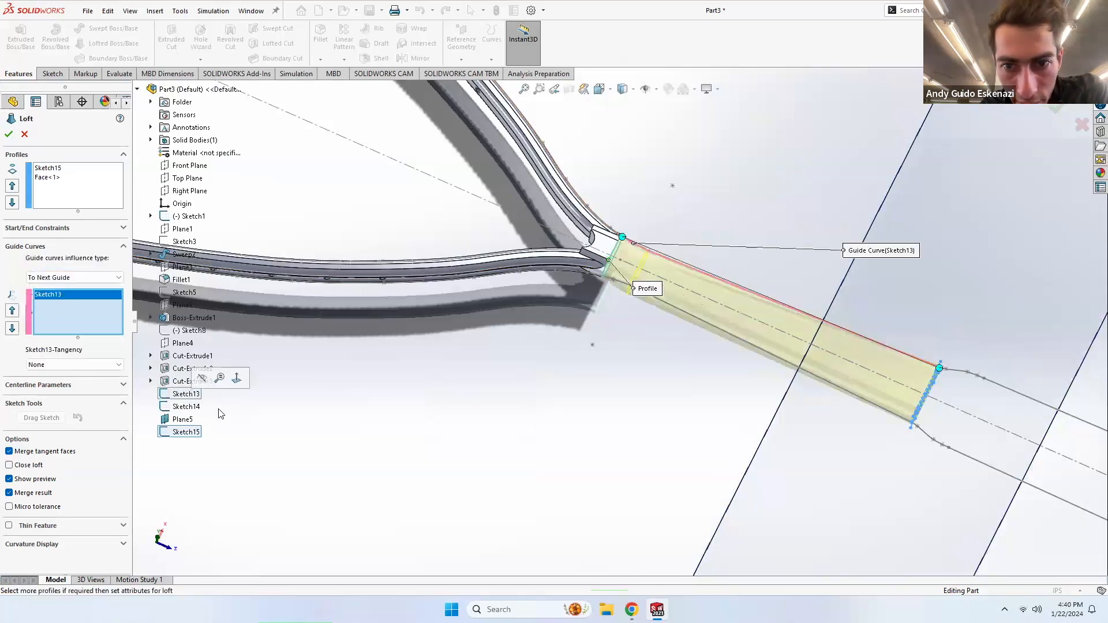
pyautogui.click(186, 407)
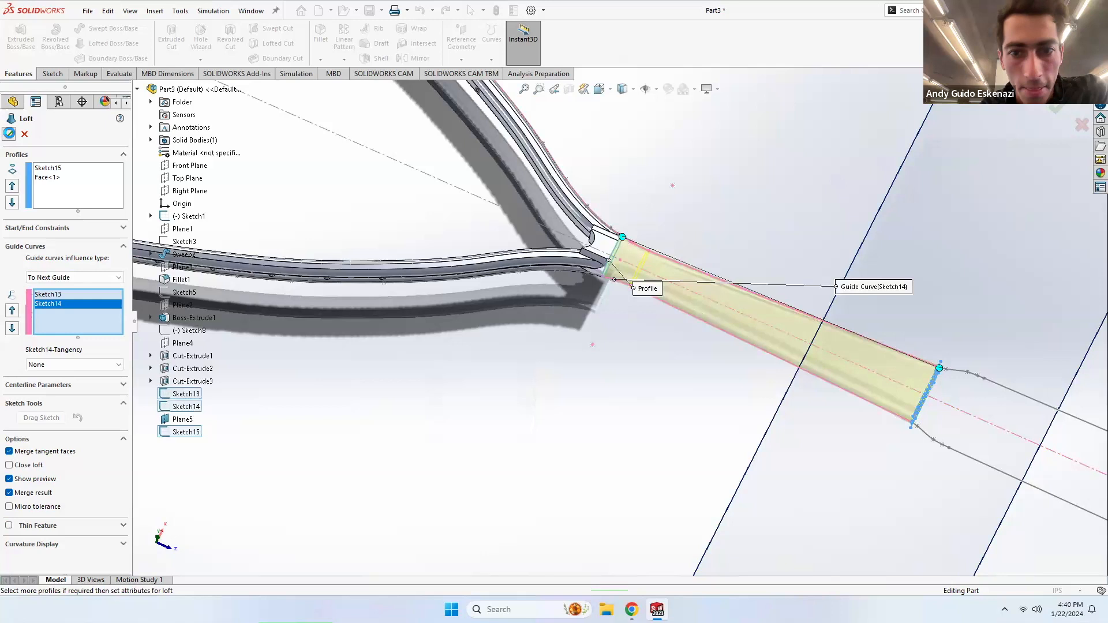
pyautogui.click(8, 134)
pyautogui.click(673, 364)
pyautogui.moveTo(673, 365); pyautogui.dragTo(754, 366, button='middle')
pyautogui.scroll(-5, 697, 354)
pyautogui.moveTo(619, 301); pyautogui.dragTo(669, 239, button='middle')
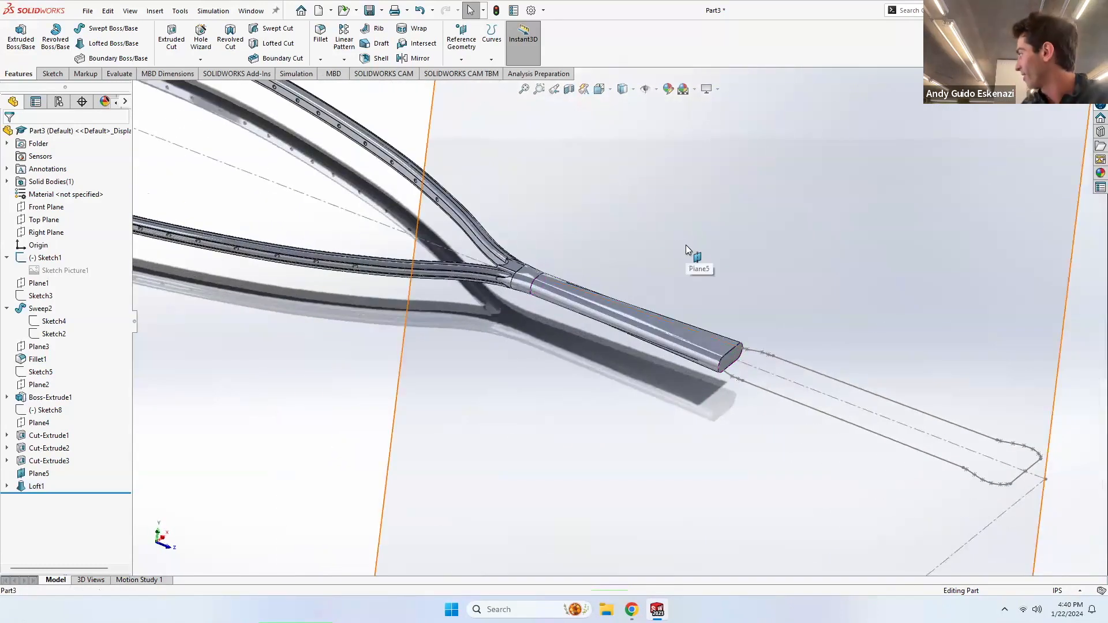
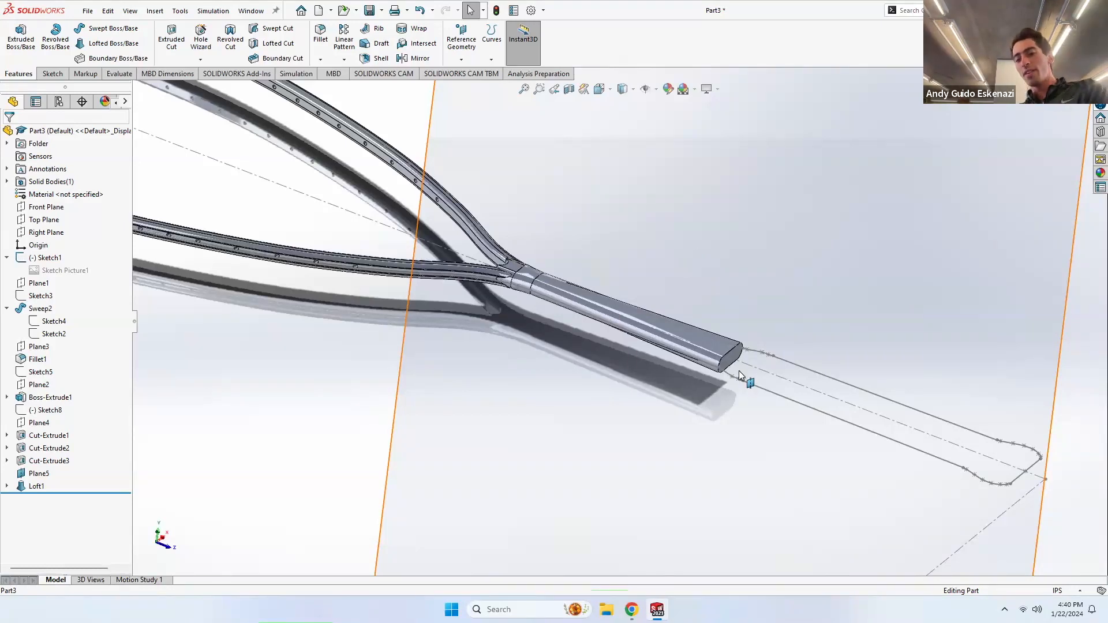
# Step: Hide Plane5, the reference plane at the end of the lofted shaft
pyautogui.moveTo(739, 371); pyautogui.dragTo(801, 379, button='middle')
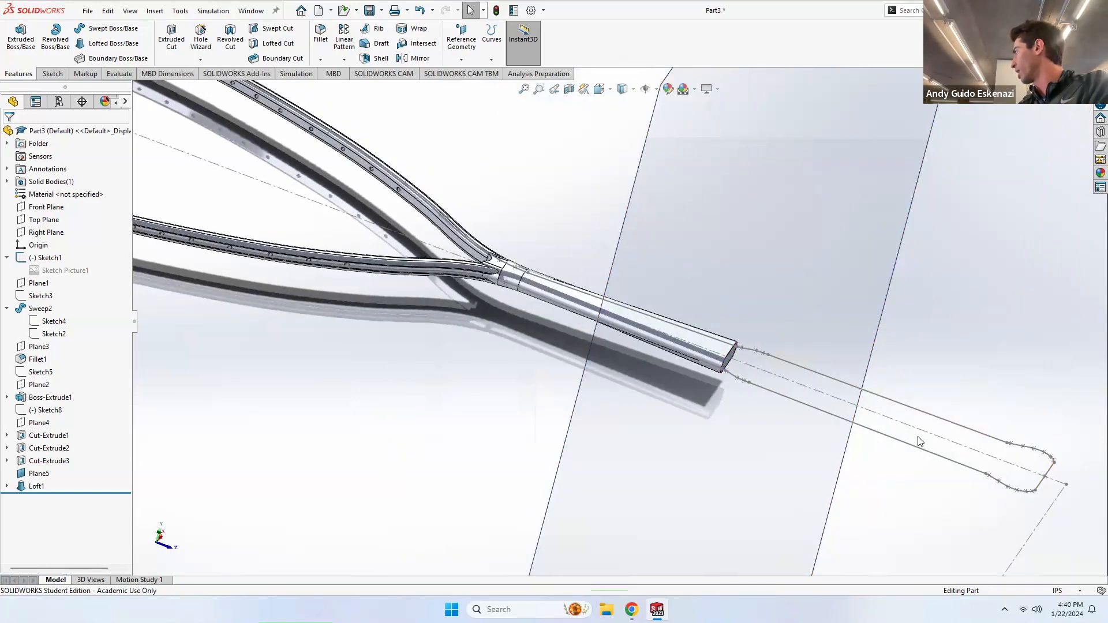
pyautogui.moveTo(860, 402); pyautogui.dragTo(847, 397, button='middle')
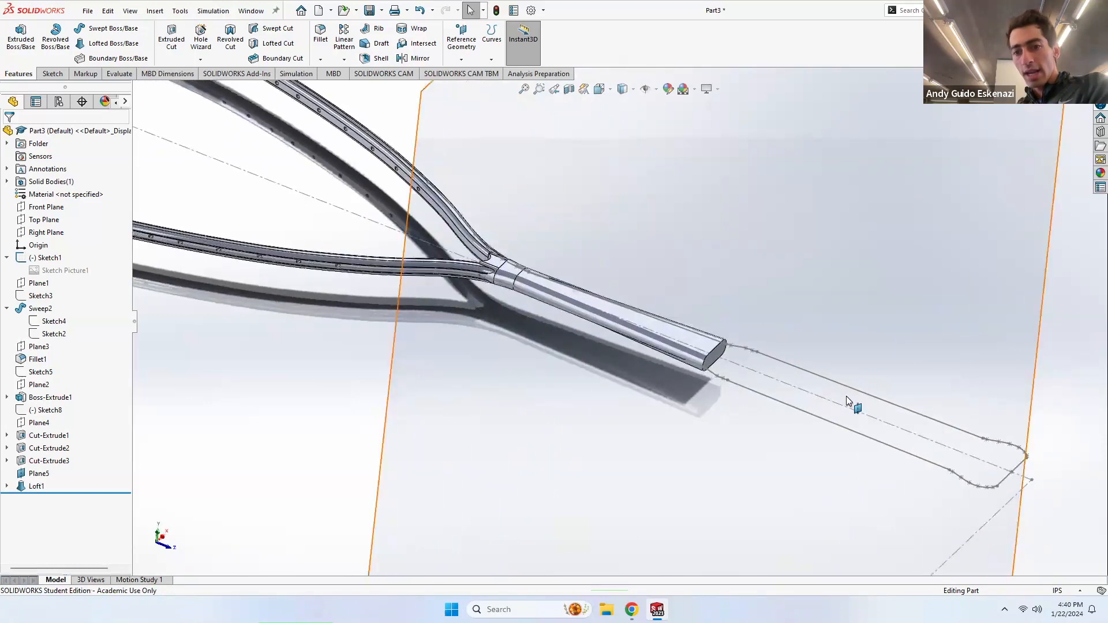
pyautogui.moveTo(723, 391); pyautogui.dragTo(612, 316, button='middle')
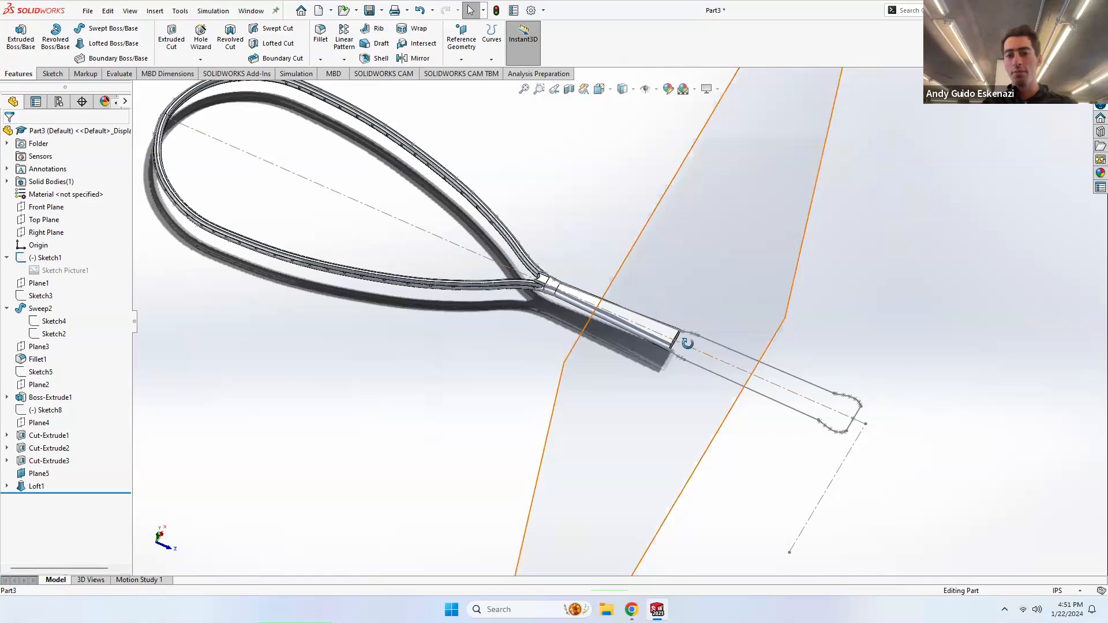
pyautogui.moveTo(688, 343)
pyautogui.mouseDown(button='middle')
pyautogui.moveTo(663, 296)
pyautogui.moveTo(702, 345)
pyautogui.mouseUp(button='middle')
pyautogui.scroll(6, 702, 342)
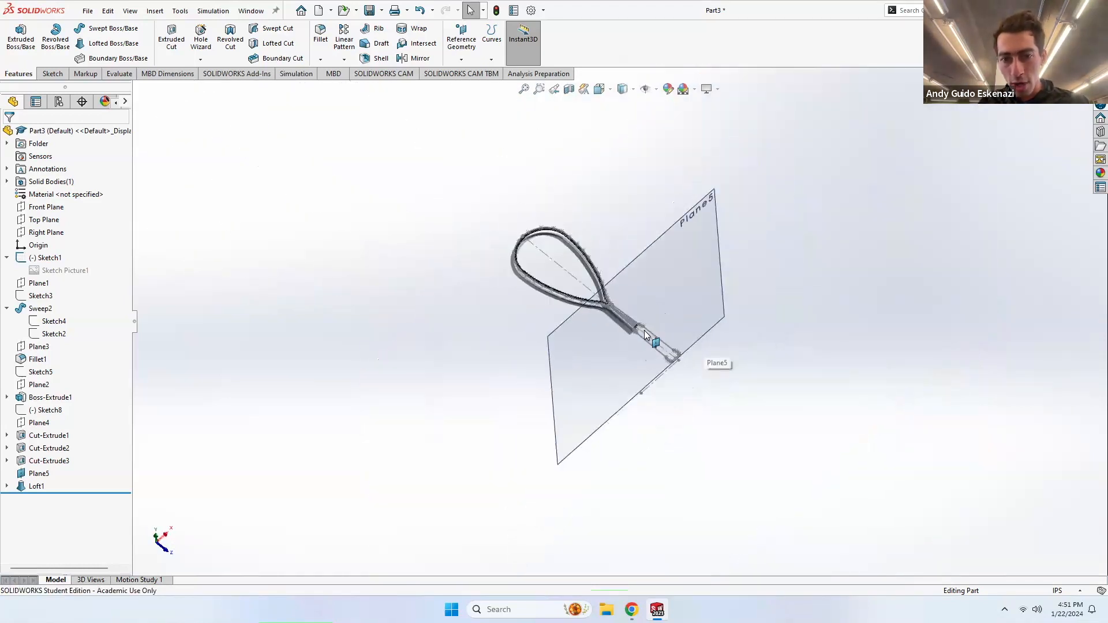
pyautogui.scroll(-6, 644, 331)
pyautogui.rightClick(841, 363)
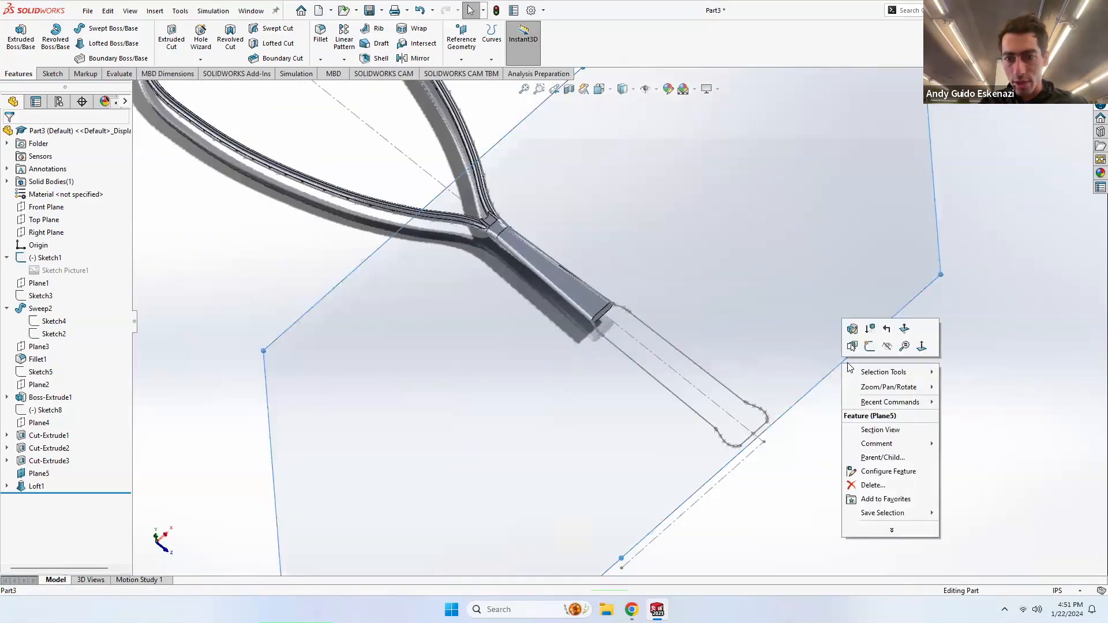
pyautogui.click(874, 350)
# Step: Examine the handle outline from the lofted shaft's end face down to the flared butt
pyautogui.moveTo(652, 314); pyautogui.dragTo(656, 341, button='middle')
pyautogui.scroll(-5, 625, 314)
pyautogui.scroll(-1, 615, 298)
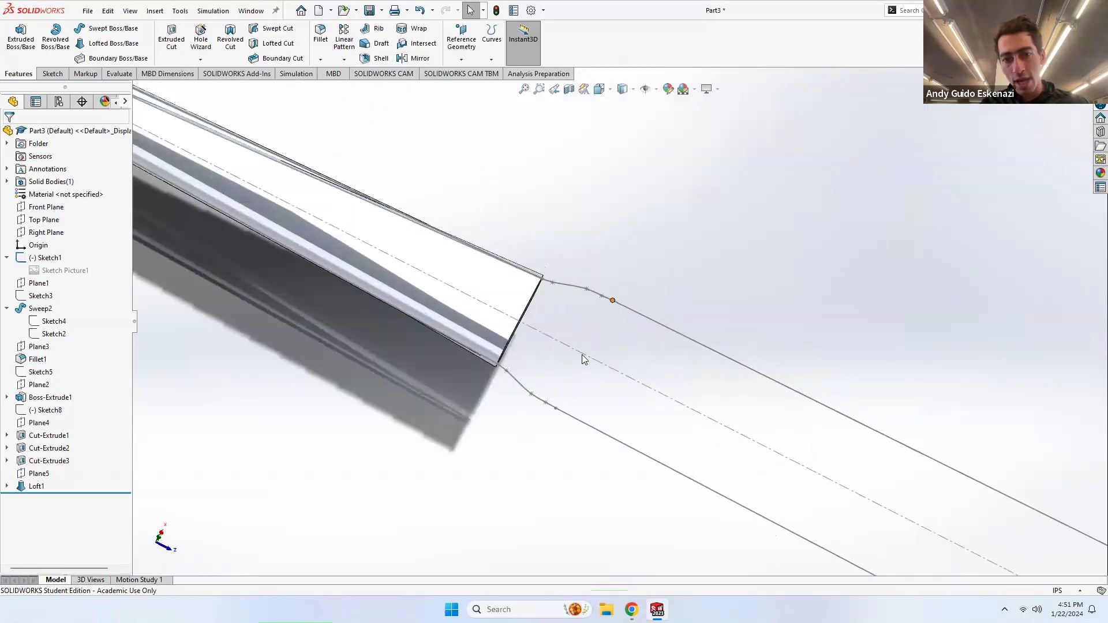
pyautogui.scroll(5, 575, 264)
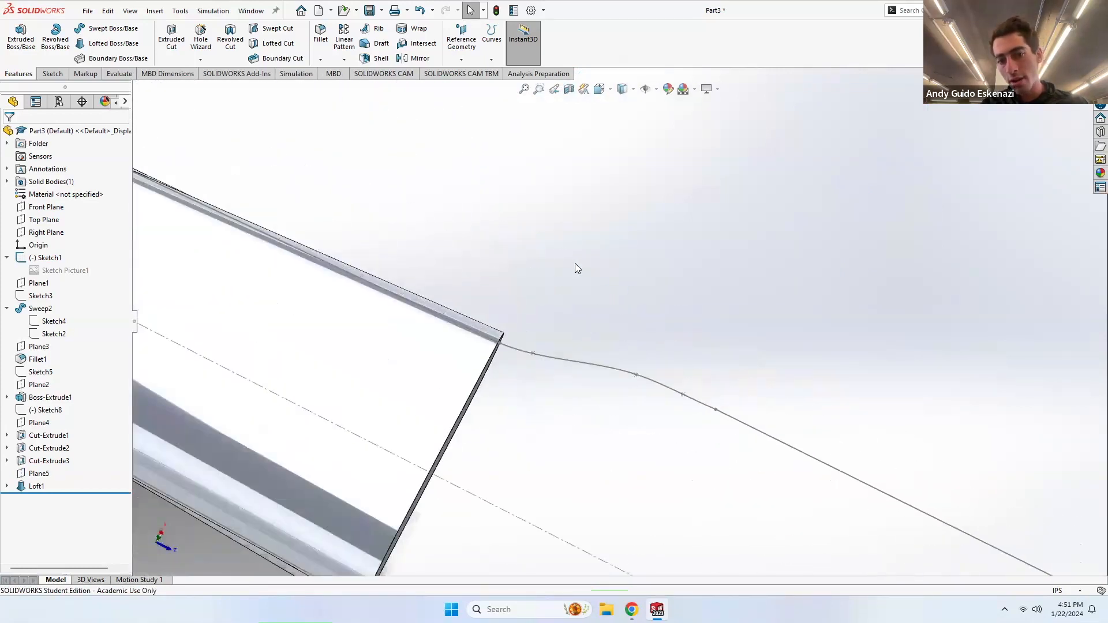
pyautogui.scroll(-5, 814, 417)
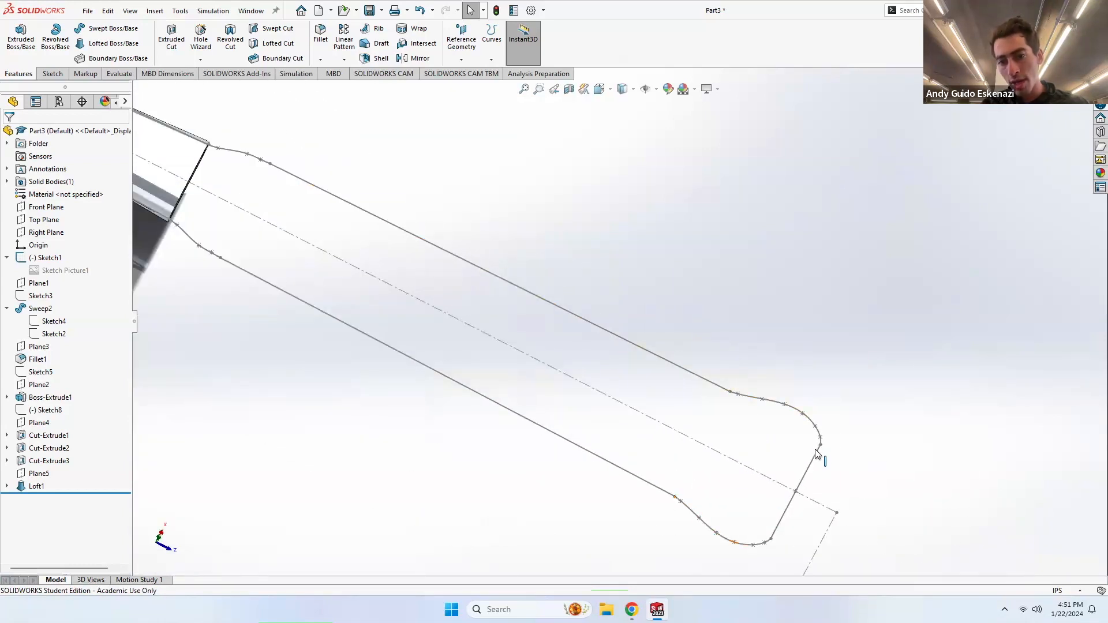
pyautogui.scroll(1, 705, 477)
pyautogui.moveTo(664, 421); pyautogui.dragTo(678, 367, button='middle')
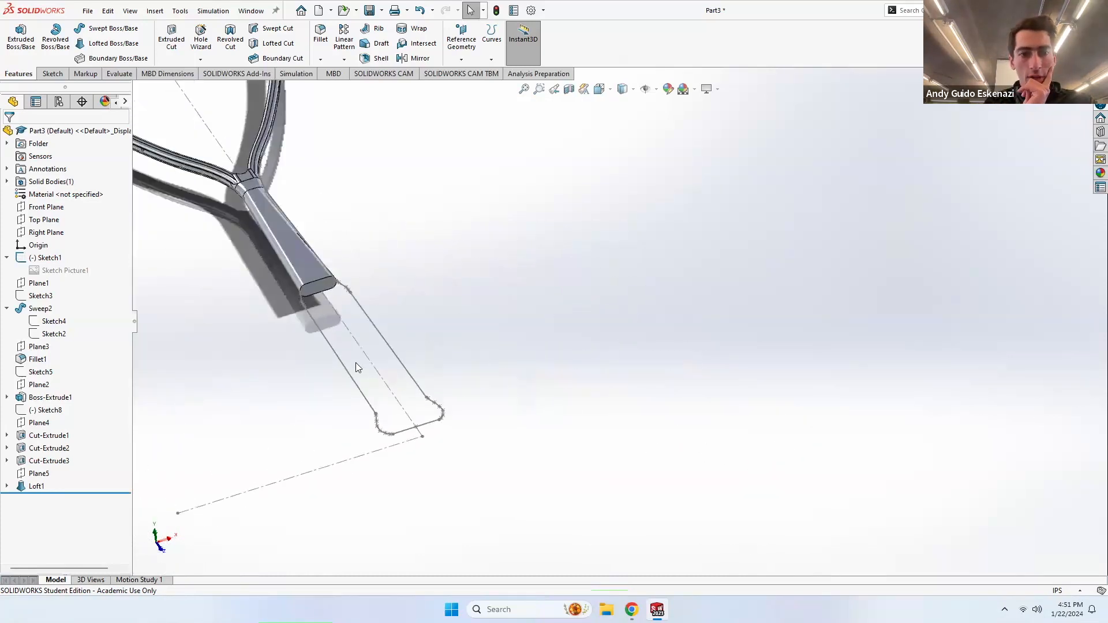
pyautogui.scroll(-3, 355, 363)
# Step: Start a sketch on the Top Plane and draw a horizontal centerline across the handle outline where its upper flare ends
pyautogui.click(53, 74)
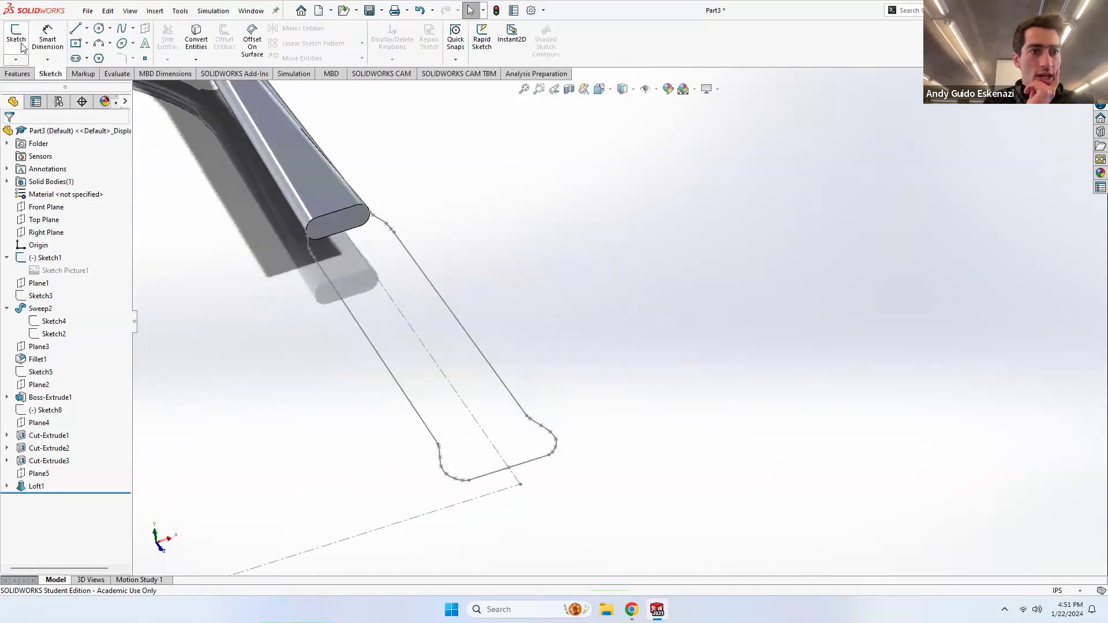
pyautogui.click(16, 33)
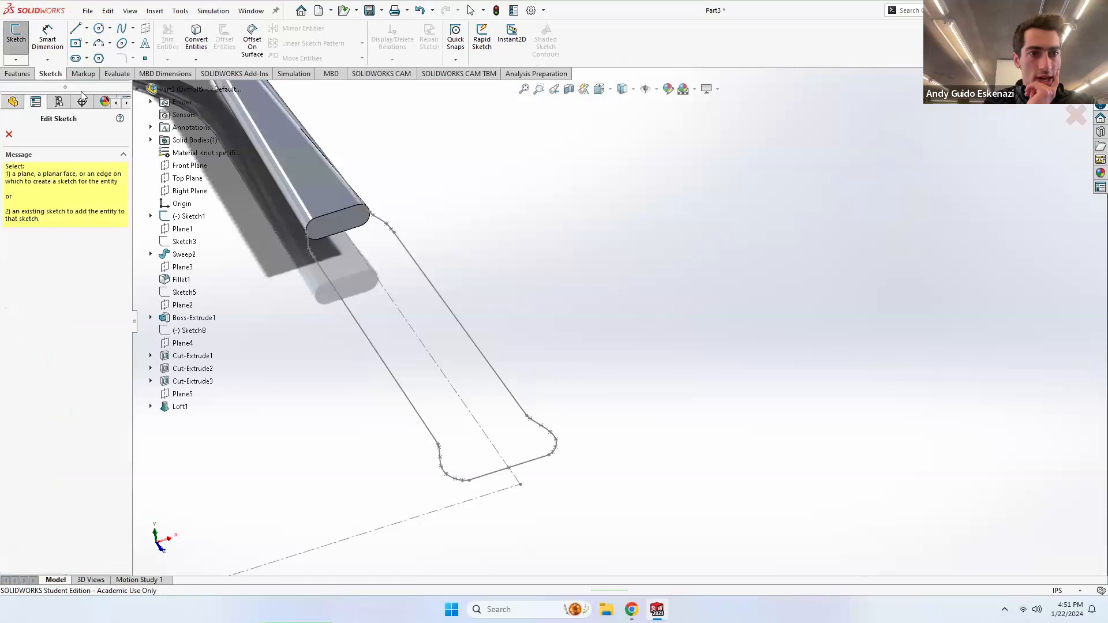
pyautogui.click(186, 178)
pyautogui.scroll(-6, 662, 404)
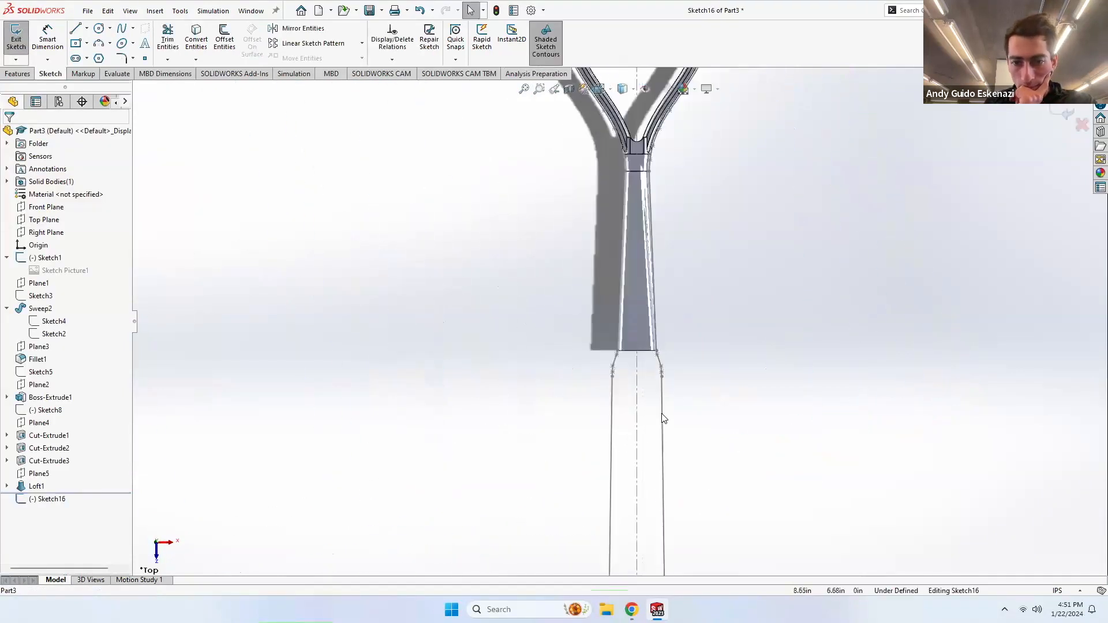
pyautogui.click(87, 29)
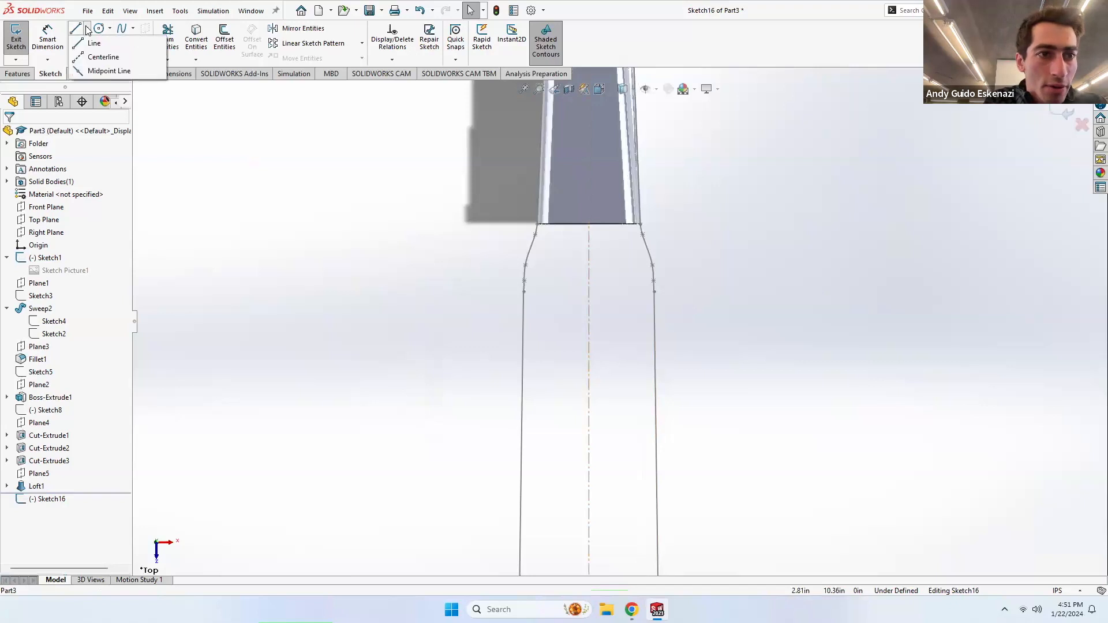
pyautogui.click(103, 56)
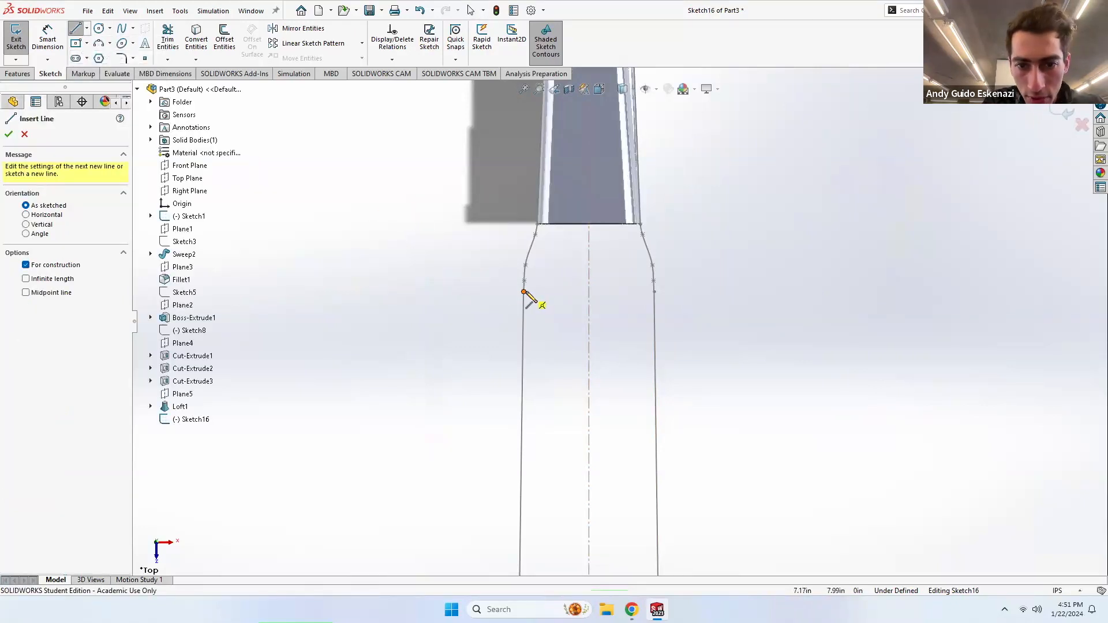
pyautogui.click(524, 292)
pyautogui.click(654, 292)
pyautogui.press('Escape')
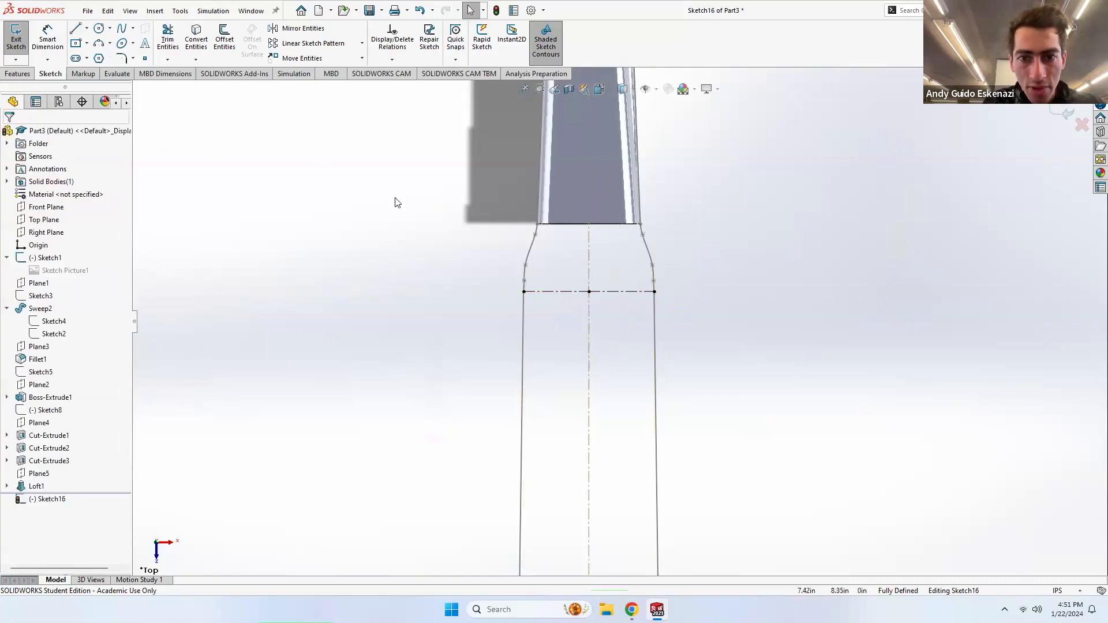
# Step: Draw a horizontal centerline across the outline where the butt begins to flare, passing through the racket's center axis, and exit the sketch
pyautogui.click(94, 30)
pyautogui.click(87, 28)
pyautogui.click(98, 56)
pyautogui.scroll(4, 569, 289)
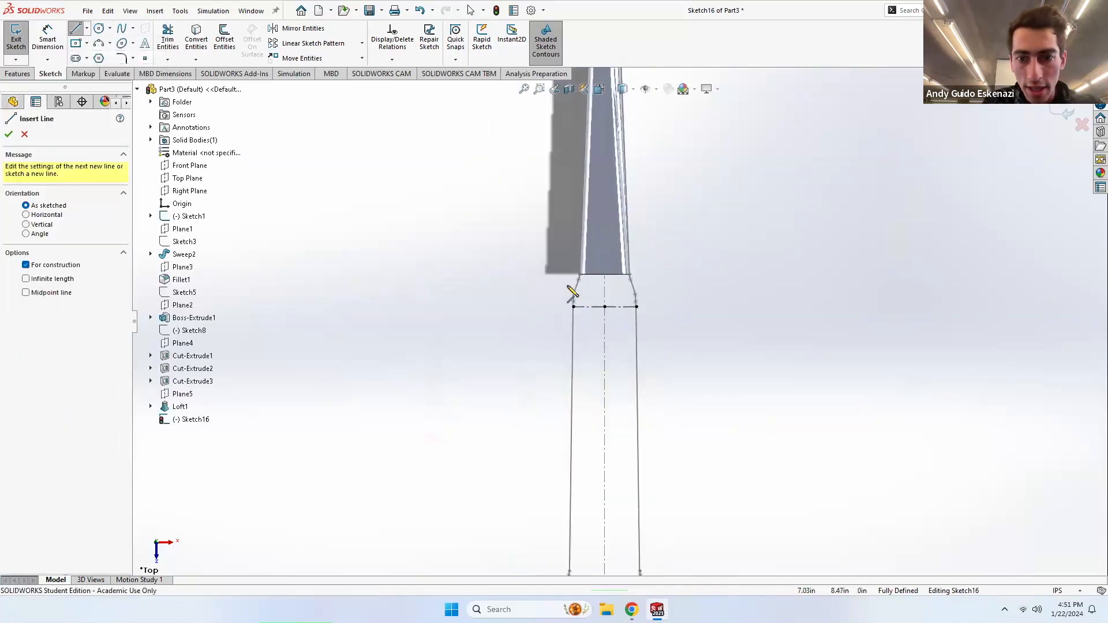
pyautogui.scroll(3, 589, 314)
pyautogui.scroll(-5, 537, 396)
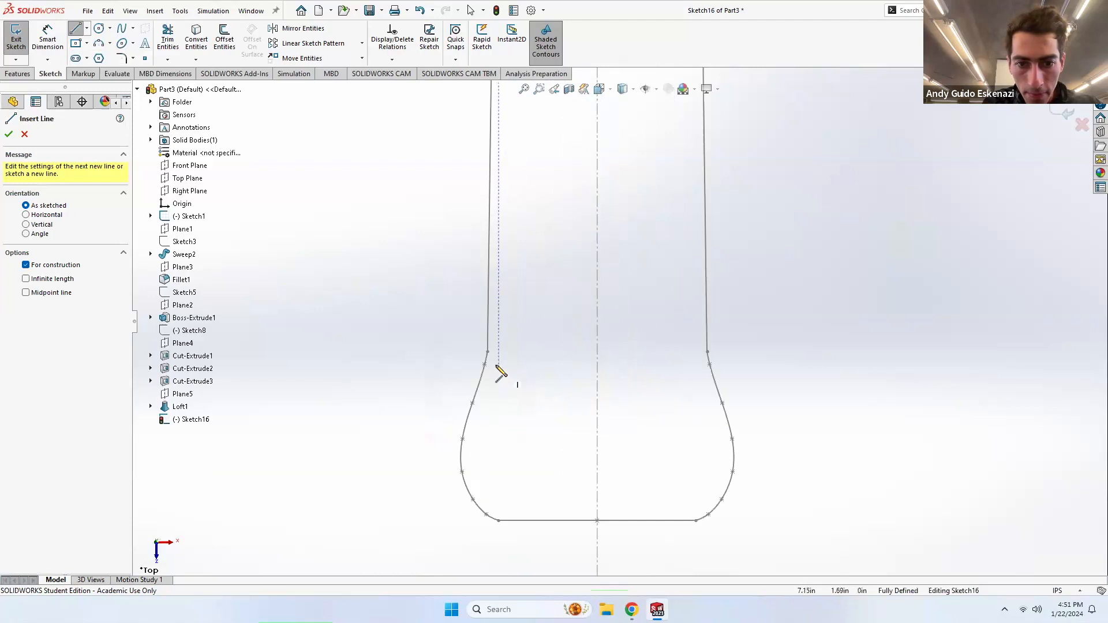
pyautogui.click(488, 352)
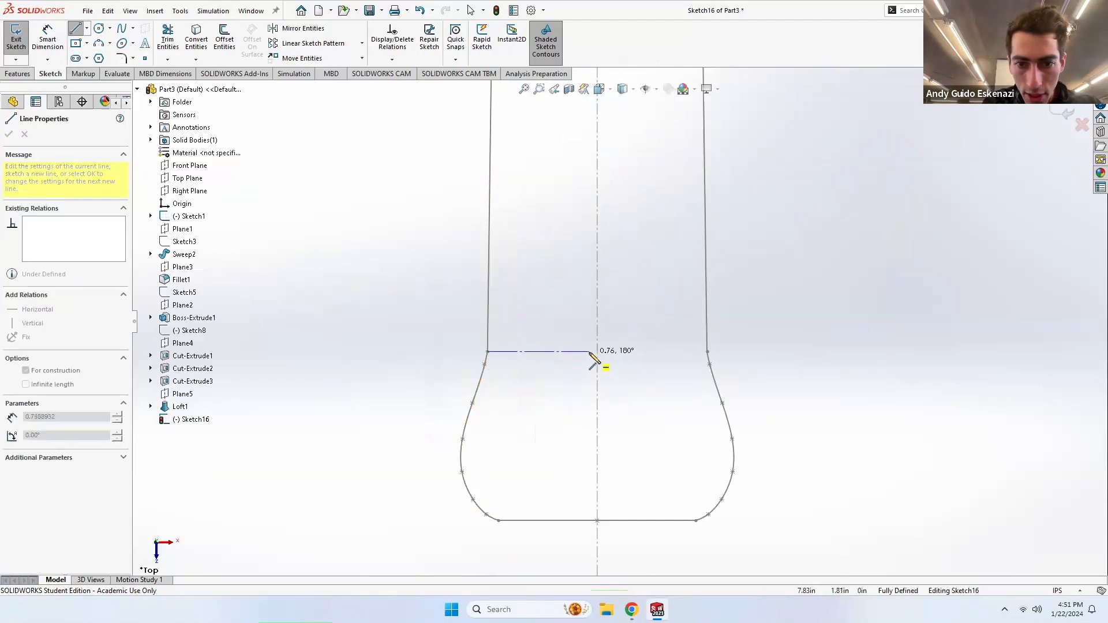
pyautogui.click(598, 352)
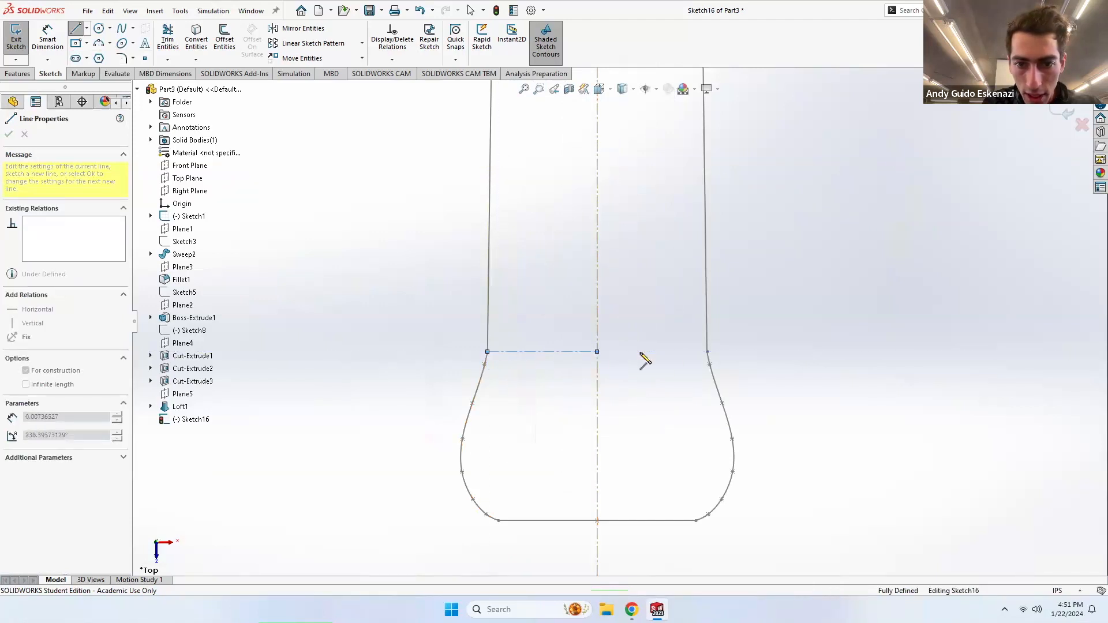
pyautogui.click(708, 350)
pyautogui.press('Escape')
pyautogui.moveTo(619, 380); pyautogui.dragTo(621, 346, button='middle')
pyautogui.click(16, 39)
# Step: Create a reference plane through the upper centerline's midpoint, perpendicular to the racket's long center axis
pyautogui.scroll(3, 603, 302)
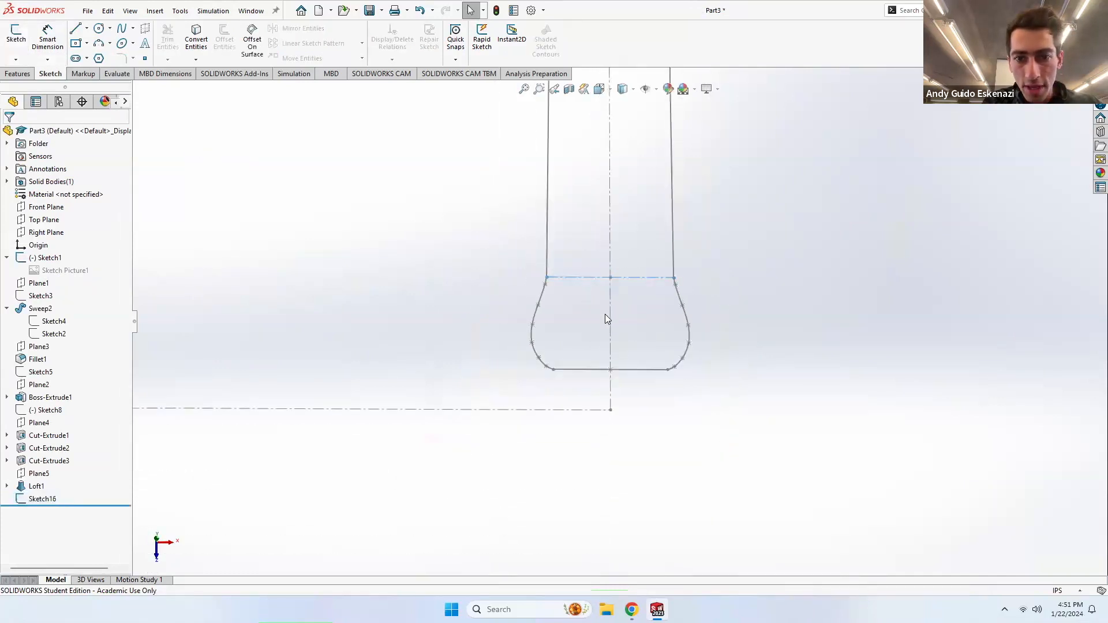
pyautogui.scroll(6, 603, 312)
pyautogui.moveTo(603, 312); pyautogui.dragTo(608, 235, button='middle')
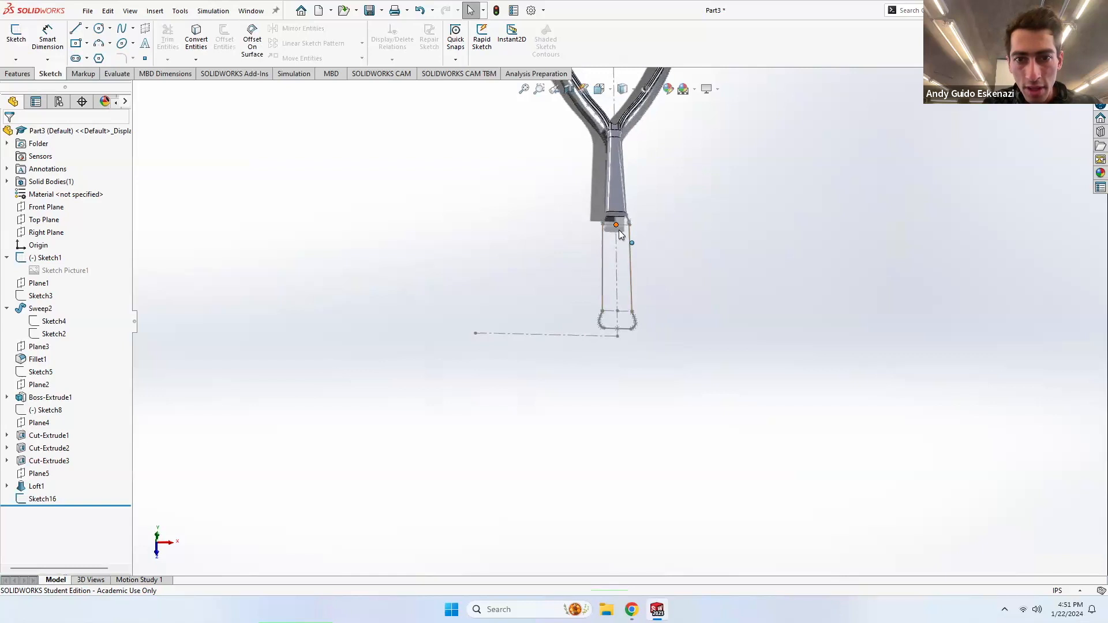
pyautogui.scroll(2, 618, 229)
pyautogui.scroll(-2, 618, 227)
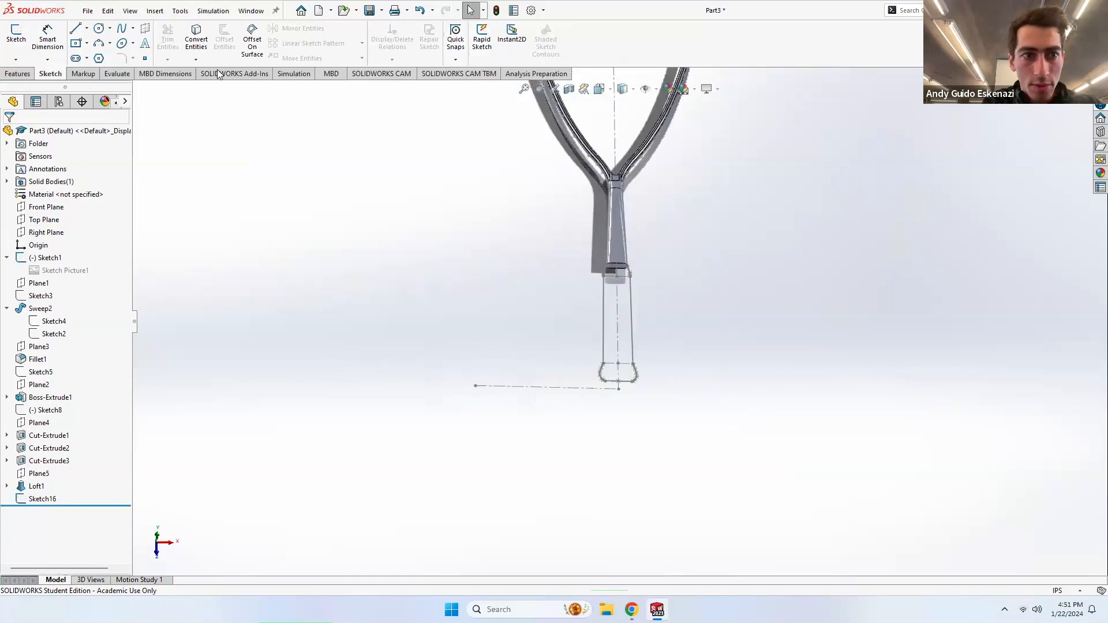
pyautogui.click(18, 73)
pyautogui.click(456, 59)
pyautogui.click(472, 75)
pyautogui.click(618, 278)
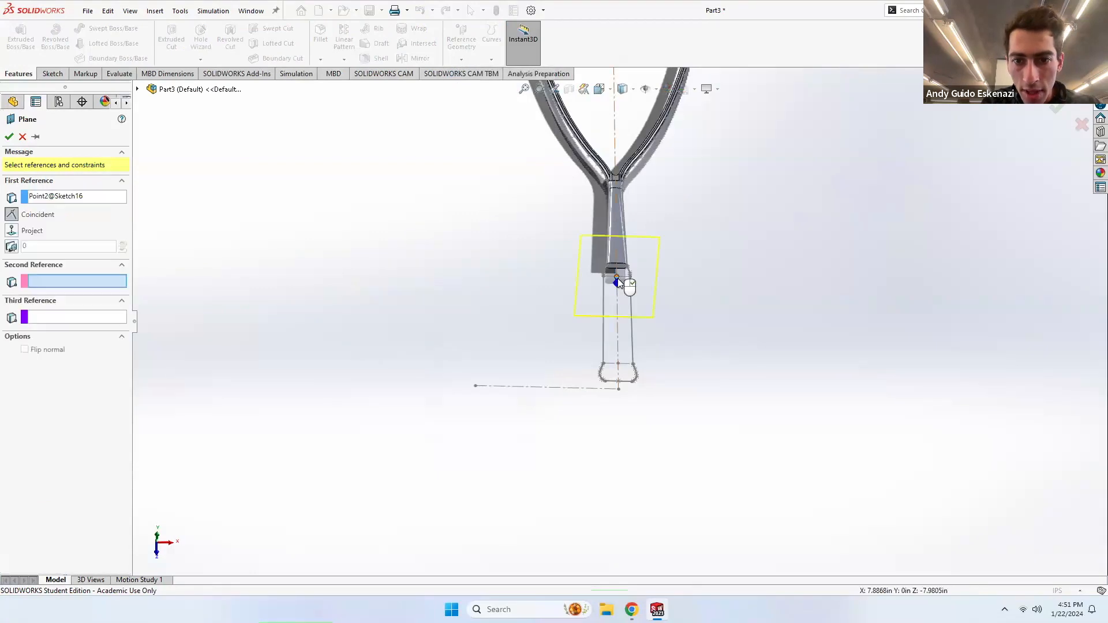
pyautogui.scroll(-3, 619, 286)
pyautogui.click(612, 313)
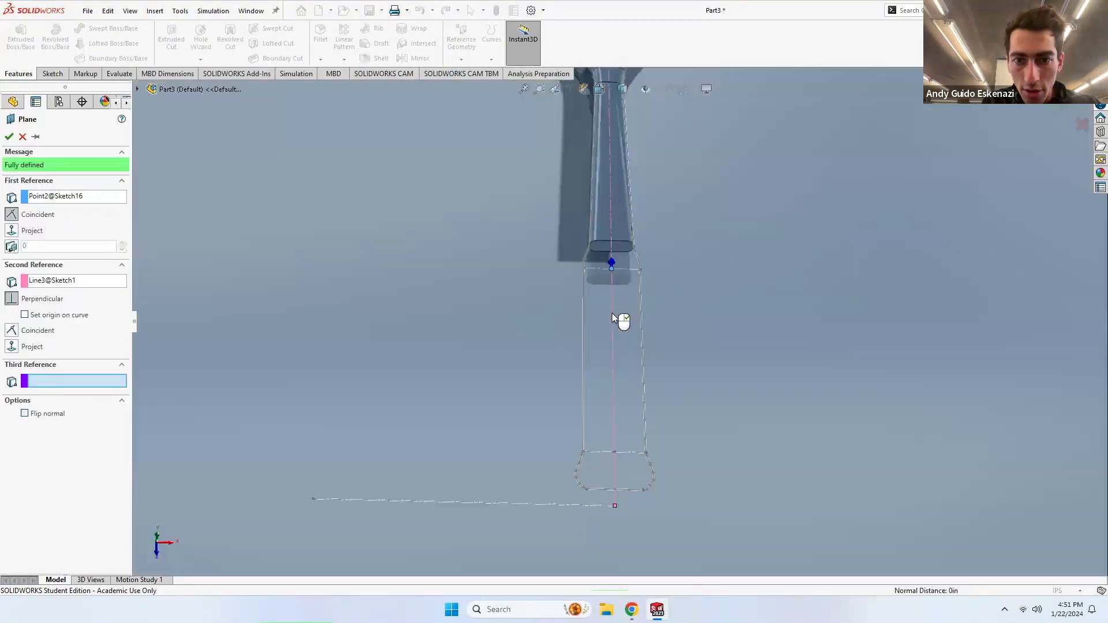
pyautogui.click(9, 137)
# Step: Create a reference plane perpendicular to the center axis through the point where the lower centerline crosses it
pyautogui.scroll(8, 568, 271)
pyautogui.moveTo(568, 272)
pyautogui.mouseDown(button='middle')
pyautogui.moveTo(605, 261)
pyautogui.moveTo(638, 347)
pyautogui.mouseUp(button='middle')
pyautogui.scroll(-8, 649, 356)
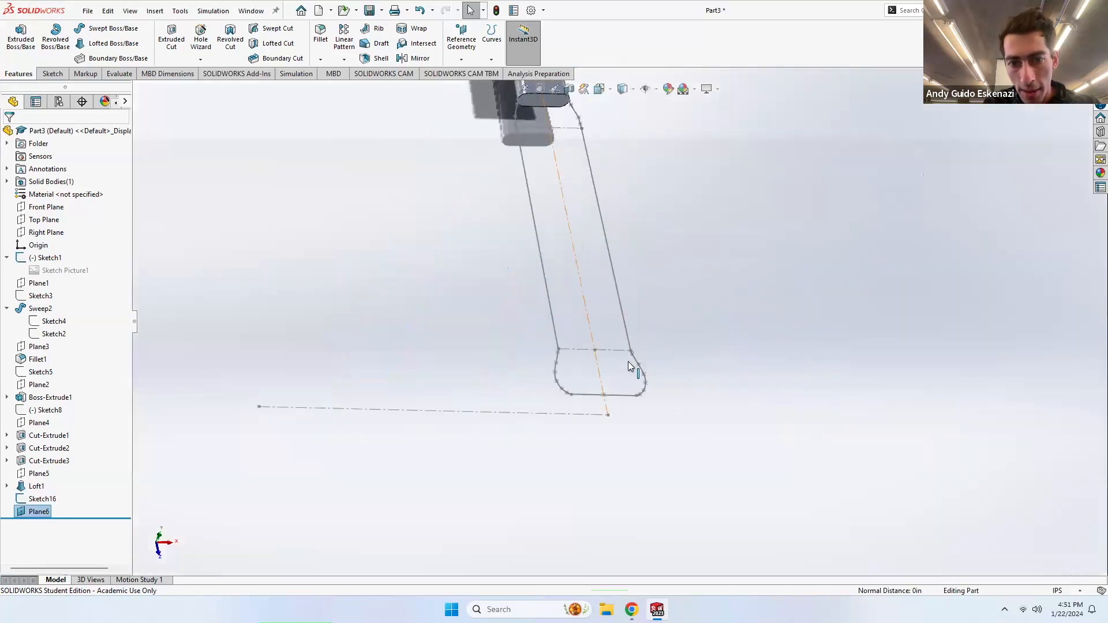
pyautogui.click(628, 361)
pyautogui.click(461, 60)
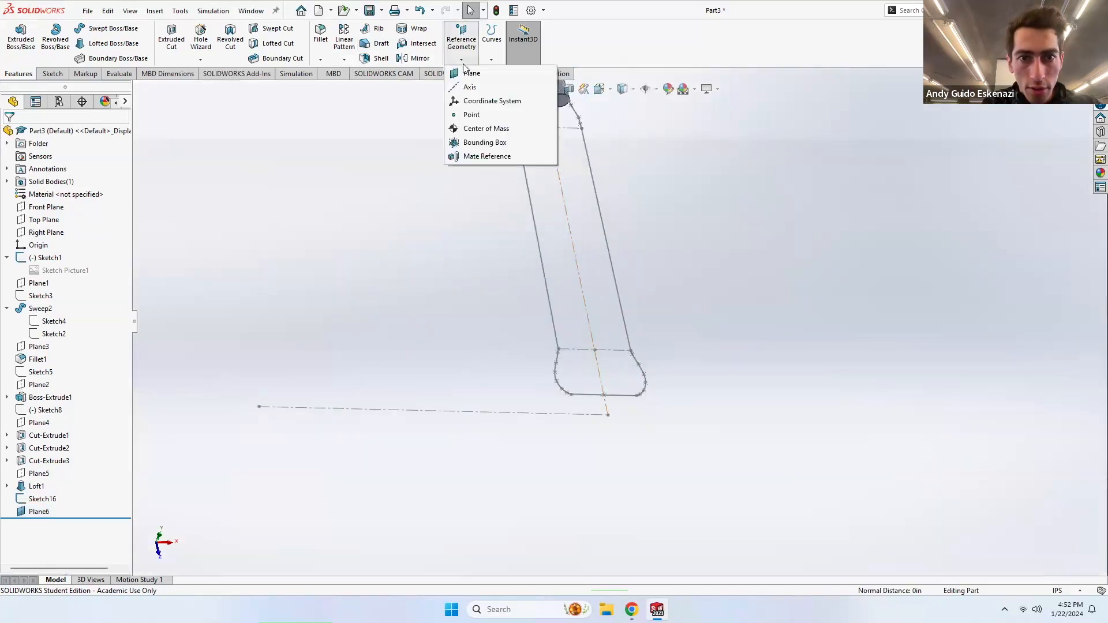
pyautogui.click(470, 73)
pyautogui.click(594, 350)
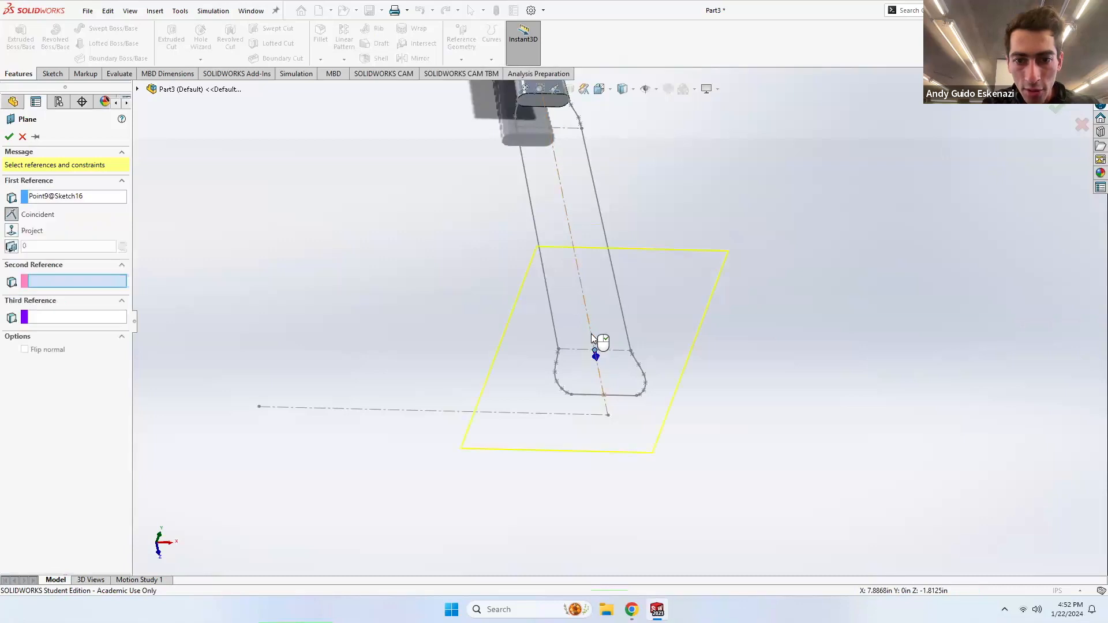
pyautogui.click(592, 338)
pyautogui.click(9, 137)
# Step: Create a reference plane parallel to Plane7 through the midpoint of the butt's end edge
pyautogui.moveTo(225, 233); pyautogui.dragTo(594, 305, button='middle')
pyautogui.scroll(5, 481, 278)
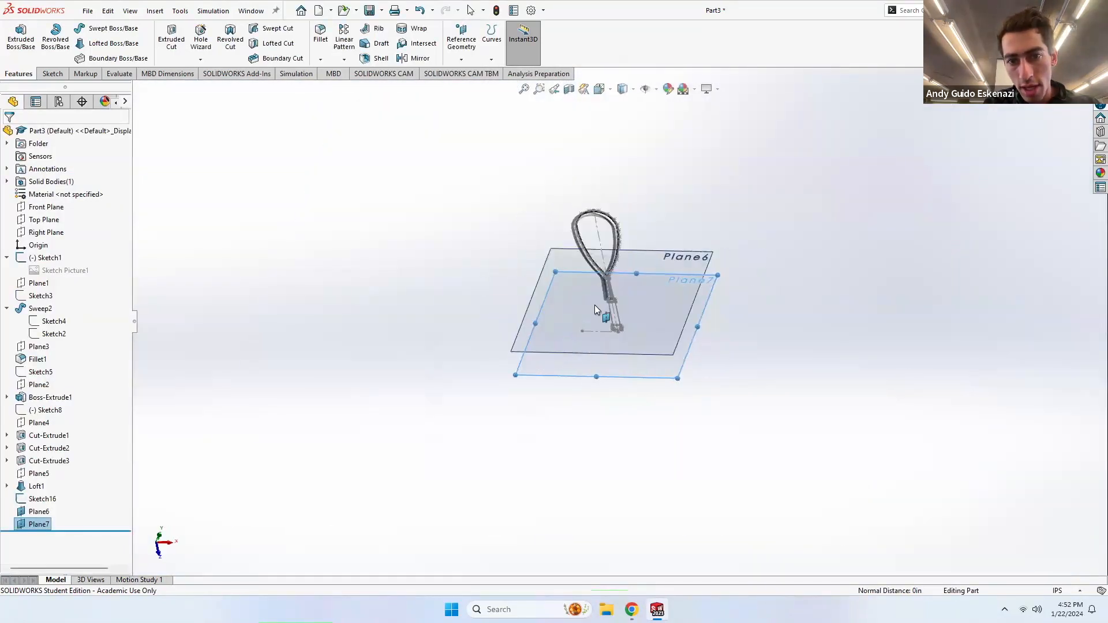
pyautogui.scroll(-10, 600, 311)
pyautogui.scroll(-3, 665, 443)
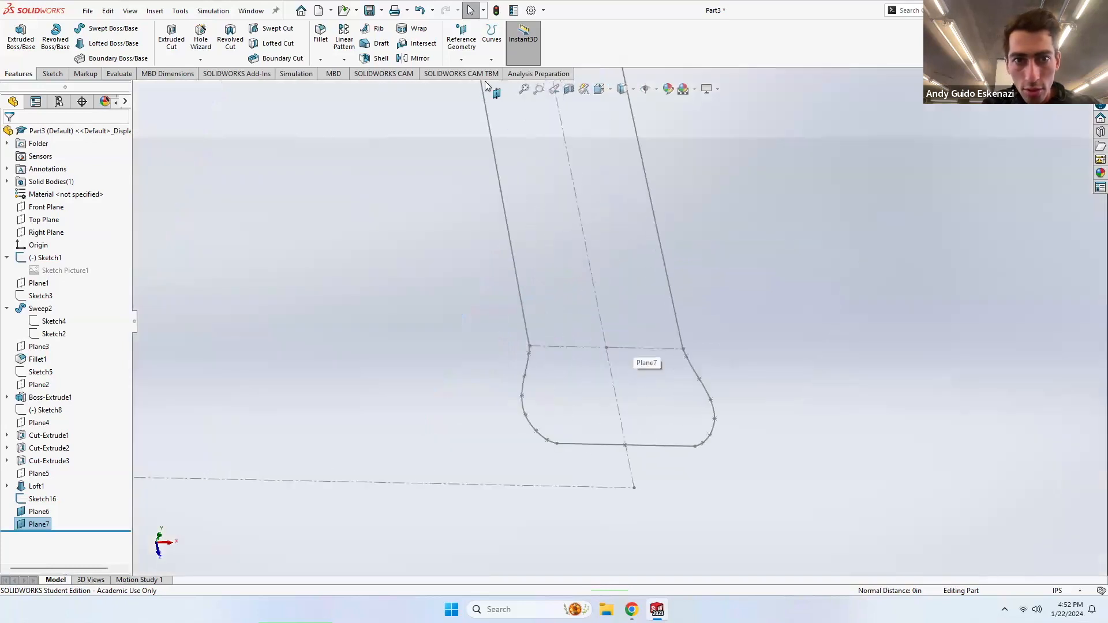
pyautogui.click(462, 59)
pyautogui.click(470, 77)
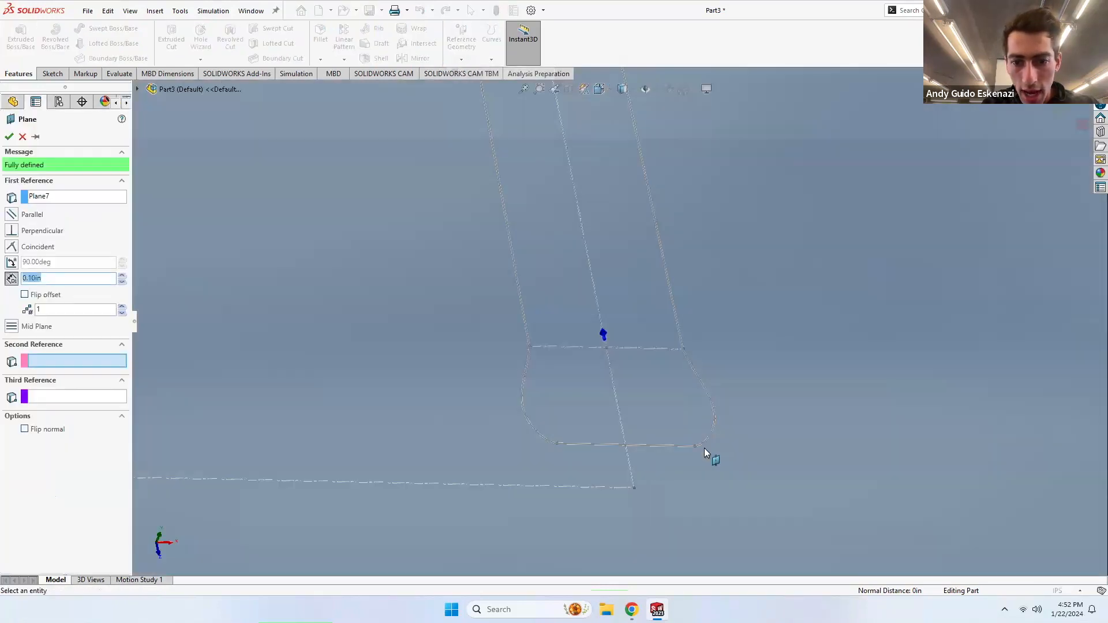
pyautogui.click(625, 445)
pyautogui.scroll(5, 661, 376)
pyautogui.moveTo(662, 377)
pyautogui.mouseDown(button='middle')
pyautogui.moveTo(598, 318)
pyautogui.moveTo(614, 321)
pyautogui.mouseUp(button='middle')
pyautogui.click(9, 137)
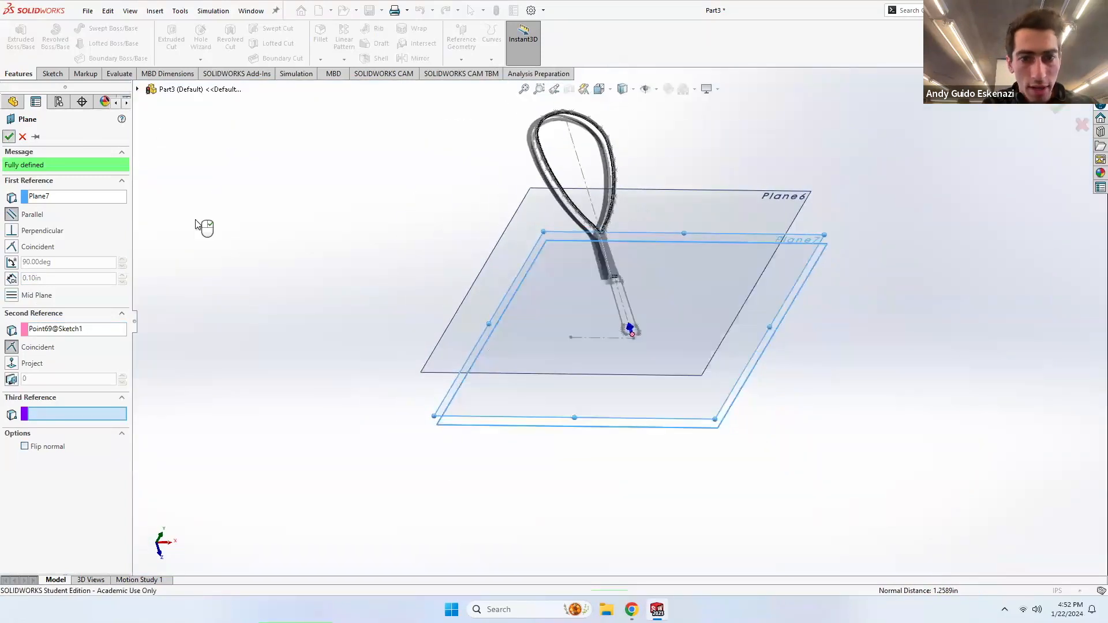
# Step: Hide Plane8 and Plane7, leaving Plane6 shown at the top of the handle
pyautogui.moveTo(427, 252); pyautogui.dragTo(426, 253, button='middle')
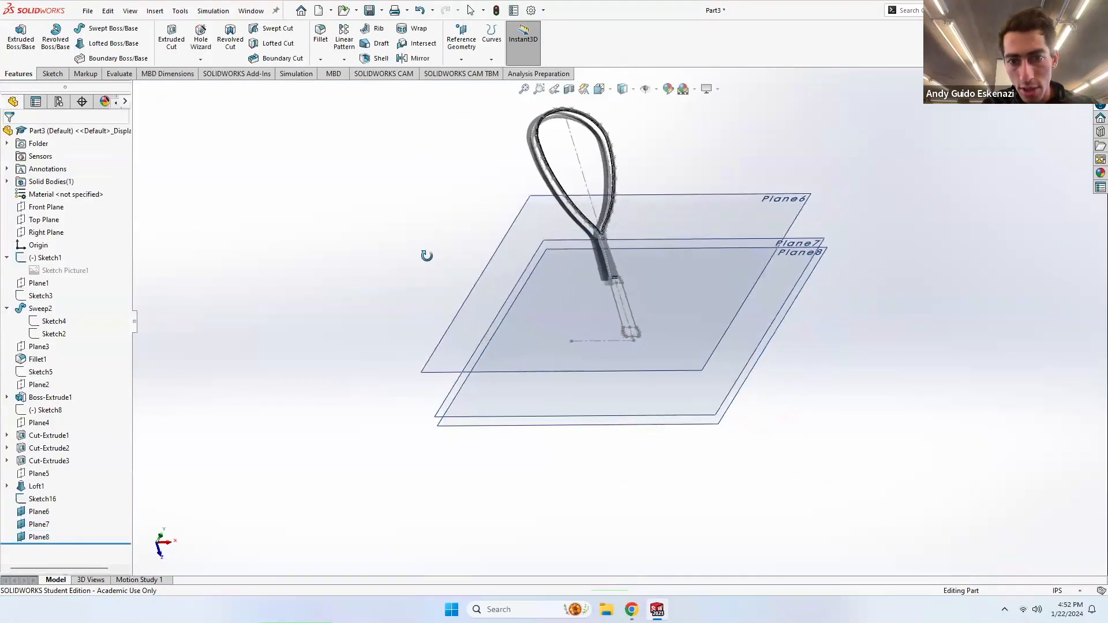
pyautogui.rightClick(543, 258)
pyautogui.click(571, 241)
pyautogui.rightClick(547, 247)
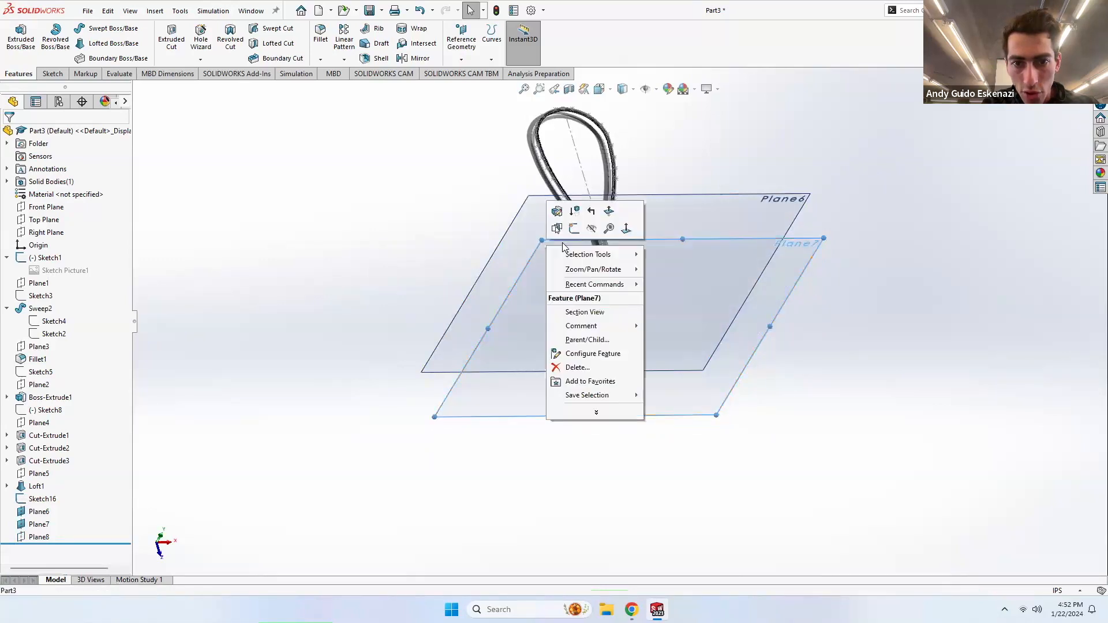
pyautogui.click(575, 226)
pyautogui.scroll(-2, 617, 288)
pyautogui.scroll(-6, 623, 292)
pyautogui.moveTo(622, 292)
pyautogui.mouseDown(button='middle')
pyautogui.moveTo(601, 276)
pyautogui.moveTo(615, 234)
pyautogui.moveTo(579, 301)
pyautogui.mouseUp(button='middle')
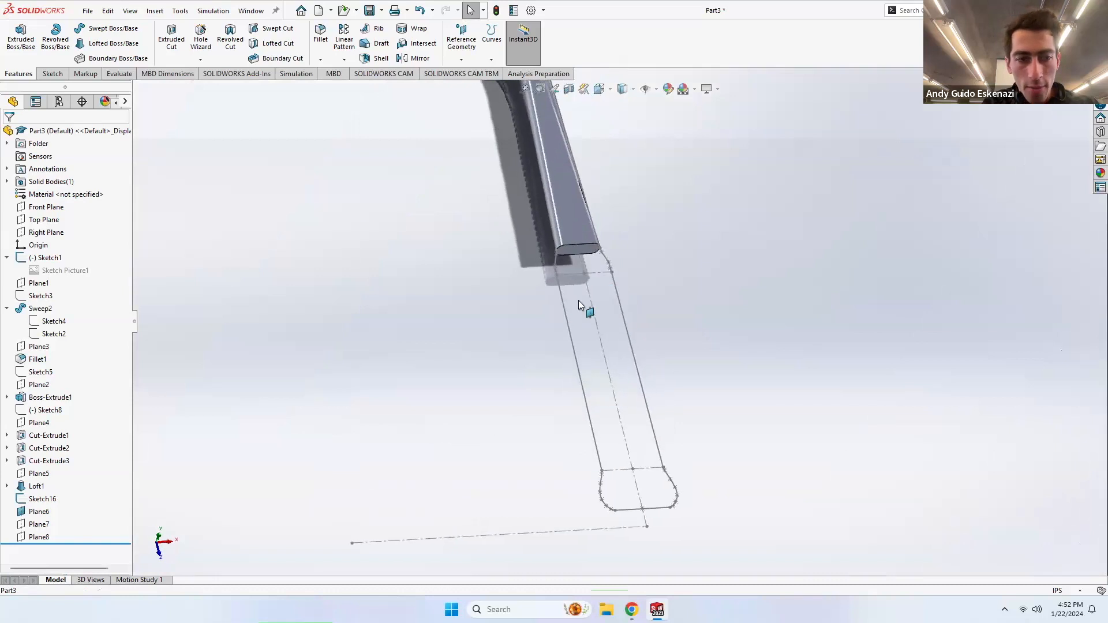
# Step: Start a new sketch on Plane6 at the upper end of the handle
pyautogui.click(52, 73)
pyautogui.click(16, 34)
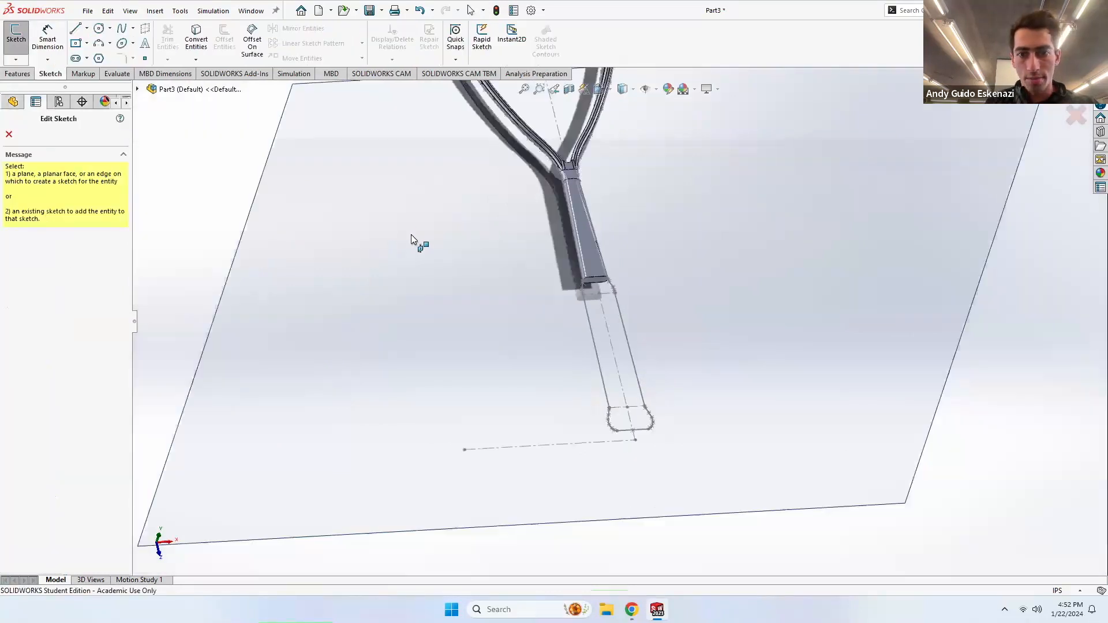
pyautogui.click(754, 253)
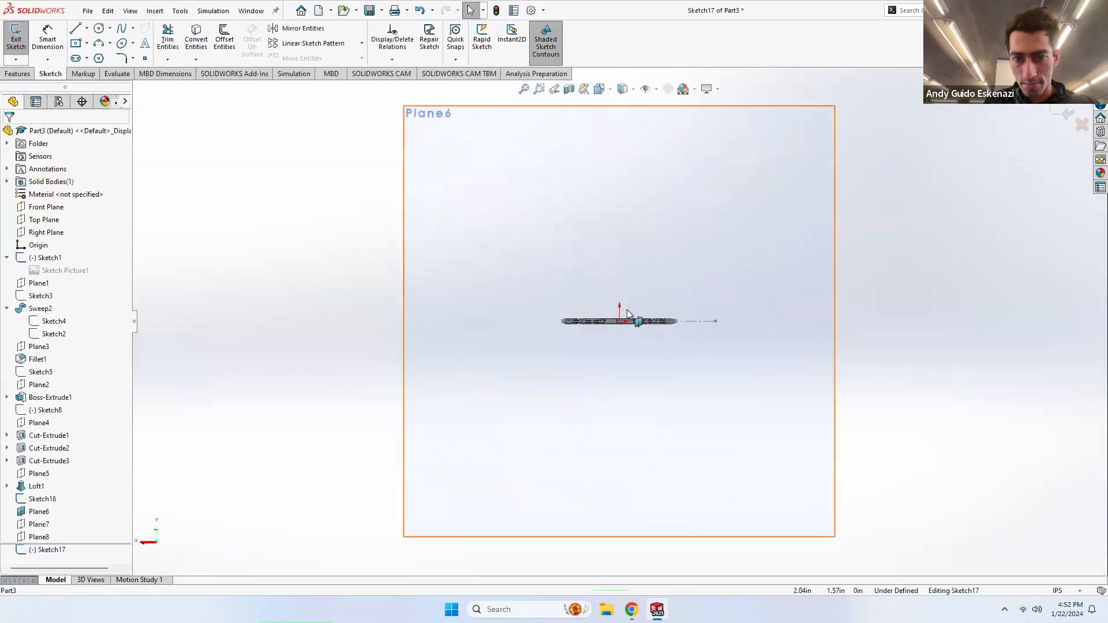
# Step: Draw a center rectangle about 0.46 in tall, centered on the sketch origin where the upper centerline crosses the long axis
pyautogui.moveTo(549, 285)
pyautogui.mouseDown(button='middle')
pyautogui.moveTo(646, 349)
pyautogui.moveTo(725, 327)
pyautogui.mouseUp(button='middle')
pyautogui.scroll(-6, 672, 327)
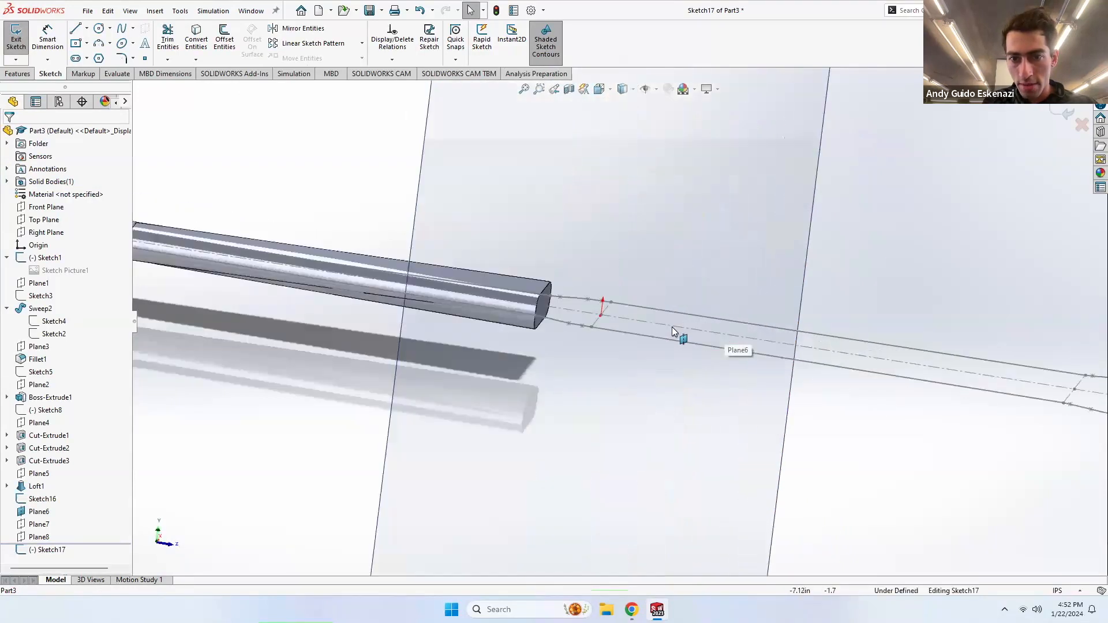
pyautogui.moveTo(650, 298); pyautogui.dragTo(633, 335, button='middle')
pyautogui.scroll(4, 616, 330)
pyautogui.scroll(-4, 516, 385)
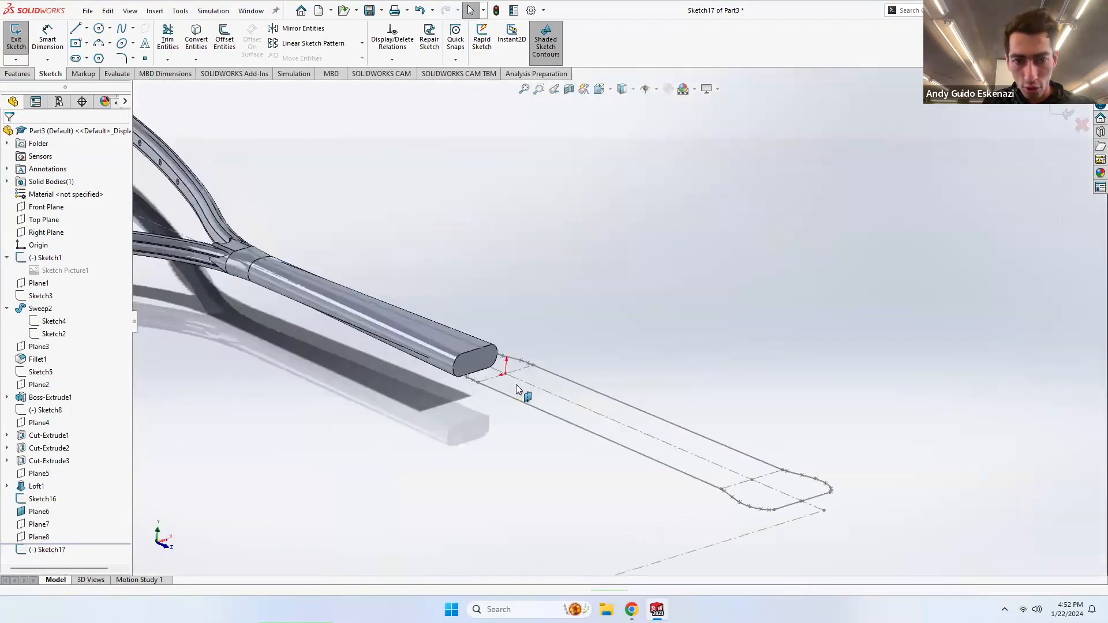
pyautogui.scroll(-4, 508, 363)
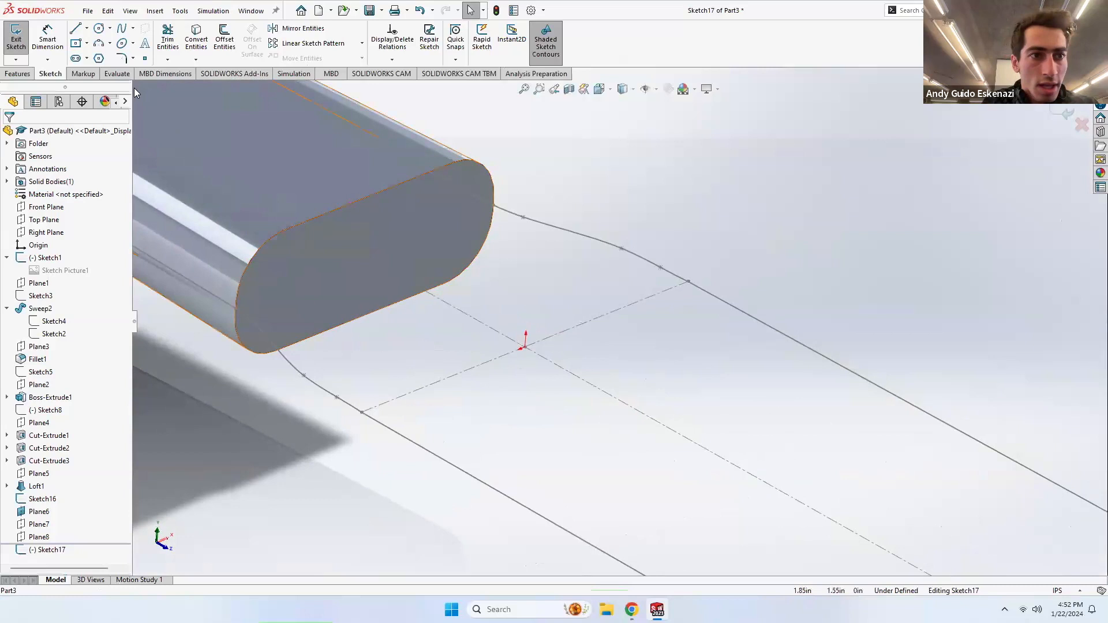
pyautogui.click(77, 44)
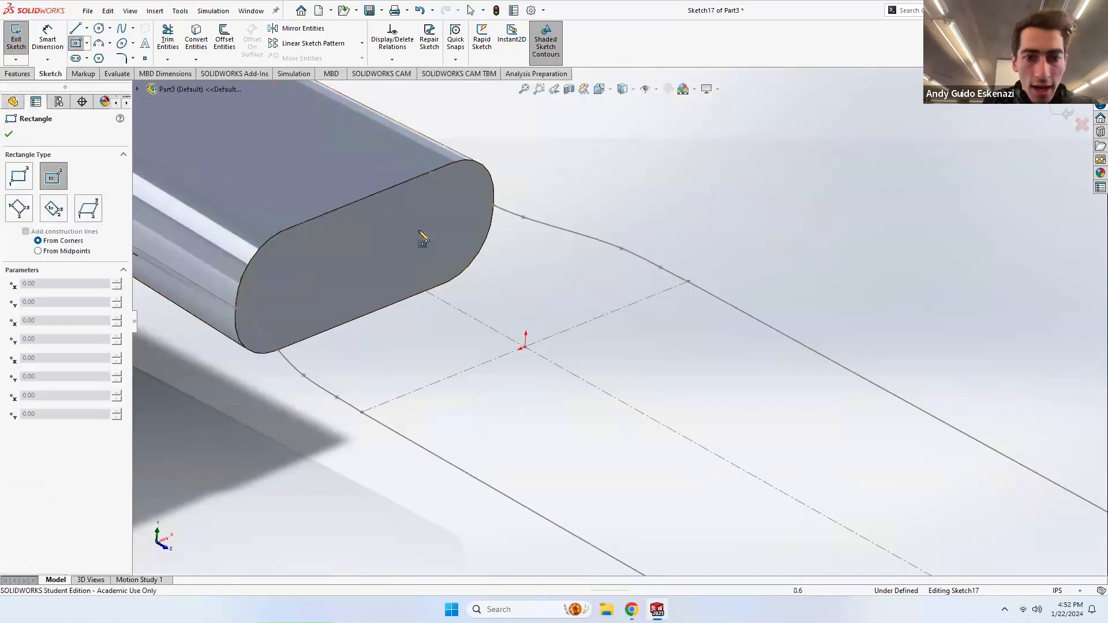
pyautogui.click(525, 348)
pyautogui.click(584, 268)
pyautogui.press('Escape')
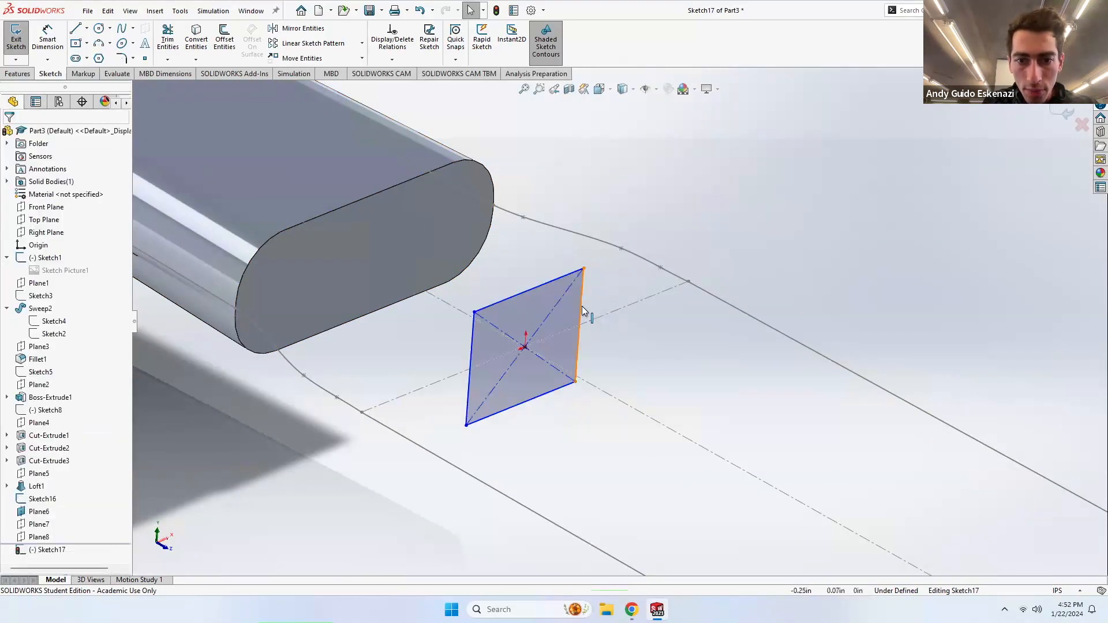
pyautogui.click(582, 307)
pyautogui.keyDown('ctrl'); pyautogui.click(688, 283); pyautogui.keyUp('ctrl')
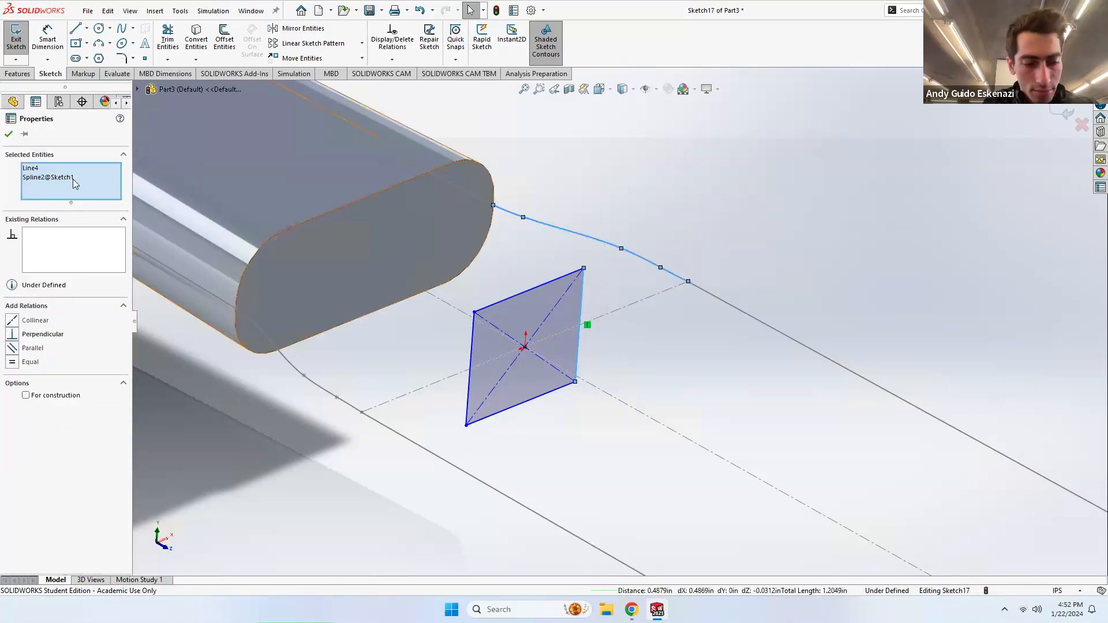
pyautogui.press('Escape')
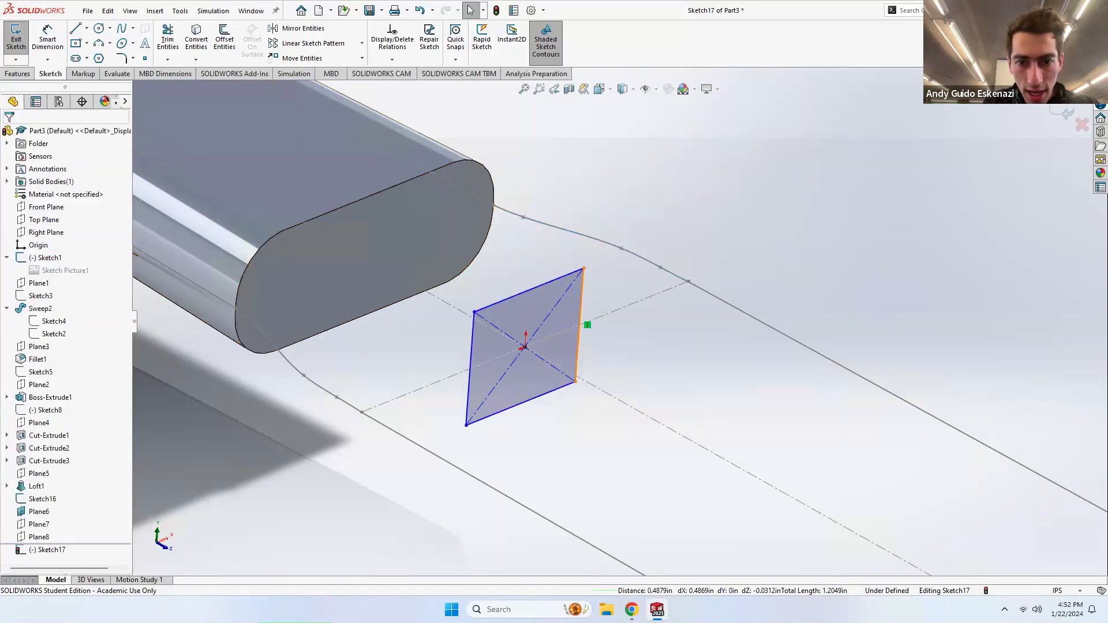
# Step: Make the rectangle's vertical side coincident with the handle outline's endpoint at the upper centerline
pyautogui.click(580, 320)
pyautogui.keyDown('ctrl'); pyautogui.click(692, 285); pyautogui.keyUp('ctrl')
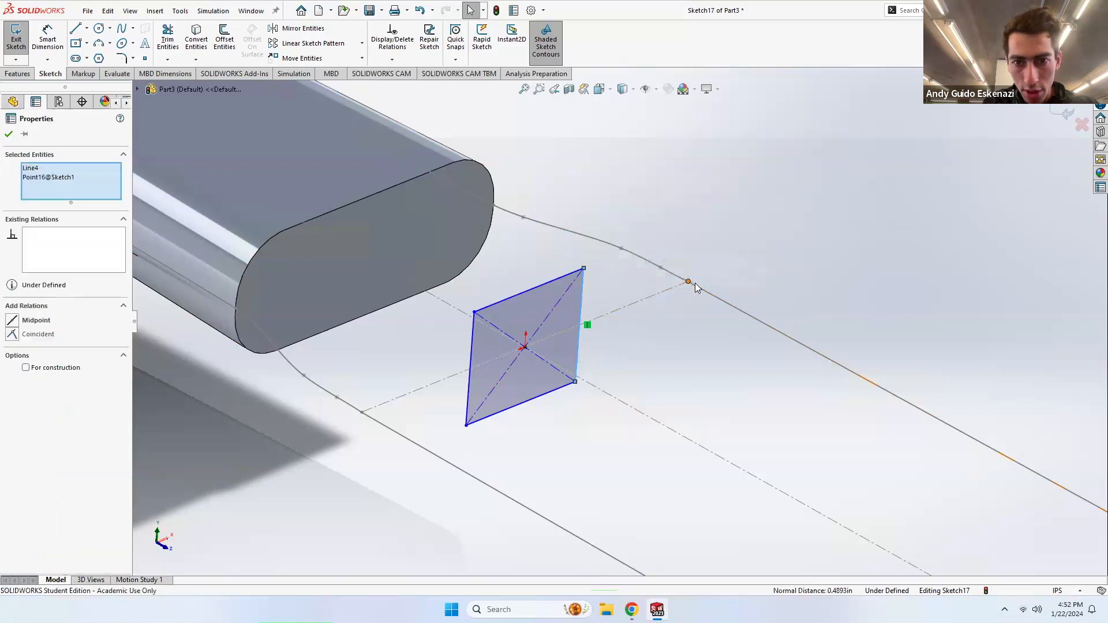
pyautogui.click(14, 335)
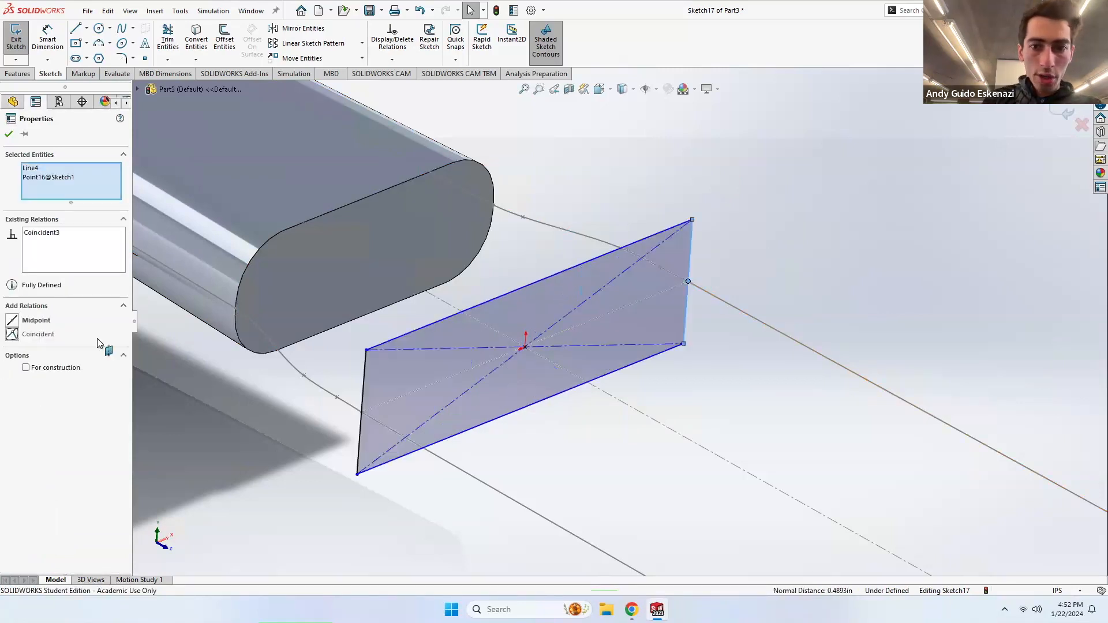
pyautogui.click(232, 383)
# Step: Dimension the rectangle's vertical side at 0.6 in
pyautogui.click(45, 39)
pyautogui.moveTo(533, 276)
pyautogui.mouseDown(button='middle')
pyautogui.moveTo(540, 242)
pyautogui.moveTo(577, 210)
pyautogui.moveTo(576, 220)
pyautogui.moveTo(715, 218)
pyautogui.mouseUp(button='middle')
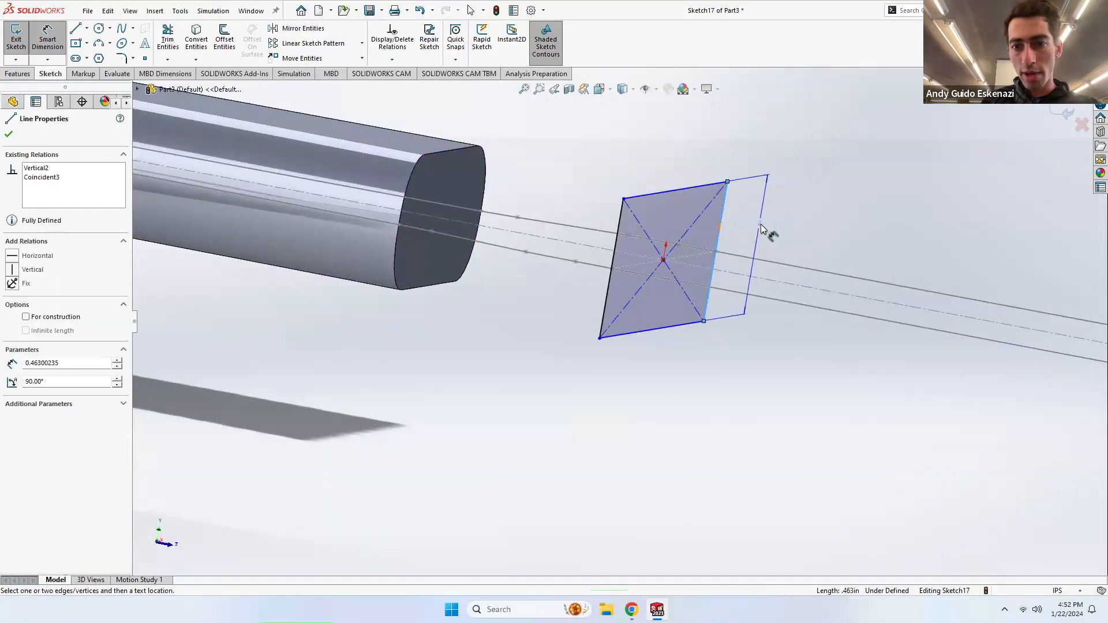
pyautogui.click(773, 238)
pyautogui.write('0.6')
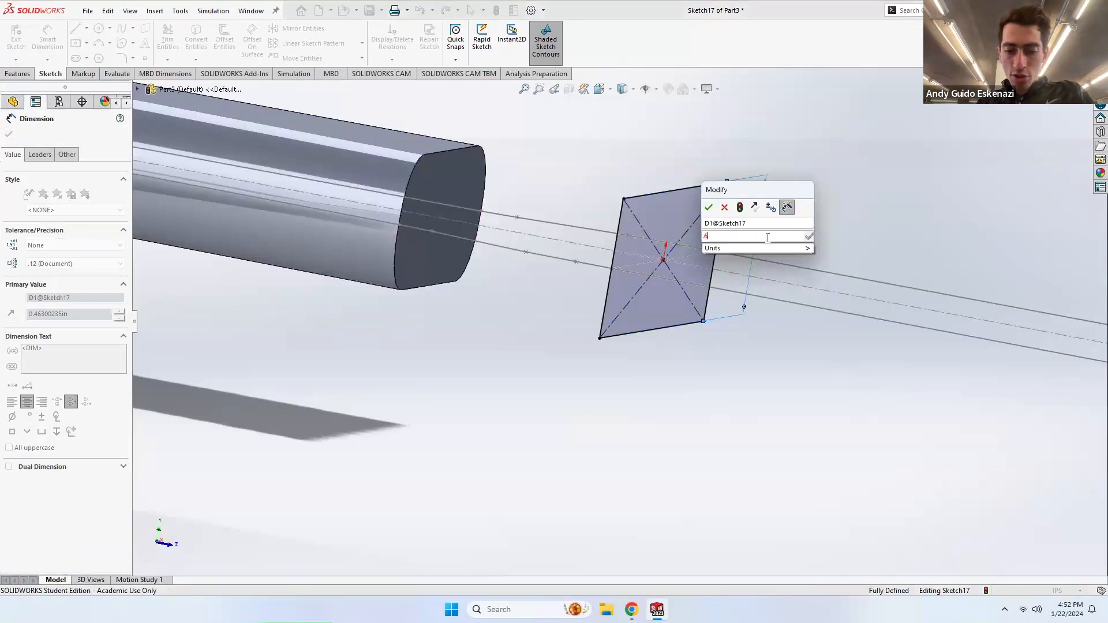
pyautogui.press('Return')
# Step: Change the rectangle's height dimension to 0.65 in
pyautogui.moveTo(656, 240)
pyautogui.mouseDown(button='middle')
pyautogui.moveTo(651, 230)
pyautogui.moveTo(663, 229)
pyautogui.moveTo(629, 229)
pyautogui.moveTo(537, 329)
pyautogui.moveTo(520, 317)
pyautogui.mouseUp(button='middle')
pyautogui.click(576, 239)
pyautogui.doubleClick(648, 317)
pyautogui.write('.5')
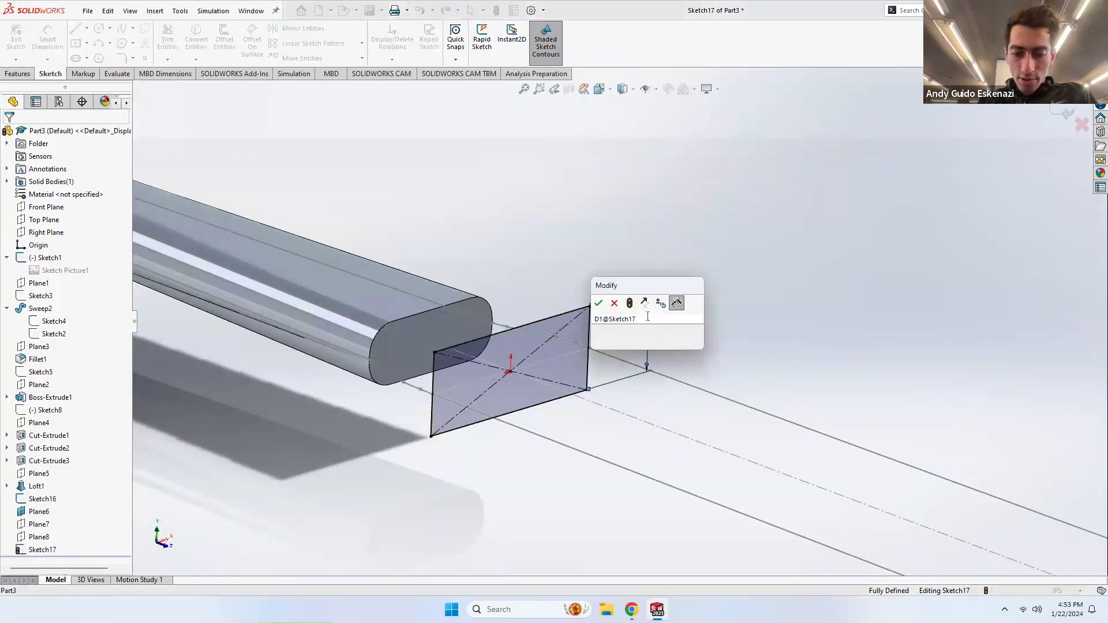
pyautogui.press('Return')
pyautogui.click(504, 310)
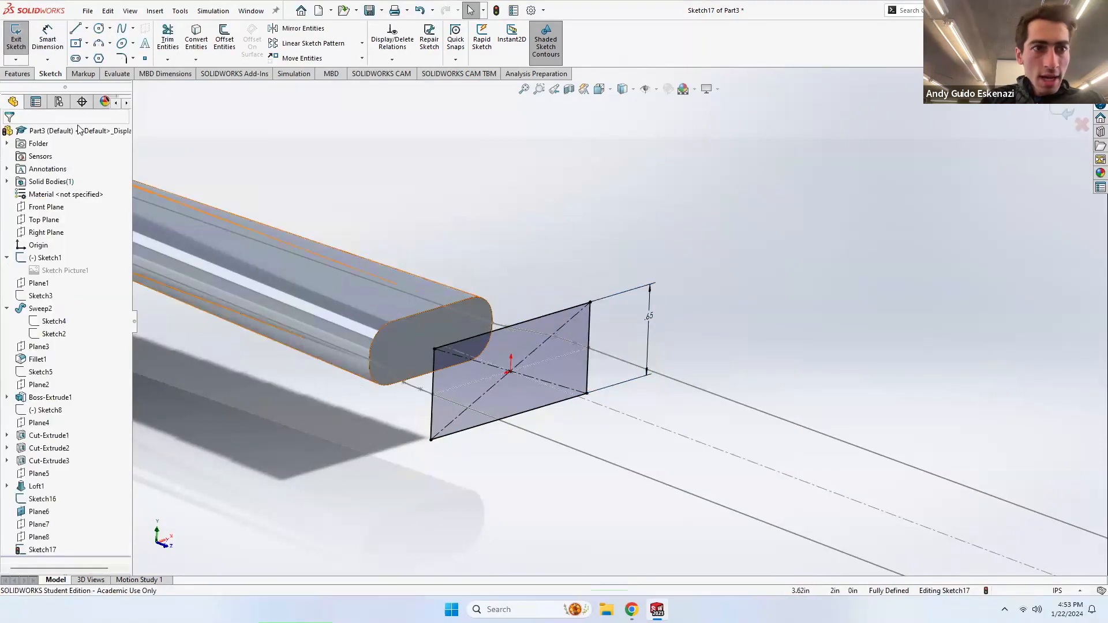
# Step: Round all four corners of the rectangle with 0.20 in sketch fillets
pyautogui.click(124, 60)
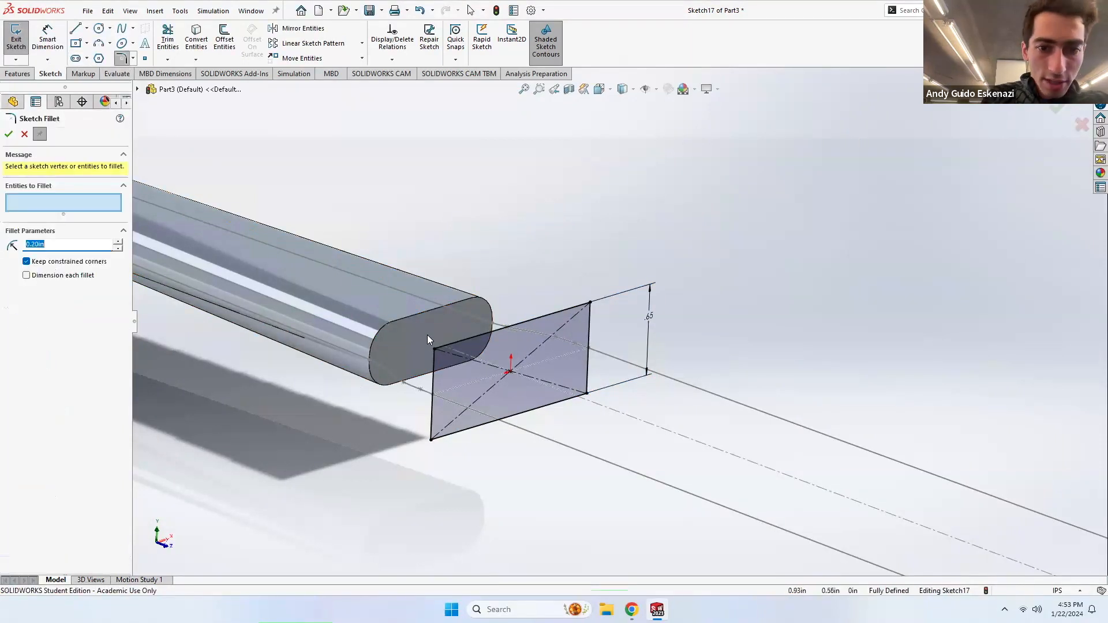
pyautogui.click(436, 351)
pyautogui.click(591, 303)
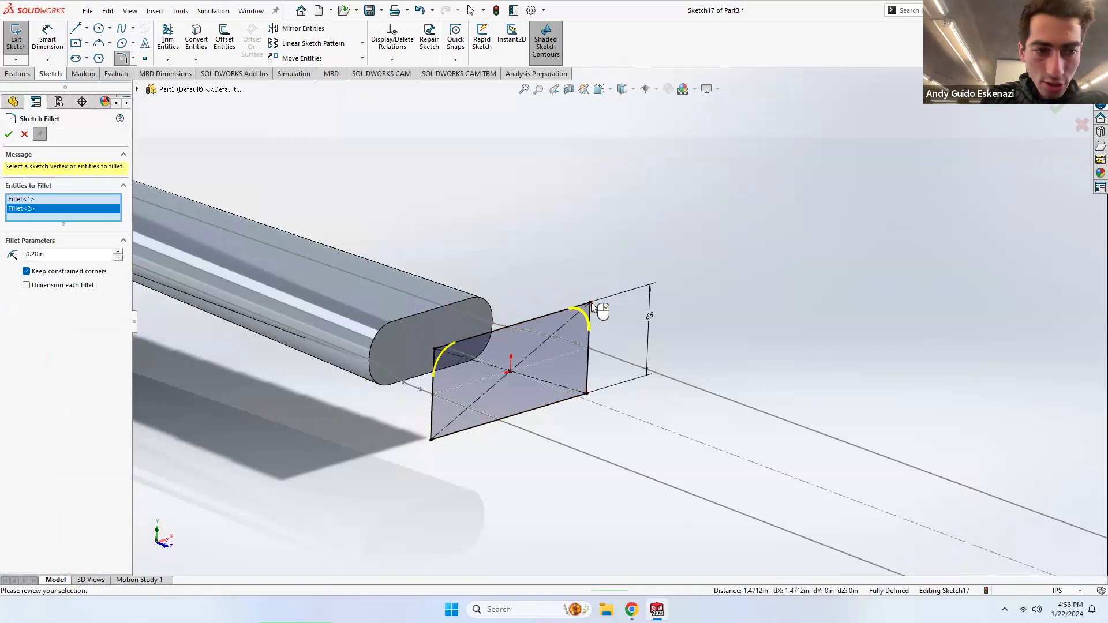
pyautogui.click(587, 395)
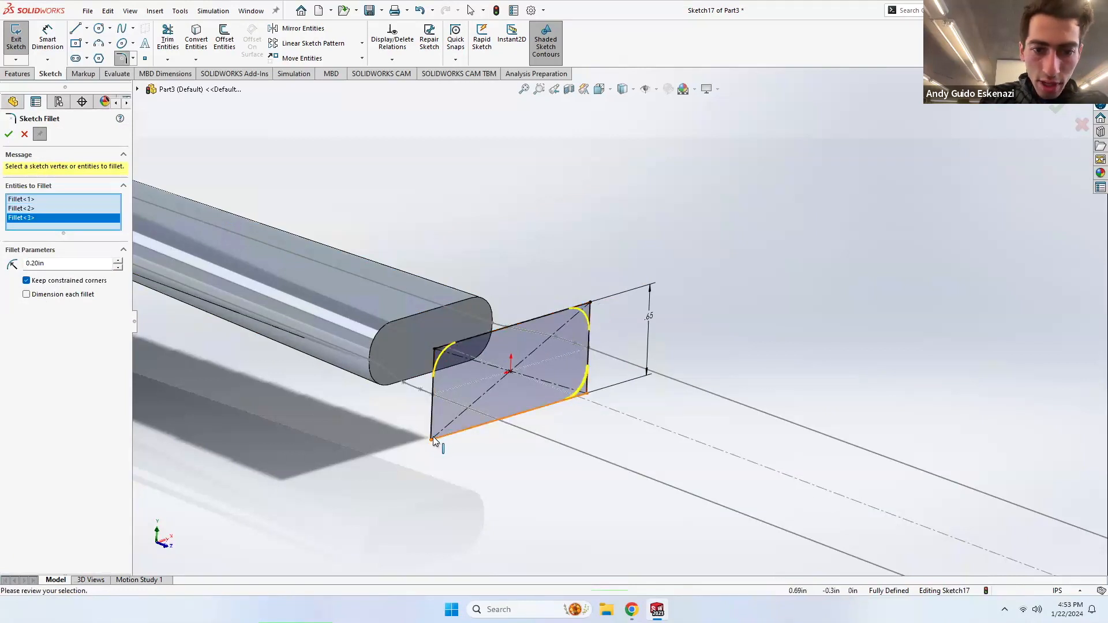
pyautogui.click(432, 441)
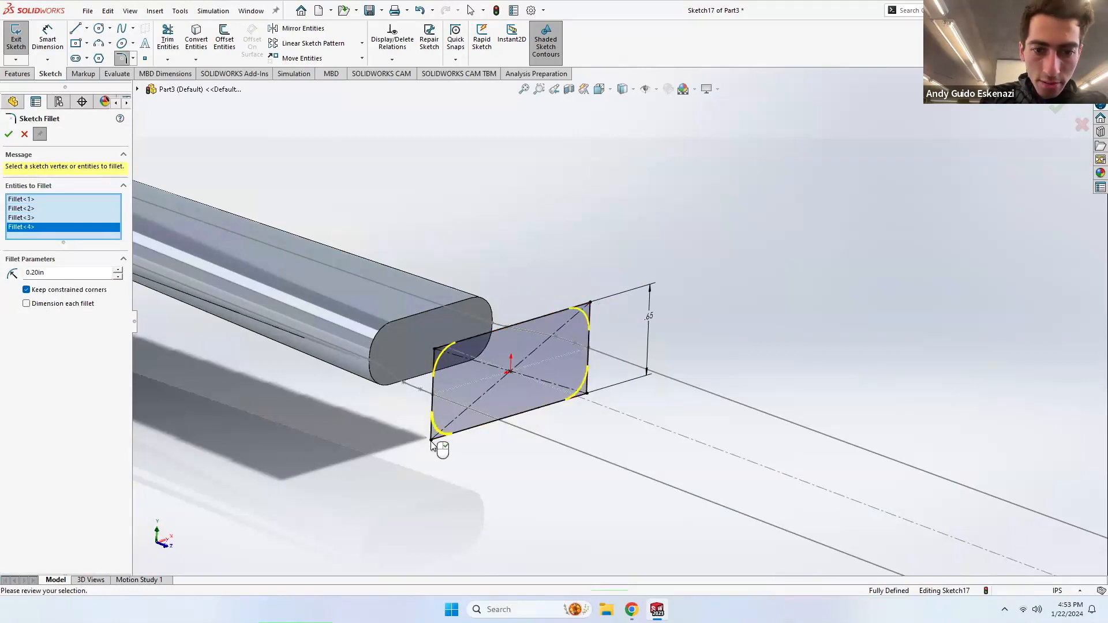
pyautogui.click(8, 135)
pyautogui.scroll(4, 600, 298)
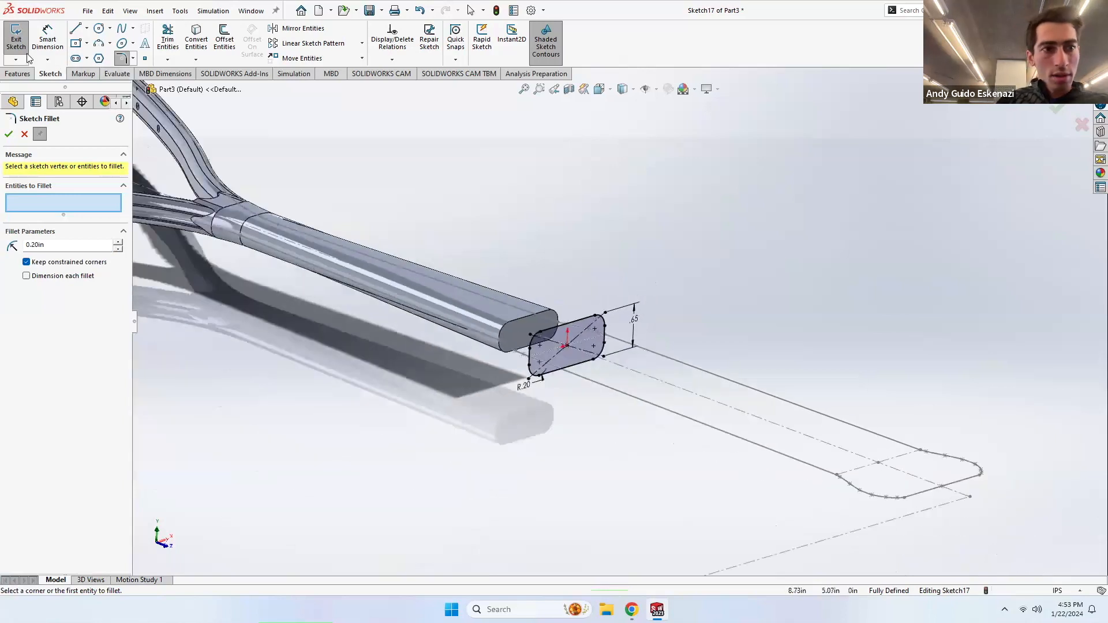
pyautogui.press('Escape')
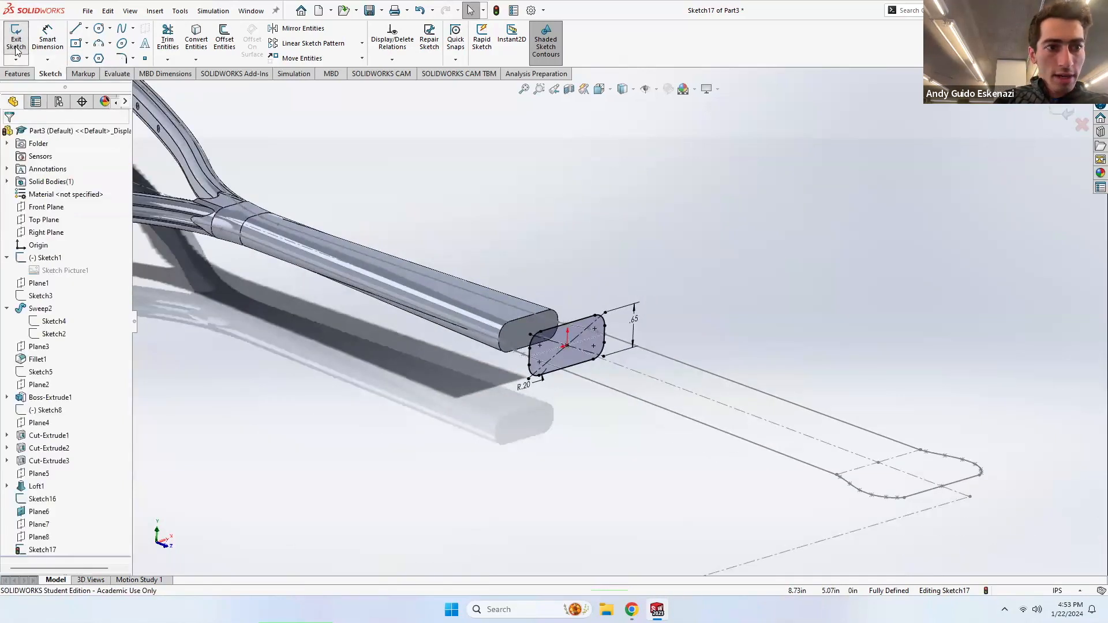
# Step: Exit the rounded rectangle sketch and hide Plane6
pyautogui.click(16, 47)
pyautogui.click(728, 258)
pyautogui.scroll(3, 828, 439)
pyautogui.scroll(-2, 828, 439)
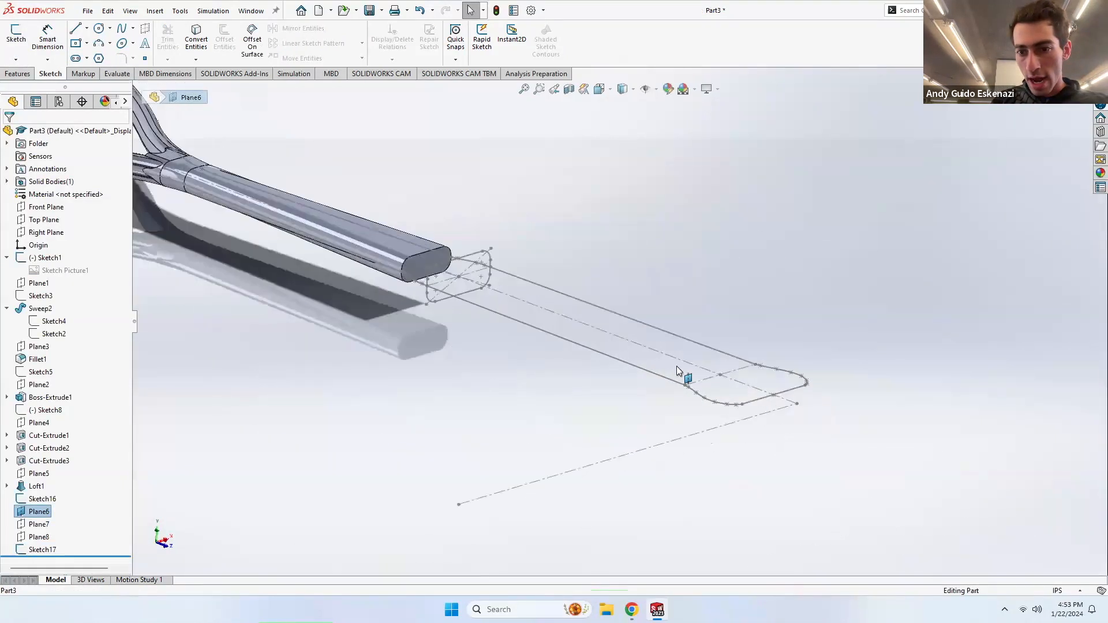
pyautogui.scroll(-3, 704, 372)
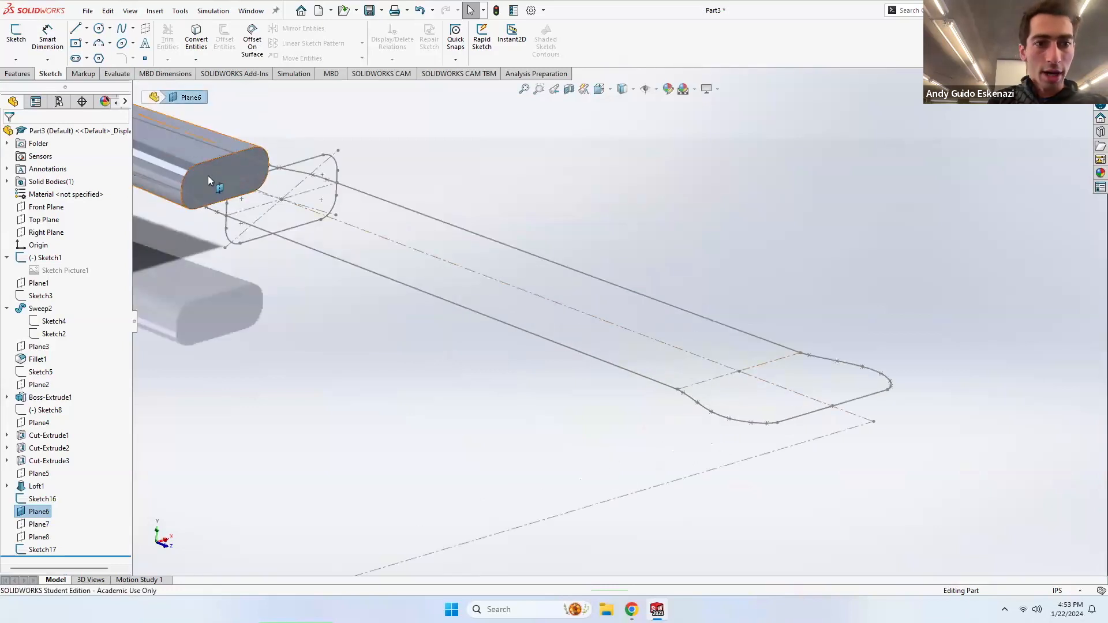
pyautogui.scroll(3, 268, 203)
pyautogui.rightClick(43, 509)
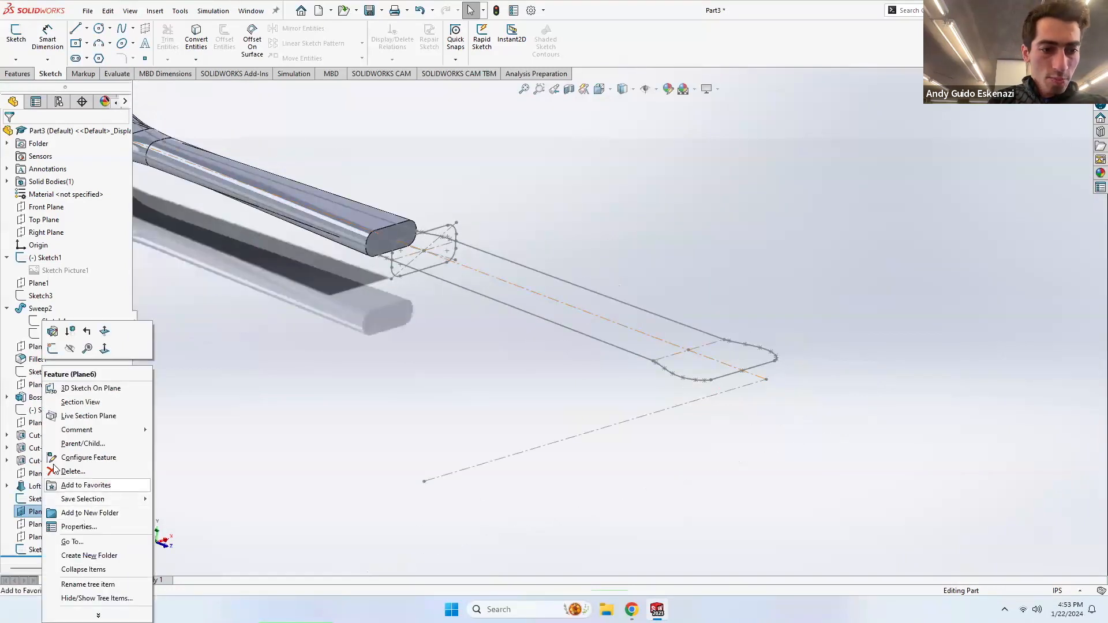
pyautogui.click(68, 350)
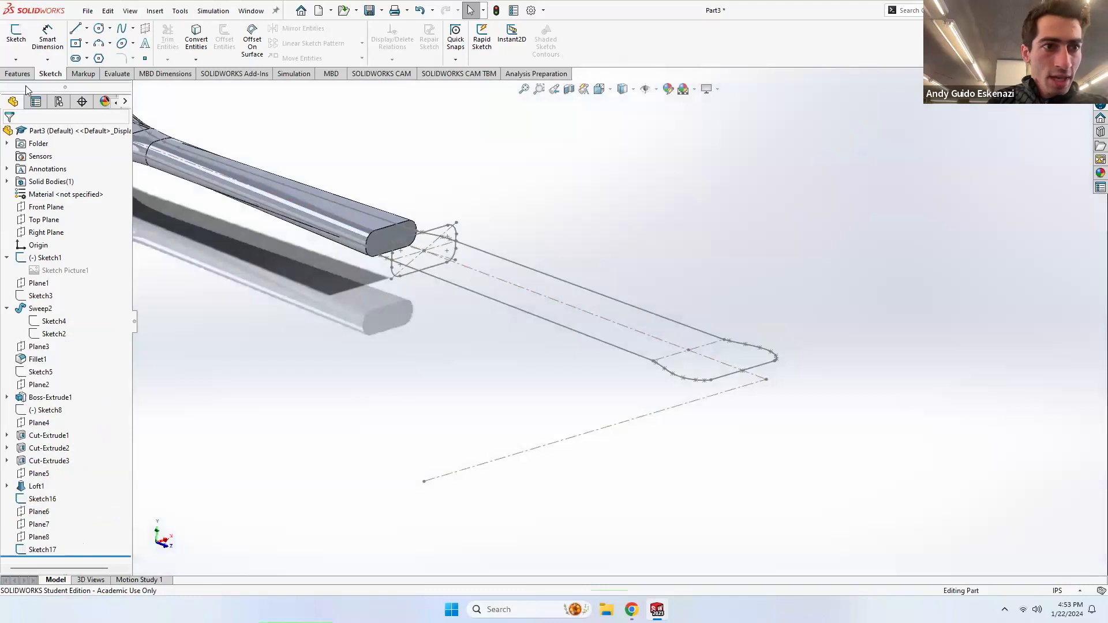
# Step: Start a sketch on Plane7 and draw a center rectangle about 0.57 in tall, centered on the lower centerline's crossing with the axis
pyautogui.click(17, 36)
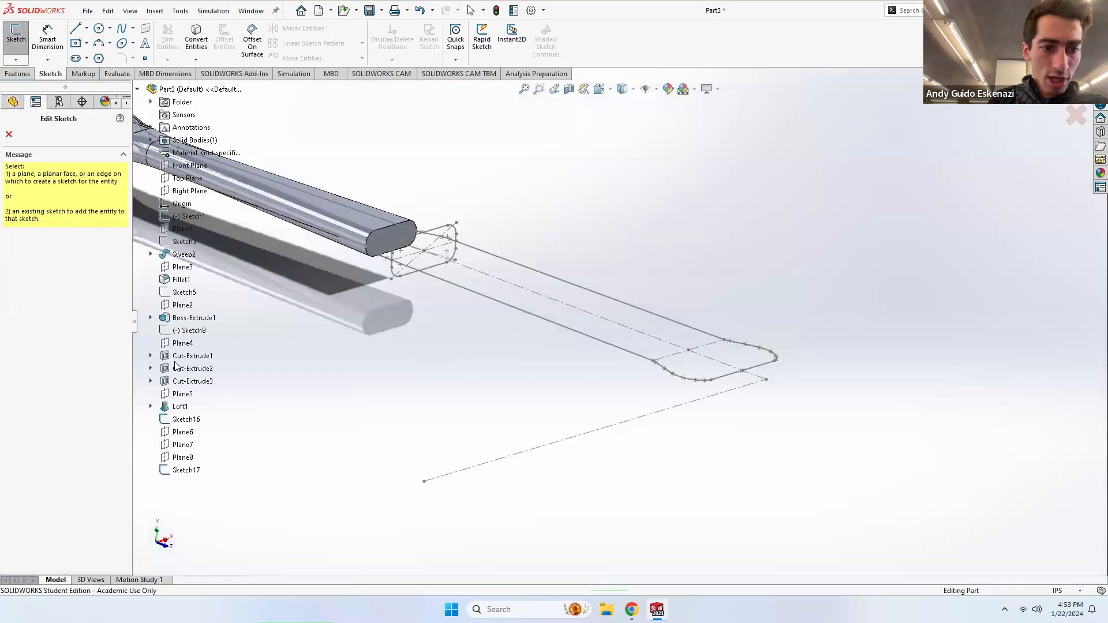
pyautogui.click(188, 448)
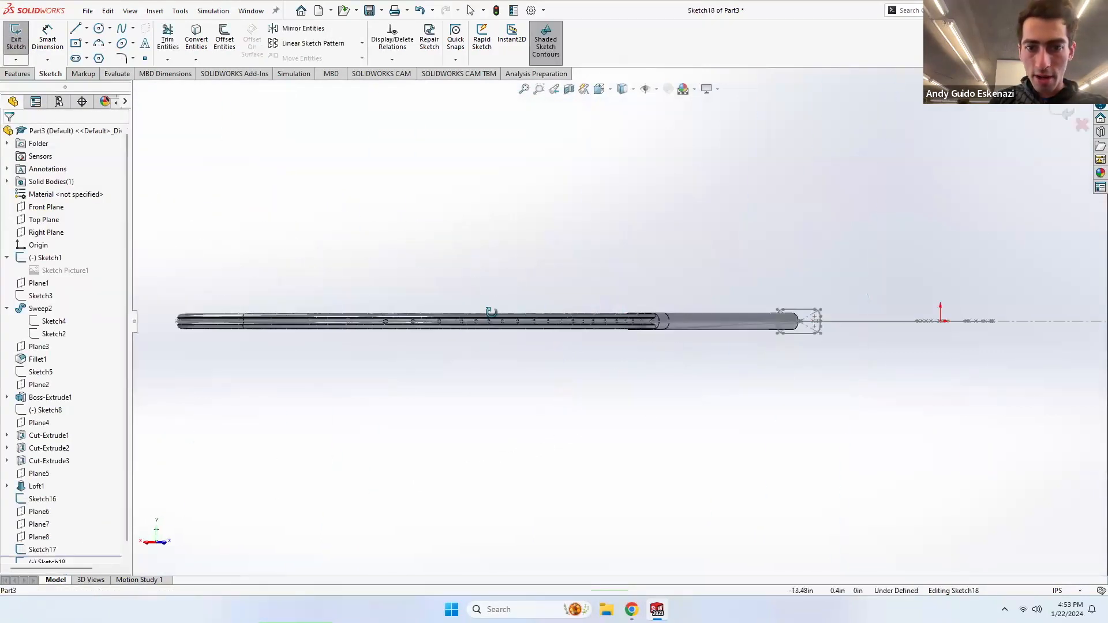
pyautogui.moveTo(485, 386)
pyautogui.mouseDown(button='middle')
pyautogui.moveTo(422, 307)
pyautogui.moveTo(486, 327)
pyautogui.mouseUp(button='middle')
pyautogui.scroll(4, 486, 327)
pyautogui.scroll(-5, 819, 413)
pyautogui.scroll(-5, 821, 414)
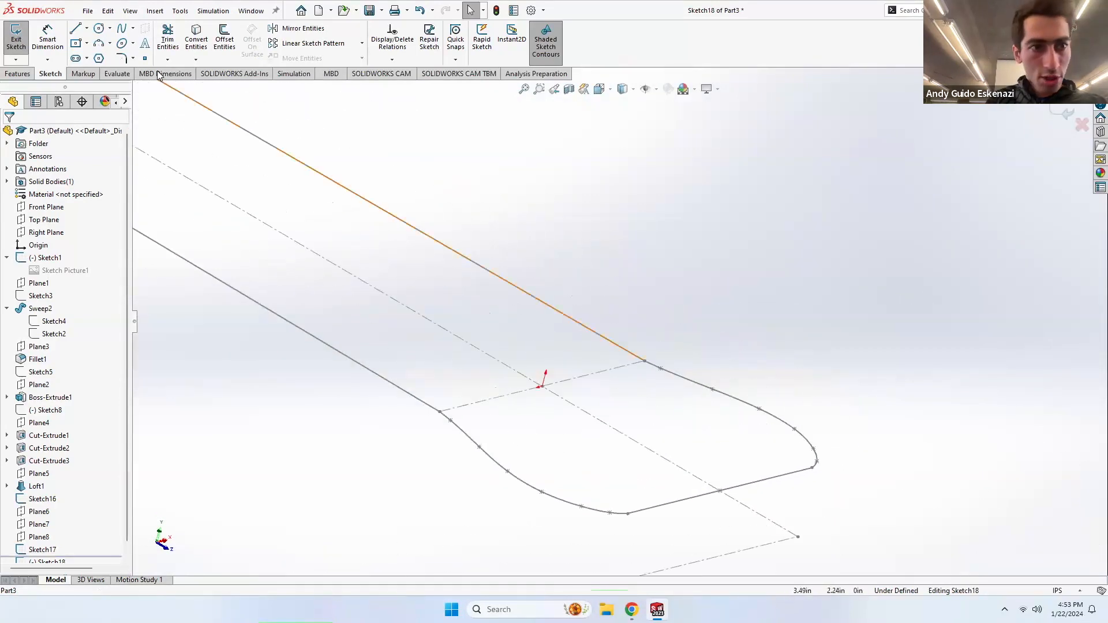
pyautogui.click(76, 43)
pyautogui.click(541, 386)
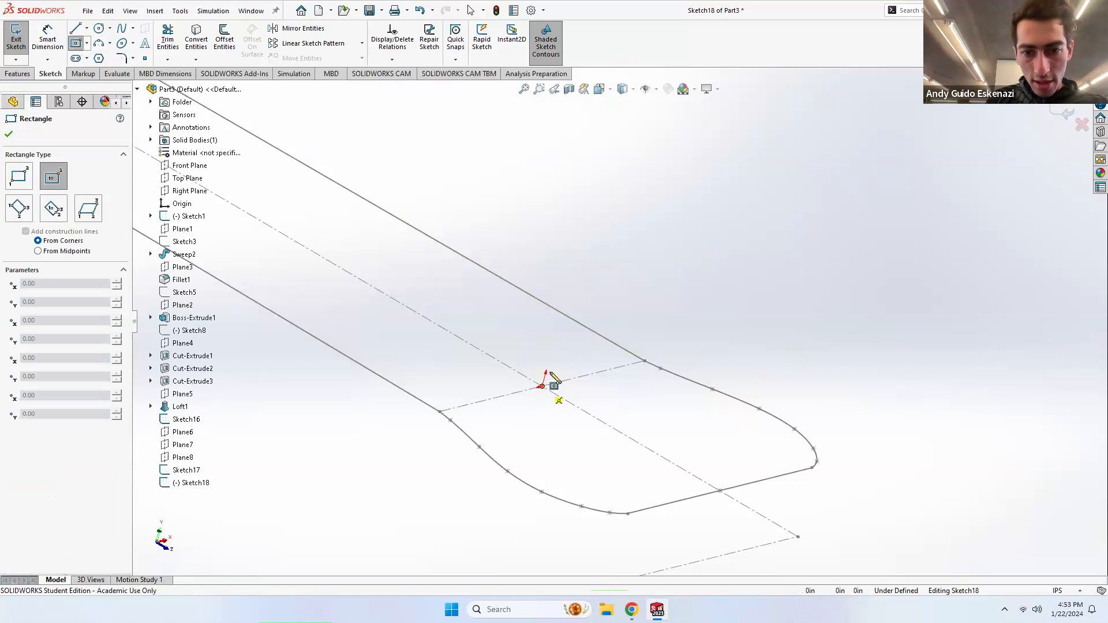
pyautogui.click(581, 332)
pyautogui.press('Escape')
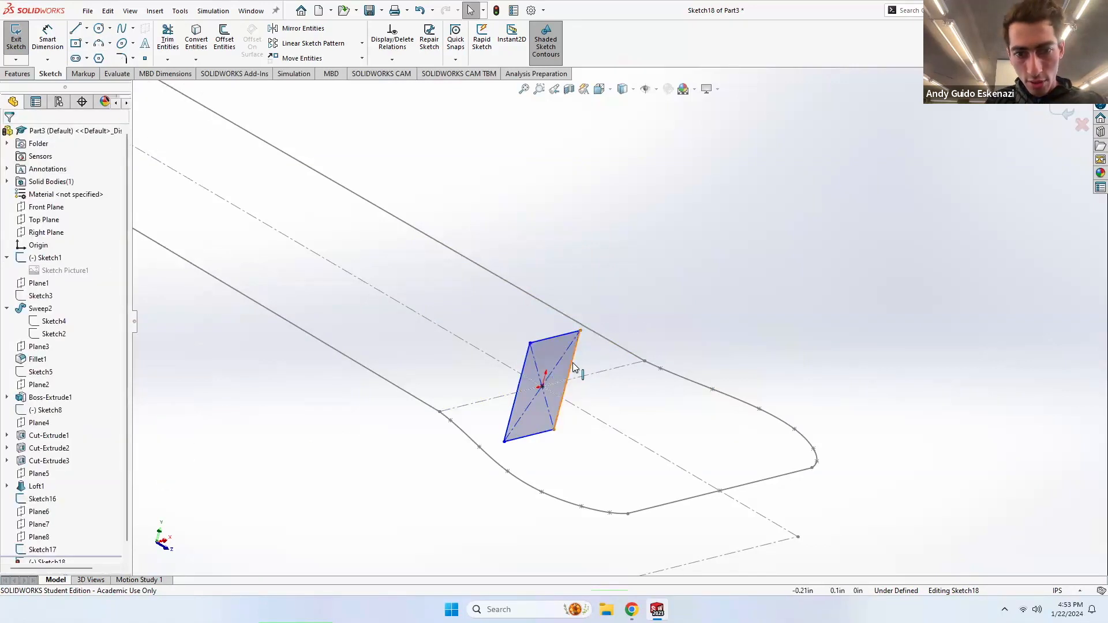
# Step: Make the new rectangle's vertical side coincident with the handle outline's endpoint at the lower centerline
pyautogui.click(573, 363)
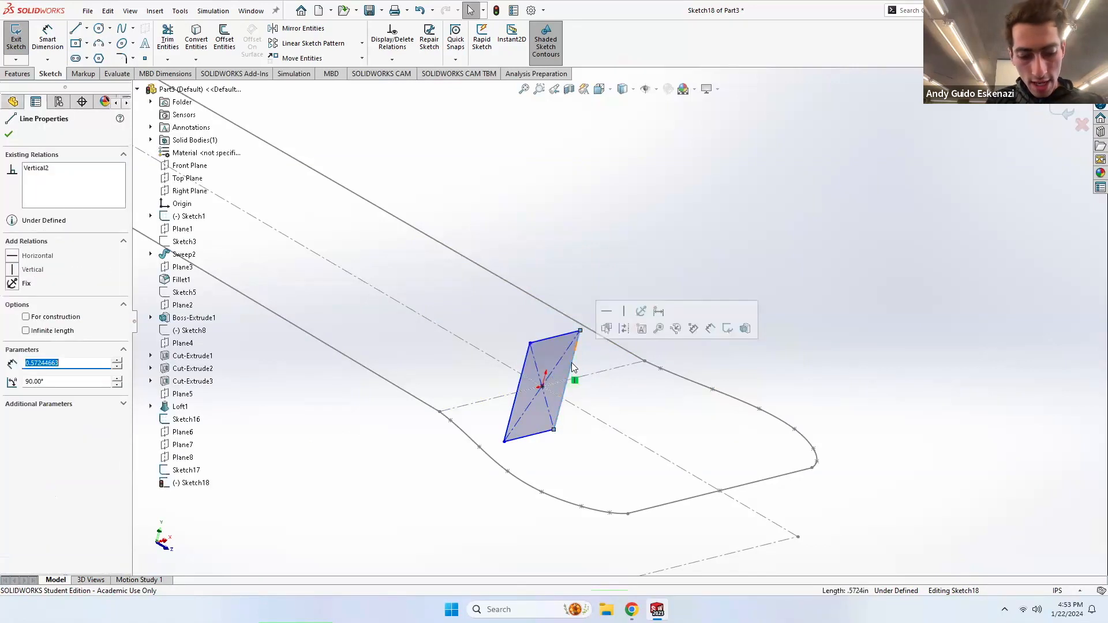
pyautogui.keyDown('ctrl'); pyautogui.click(644, 361); pyautogui.keyUp('ctrl')
pyautogui.click(18, 334)
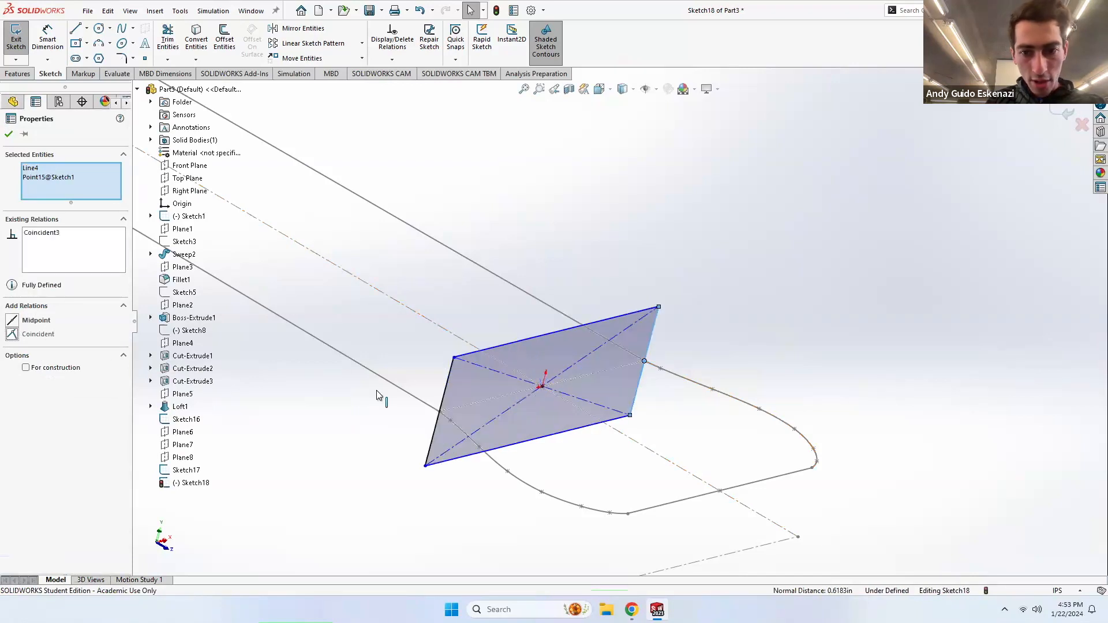
pyautogui.click(661, 419)
# Step: Dimension the vertical side of the rectangle on Plane7 at 0.65 in
pyautogui.click(49, 42)
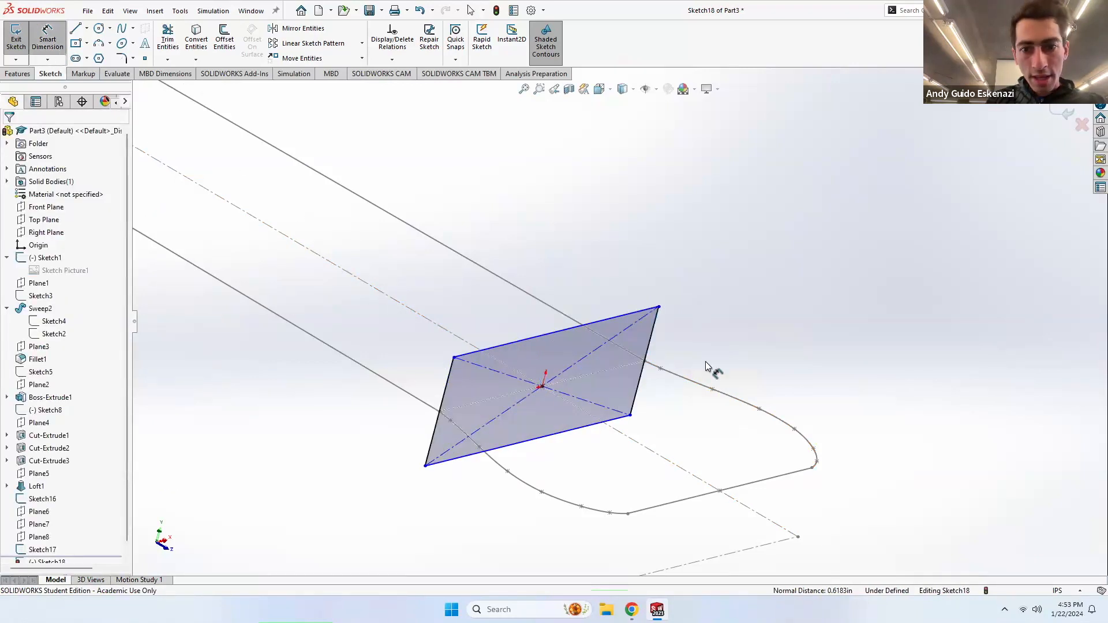
pyautogui.click(651, 345)
pyautogui.click(731, 371)
pyautogui.press('BackSpace')
pyautogui.write('.65')
pyautogui.press('Return')
pyautogui.press('Escape')
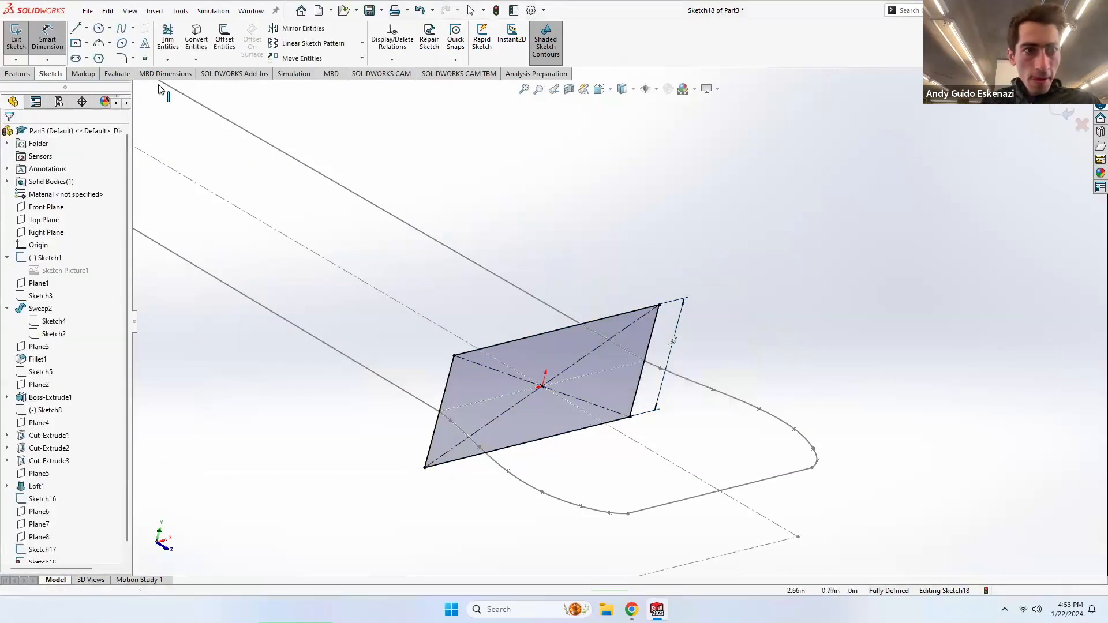
# Step: Fillet all four corners of the Plane7 rectangle with a 0.20 in radius and exit the sketch
pyautogui.click(122, 58)
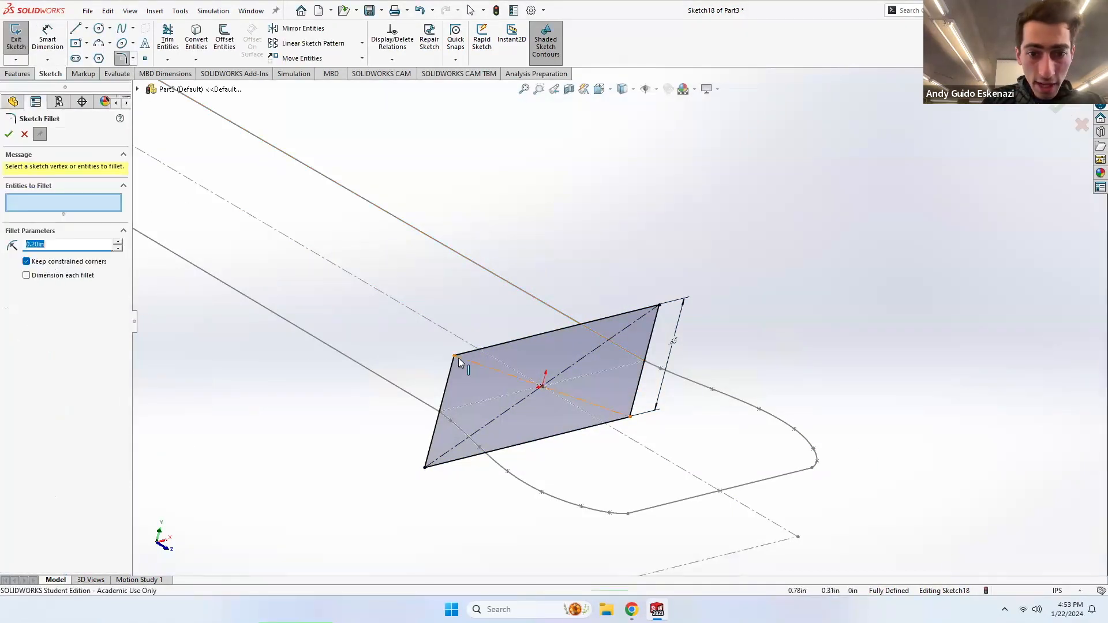
pyautogui.click(453, 356)
pyautogui.click(660, 305)
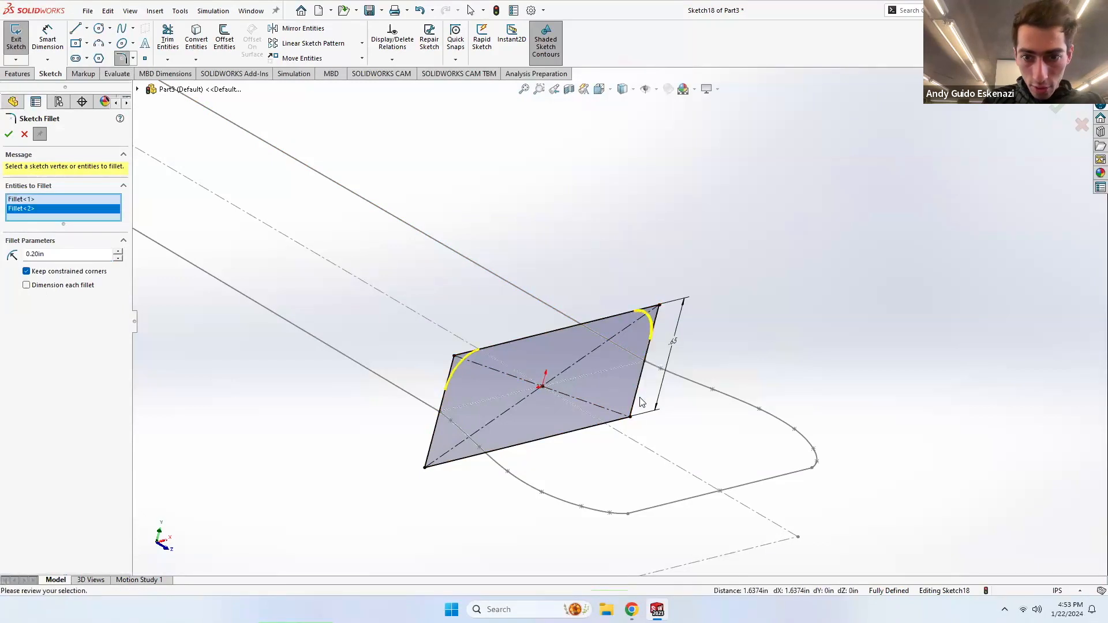
pyautogui.click(632, 418)
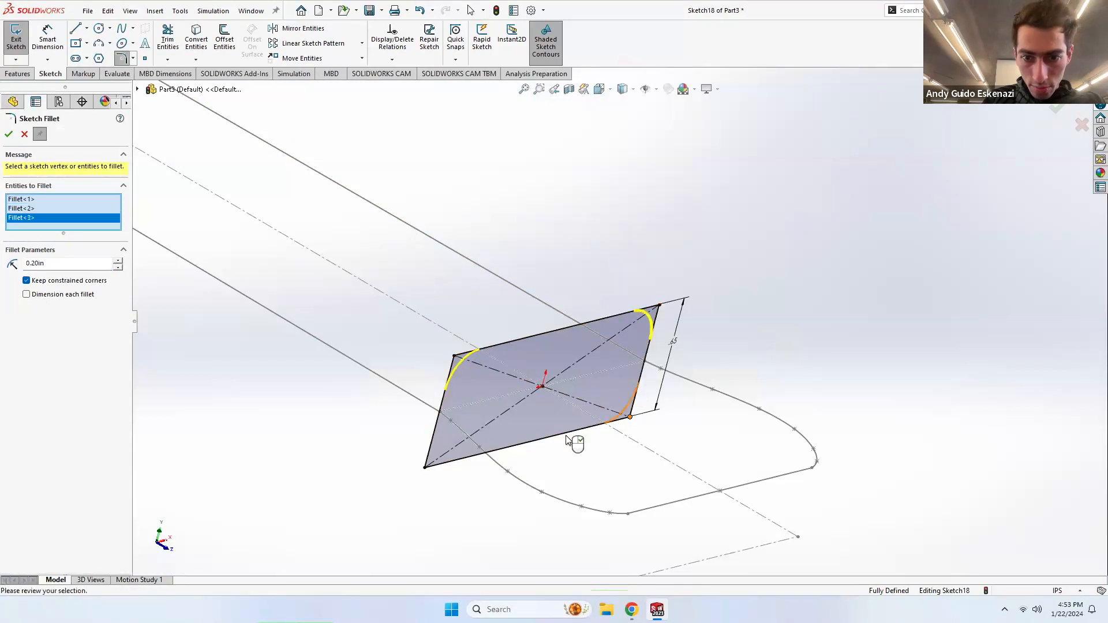
pyautogui.click(425, 467)
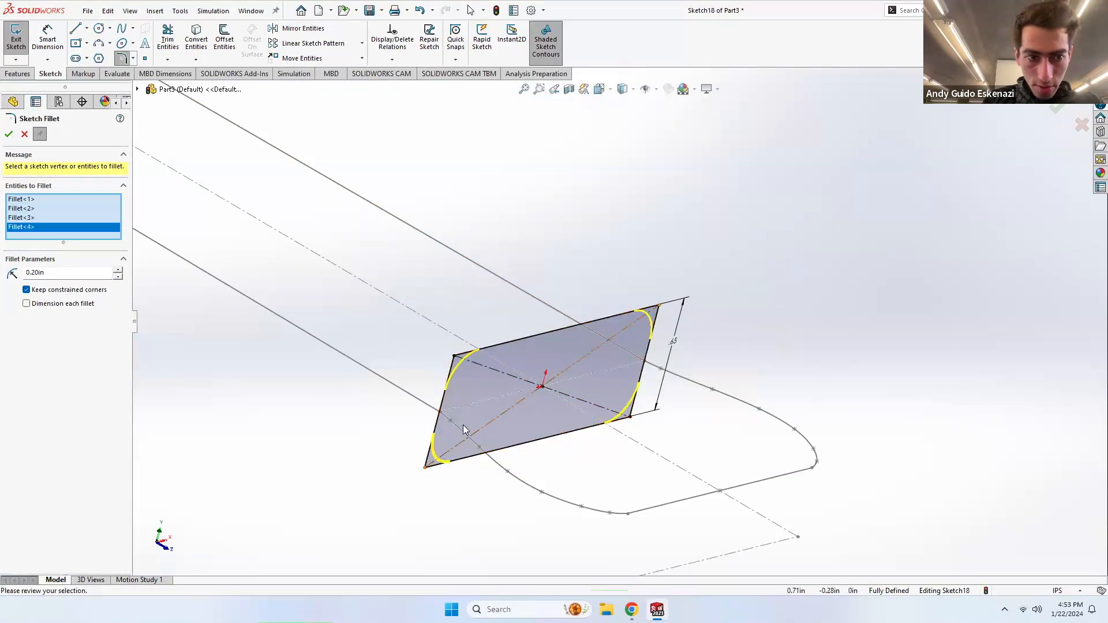
pyautogui.click(7, 135)
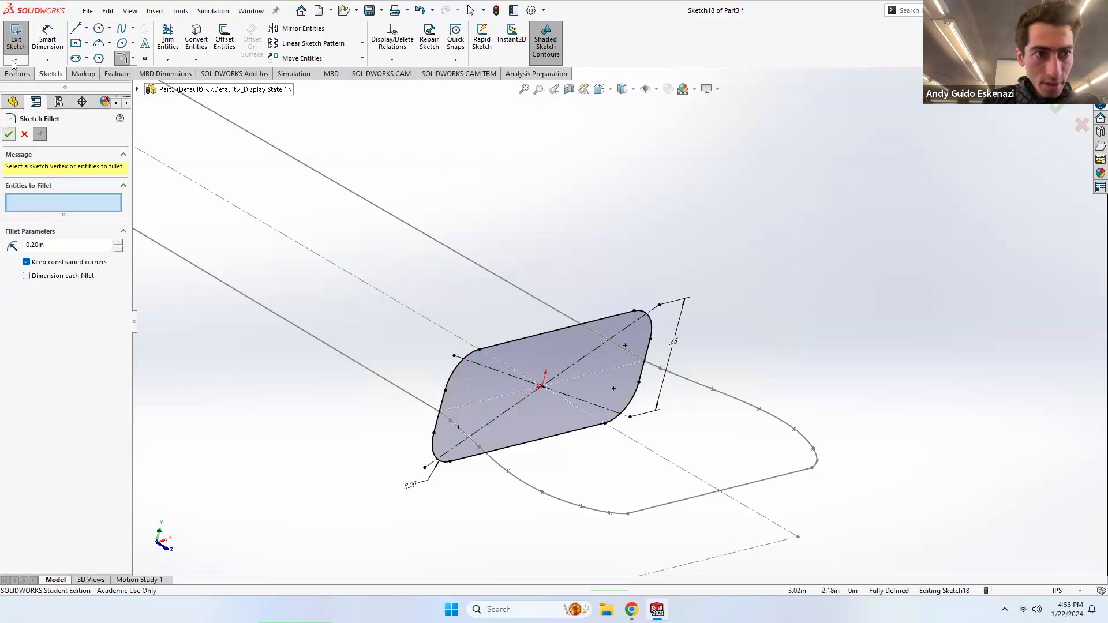
pyautogui.click(15, 39)
pyautogui.scroll(2, 664, 255)
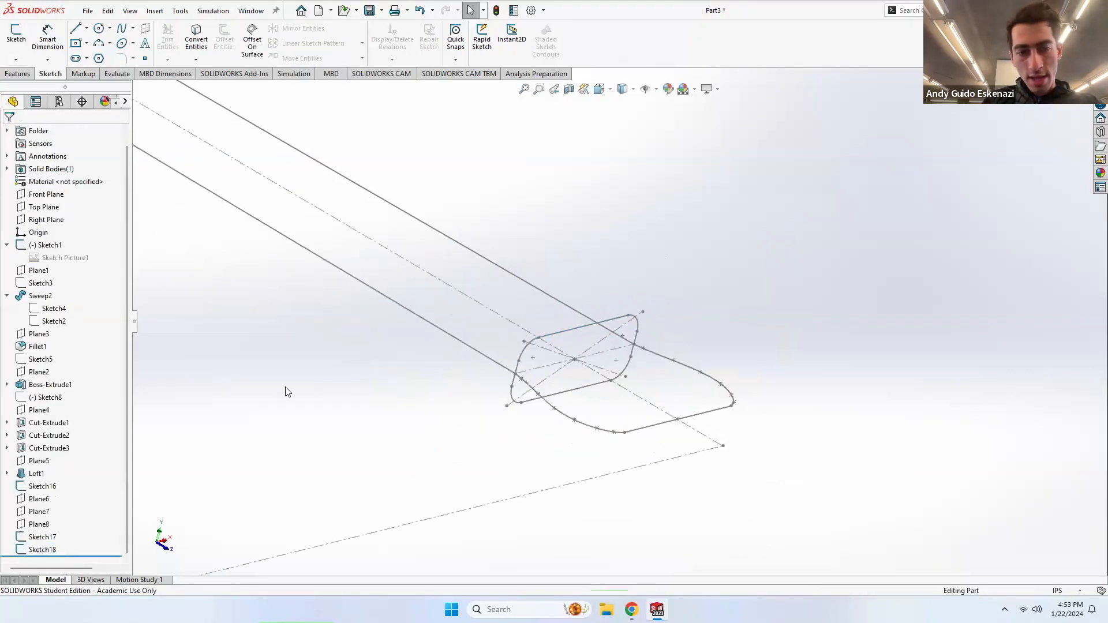
# Step: Start a sketch on Plane8 and draw a center rectangle about 0.59 in tall, centered where the axis crosses the butt's end line
pyautogui.click(17, 44)
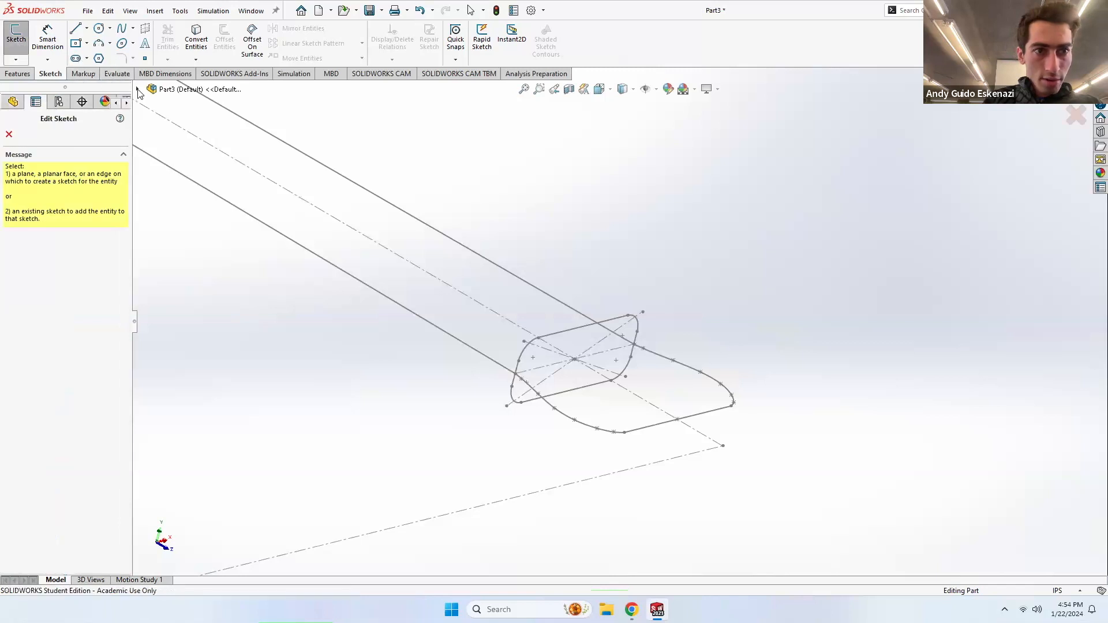
pyautogui.click(138, 90)
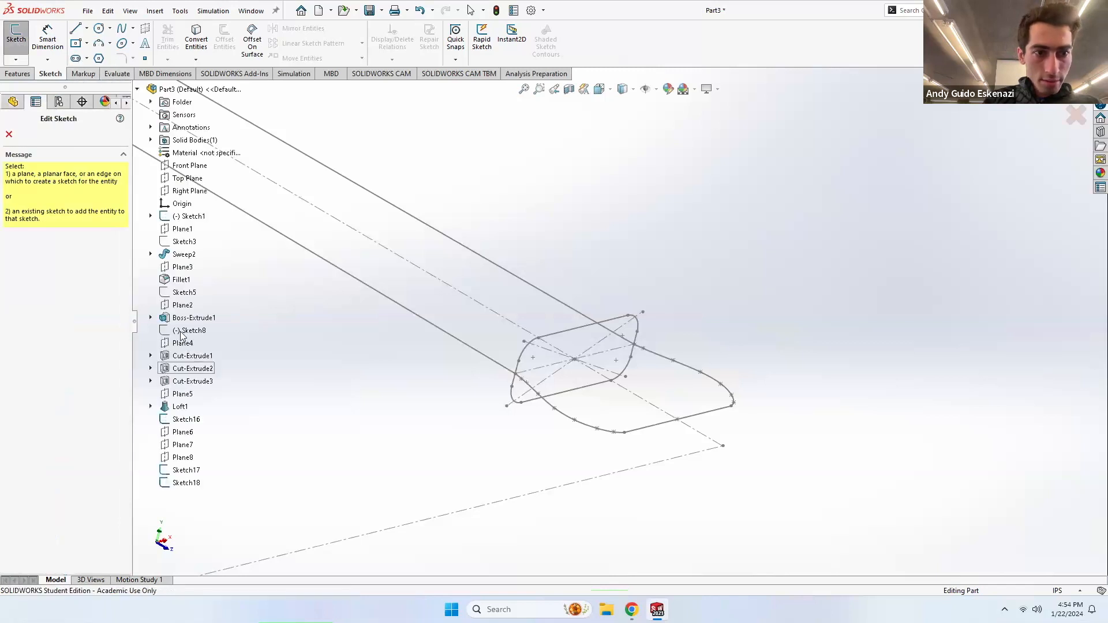
pyautogui.click(183, 458)
pyautogui.moveTo(520, 355)
pyautogui.mouseDown(button='middle')
pyautogui.moveTo(383, 317)
pyautogui.moveTo(456, 322)
pyautogui.mouseUp(button='middle')
pyautogui.scroll(3, 587, 319)
pyautogui.scroll(-5, 894, 396)
pyautogui.scroll(-4, 897, 390)
pyautogui.moveTo(897, 390)
pyautogui.mouseDown(button='middle')
pyautogui.moveTo(908, 376)
pyautogui.moveTo(874, 358)
pyautogui.moveTo(870, 384)
pyautogui.mouseUp(button='middle')
pyautogui.scroll(3, 490, 396)
pyautogui.scroll(-5, 387, 399)
pyautogui.moveTo(534, 346)
pyautogui.mouseDown(button='middle')
pyautogui.moveTo(508, 322)
pyautogui.moveTo(495, 237)
pyautogui.moveTo(508, 287)
pyautogui.mouseUp(button='middle')
pyautogui.scroll(6, 567, 358)
pyautogui.scroll(-5, 566, 289)
pyautogui.scroll(-2, 695, 428)
pyautogui.scroll(-3, 705, 425)
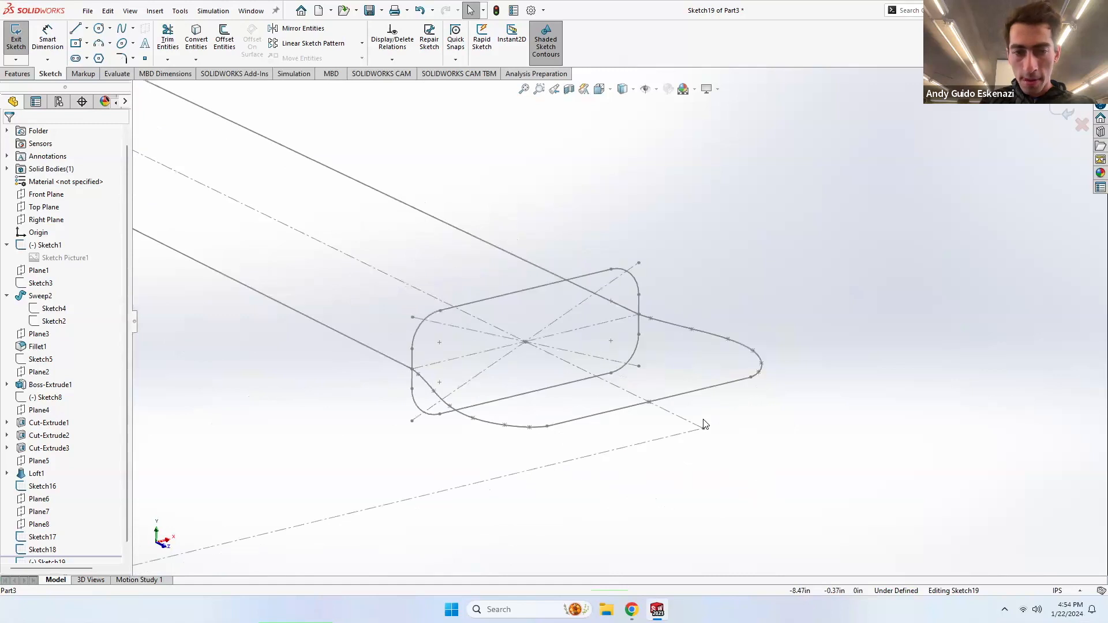
pyautogui.click(75, 44)
pyautogui.click(649, 403)
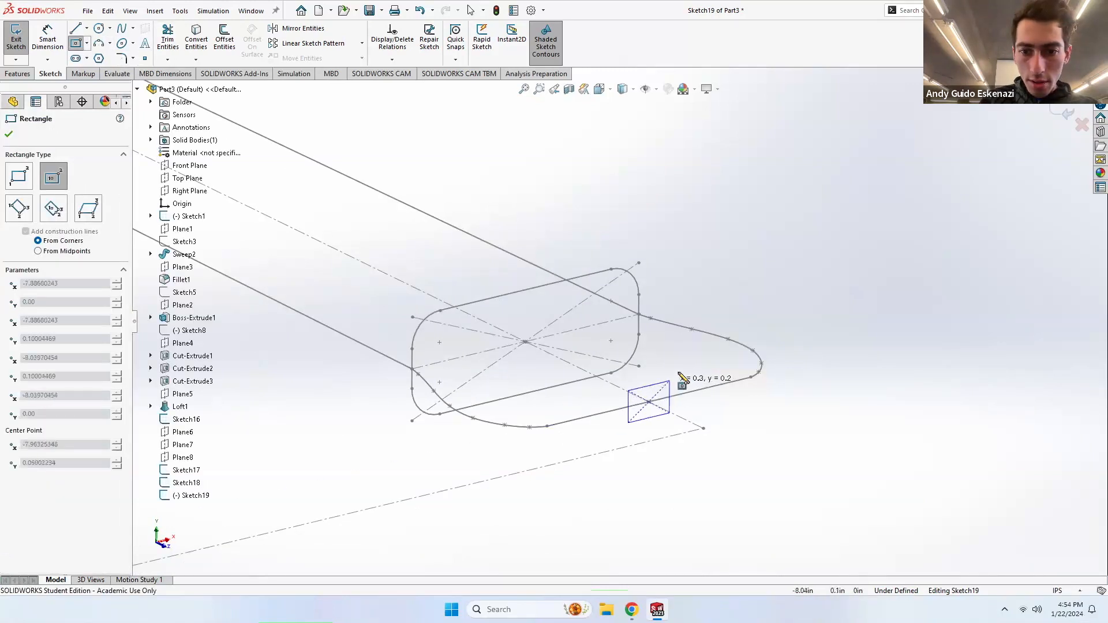
pyautogui.click(682, 347)
pyautogui.press('Escape')
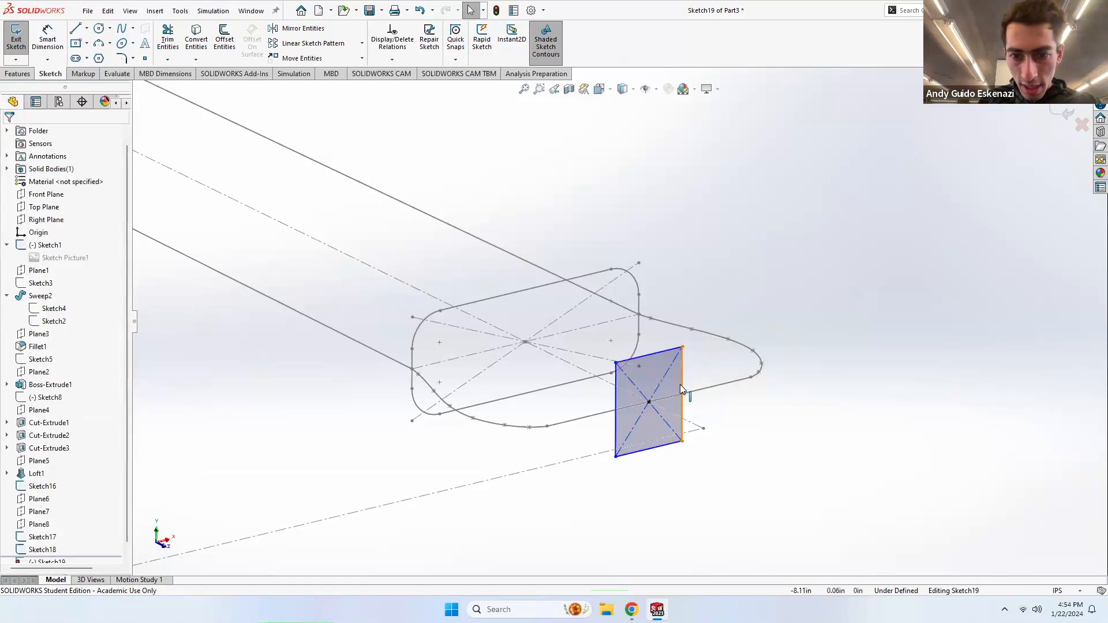
# Step: Make the new rectangle's vertical side coincident with the endpoint of the handle outline's butt end line
pyautogui.click(682, 381)
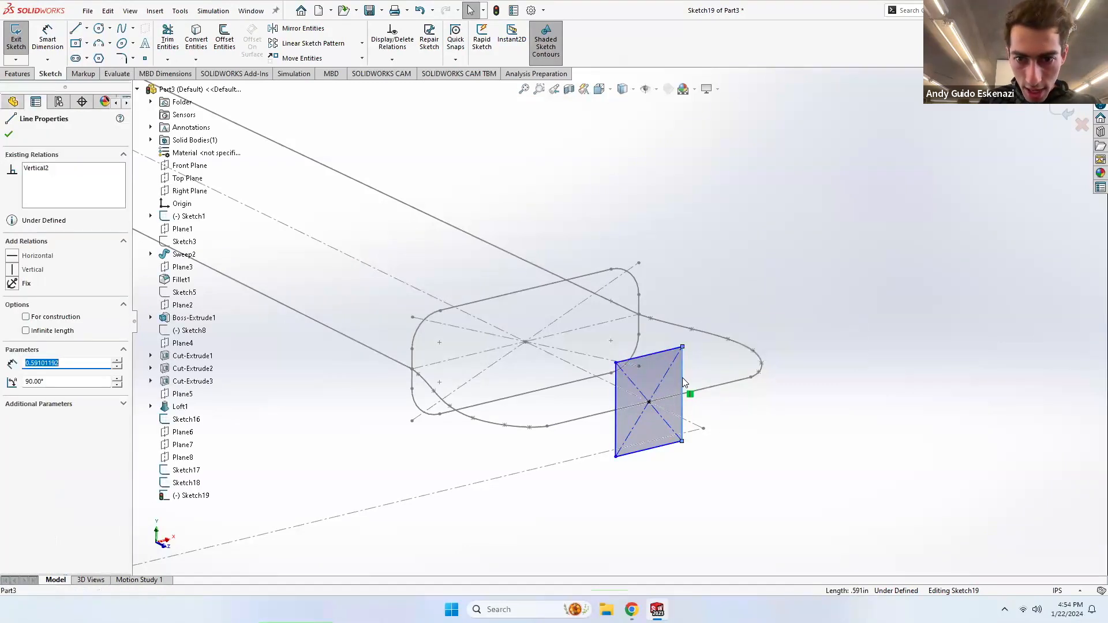
pyautogui.keyDown('ctrl'); pyautogui.click(750, 378); pyautogui.keyUp('ctrl')
pyautogui.click(15, 334)
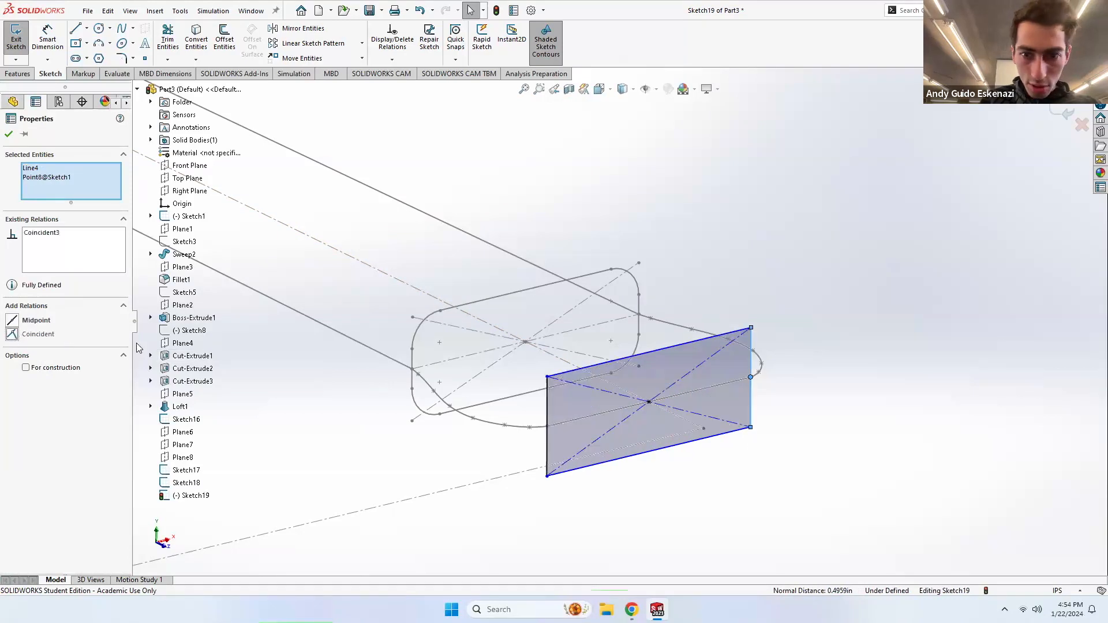
pyautogui.press('Escape')
# Step: Dimension the vertical side of the rectangle on Plane8 at 0.9 in
pyautogui.click(47, 37)
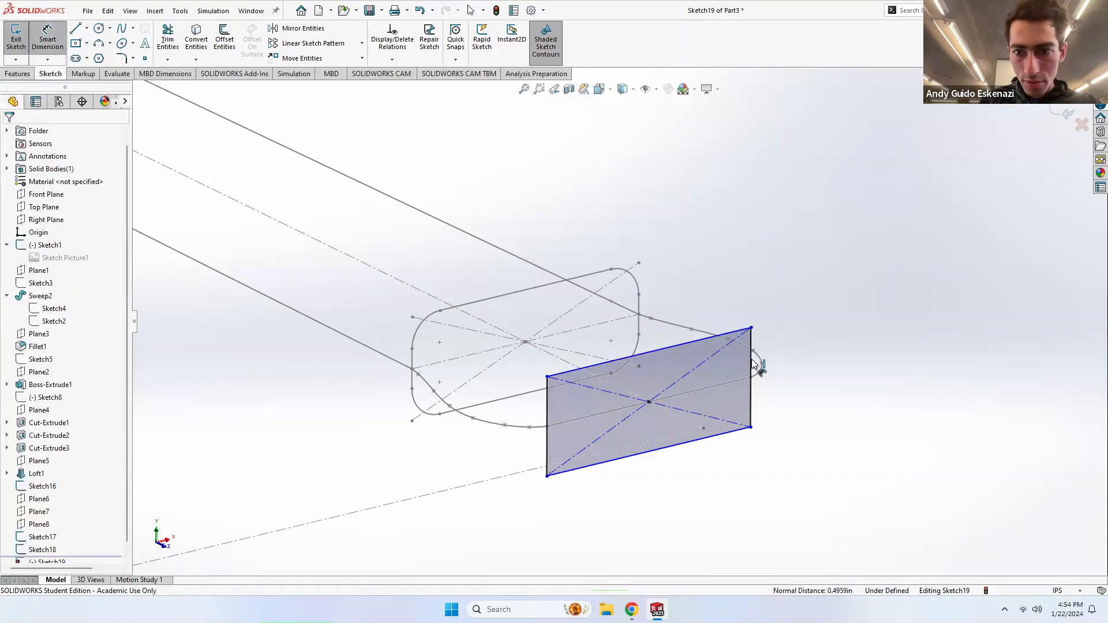
pyautogui.click(750, 355)
pyautogui.click(807, 361)
pyautogui.write('.9')
pyautogui.press('Return')
# Step: Set the height of the Plane8 rectangle to 1 in
pyautogui.moveTo(639, 343)
pyautogui.mouseDown(button='middle')
pyautogui.moveTo(655, 321)
pyautogui.moveTo(706, 351)
pyautogui.mouseUp(button='middle')
pyautogui.scroll(3, 711, 307)
pyautogui.scroll(-3, 711, 261)
pyautogui.doubleClick(705, 350)
pyautogui.write('1')
pyautogui.press('Return')
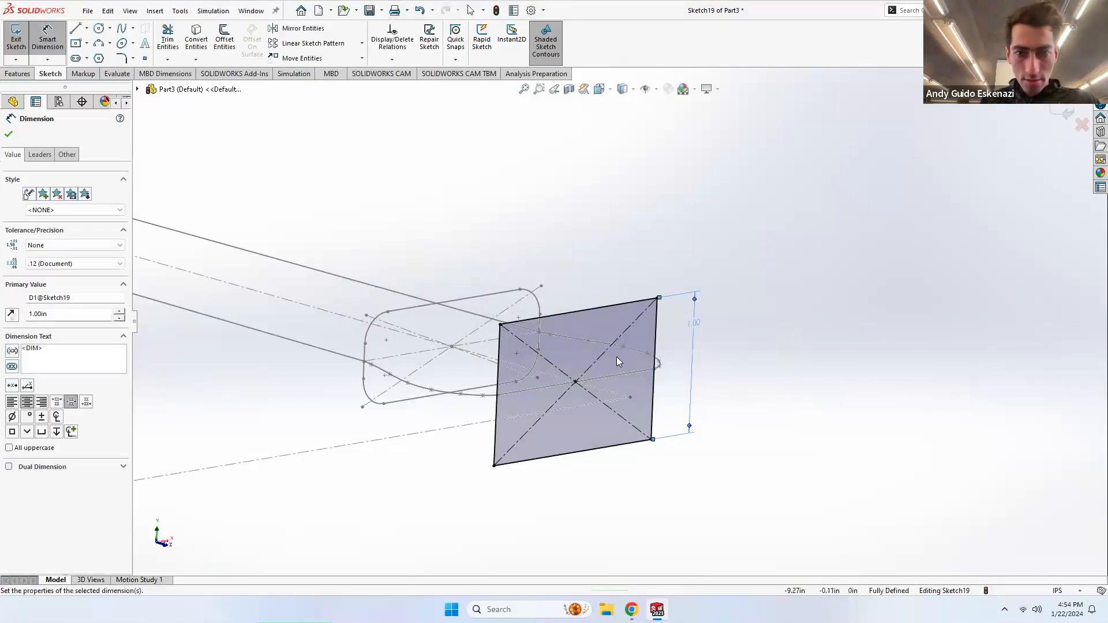
pyautogui.press('Escape')
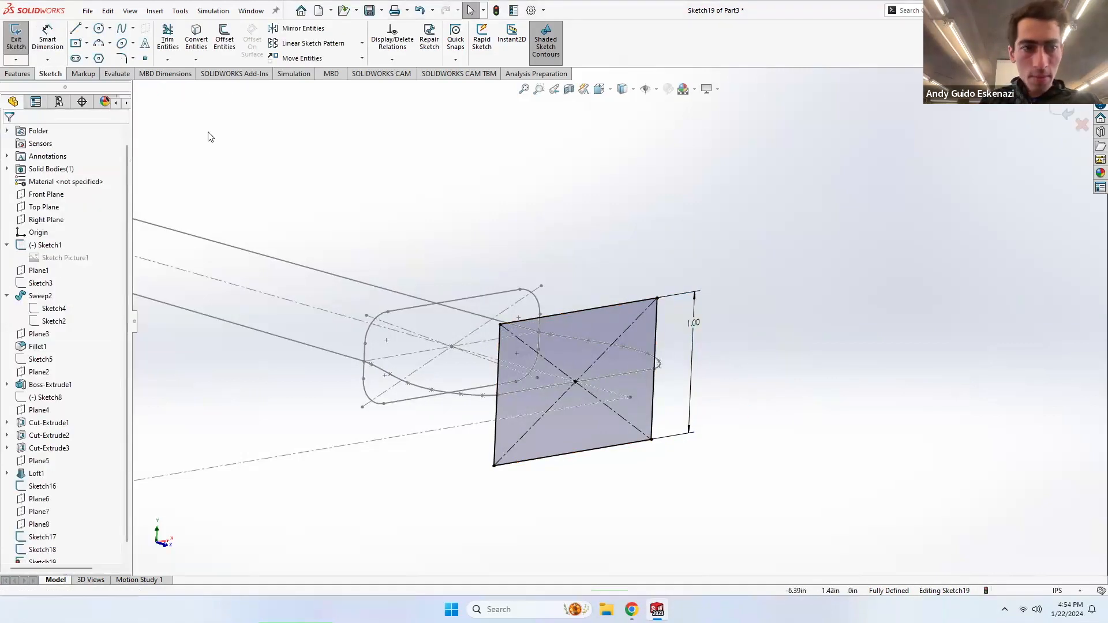
# Step: Fillet all four corners of the Plane8 rectangle with a 0.20 in radius
pyautogui.click(123, 58)
pyautogui.click(501, 327)
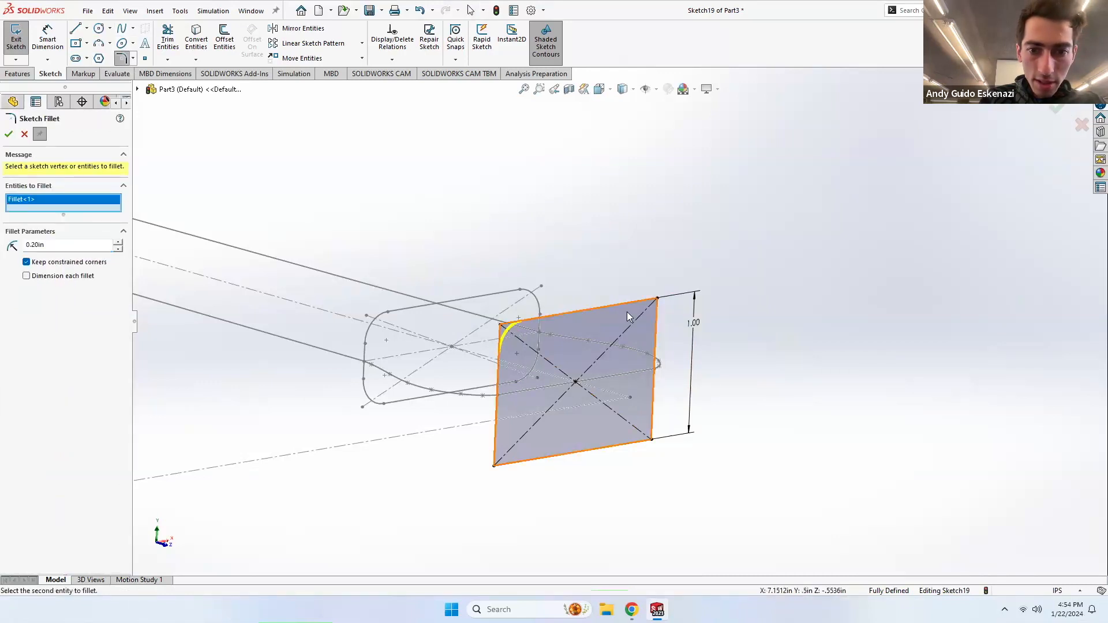
pyautogui.click(658, 299)
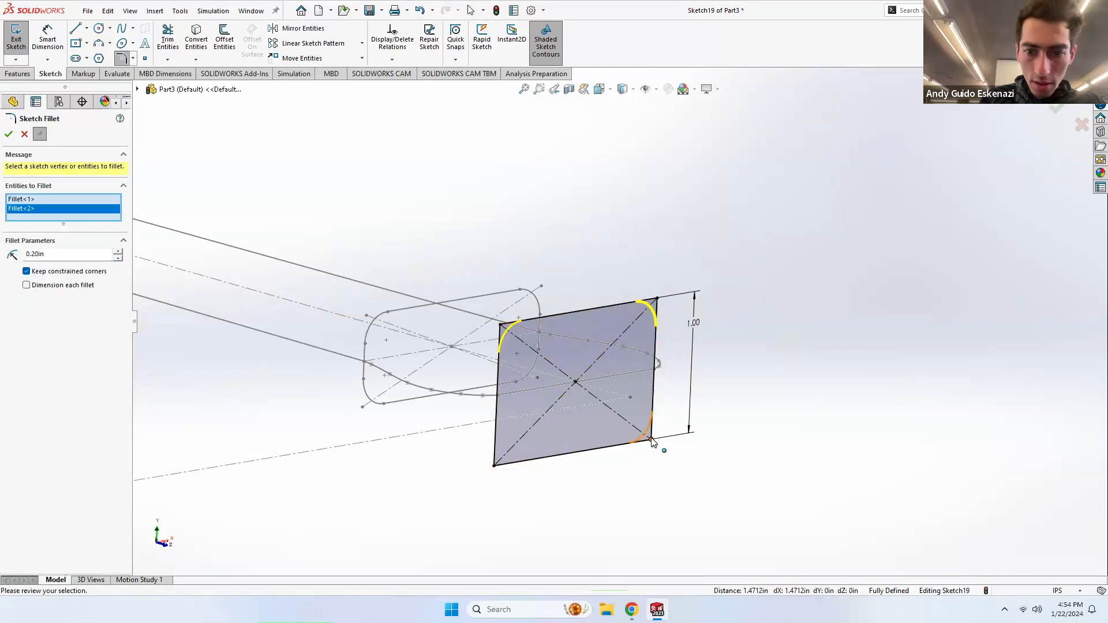
pyautogui.click(652, 440)
pyautogui.click(495, 465)
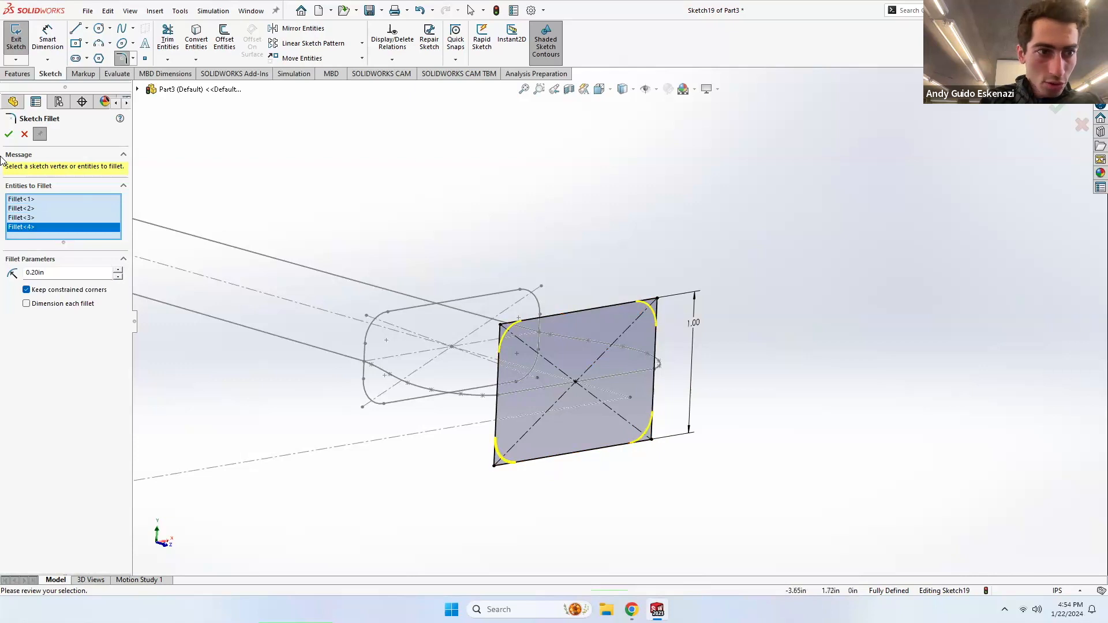
pyautogui.click(9, 135)
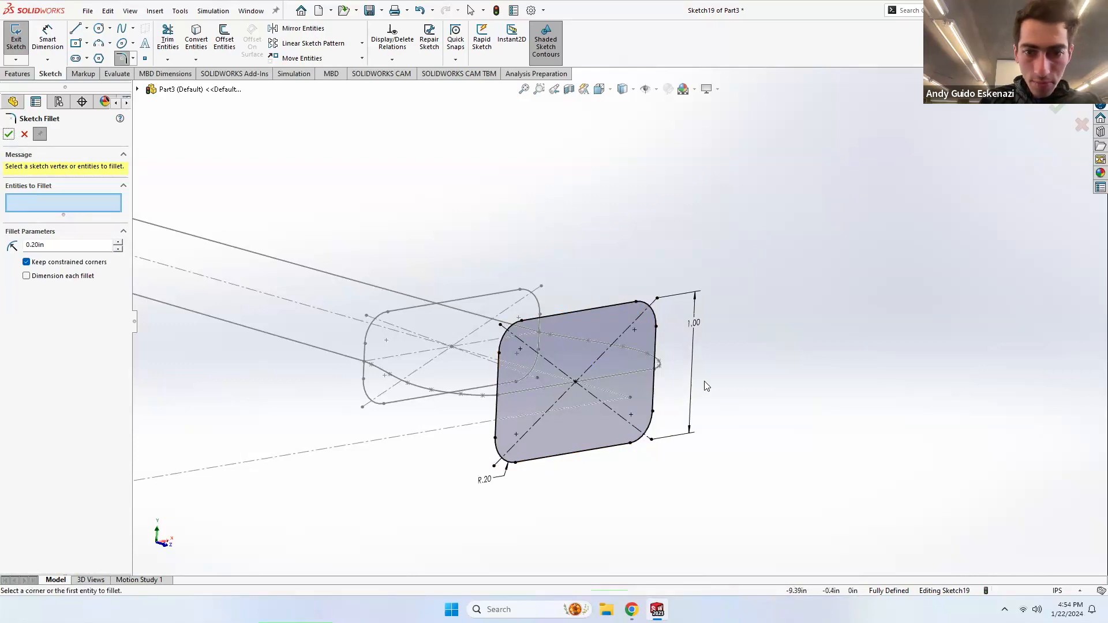
# Step: Set the height of the rounded butt profile on Plane8 to 0.9 in and exit the sketch
pyautogui.doubleClick(692, 325)
pyautogui.write('.9')
pyautogui.press('Return')
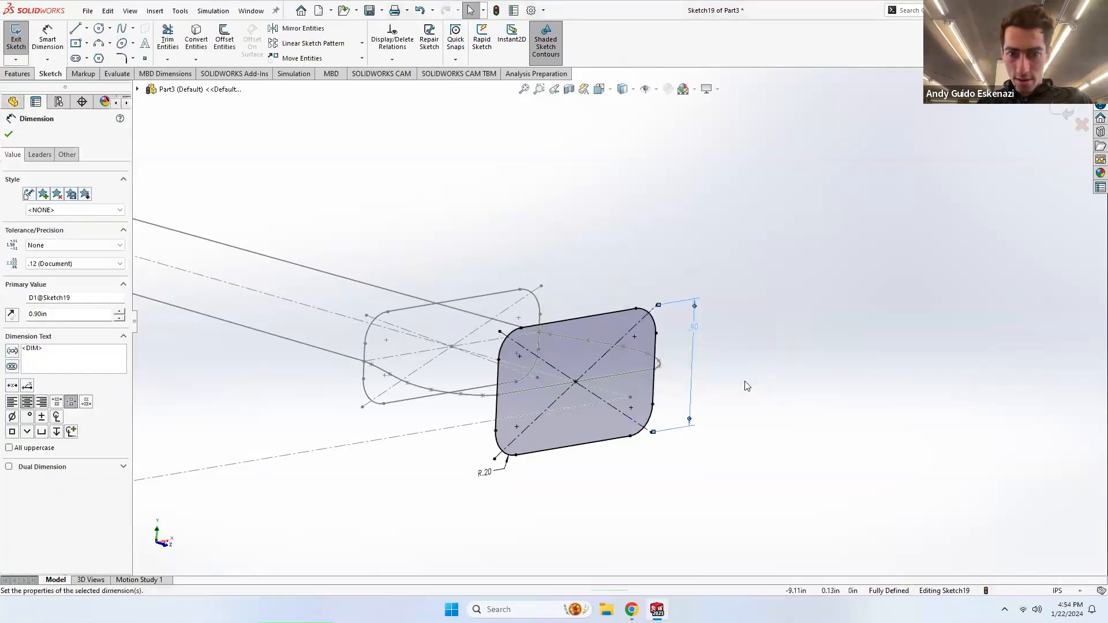
pyautogui.click(17, 38)
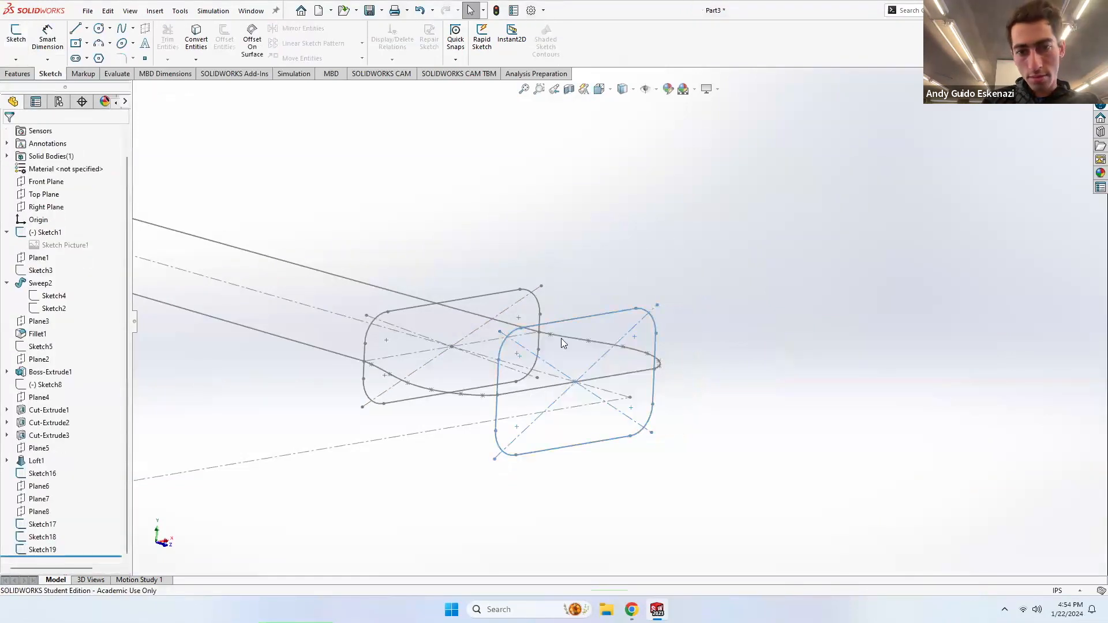
# Step: Edit Sketch18, set the height of its rounded rectangle to 0.75 in, and exit the sketch
pyautogui.rightClick(468, 301)
pyautogui.click(471, 263)
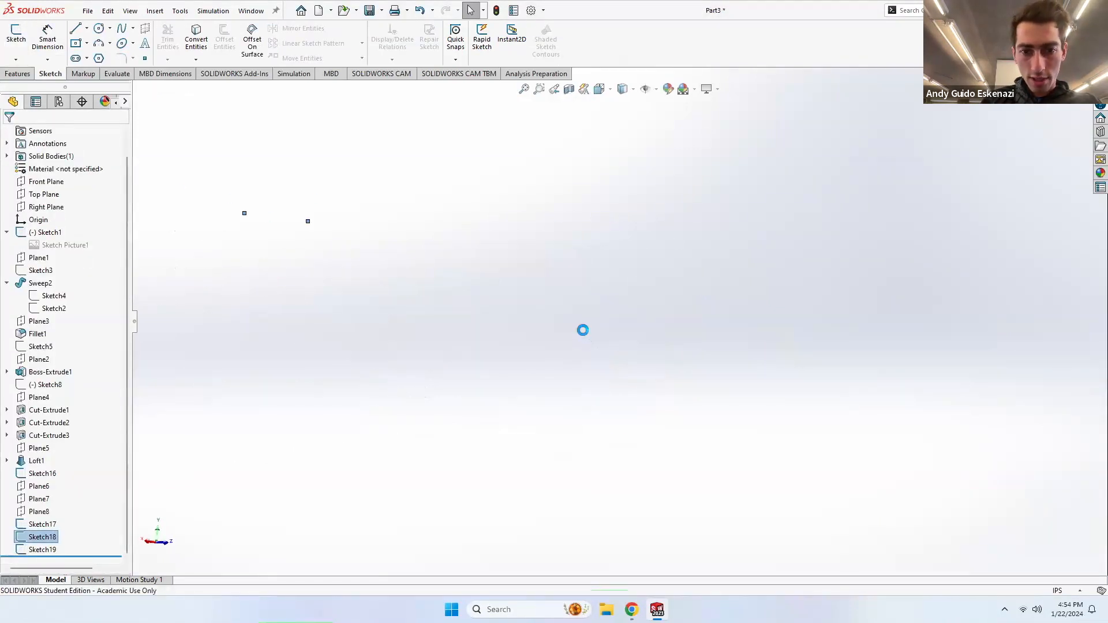
pyautogui.scroll(-6, 573, 319)
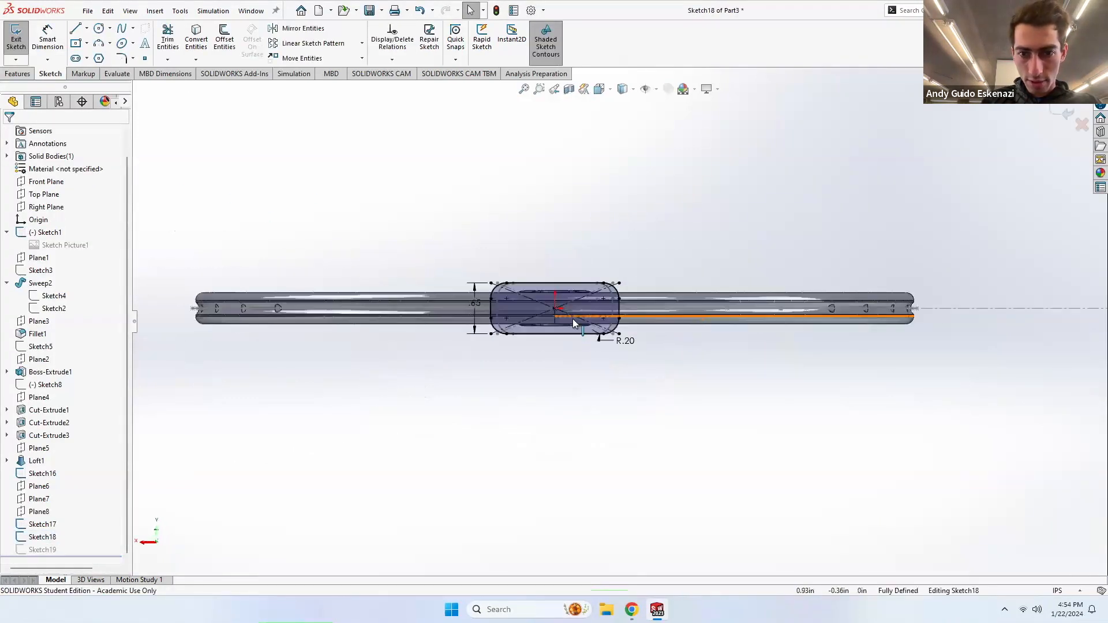
pyautogui.doubleClick(474, 305)
pyautogui.write('.6')
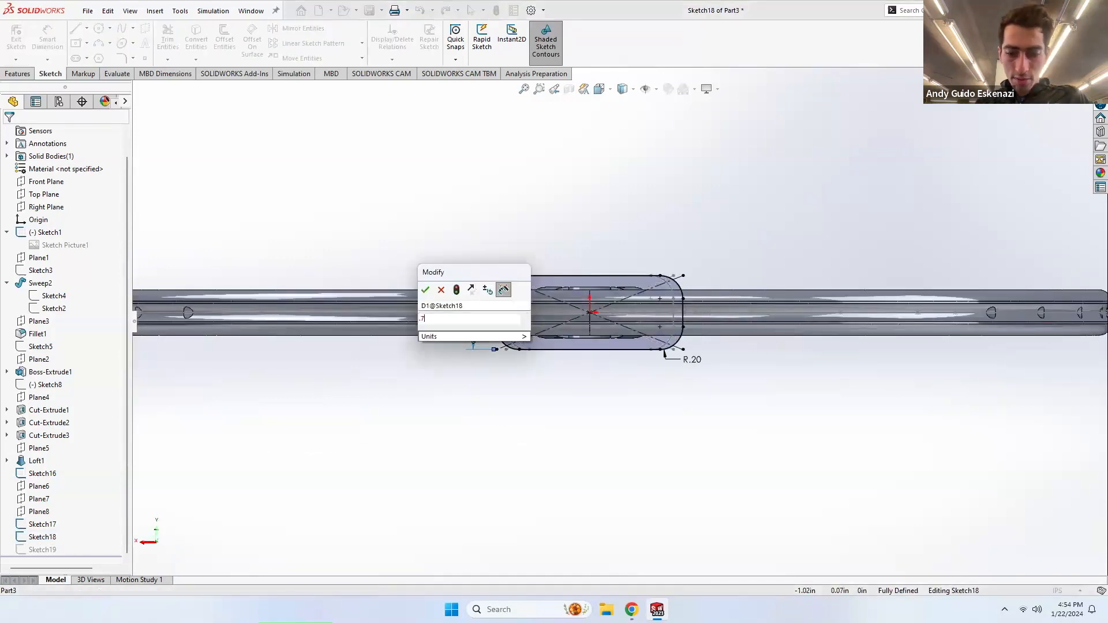
pyautogui.press('Return')
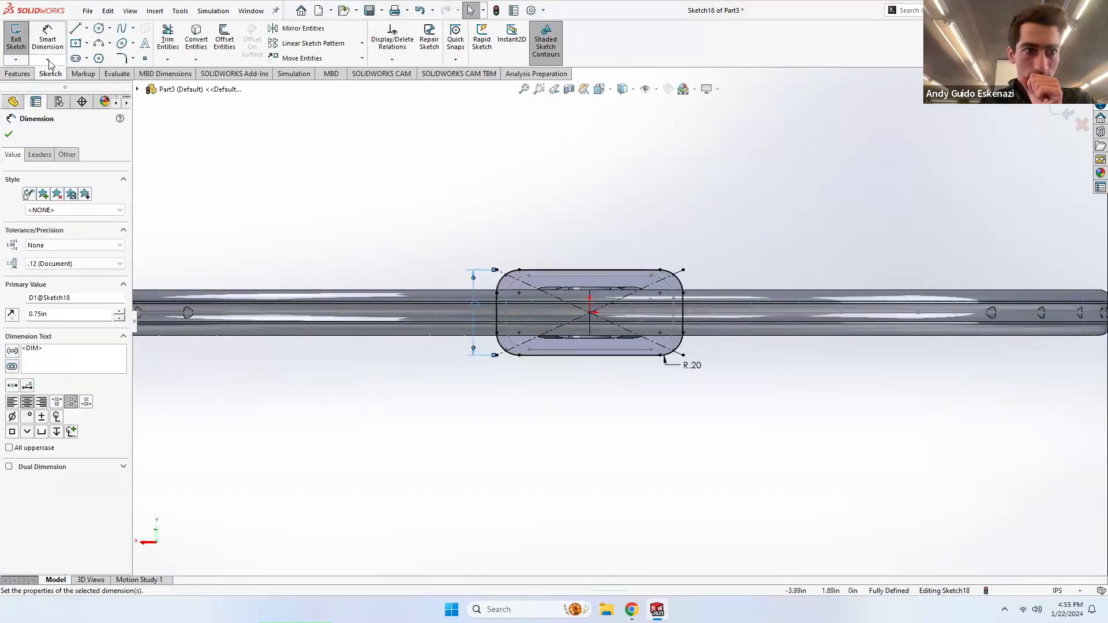
pyautogui.click(16, 36)
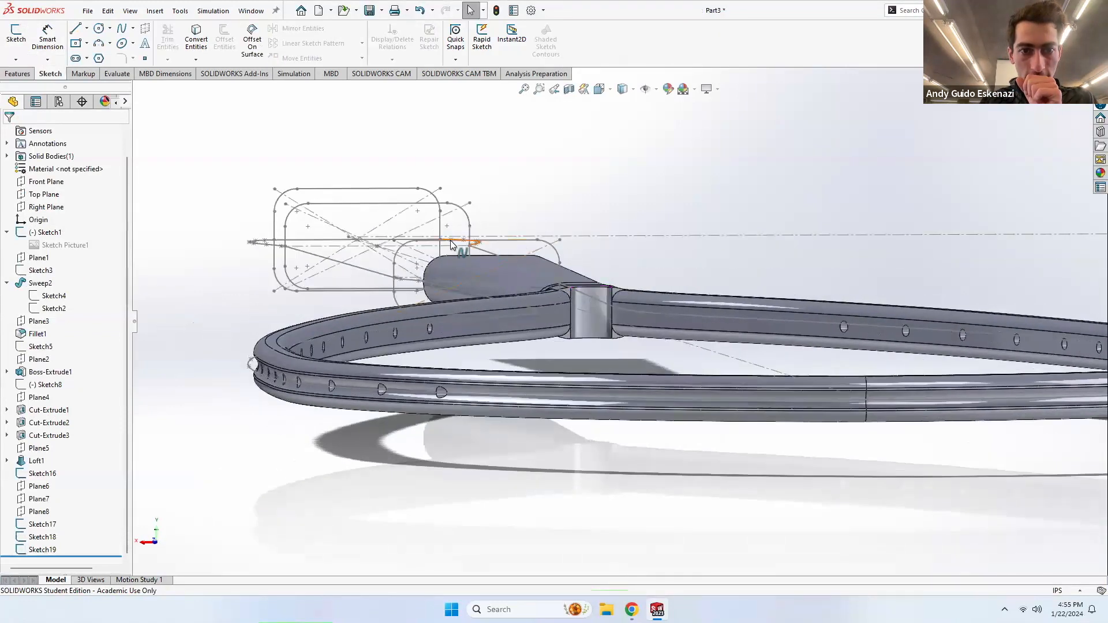
# Step: Edit Sketch17, set the height of its rounded rectangle to 0.75 in, and exit the sketch
pyautogui.rightClick(516, 247)
pyautogui.click(526, 209)
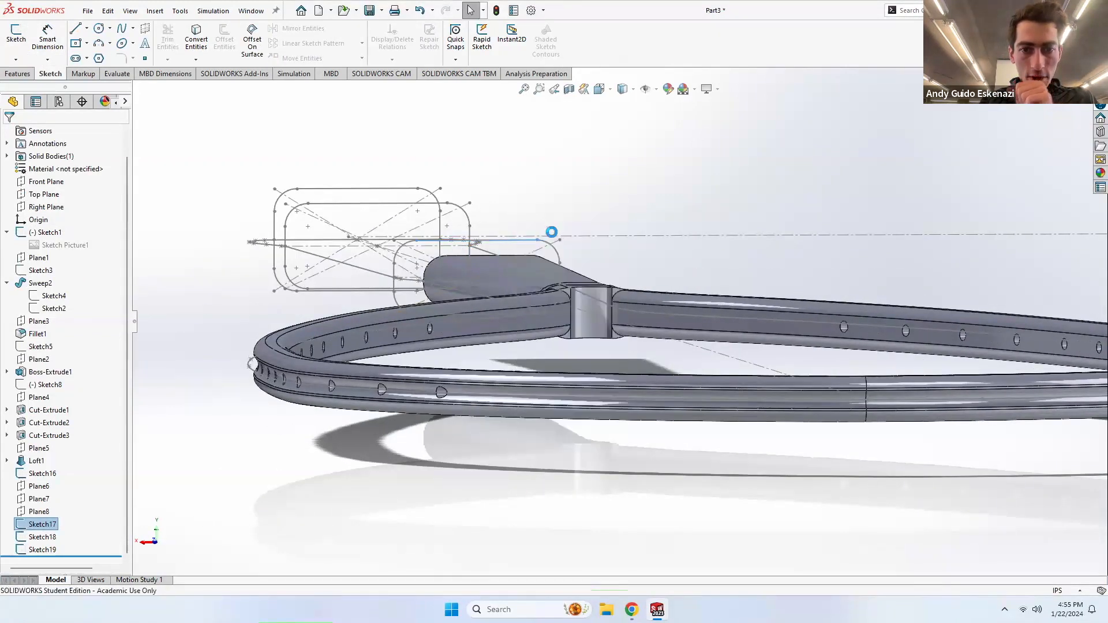
pyautogui.doubleClick(559, 325)
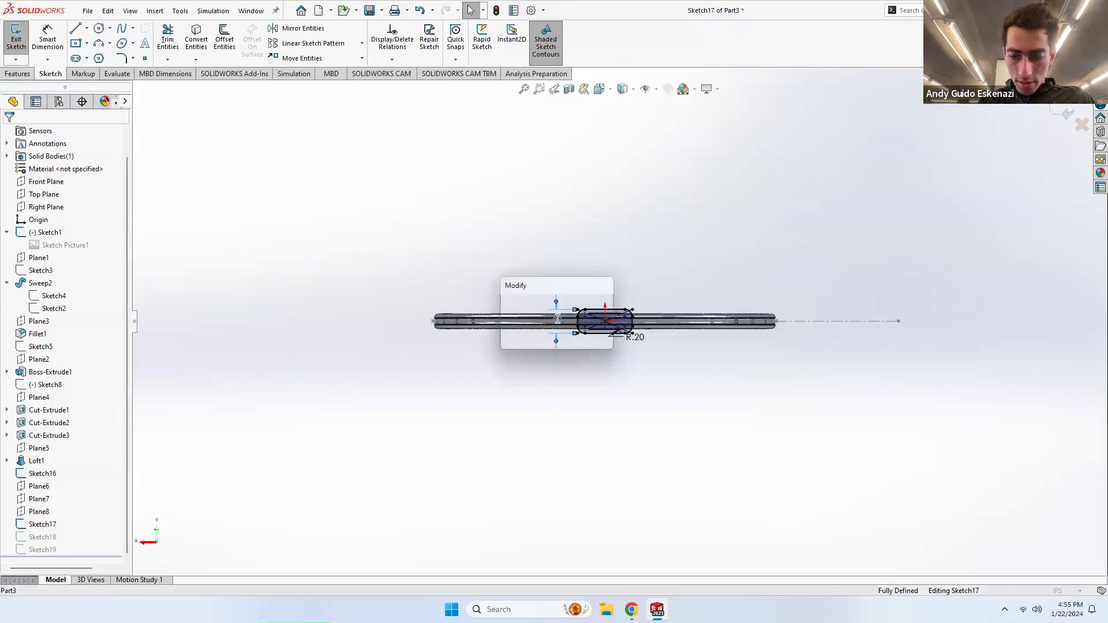
pyautogui.press('Return')
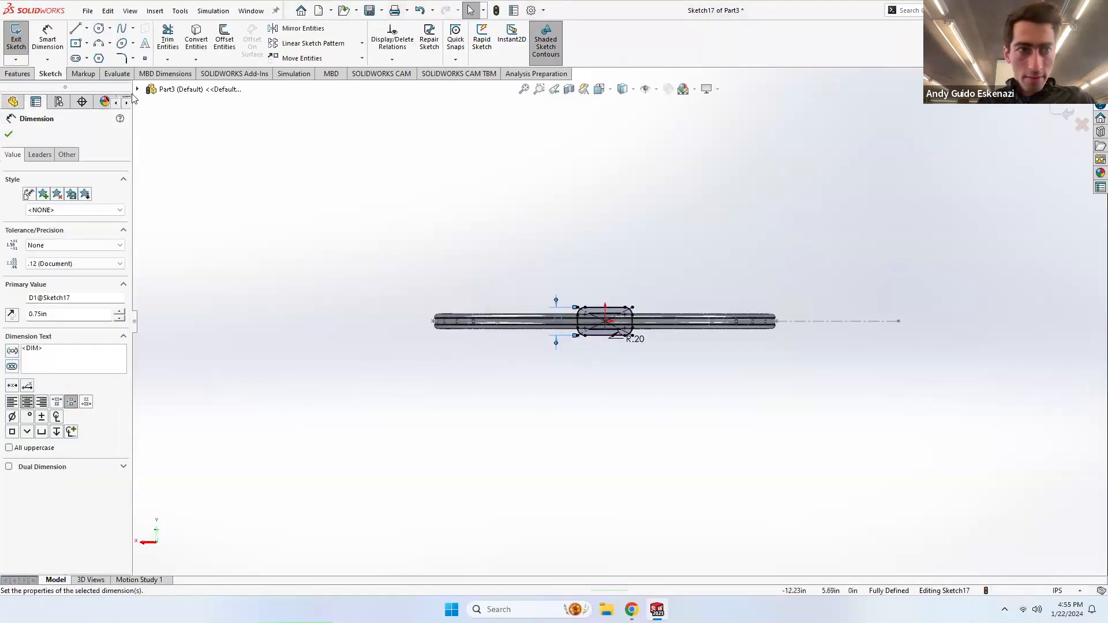
pyautogui.click(18, 41)
# Step: Start a new sketch on the Top Plane for the first handle guide curve
pyautogui.moveTo(586, 269); pyautogui.dragTo(851, 381, button='middle')
pyautogui.scroll(-5, 536, 301)
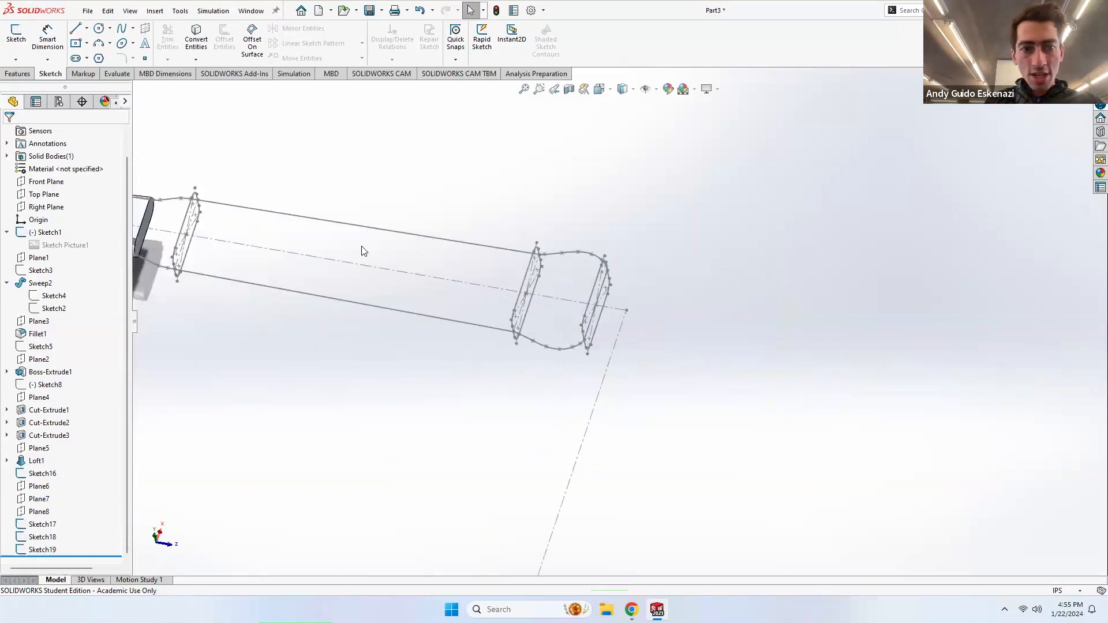
pyautogui.scroll(3, 381, 254)
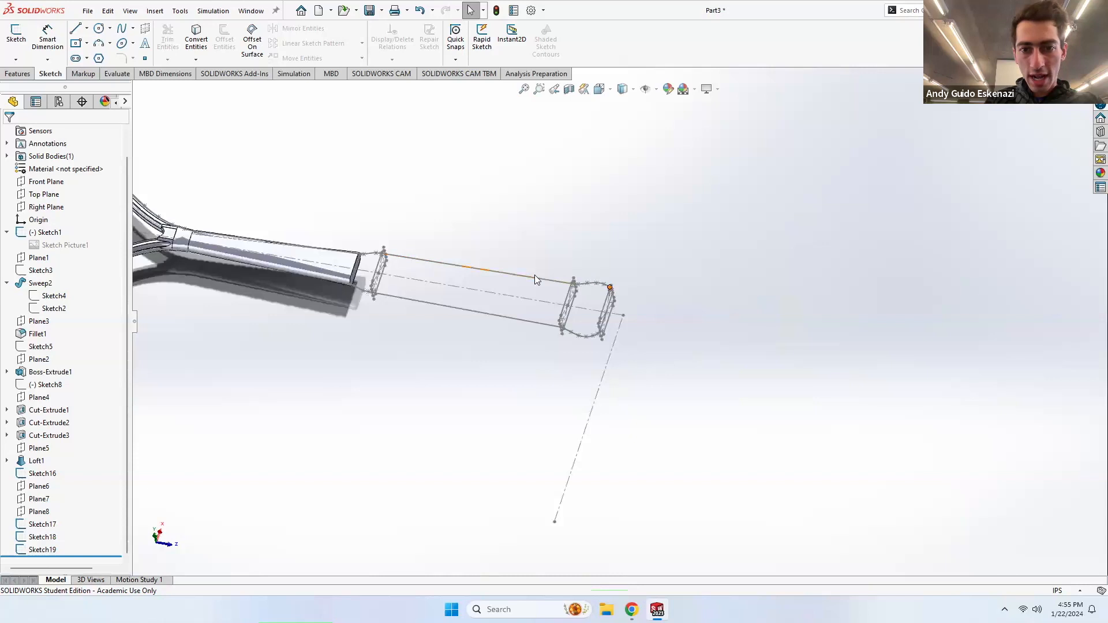
pyautogui.scroll(-3, 429, 269)
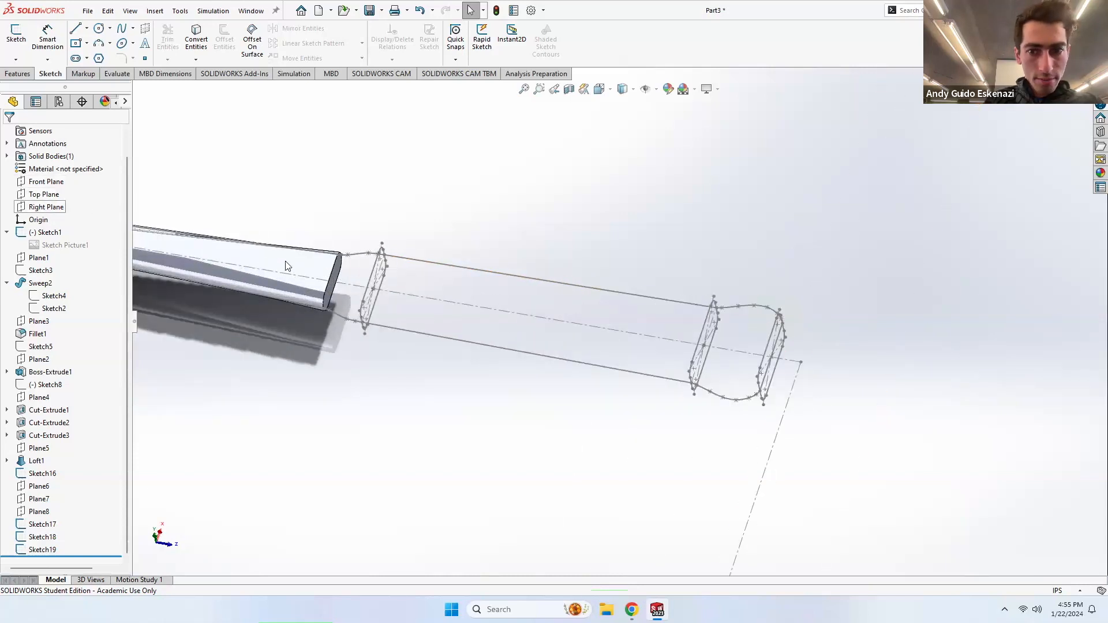
pyautogui.scroll(-5, 257, 239)
pyautogui.click(43, 194)
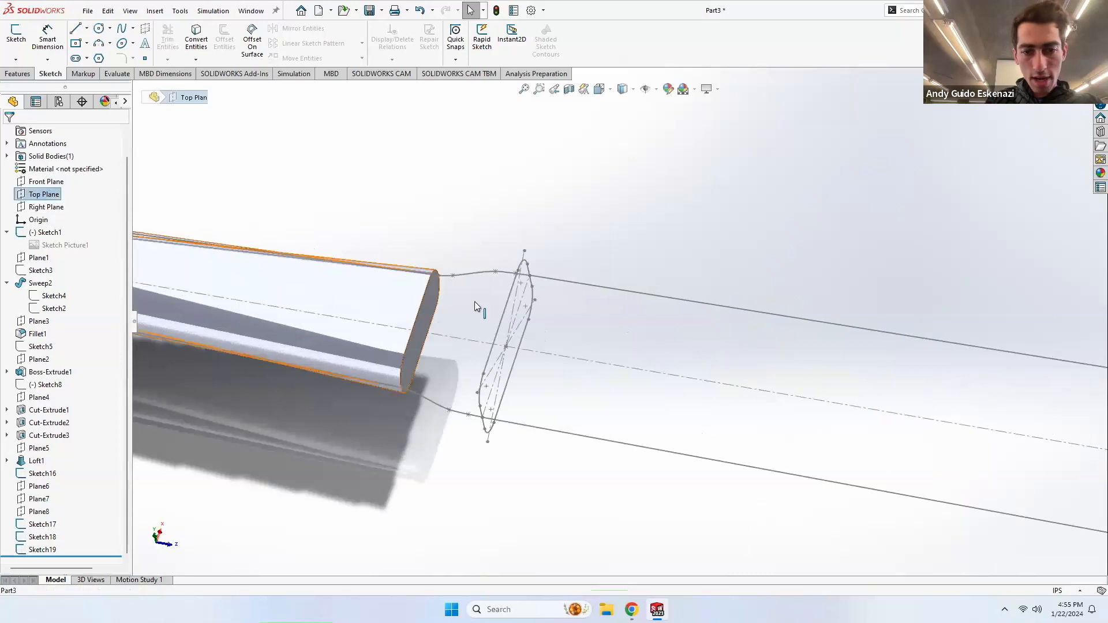
pyautogui.scroll(10, 479, 304)
pyautogui.scroll(-4, 574, 303)
pyautogui.click(16, 36)
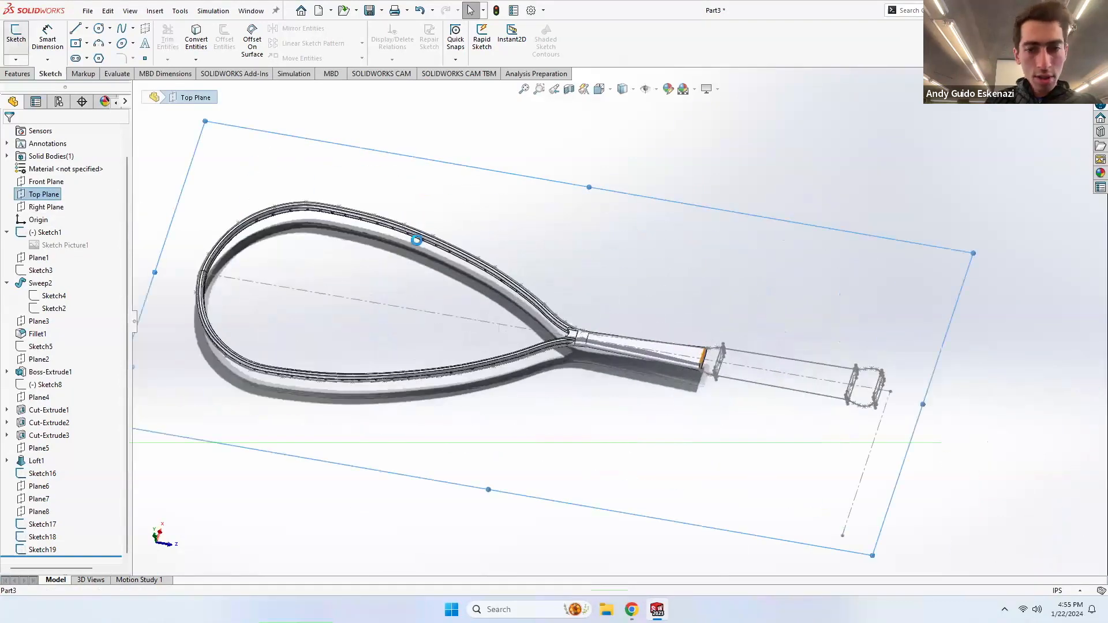
# Step: Convert the +X side of the Sketch1 handle outline, covering neck spline, straight line and butt spline, into the sketch and exit it
pyautogui.scroll(-10, 638, 424)
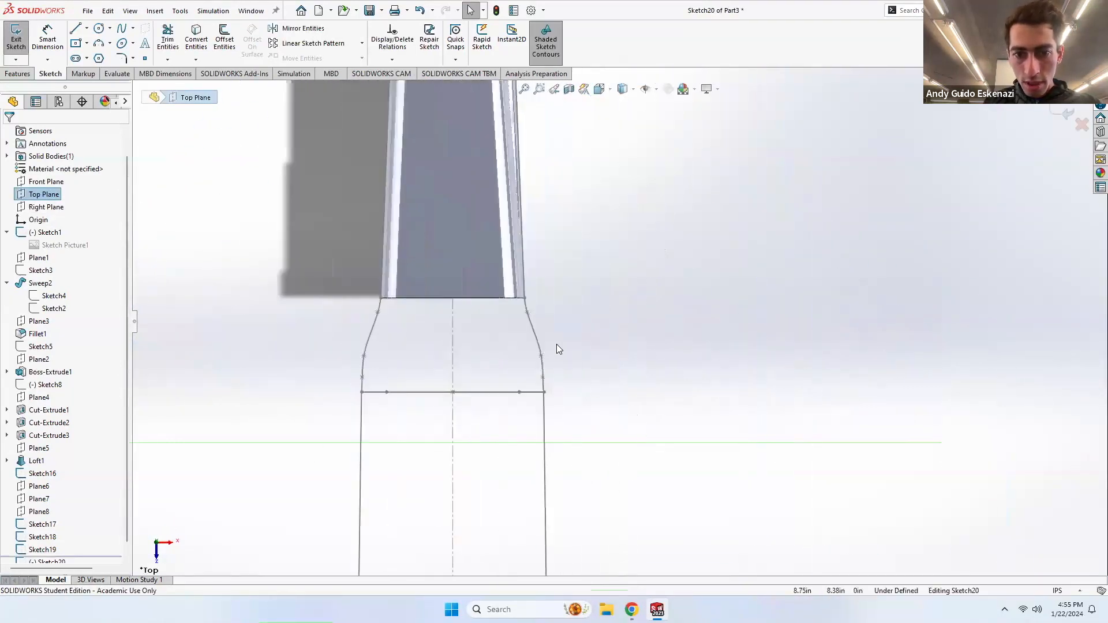
pyautogui.scroll(-3, 557, 345)
pyautogui.click(194, 38)
pyautogui.click(533, 329)
pyautogui.click(548, 453)
pyautogui.scroll(8, 525, 319)
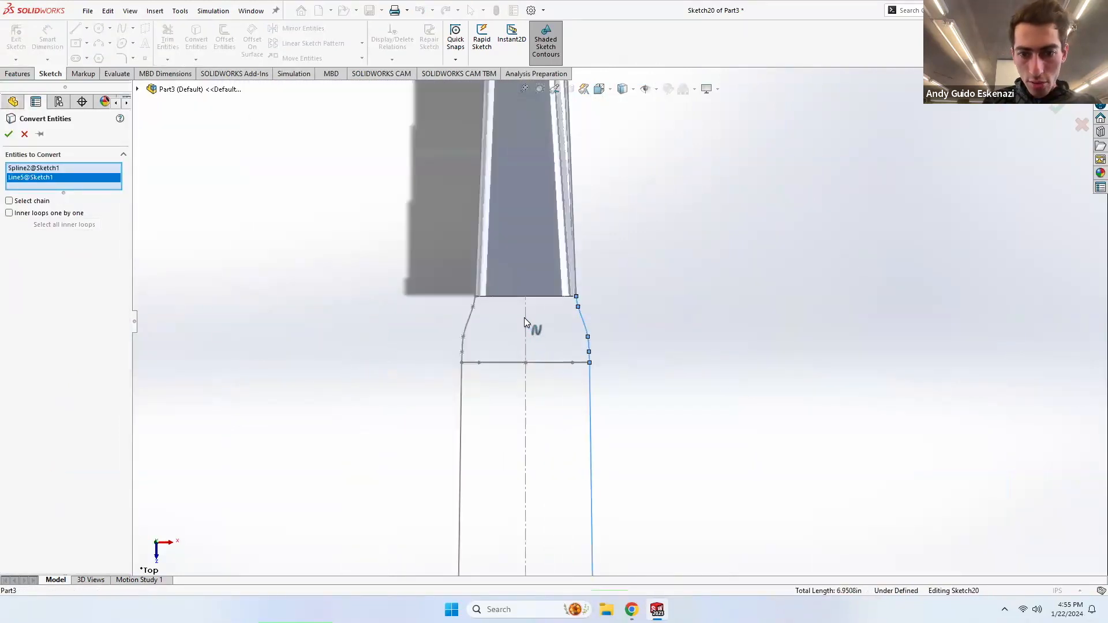
pyautogui.scroll(-8, 621, 484)
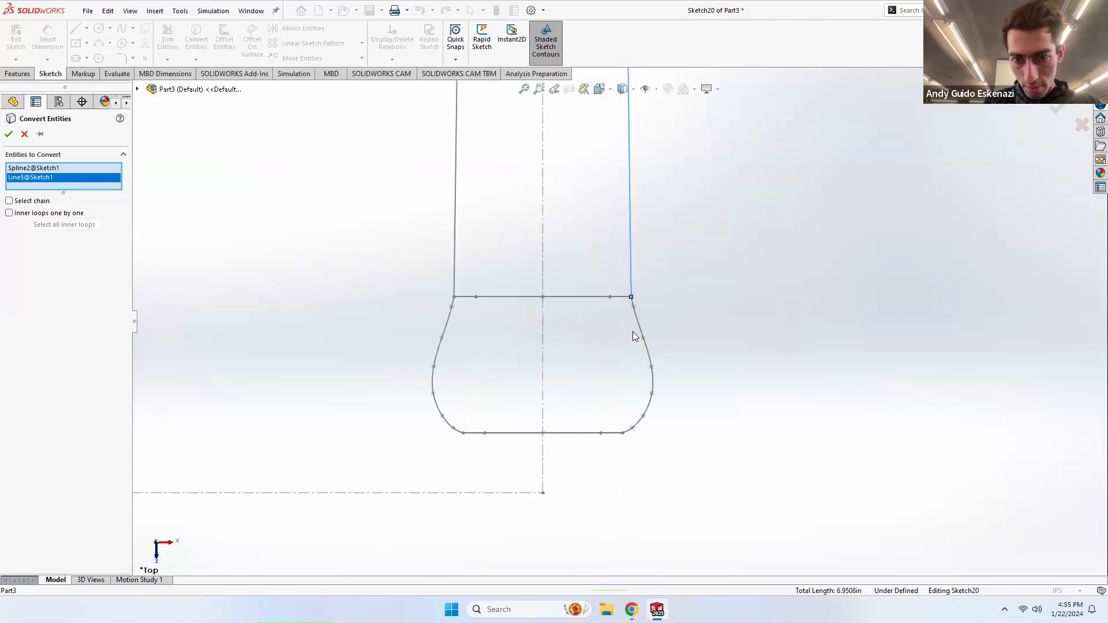
pyautogui.click(637, 327)
pyautogui.click(9, 134)
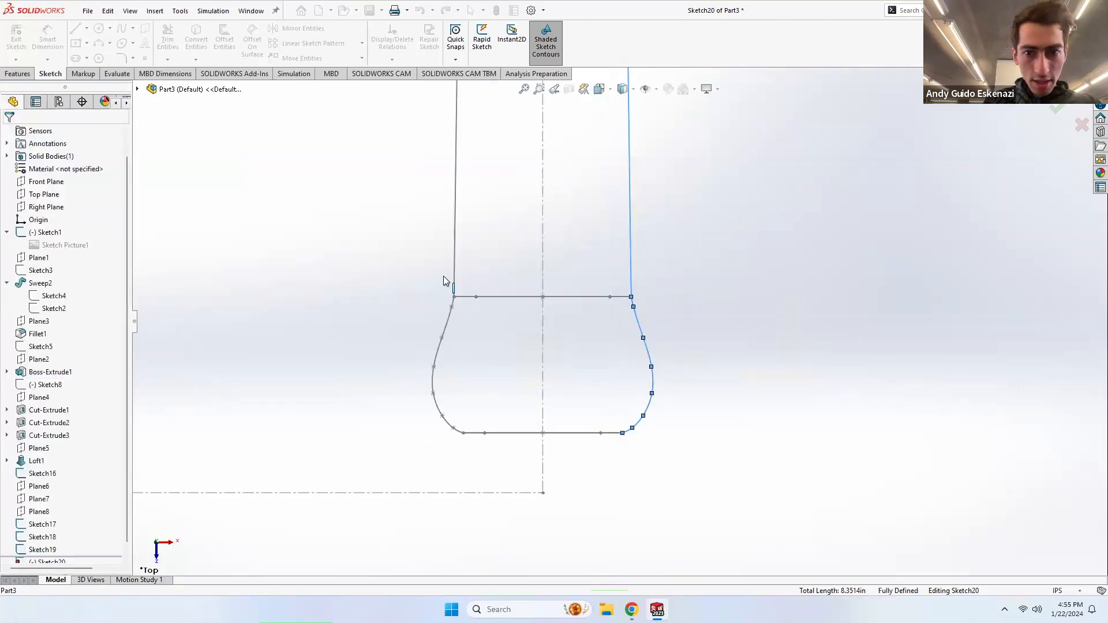
pyautogui.scroll(3, 443, 276)
pyautogui.doubleClick(403, 310)
pyautogui.scroll(4, 403, 309)
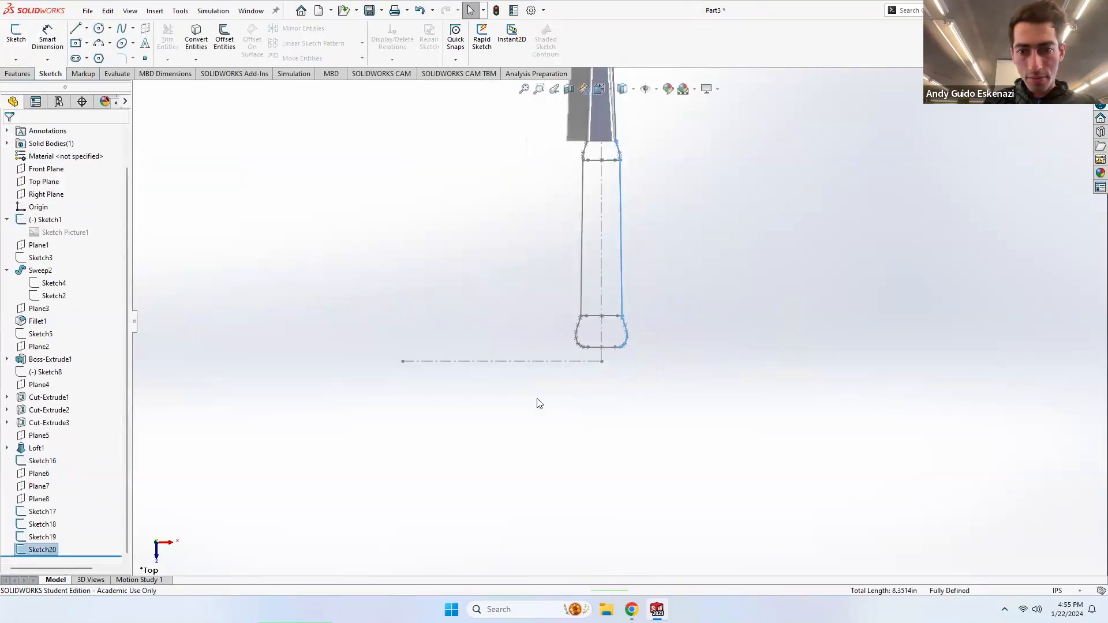
pyautogui.click(535, 425)
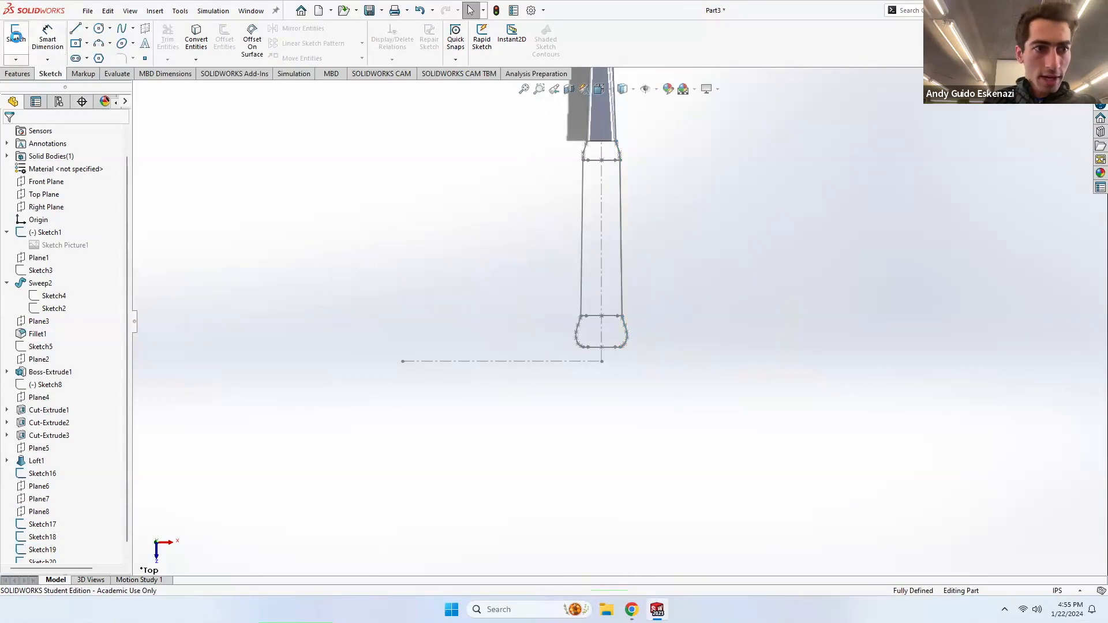
# Step: In another Top Plane sketch, convert the neck spline, straight line and butt spline on the handle's opposite side, and exit the sketch
pyautogui.click(15, 36)
pyautogui.click(138, 89)
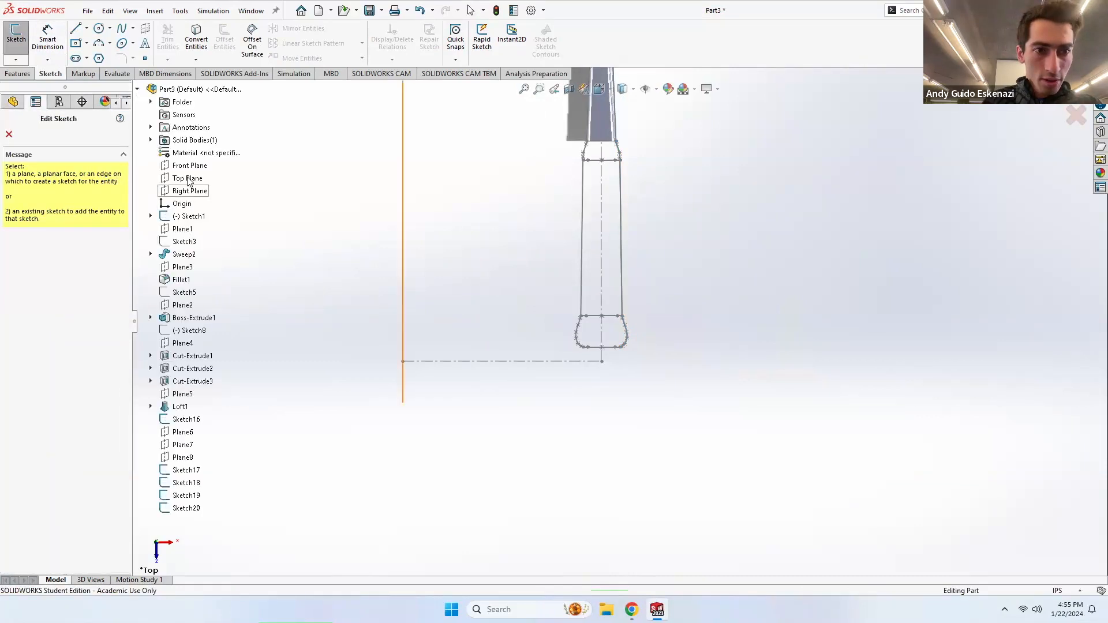
pyautogui.click(177, 182)
pyautogui.scroll(-6, 618, 356)
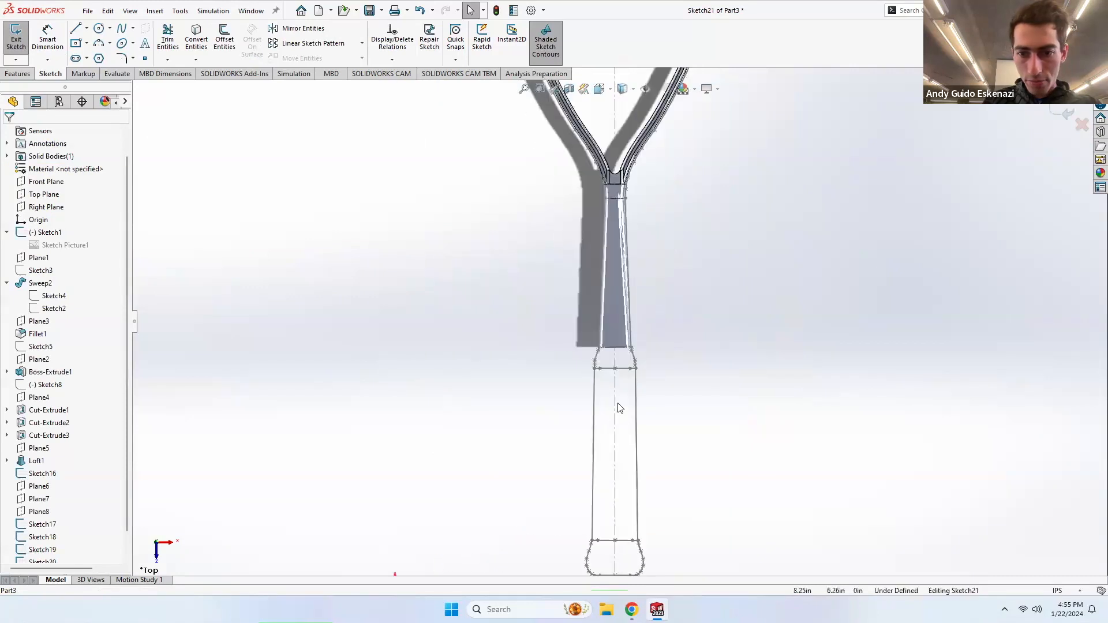
pyautogui.click(197, 45)
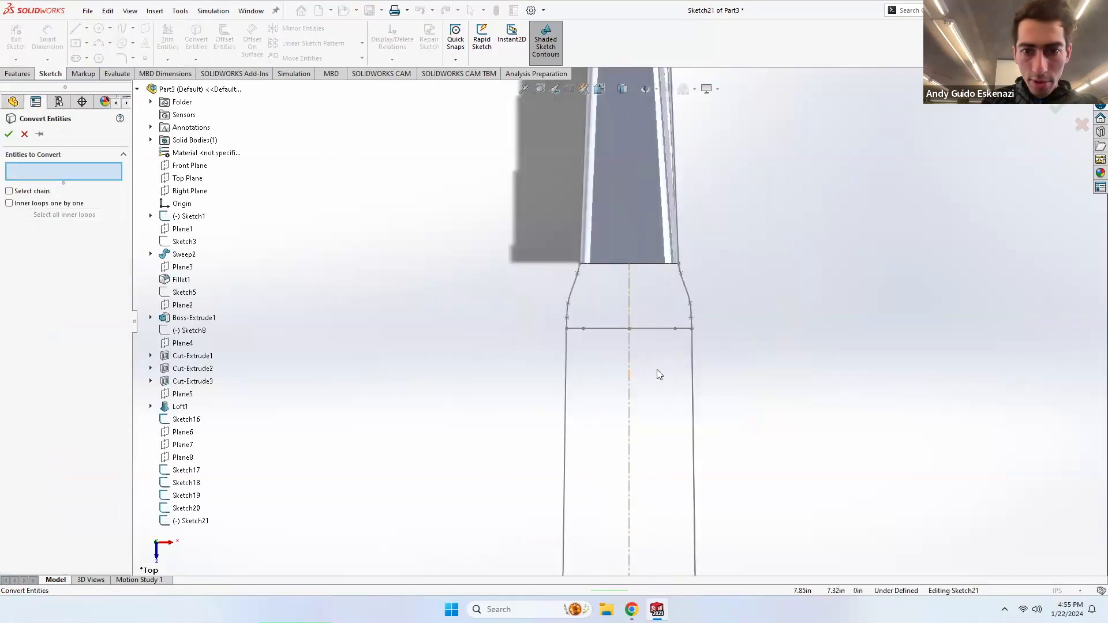
pyautogui.scroll(-2, 657, 369)
pyautogui.click(533, 255)
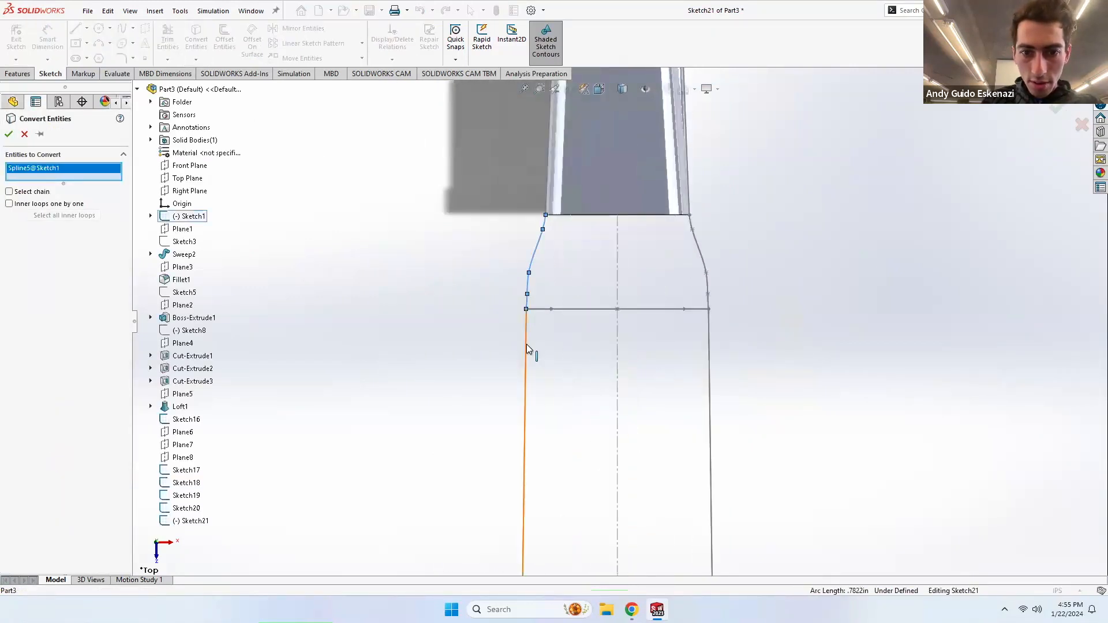
pyautogui.click(526, 345)
pyautogui.press('z')
pyautogui.press('z')
pyautogui.press('z')
pyautogui.scroll(-5, 566, 392)
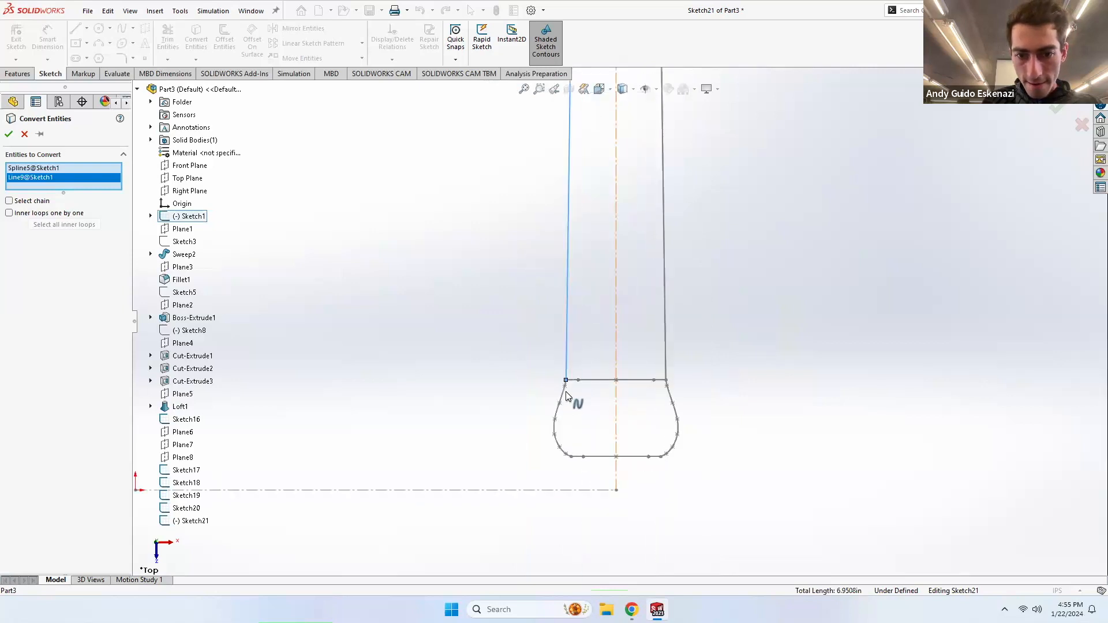
pyautogui.click(562, 393)
pyautogui.click(9, 135)
pyautogui.click(17, 36)
# Step: Try a boss loft from the shaft's end face to the Sketch17 profile, aligning the connector points on the same corner
pyautogui.scroll(-3, 563, 319)
pyautogui.moveTo(616, 324)
pyautogui.mouseDown(button='middle')
pyautogui.moveTo(685, 277)
pyautogui.moveTo(661, 302)
pyautogui.moveTo(678, 233)
pyautogui.mouseUp(button='middle')
pyautogui.scroll(-8, 663, 255)
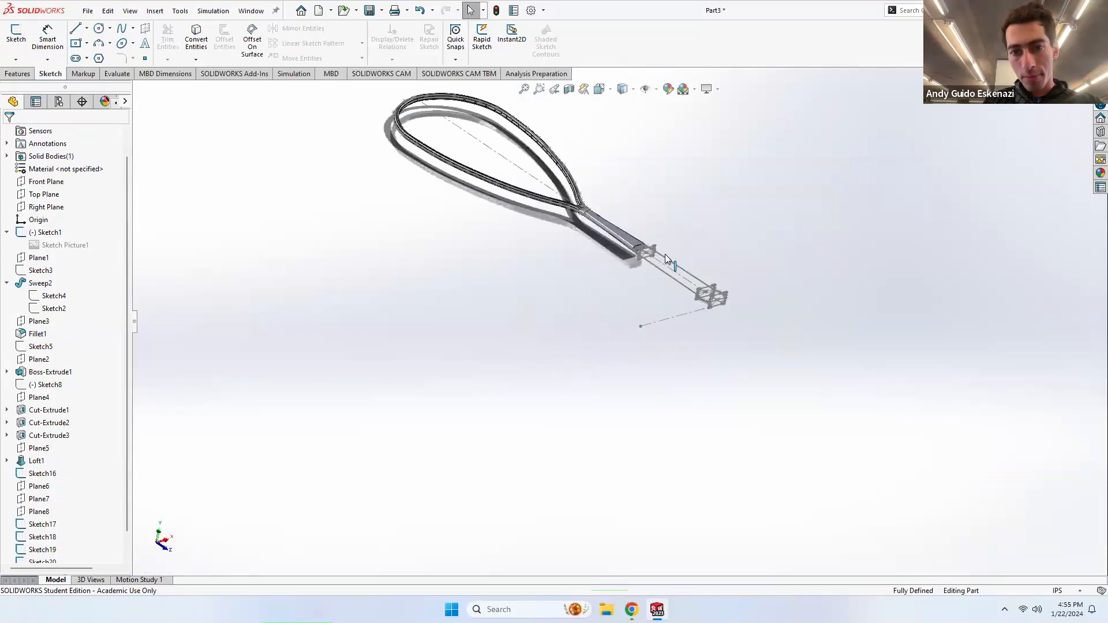
pyautogui.click(16, 73)
pyautogui.click(110, 43)
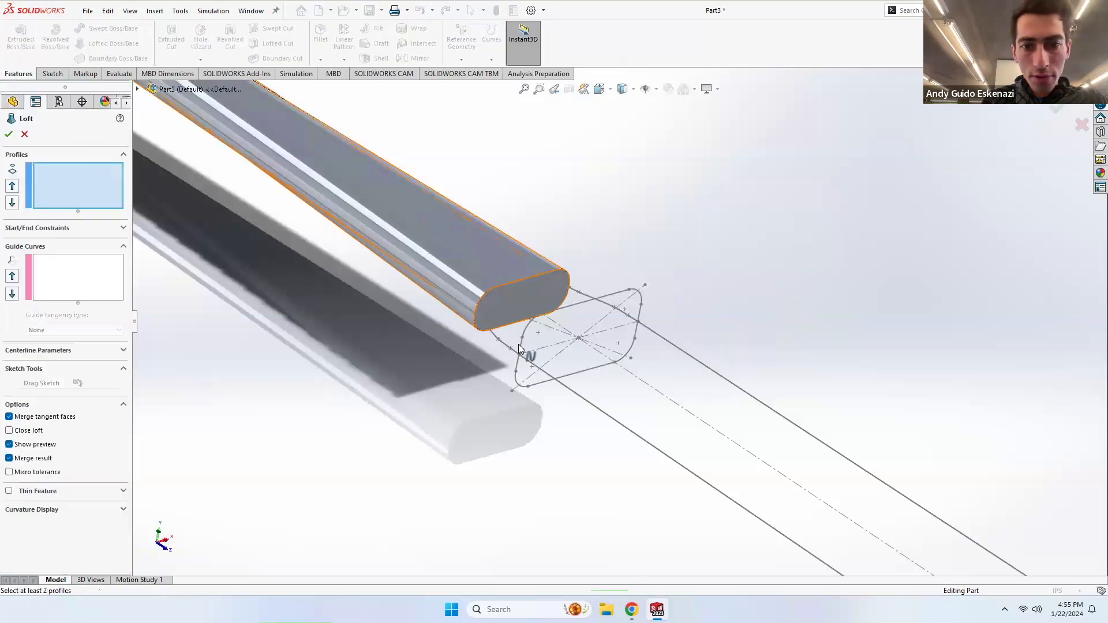
pyautogui.click(522, 299)
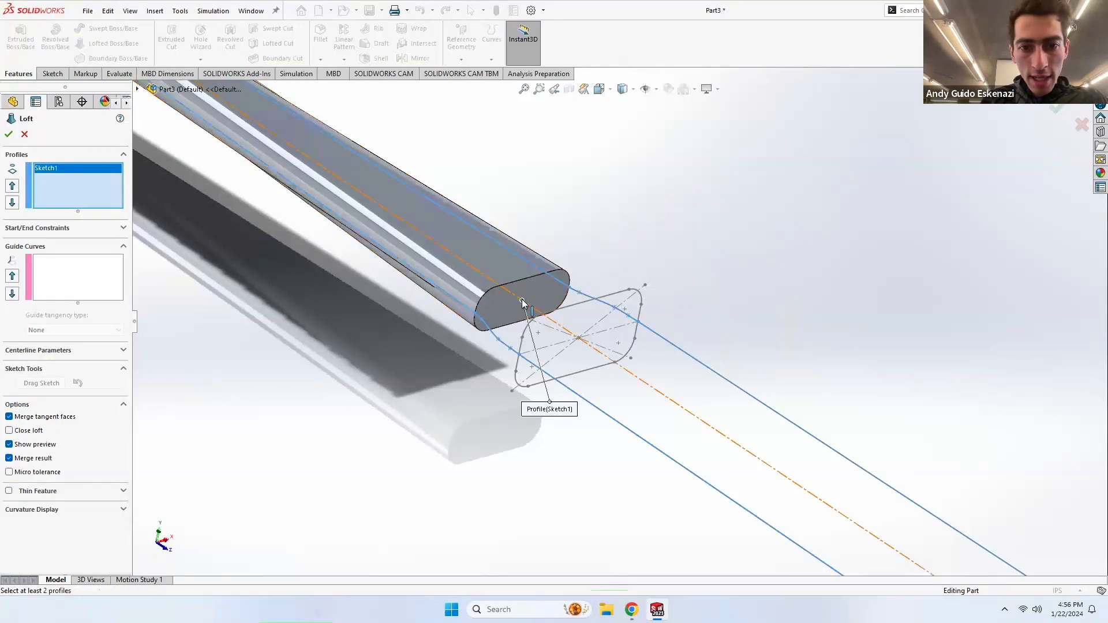
pyautogui.rightClick(62, 168)
pyautogui.click(89, 186)
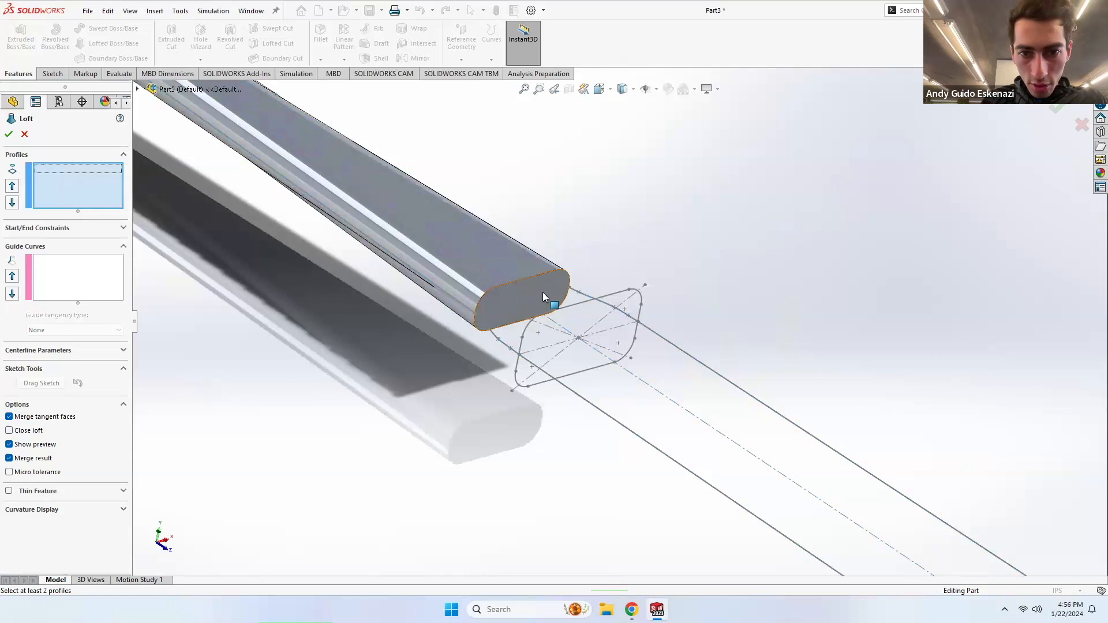
pyautogui.click(542, 297)
pyautogui.click(578, 303)
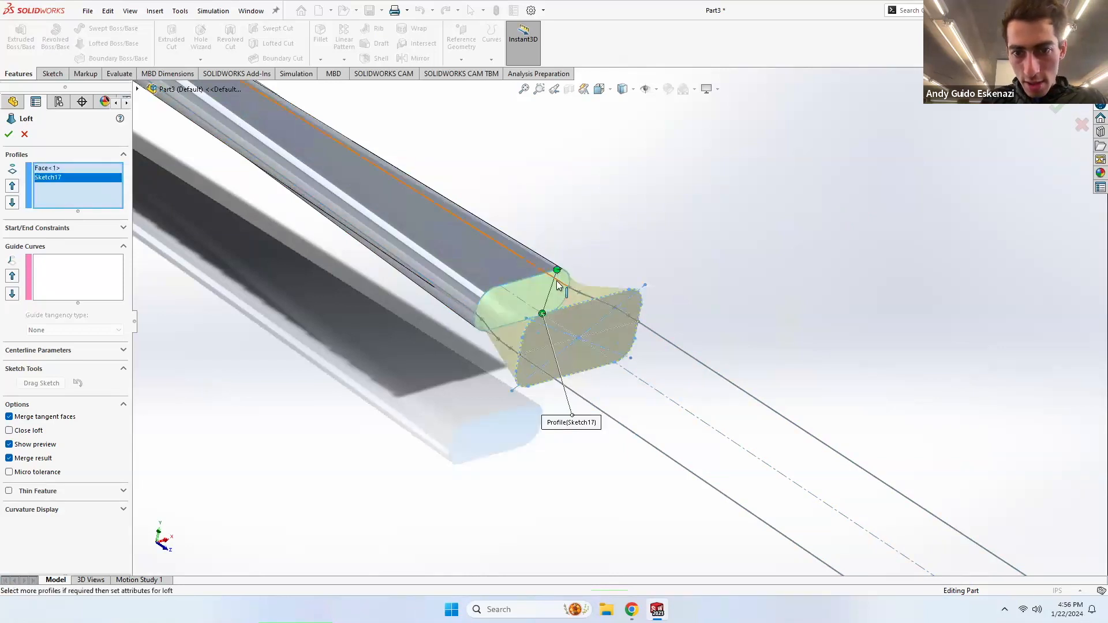
pyautogui.scroll(3, 559, 363)
pyautogui.moveTo(575, 317); pyautogui.dragTo(625, 304)
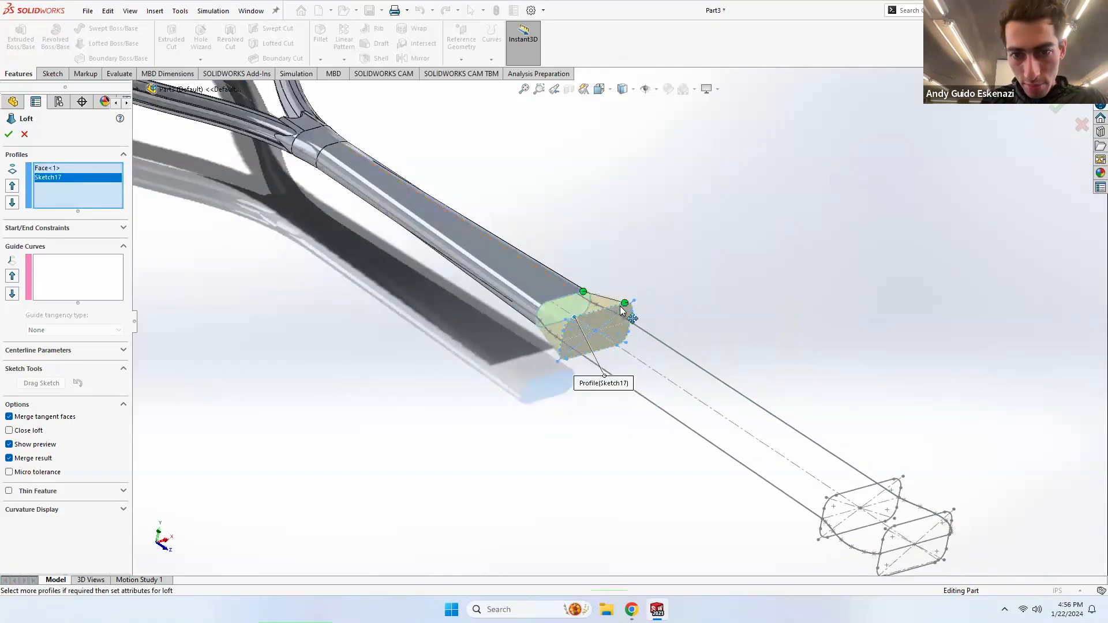
# Step: Add Sketch18 and Sketch19 as further loft profiles, keeping the connector points aligned on the same corner
pyautogui.click(862, 486)
pyautogui.moveTo(838, 495); pyautogui.dragTo(894, 479)
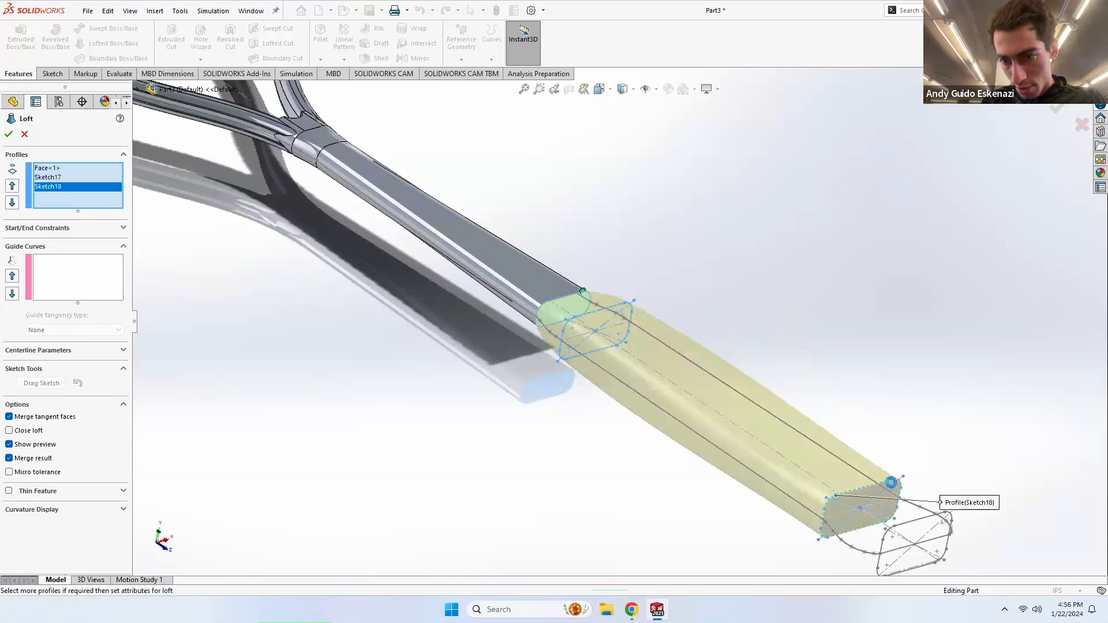
pyautogui.scroll(-3, 811, 461)
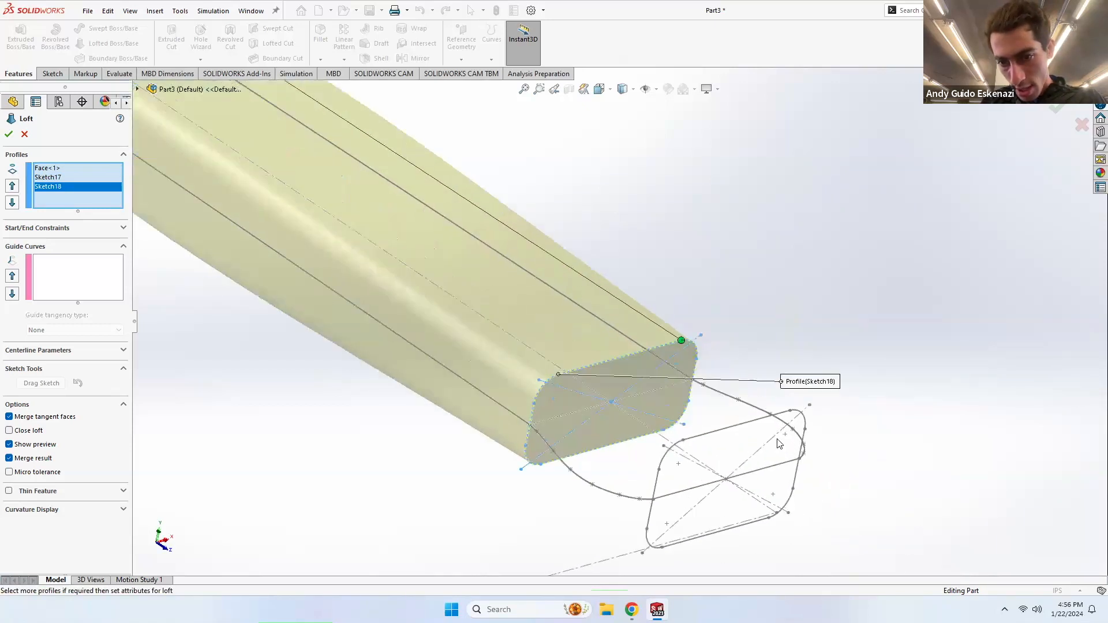
pyautogui.click(772, 417)
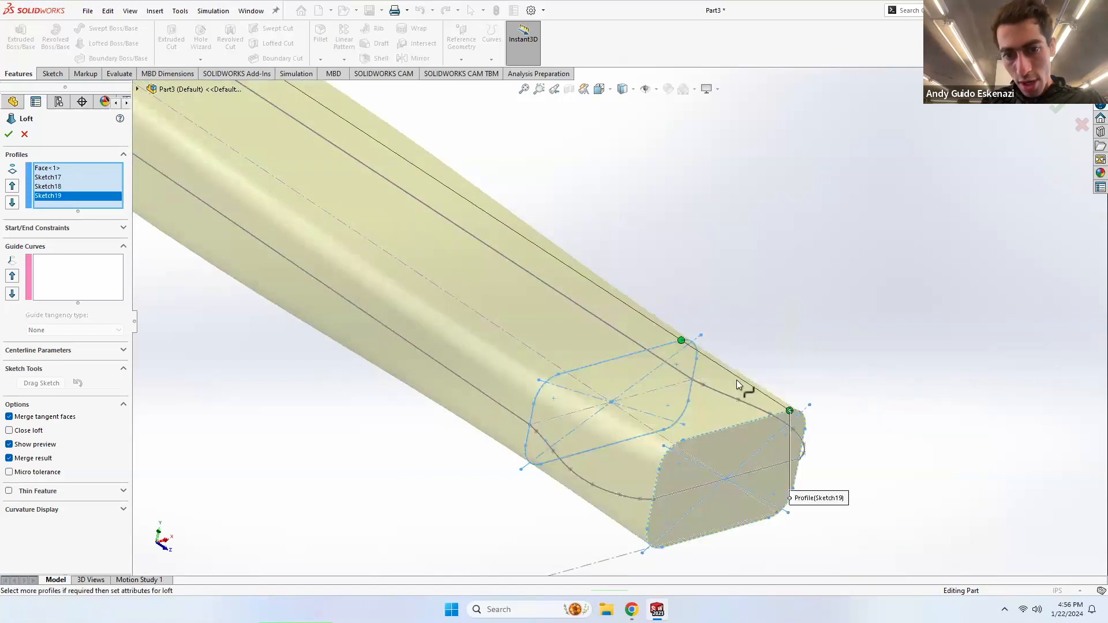
pyautogui.scroll(4, 737, 380)
# Step: Add Sketch20 and Sketch21 as guide curves of the handle loft
pyautogui.click(79, 280)
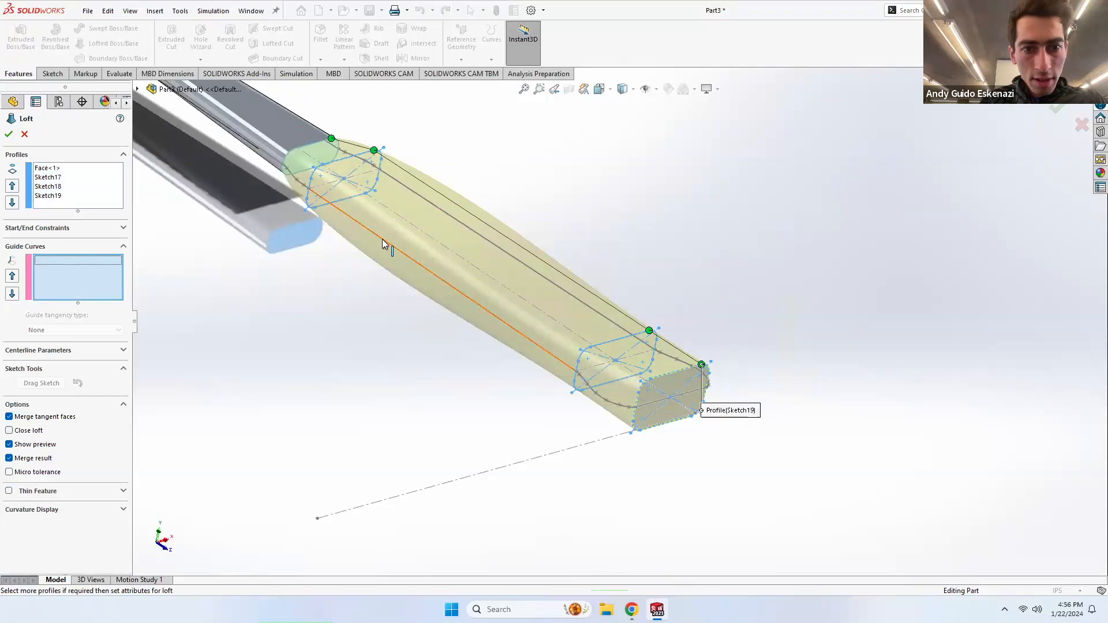
pyautogui.click(137, 89)
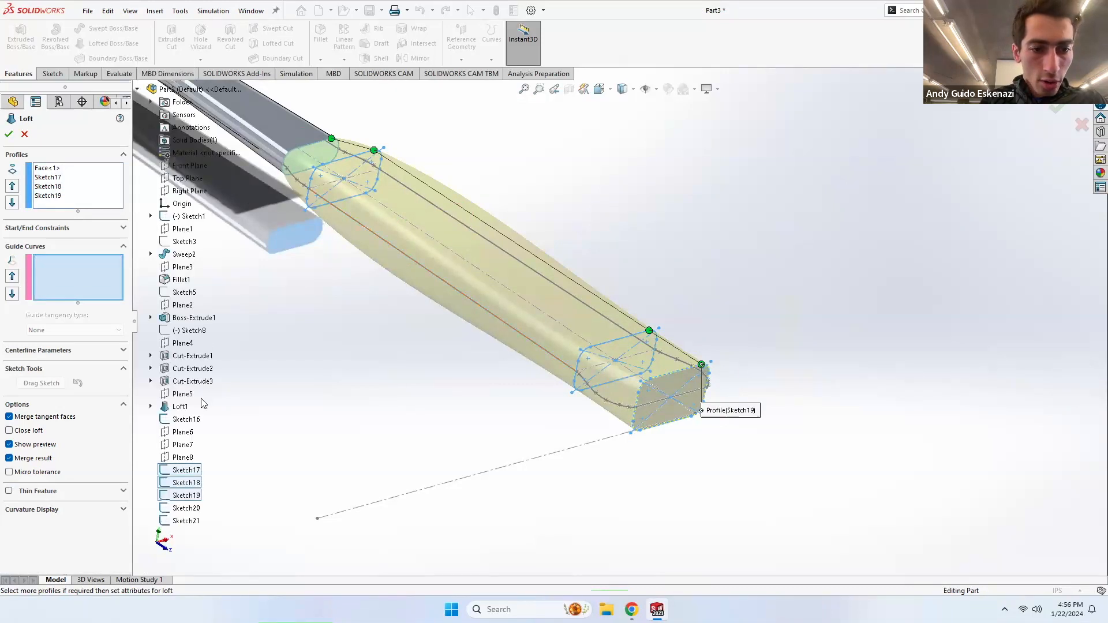
pyautogui.click(187, 509)
pyautogui.click(186, 521)
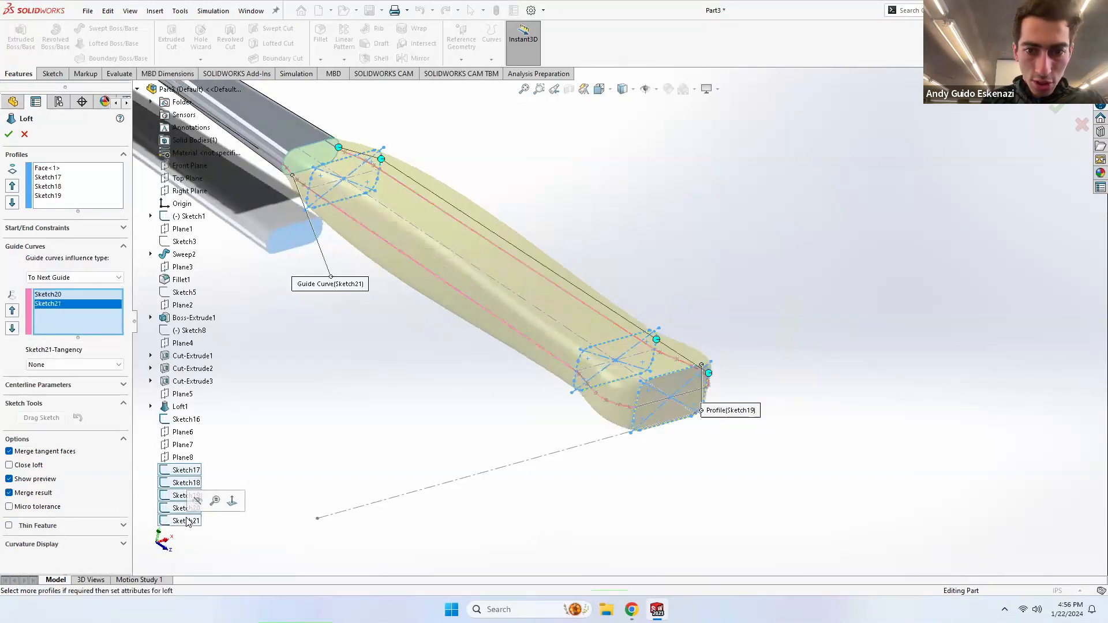
# Step: Examine the handle loft preview from above and from the side for its thickness along the grip, and cancel the loft
pyautogui.scroll(3, 472, 316)
pyautogui.moveTo(472, 316); pyautogui.dragTo(588, 216, button='middle')
pyautogui.scroll(-5, 588, 217)
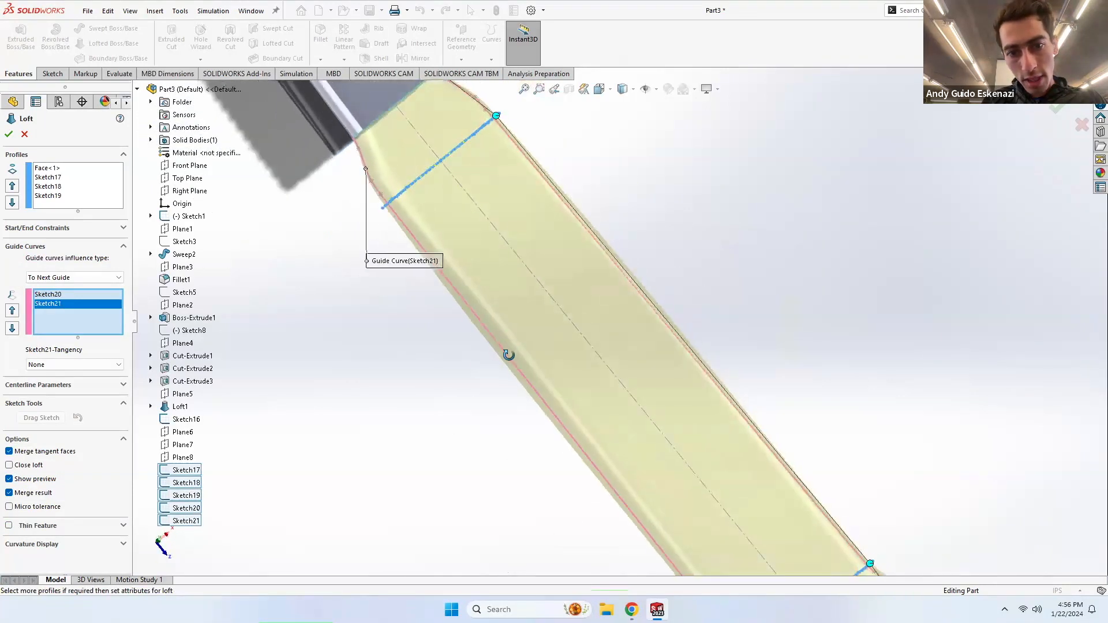
pyautogui.moveTo(526, 245); pyautogui.dragTo(605, 221, button='middle')
pyautogui.scroll(2, 631, 207)
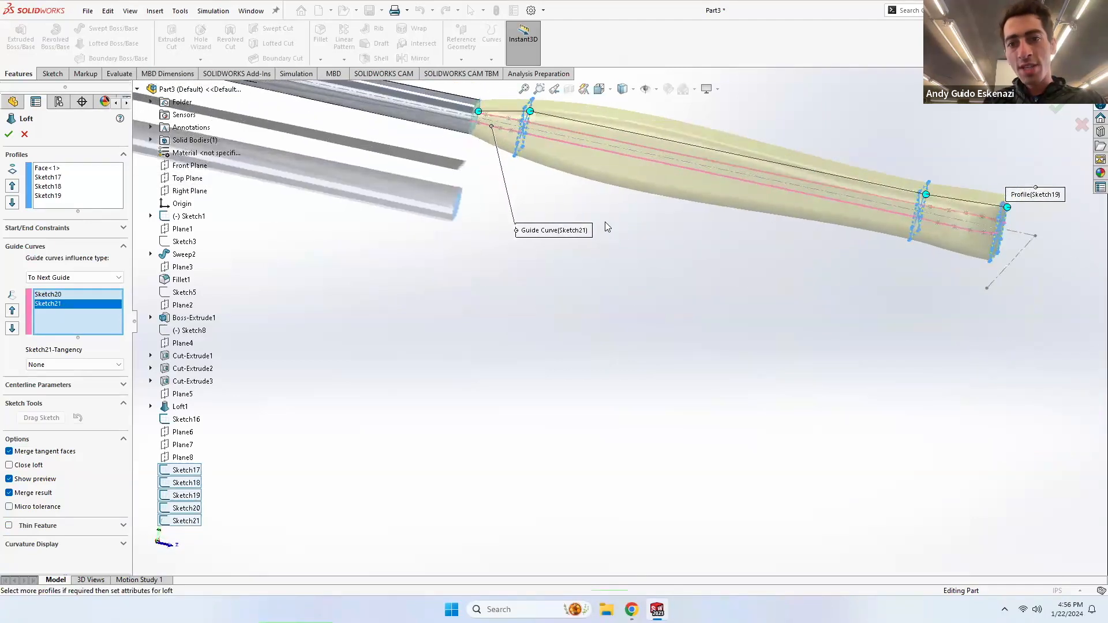
pyautogui.scroll(3, 605, 222)
pyautogui.moveTo(741, 204); pyautogui.dragTo(707, 230, button='middle')
pyautogui.scroll(-4, 712, 234)
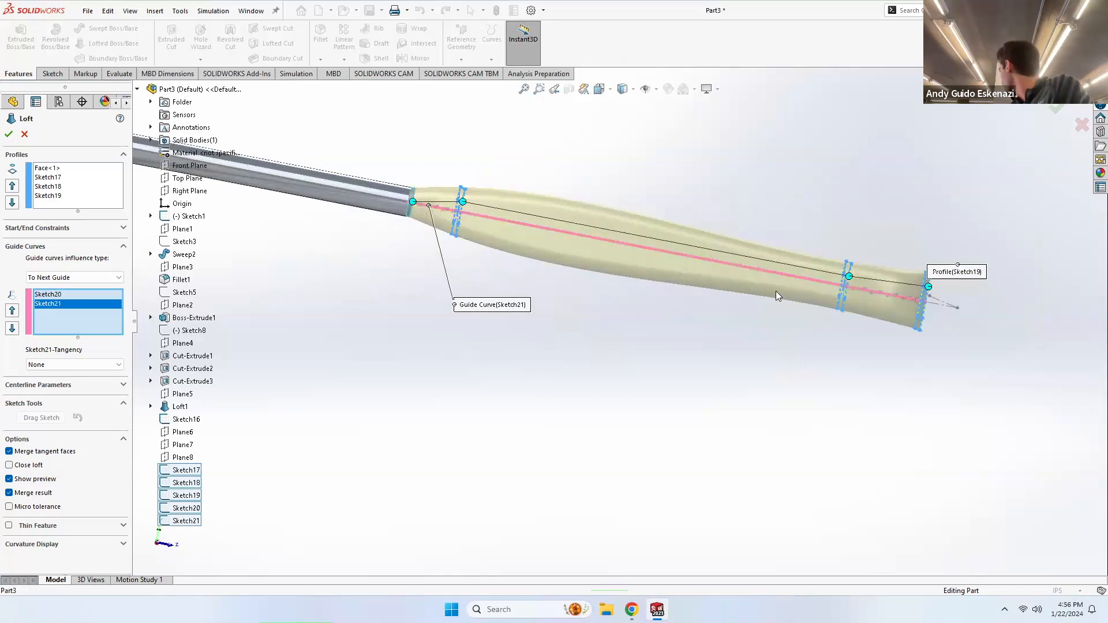
pyautogui.moveTo(509, 230); pyautogui.dragTo(548, 245, button='middle')
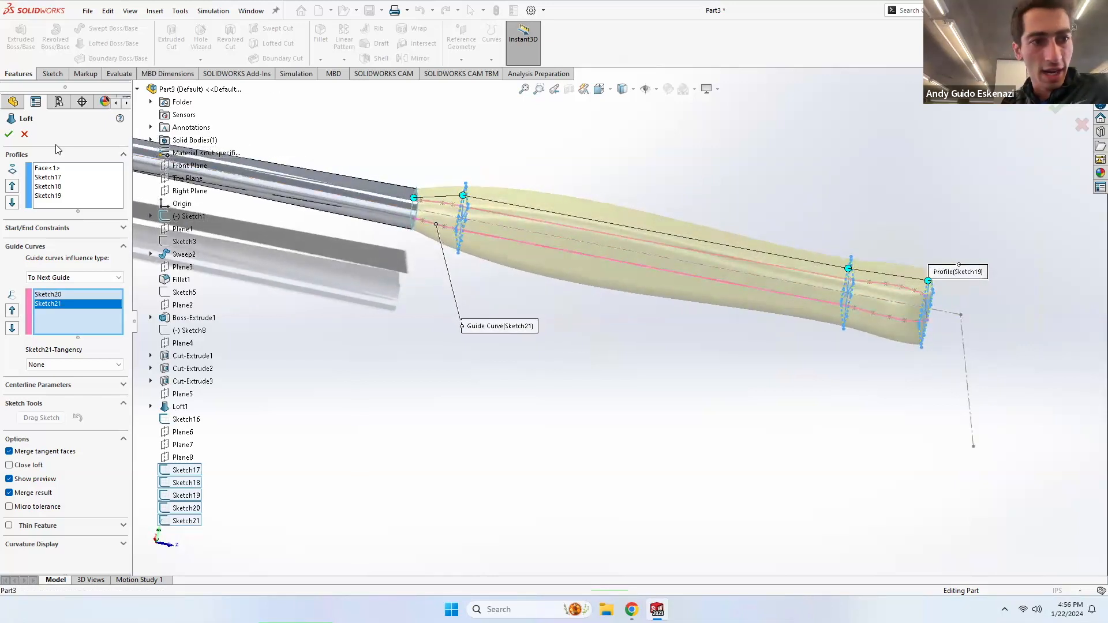
pyautogui.press('Escape')
# Step: Start a 3D sketch and draw a line joining the upper slanted edges of the Sketch17 and Sketch18 grip profiles
pyautogui.moveTo(542, 236); pyautogui.dragTo(481, 194, button='middle')
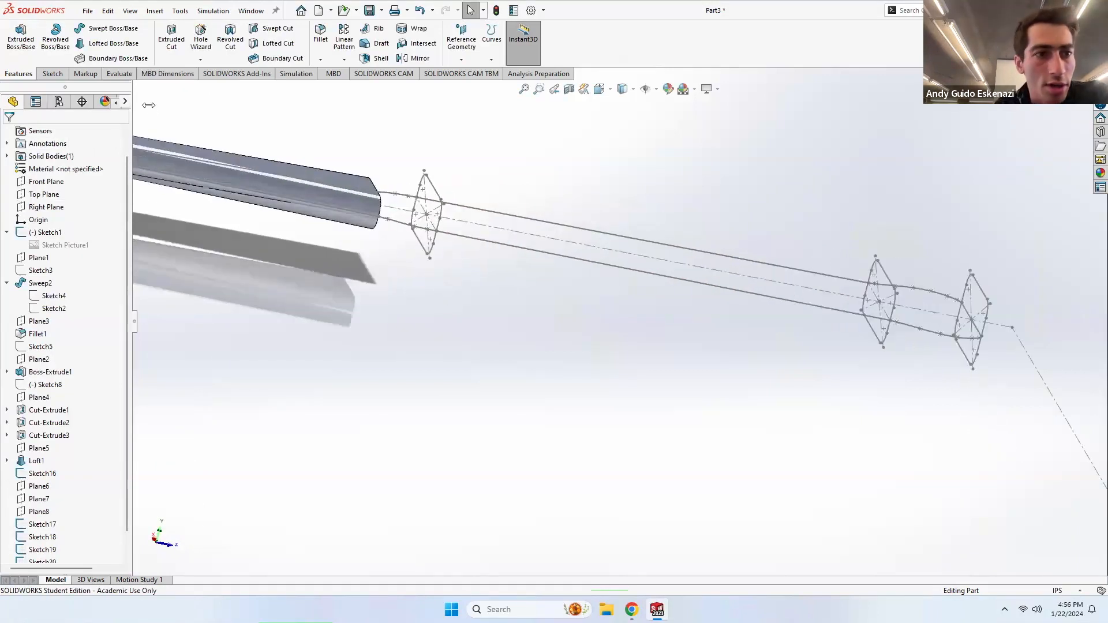
pyautogui.click(52, 74)
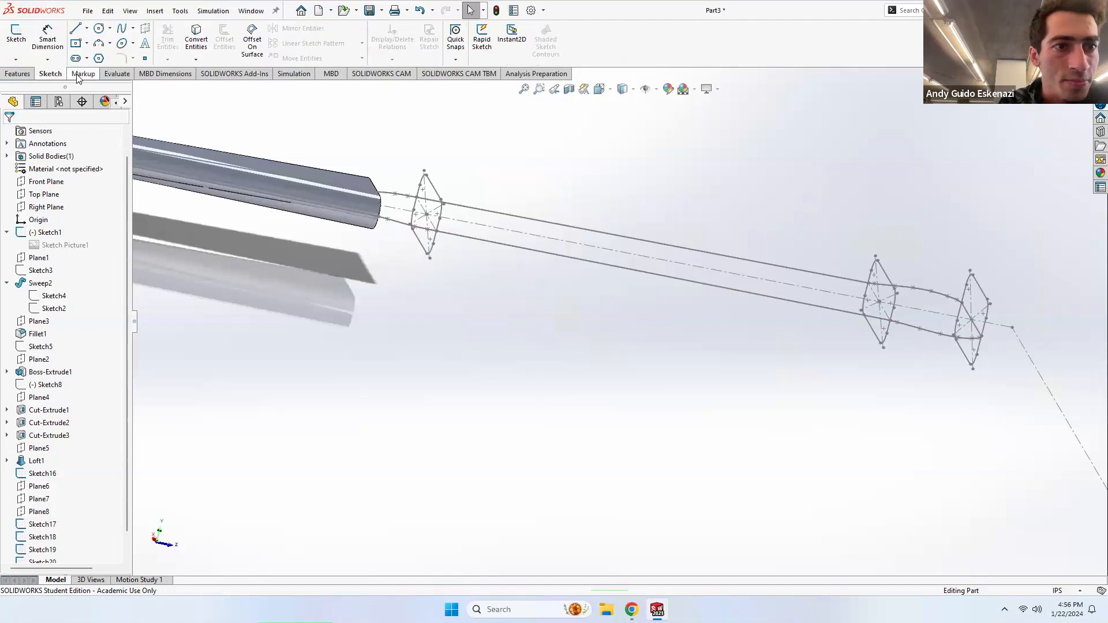
pyautogui.click(16, 59)
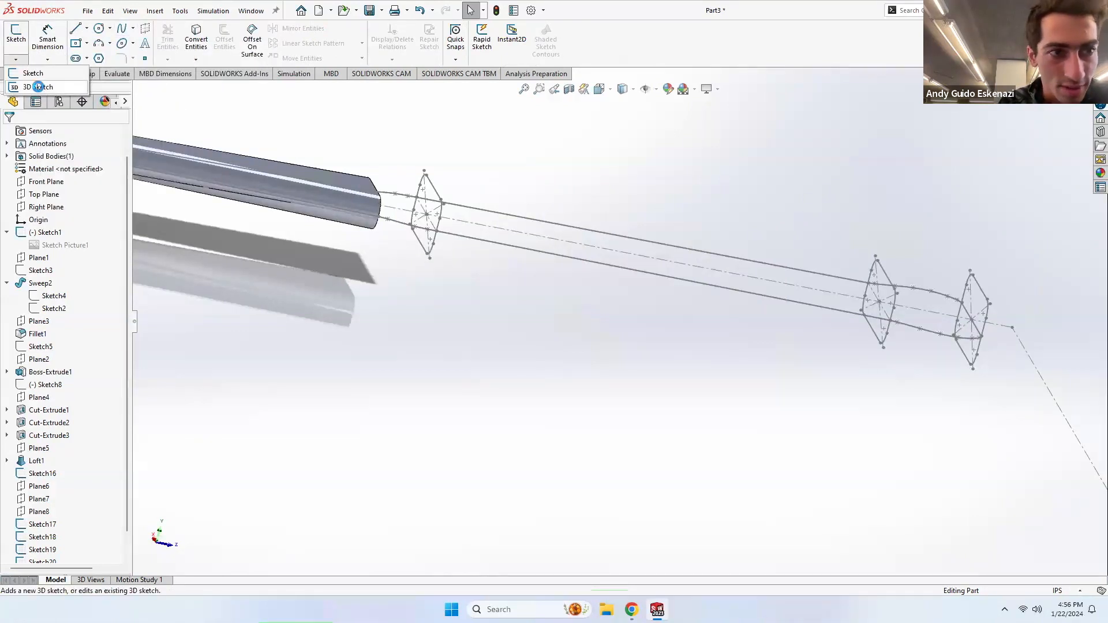
pyautogui.click(37, 86)
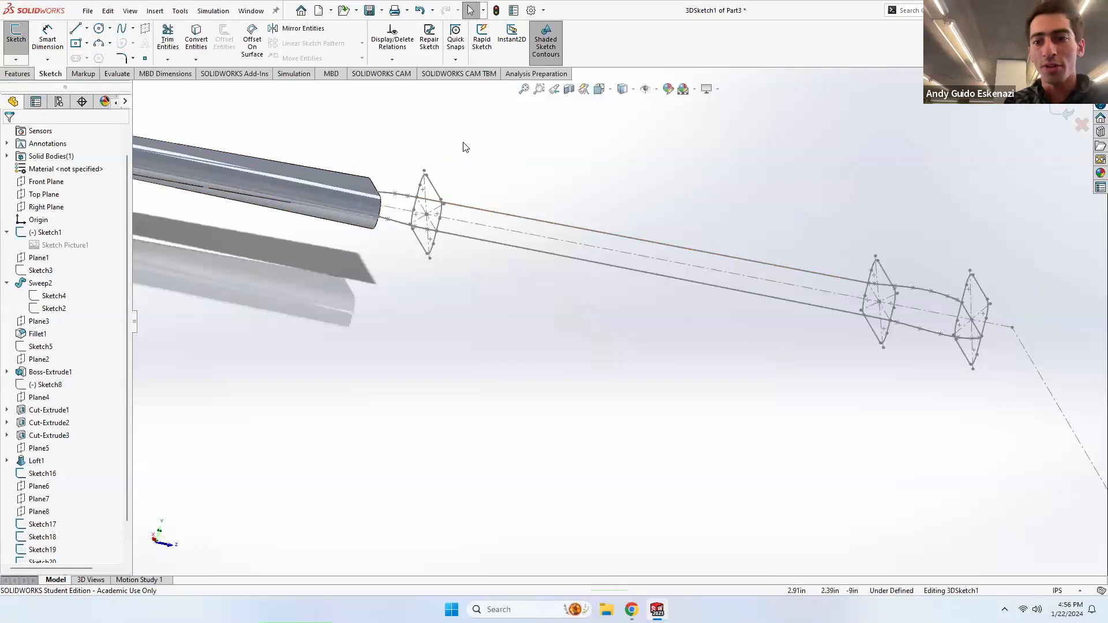
pyautogui.scroll(3, 679, 200)
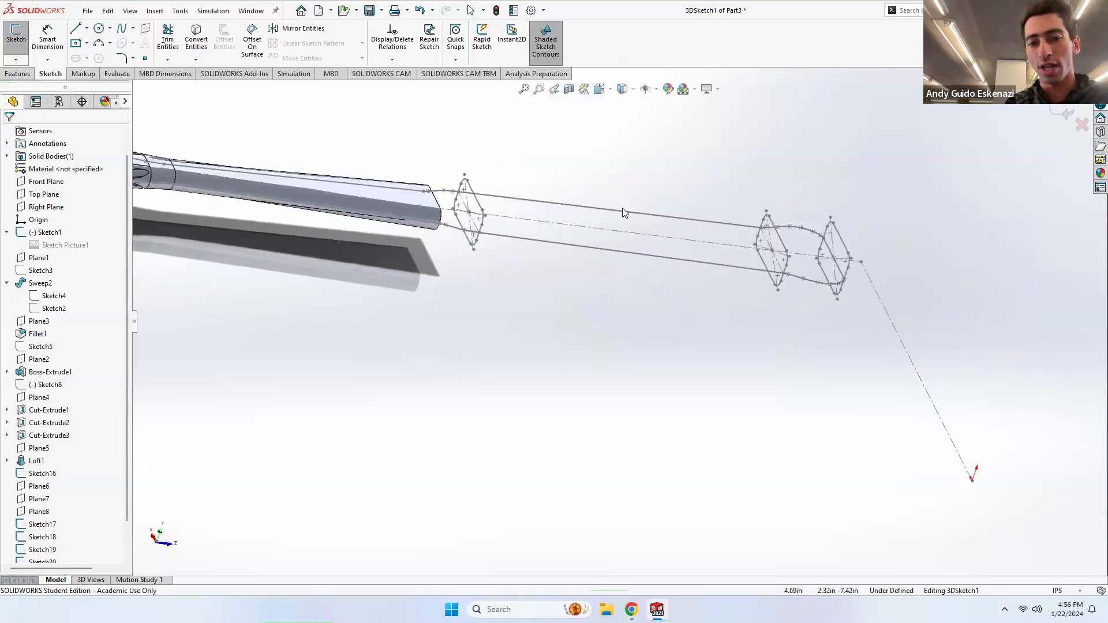
pyautogui.scroll(-1, 579, 178)
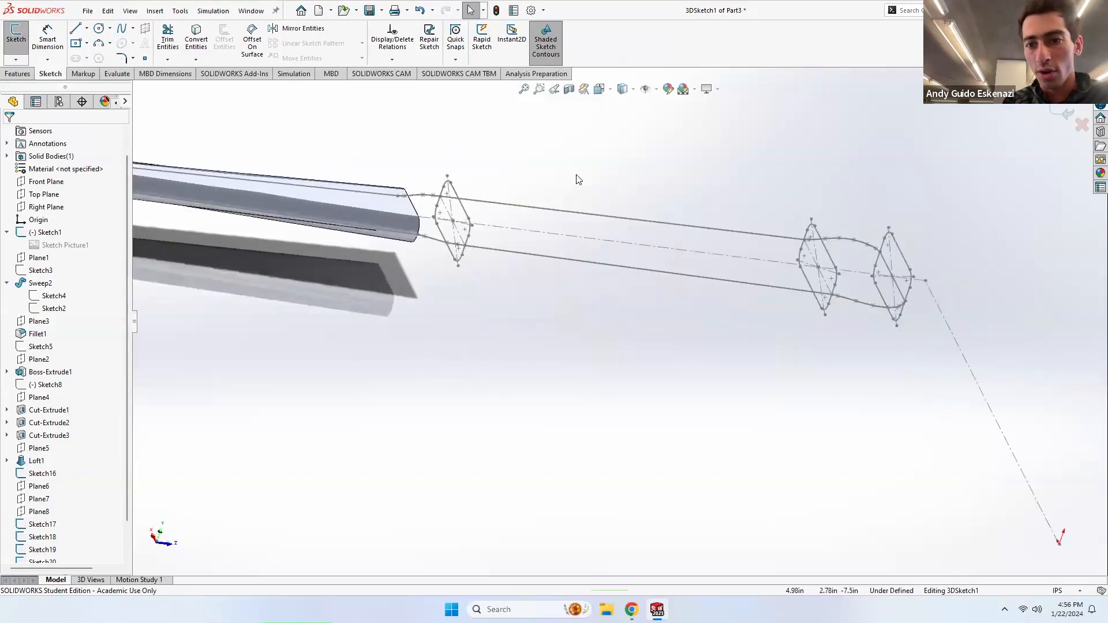
pyautogui.click(77, 32)
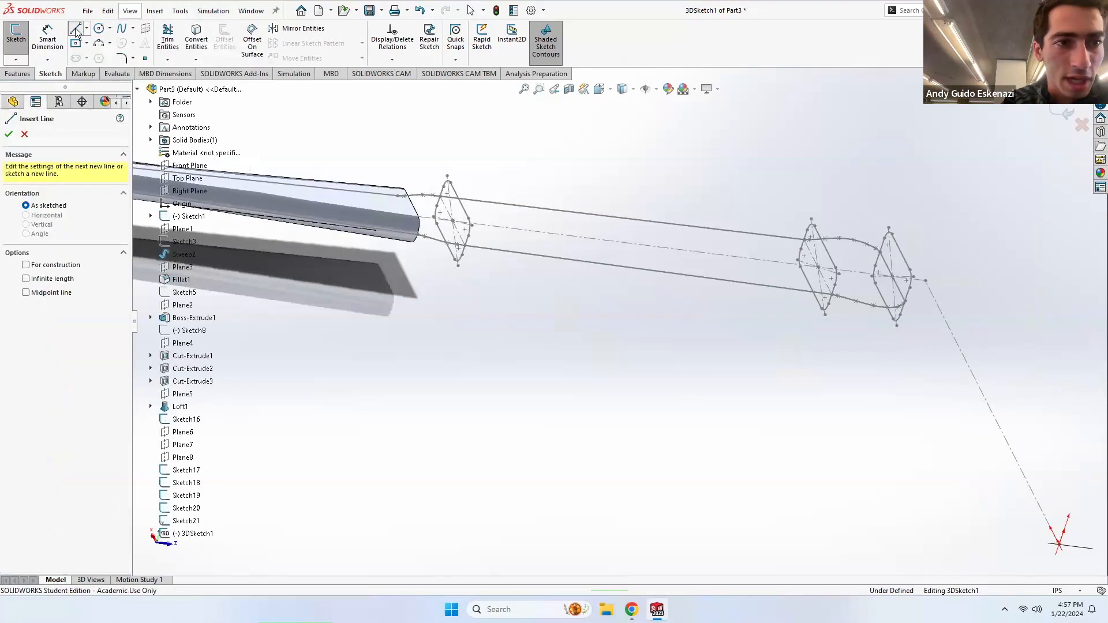
pyautogui.click(461, 200)
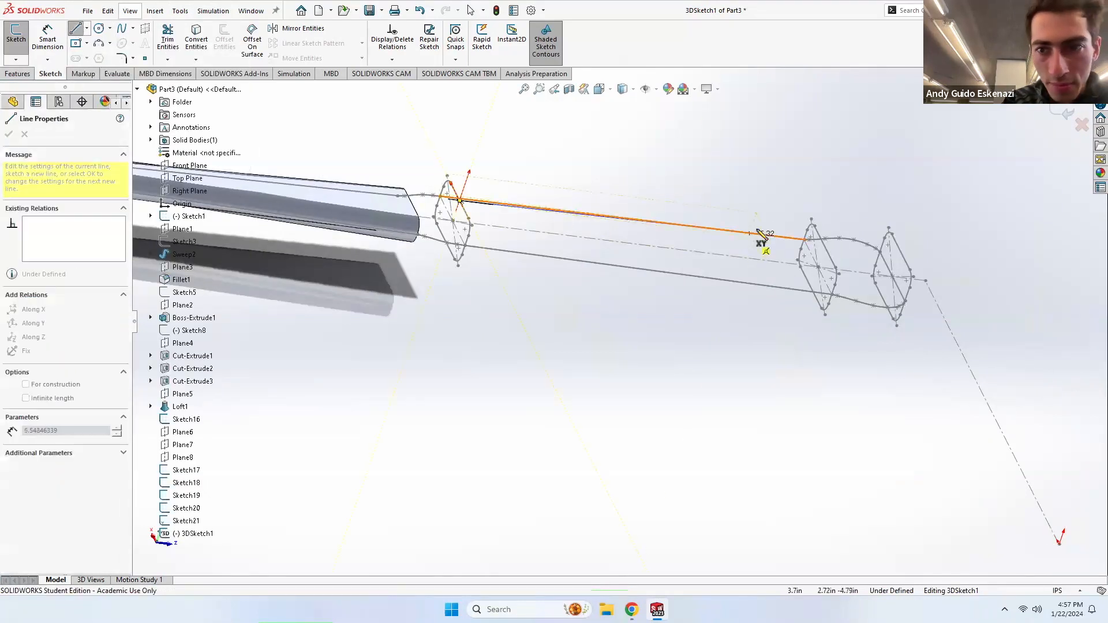
pyautogui.click(826, 247)
pyautogui.press('Escape')
pyautogui.moveTo(636, 202); pyautogui.dragTo(548, 208, button='middle')
pyautogui.scroll(-5, 455, 239)
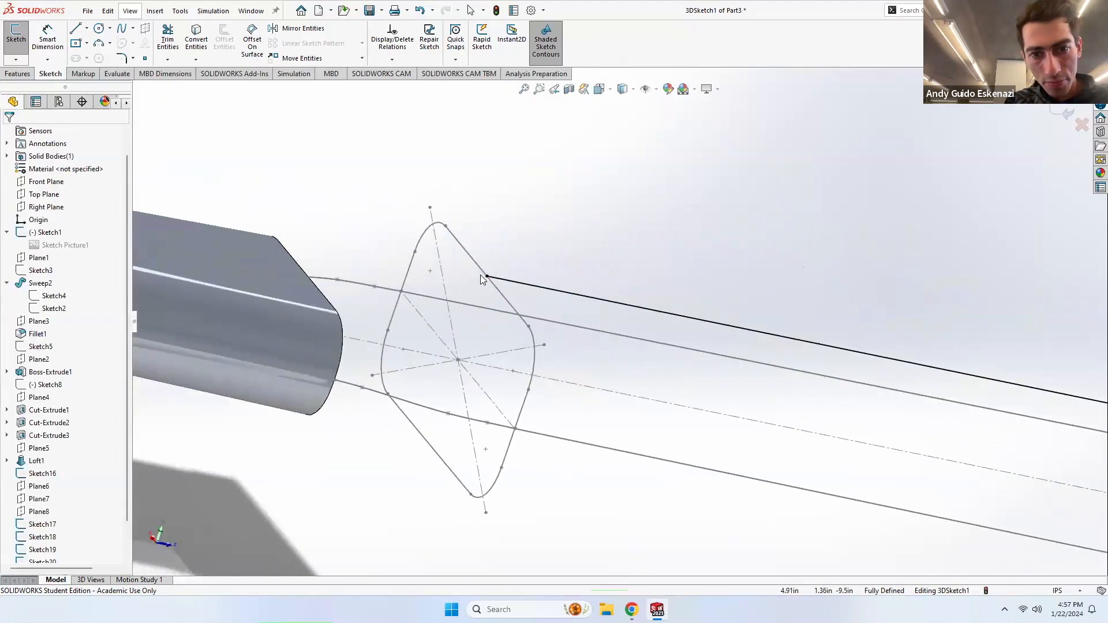
# Step: Try a three-point arc from the shaft's end edge to the start of the 3D line, and exit the 3D sketch
pyautogui.click(99, 42)
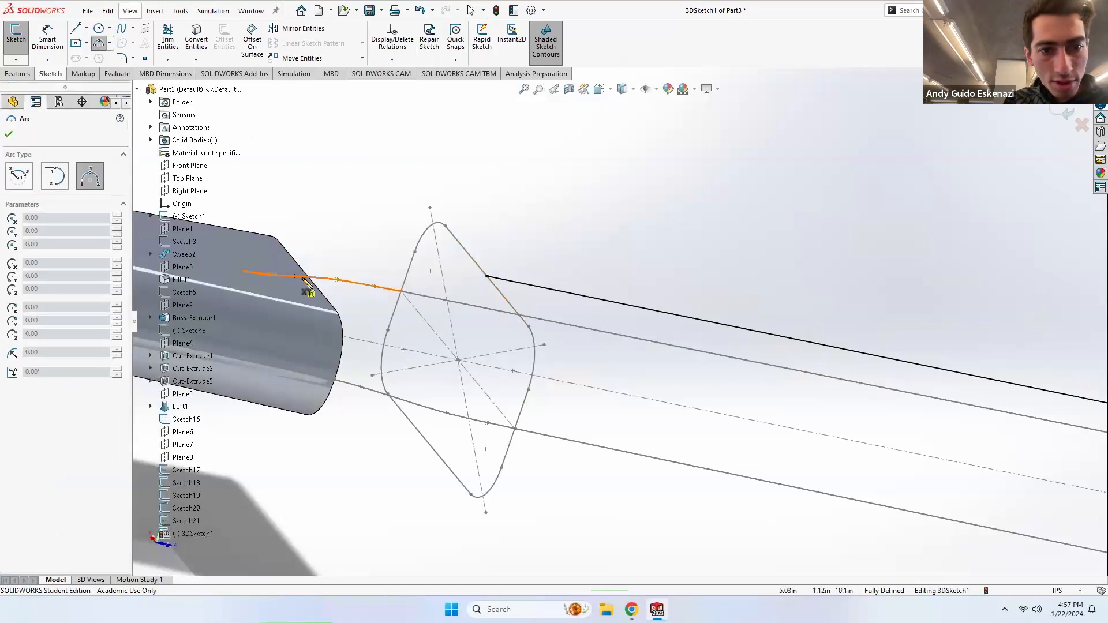
pyautogui.click(308, 276)
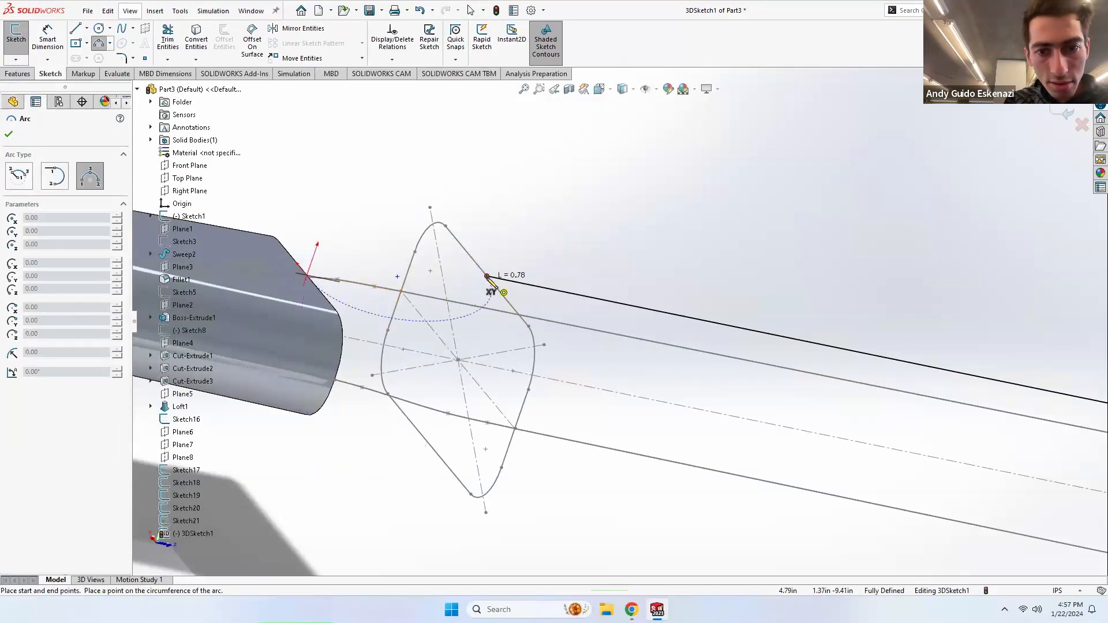
pyautogui.press('Escape')
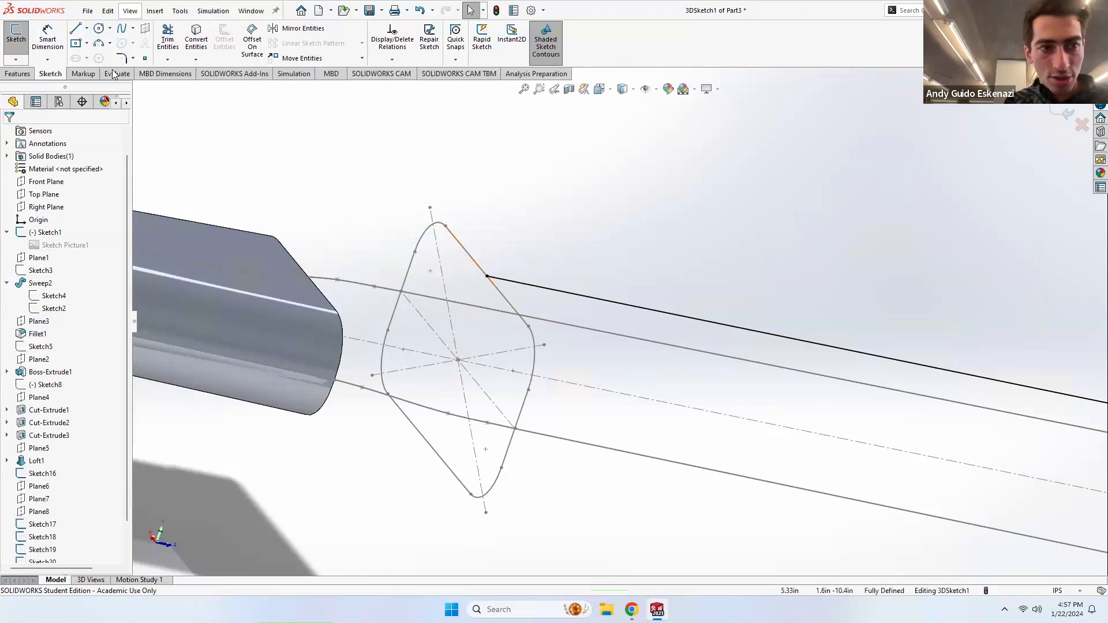
pyautogui.click(12, 60)
pyautogui.click(34, 74)
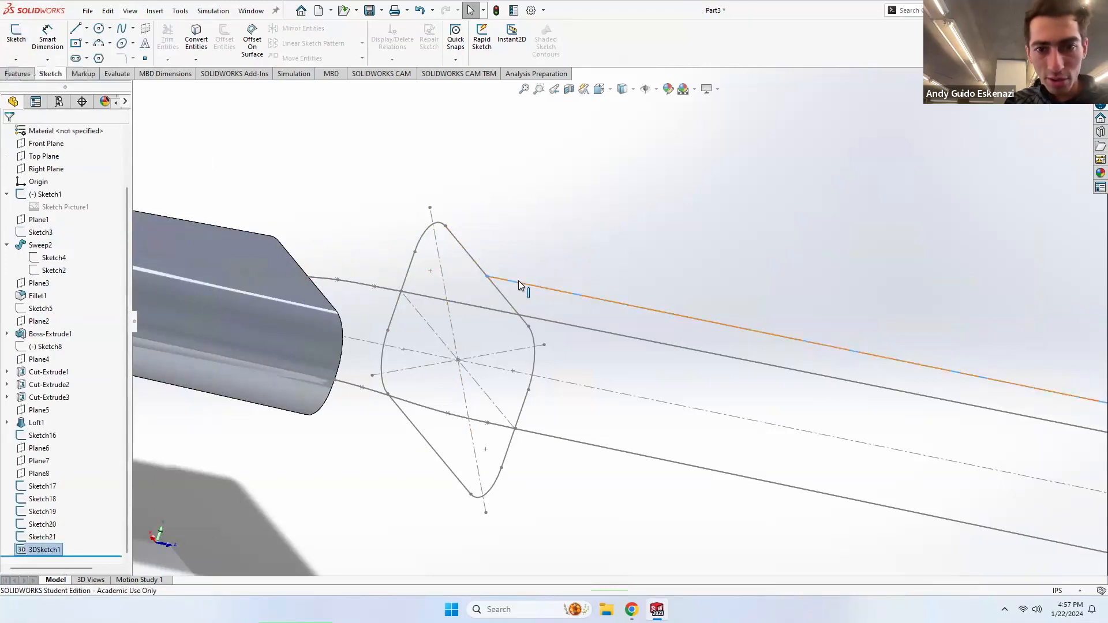
# Step: Delete the 3D sketch holding the line between the grip profiles
pyautogui.rightClick(40, 550)
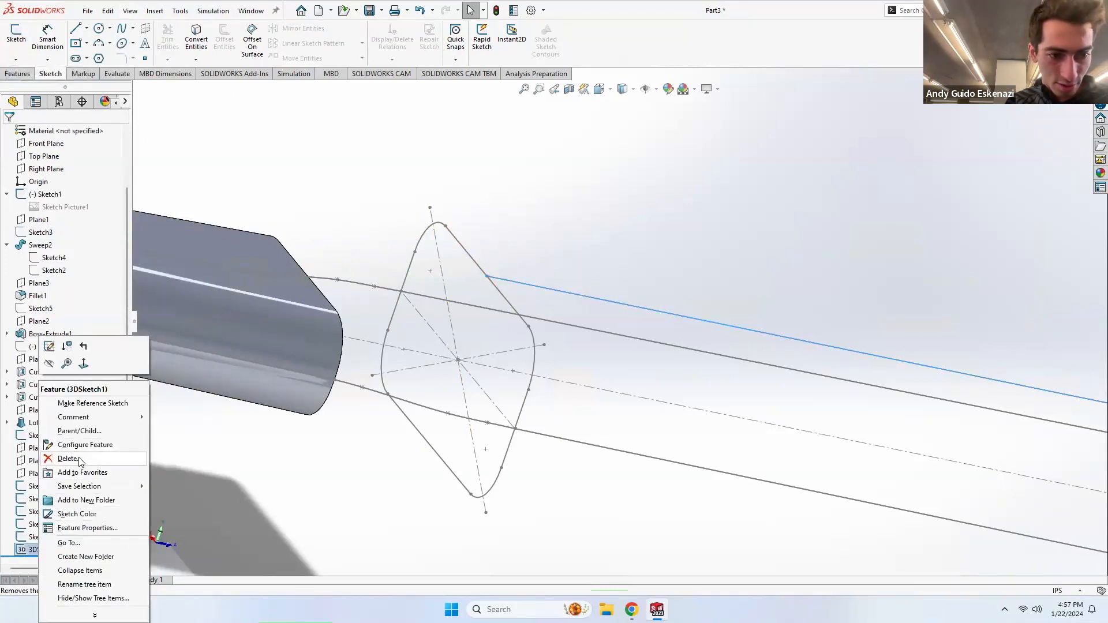
pyautogui.click(75, 460)
pyautogui.click(513, 209)
# Step: Create a reference plane through the centre point of the Sketch18 profile, perpendicular to the Sketch16 line crossing that point
pyautogui.scroll(4, 499, 254)
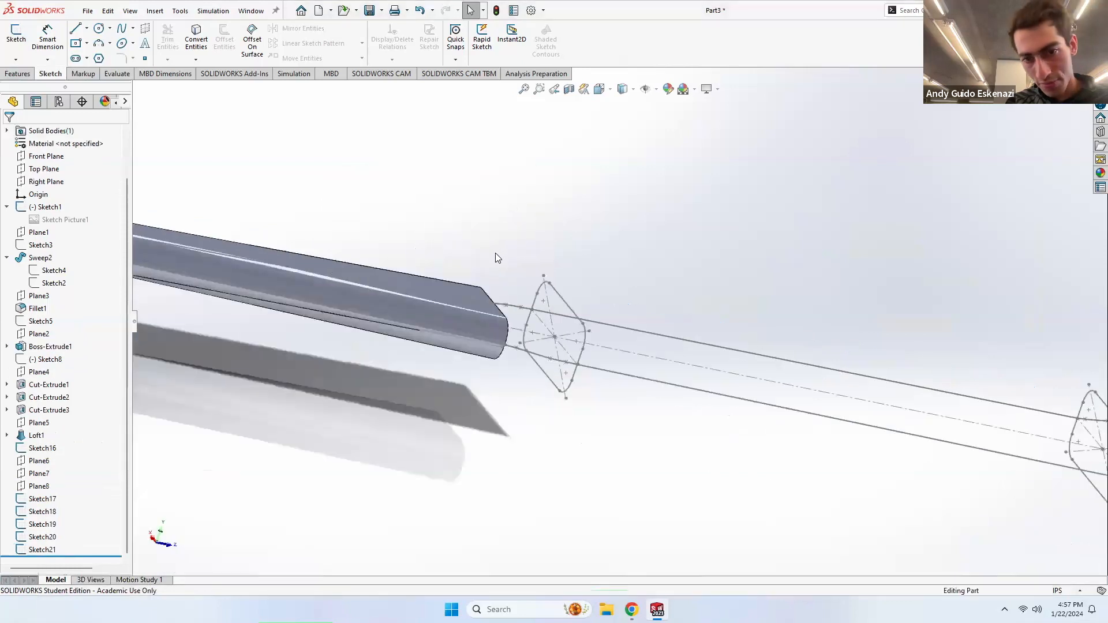
pyautogui.scroll(-5, 496, 255)
pyautogui.scroll(9, 500, 257)
pyautogui.moveTo(748, 374)
pyautogui.mouseDown(button='middle')
pyautogui.moveTo(720, 374)
pyautogui.moveTo(667, 341)
pyautogui.mouseUp(button='middle')
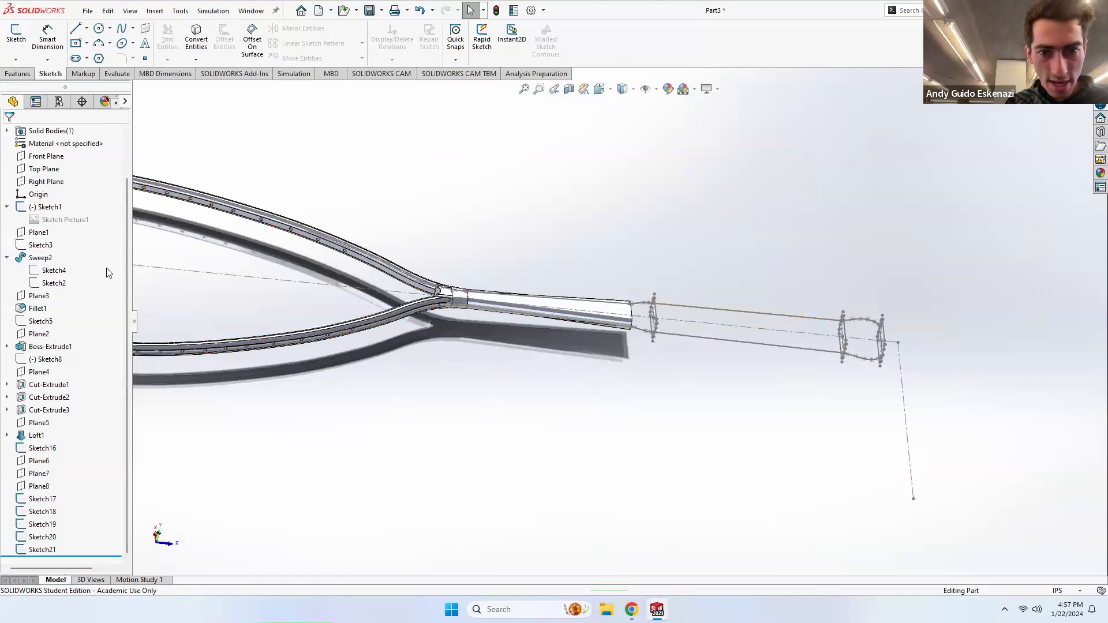
pyautogui.moveTo(751, 323); pyautogui.dragTo(733, 361, button='middle')
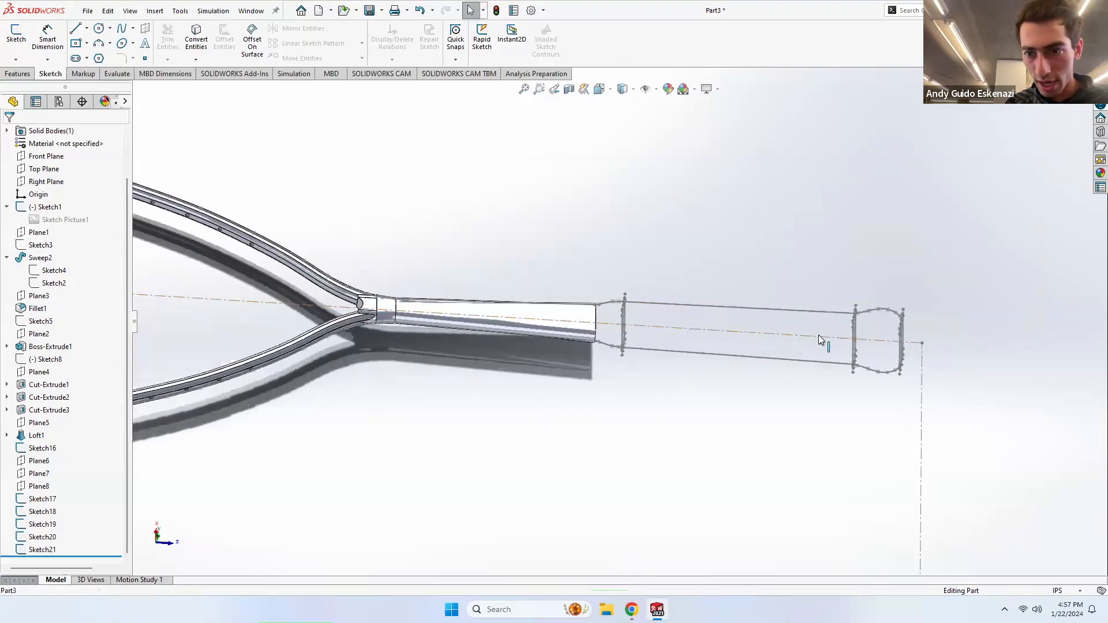
pyautogui.scroll(5, 820, 337)
pyautogui.scroll(5, 821, 337)
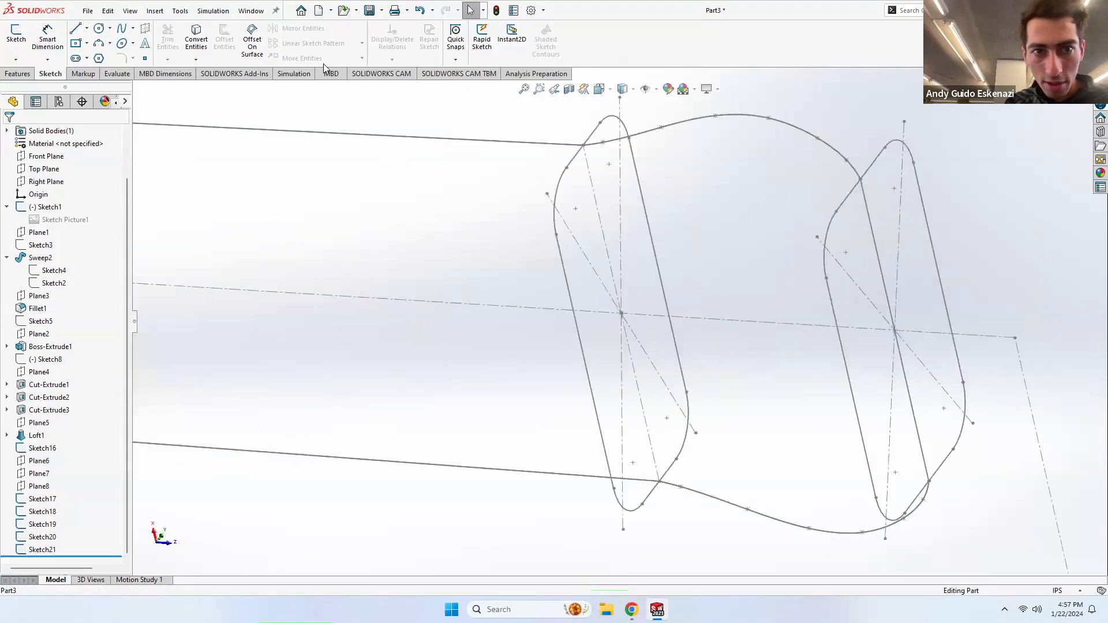
pyautogui.click(18, 74)
pyautogui.click(461, 41)
pyautogui.click(471, 74)
pyautogui.click(622, 314)
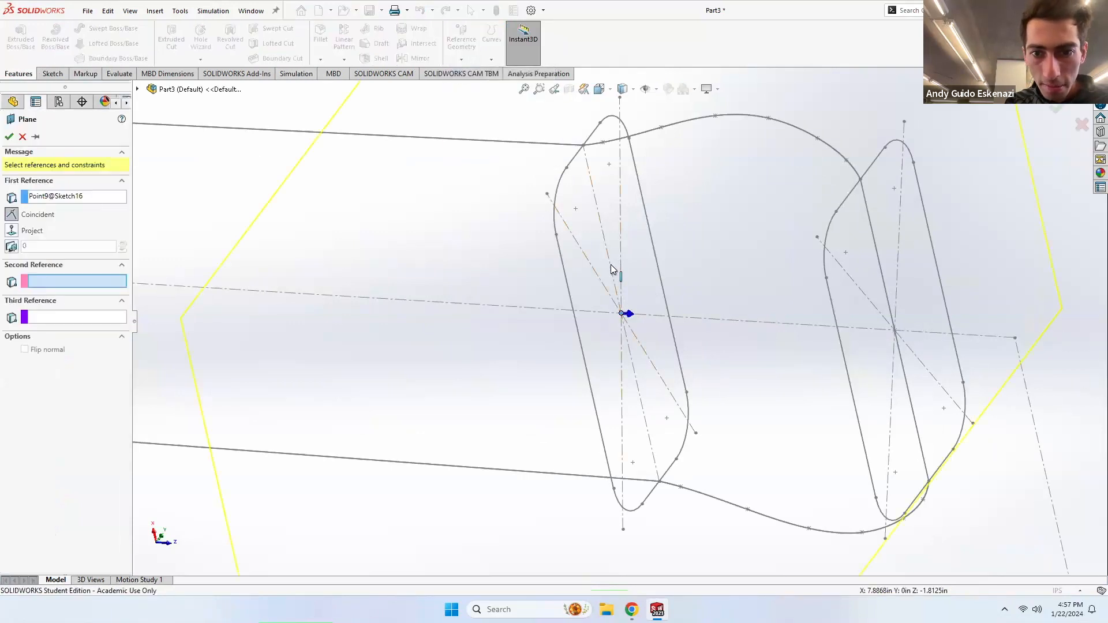
pyautogui.click(614, 270)
pyautogui.scroll(-5, 620, 286)
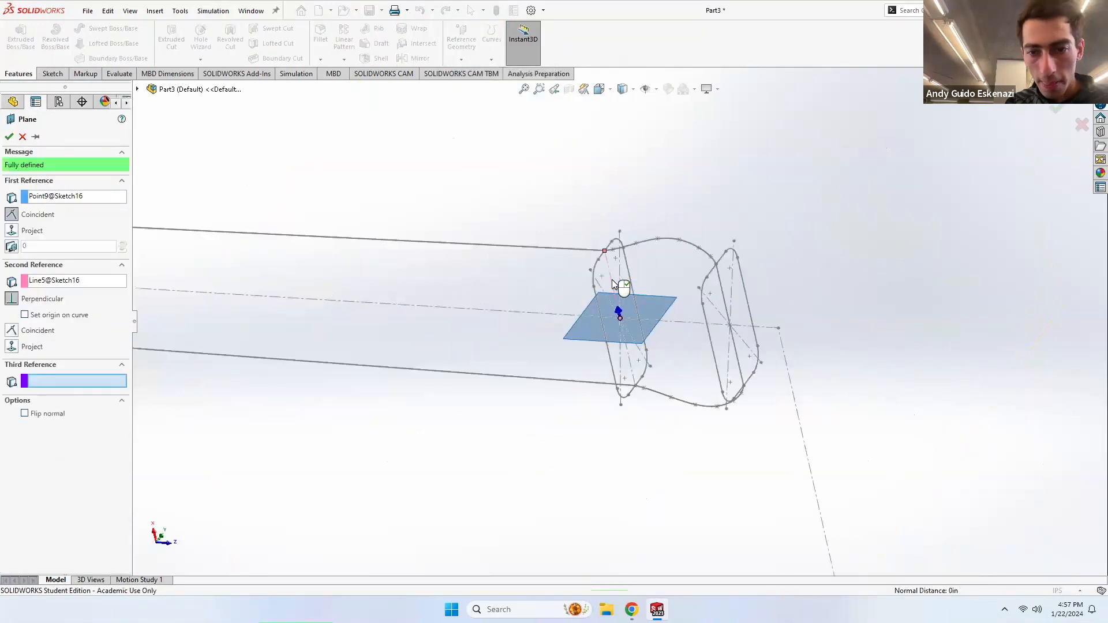
pyautogui.click(9, 137)
# Step: Start a new sketch on Plane9 at the Sketch18 profile
pyautogui.moveTo(465, 262); pyautogui.dragTo(587, 345, button='middle')
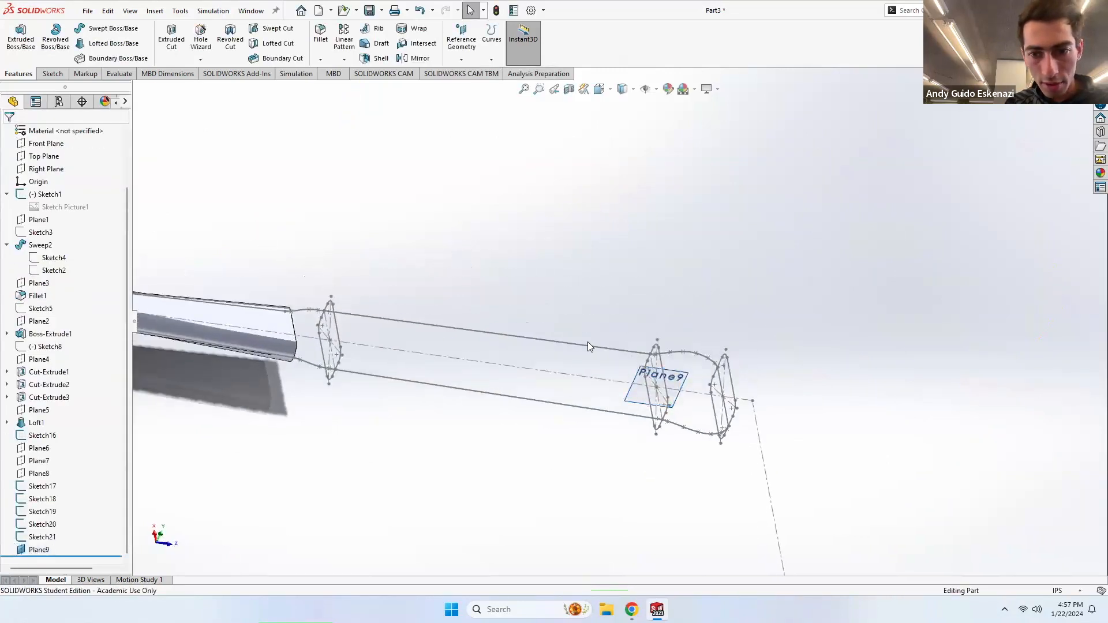
pyautogui.click(53, 74)
pyautogui.click(16, 34)
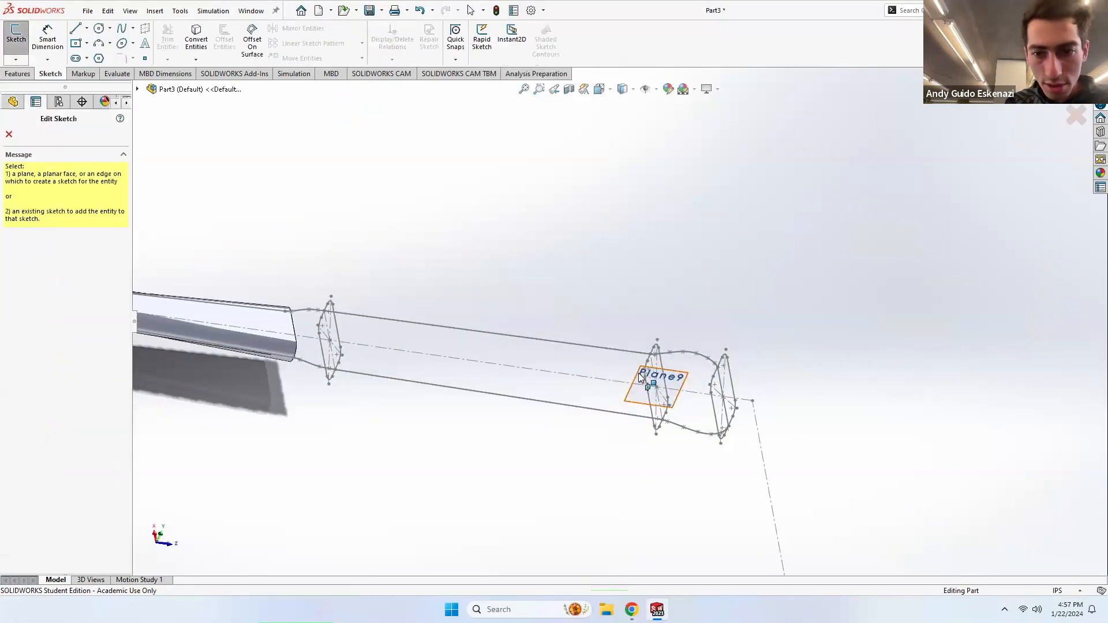
pyautogui.click(665, 398)
pyautogui.moveTo(414, 335)
pyautogui.mouseDown(button='middle')
pyautogui.moveTo(508, 324)
pyautogui.moveTo(647, 345)
pyautogui.moveTo(661, 358)
pyautogui.mouseUp(button='middle')
pyautogui.scroll(-7, 841, 317)
pyautogui.moveTo(762, 325); pyautogui.dragTo(574, 348, button='middle')
# Step: Draw a construction centerline about 0.31 in long upward from the centre of the Sketch17 profile
pyautogui.click(75, 28)
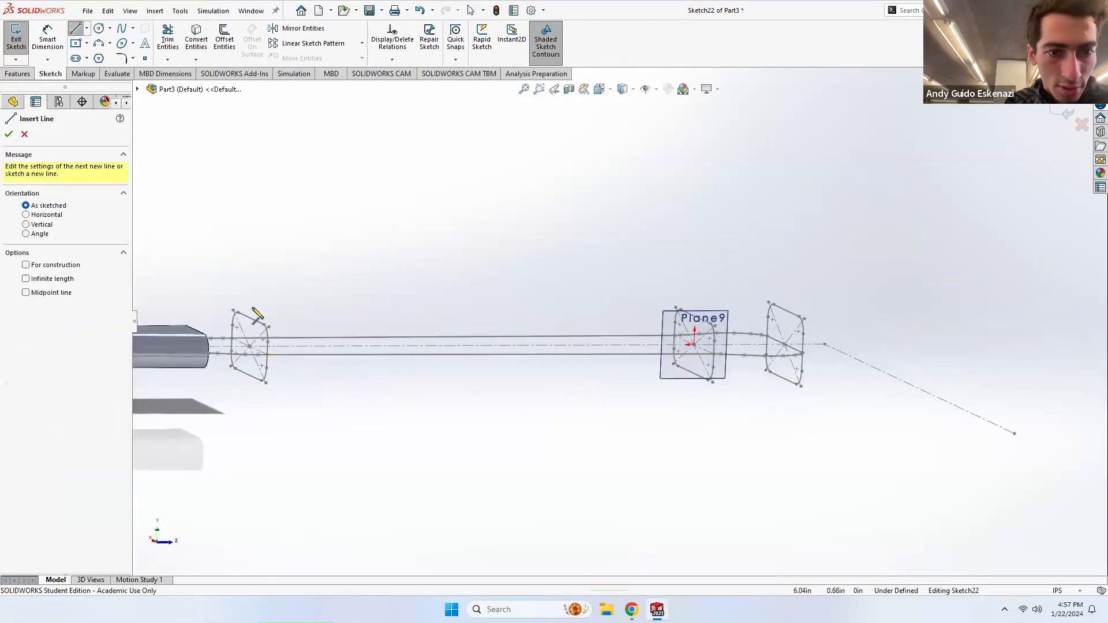
pyautogui.moveTo(295, 327)
pyautogui.mouseDown(button='middle')
pyautogui.moveTo(304, 351)
pyautogui.moveTo(228, 298)
pyautogui.mouseUp(button='middle')
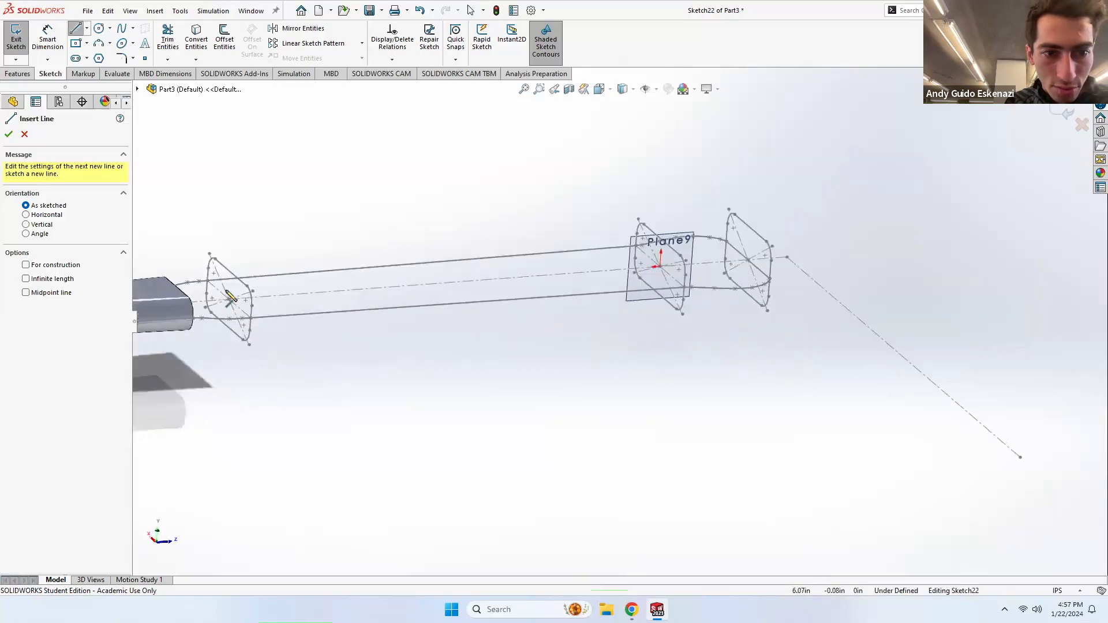
pyautogui.scroll(-4, 225, 296)
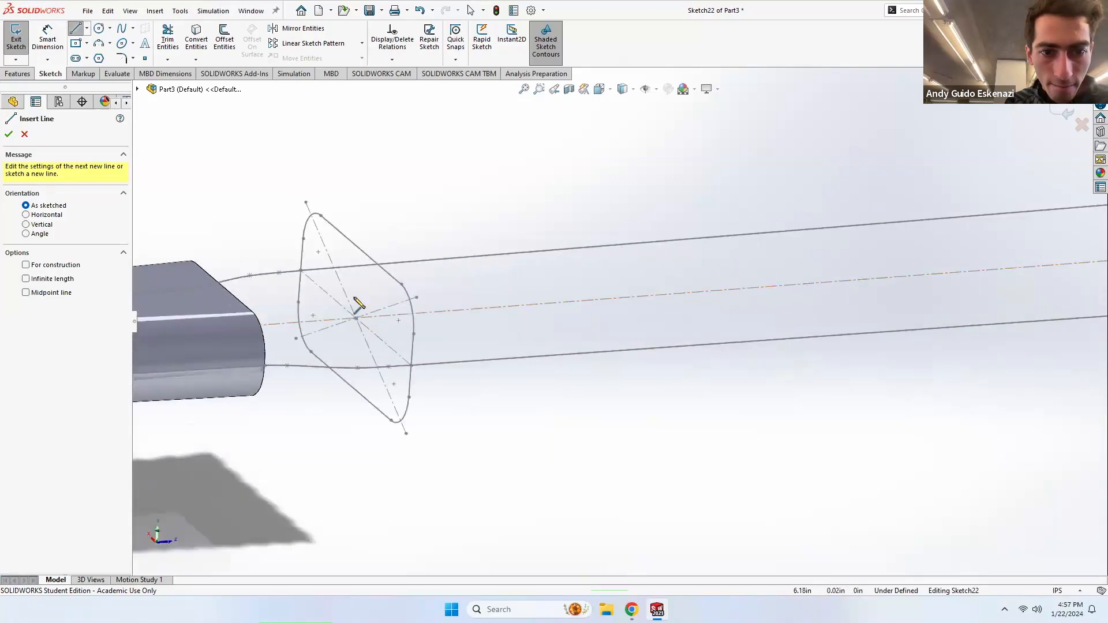
pyautogui.click(86, 28)
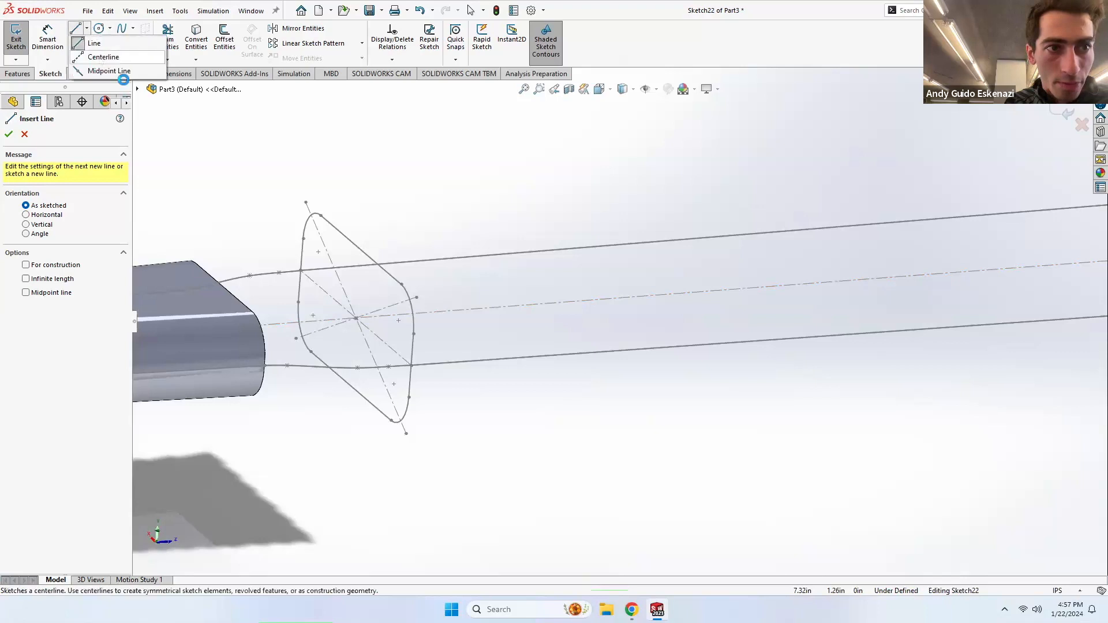
pyautogui.click(107, 58)
pyautogui.click(357, 319)
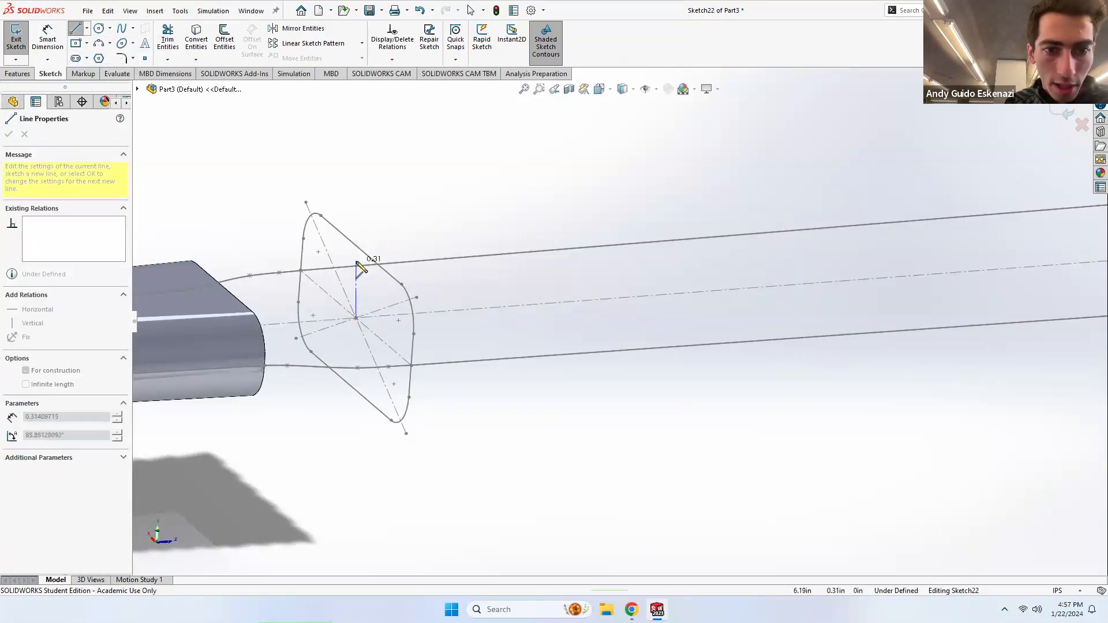
pyautogui.click(359, 263)
pyautogui.press('Escape')
# Step: Add a Pierce relation between the centerline's upper endpoint and the upper slanted edge of the Sketch17 profile
pyautogui.click(360, 263)
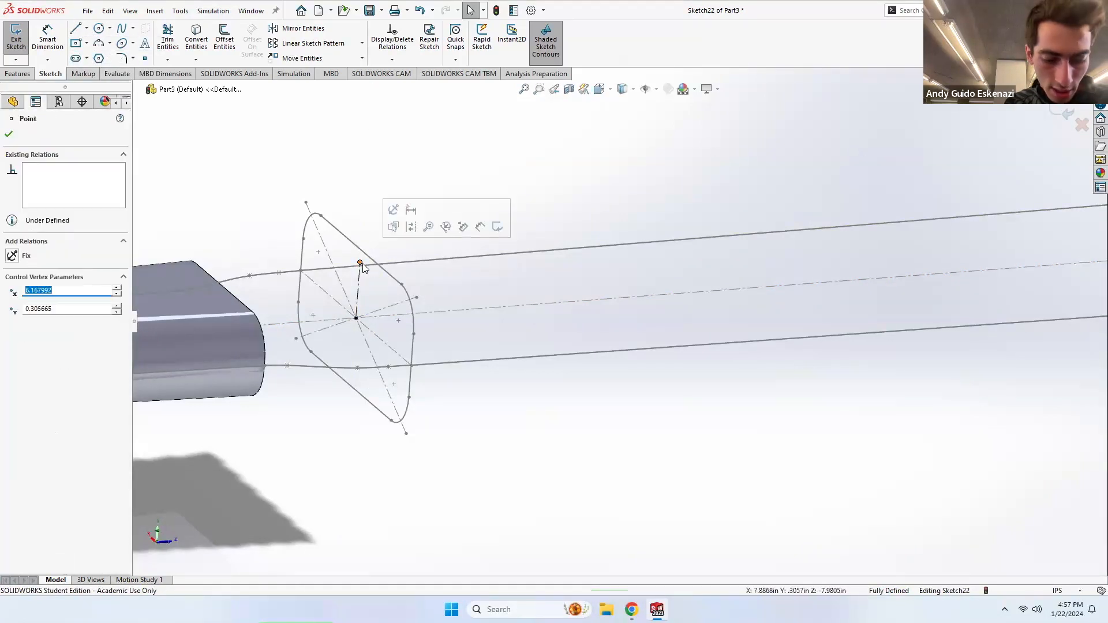
pyautogui.keyDown('ctrl'); pyautogui.click(357, 249); pyautogui.keyUp('ctrl')
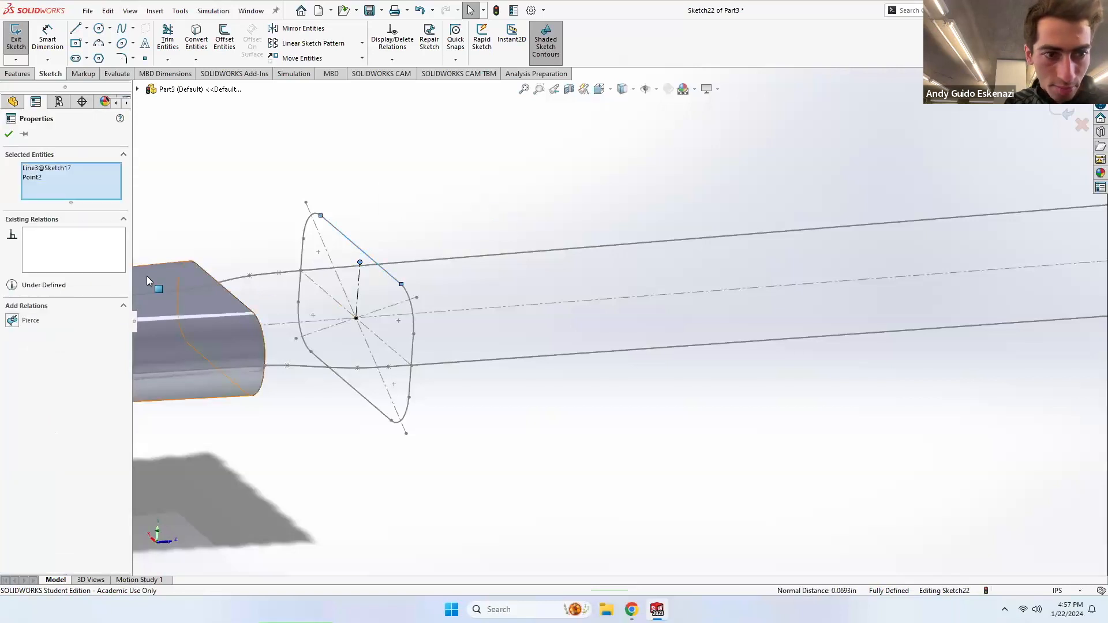
pyautogui.click(13, 321)
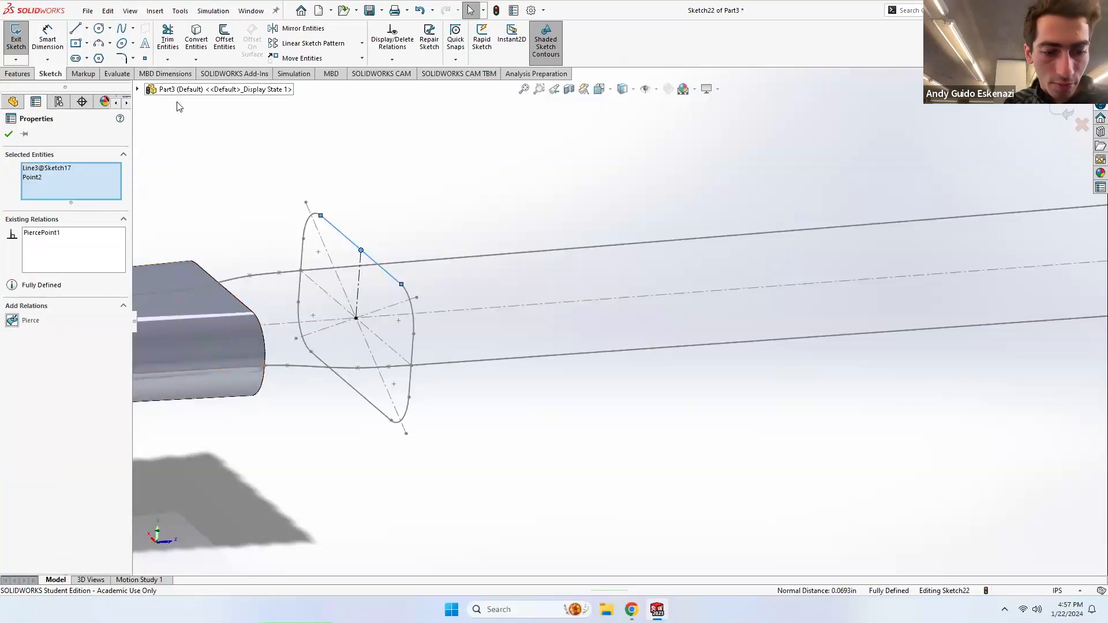
pyautogui.press('Escape')
# Step: Draw a vertical construction centerline about 0.23 in long upward from the centre of the Sketch18 profile
pyautogui.click(87, 28)
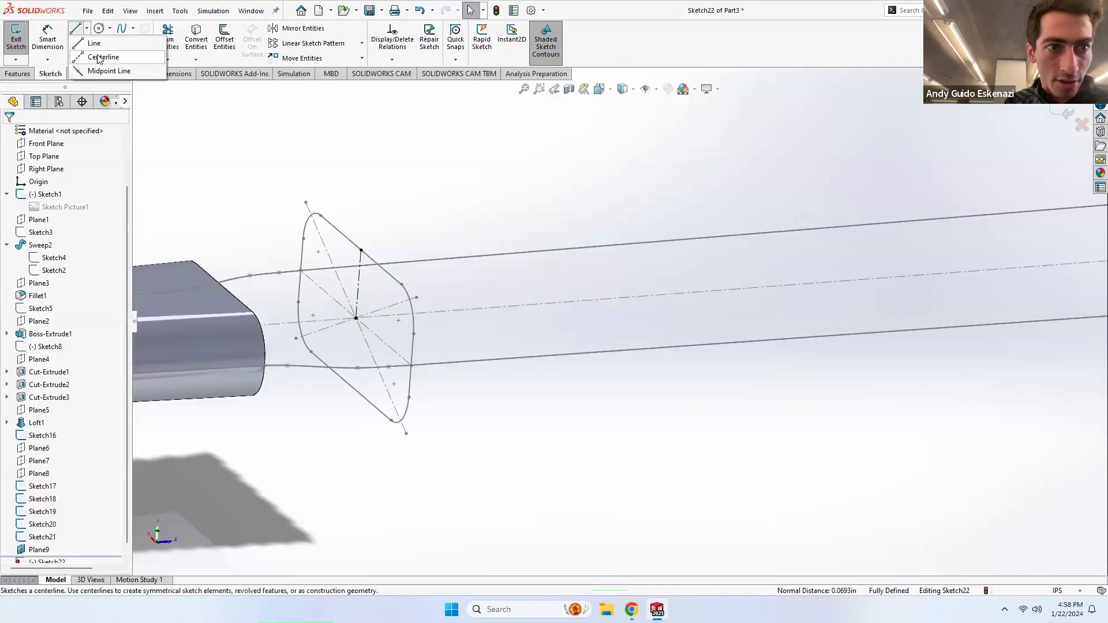
pyautogui.click(99, 56)
pyautogui.scroll(6, 468, 338)
pyautogui.scroll(-5, 892, 293)
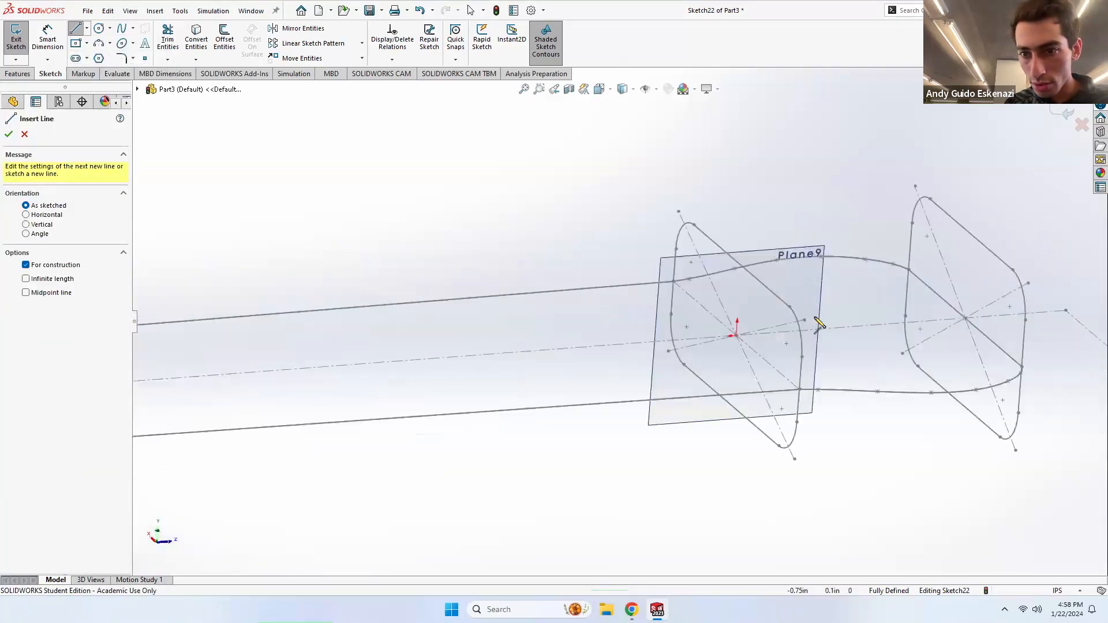
pyautogui.click(736, 336)
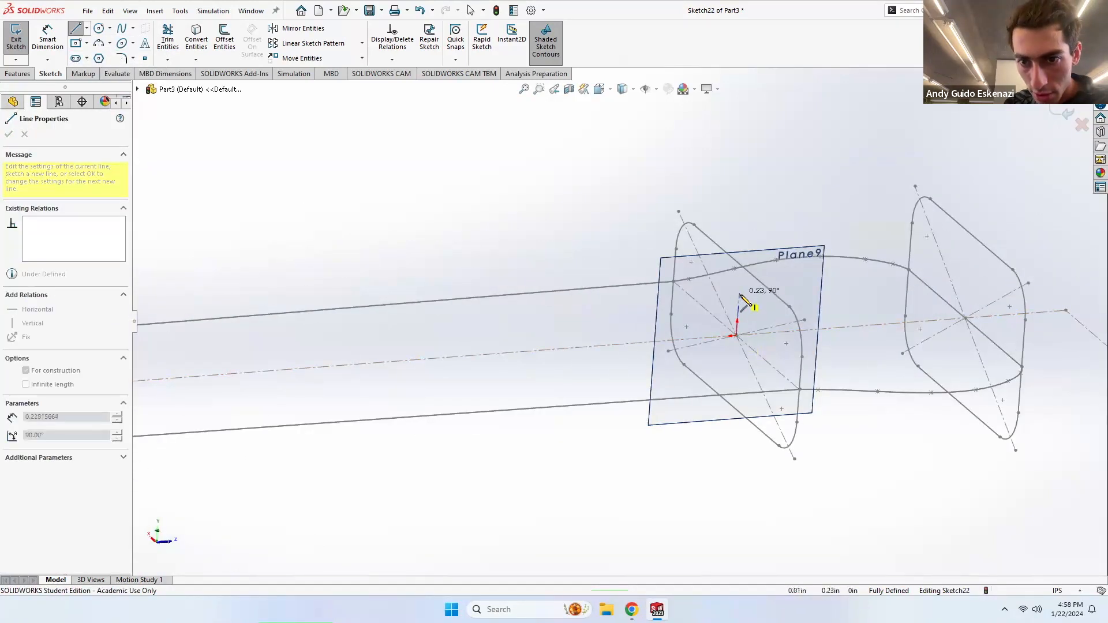
pyautogui.click(740, 293)
pyautogui.press('Escape')
# Step: Add a Pierce relation between the second centerline's upper endpoint and the upper slanted edge of the Sketch18 profile
pyautogui.click(740, 294)
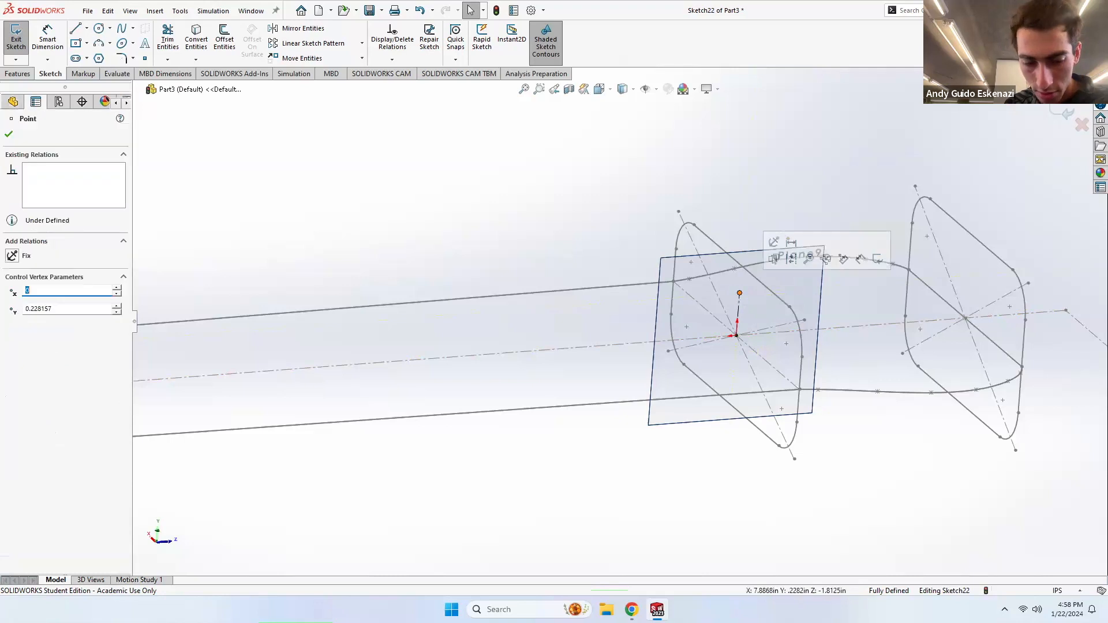
pyautogui.keyDown('ctrl'); pyautogui.click(755, 279); pyautogui.keyUp('ctrl')
pyautogui.click(13, 321)
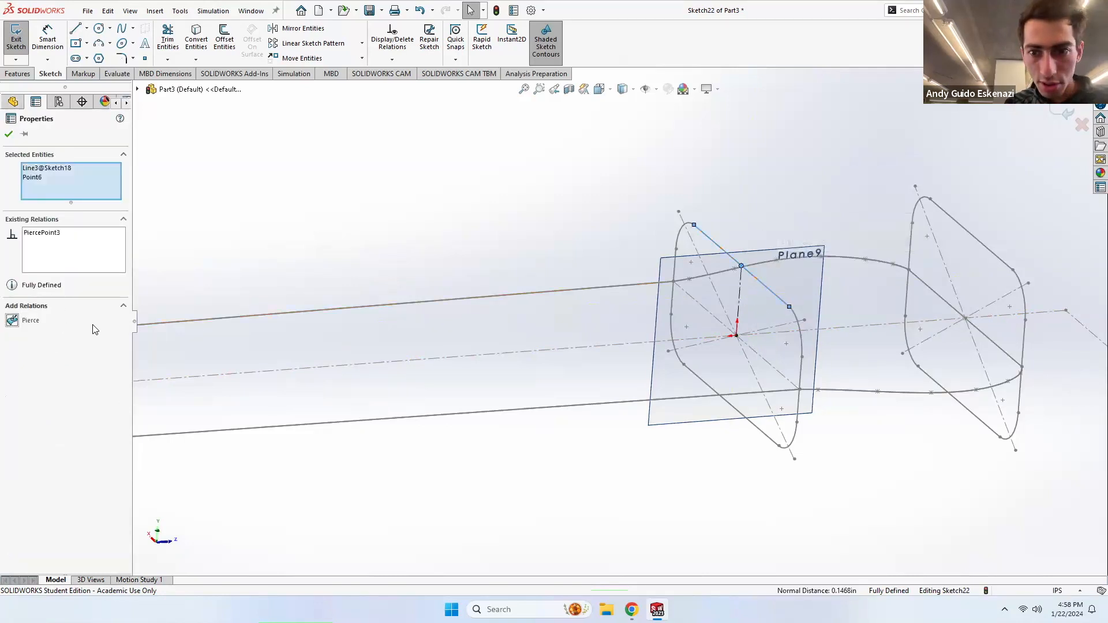
# Step: Draw a construction centerline about 0.32 in long upward from the centre of the Sketch19 profile
pyautogui.press('Escape')
pyautogui.click(87, 29)
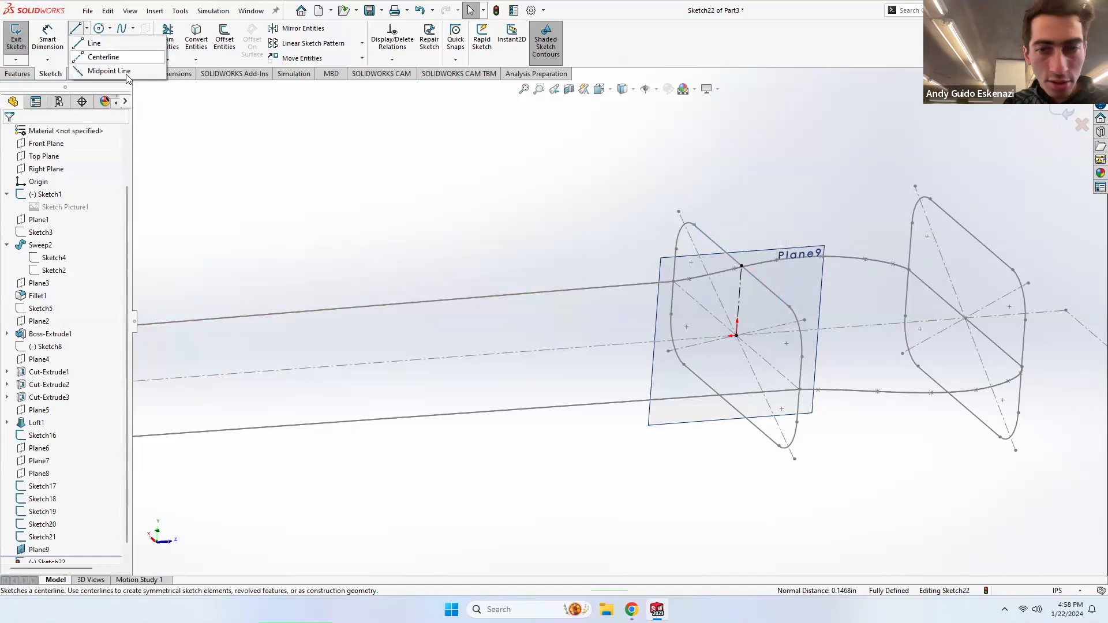
pyautogui.click(101, 54)
pyautogui.click(967, 319)
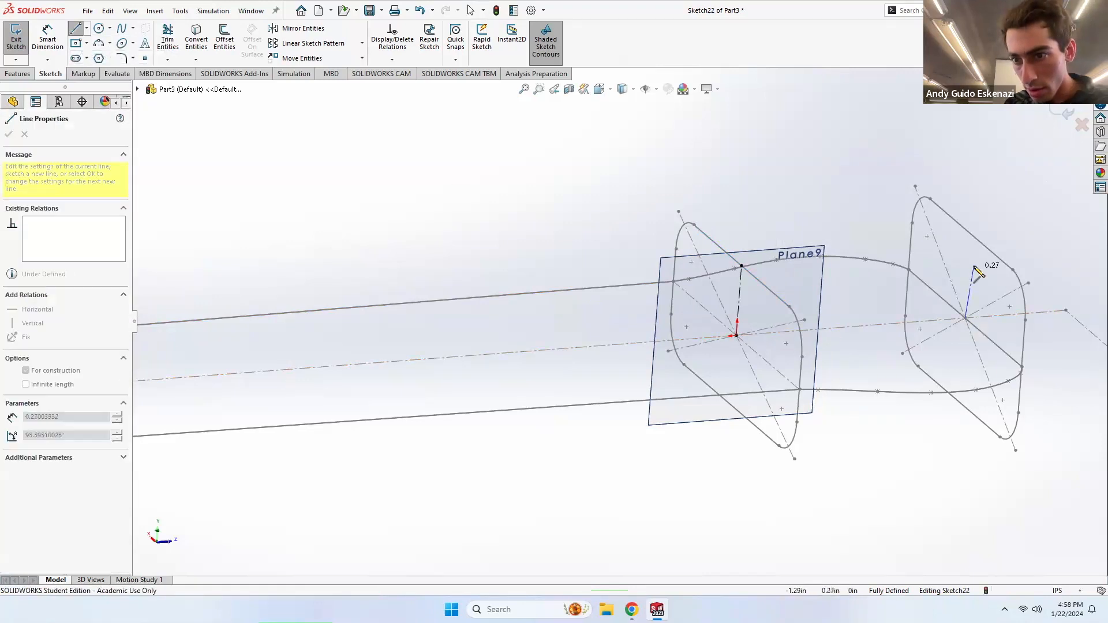
pyautogui.click(970, 259)
pyautogui.press('Escape')
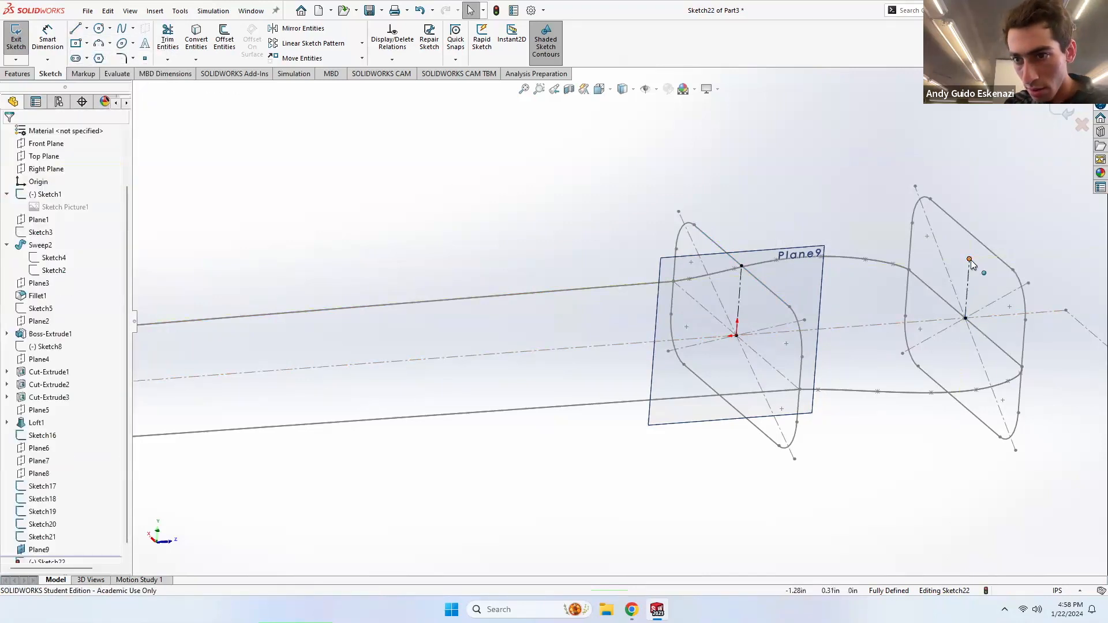
# Step: Add a Pierce relation between the new centerline's upper endpoint and the upper slanted edge of the Sketch19 profile
pyautogui.click(969, 260)
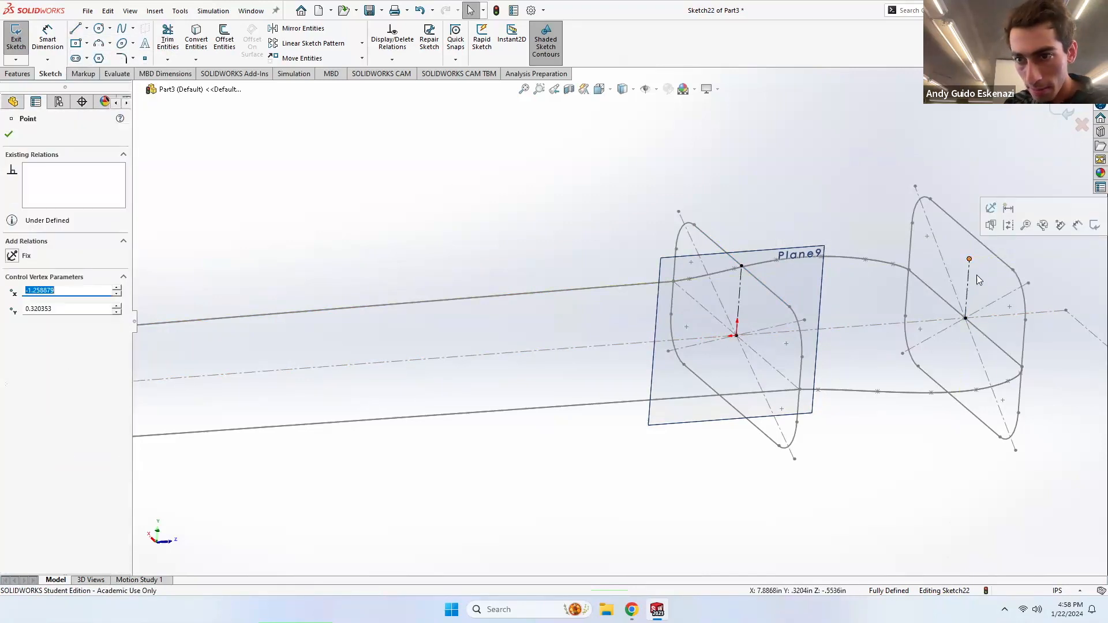
pyautogui.keyDown('ctrl'); pyautogui.click(980, 241); pyautogui.keyUp('ctrl')
pyautogui.click(13, 321)
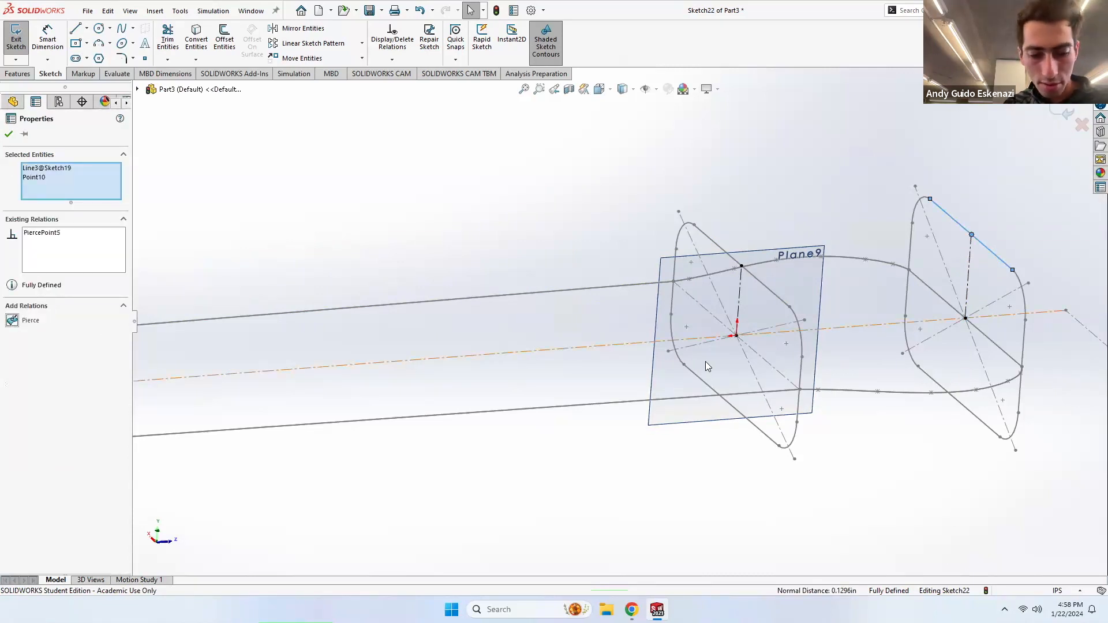
pyautogui.press('Escape')
pyautogui.scroll(4, 956, 259)
pyautogui.moveTo(768, 259); pyautogui.dragTo(365, 307, button='middle')
pyautogui.scroll(-8, 395, 355)
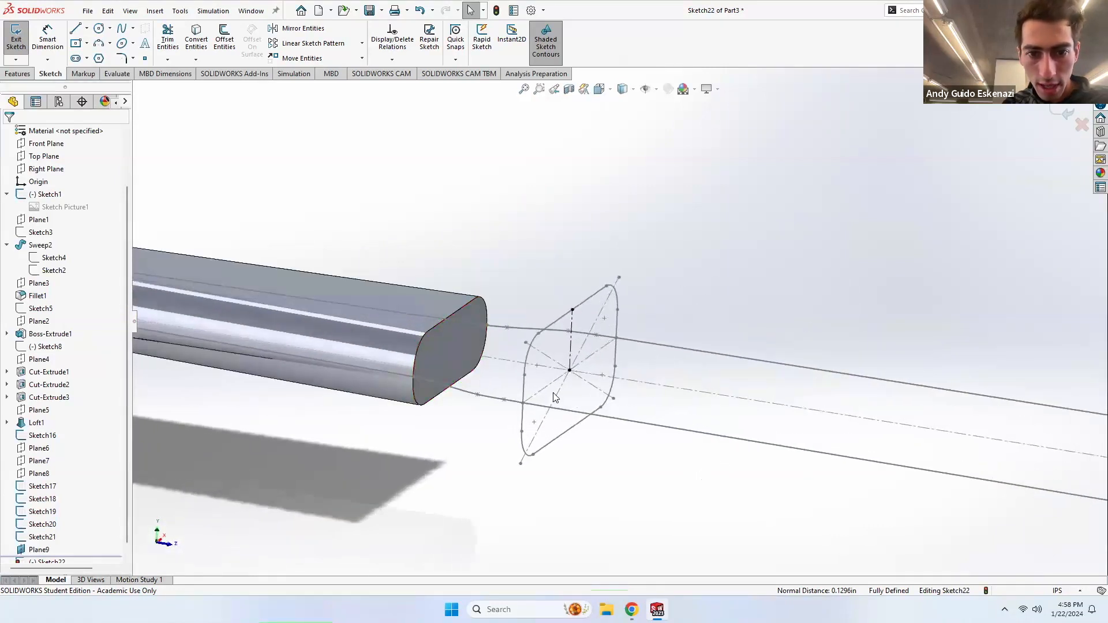
pyautogui.click(86, 27)
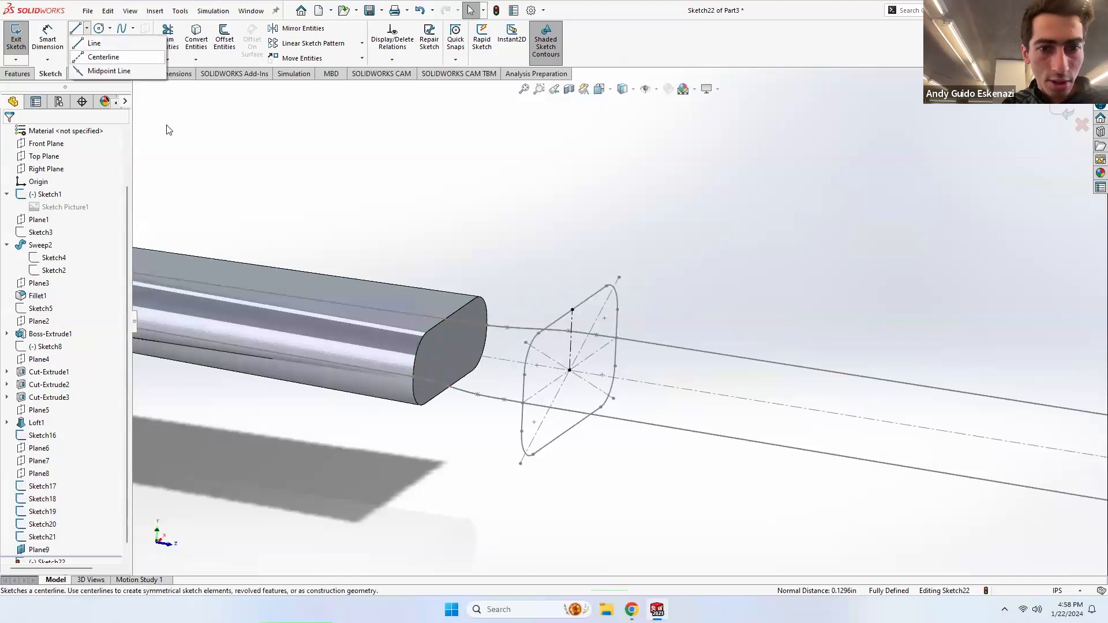
pyautogui.click(96, 54)
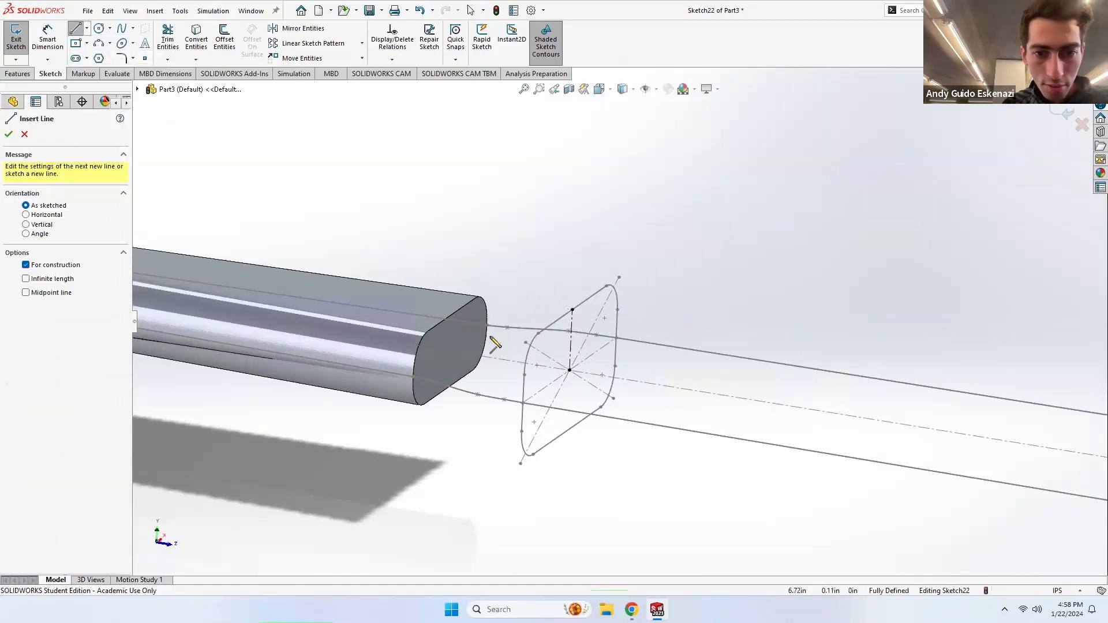
pyautogui.press('Escape')
# Step: Draw a solid line joining the upper endpoints of the Sketch17 and Sketch18 centerlines
pyautogui.scroll(-2, 603, 322)
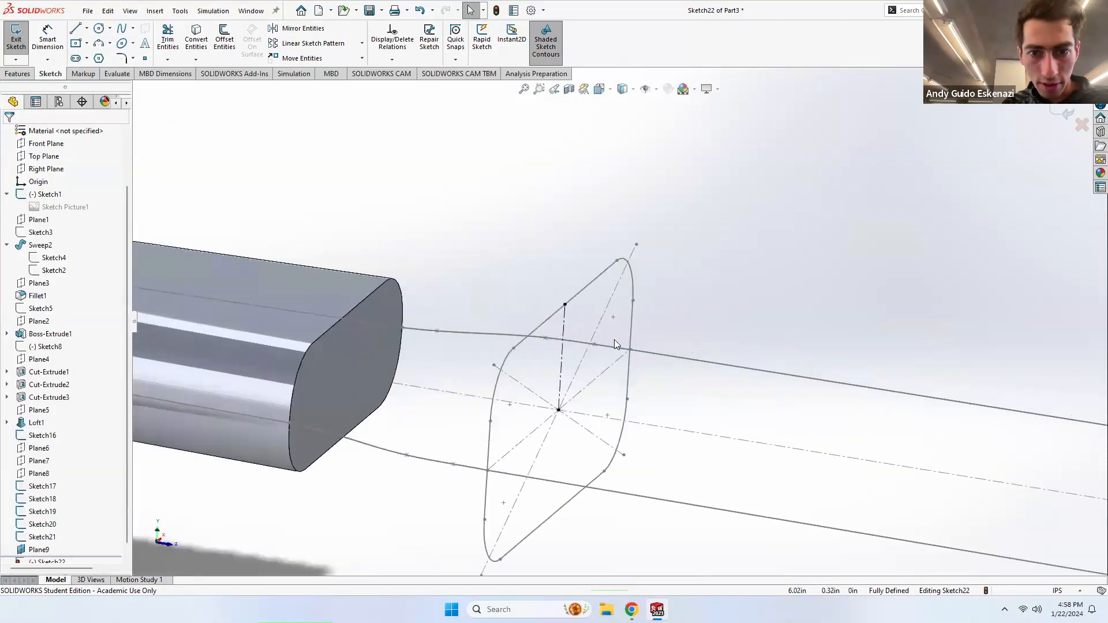
pyautogui.click(79, 32)
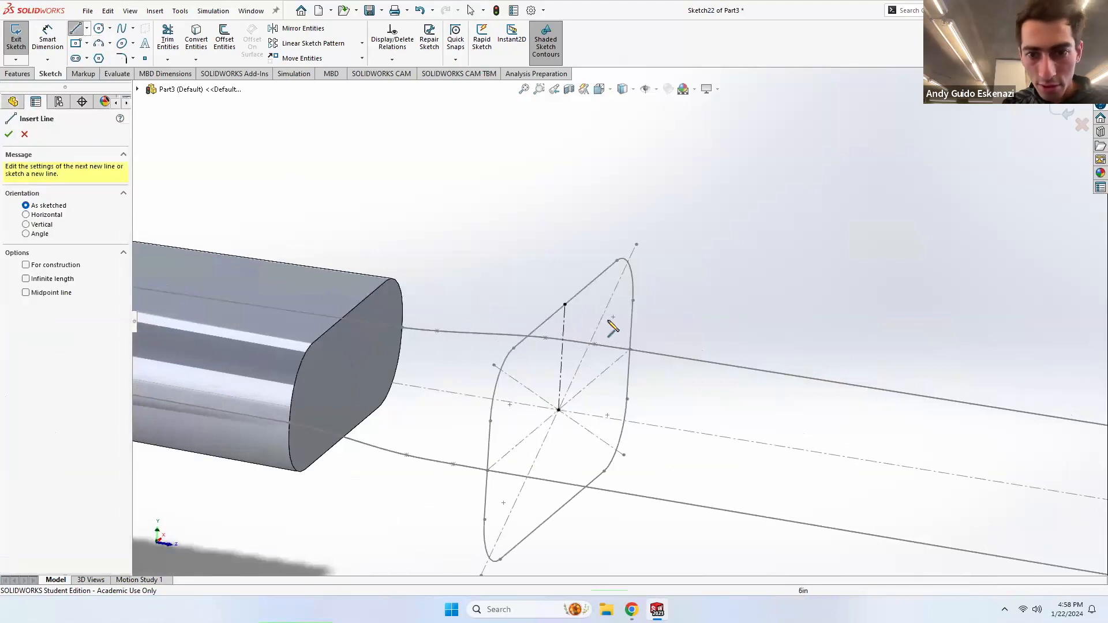
pyautogui.click(565, 305)
pyautogui.scroll(7, 577, 323)
pyautogui.scroll(-6, 797, 352)
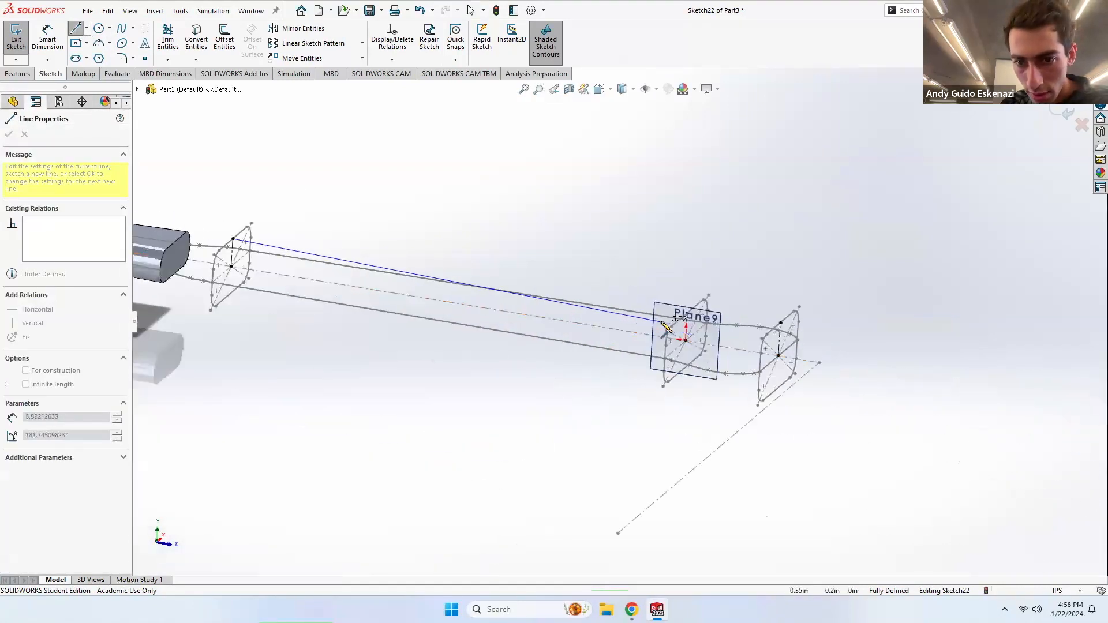
pyautogui.click(705, 303)
pyautogui.press('Escape')
# Step: Draw a three-point spline arching from the line's end at the Sketch18 profile to the upper endpoint of the Sketch19 centerline
pyautogui.moveTo(780, 382)
pyautogui.mouseDown(button='middle')
pyautogui.moveTo(754, 337)
pyautogui.moveTo(761, 329)
pyautogui.mouseUp(button='middle')
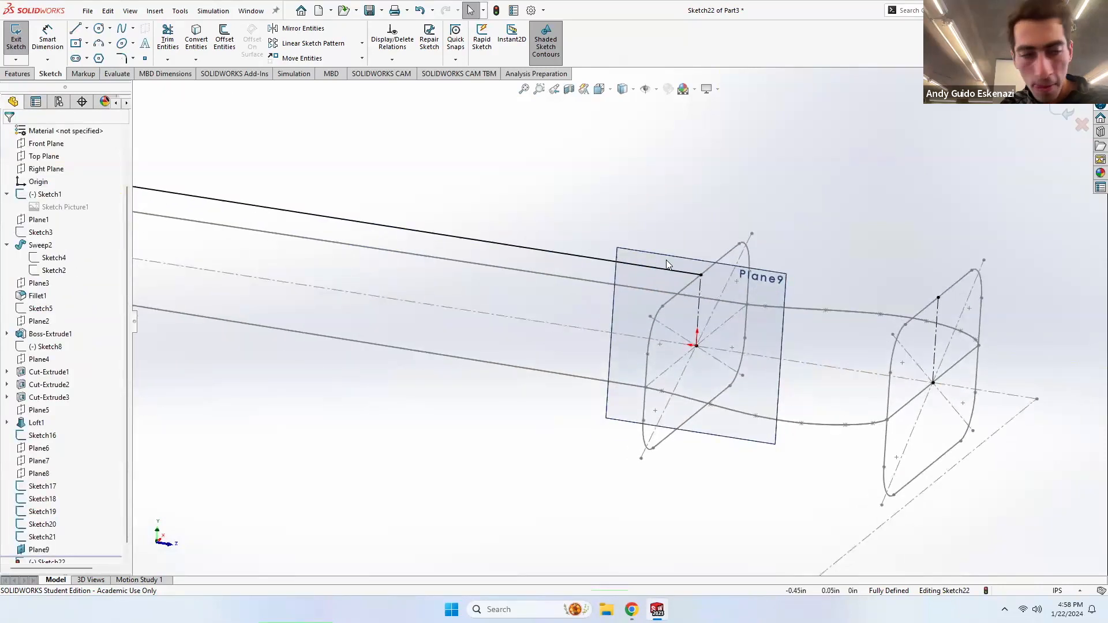
pyautogui.click(120, 31)
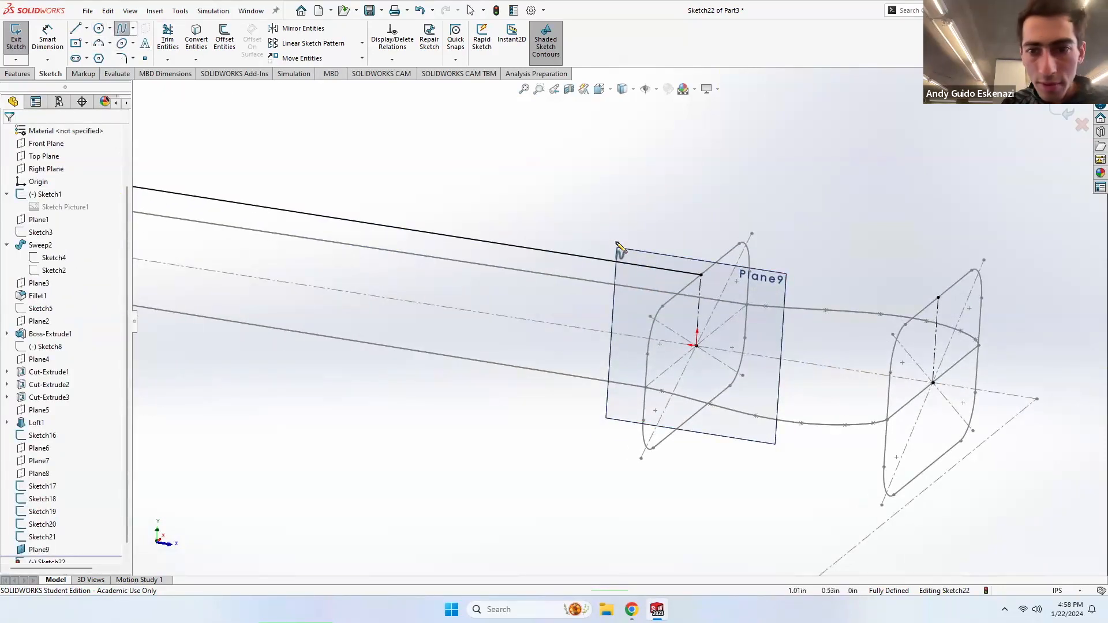
pyautogui.click(701, 275)
pyautogui.scroll(2, 774, 305)
pyautogui.moveTo(774, 305); pyautogui.dragTo(800, 263, button='middle')
pyautogui.click(806, 257)
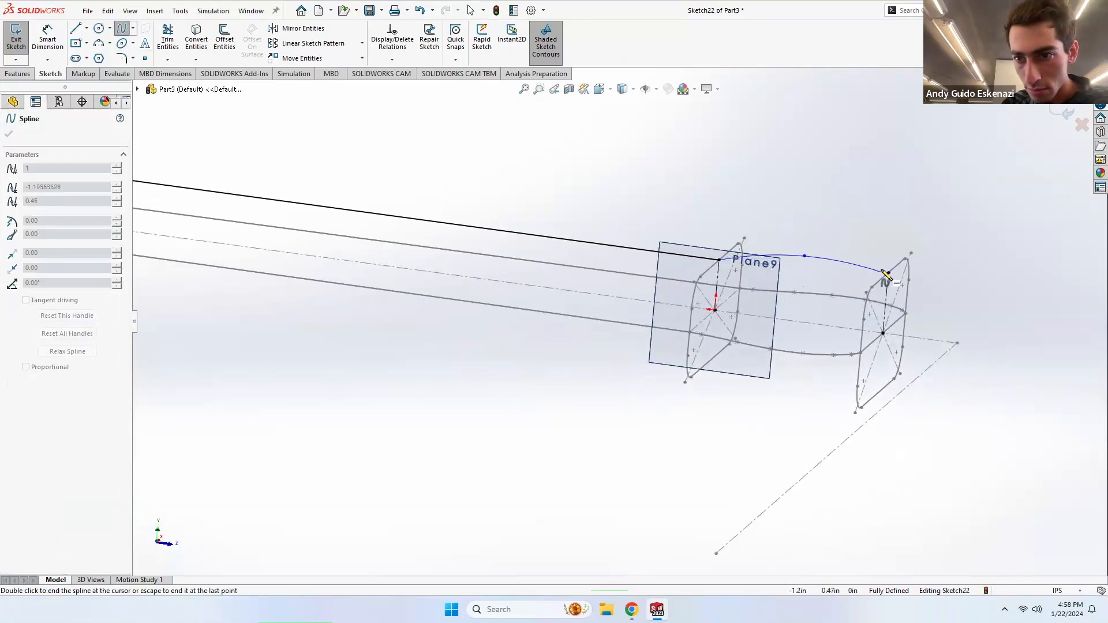
pyautogui.click(889, 272)
pyautogui.press('Escape')
# Step: Shift the butt spline's middle point toward the Sketch19 profile to about X -0.80, Y 0.48 in, returning to the SOLIDWORKS remote session along the way
pyautogui.scroll(2, 819, 274)
pyautogui.scroll(-4, 761, 278)
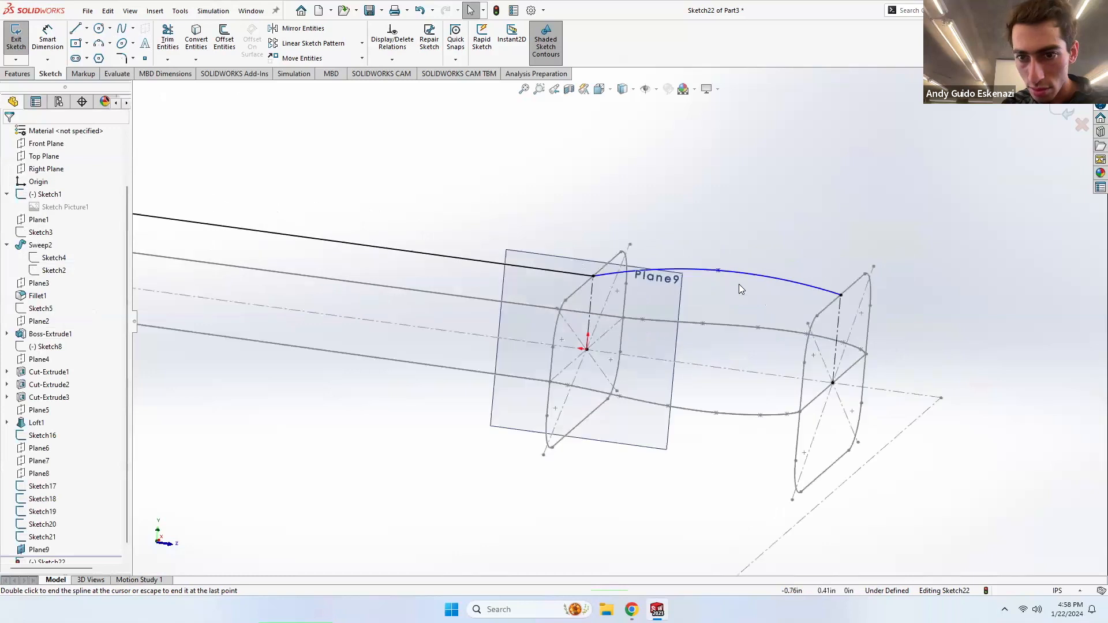
pyautogui.moveTo(718, 270); pyautogui.dragTo(751, 272)
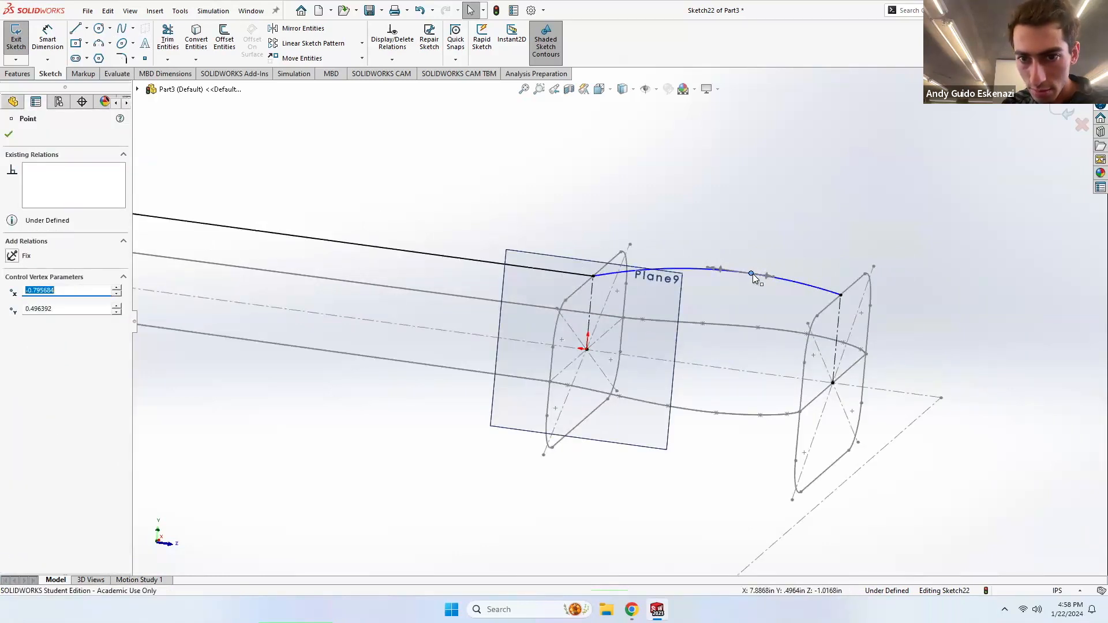
pyautogui.press('Escape')
pyautogui.scroll(3, 699, 305)
pyautogui.moveTo(700, 305)
pyautogui.mouseDown(button='middle')
pyautogui.moveTo(720, 289)
pyautogui.moveTo(708, 305)
pyautogui.mouseUp(button='middle')
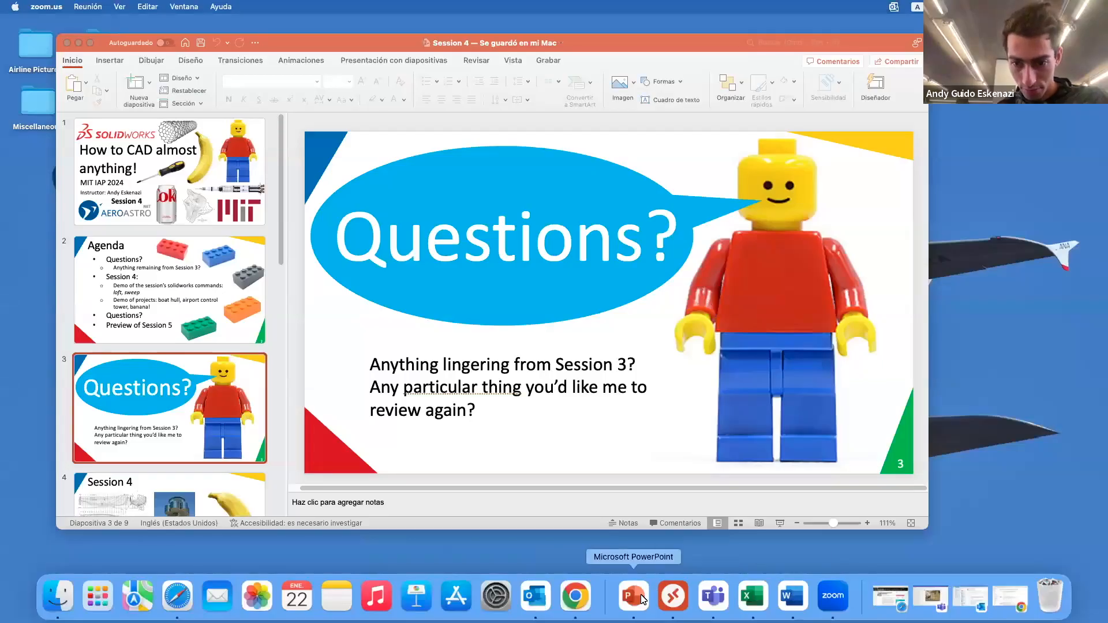
pyautogui.click(673, 596)
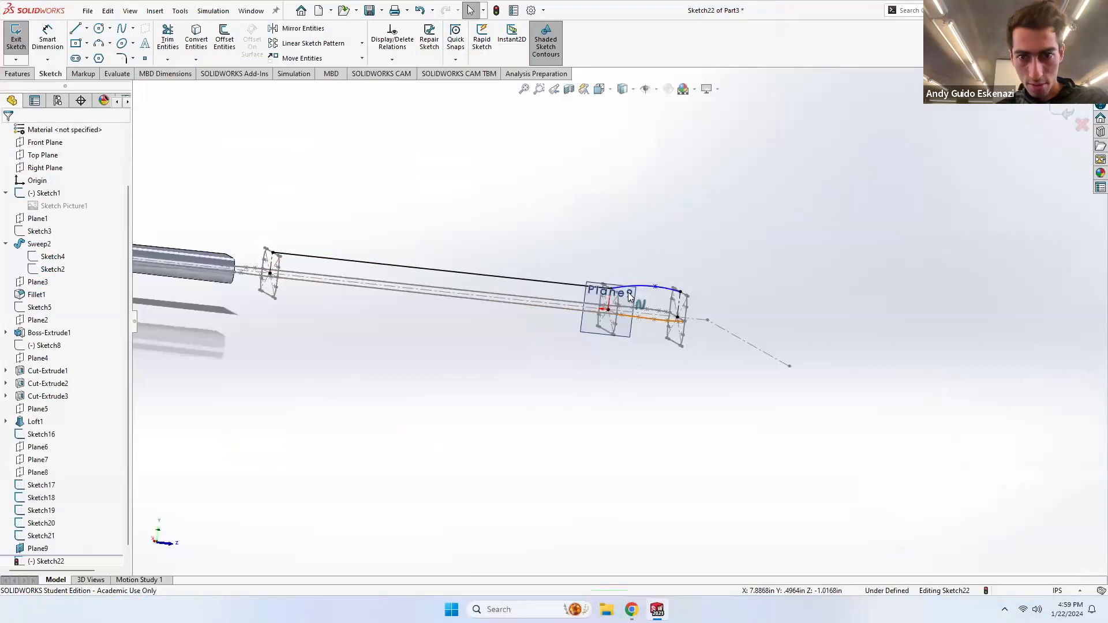
pyautogui.scroll(-6, 629, 297)
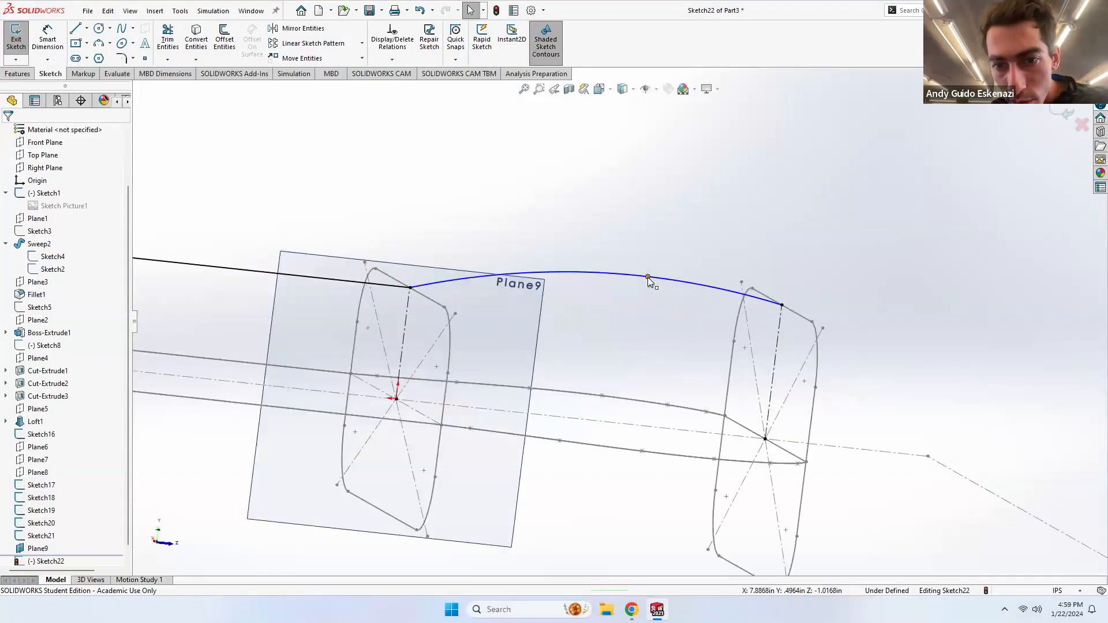
pyautogui.click(648, 278)
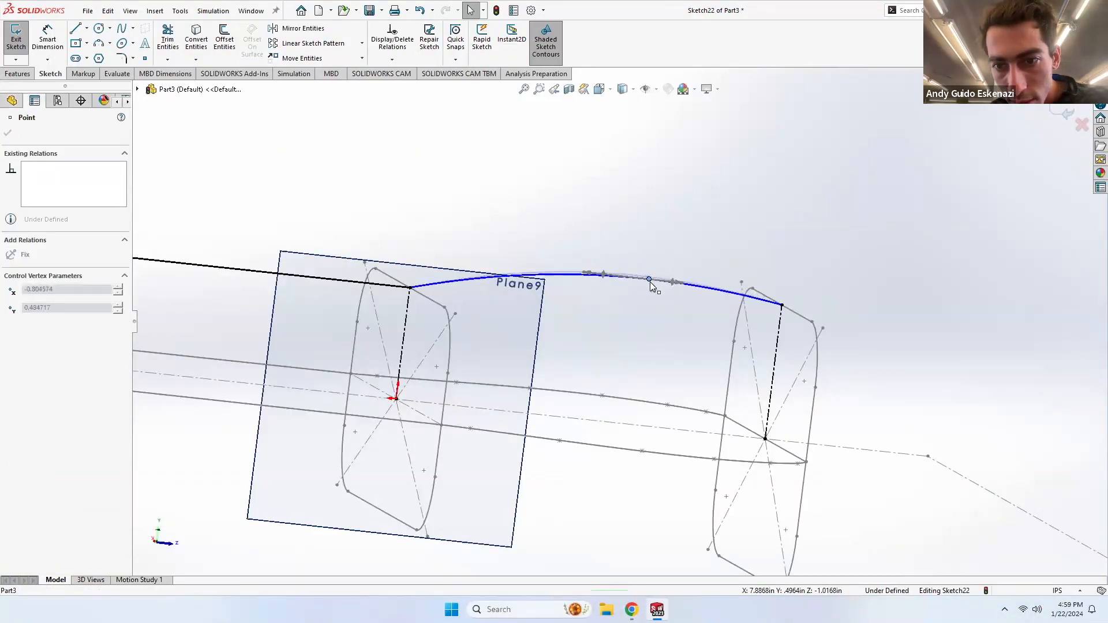
pyautogui.click(611, 235)
# Step: Draw a three-point spline from the long line's start at the Sketch17 profile, through about X 6.60, Y 0.38 in, ending near the solid shaft's end face
pyautogui.scroll(3, 658, 284)
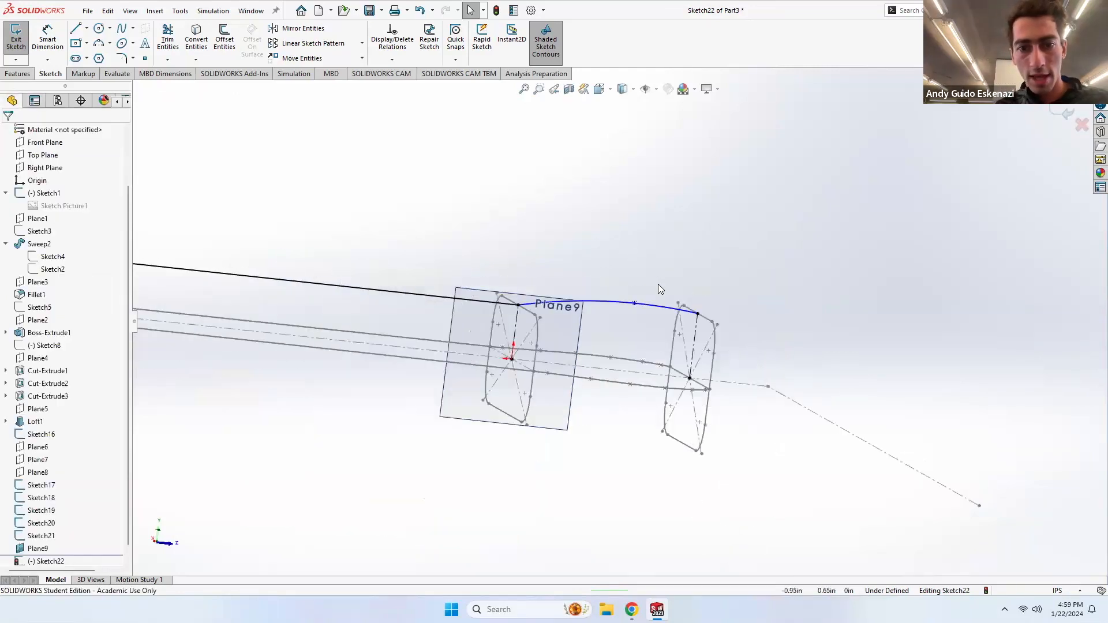
pyautogui.scroll(3, 658, 284)
pyautogui.scroll(3, 325, 303)
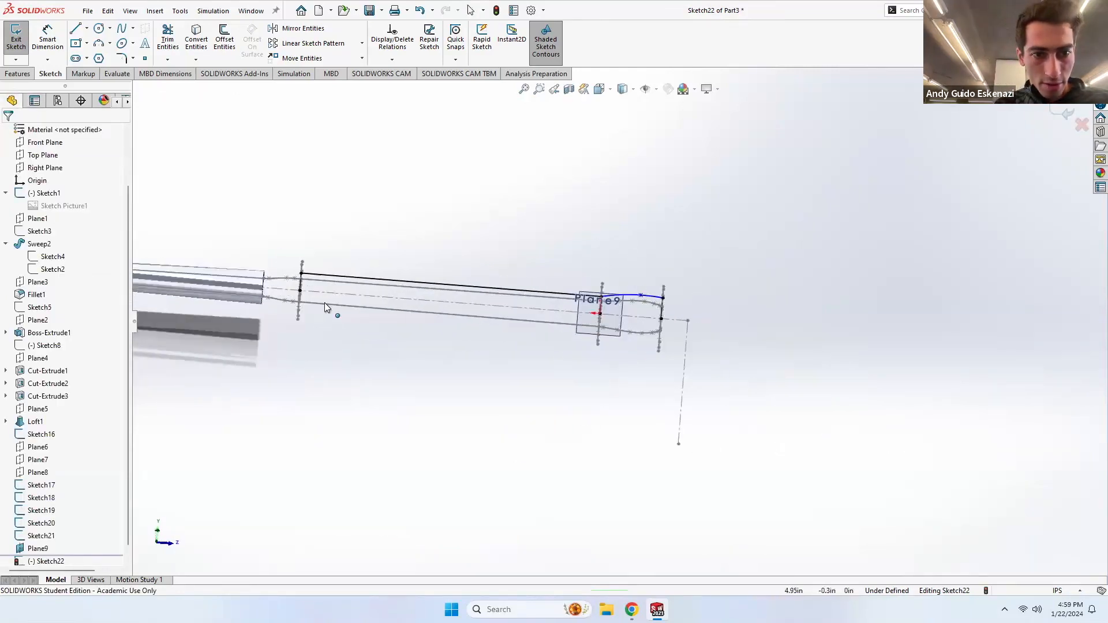
pyautogui.scroll(-3, 279, 269)
pyautogui.moveTo(280, 269); pyautogui.dragTo(508, 262, button='middle')
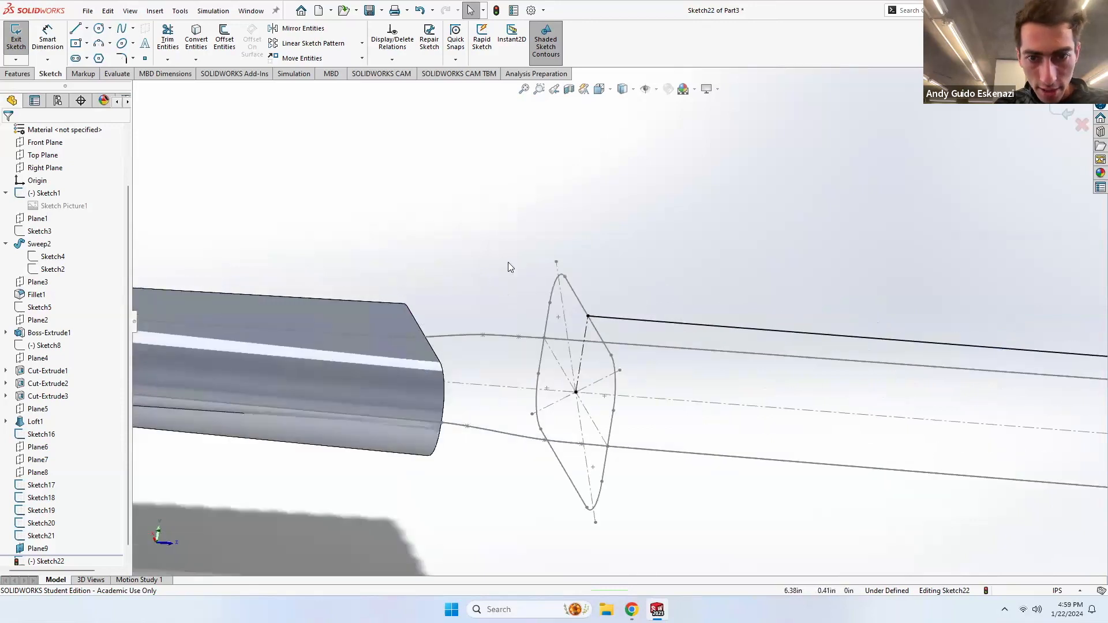
pyautogui.click(122, 29)
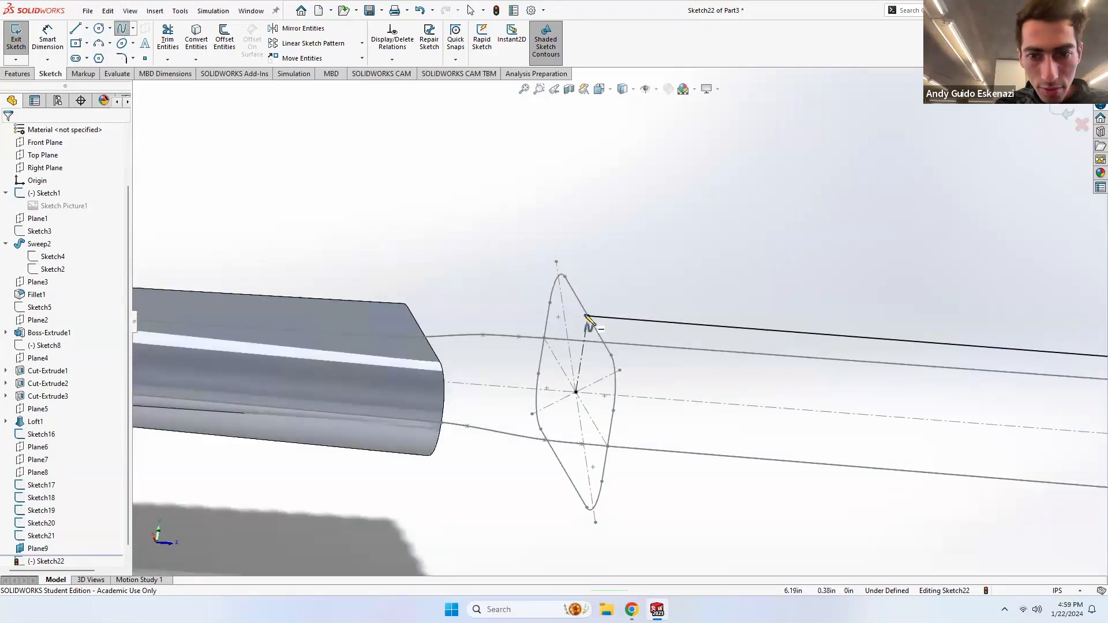
pyautogui.click(588, 316)
pyautogui.click(503, 310)
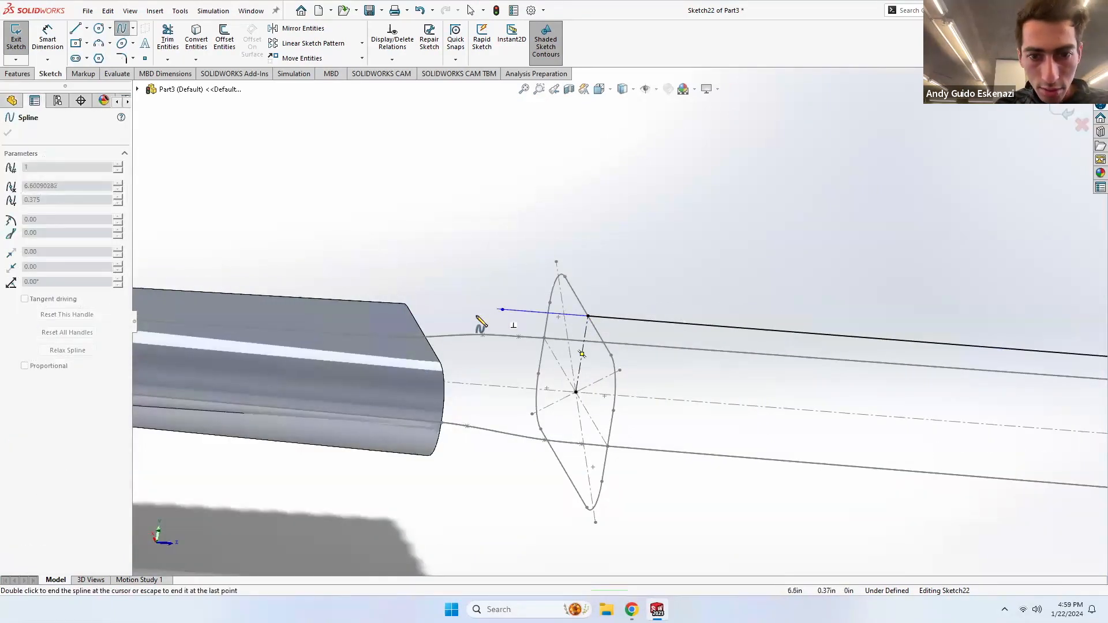
pyautogui.doubleClick(436, 329)
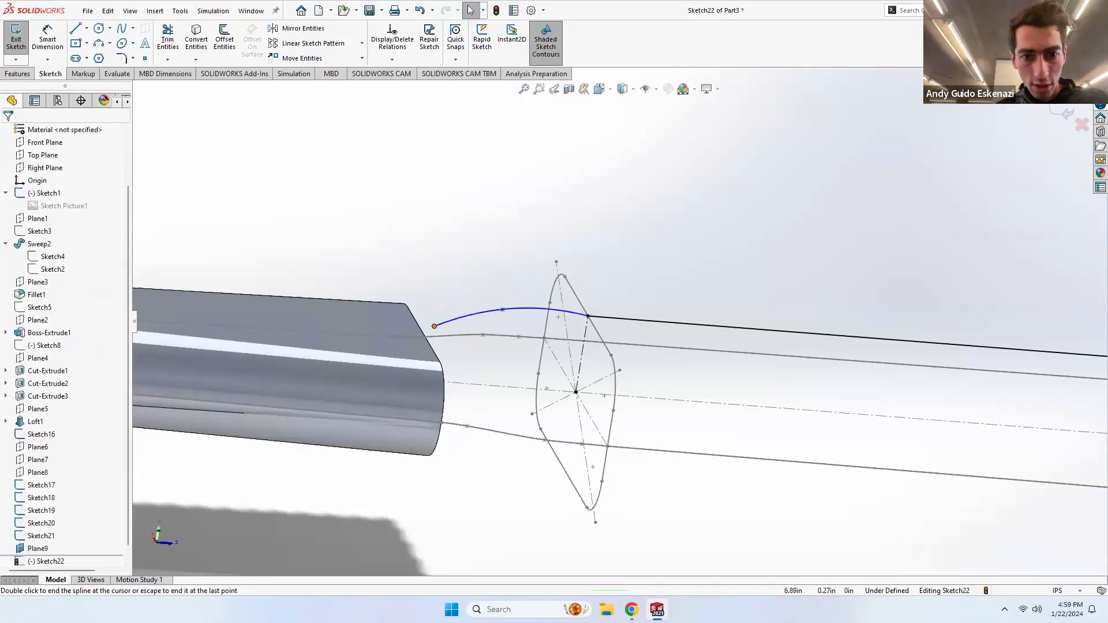
# Step: Add a Pierce relation between the spline's free endpoint and the upper edge of the solid shaft's end face
pyautogui.keyDown('ctrl'); pyautogui.click(419, 329); pyautogui.keyUp('ctrl')
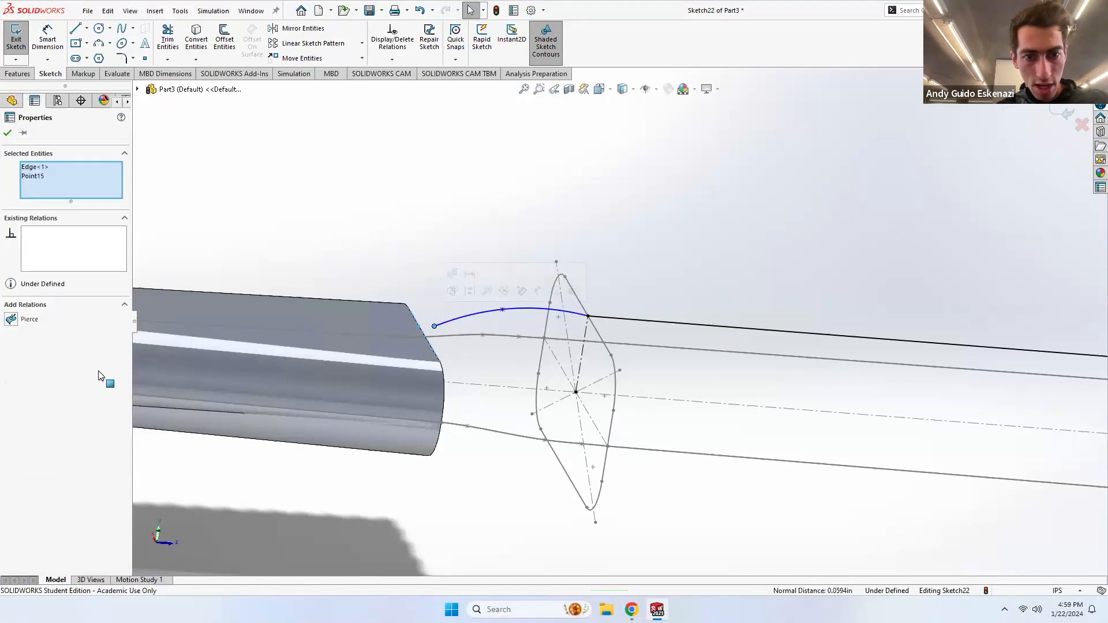
pyautogui.click(12, 319)
pyautogui.click(504, 322)
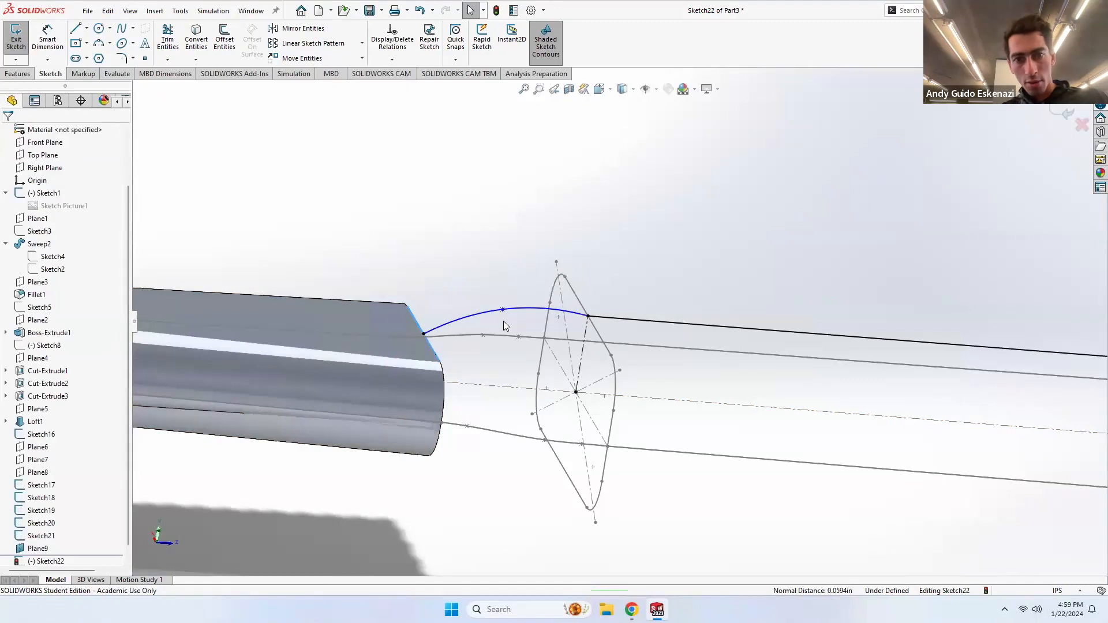
# Step: Lower the middle point of the shaft-side spline to flatten its arch, placing it at about X 6.54 in
pyautogui.scroll(-4, 552, 333)
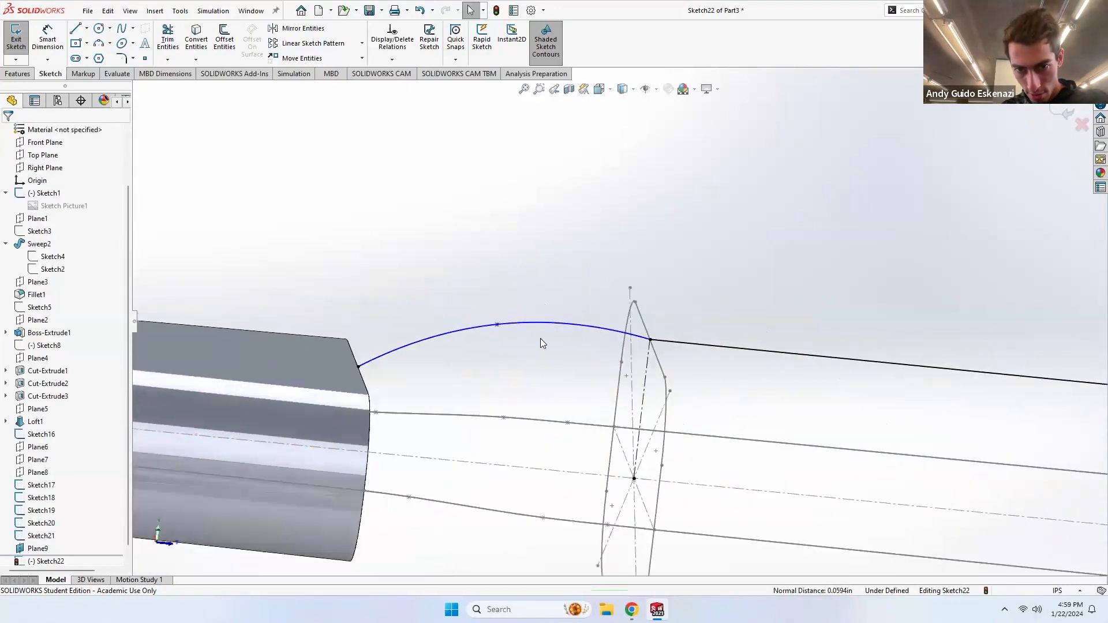
pyautogui.moveTo(498, 326); pyautogui.dragTo(507, 346)
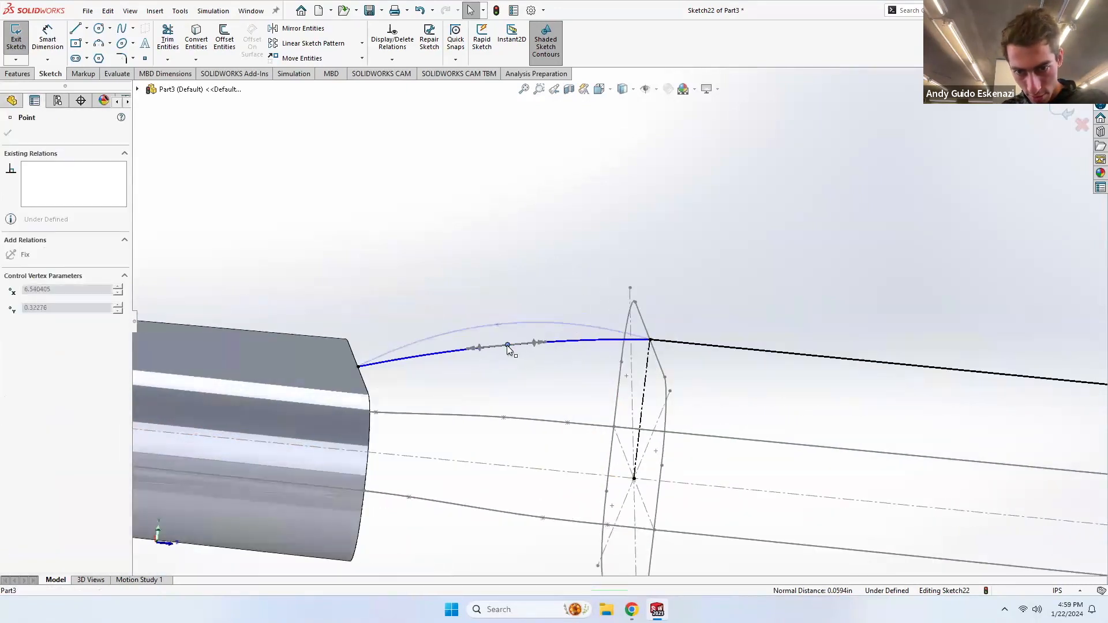
pyautogui.click(579, 349)
# Step: Make the shaft-side spline tangent to the long guide line and move its middle point to about X 6.62, Y 0.33 in
pyautogui.click(579, 344)
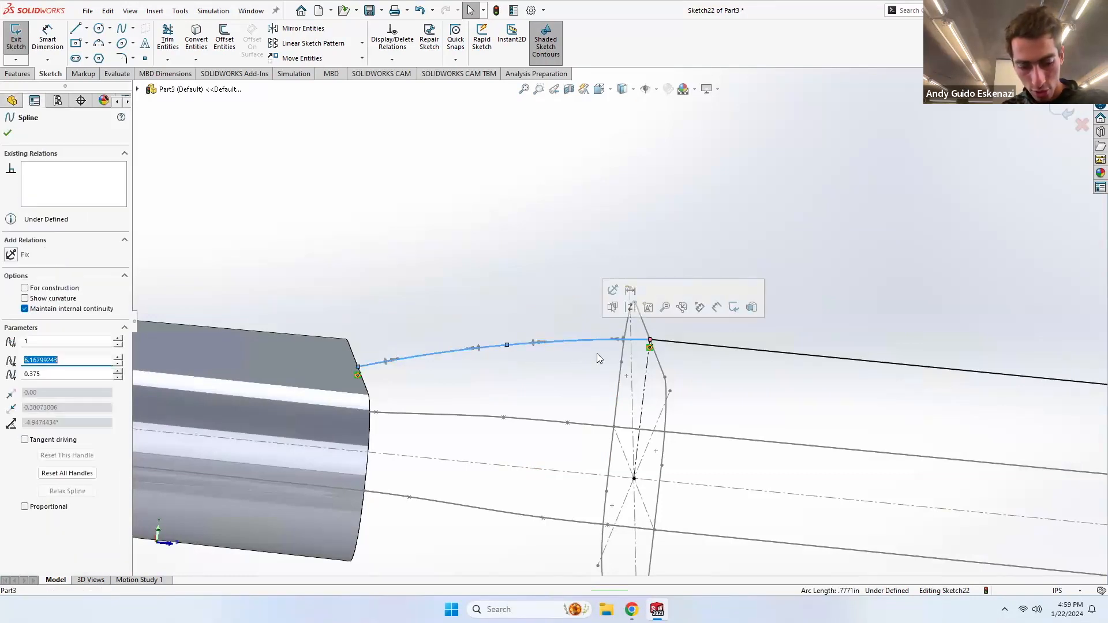
pyautogui.click(679, 342)
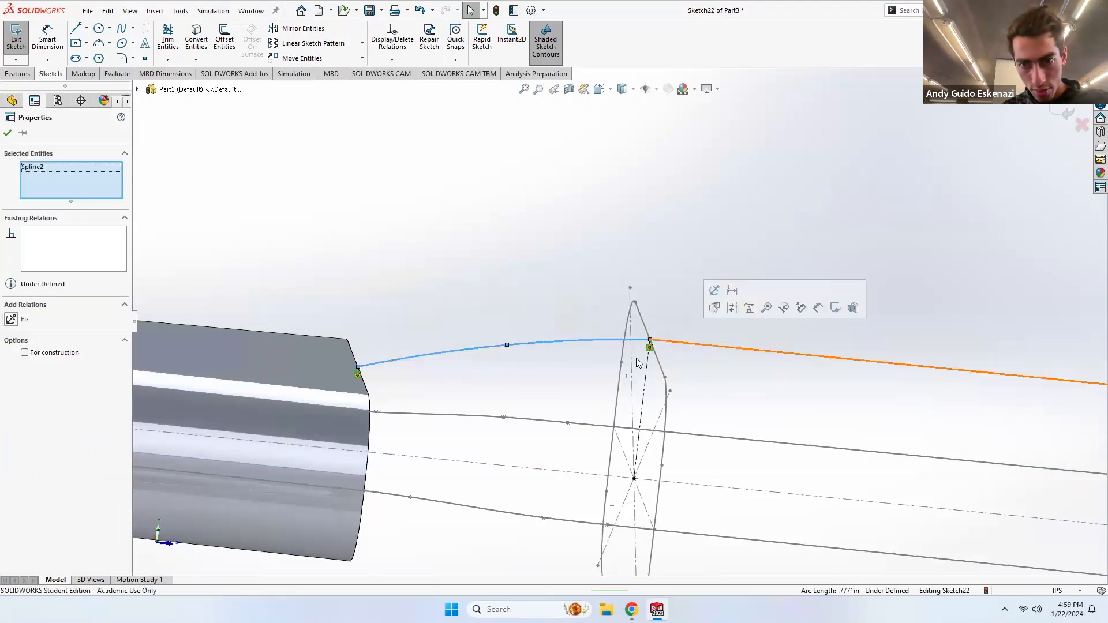
pyautogui.click(691, 346)
pyautogui.keyDown('ctrl'); pyautogui.click(563, 342); pyautogui.keyUp('ctrl')
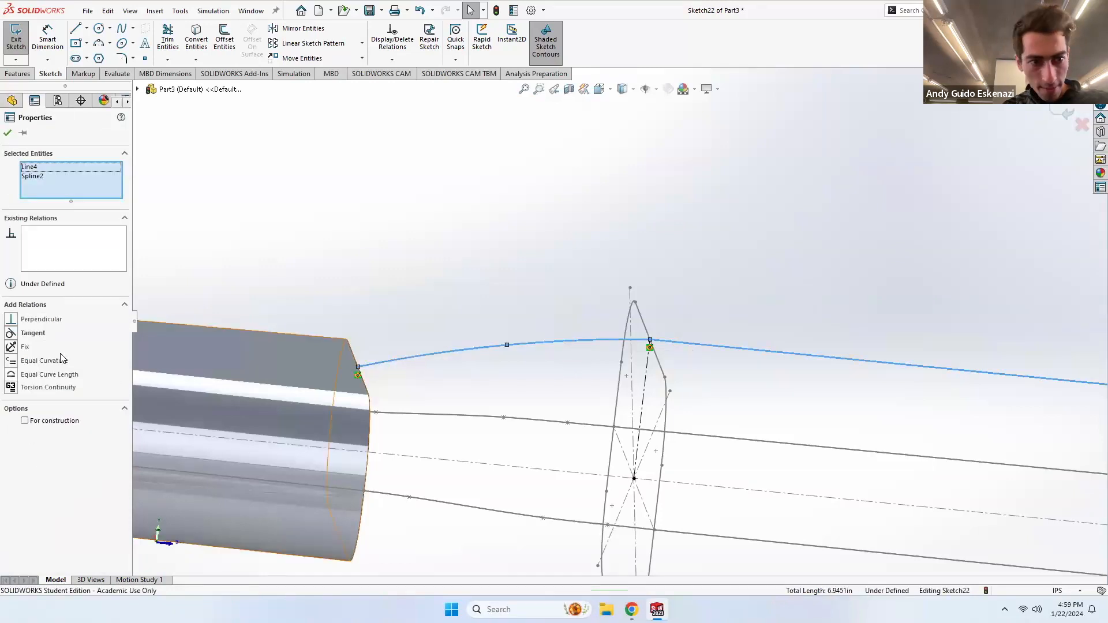
pyautogui.click(33, 334)
pyautogui.click(441, 315)
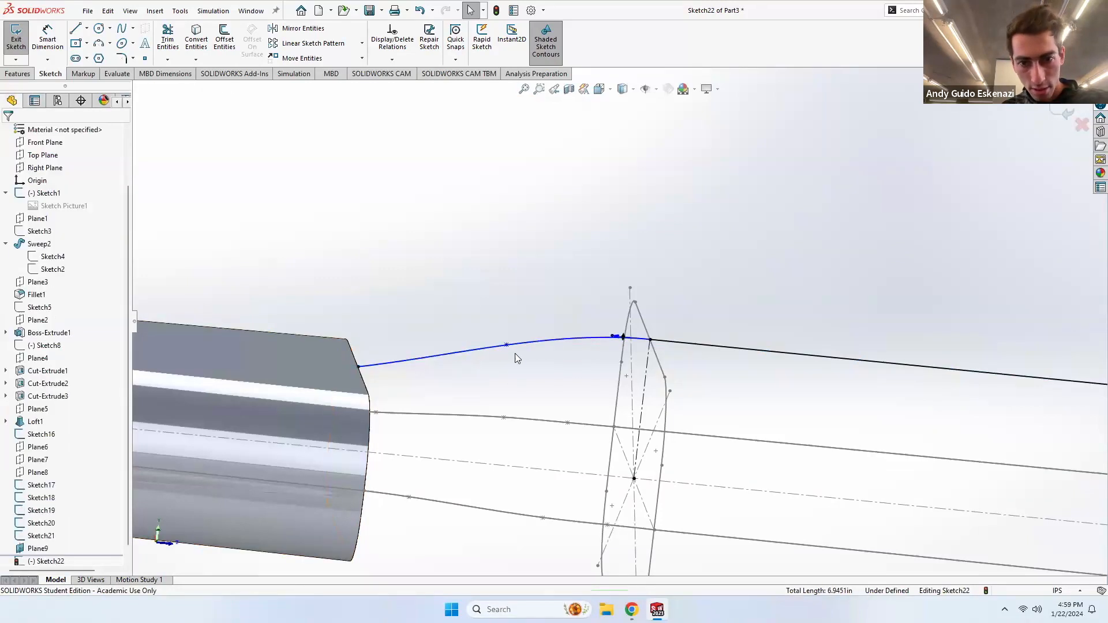
pyautogui.moveTo(505, 345); pyautogui.dragTo(480, 339)
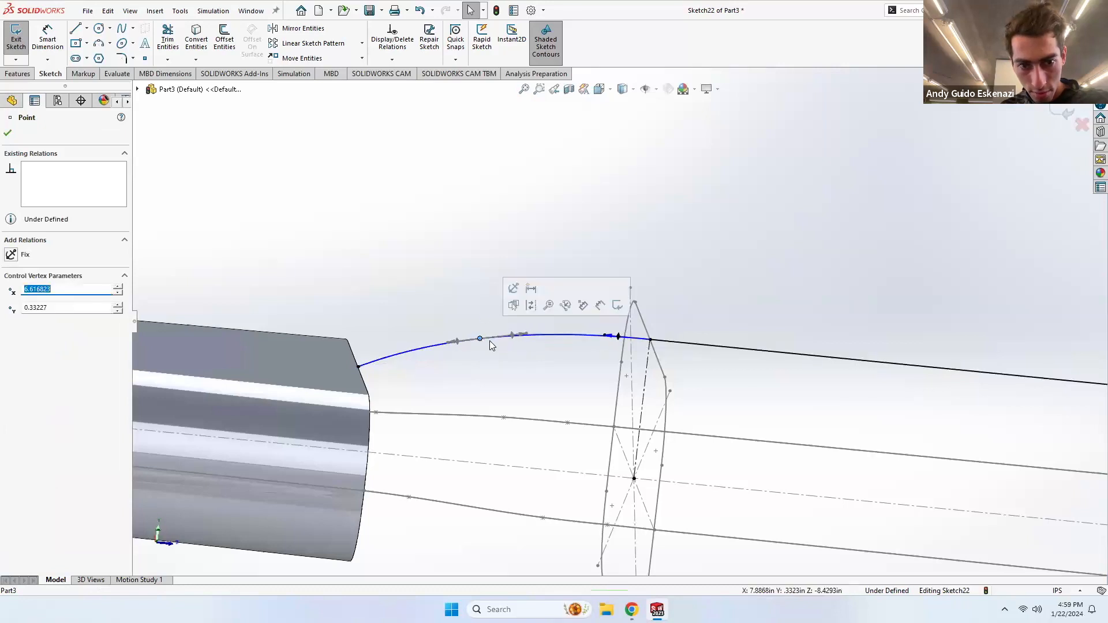
# Step: Finish the upper guide curve sketch and return to the part
pyautogui.click(451, 292)
pyautogui.scroll(3, 450, 298)
pyautogui.scroll(8, 449, 298)
pyautogui.moveTo(780, 349); pyautogui.dragTo(746, 338, button='middle')
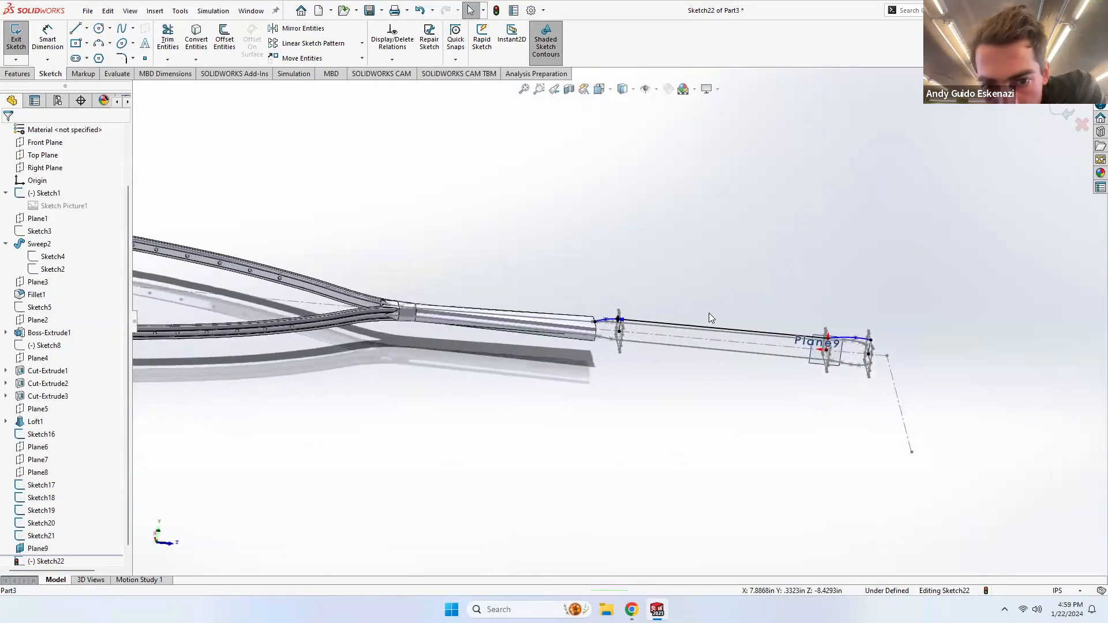
pyautogui.scroll(-3, 710, 317)
pyautogui.click(14, 42)
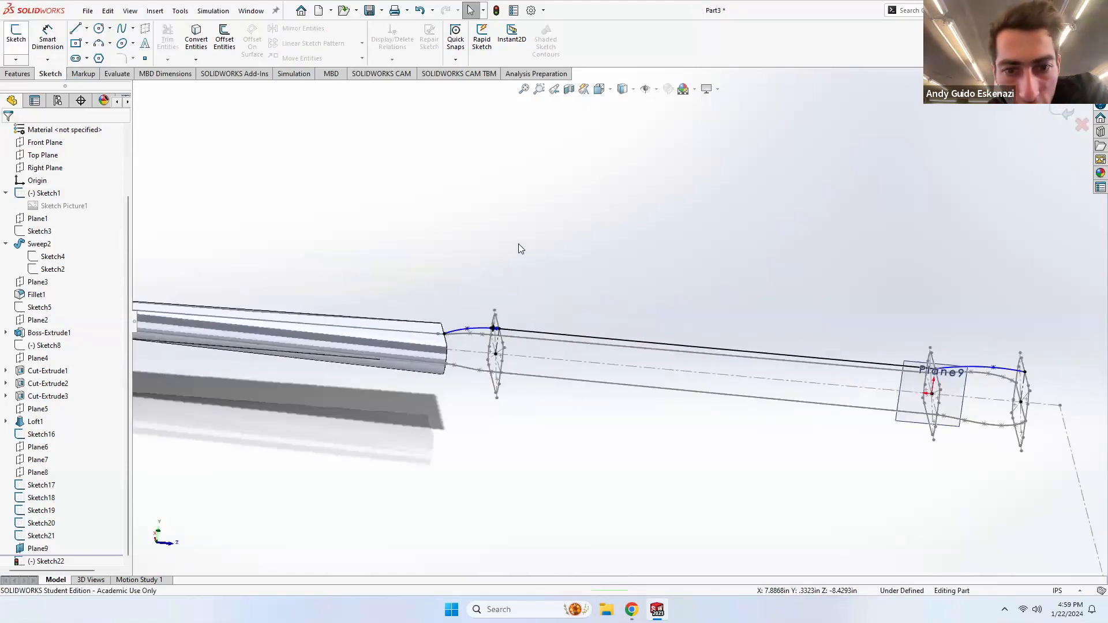
pyautogui.click(518, 248)
pyautogui.scroll(3, 620, 321)
pyautogui.moveTo(702, 338)
pyautogui.mouseDown(button='middle')
pyautogui.moveTo(696, 292)
pyautogui.moveTo(695, 306)
pyautogui.moveTo(563, 364)
pyautogui.mouseUp(button='middle')
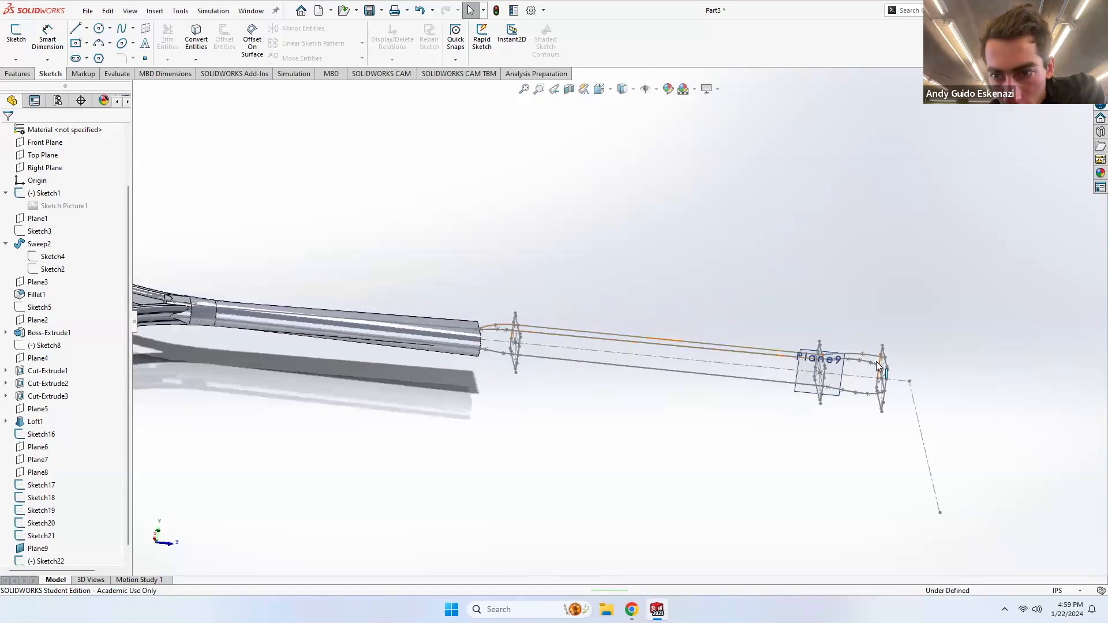
pyautogui.moveTo(692, 386)
pyautogui.mouseDown(button='middle')
pyautogui.moveTo(668, 346)
pyautogui.moveTo(702, 354)
pyautogui.moveTo(695, 387)
pyautogui.moveTo(640, 346)
pyautogui.mouseUp(button='middle')
# Step: Start a sketch on Plane9 and convert Sketch22's shaft-side spline, long line and butt-end spline into it
pyautogui.click(26, 47)
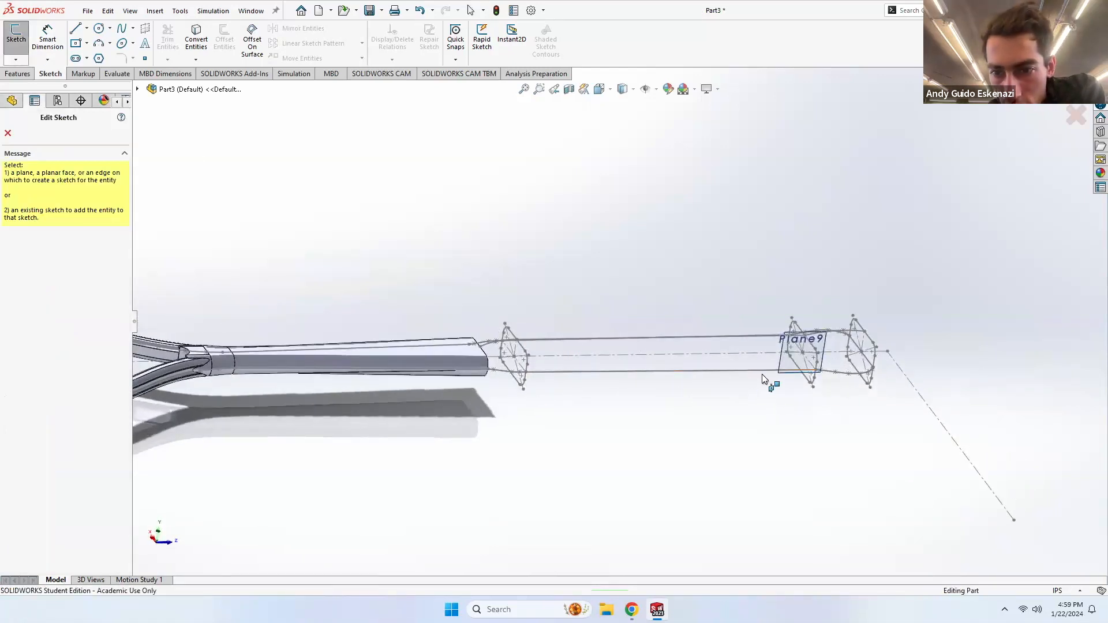
pyautogui.click(779, 365)
pyautogui.moveTo(579, 345)
pyautogui.mouseDown(button='middle')
pyautogui.moveTo(760, 362)
pyautogui.moveTo(873, 339)
pyautogui.moveTo(813, 337)
pyautogui.mouseUp(button='middle')
pyautogui.click(196, 41)
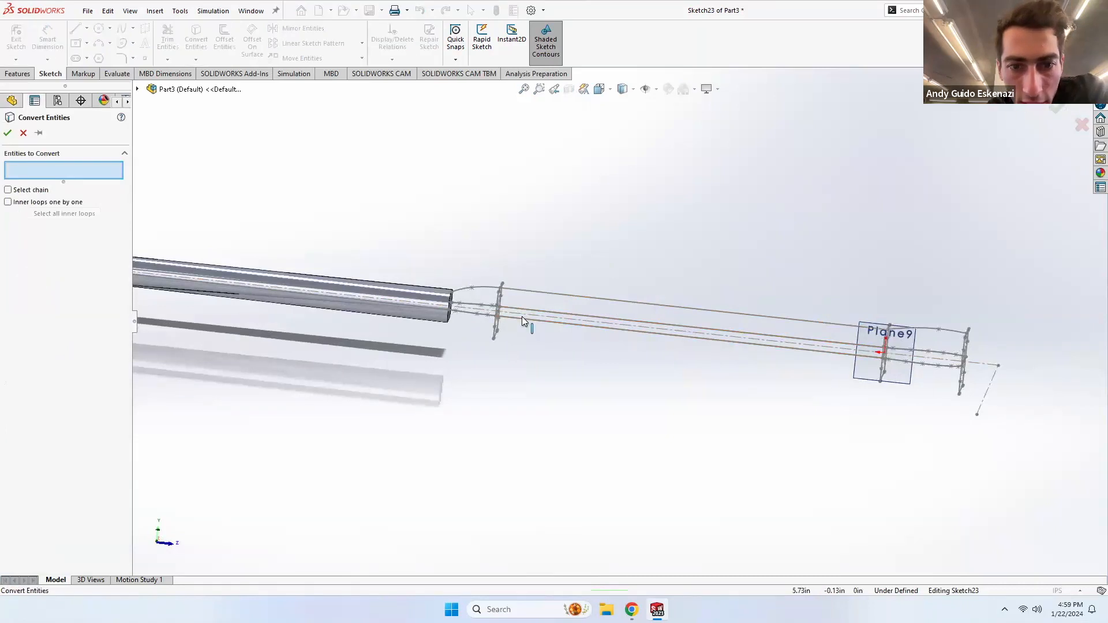
pyautogui.click(488, 291)
pyautogui.click(517, 290)
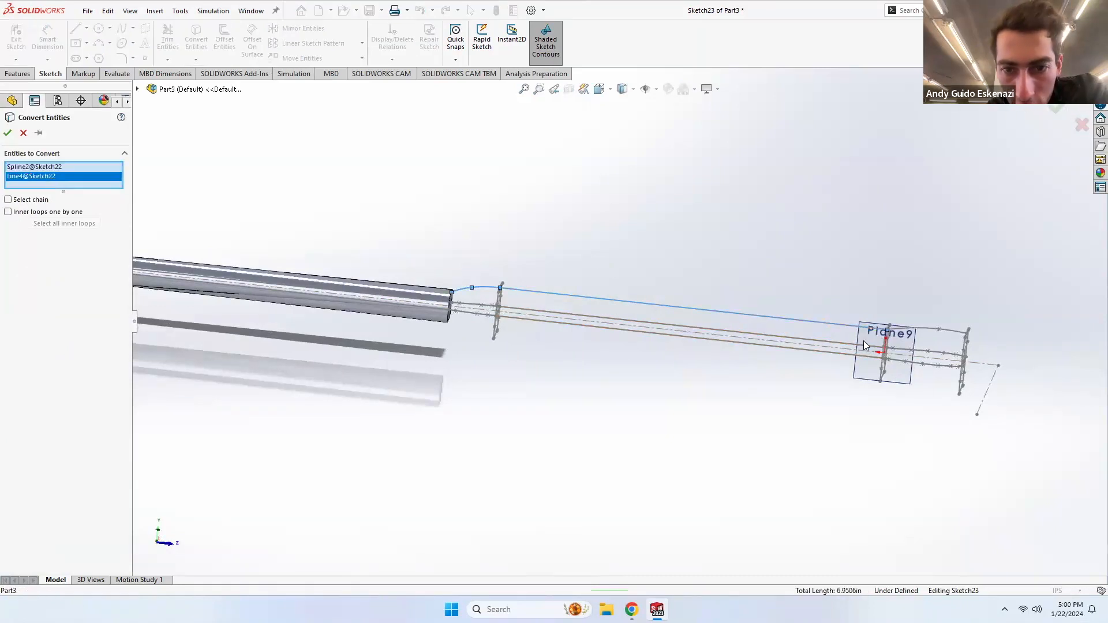
pyautogui.click(919, 331)
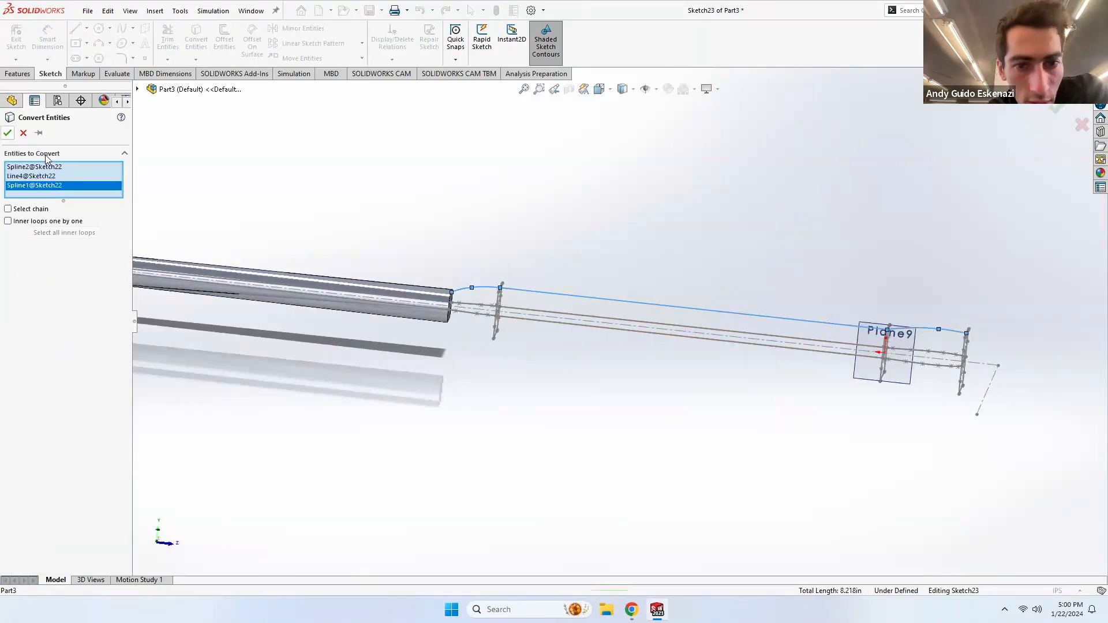
# Step: Convert Sketch1's long centerline into the Plane9 sketch and make it construction geometry
pyautogui.click(196, 41)
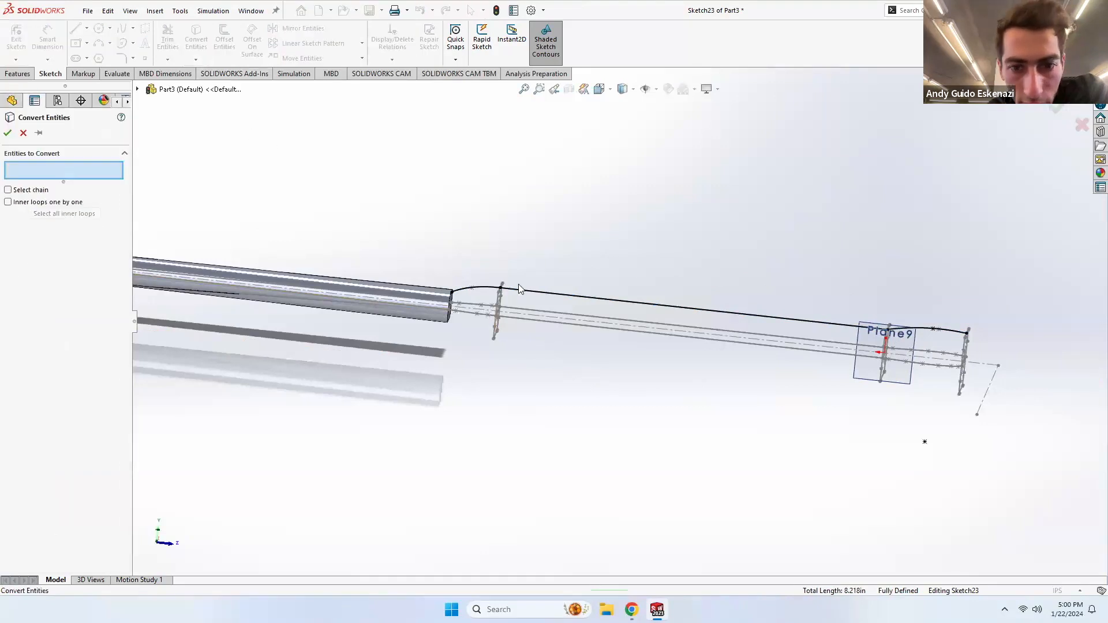
pyautogui.click(529, 321)
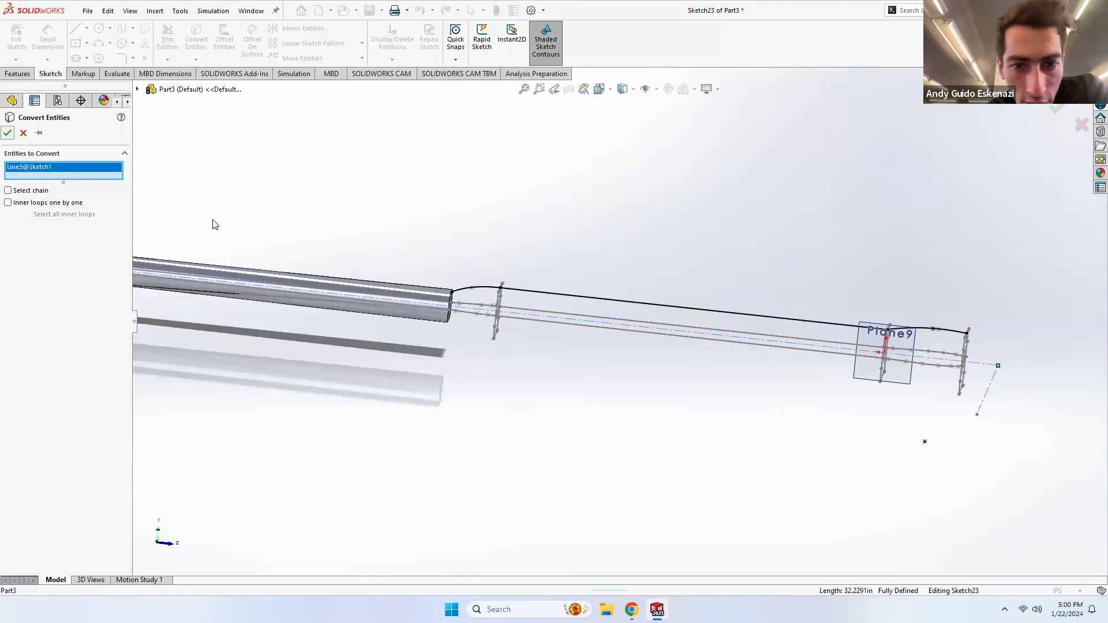
pyautogui.rightClick(528, 316)
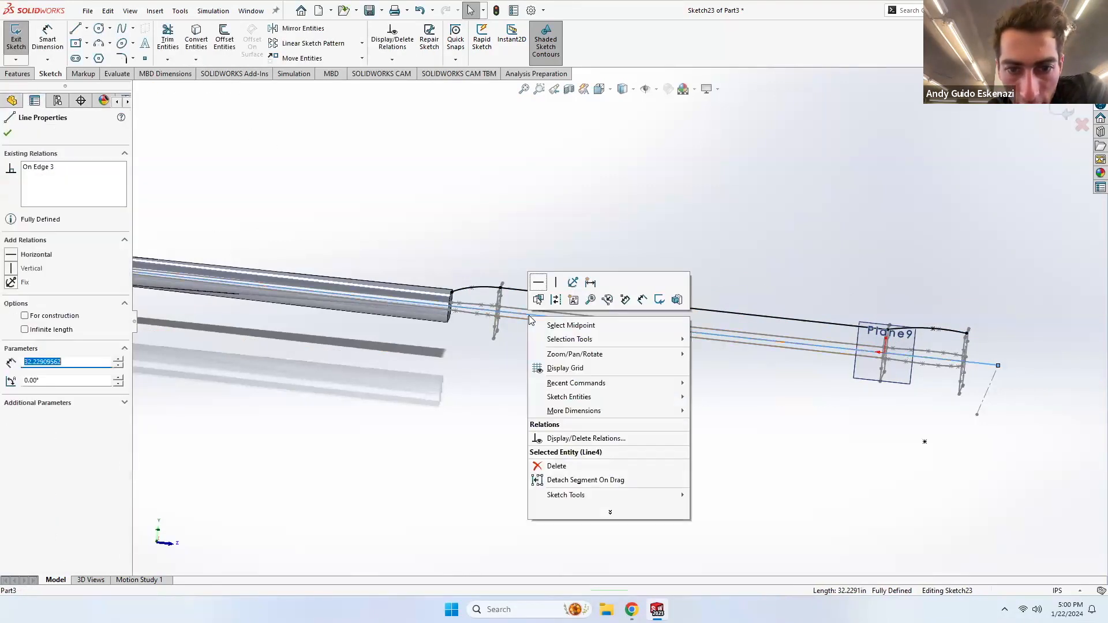
pyautogui.click(555, 300)
# Step: Change the converted upper spline, long line and butt-end curve to construction geometry
pyautogui.rightClick(473, 287)
pyautogui.click(439, 256)
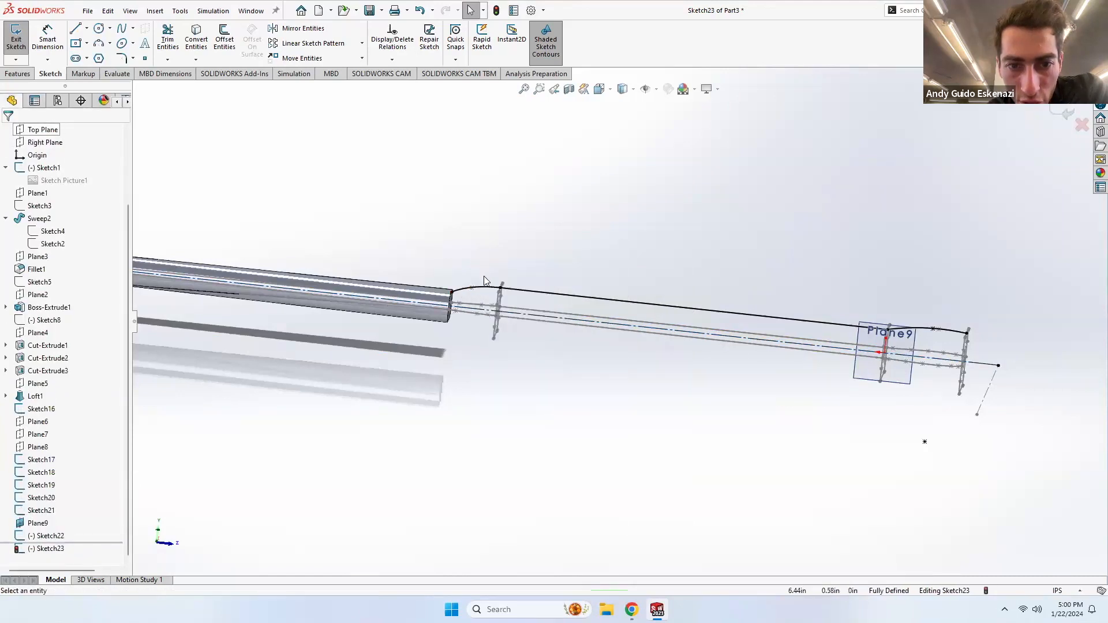
pyautogui.rightClick(487, 287)
pyautogui.click(513, 271)
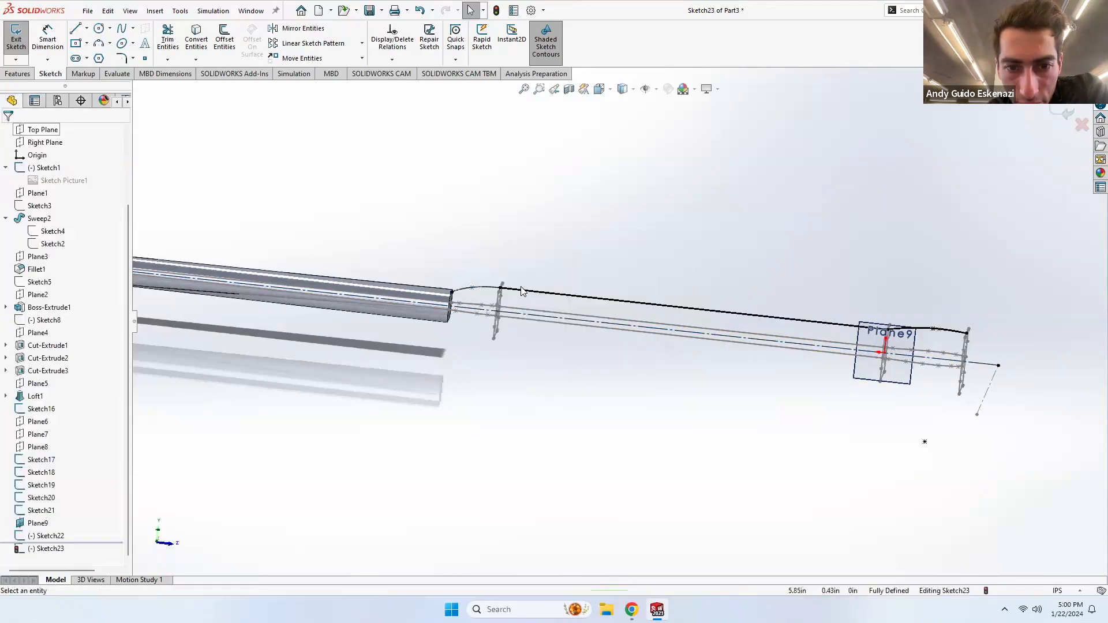
pyautogui.rightClick(524, 295)
pyautogui.click(550, 256)
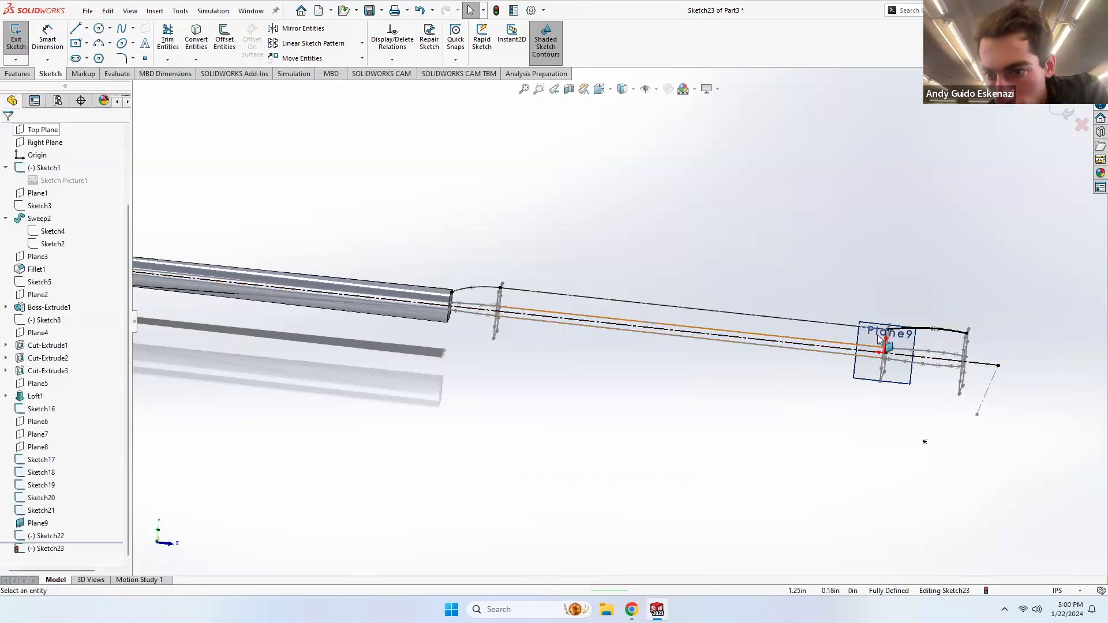
pyautogui.rightClick(953, 329)
pyautogui.click(976, 319)
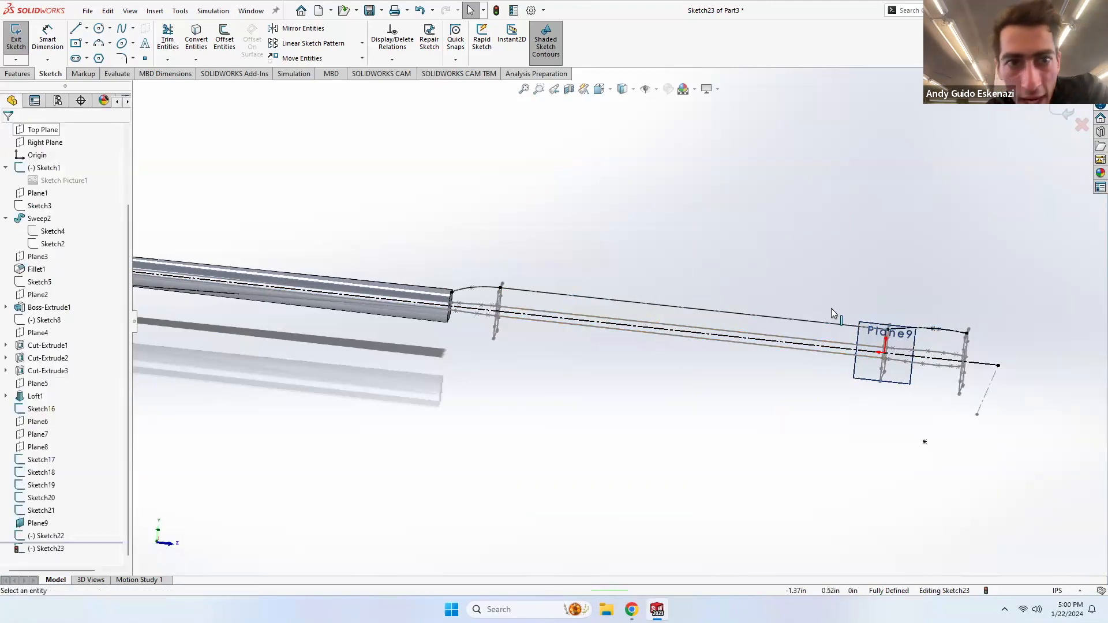
# Step: Mirror the upper spline, long line and butt-end curve about the converted centerline, keeping the originals
pyautogui.click(302, 28)
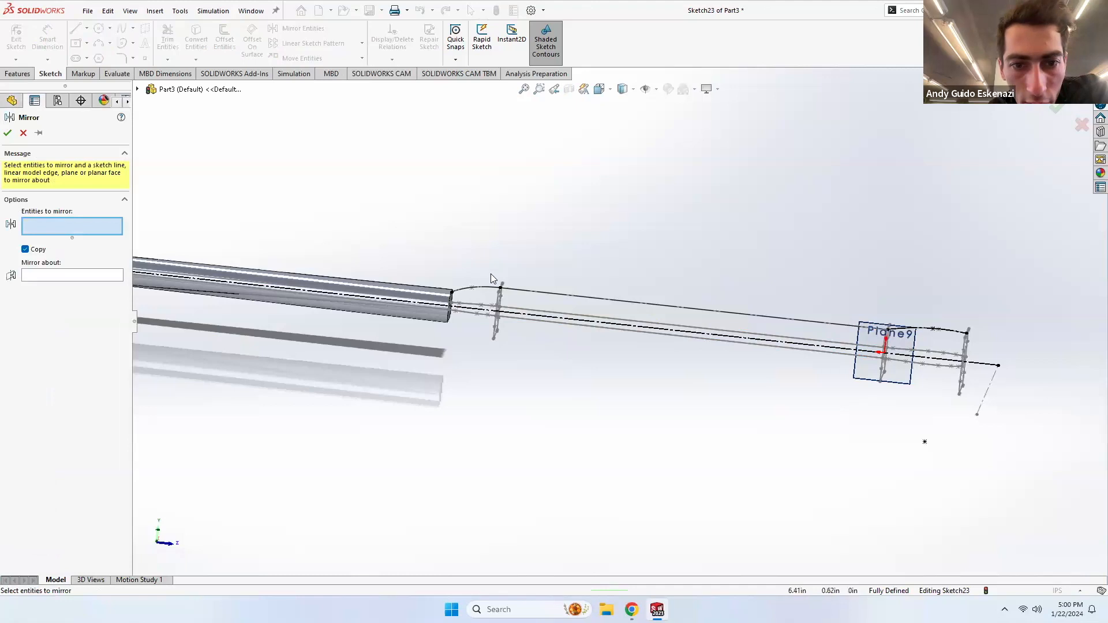
pyautogui.click(494, 287)
pyautogui.click(511, 292)
pyautogui.click(959, 329)
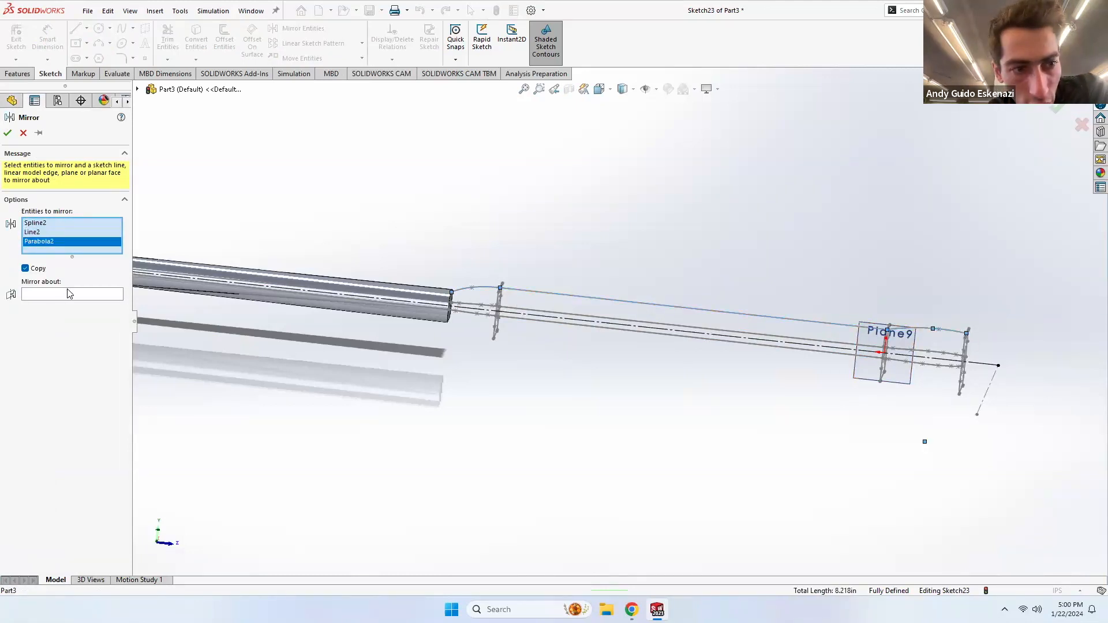
pyautogui.click(68, 294)
pyautogui.click(516, 317)
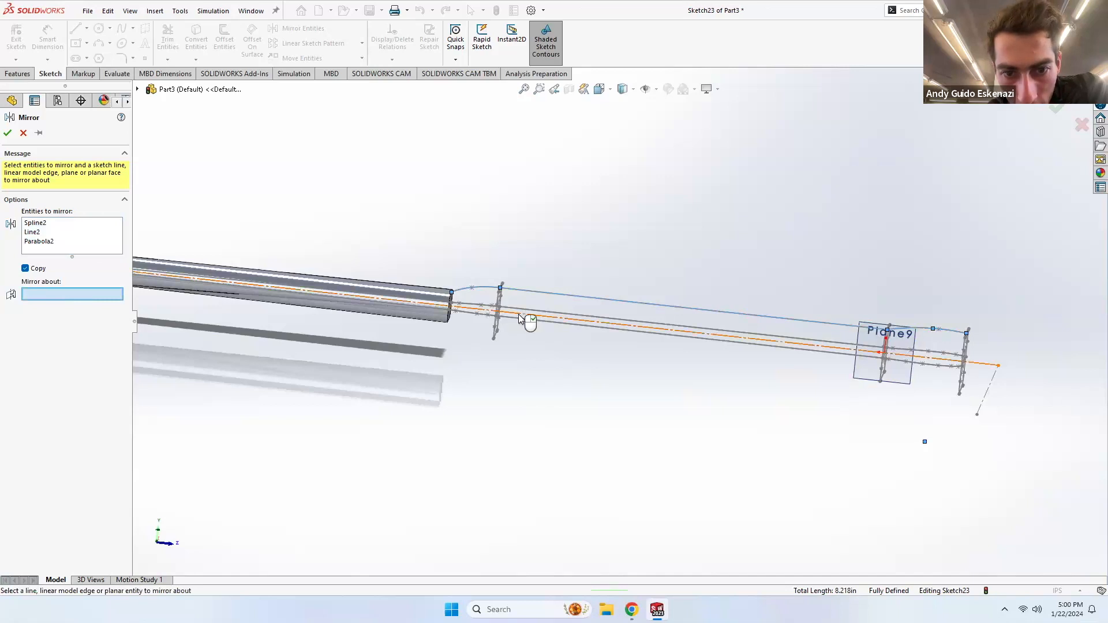
pyautogui.click(8, 134)
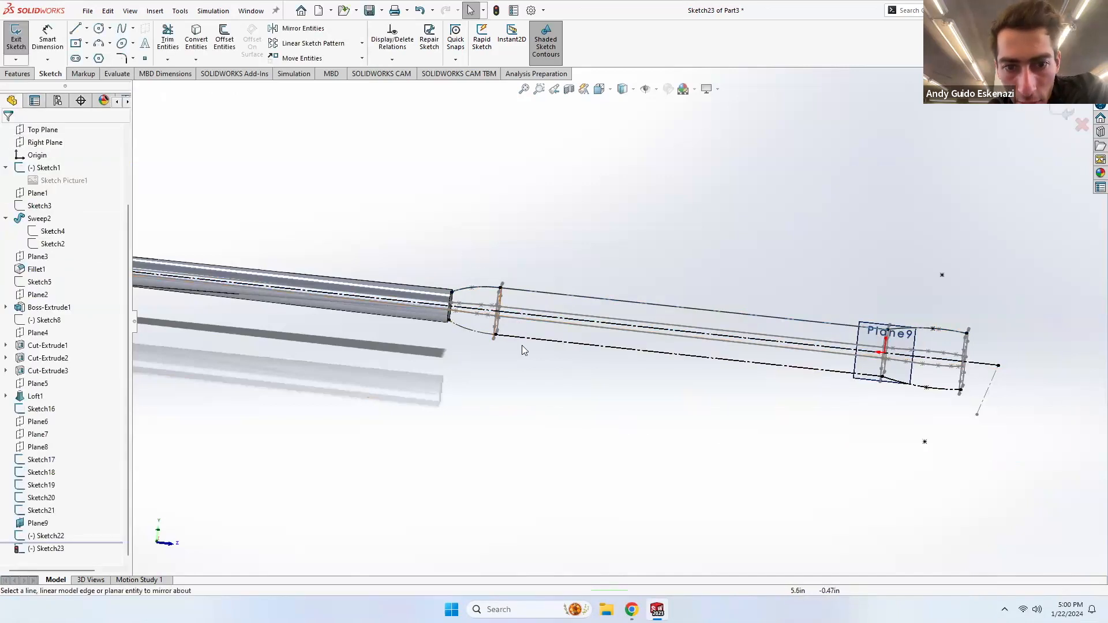
# Step: Turn the mirrored lower spline, line and butt-end curve into regular geometry and finish the sketch
pyautogui.rightClick(477, 337)
pyautogui.press('Escape')
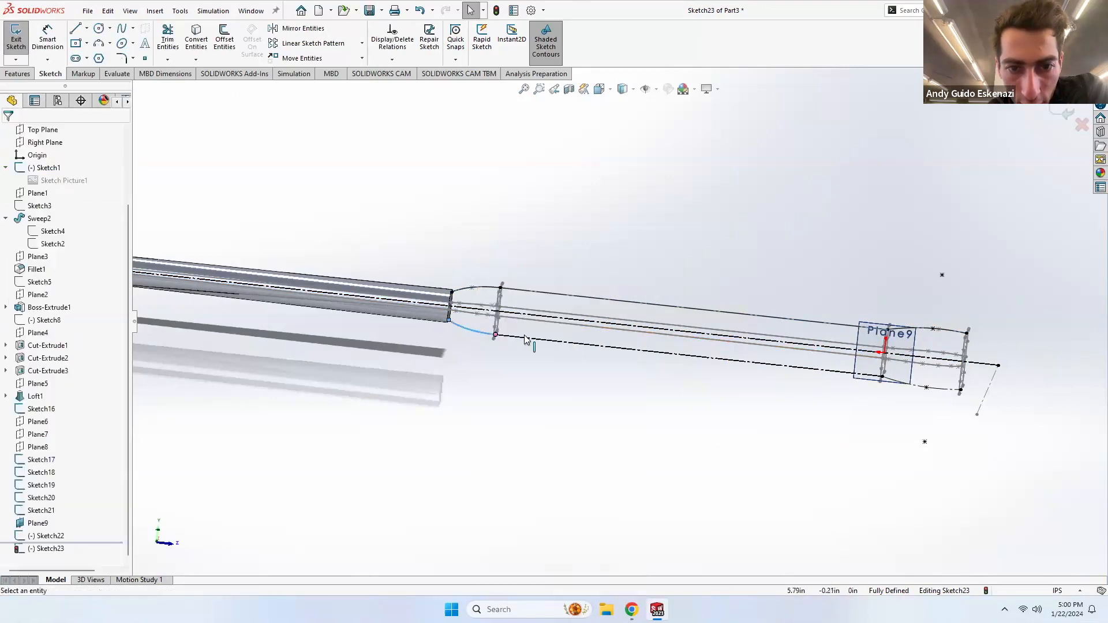
pyautogui.rightClick(511, 337)
pyautogui.click(549, 326)
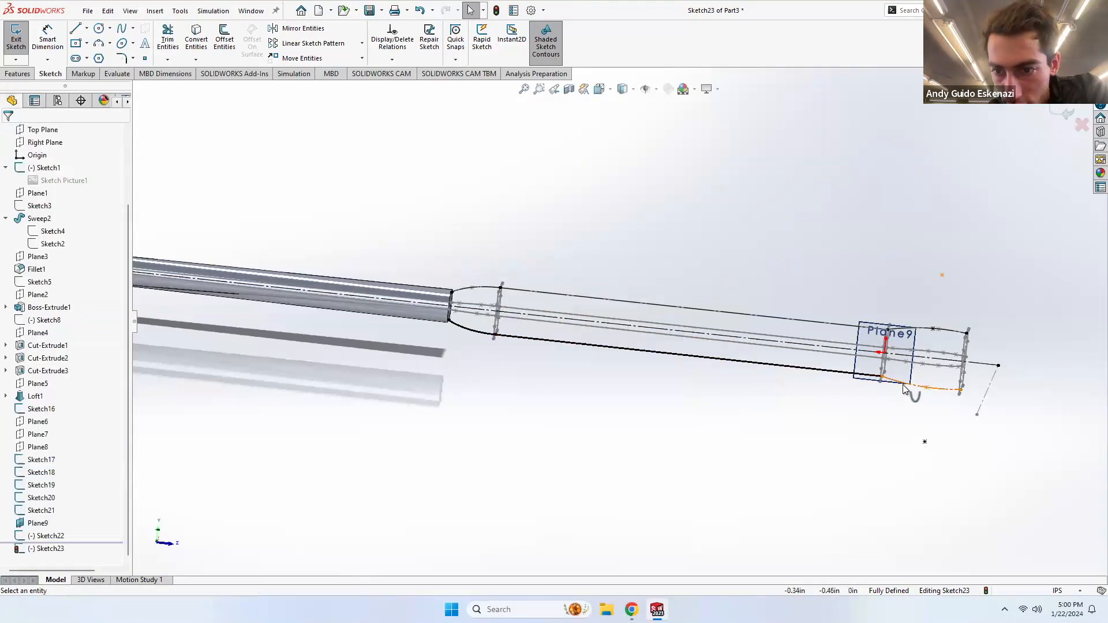
pyautogui.rightClick(895, 382)
pyautogui.click(928, 369)
pyautogui.moveTo(820, 342); pyautogui.dragTo(886, 424, button='middle')
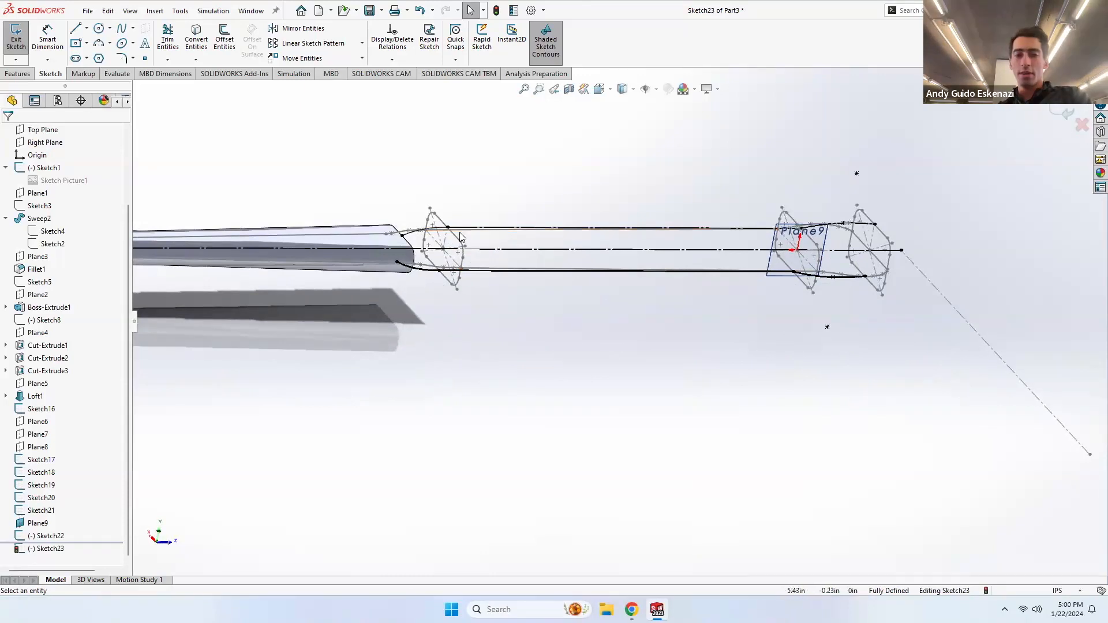
pyautogui.click(16, 40)
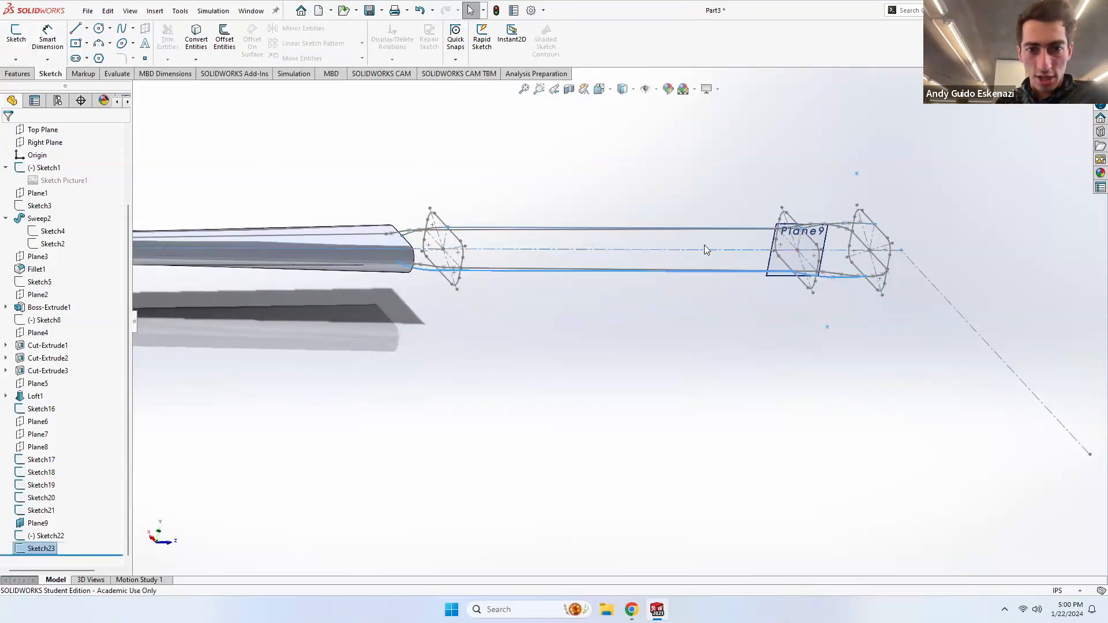
# Step: Start a Lofted Boss/Base from the shaft's end face to Sketch17, shifting the connector on the face toward its upper corner
pyautogui.scroll(-1, 703, 247)
pyautogui.moveTo(569, 204)
pyautogui.mouseDown(button='middle')
pyautogui.moveTo(517, 201)
pyautogui.moveTo(485, 235)
pyautogui.moveTo(165, 182)
pyautogui.mouseUp(button='middle')
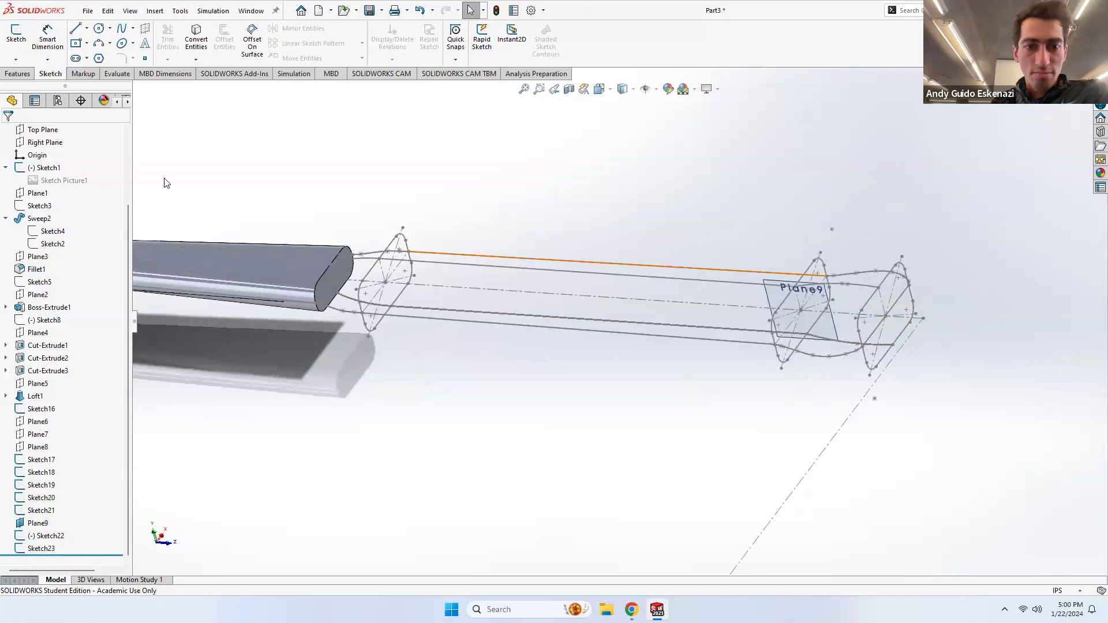
pyautogui.click(18, 73)
pyautogui.click(109, 43)
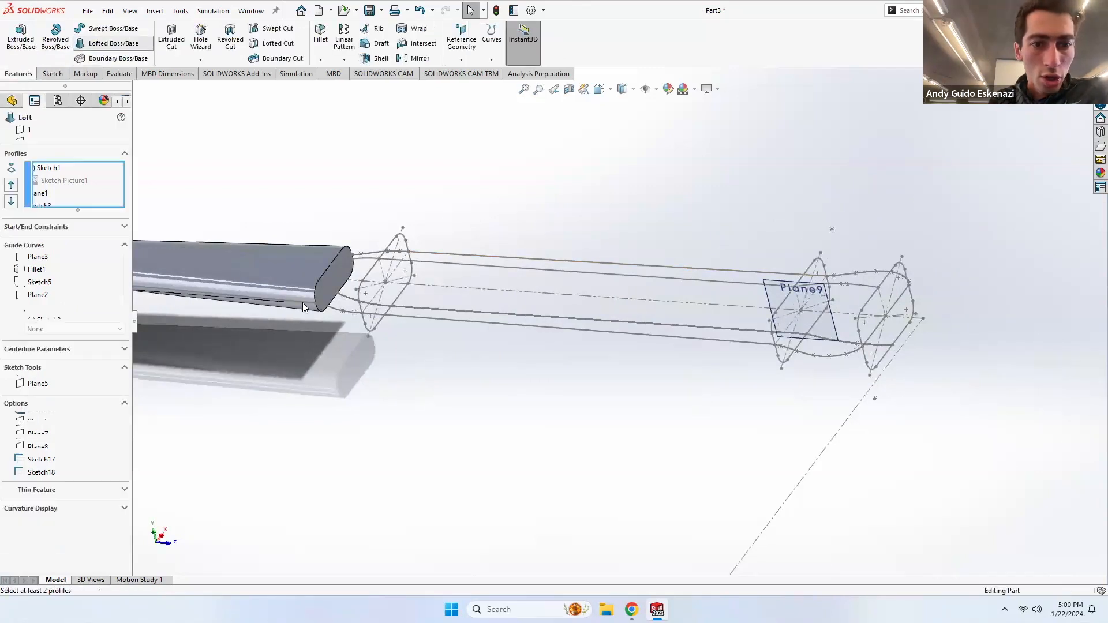
pyautogui.click(341, 272)
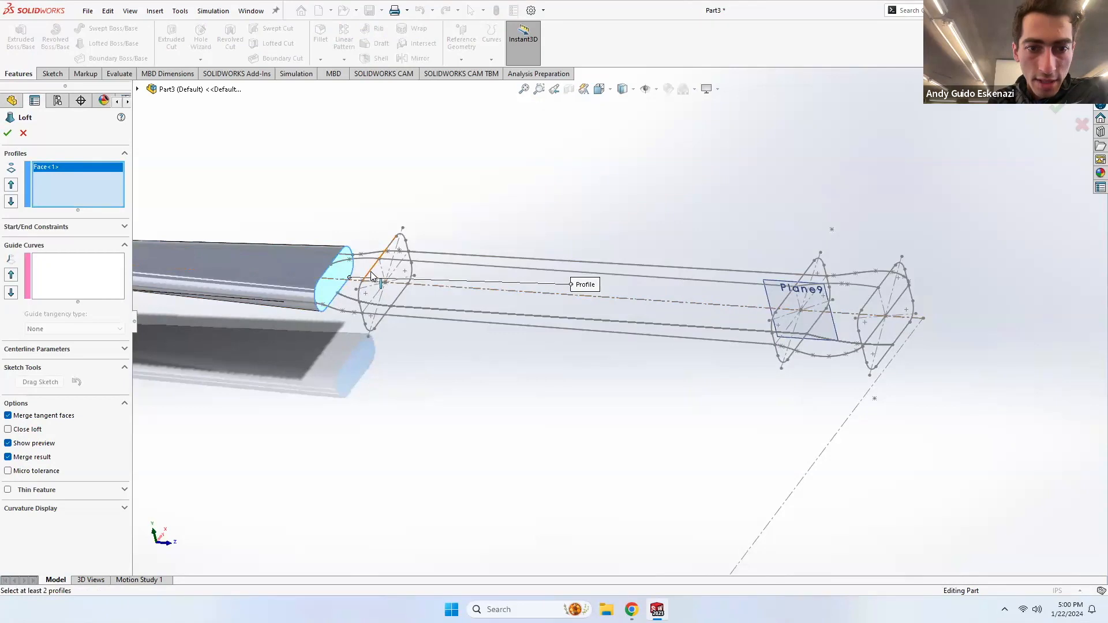
pyautogui.click(372, 277)
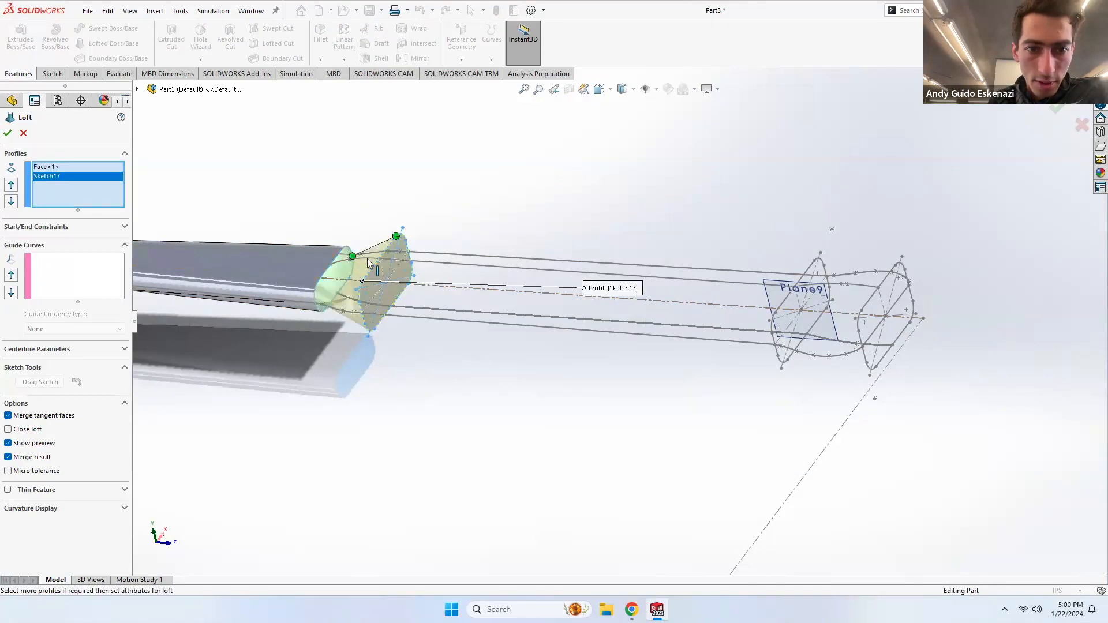
pyautogui.scroll(-5, 370, 263)
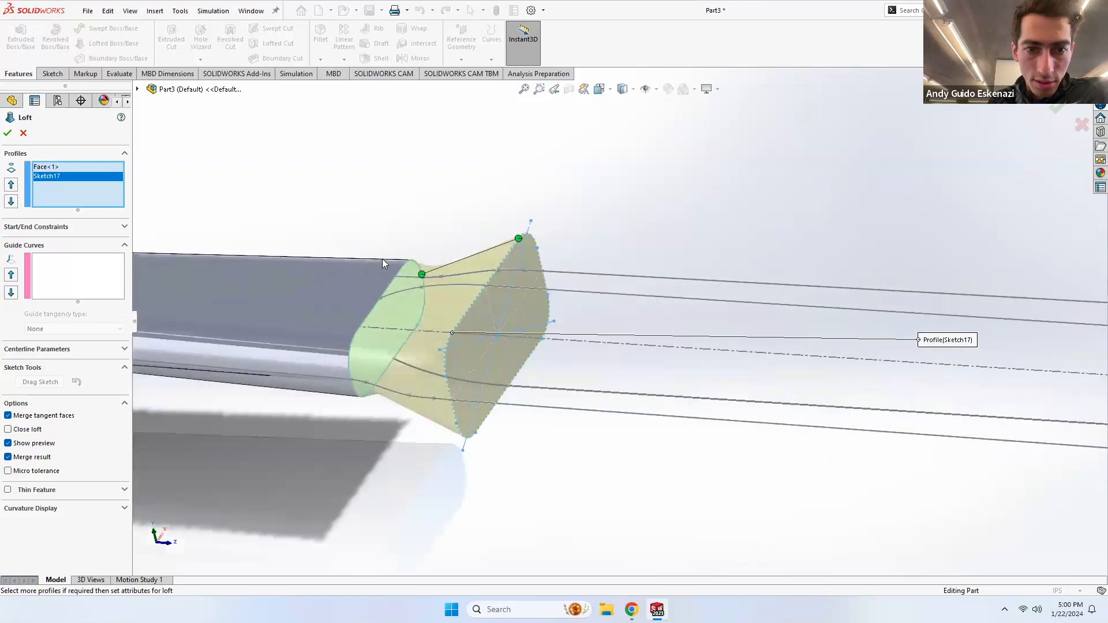
pyautogui.moveTo(440, 281); pyautogui.dragTo(434, 278)
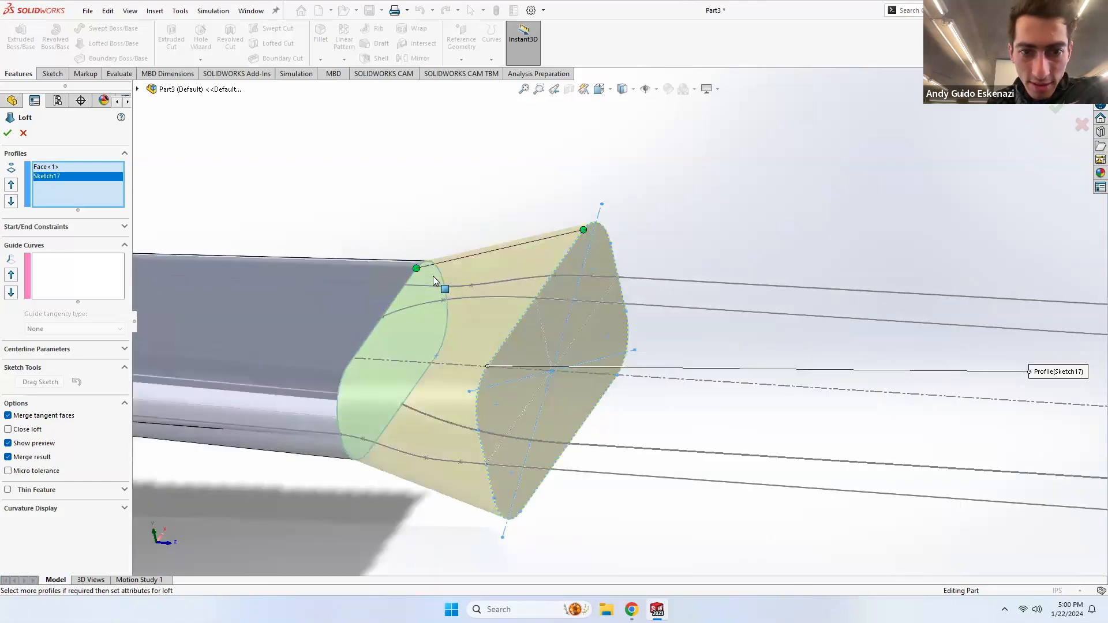
# Step: Add Sketch18 and the butt-end Sketch19 as further loft profiles, matching their upper corners
pyautogui.scroll(6, 540, 269)
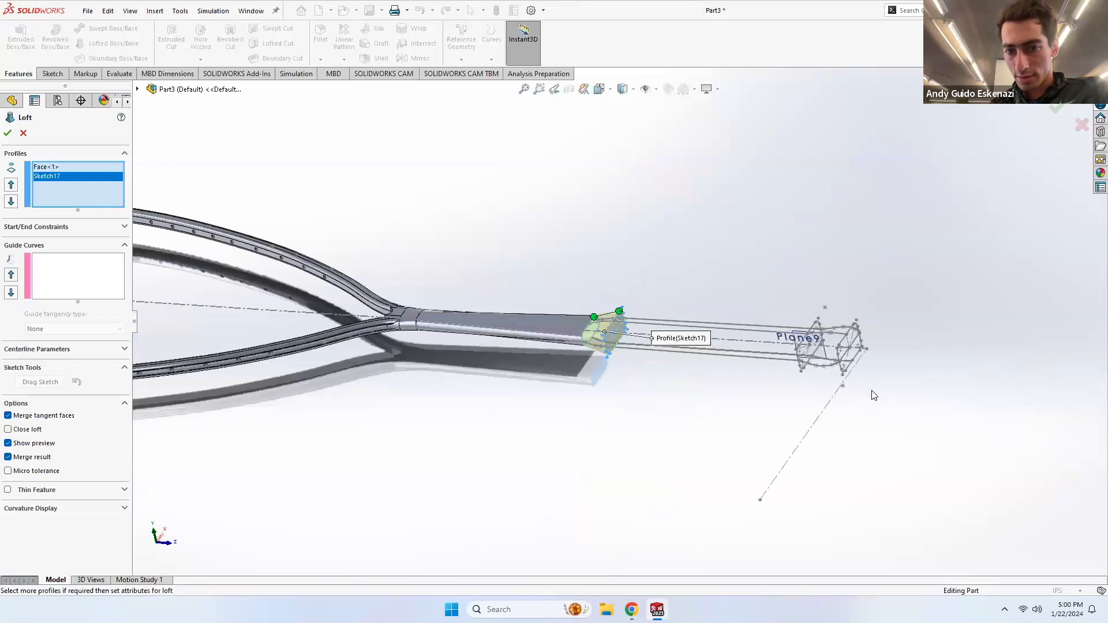
pyautogui.scroll(-3, 871, 396)
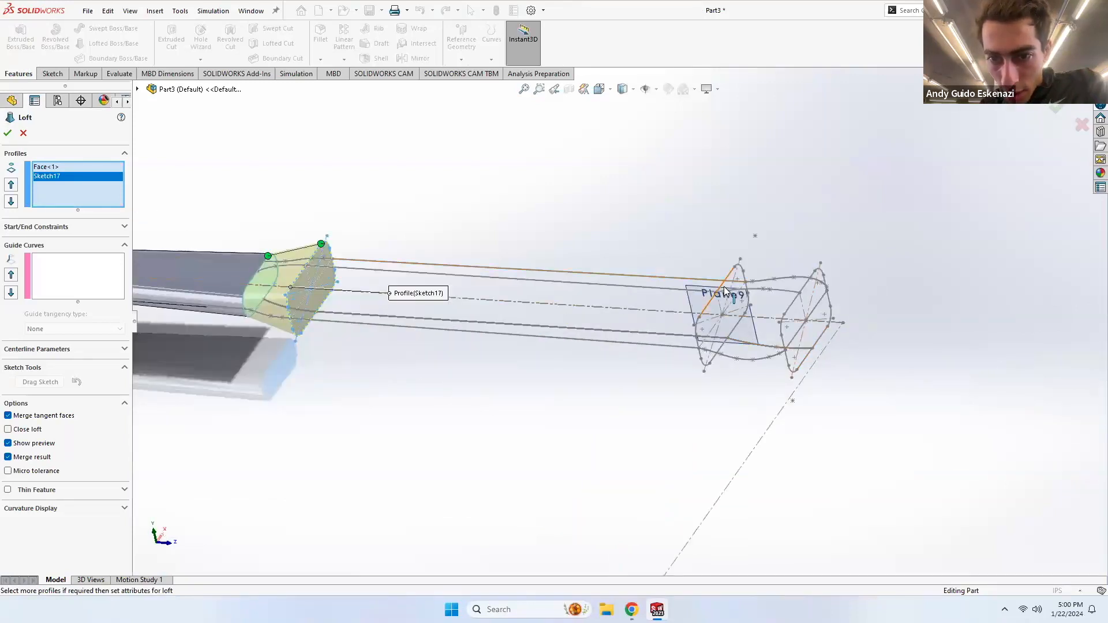
pyautogui.scroll(-2, 724, 290)
pyautogui.click(709, 276)
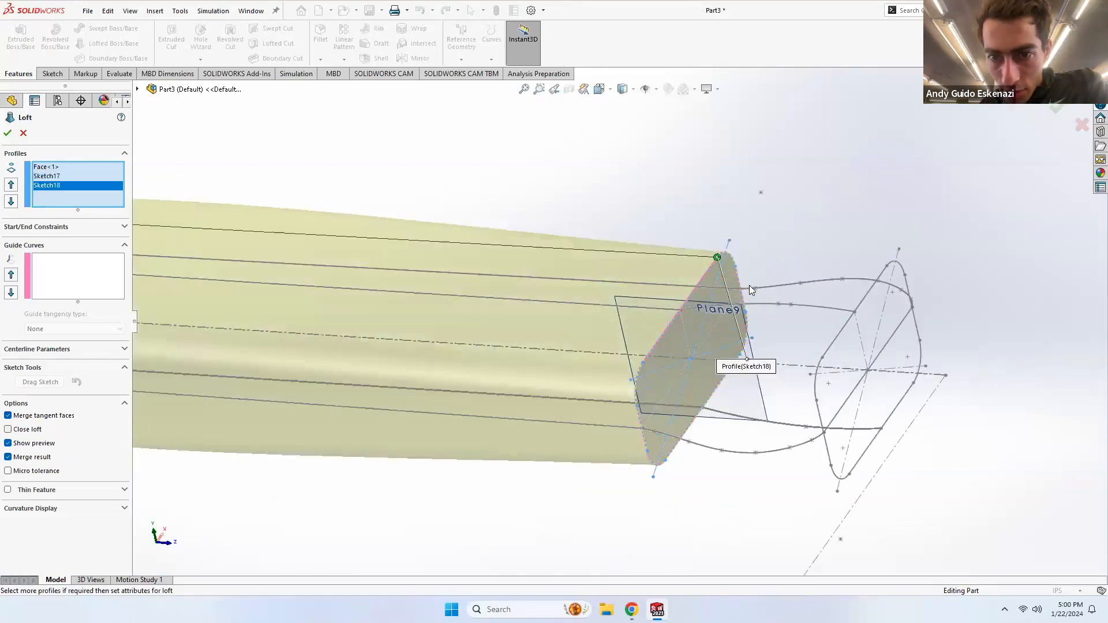
pyautogui.click(866, 296)
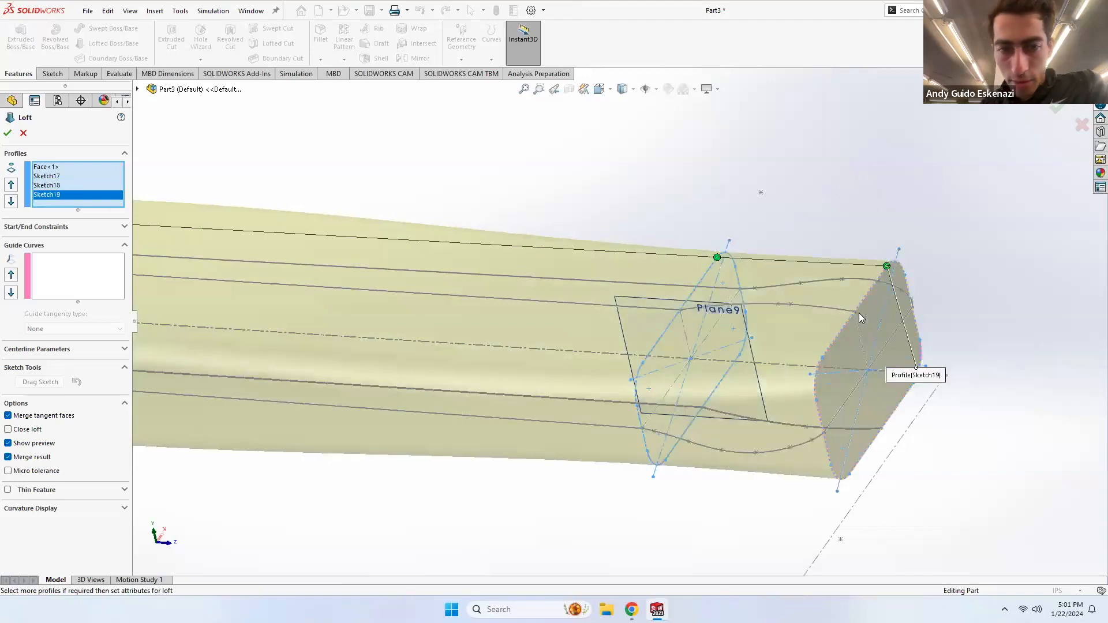
# Step: Assign Sketch20, Sketch21, Sketch22 and Sketch23 as the loft's guide curves
pyautogui.click(98, 268)
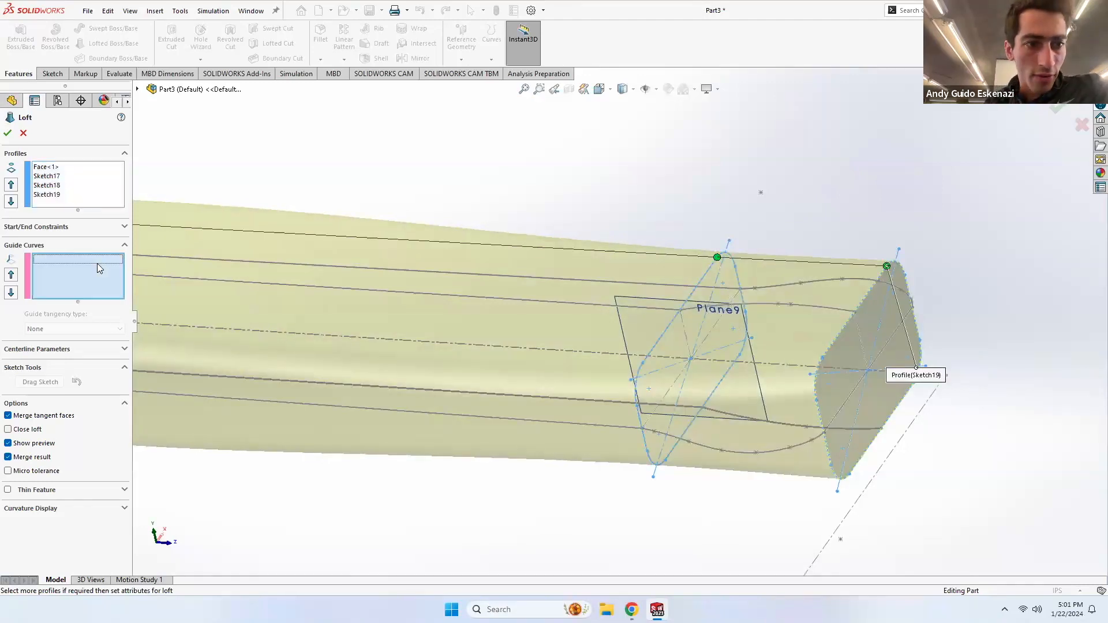
pyautogui.click(138, 89)
pyautogui.click(185, 508)
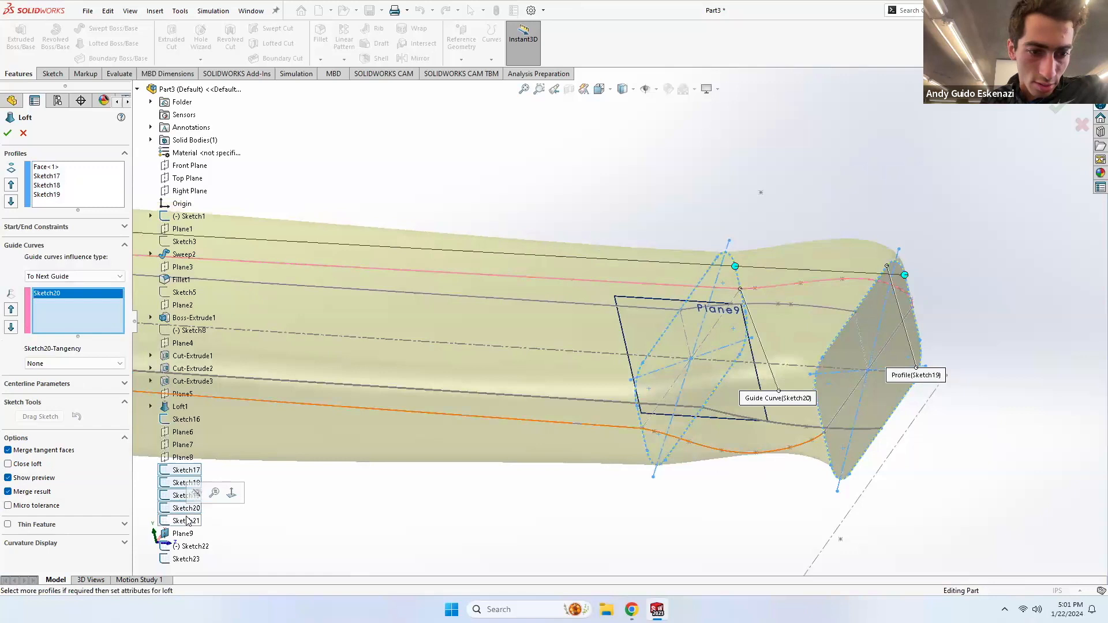
pyautogui.click(185, 521)
pyautogui.click(191, 546)
pyautogui.click(187, 558)
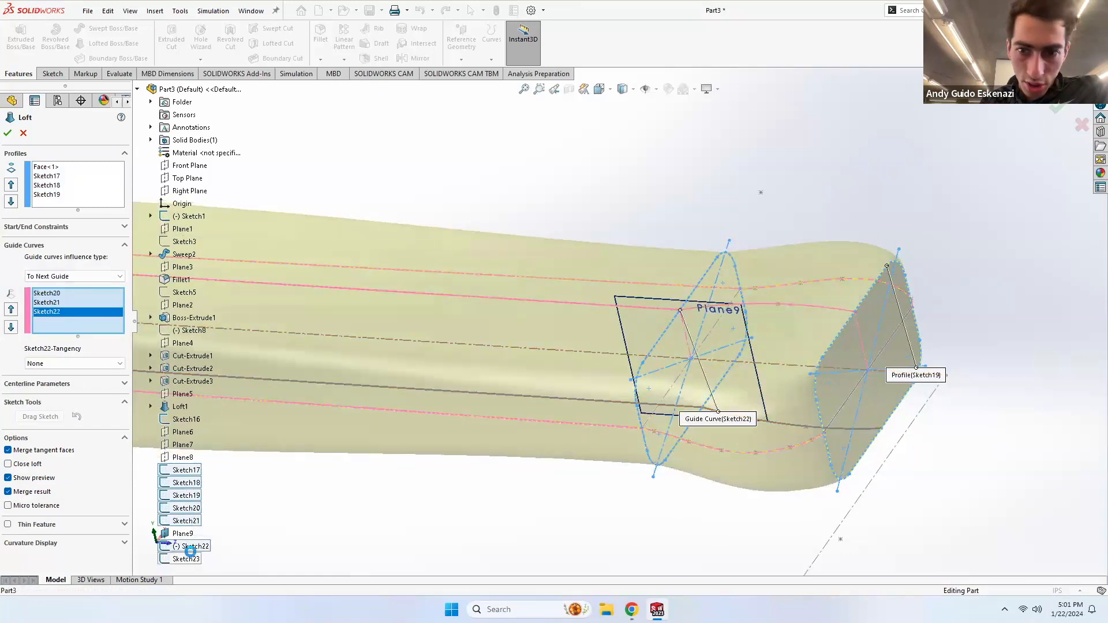
# Step: Check the loft preview along the whole grip and accept the loft with its four profiles and four guide curves
pyautogui.scroll(8, 695, 300)
pyautogui.moveTo(492, 306)
pyautogui.mouseDown(button='middle')
pyautogui.moveTo(513, 236)
pyautogui.moveTo(521, 319)
pyautogui.moveTo(555, 327)
pyautogui.moveTo(557, 294)
pyautogui.moveTo(578, 334)
pyautogui.moveTo(650, 341)
pyautogui.mouseUp(button='middle')
pyautogui.scroll(5, 427, 309)
pyautogui.scroll(-6, 340, 319)
pyautogui.moveTo(493, 319); pyautogui.dragTo(292, 318, button='middle')
pyautogui.scroll(-5, 547, 318)
pyautogui.moveTo(547, 317); pyautogui.dragTo(549, 342, button='middle')
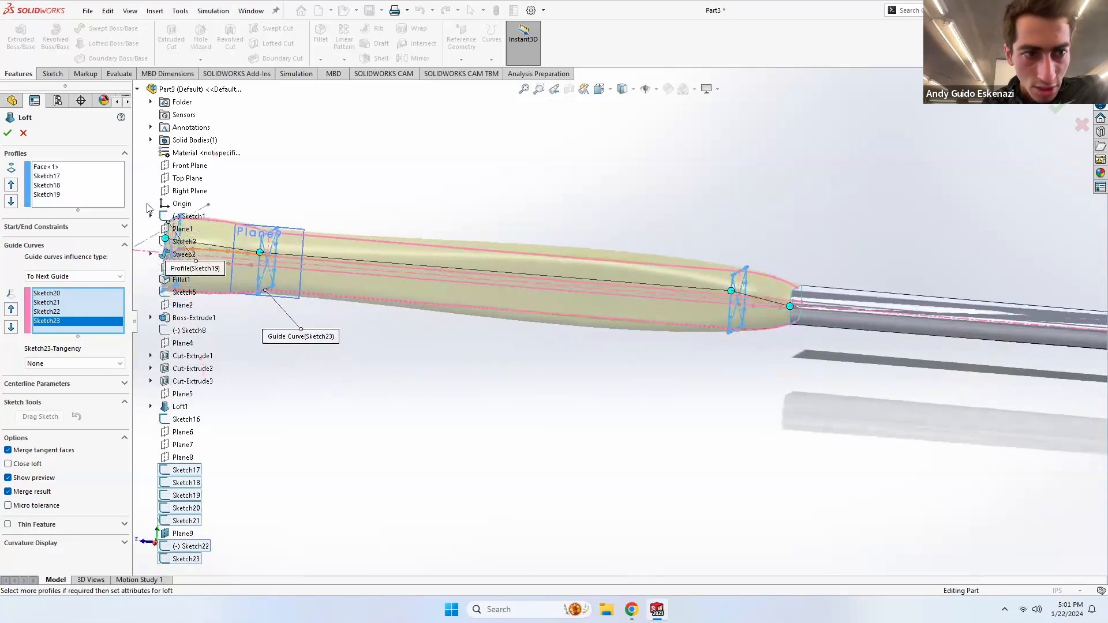
pyautogui.click(9, 134)
# Step: Hide the sketches still displayed along the lofted grip
pyautogui.moveTo(591, 269); pyautogui.dragTo(512, 314, button='middle')
pyautogui.scroll(5, 488, 223)
pyautogui.moveTo(489, 223); pyautogui.dragTo(510, 296, button='middle')
pyautogui.rightClick(329, 280)
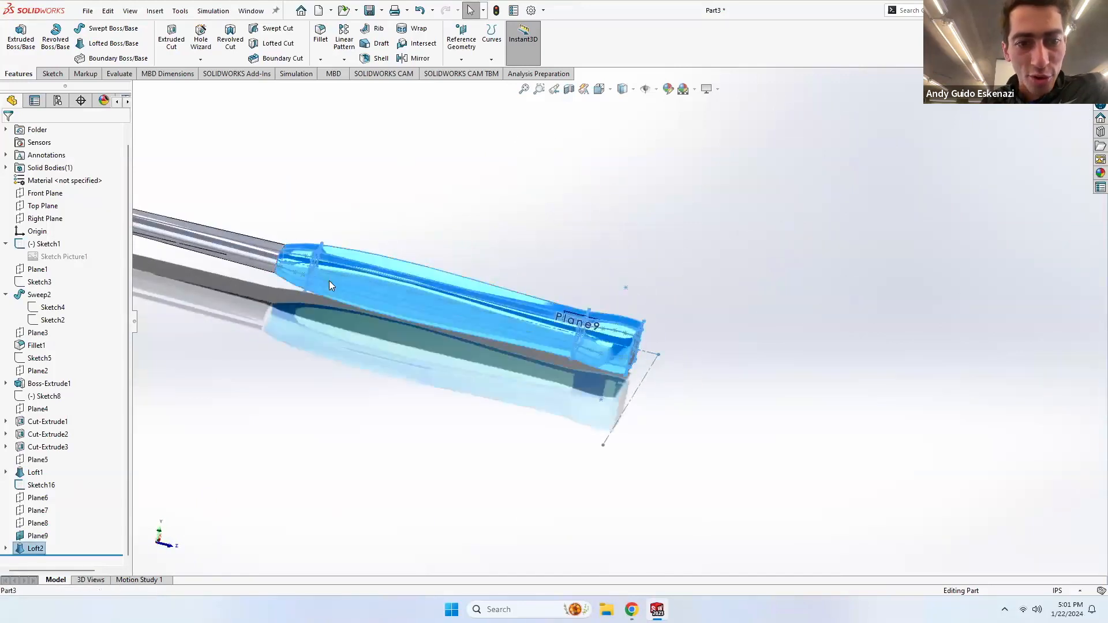
pyautogui.click(475, 206)
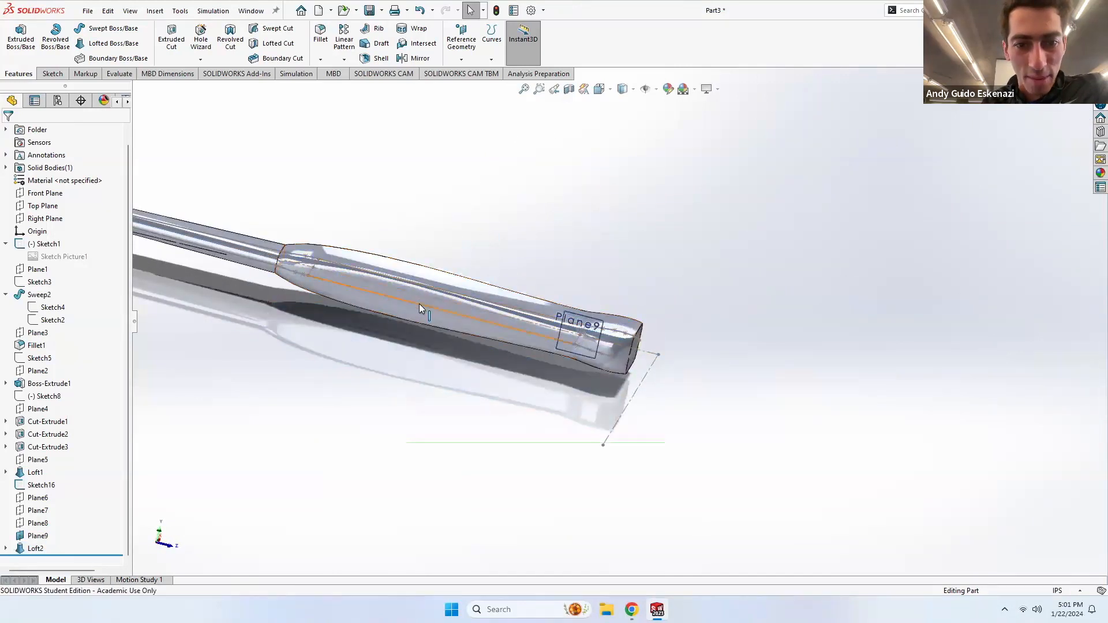
pyautogui.rightClick(420, 303)
pyautogui.click(446, 306)
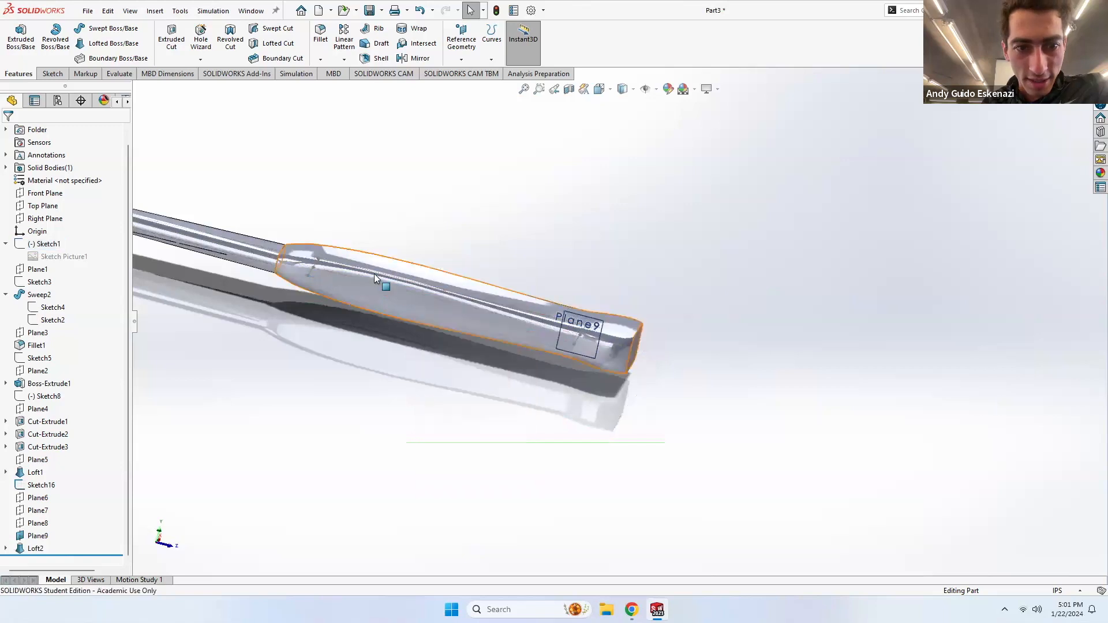
pyautogui.rightClick(314, 261)
pyautogui.click(340, 243)
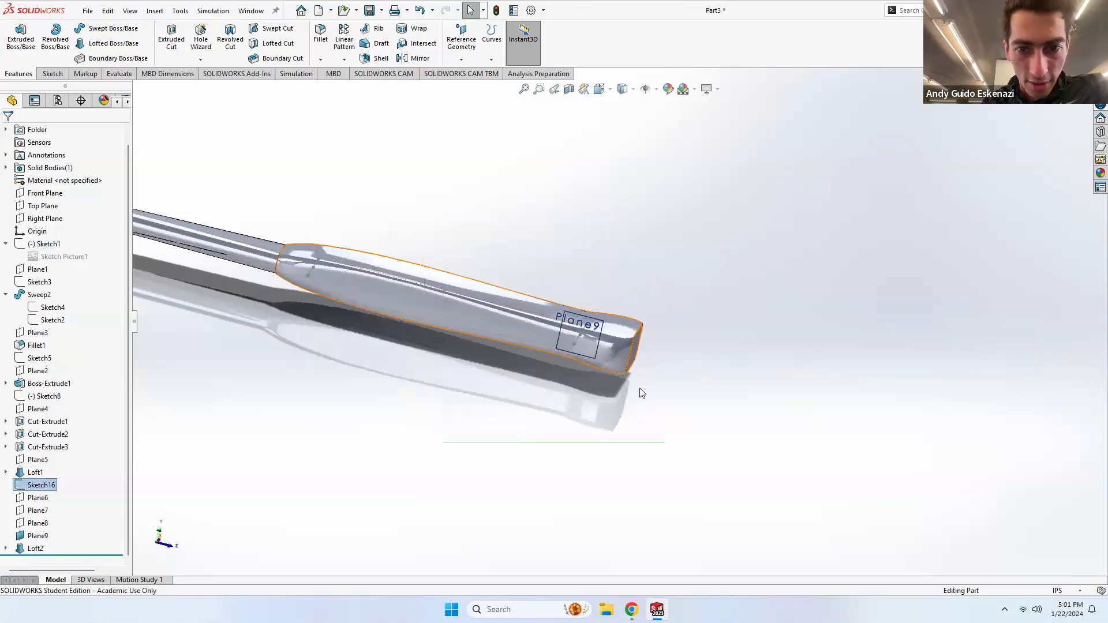
# Step: Hide Plane9 near the flared butt end of the grip
pyautogui.rightClick(611, 325)
pyautogui.click(632, 309)
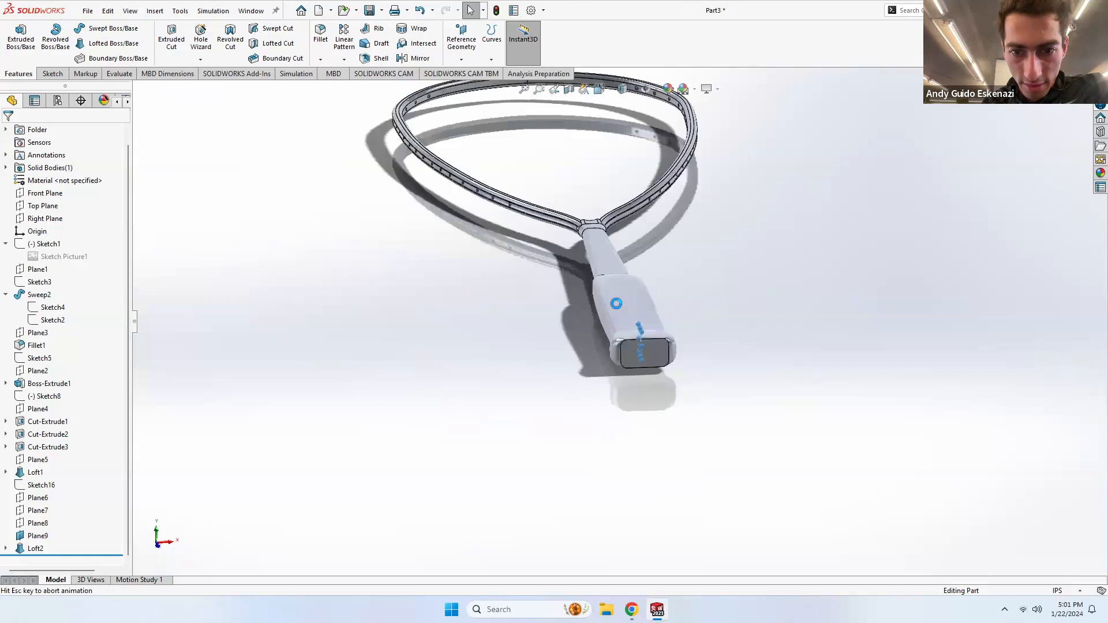
pyautogui.click(18, 45)
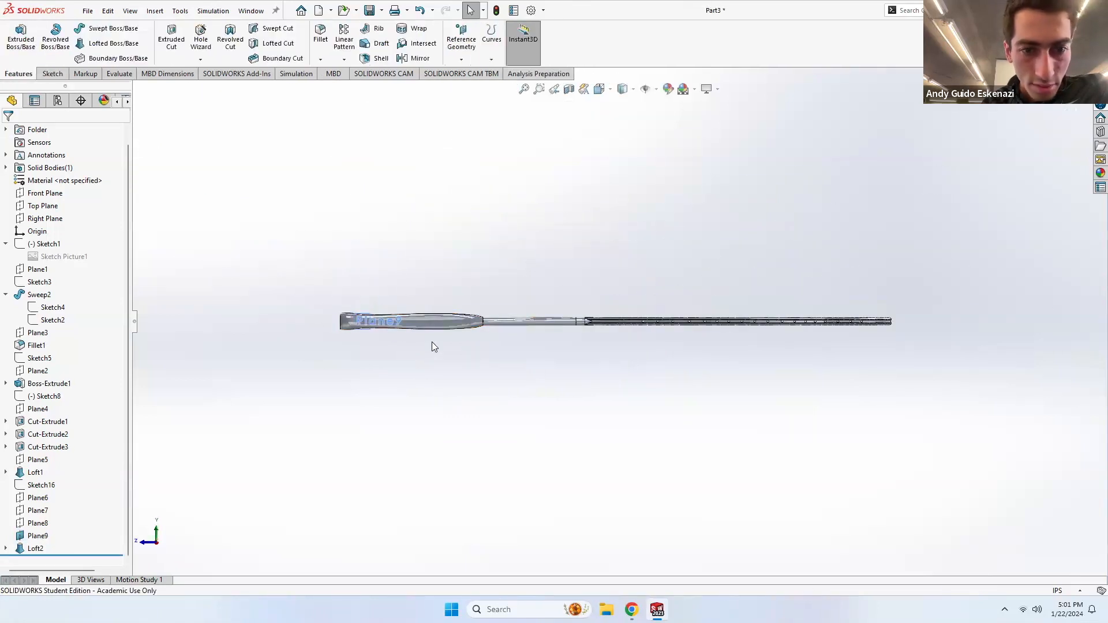
pyautogui.scroll(-5, 432, 341)
pyautogui.rightClick(427, 357)
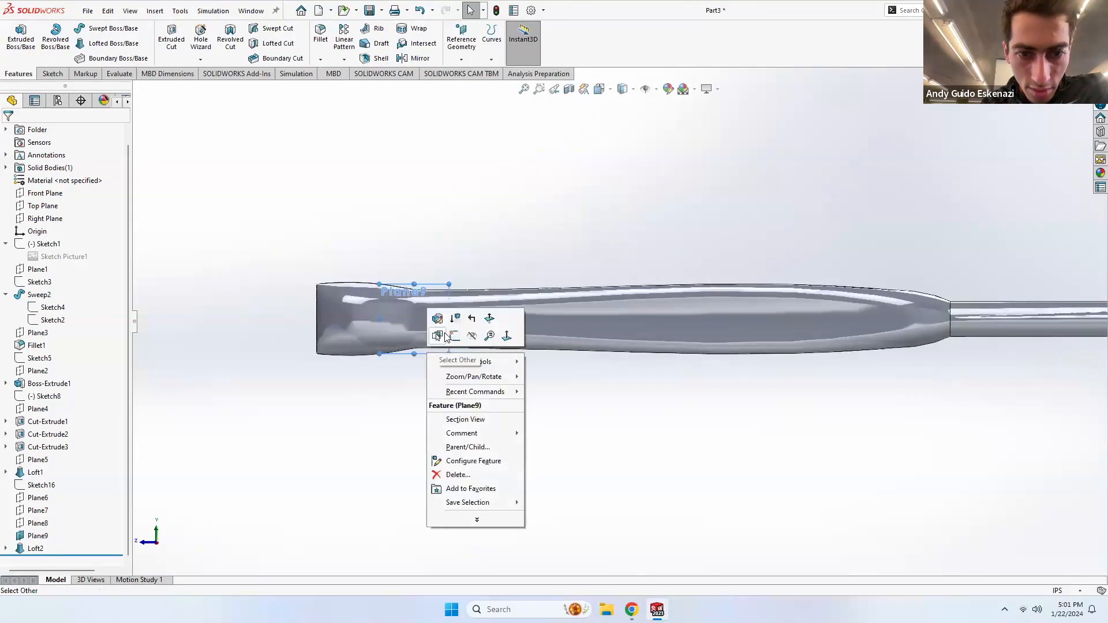
pyautogui.moveTo(366, 296); pyautogui.dragTo(641, 300, button='middle')
pyautogui.scroll(3, 652, 277)
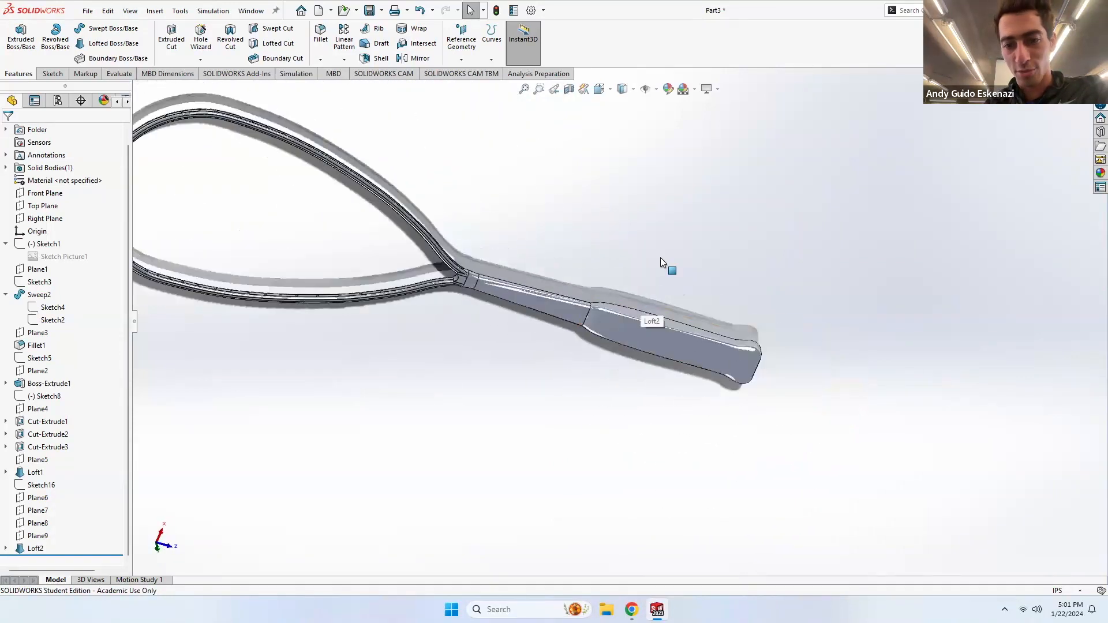